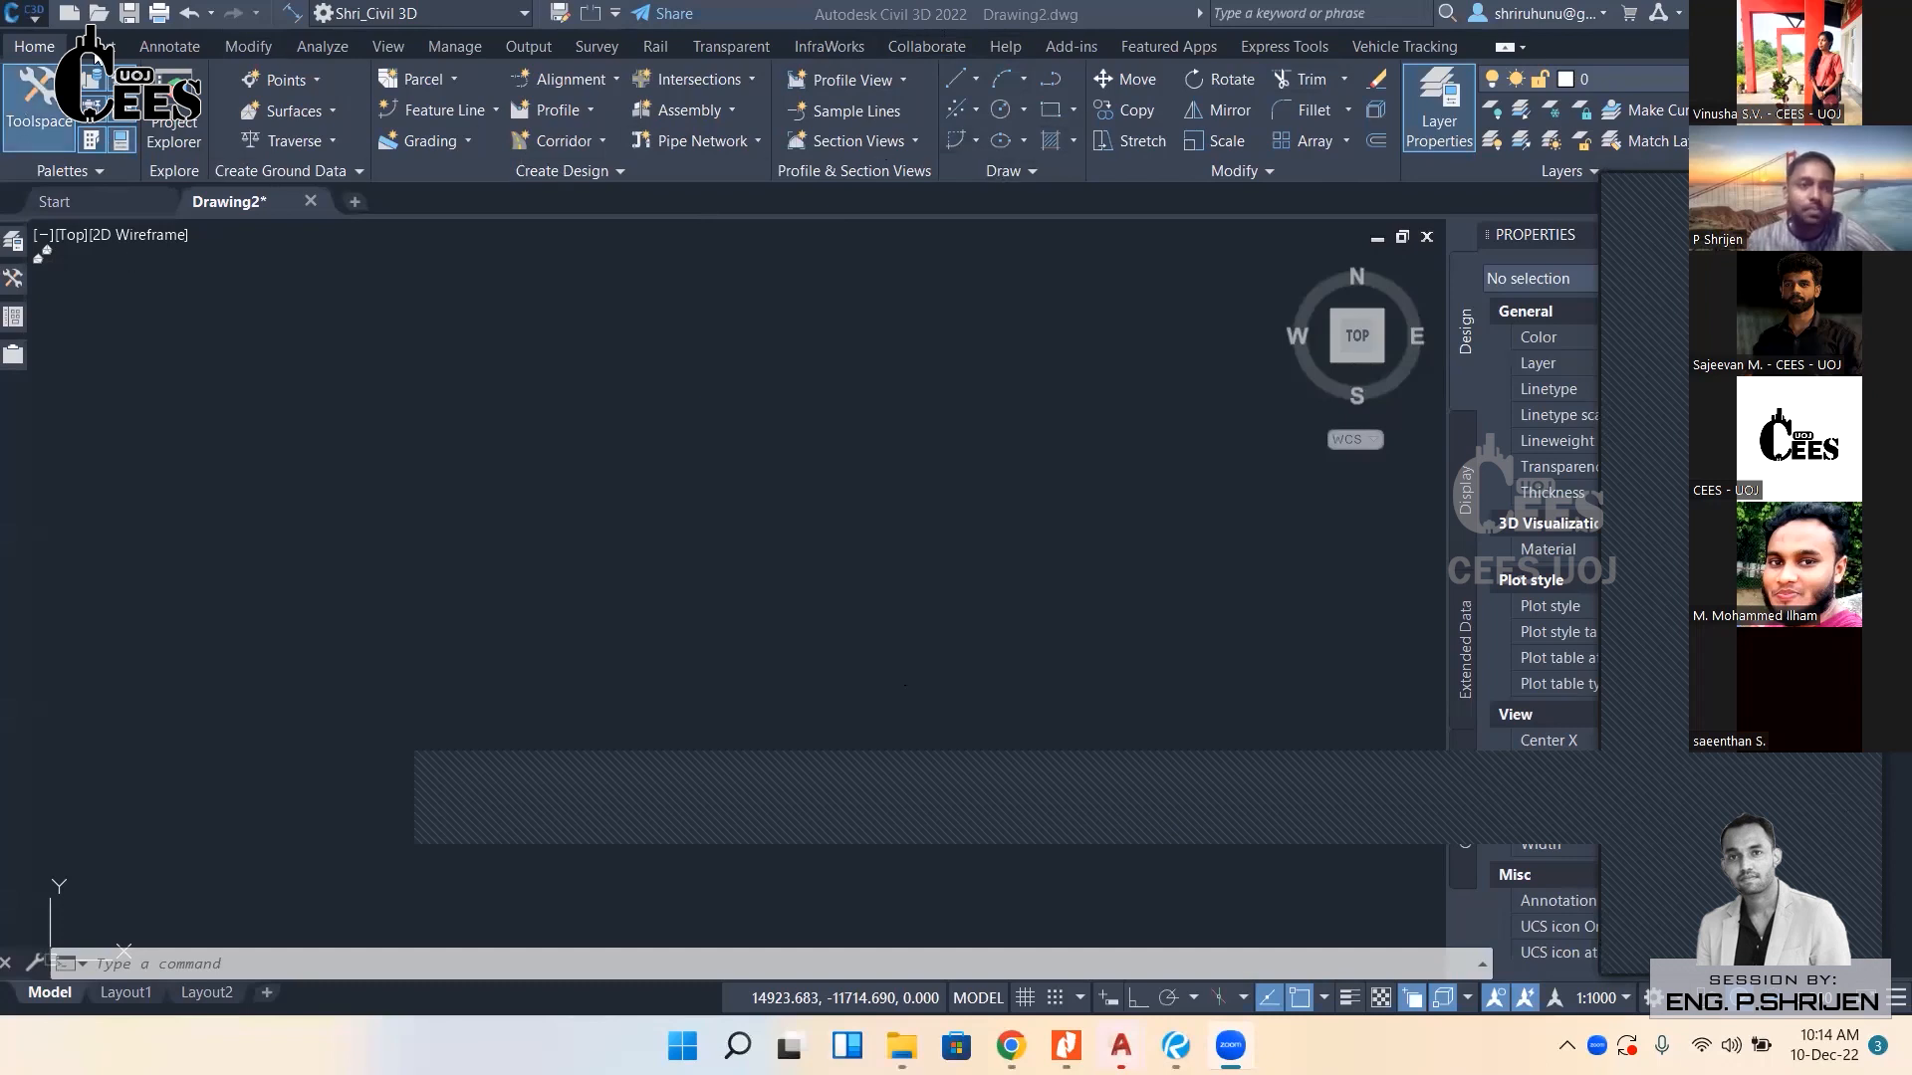
Examine the available commands for inserting, annotating, modifying, analyzing, viewing and managing, and return to the Home command set.
left_click(192, 53)
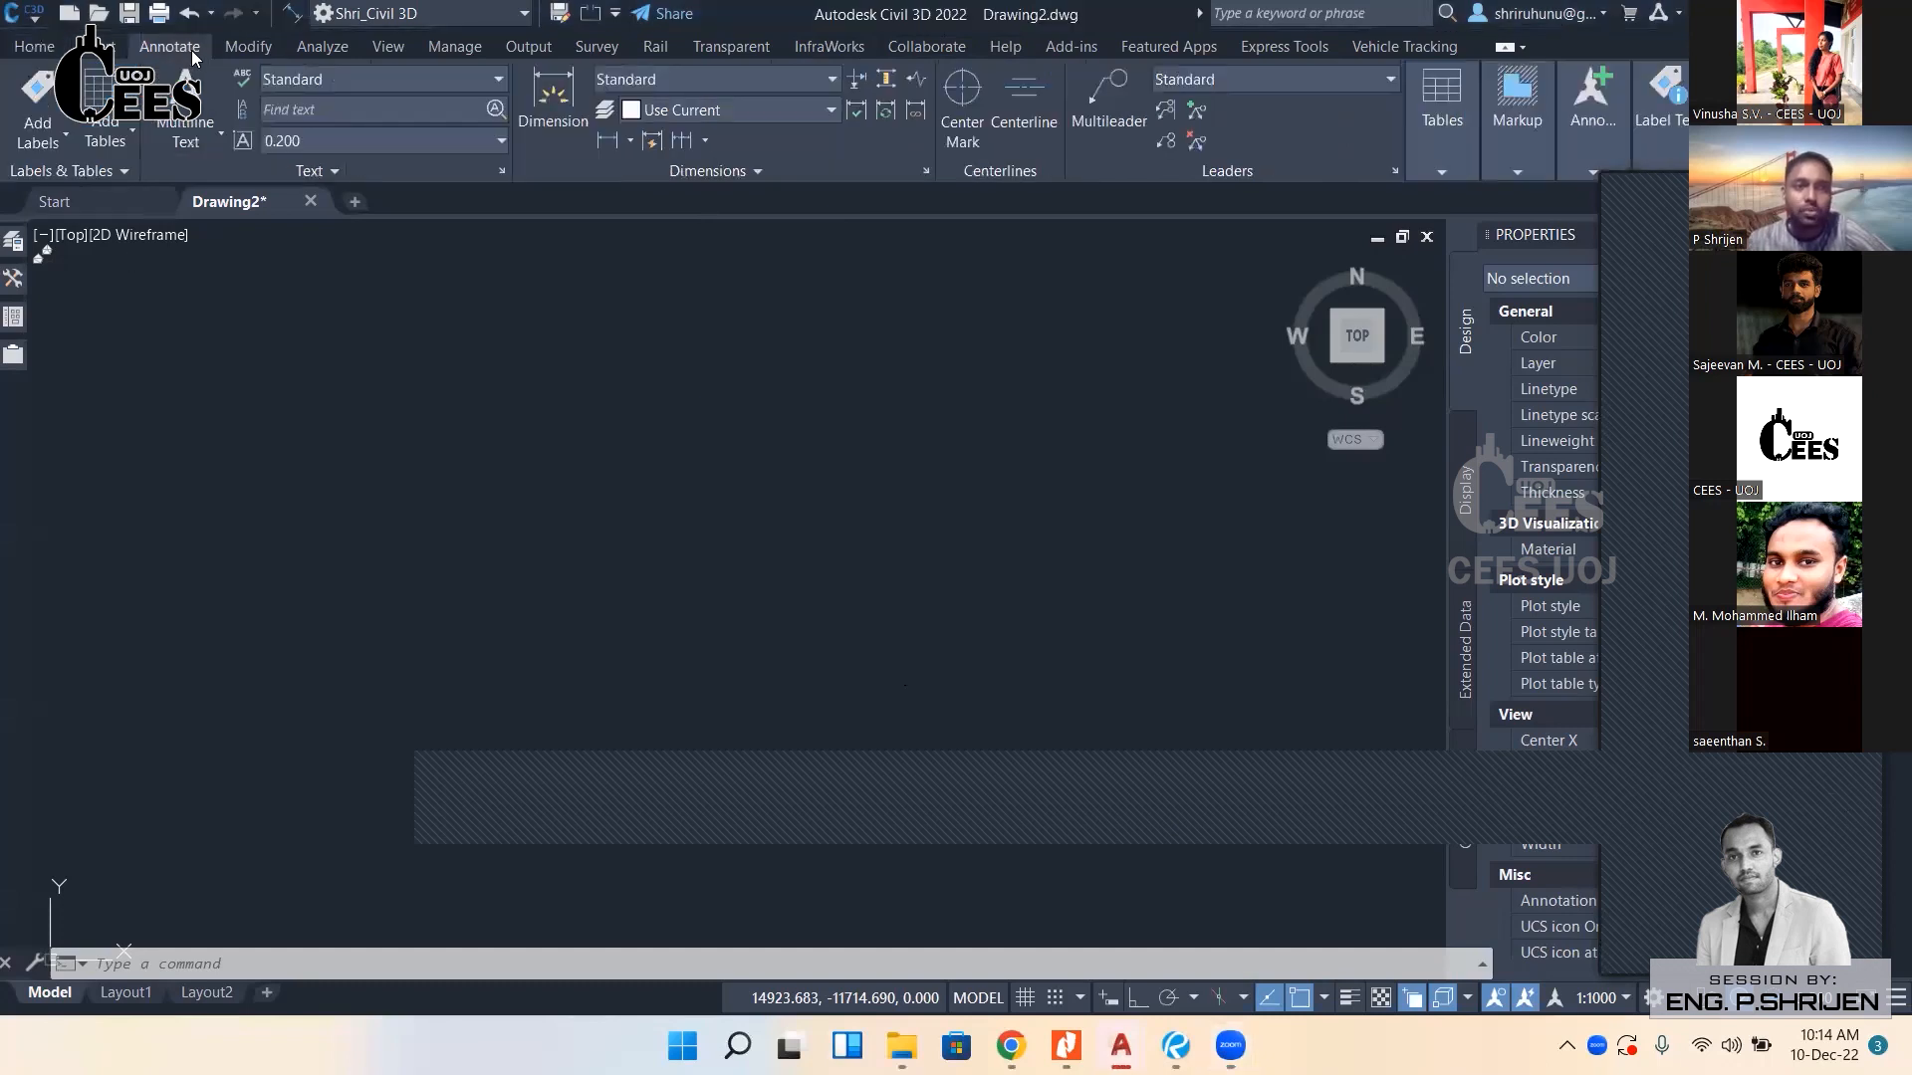
left_click(104, 47)
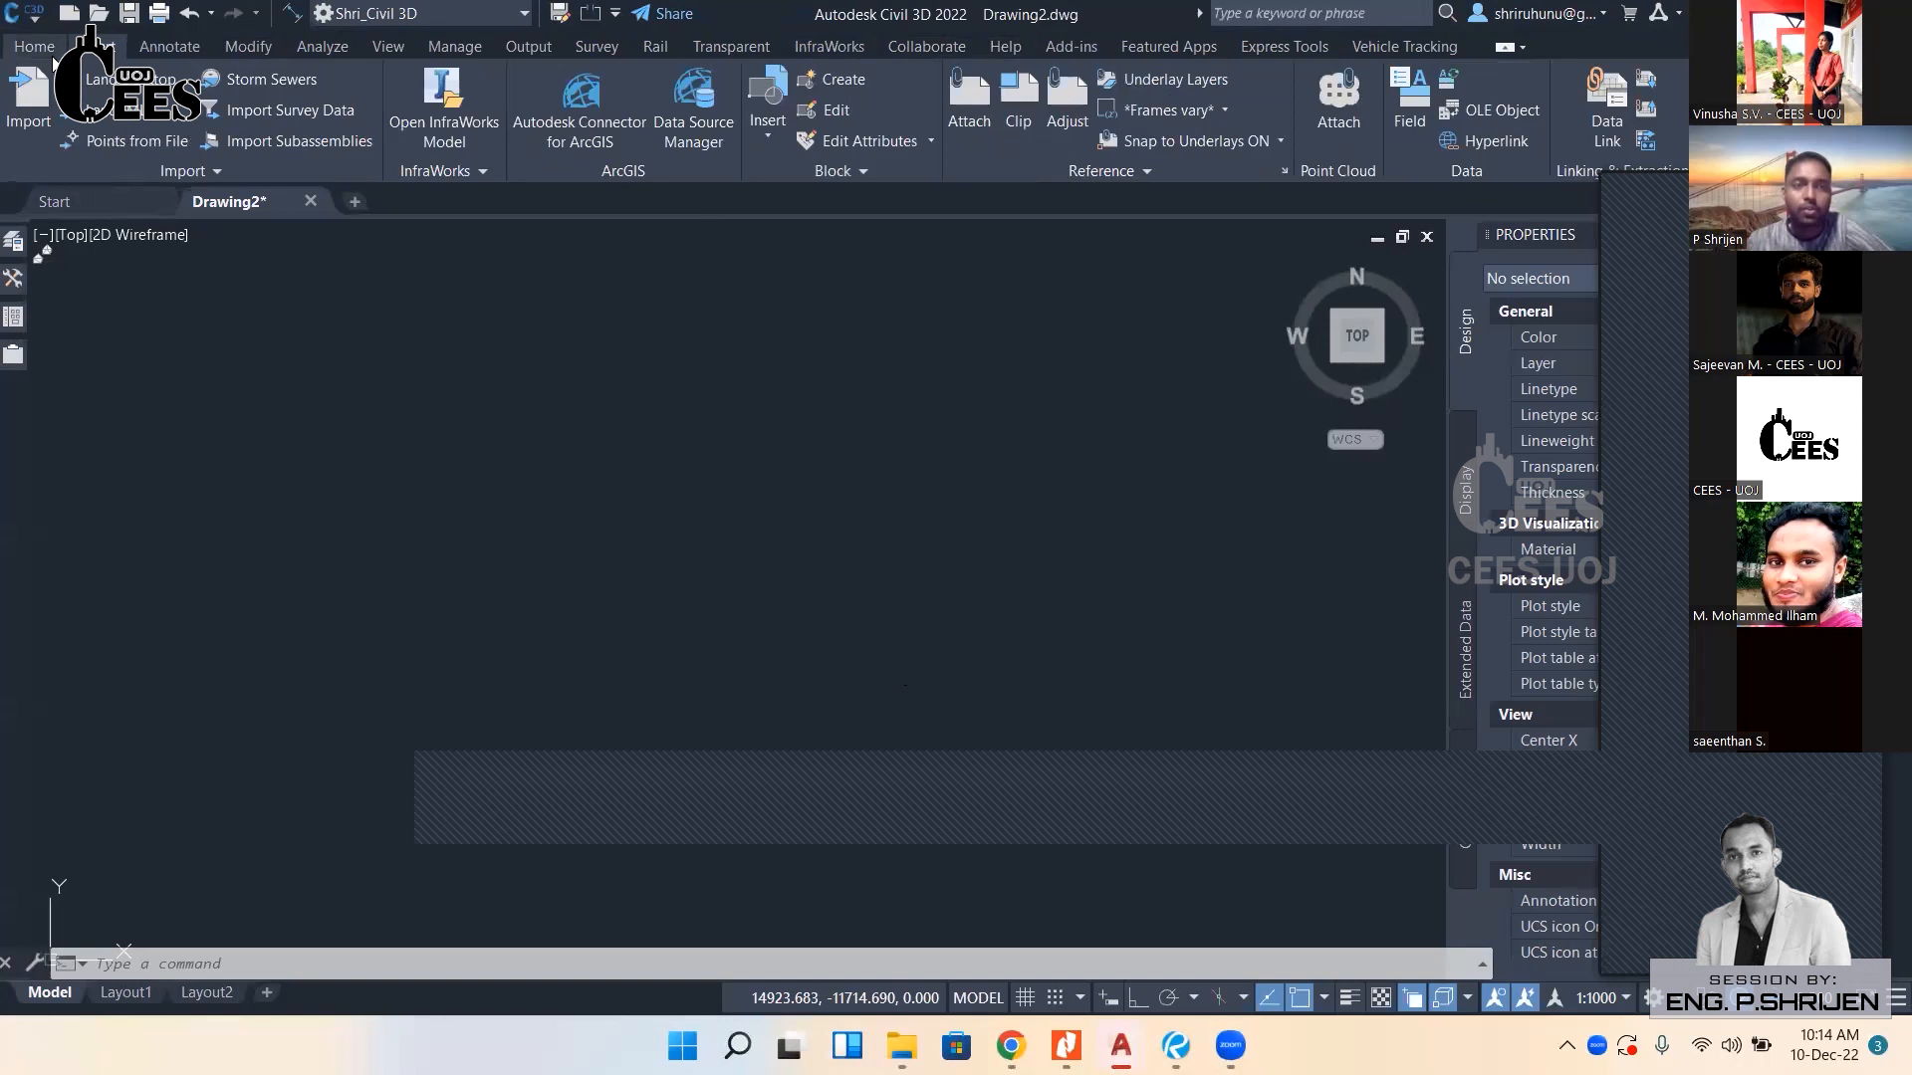
left_click(49, 51)
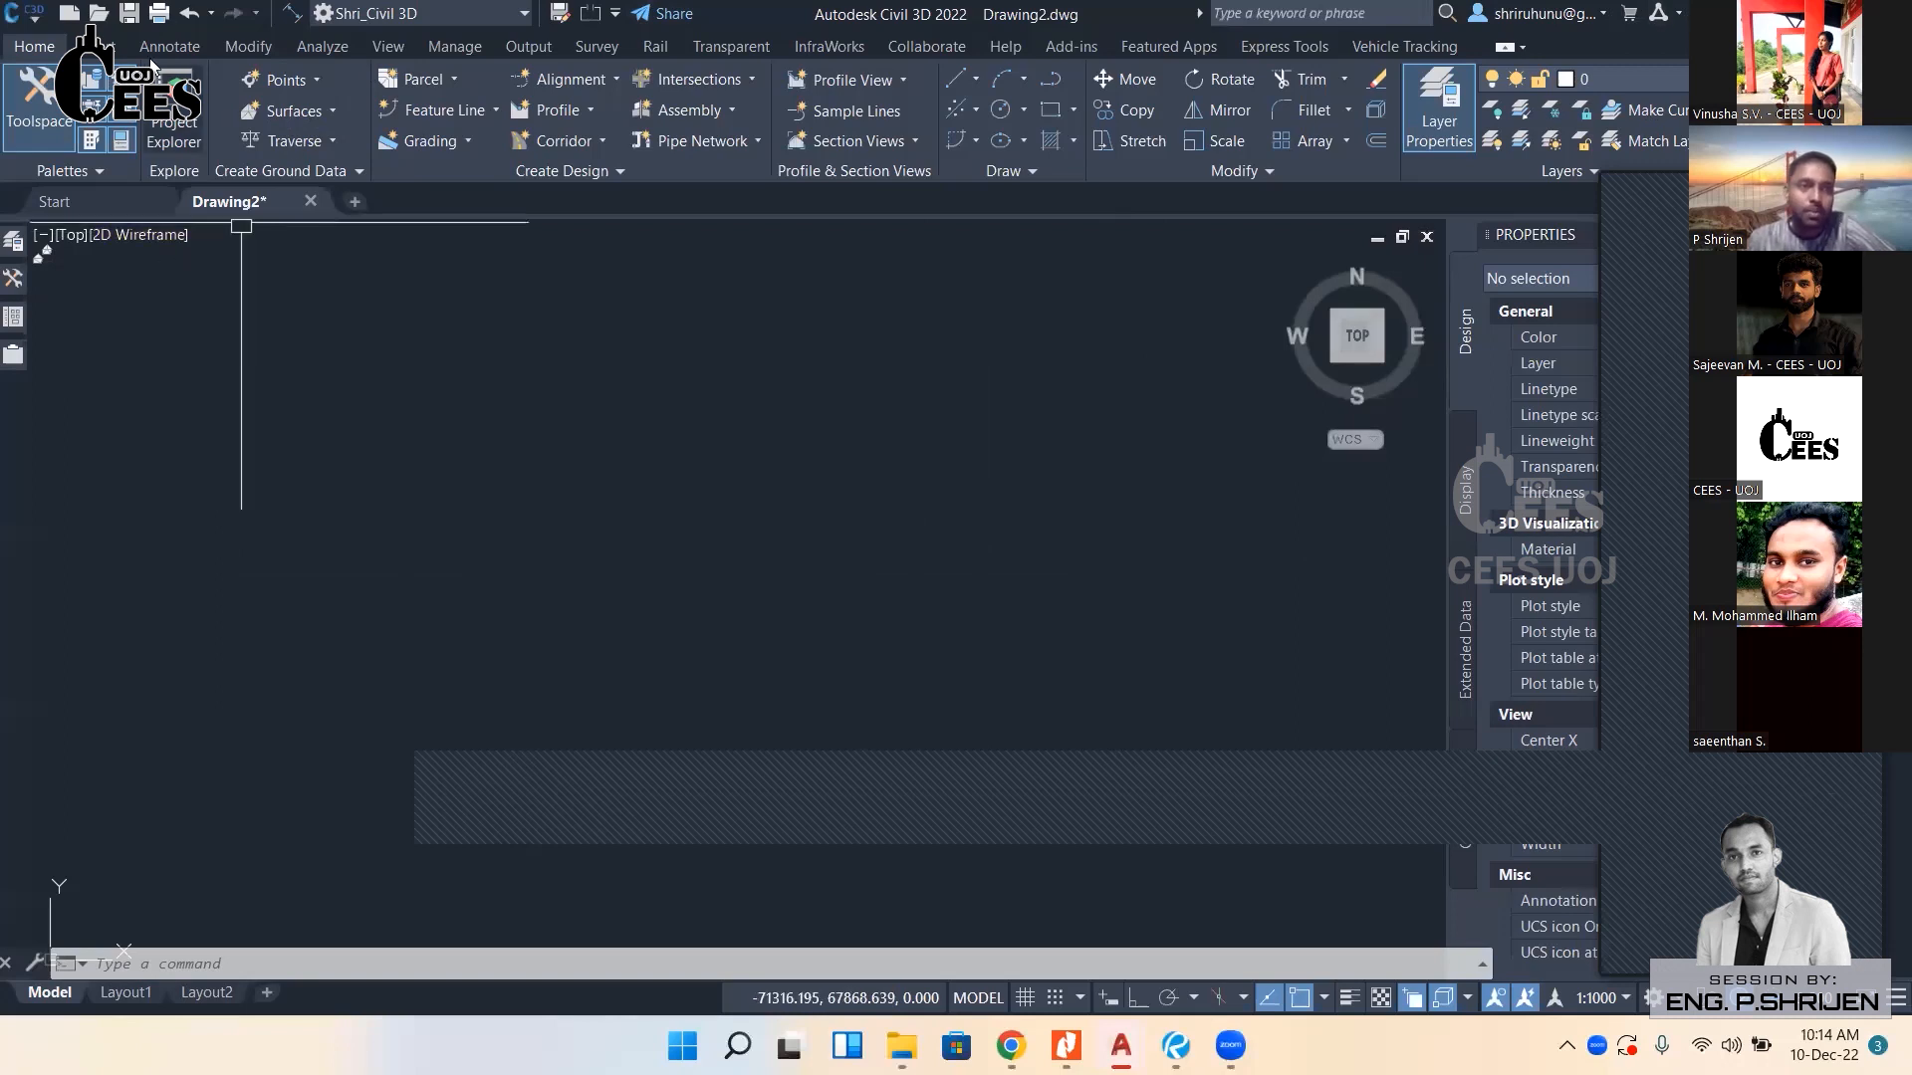
left_click(99, 46)
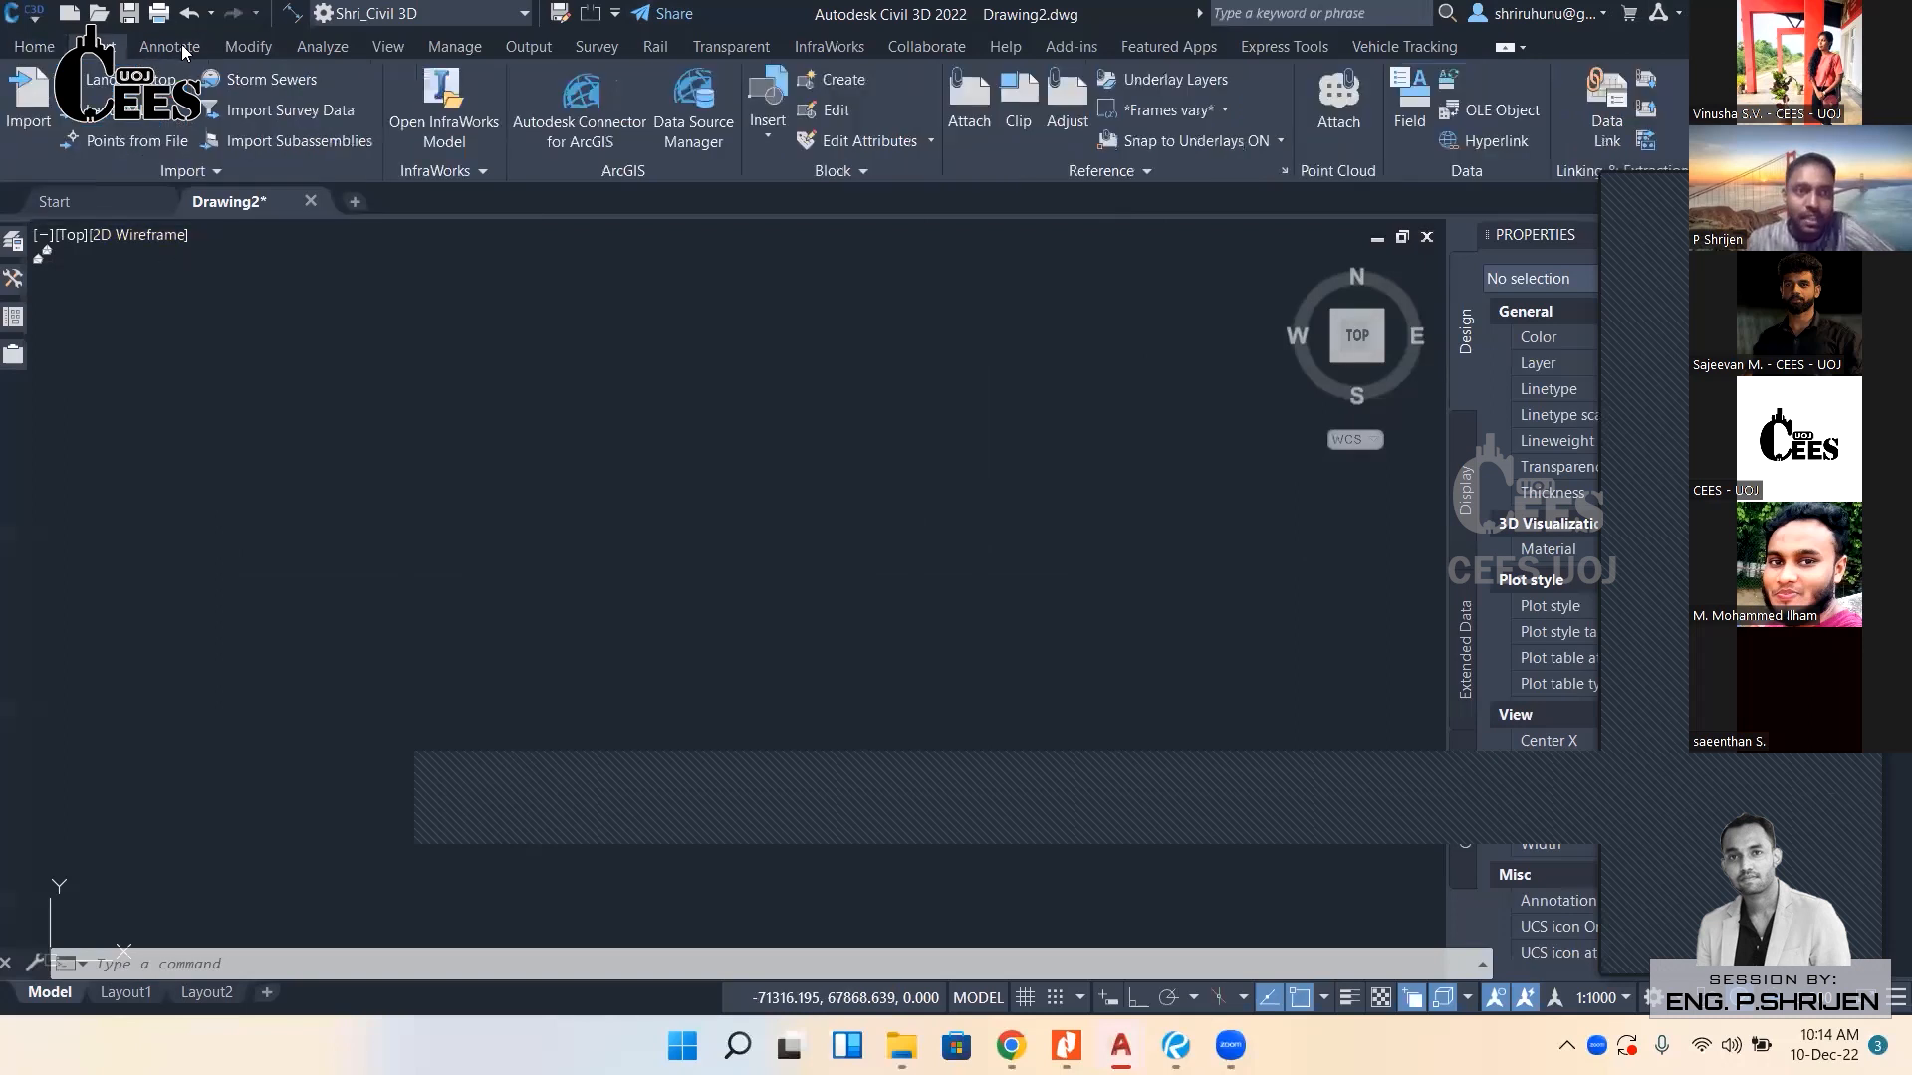
left_click(183, 45)
left_click(261, 46)
left_click(318, 47)
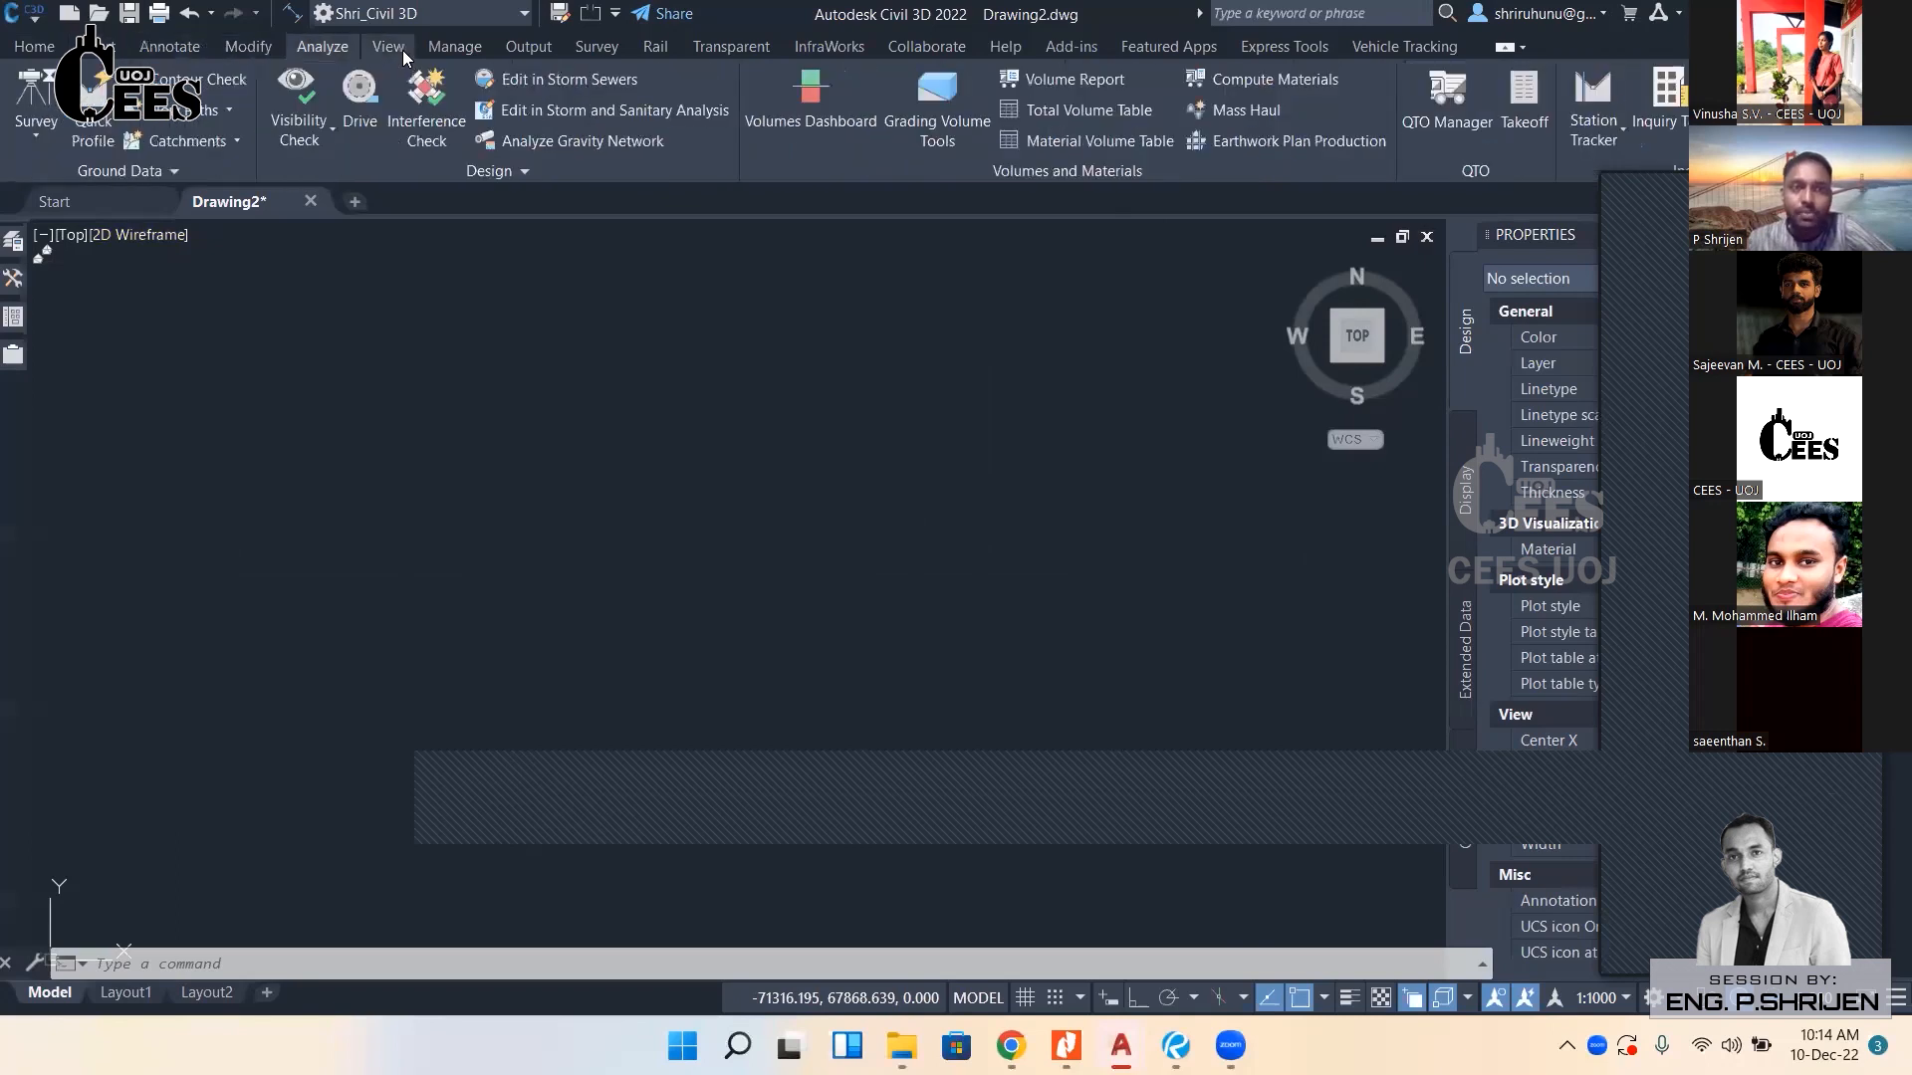
left_click(402, 49)
left_click(466, 48)
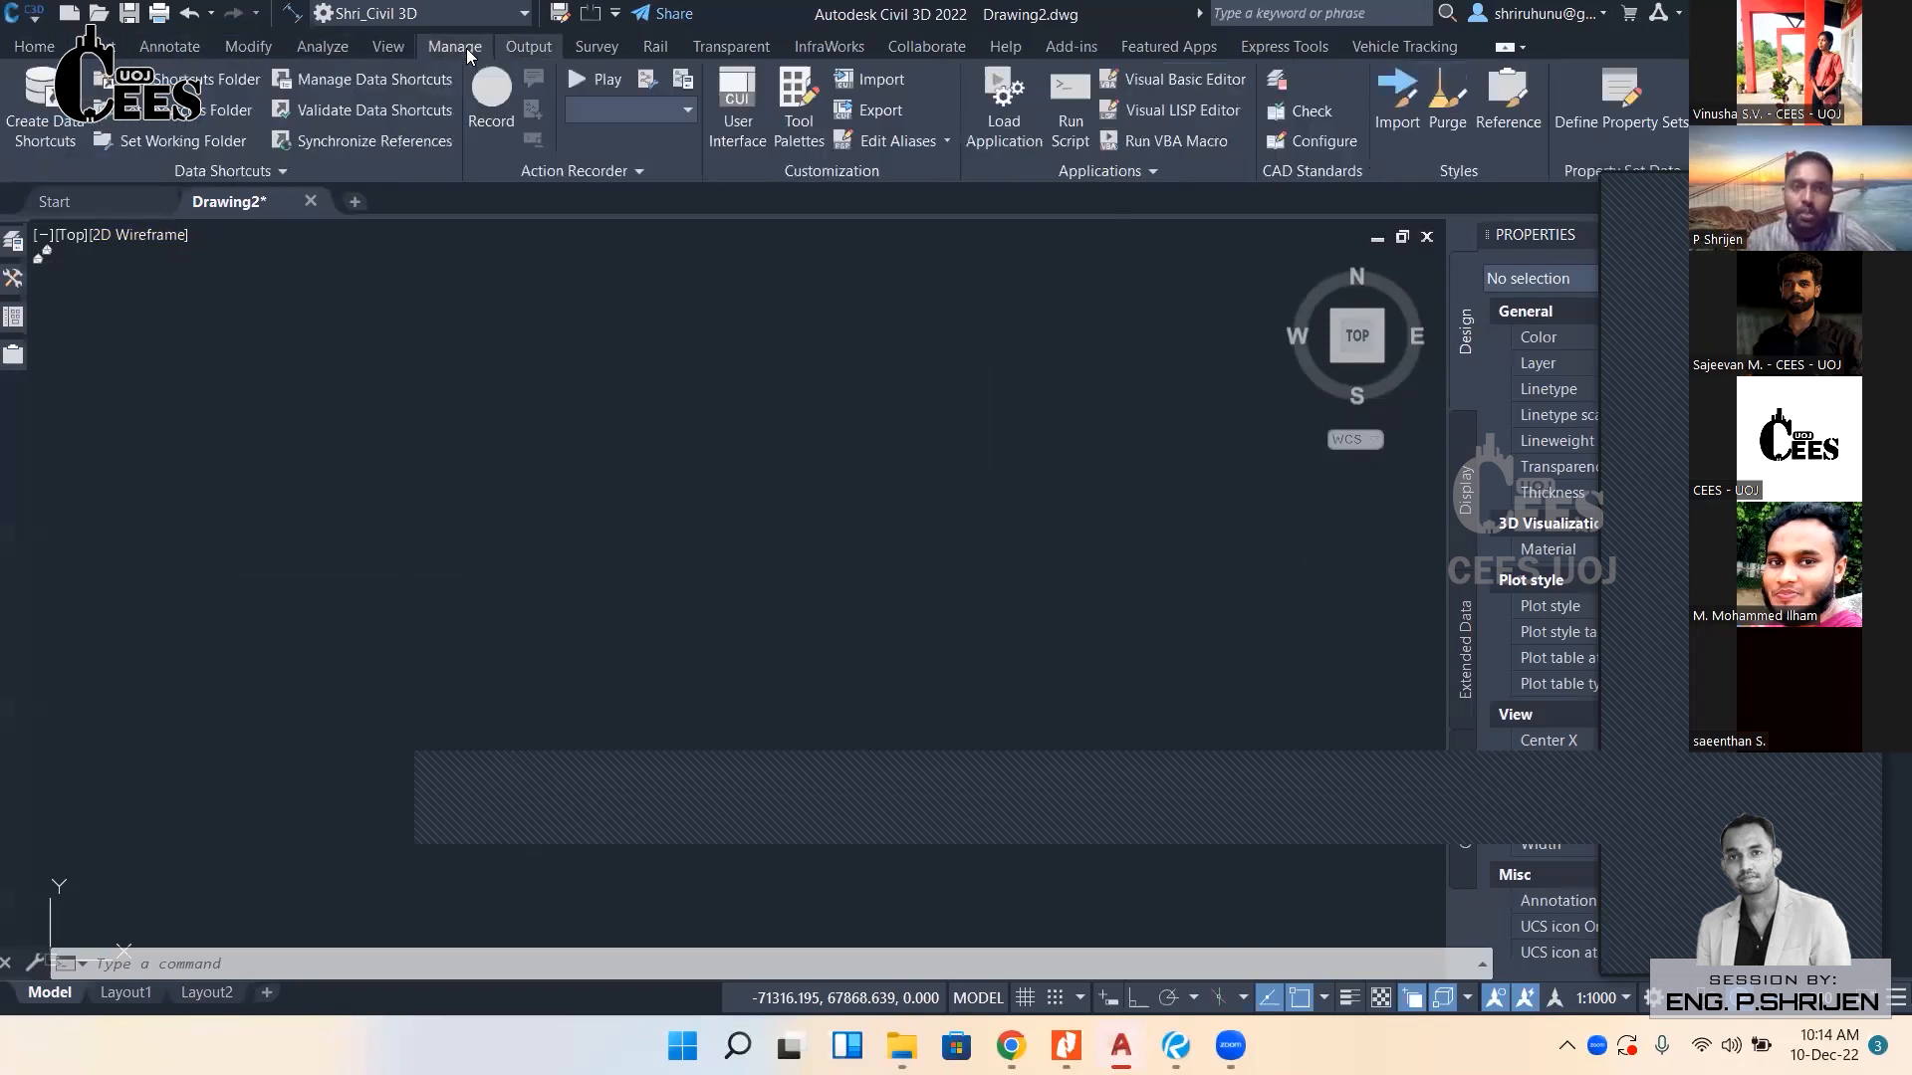
scroll(476, 49, "down", 1)
scroll(468, 48, "up", 1)
left_click(376, 50)
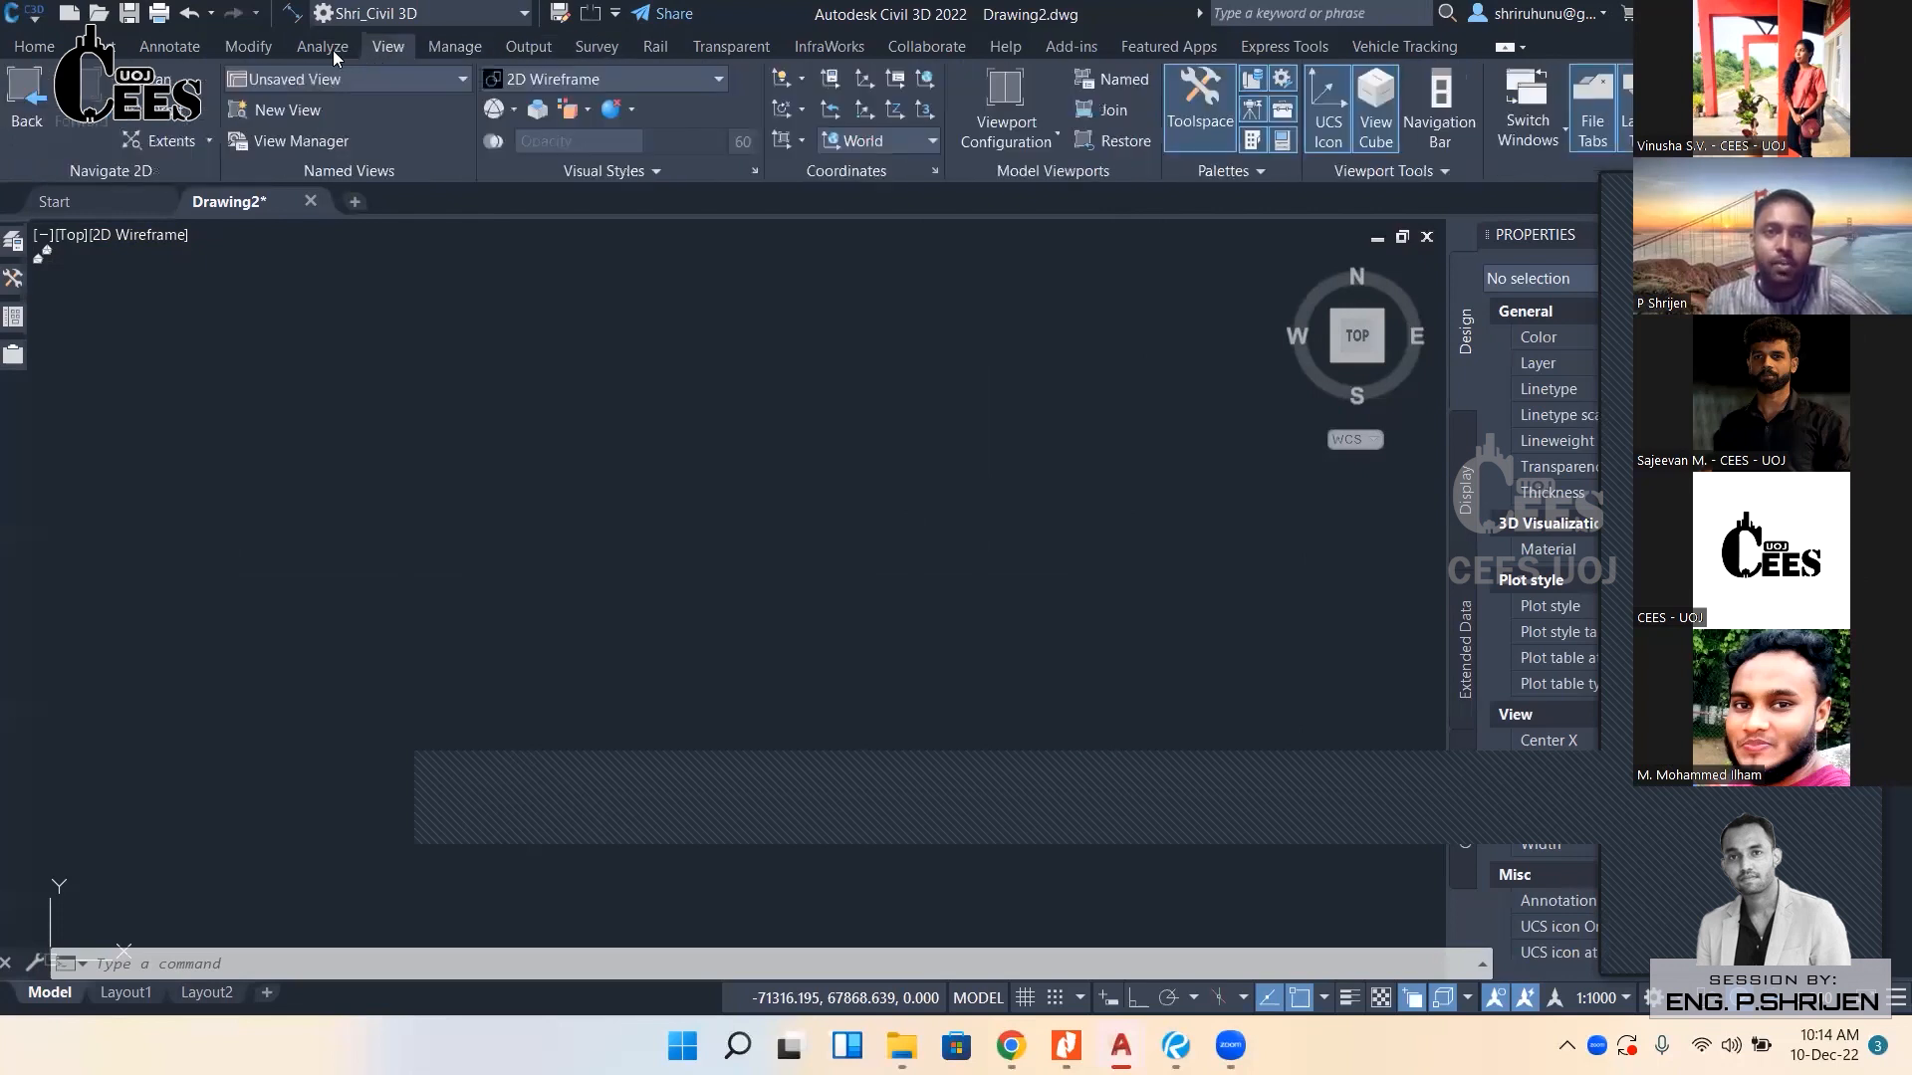
left_click(324, 50)
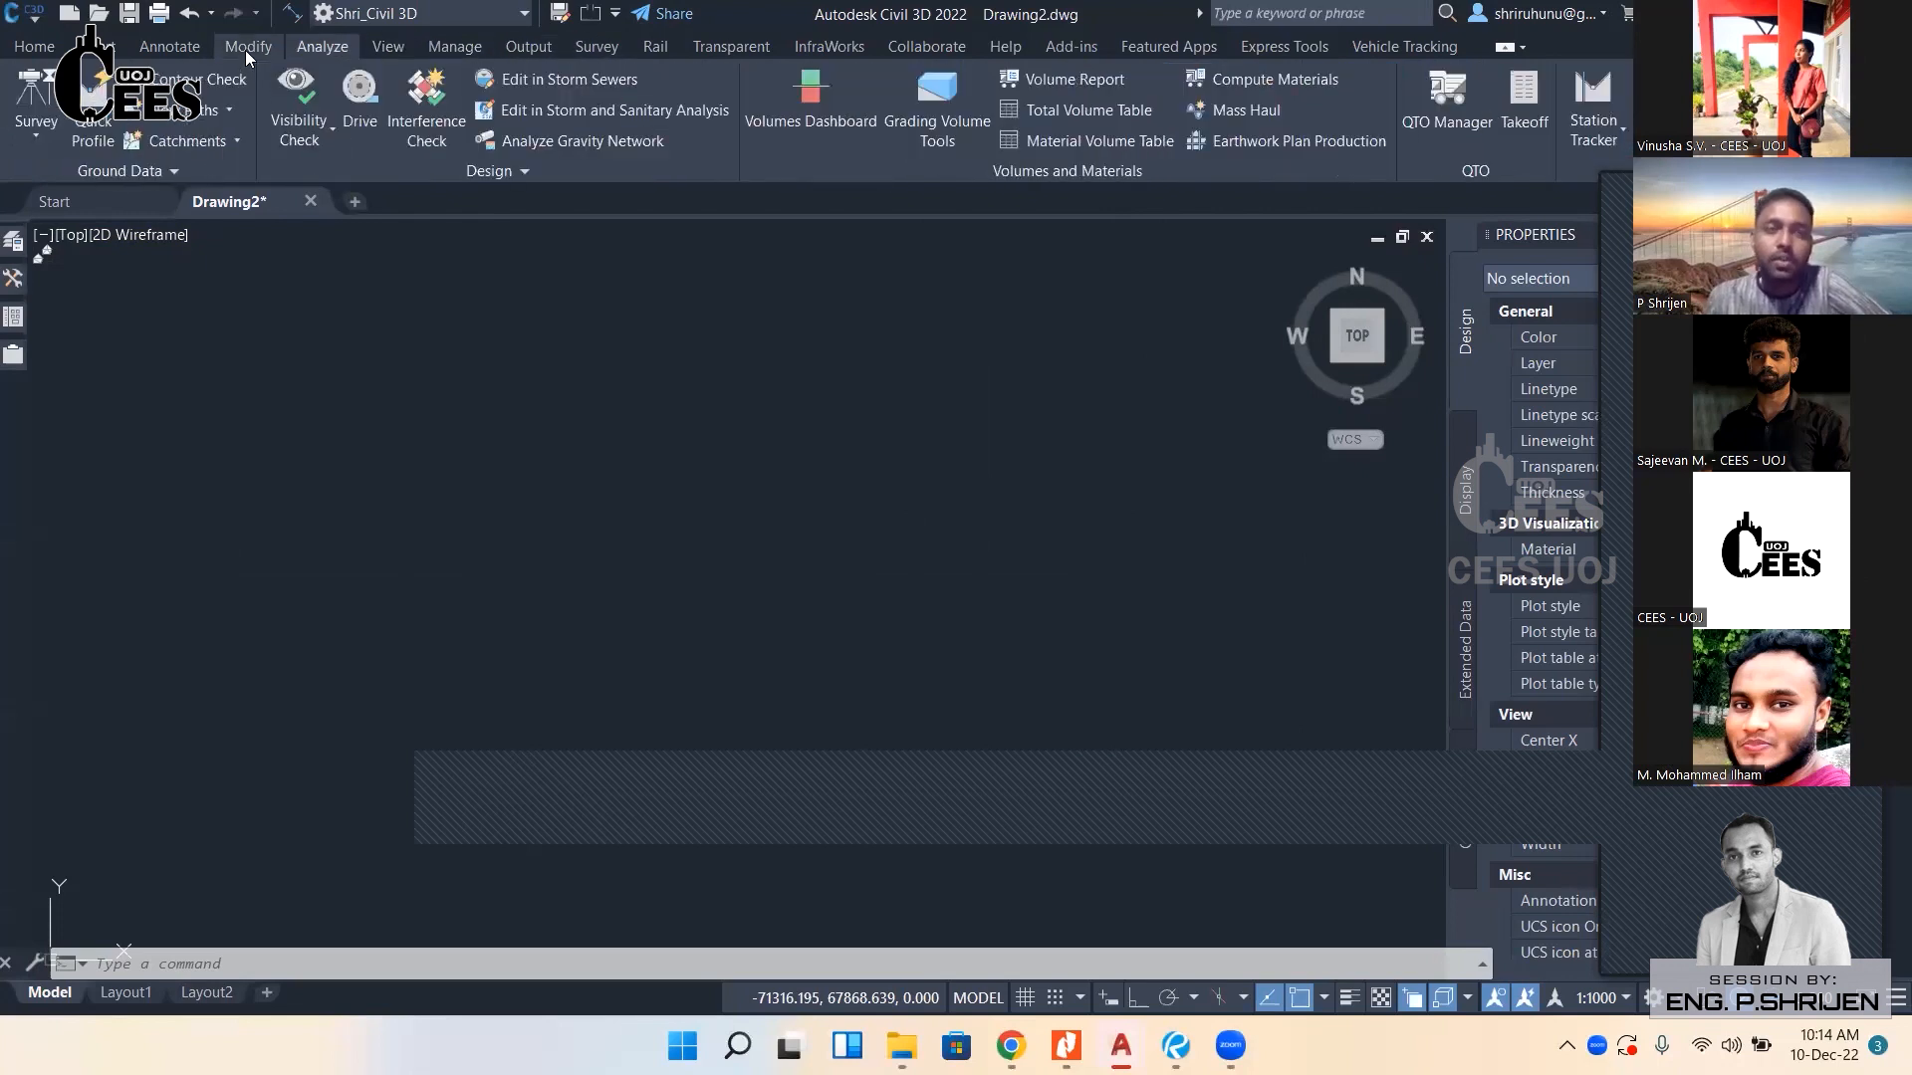
left_click(239, 49)
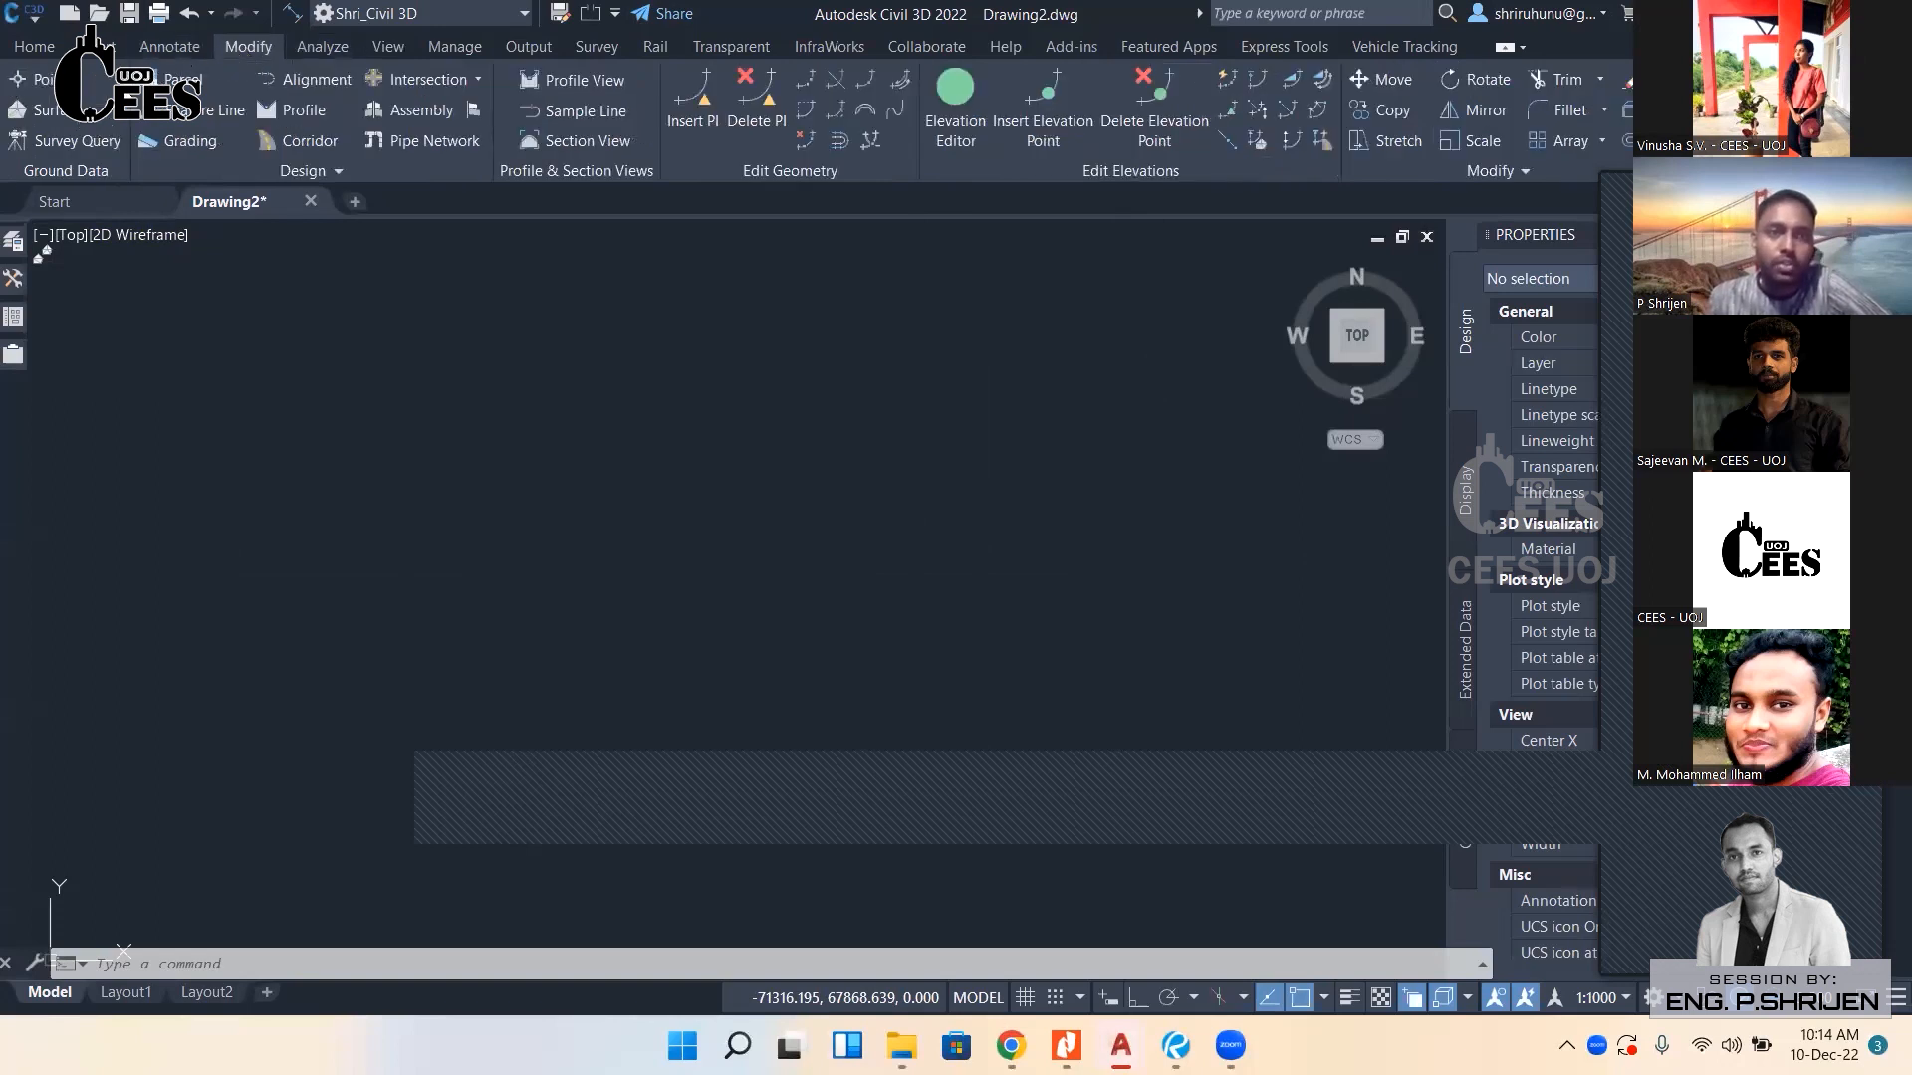
left_click(170, 47)
left_click(102, 47)
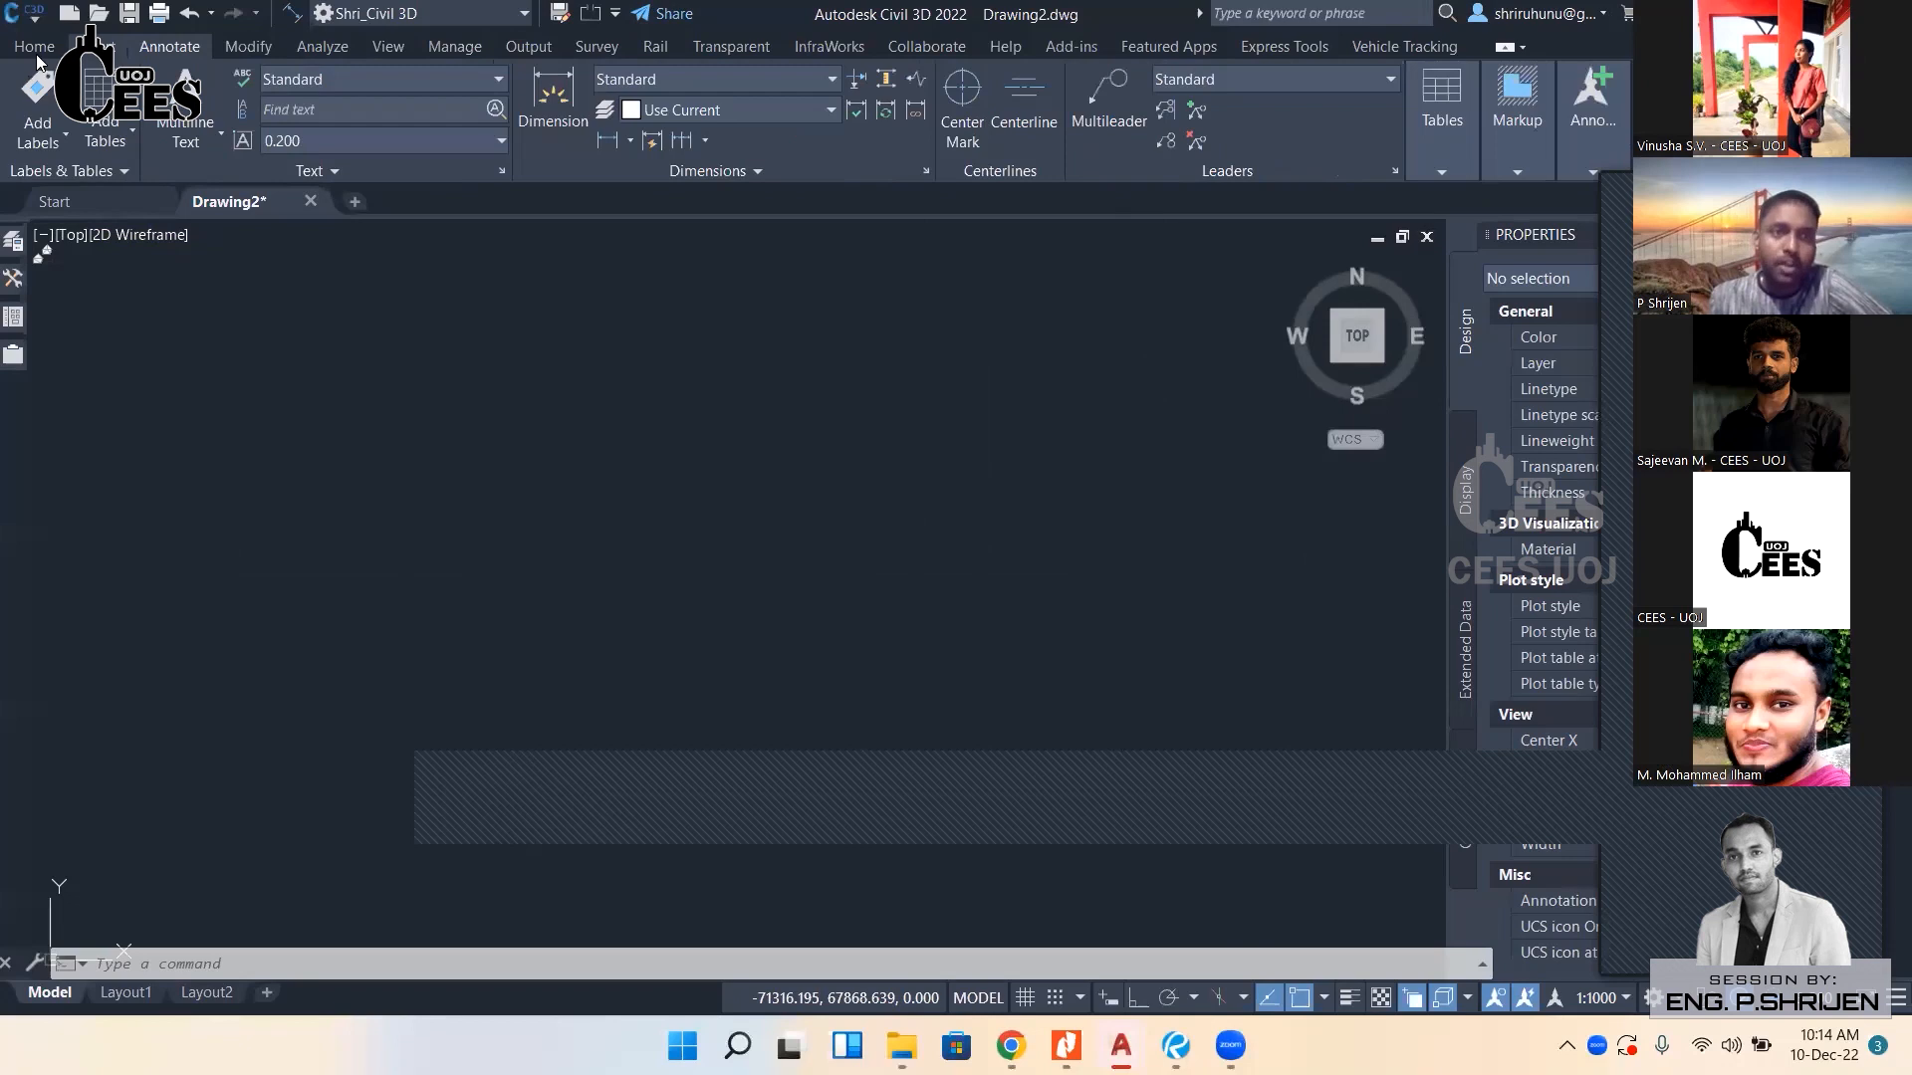
left_click(34, 47)
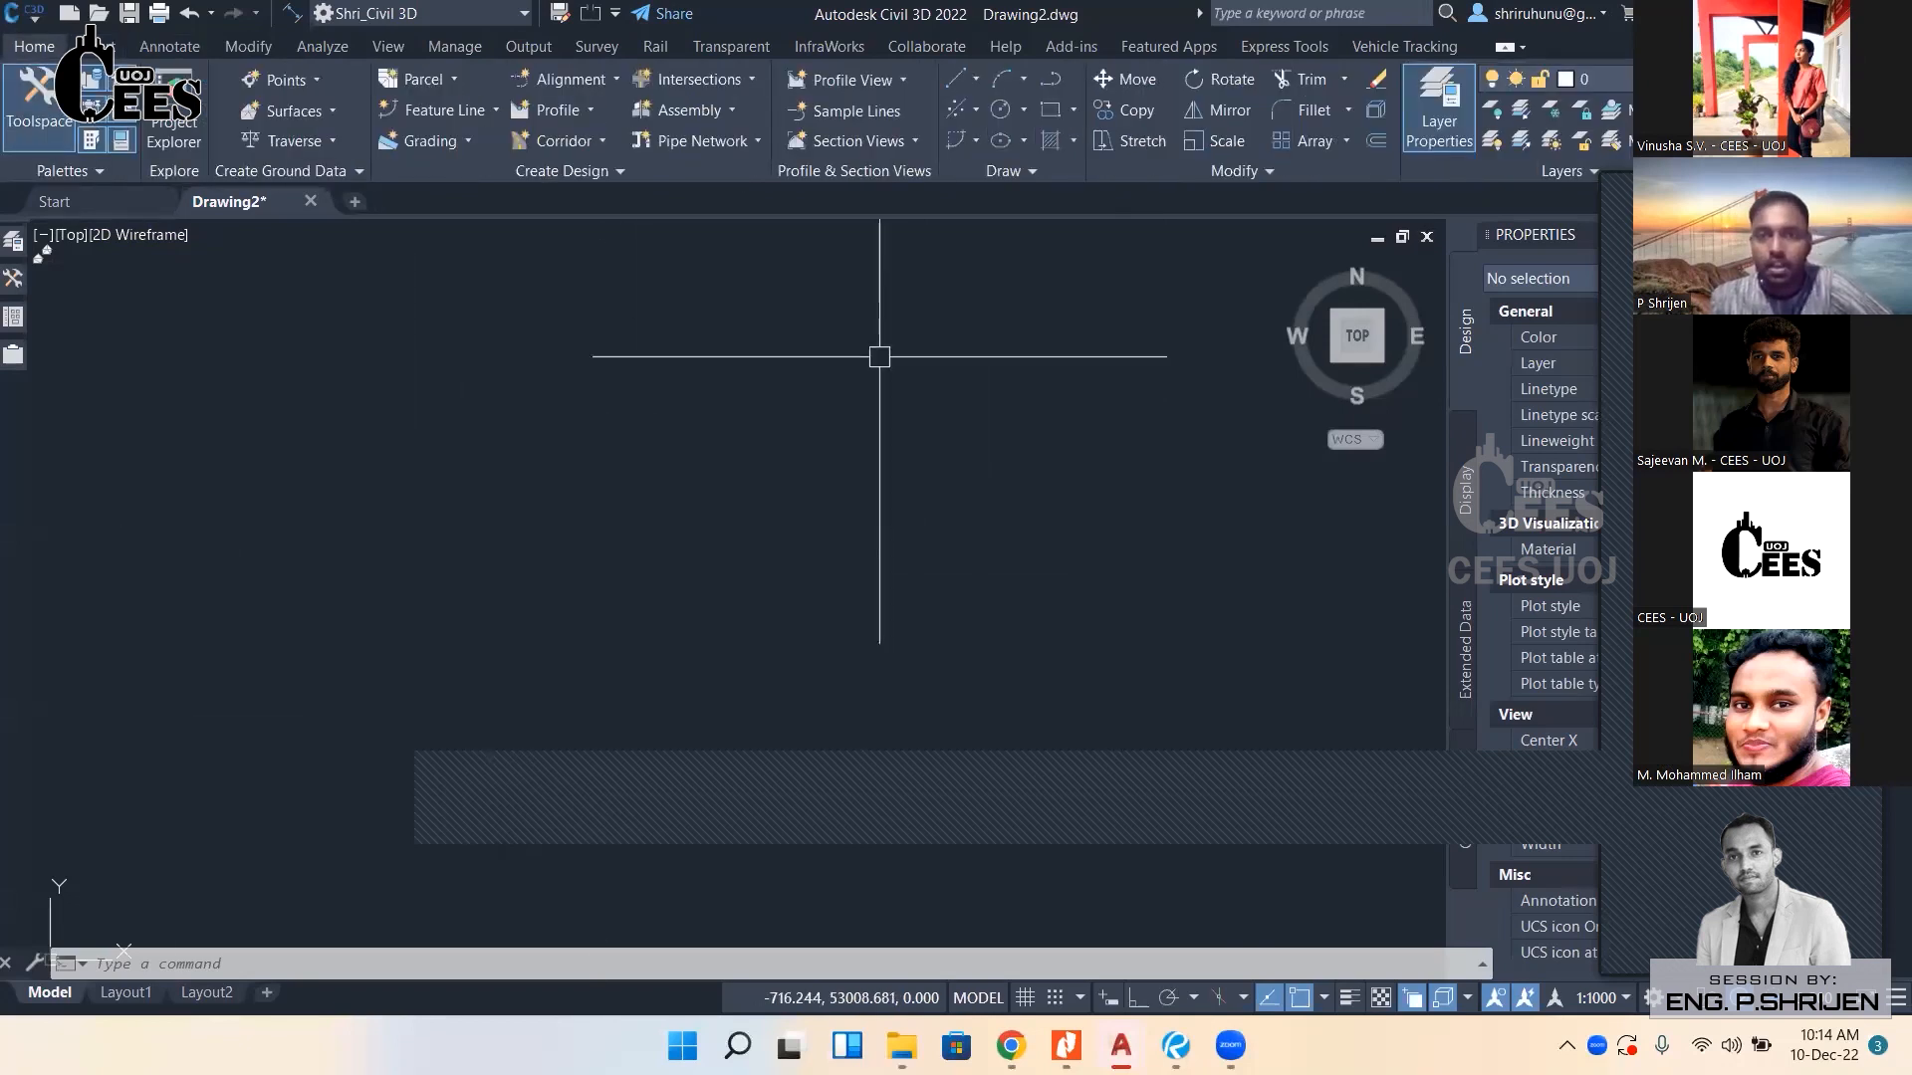
Examine the application's file commands for creating, opening, saving, exporting and printing drawings, and return to the drawing.
left_click(28, 17)
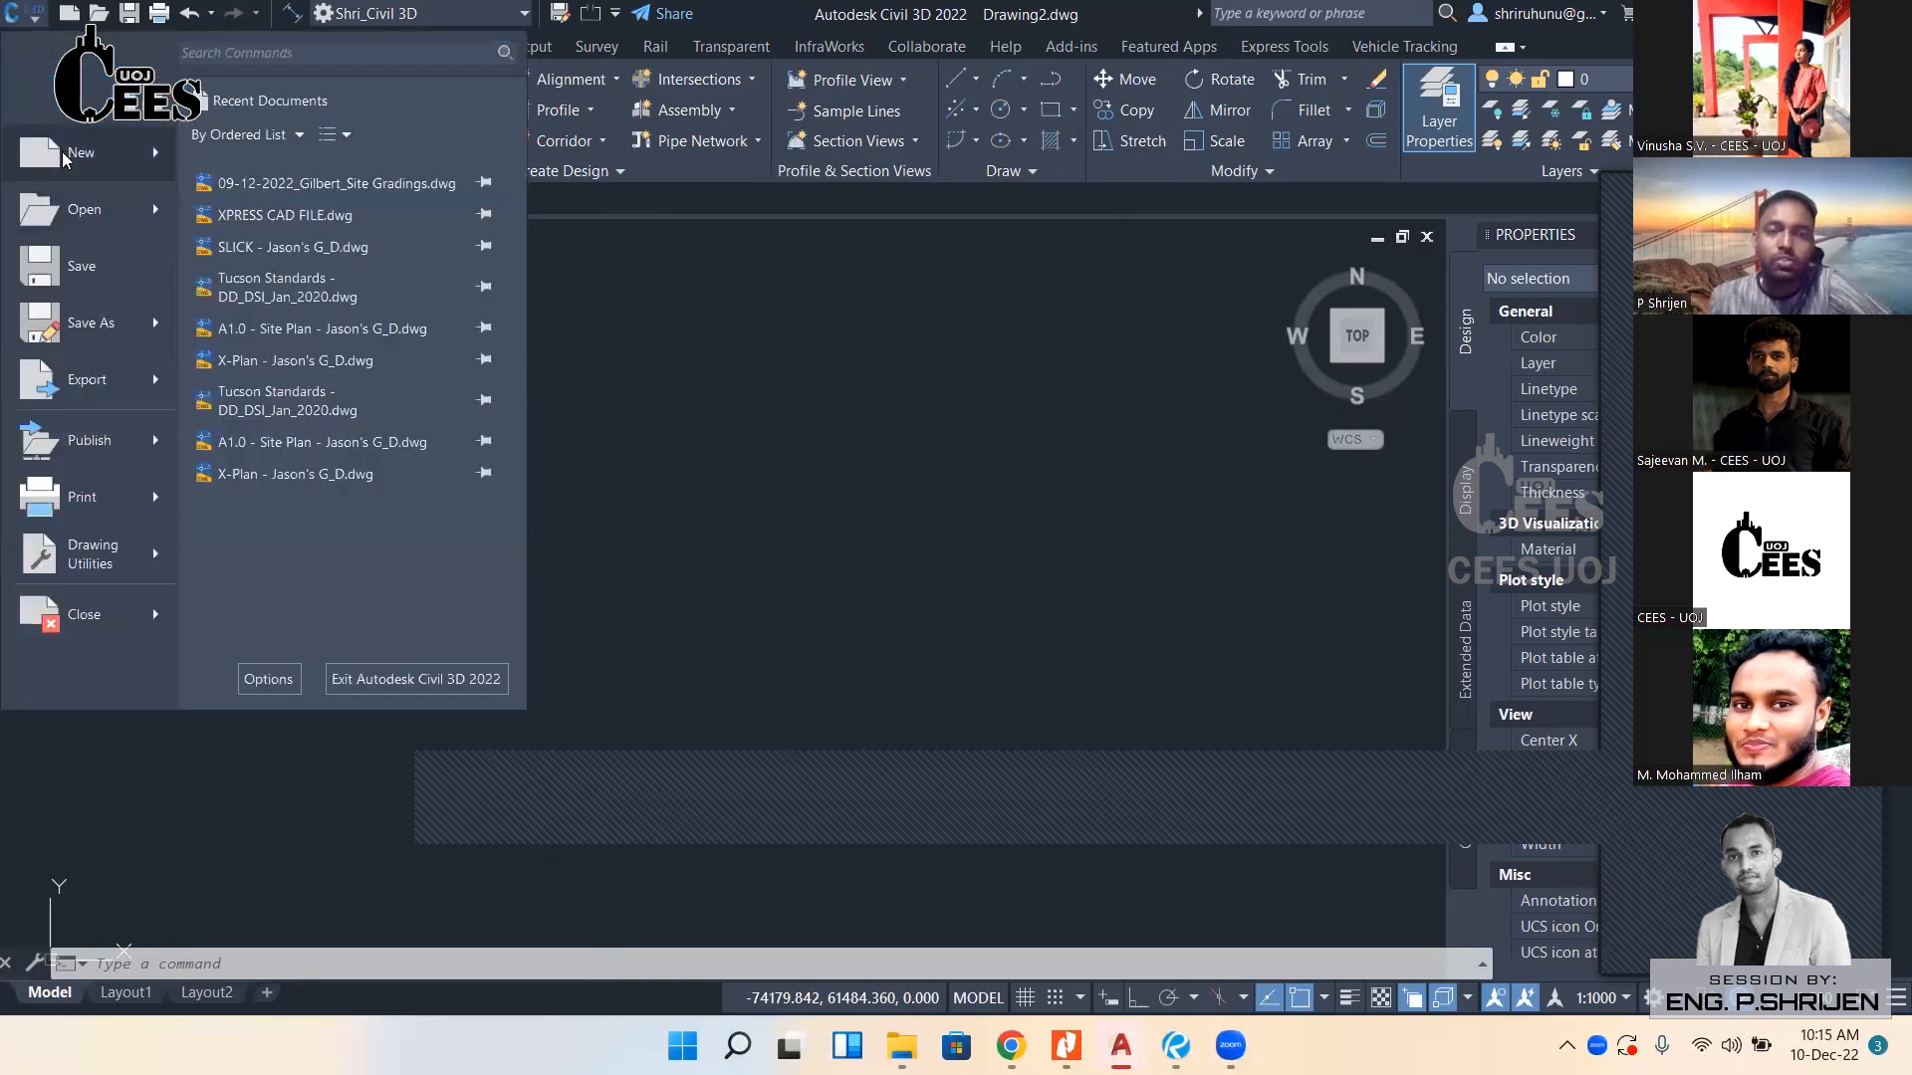
mouse_move(64, 159)
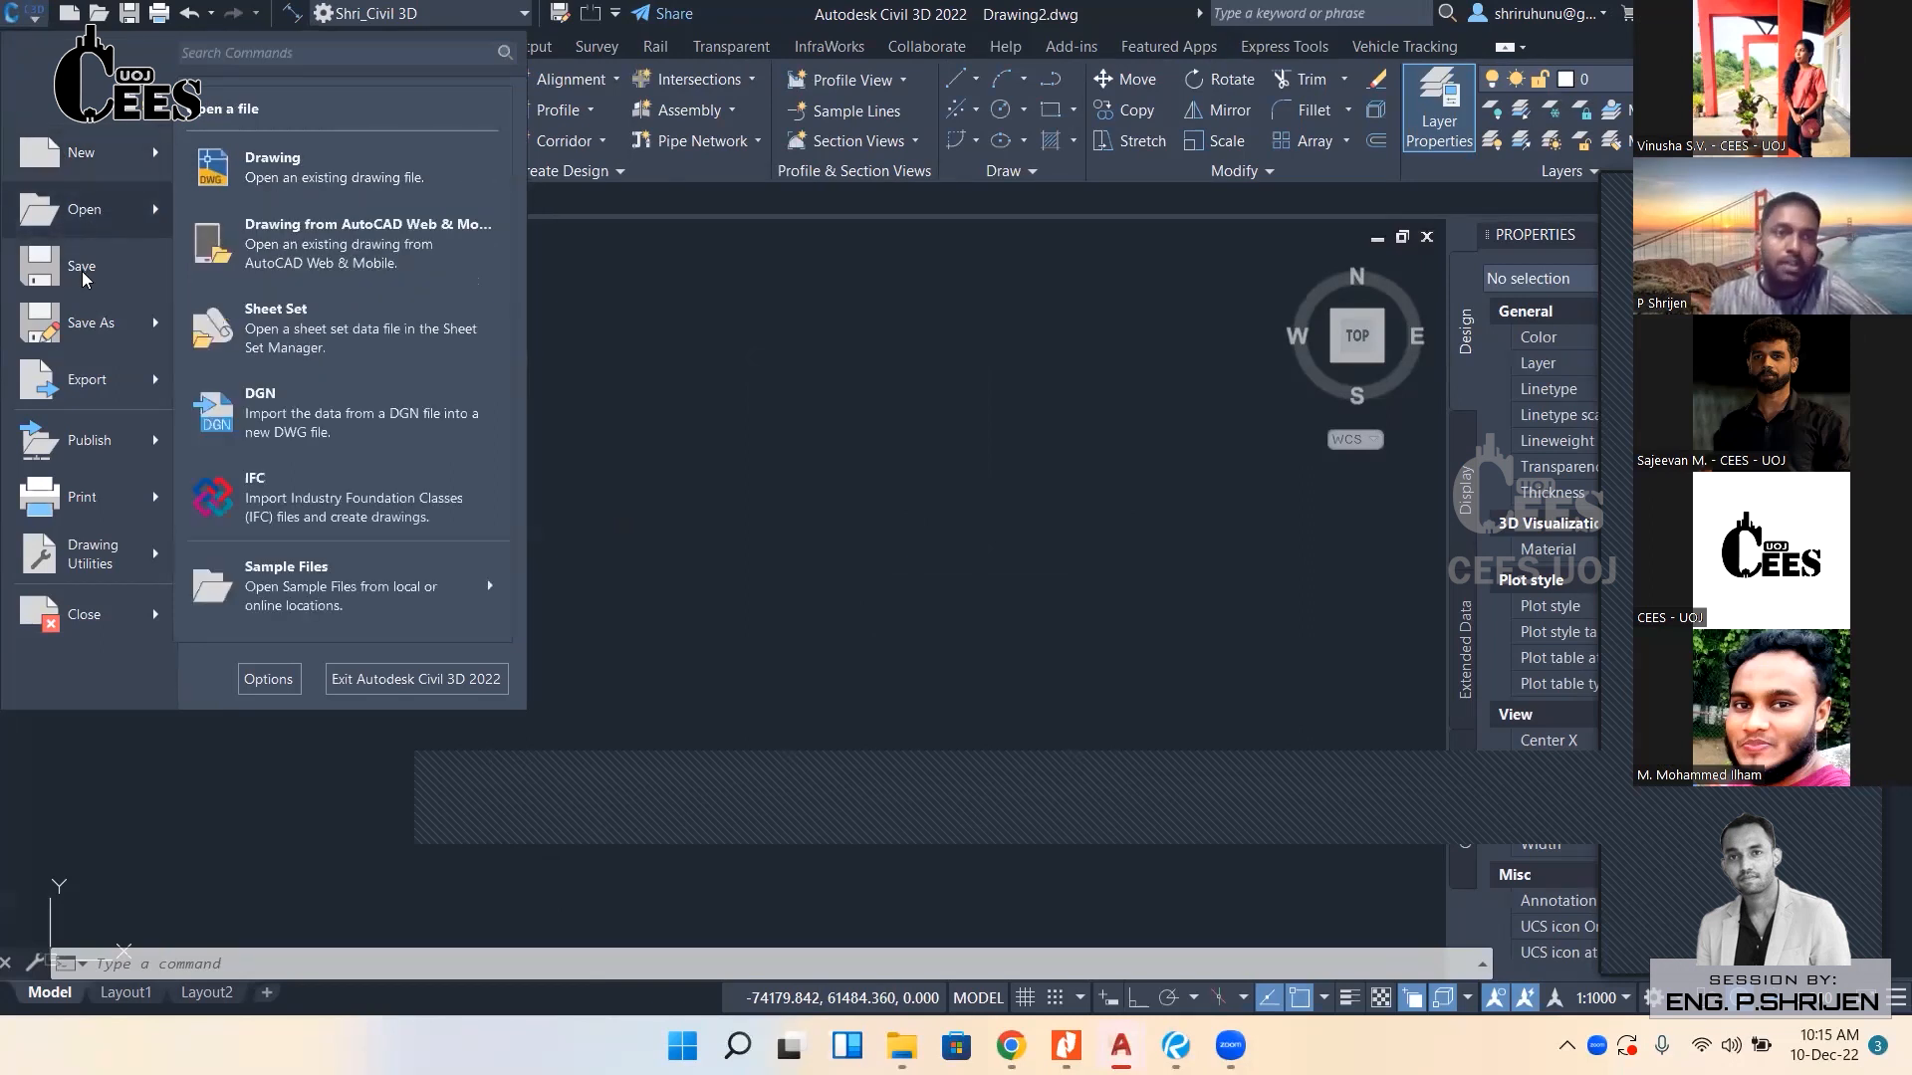
mouse_move(95, 324)
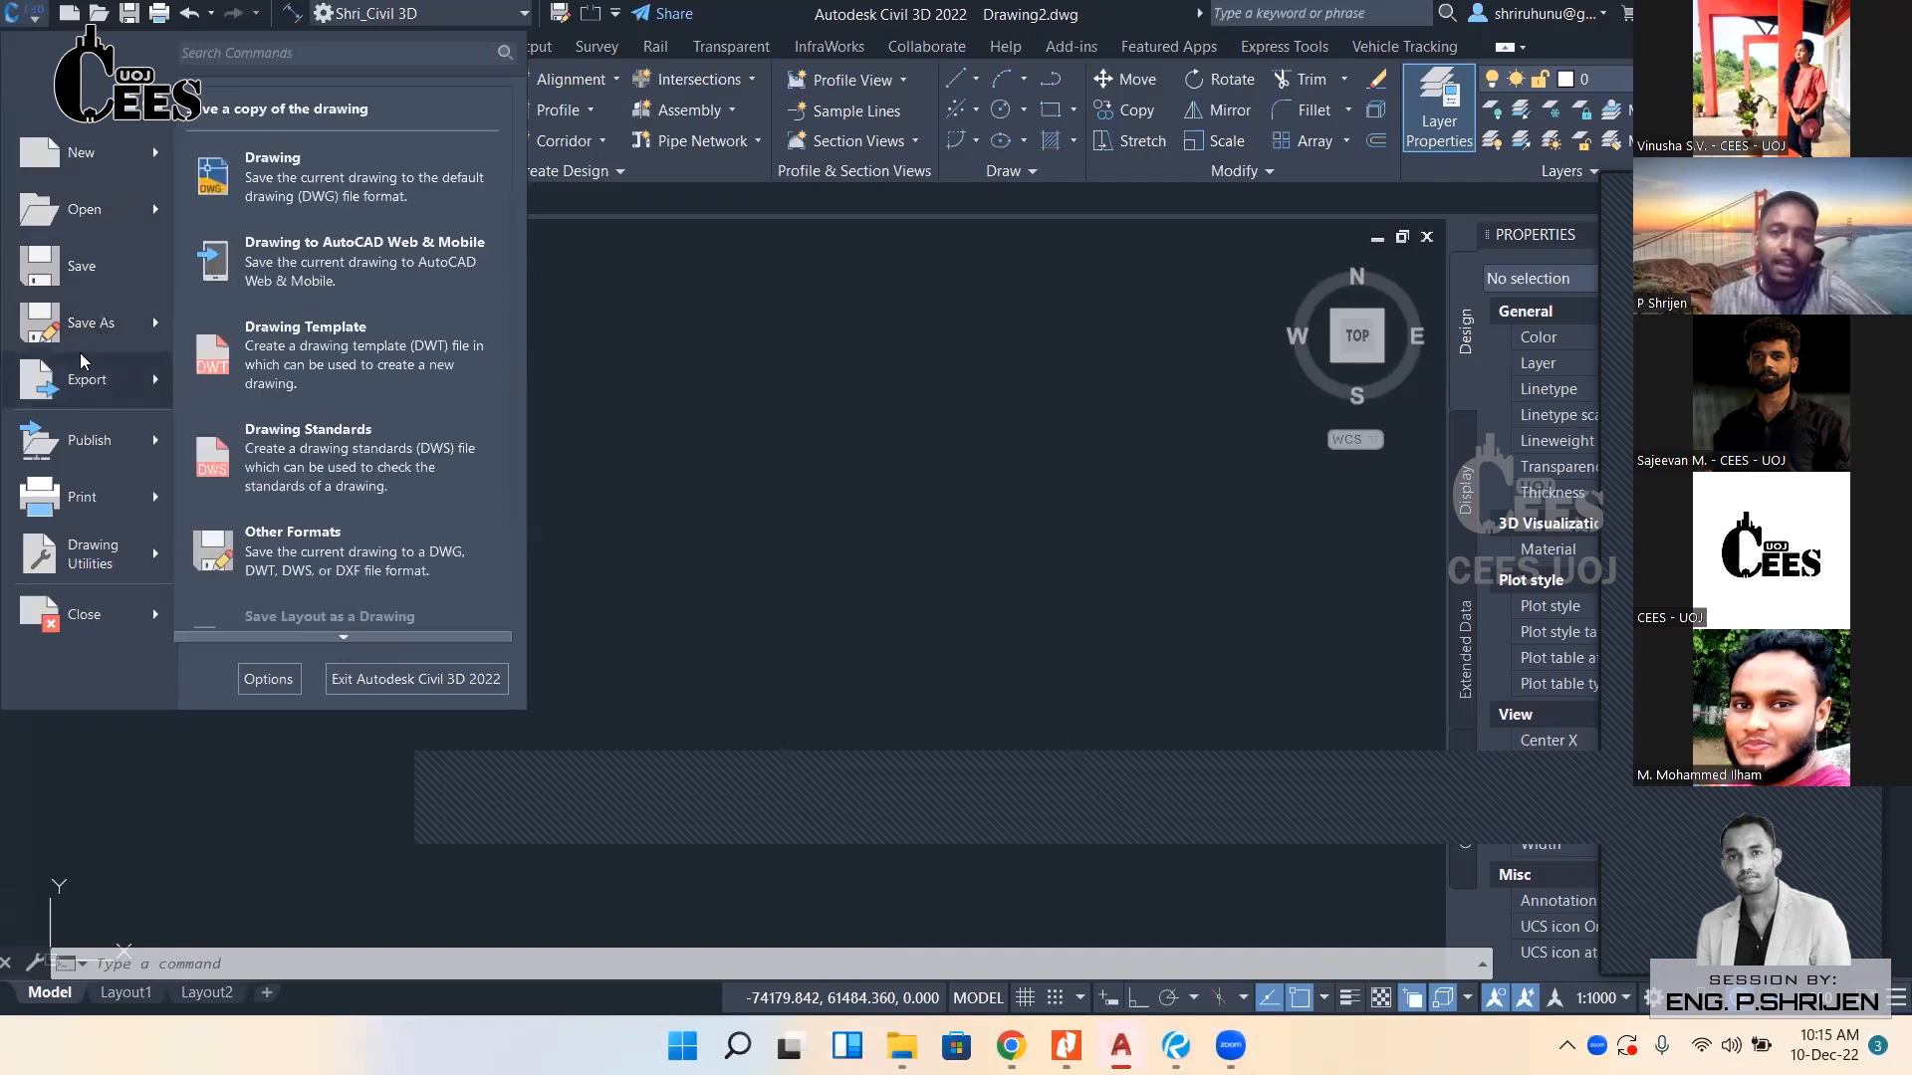
mouse_move(79, 357)
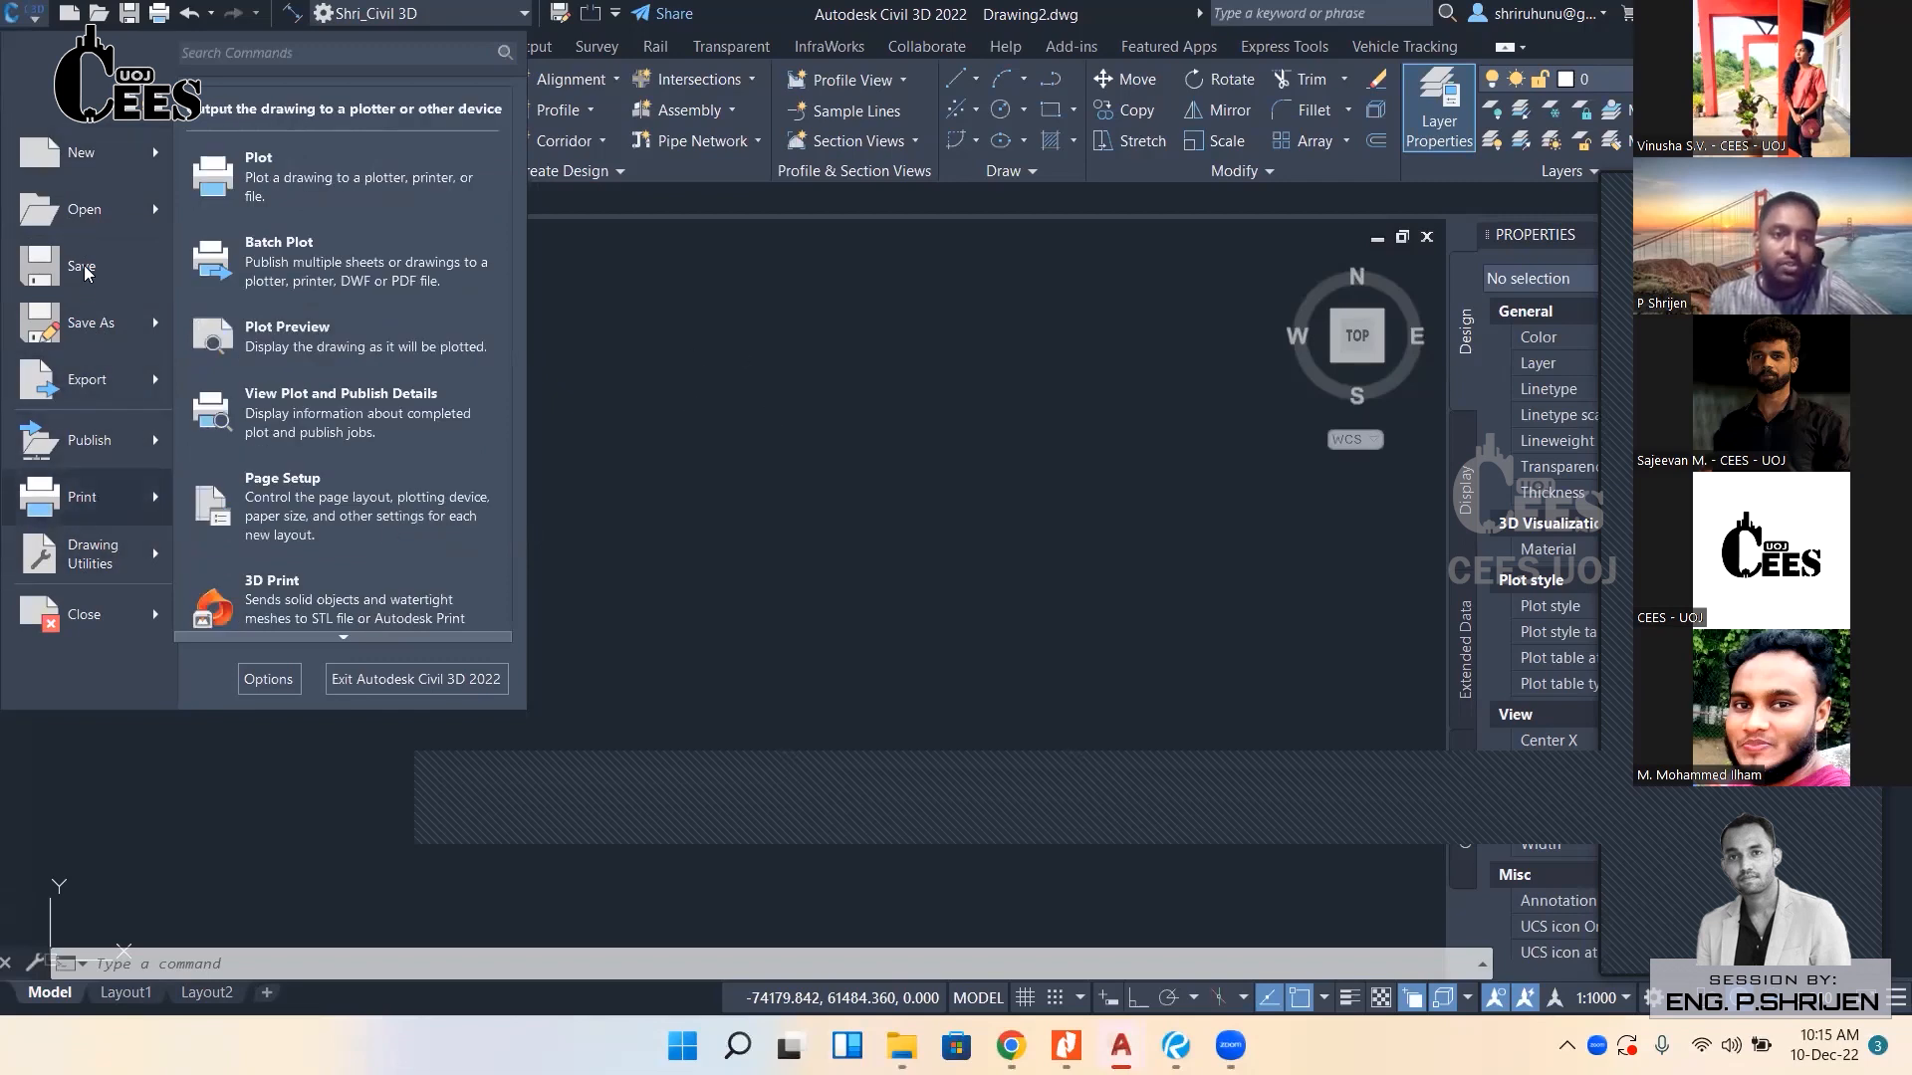
left_click(851, 461)
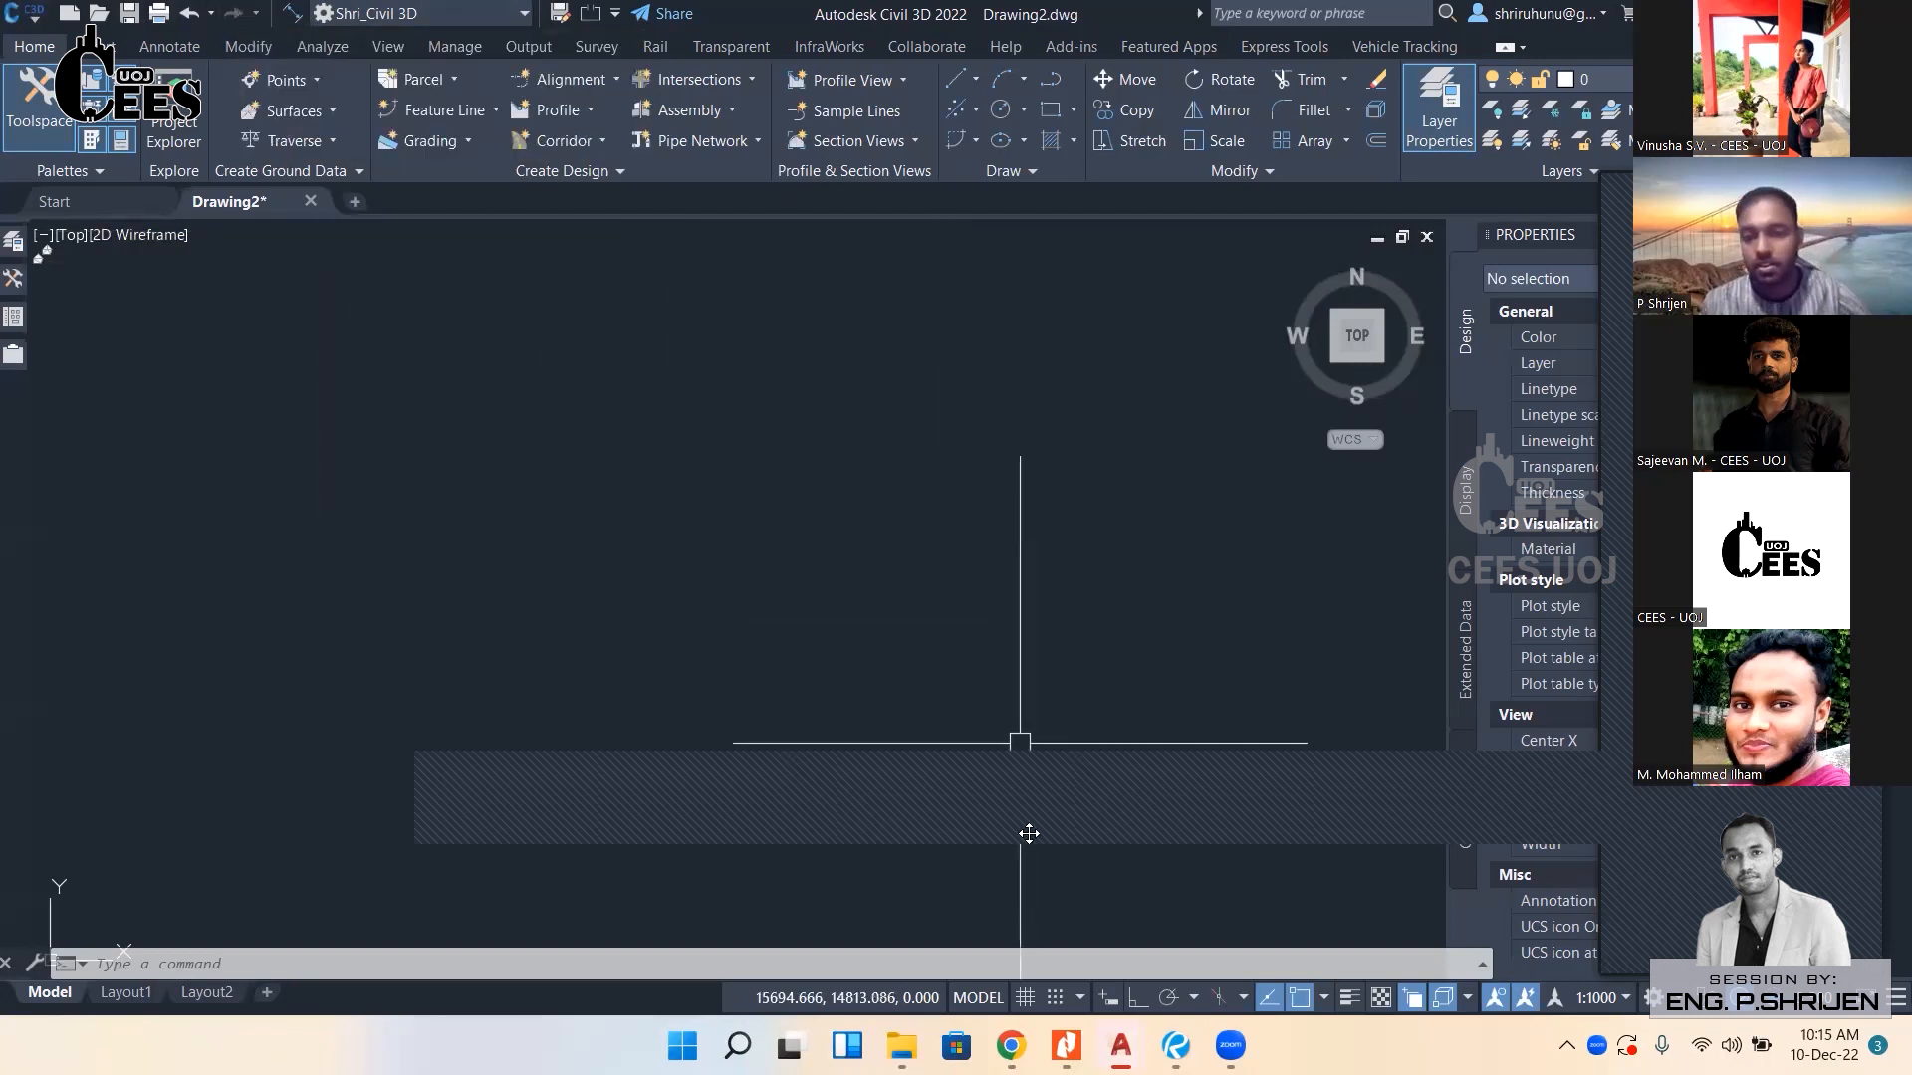
left_click(1583, 782)
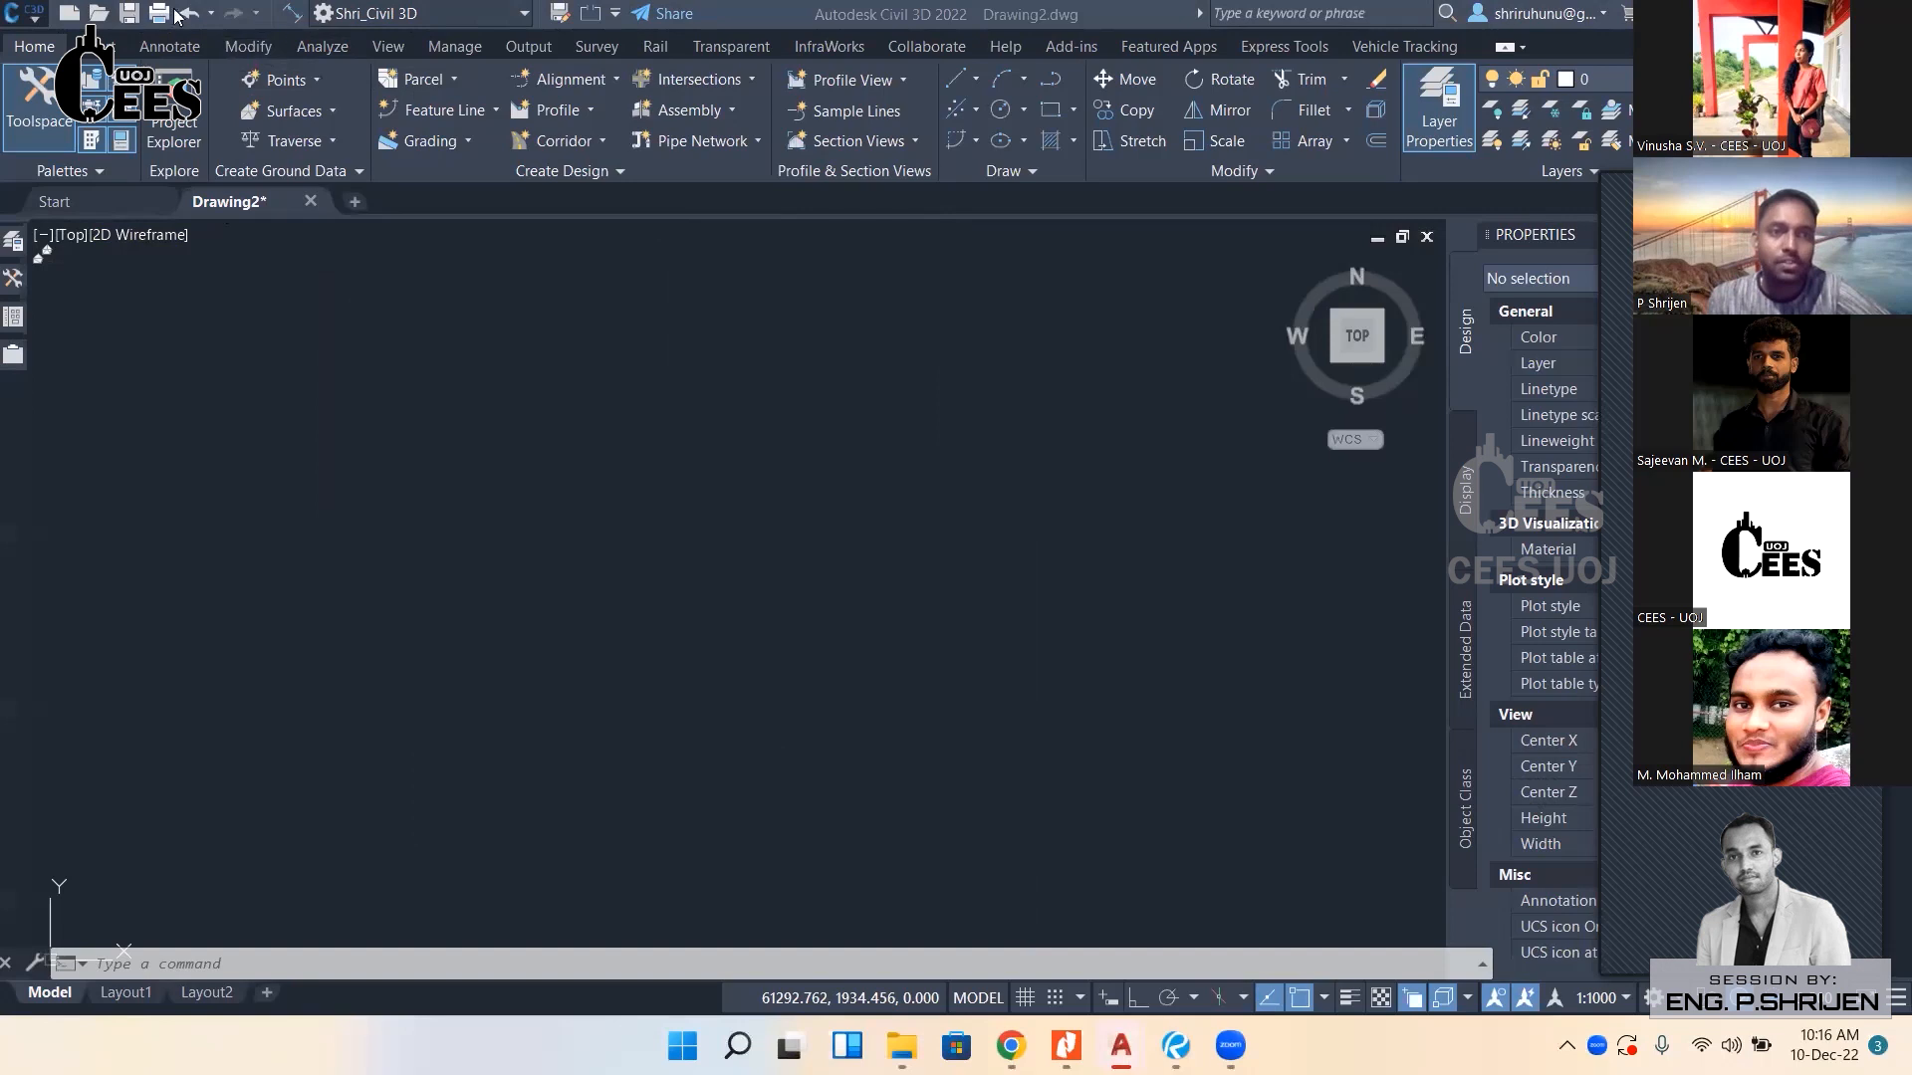
Try the Drafting & Annotation workspace and return to the custom Civil 3D workspace in model space.
left_click(490, 14)
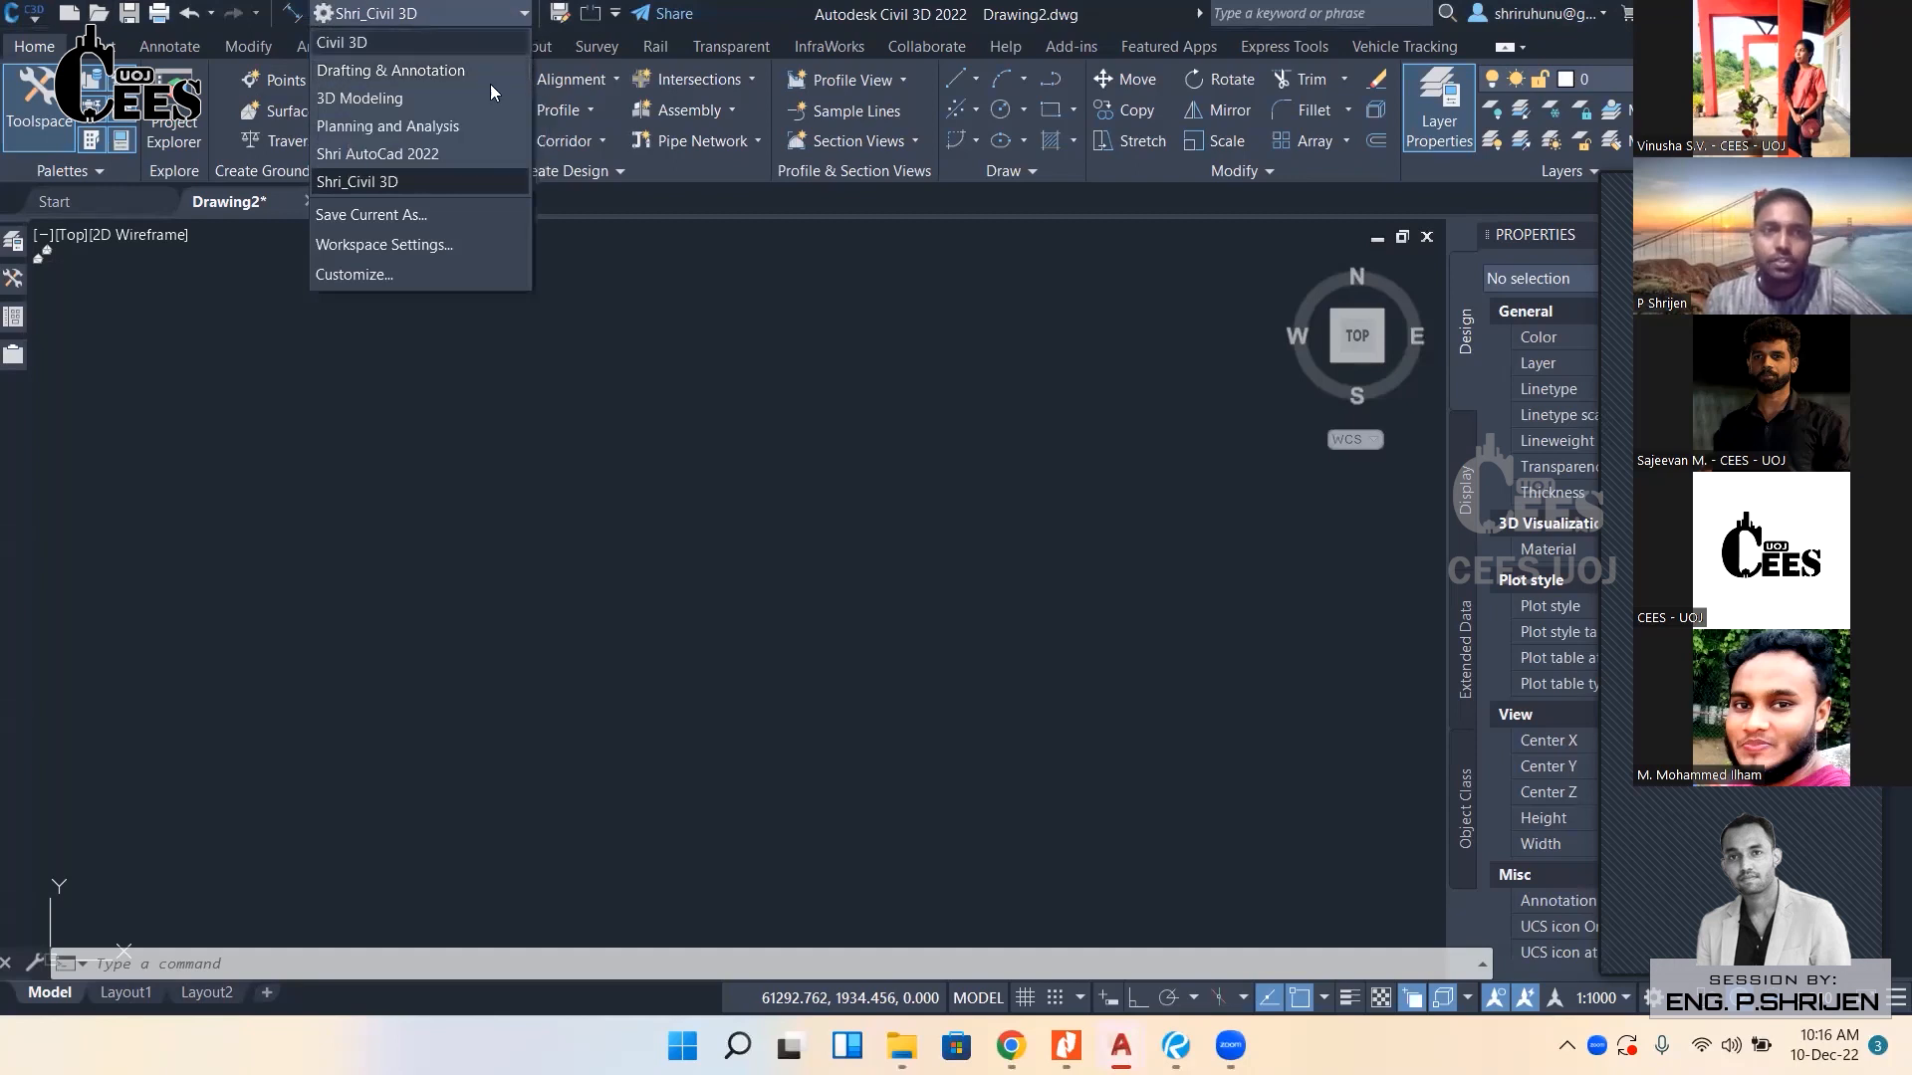
left_click(446, 76)
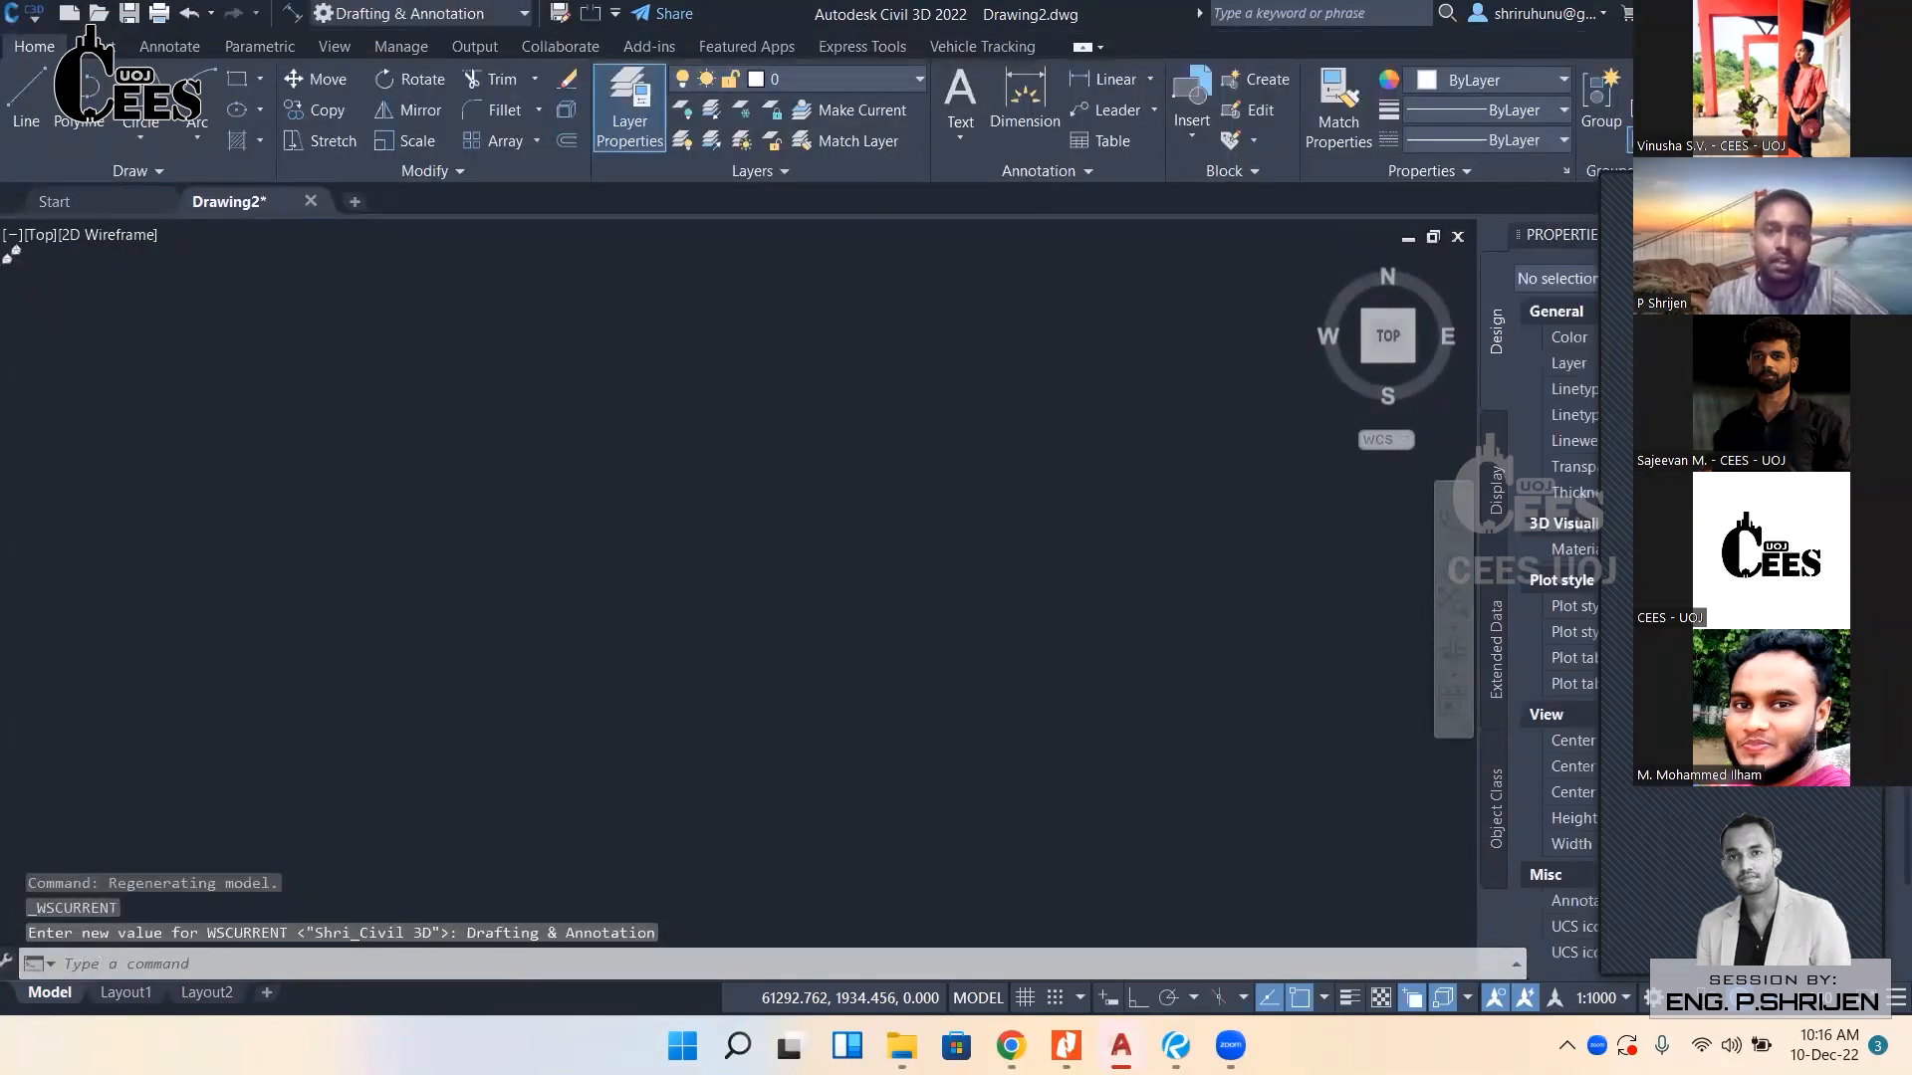
left_click(495, 13)
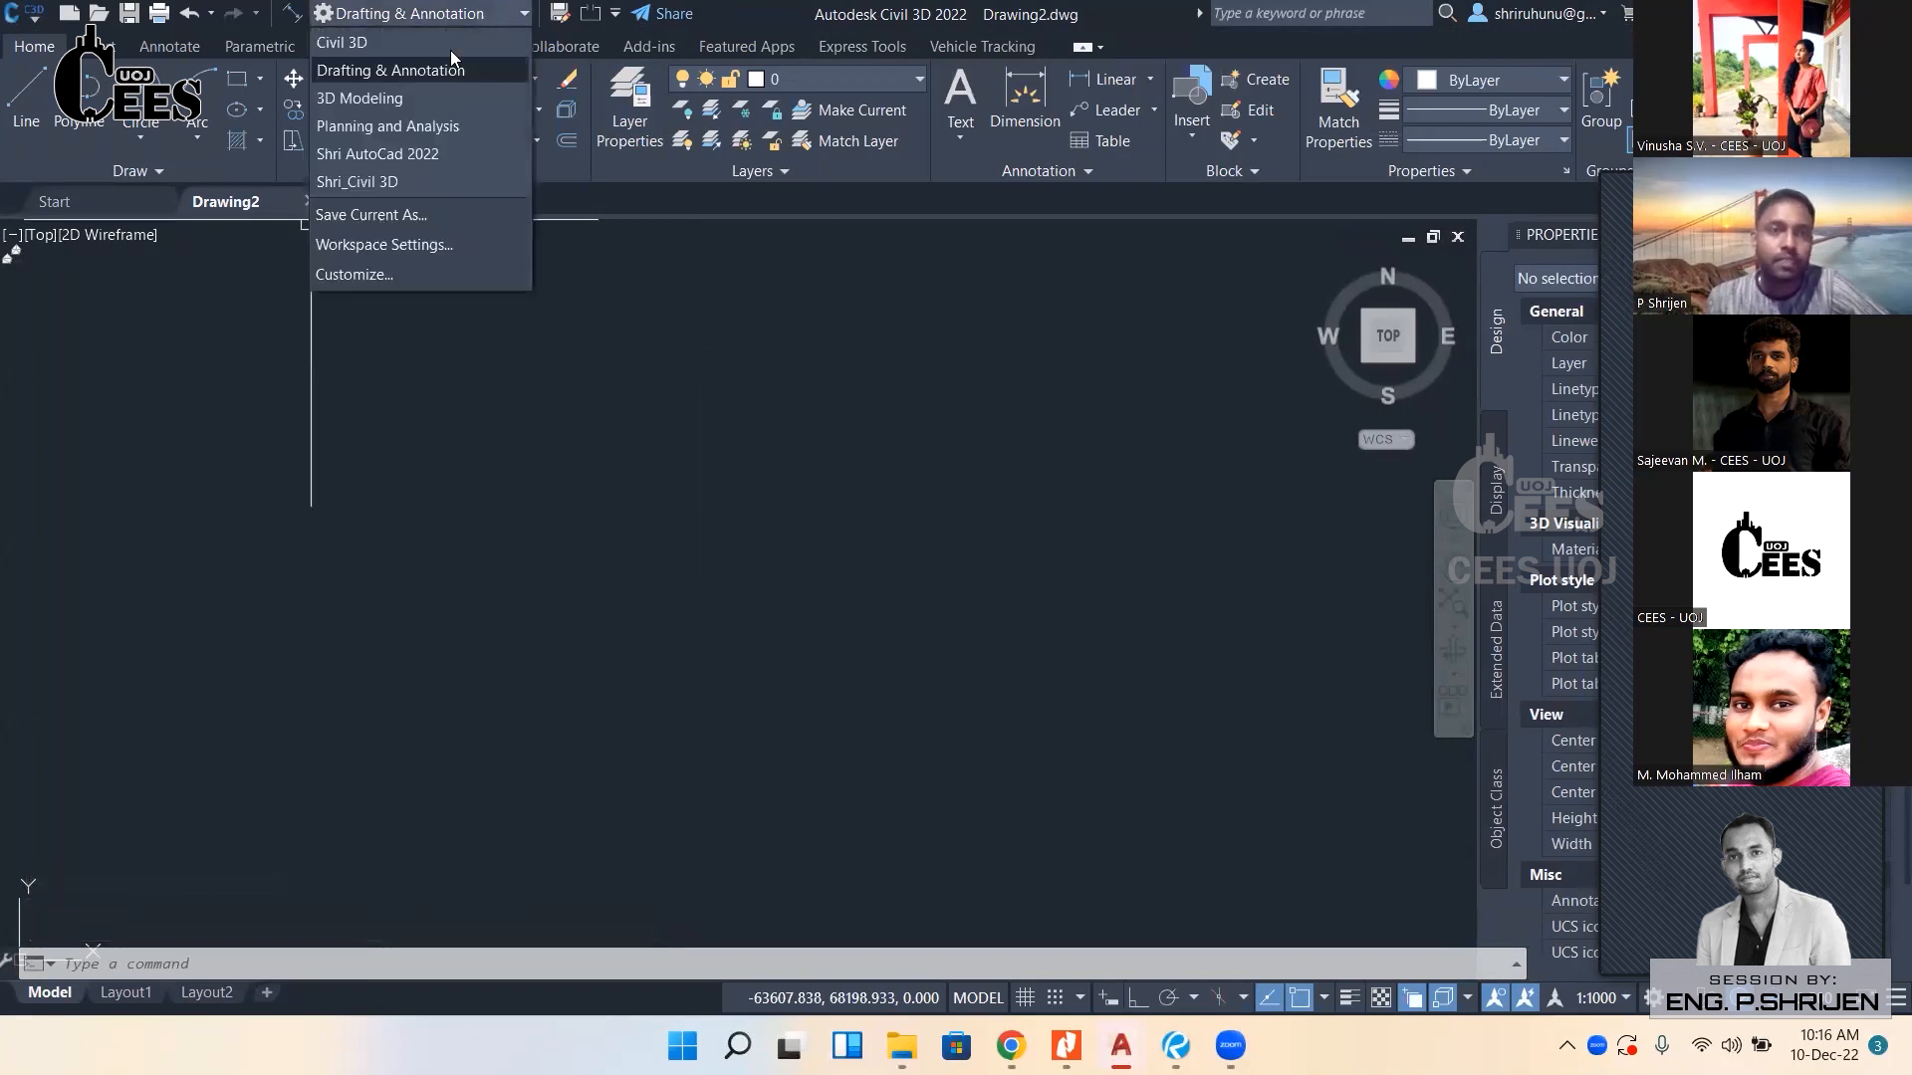
left_click(398, 185)
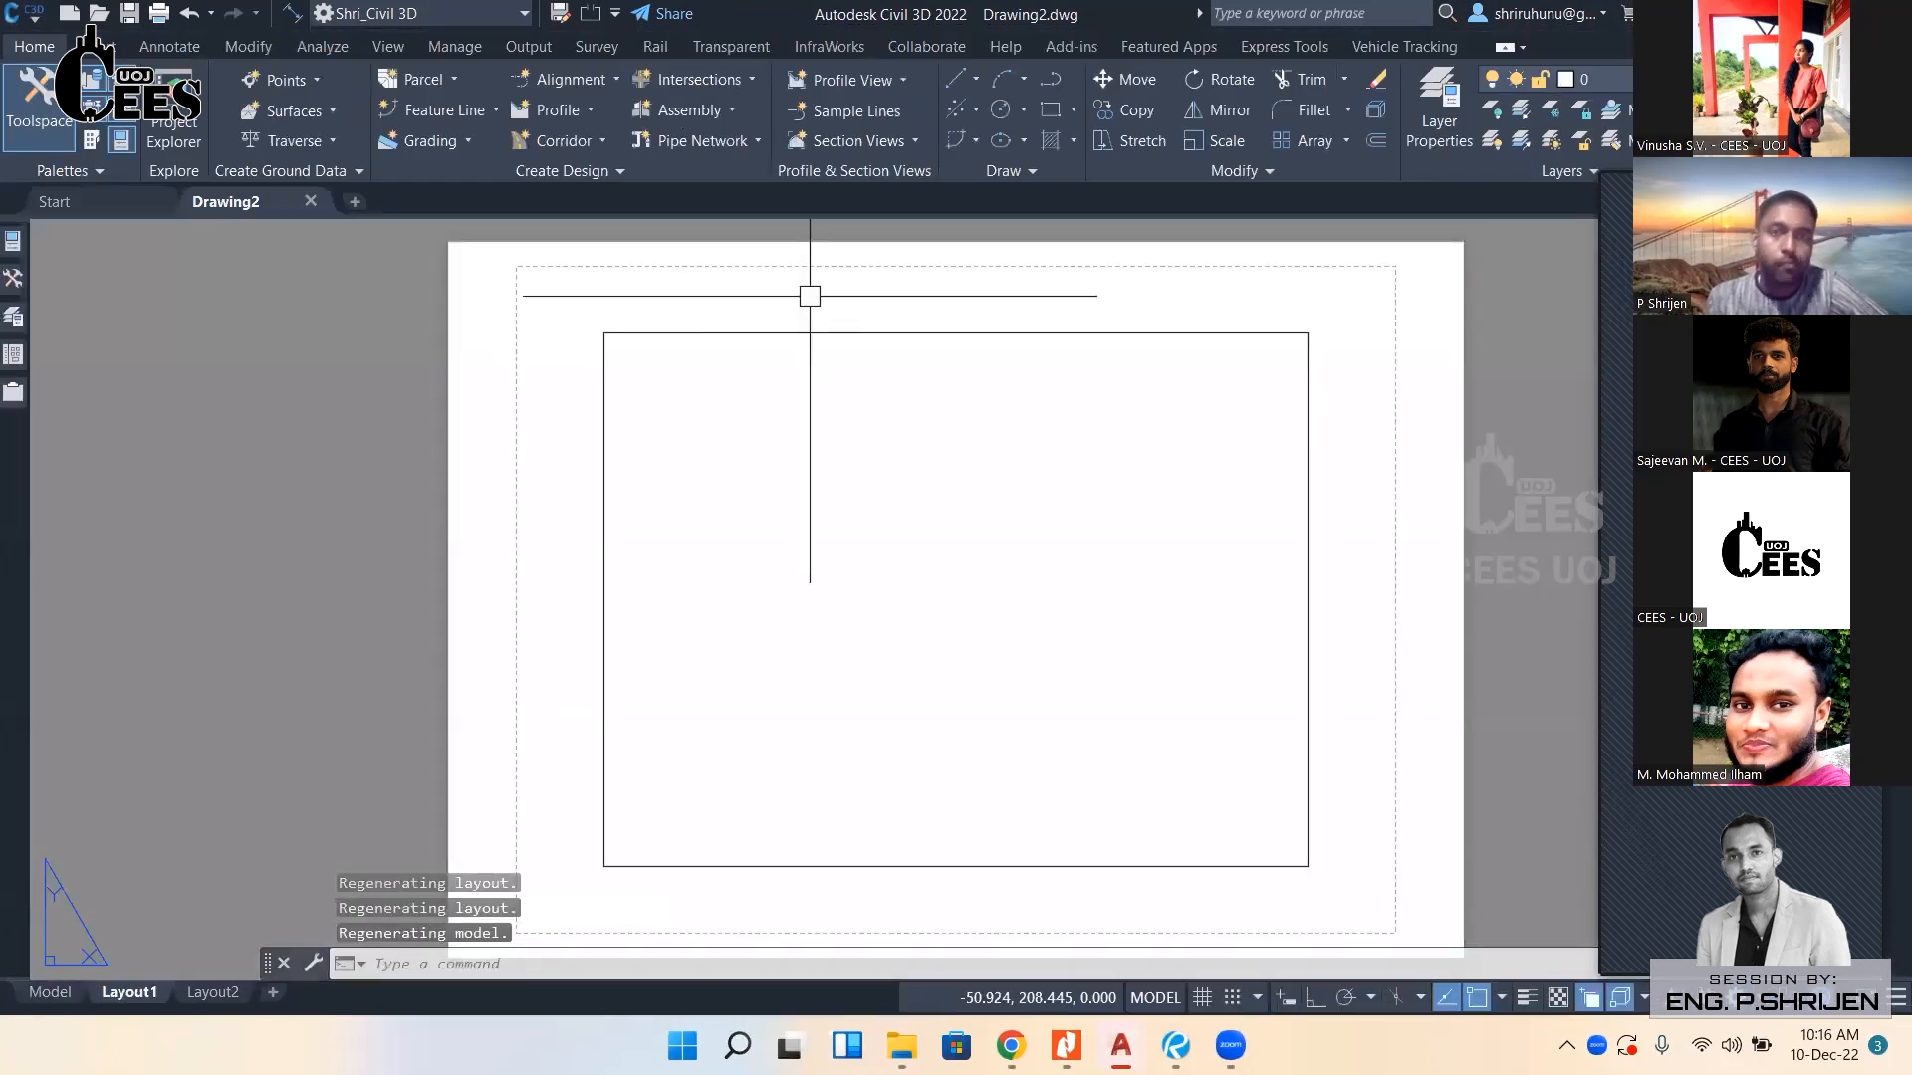
left_click(50, 993)
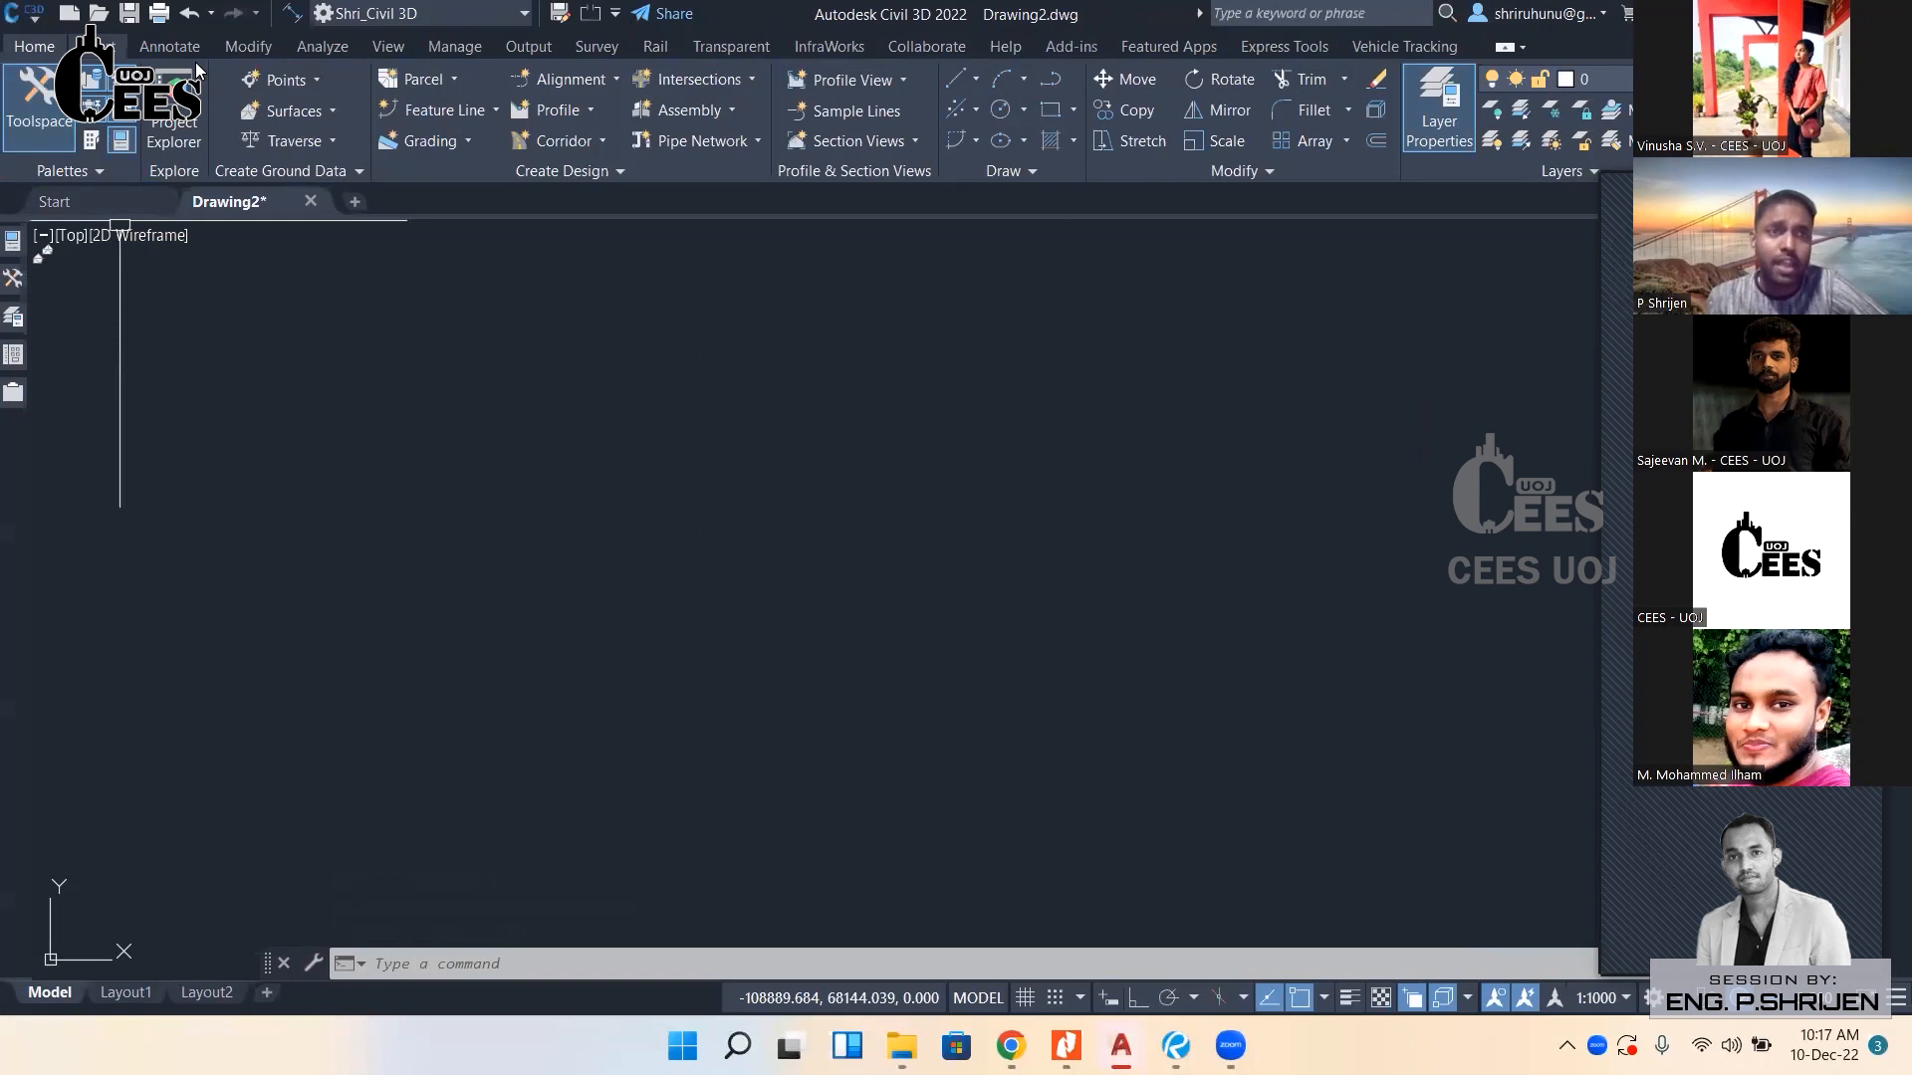
scroll(185, 49, "down", 1)
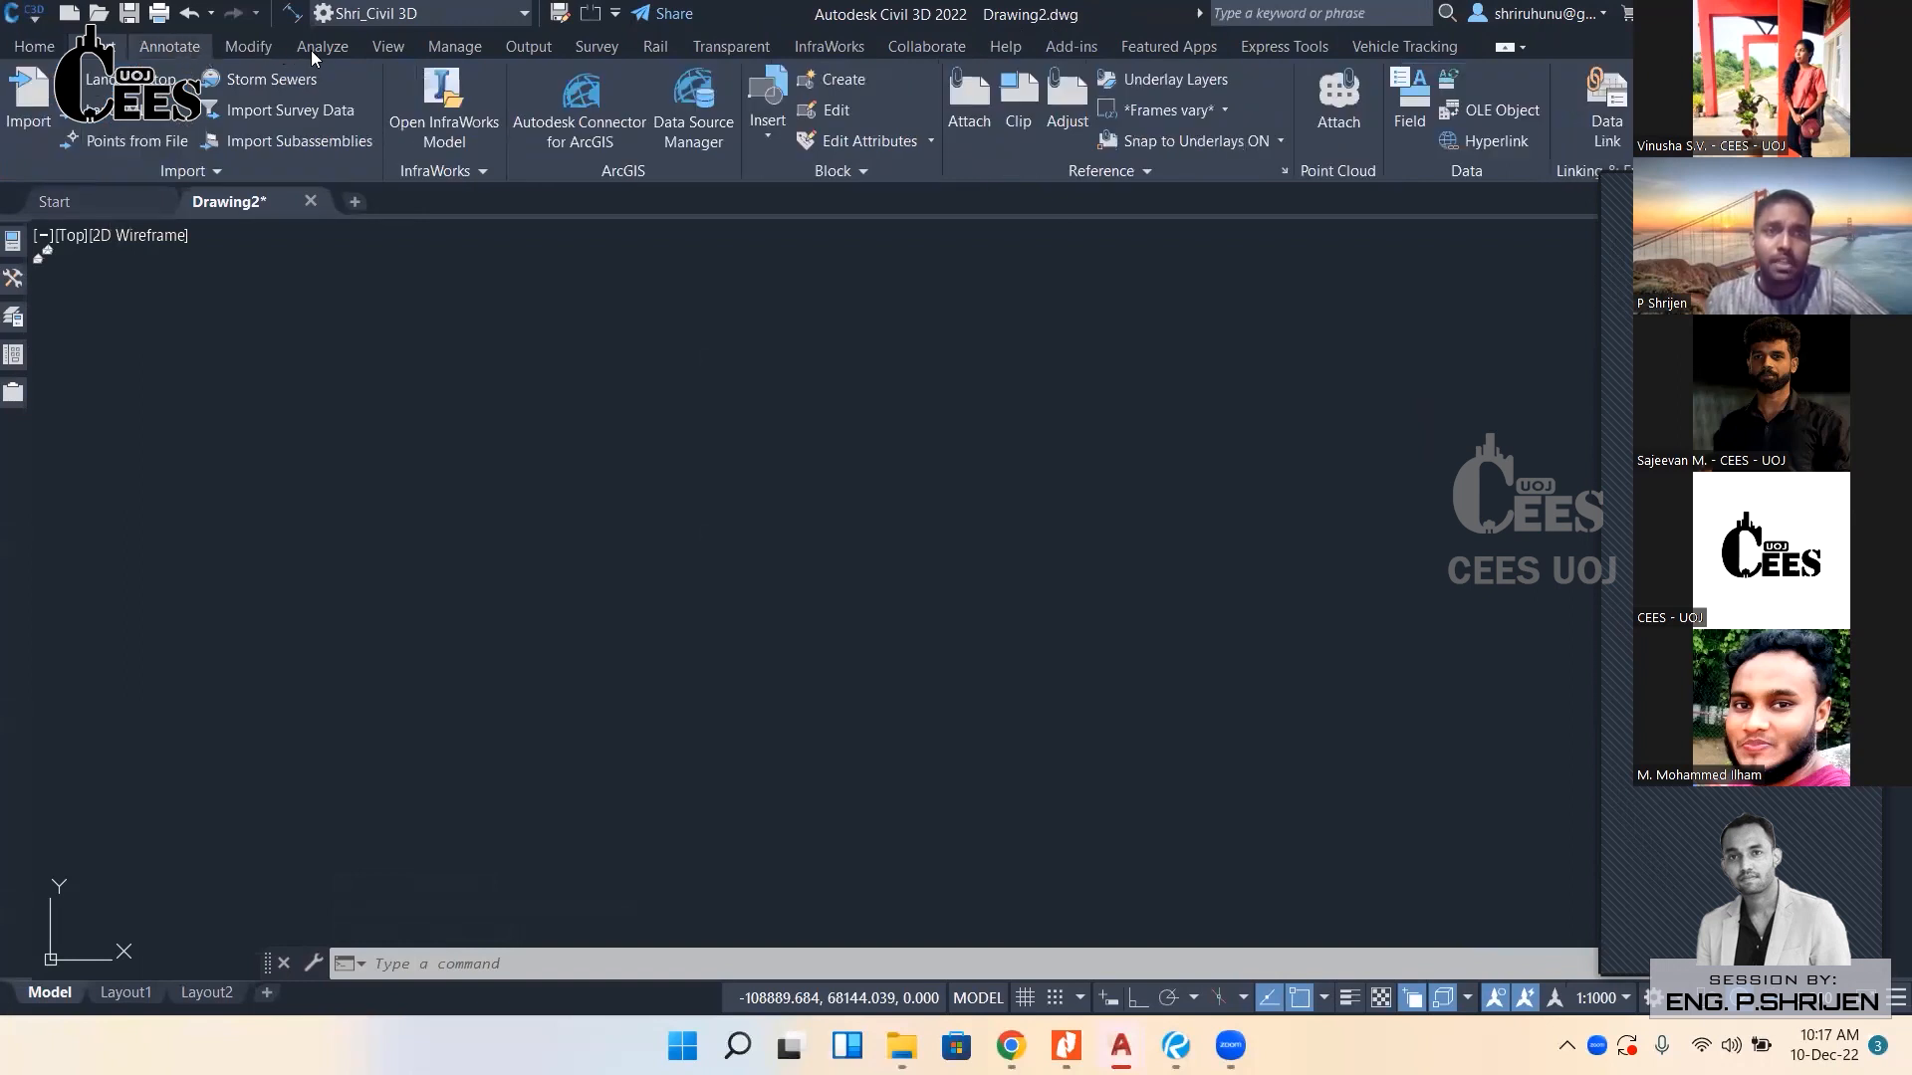
scroll(311, 50, "down", 1)
scroll(164, 52, "down", 1)
scroll(144, 50, "up", 3)
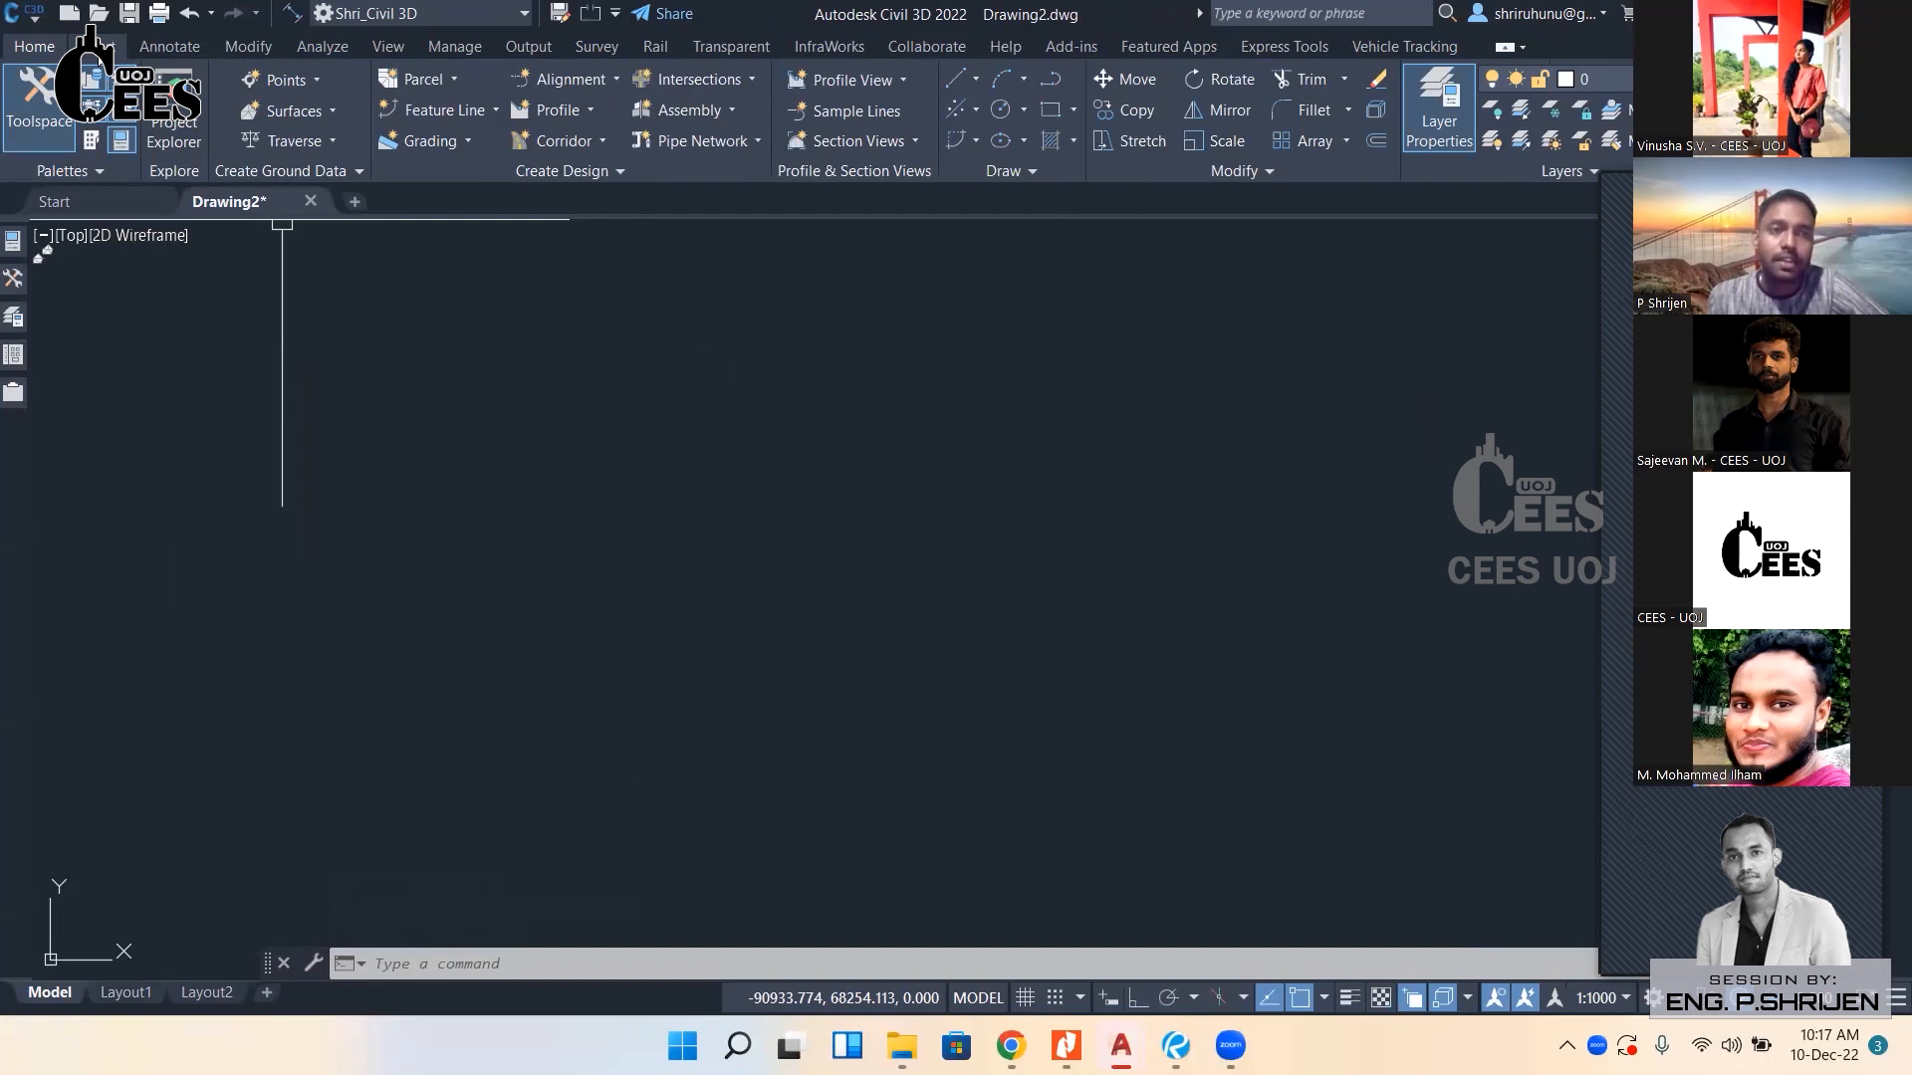
left_click(102, 46)
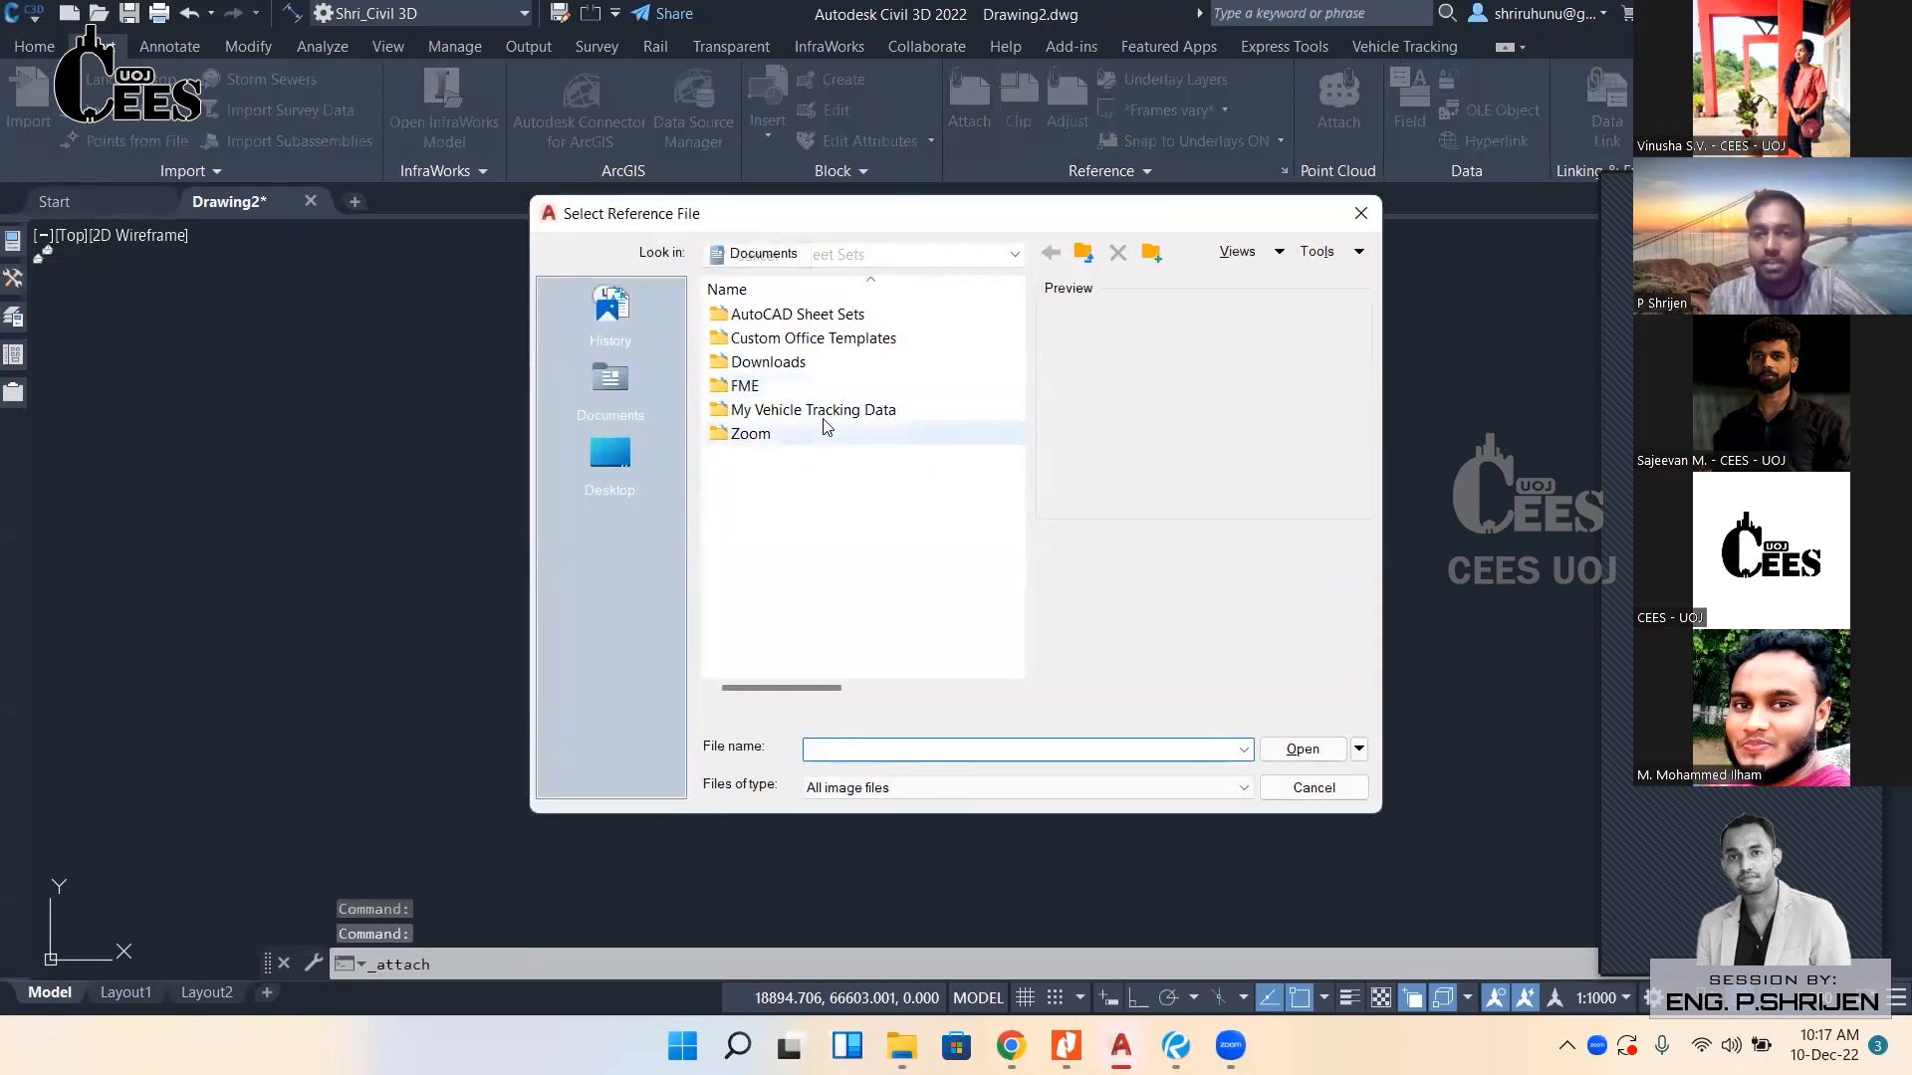
left_click(1312, 788)
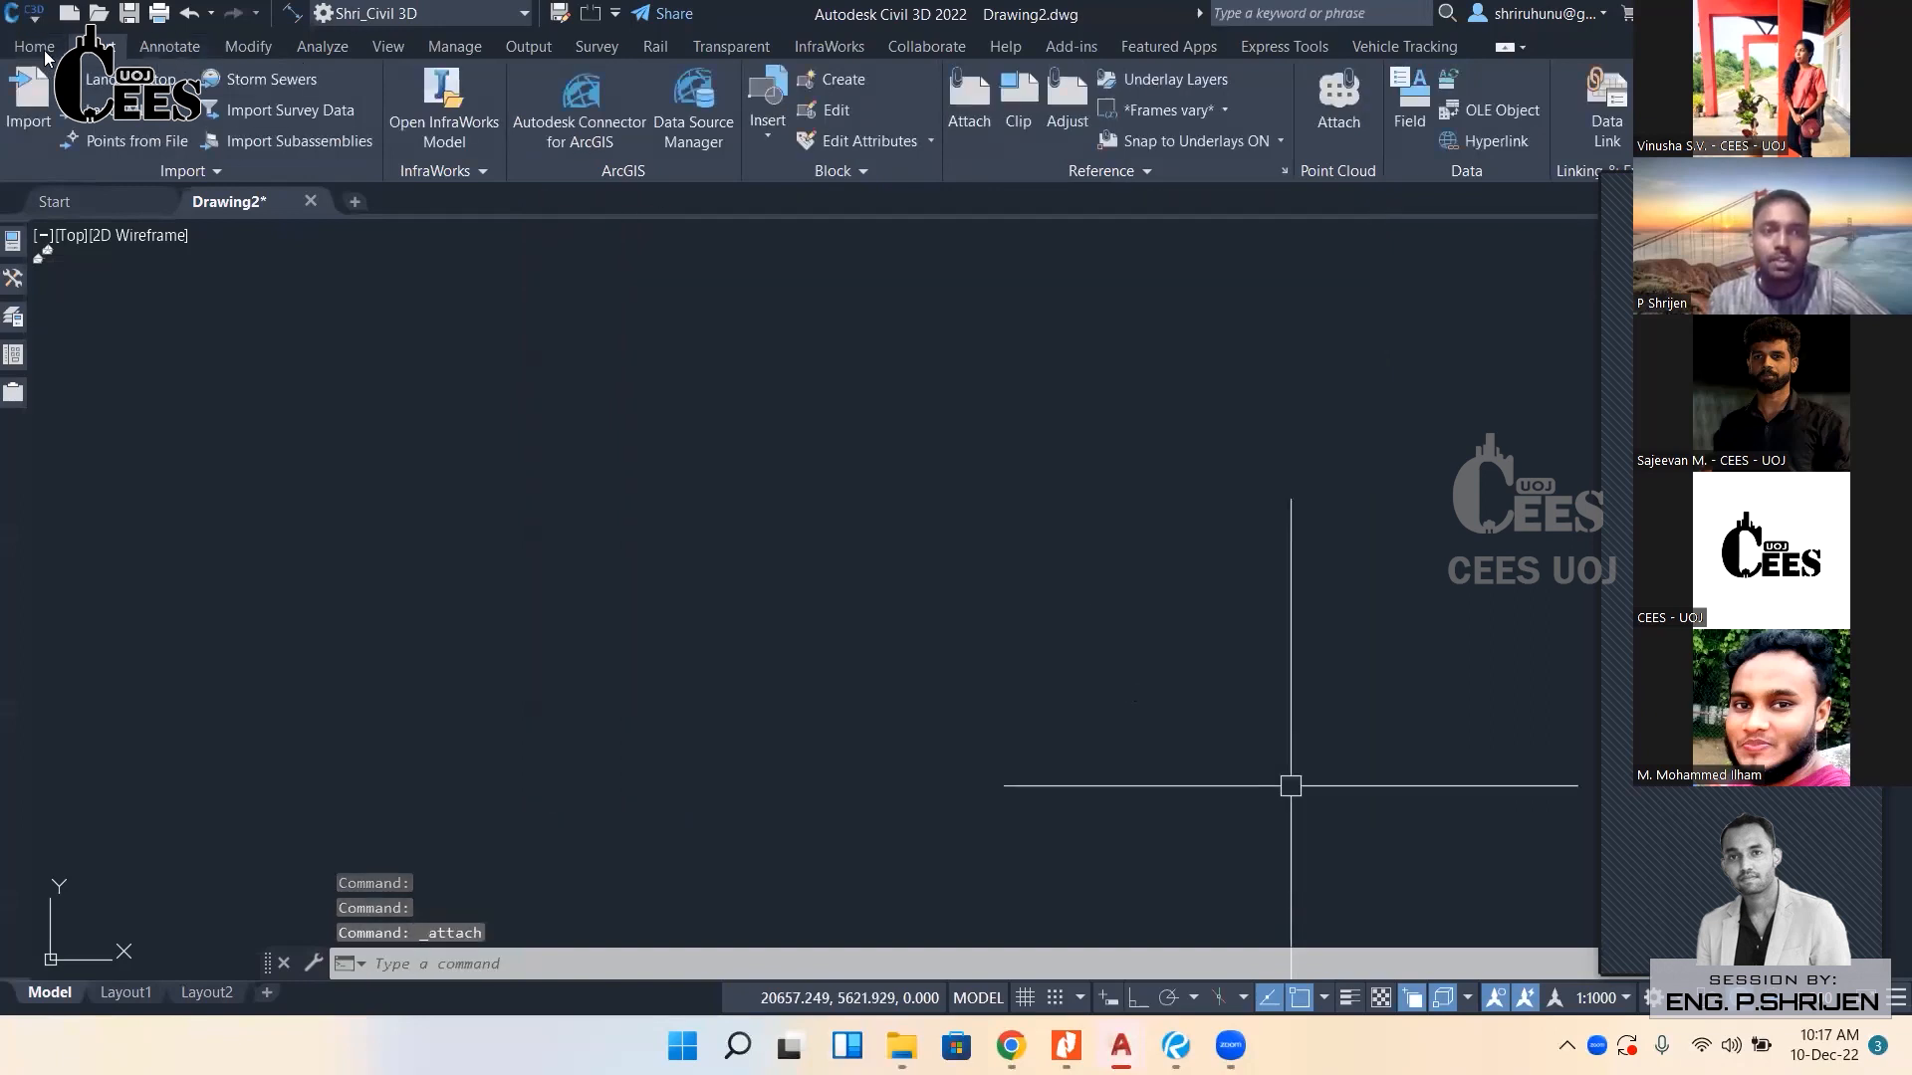
left_click(45, 51)
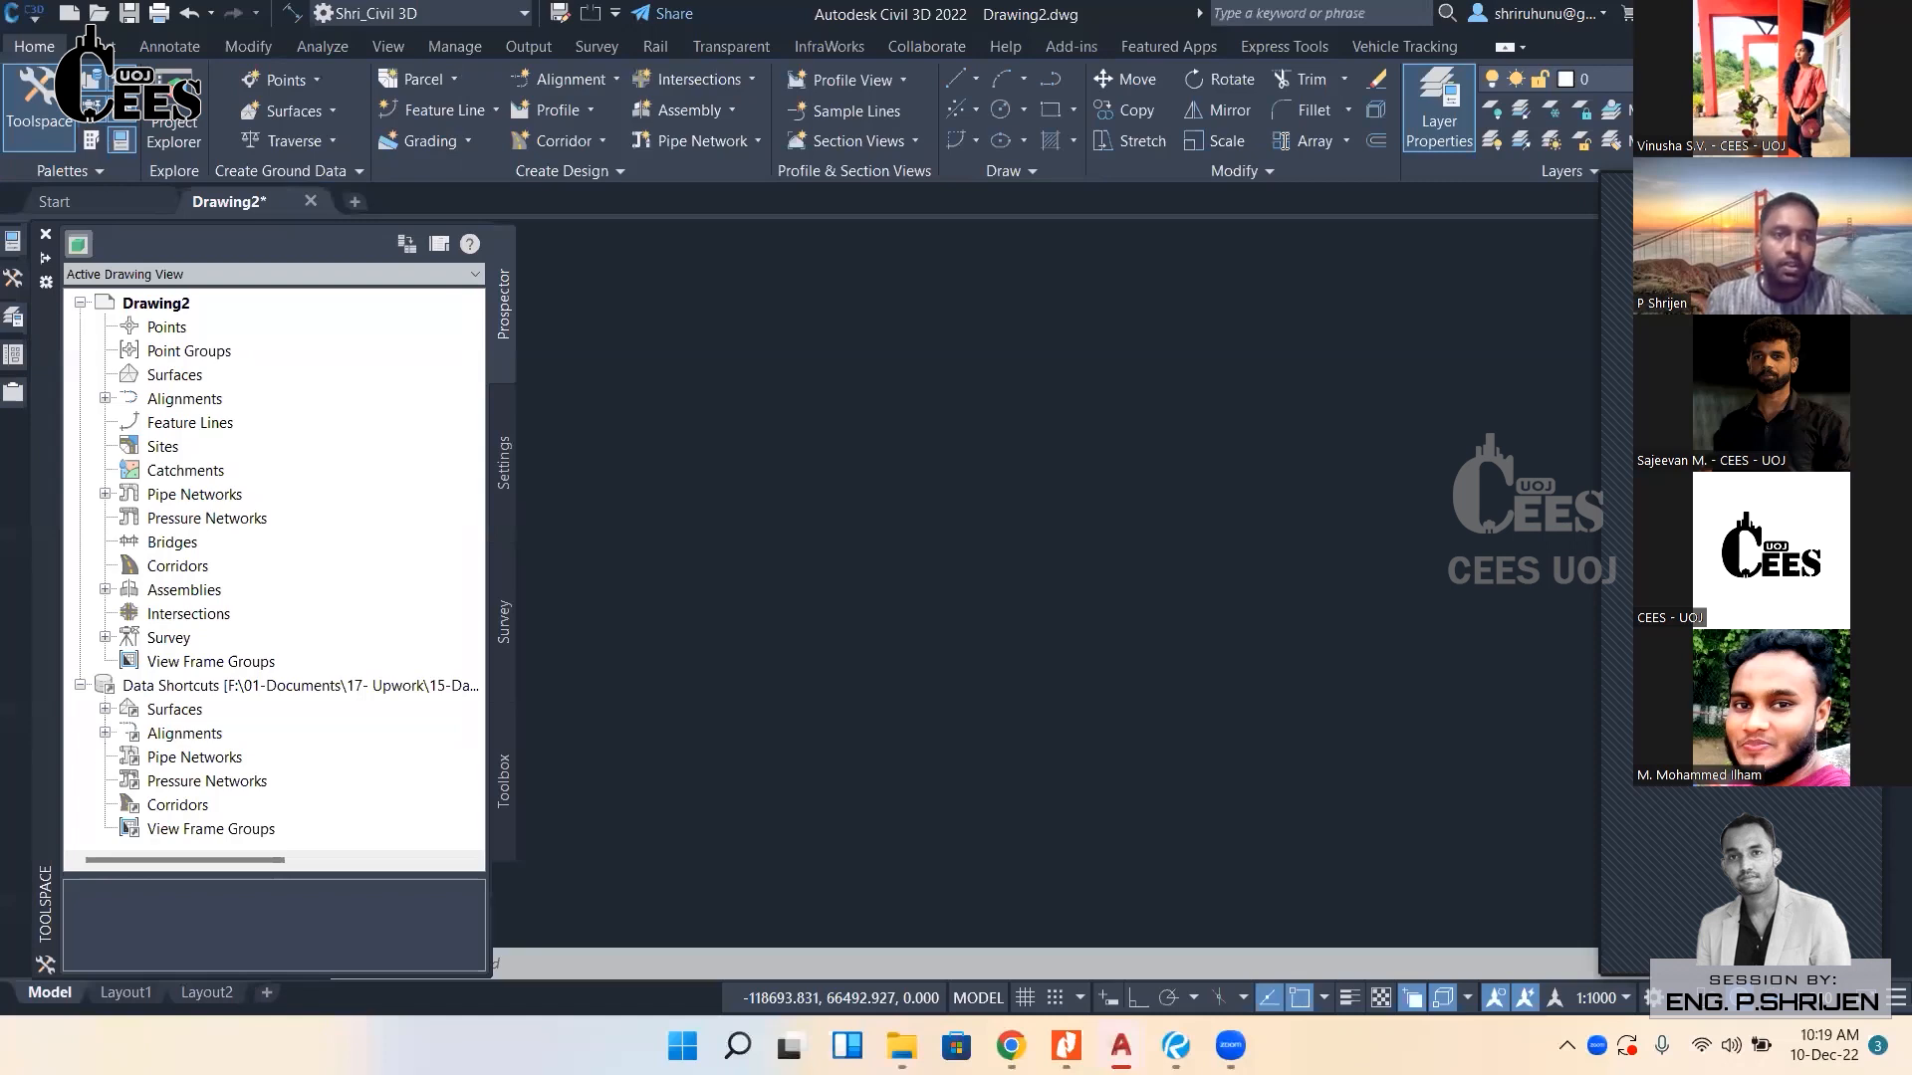
left_click(15, 280)
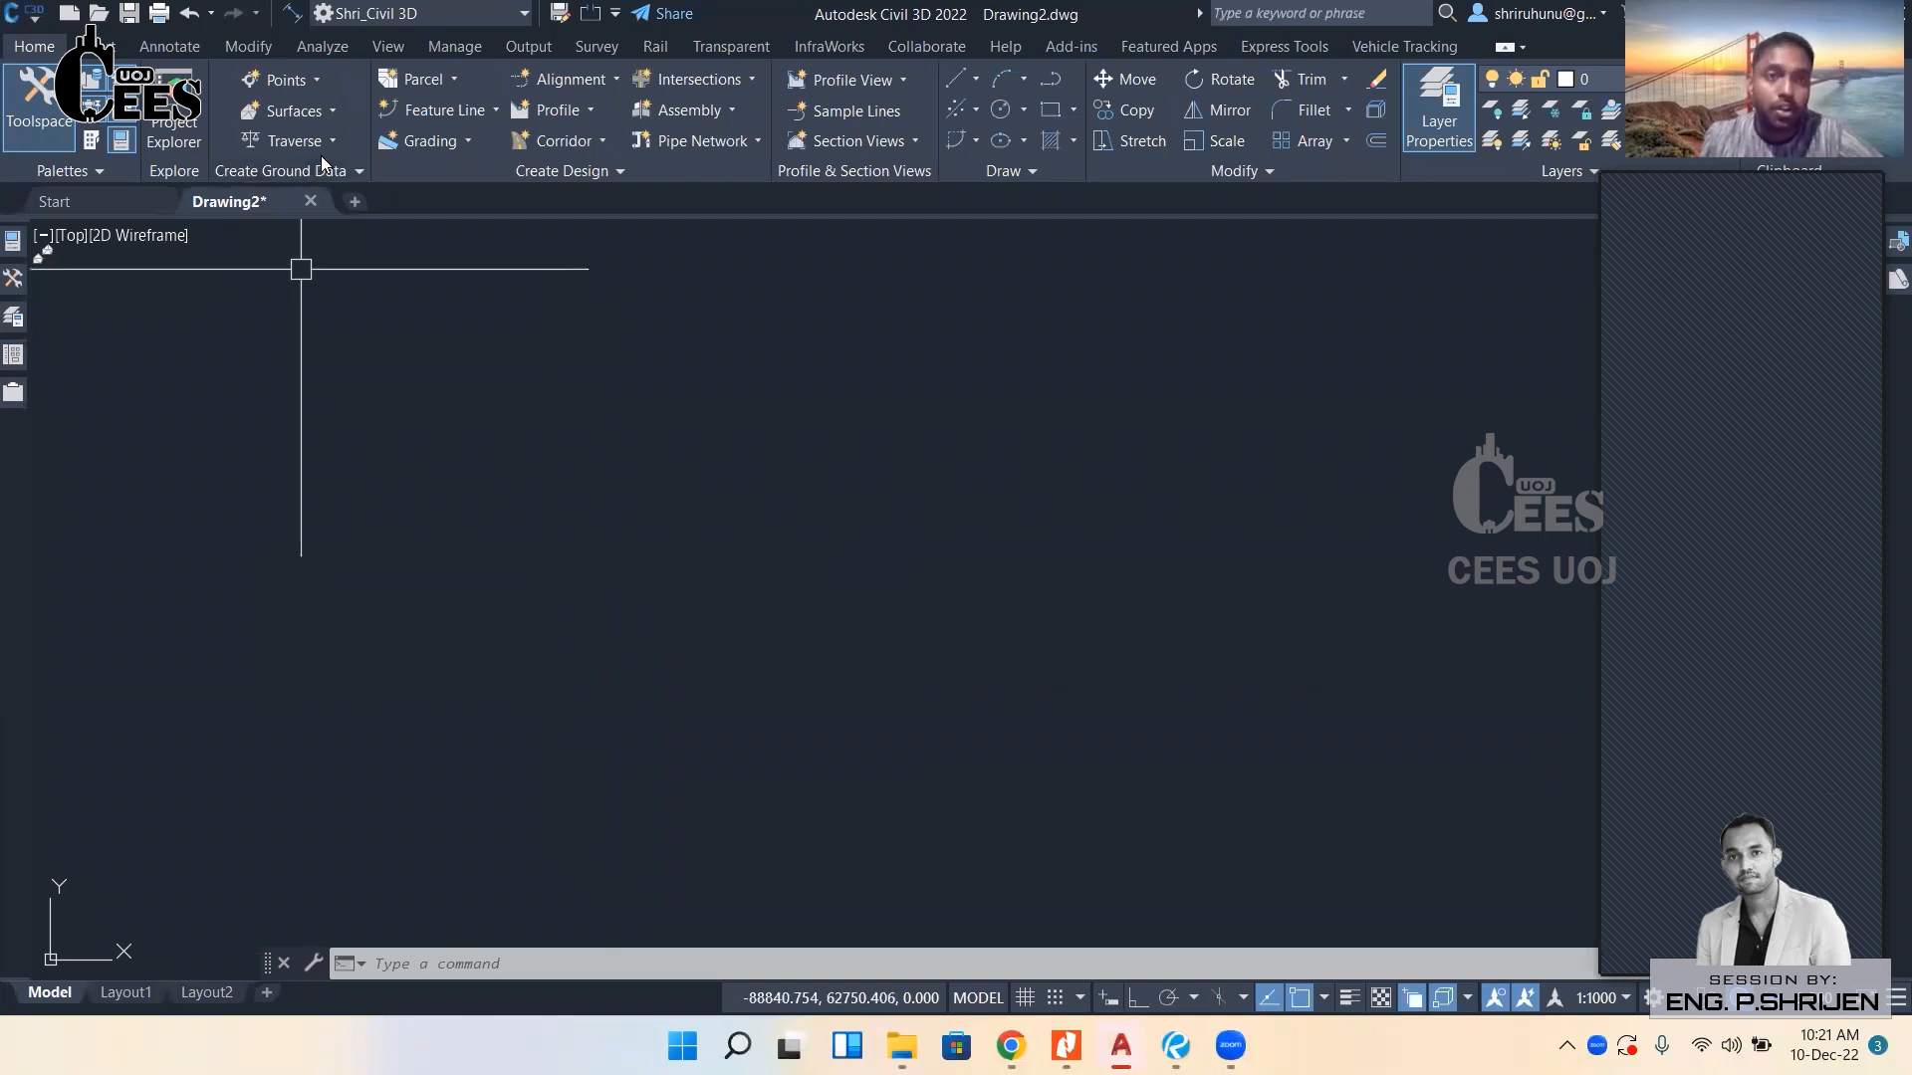
left_click(318, 88)
left_click(318, 88)
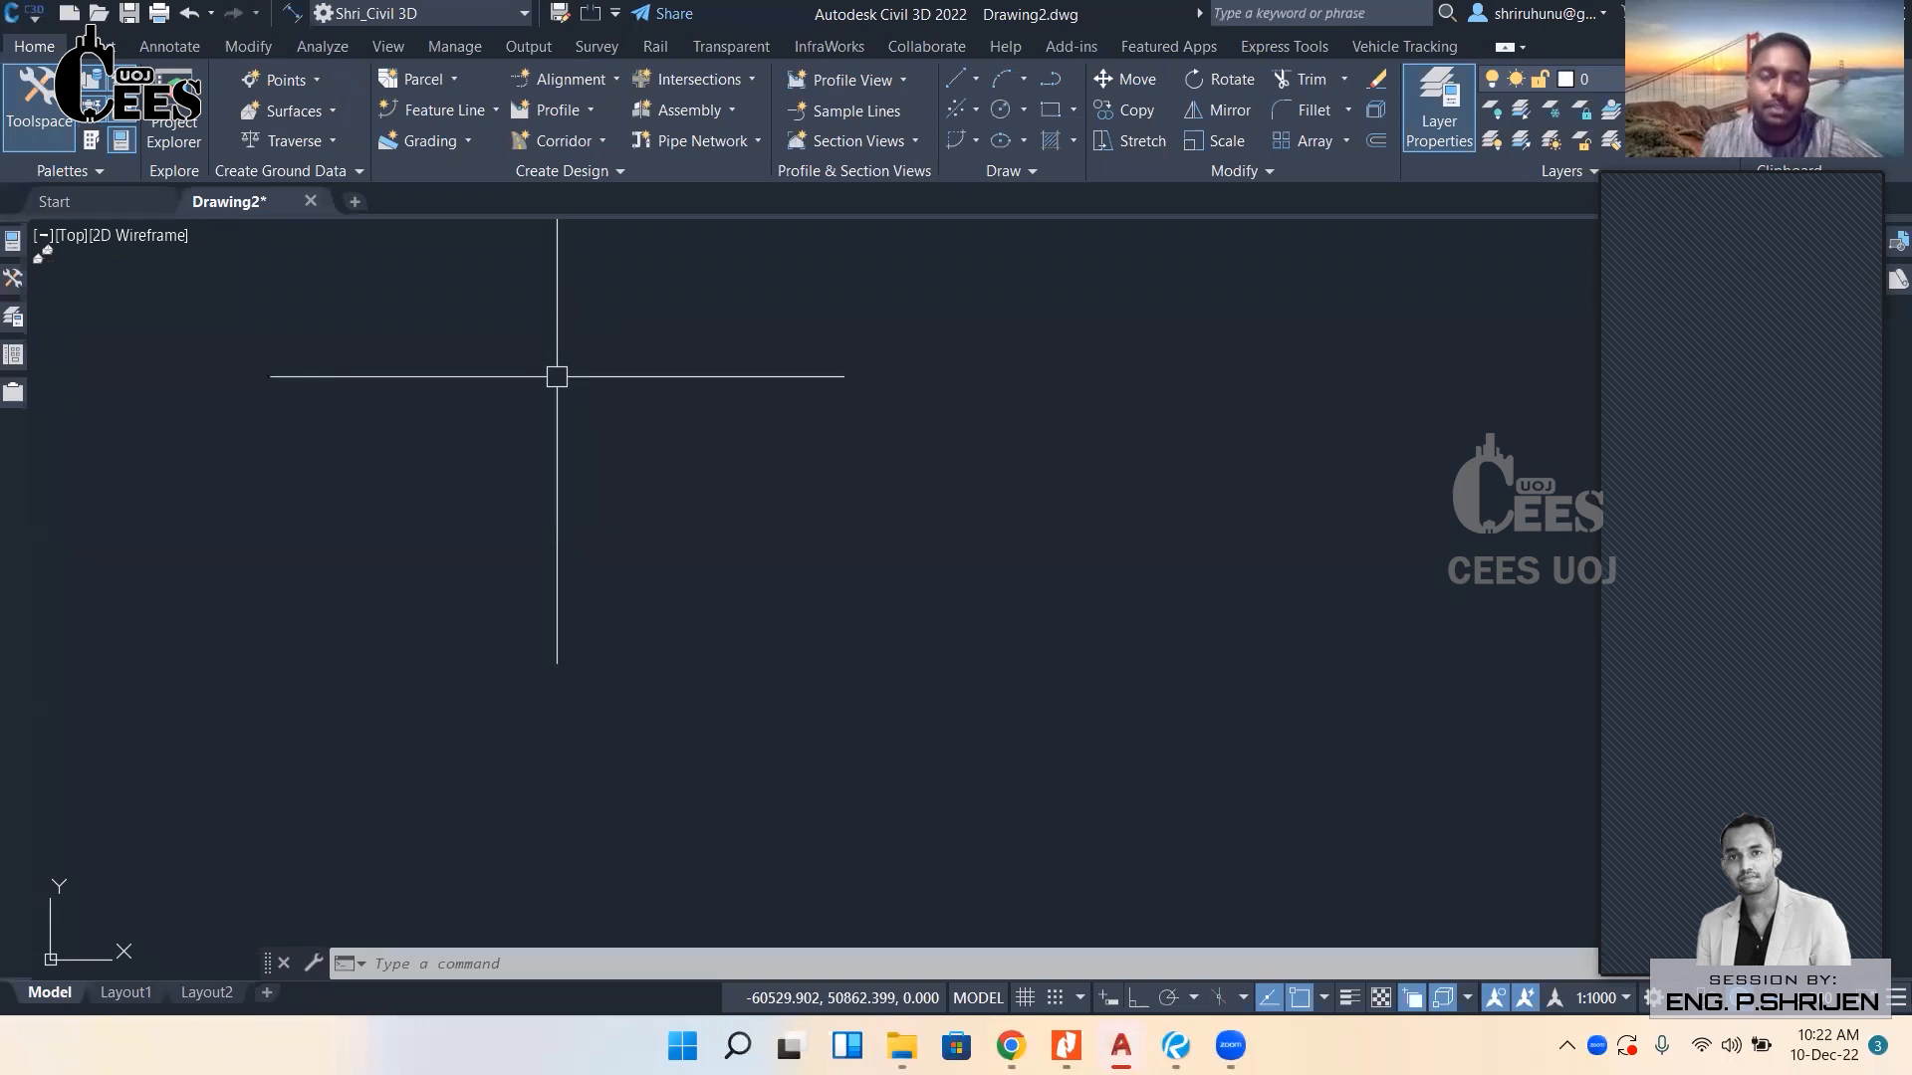
left_click(593, 463)
left_click(611, 537)
Place a multiline text reading "point" in the middle of the empty model space with the MTEXT command.
type("m")
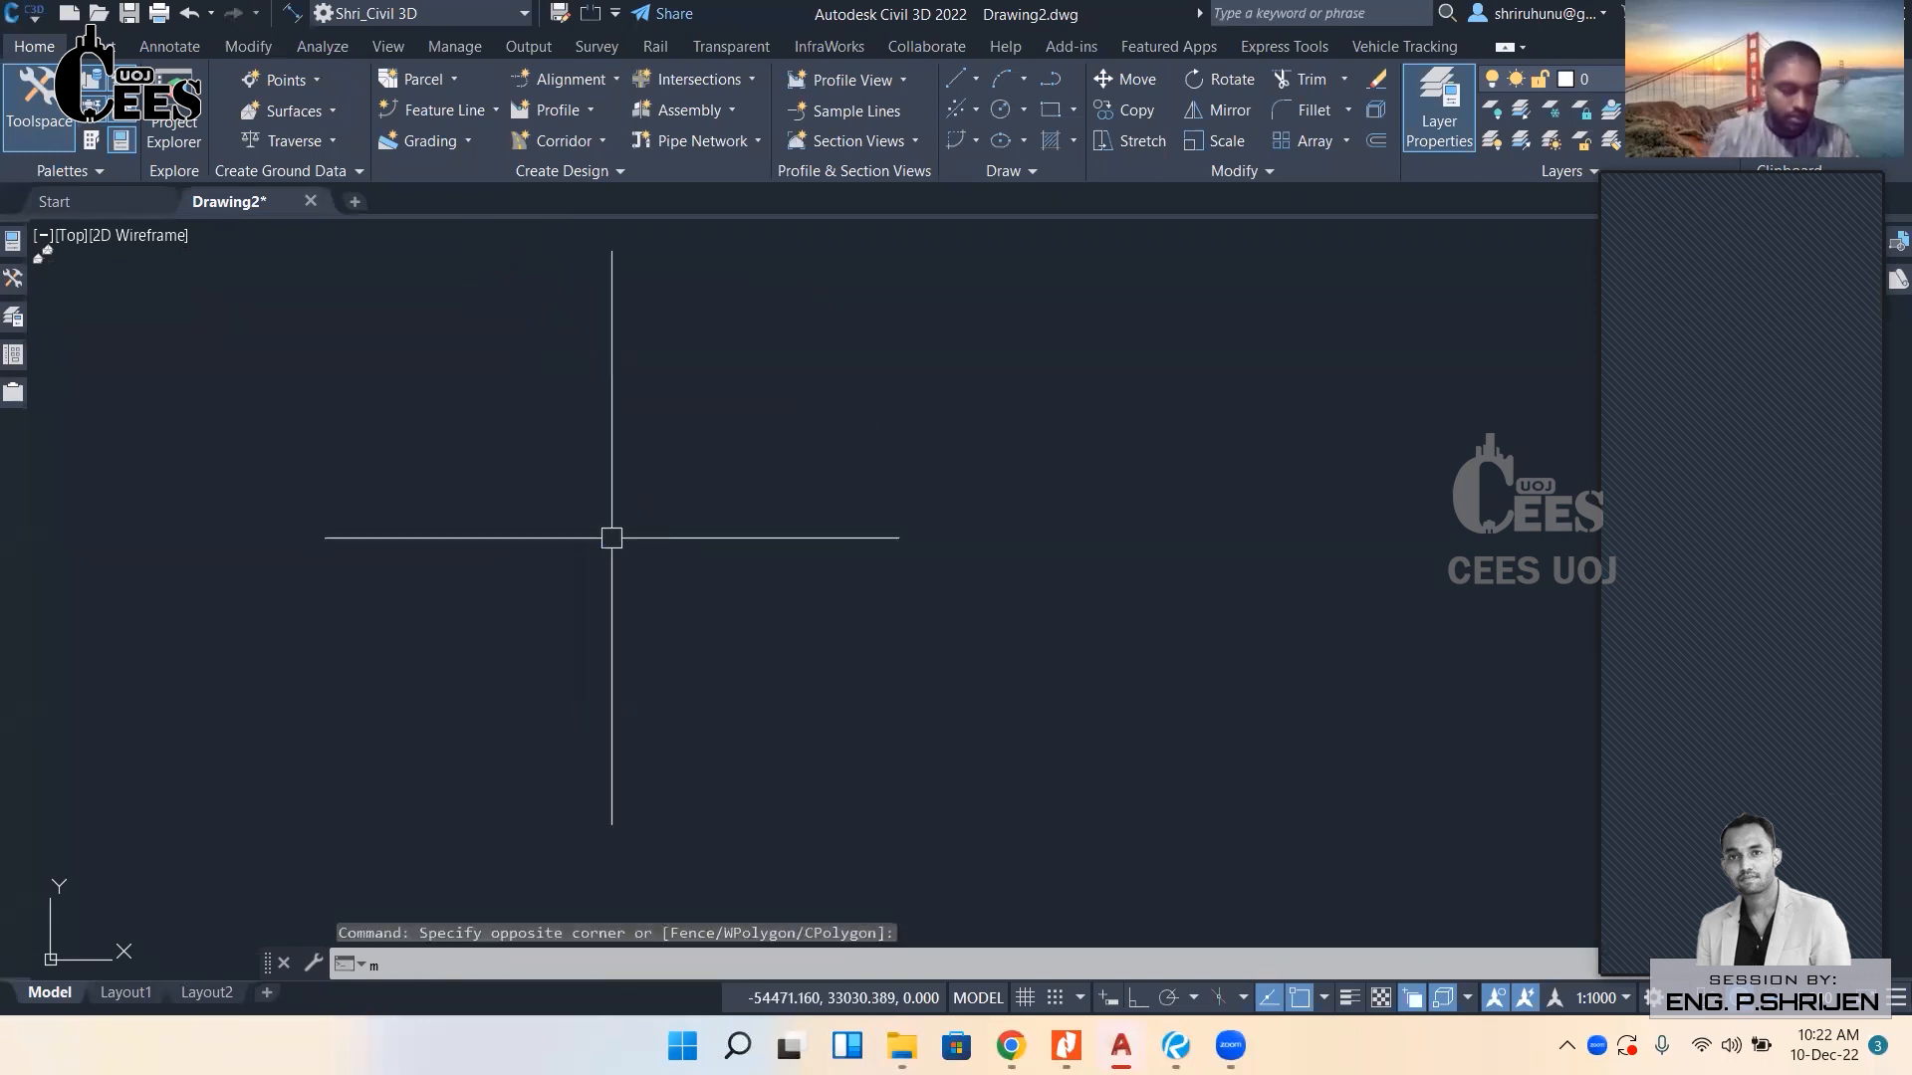
type("text")
key("Return")
left_click(611, 493)
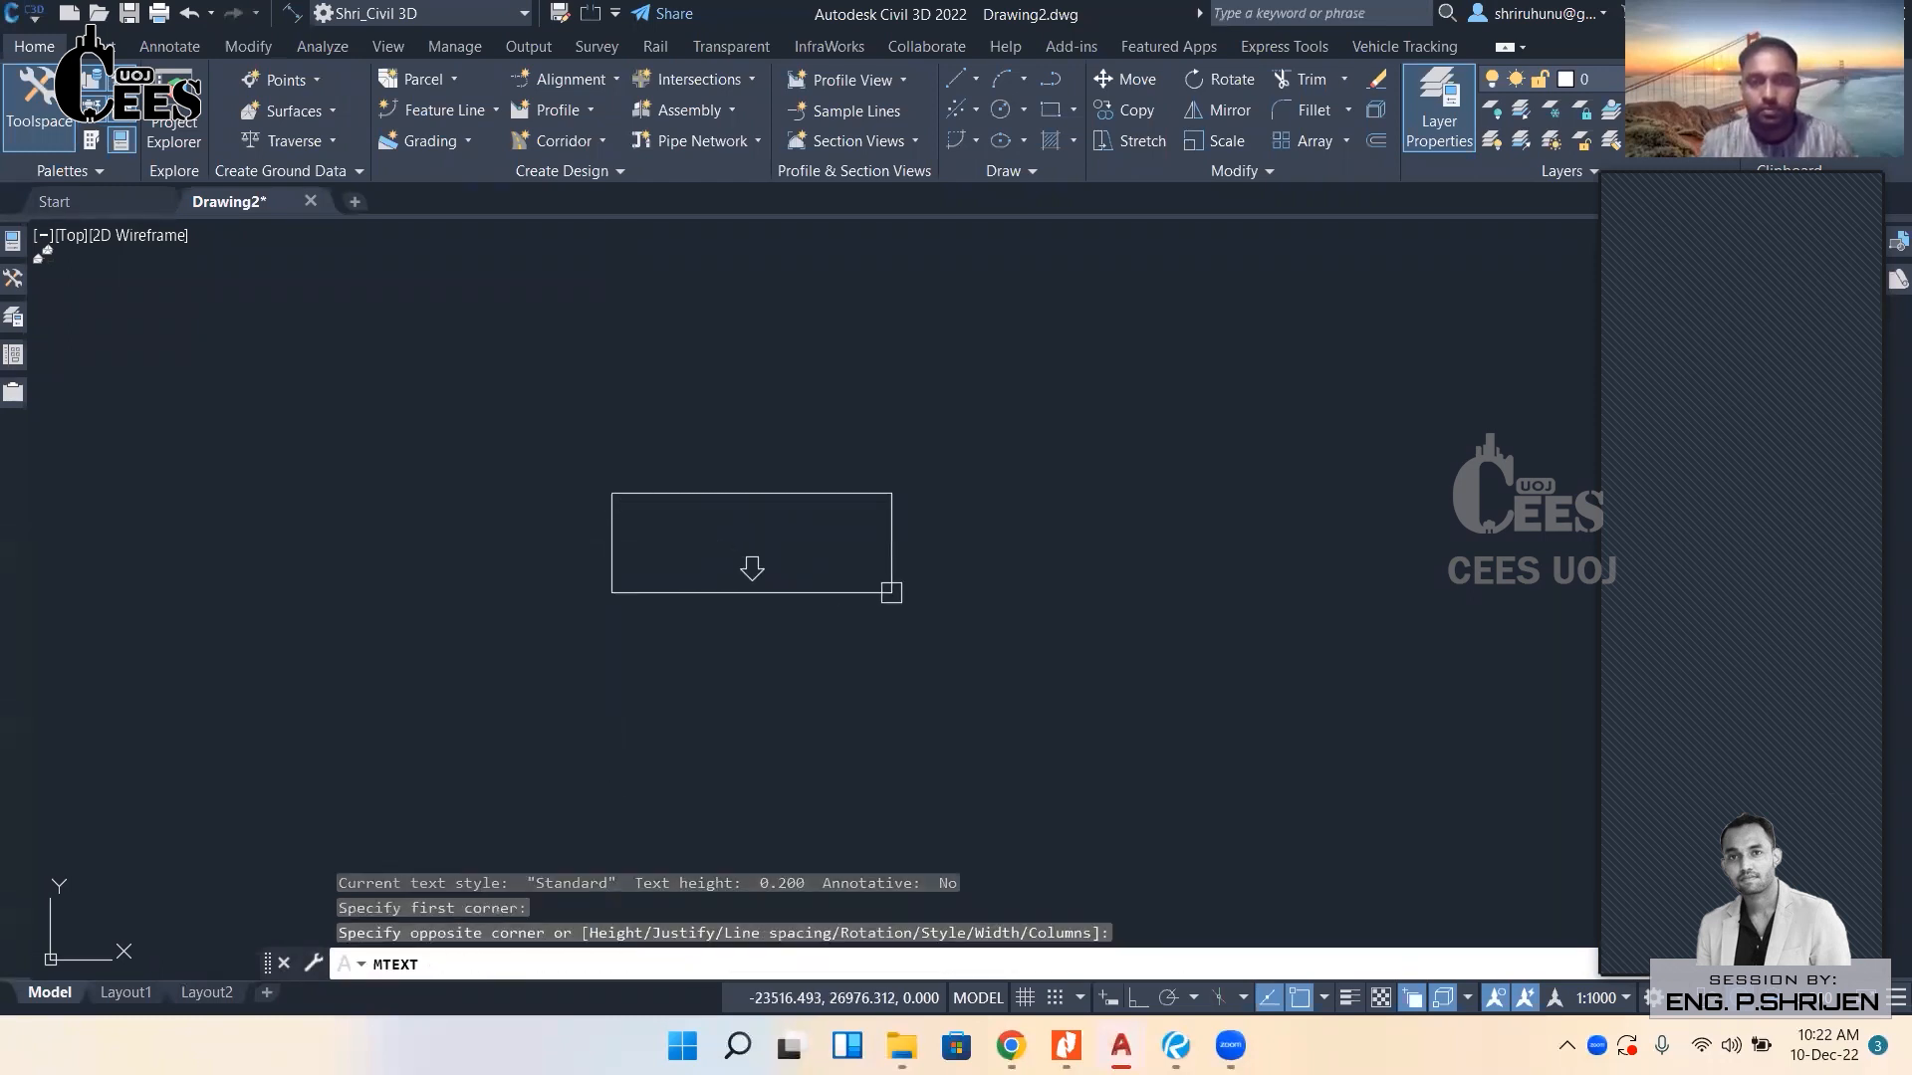
left_click(891, 593)
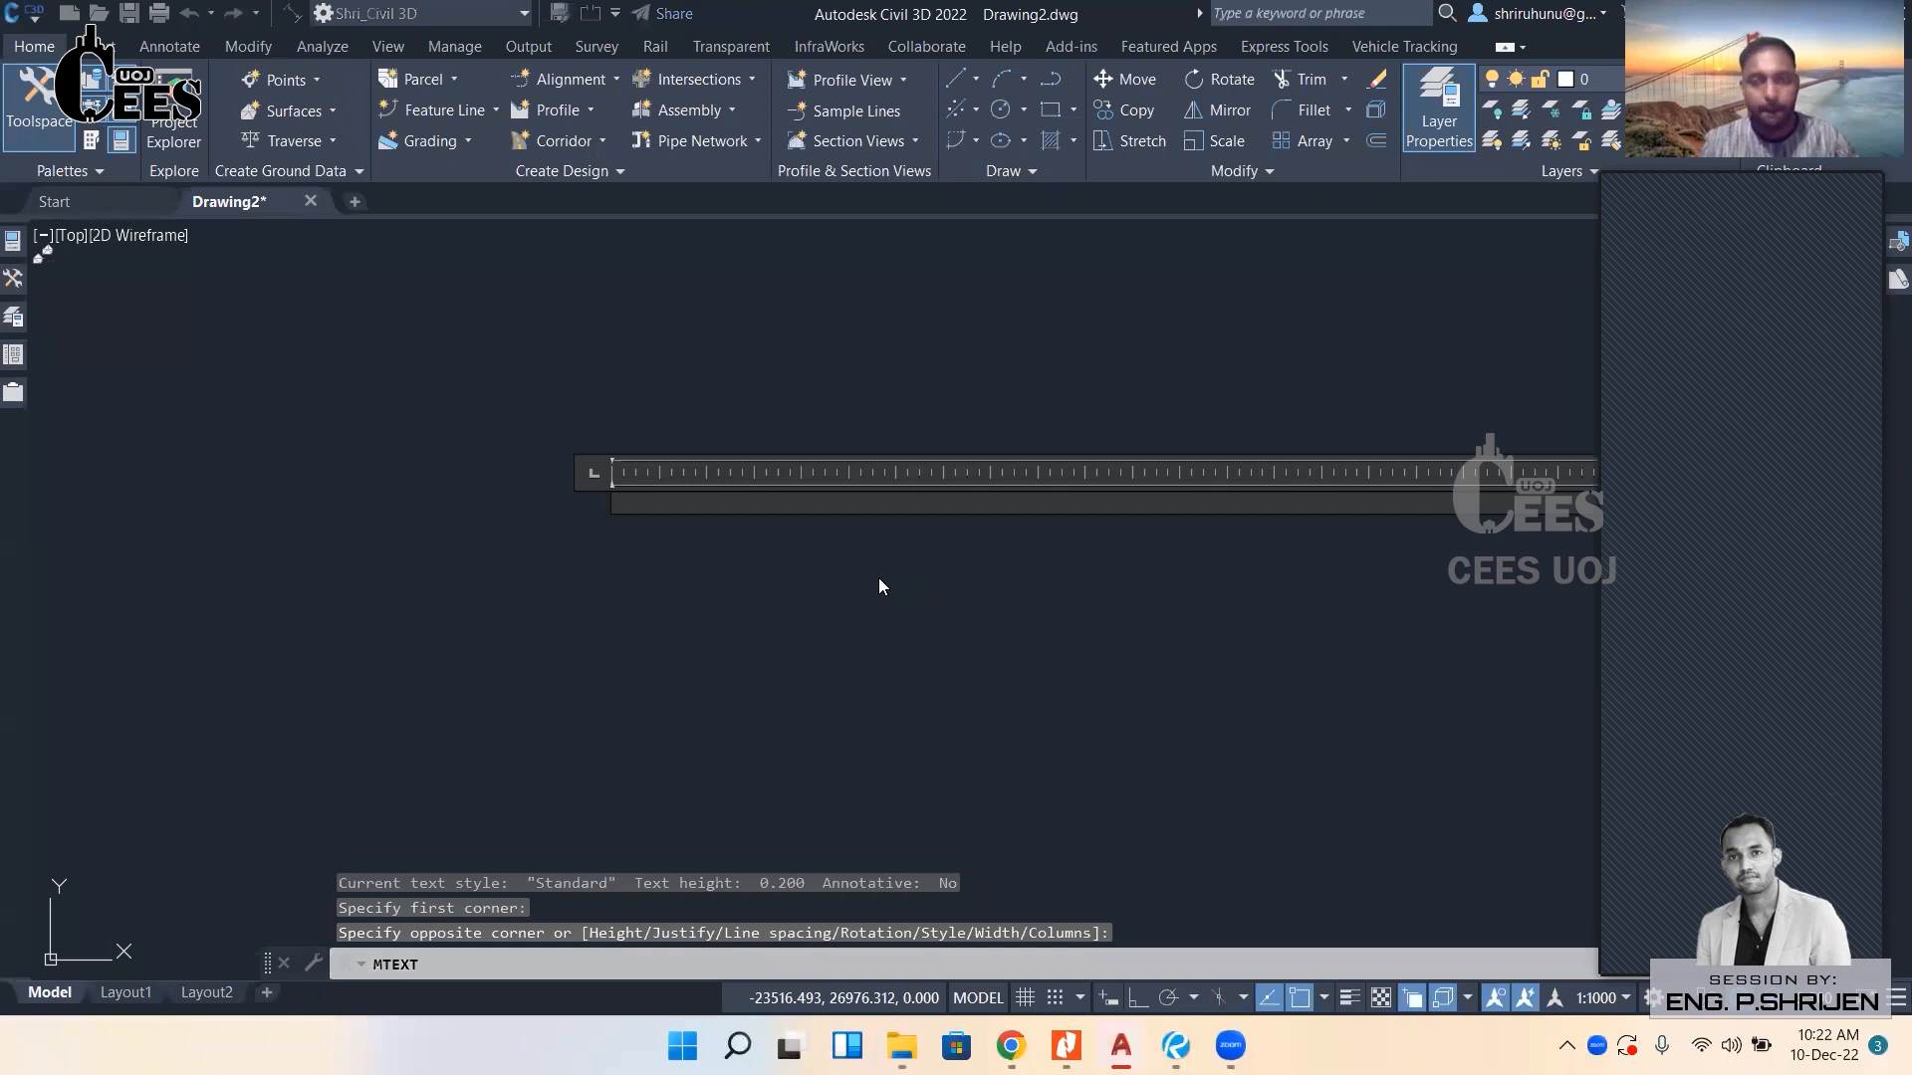
type("point")
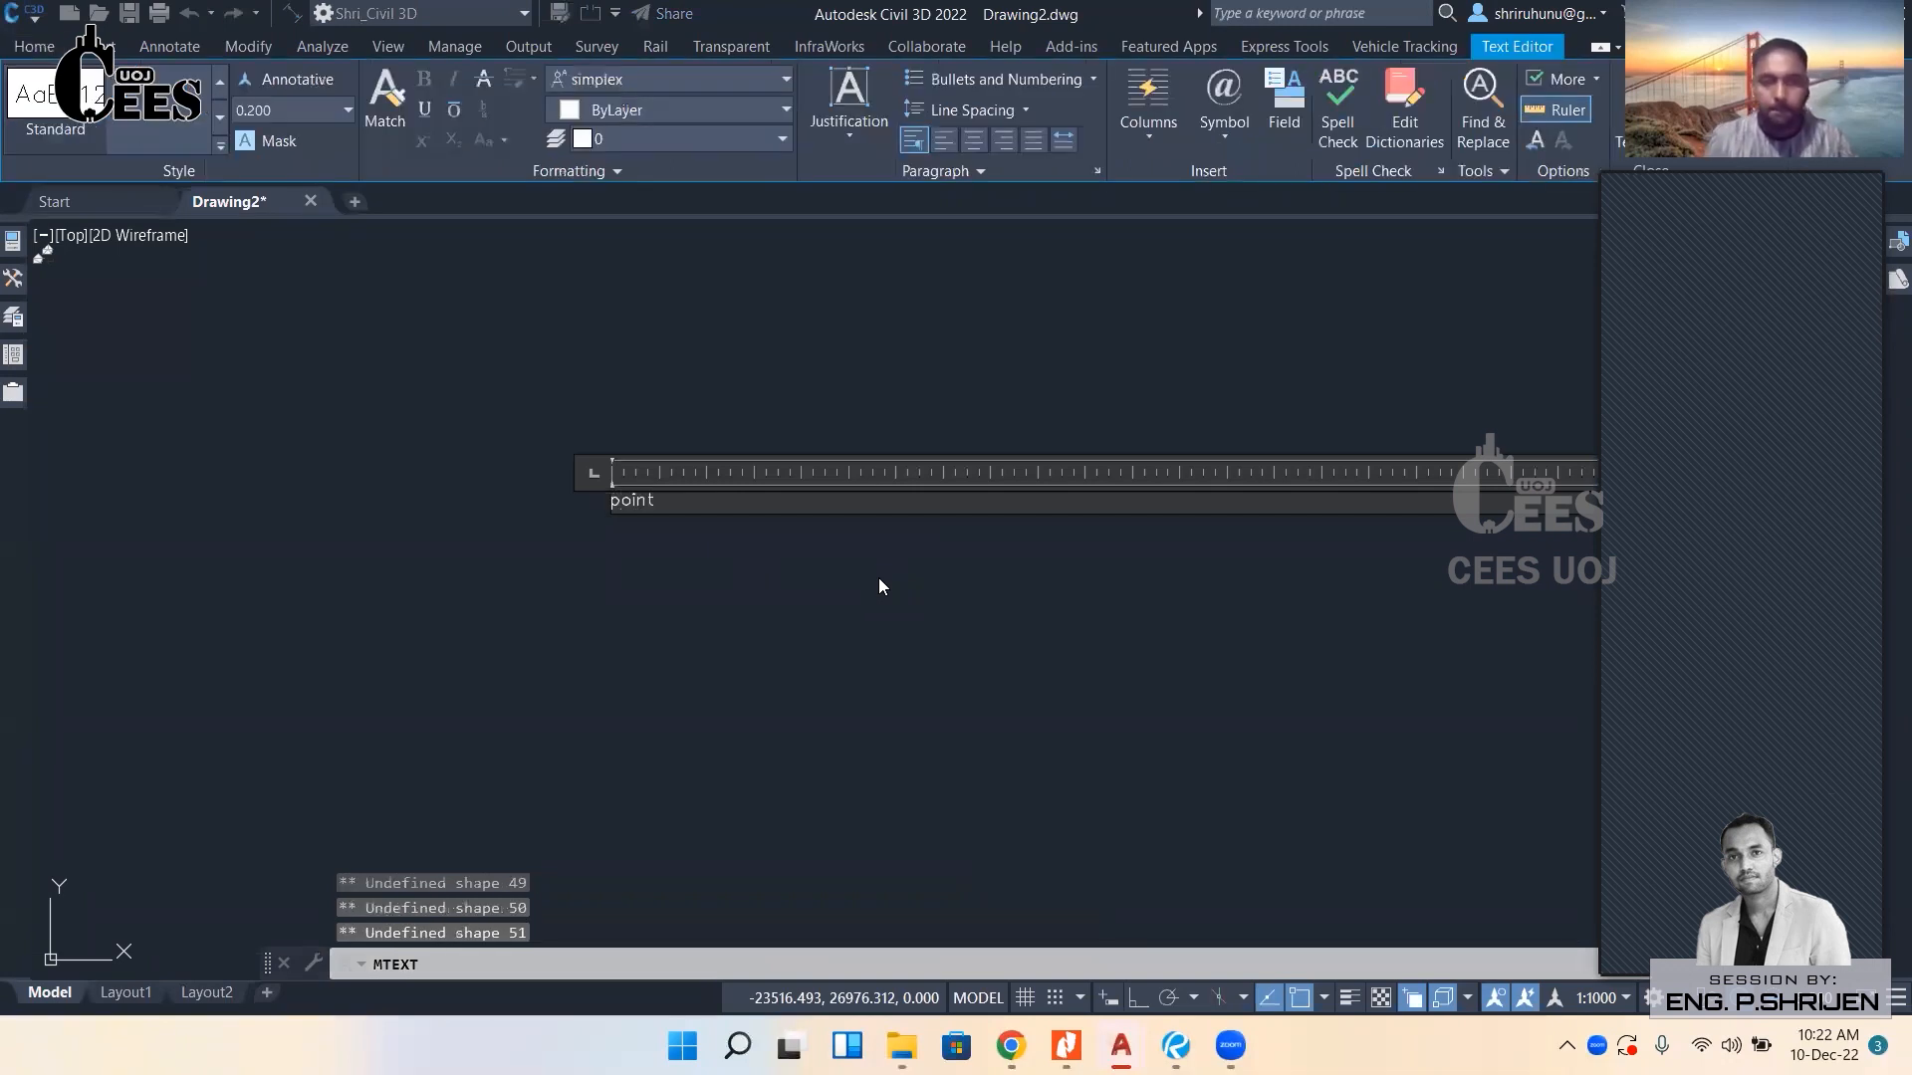
left_click(694, 558)
Finish the "point" text and bring it into close, readable view in model space.
left_click(557, 427)
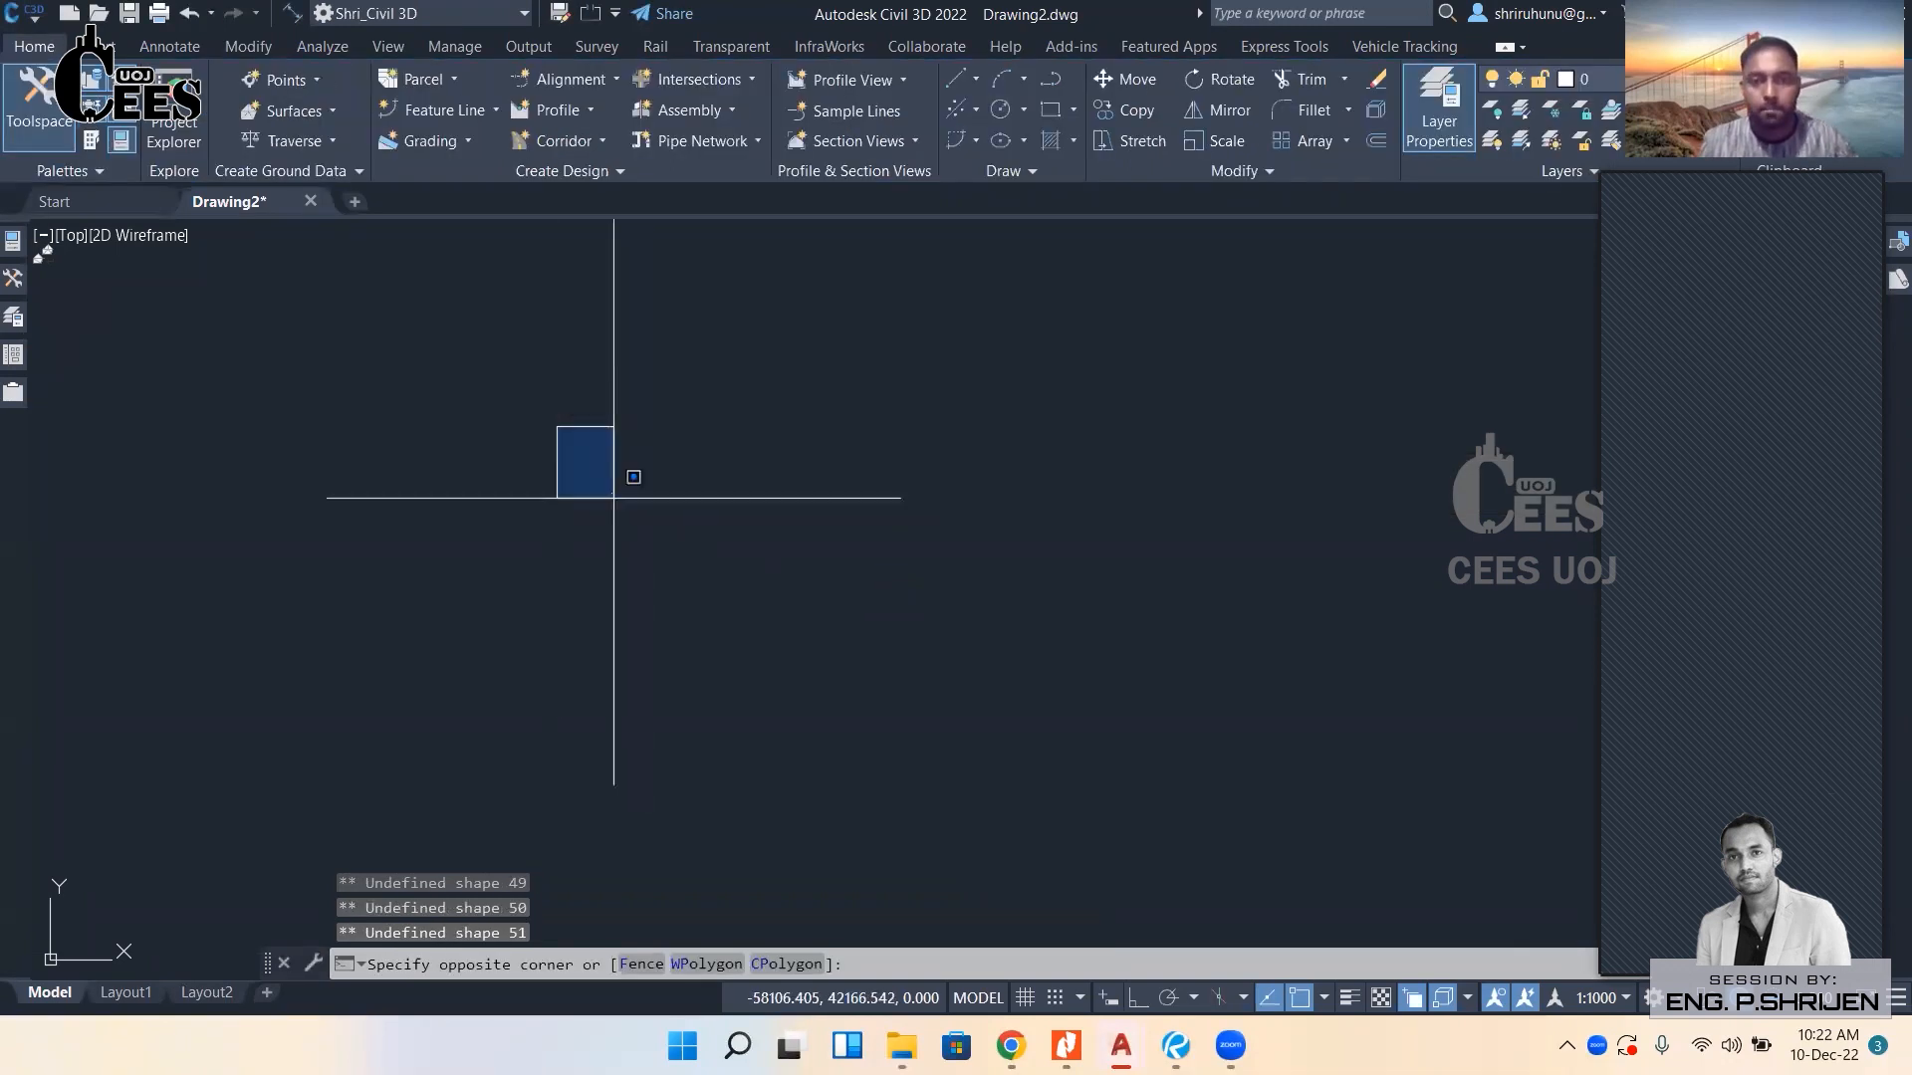
left_click(614, 498)
scroll(482, 392, "up", 5)
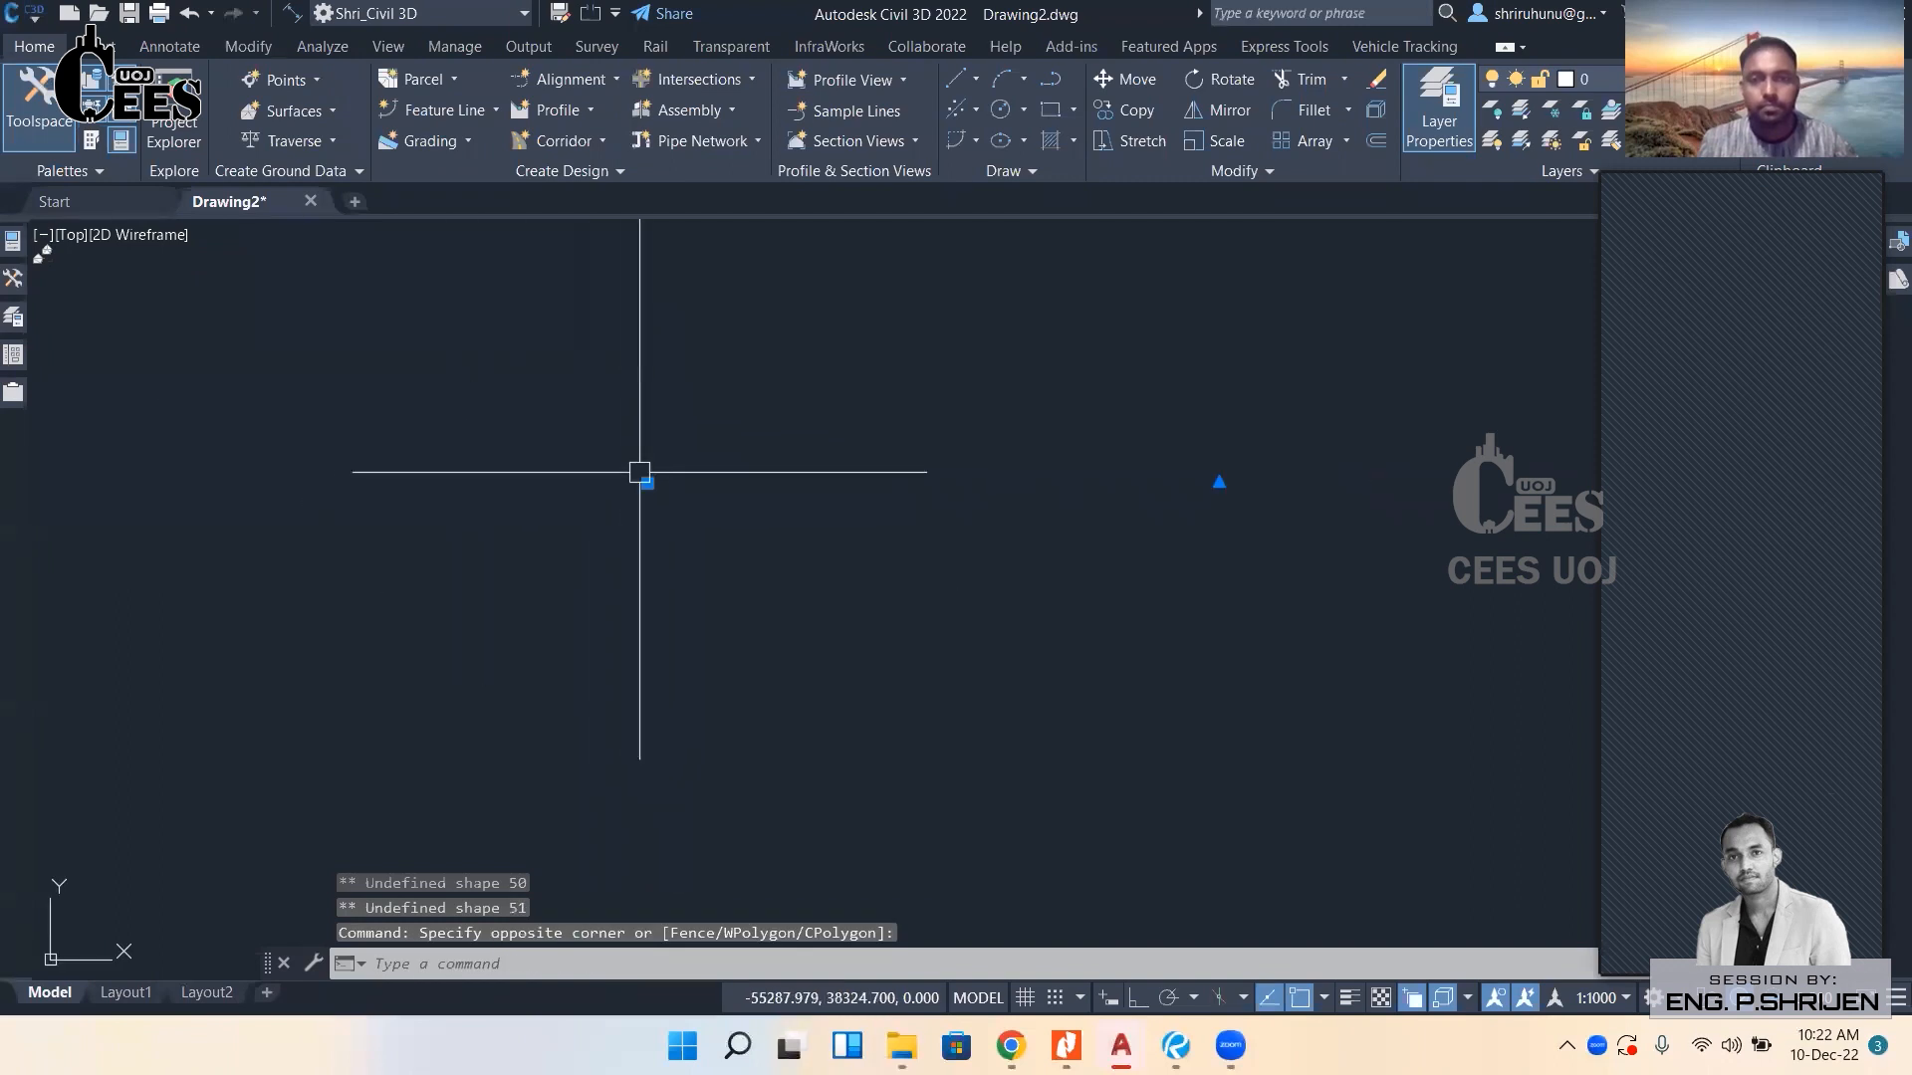
scroll(642, 493, "up", 10)
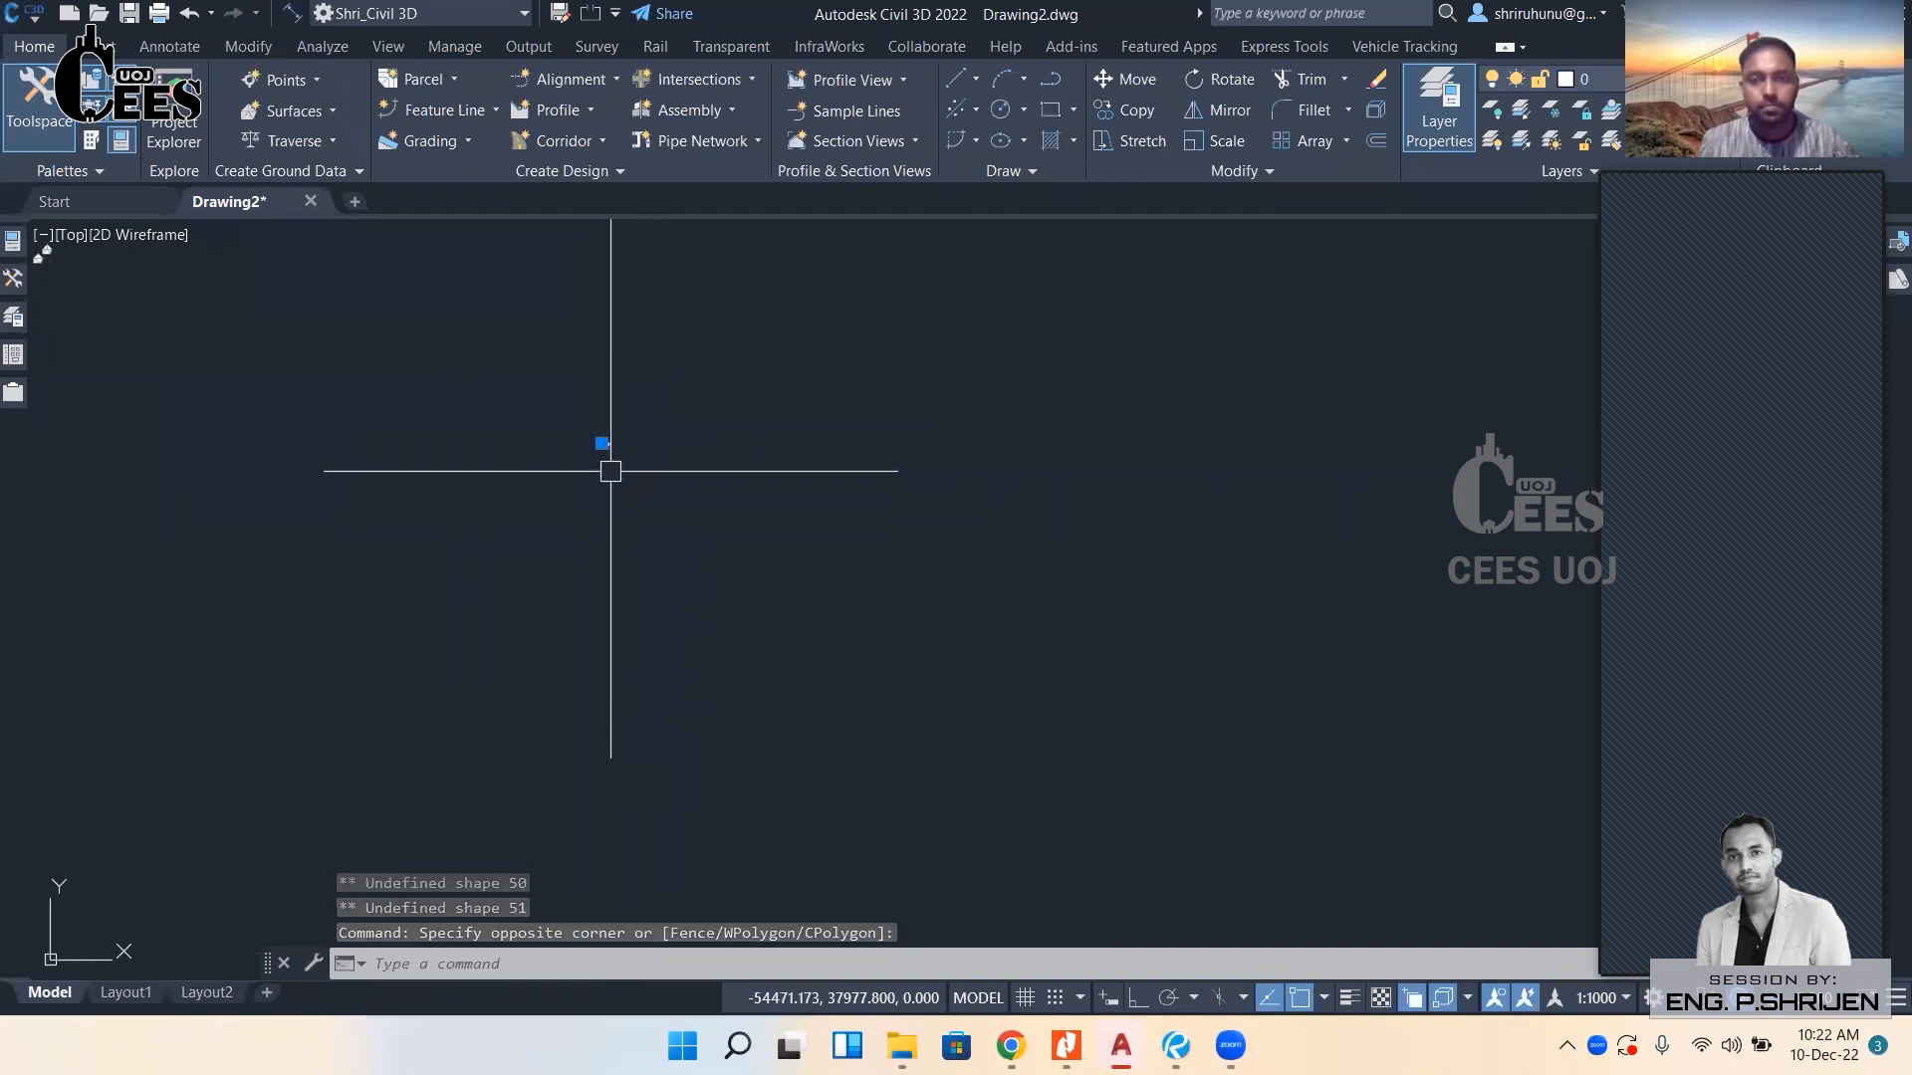
scroll(605, 492, "up", 8)
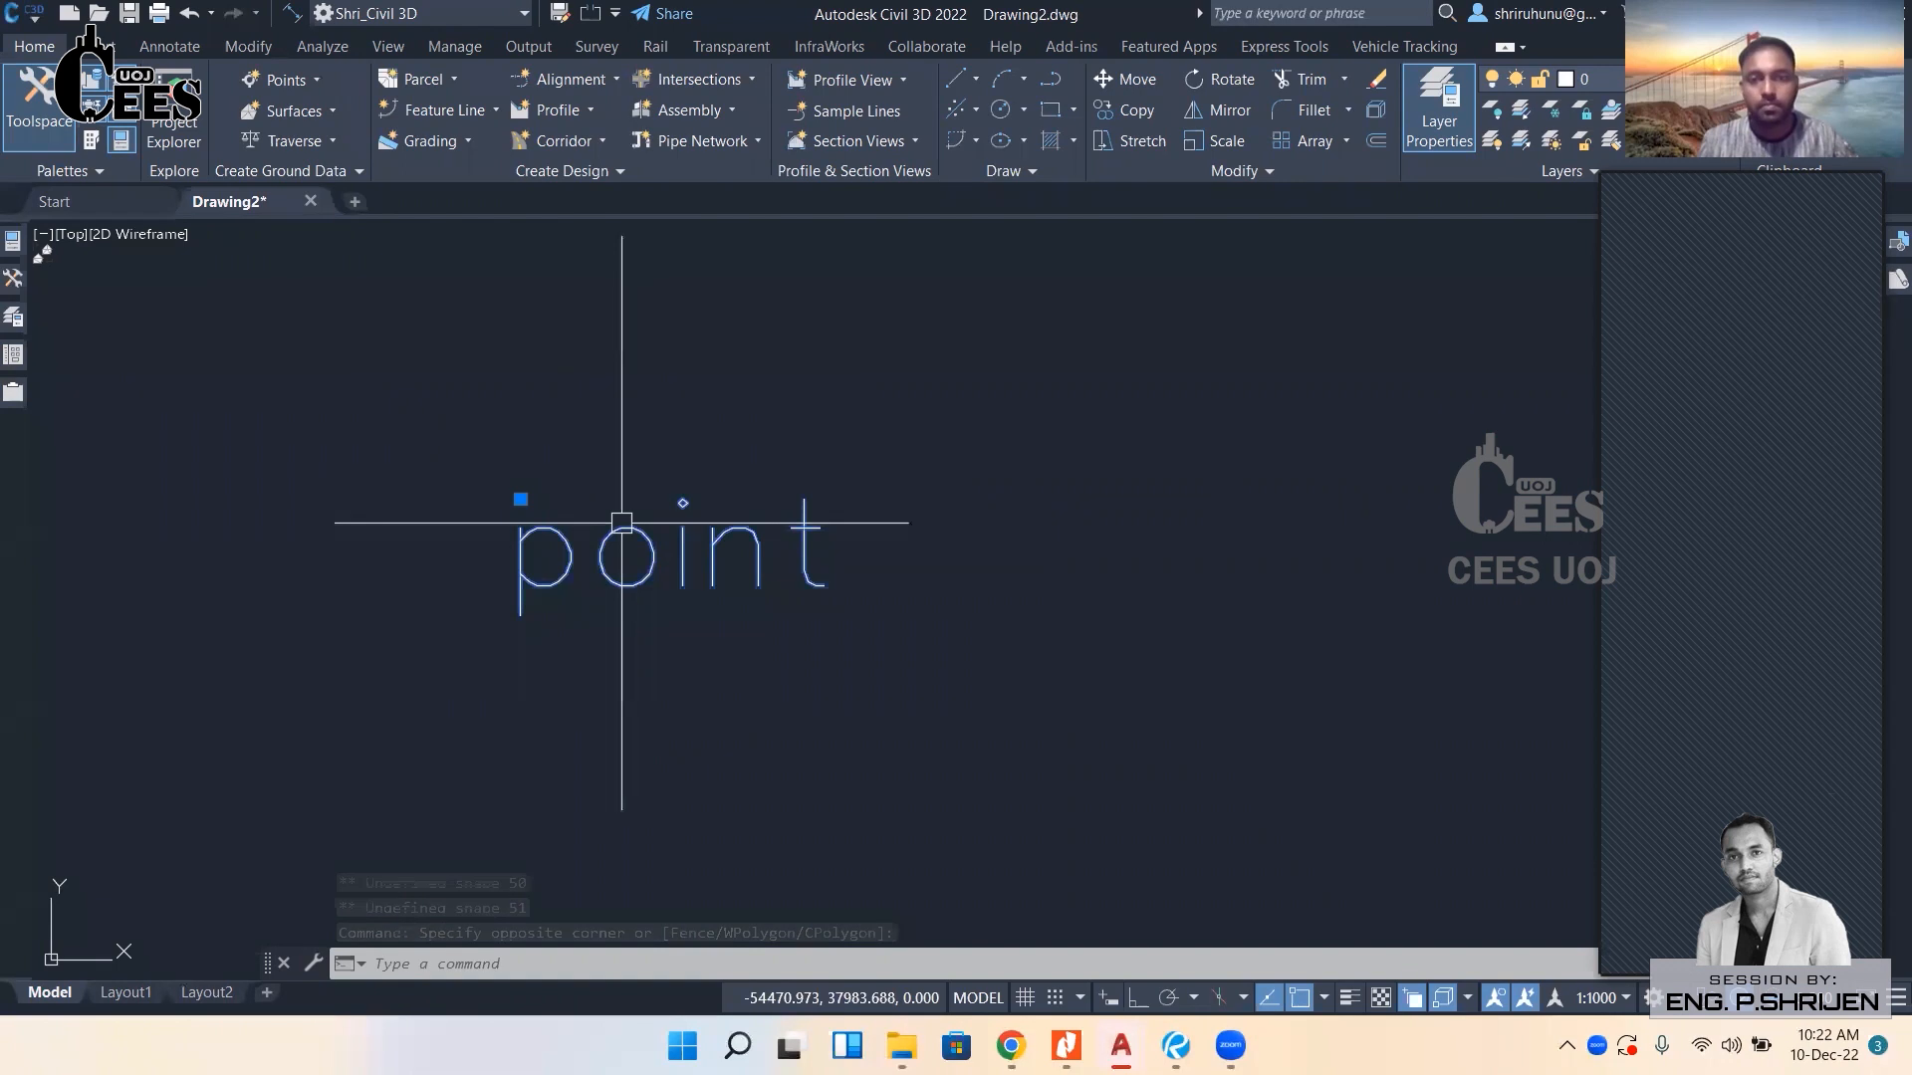
key("Escape")
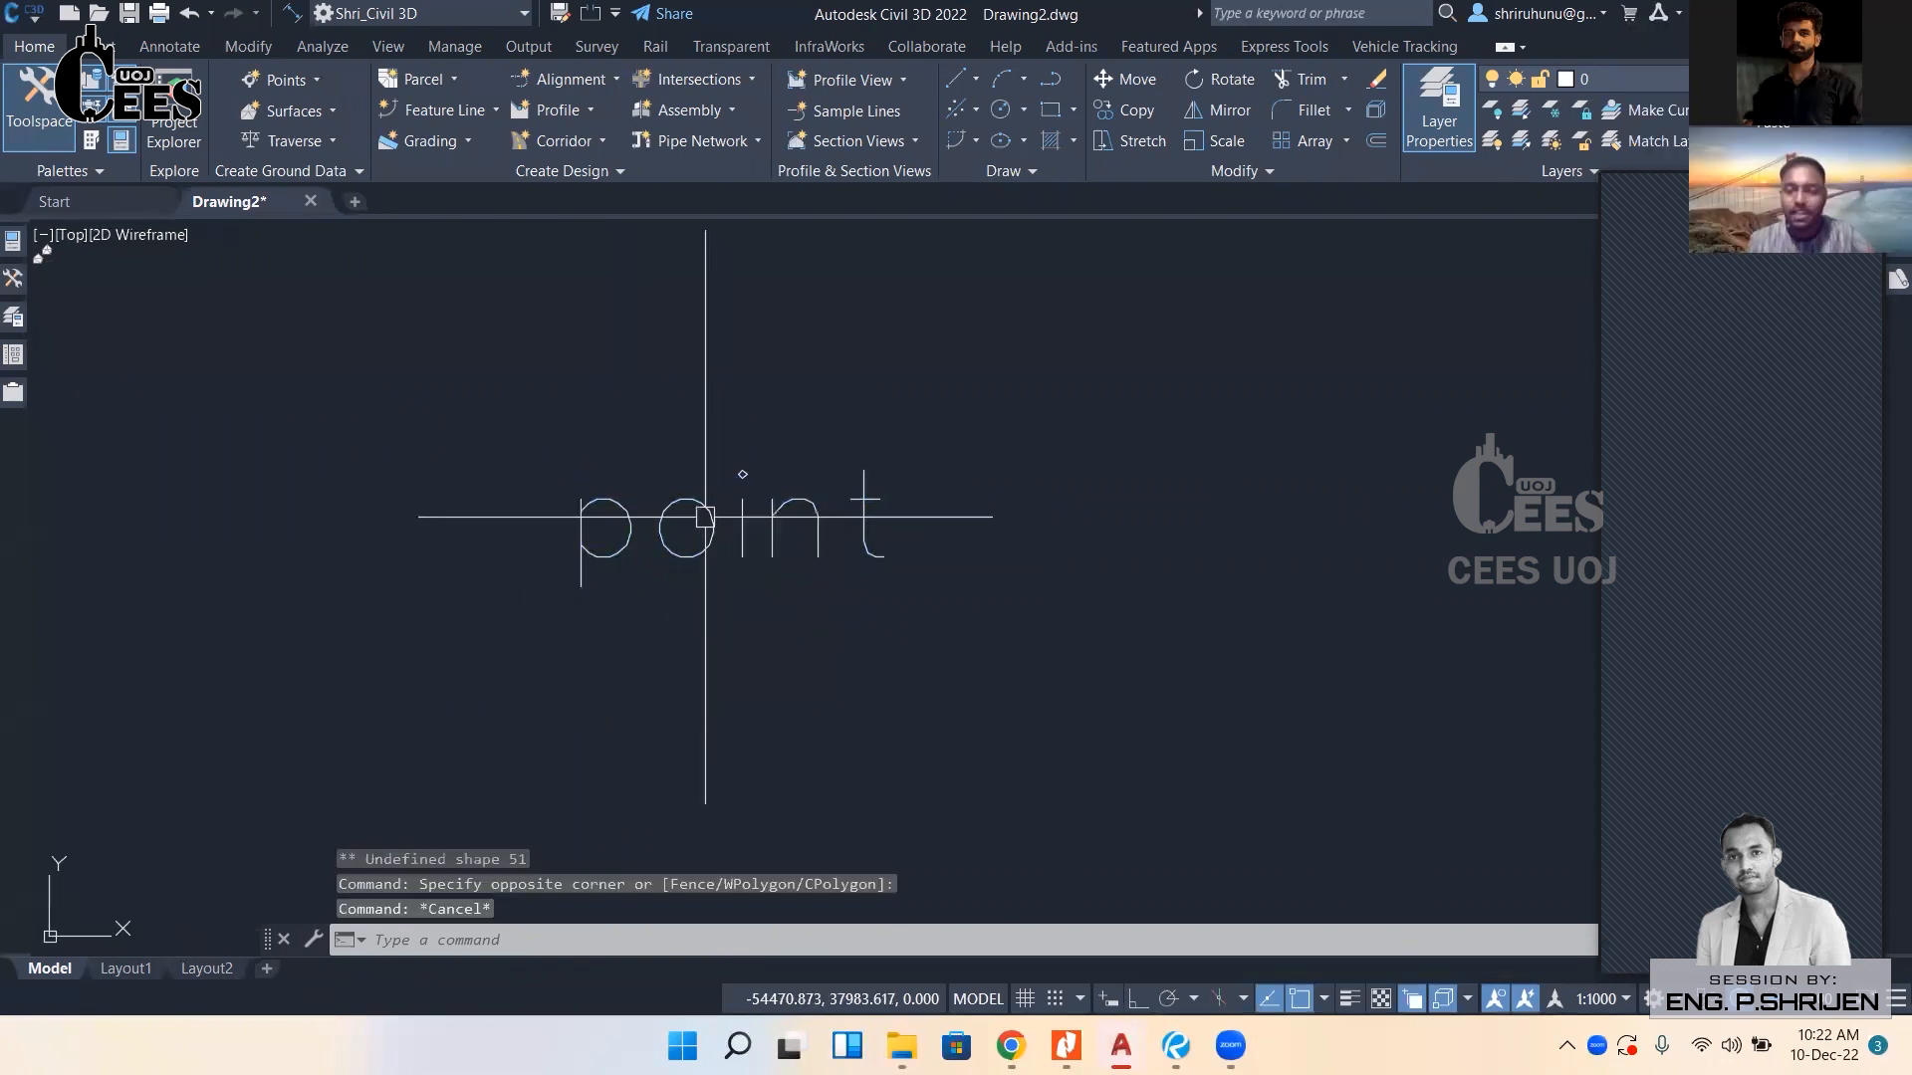
Reopen the "point" text for editing and add the line "01-Object style" beneath it.
left_click(705, 515)
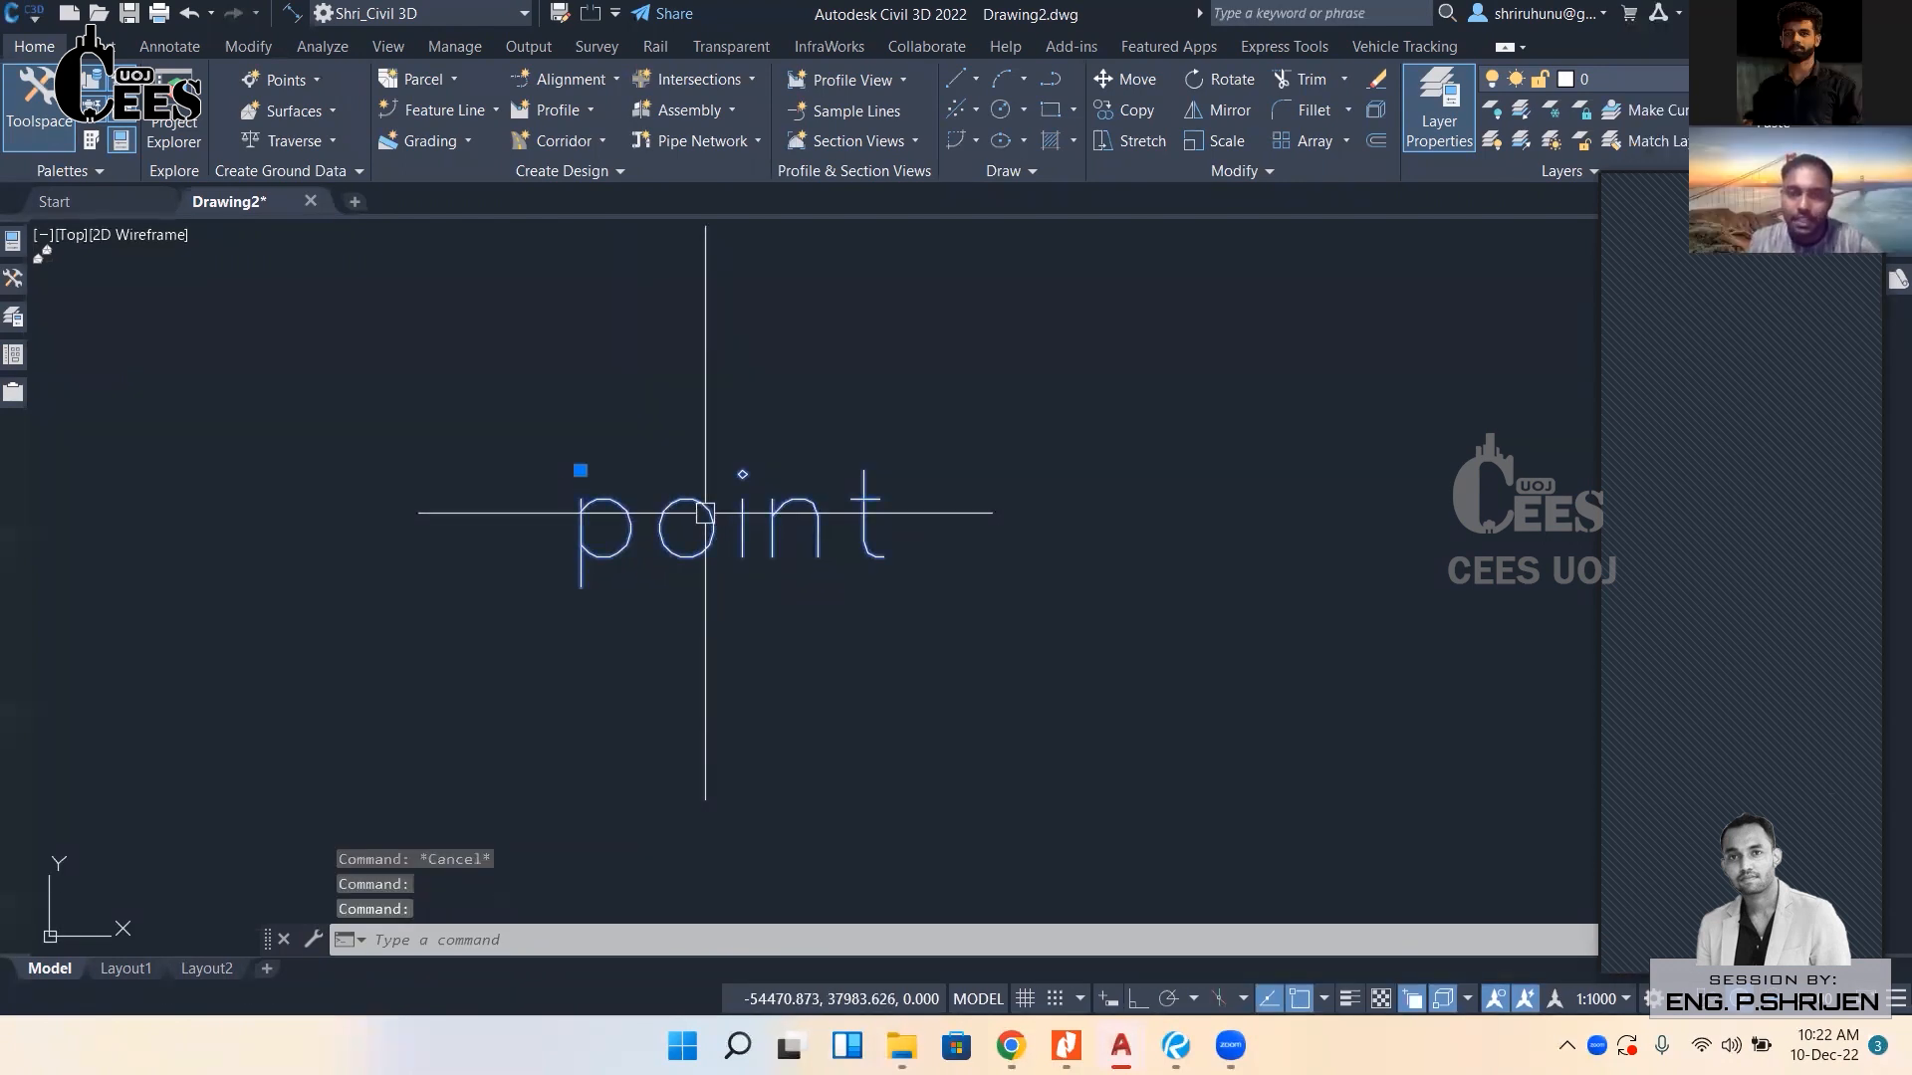
double_click(705, 514)
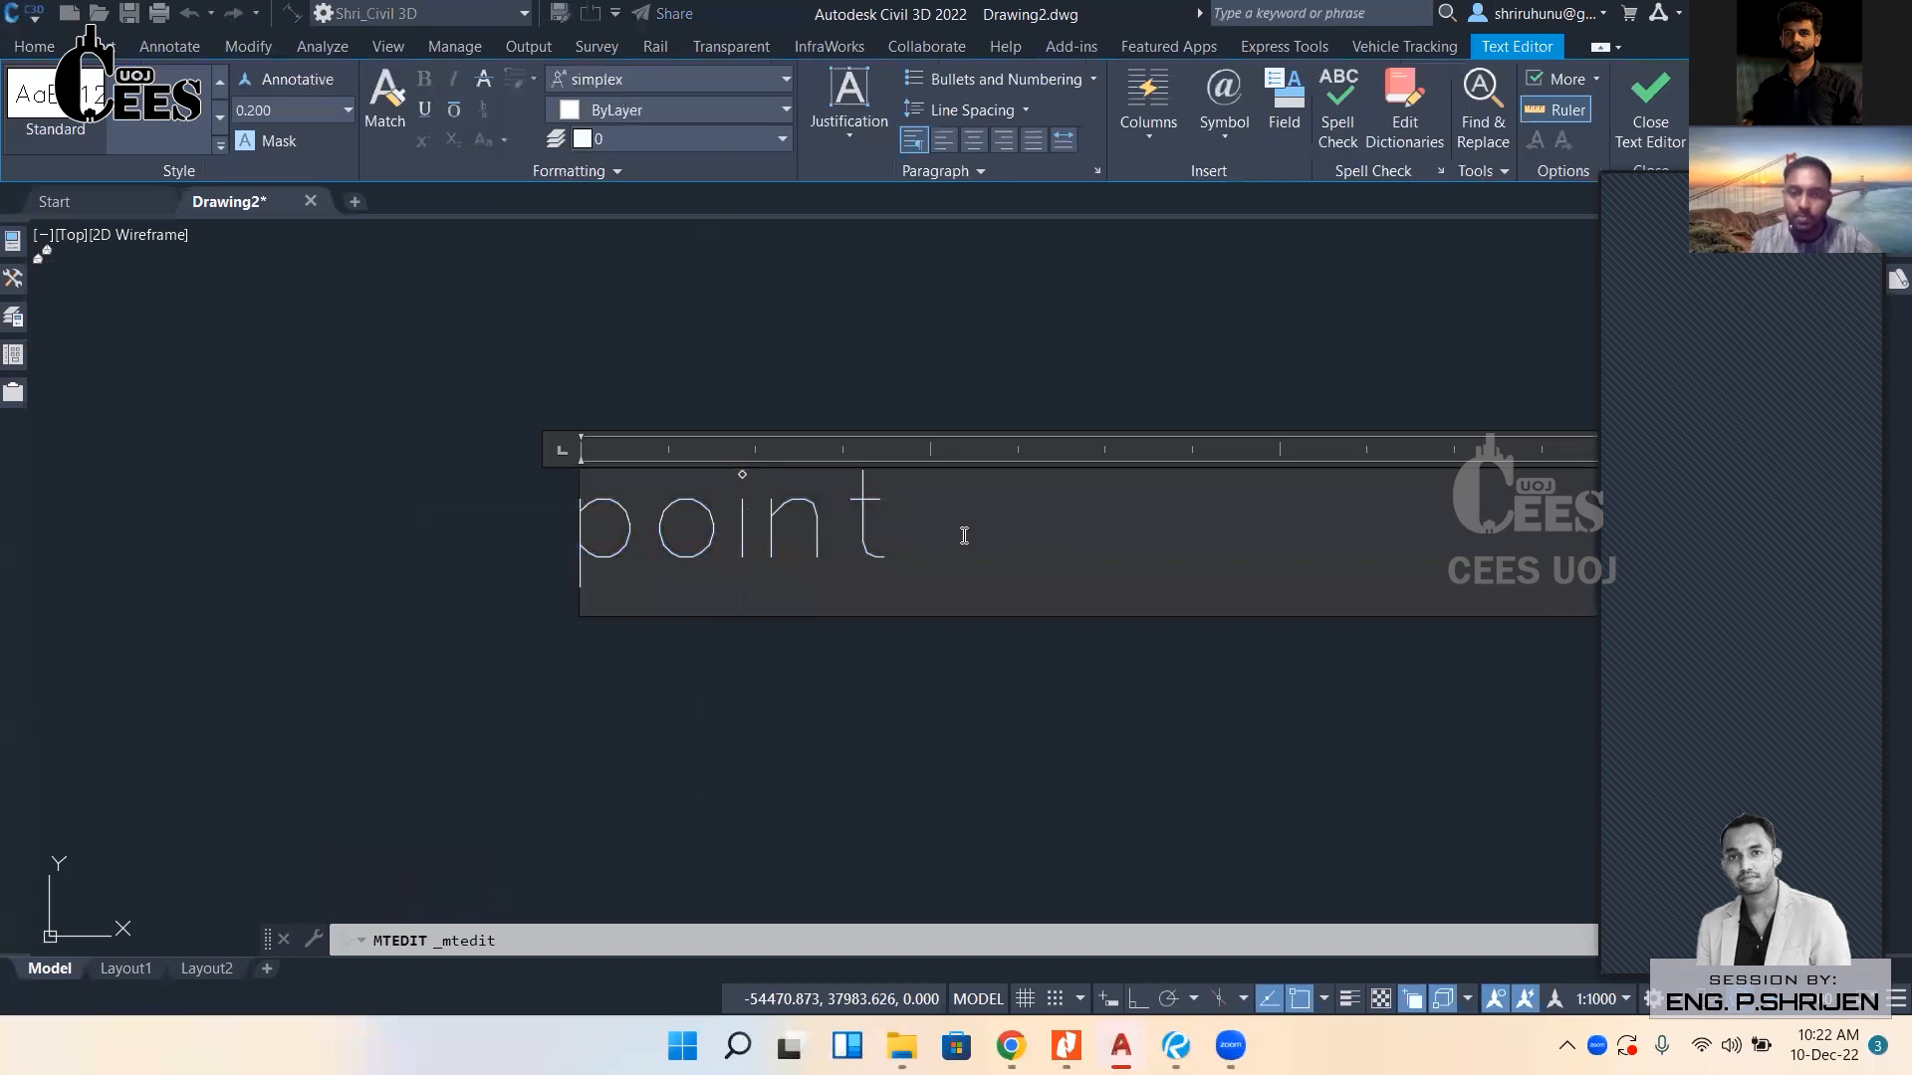
type("01-")
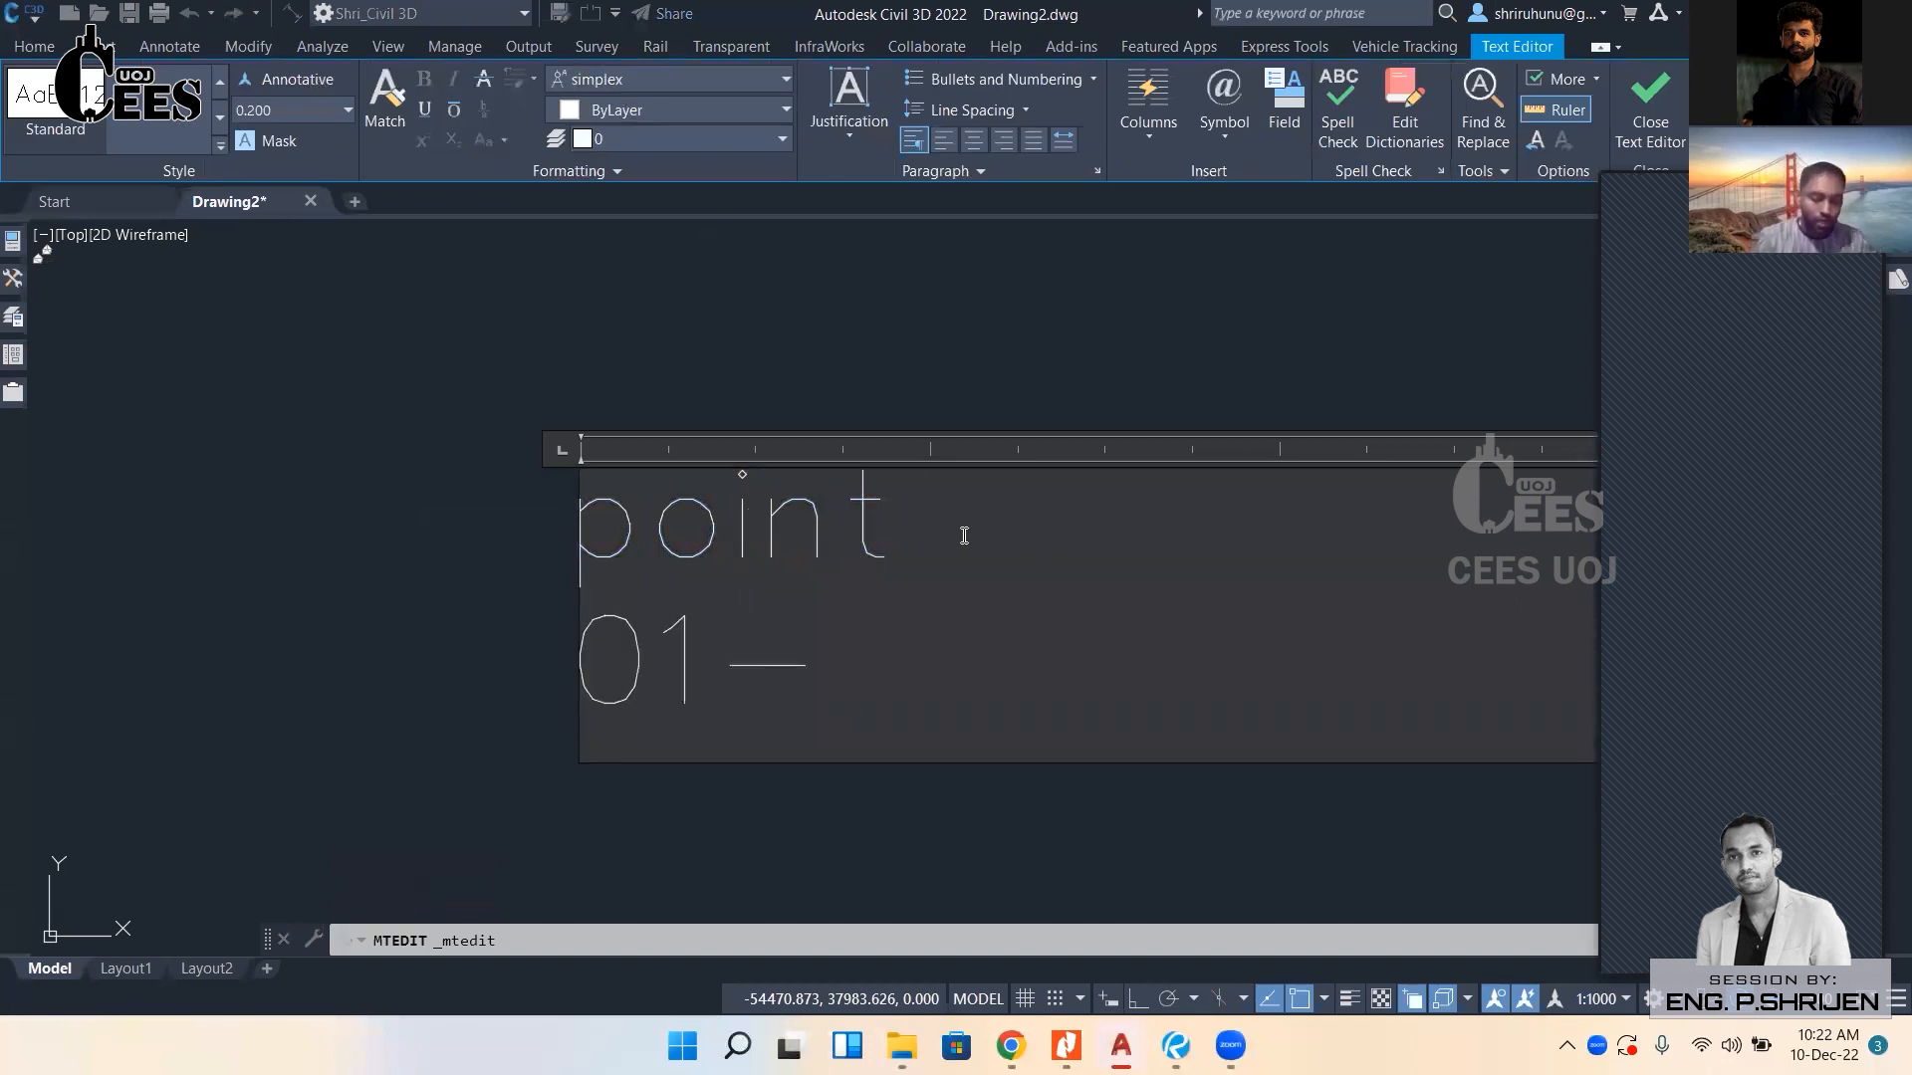
type("On")
key("BackSpace")
type("b")
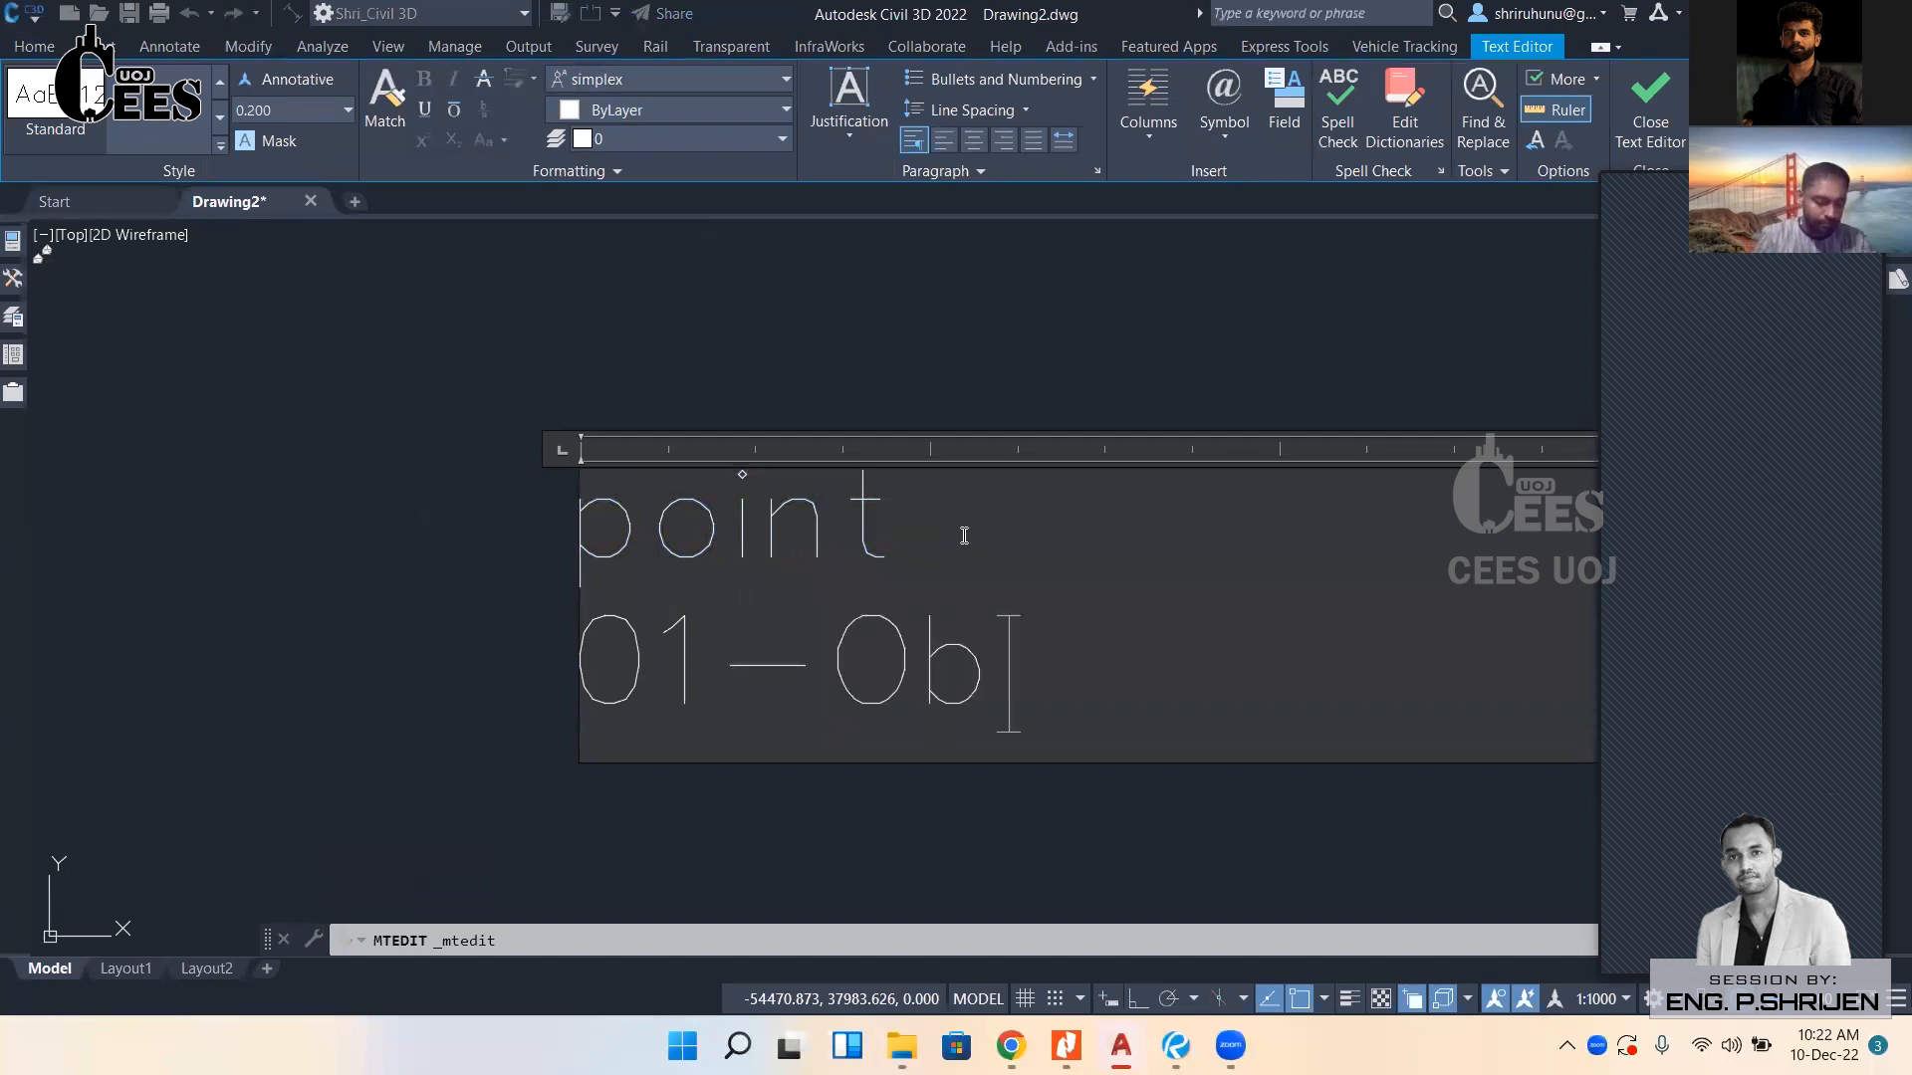
type("ject st")
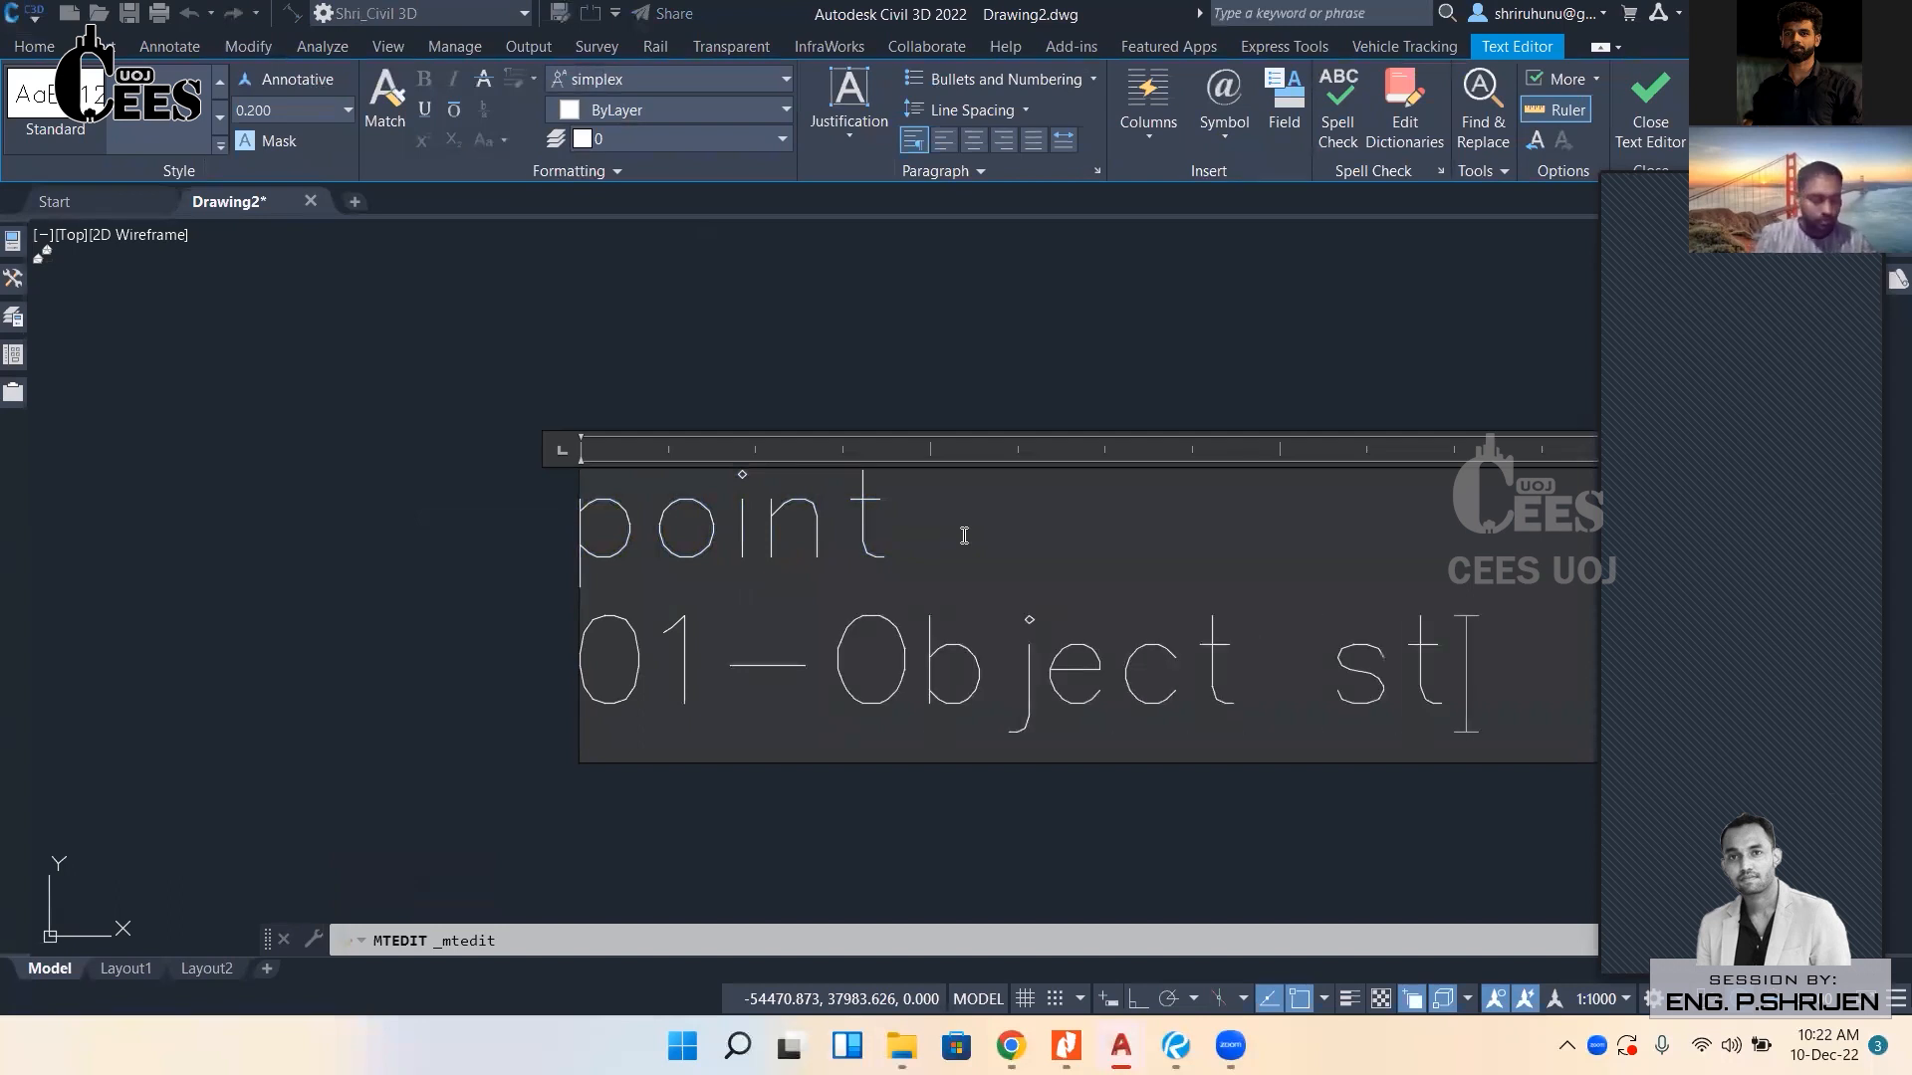
type("yle")
Add a further line reading "02-Label Style" to the text and finish editing.
key("Return")
type("02-")
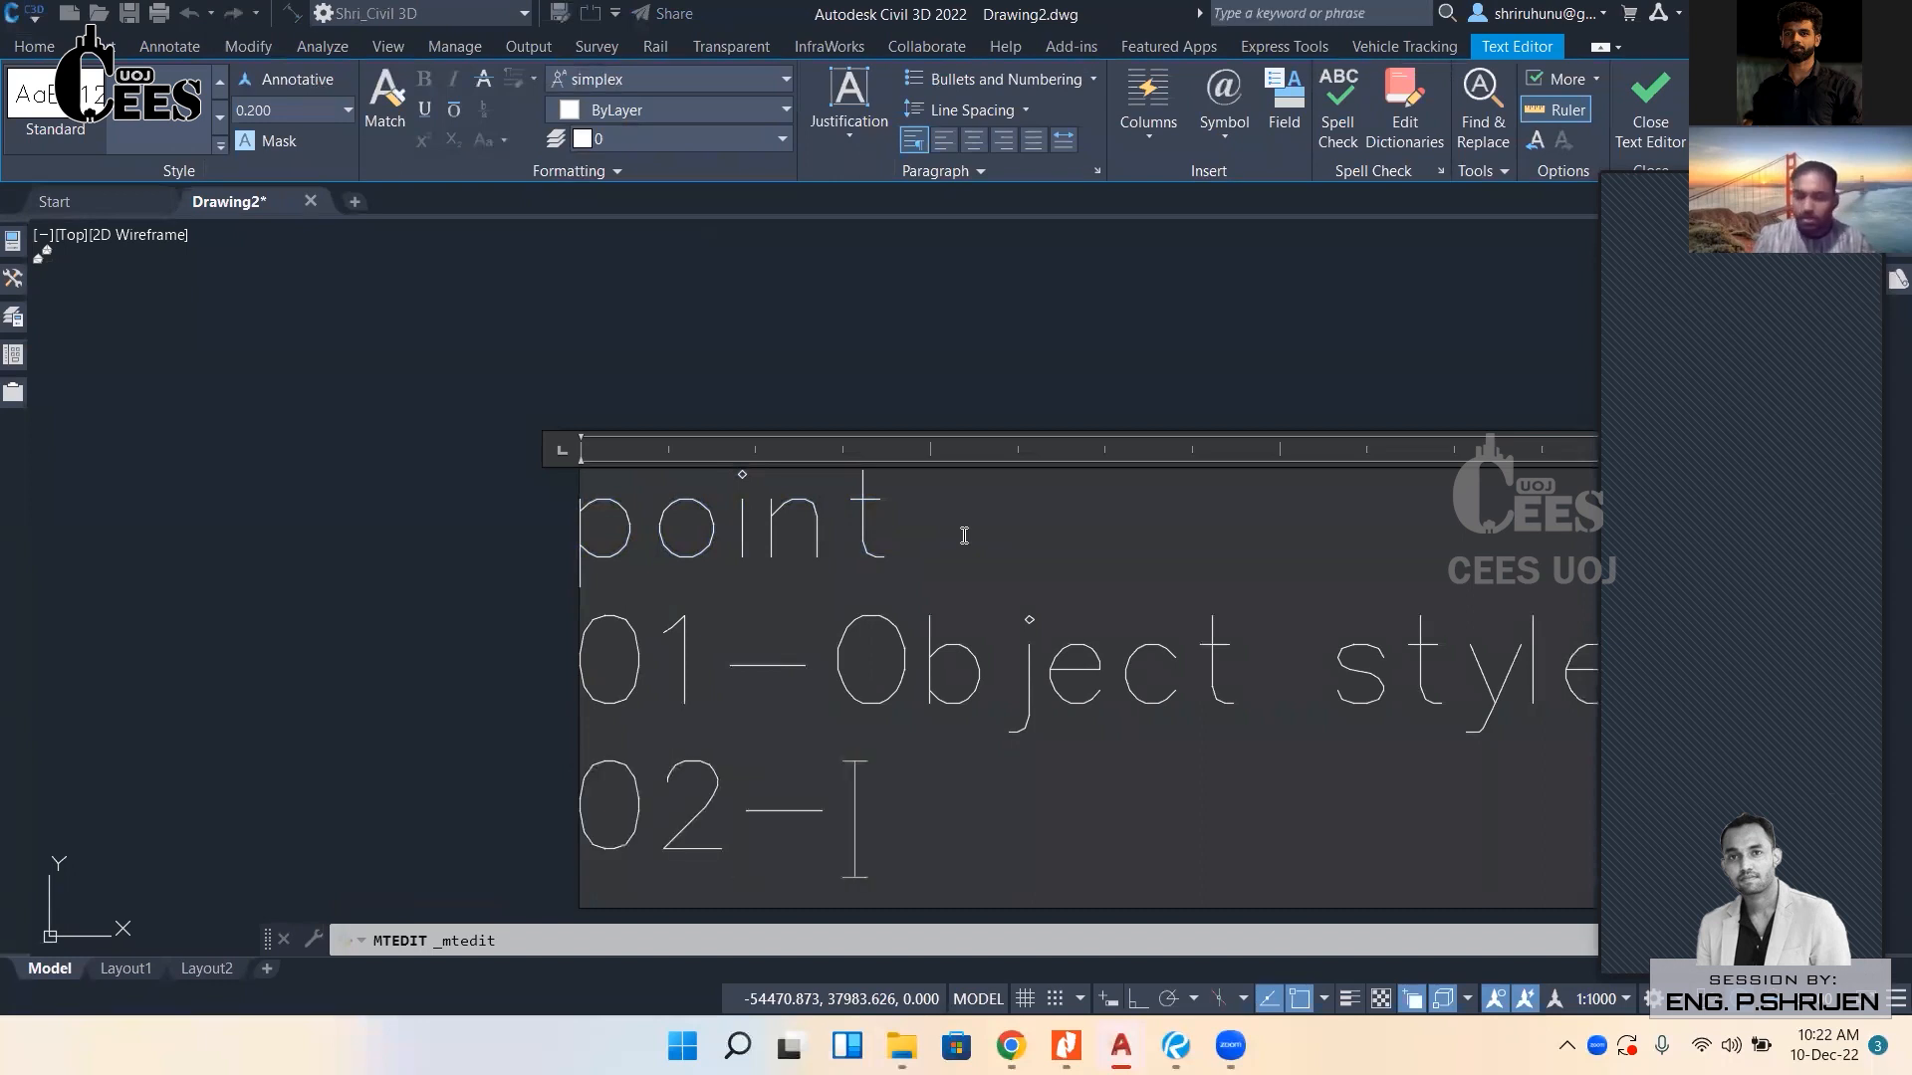
type("Label ")
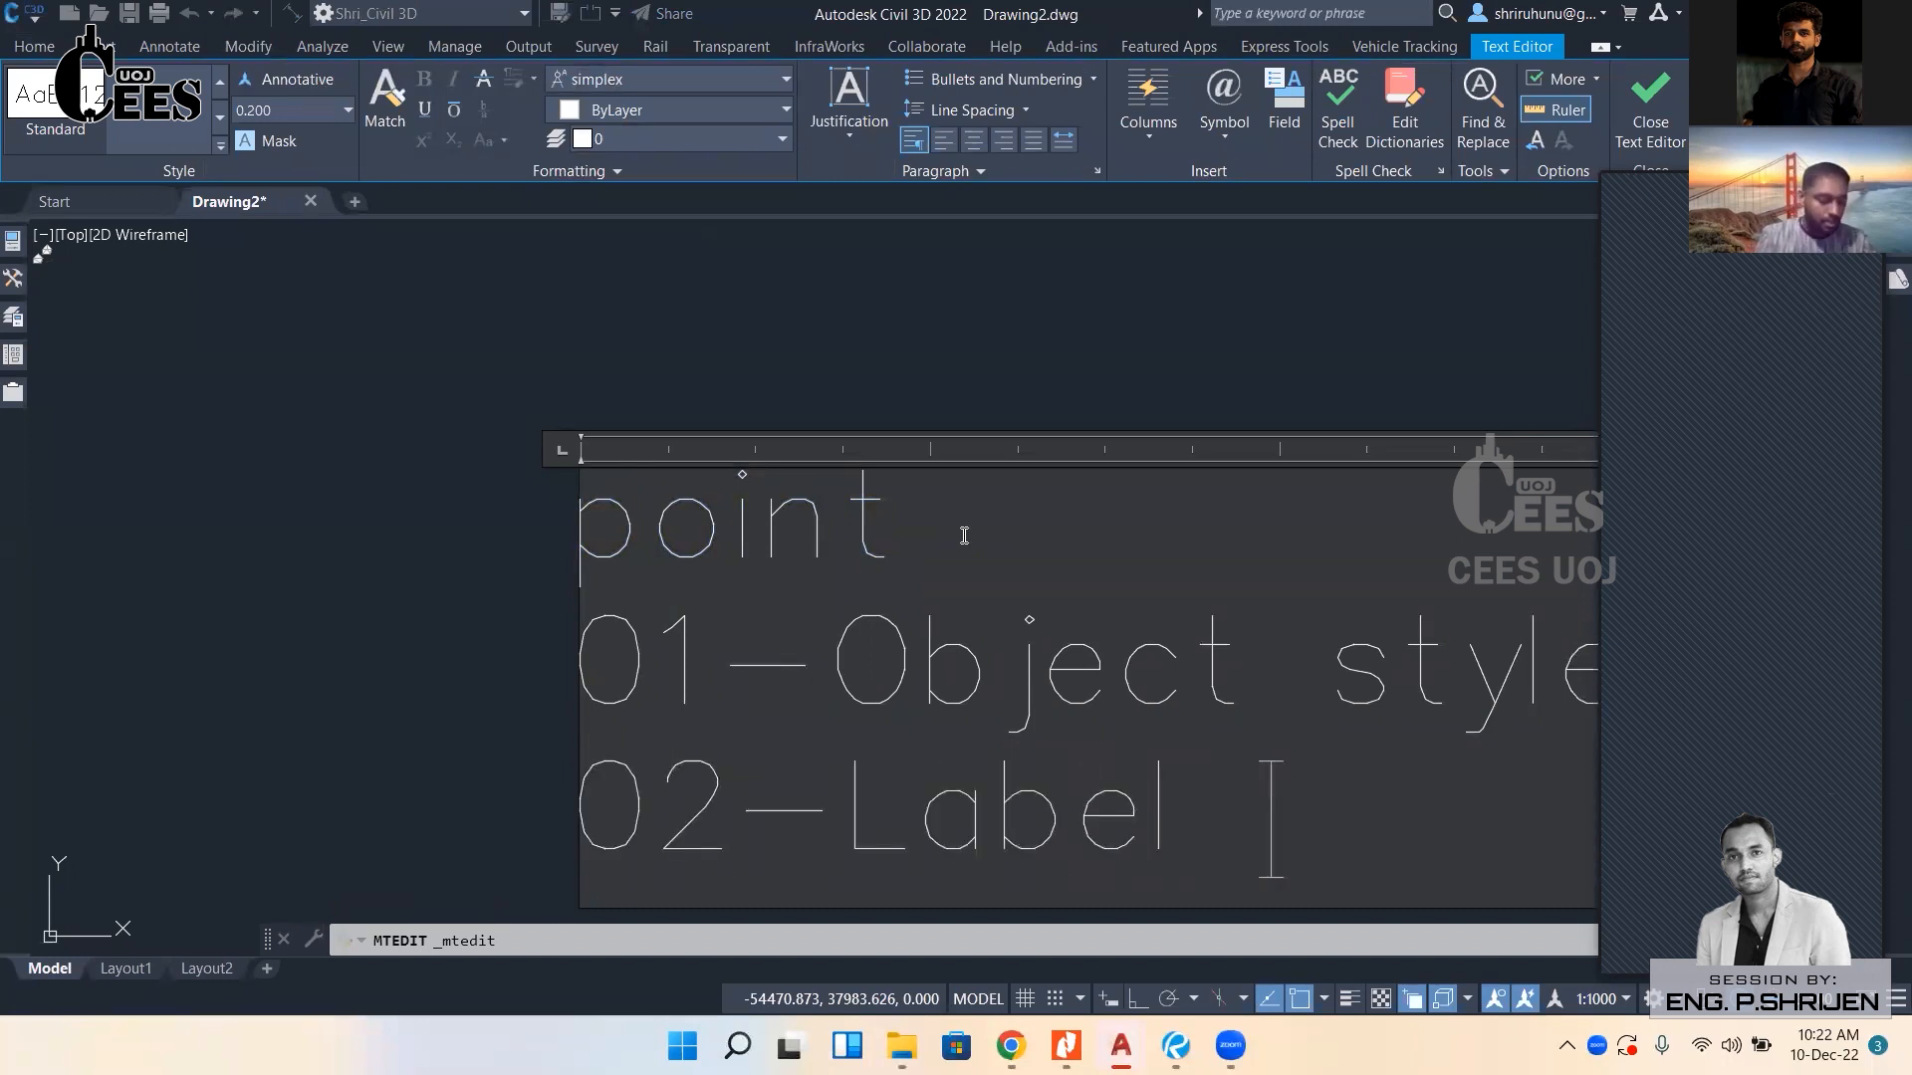
type("Style")
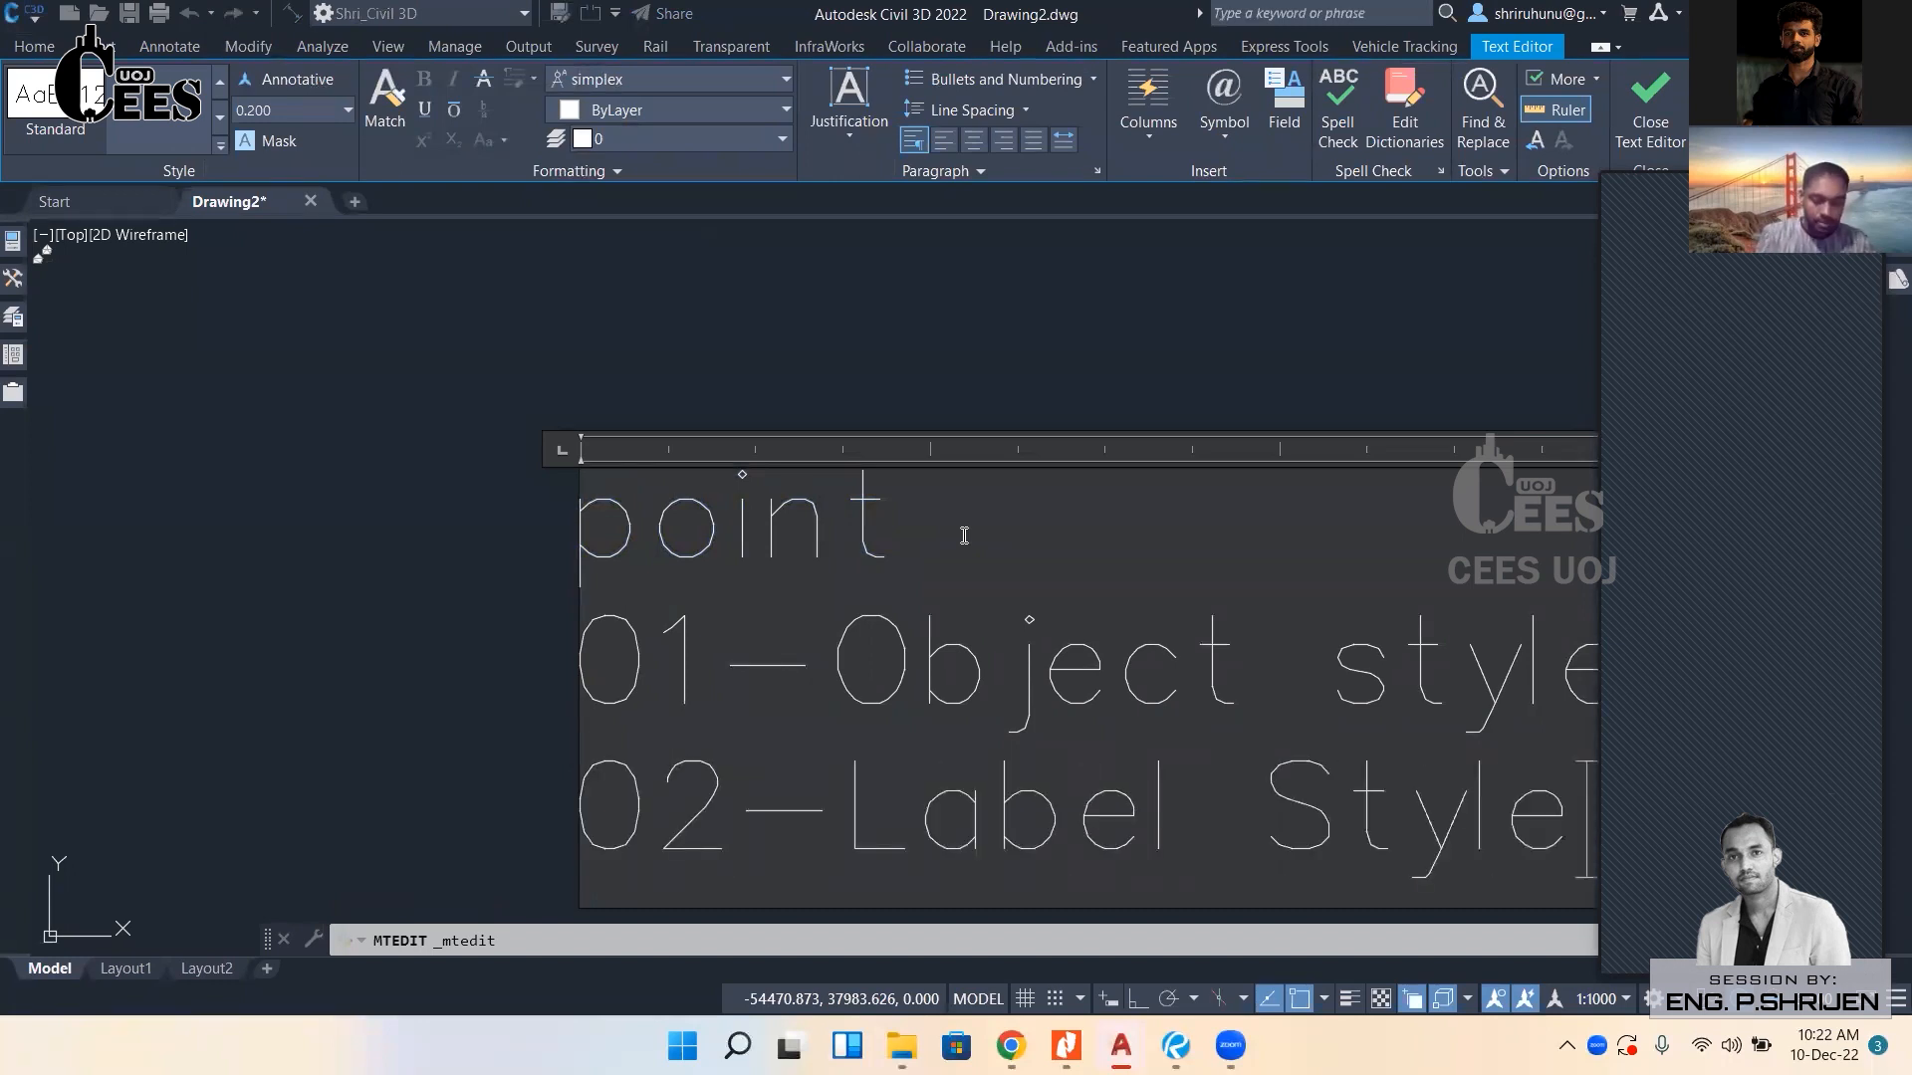
left_click(649, 302)
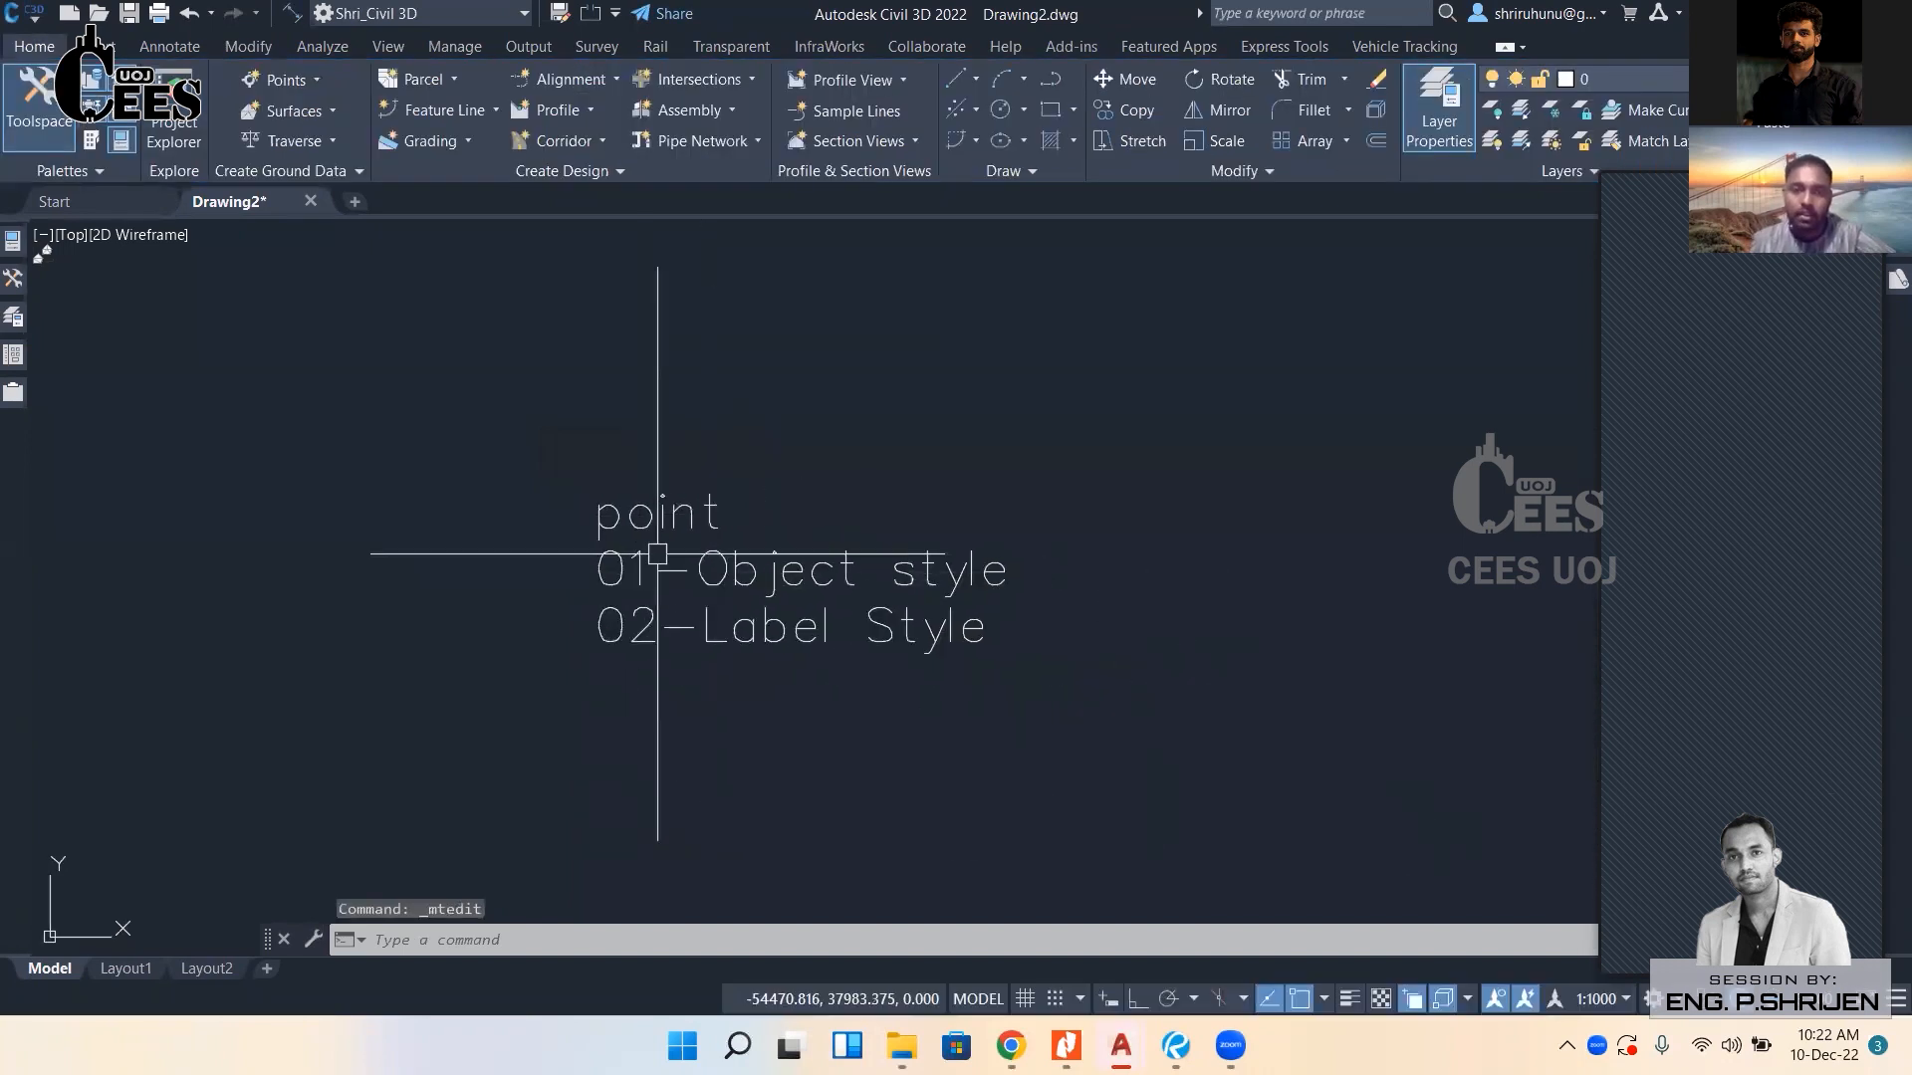
scroll(677, 534, "up", 2)
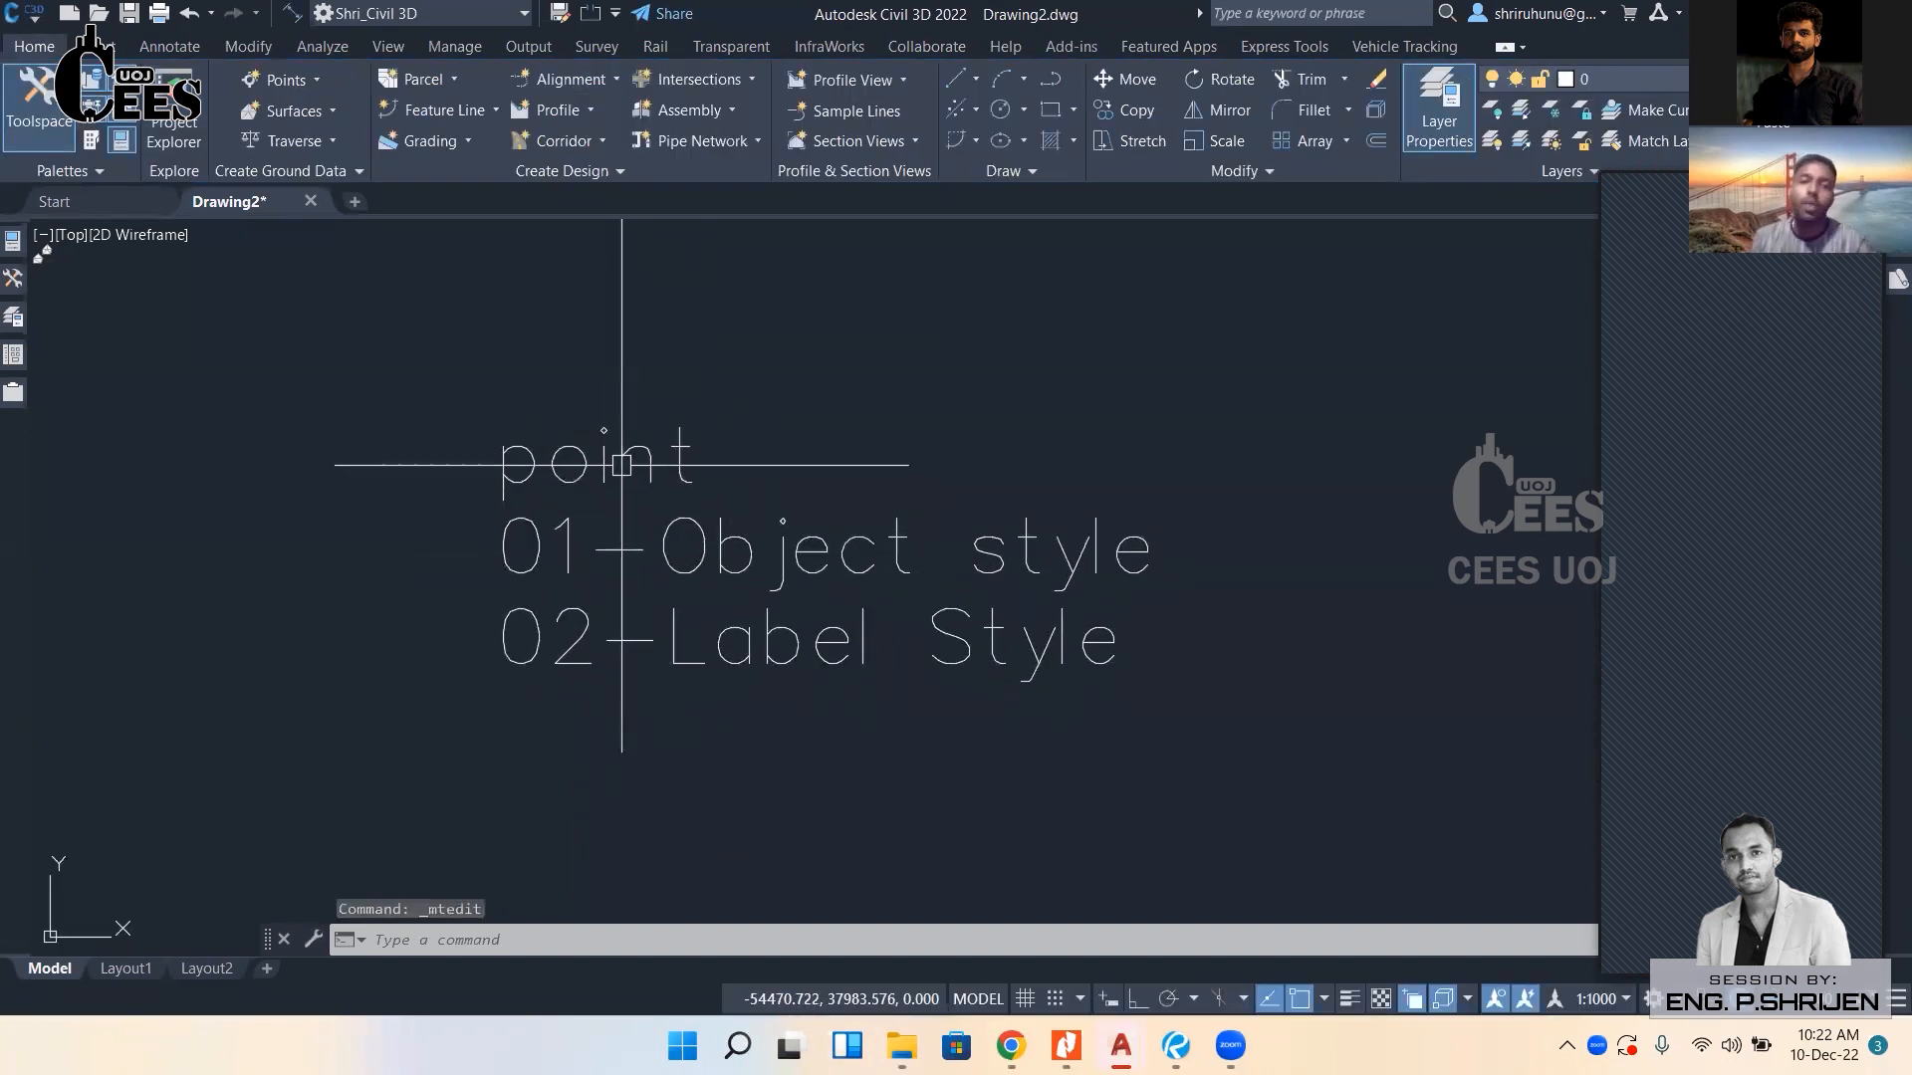
middle_click_drag(621, 464, 568, 452)
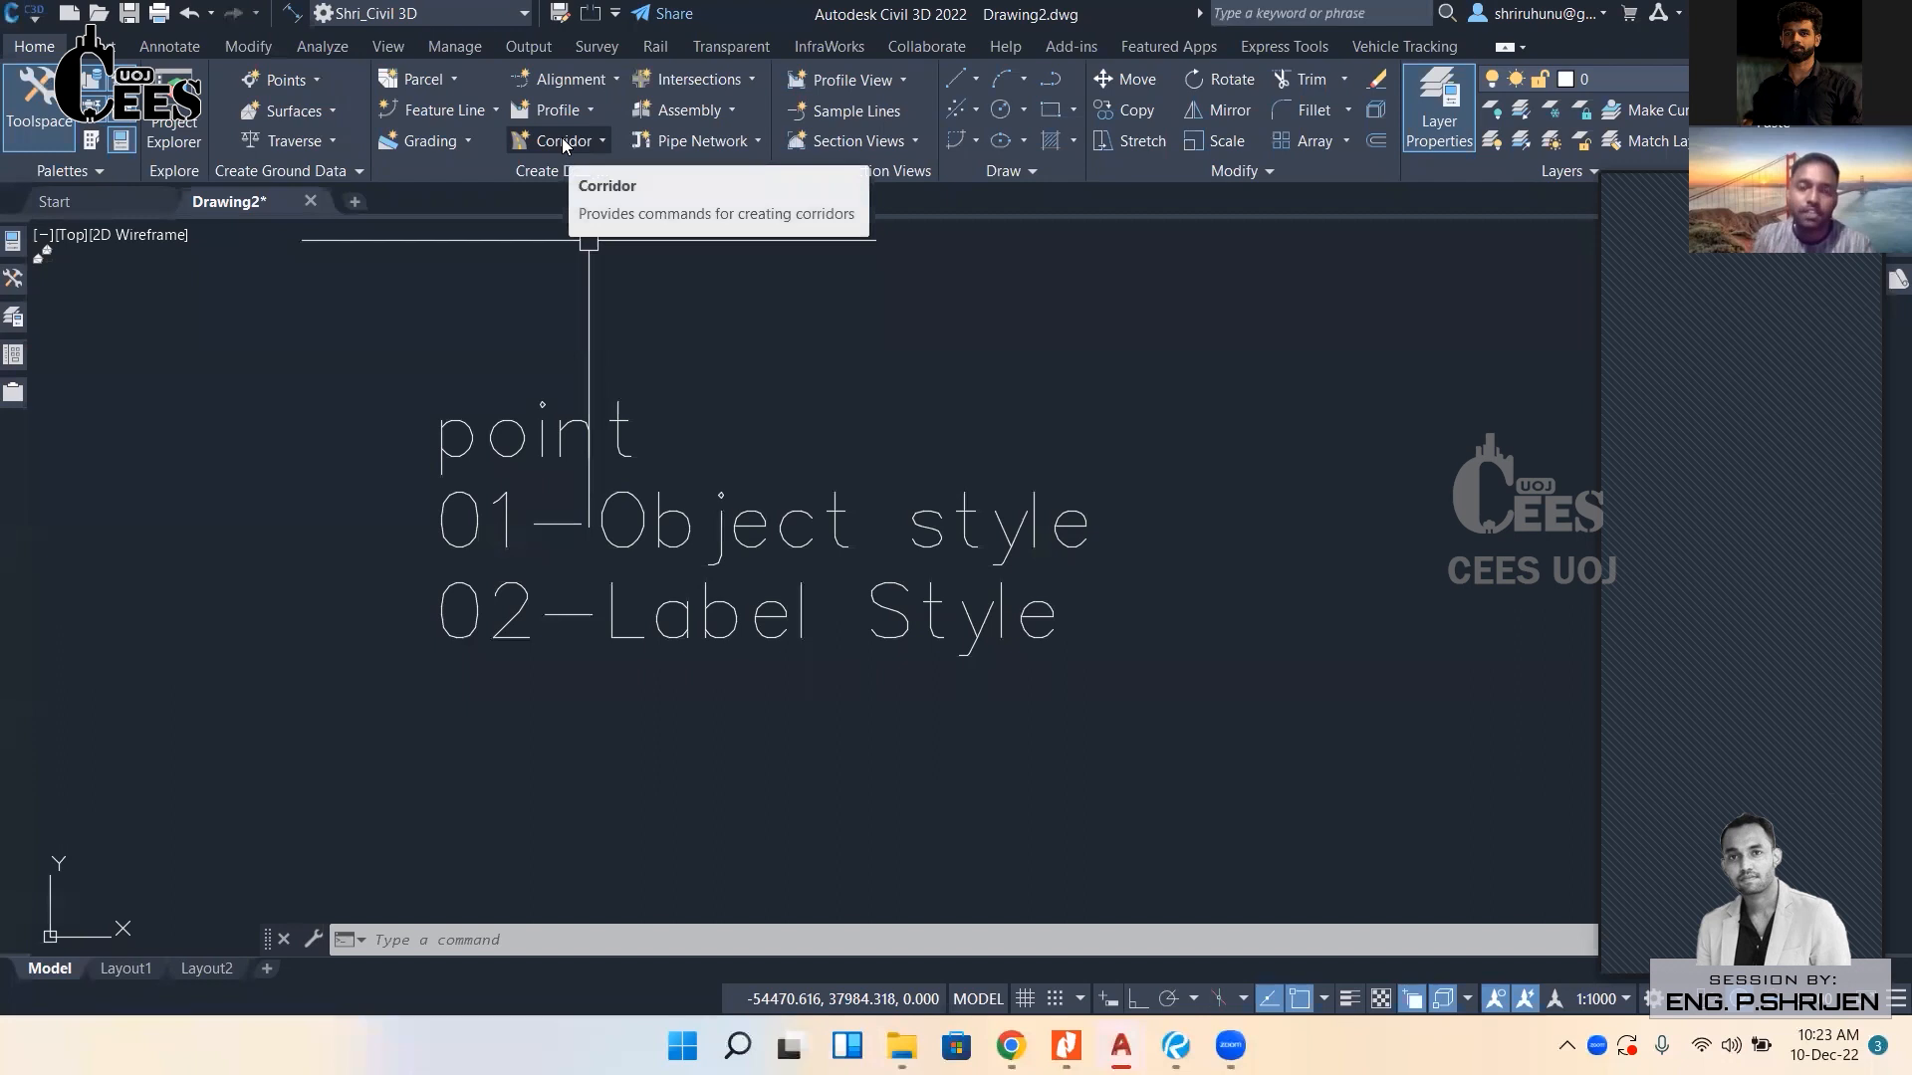
middle_click_drag(614, 507, 610, 475)
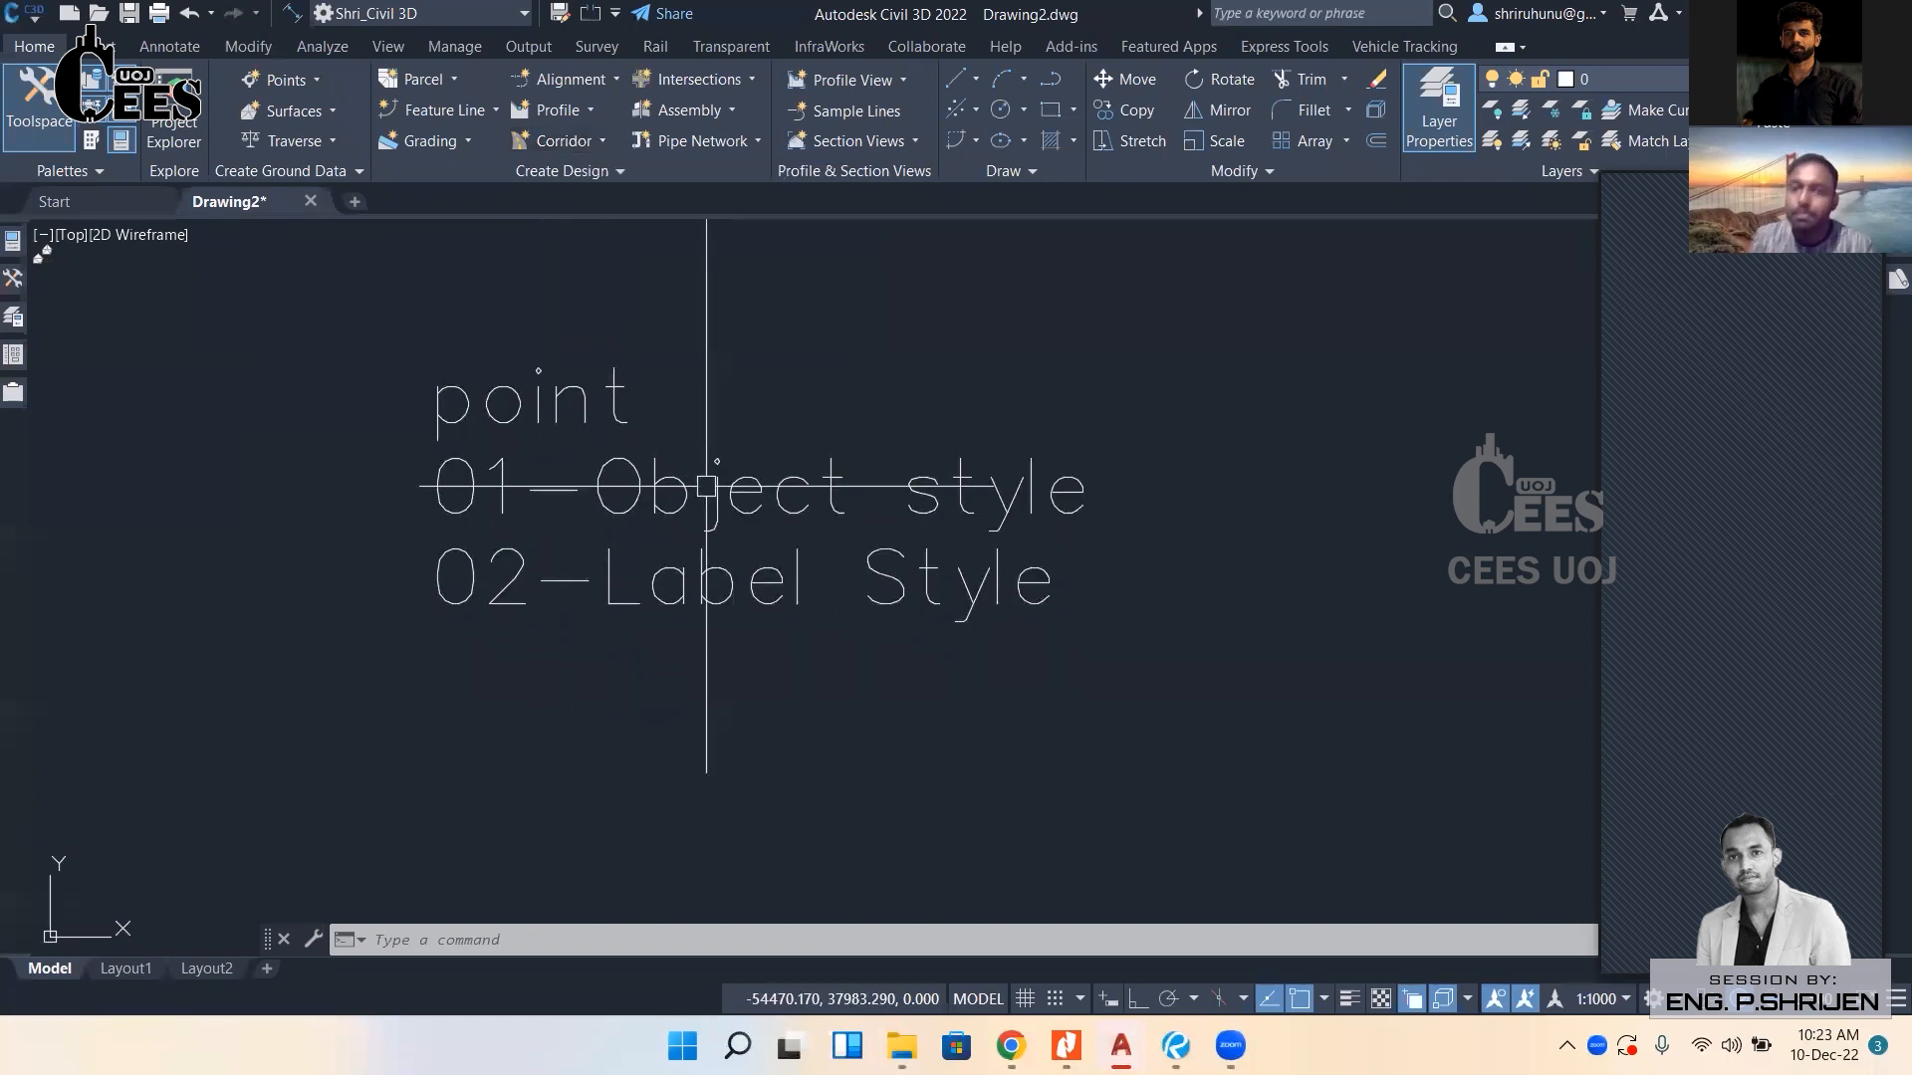
left_click(538, 109)
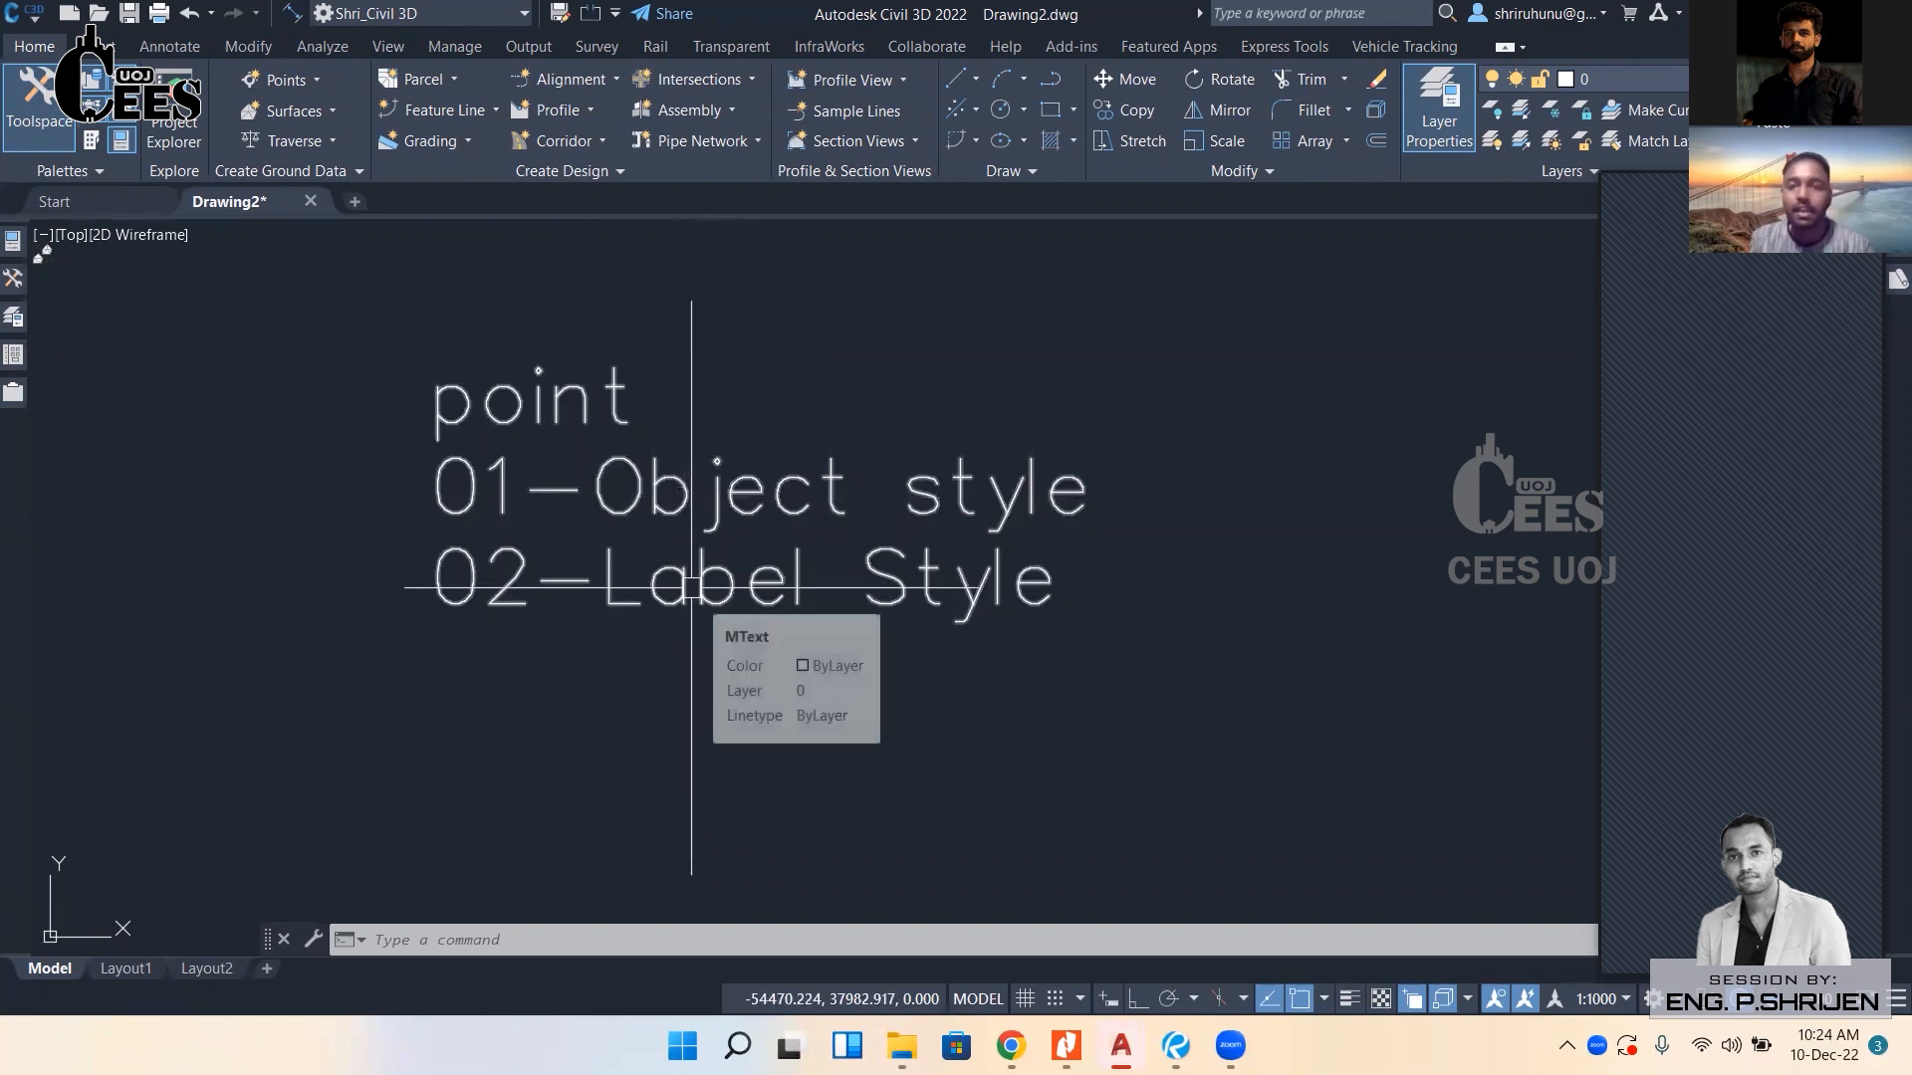
scroll(691, 587, "down", 1)
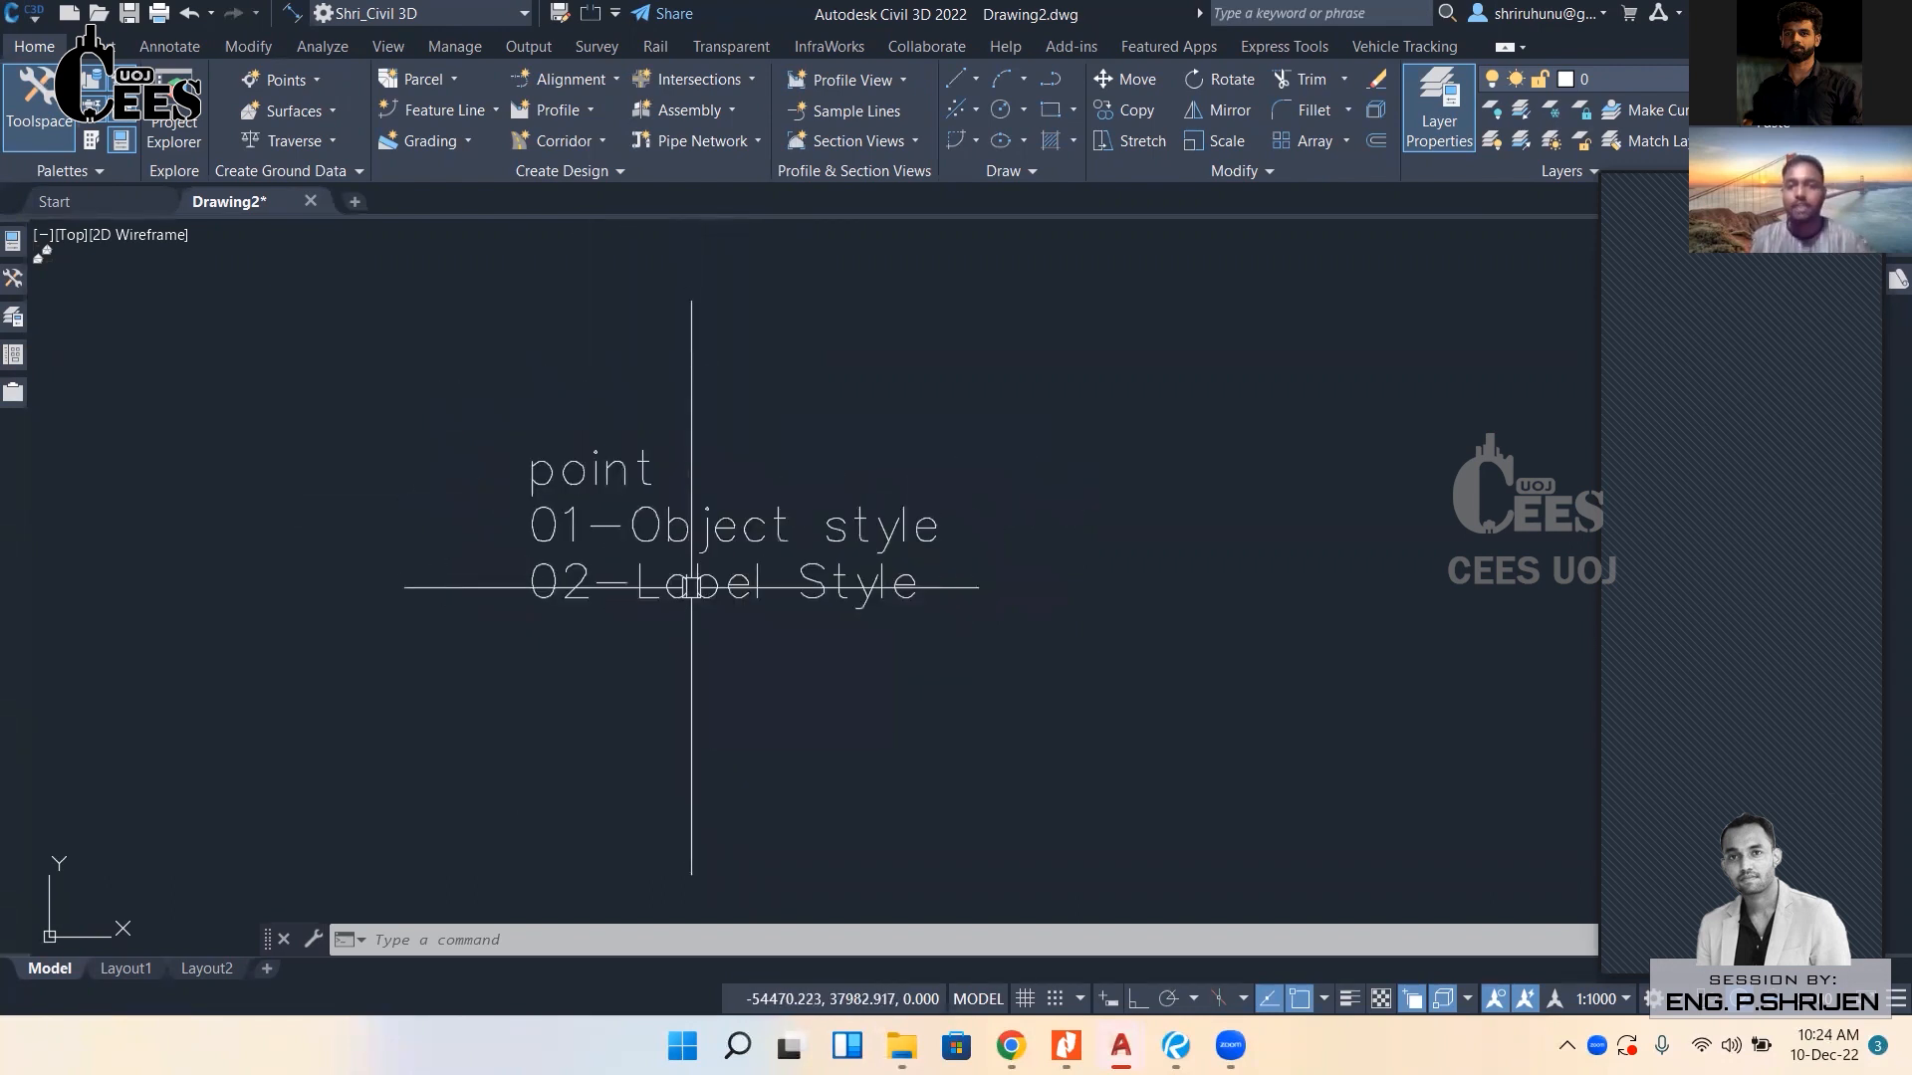
left_click(654, 410)
left_click(538, 629)
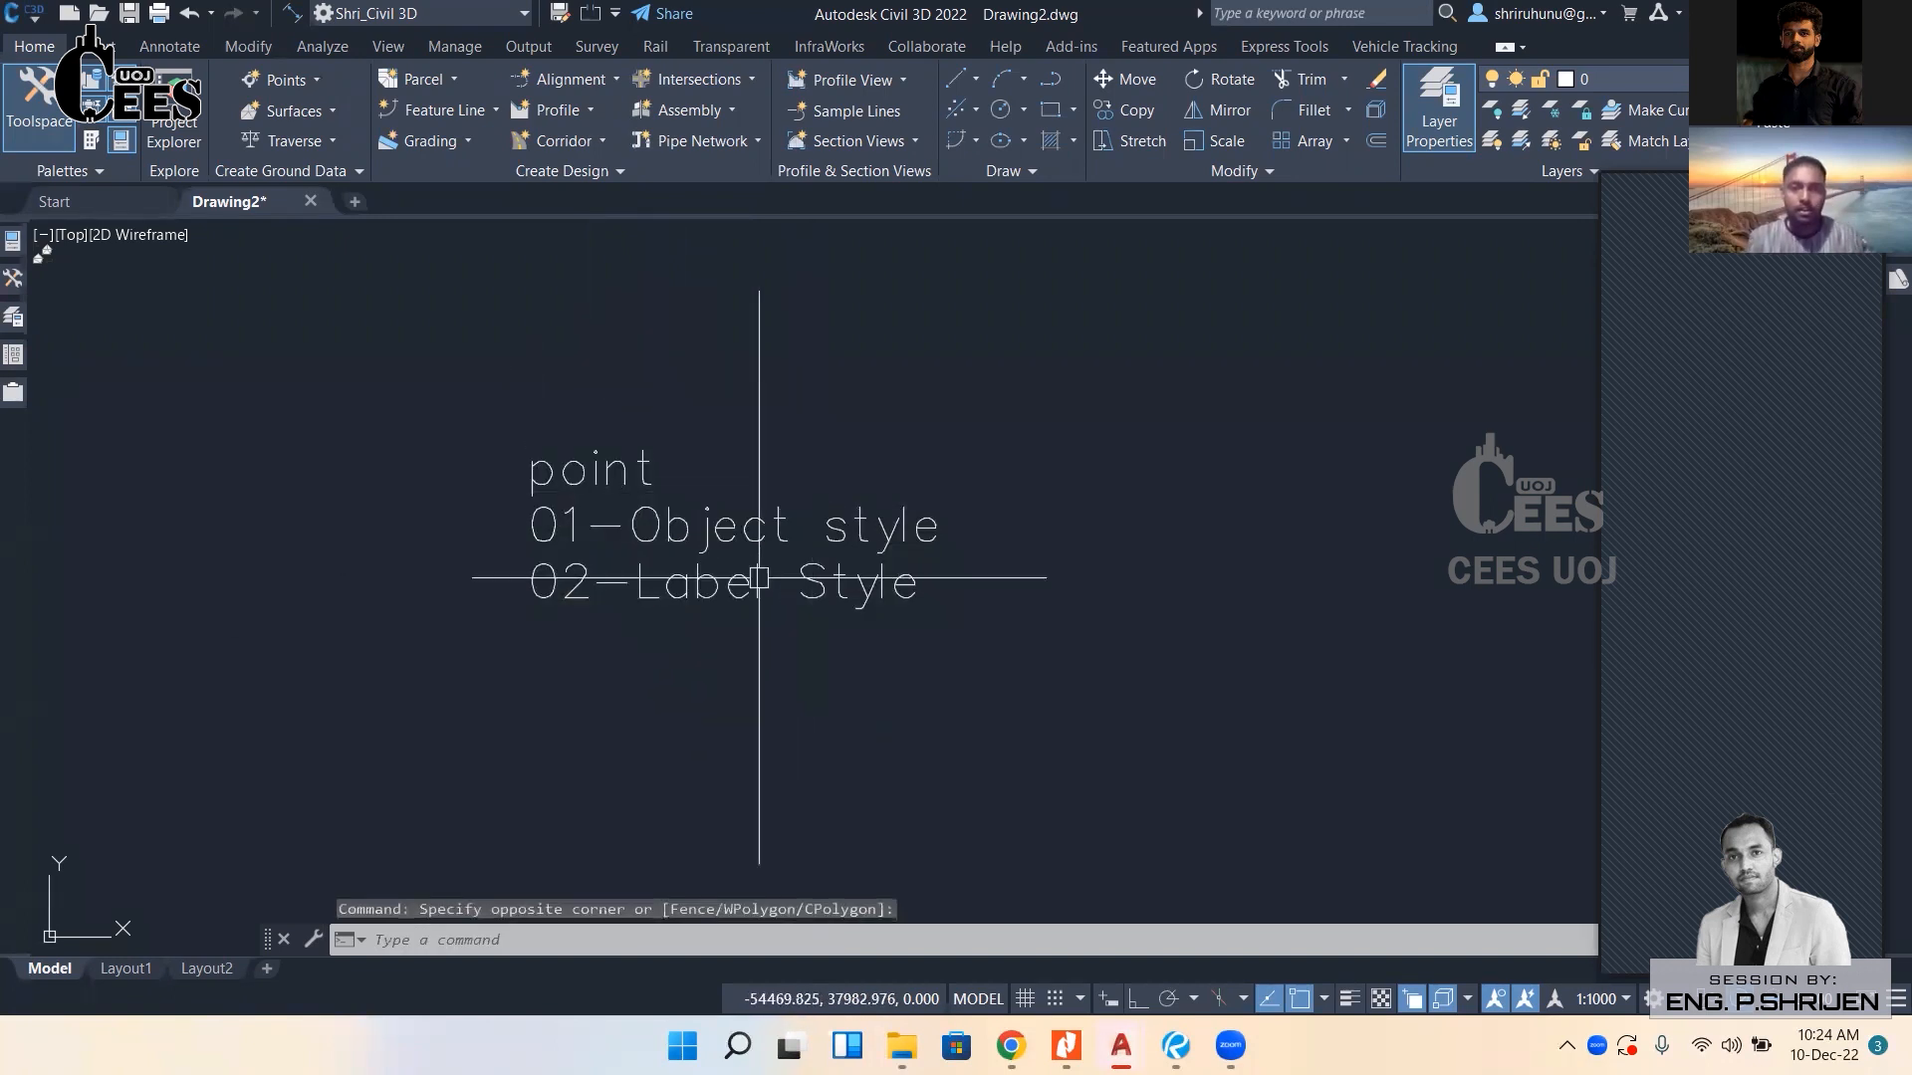
Delete the object style and label style lines and insert "Autocad" before "point" in the multiline text.
double_click(687, 582)
left_click_drag(918, 584, 464, 534)
key("Delete")
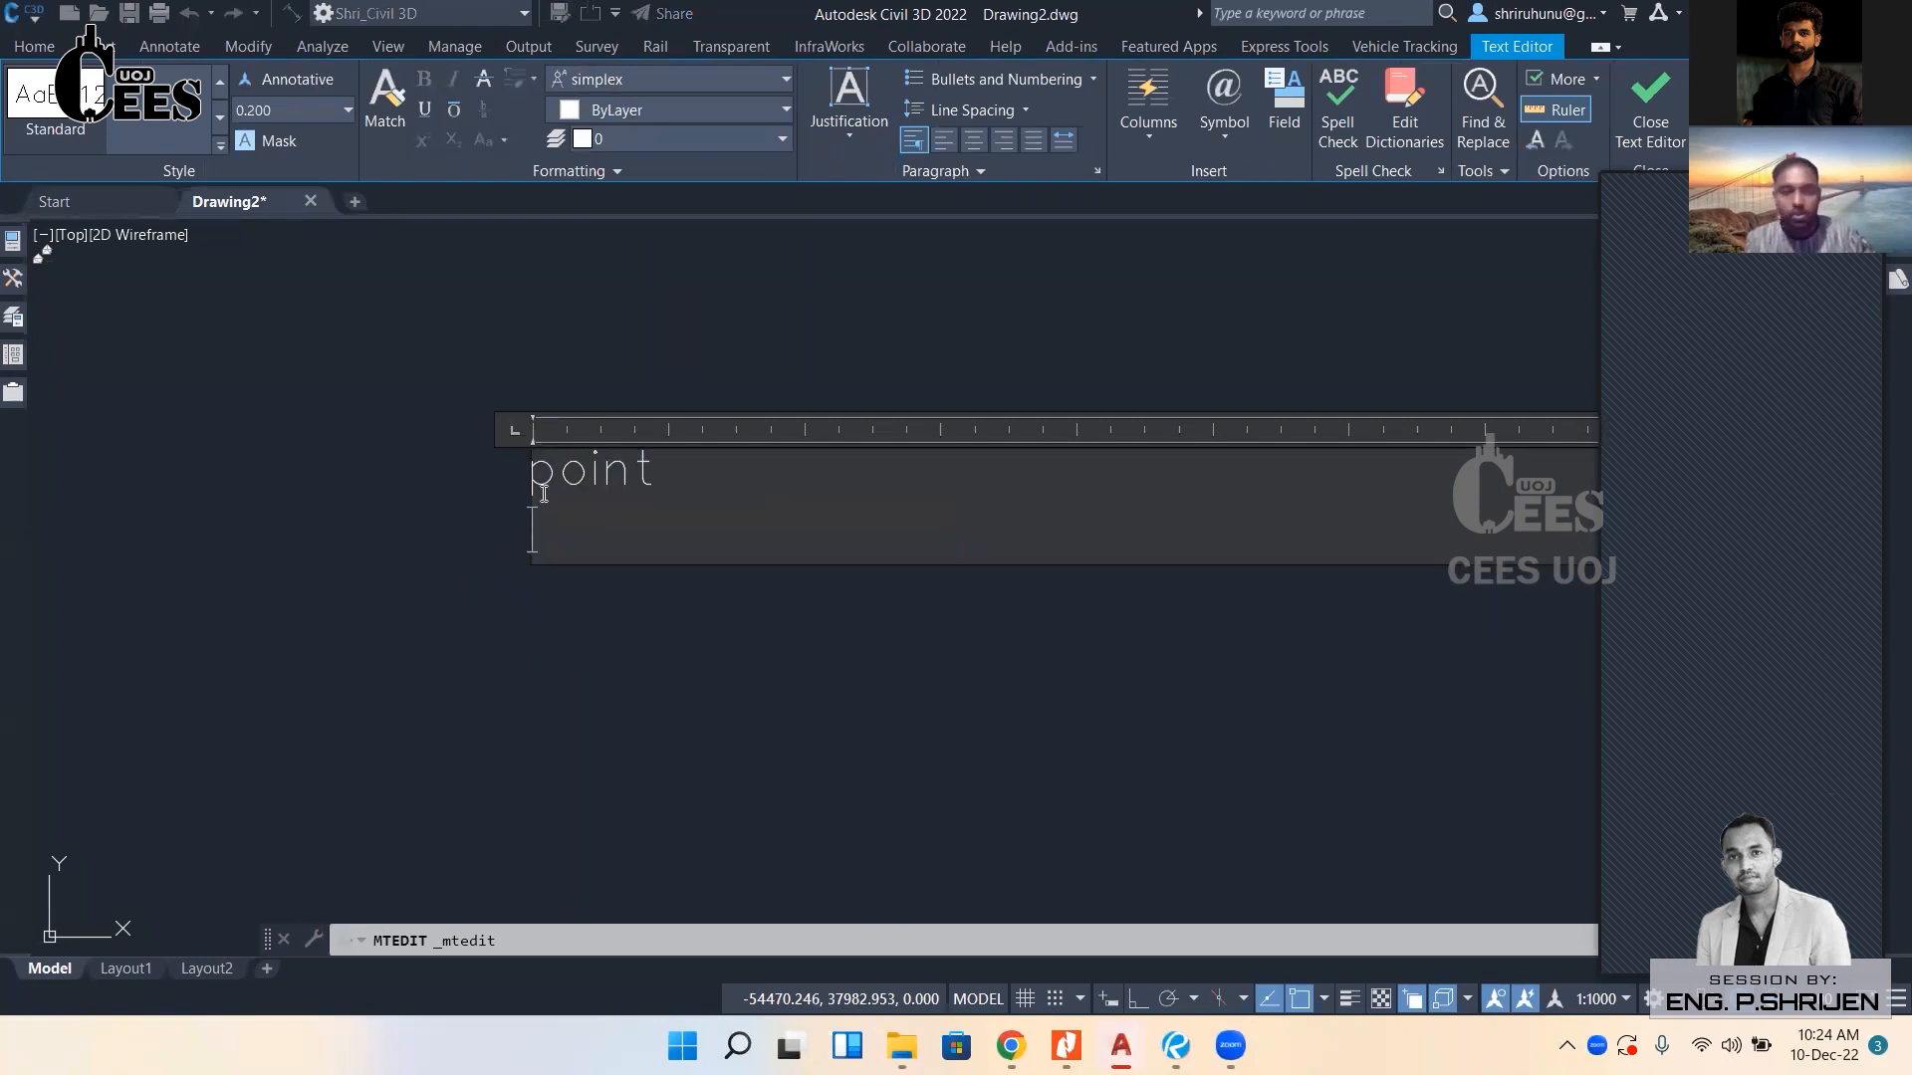
type("Autocad")
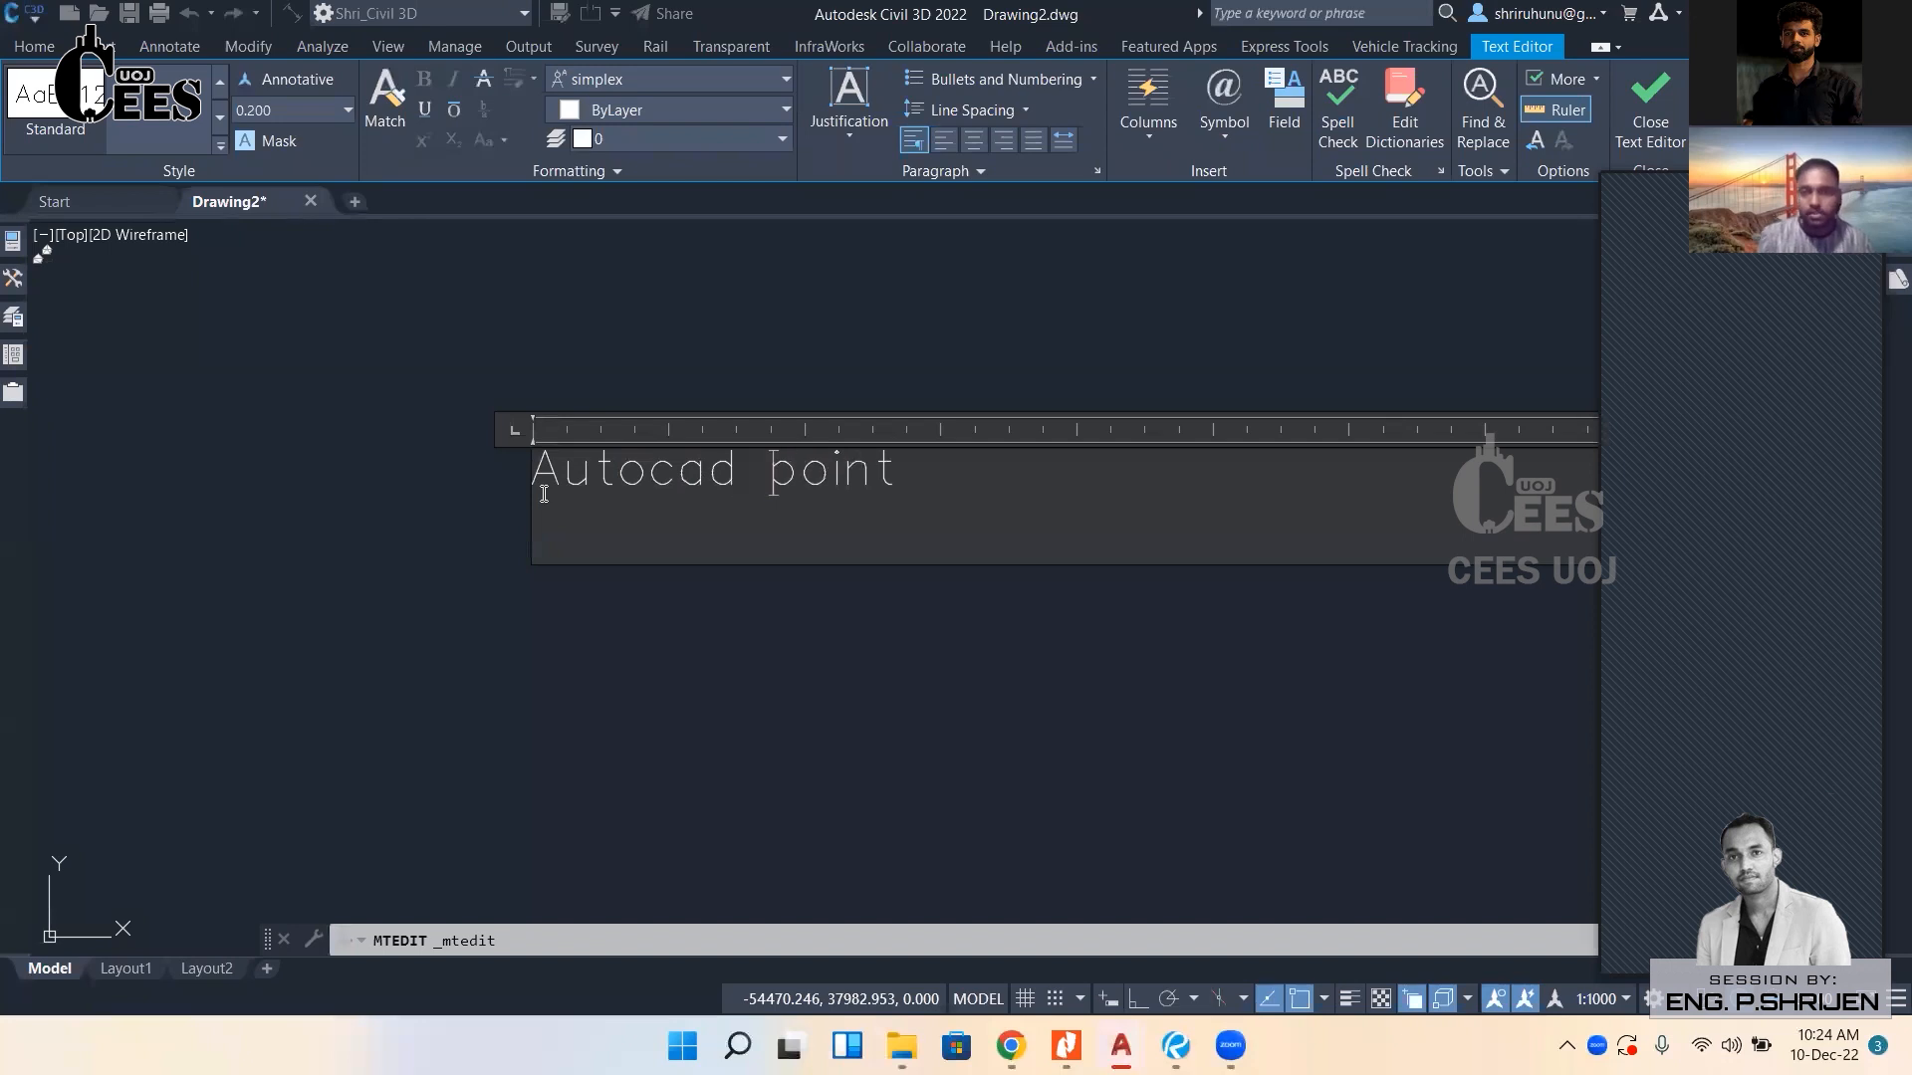
Append "civil 3D Points(Cogo Points)" to the same line, separated from "Autocad point" by a wide gap, and save the text.
left_click(1018, 482)
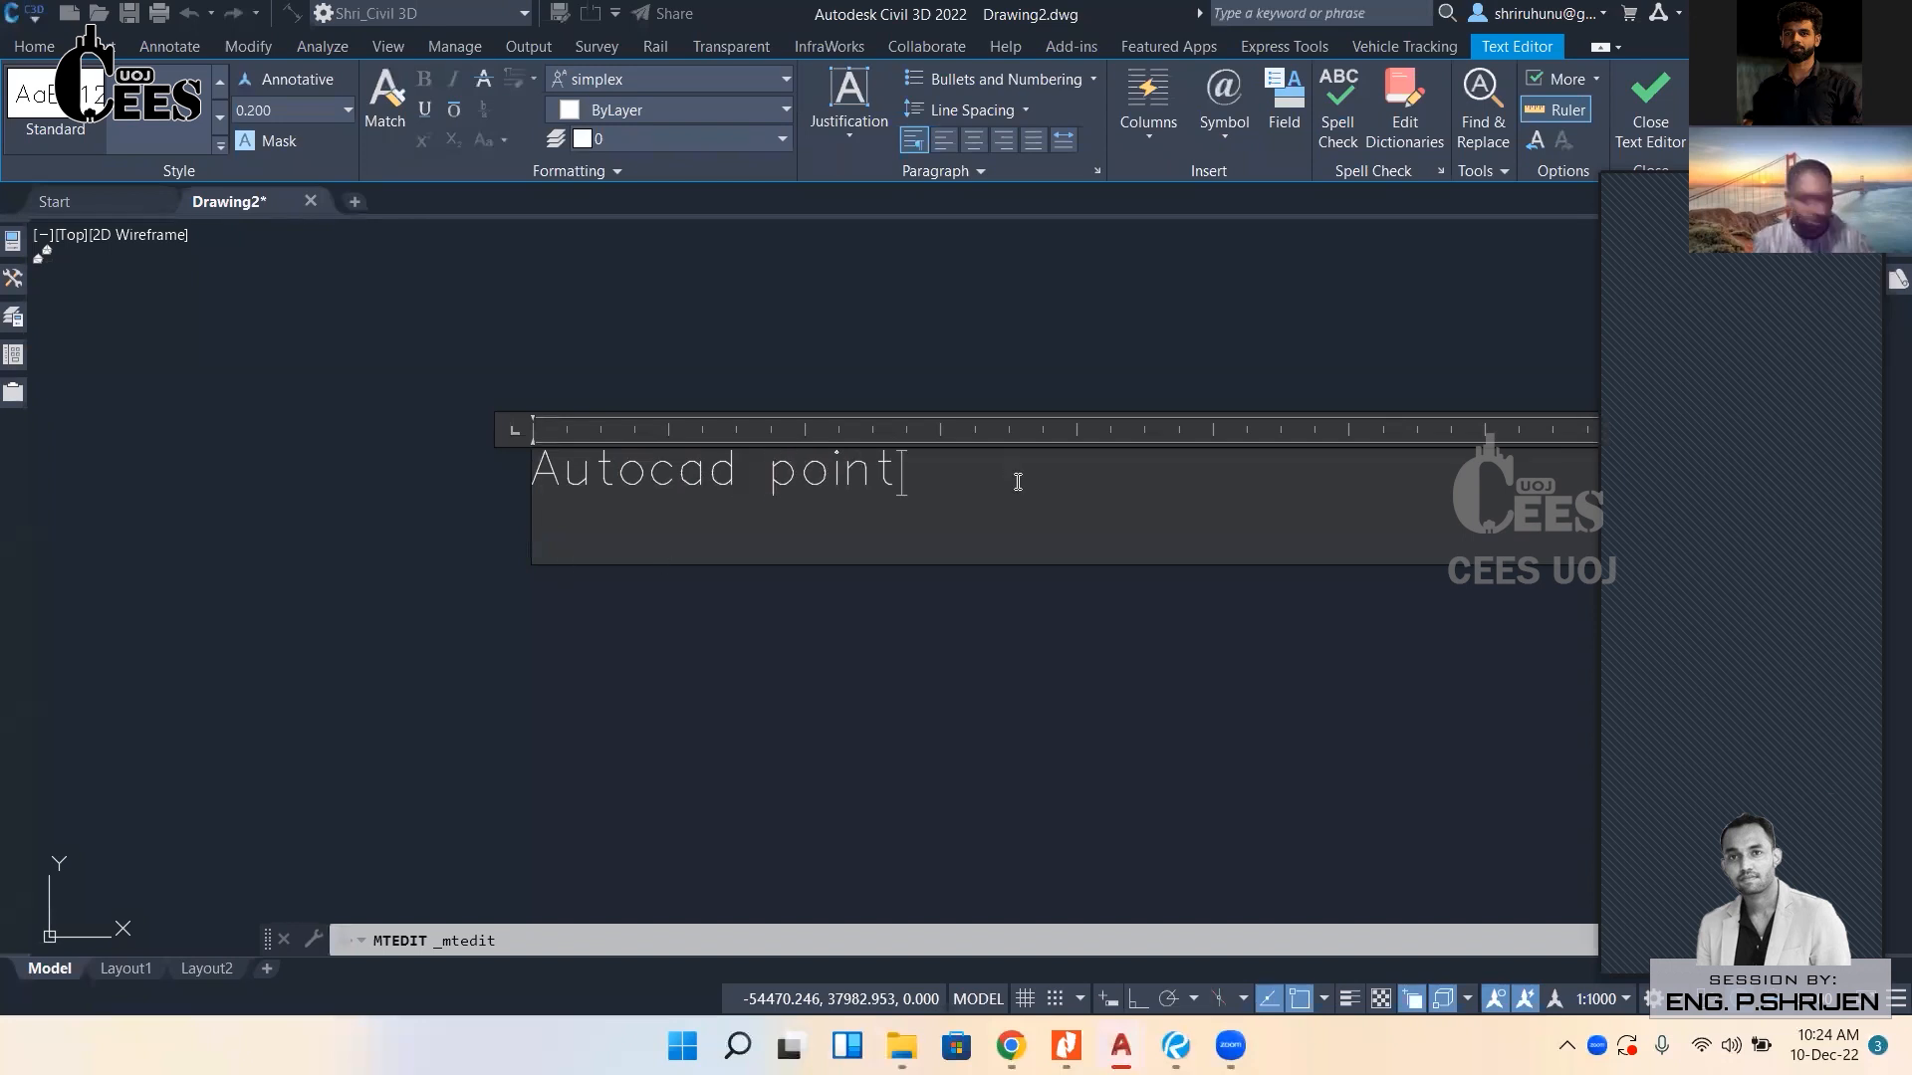
type("c")
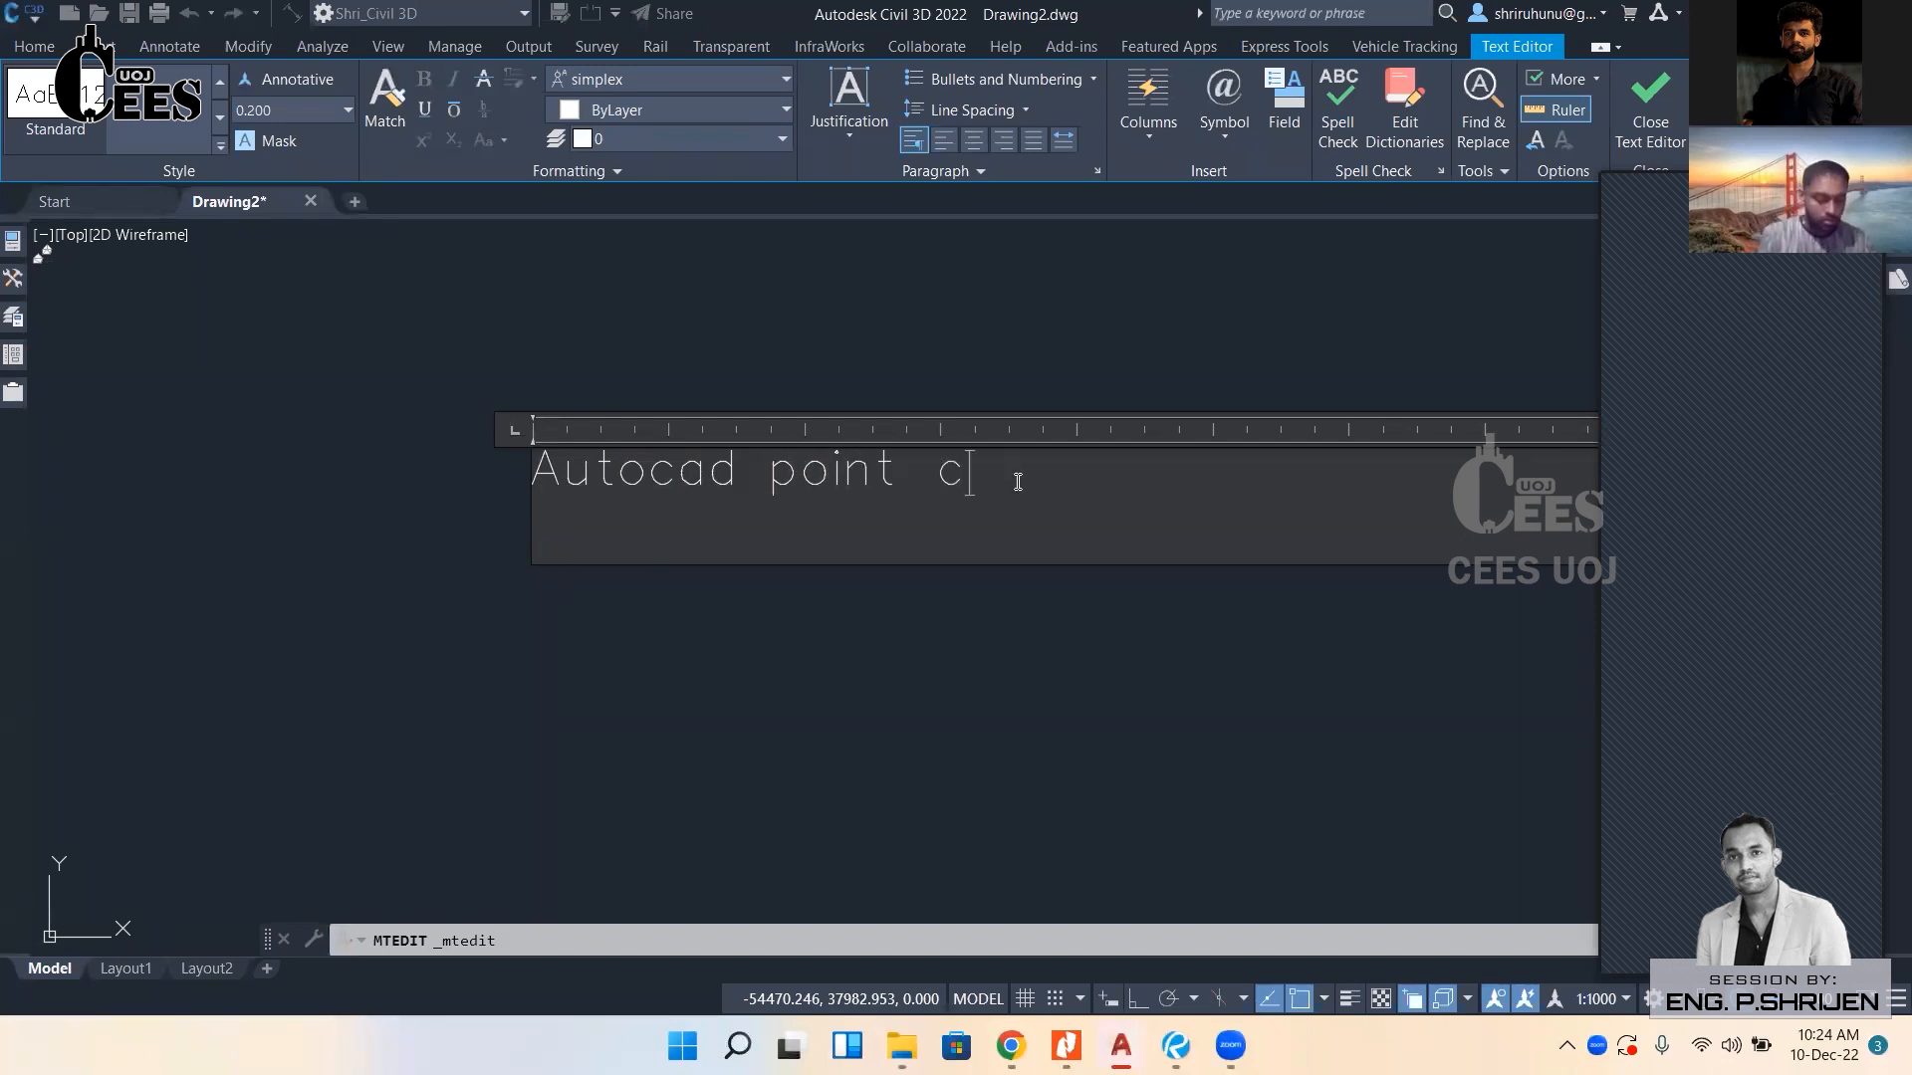
type("ivil 3D Points ")
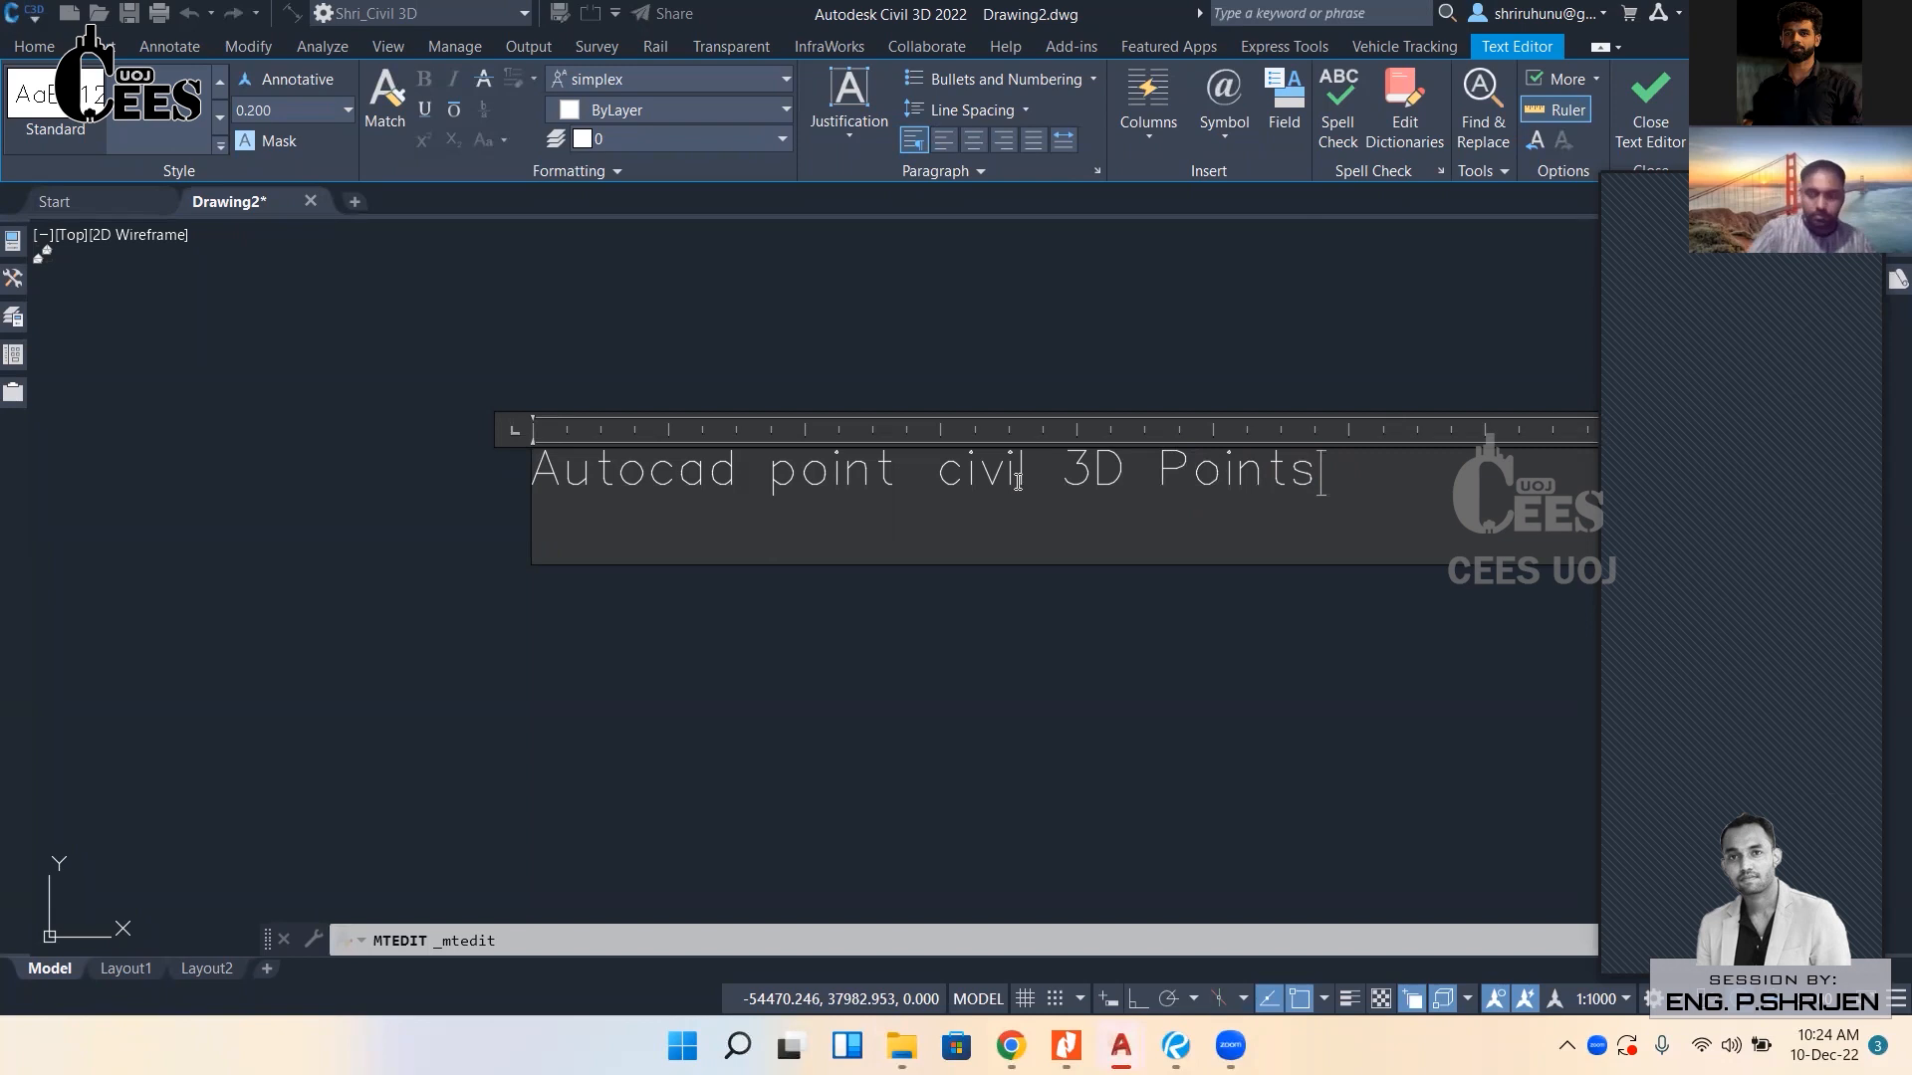
type("(Cogo Poin")
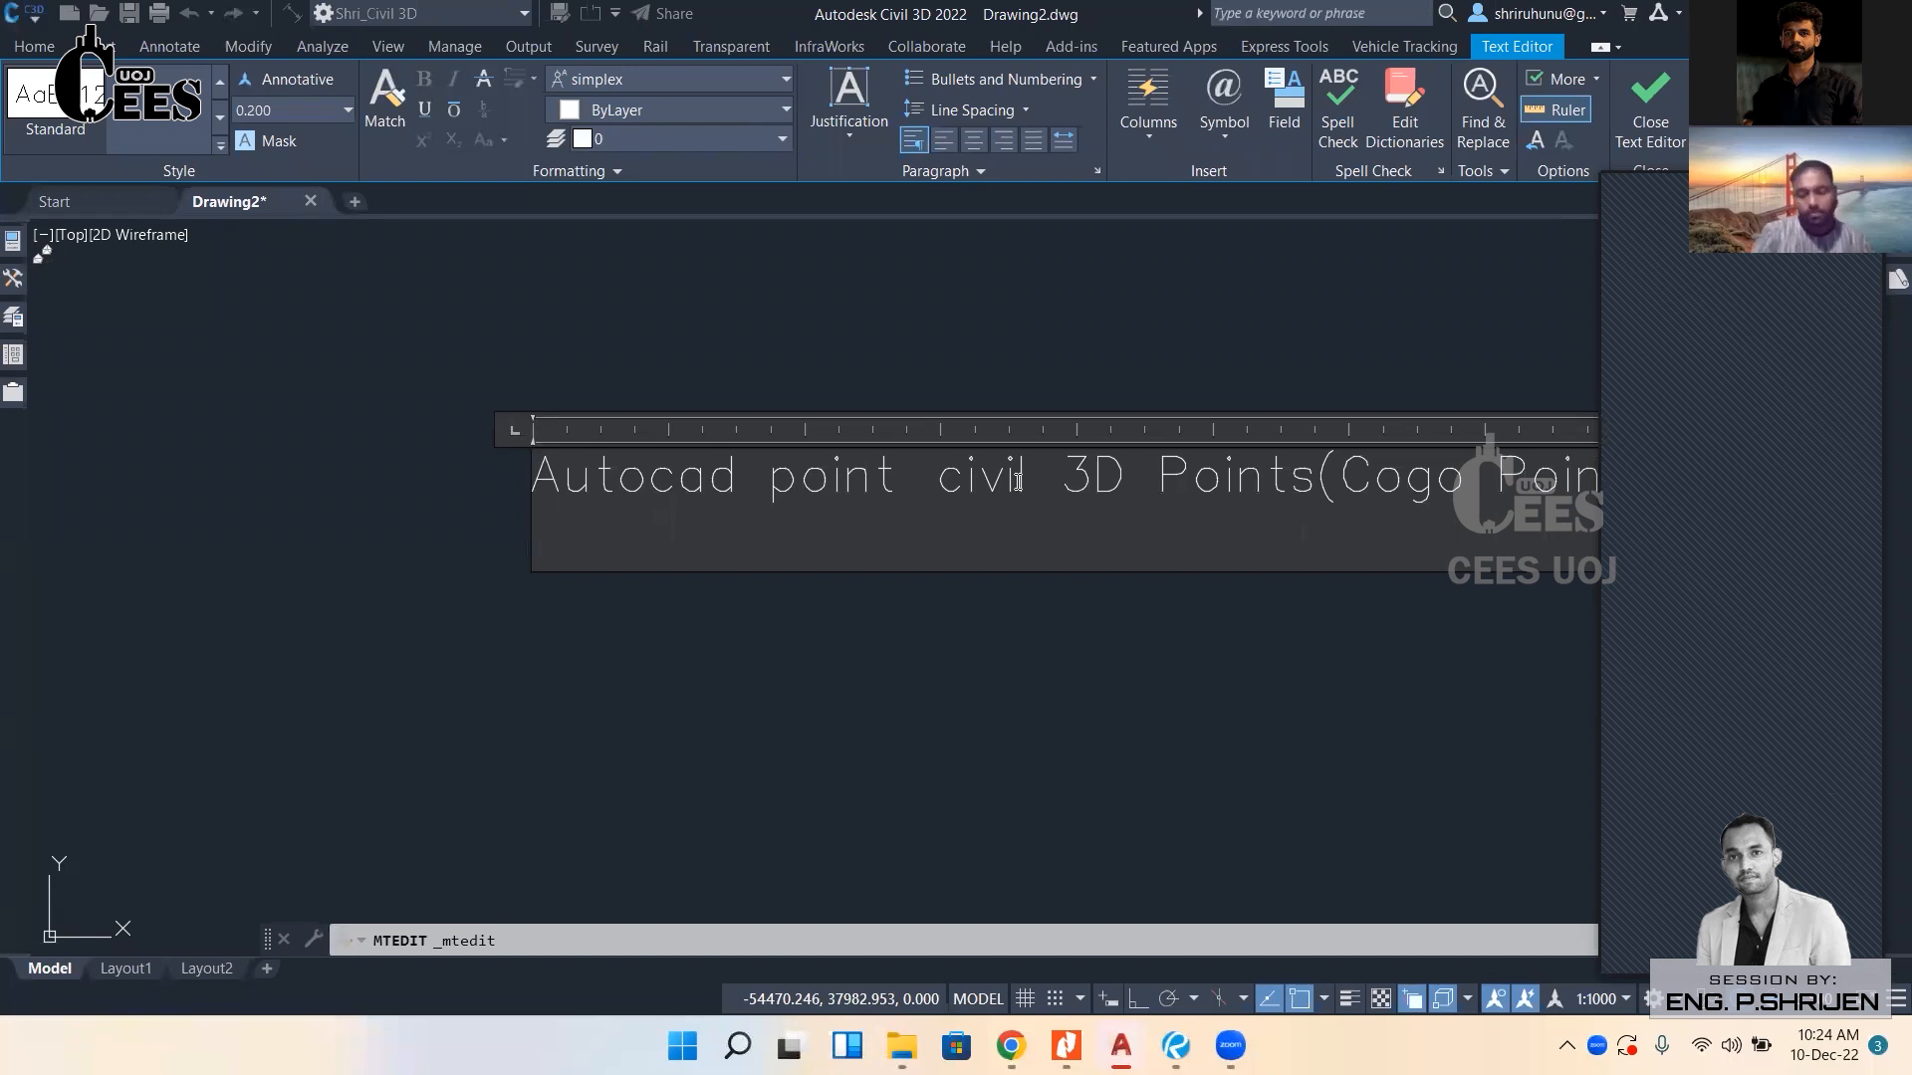
left_click(943, 503)
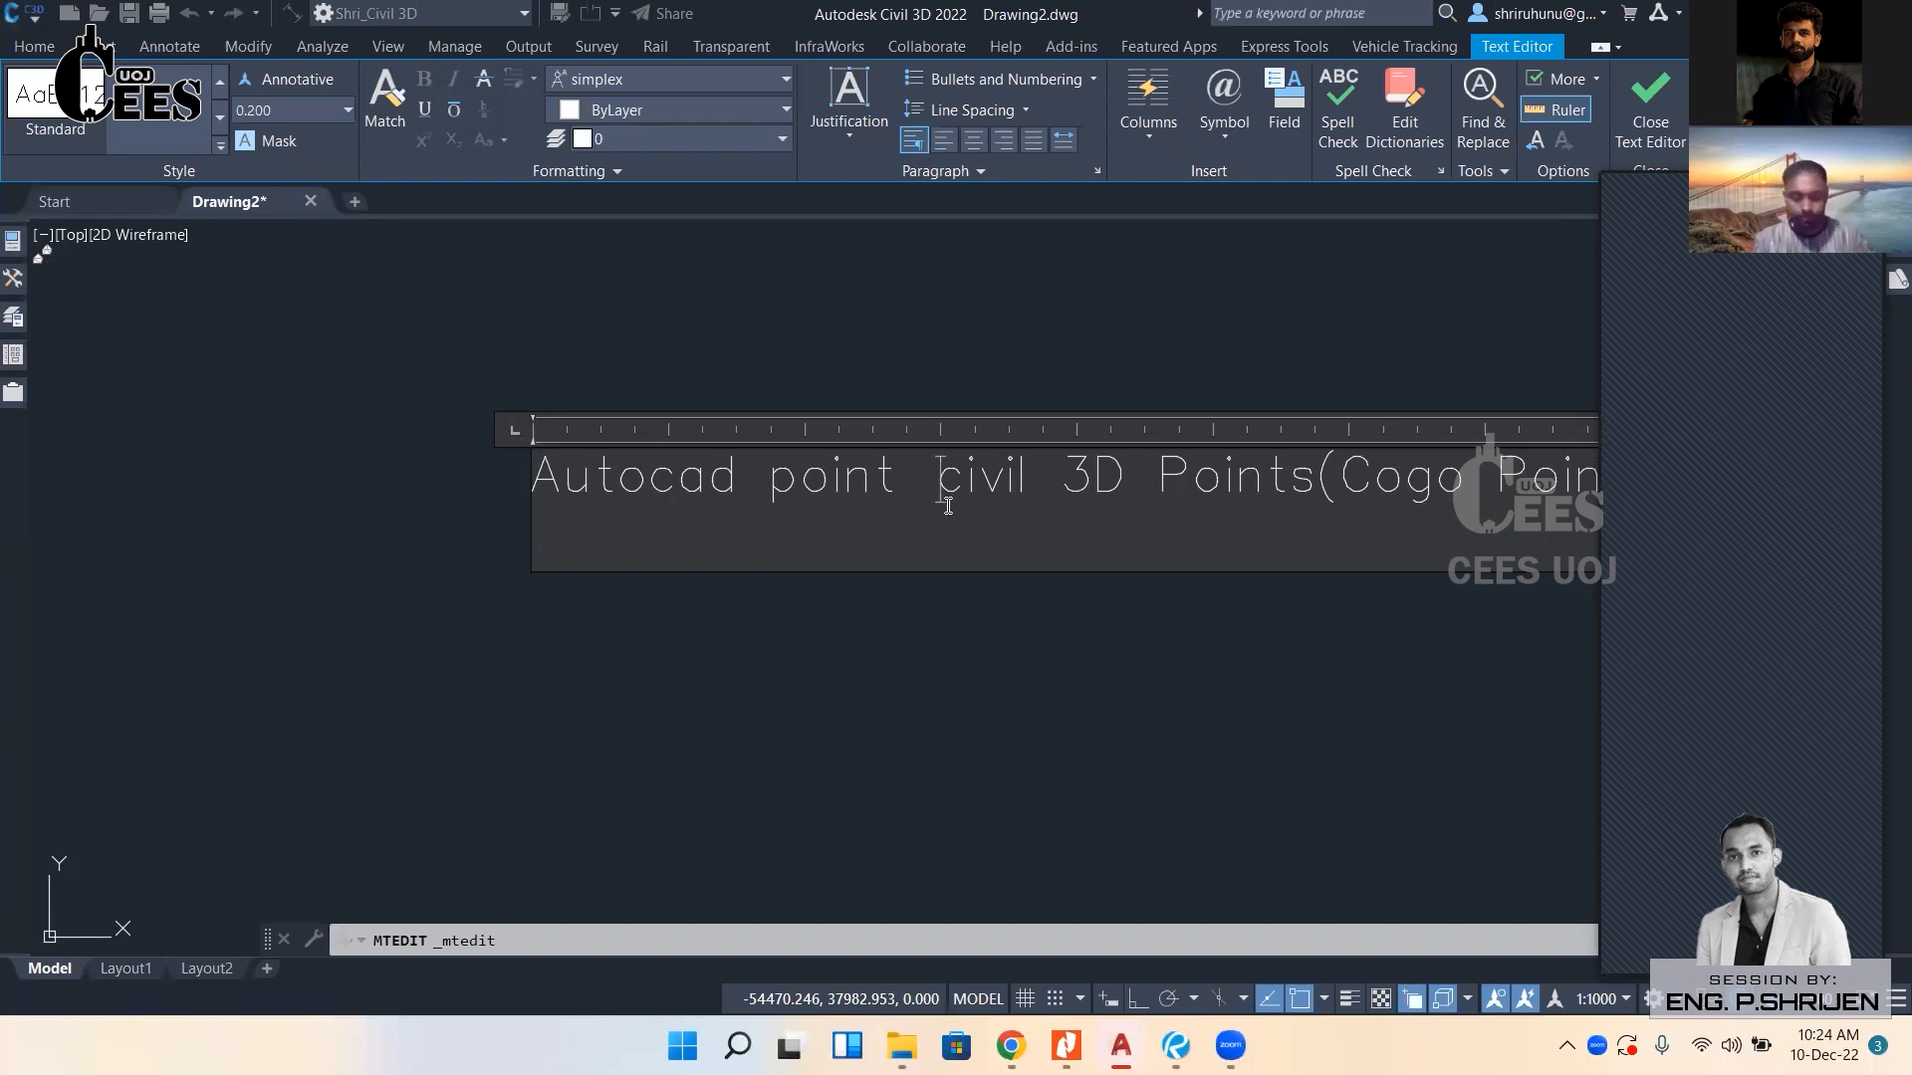
key("Escape")
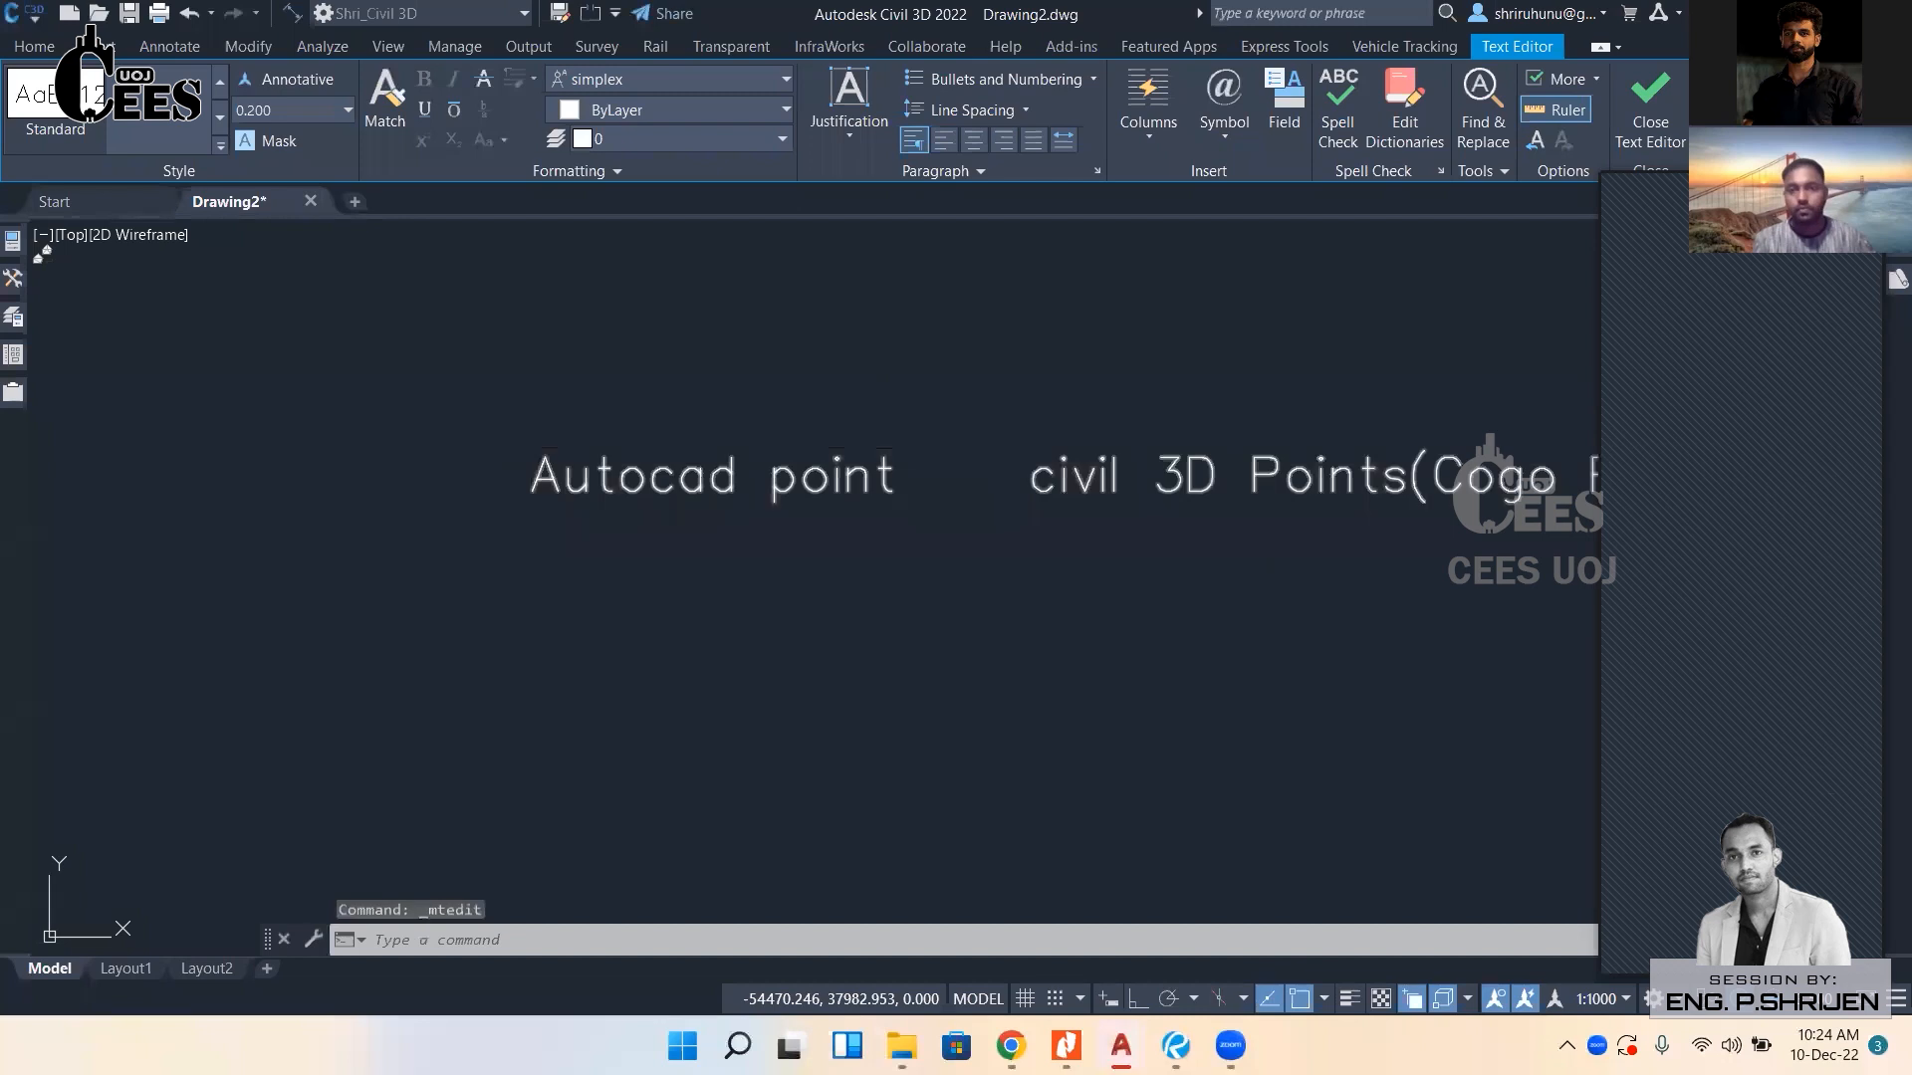
Try breaking the heading after "Autocad point" so the civil 3D part starts on its own line.
left_click(670, 450)
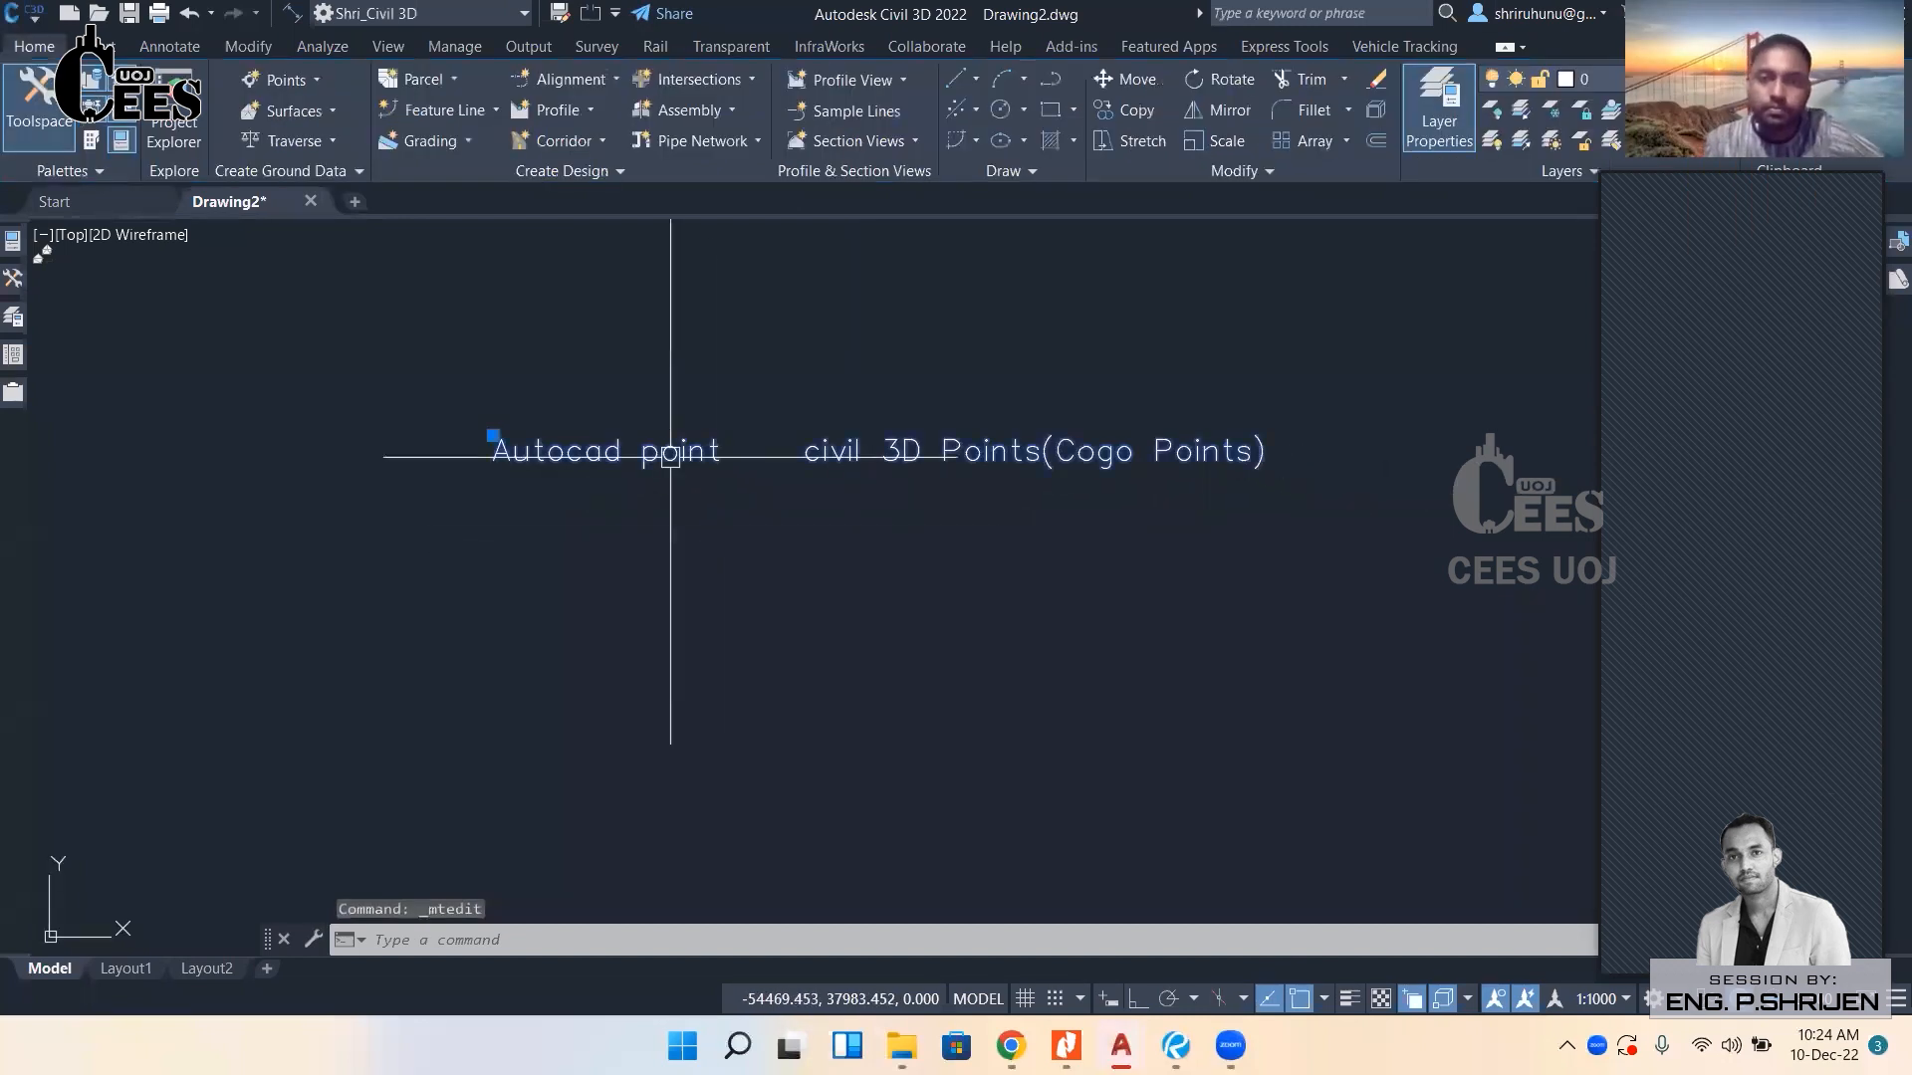
middle_click_drag(700, 454, 653, 462)
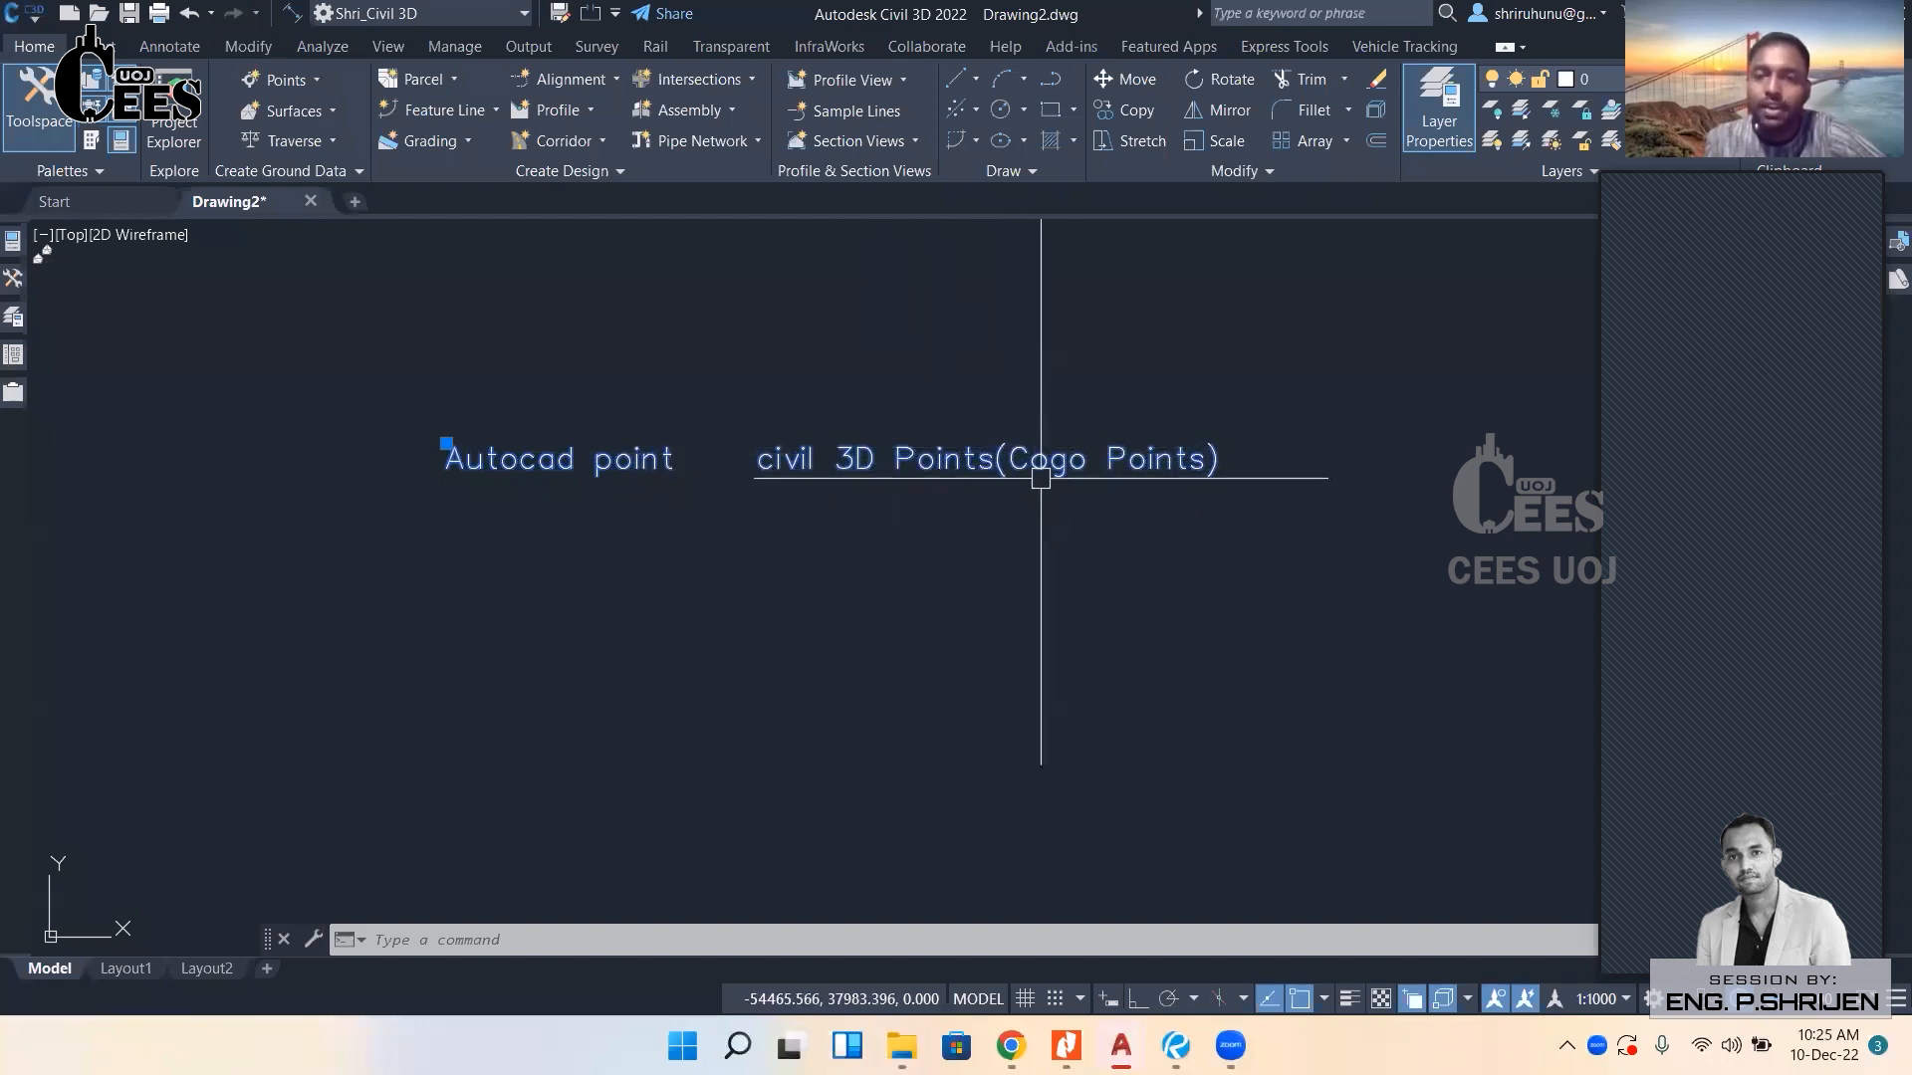
double_click(662, 455)
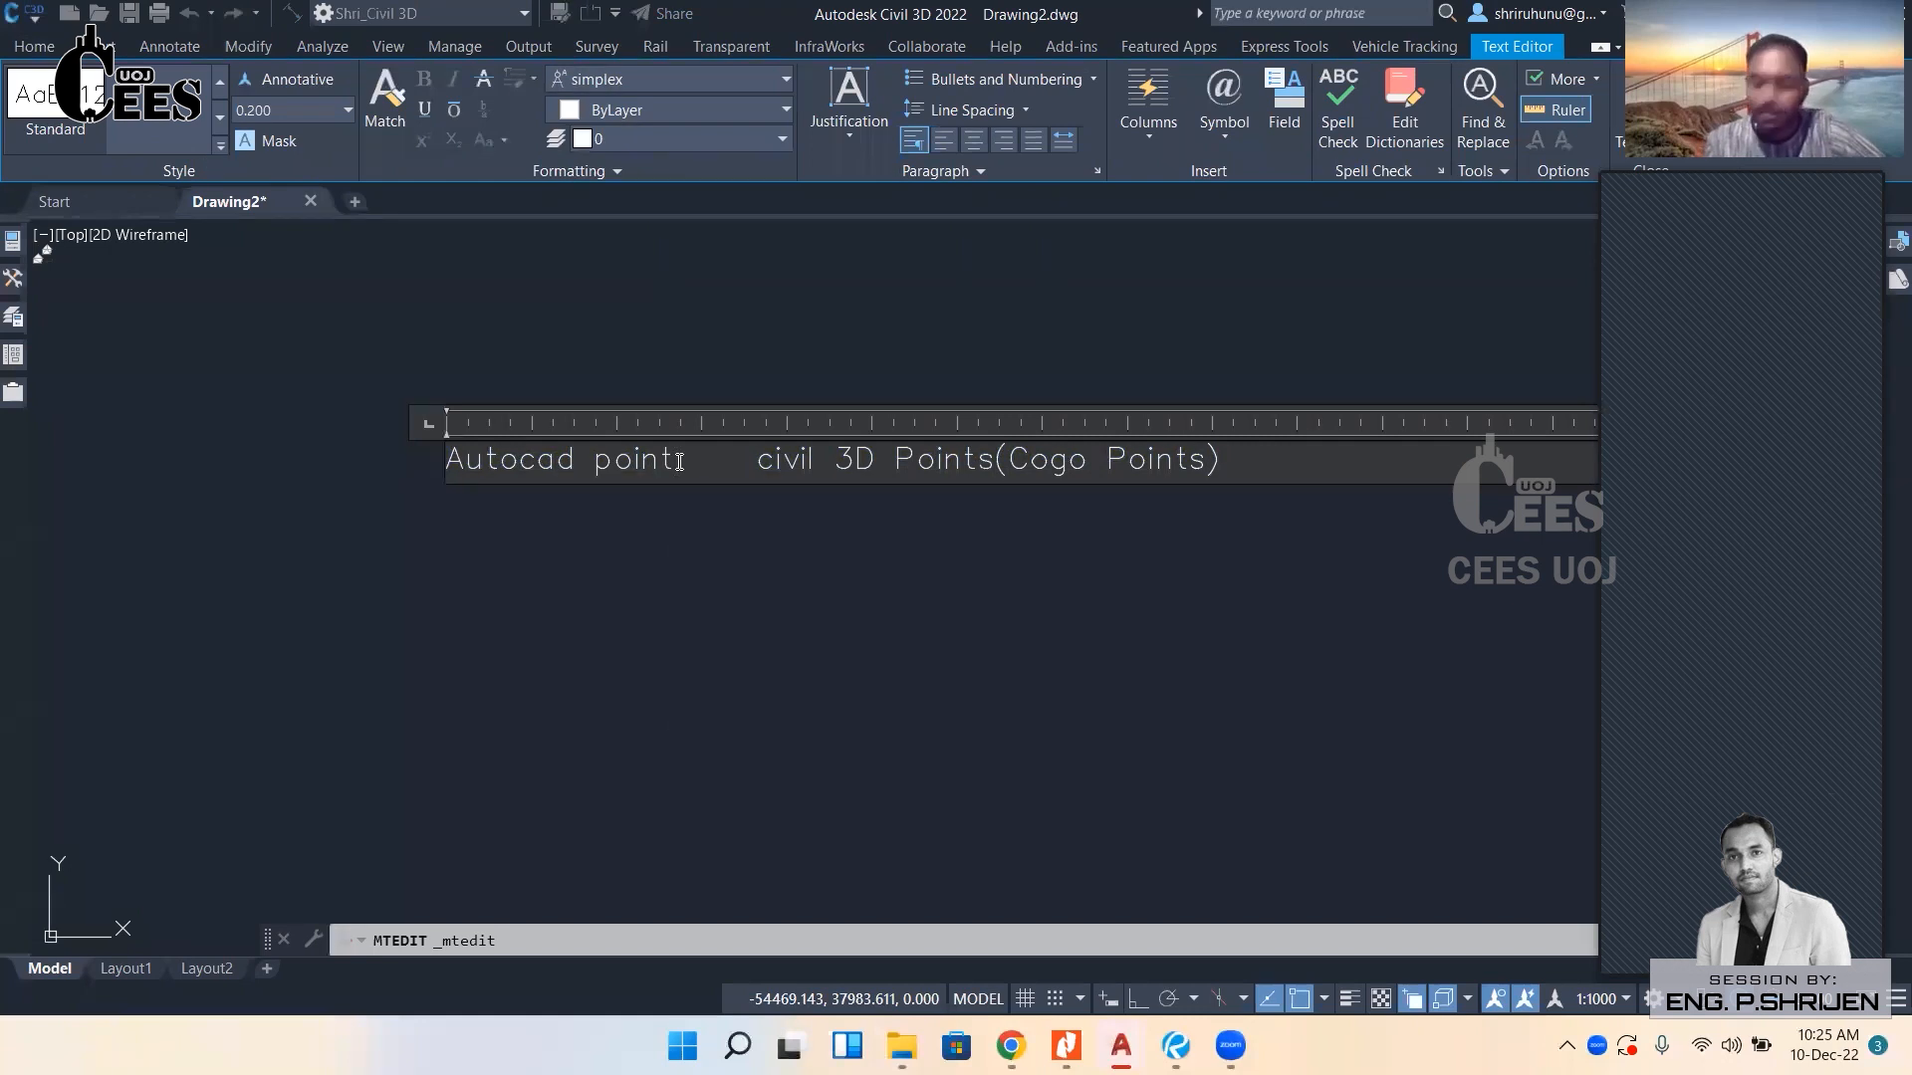
left_click(678, 461)
key("Return")
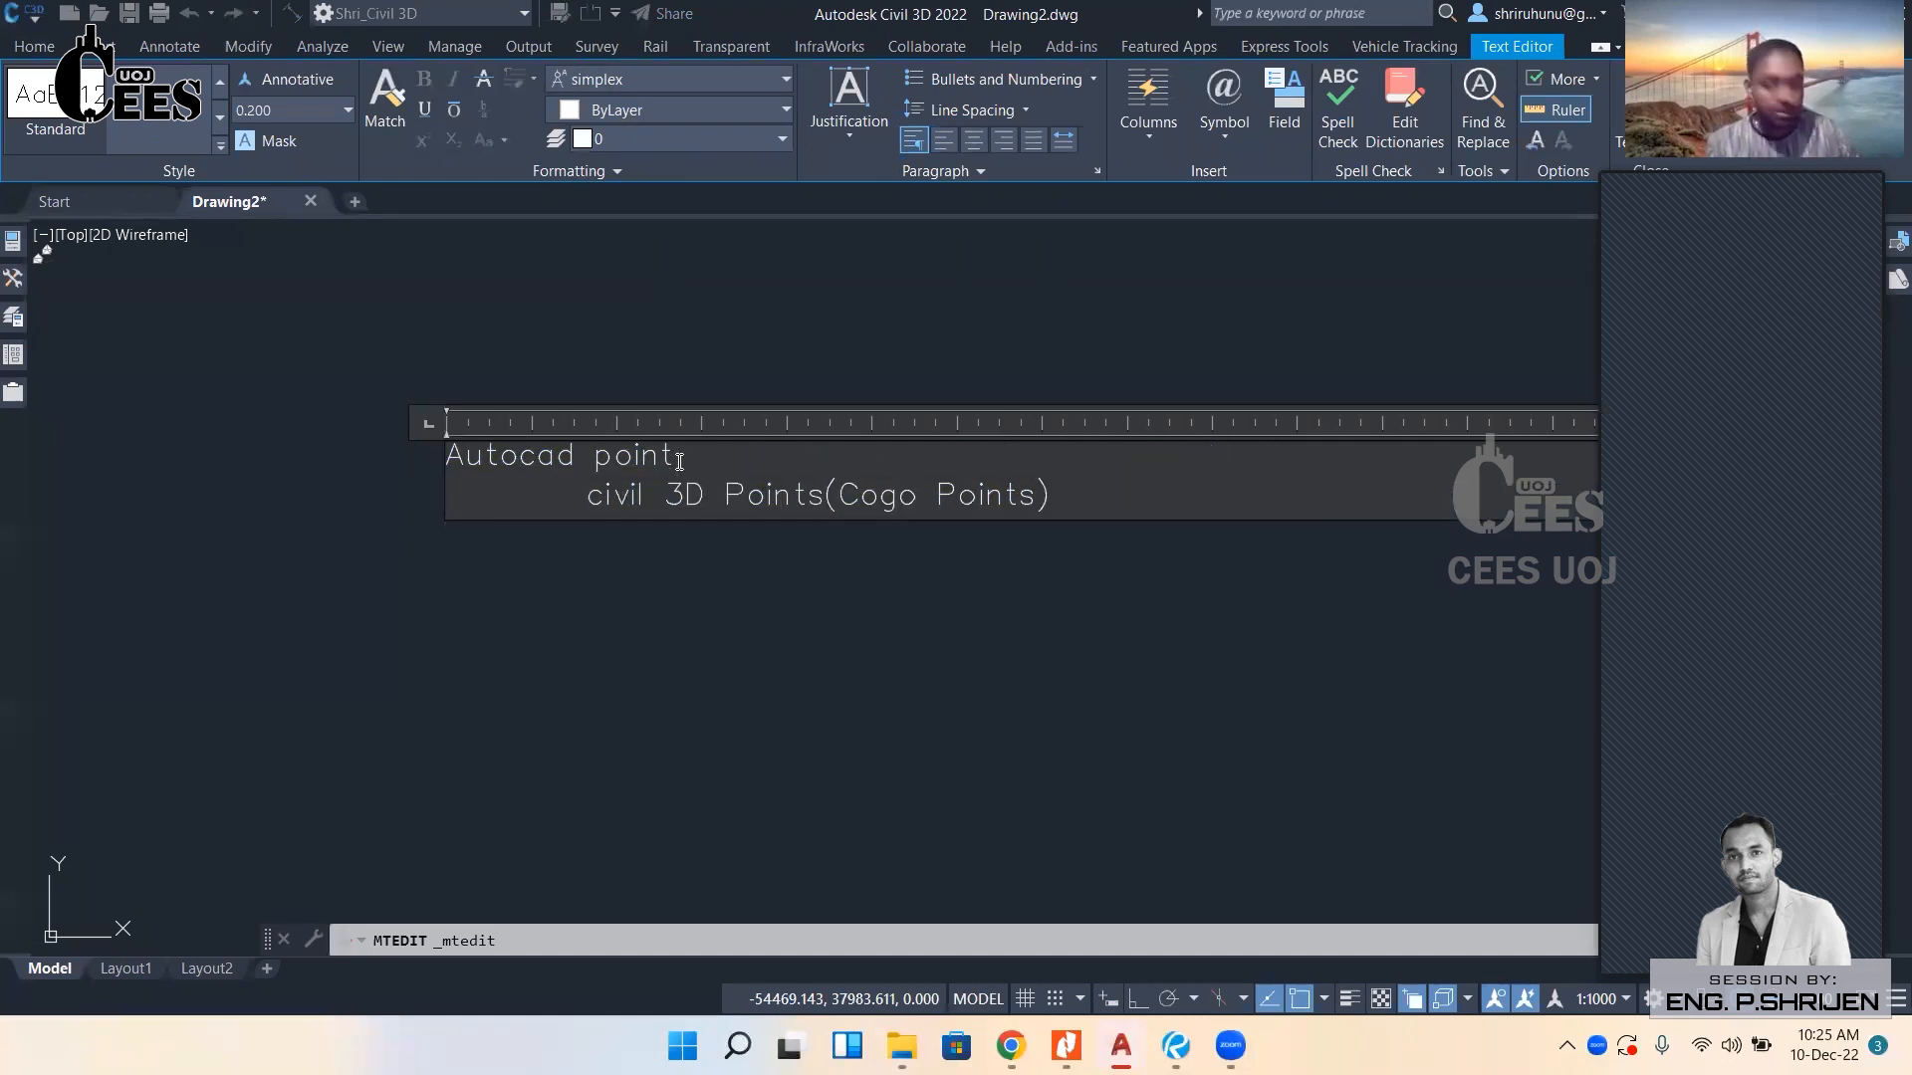
key("BackSpace")
left_click(1021, 508)
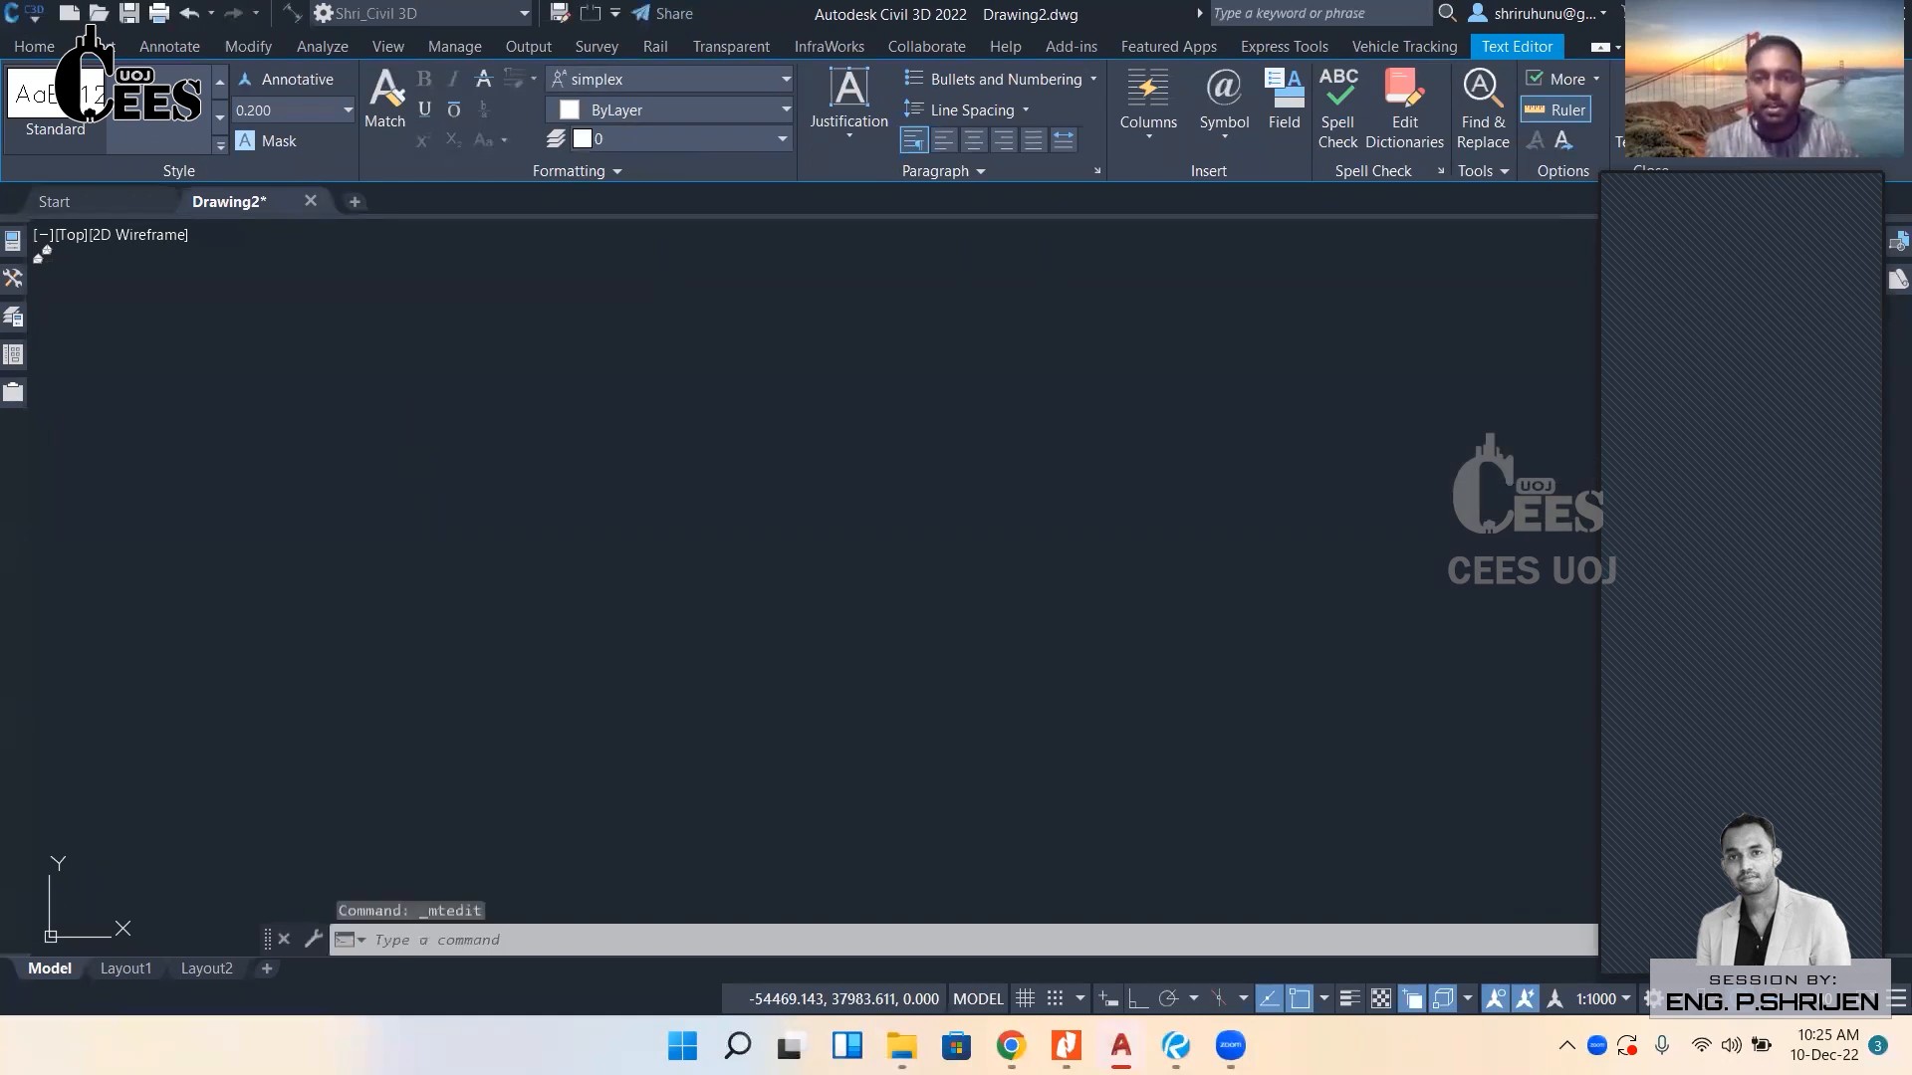
Copy the heading text straight down with Ortho on to make a second row directly below it.
left_click(609, 444)
type("co")
key("Return")
left_click(701, 459)
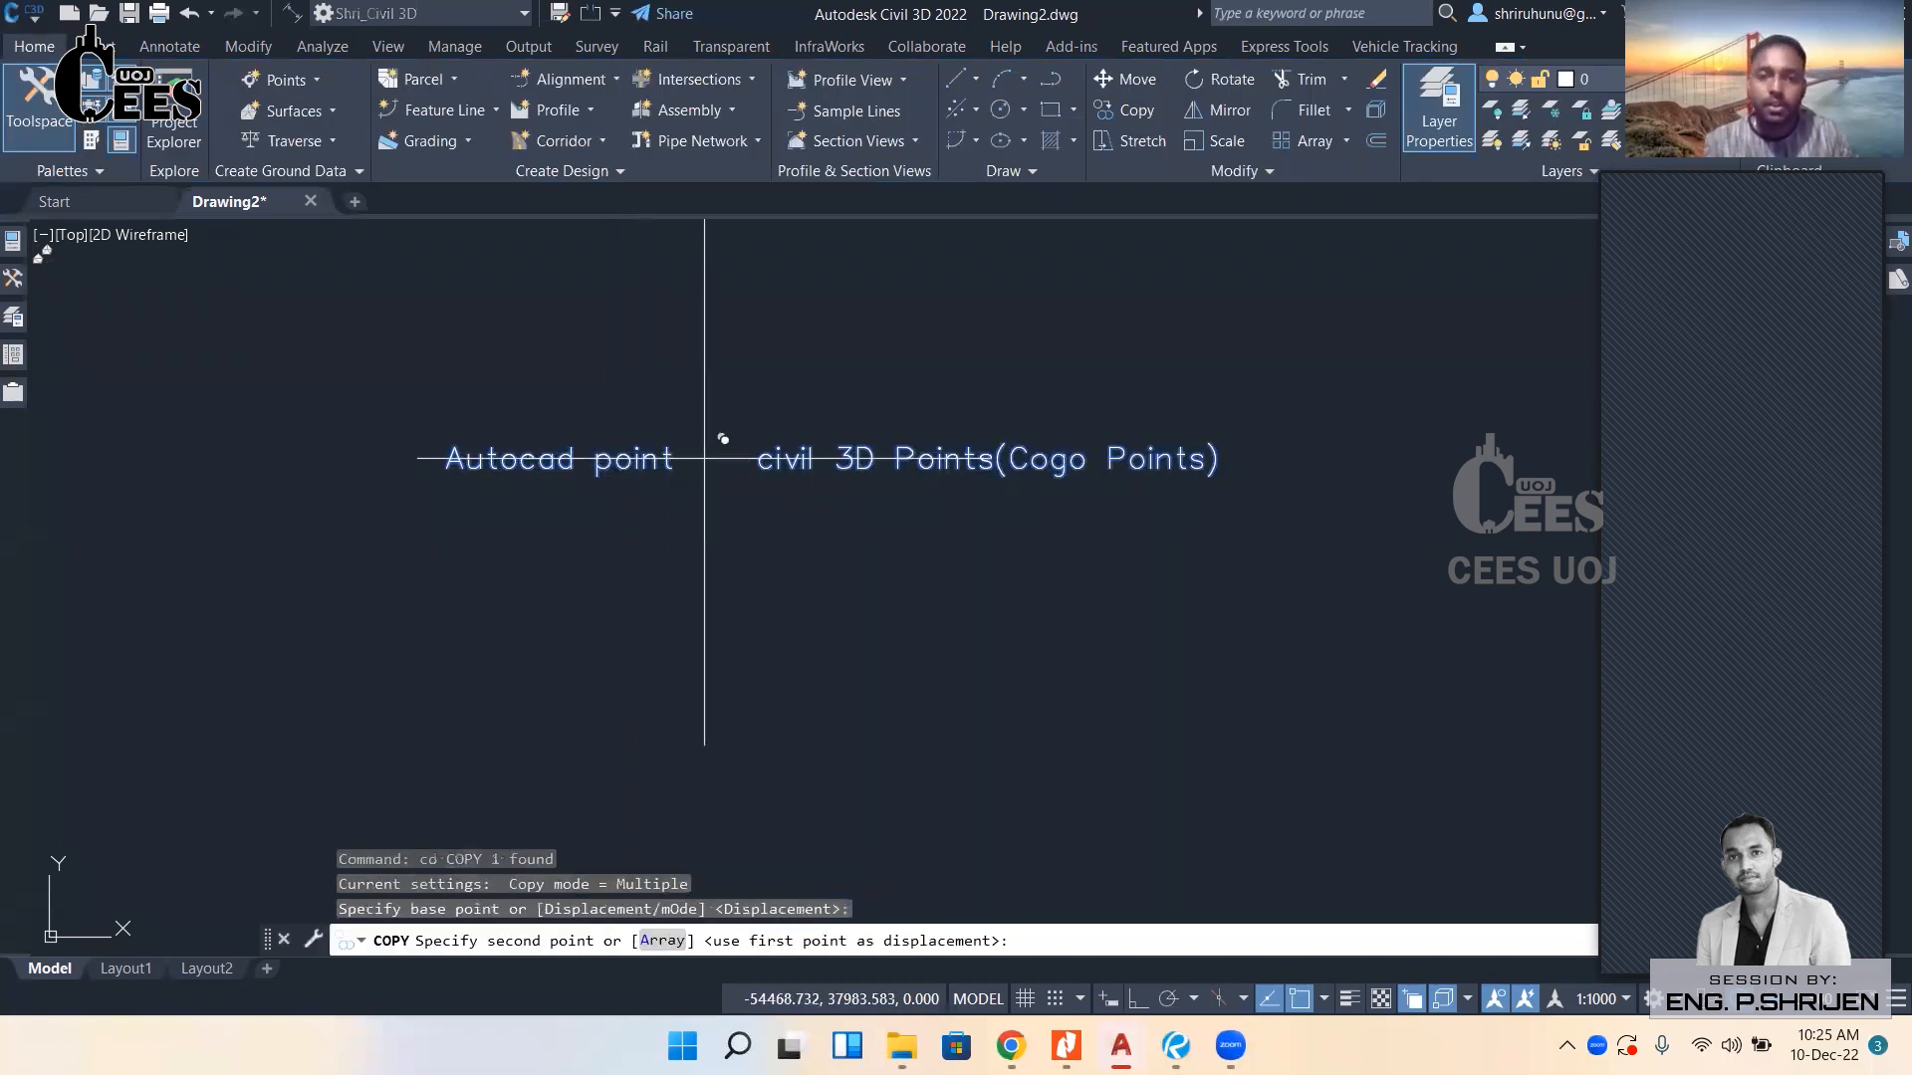
key("F8")
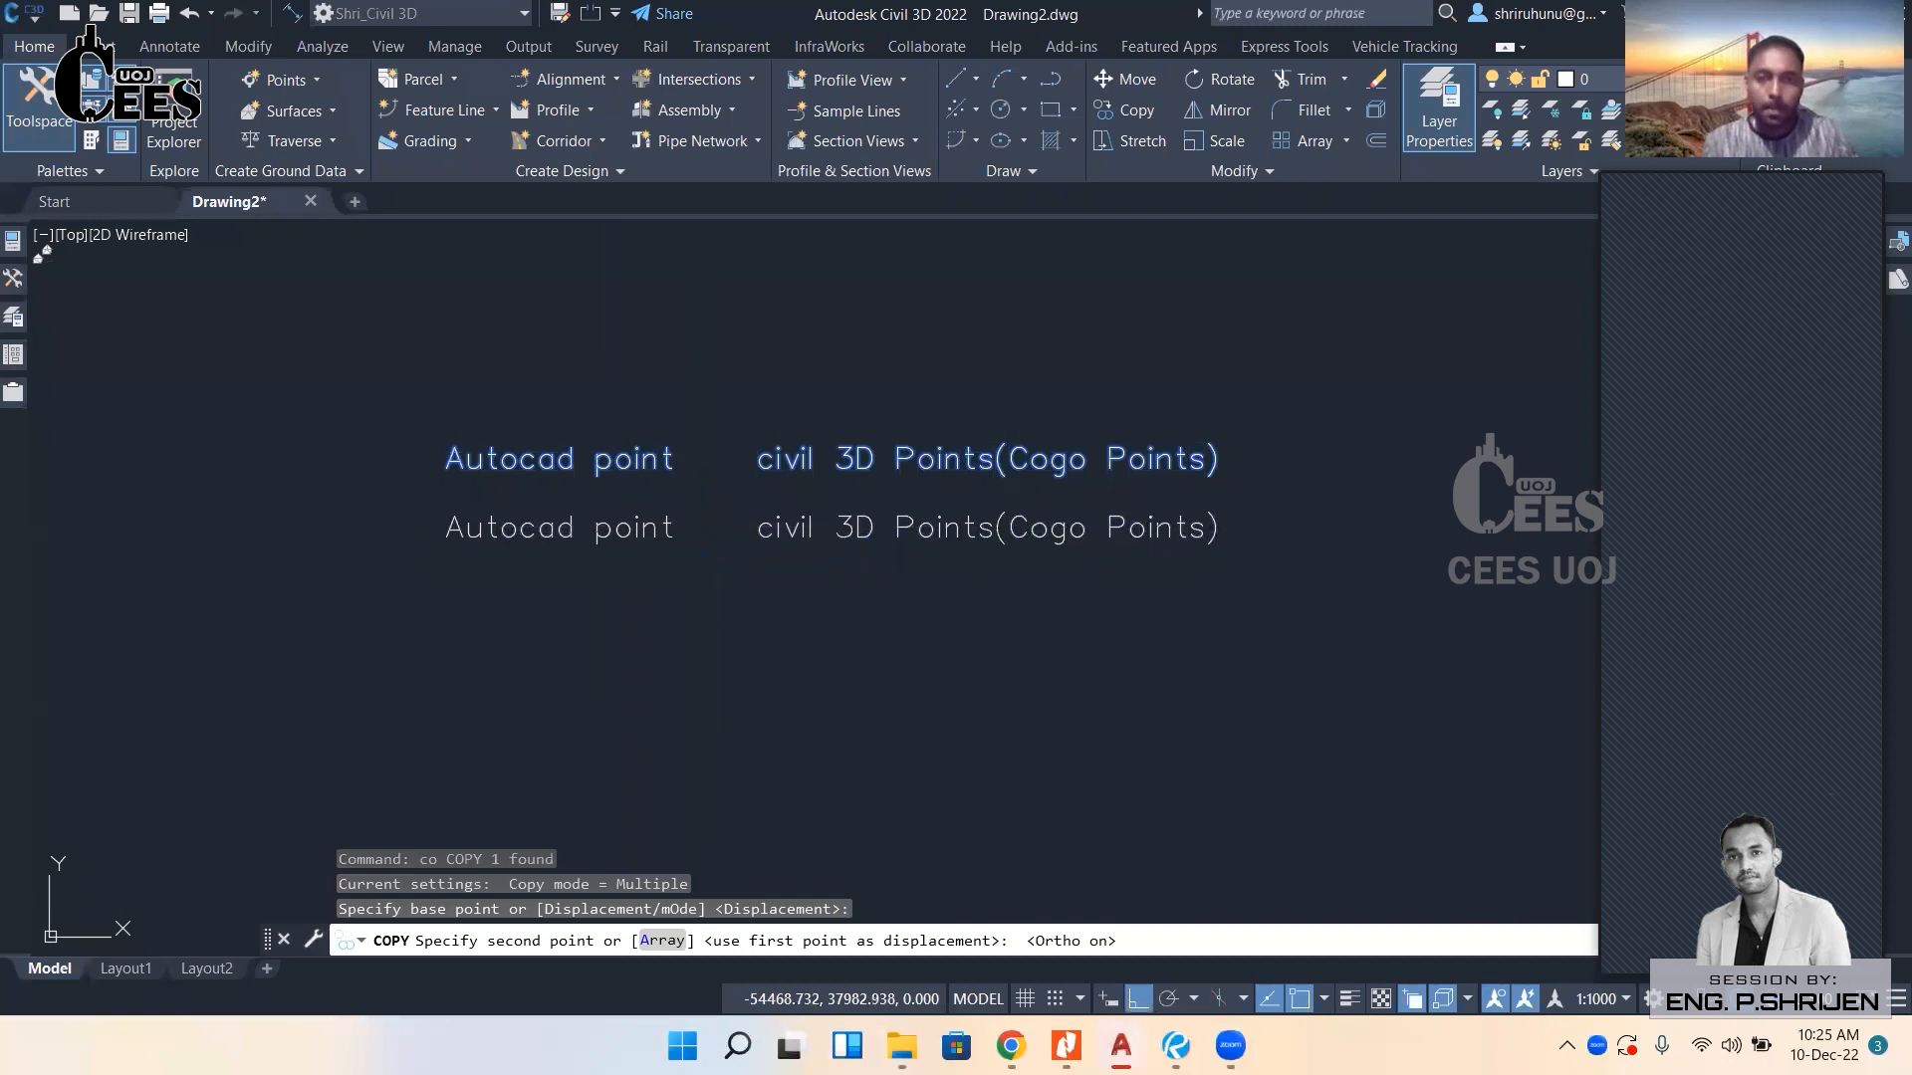
left_click(702, 527)
key("Escape")
Replace "Autocad point" with "Less information" in the copied row.
double_click(676, 531)
left_click_drag(674, 532, 451, 535)
type("Less i")
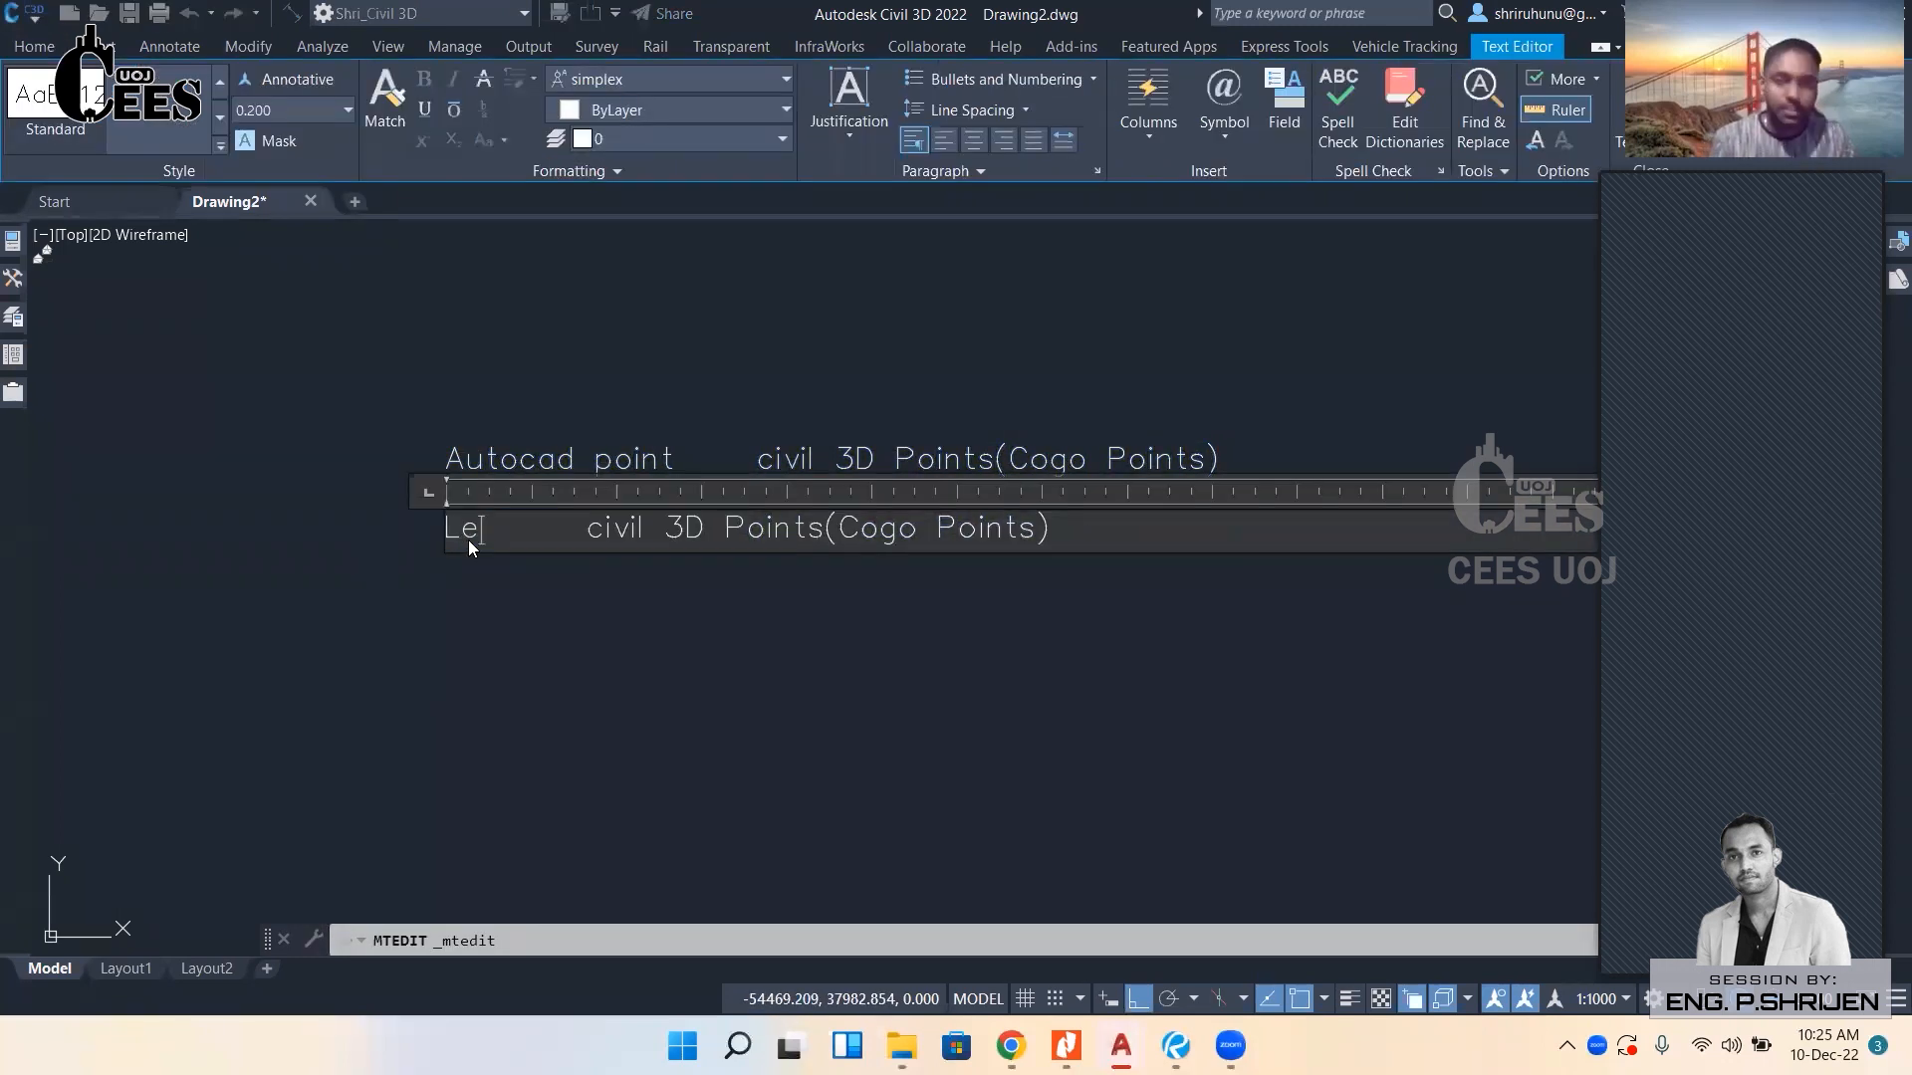
type("nformation")
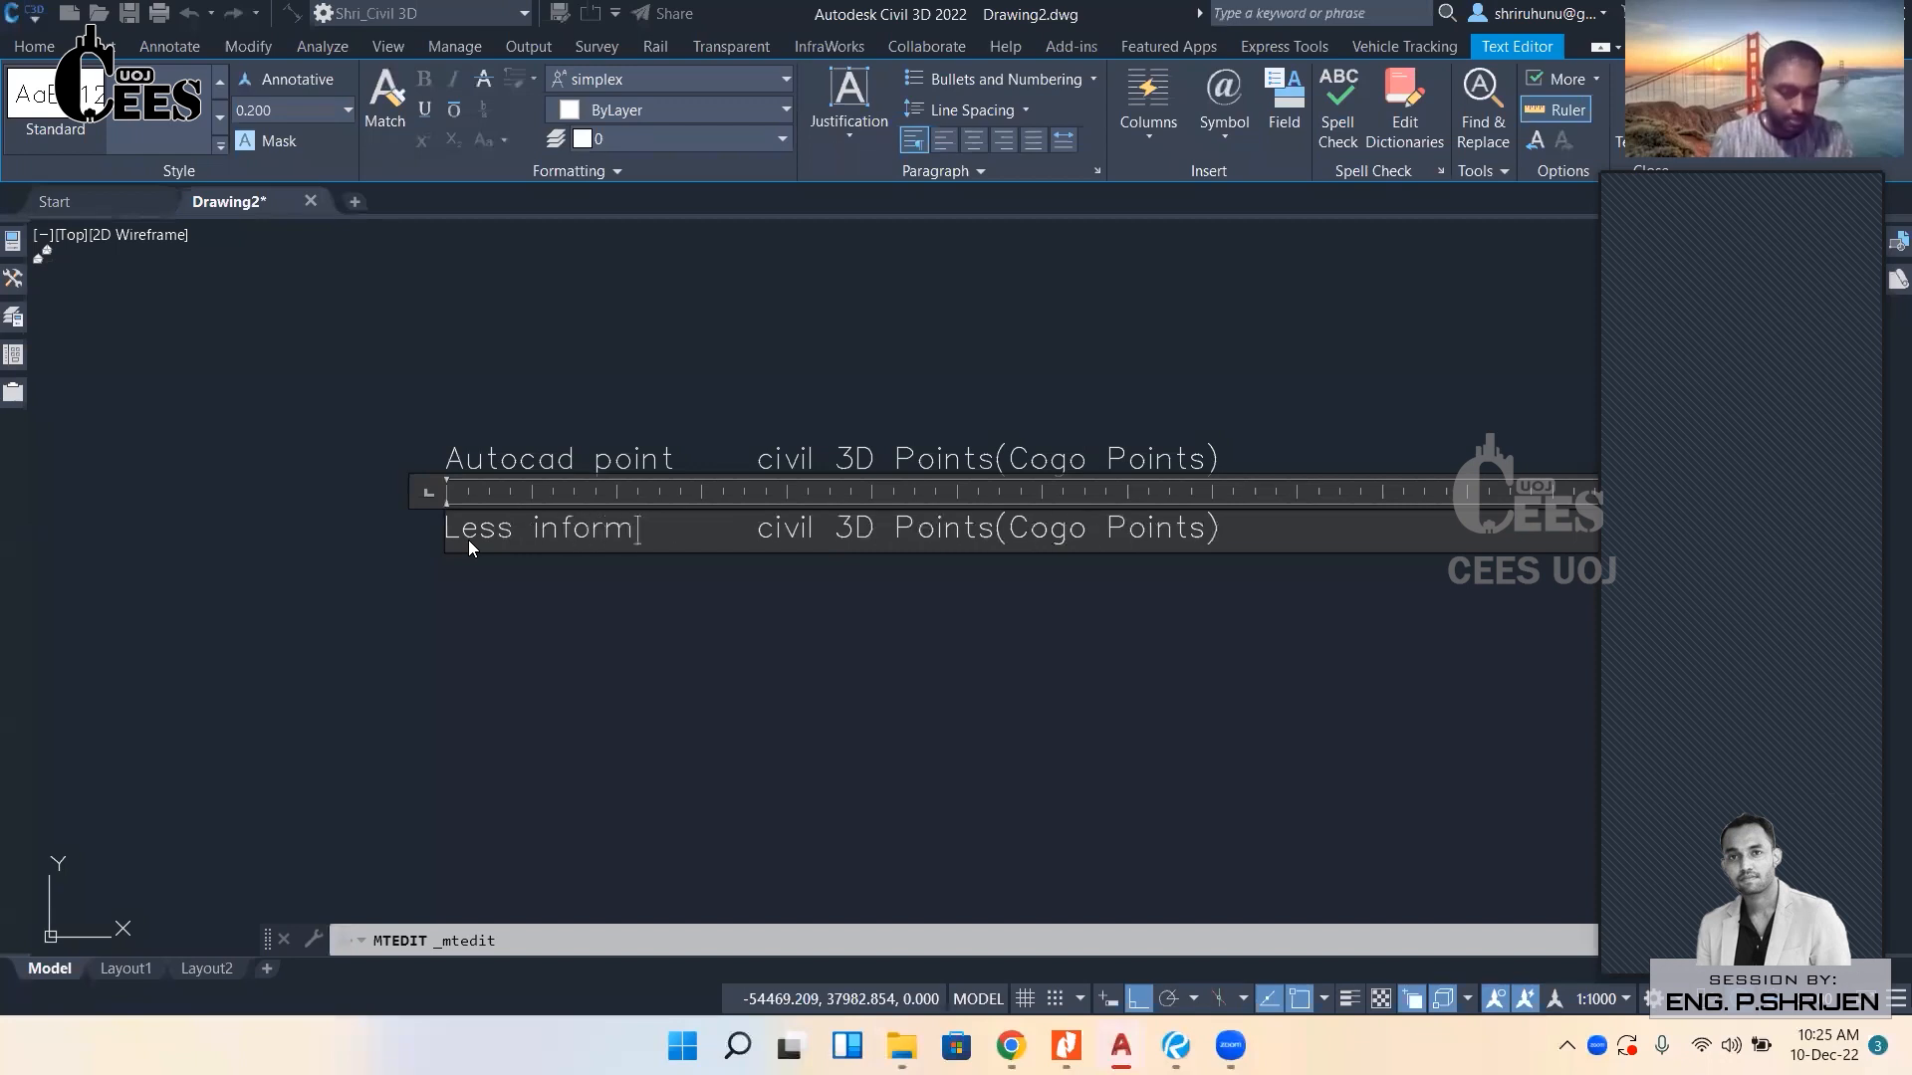
left_click(510, 636)
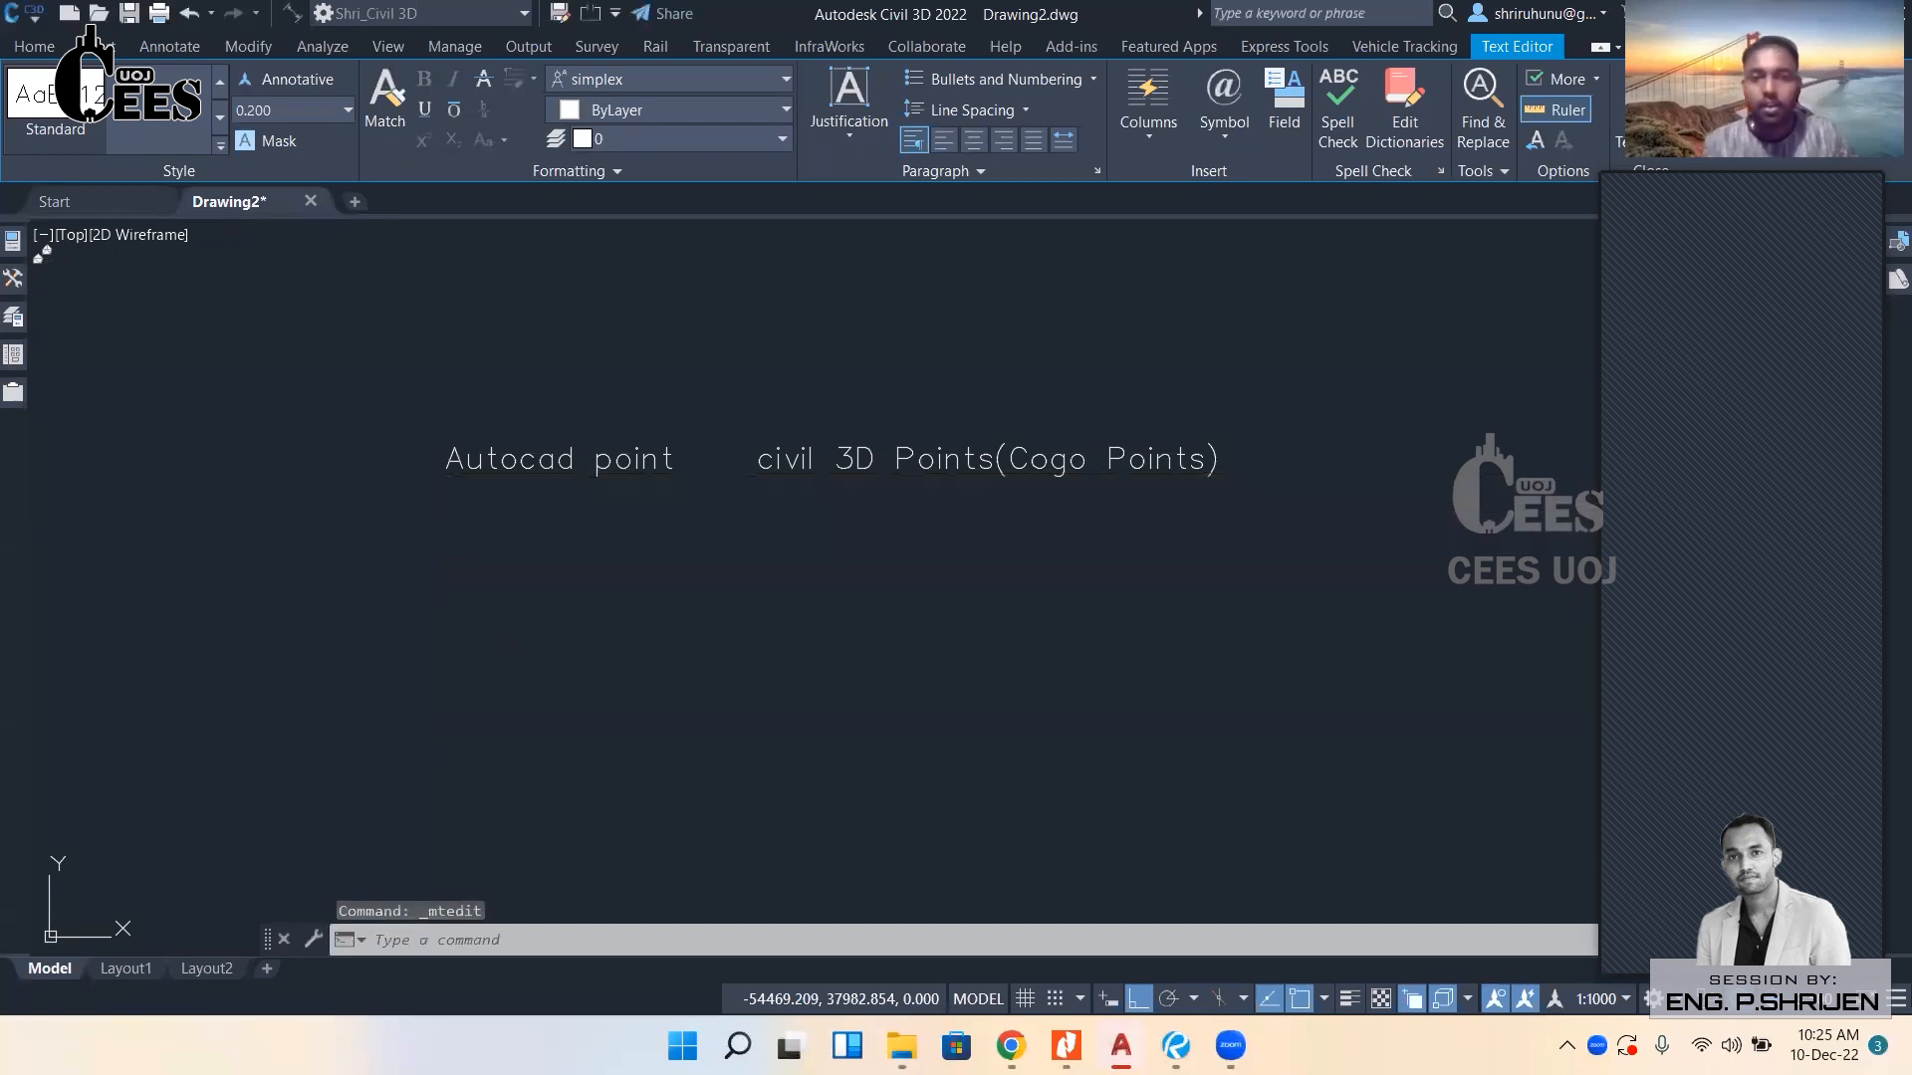
Replace "civil 3D Points(Cogo Points)" with "More informastion" in the second row and finish editing.
double_click(846, 538)
left_click_drag(845, 538, 1297, 540)
type("More informasti")
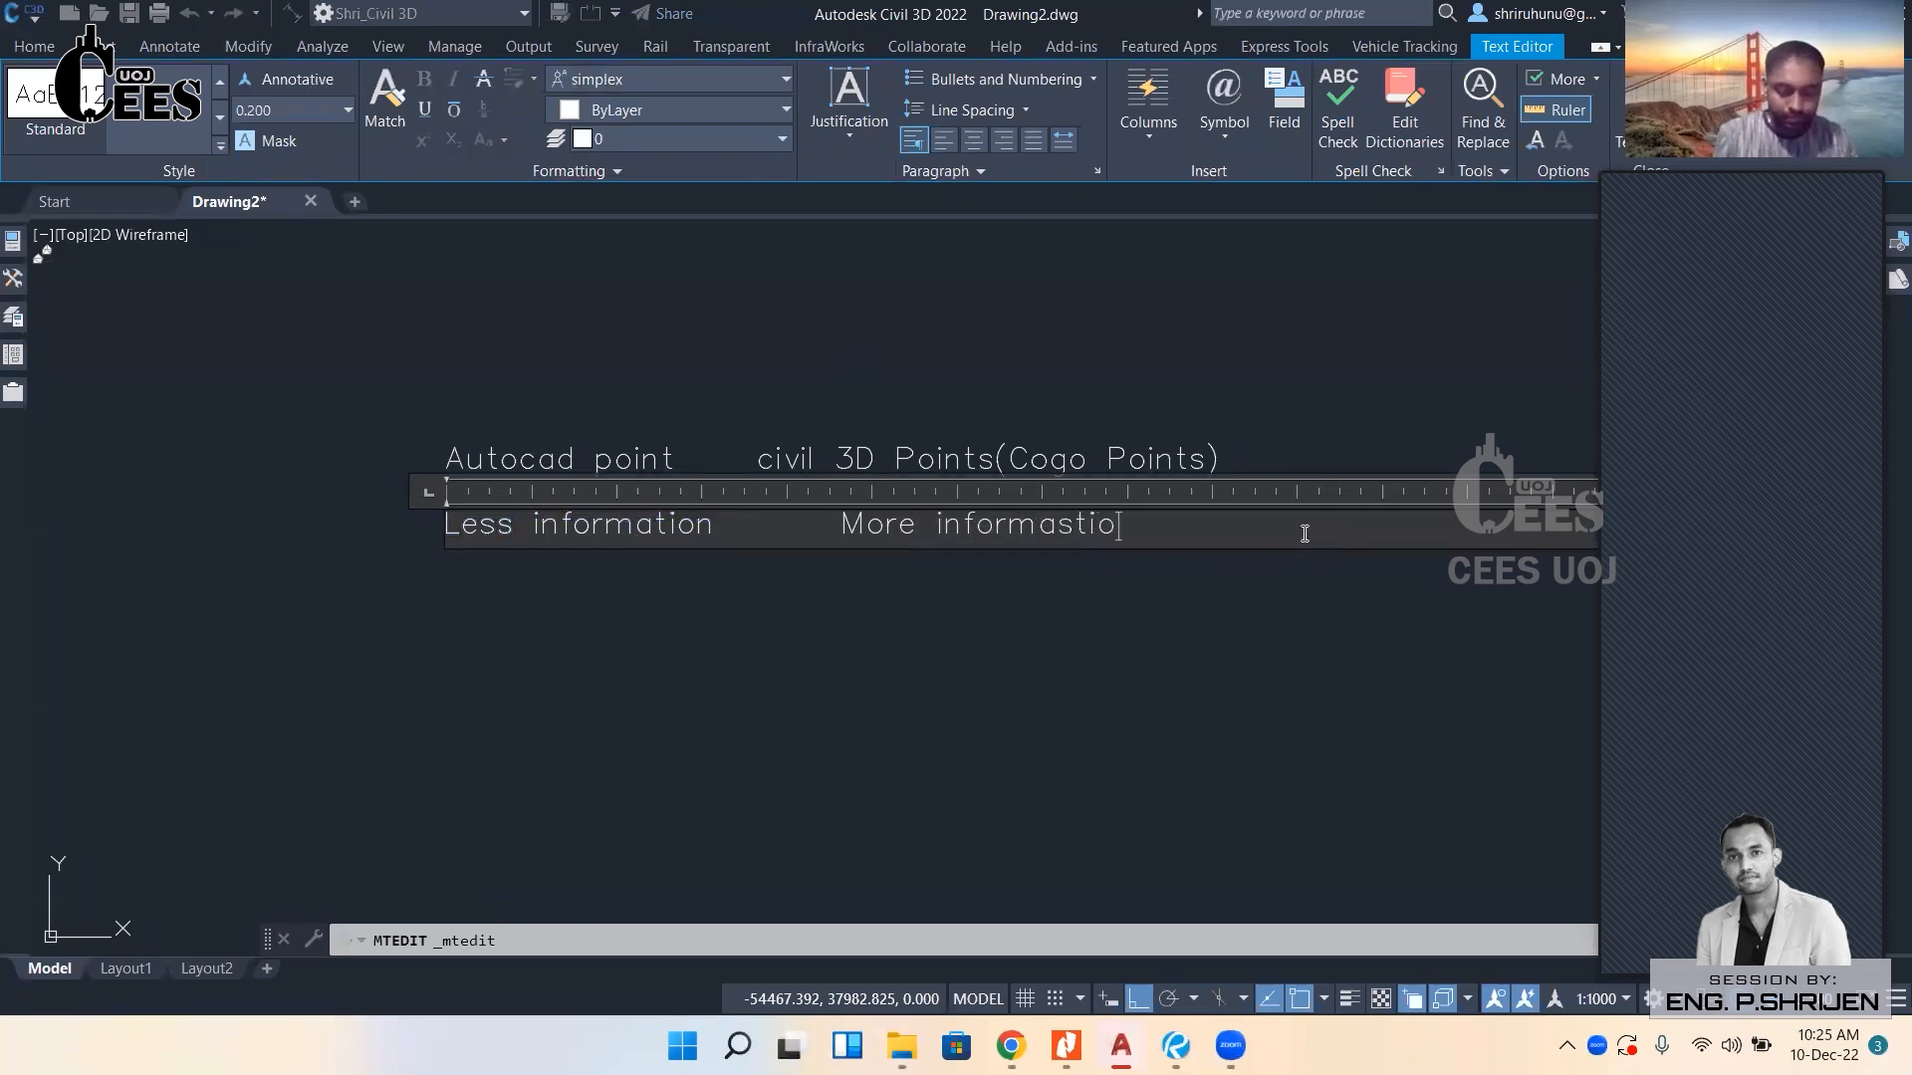
type("on")
left_click(1152, 652)
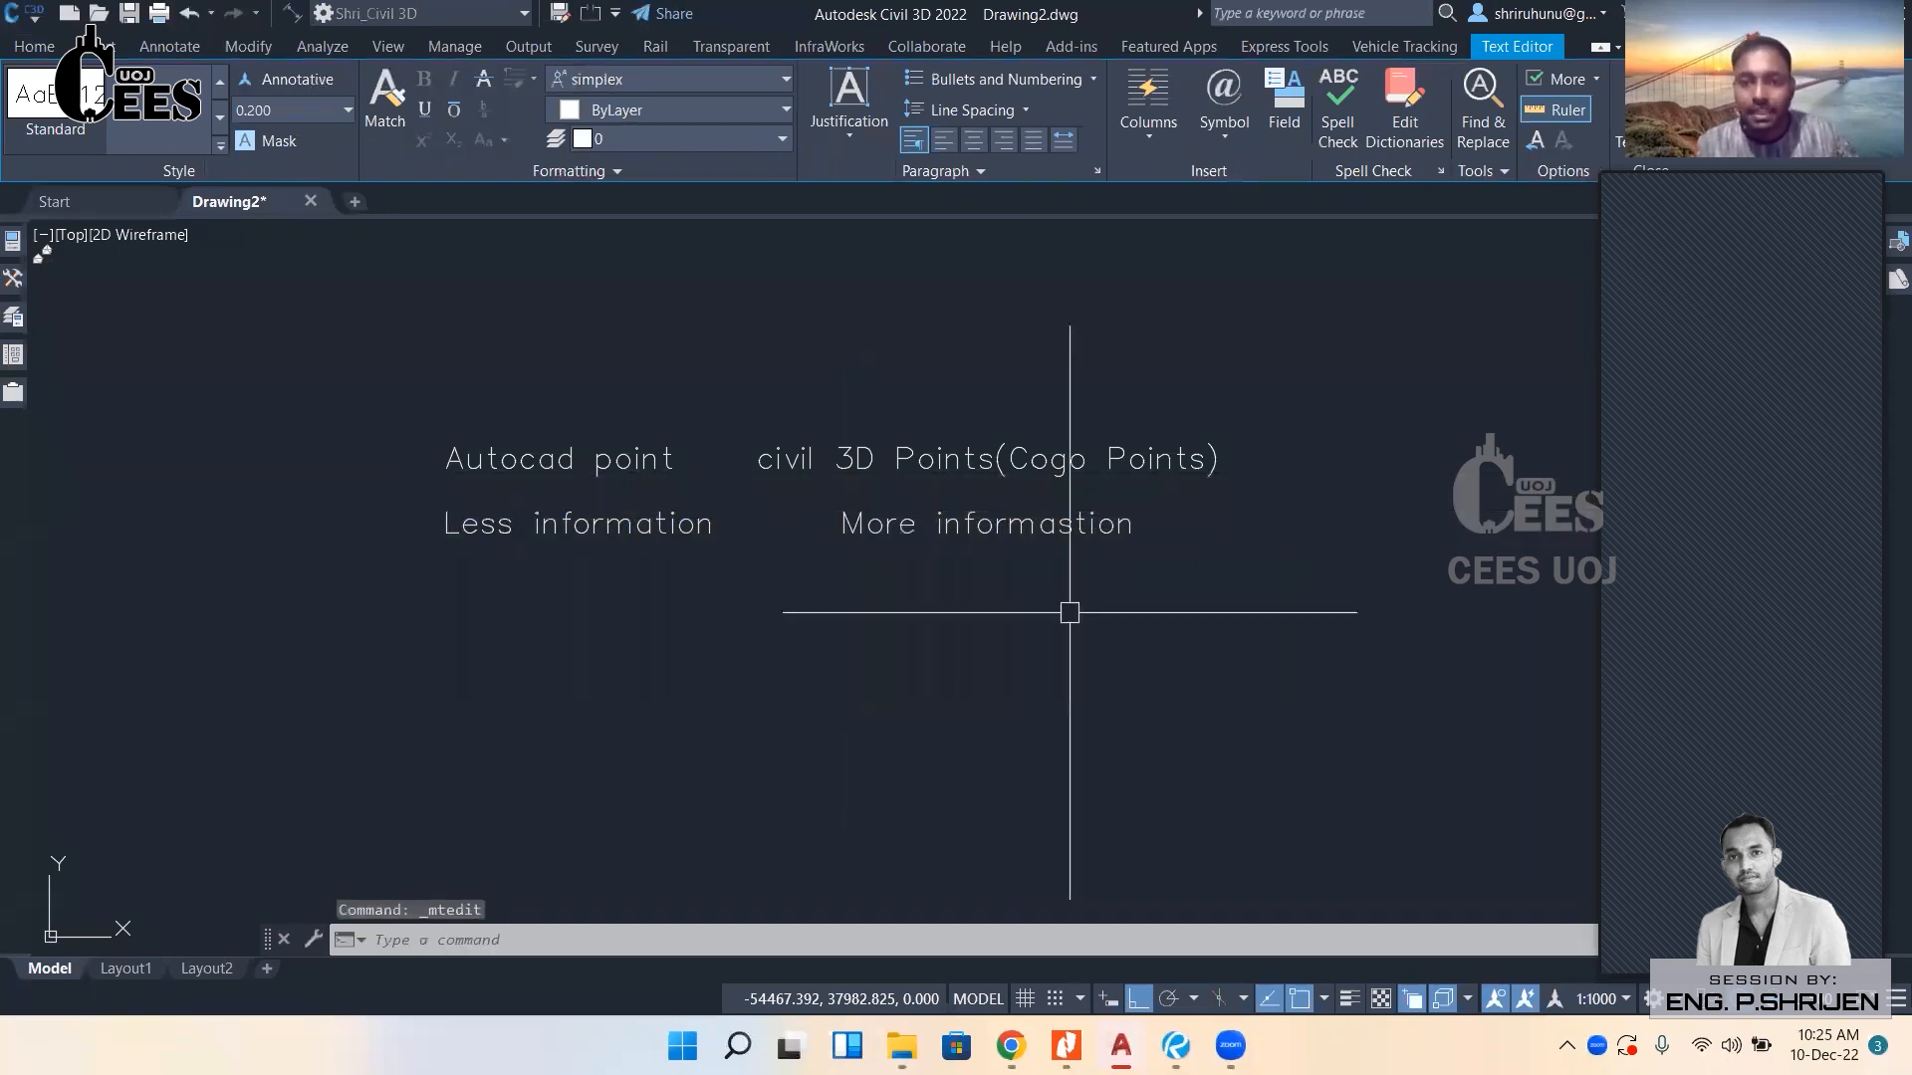
Copy the "Less information / More informastion" row straight down to make a third row.
double_click(661, 526)
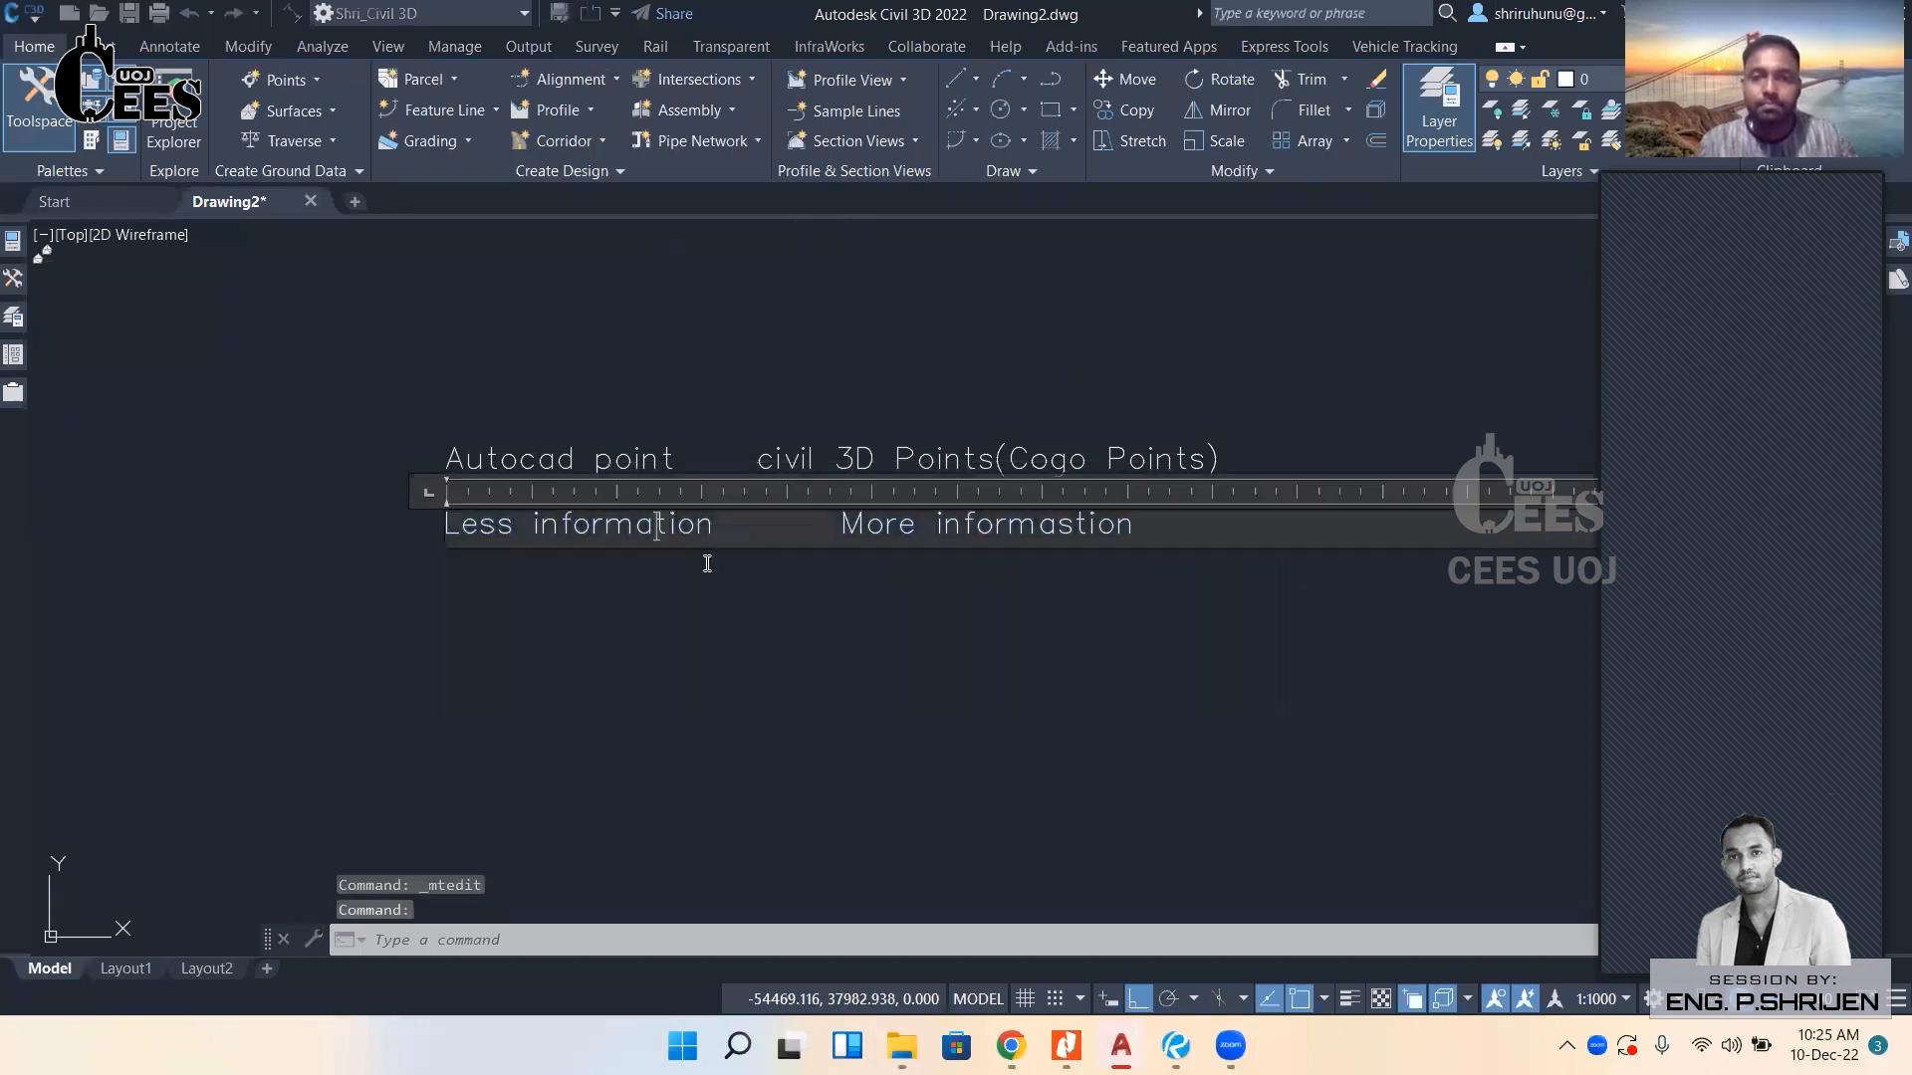
left_click(721, 588)
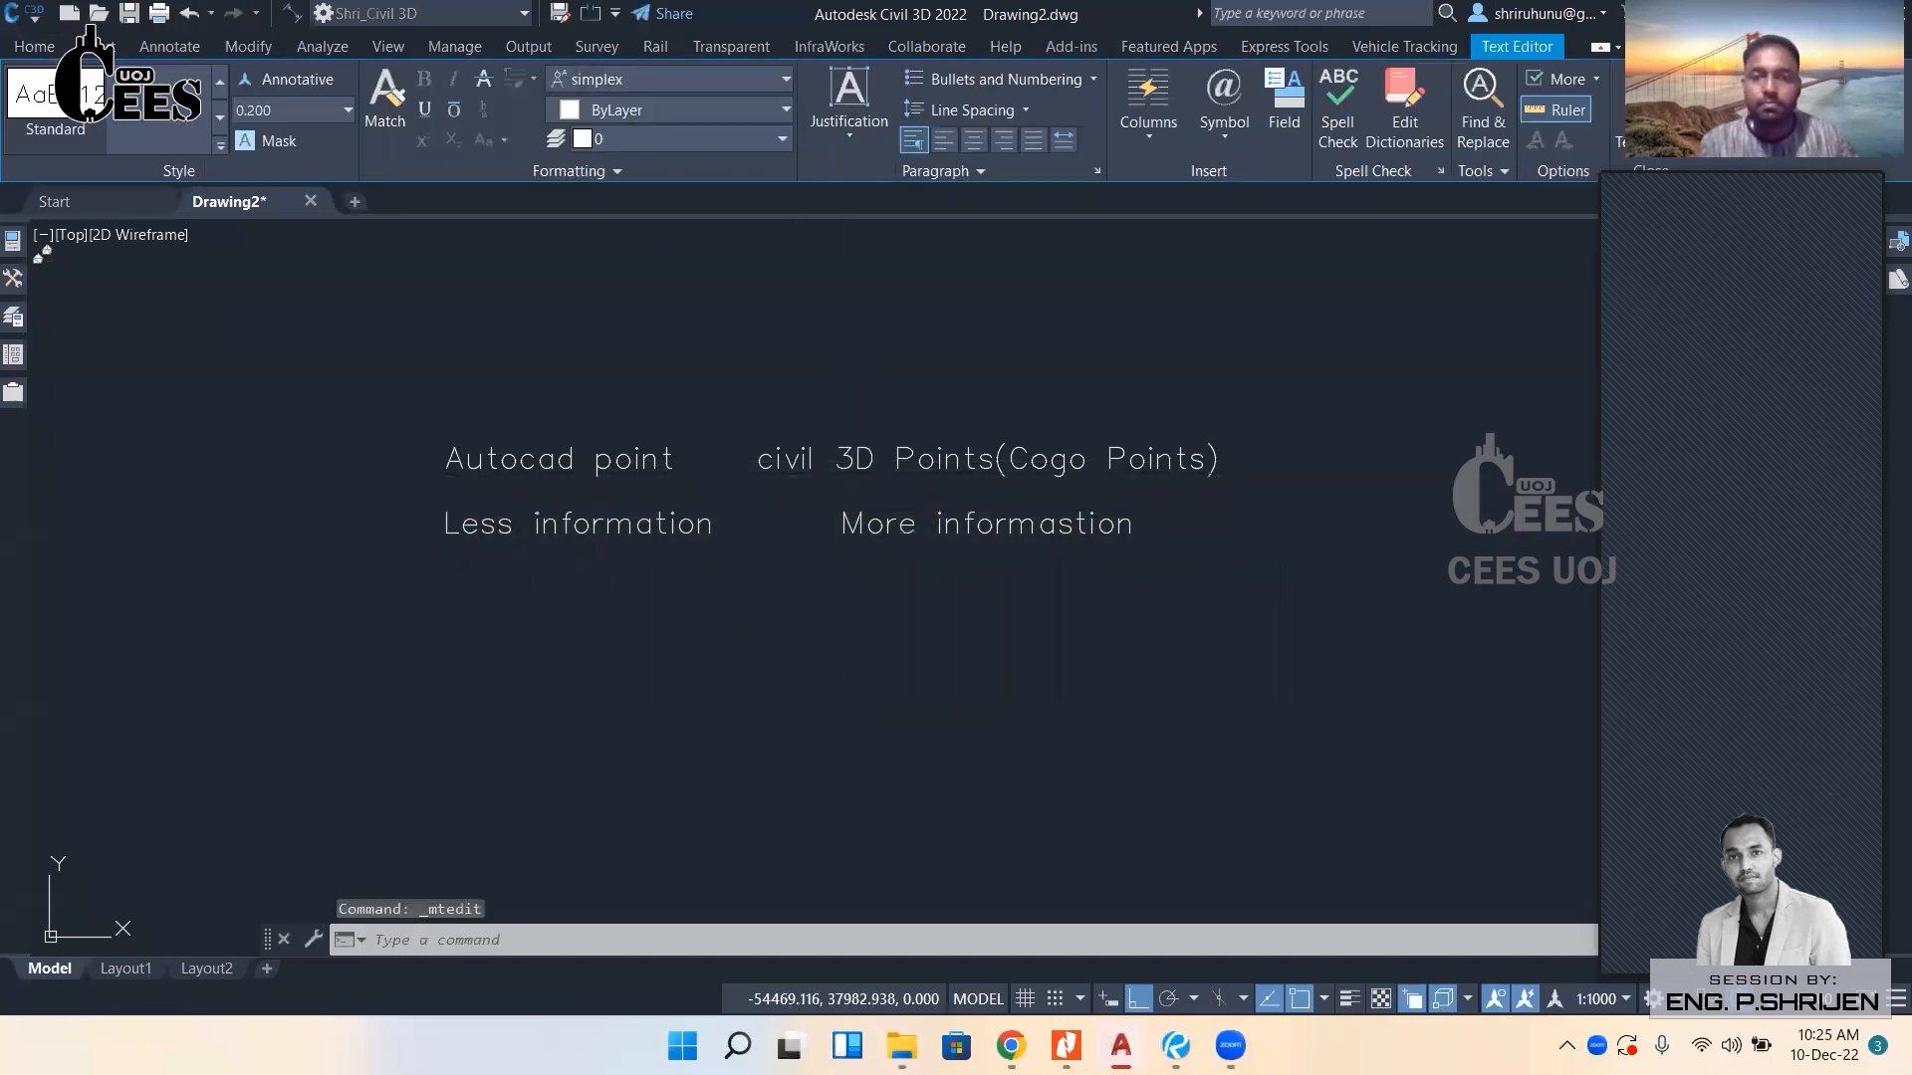
left_click(661, 518)
type("co")
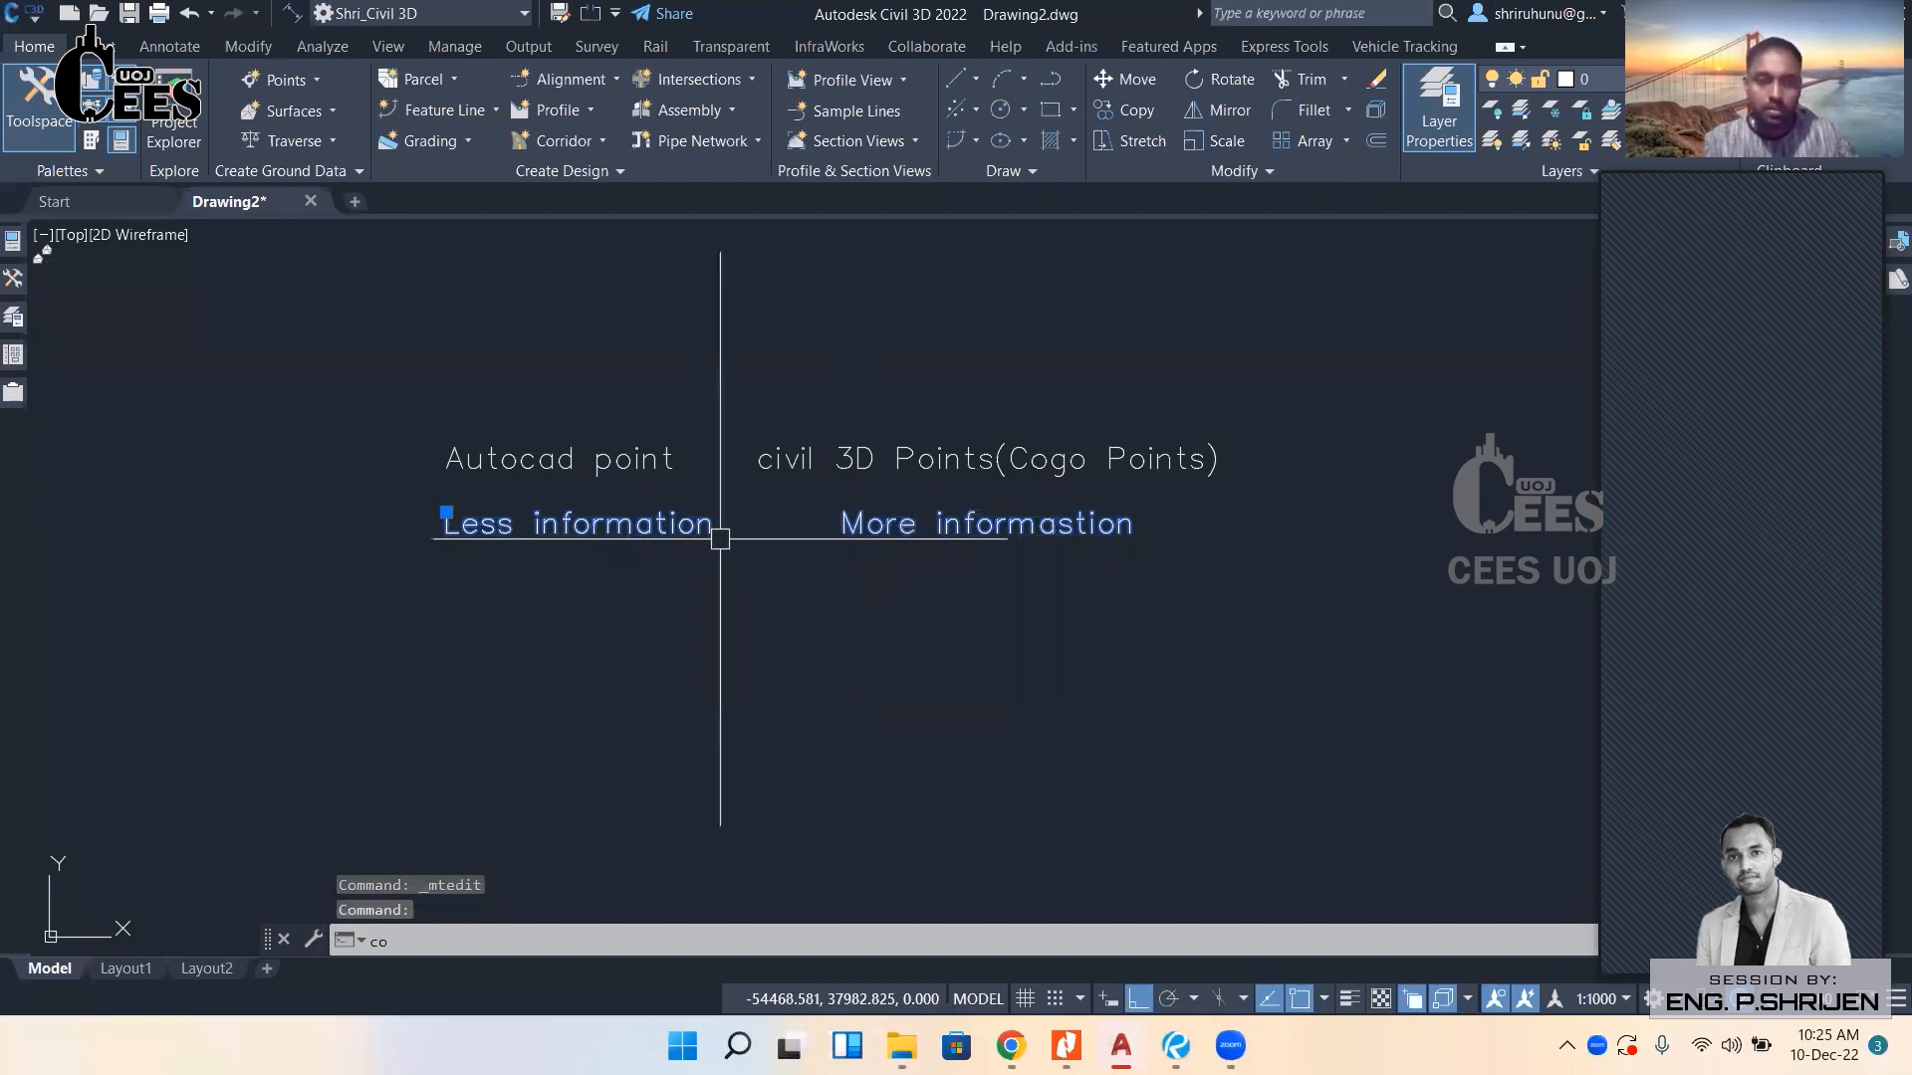
key("Return")
left_click(755, 512)
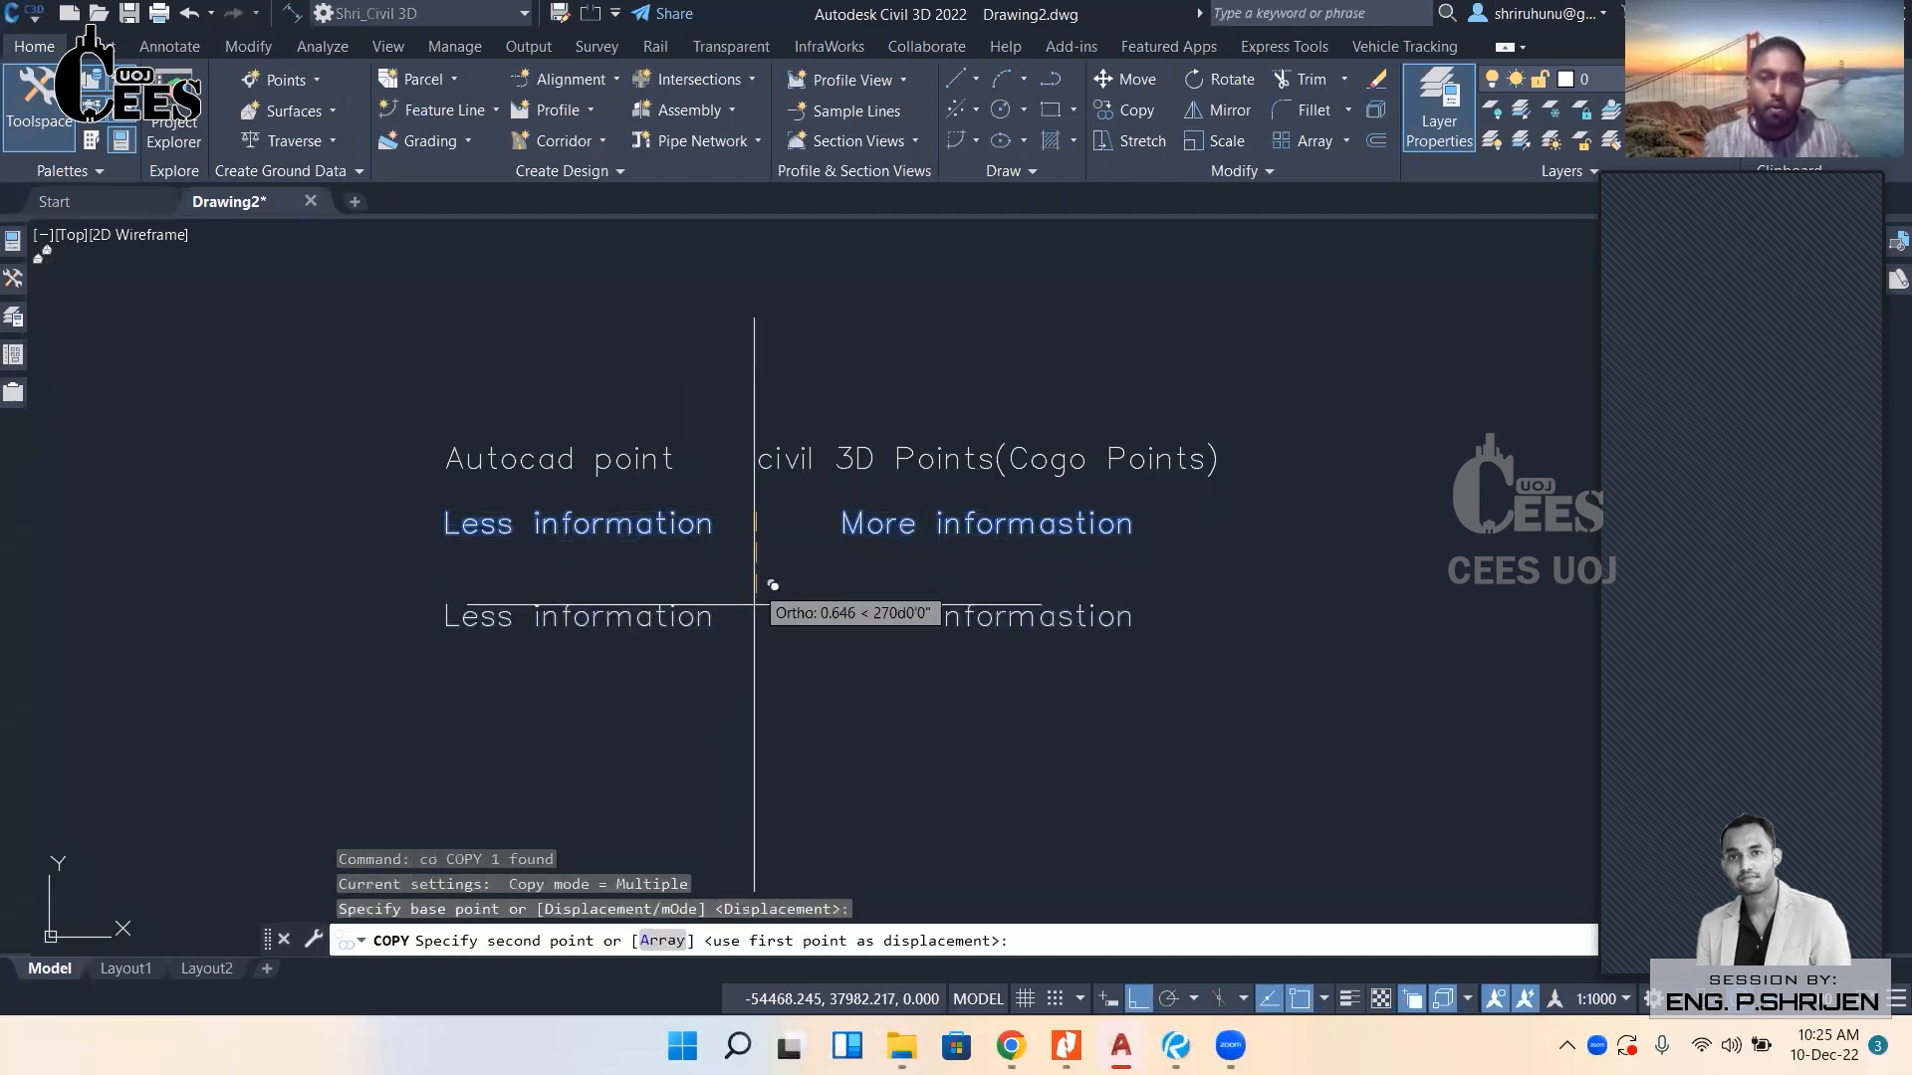
left_click(755, 605)
key("Escape")
Replace "More informastion" with "Objecyt style and label style" in the third row.
double_click(1062, 617)
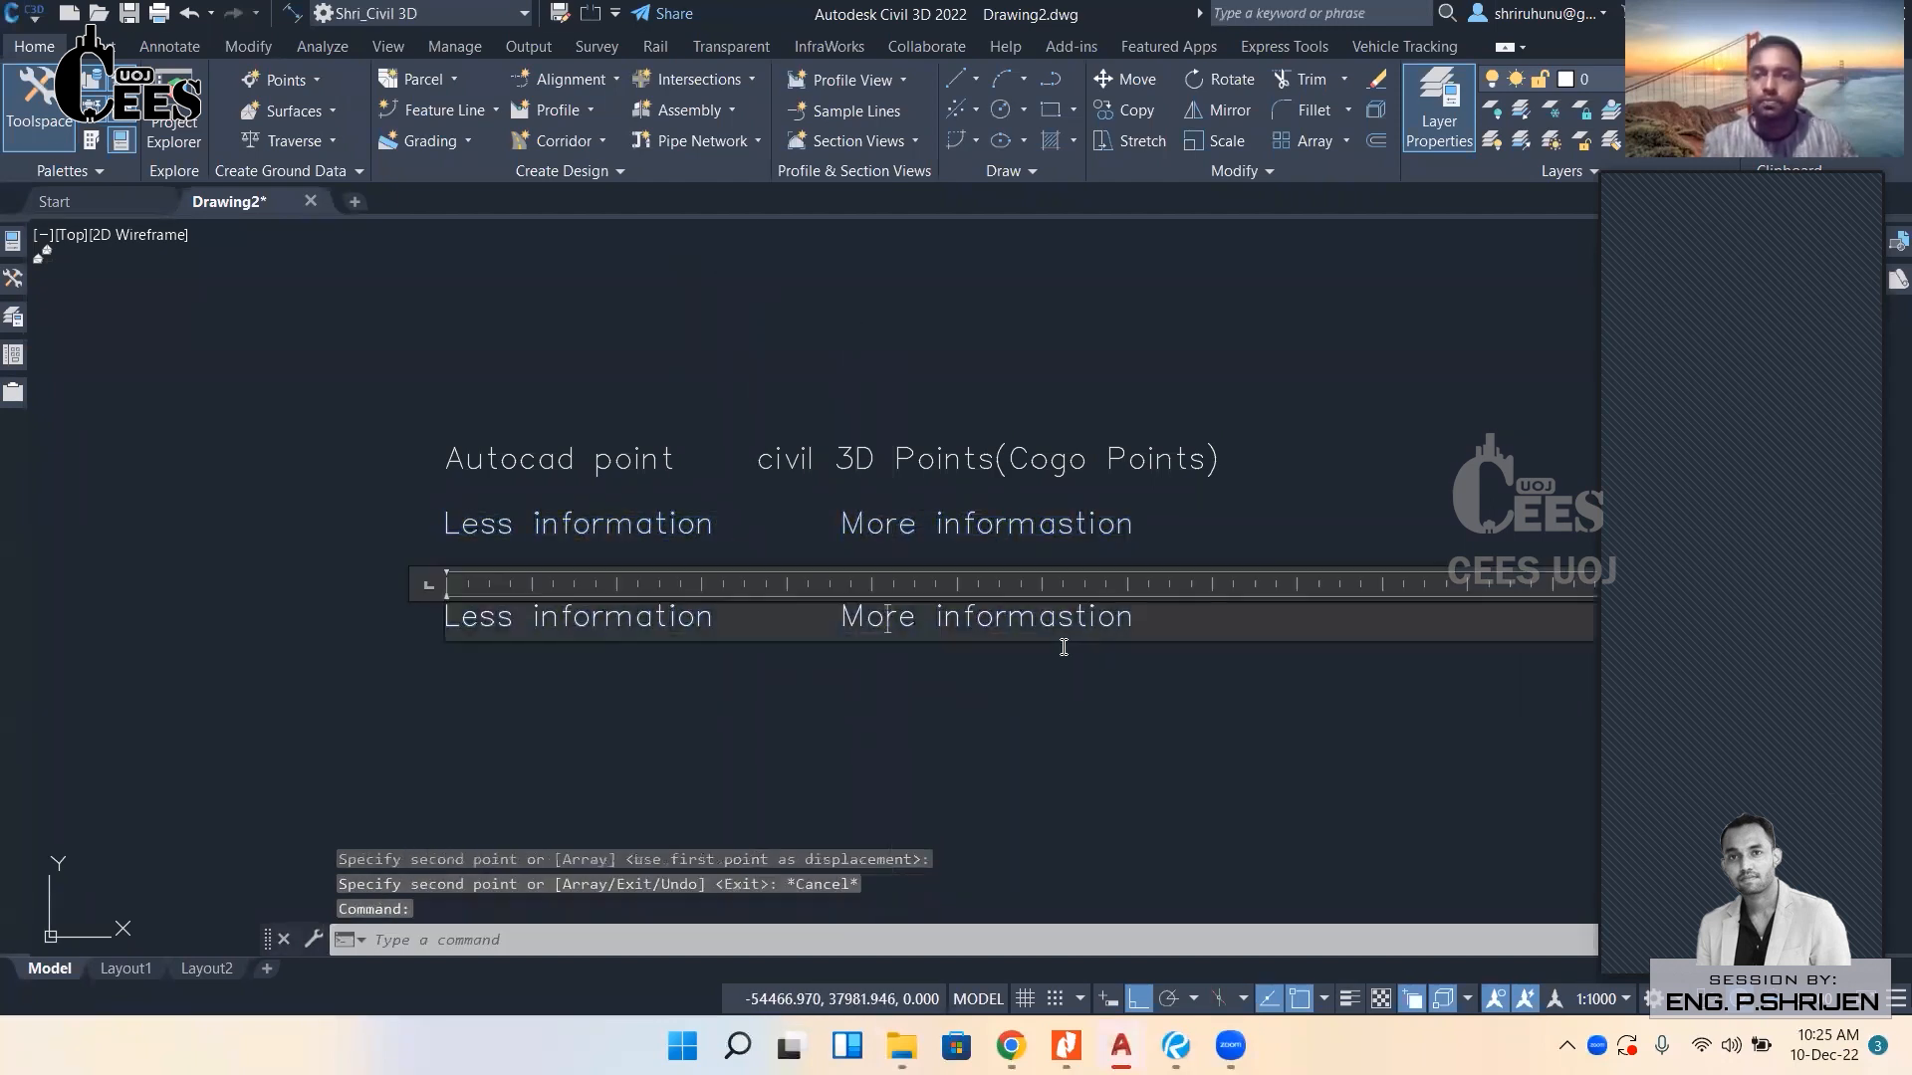
left_click_drag(1123, 621, 856, 619)
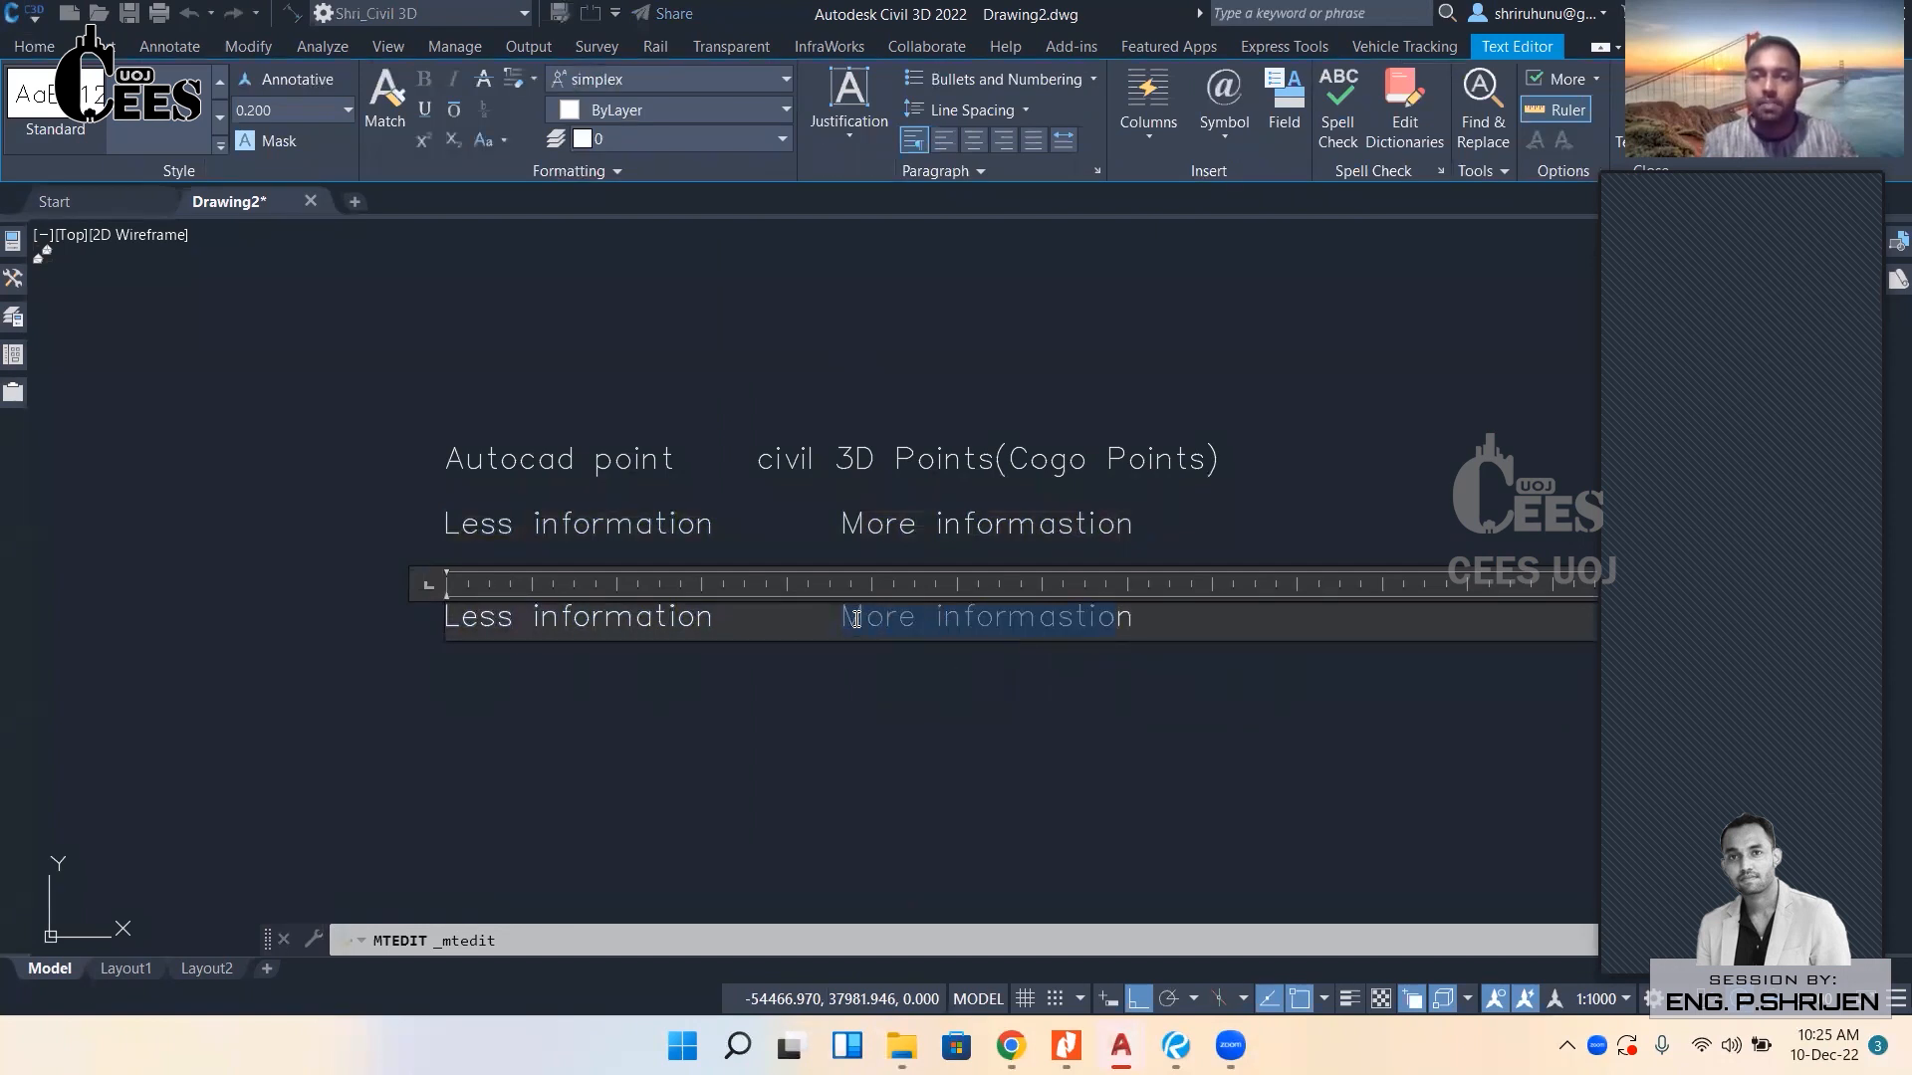
type("Objecytn")
key("BackSpace")
type("h")
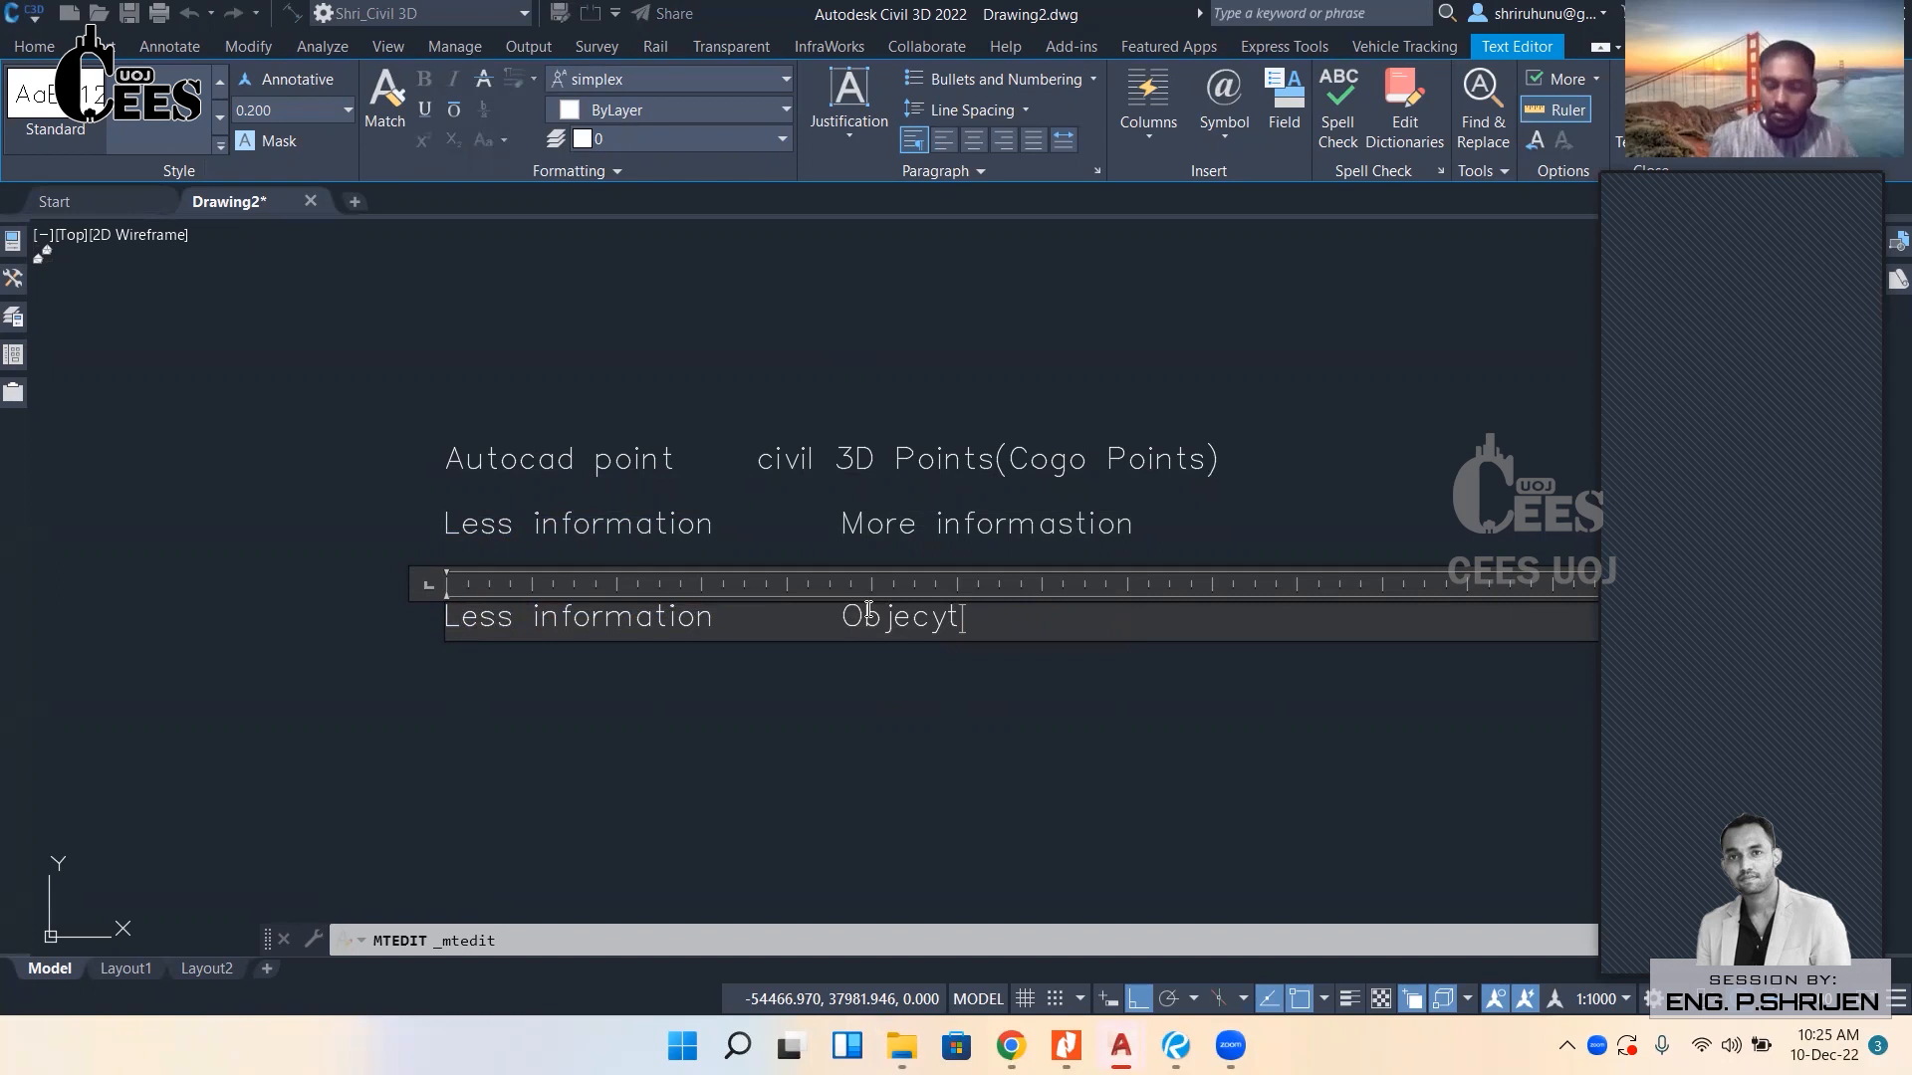
type(" style and ")
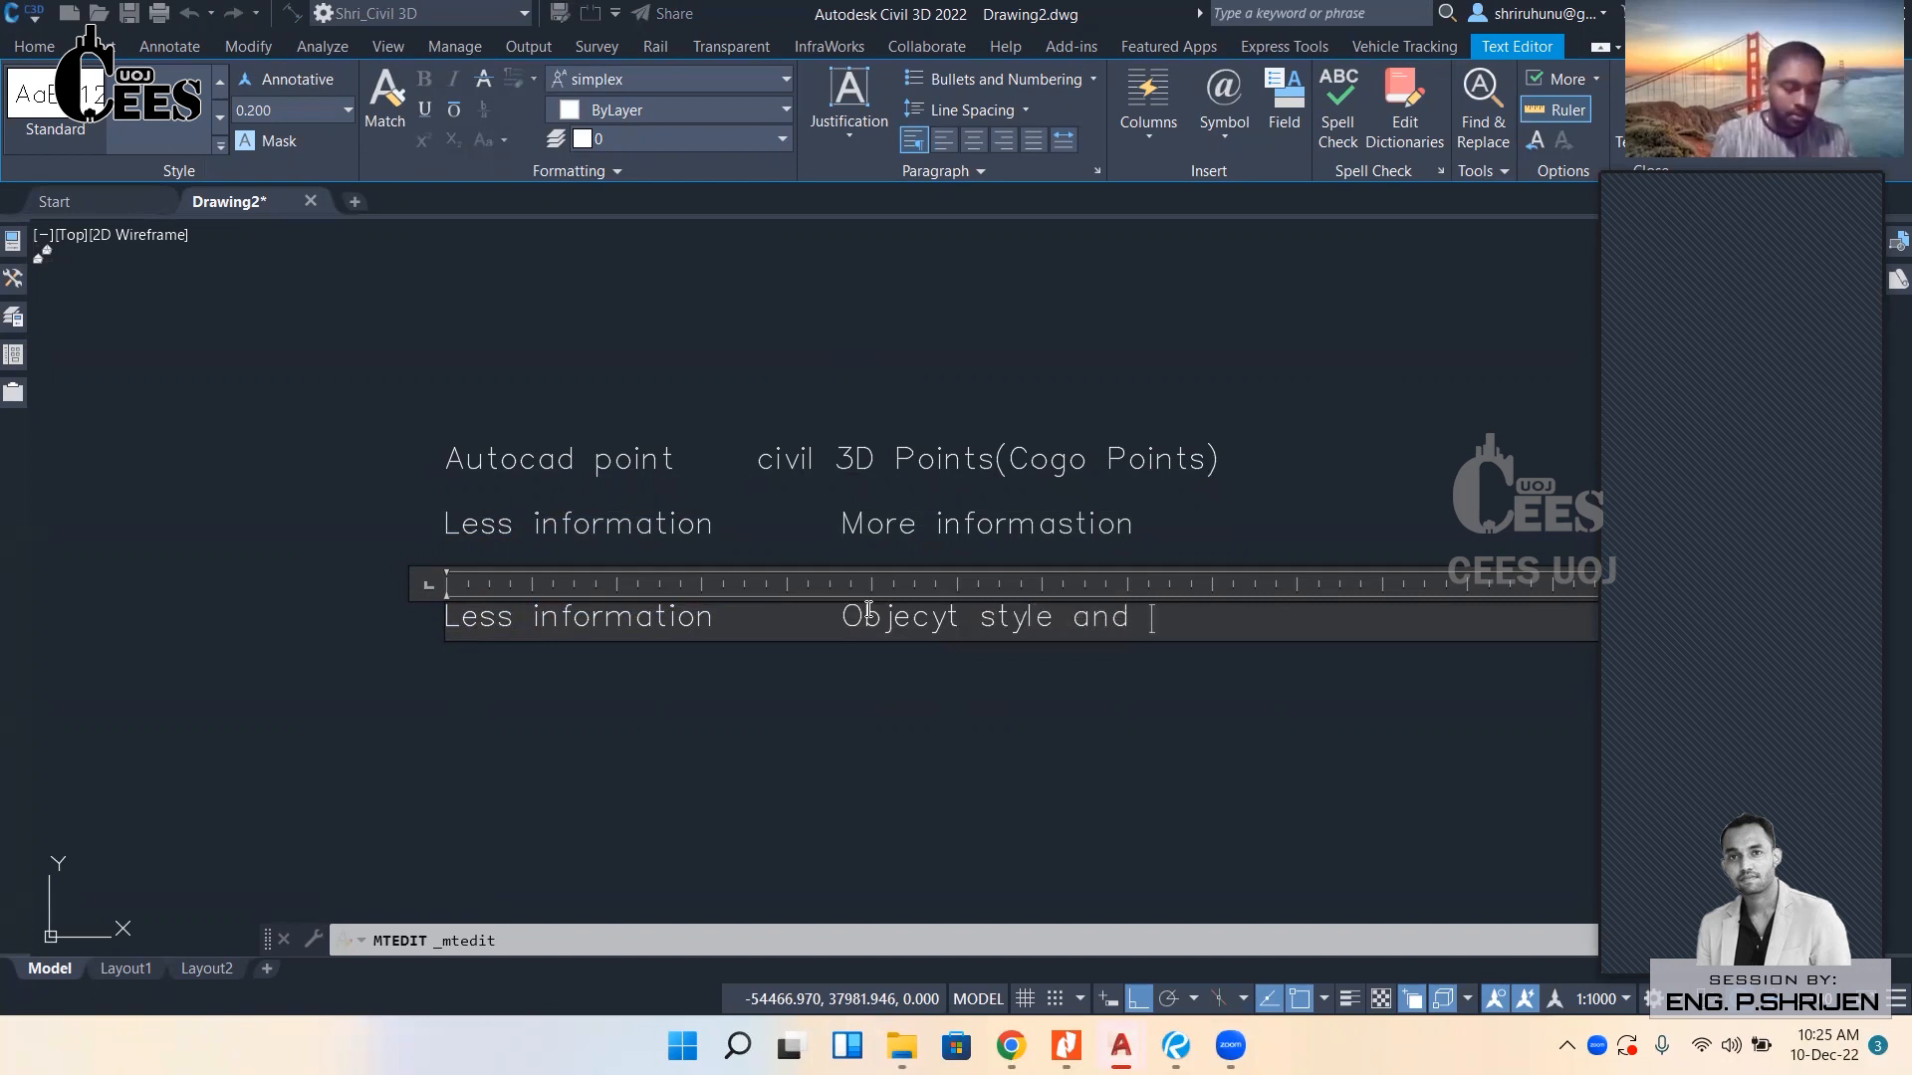
type("label style")
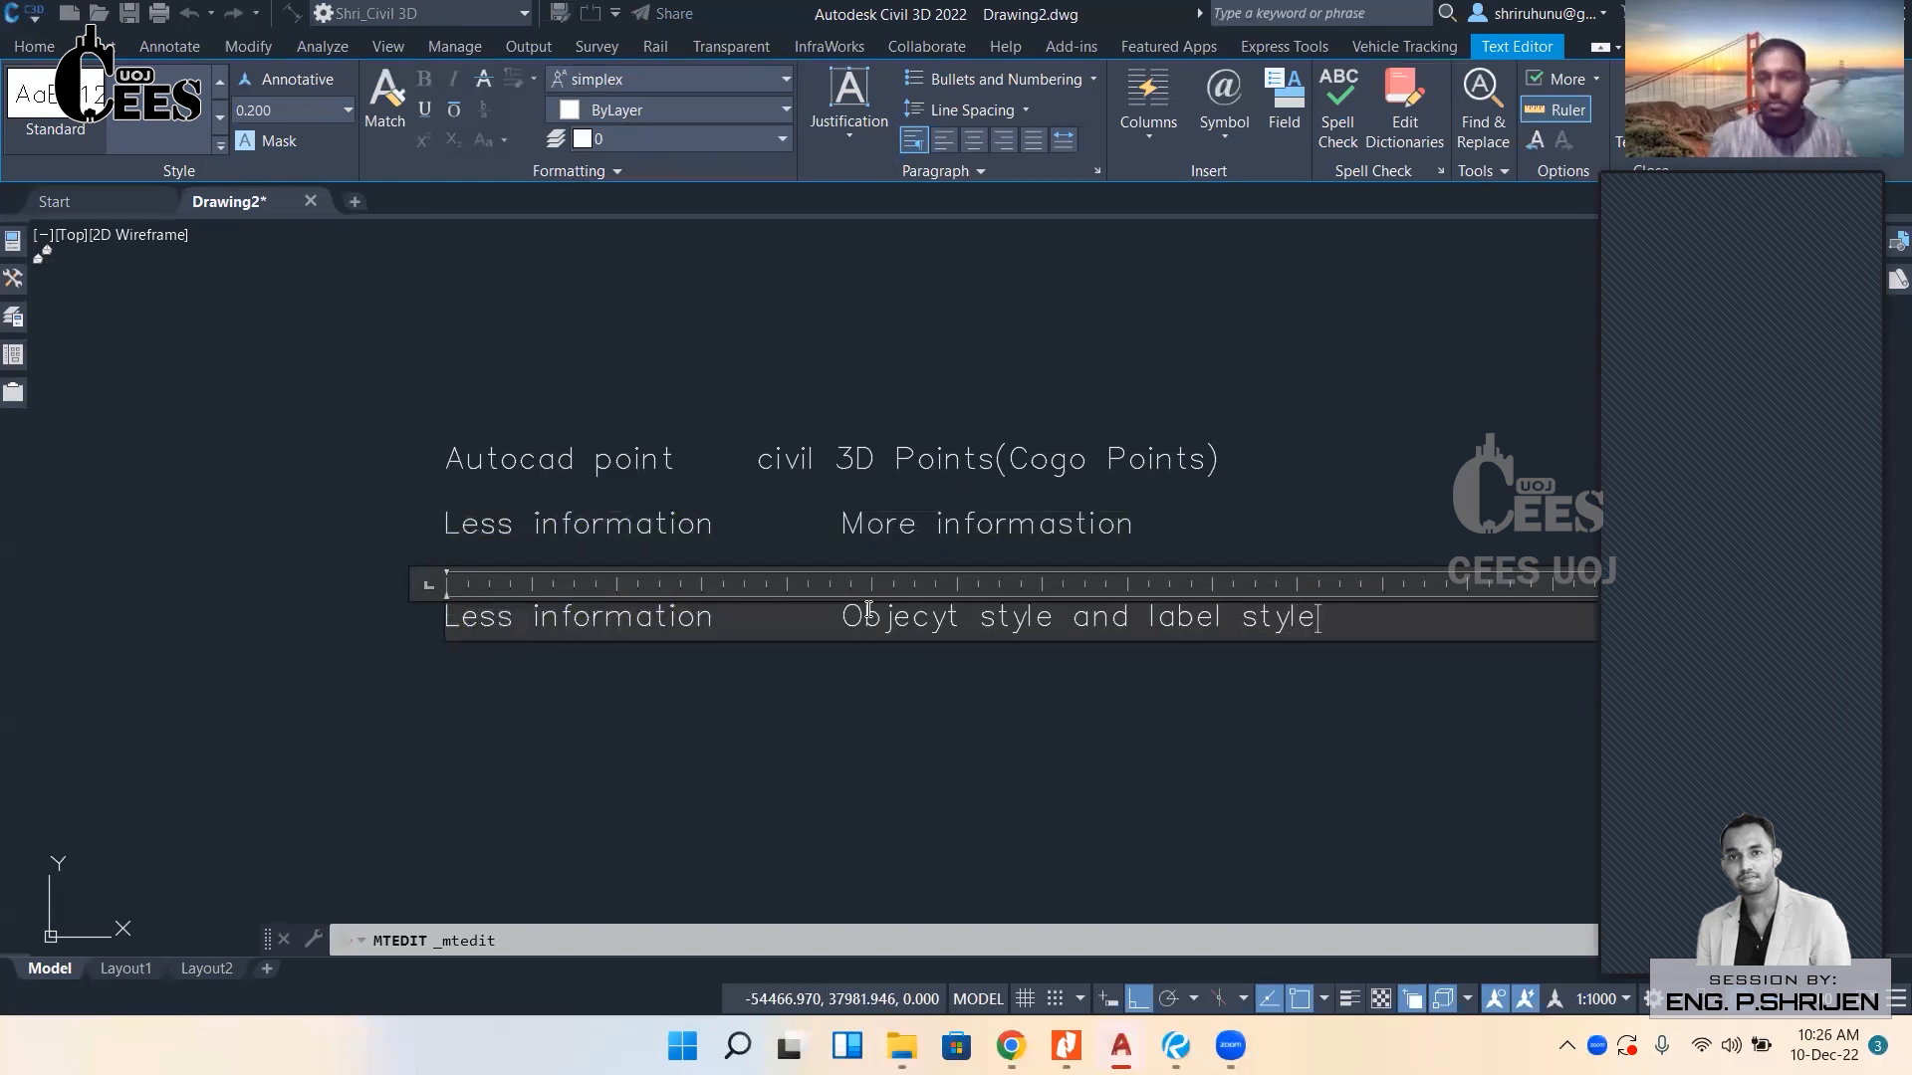
Replace "Less information" in the third row with a single dash and finish editing the text.
left_click_drag(717, 617, 434, 615)
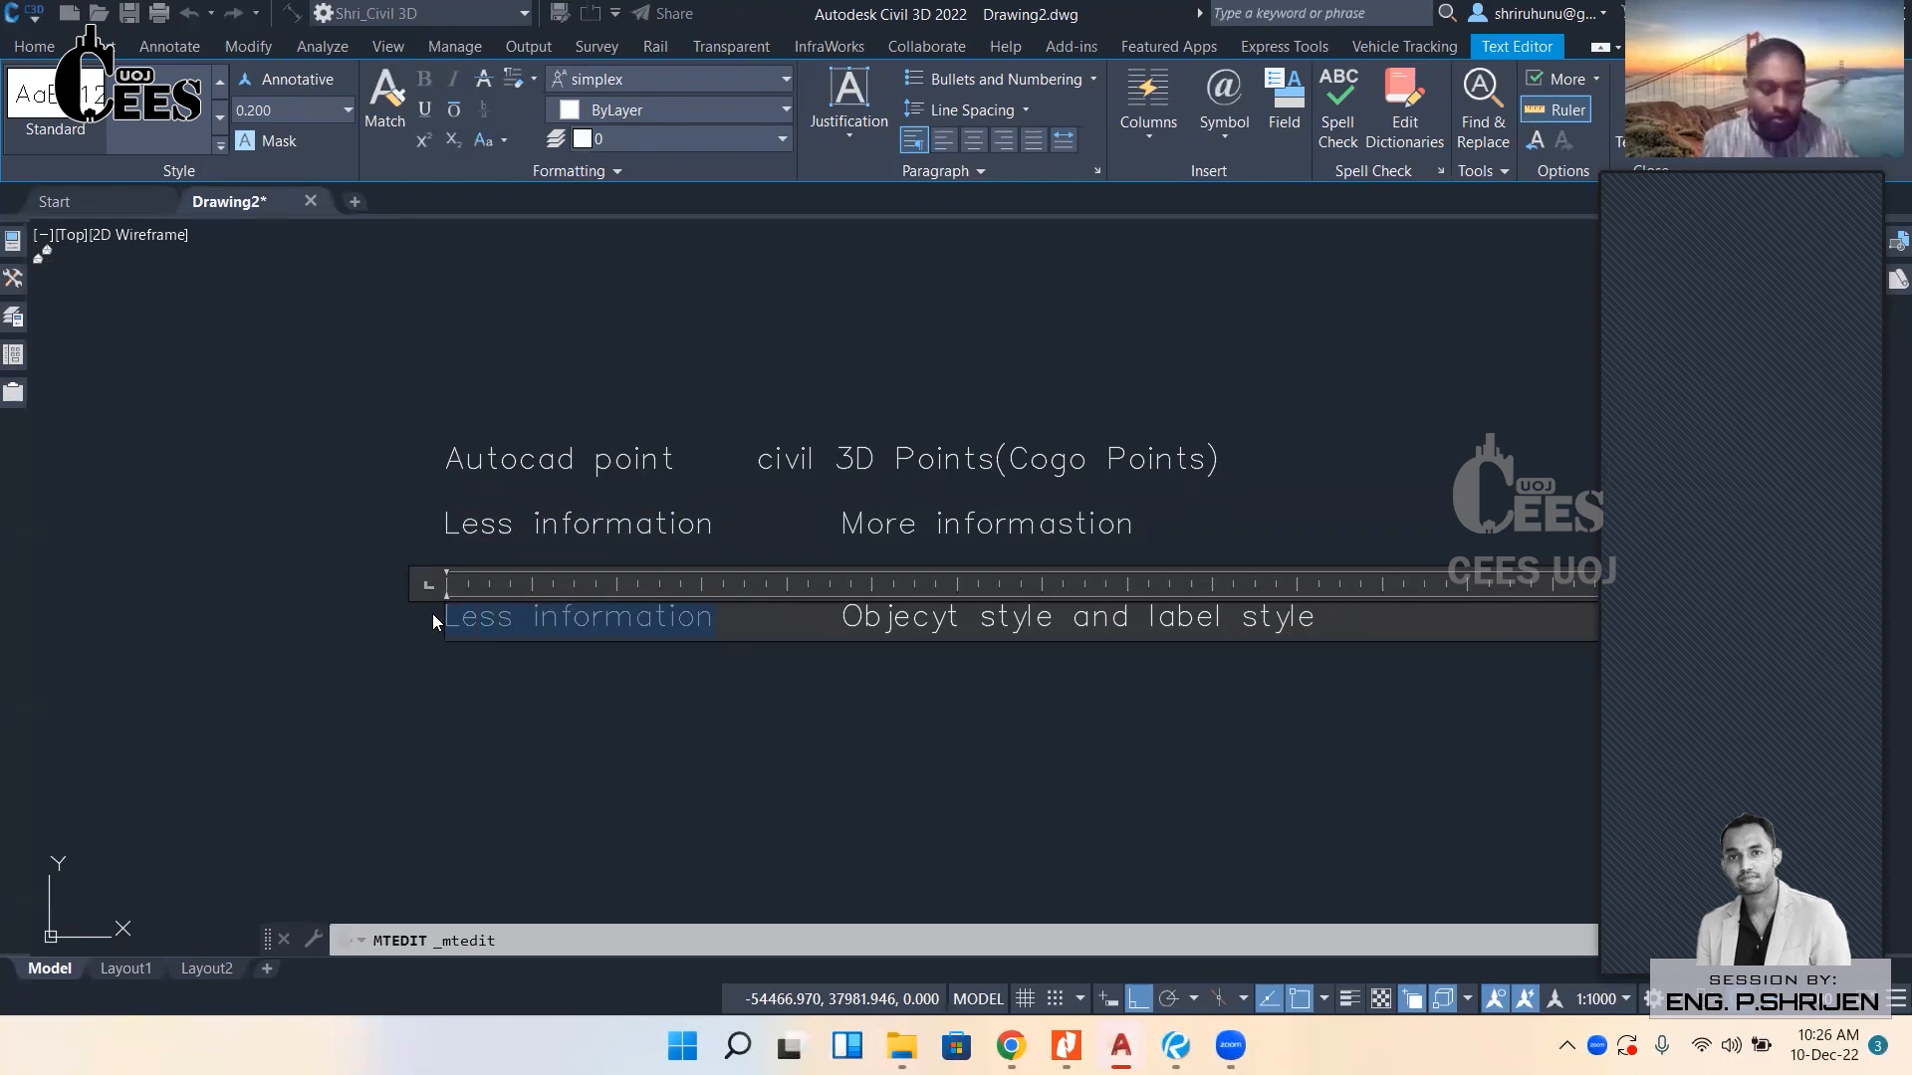
key("Delete")
left_click(502, 677)
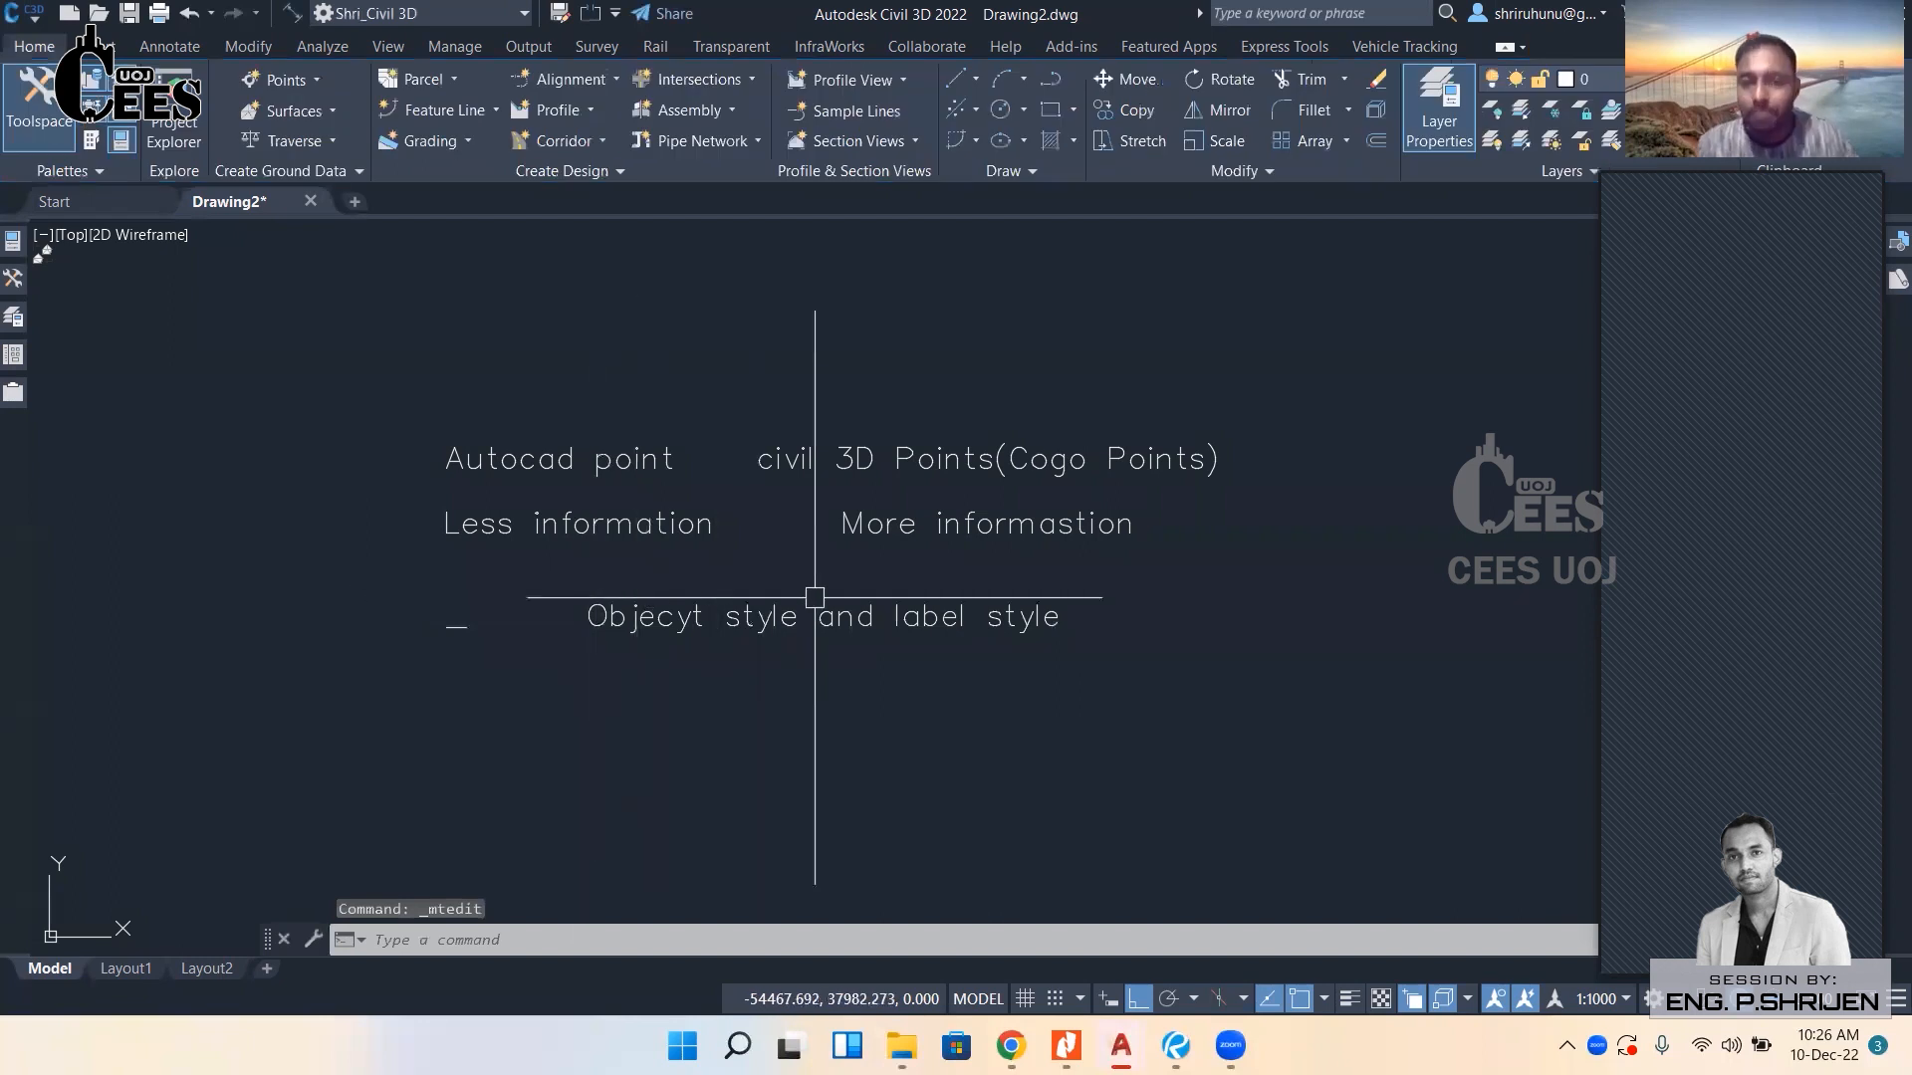
Place an AutoCAD point with the POINT command below the Autocad column of the notes.
middle_click_drag(817, 601, 748, 533)
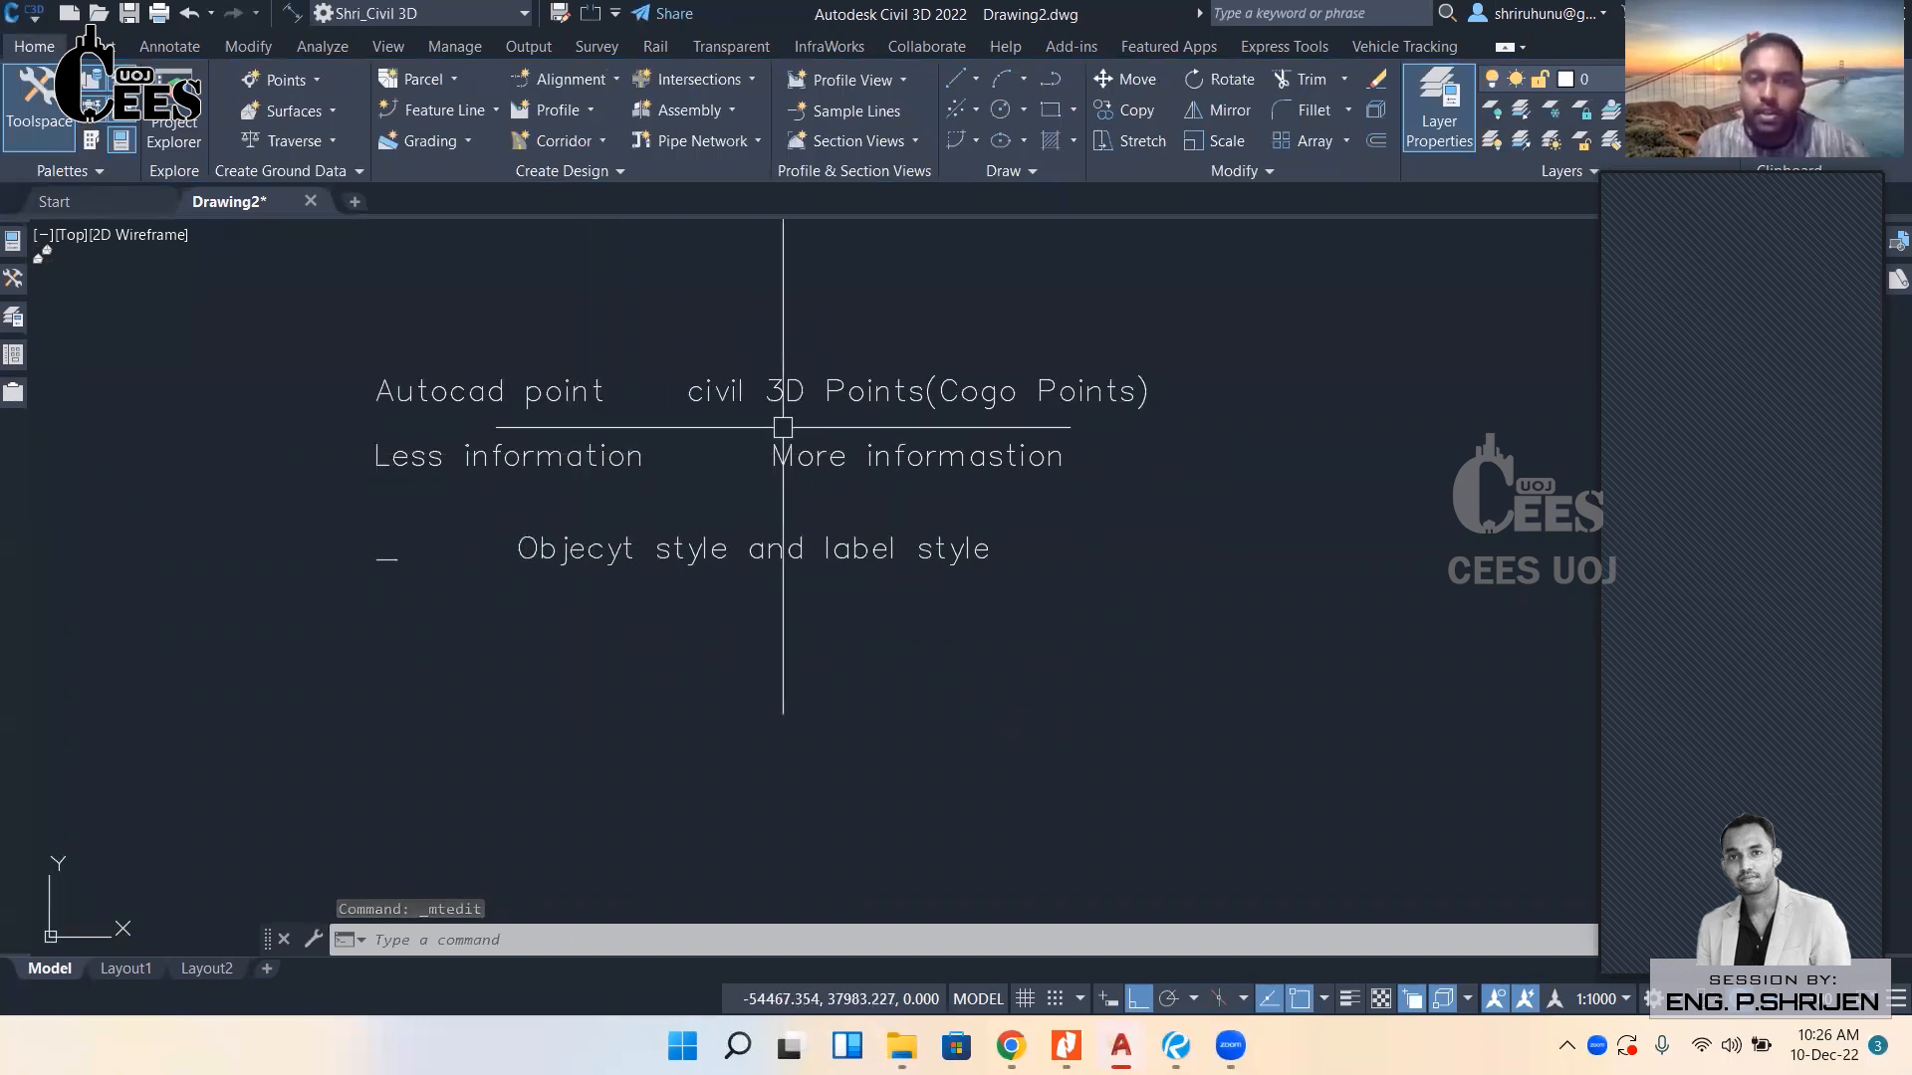
scroll(757, 413, "down", 2)
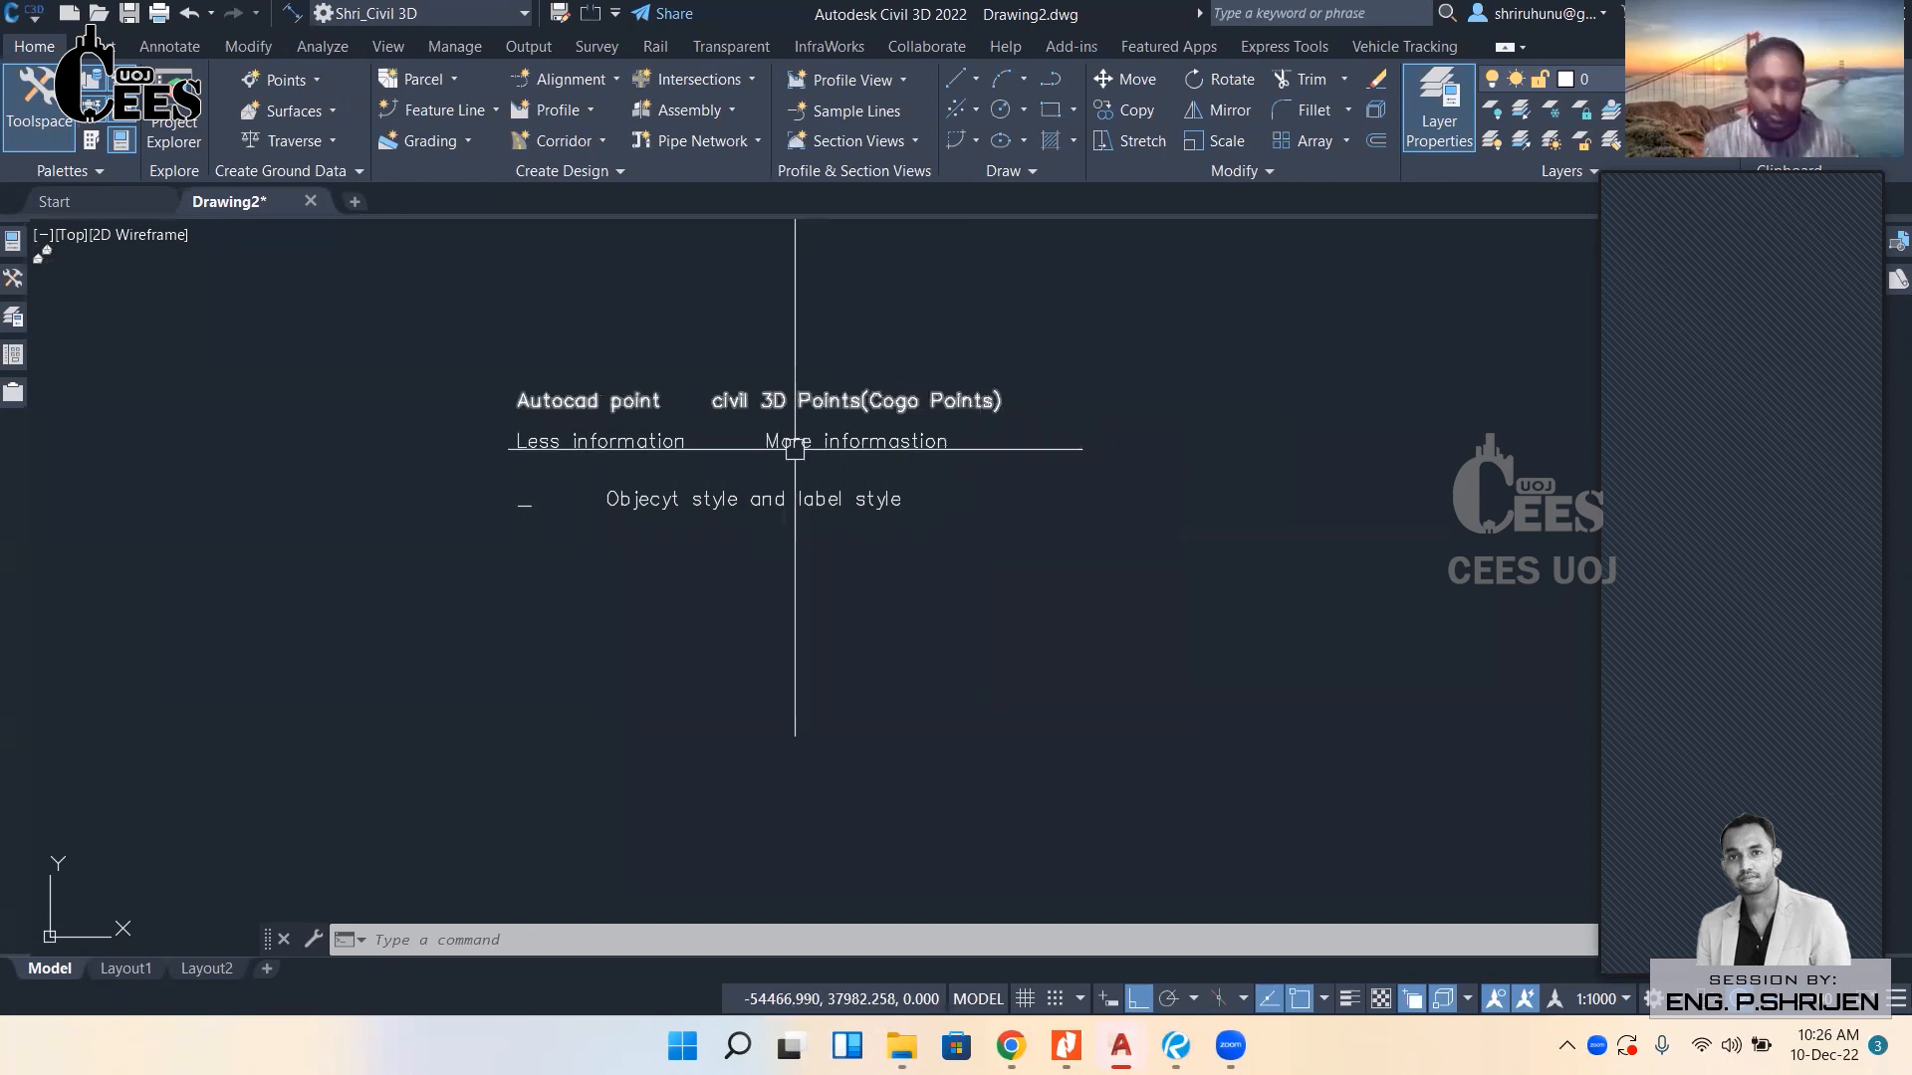
type("po")
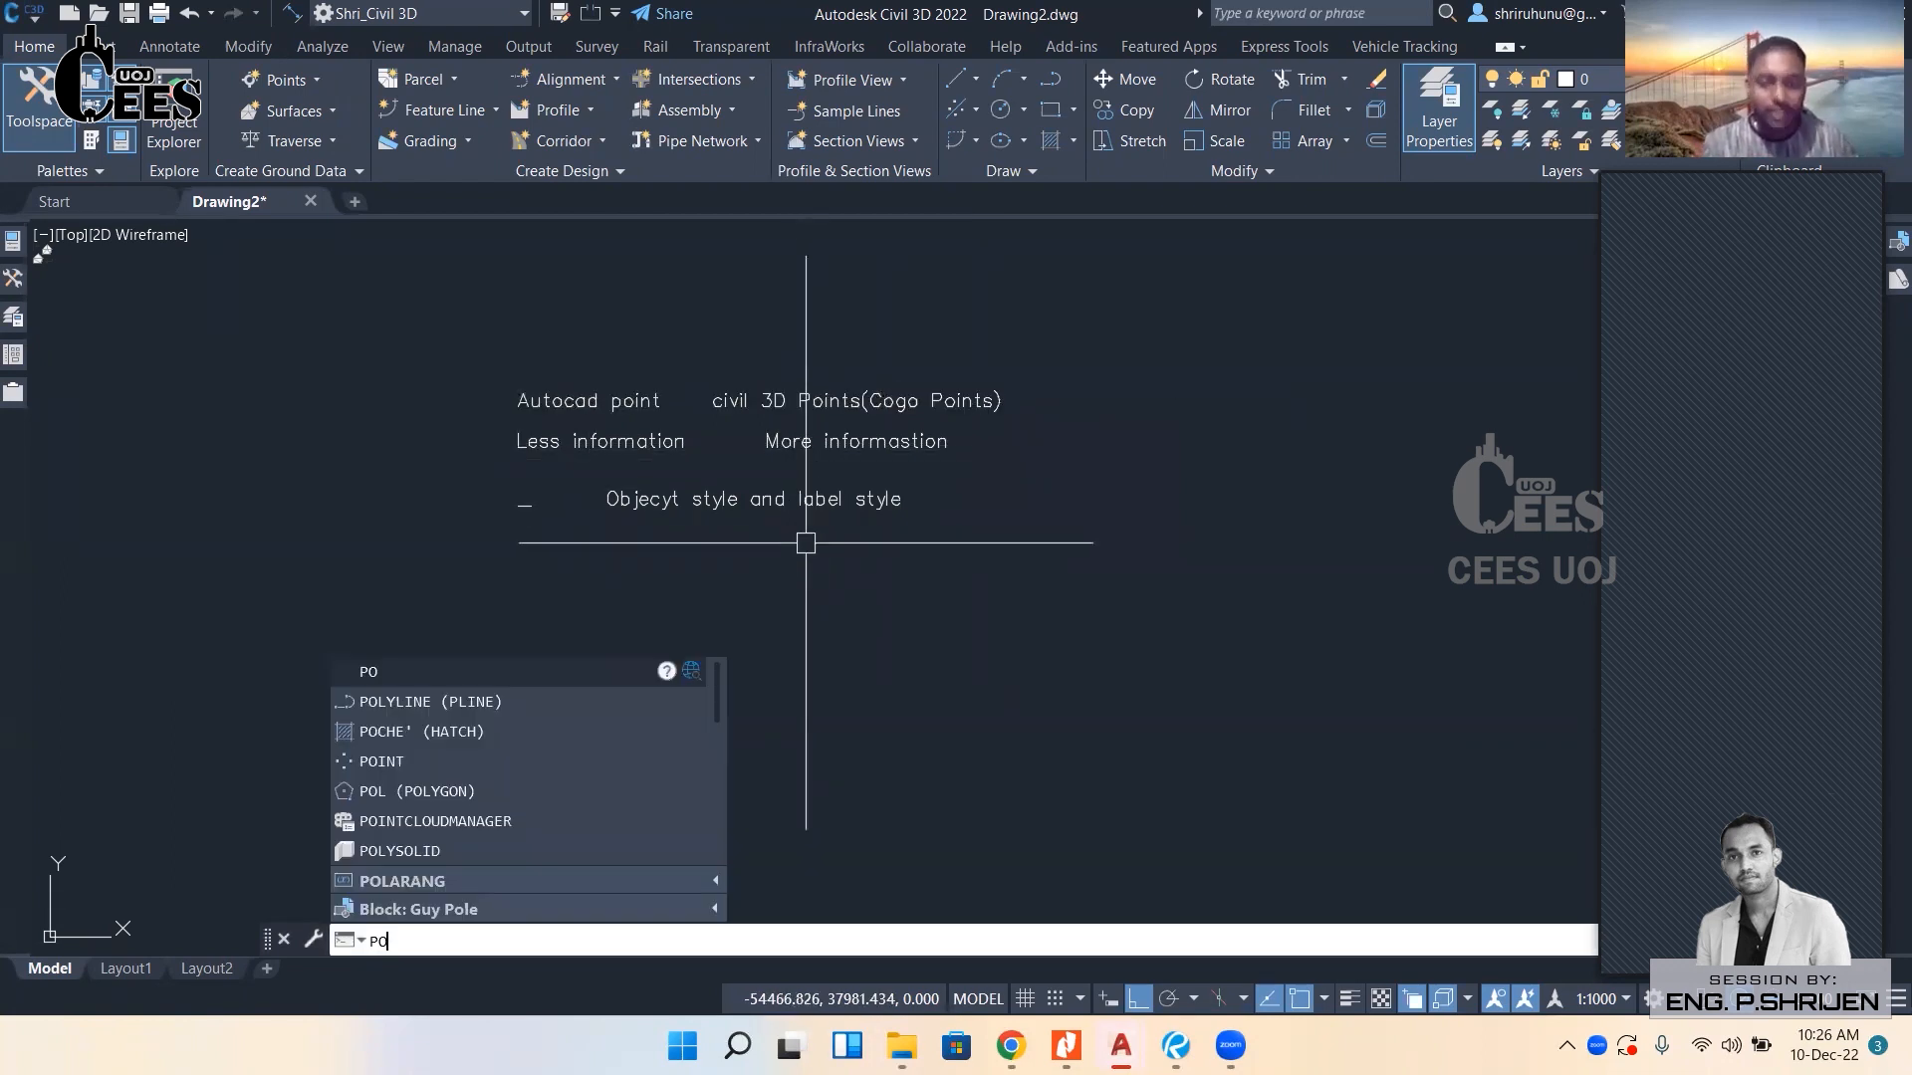
type("nt")
key("Return")
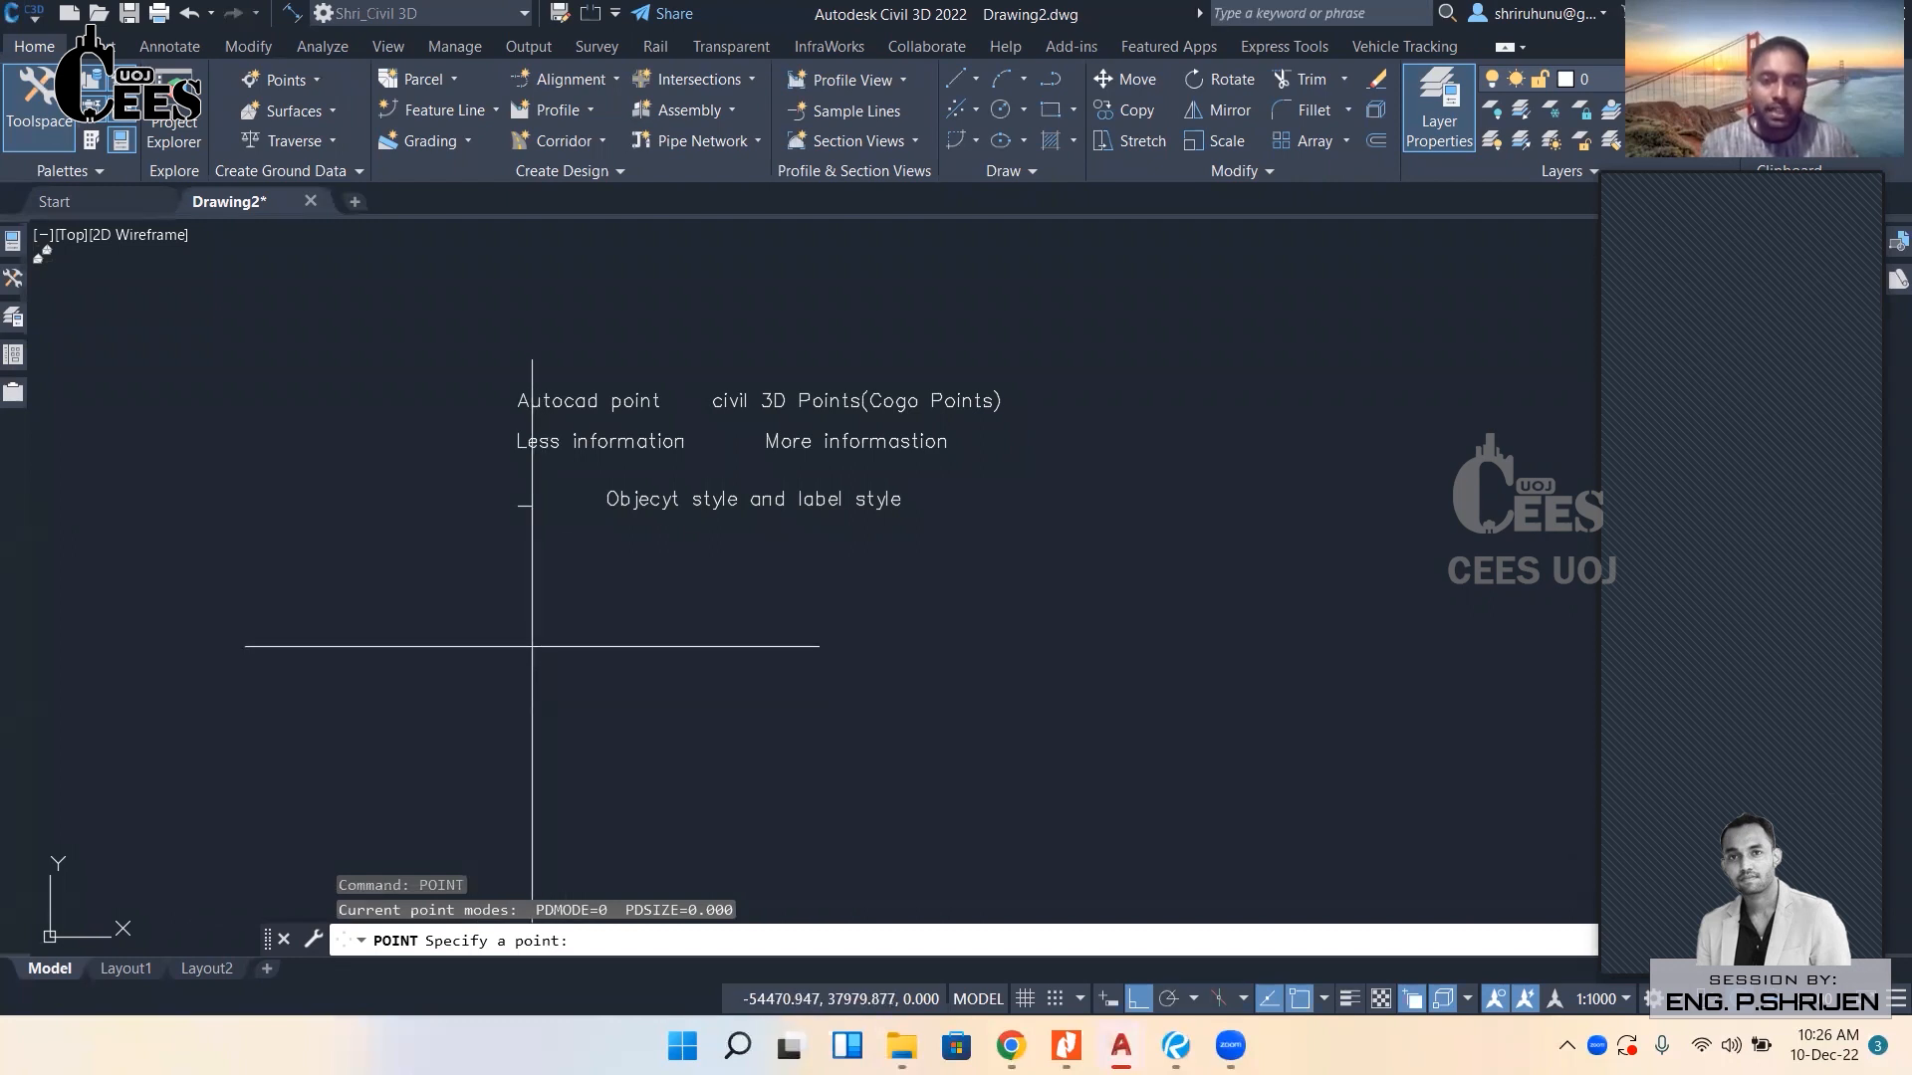
left_click(531, 637)
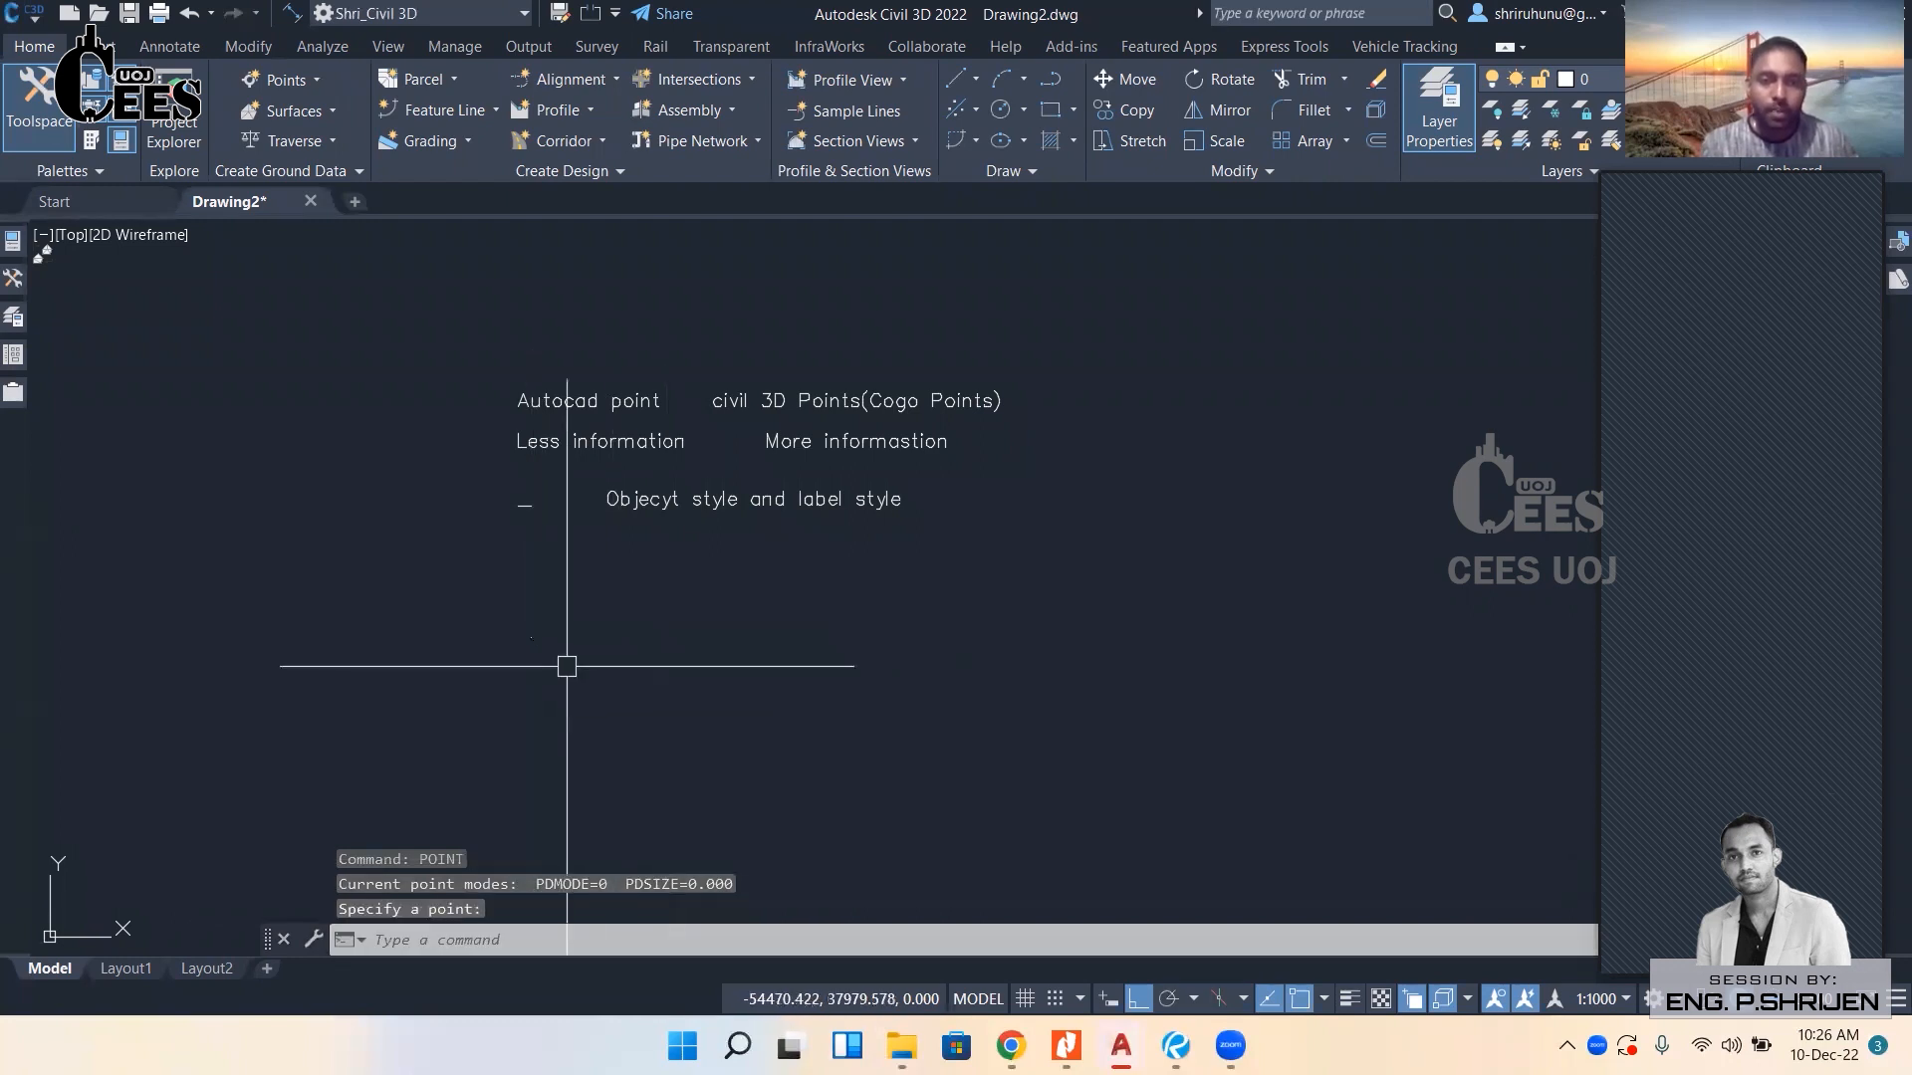
Change the drawing's point style to the X symbol, sized relative to the screen.
type("pty")
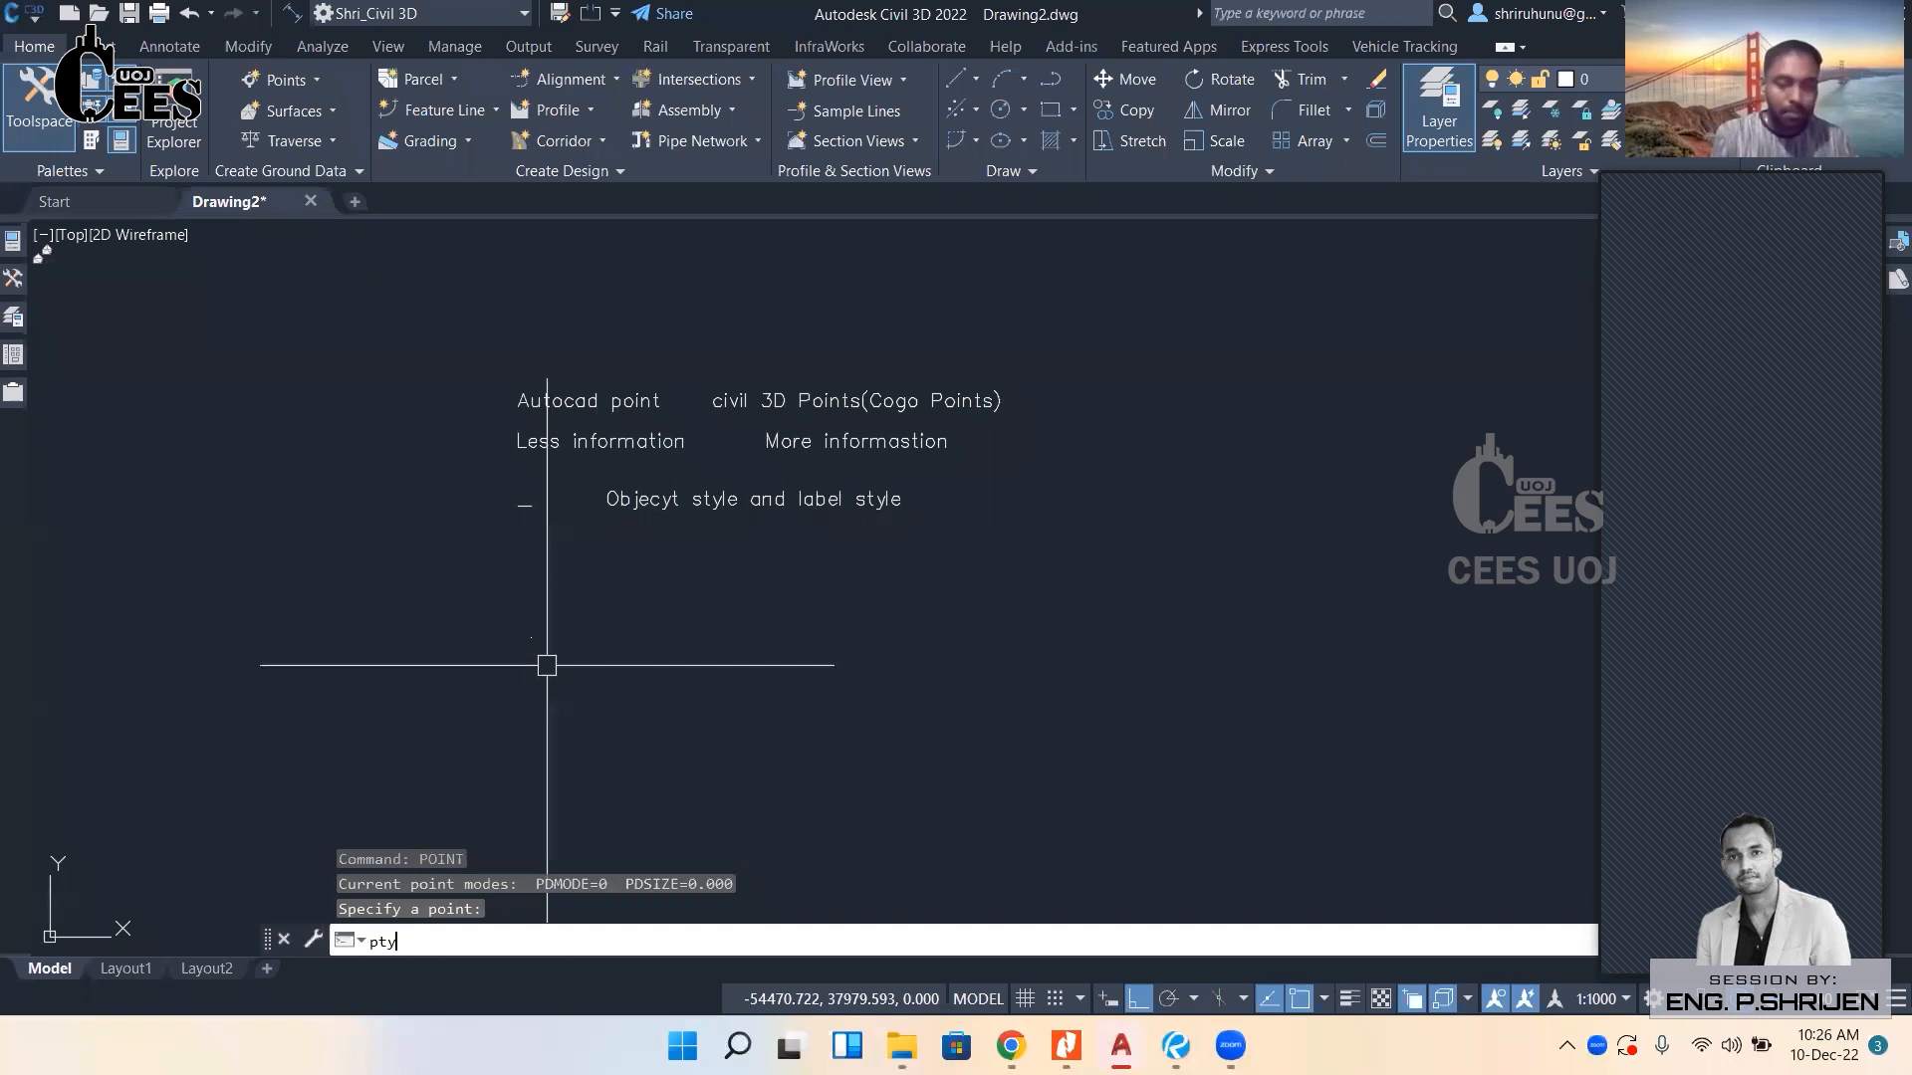
key("Return")
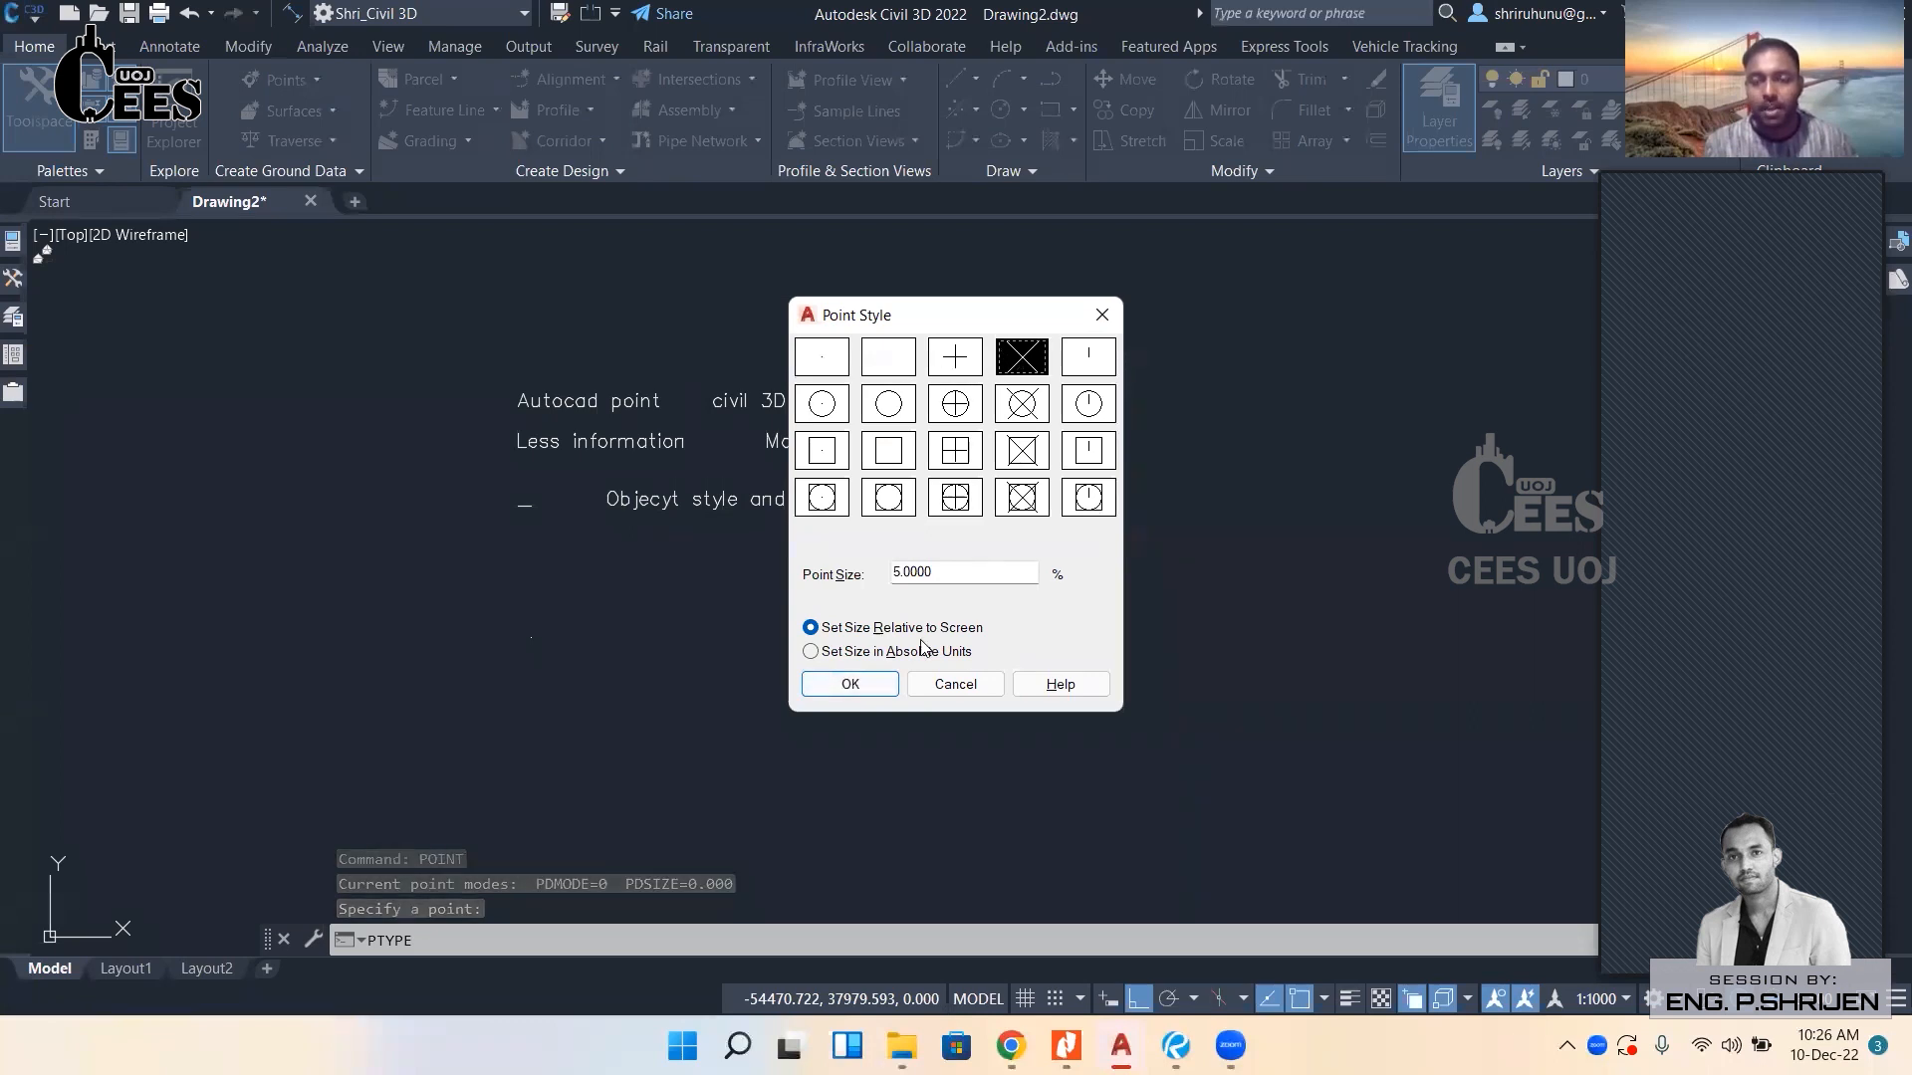
left_click(880, 683)
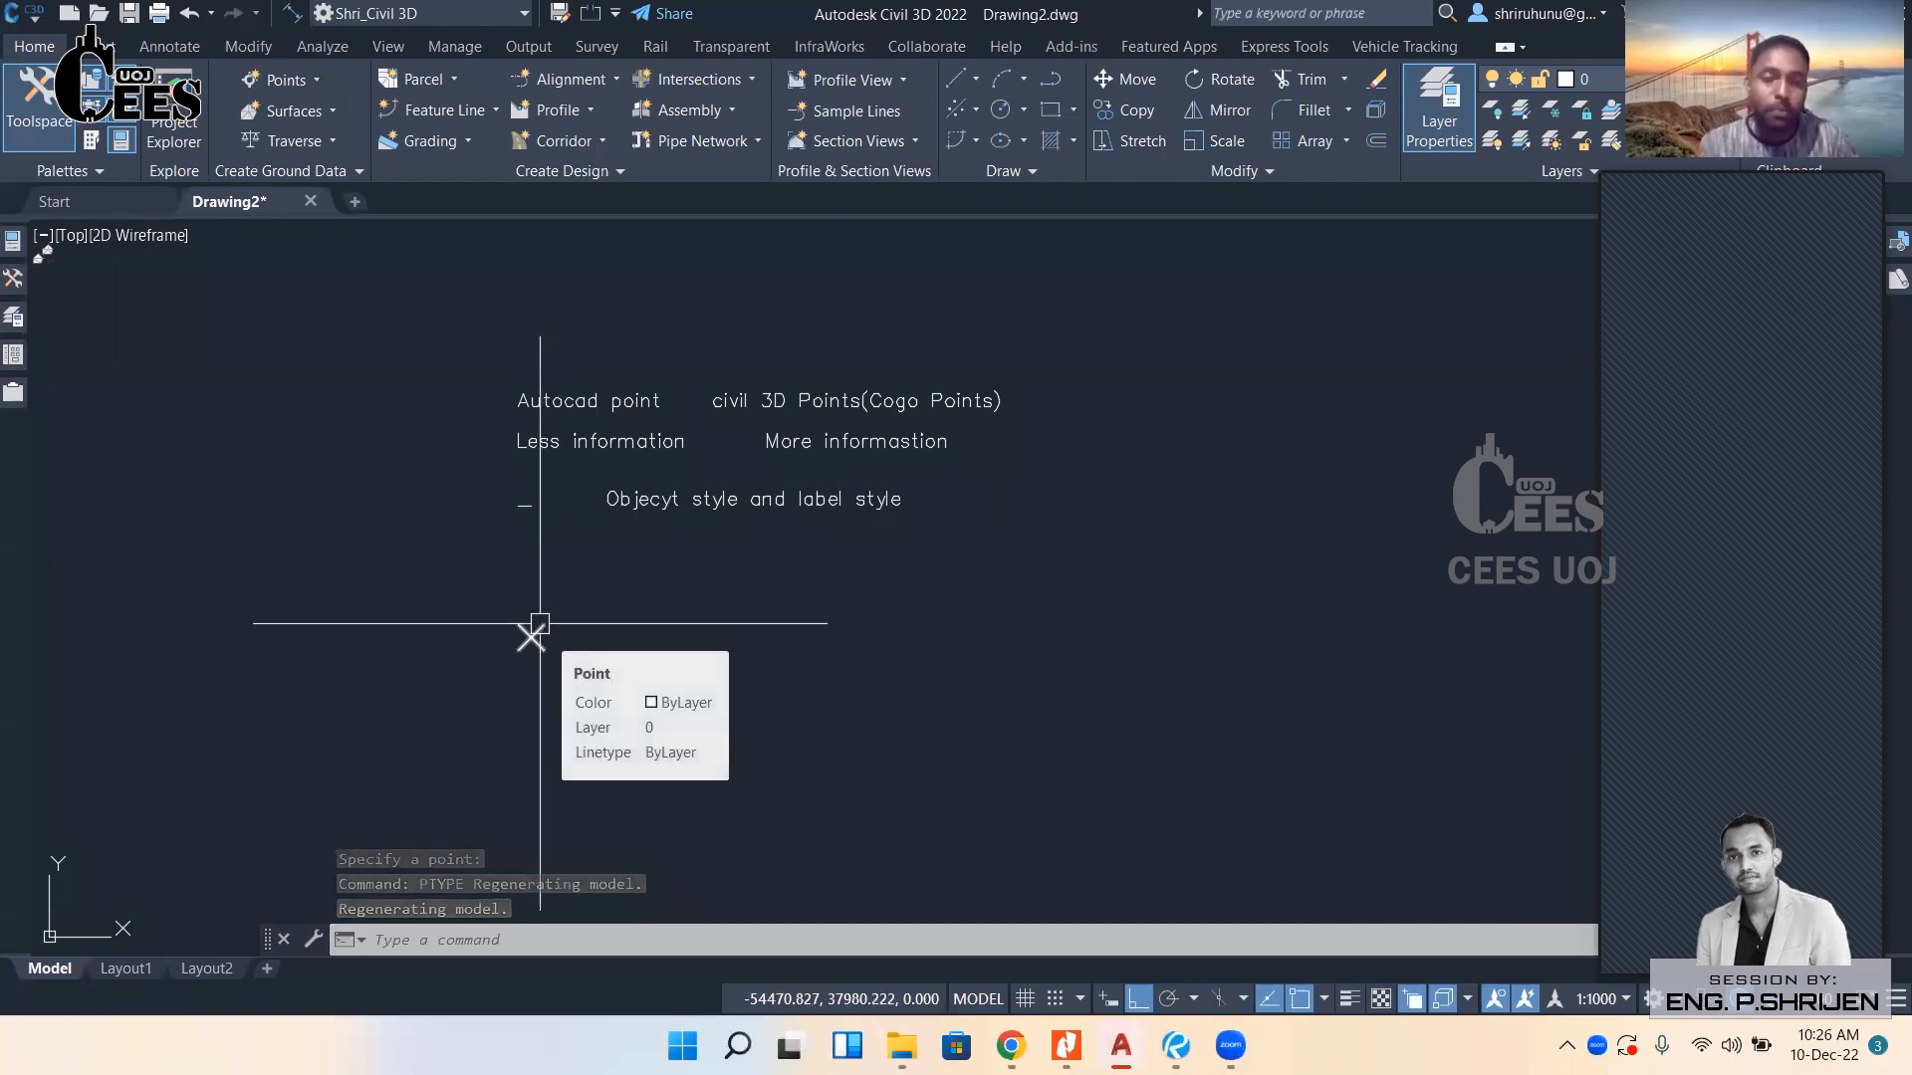
Display the X-shaped point's properties docked beside the drawing, review its general and geometry data, and clear the selection.
left_click(538, 635)
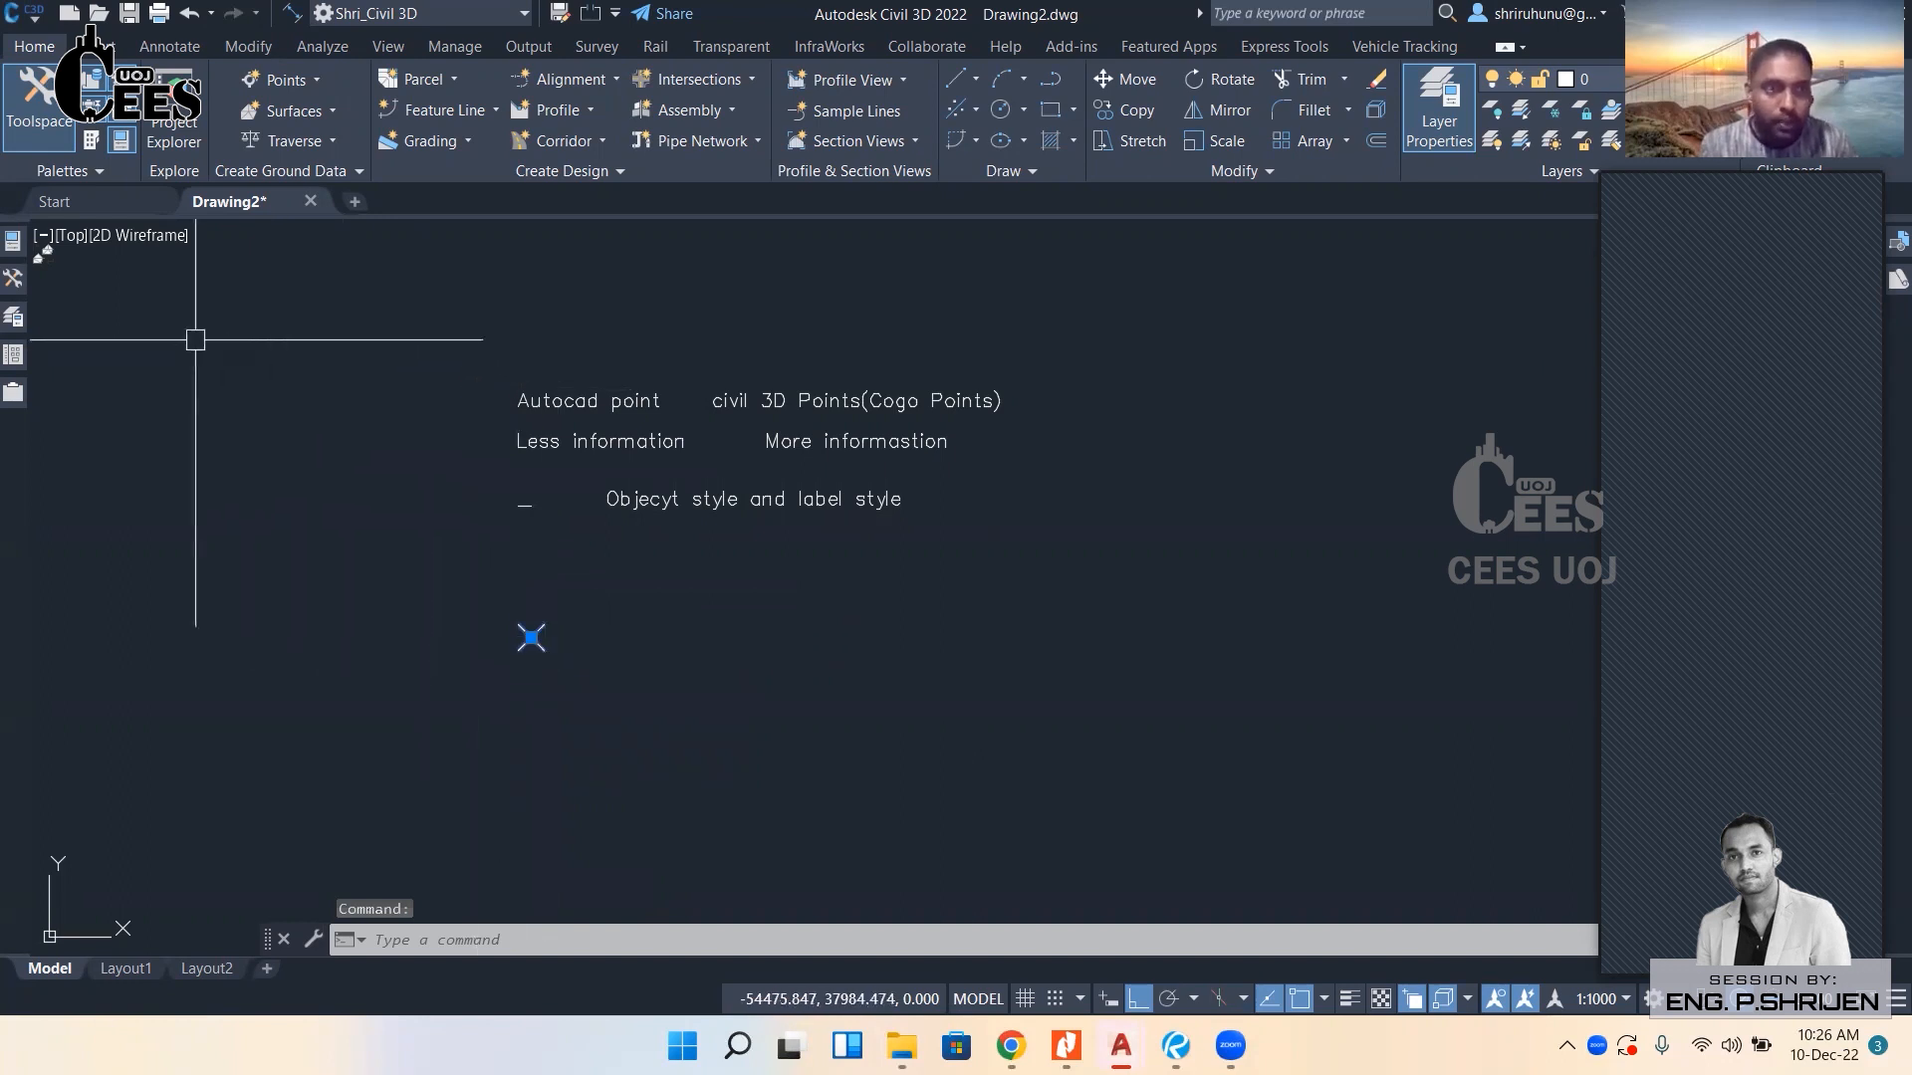
left_click(11, 242)
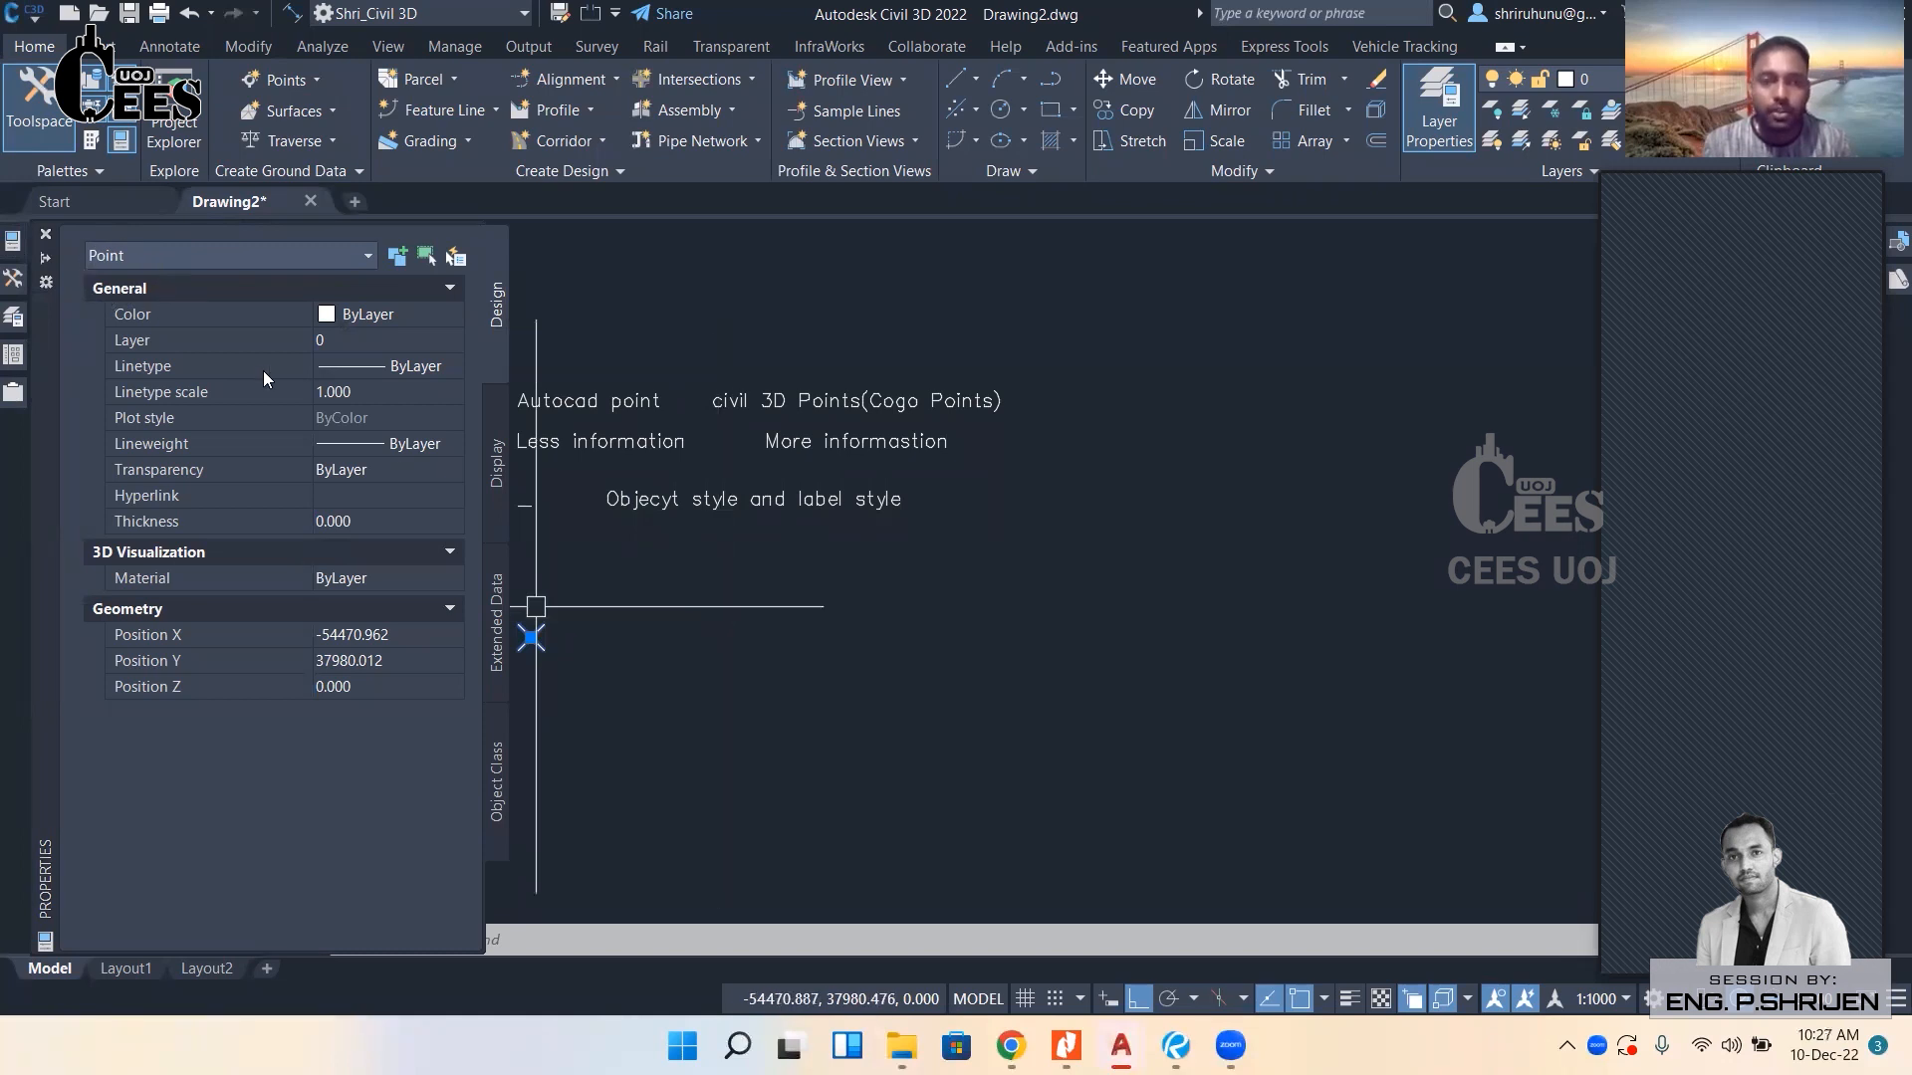
left_click(46, 258)
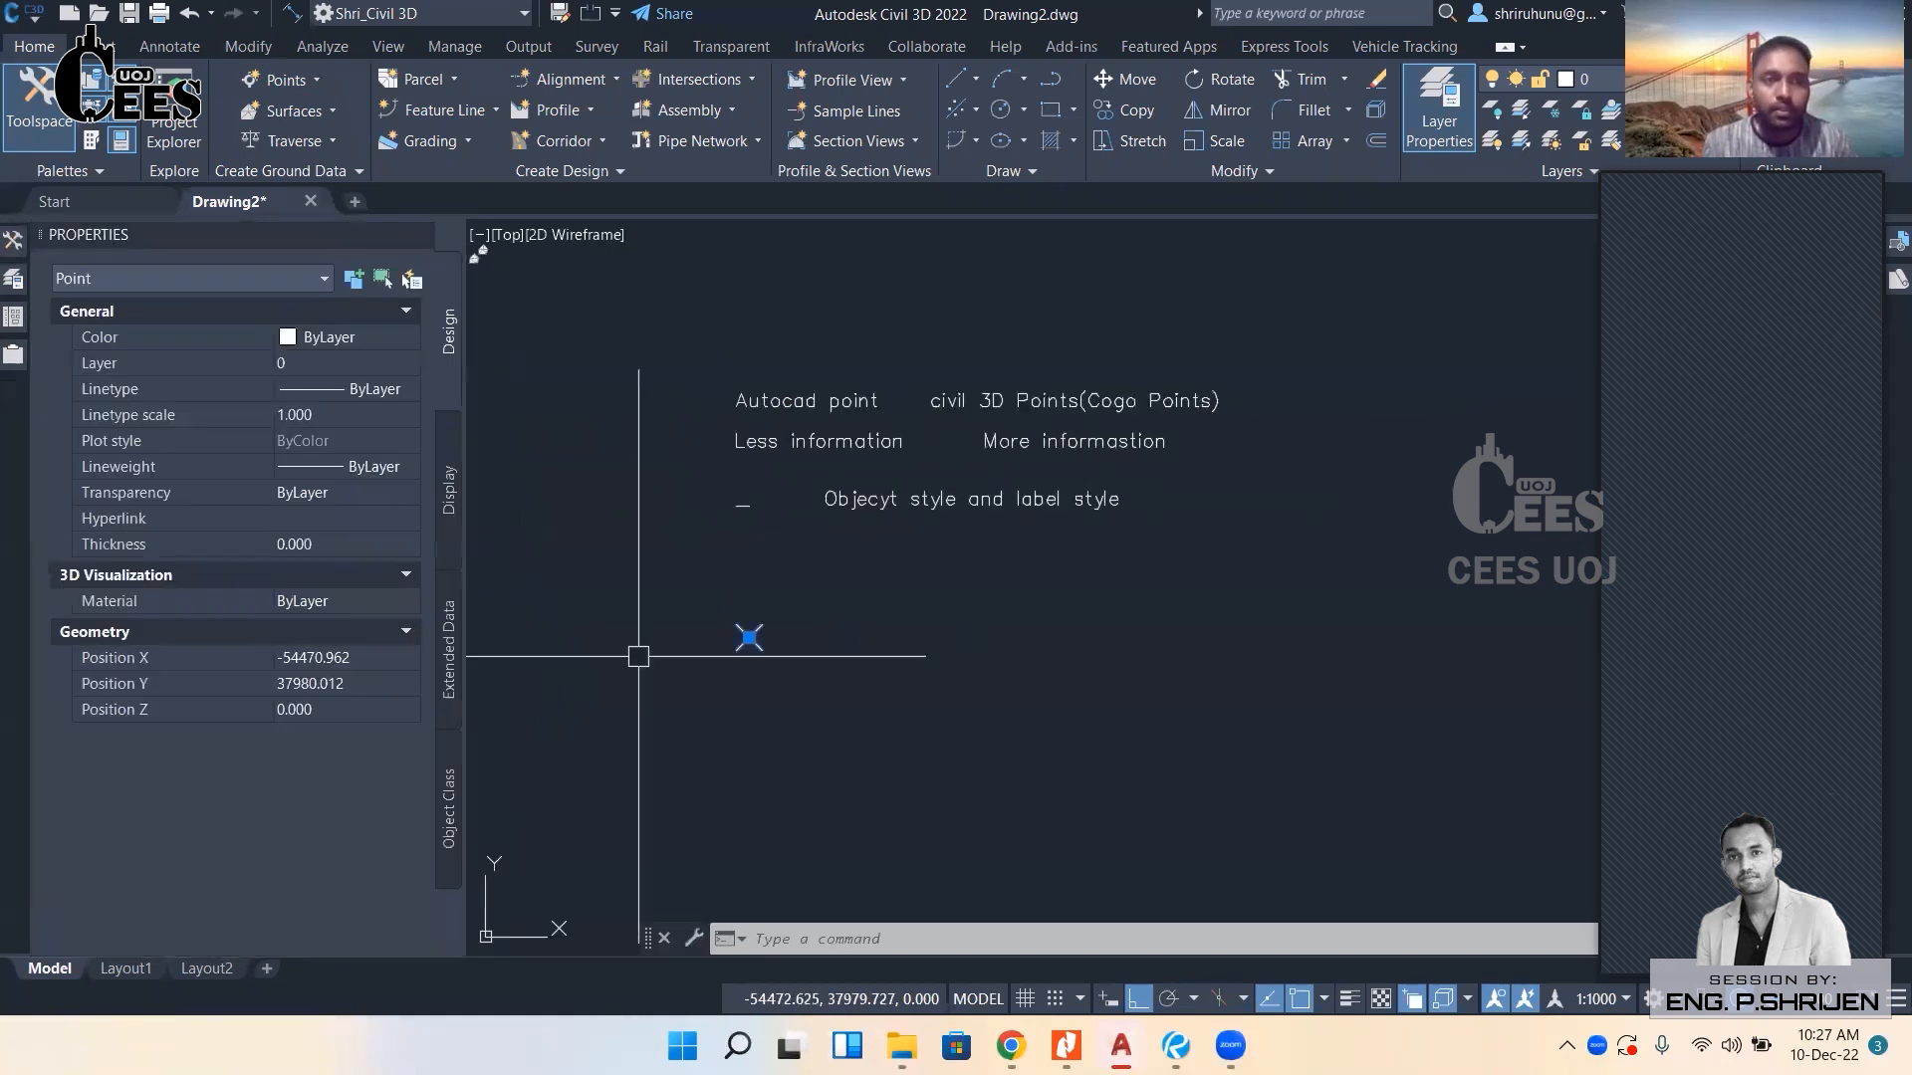
key("Escape")
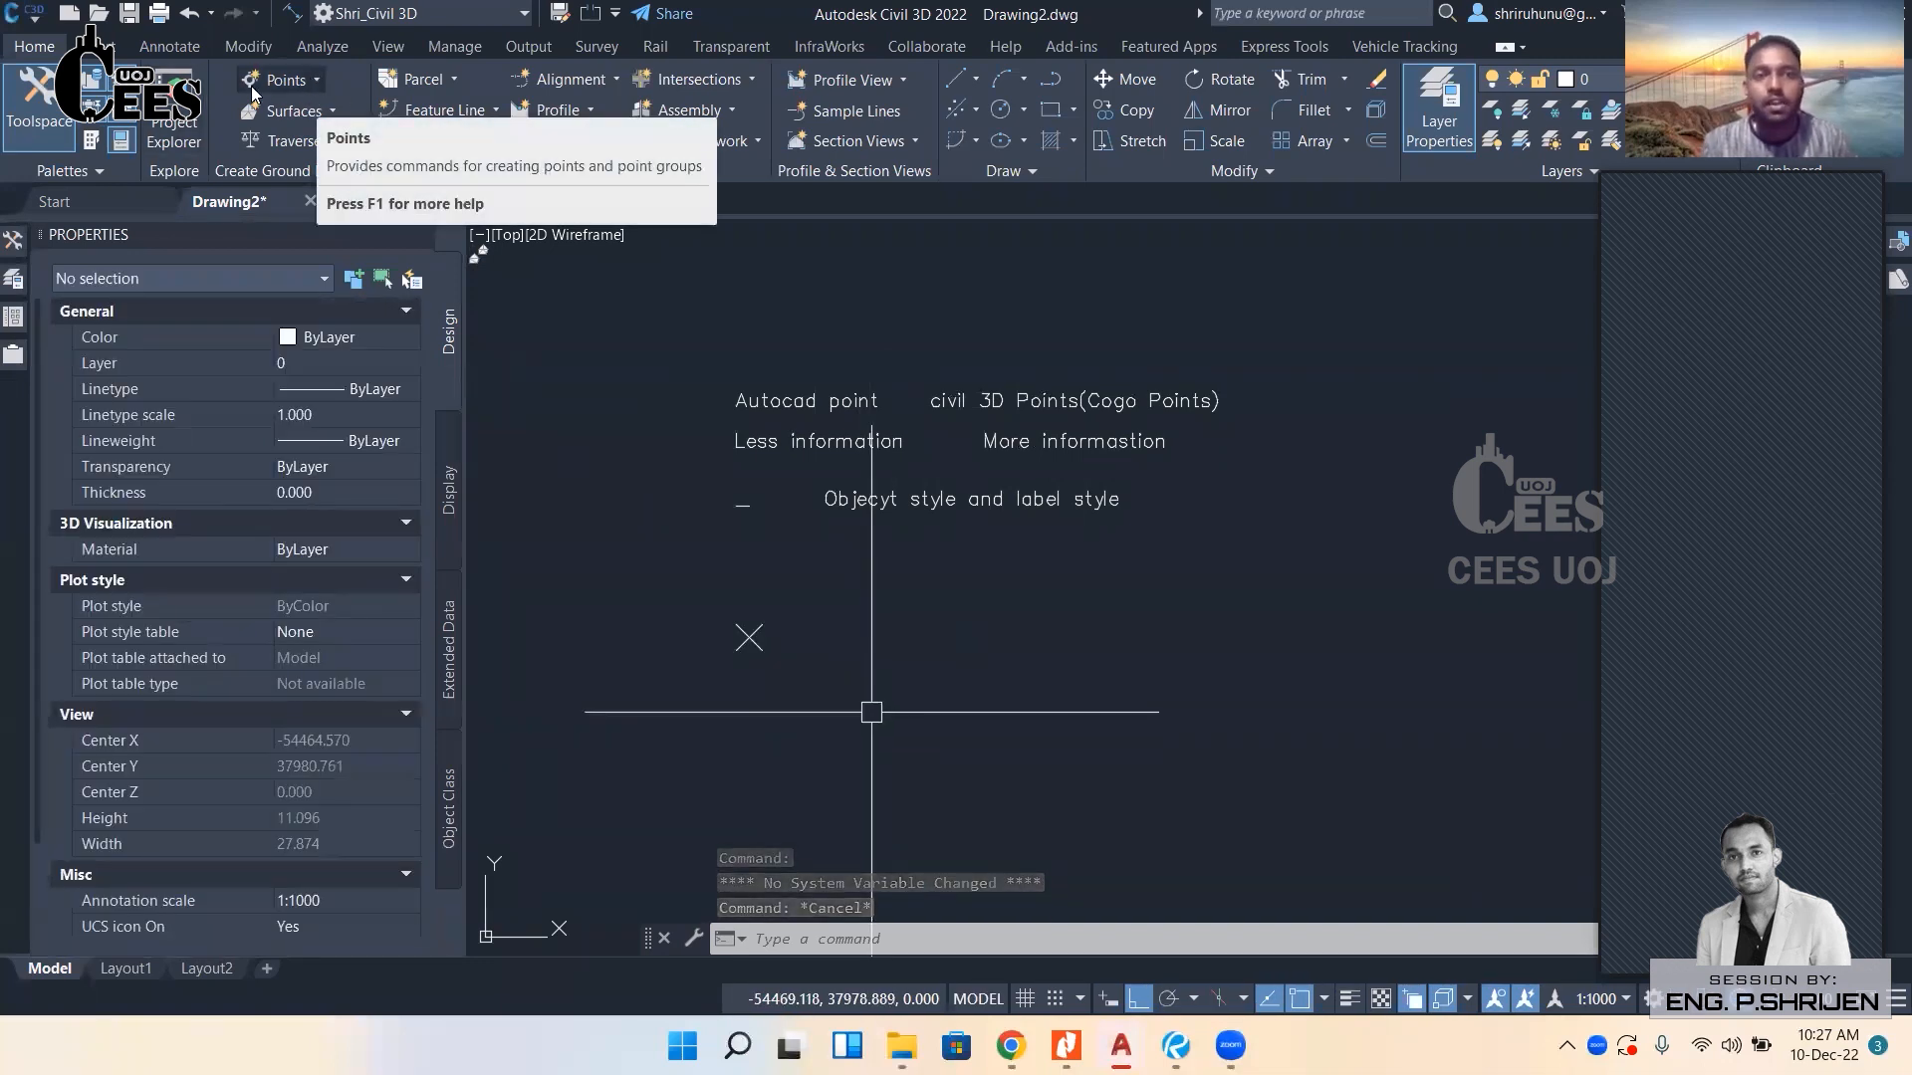
Open the point creation tools, place them above the notes and review the available miscellaneous point creation methods.
left_click(316, 80)
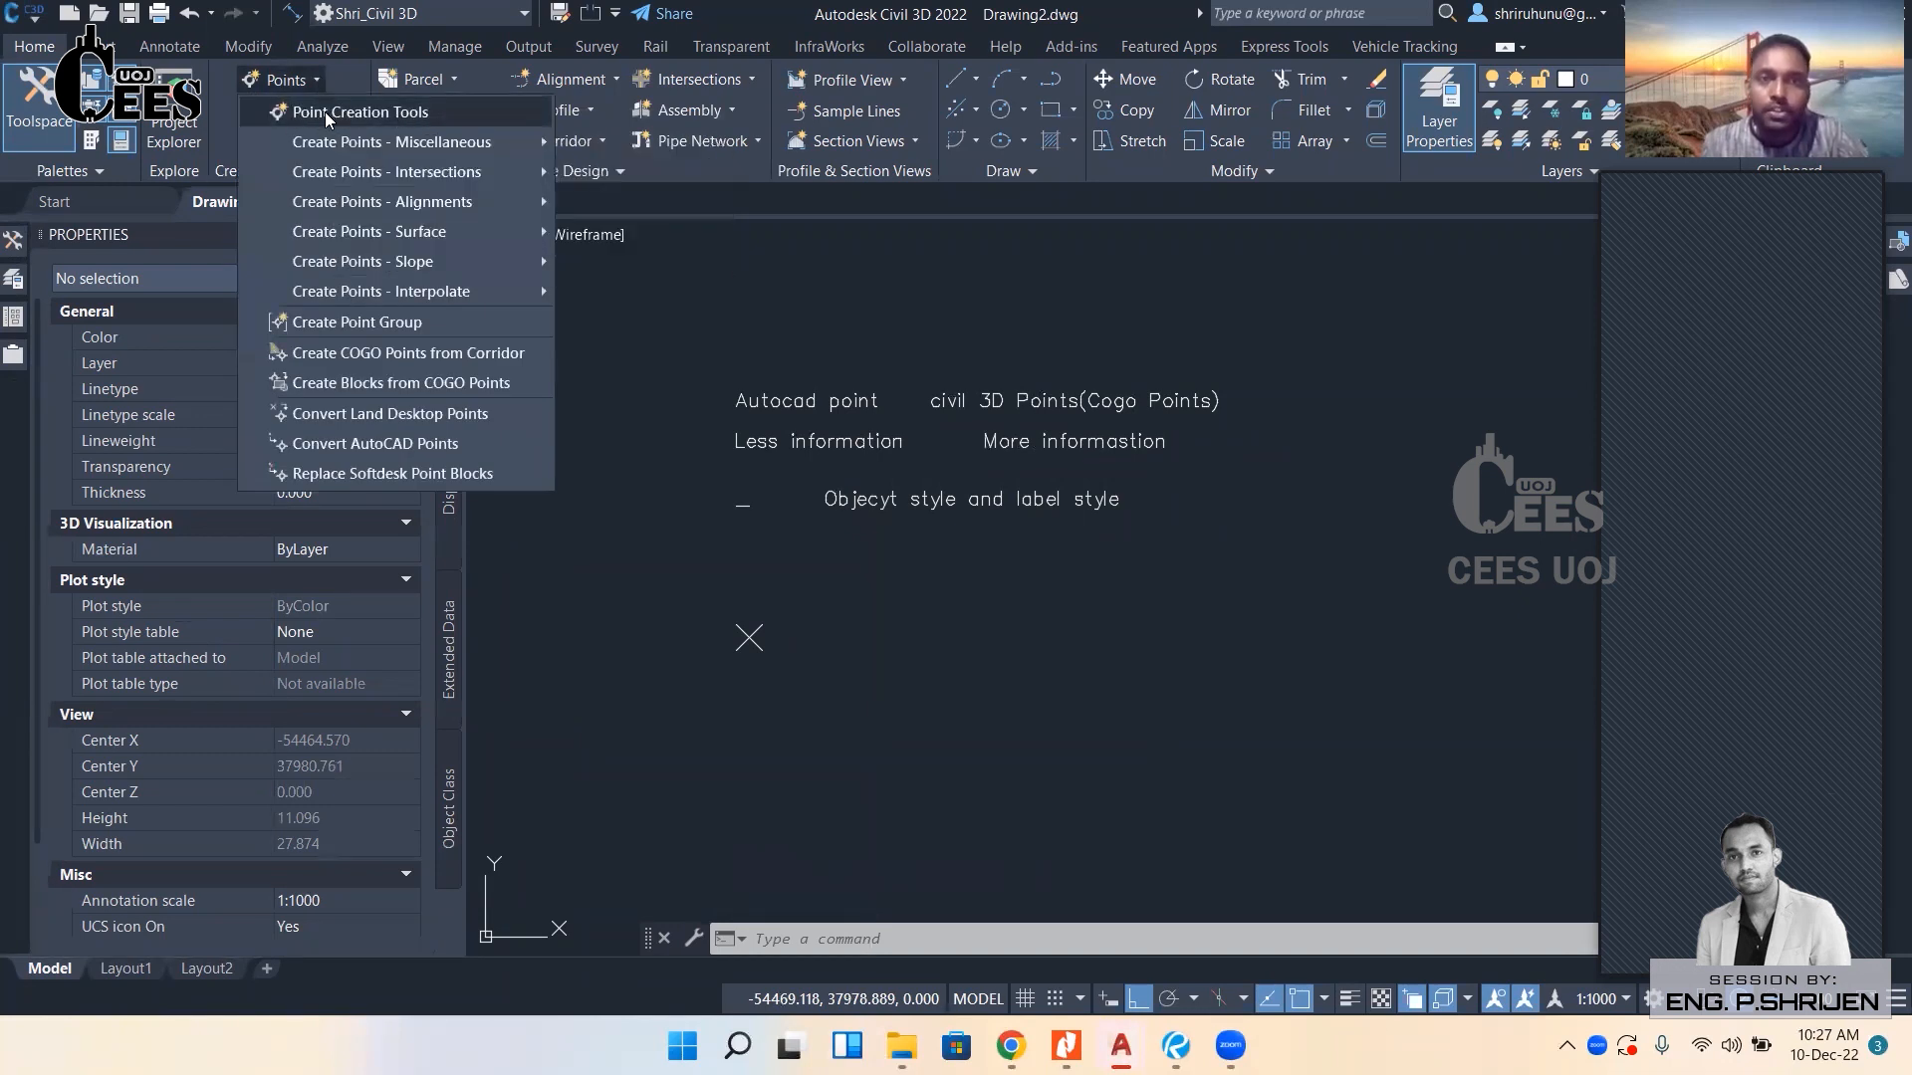
left_click(324, 112)
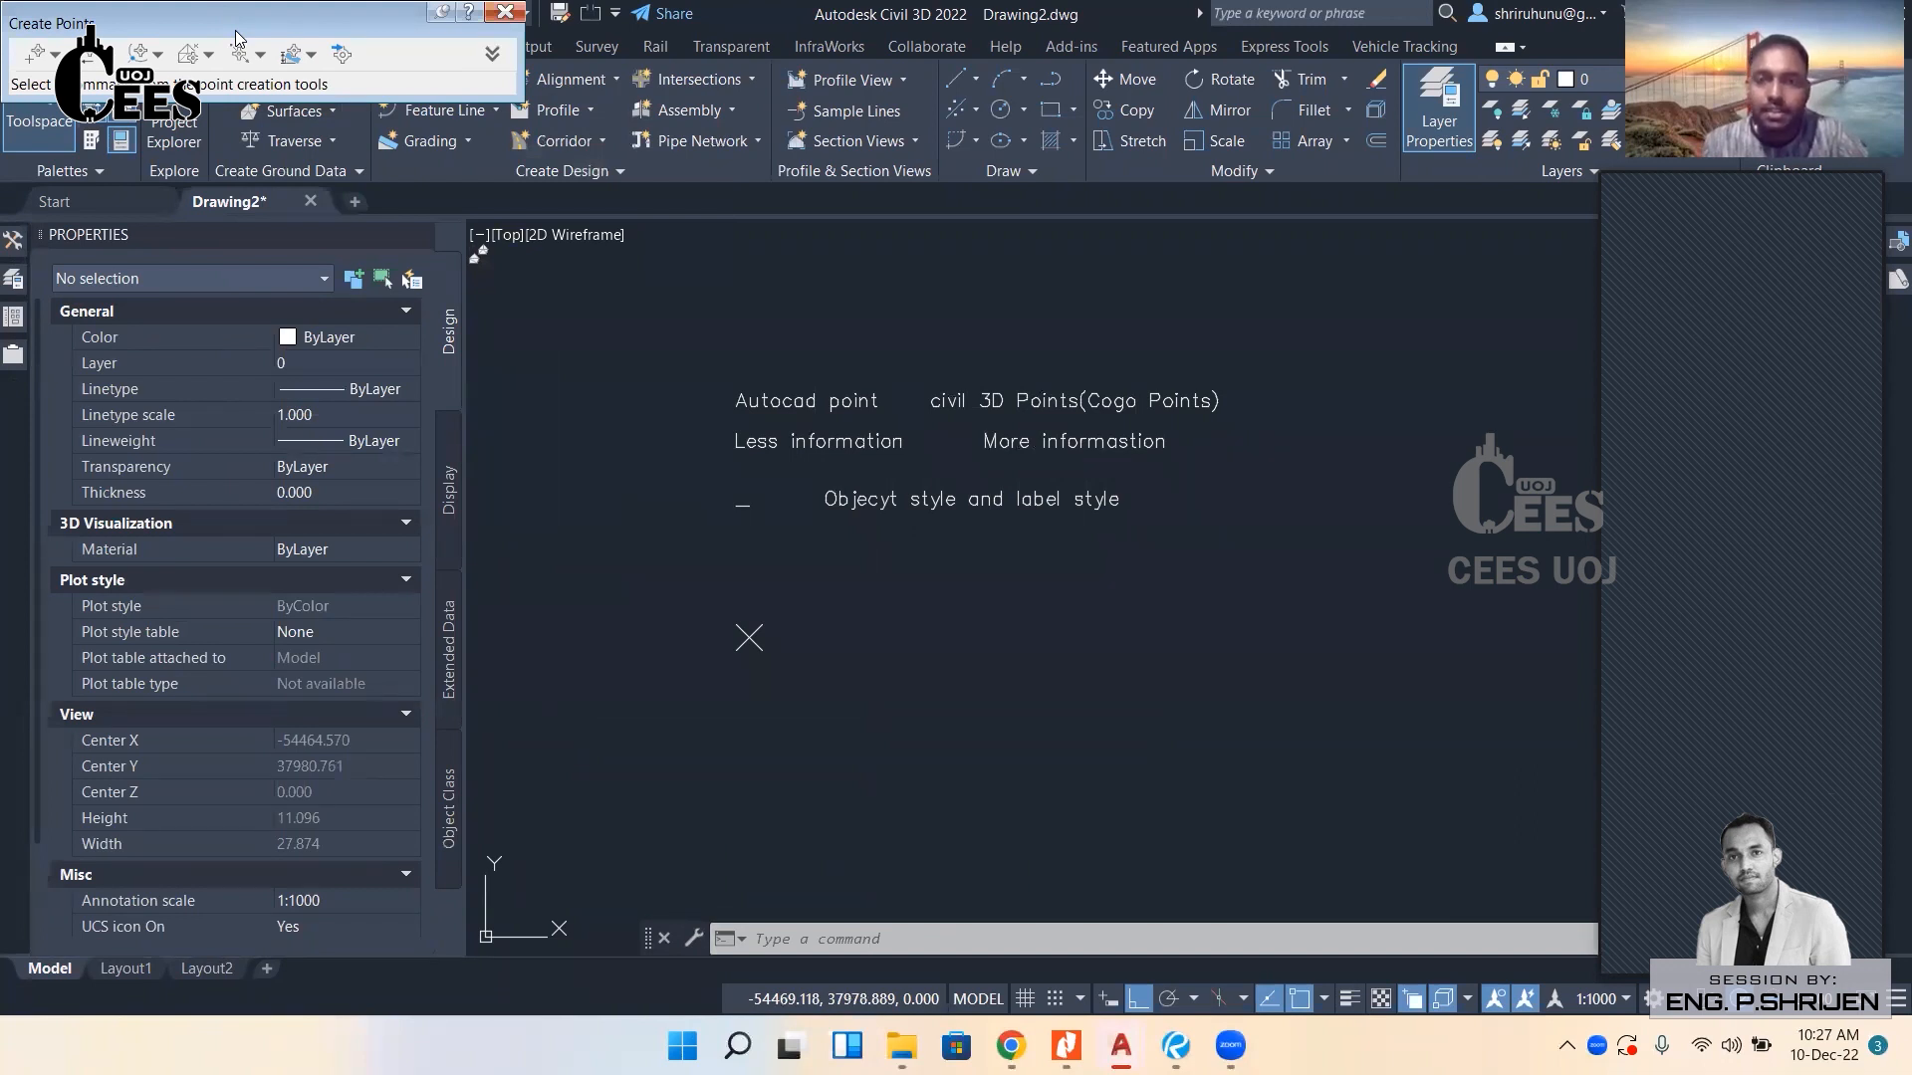
left_click_drag(220, 8, 833, 259)
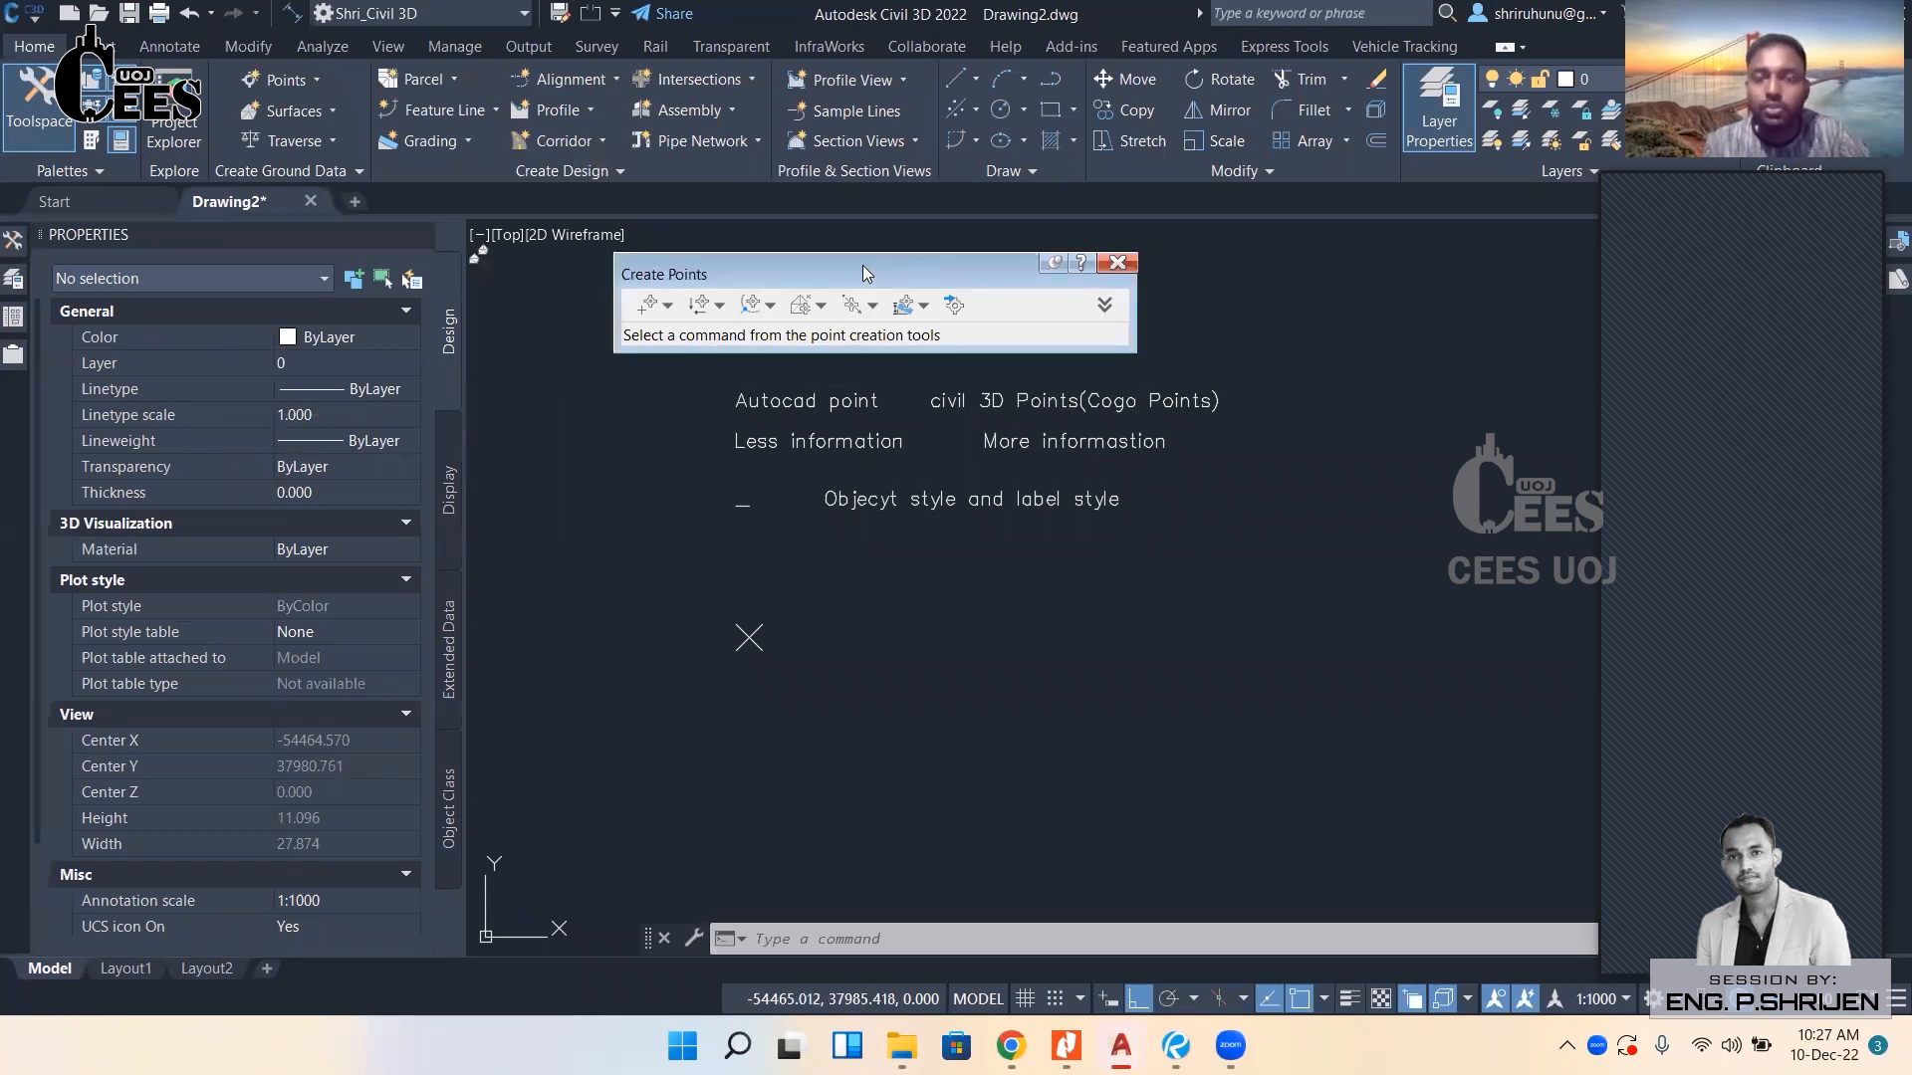
left_click_drag(862, 265, 831, 222)
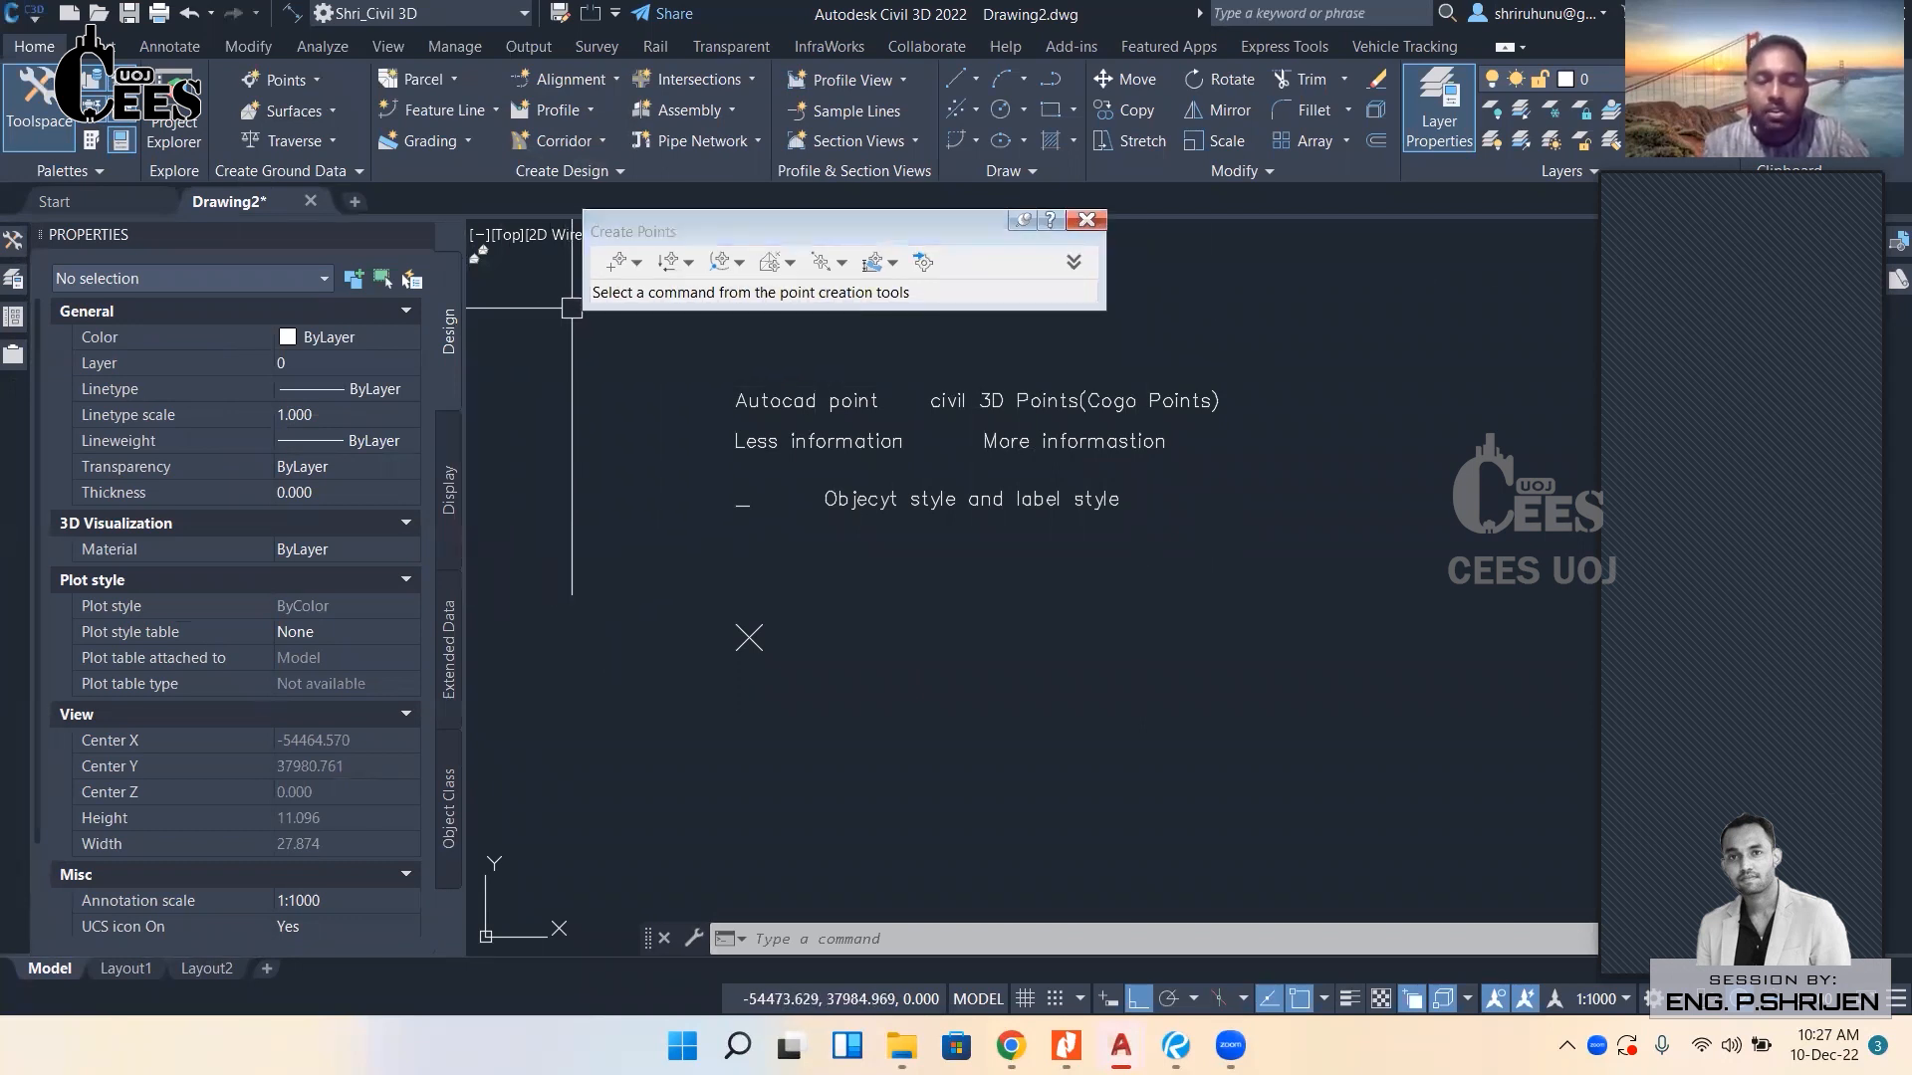
left_click(637, 263)
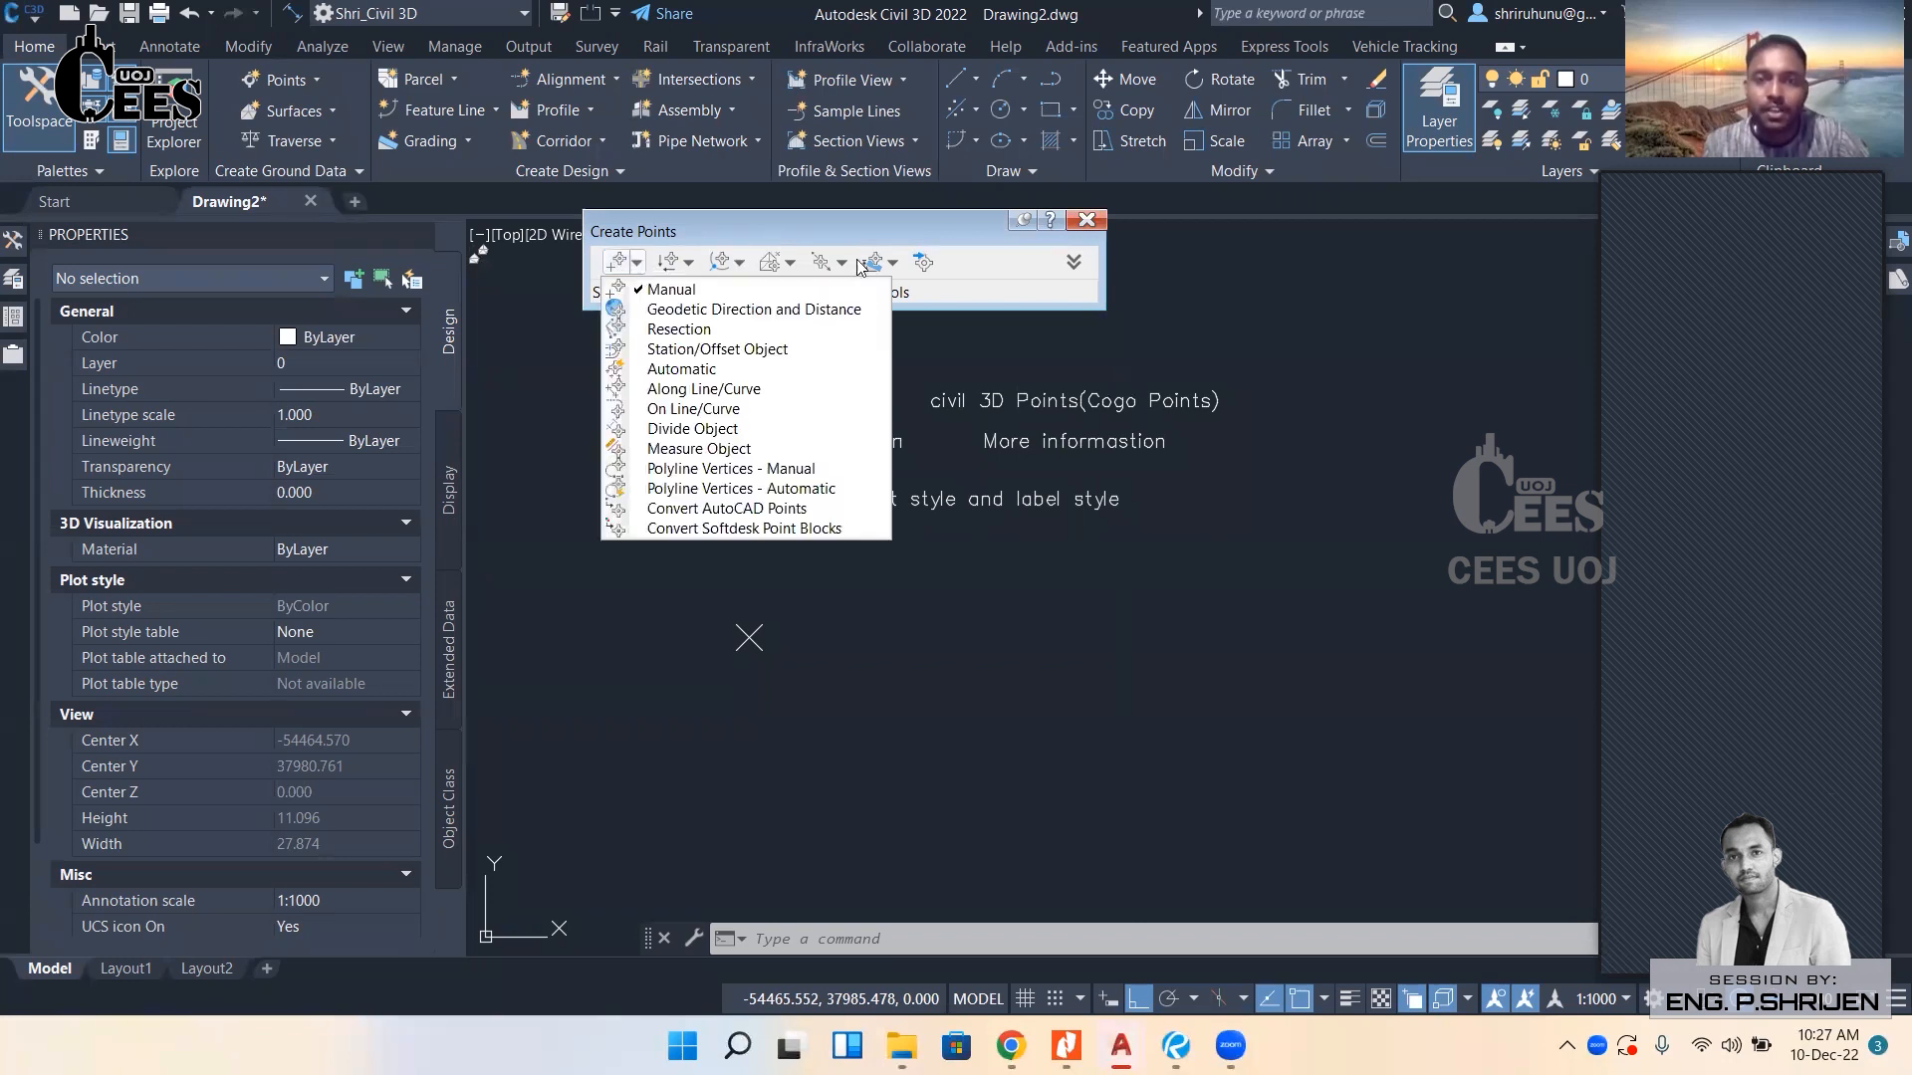
left_click(917, 219)
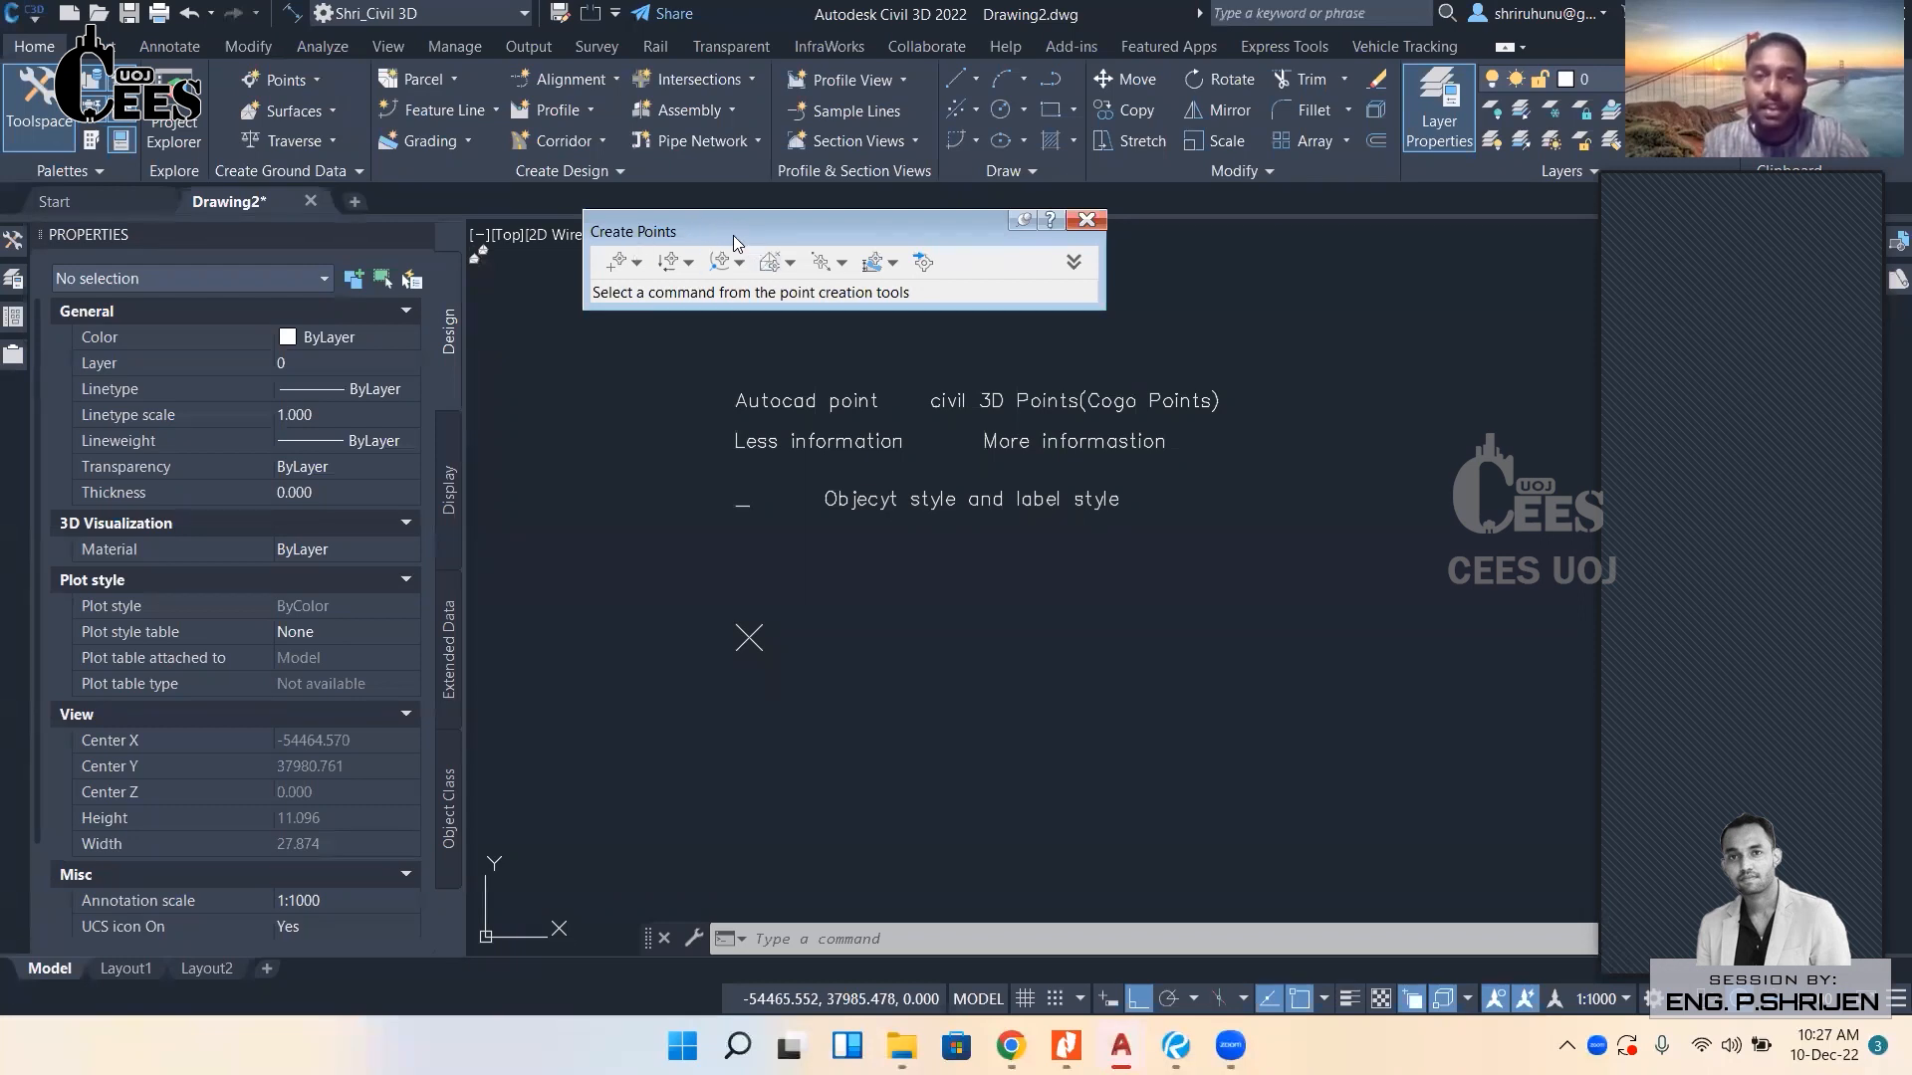
Manually create a Cogo point below the civil 3D column with the description "Random" and the default elevation, and close the creation tools.
left_click(638, 263)
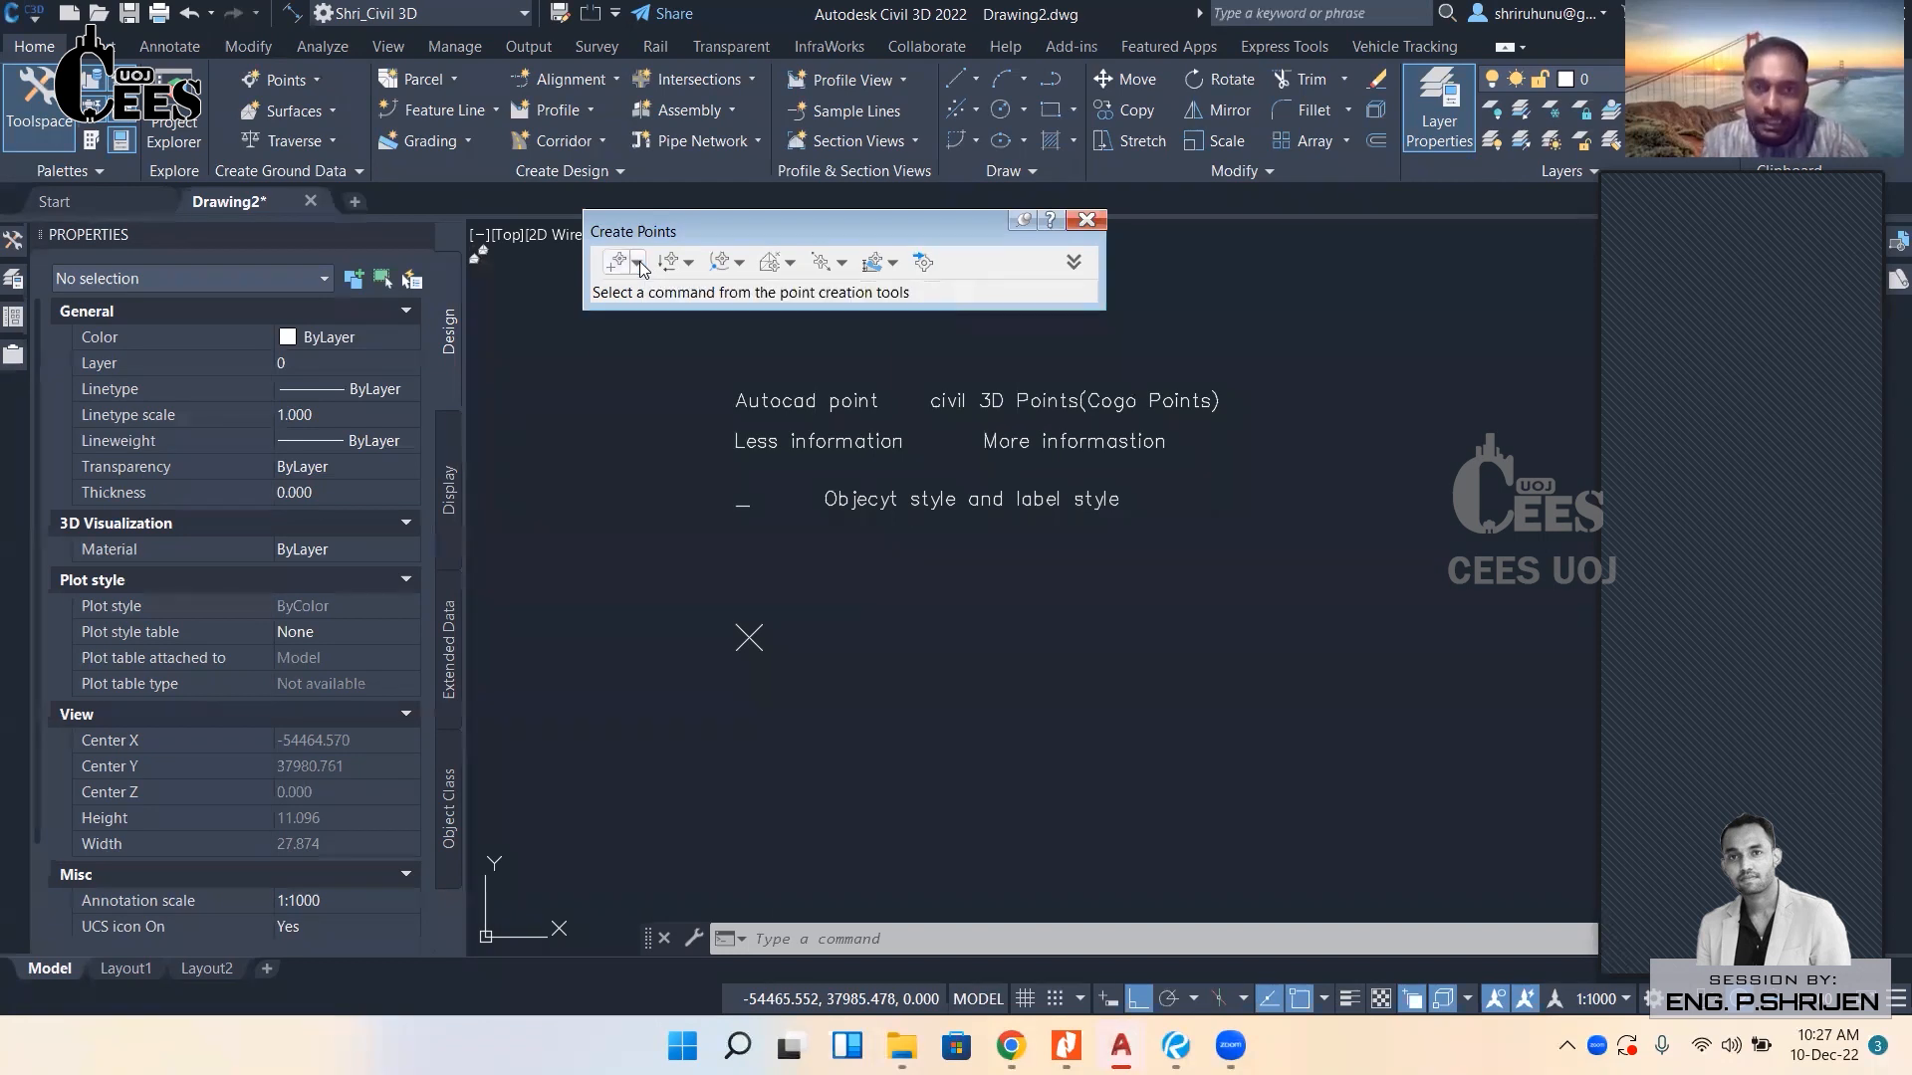
left_click(639, 264)
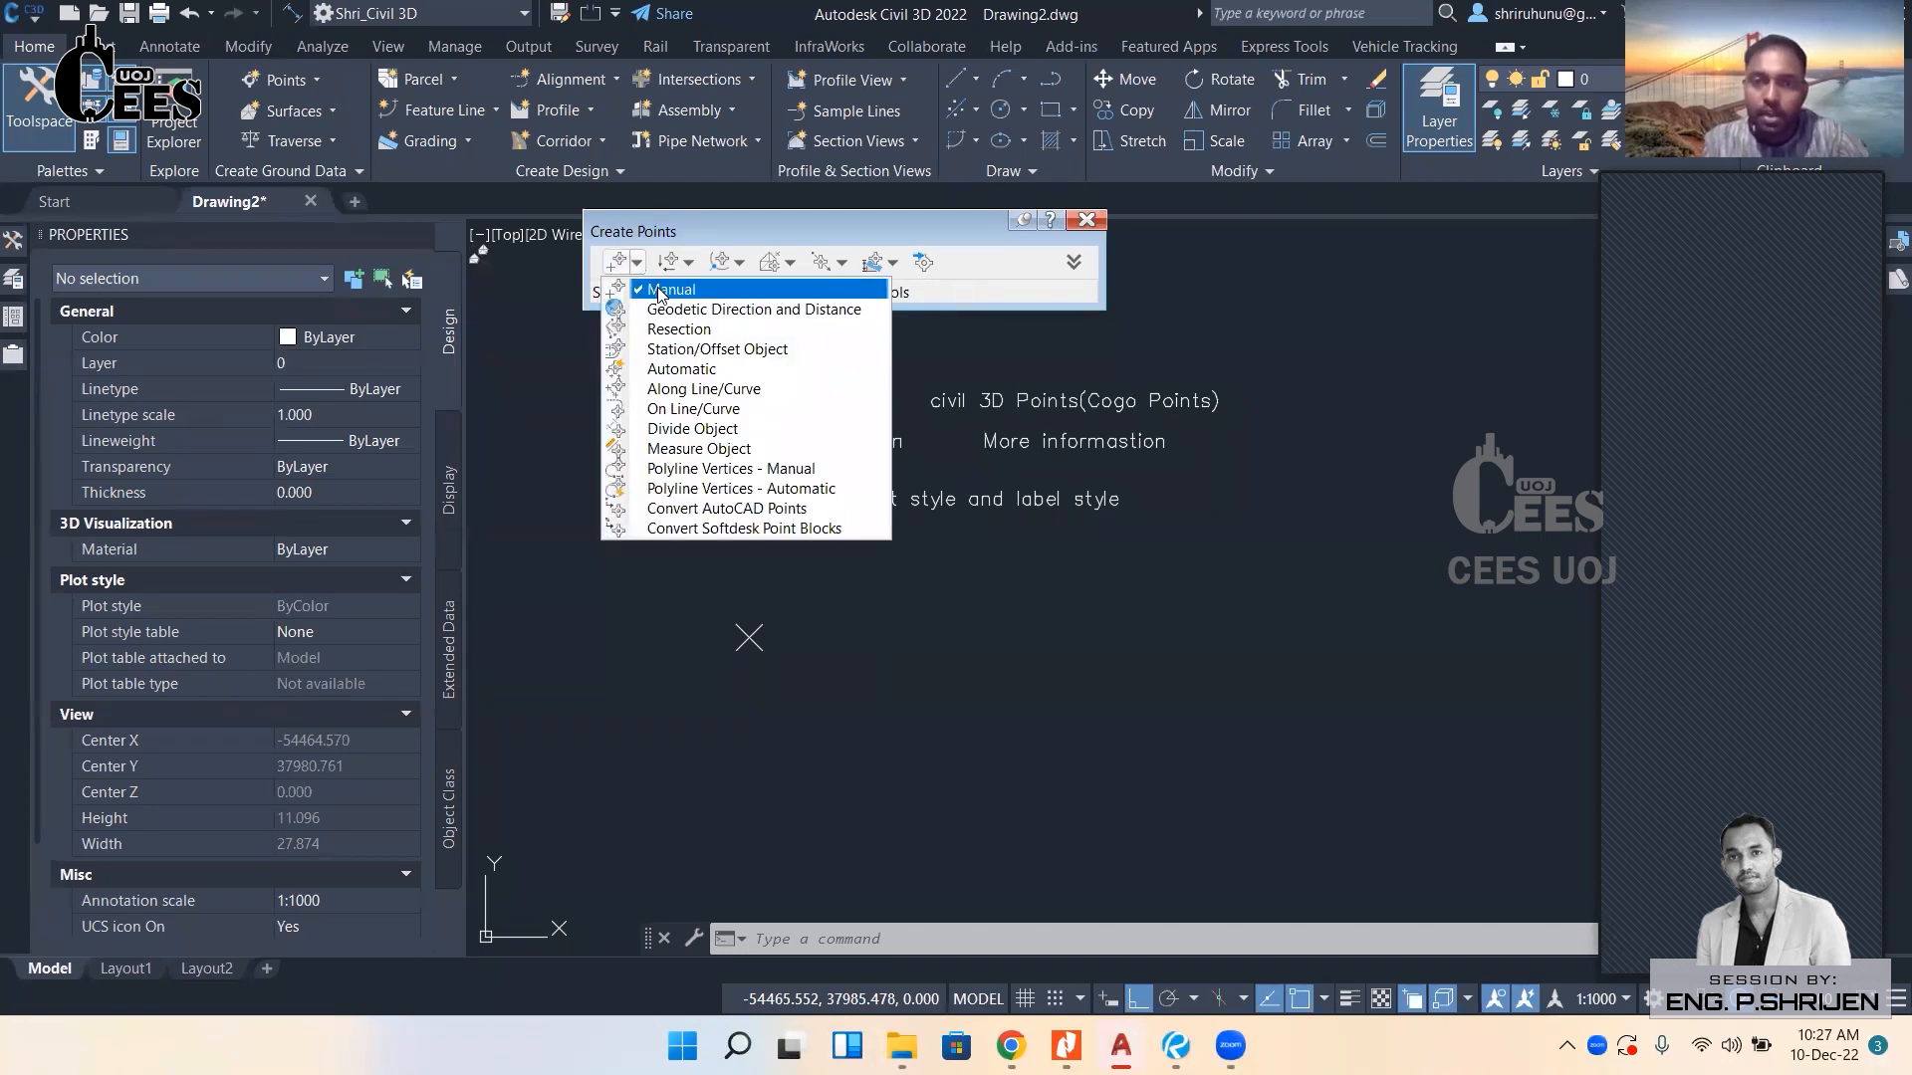
left_click(667, 290)
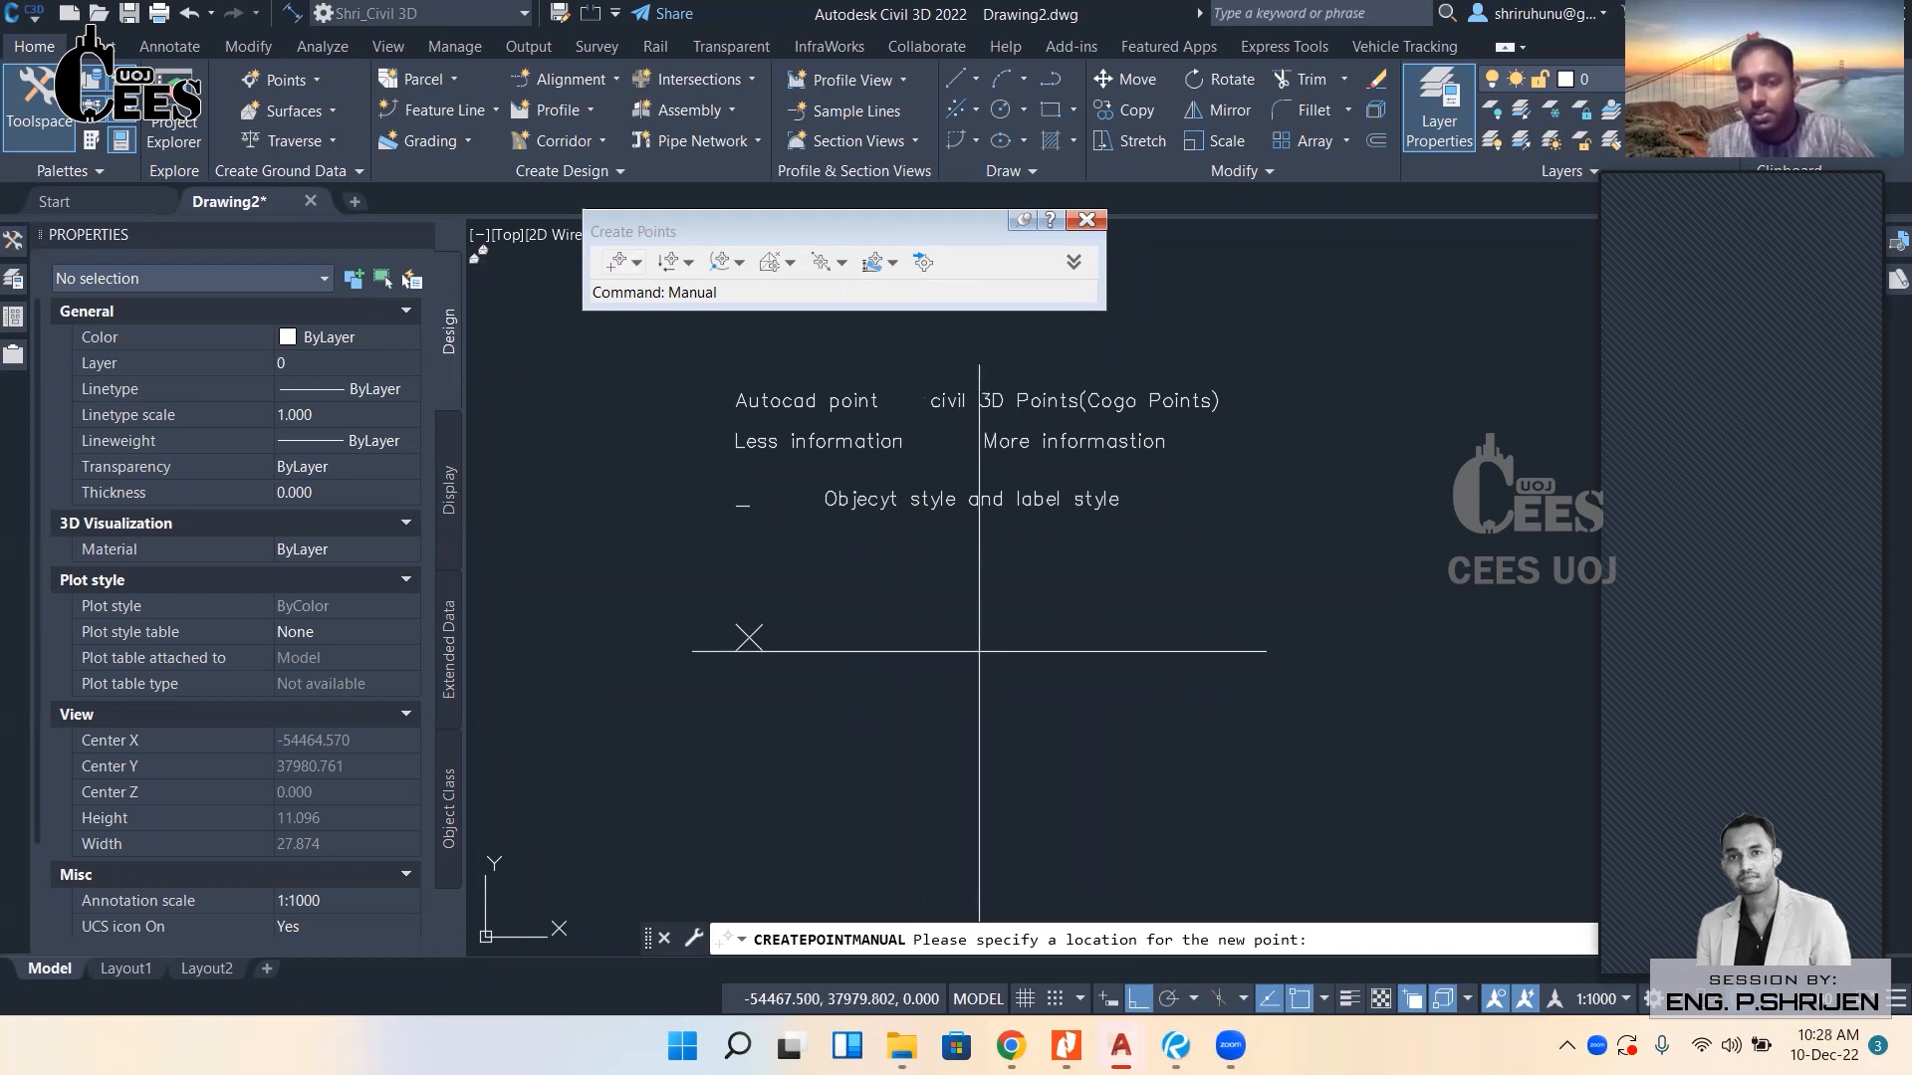
left_click(978, 640)
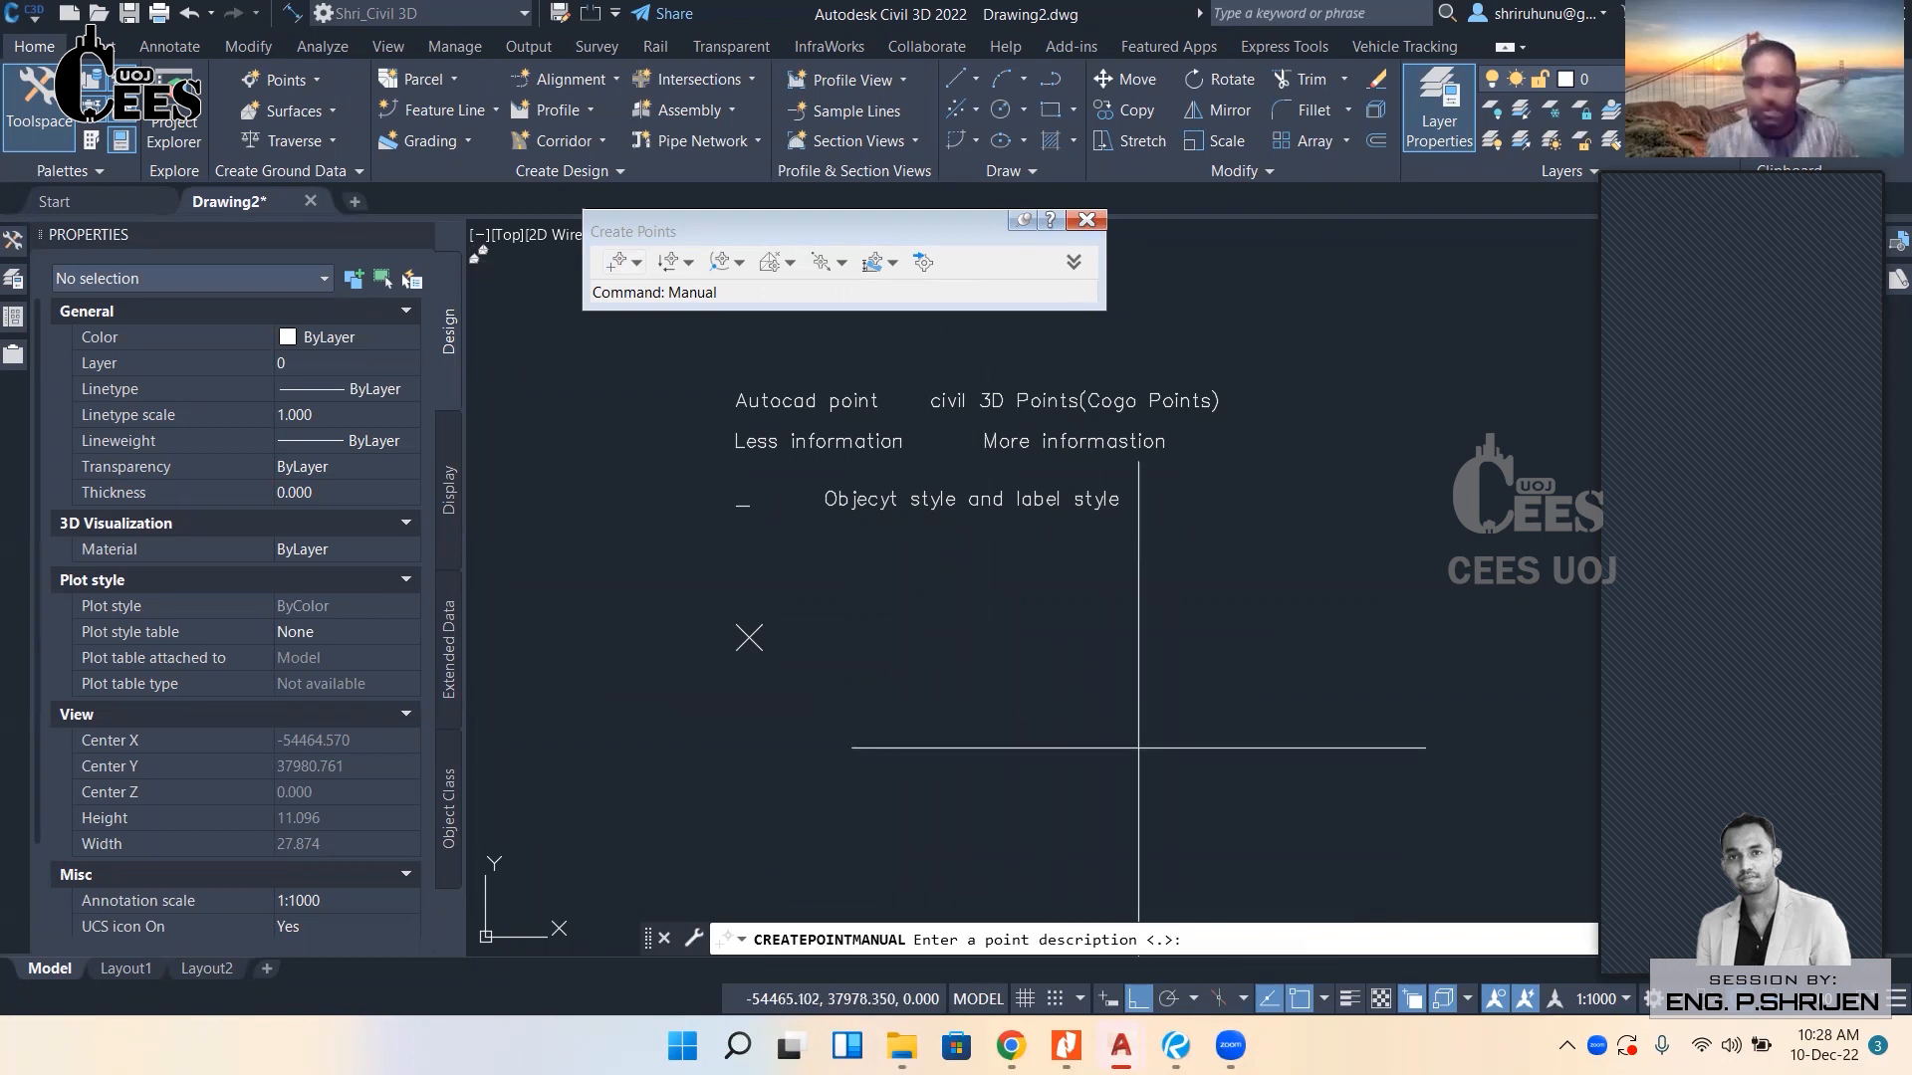
type("Random")
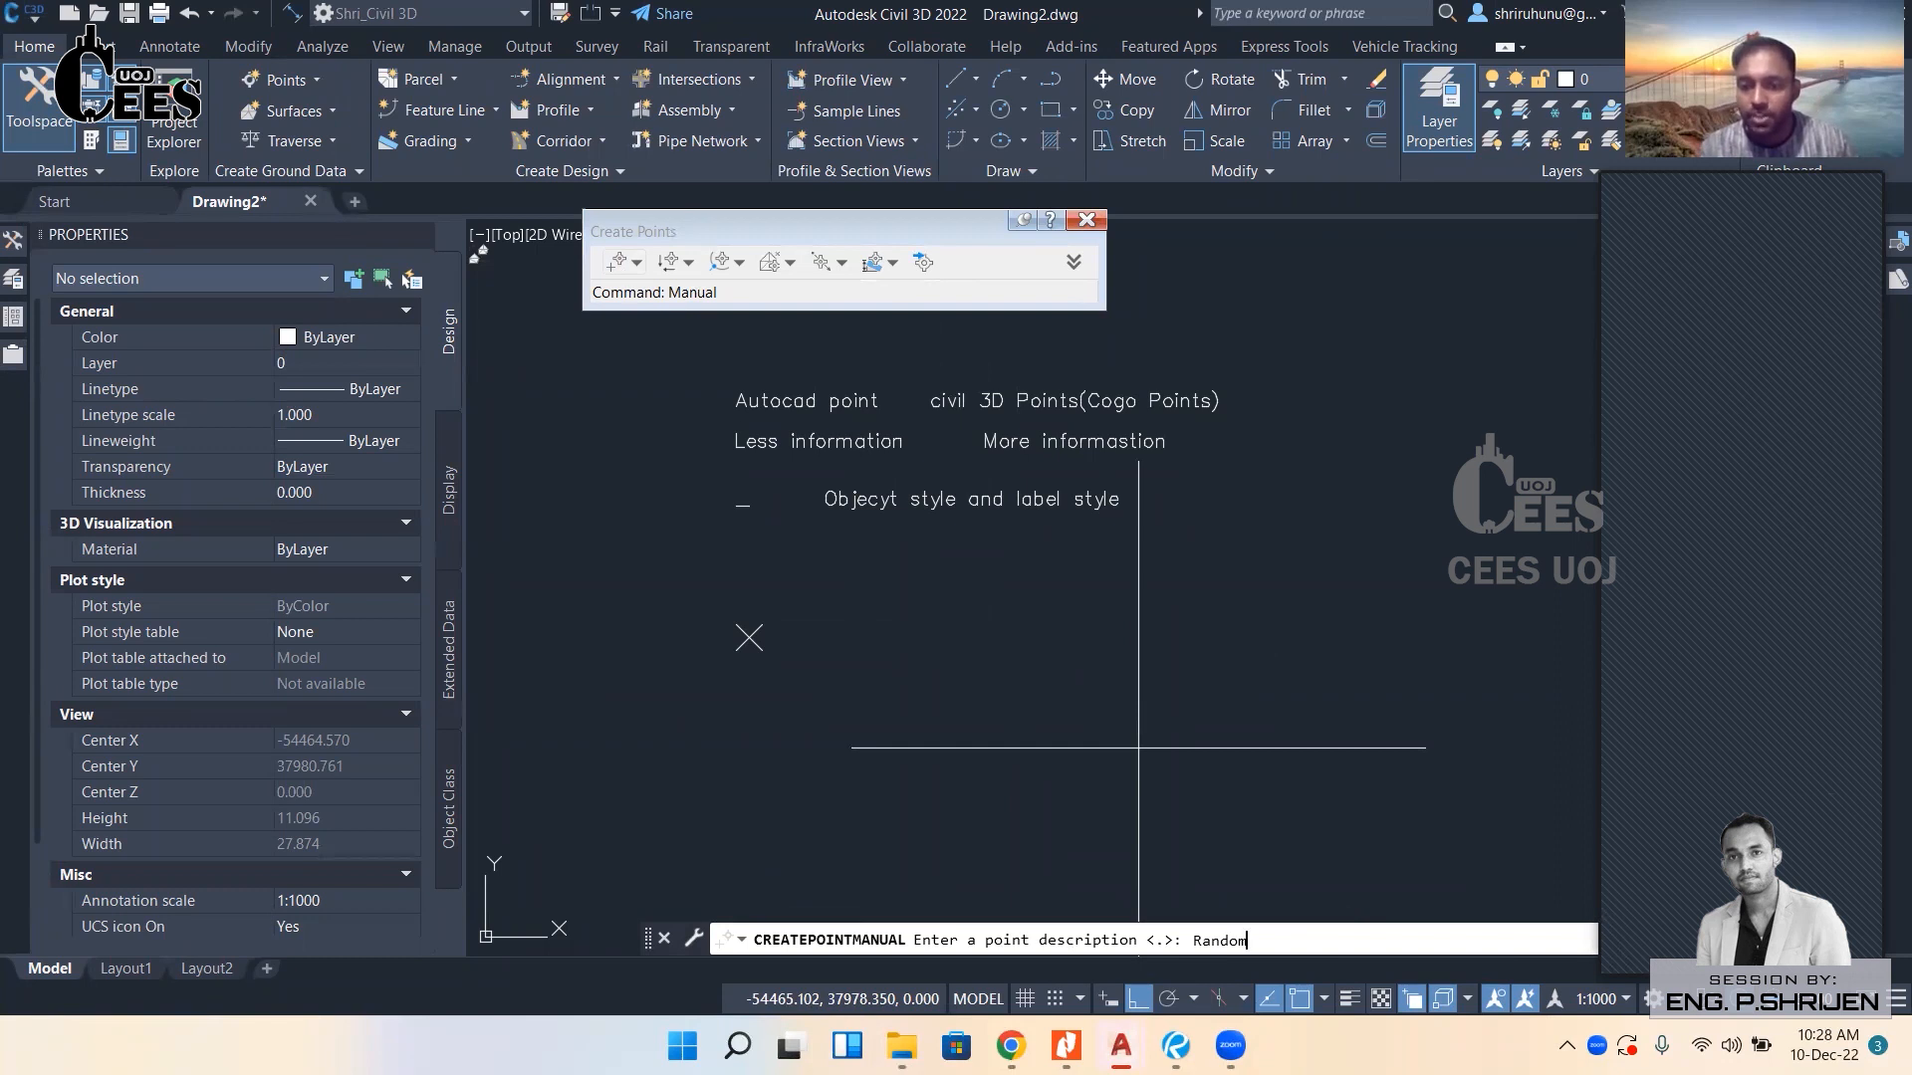
key("Return")
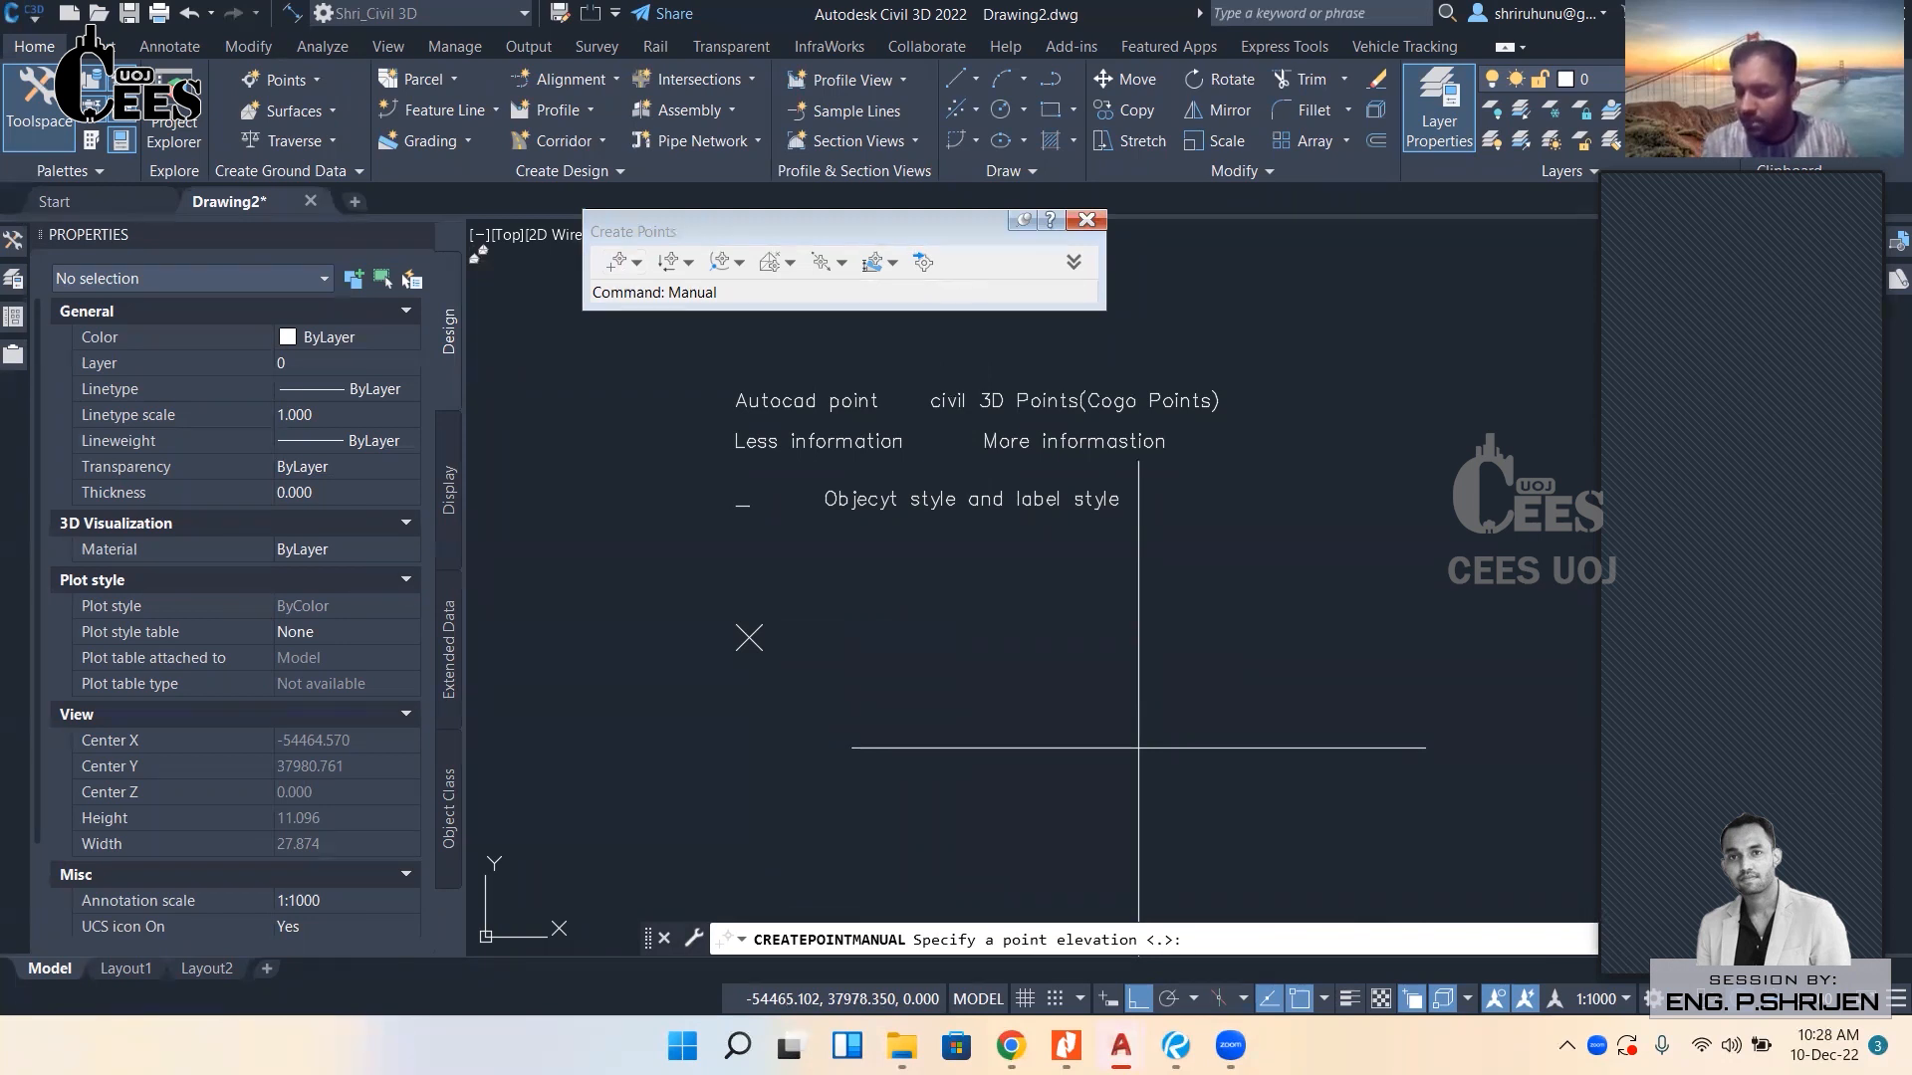
key("Return")
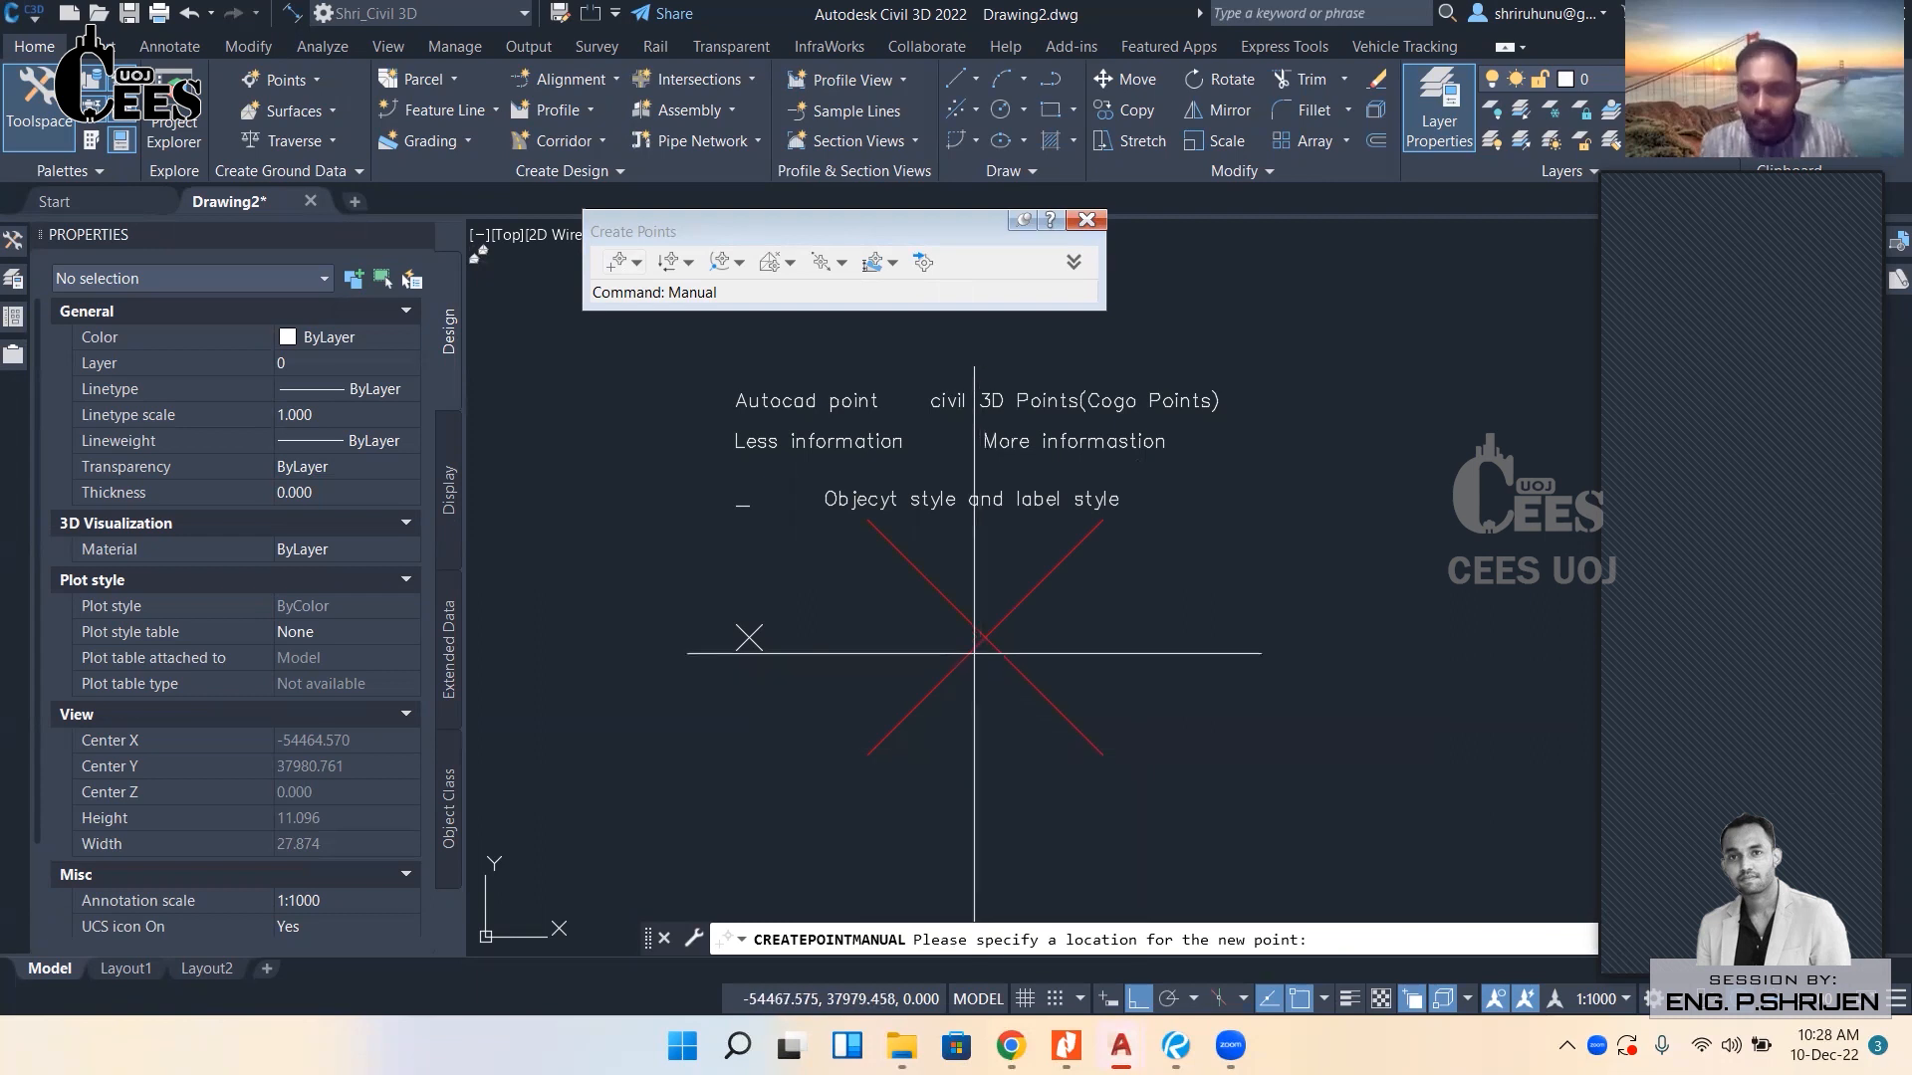
key("Escape")
left_click(1086, 219)
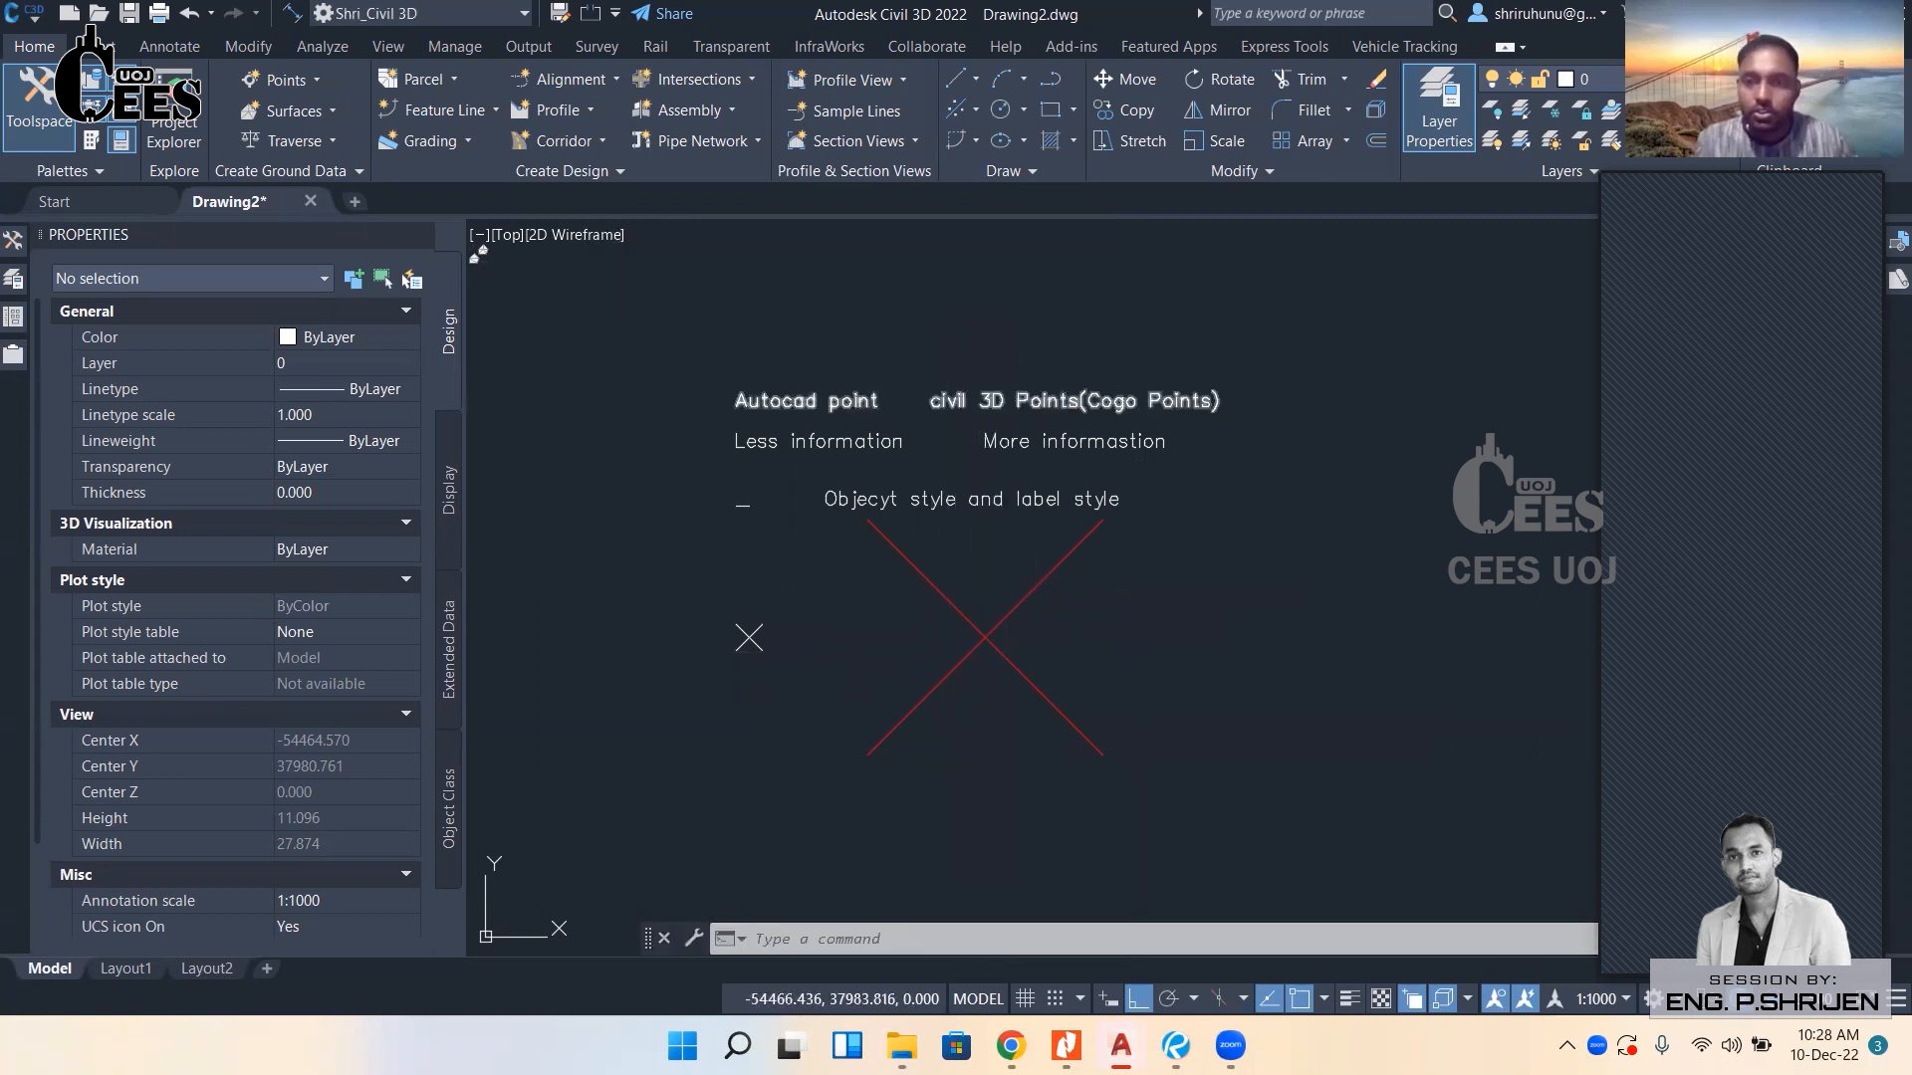
Compare the properties of the red Cogo point with those of the small AutoCAD point, clearing the selection after each.
left_click(1021, 597)
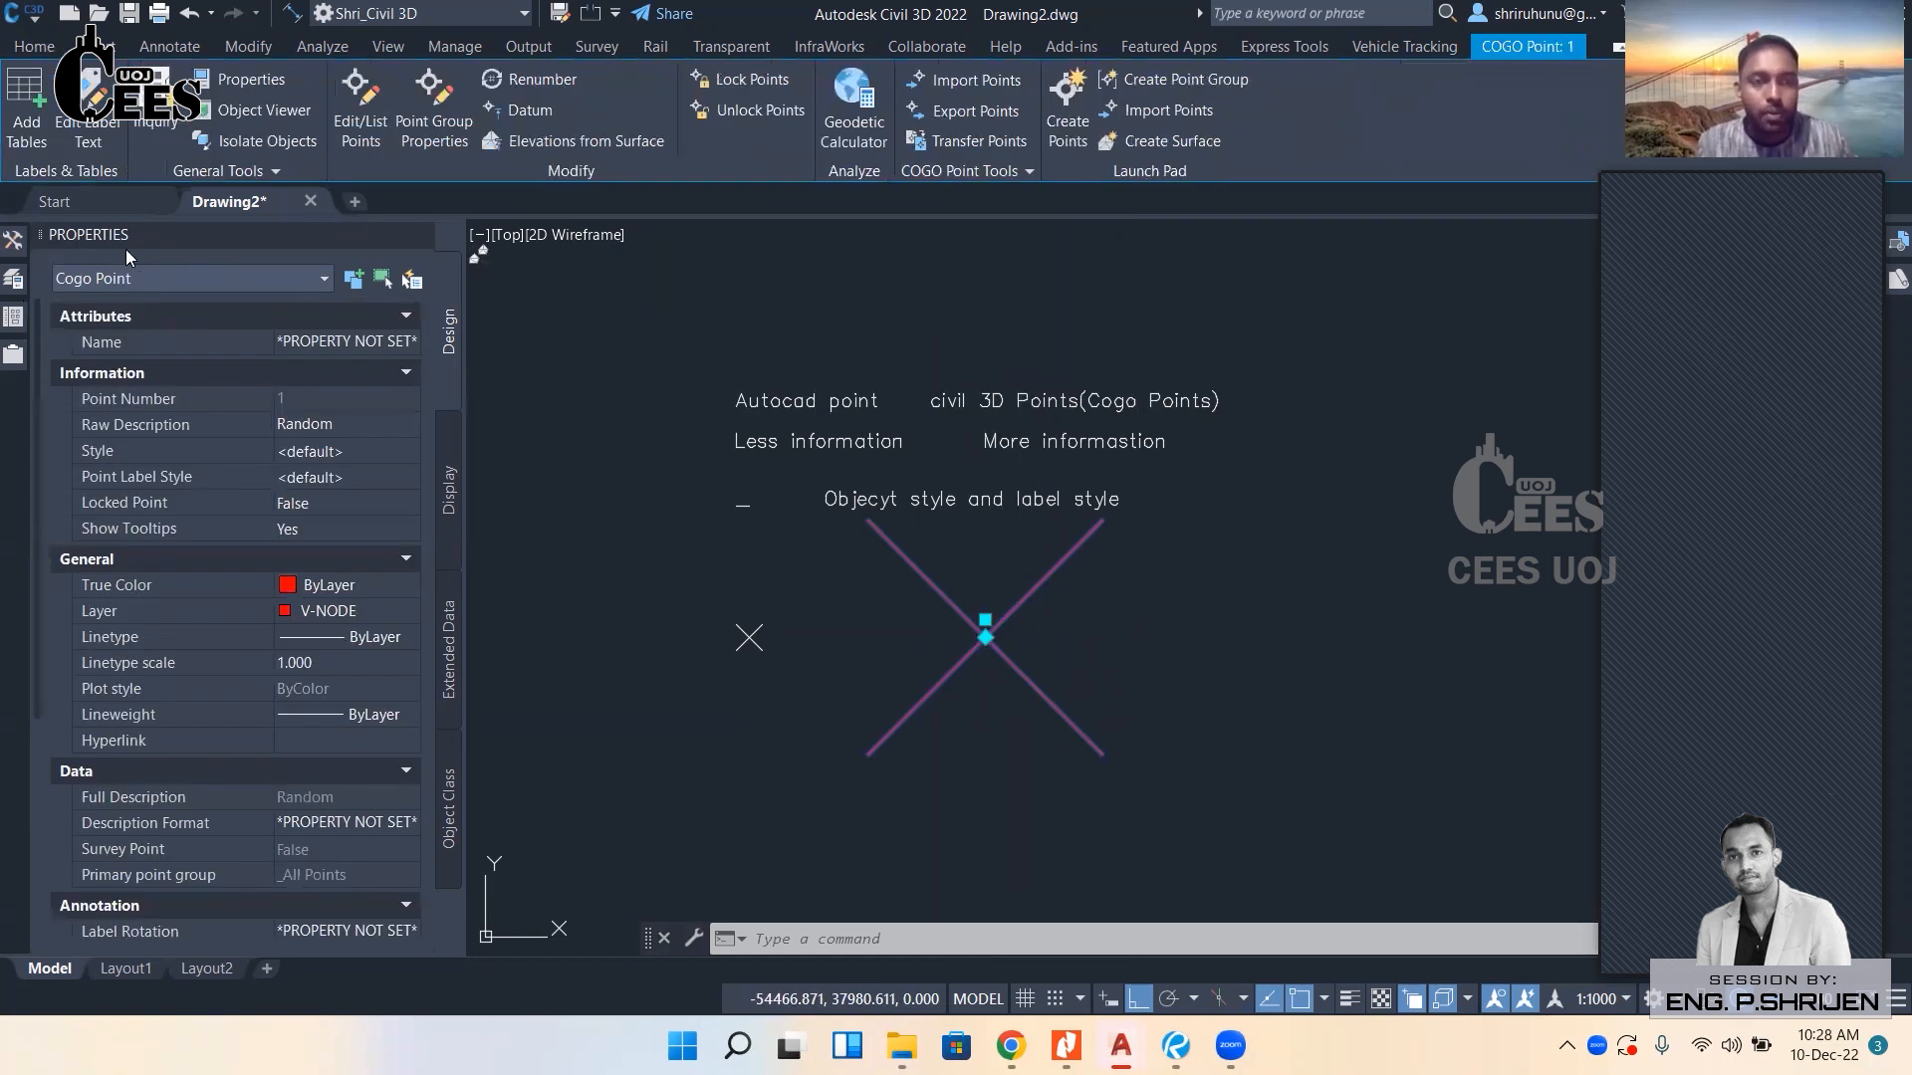
key("Escape")
left_click(760, 633)
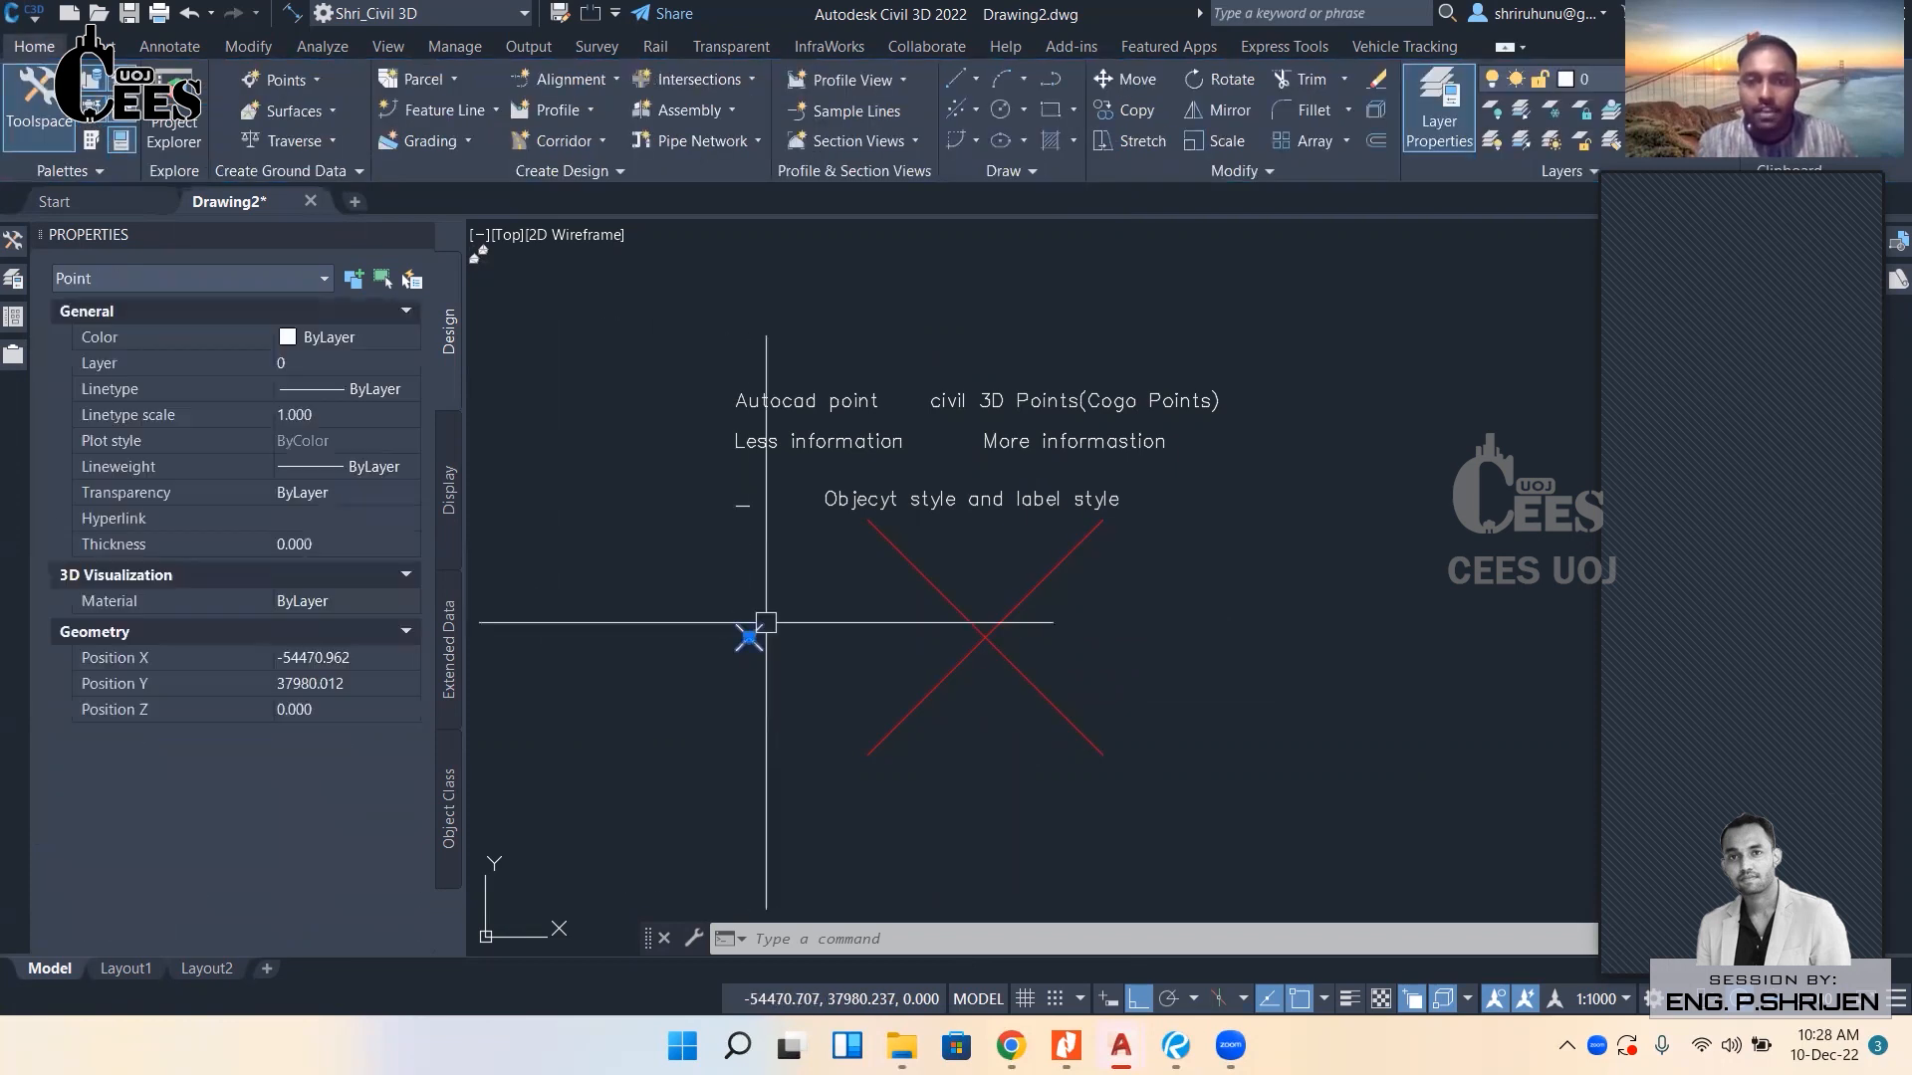
key("Escape")
left_click(905, 546)
key("Escape")
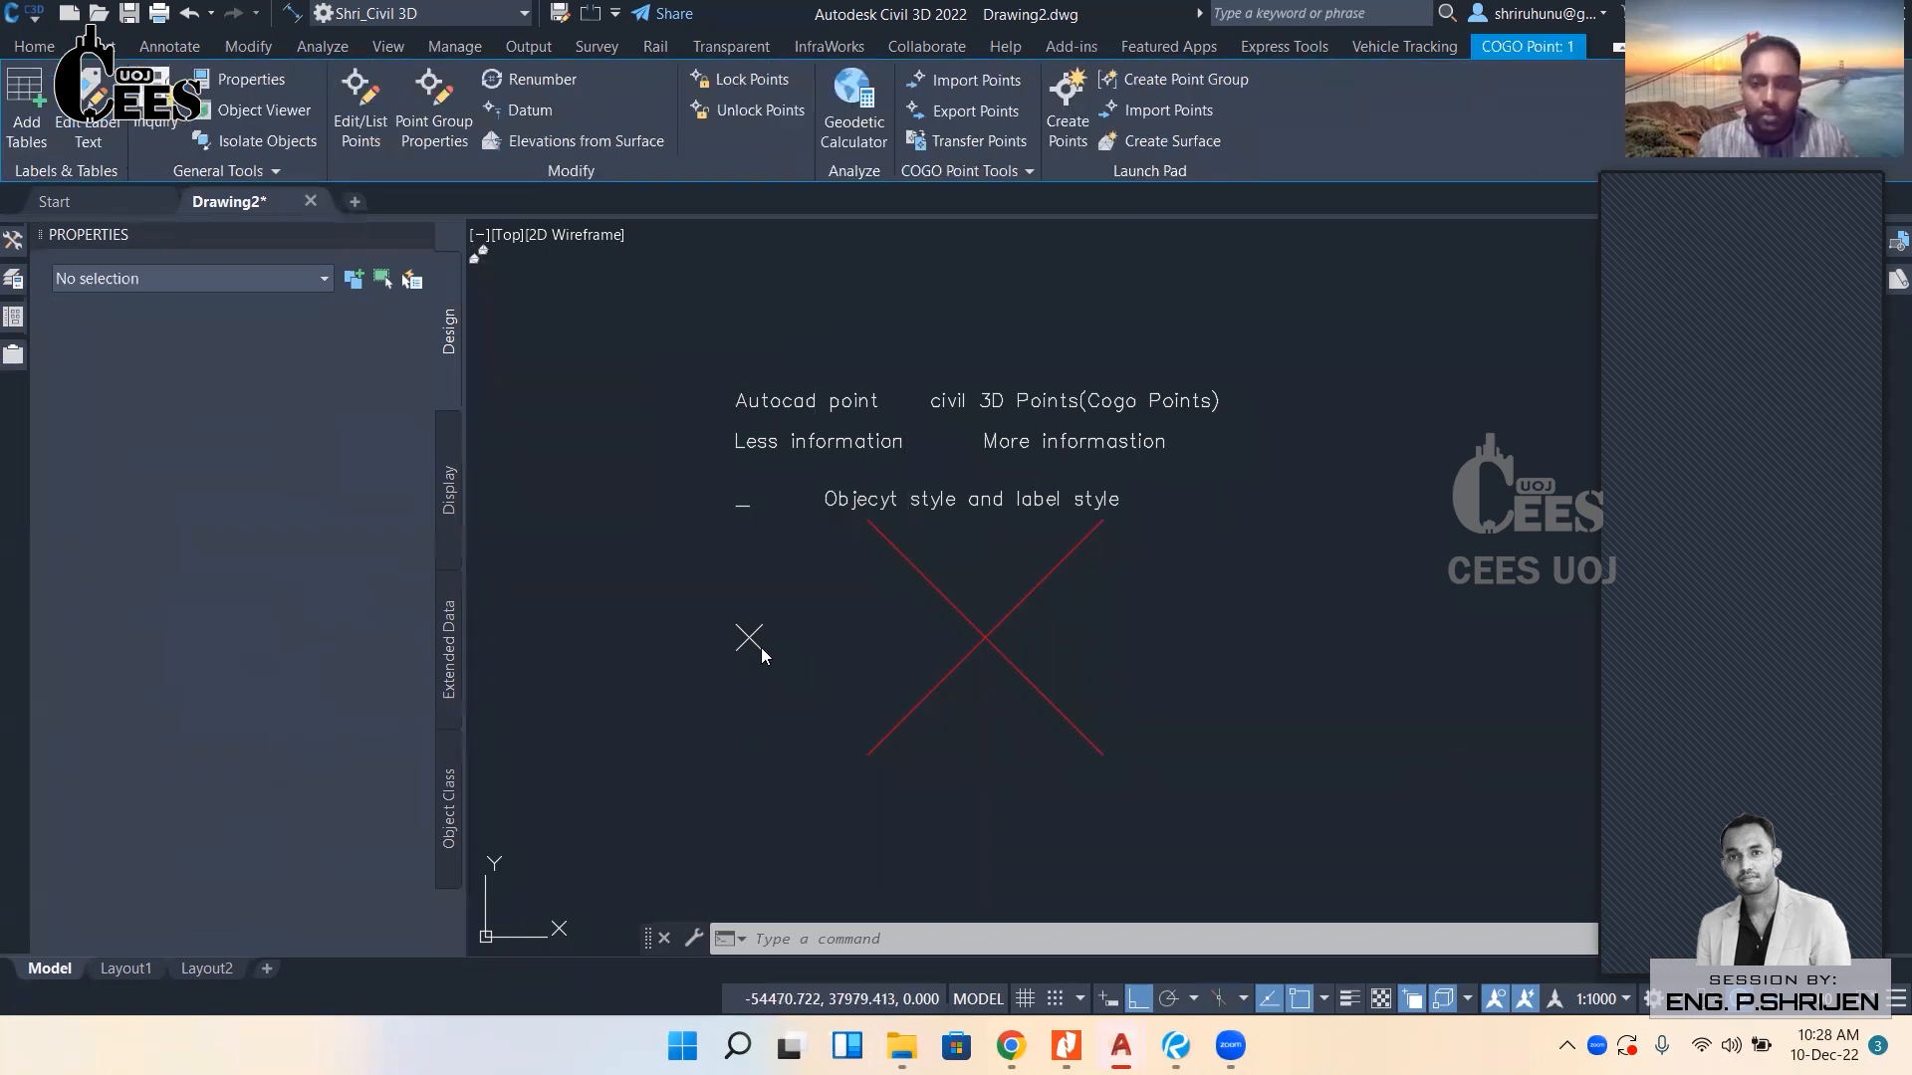
left_click(755, 642)
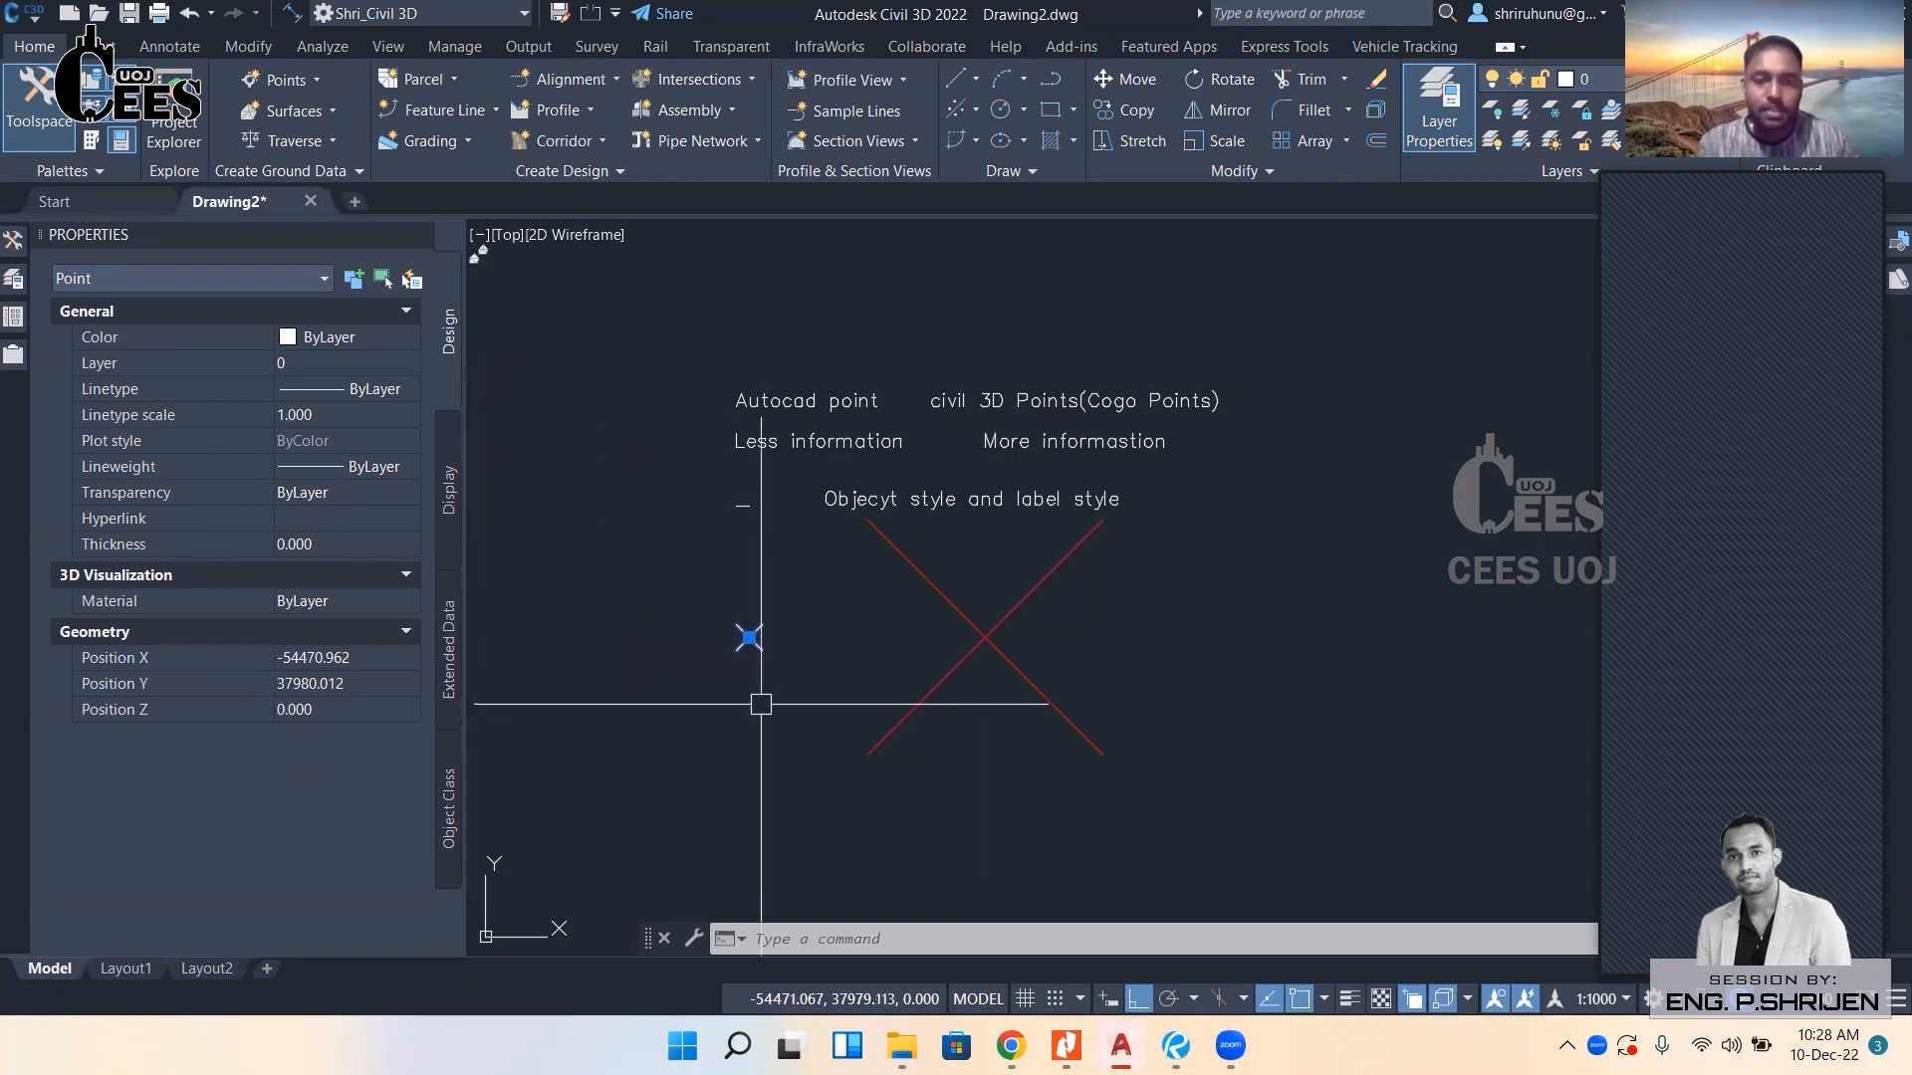
key("Escape")
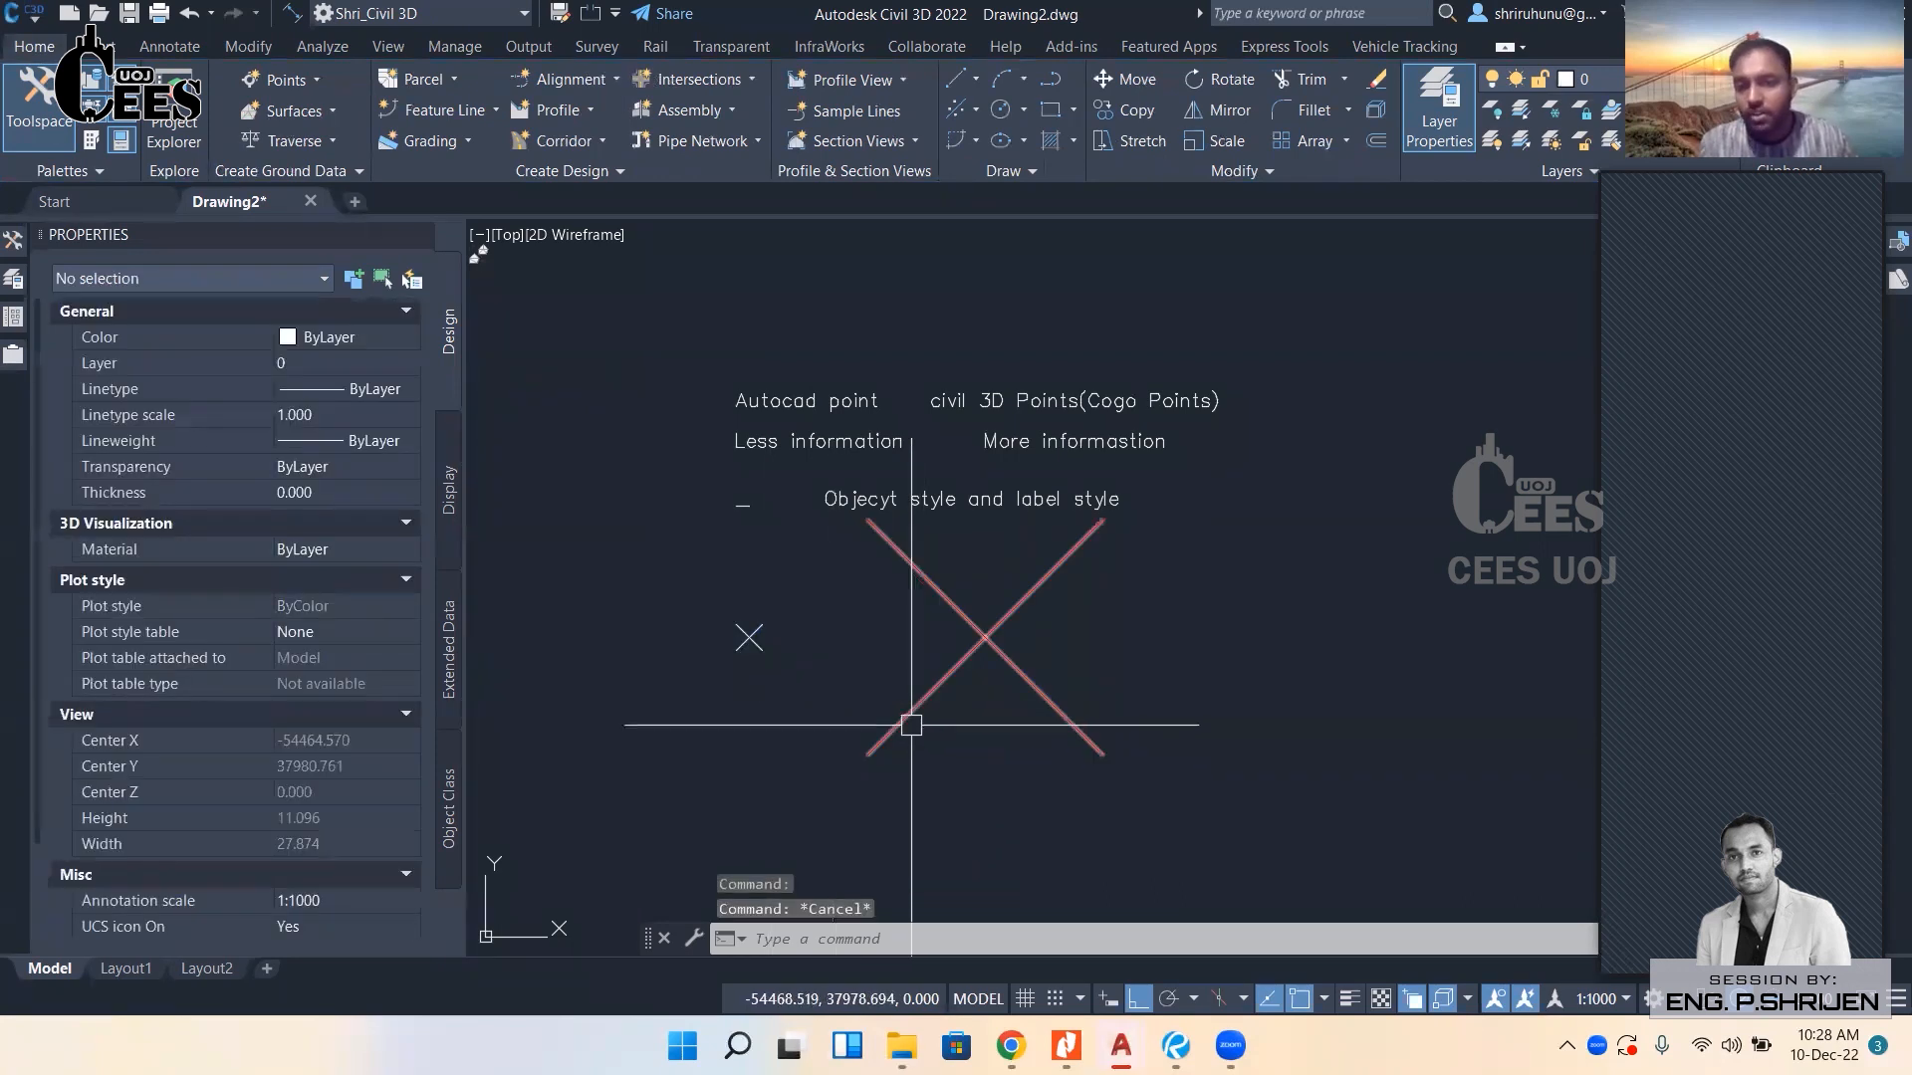
Review the Cogo point's information, general, data, annotation and geometry properties, and clear the selection.
left_click(984, 637)
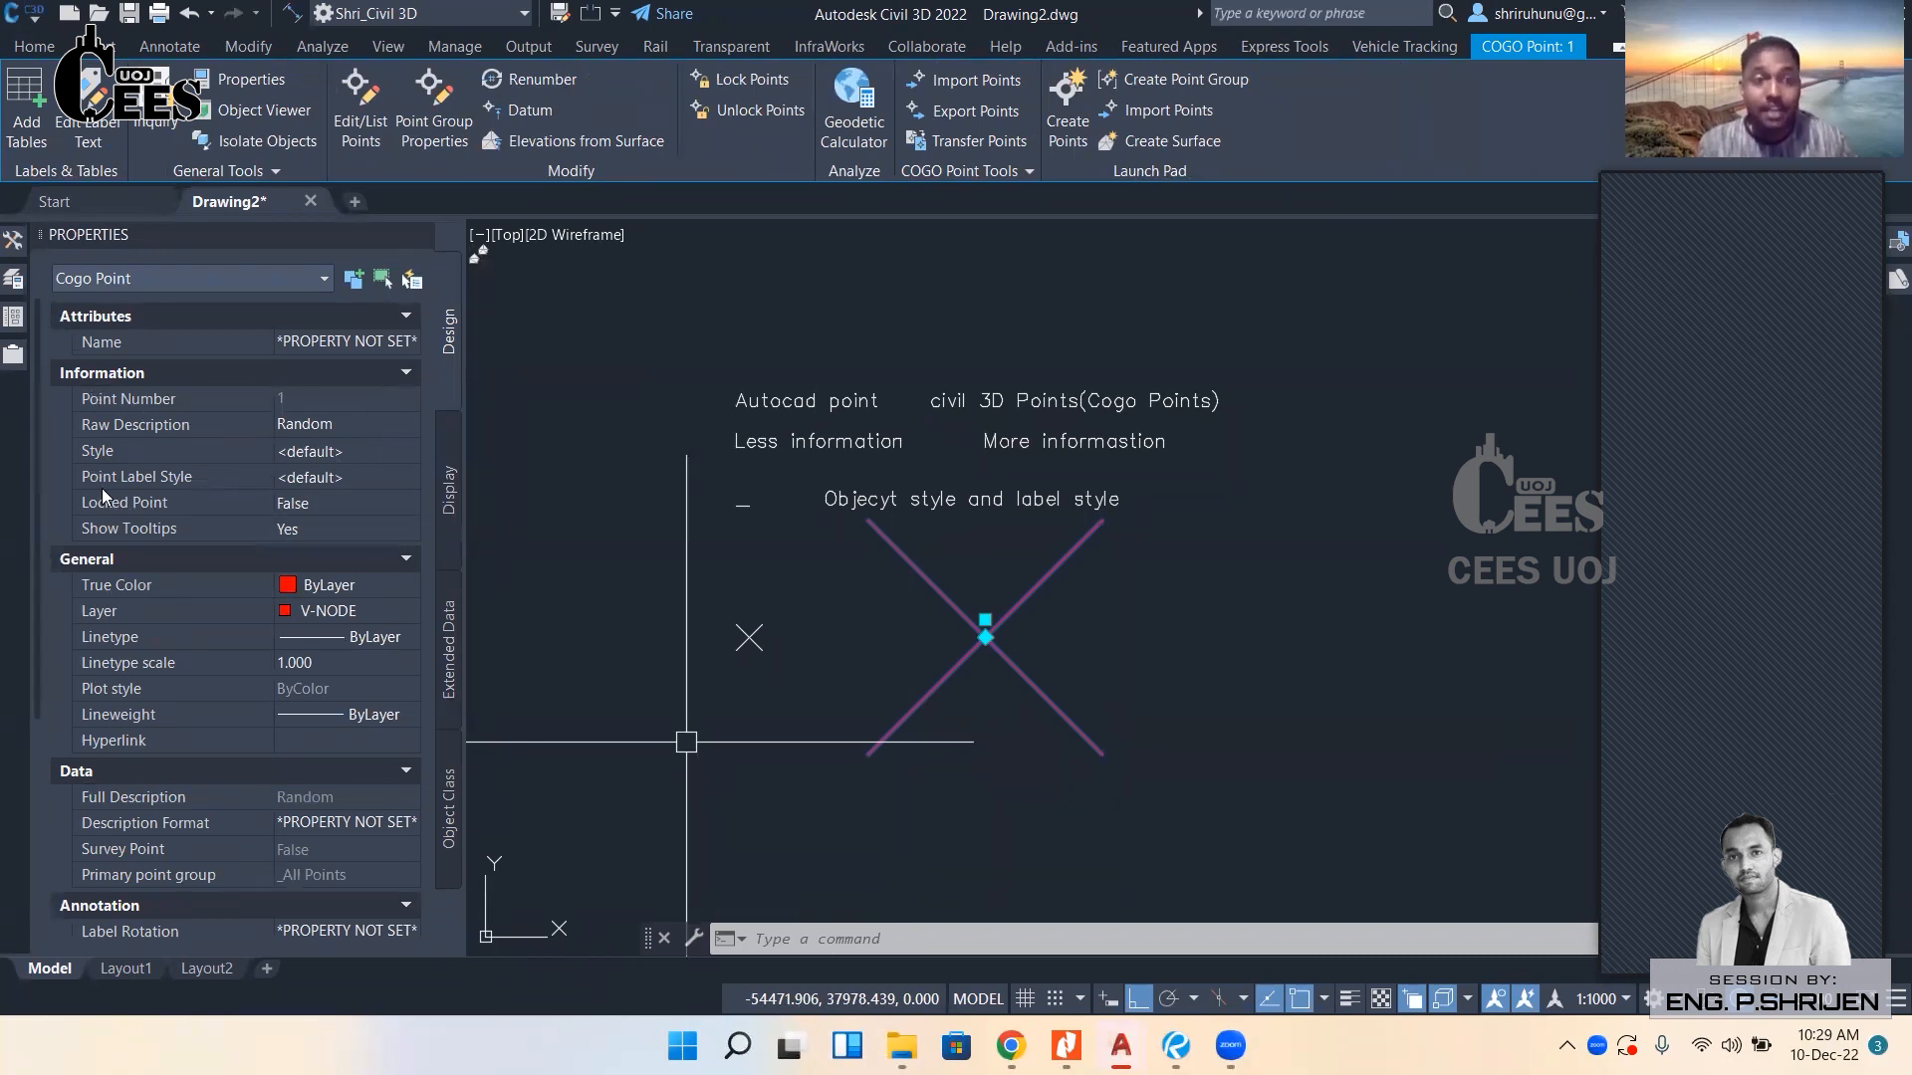
scroll(306, 508, "down", 4)
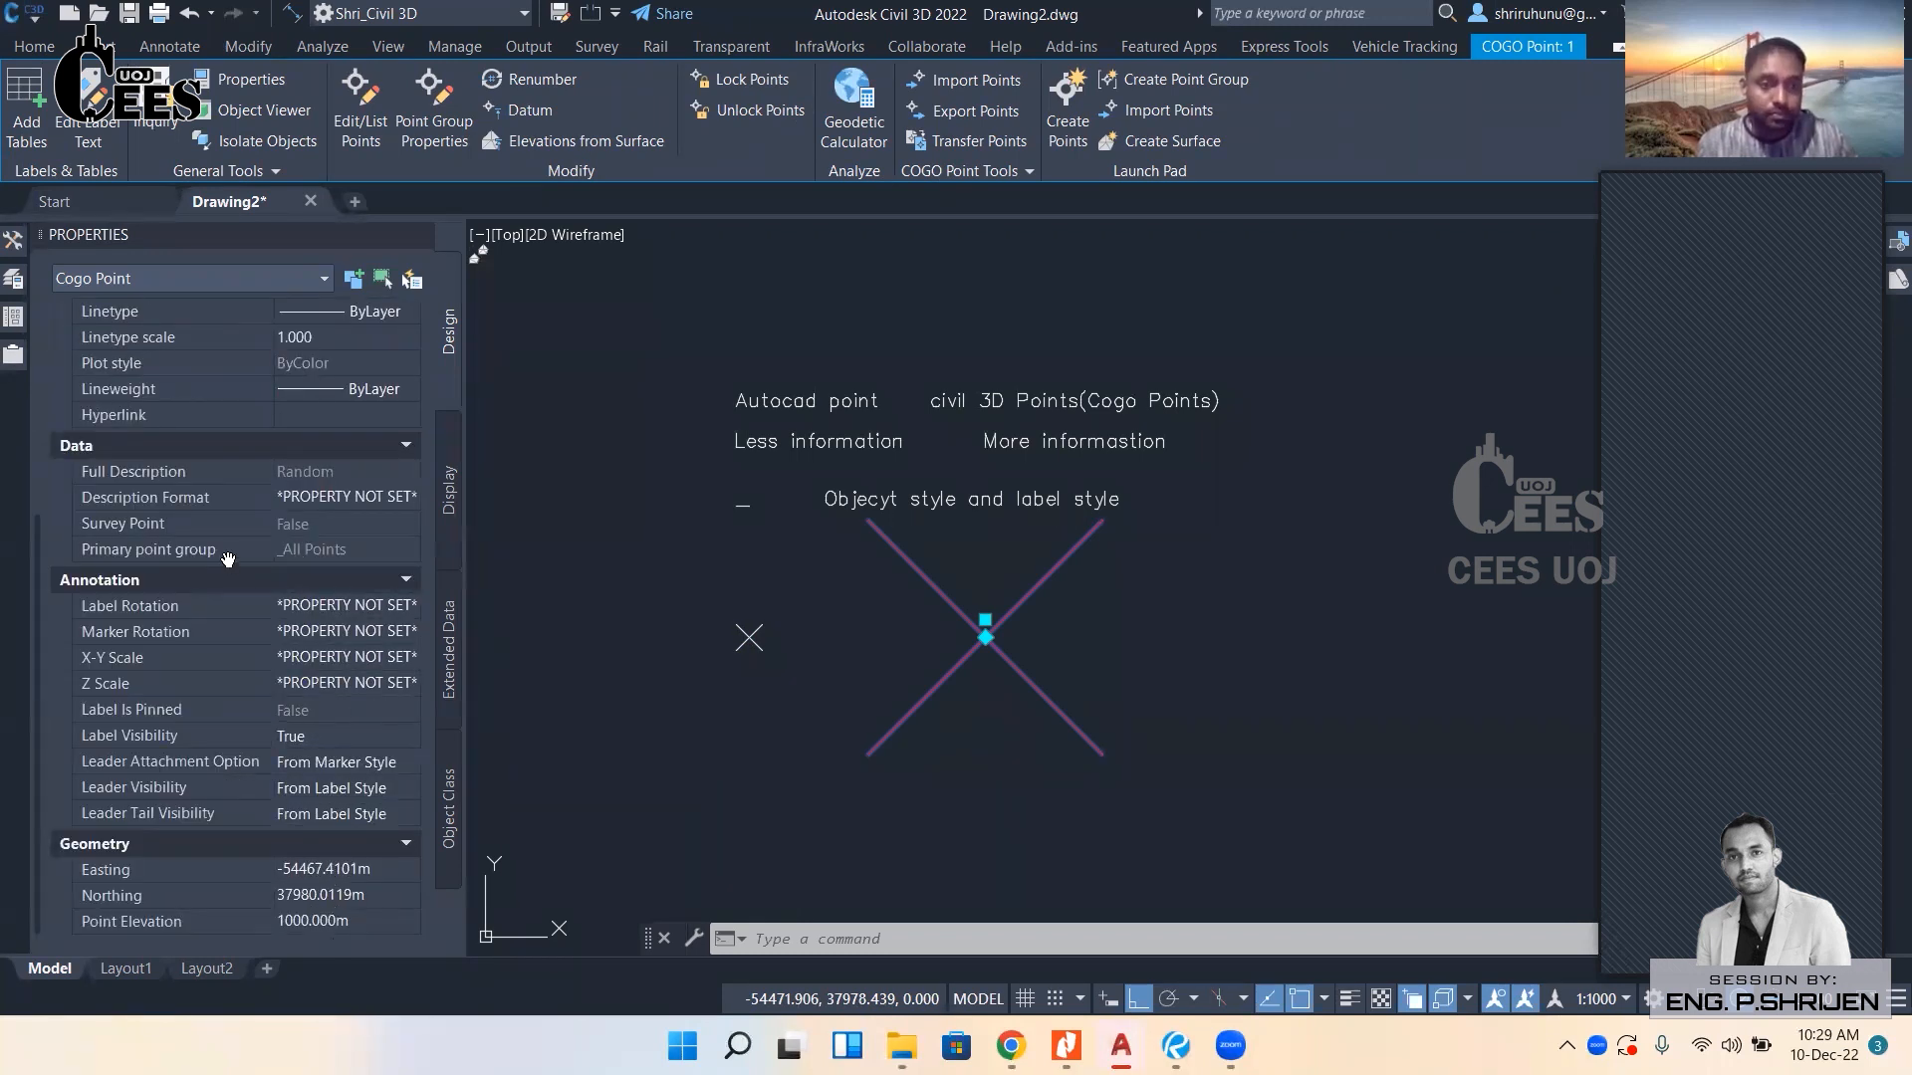
scroll(259, 699, "up", 2)
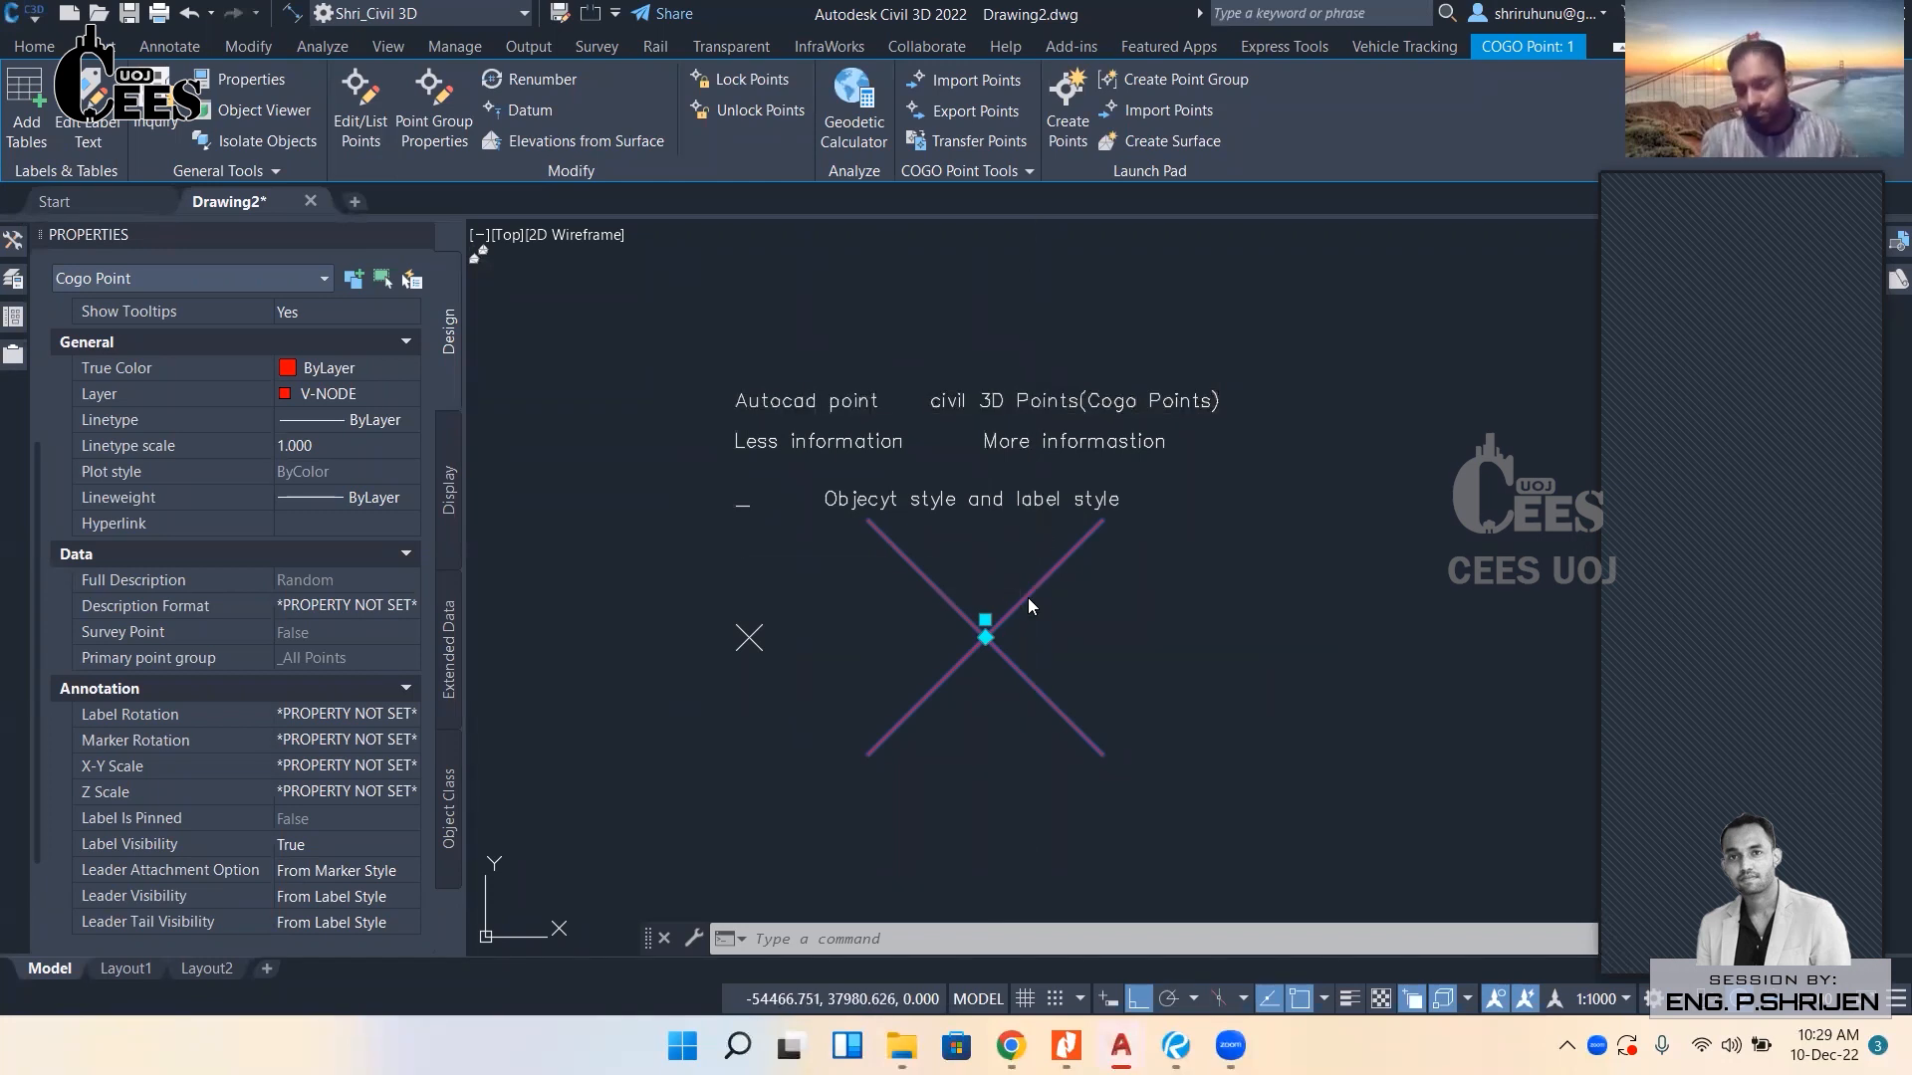
key("Escape")
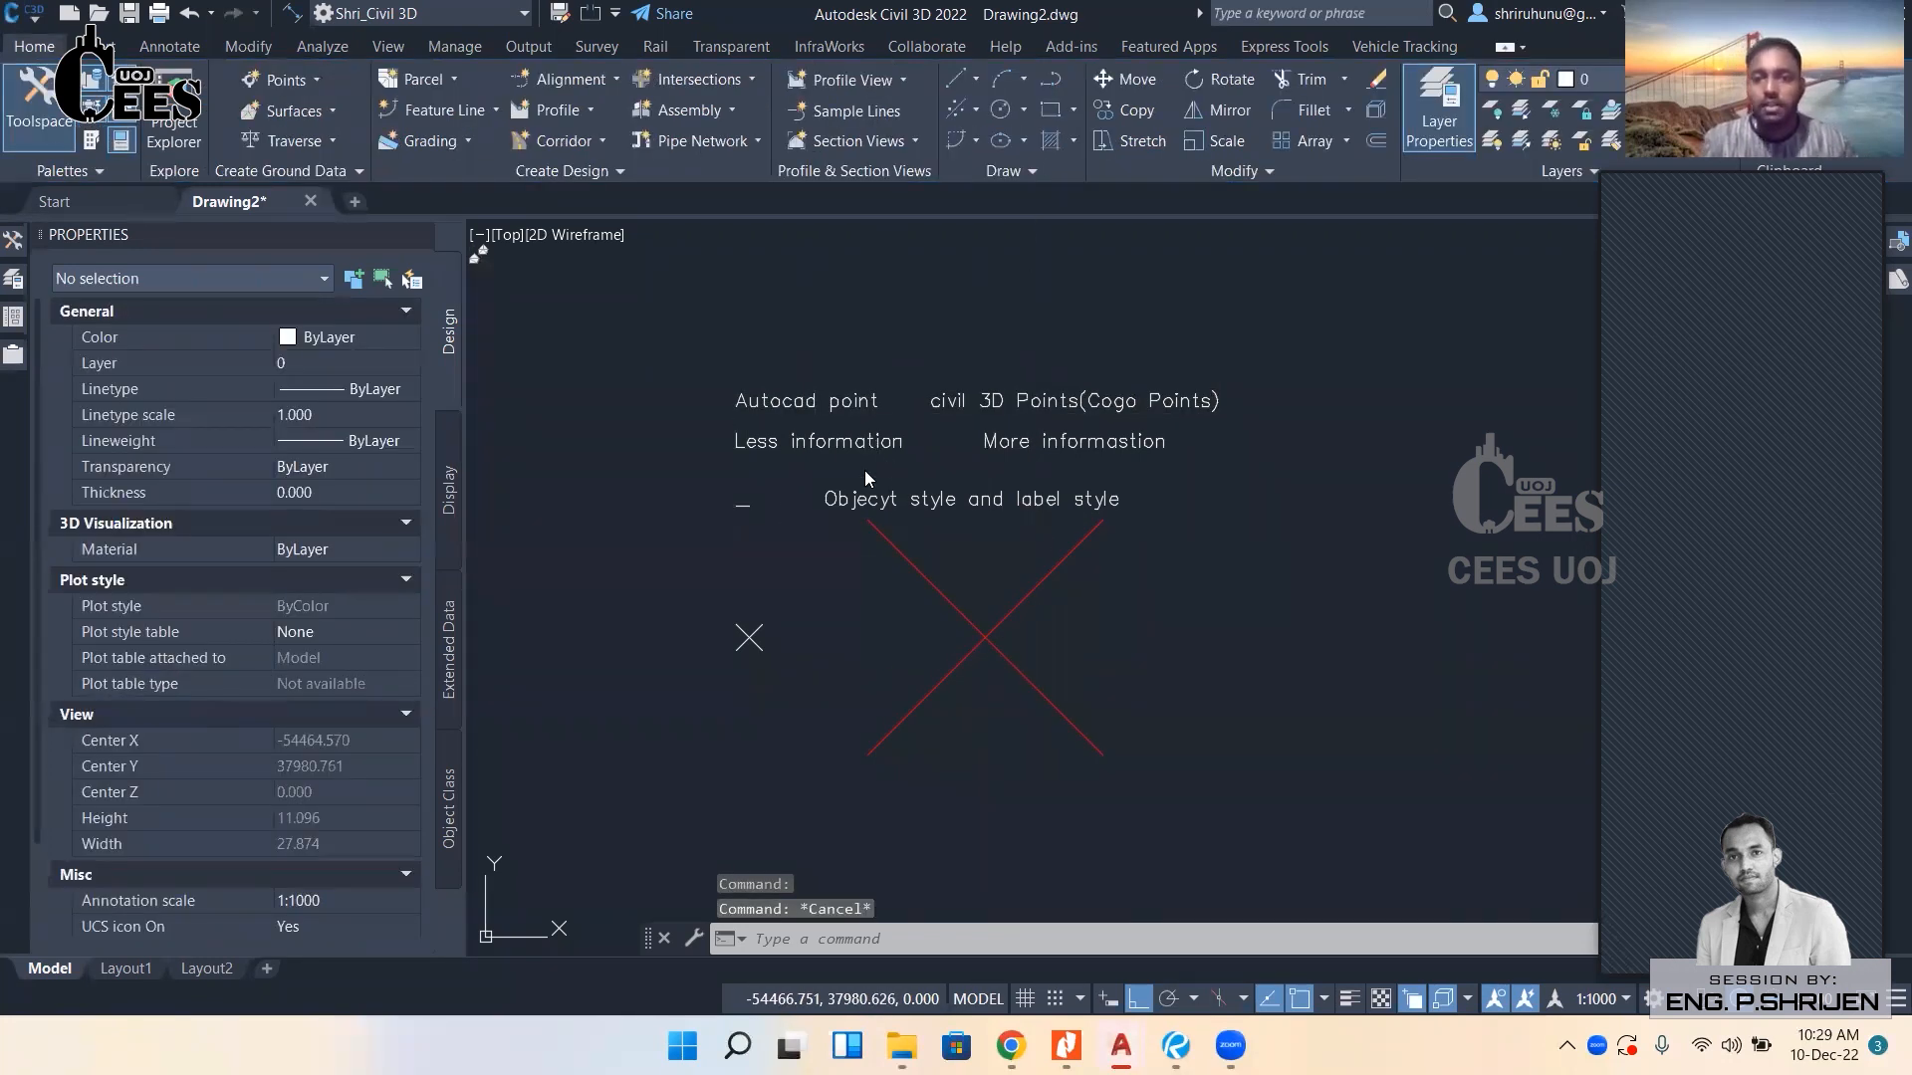
Erase all the comparison notes together with the AutoCAD point and the Cogo point.
left_click(1090, 637)
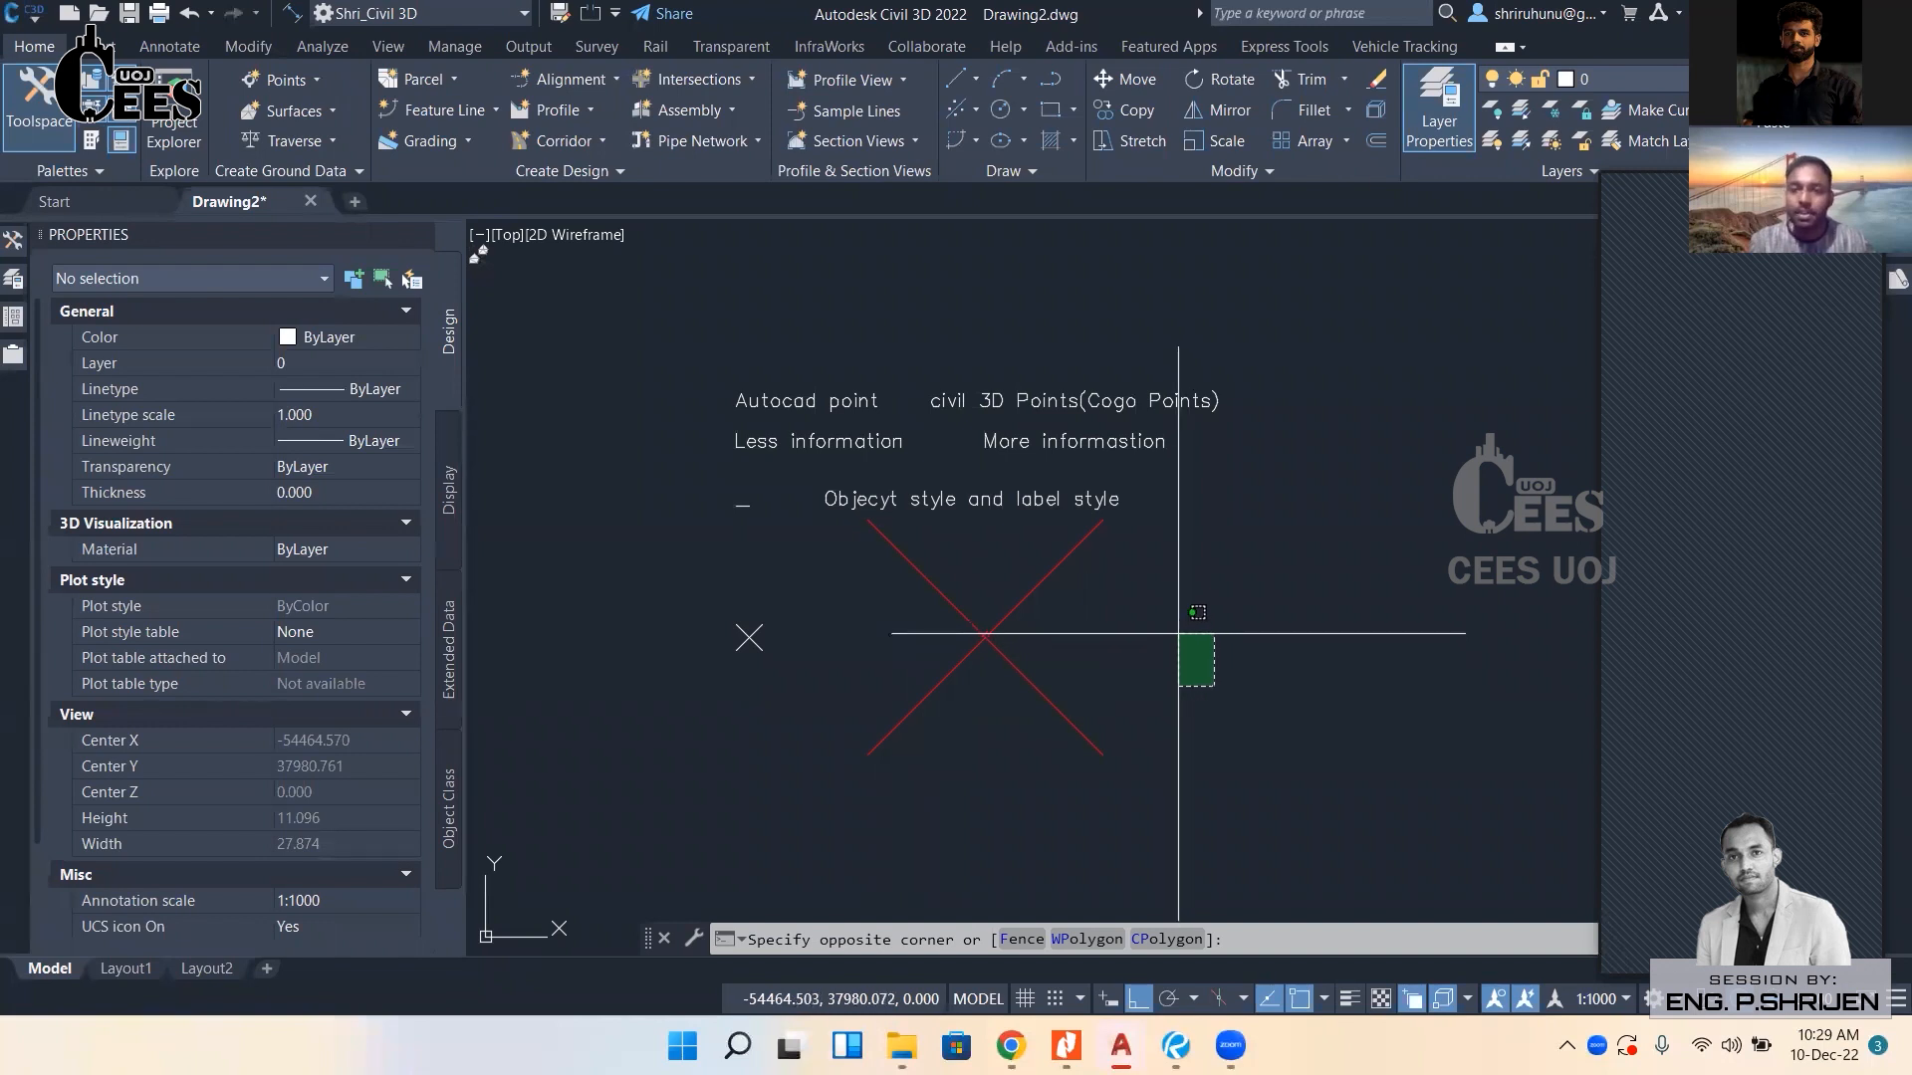
left_click(1185, 638)
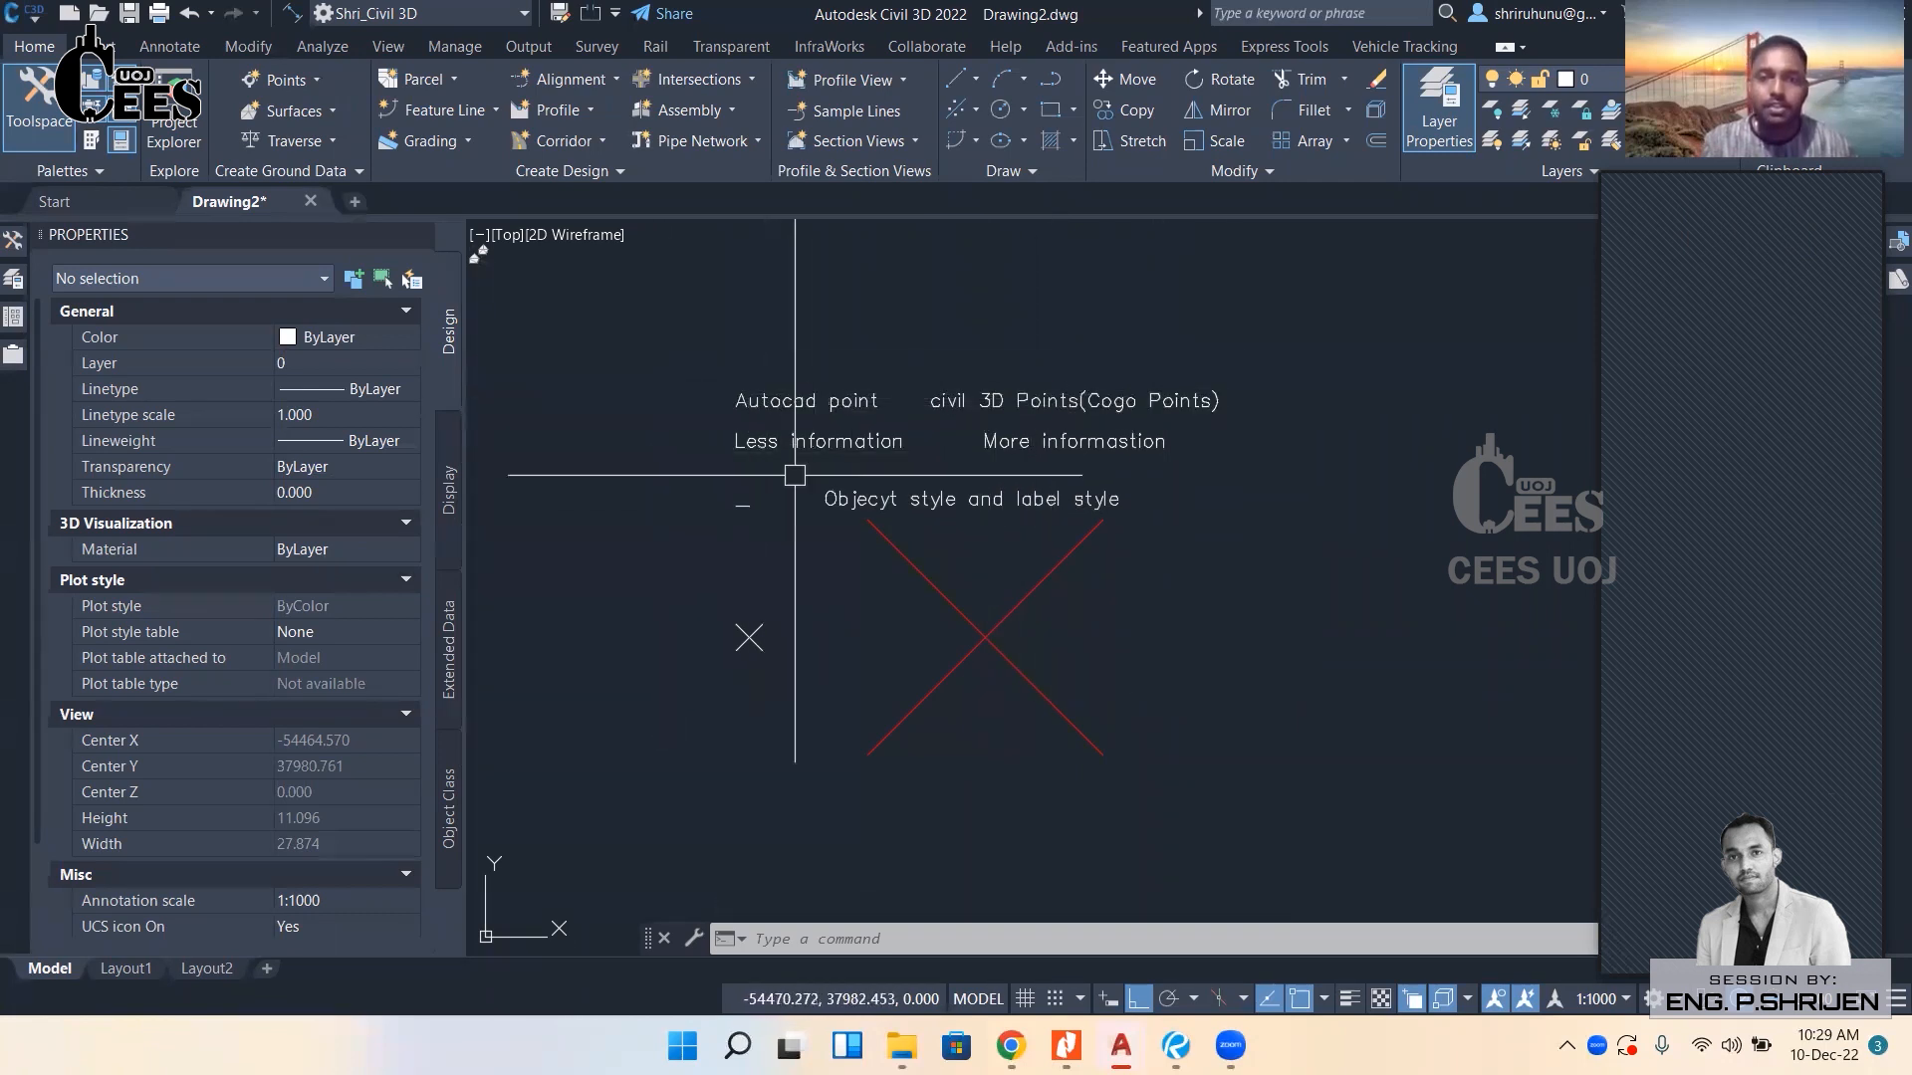
left_click(664, 321)
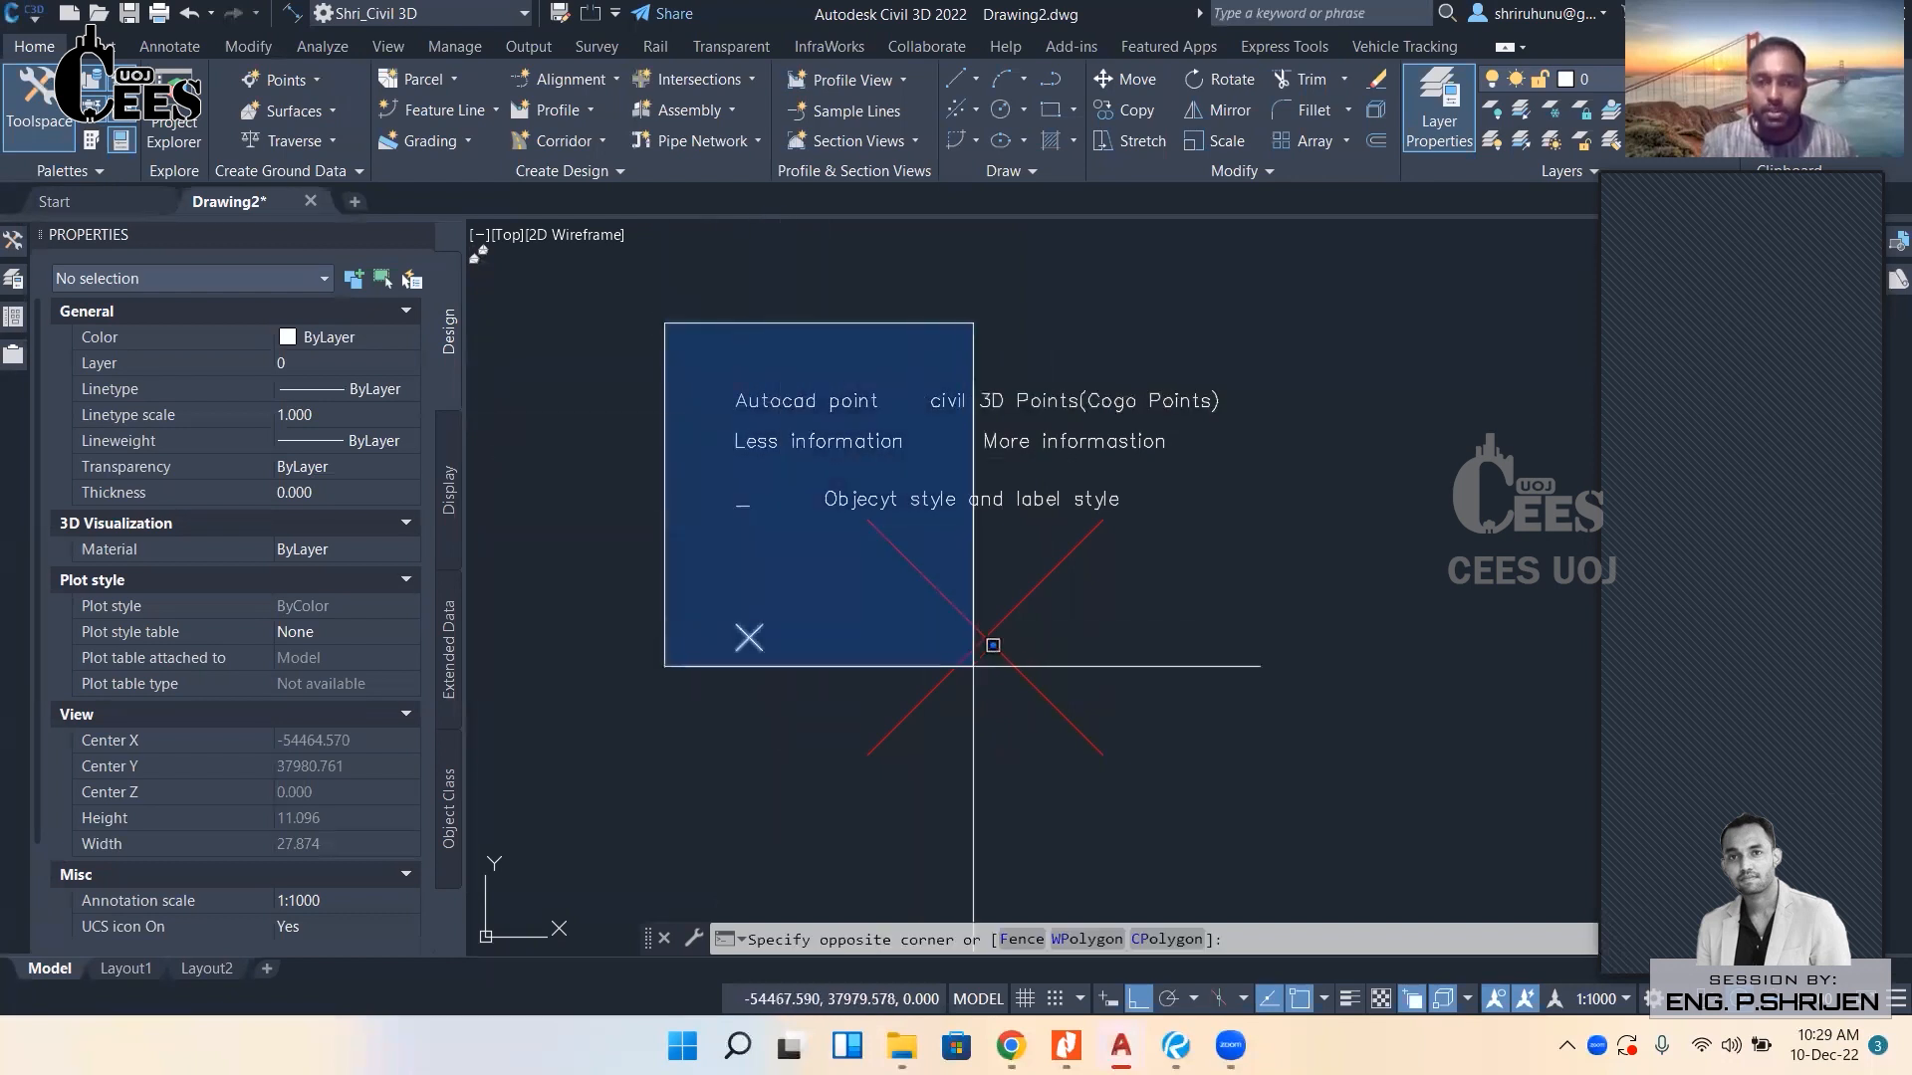
left_click(1275, 791)
key("Delete")
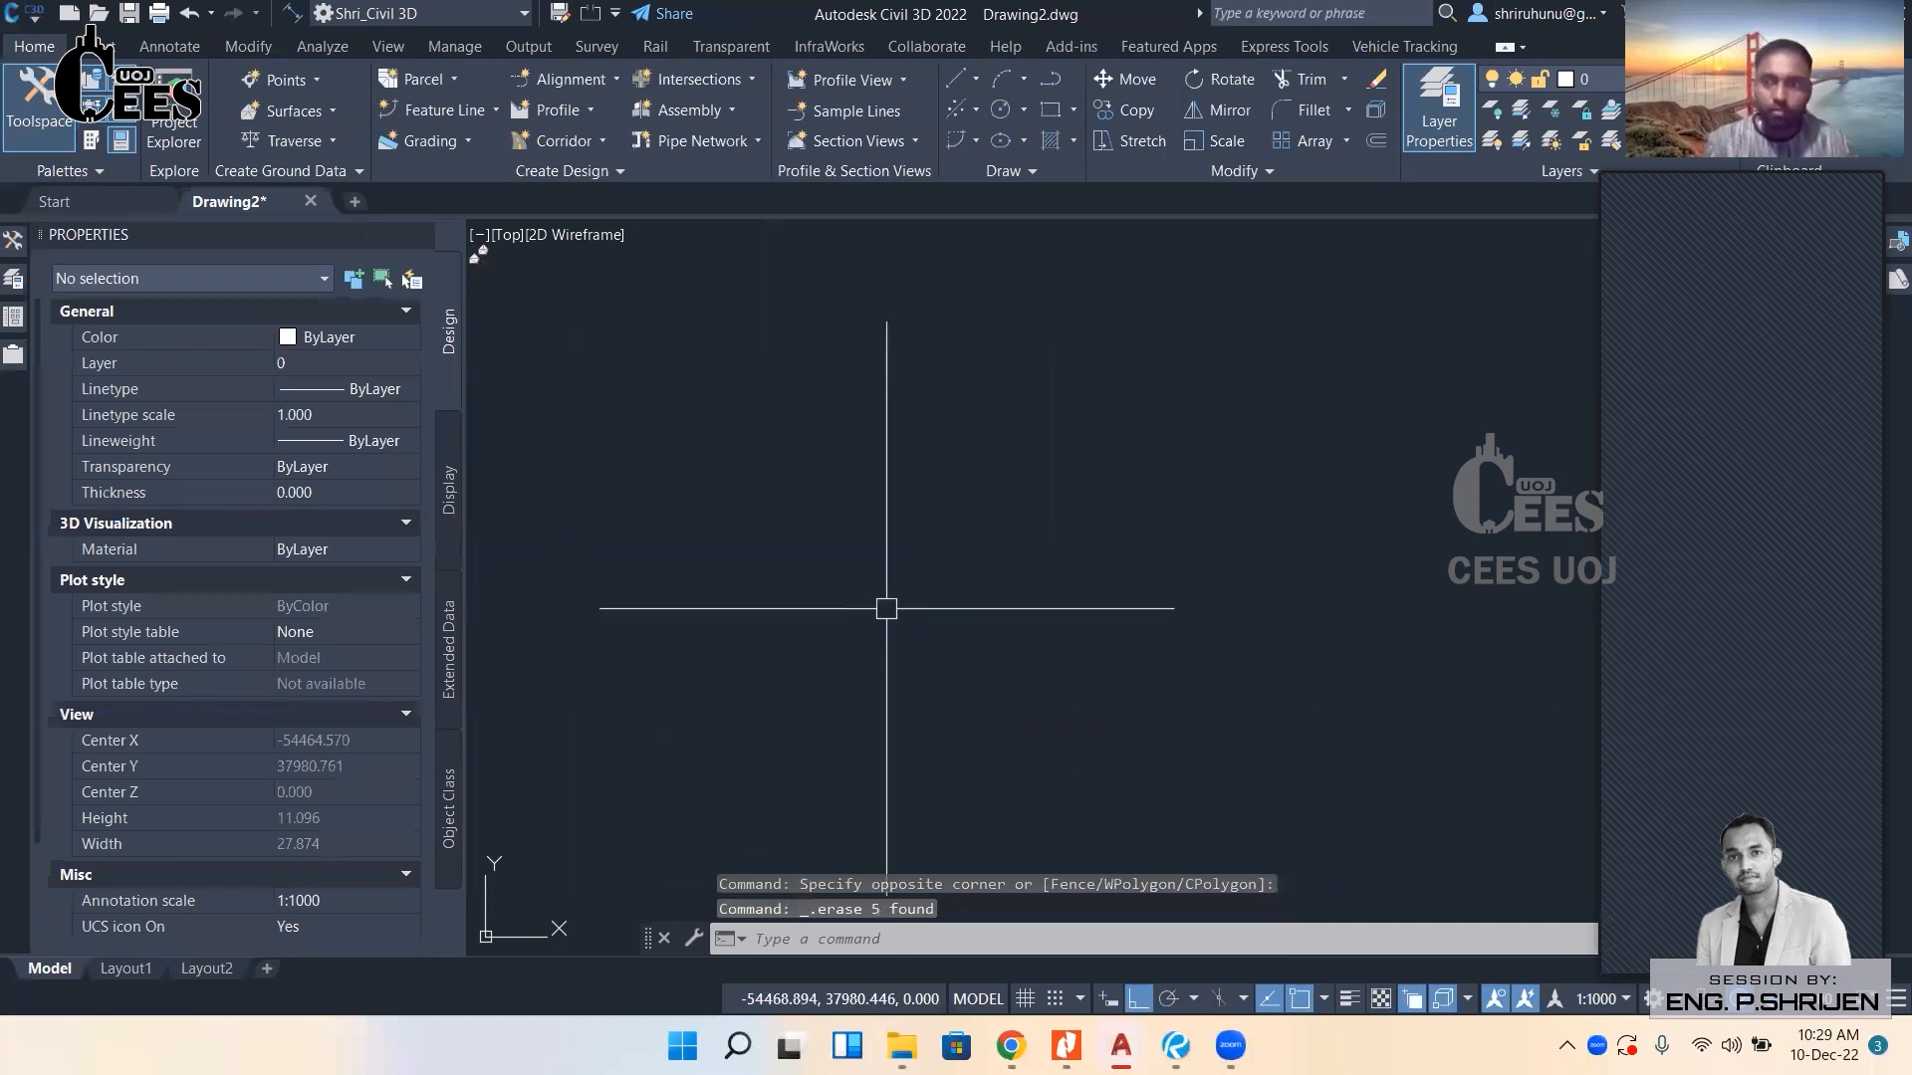
Reopen the point creation tools, reposition them near the drawing's upper edge and start importing points.
left_click(317, 81)
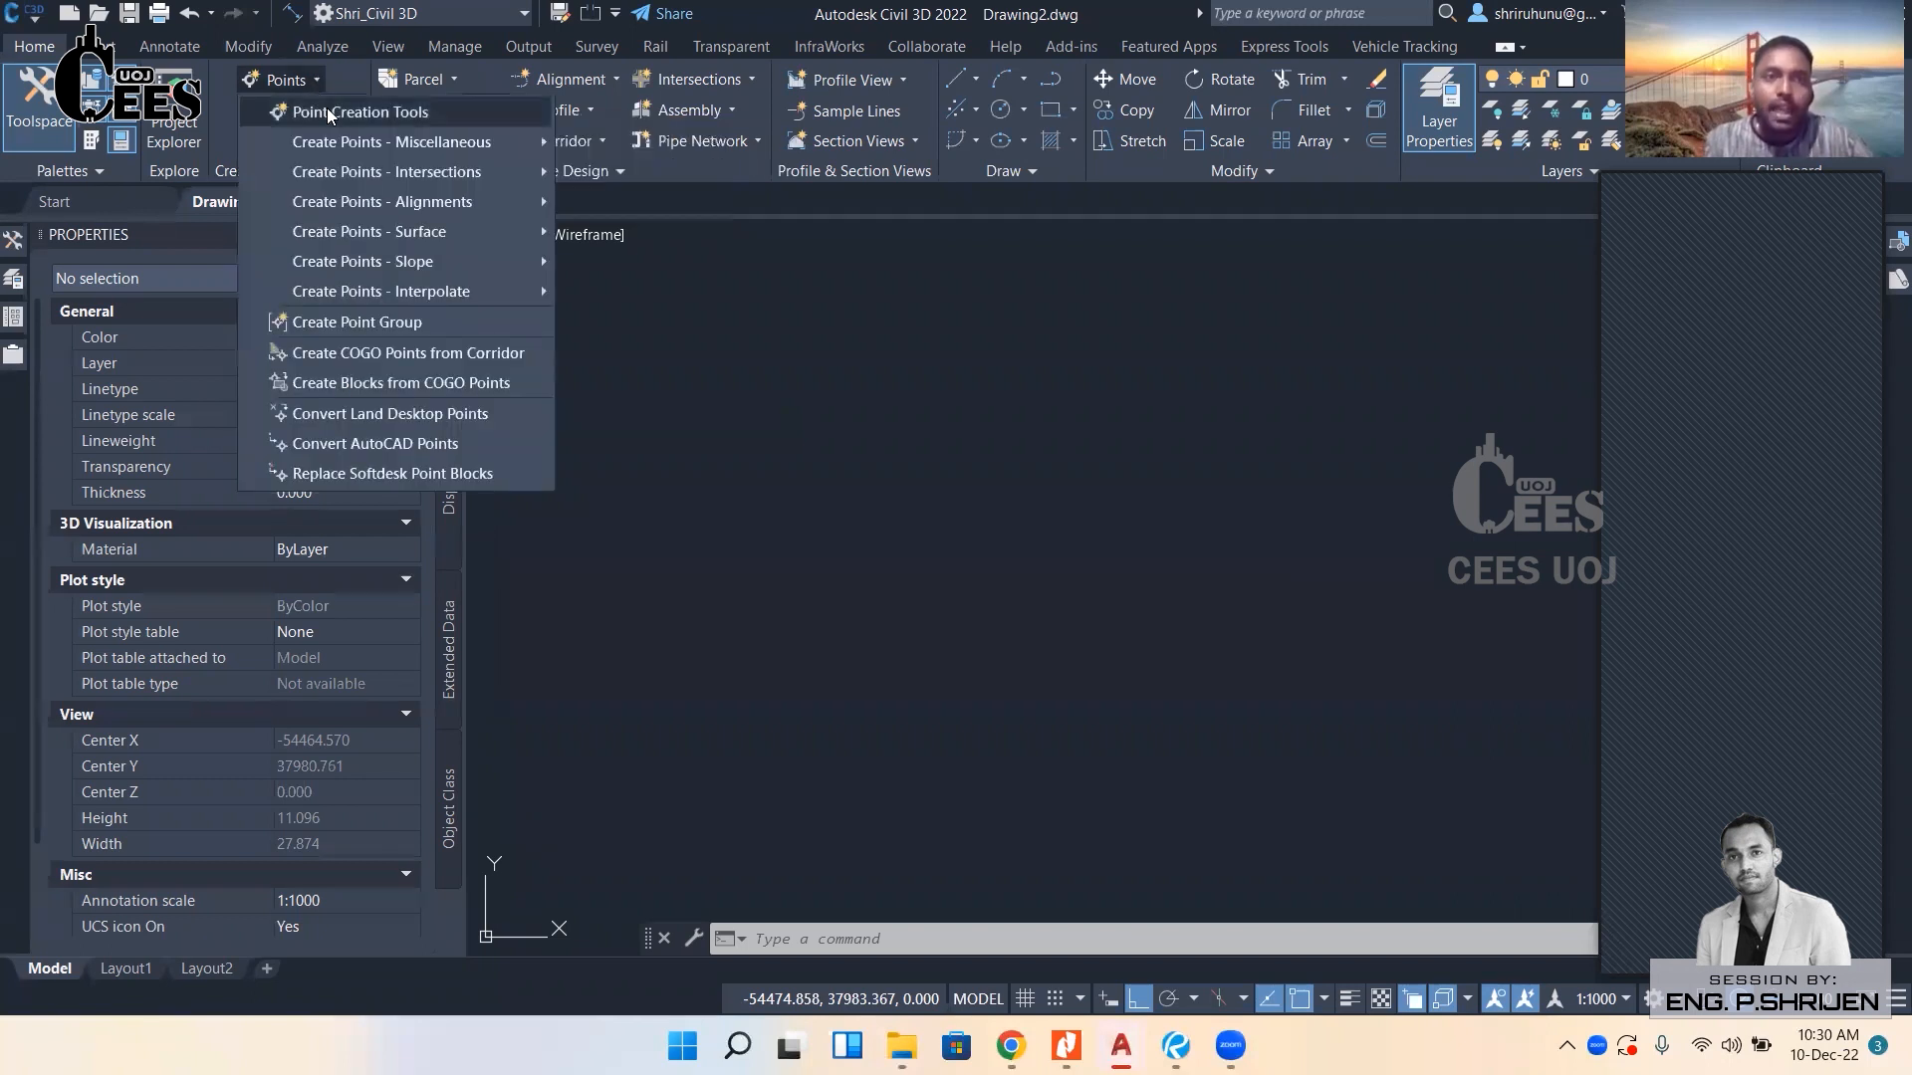
left_click(286, 112)
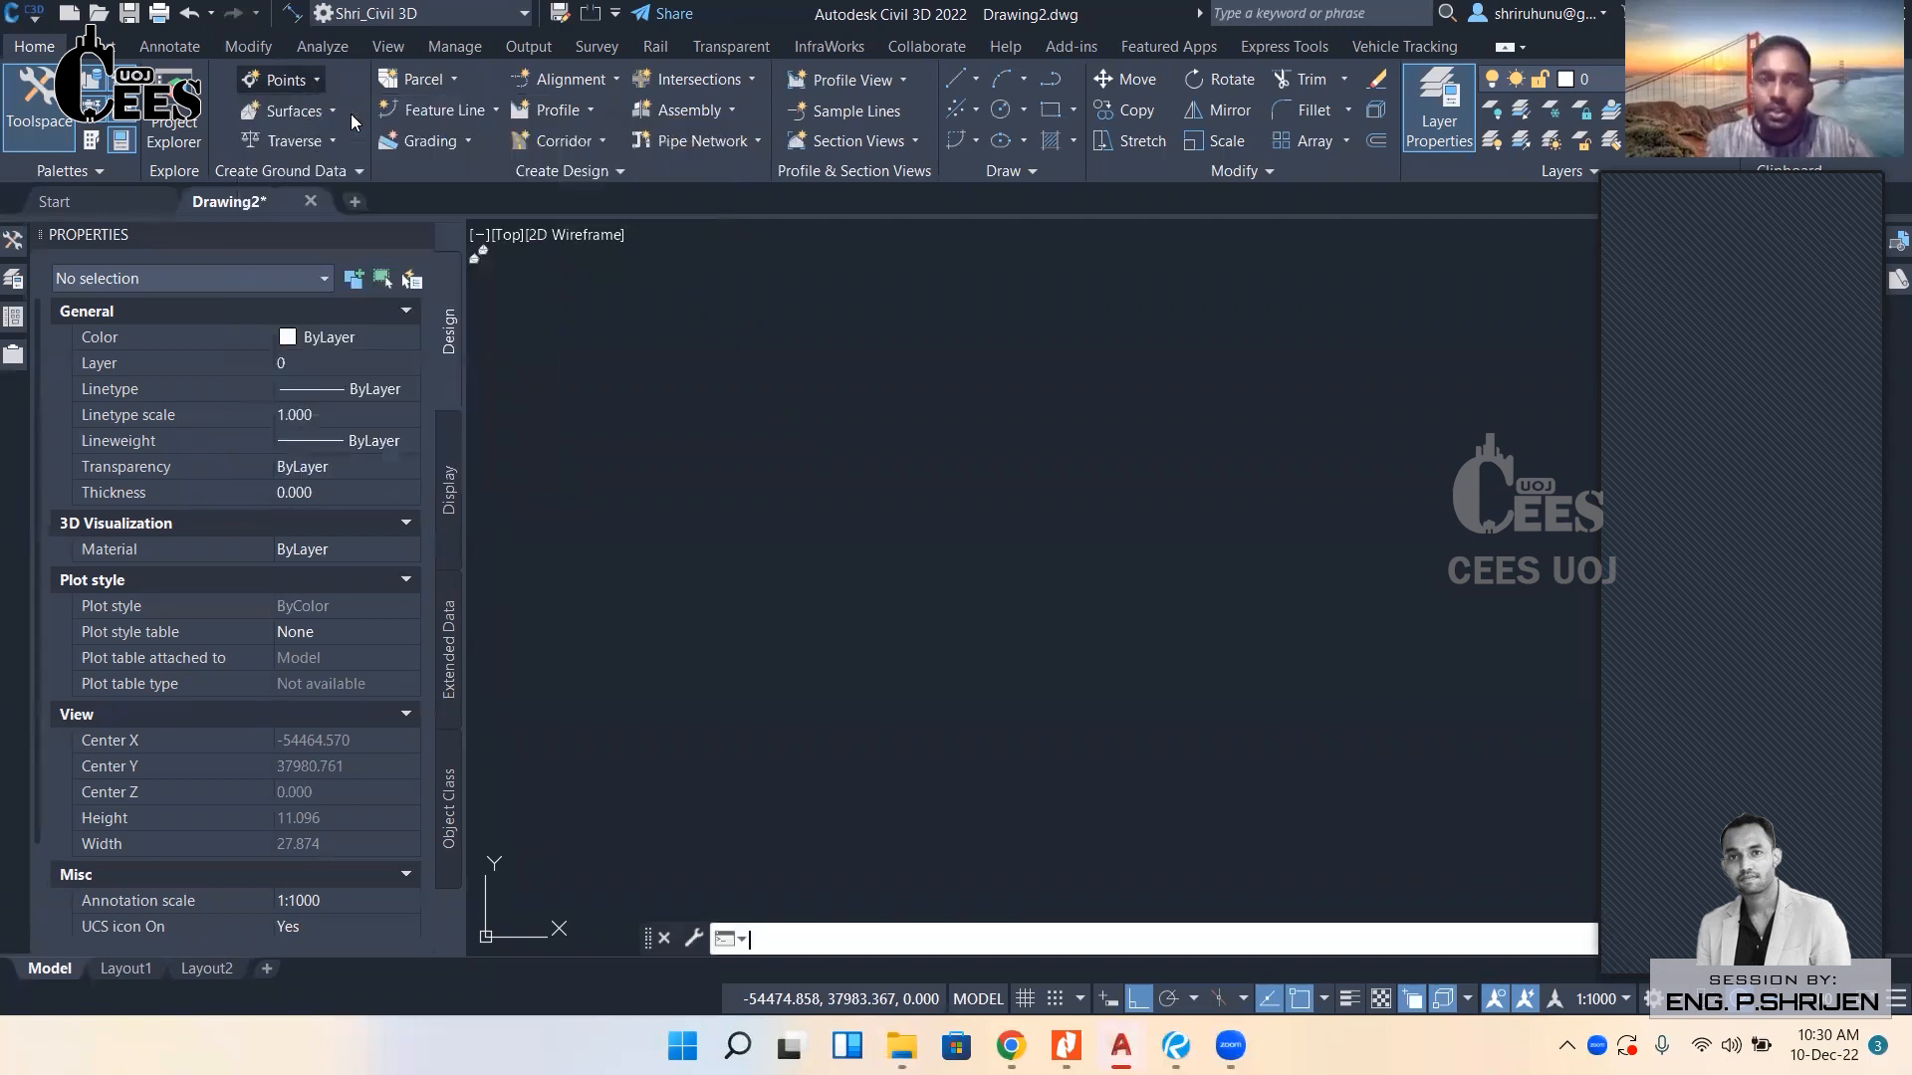
left_click_drag(637, 231, 557, 207)
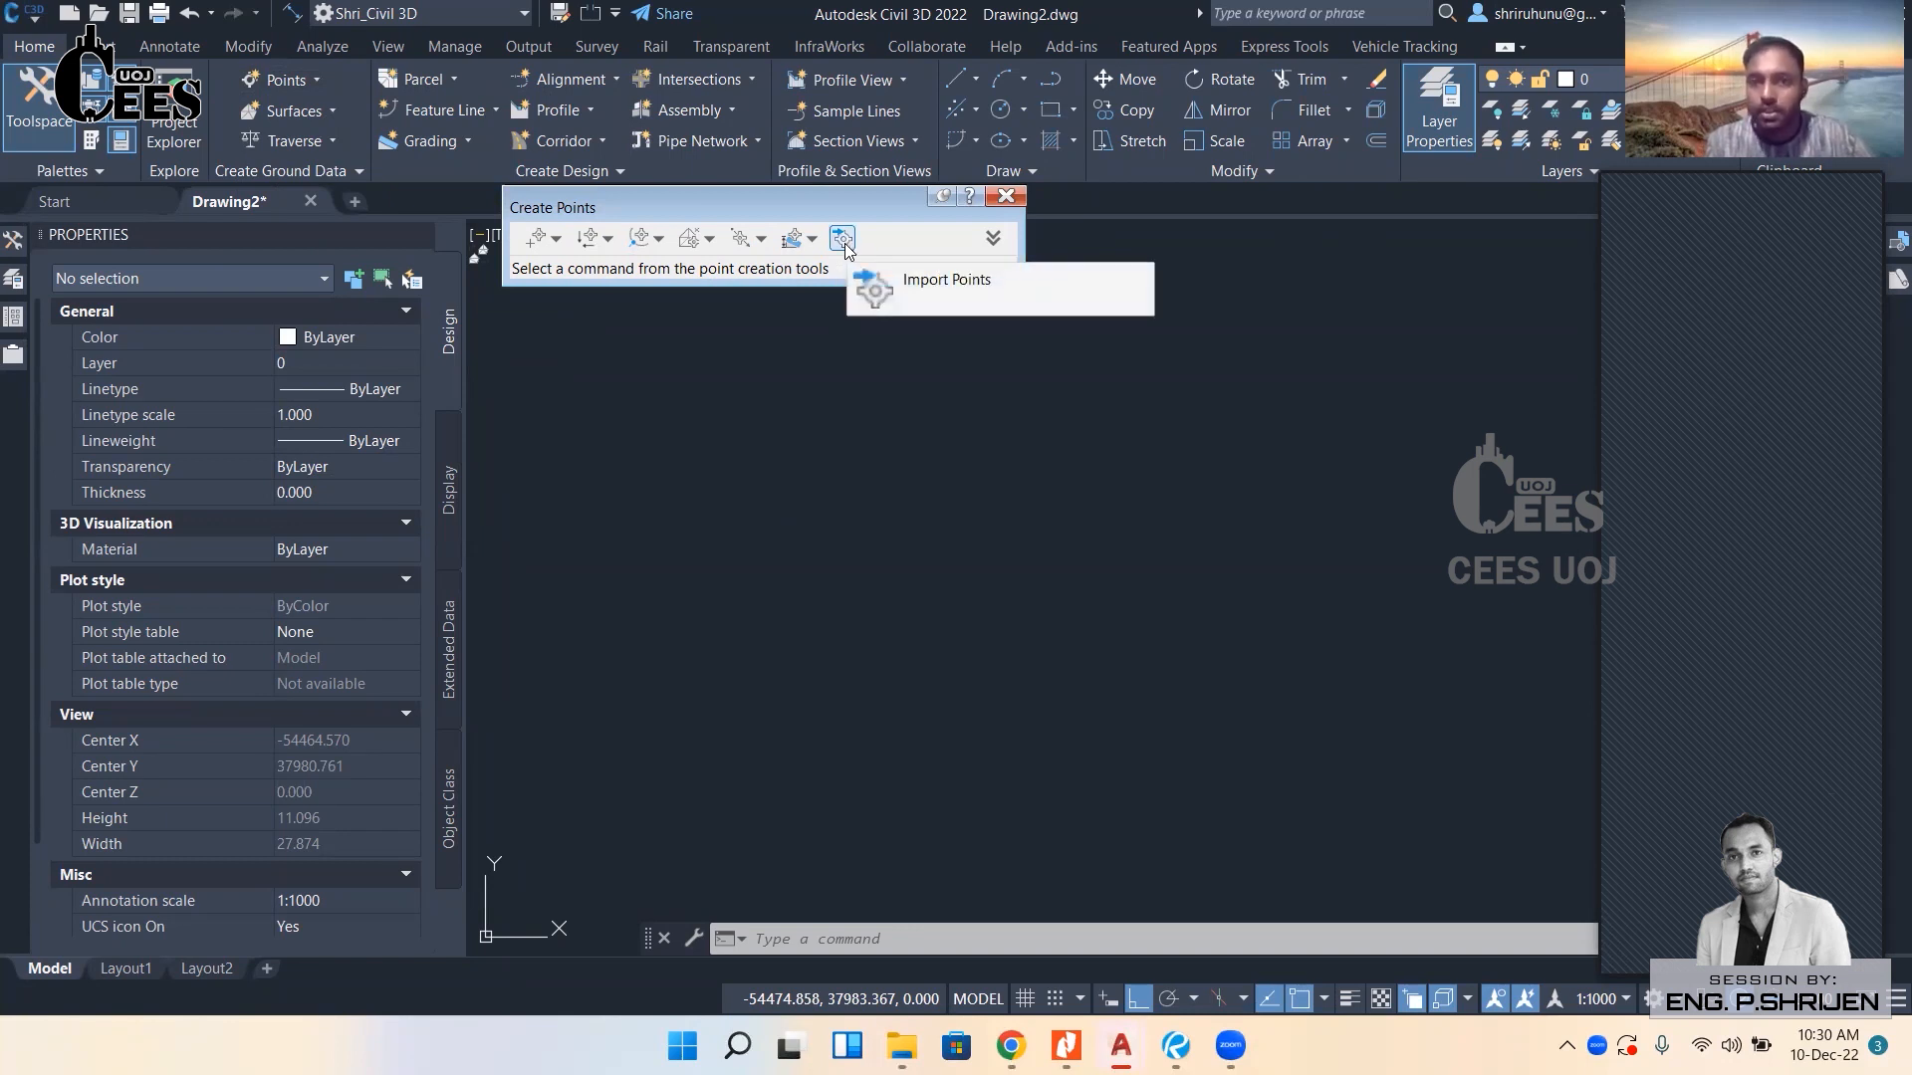
left_click(841, 239)
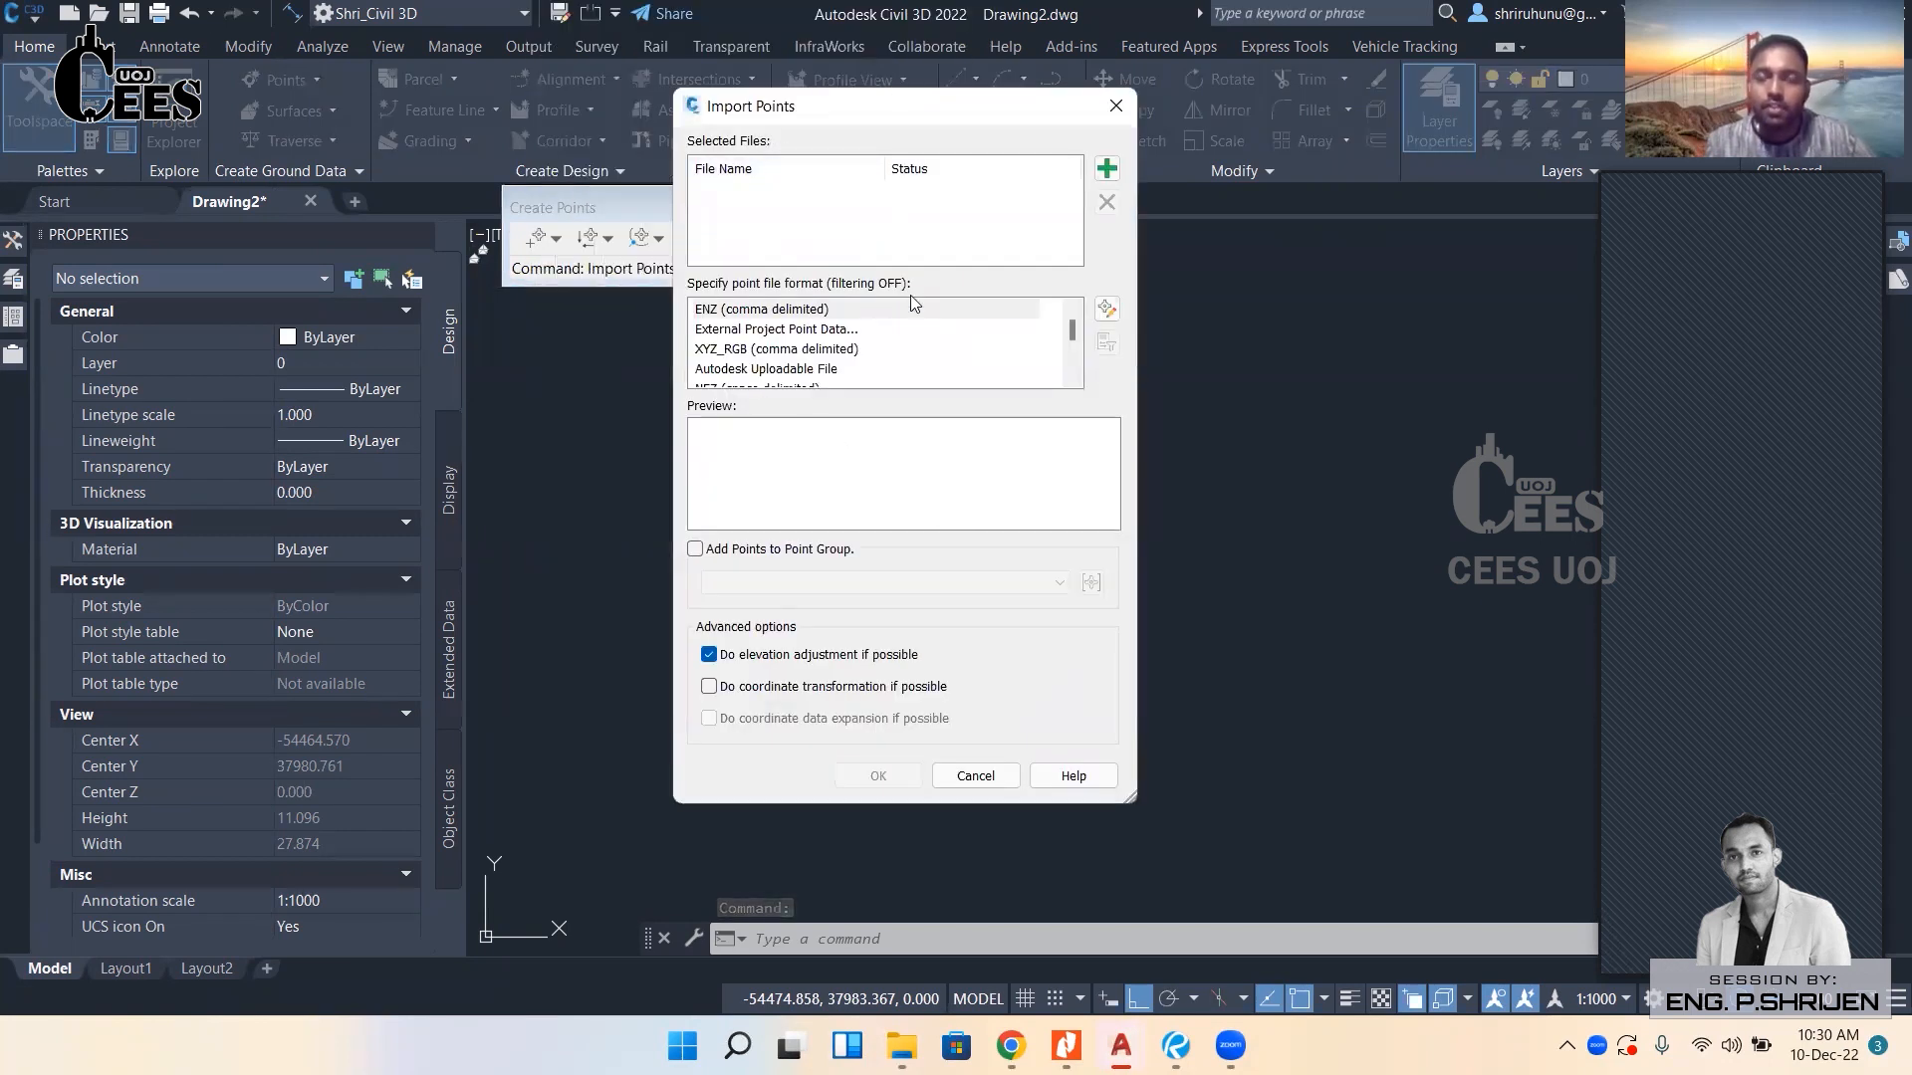
Begin adding a source file to the point import and browse to the Storage (F:) drive.
left_click(1104, 171)
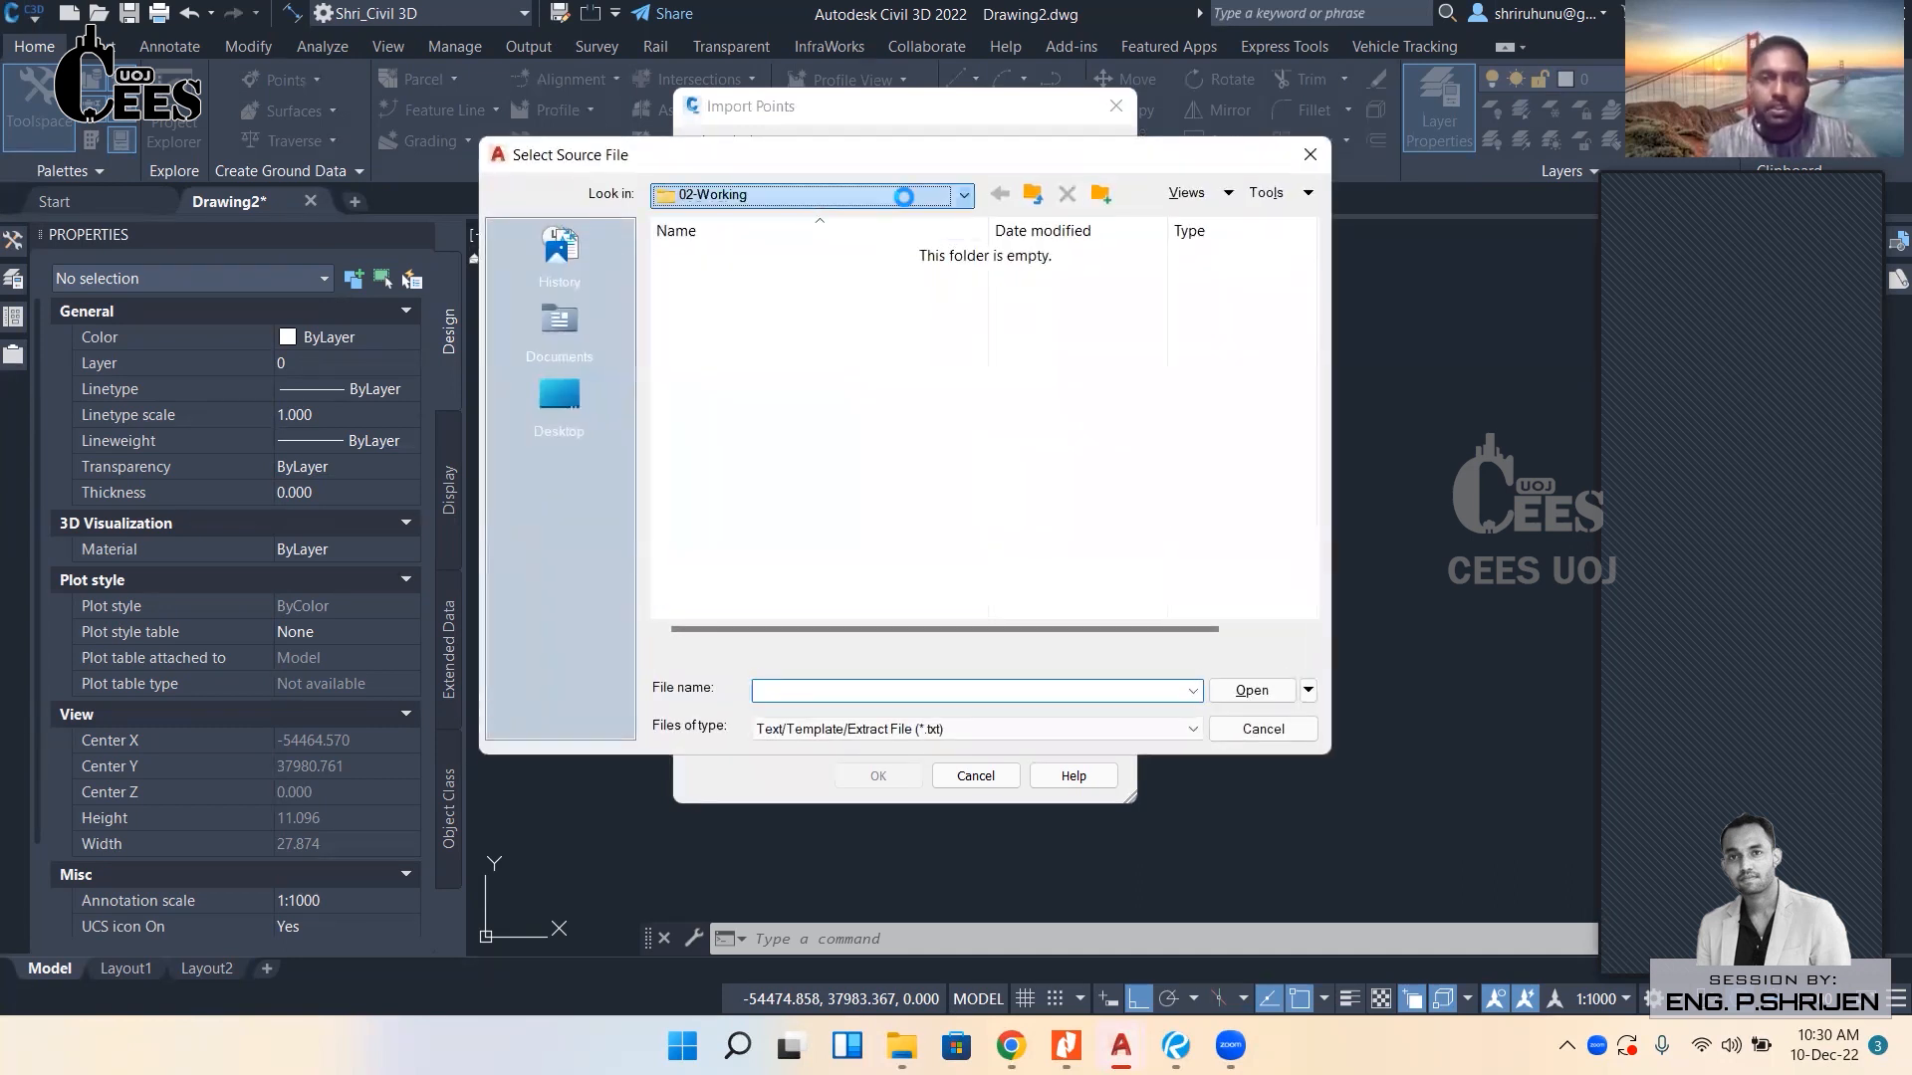
left_click(903, 196)
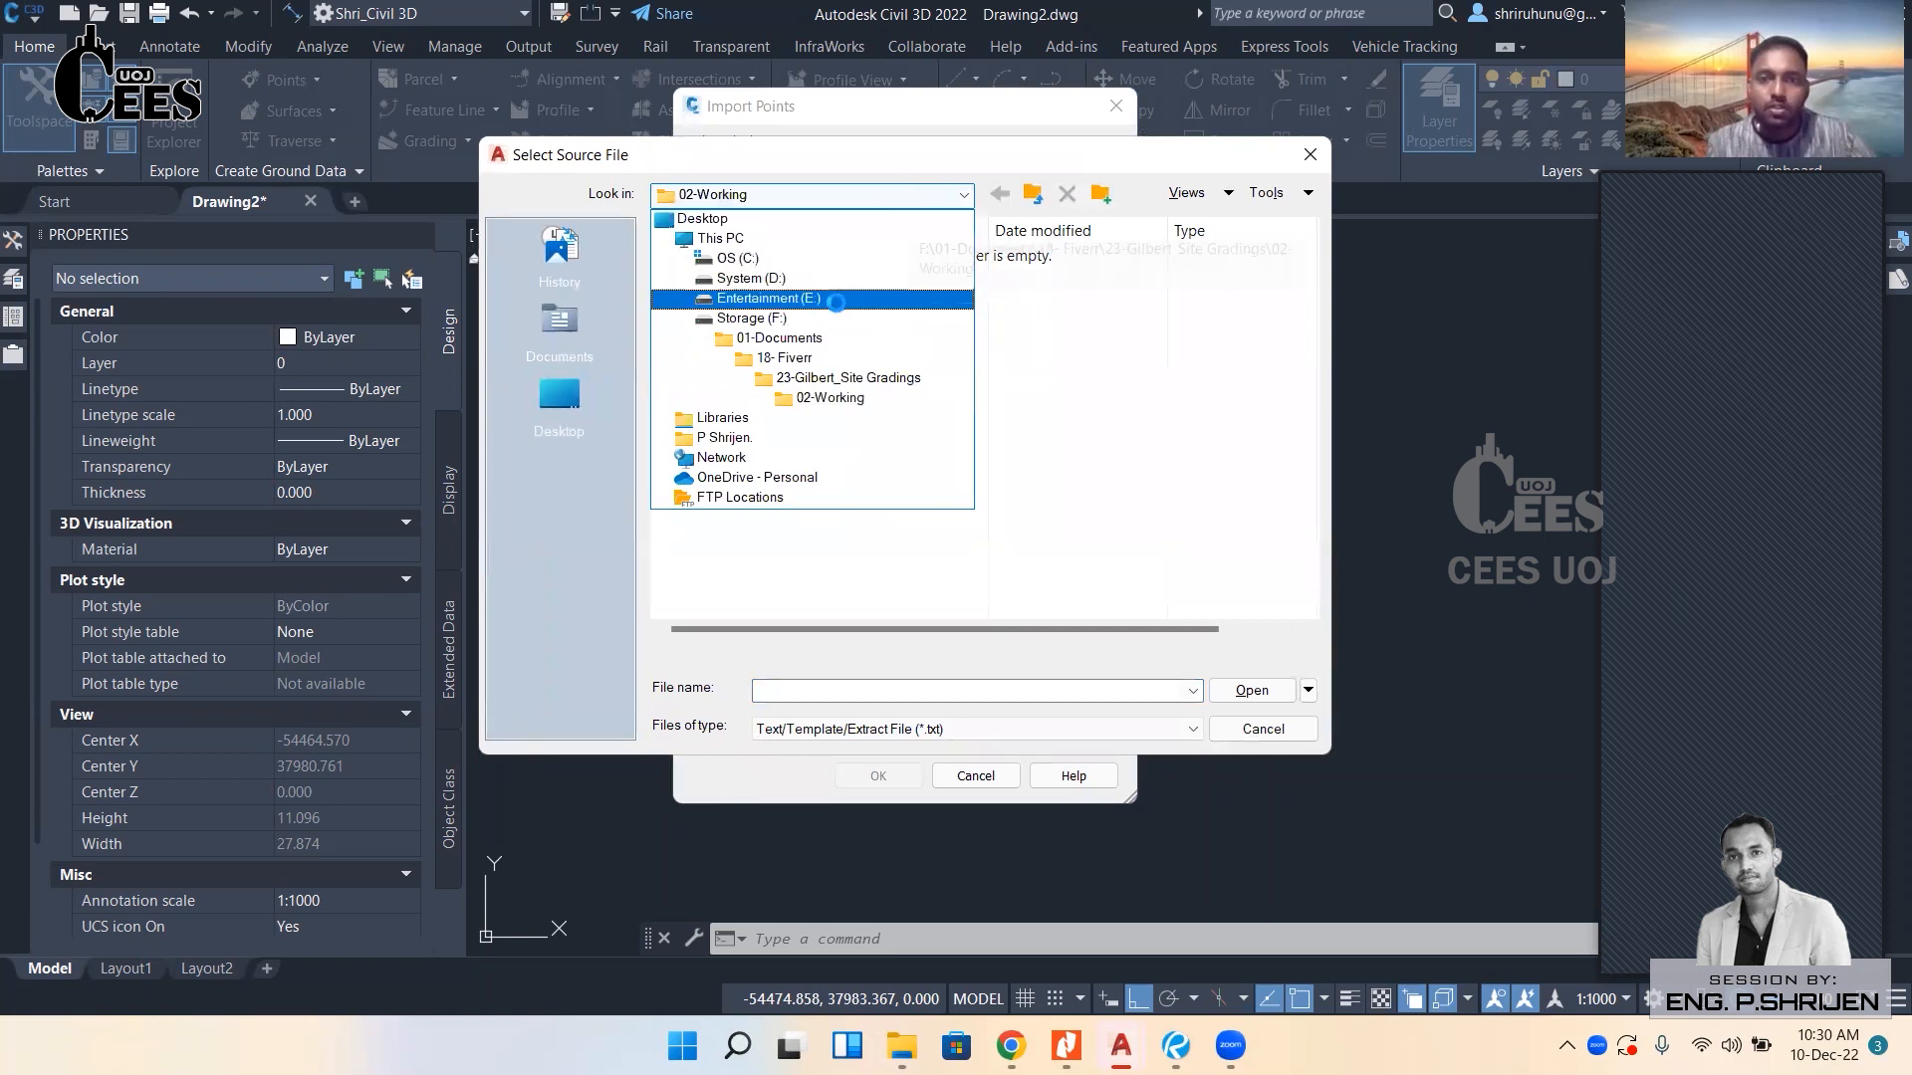
left_click(837, 318)
double_click(801, 262)
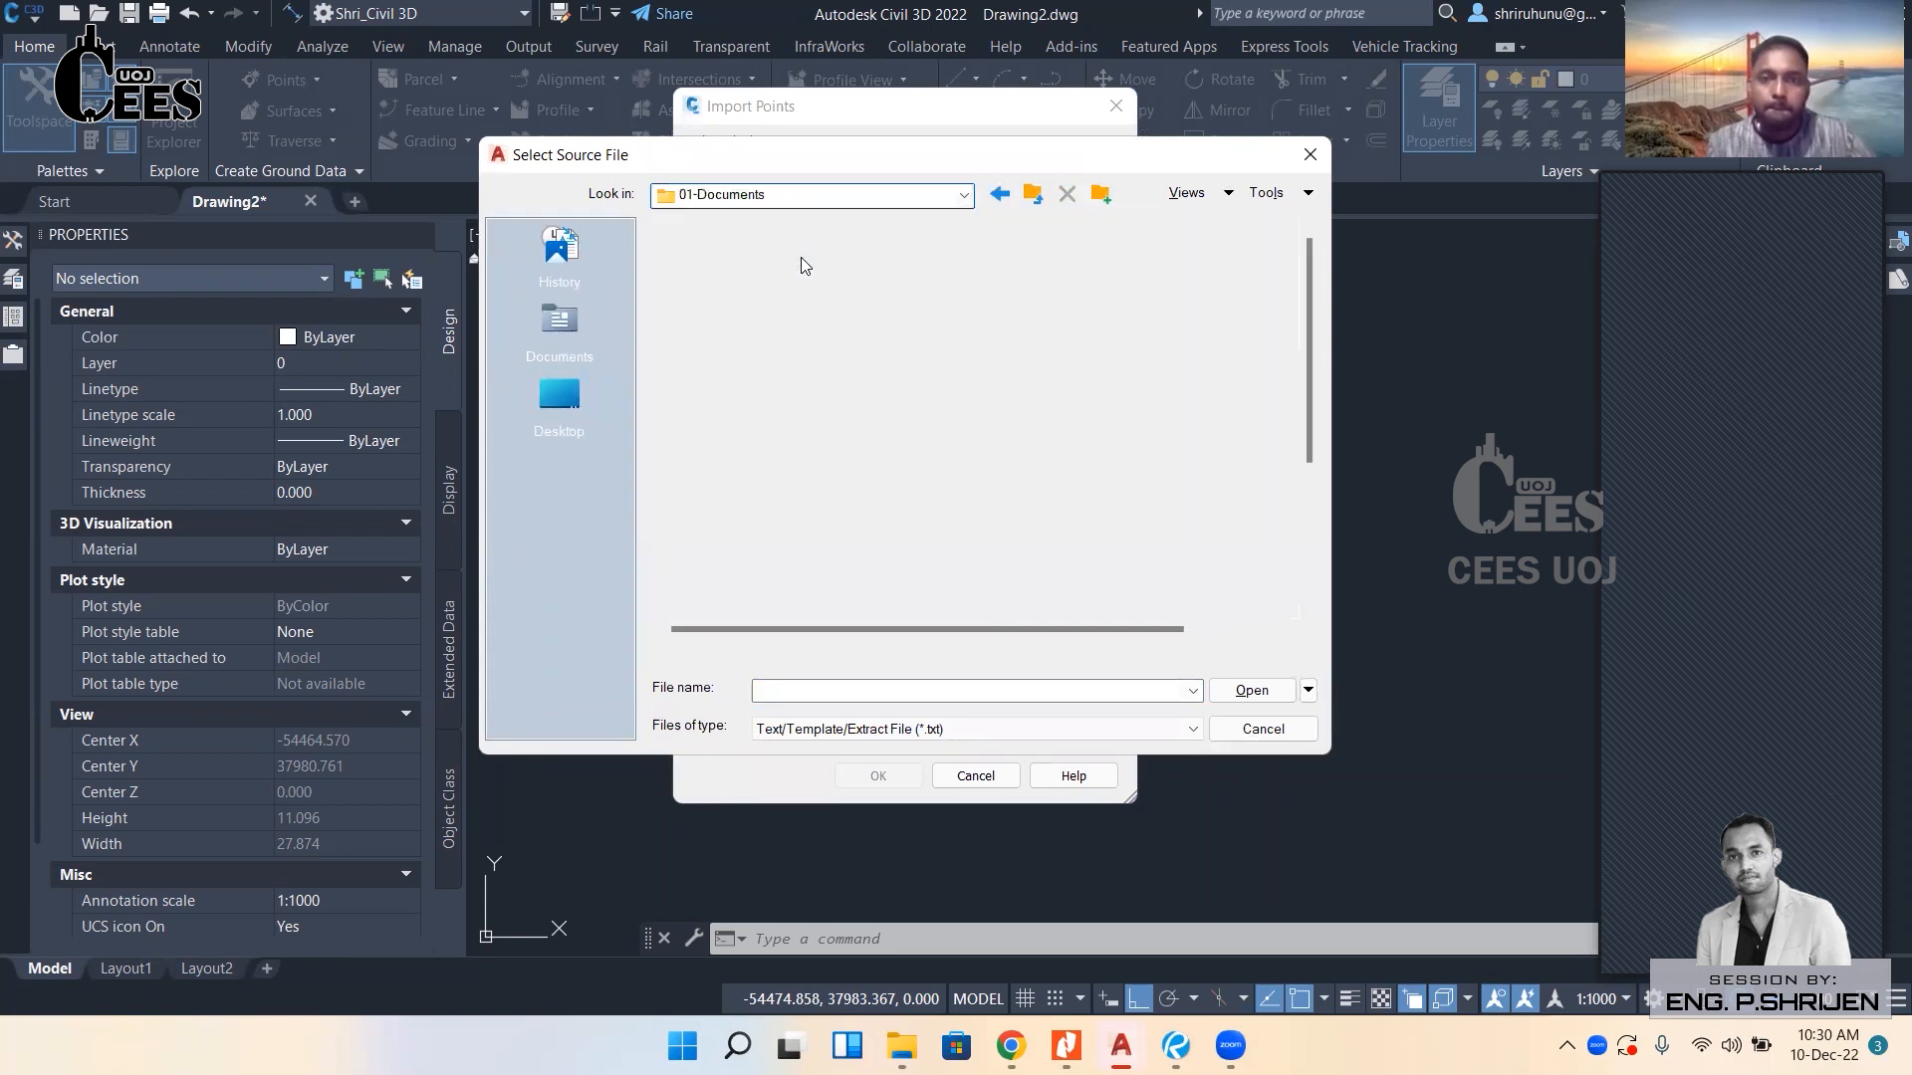
scroll(786, 448, "down", 3)
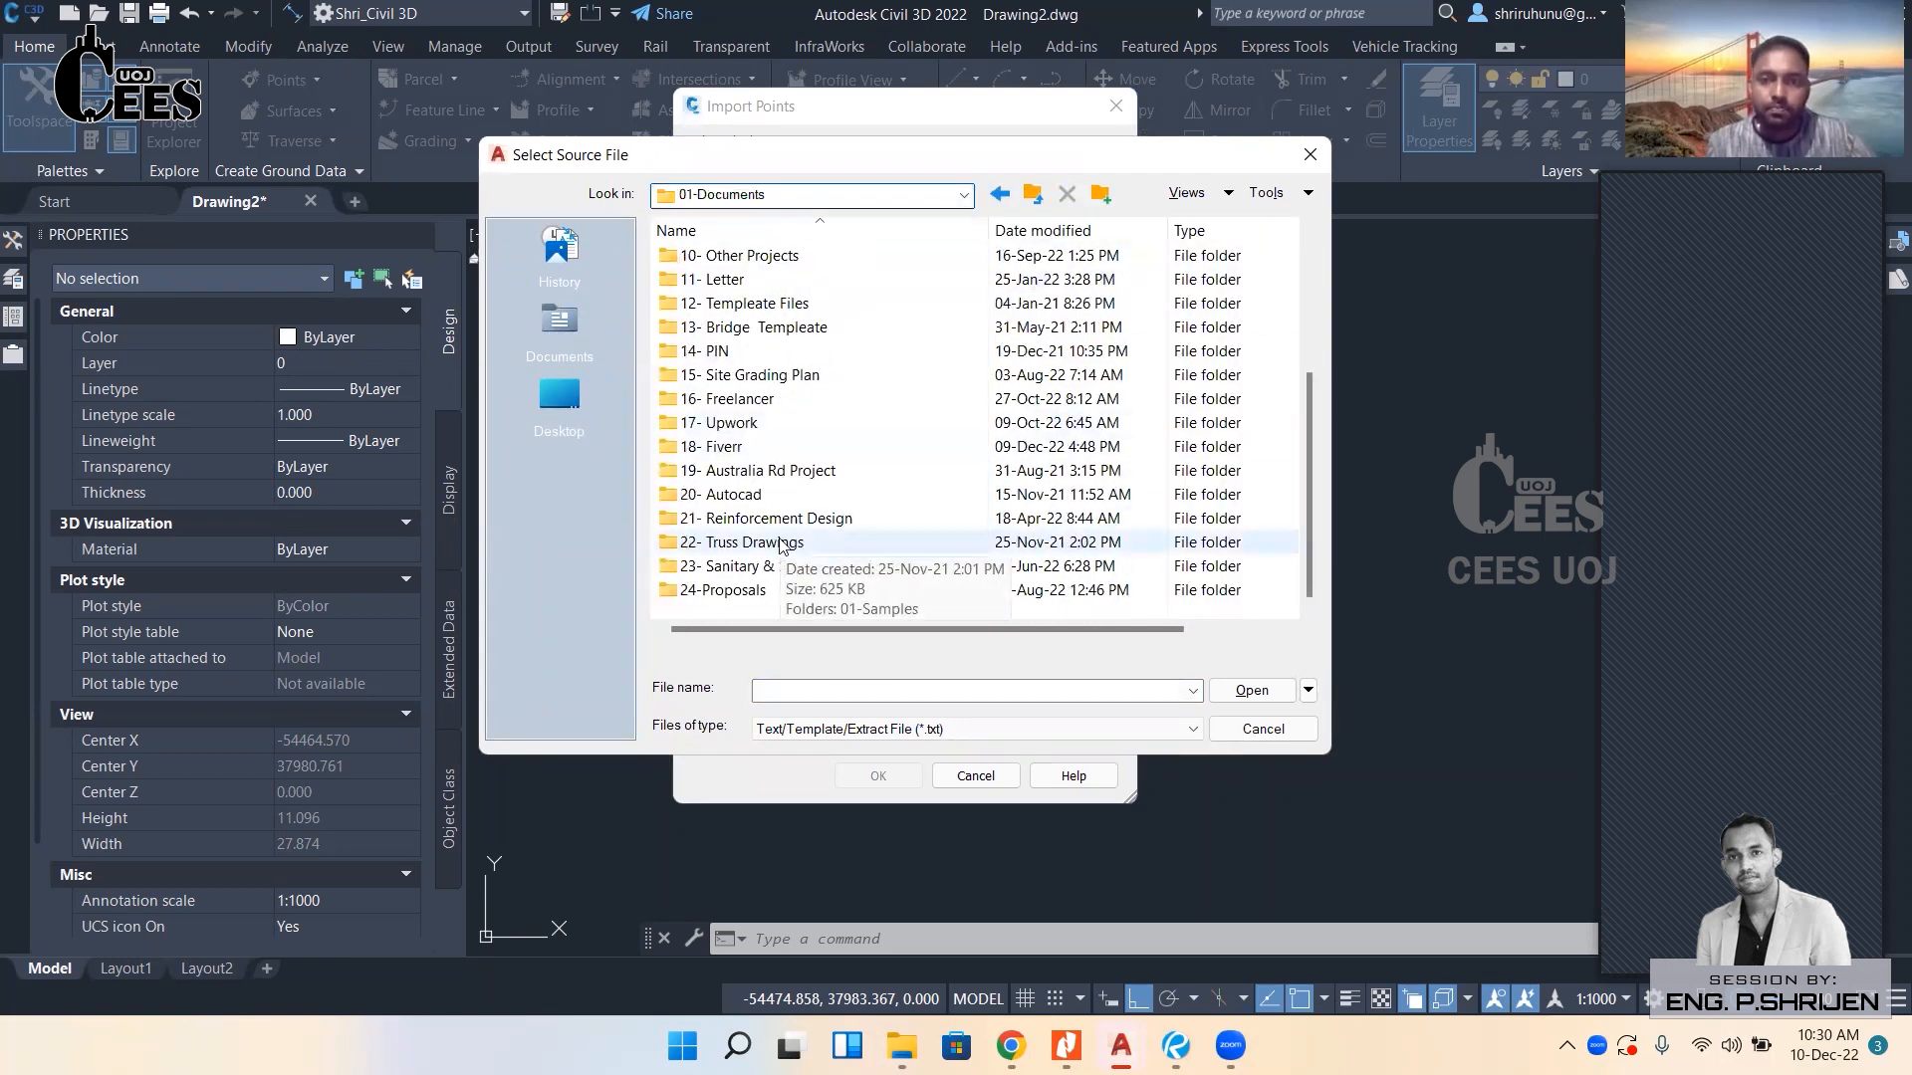
scroll(781, 545, "up", 3)
scroll(782, 544, "down", 3)
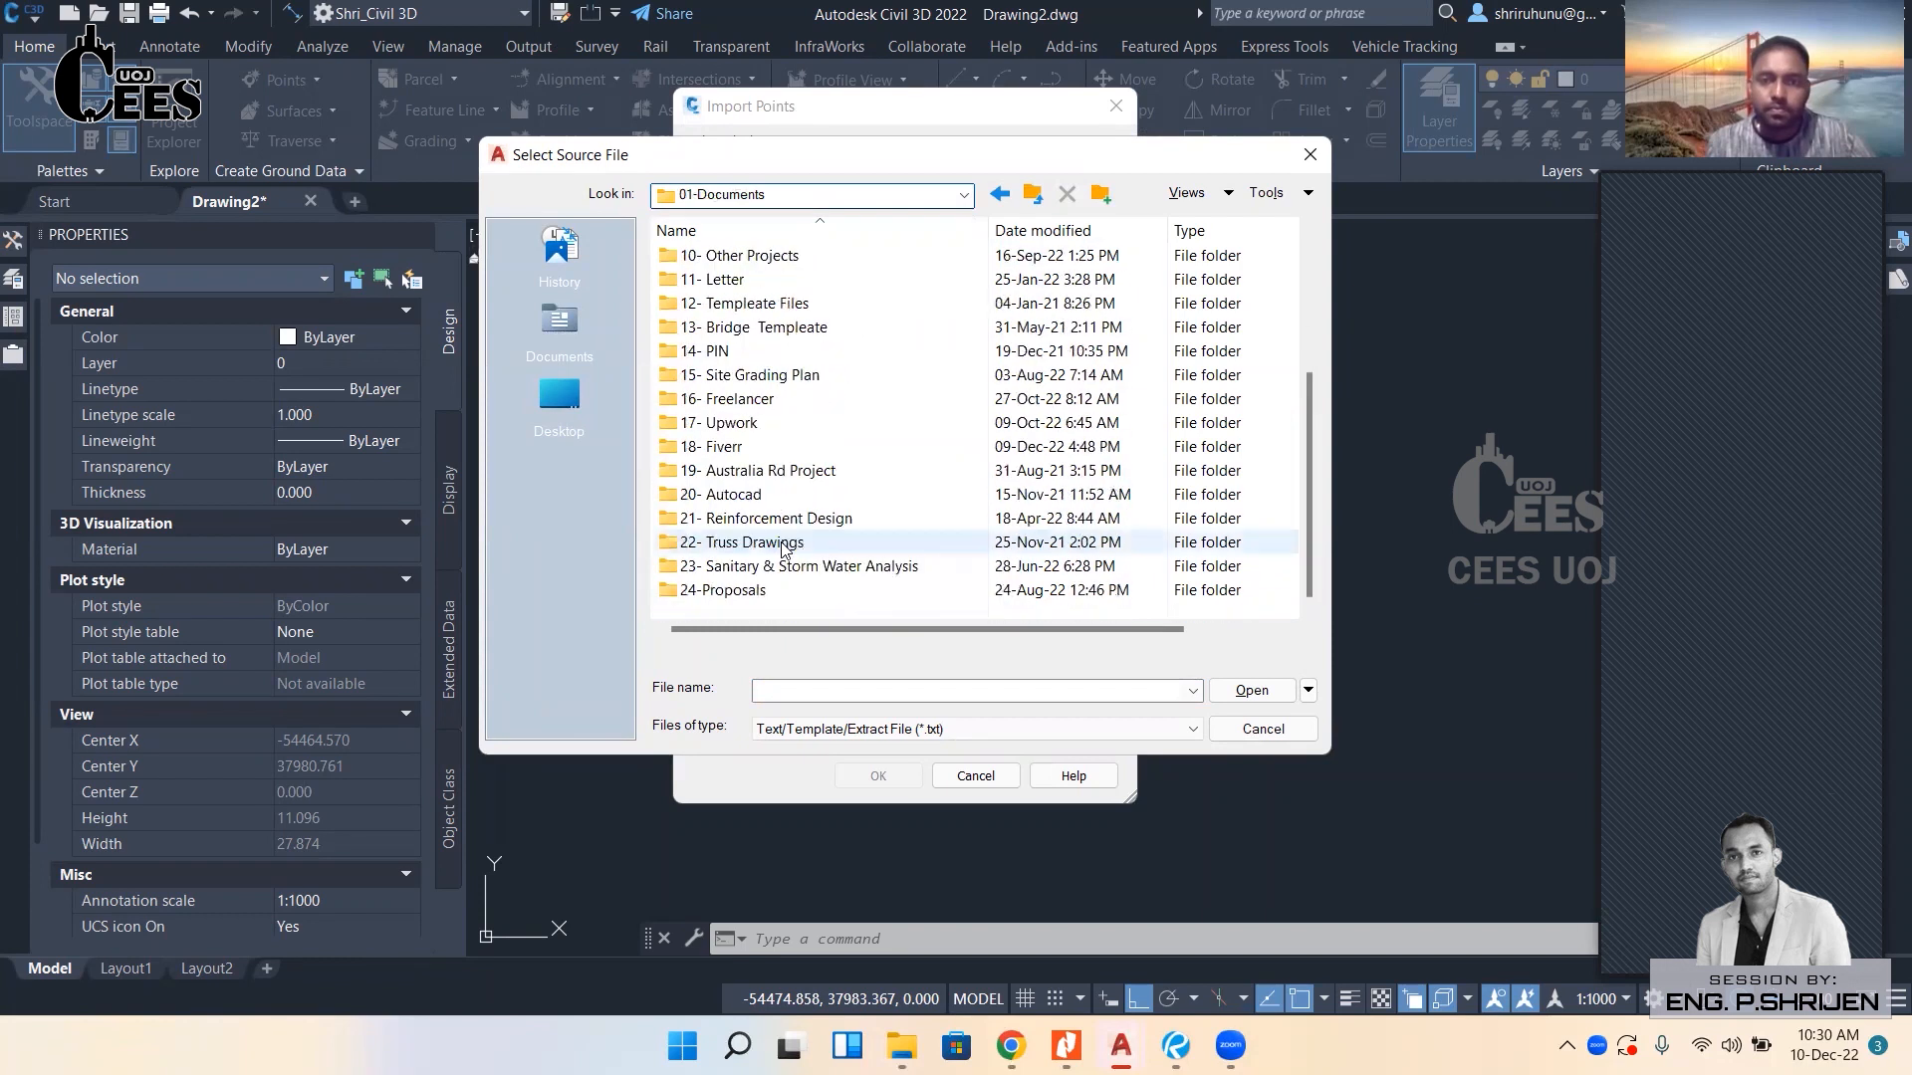
left_click(999, 193)
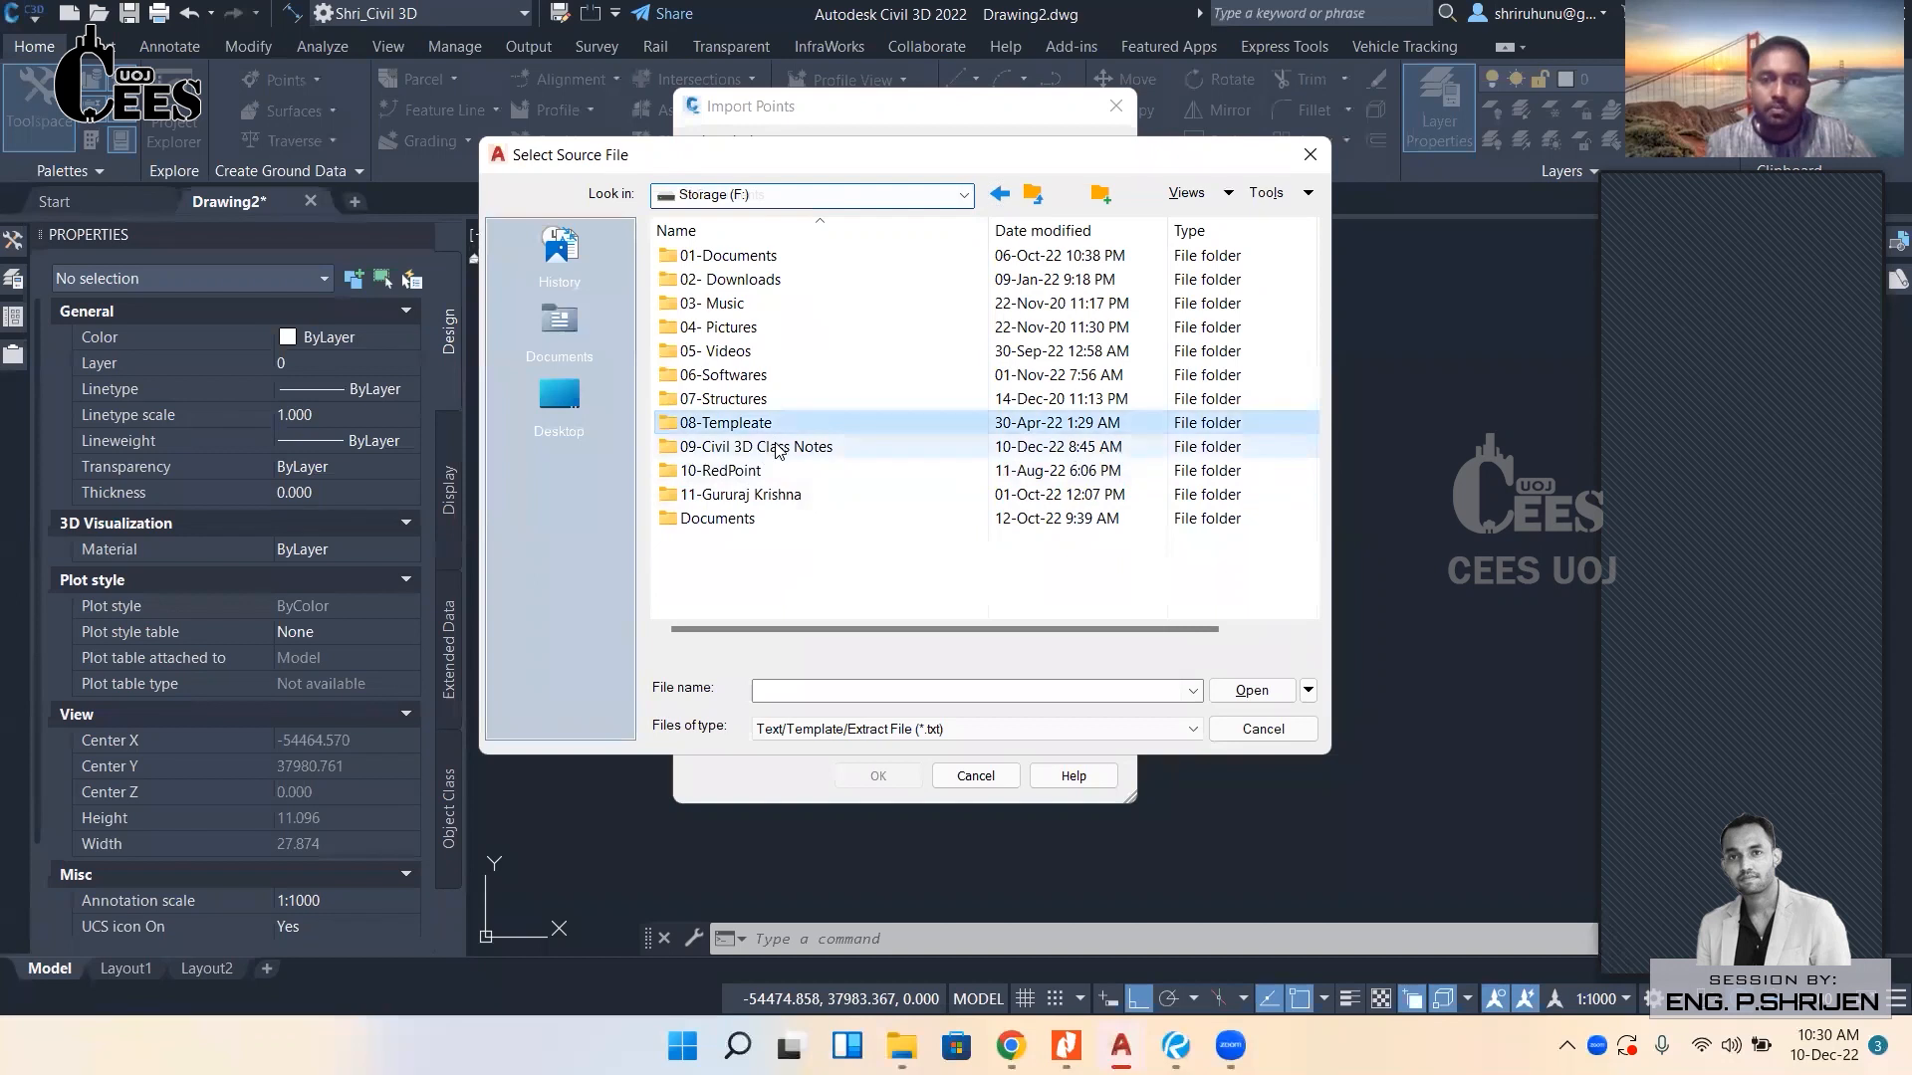
Open the Civil 3D folder inside 09-Civil 3D Class Notes as the source file location.
double_click(775, 446)
double_click(727, 350)
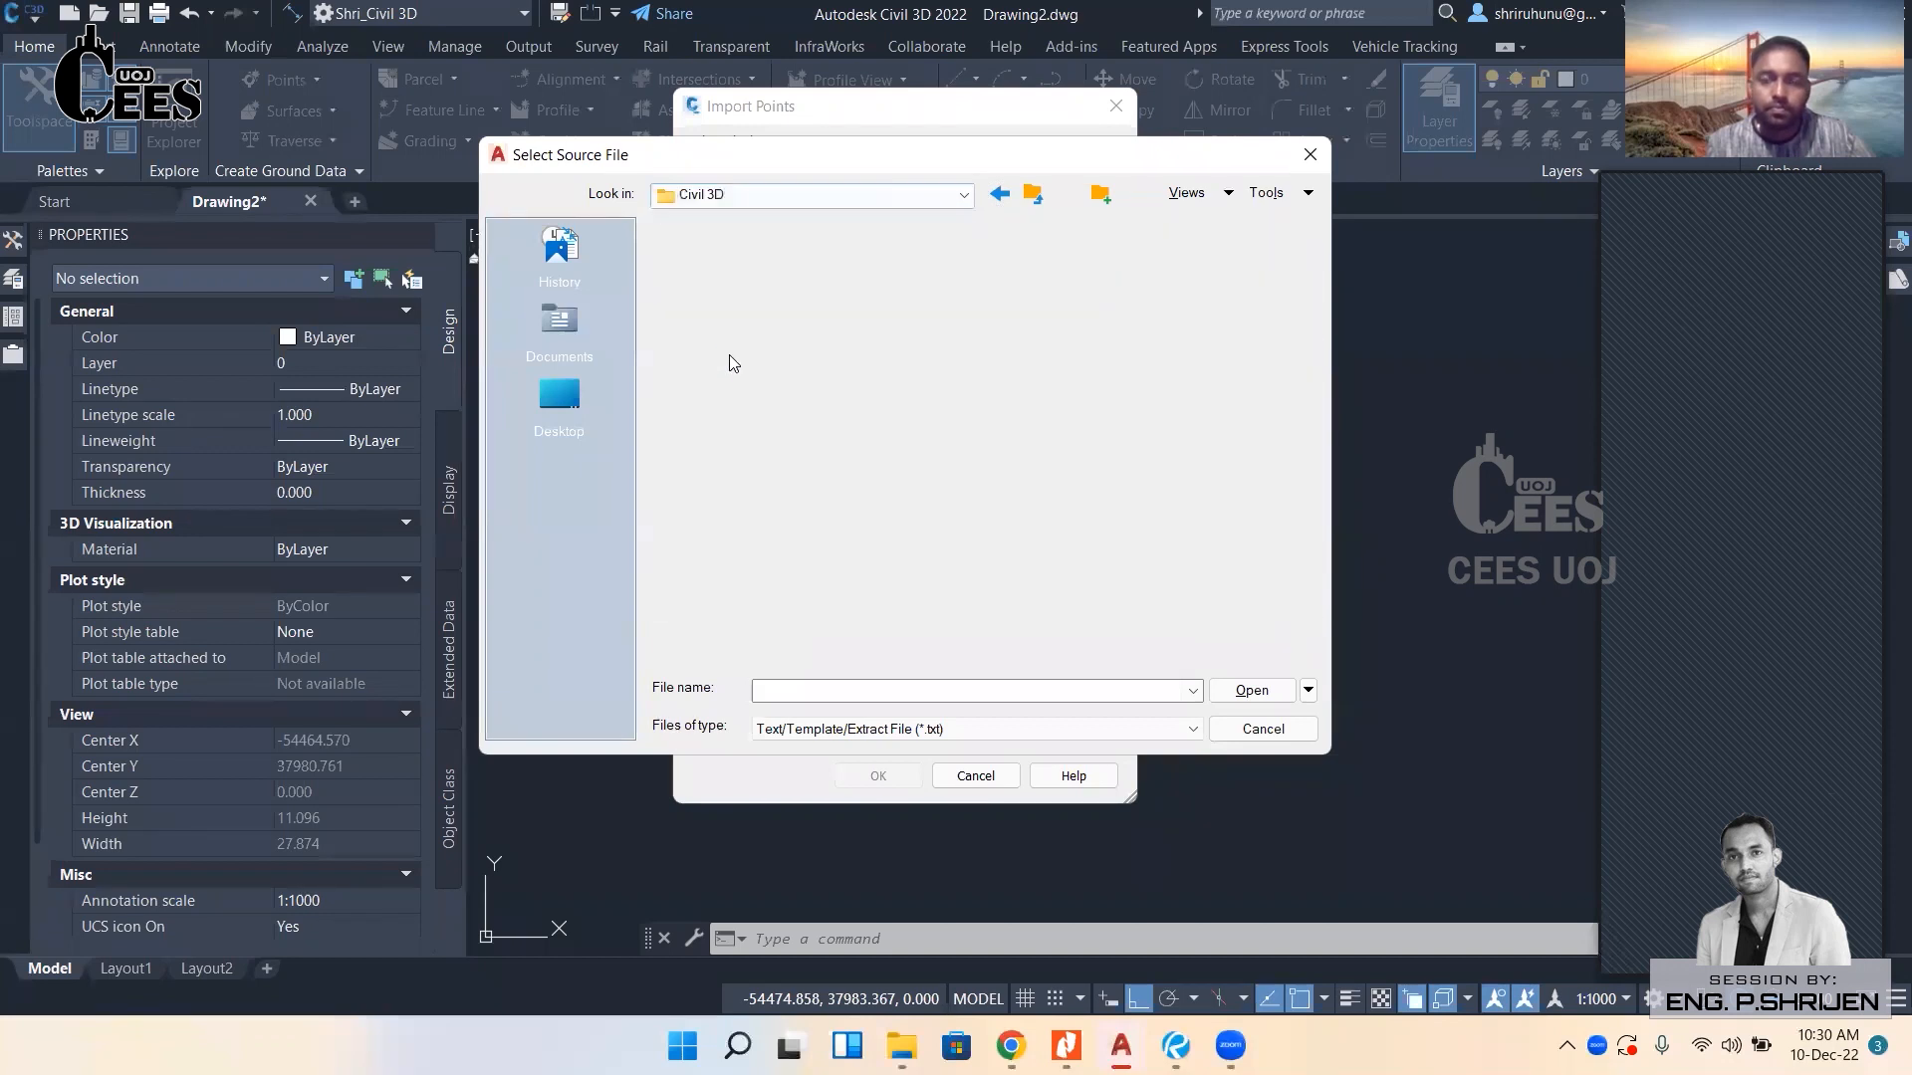
left_click(964, 727)
left_click(964, 728)
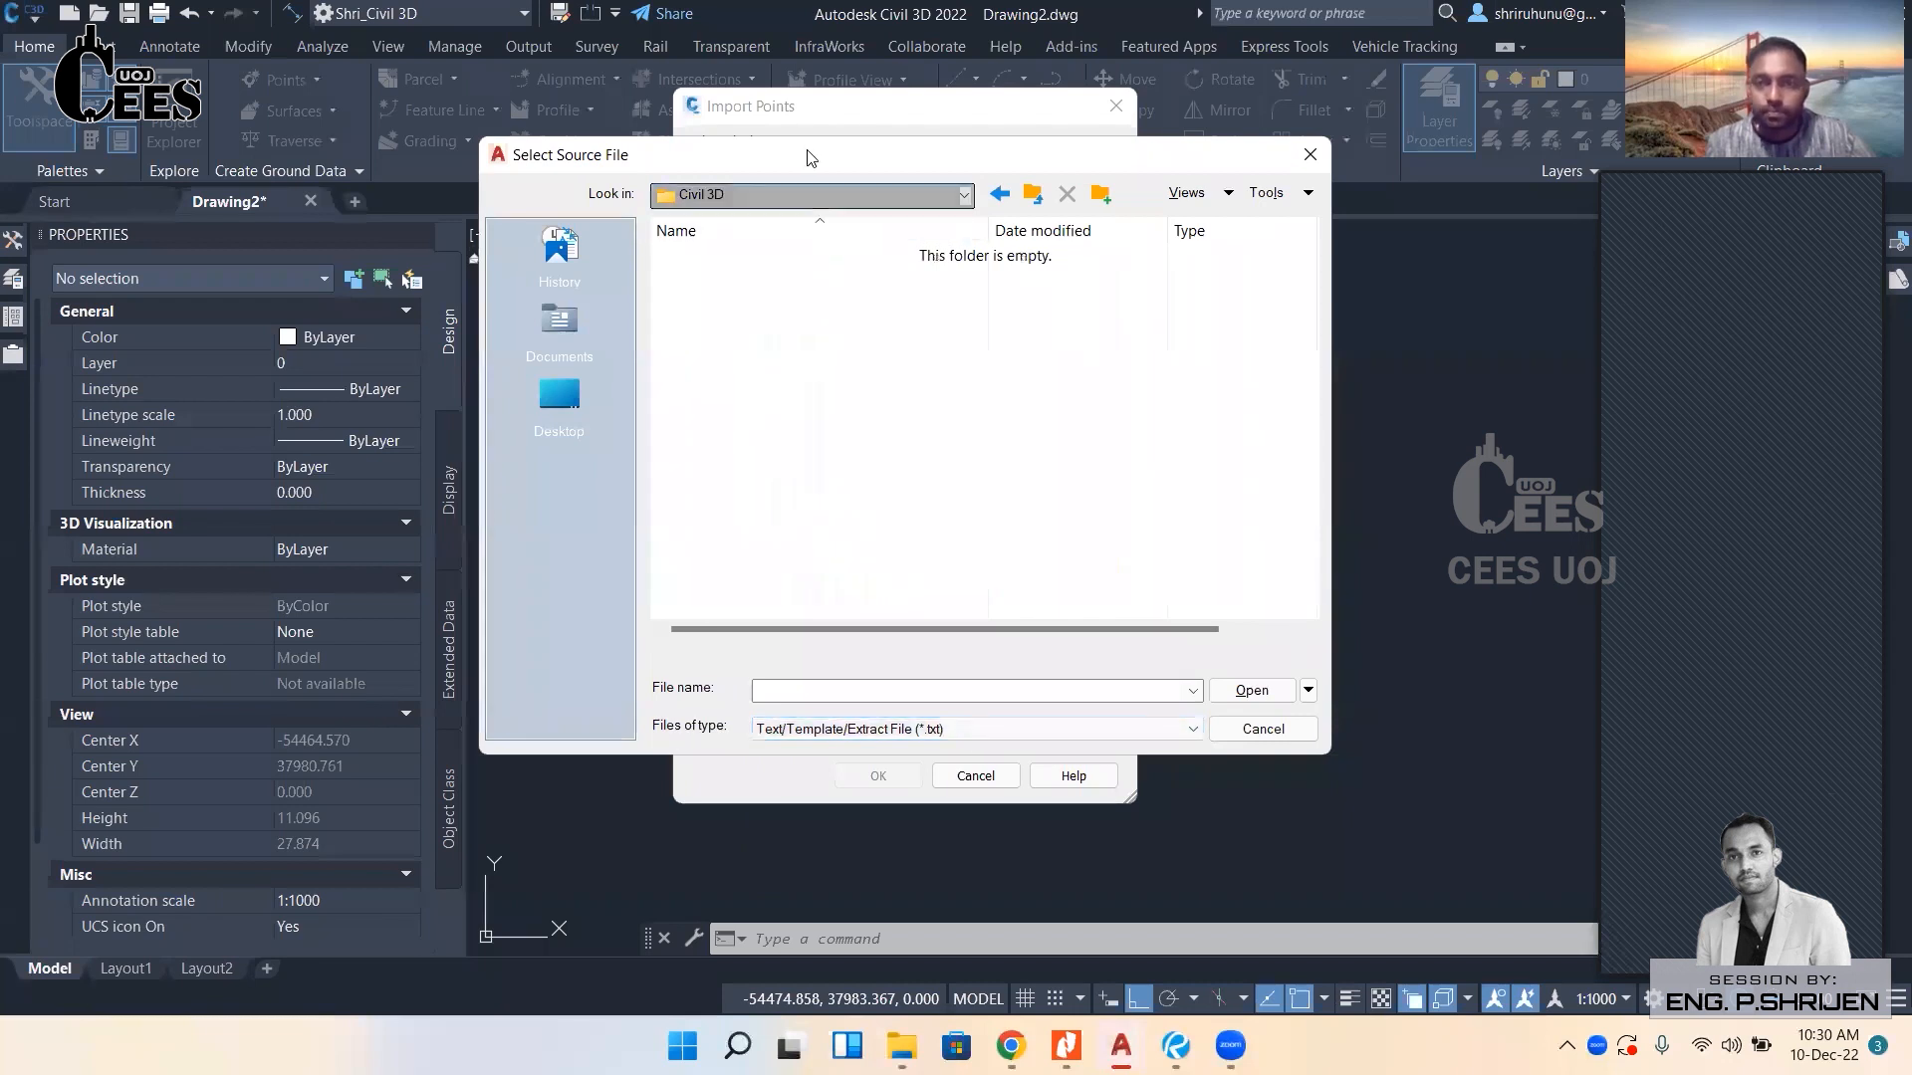
Restrict the source files to the *.csv type and select EXP_PENZD_NS.csv.
left_click_drag(807, 158, 904, 267)
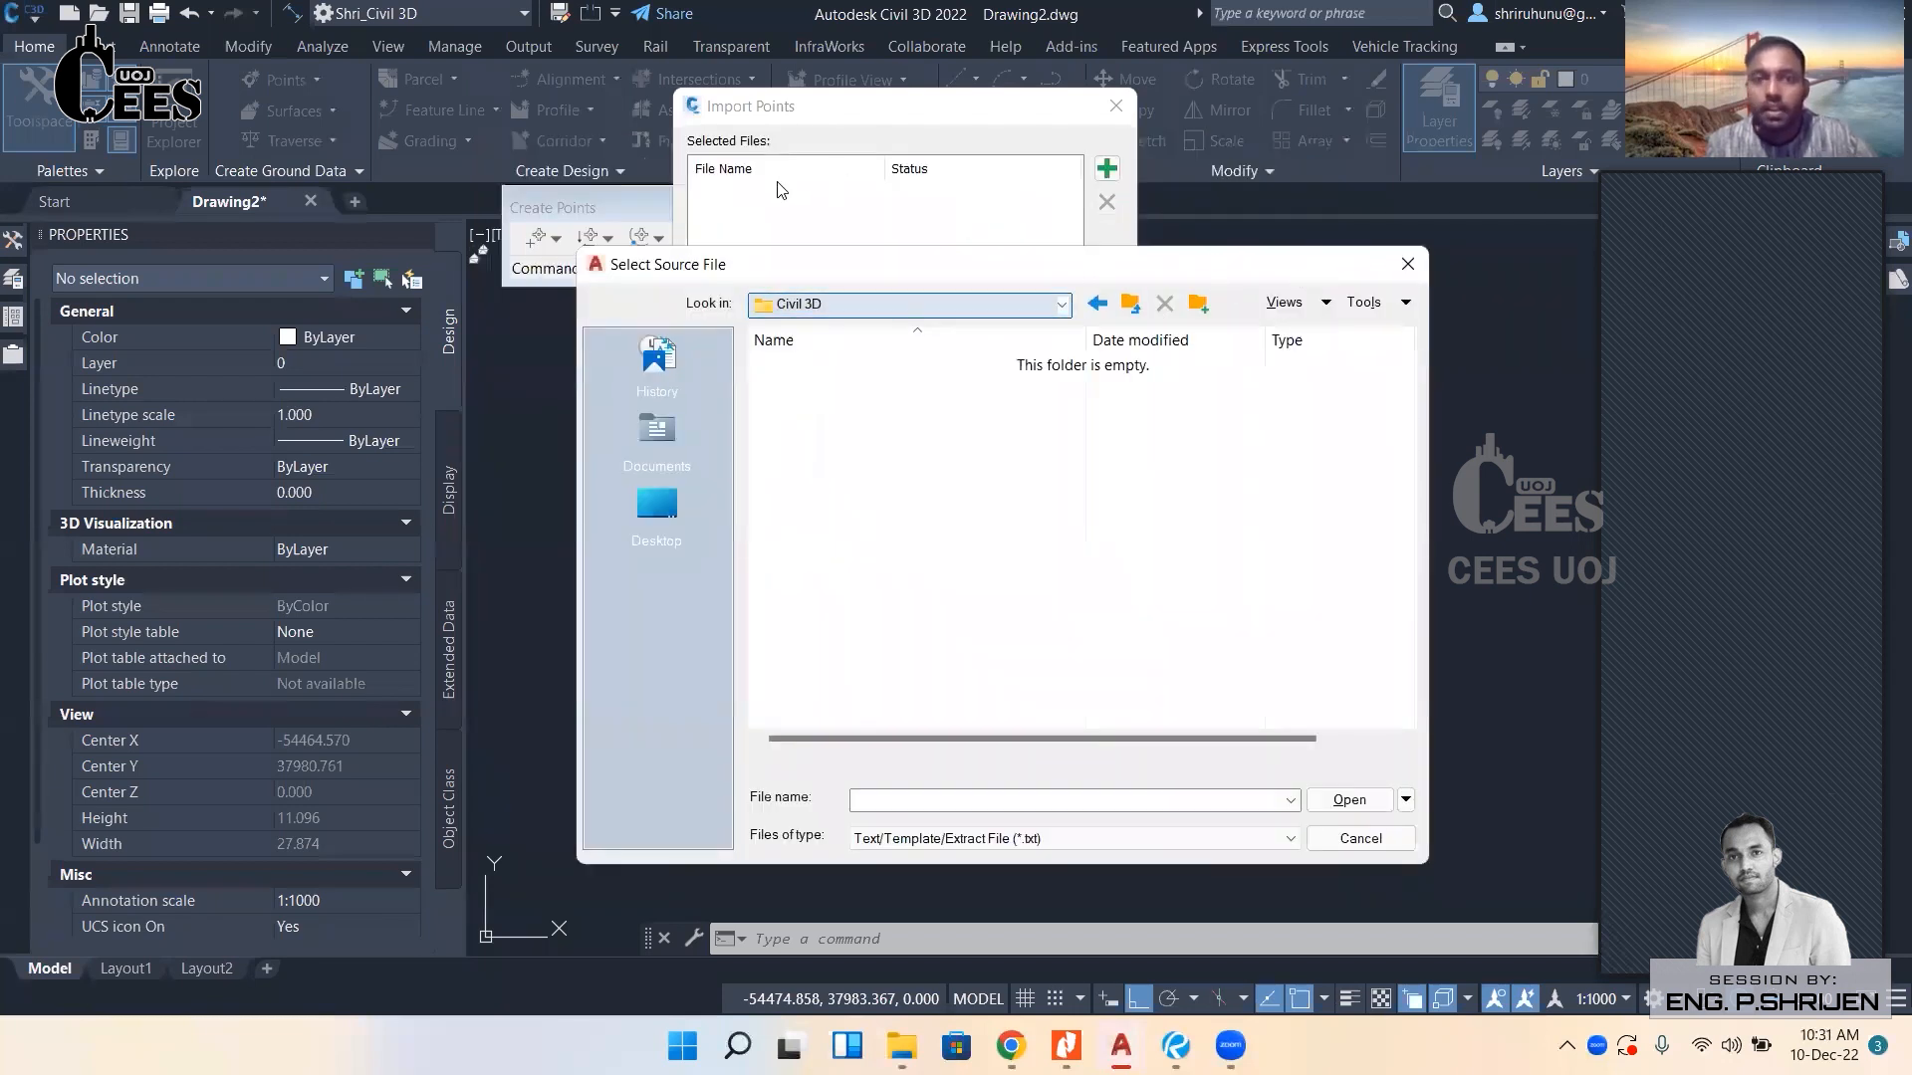
left_click_drag(788, 283, 755, 333)
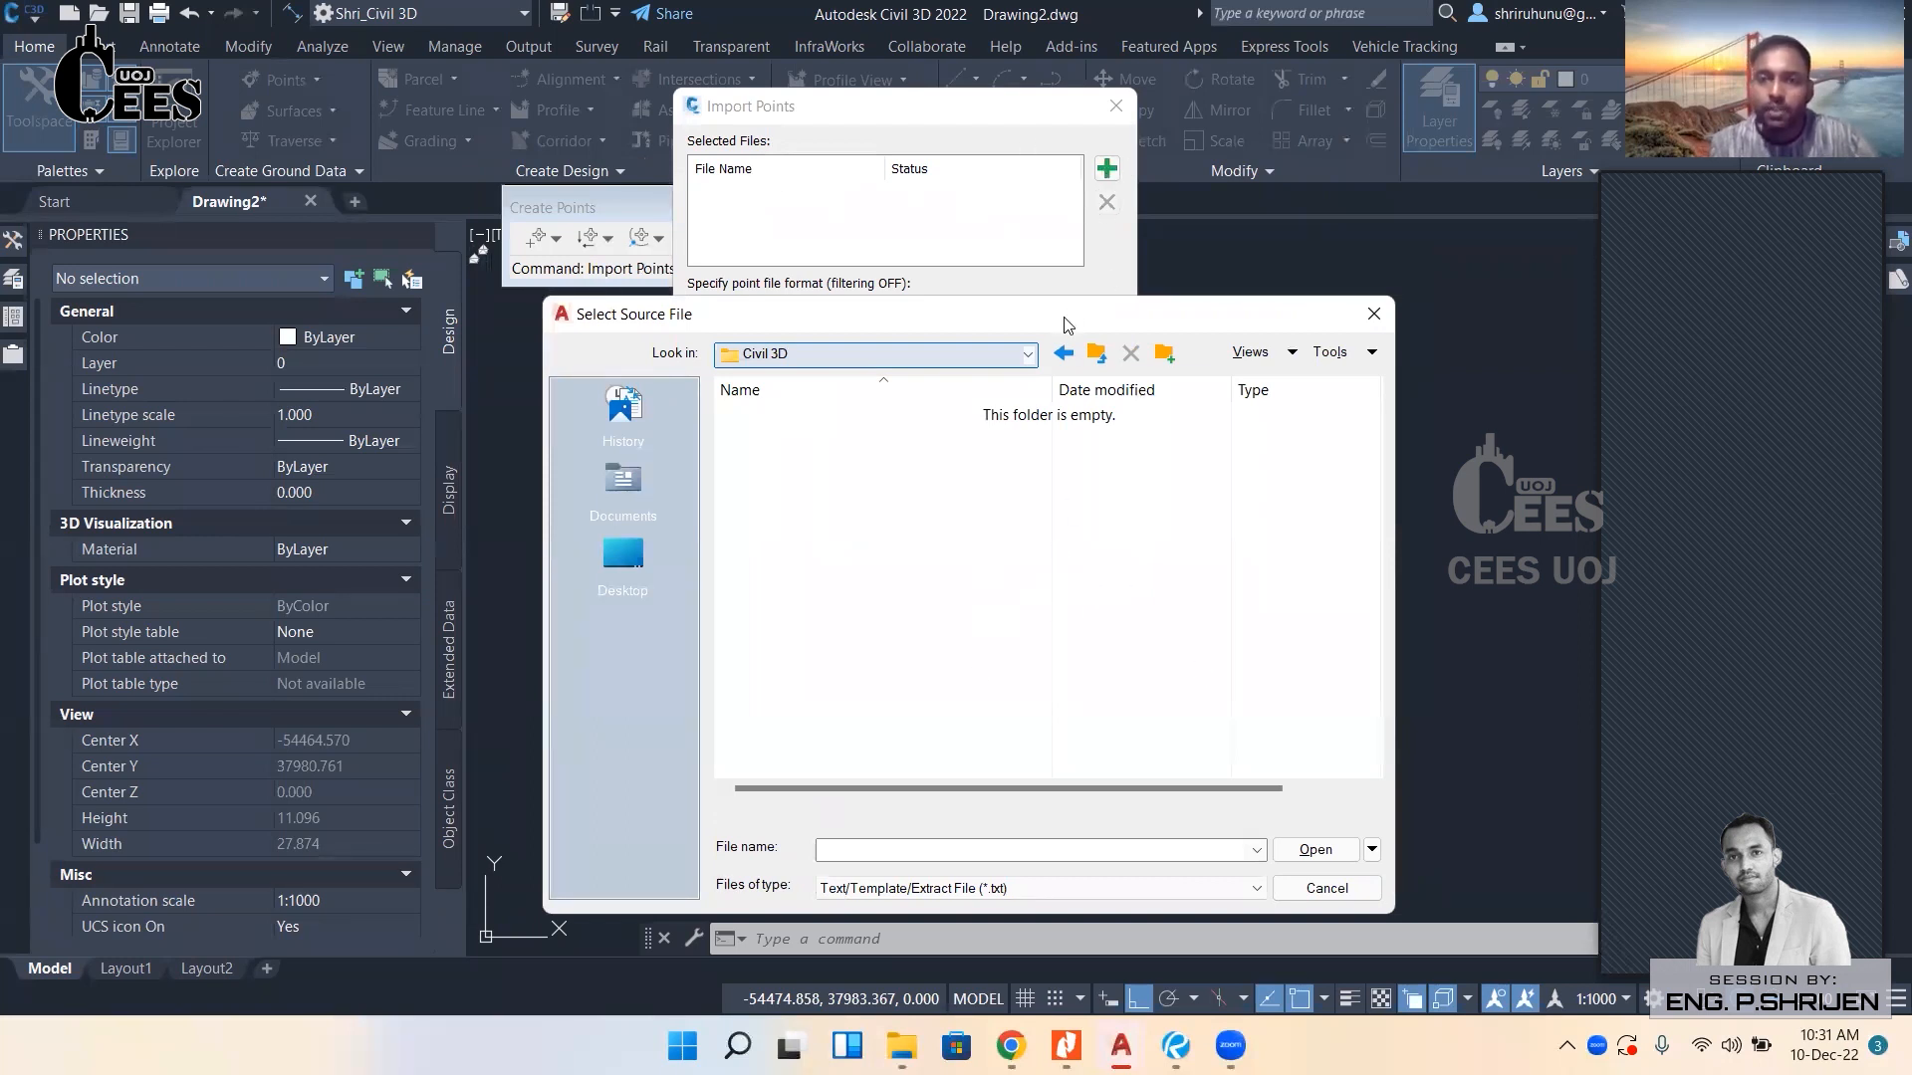
left_click_drag(1065, 316, 1066, 277)
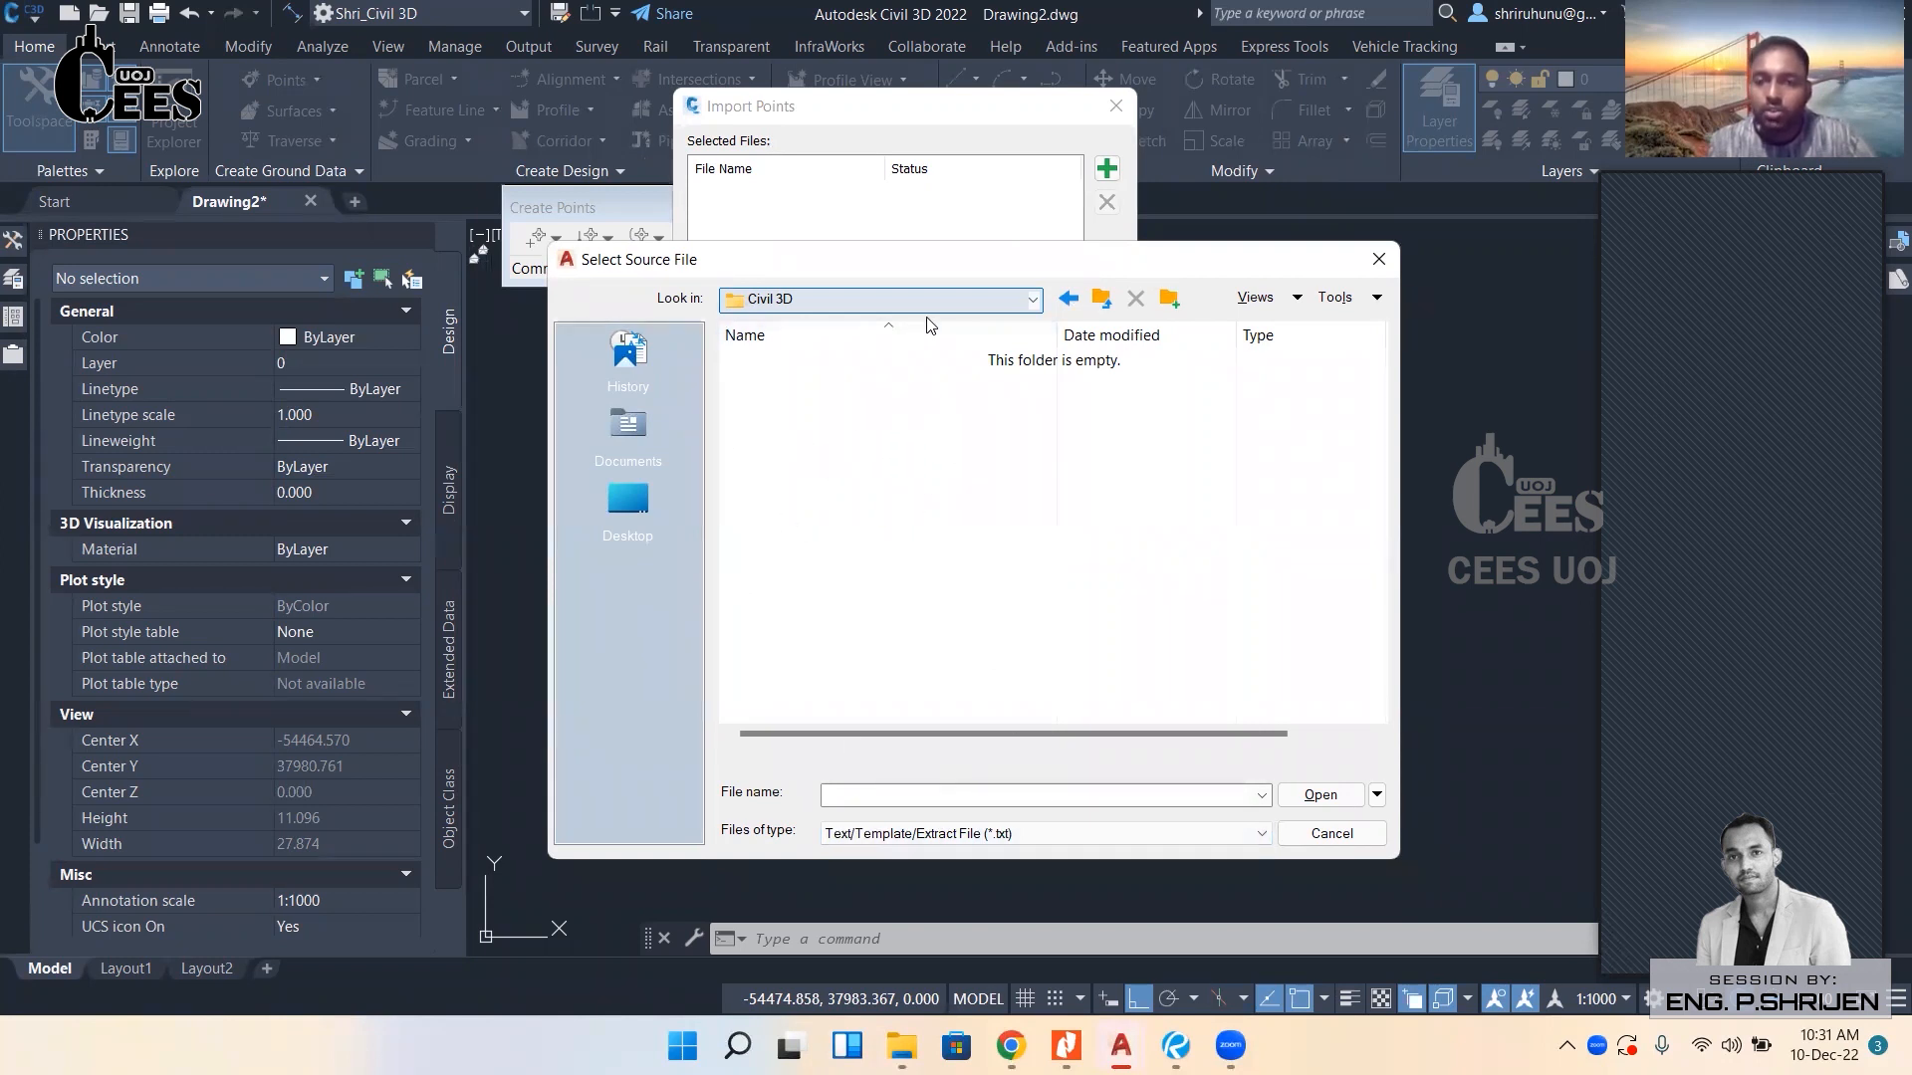
left_click_drag(901, 261, 884, 205)
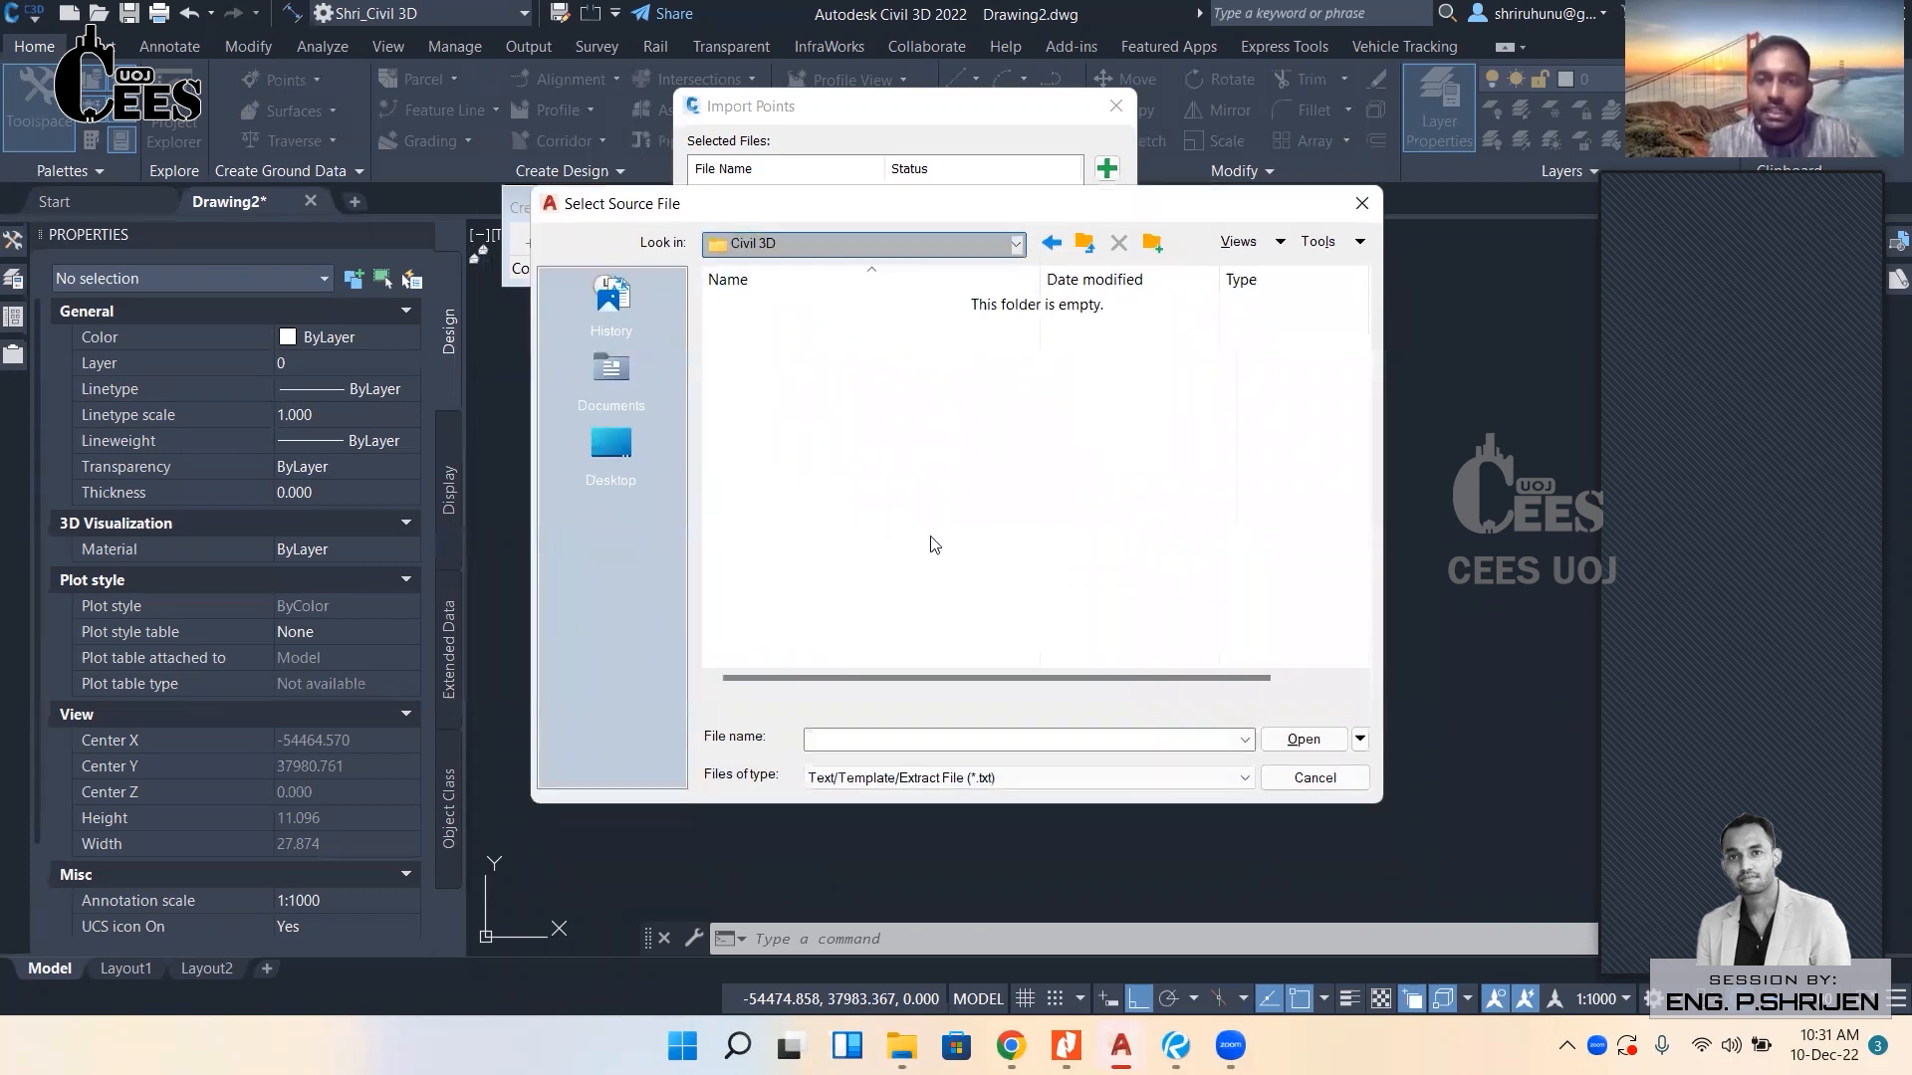
left_click(1015, 781)
left_click(1017, 854)
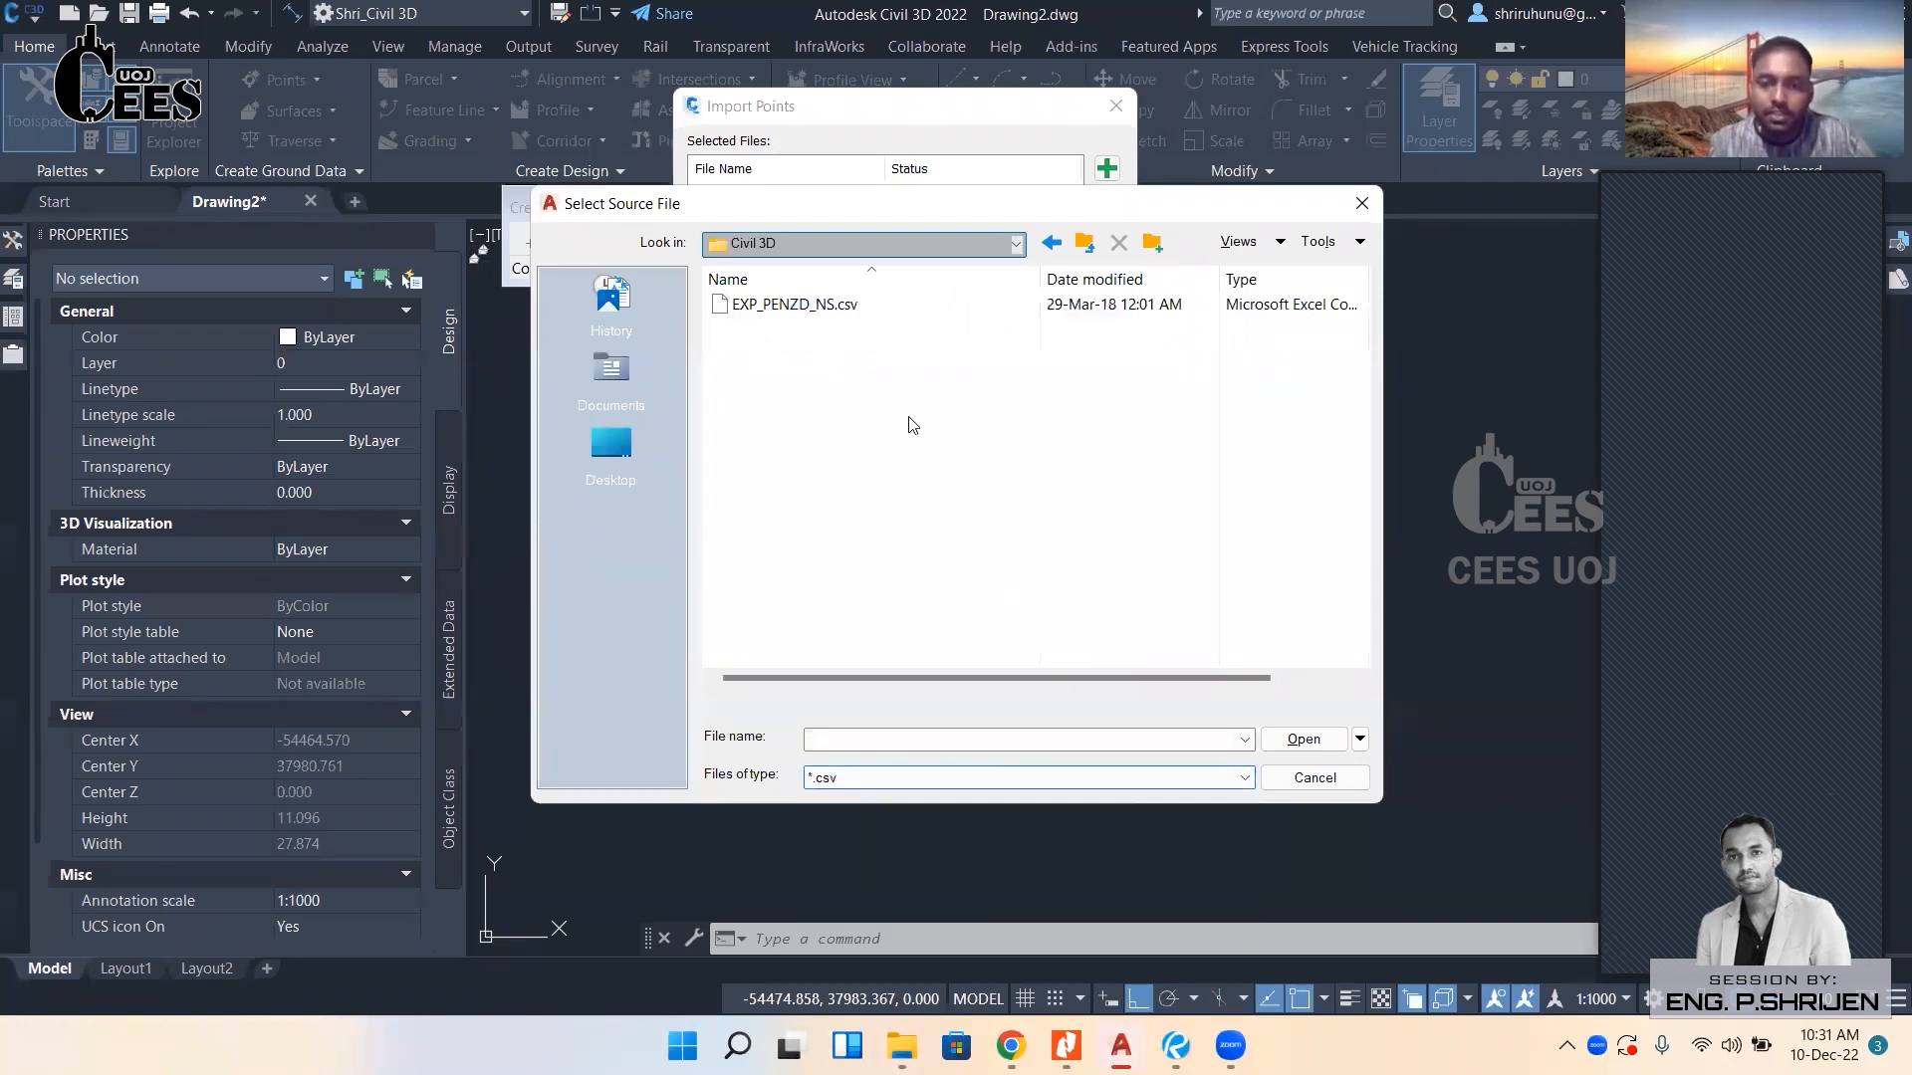
left_click(810, 312)
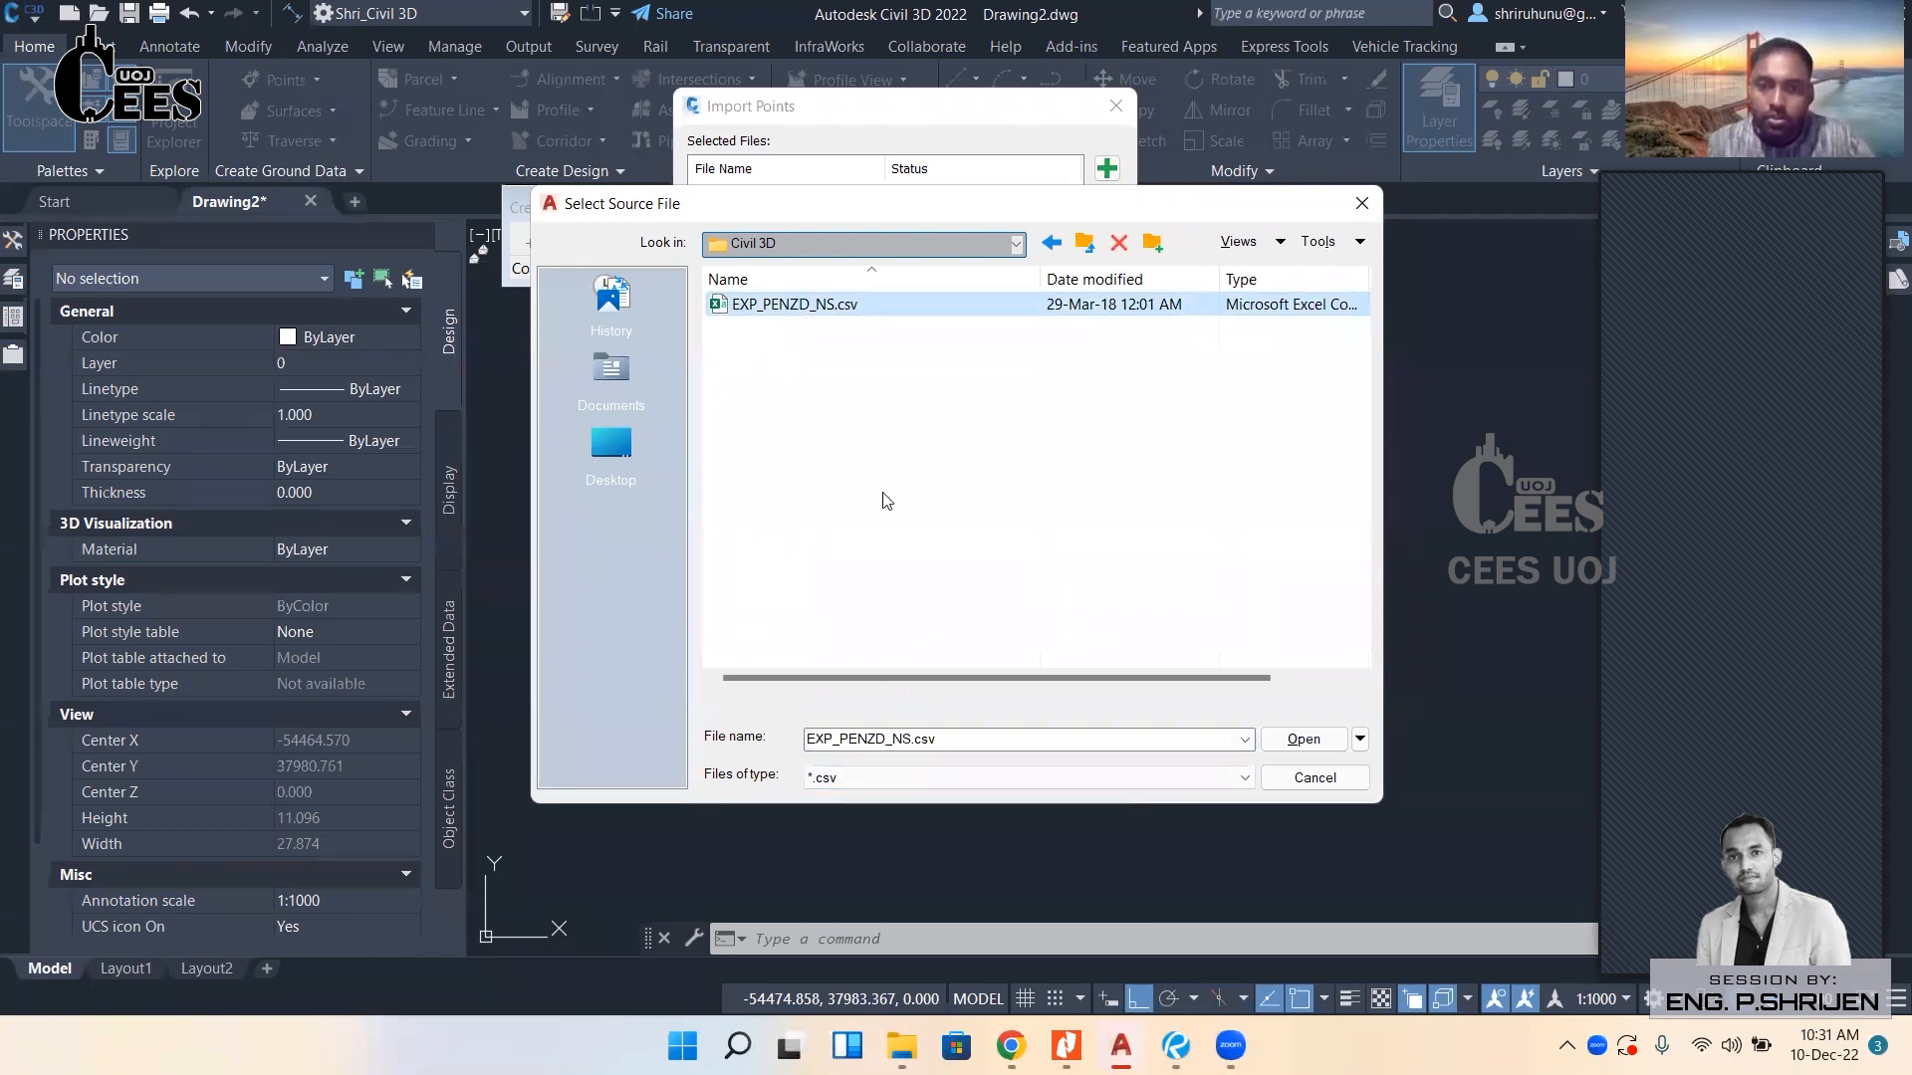
Review the available point file types, keep *.csv, and add EXP_PENZD_NS.csv to the point import.
left_click_drag(796, 217, 799, 301)
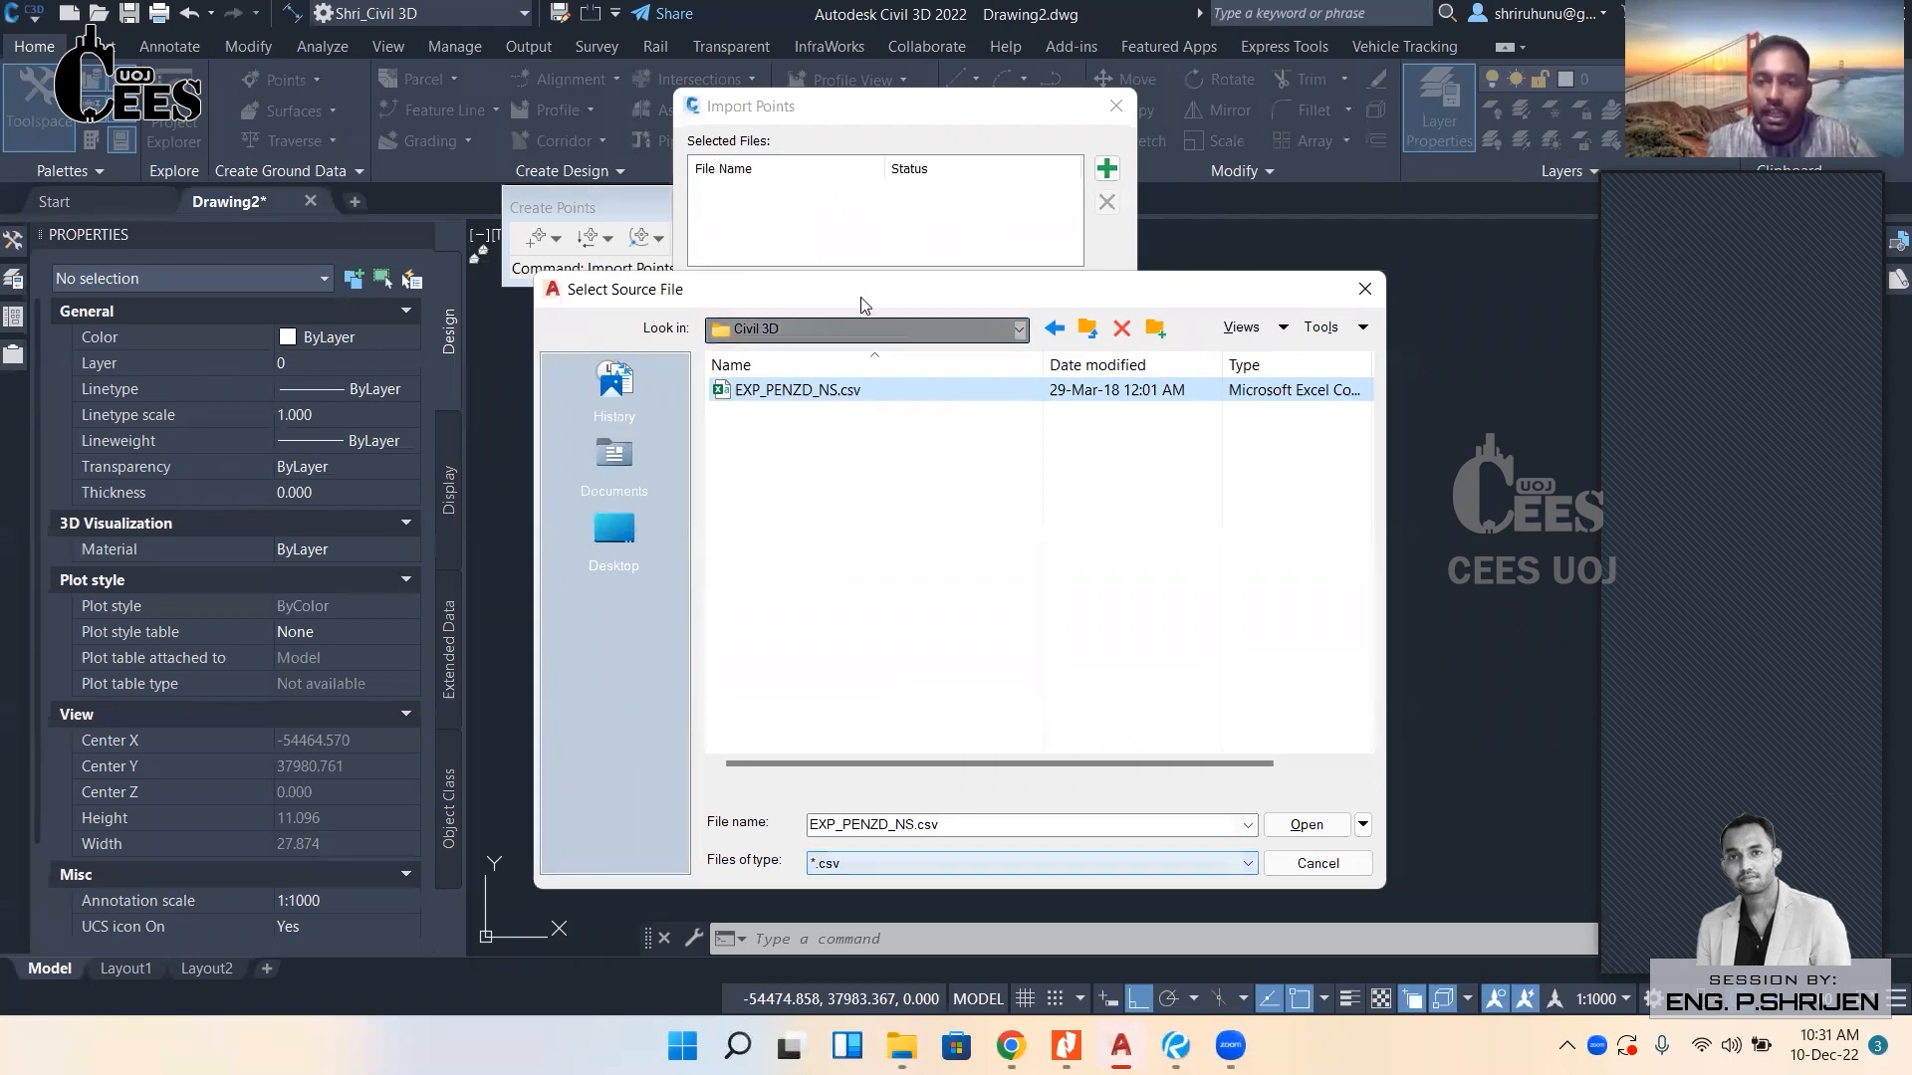
left_click_drag(858, 297, 827, 177)
left_click(876, 744)
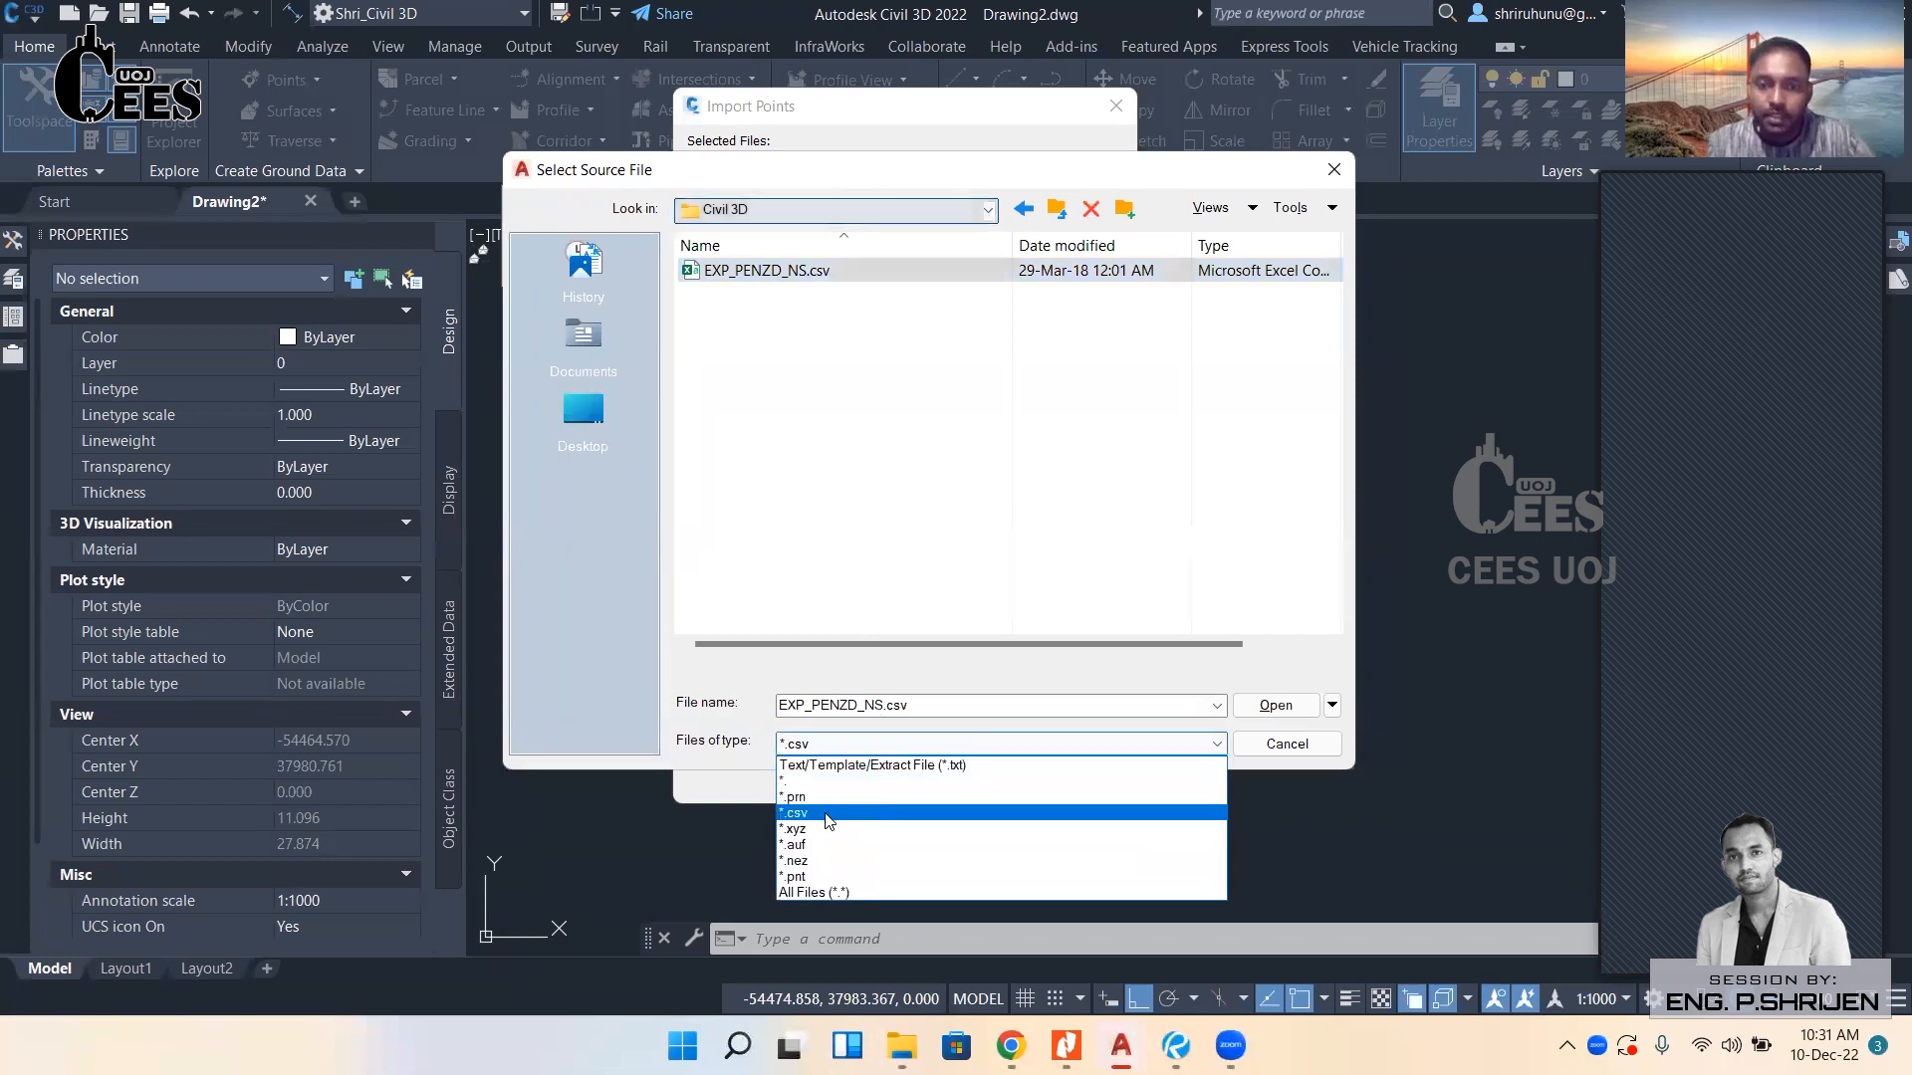
scroll(822, 818, "down", 4)
scroll(822, 818, "up", 8)
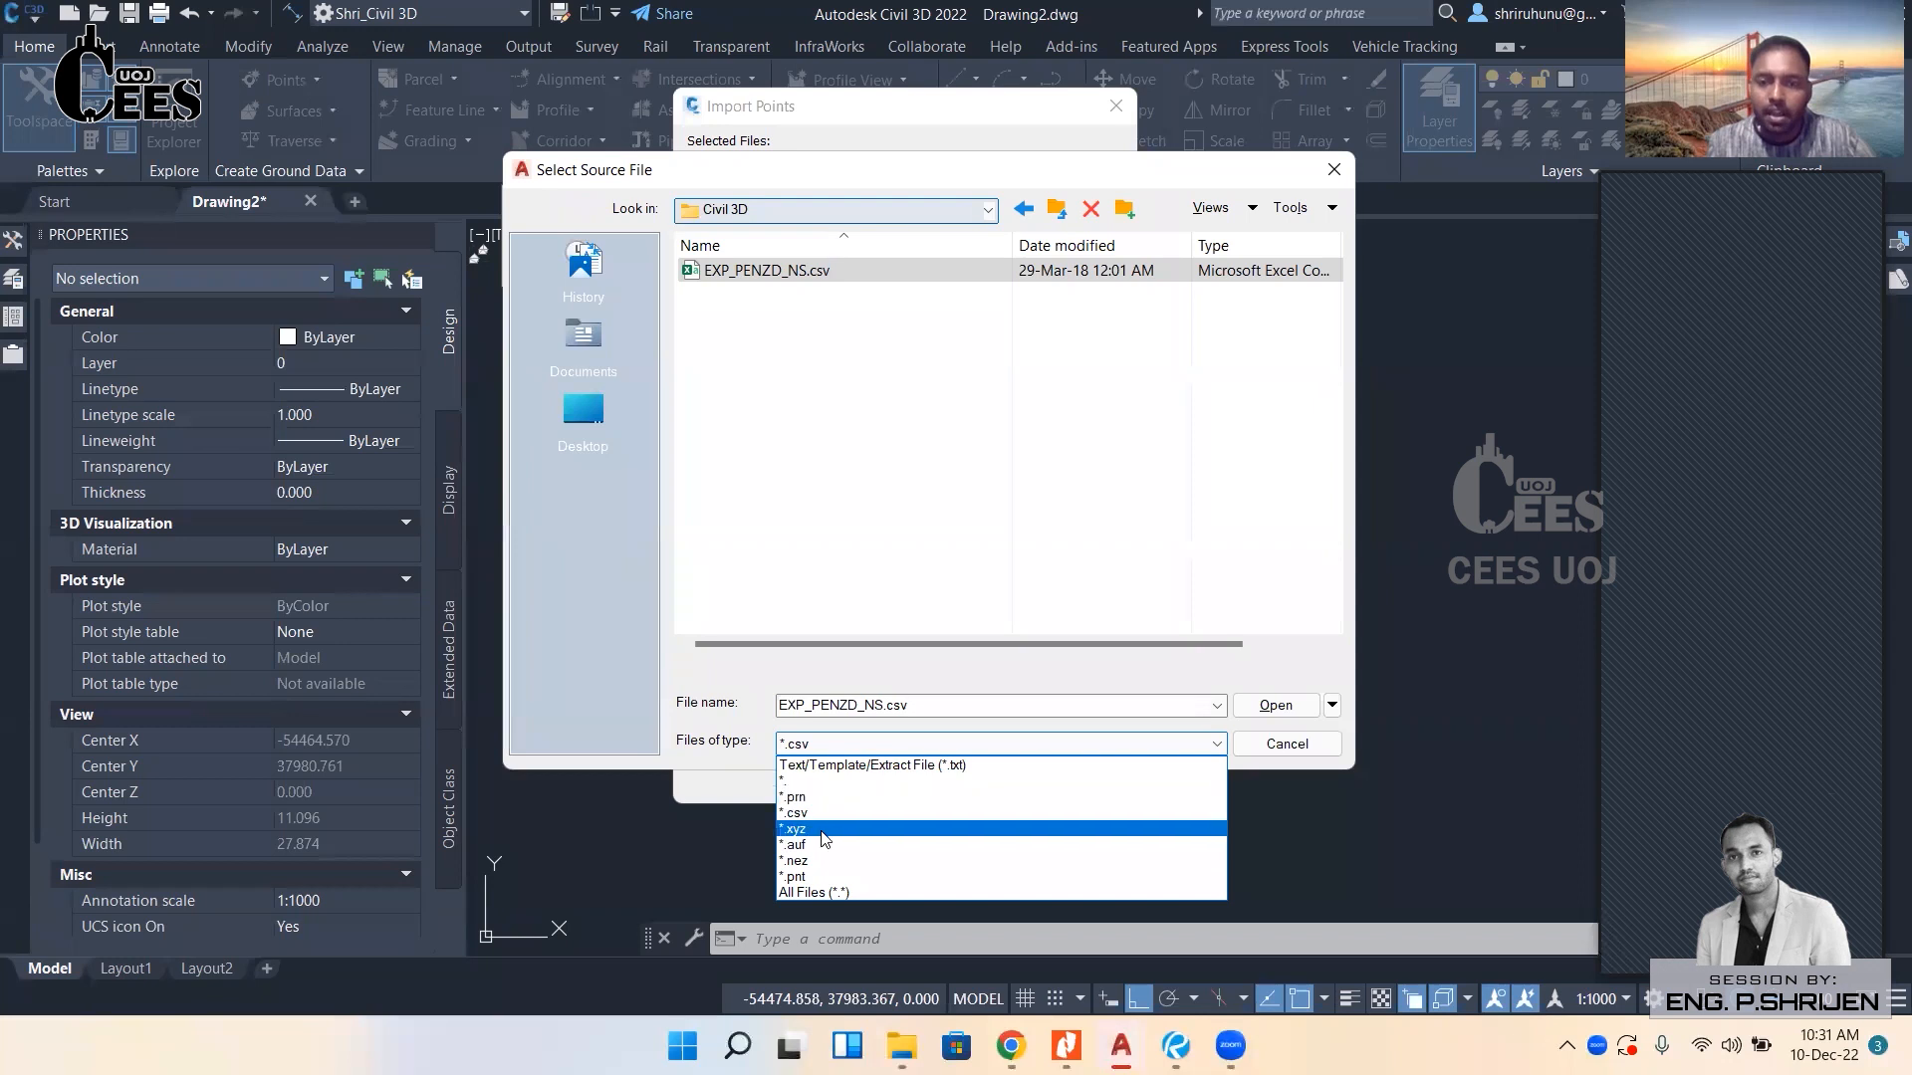
scroll(833, 864, "up", 3)
scroll(834, 863, "up", 6)
scroll(835, 863, "down", 4)
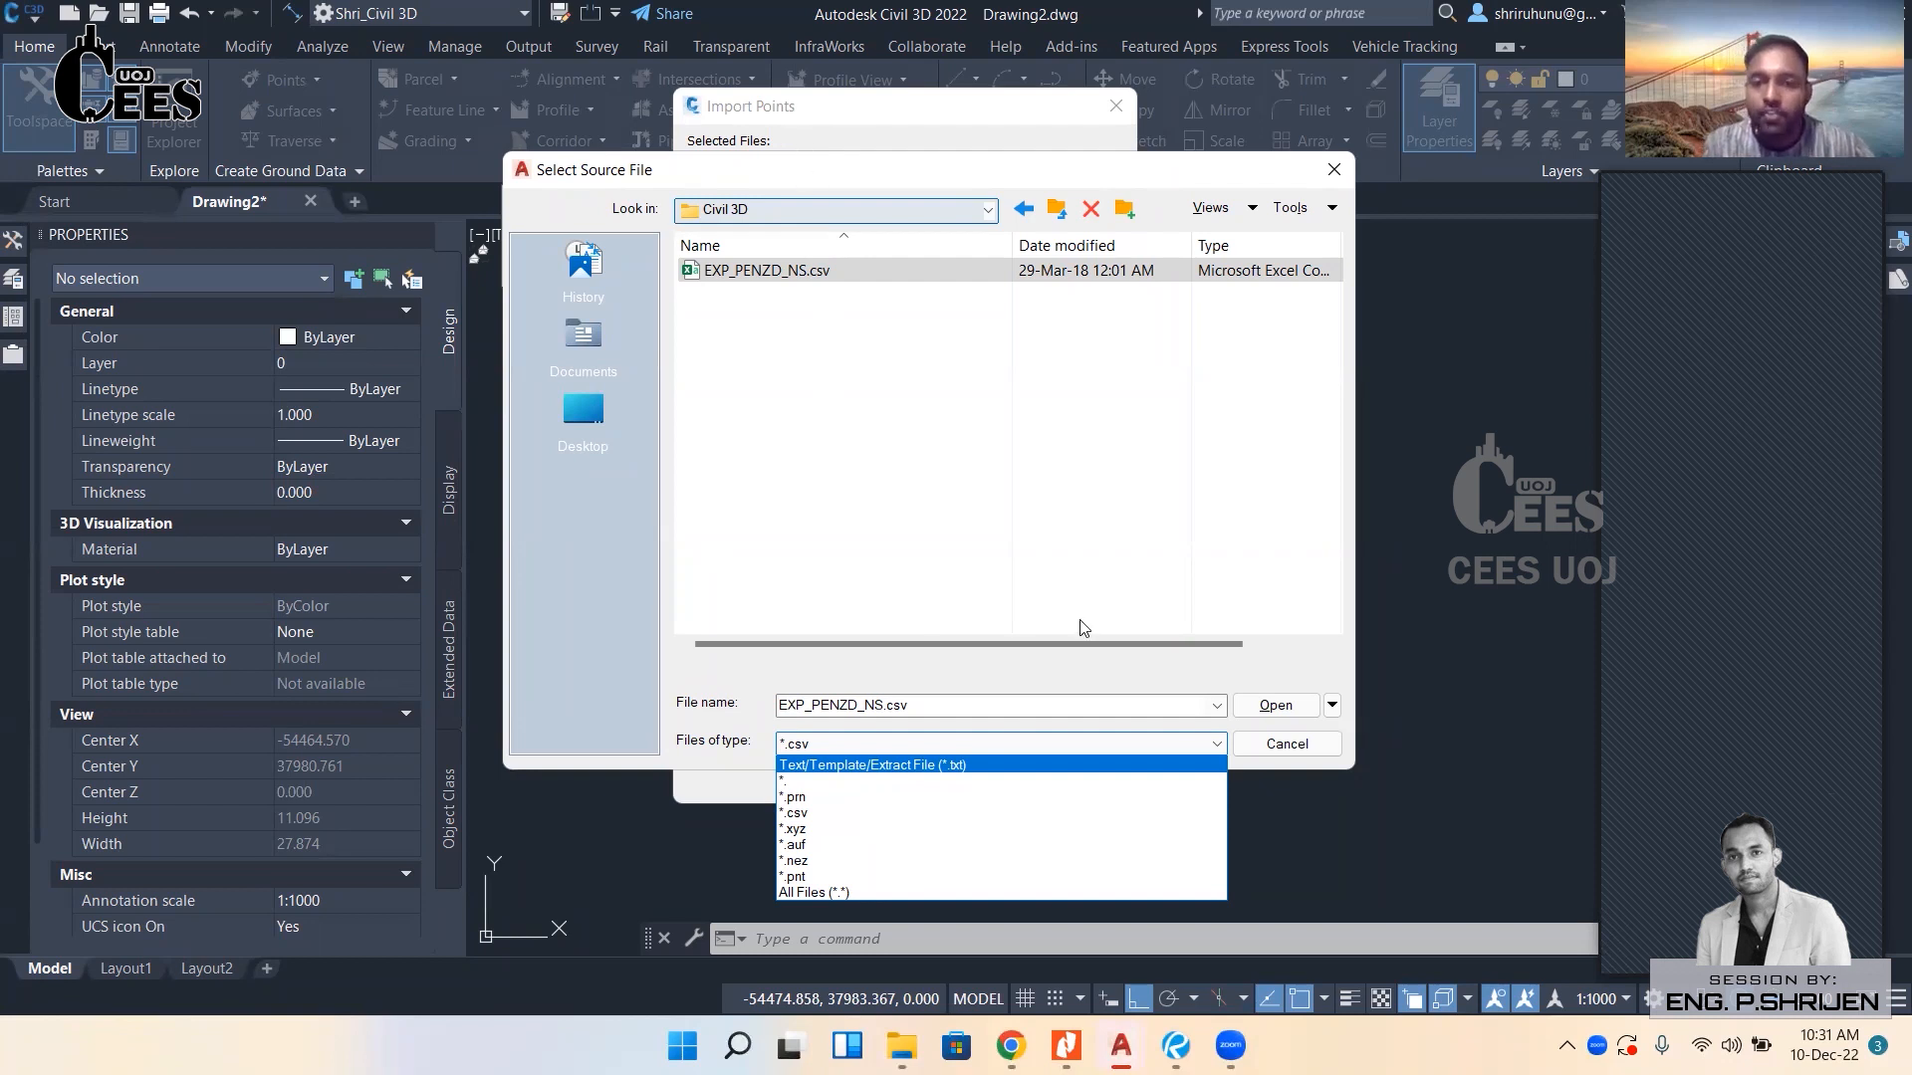
left_click(922, 545)
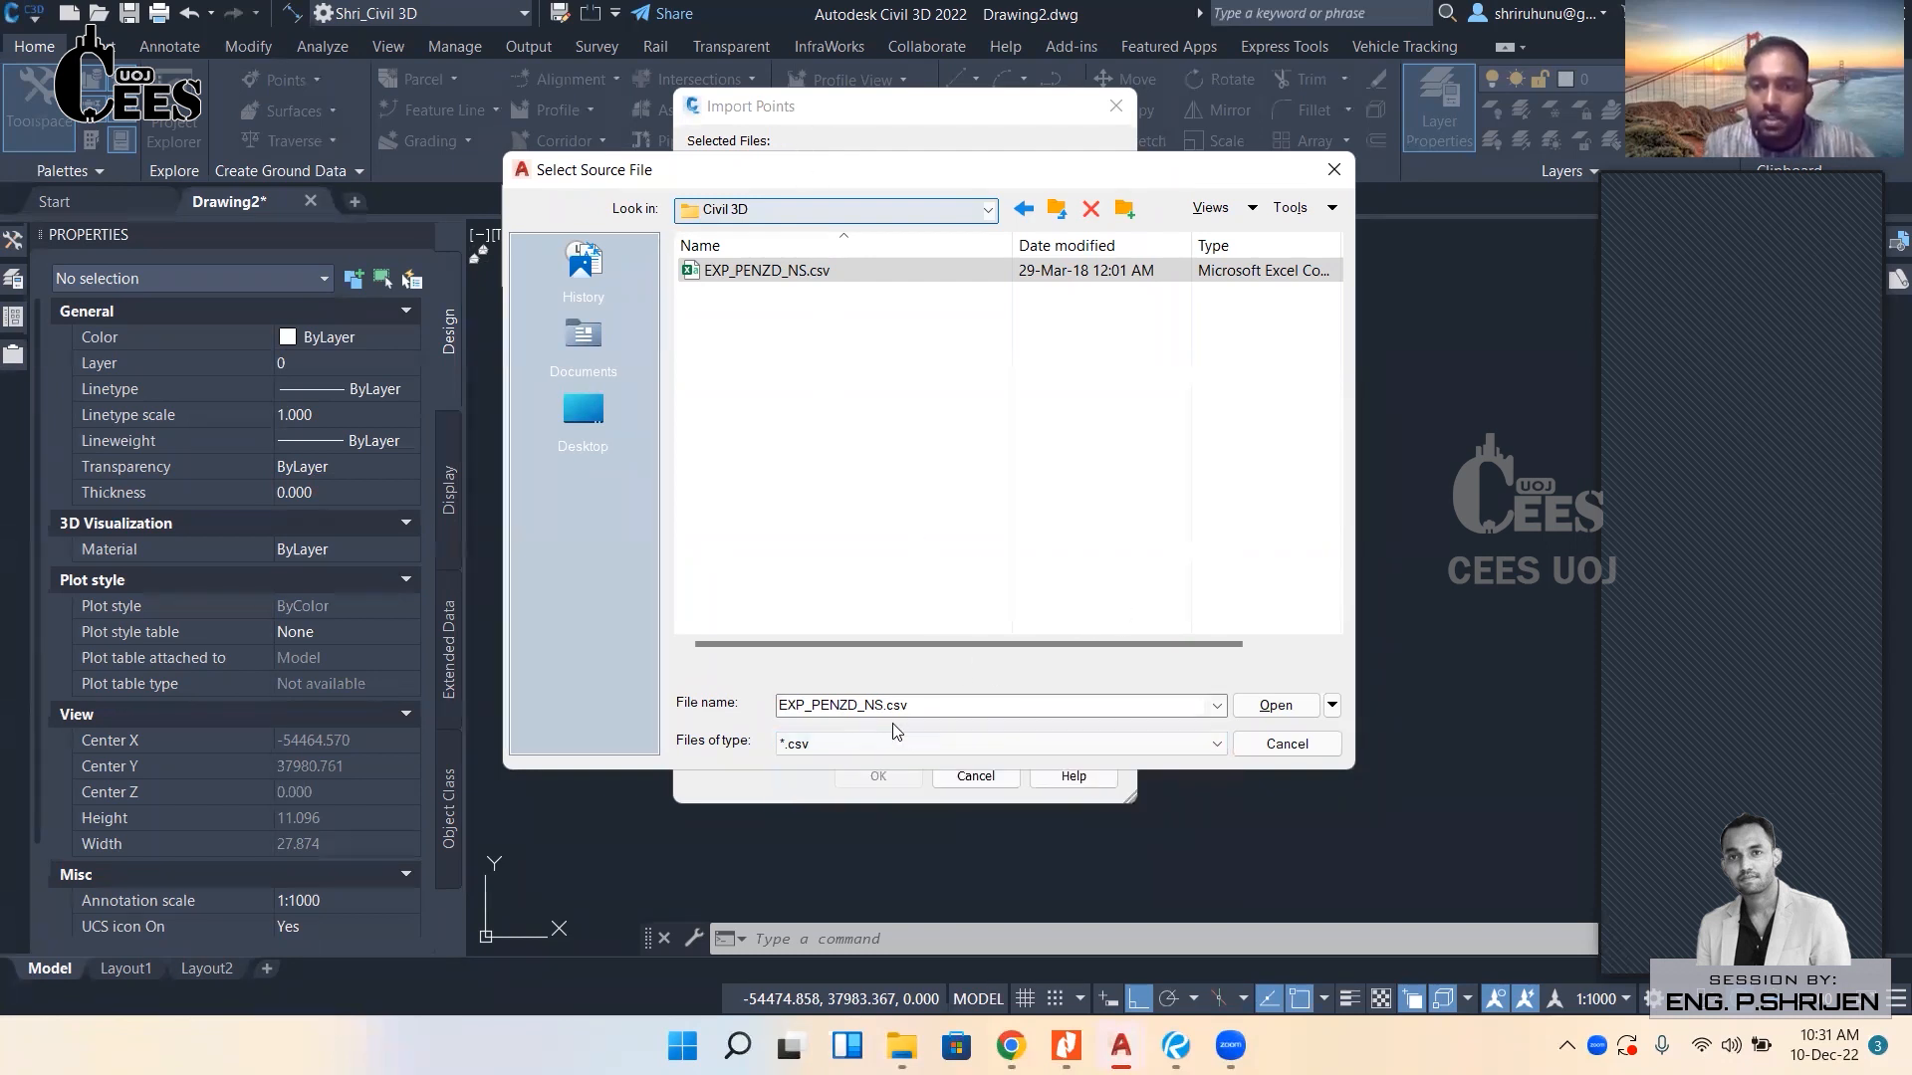
left_click(1274, 704)
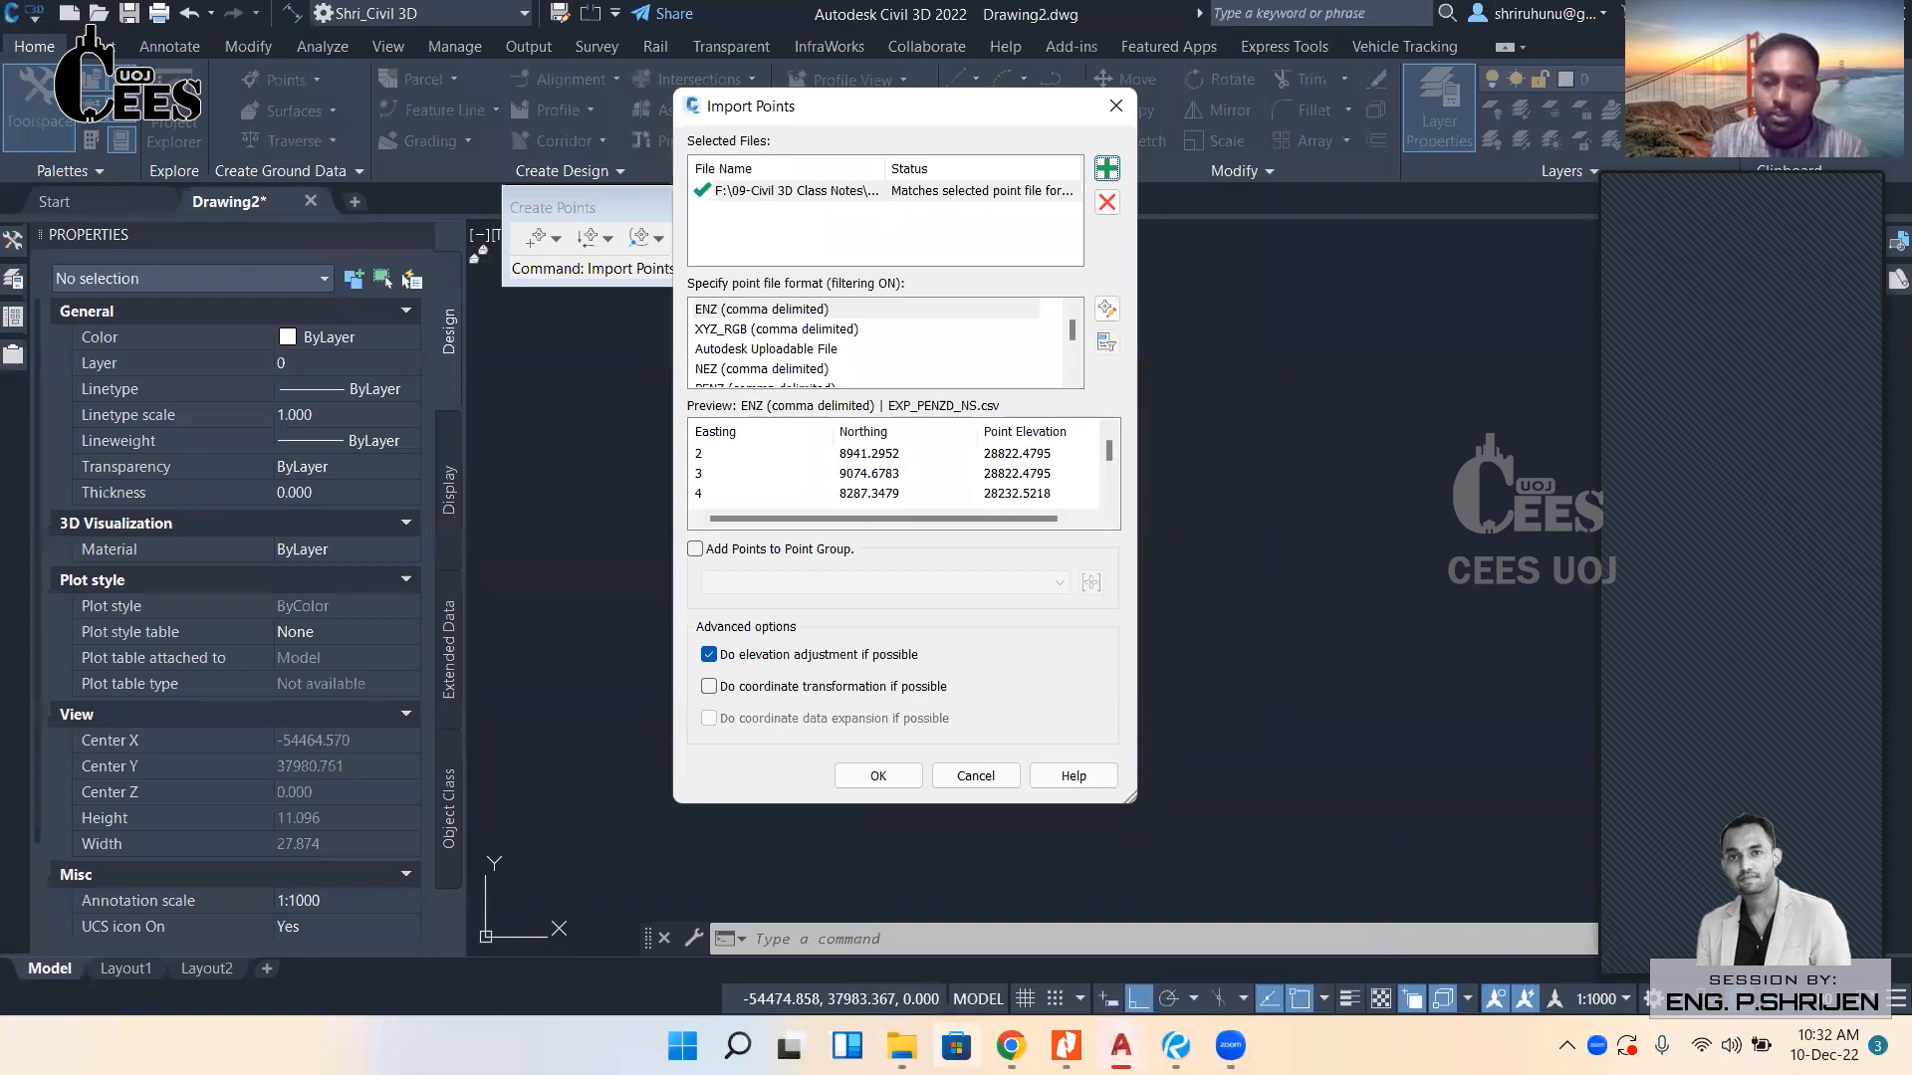
Open EXP_PENZD_NS.csv in Excel from its folder to view the survey point data.
left_click(901, 1043)
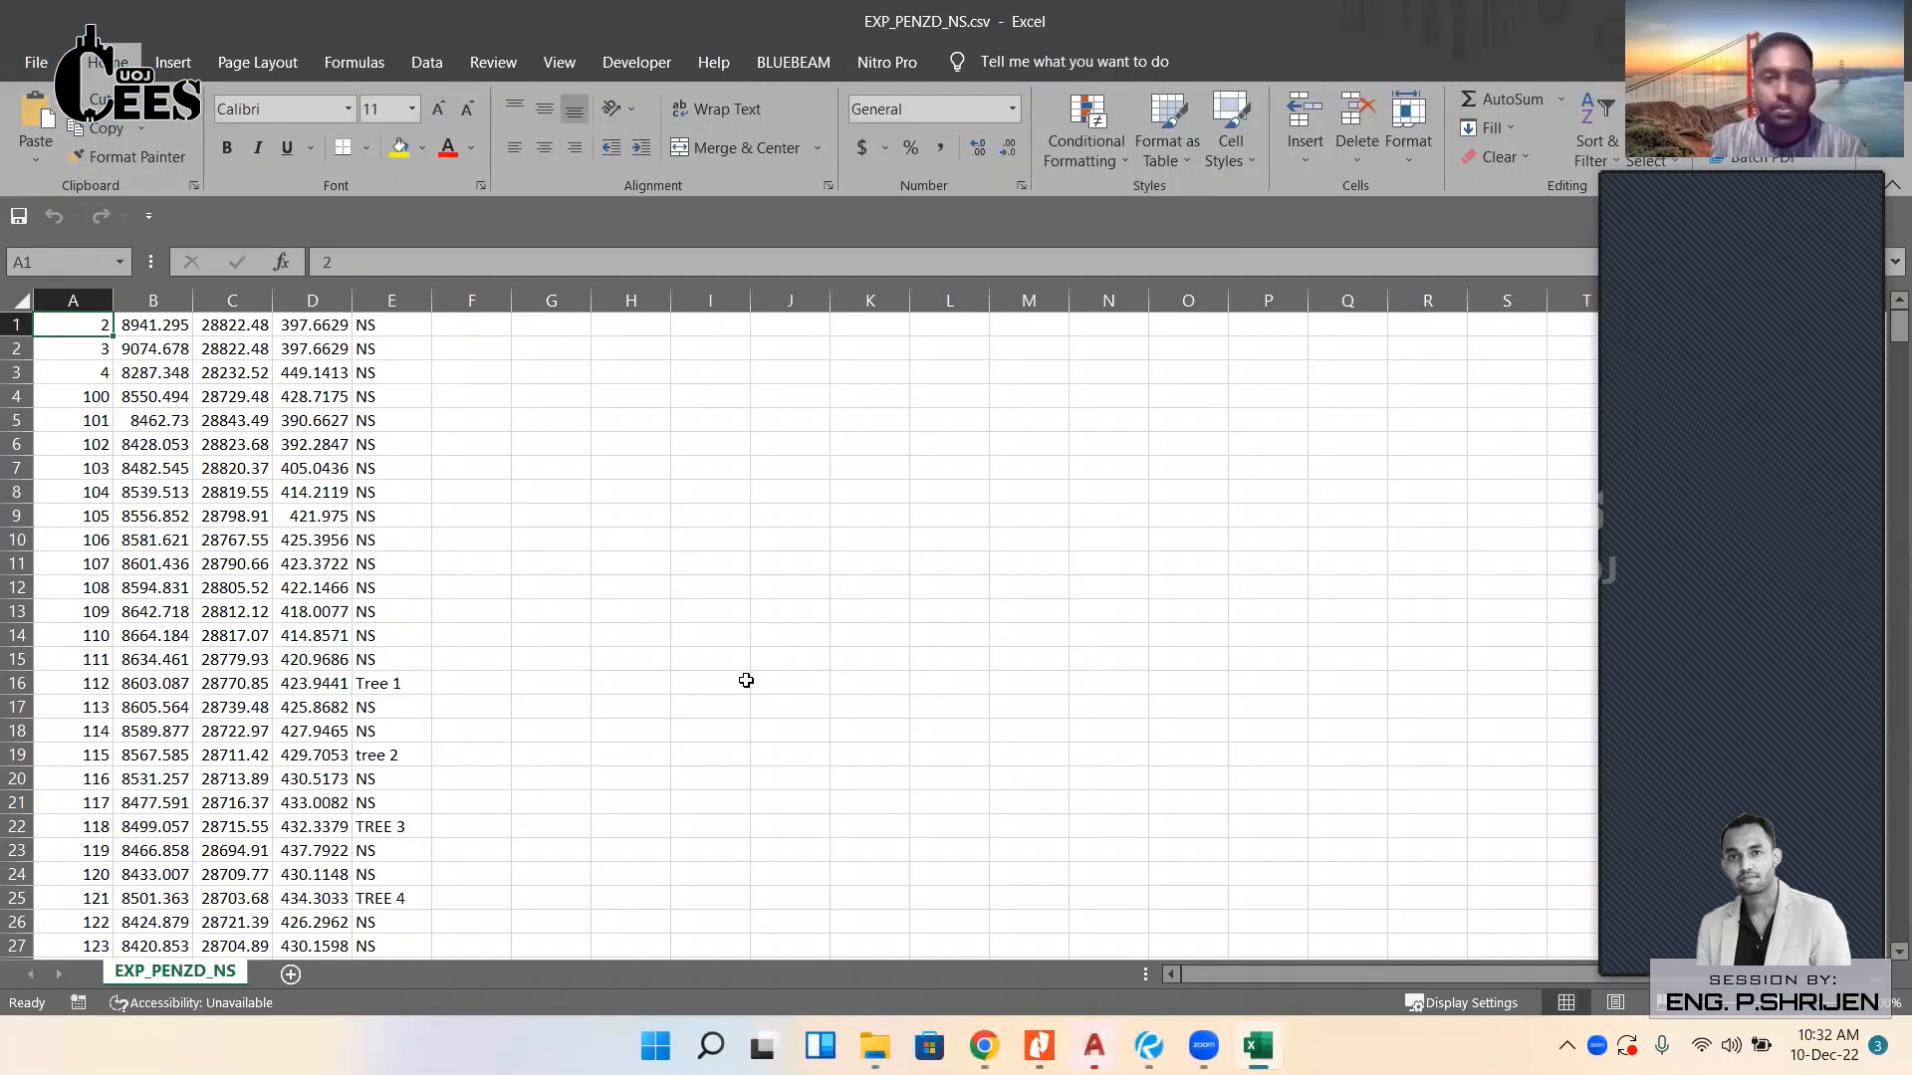
left_click(283, 526)
left_click(418, 610)
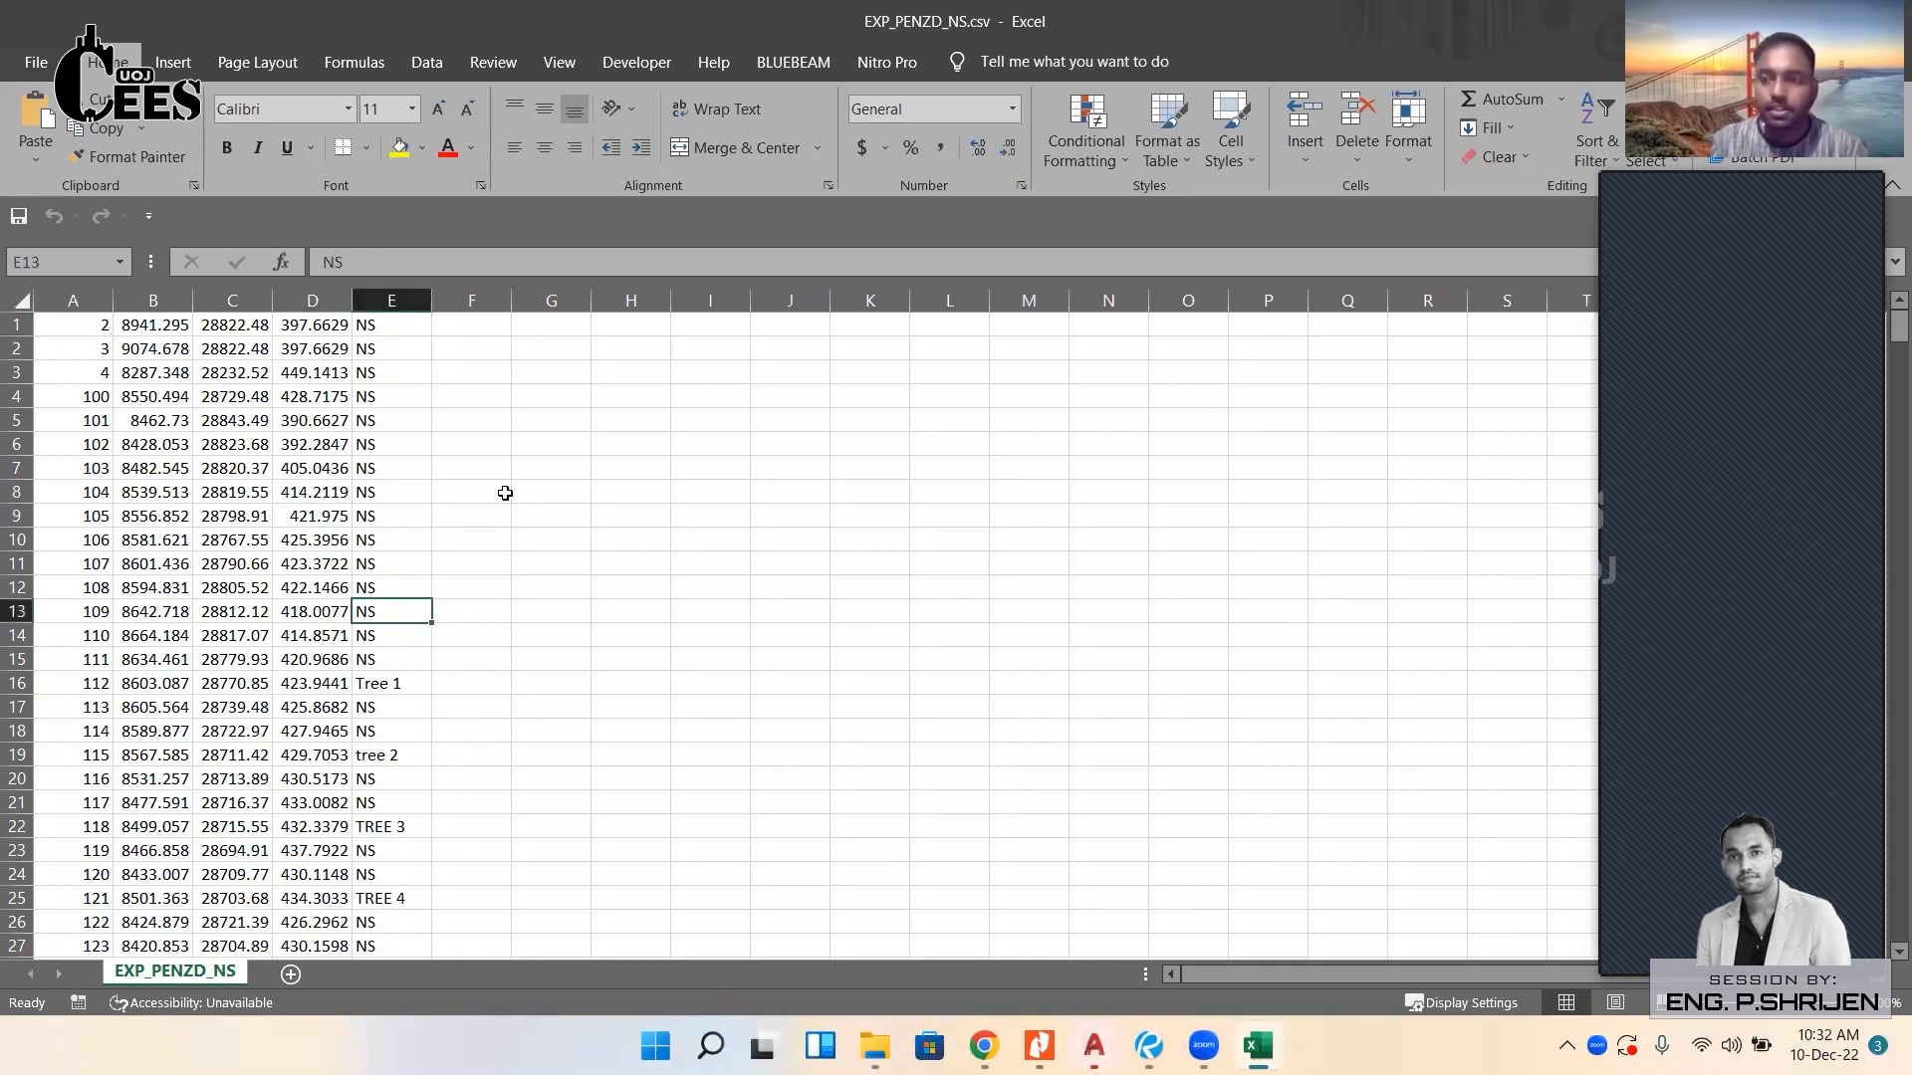
left_click(505, 493)
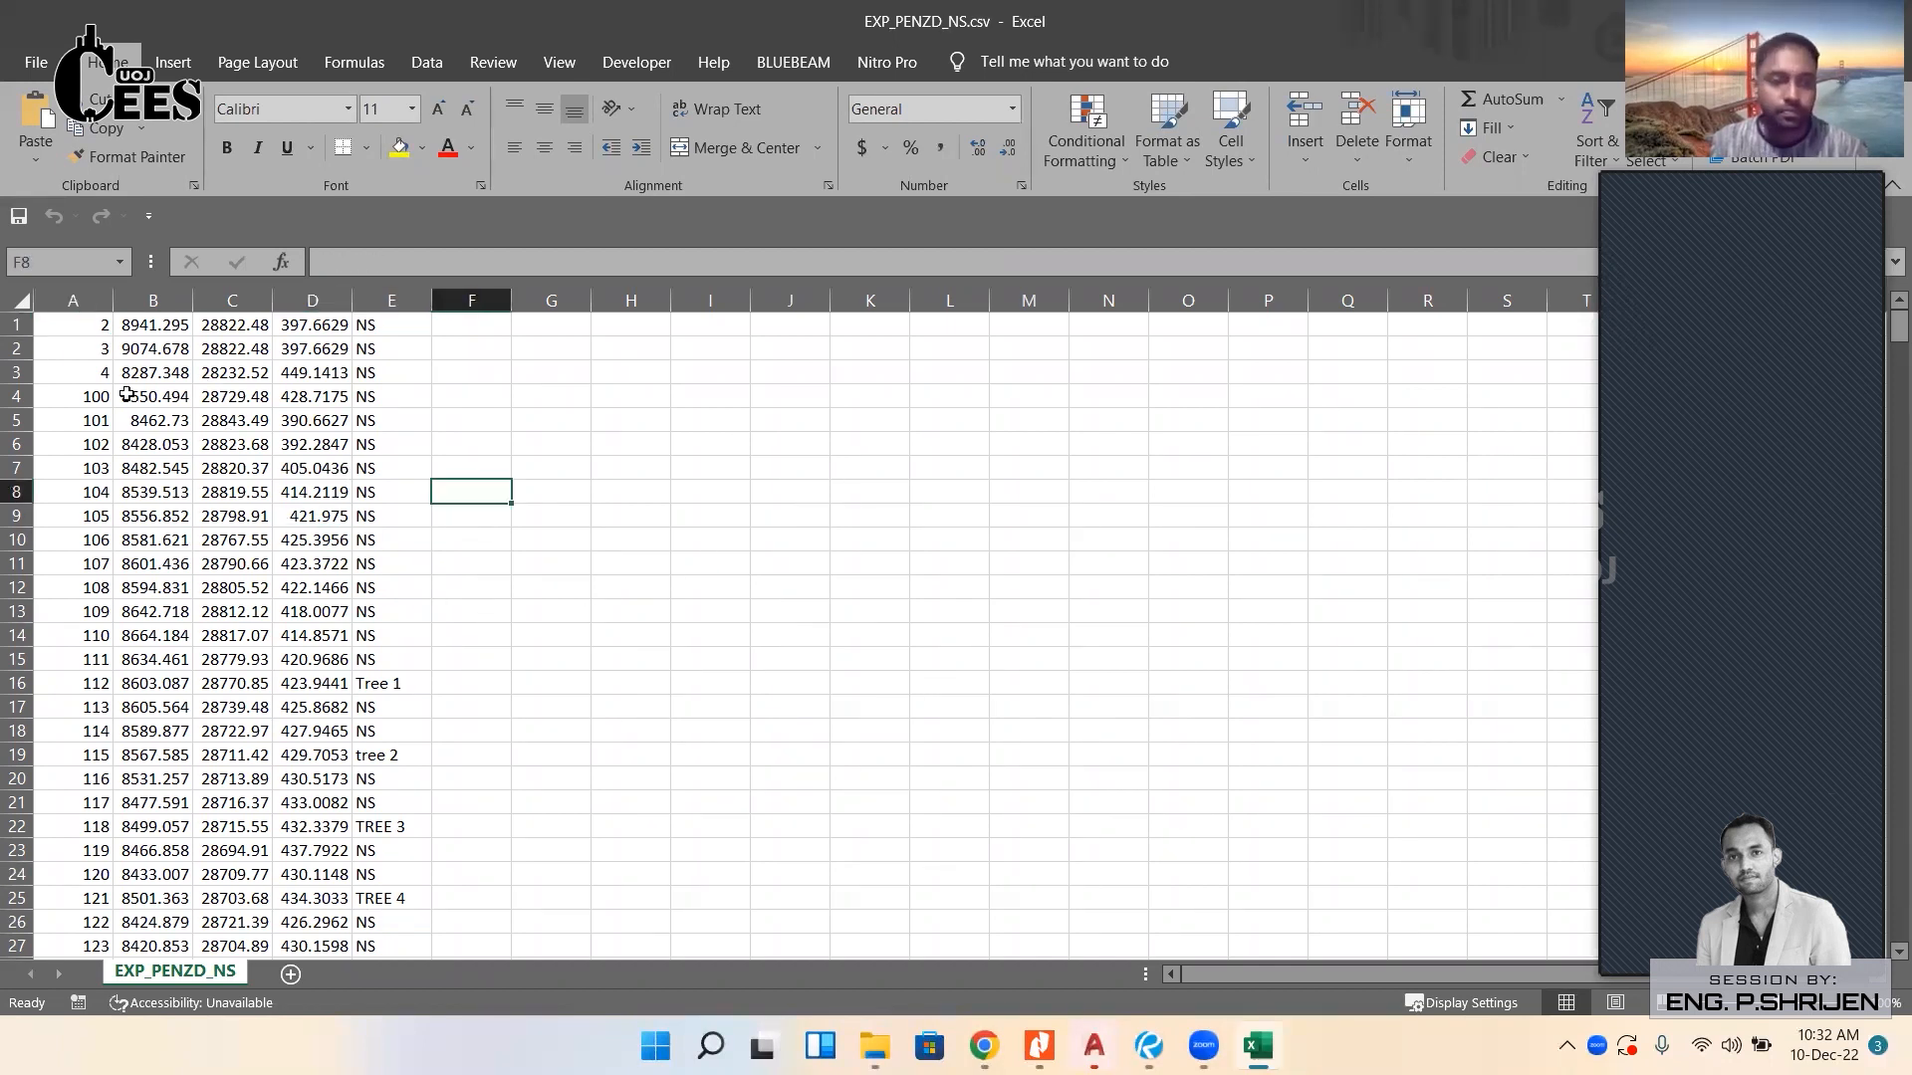
Select all the point numbers in column A and look through the rows from the last one back up.
left_click(90, 332)
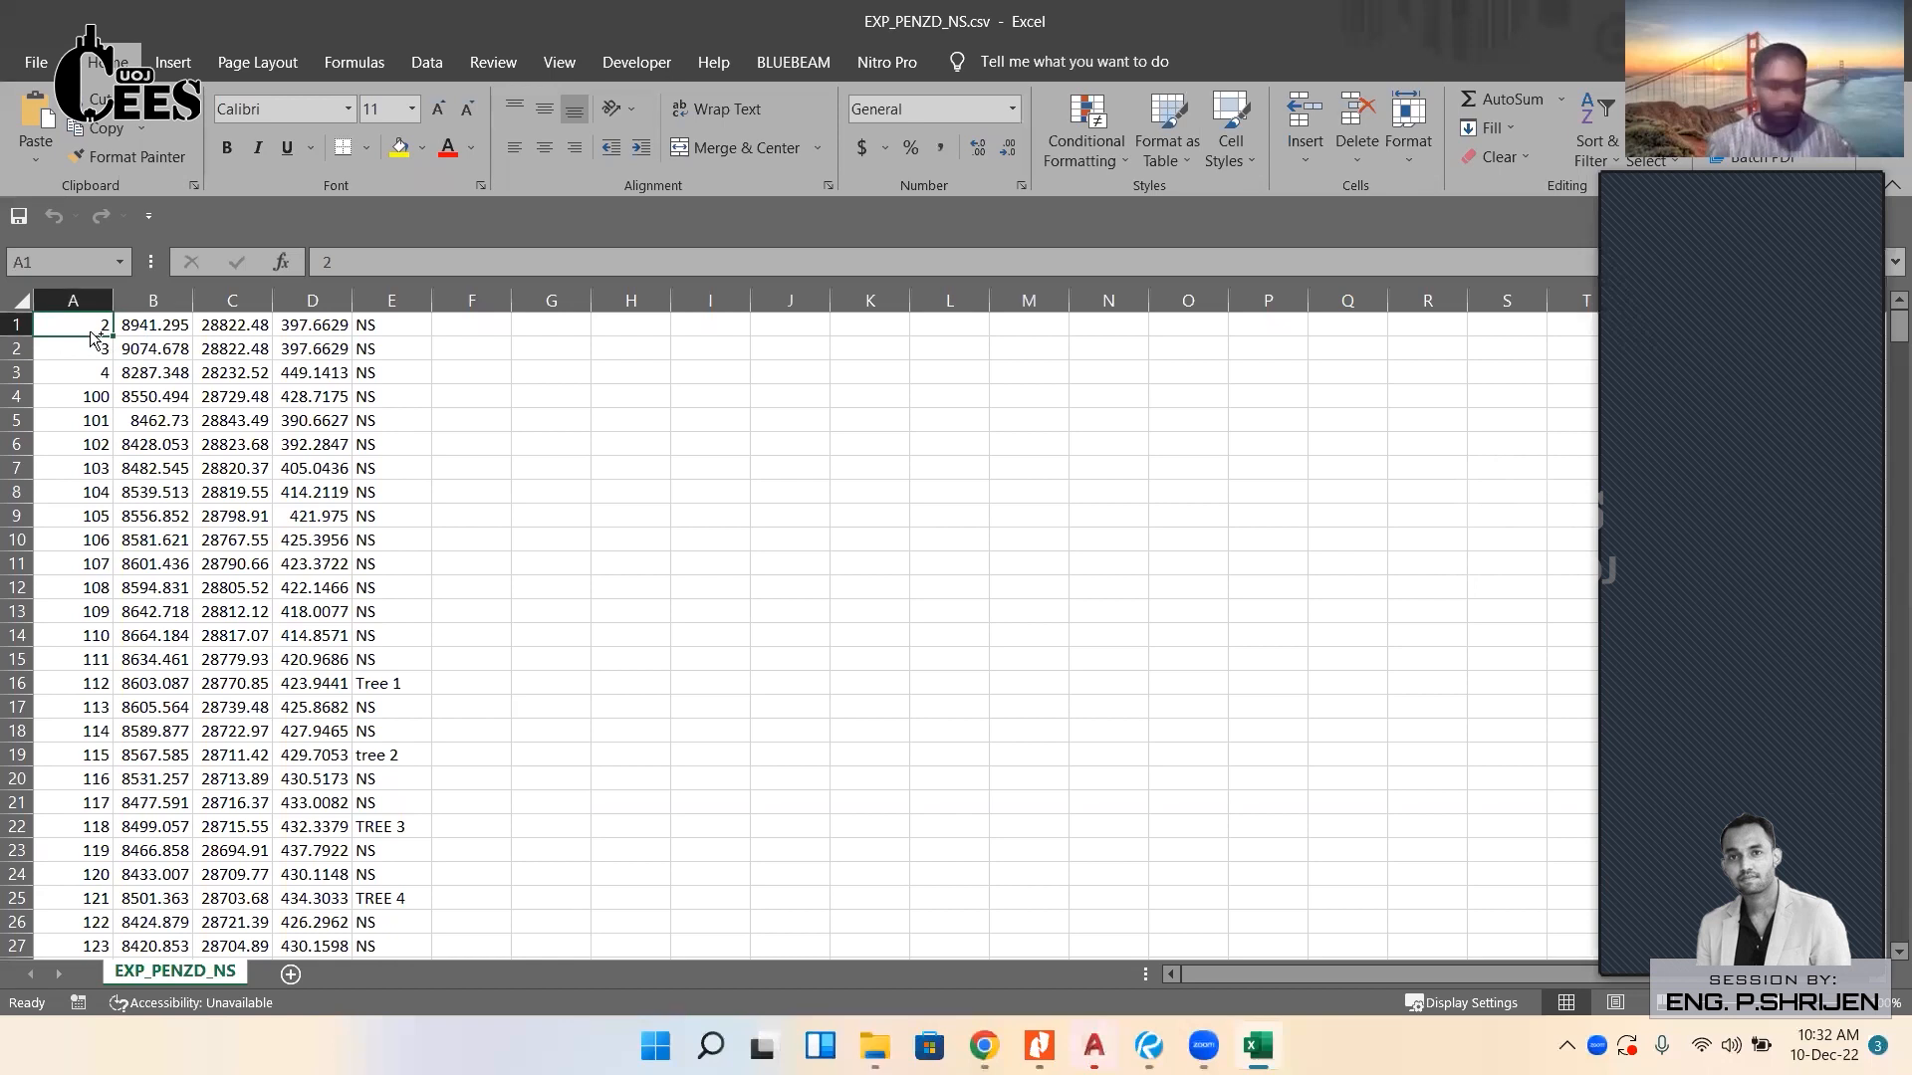
key("ctrl+shift+Down")
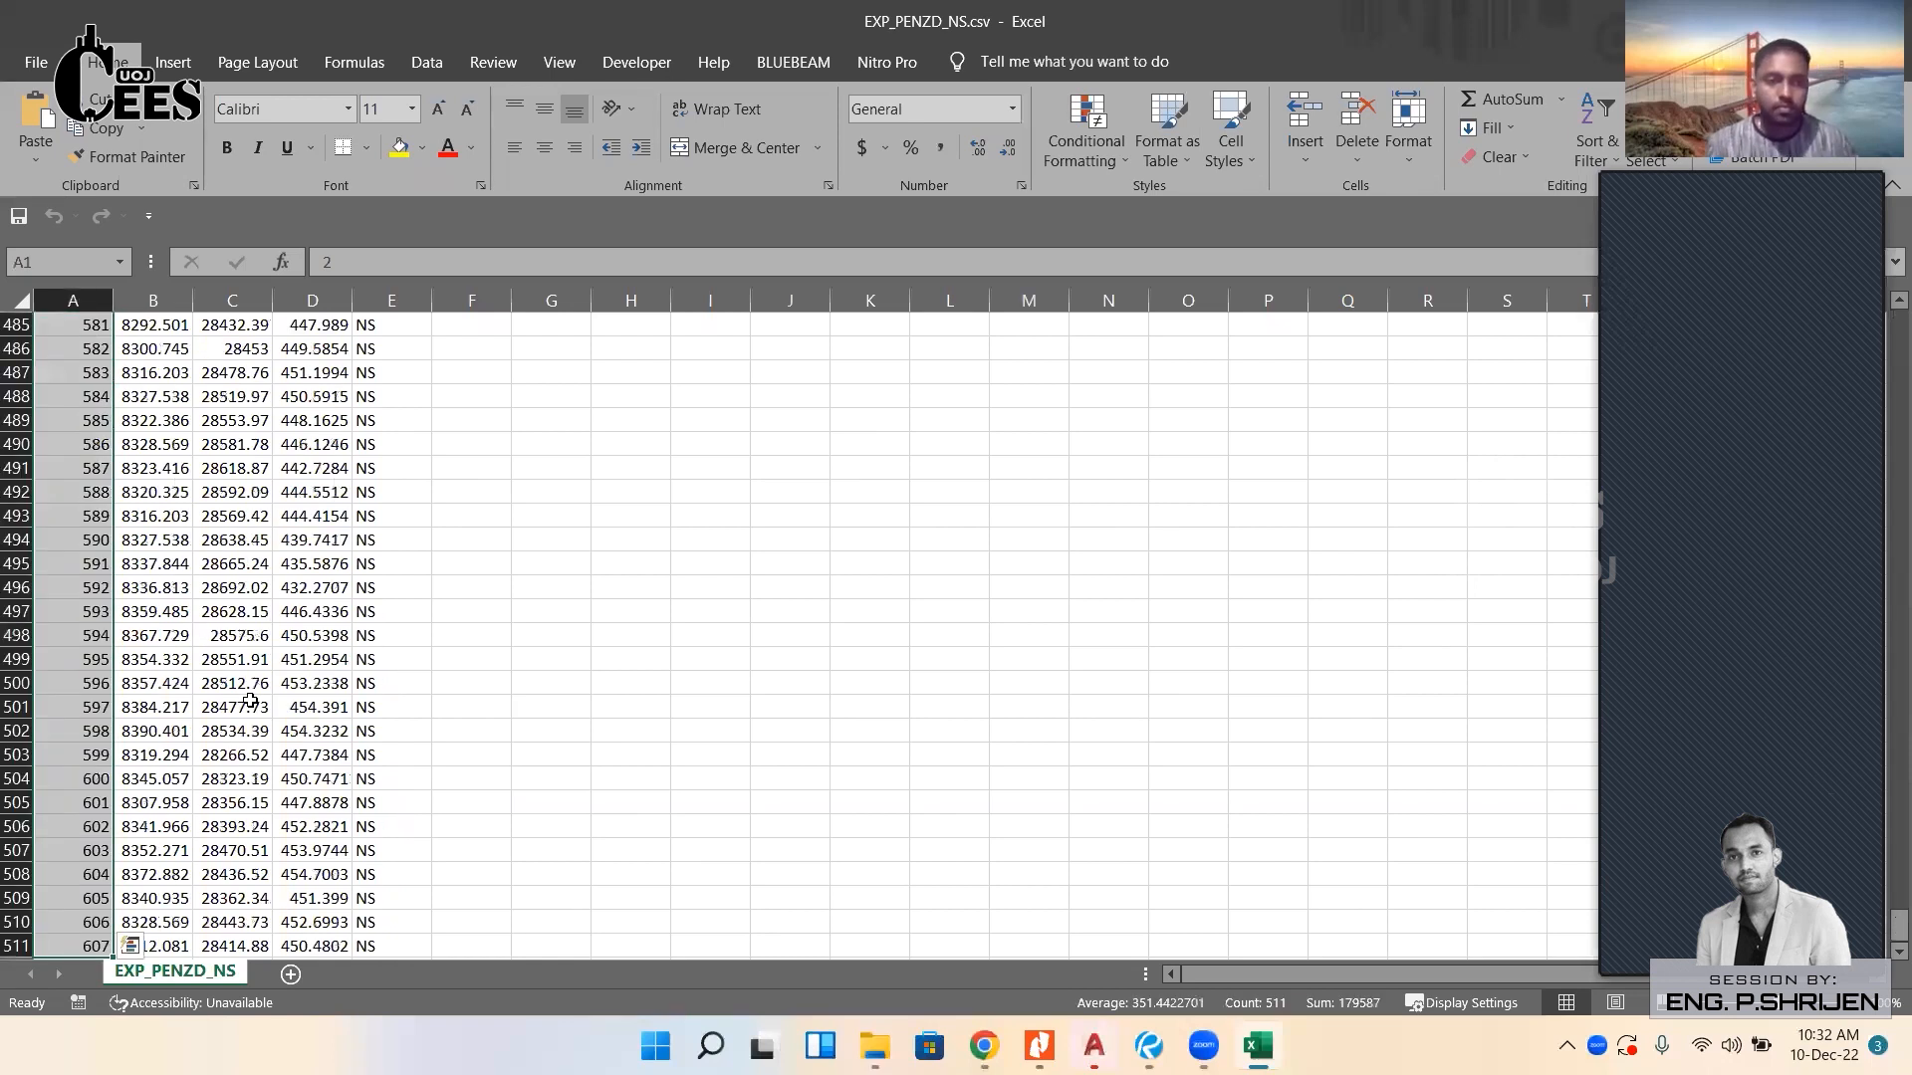
scroll(527, 698, "up", 19)
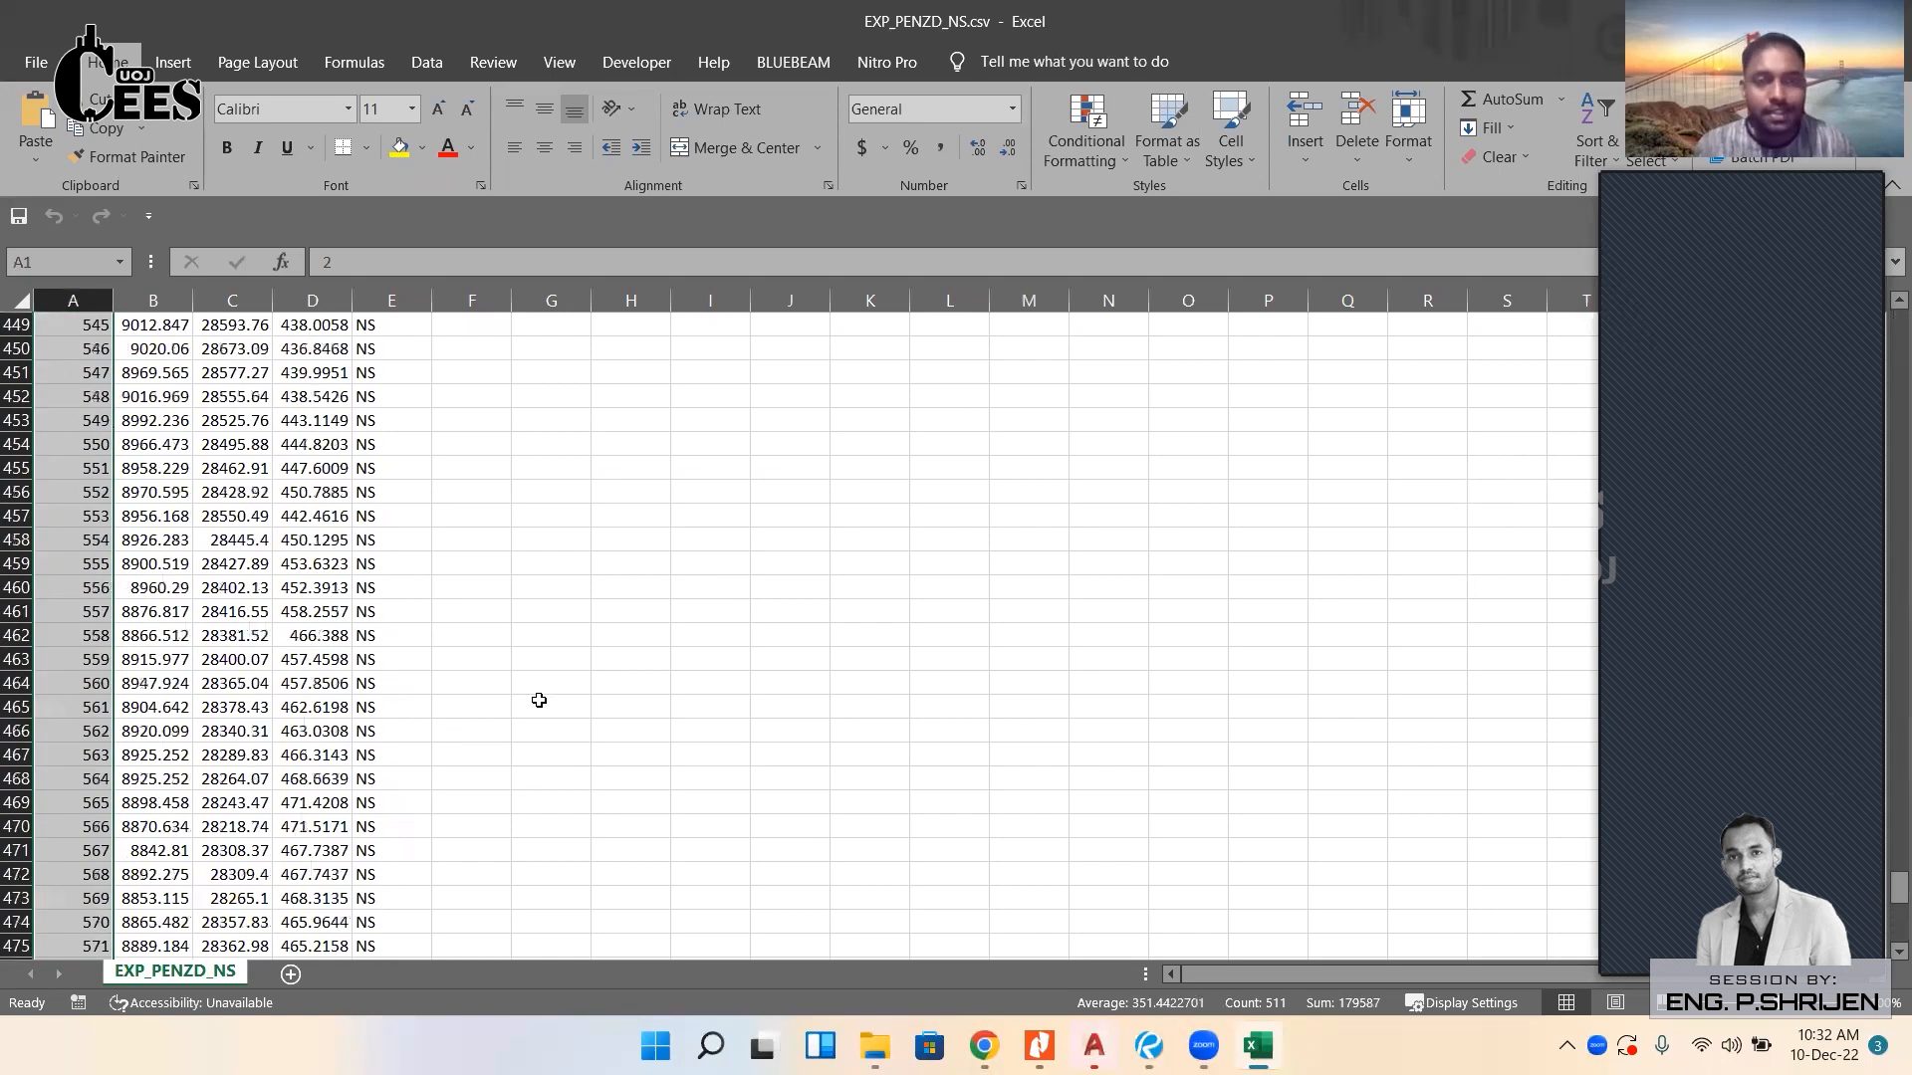
scroll(521, 700, "down", 16)
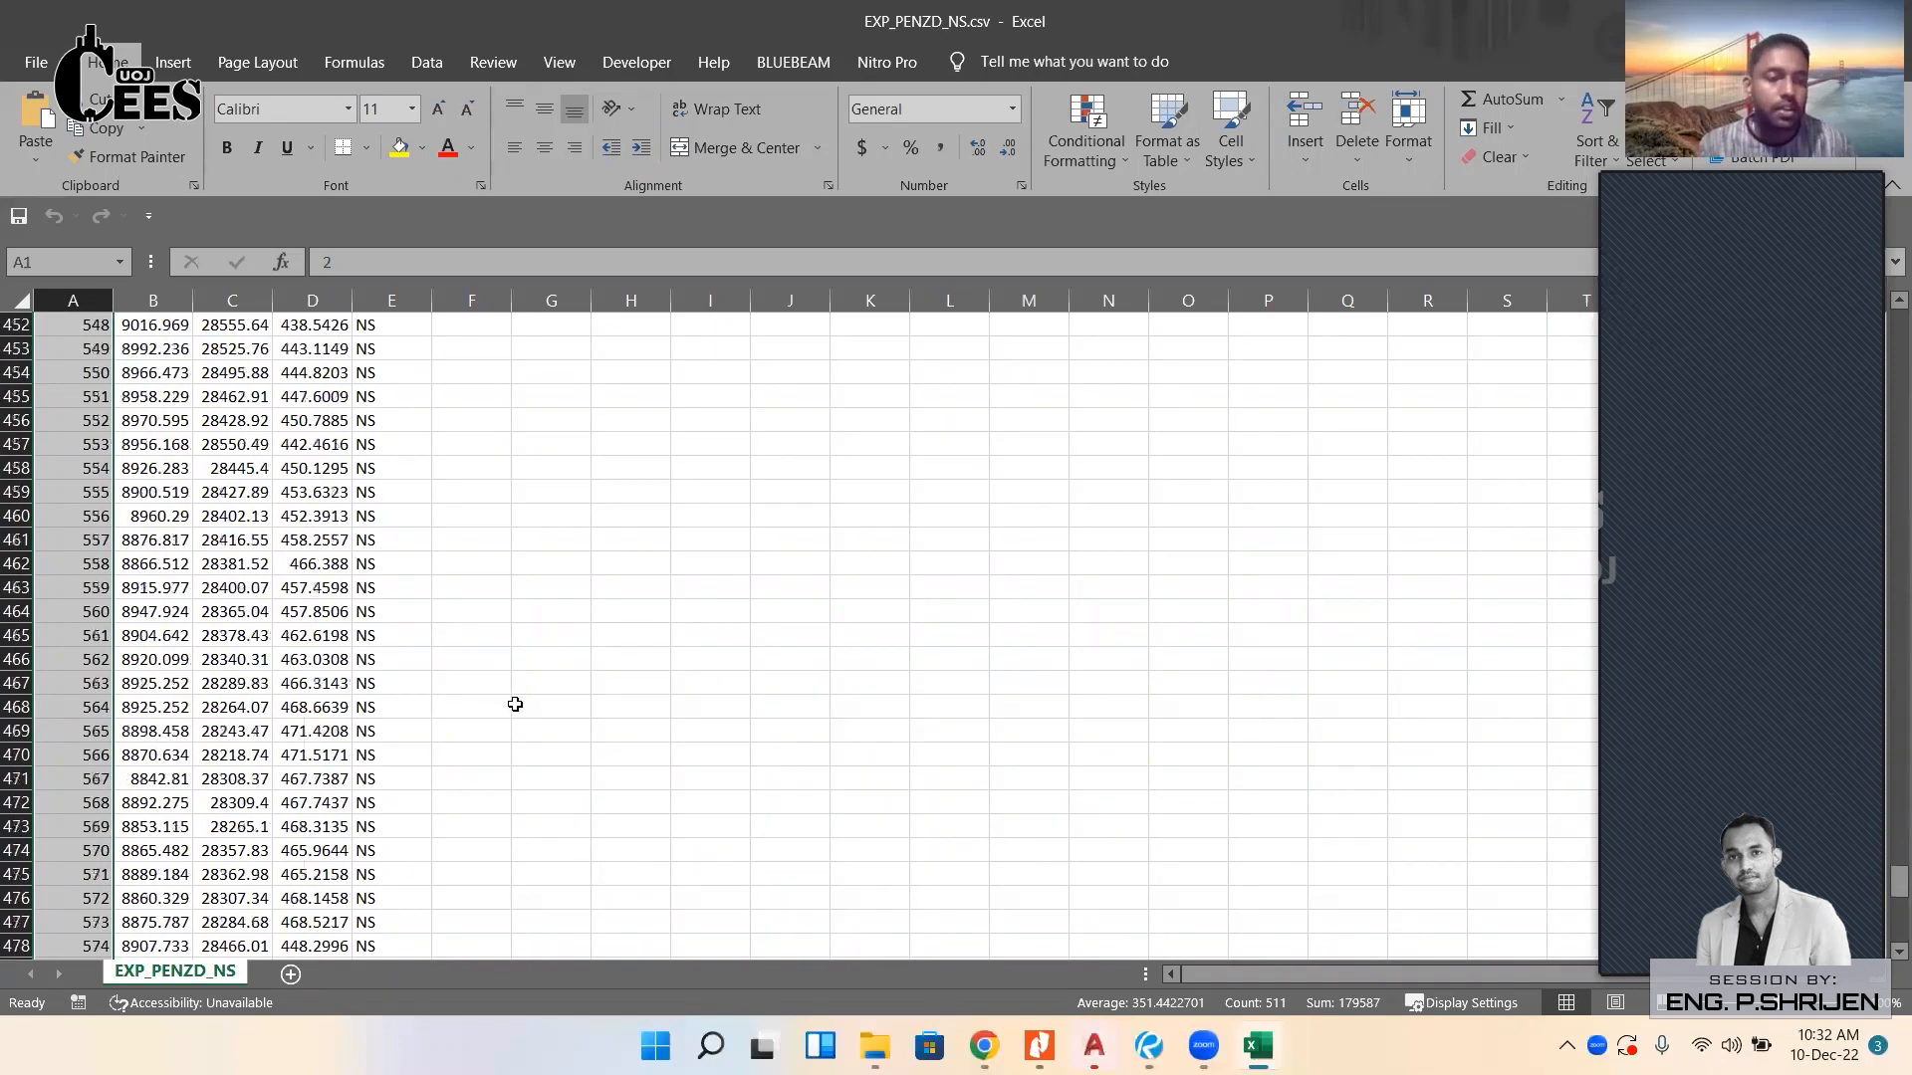
scroll(515, 704, "down", 4)
scroll(515, 704, "up", 9)
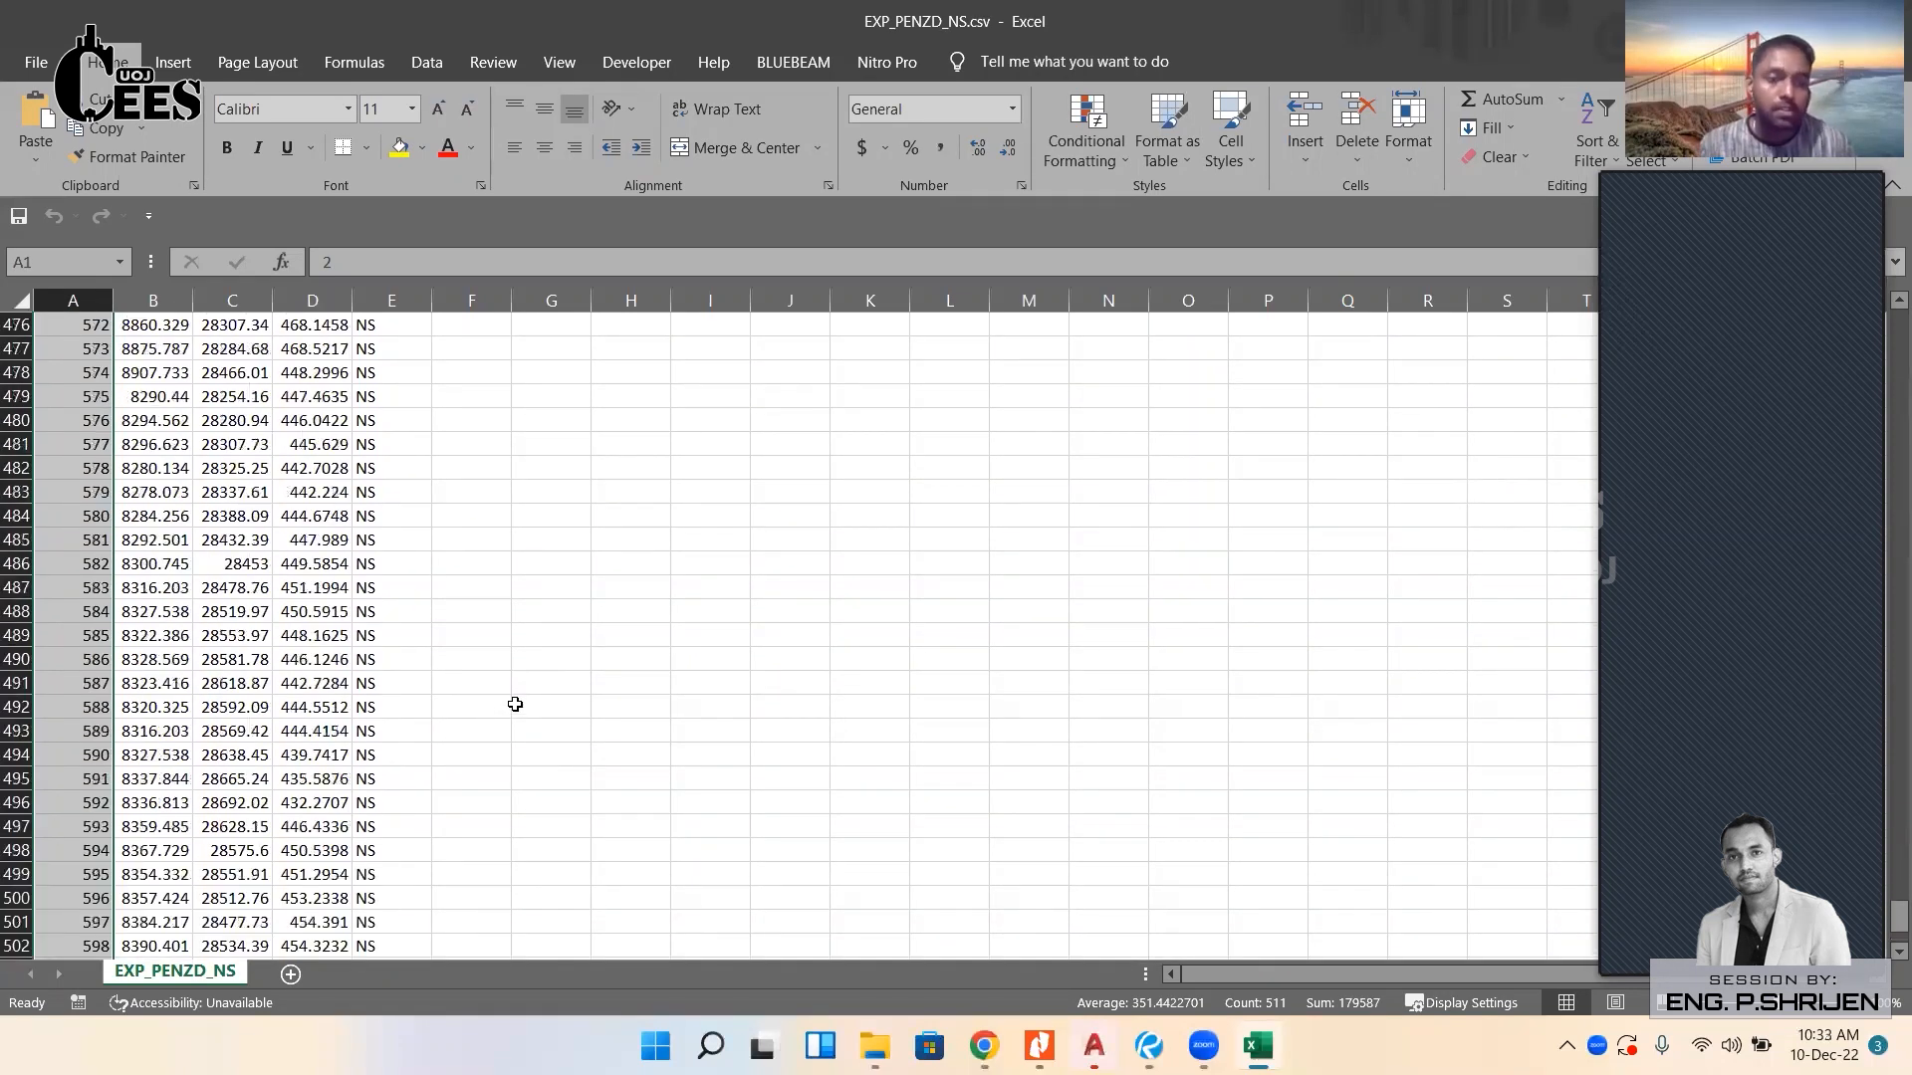
scroll(514, 704, "up", 20)
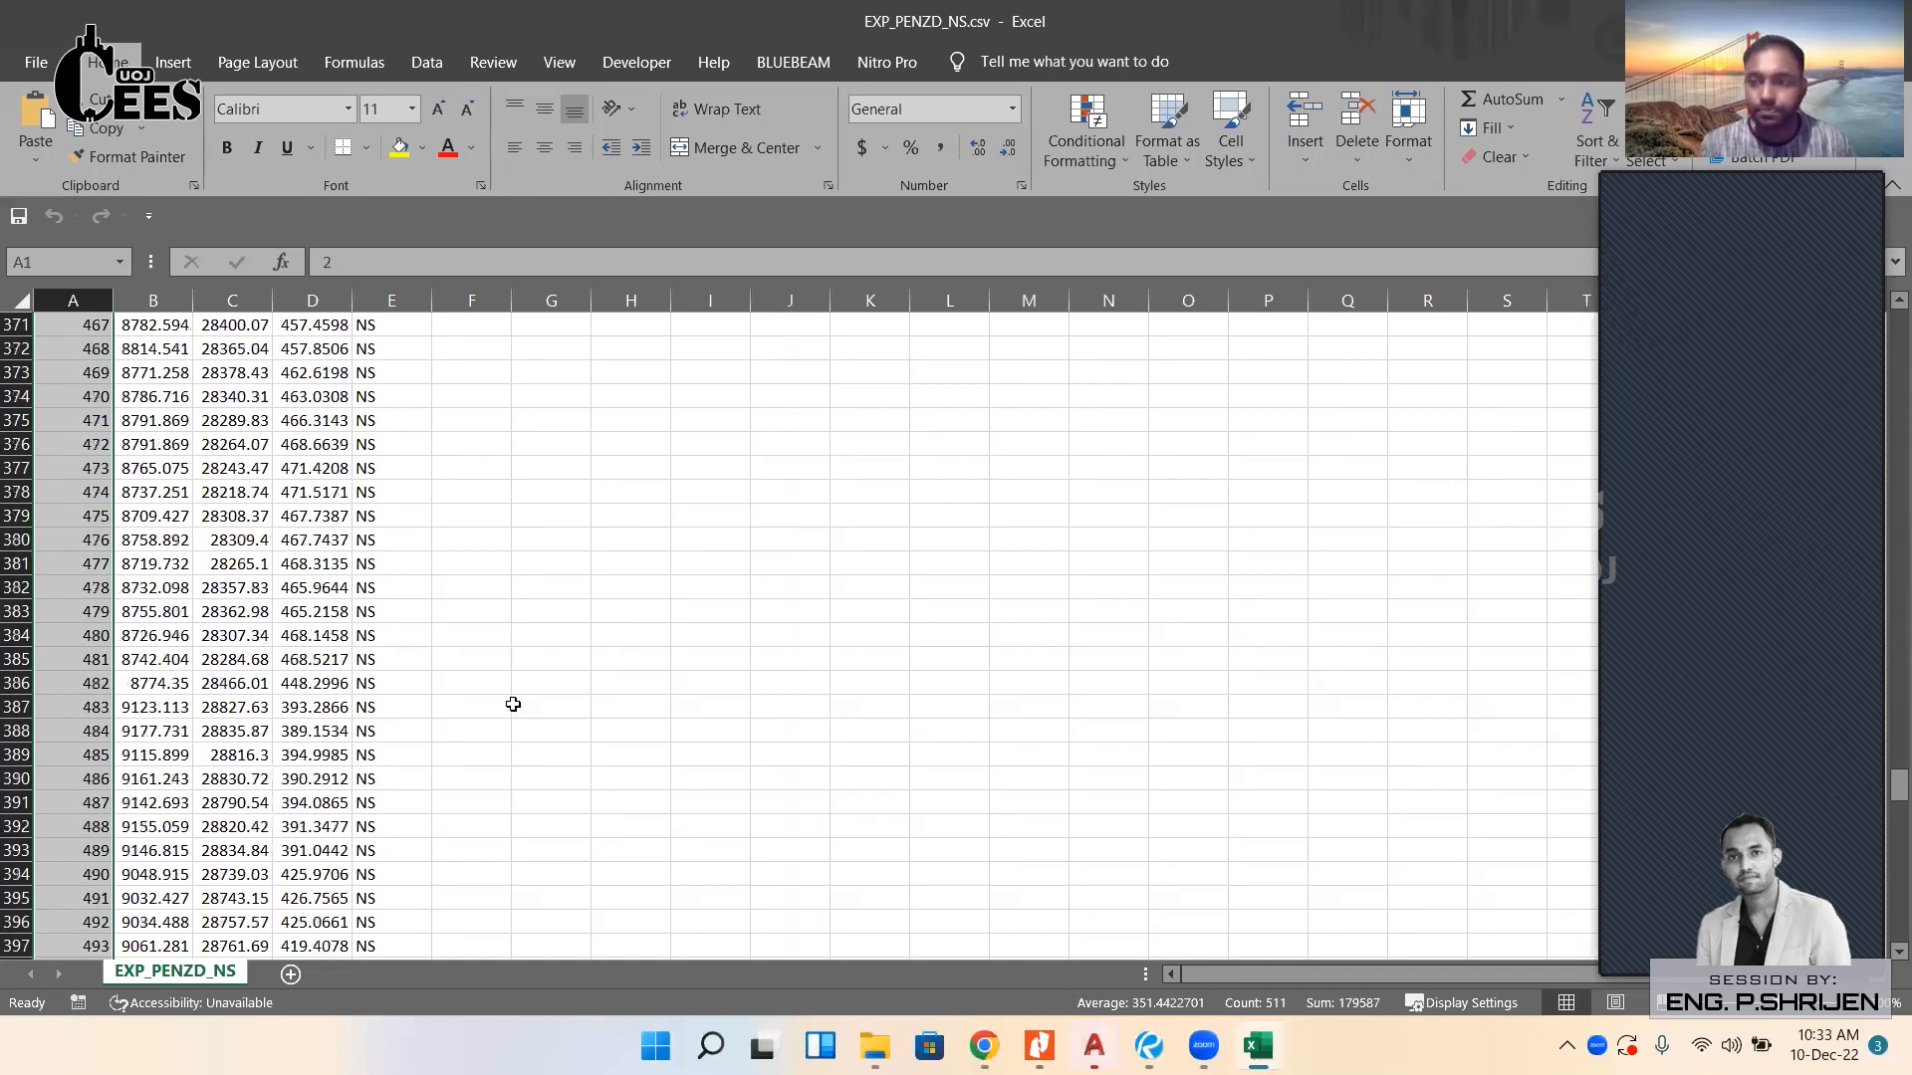
scroll(513, 704, "up", 6)
scroll(409, 724, "up", 20)
Examine columns A to E one by one to identify the point number, coordinate, elevation and description data.
left_click(88, 295)
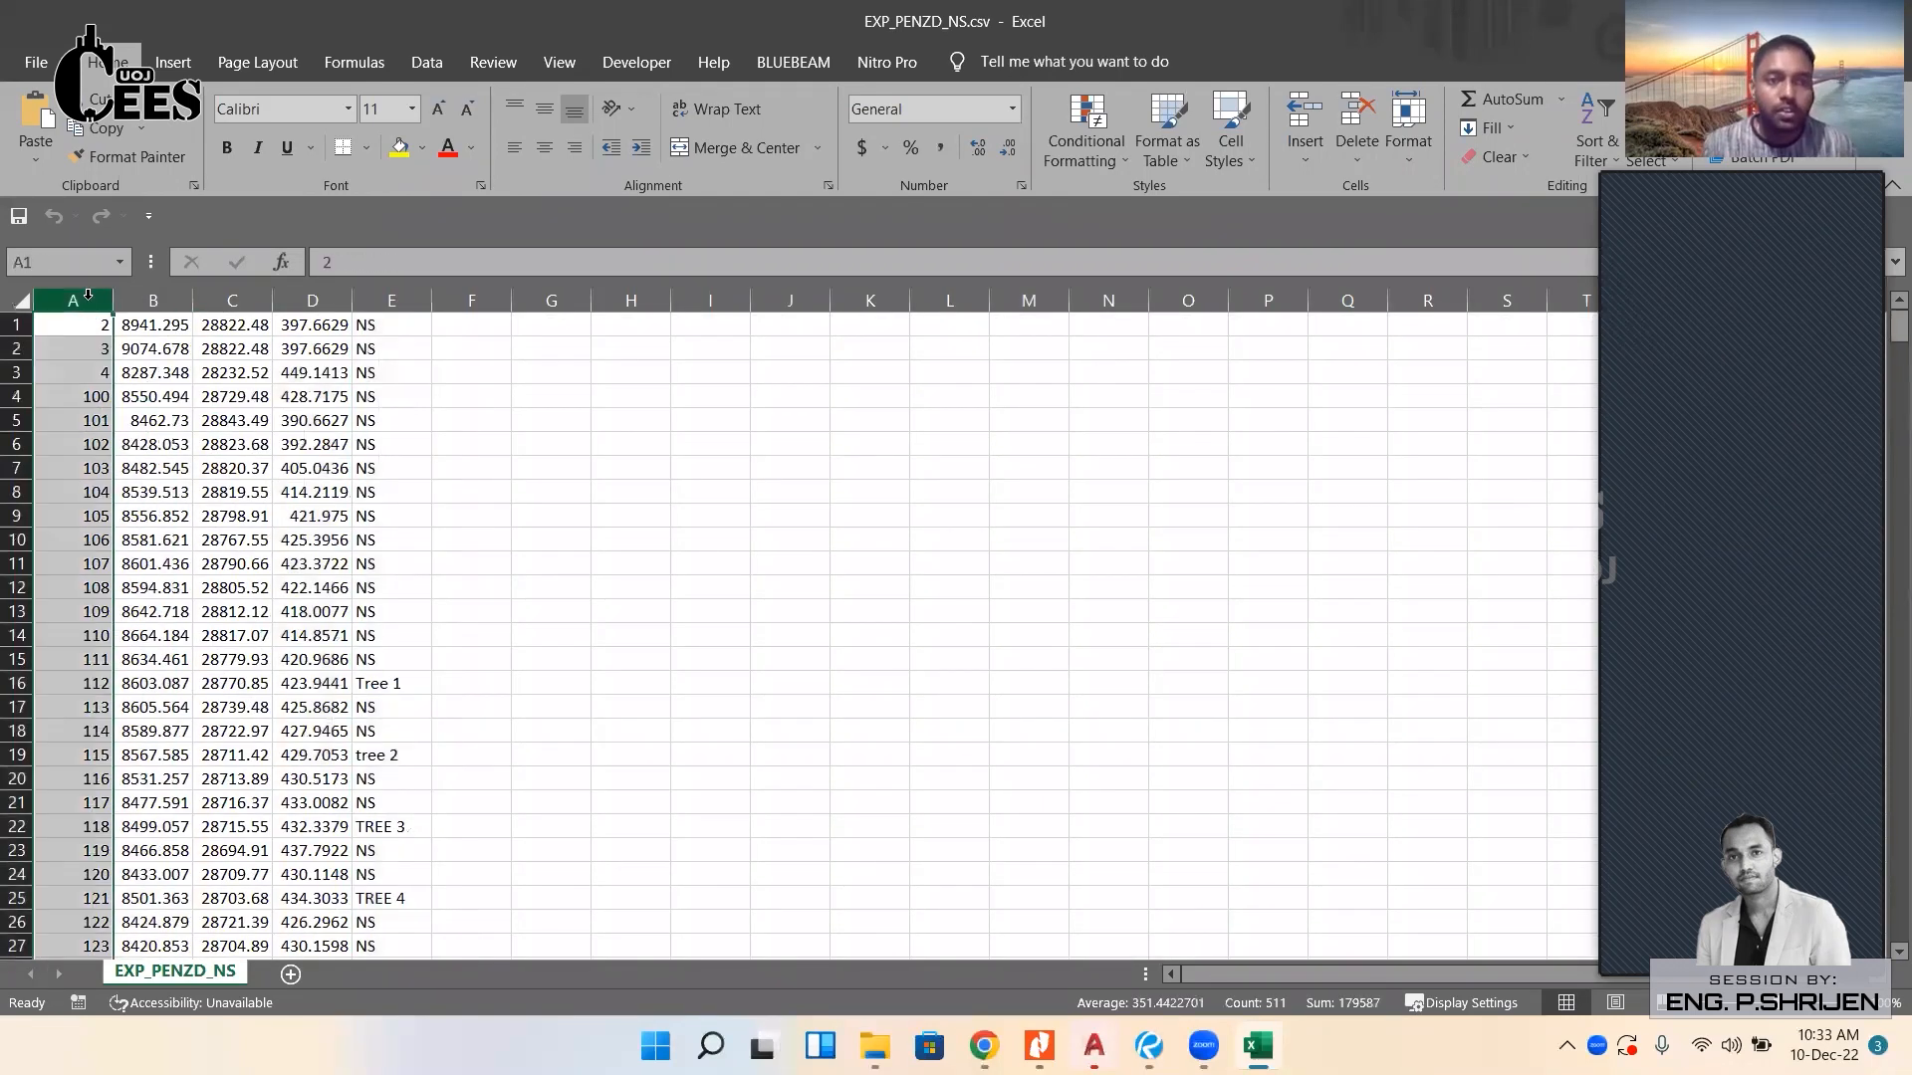
left_click(147, 299)
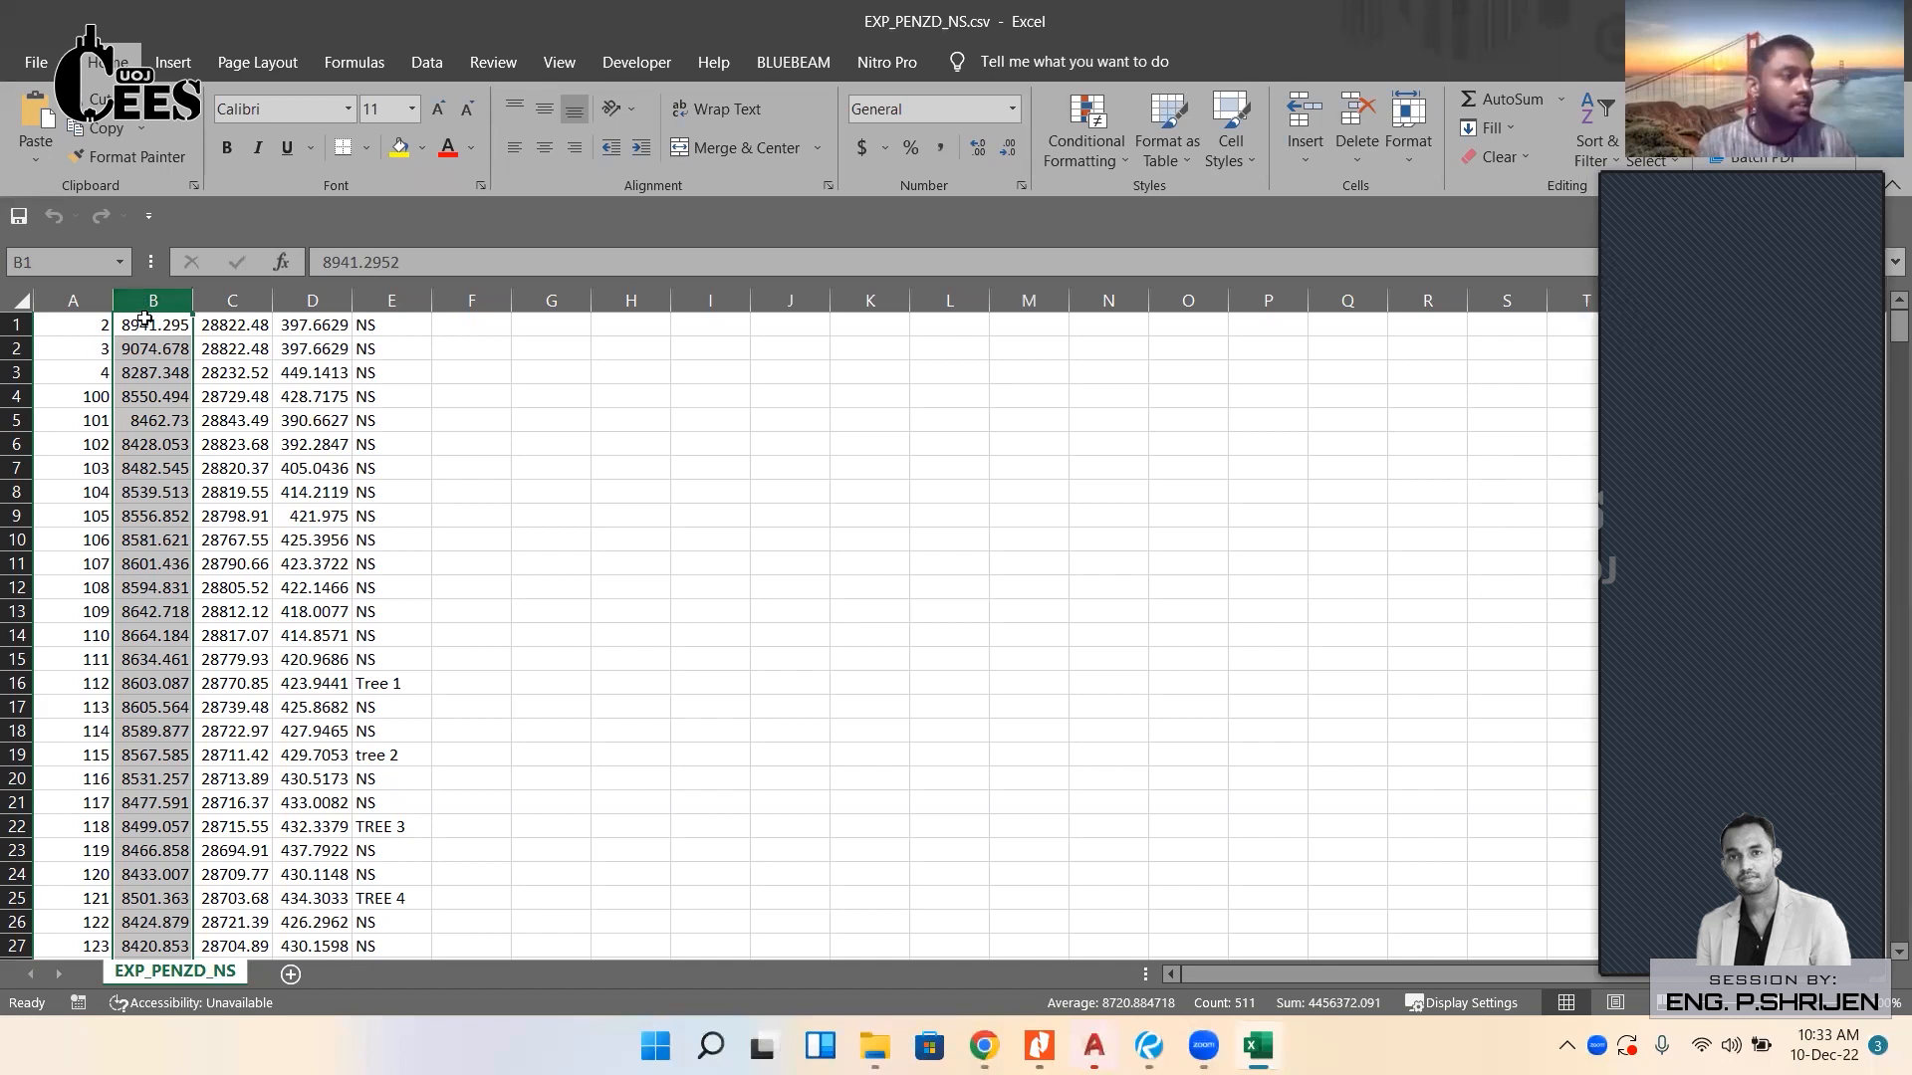
left_click(251, 300)
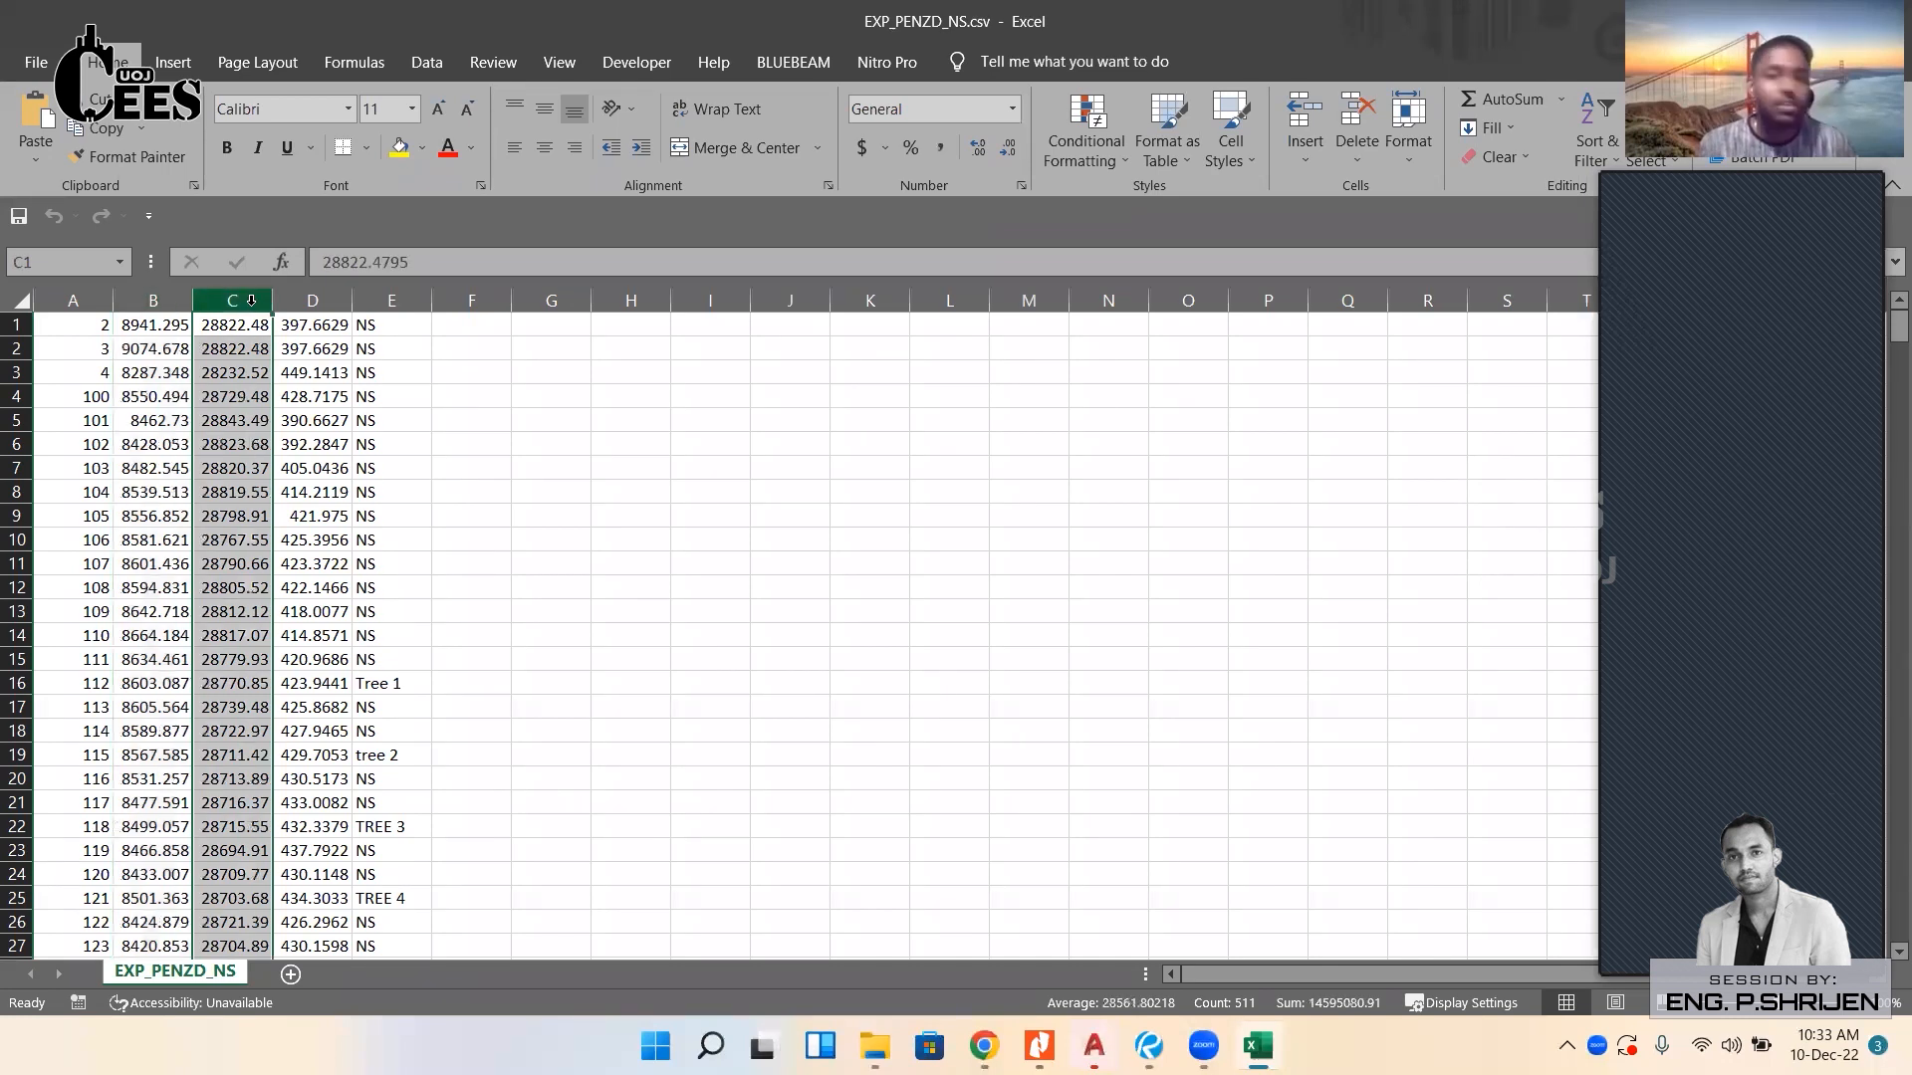
left_click(325, 301)
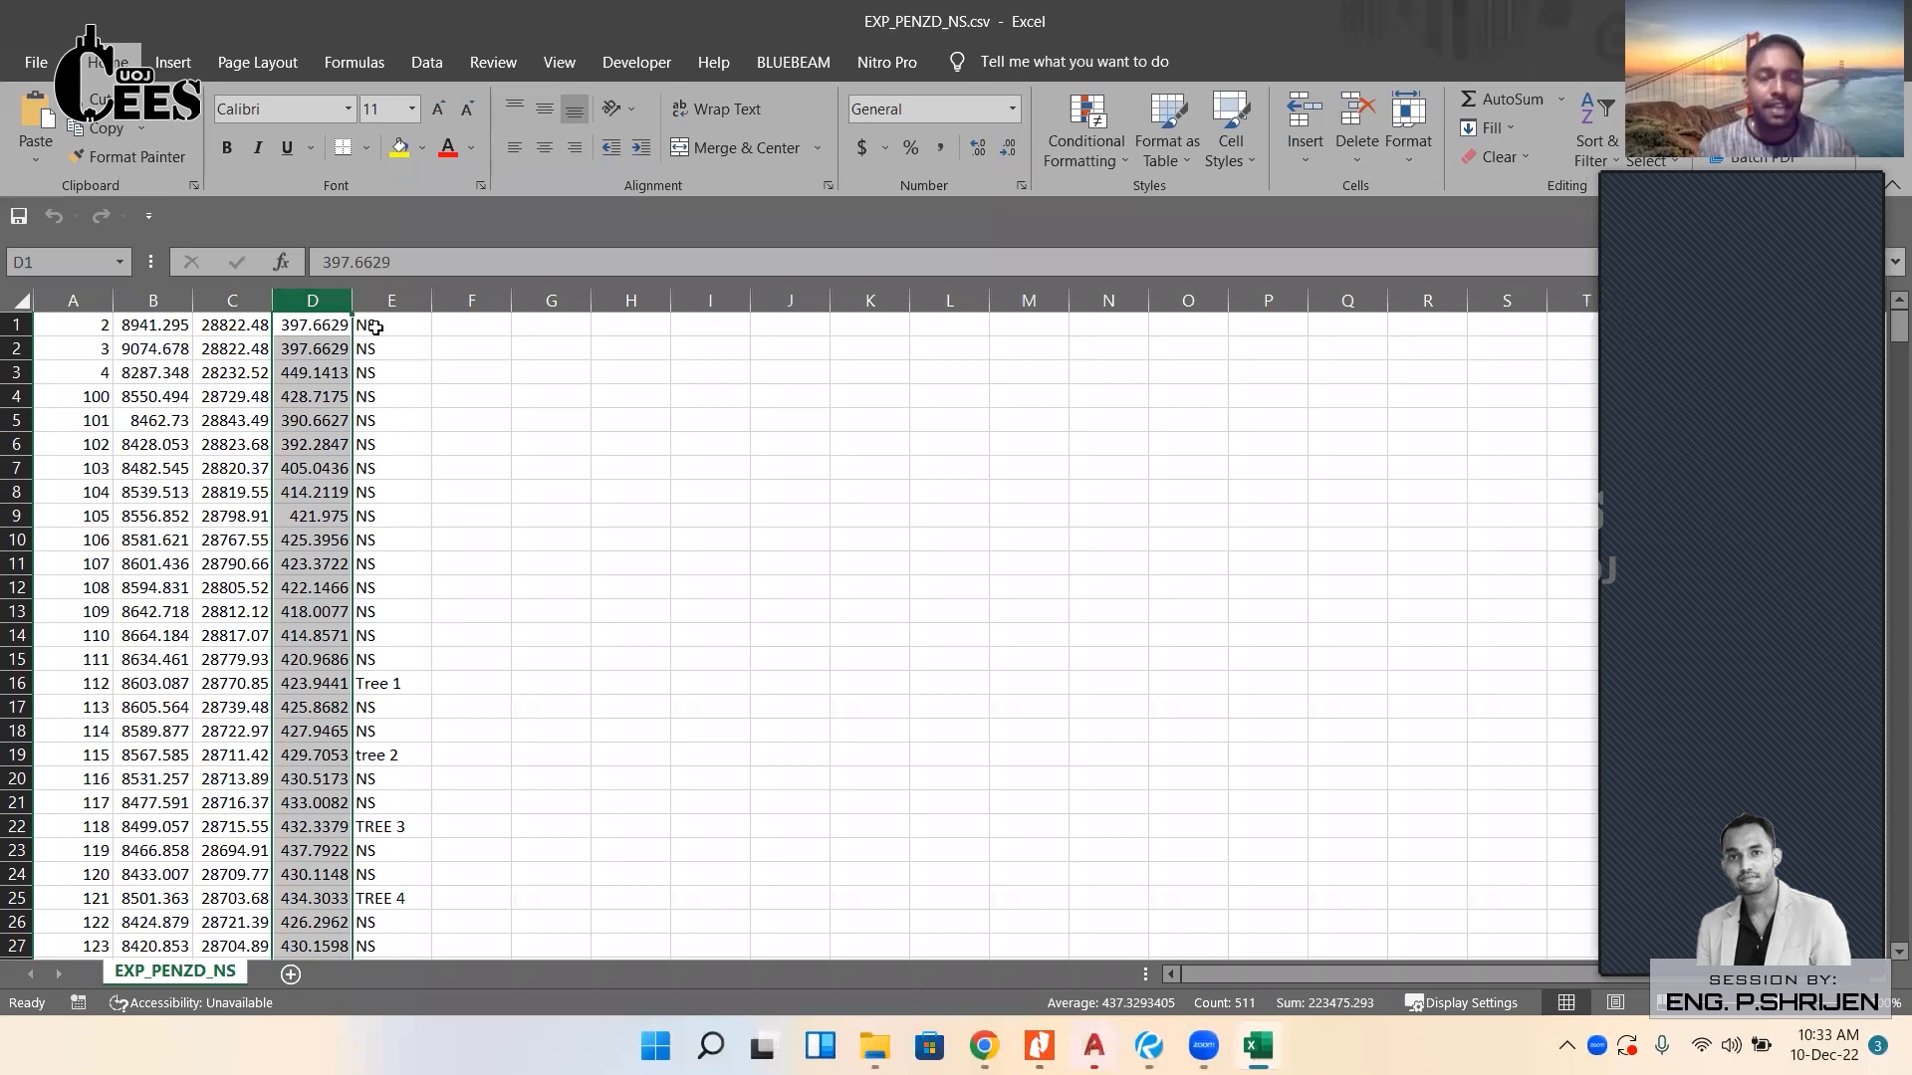
left_click(392, 300)
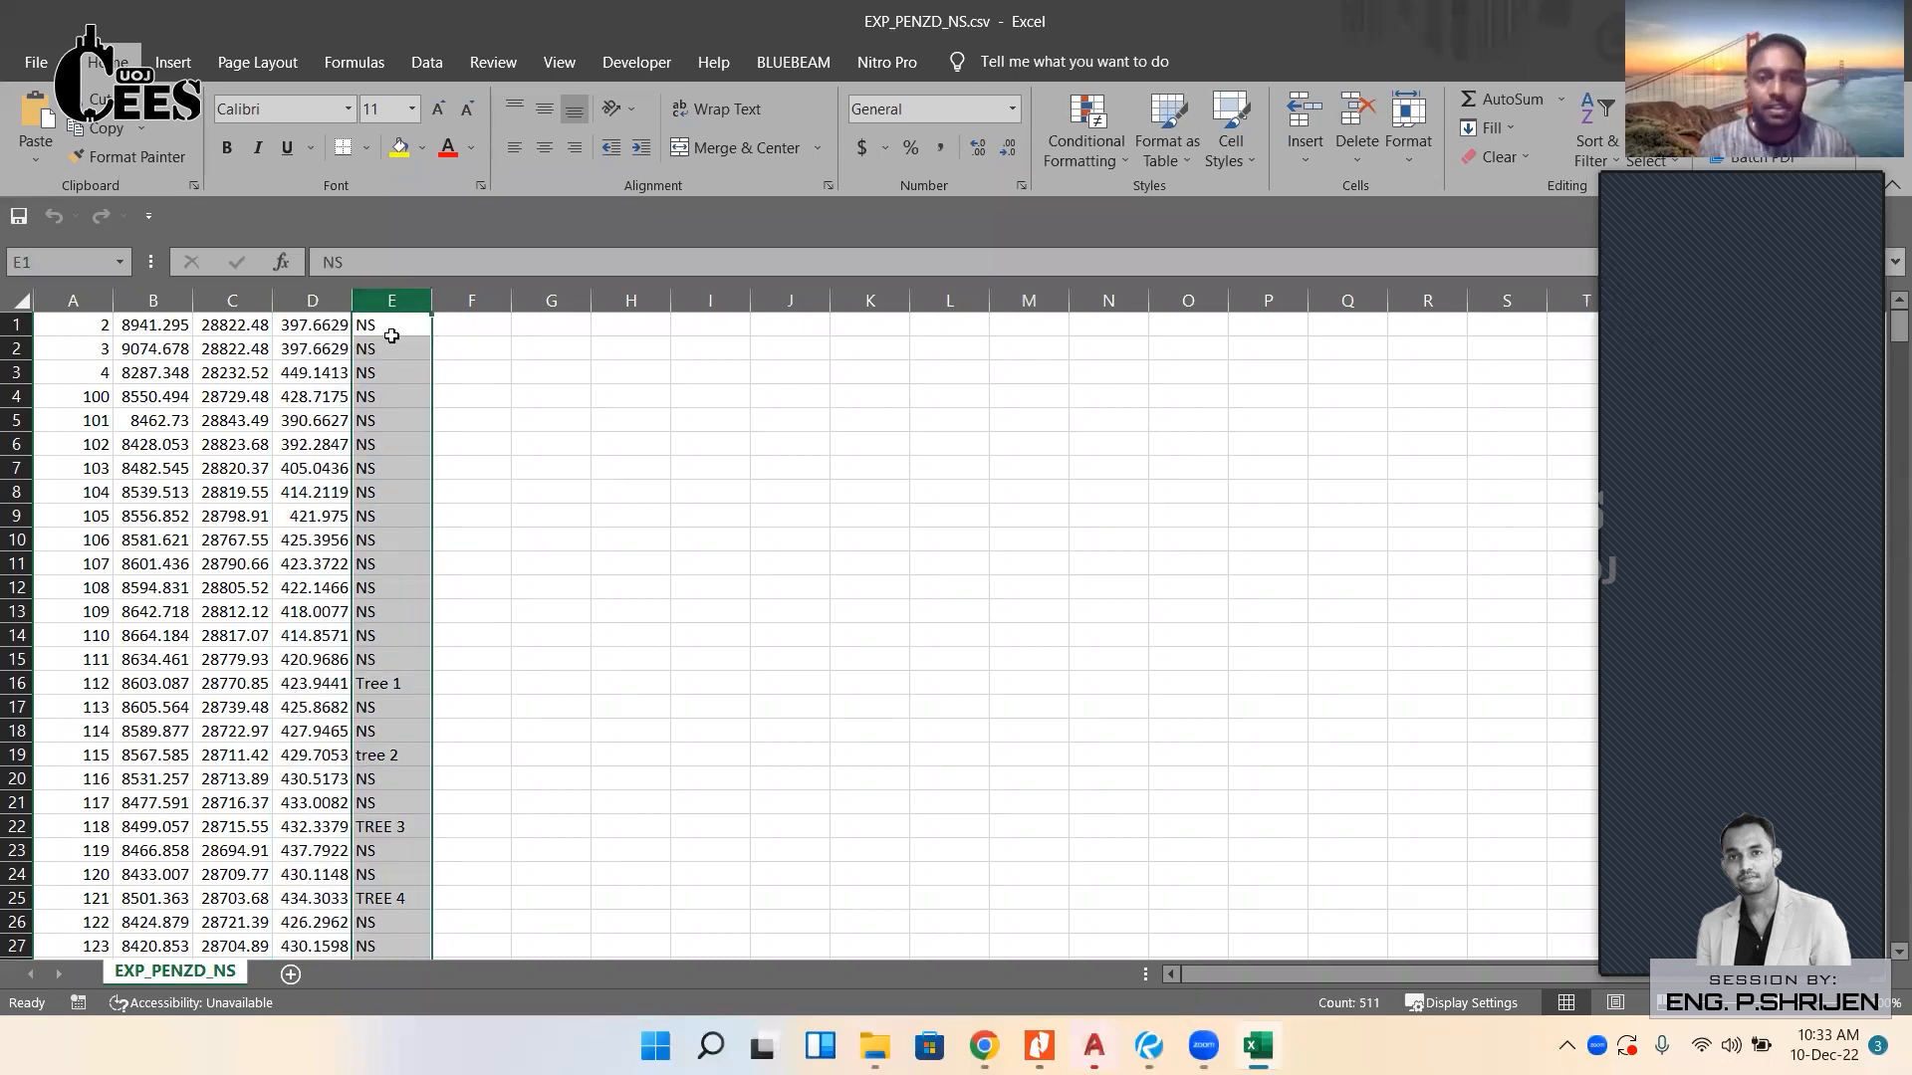
left_click(392, 334)
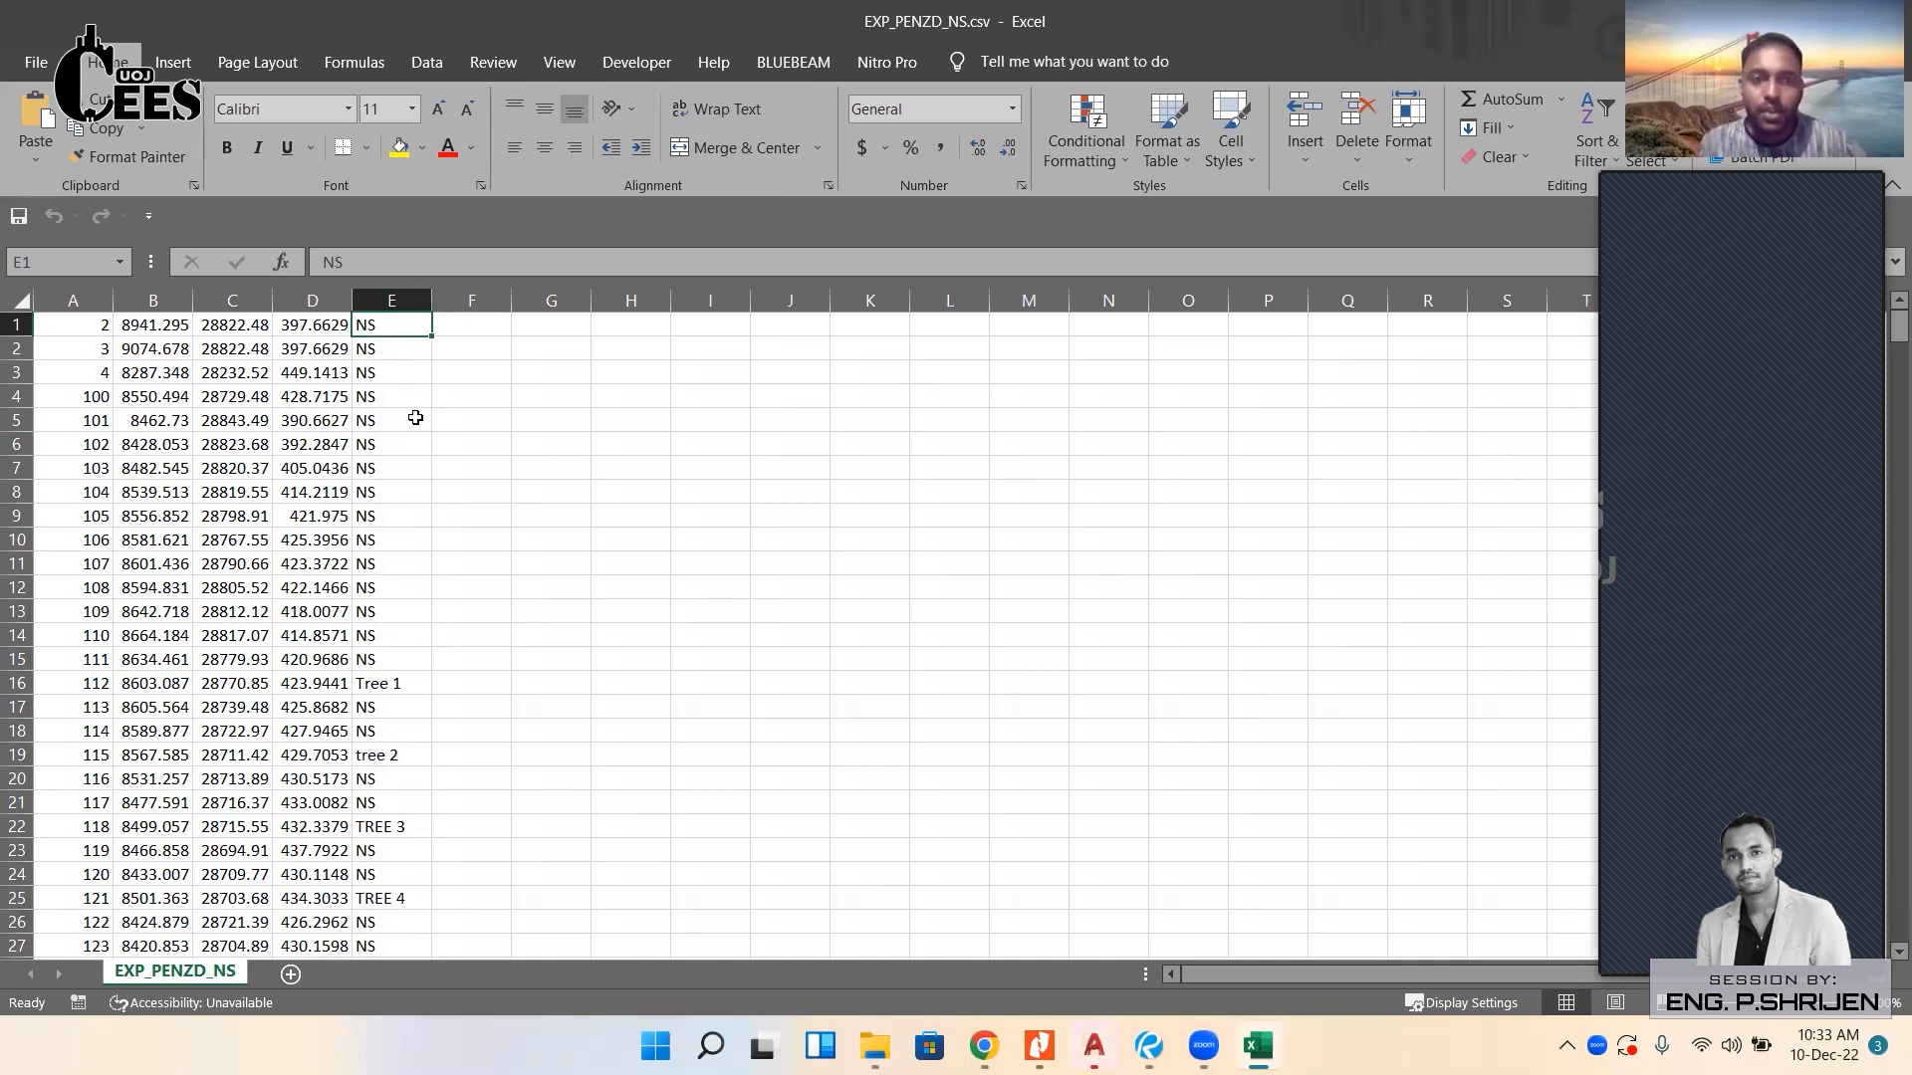
Examine the descriptions in column E, comparing the NS entries with the tree entries such as Tree 1 further down.
left_click(344, 466)
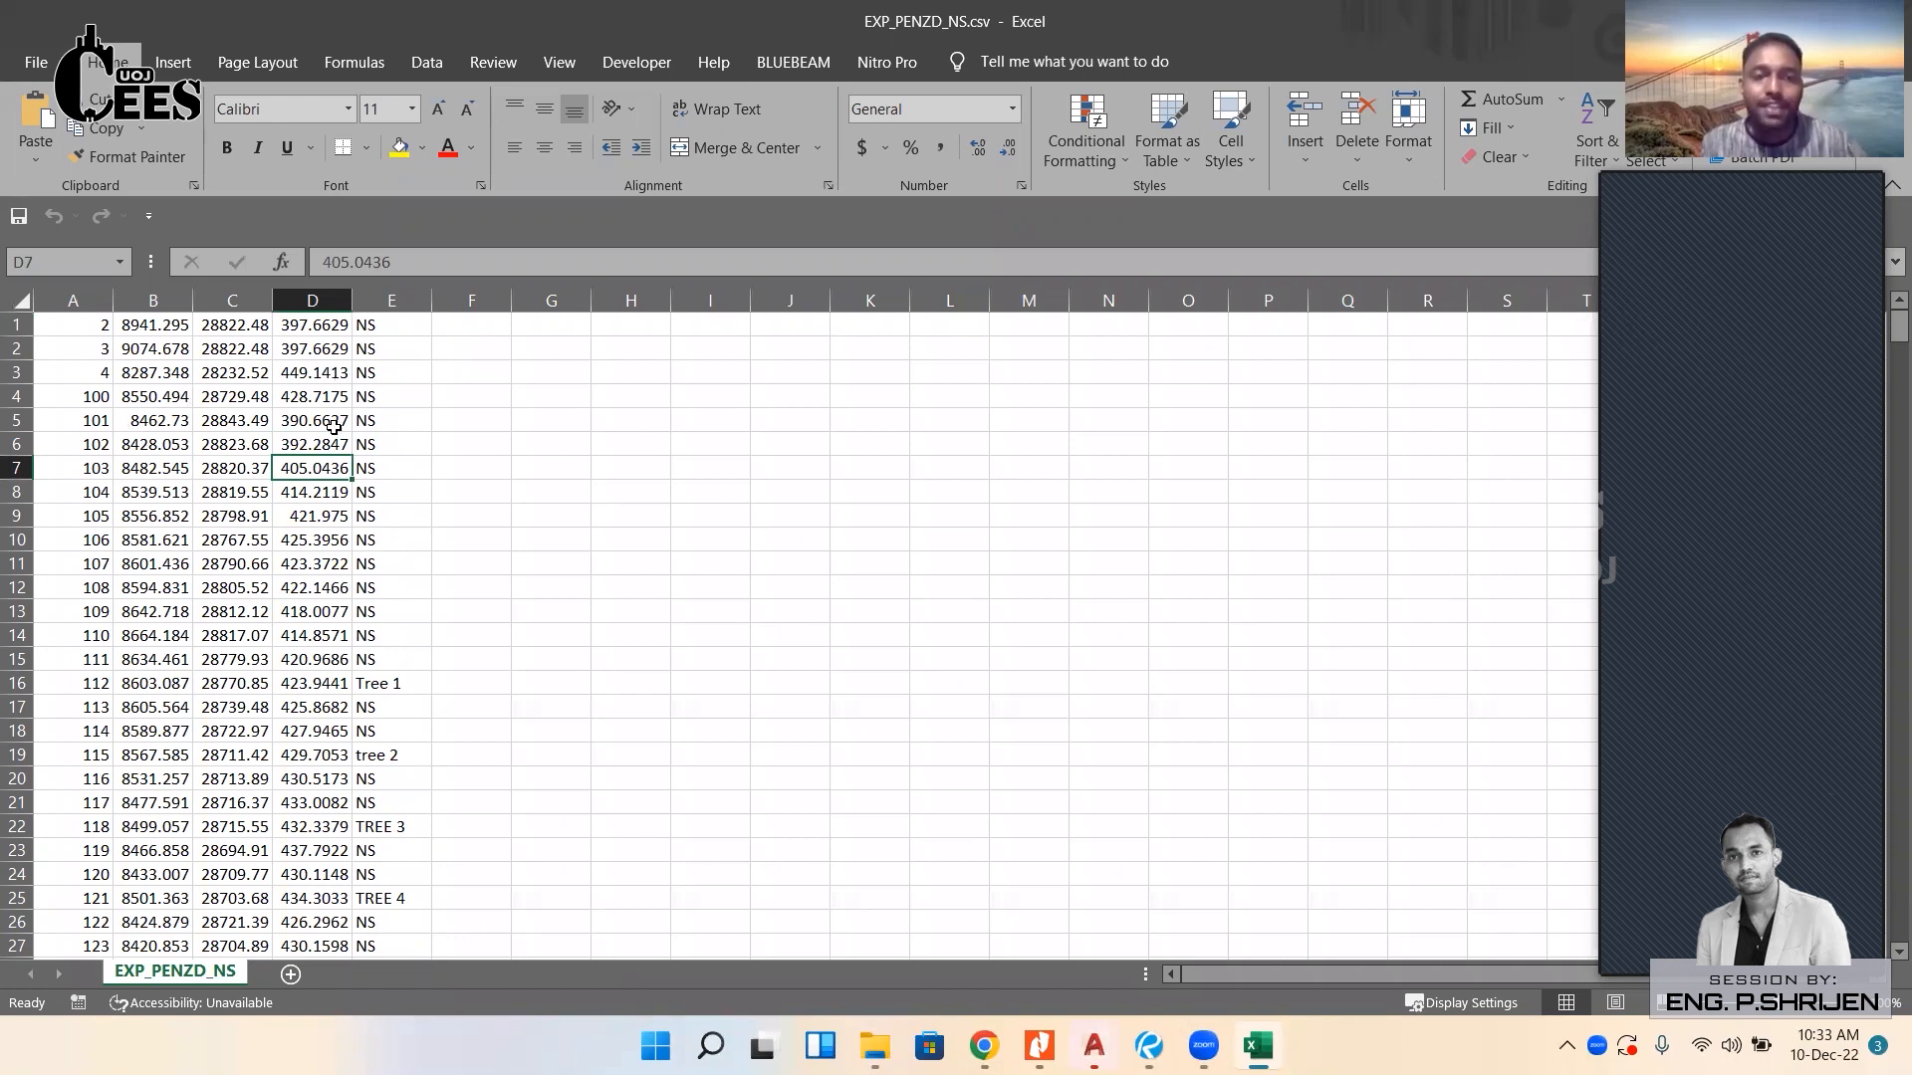
left_click(398, 317)
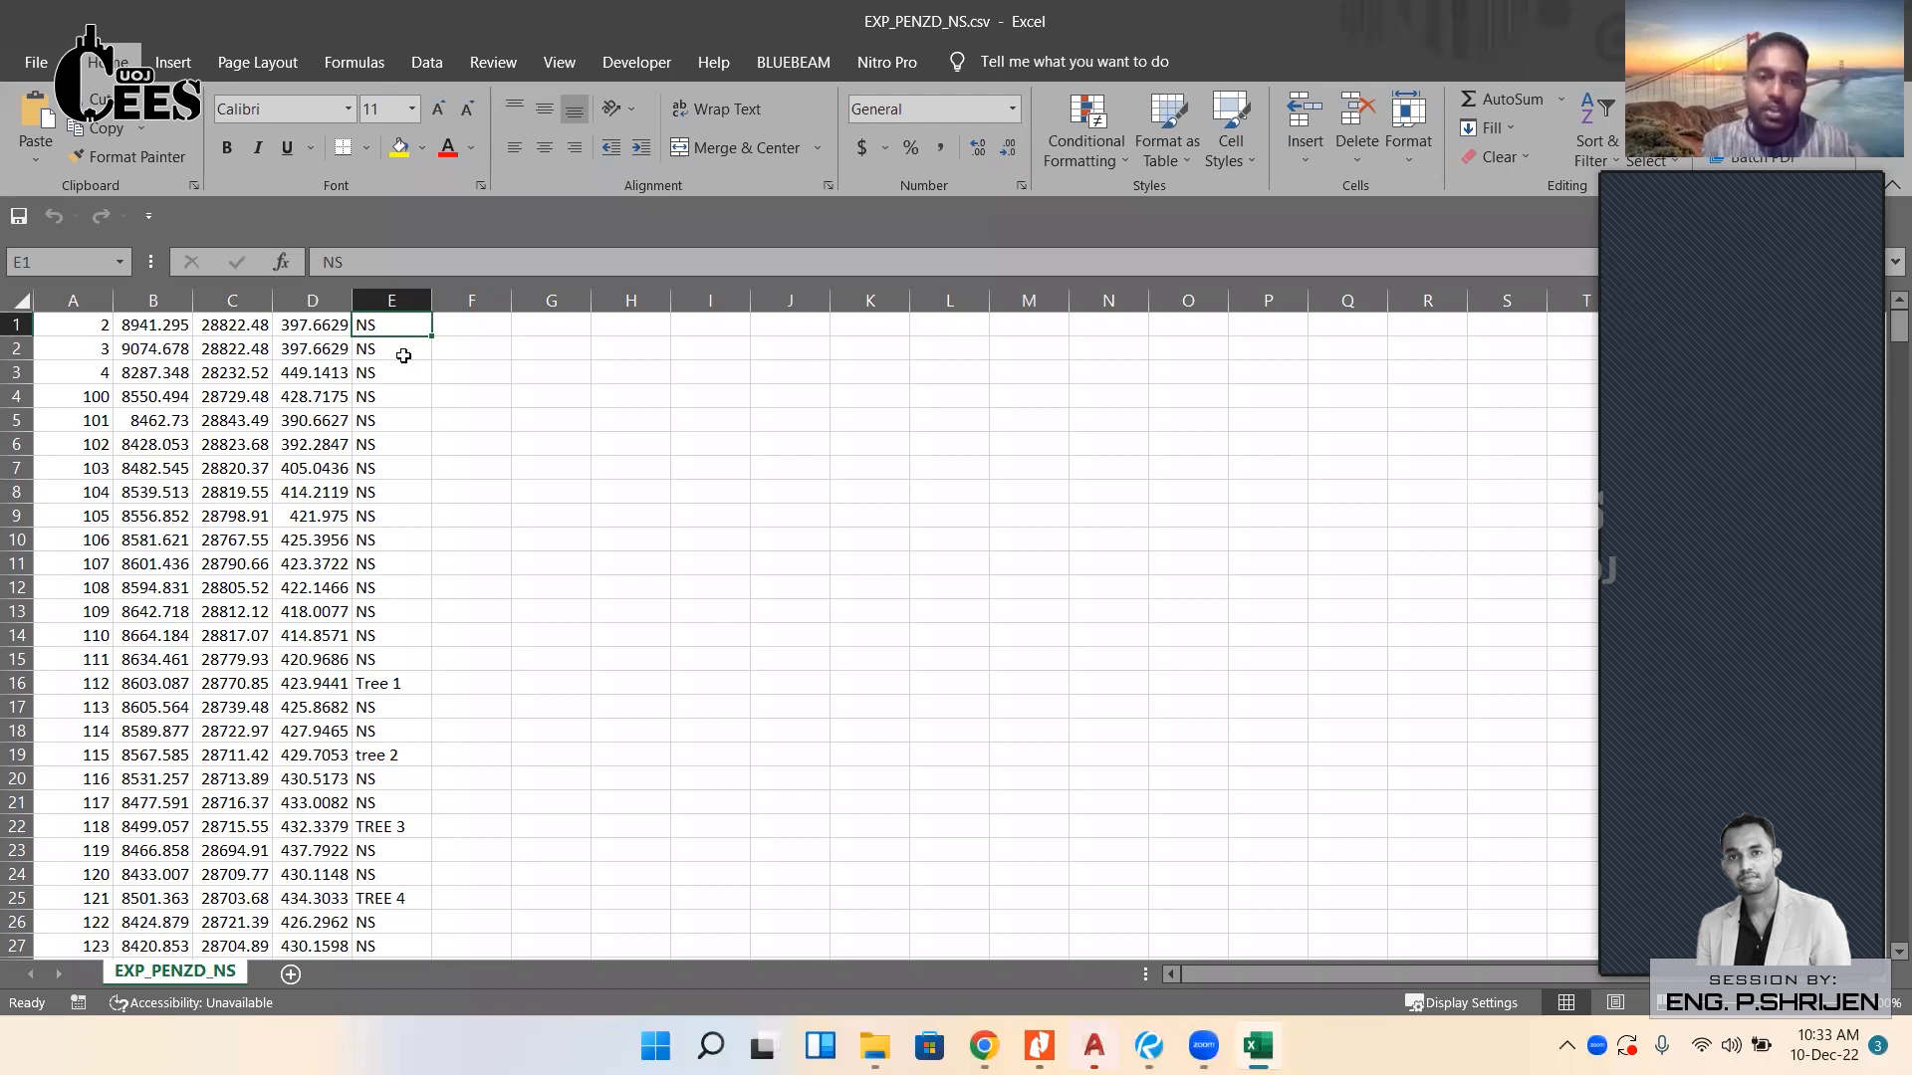
left_click(403, 355)
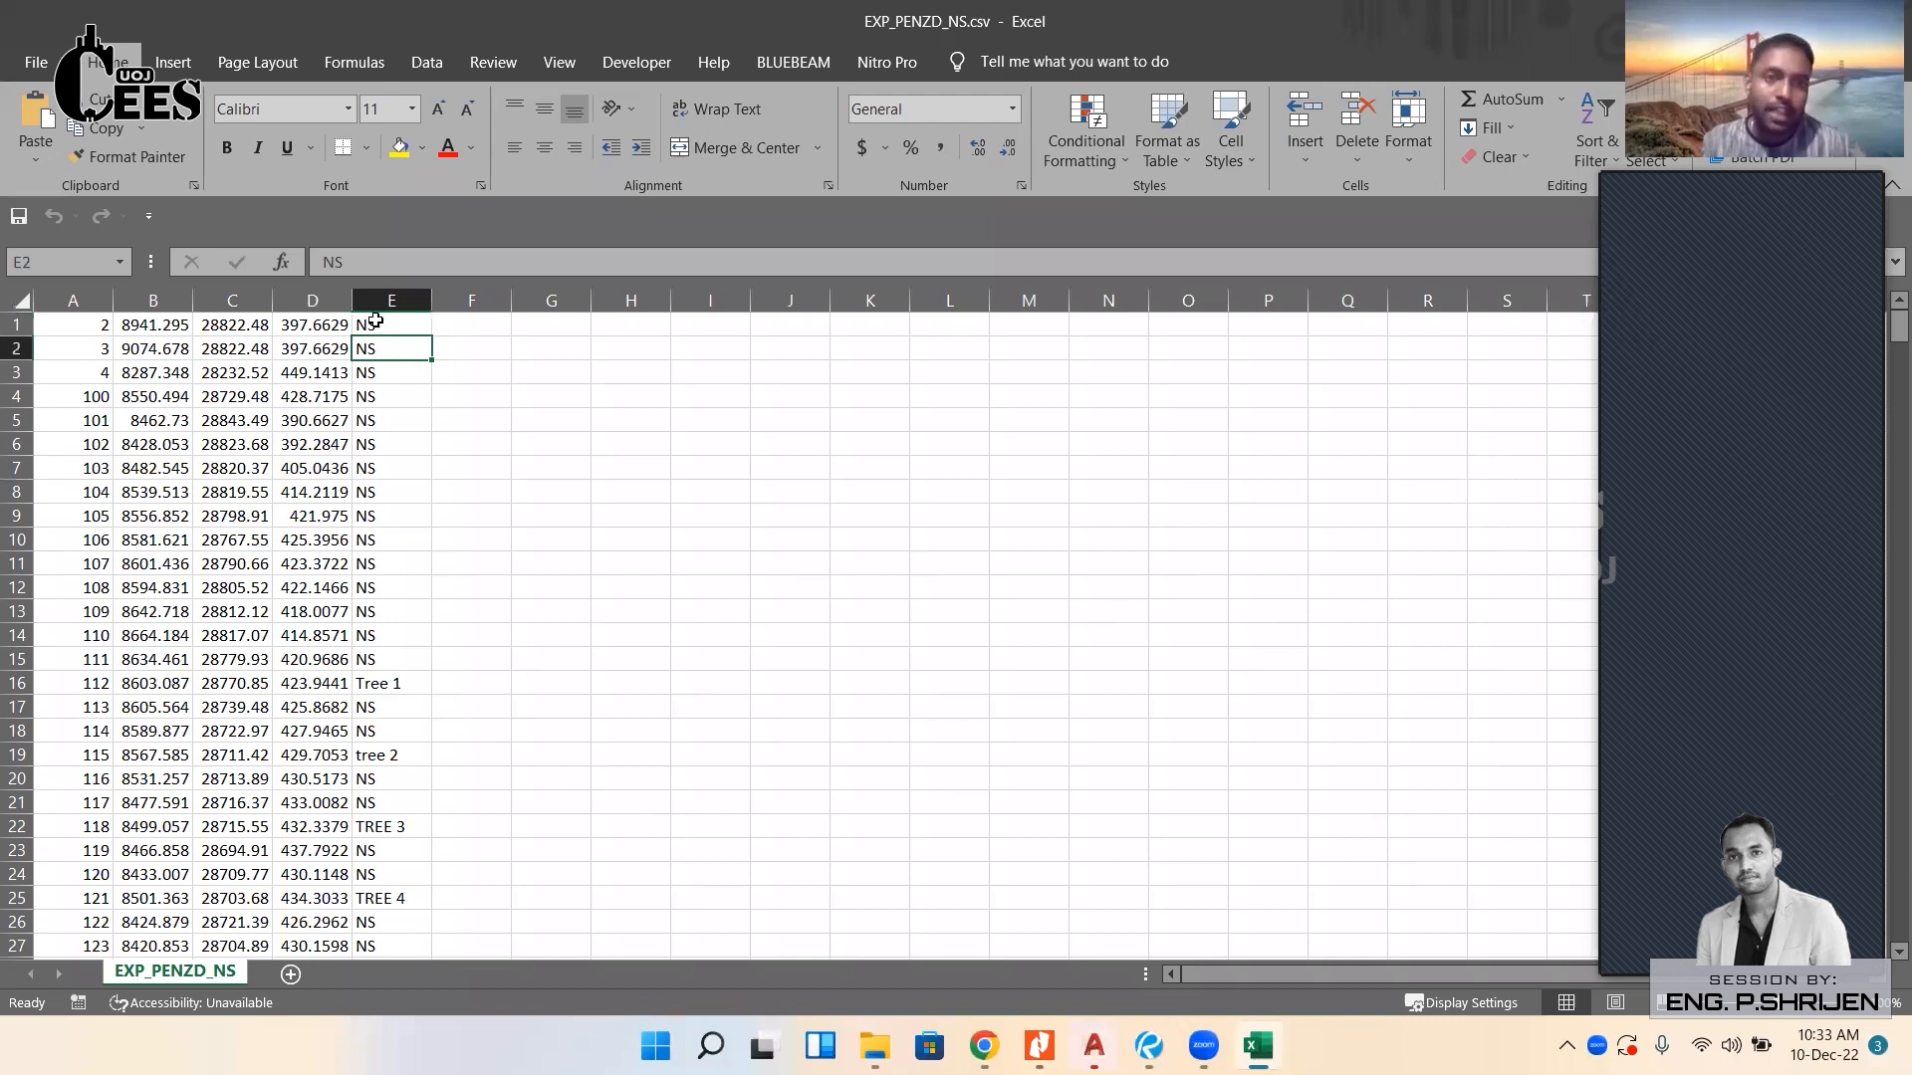
left_click(395, 438)
left_click(386, 343)
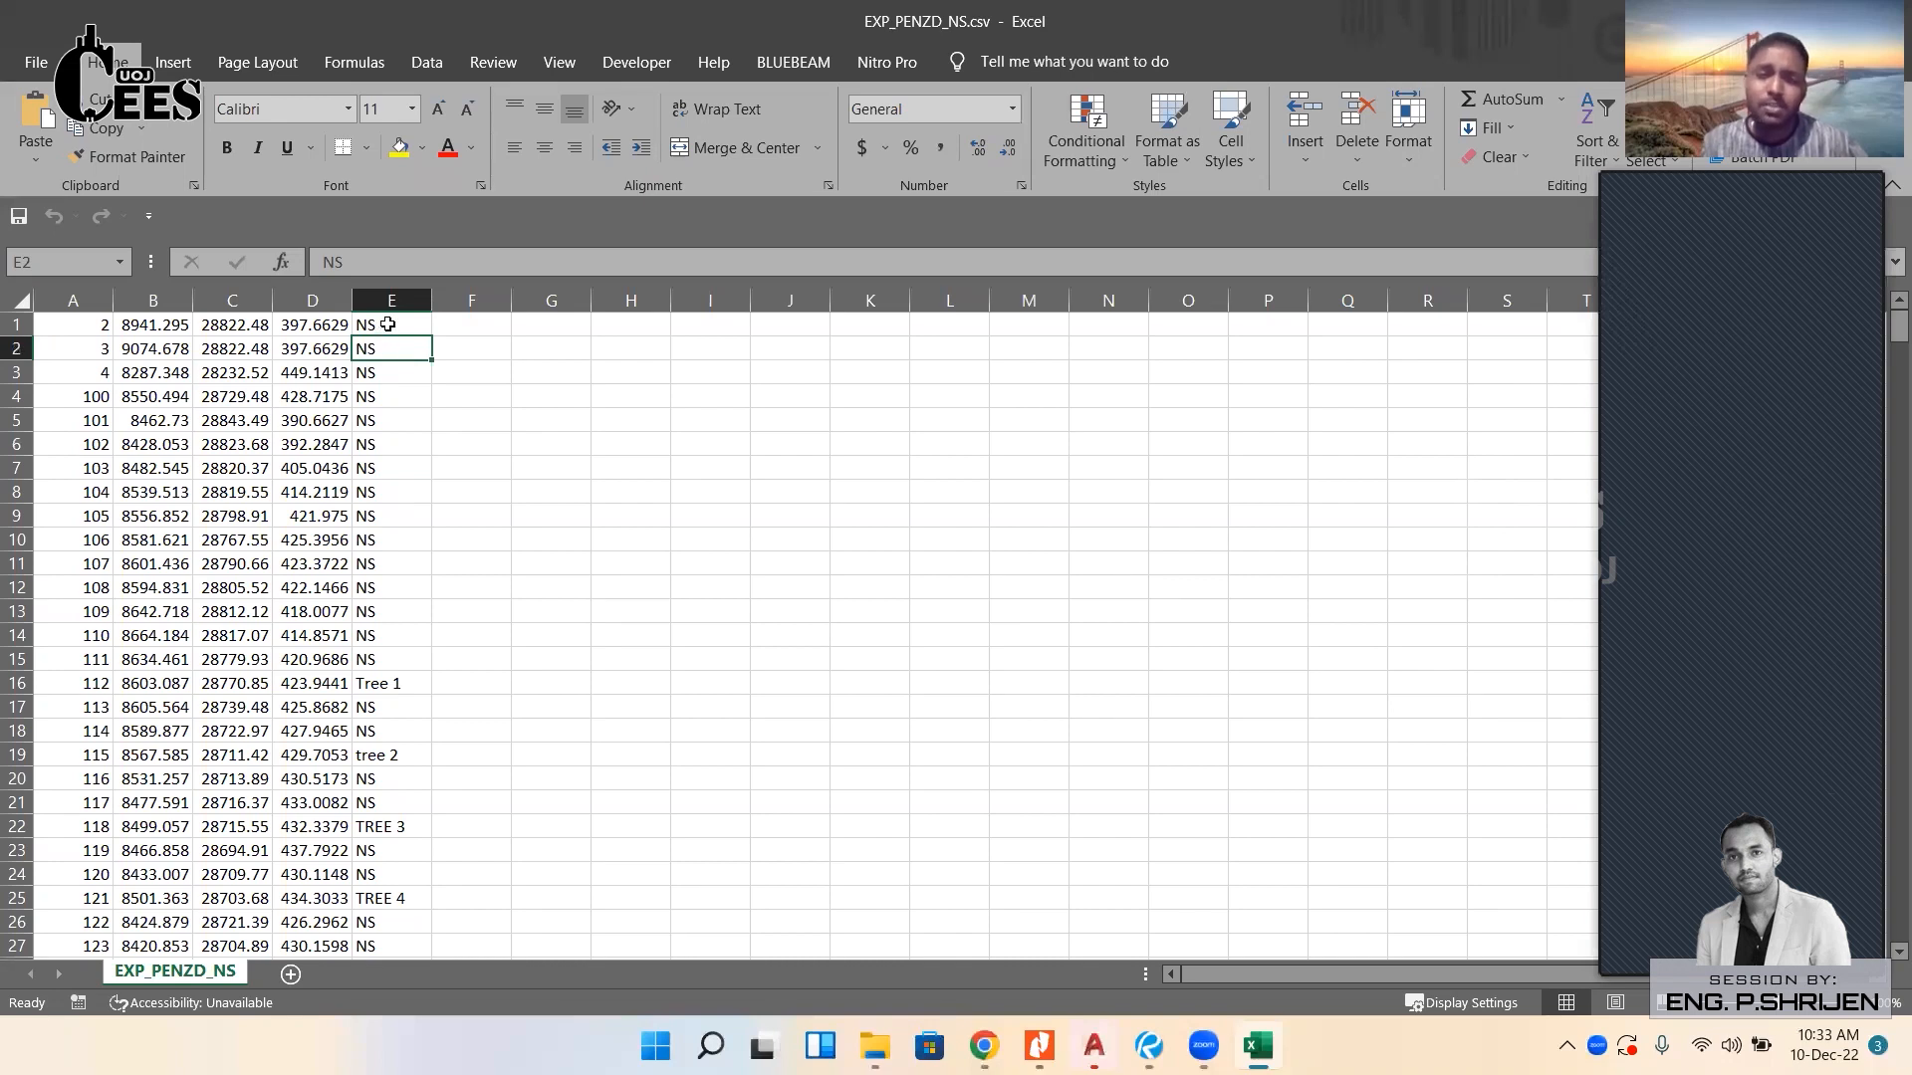
left_click(402, 683)
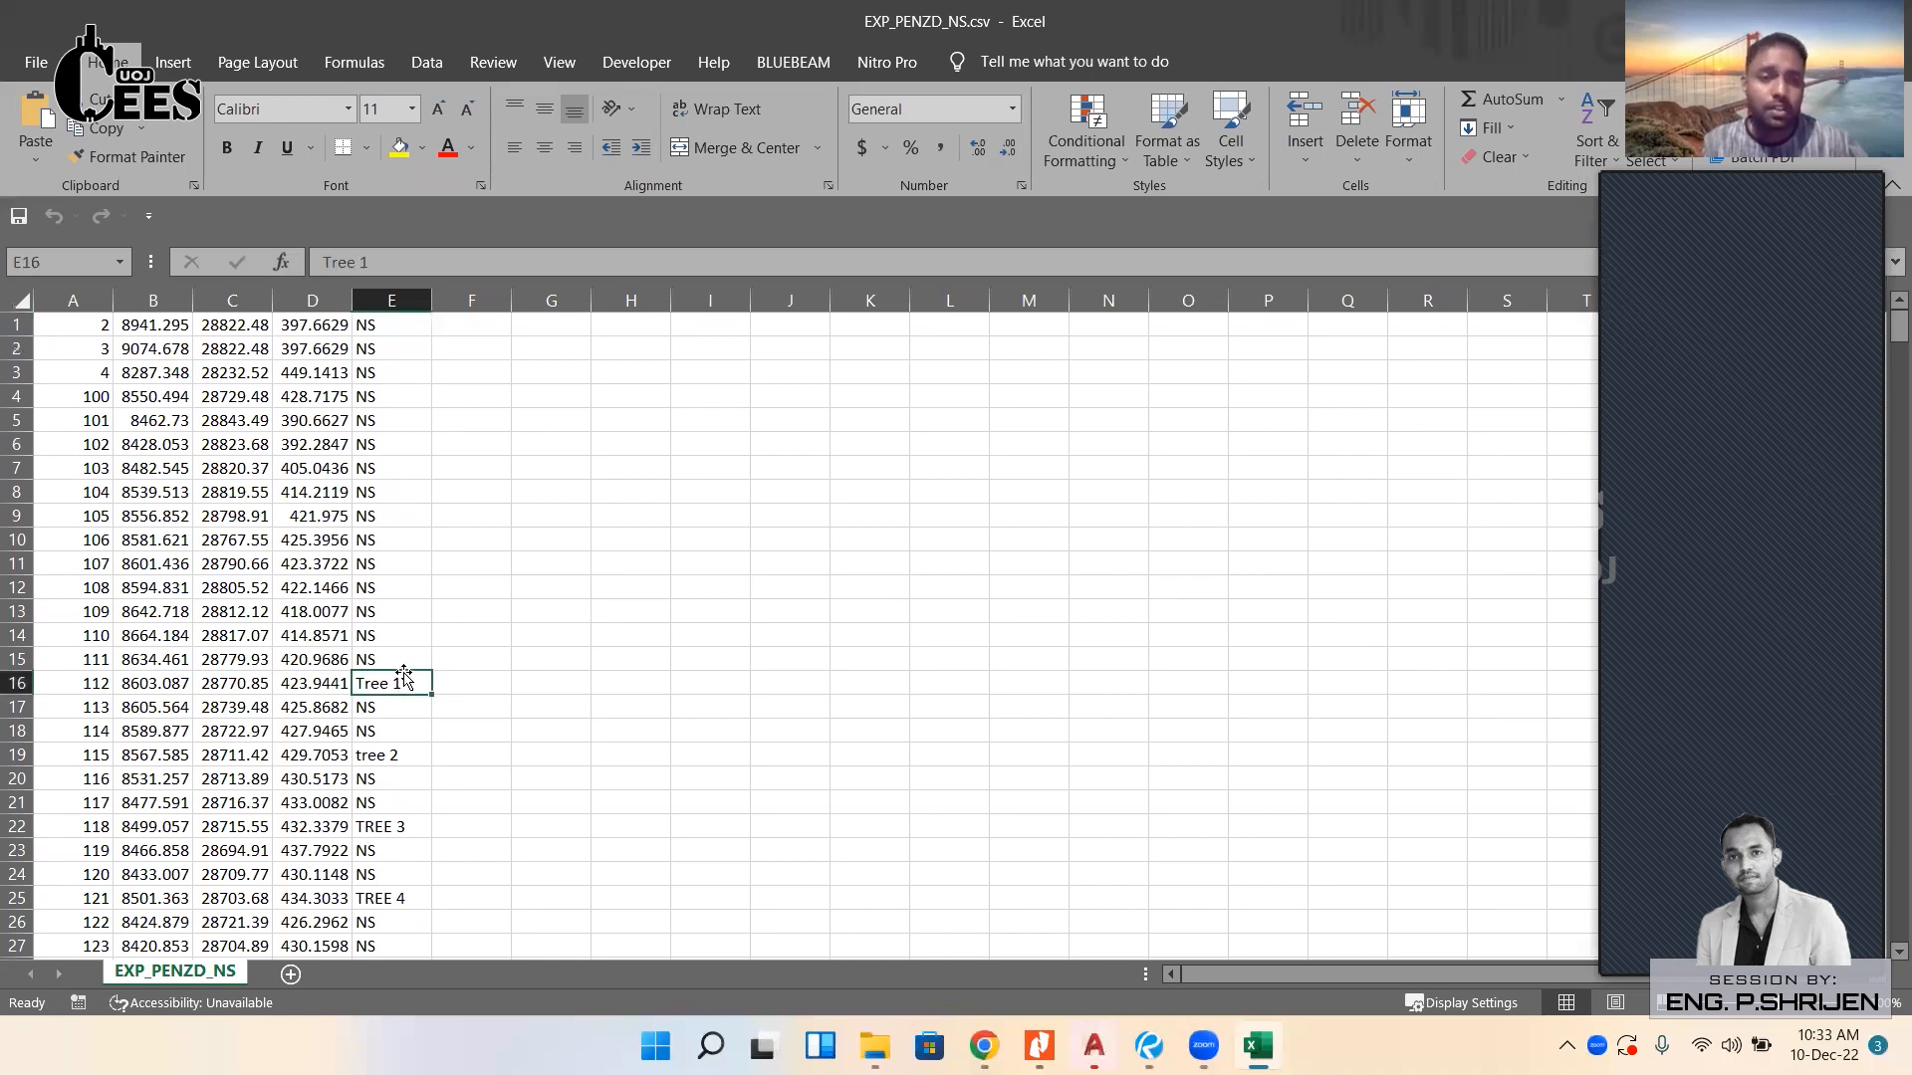
scroll(448, 729, "down", 2)
scroll(437, 720, "down", 3)
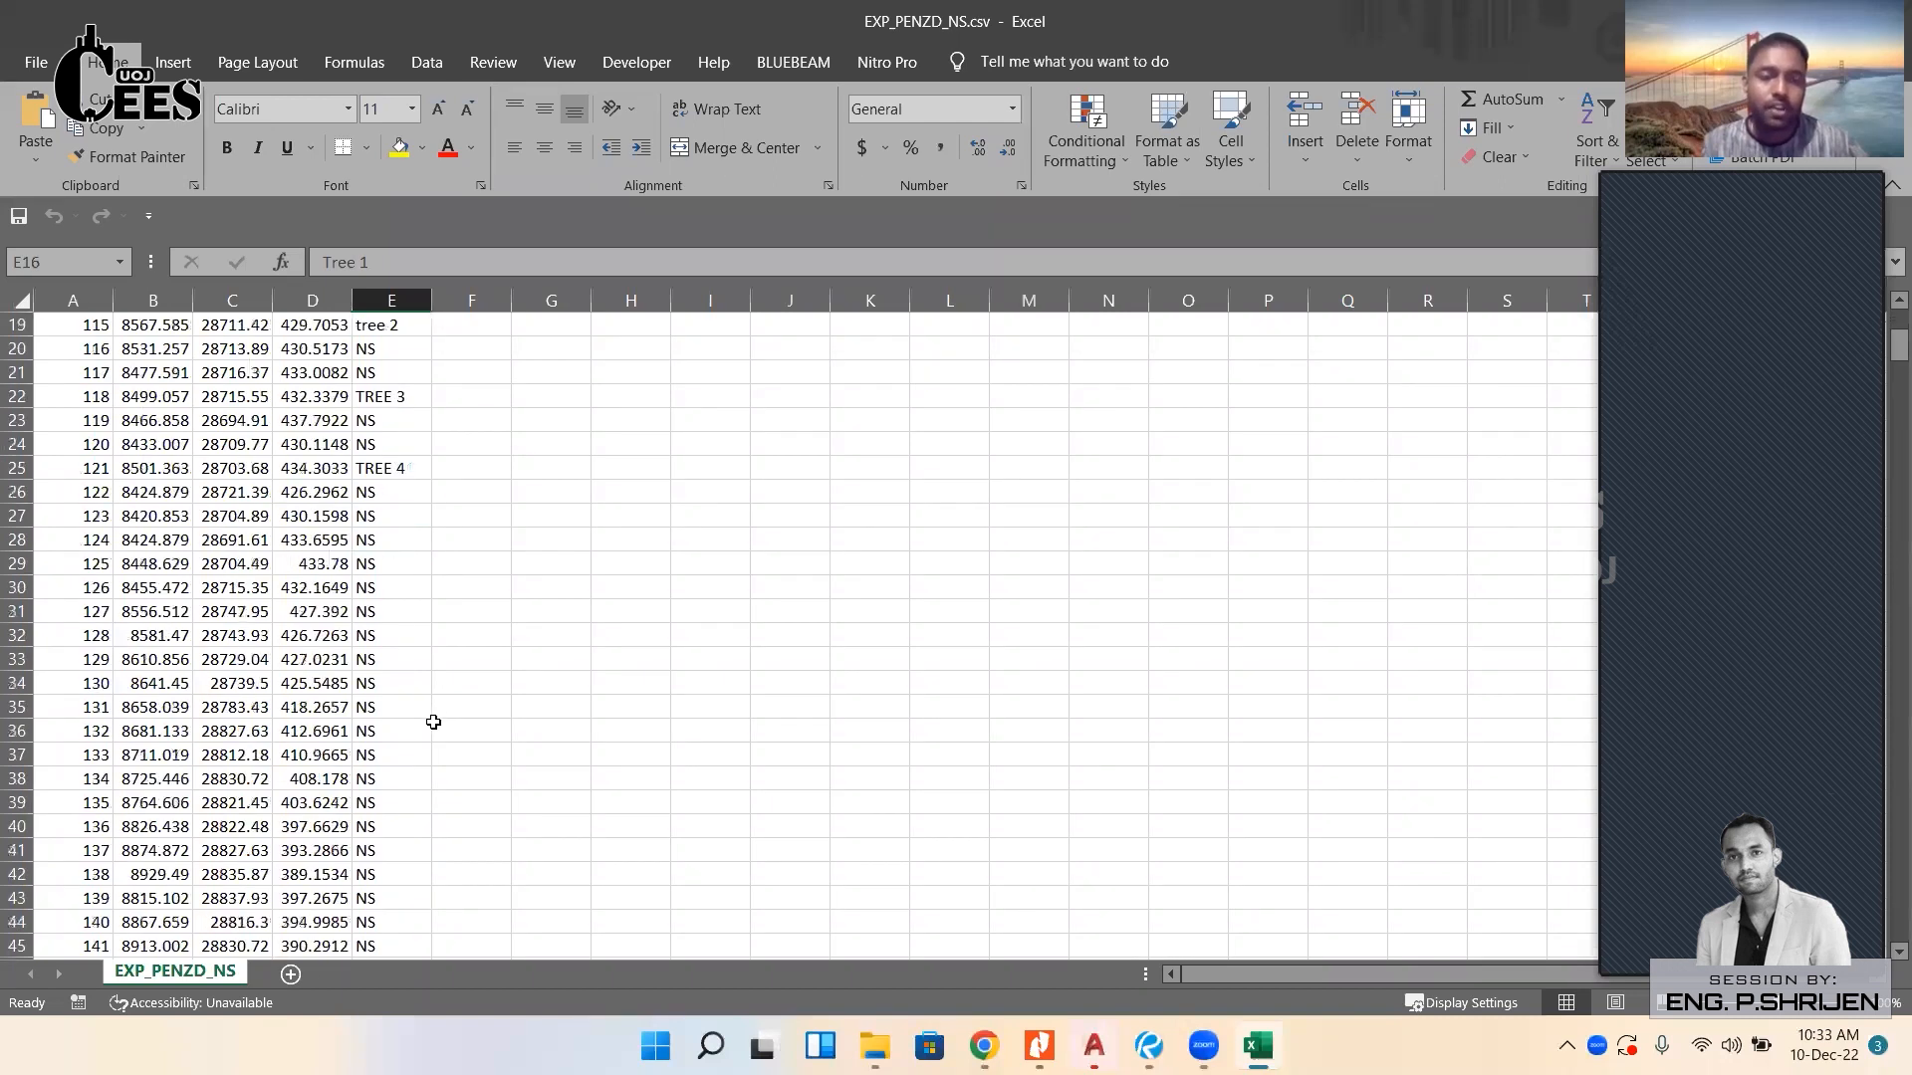
scroll(386, 705, "down", 4)
left_click(390, 734)
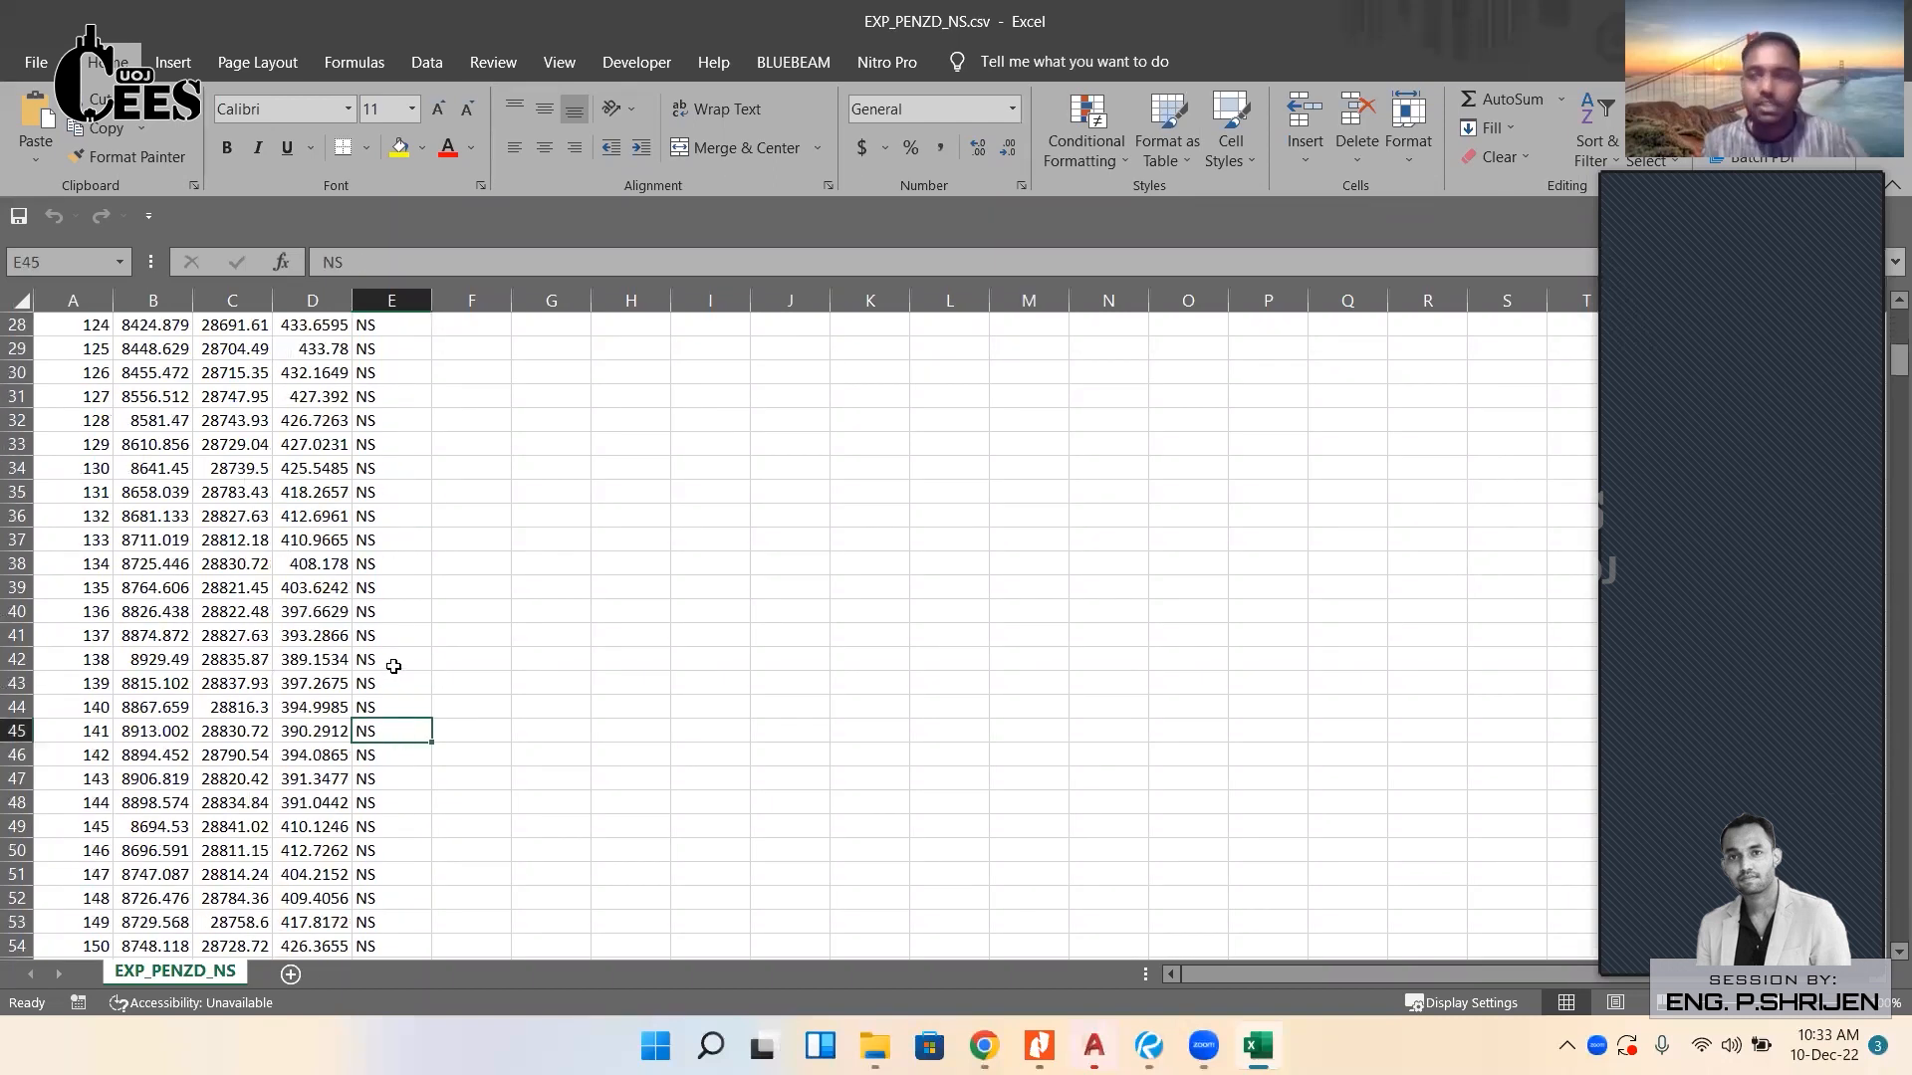
scroll(394, 677, "up", 9)
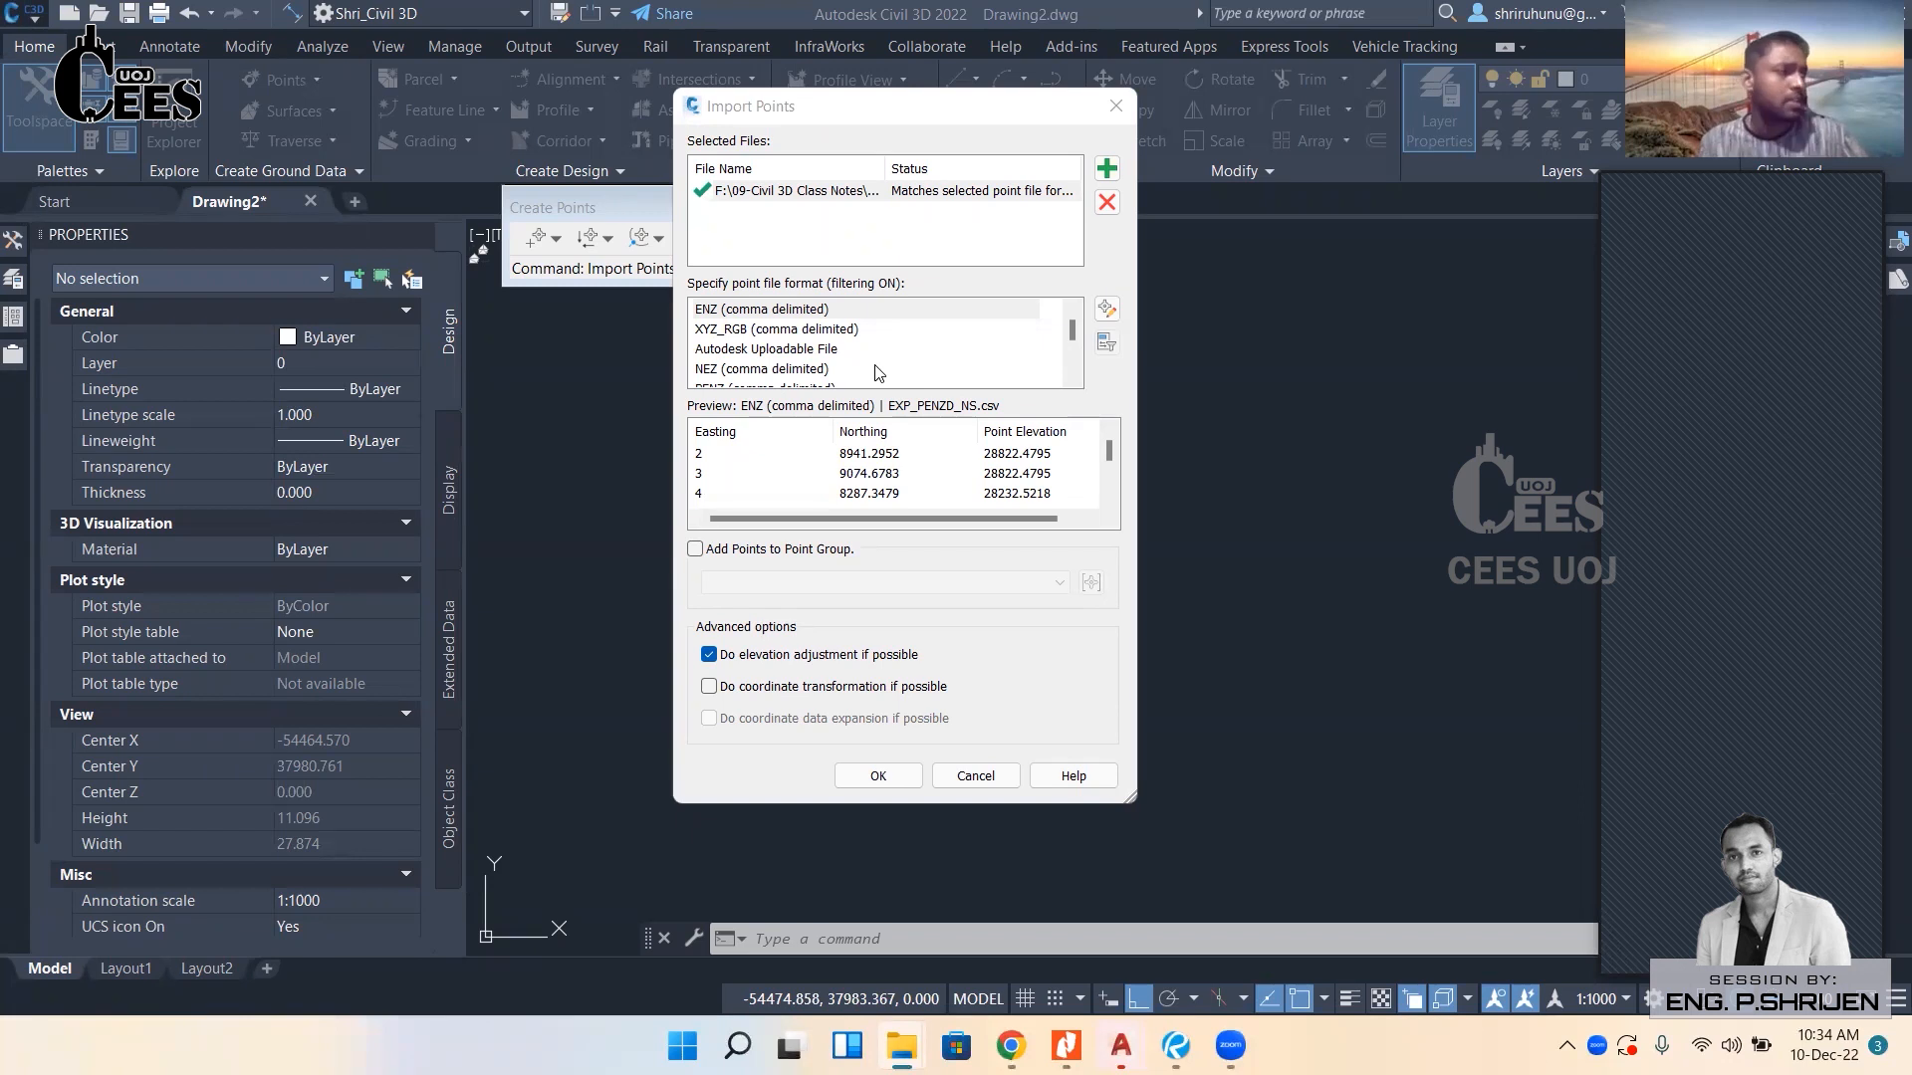
Compare the PNEZ and PENZD column previews, then import the points with the PENZD (comma delimited) point file format.
scroll(879, 373, "down", 2)
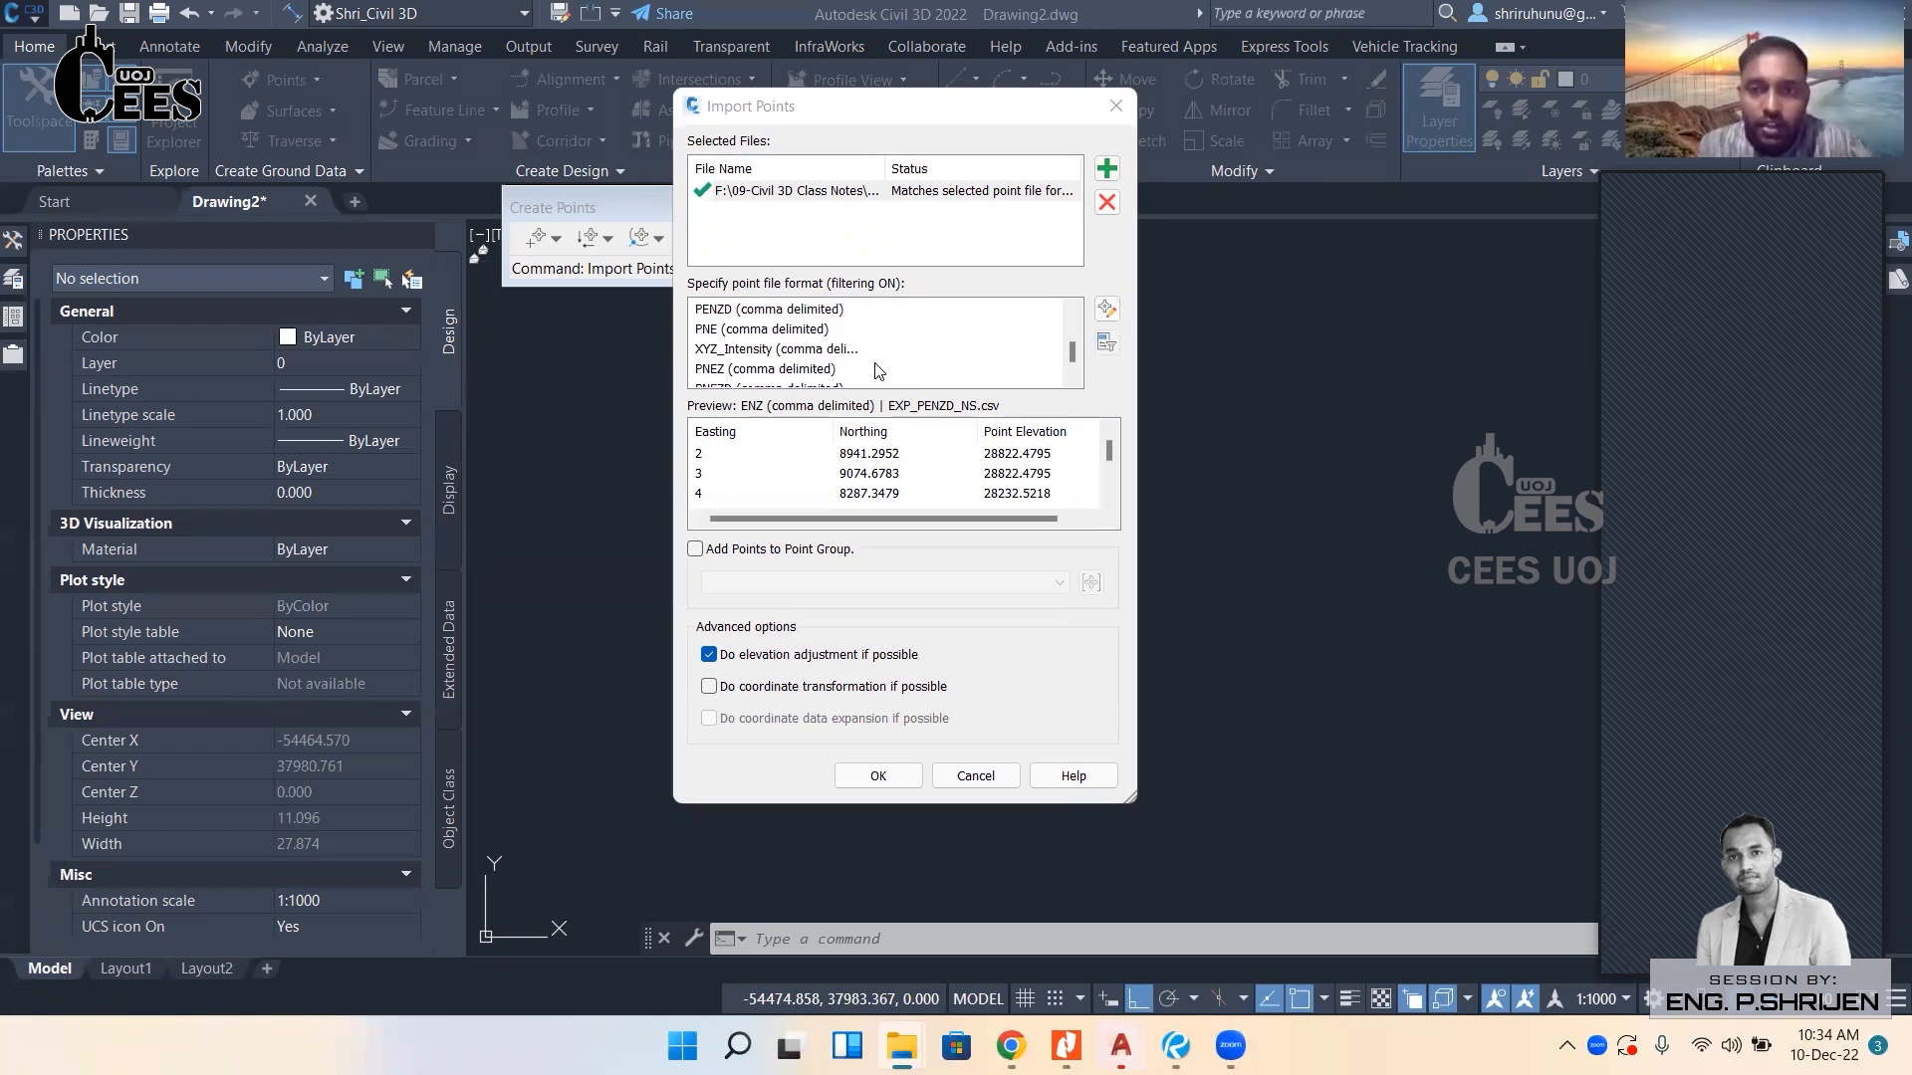
left_click(762, 375)
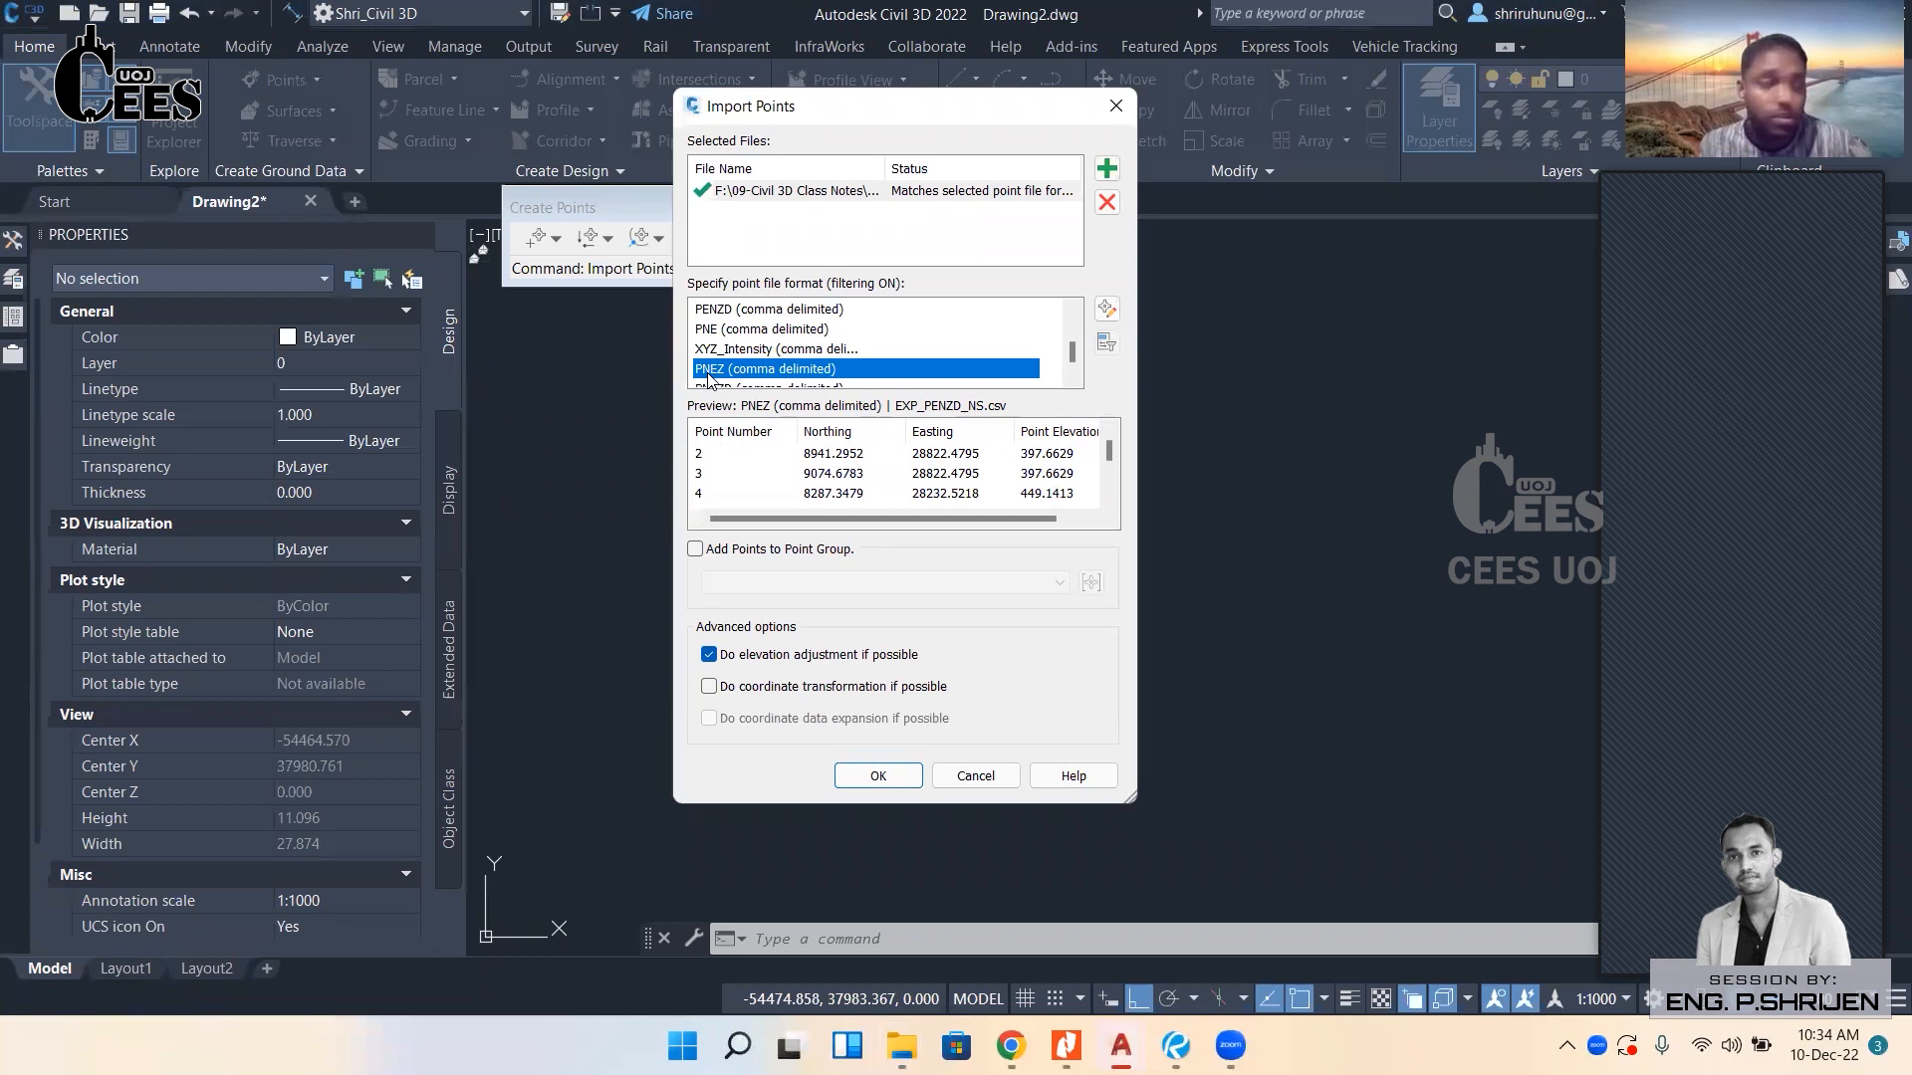
scroll(776, 369, "down", 1)
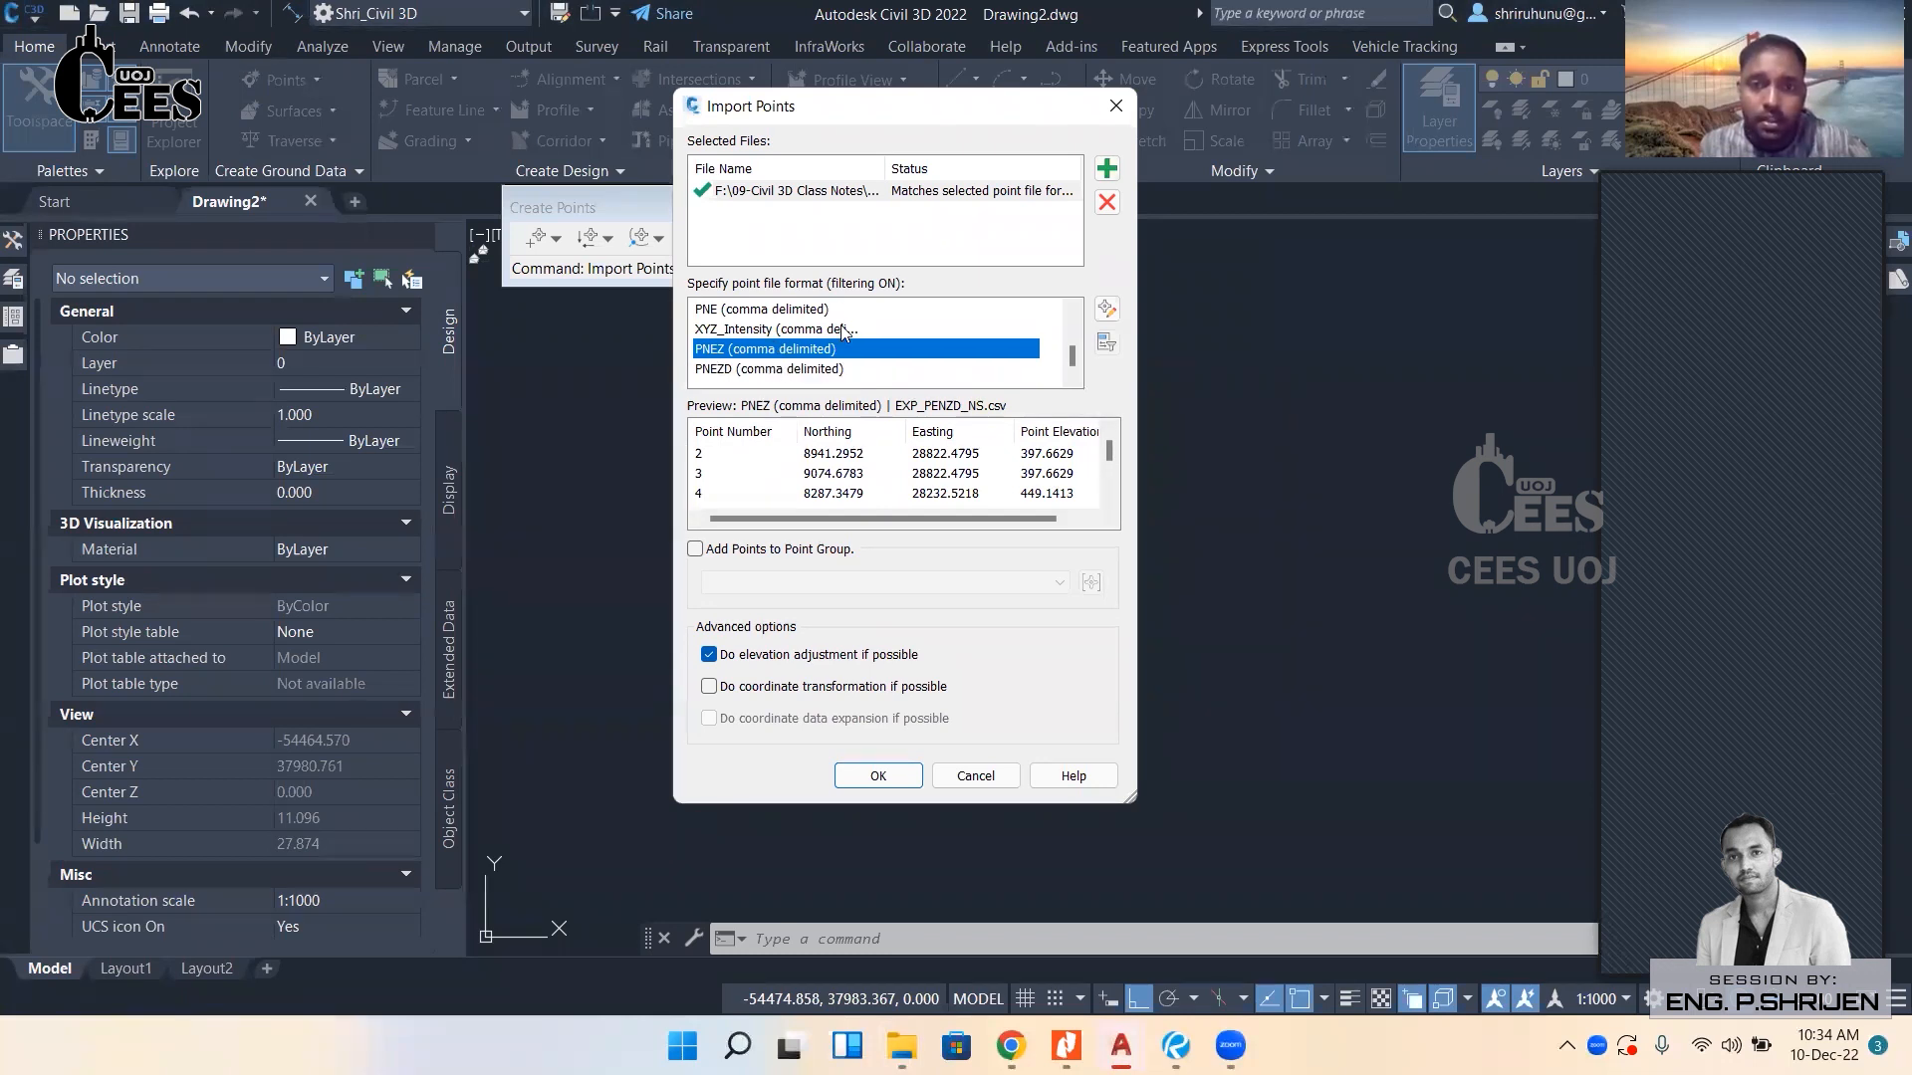
scroll(846, 344, "up", 2)
scroll(826, 360, "up", 2)
scroll(792, 368, "up", 1)
scroll(807, 358, "down", 4)
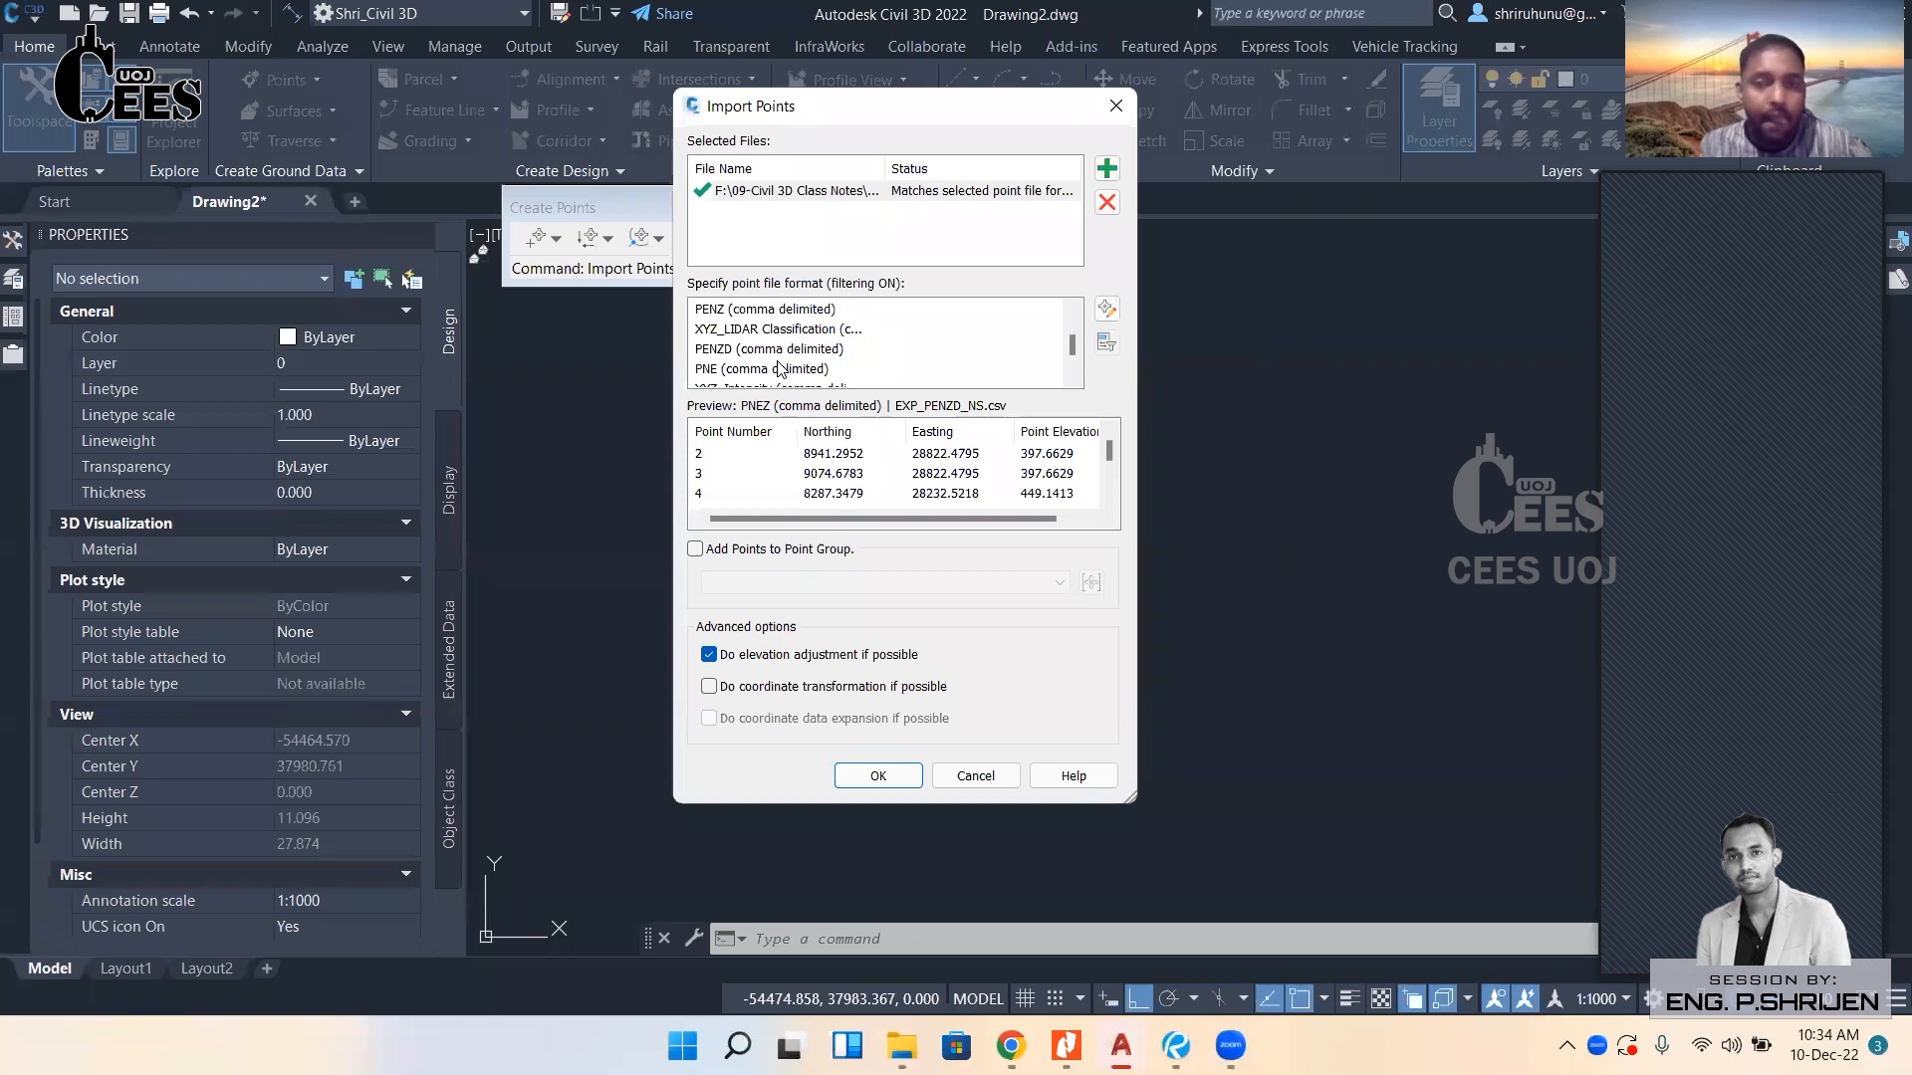
left_click(779, 355)
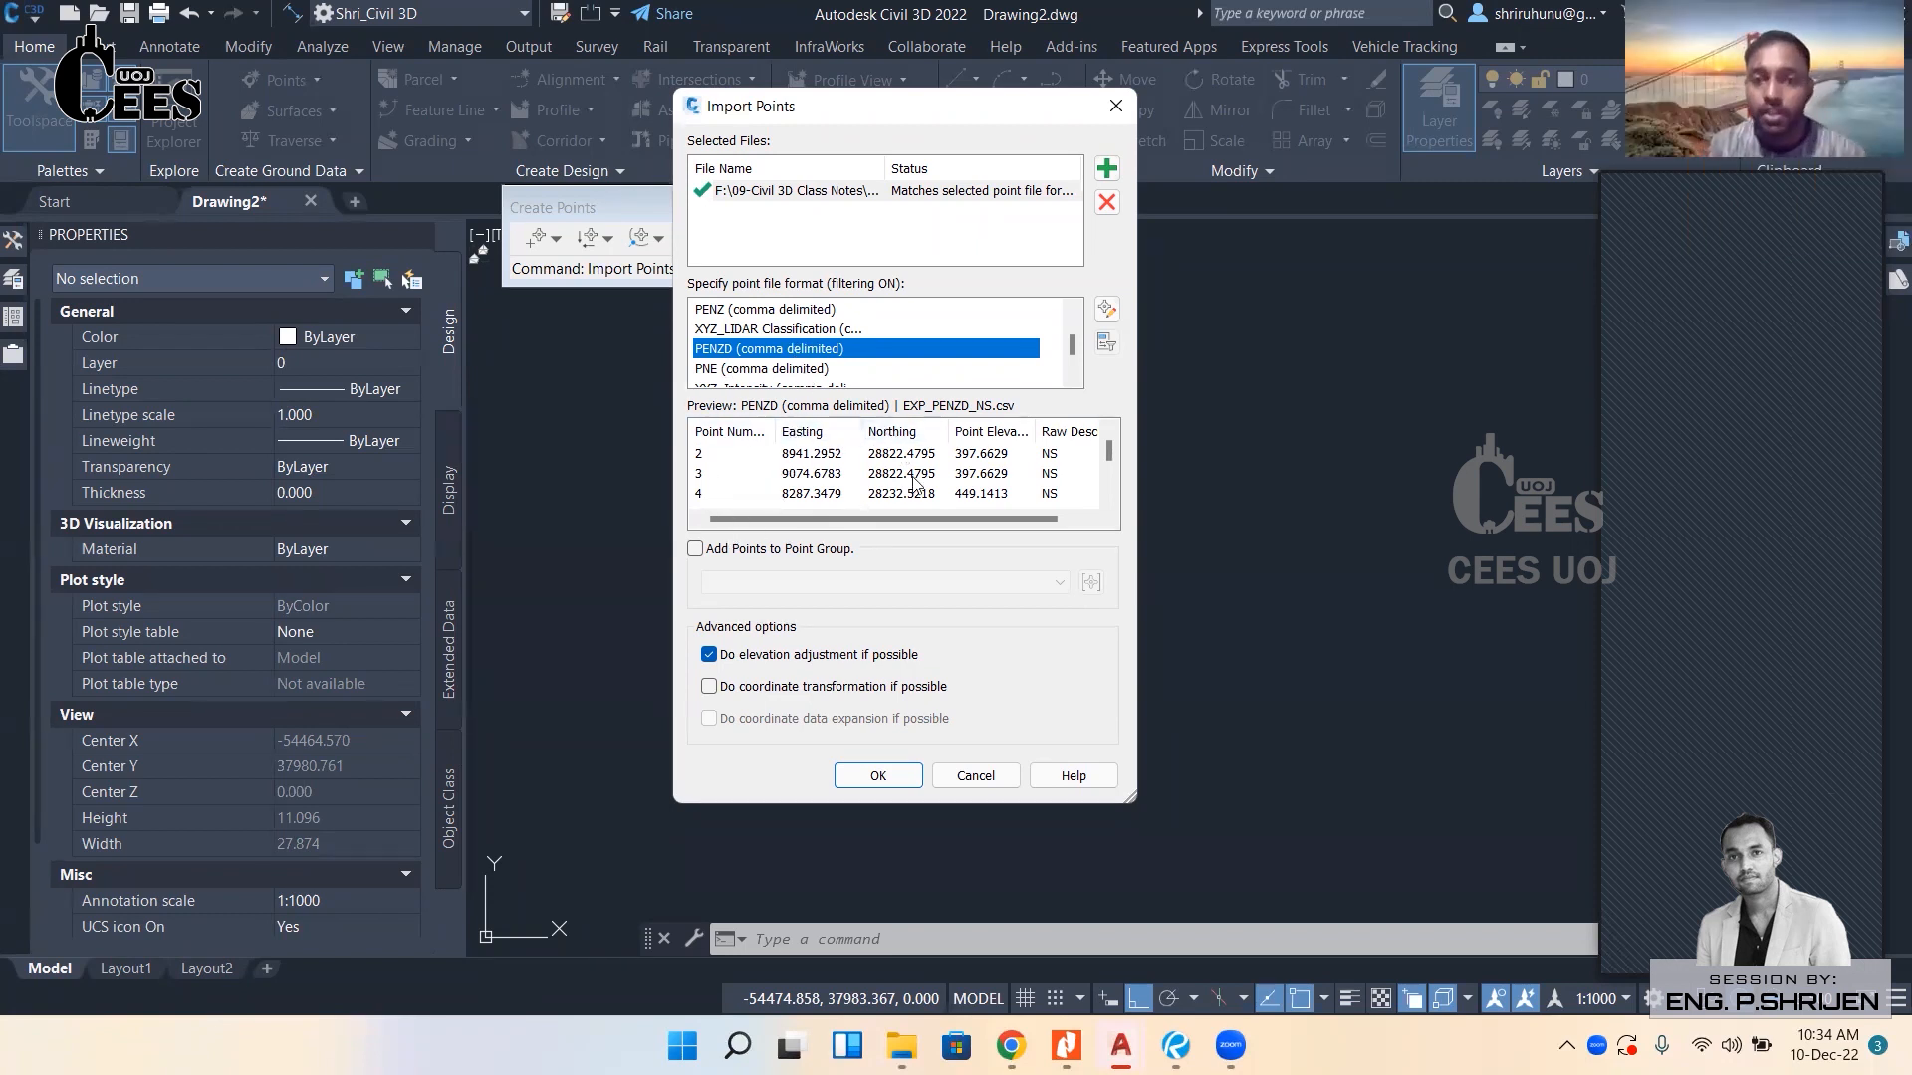
mouse_move(920, 513)
left_mouse_down()
mouse_move(992, 513)
mouse_move(888, 526)
left_mouse_up()
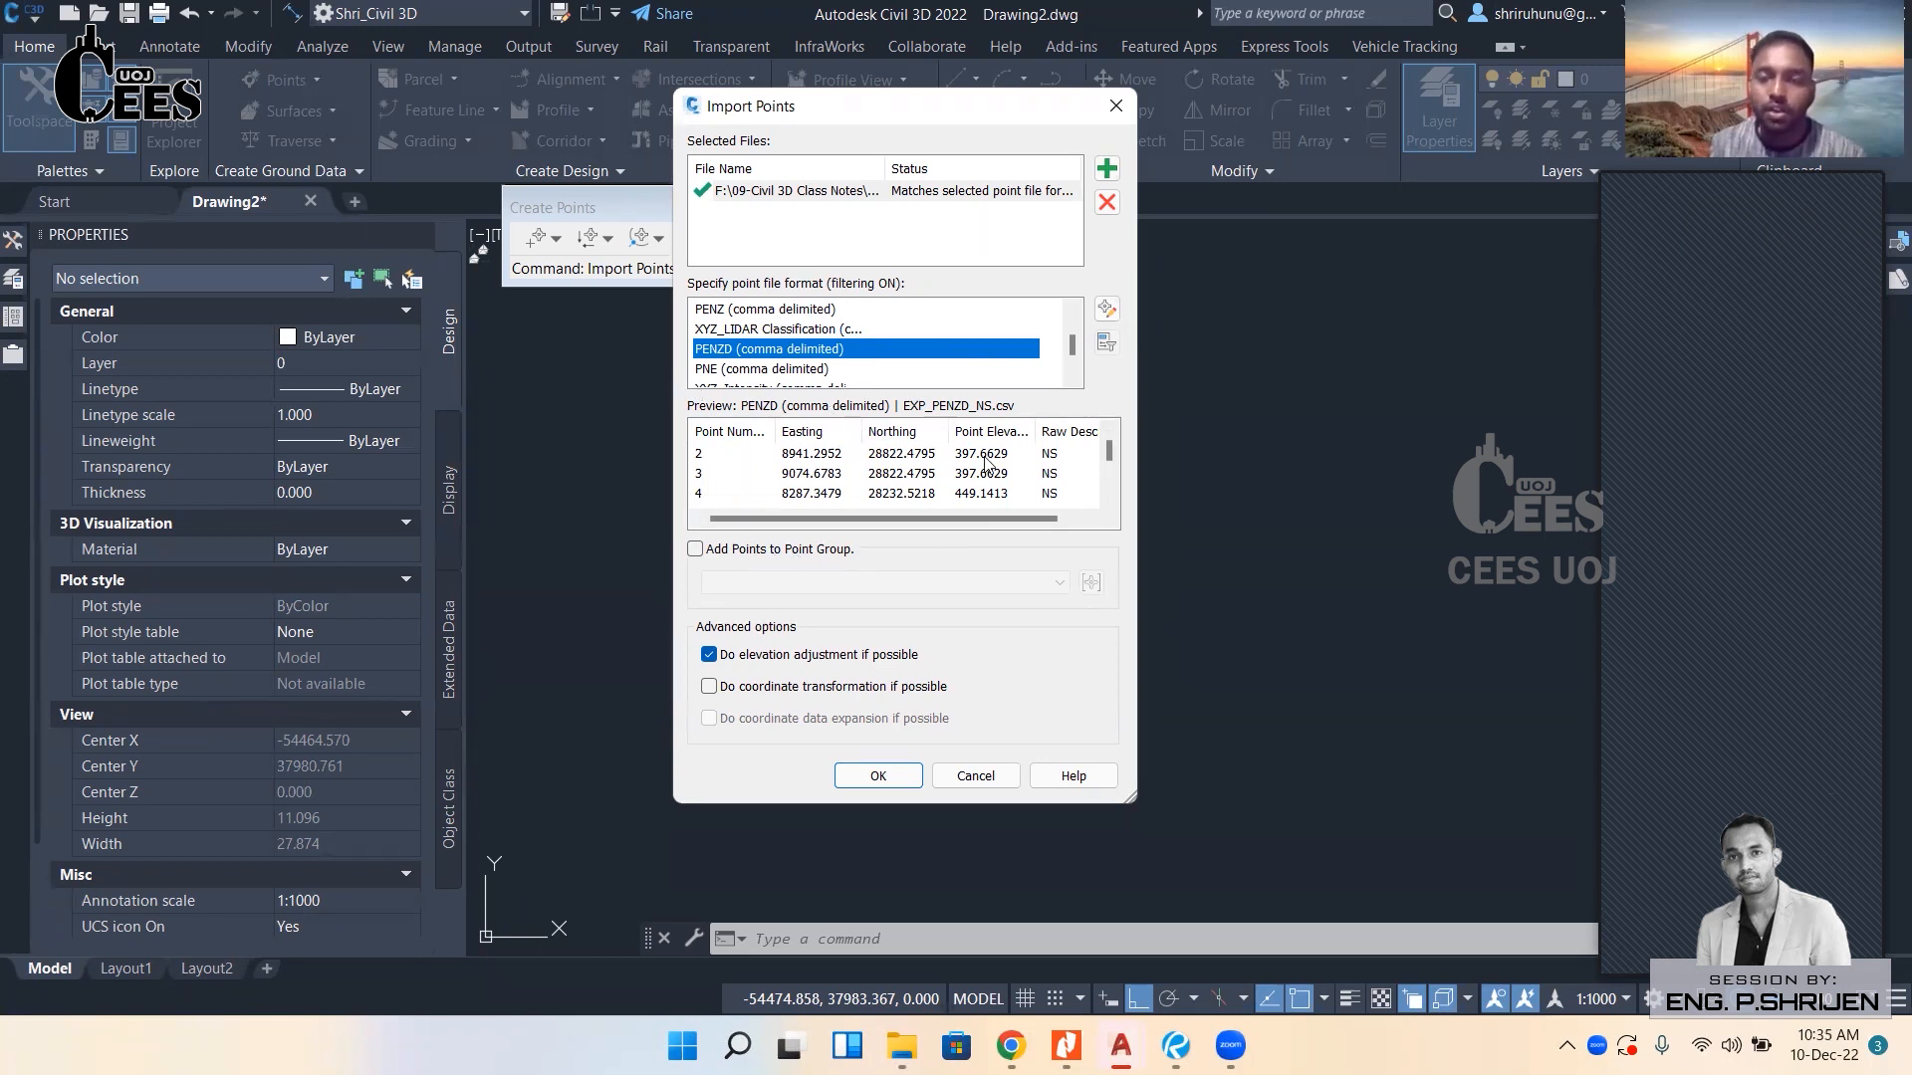
left_click(861, 781)
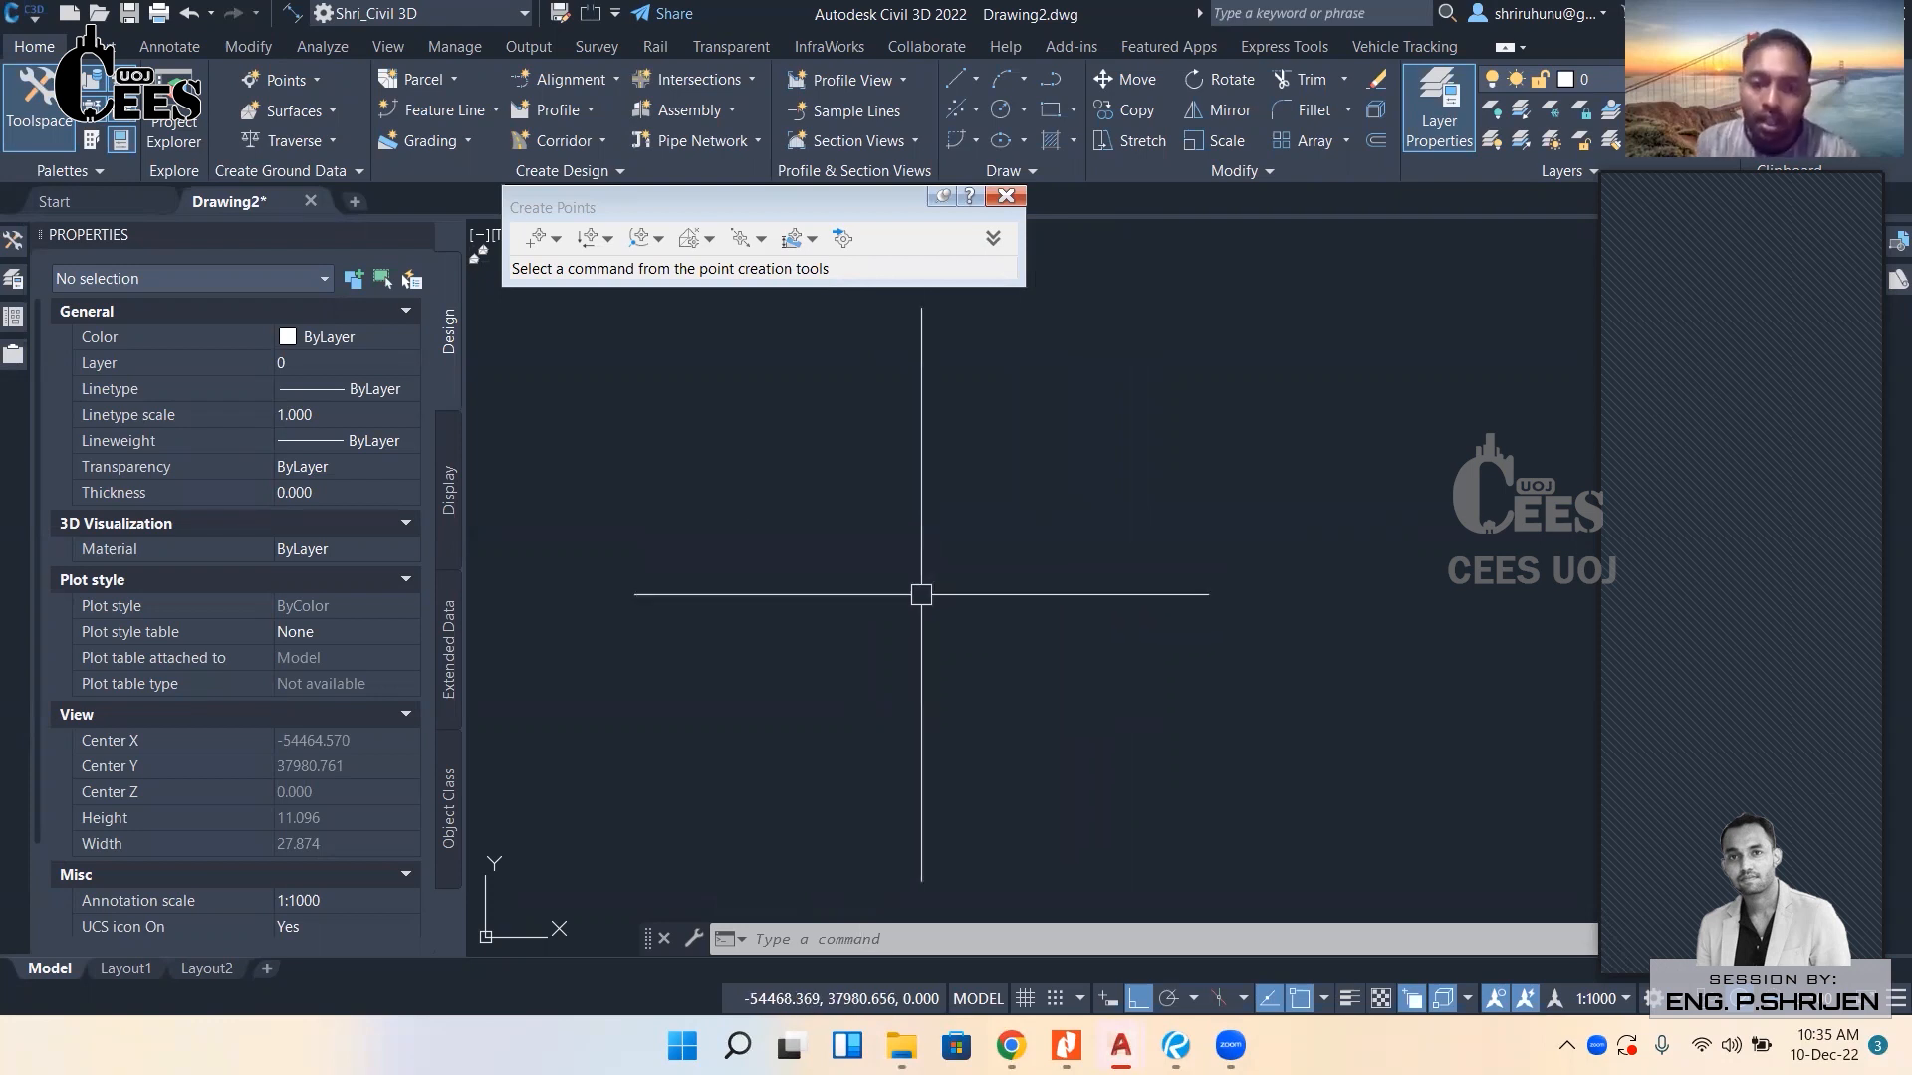
Draw a large rectangle in the empty drawing area and a smaller rectangle inside its lower-left part.
type("rec")
key("Return")
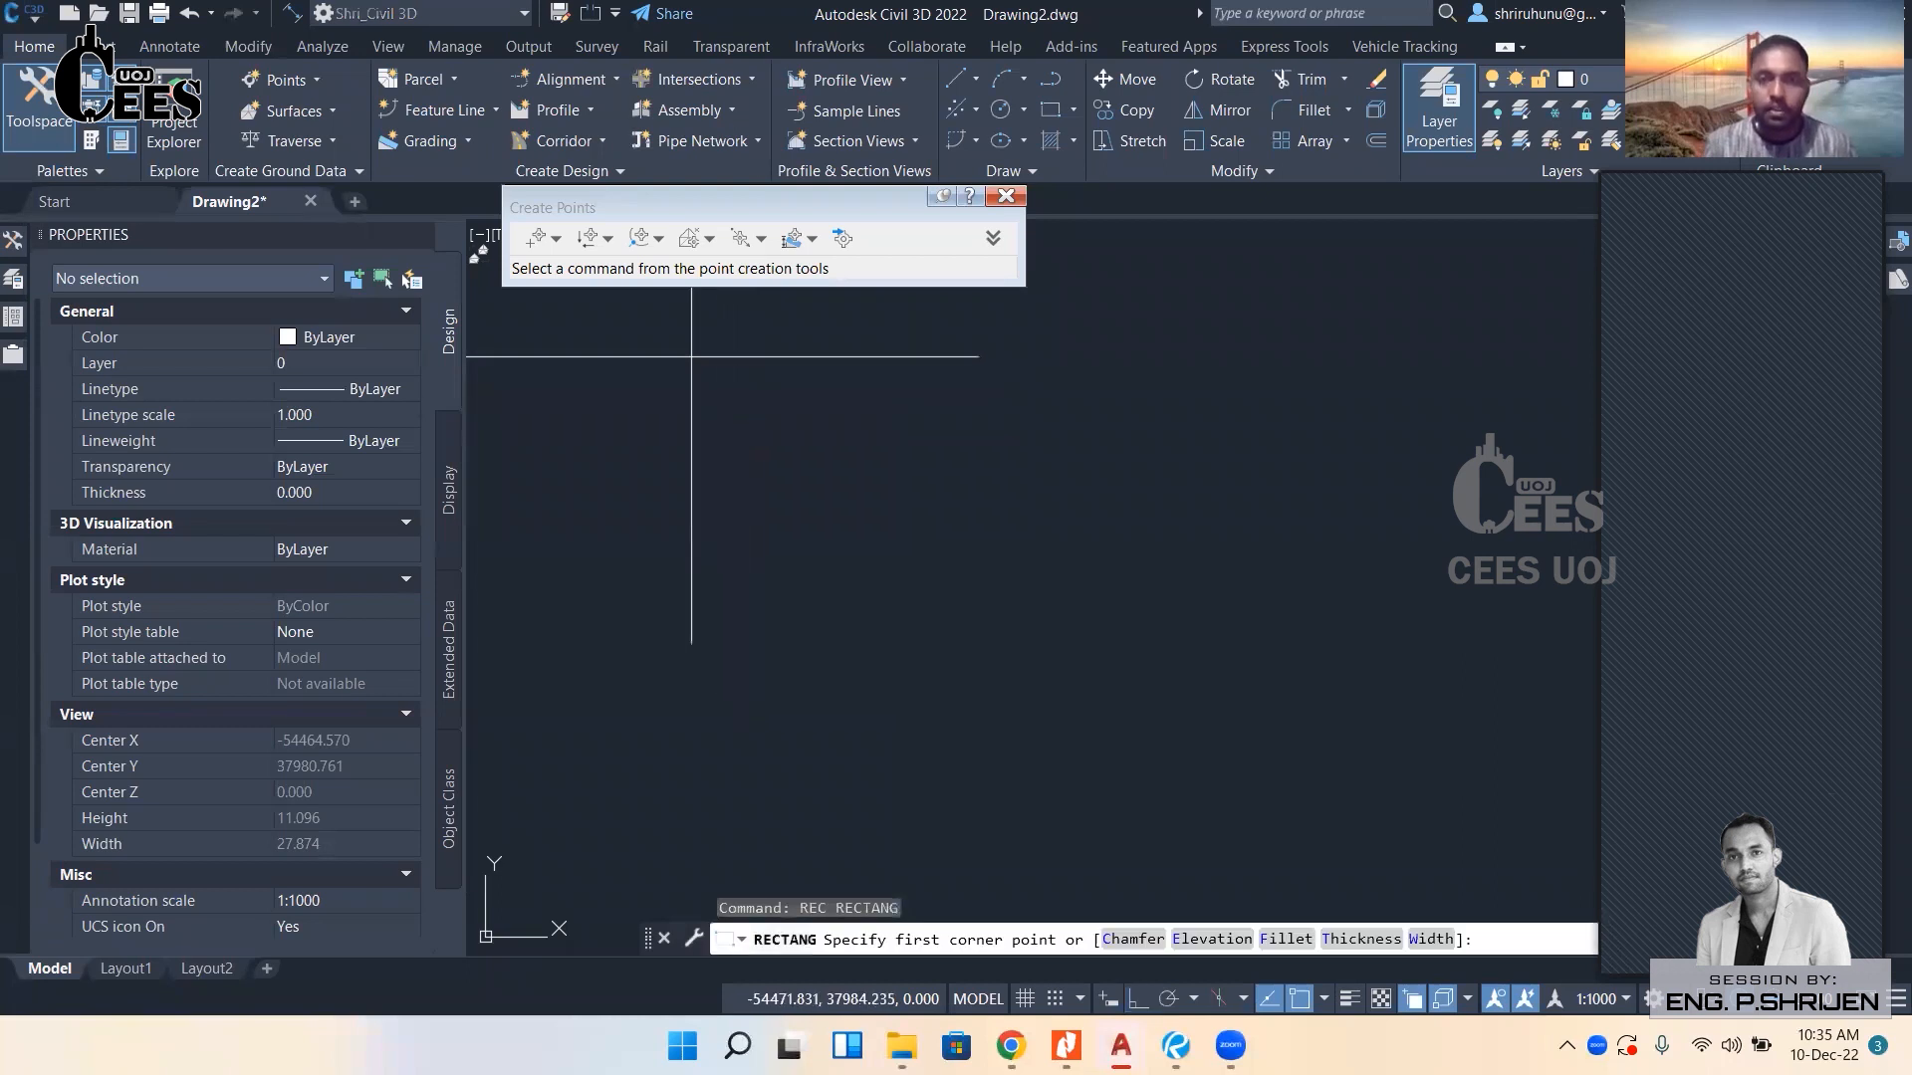
left_click(691, 356)
left_click(1429, 823)
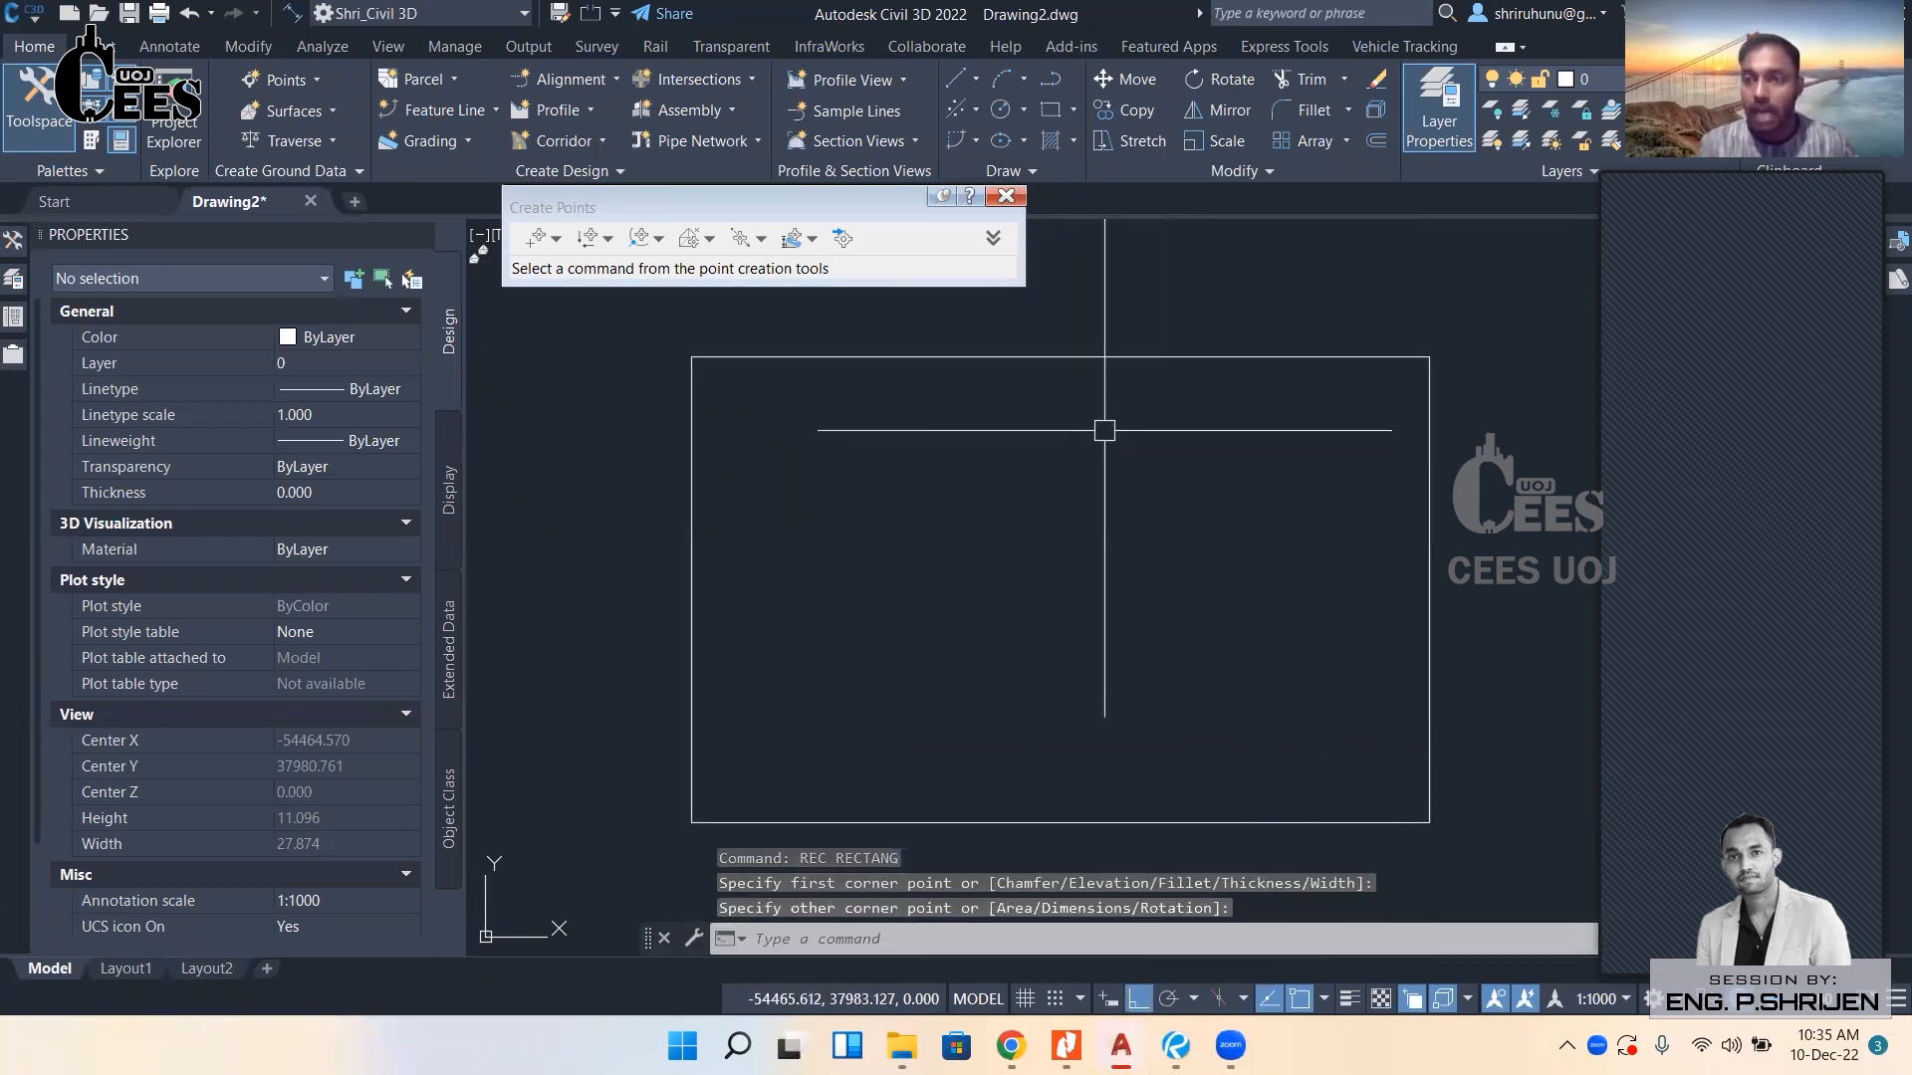
type("rec")
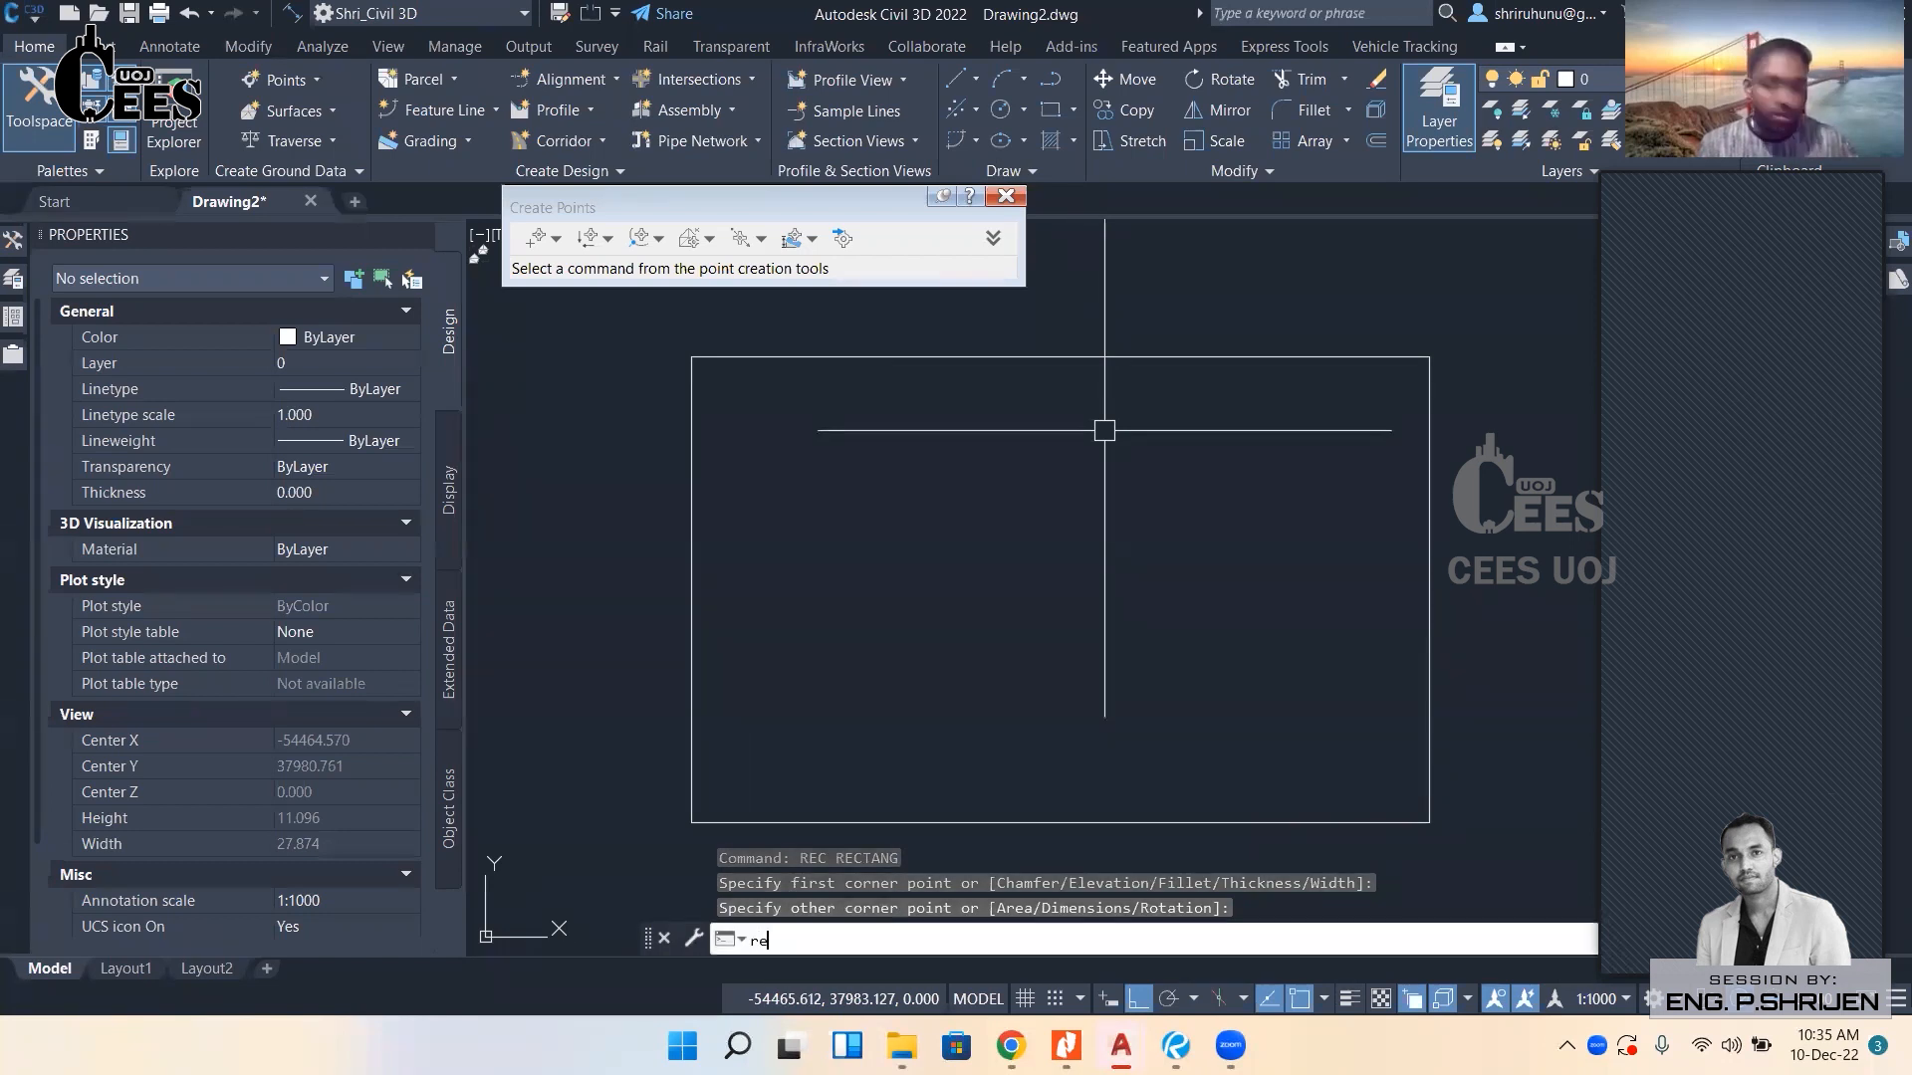
key("Return")
left_click(825, 592)
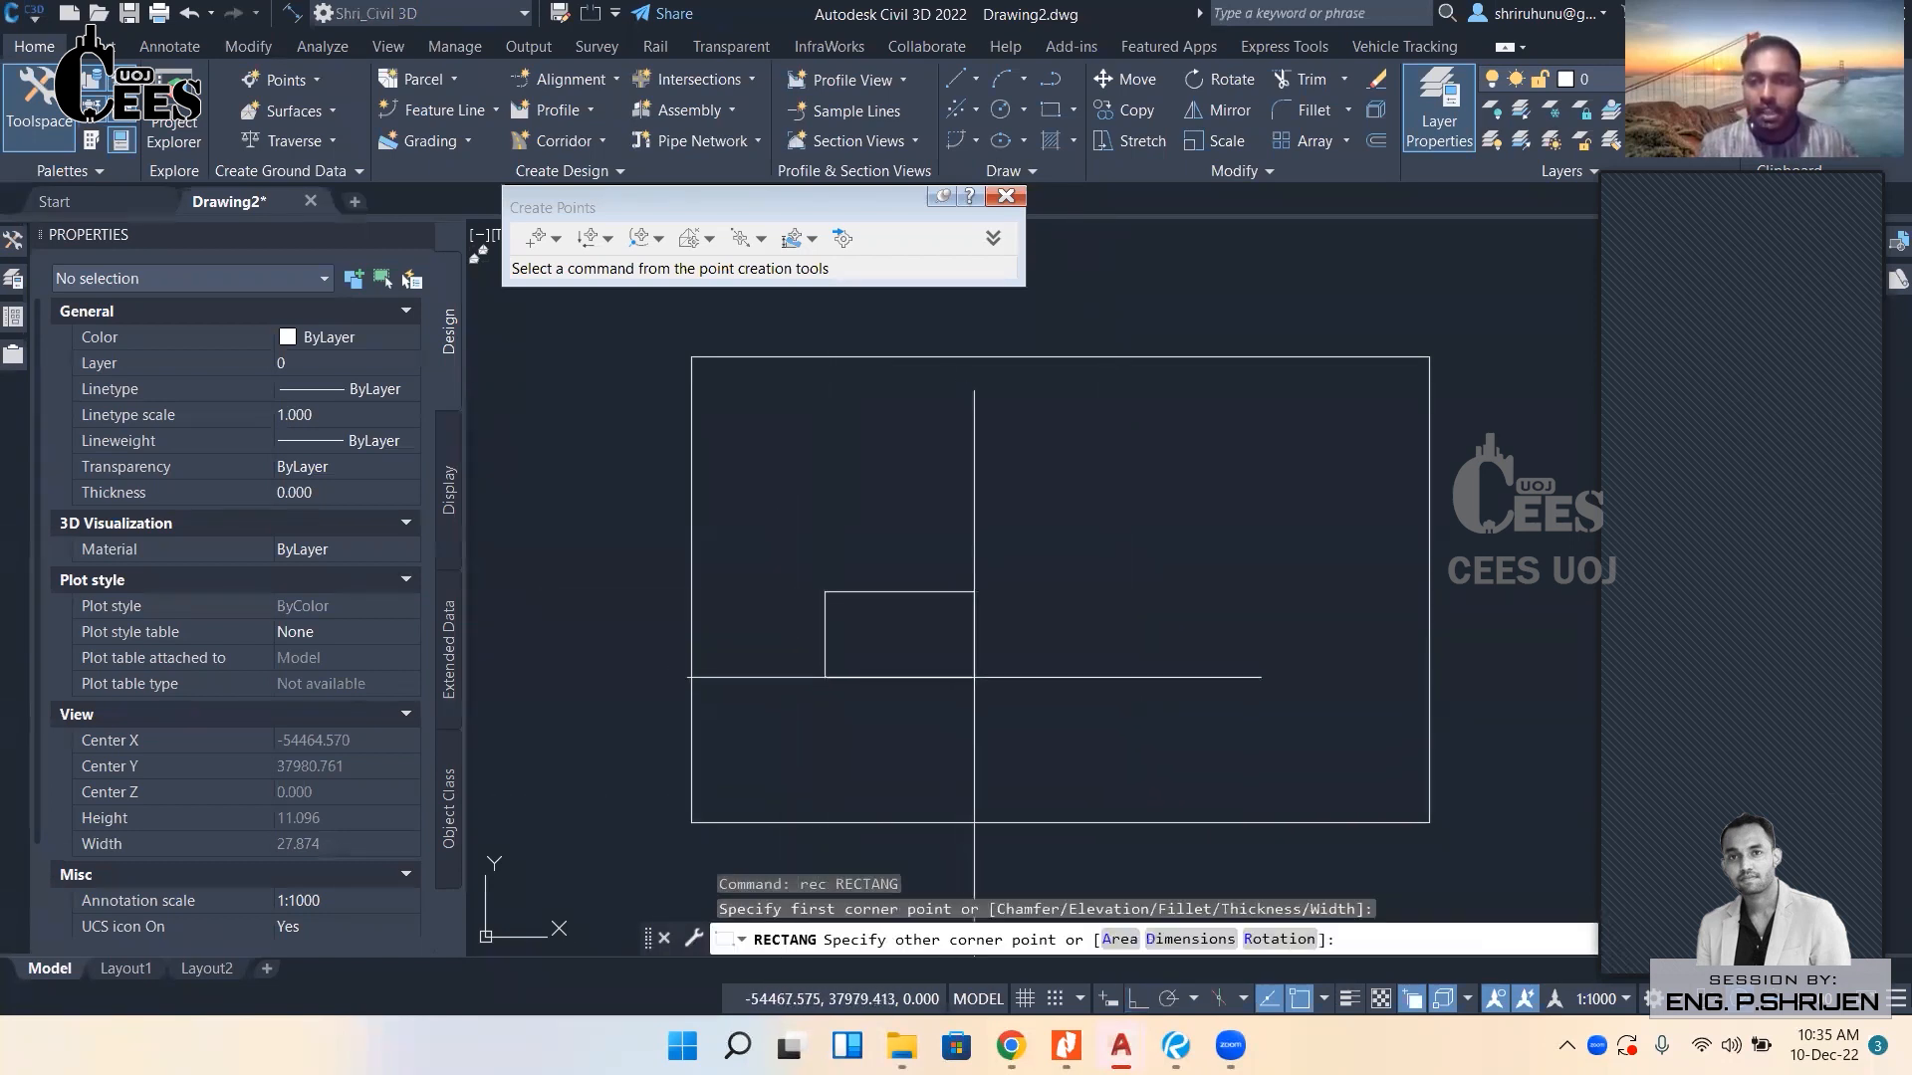
left_click(1019, 706)
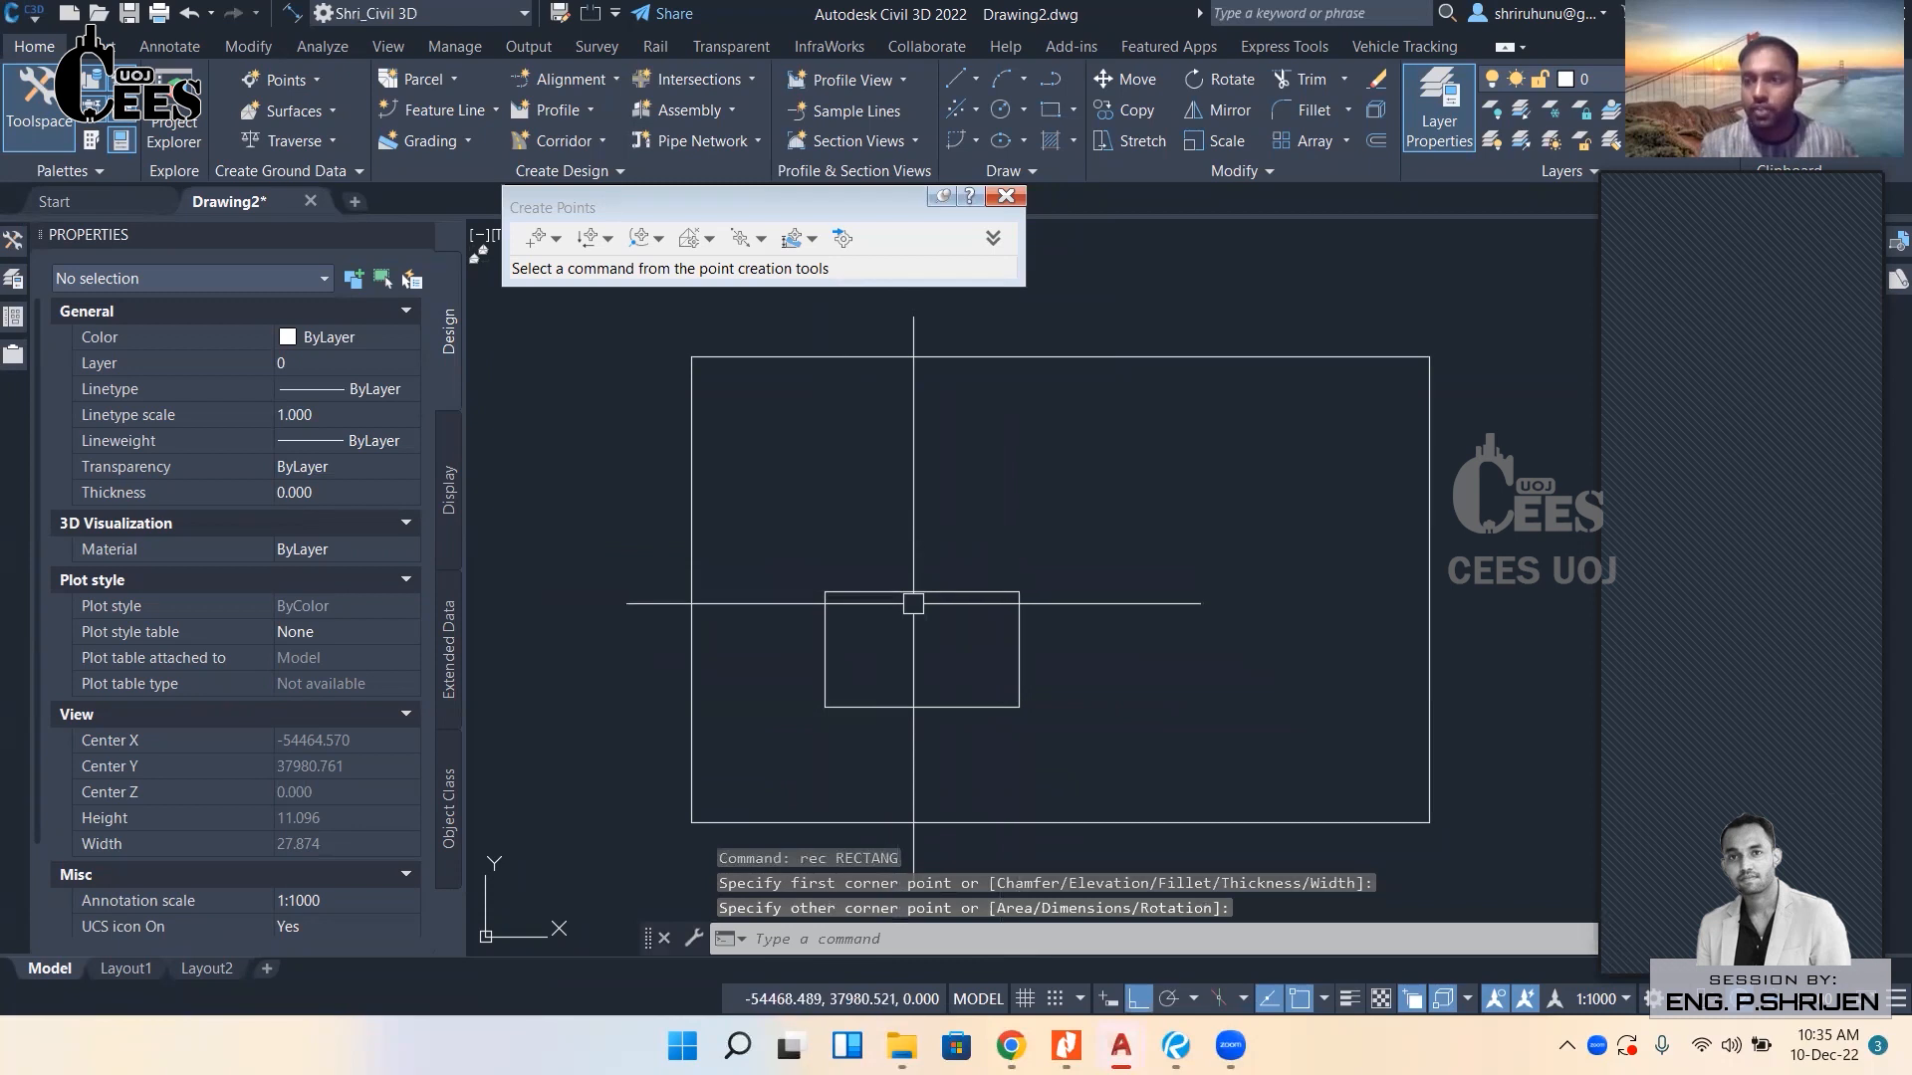
Place an AutoCAD point inside the large rectangle, above the small rectangle.
type("point")
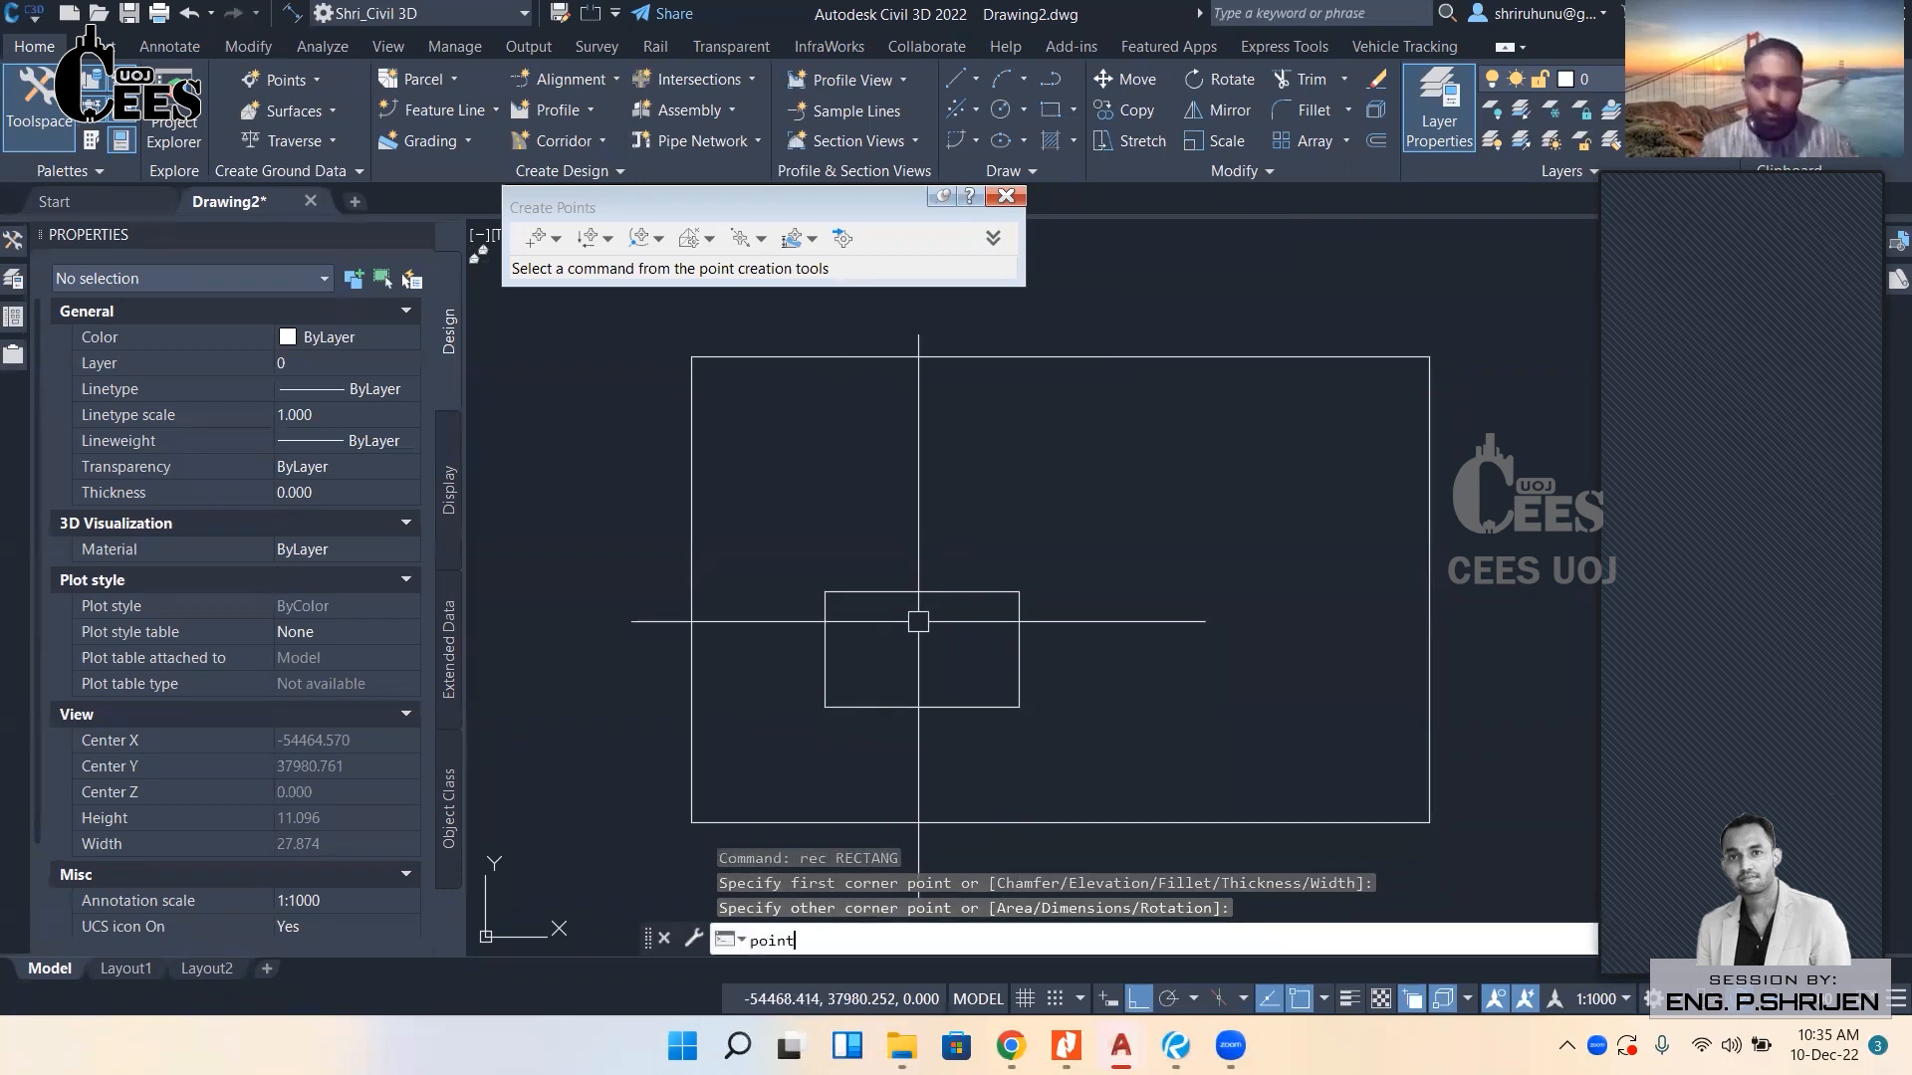
key("Return")
left_click(910, 474)
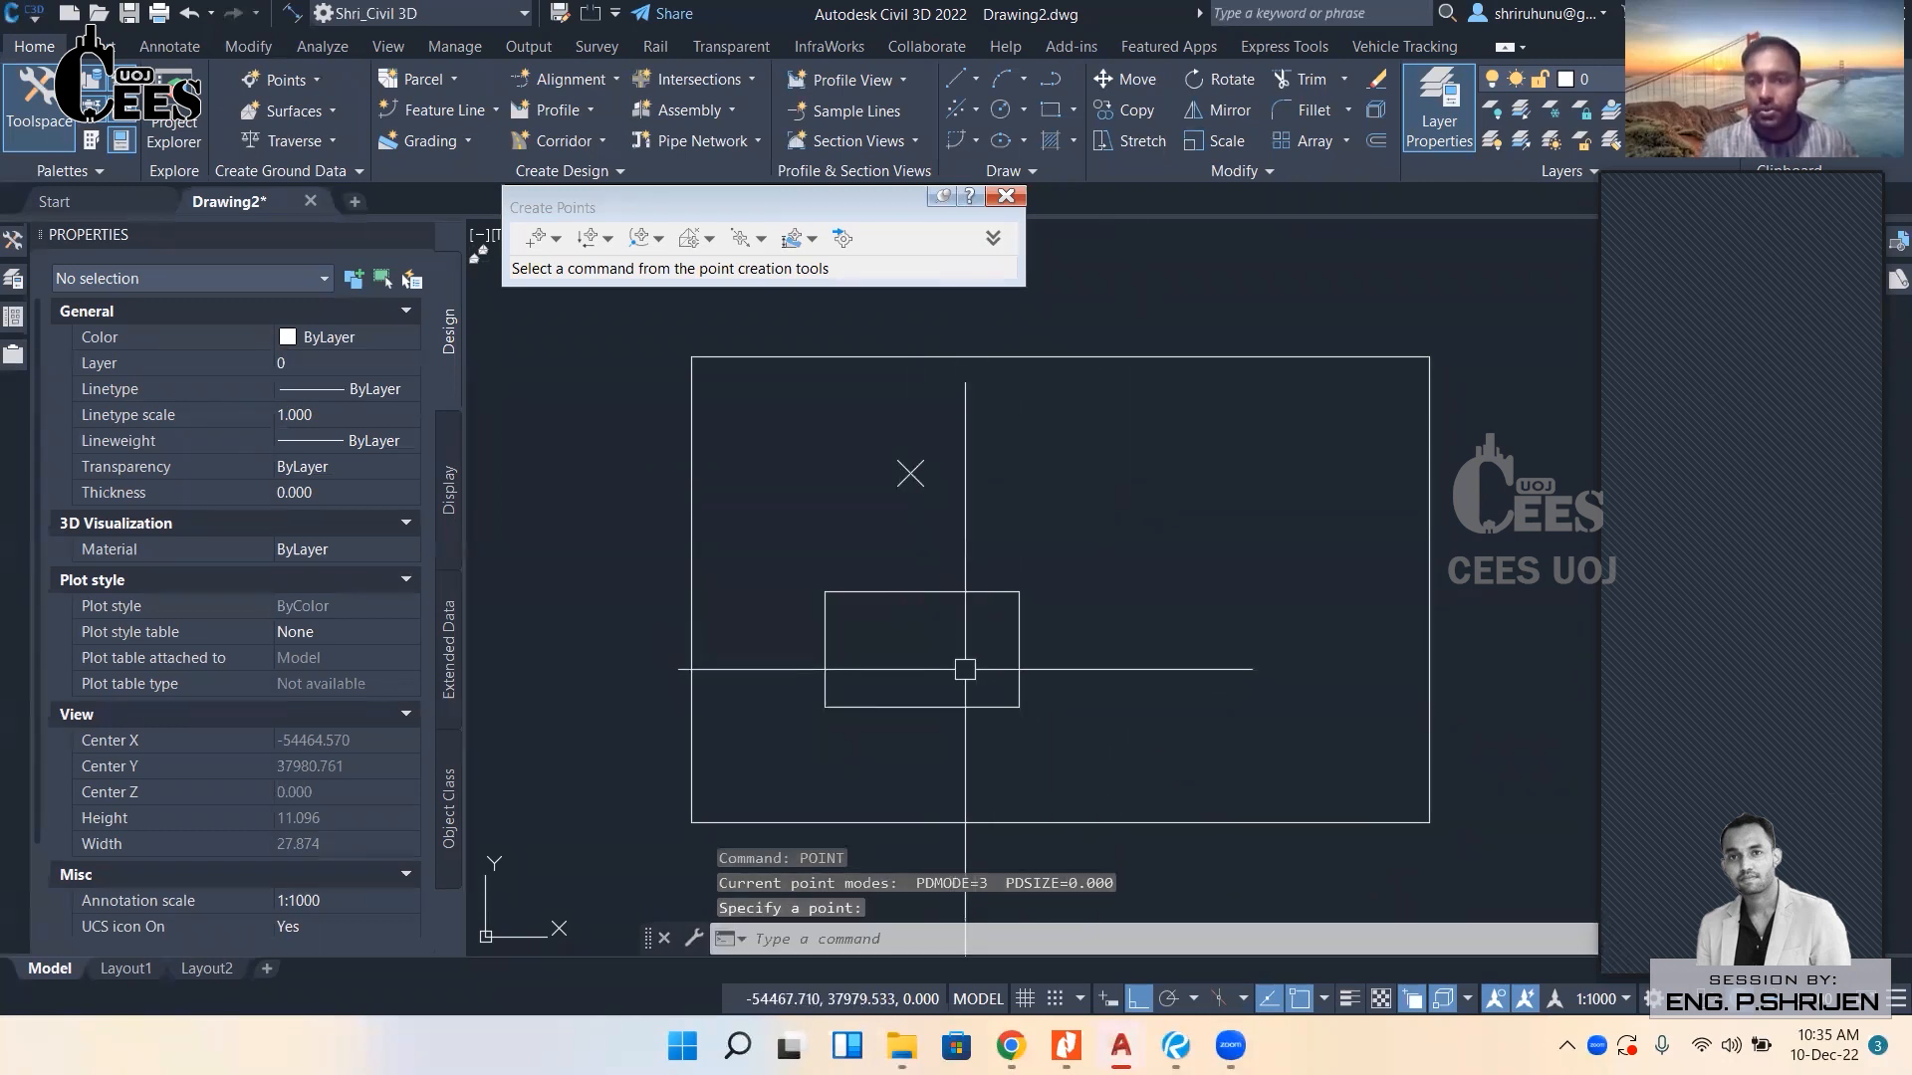
Move the small rectangle from a base point near its center up to the point, so that it surrounds it.
left_click(947, 594)
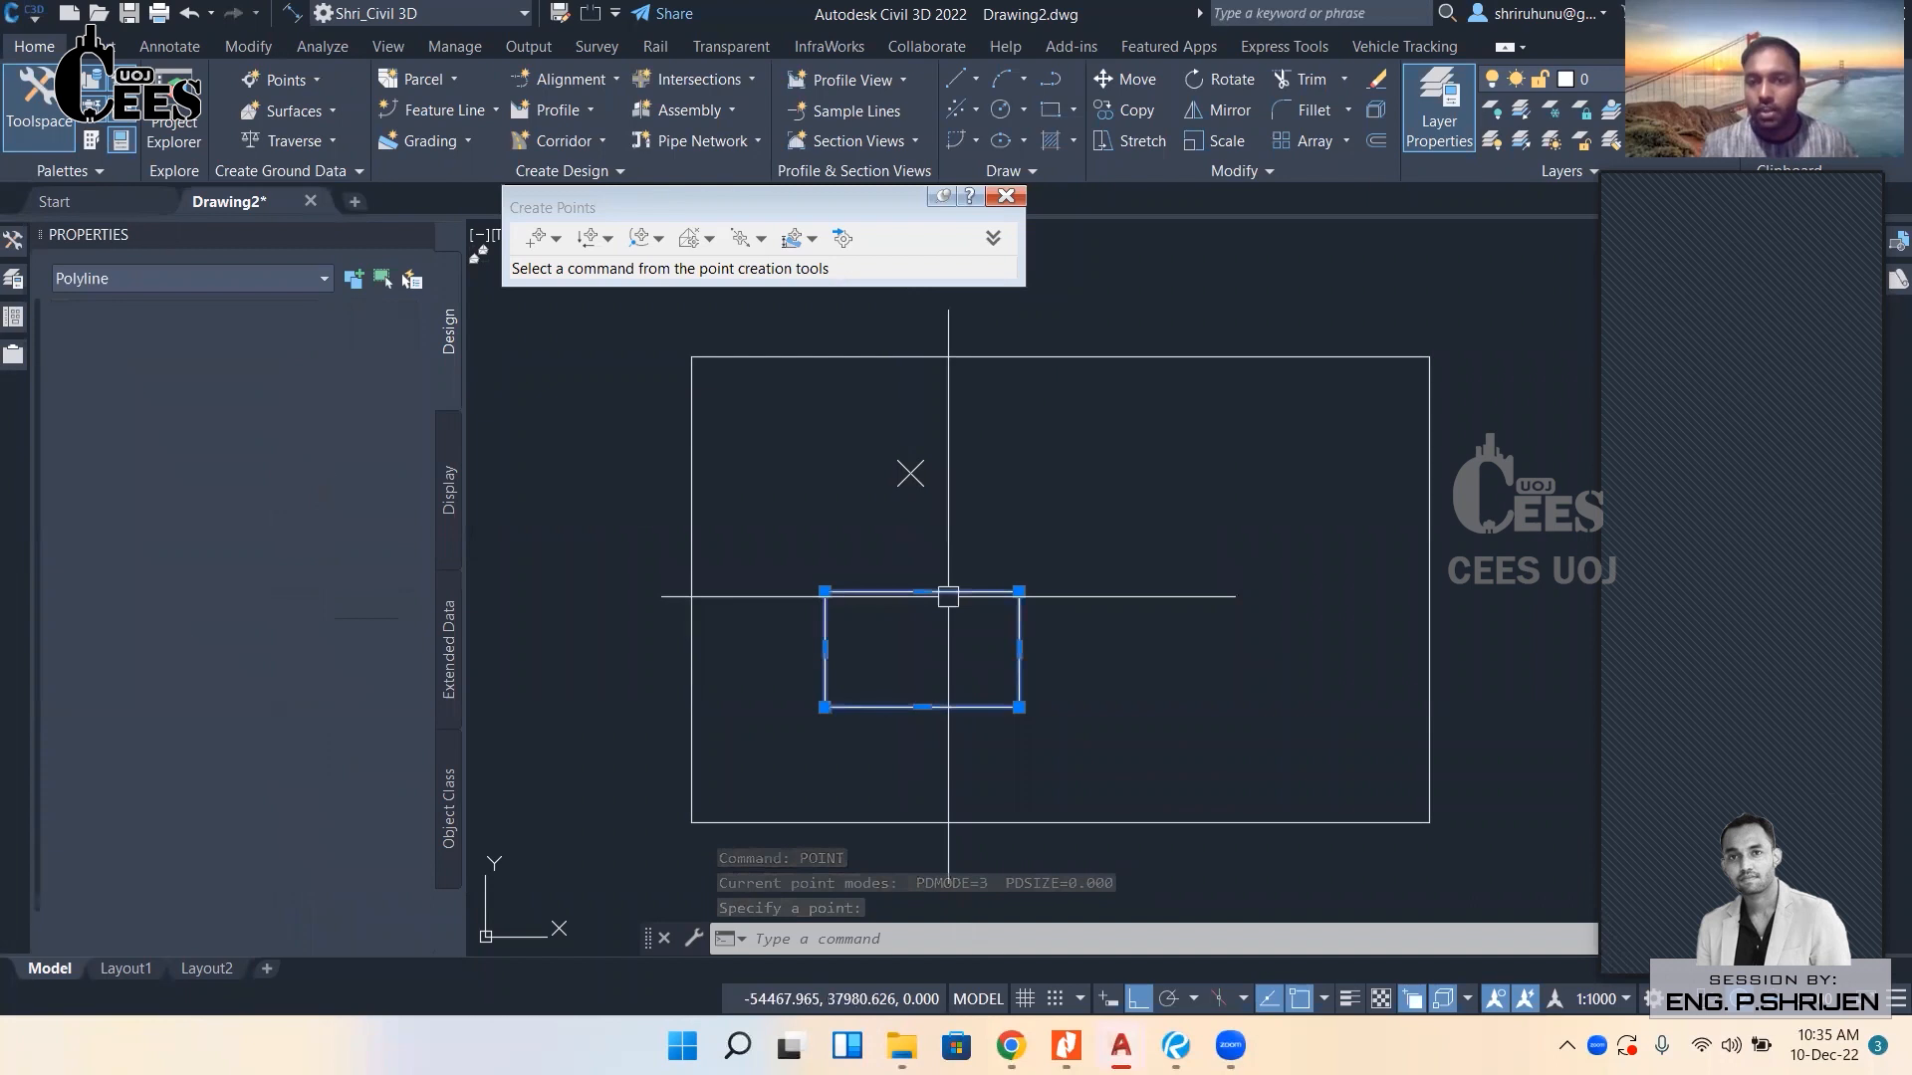
type("m")
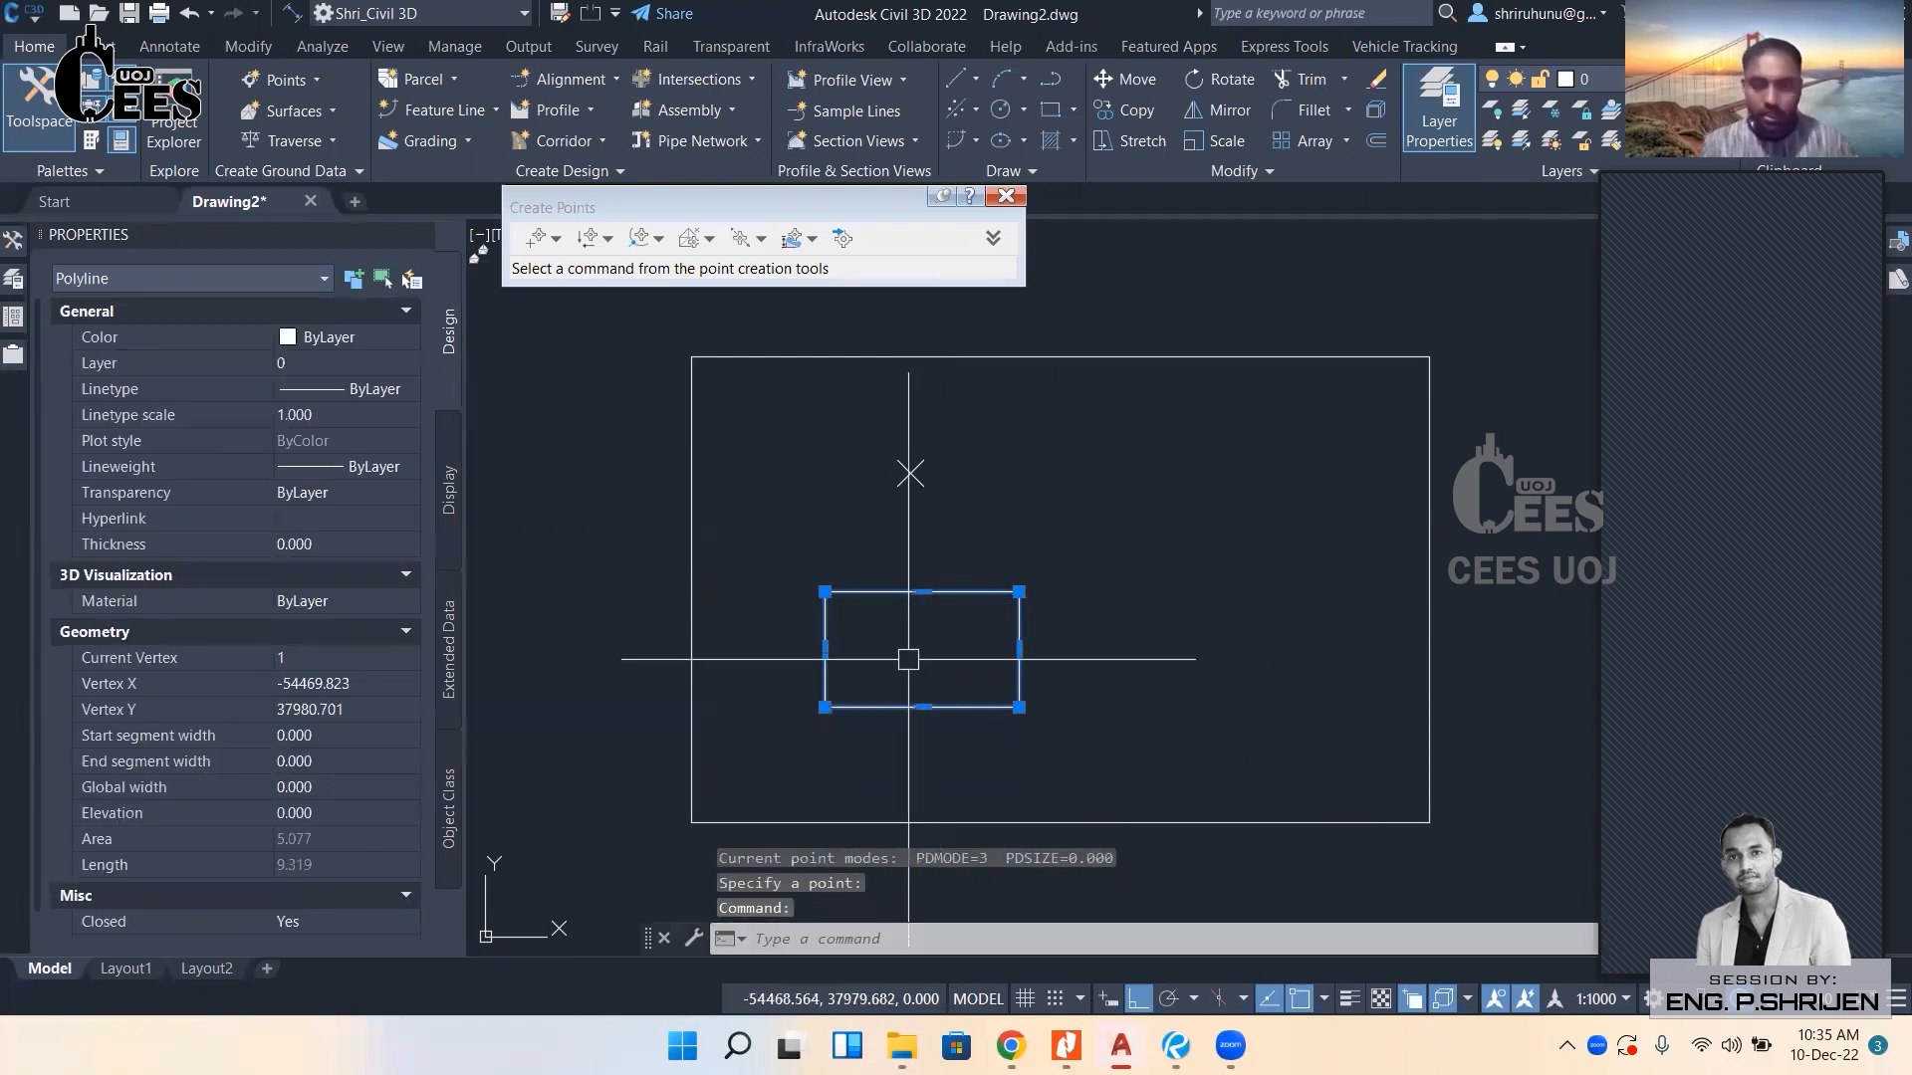
key("Return")
left_click(931, 665)
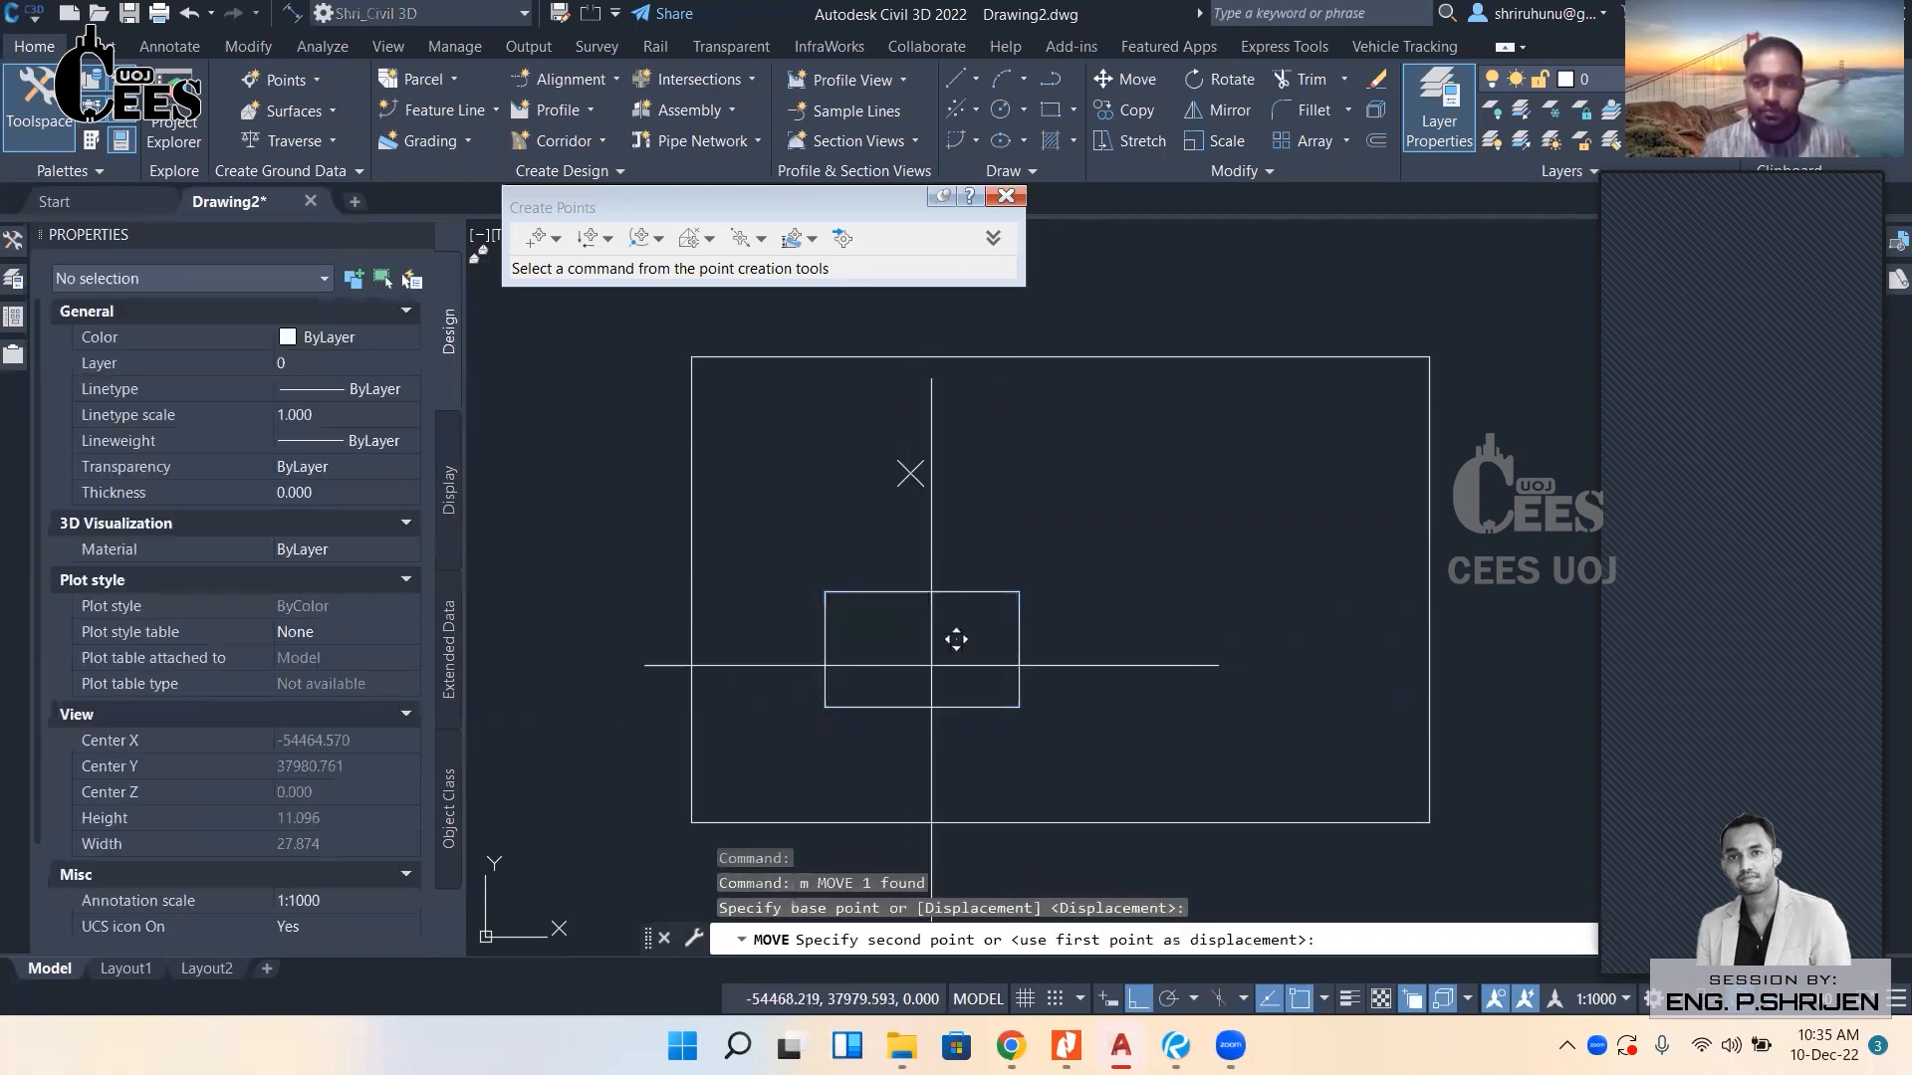
left_click(910, 474)
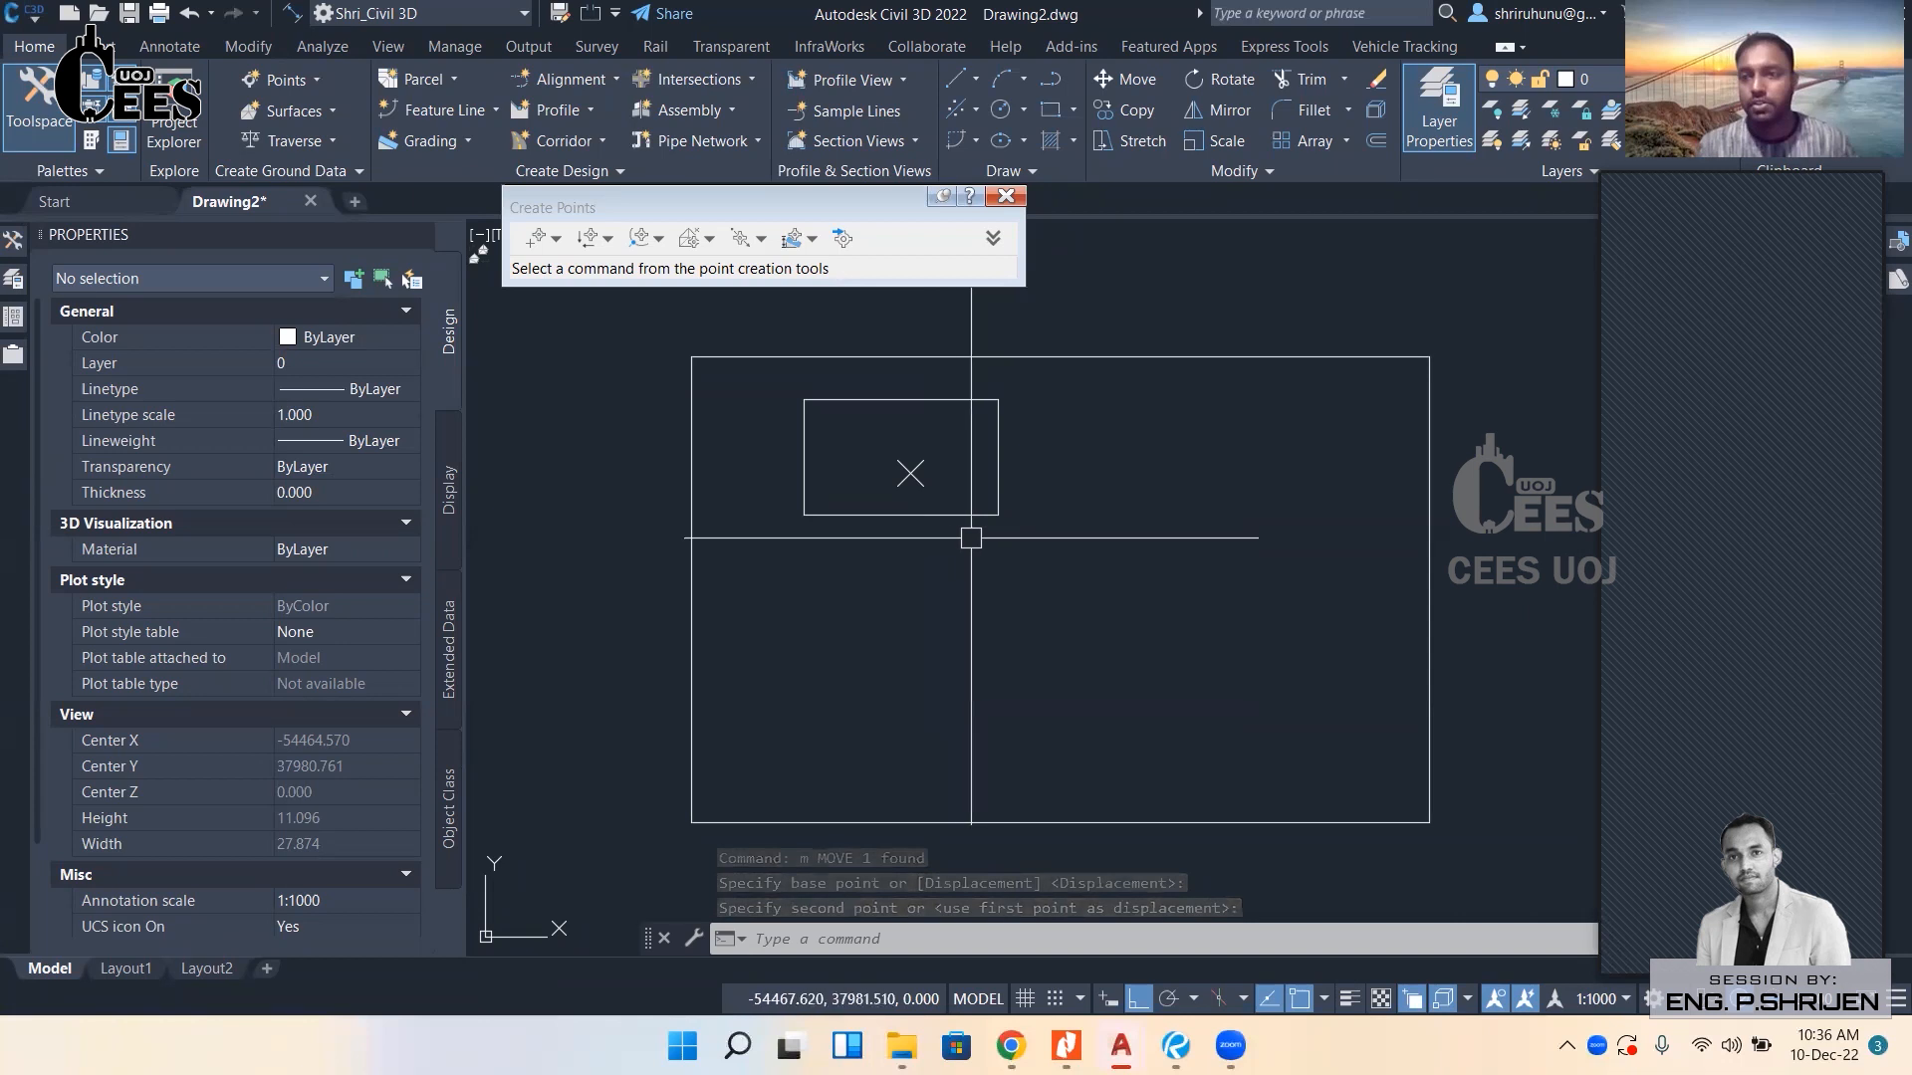
Delete both rectangles and the AutoCAD point.
left_click(1024, 344)
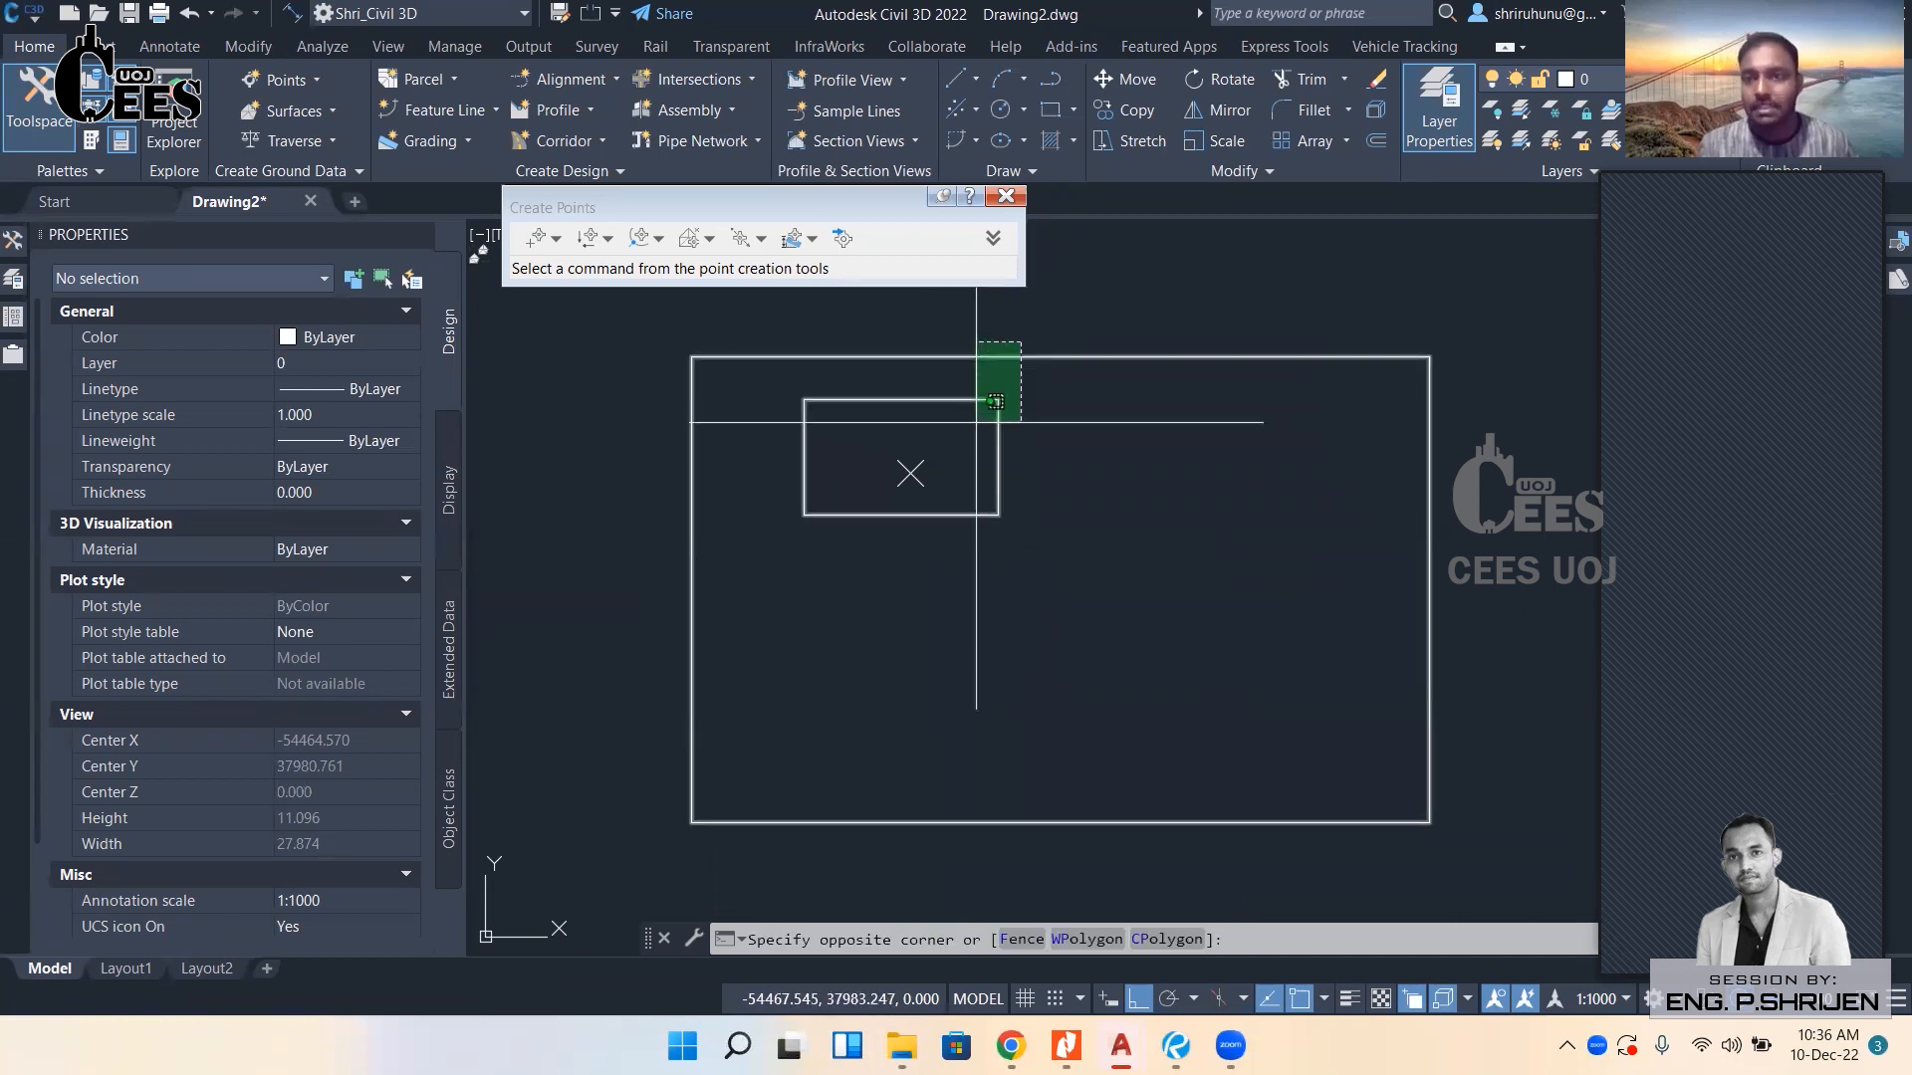
left_click(975, 422)
key("Delete")
left_click(990, 420)
left_click(903, 488)
key("Delete")
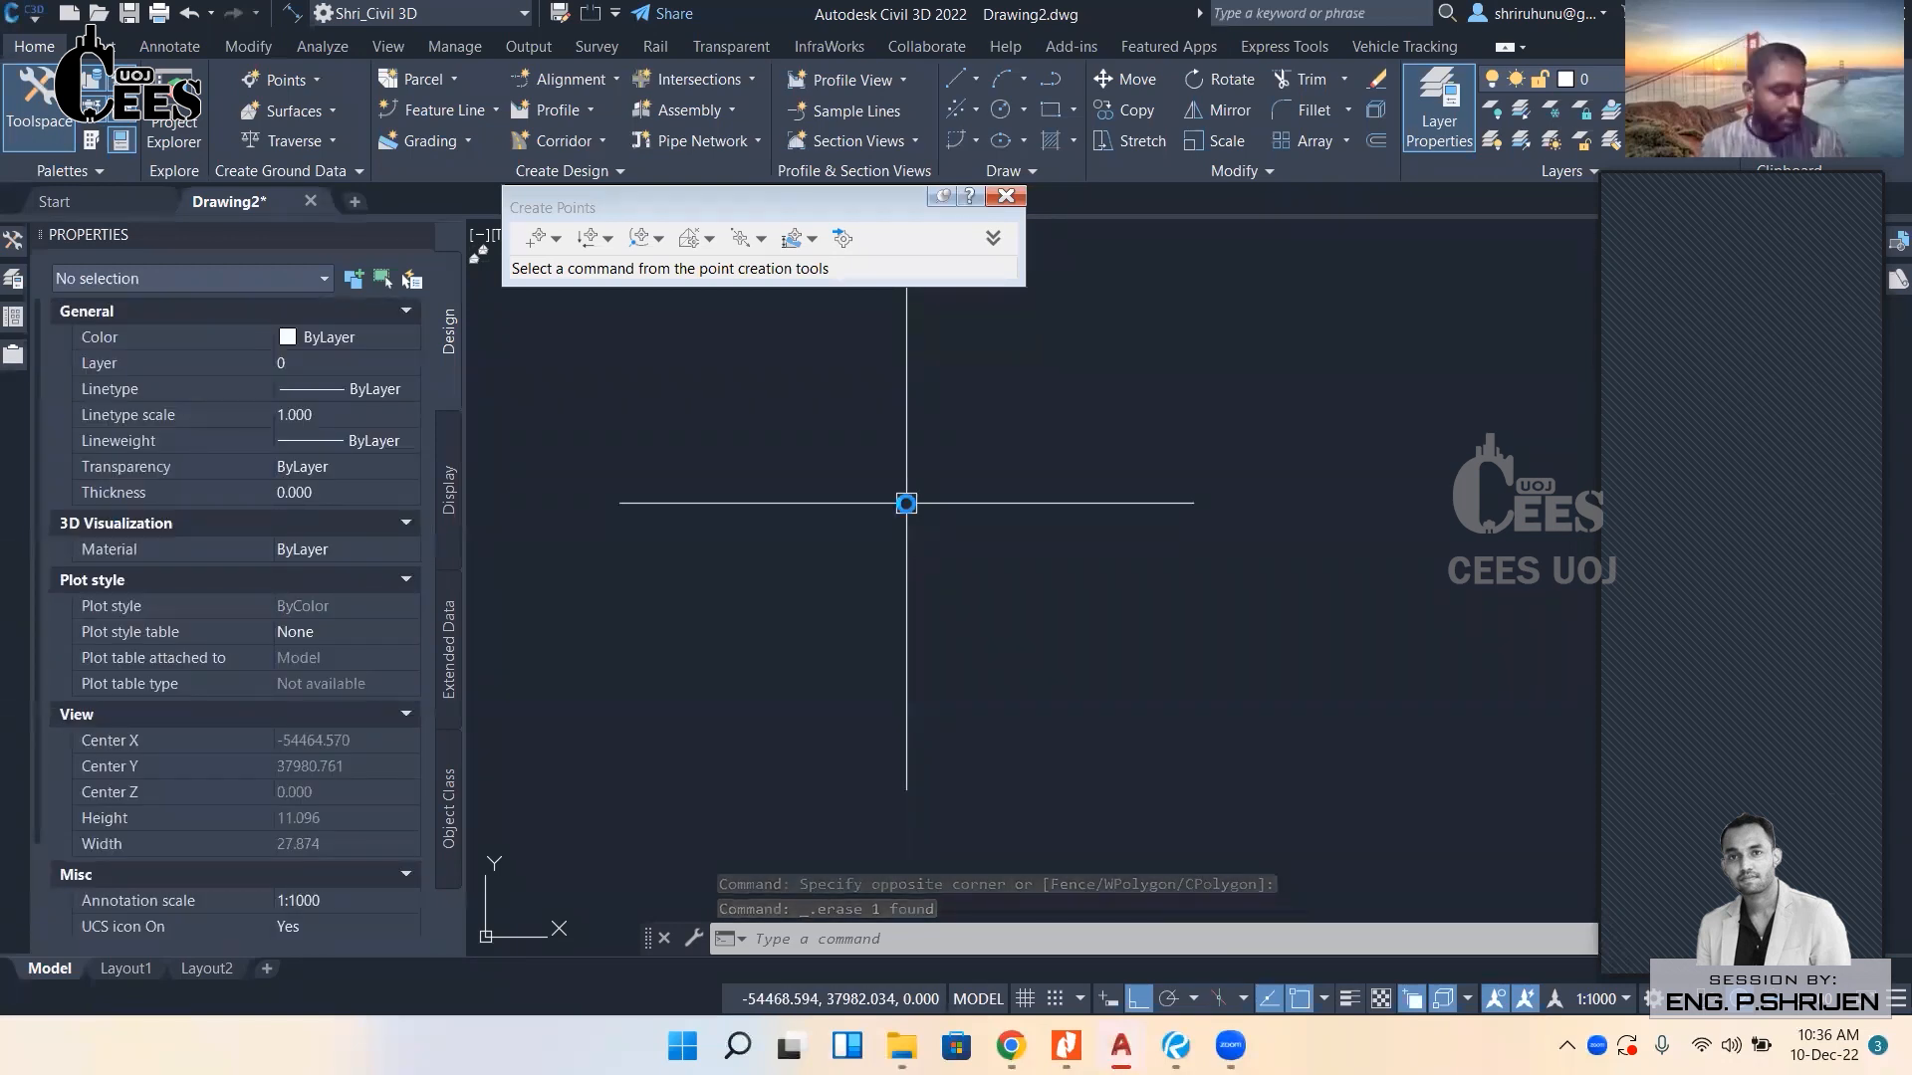
Zoom to the drawing extents to show the imported survey points and close the Create Points toolbar.
type("z")
key("Return")
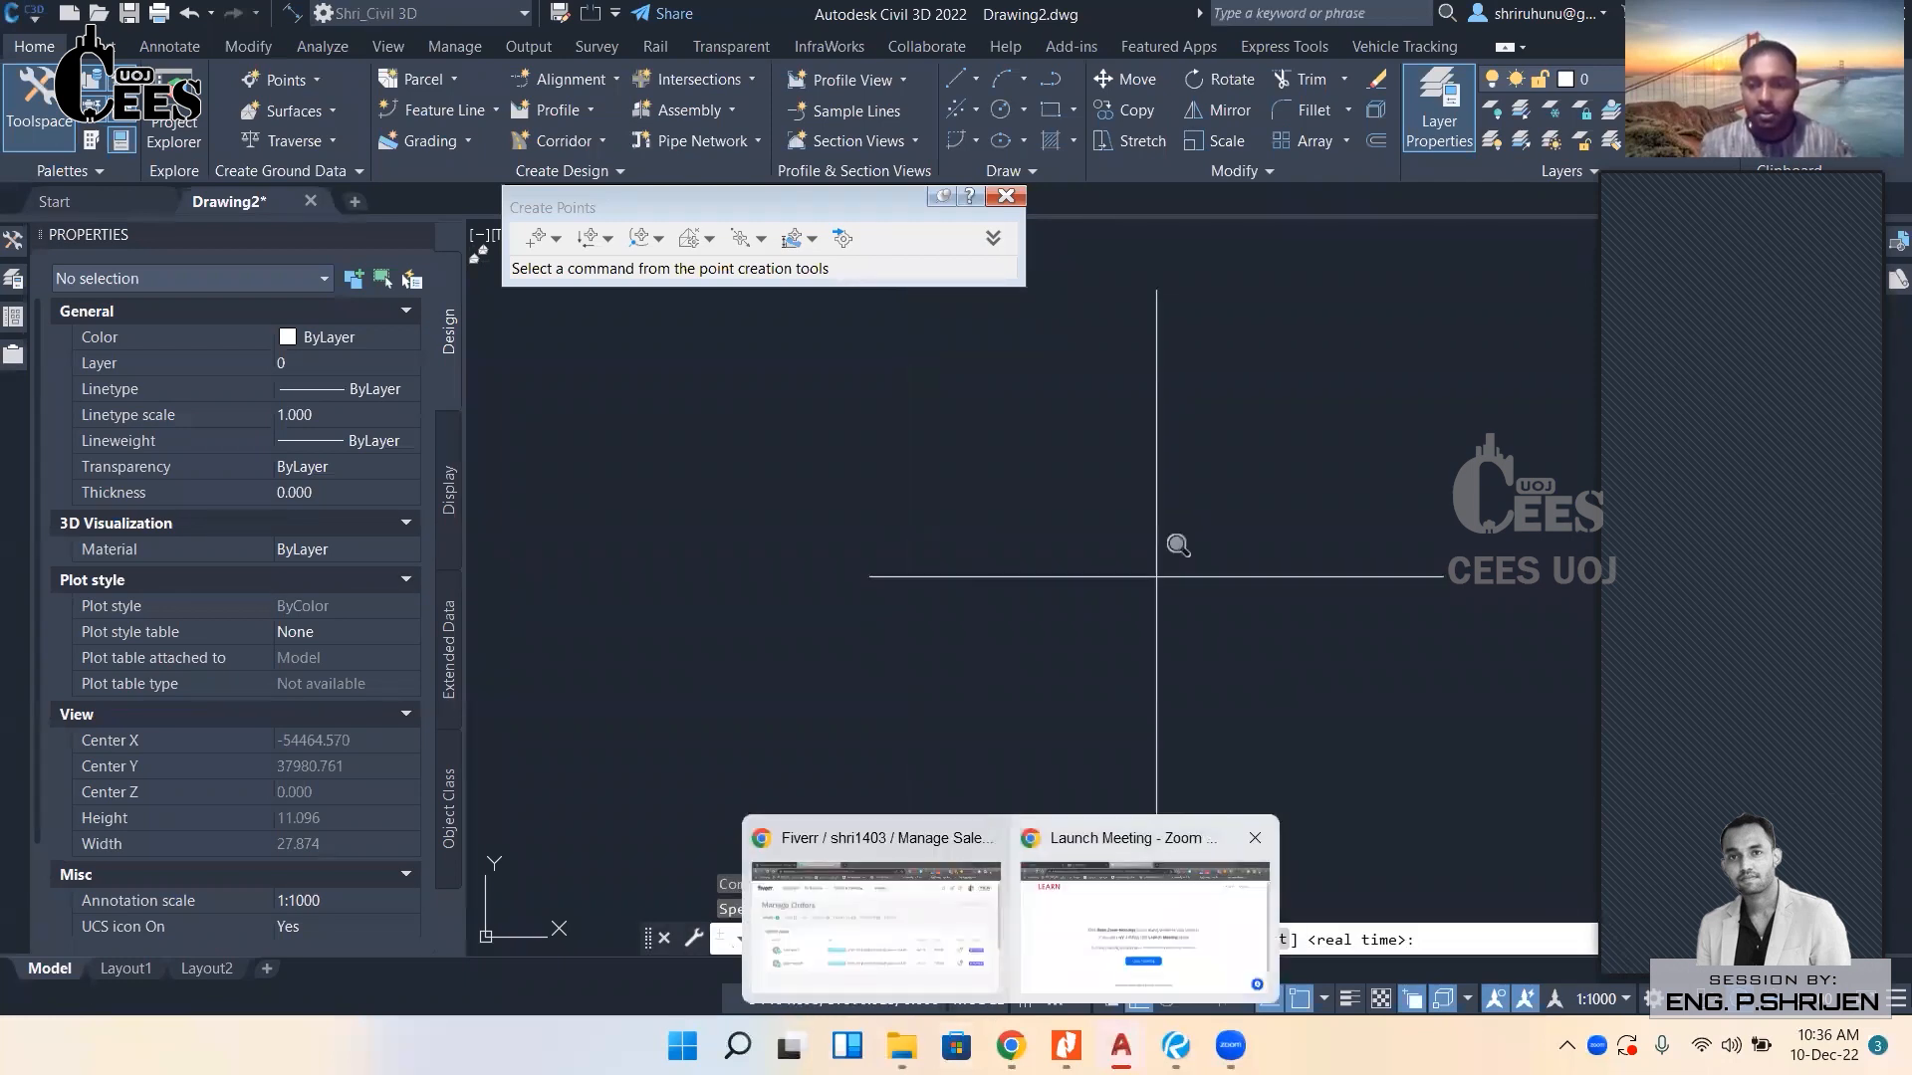
type("e")
key("Return")
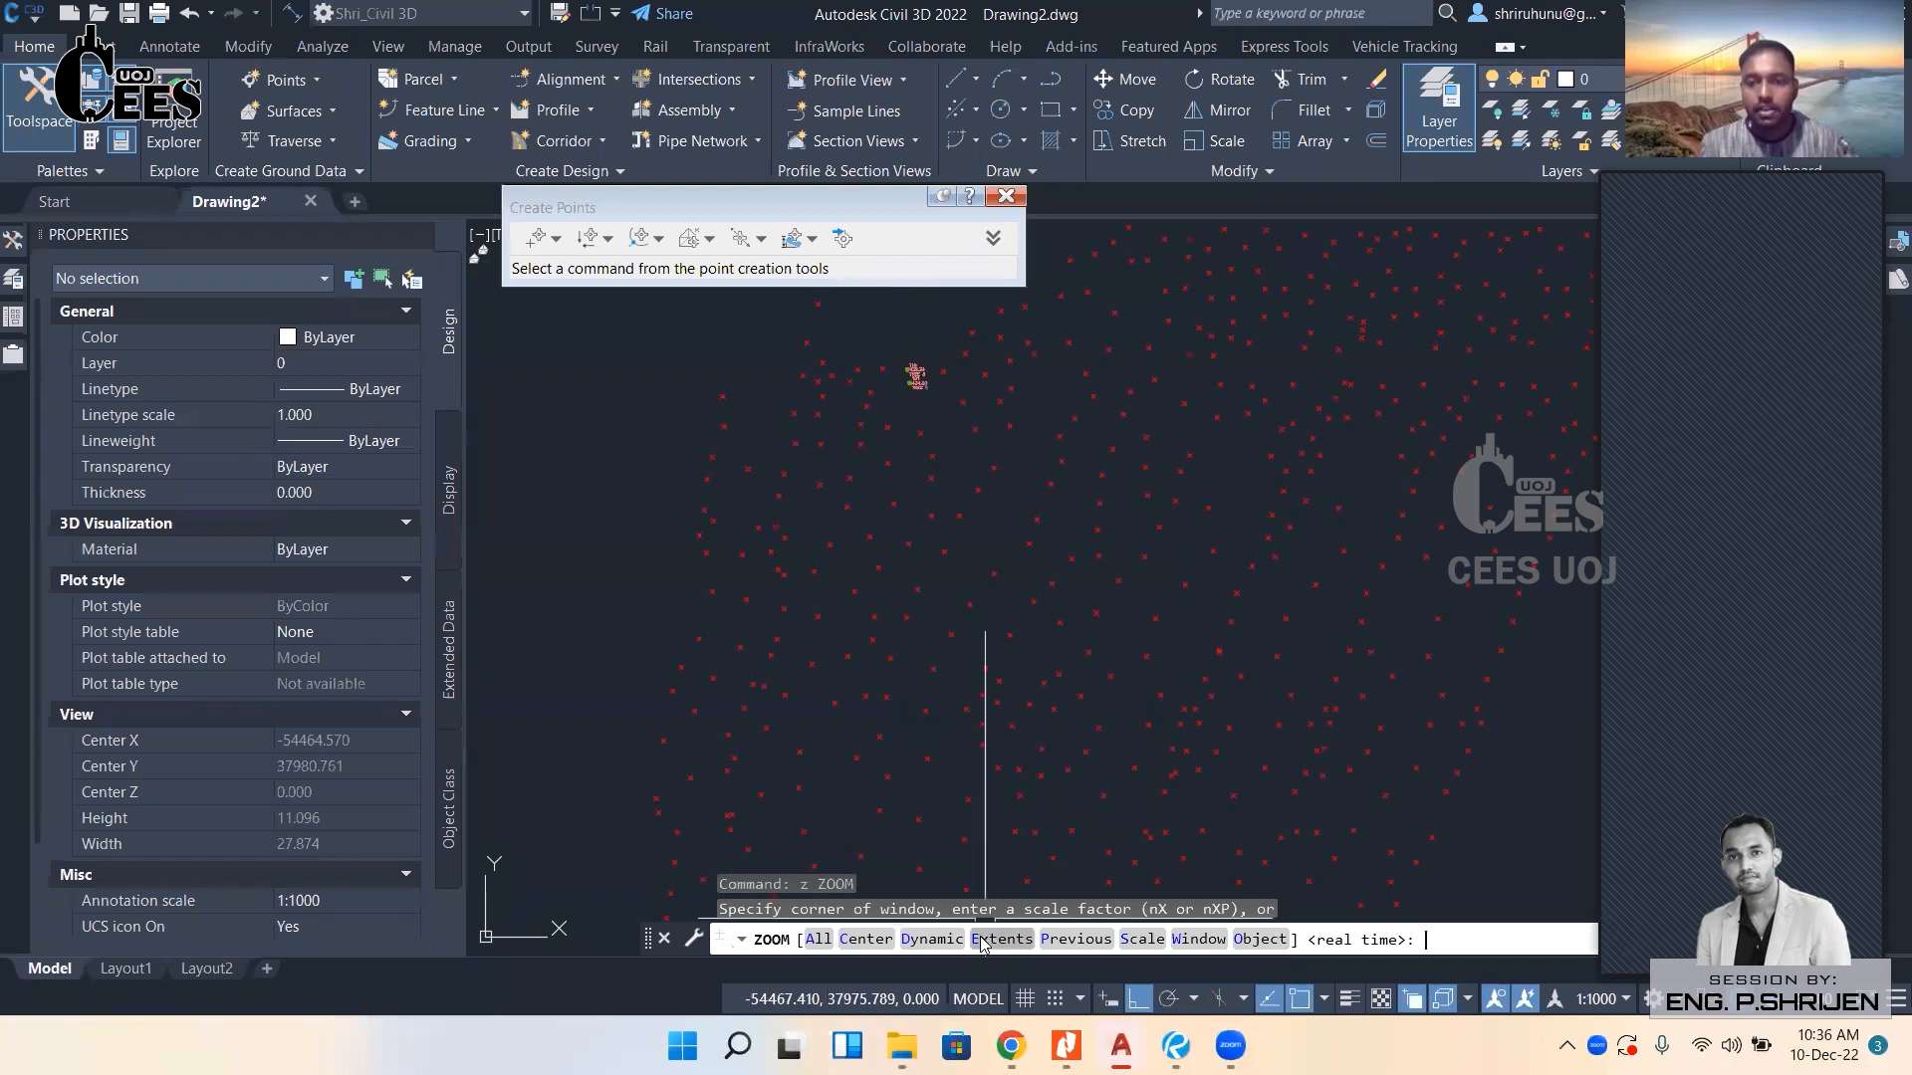
left_click(1003, 198)
scroll(981, 631, "down", 4)
scroll(981, 687, "up", 8)
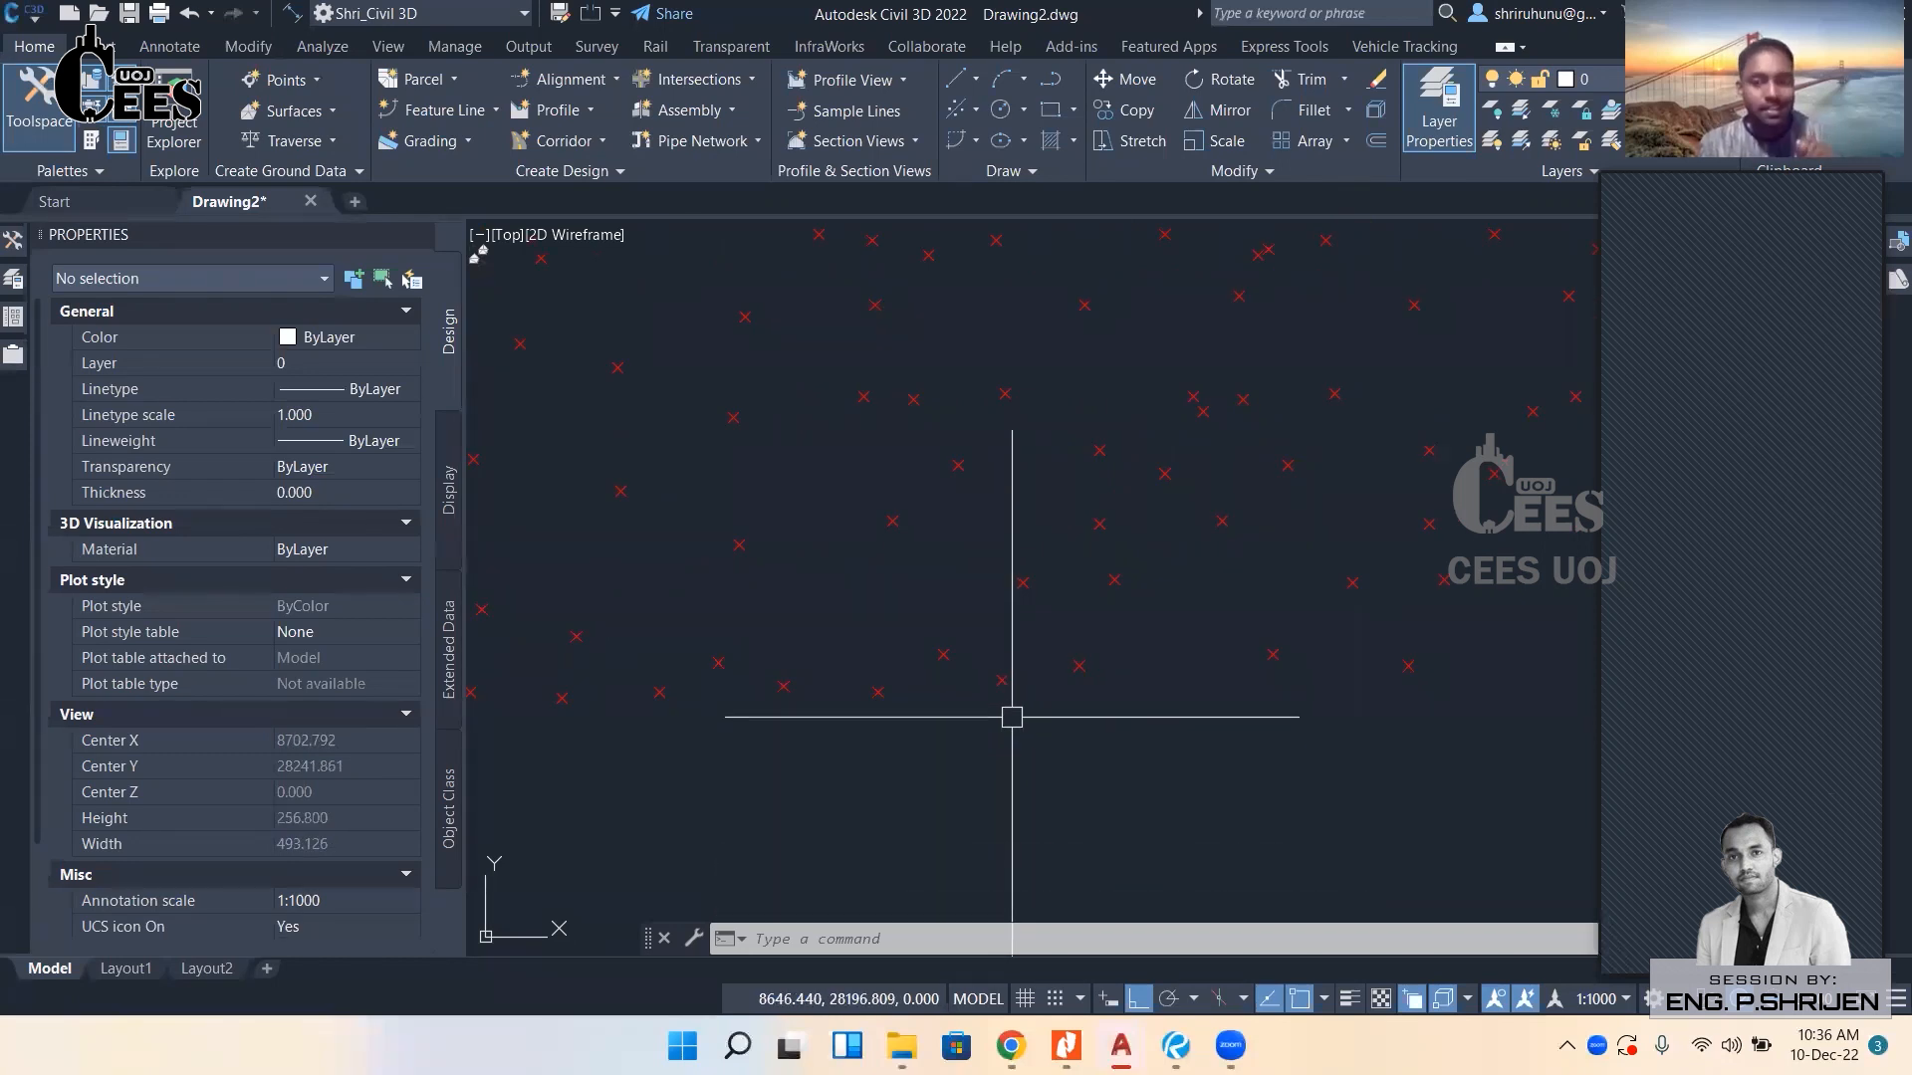
middle_click_drag(981, 594, 994, 670)
scroll(992, 590, "down", 6)
mouse_move(989, 514)
middle_mouse_down()
mouse_move(968, 584)
mouse_move(921, 567)
middle_mouse_up()
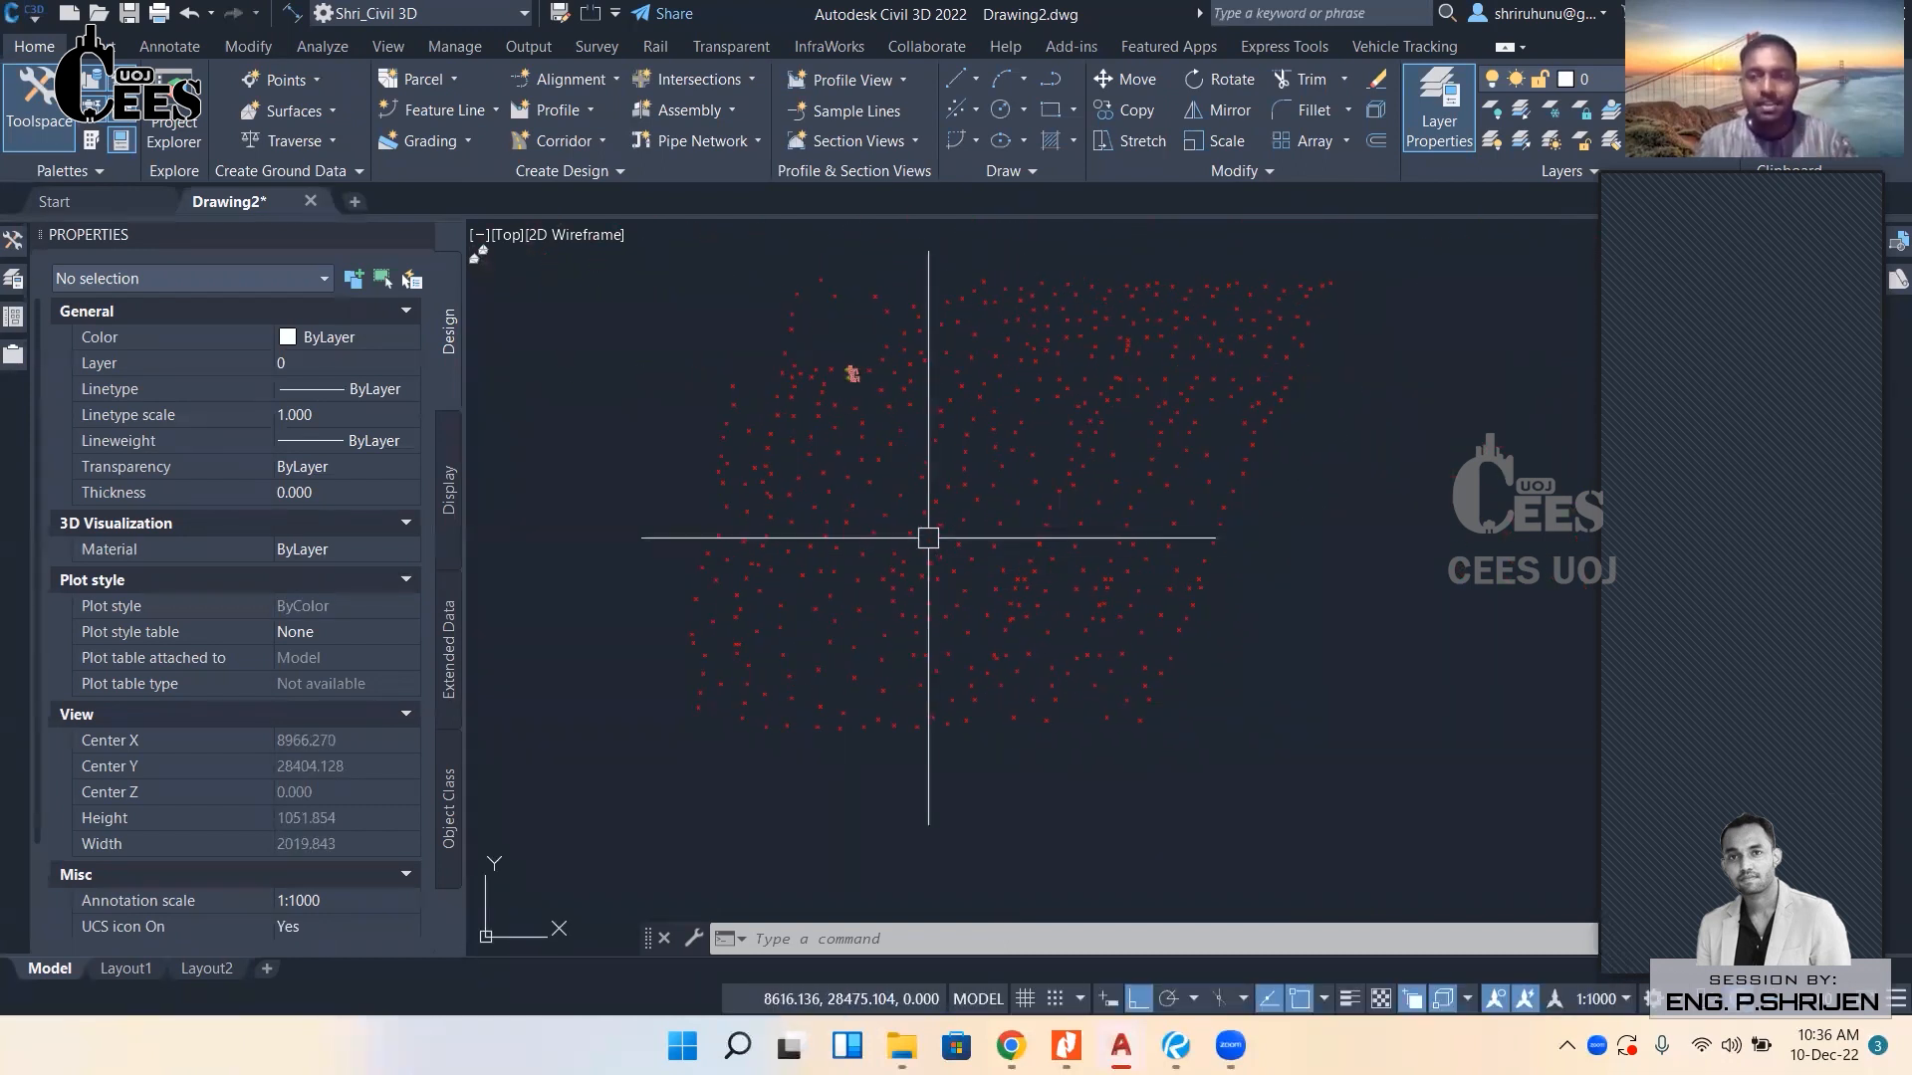
Select one imported COGO point in the middle of the survey area and examine its properties.
scroll(956, 547, "up", 4)
scroll(960, 551, "up", 4)
left_click(956, 506)
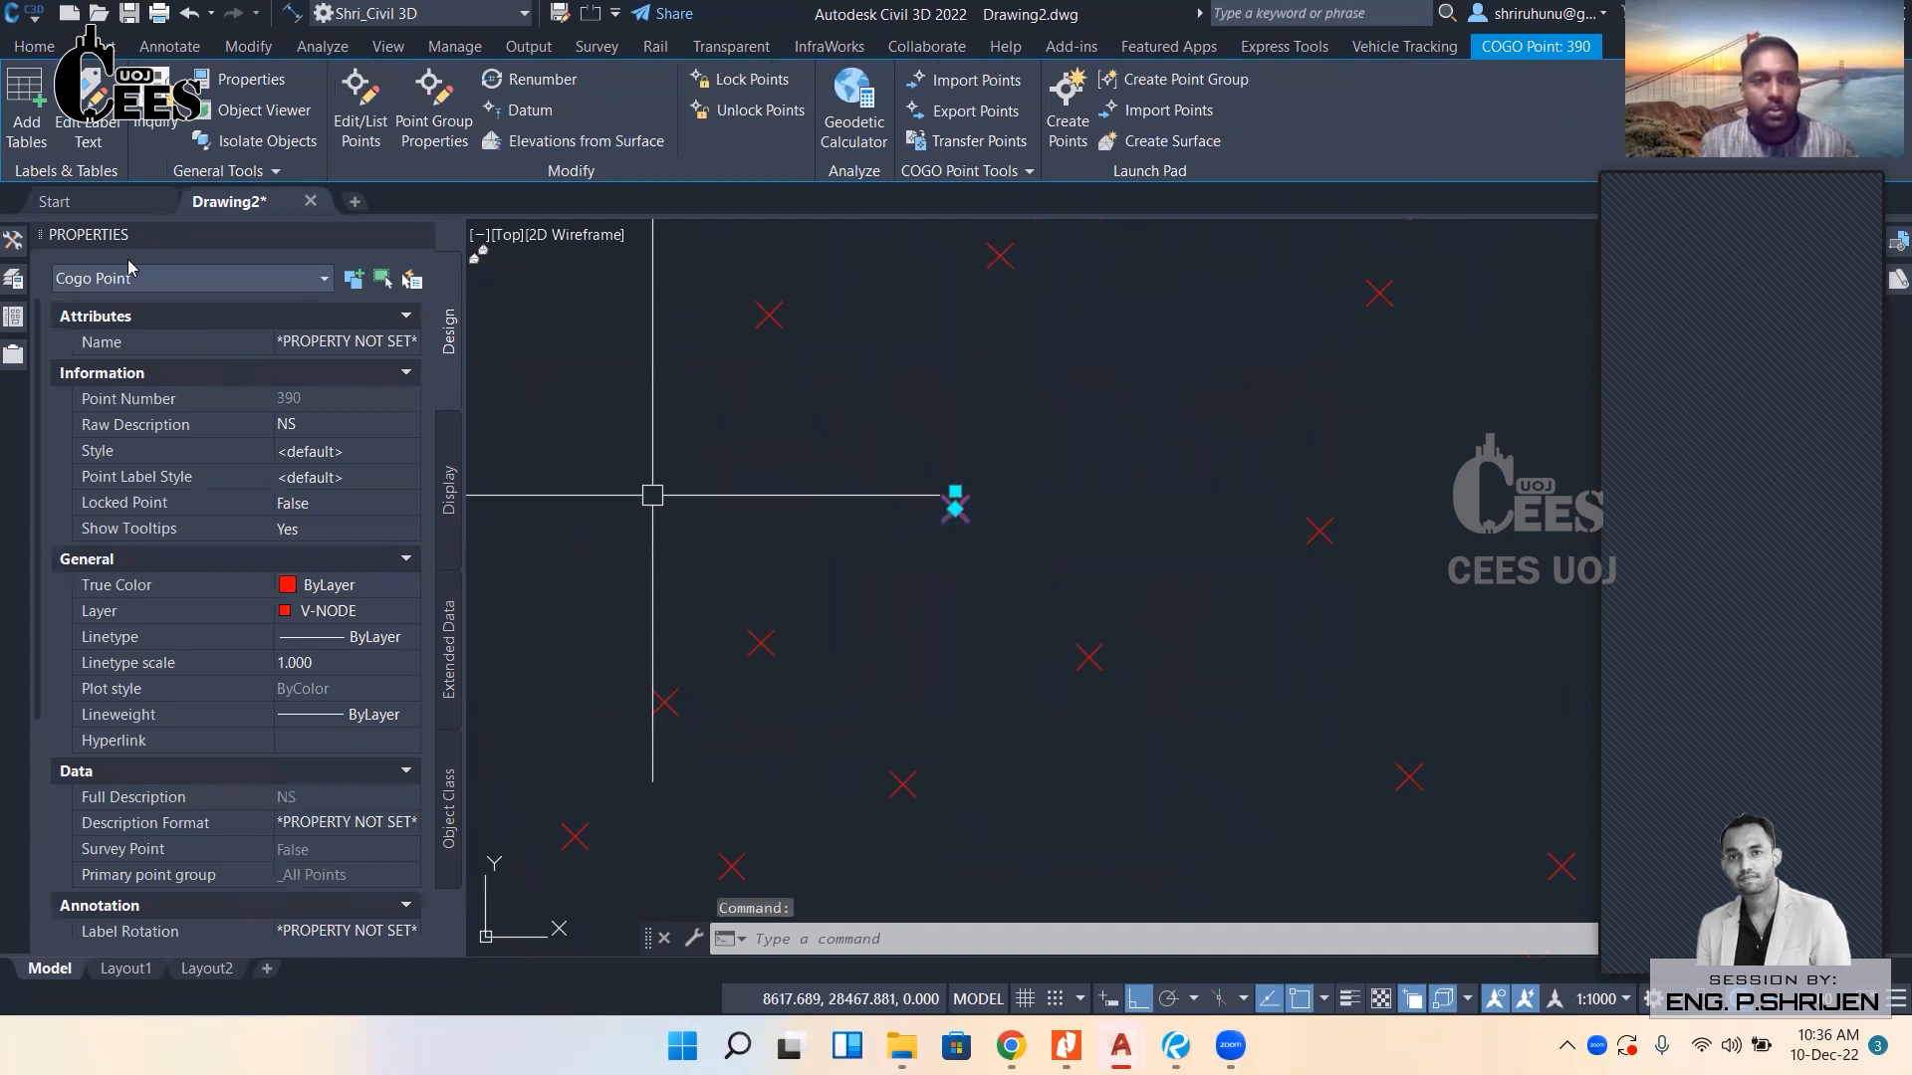
scroll(1045, 564, "down", 5)
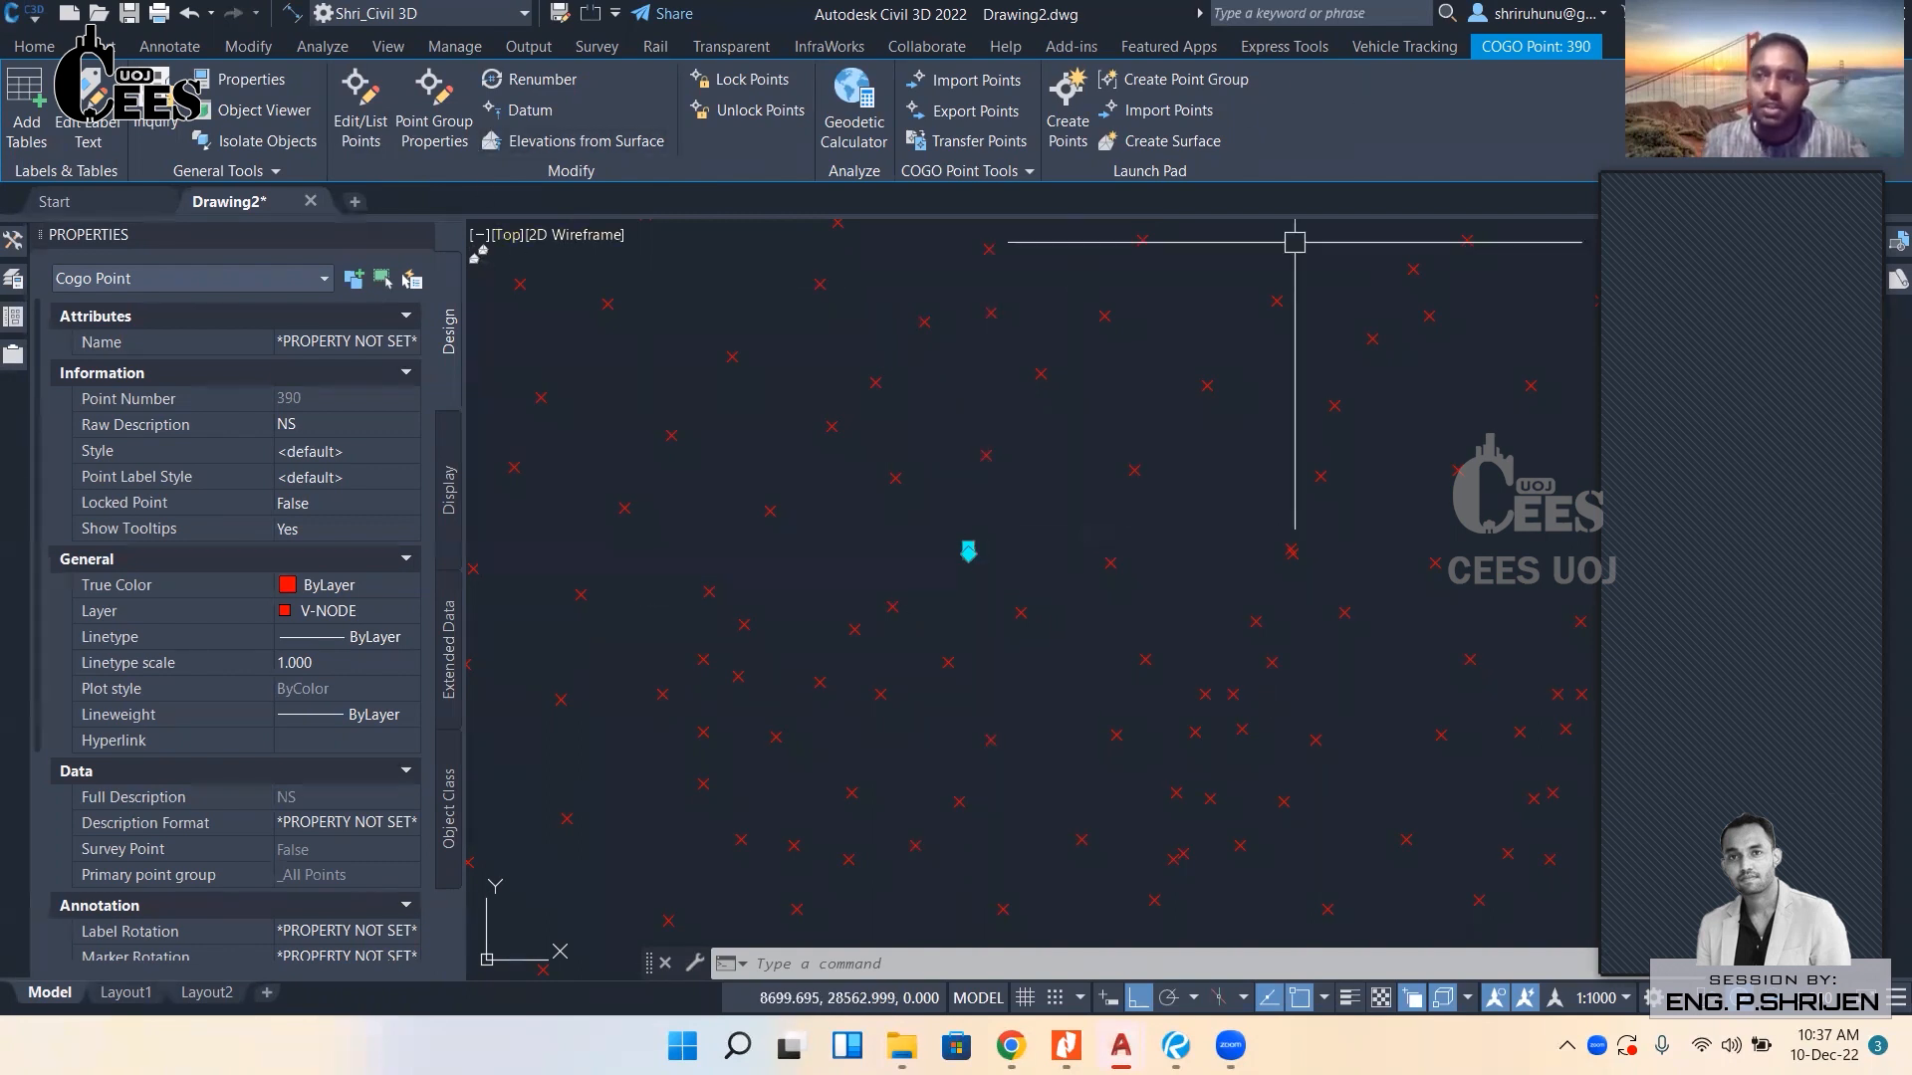
scroll(971, 572, "up", 8)
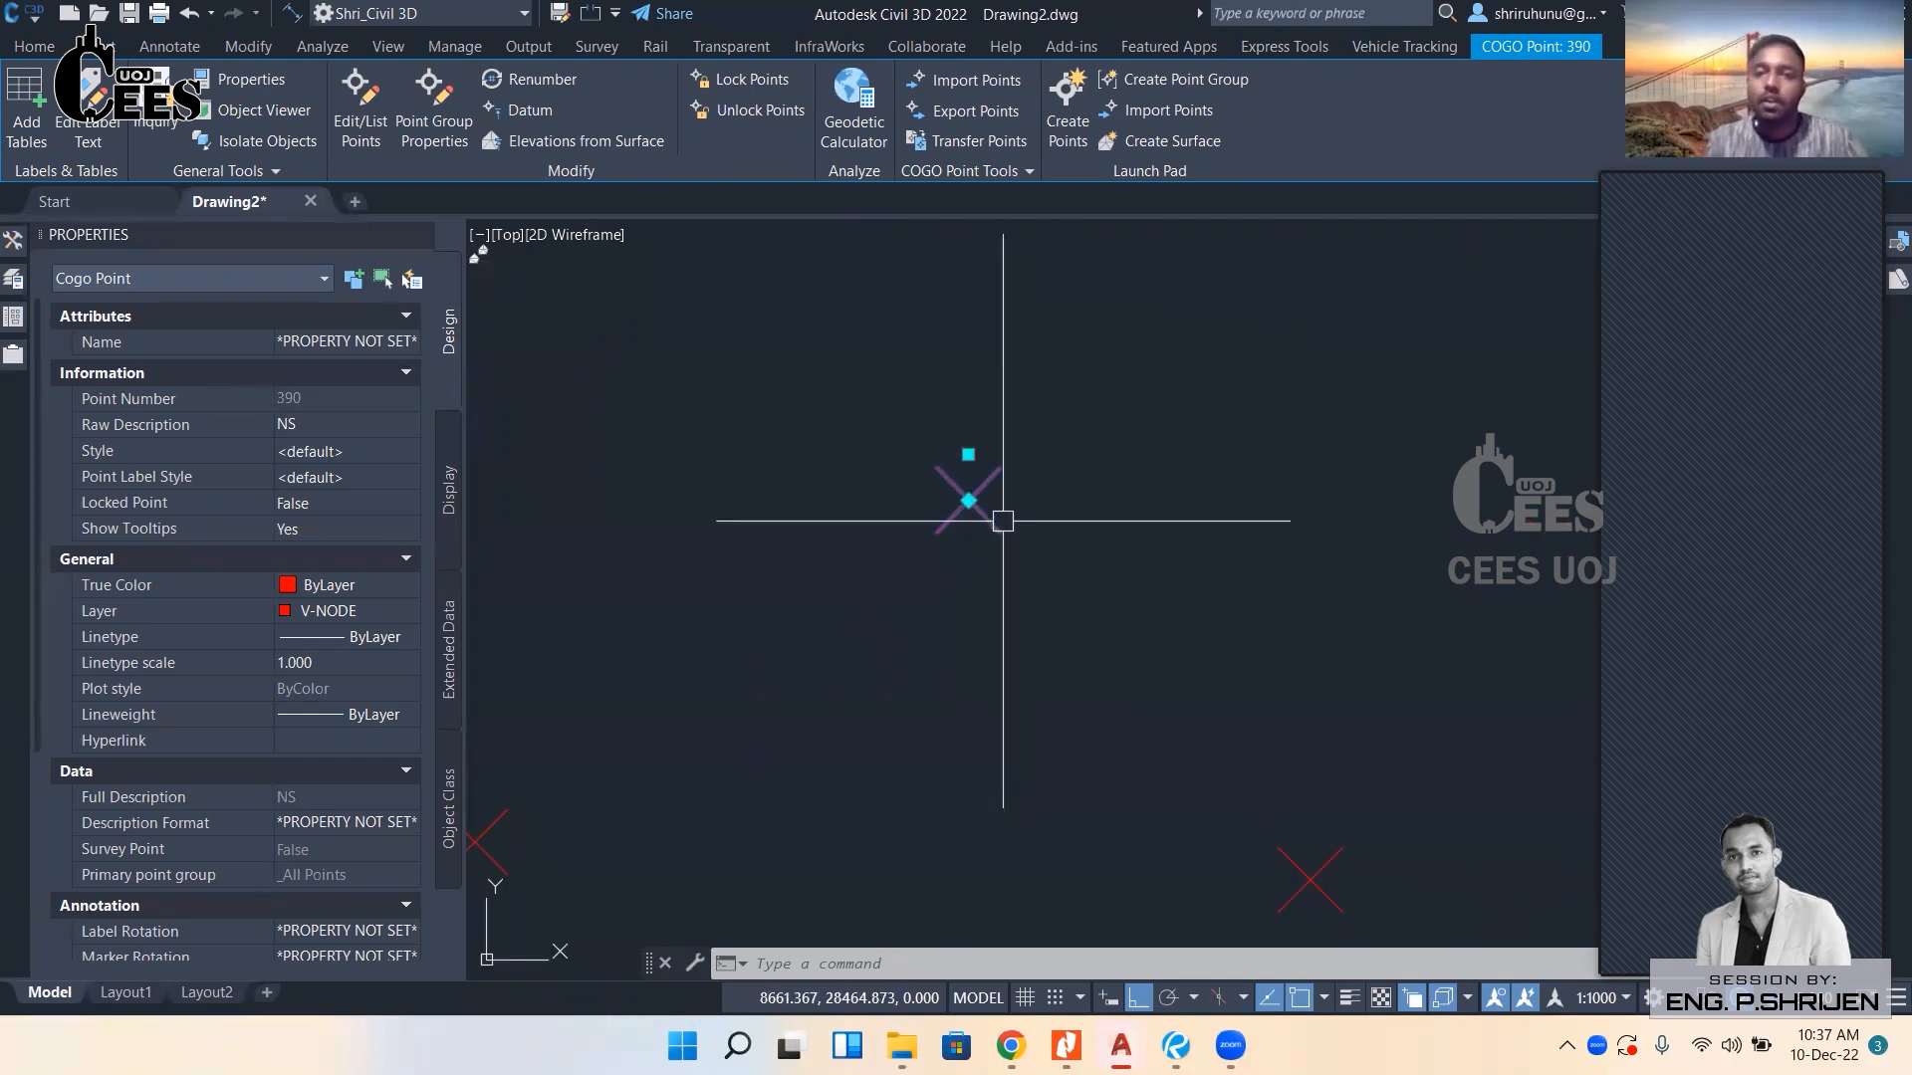
Set the default point label style of the _All Points group to Description Only and review the labelled points.
left_click(449, 121)
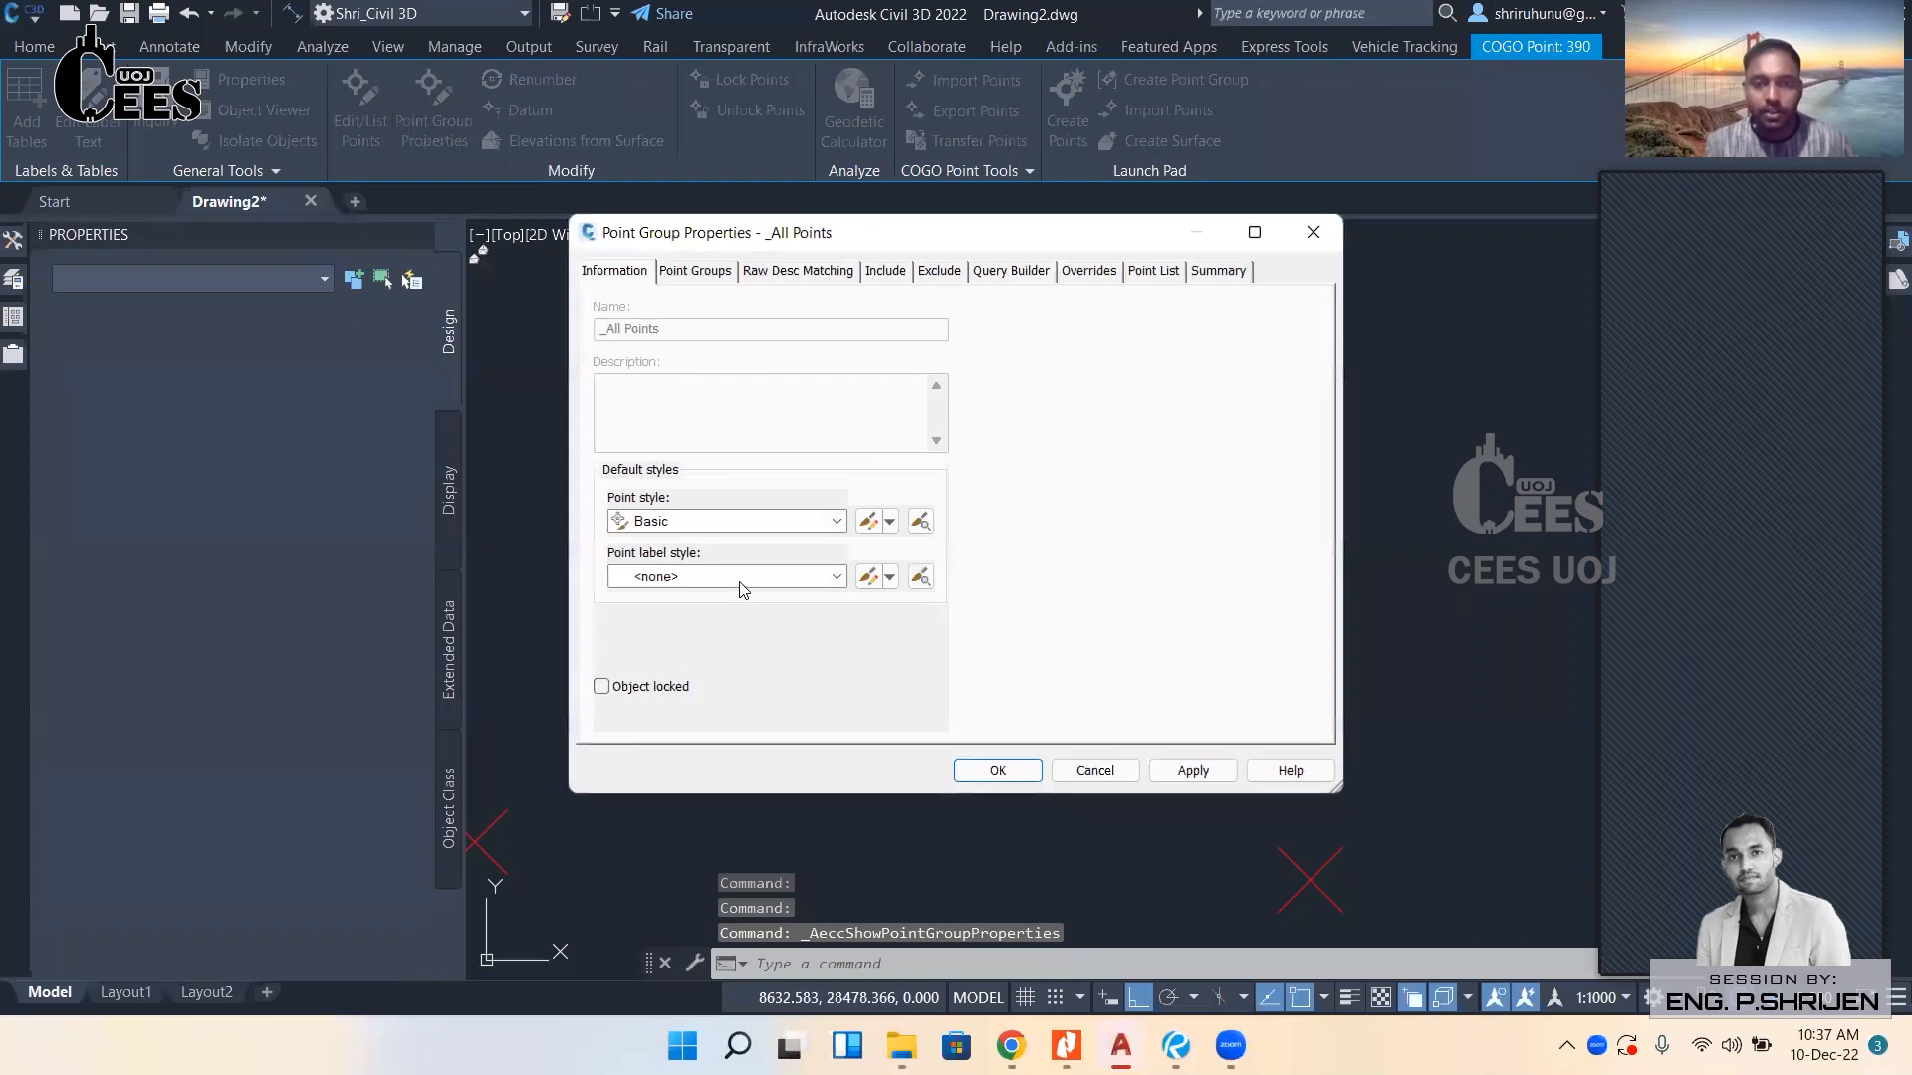
left_click(742, 578)
left_click(705, 619)
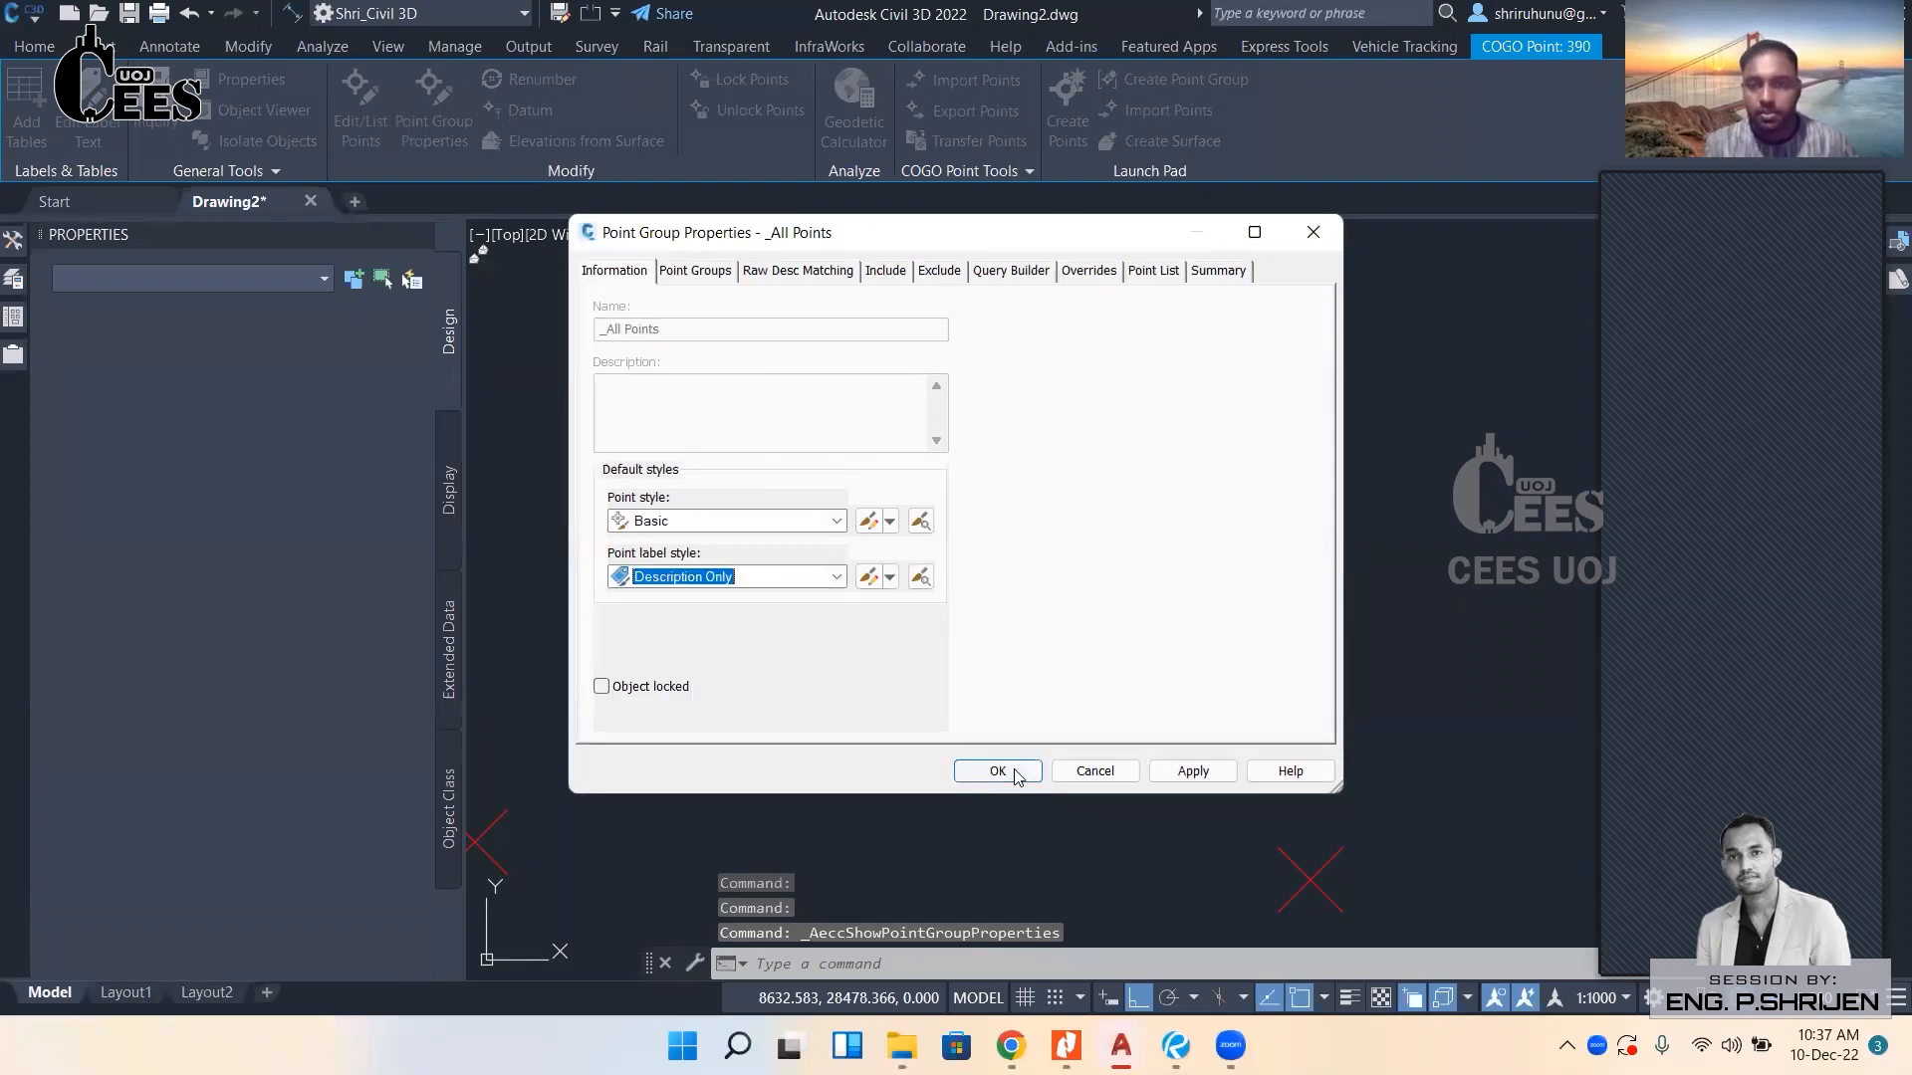
left_click(996, 771)
scroll(989, 567, "down", 5)
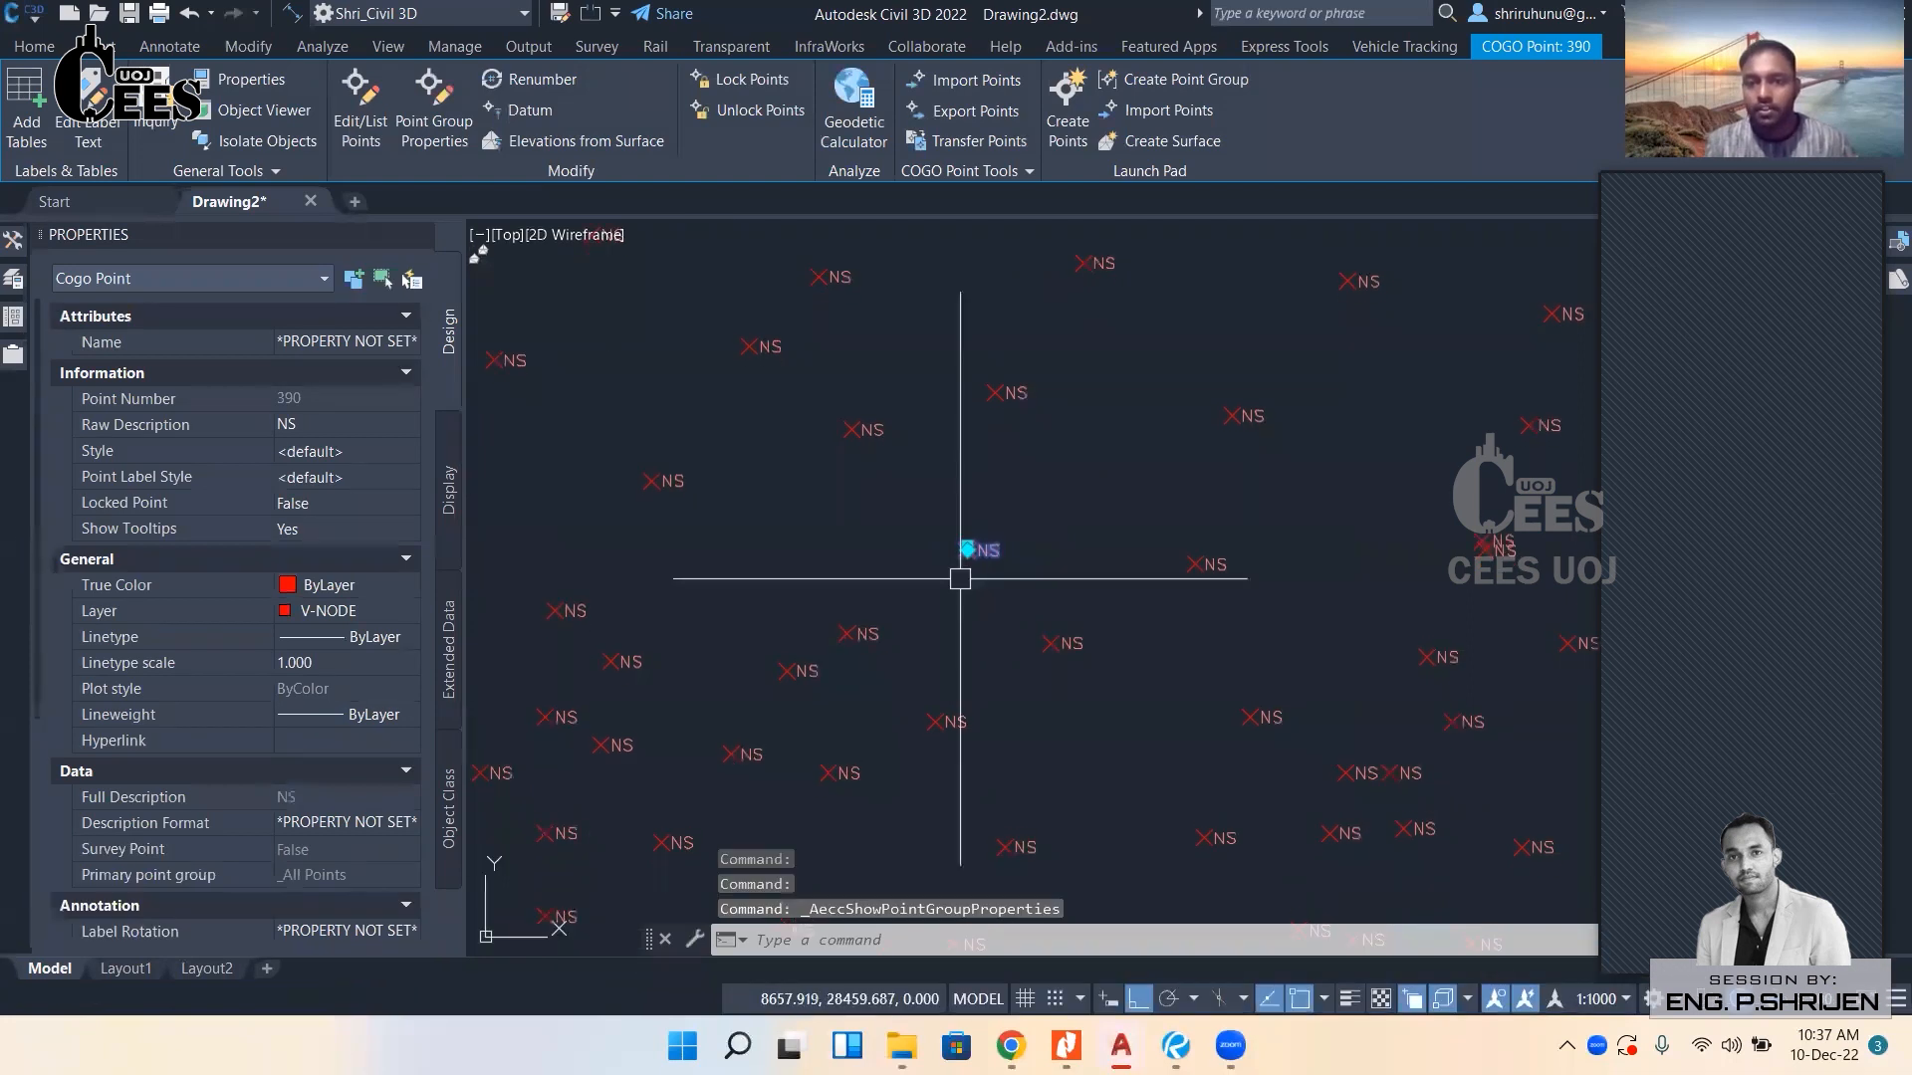
scroll(960, 579, "up", 2)
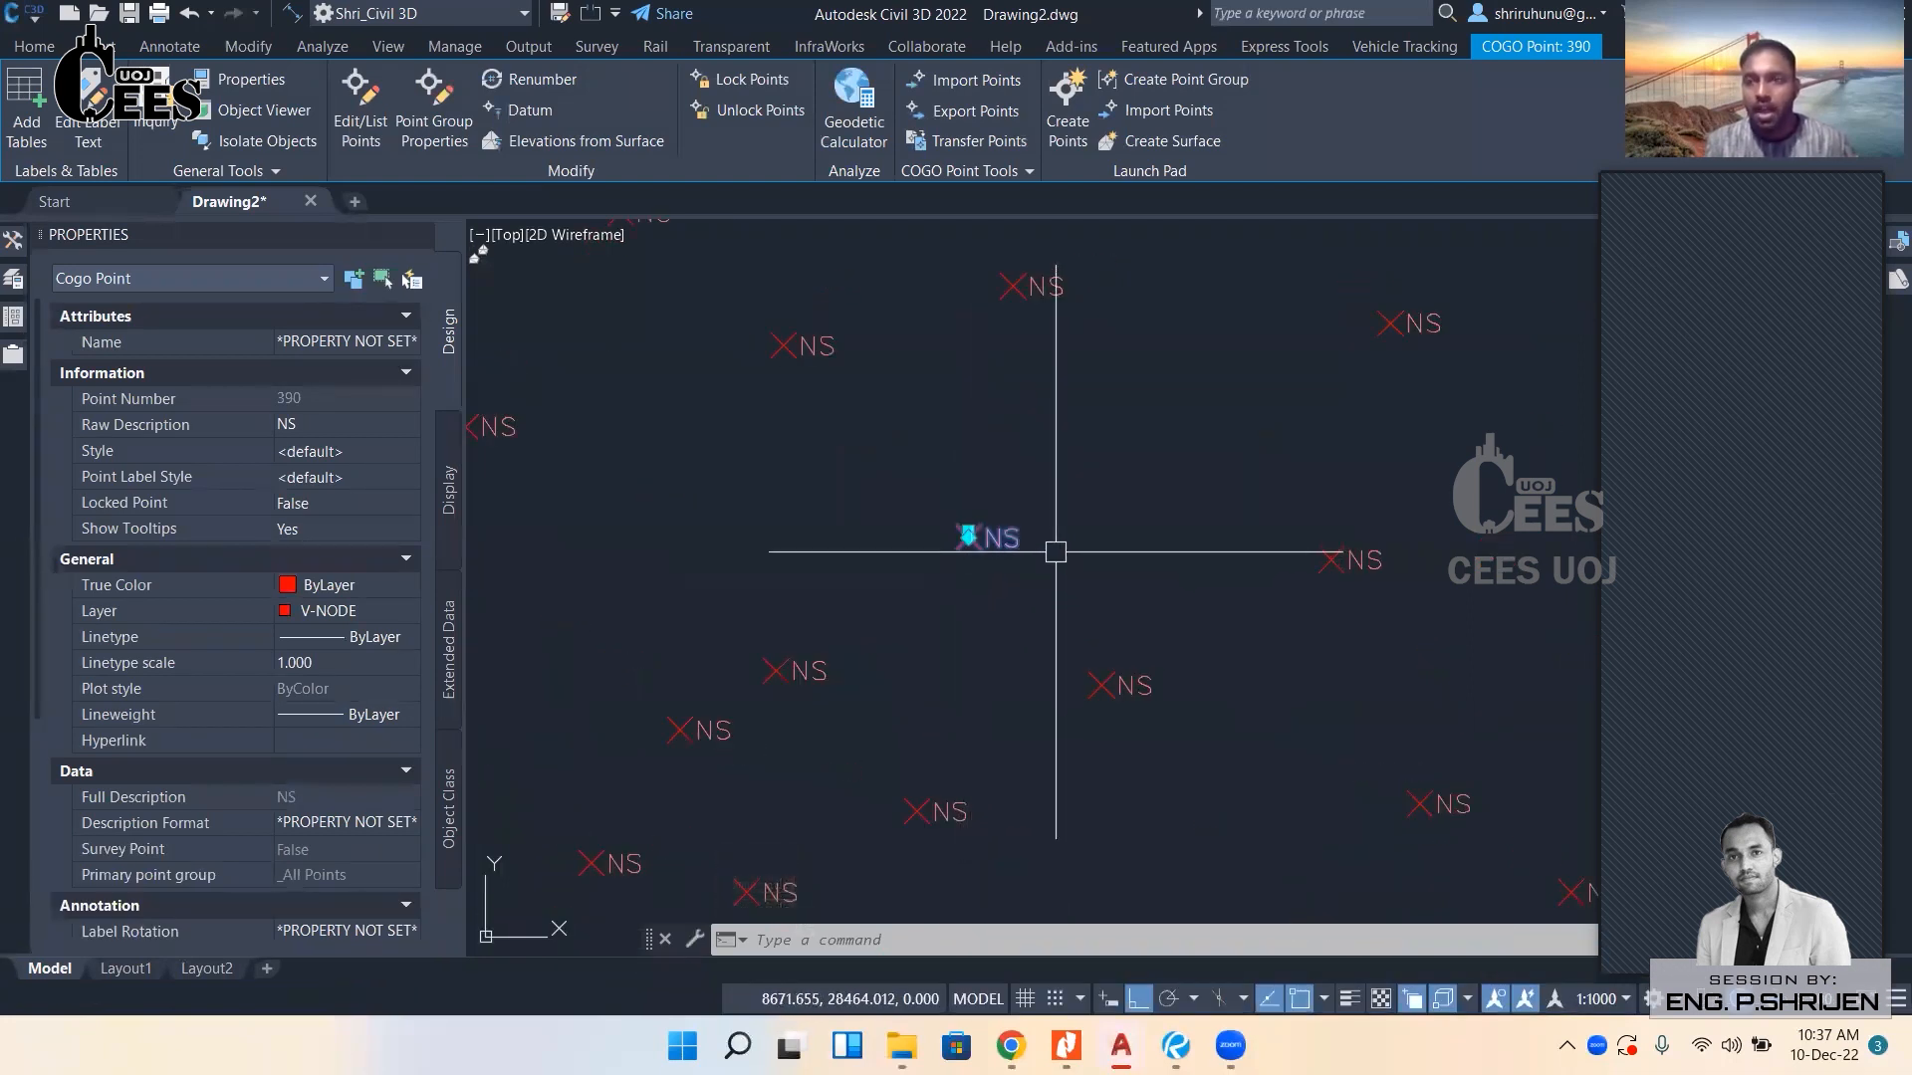
scroll(1217, 557, "down", 4)
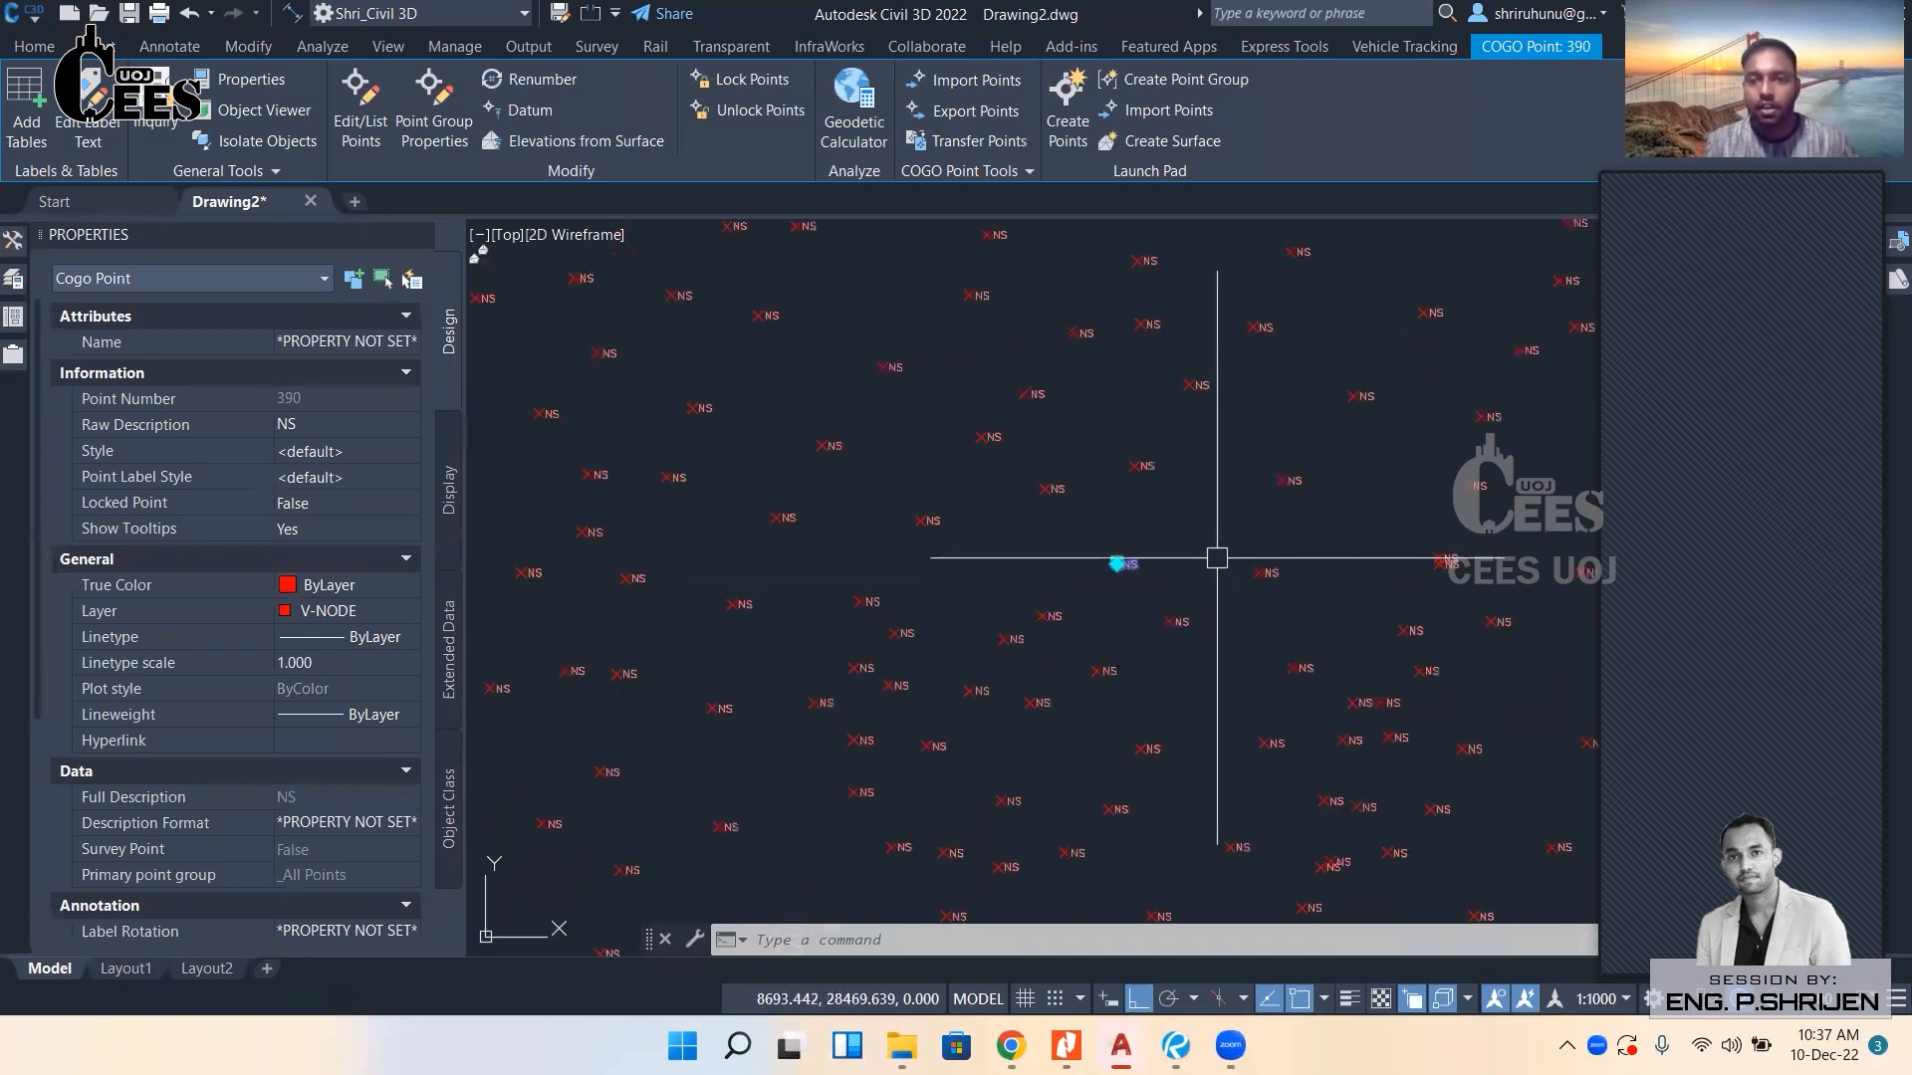
scroll(1156, 593, "up", 3)
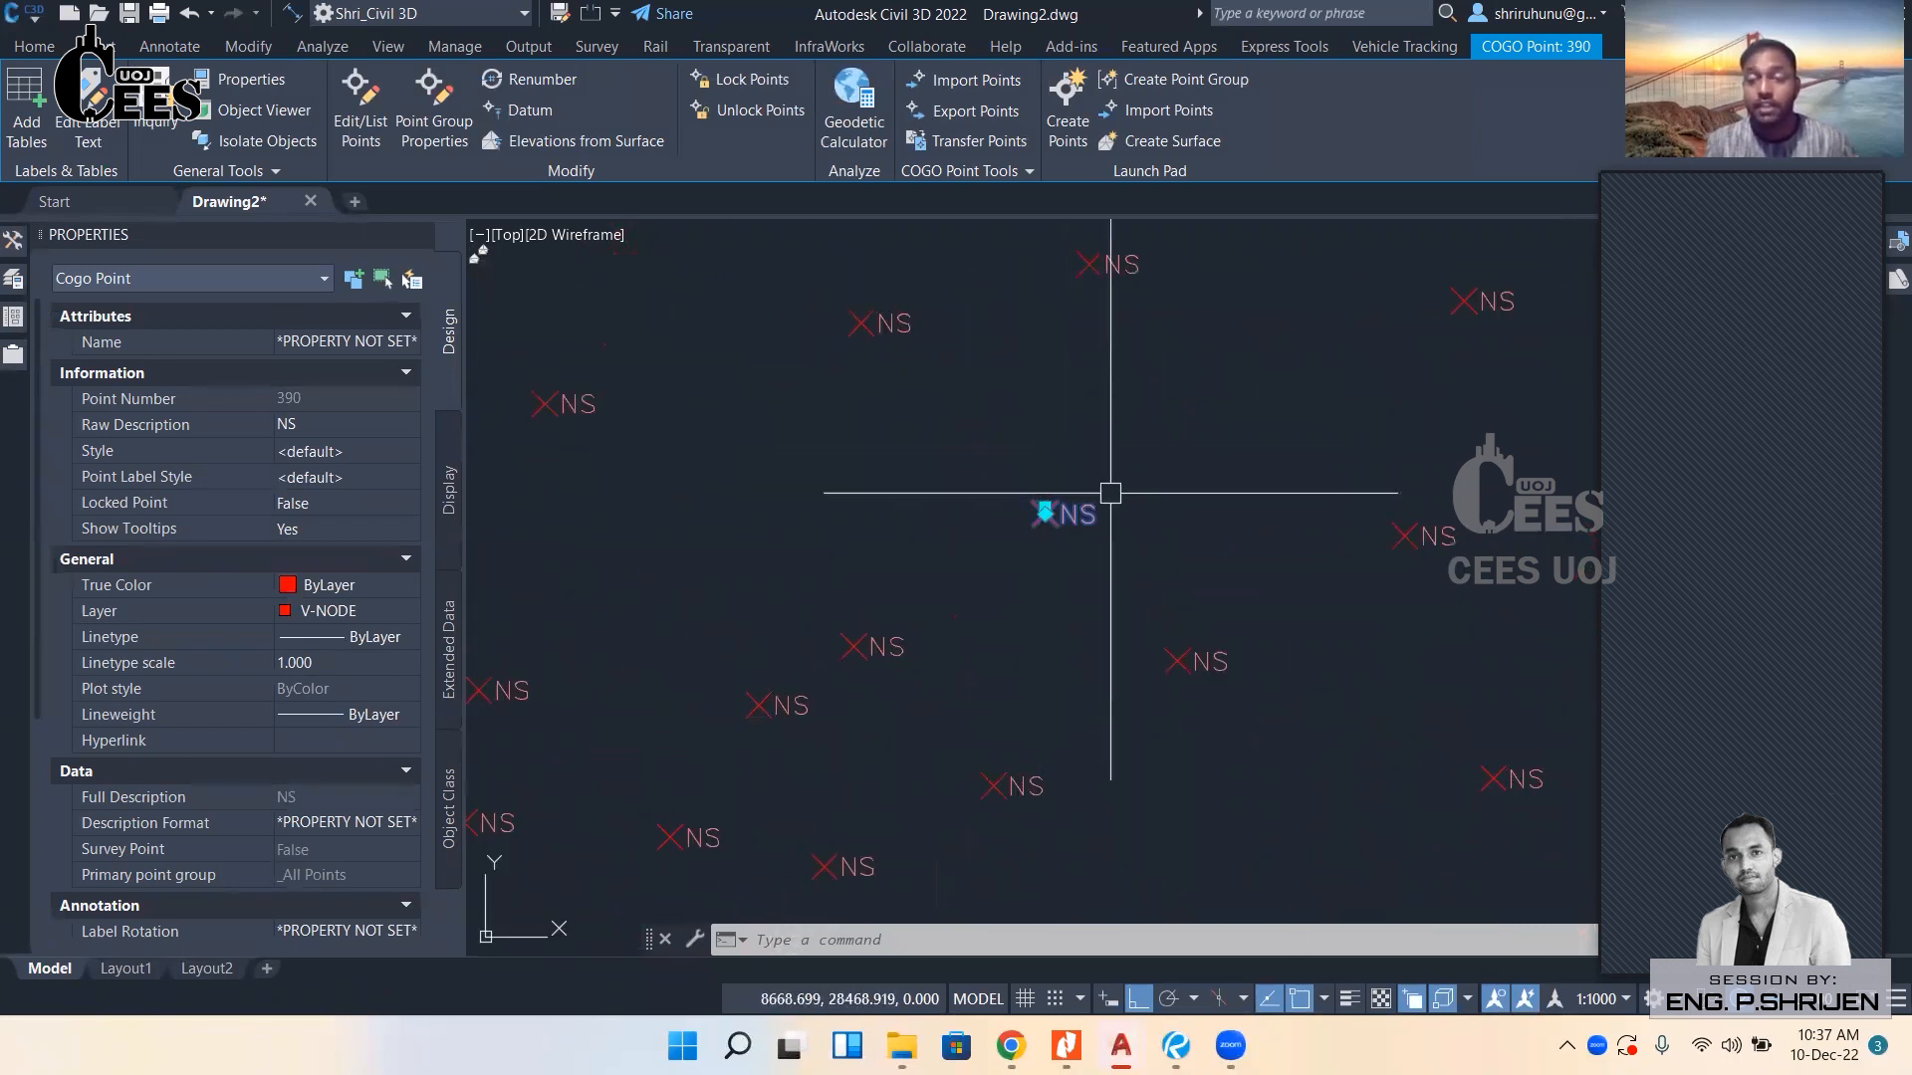
scroll(1025, 516, "up", 3)
key("Escape")
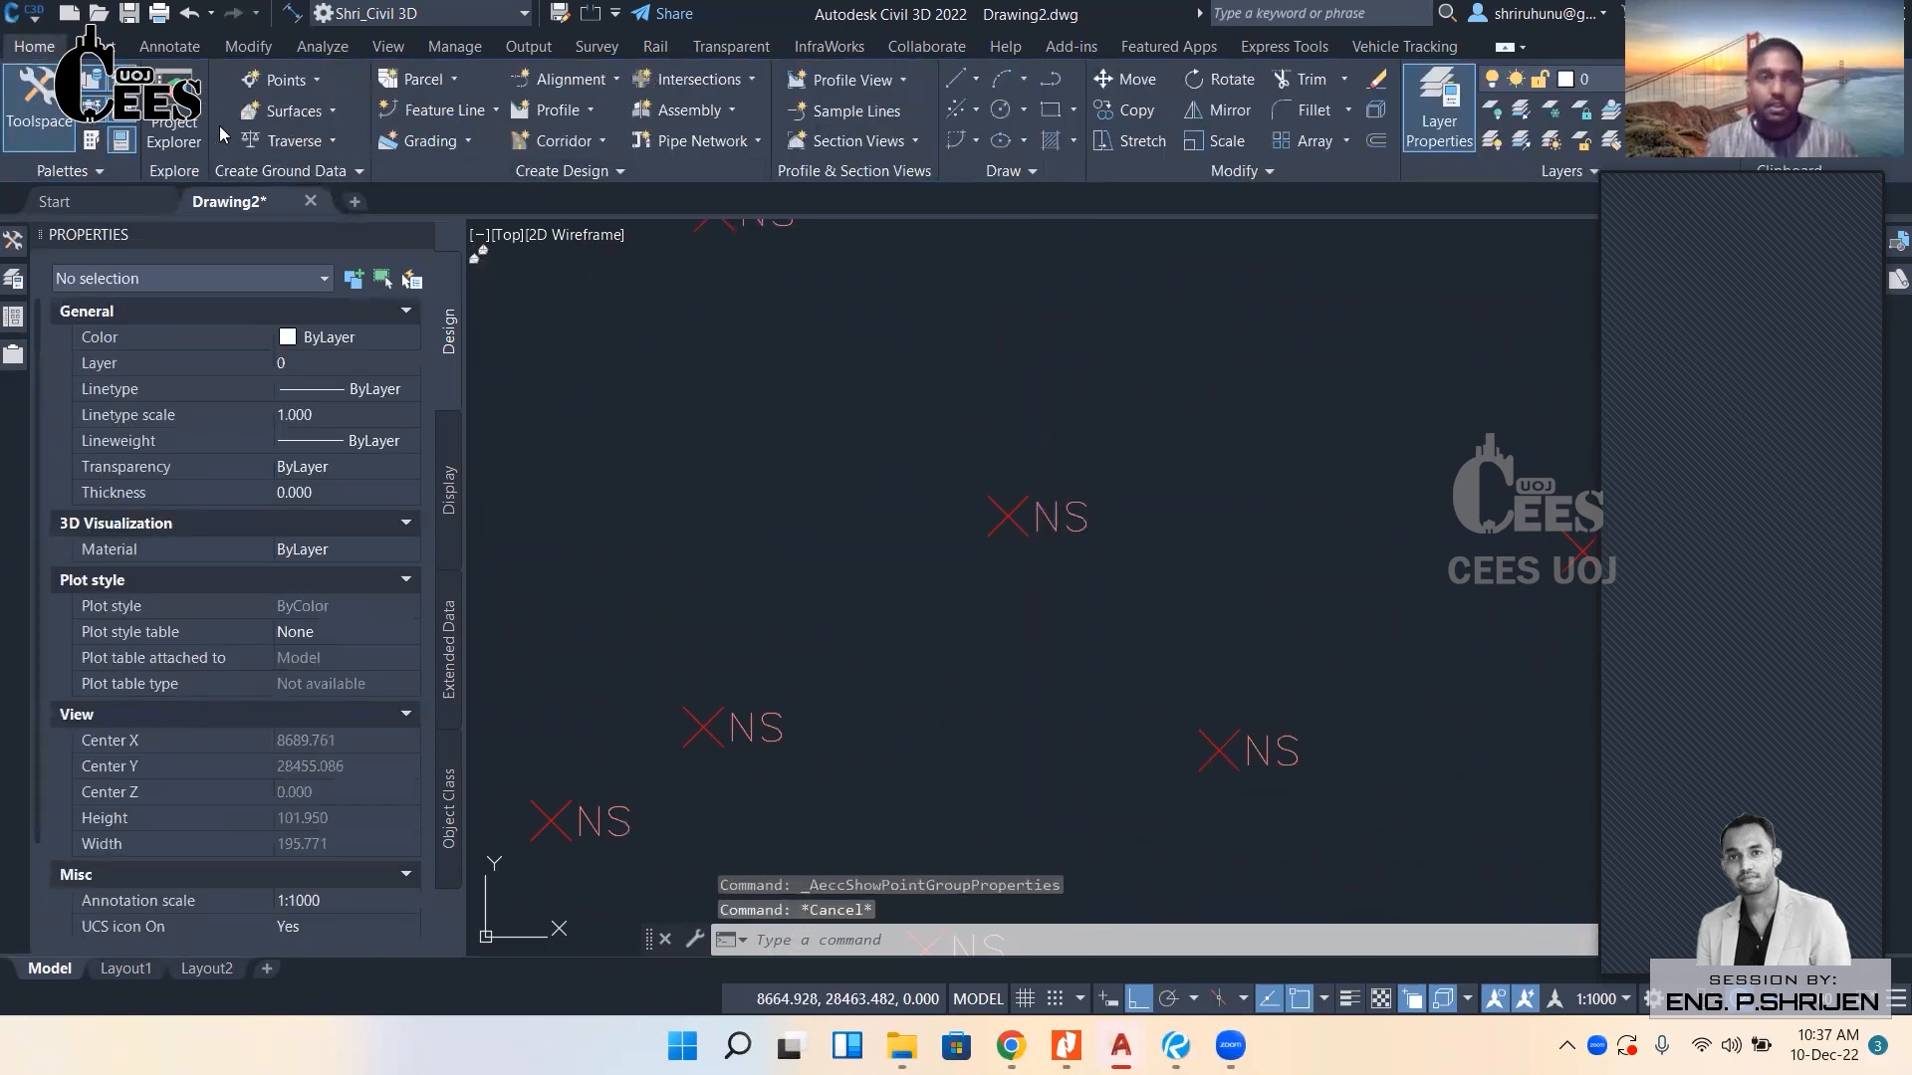
Place a multileader with its arrowhead on the middle COGO point's marker and its landing up and to the left.
left_click(169, 46)
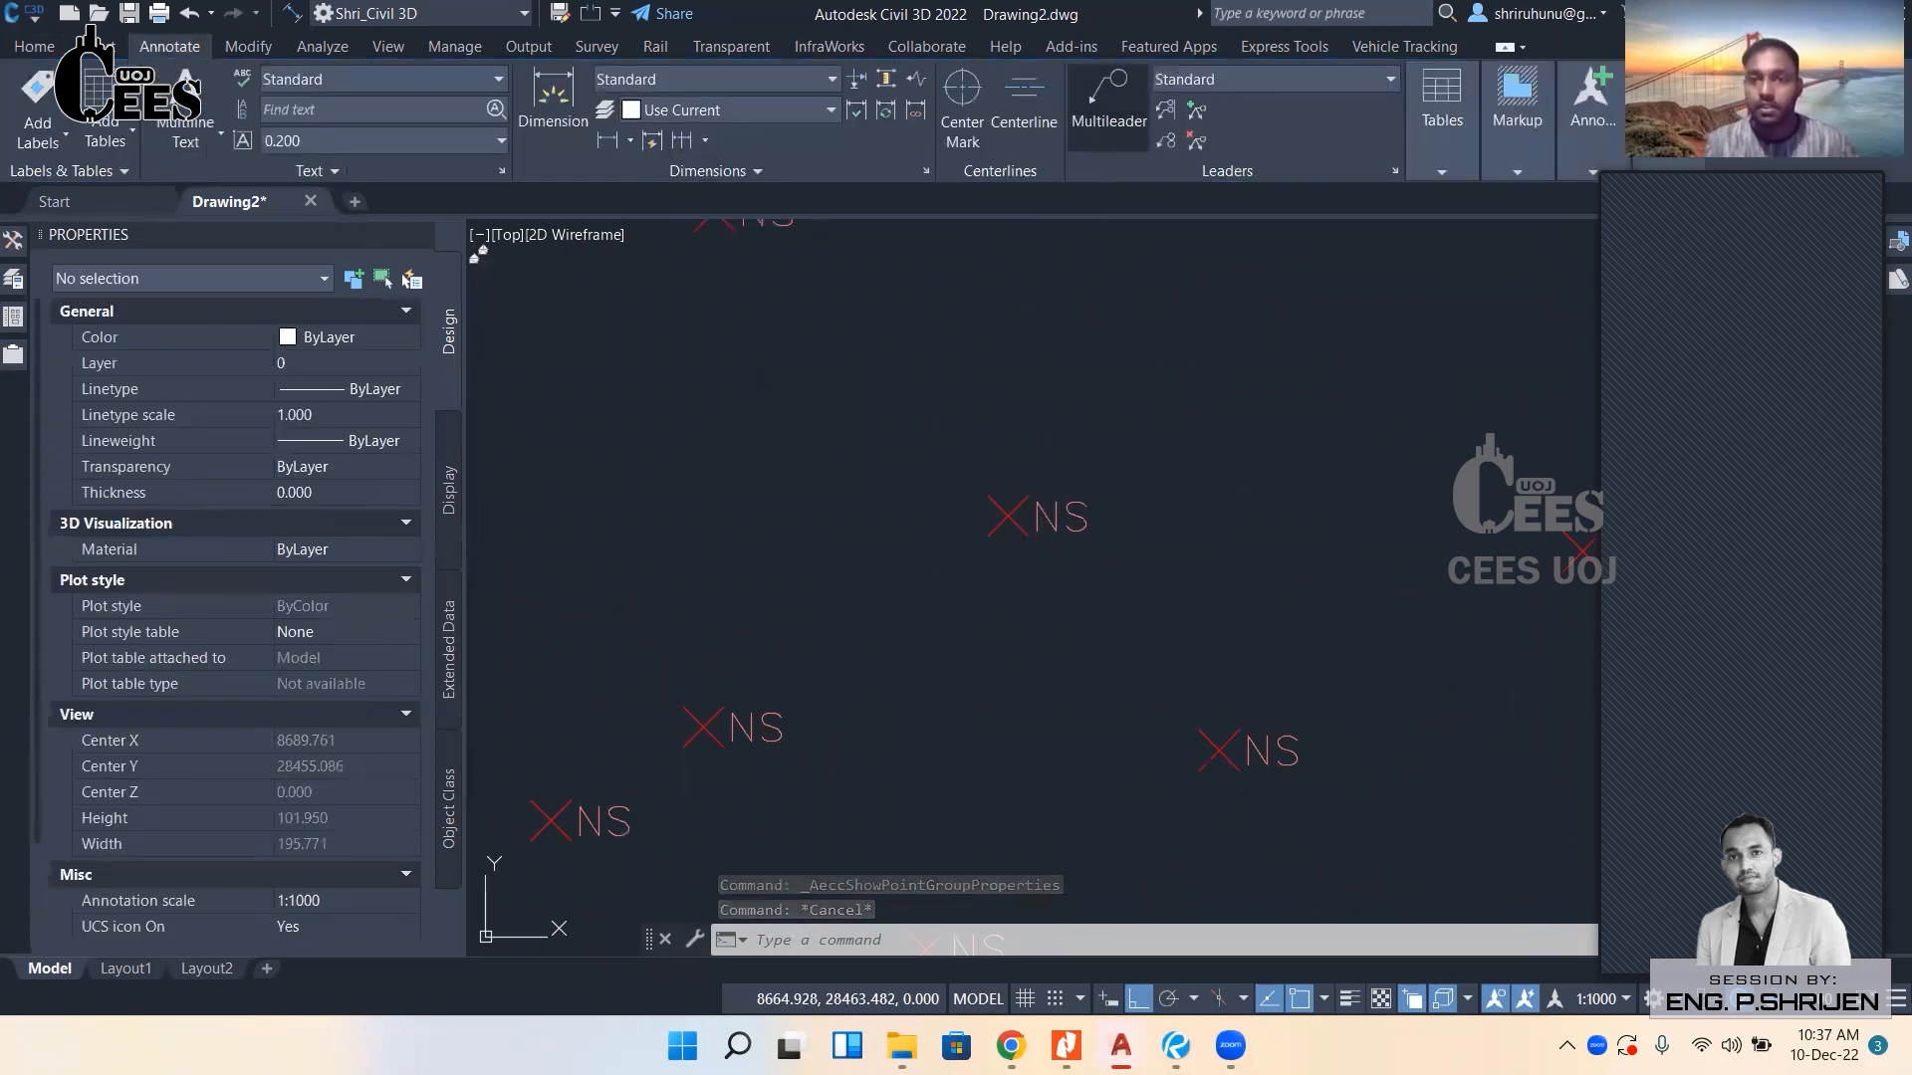
left_click(1108, 100)
left_click(1007, 514)
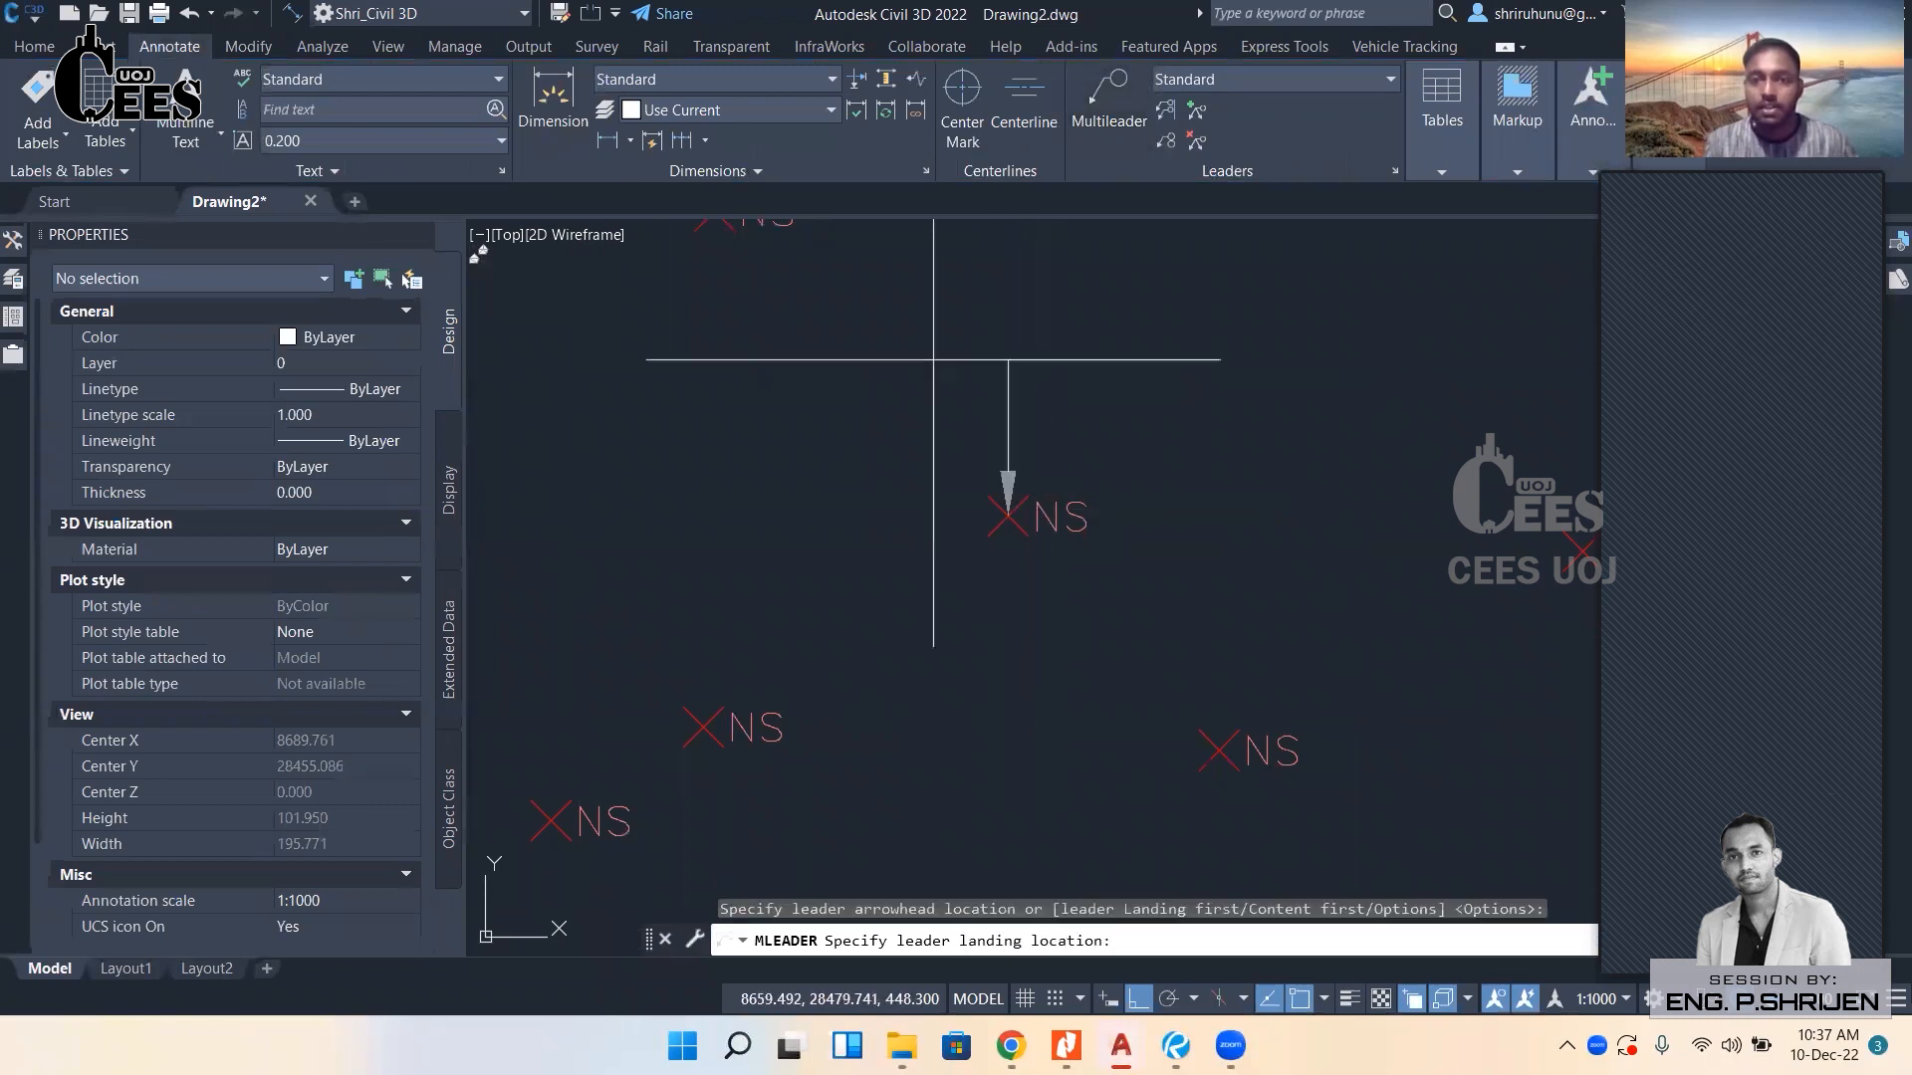
left_click(871, 382)
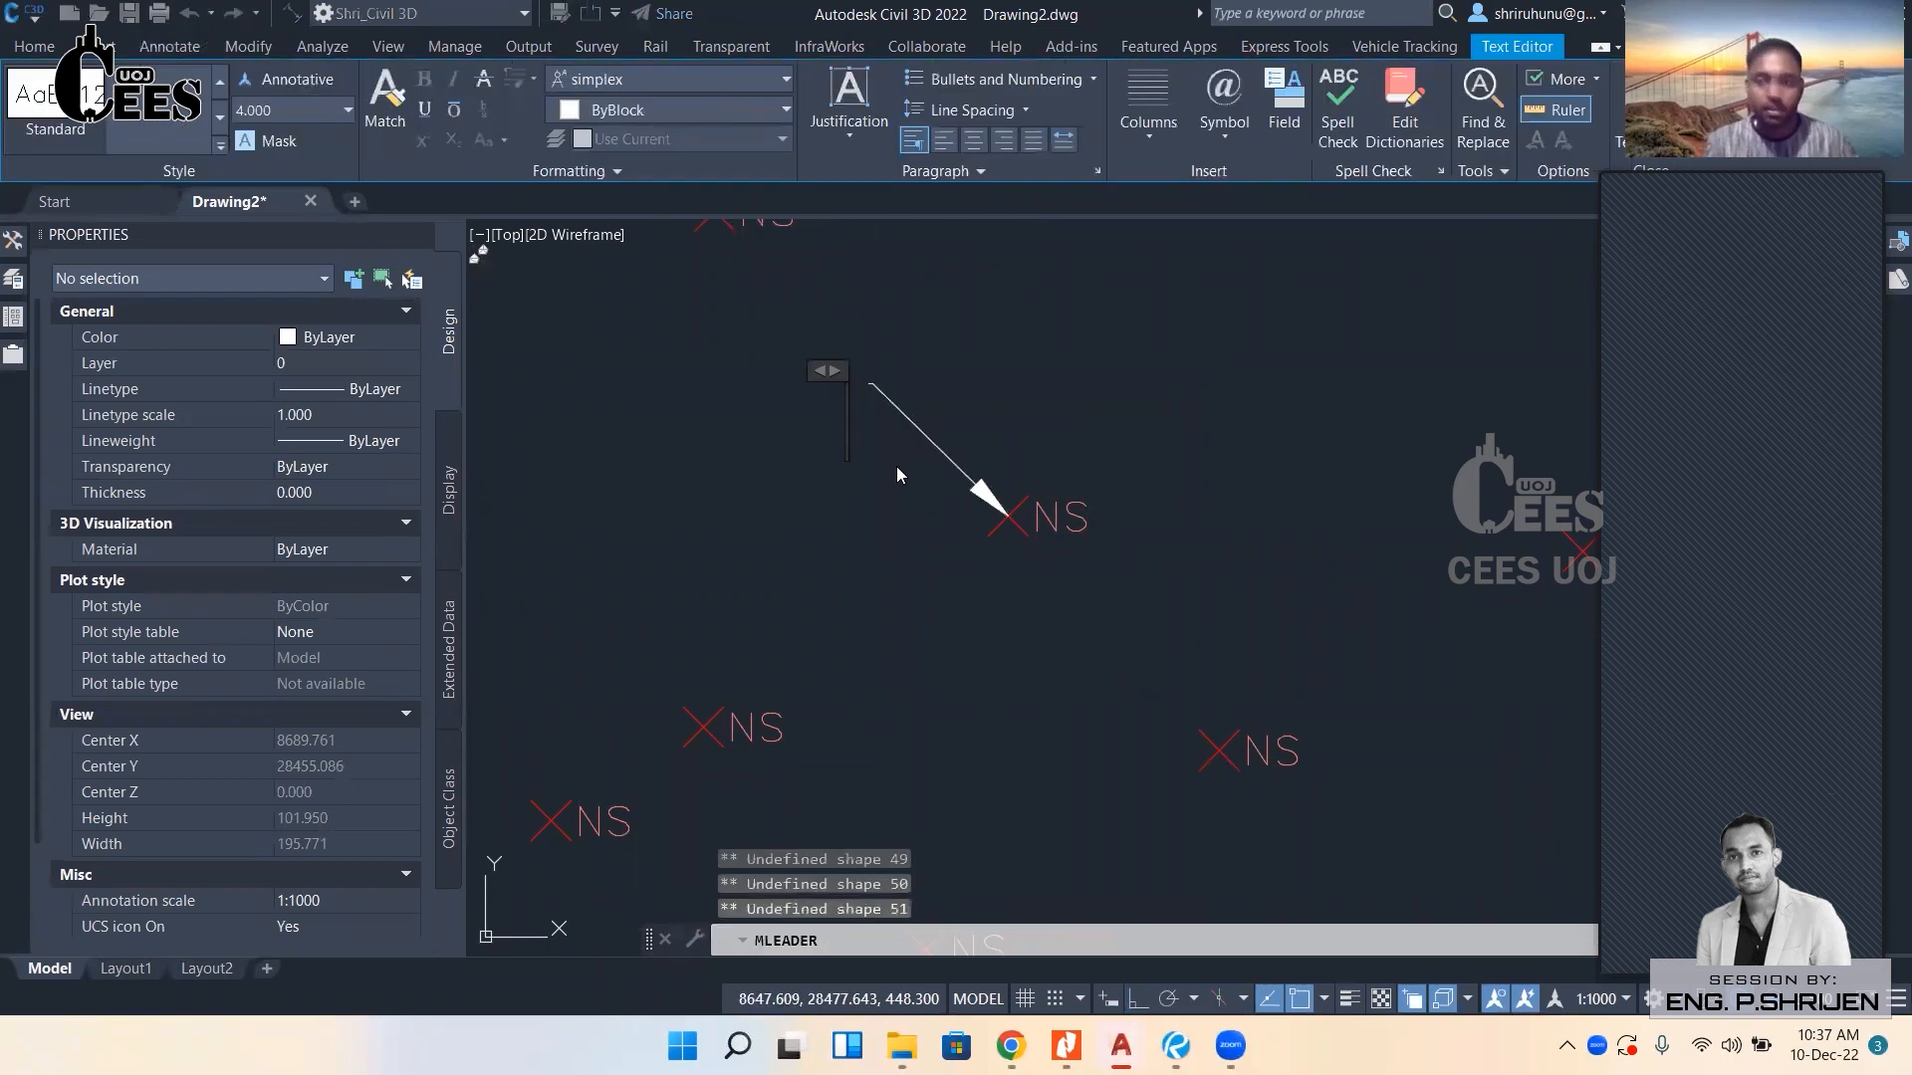
type("mark")
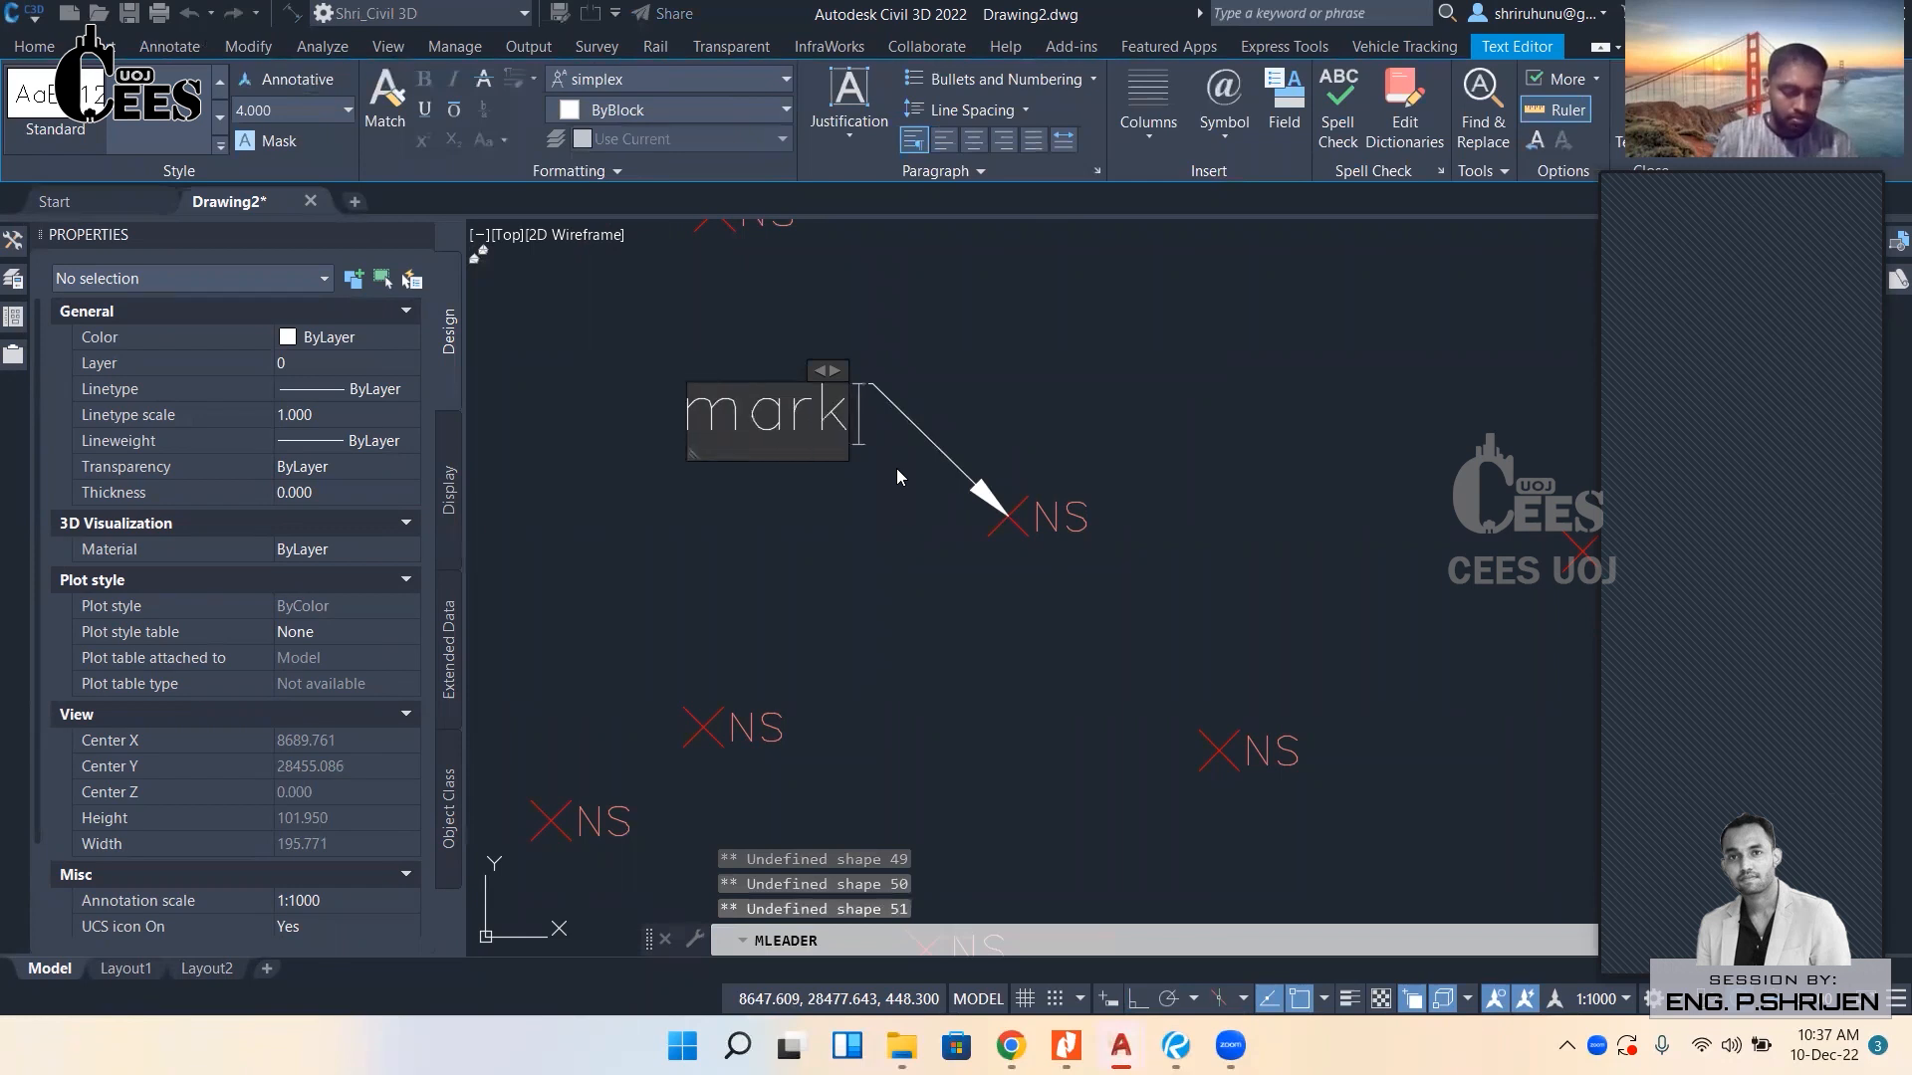
type("er sty")
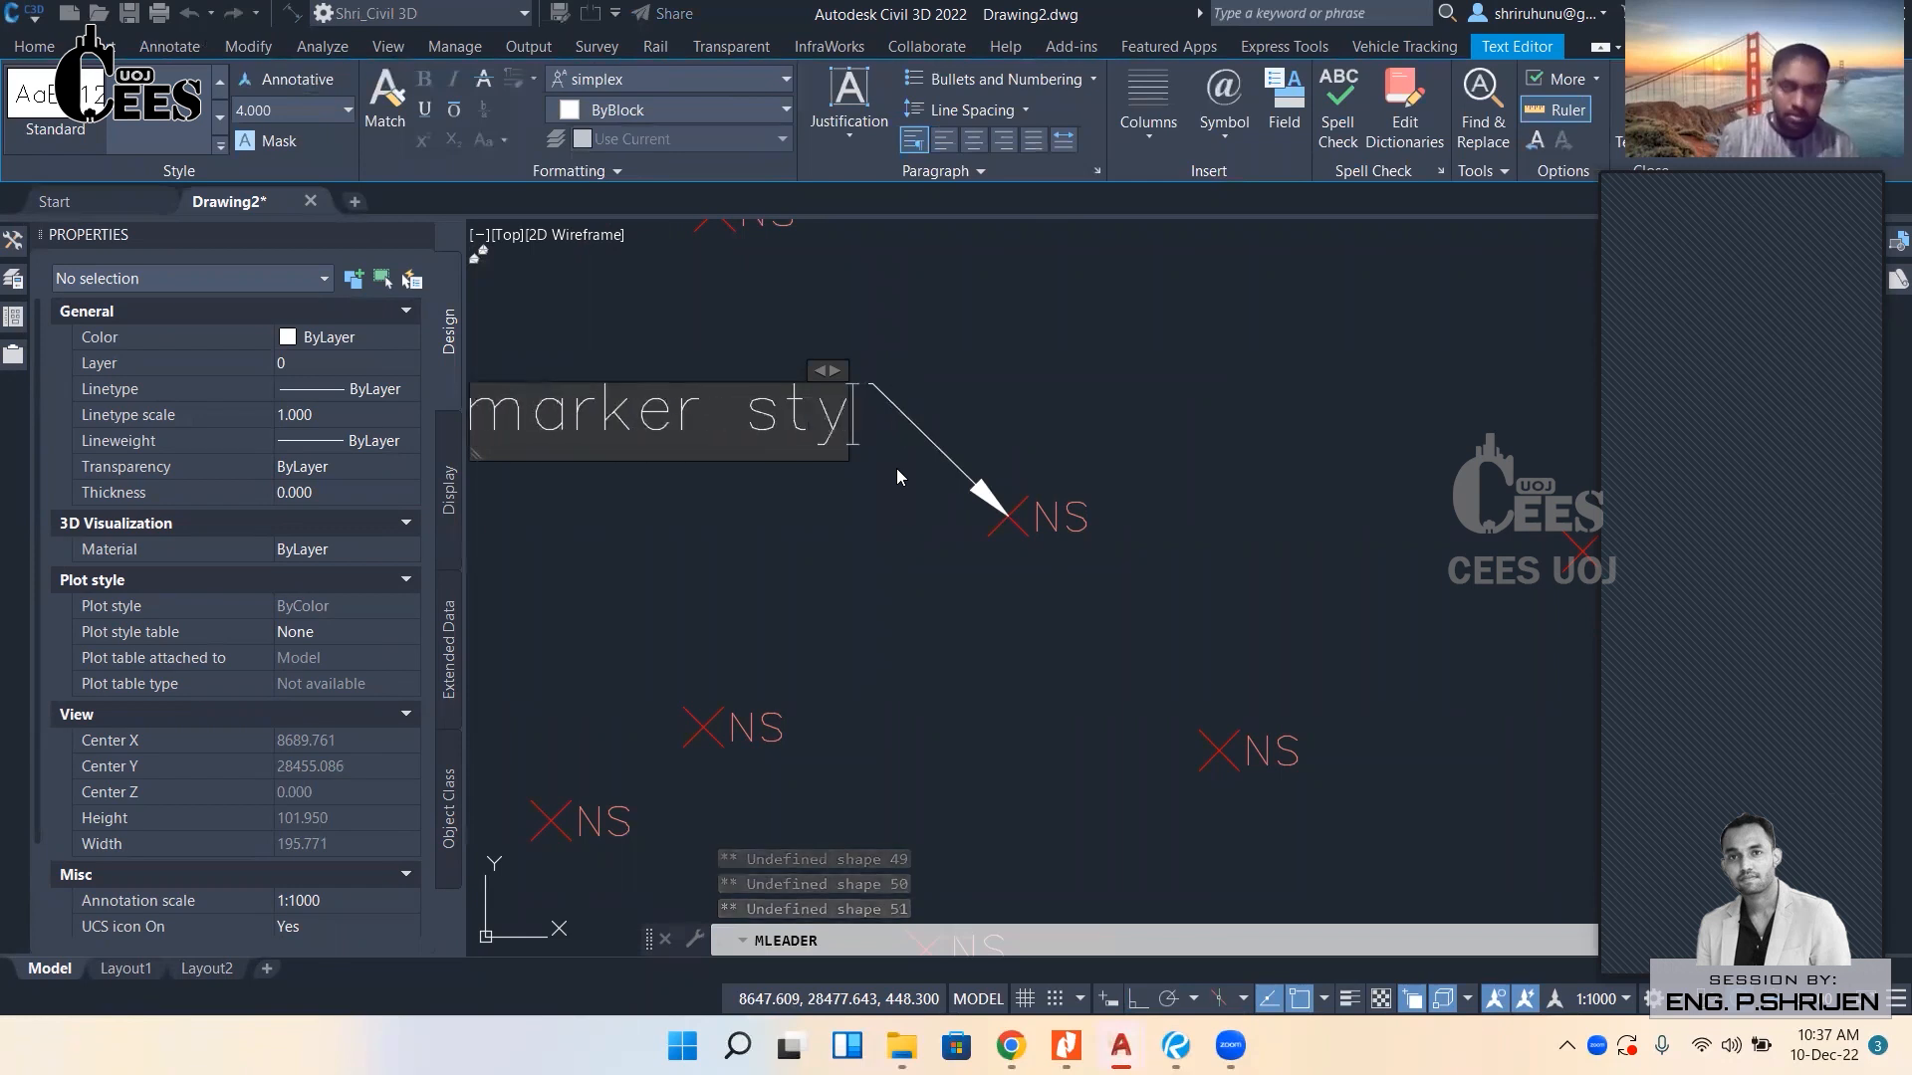
key("BackSpace")
key("BackSpace")
key("BackSpace")
key("BackSpace")
key("BackSpace")
key("BackSpace")
key("BackSpace")
key("BackSpace")
key("BackSpace")
key("BackSpace")
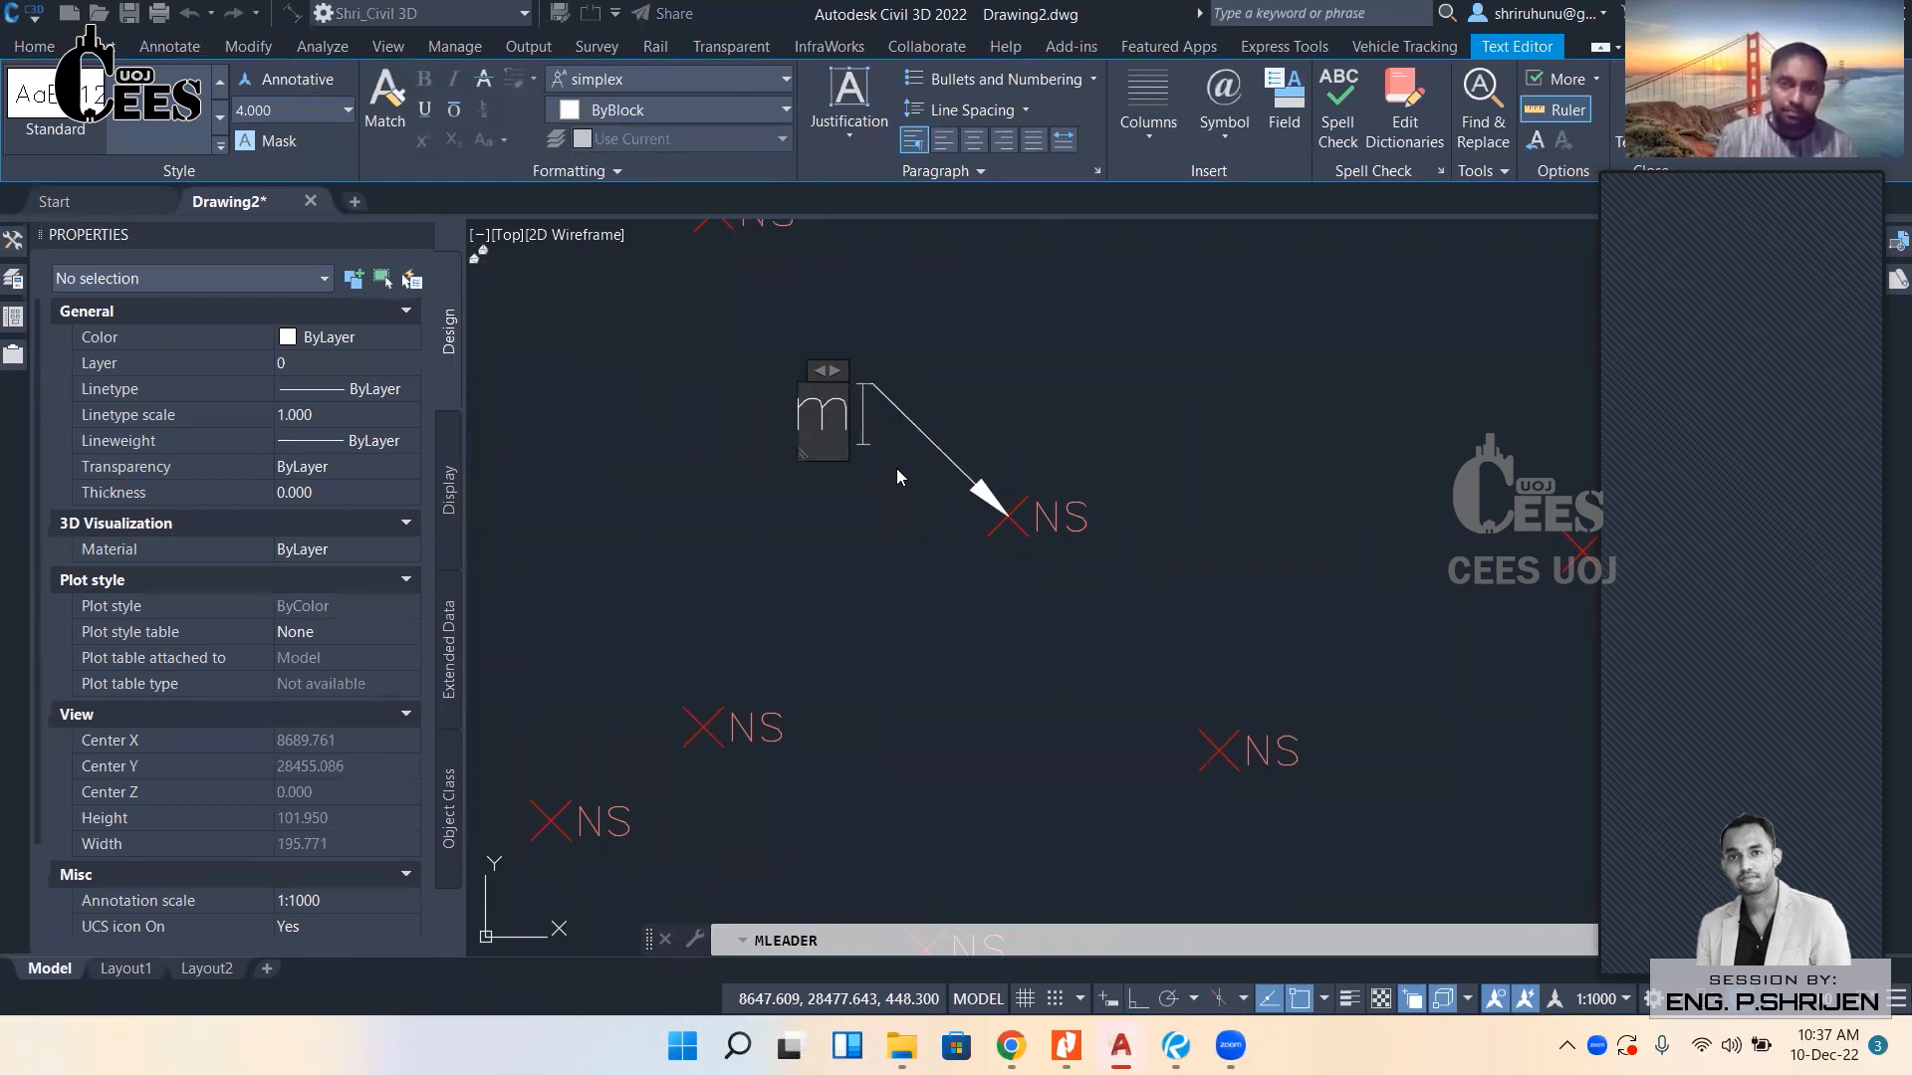
Enter "Point marker style" as the multileader's text and finish editing it.
type("Point")
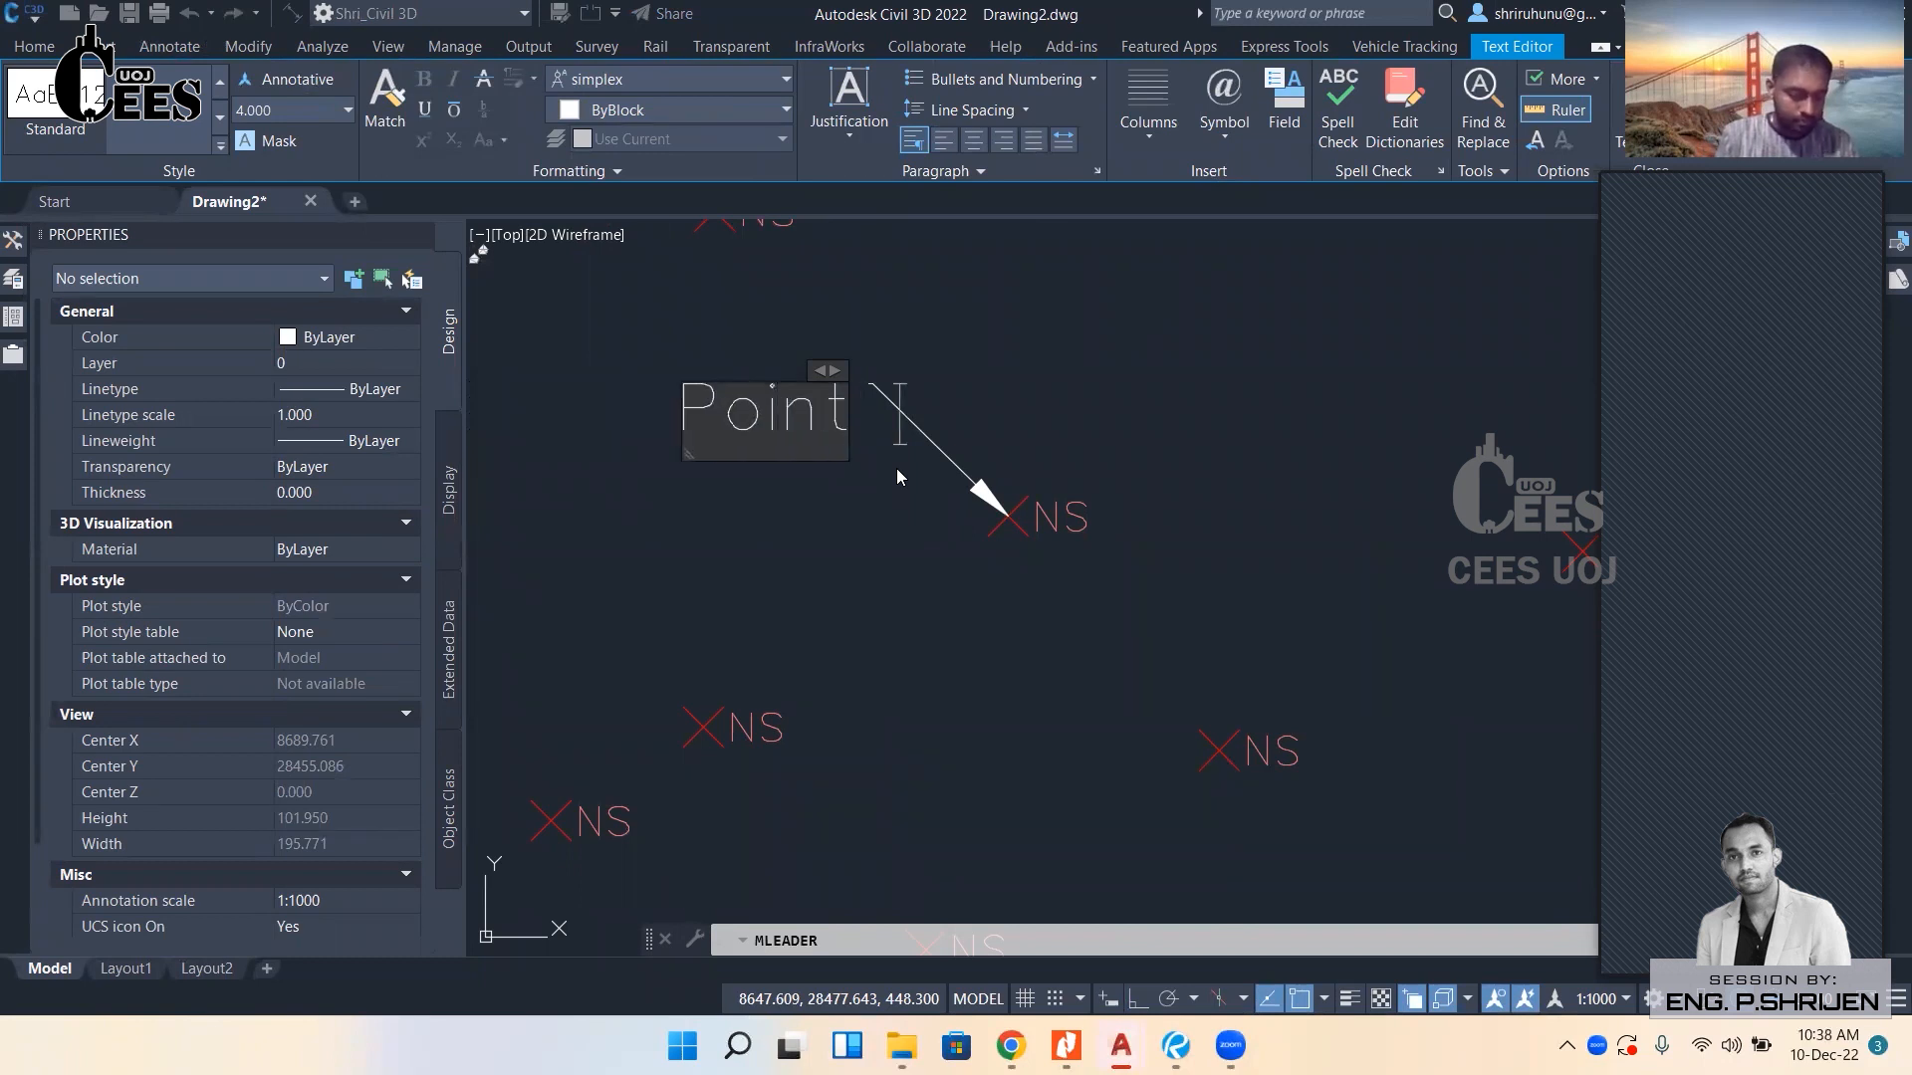
type(" marker s")
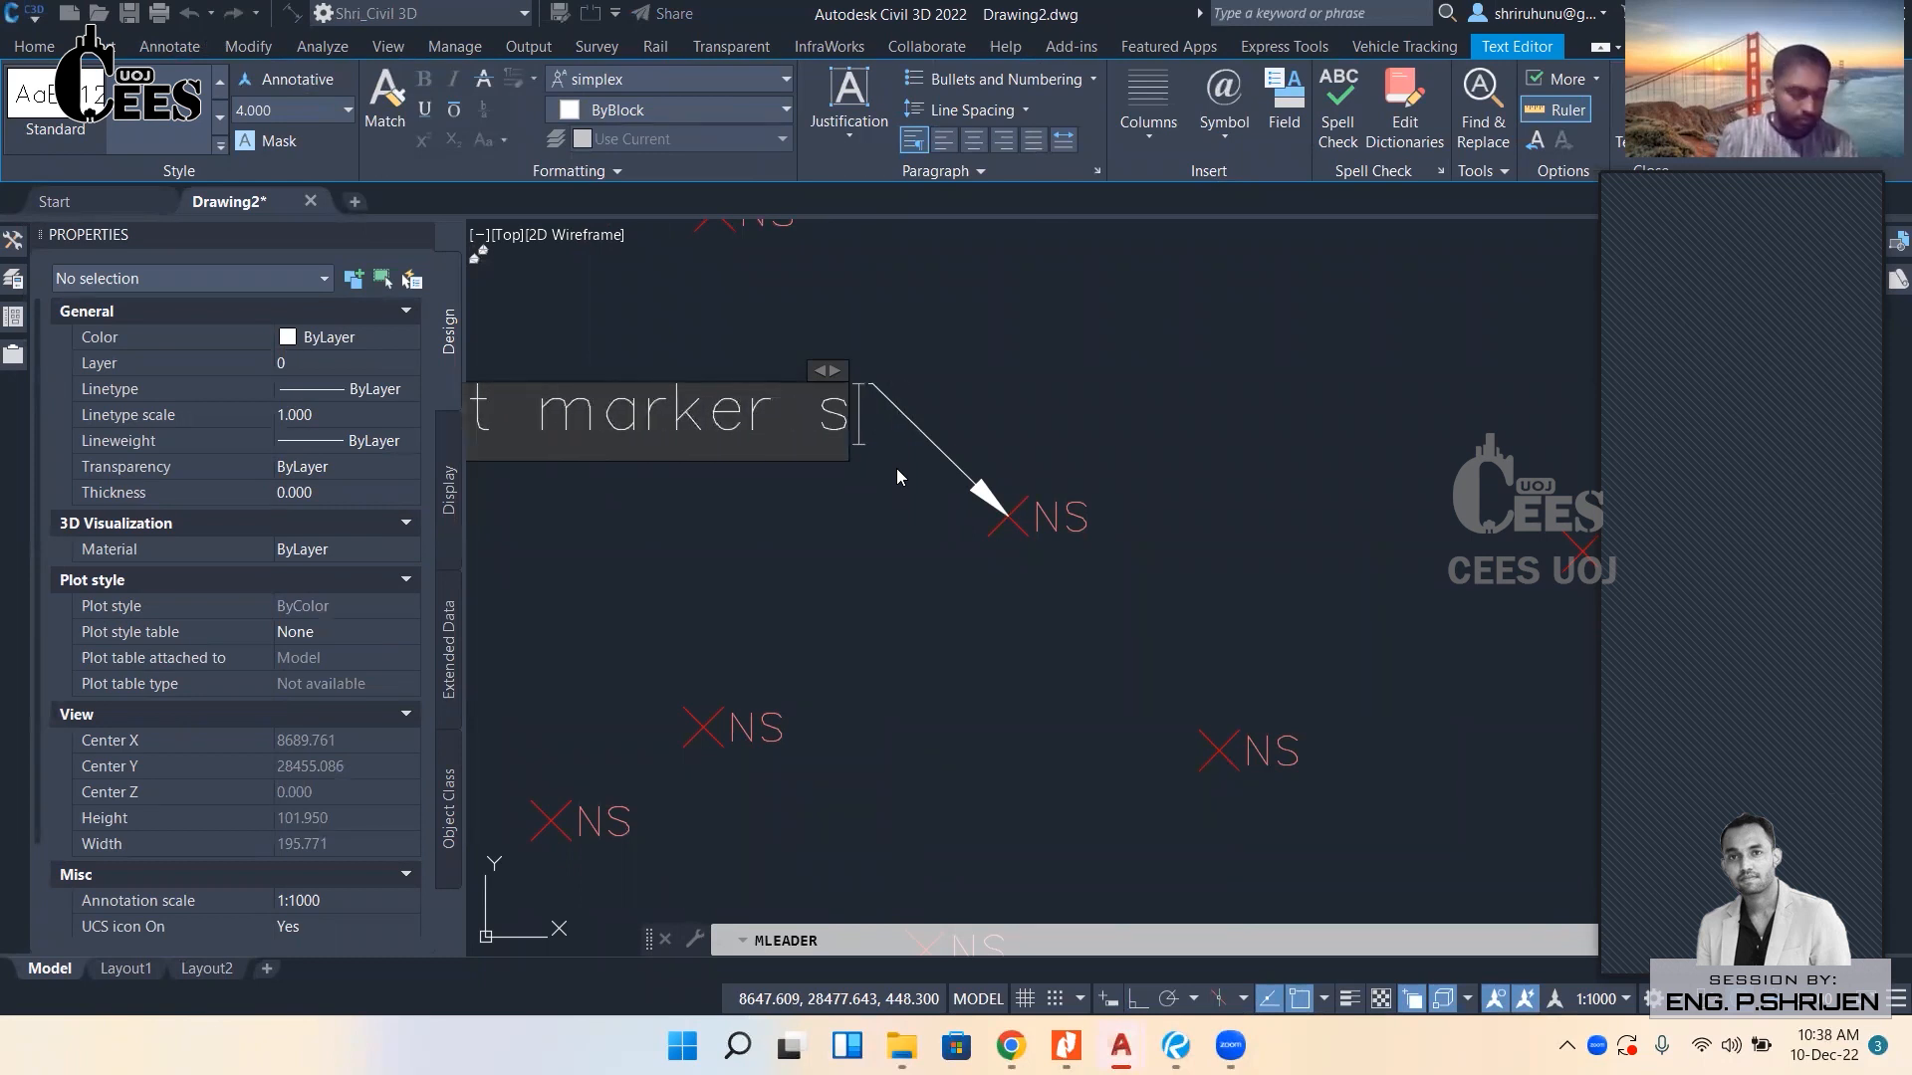
type("tyle")
left_click(886, 464)
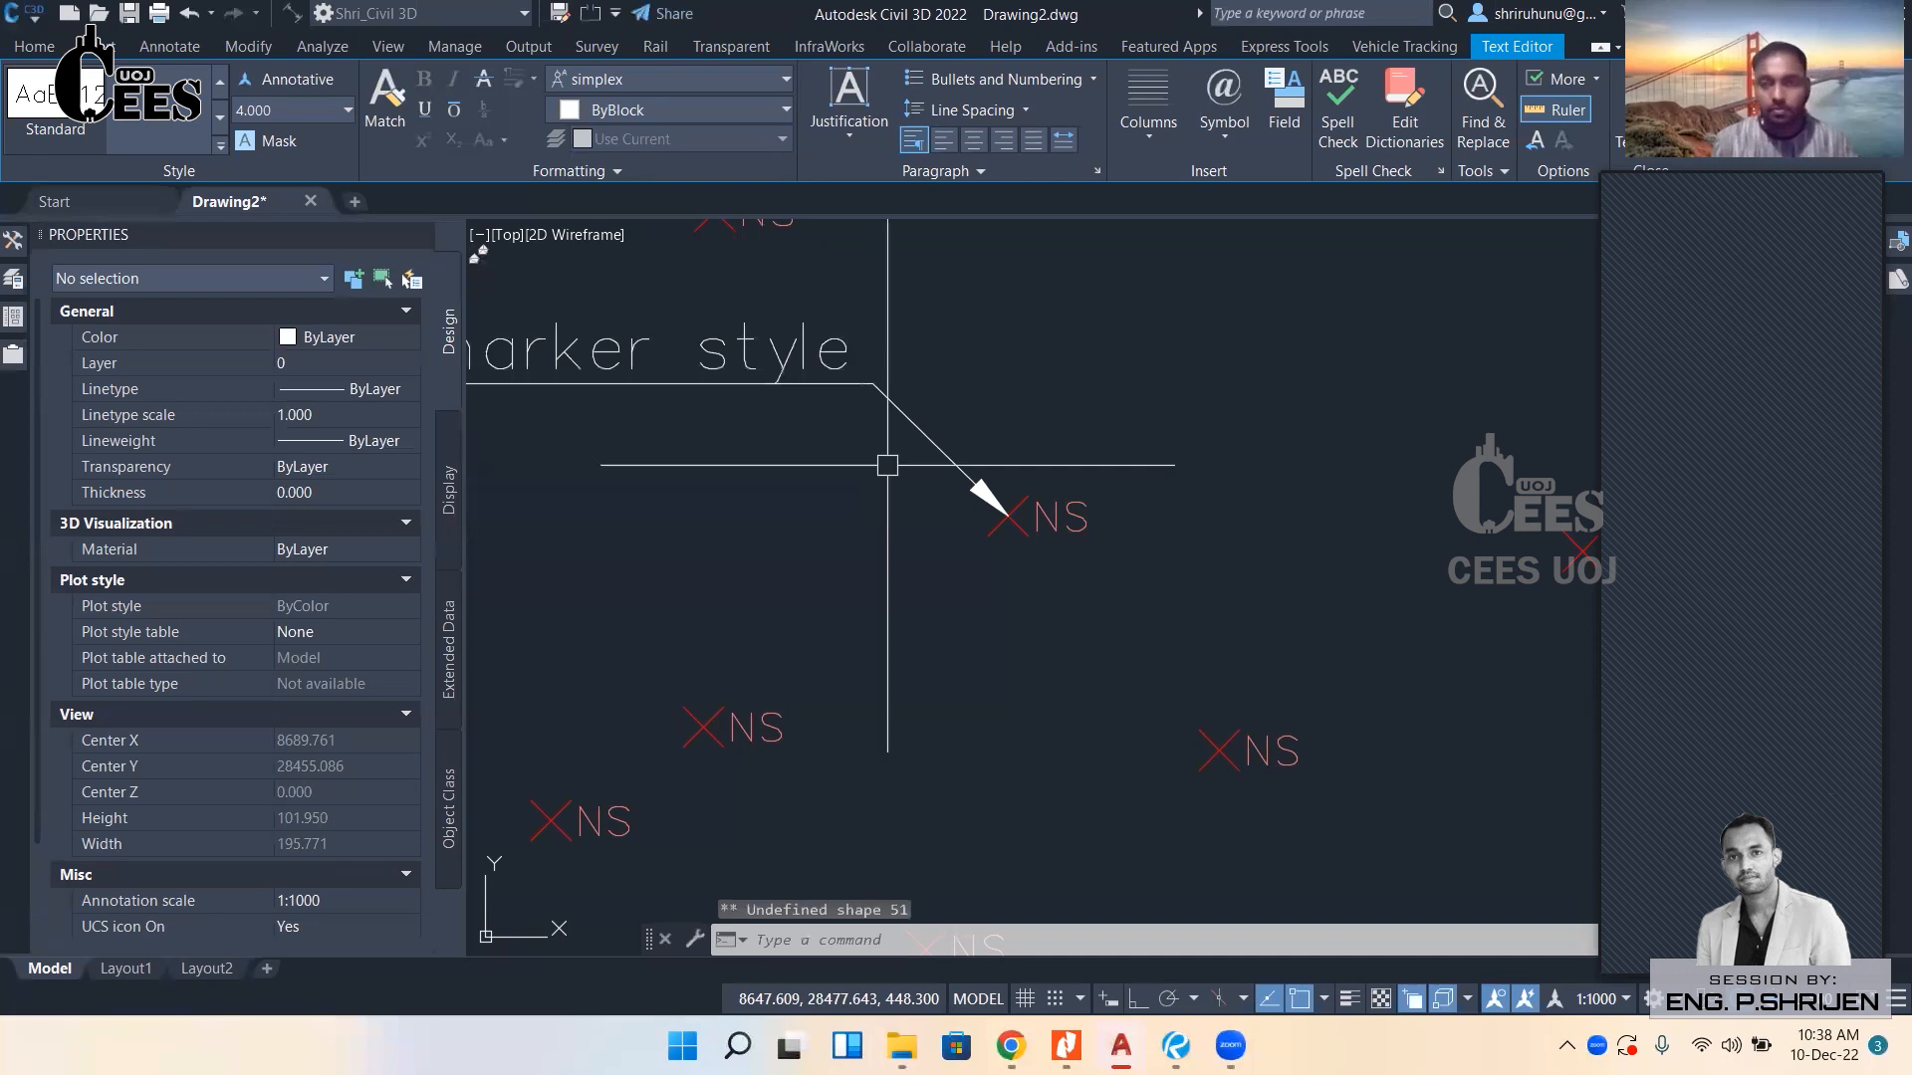
Copy the multileader with object snap off so that the copy's arrowhead points at the end of the NS label.
left_click(849, 400)
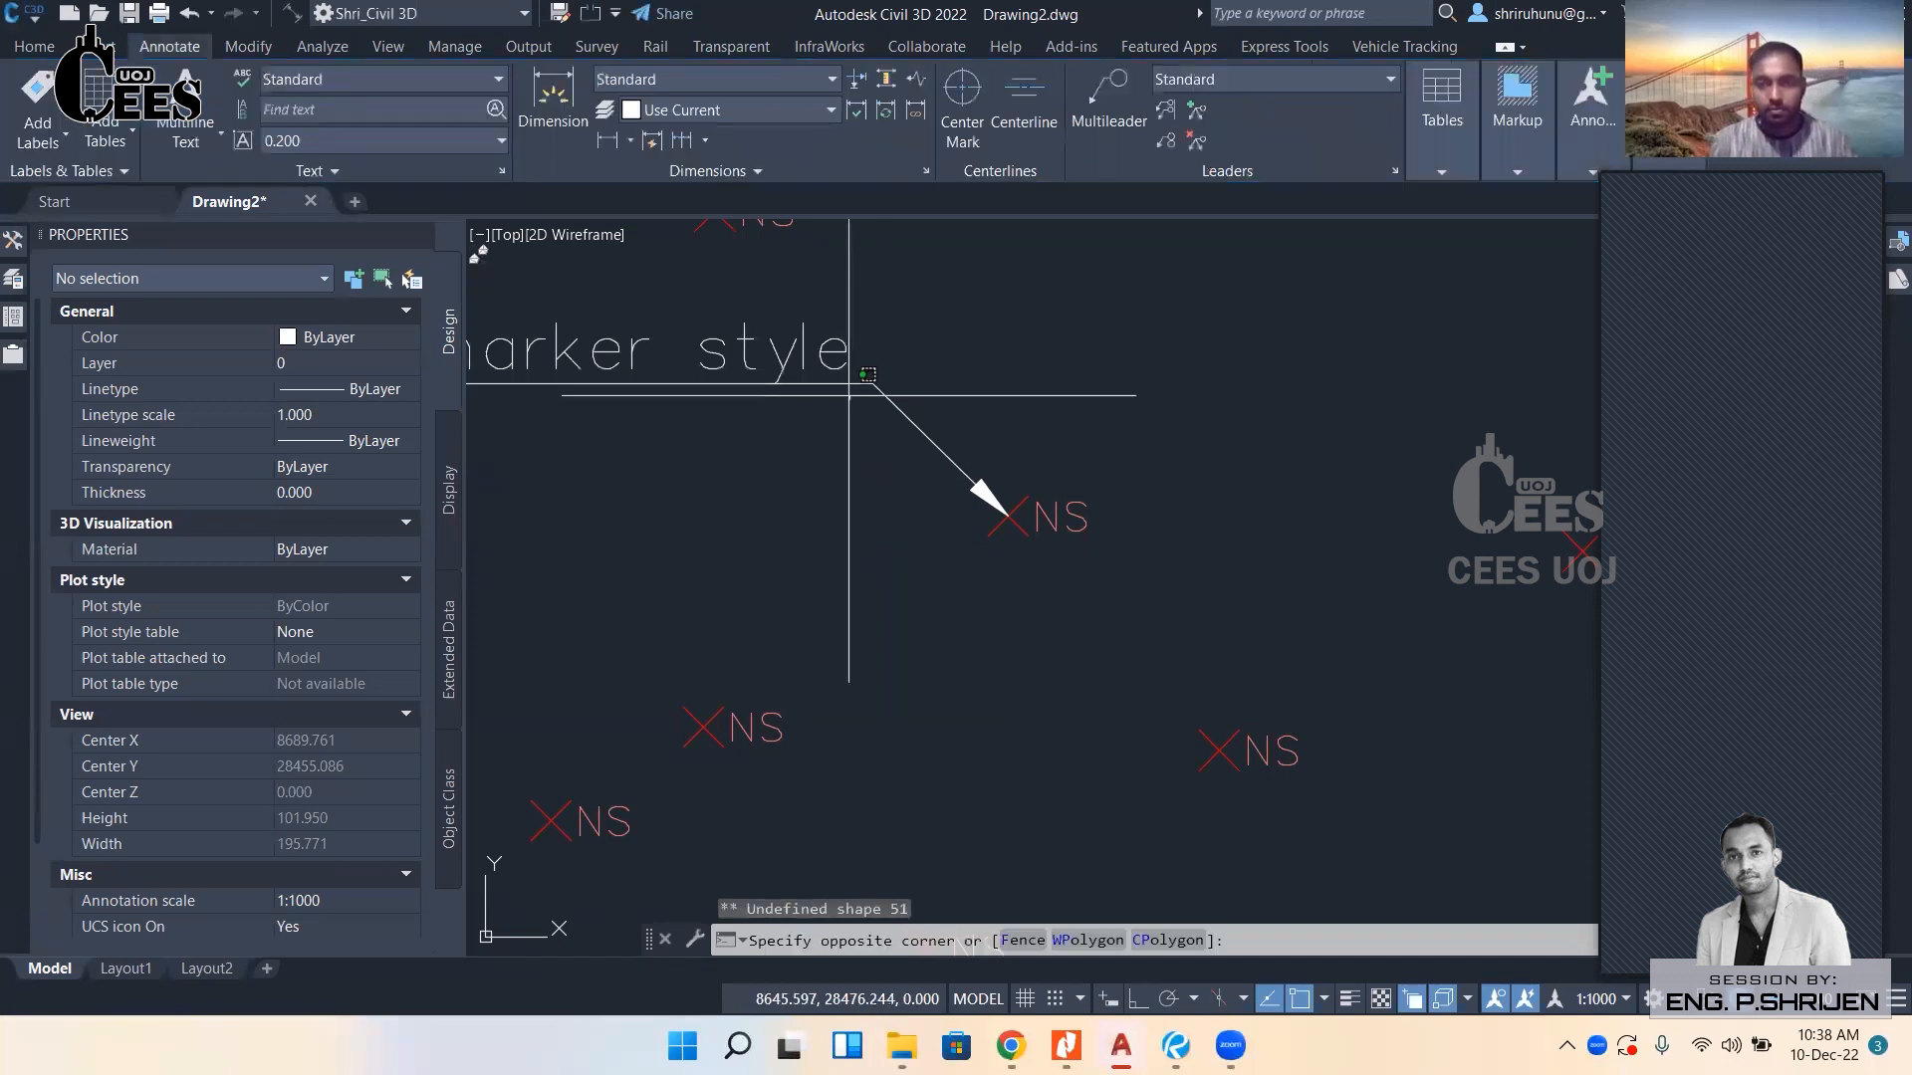
left_click(821, 341)
type("co")
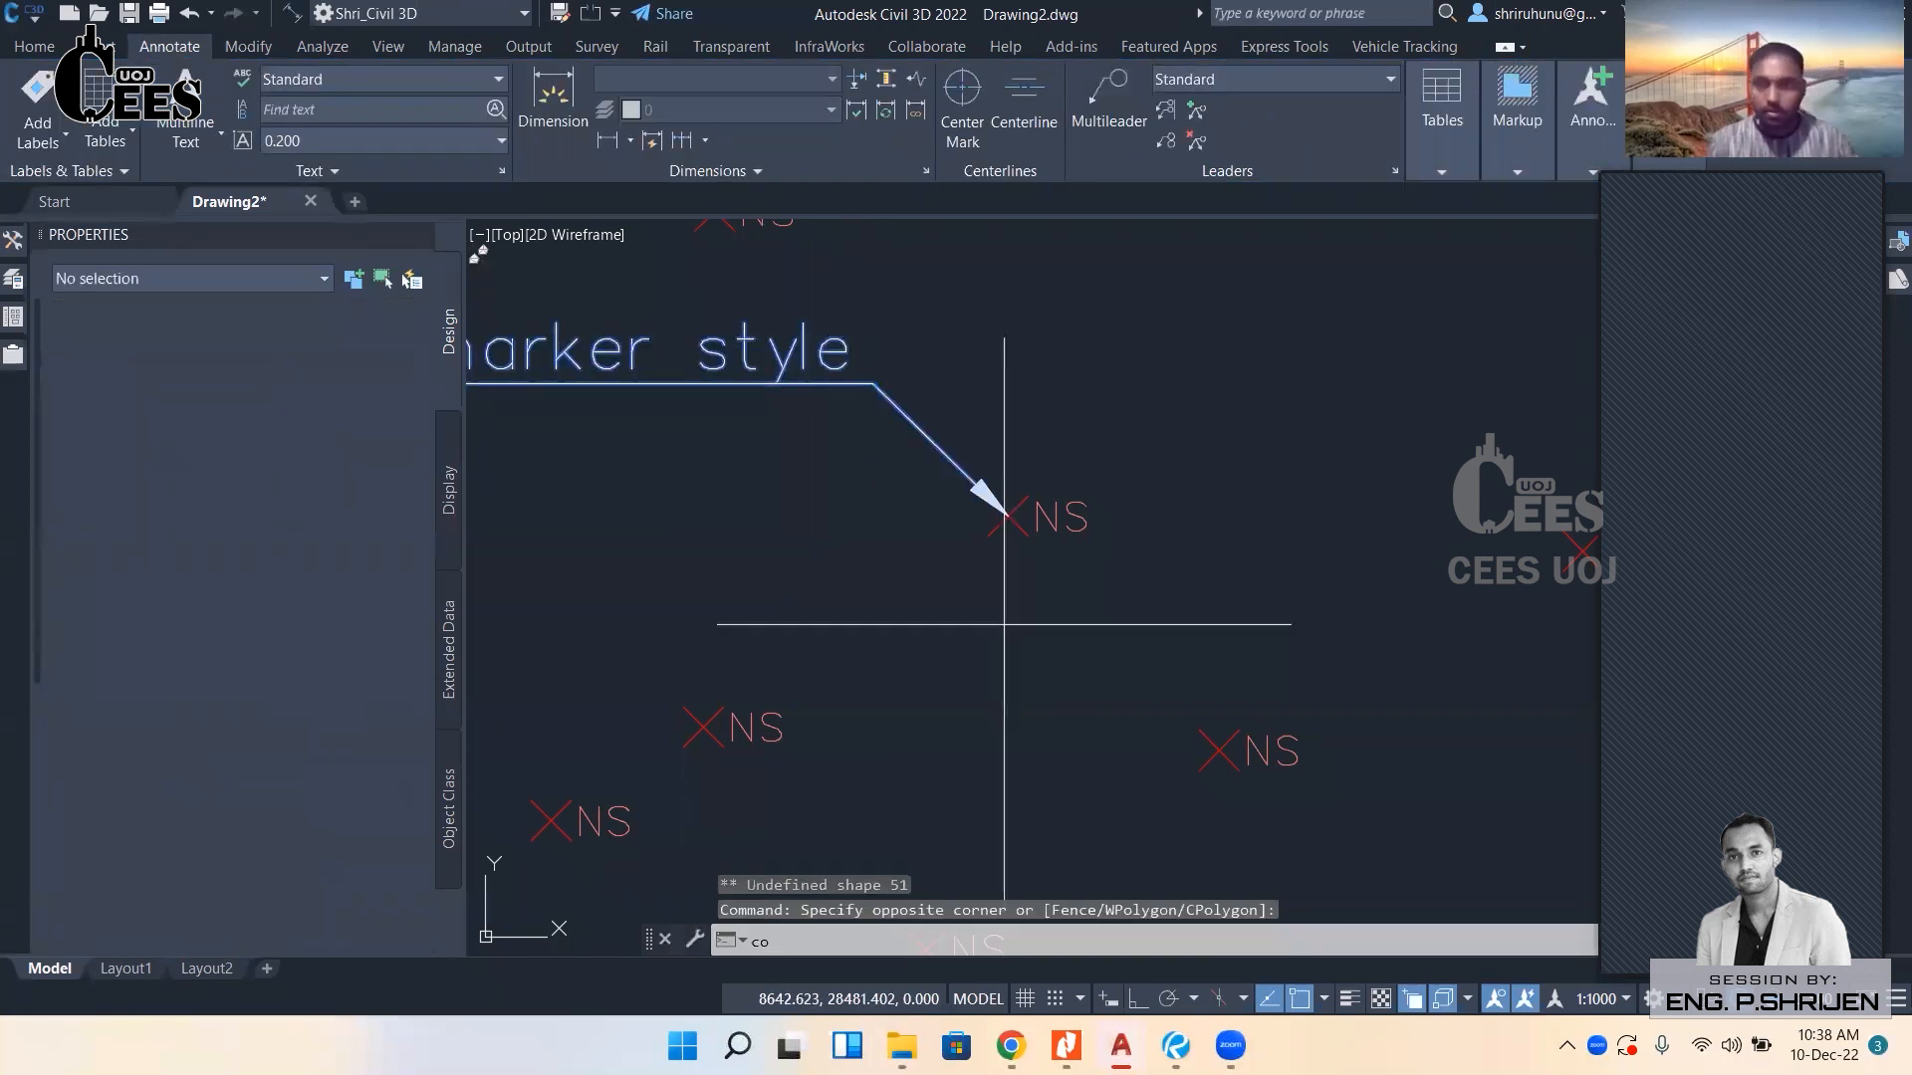
key("Return")
left_click(1005, 513)
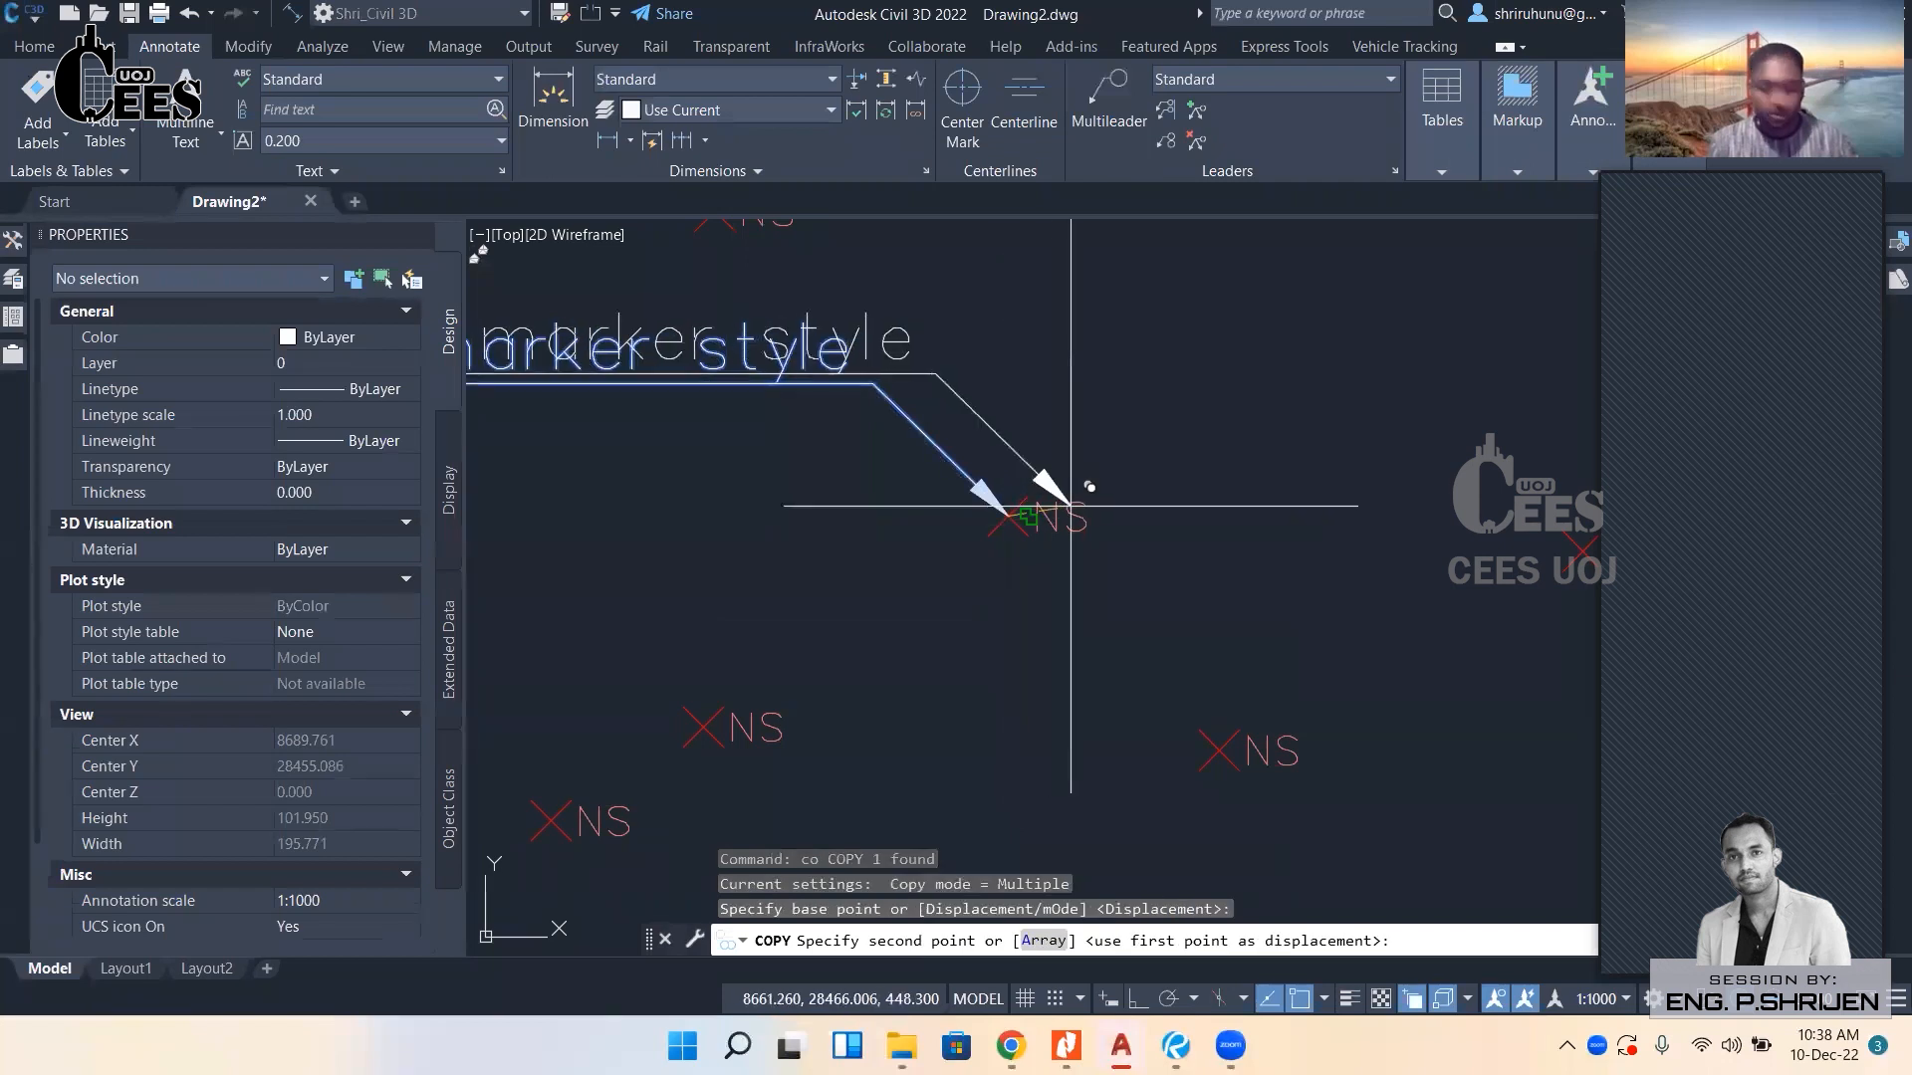
key("F3")
left_click(1086, 499)
key("Escape")
Stretch the copied multileader's landing to the other side so that its text sits up and to the right of the NS label.
left_click(997, 410)
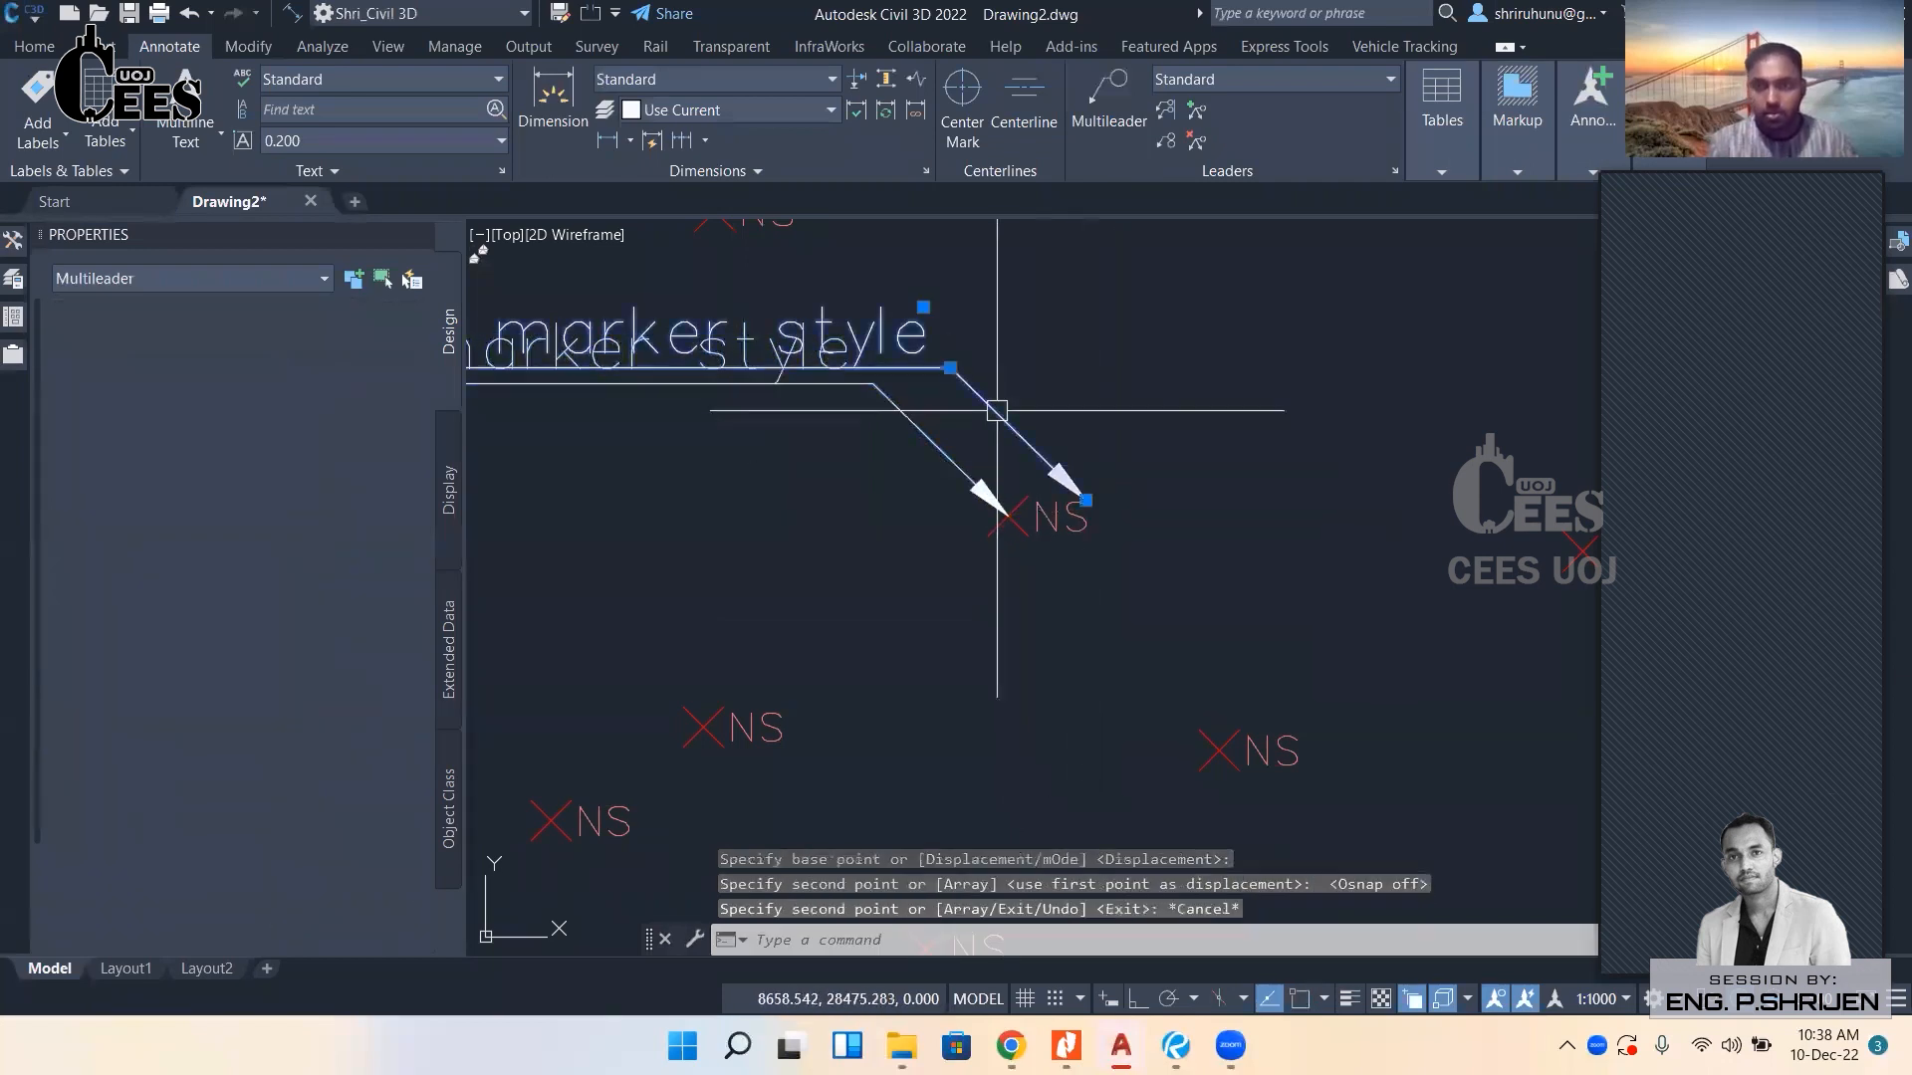
scroll(963, 357, "up", 5)
left_click(896, 405)
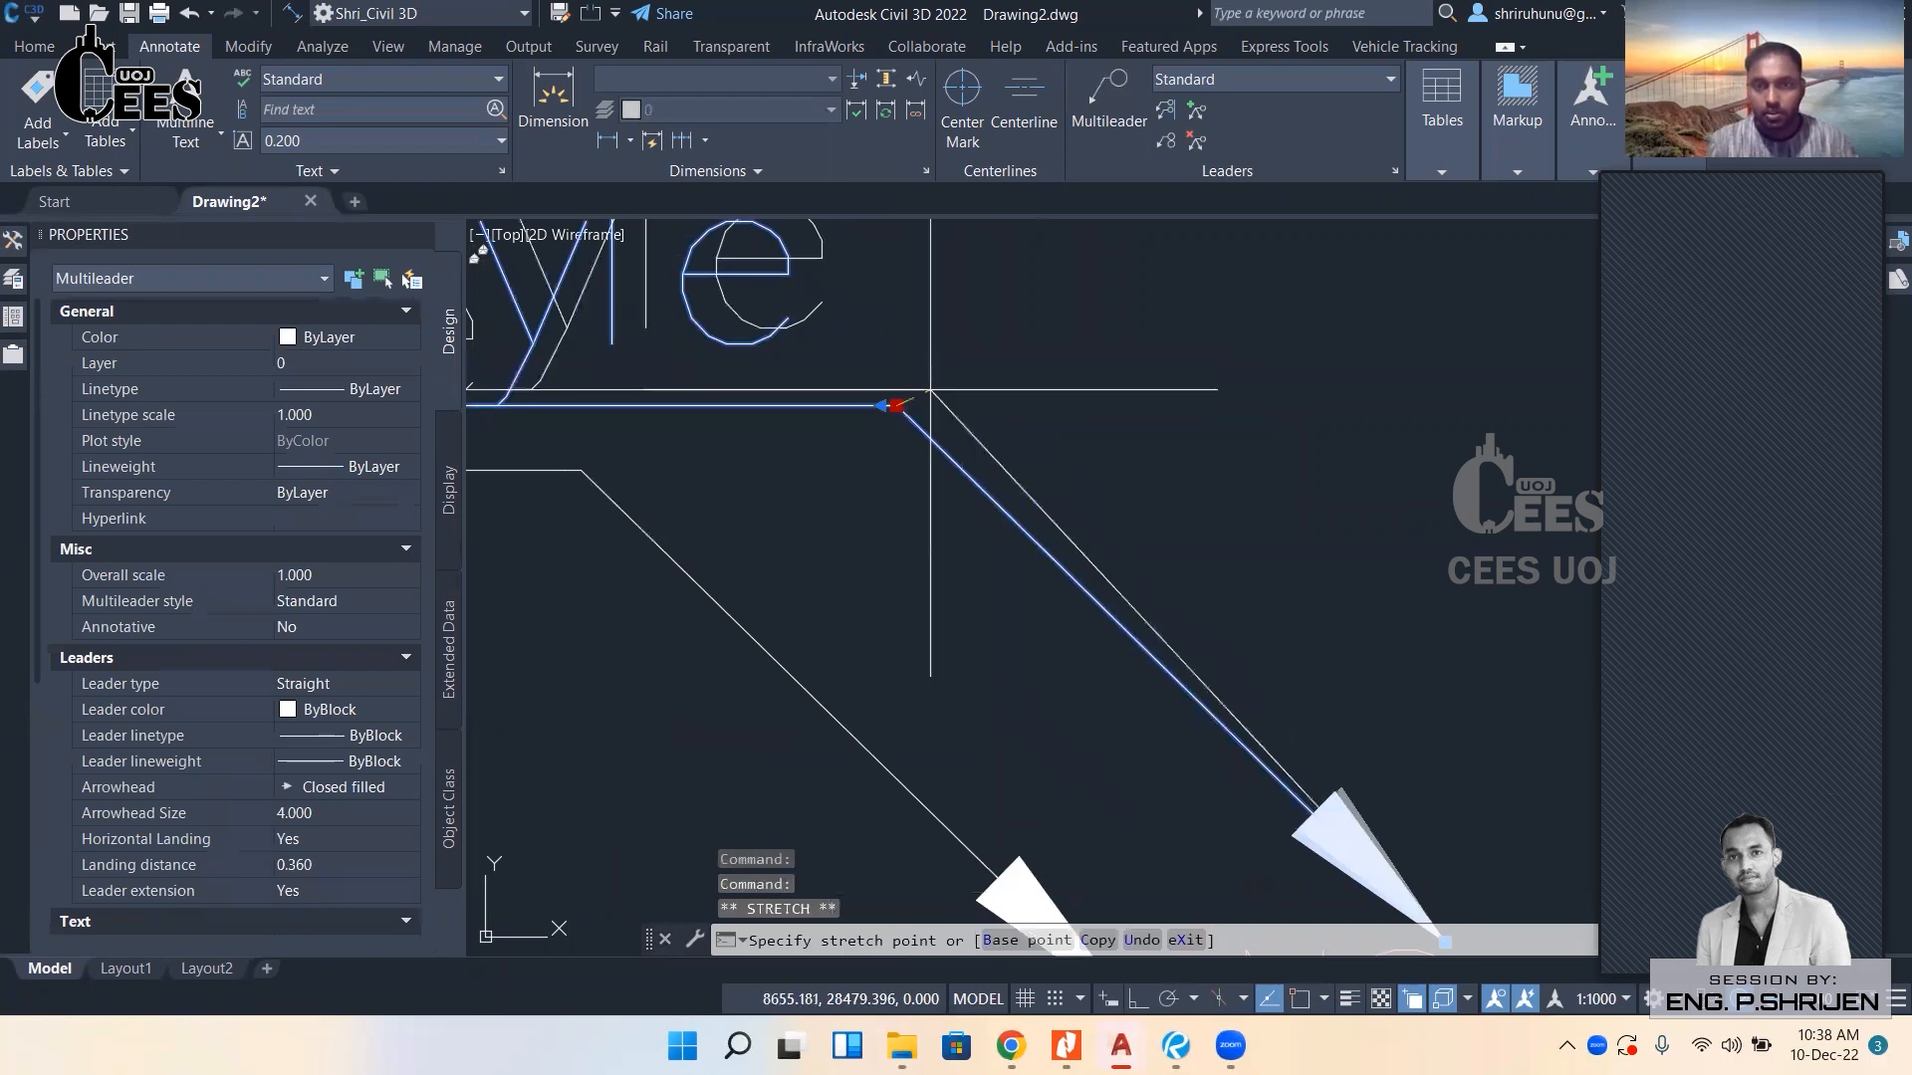
scroll(931, 389, "down", 5)
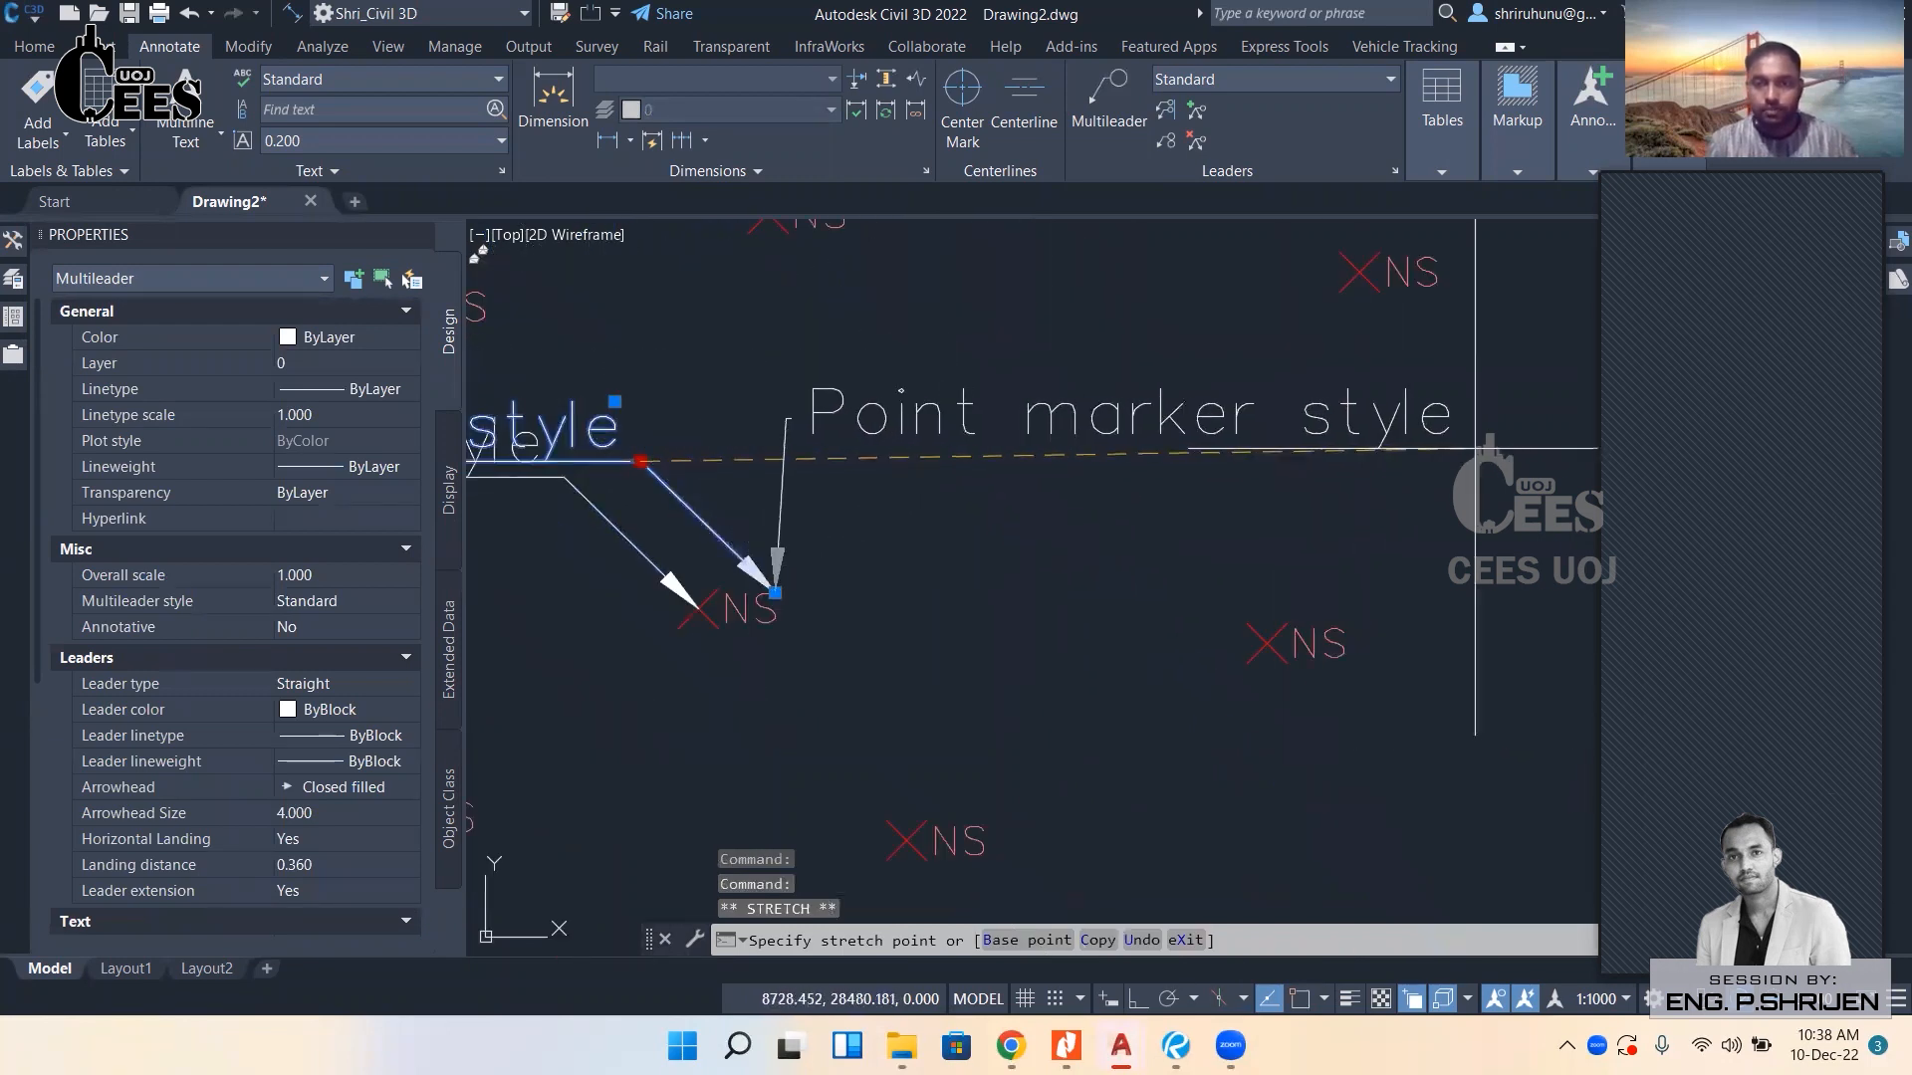
scroll(1475, 448, "down", 2)
left_click(1073, 445)
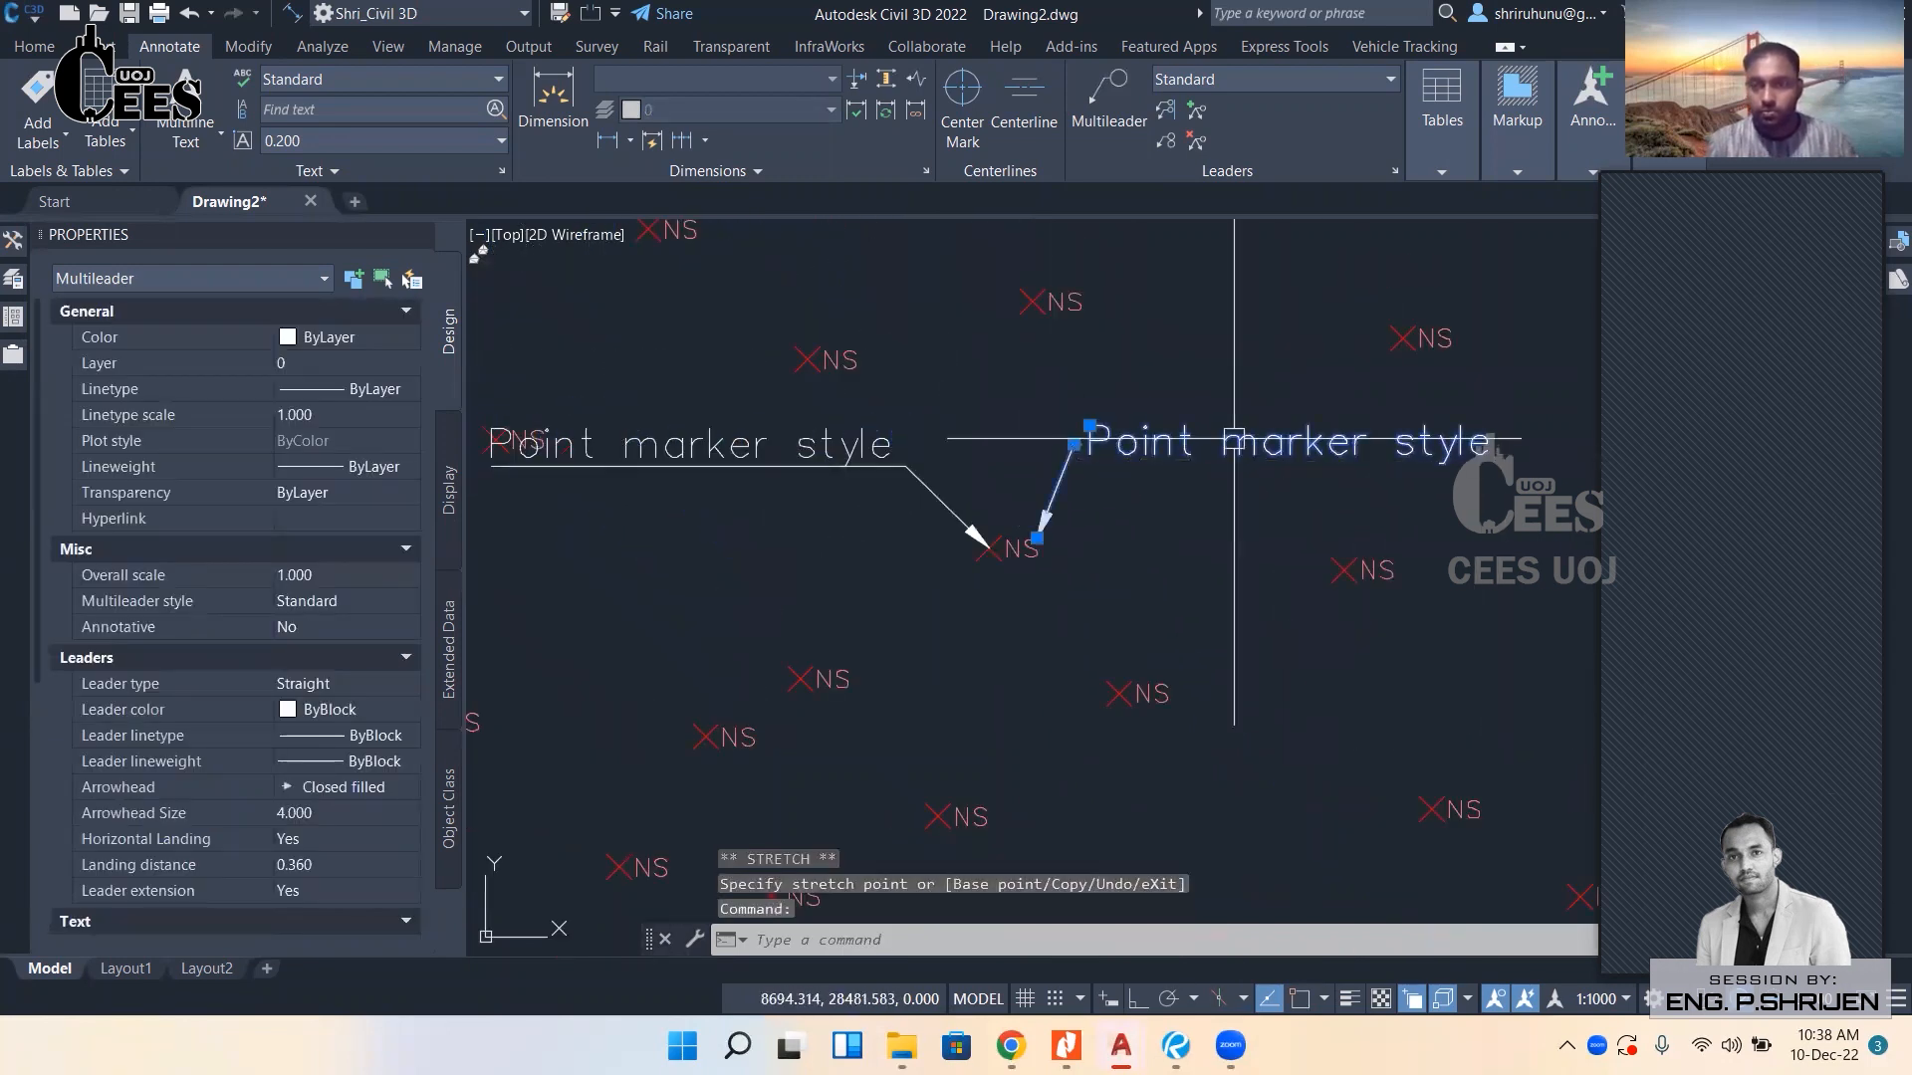
Replace the copied multileader's text with "LAbel Style".
double_click(1284, 453)
double_click(1284, 453)
triple_click(1370, 444)
type("LAbel")
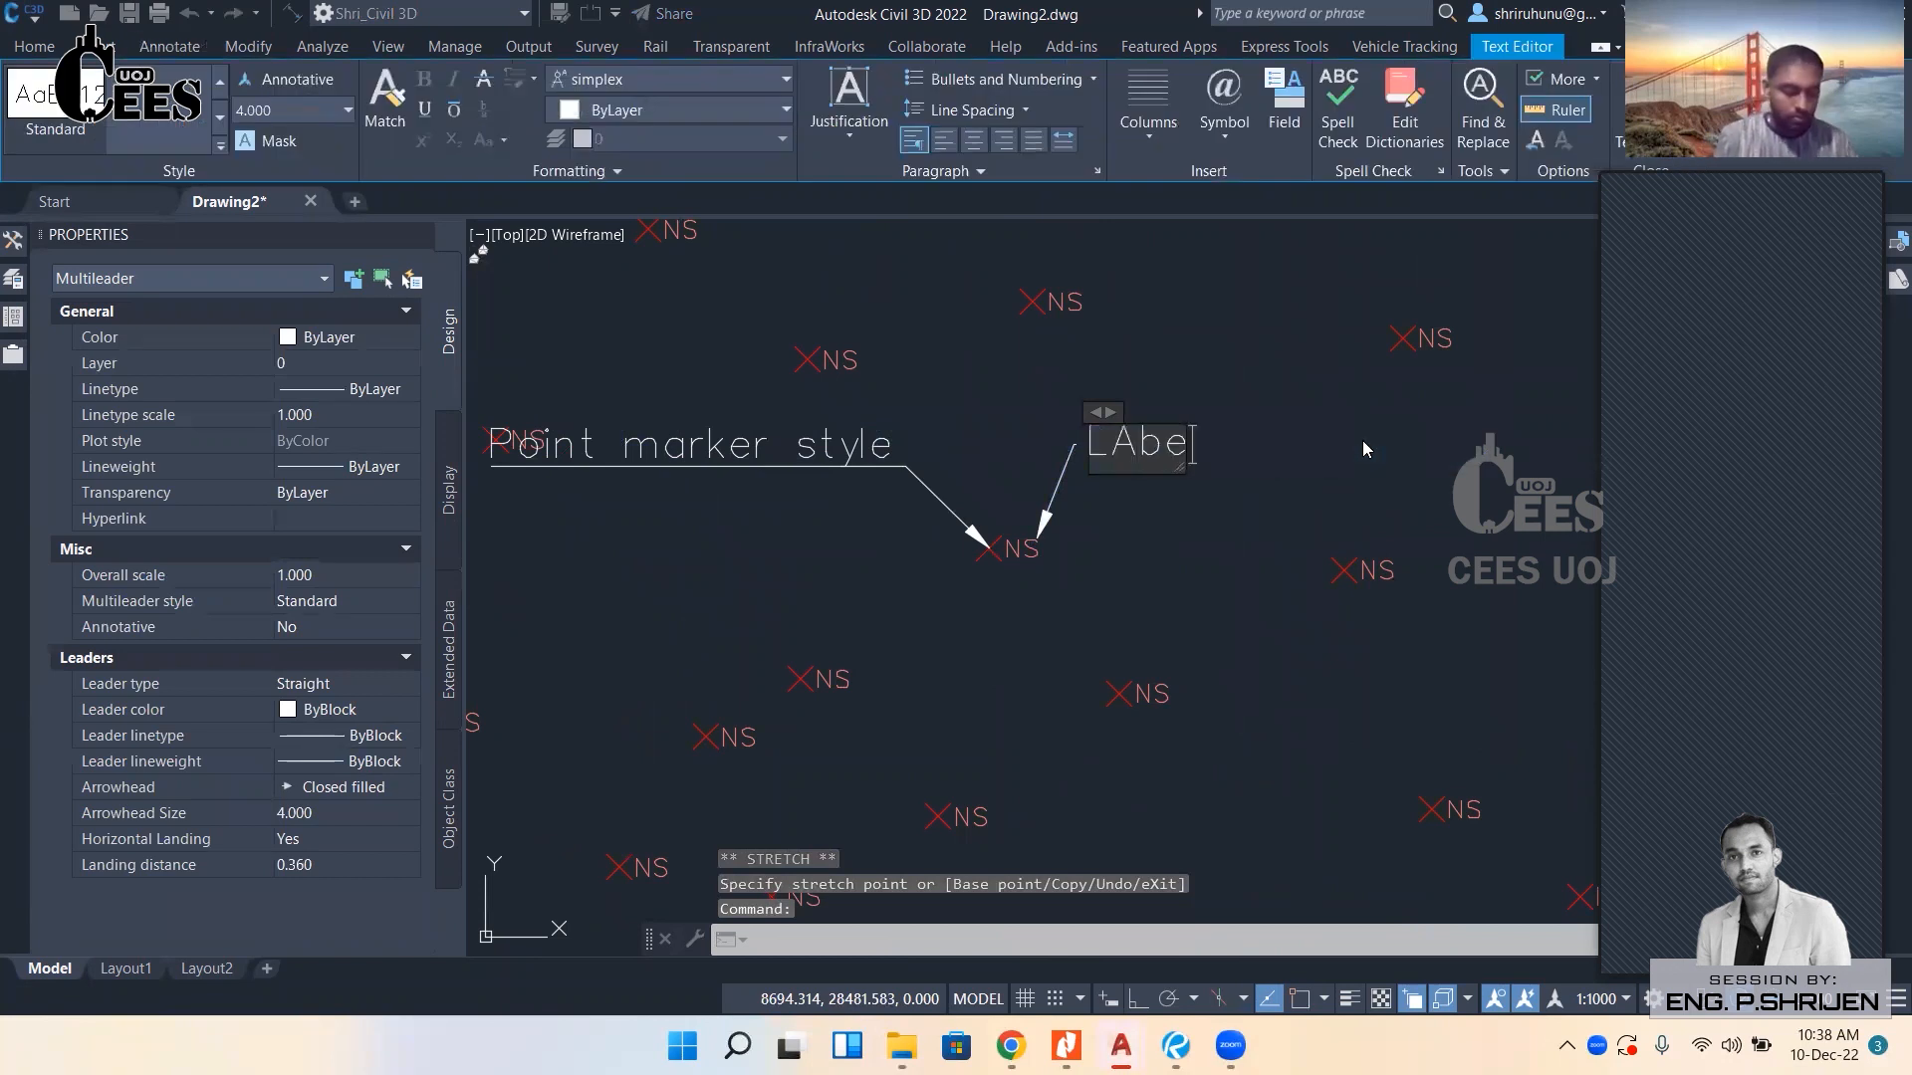
type(" Style")
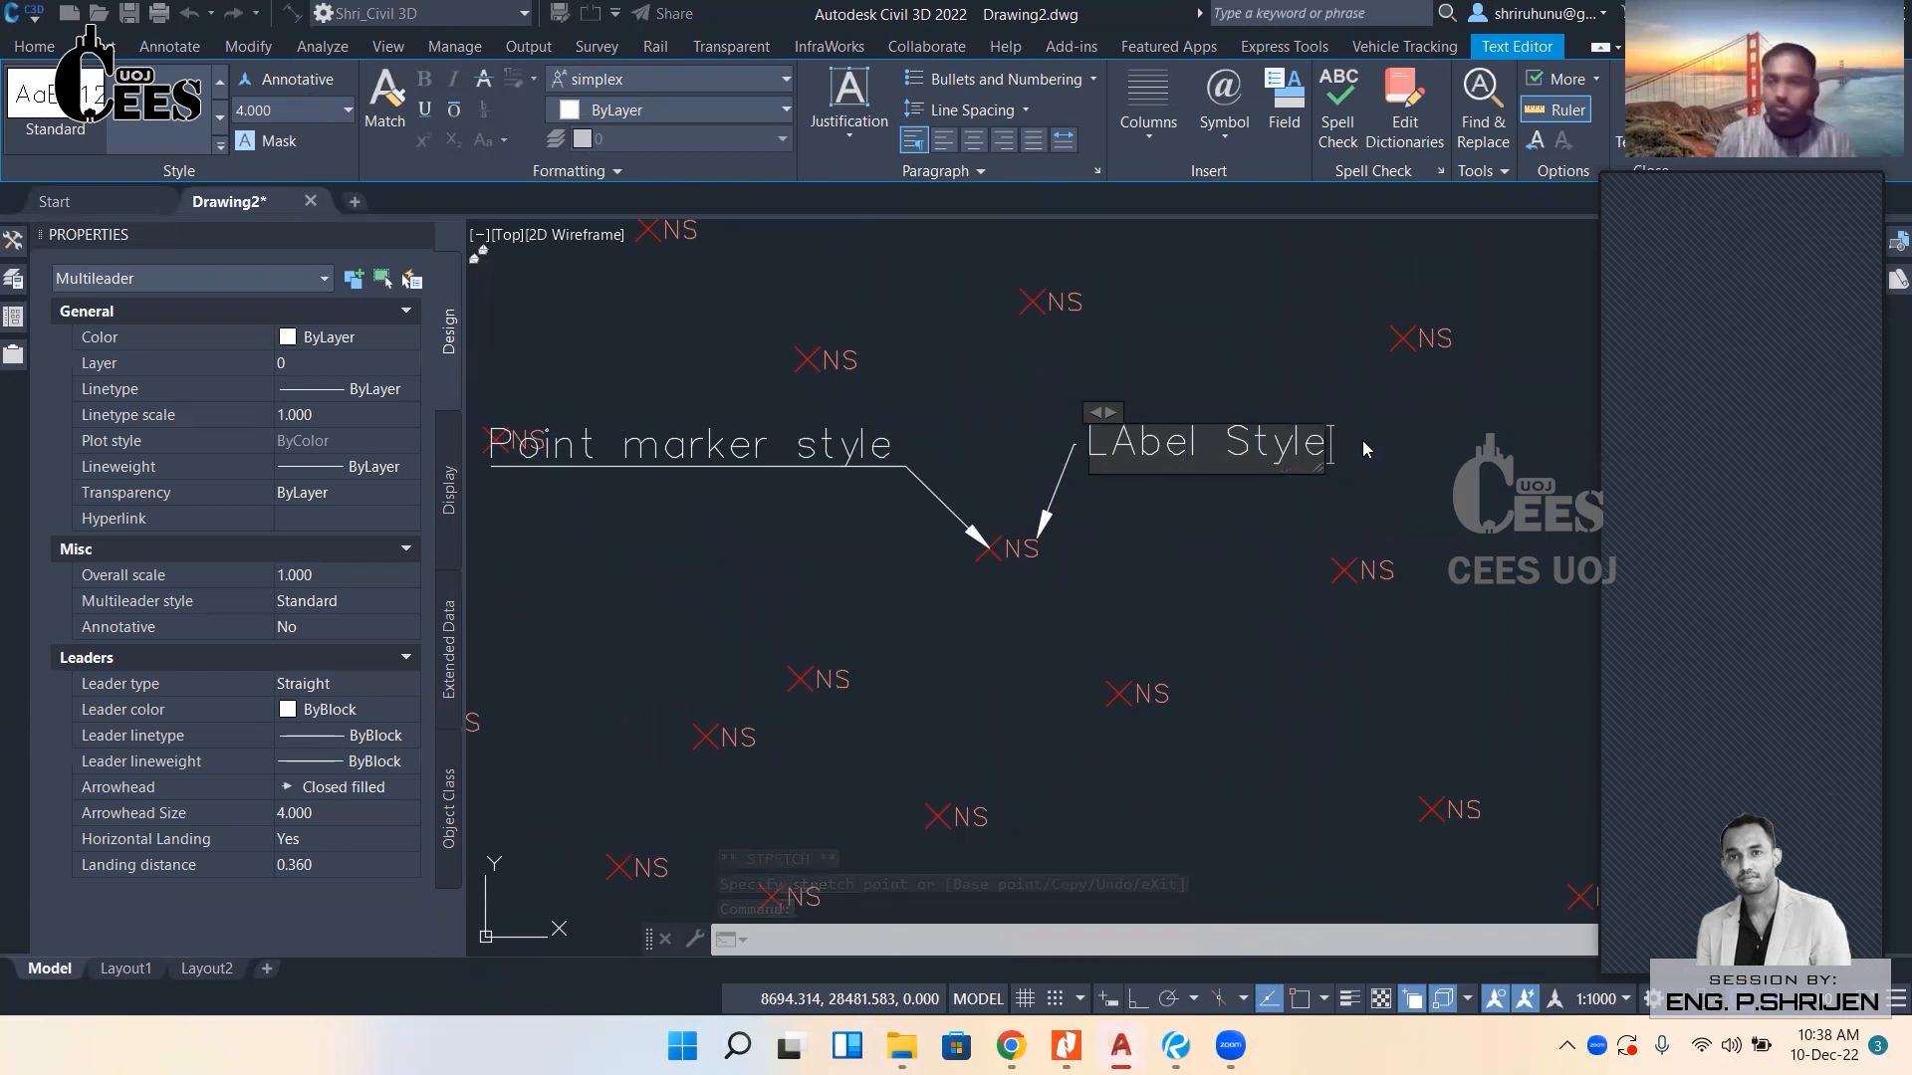
left_click(1362, 440)
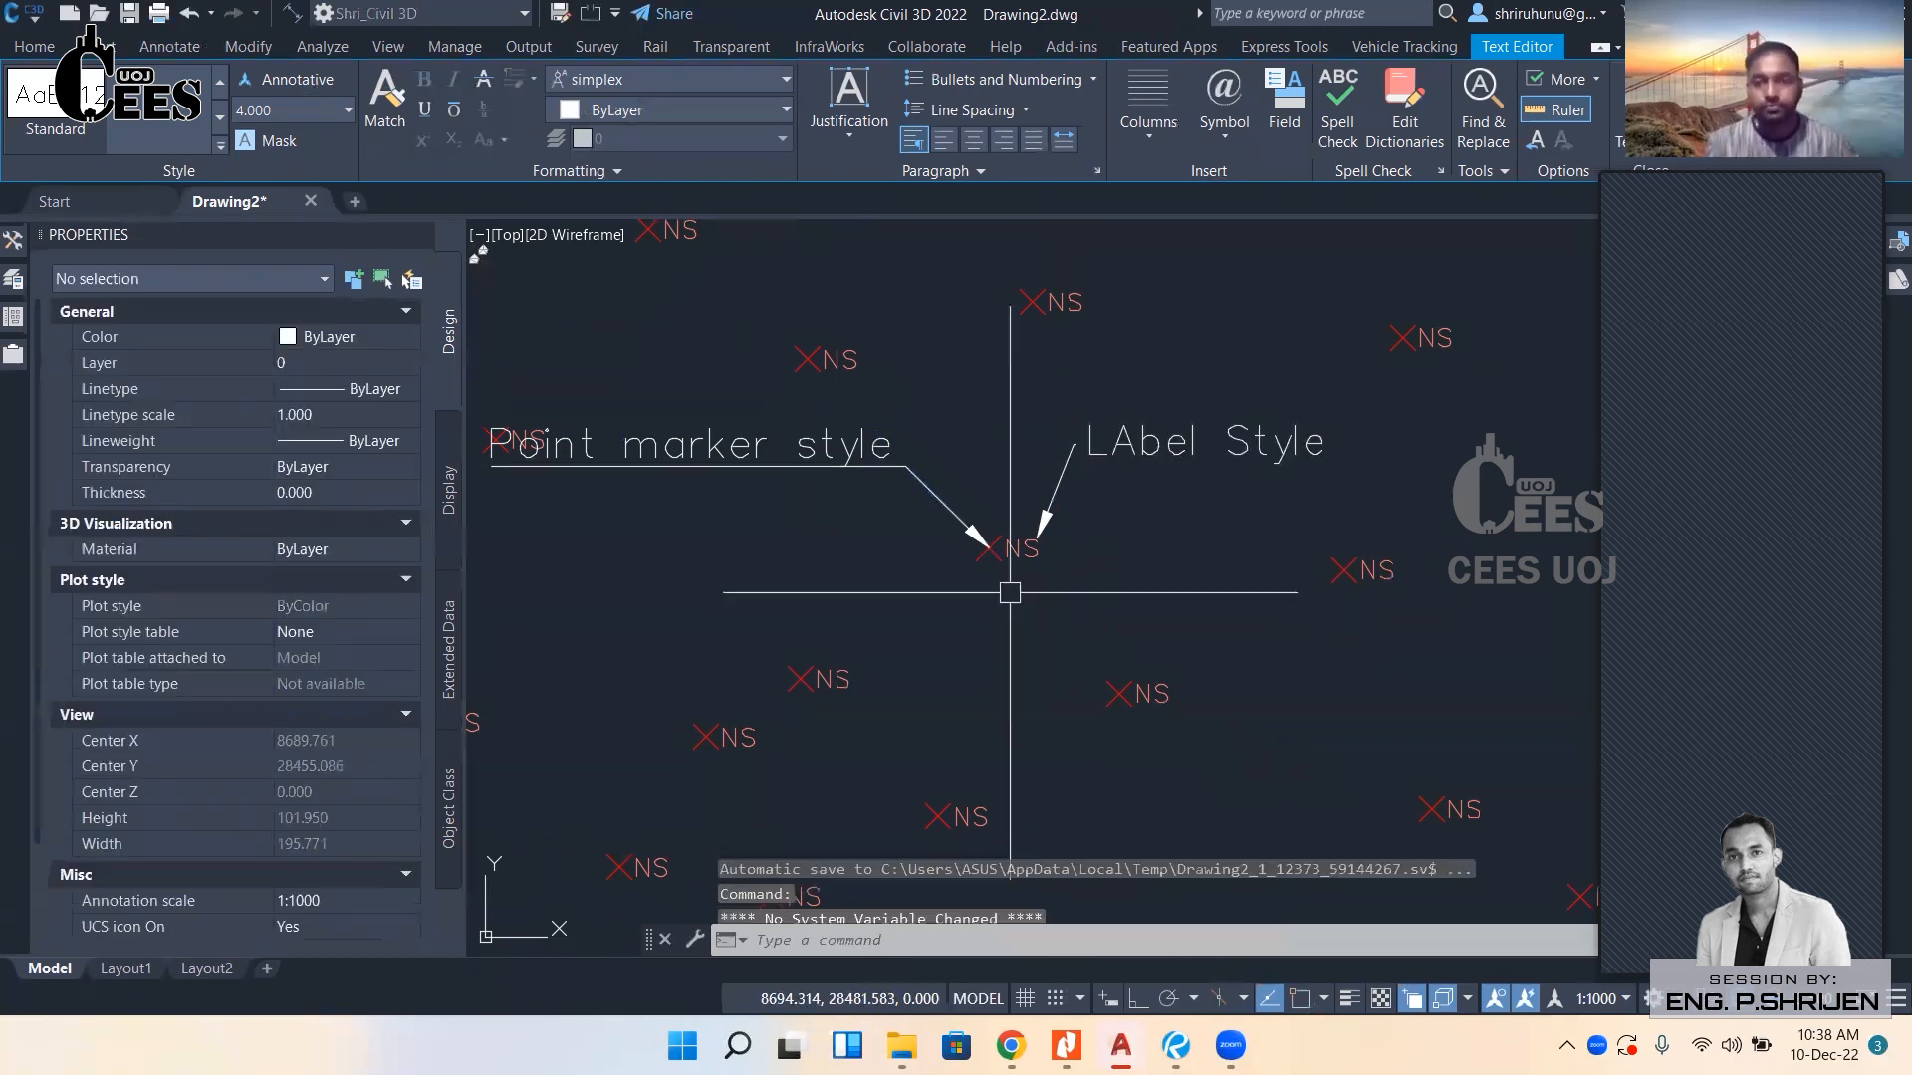
Set the _All Points group's default point label style to Elevation Only and apply it, with the properties dialog moved off the annotated point.
scroll(992, 561, "up", 2)
scroll(992, 560, "down", 3)
middle_click_drag(1091, 568, 1141, 562)
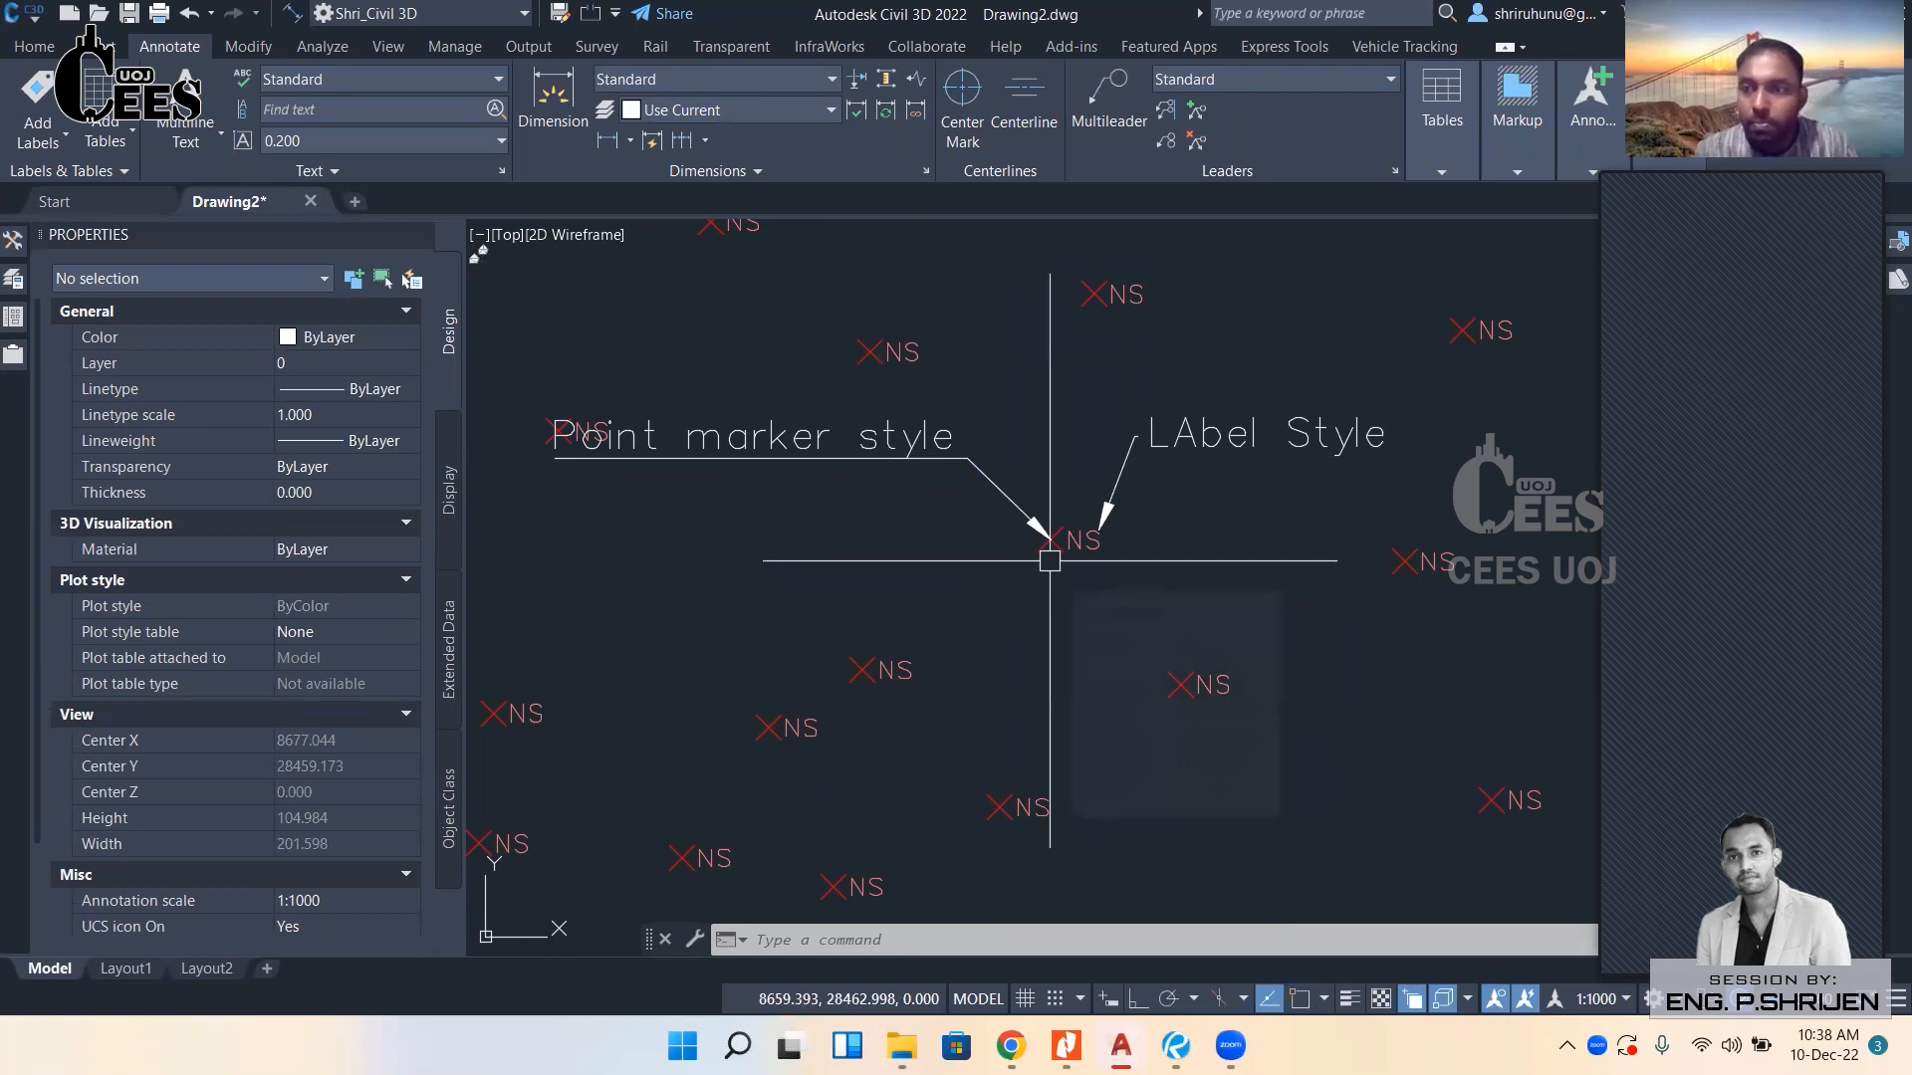
scroll(1088, 555, "up", 1)
scroll(1088, 554, "down", 1)
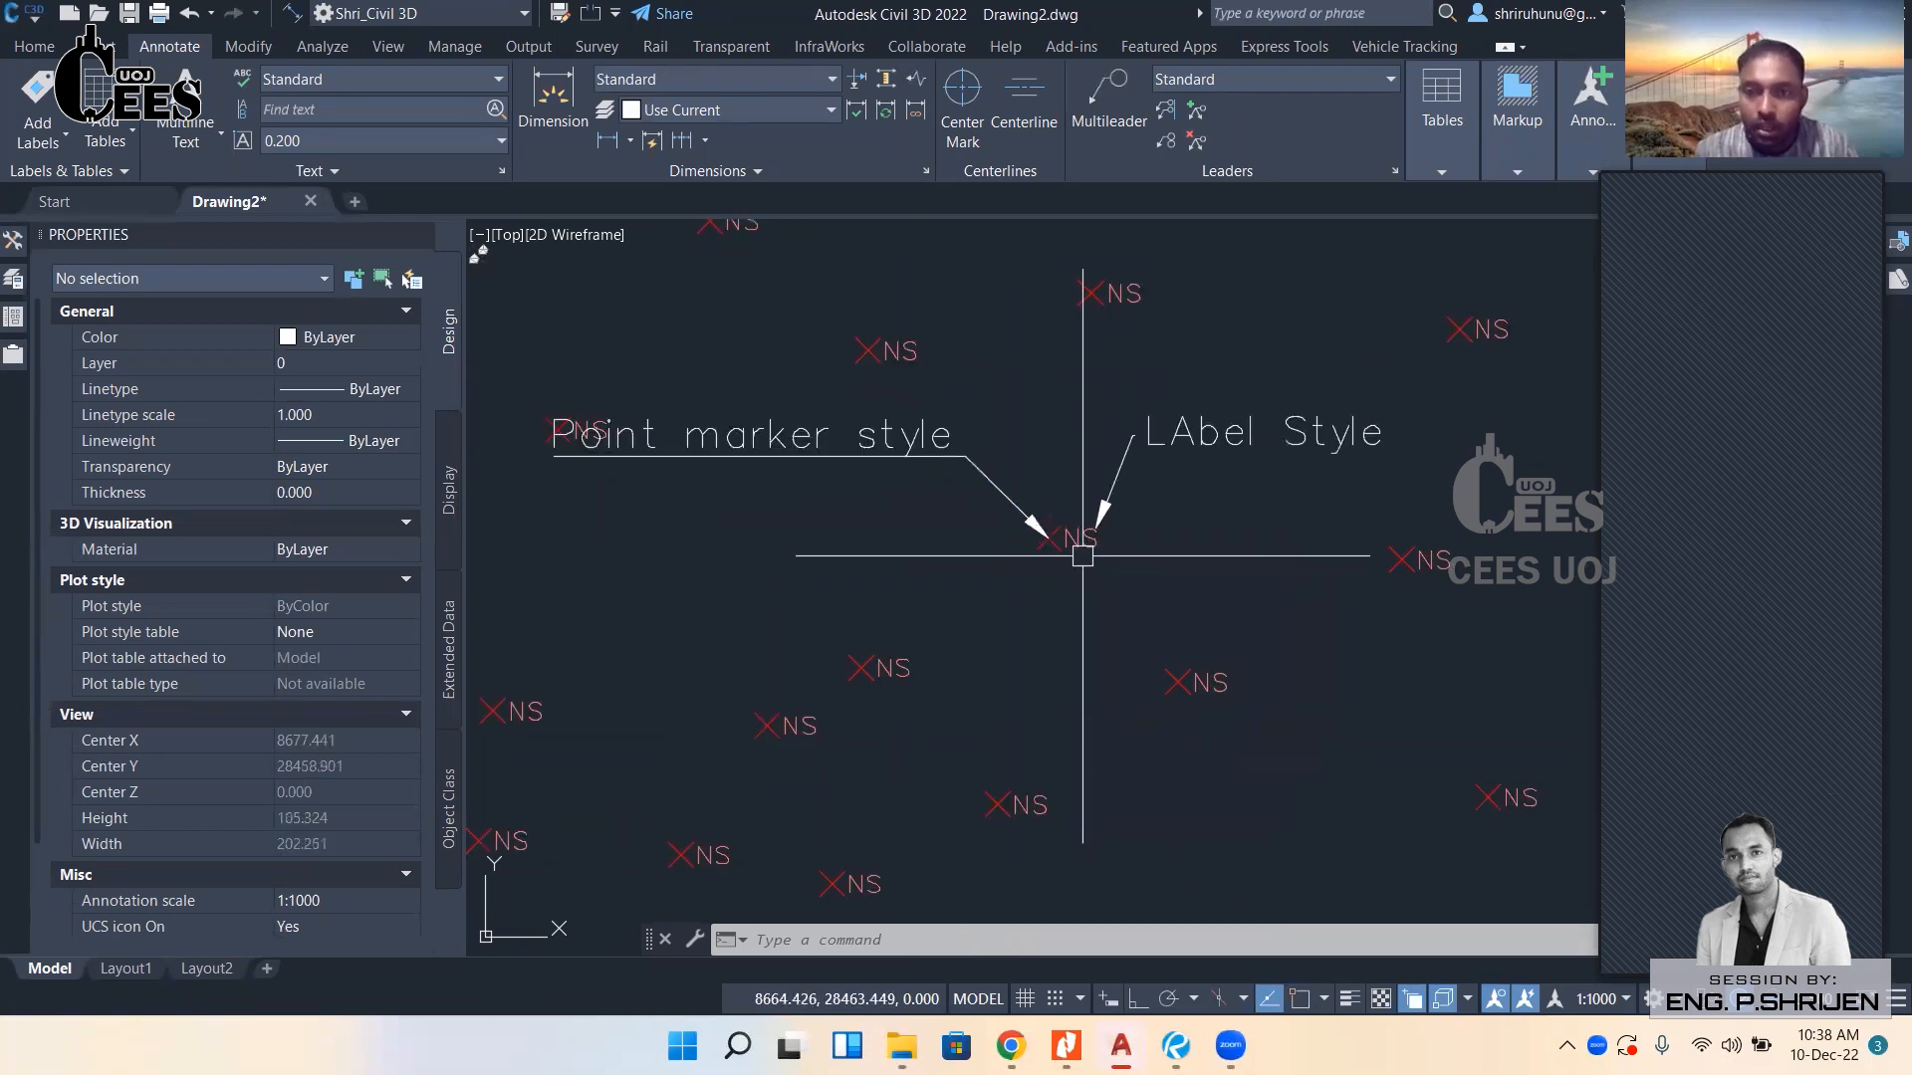
left_click(1078, 553)
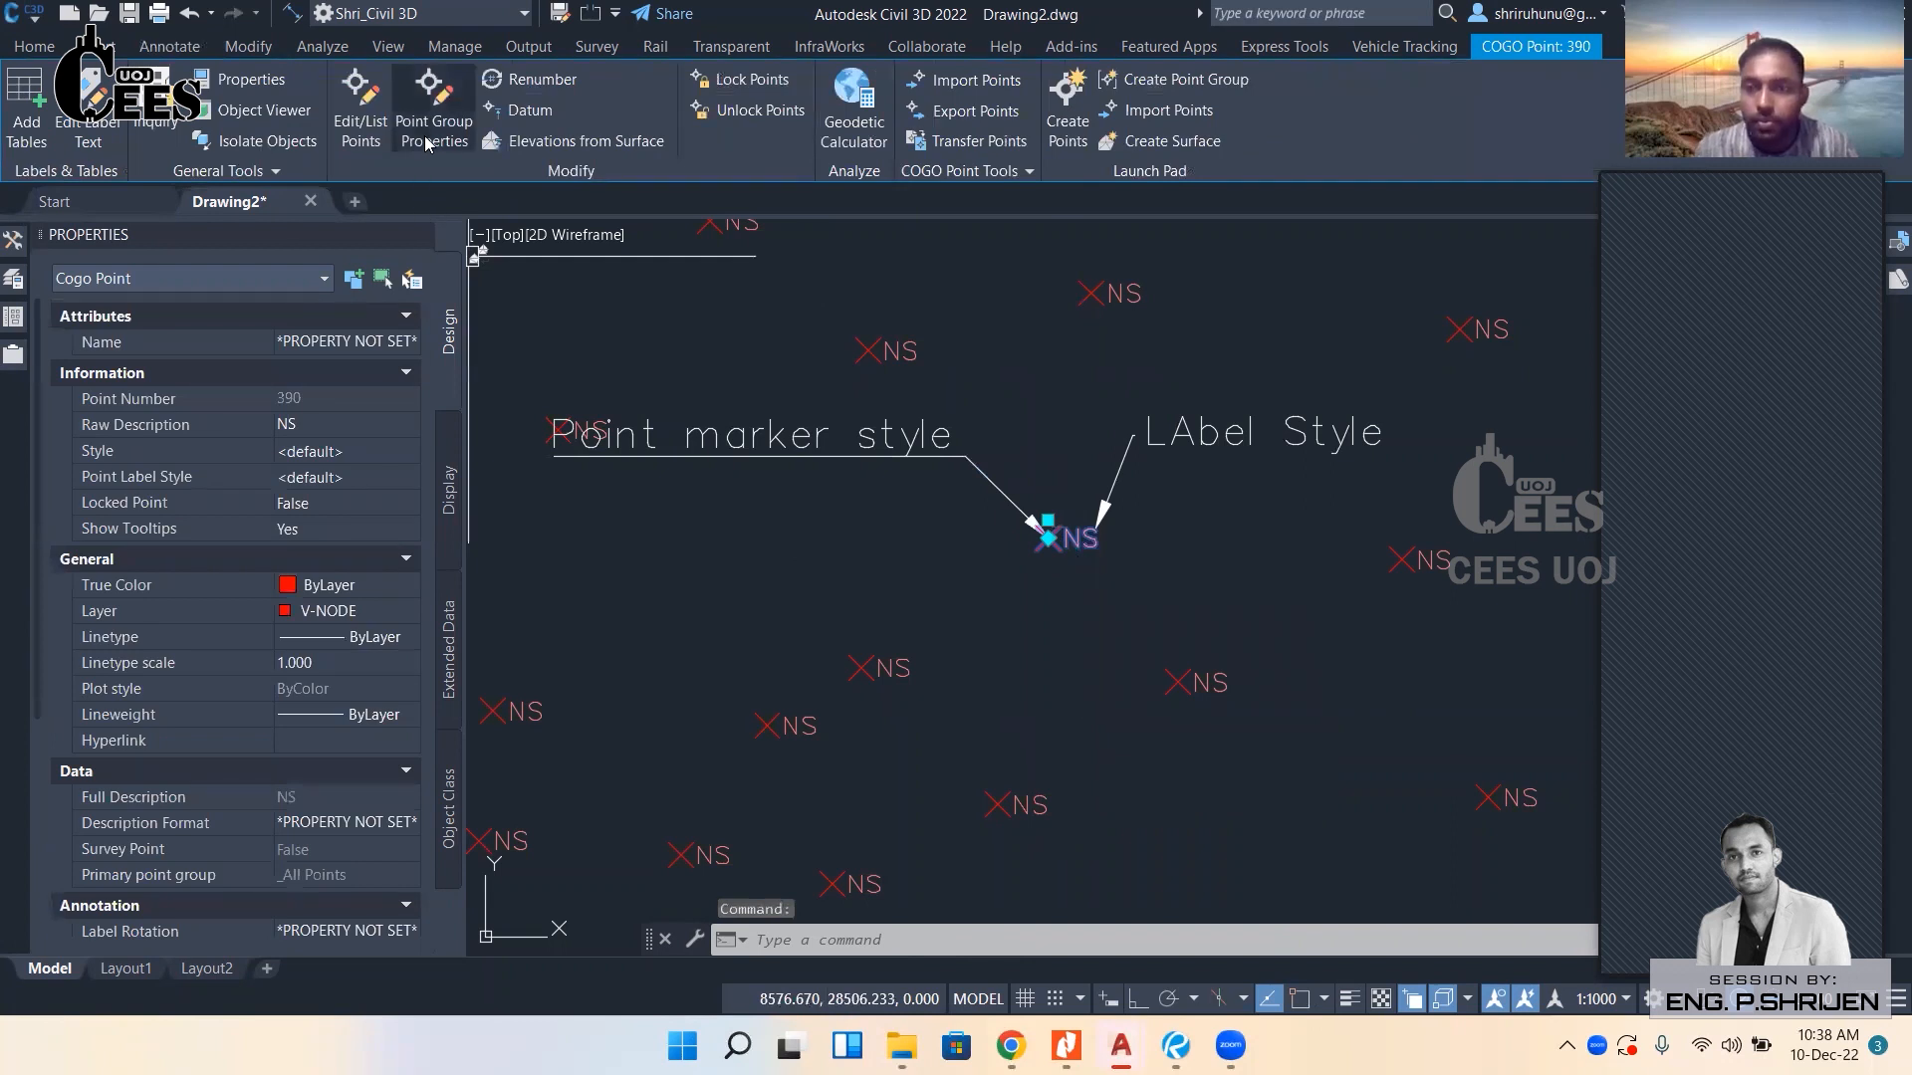
left_click(425, 143)
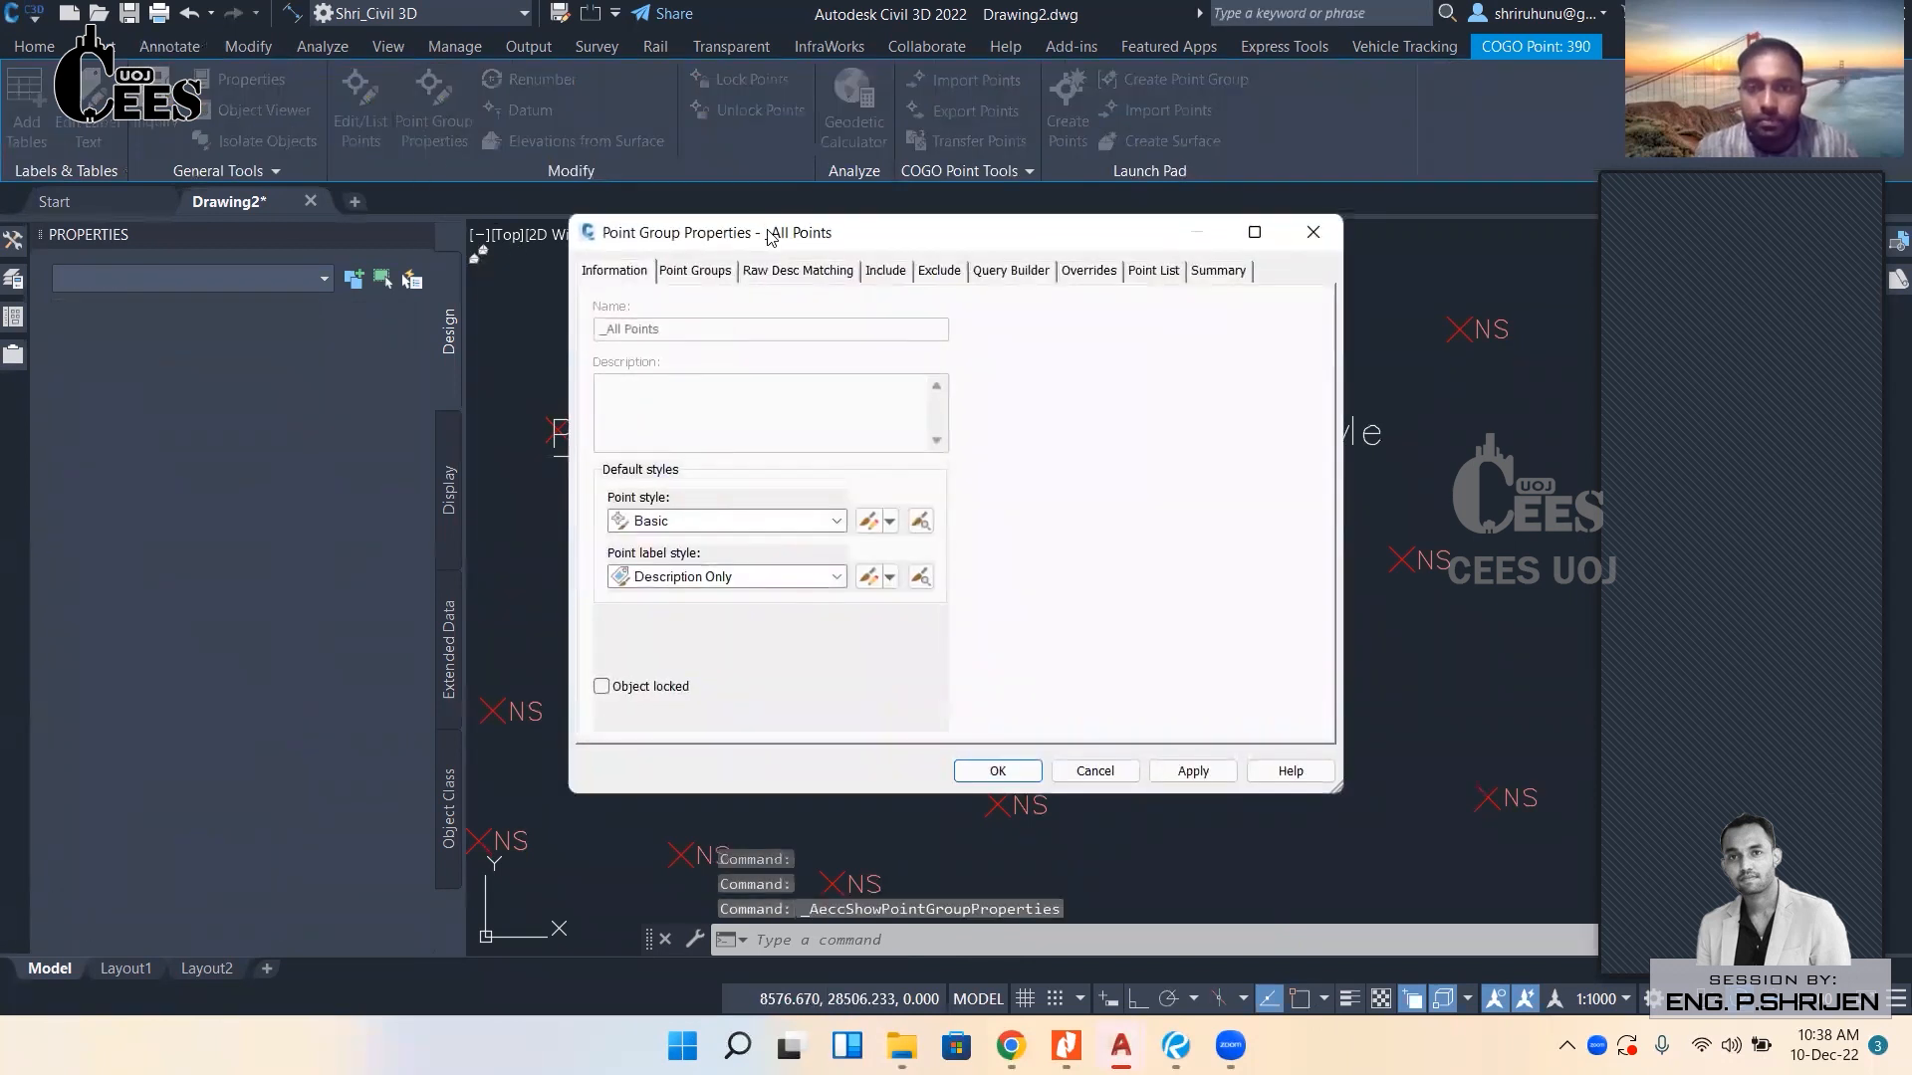
left_click_drag(768, 237, 306, 215)
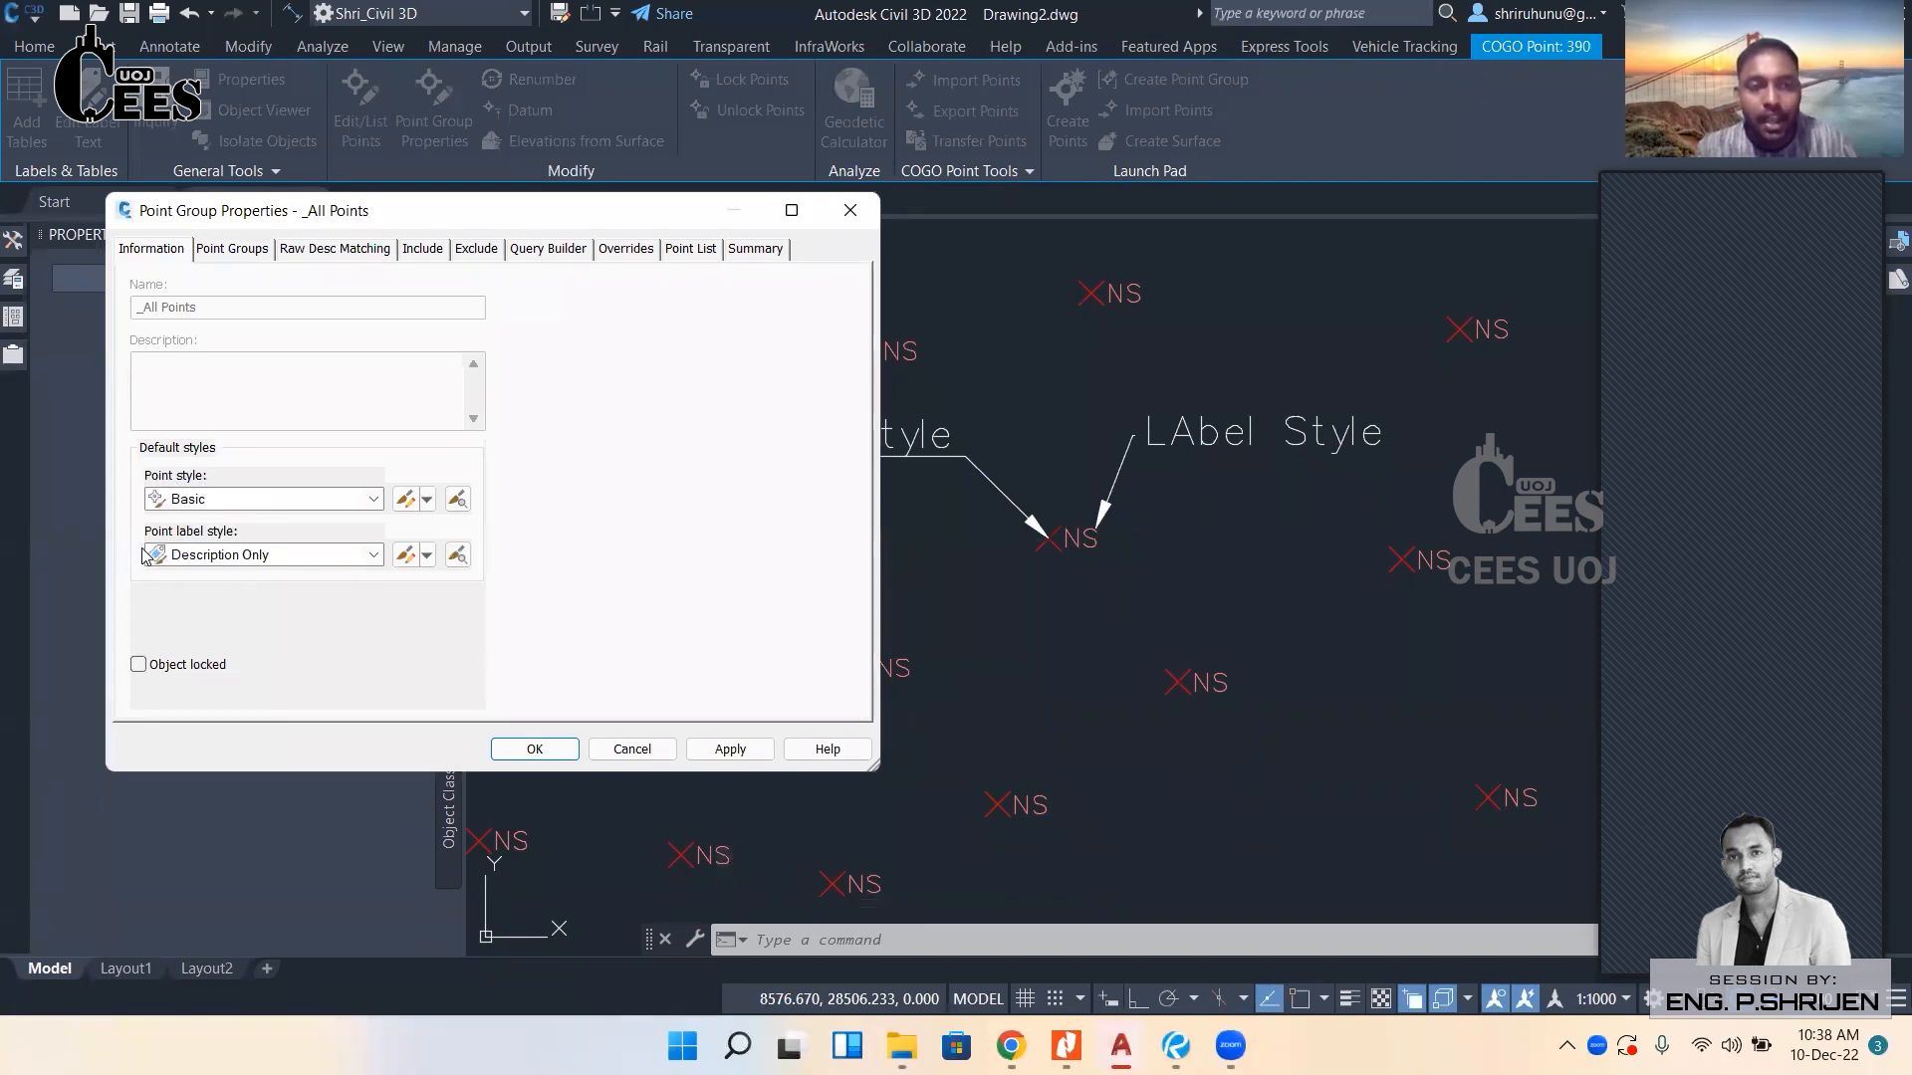
left_click(280, 555)
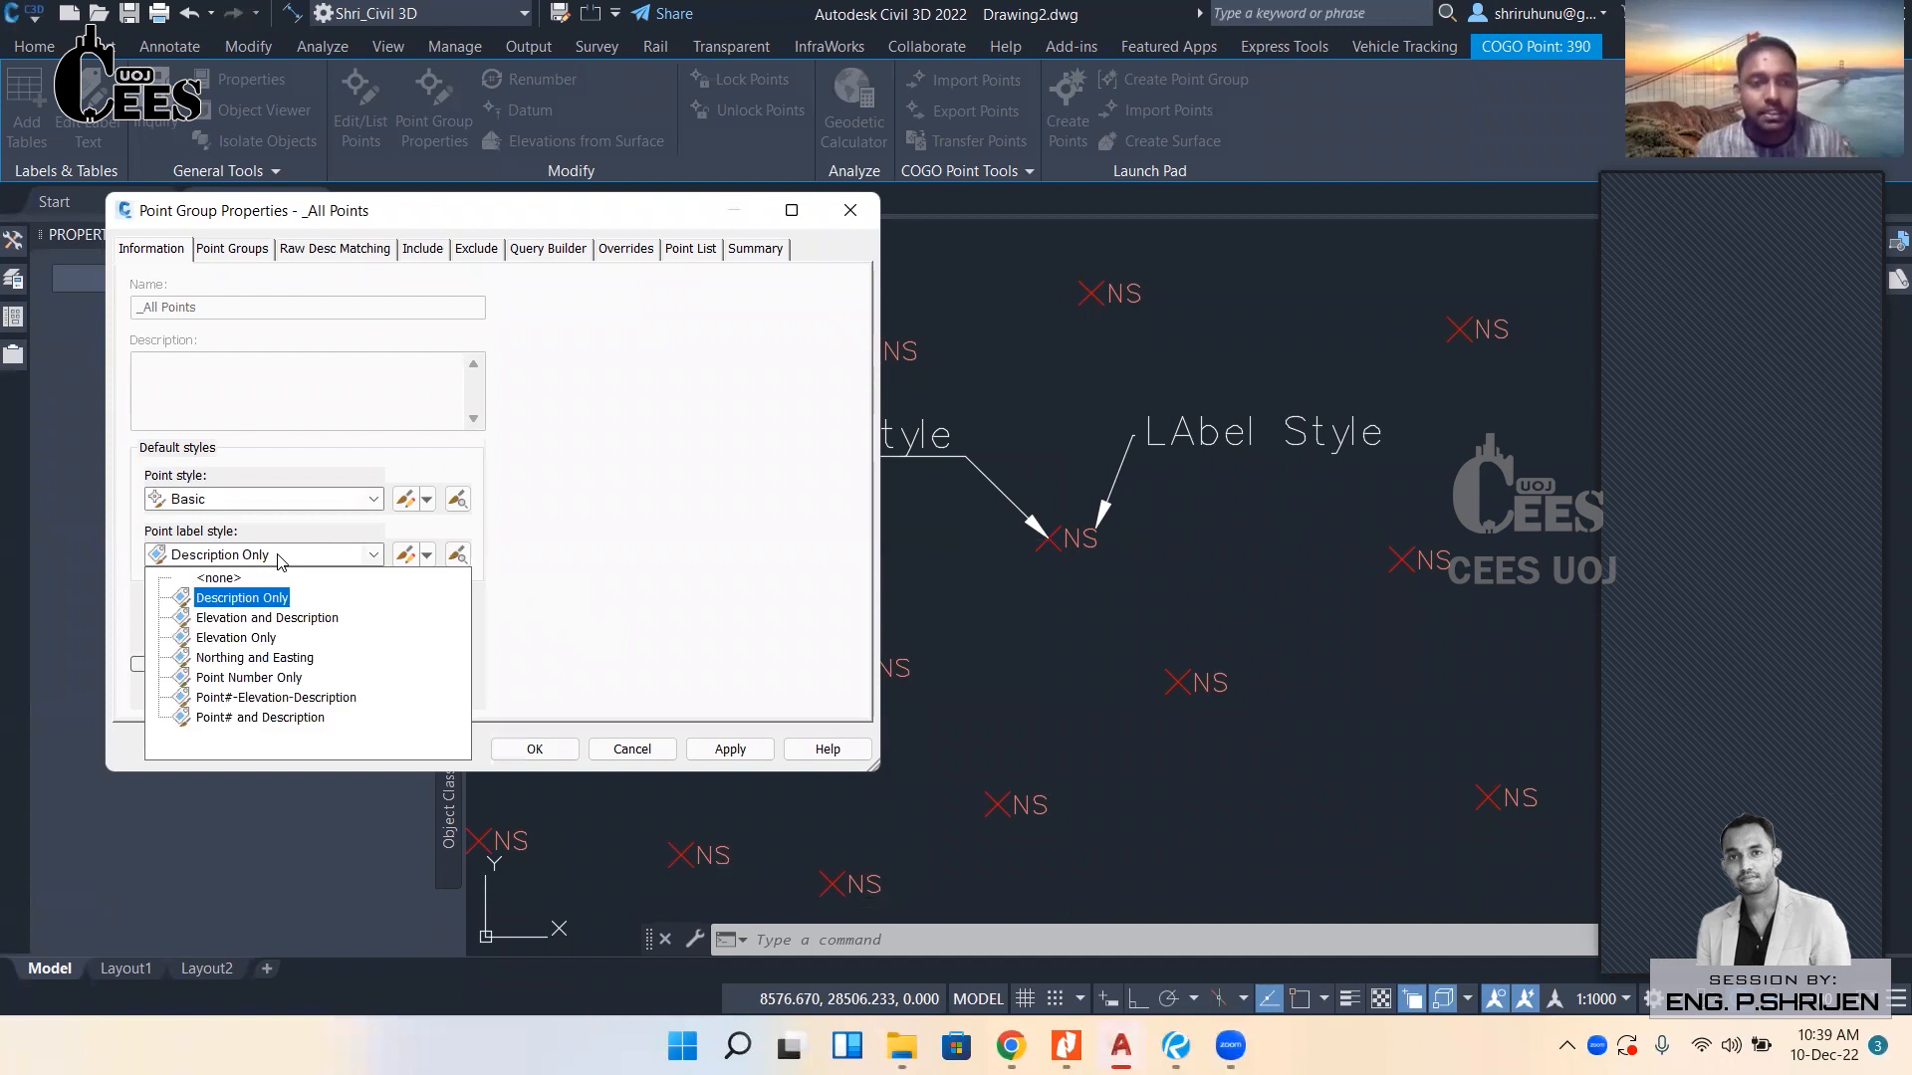
left_click(250, 637)
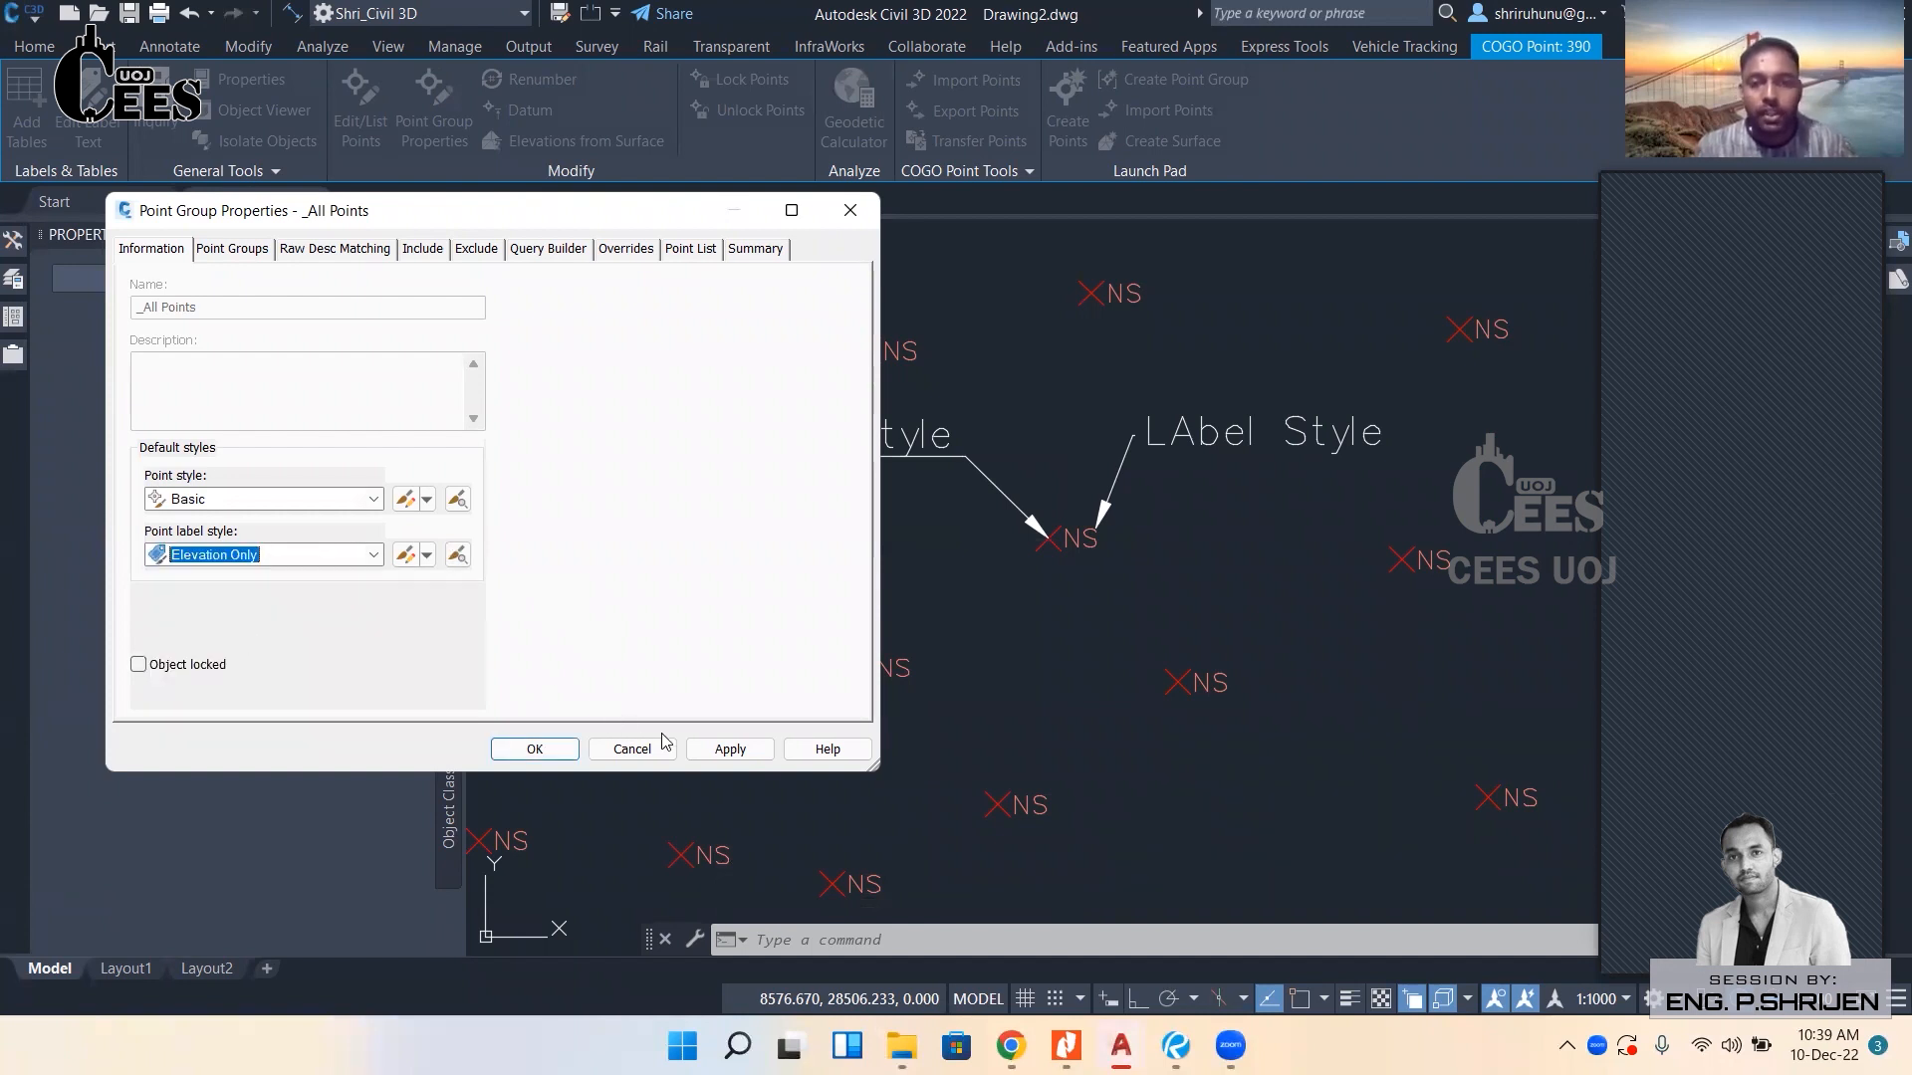
left_click(730, 749)
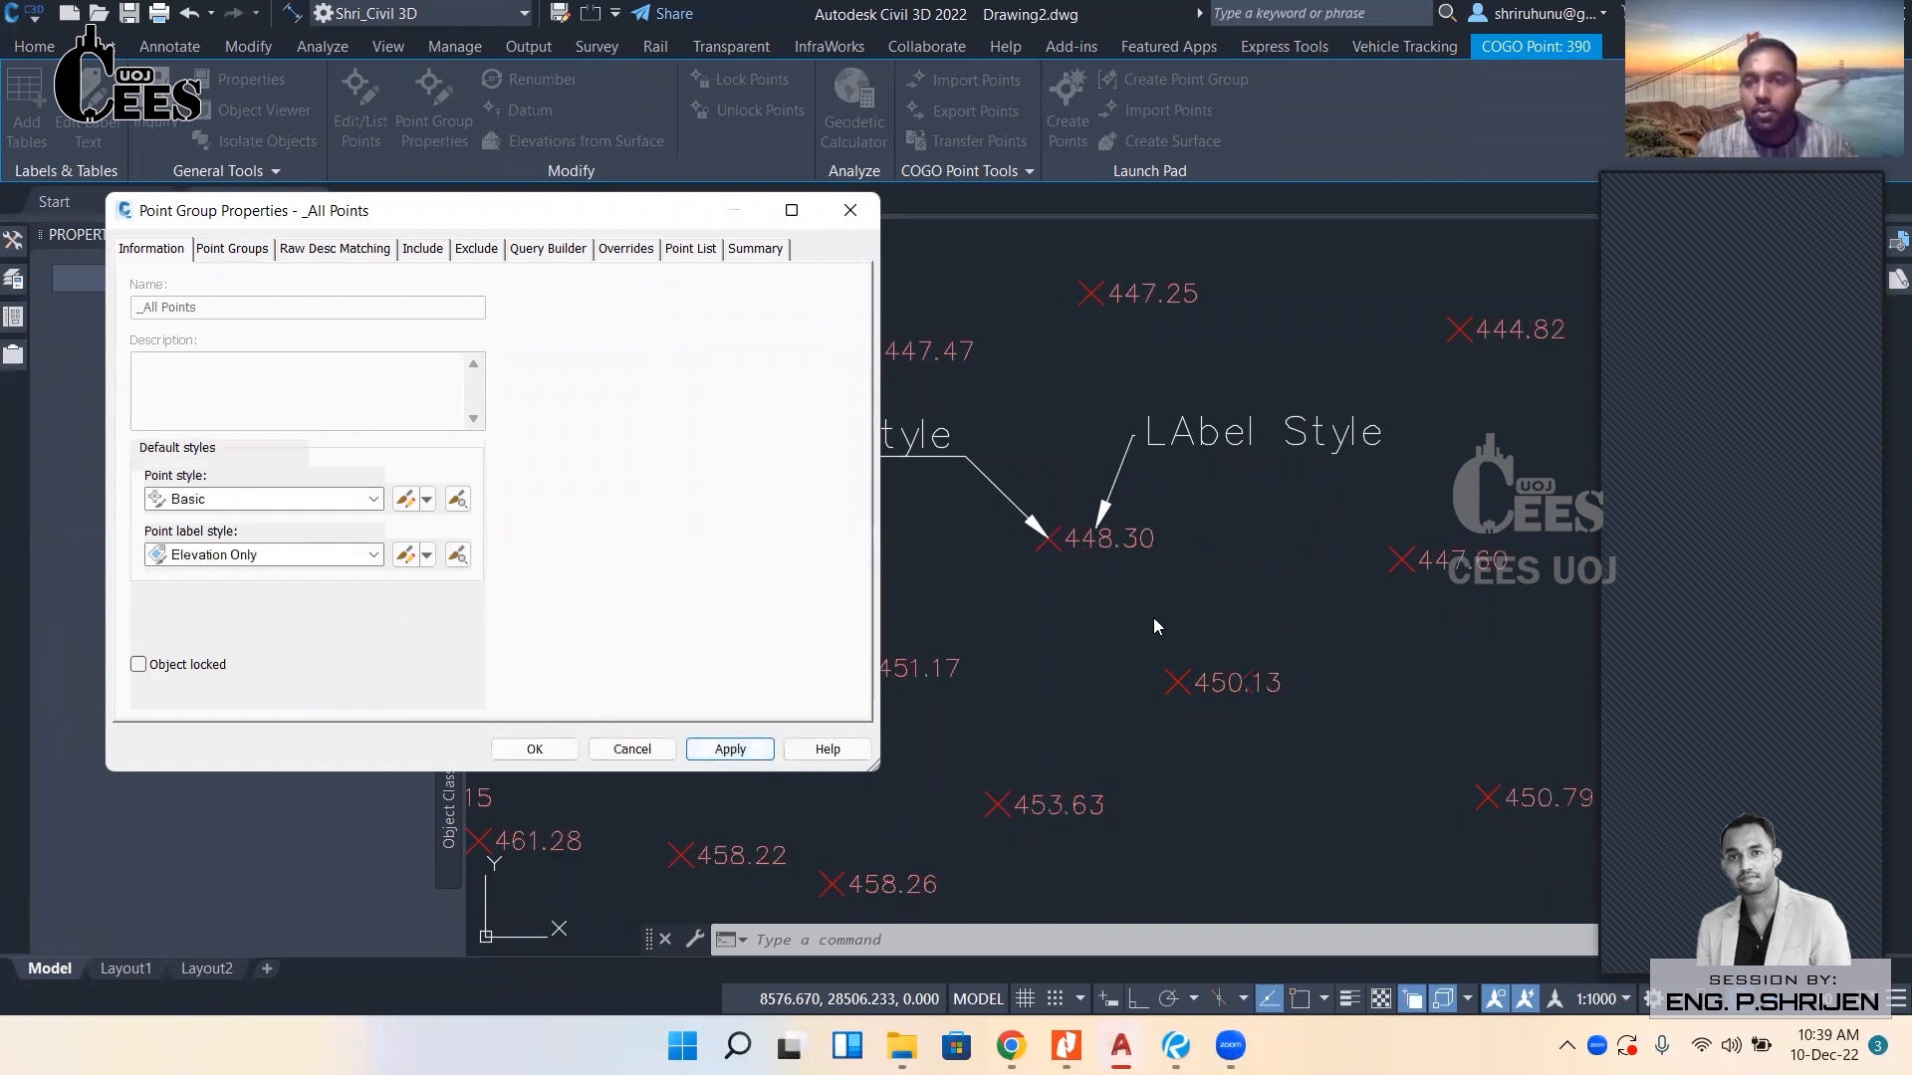
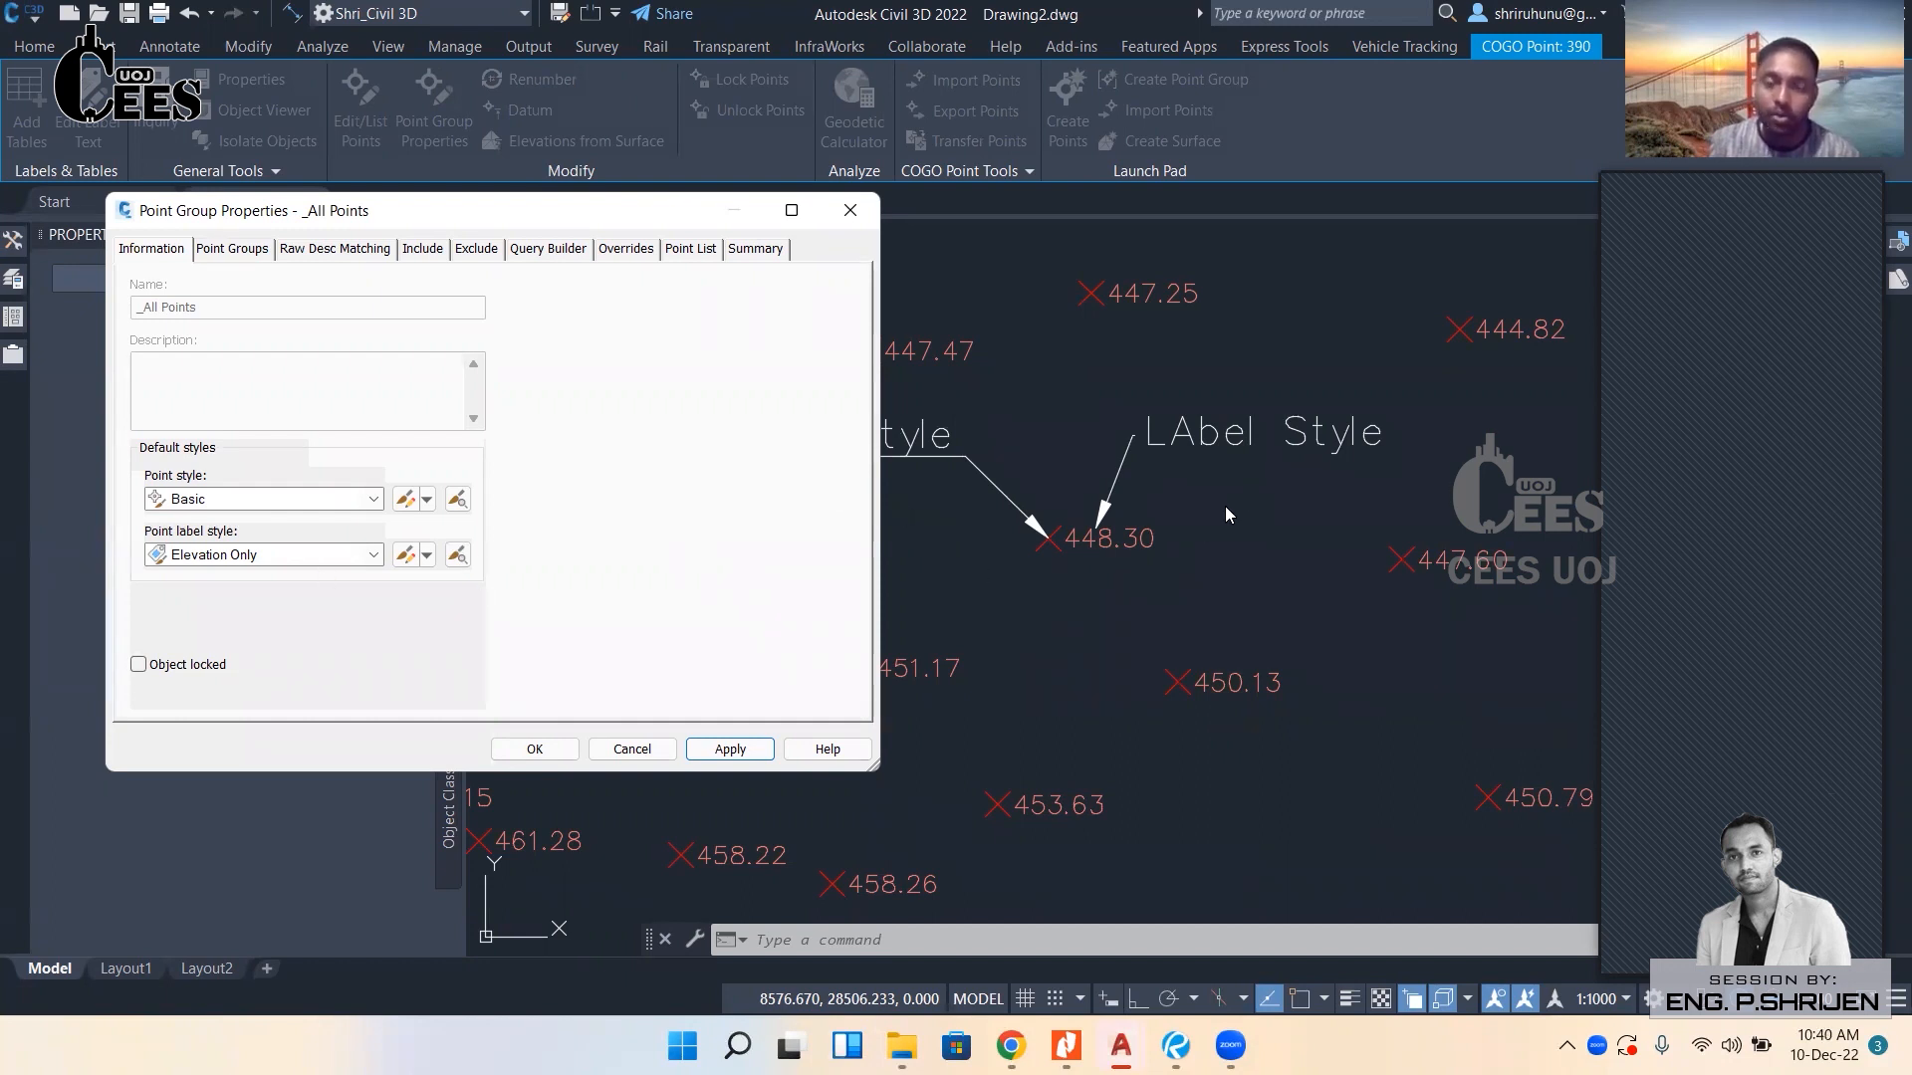
Set the _All Points group's default point label style to Elevation and Description and apply it.
left_click(288, 565)
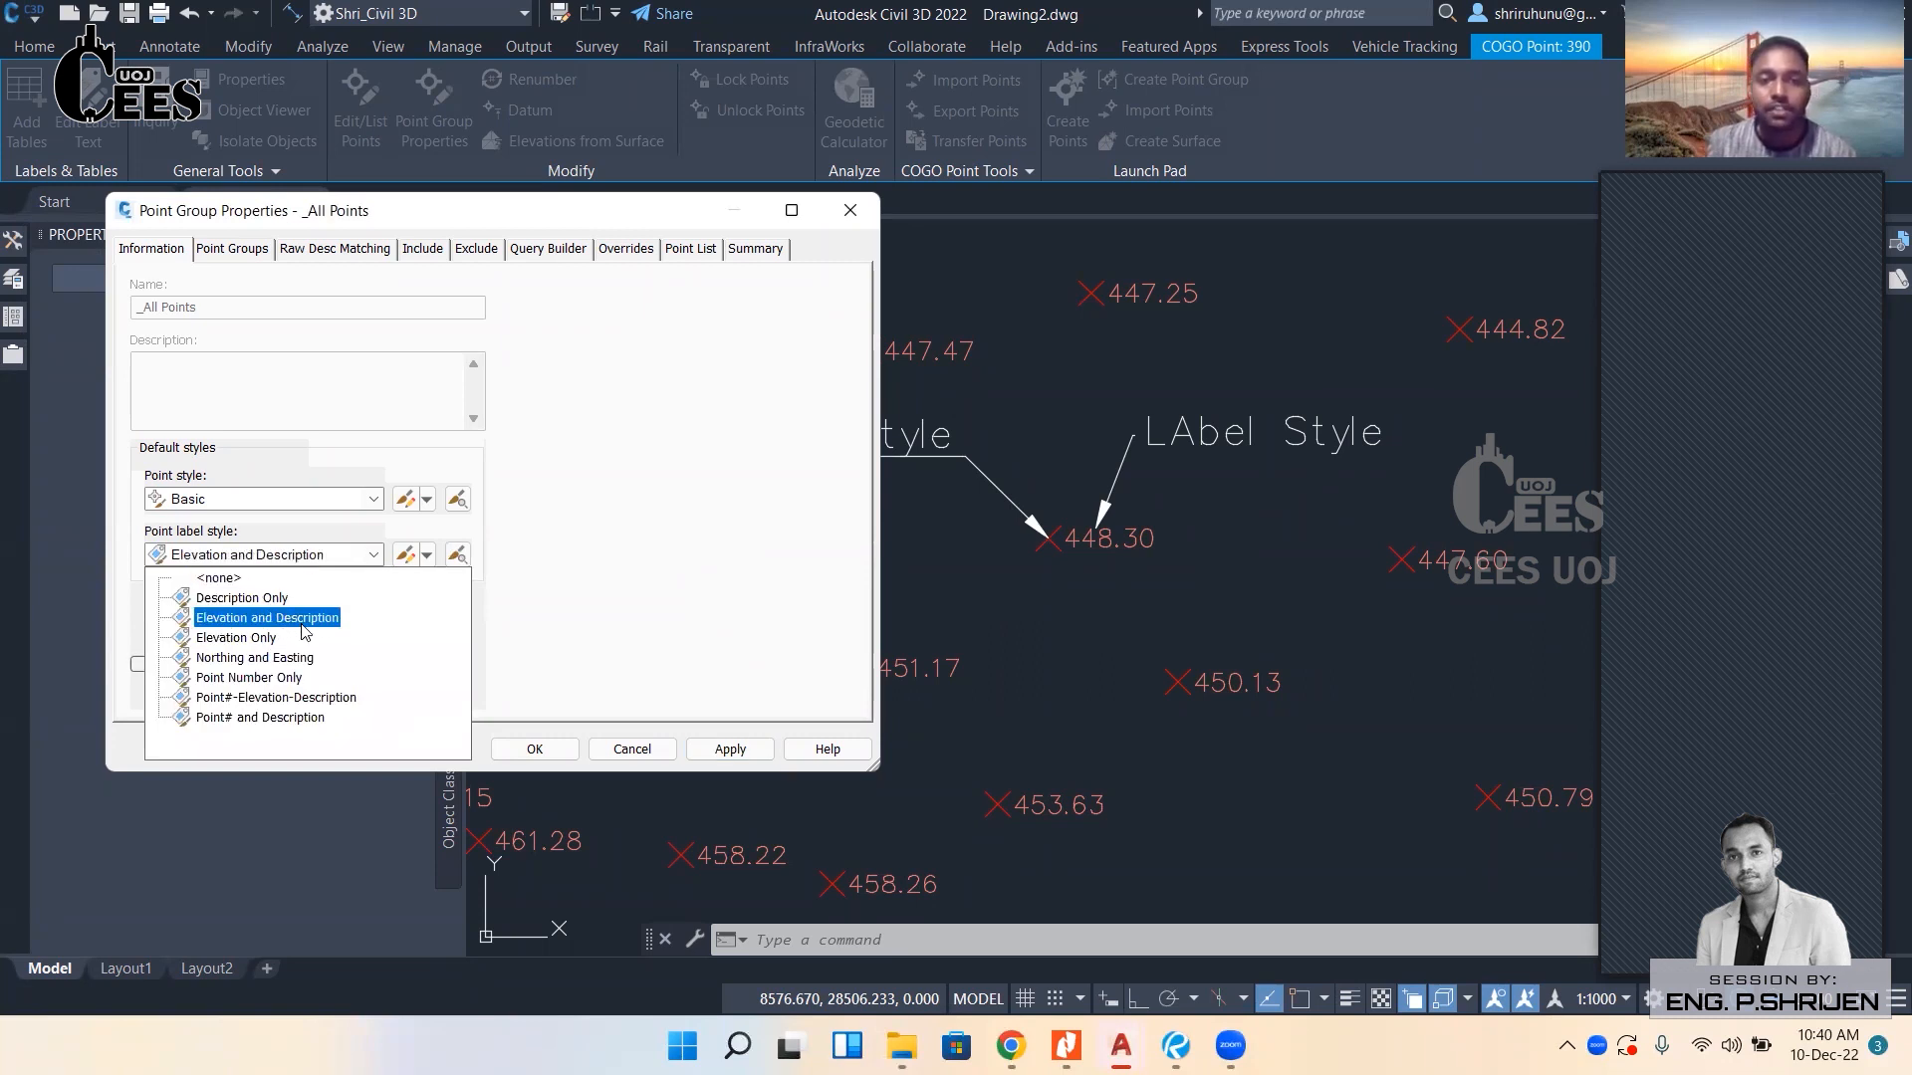
left_click(267, 618)
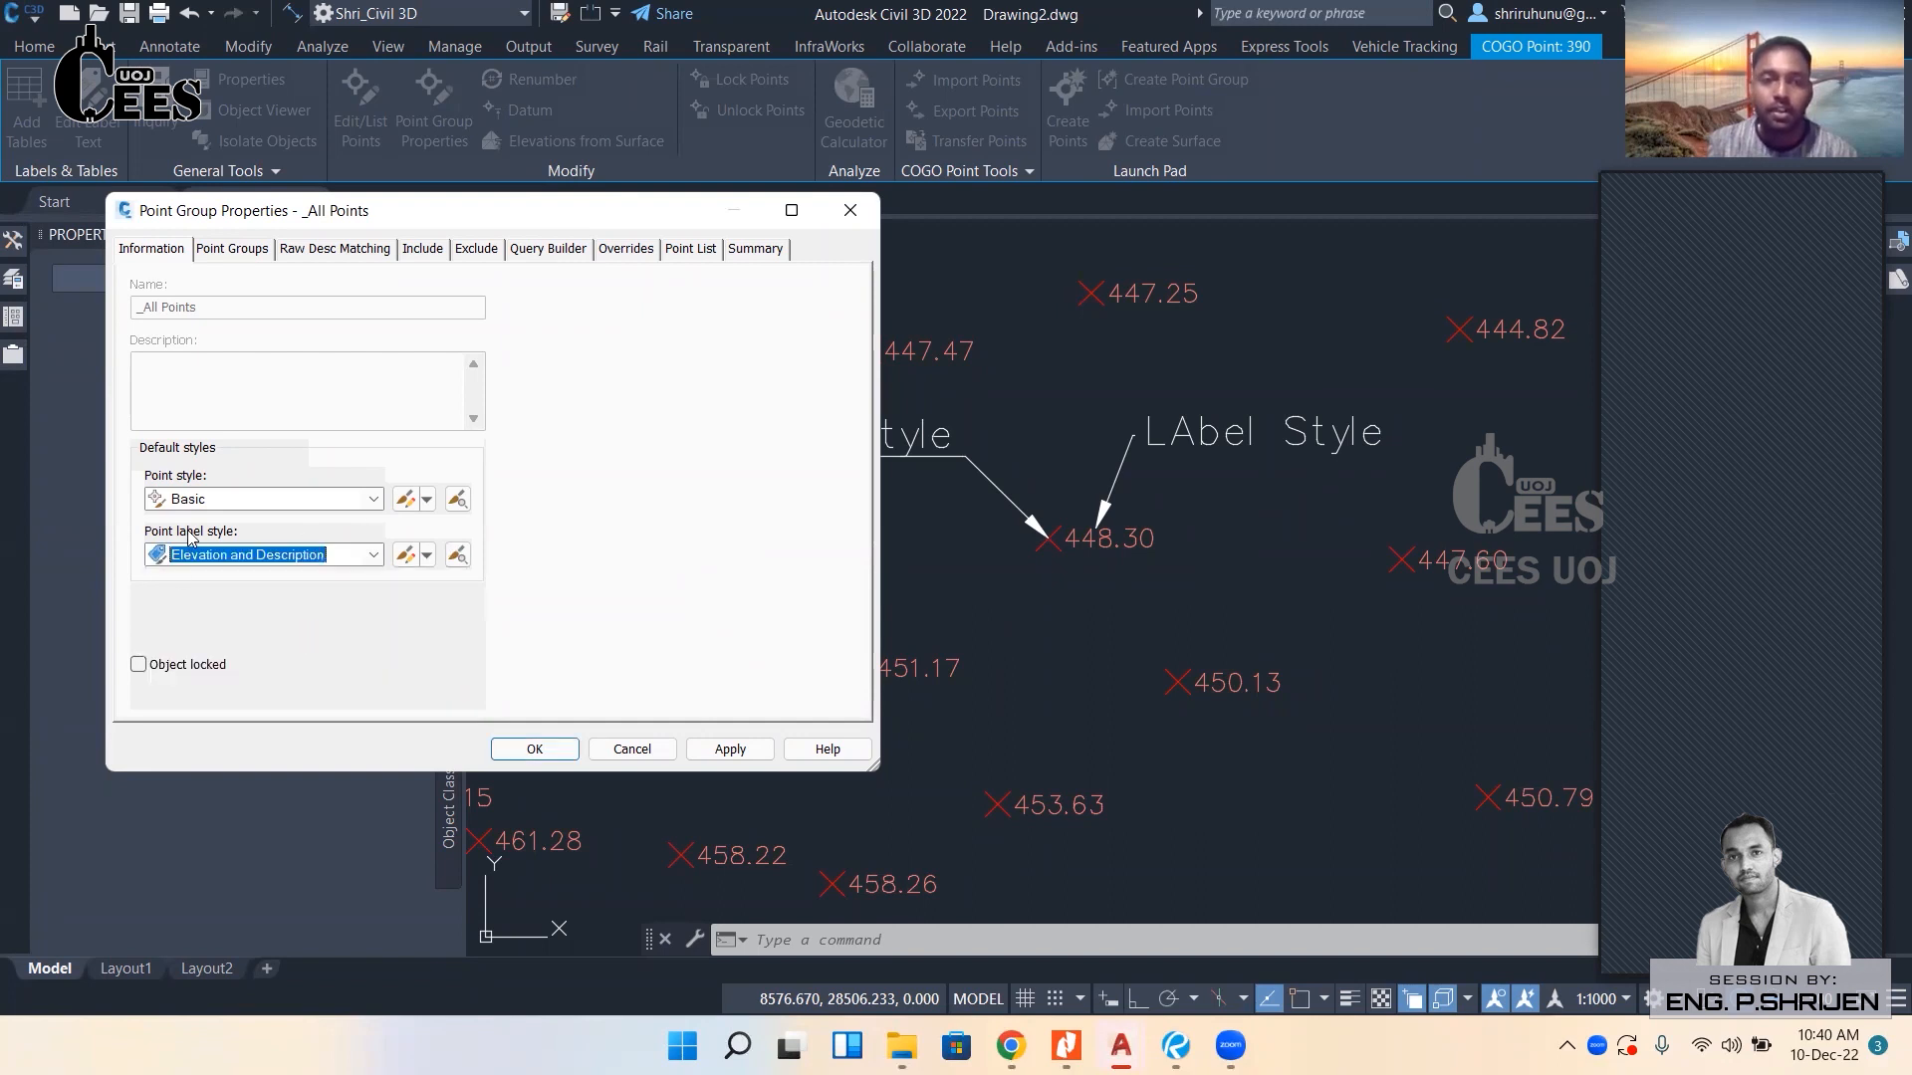
left_click(732, 750)
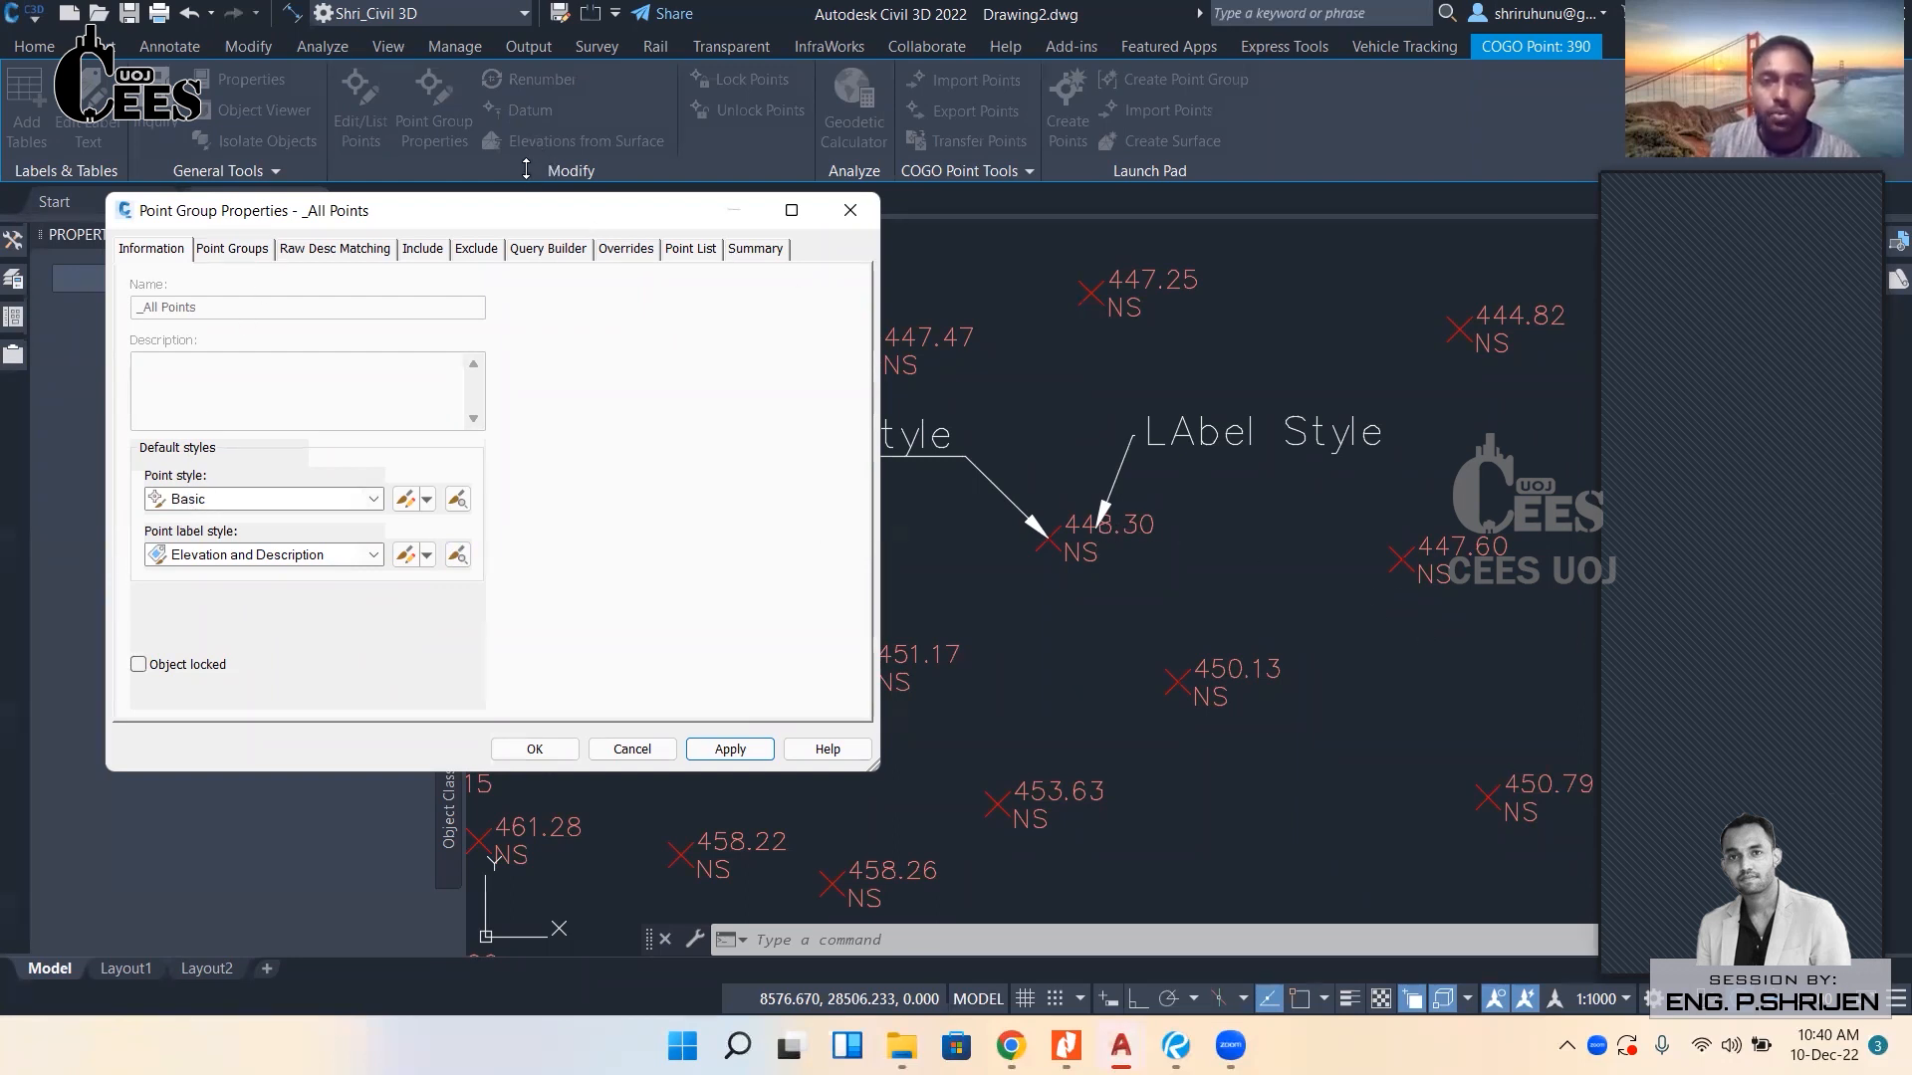
Look through the available point styles, choose Basic again for the _All Points group, apply it, and close the group properties.
left_click(266, 501)
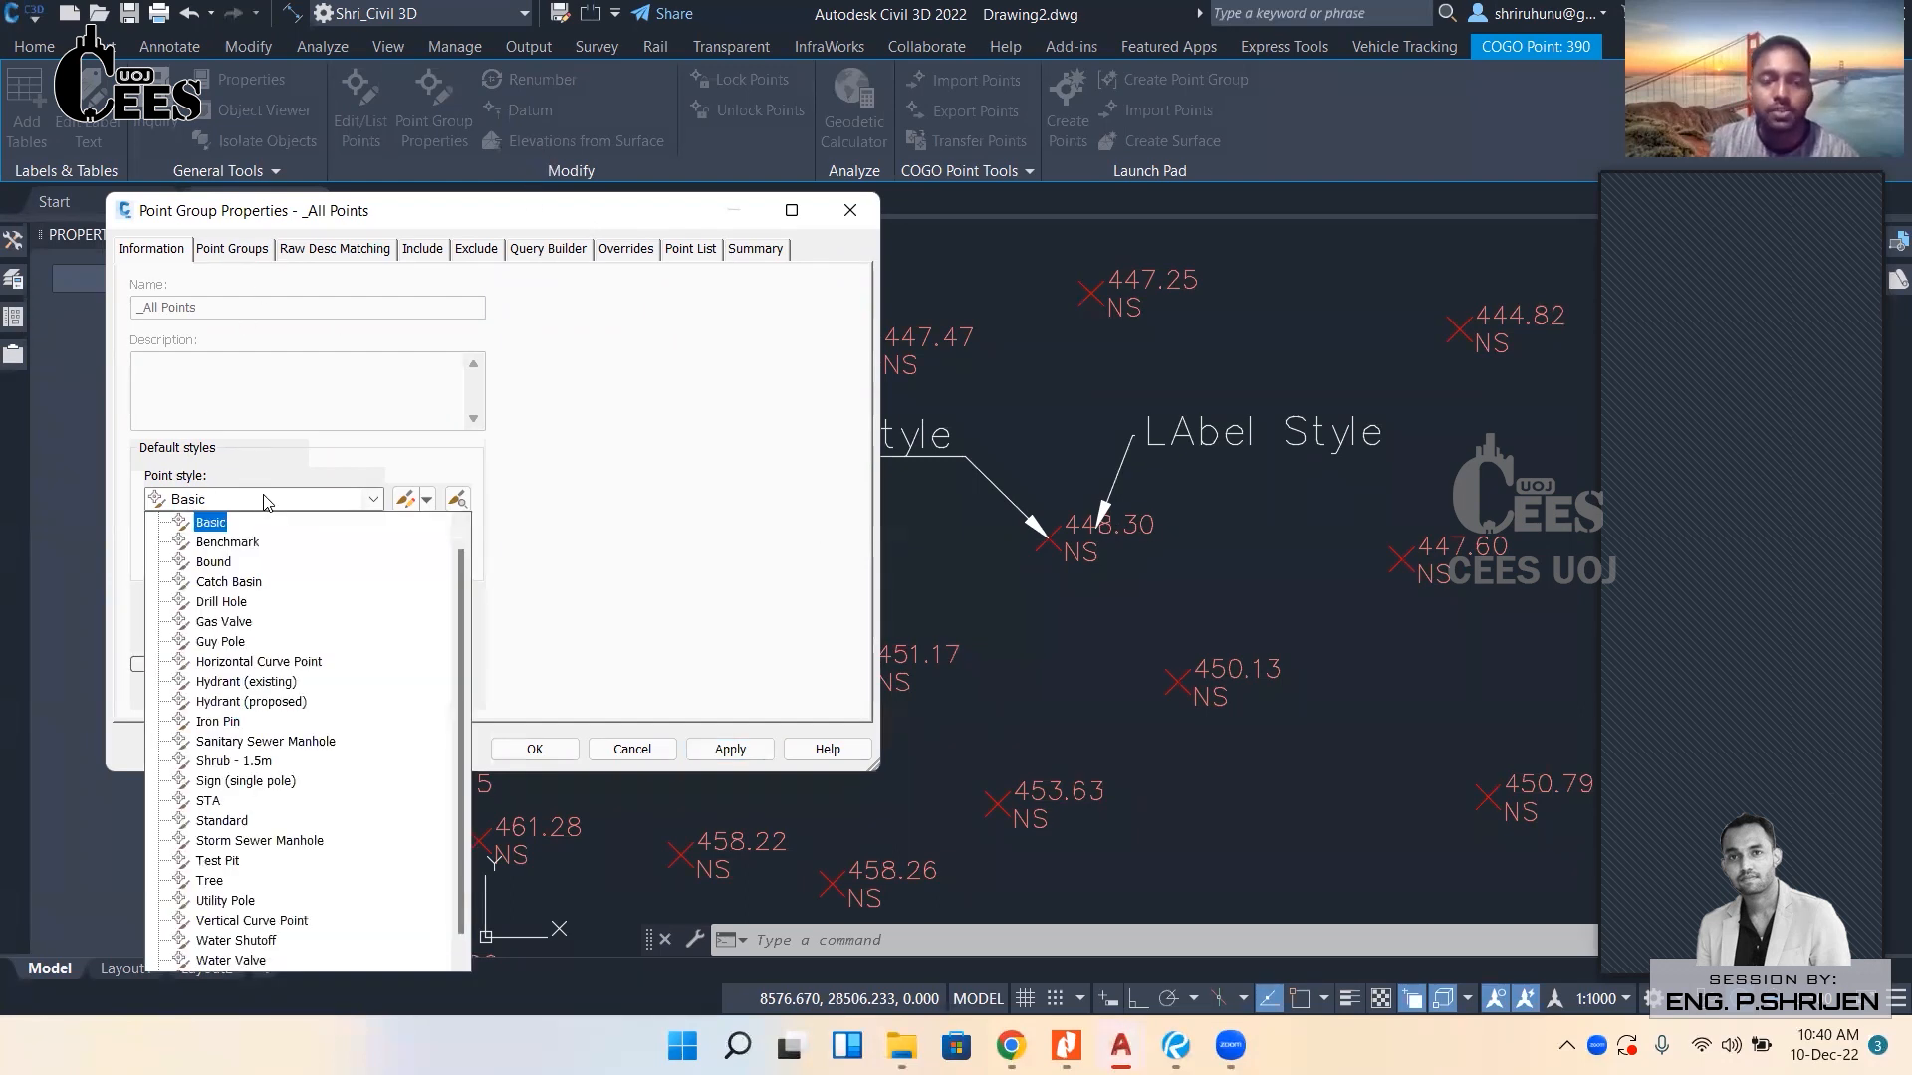
left_click(267, 501)
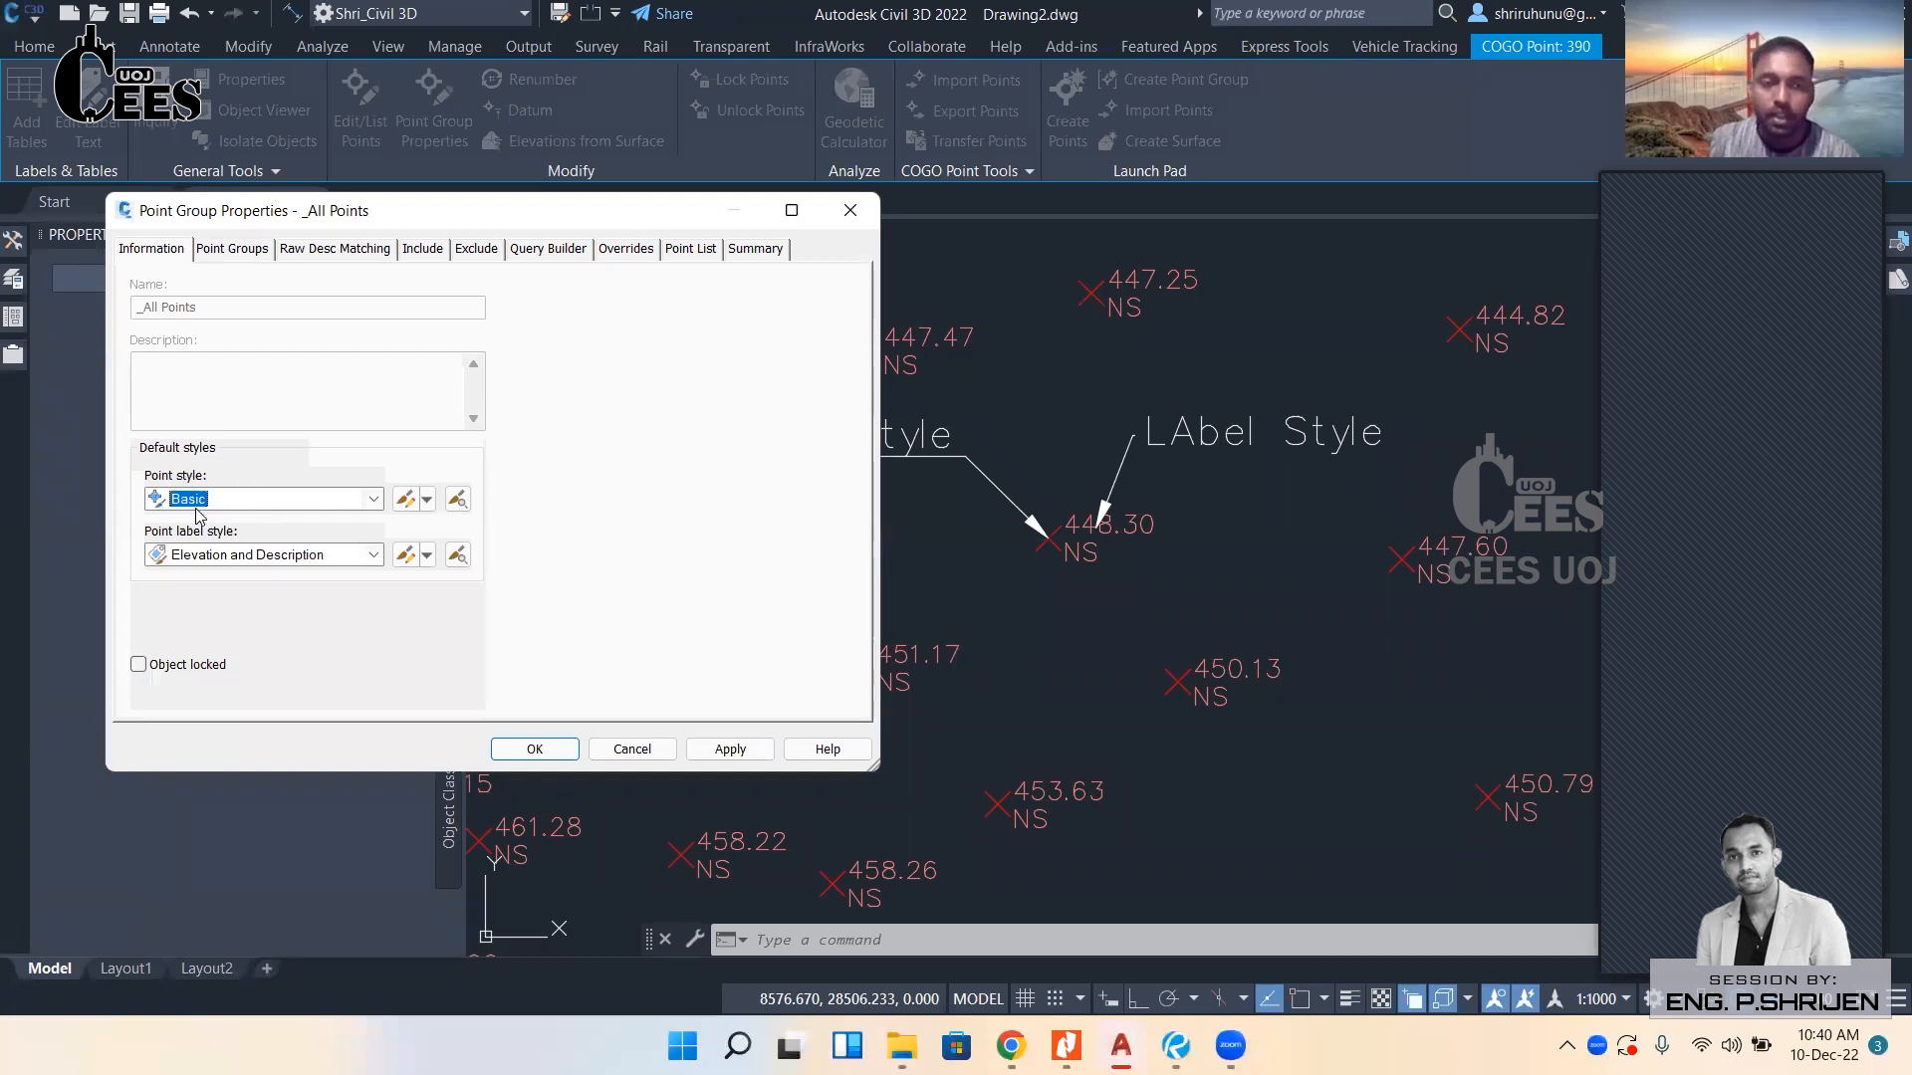
left_click(256, 501)
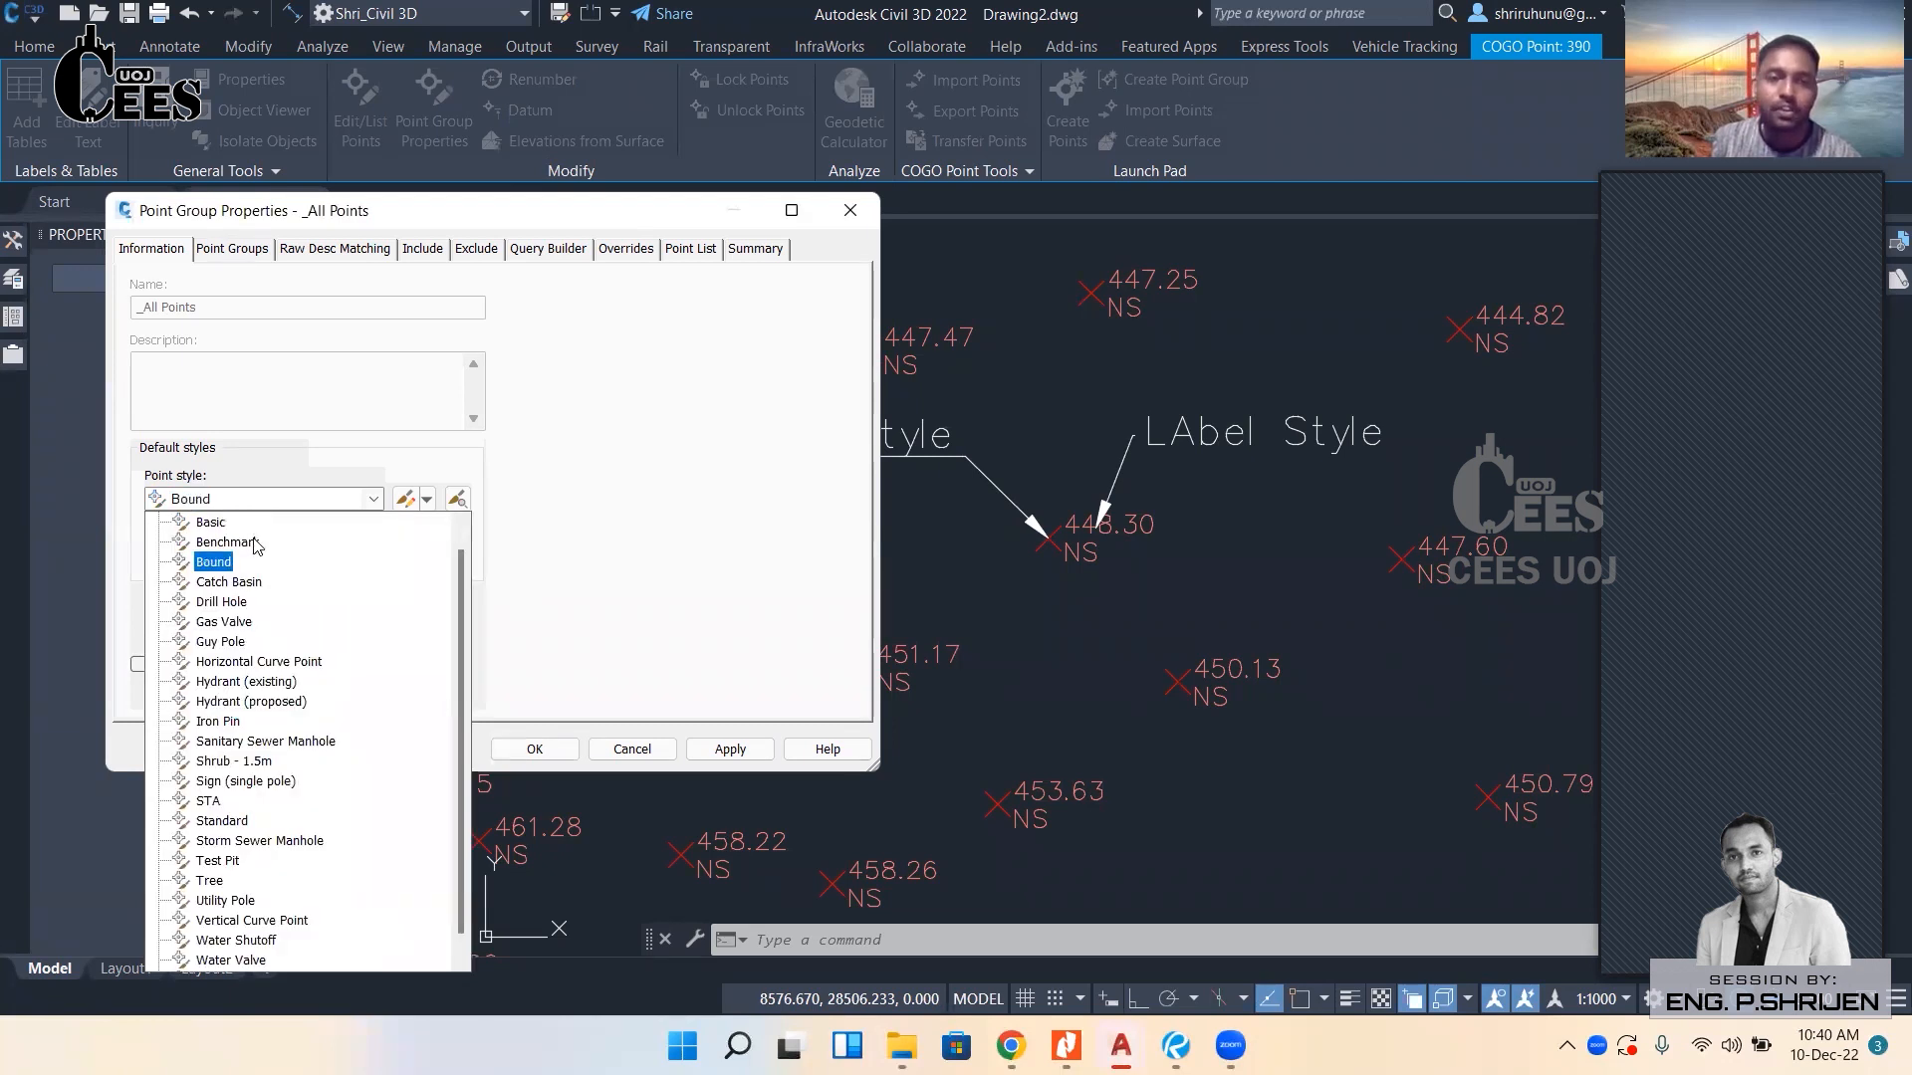
scroll(243, 557, "down", 1)
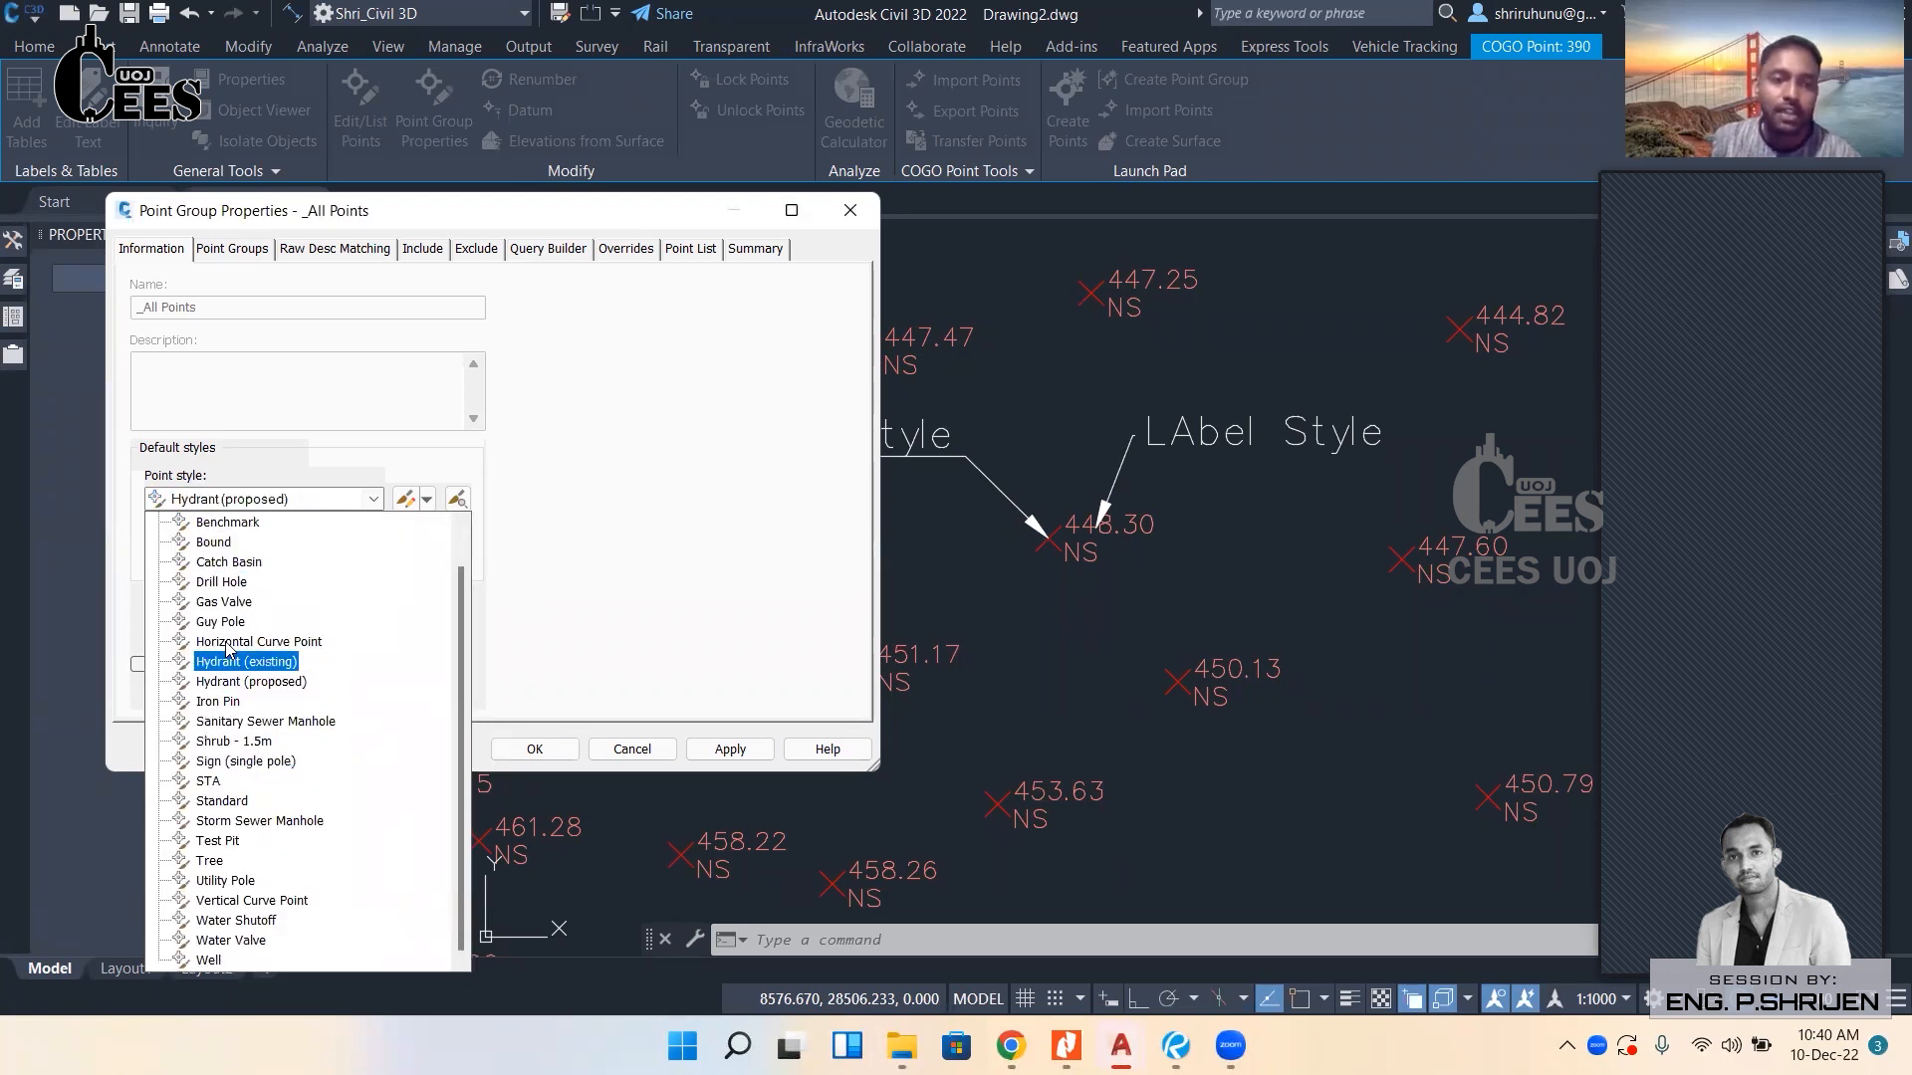
scroll(239, 637, "up", 1)
left_click(209, 522)
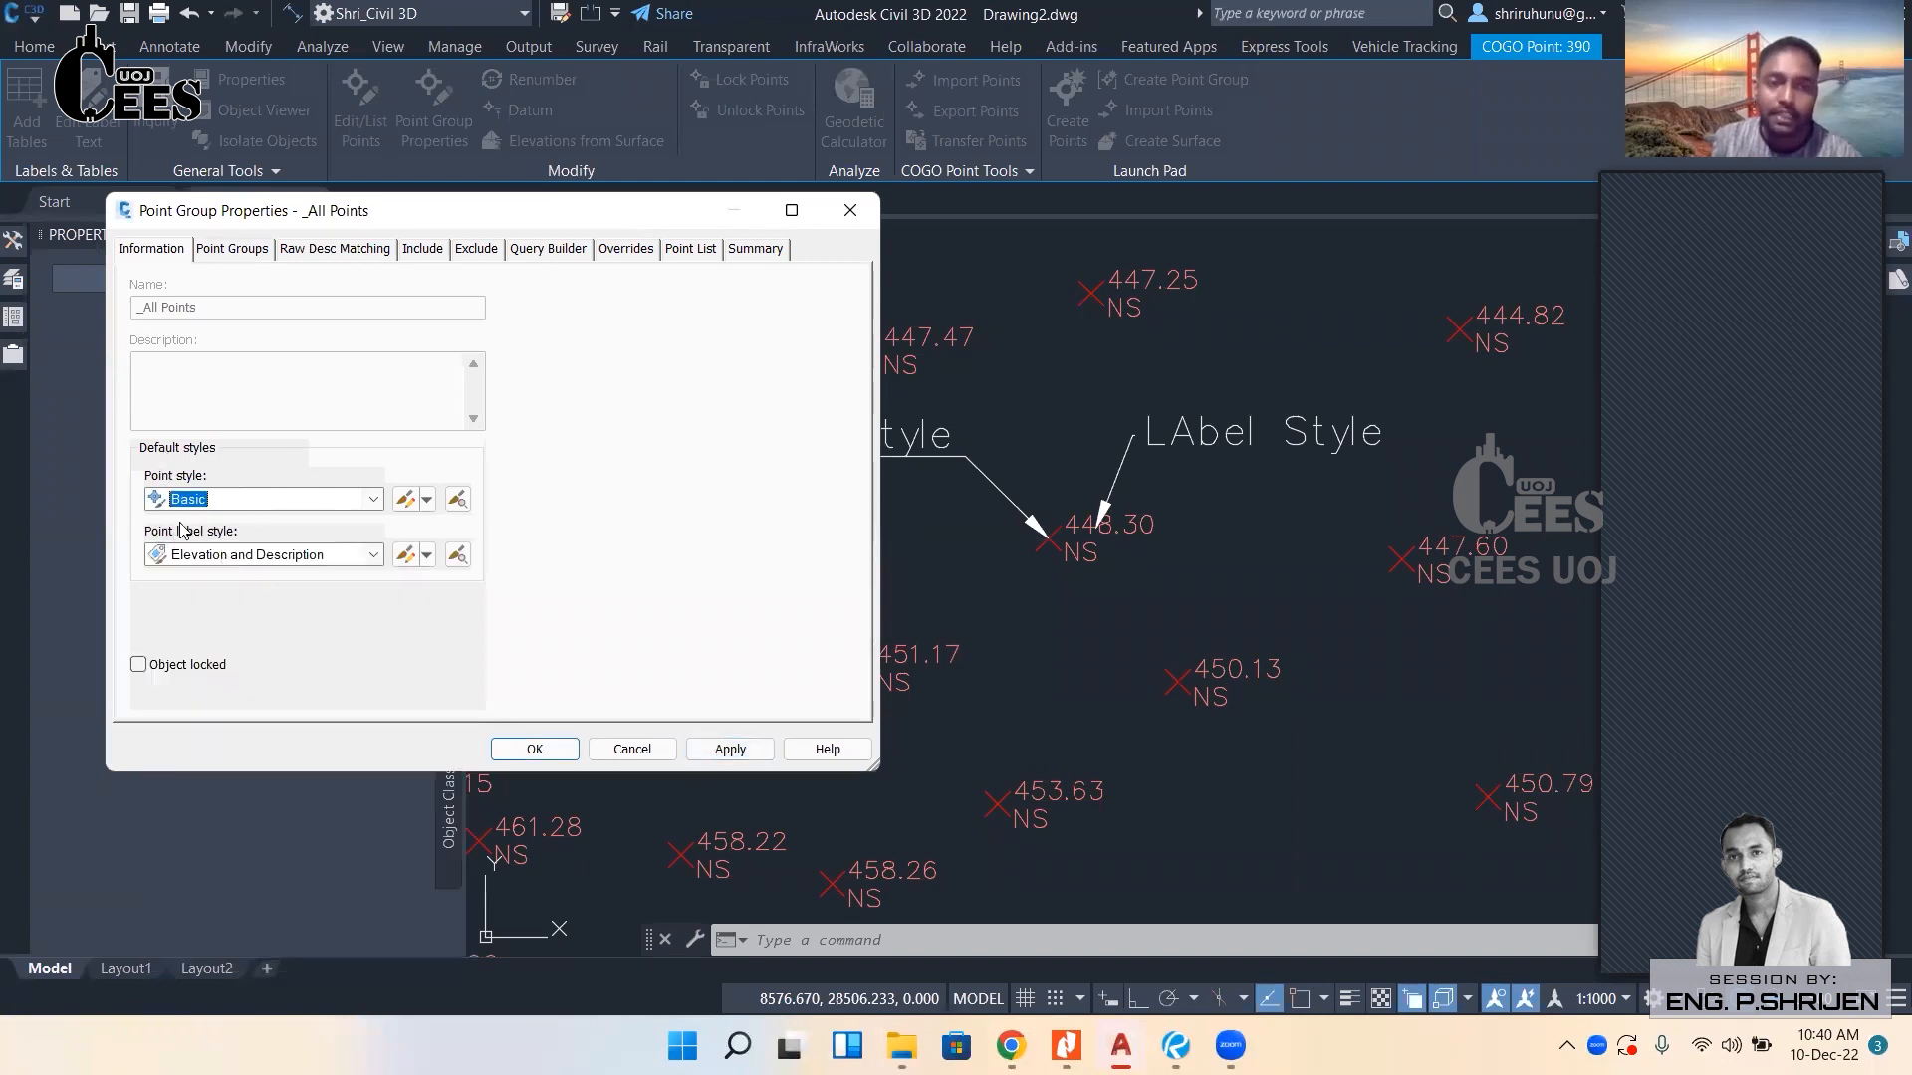
left_click(733, 753)
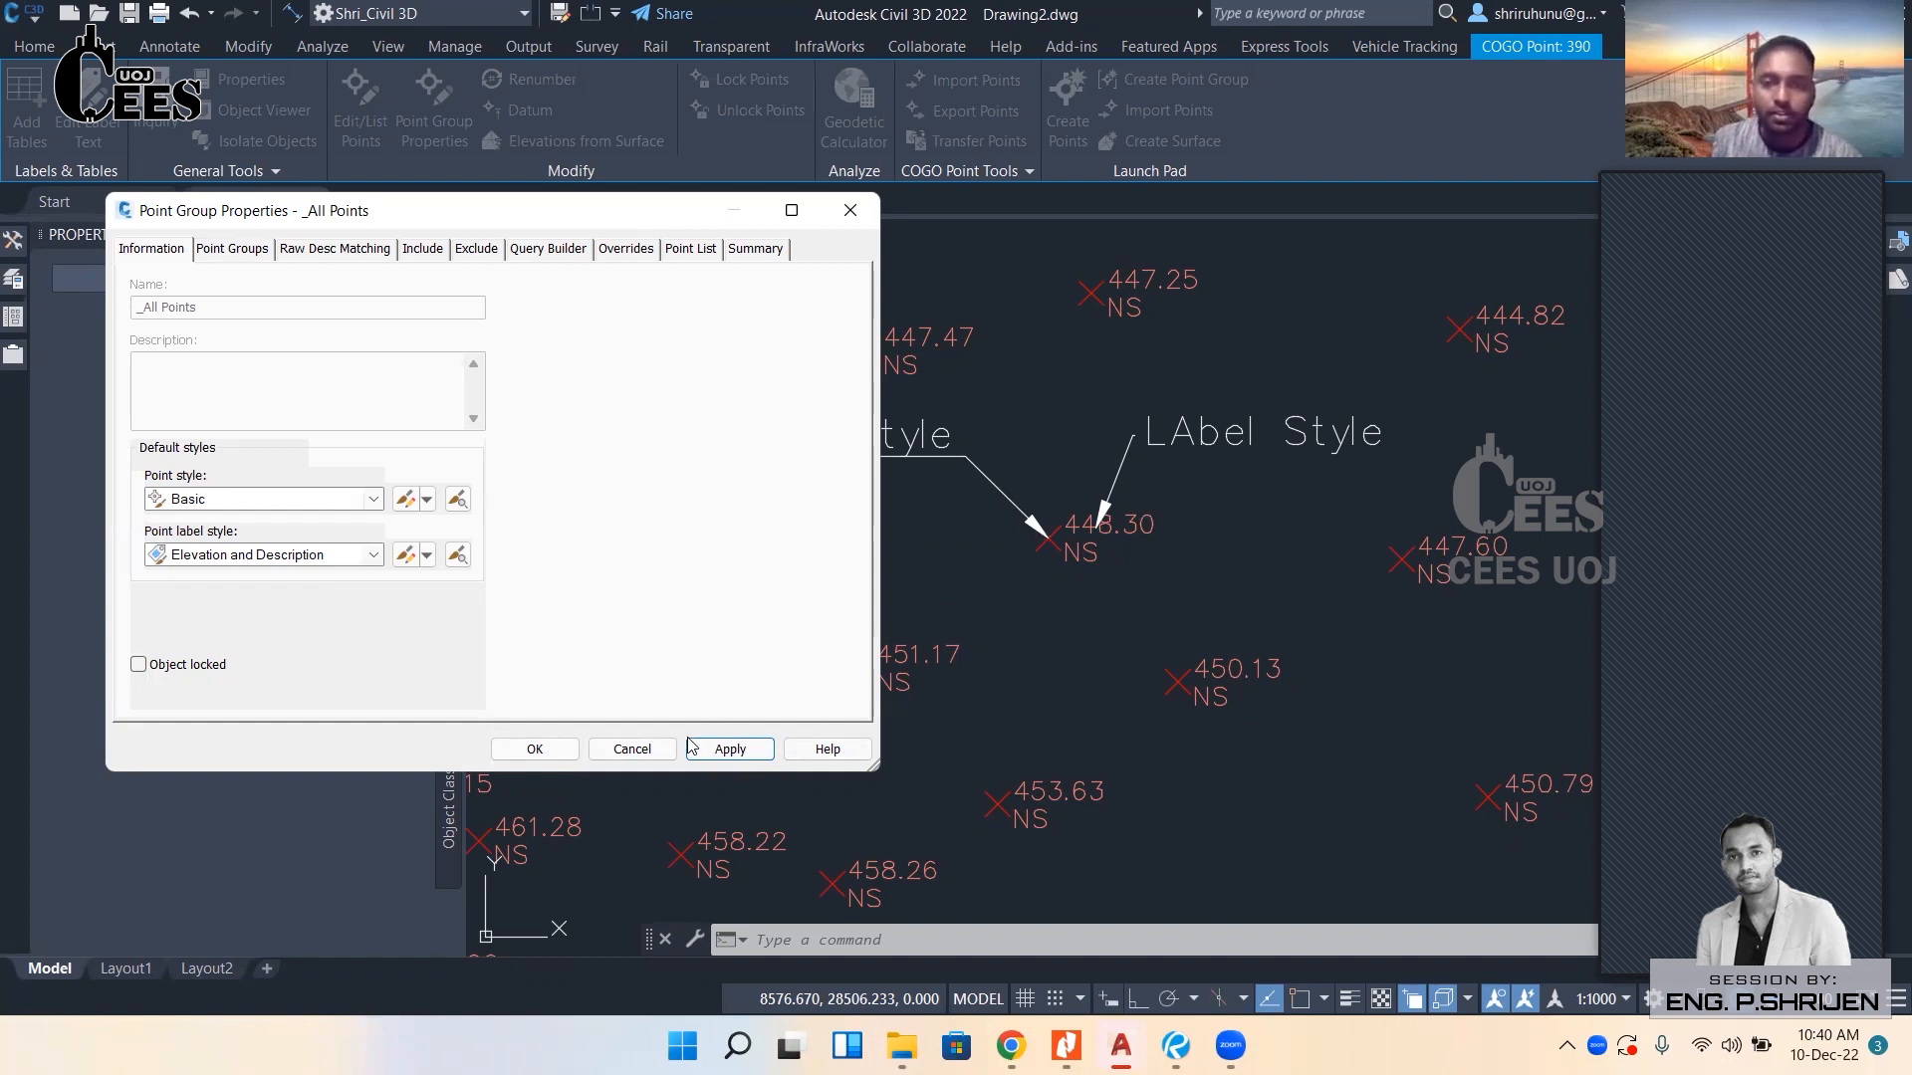
left_click(542, 749)
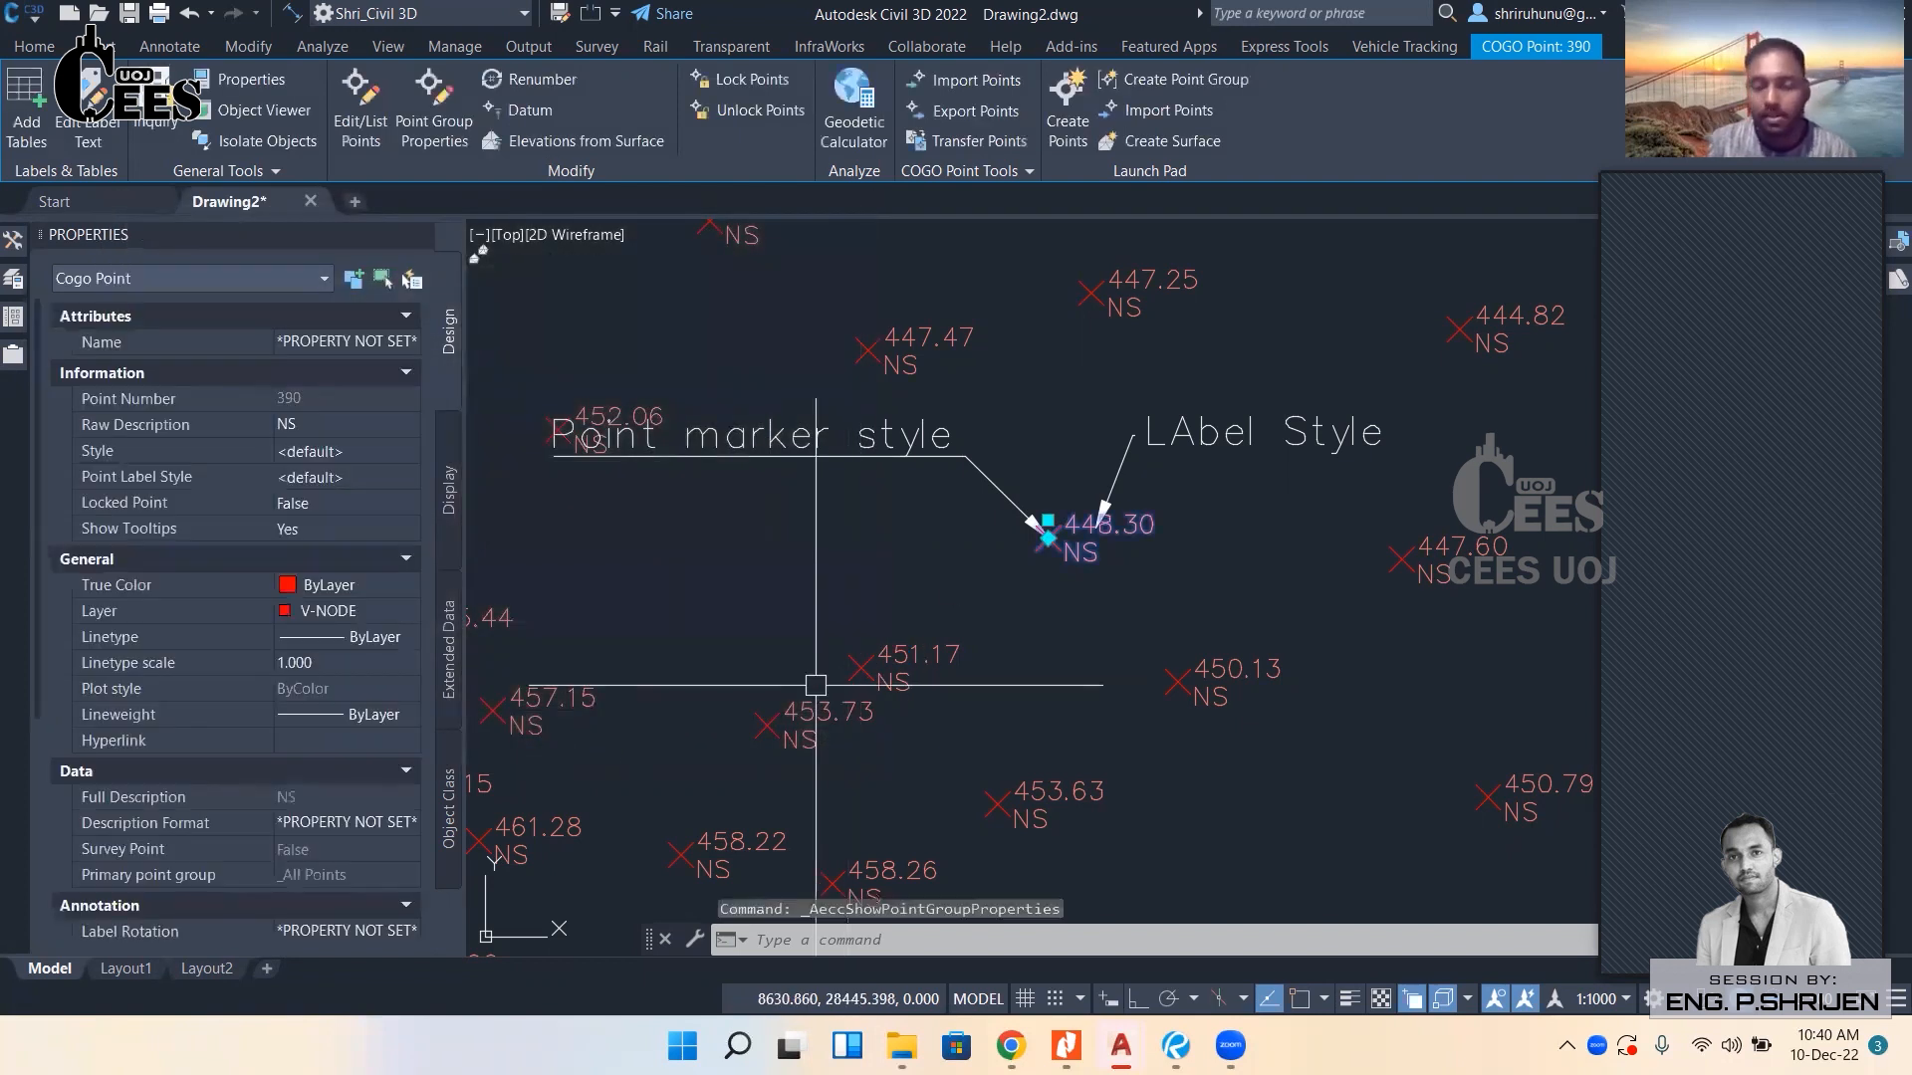
Set the _All Points group's default point style to Bound through the selected point's group properties and accept the change.
right_click(1073, 565)
left_click(1173, 565)
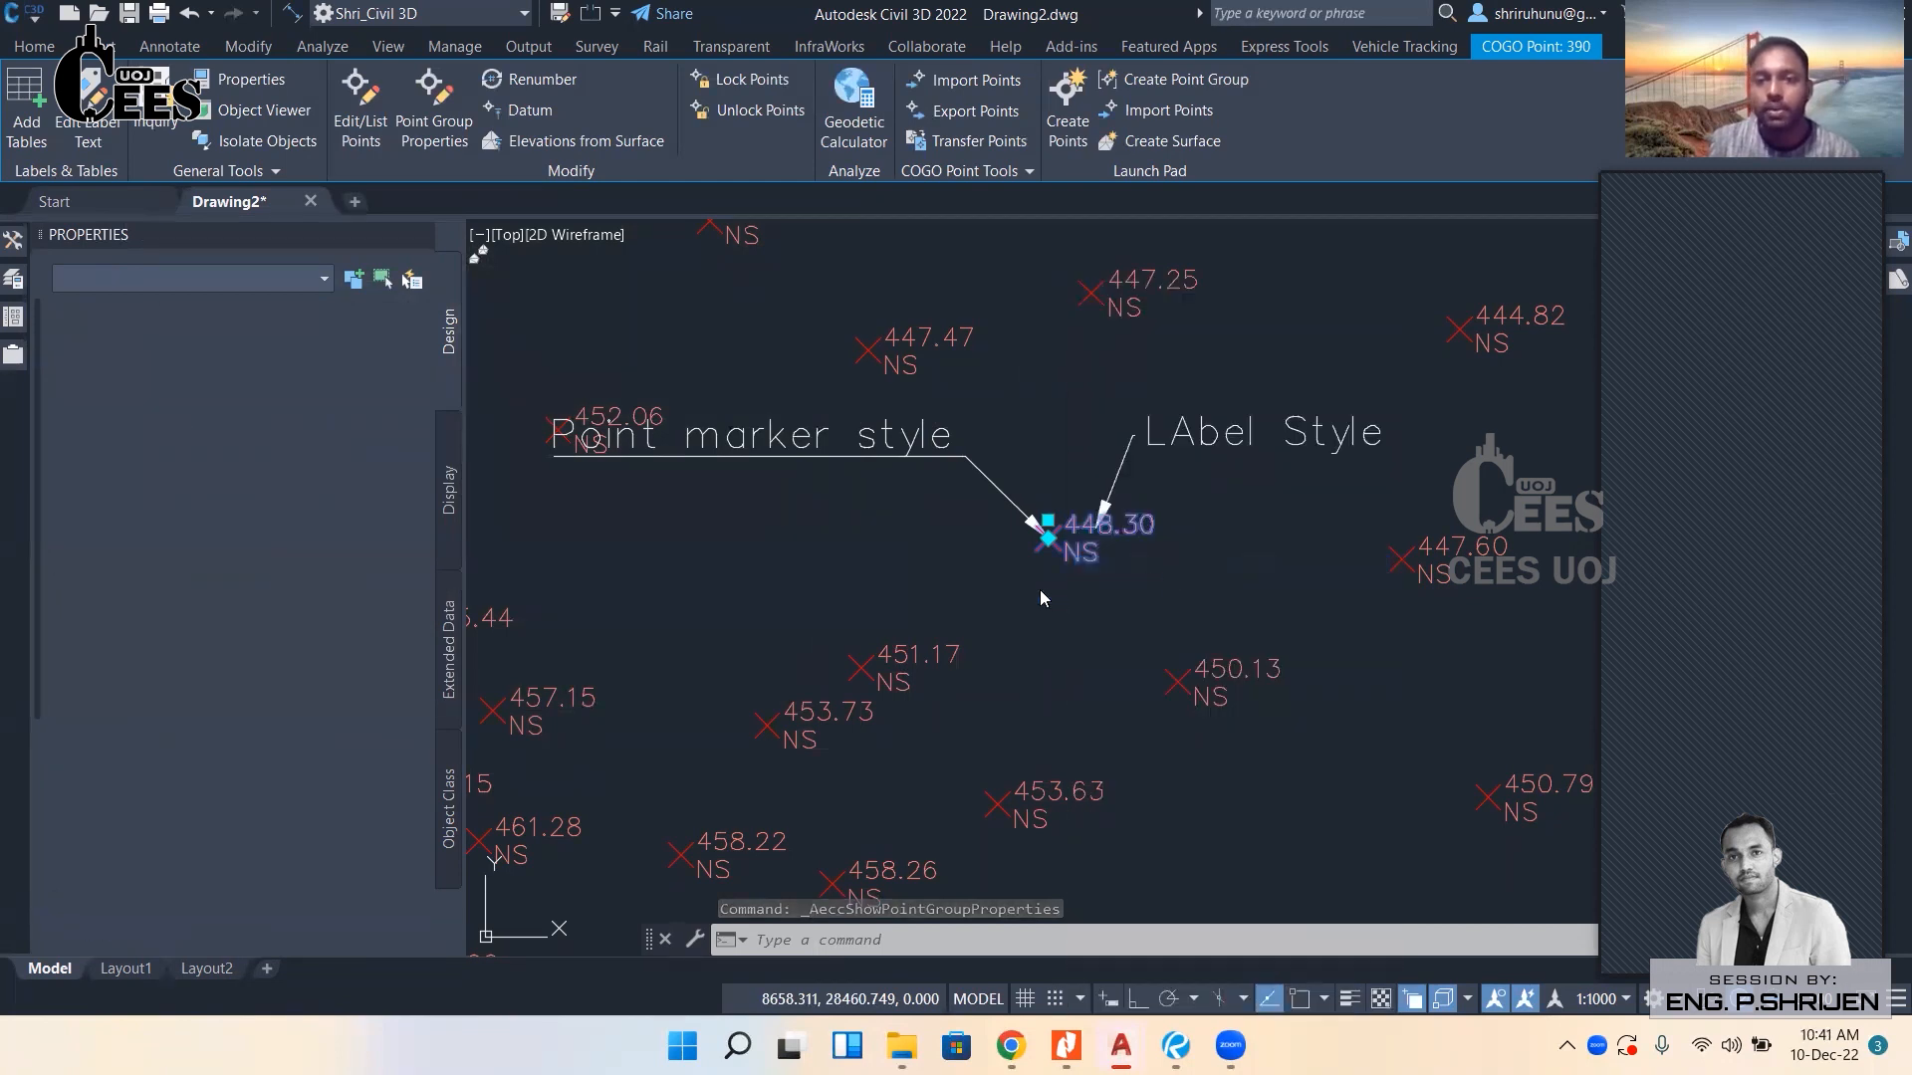
left_click(259, 499)
left_click(203, 569)
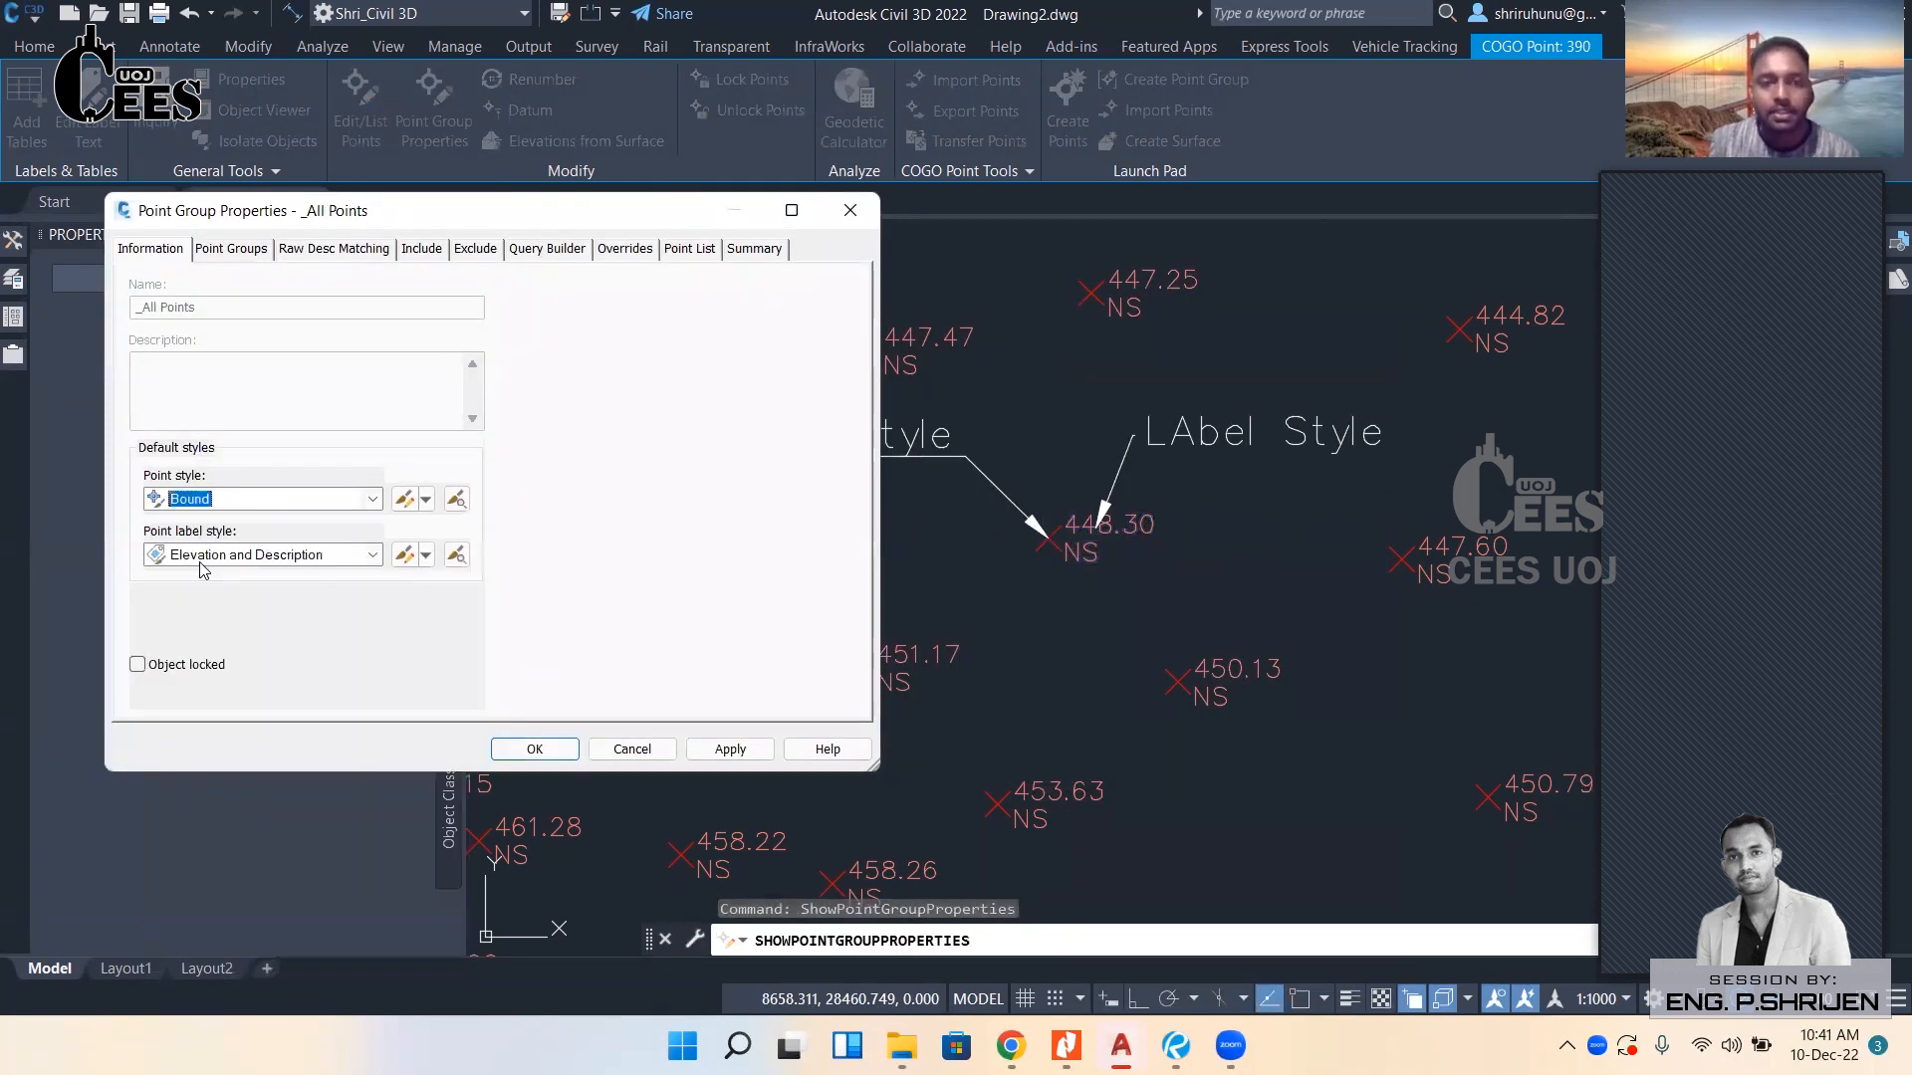
left_click(534, 749)
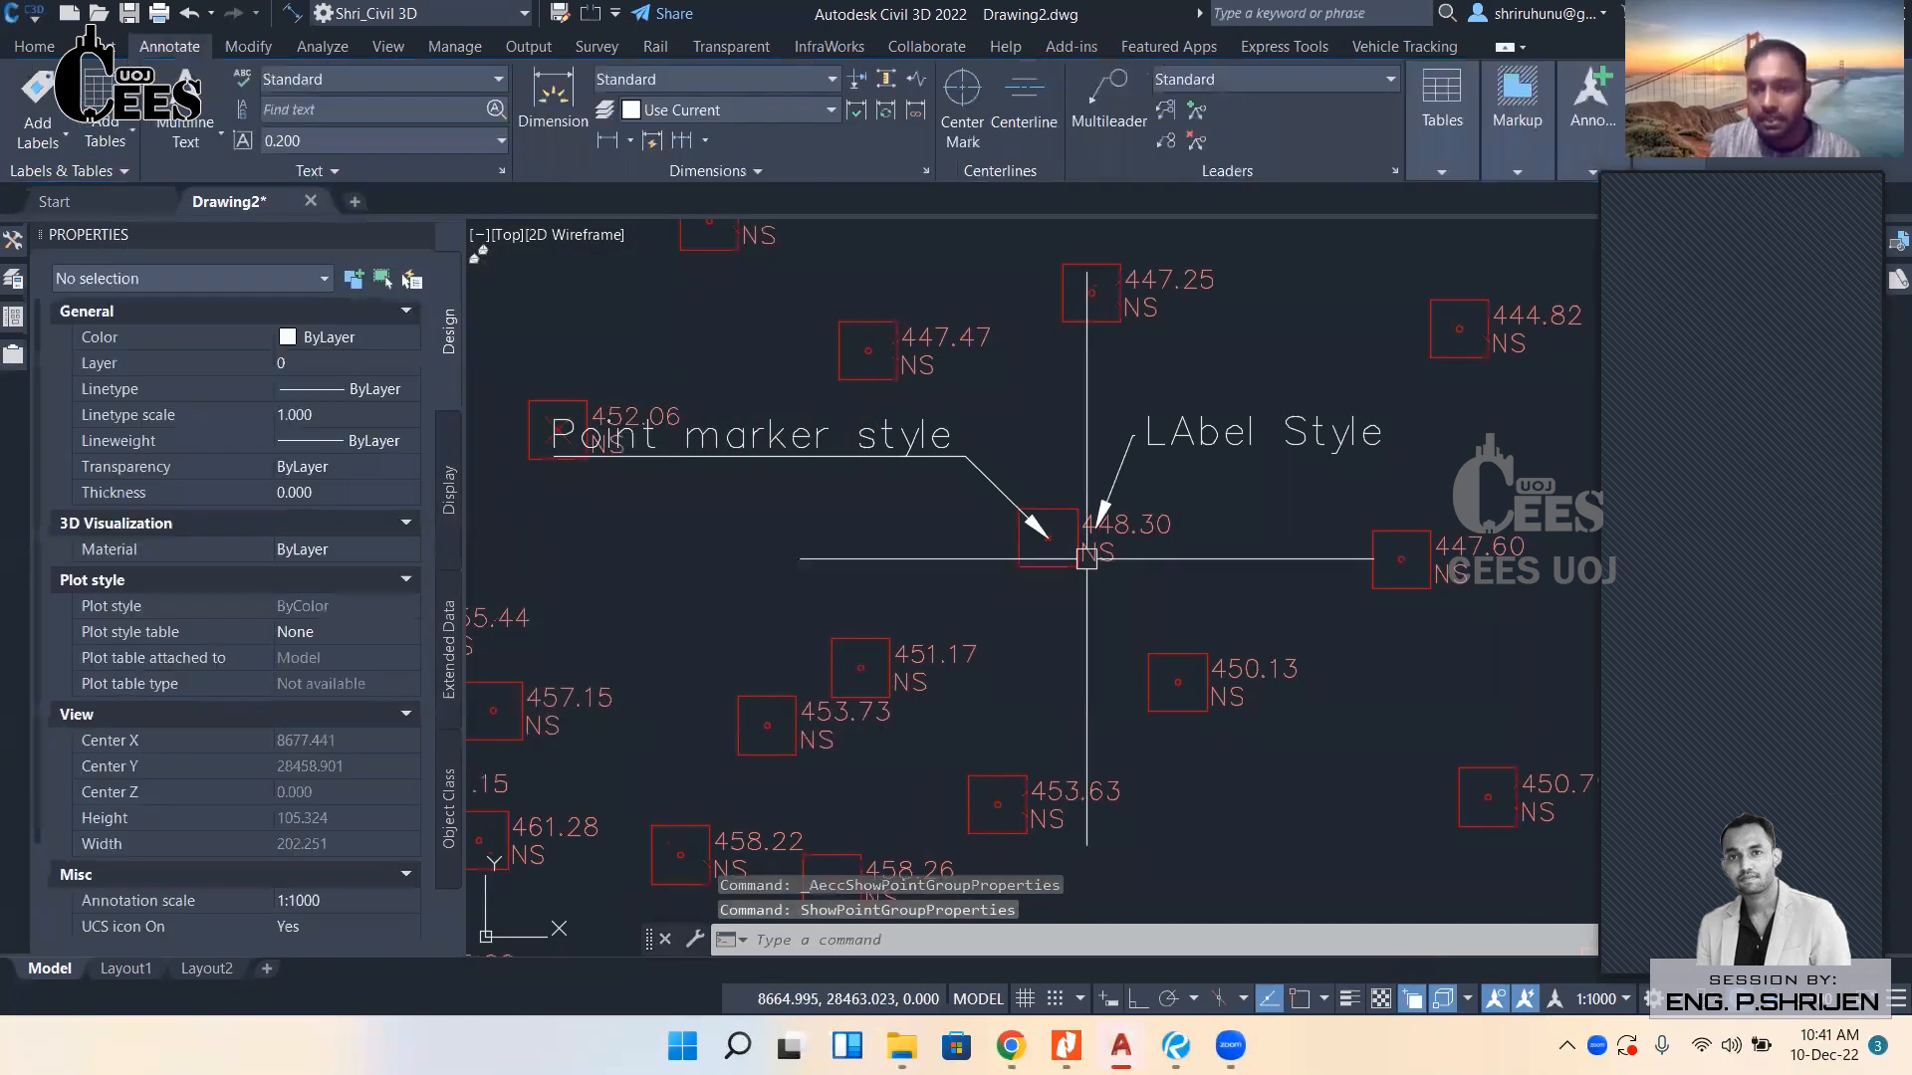
Reopen the point group properties from the annotated 448.30 point and apply Drill Hole as the _All Points default point style.
left_click(1086, 558)
right_click(1093, 578)
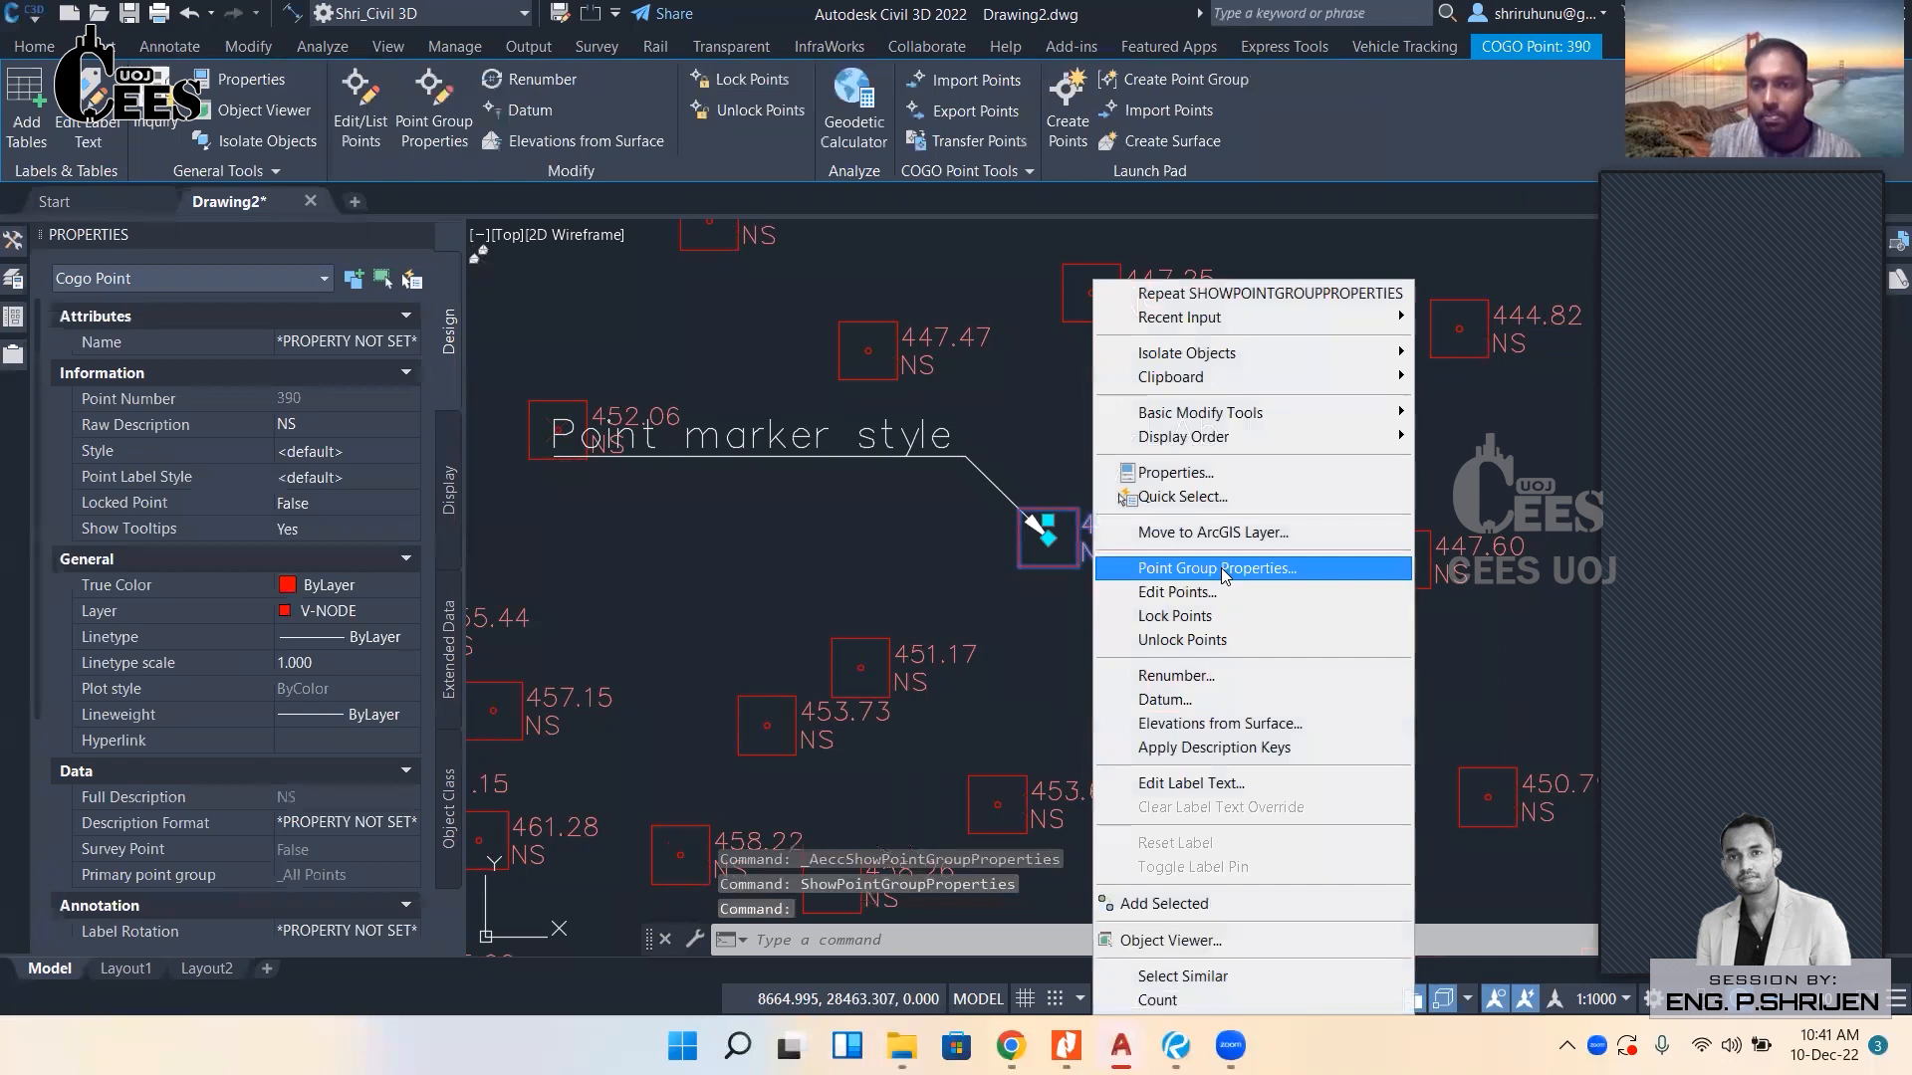
left_click(1221, 568)
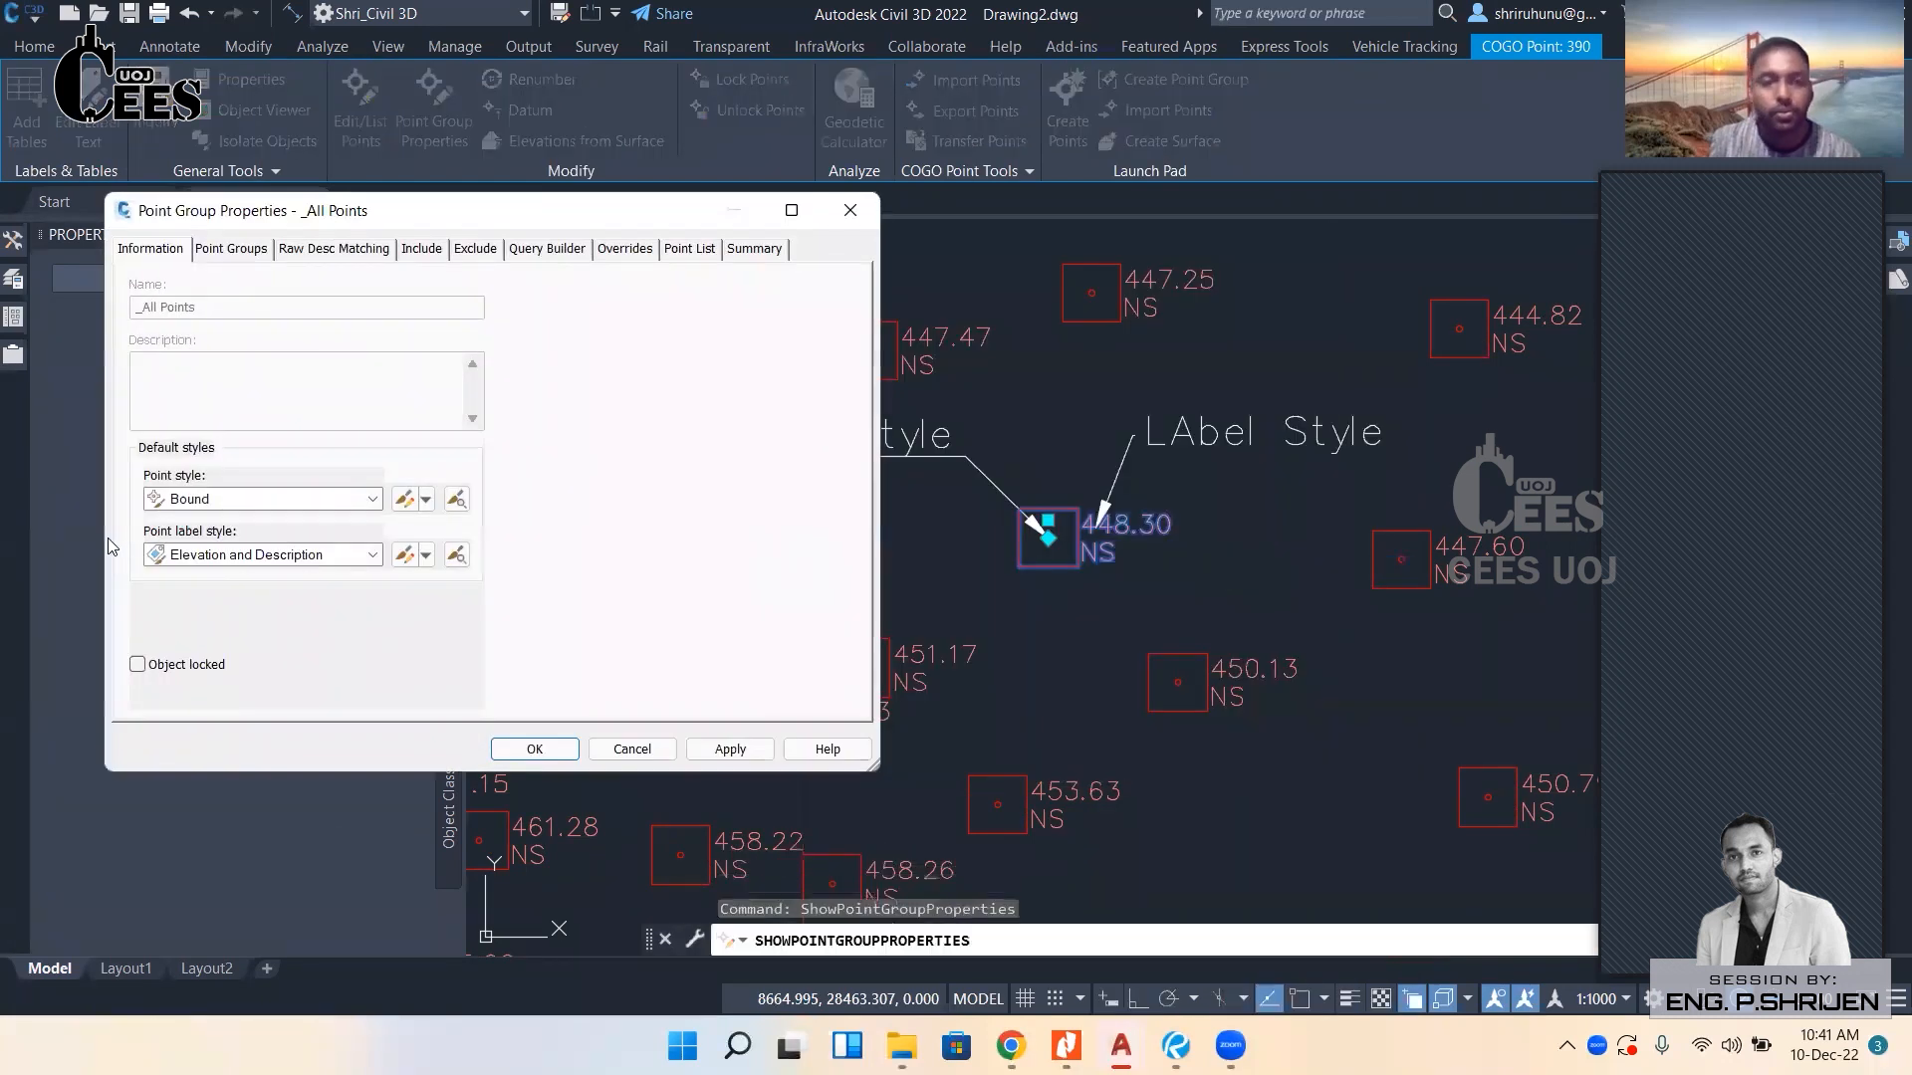
left_click(258, 499)
left_click(219, 554)
left_click(730, 750)
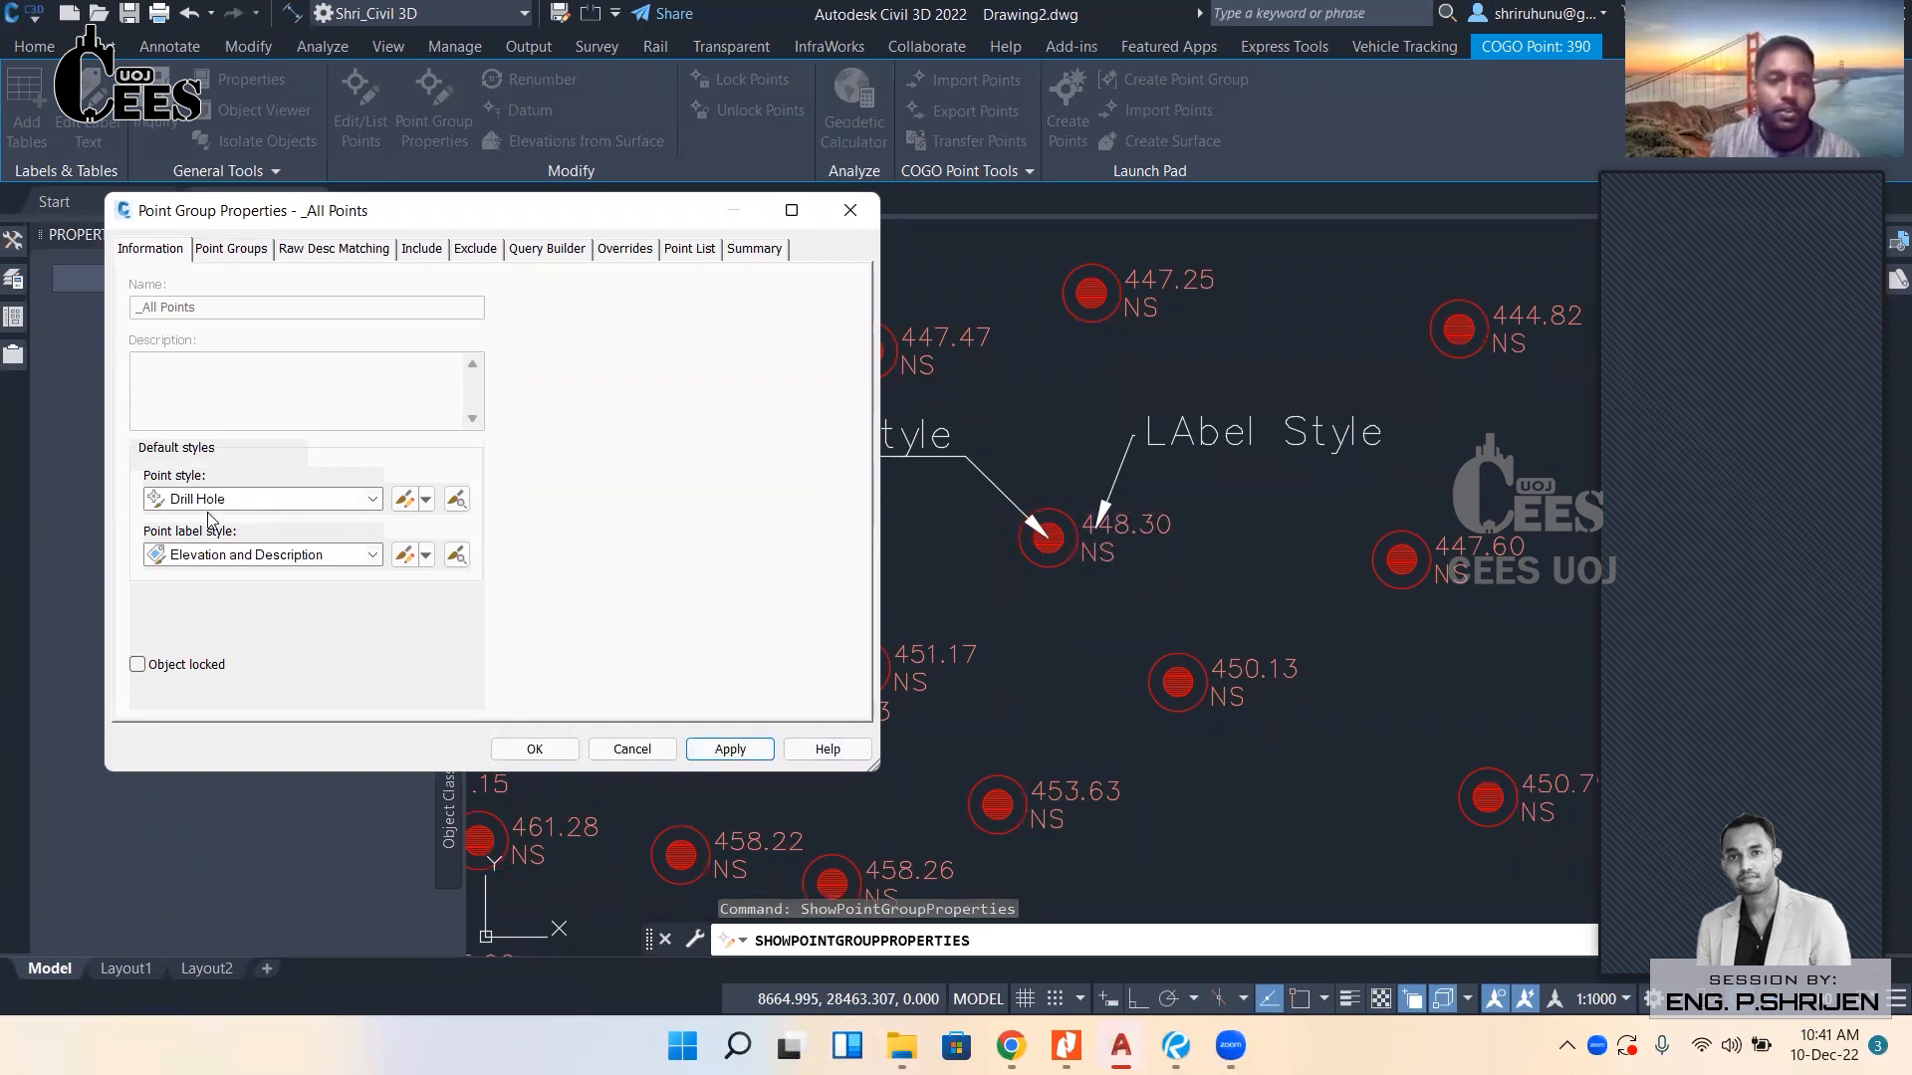
Set the _All Points group's default point style to Hydrant (existing) and apply it.
left_click(259, 499)
left_click(229, 673)
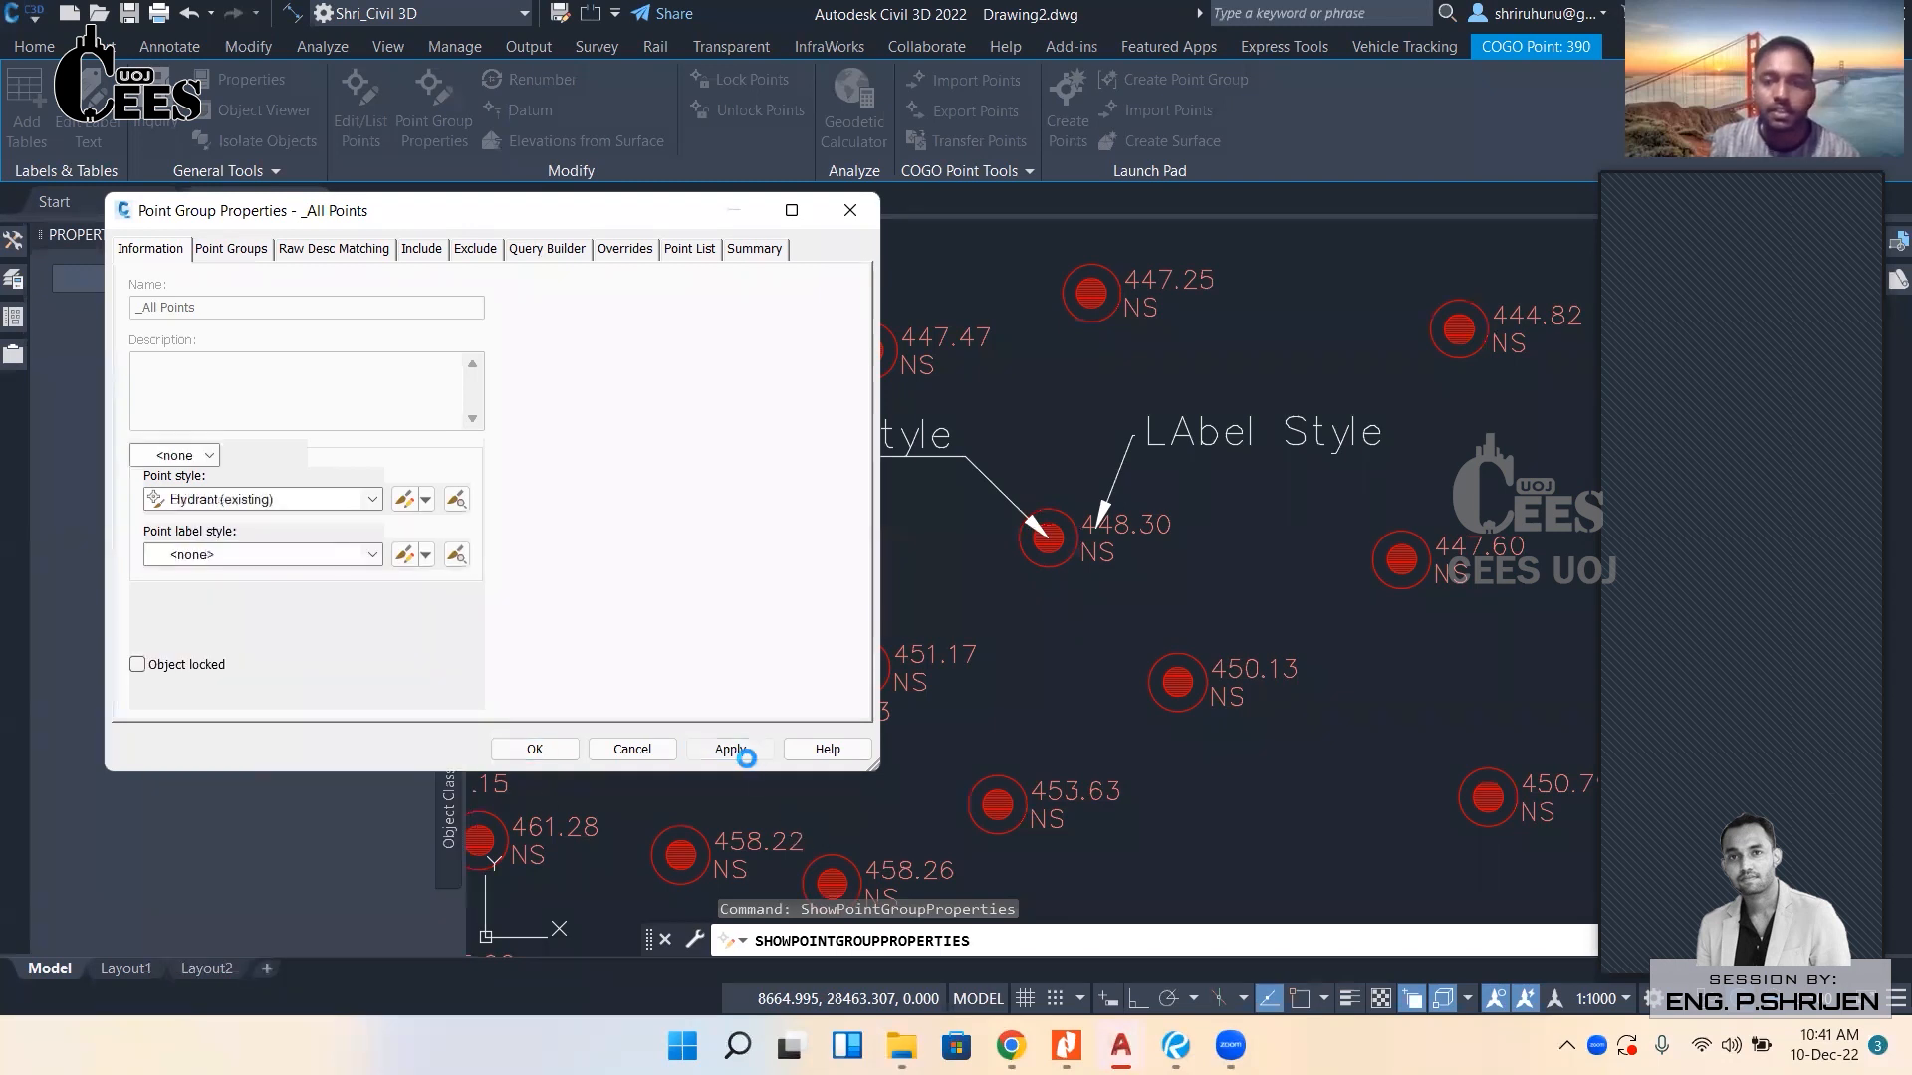
left_click(730, 749)
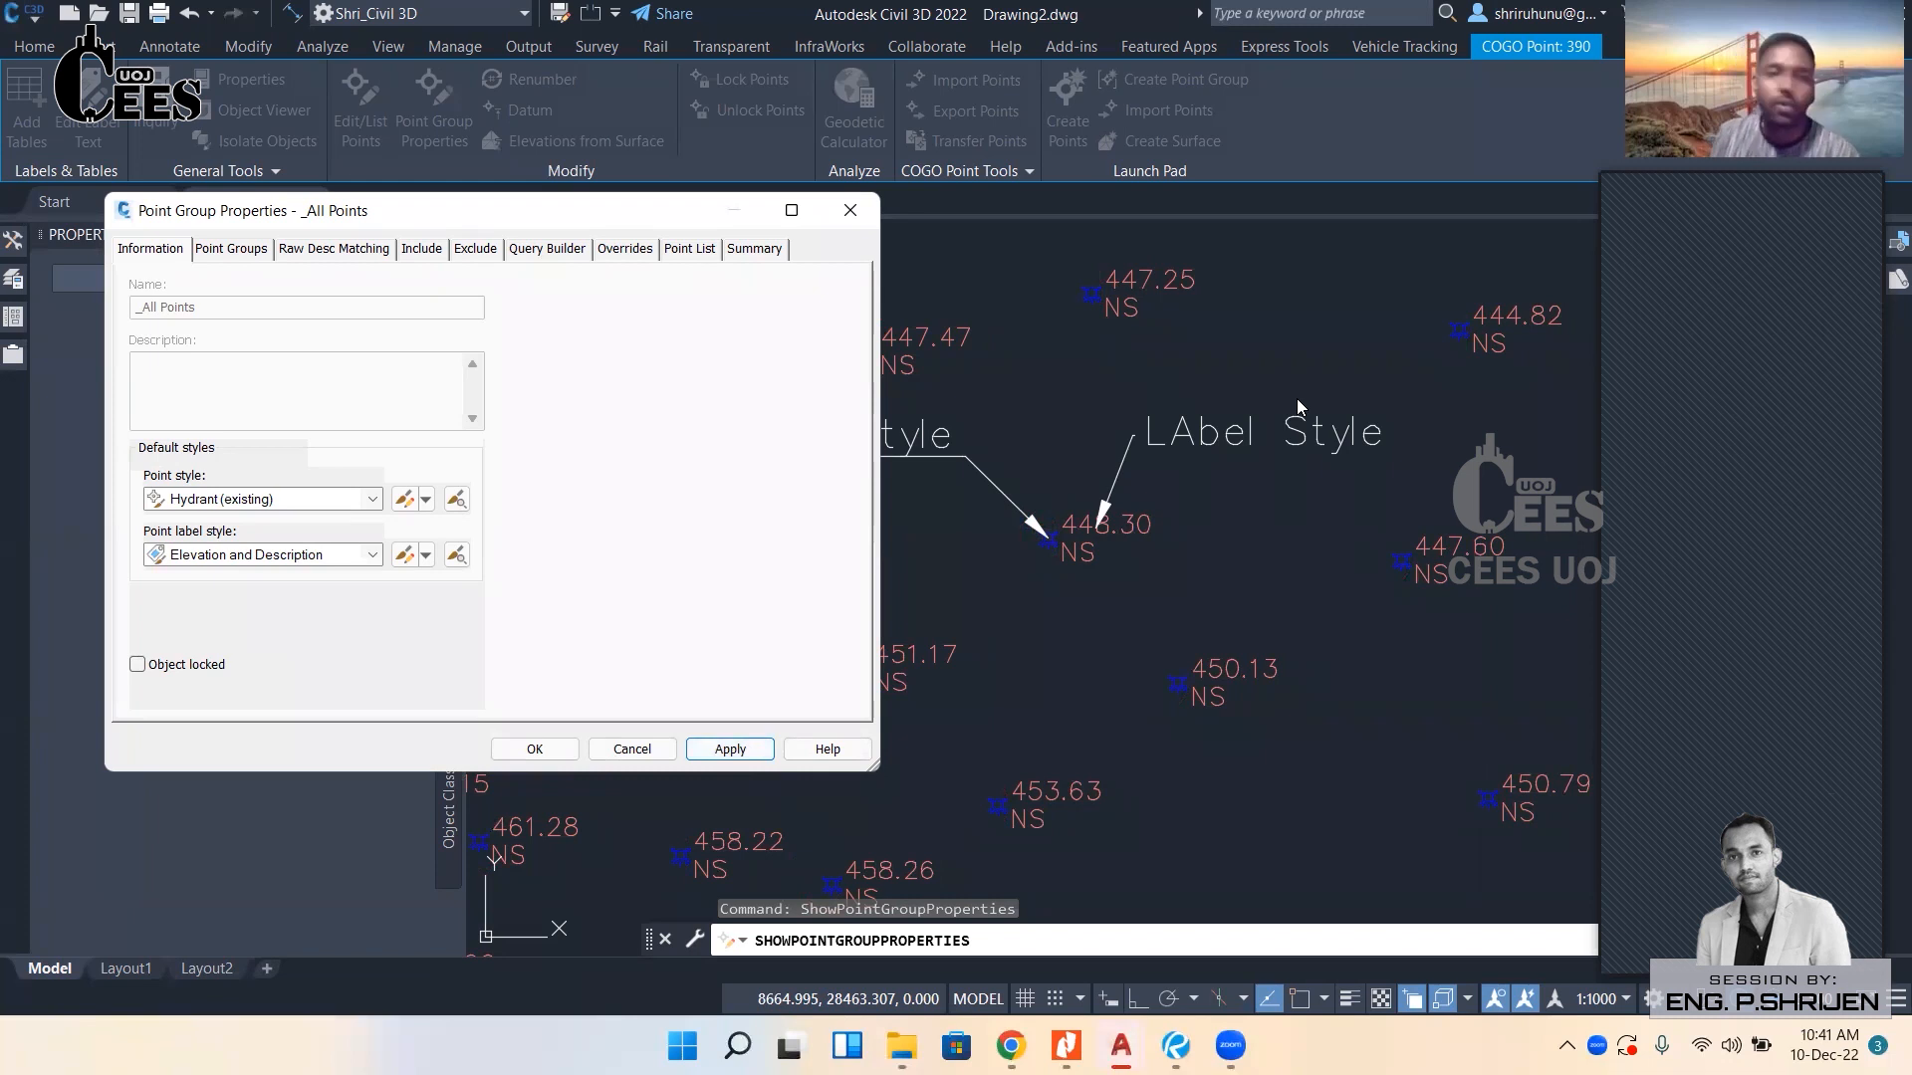
Review the point label style choices, keeping Elevation and Description, and view the options for creating, copying or editing the point style.
left_click(250, 561)
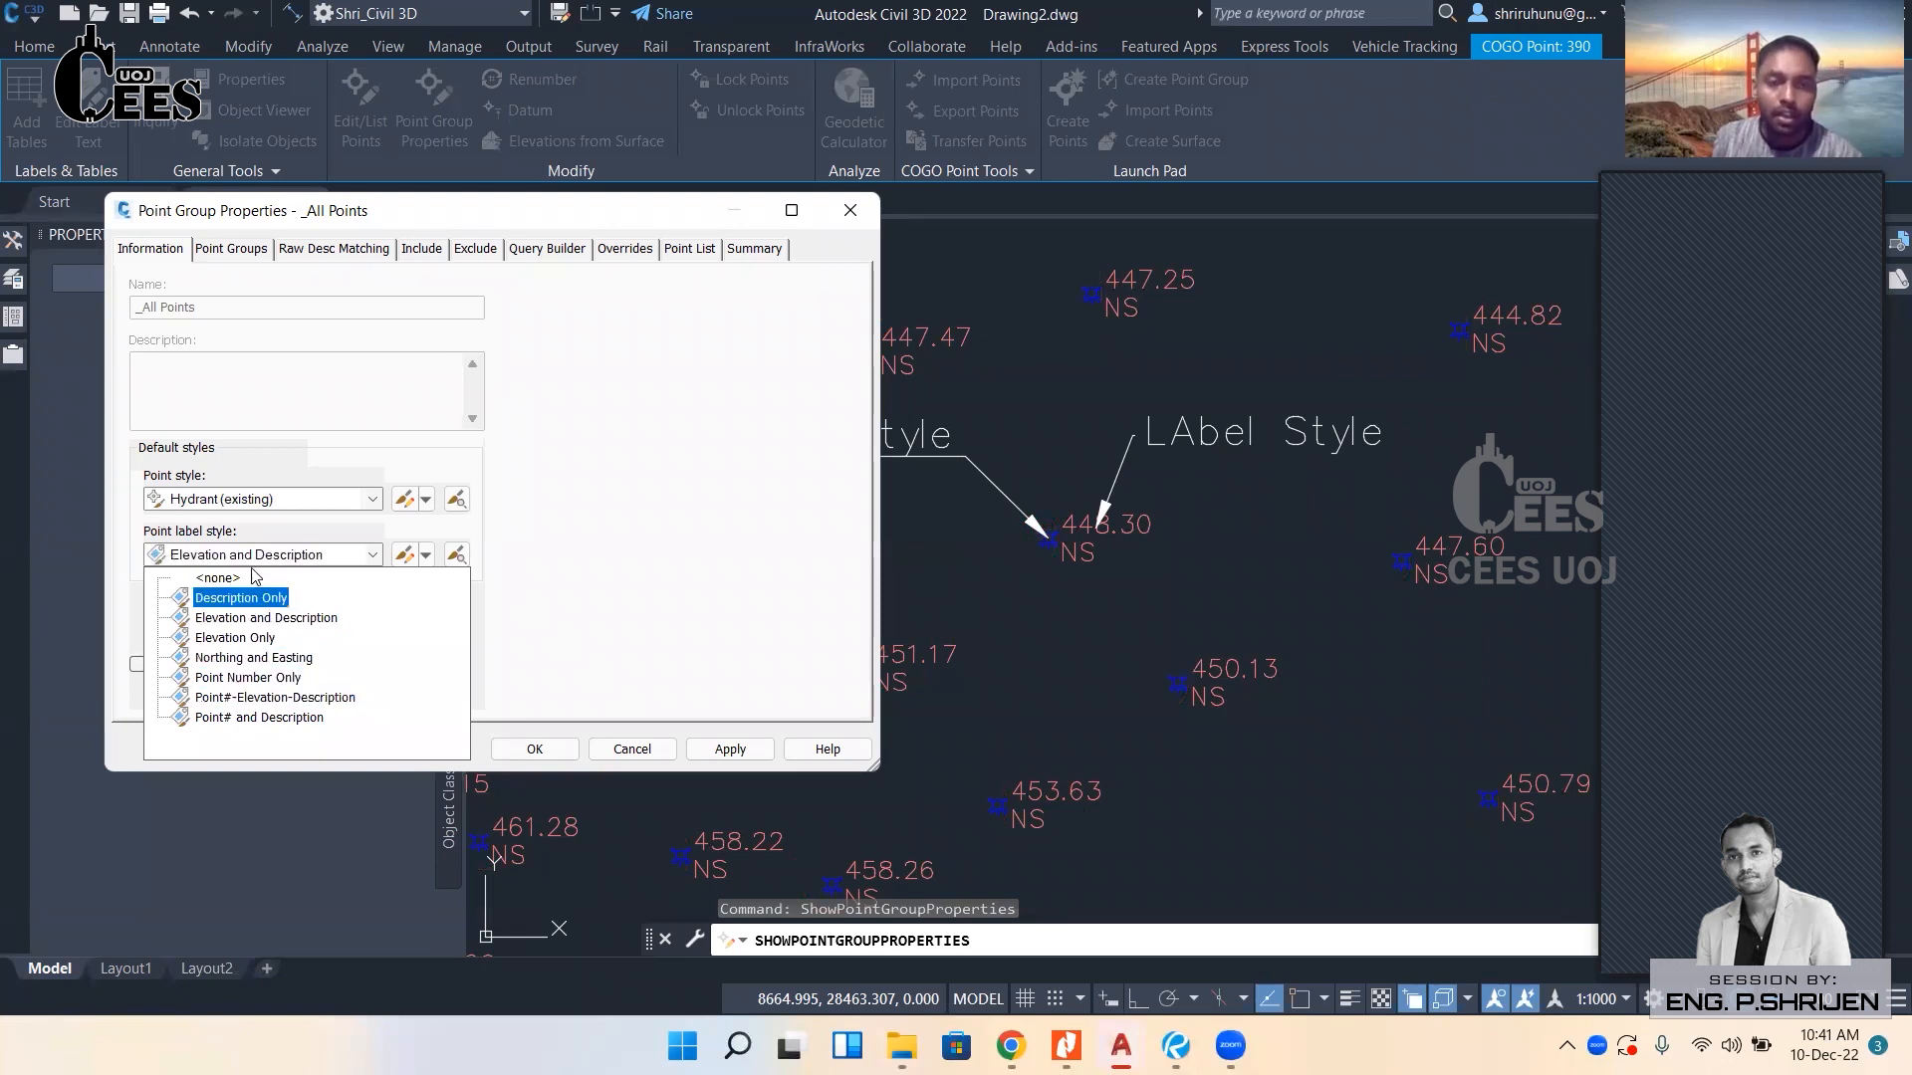
left_click(265, 617)
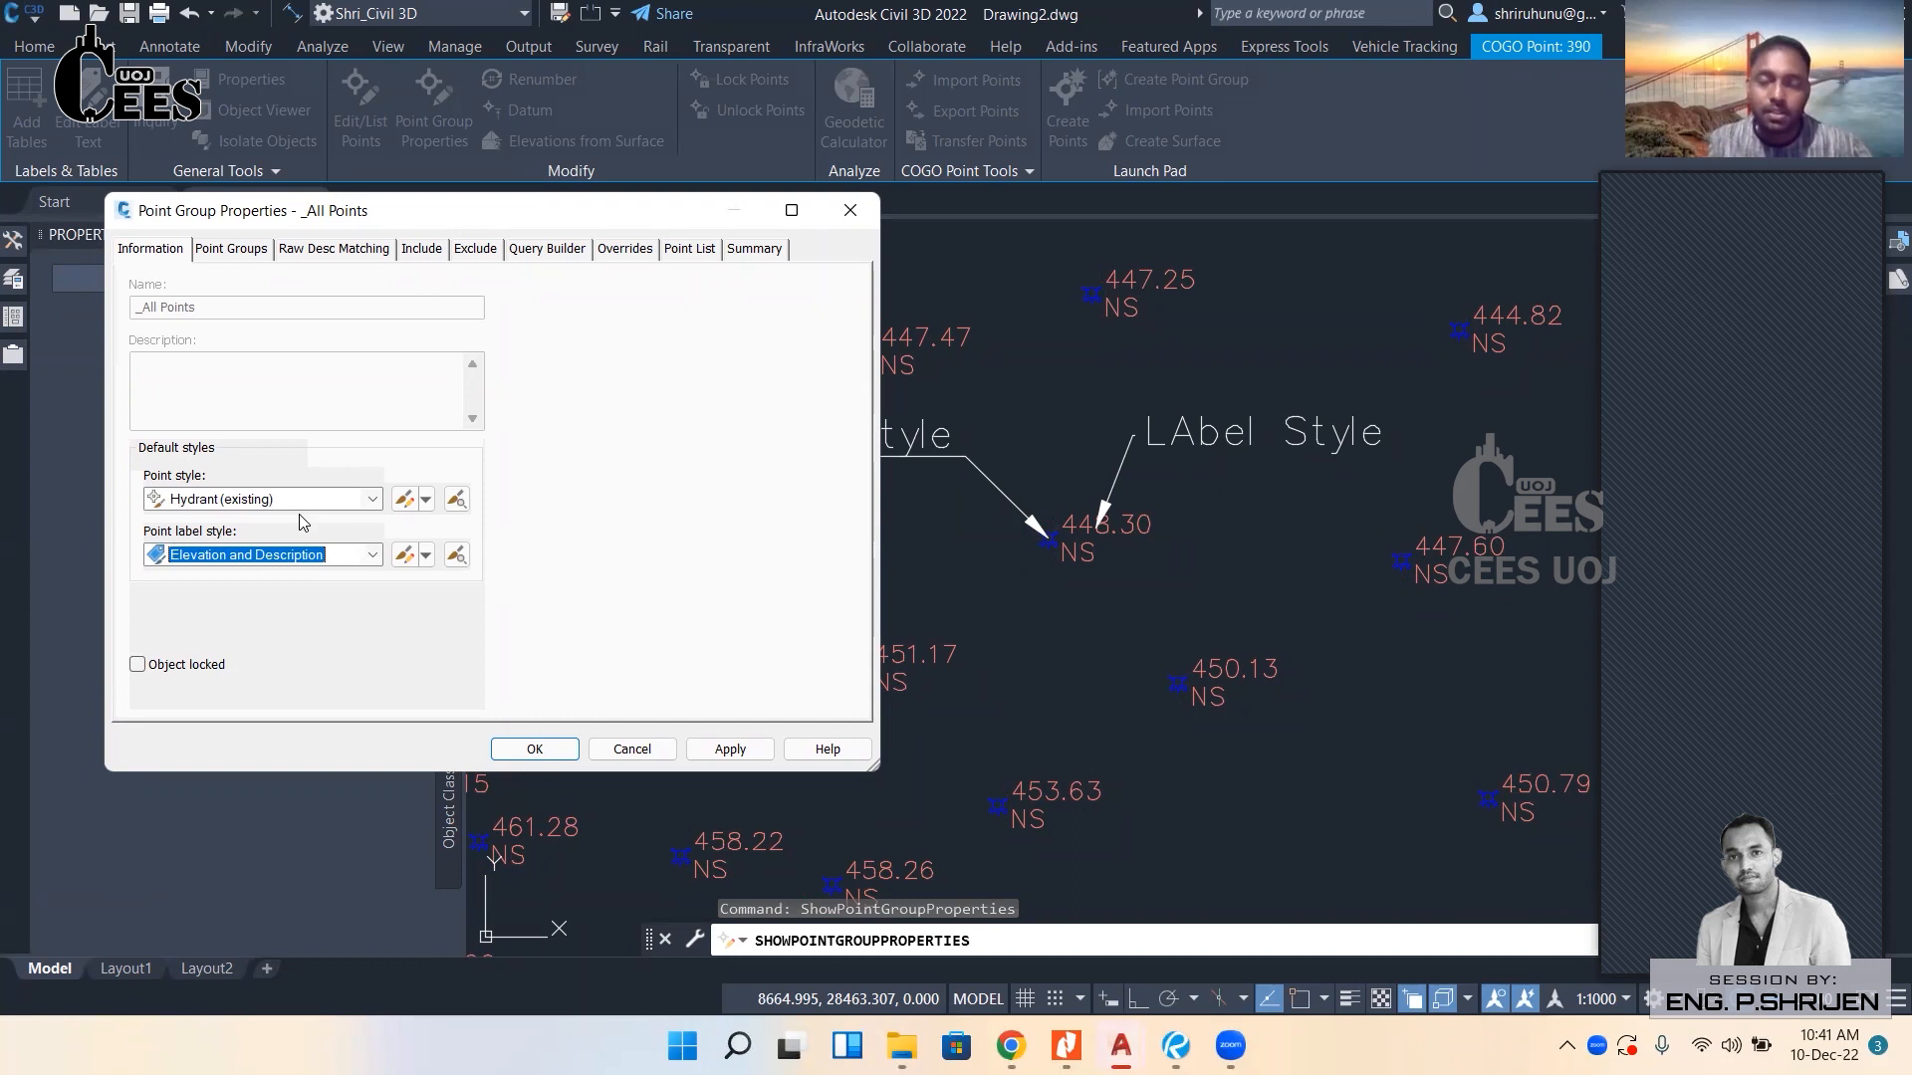
left_click(427, 500)
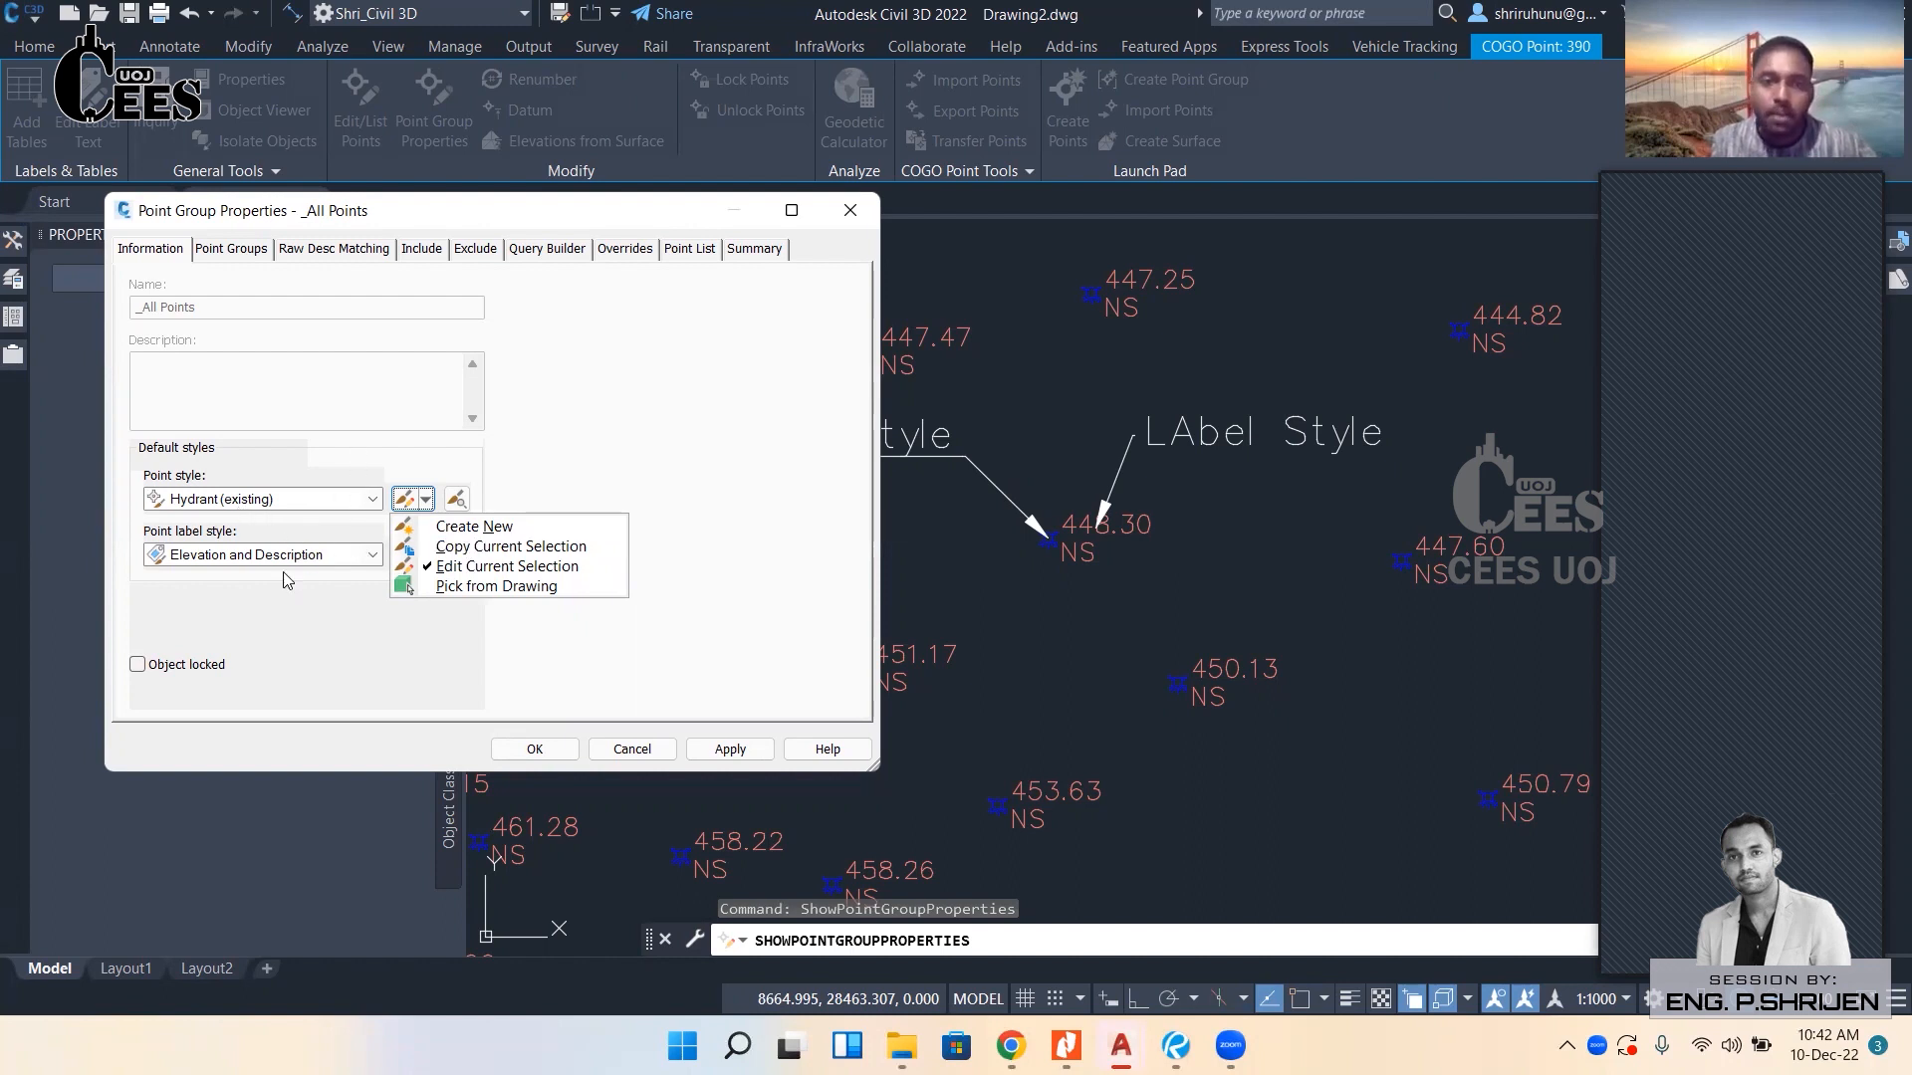
left_click(279, 610)
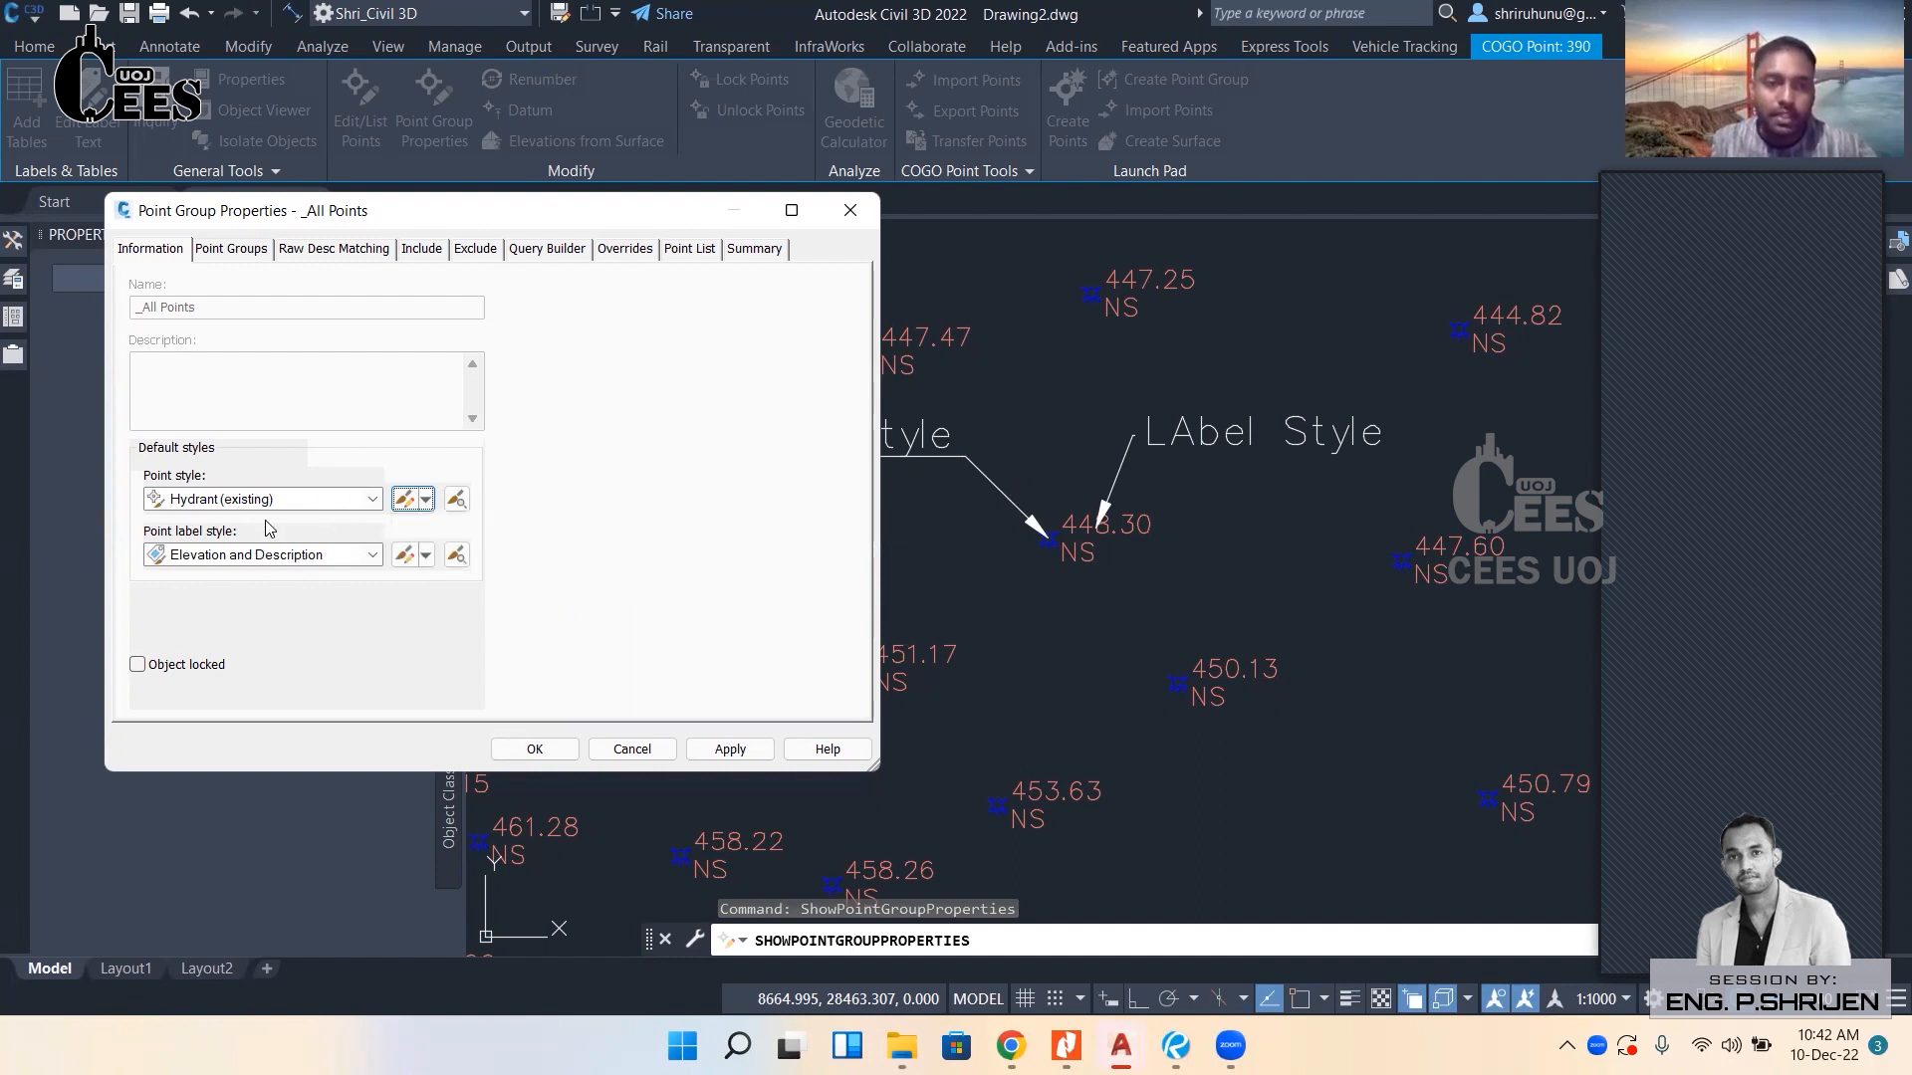
Apply Drill Hole as the _All Points default point style with Elevation Only as its label style, and close the group properties.
left_click(278, 503)
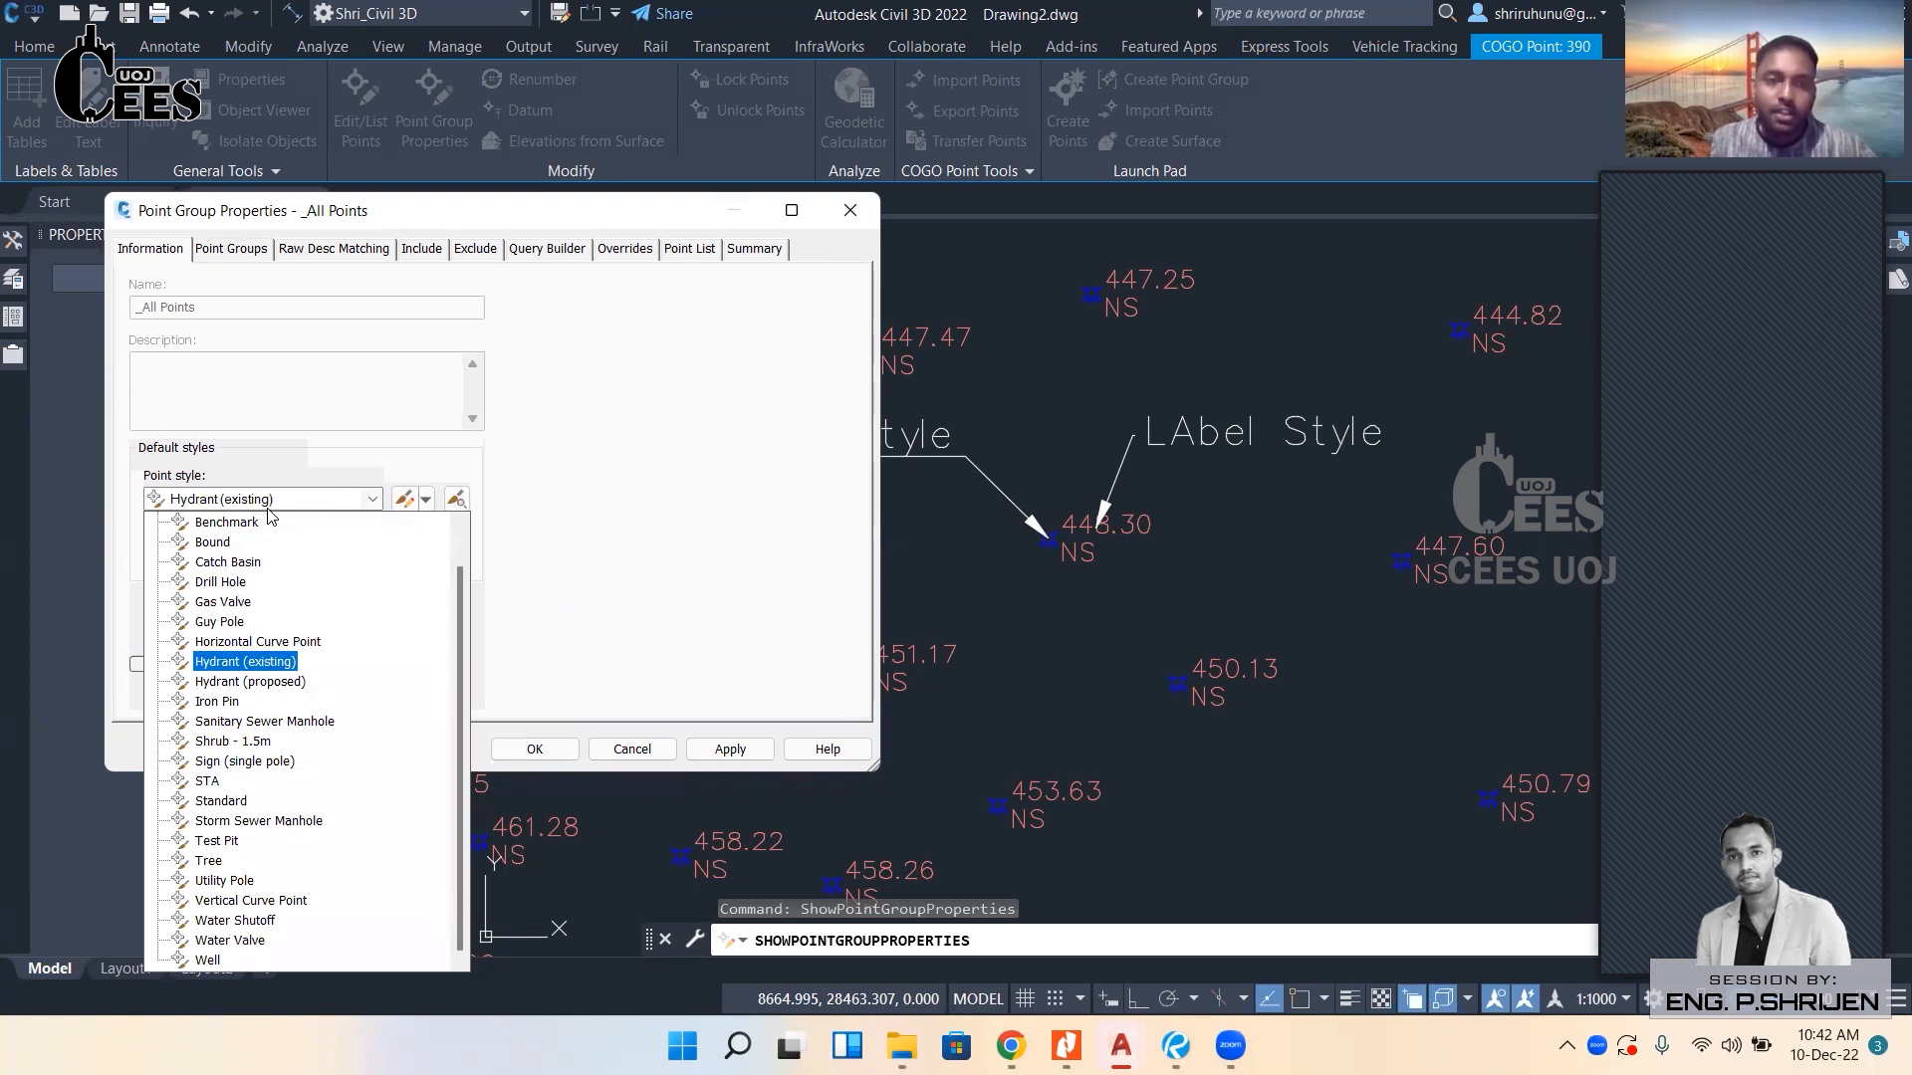
left_click(214, 583)
left_click(254, 554)
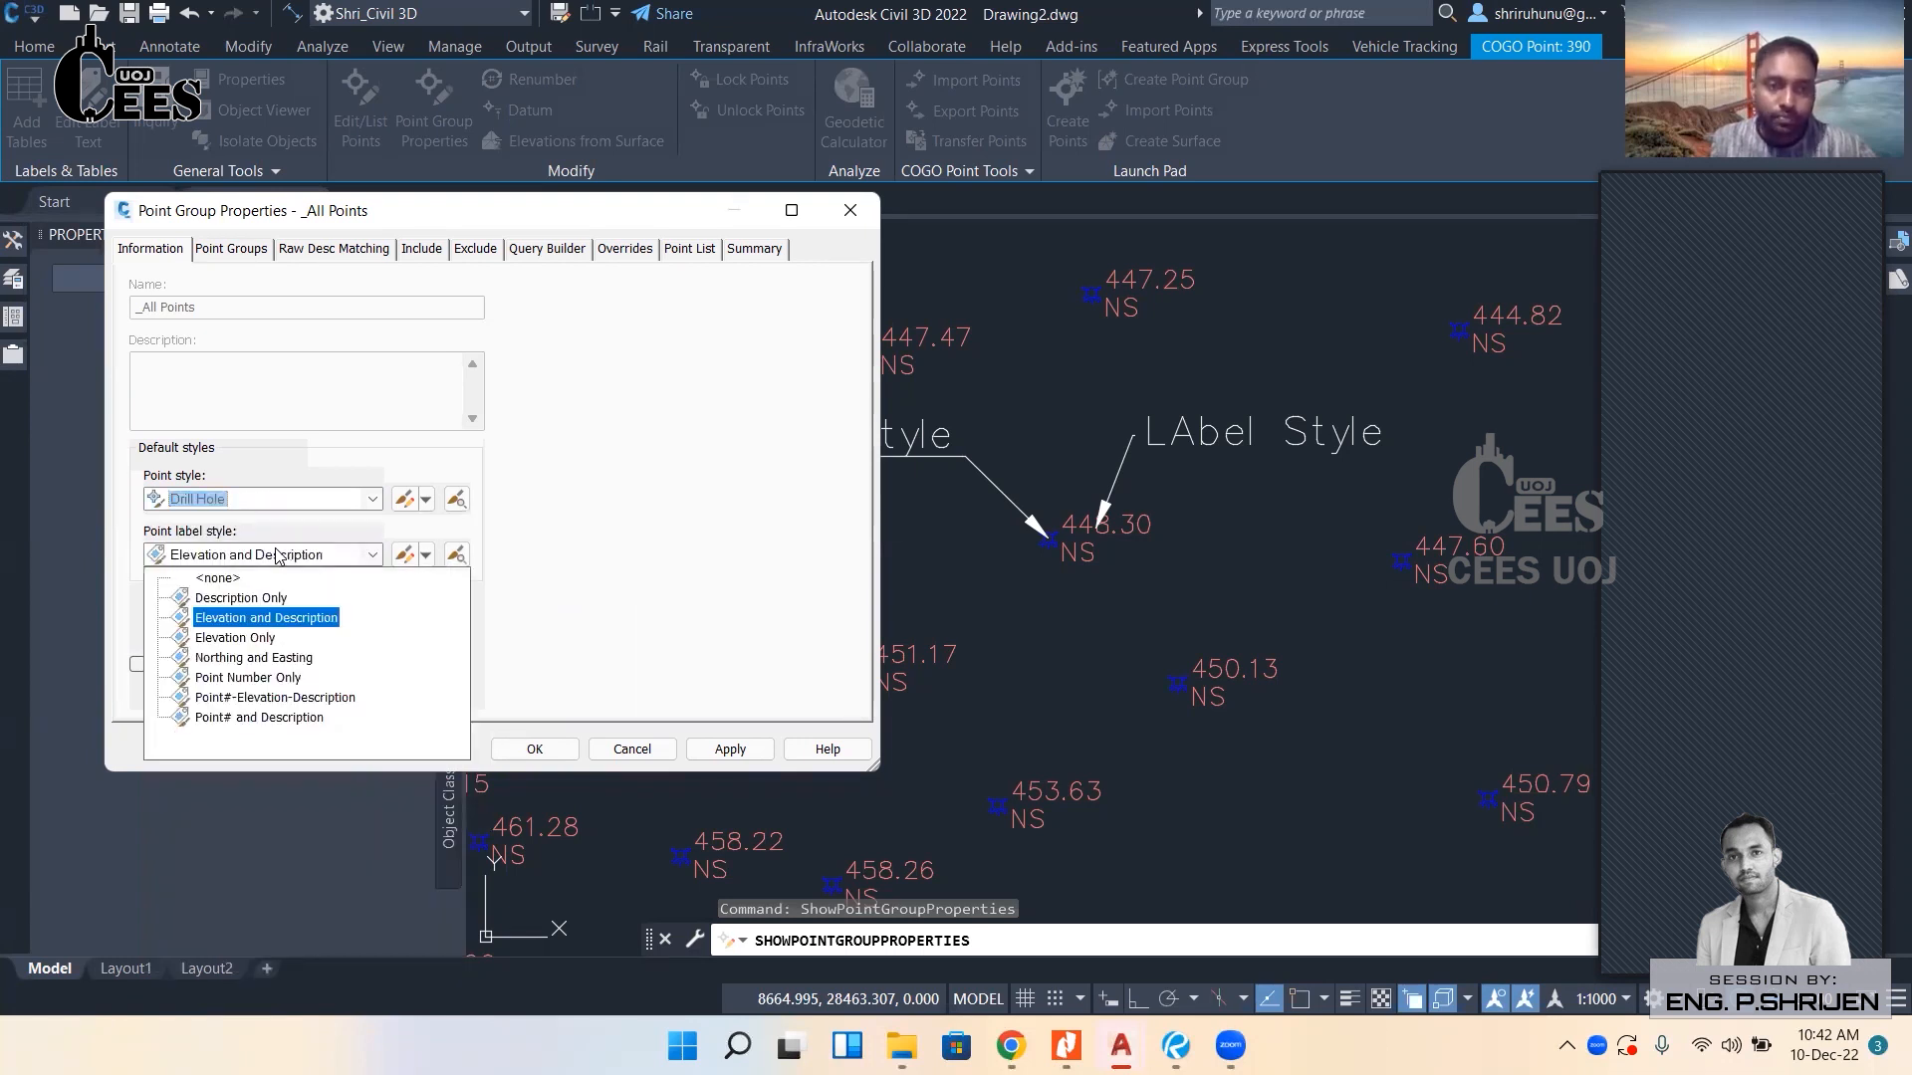
left_click(235, 641)
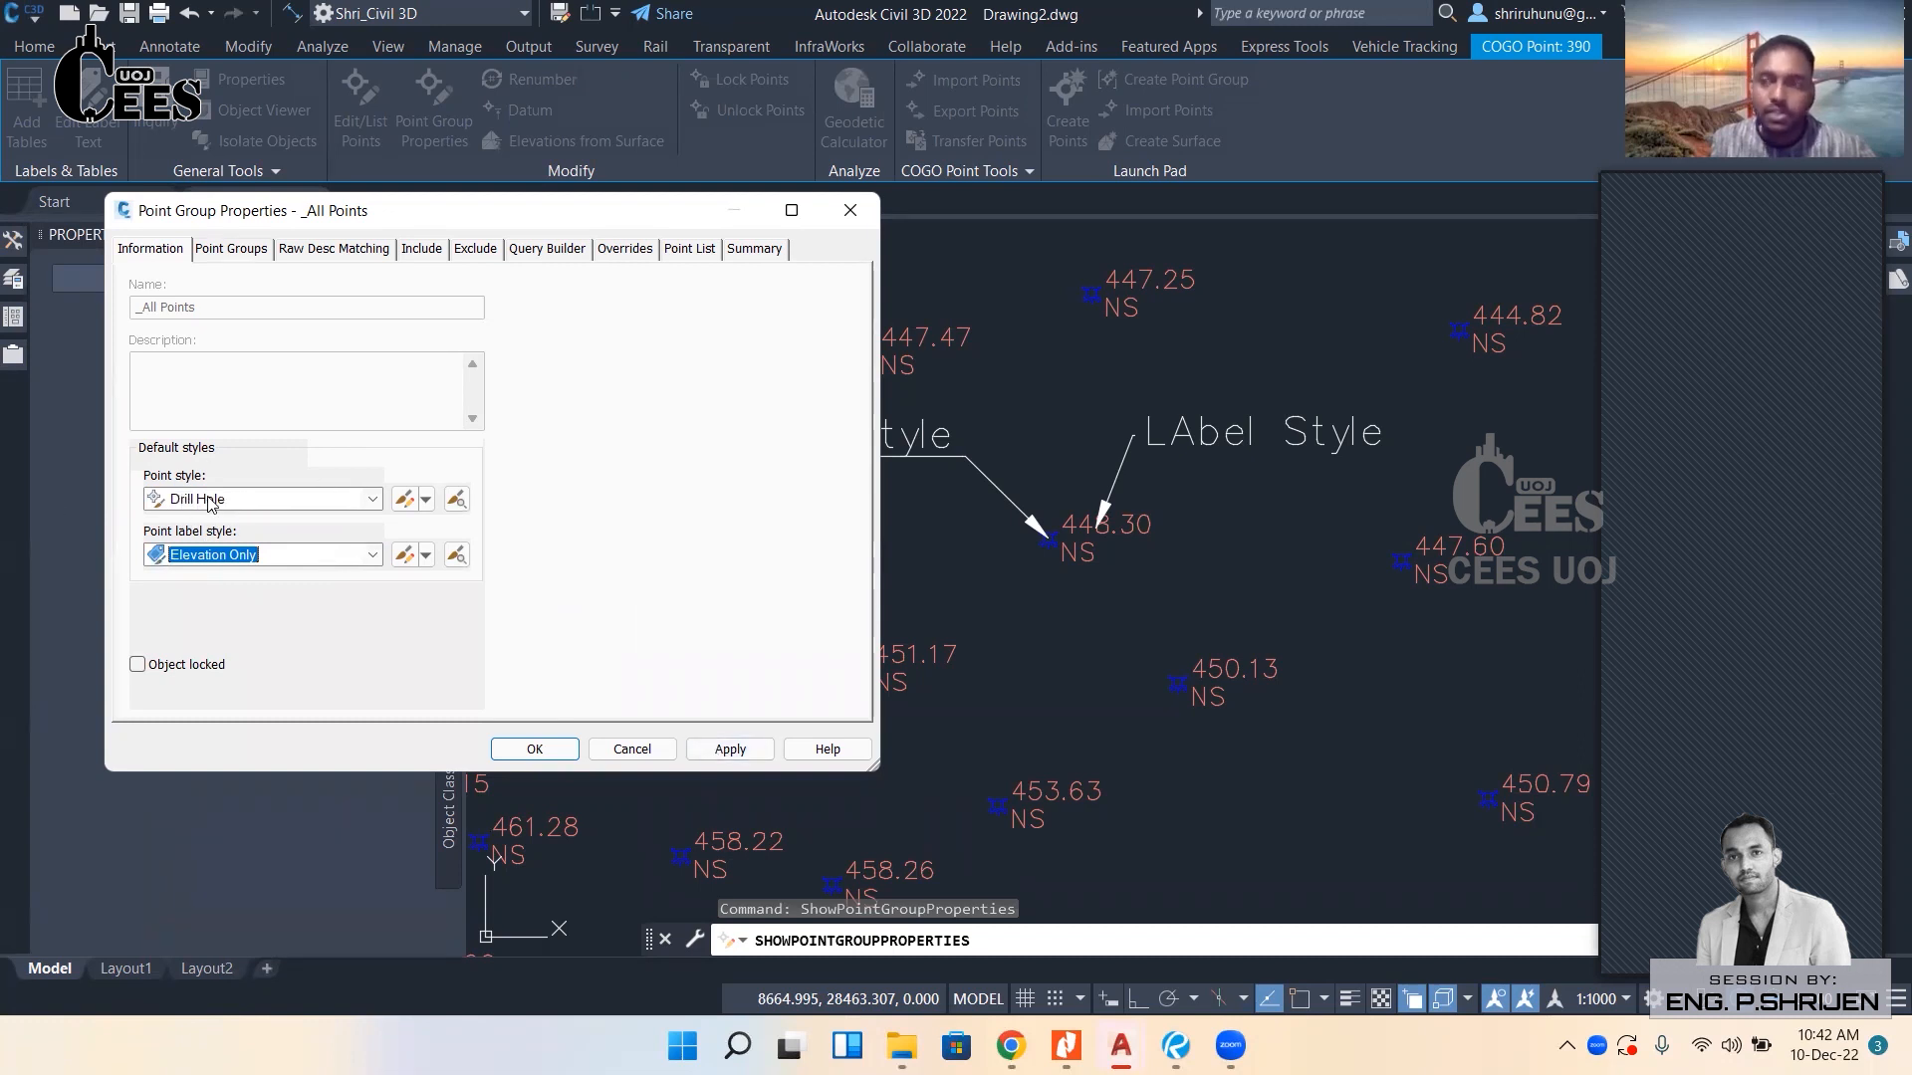
left_click(731, 754)
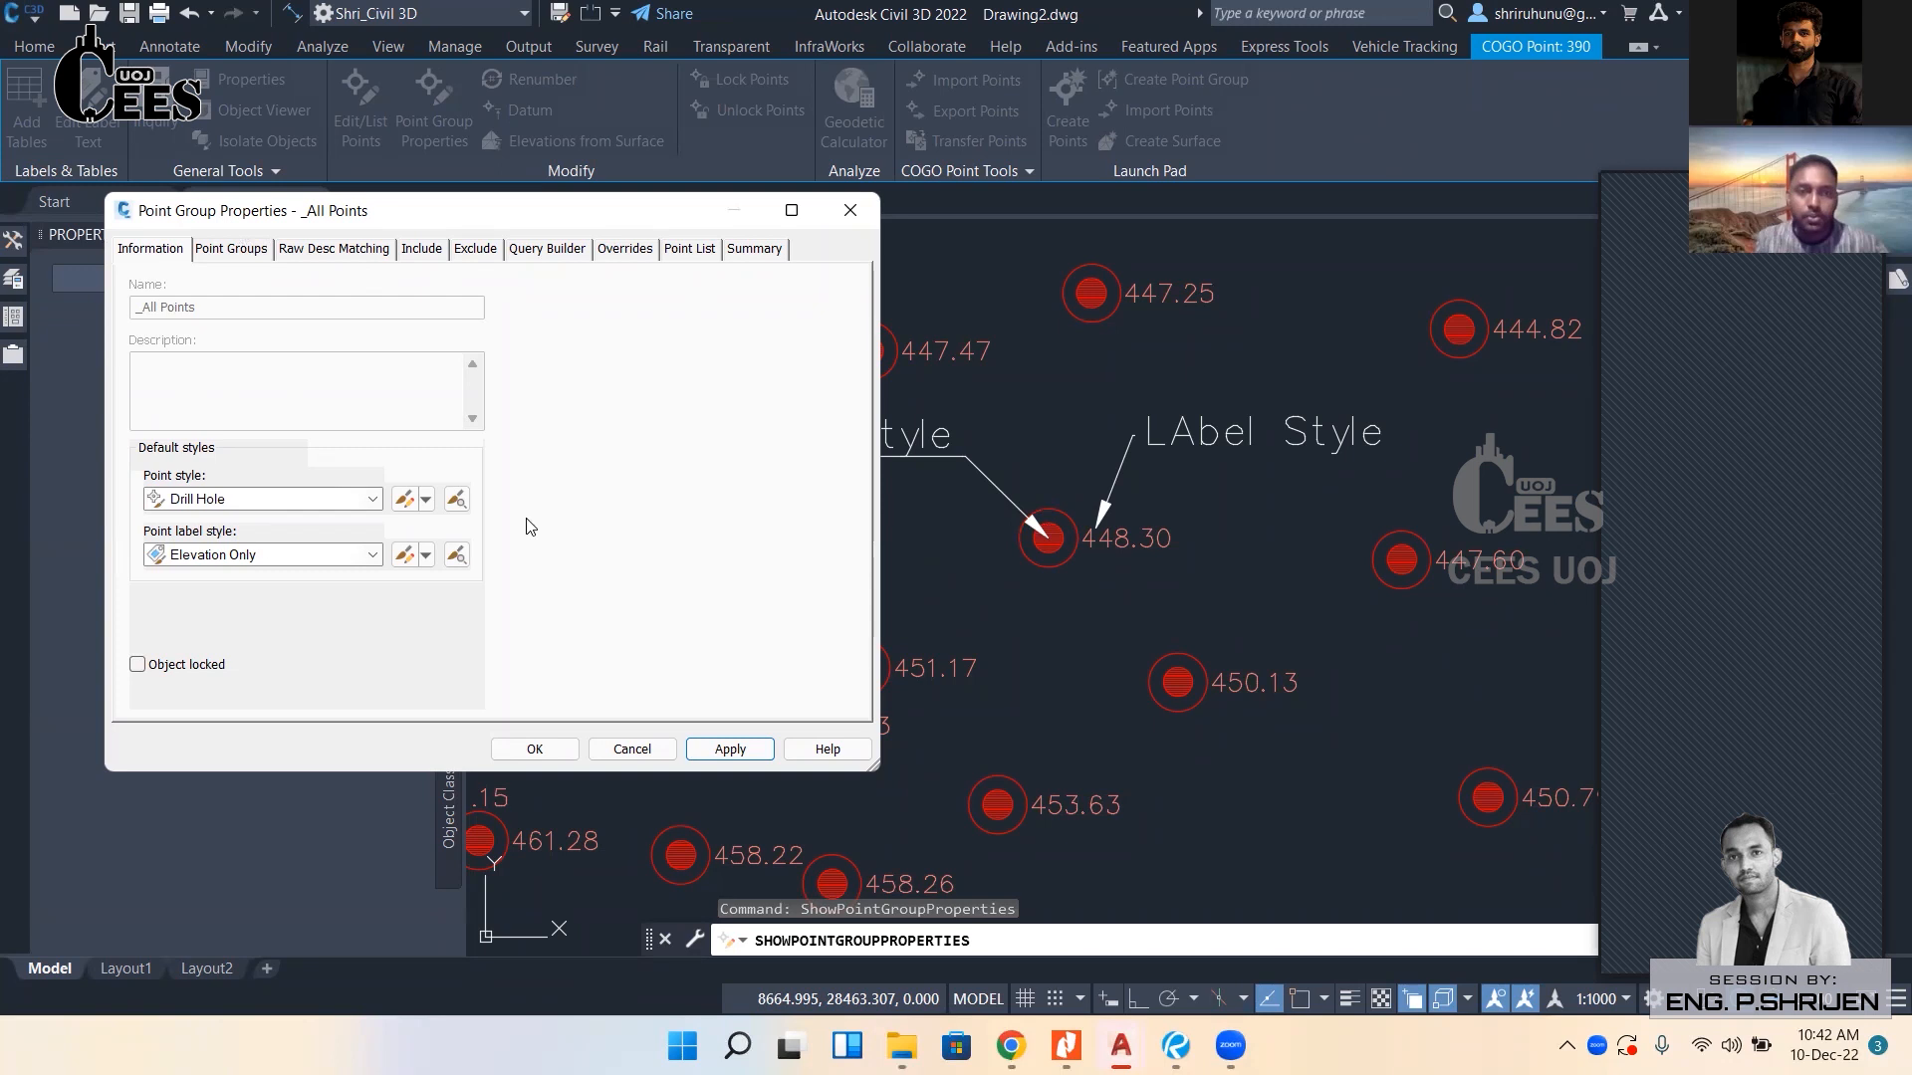
left_click(627, 747)
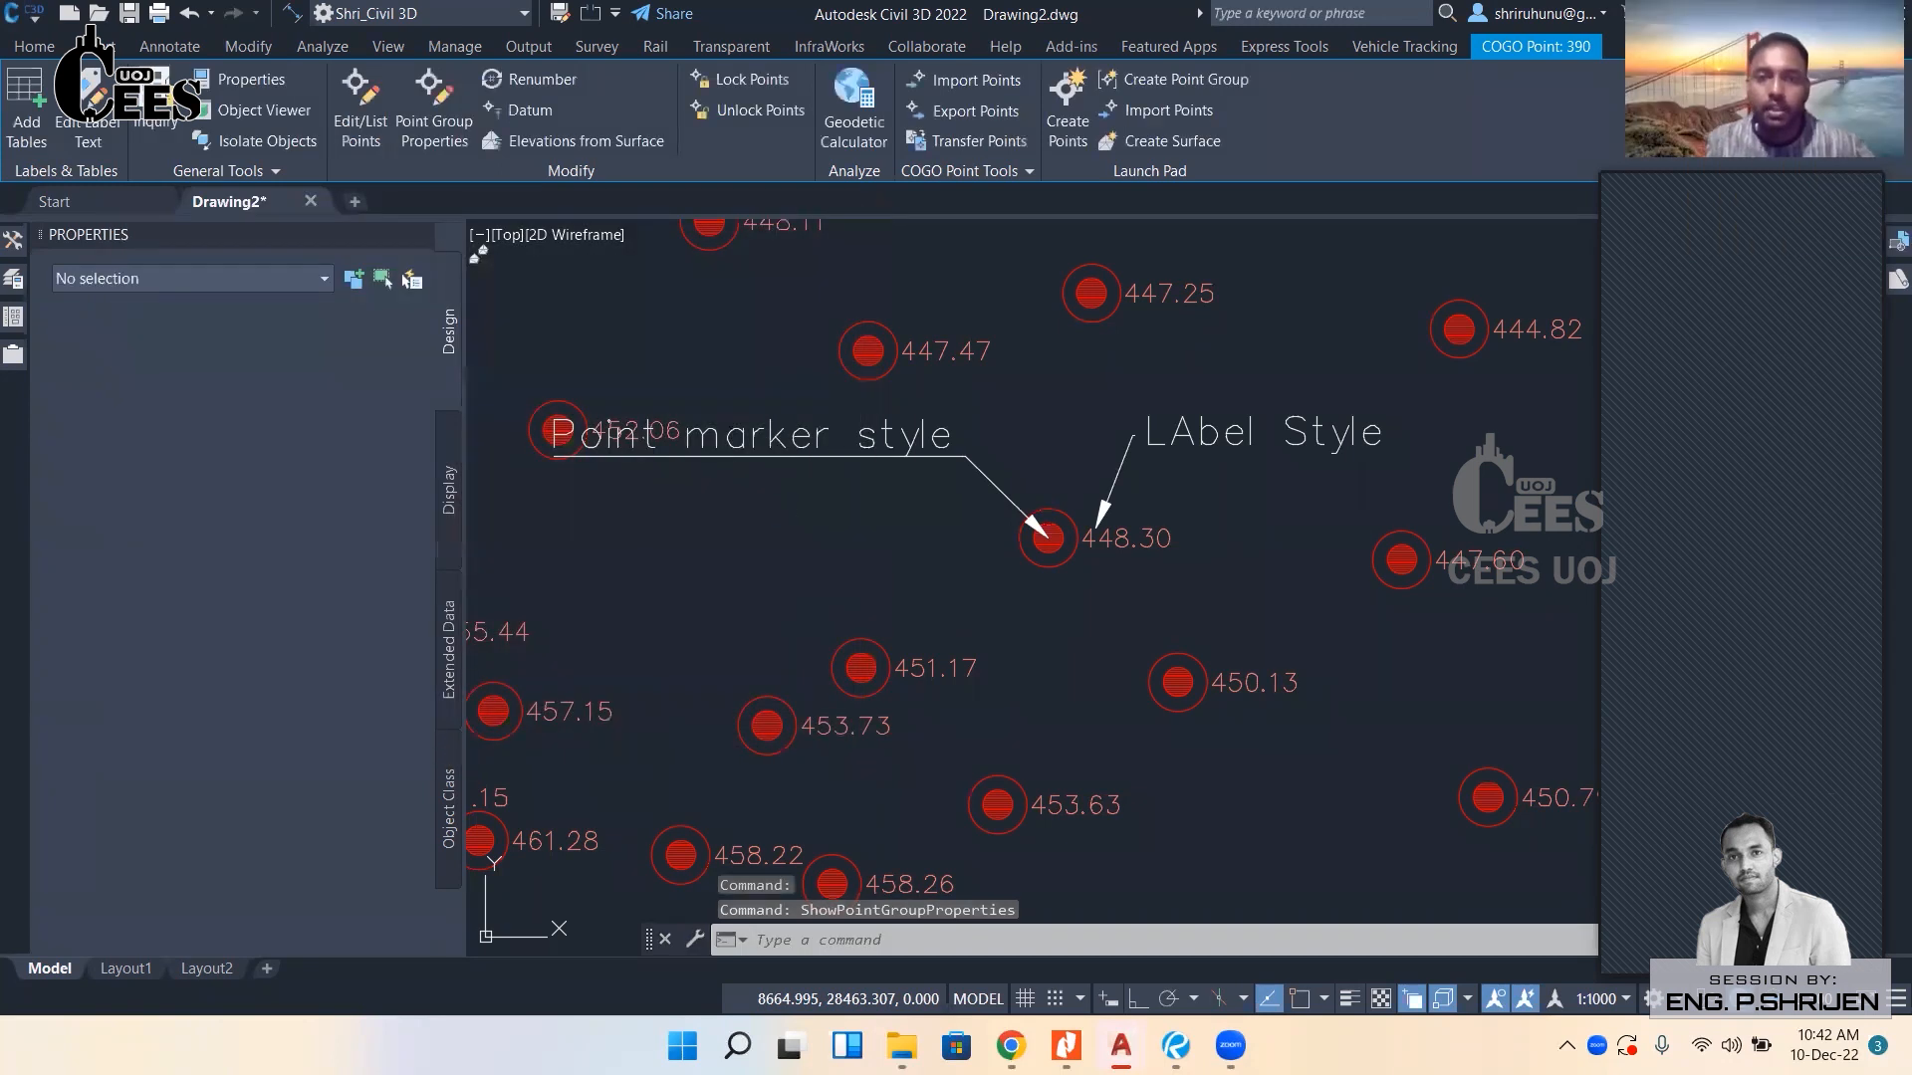
Examine Drawing2's Points and Point Groups collections in the Prospector tree, with Point Groups expanded.
scroll(781, 511, "down", 10)
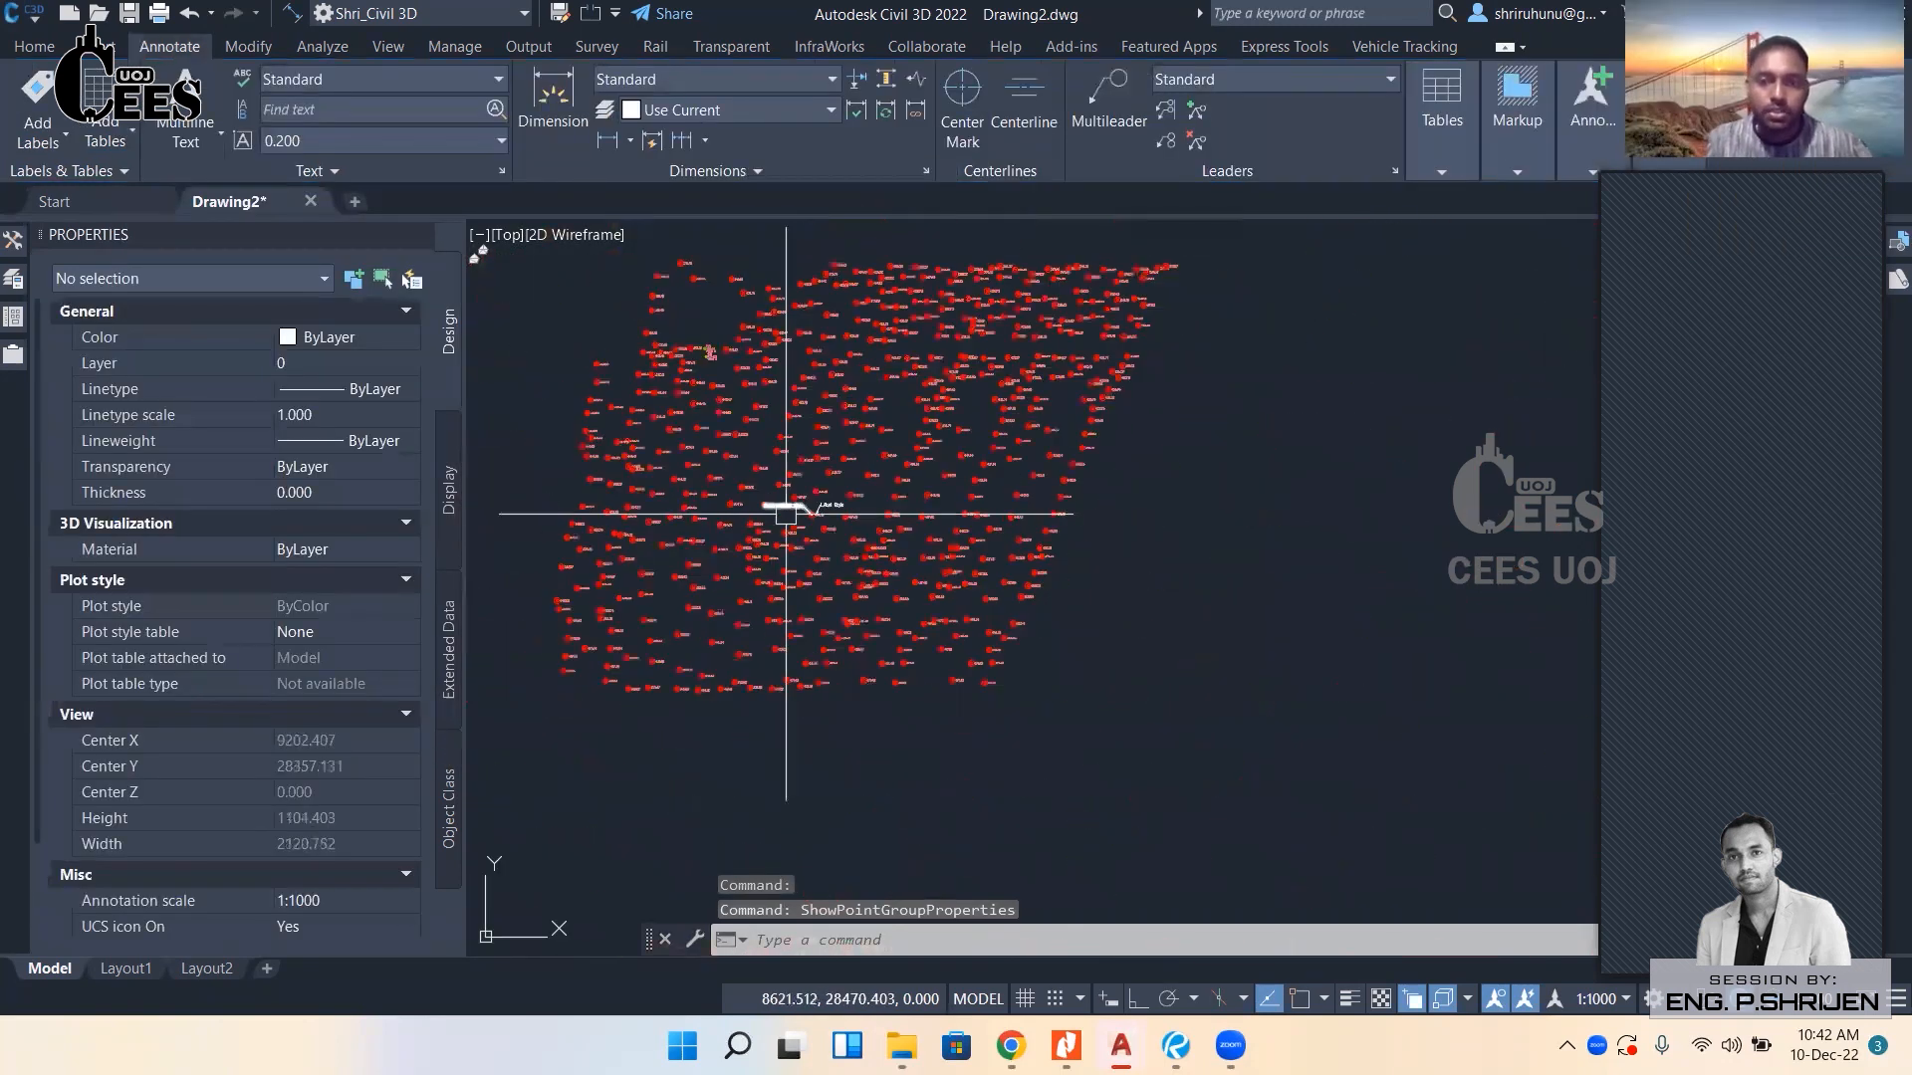
key("ctrl+1")
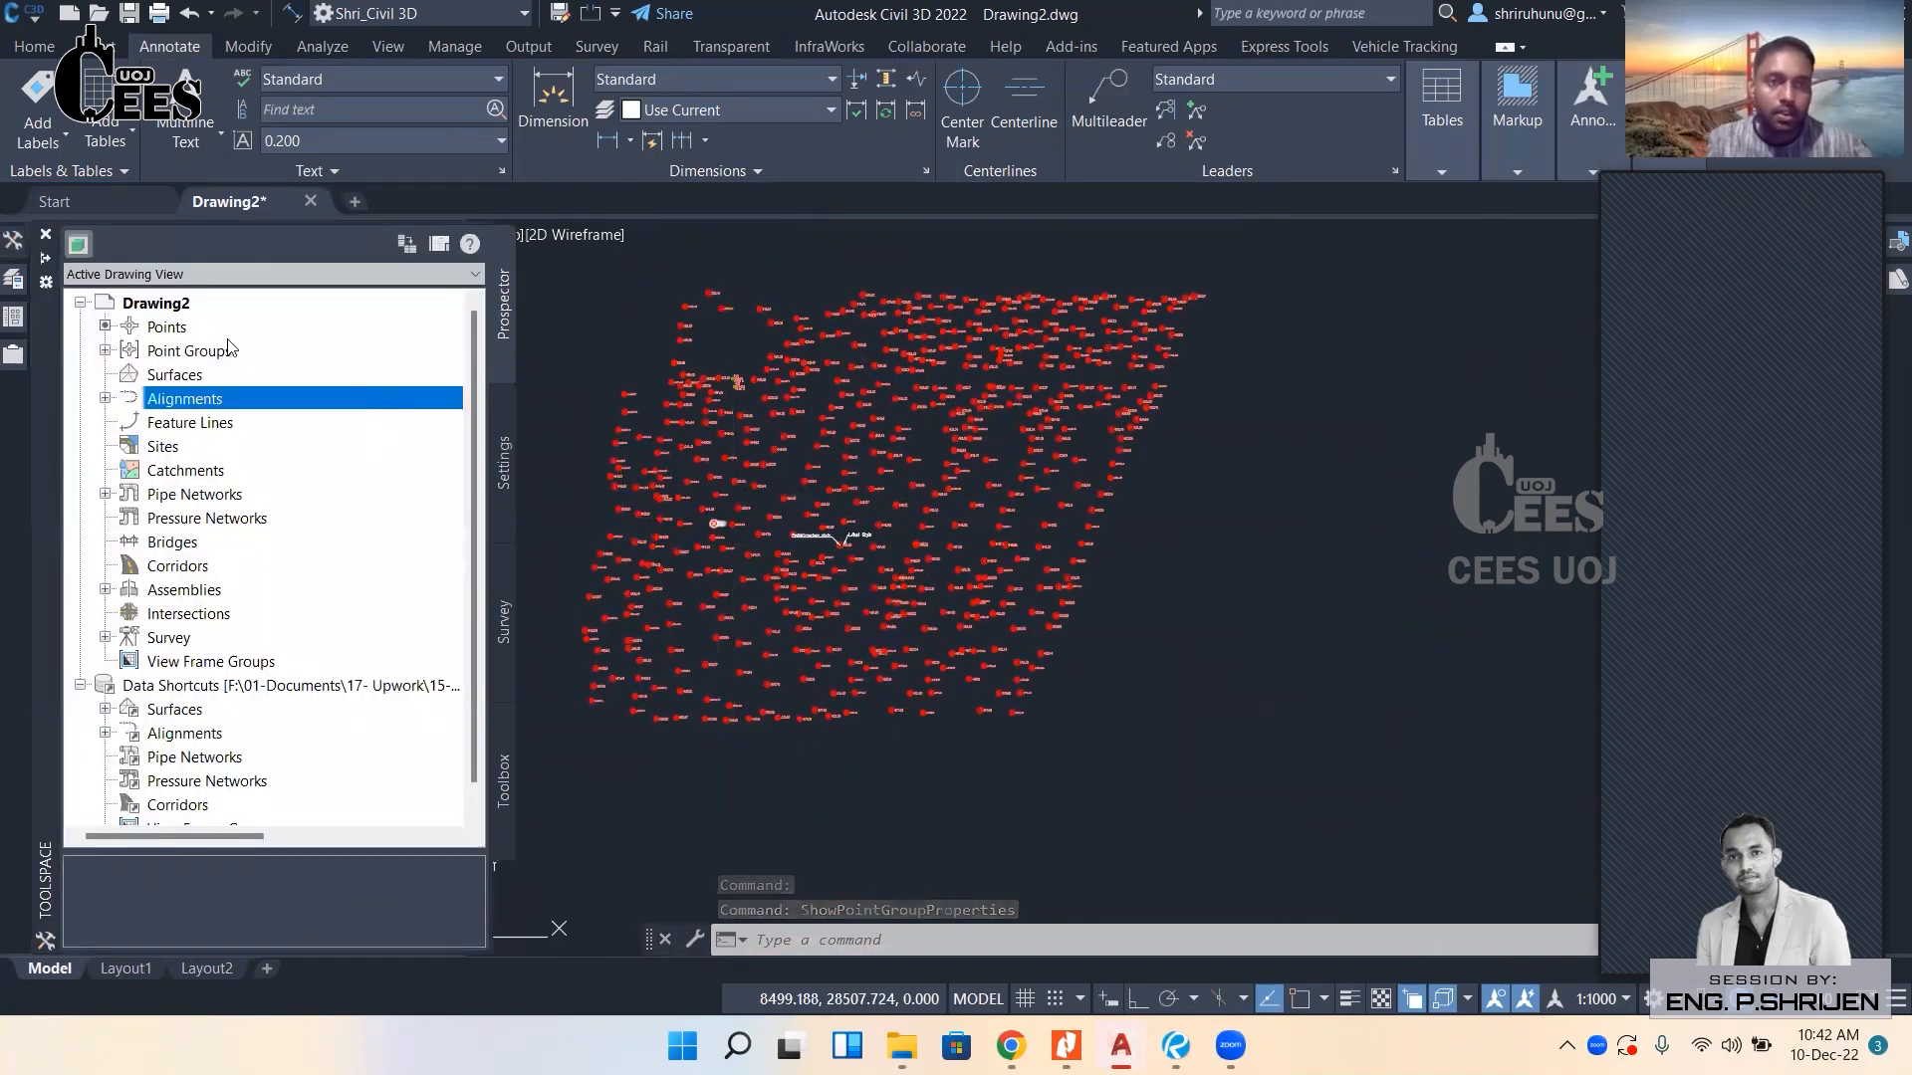
left_click(167, 327)
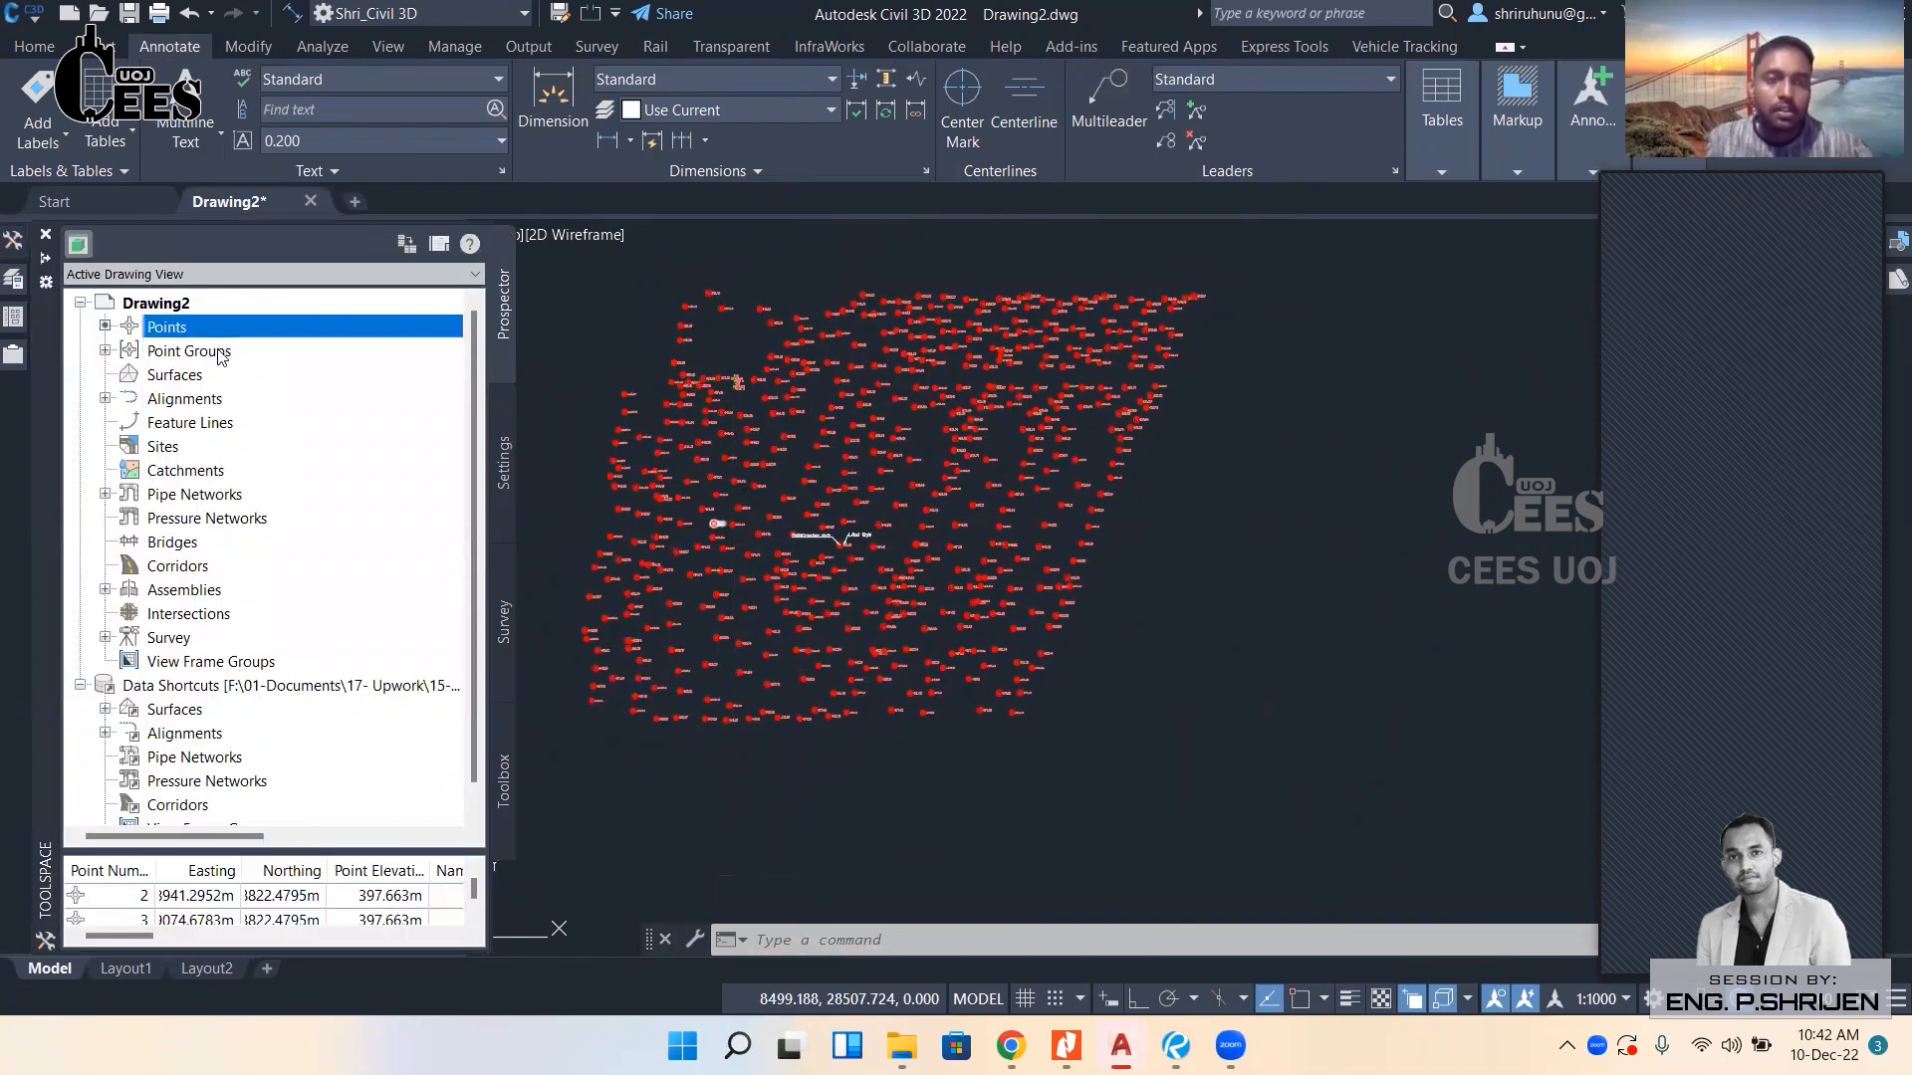
left_click(104, 350)
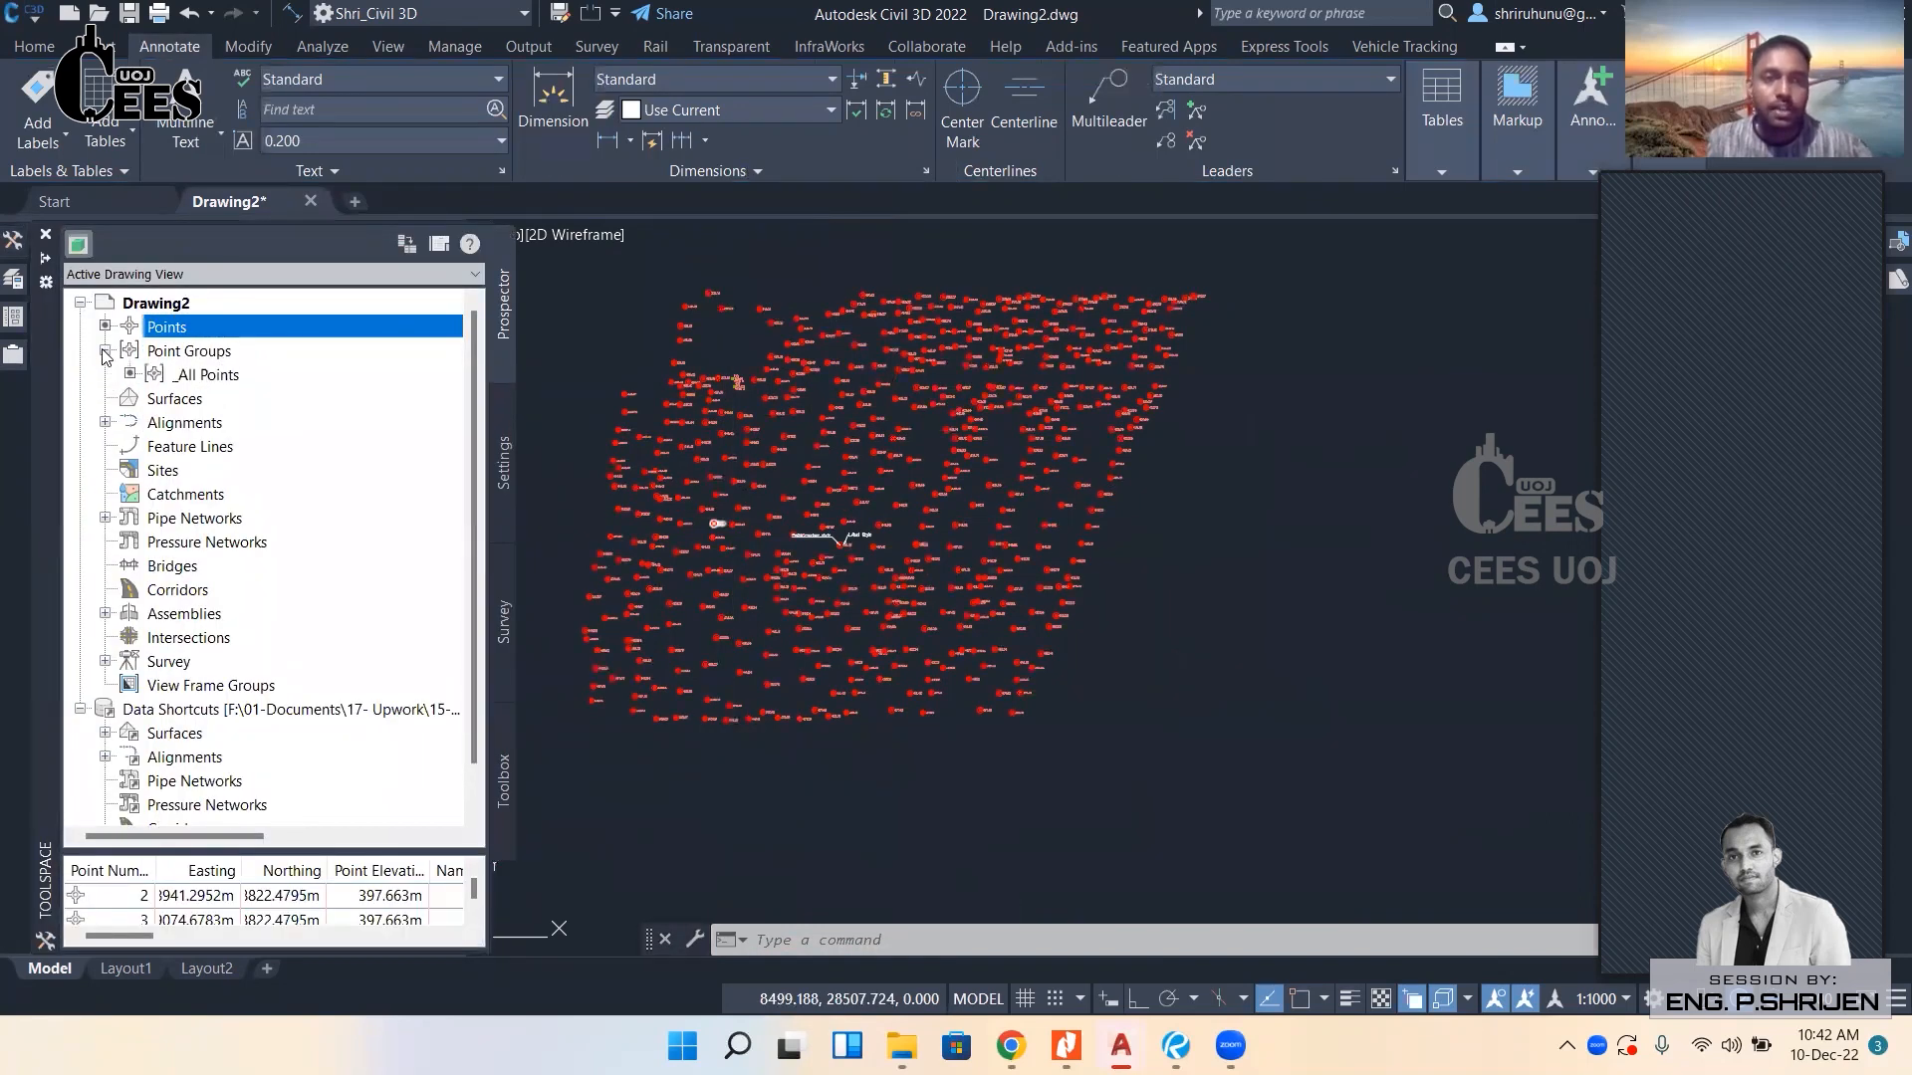
left_click(204, 354)
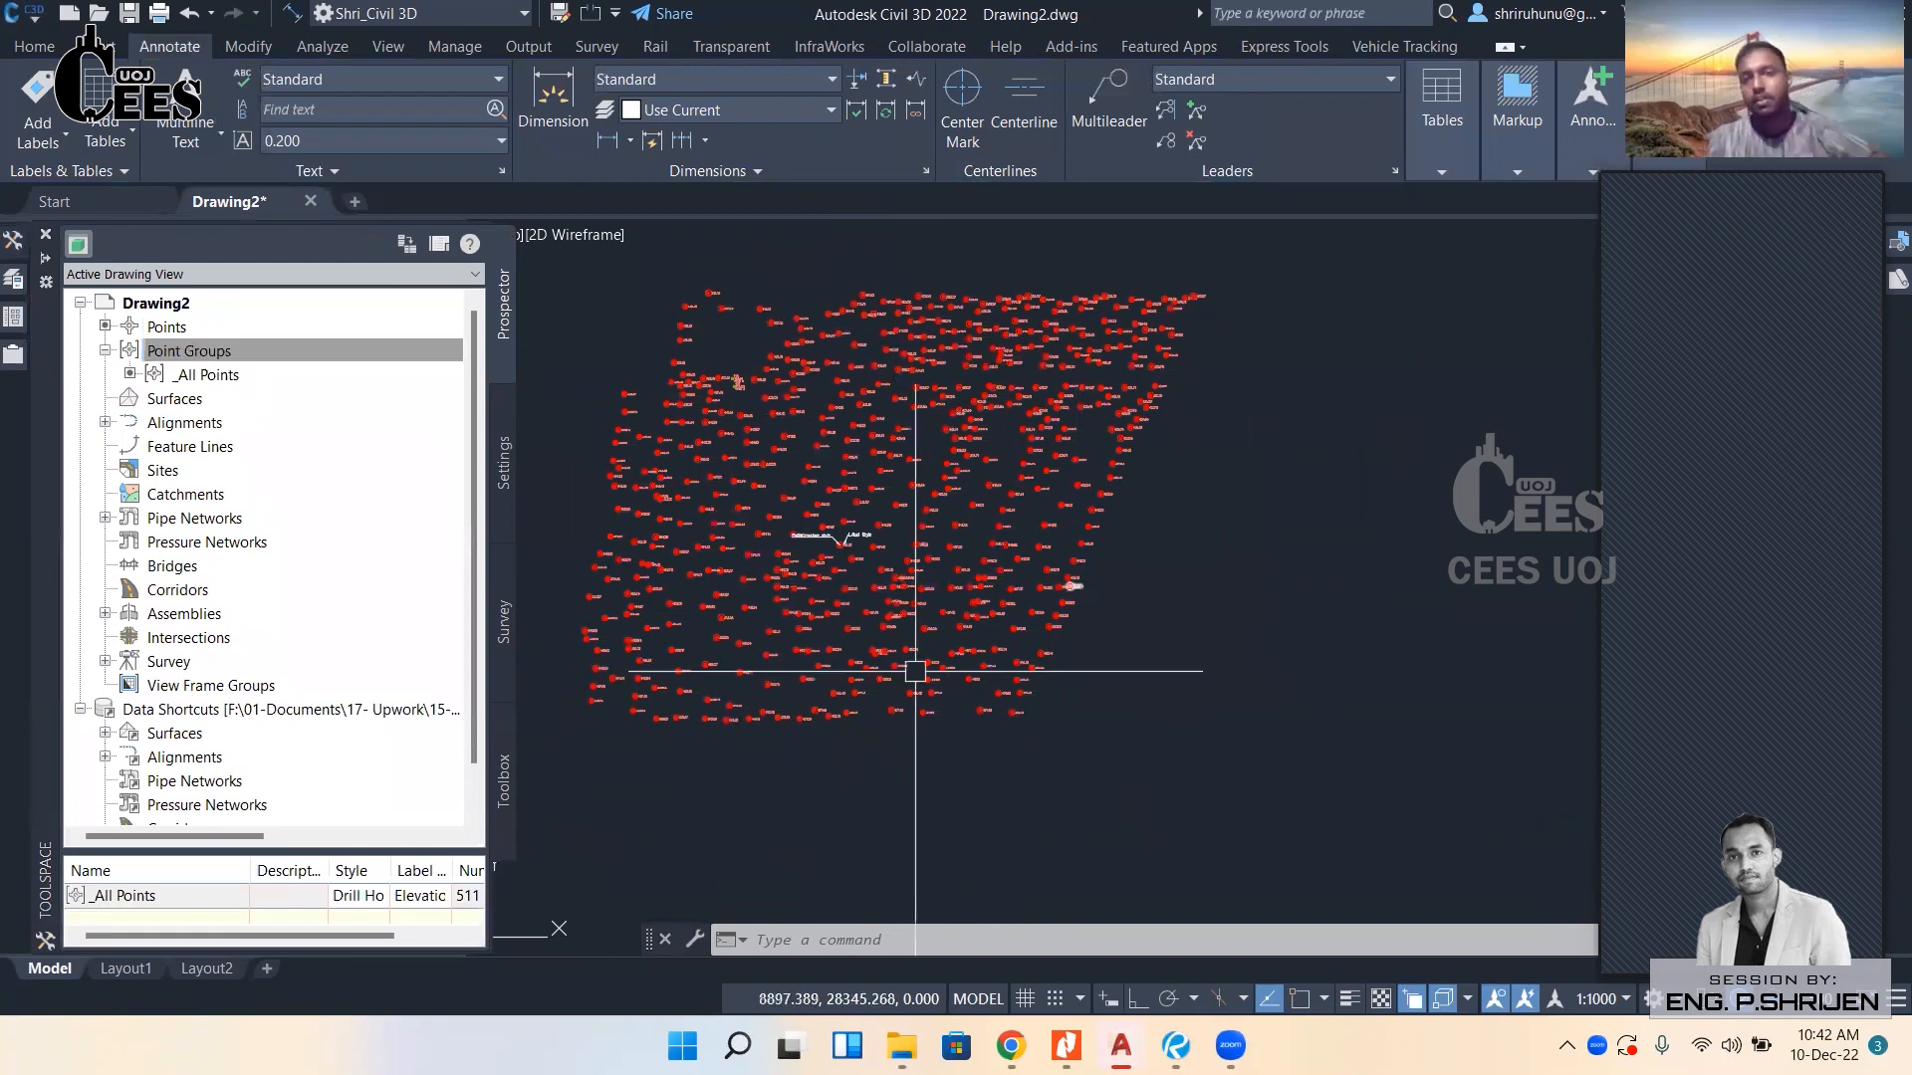
key("ctrl+1")
Set the _All Points group's default point style to Basic and apply it.
scroll(917, 697, "up", 5)
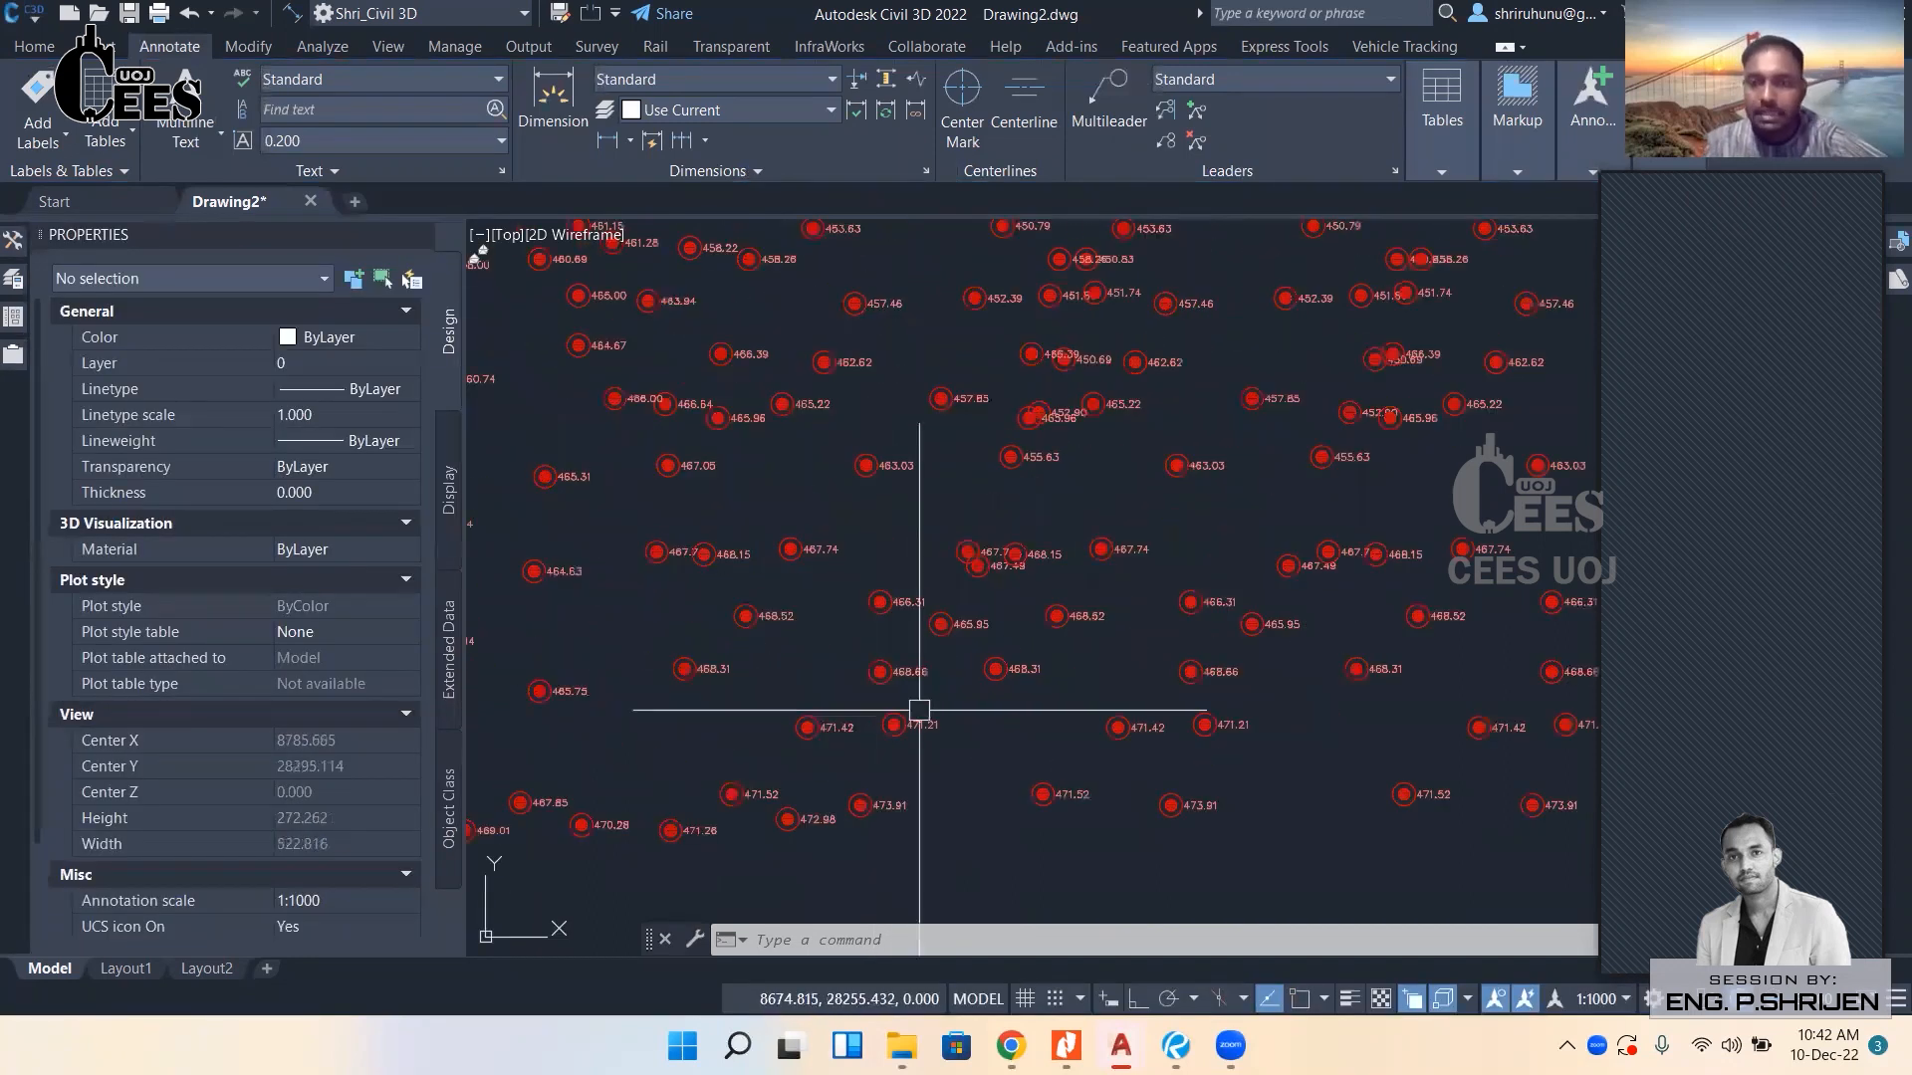
scroll(919, 710, "up", 2)
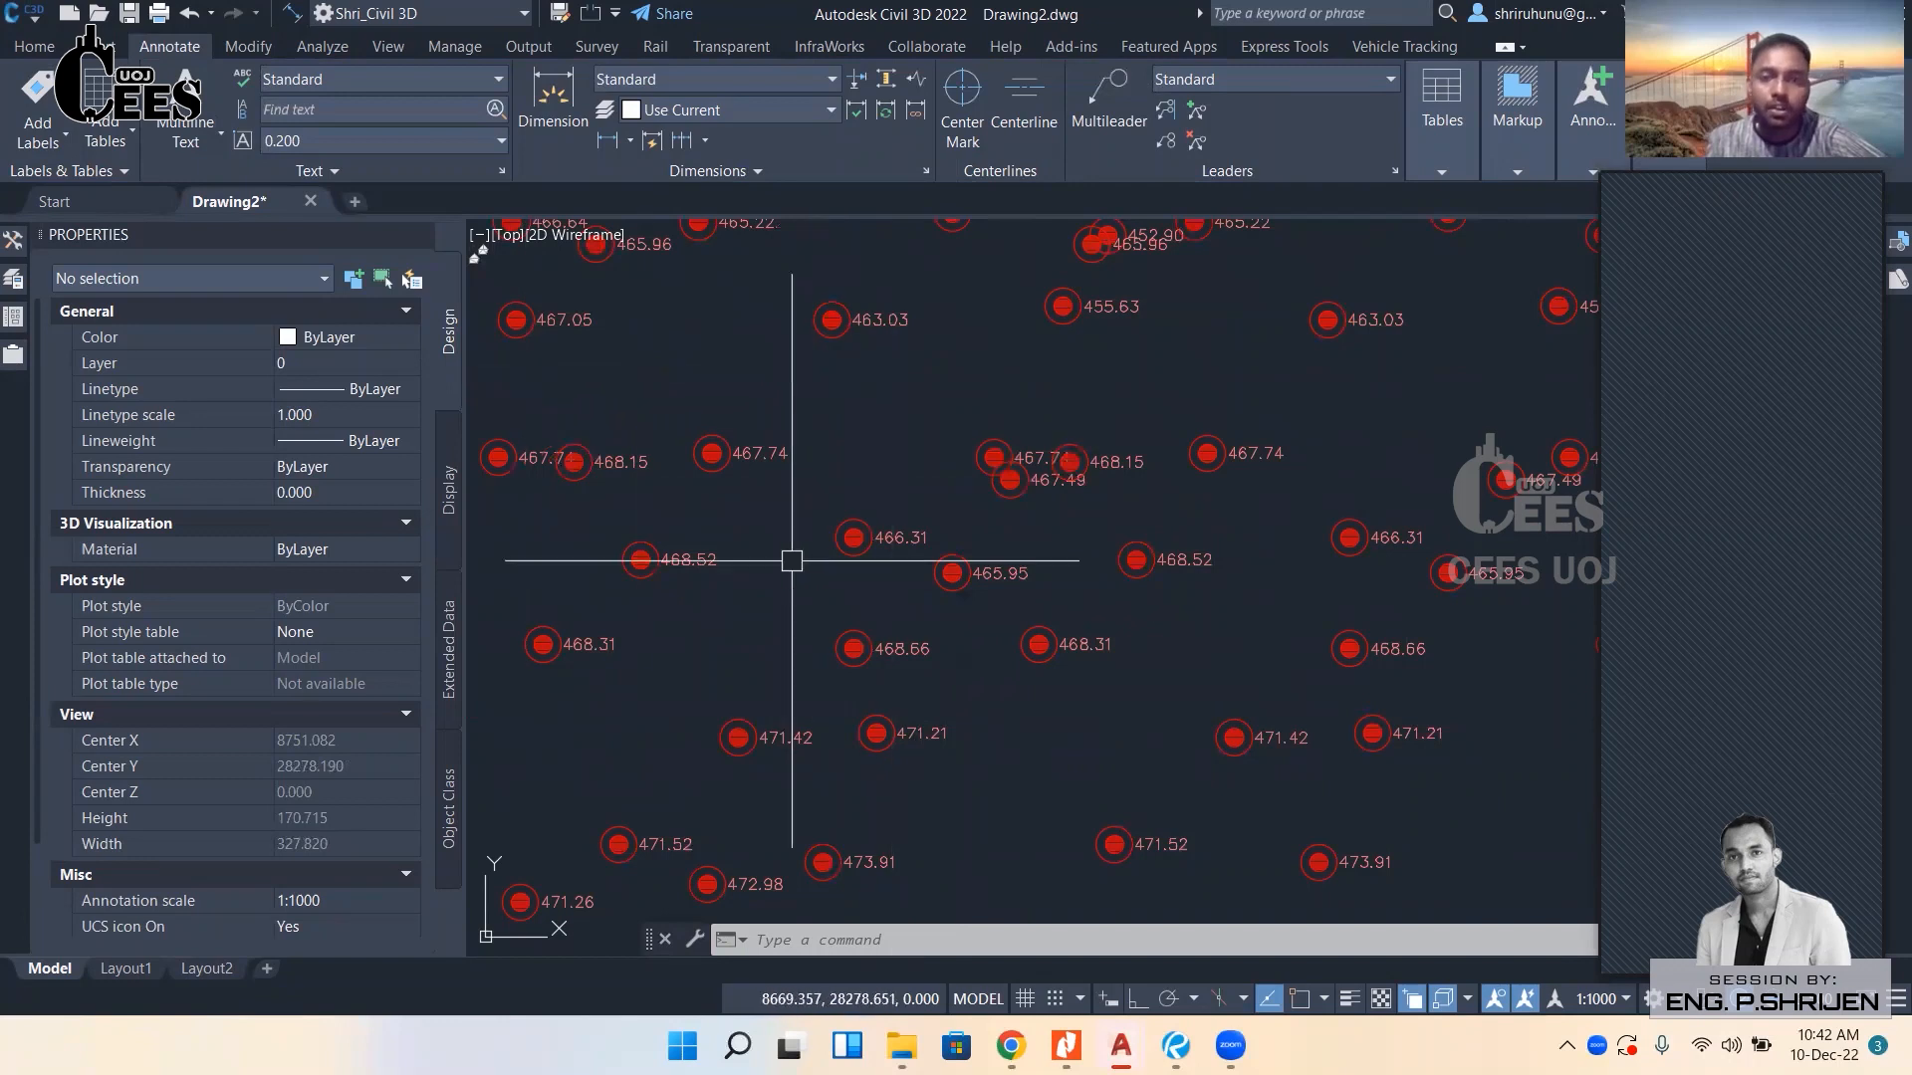
left_click(759, 451)
right_click(807, 451)
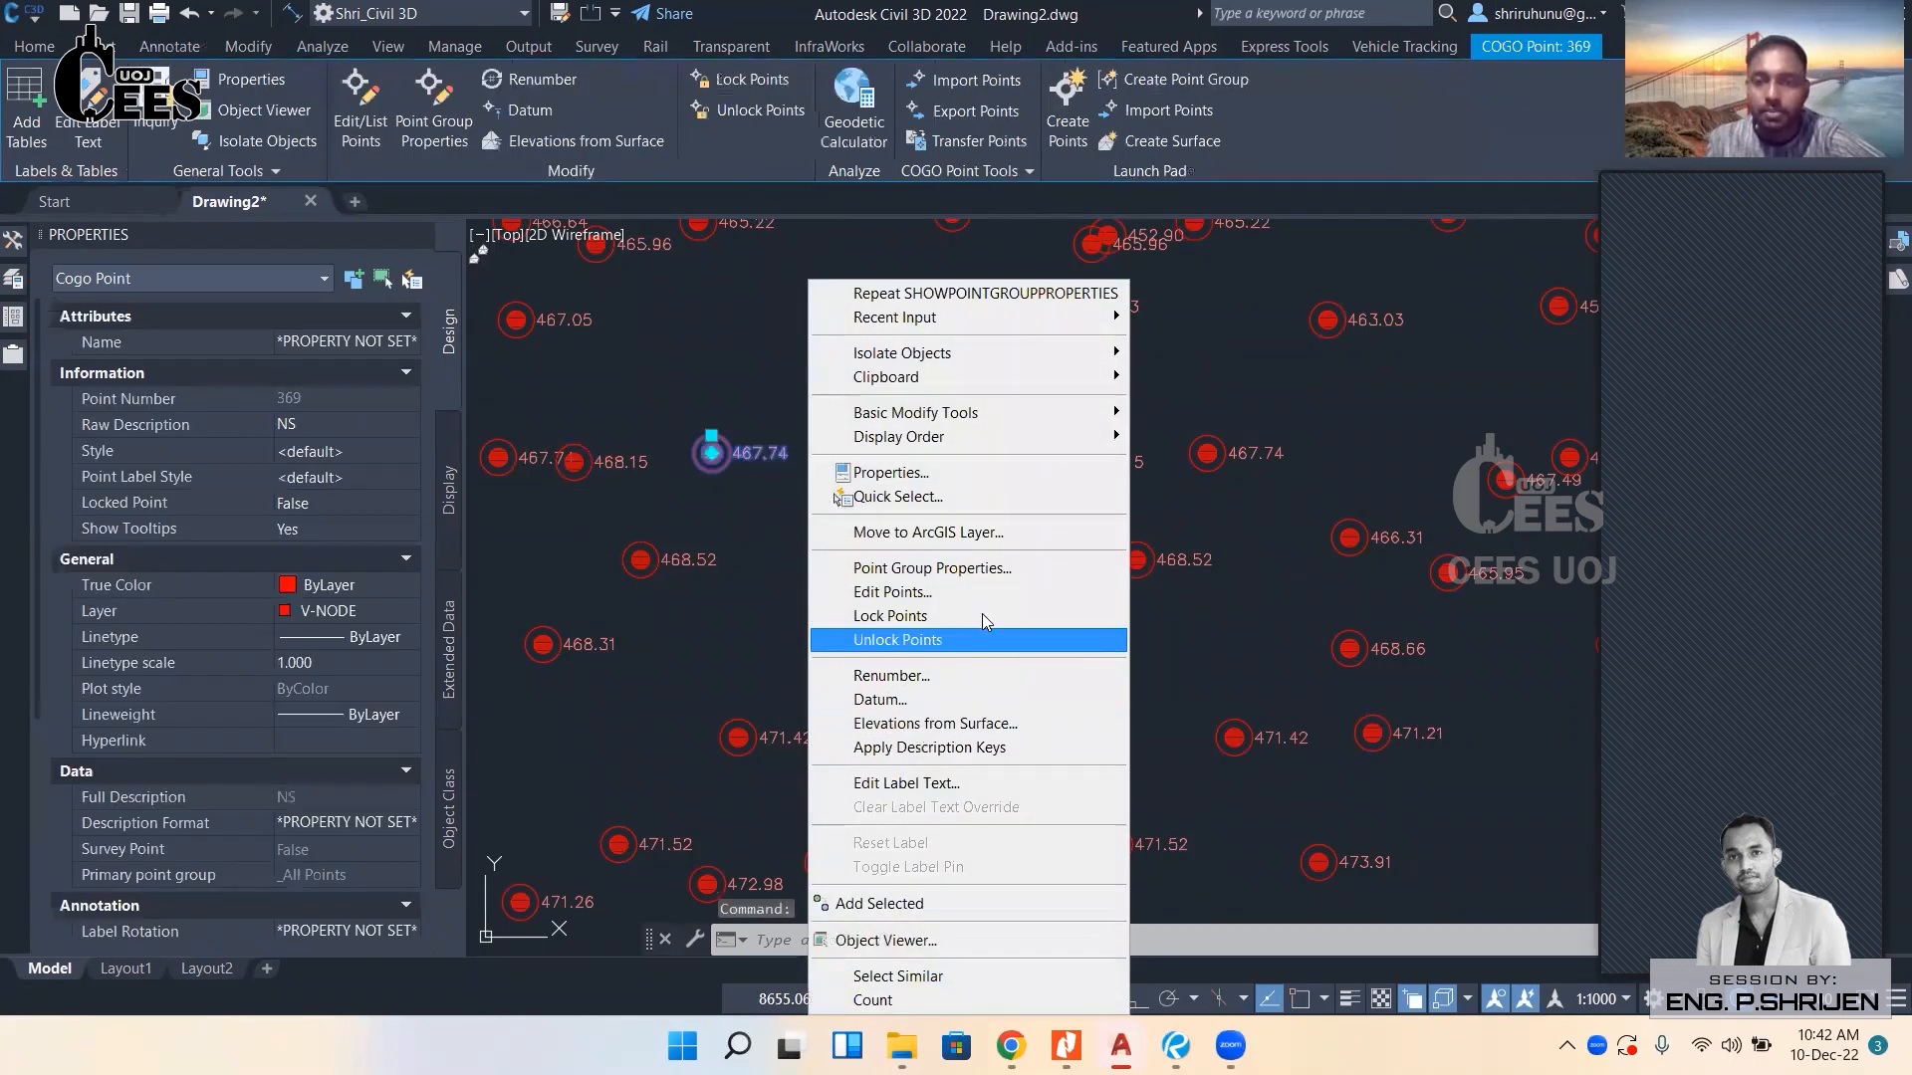
left_click(972, 567)
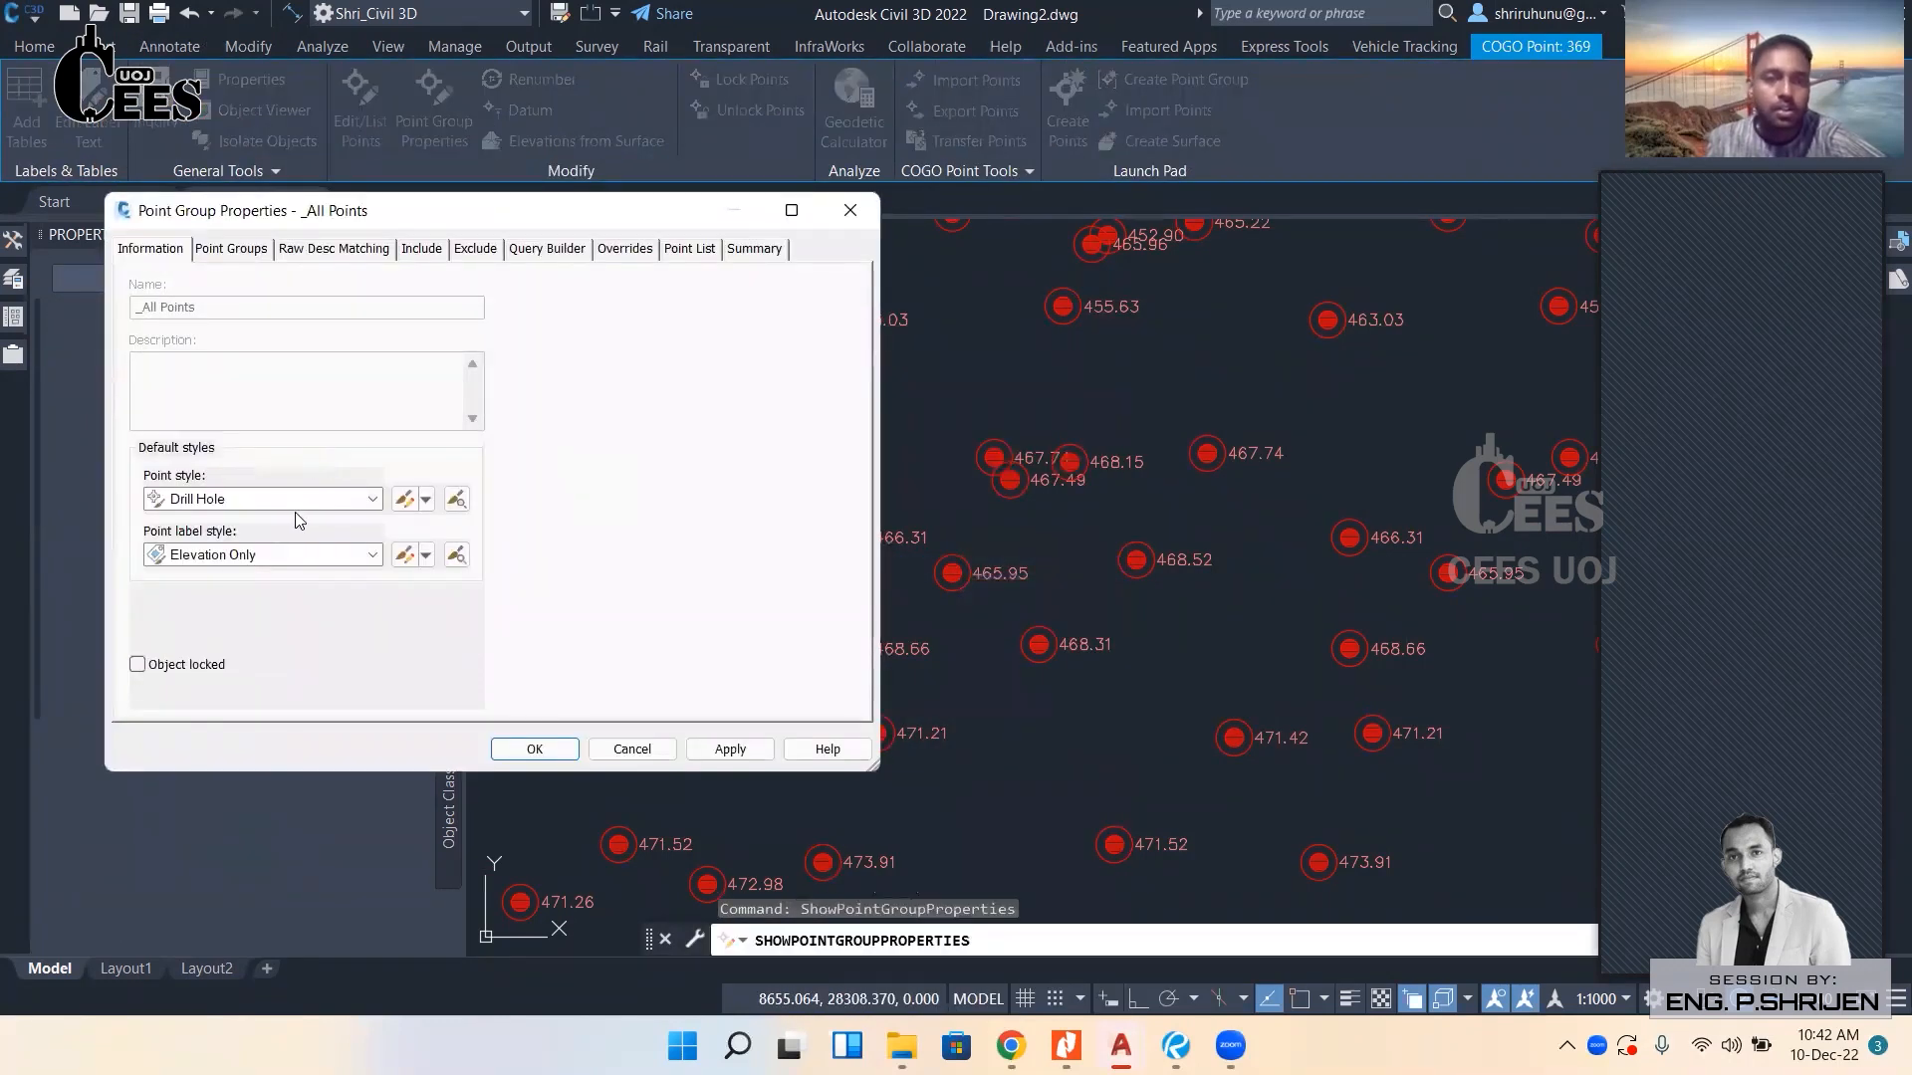
left_click(250, 499)
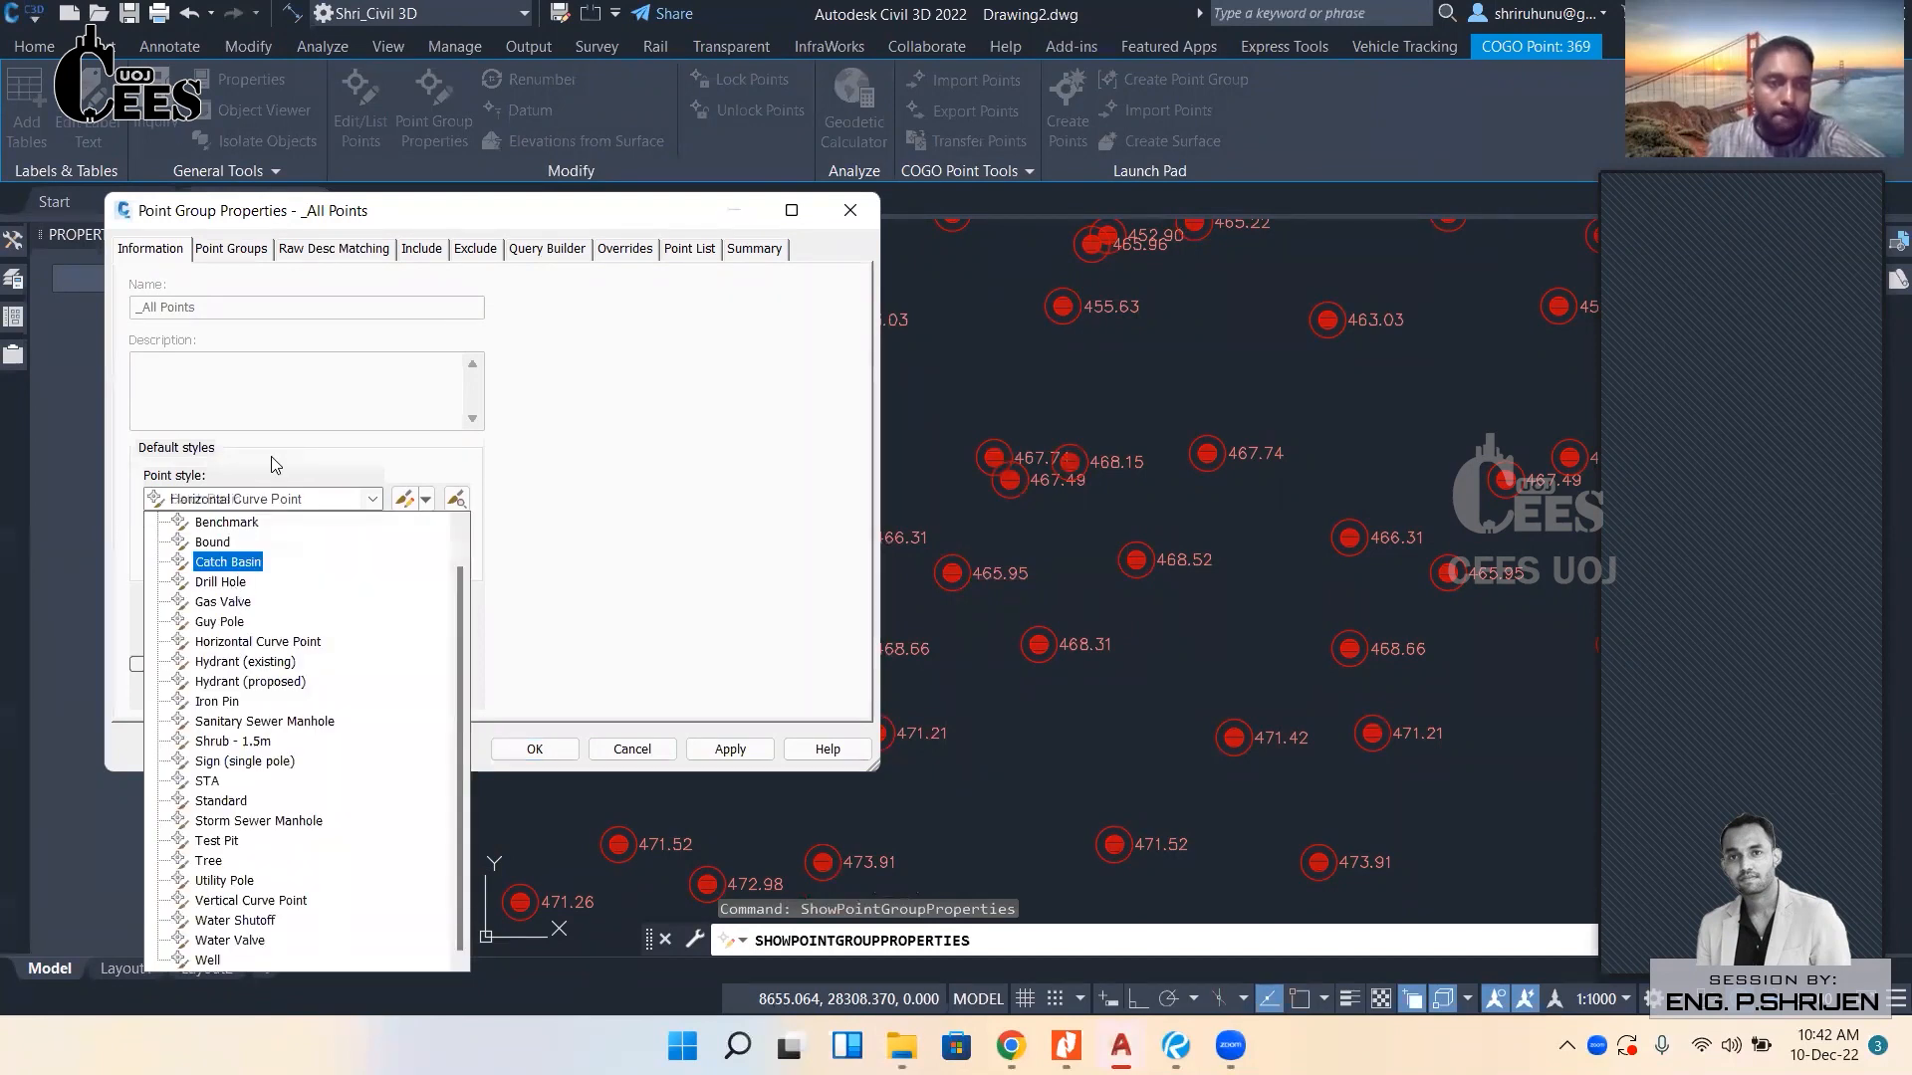
left_click(287, 562)
left_click(316, 499)
scroll(217, 554, "up", 1)
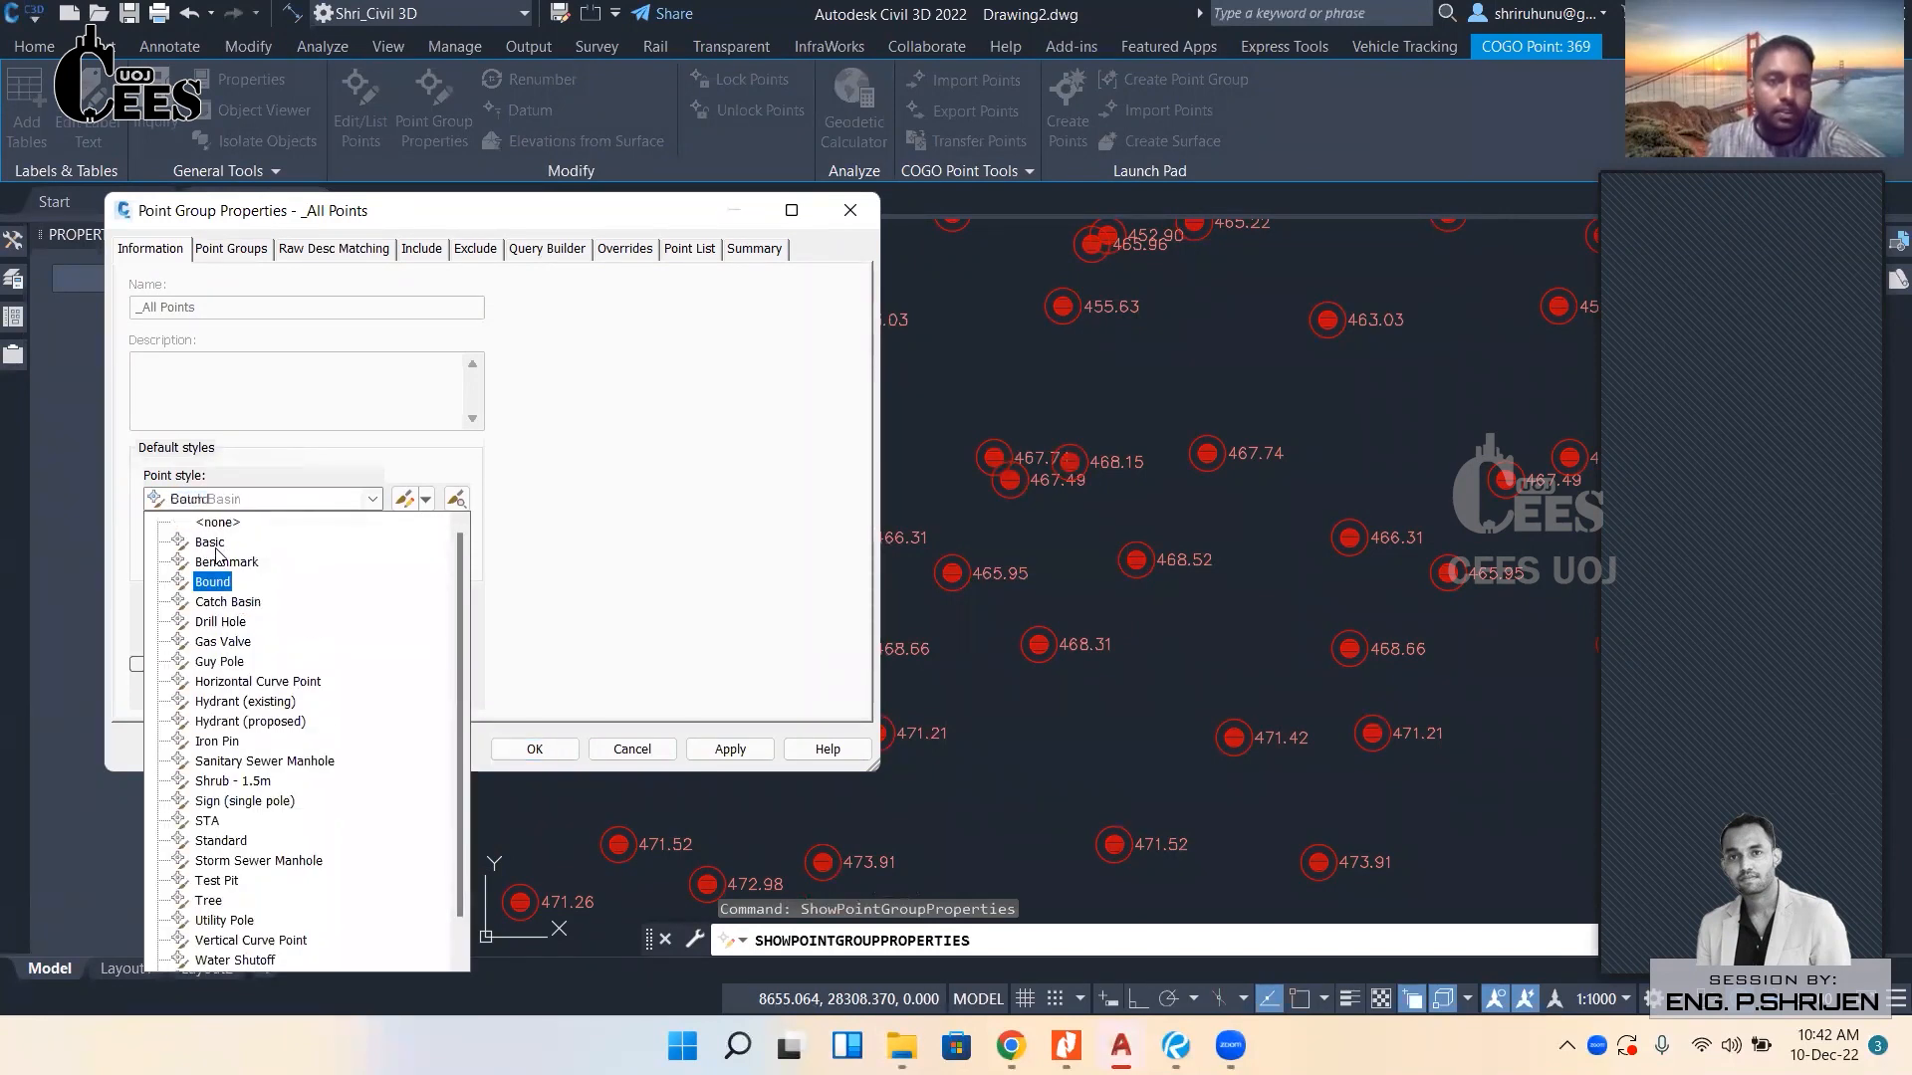
left_click(211, 544)
left_click(729, 749)
Set the _All Points label style to Description Only and close the group properties.
left_click(339, 554)
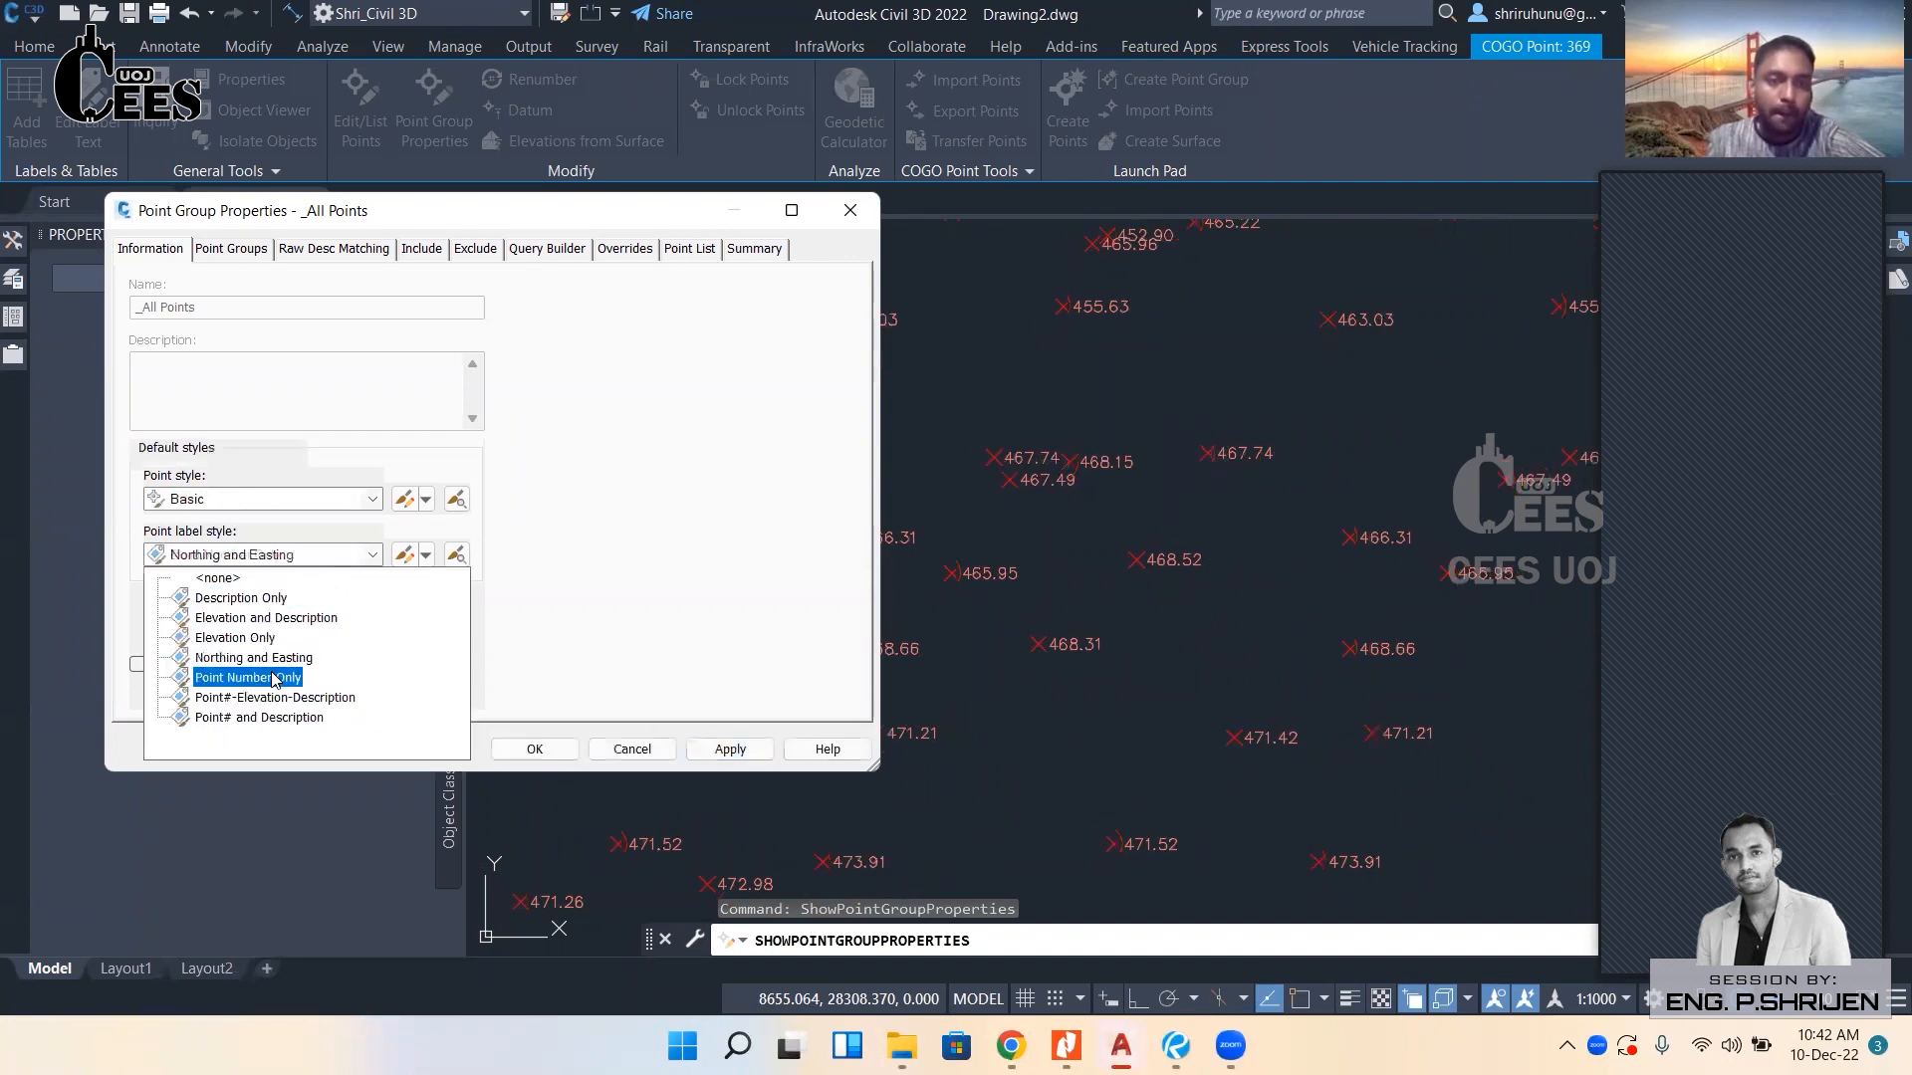
left_click(241, 597)
left_click(535, 754)
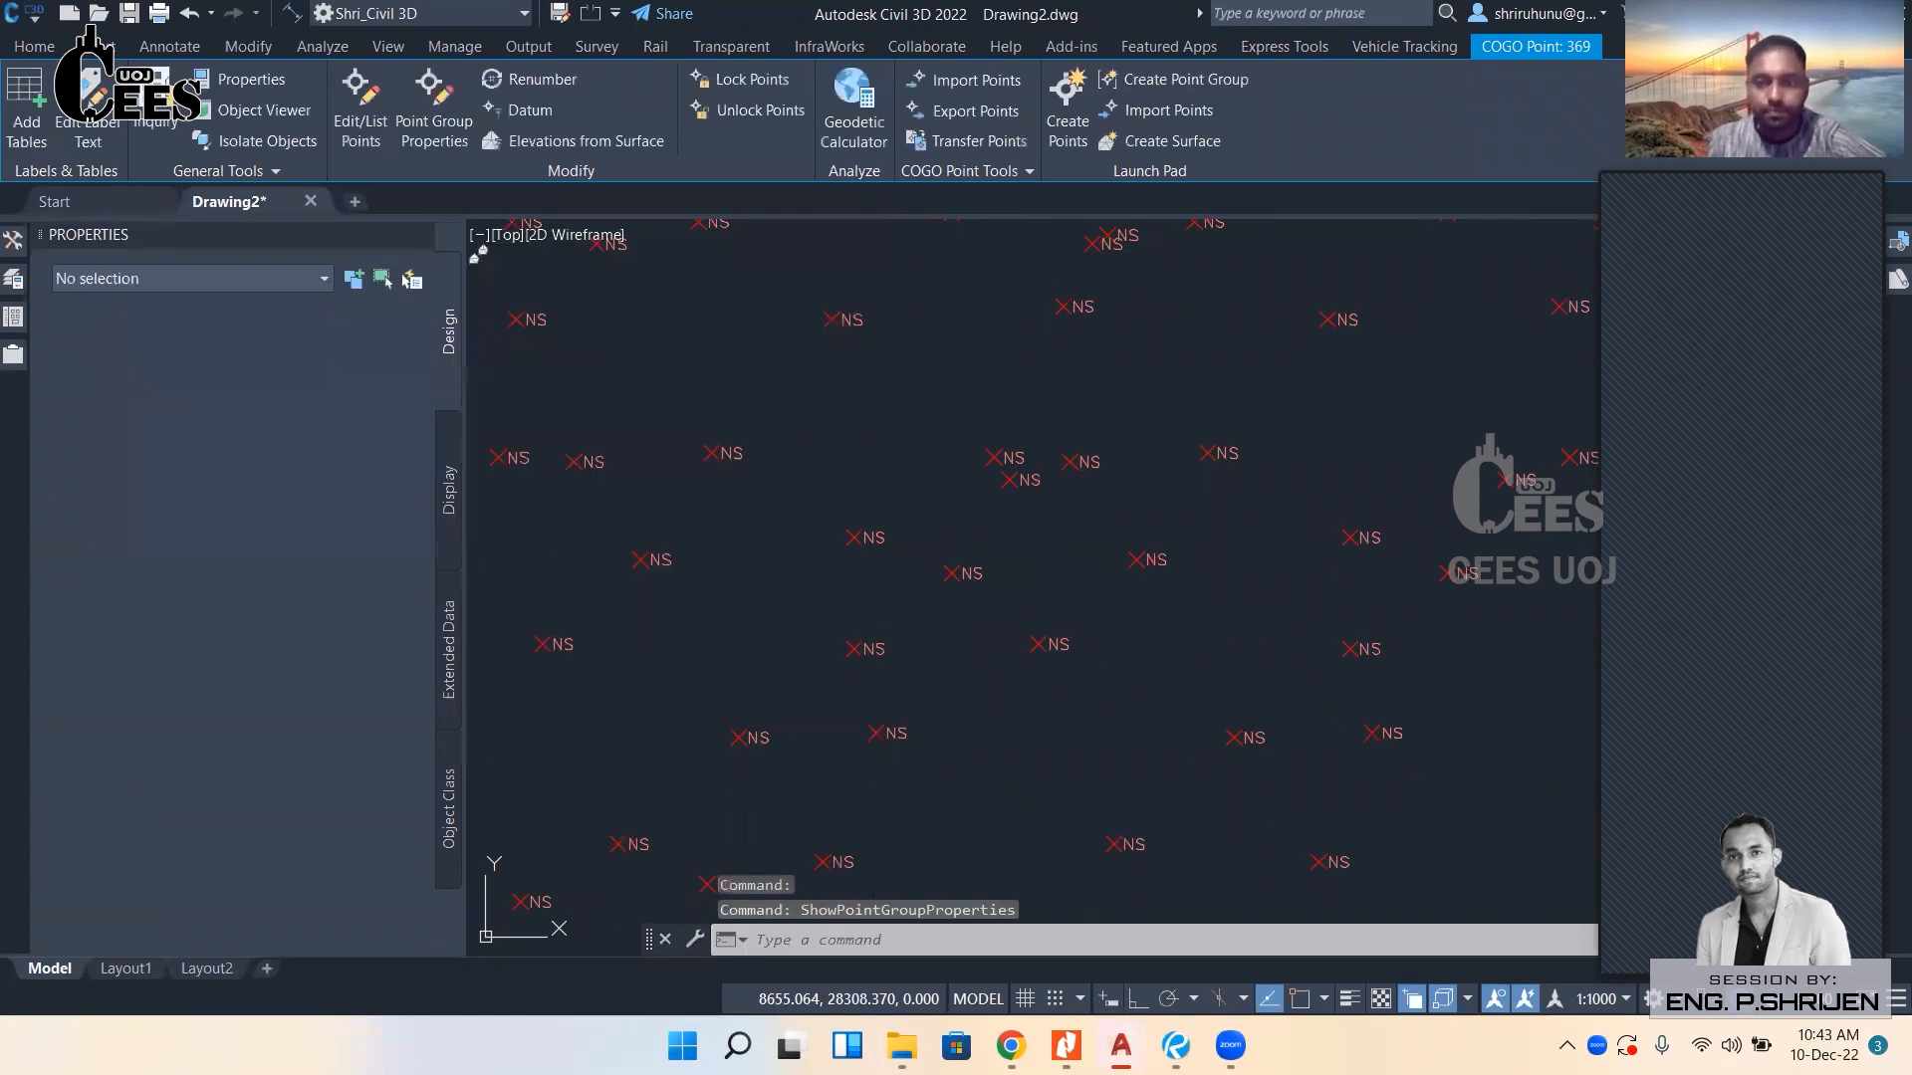
Examine the description labels beside the point markers across the drawing, including the tree points.
middle_click_drag(1027, 619, 1079, 700)
middle_click_drag(878, 643, 900, 700)
scroll(1032, 511, "up", 4)
middle_click_drag(975, 587, 1053, 585)
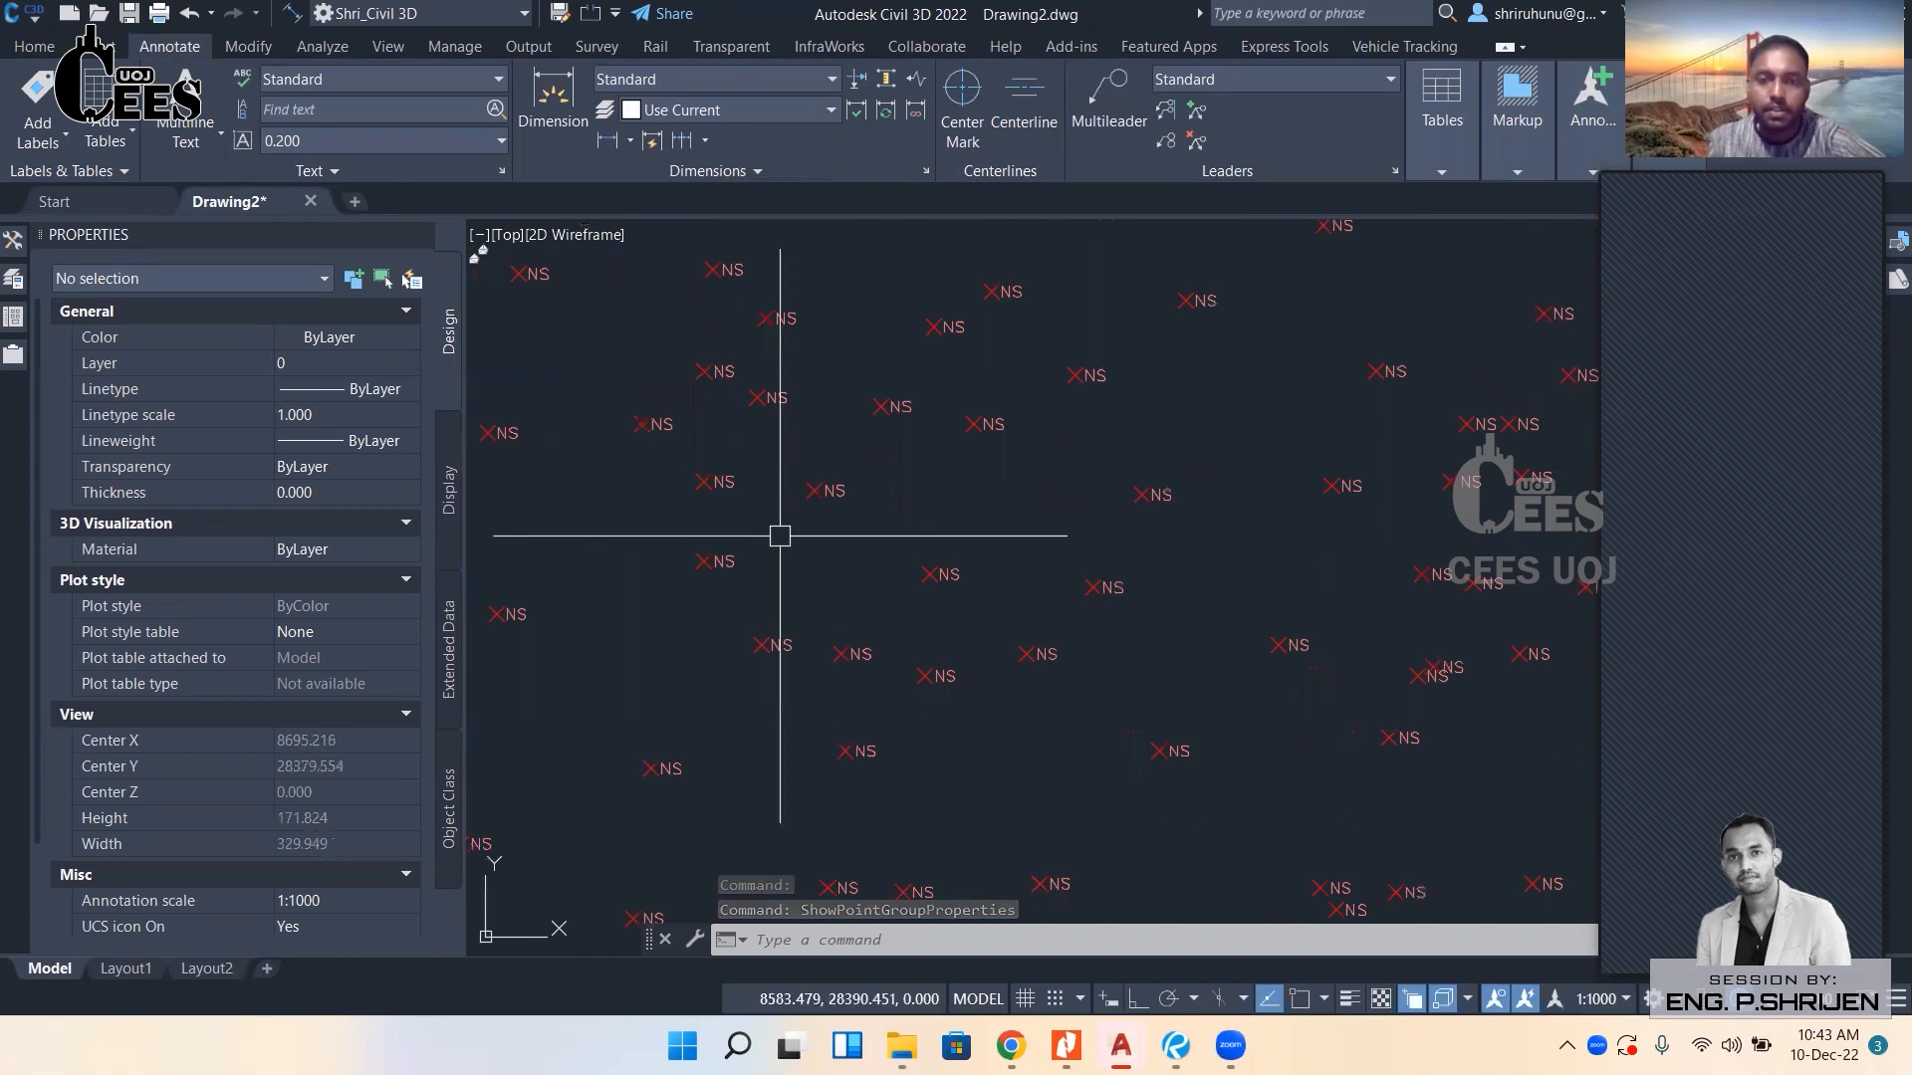
scroll(691, 477, "up", 4)
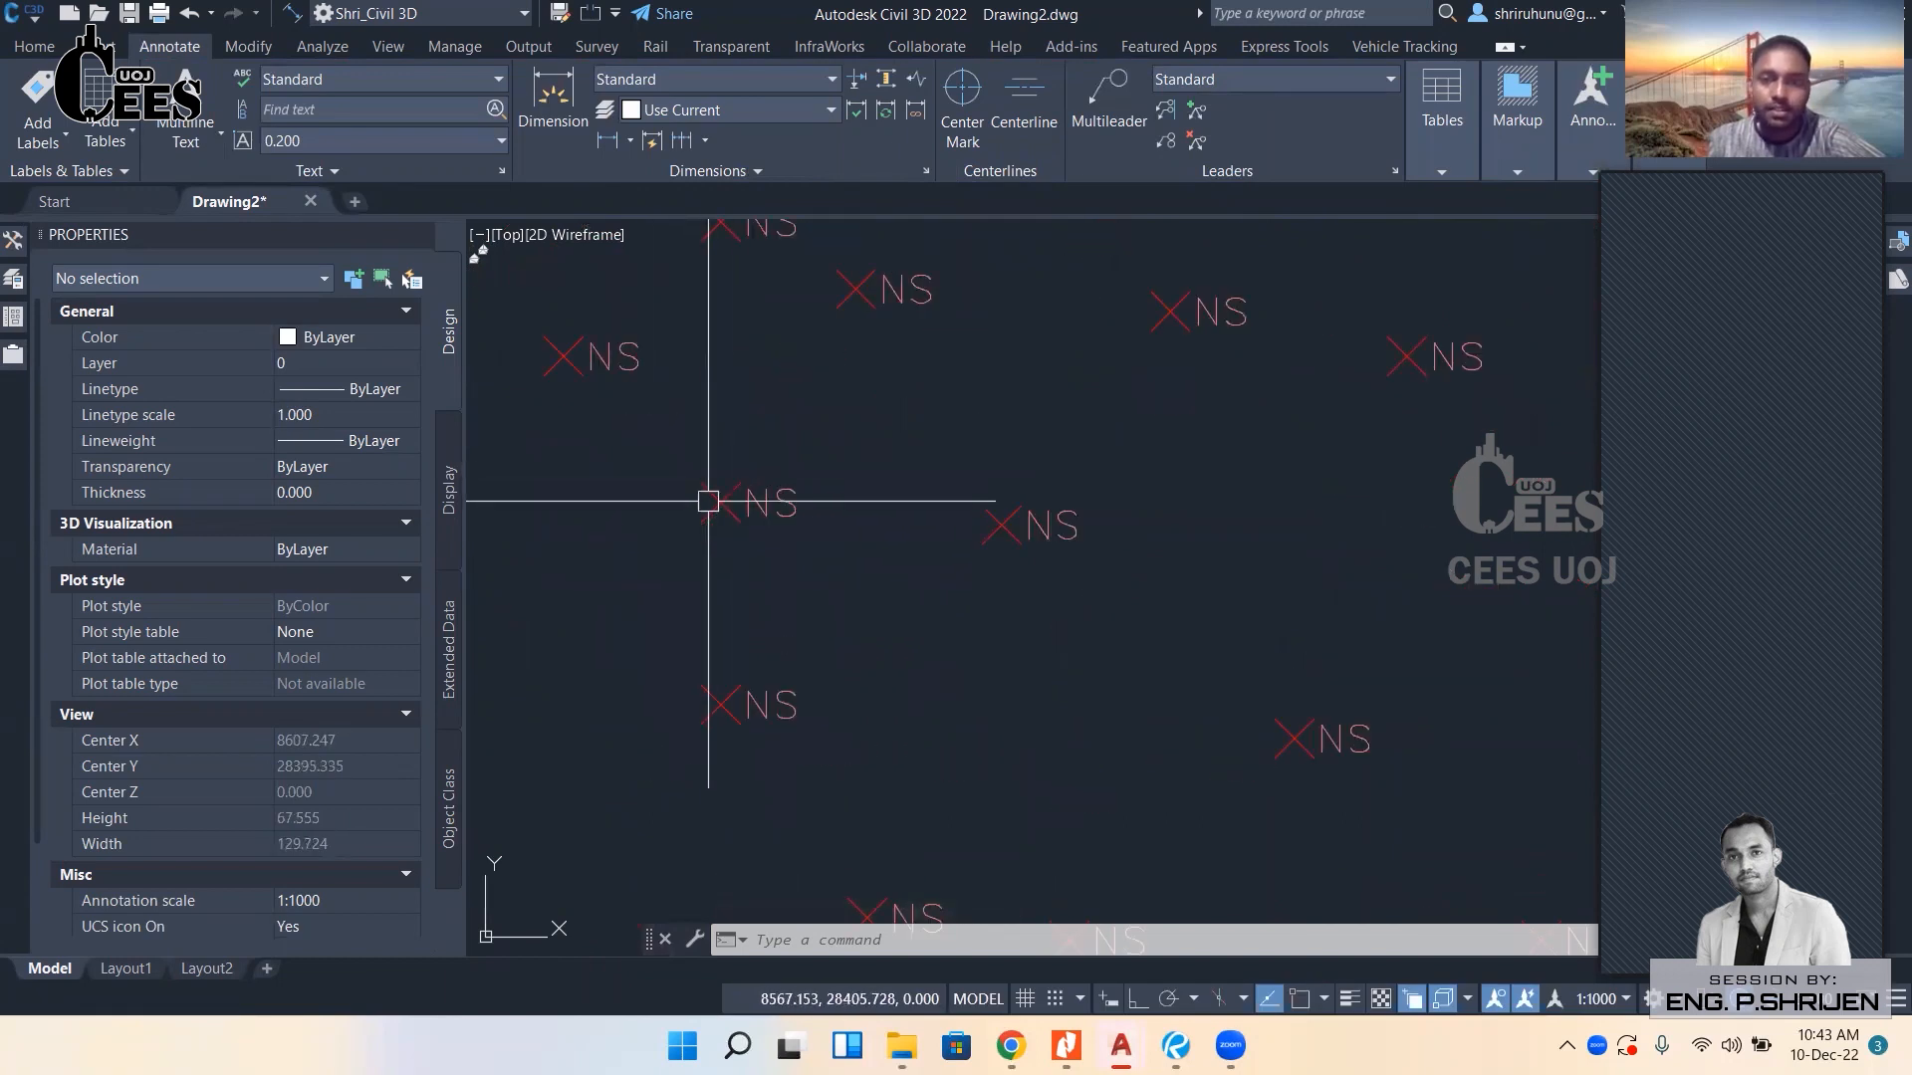
scroll(786, 516, "up", 6)
scroll(786, 518, "down", 9)
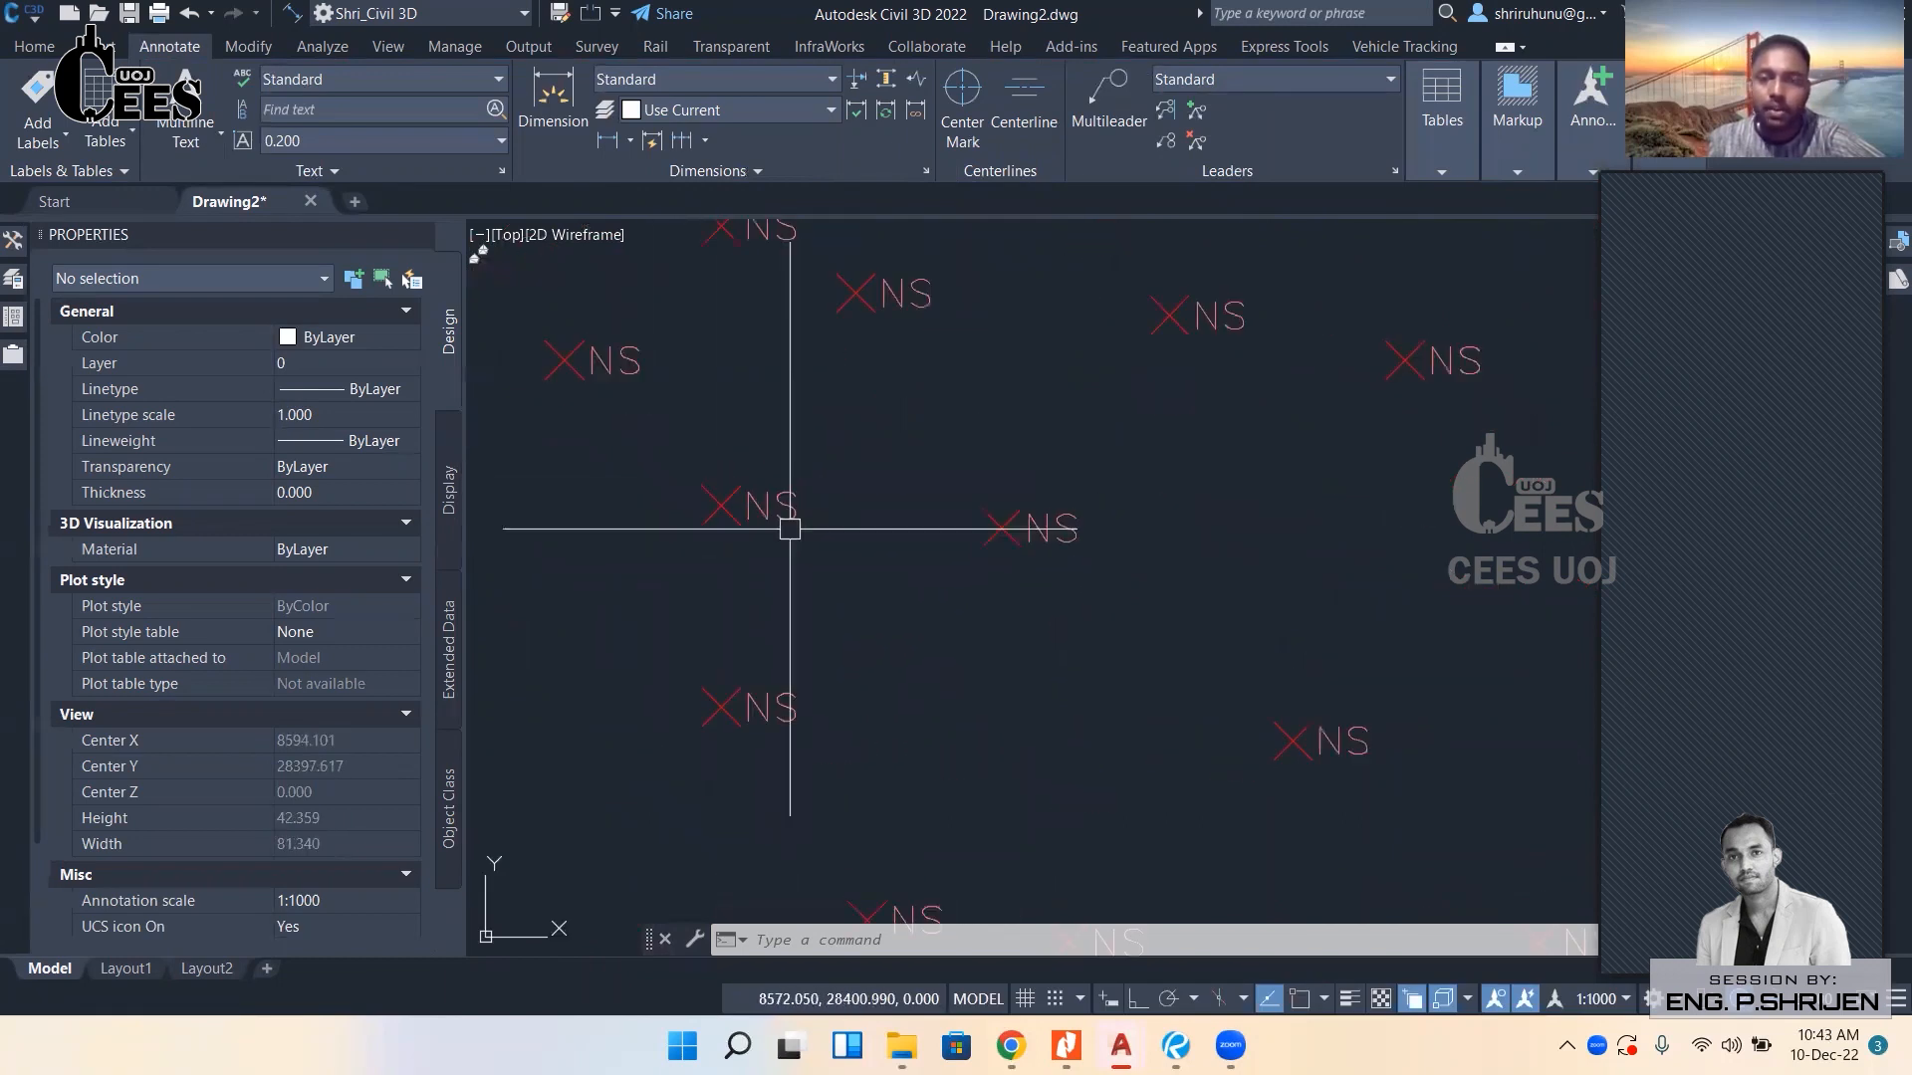
scroll(757, 533, "up", 7)
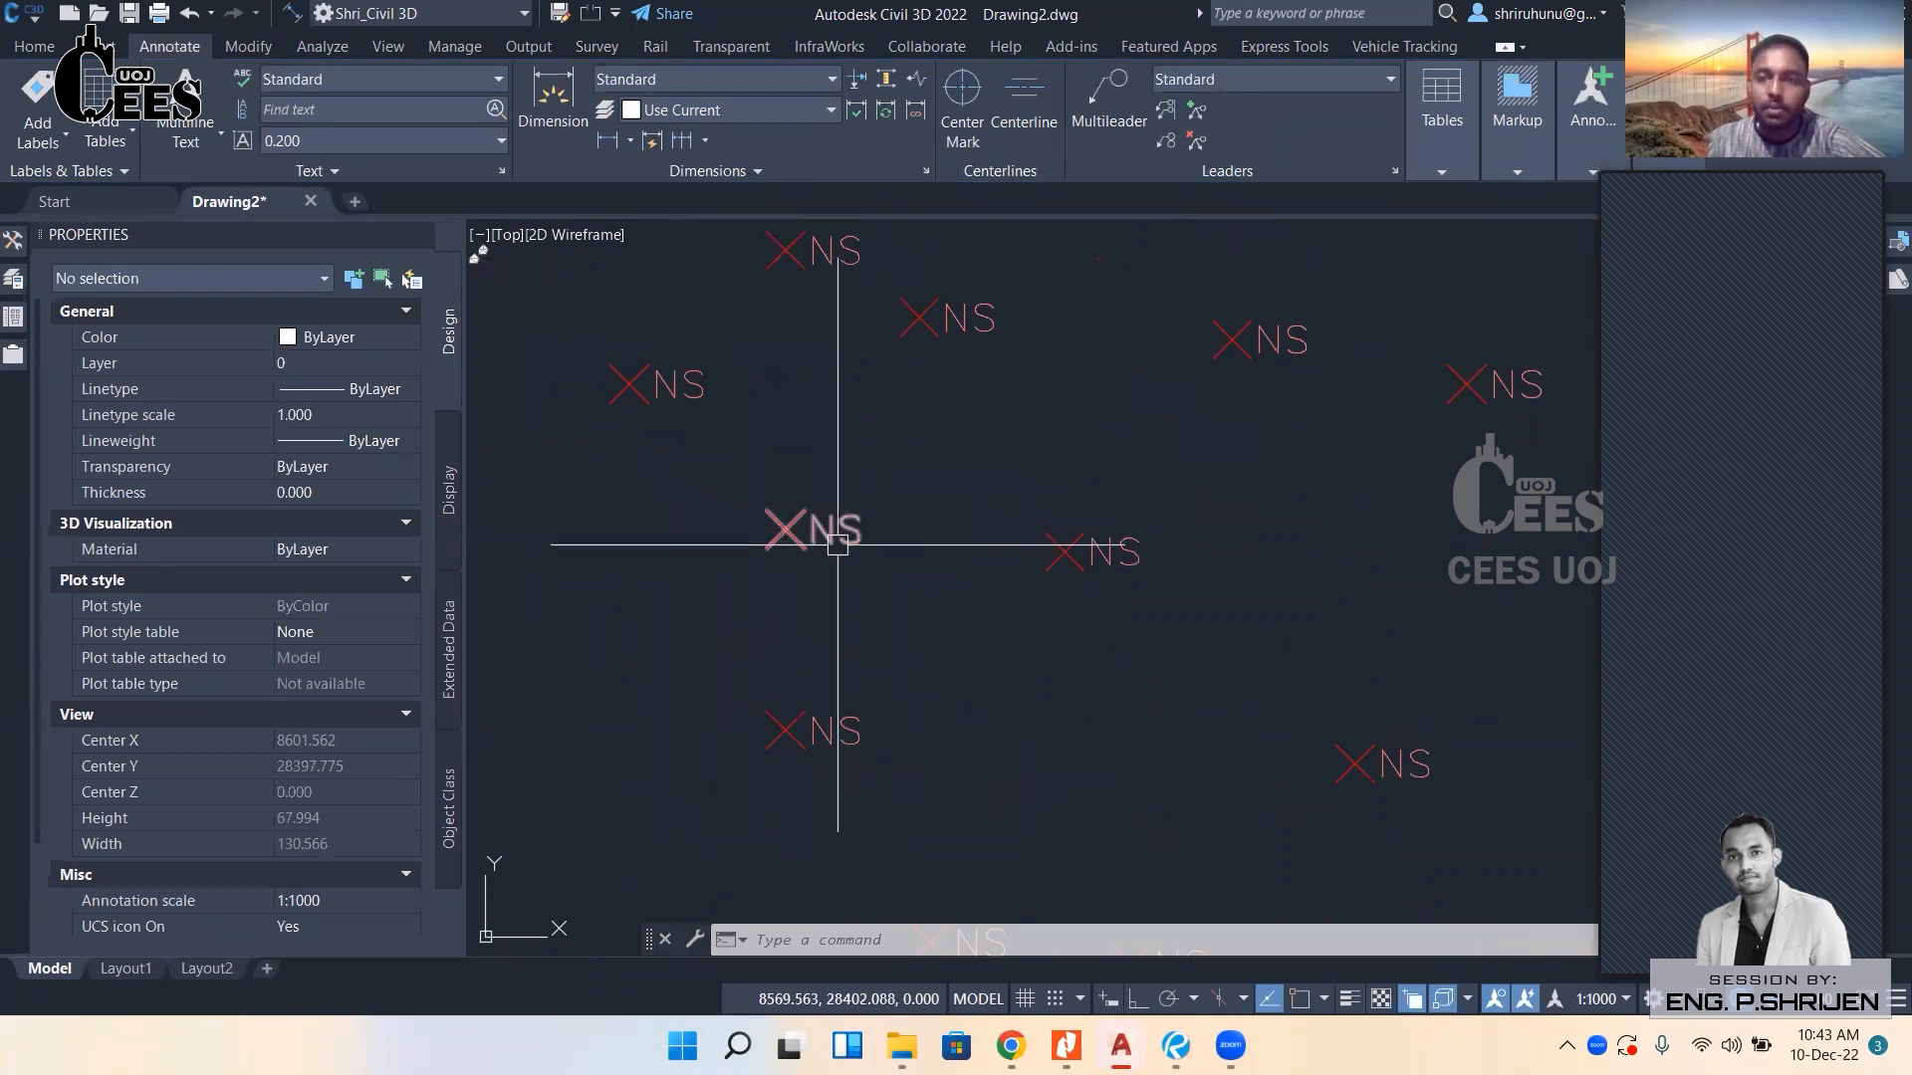
middle_click_drag(828, 537, 864, 529)
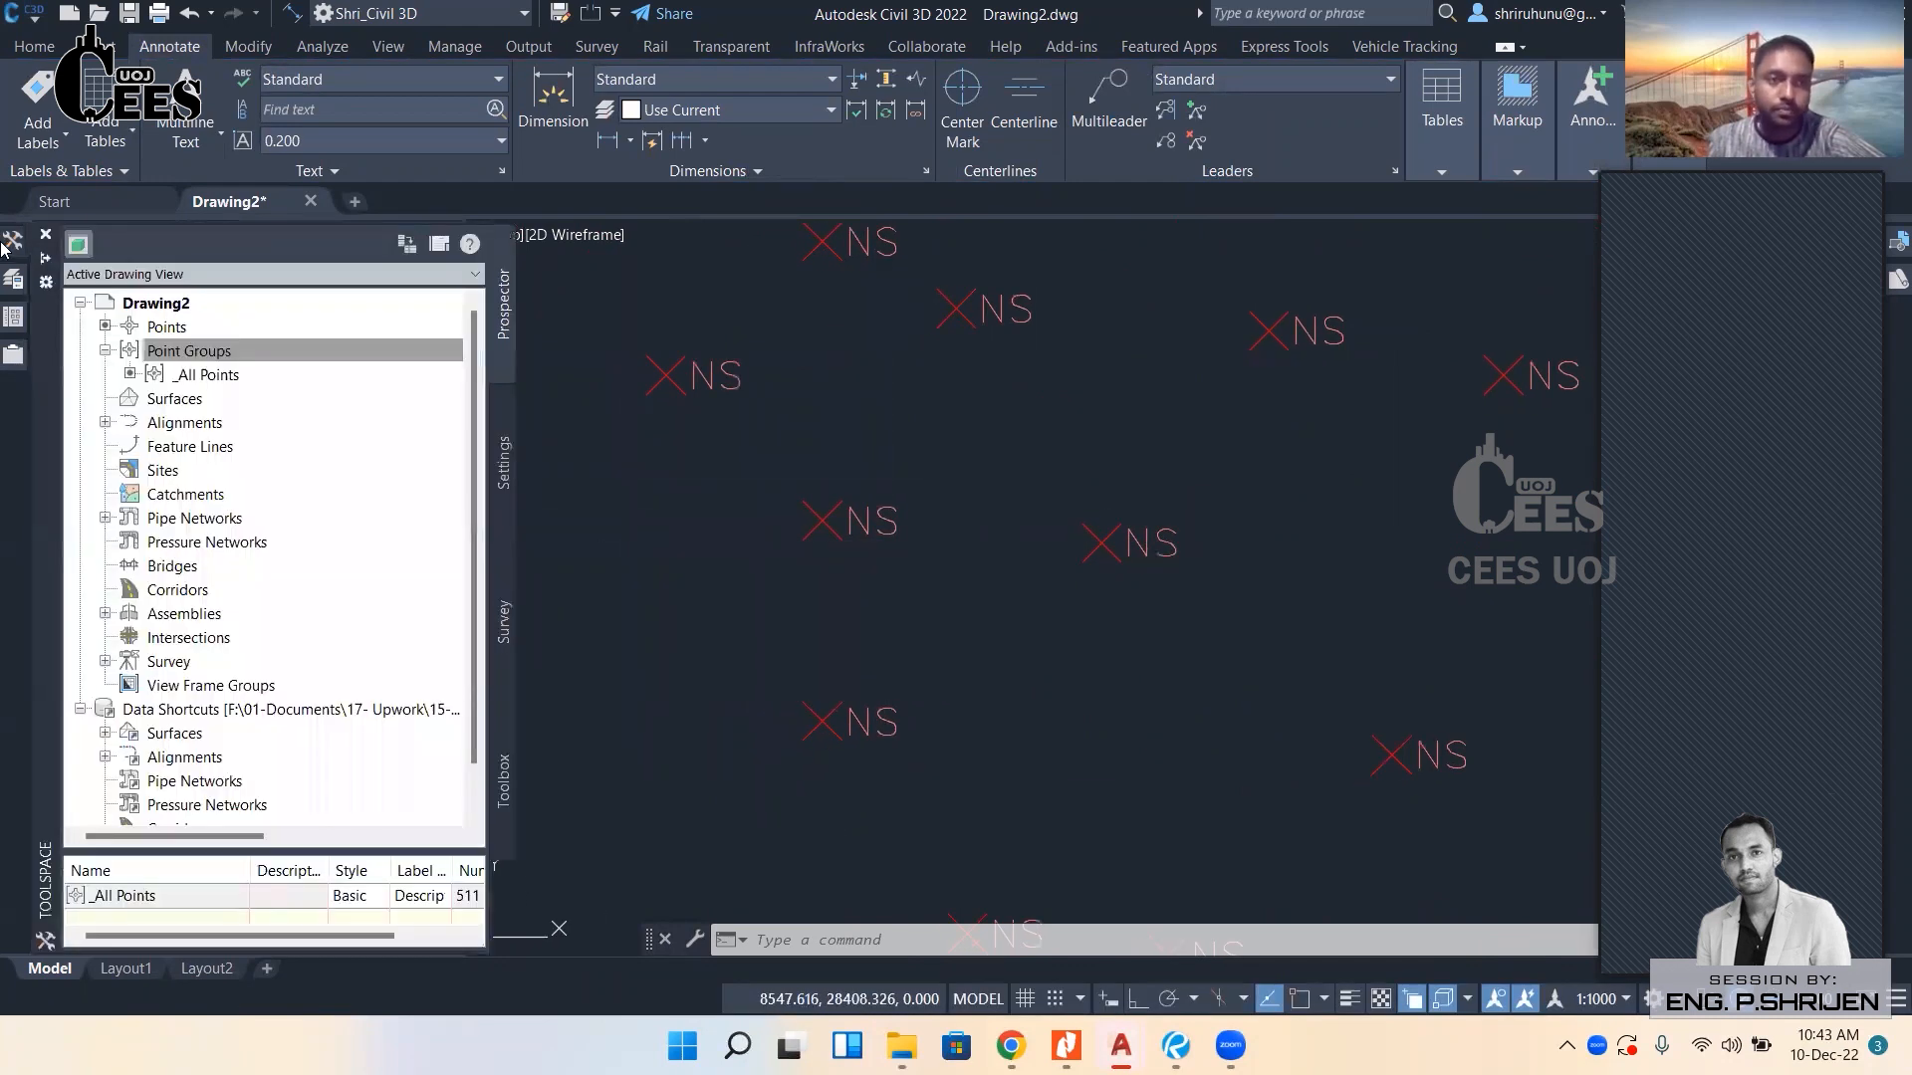
scroll(1067, 648, "down", 4)
scroll(974, 518, "up", 6)
scroll(995, 430, "down", 12)
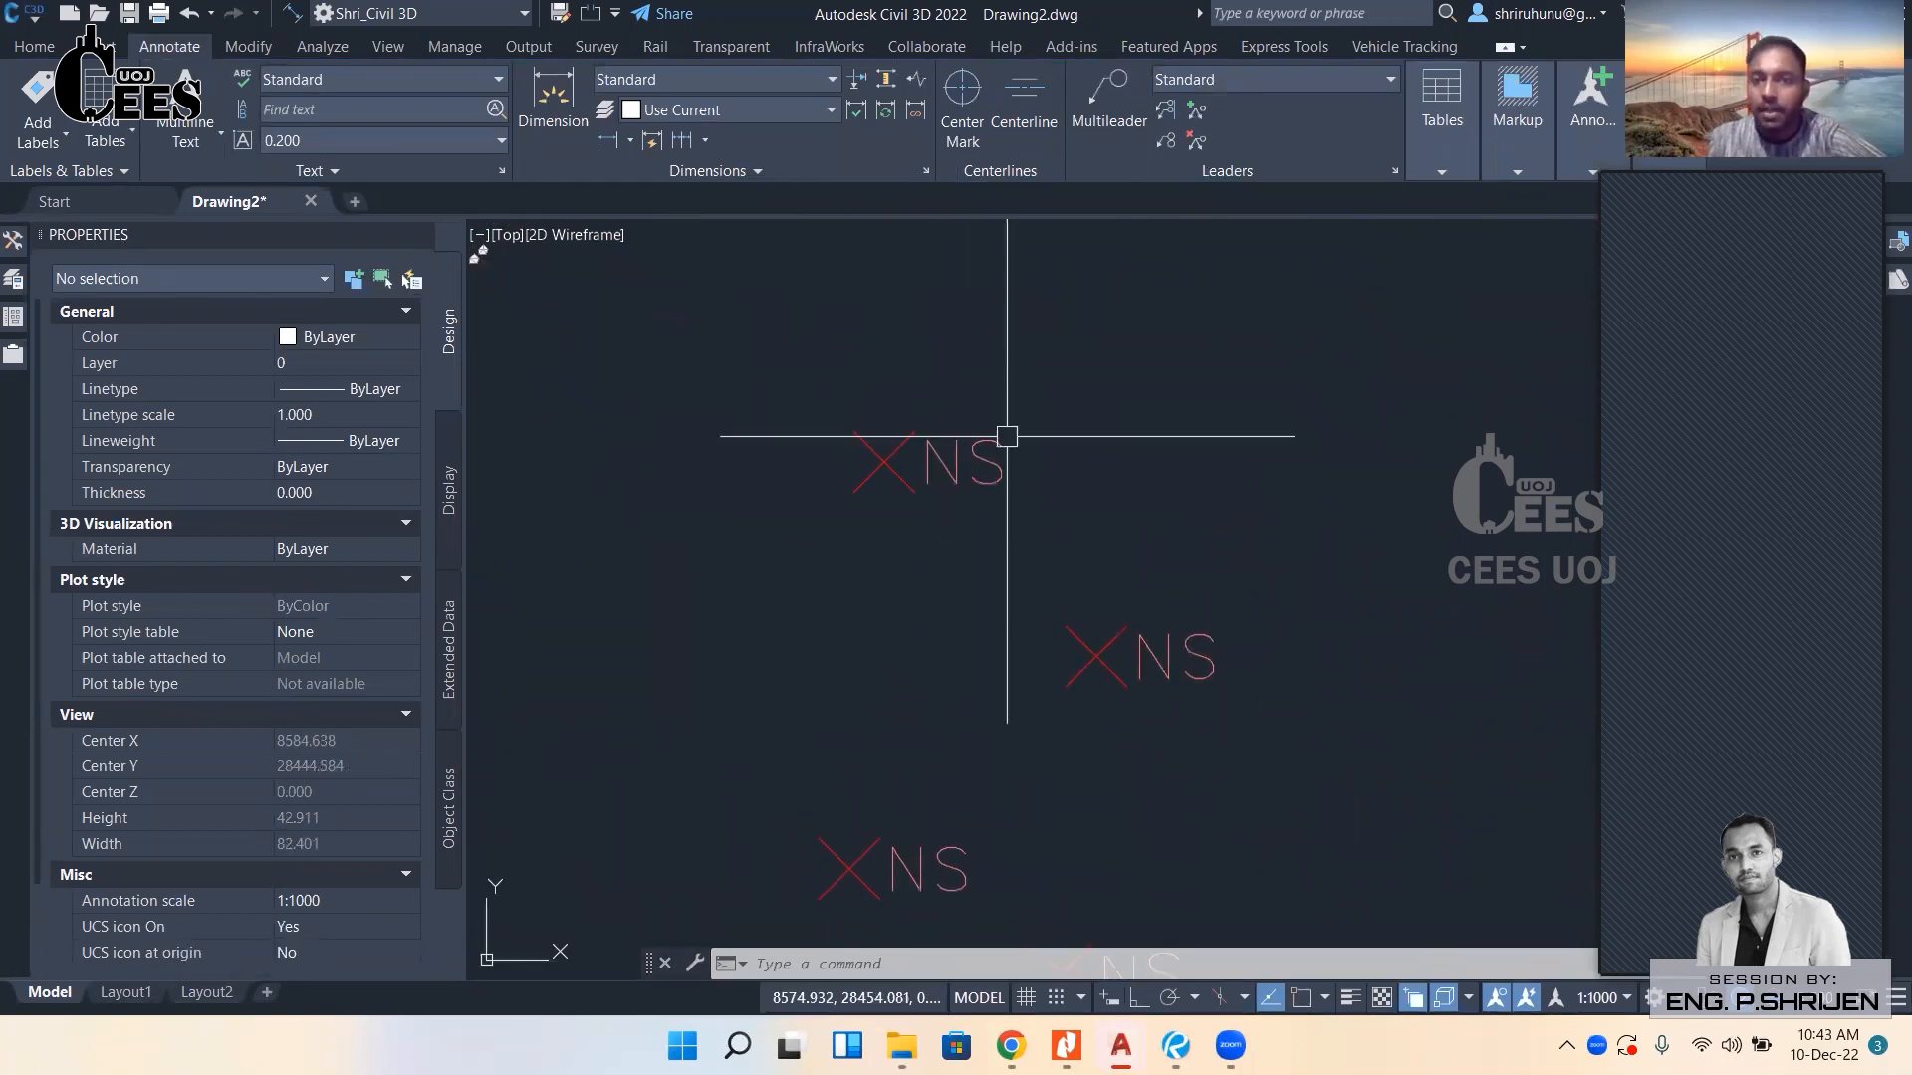
scroll(814, 431, "up", 10)
scroll(1012, 726, "down", 10)
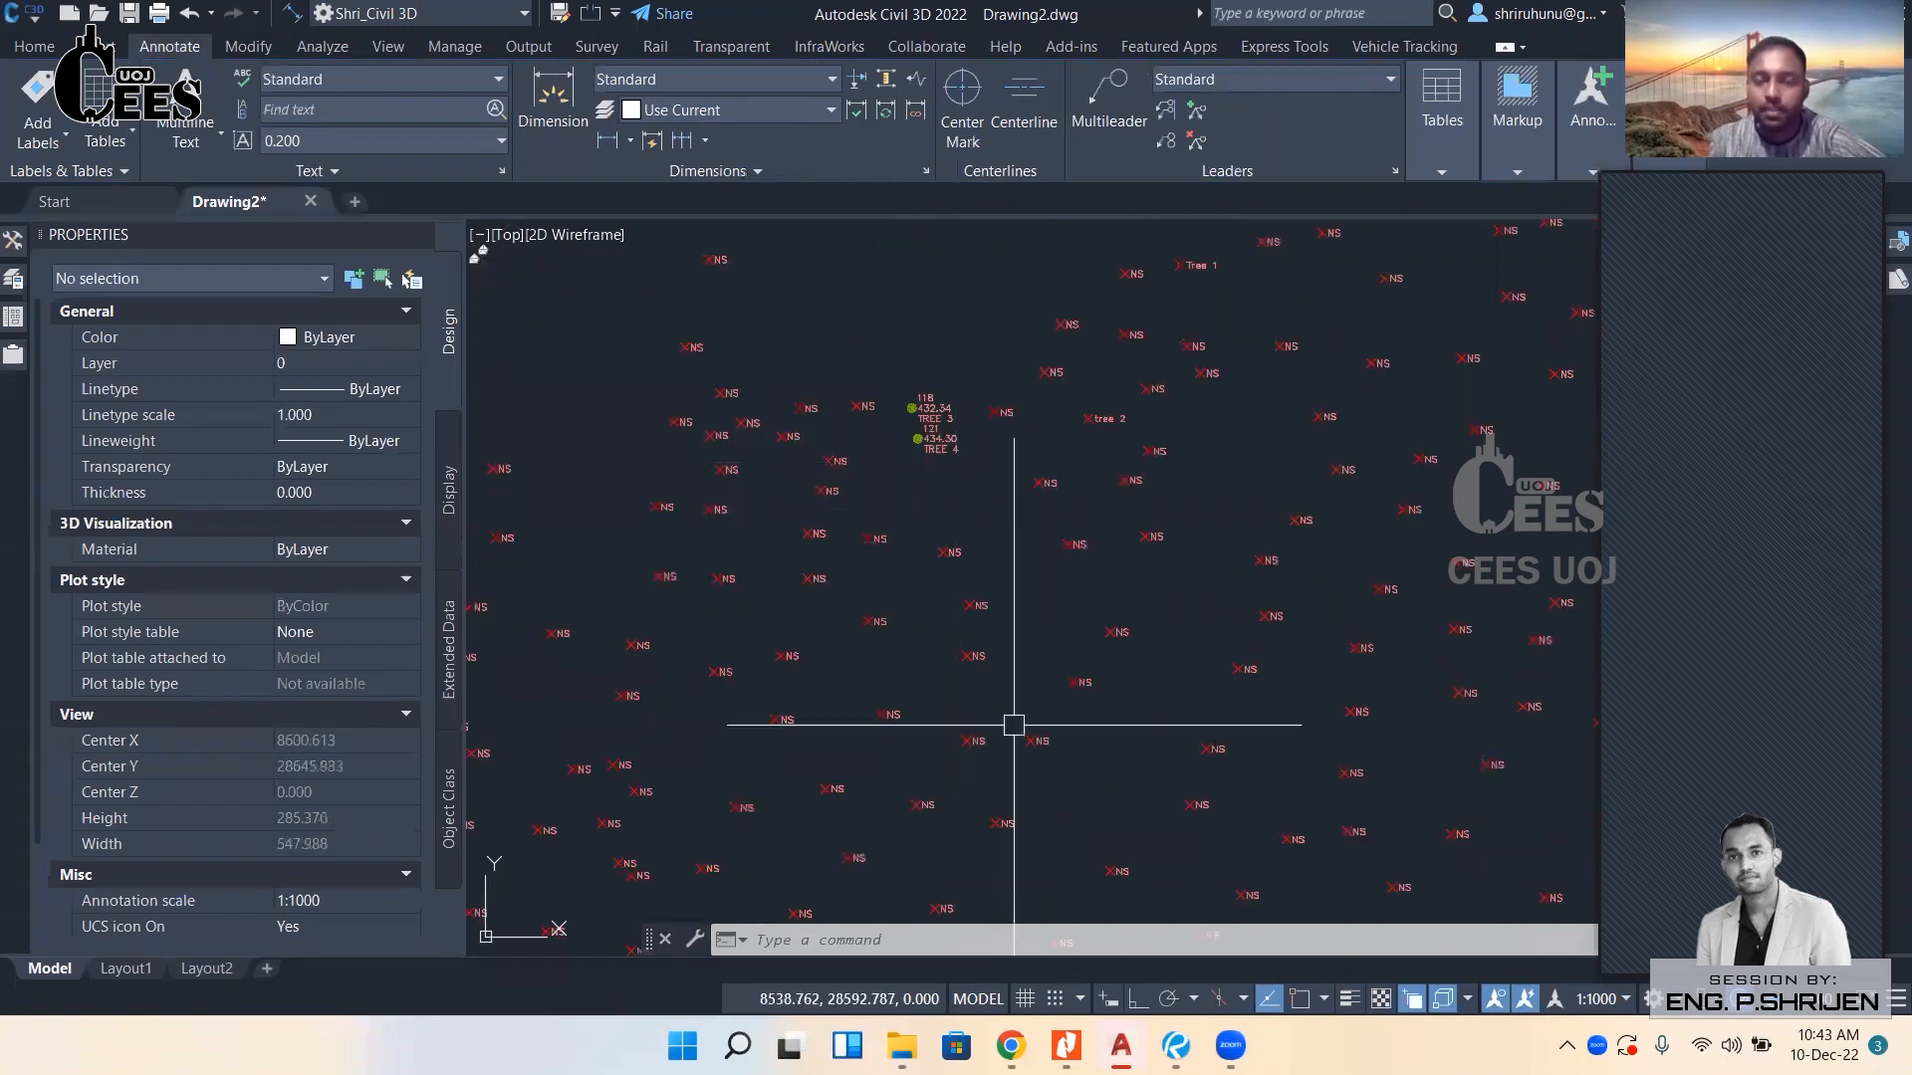
scroll(969, 555, "up", 8)
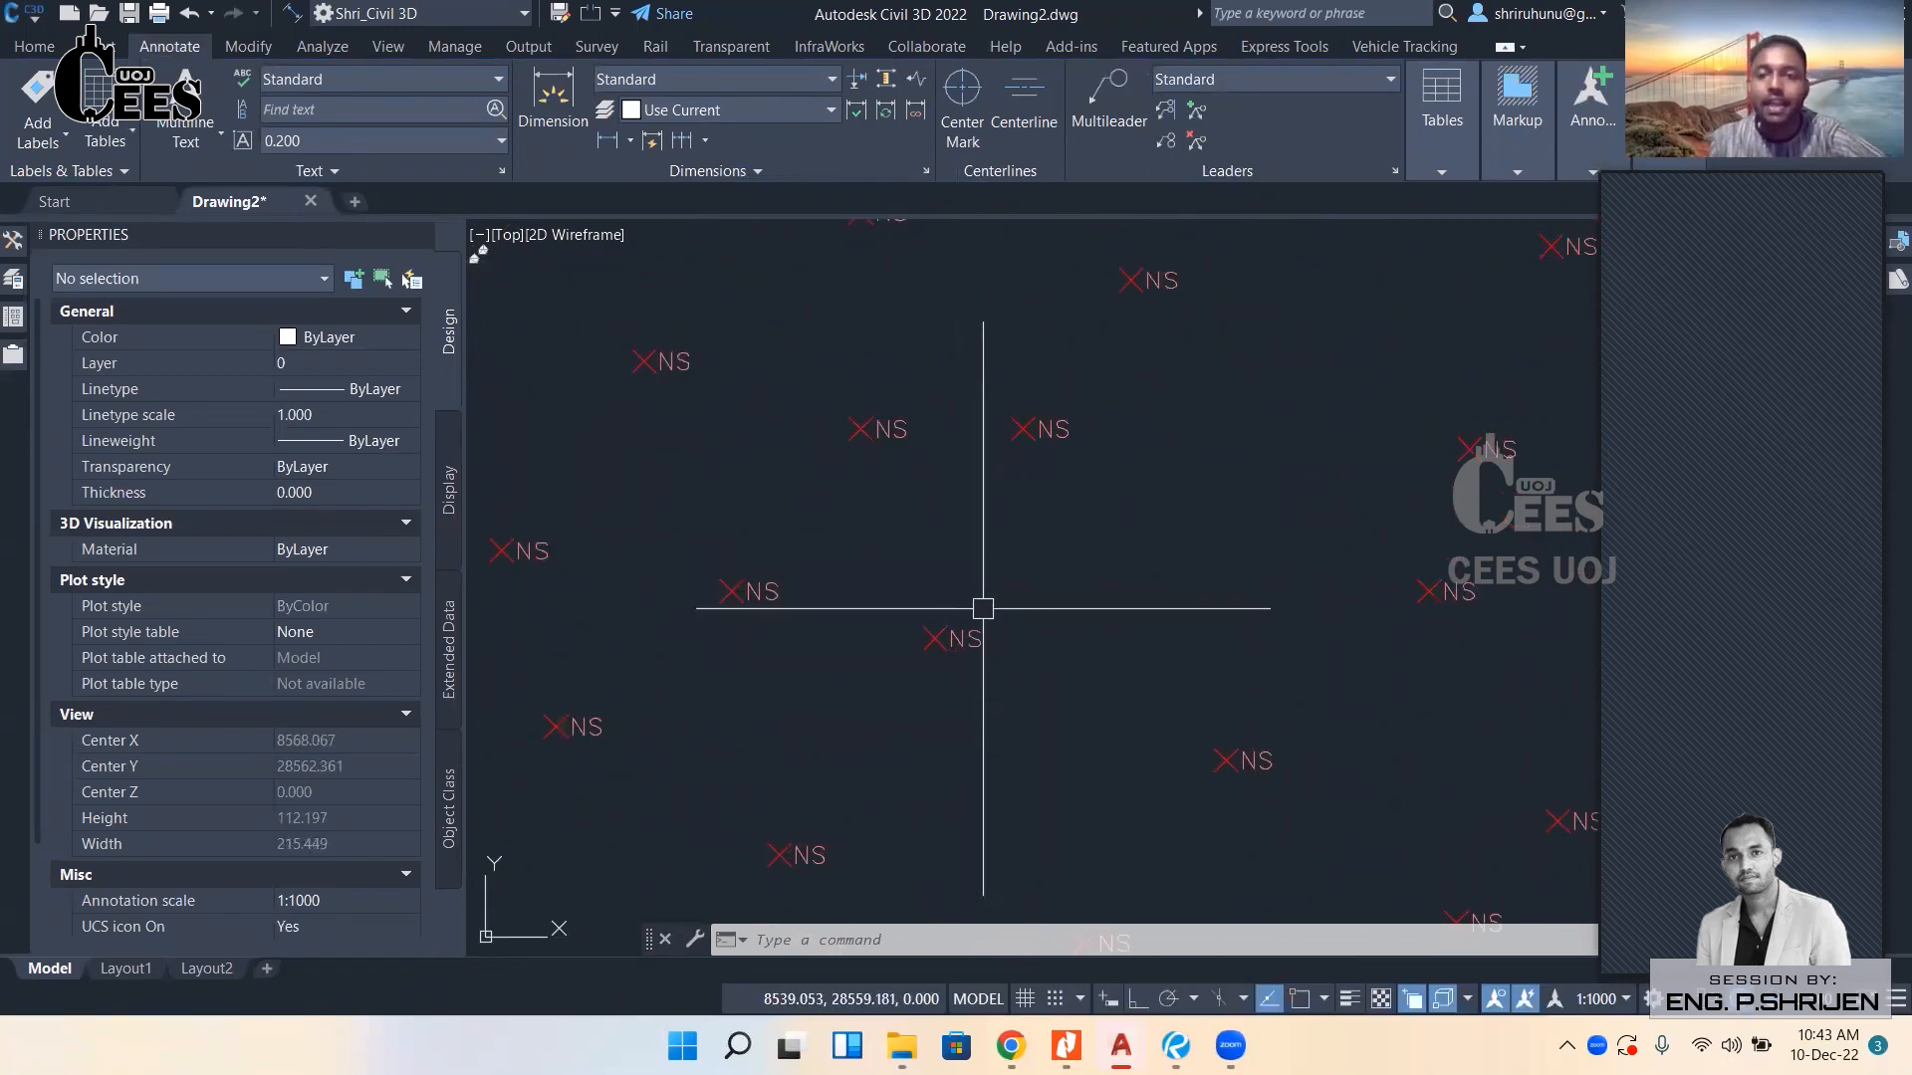
scroll(917, 547, "down", 4)
scroll(917, 547, "down", 2)
middle_click_drag(911, 557, 905, 574)
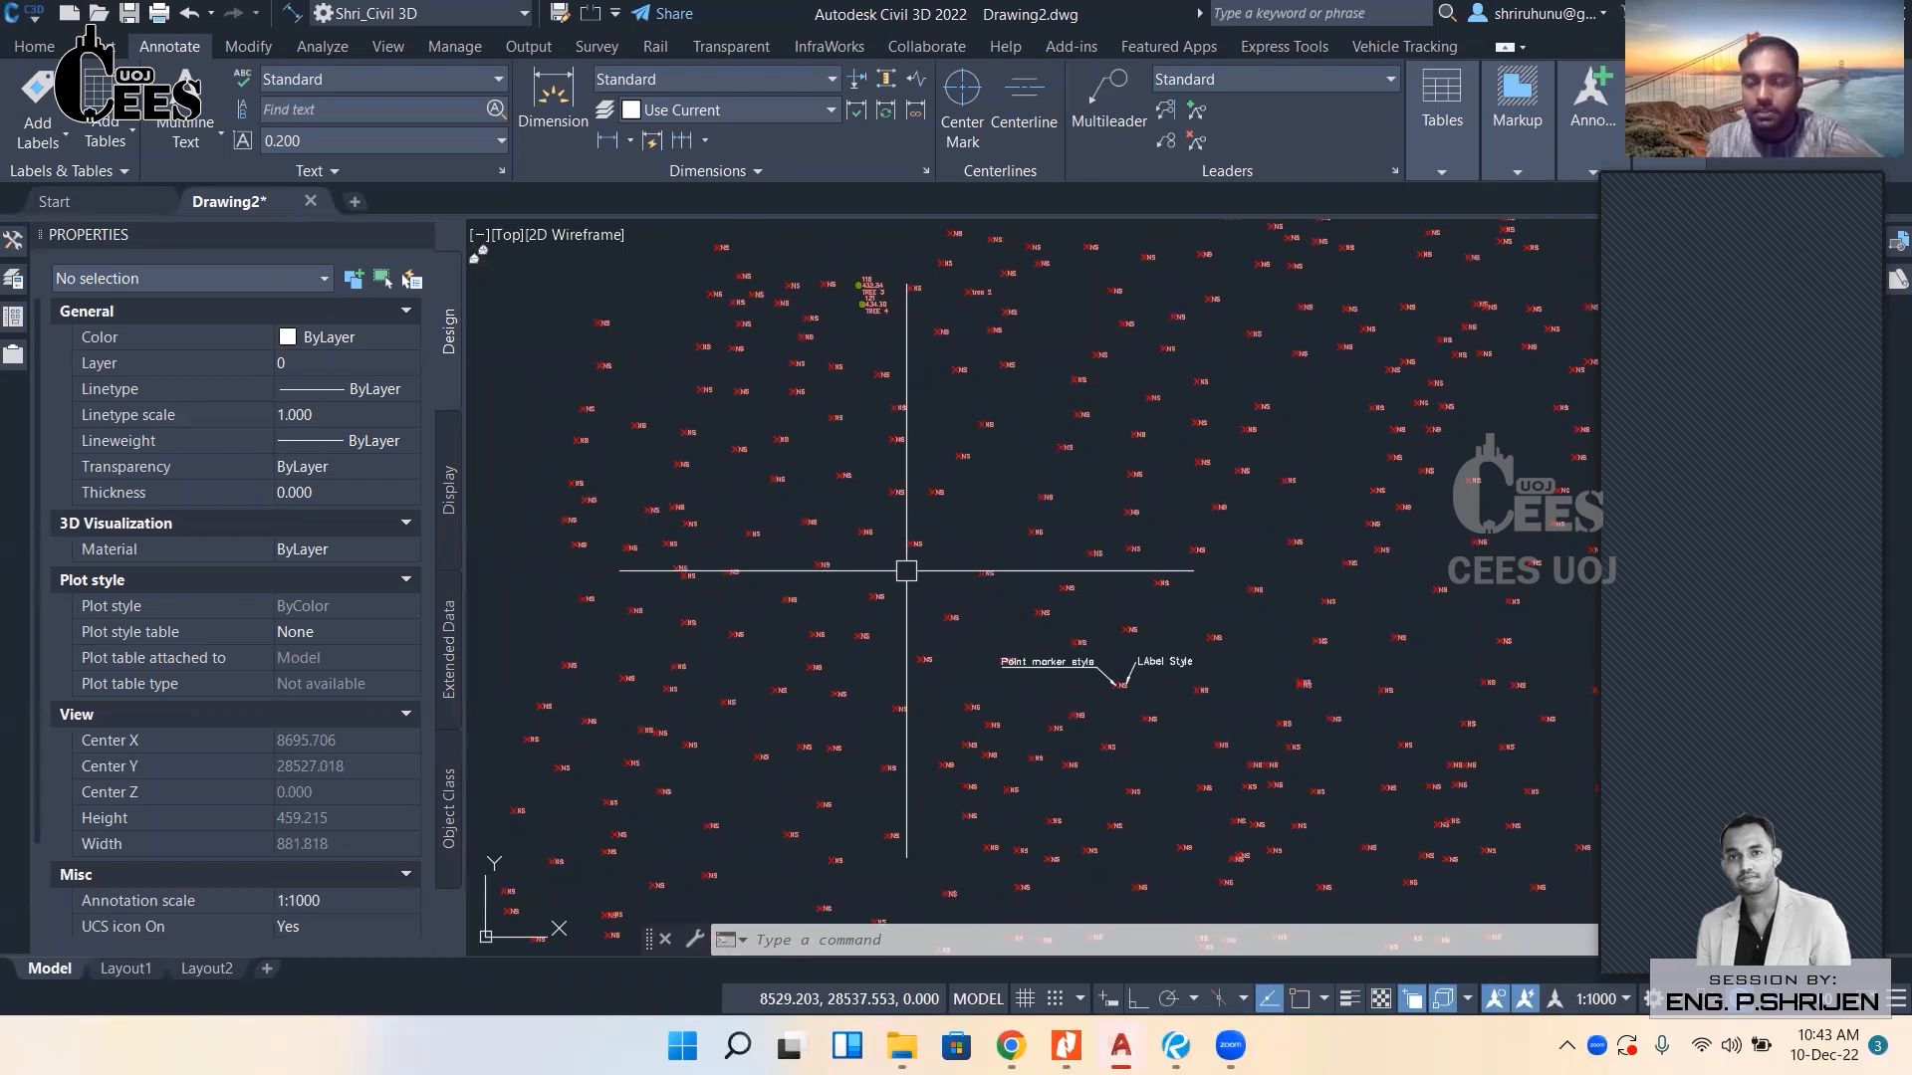
Inspect the COGO point details of an NS point near the marker and label style leaders, and compare the surrounding points.
scroll(932, 556, "up", 4)
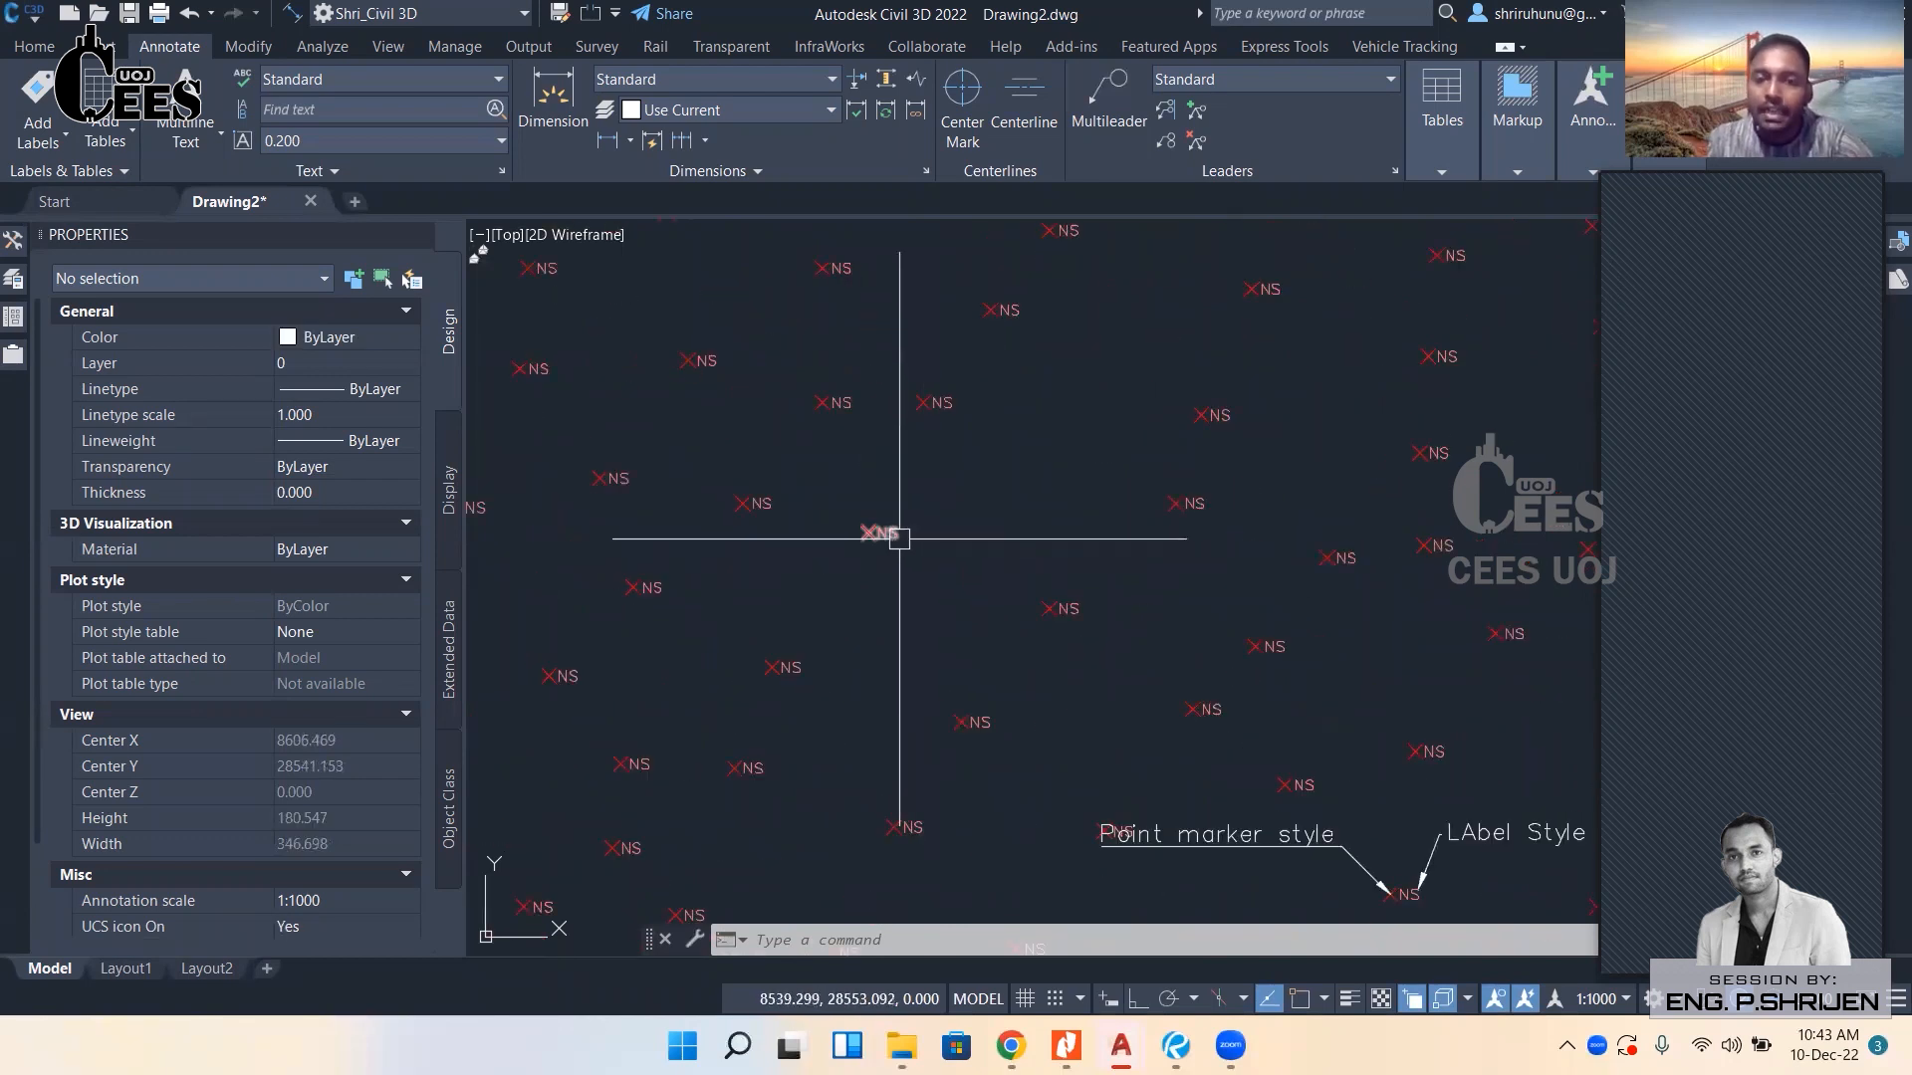
mouse_move(898, 538)
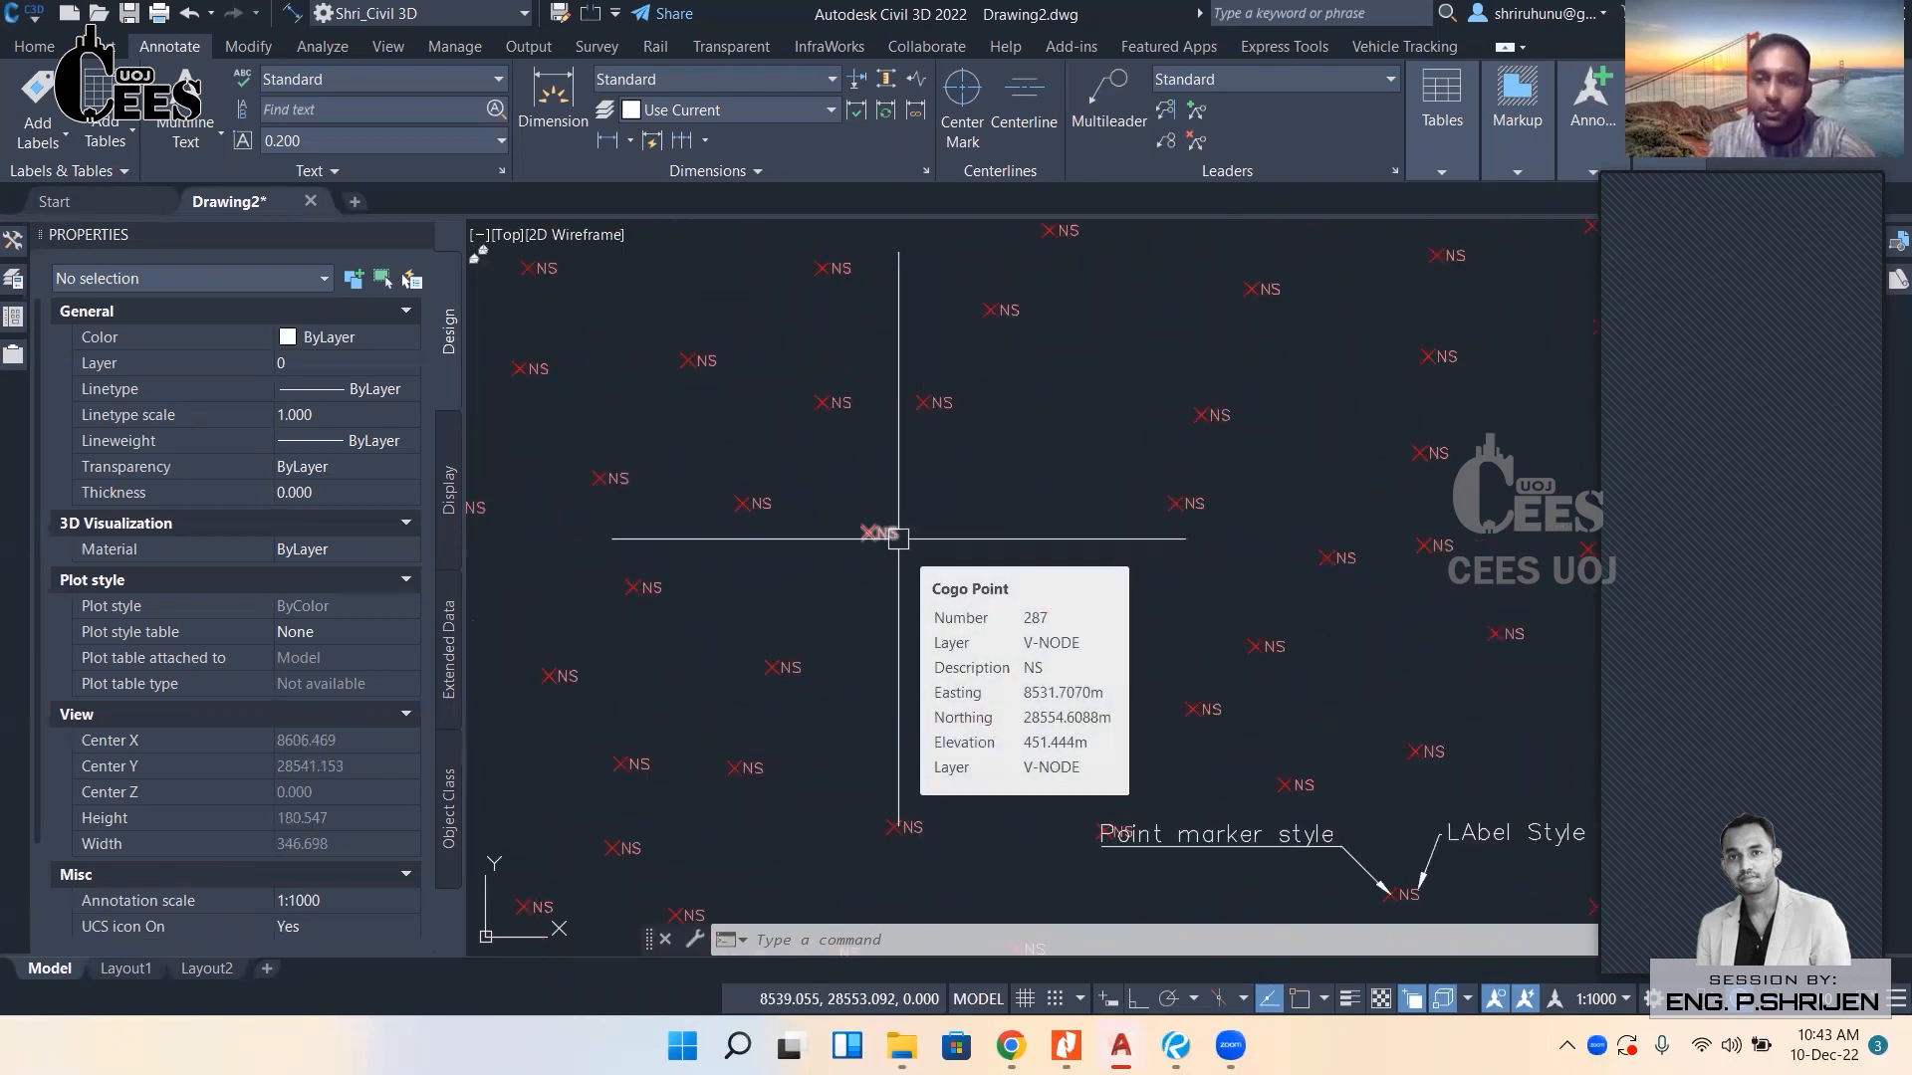
scroll(901, 523, "down", 3)
scroll(844, 393, "up", 3)
scroll(845, 392, "down", 4)
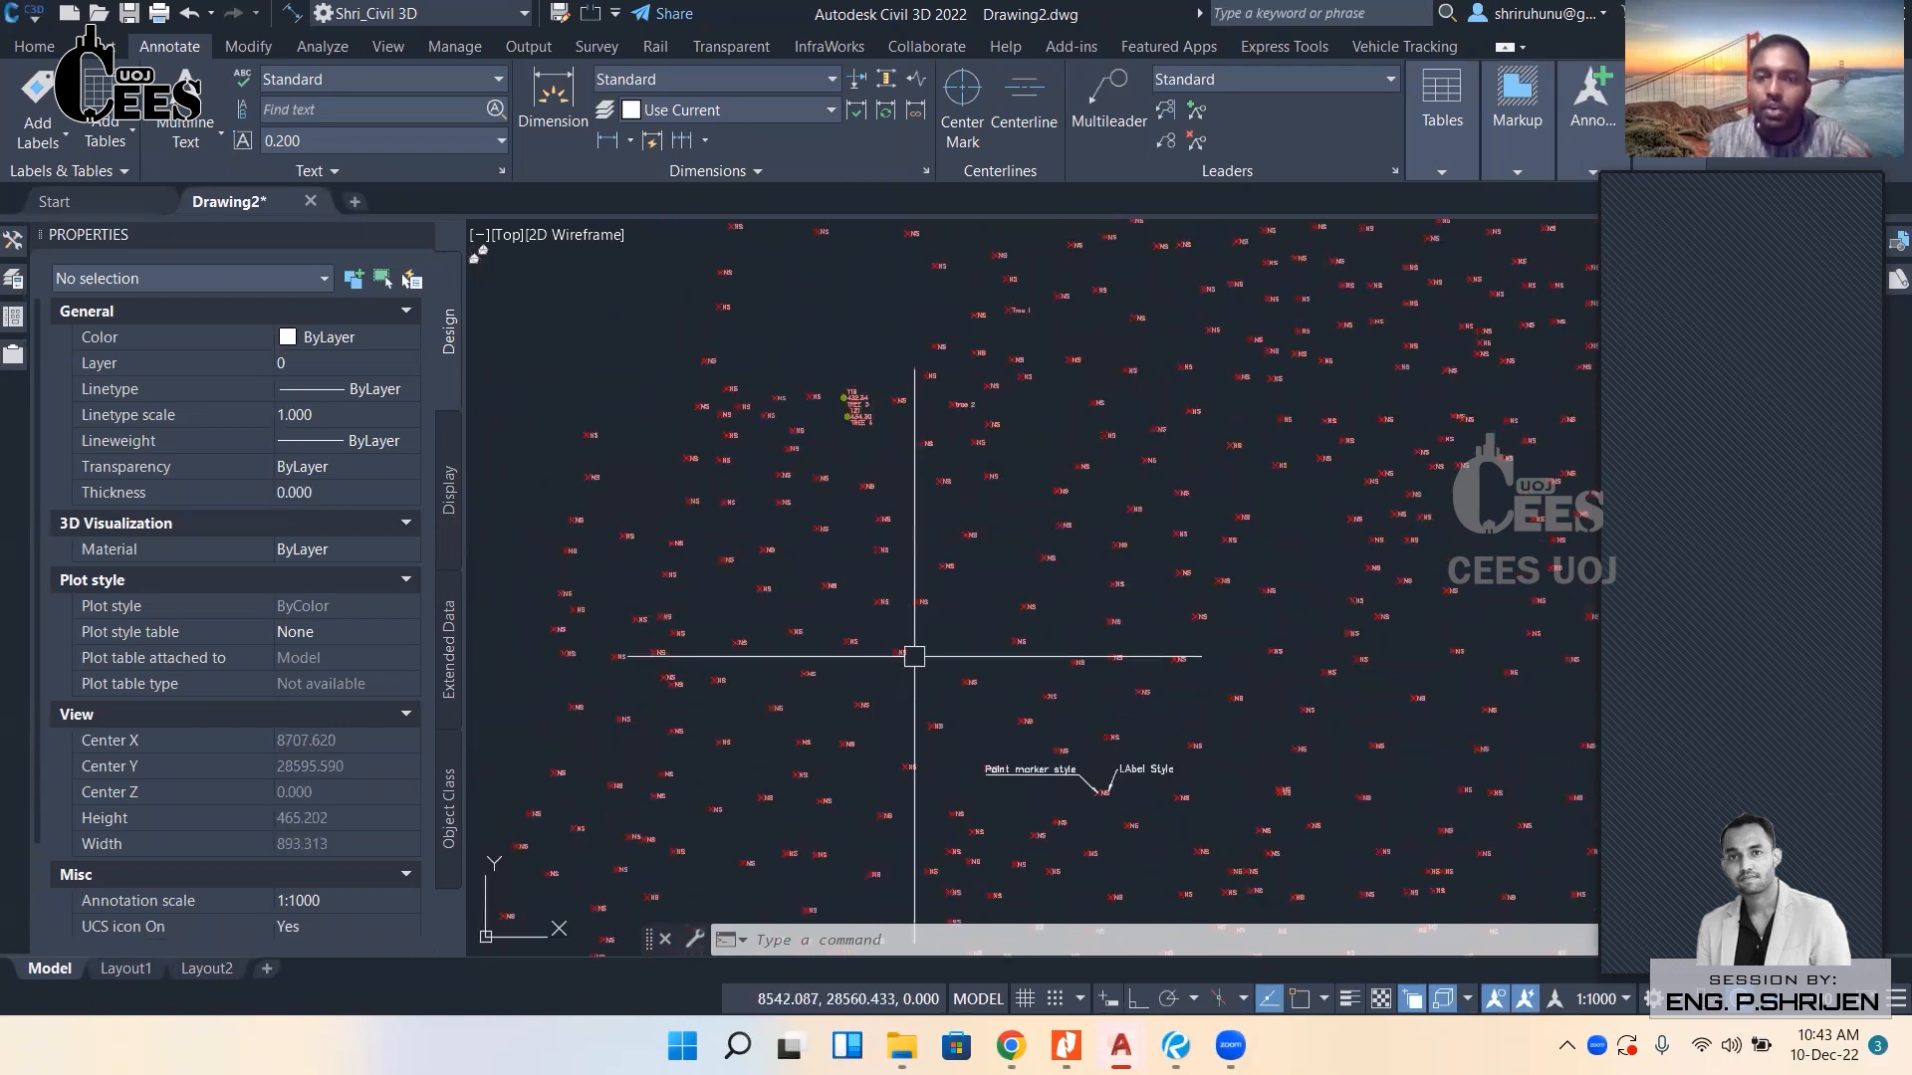
scroll(901, 656, "up", 5)
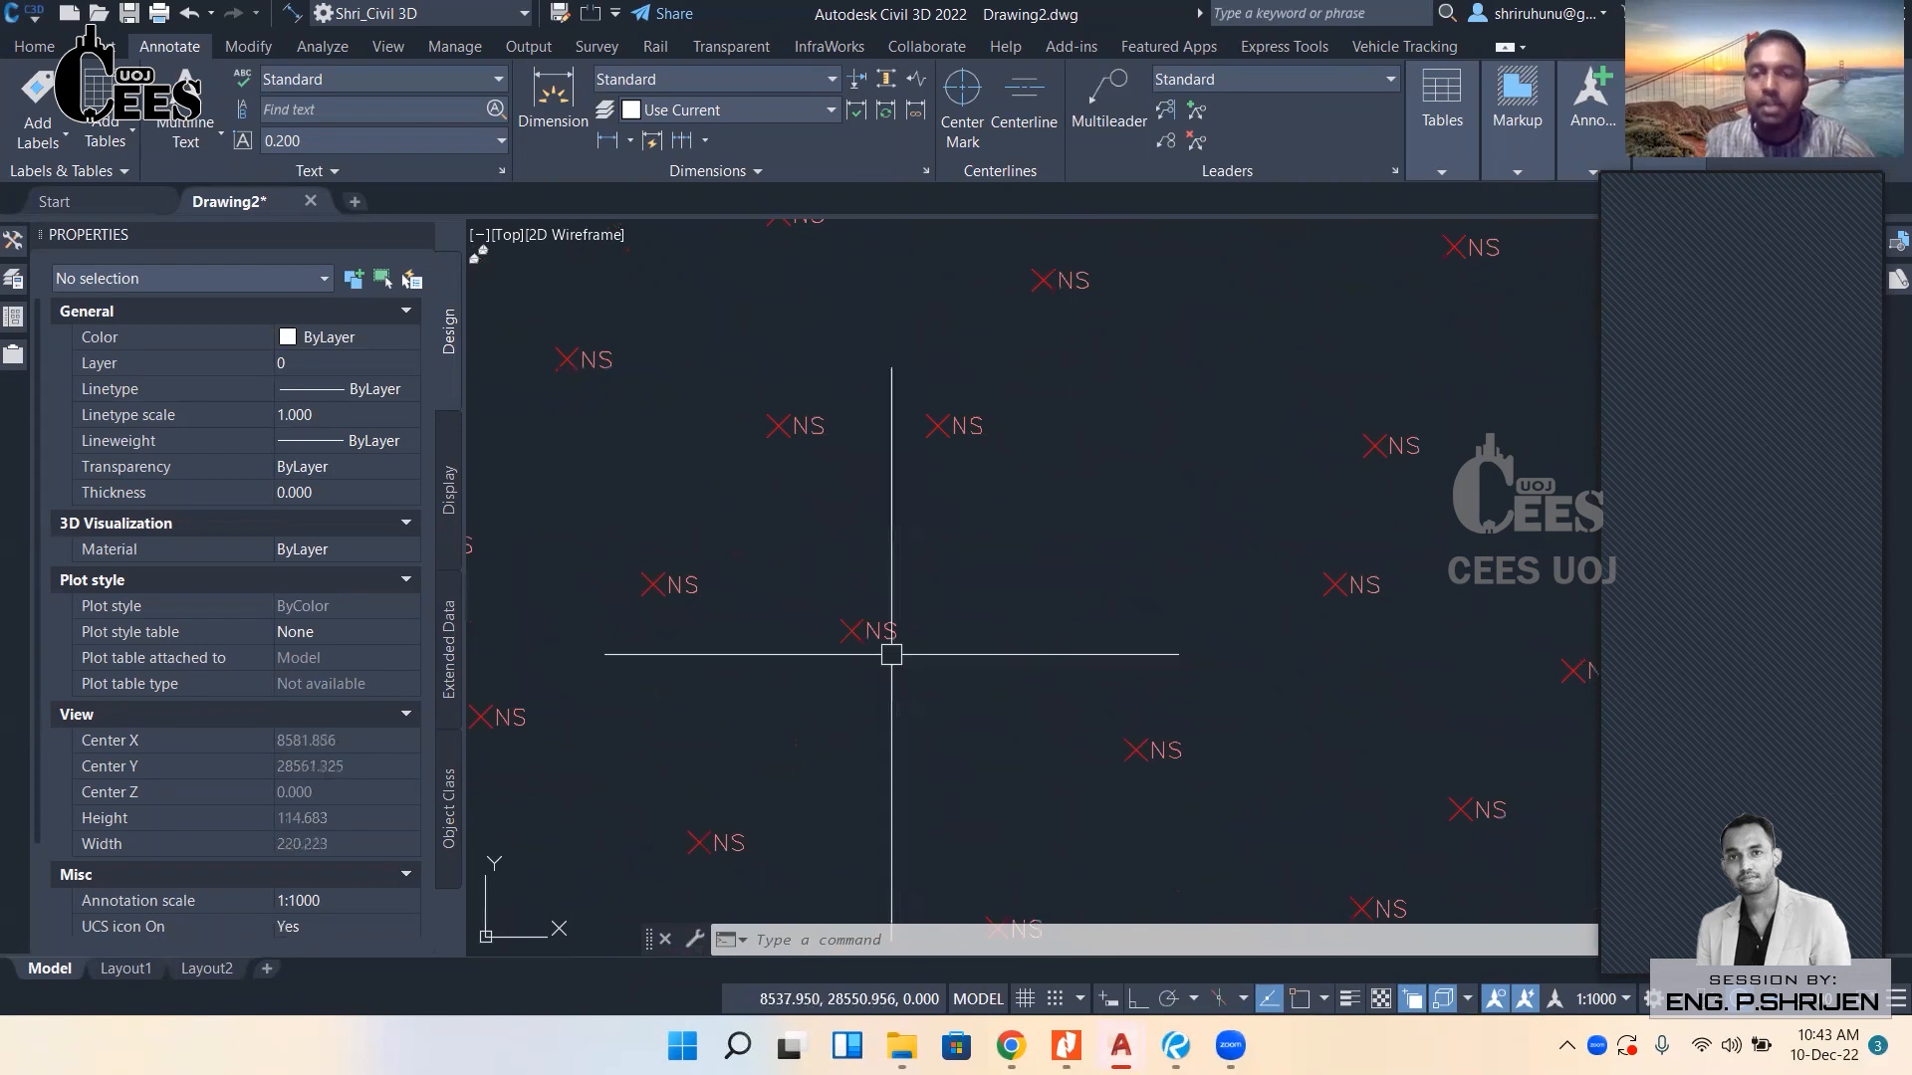
mouse_move(890, 645)
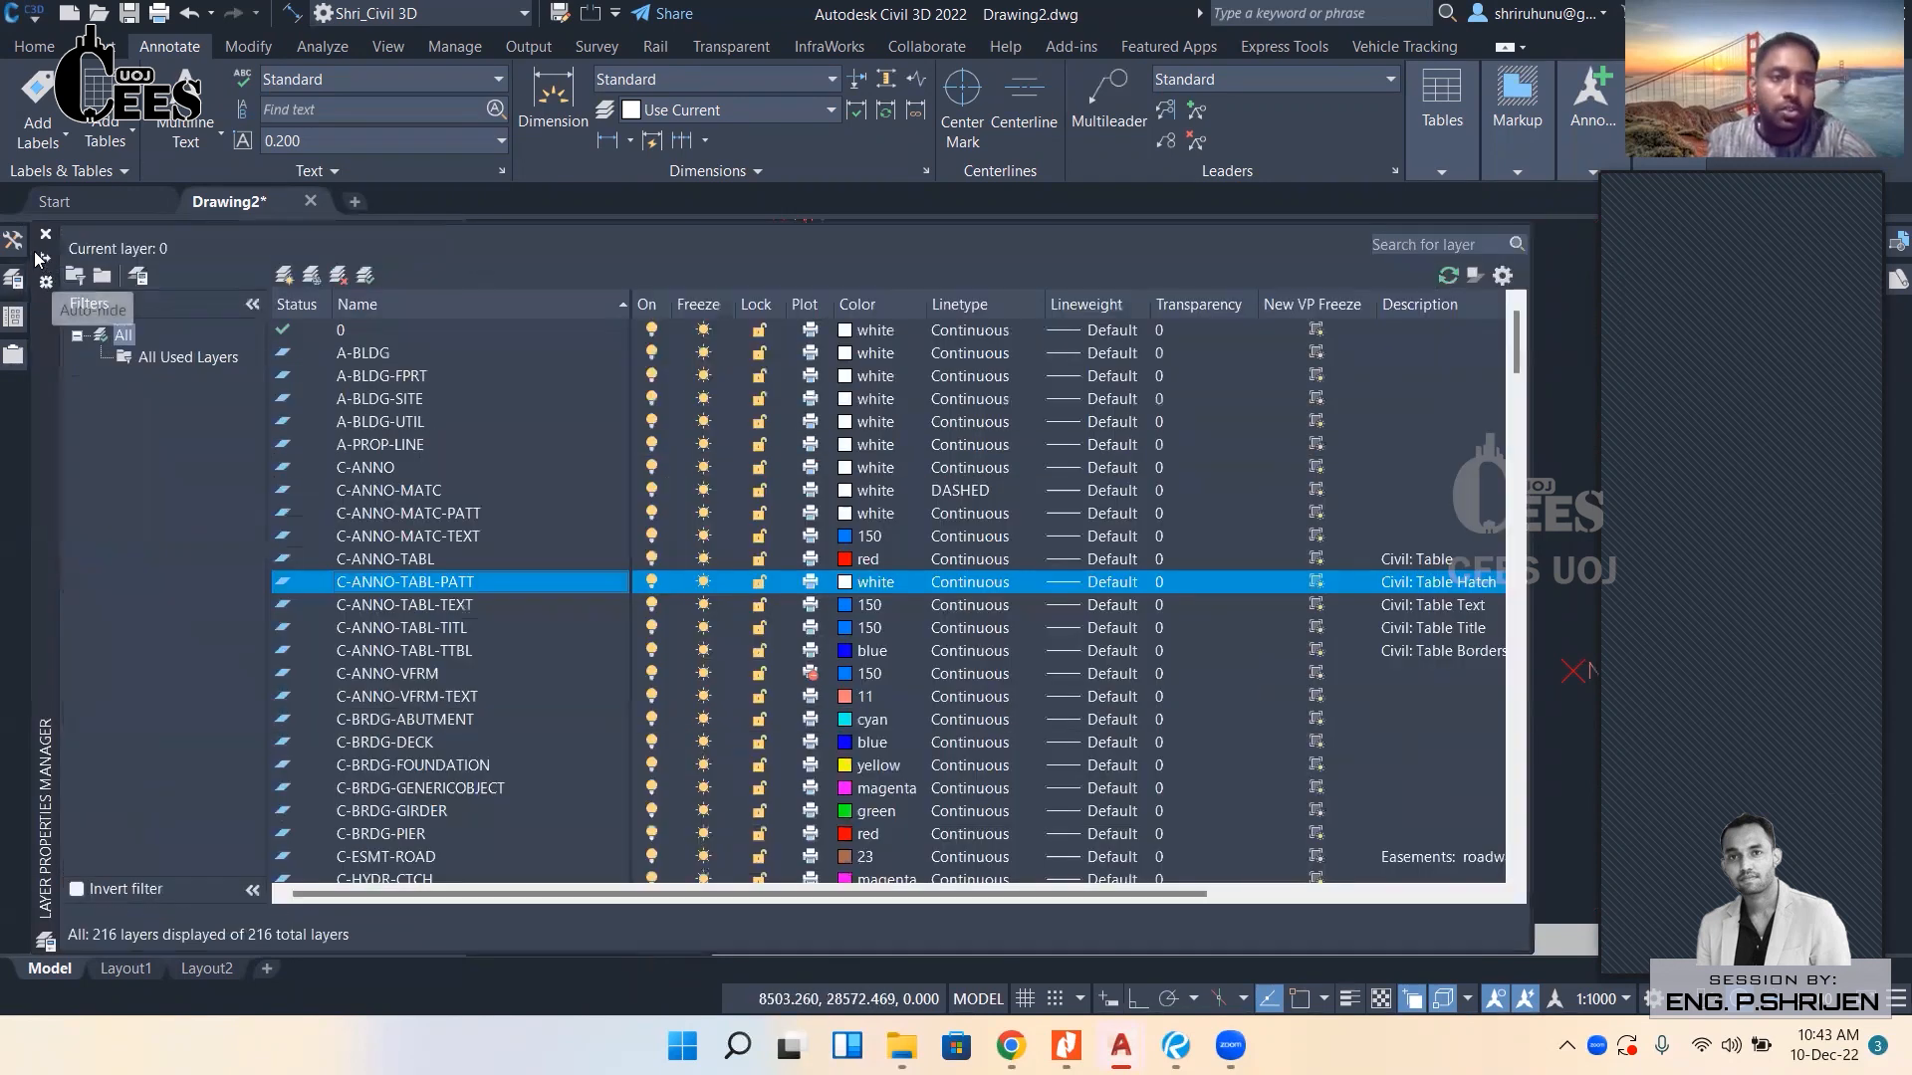
Create a new point group in Drawing2 and name it Natural Ground.
mouse_move(10, 239)
left_click(178, 353)
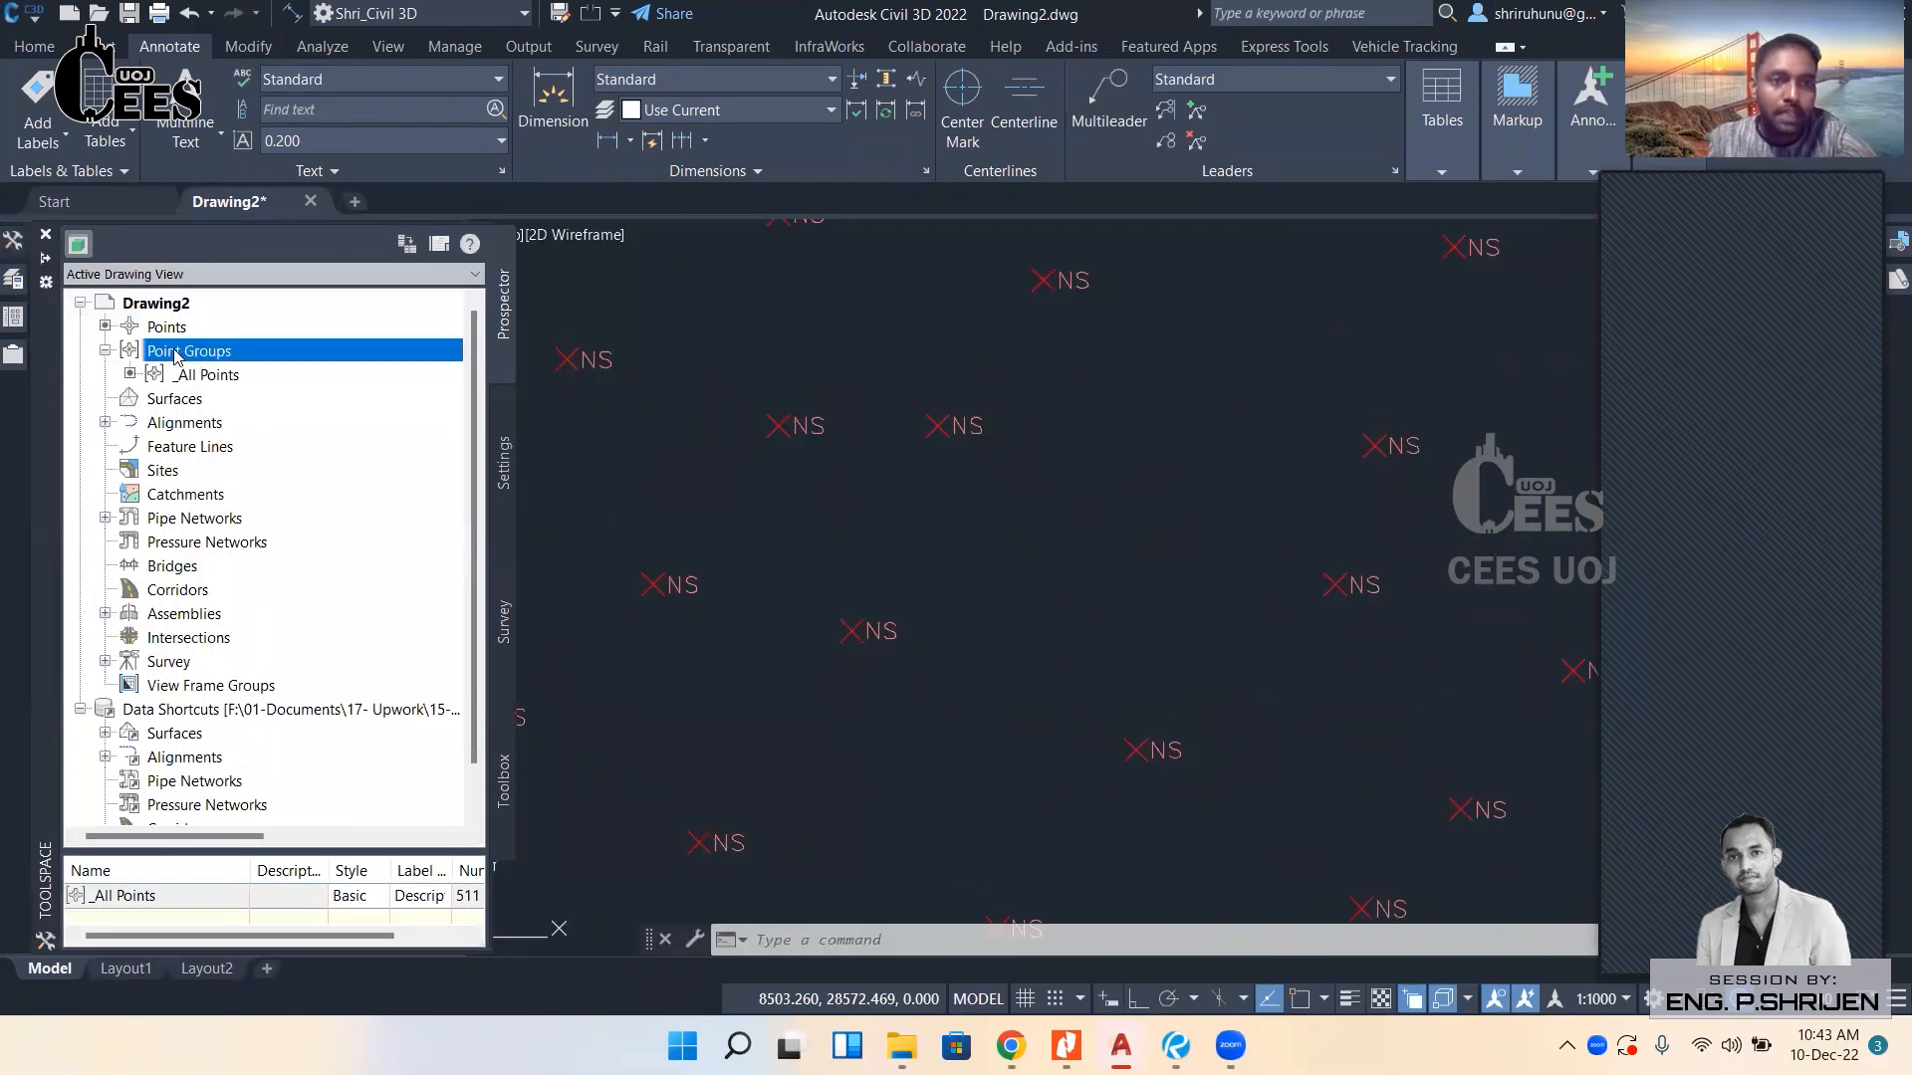
right_click(197, 356)
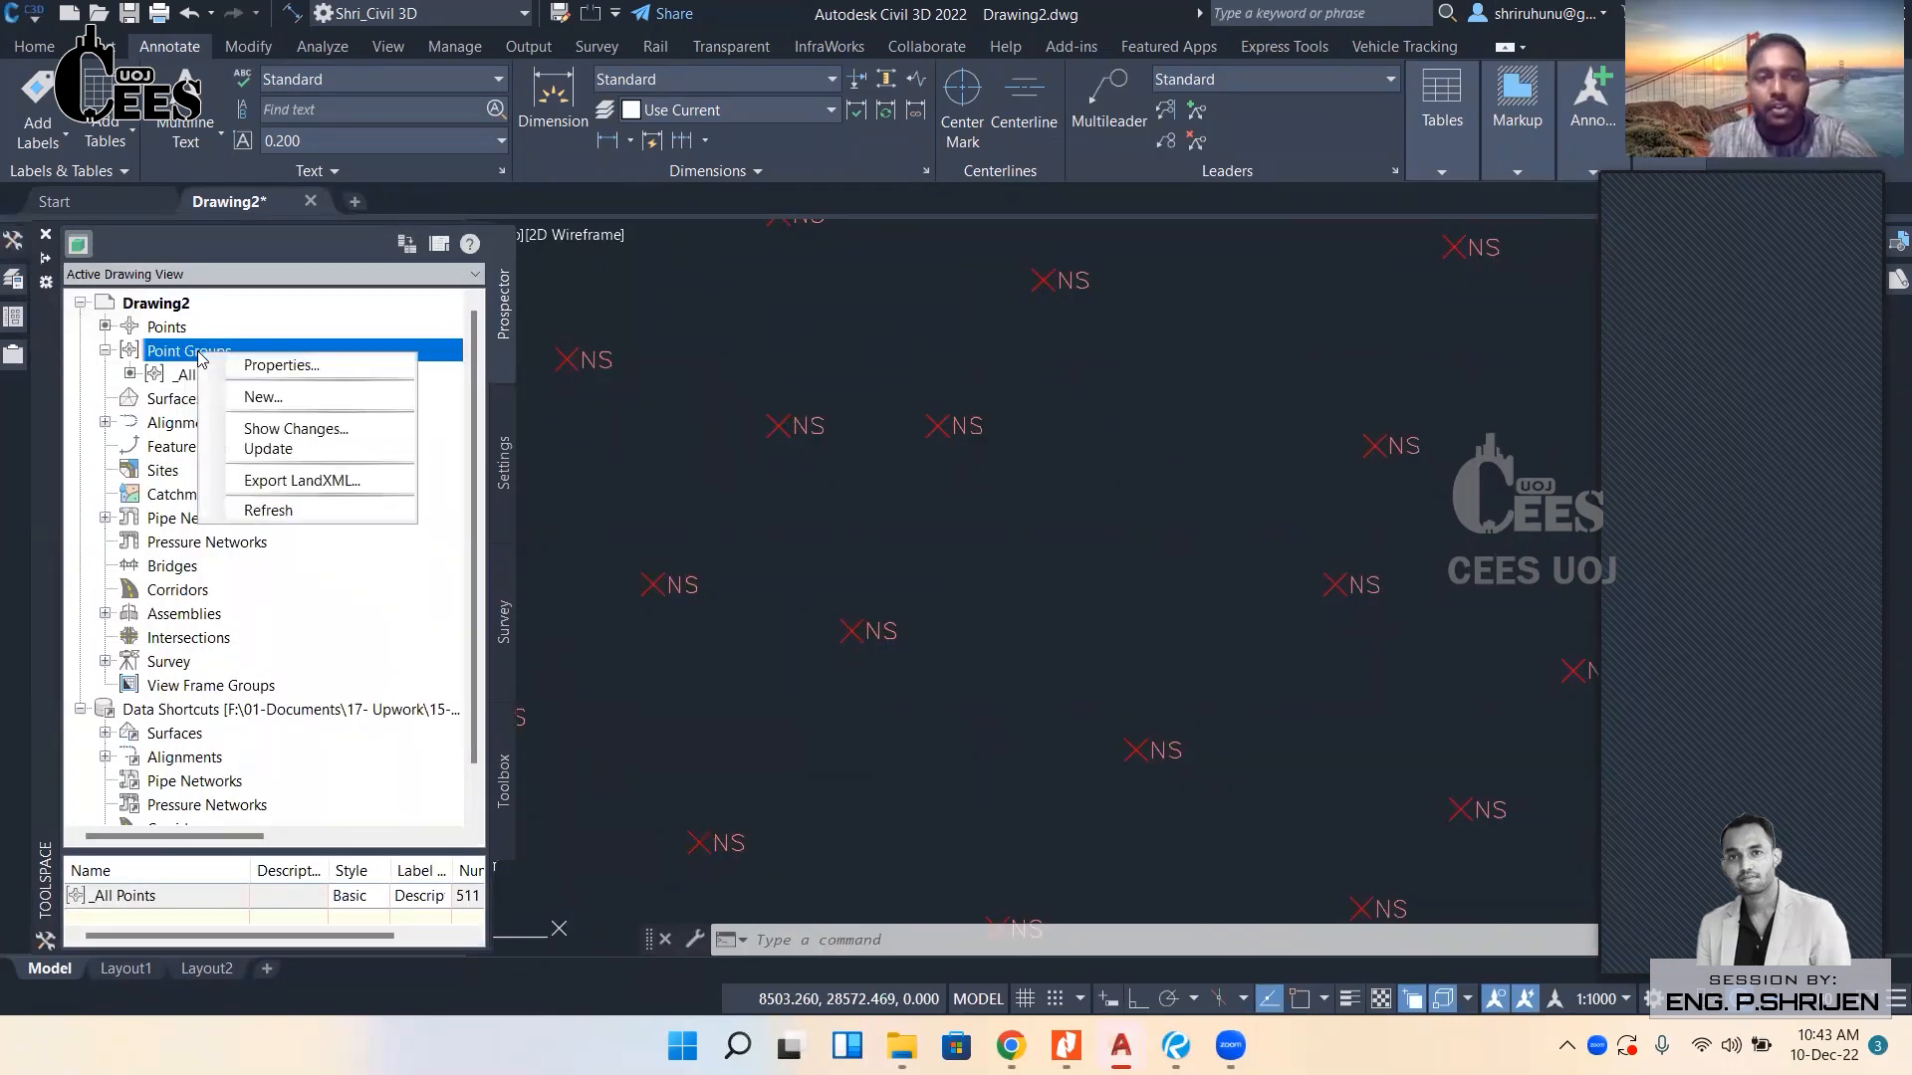
left_click(261, 401)
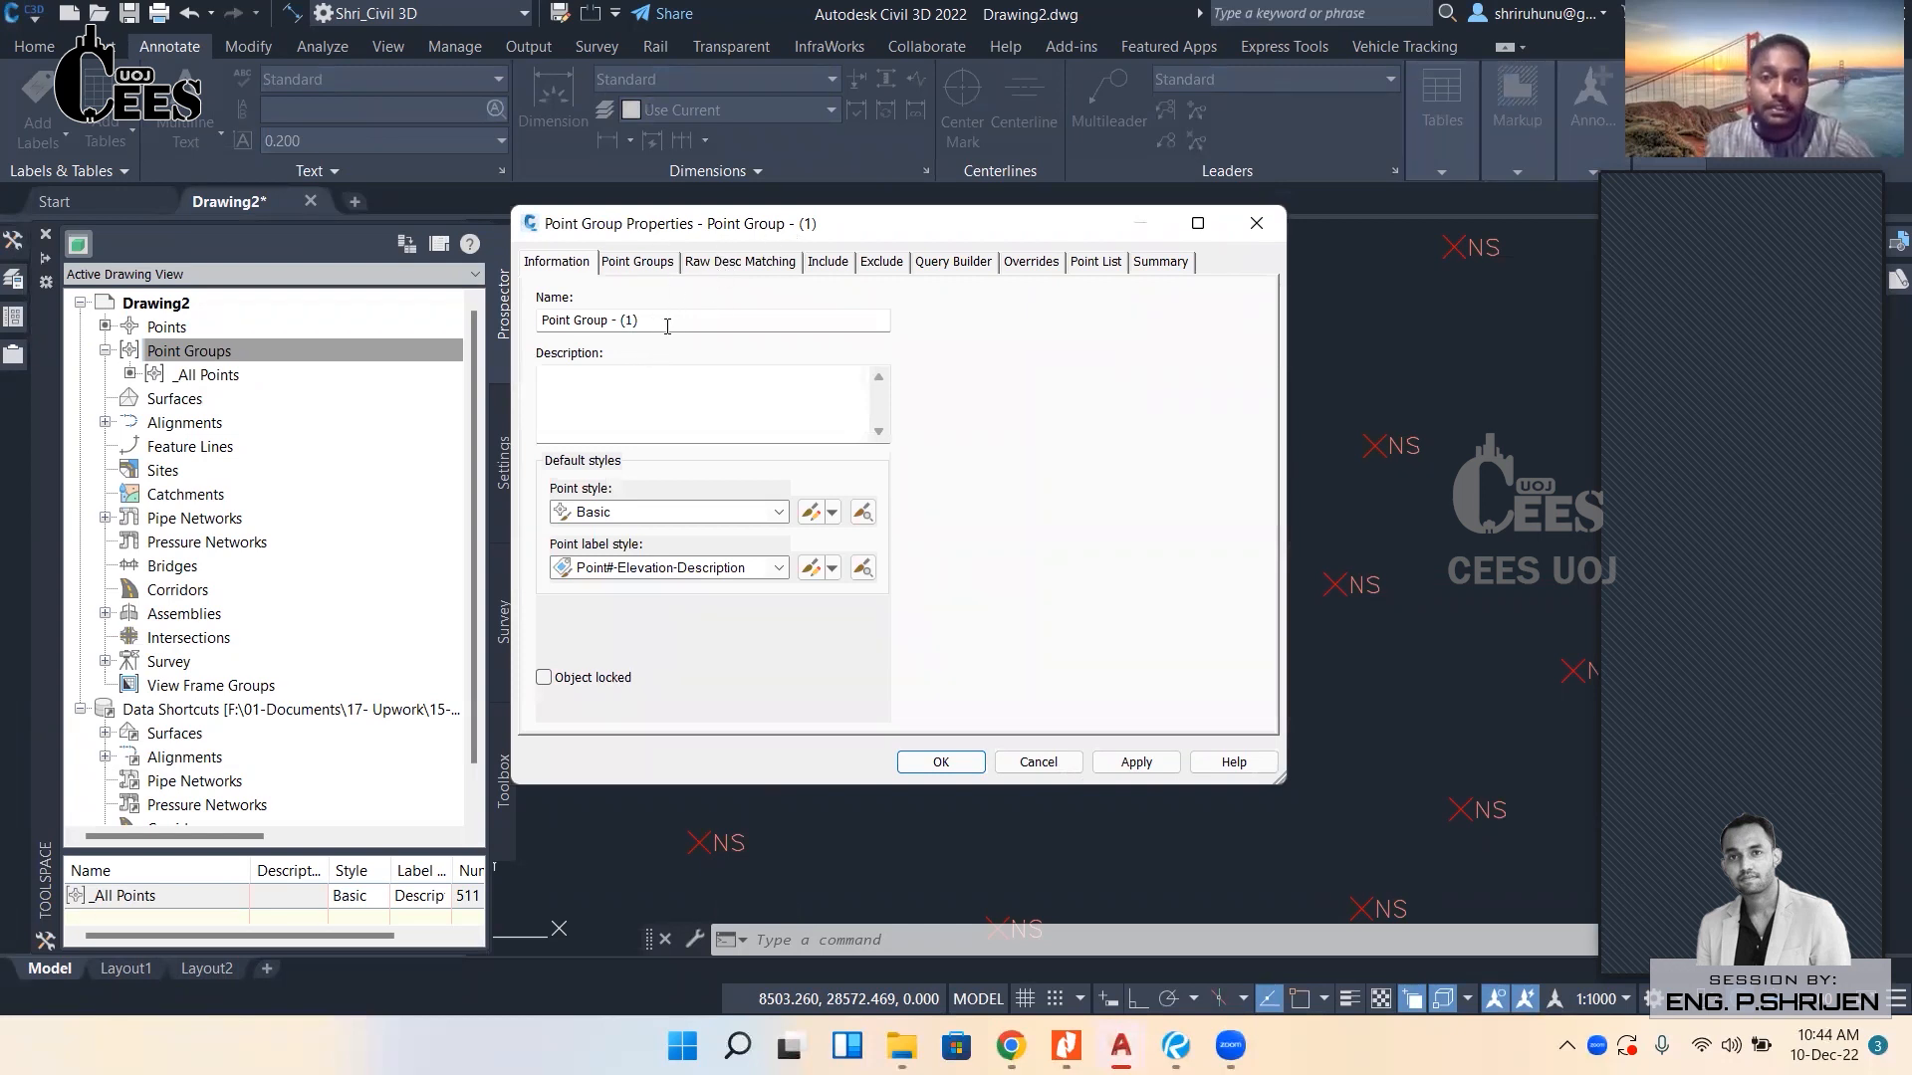
left_click_drag(667, 327, 452, 329)
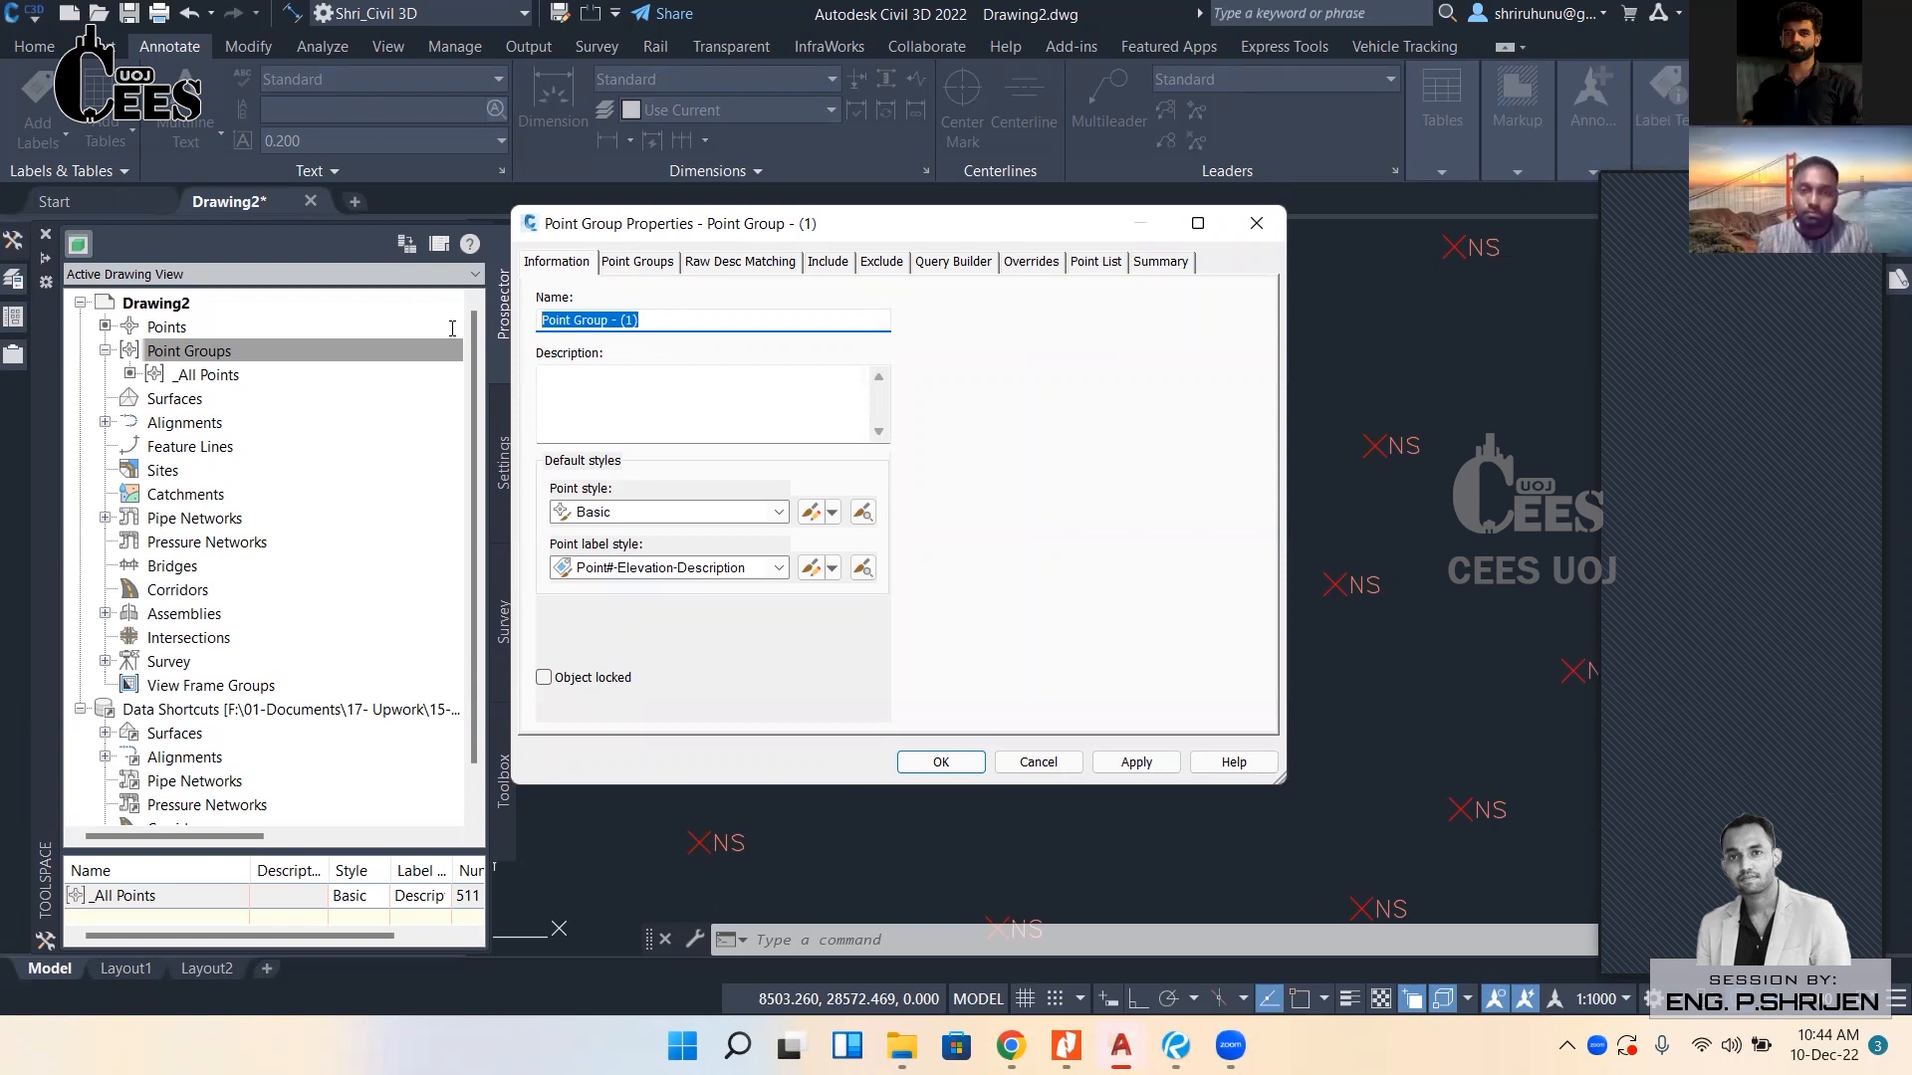
type("NA")
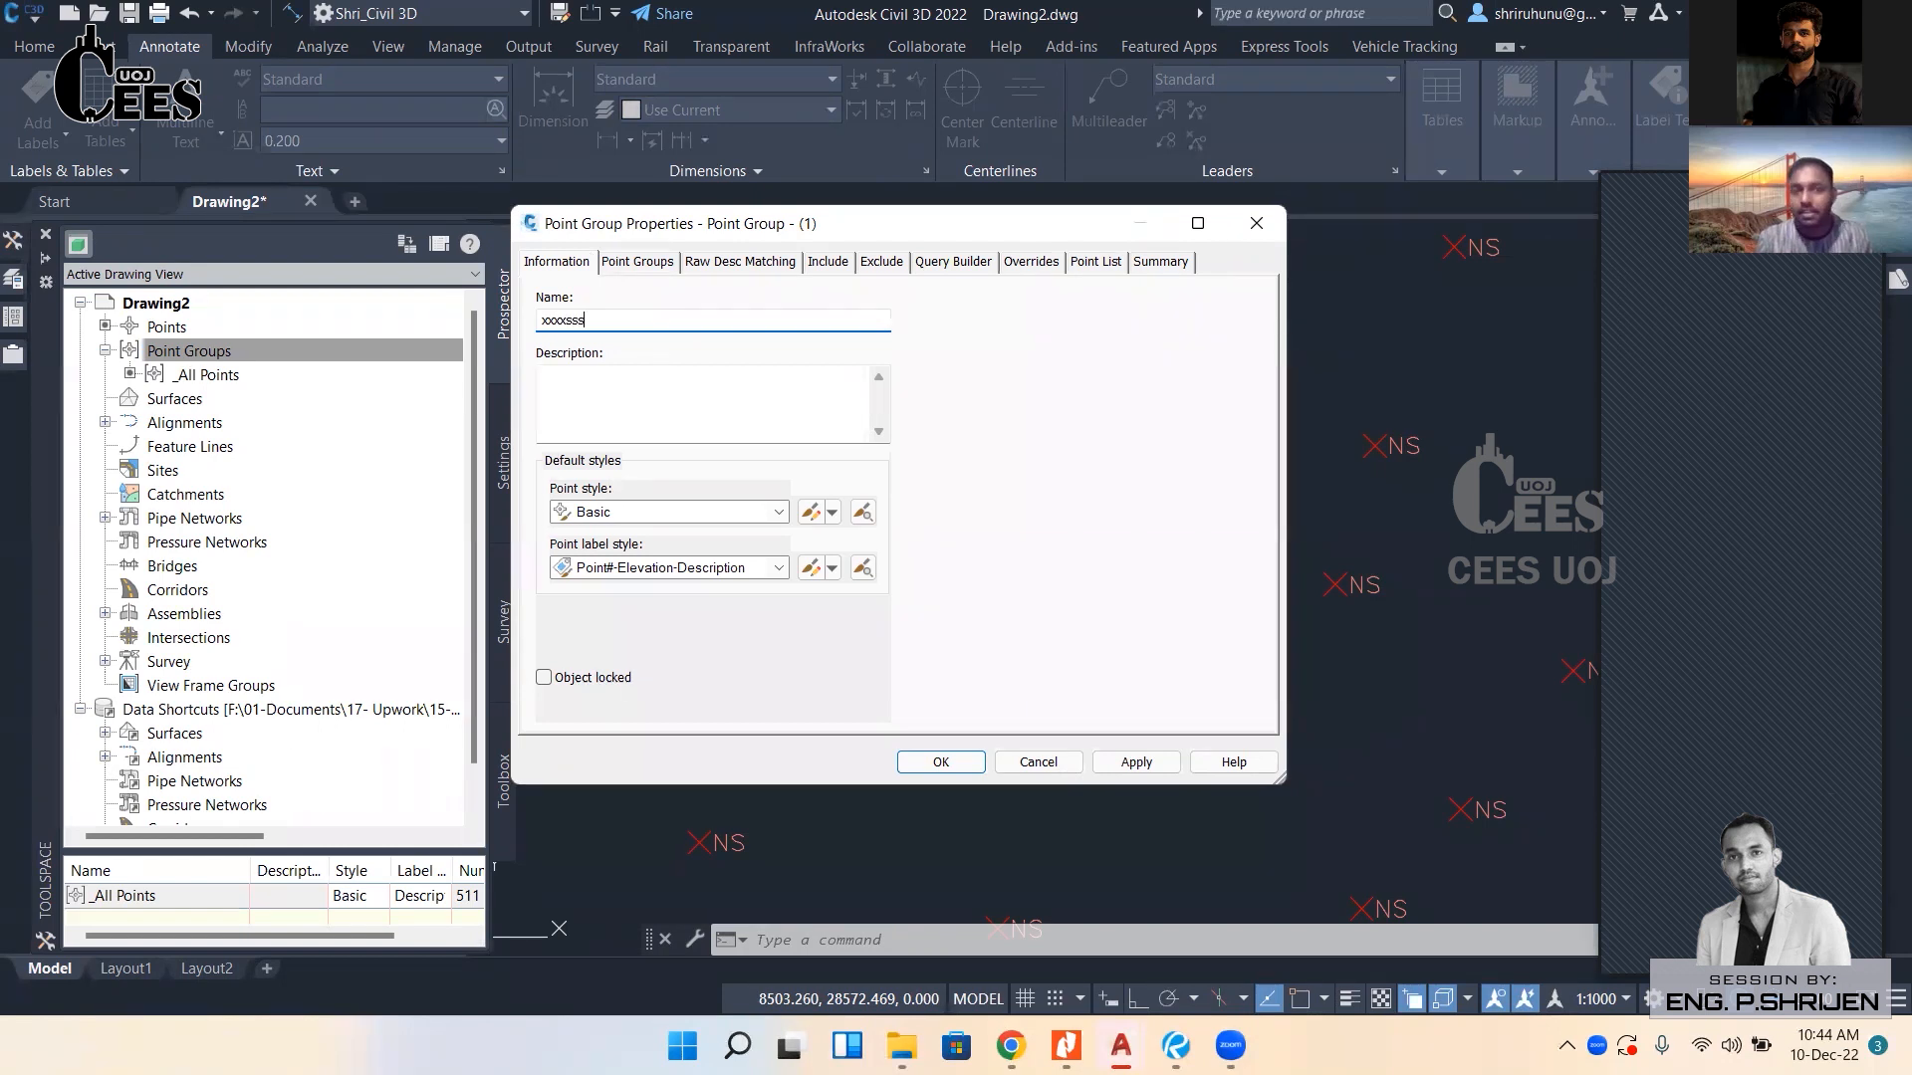
key("ctrl+a")
key("BackSpace")
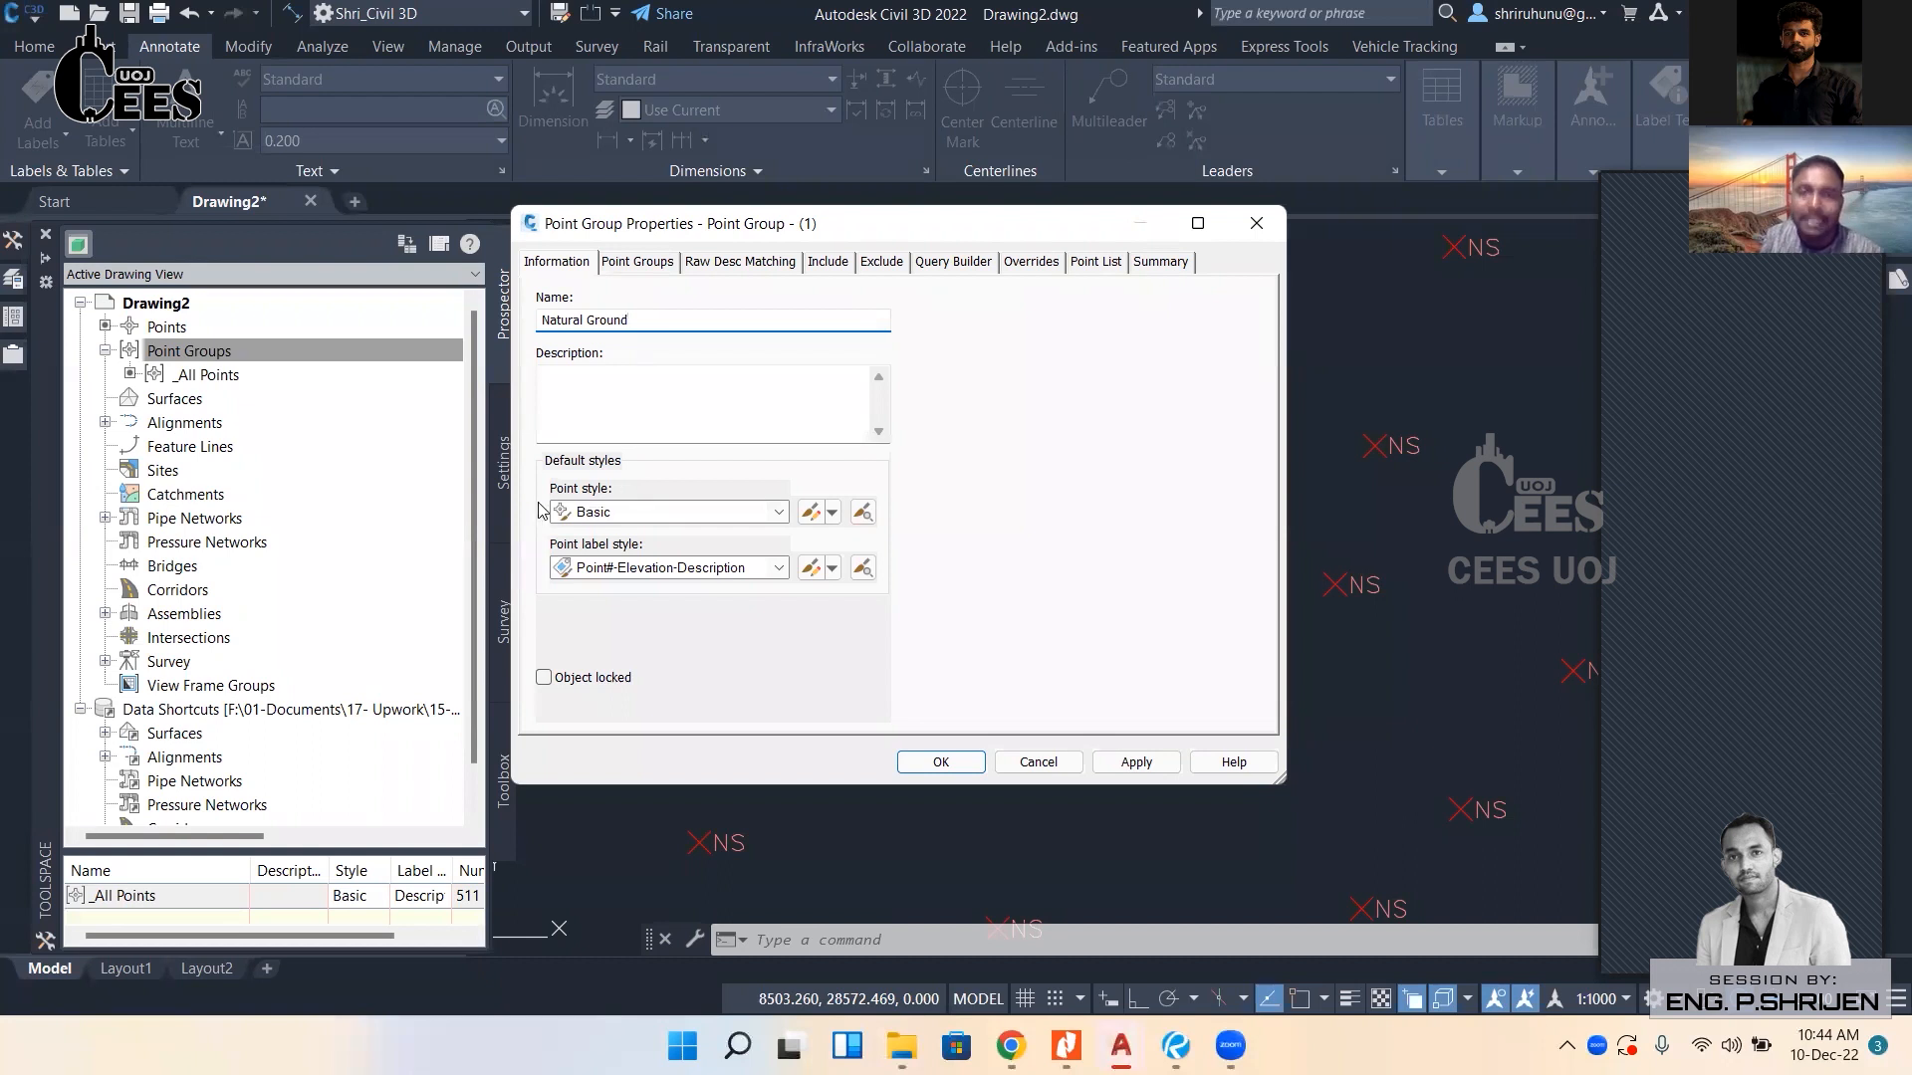
Set the Natural Ground group's default point style to Bound and preview the style's details.
left_click(636, 519)
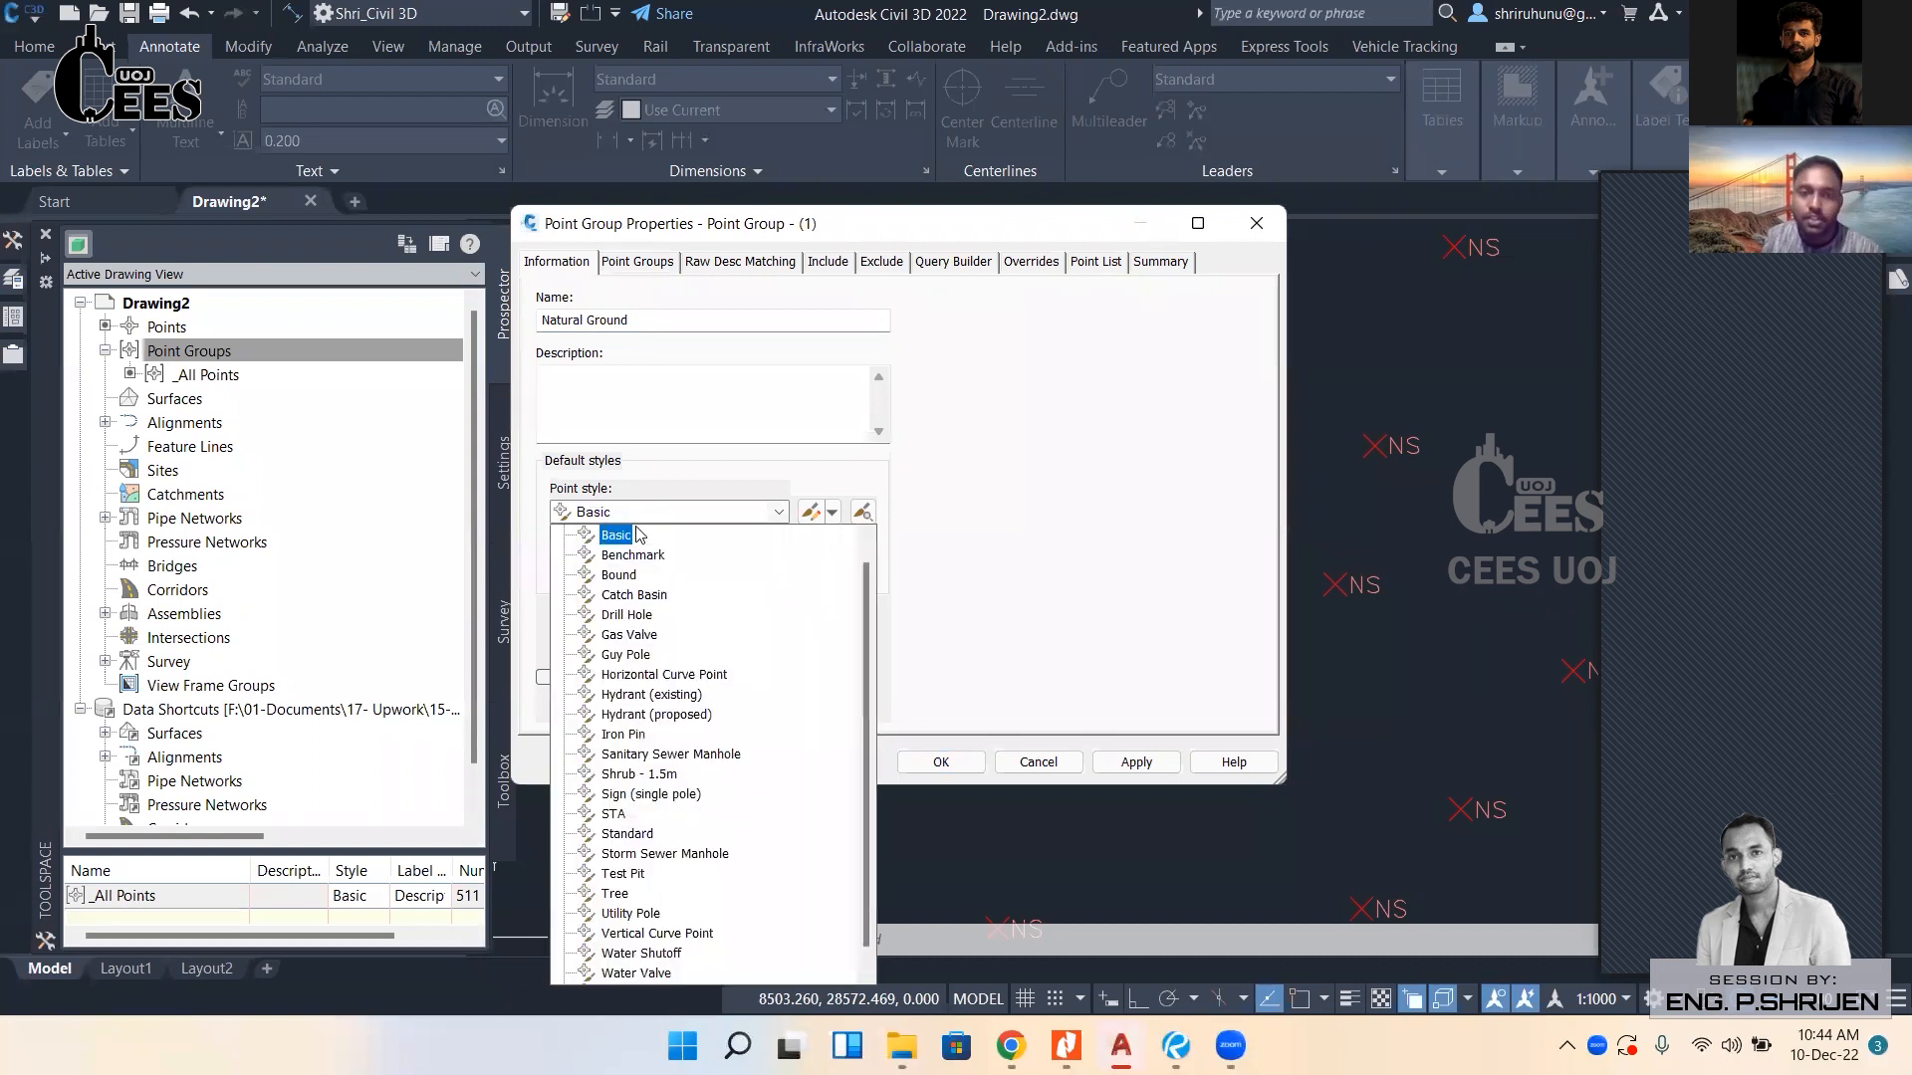
left_click(620, 577)
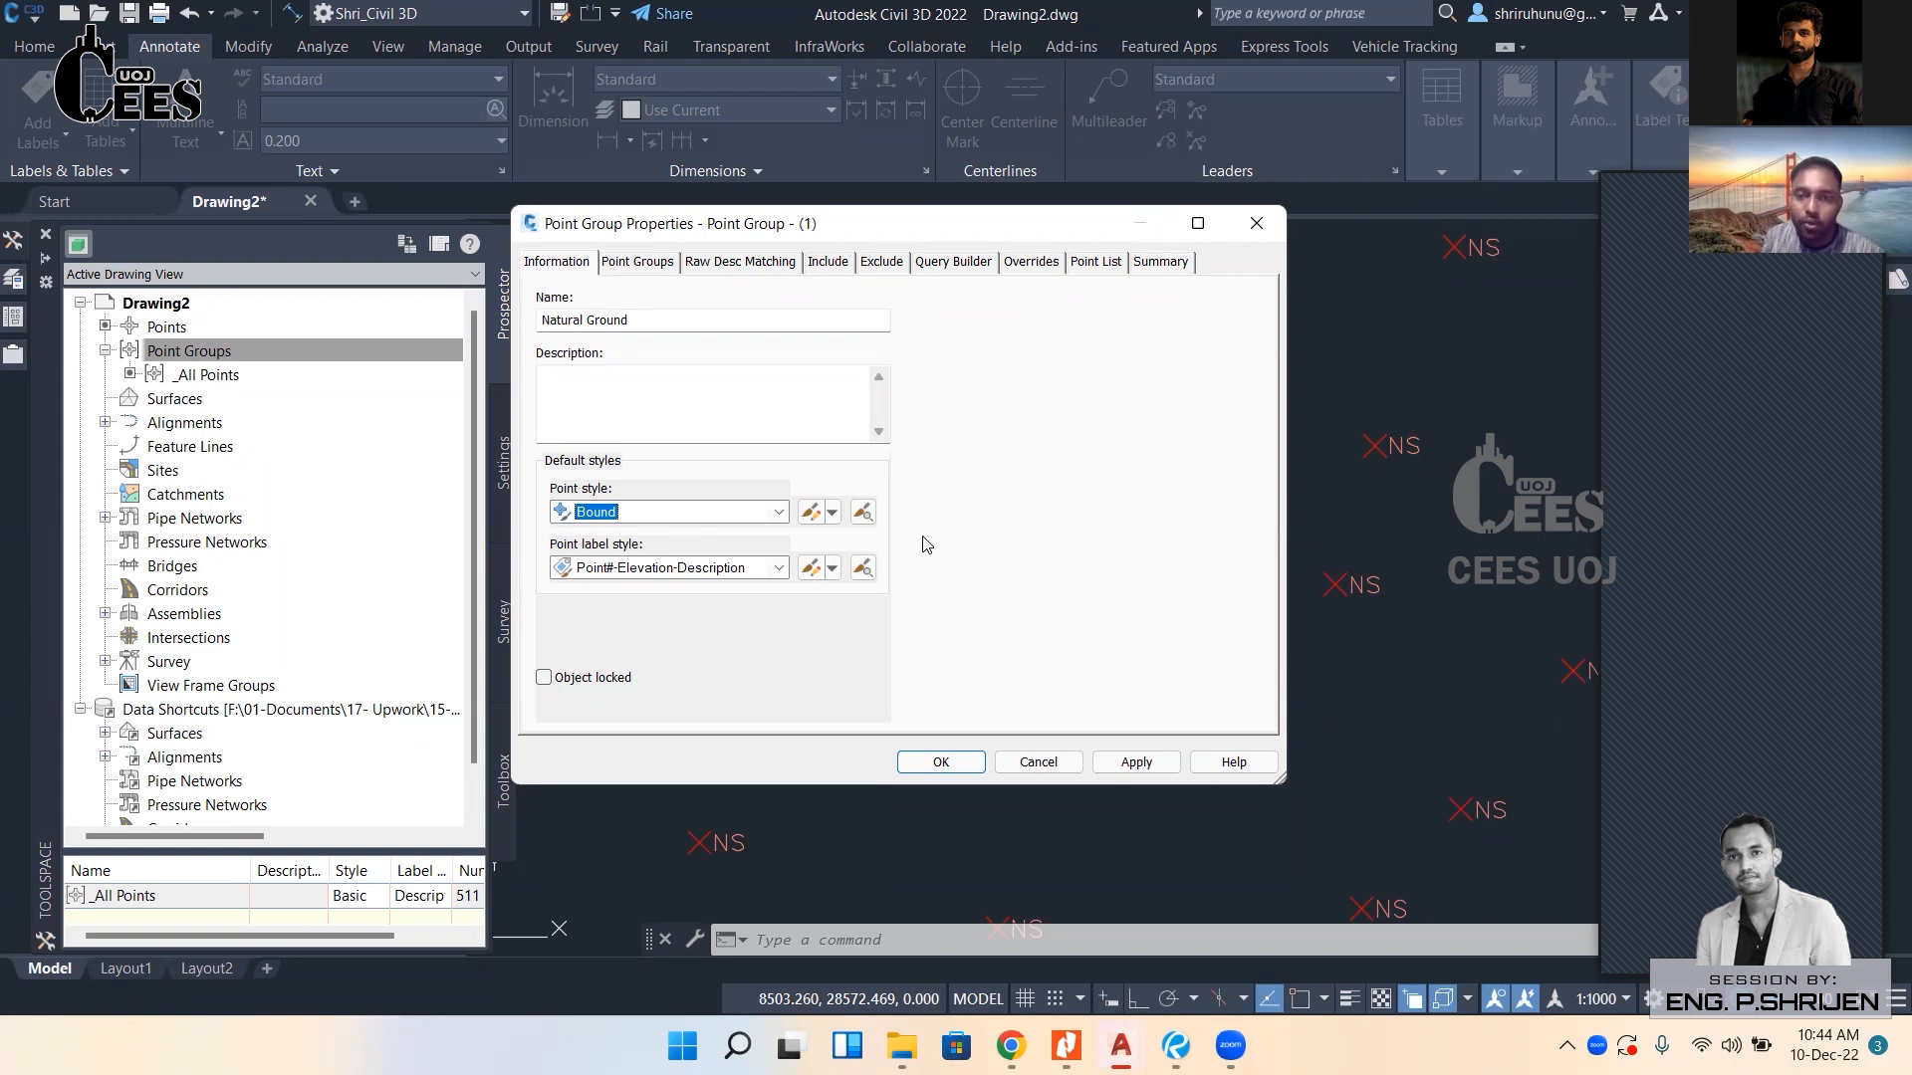
left_click(863, 513)
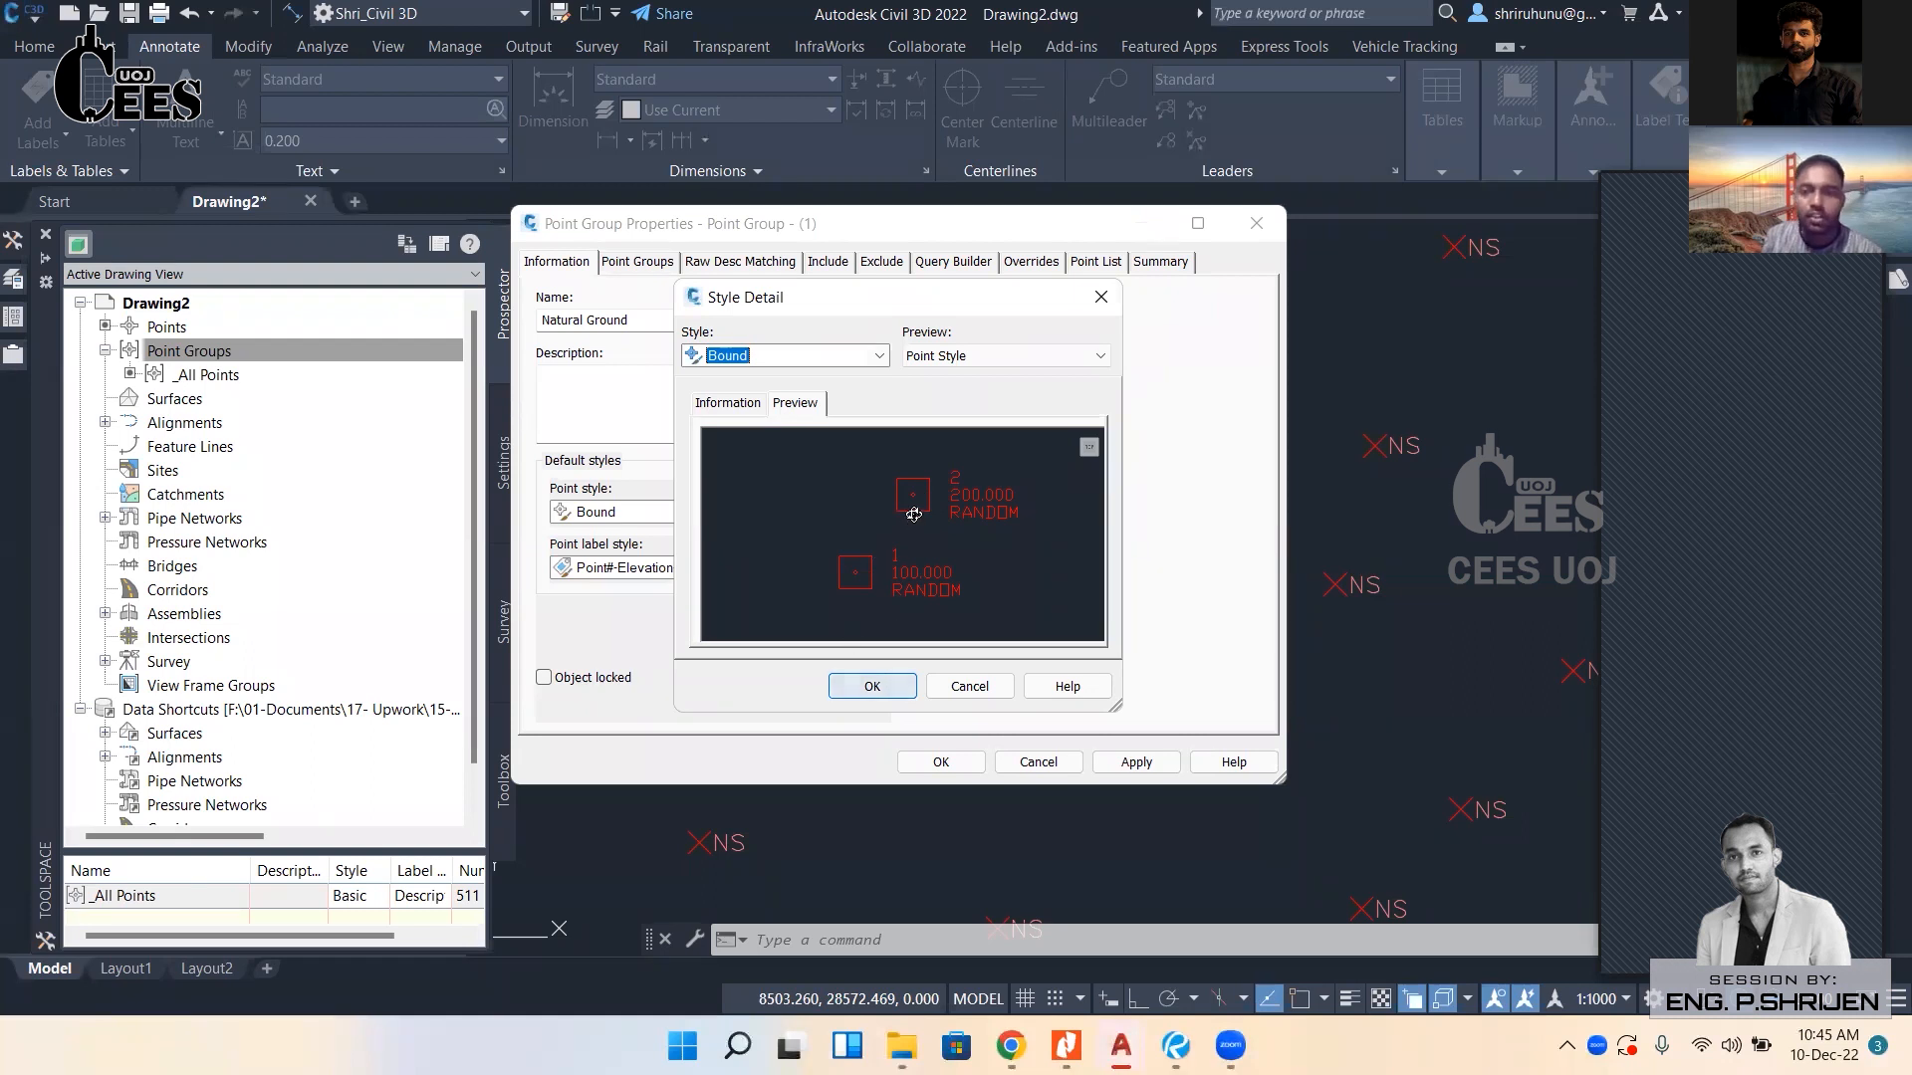
left_click(874, 689)
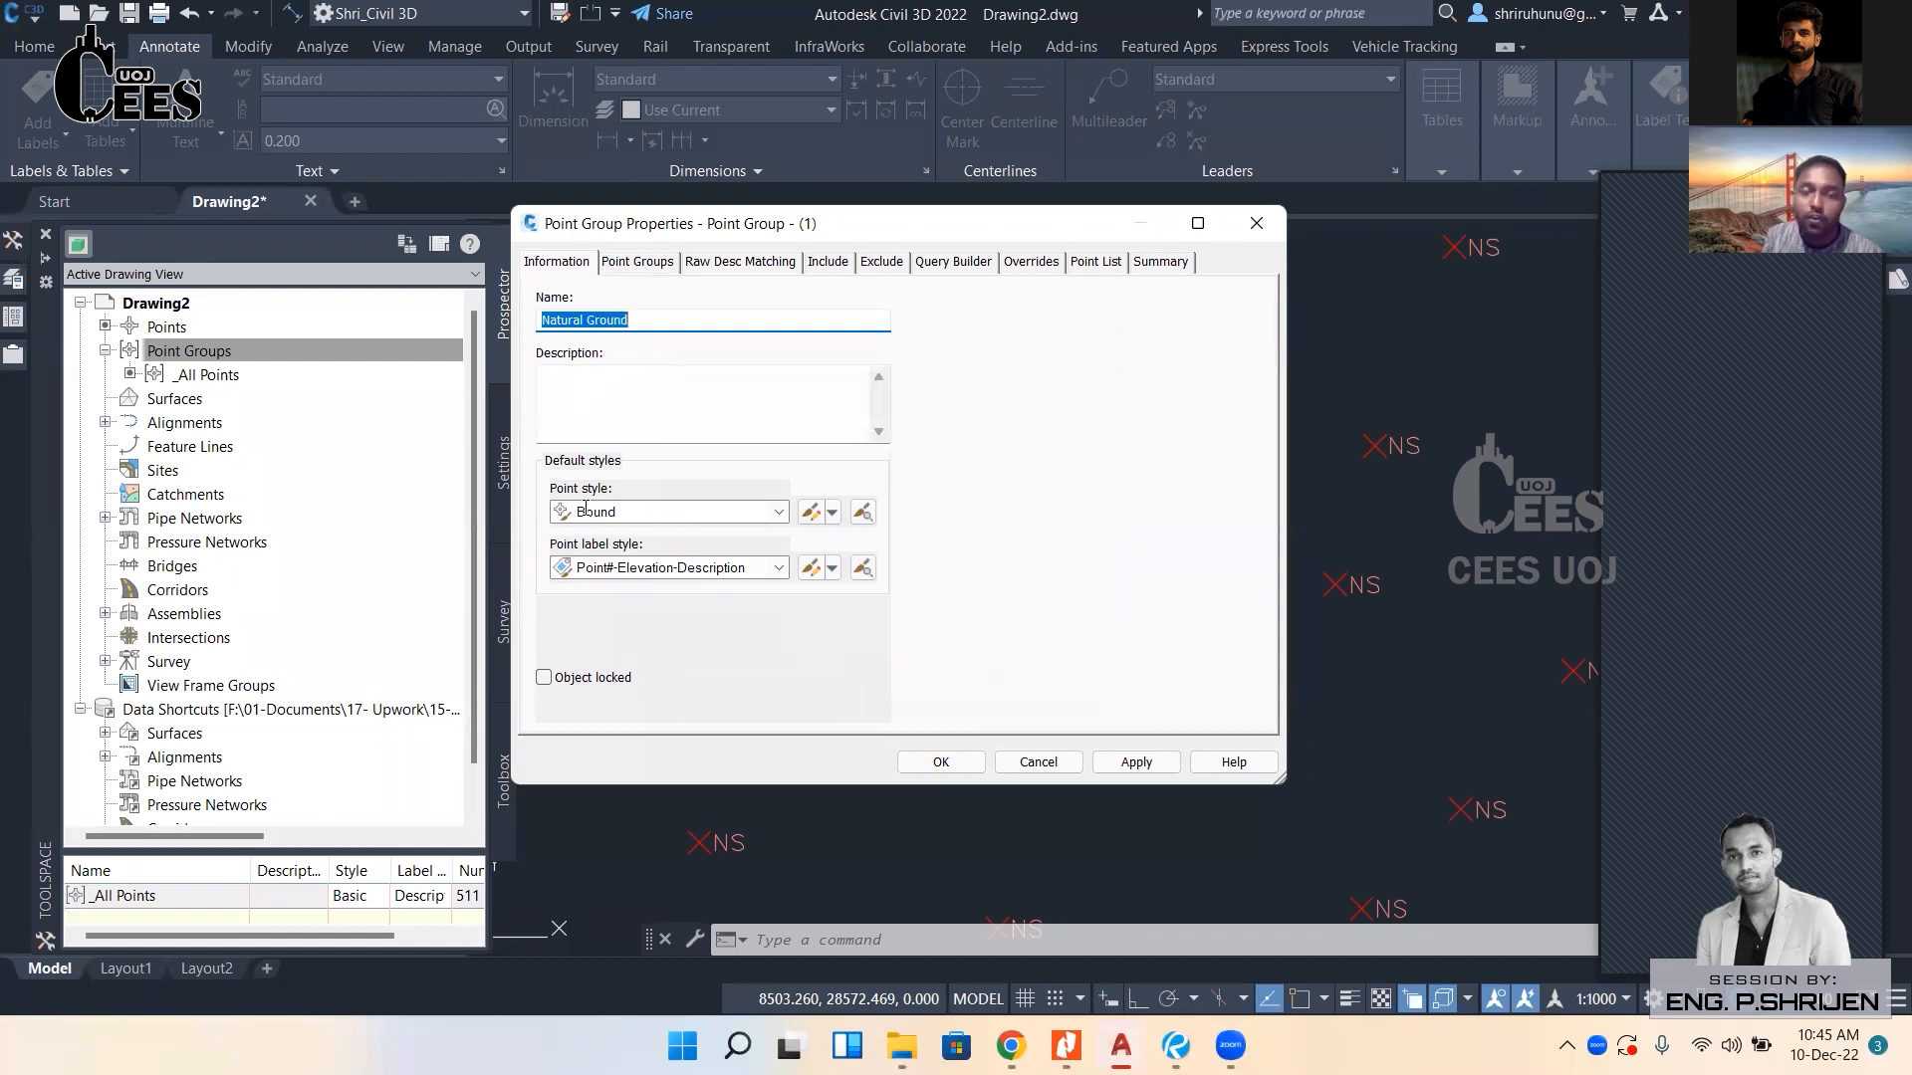
Set the Natural Ground group's label style to Elevation and Description, and apply the group properties.
left_click(639, 568)
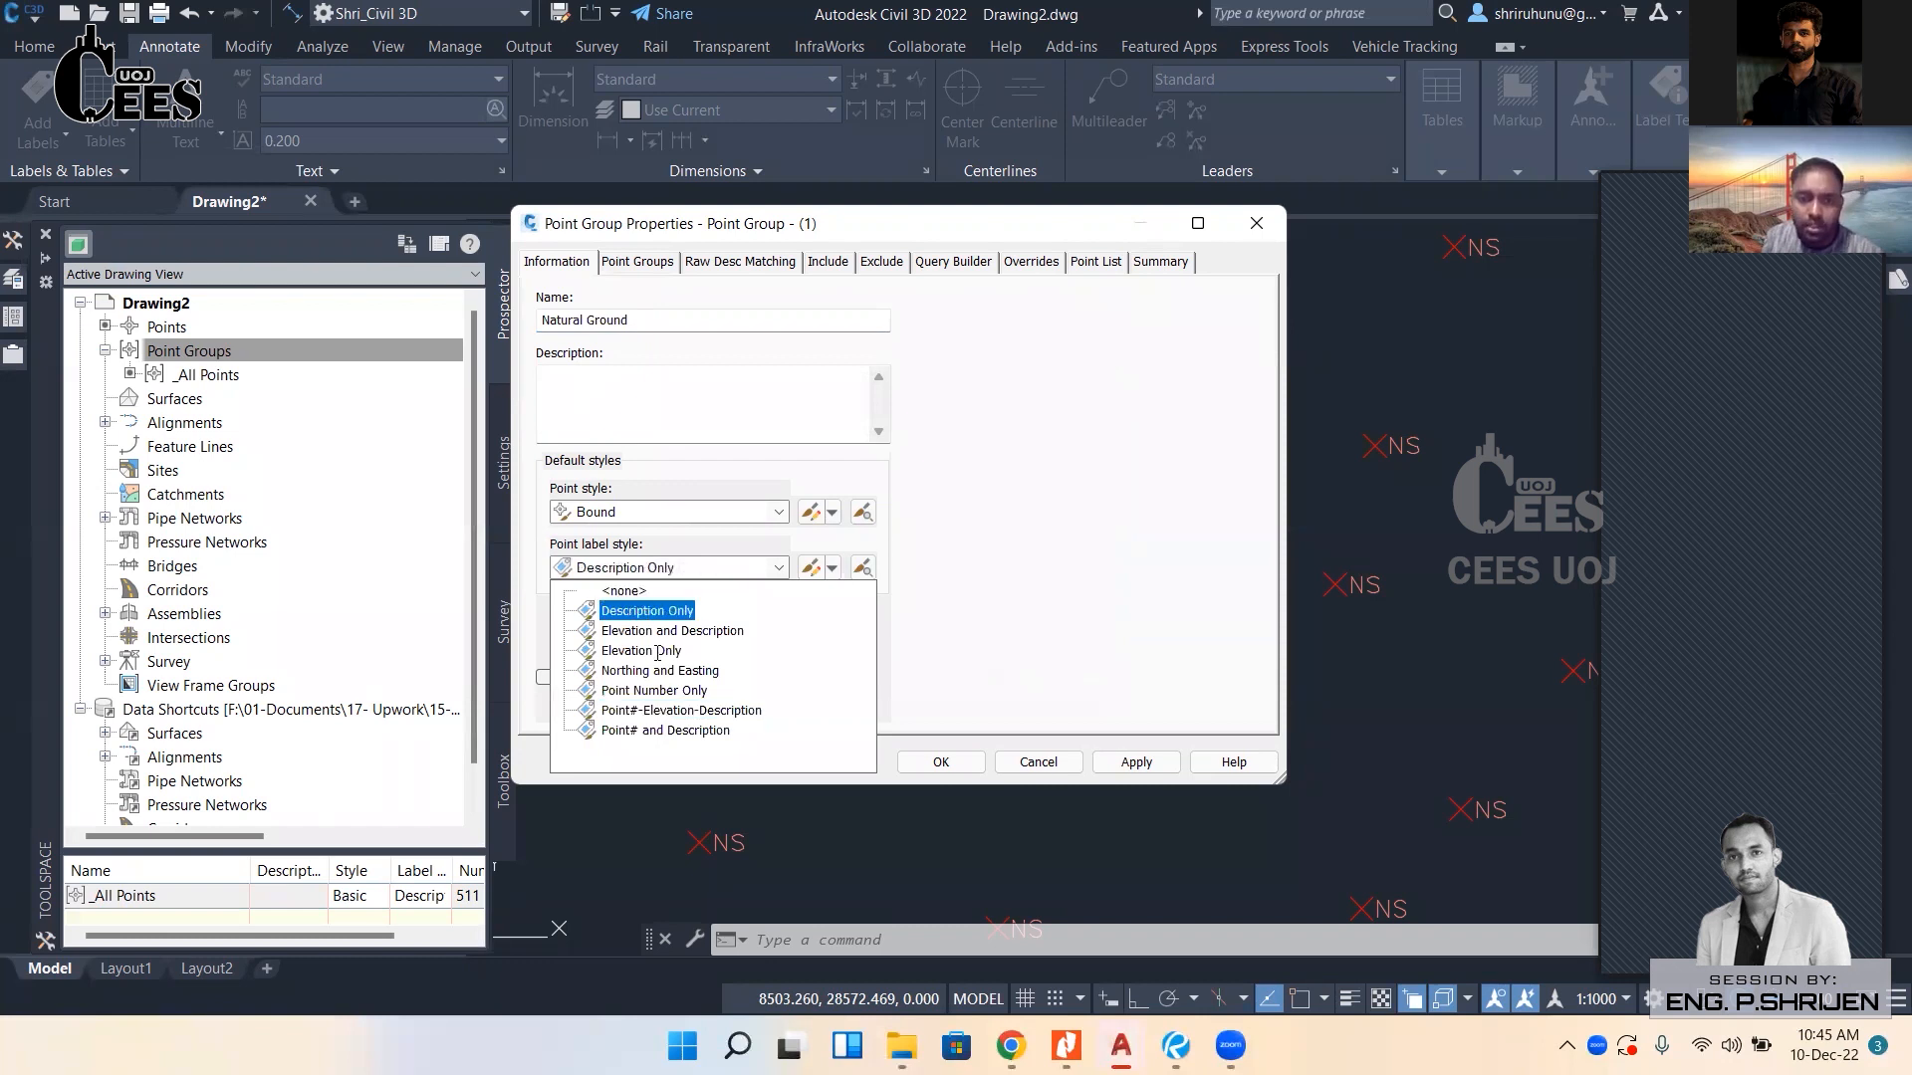
left_click(655, 631)
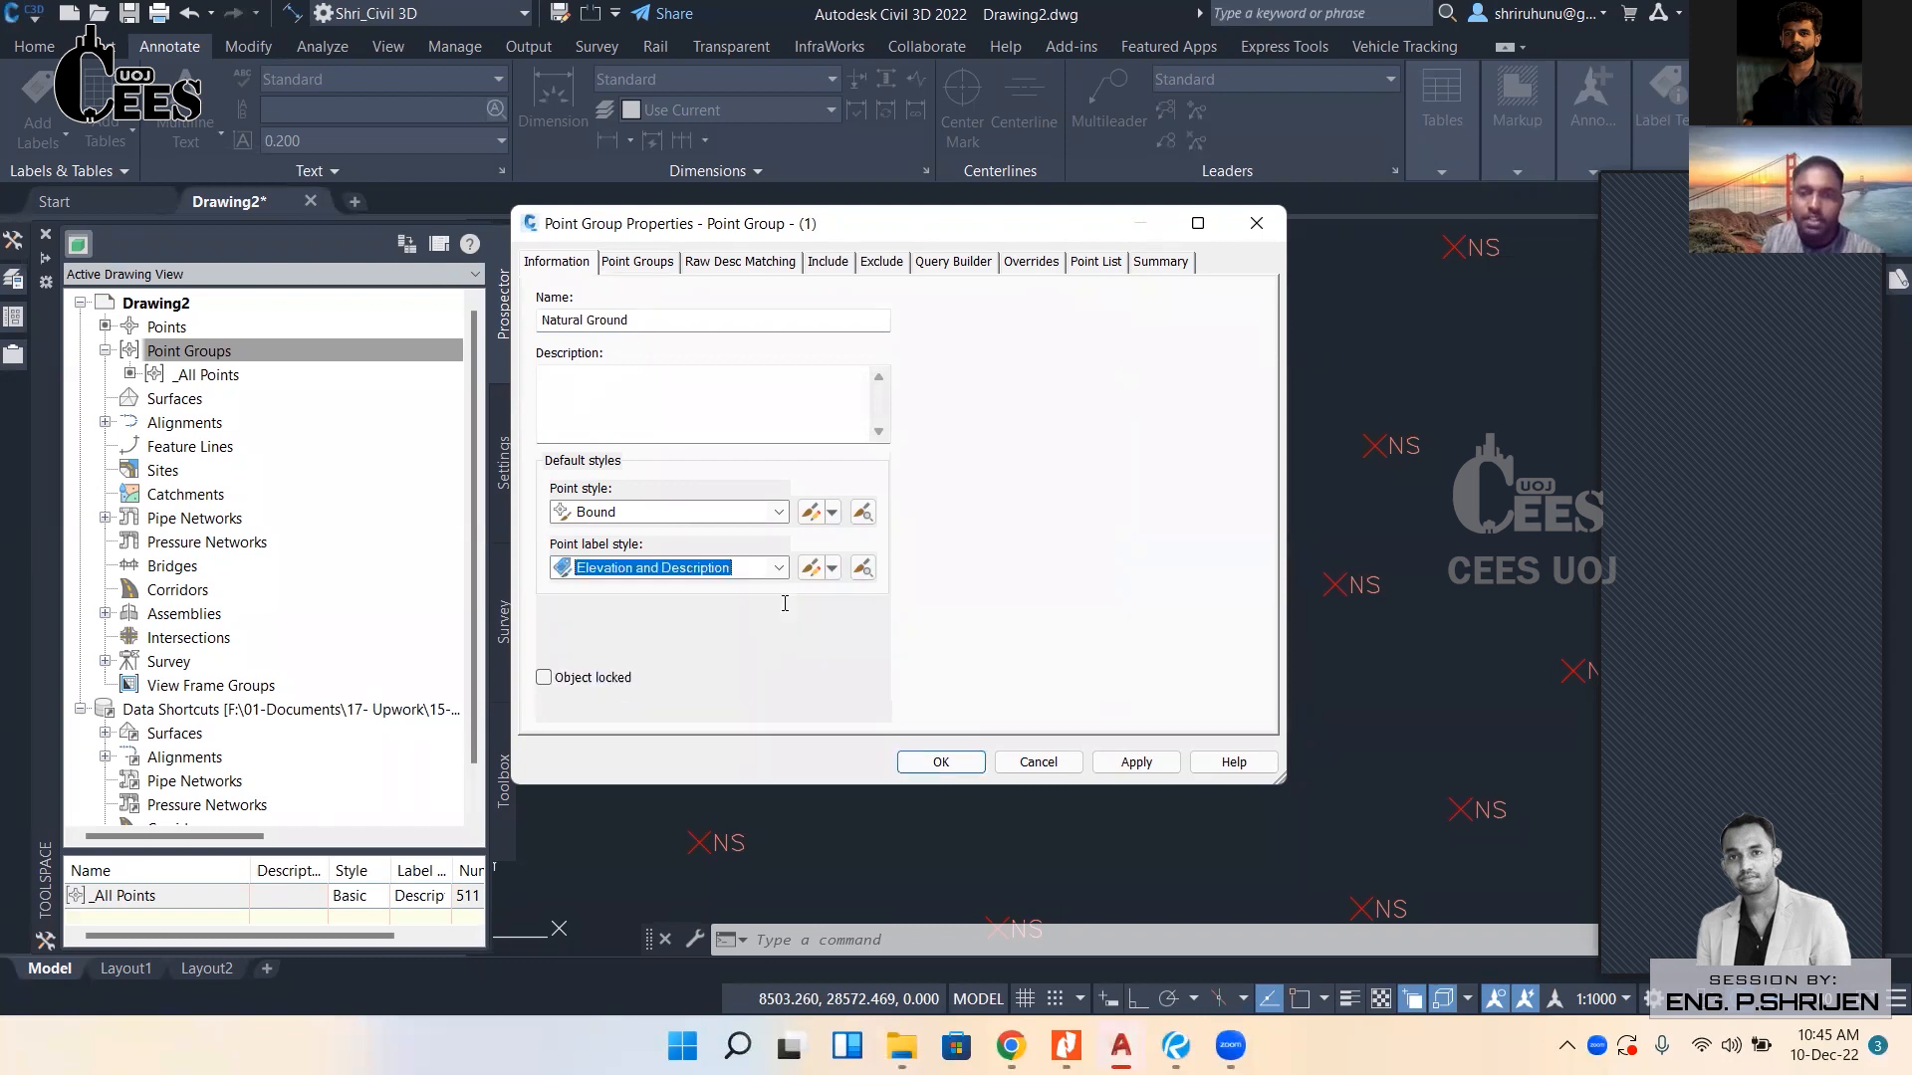
left_click(1136, 763)
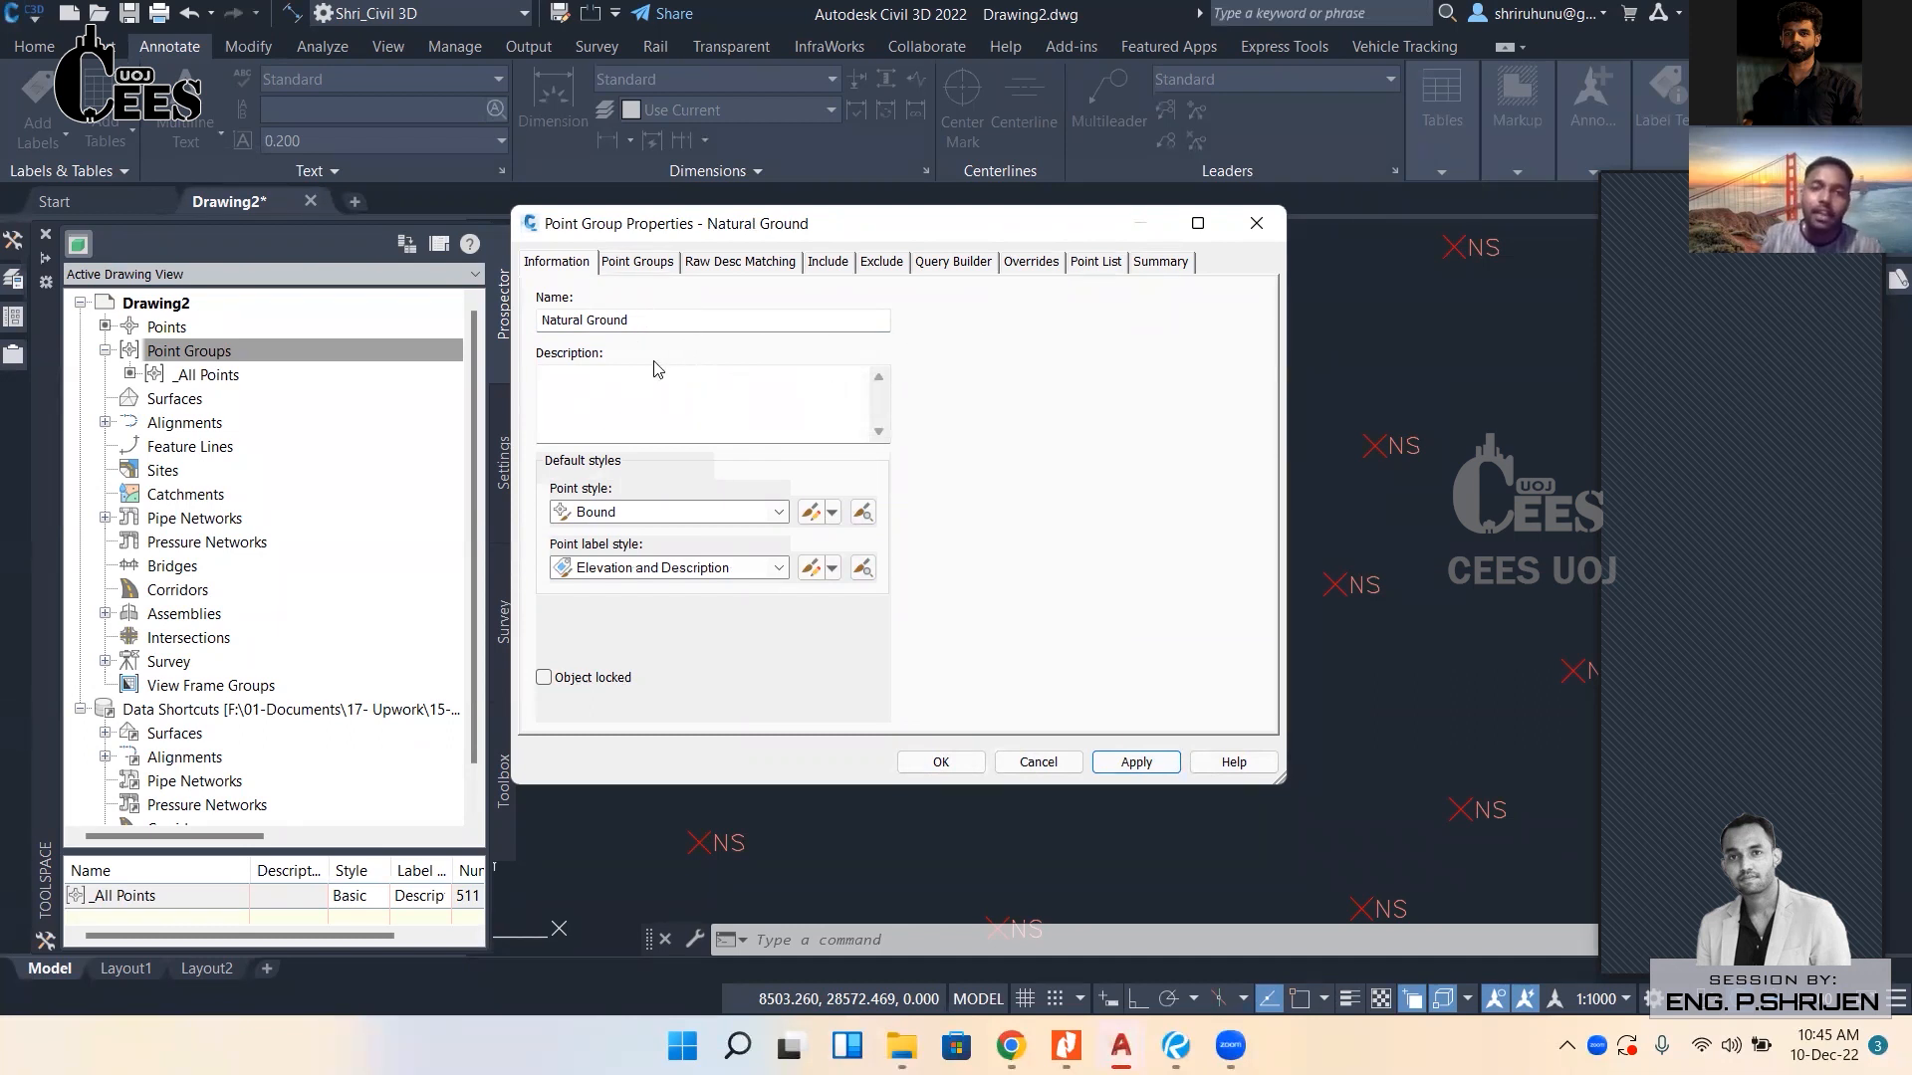
left_click_drag(647, 322, 493, 329)
left_click_drag(635, 327, 539, 322)
left_click(675, 320)
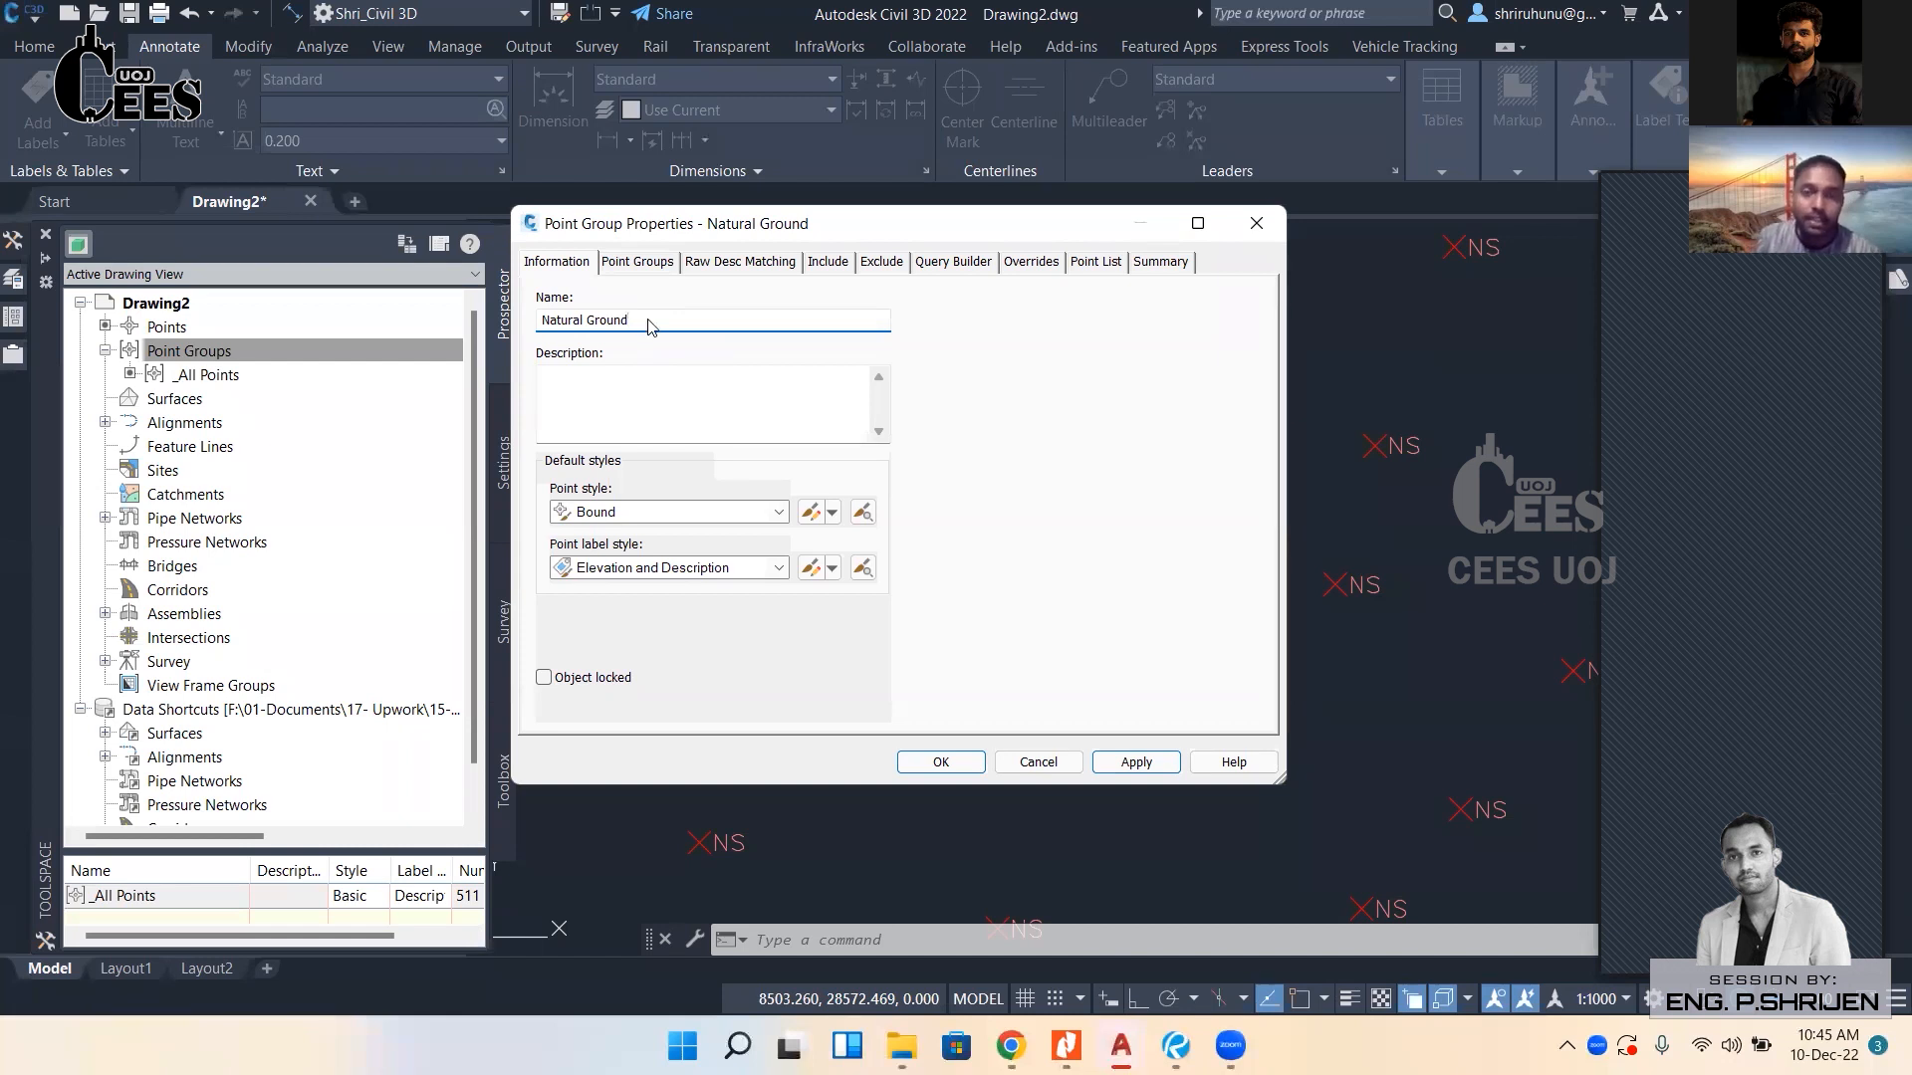
Set the Natural Ground group to include points with raw descriptions matching NS.
left_click(713, 266)
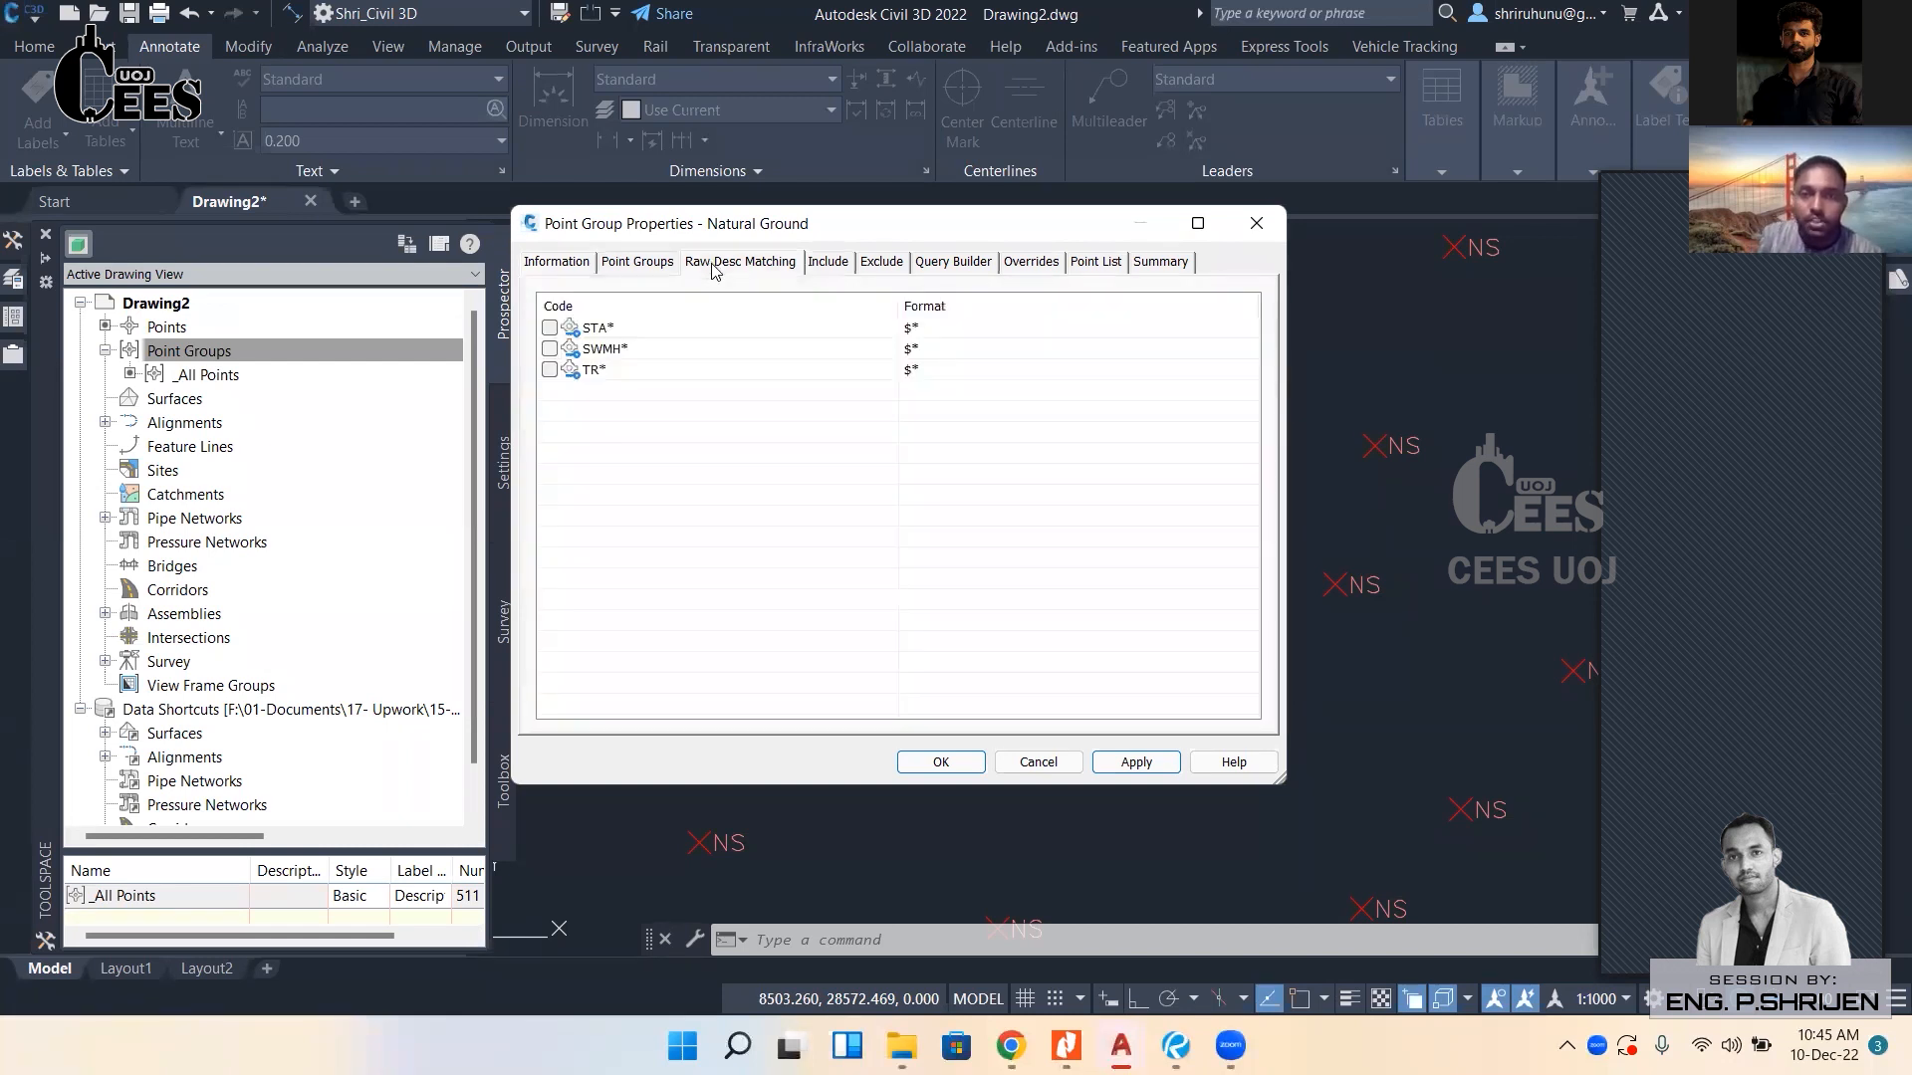
left_click(824, 263)
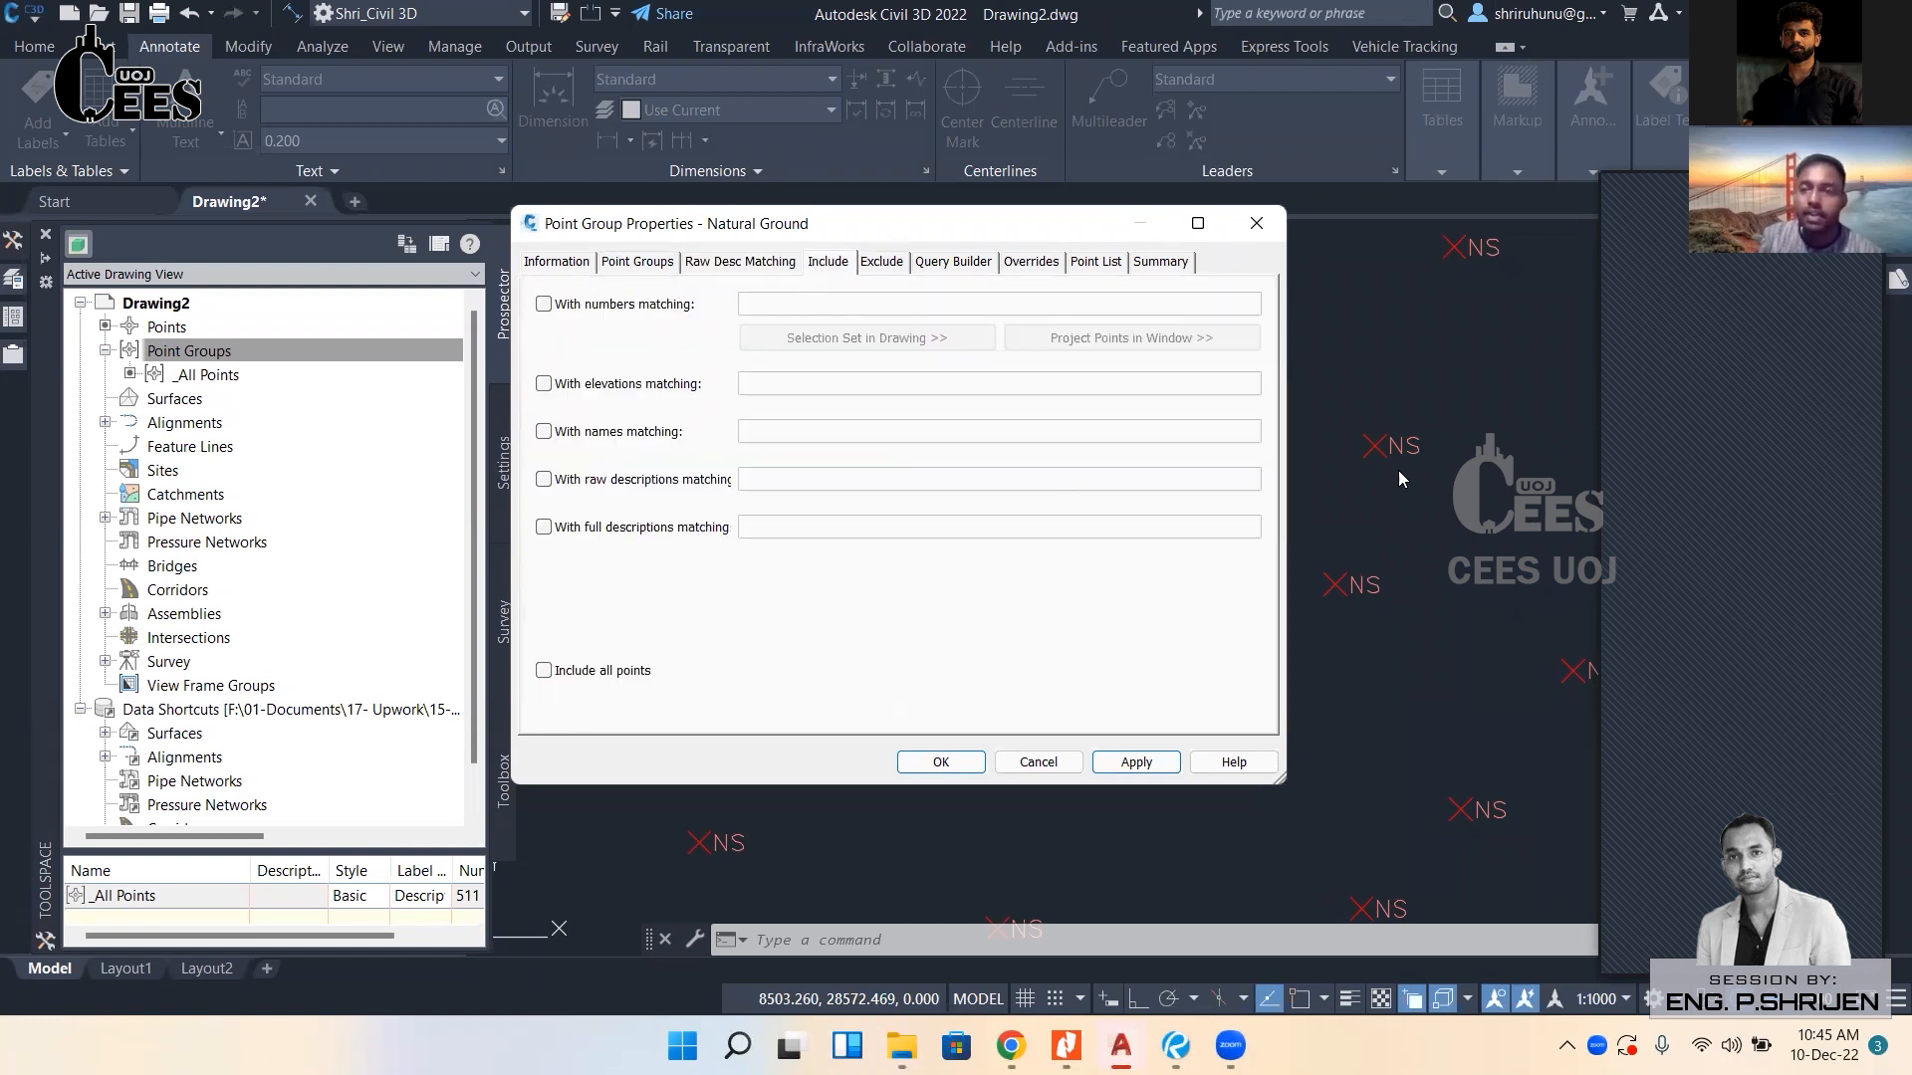
key("ctrl+1")
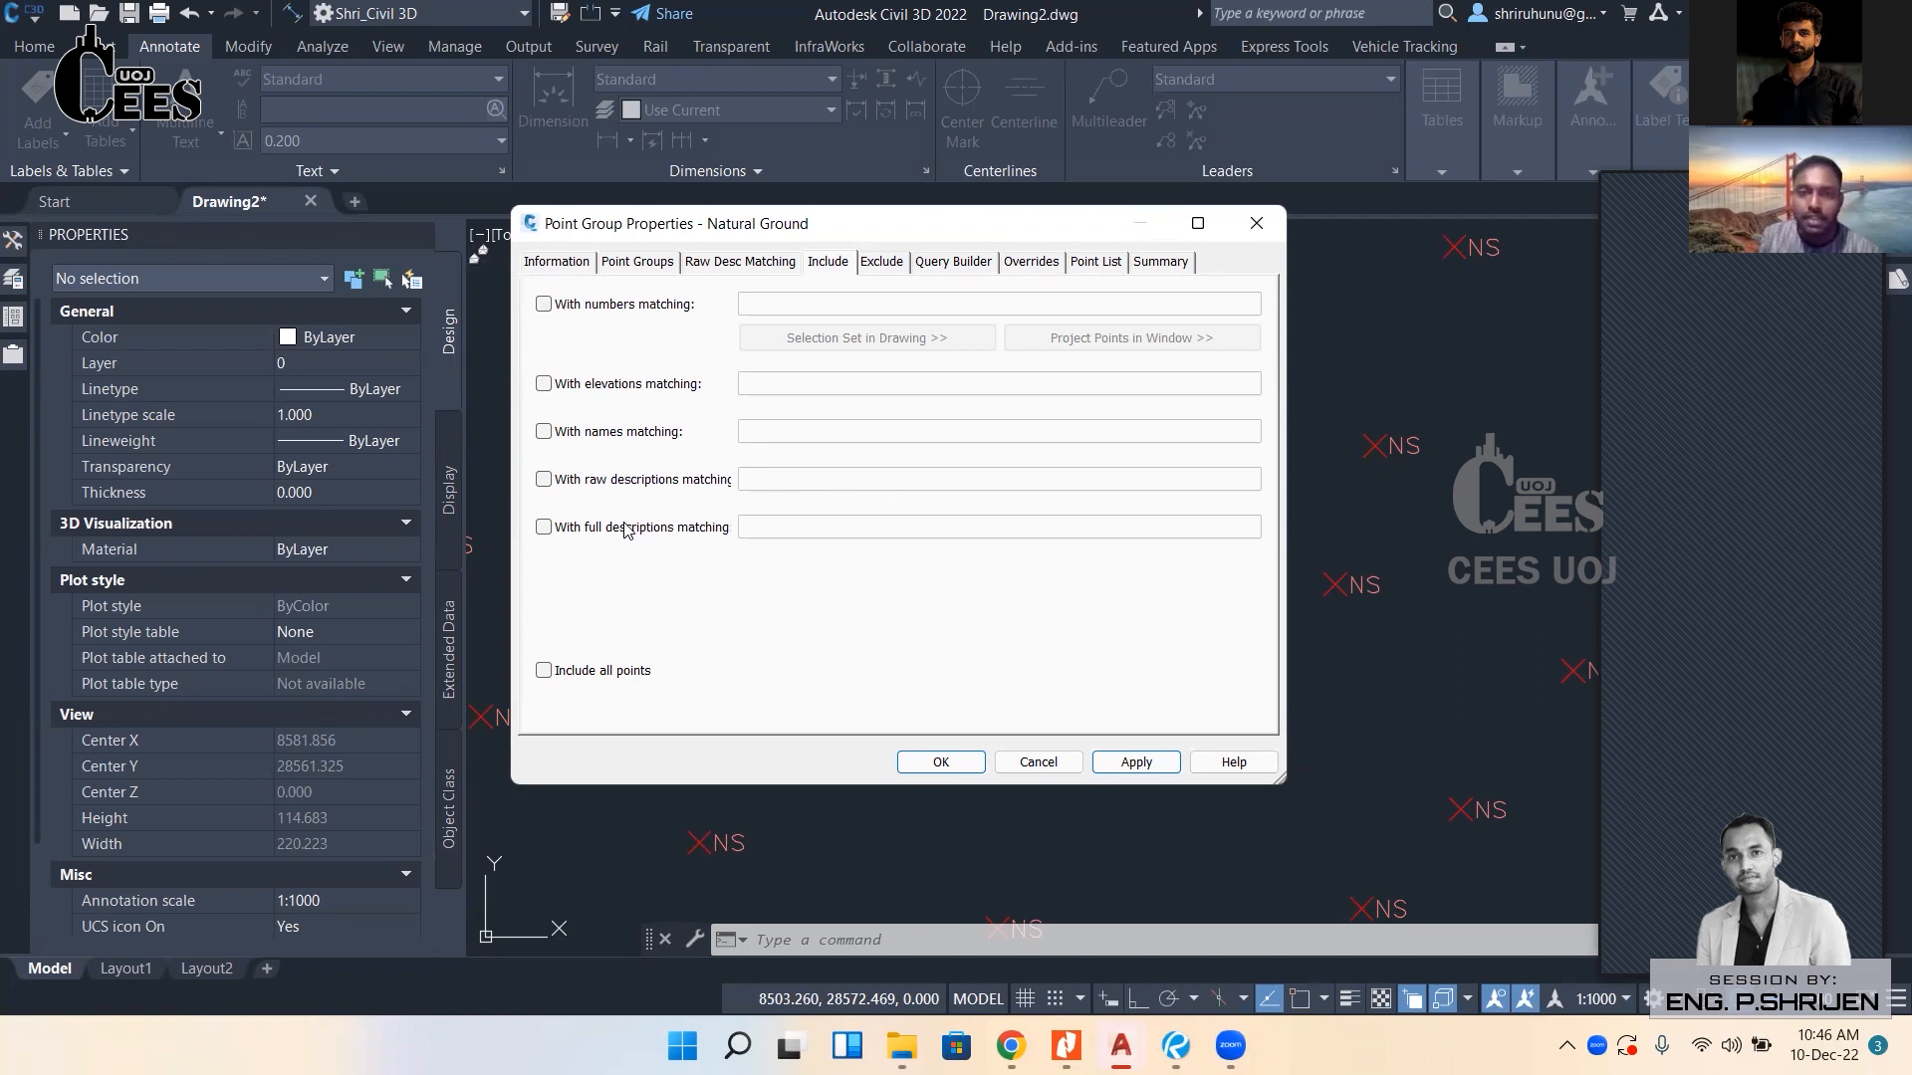
left_click(543, 479)
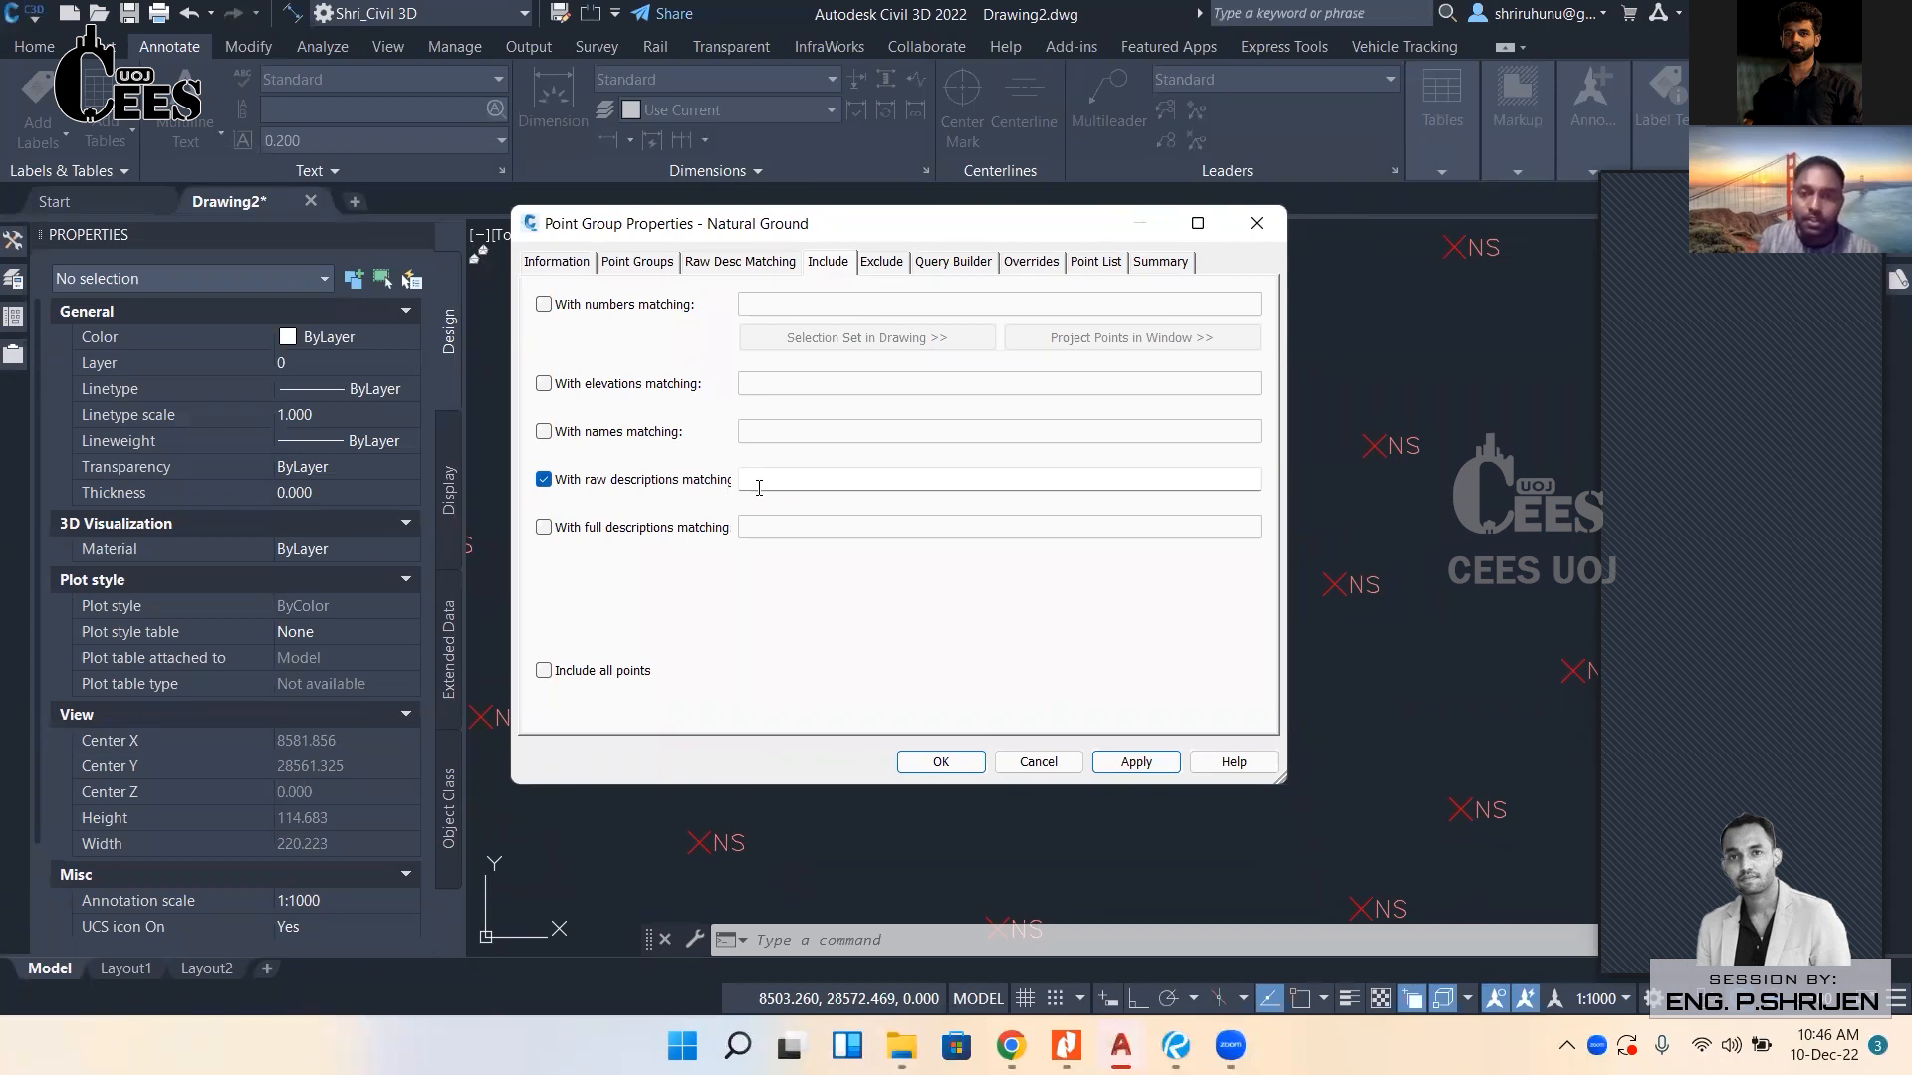
left_click(1087, 264)
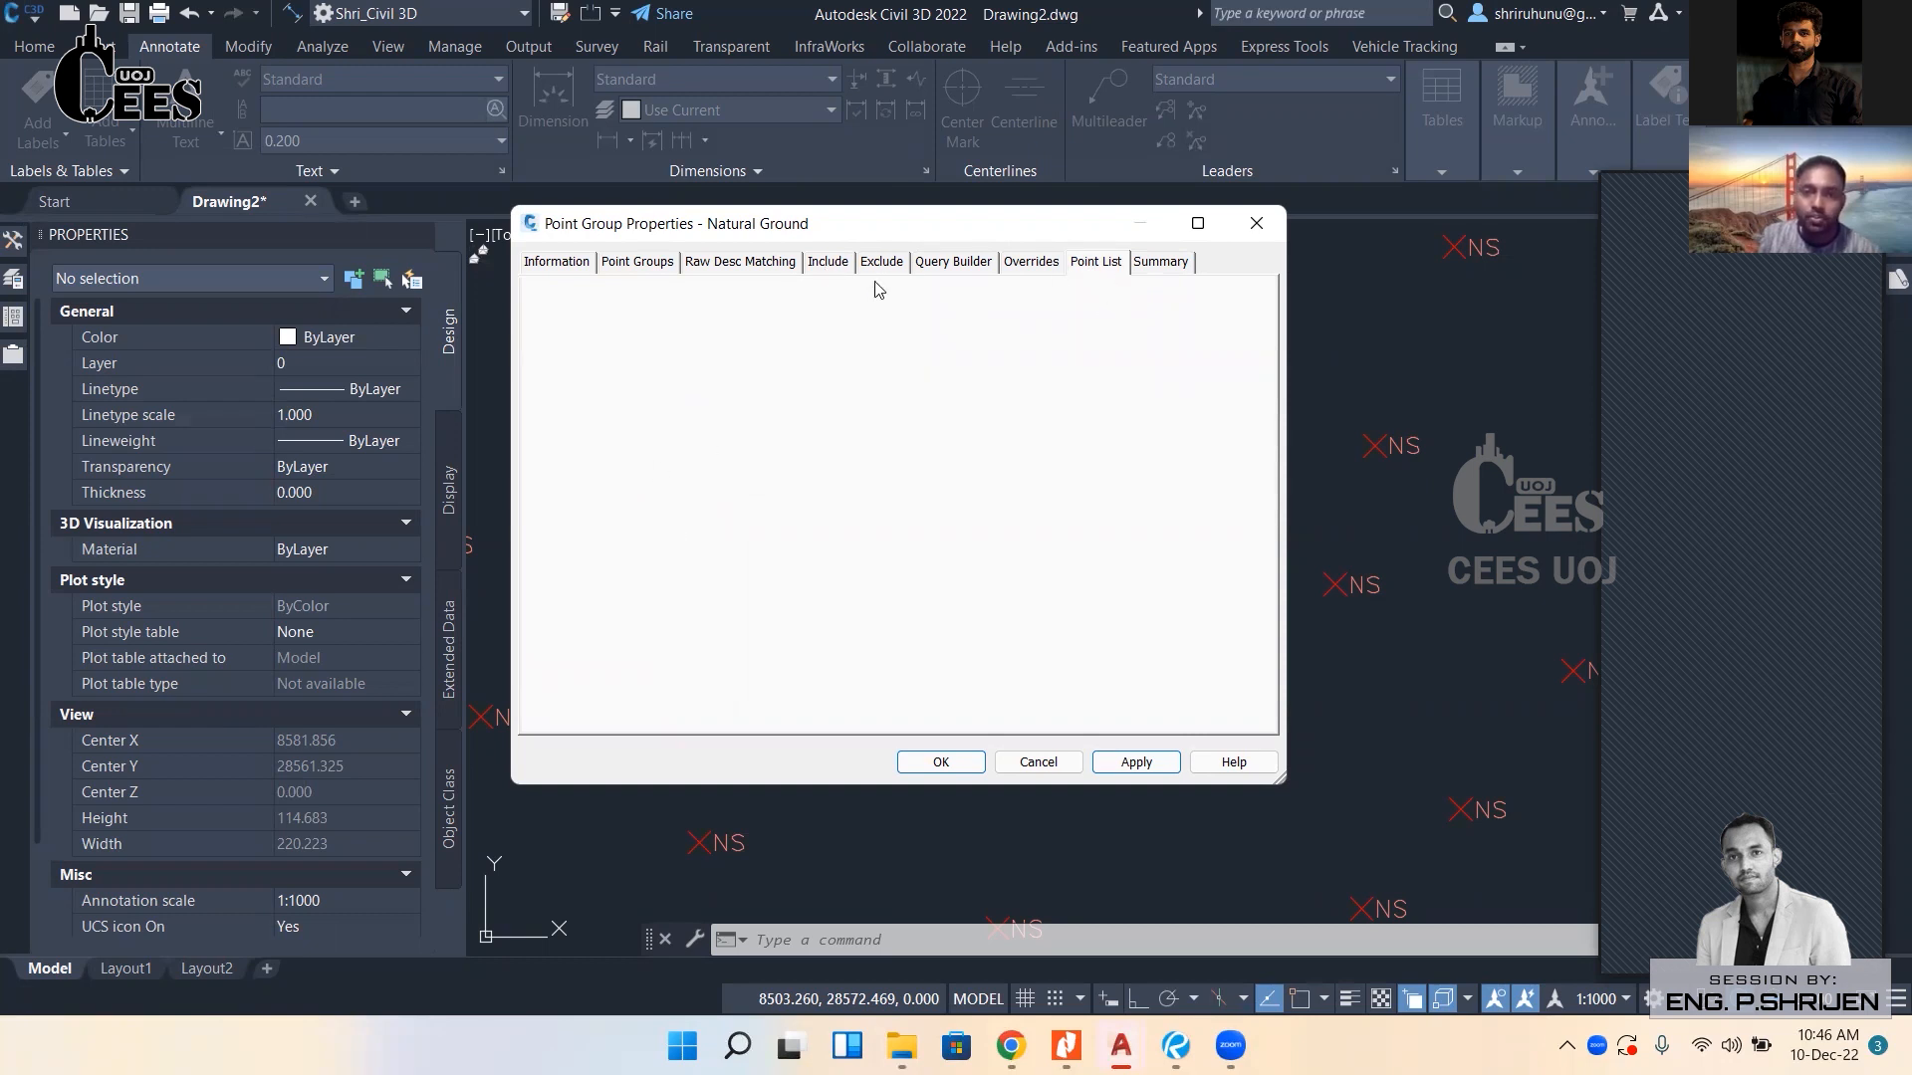
left_click(830, 264)
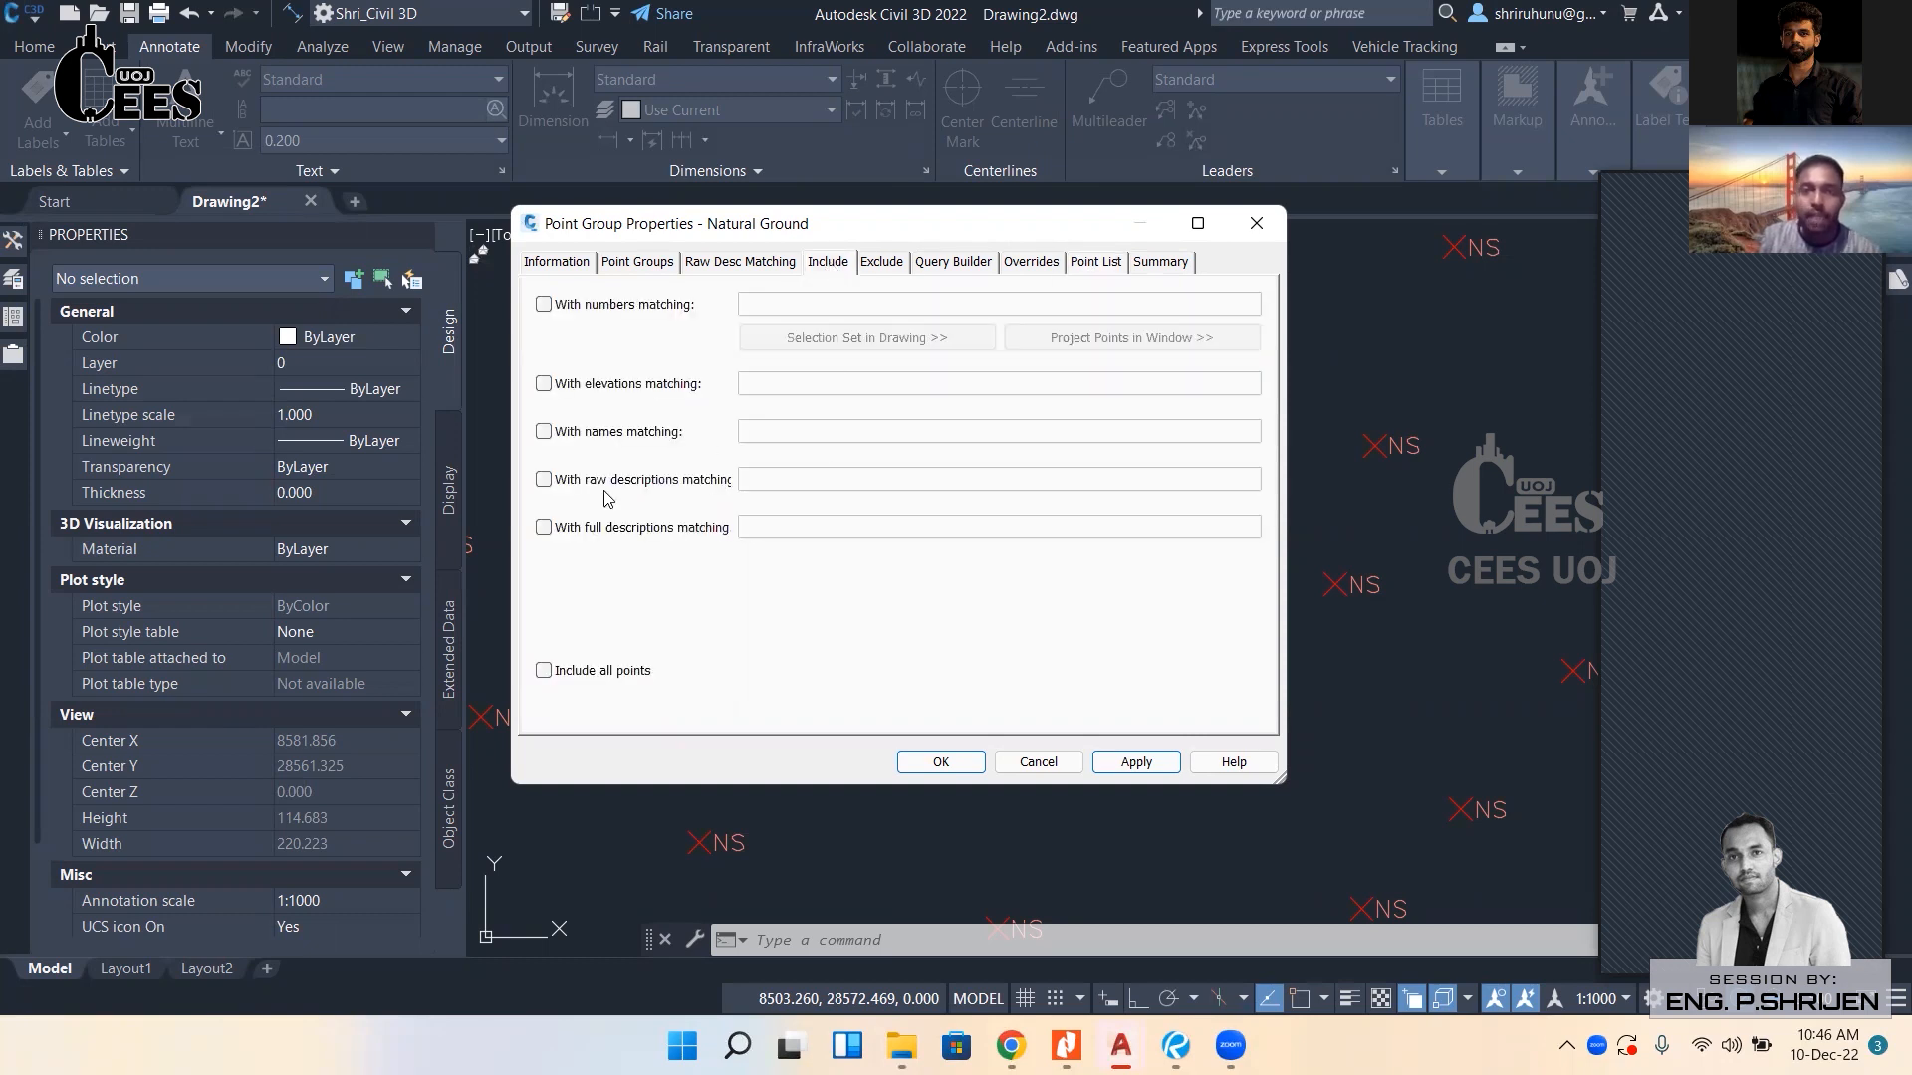
left_click(543, 481)
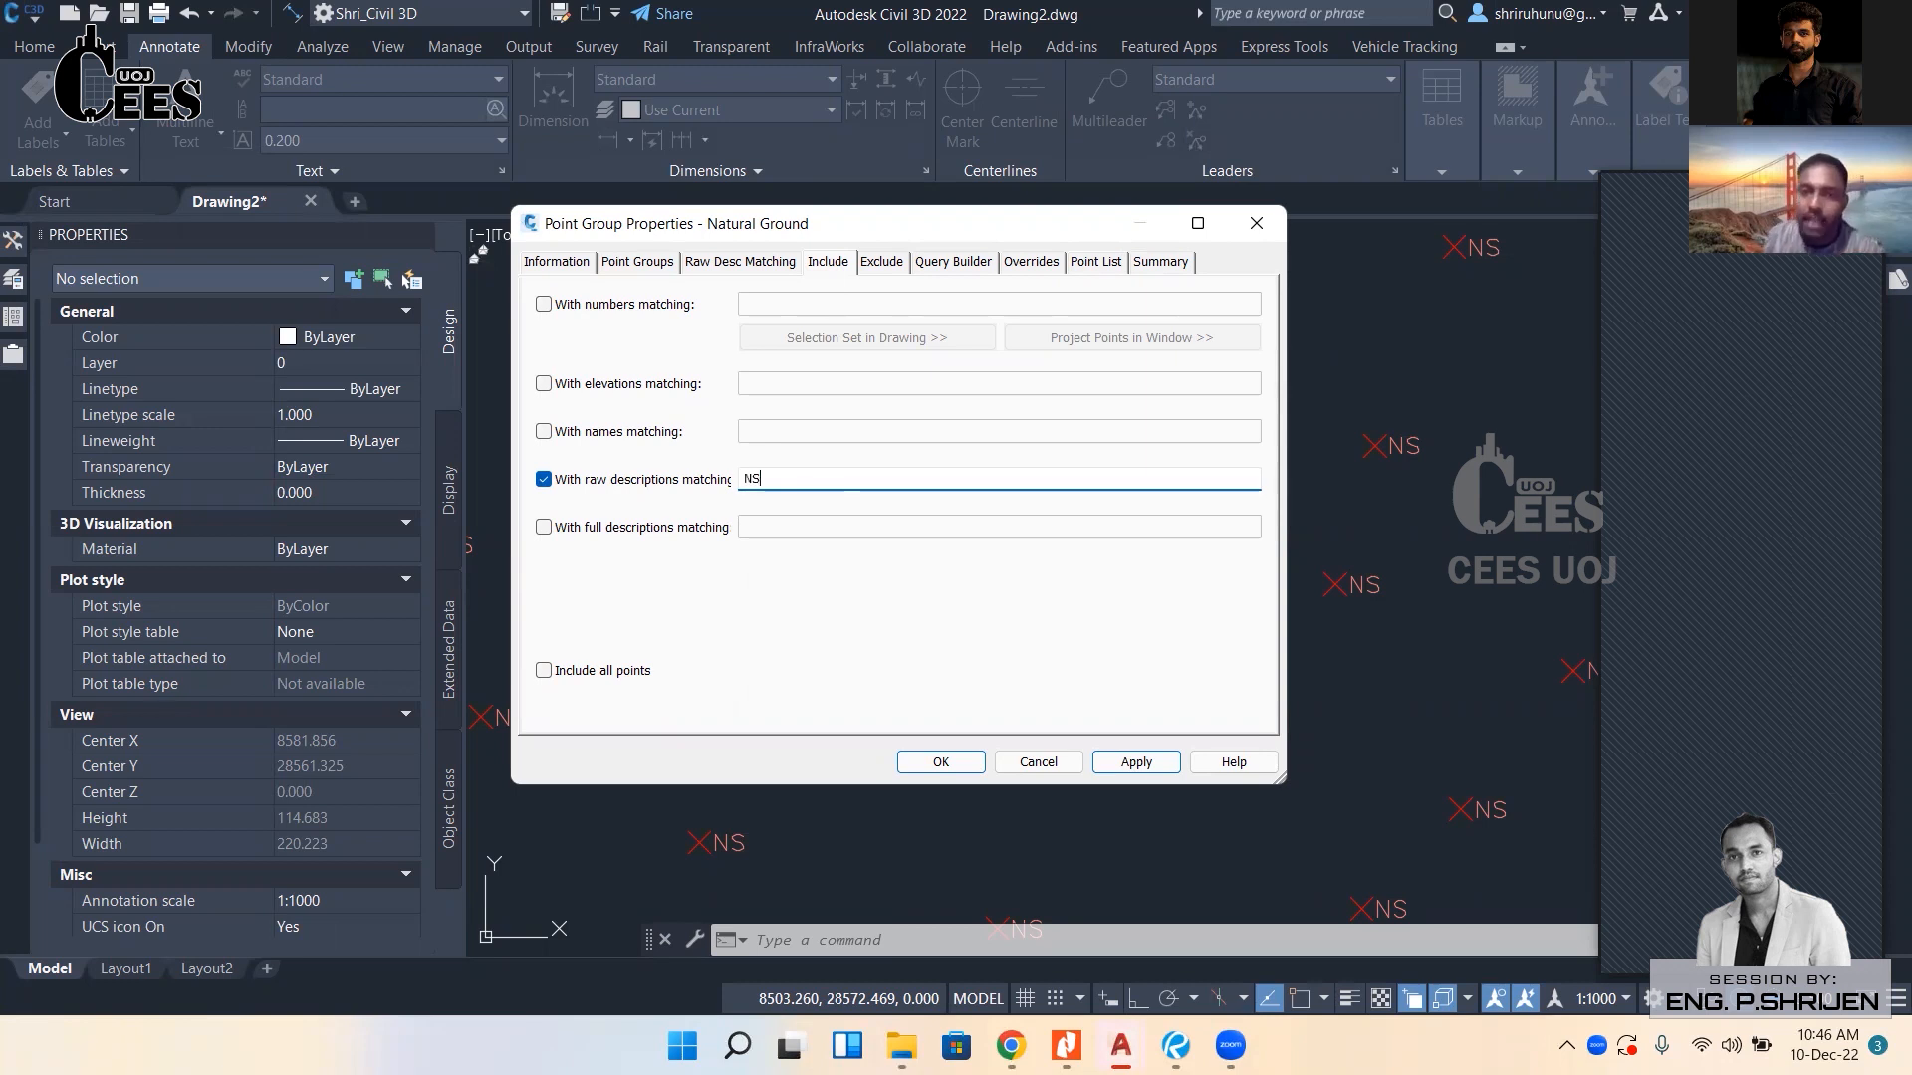
Review the raw descriptions throughout the Natural Ground group's point list, and accept the group properties.
left_click(1095, 262)
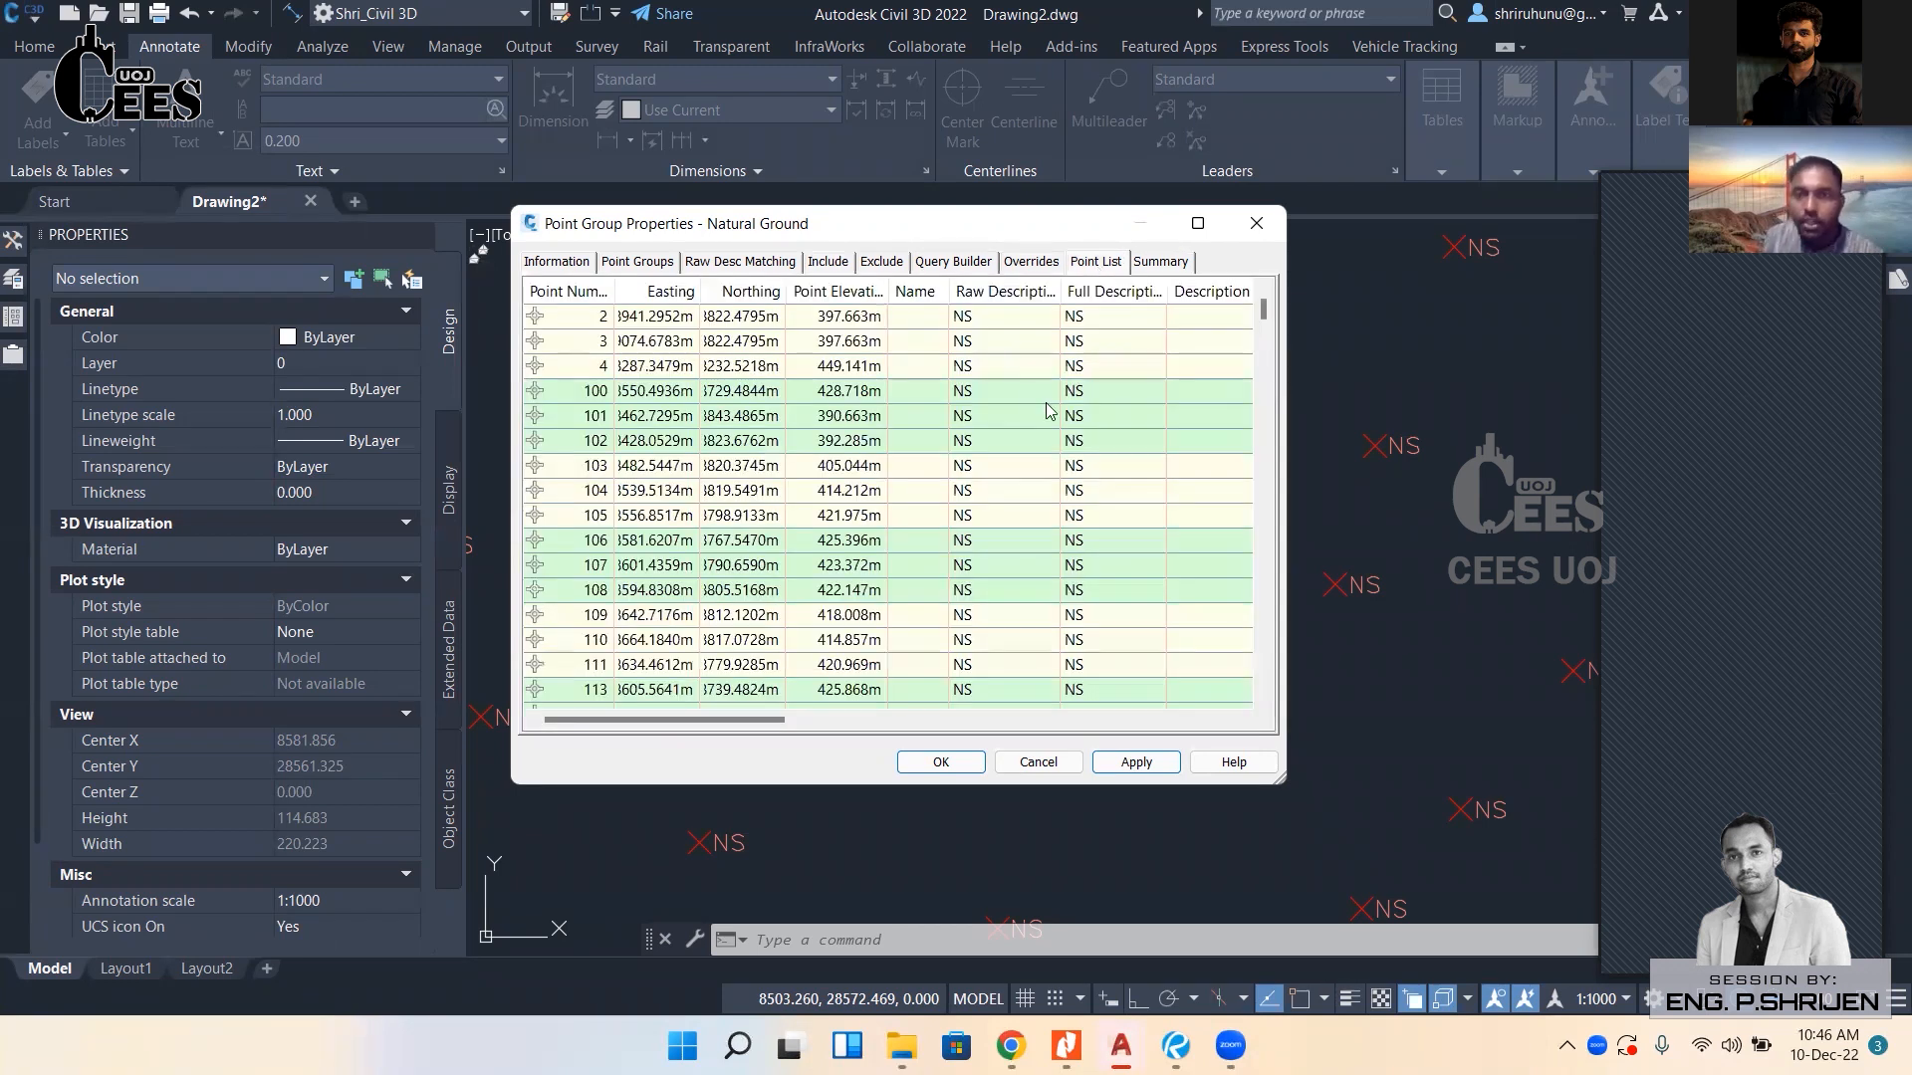
scroll(1052, 420, "down", 10)
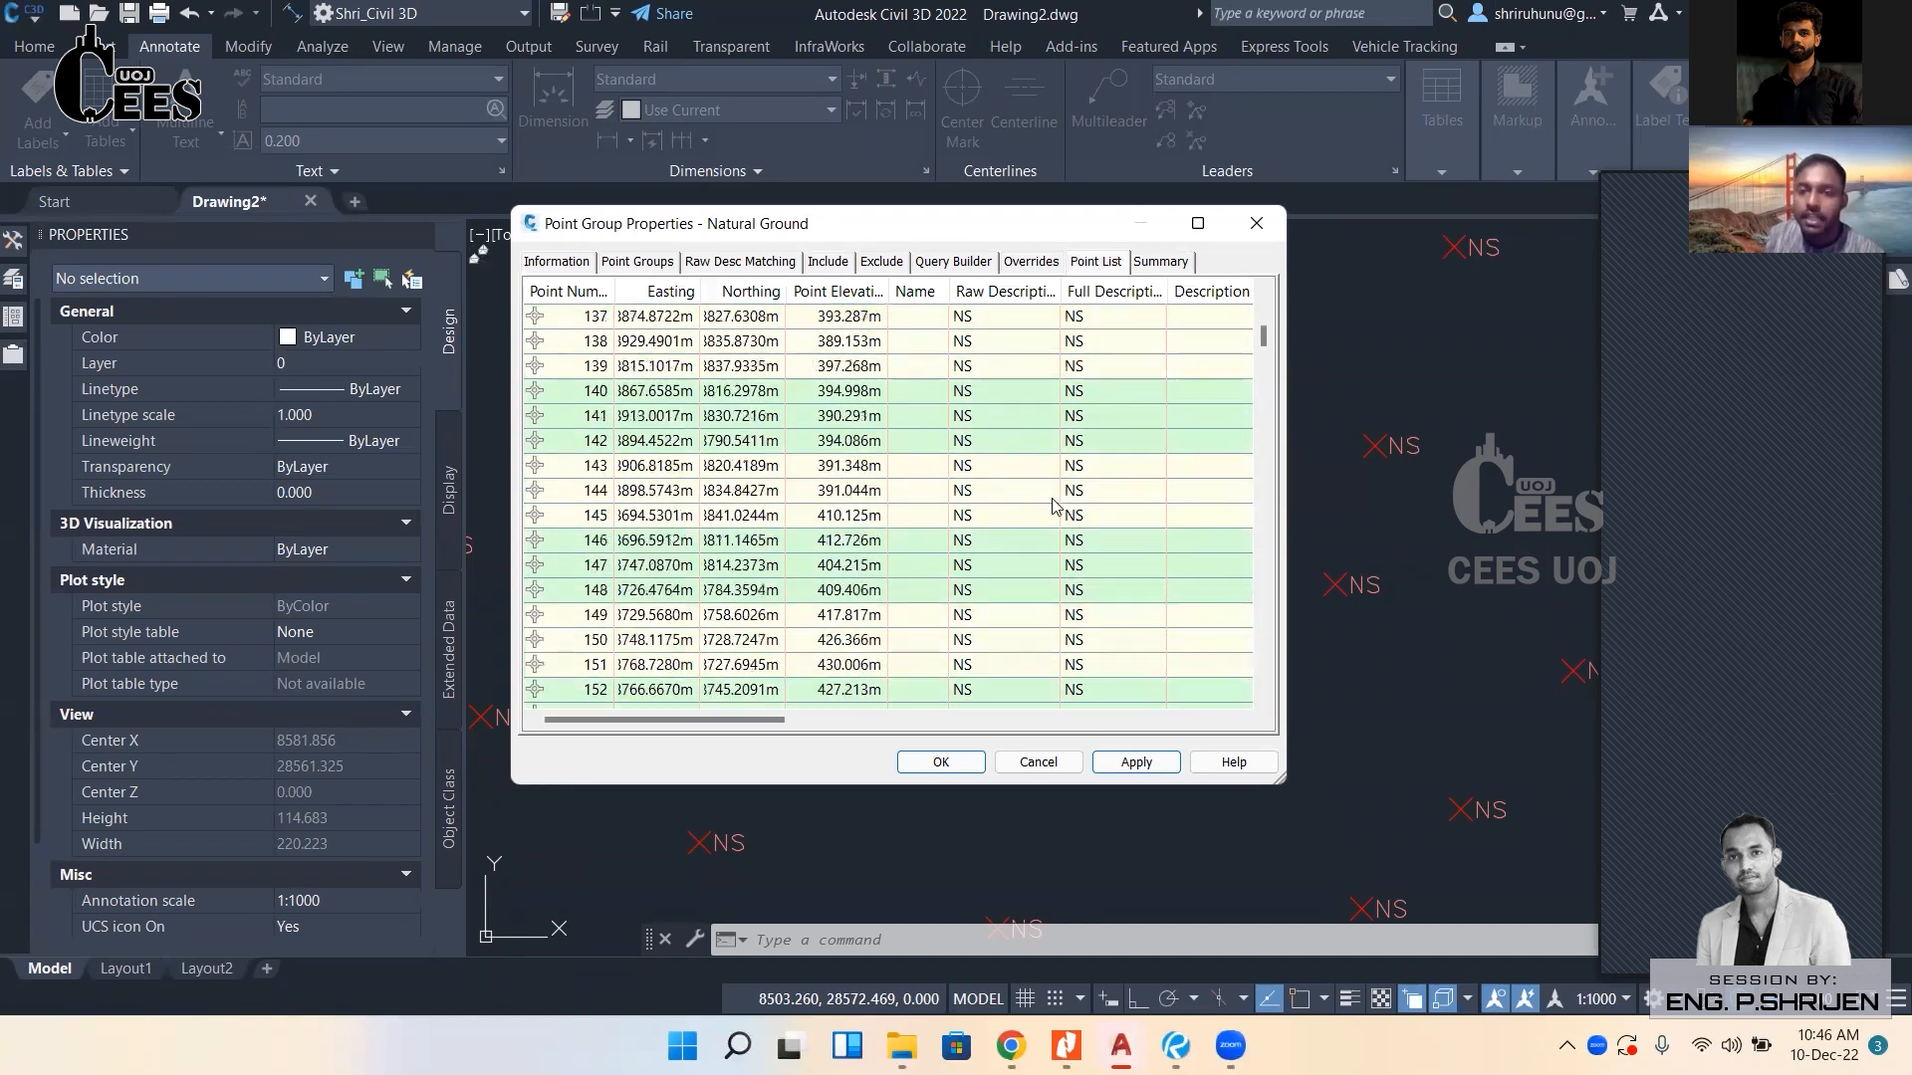
scroll(1045, 598, "down", 20)
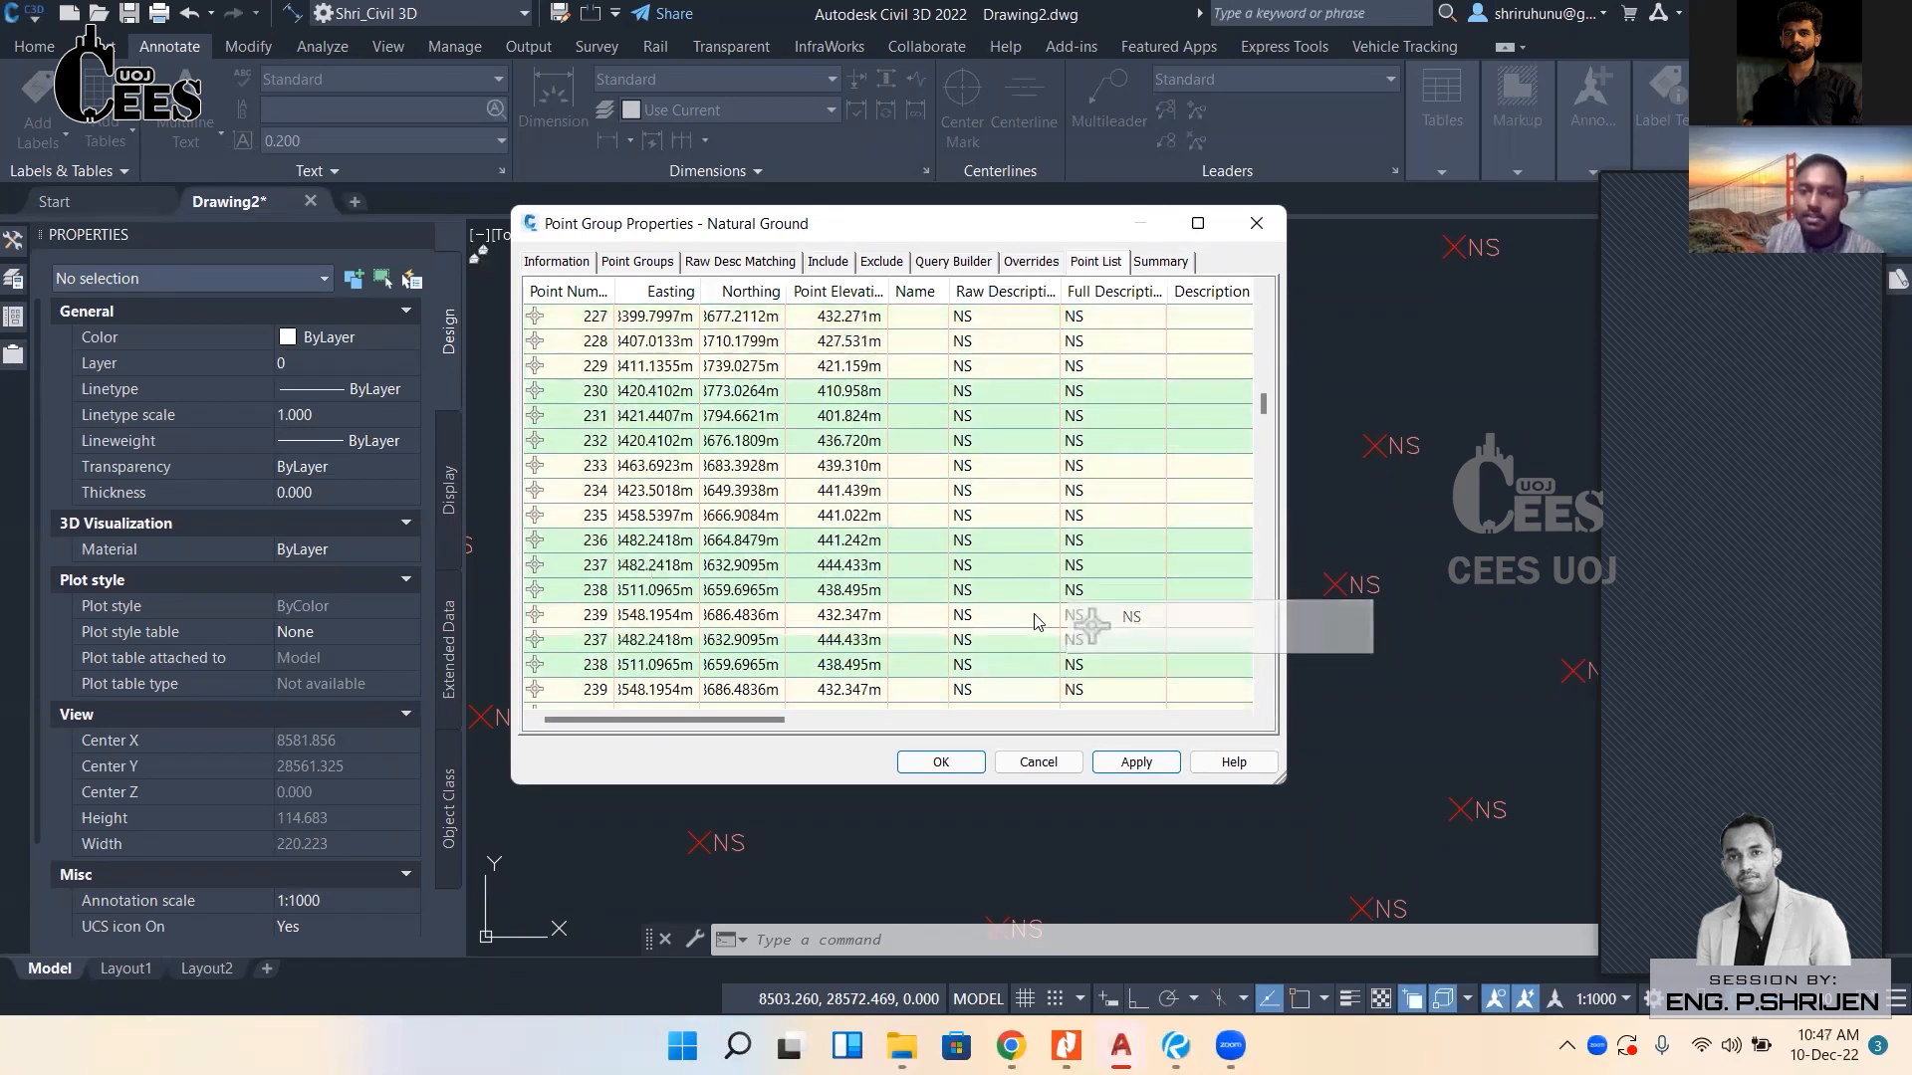
scroll(1025, 619, "down", 20)
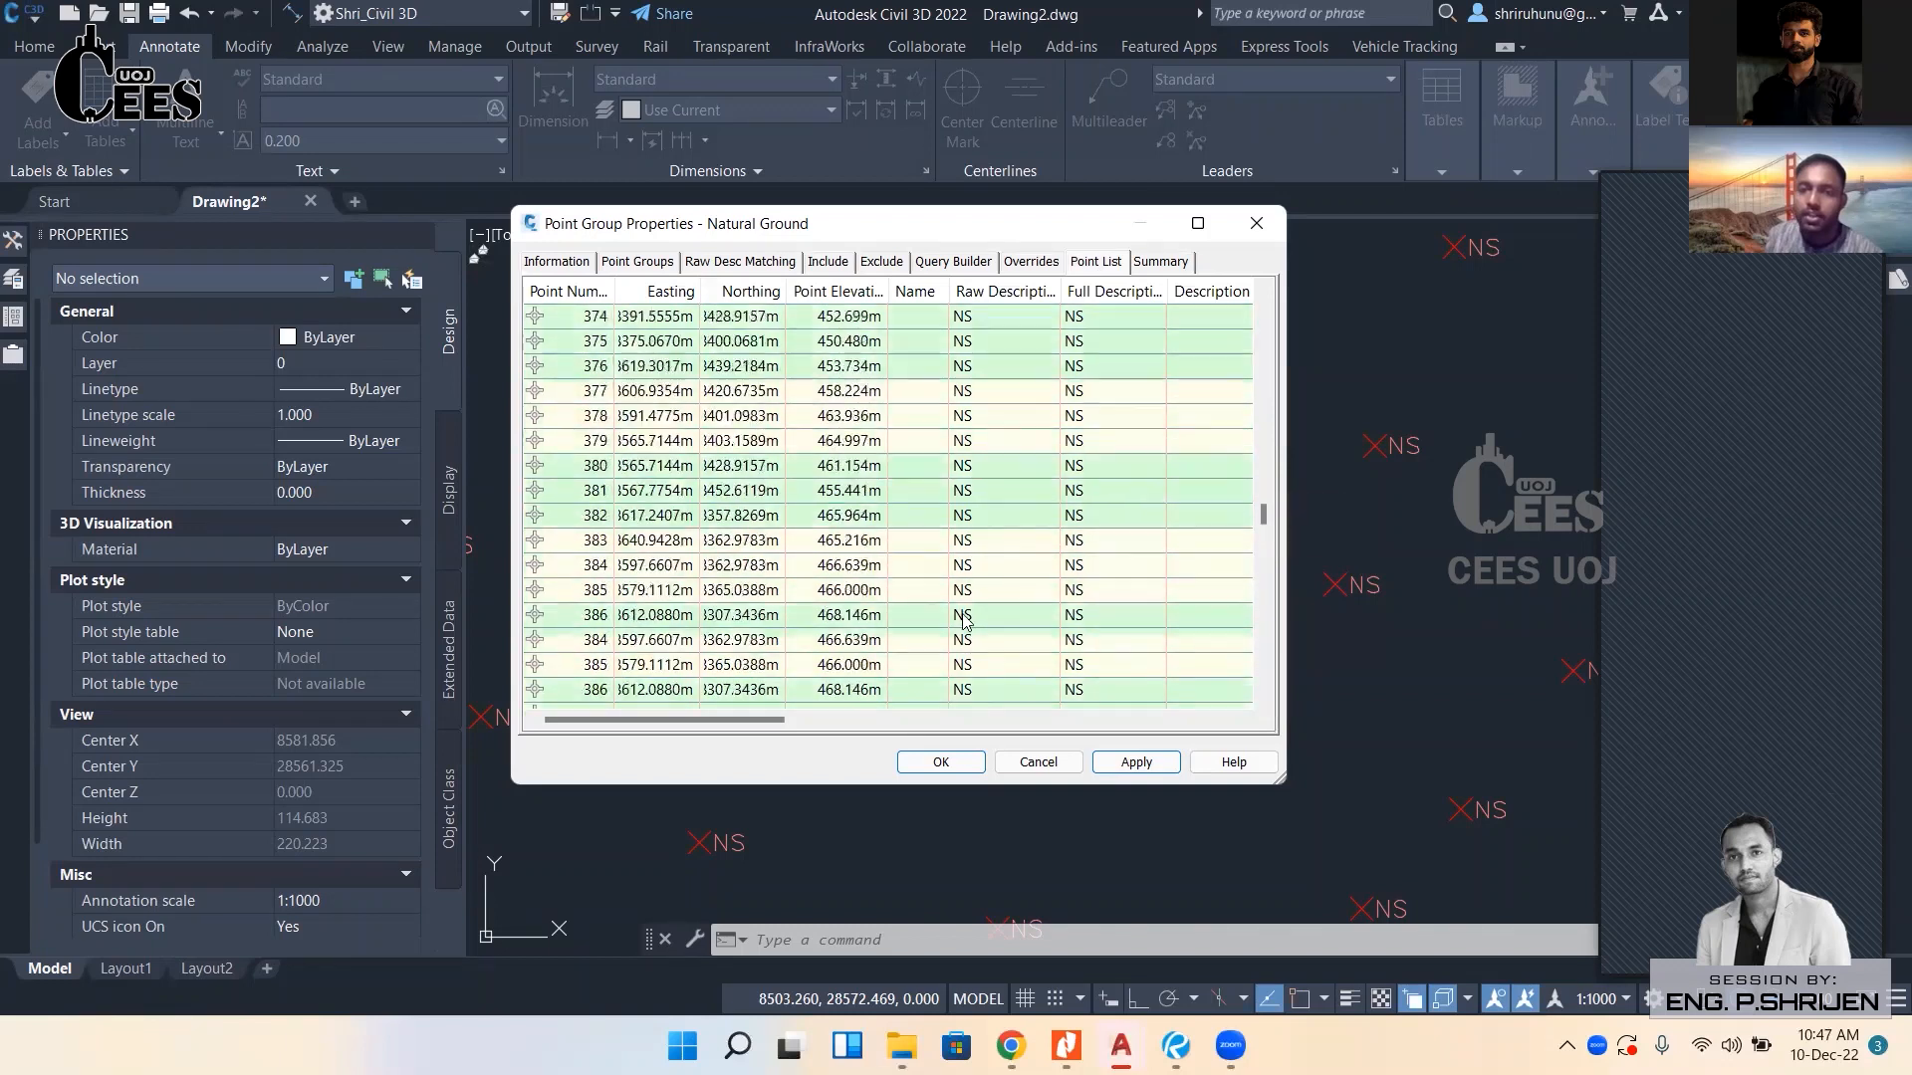
scroll(971, 607, "down", 5)
scroll(990, 615, "down", 20)
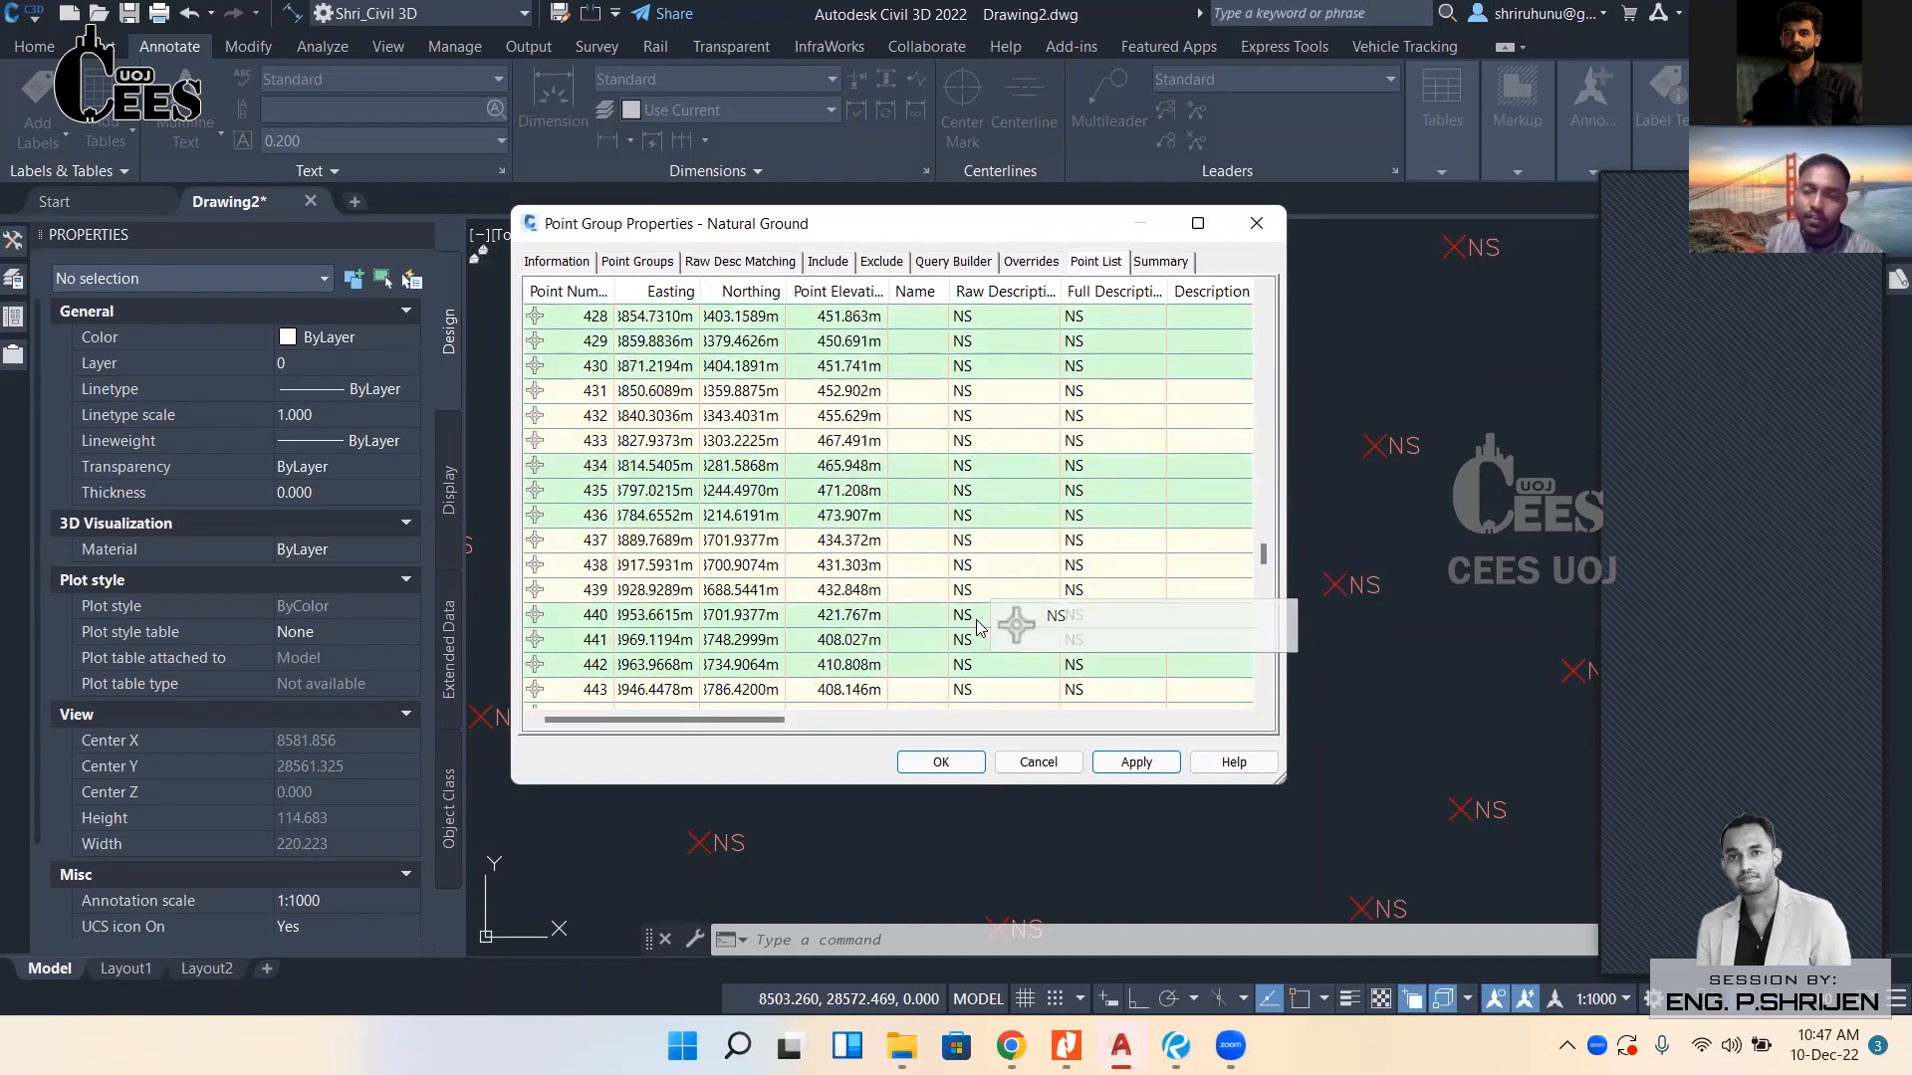
scroll(1025, 677, "down", 20)
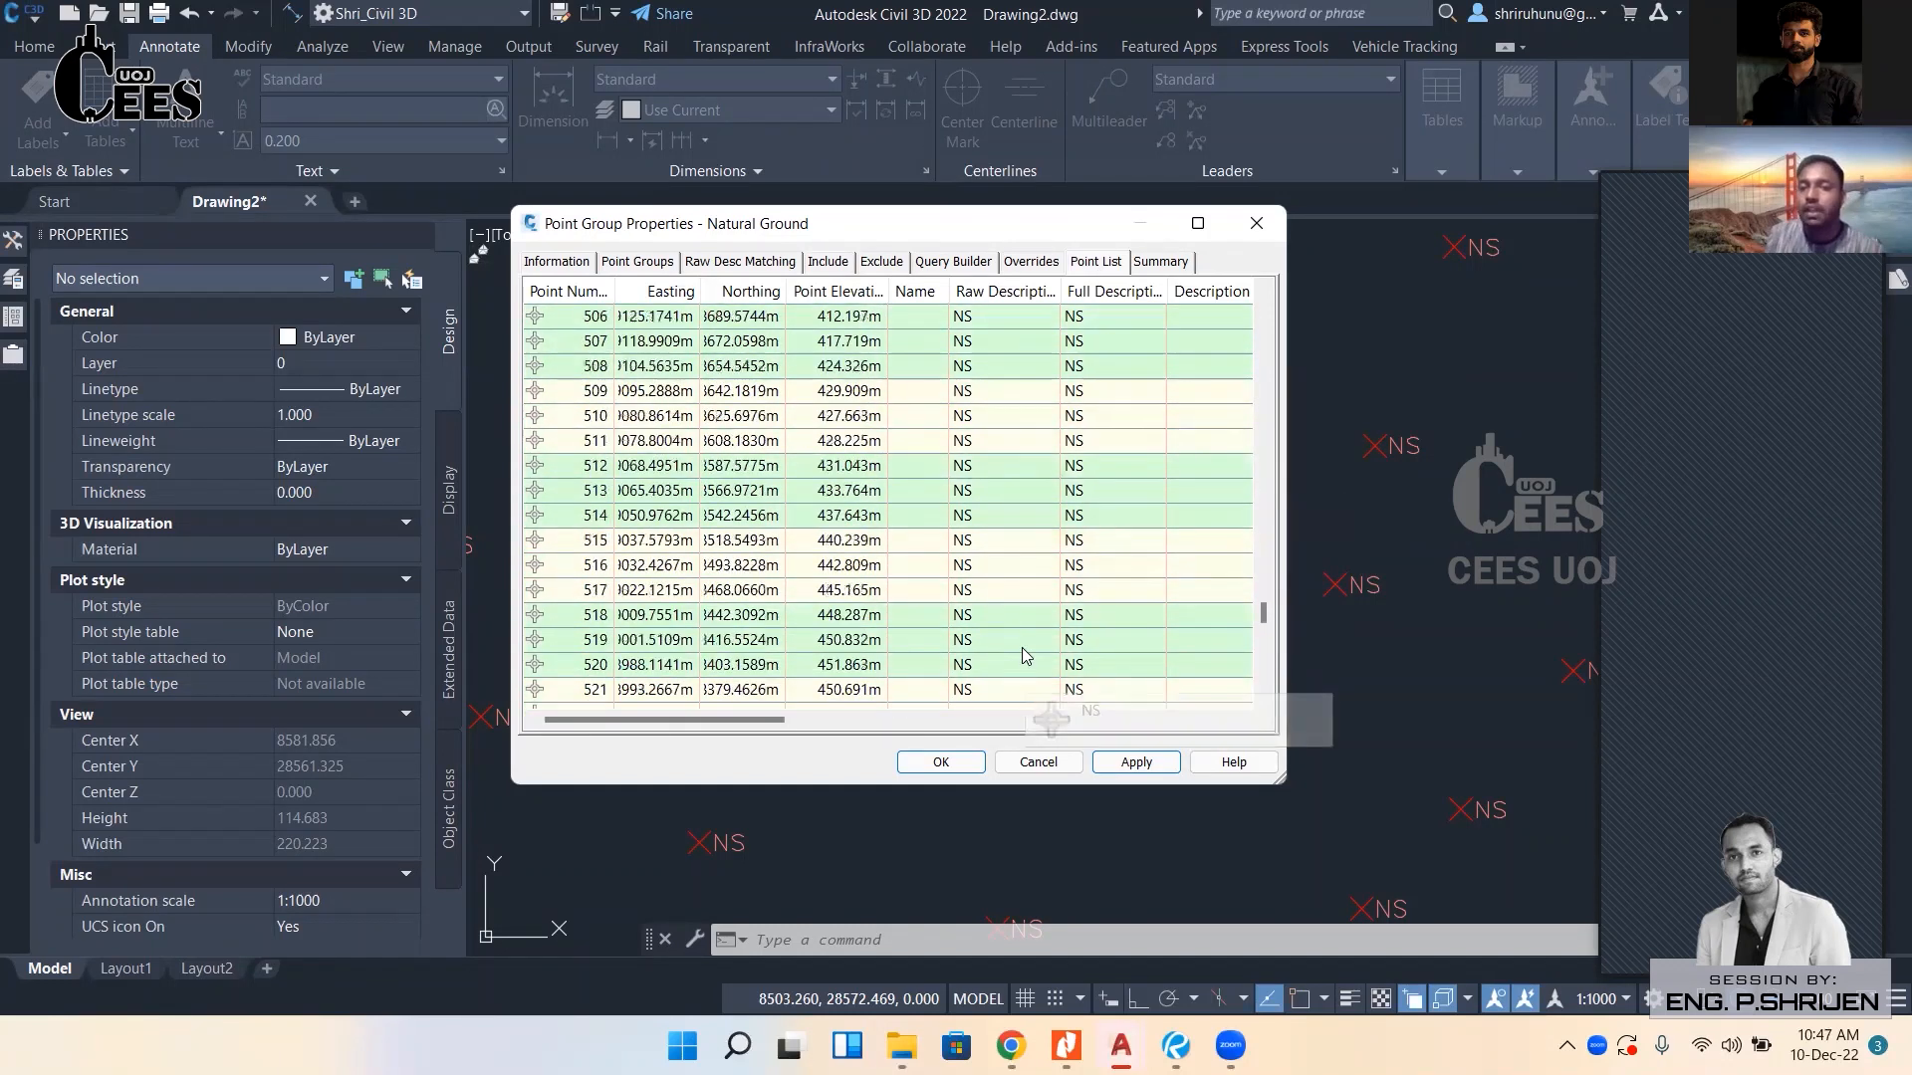
scroll(1011, 618, "down", 10)
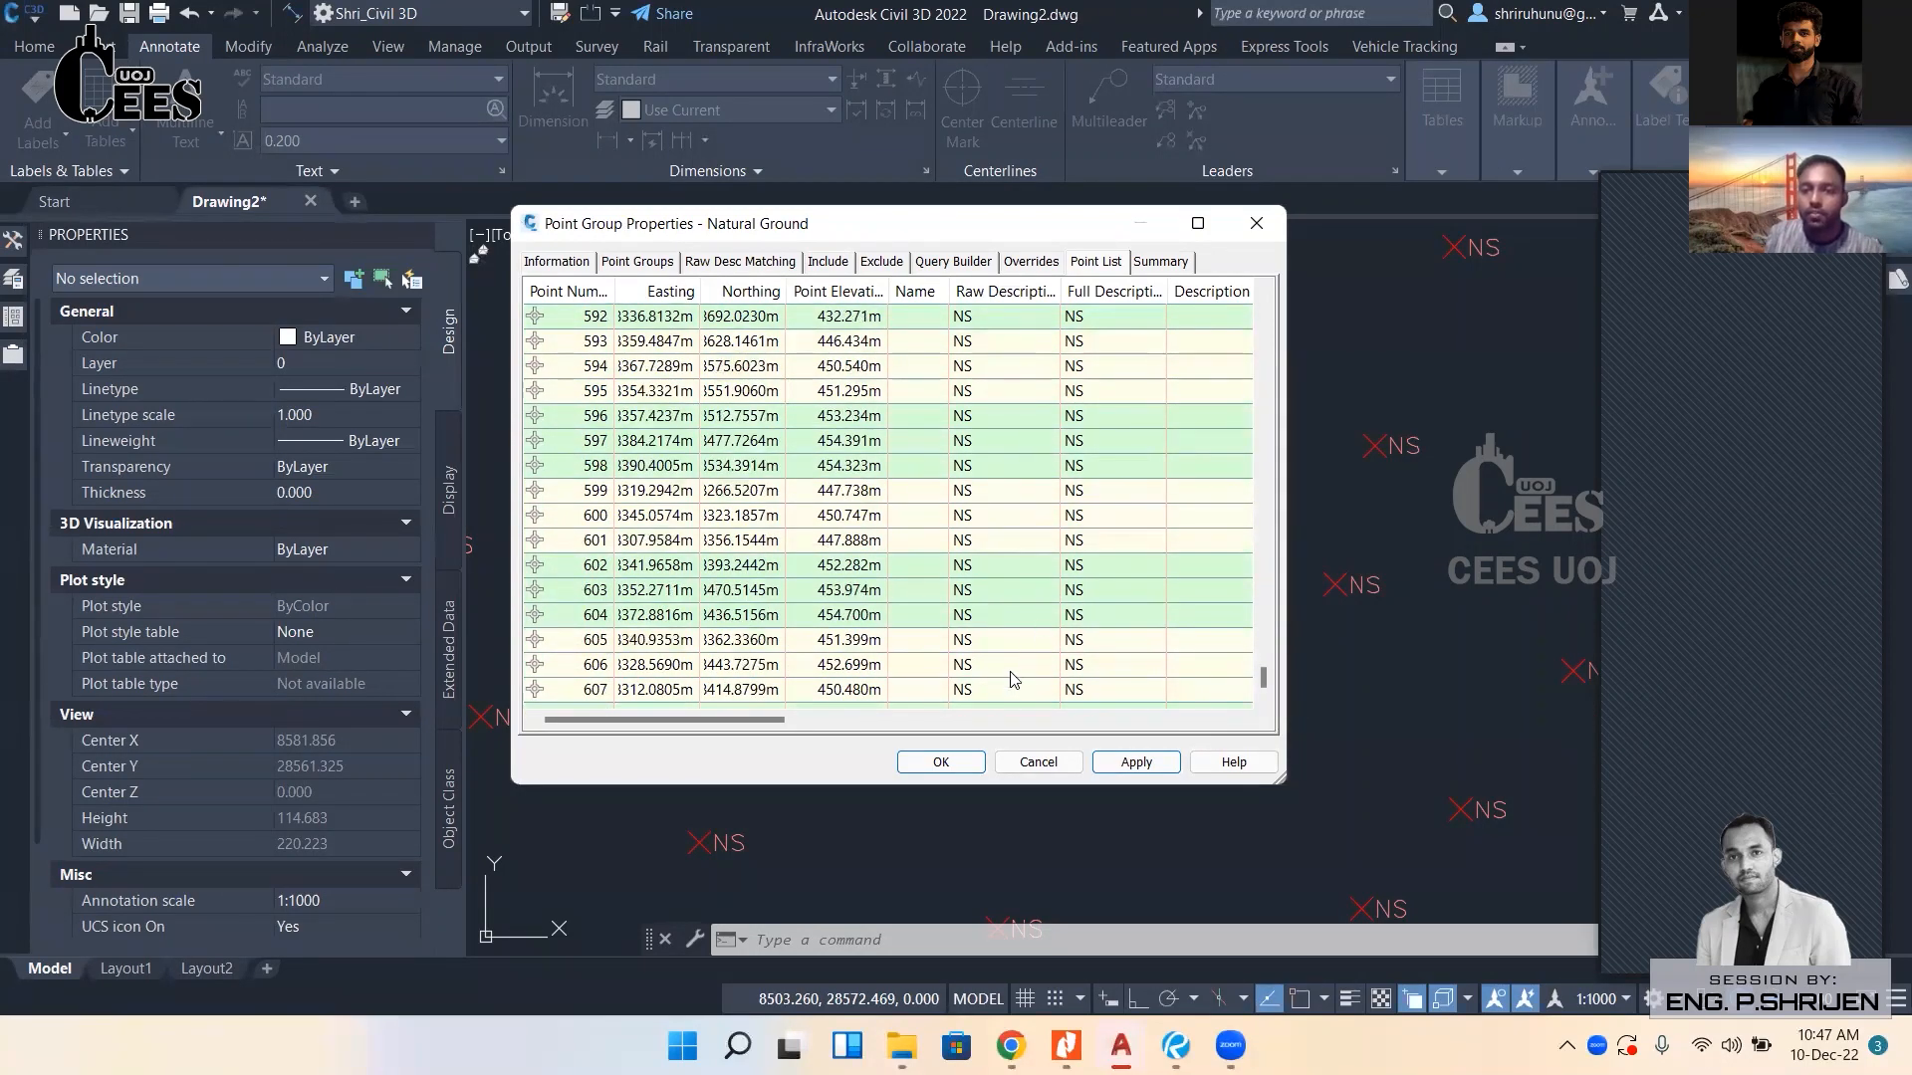
scroll(1010, 667, "up", 20)
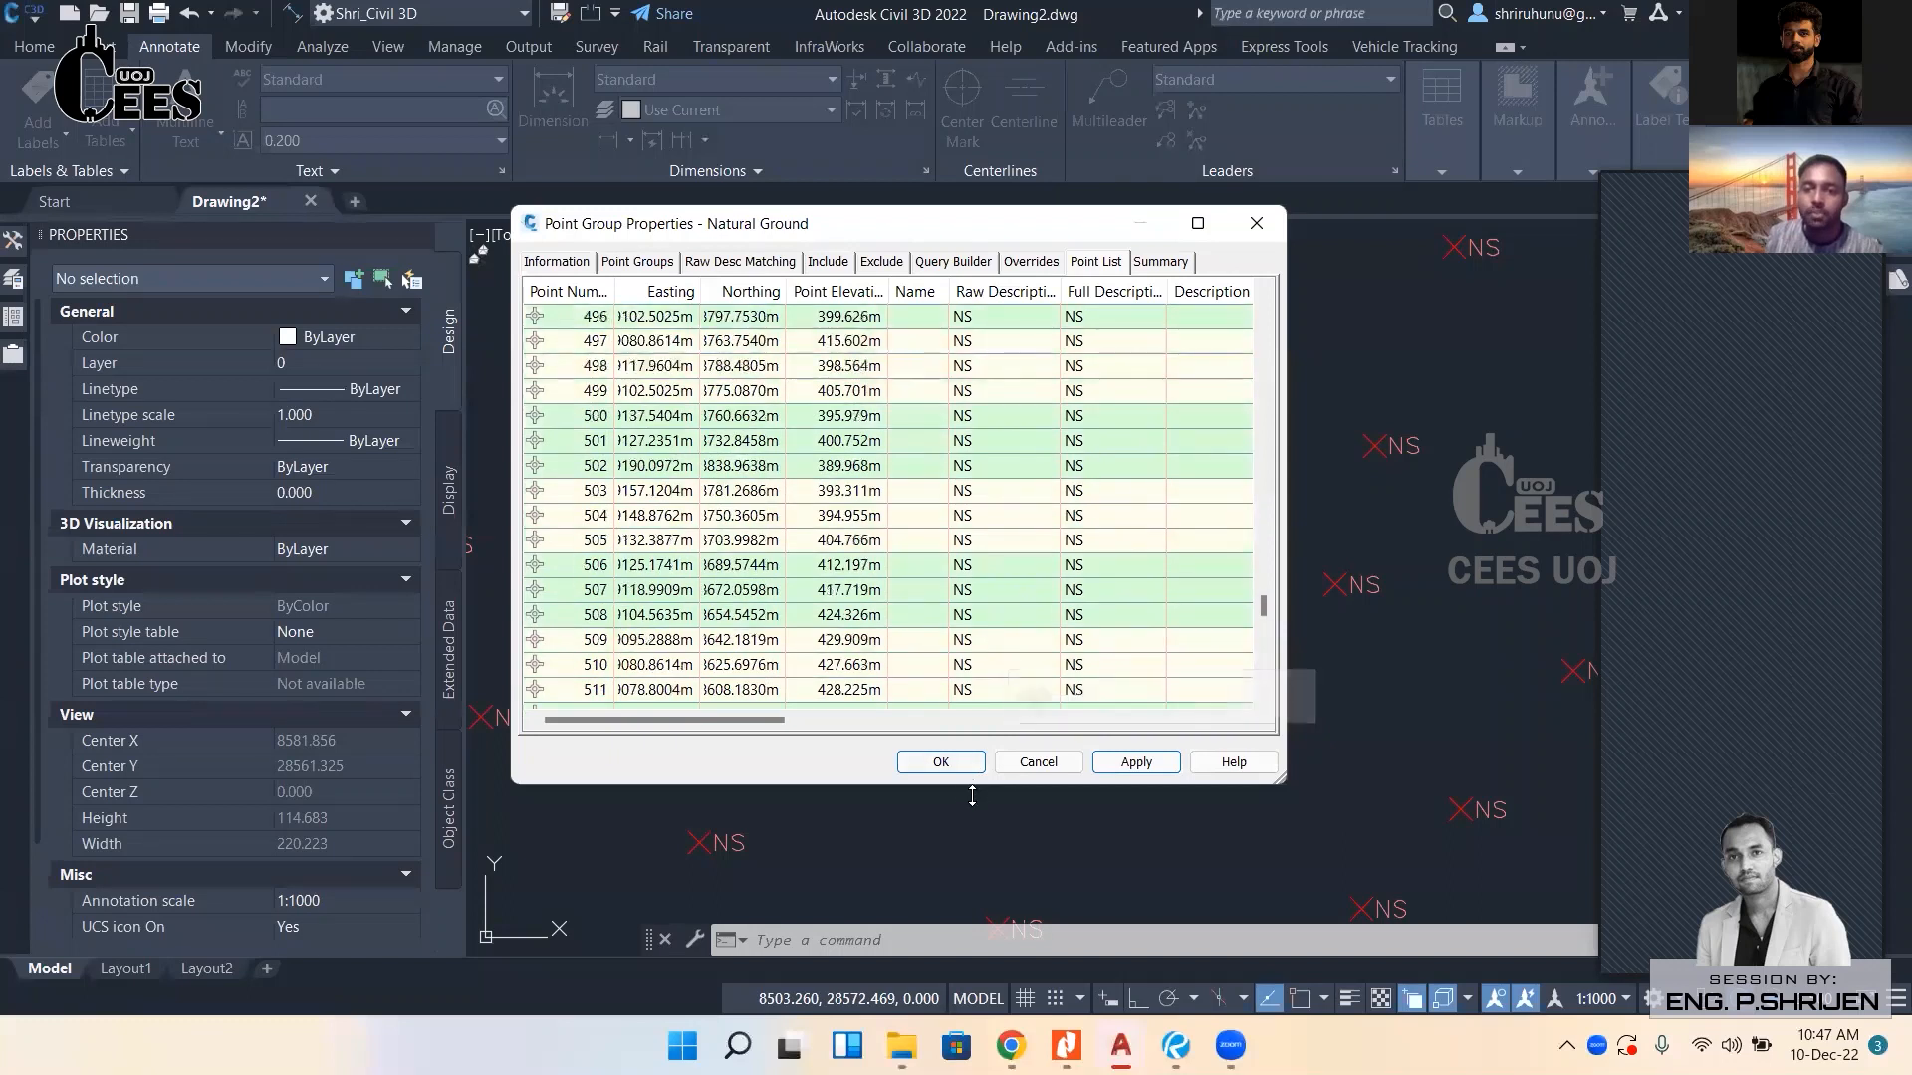
left_click(941, 762)
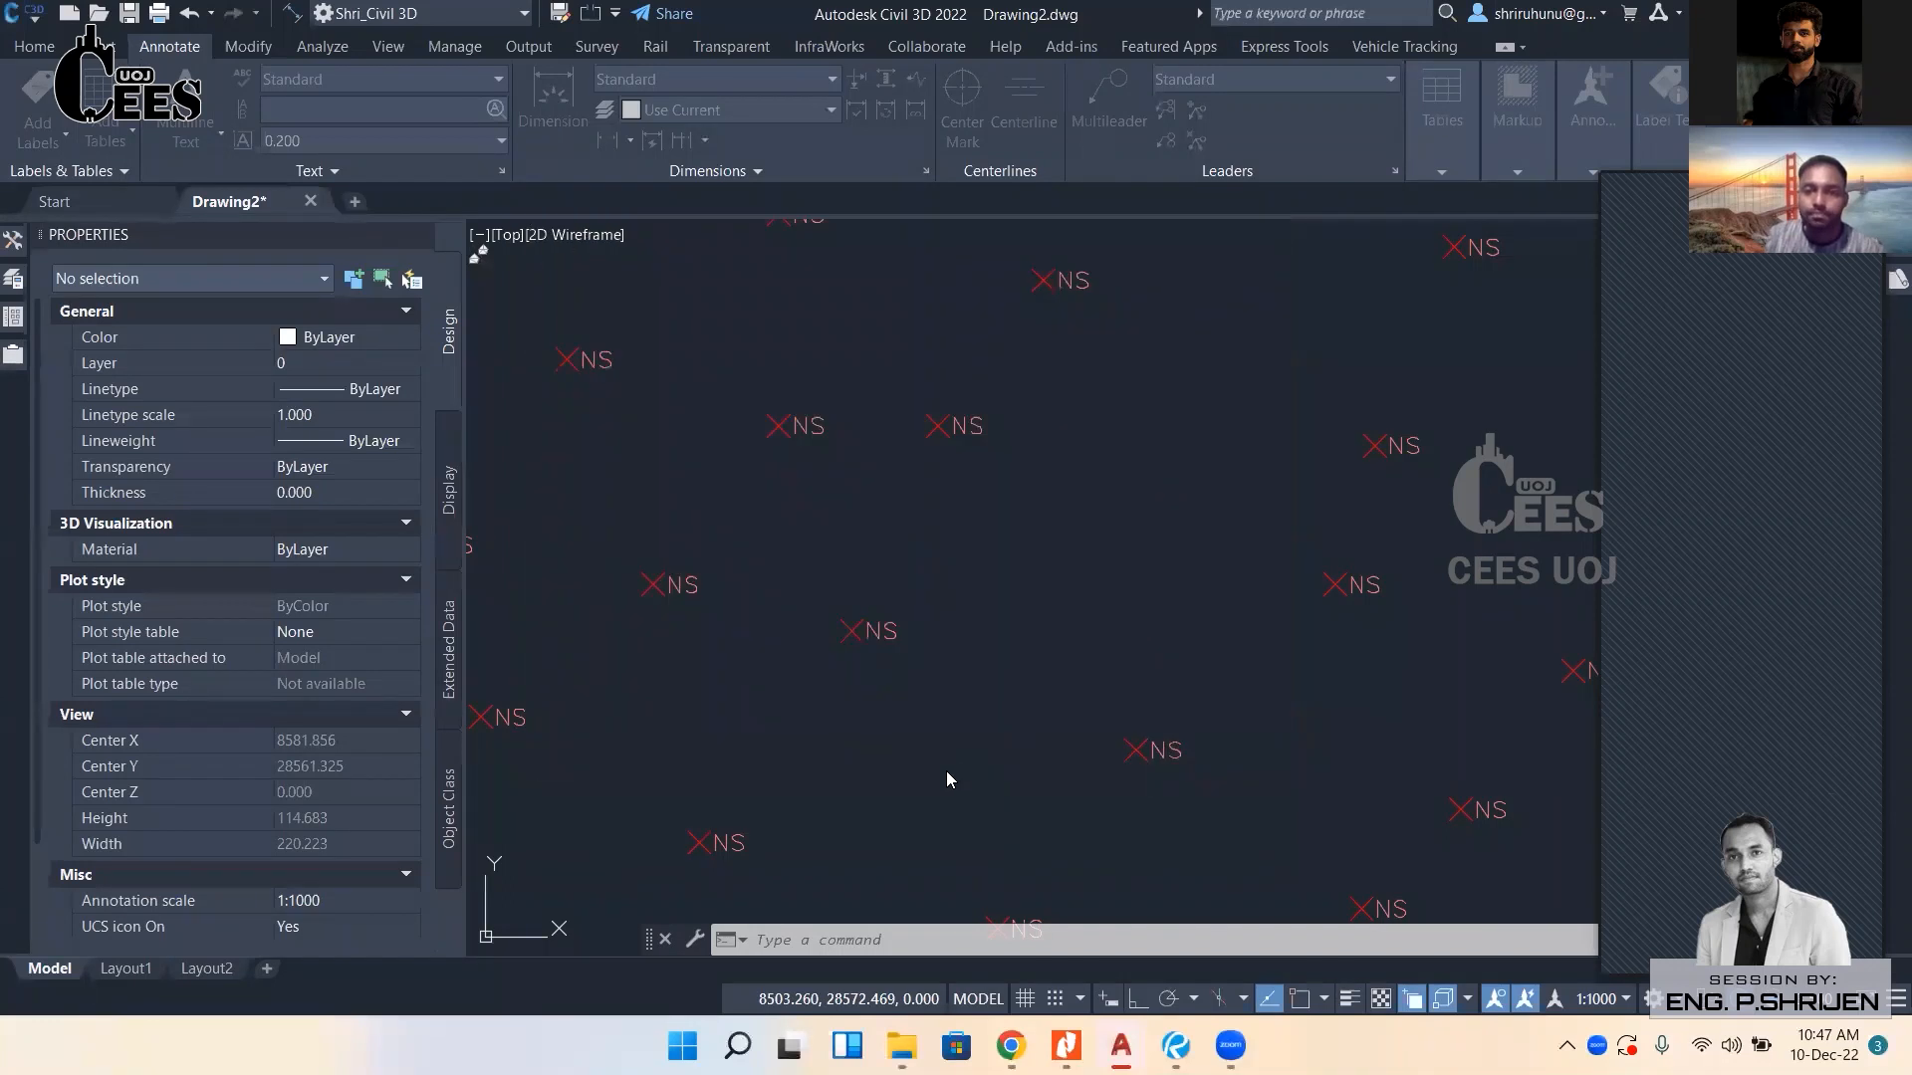
Check the new group and the NS points in the drawing, and regenerate all viewports with REGENALL.
scroll(936, 544, "down", 10)
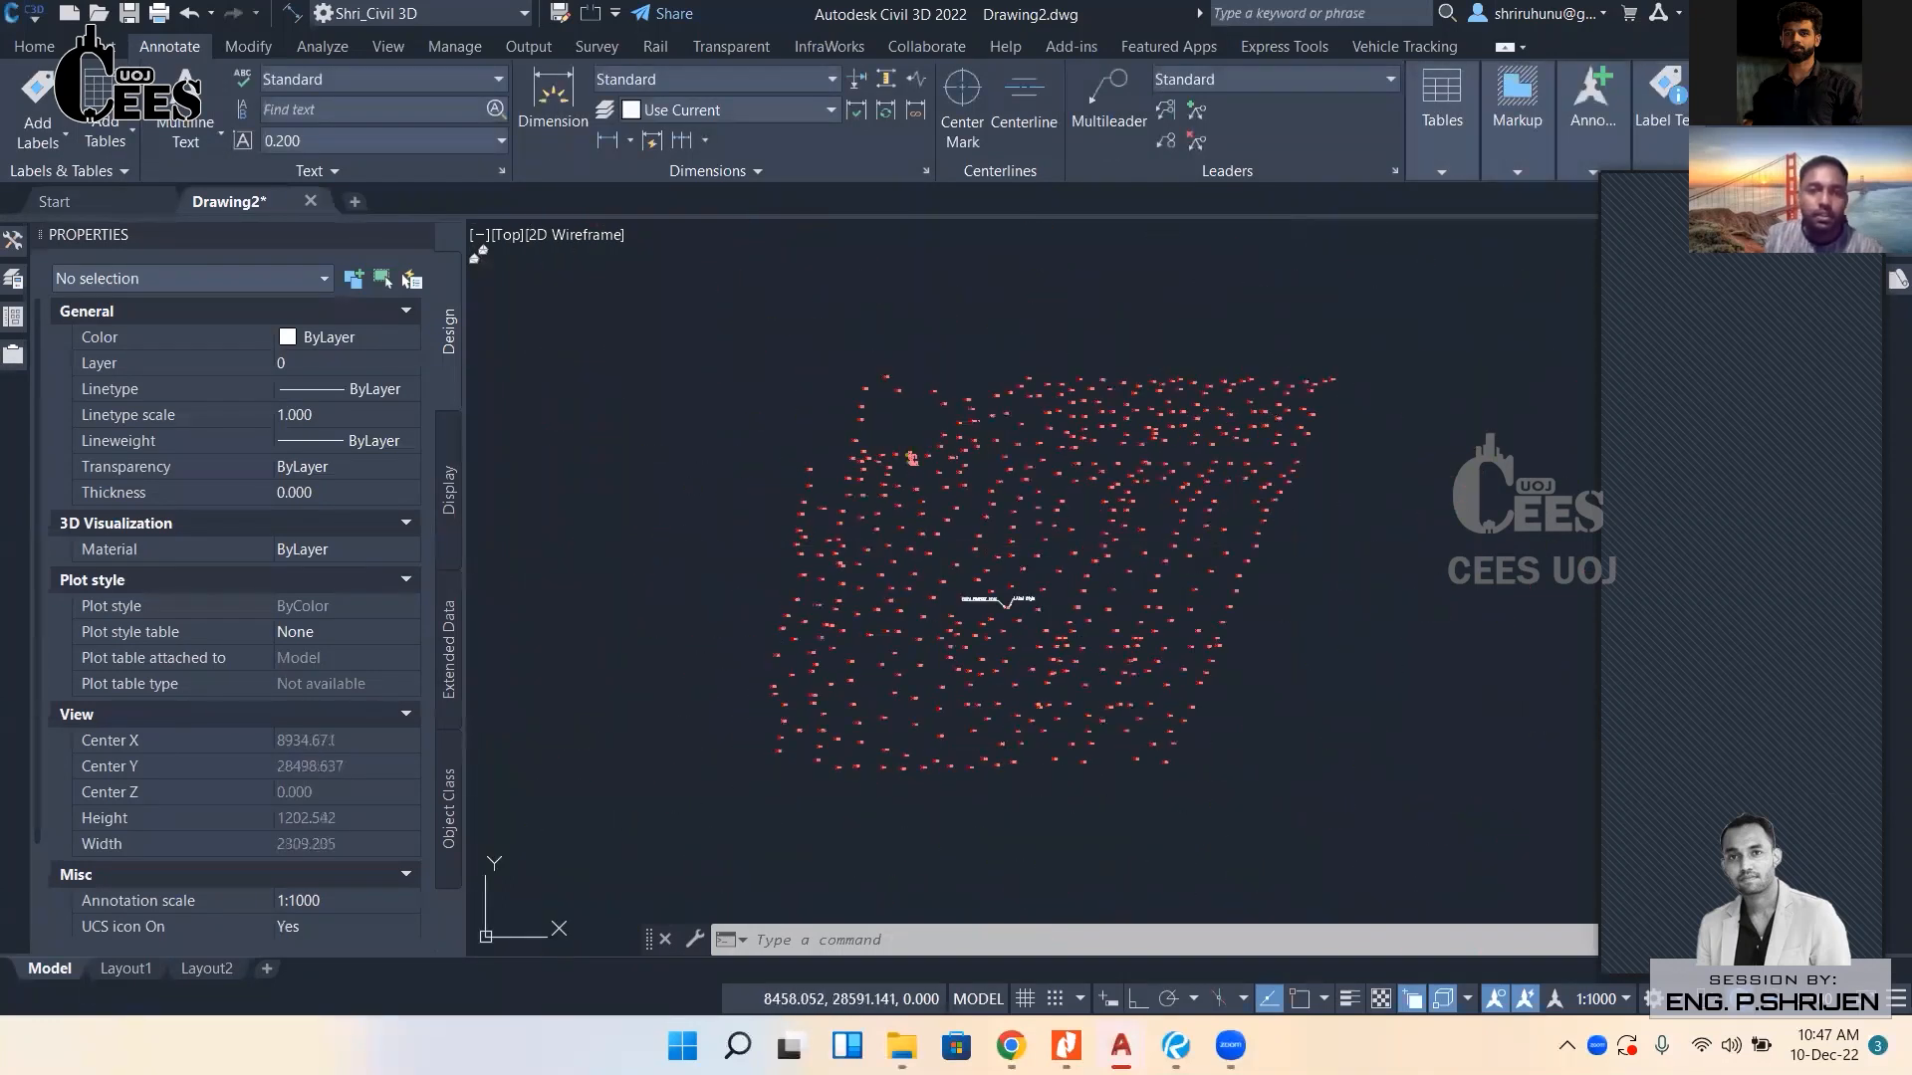
mouse_move(13, 244)
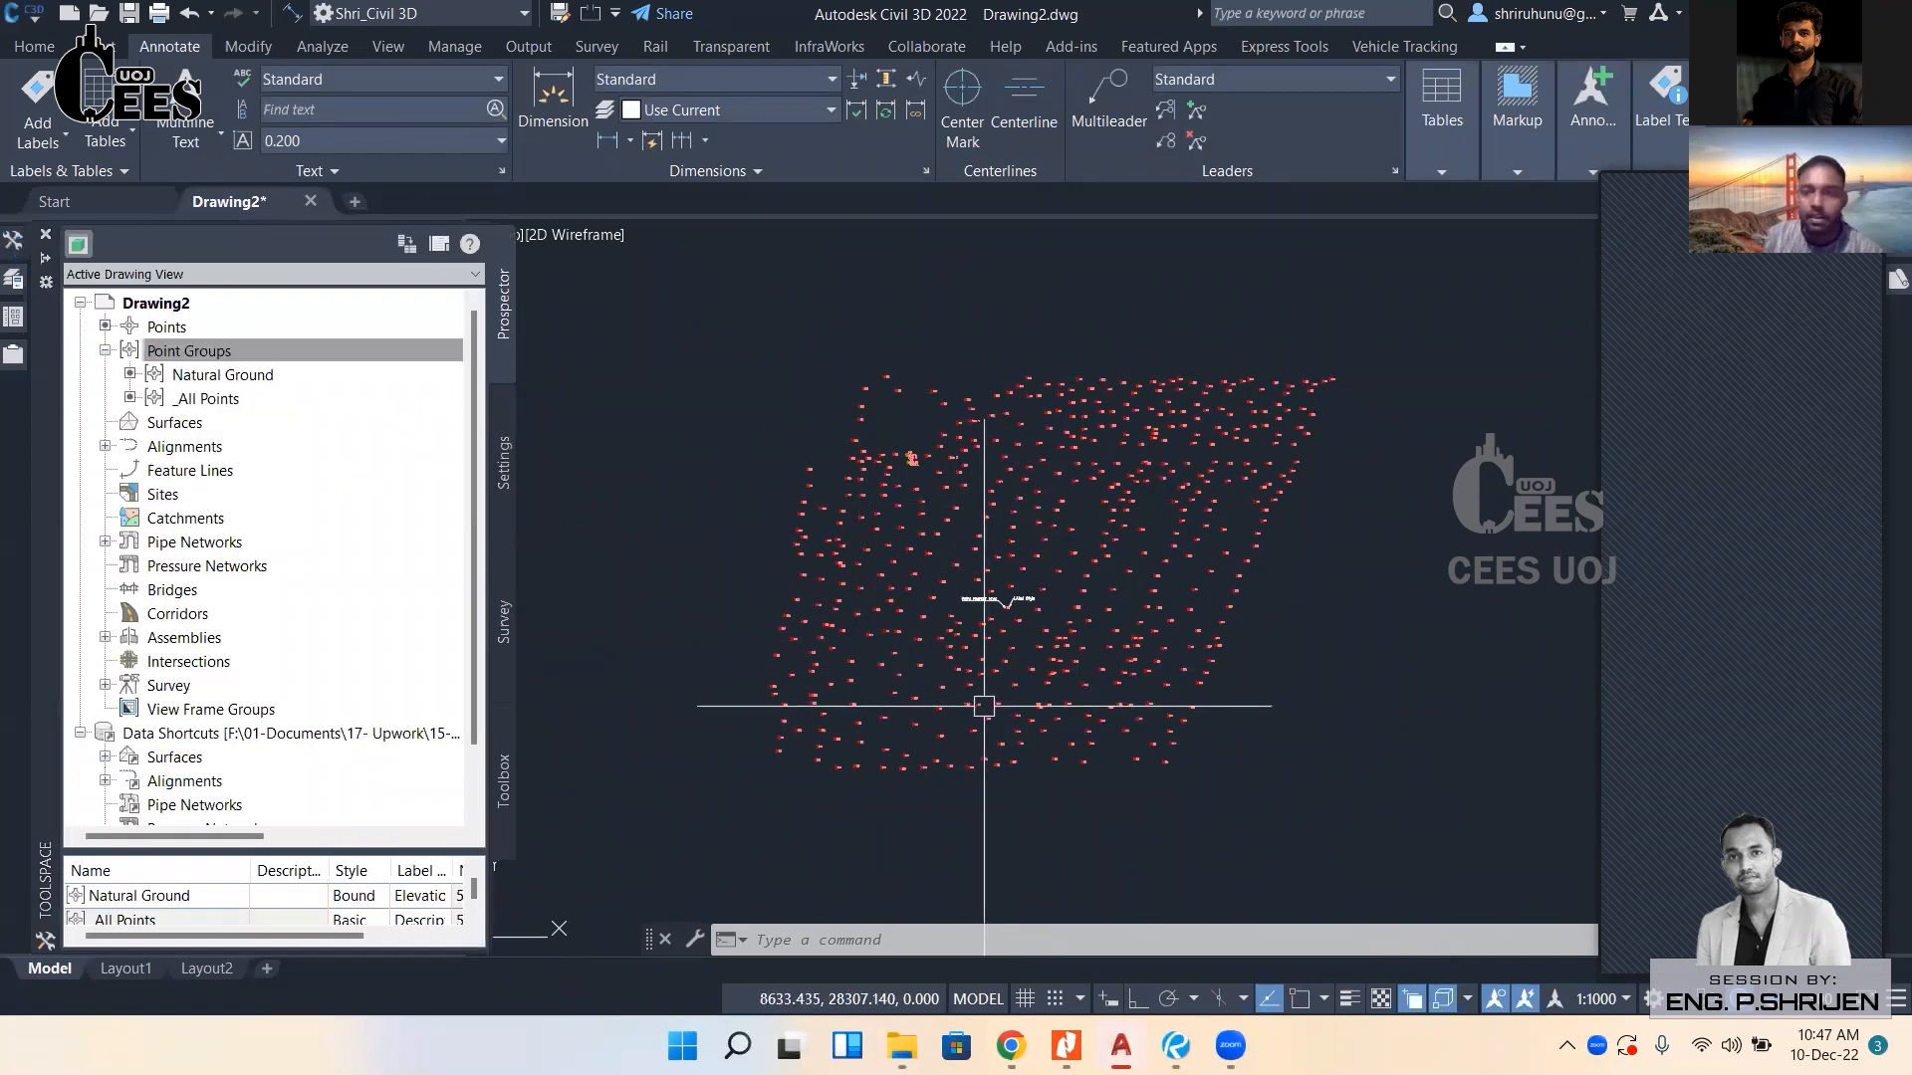
scroll(971, 687, "up", 5)
scroll(966, 694, "up", 4)
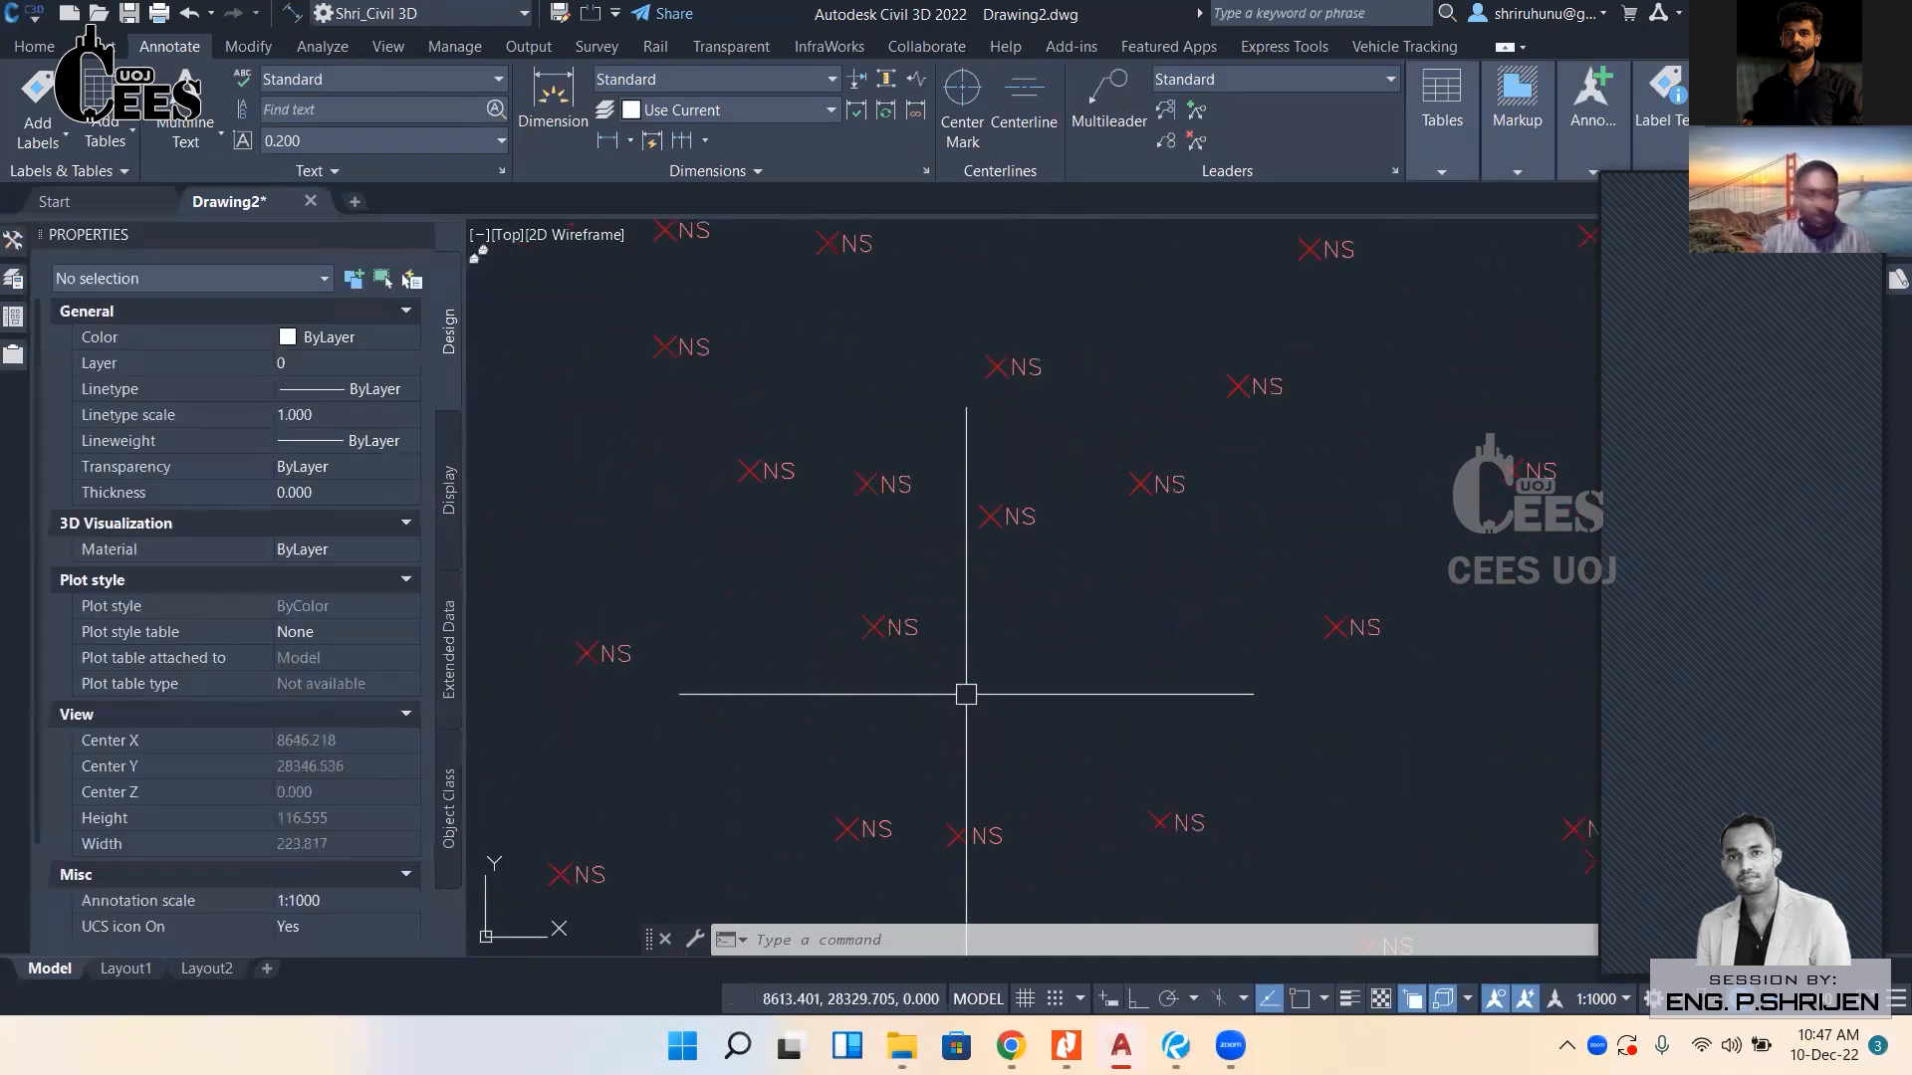
type("REGENALL")
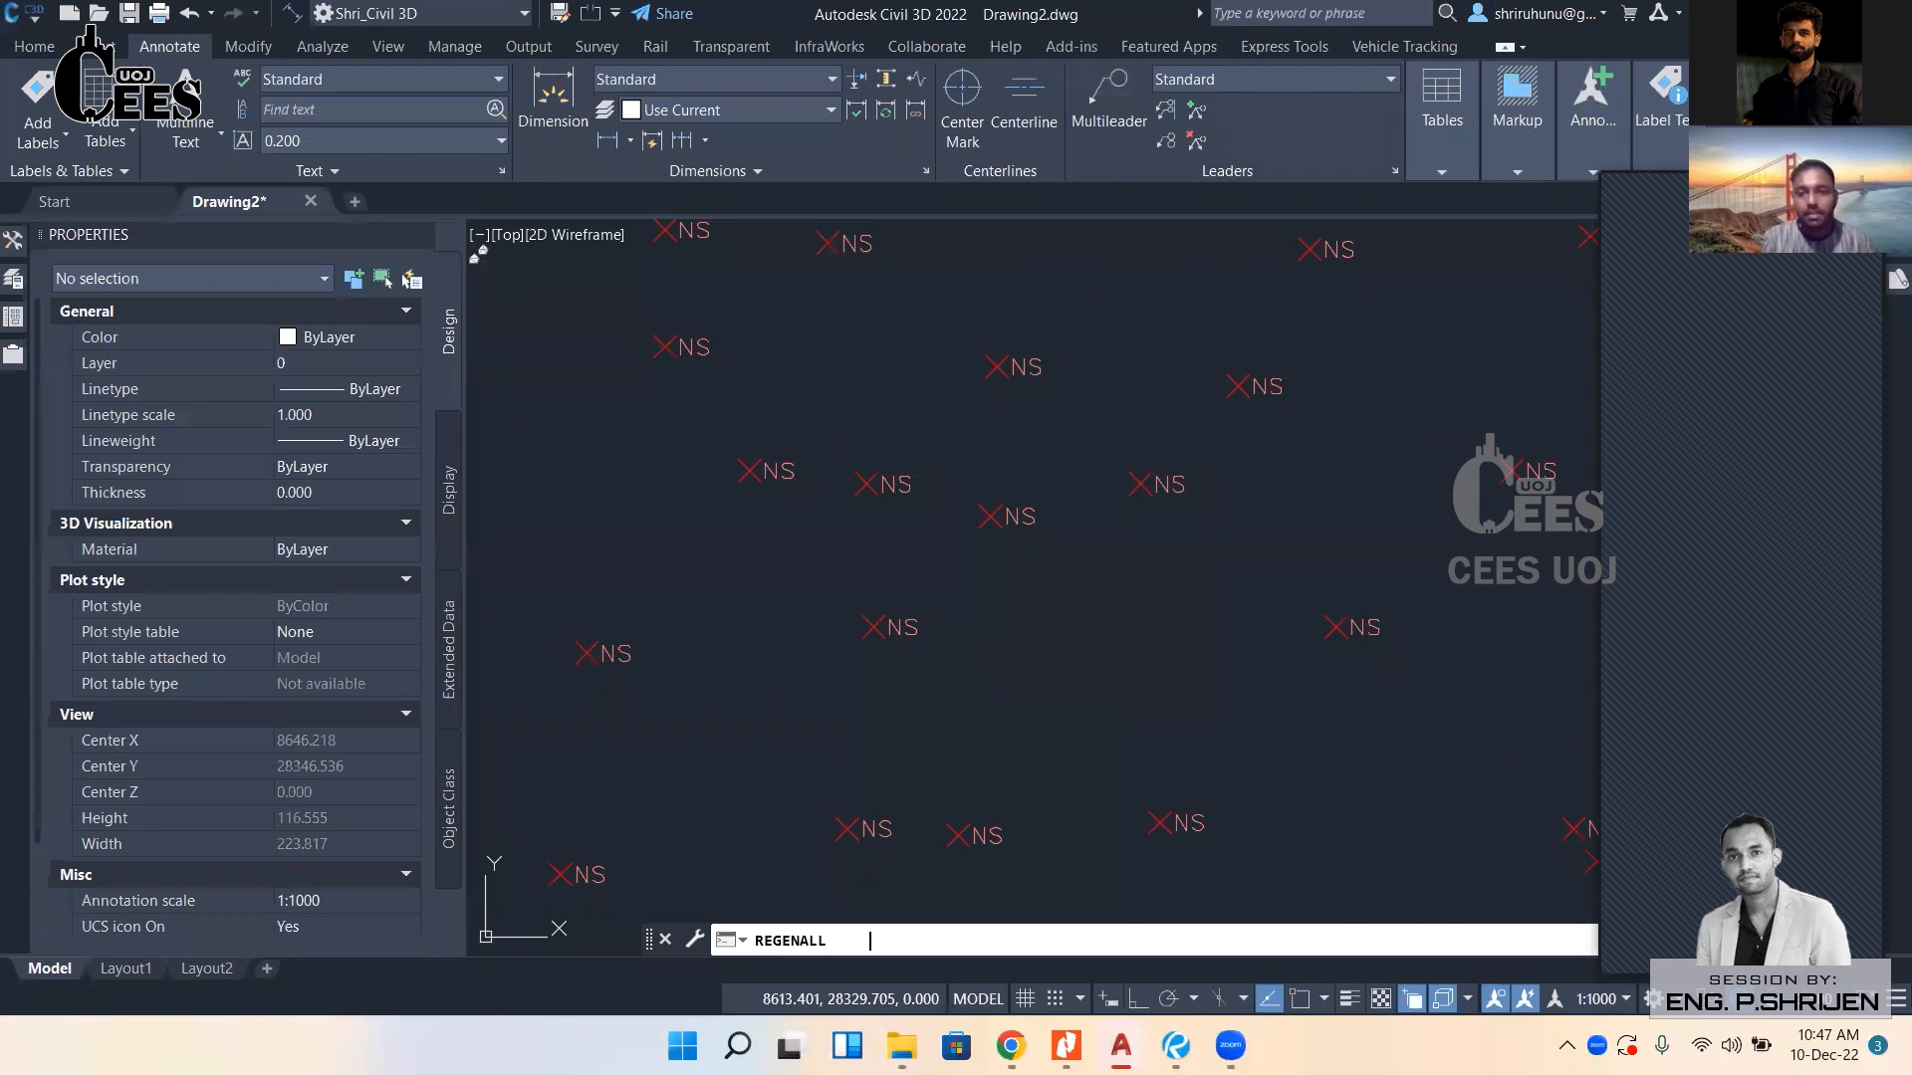
Regenerate the whole model to refresh the survey point markers and elevation labels.
key("Return")
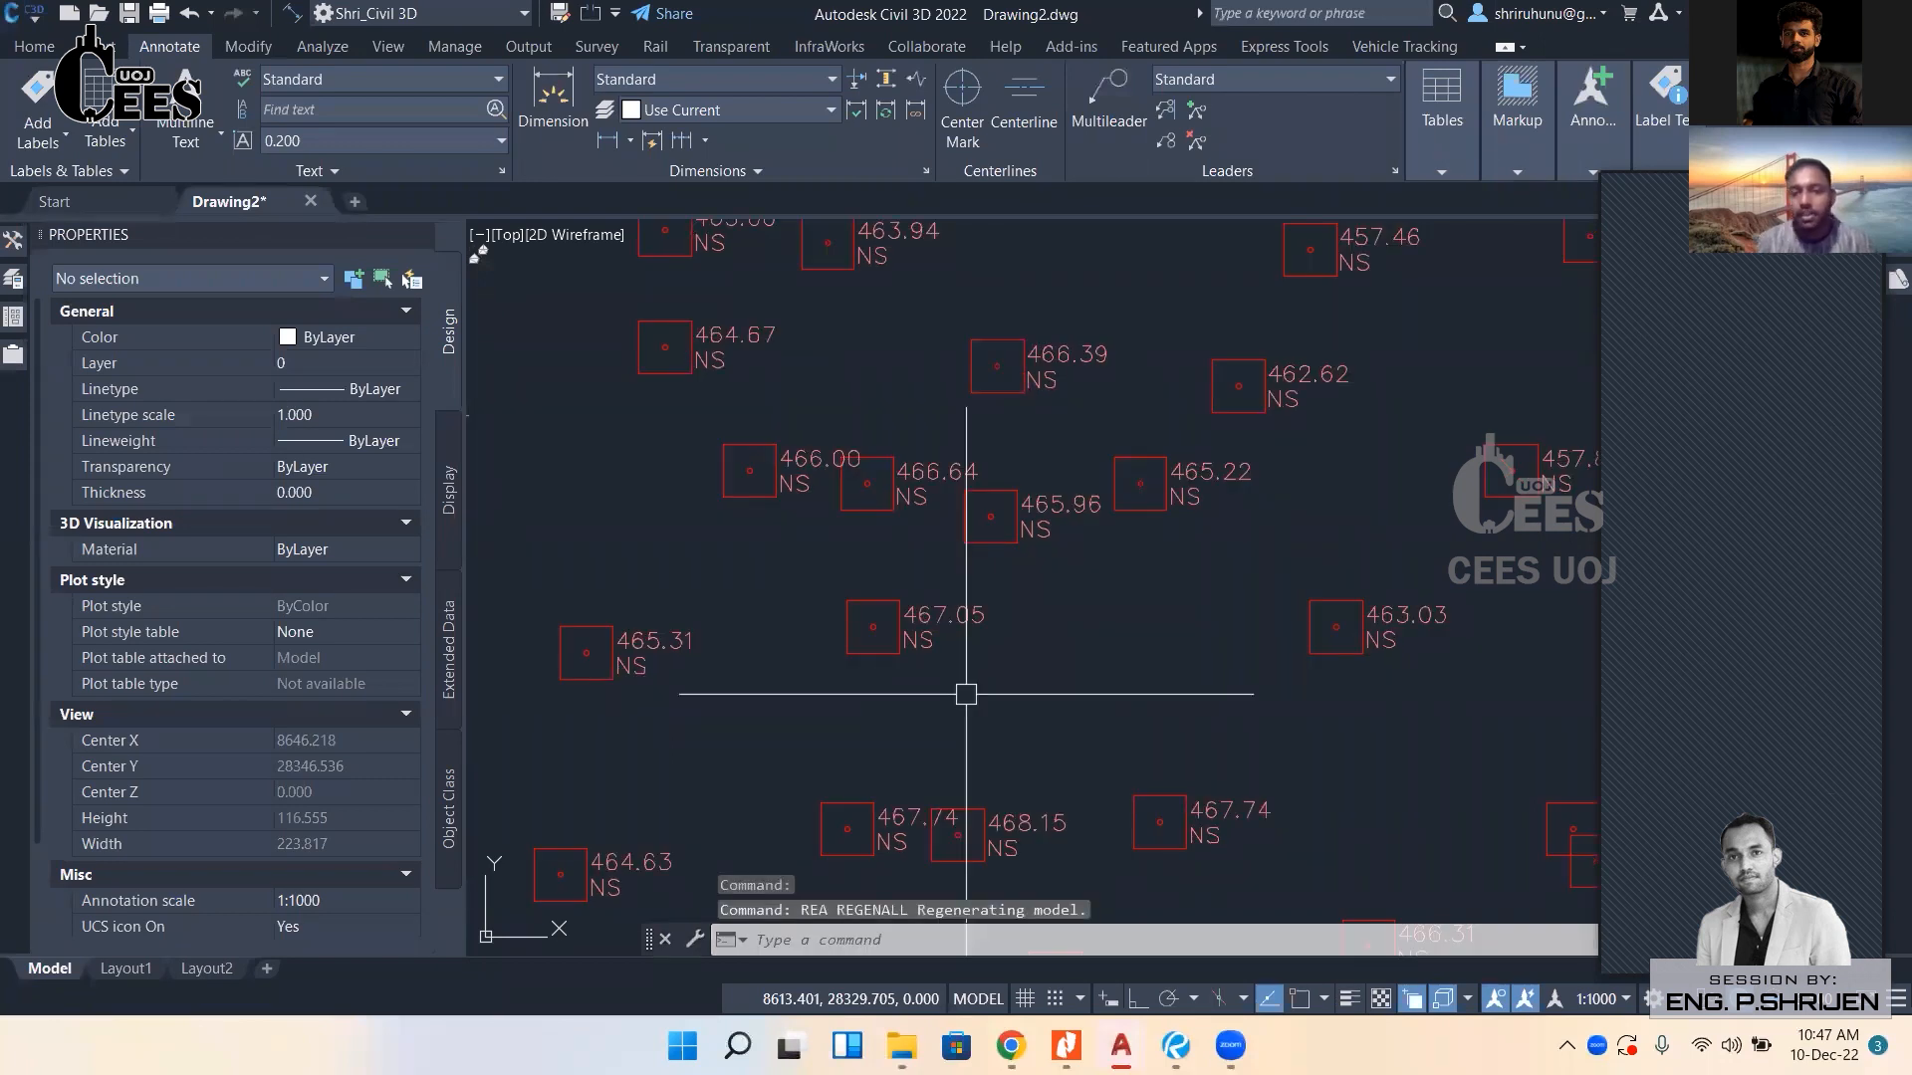
scroll(872, 625, "up", 2)
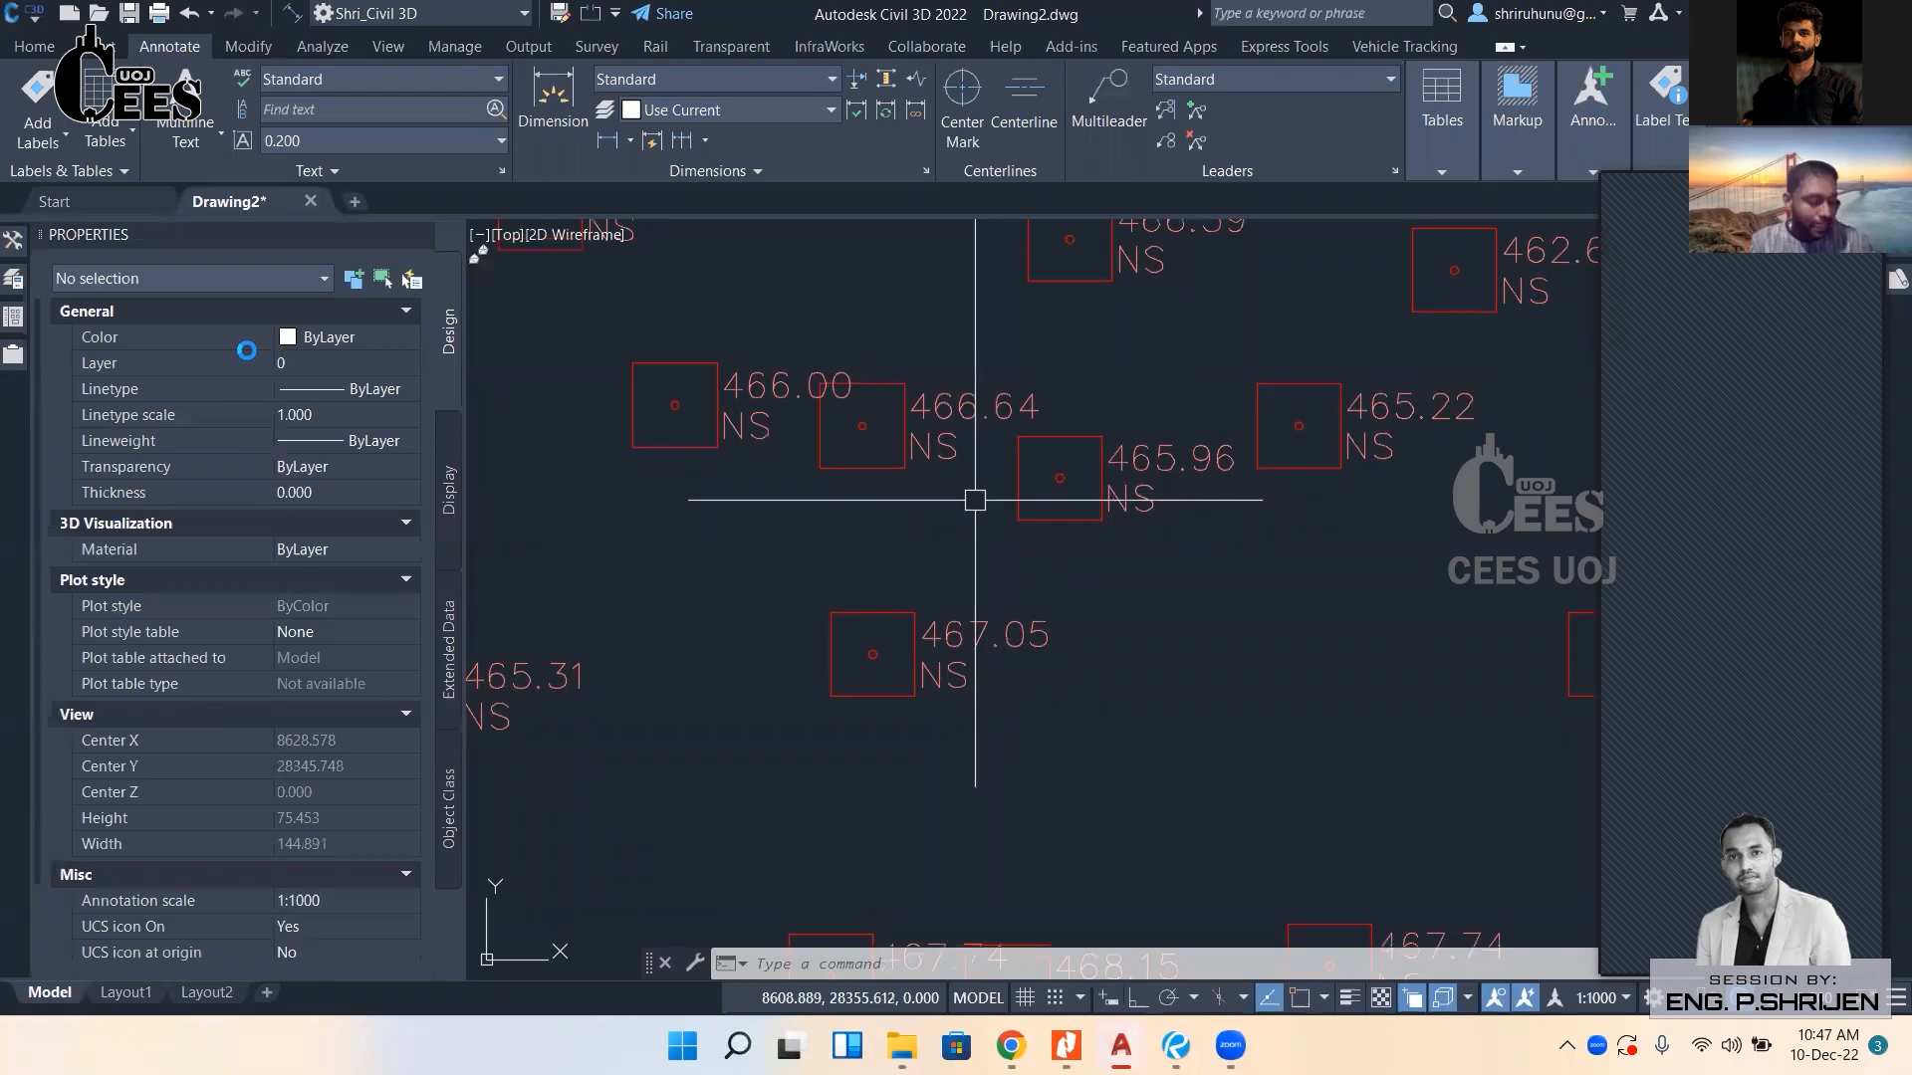
type("EA")
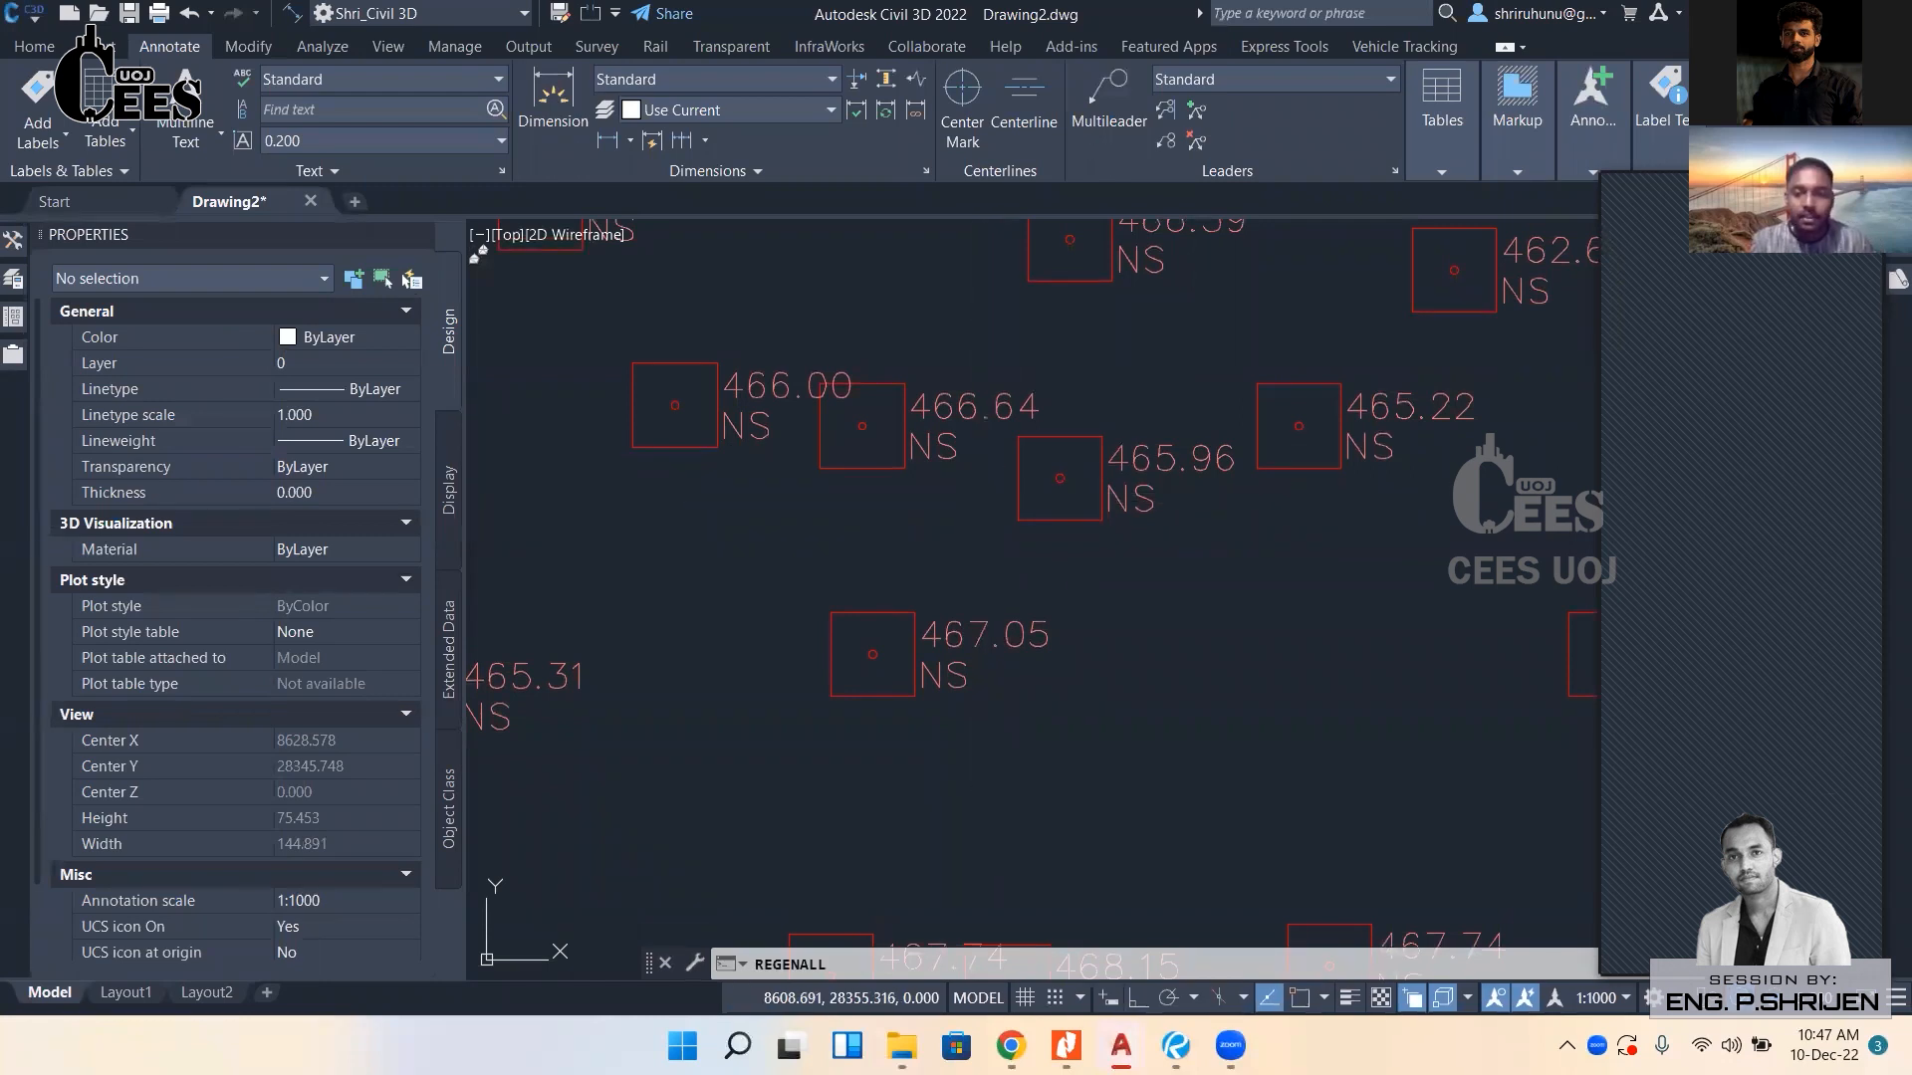
key("Return")
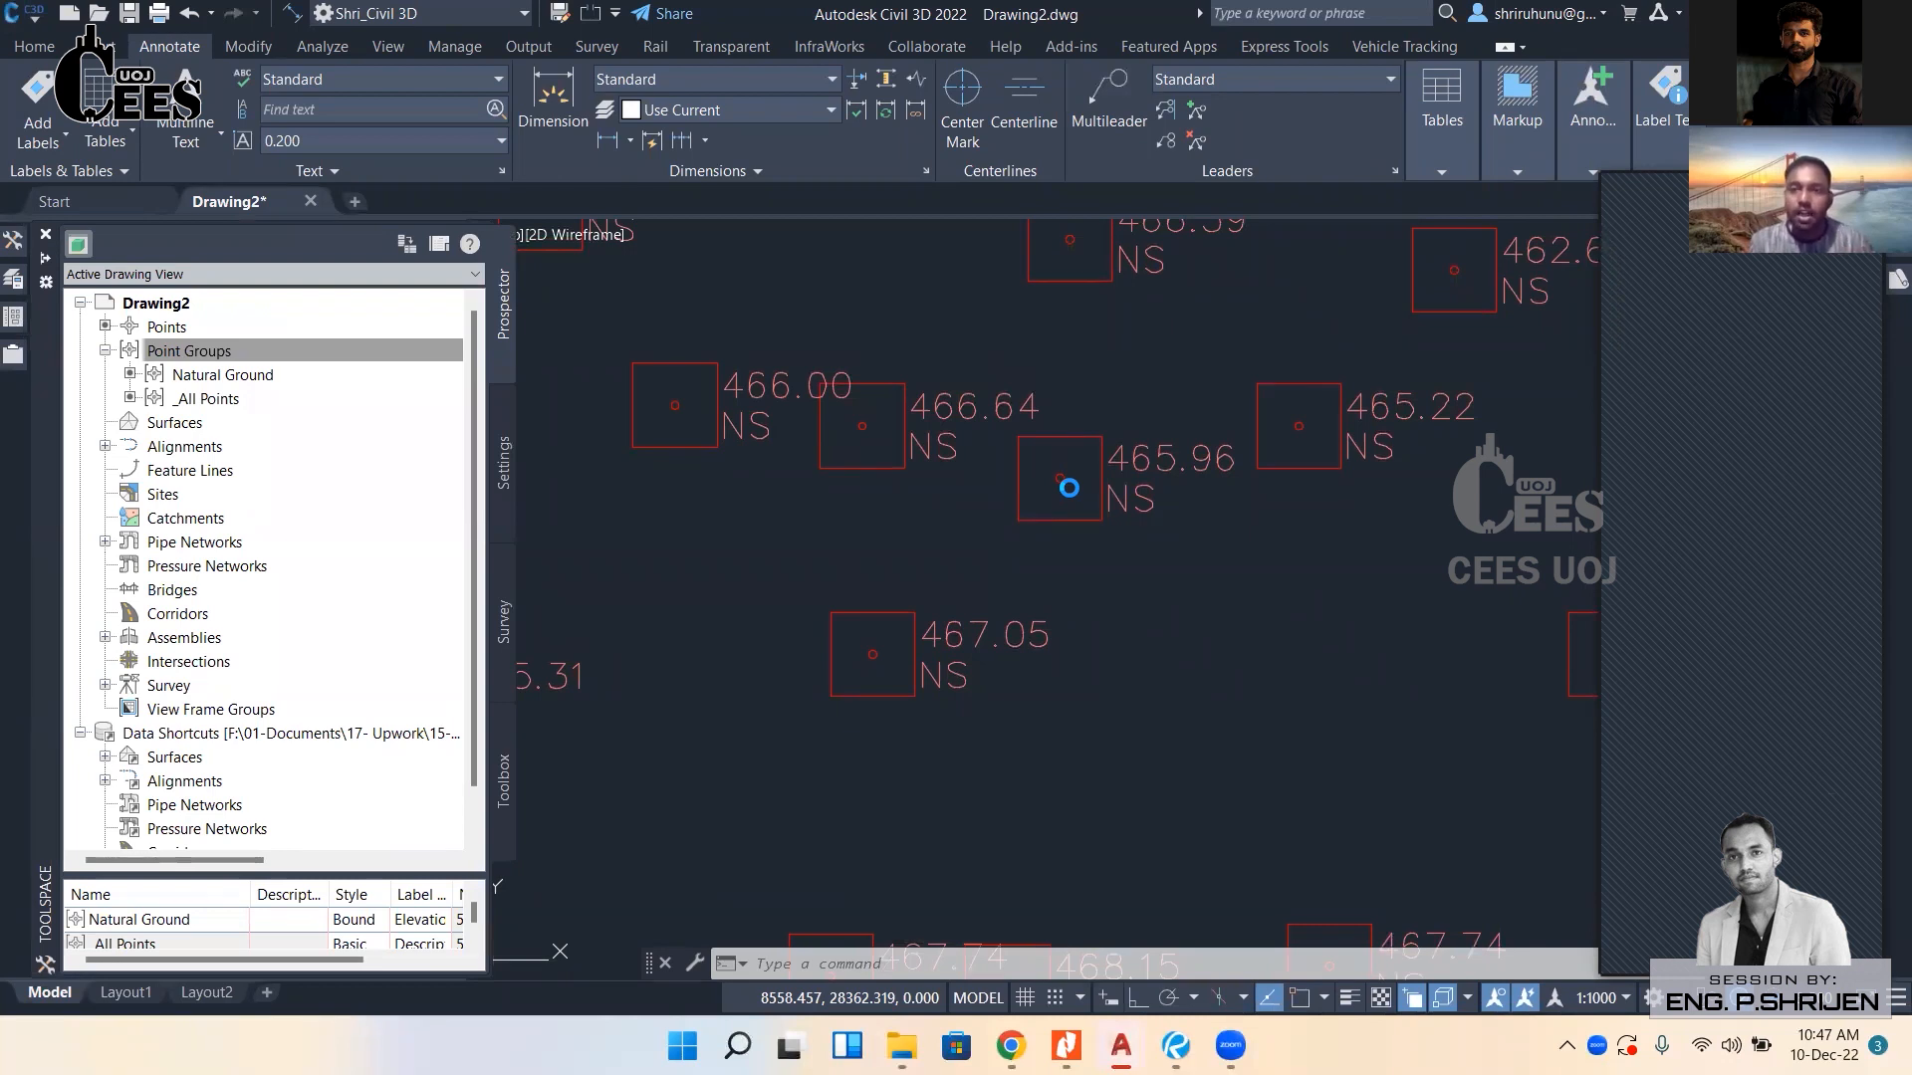
Examine the square point markers and elevation labels of the survey points across the whole site.
scroll(956, 512, "down", 4)
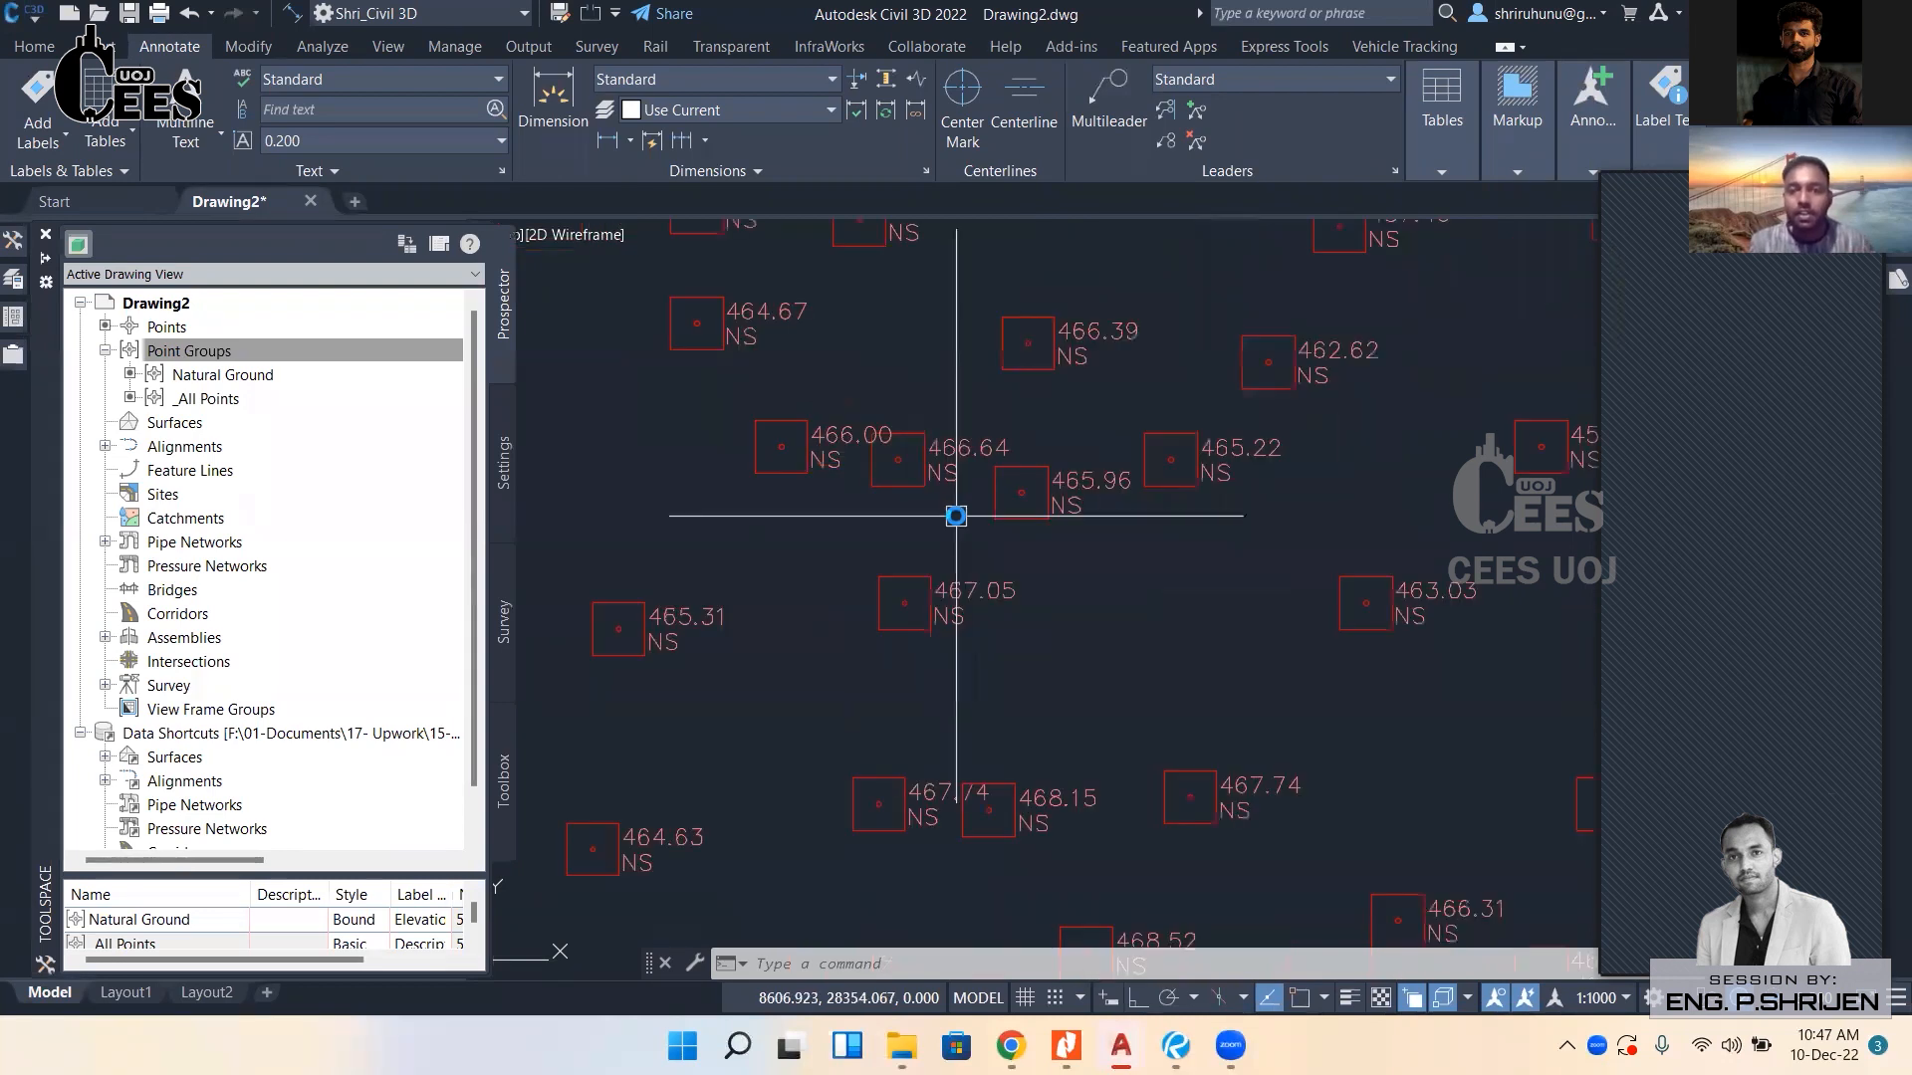
scroll(993, 576, "down", 3)
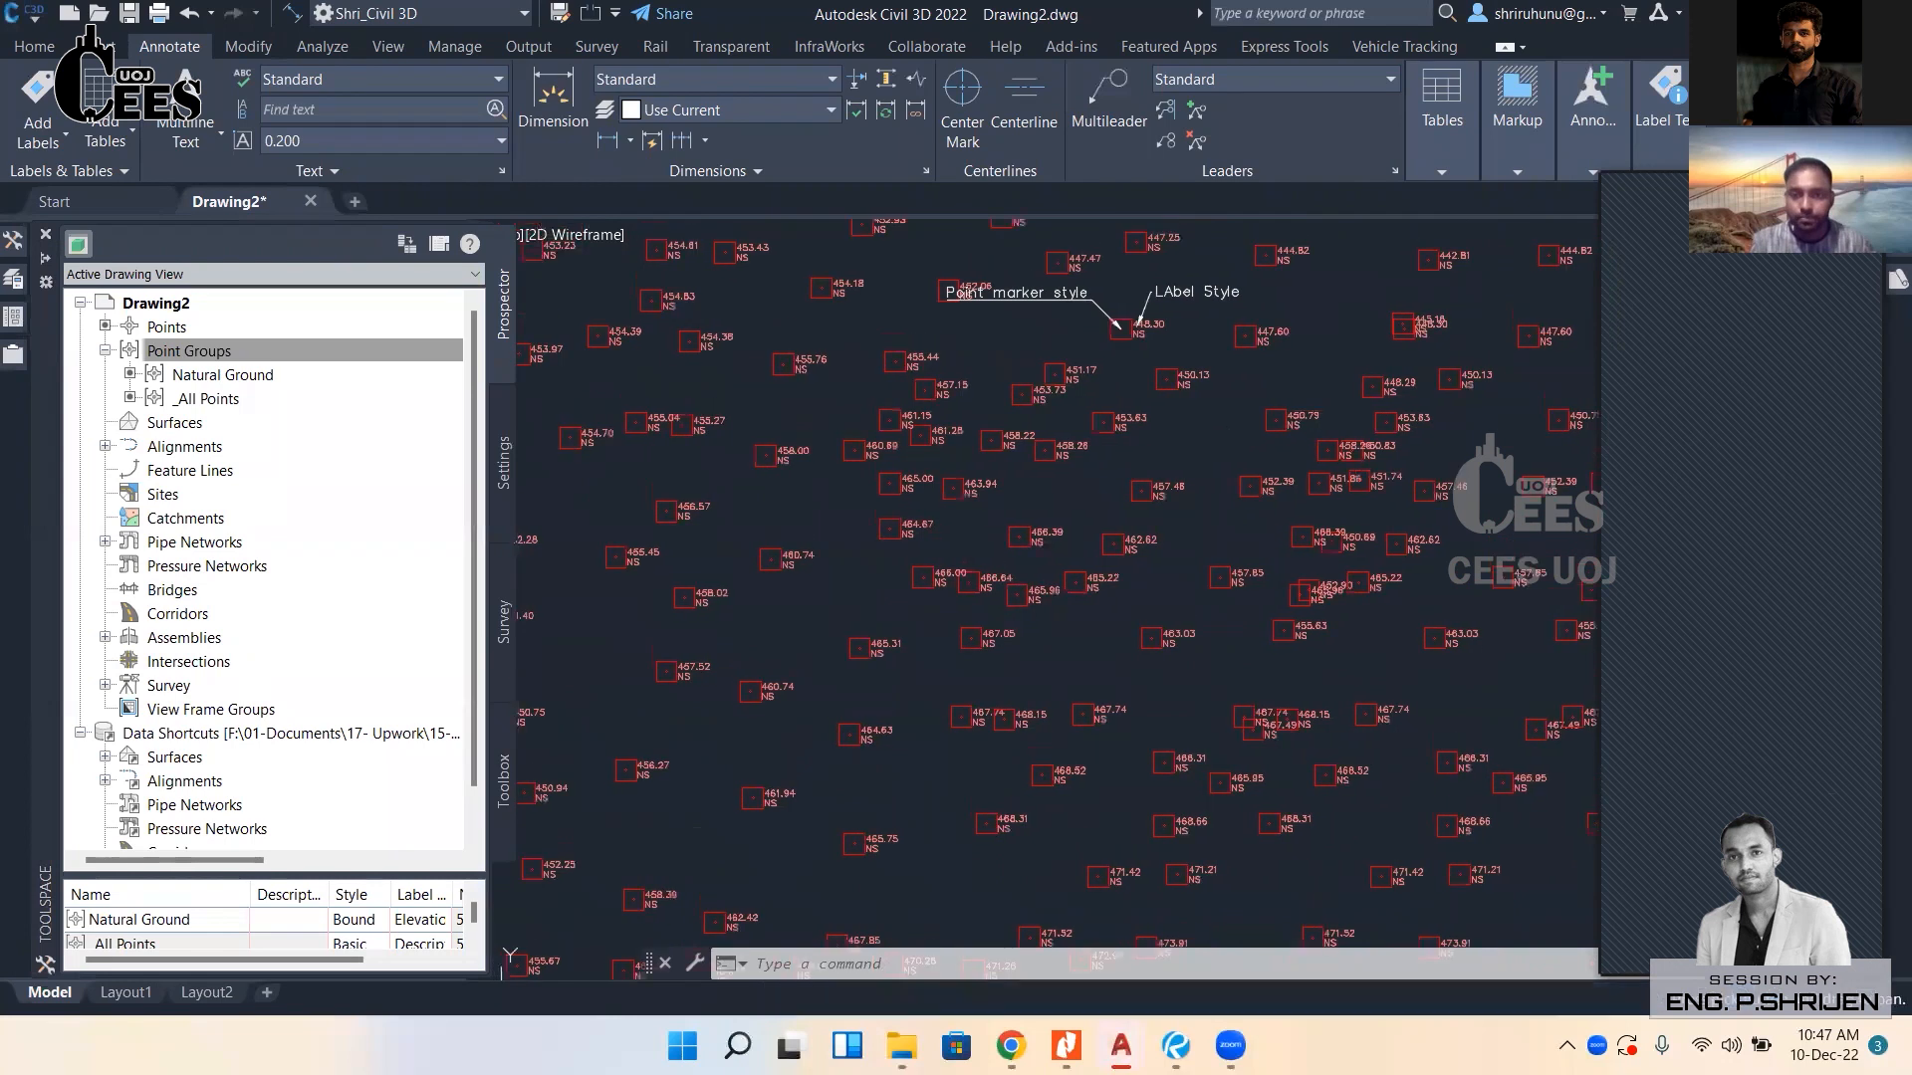
key("ctrl+1")
middle_click_drag(993, 582, 996, 637)
scroll(965, 402, "up", 8)
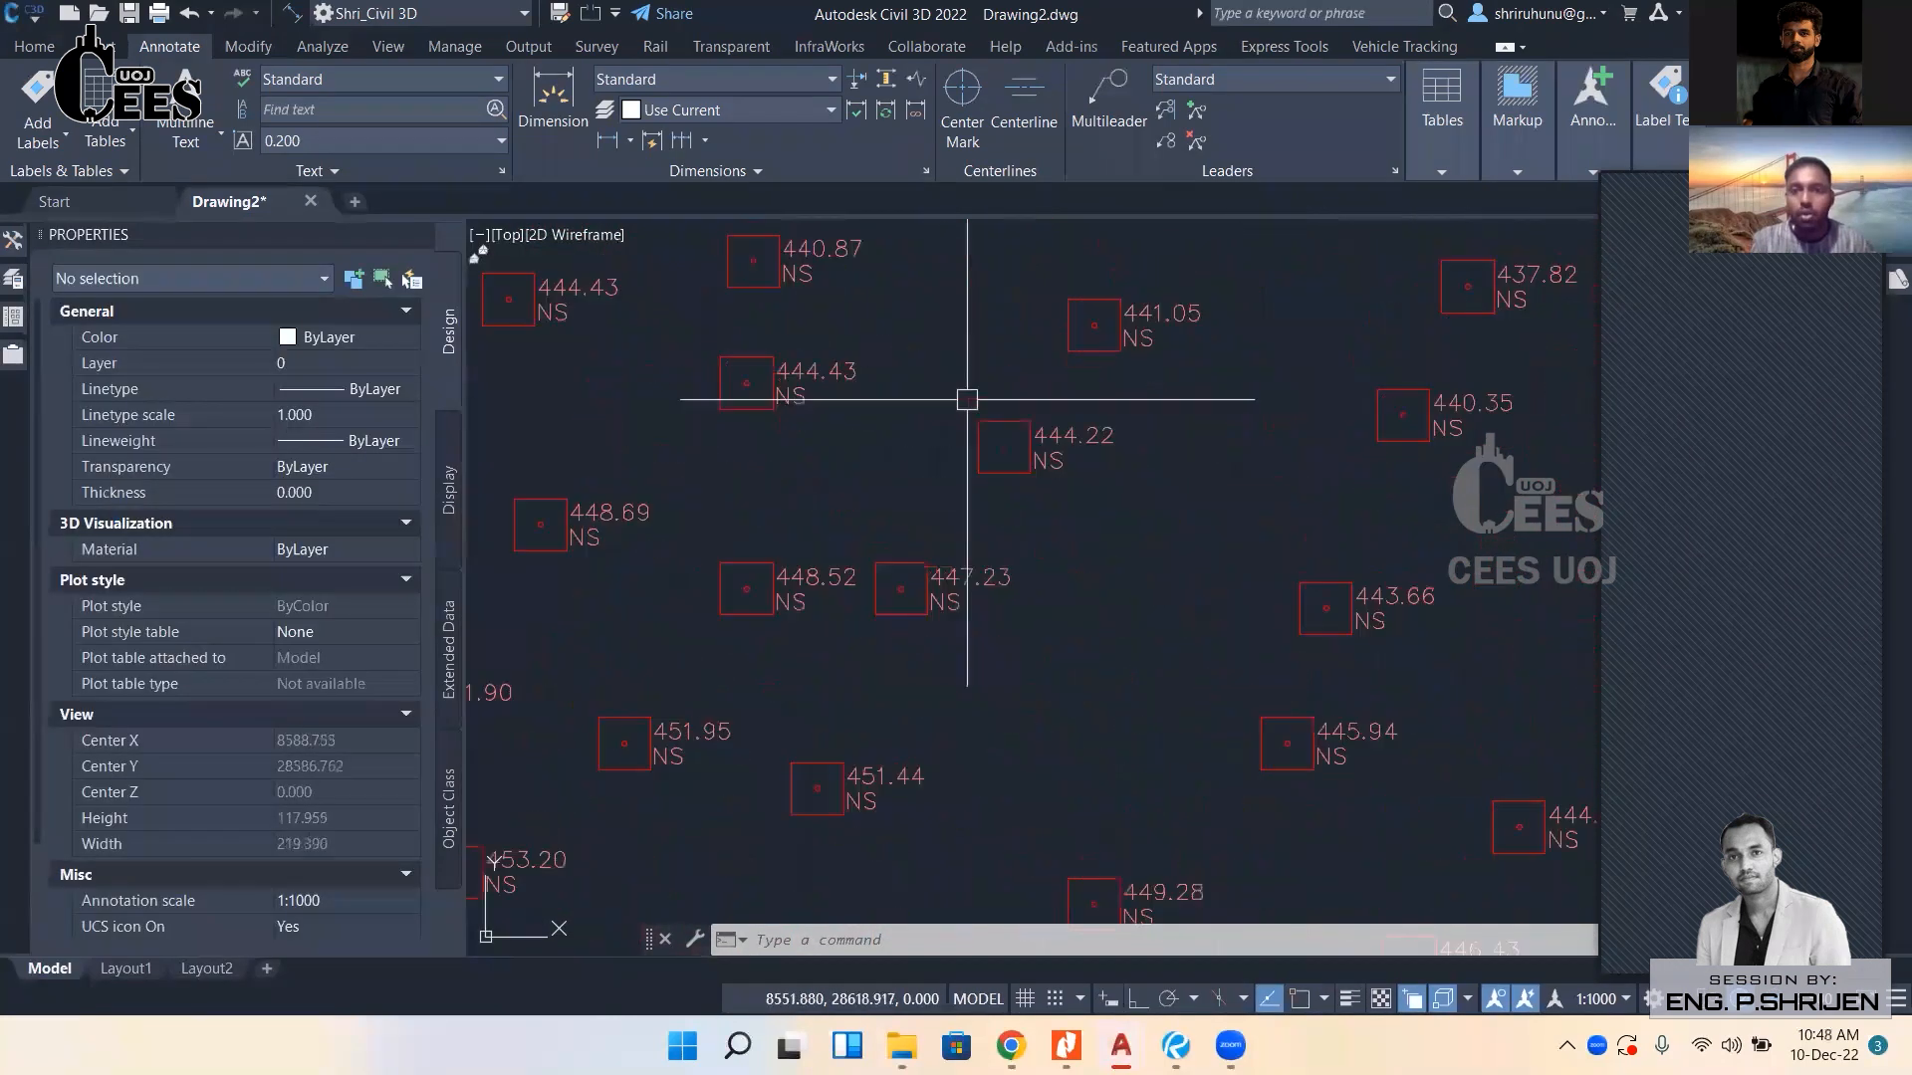
scroll(1016, 445, "down", 6)
middle_click_drag(1016, 383, 1026, 493)
scroll(1032, 564, "up", 5)
mouse_move(984, 555)
middle_mouse_down()
mouse_move(939, 597)
mouse_move(924, 555)
mouse_move(924, 603)
mouse_move(924, 562)
mouse_move(821, 366)
middle_mouse_up()
scroll(934, 582, "up", 2)
scroll(924, 578, "down", 3)
scroll(875, 598, "down", 3)
scroll(917, 512, "down", 3)
mouse_move(917, 512)
middle_mouse_down()
mouse_move(990, 661)
mouse_move(960, 448)
mouse_move(908, 571)
middle_mouse_up()
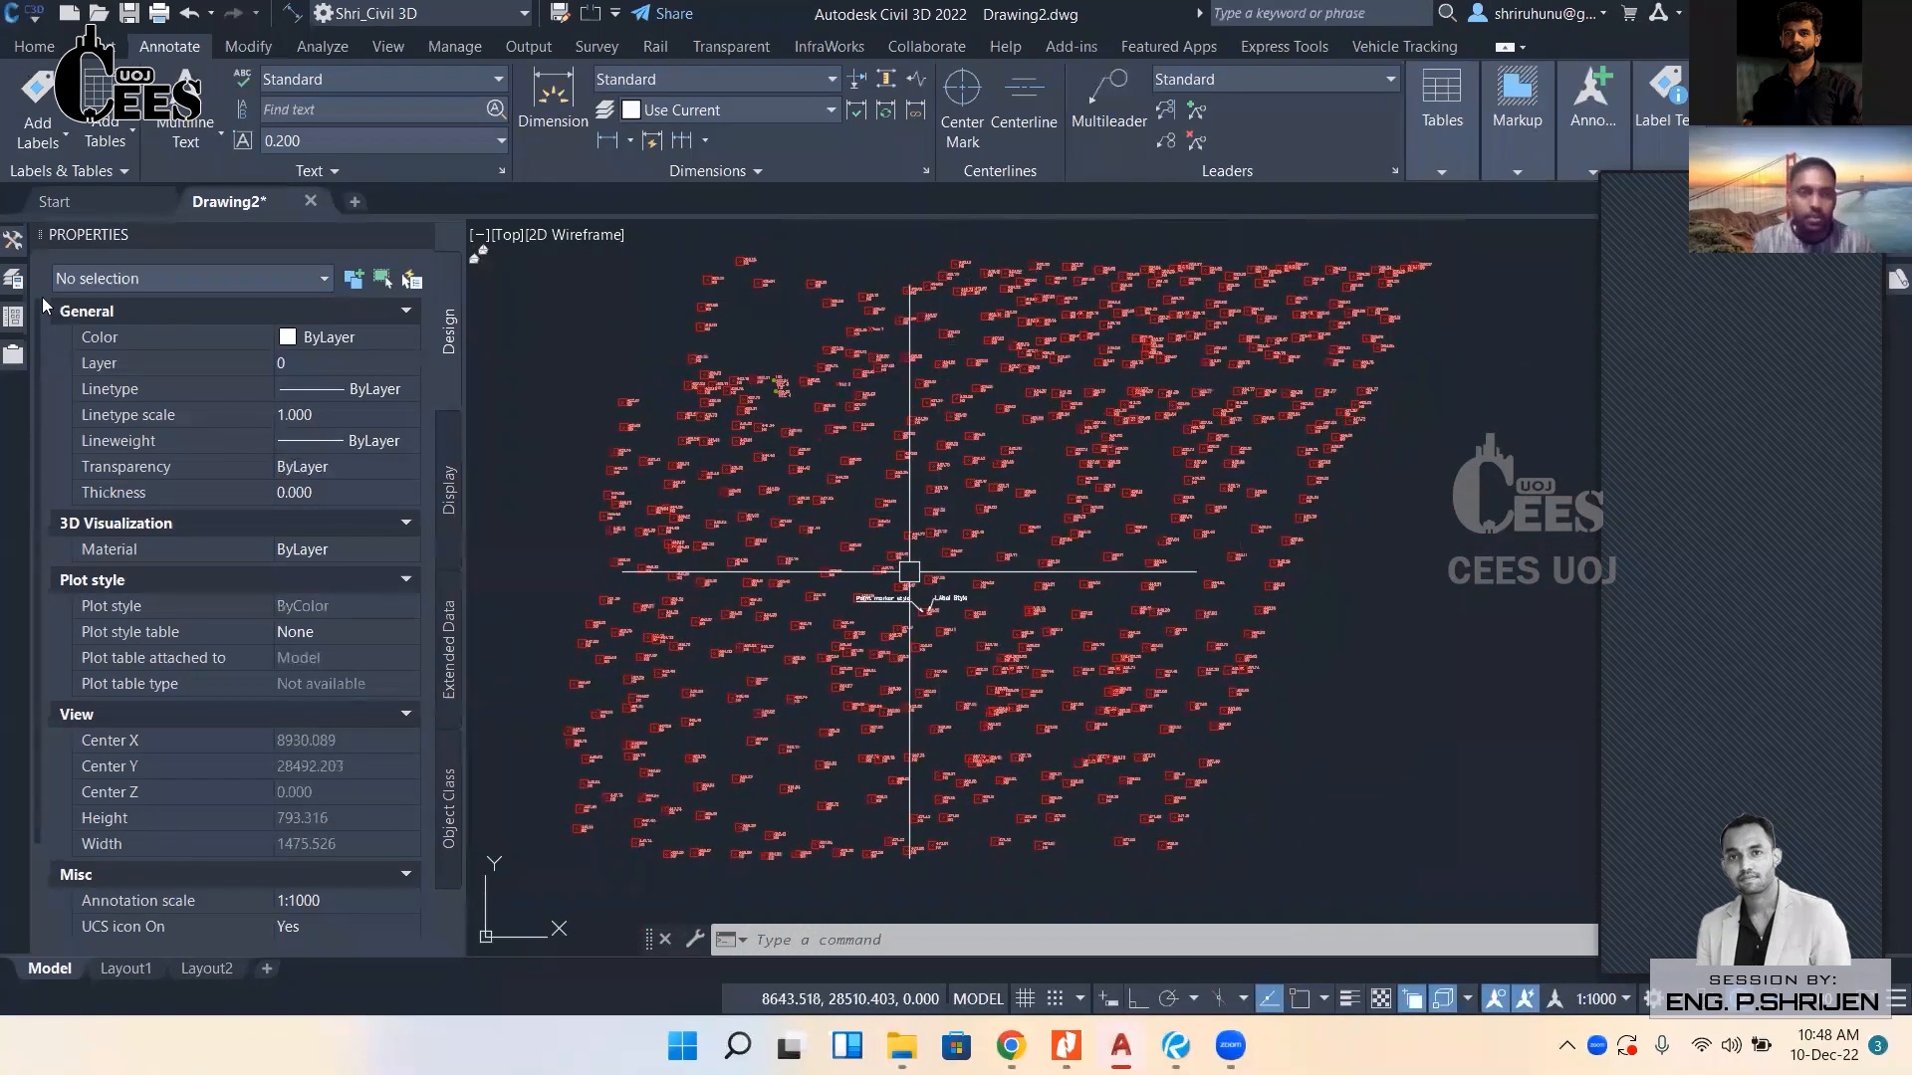
Collapse the drawing's Point Groups collection in Toolspace and select the Surfaces collection.
left_click(13, 239)
left_click(188, 328)
left_click(203, 354)
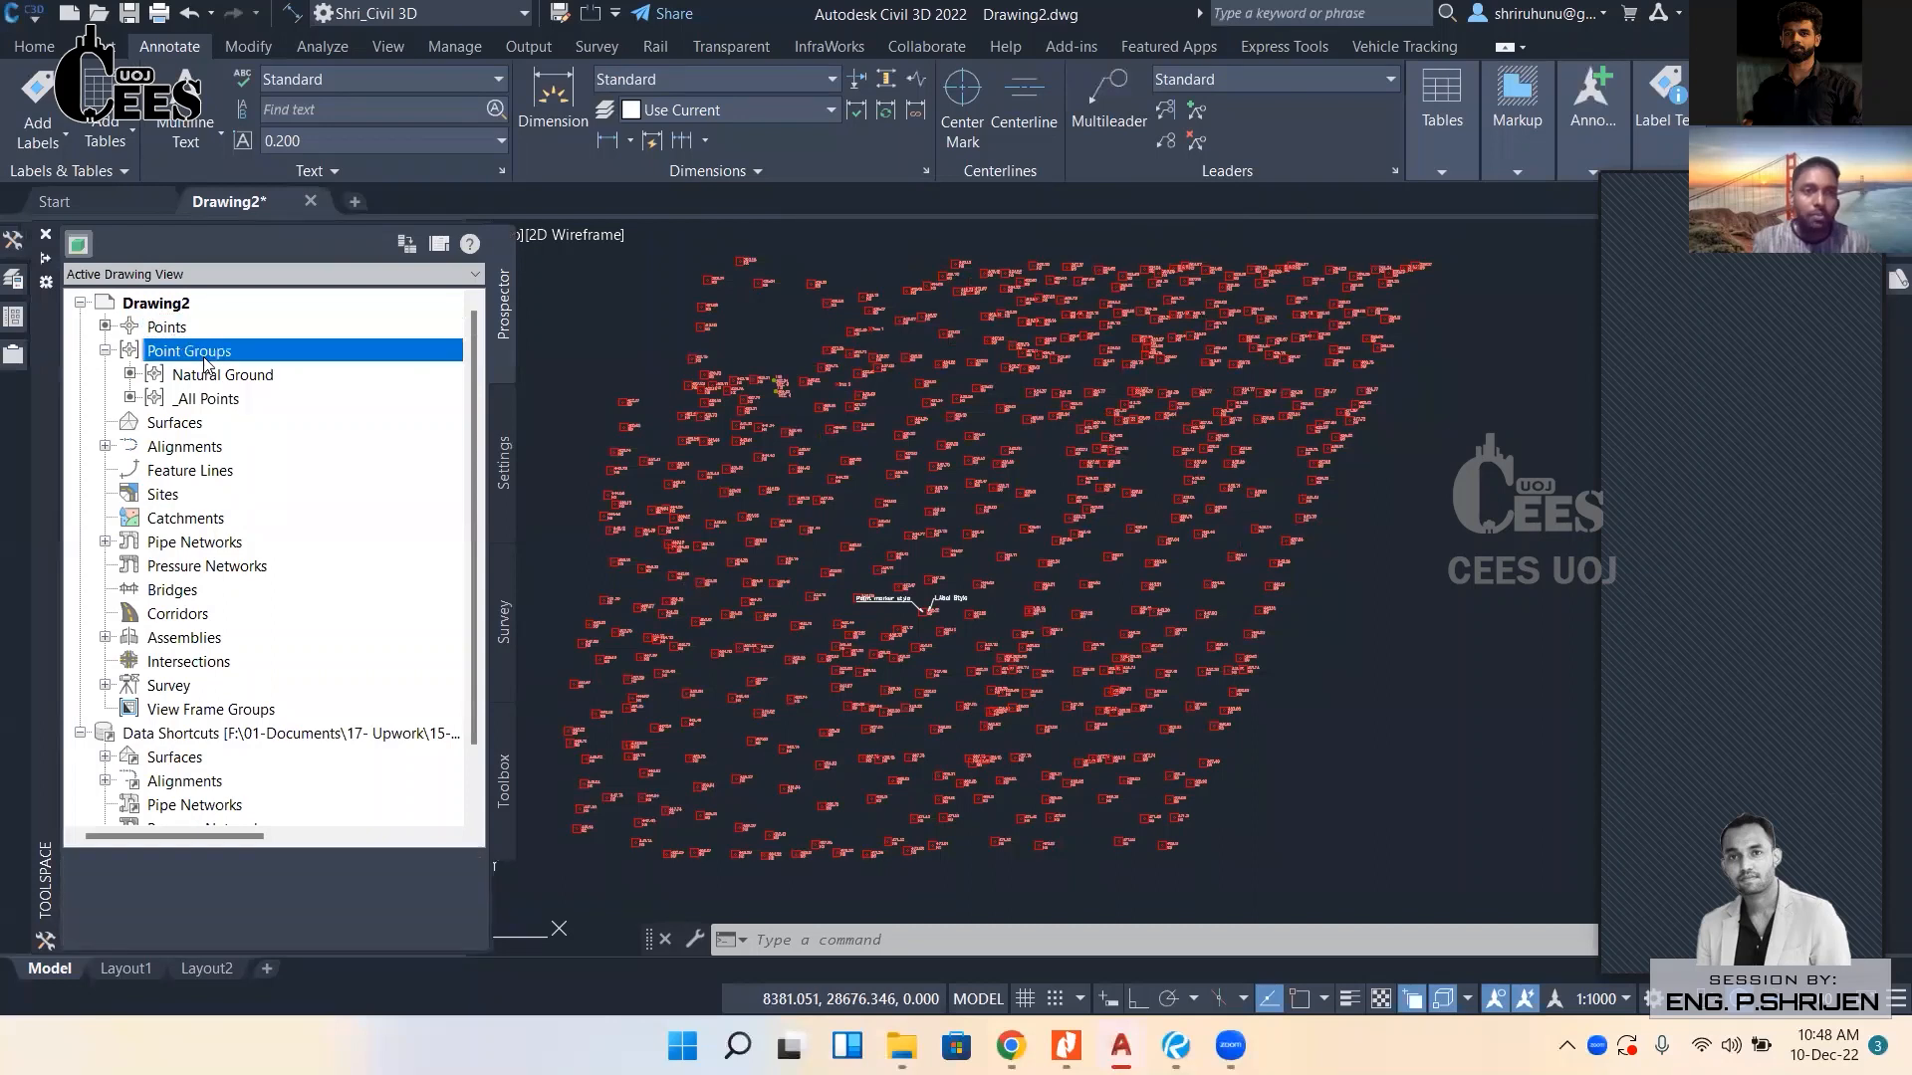
mouse_move(251, 382)
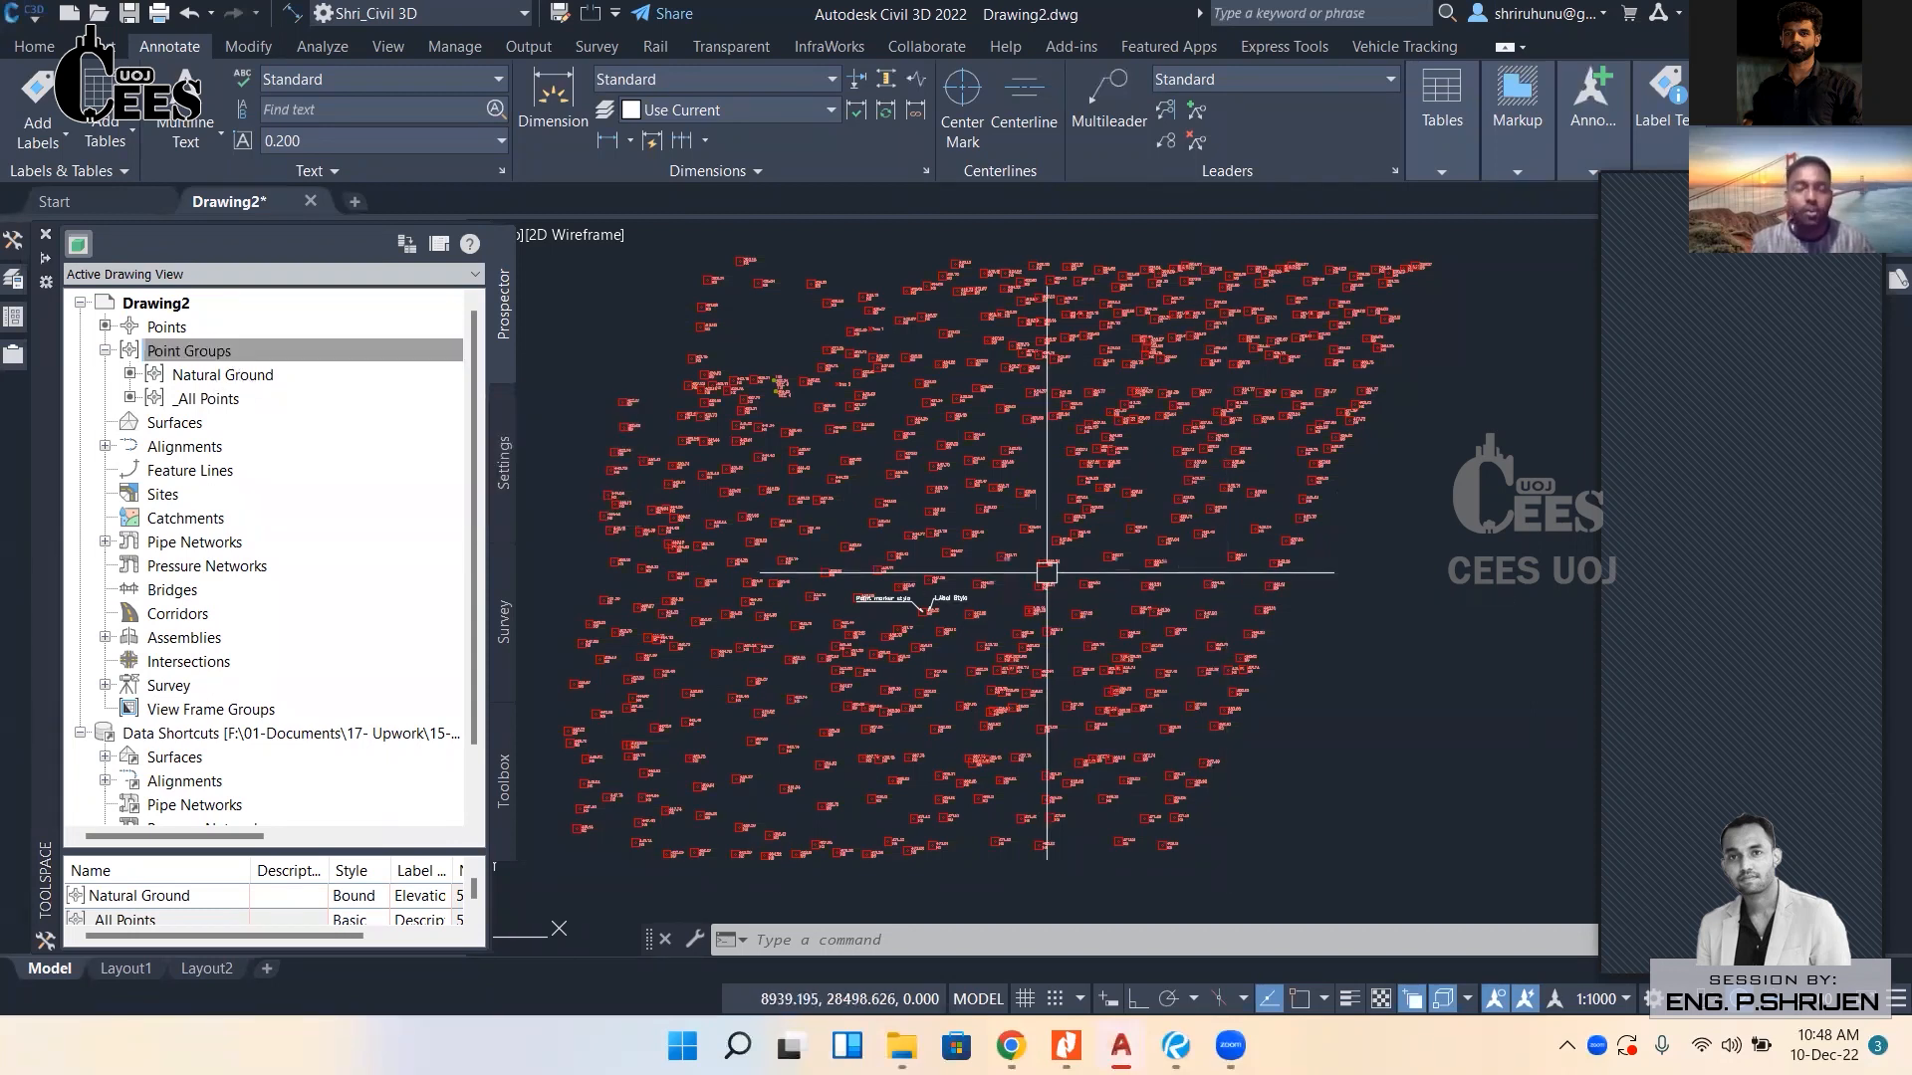
key("ctrl+1")
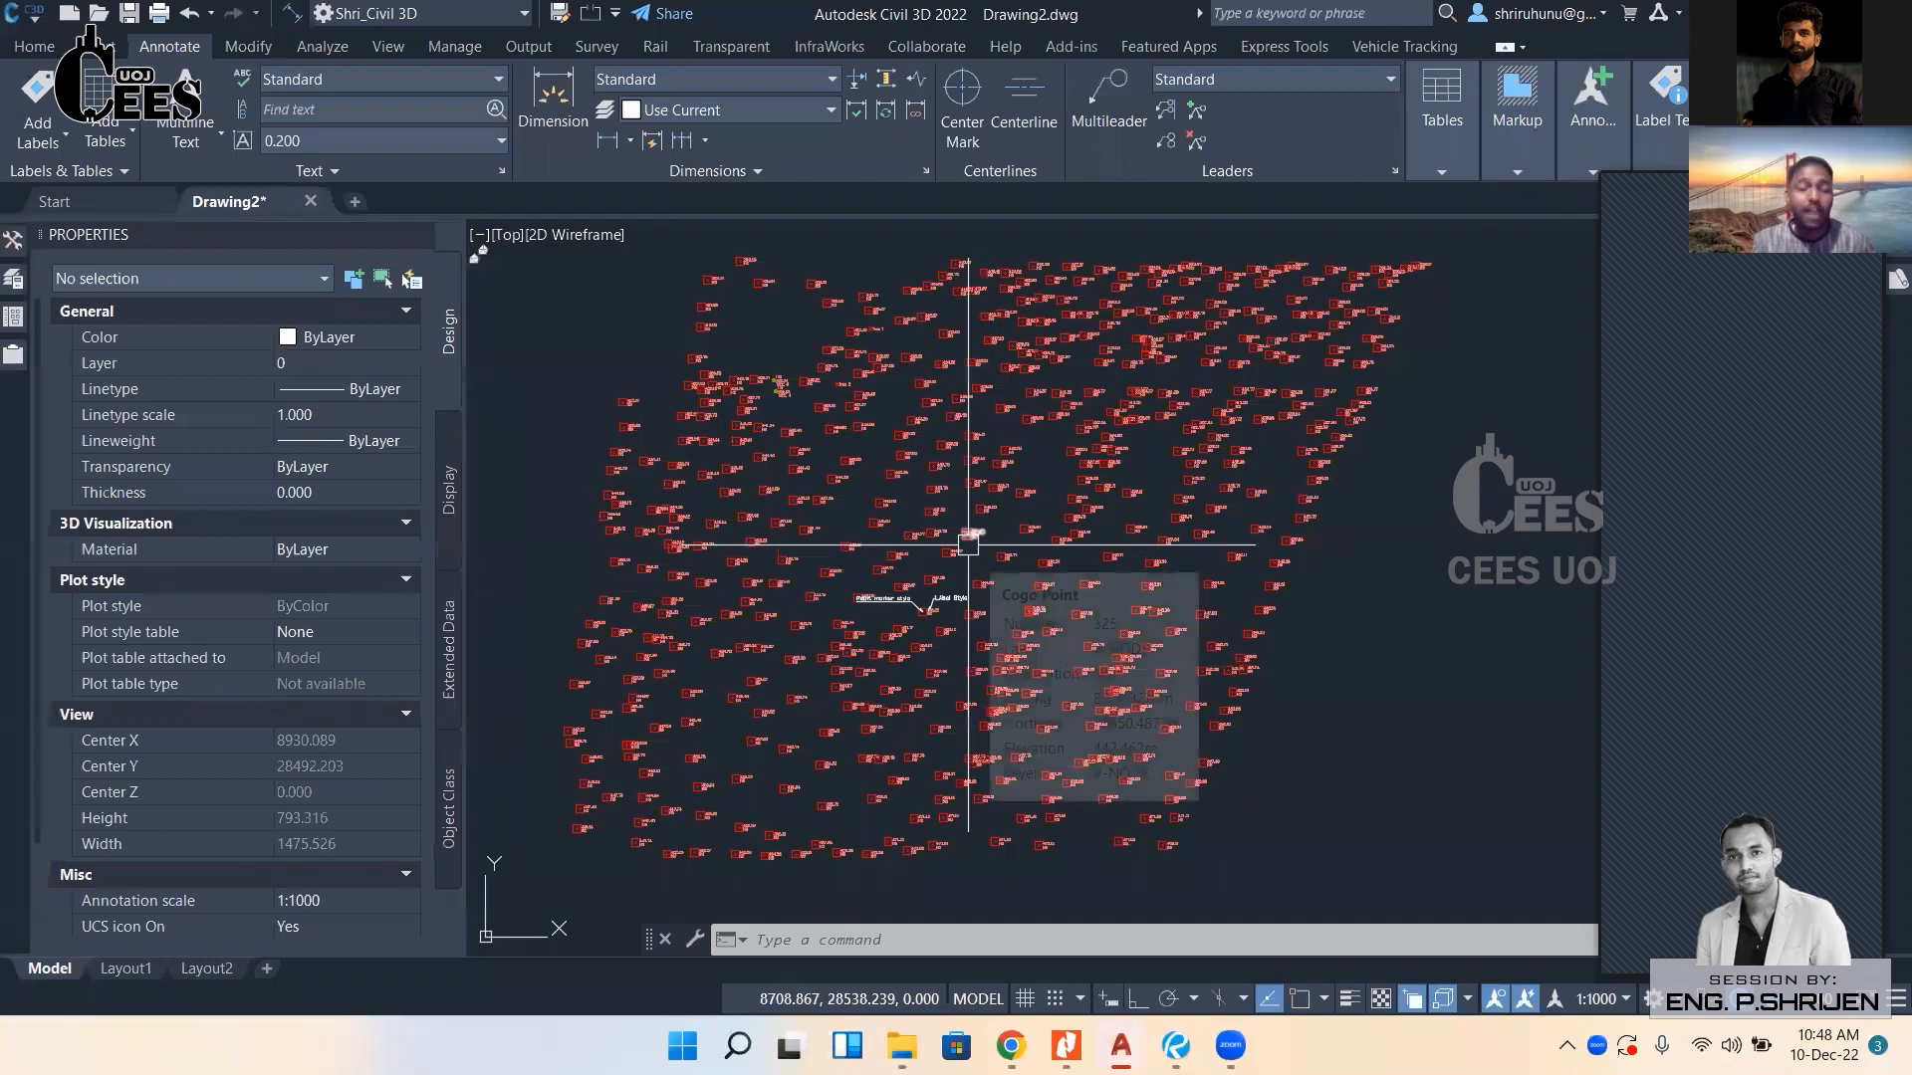
key("ctrl+1")
left_click(203, 356)
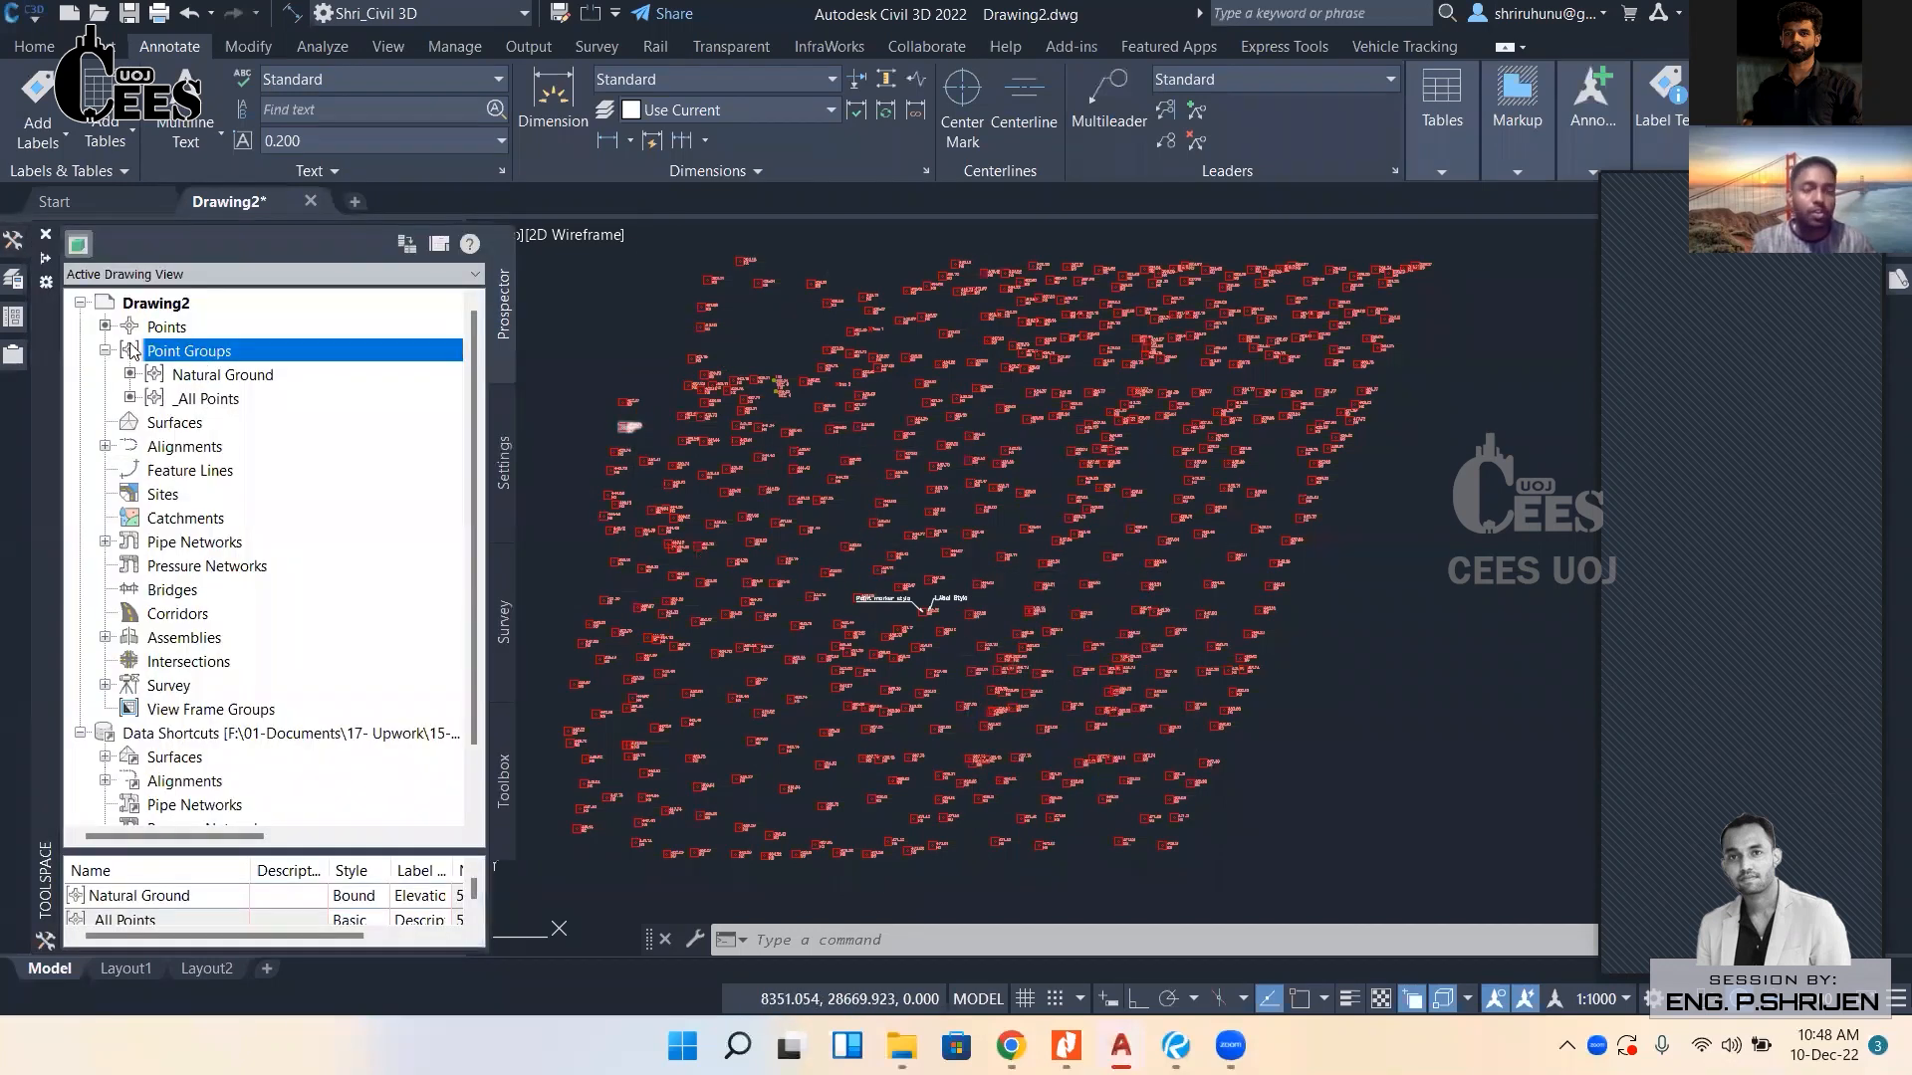
left_click(105, 350)
left_click(190, 376)
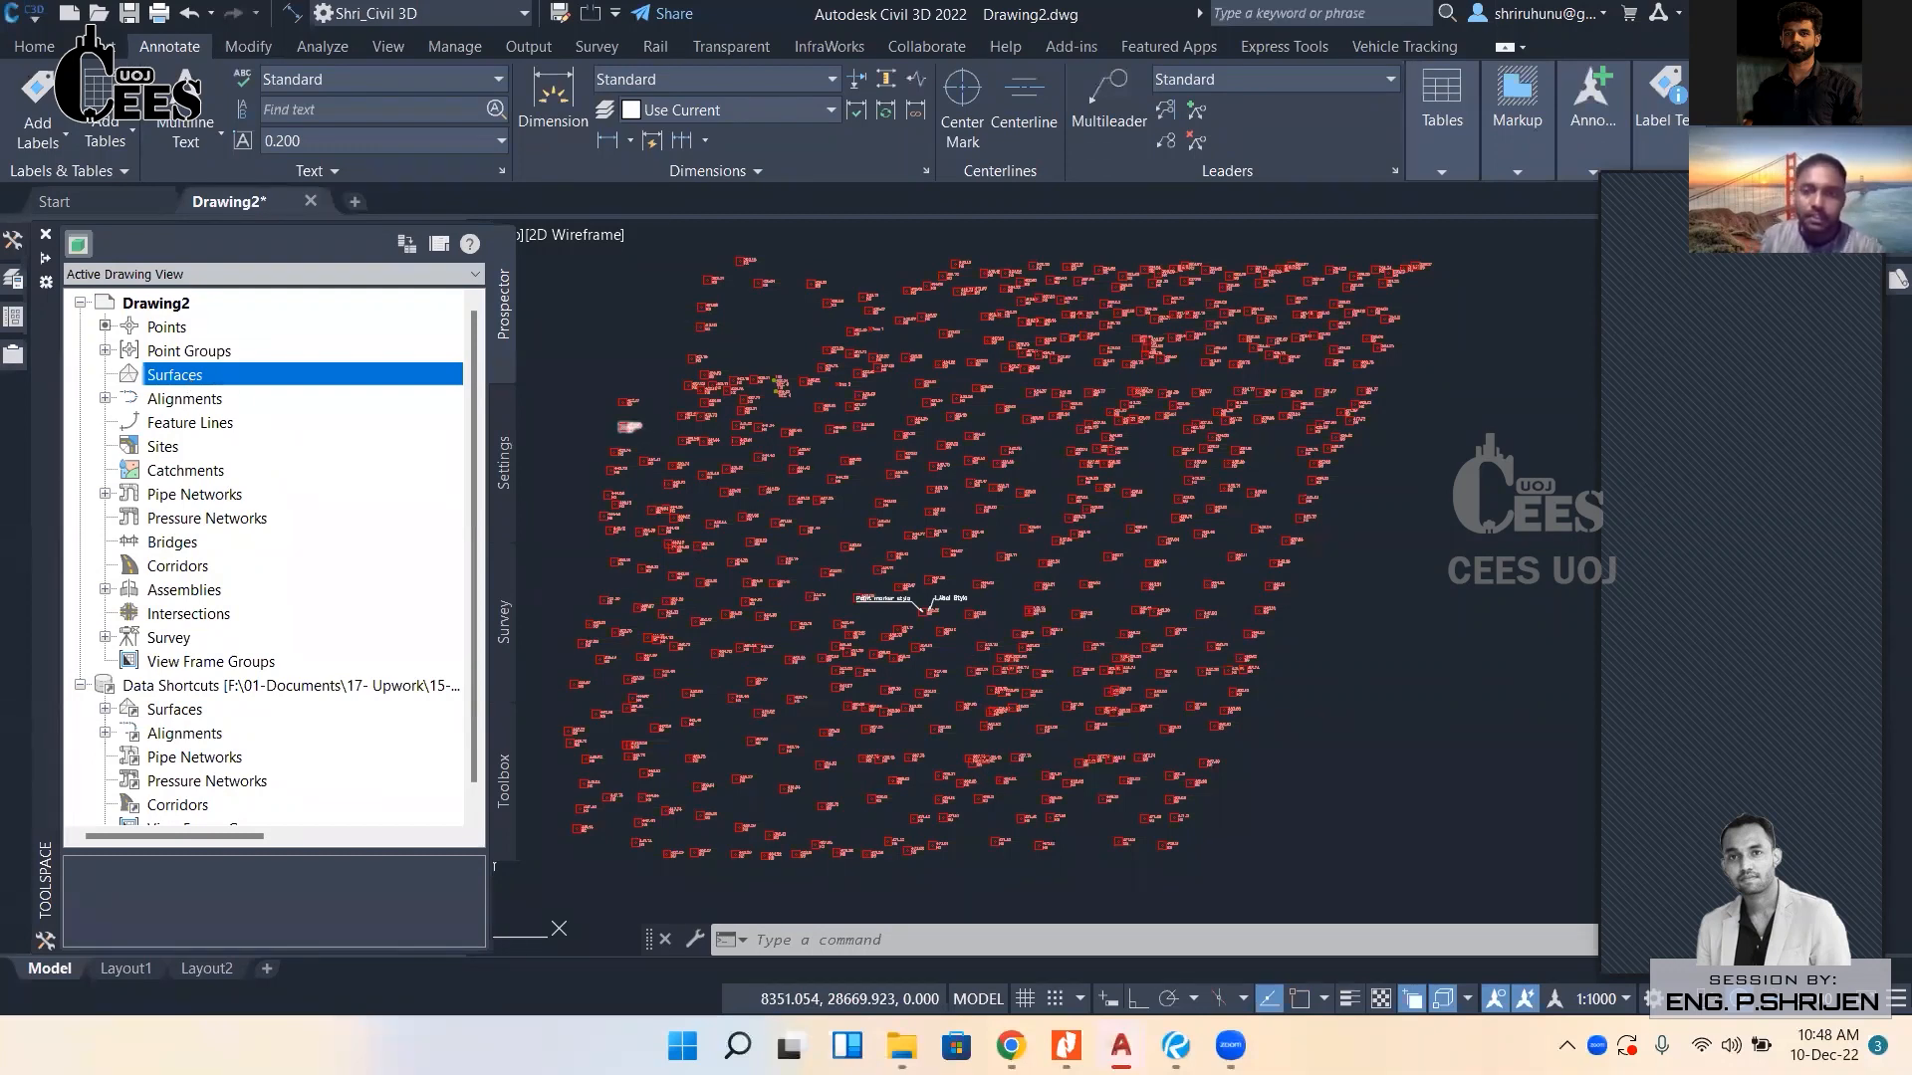
Examine the survey points and their elevation labels along the southern edge of the site, around the 462.42 point.
key("ctrl+1")
middle_click_drag(794, 708, 824, 602)
scroll(823, 602, "up", 6)
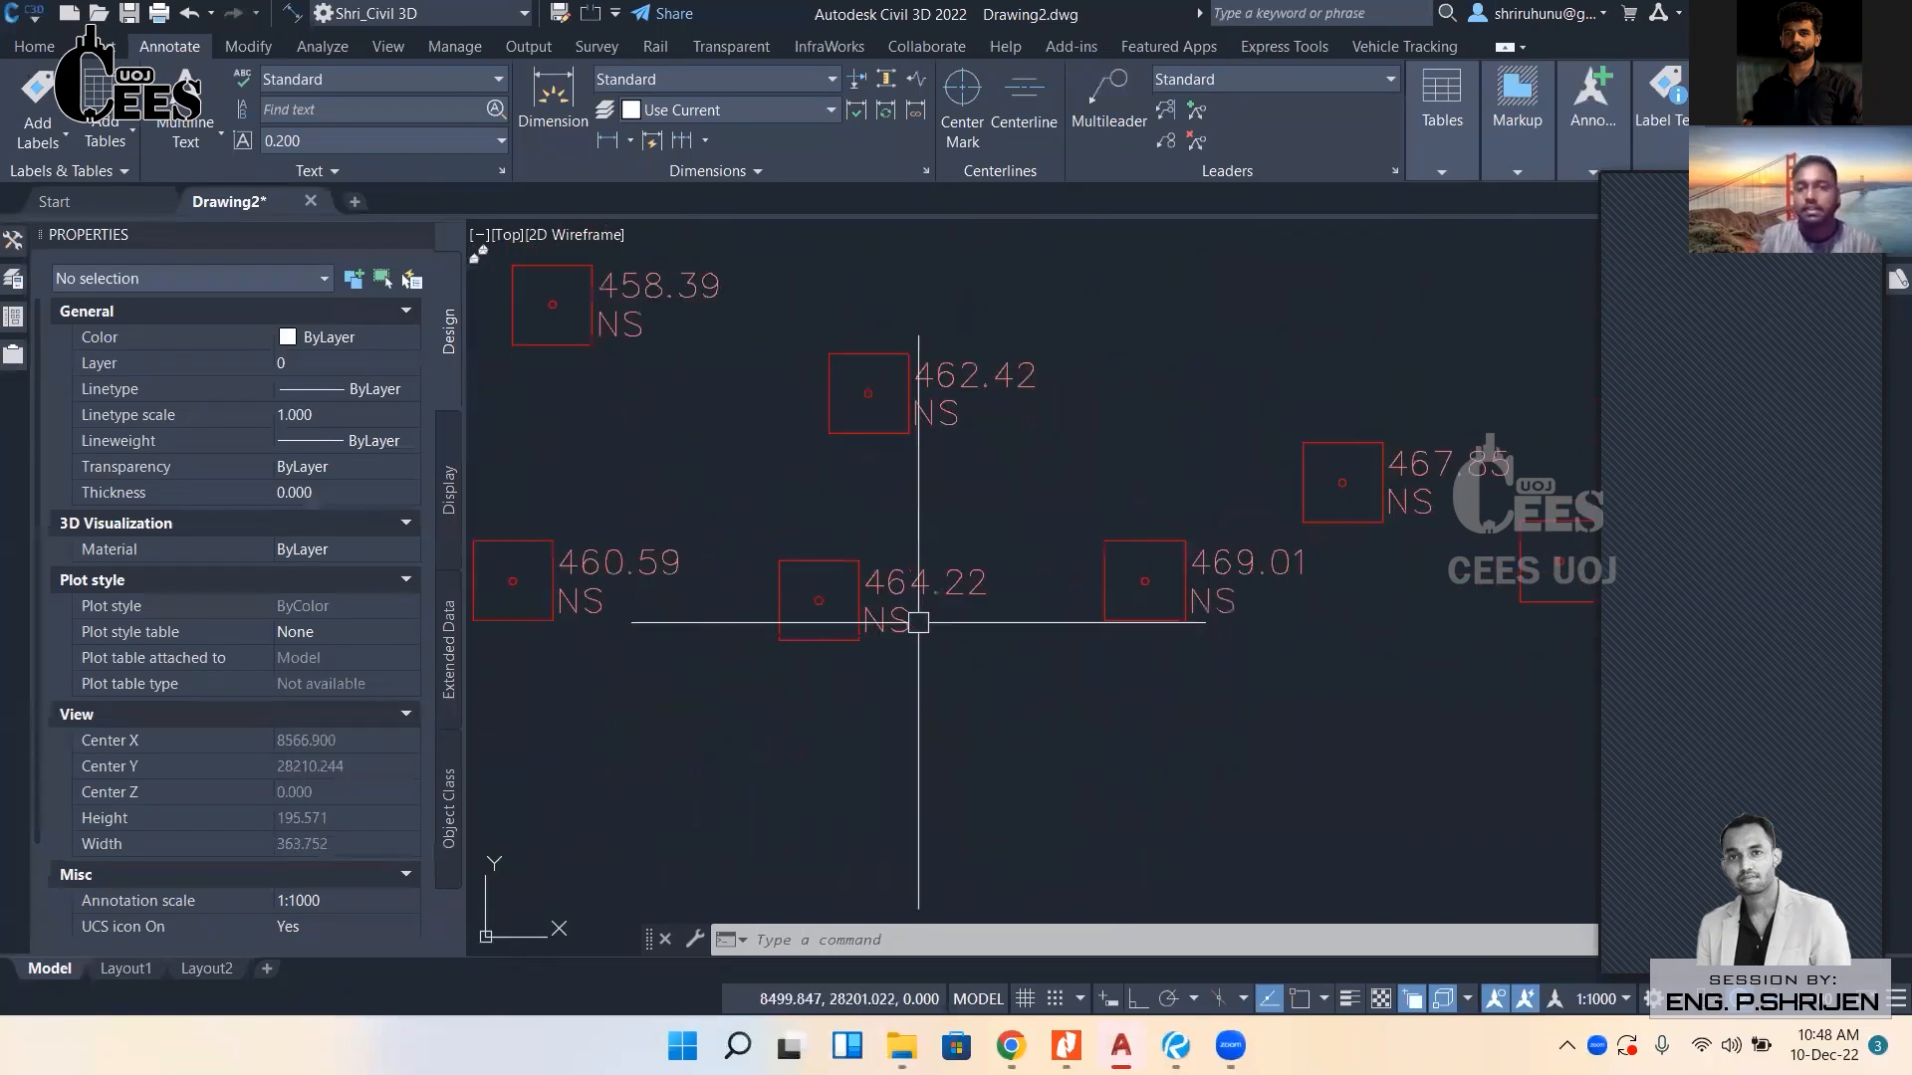
scroll(906, 607, "up", 2)
scroll(1005, 595, "down", 2)
middle_click_drag(1007, 594, 994, 667)
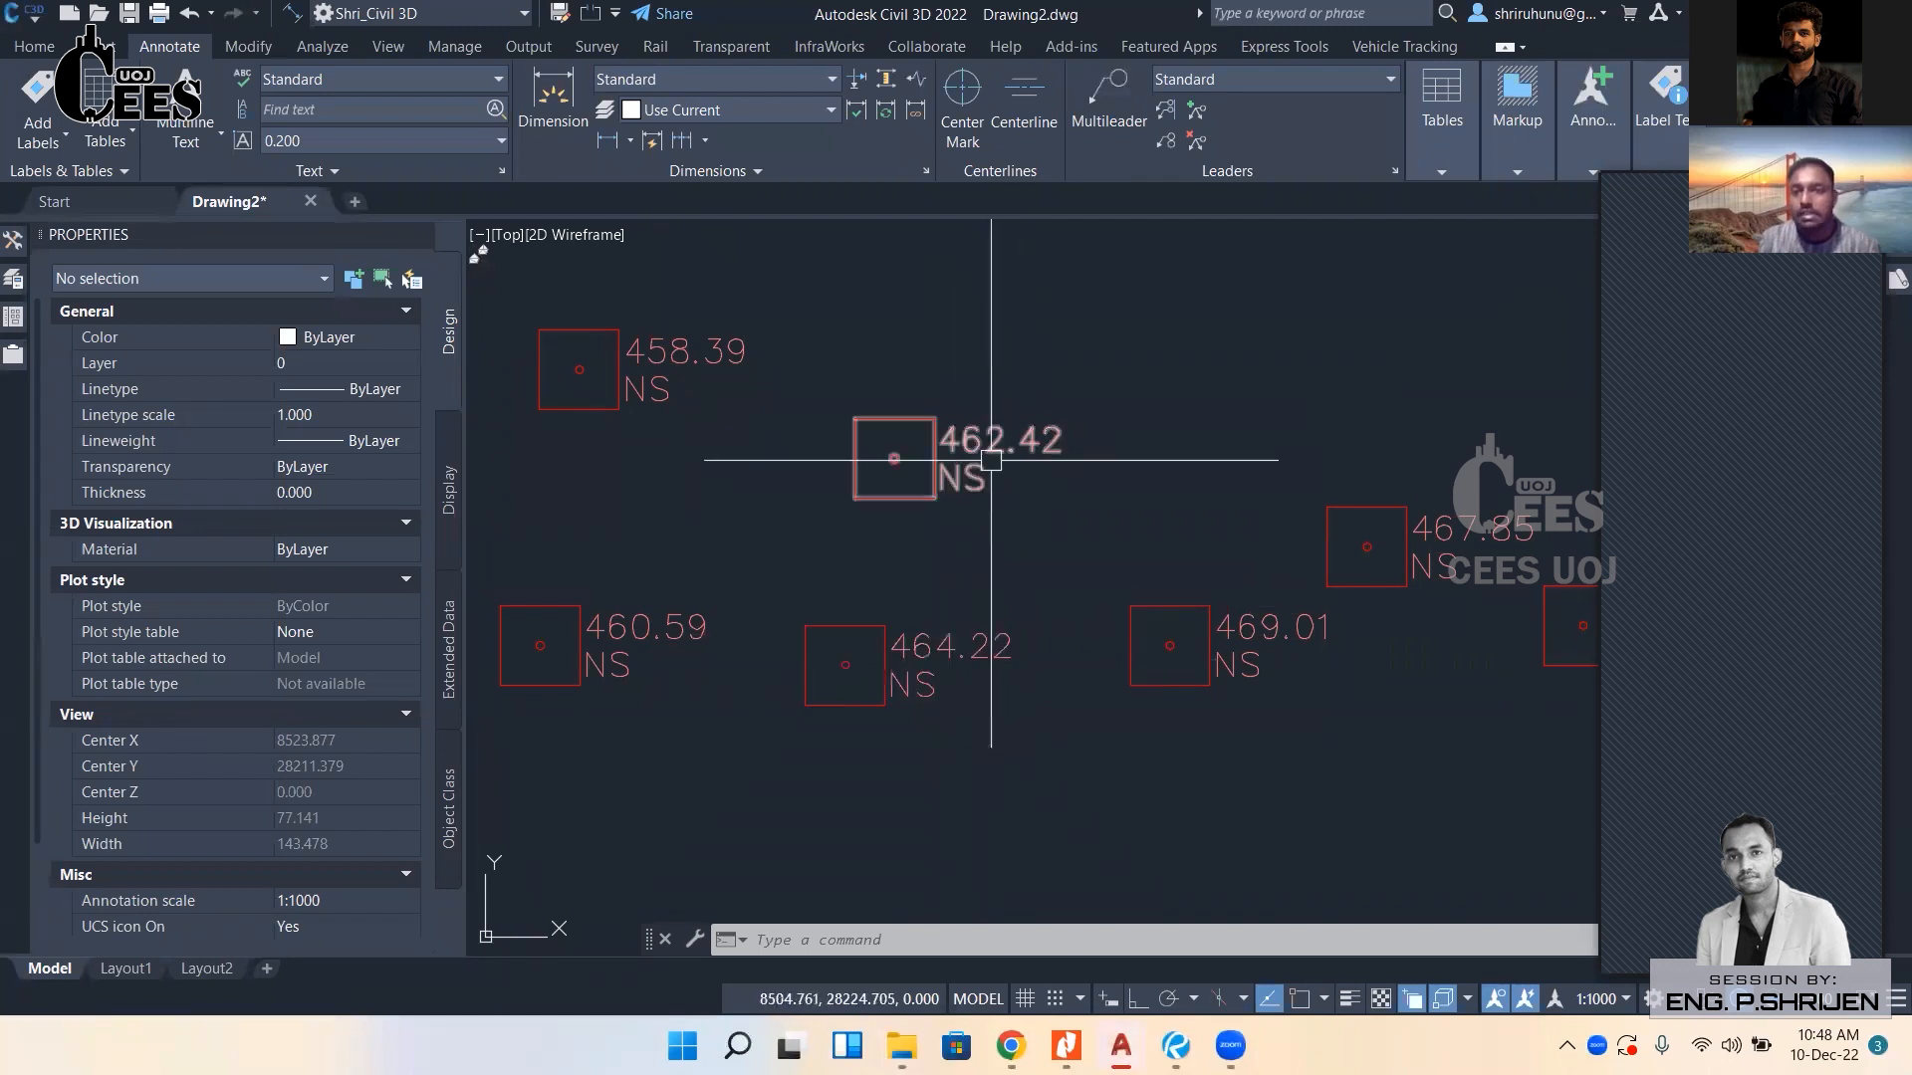
middle_click_drag(1221, 666, 1202, 703)
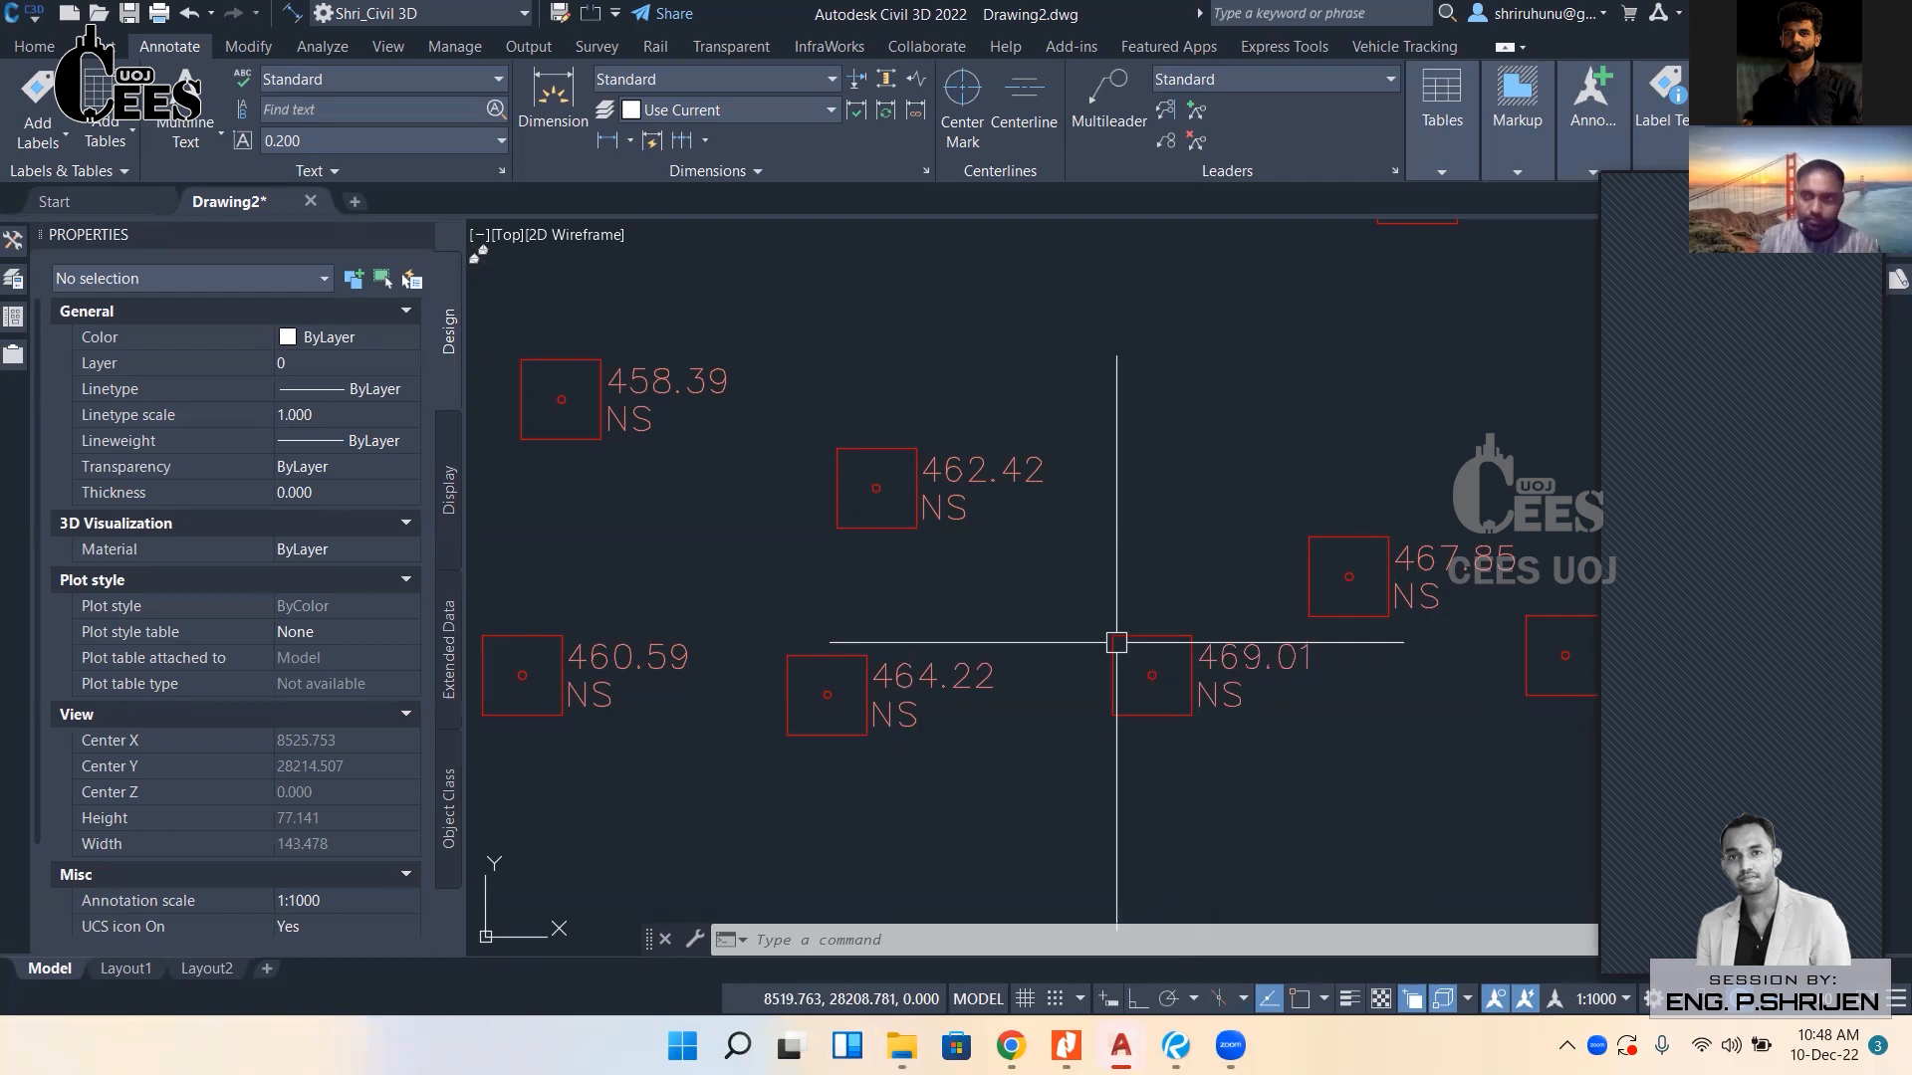
left_click(996, 627)
left_click(981, 649)
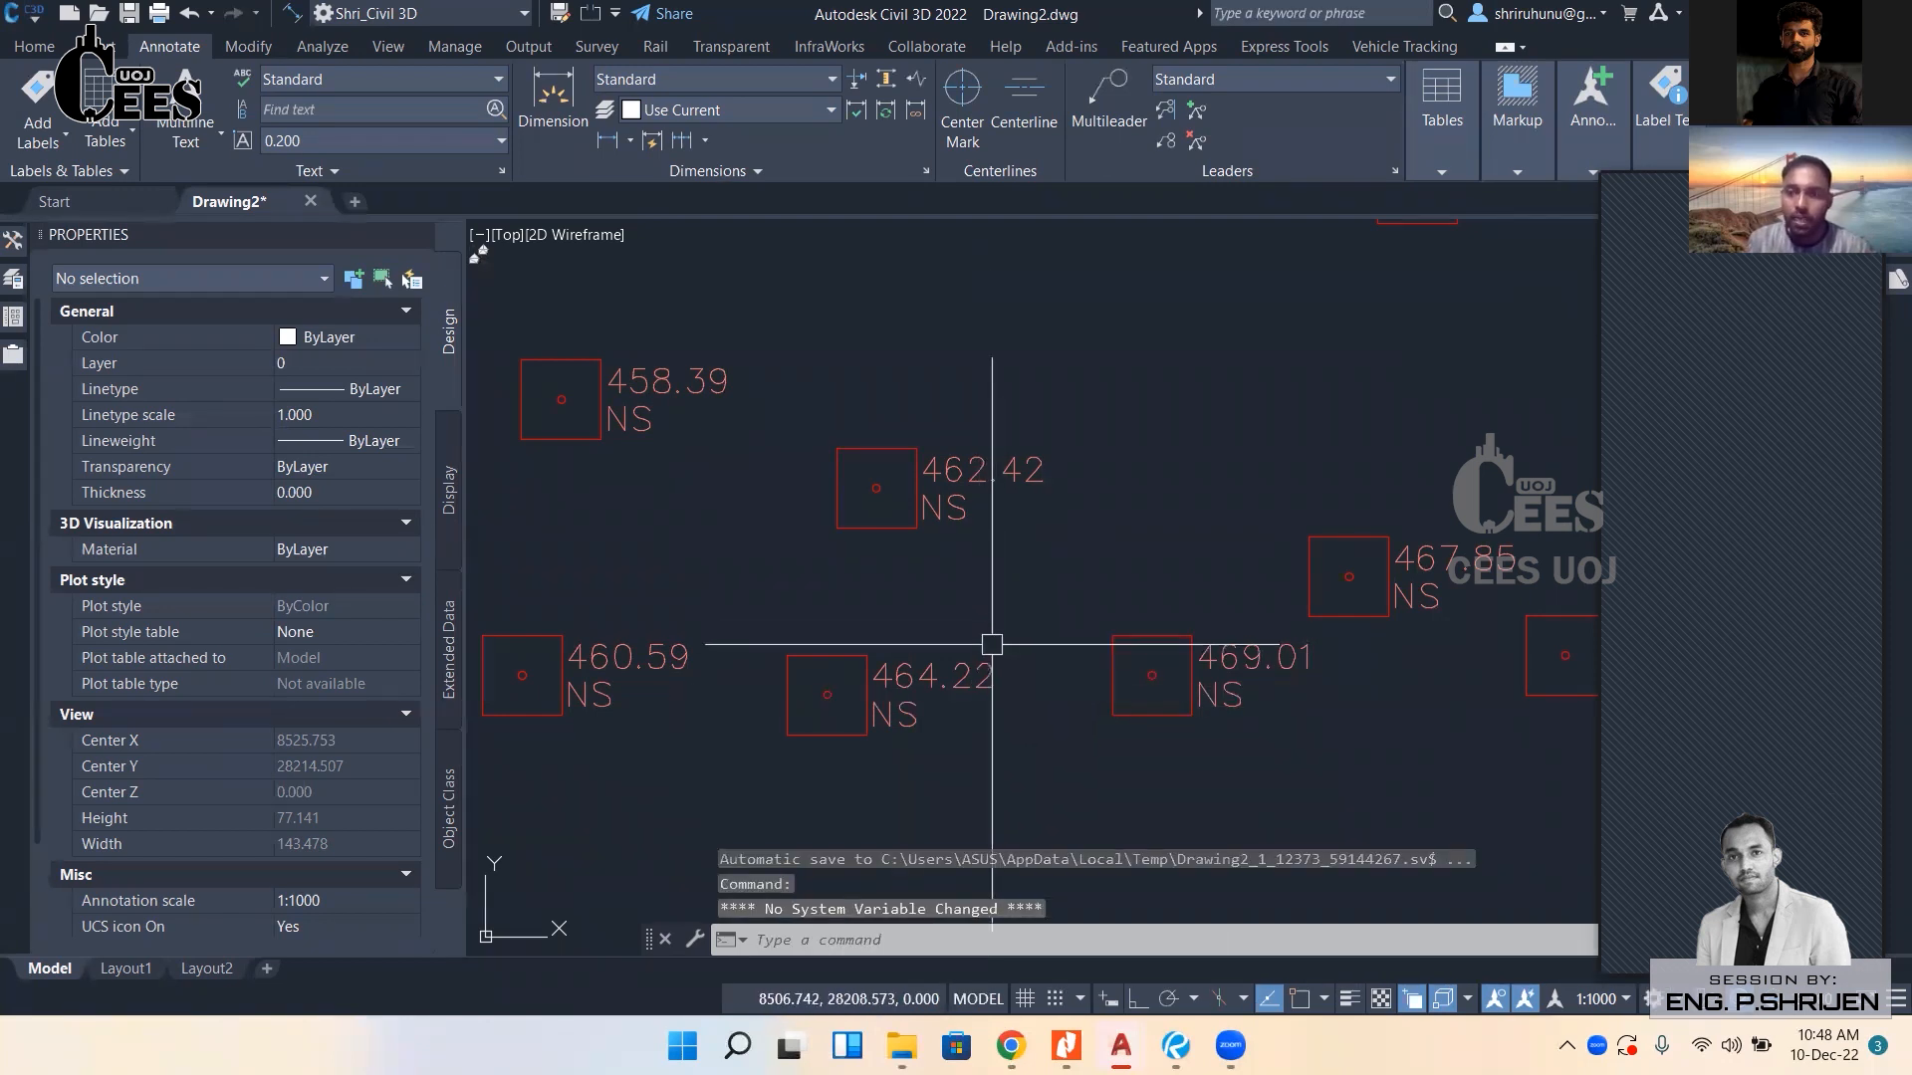
Draw a triangular polyline with object snap on, connecting the survey points 464.22, 462.42 and 469.01 and returning to the start point.
type("PL")
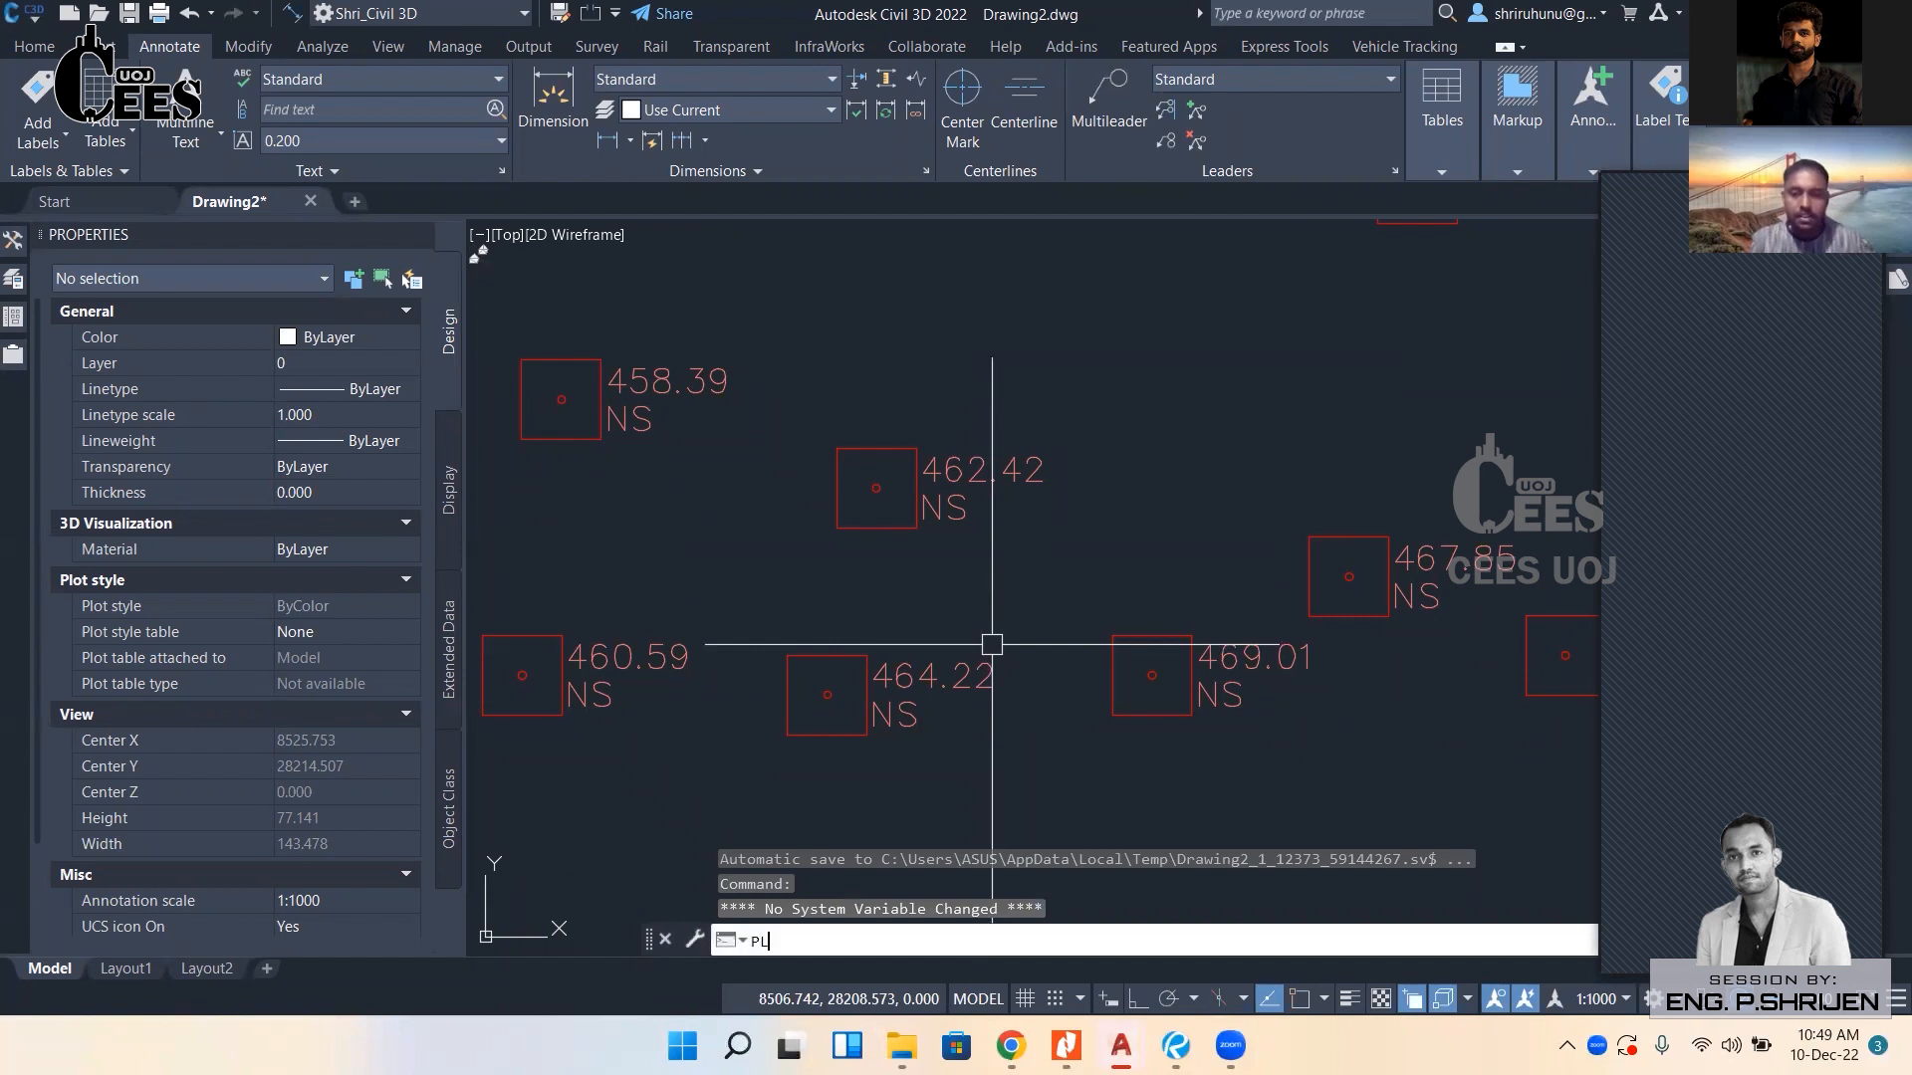
key("Return")
key("F3")
left_click(826, 694)
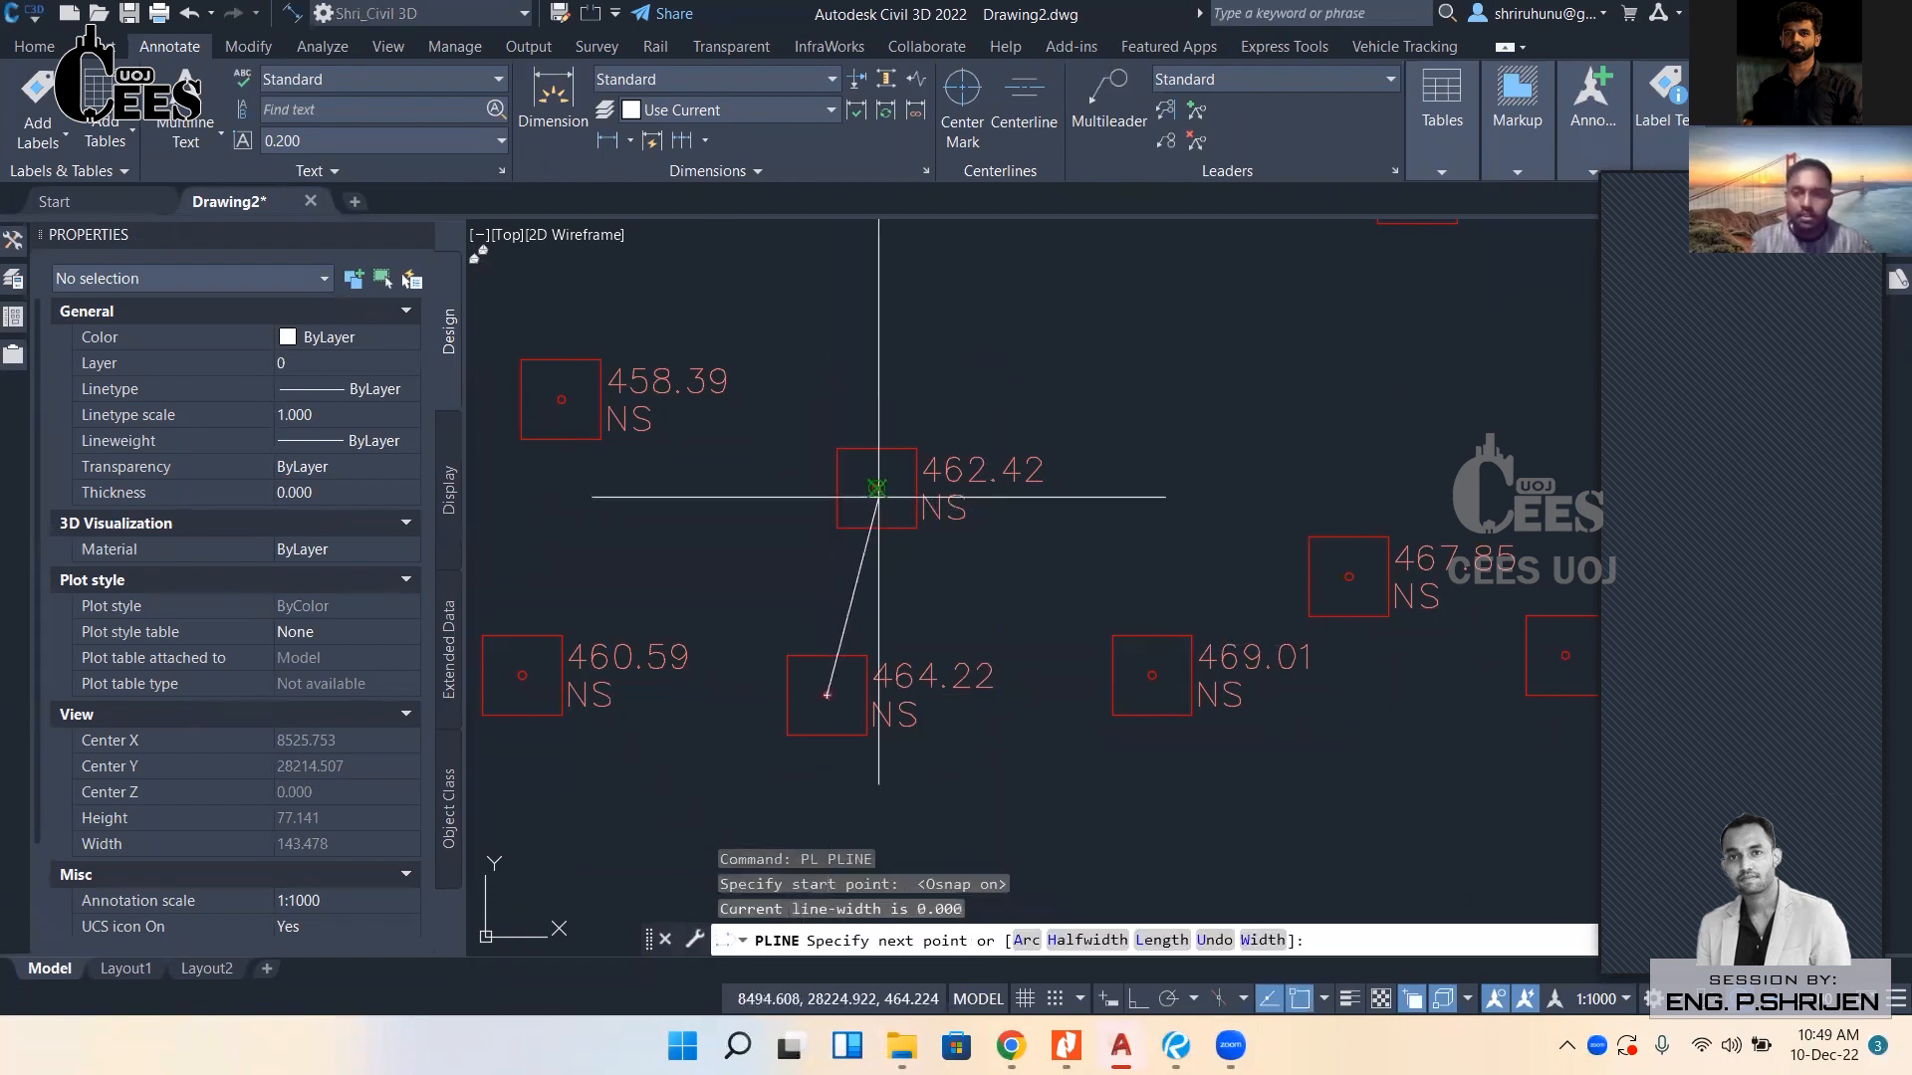
left_click(876, 488)
left_click(1152, 675)
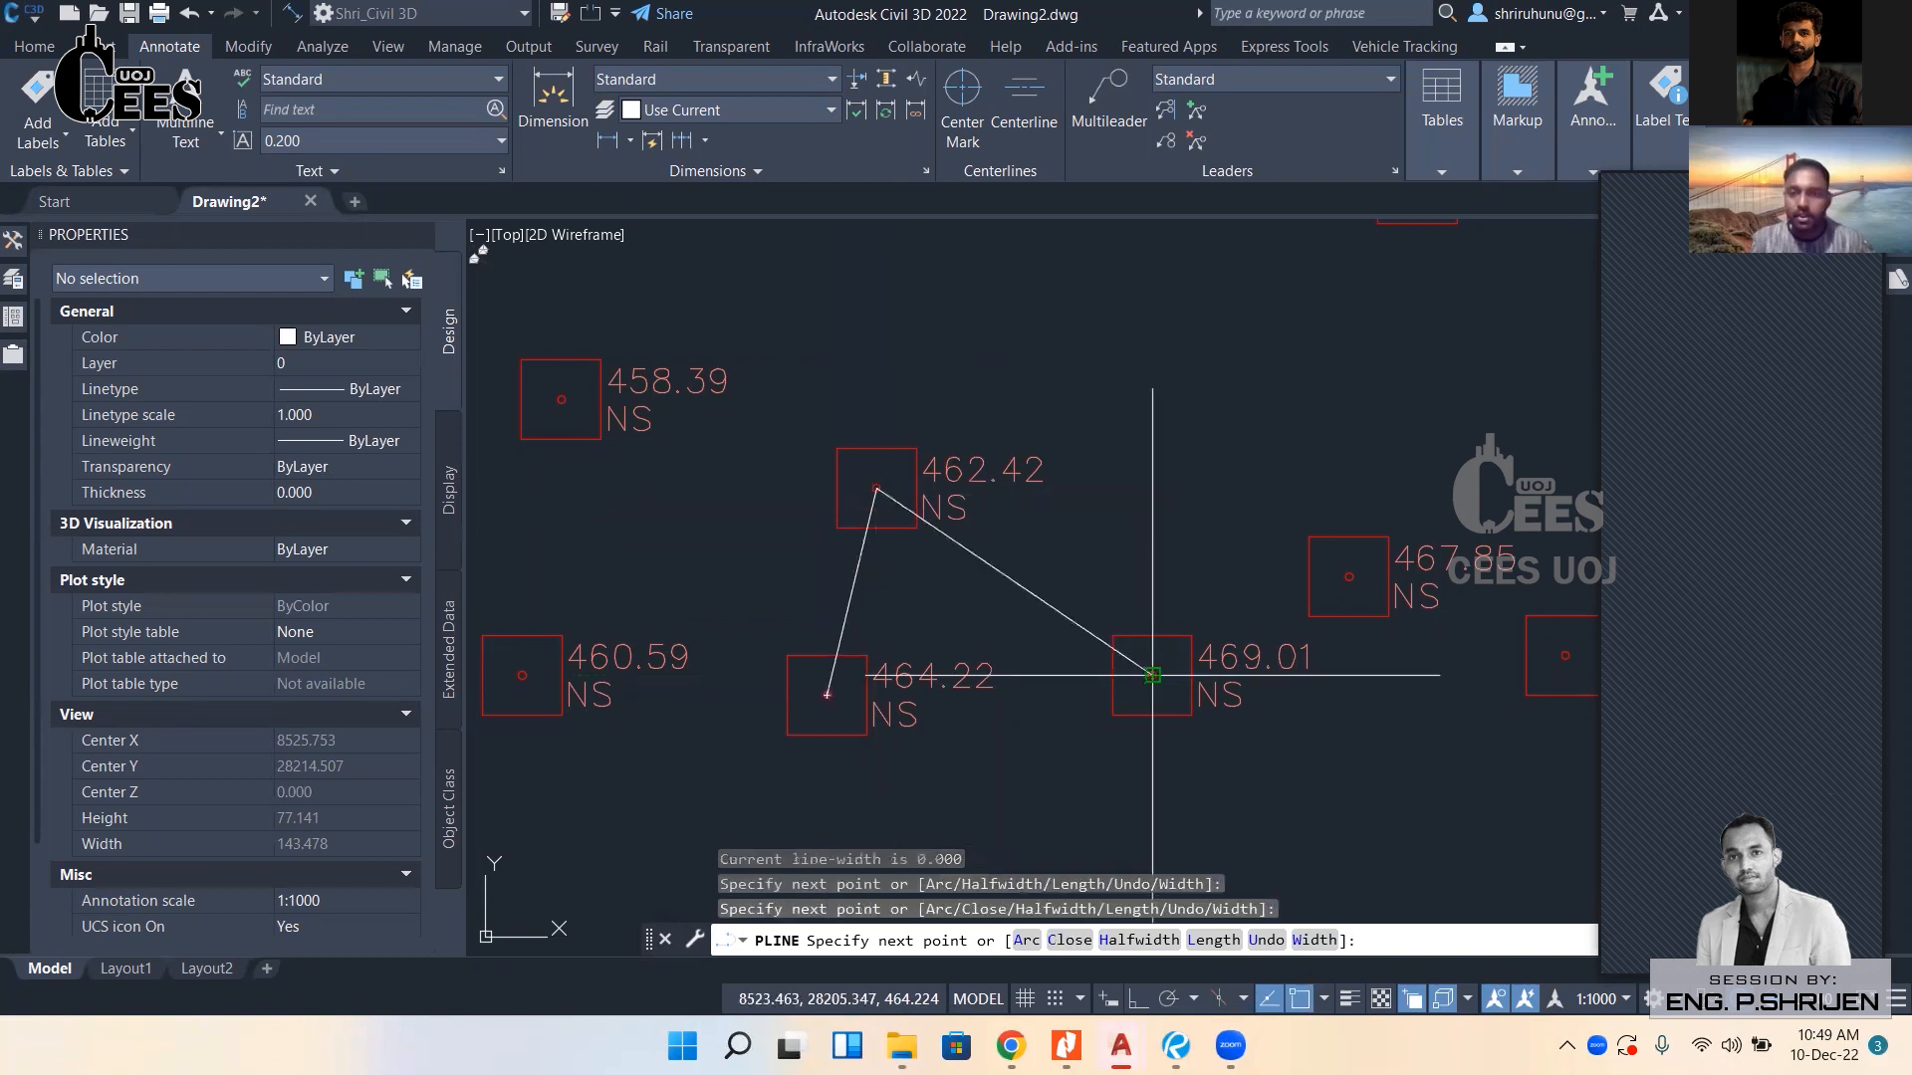
left_click(827, 694)
key("Escape")
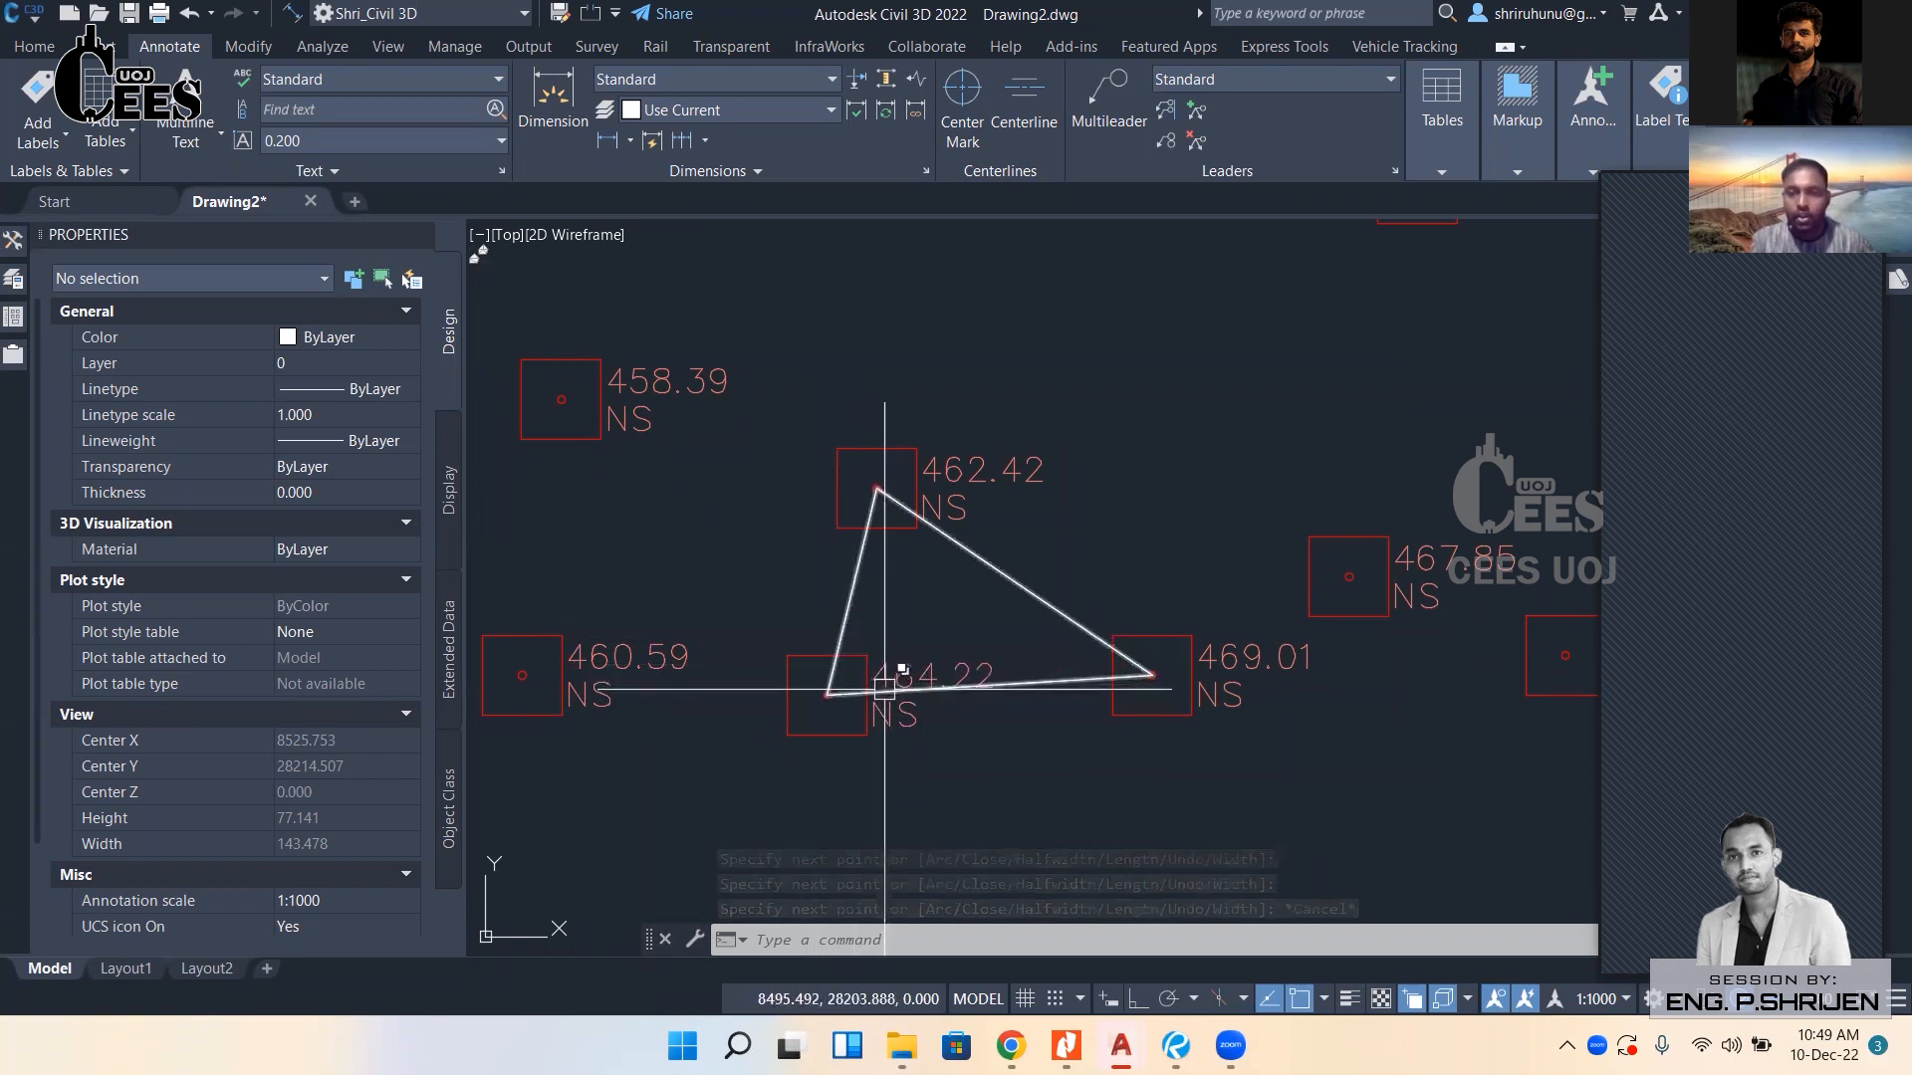
Inspect the triangle drawn between the three survey points, then delete its polyline.
scroll(884, 687, "up", 3)
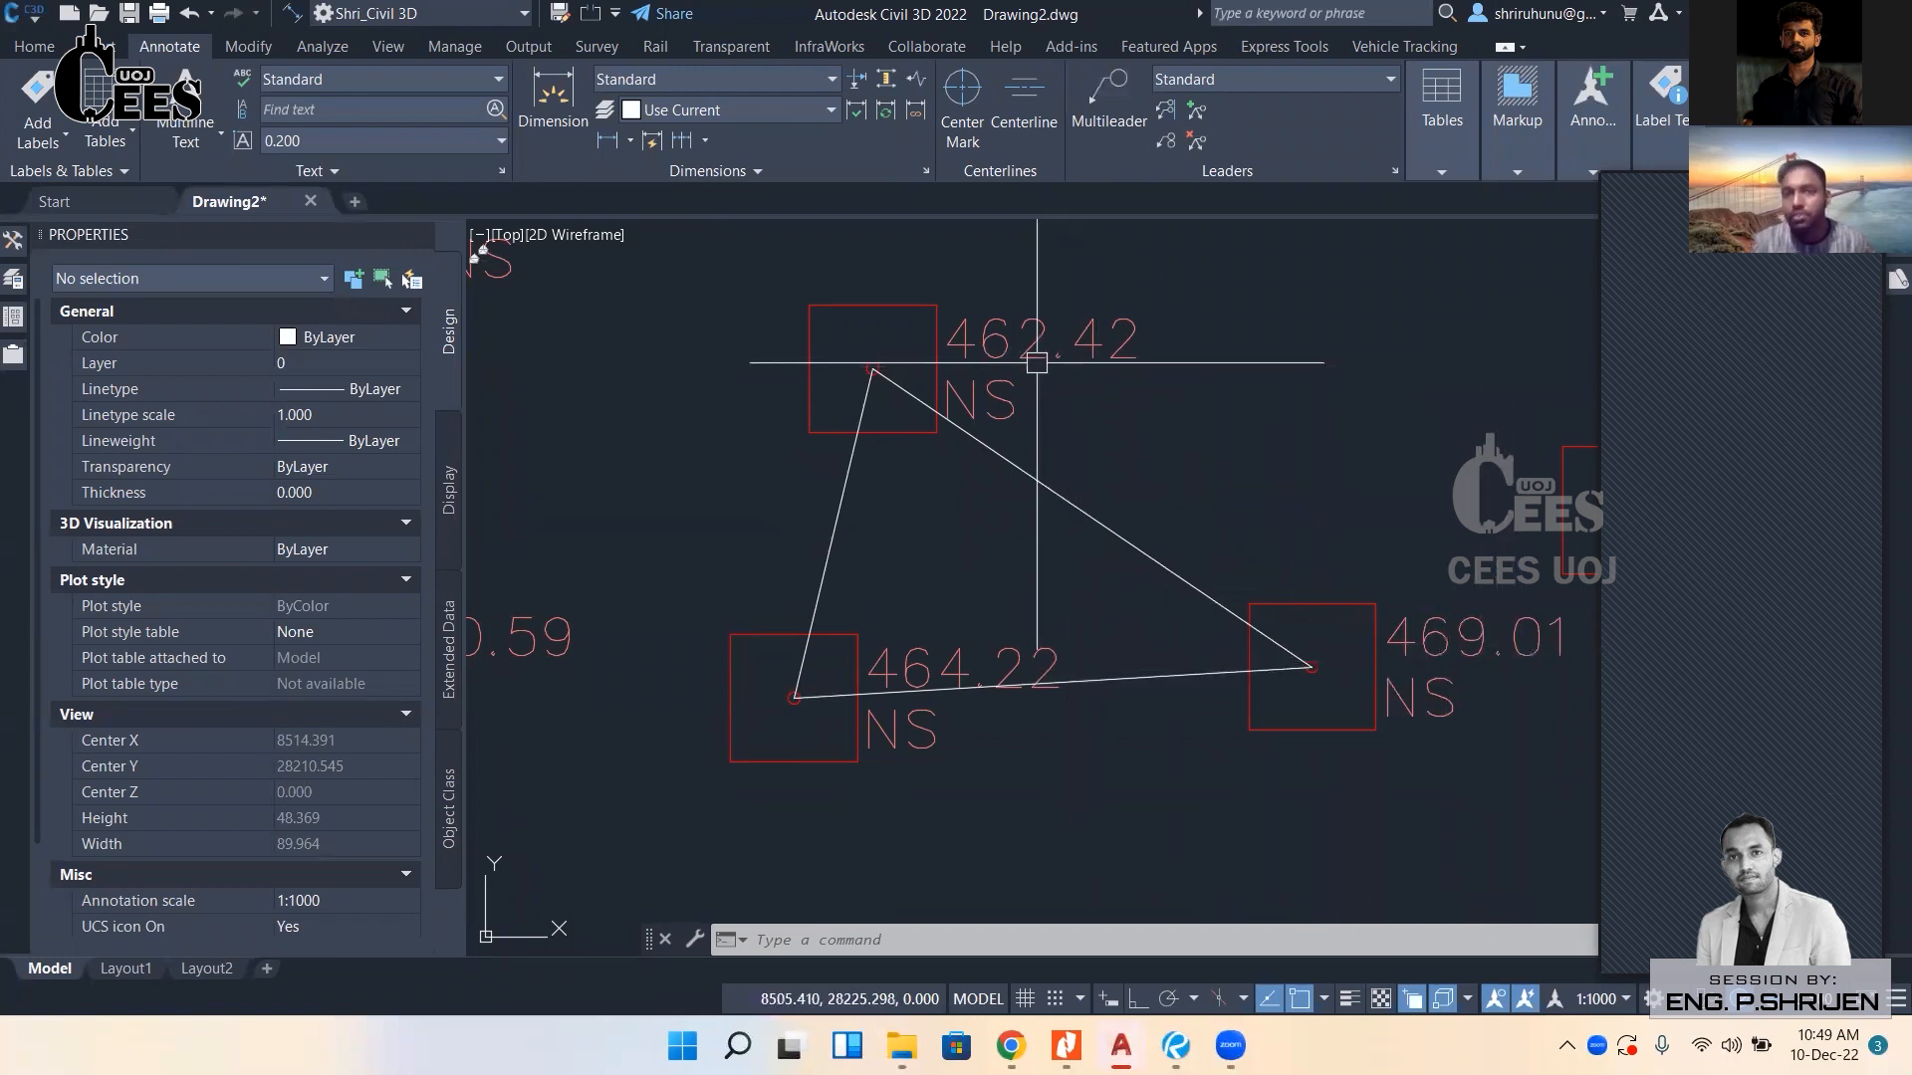
scroll(1035, 418, "down", 4)
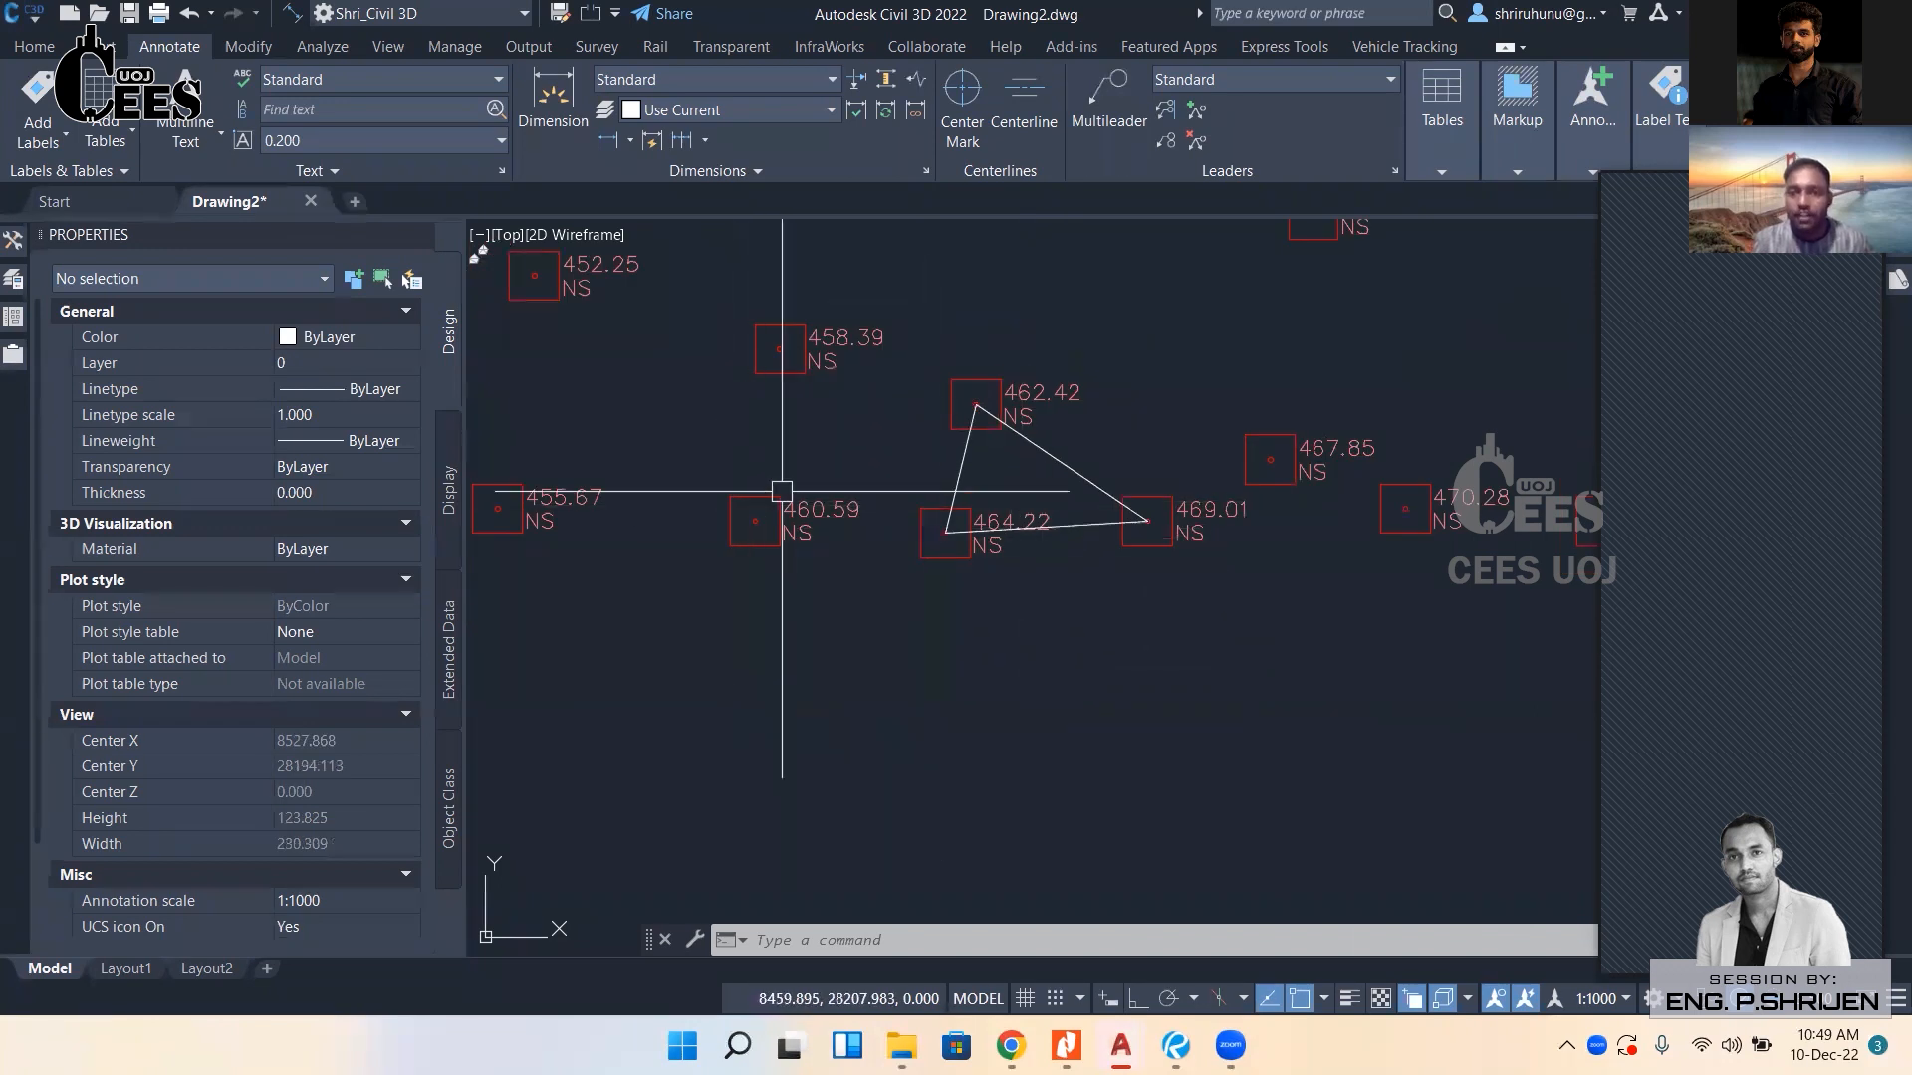
scroll(810, 555, "down", 2)
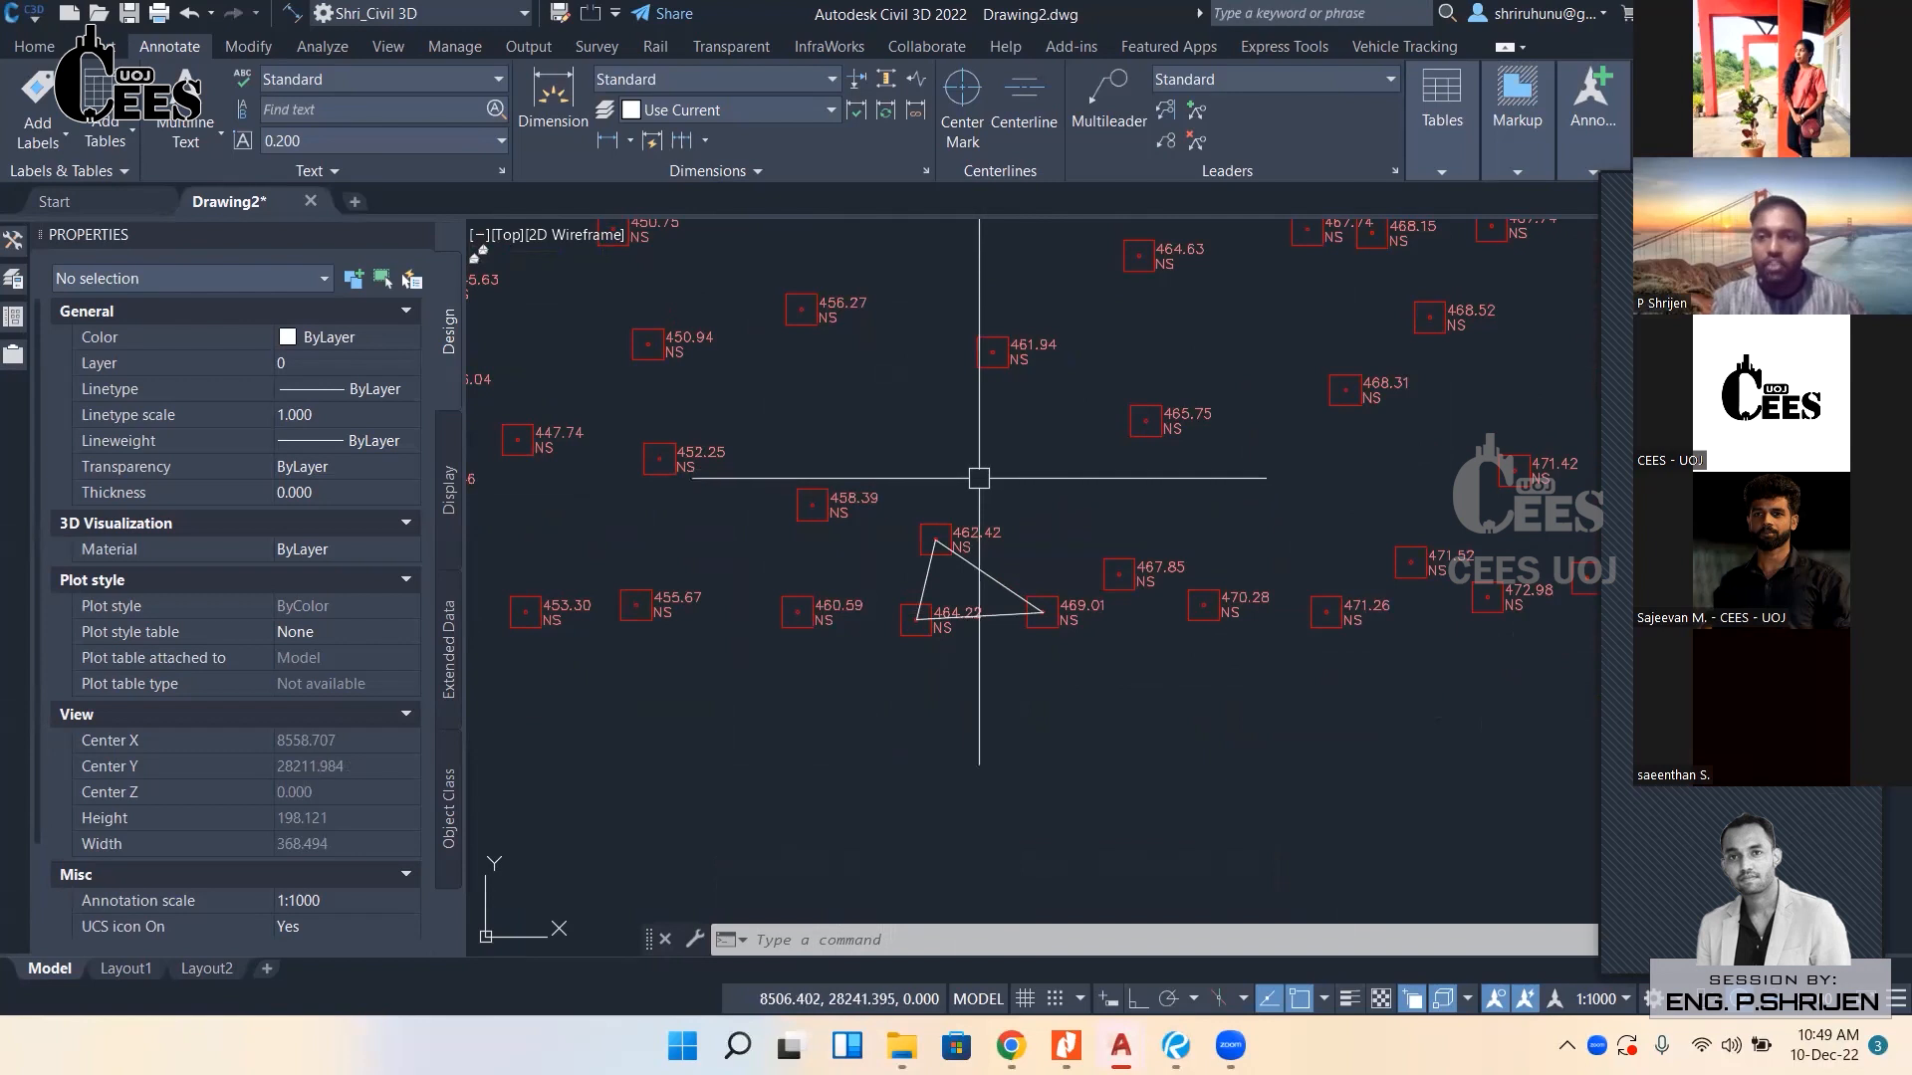
scroll(971, 503, "down", 2)
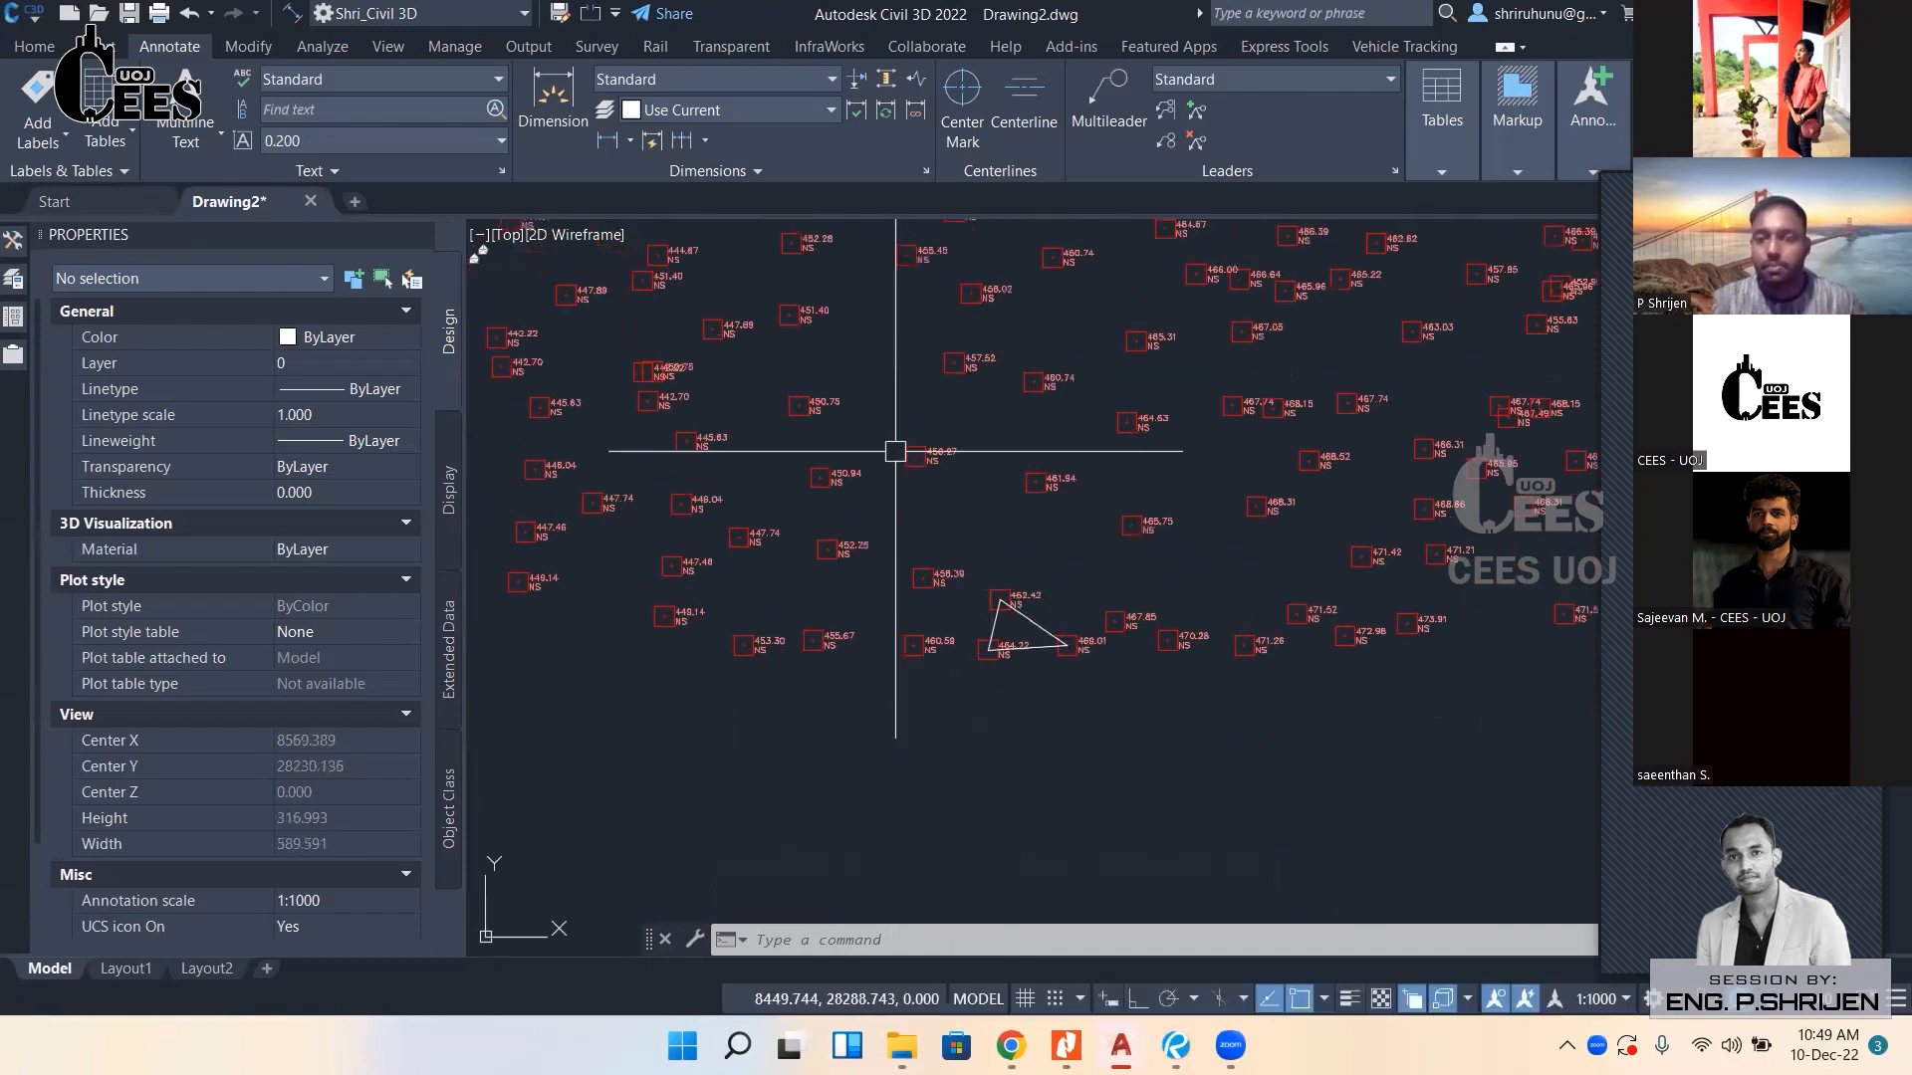
scroll(1025, 627, "up", 4)
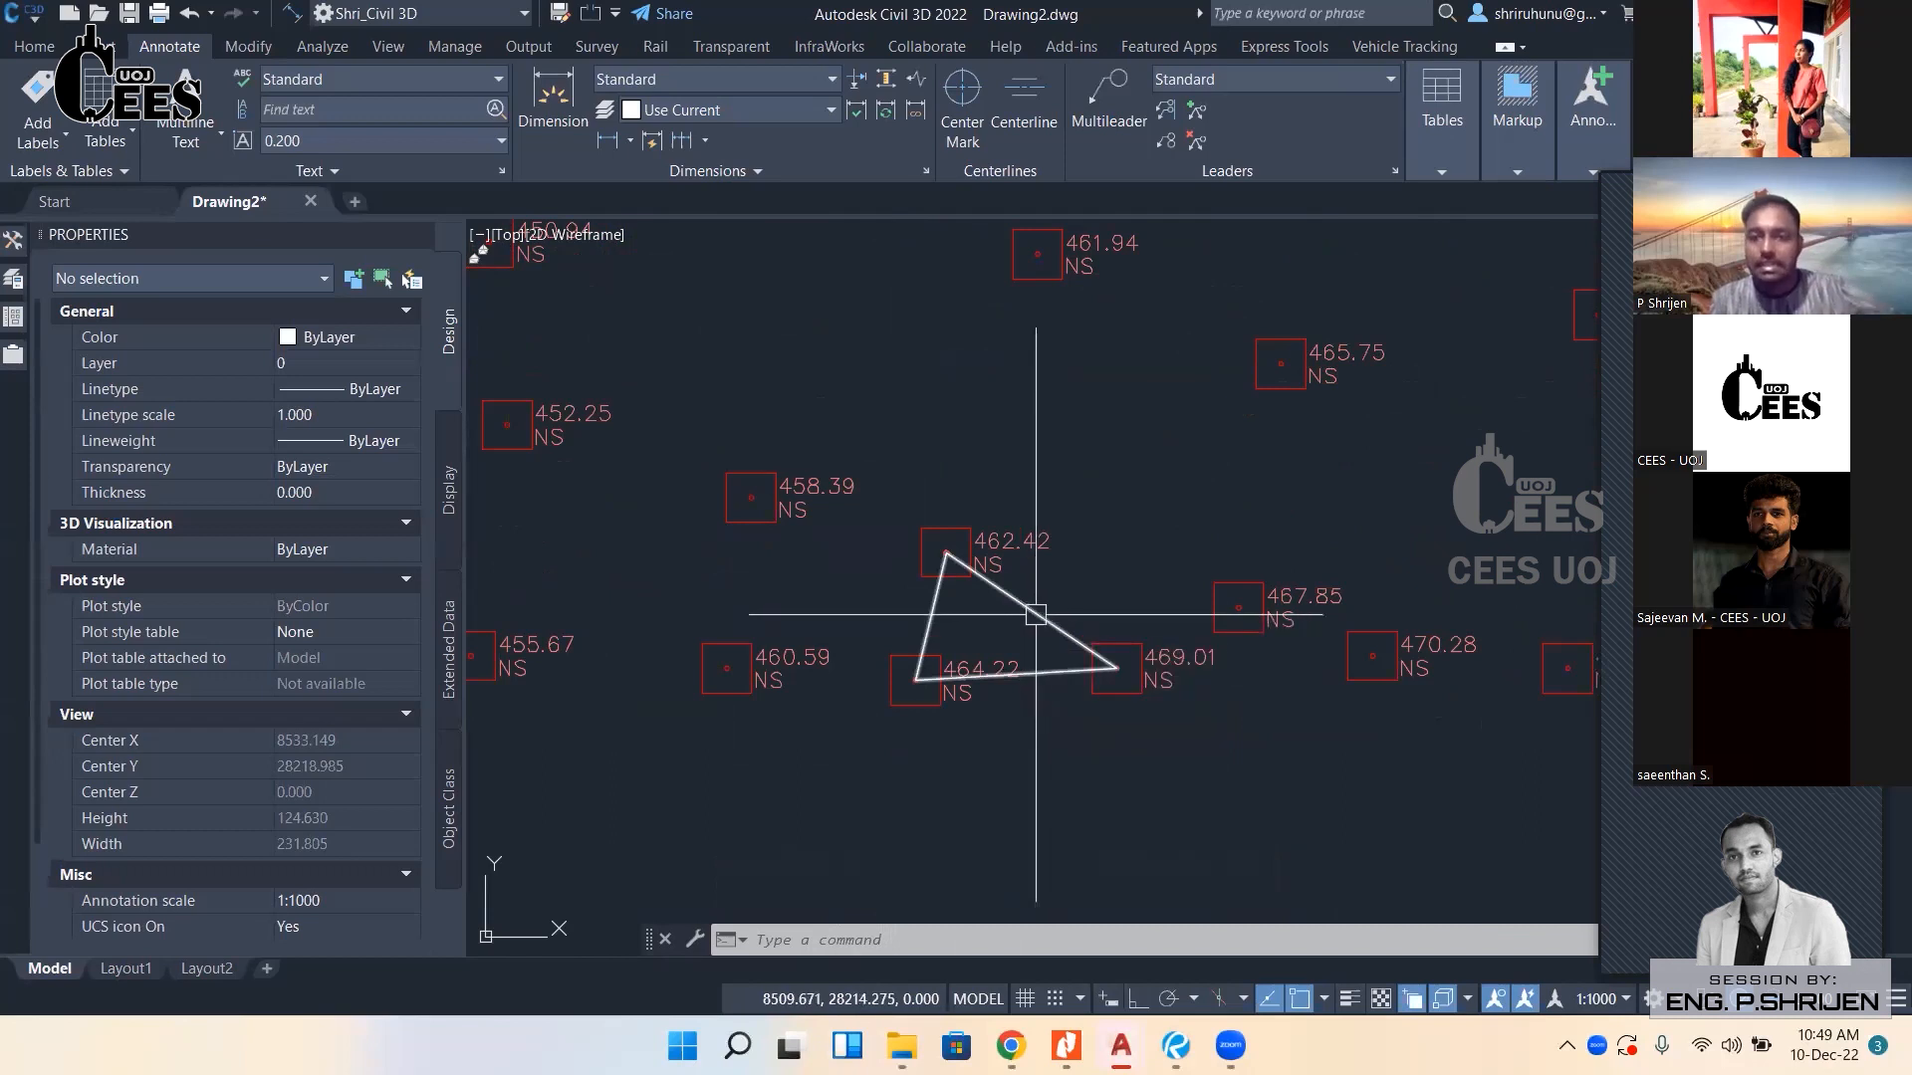
left_click(1024, 608)
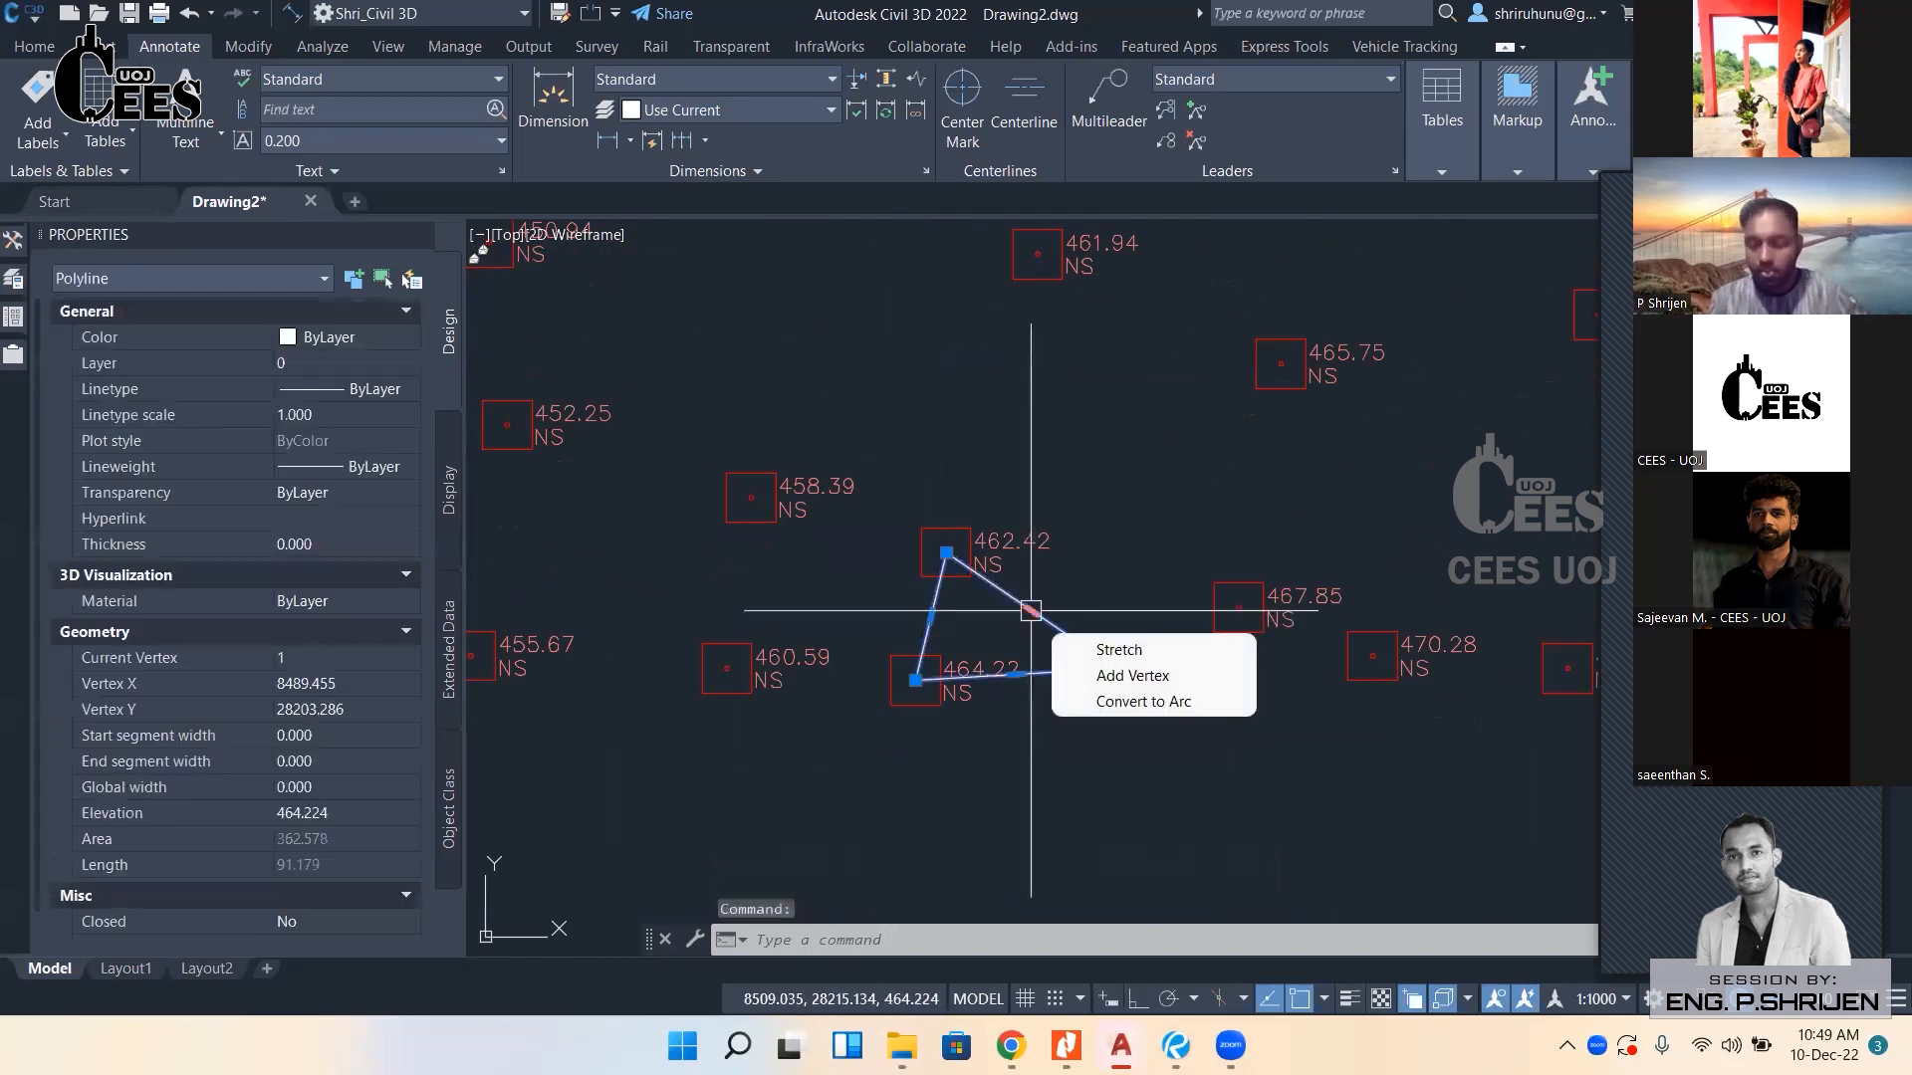
key("Delete")
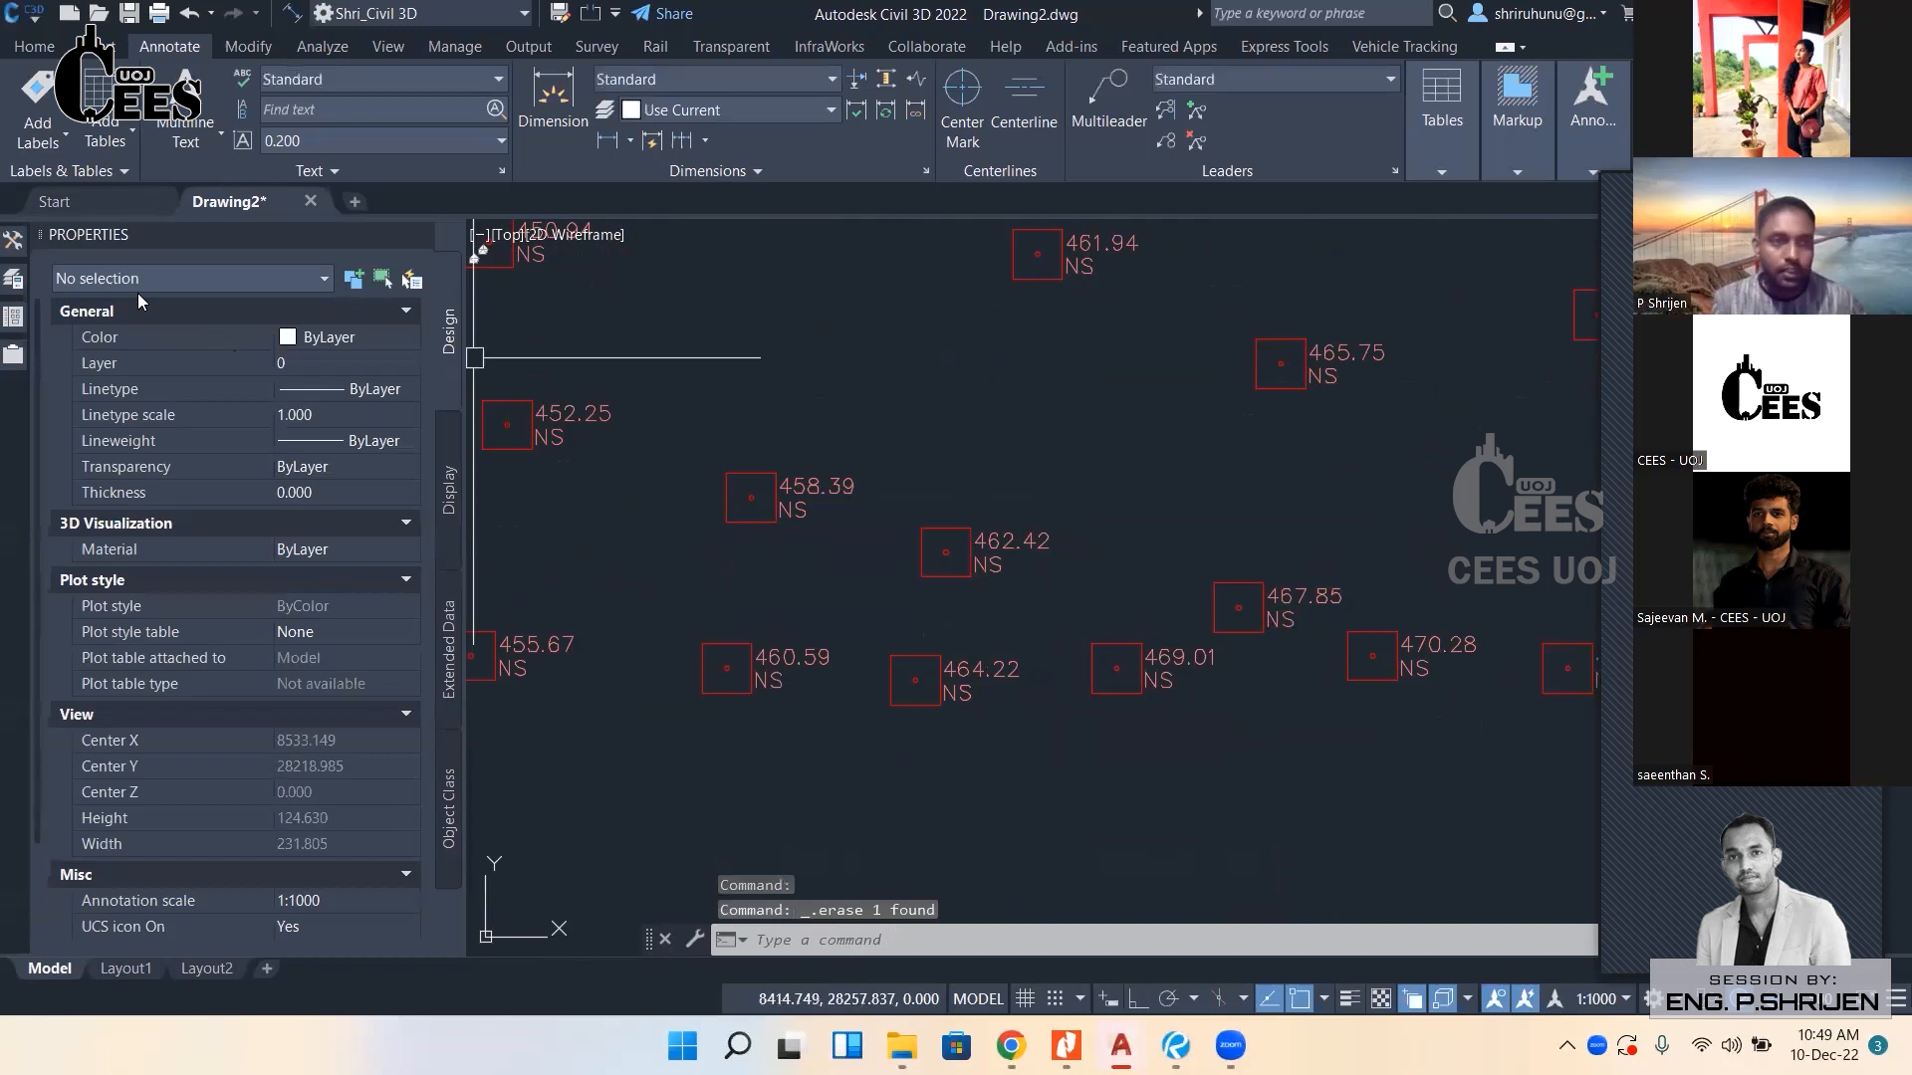
left_click(13, 240)
left_click(208, 378)
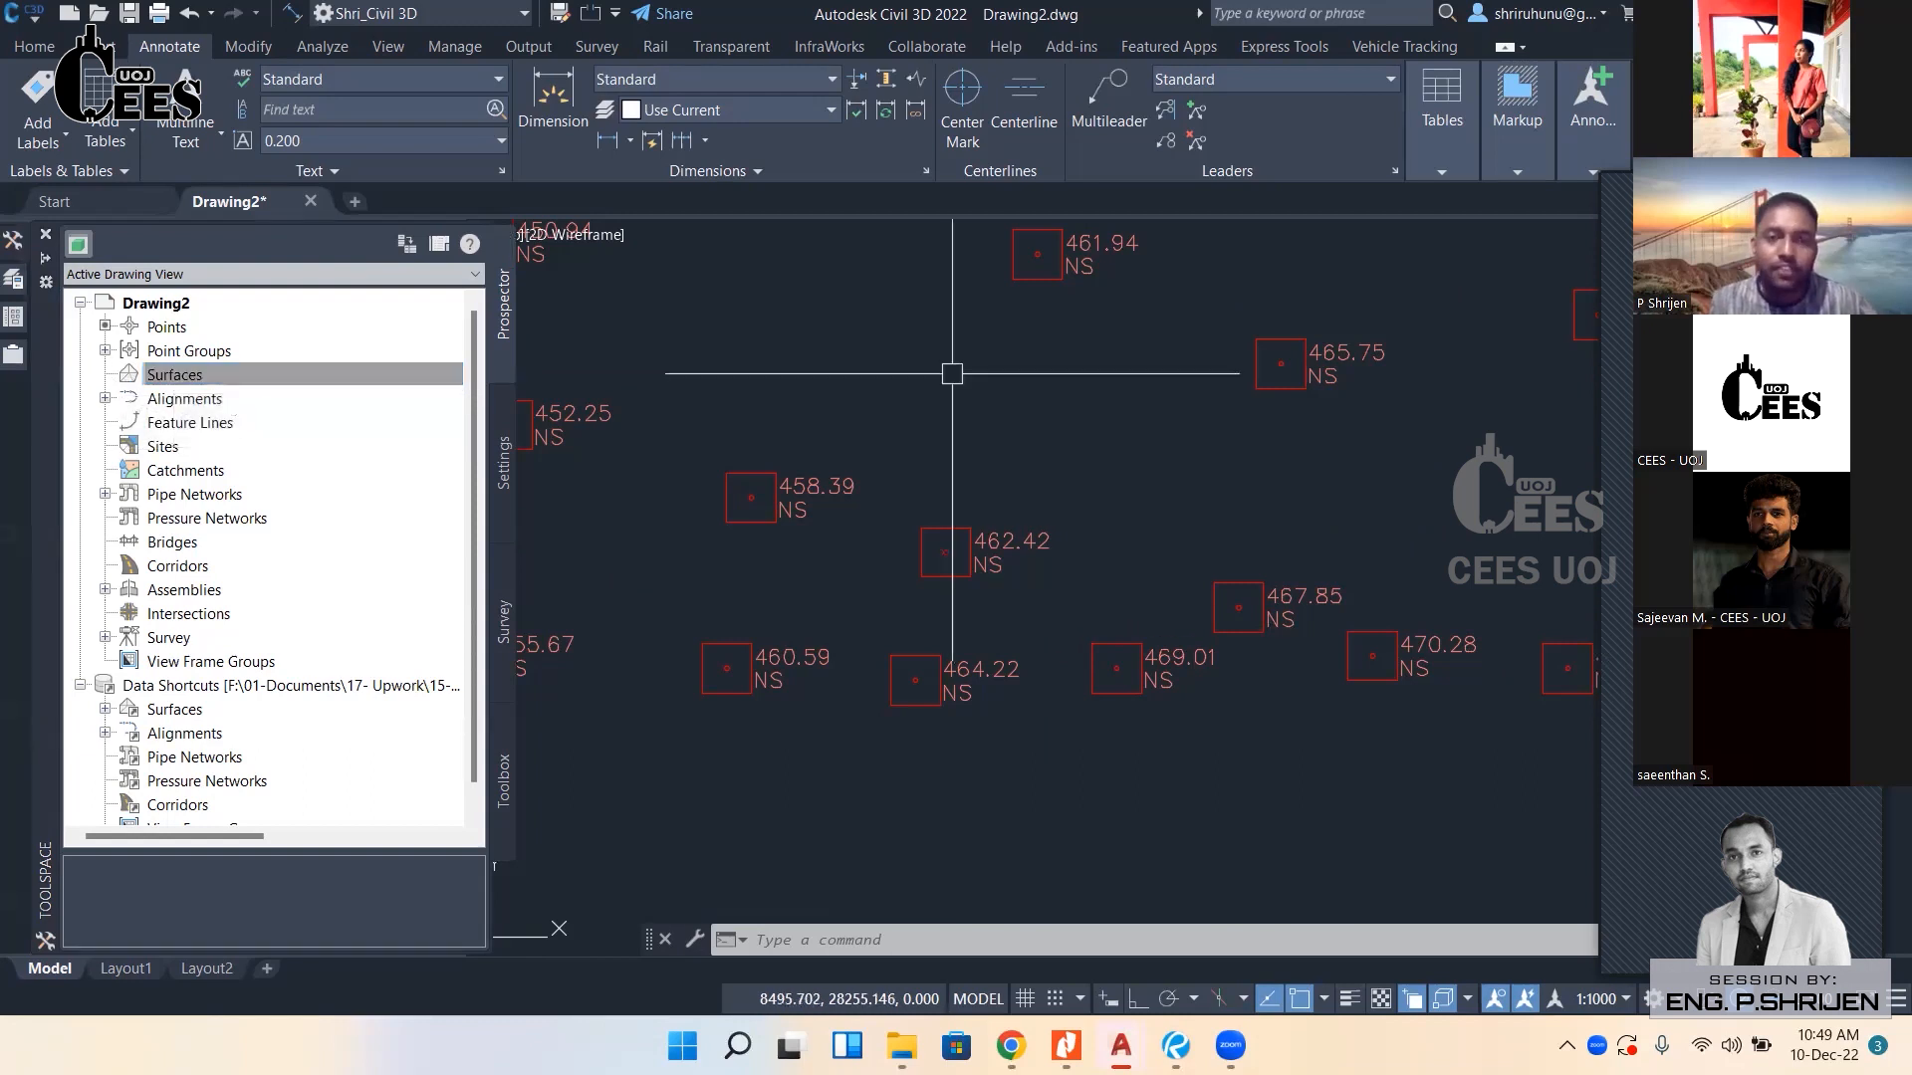
key("ctrl+1")
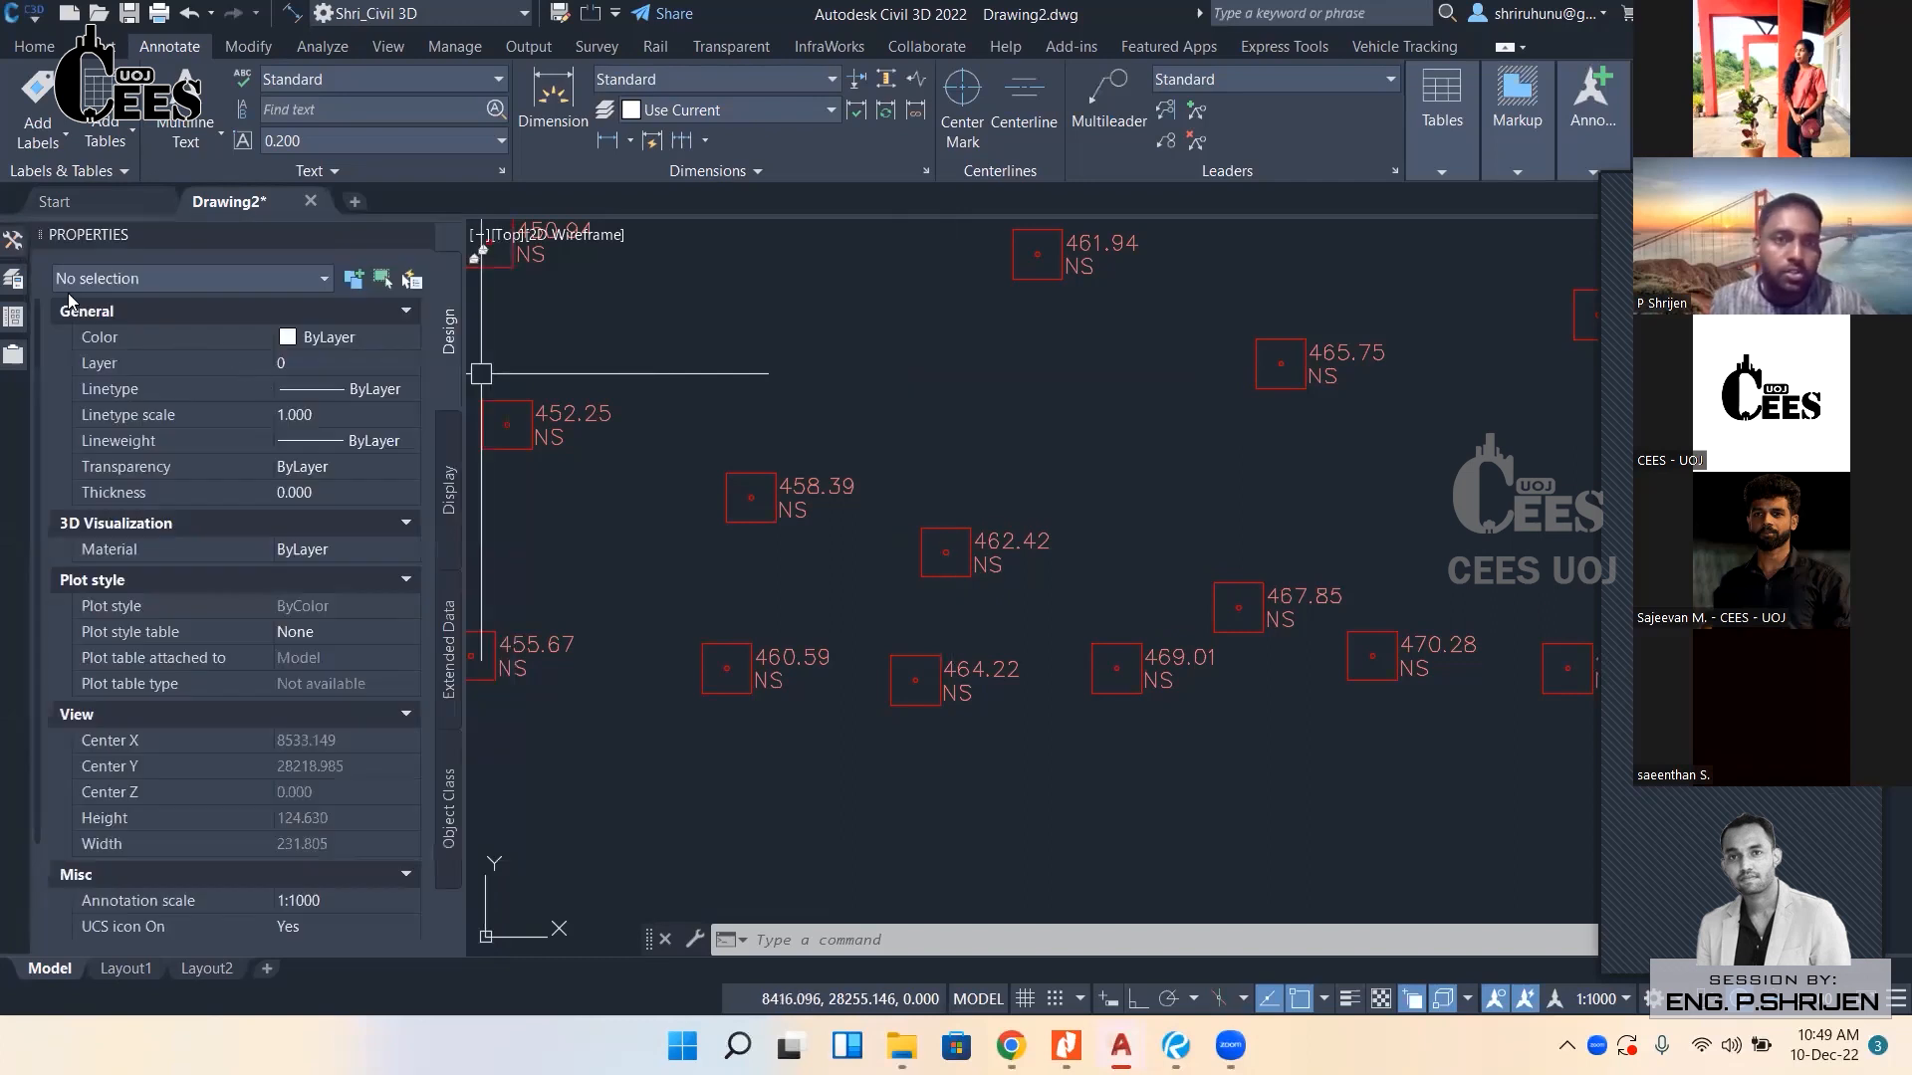
left_click(14, 242)
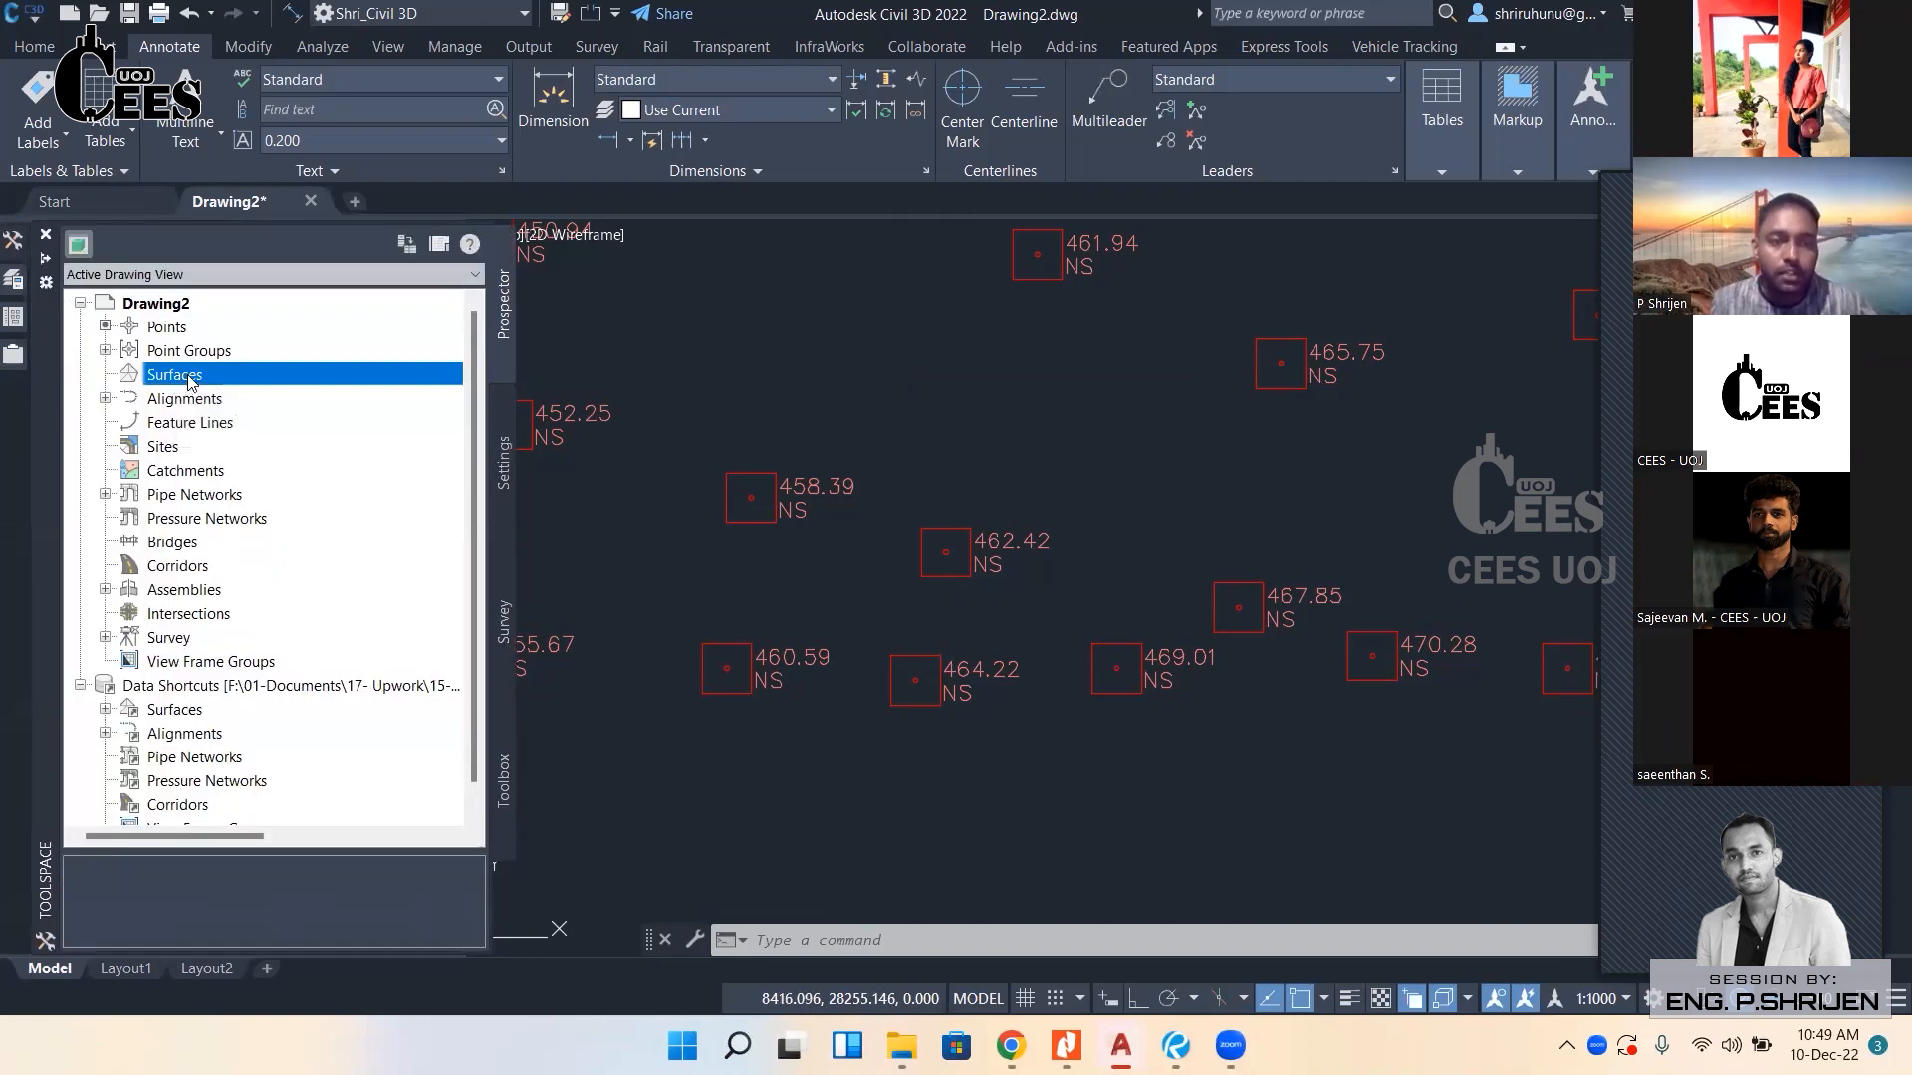
right_click(190, 380)
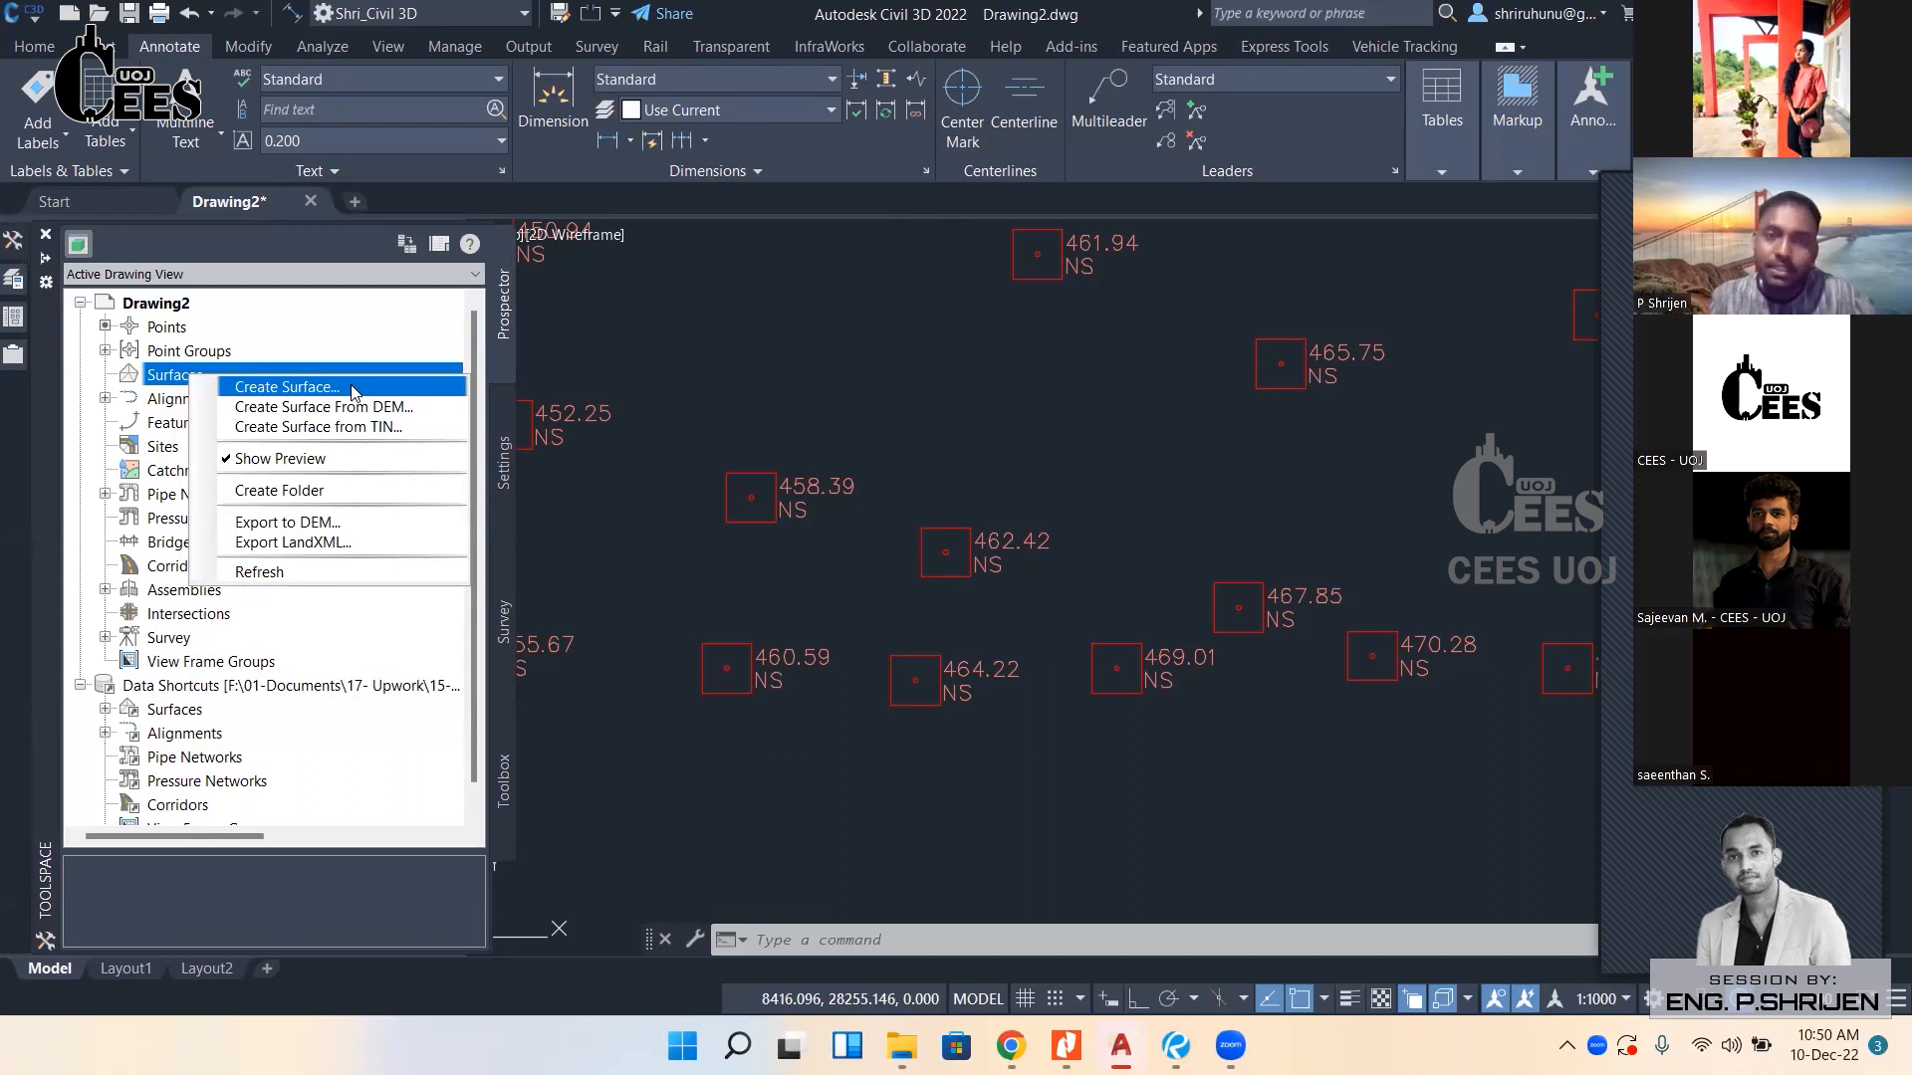
left_click(257, 396)
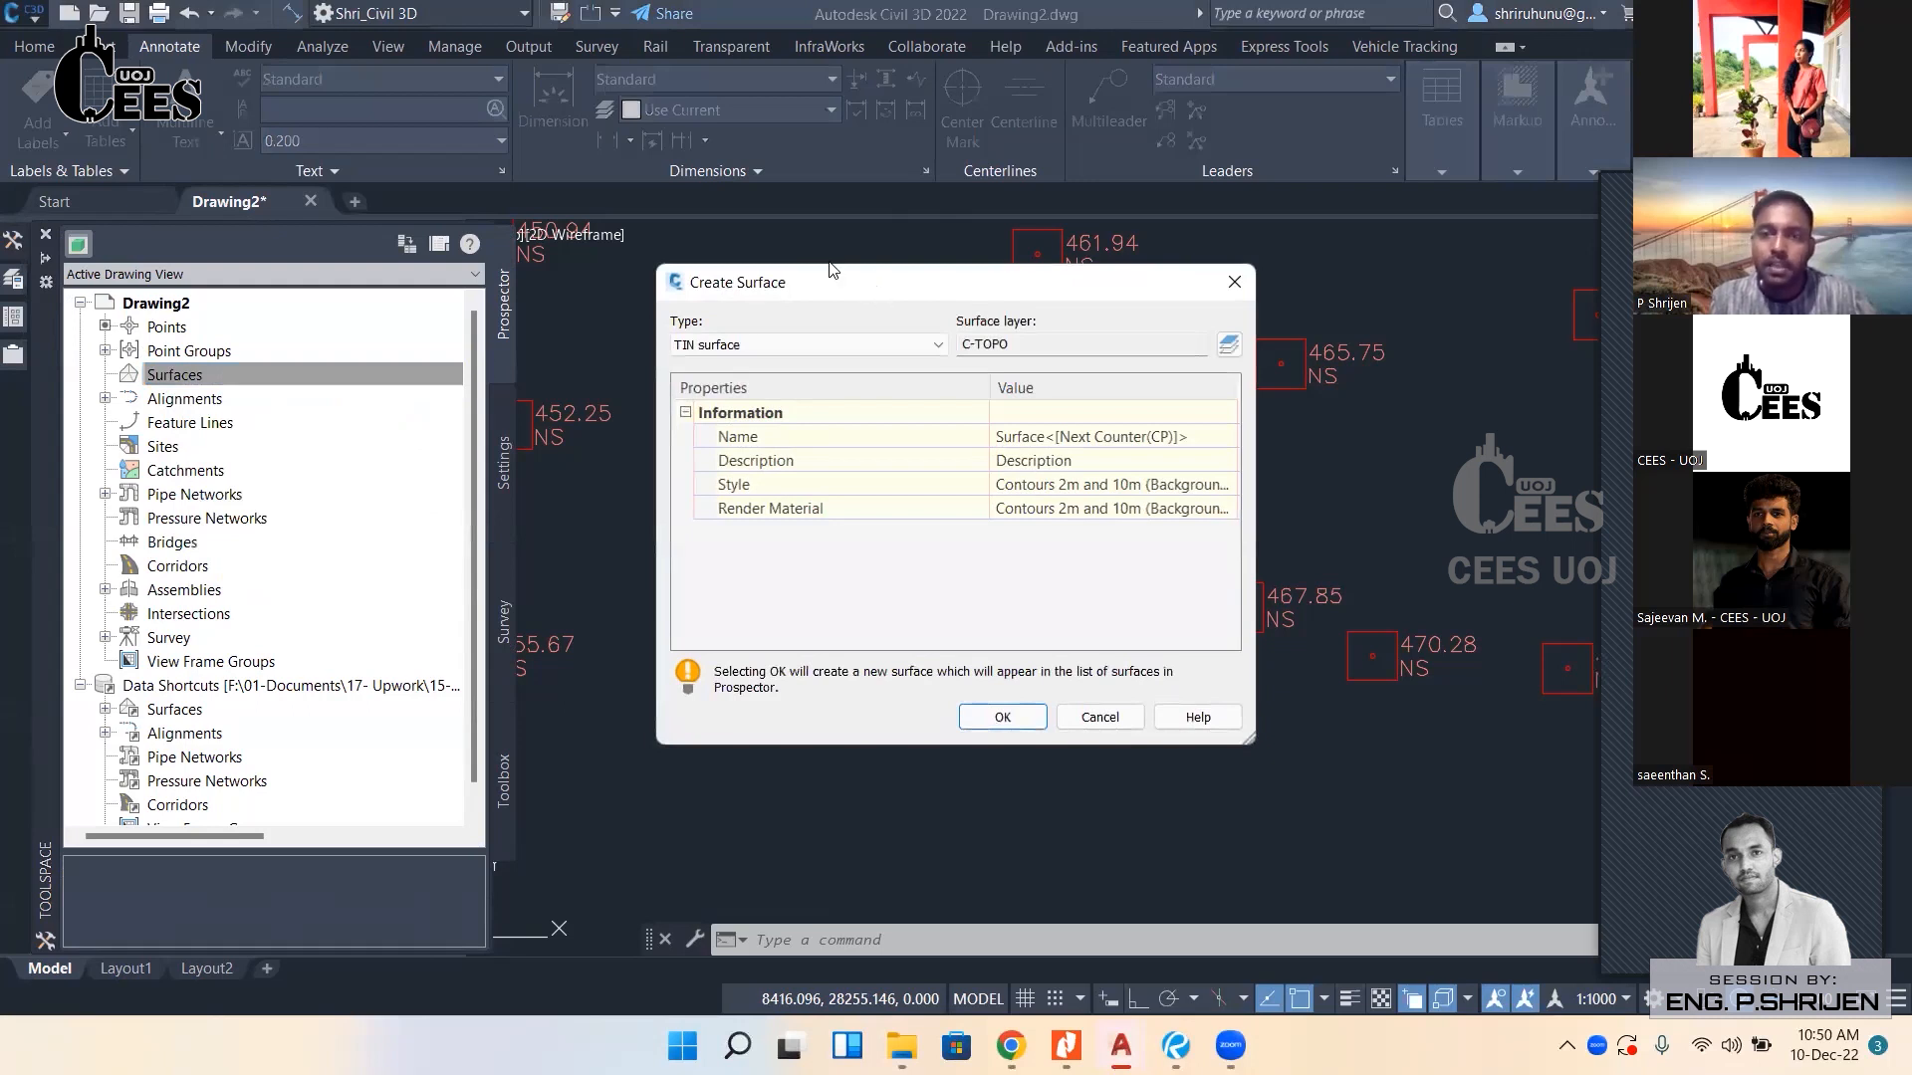
left_click_drag(899, 284, 853, 261)
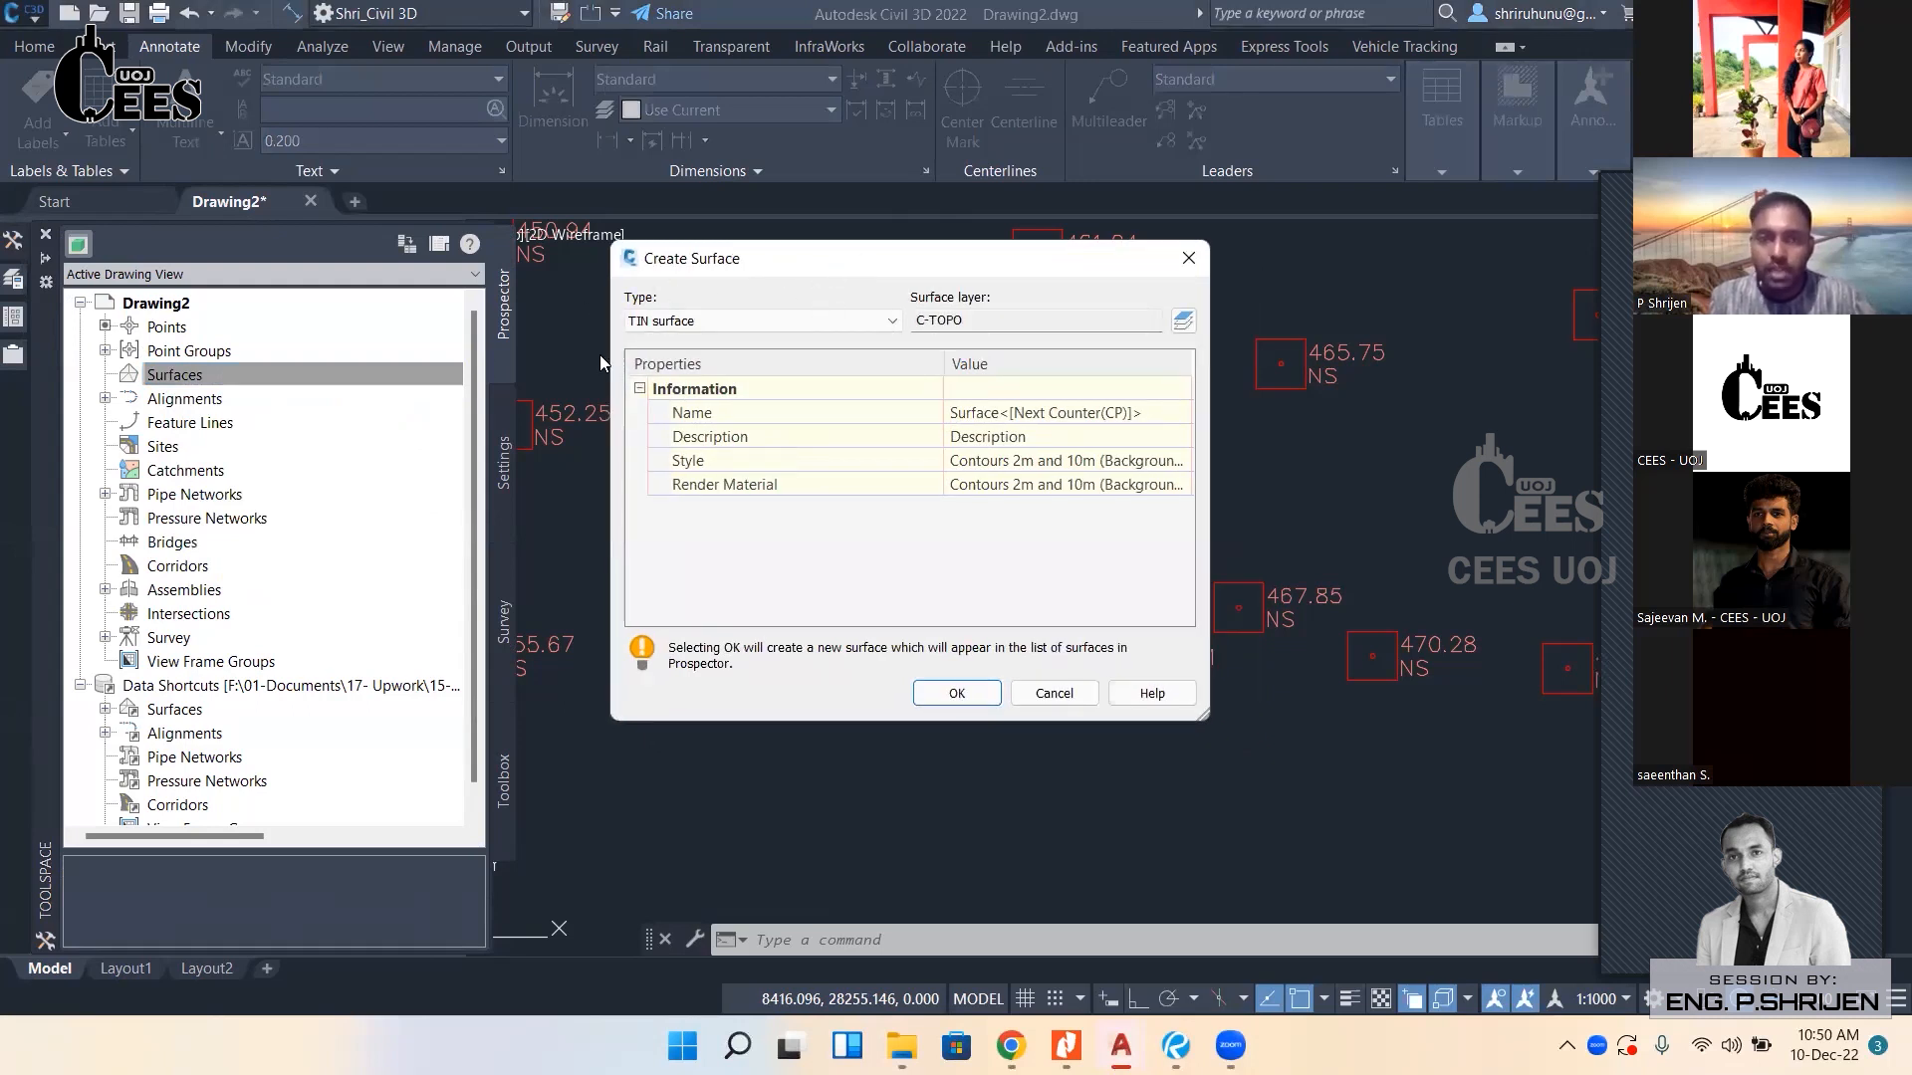
left_click(717, 320)
left_click(717, 321)
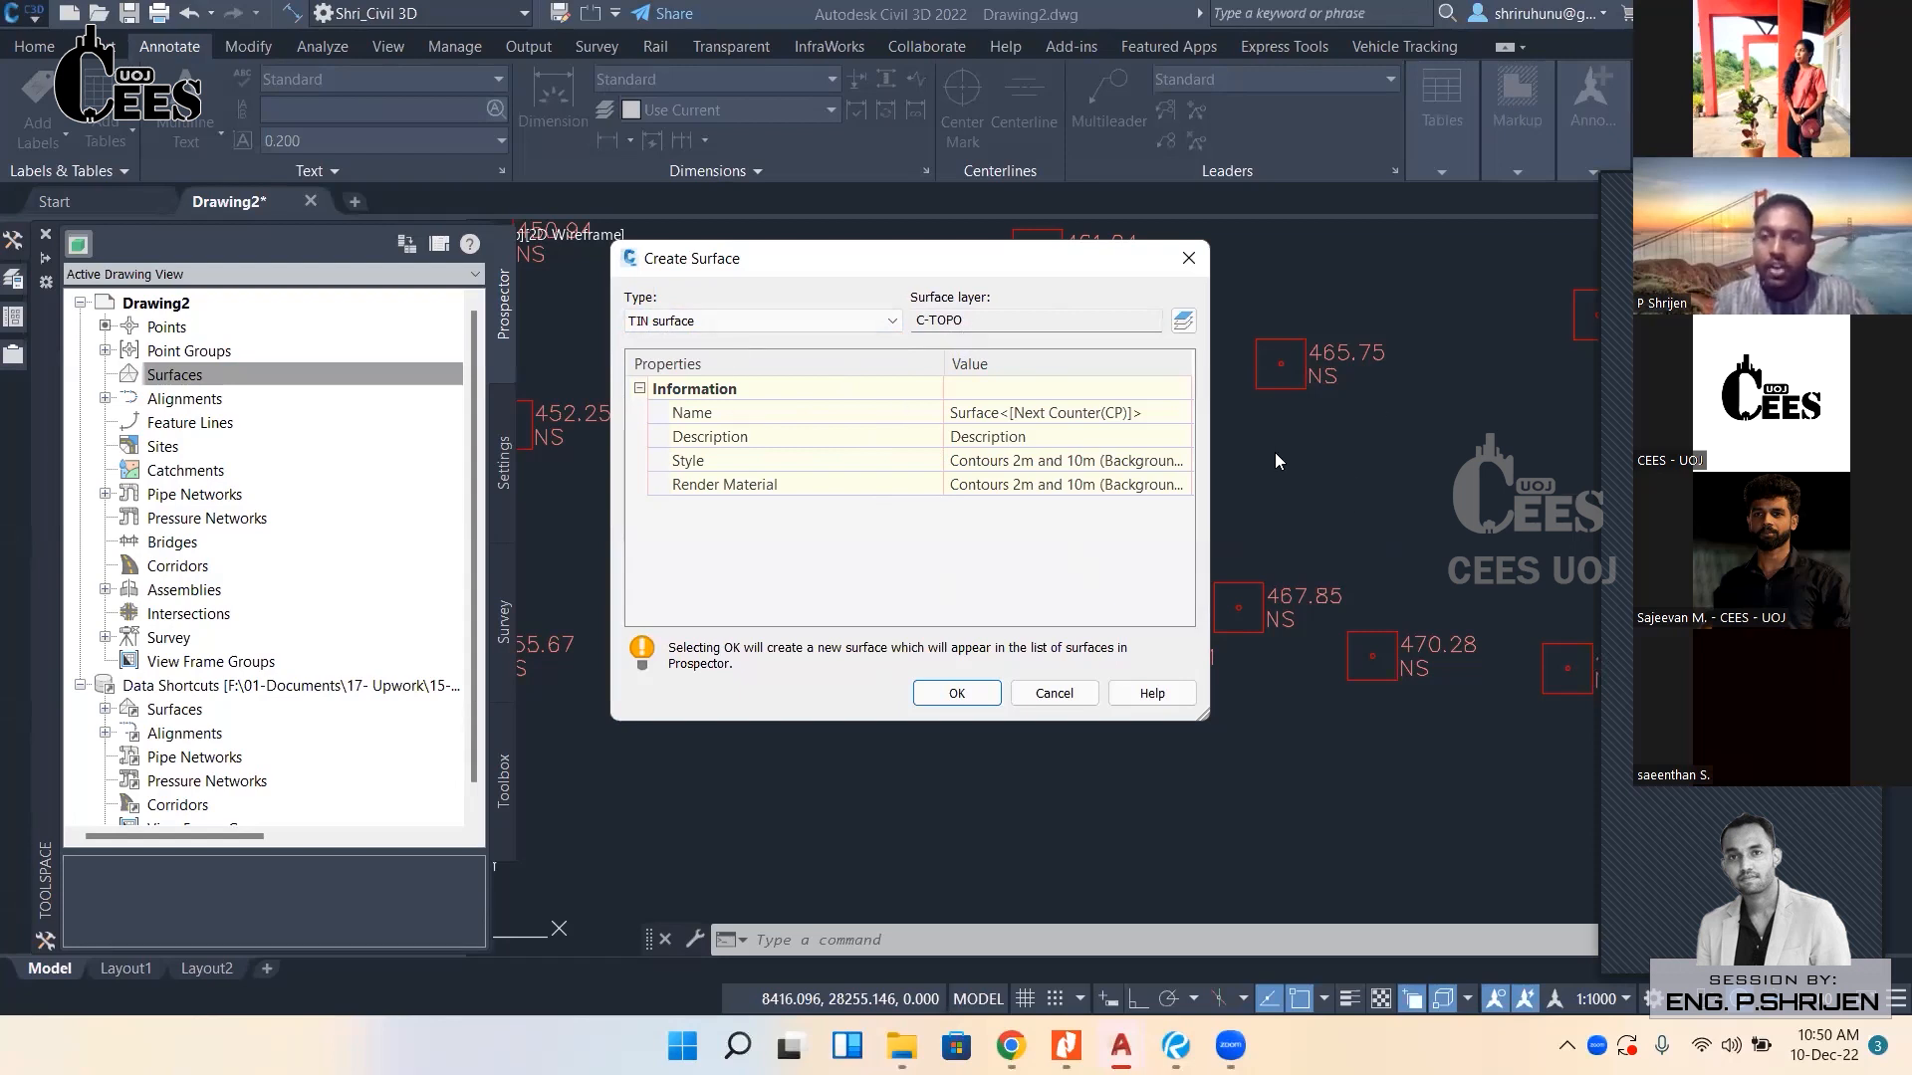
left_click(1055, 693)
Examine the drawing's full layer list in the layer manager, including the C-ANNO annotation and table layers.
left_click(13, 278)
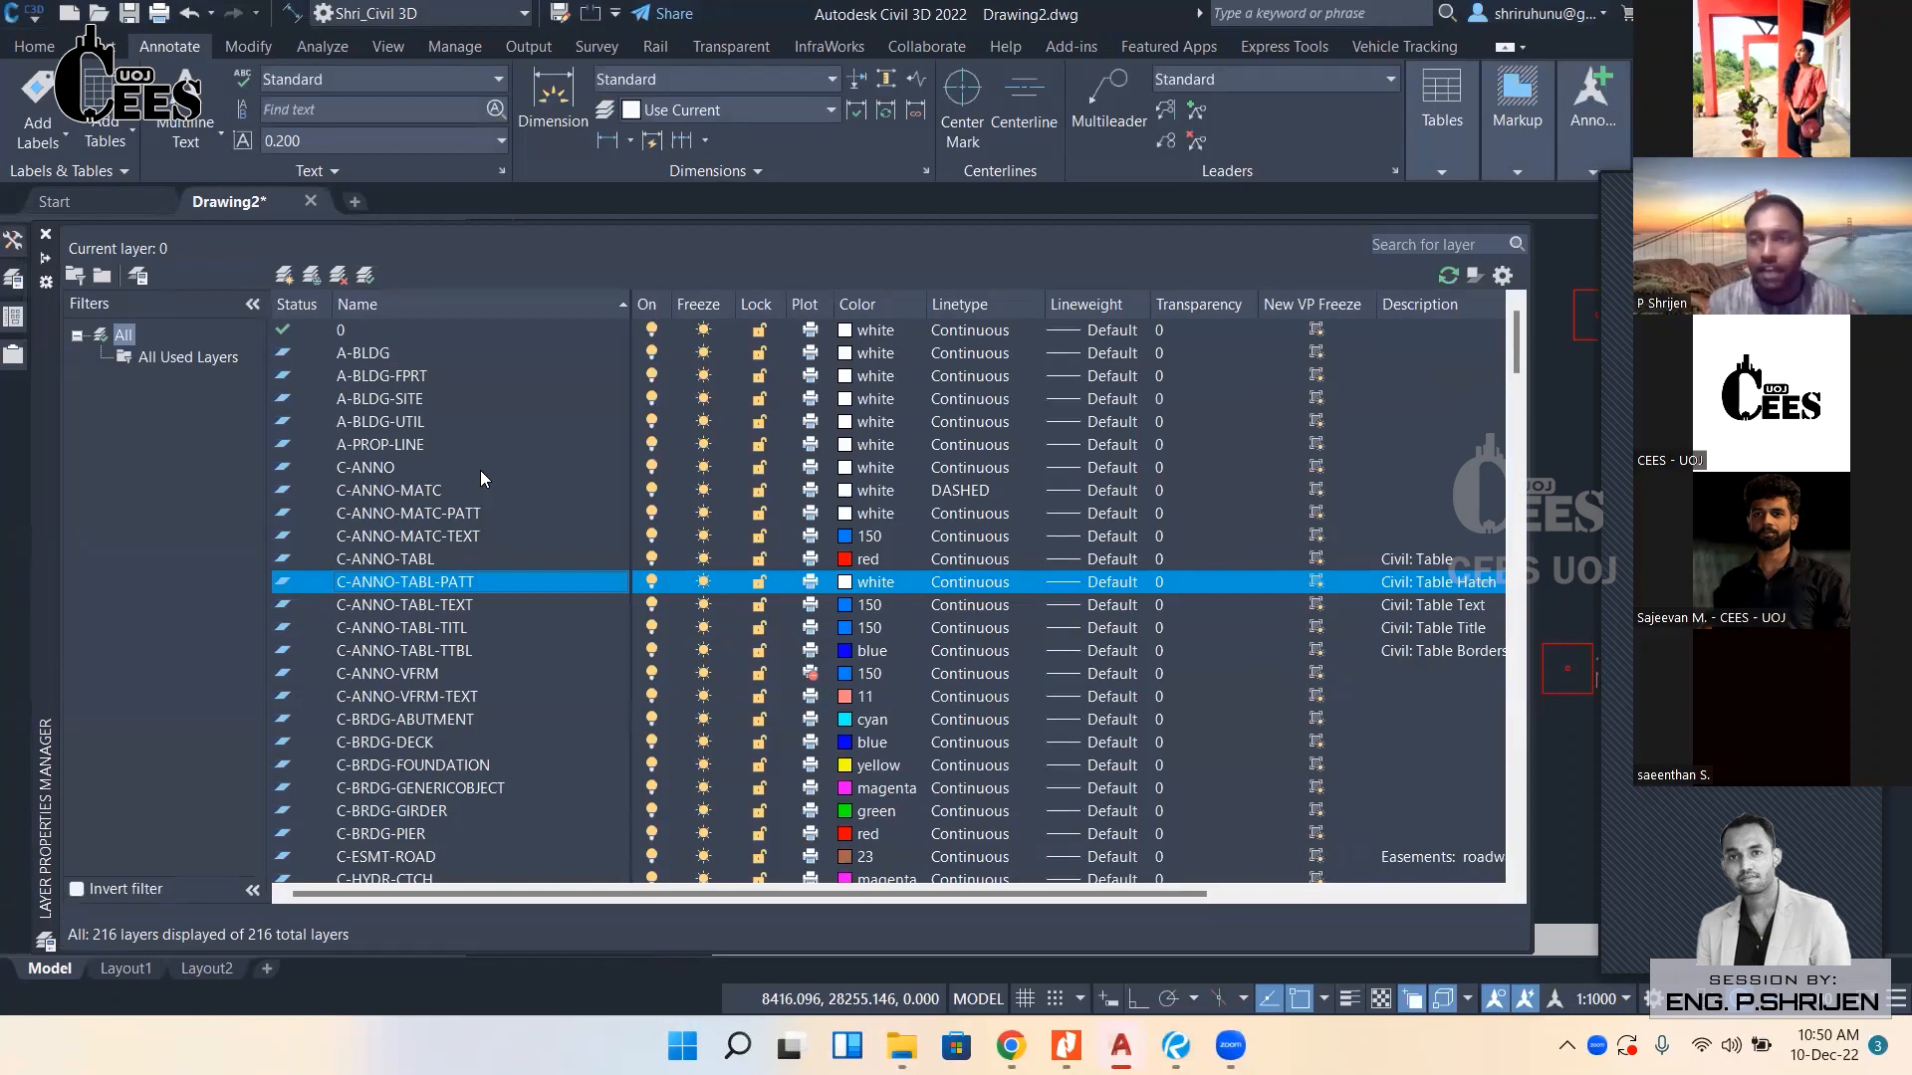
left_click(364, 330)
left_click(512, 514)
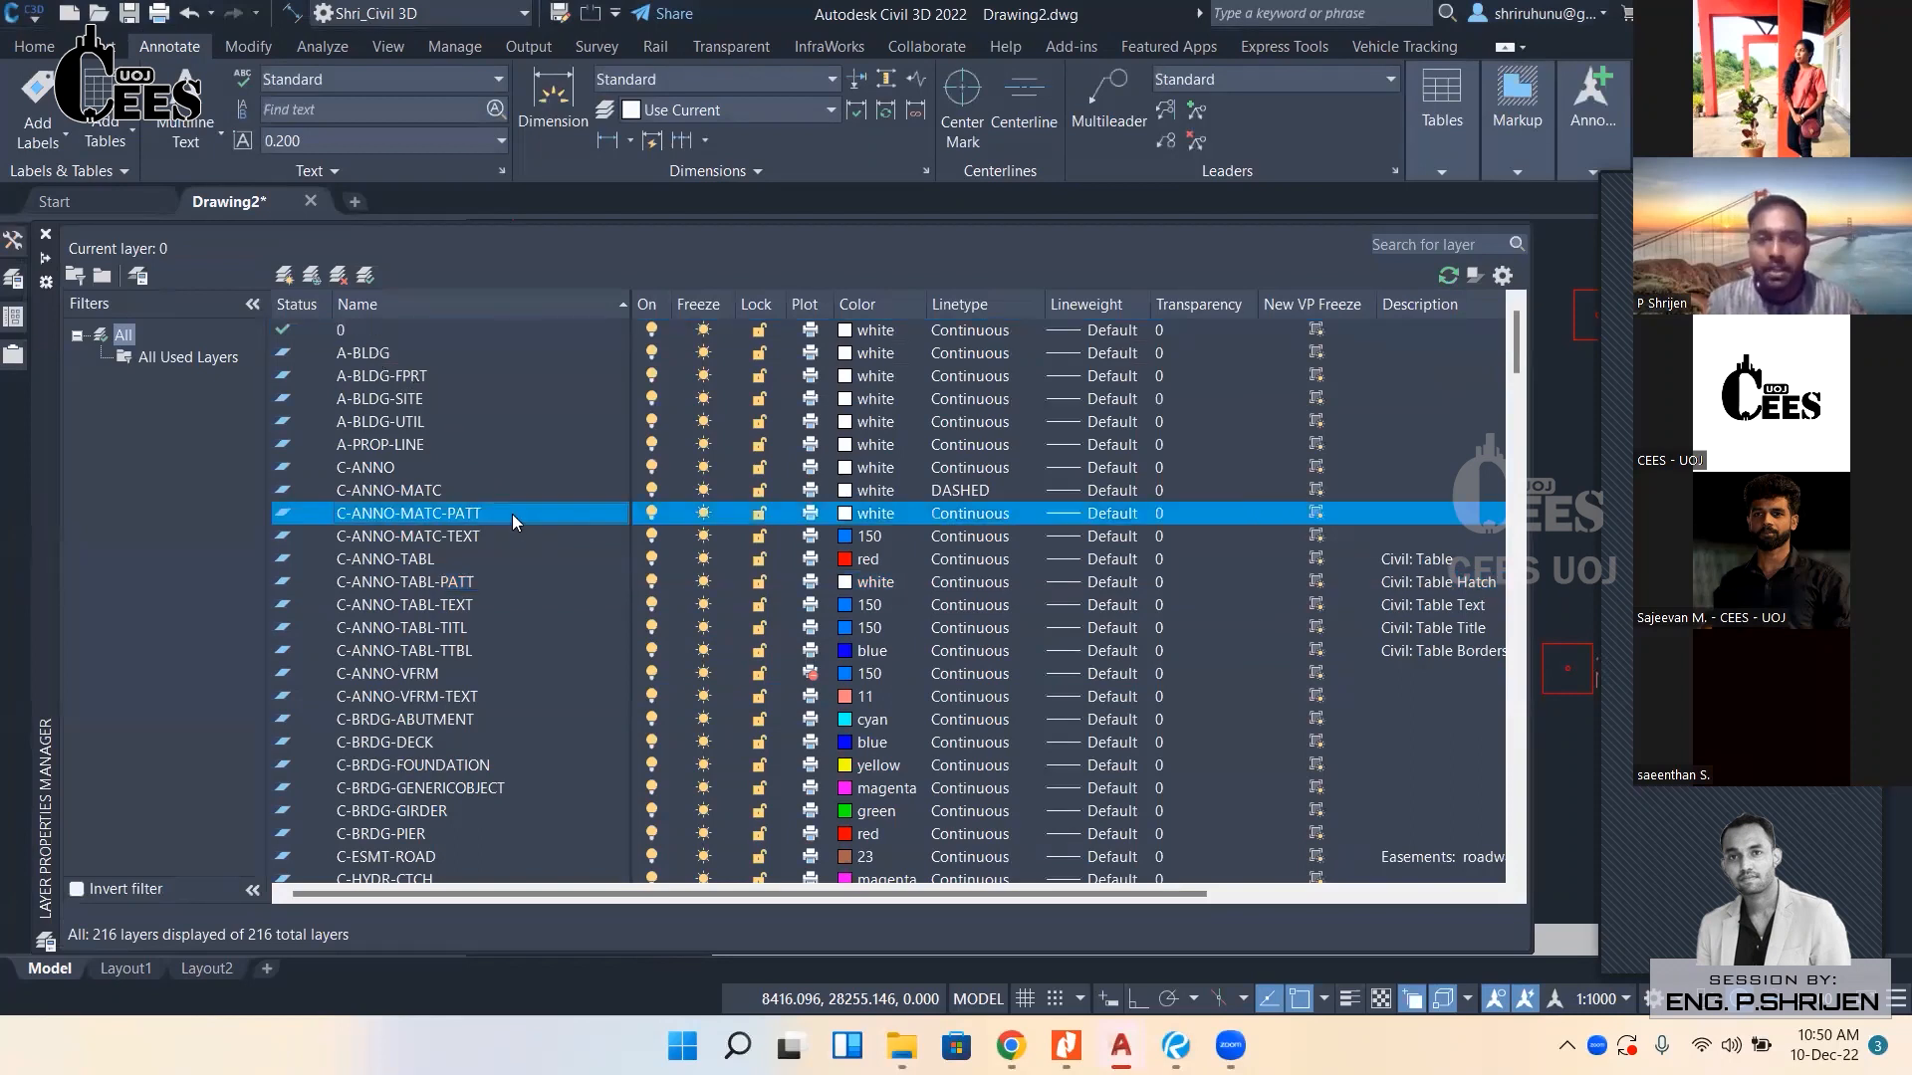
scroll(473, 518, "down", 8)
scroll(464, 651, "down", 20)
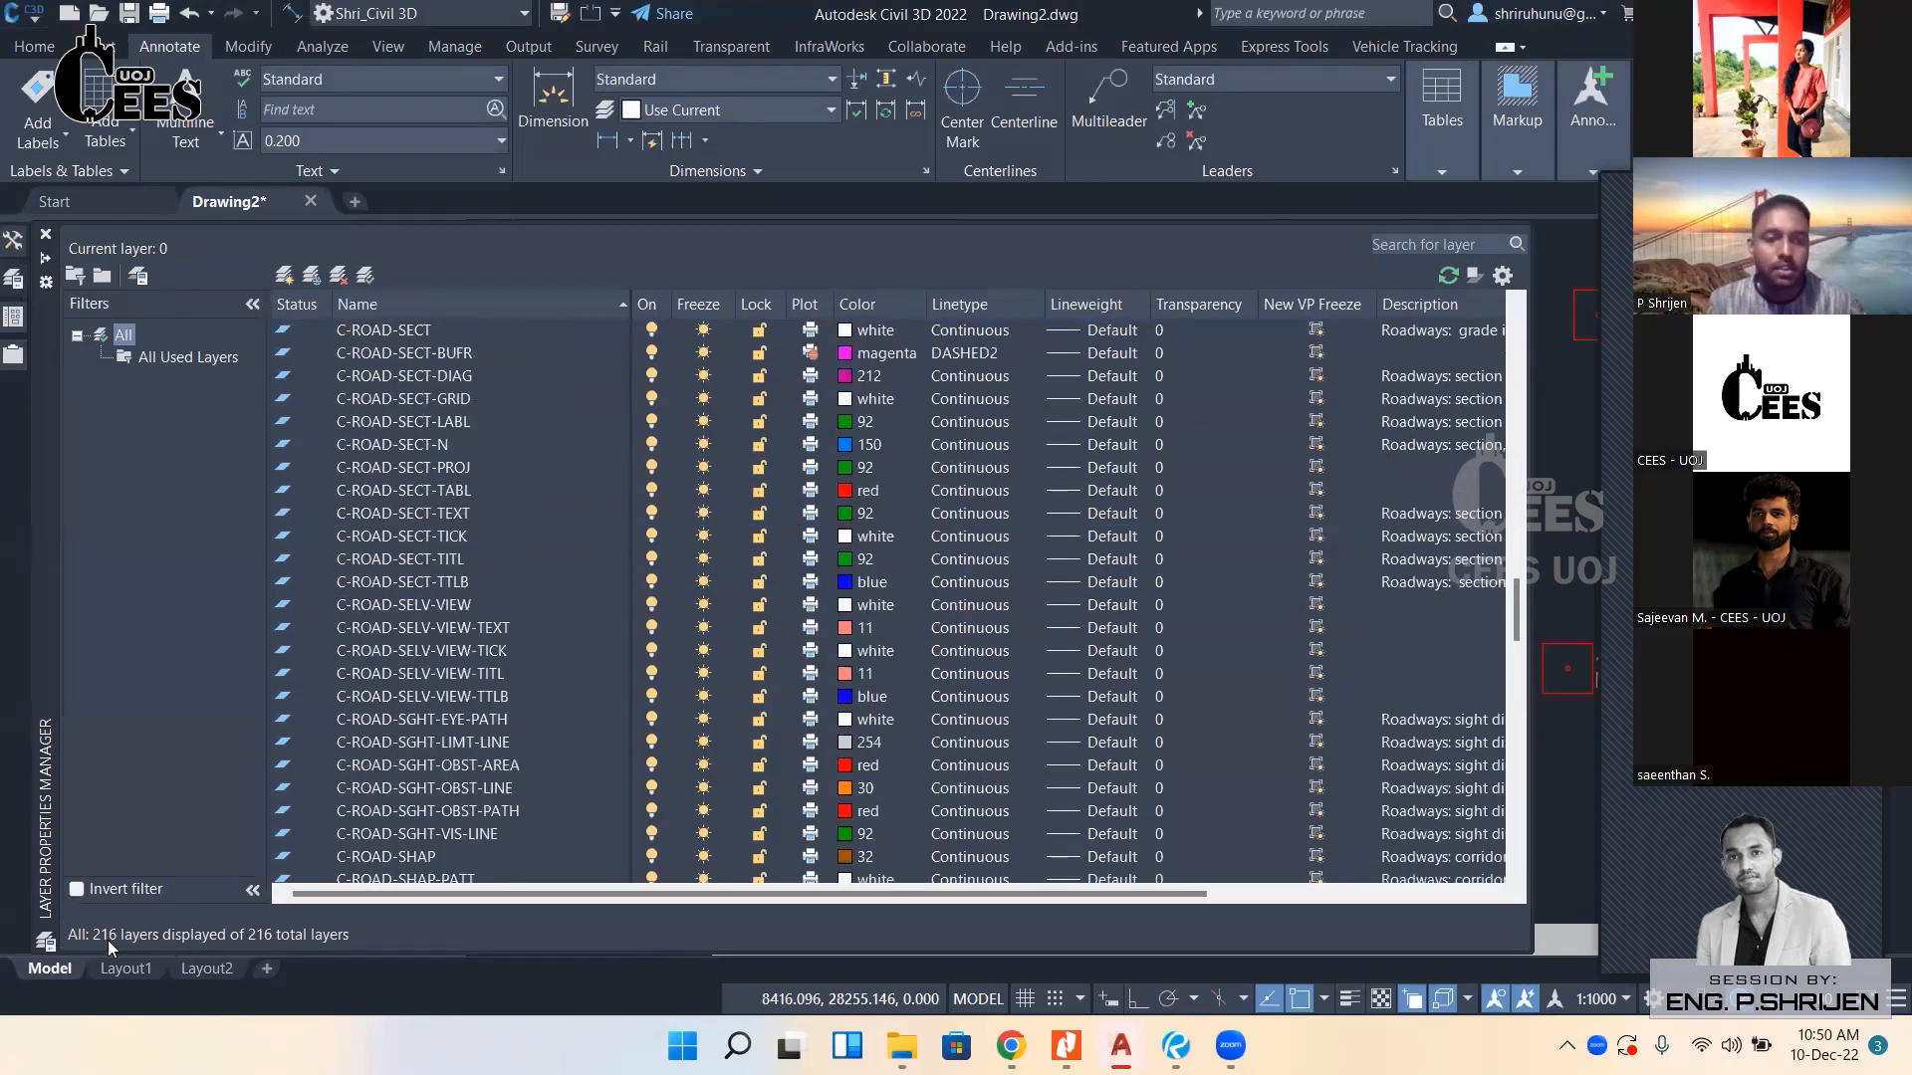
scroll(536, 704, "down", 4)
scroll(525, 744, "up", 20)
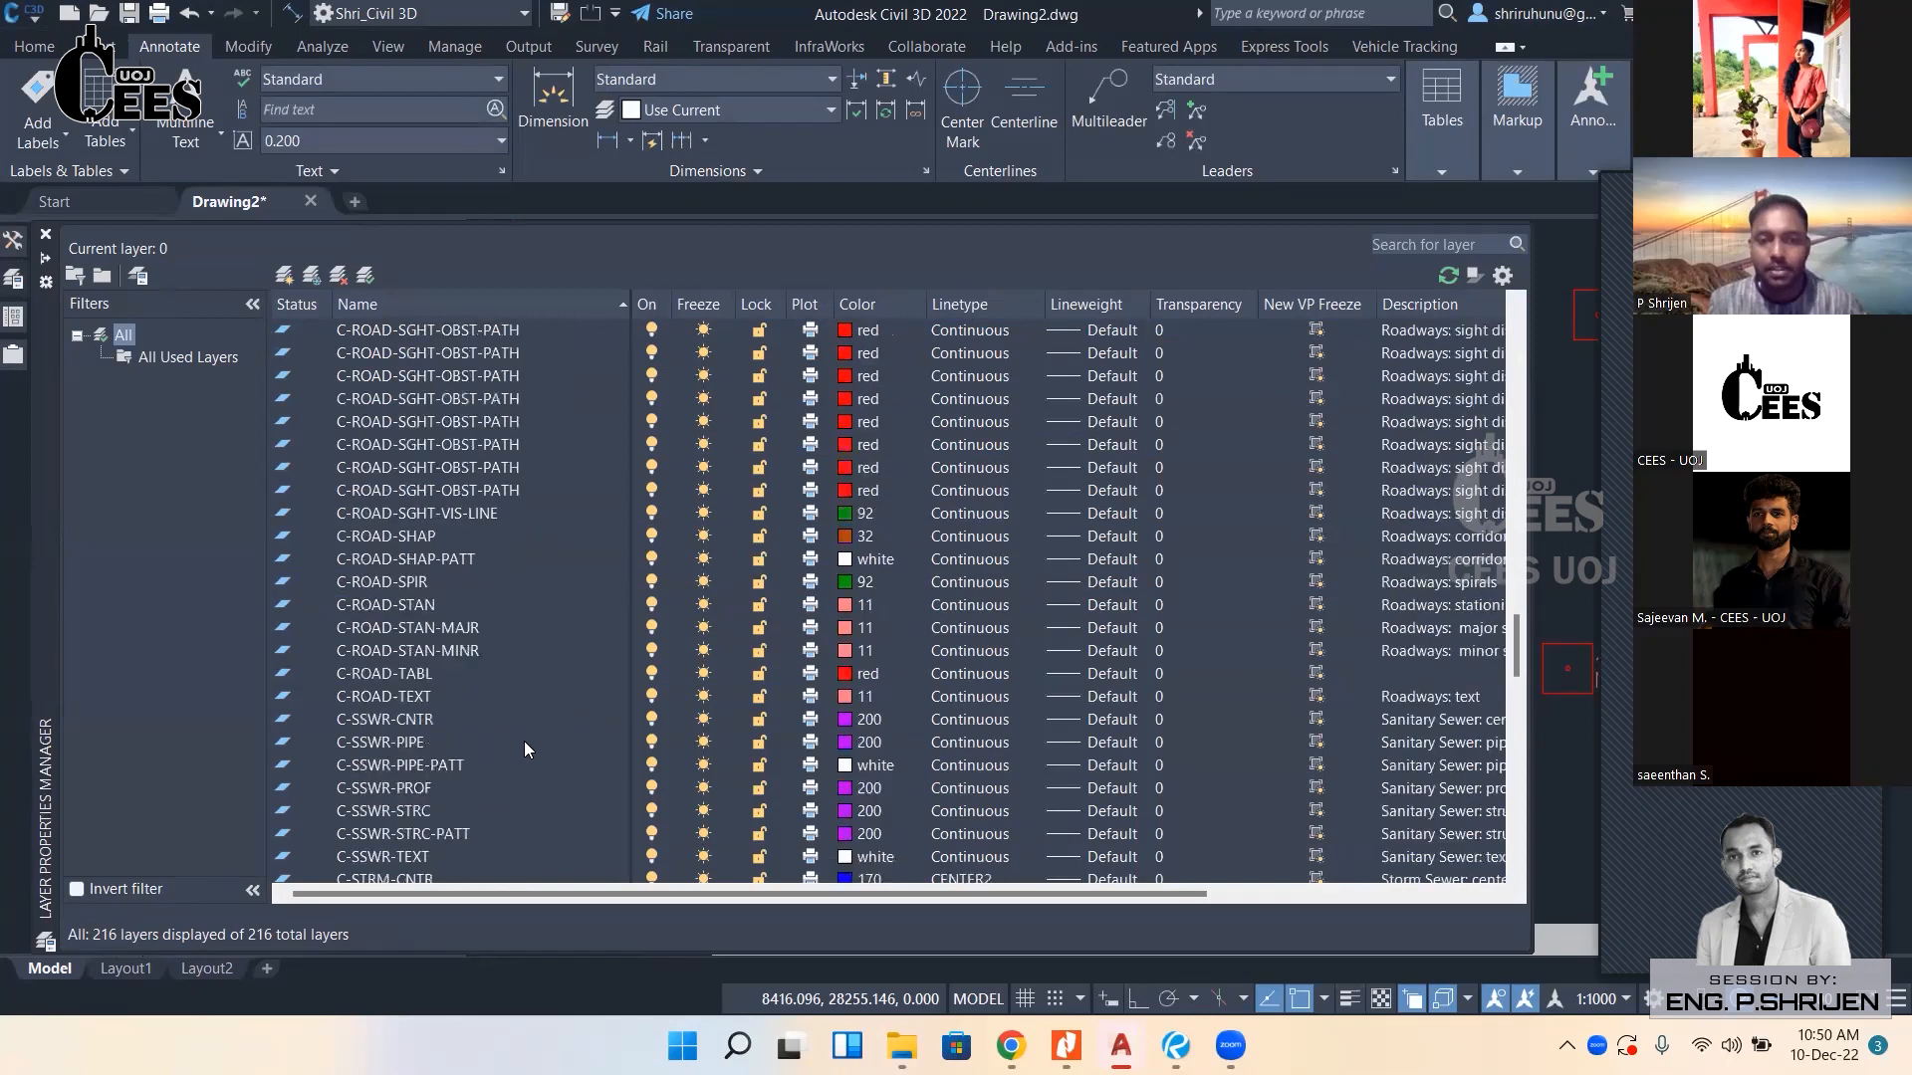
scroll(524, 741, "up", 15)
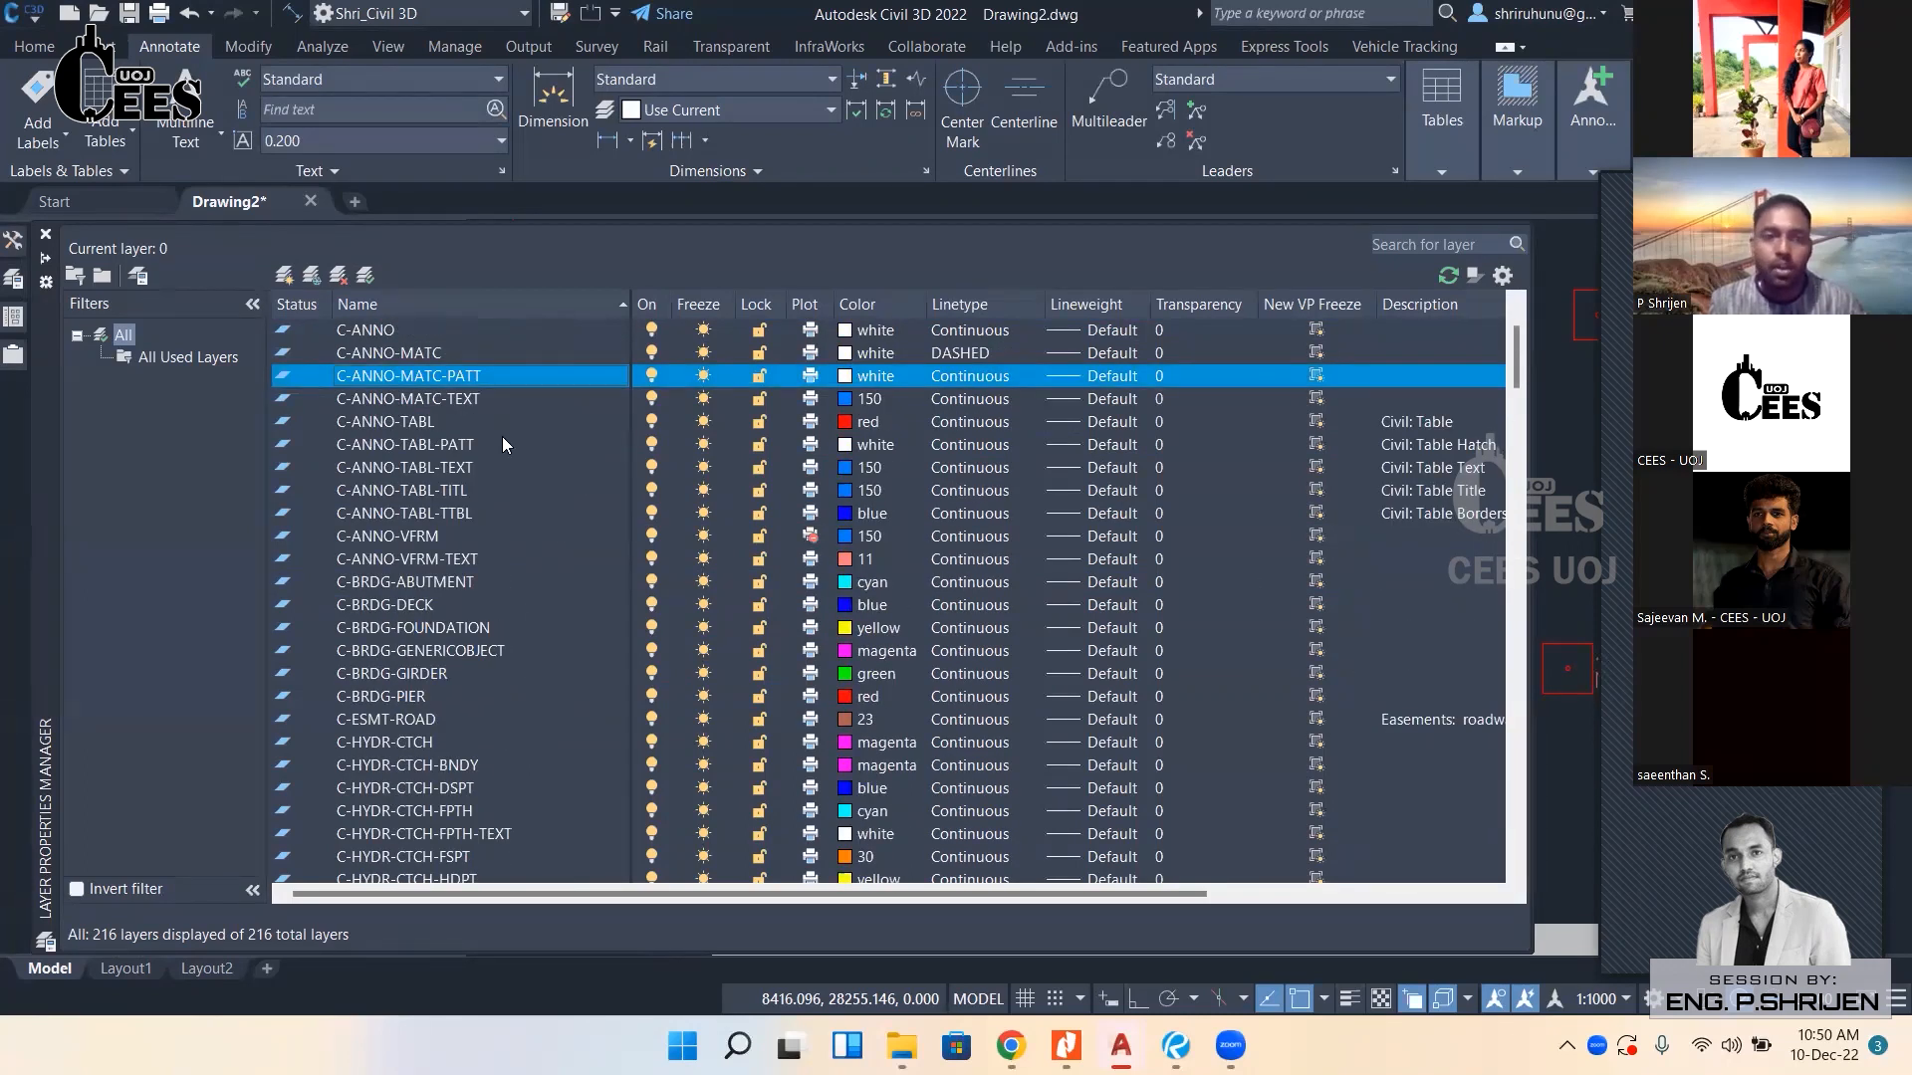
left_click(497, 444)
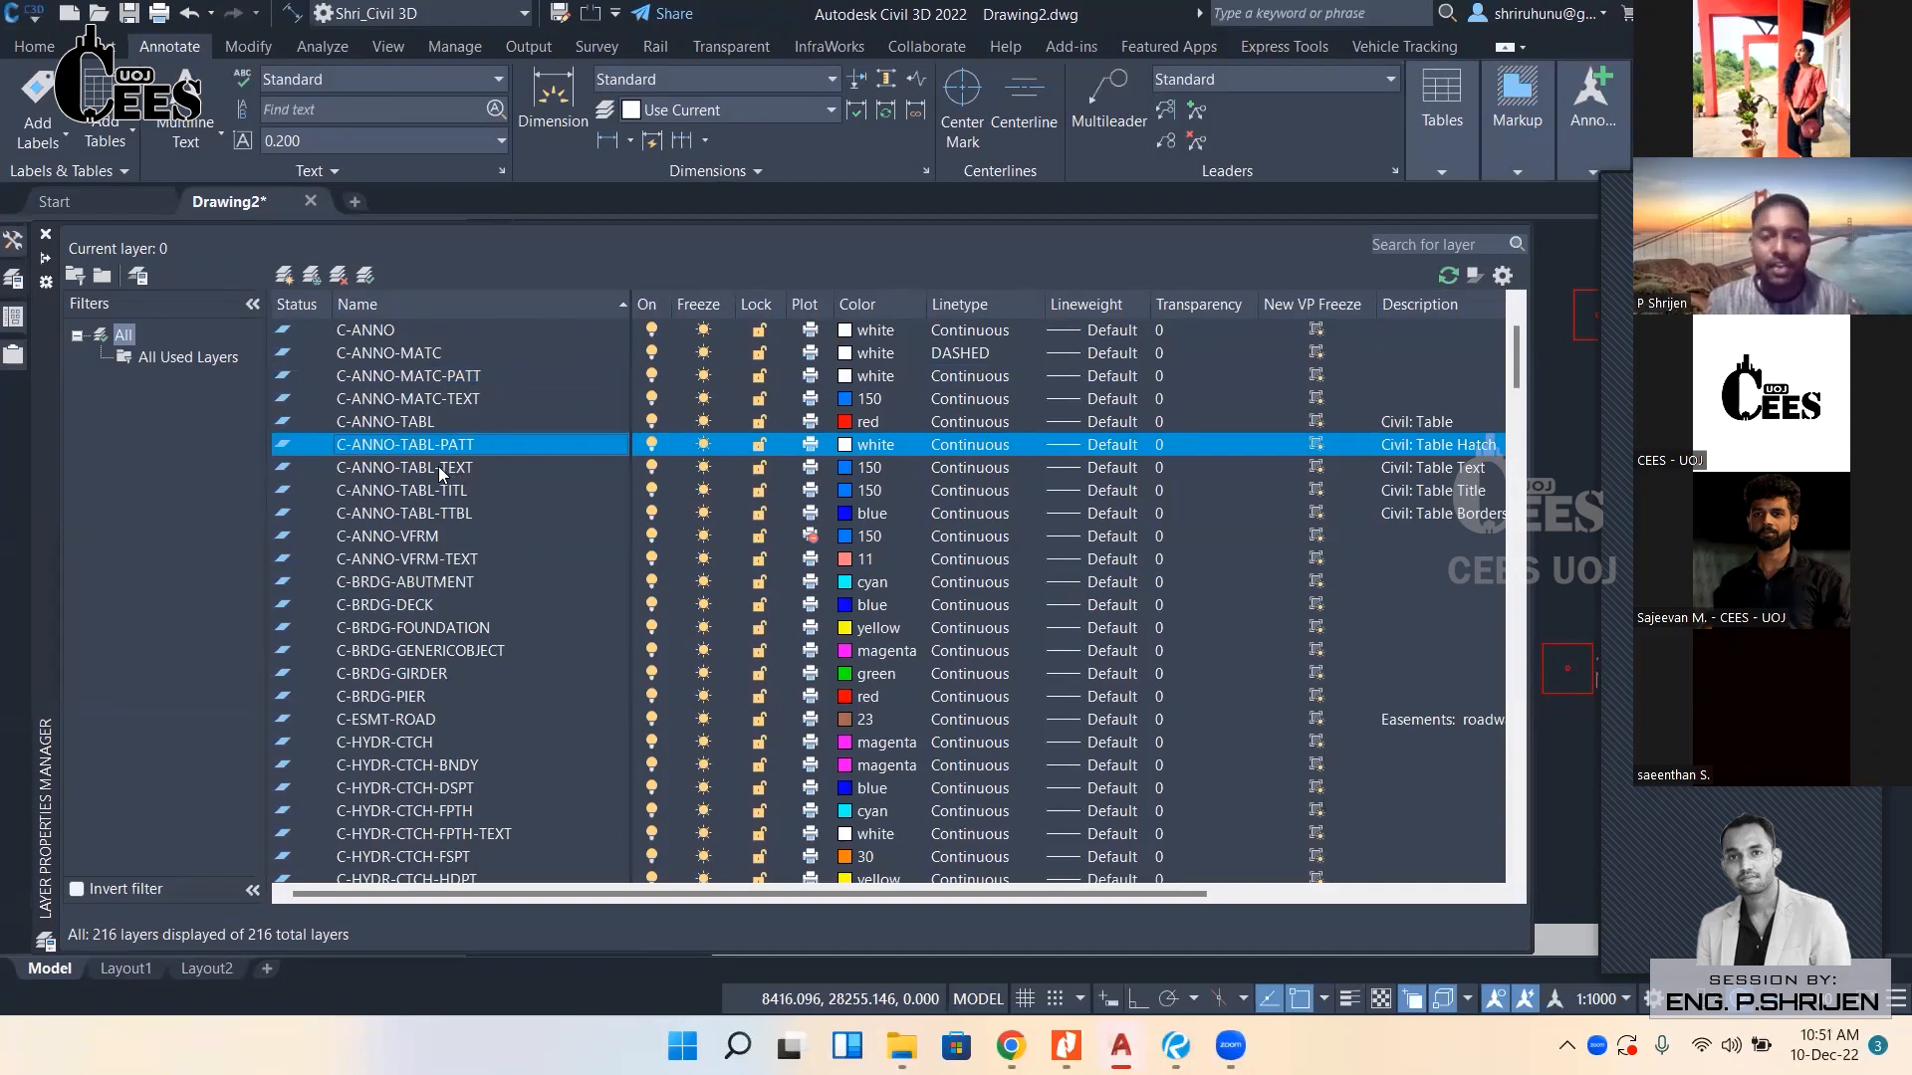
left_click(438, 472)
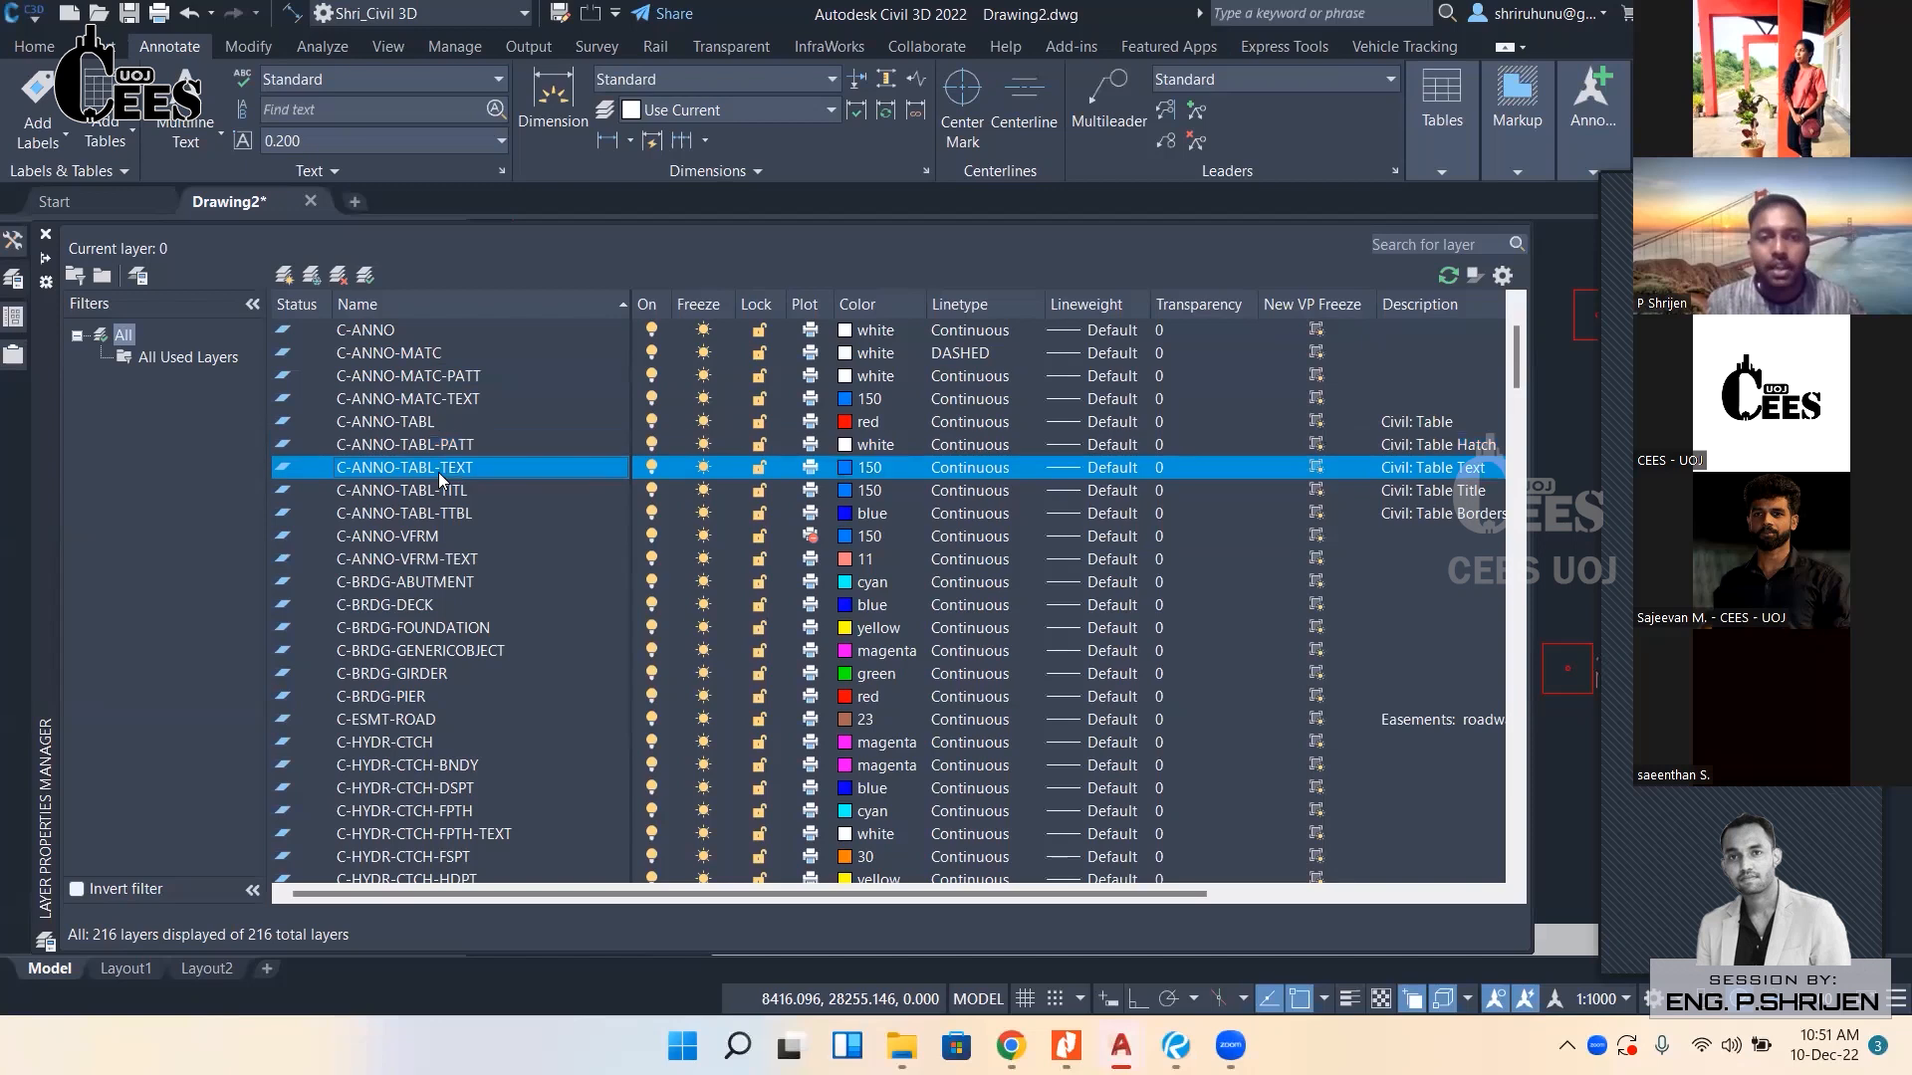
left_click(438, 514)
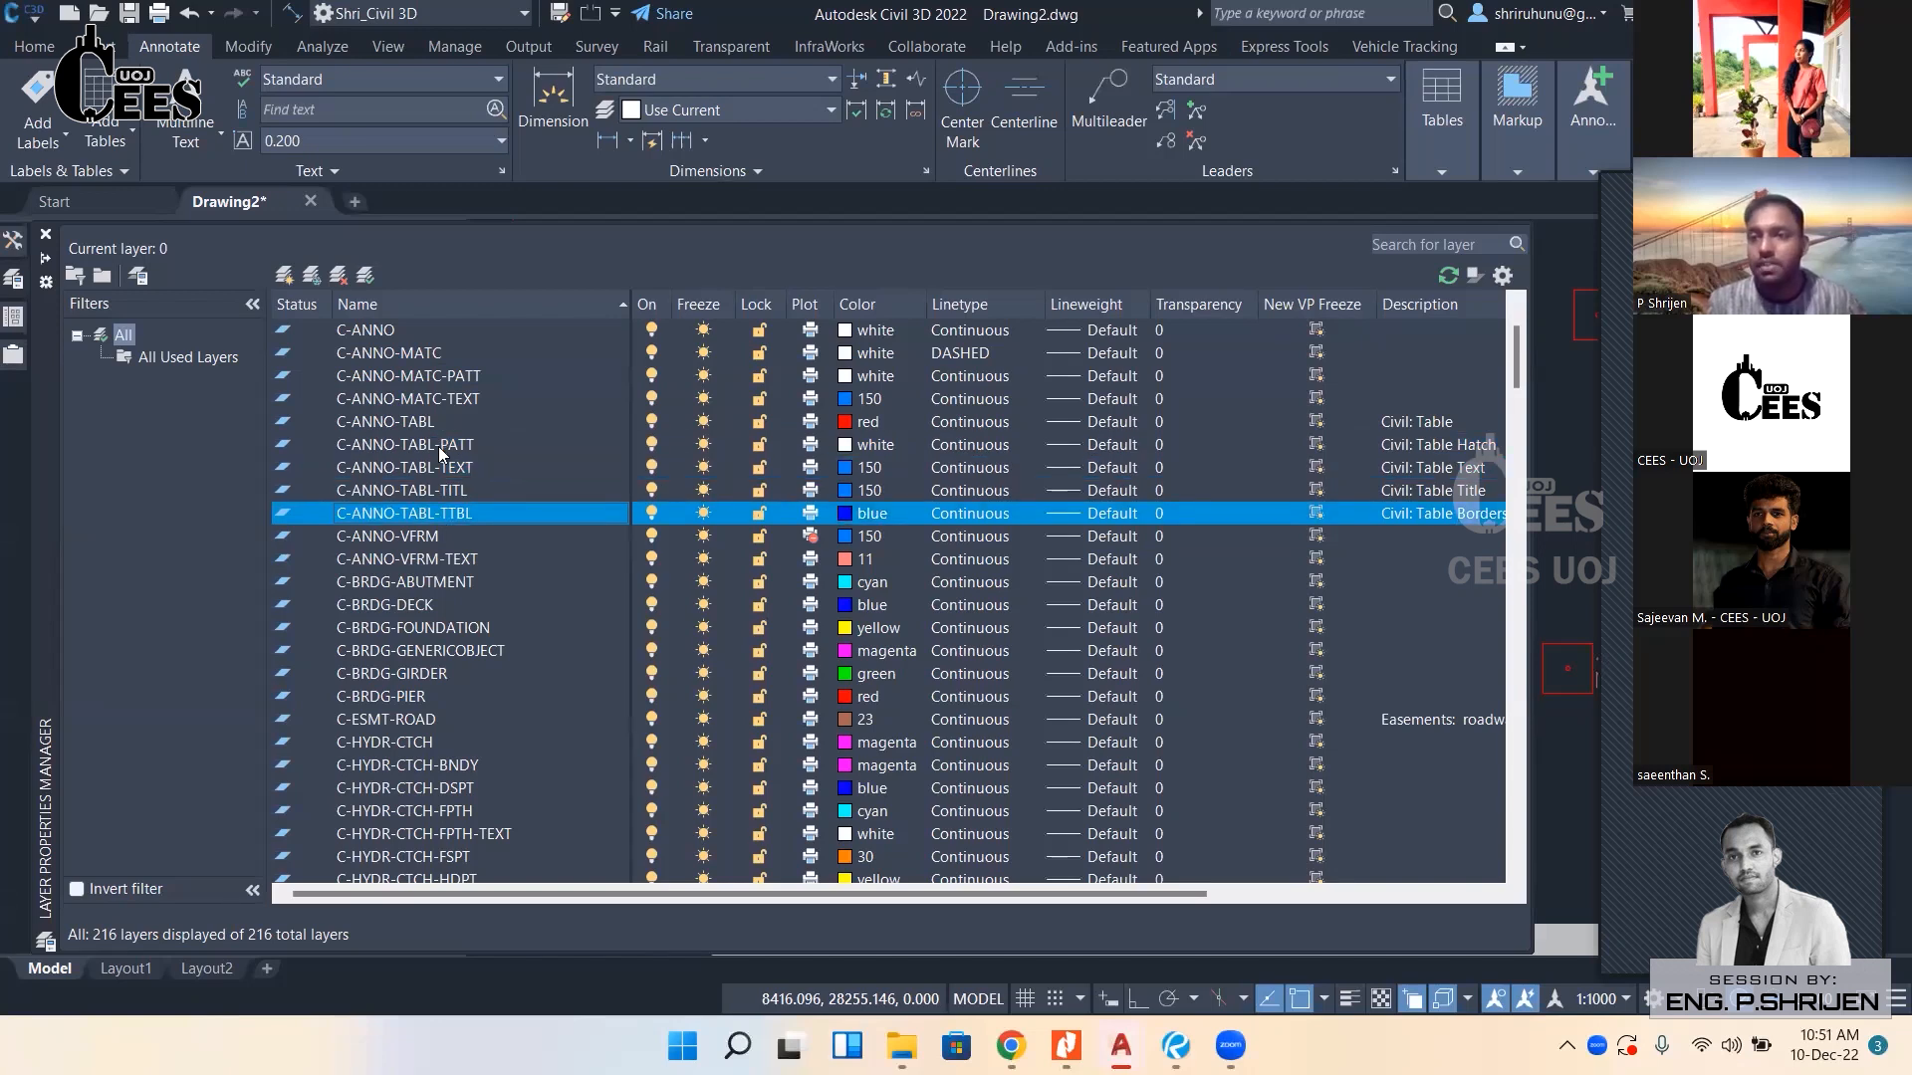
left_click(429, 421)
left_click(428, 376)
left_click(438, 467)
left_click(439, 538)
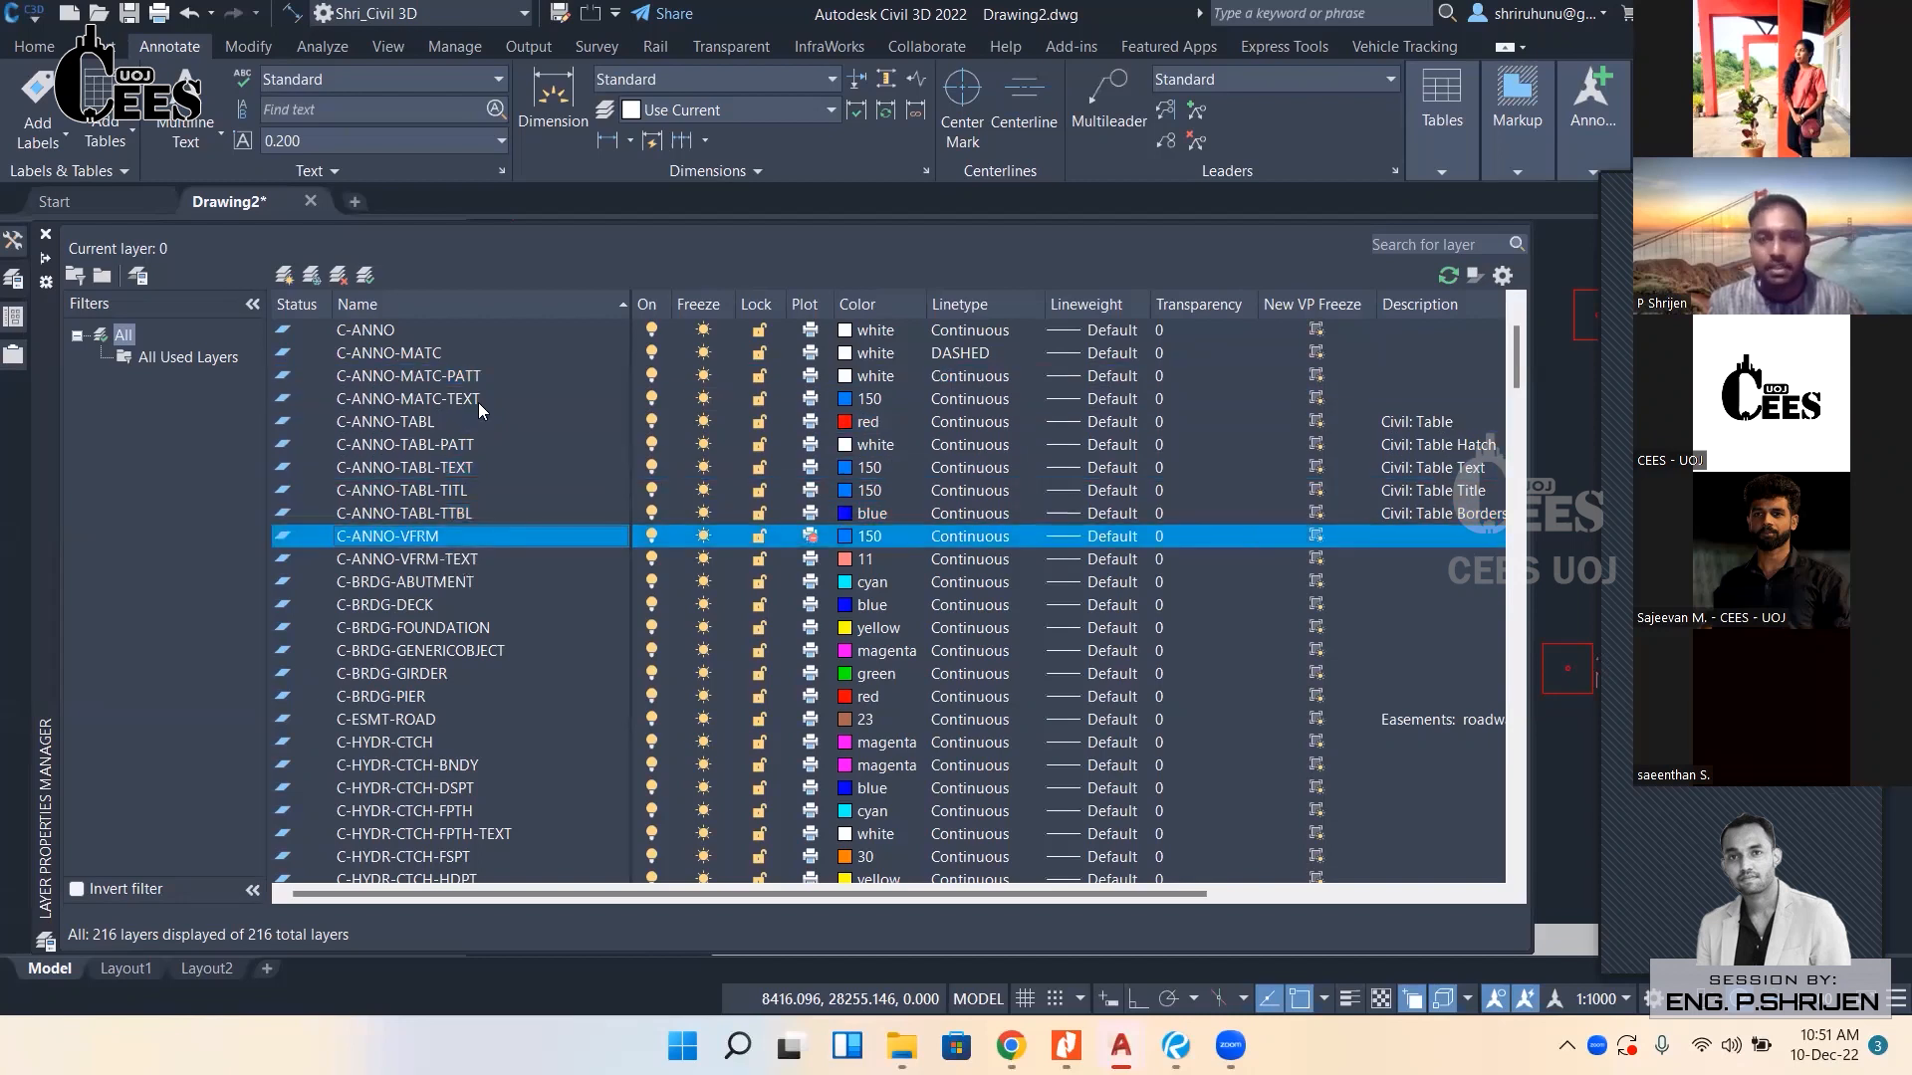
Start a new TIN surface in the drawing's Surfaces collection and name it EG, keeping the default description.
left_click(15, 245)
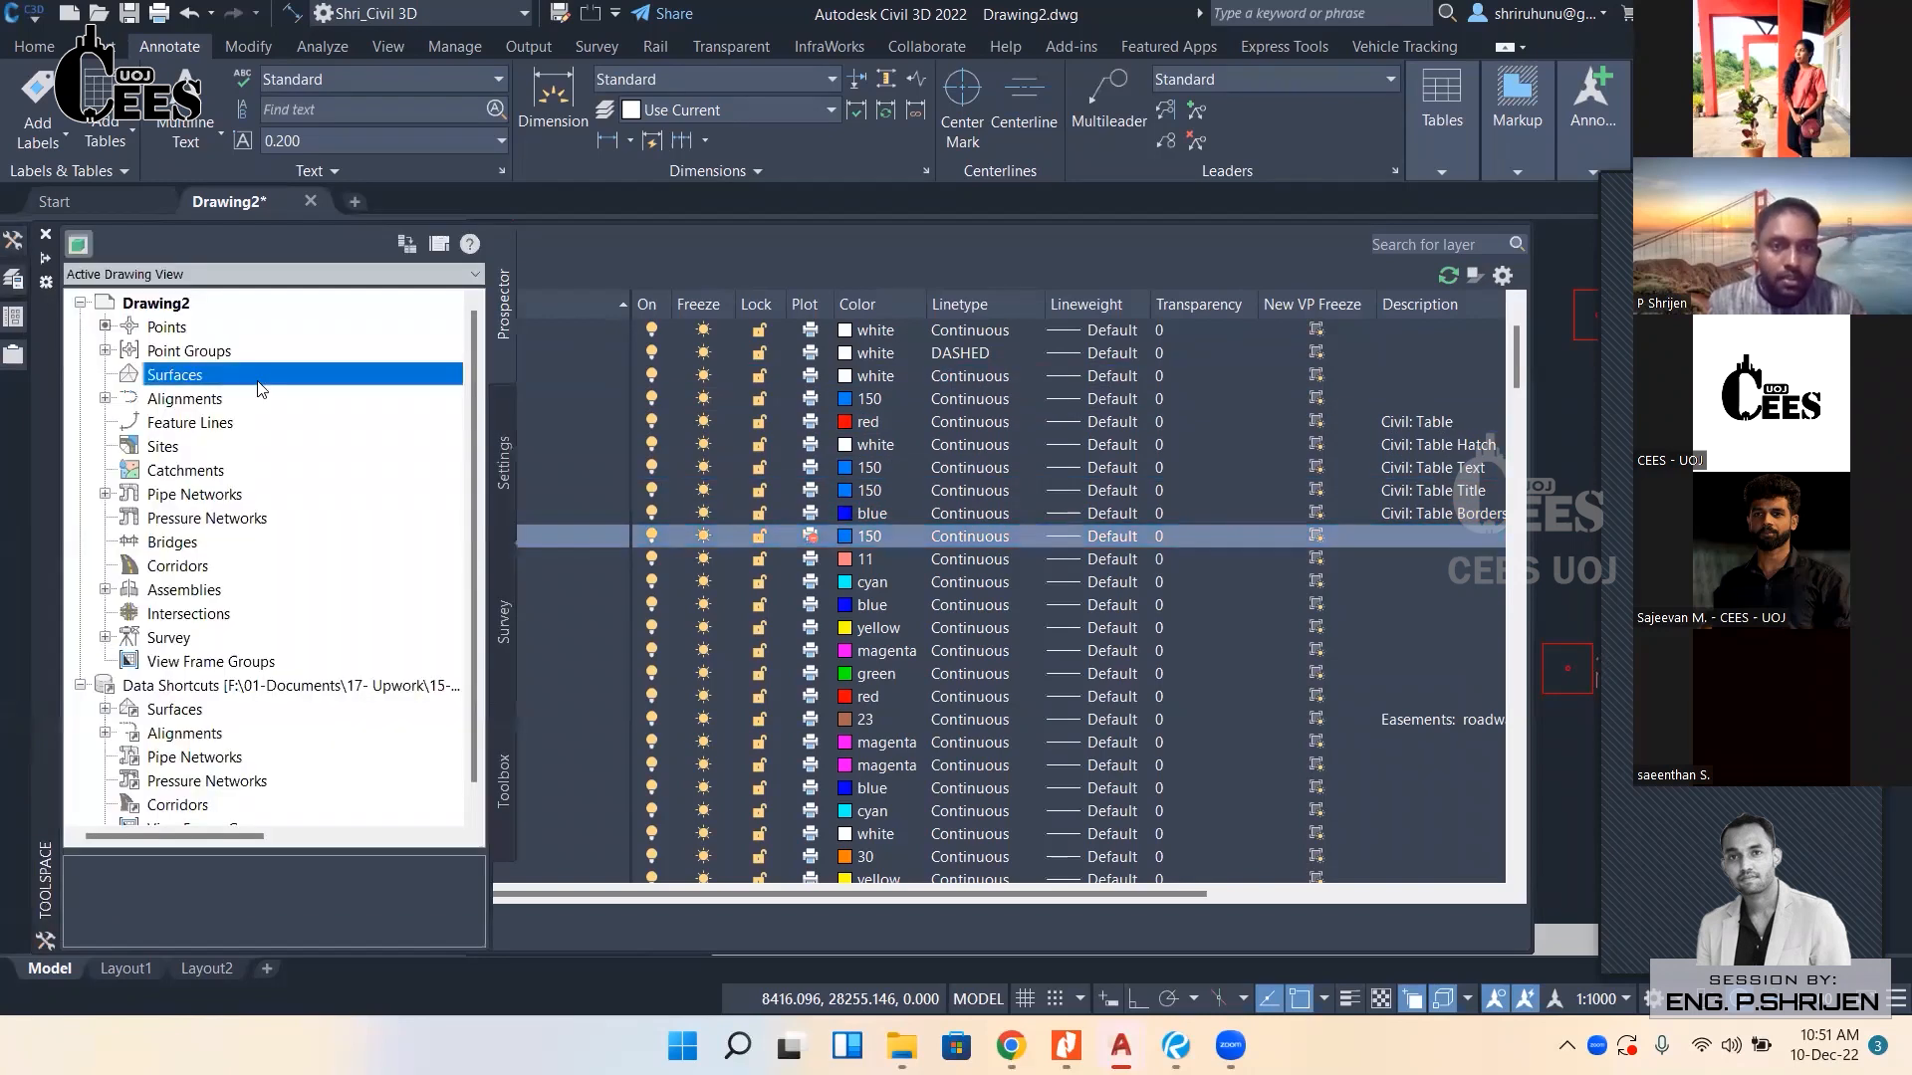
right_click(248, 375)
left_click(303, 387)
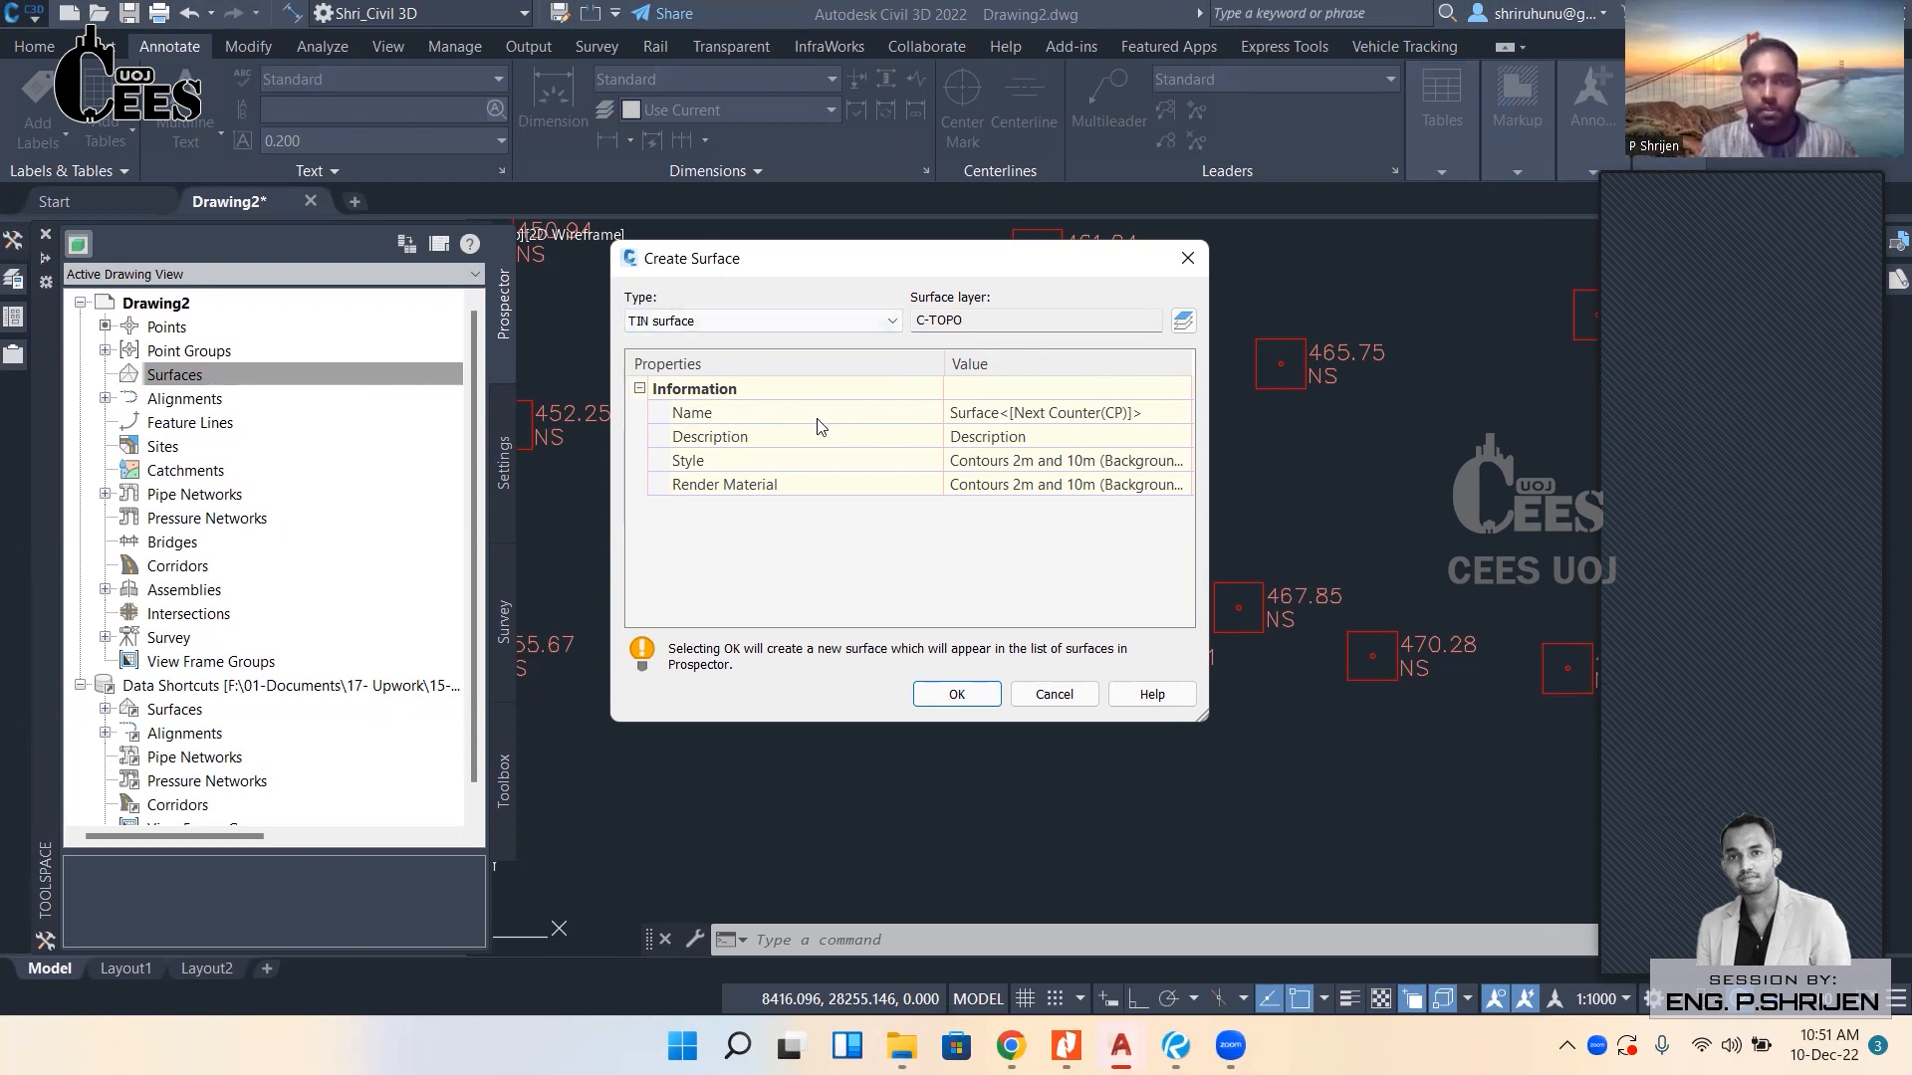
left_click(1052, 413)
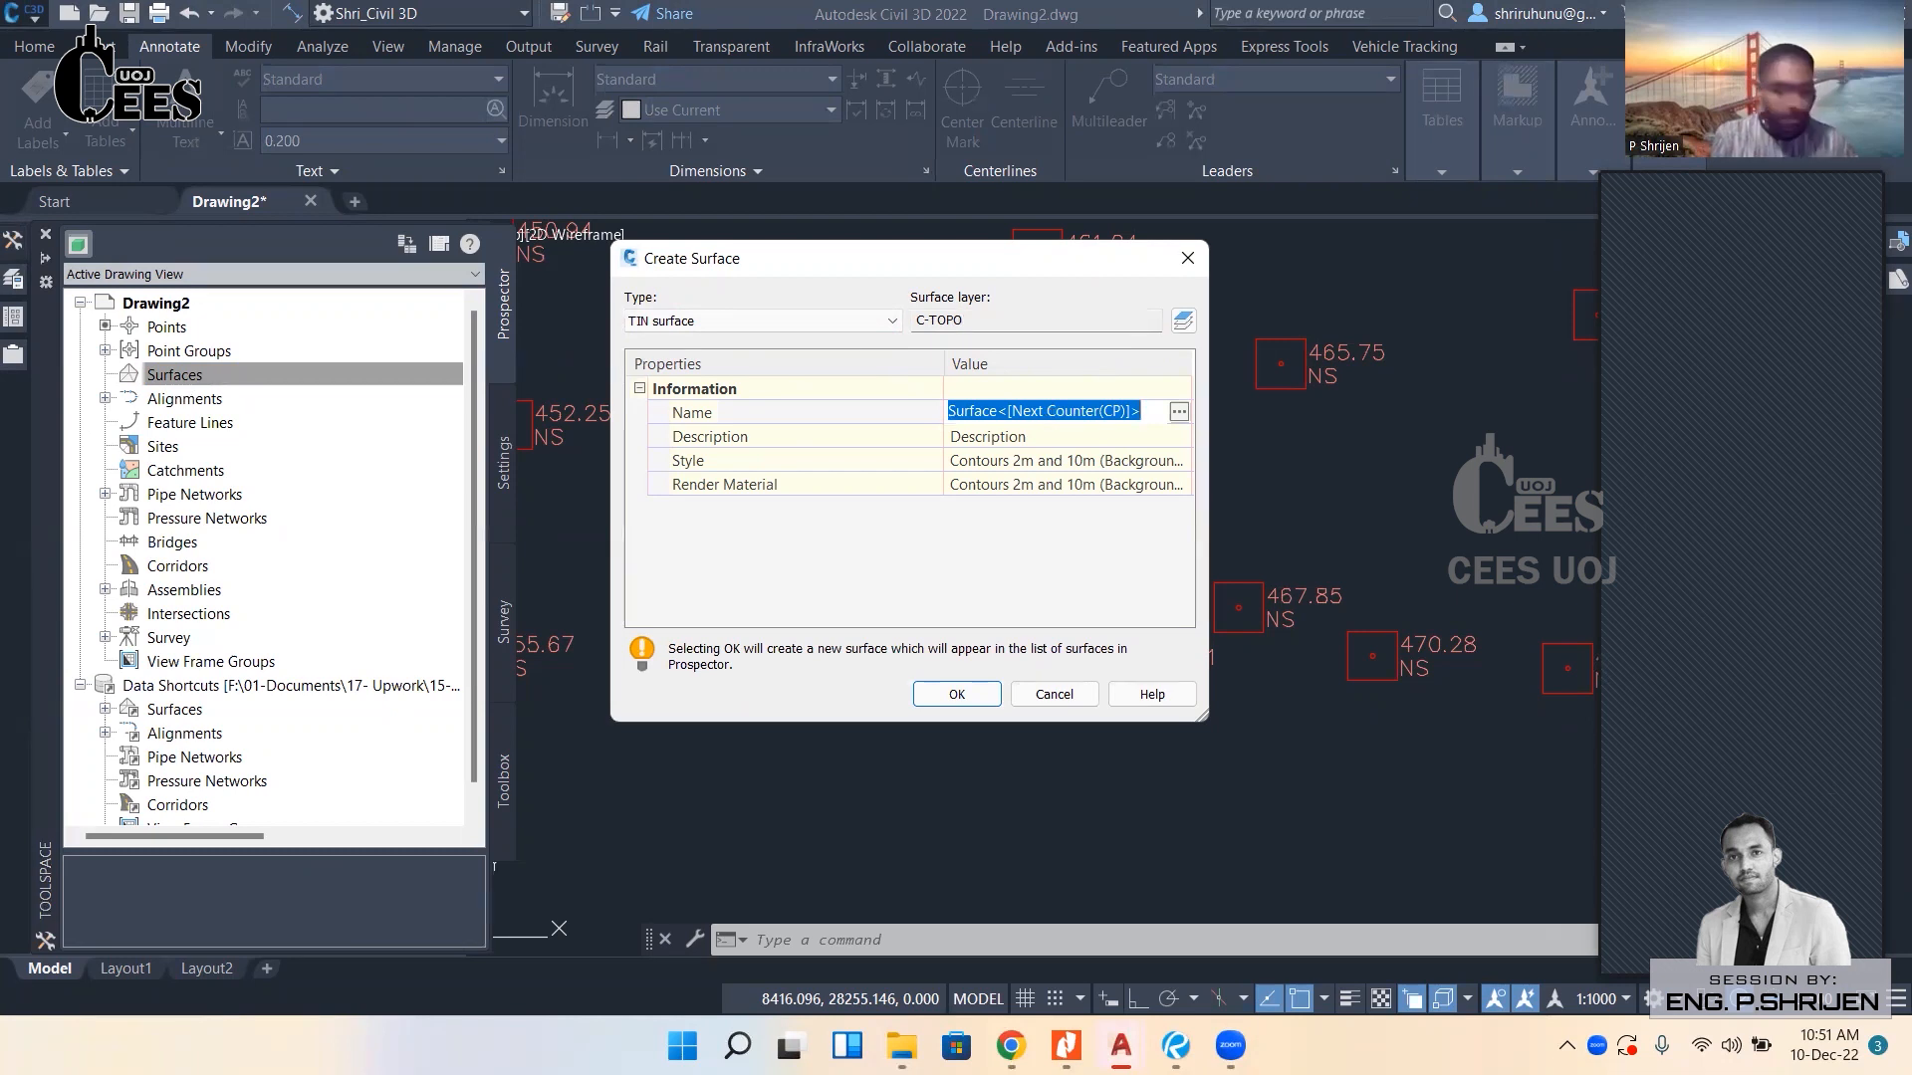
type("EG")
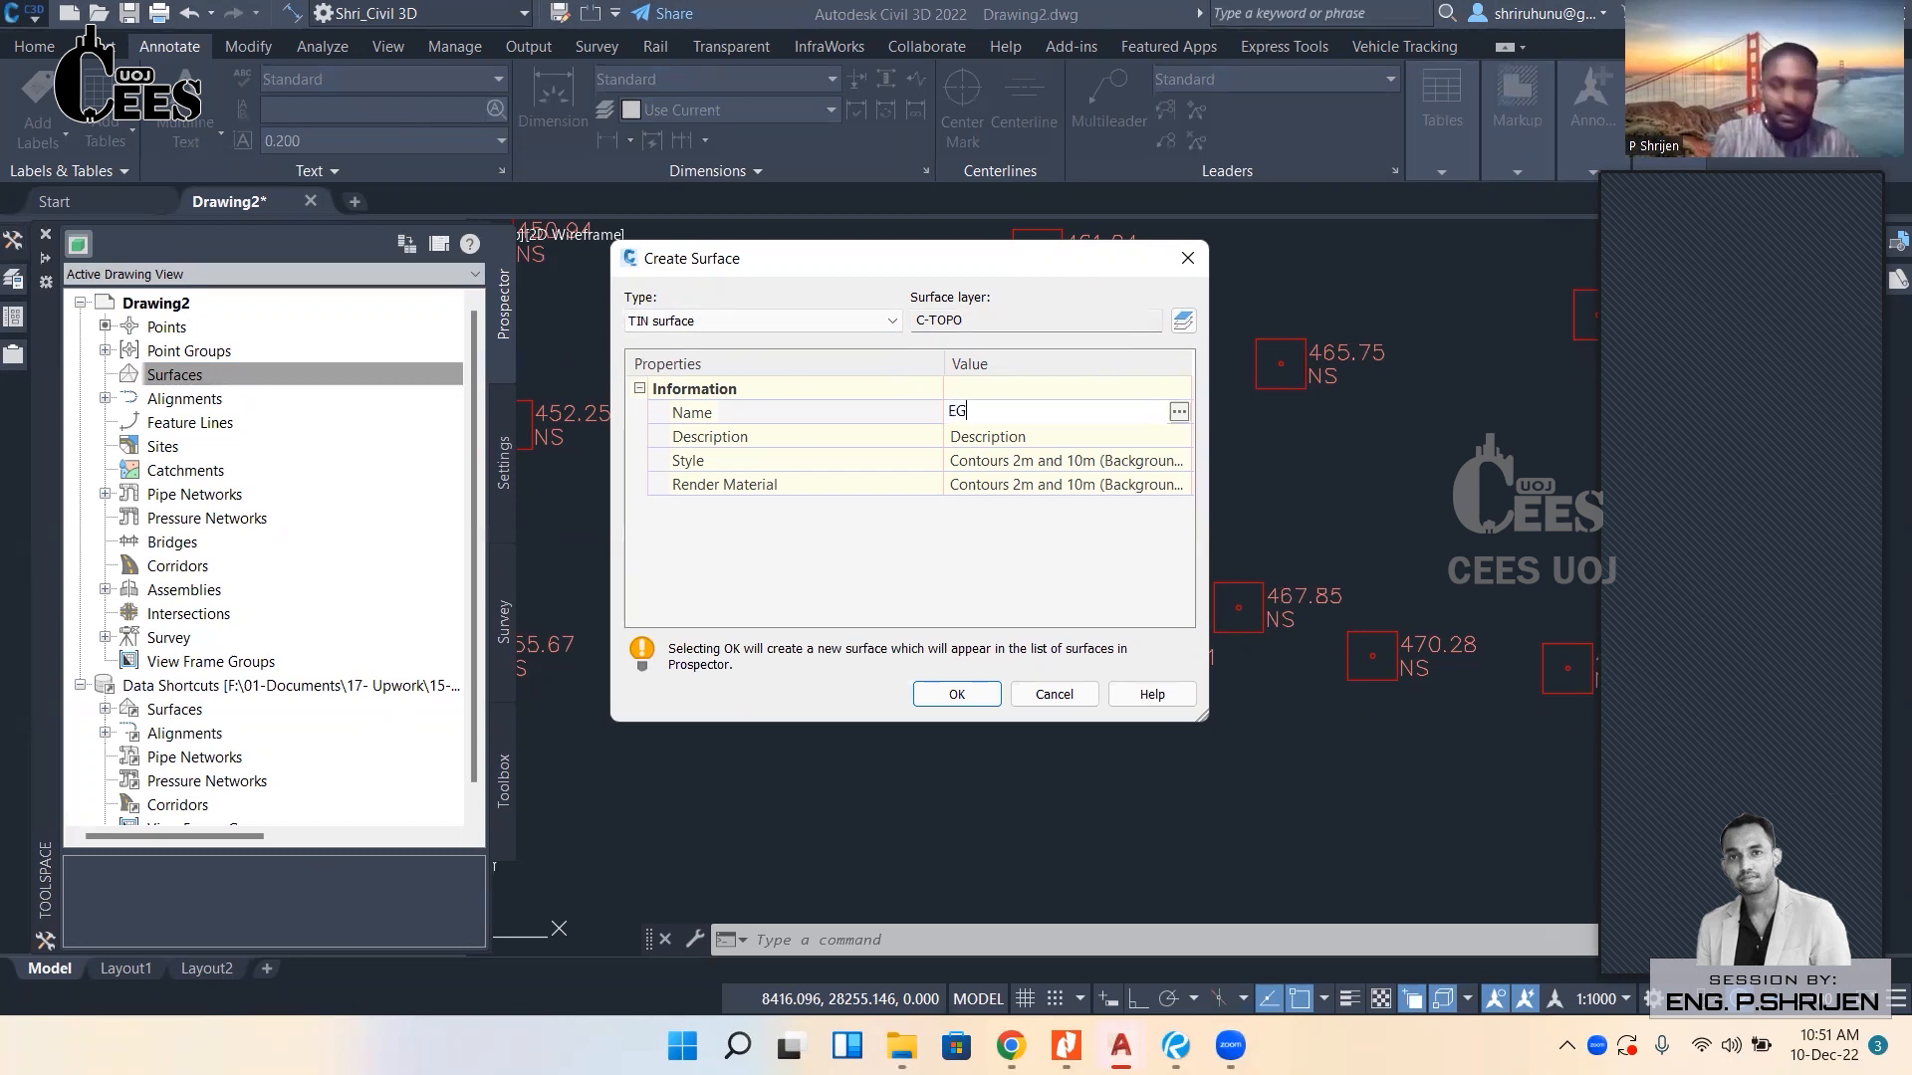
left_click(1060, 439)
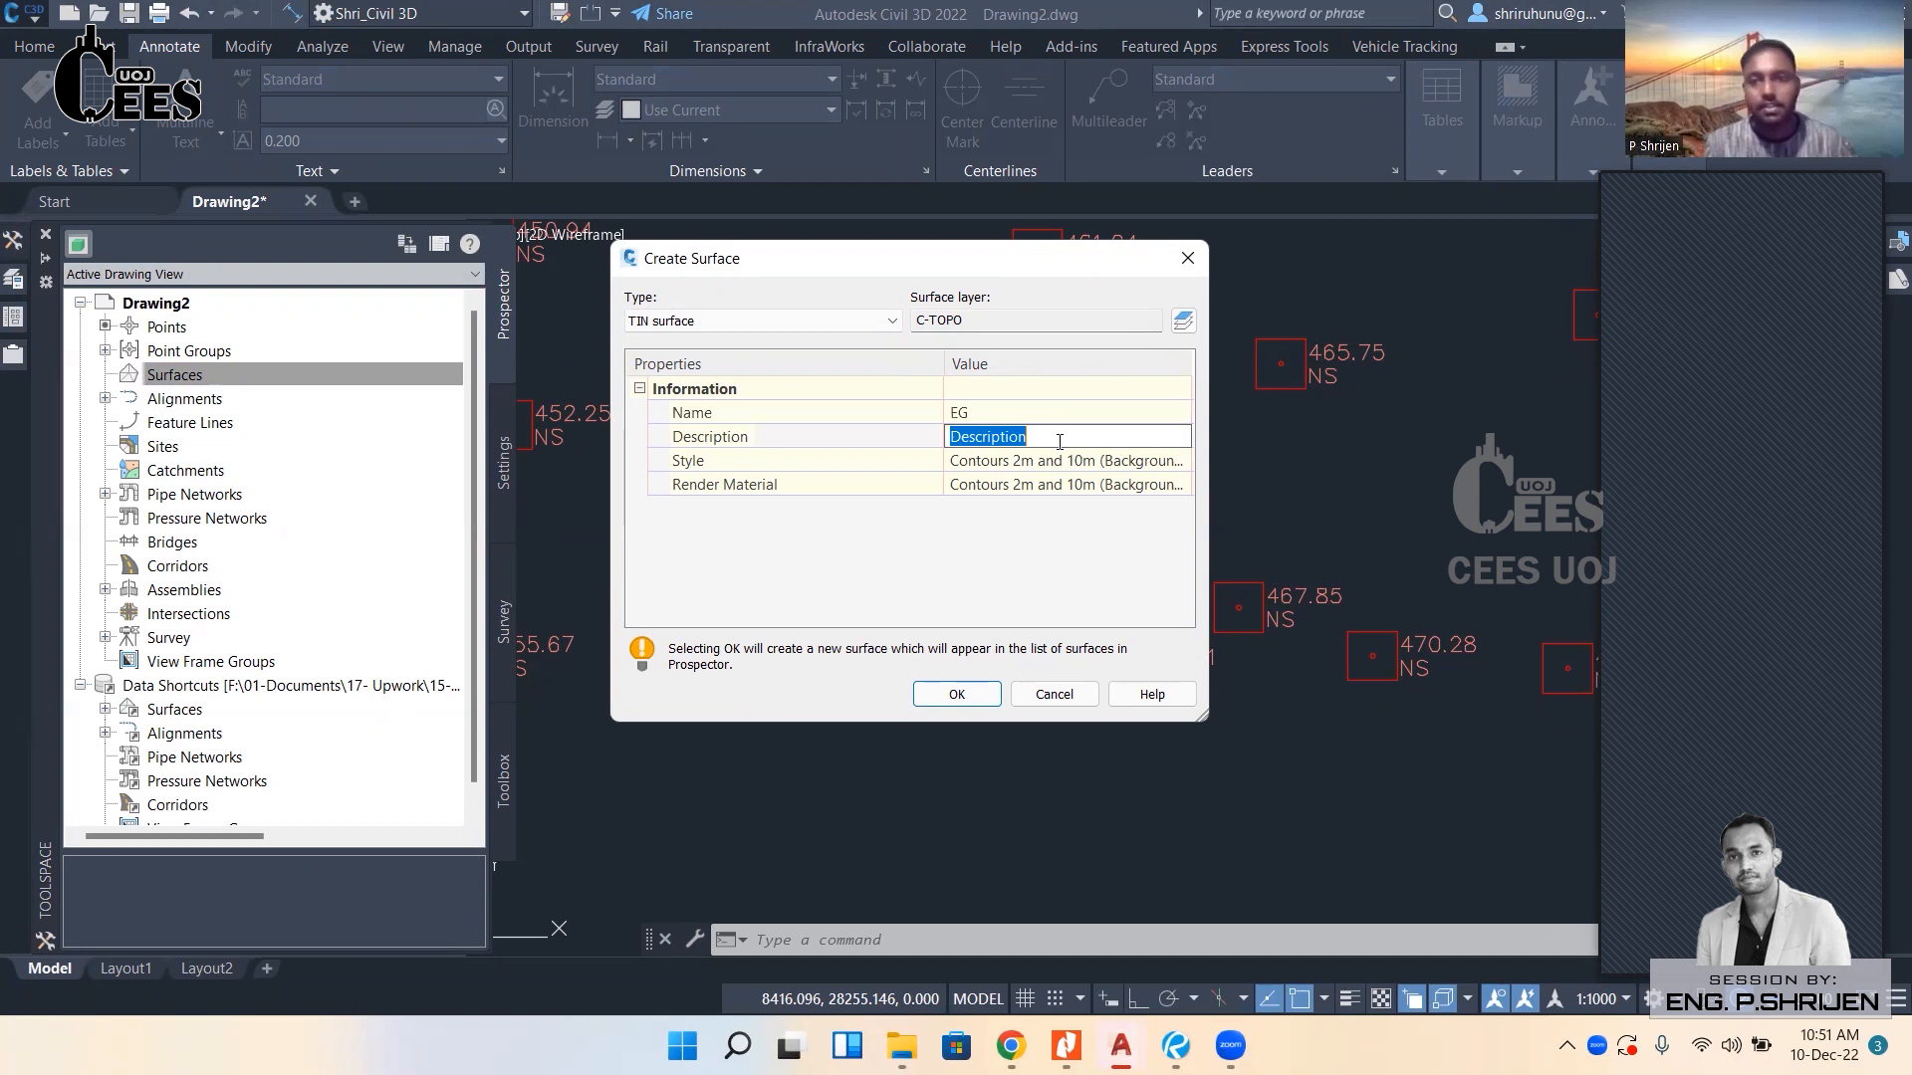
key("Return")
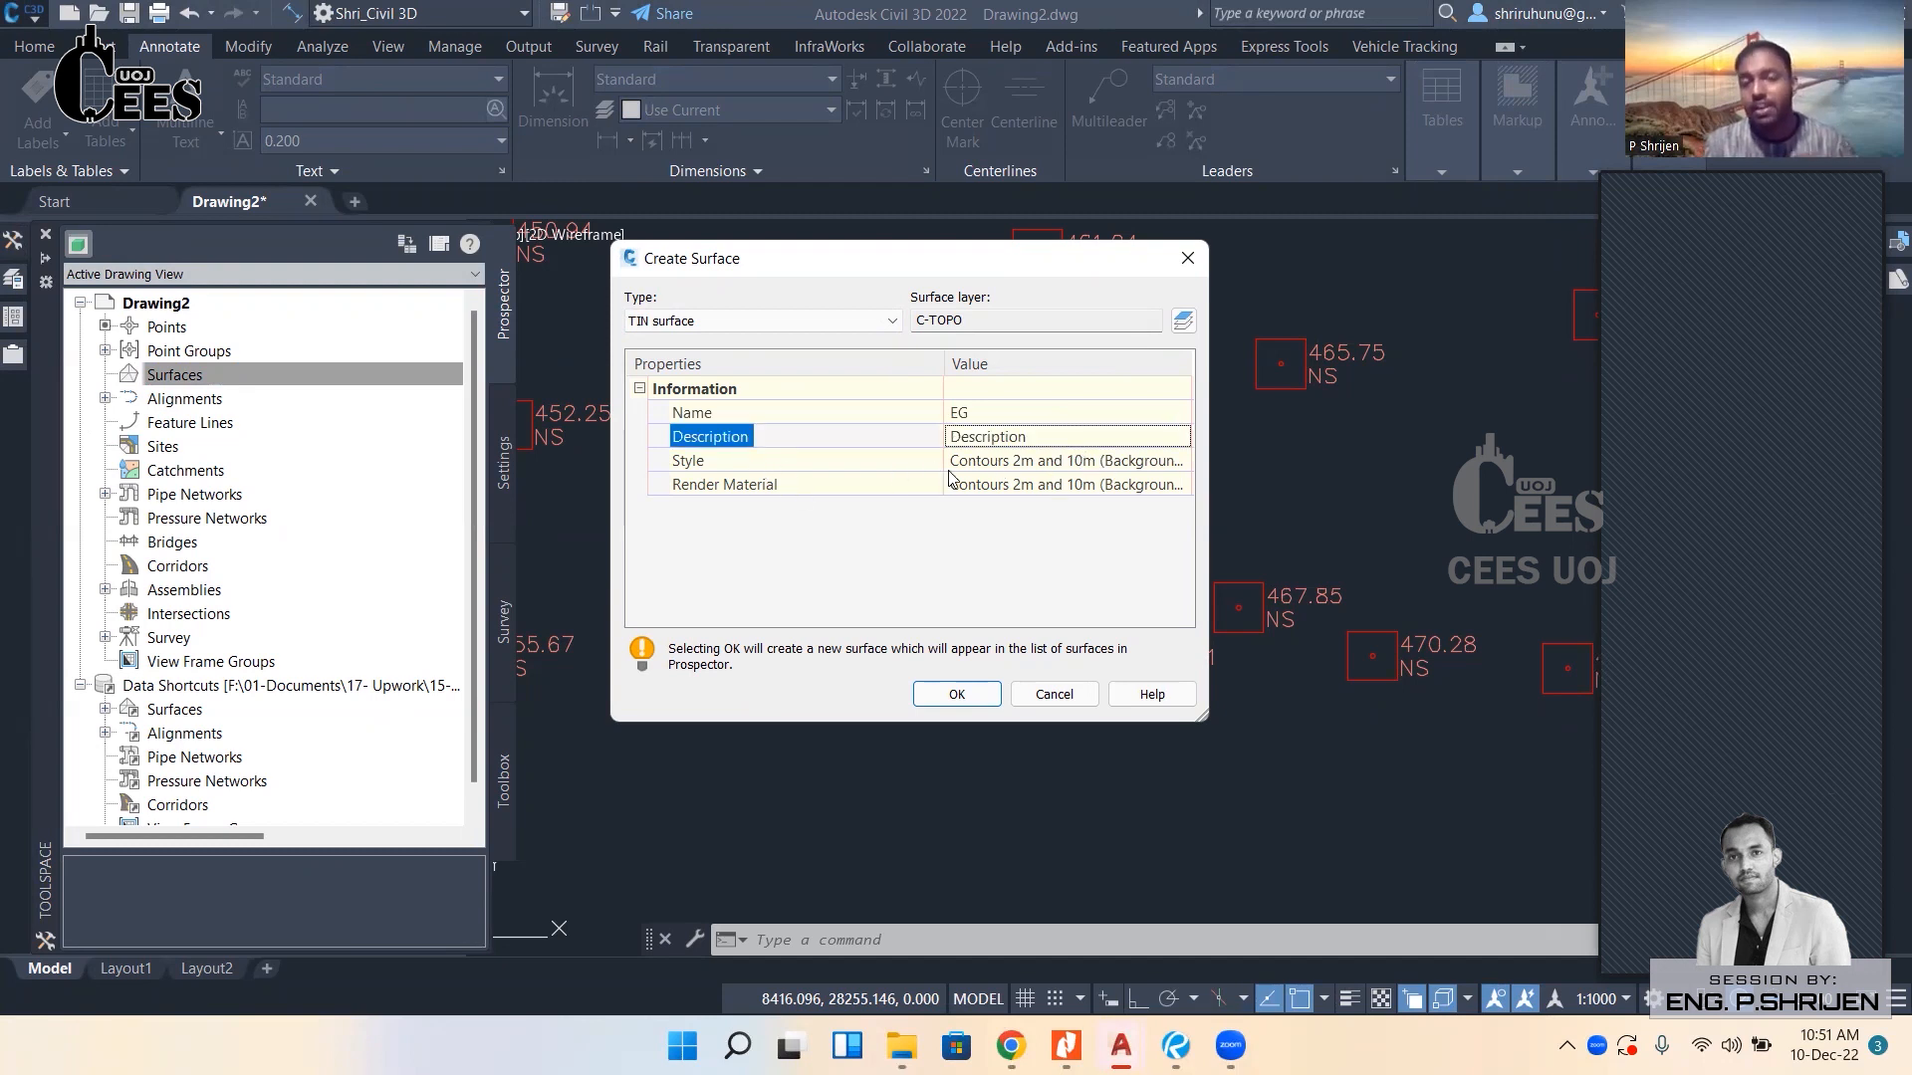
Set the EG surface's style to Contours 1m and 5m (Background) and create the surface.
left_click(988, 463)
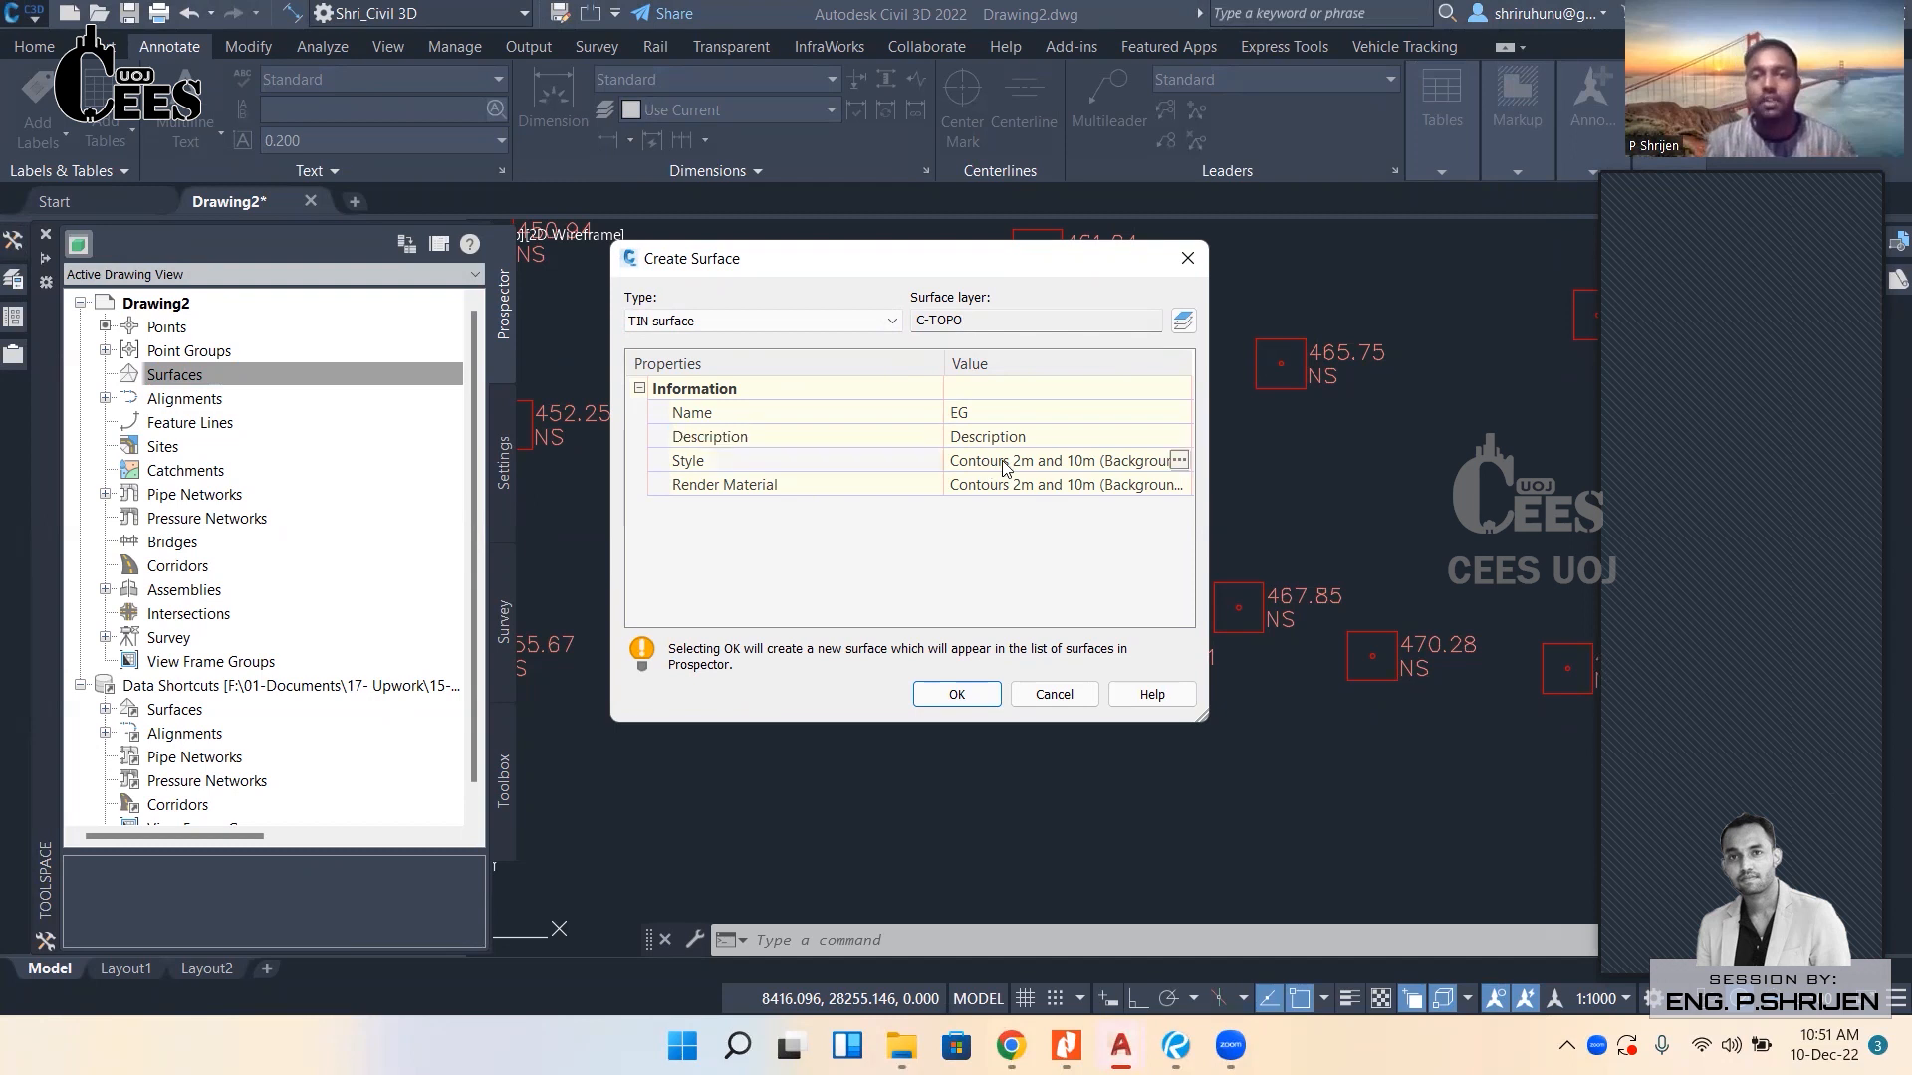
left_click(1179, 461)
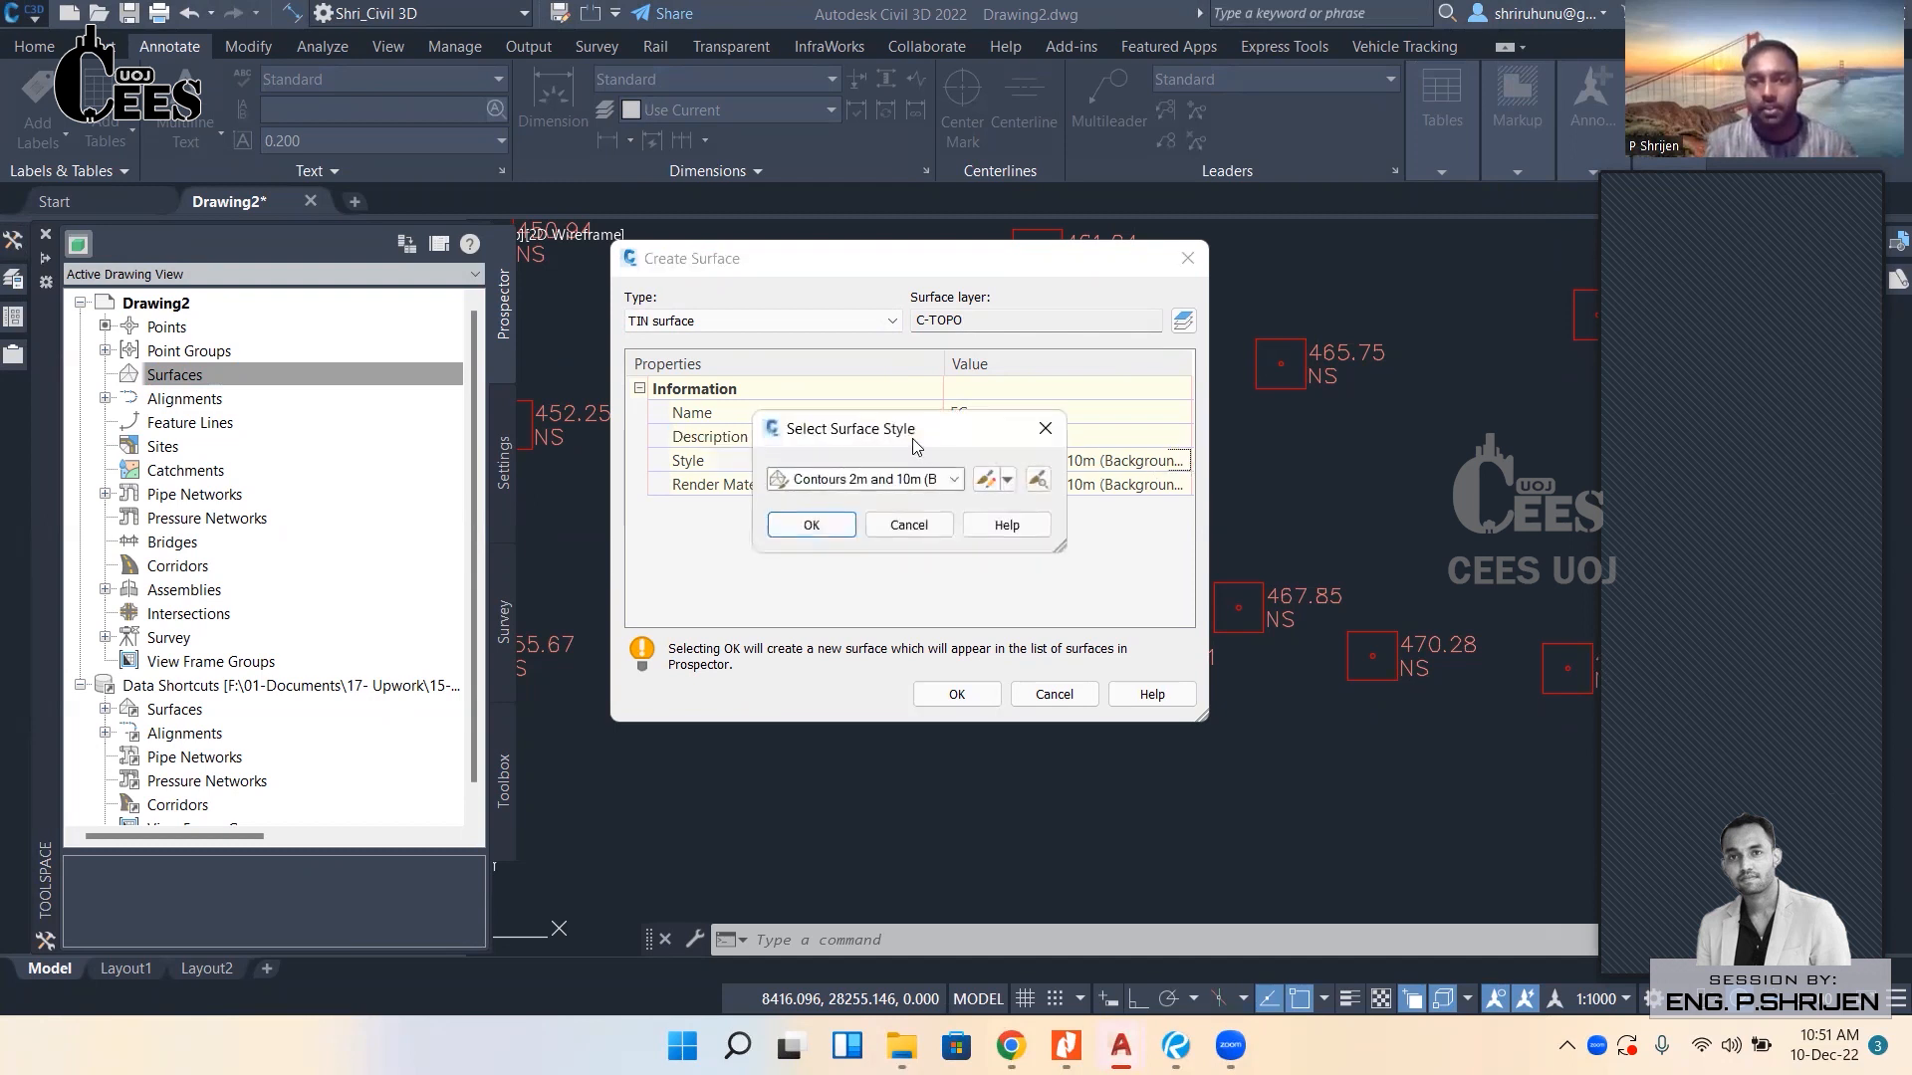
left_click_drag(914, 445, 1337, 215)
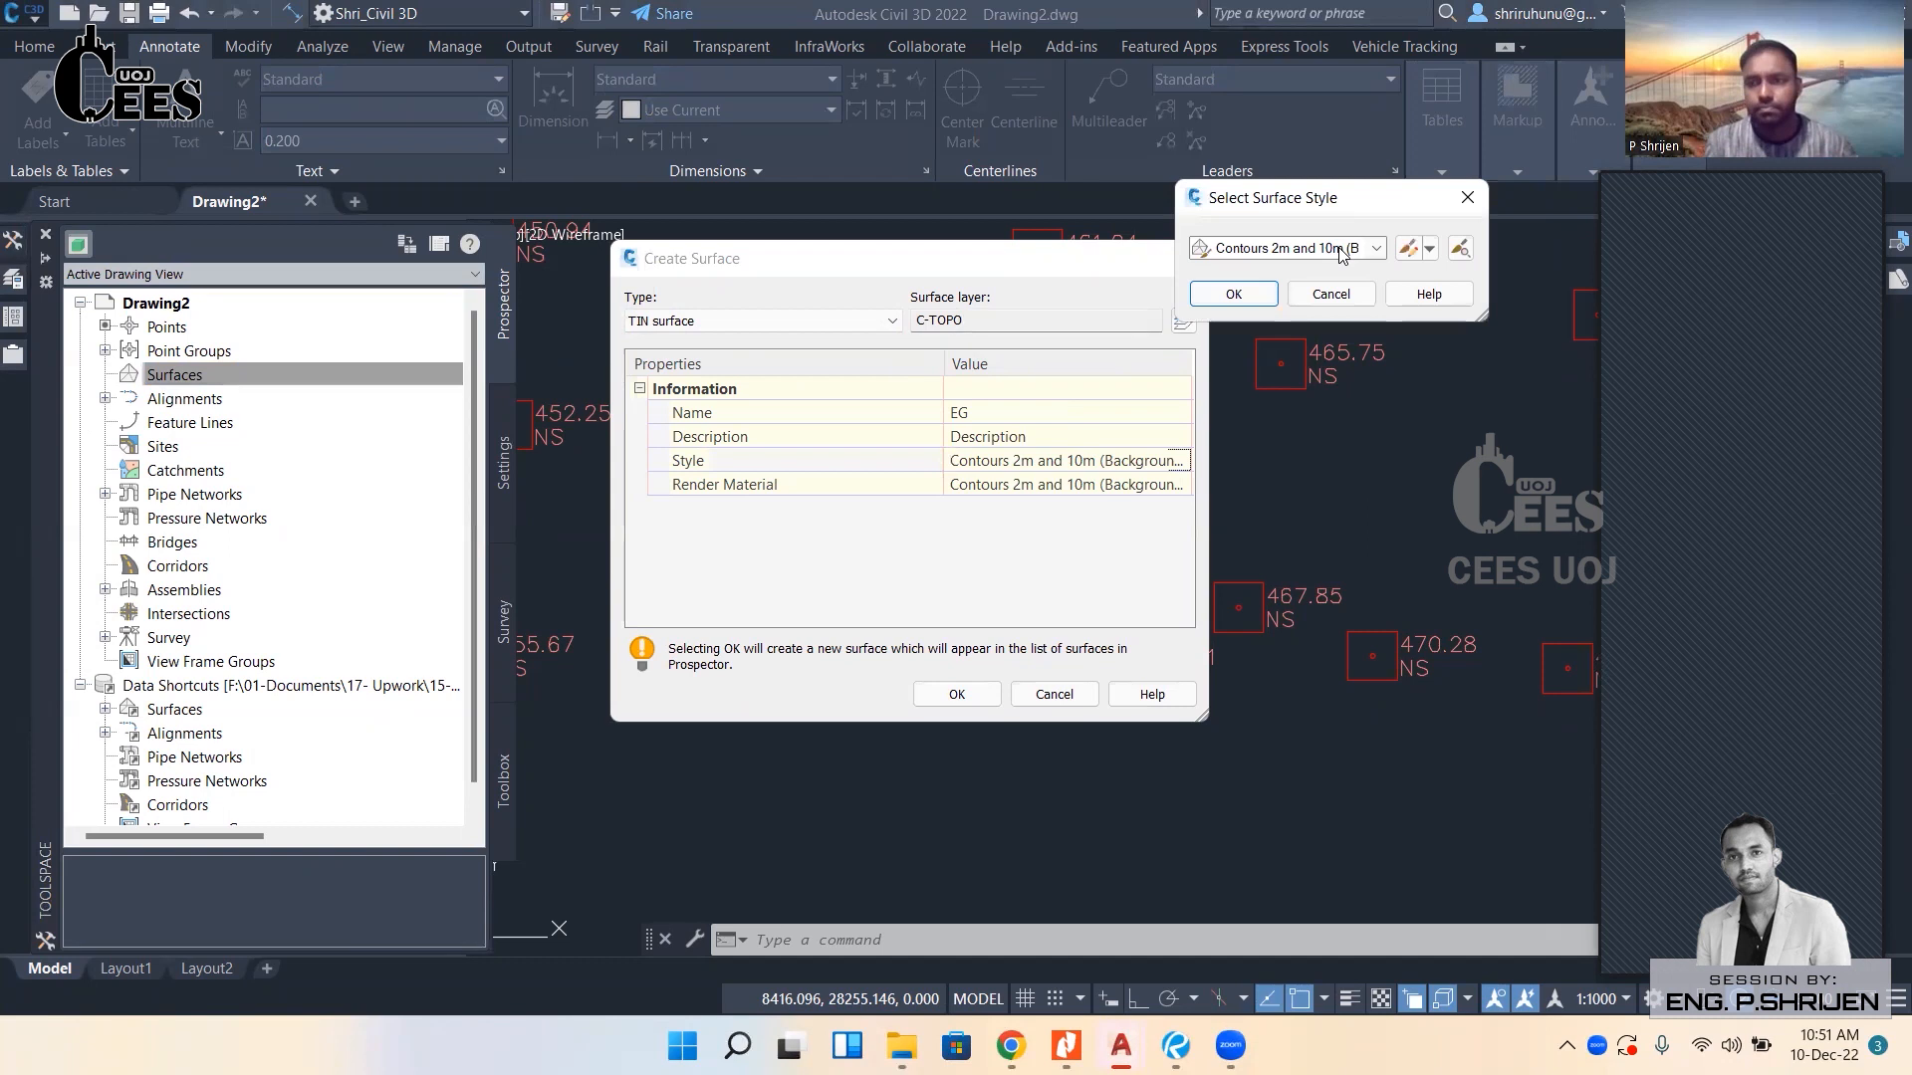
left_click(1341, 249)
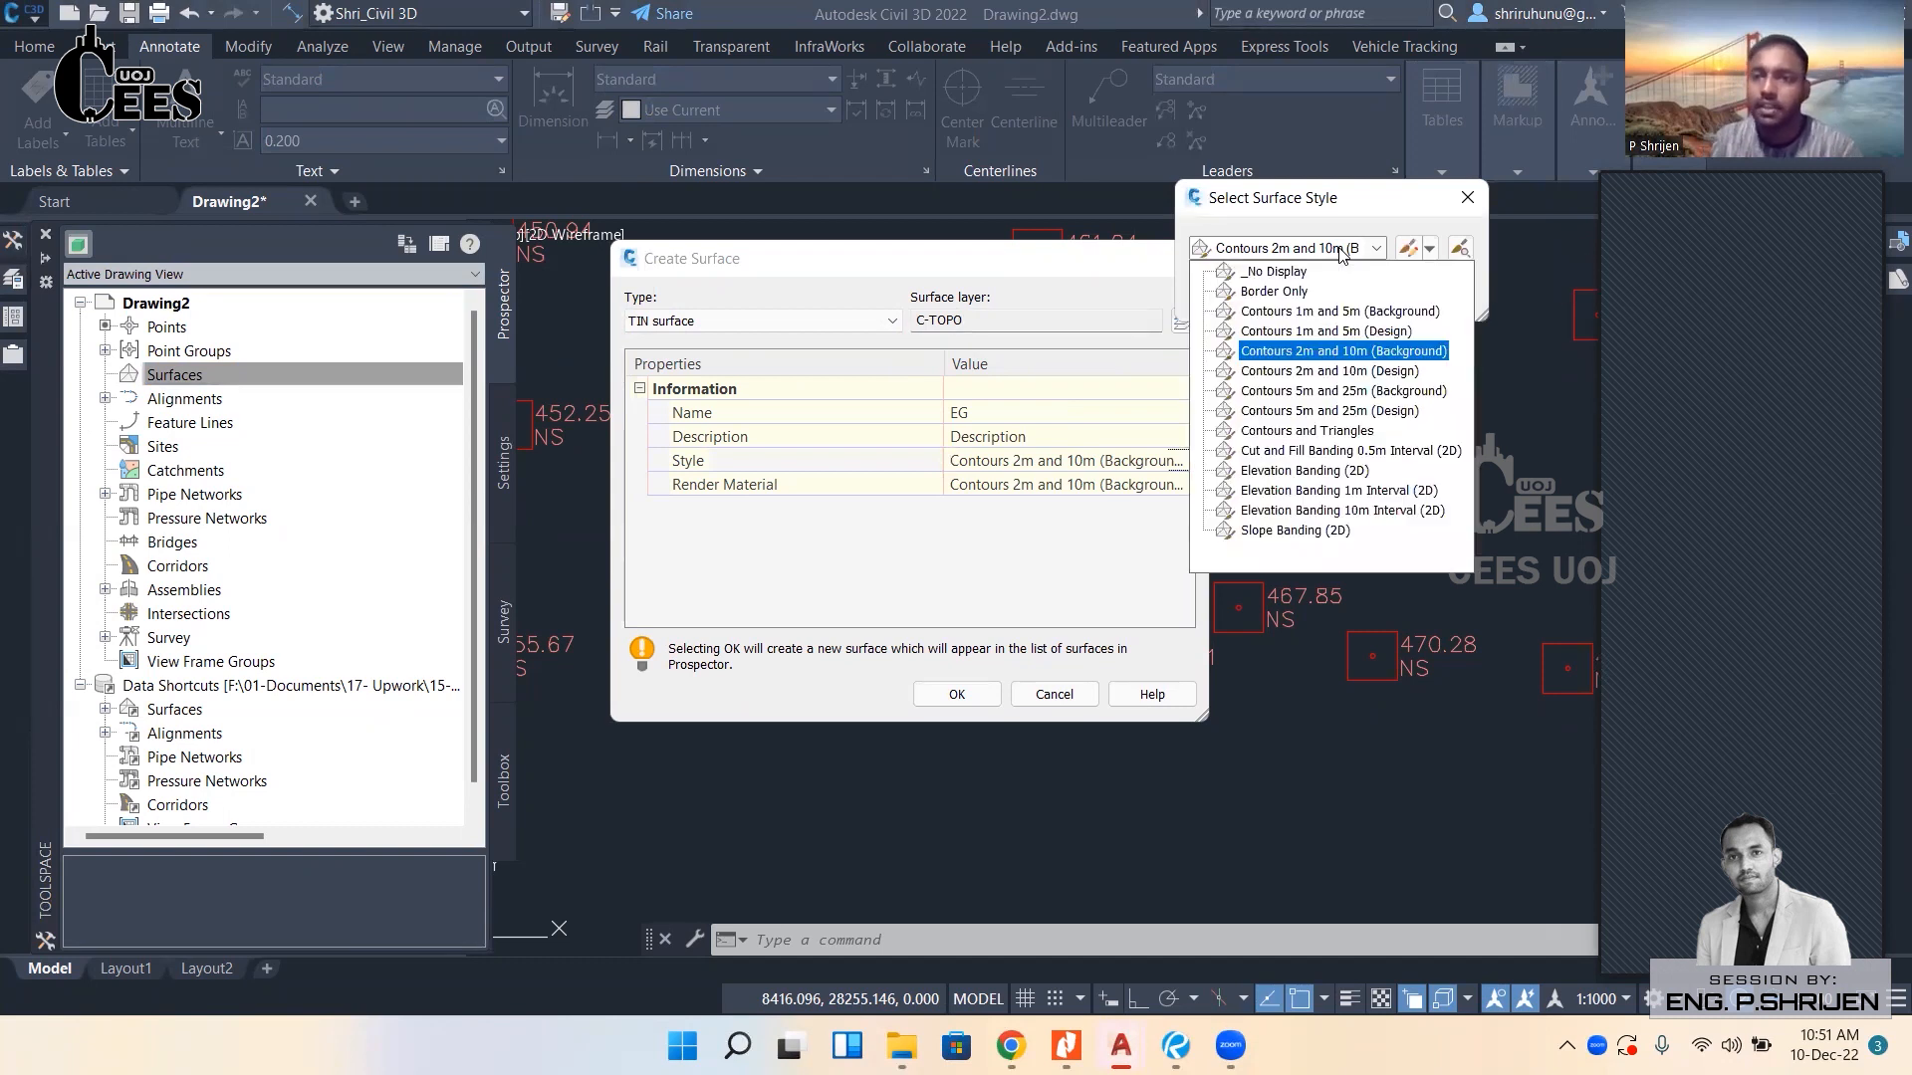
left_click(1346, 353)
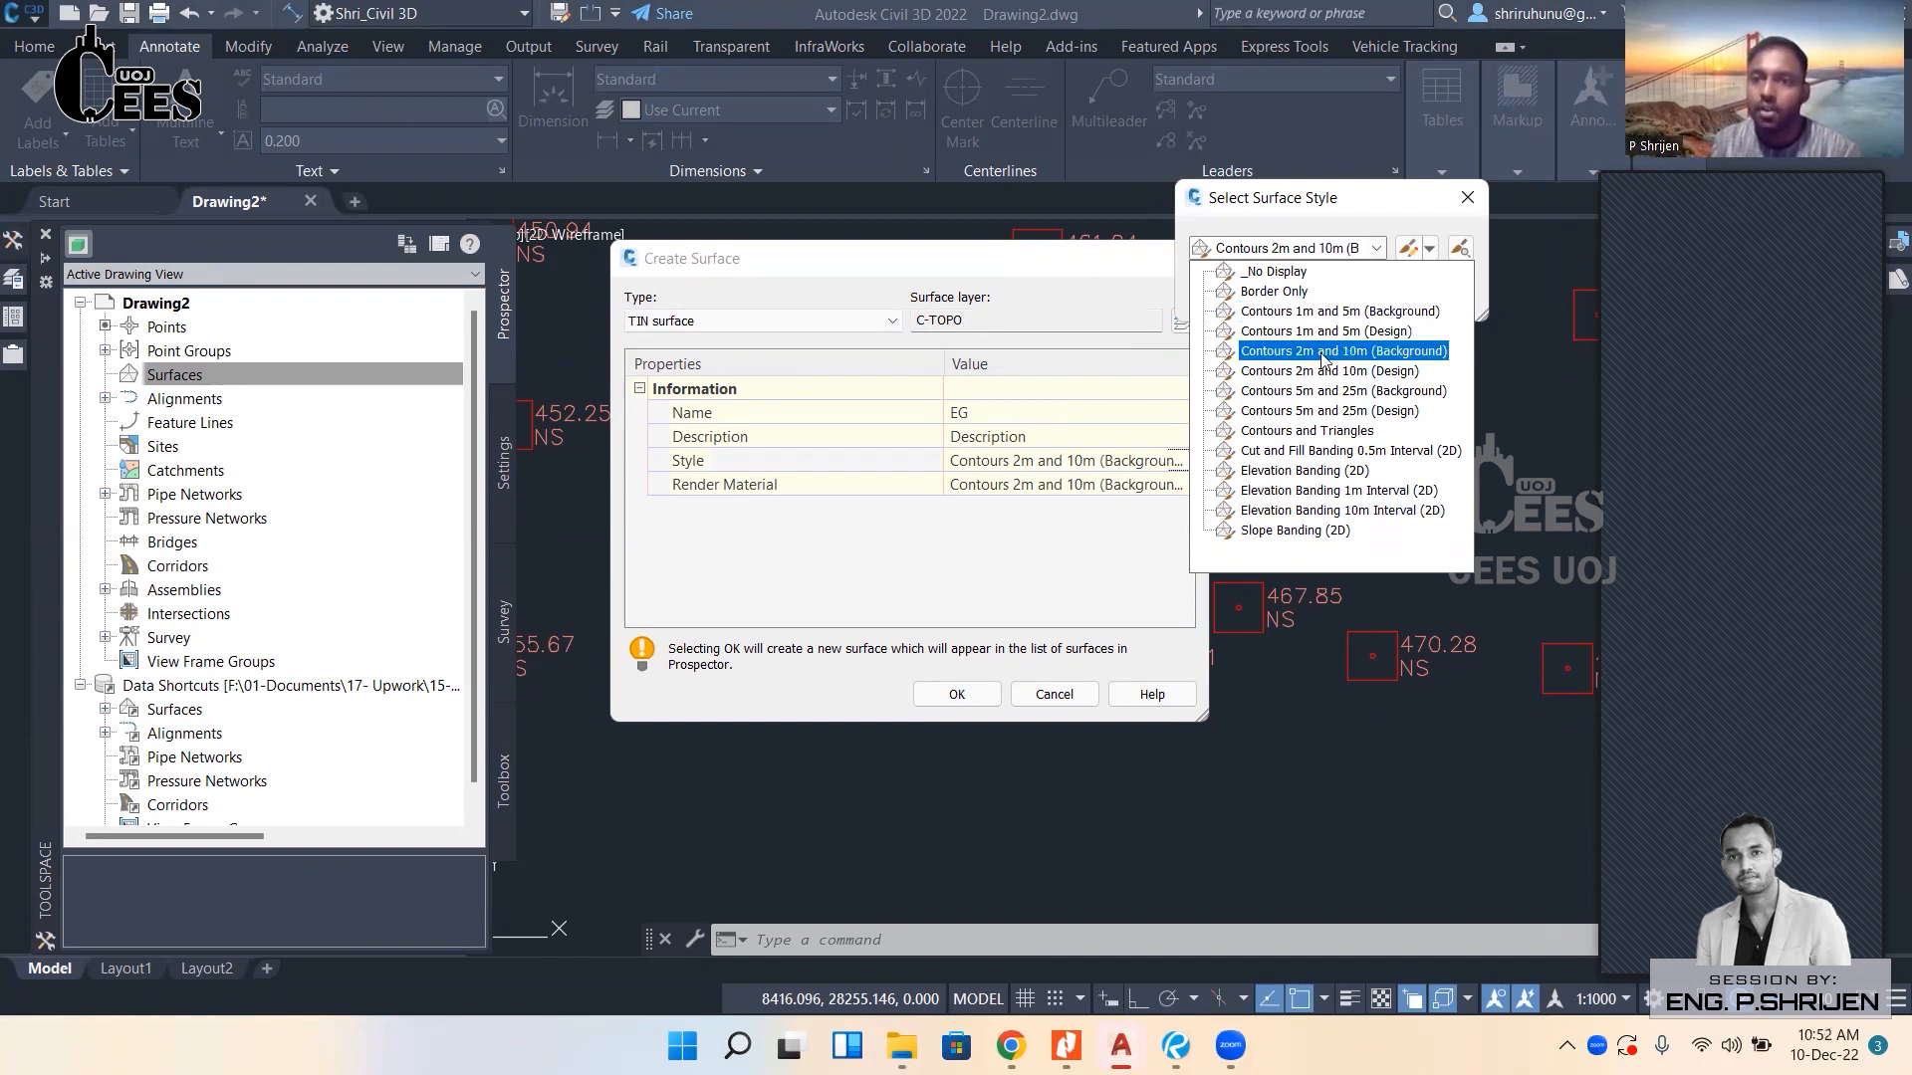
left_click(1415, 312)
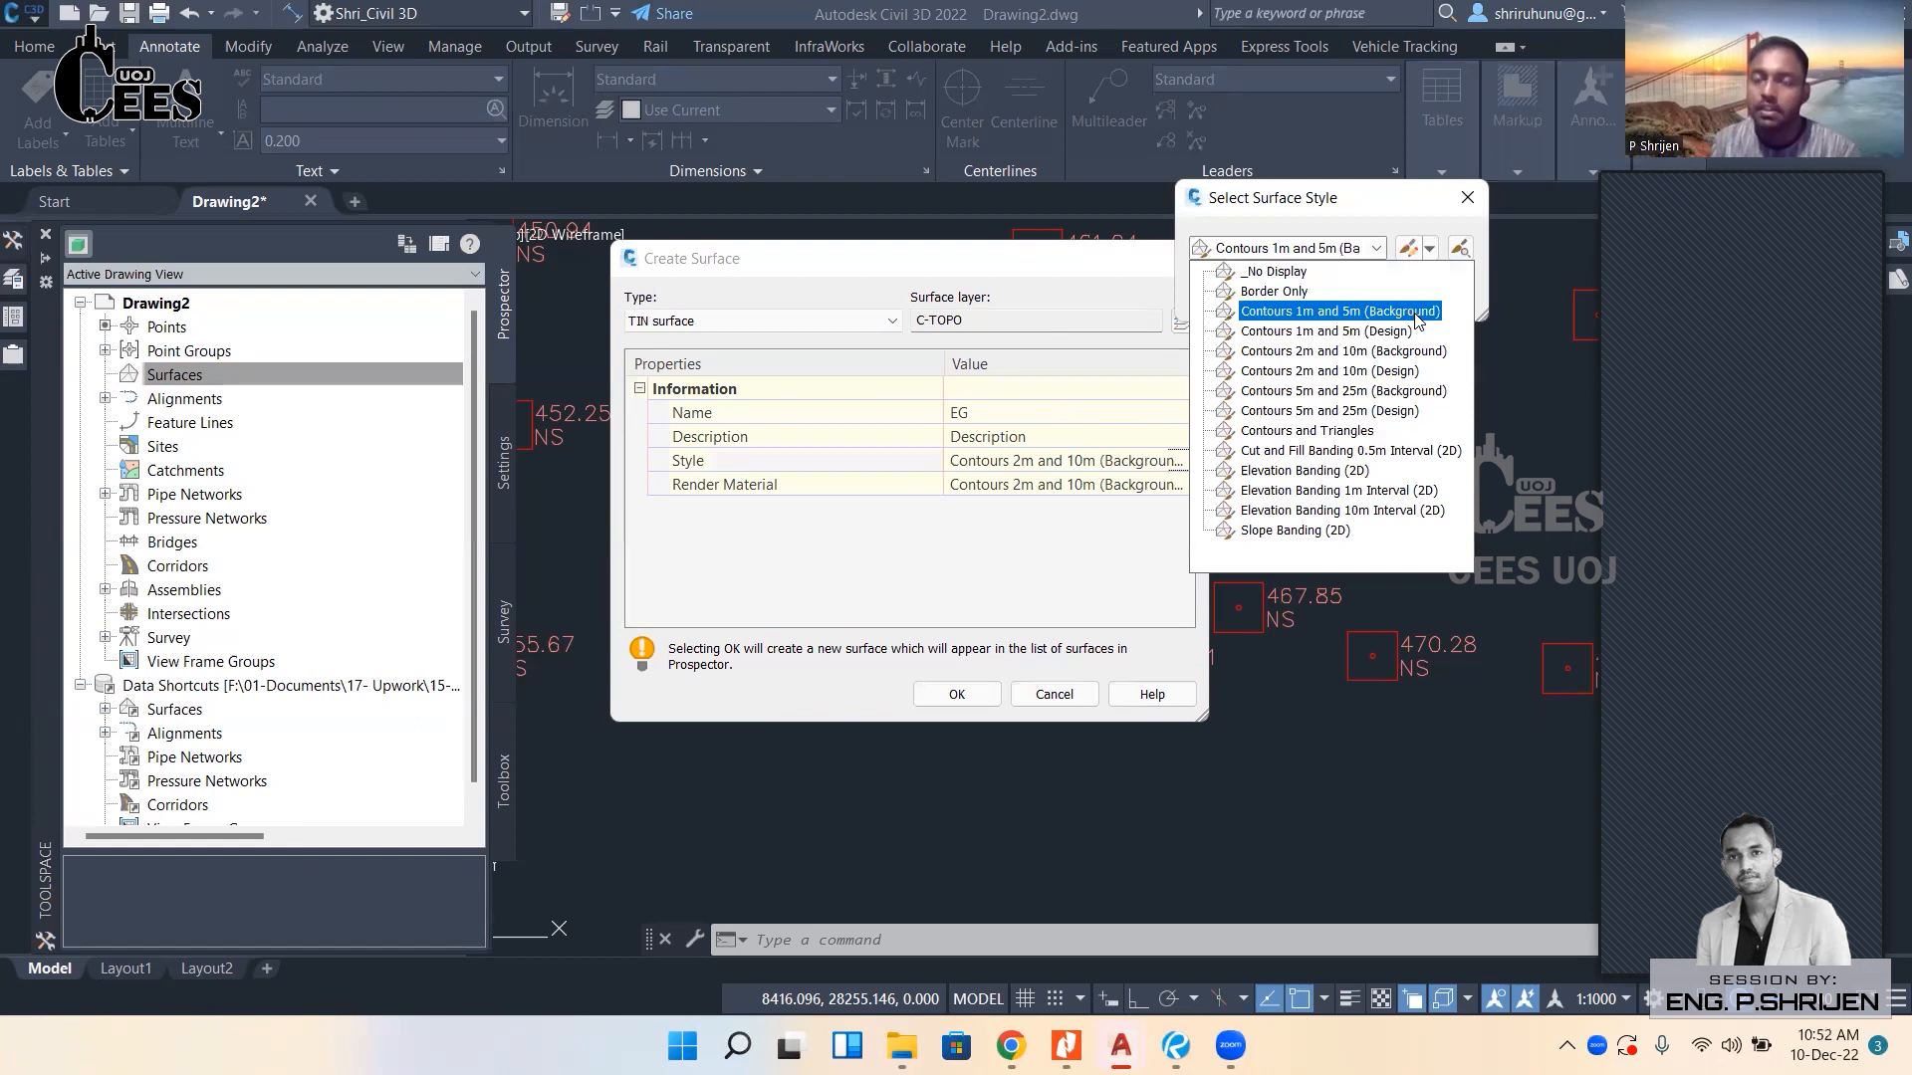
left_click(1378, 376)
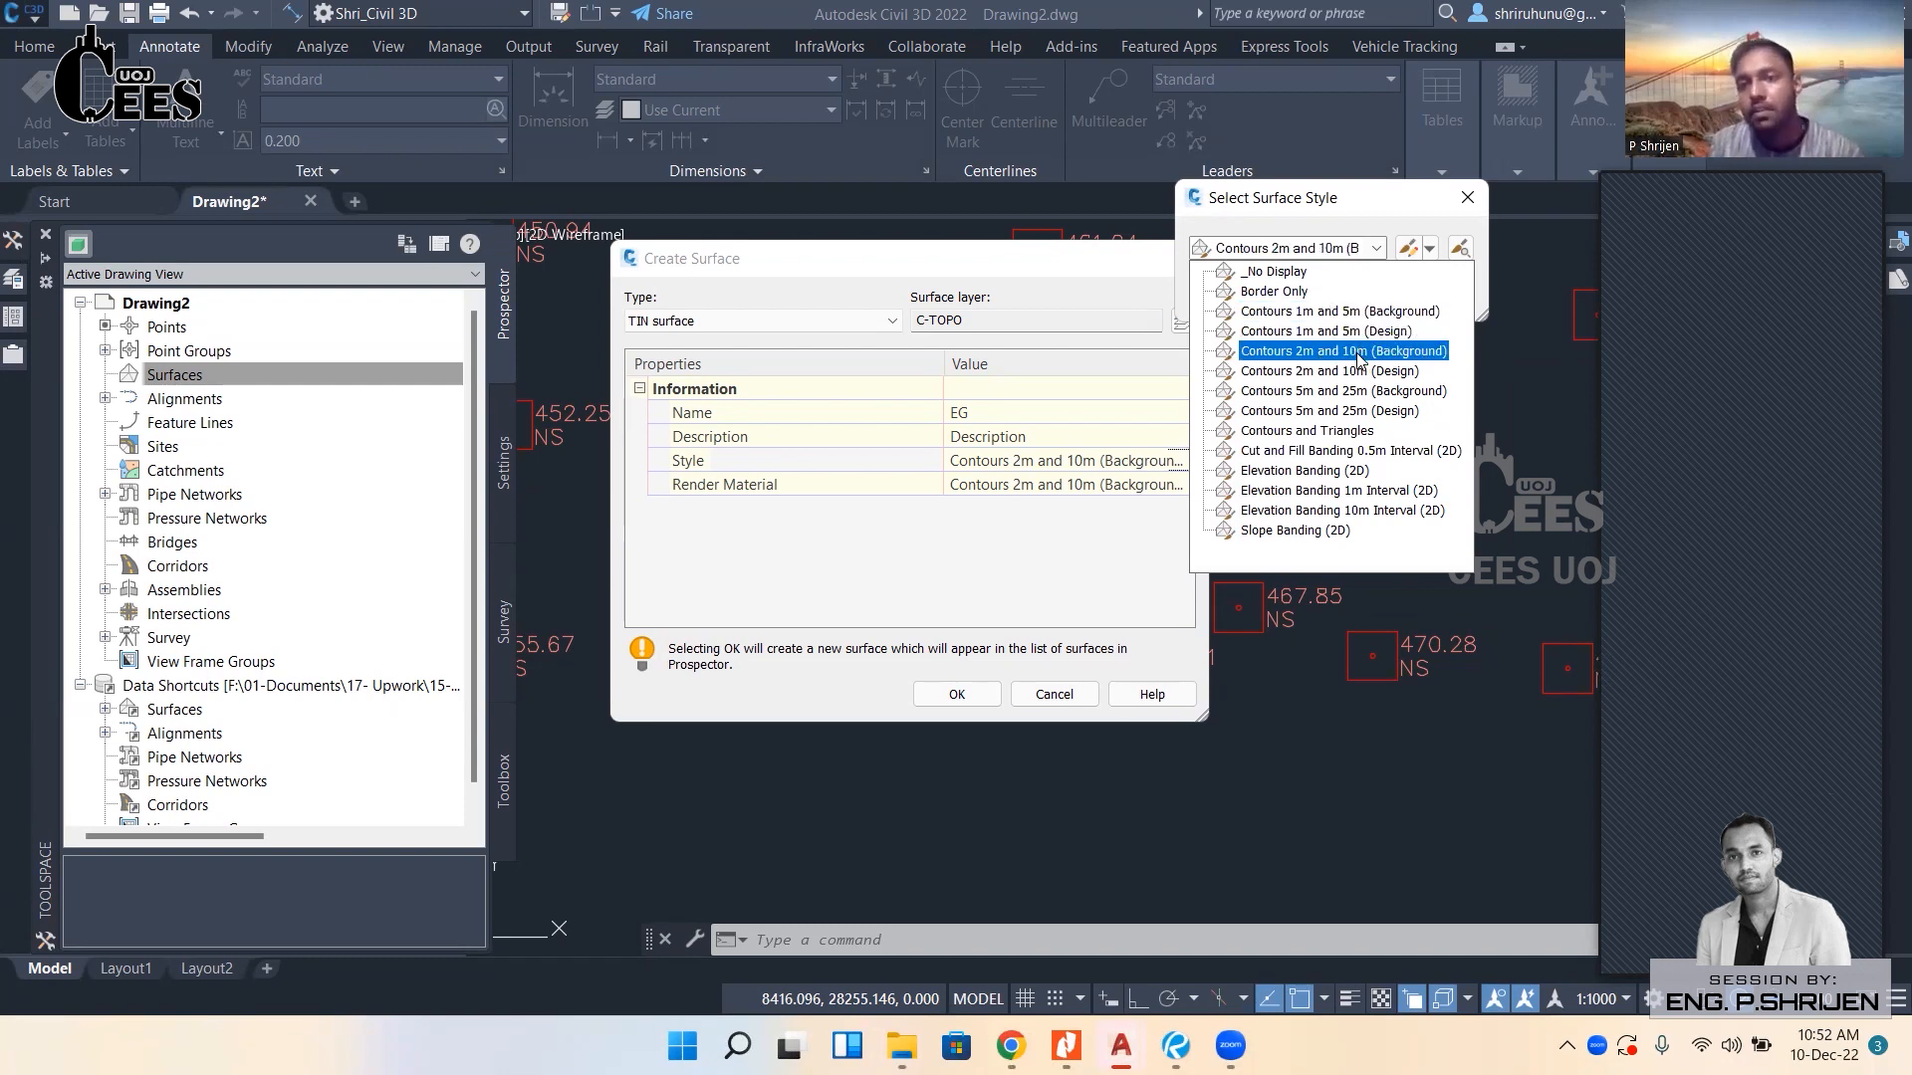
left_click(1364, 313)
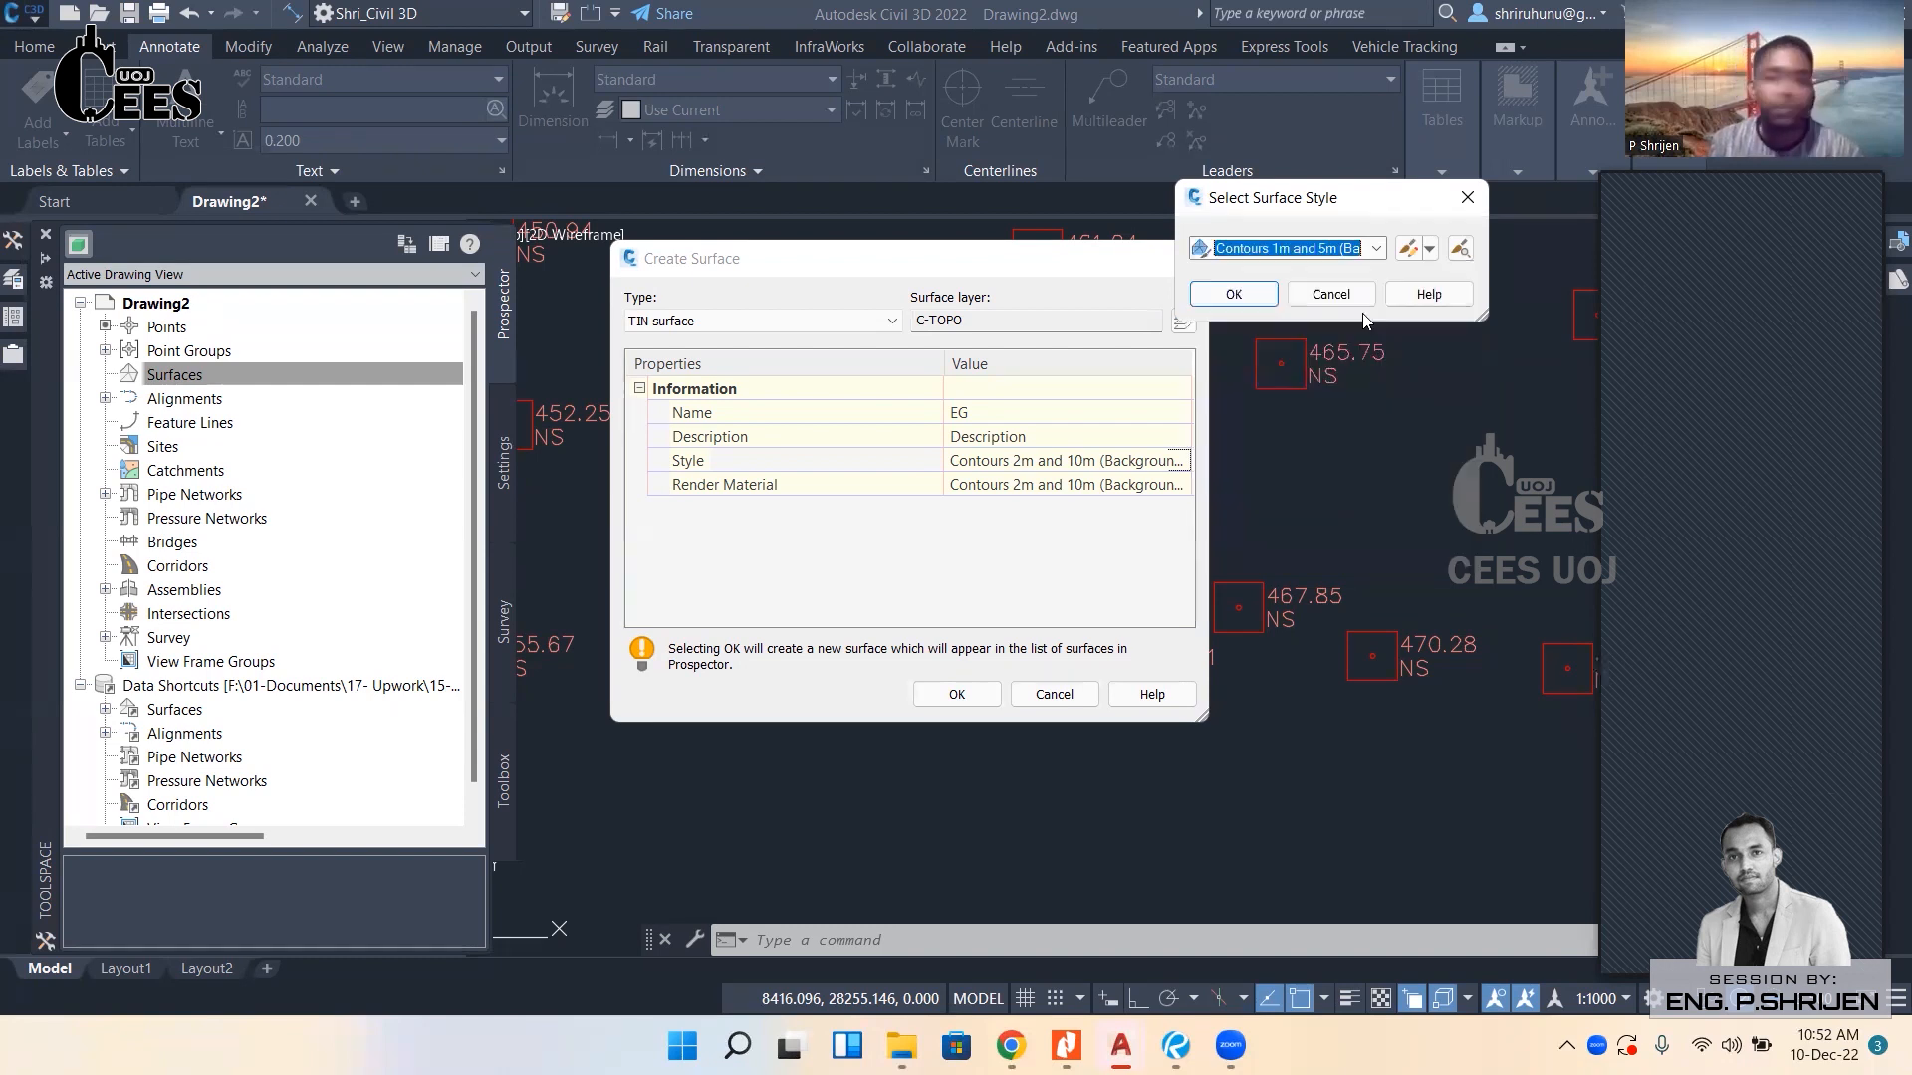
left_click(1238, 292)
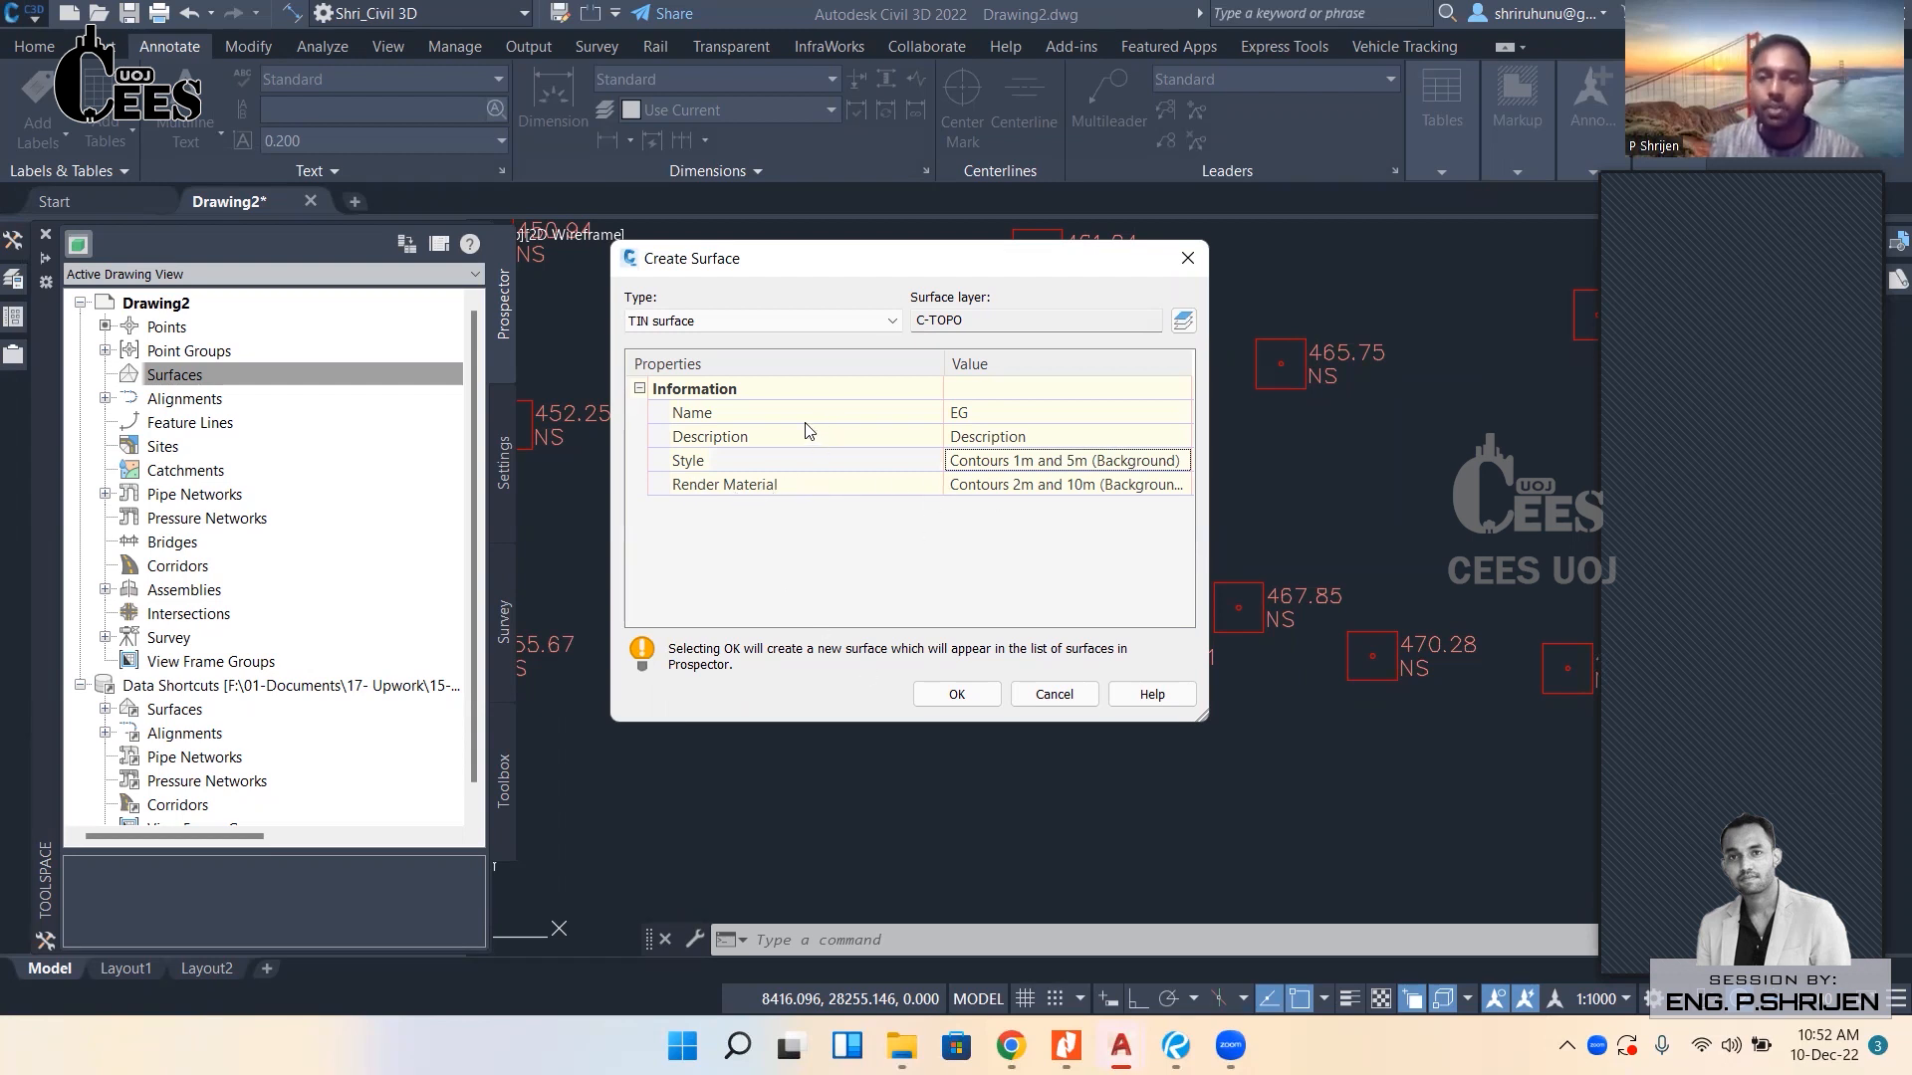
left_click(958, 695)
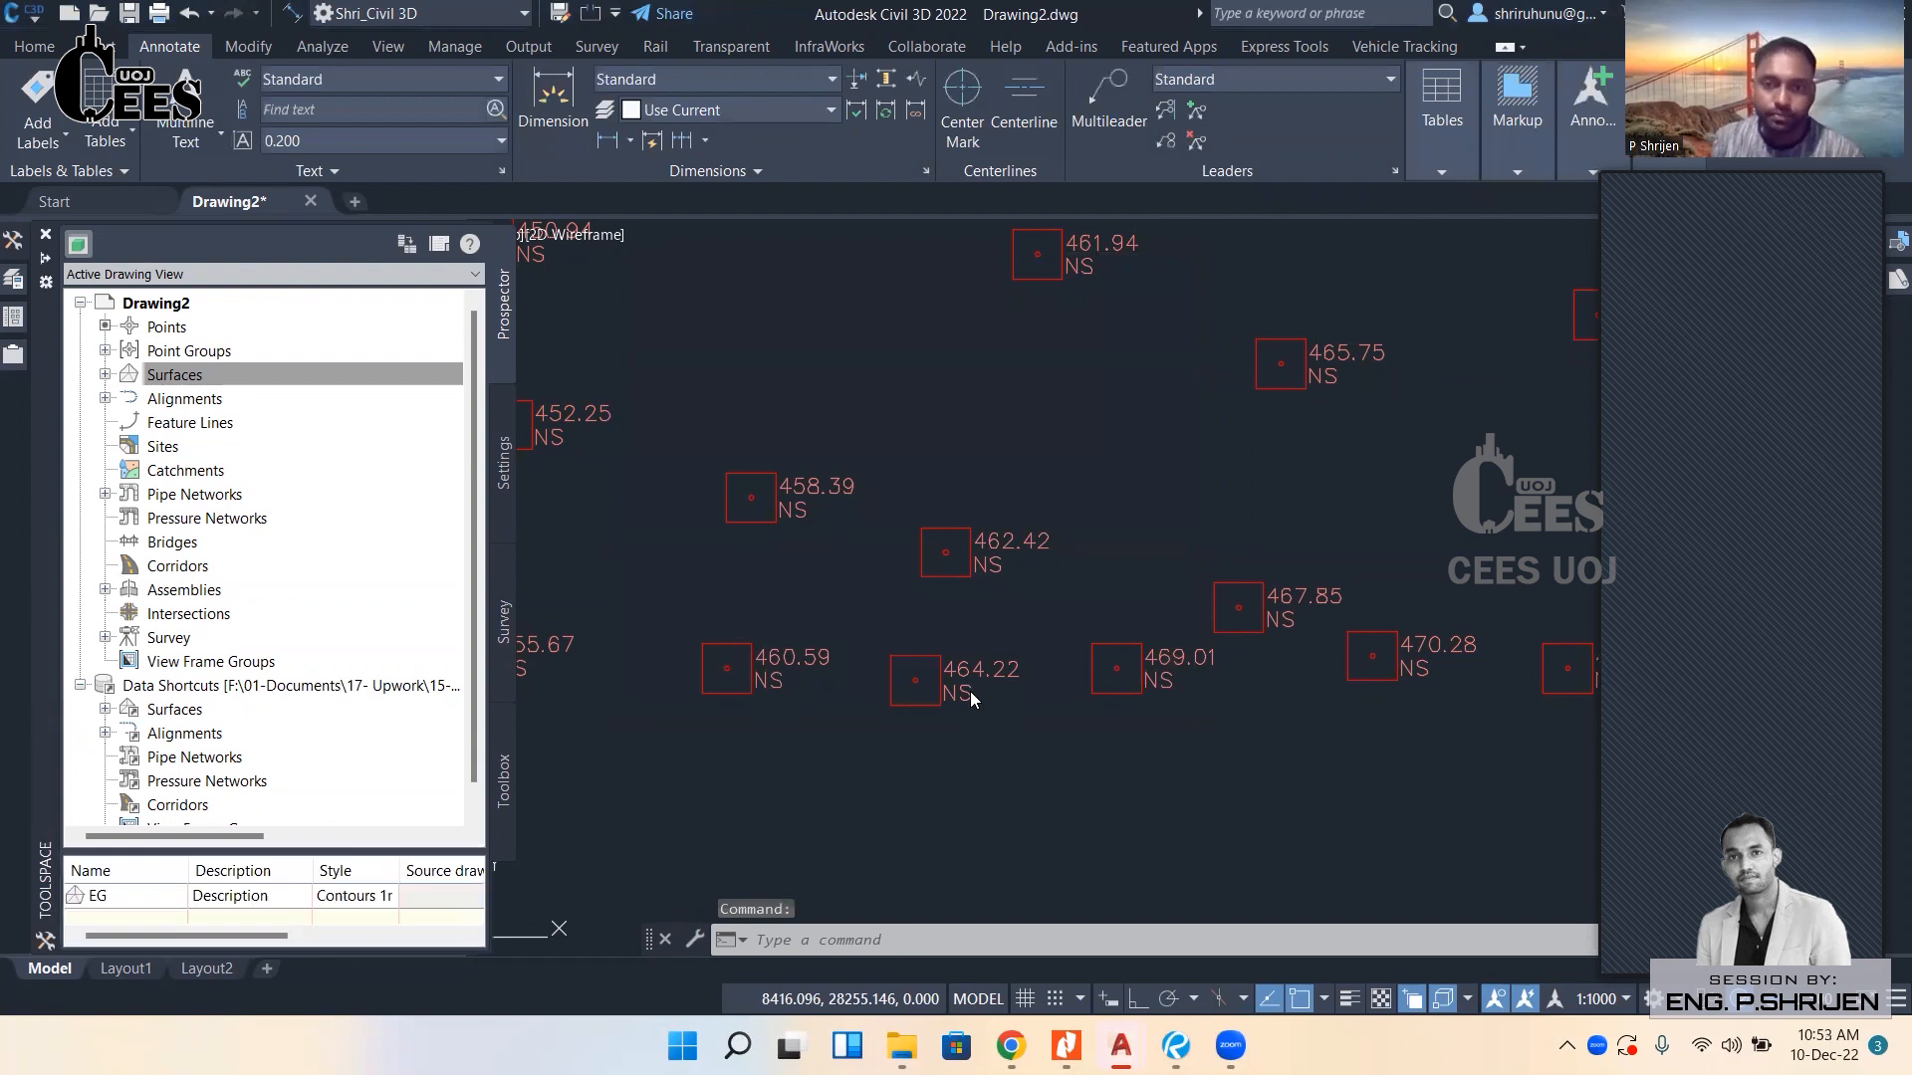
Expand the Surfaces collection and the EG surface in Toolspace down to its Masks, Watersheds and Definition entries.
left_click(178, 375)
left_click(104, 375)
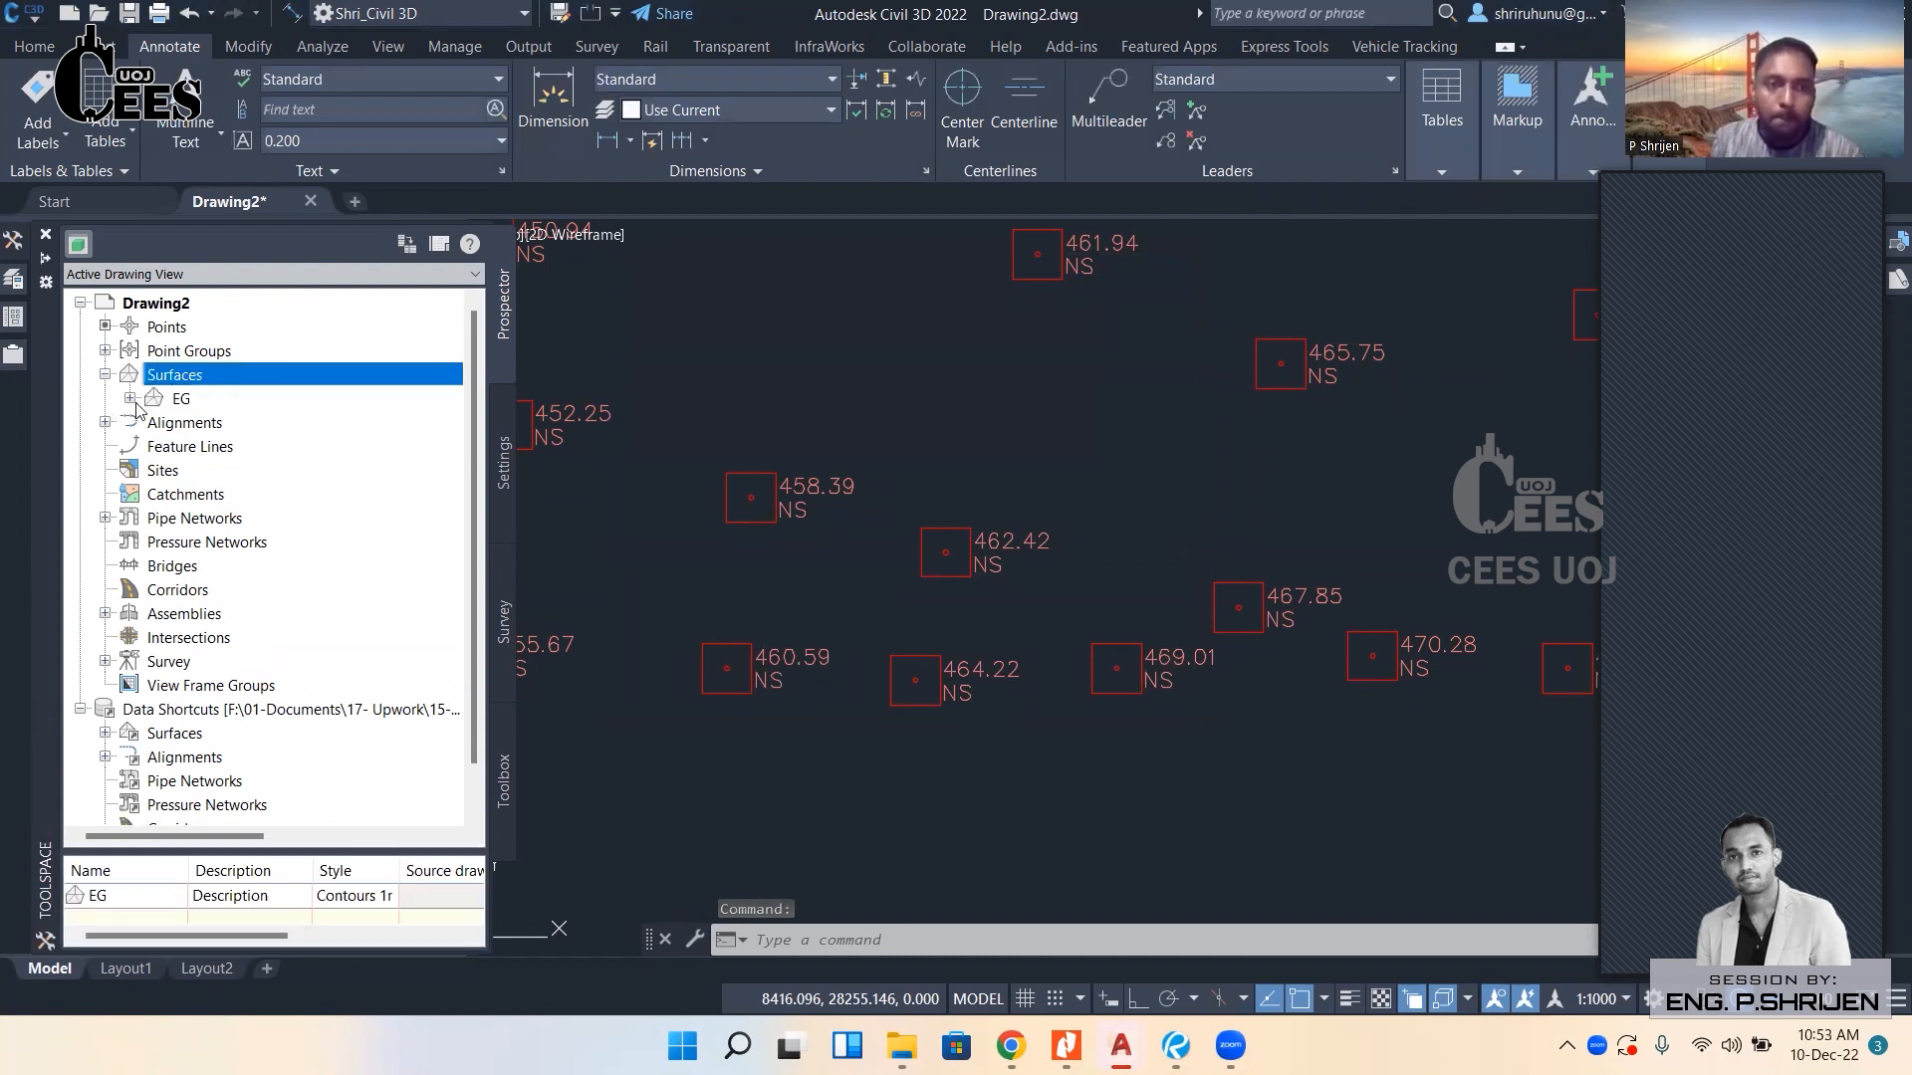
left_click(184, 402)
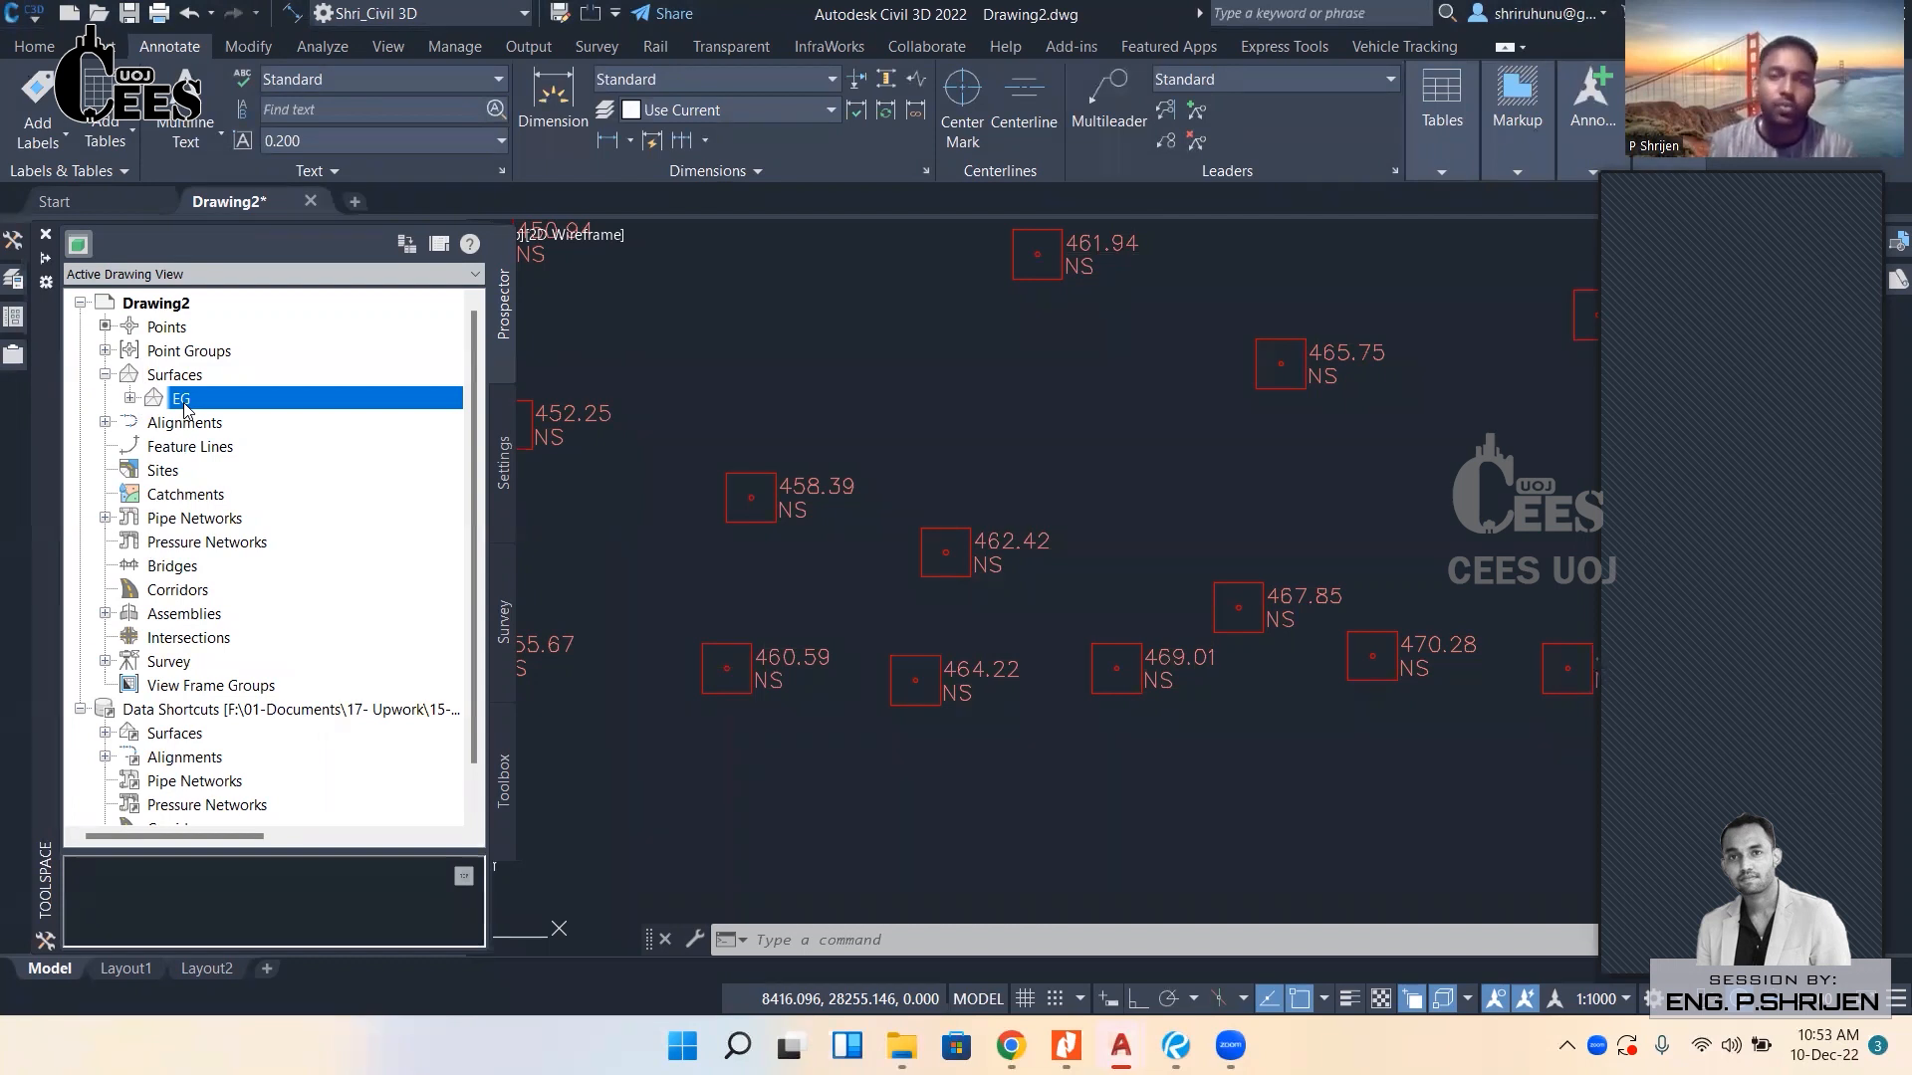
left_click(130, 398)
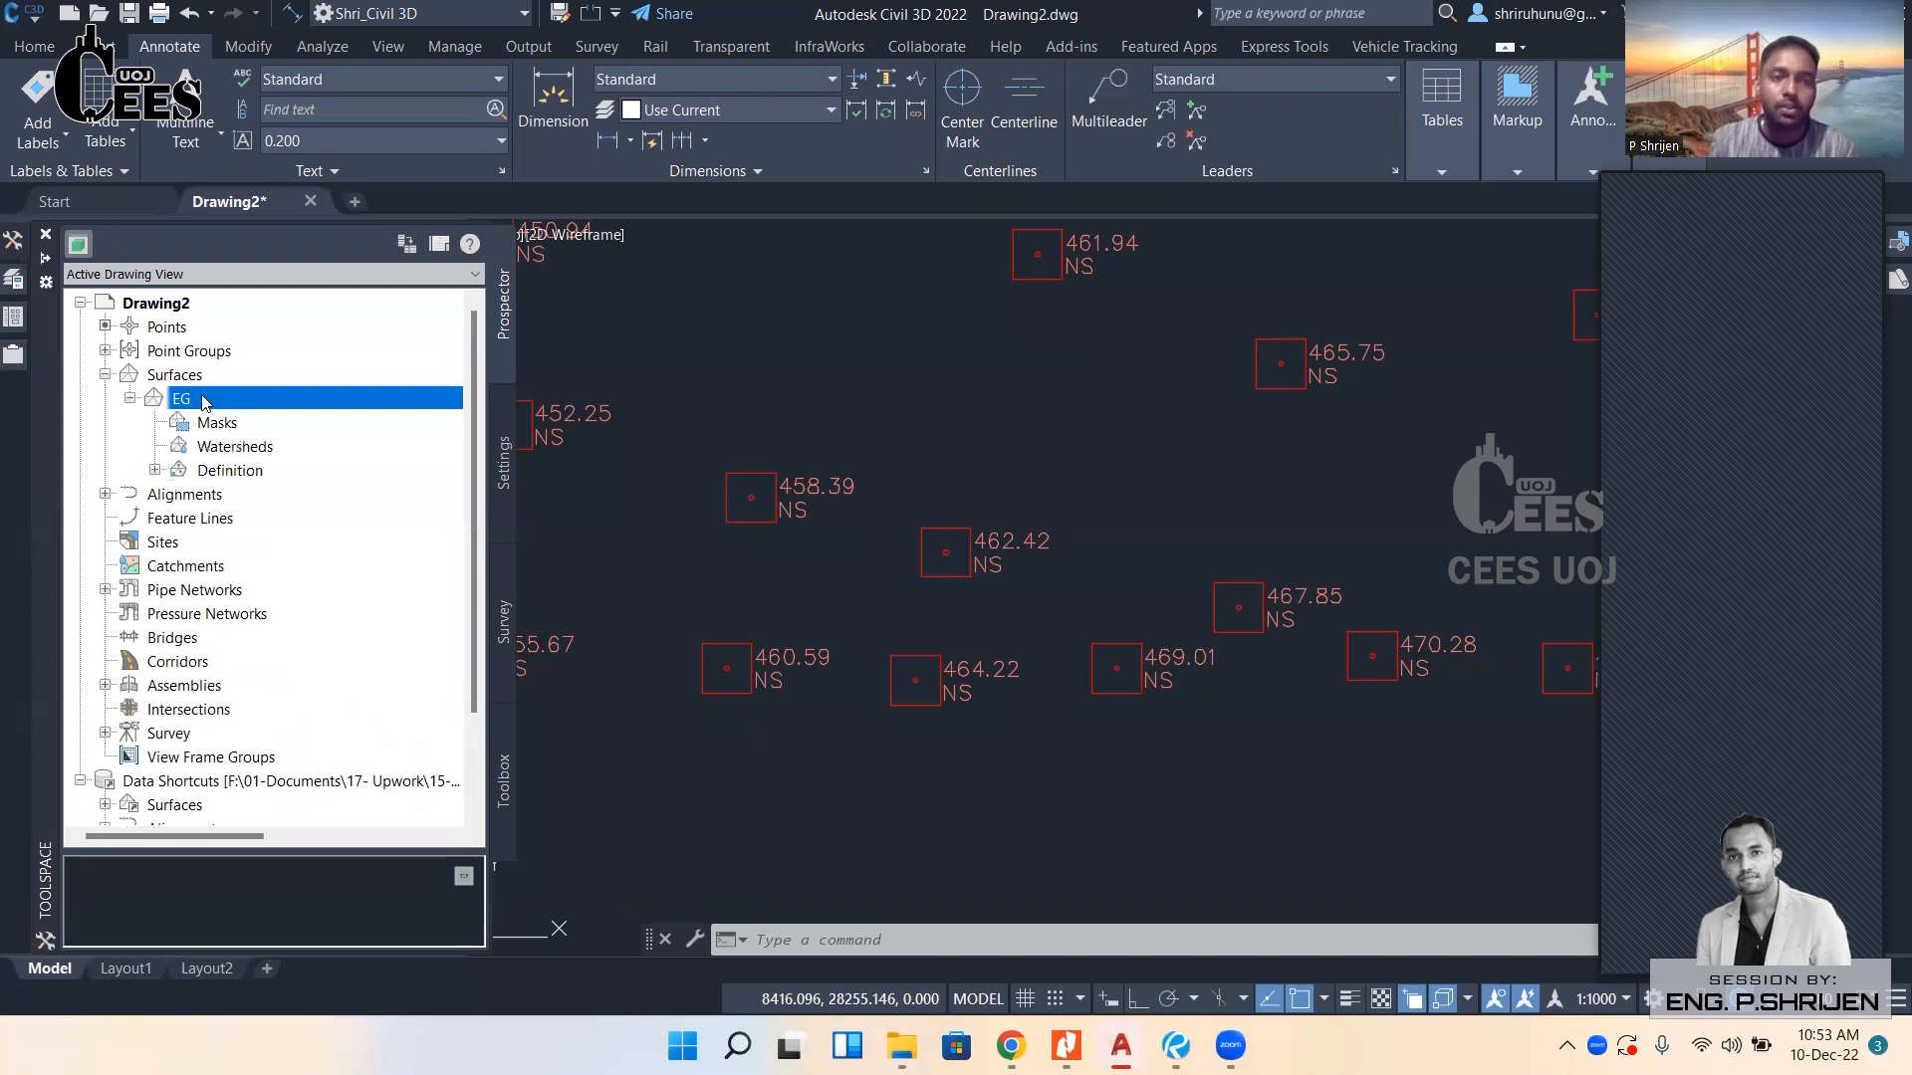
Add the Natural Ground point group to the EG surface's definition.
left_click(154, 471)
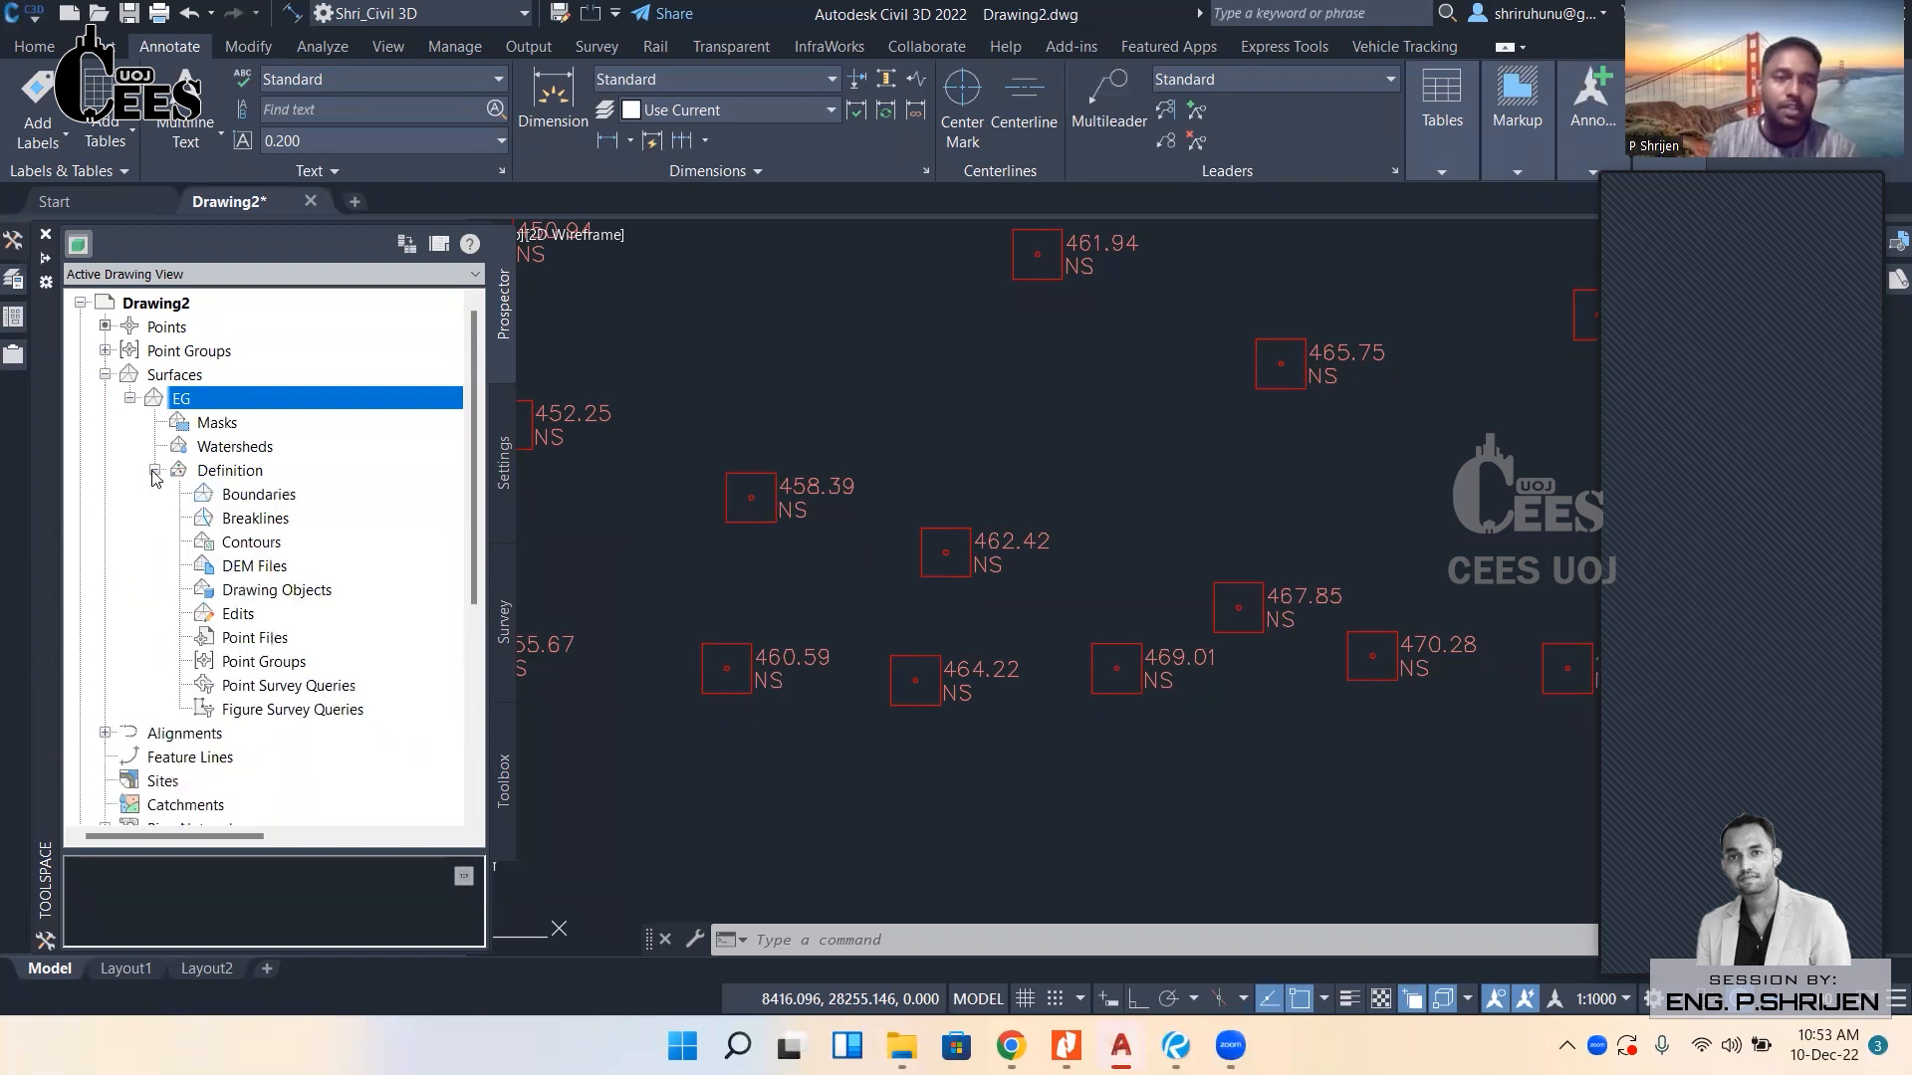
left_click(130, 398)
left_click(131, 398)
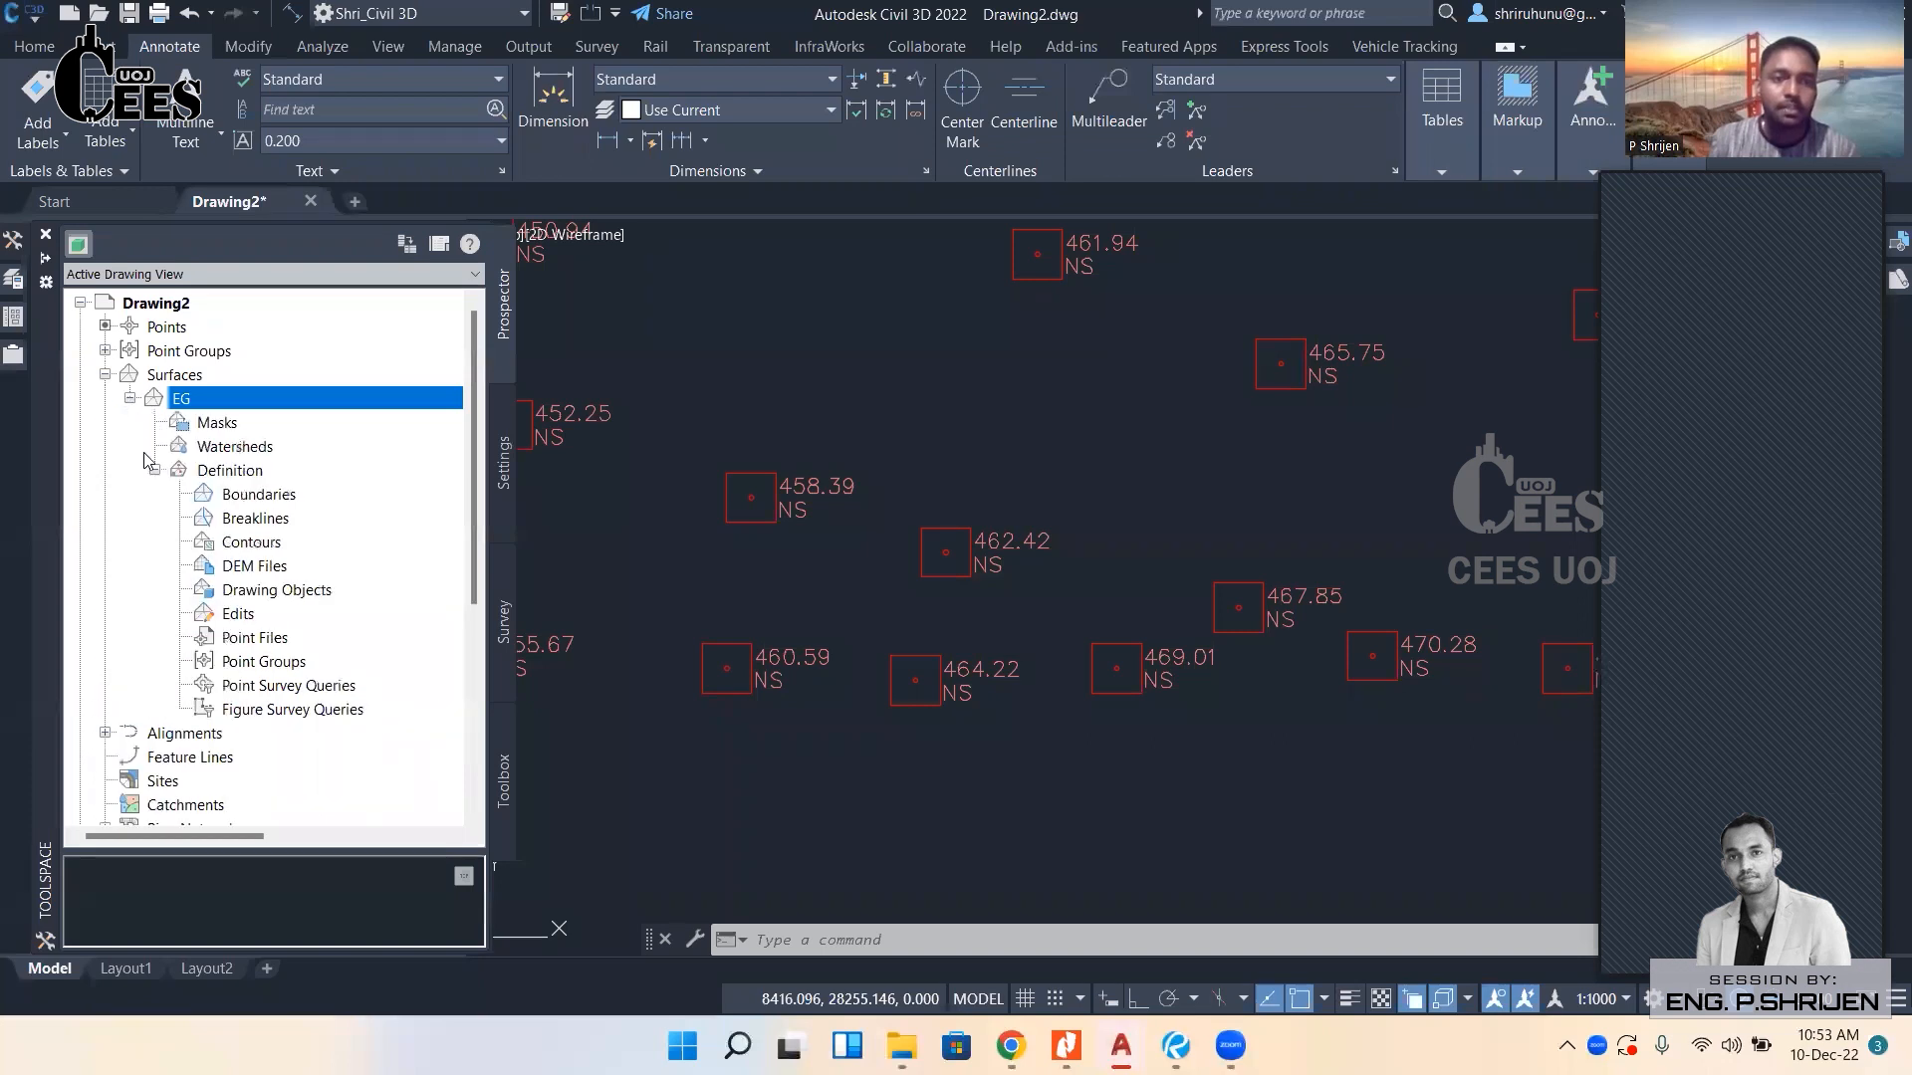
left_click(230, 472)
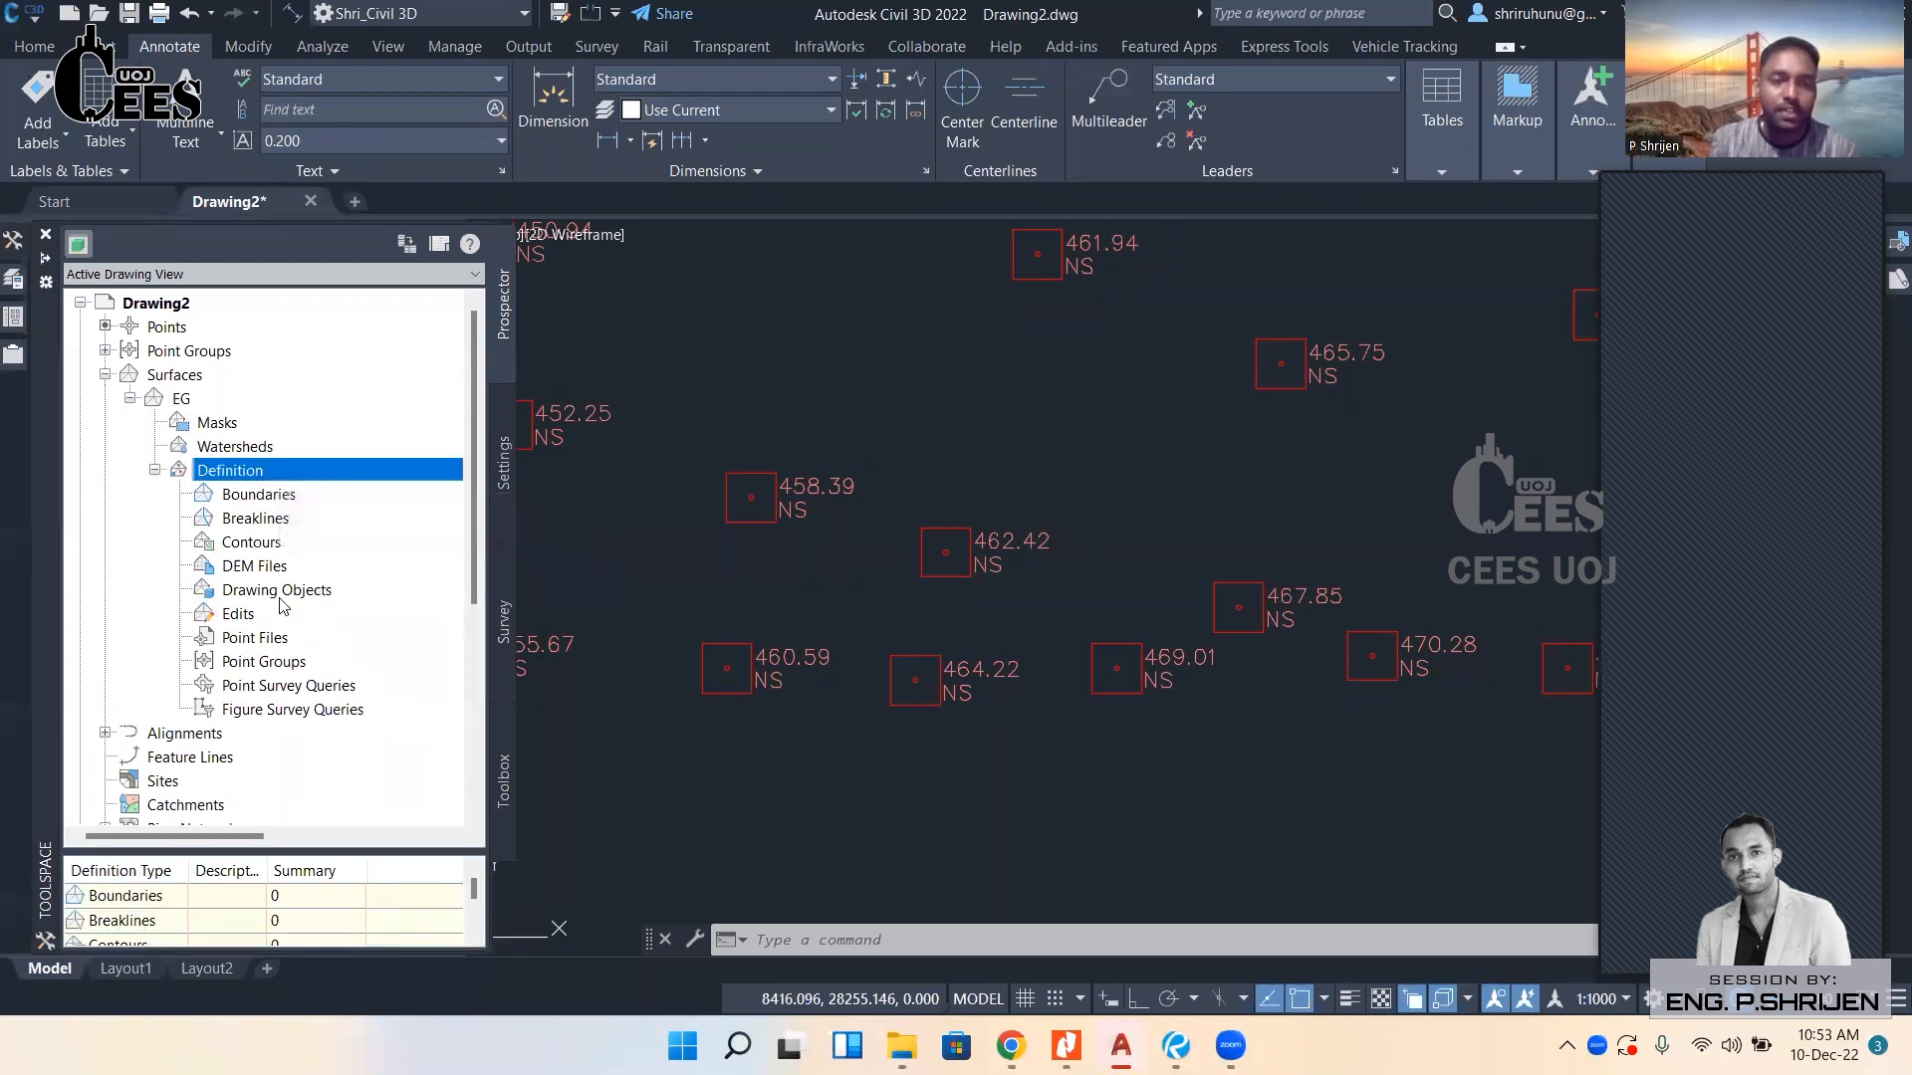
left_click(253, 663)
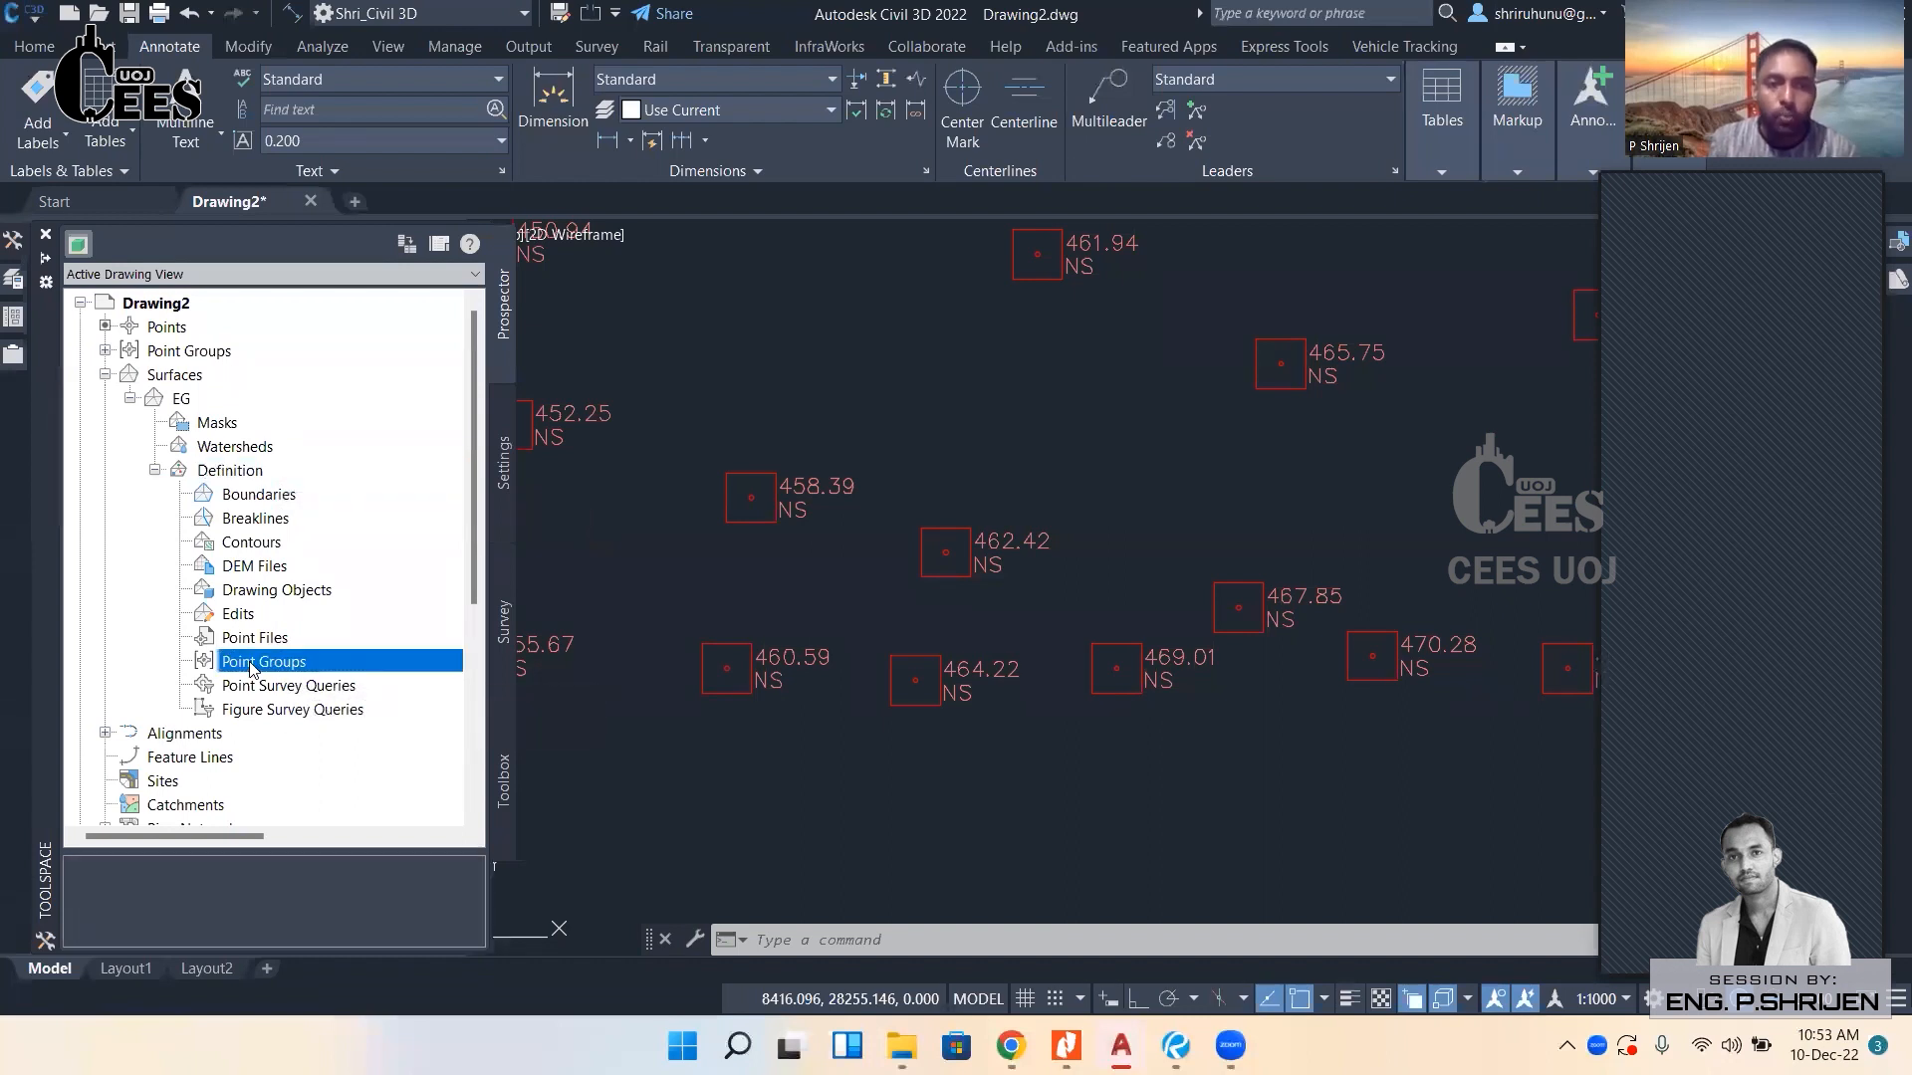
right_click(364, 663)
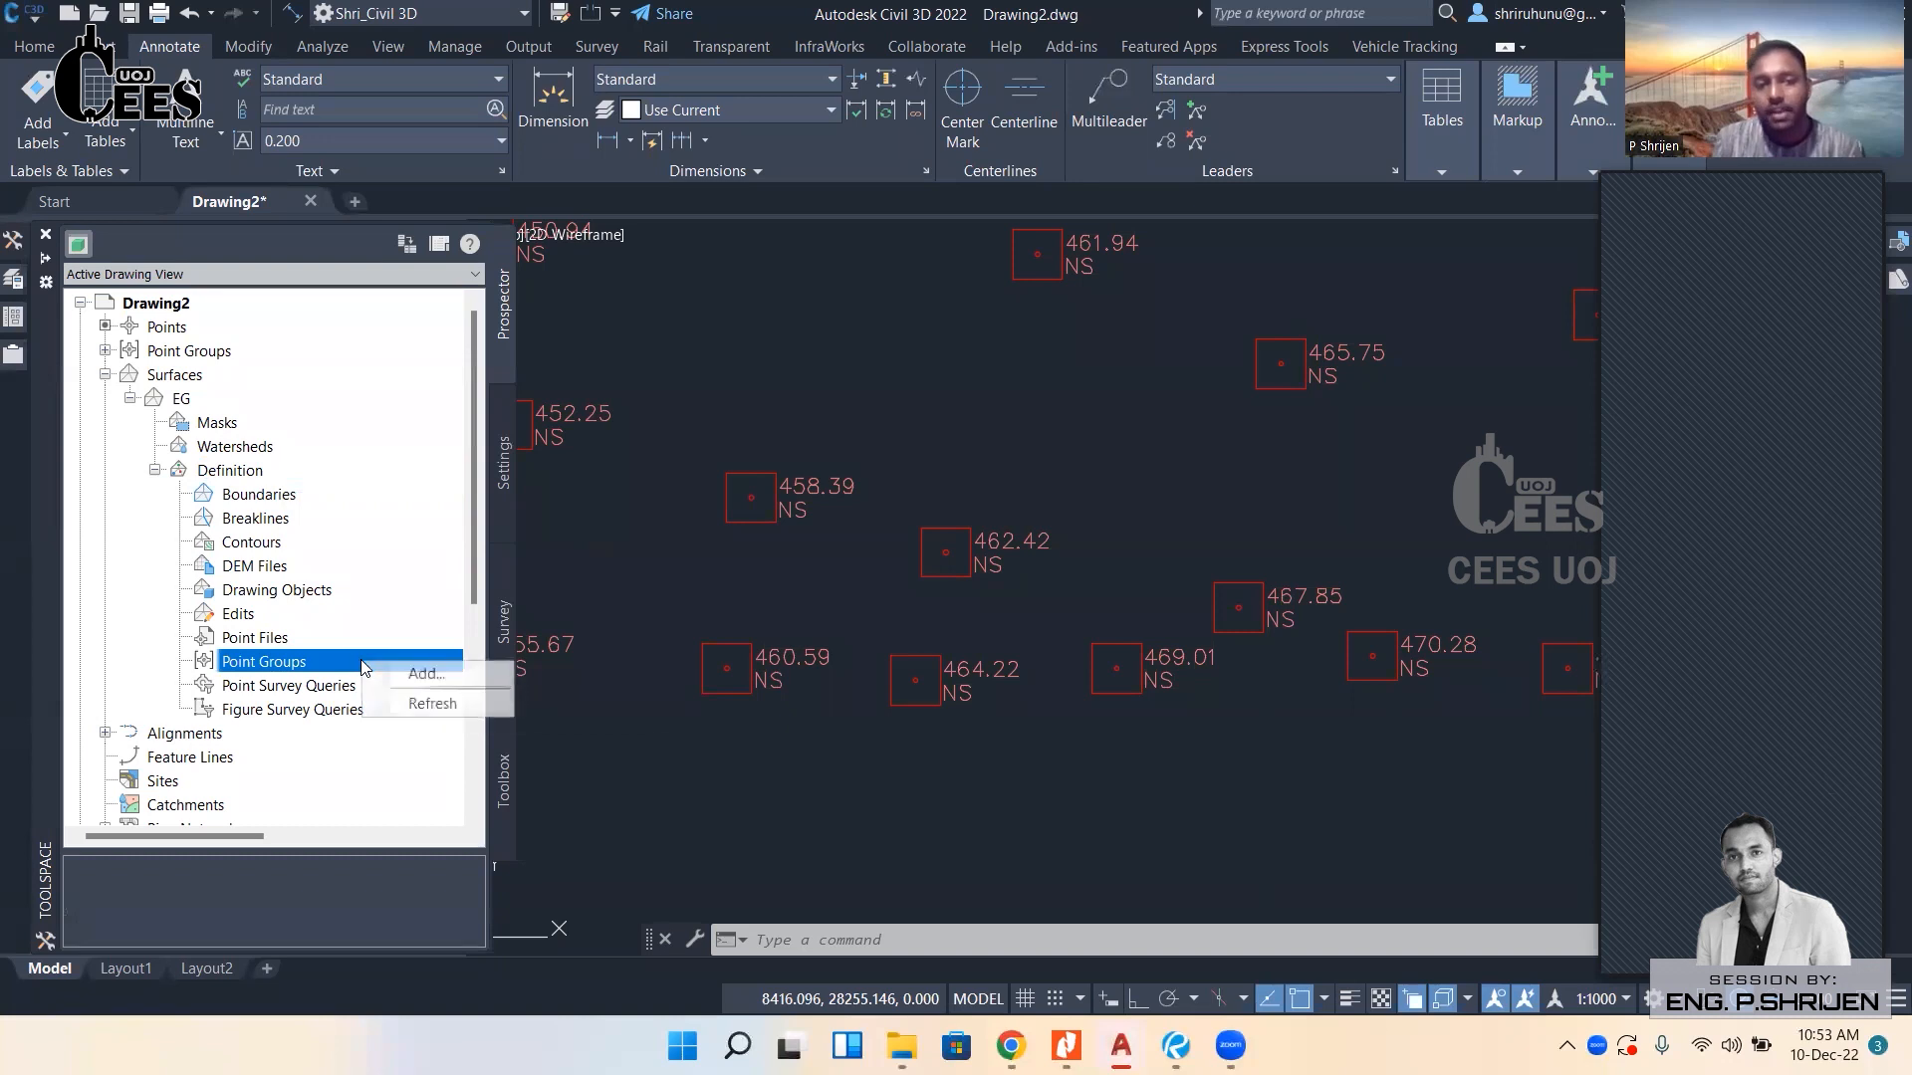
left_click(424, 674)
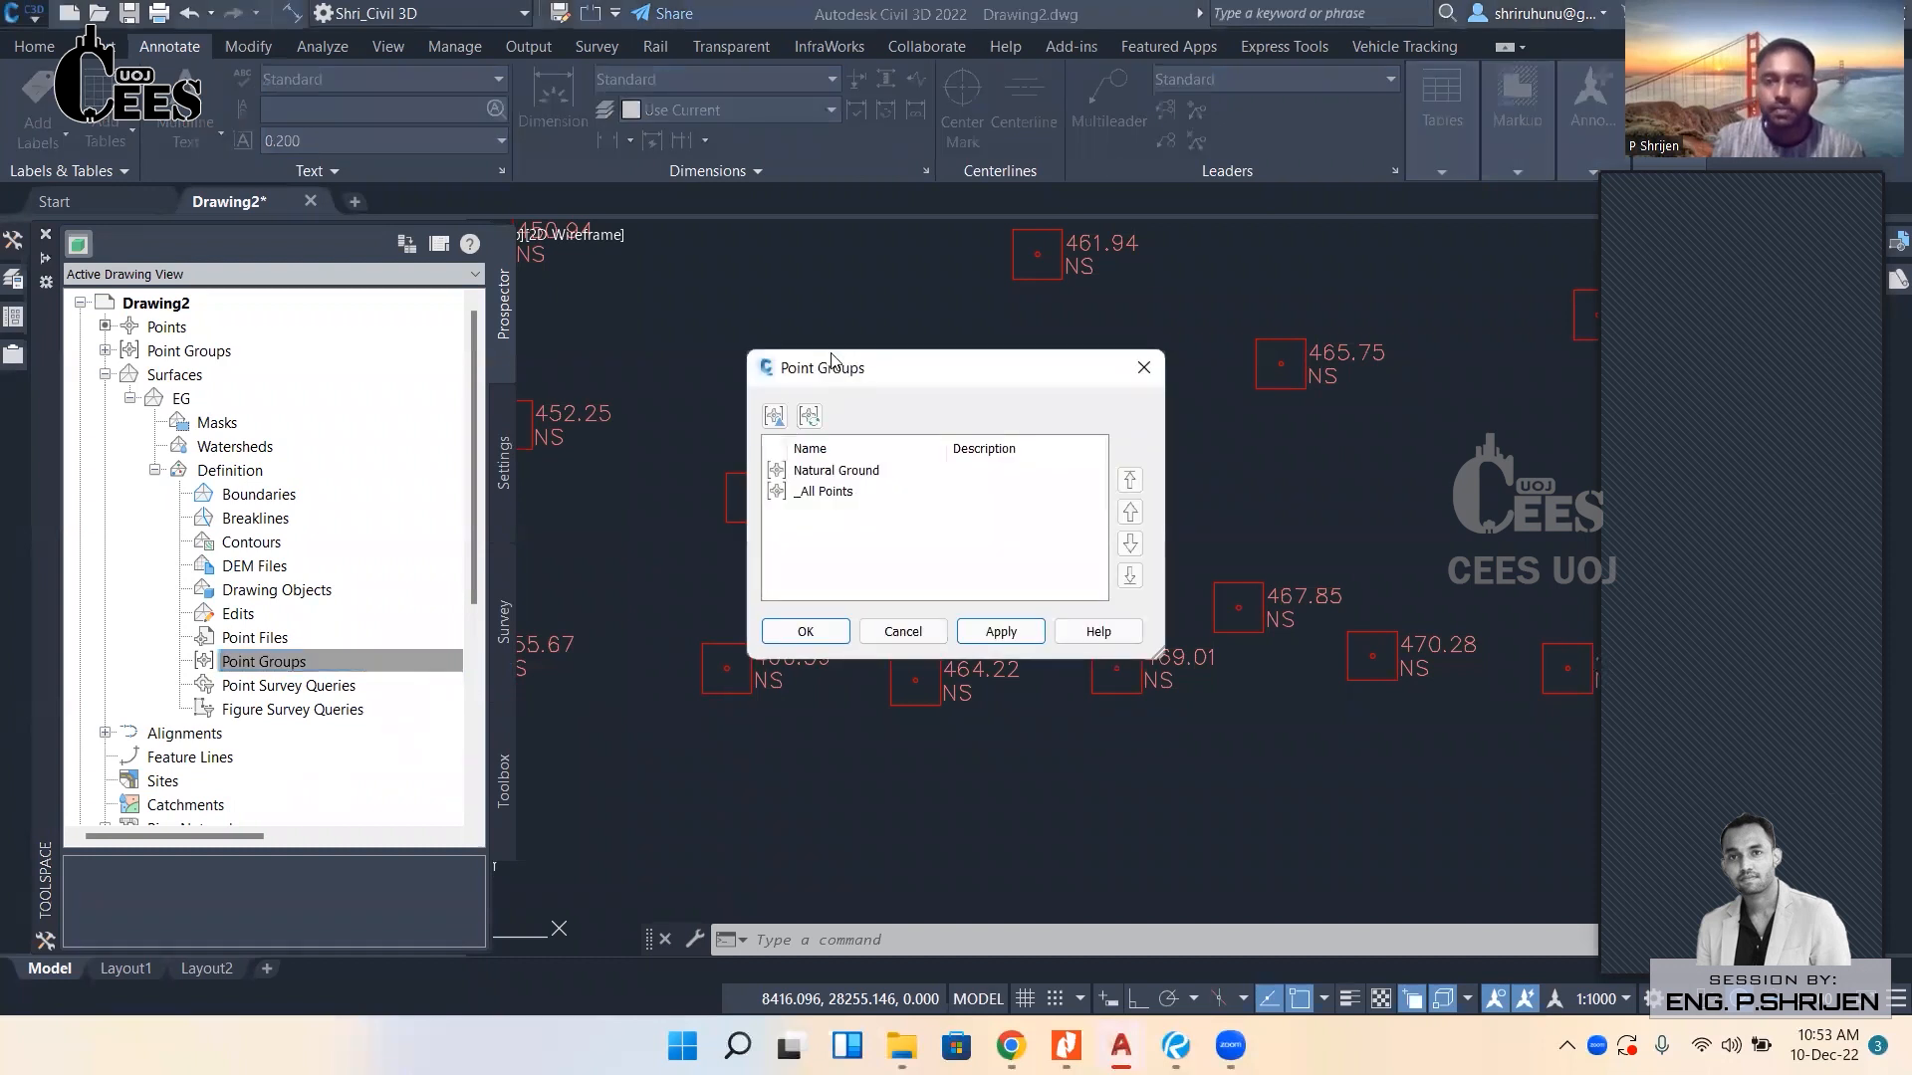
left_click_drag(844, 364, 873, 274)
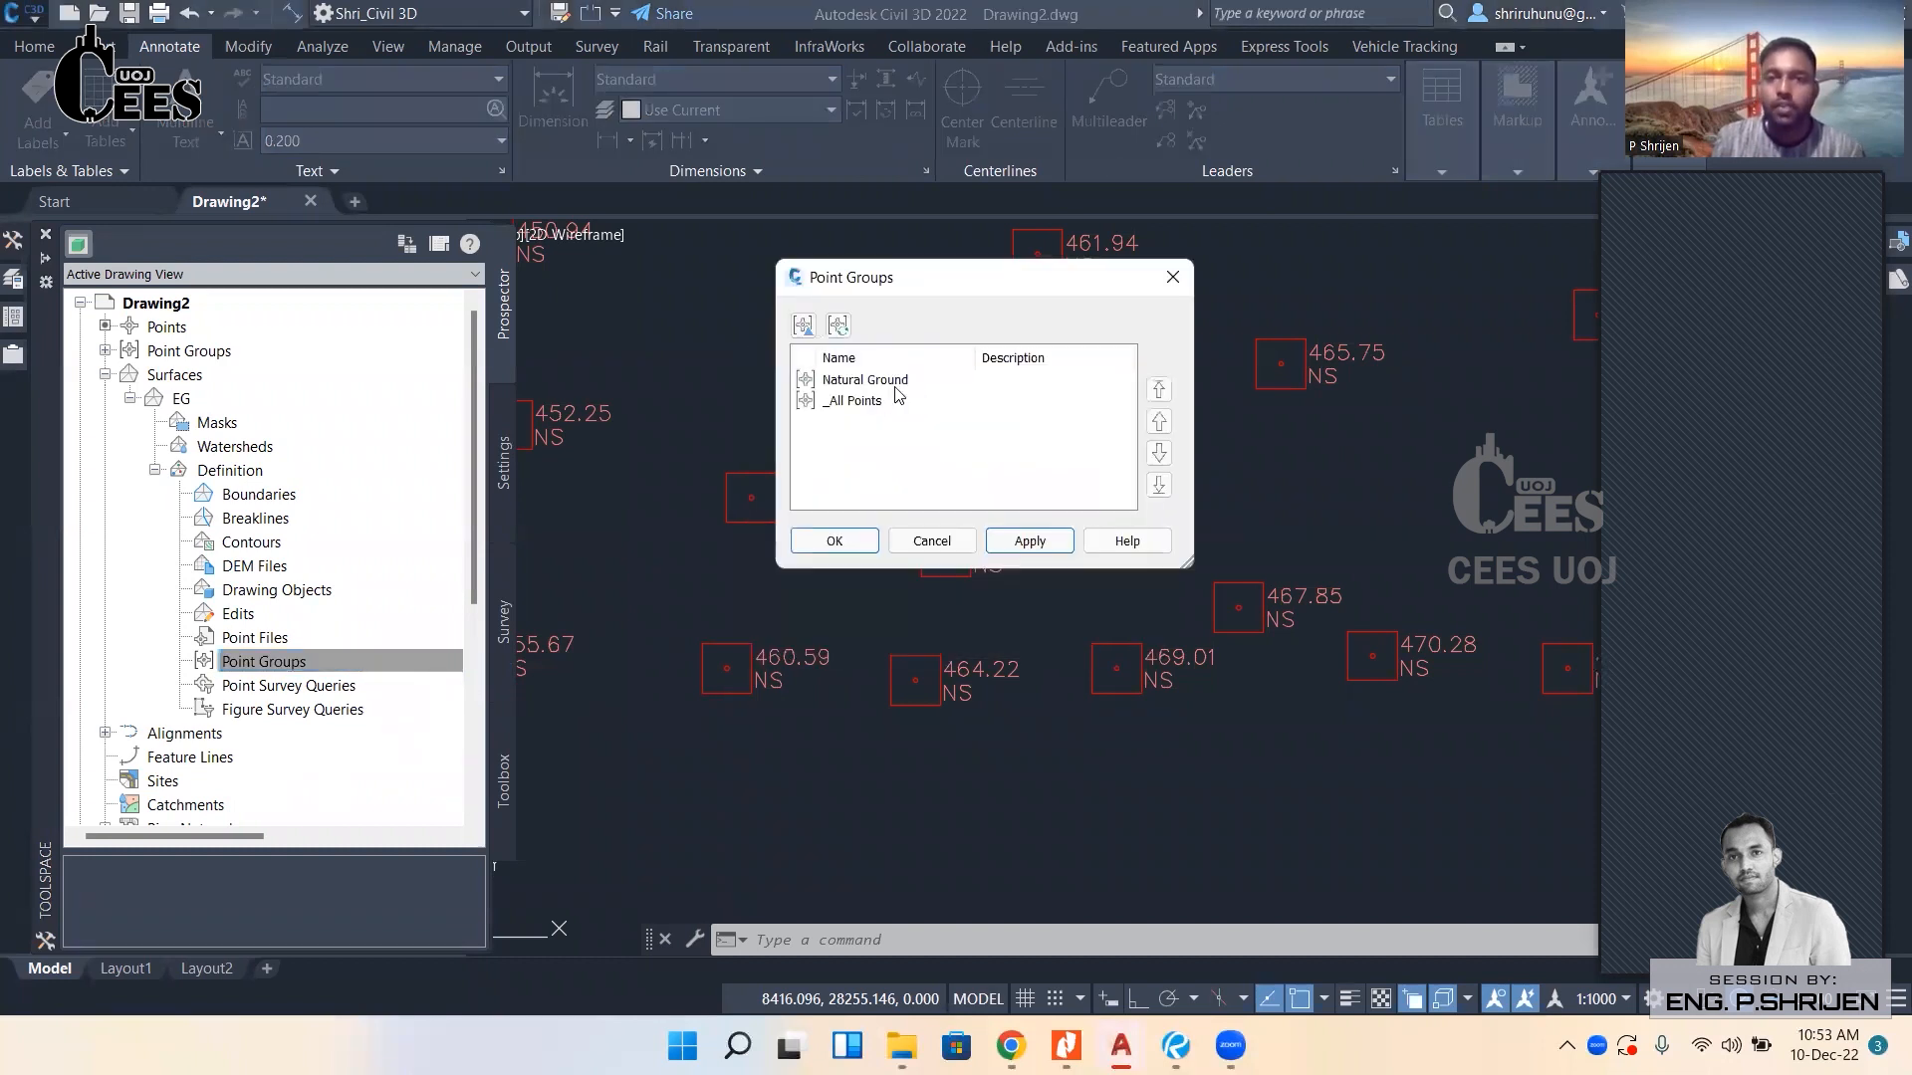
left_click(858, 402)
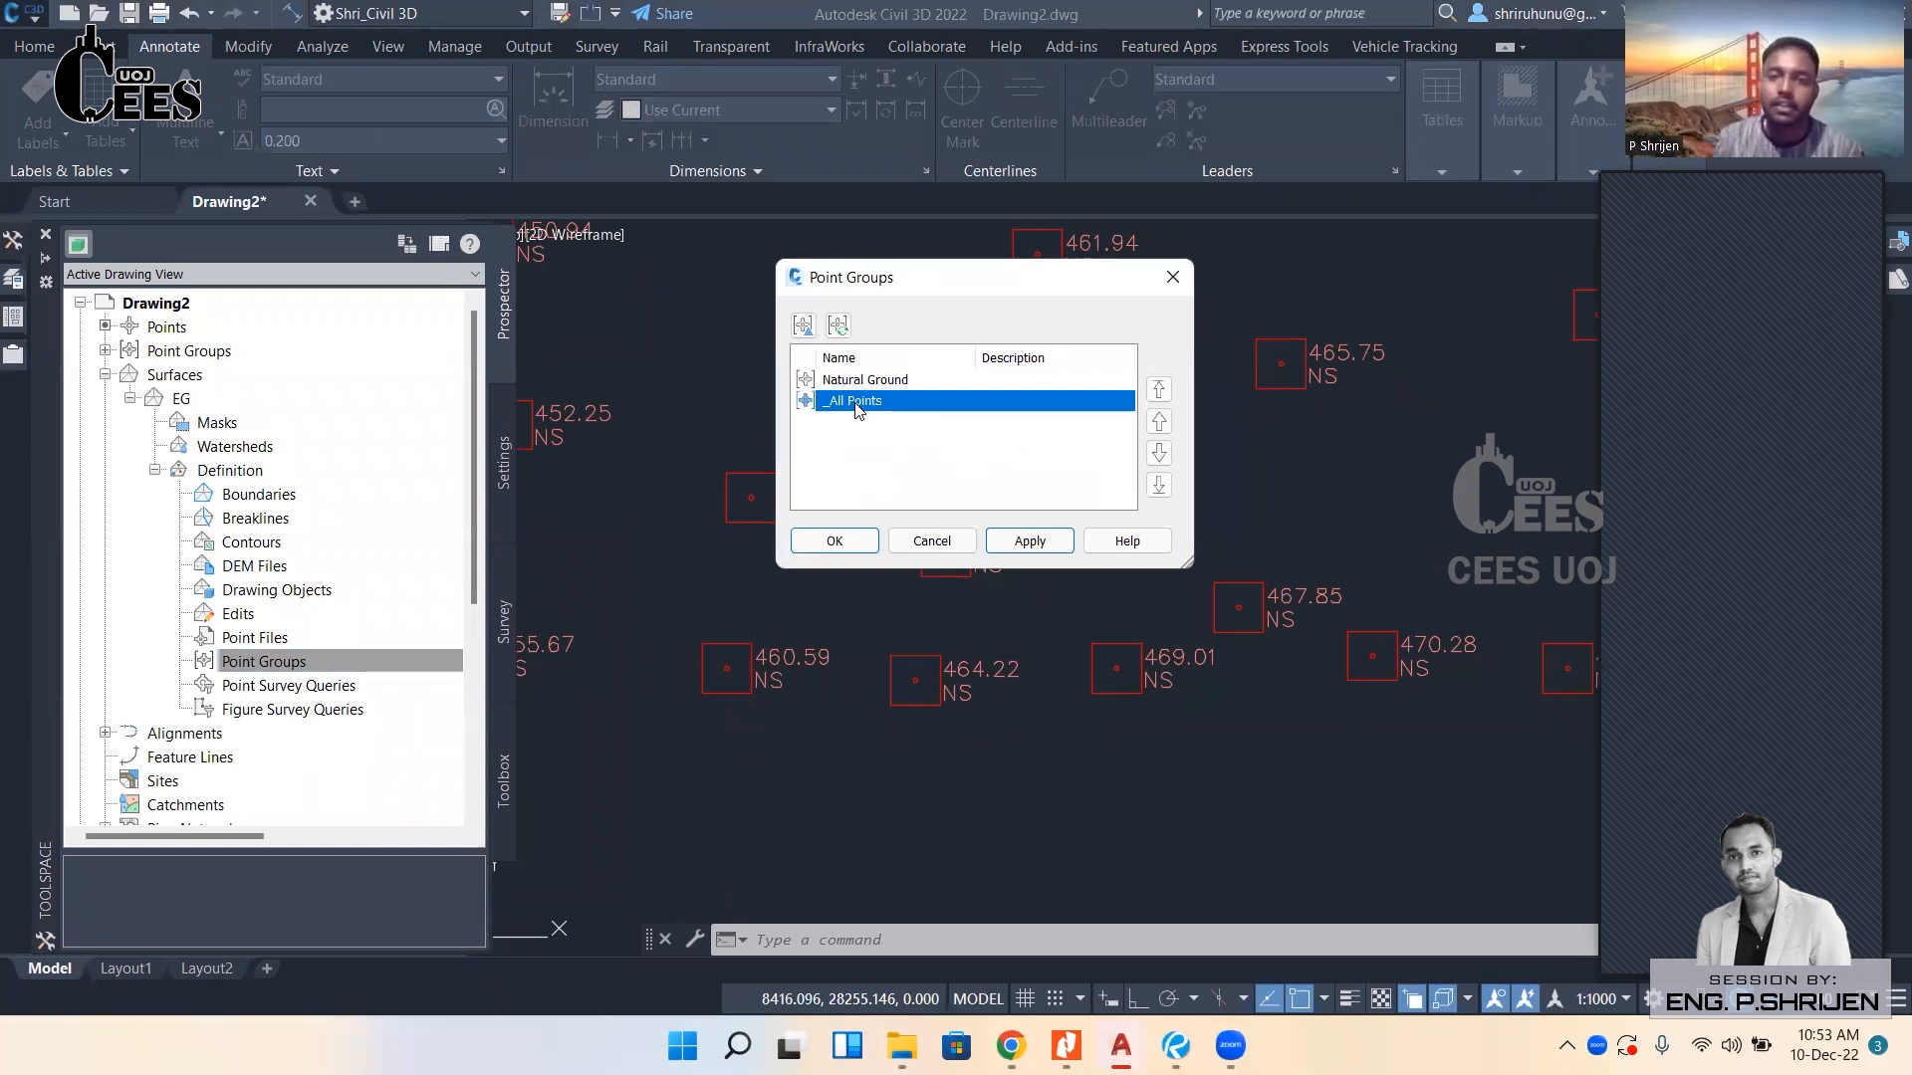
left_click(881, 383)
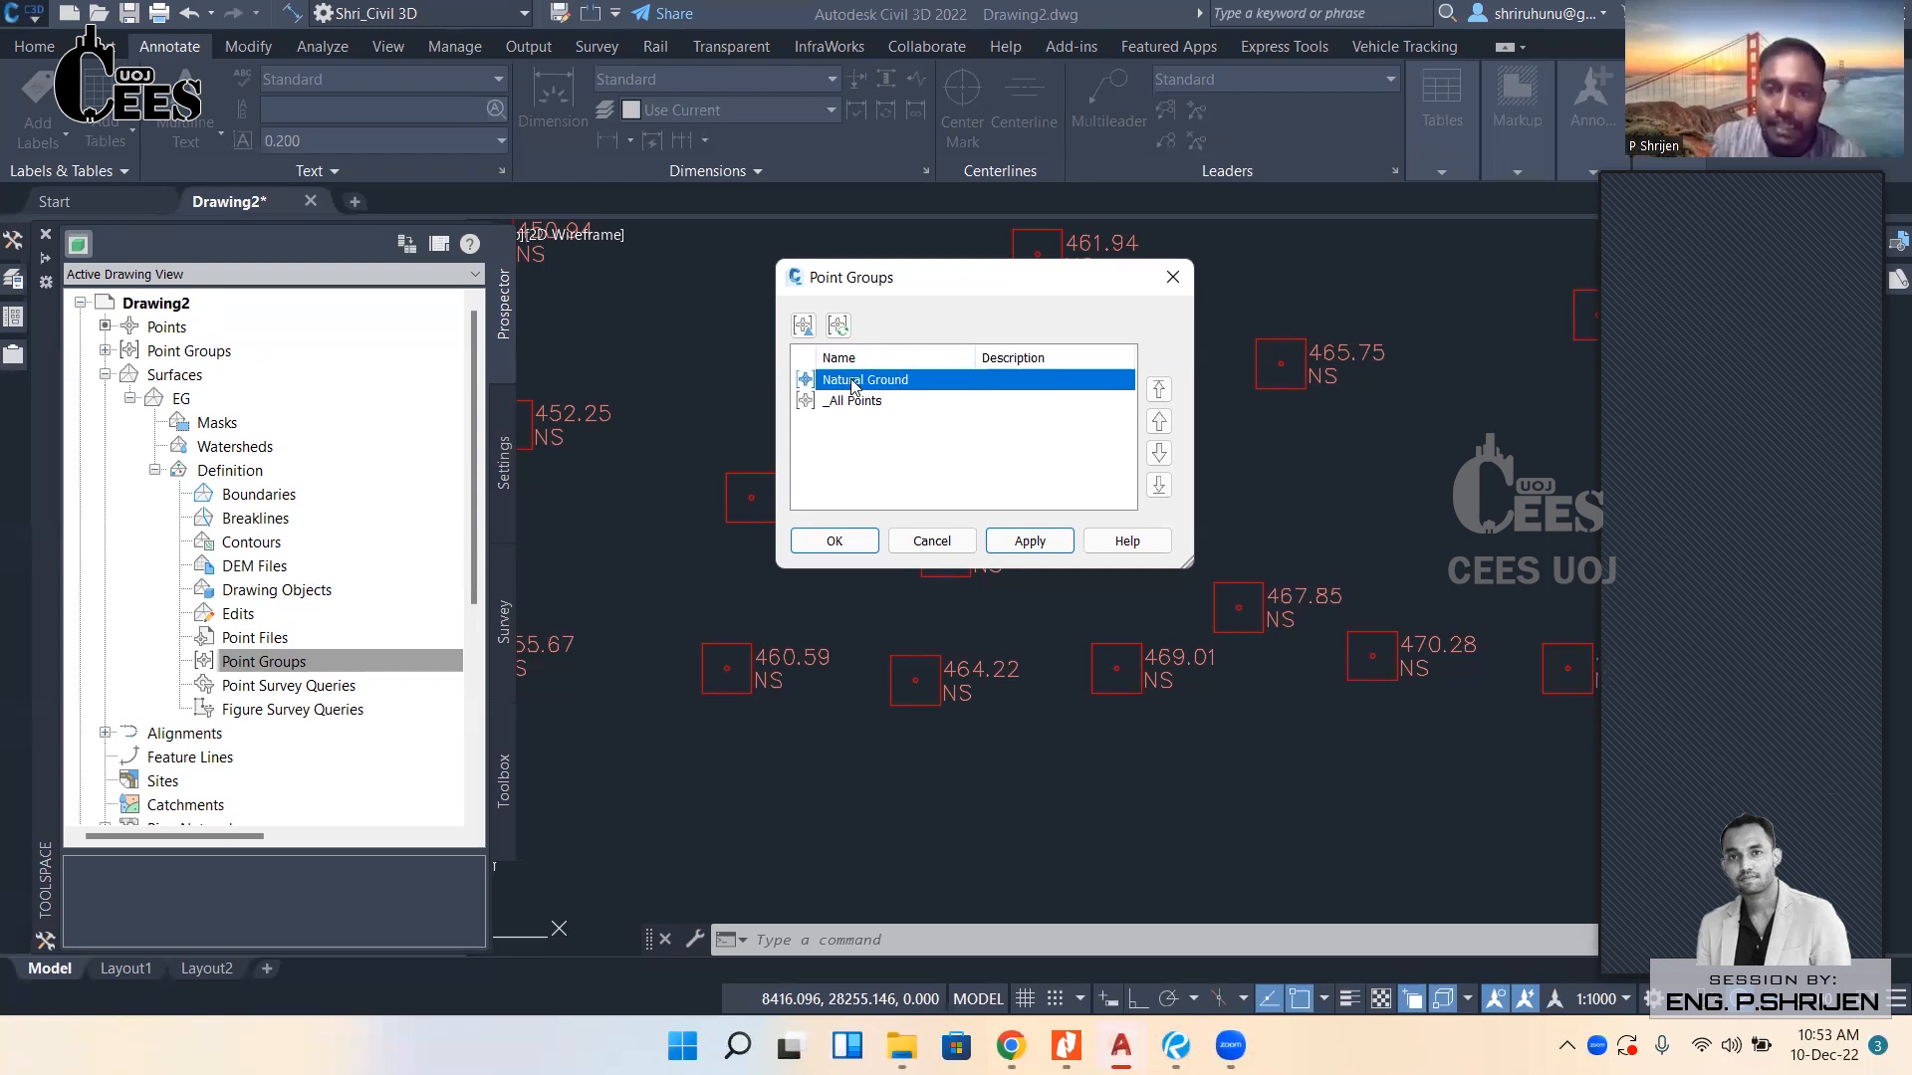
left_click(831, 542)
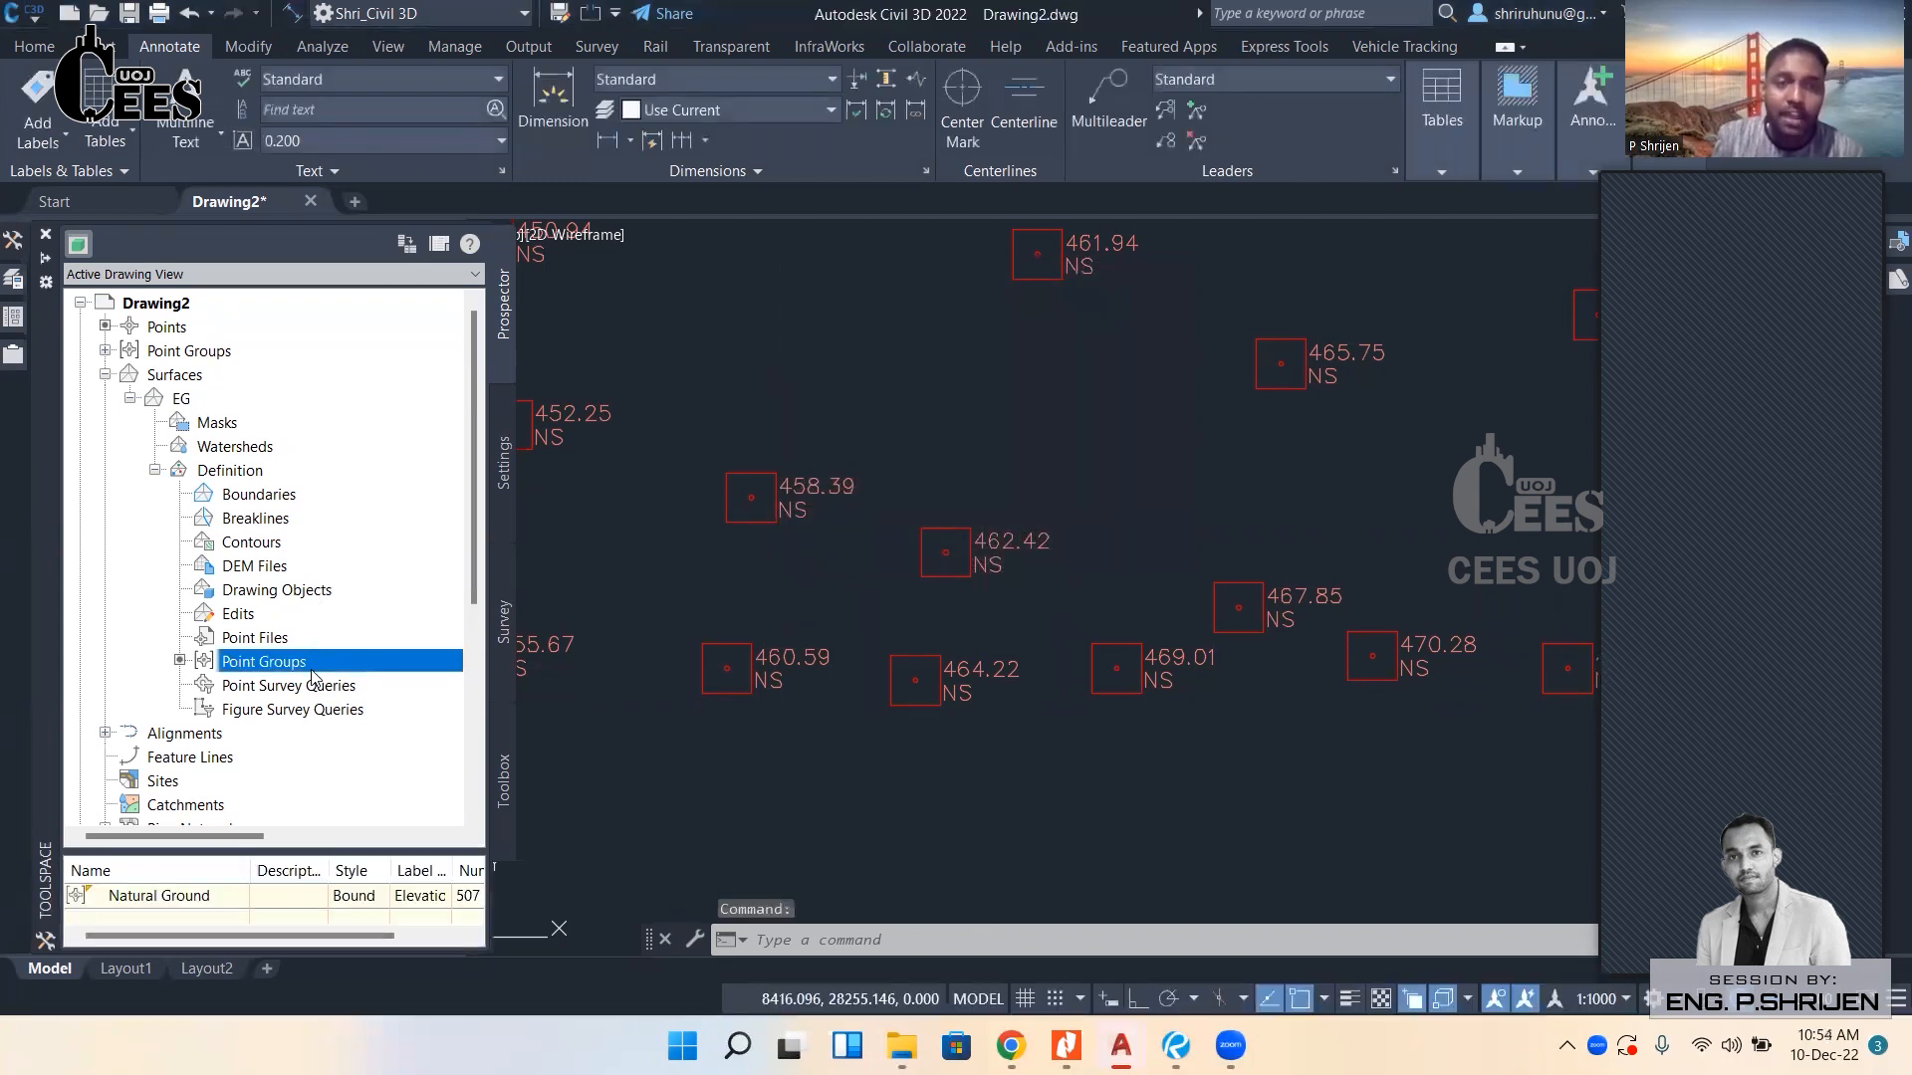
Look up the Natural Ground group in the drawing's Point Groups collection and collapse the EG surface's entries.
left_click(104, 351)
left_click(221, 378)
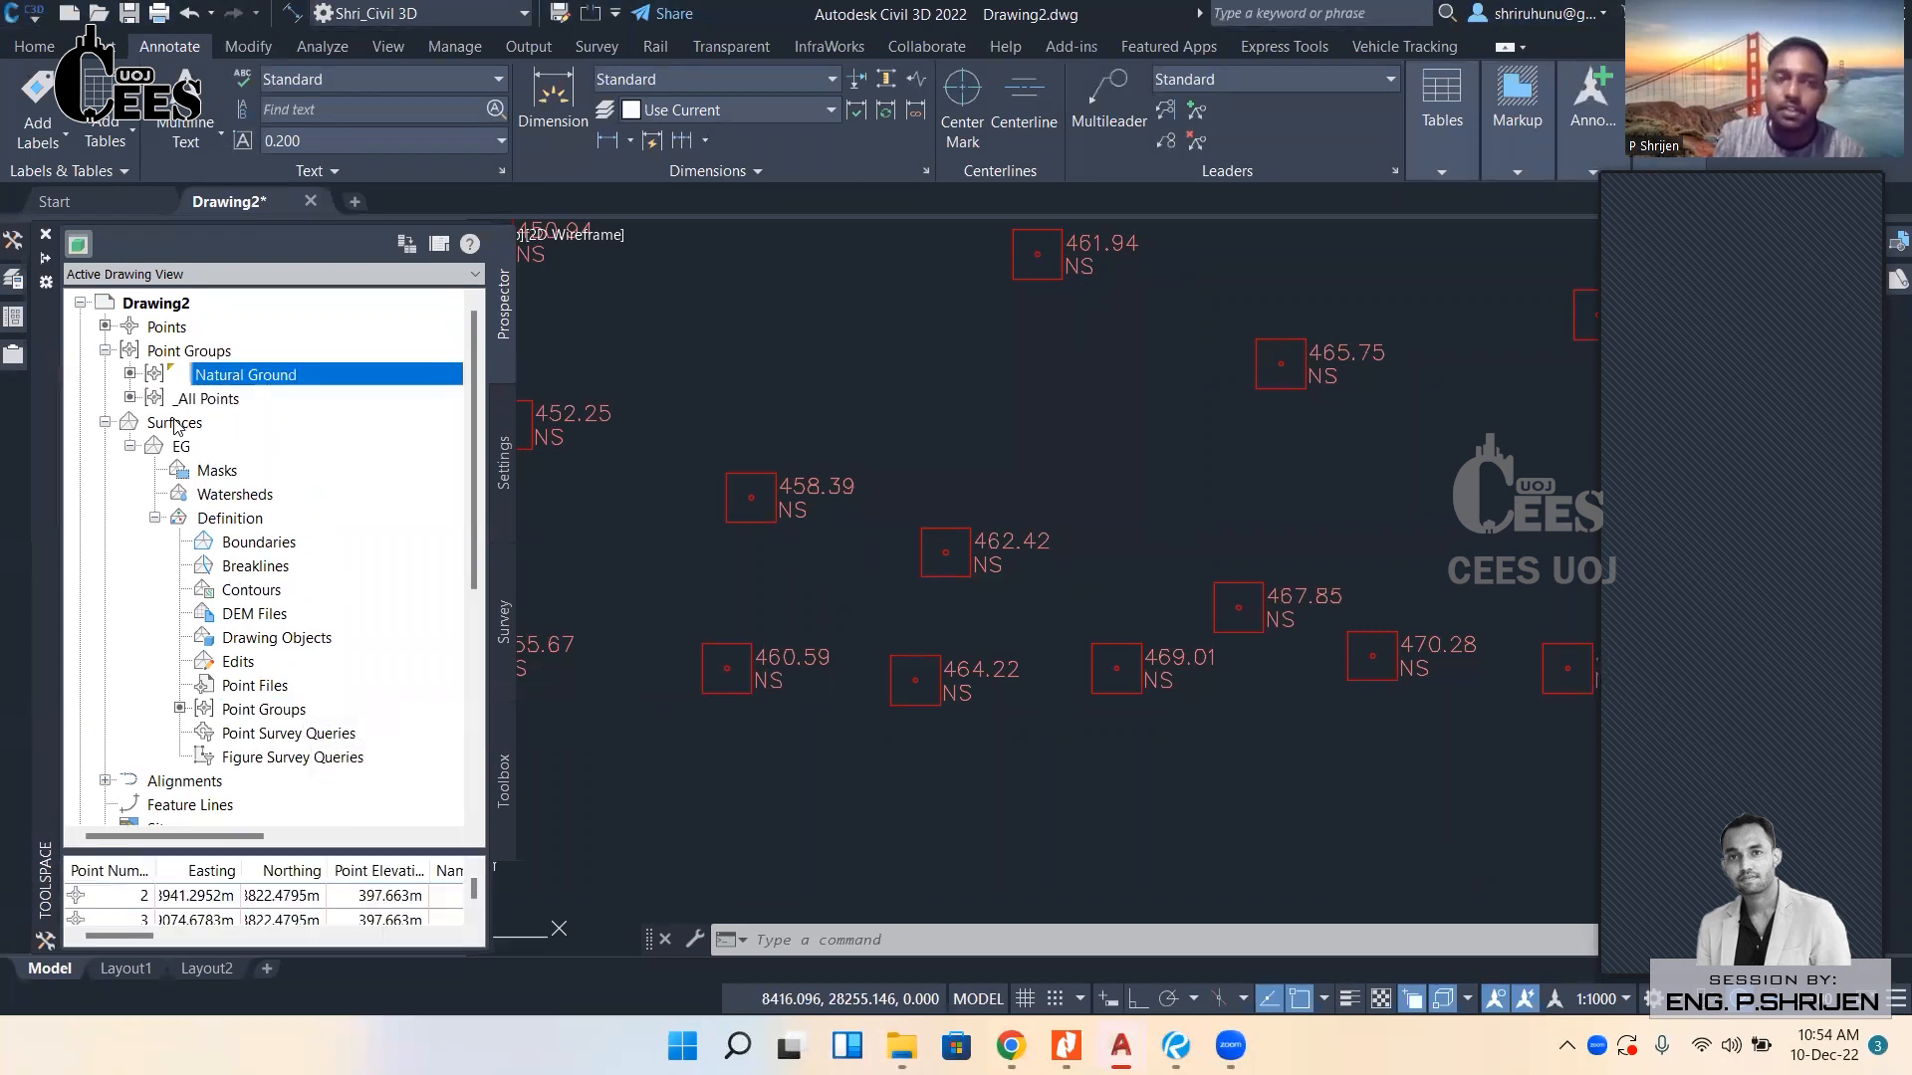
left_click(129, 446)
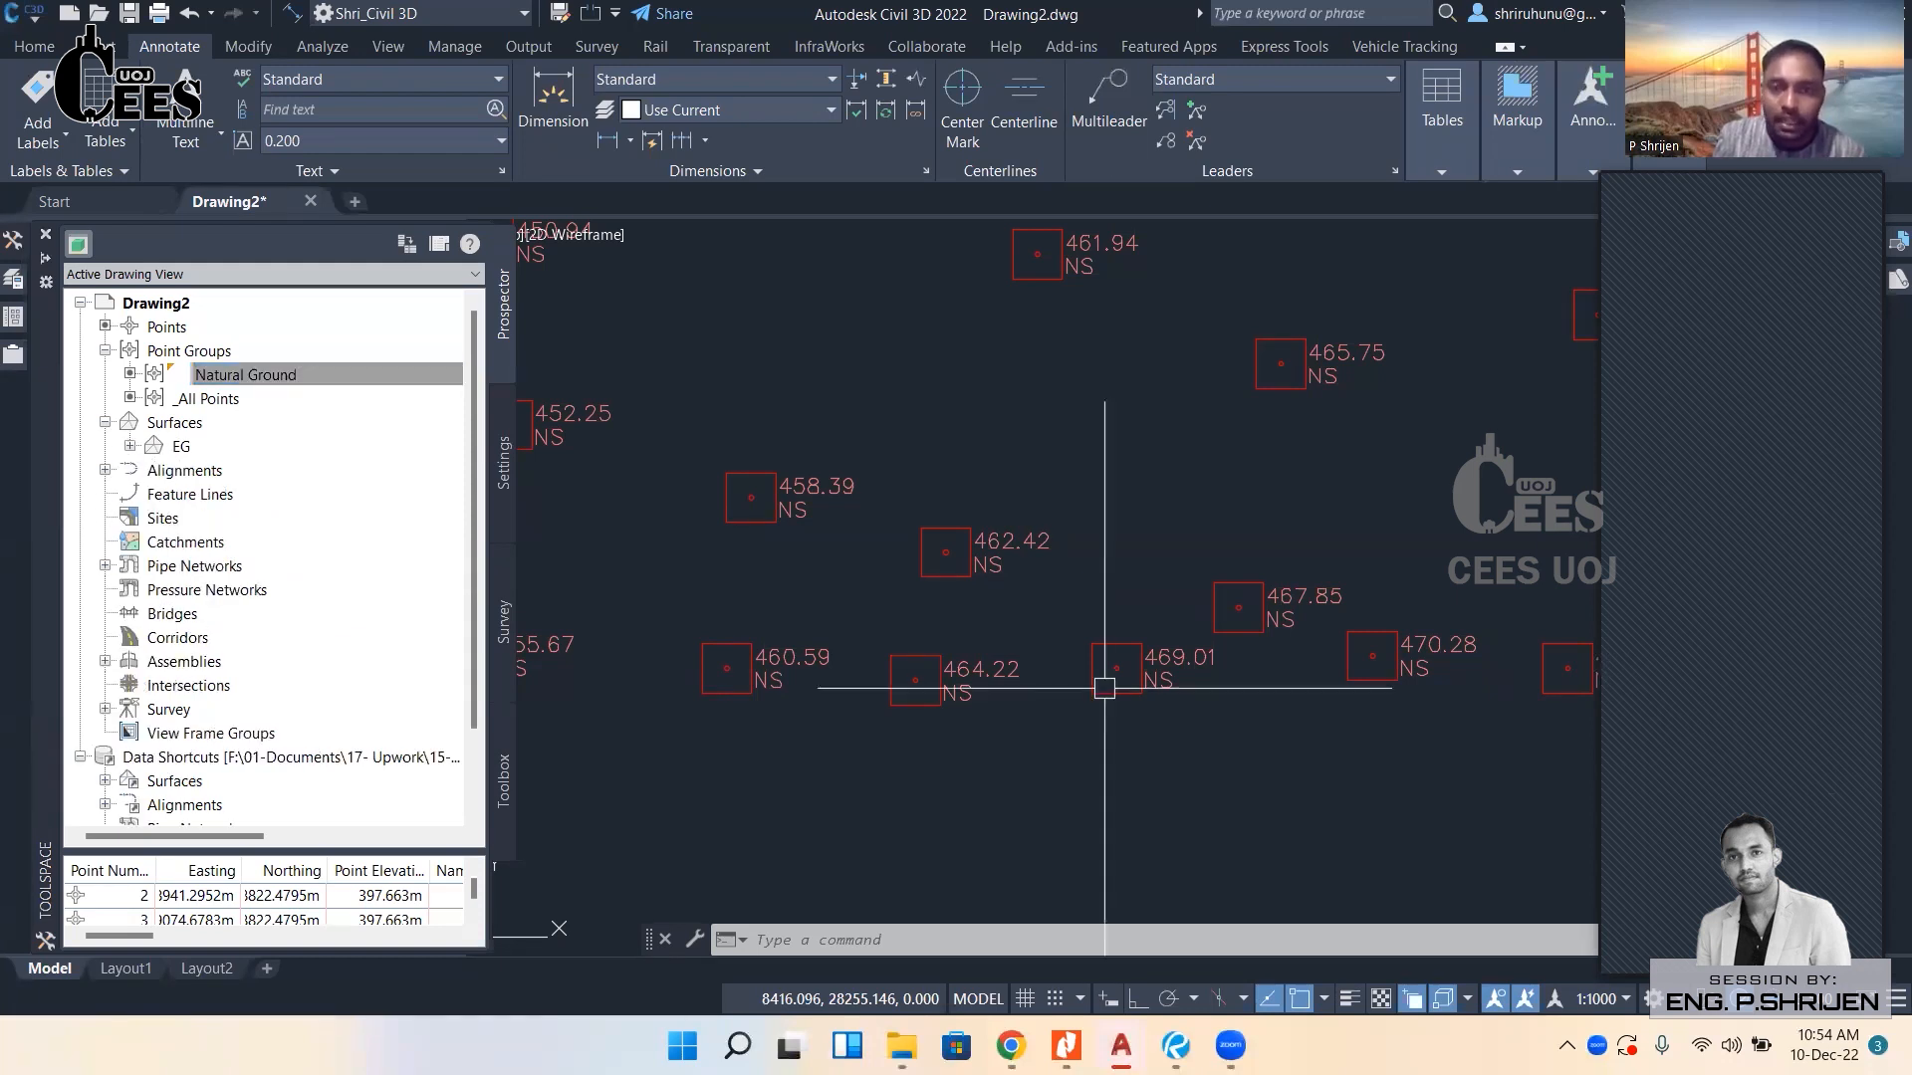
Select the EG surface in the drawing and examine its contours and border across the whole survey area.
scroll(958, 431, "down", 6)
middle_click_drag(944, 423, 915, 511)
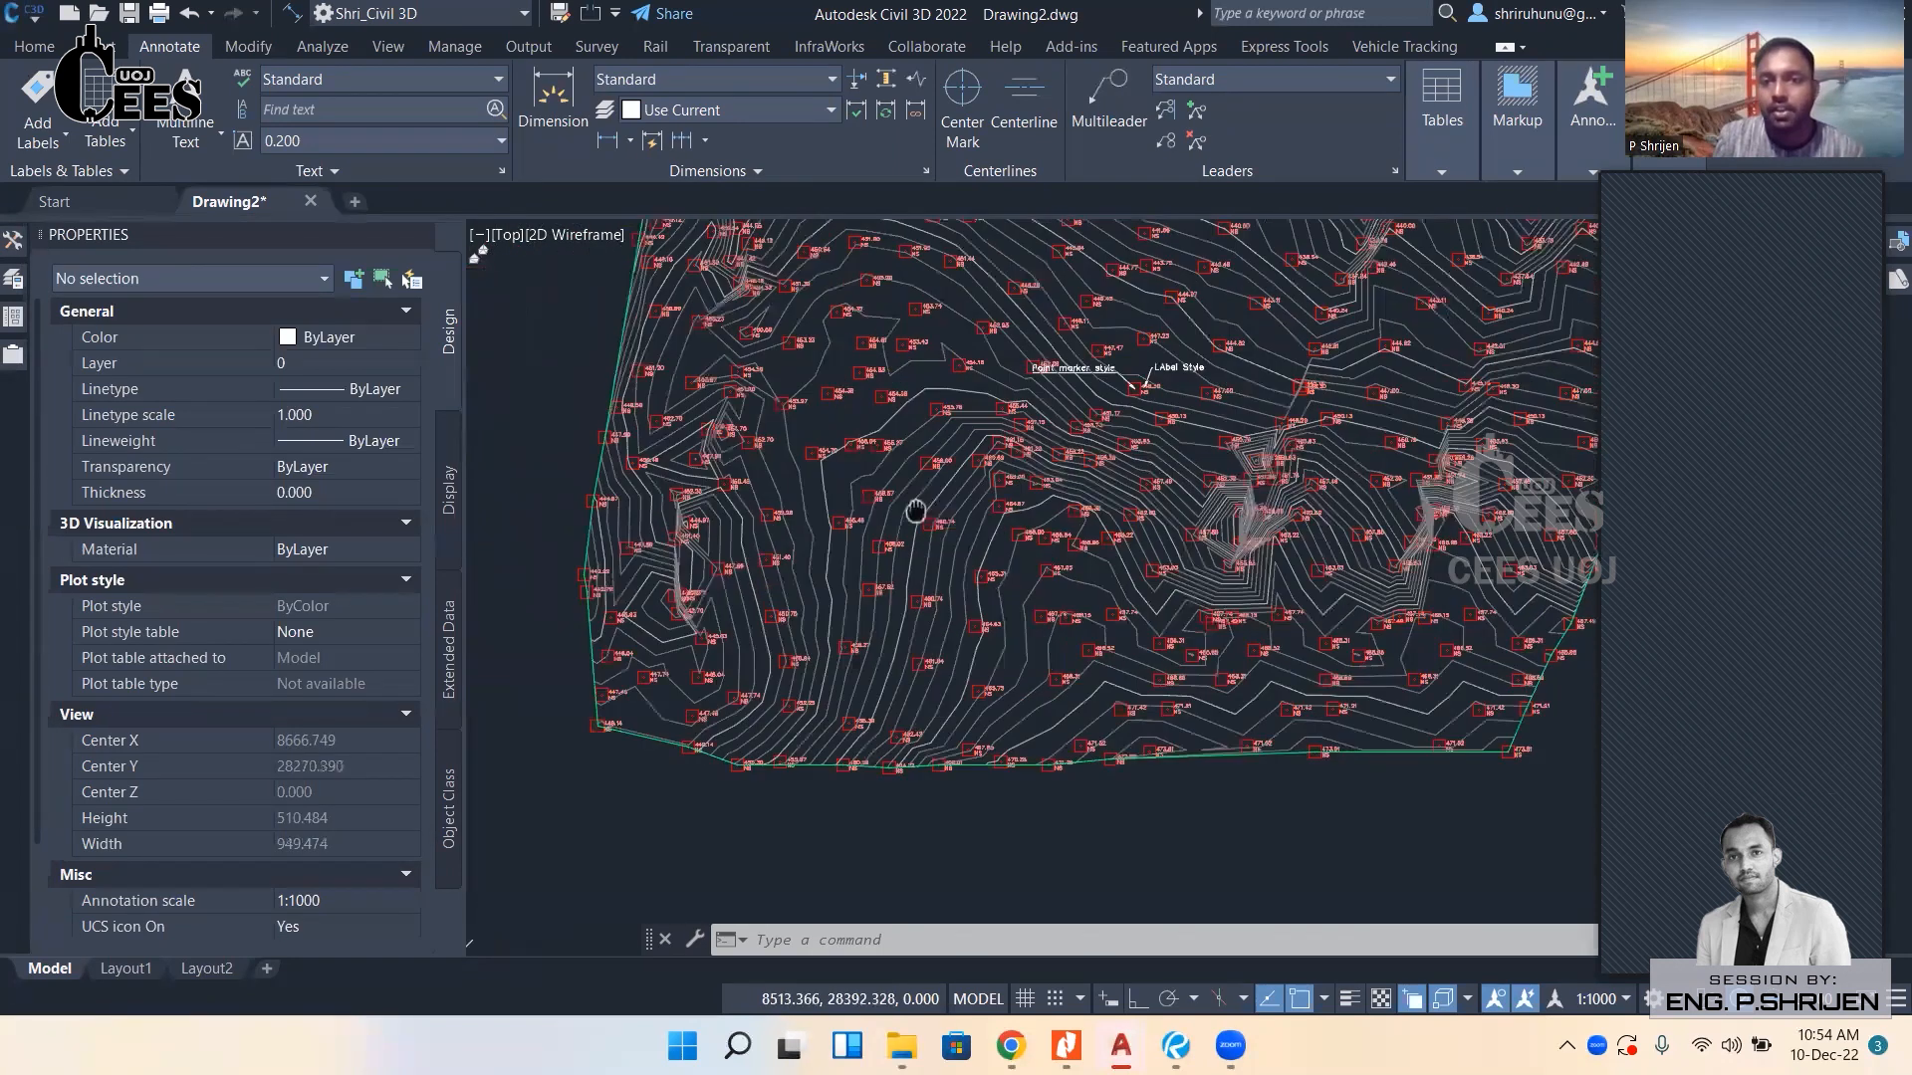
scroll(915, 511, "up", 6)
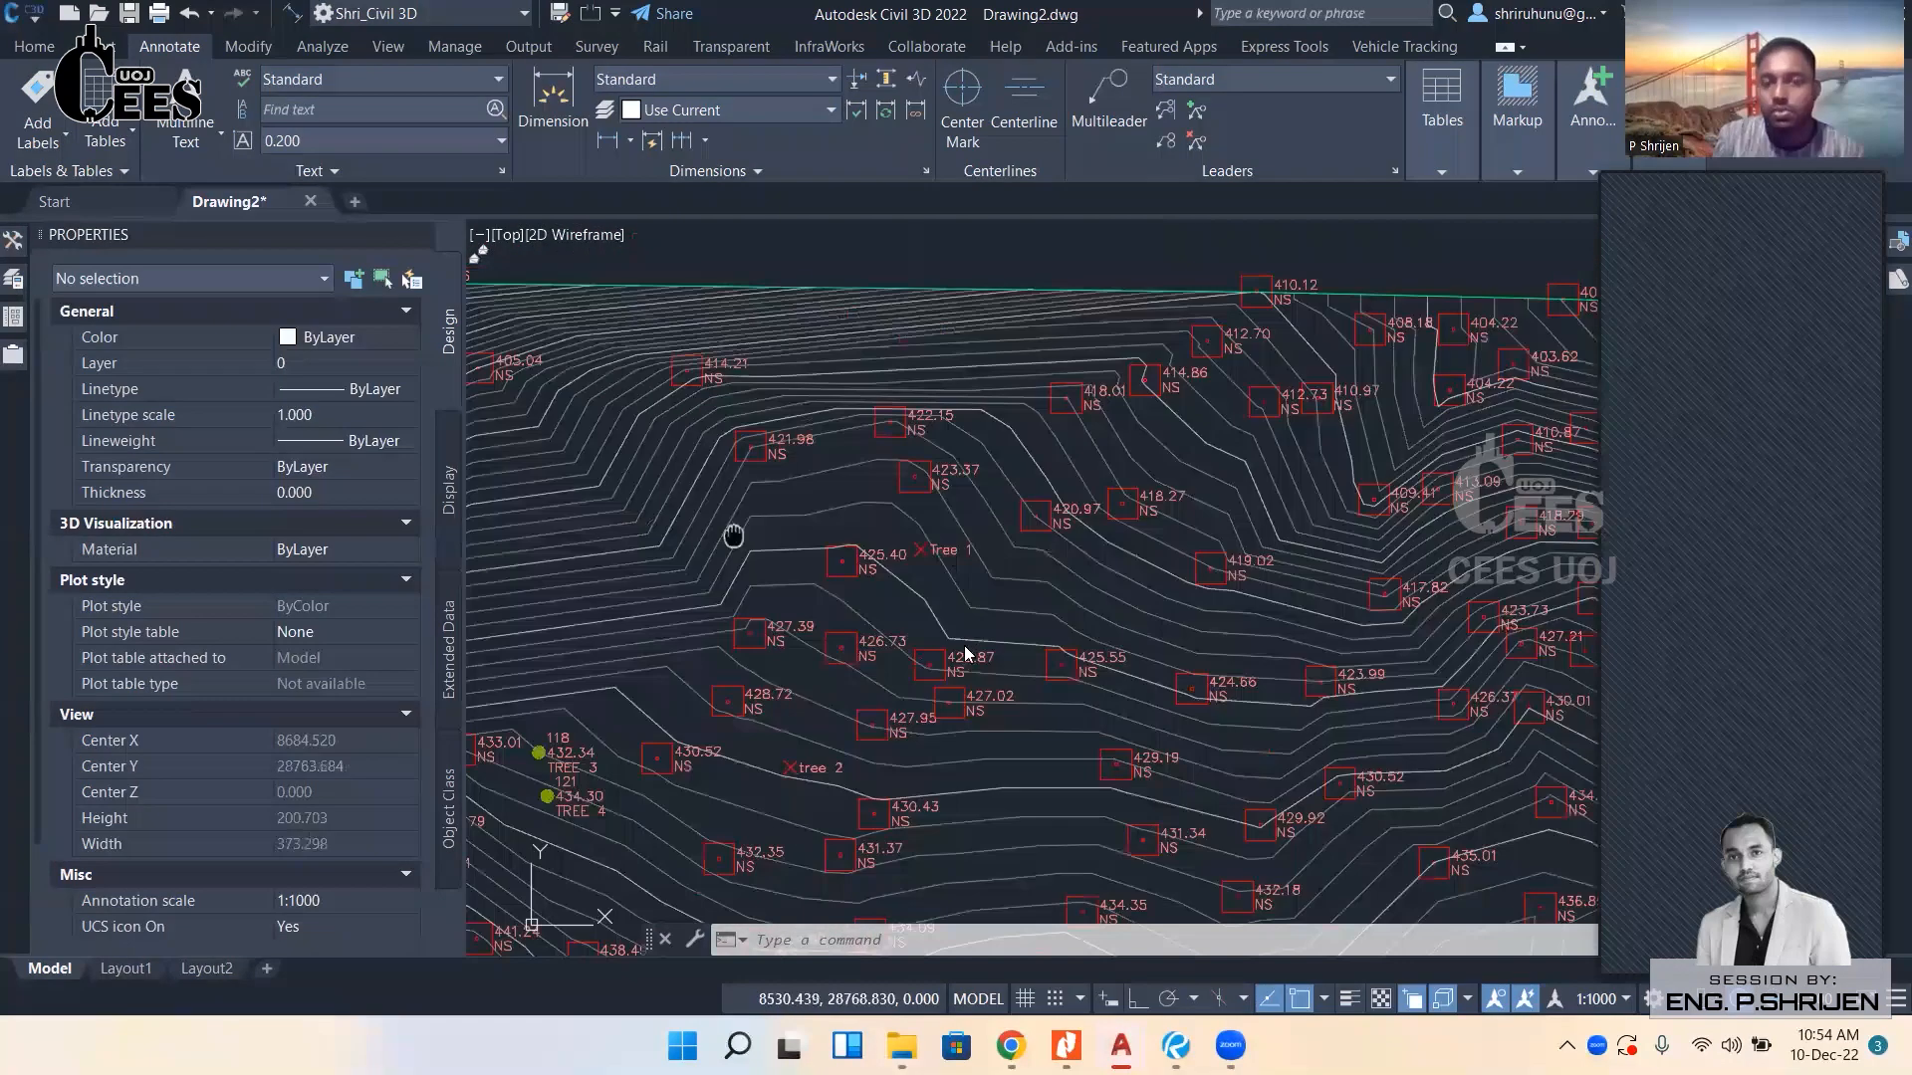
left_click(931, 410)
scroll(931, 411, "down", 5)
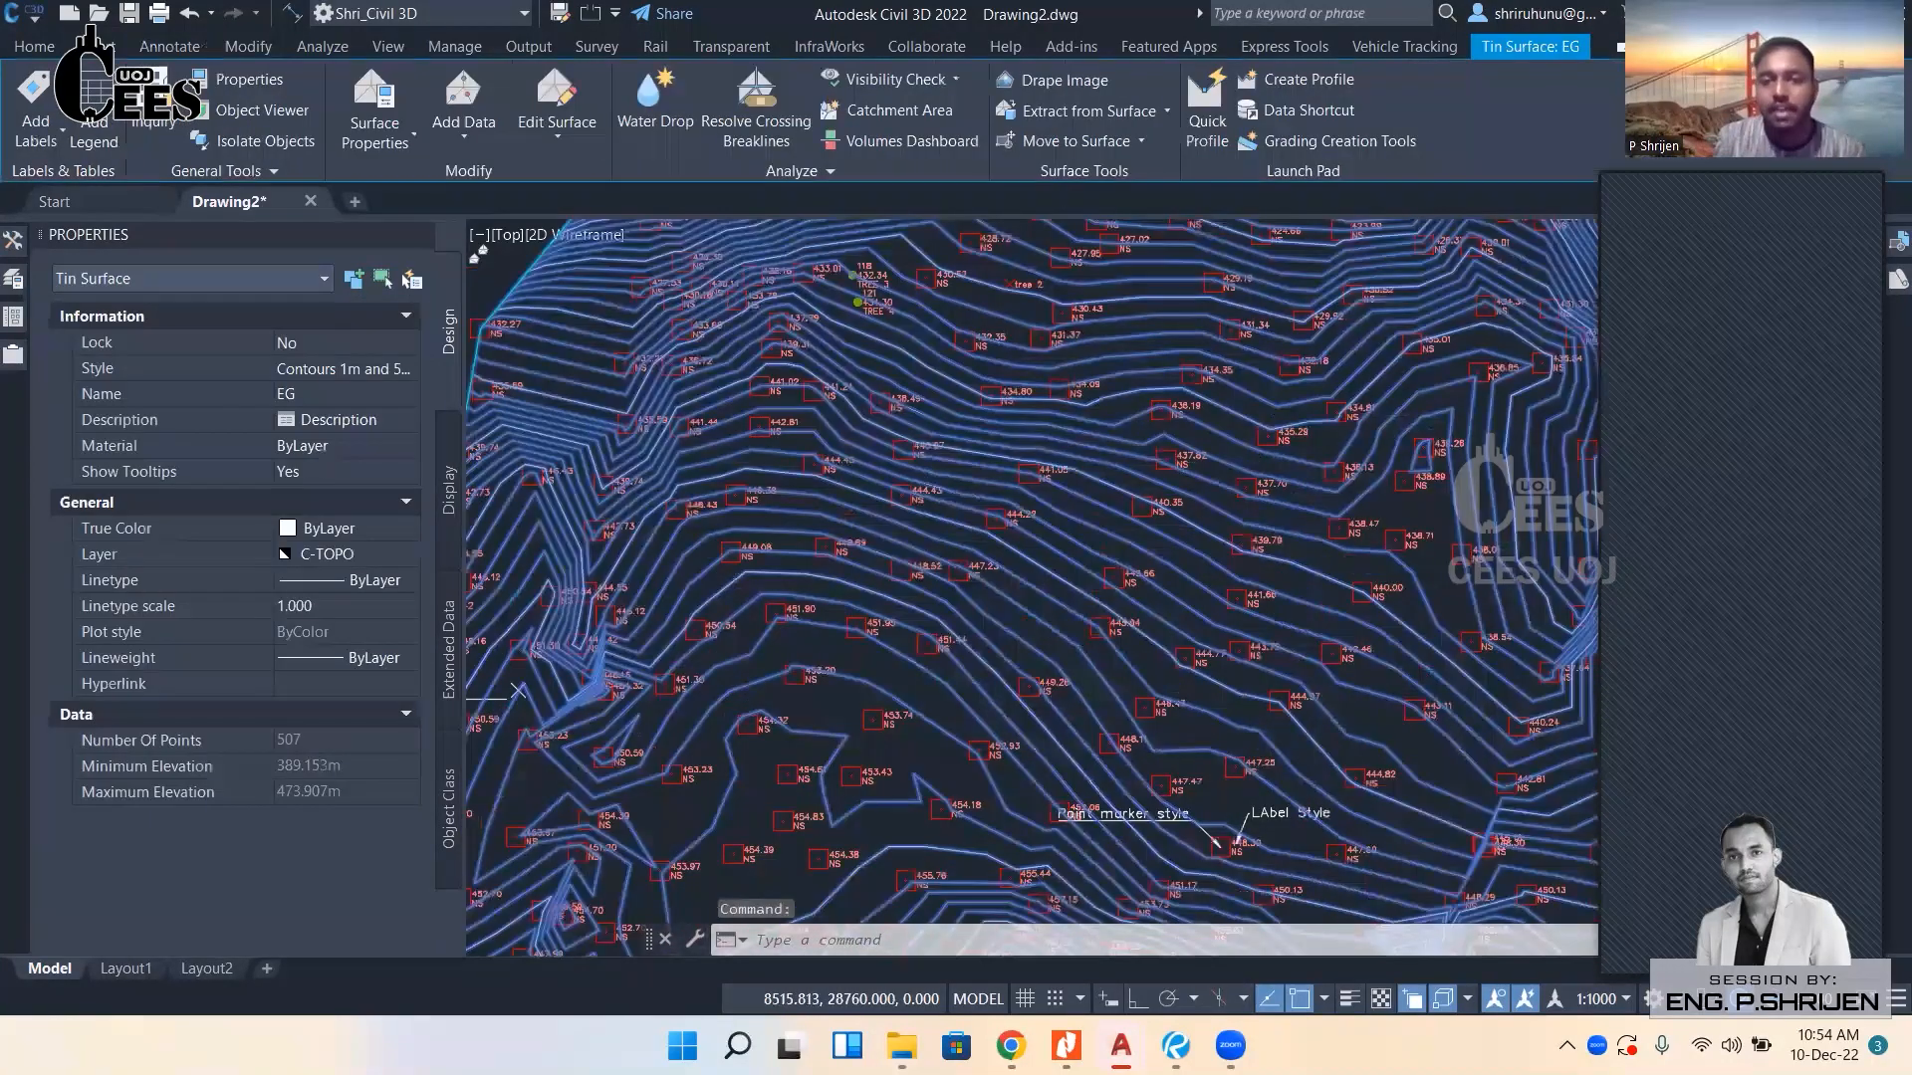
middle_click_drag(1043, 402, 982, 632)
mouse_move(1430, 247)
middle_mouse_down()
mouse_move(1412, 409)
mouse_move(1283, 525)
middle_mouse_up()
scroll(813, 731, "up", 5)
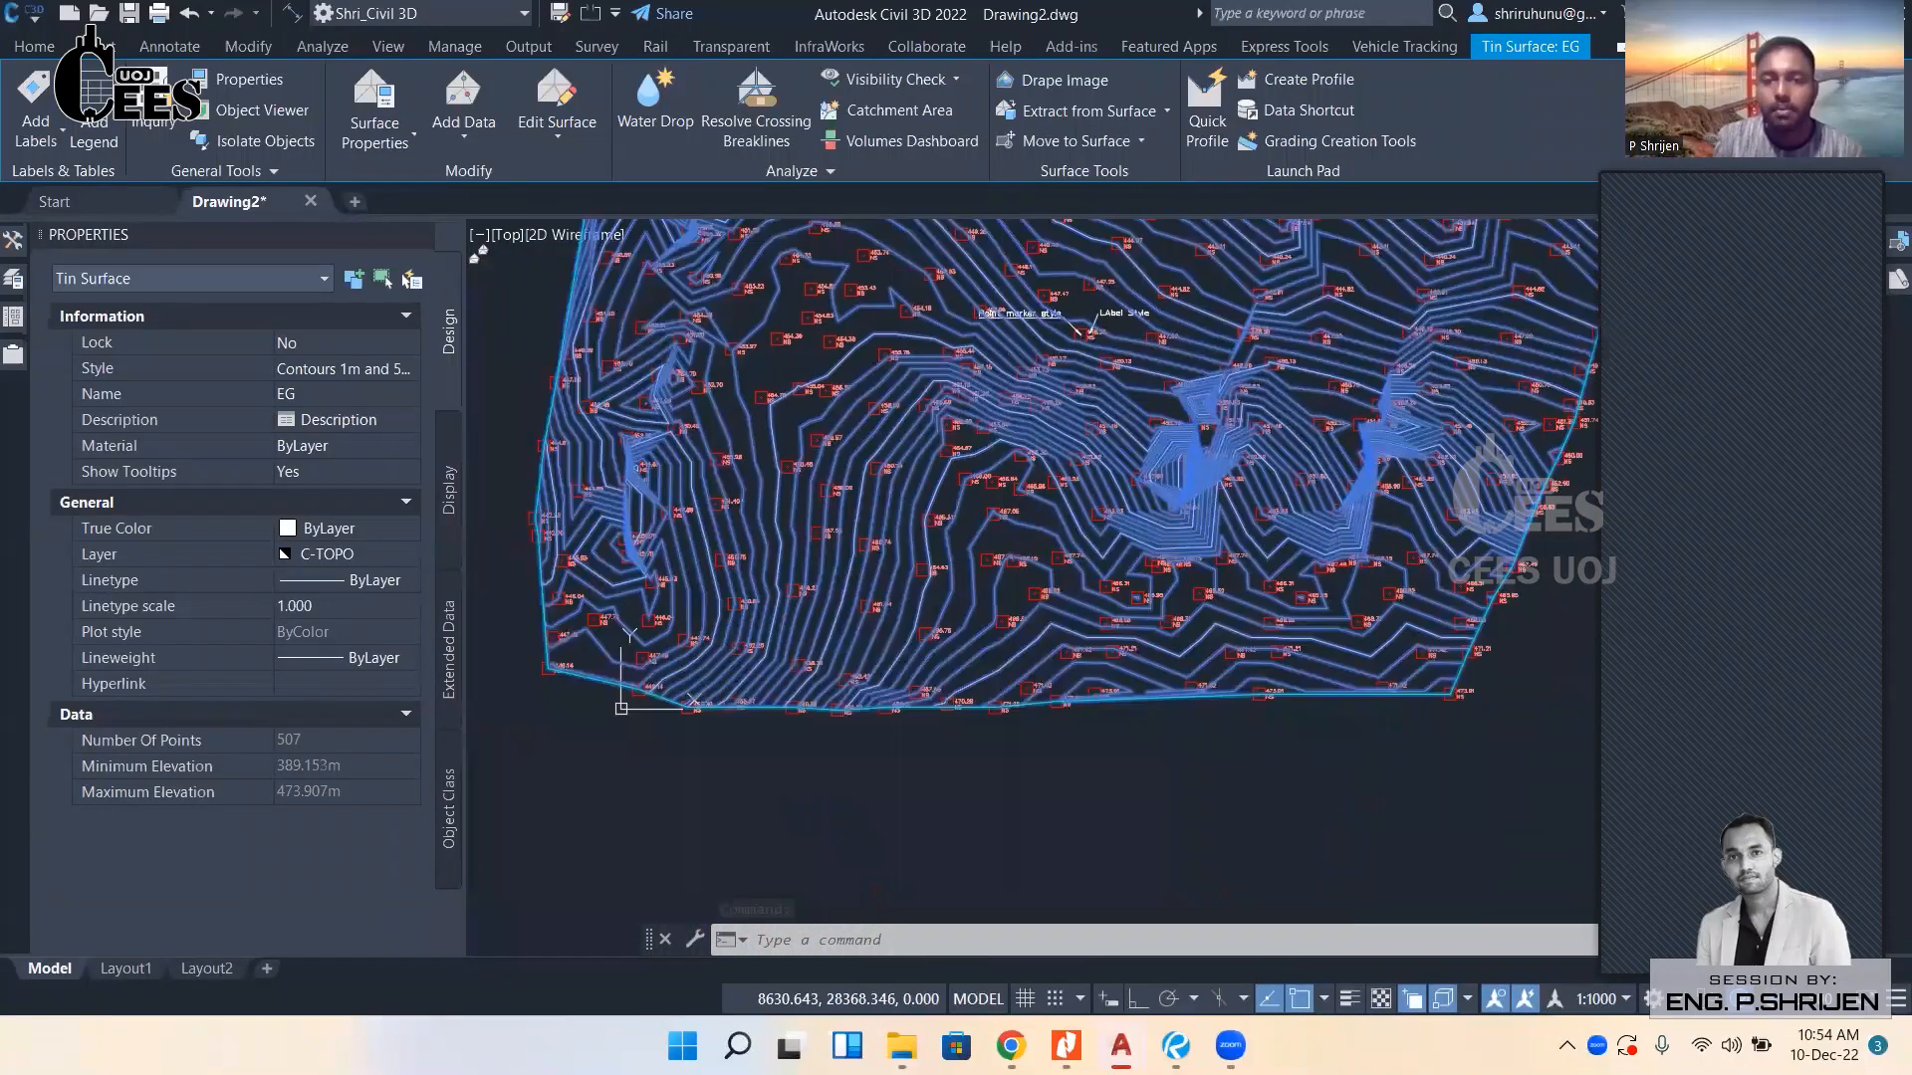
scroll(814, 731, "down", 3)
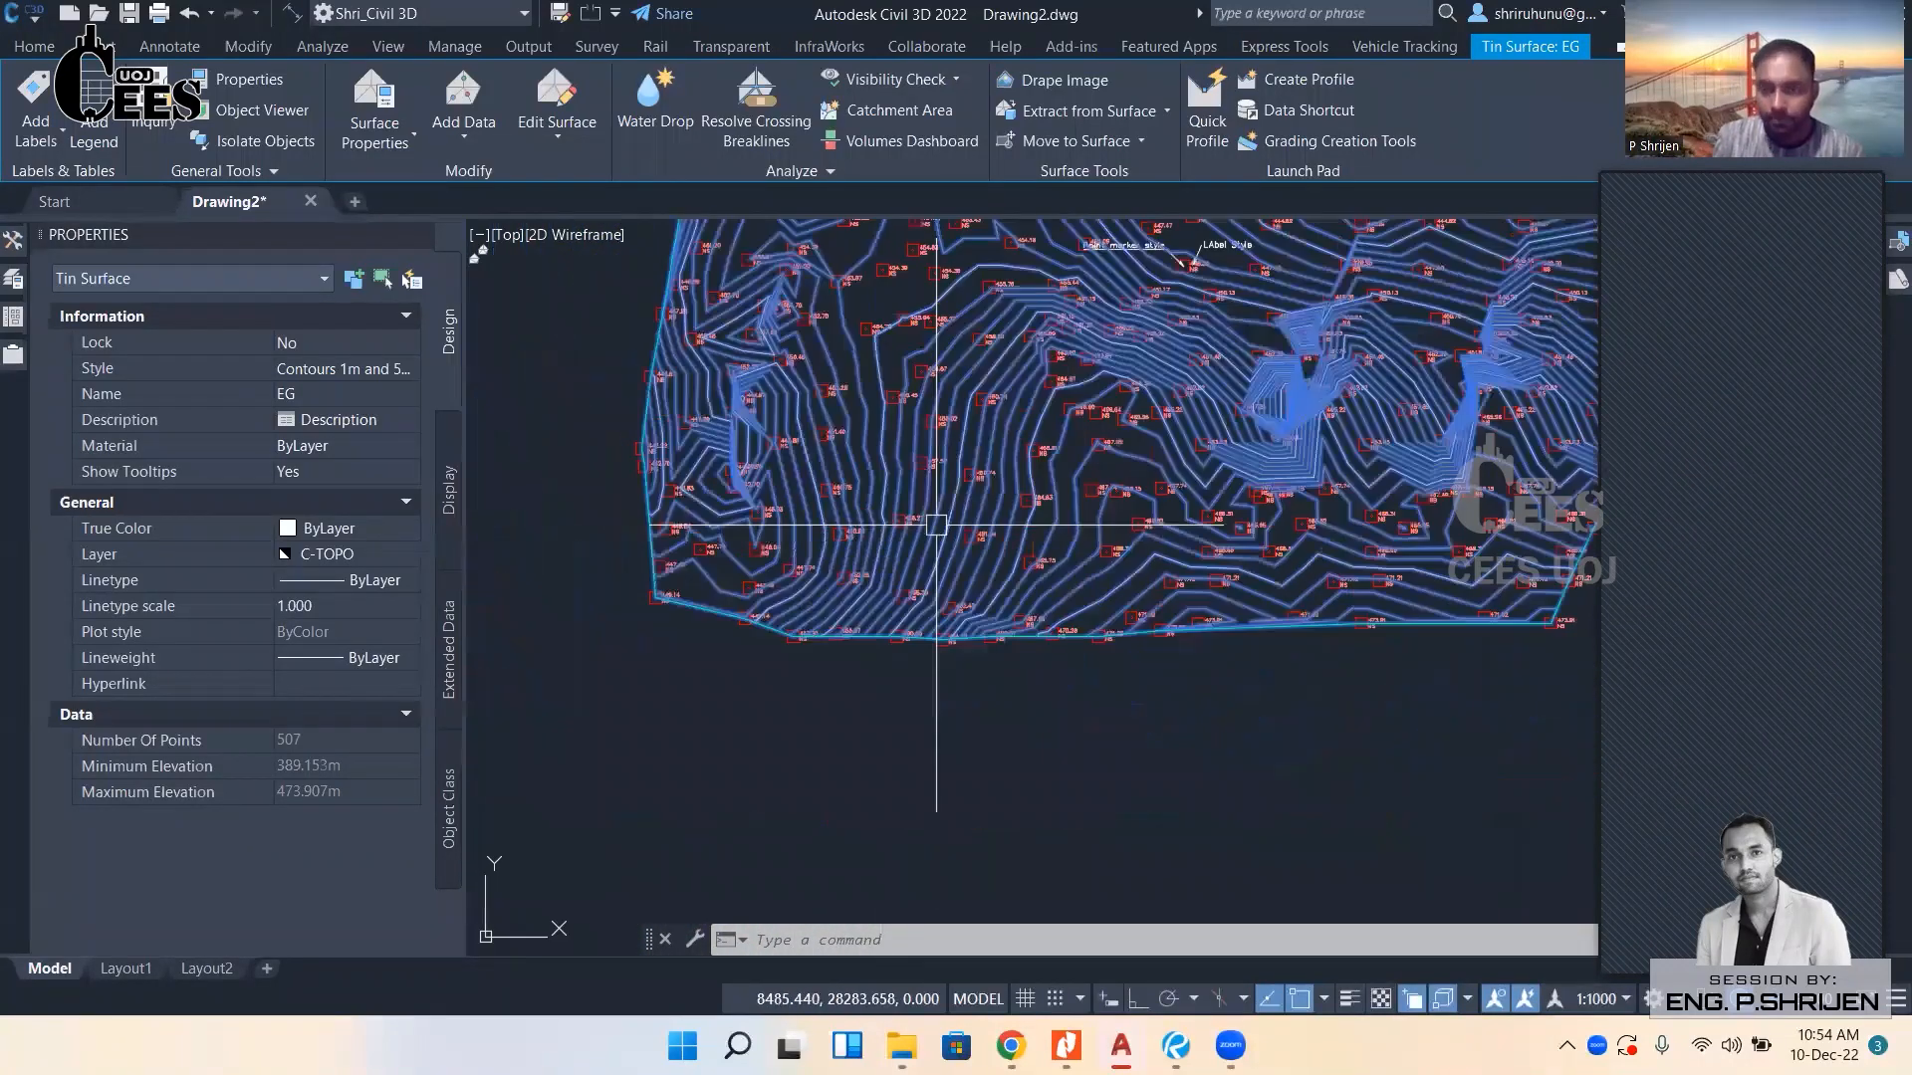
middle_click_drag(981, 530, 892, 622)
scroll(892, 622, "down", 2)
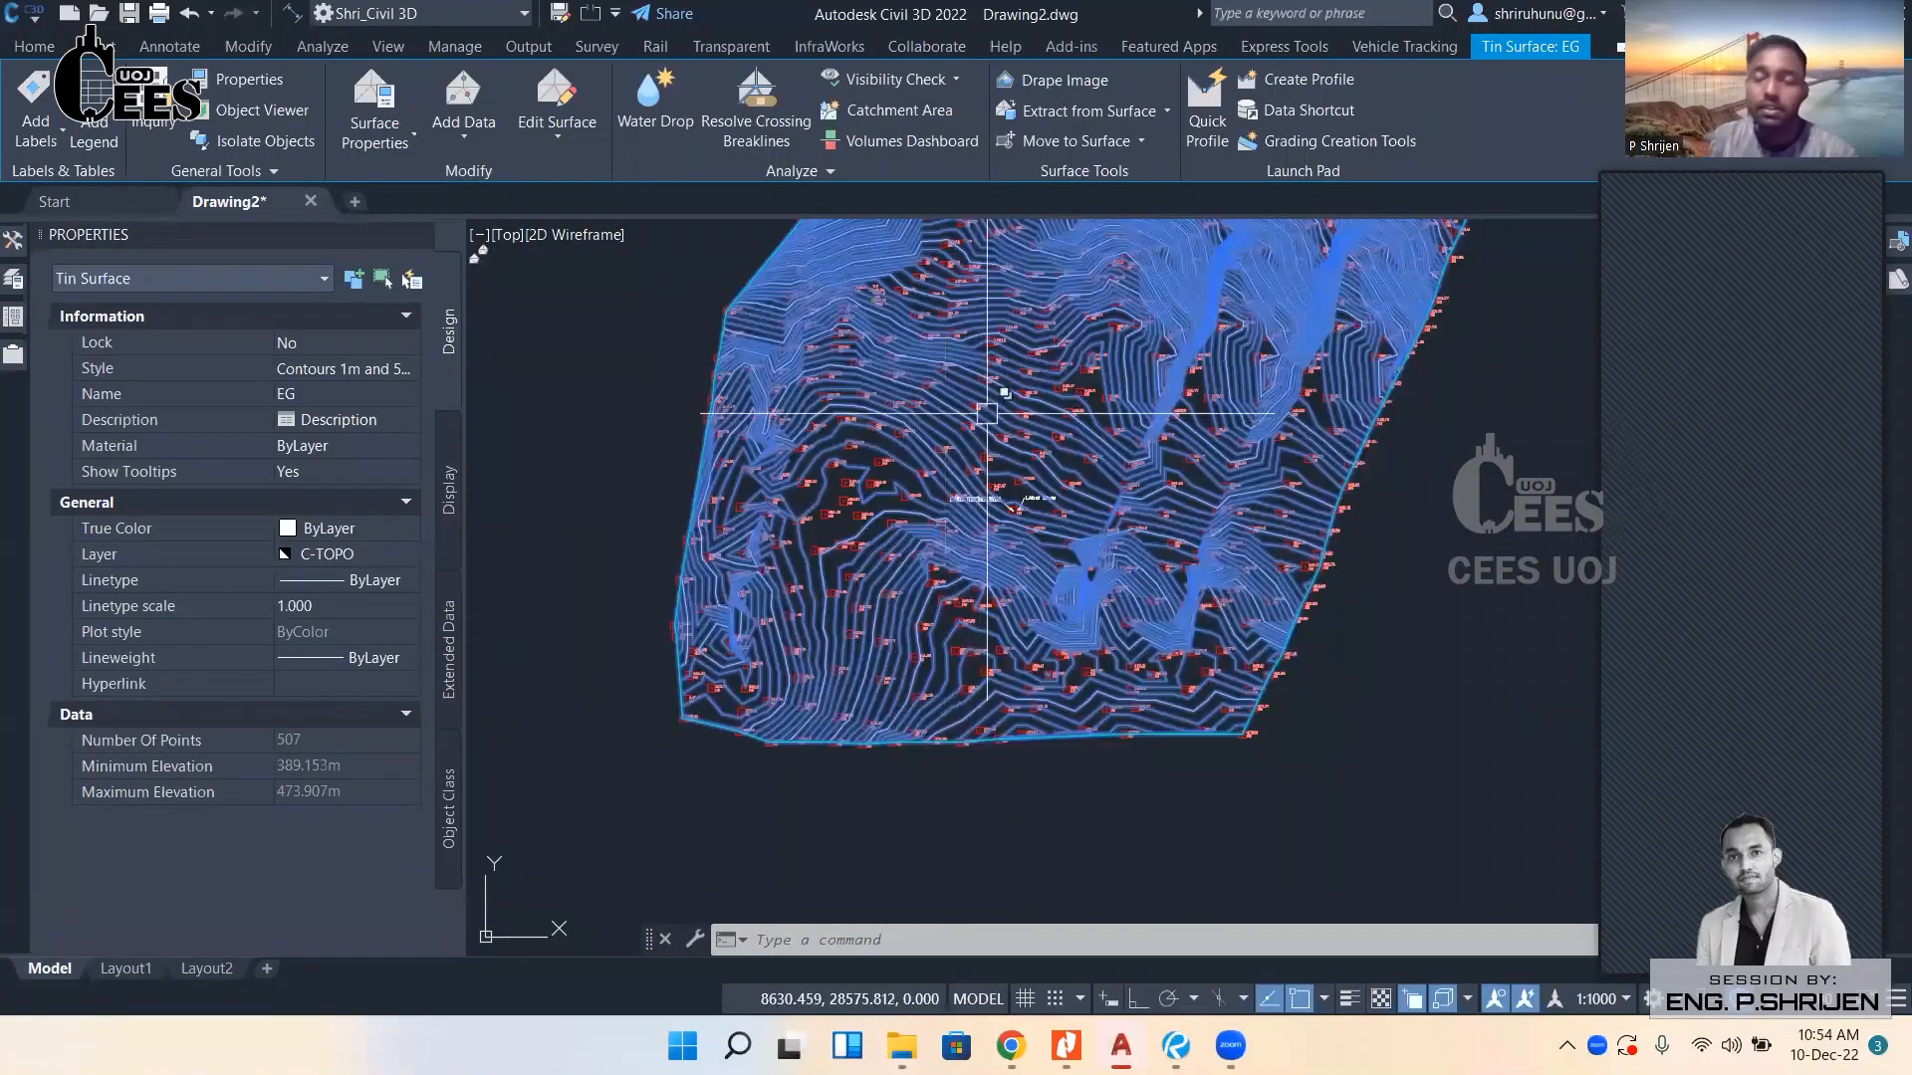
middle_click_drag(993, 420, 905, 529)
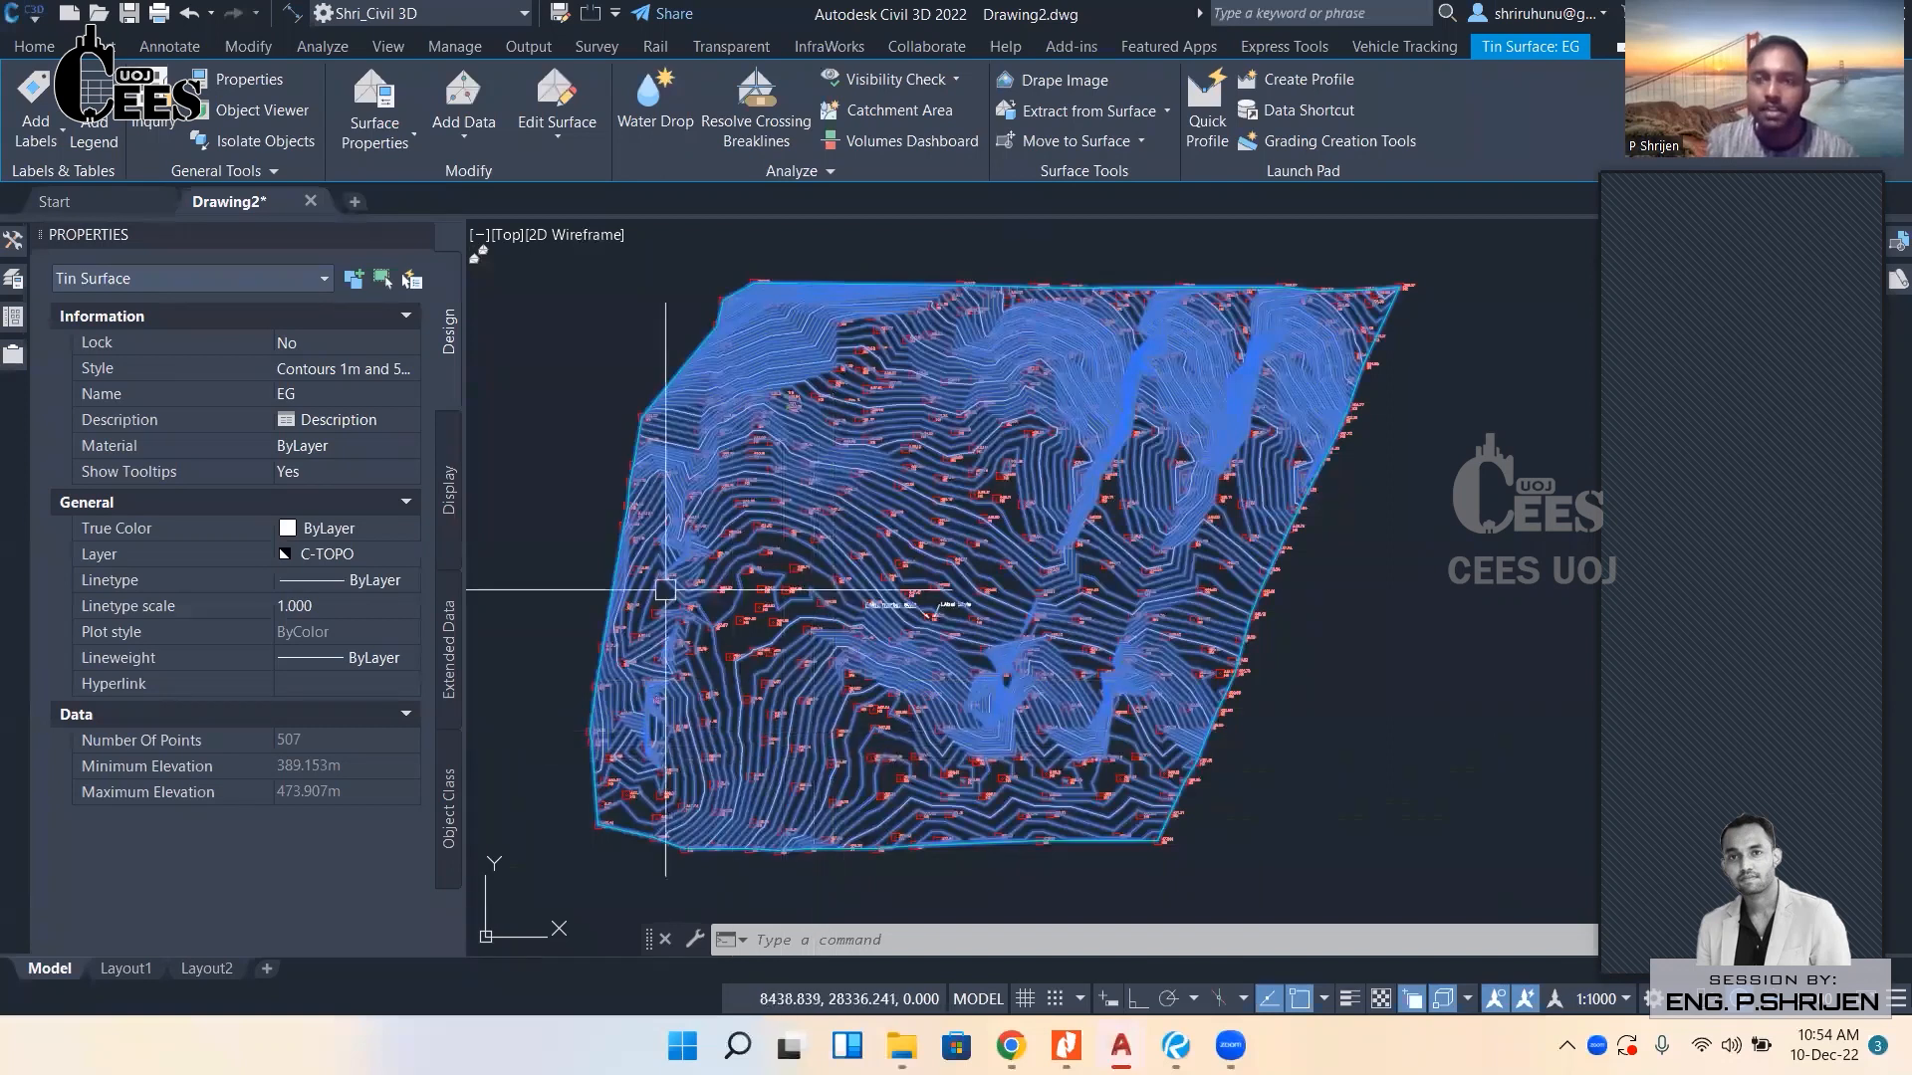
right_click(779, 796)
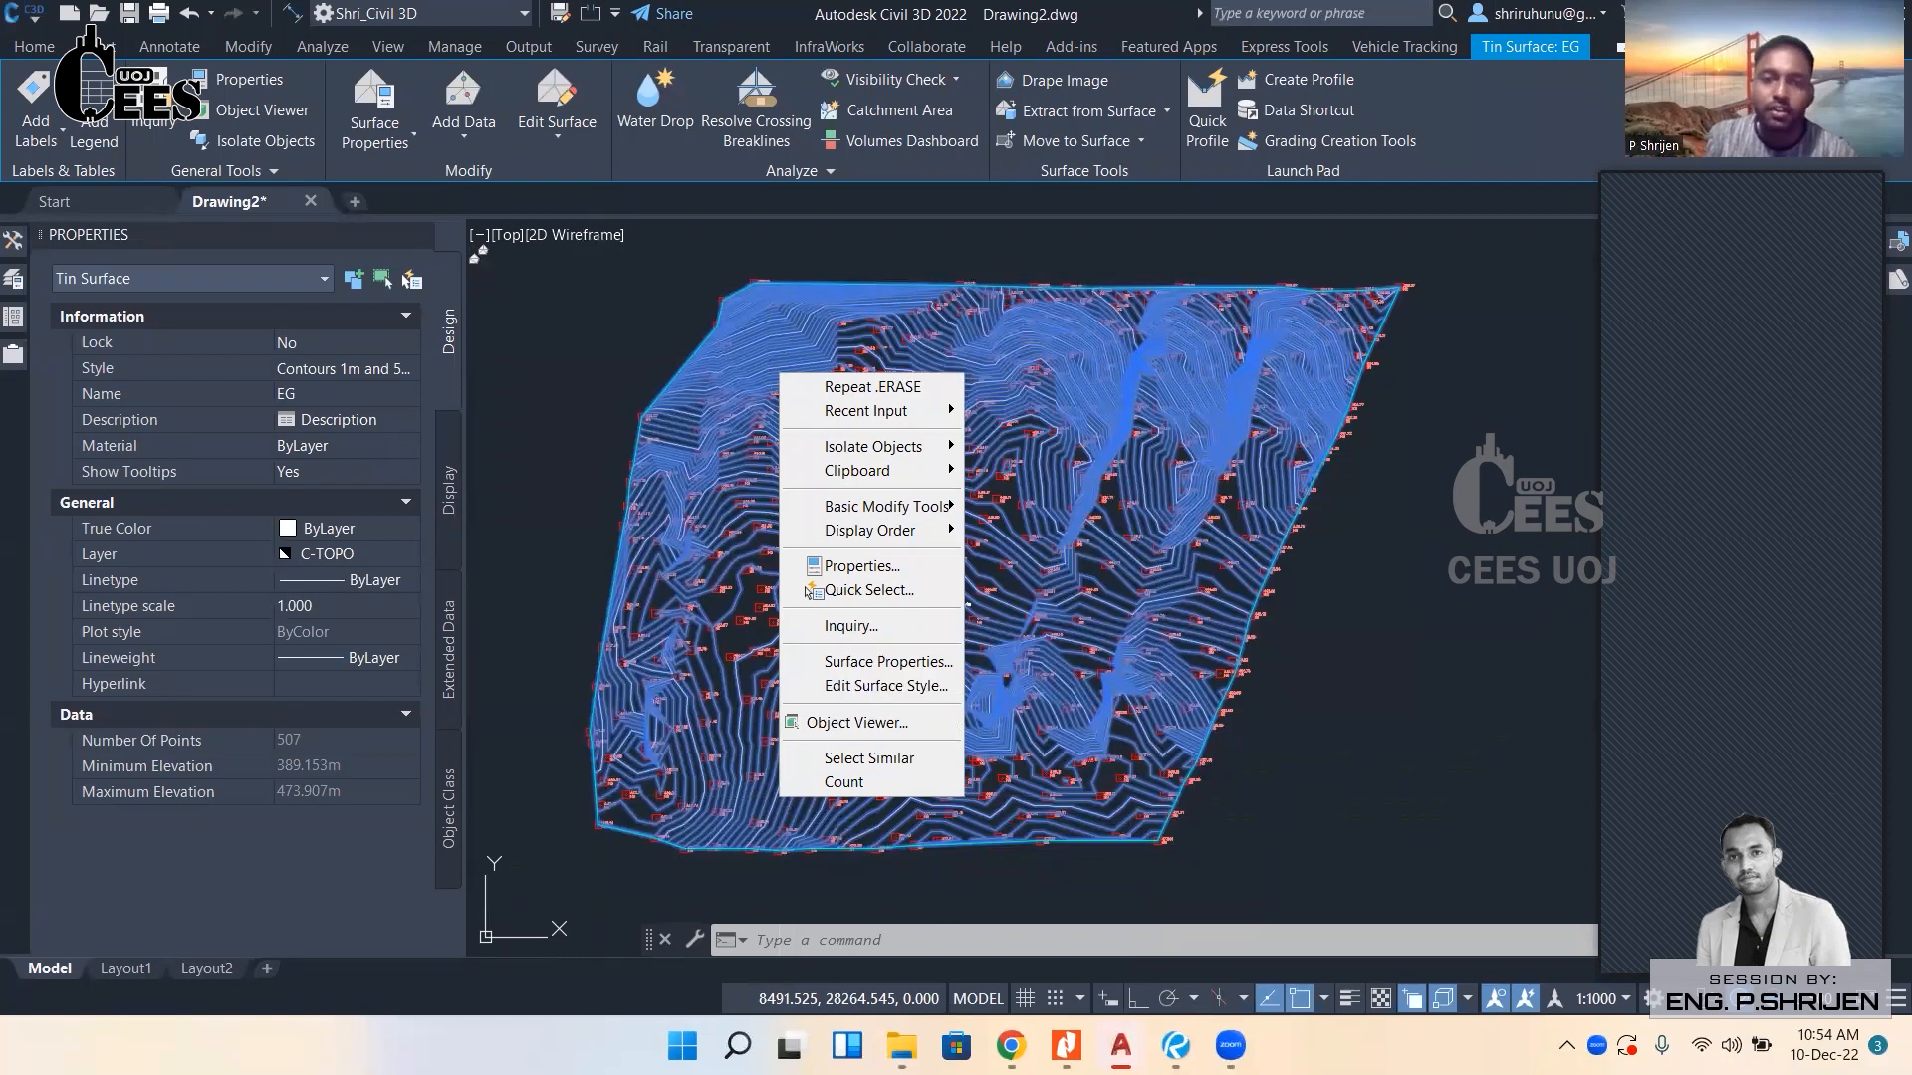
left_click(470, 530)
left_click(546, 479)
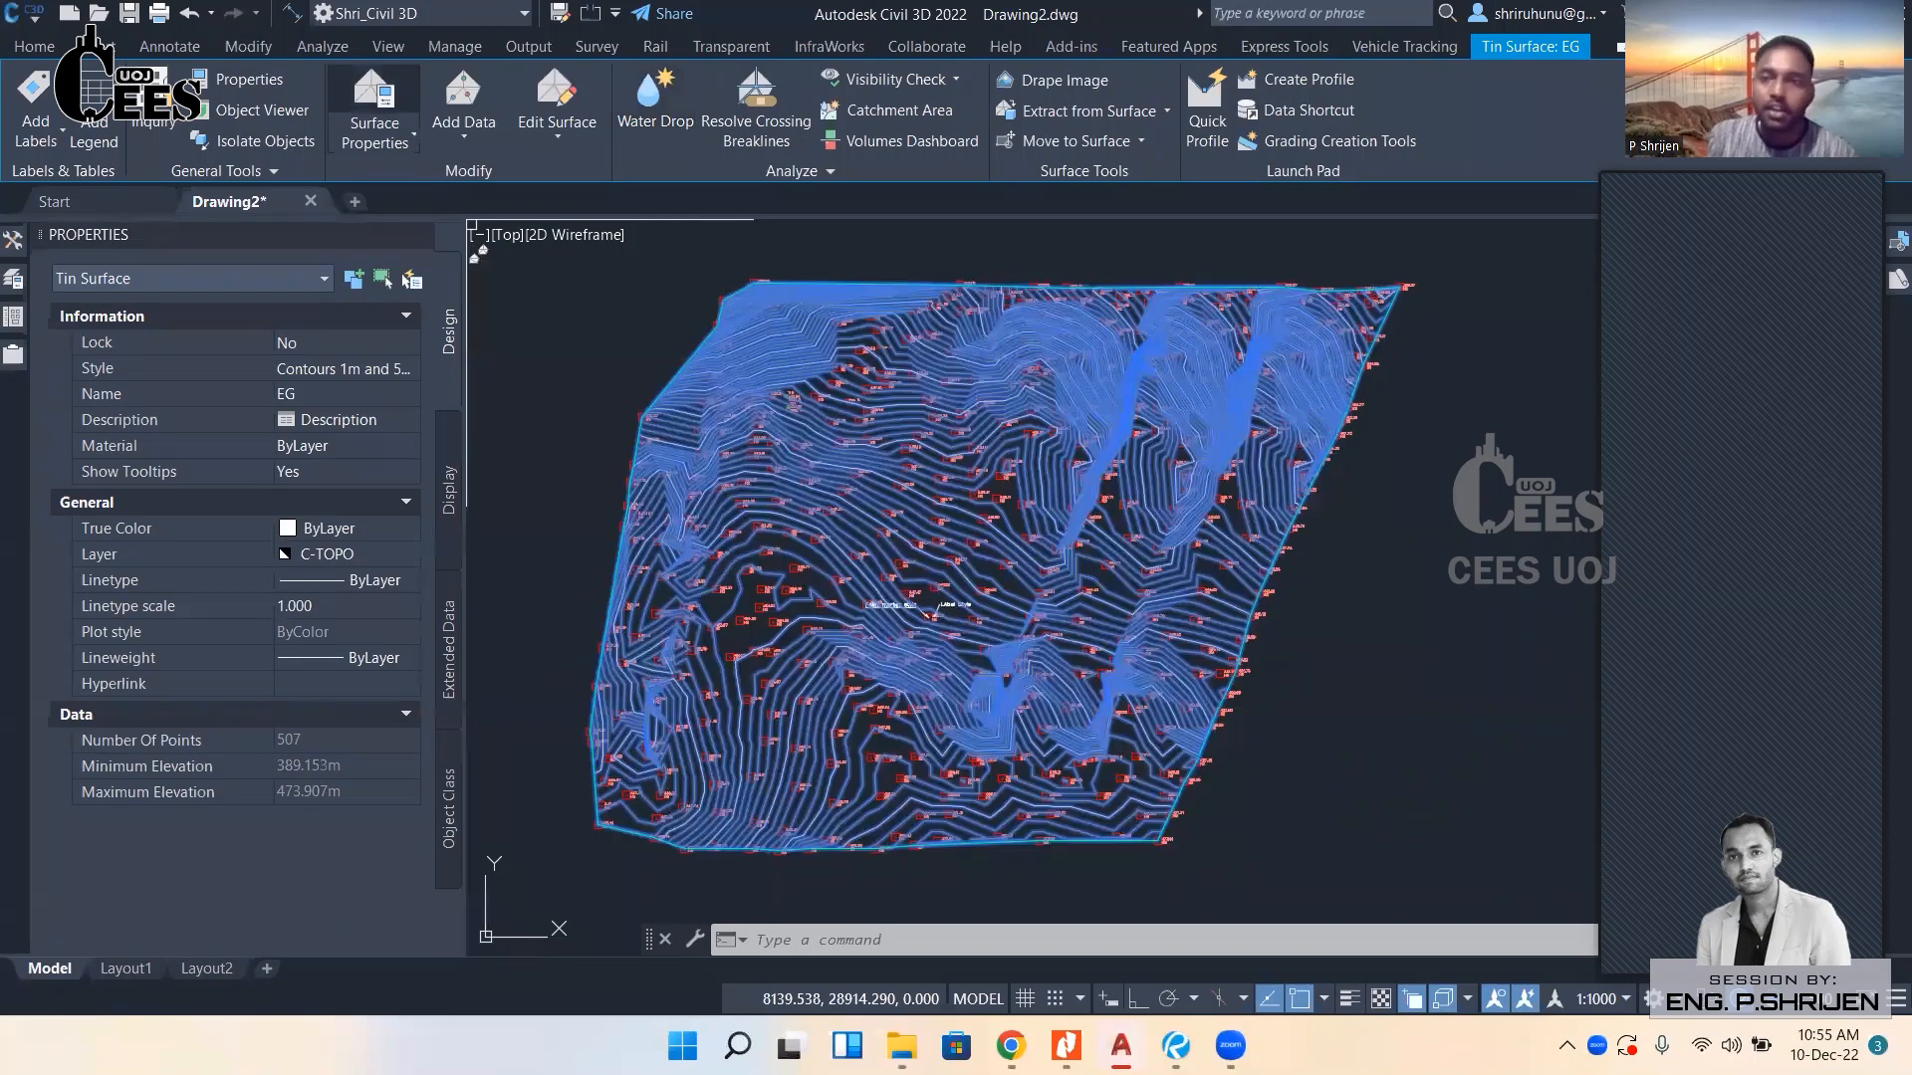
Change the EG surface's style to Contours and Triangles in its surface properties.
left_click(375, 96)
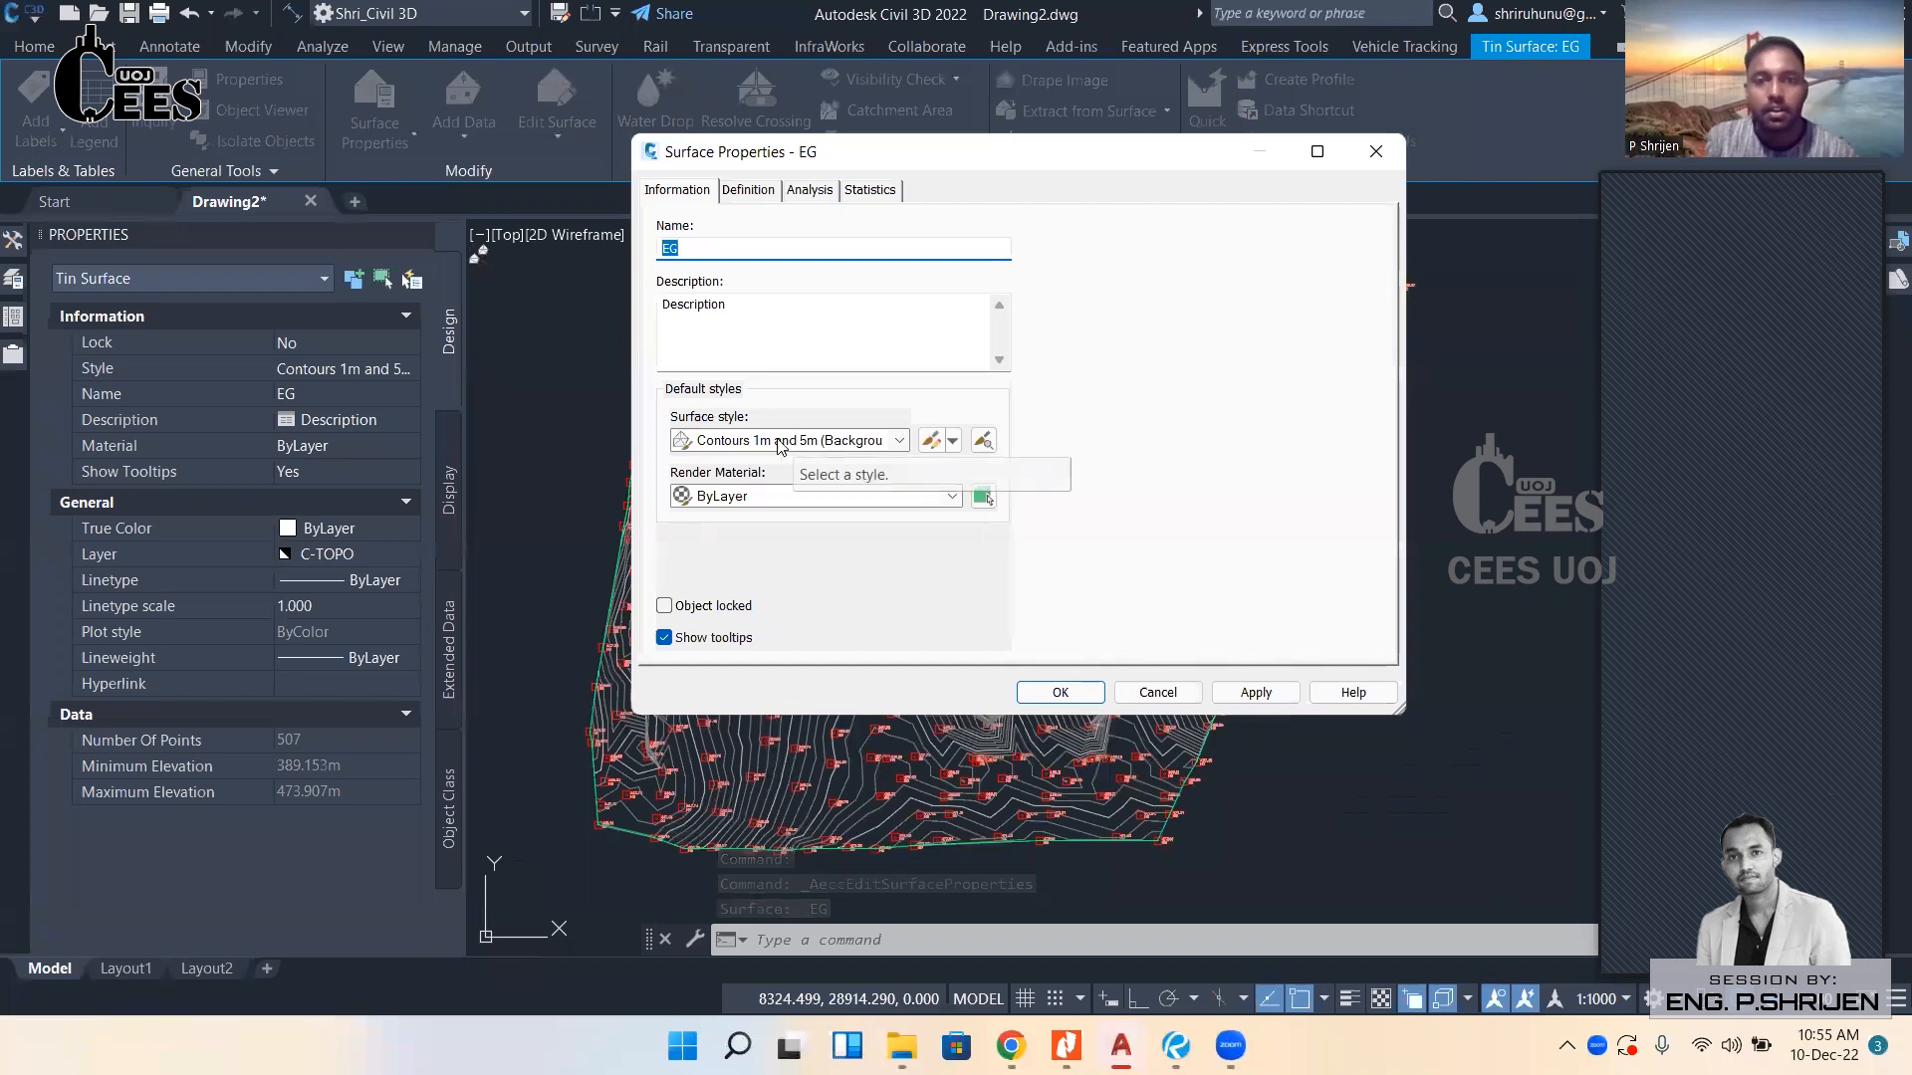
left_click(842, 450)
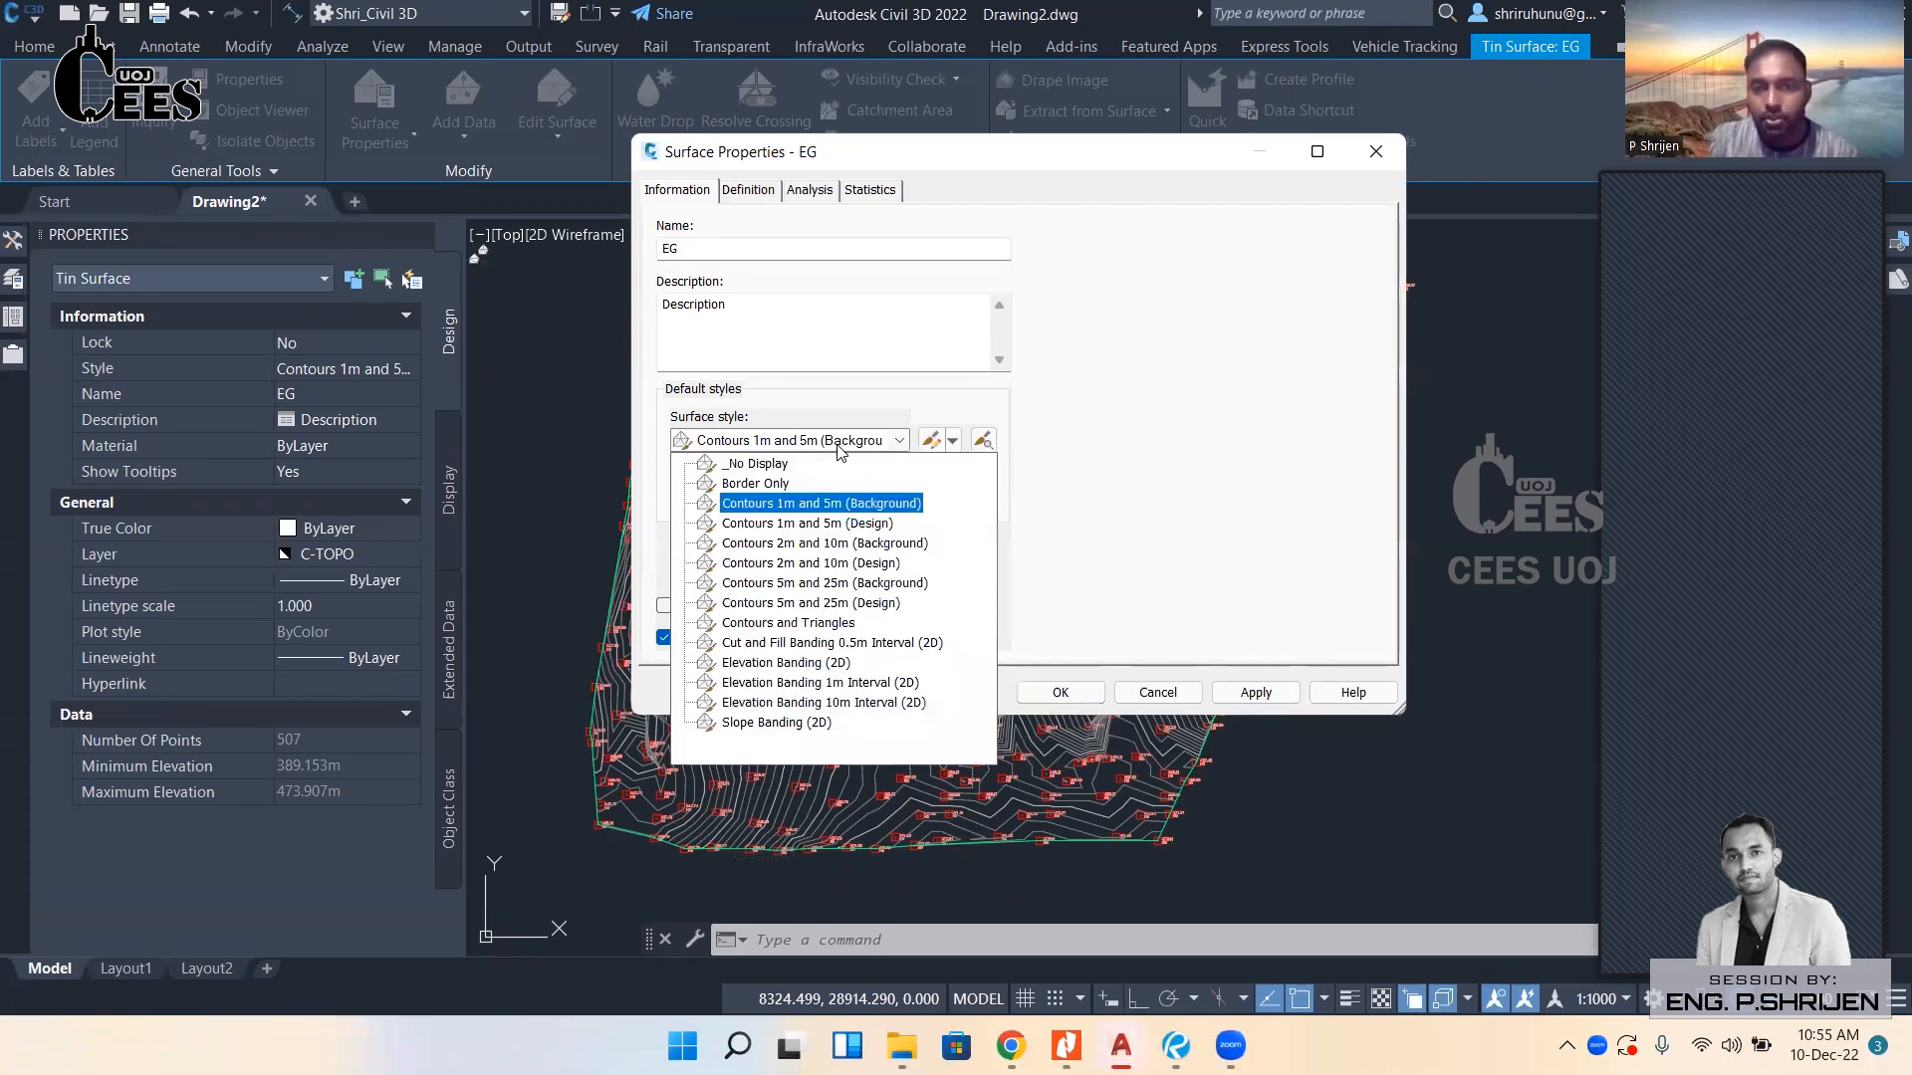
left_click(802, 624)
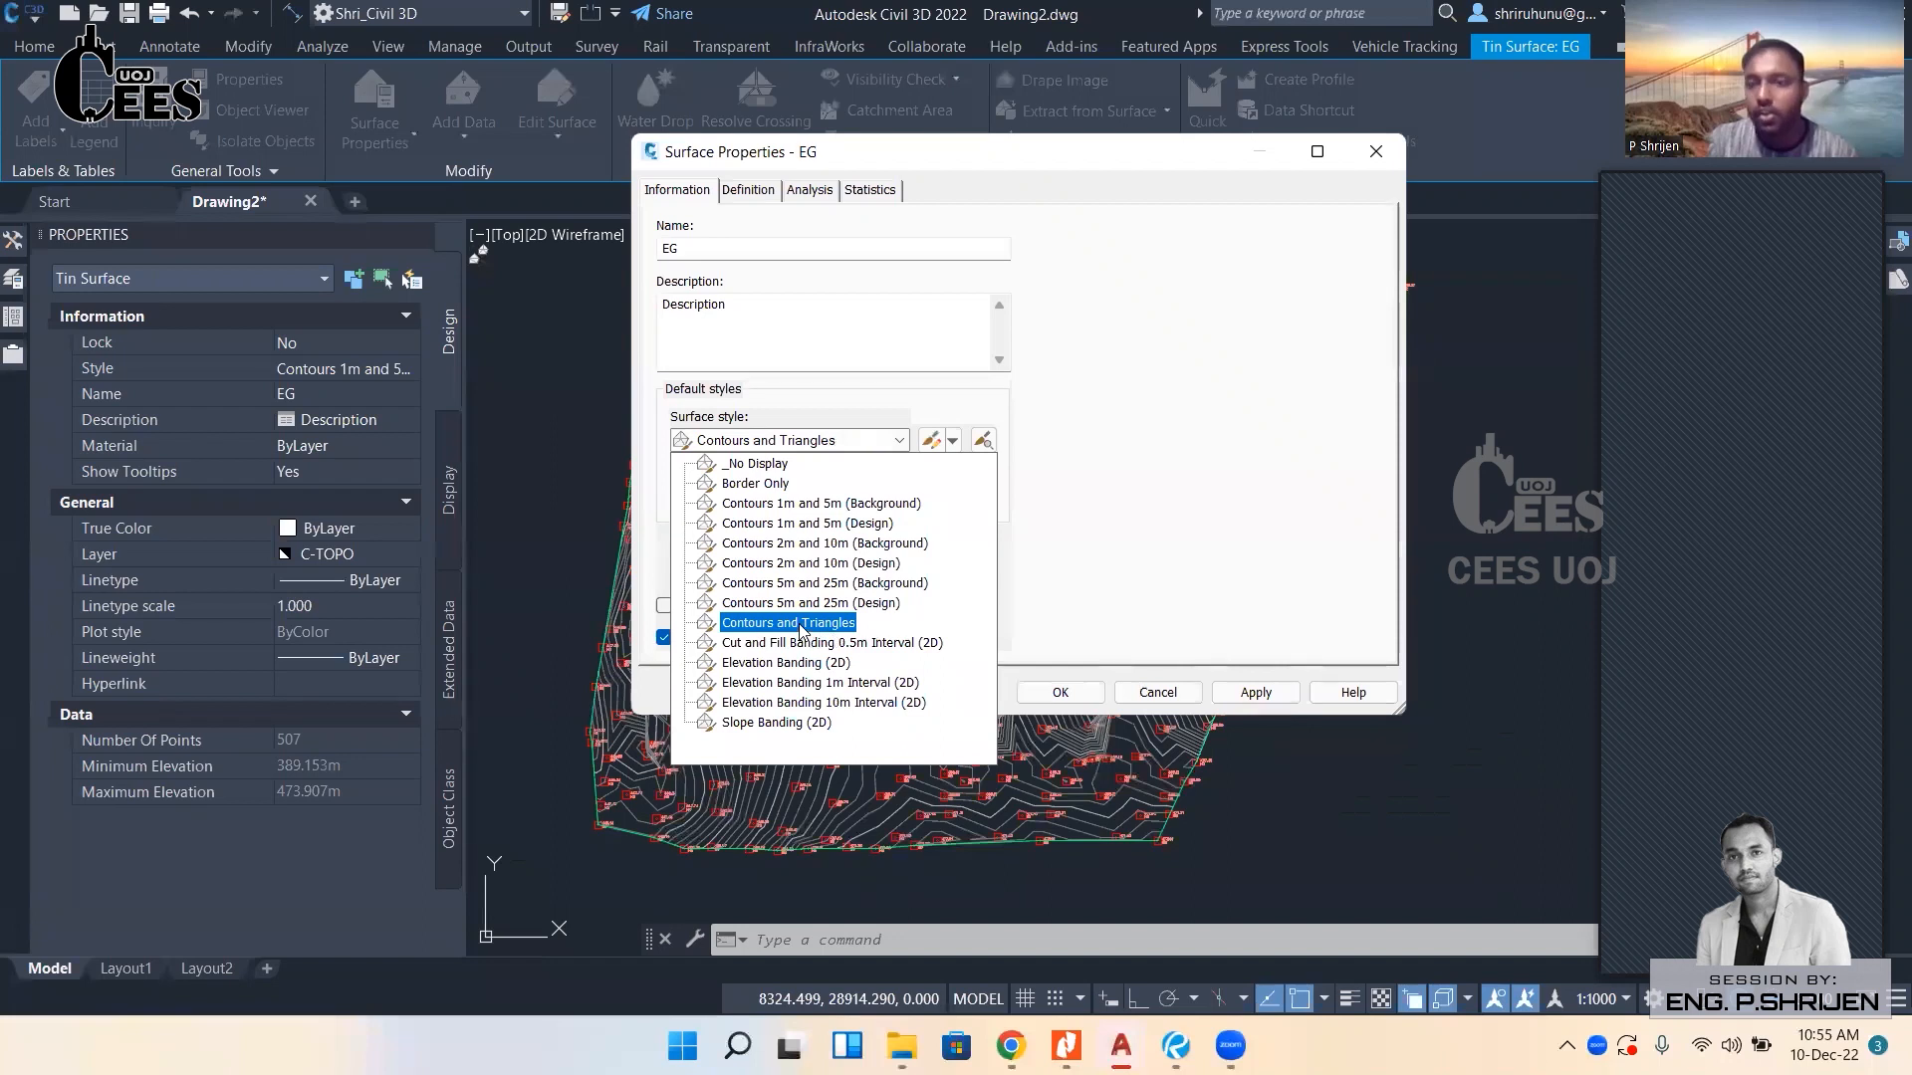
left_click(1048, 691)
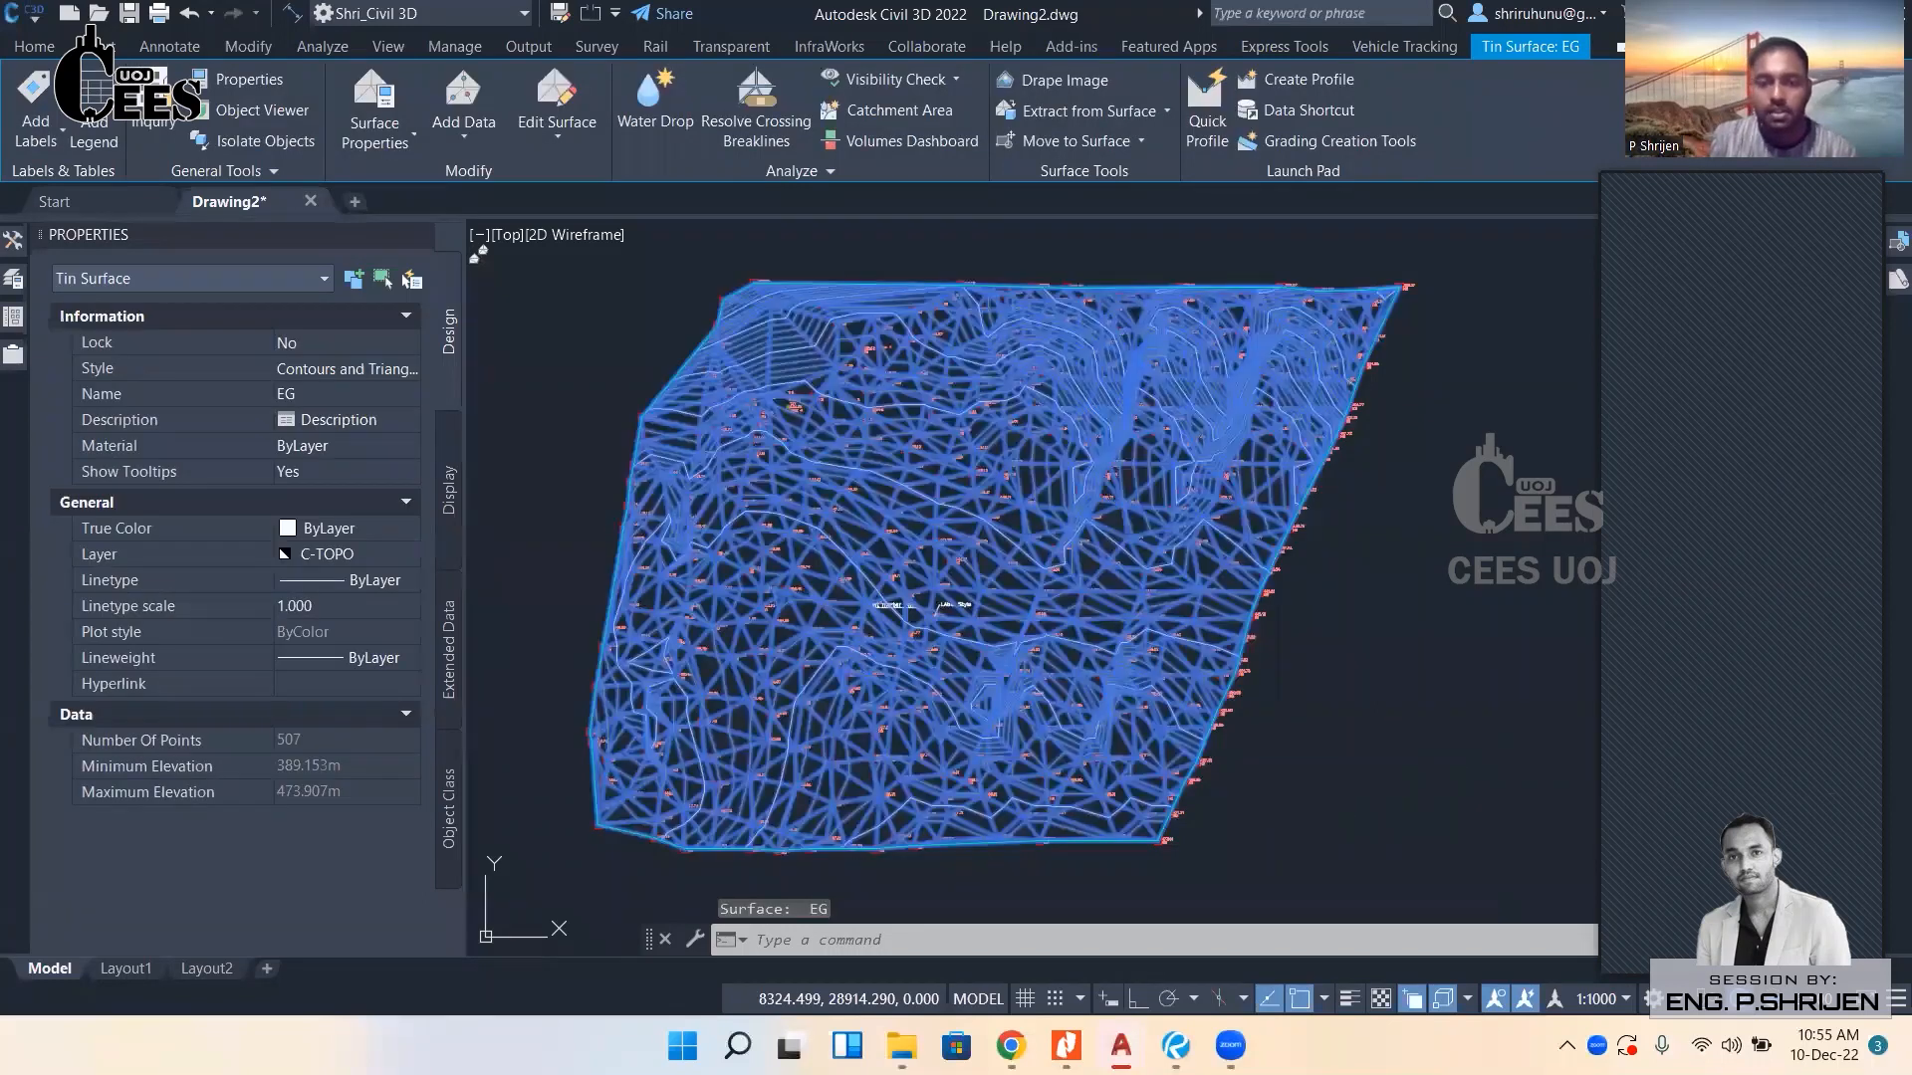
Examine how the EG surface's triangles connect neighbouring survey points and how the contours cross them.
scroll(858, 862, "up", 10)
scroll(900, 845, "down", 5)
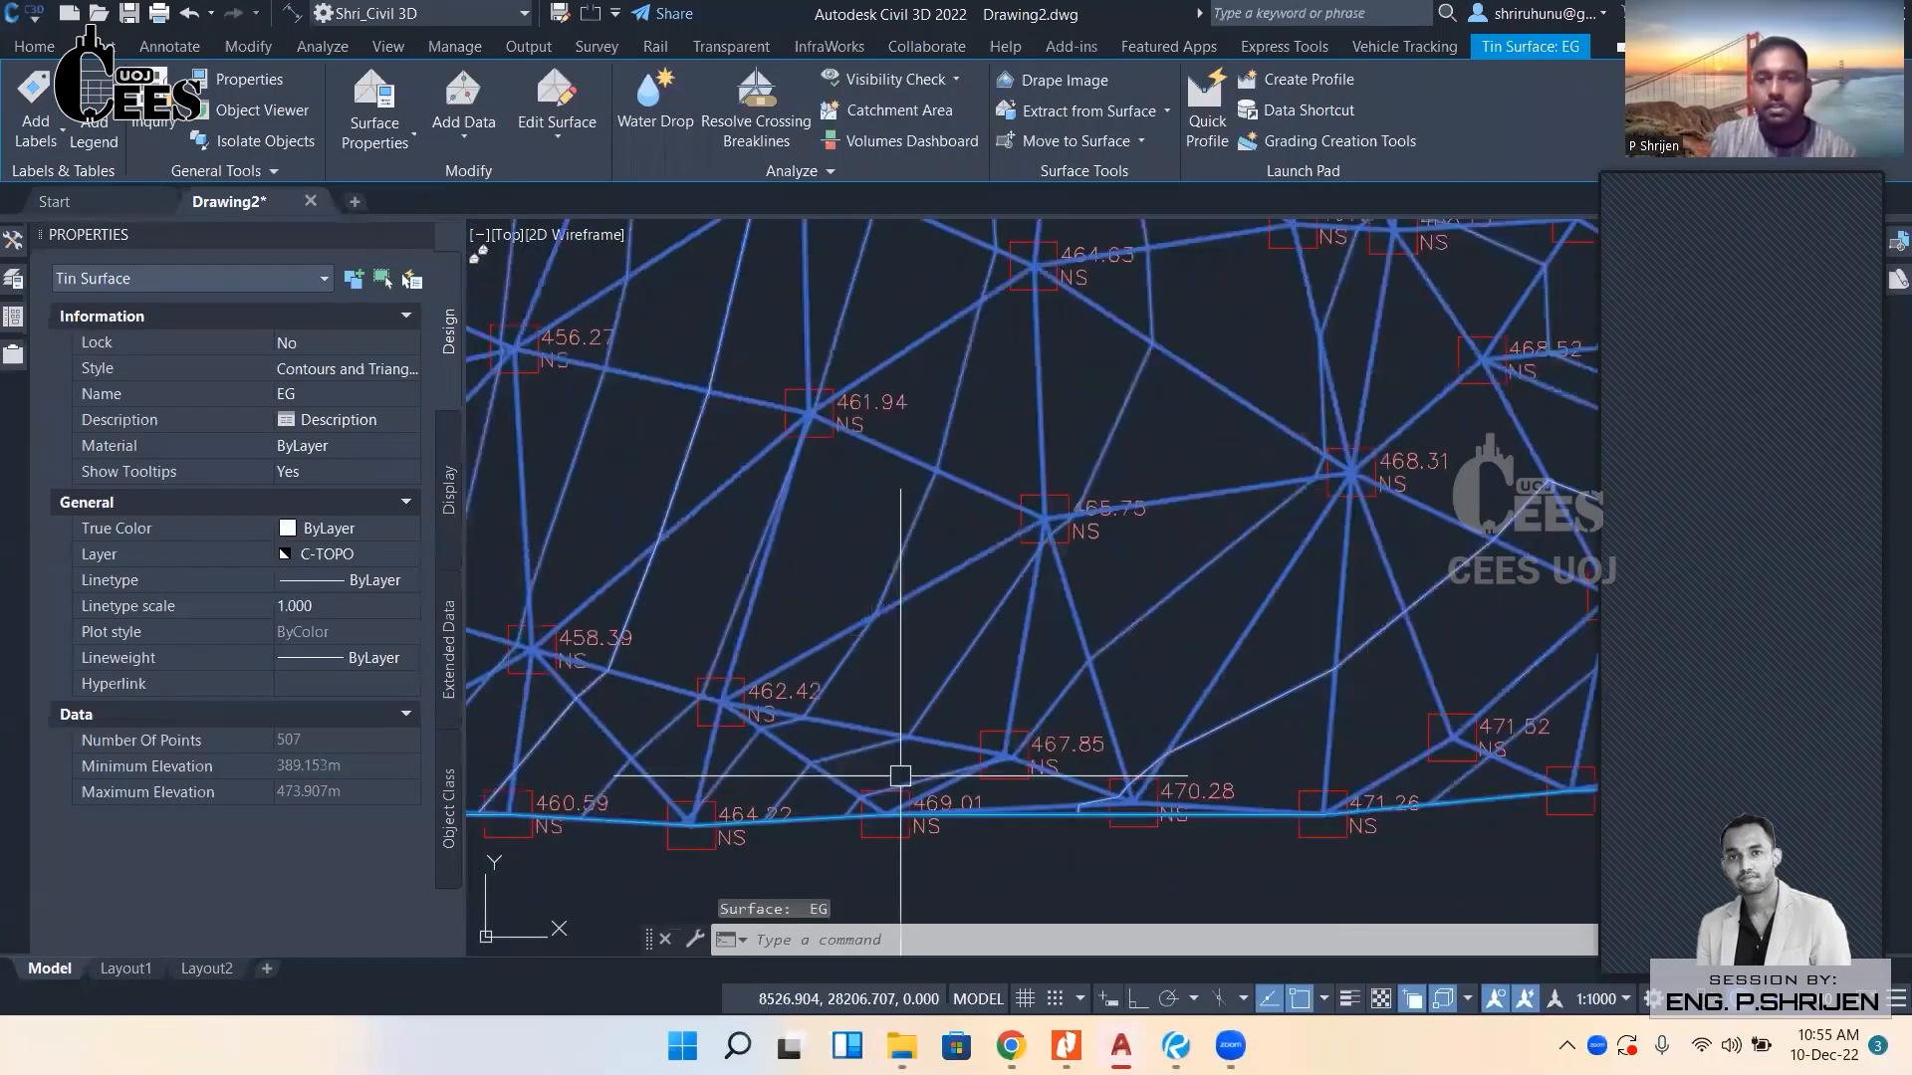
scroll(769, 766, "up", 3)
middle_click_drag(768, 768, 832, 791)
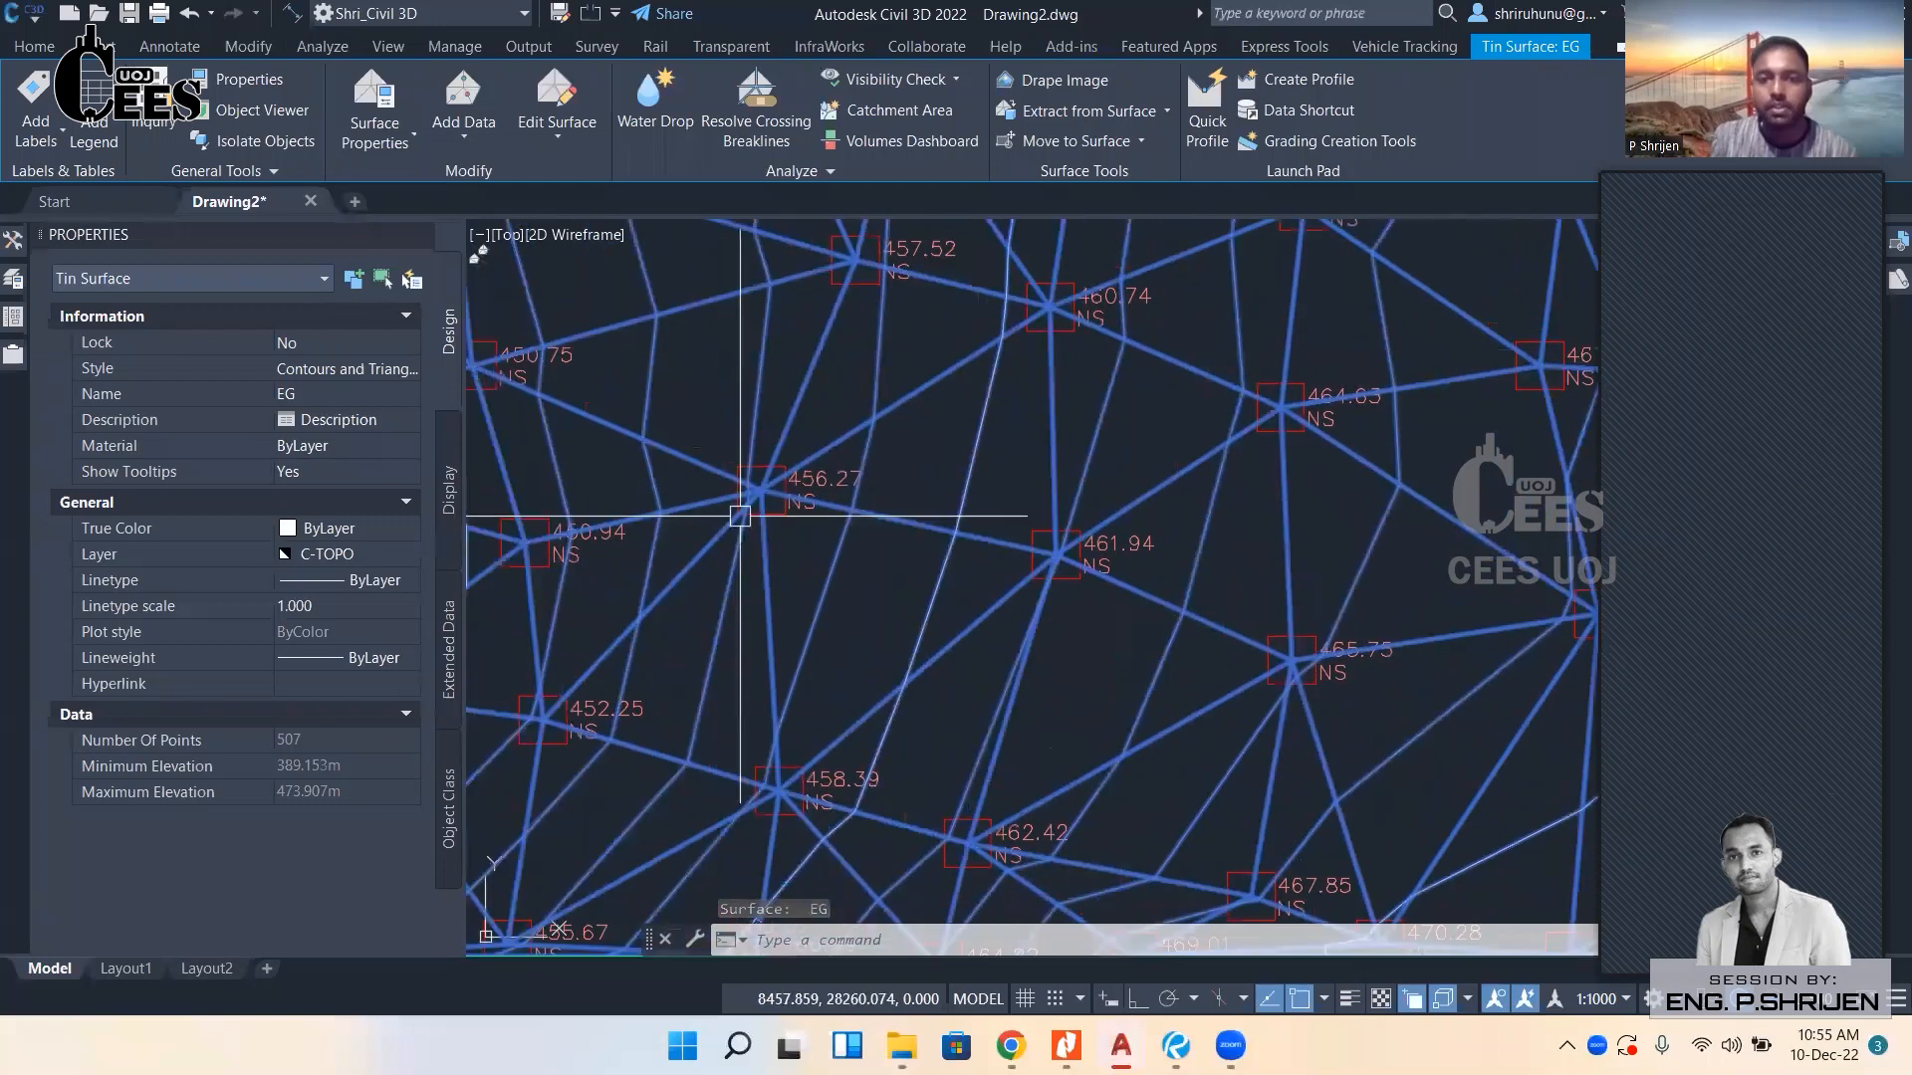
middle_click_drag(888, 525, 1051, 584)
middle_click_drag(804, 722, 903, 708)
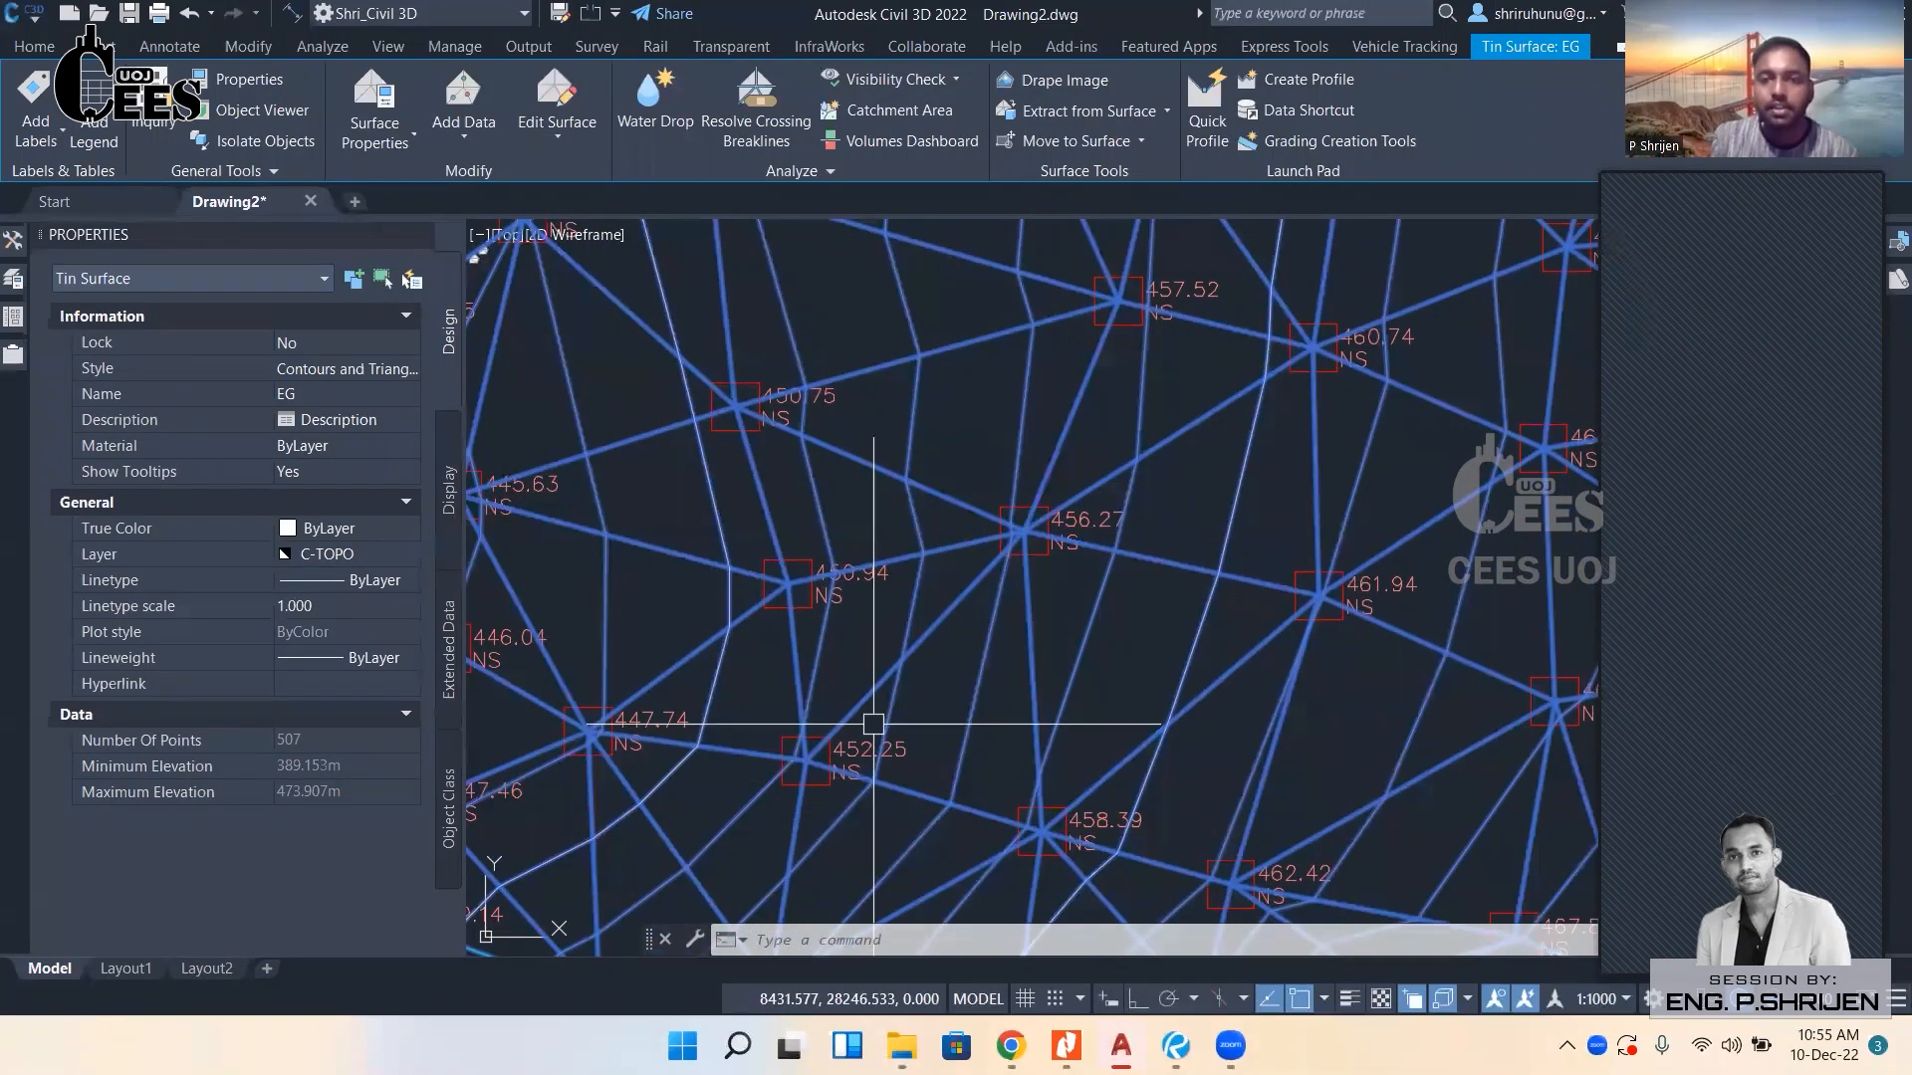
Edit the Contours and Triangles surface style to hide the minor contour, major contour and border components in plan view, keeping the triangles visible.
right_click(923, 430)
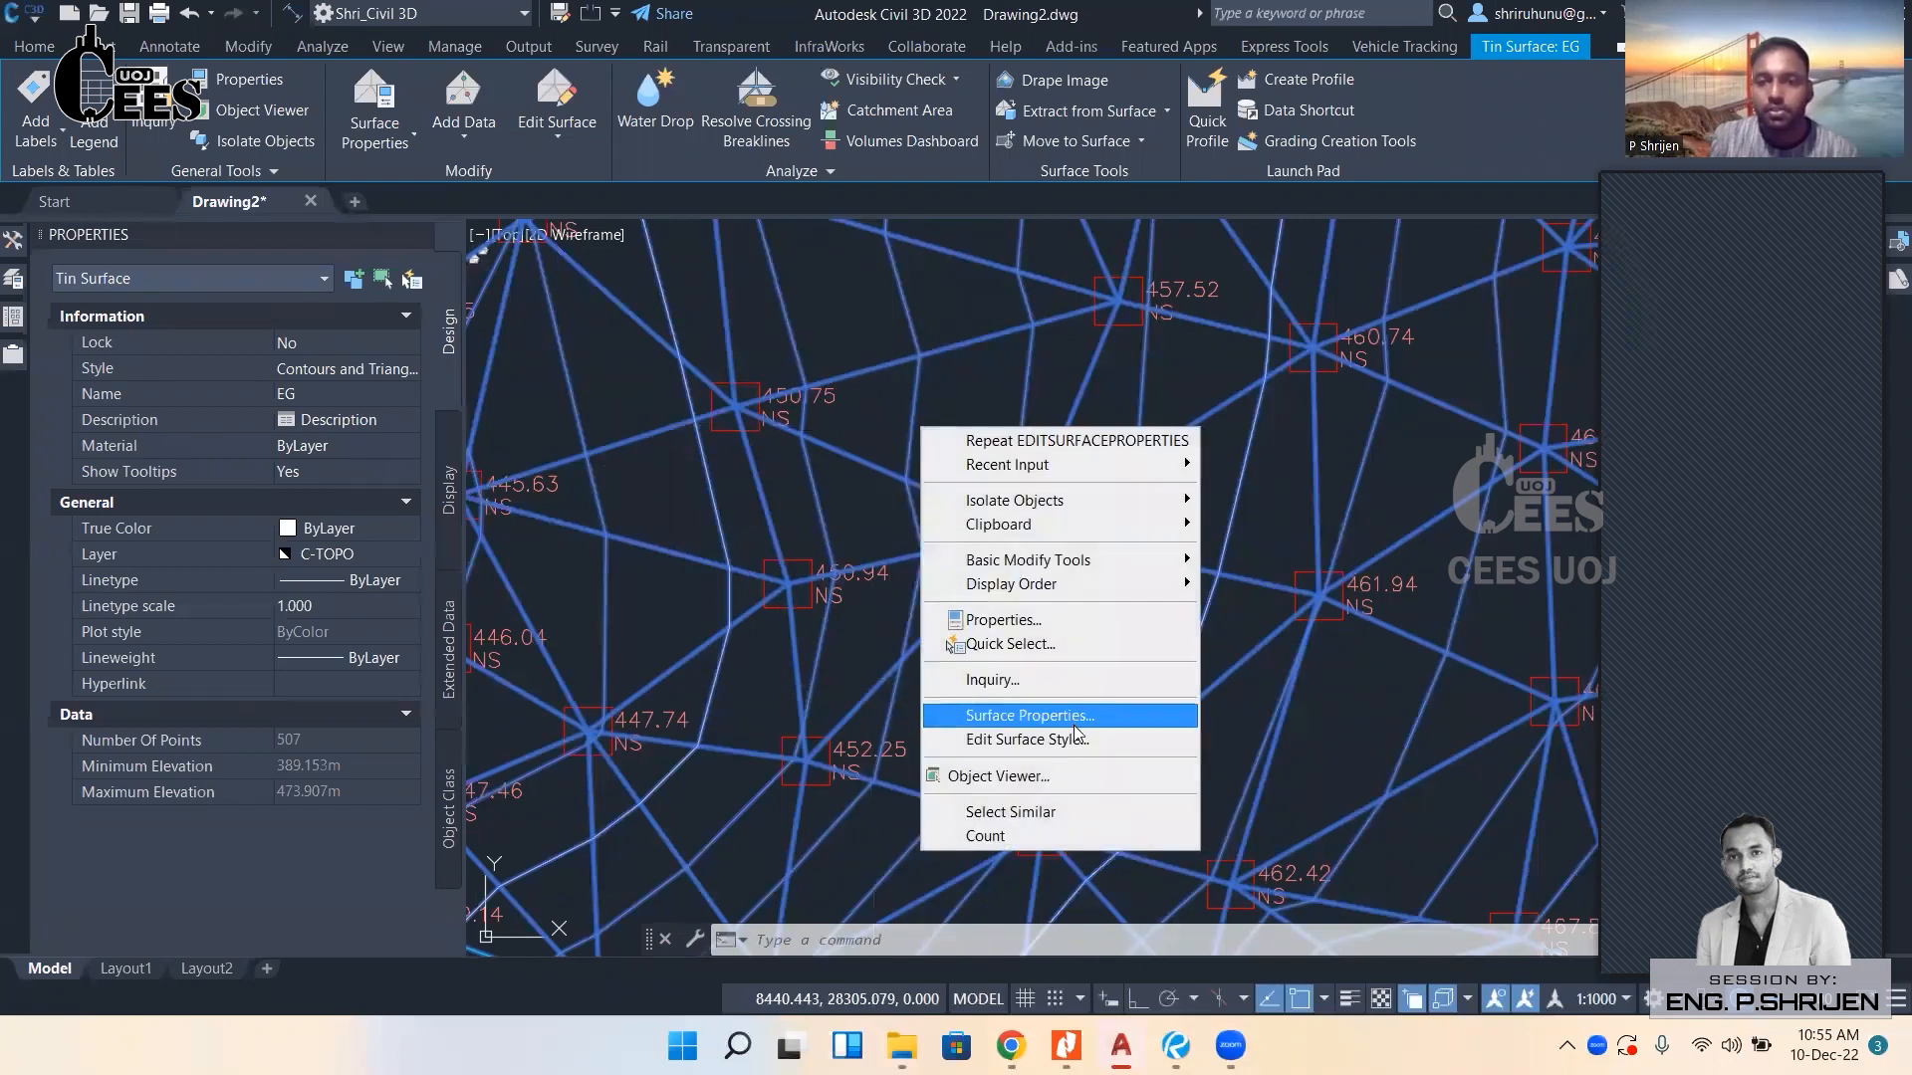
left_click(1018, 738)
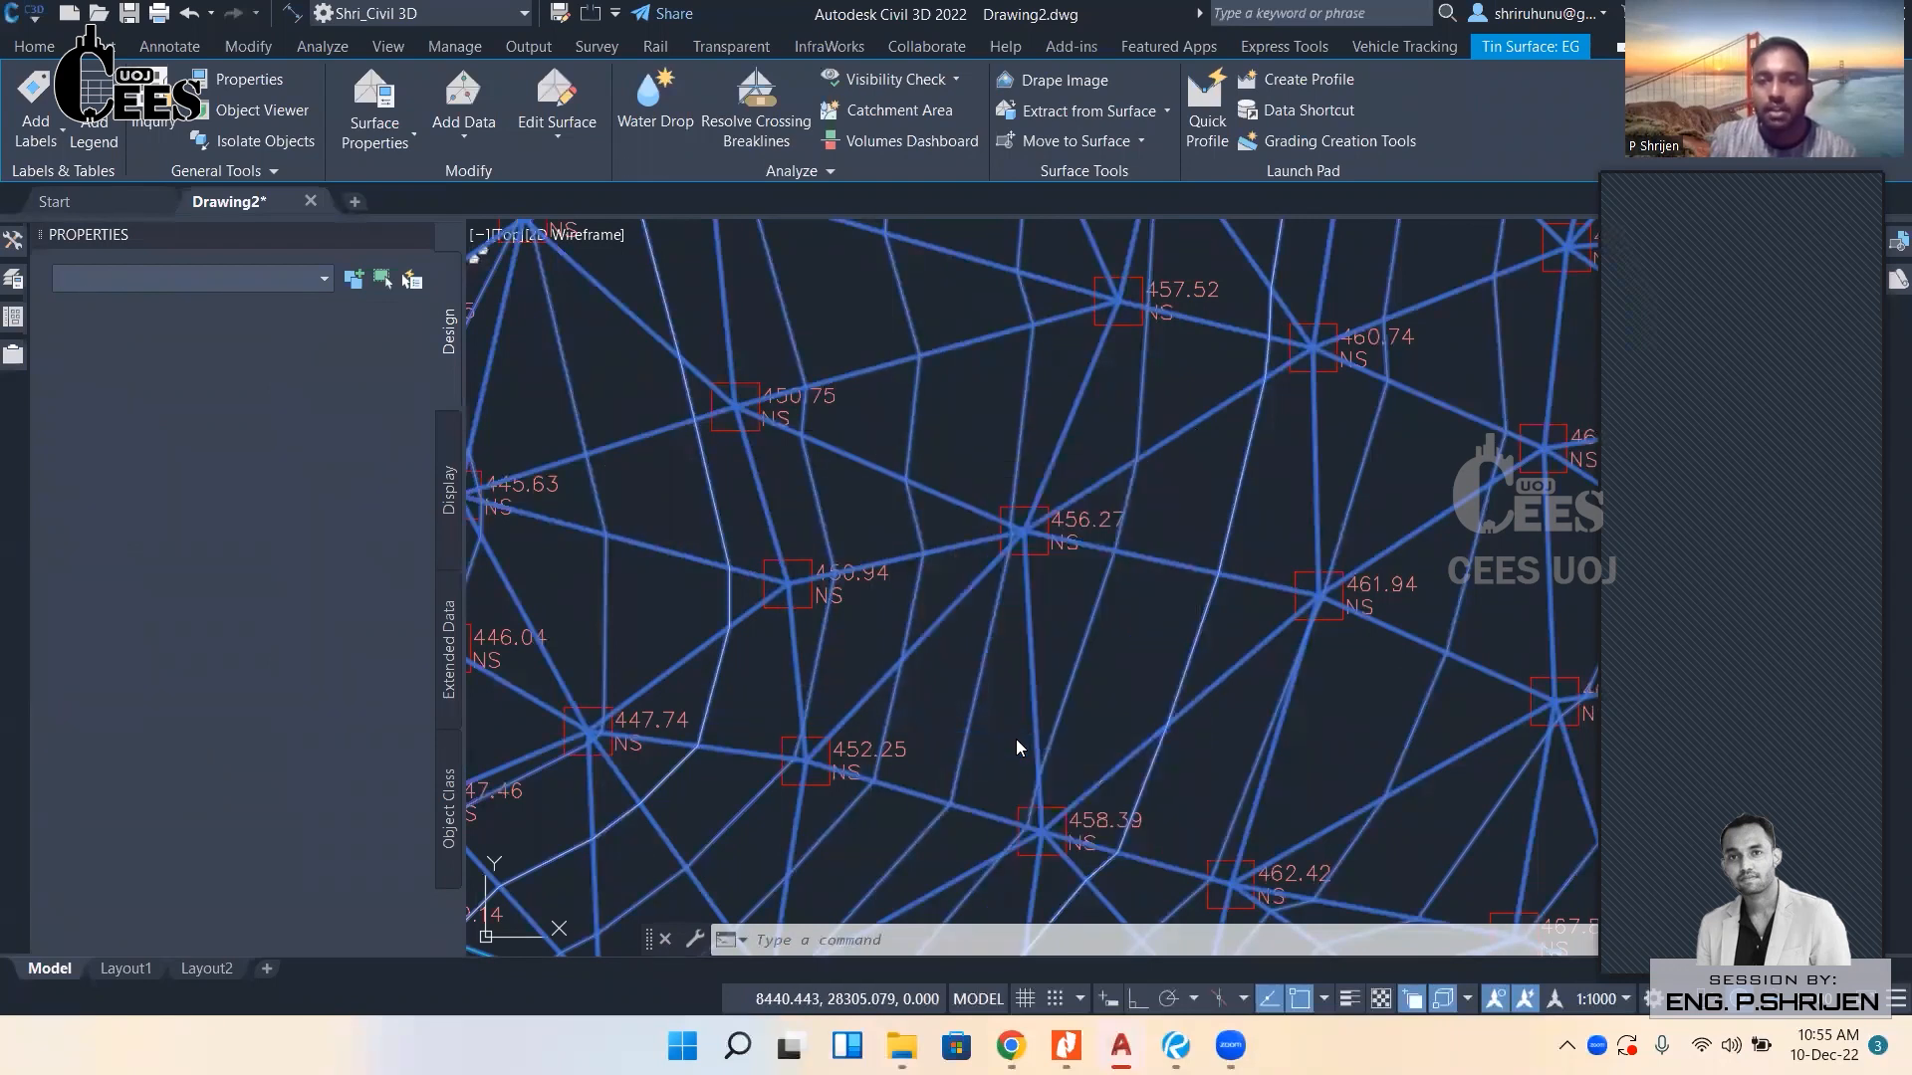
left_click(1092, 279)
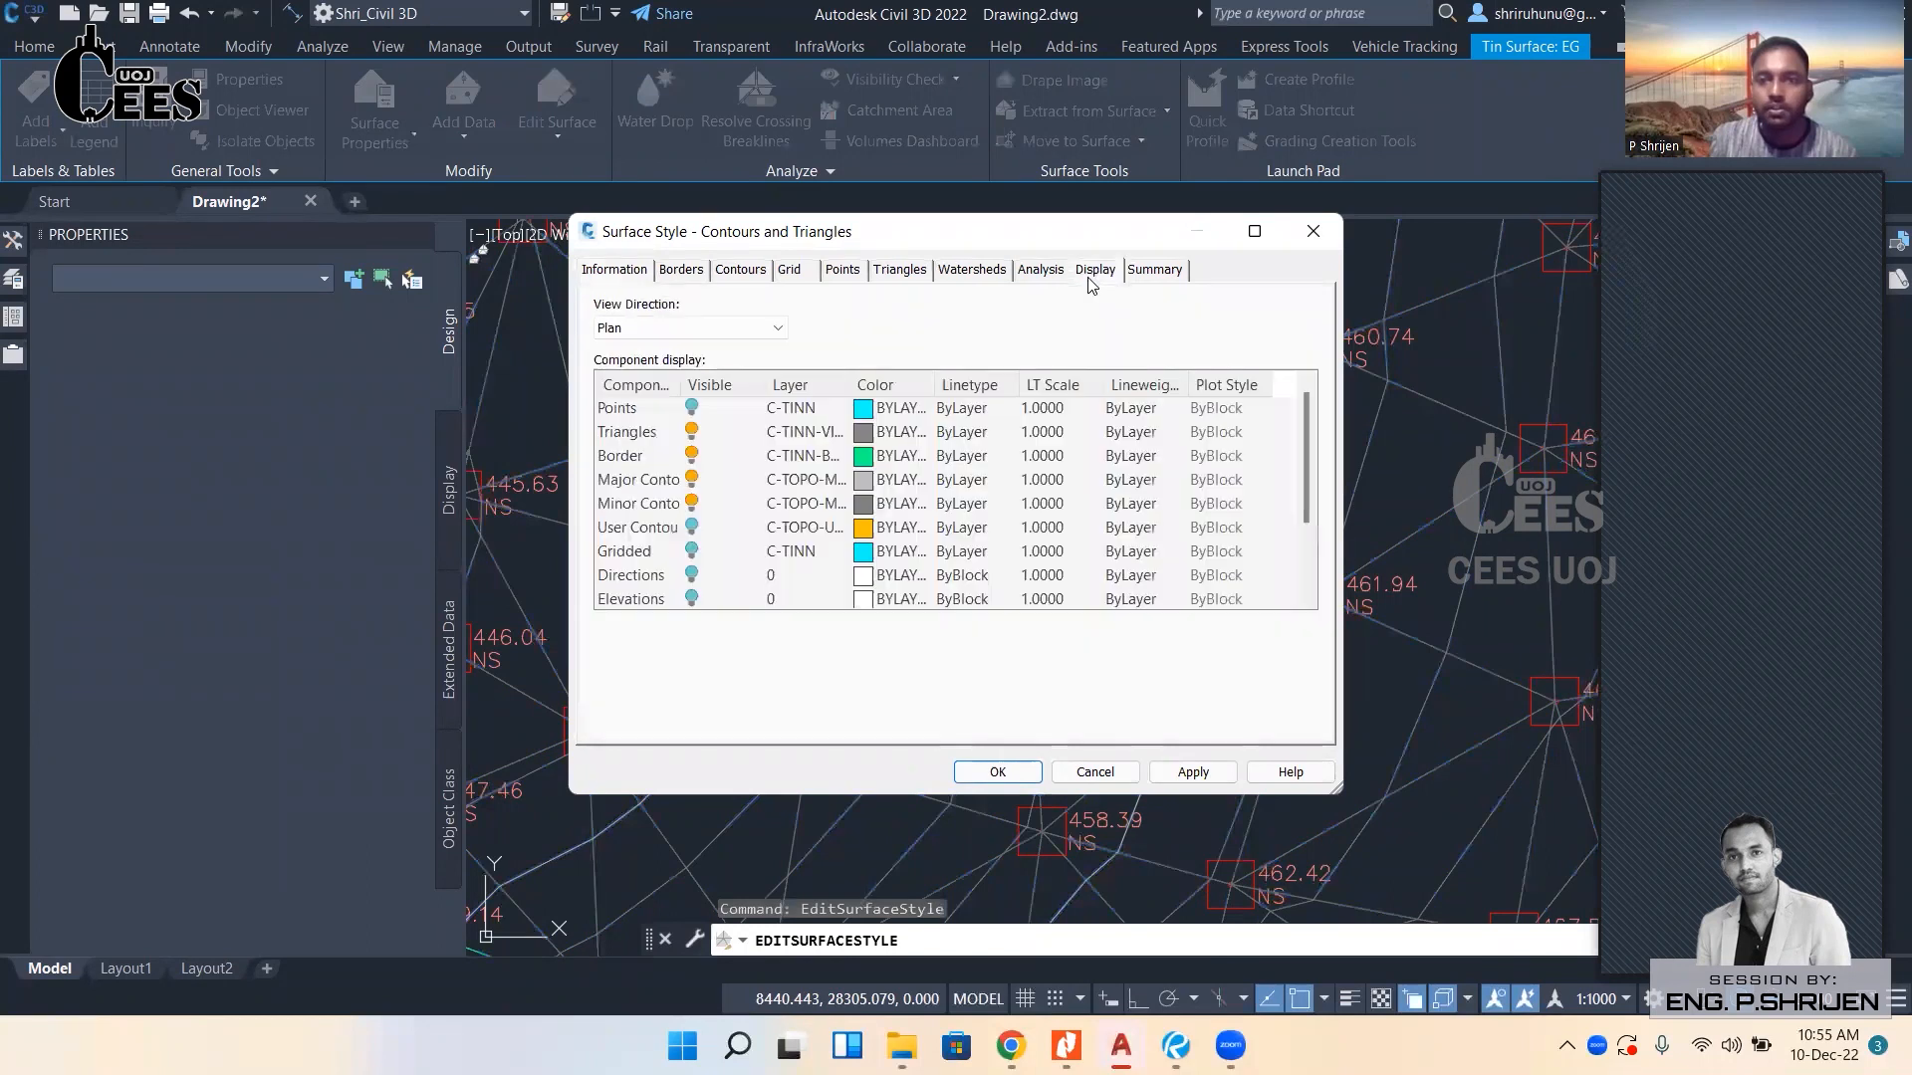
left_click(692, 504)
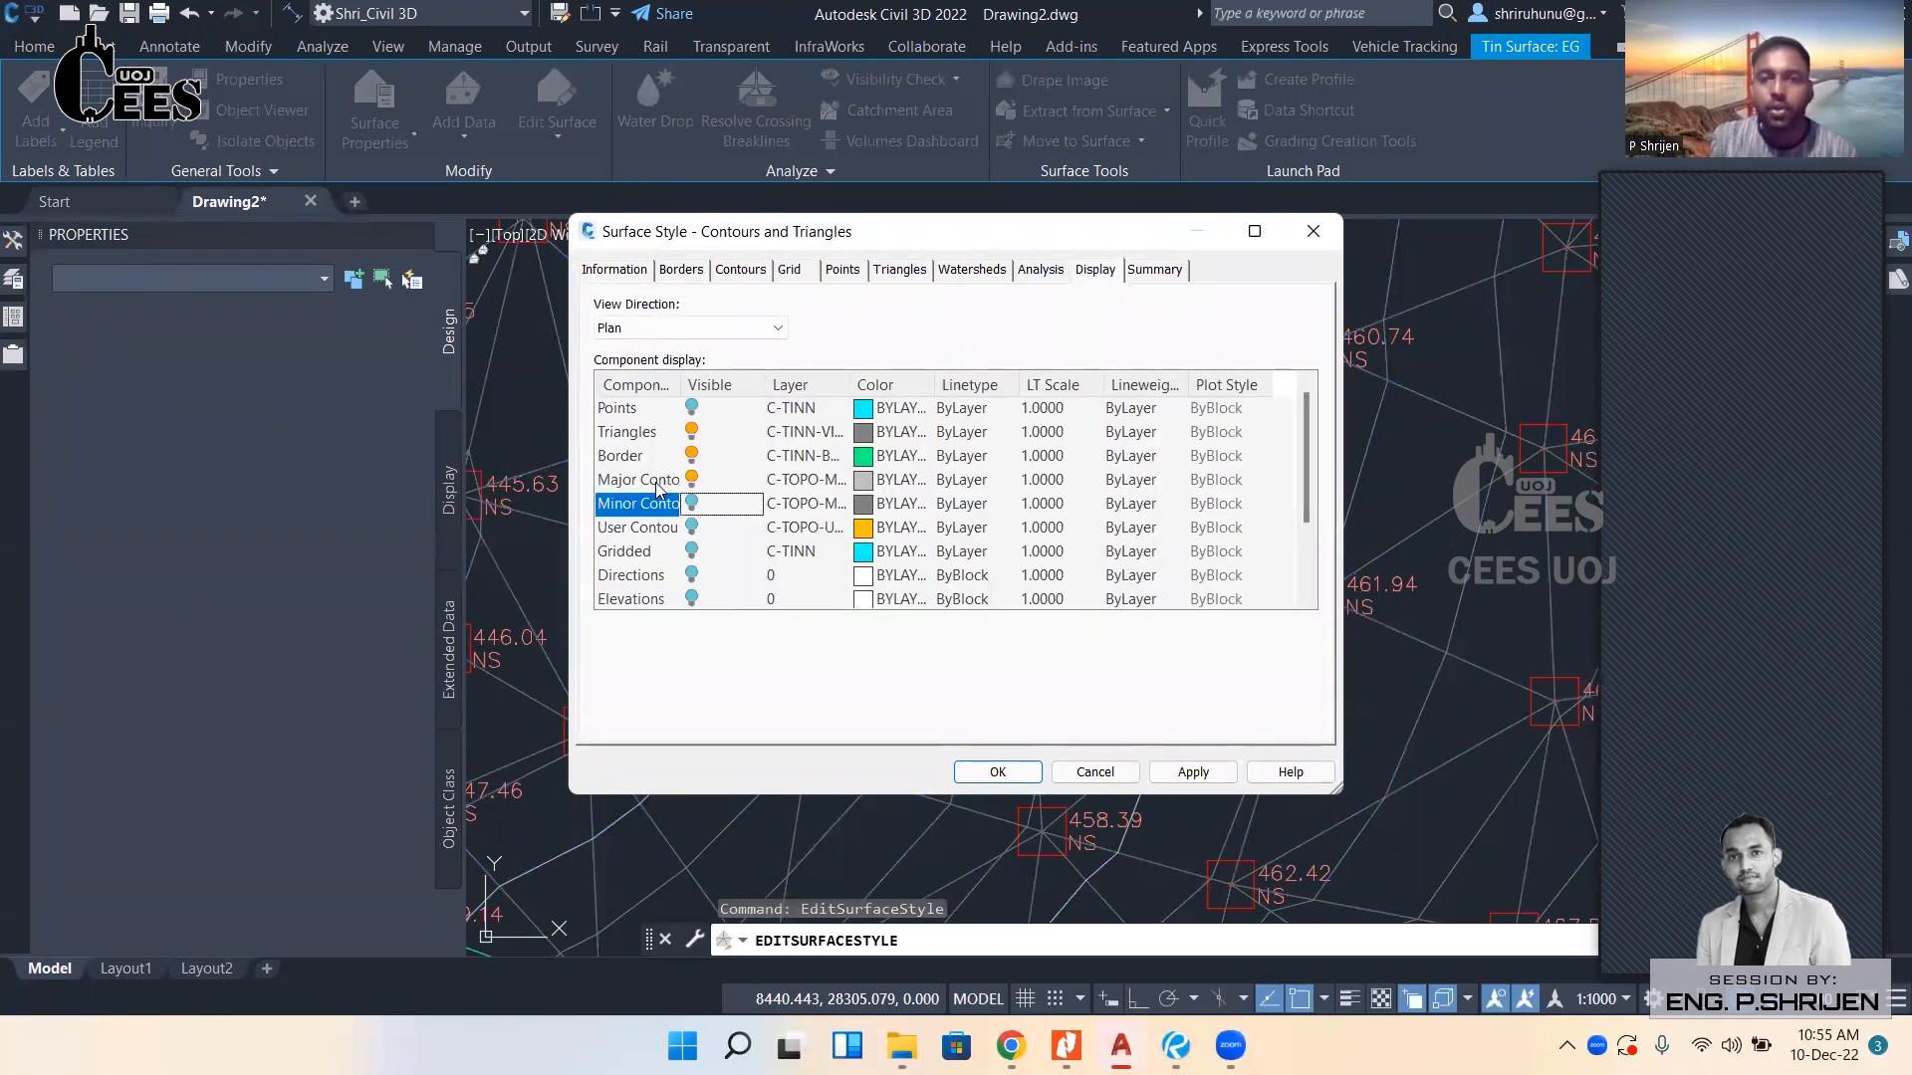
left_click(686, 482)
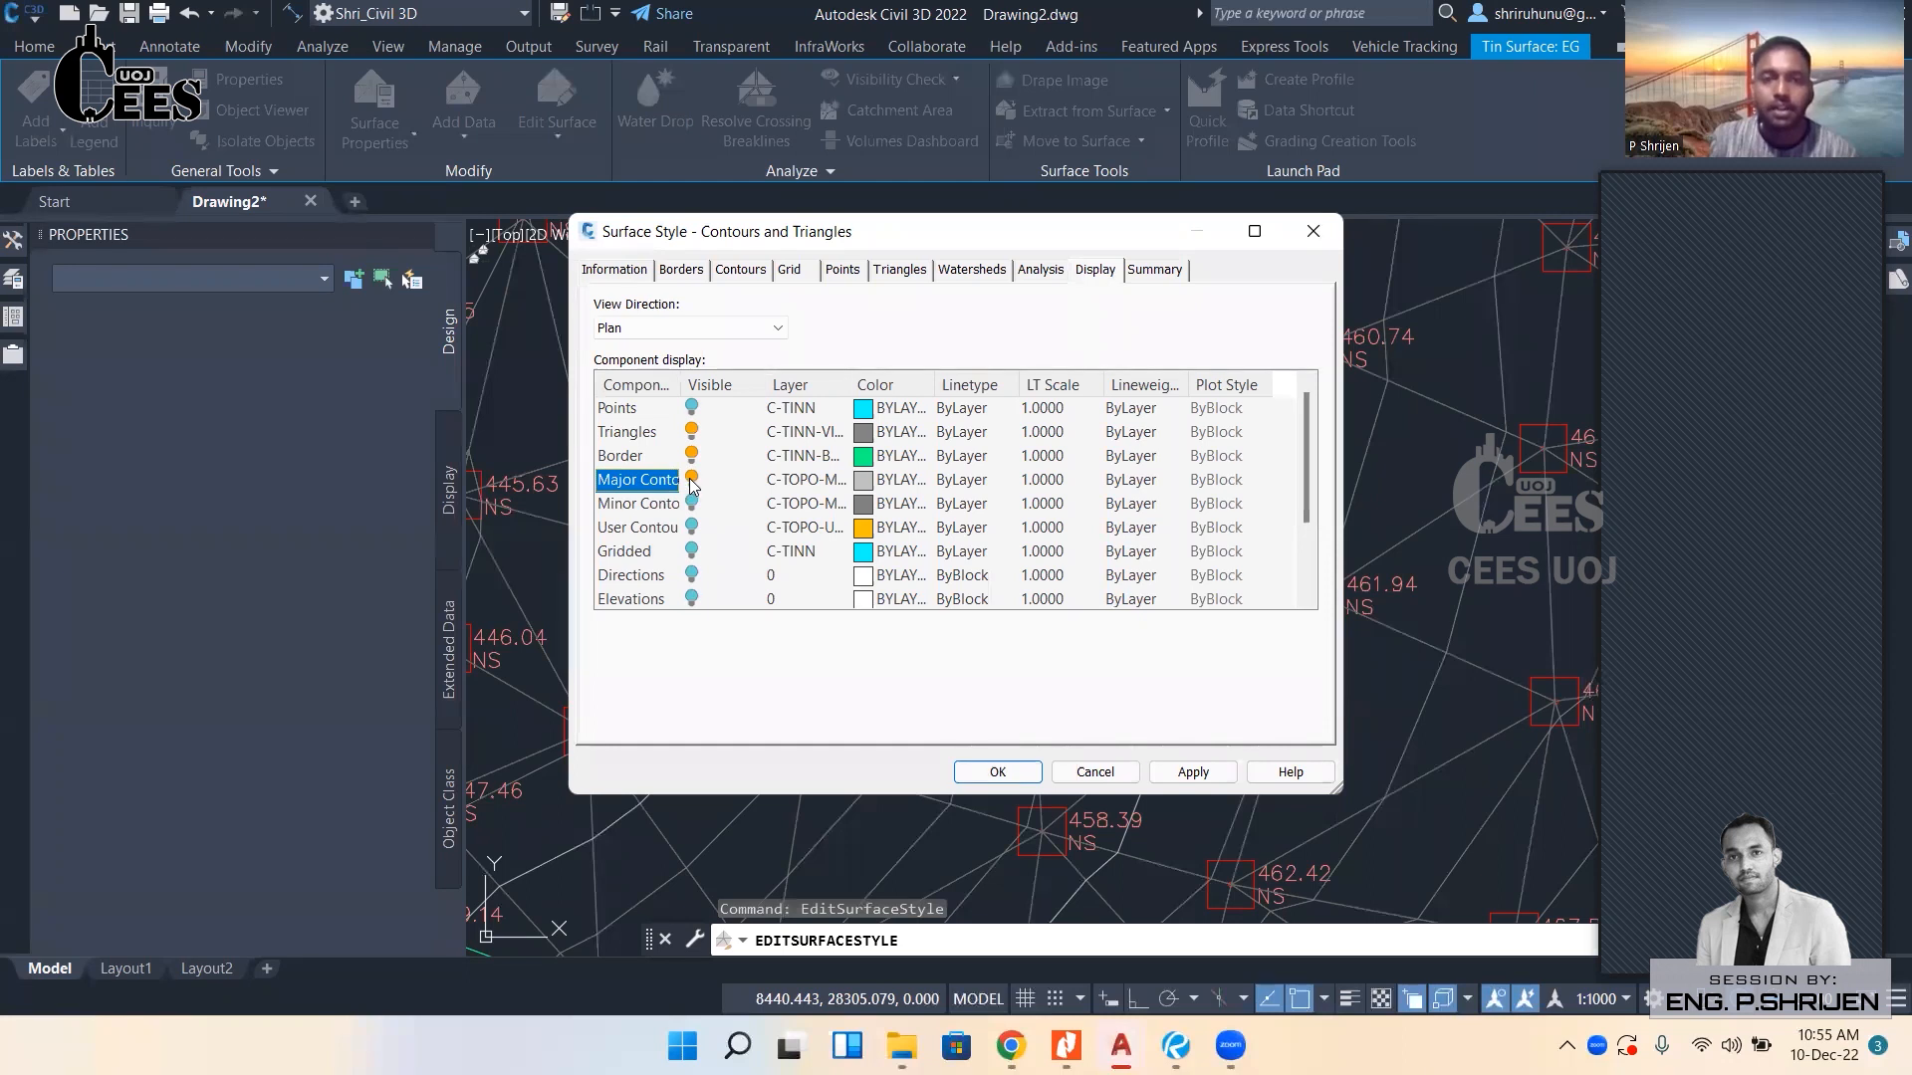
left_click(692, 482)
left_click(691, 455)
left_click_drag(674, 380, 752, 381)
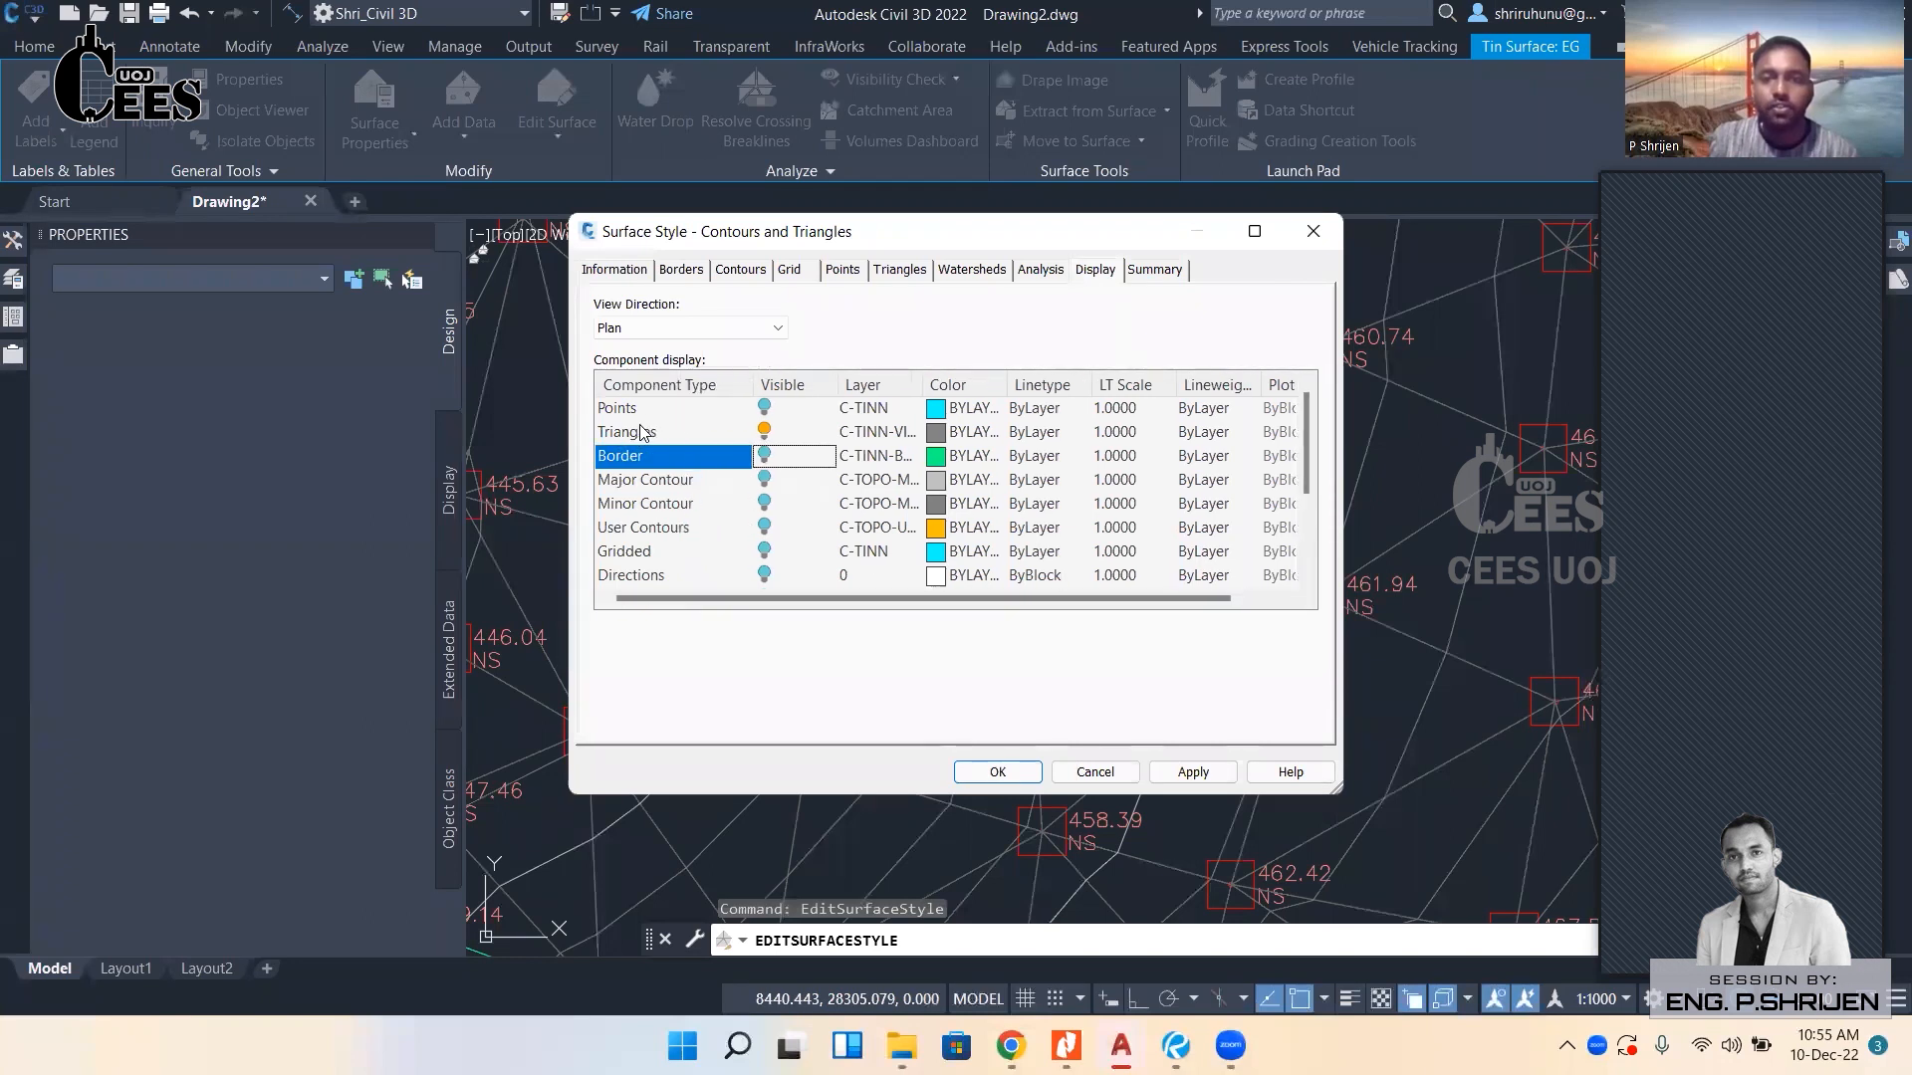
left_click(631, 431)
left_click(996, 772)
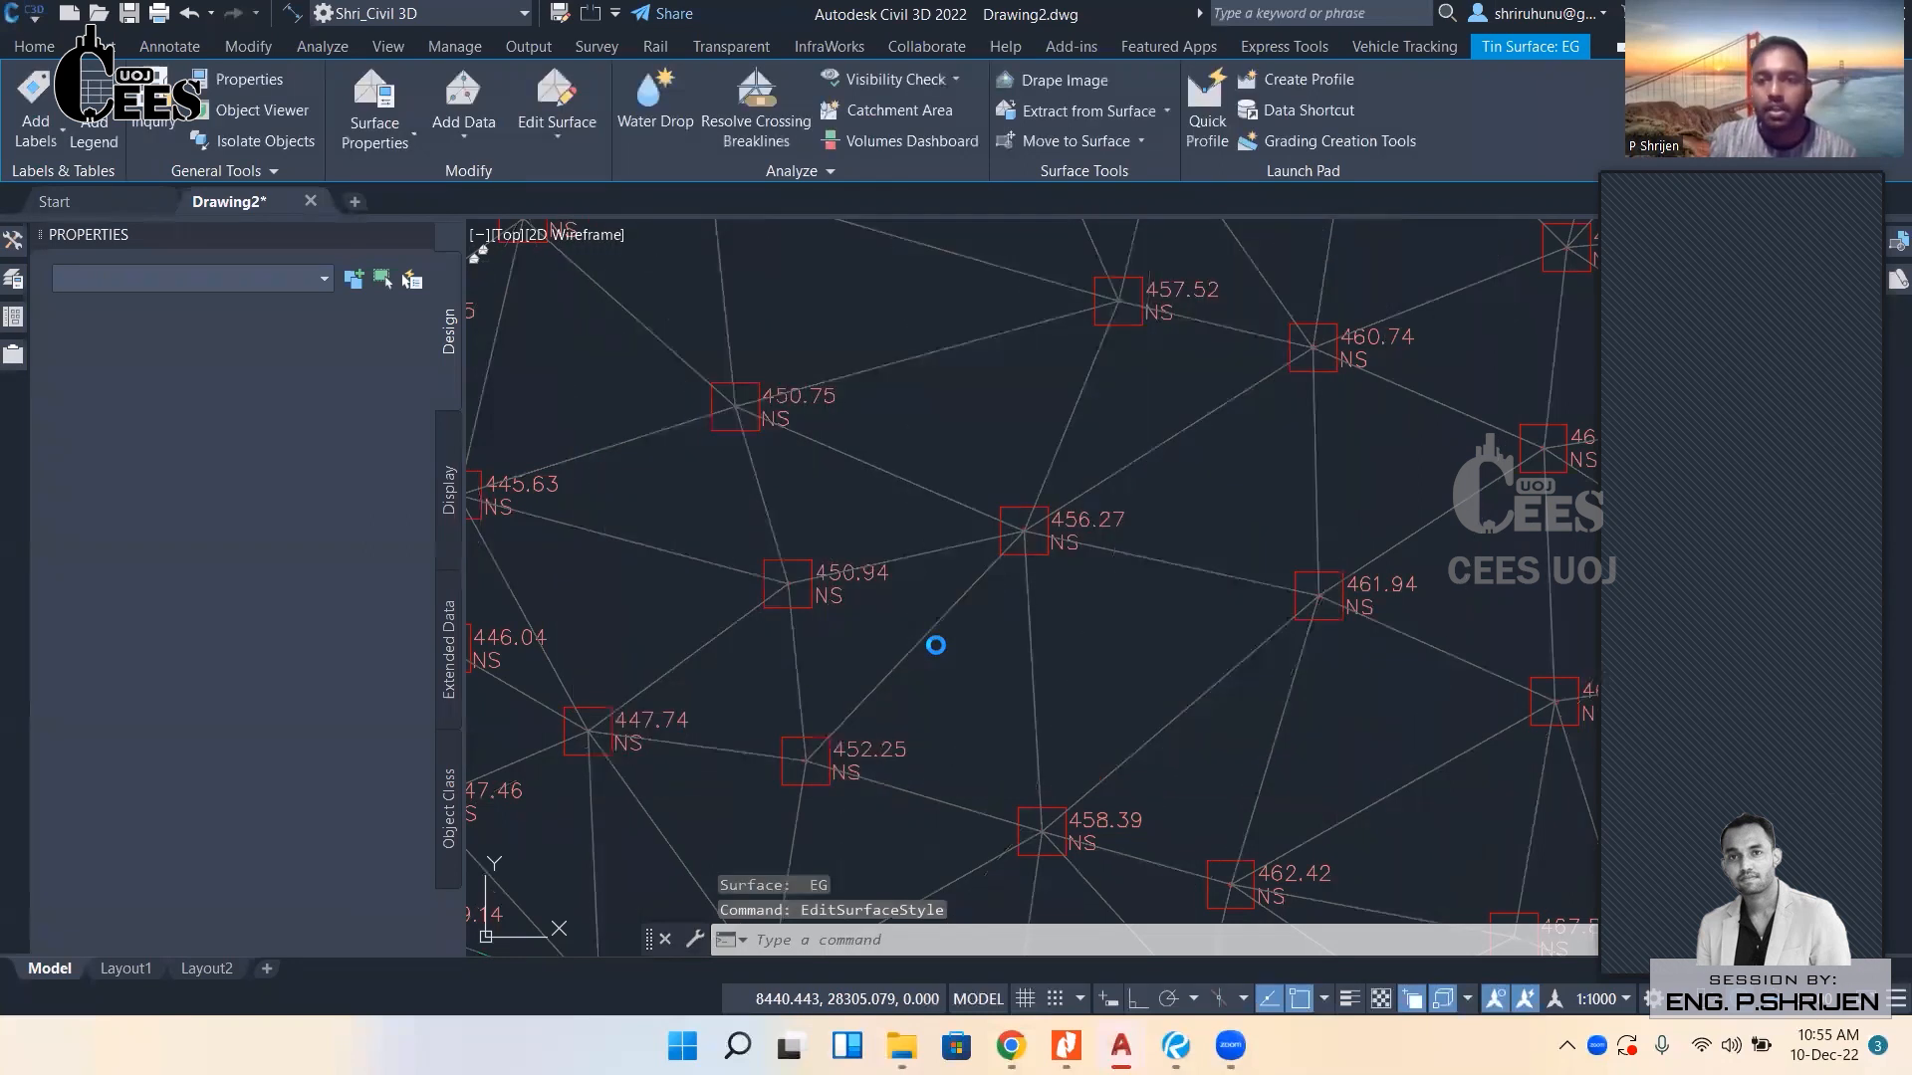
Examine the EG surface's triangles between neighbouring survey points and across the whole survey area.
scroll(935, 640, "down", 3)
key("Escape")
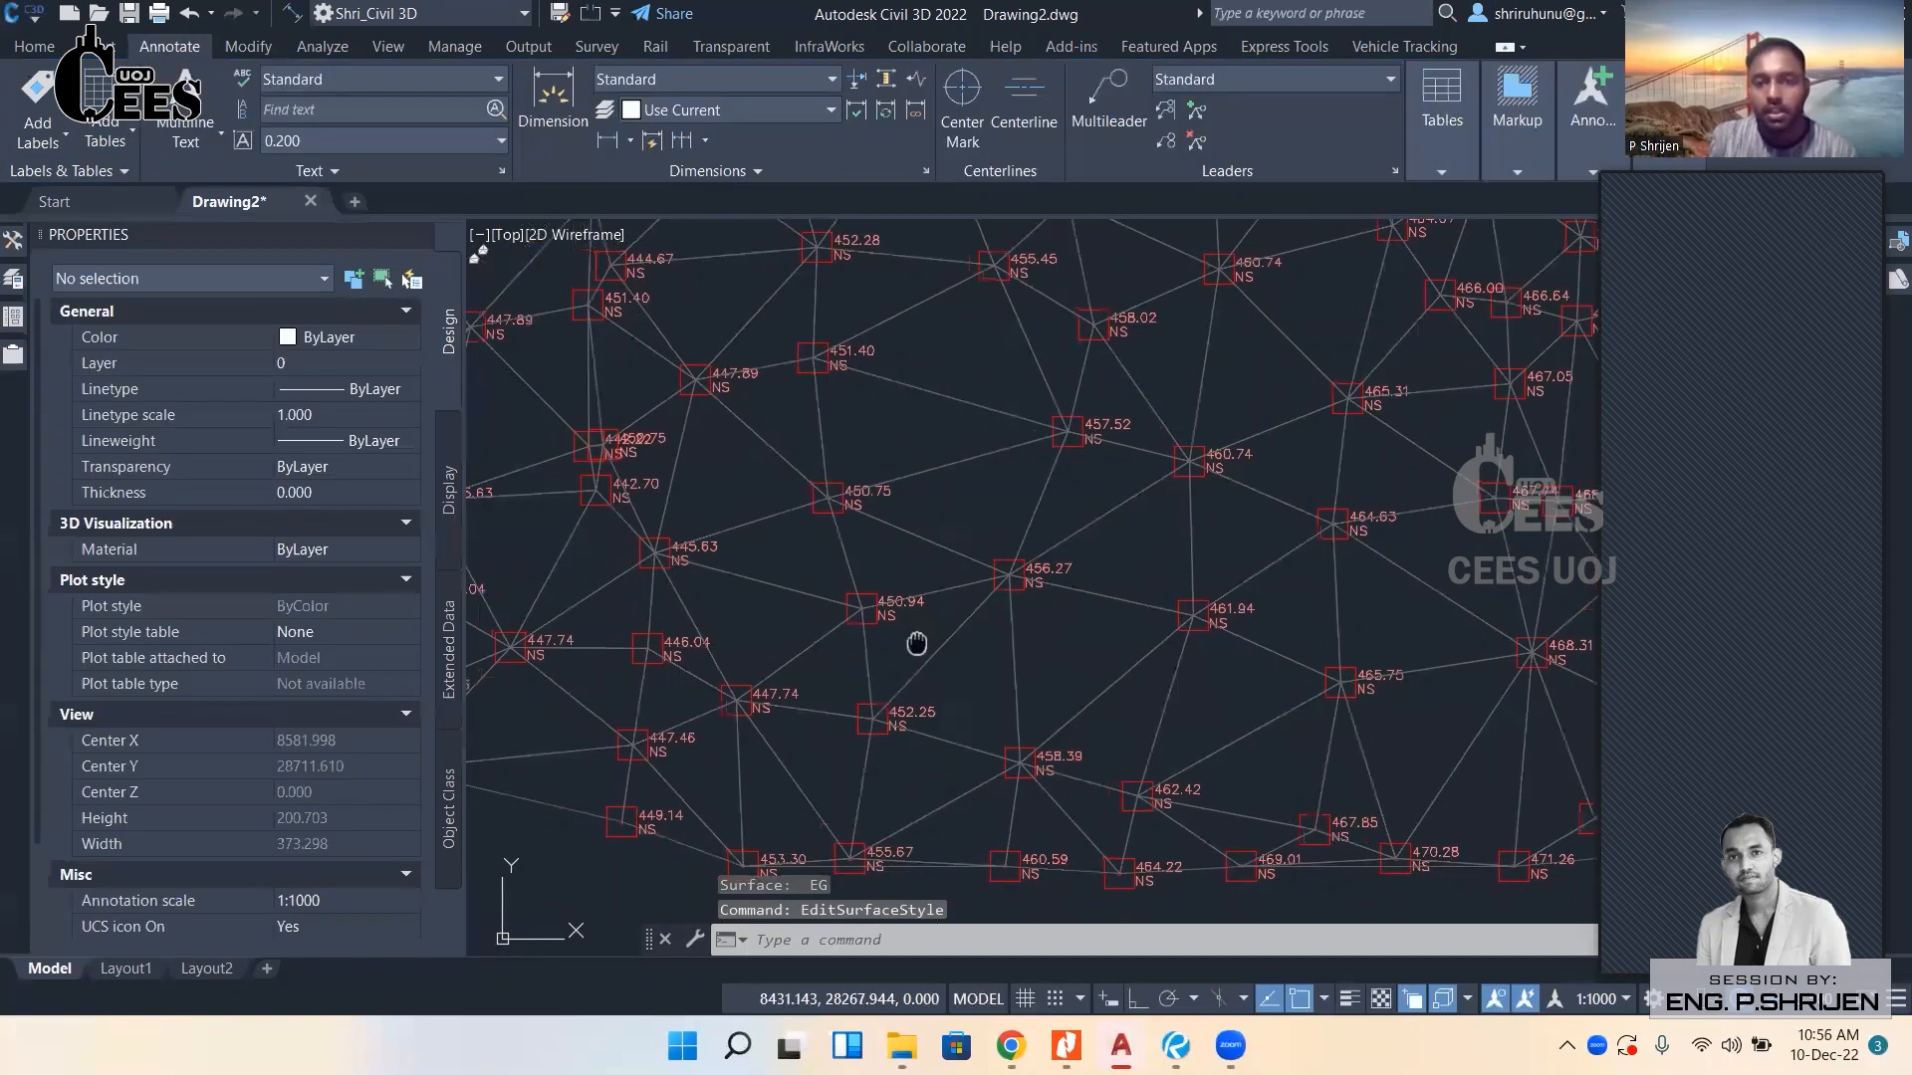
scroll(941, 509, "up", 2)
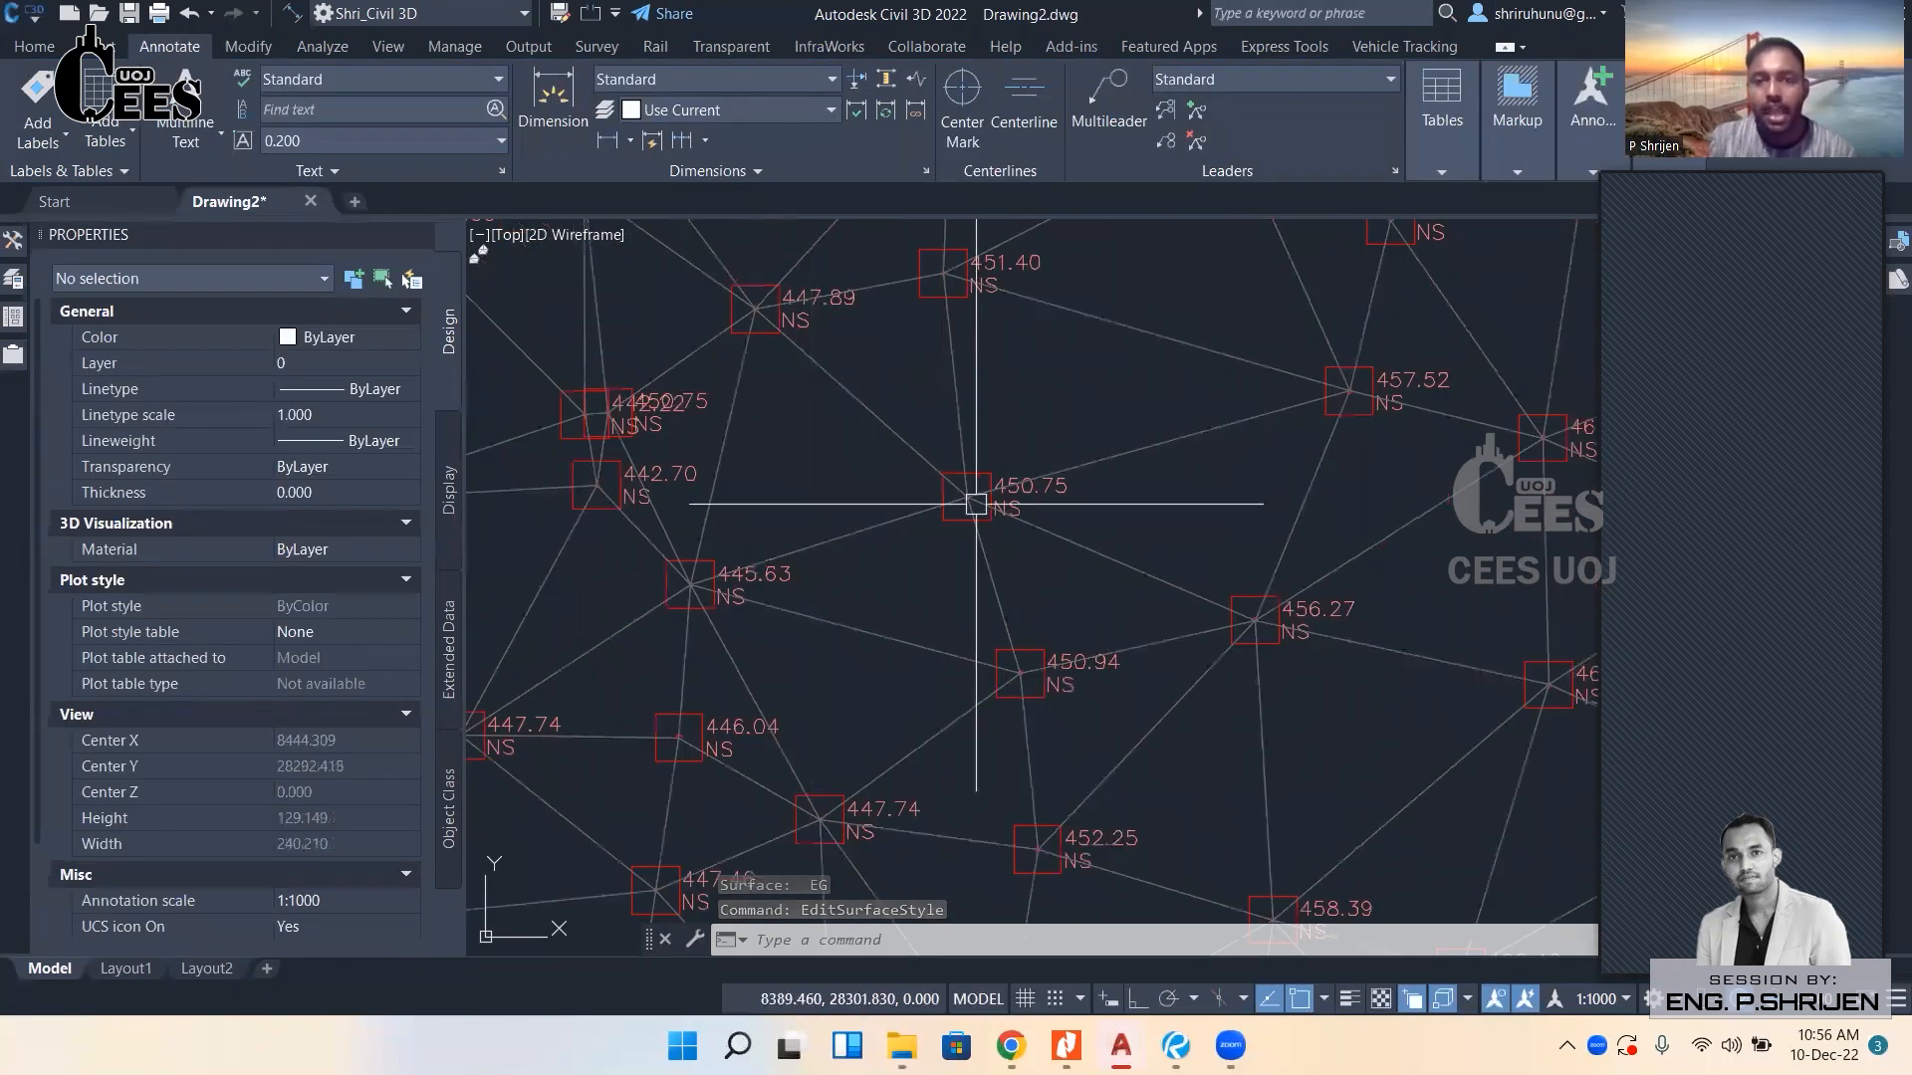
scroll(917, 567, "down", 3)
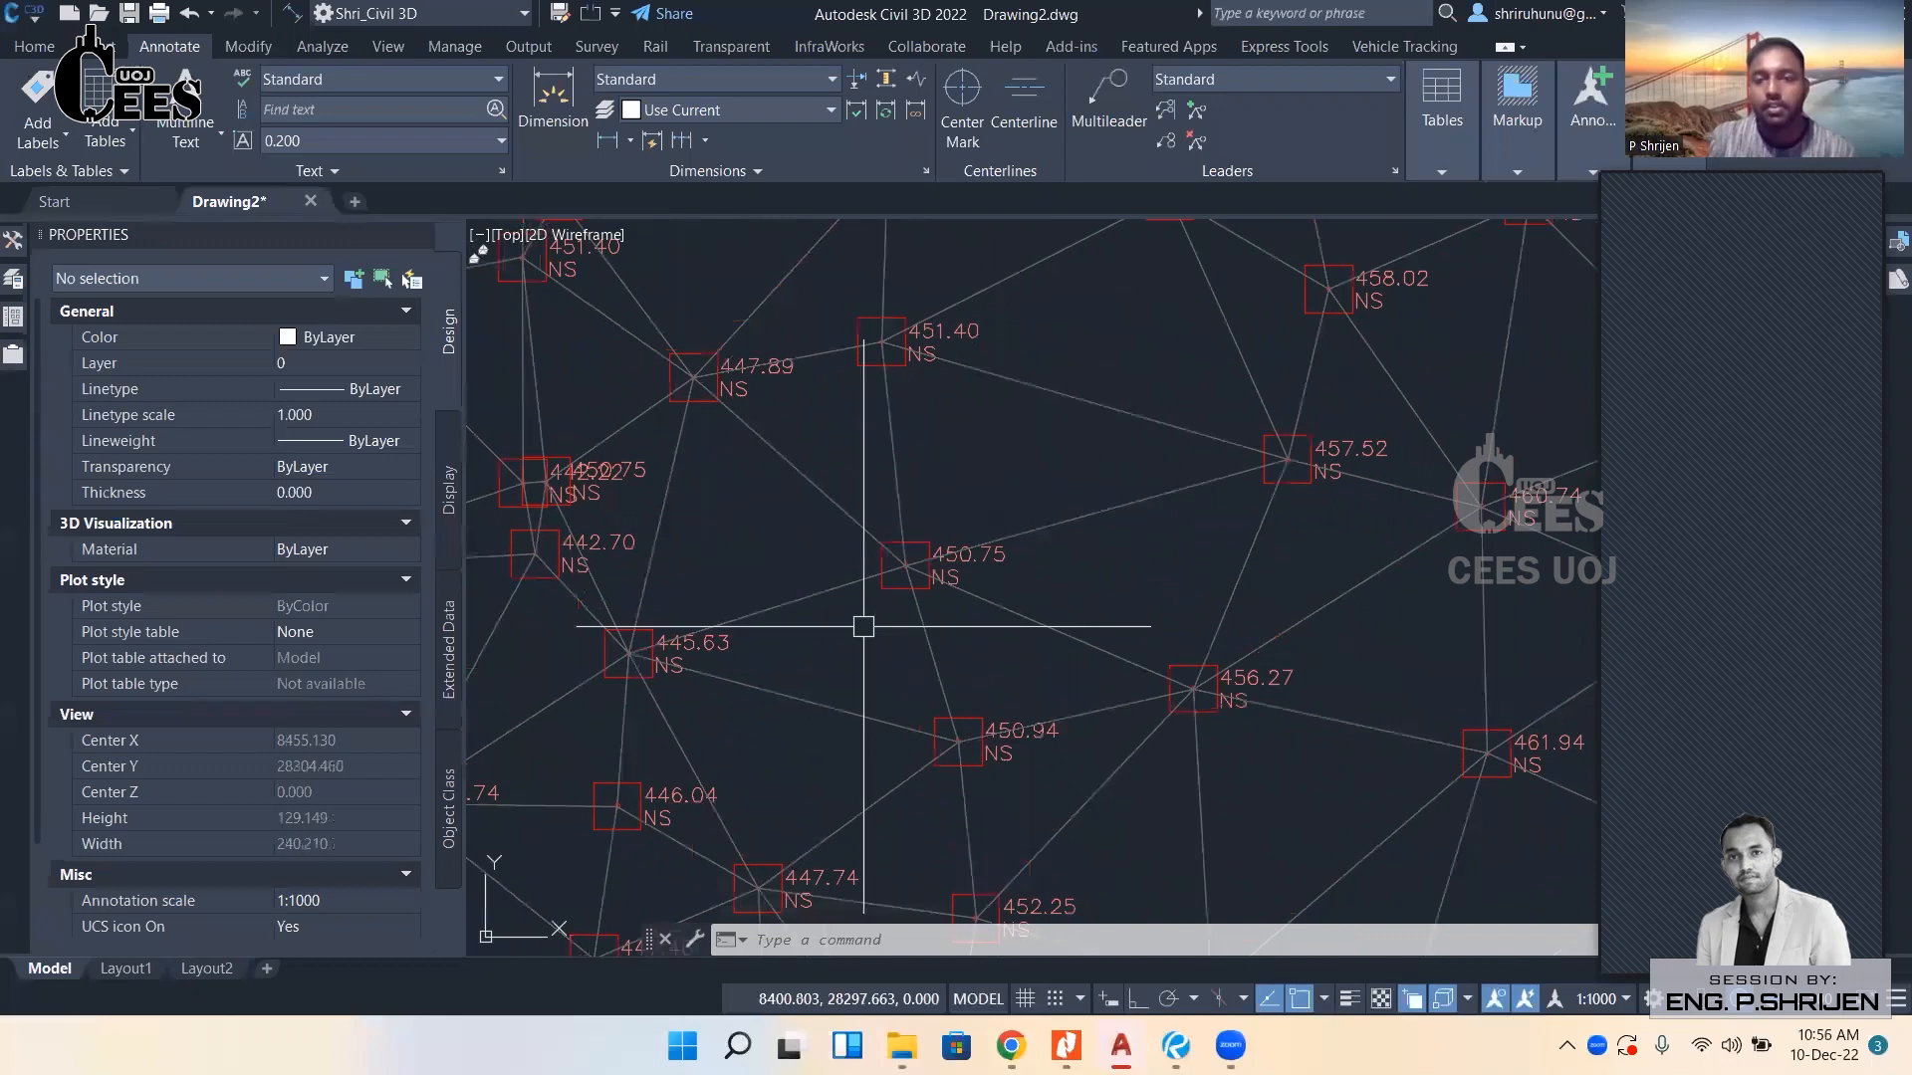
mouse_move(1094, 571)
middle_mouse_down()
mouse_move(1025, 670)
mouse_move(997, 670)
mouse_move(980, 423)
middle_mouse_up()
scroll(997, 670, "down", 3)
mouse_move(1129, 386)
middle_mouse_down()
mouse_move(998, 584)
mouse_move(772, 504)
middle_mouse_up()
middle_click_drag(1057, 657, 1052, 573)
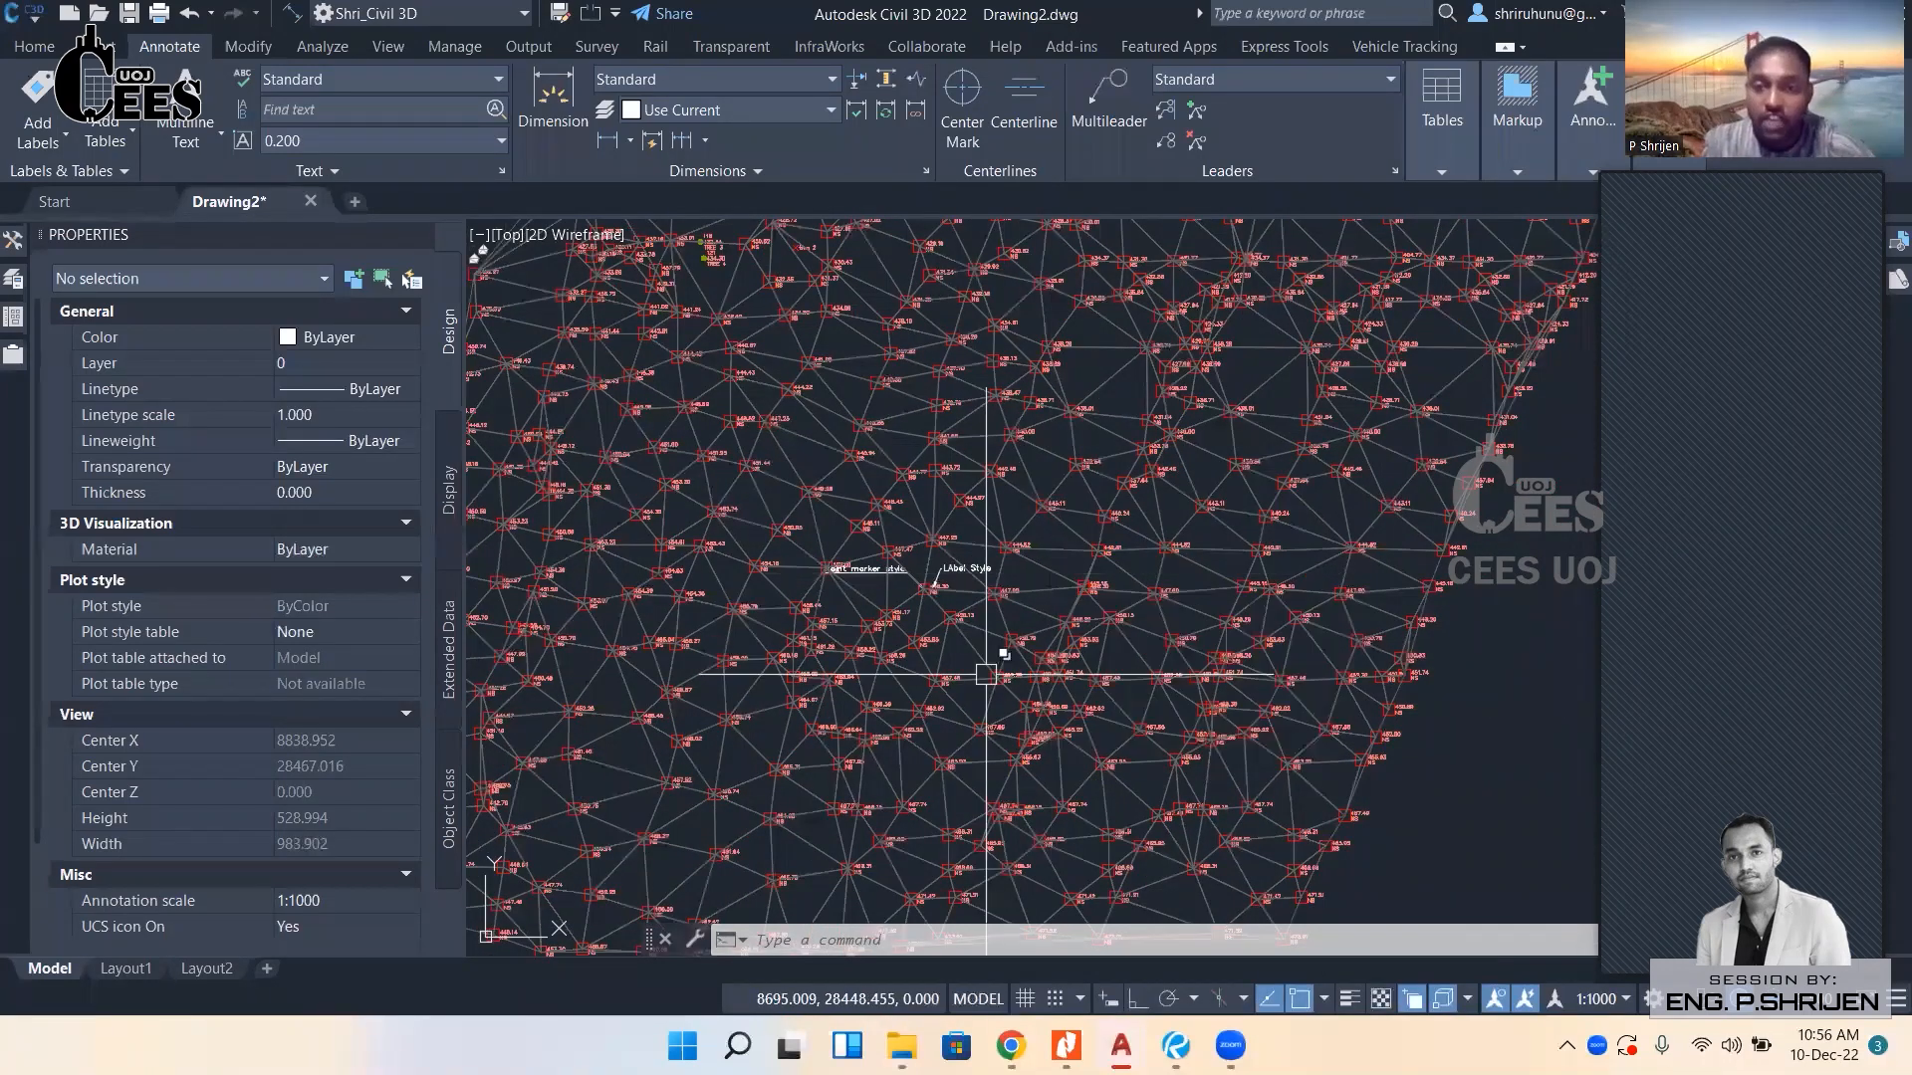
scroll(986, 674, "down", 2)
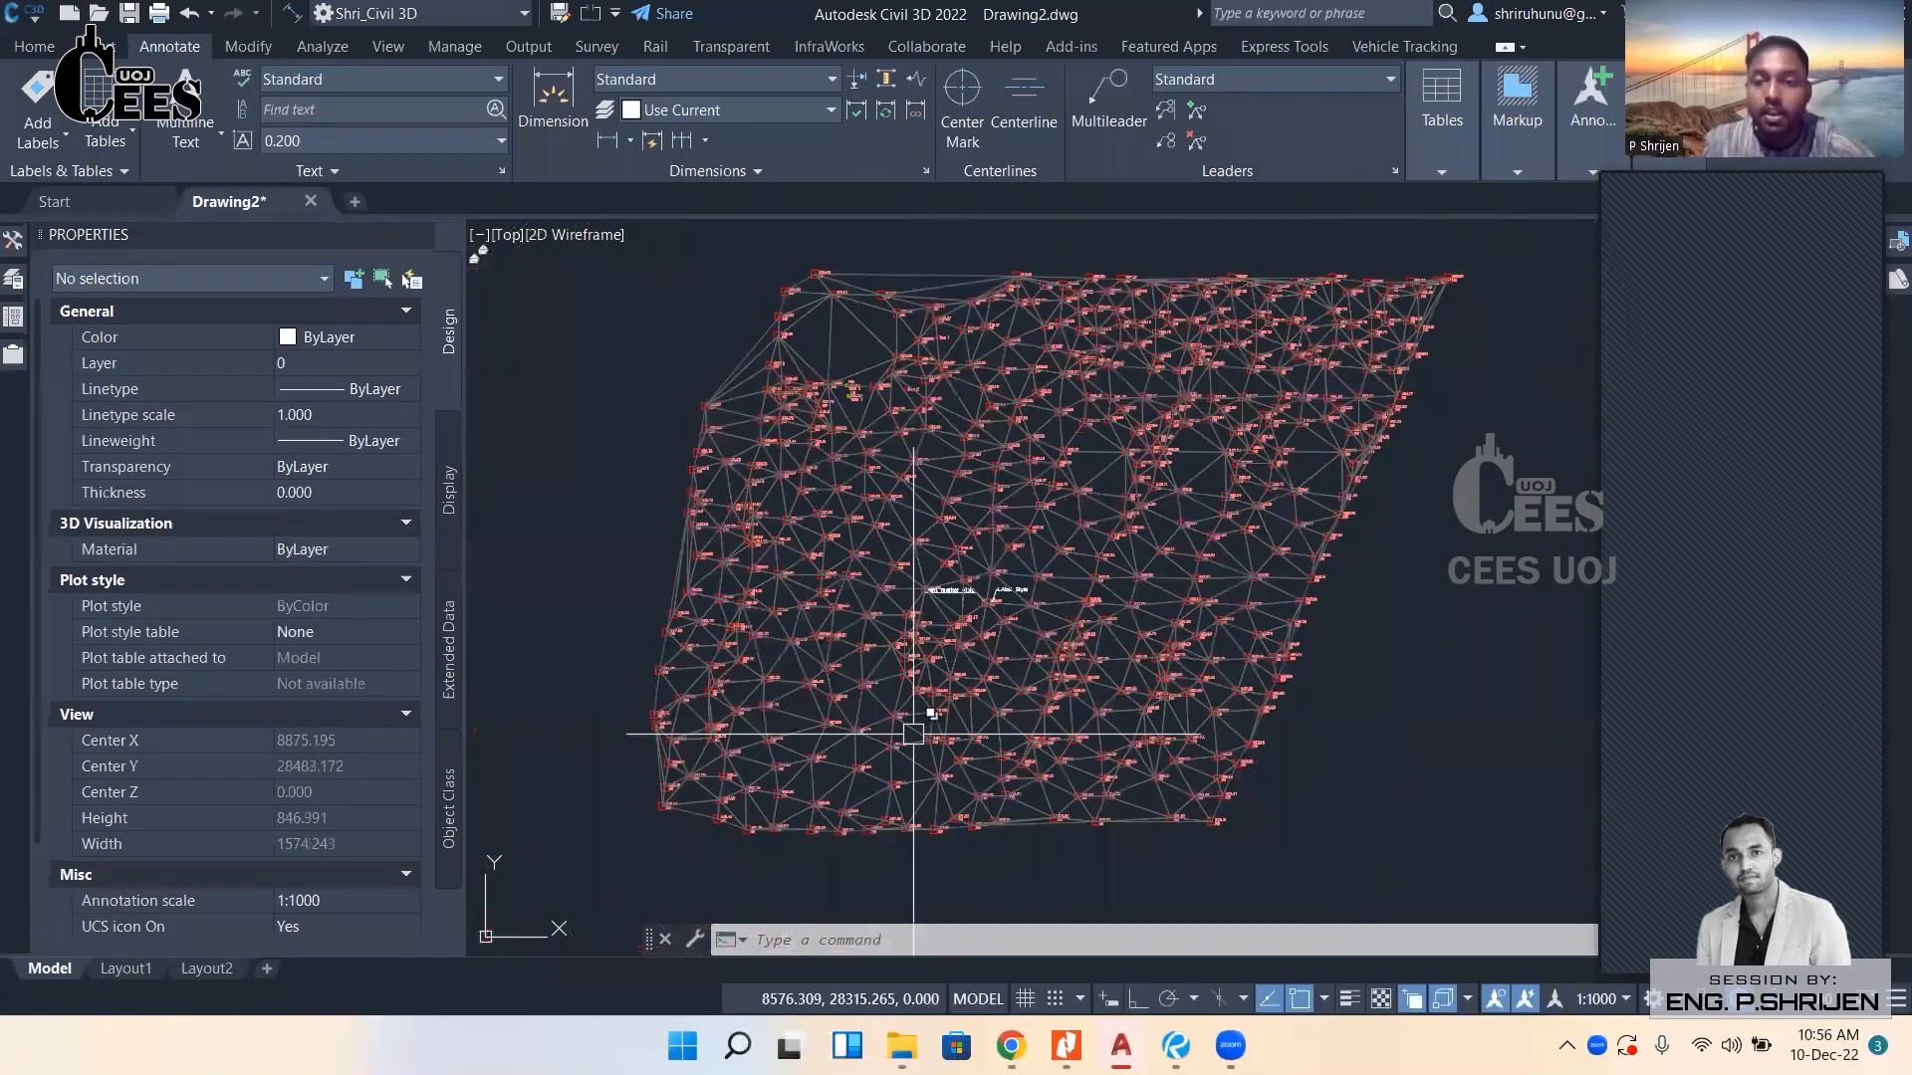
scroll(913, 734, "up", 2)
View the EG surface in a maximized Object Viewer and orbit it to a tilted 3D view.
left_click(852, 435)
scroll(896, 488, "down", 3)
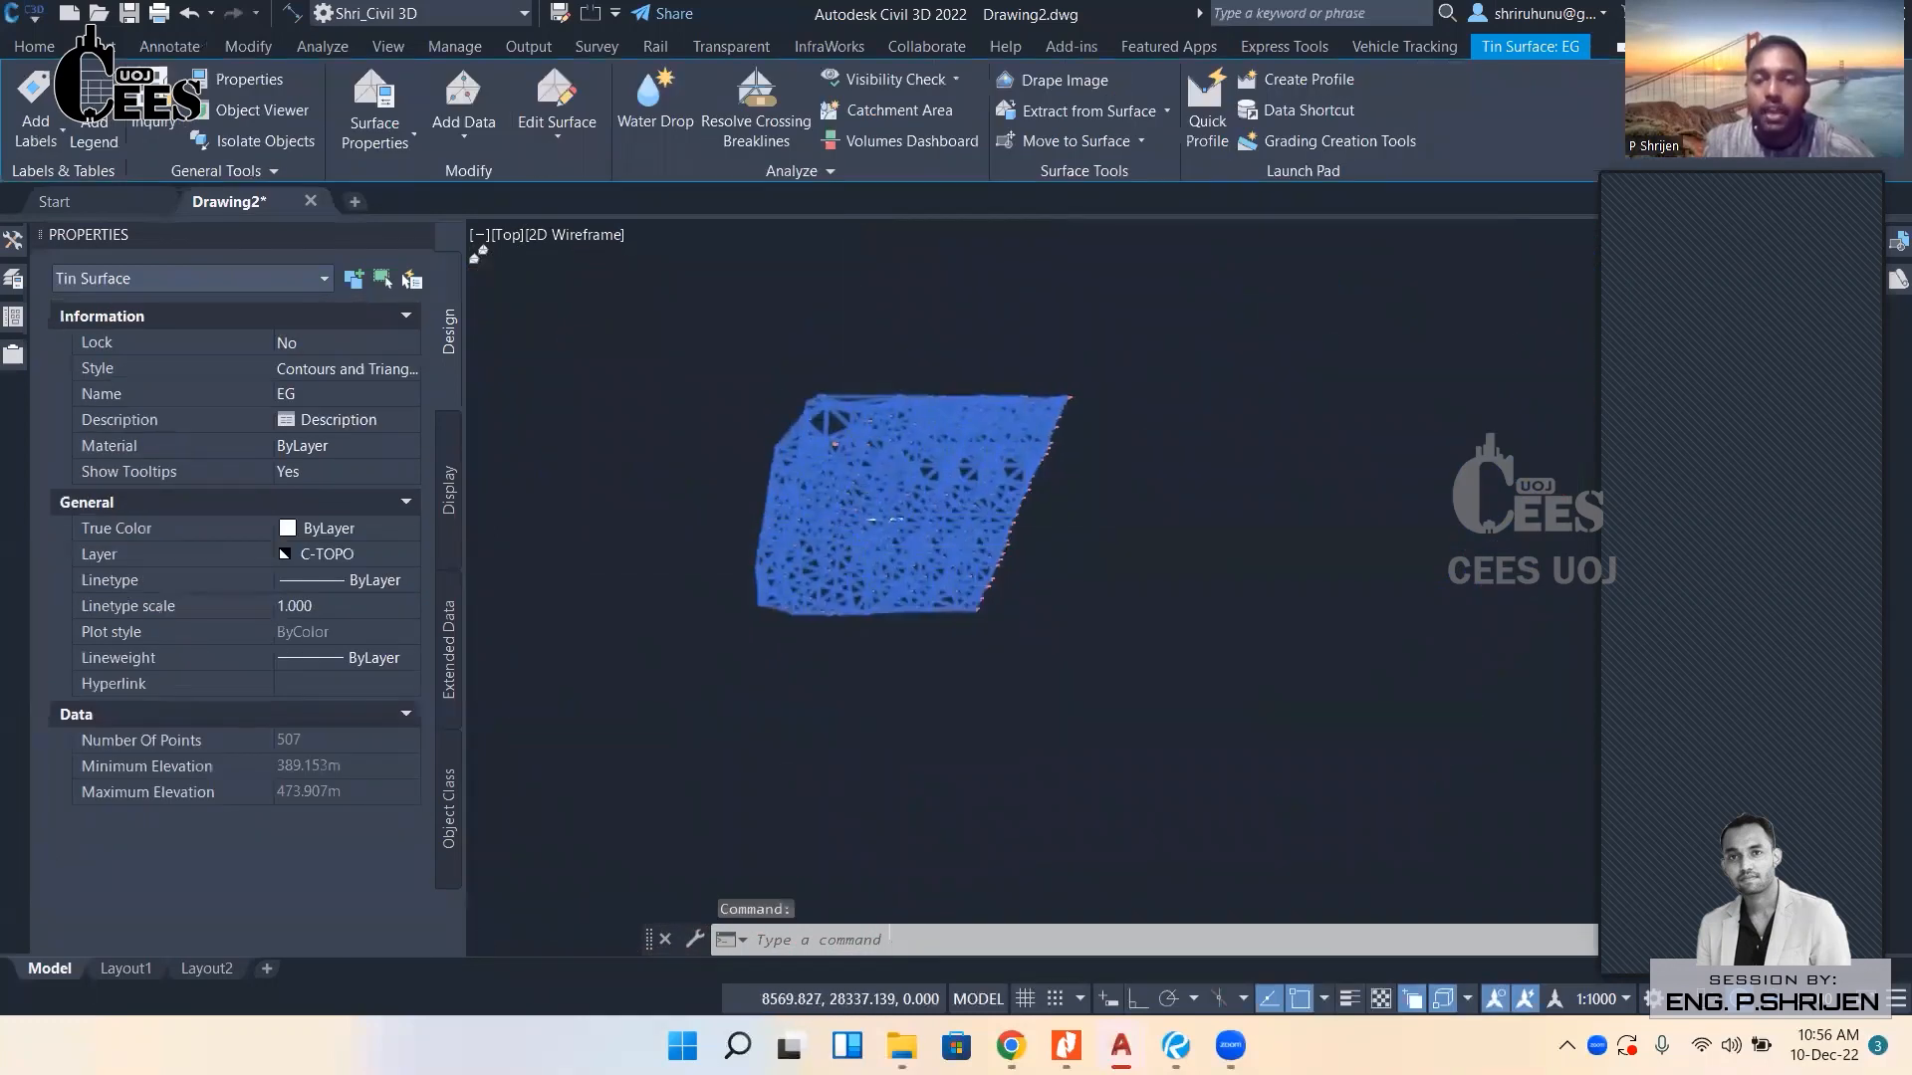
scroll(896, 498, "up", 1)
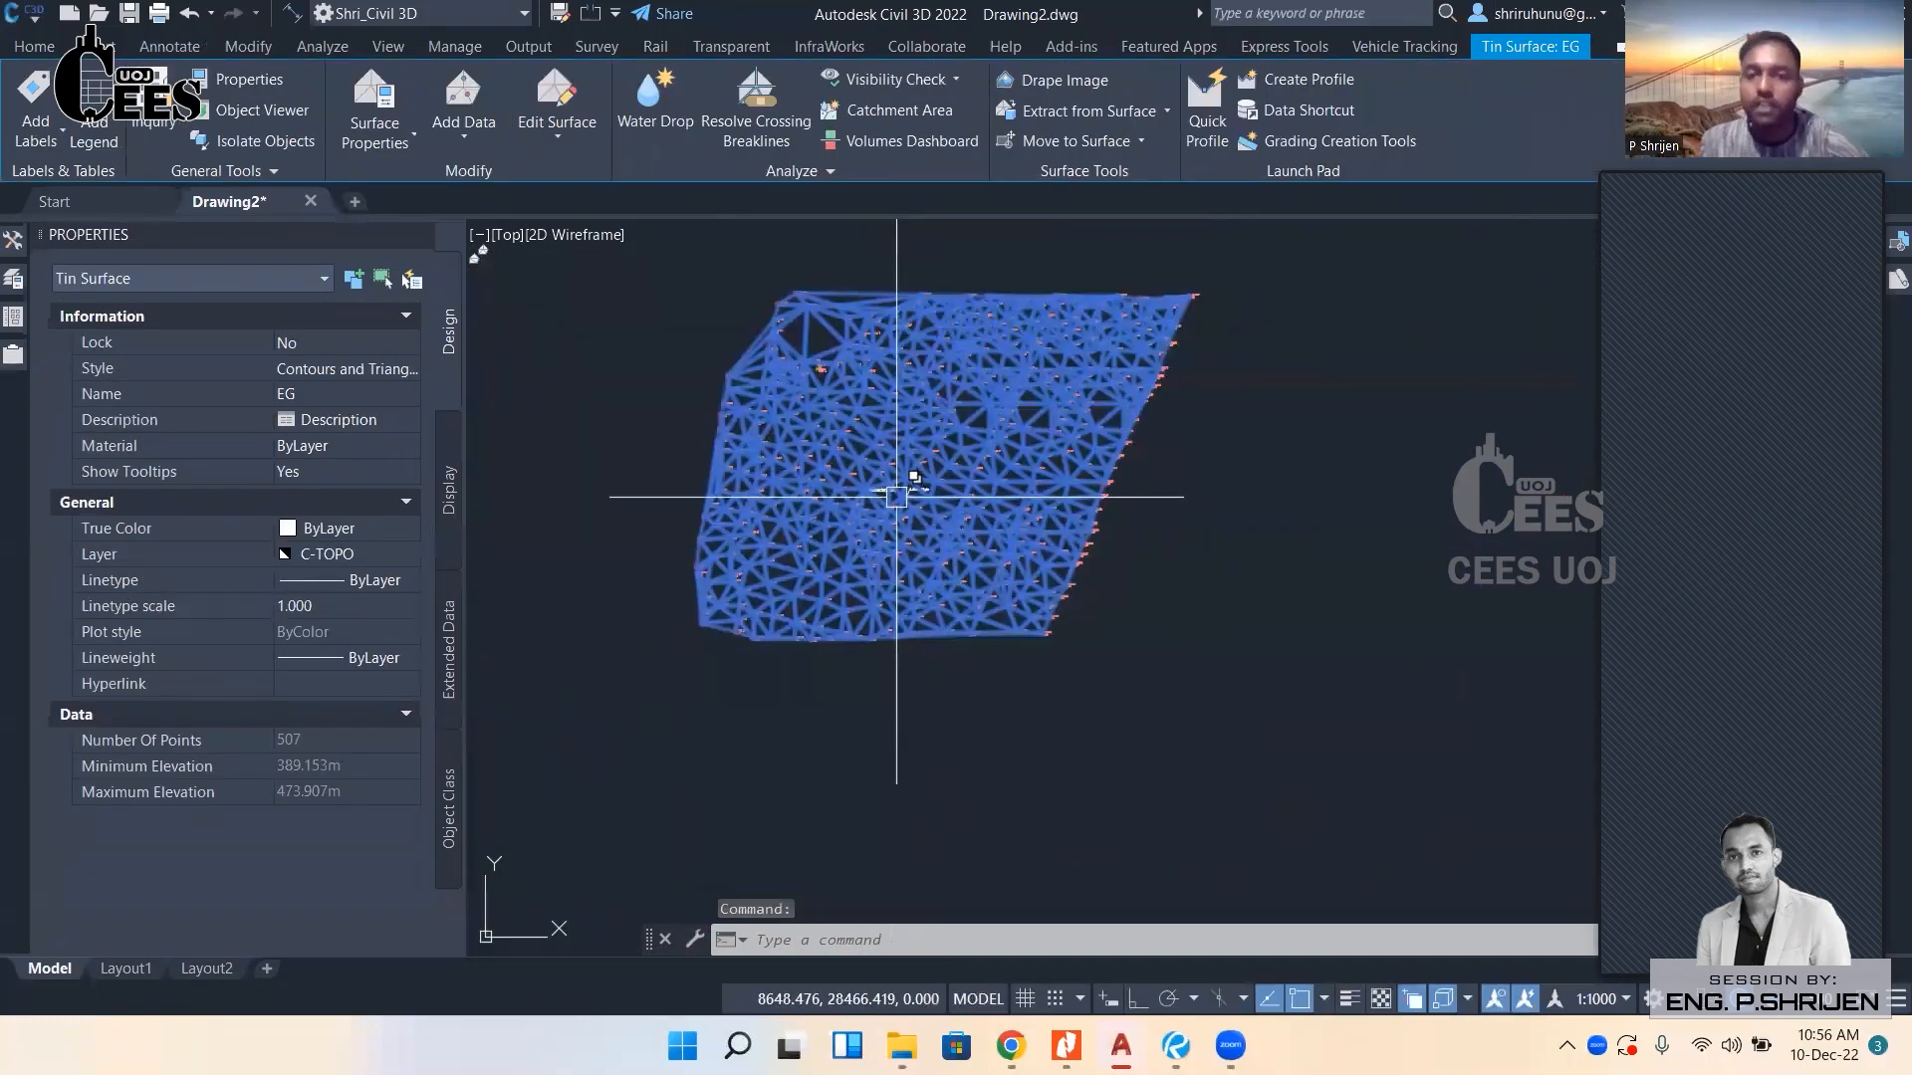
scroll(901, 557, "up", 1)
scroll(908, 605, "up", 2)
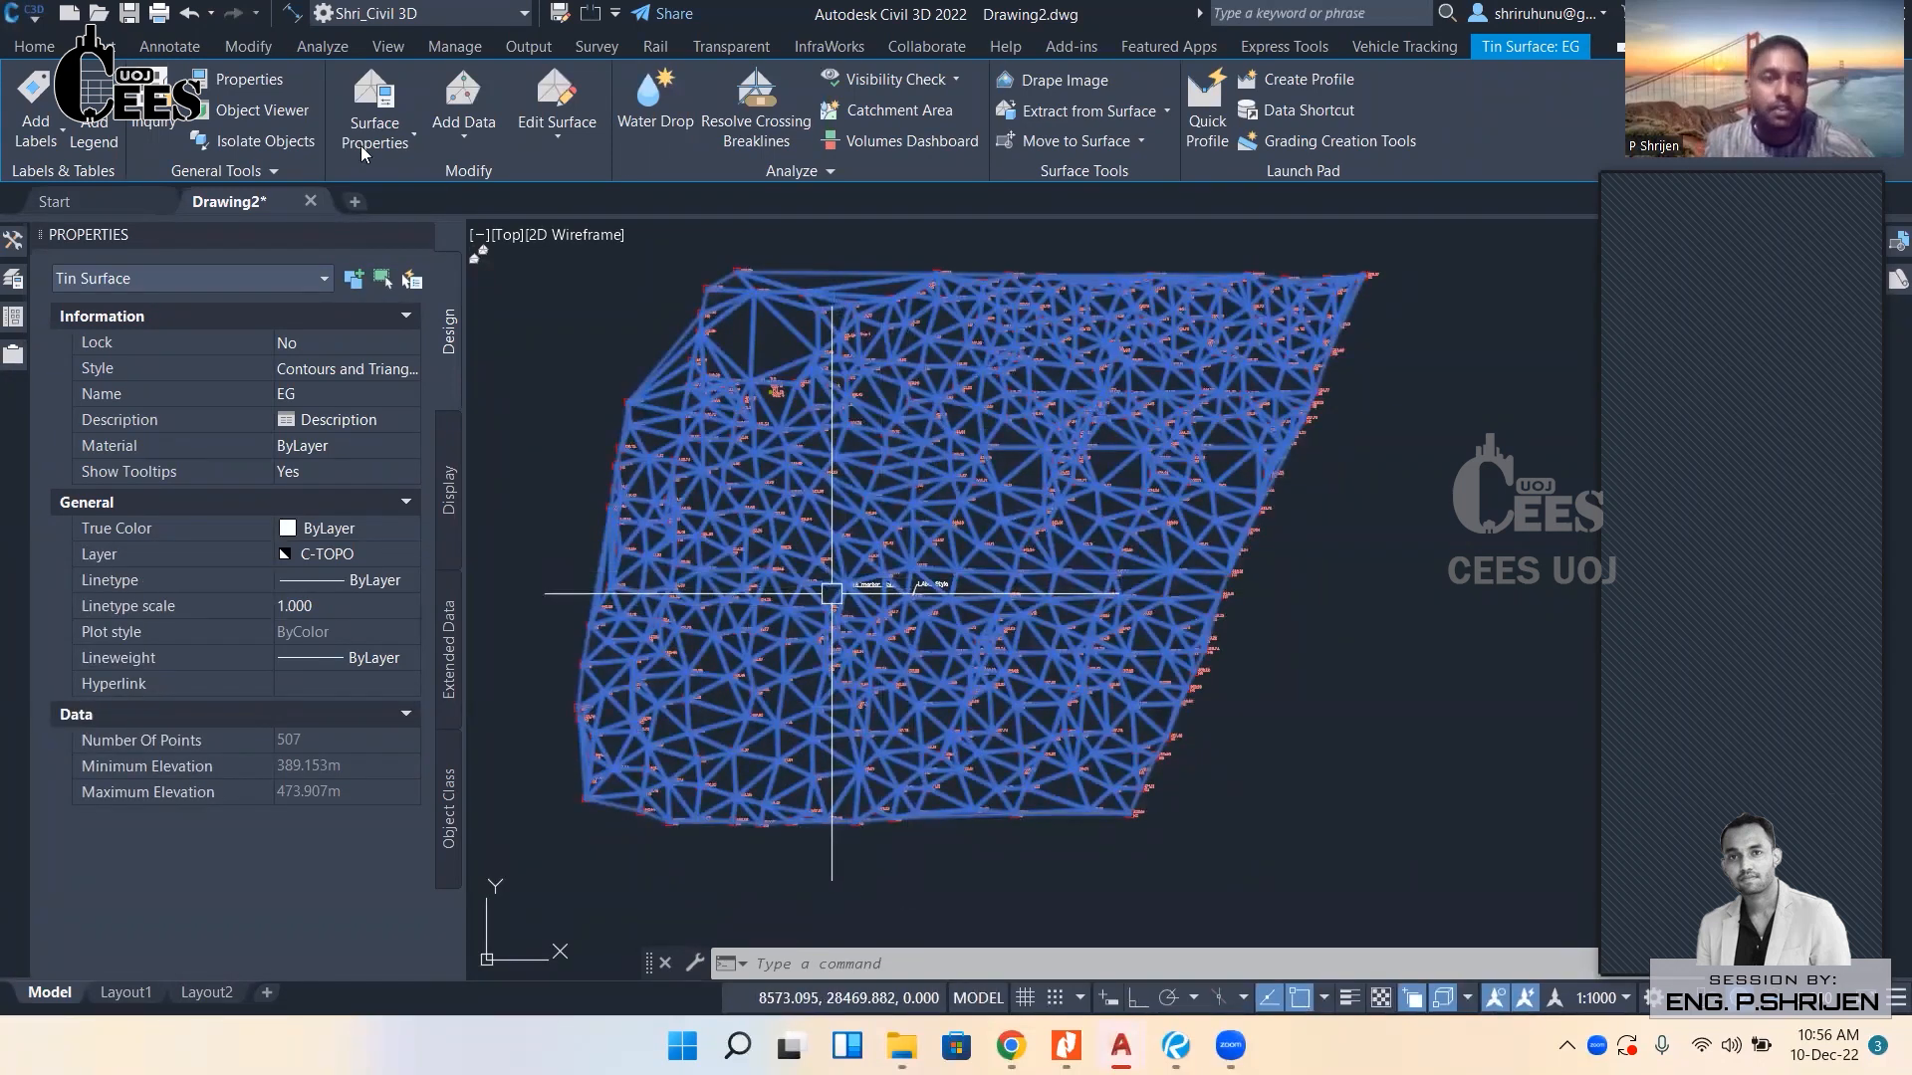
left_click(251, 112)
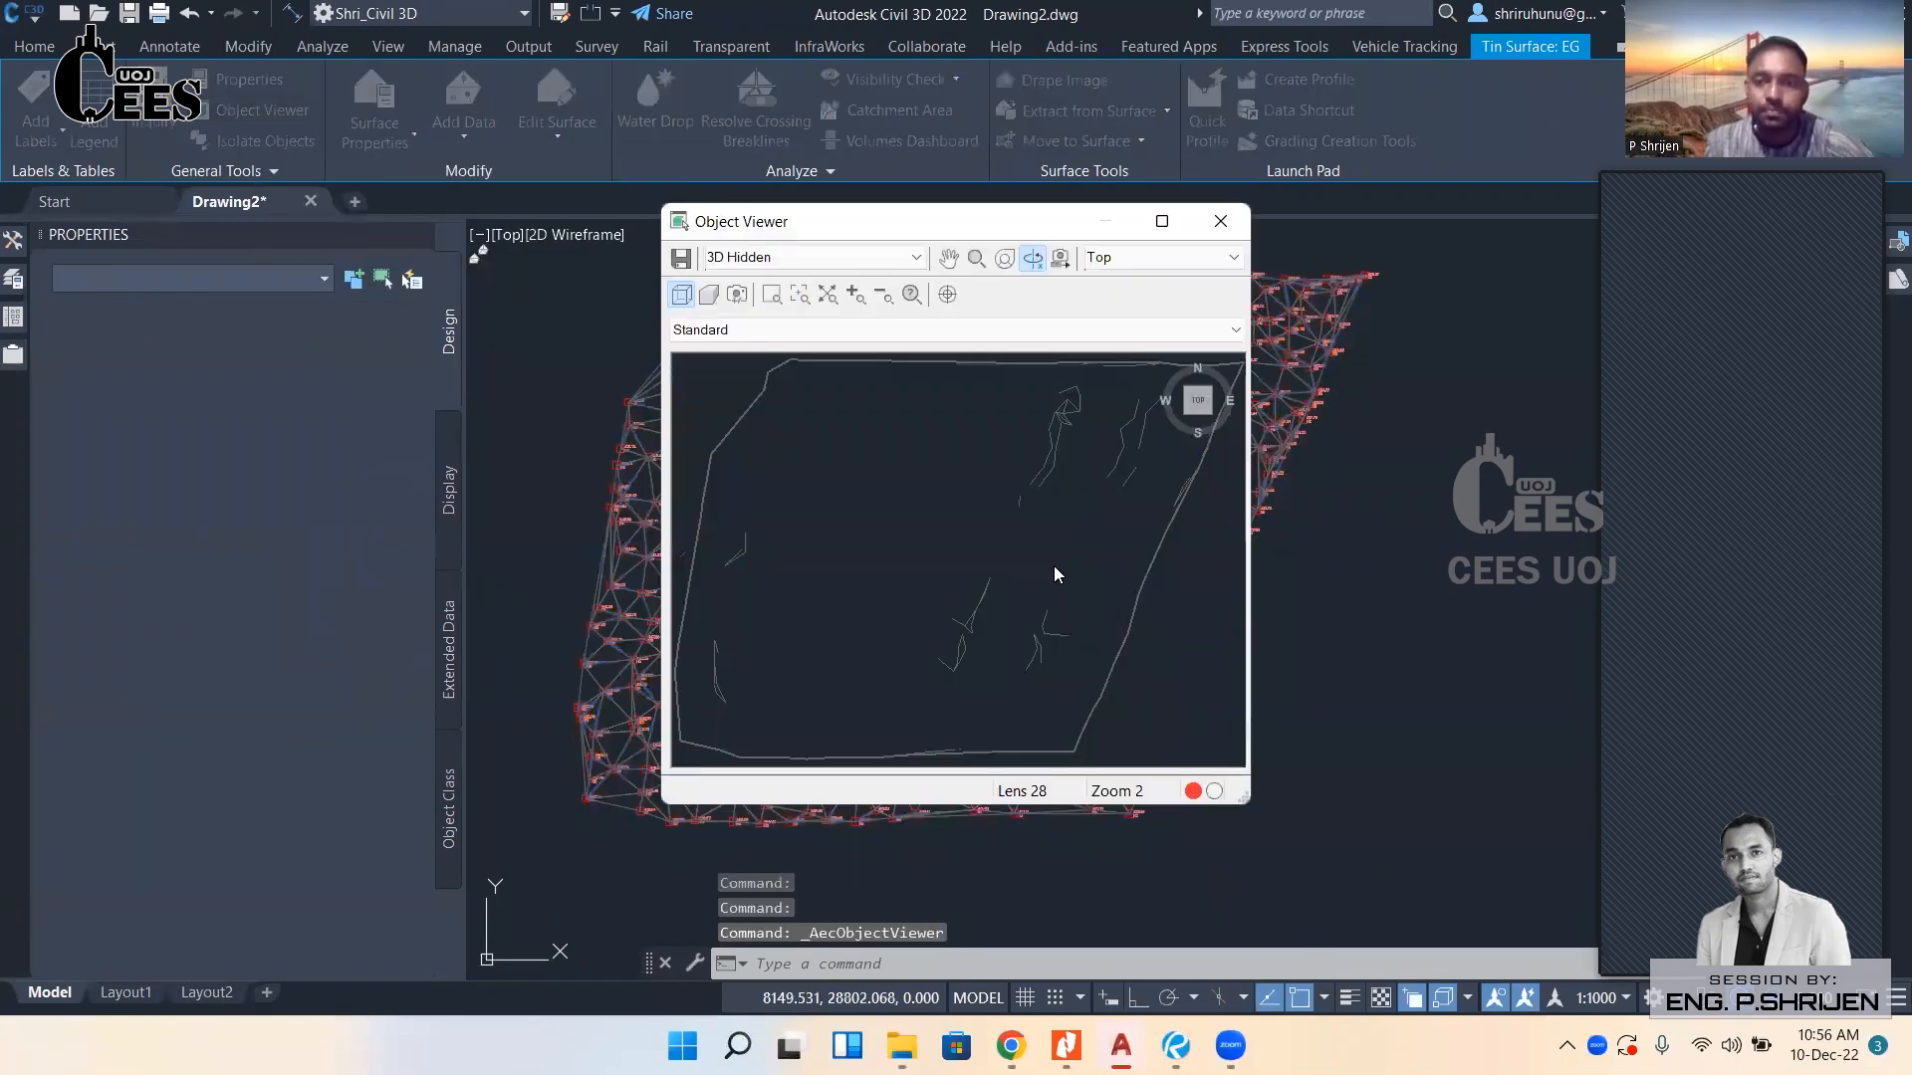
left_click(1163, 219)
left_click_drag(1045, 730, 610, 505)
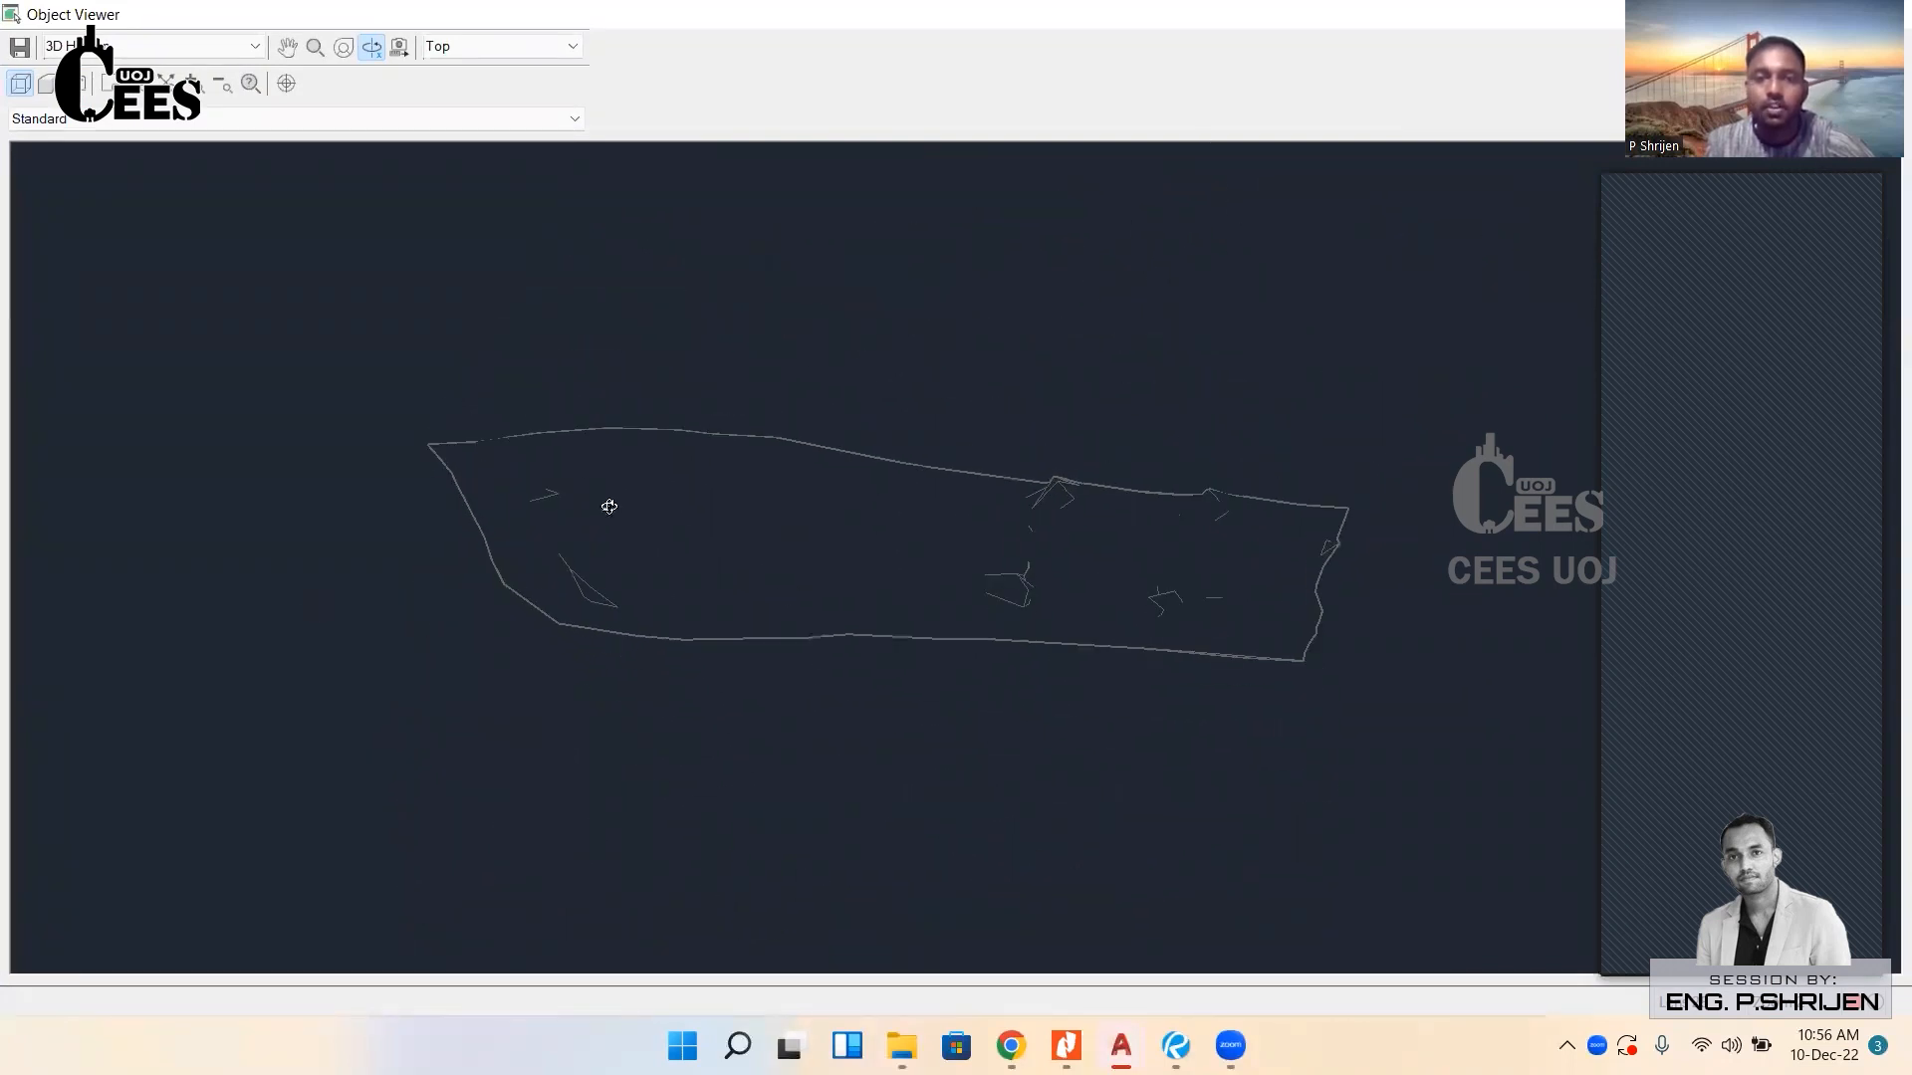
Apply the Conceptual visual style in the Object Viewer, inspect the EG terrain from several angles, and close the viewer.
left_click(155, 44)
left_click(156, 43)
left_click_drag(750, 597, 827, 644)
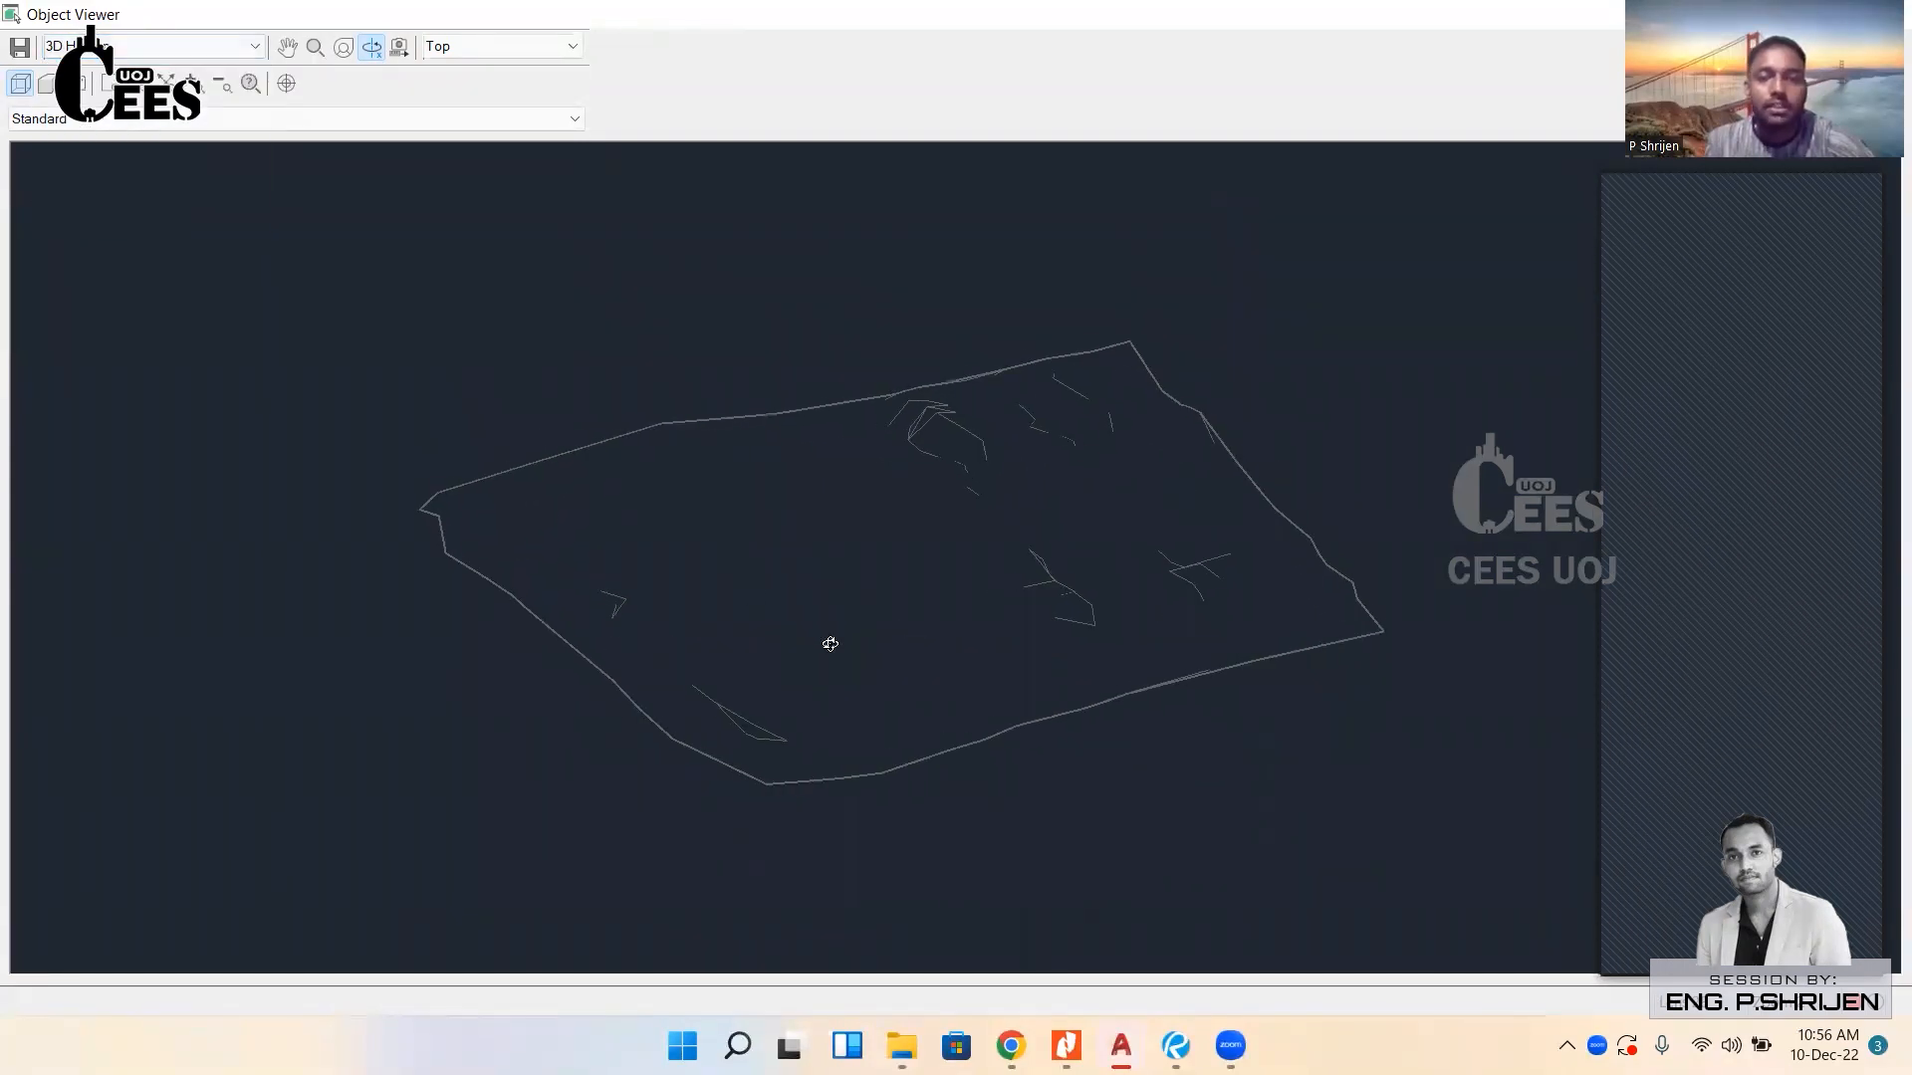
left_click(151, 49)
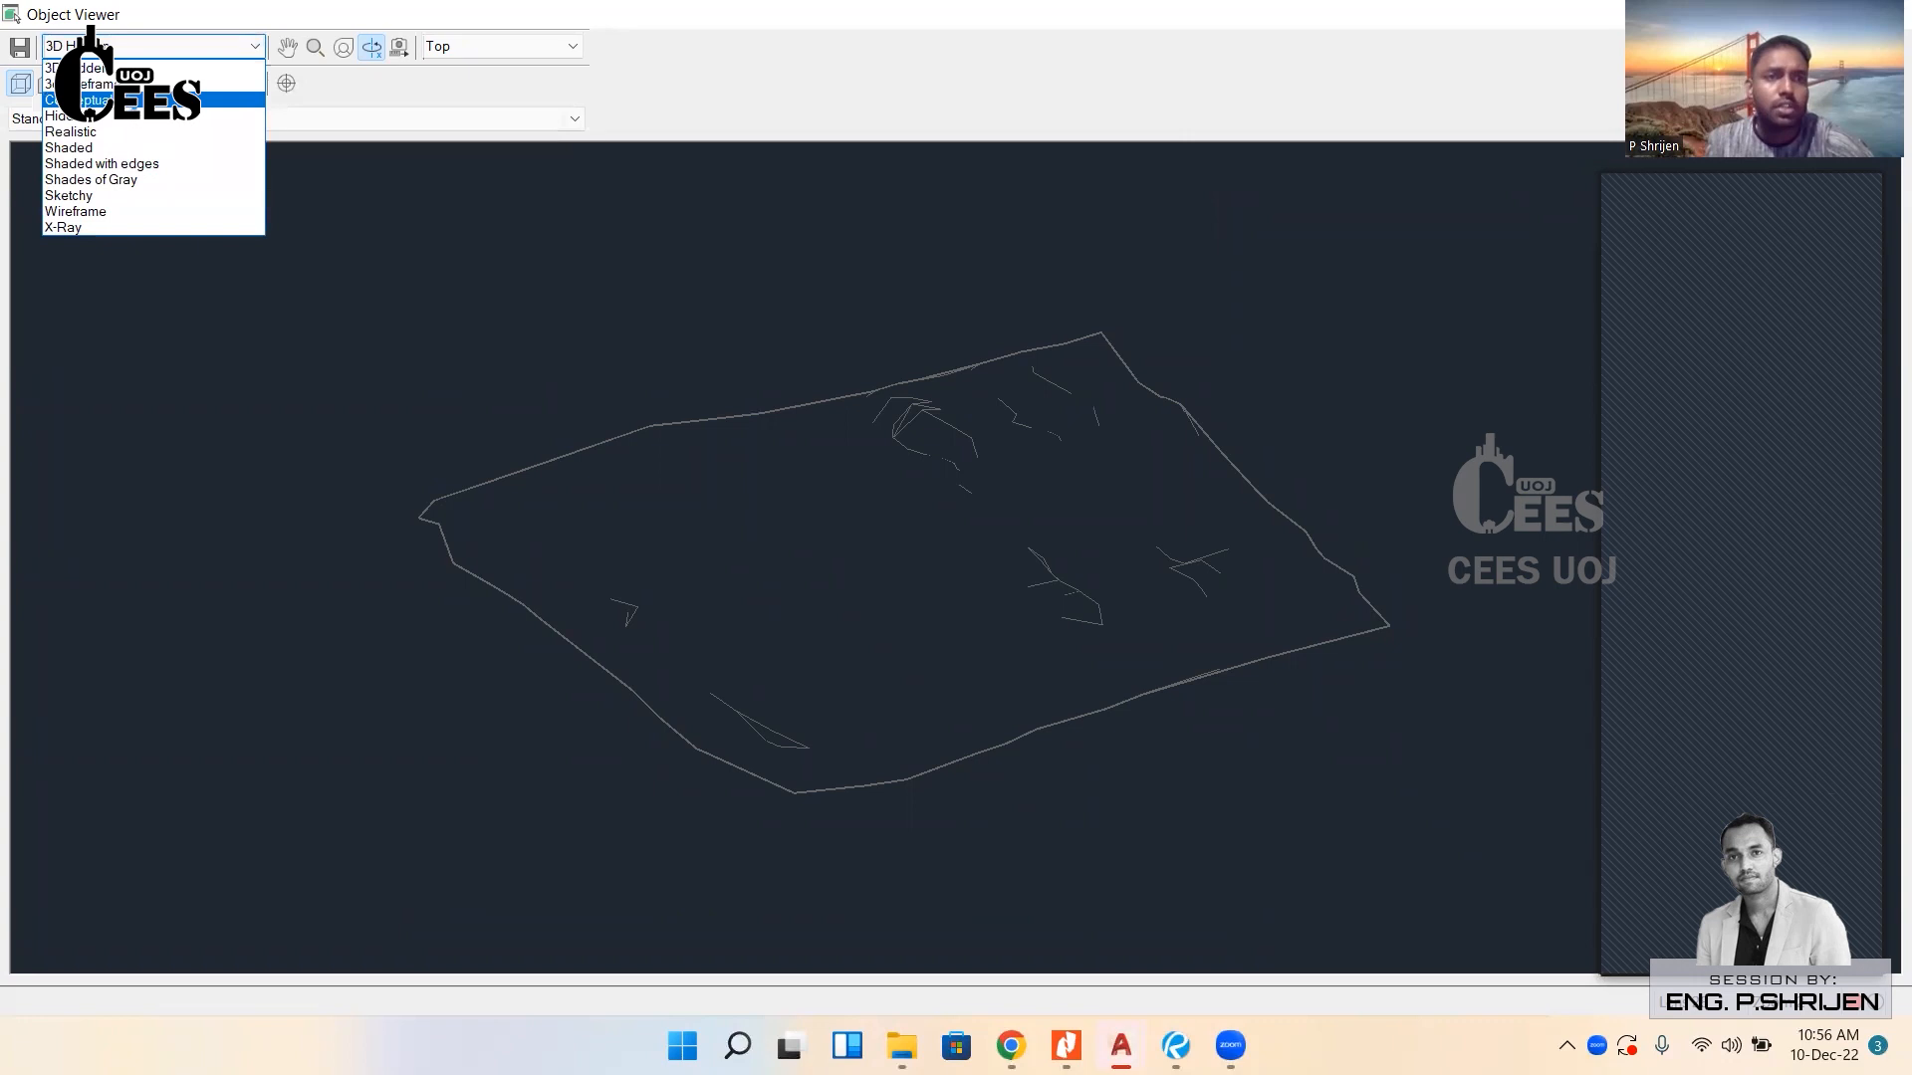
left_click(80, 100)
mouse_move(973, 773)
left_mouse_down()
mouse_move(1130, 756)
mouse_move(956, 721)
mouse_move(955, 738)
mouse_move(1087, 678)
mouse_move(1000, 703)
mouse_move(1071, 685)
mouse_move(1062, 654)
mouse_move(633, 380)
left_mouse_up()
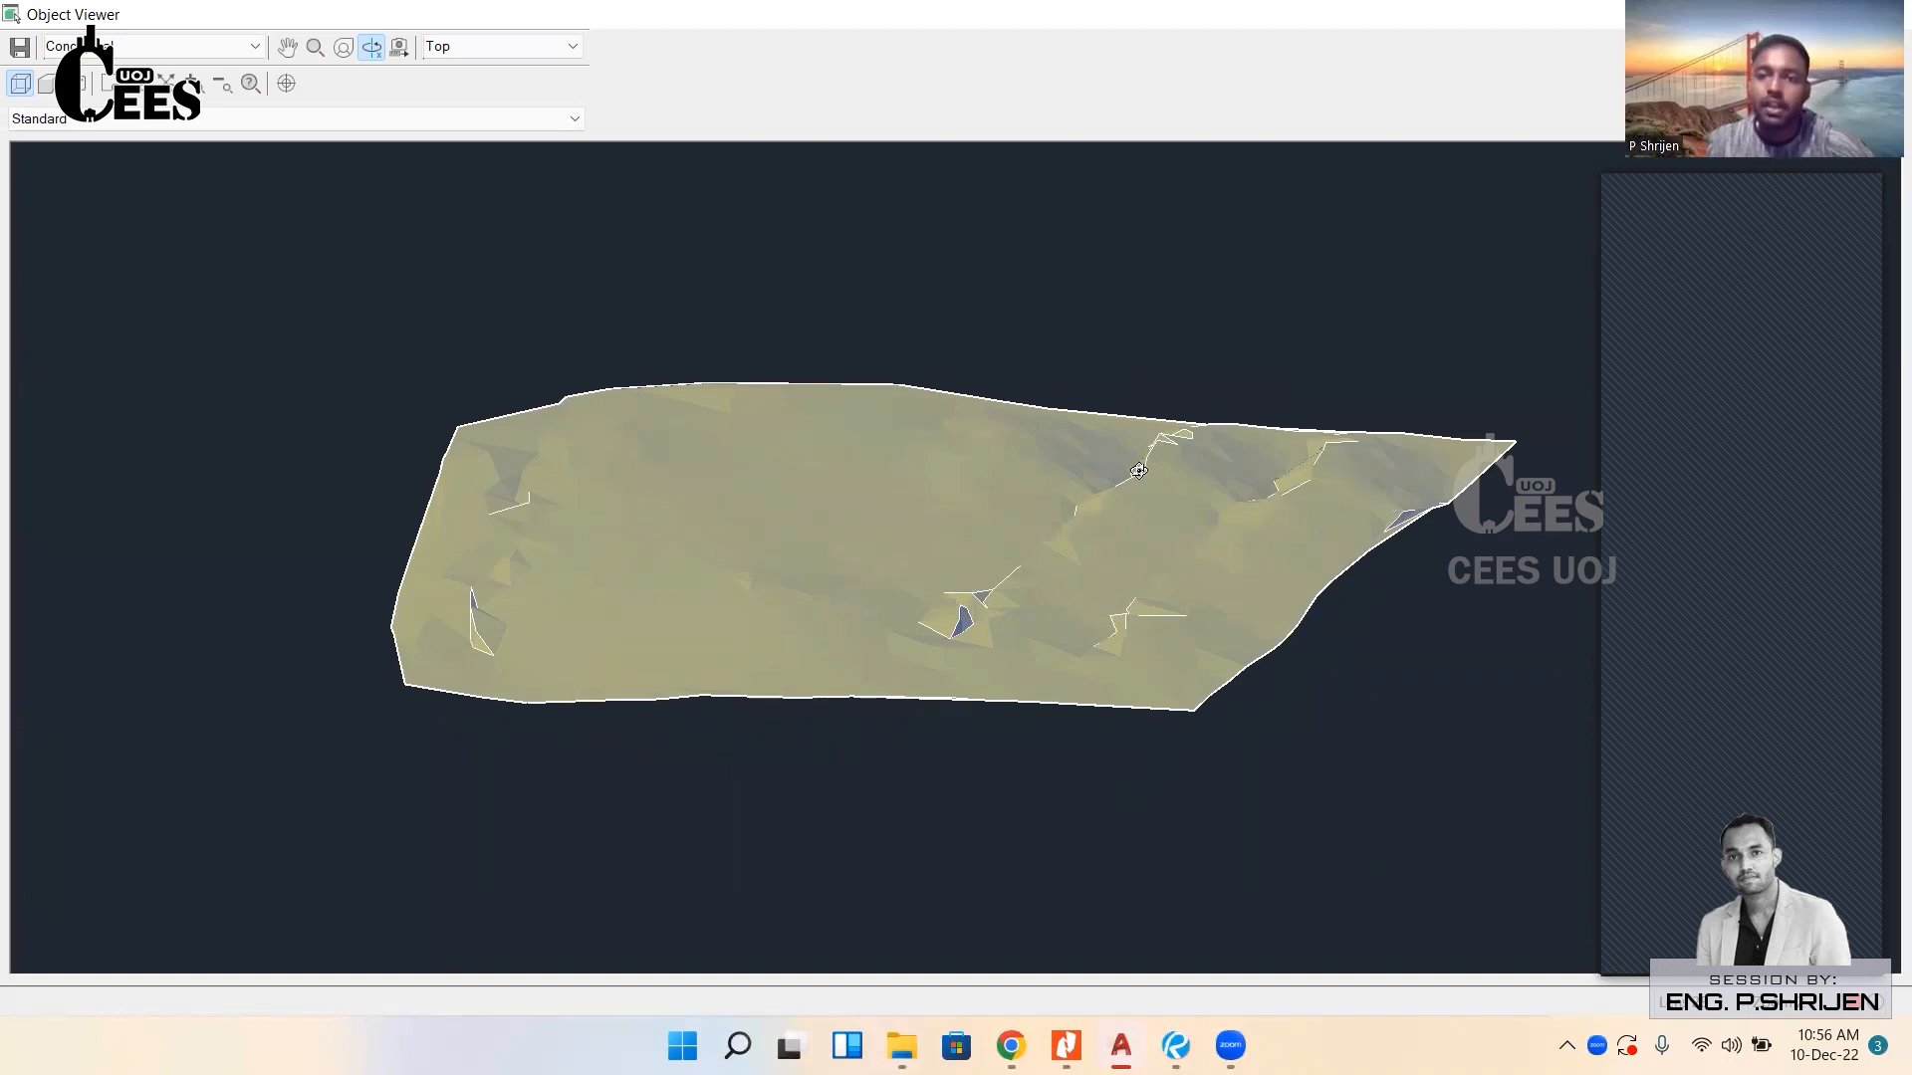
left_click_drag(1074, 639, 891, 643)
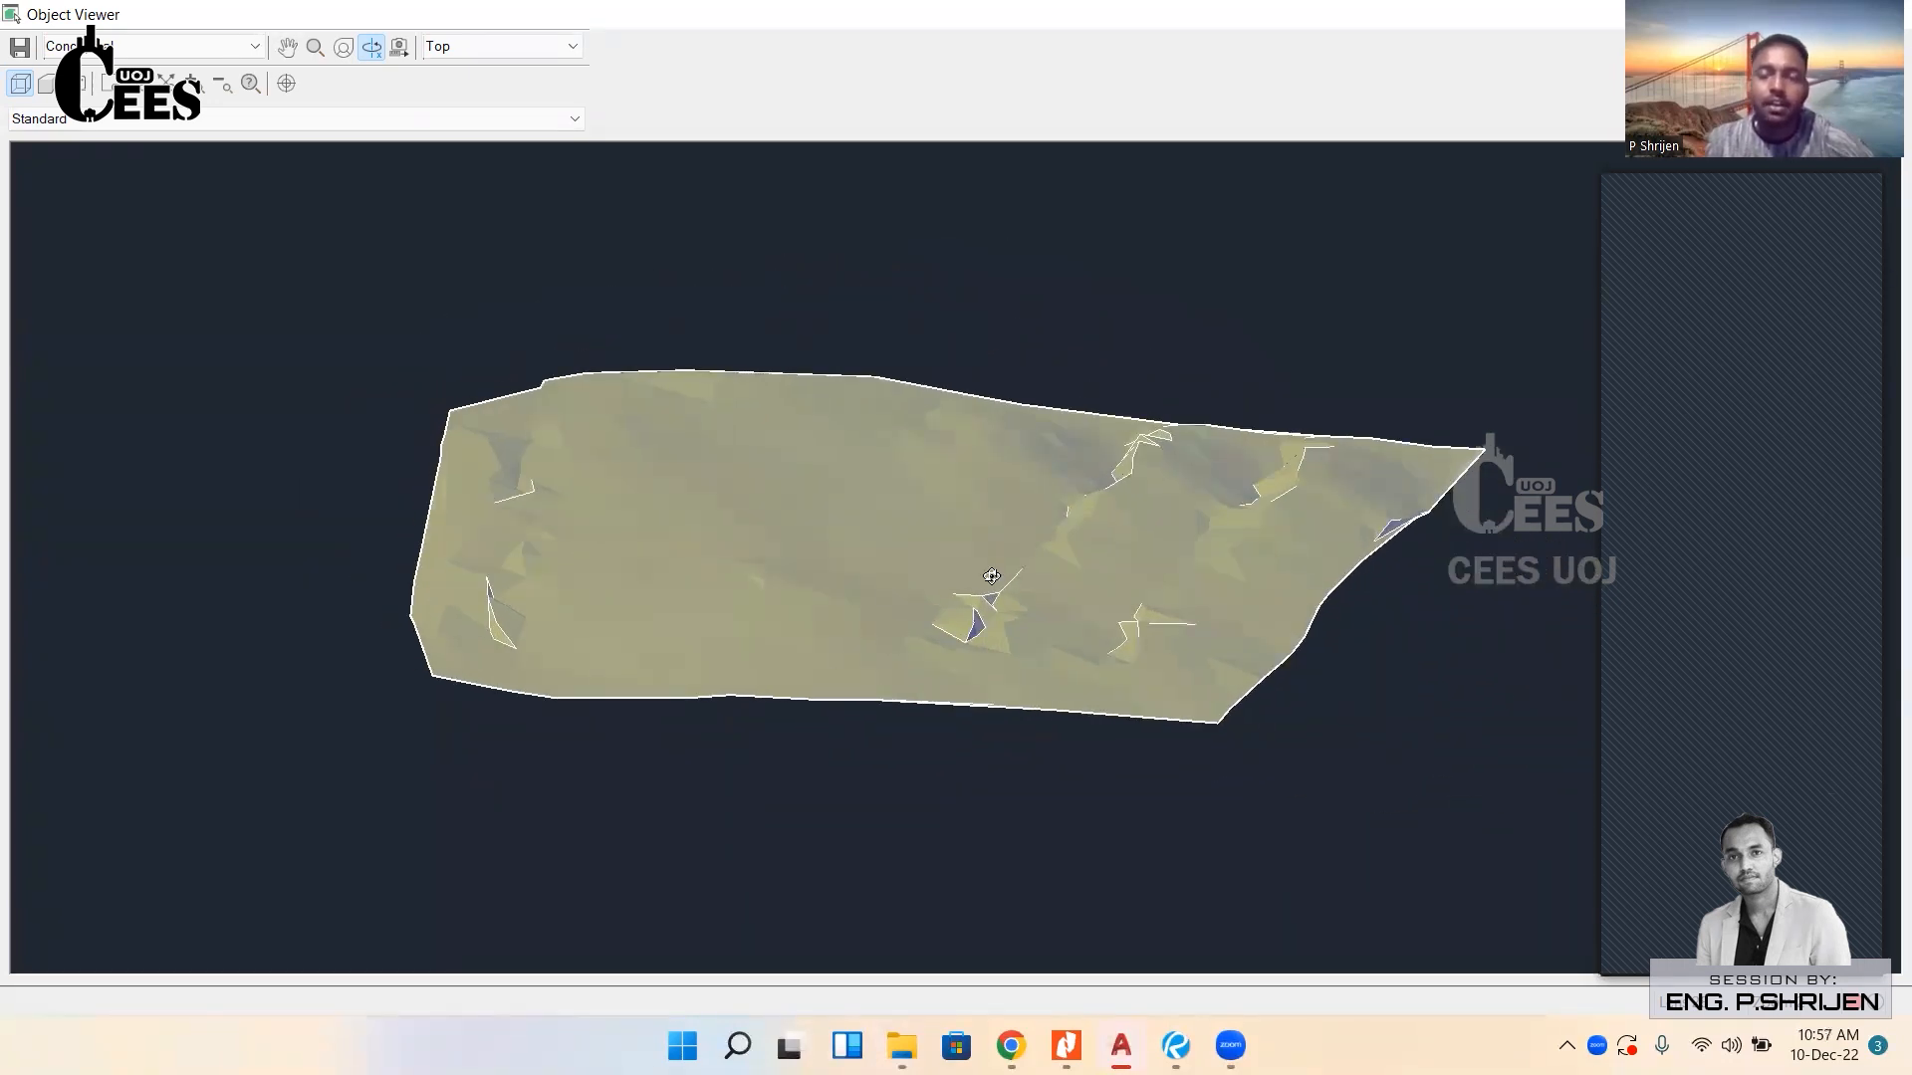
left_click_drag(1148, 640, 897, 473)
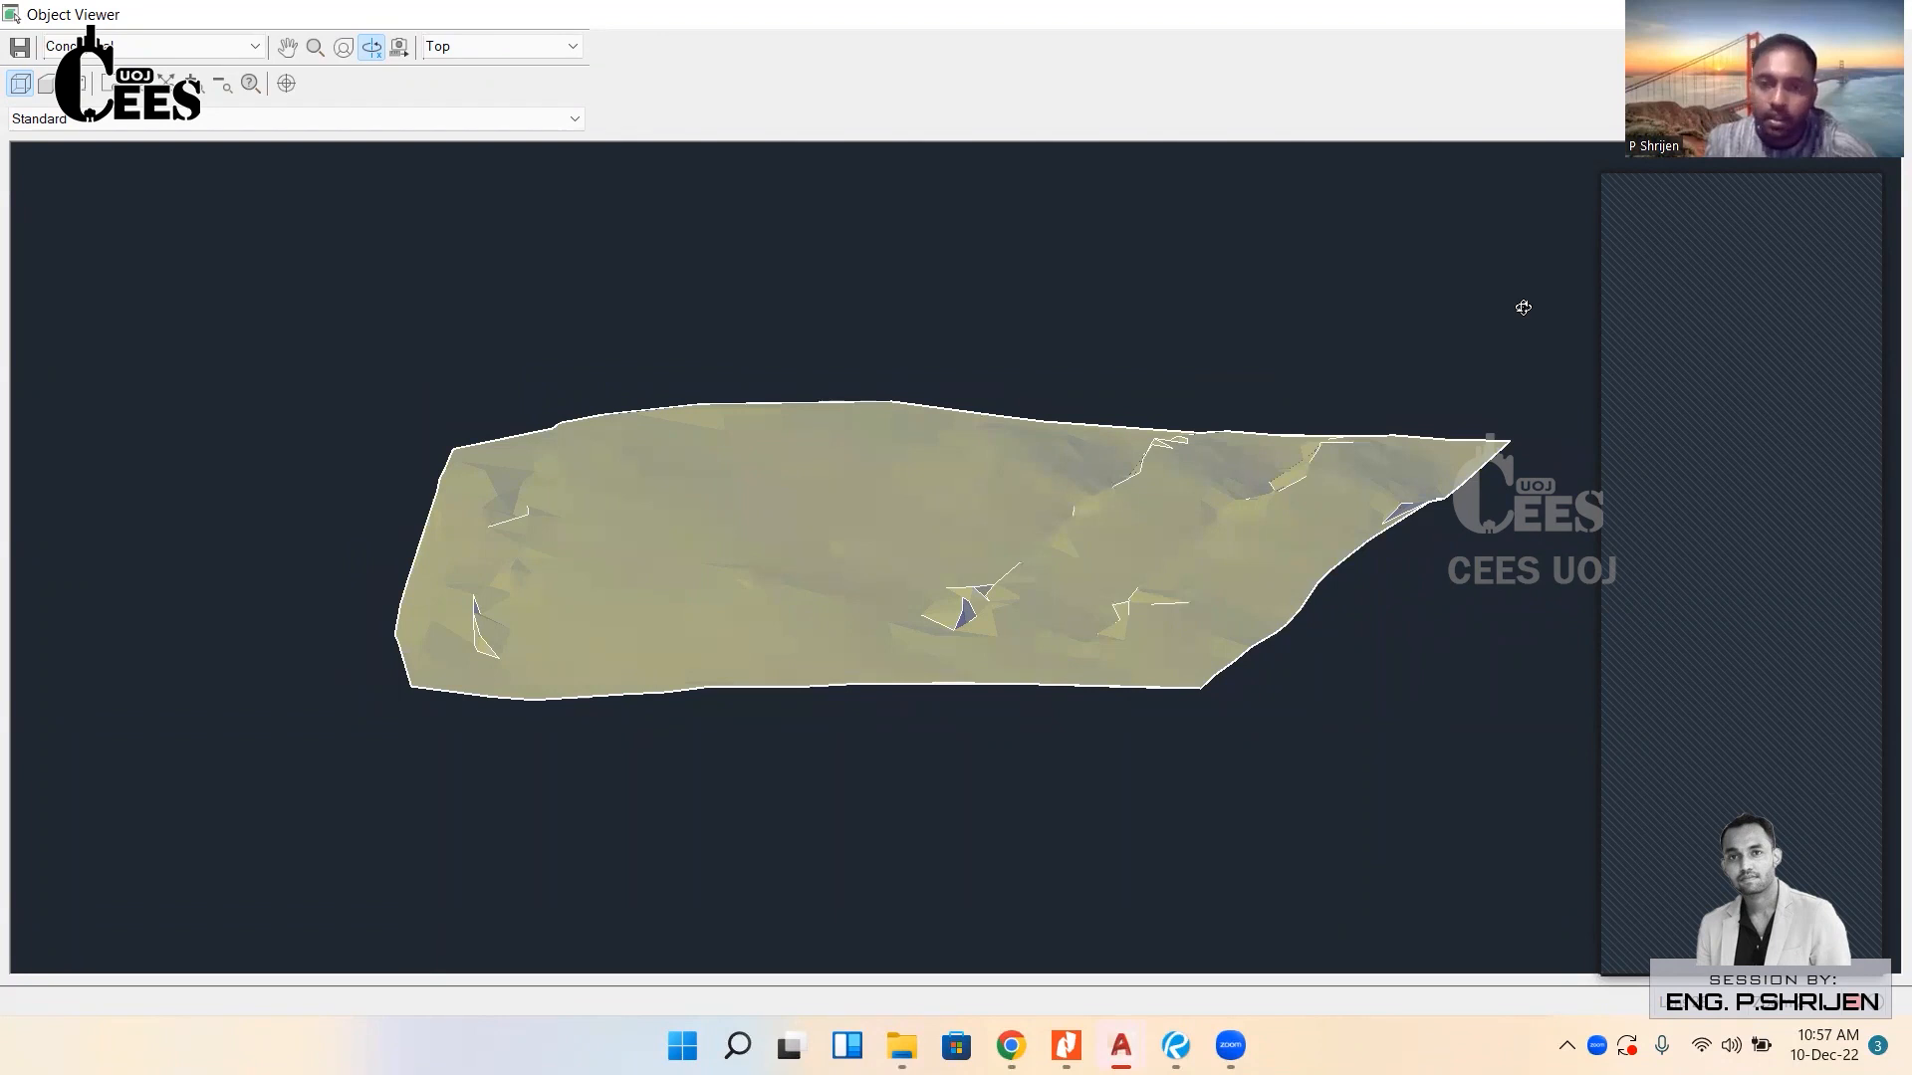
left_click_drag(935, 587, 866, 557)
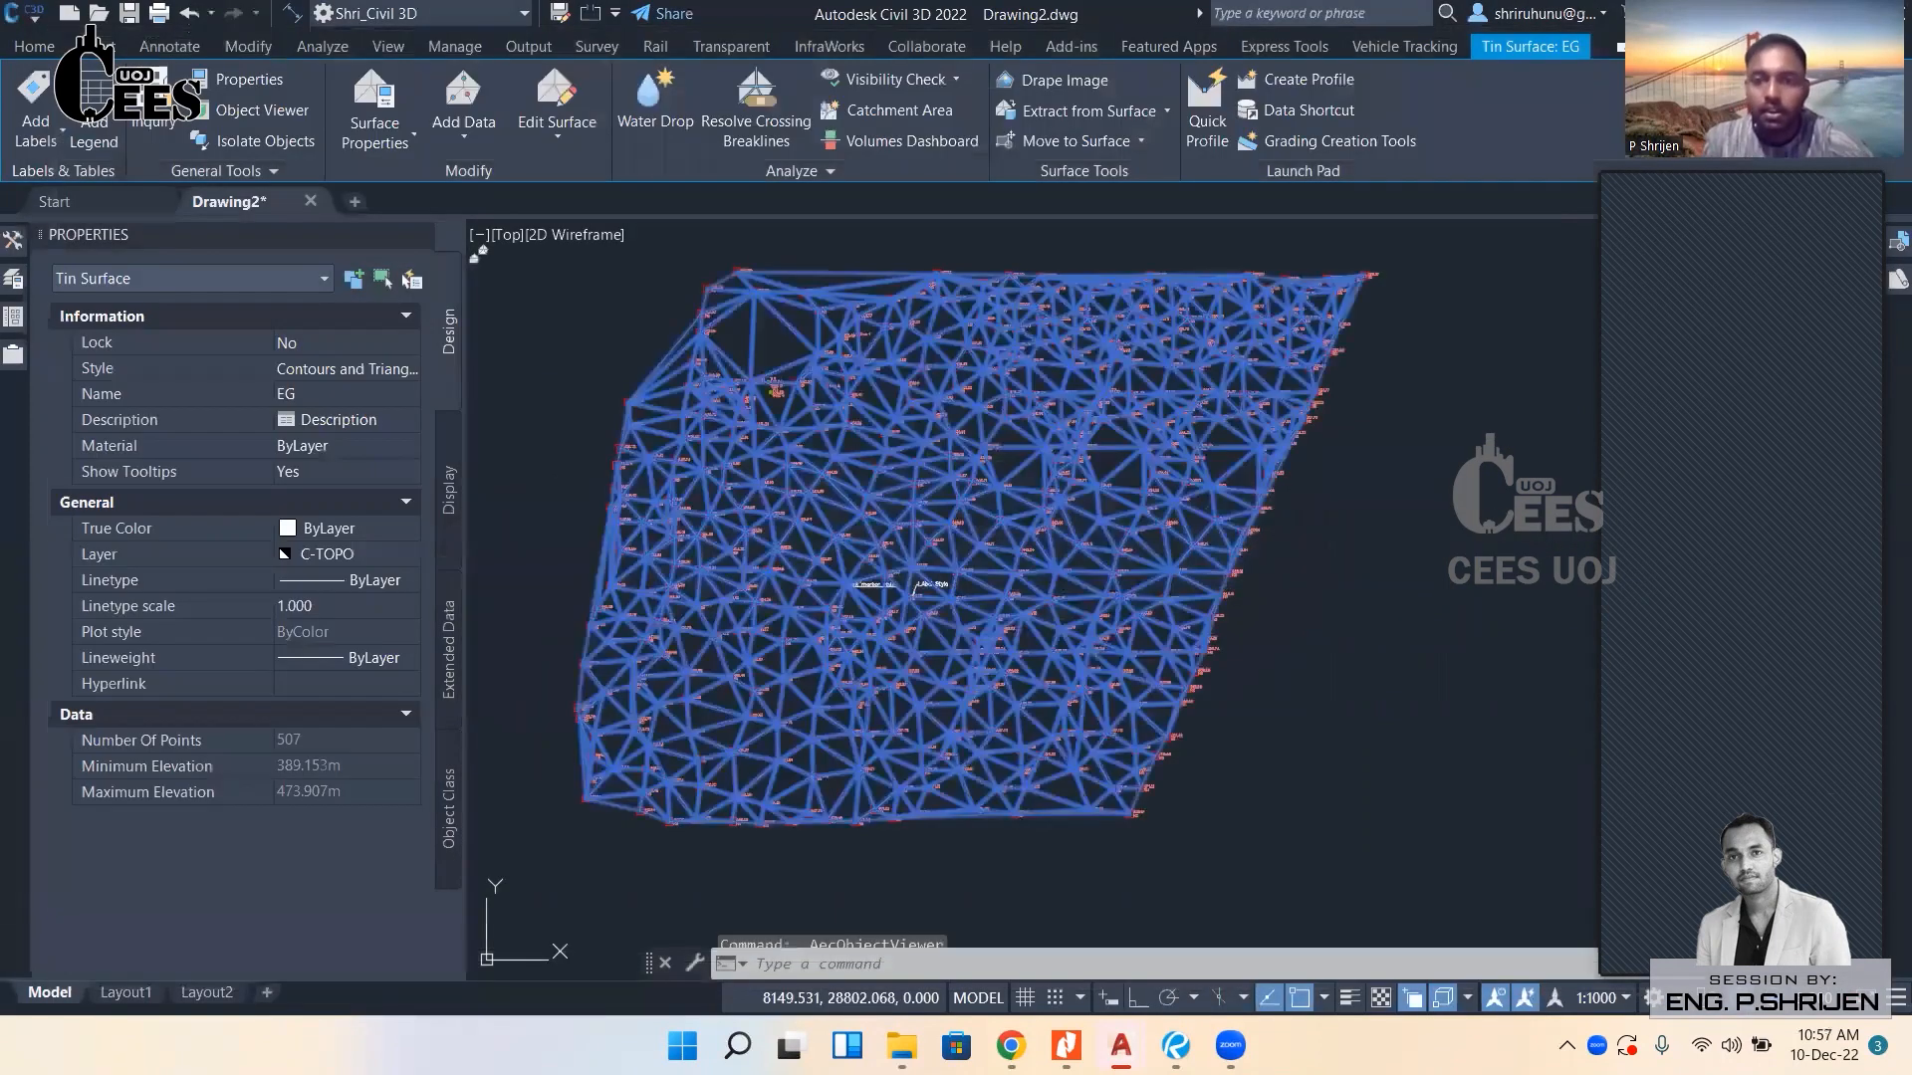
Change the EG surface's style to Contours 1m and 5m (Background) in its surface properties.
right_click(984, 597)
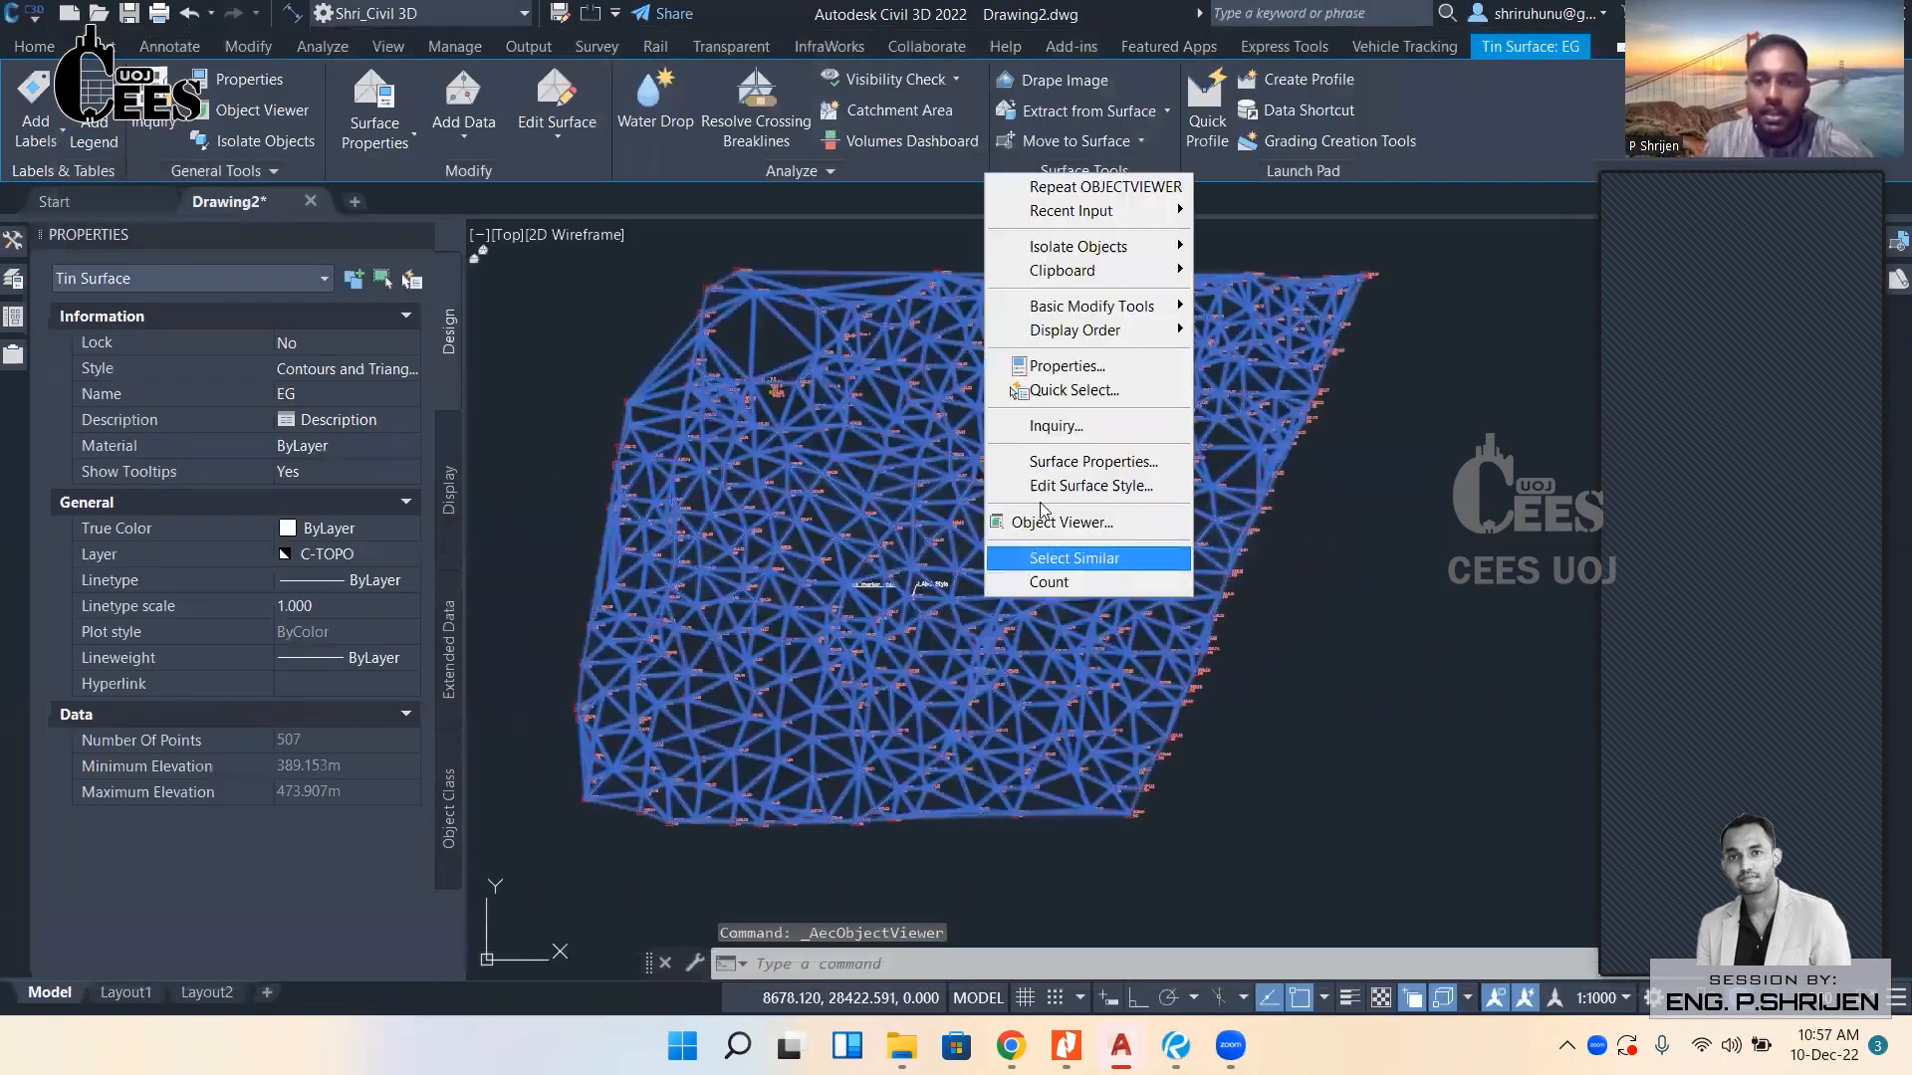
left_click(1057, 463)
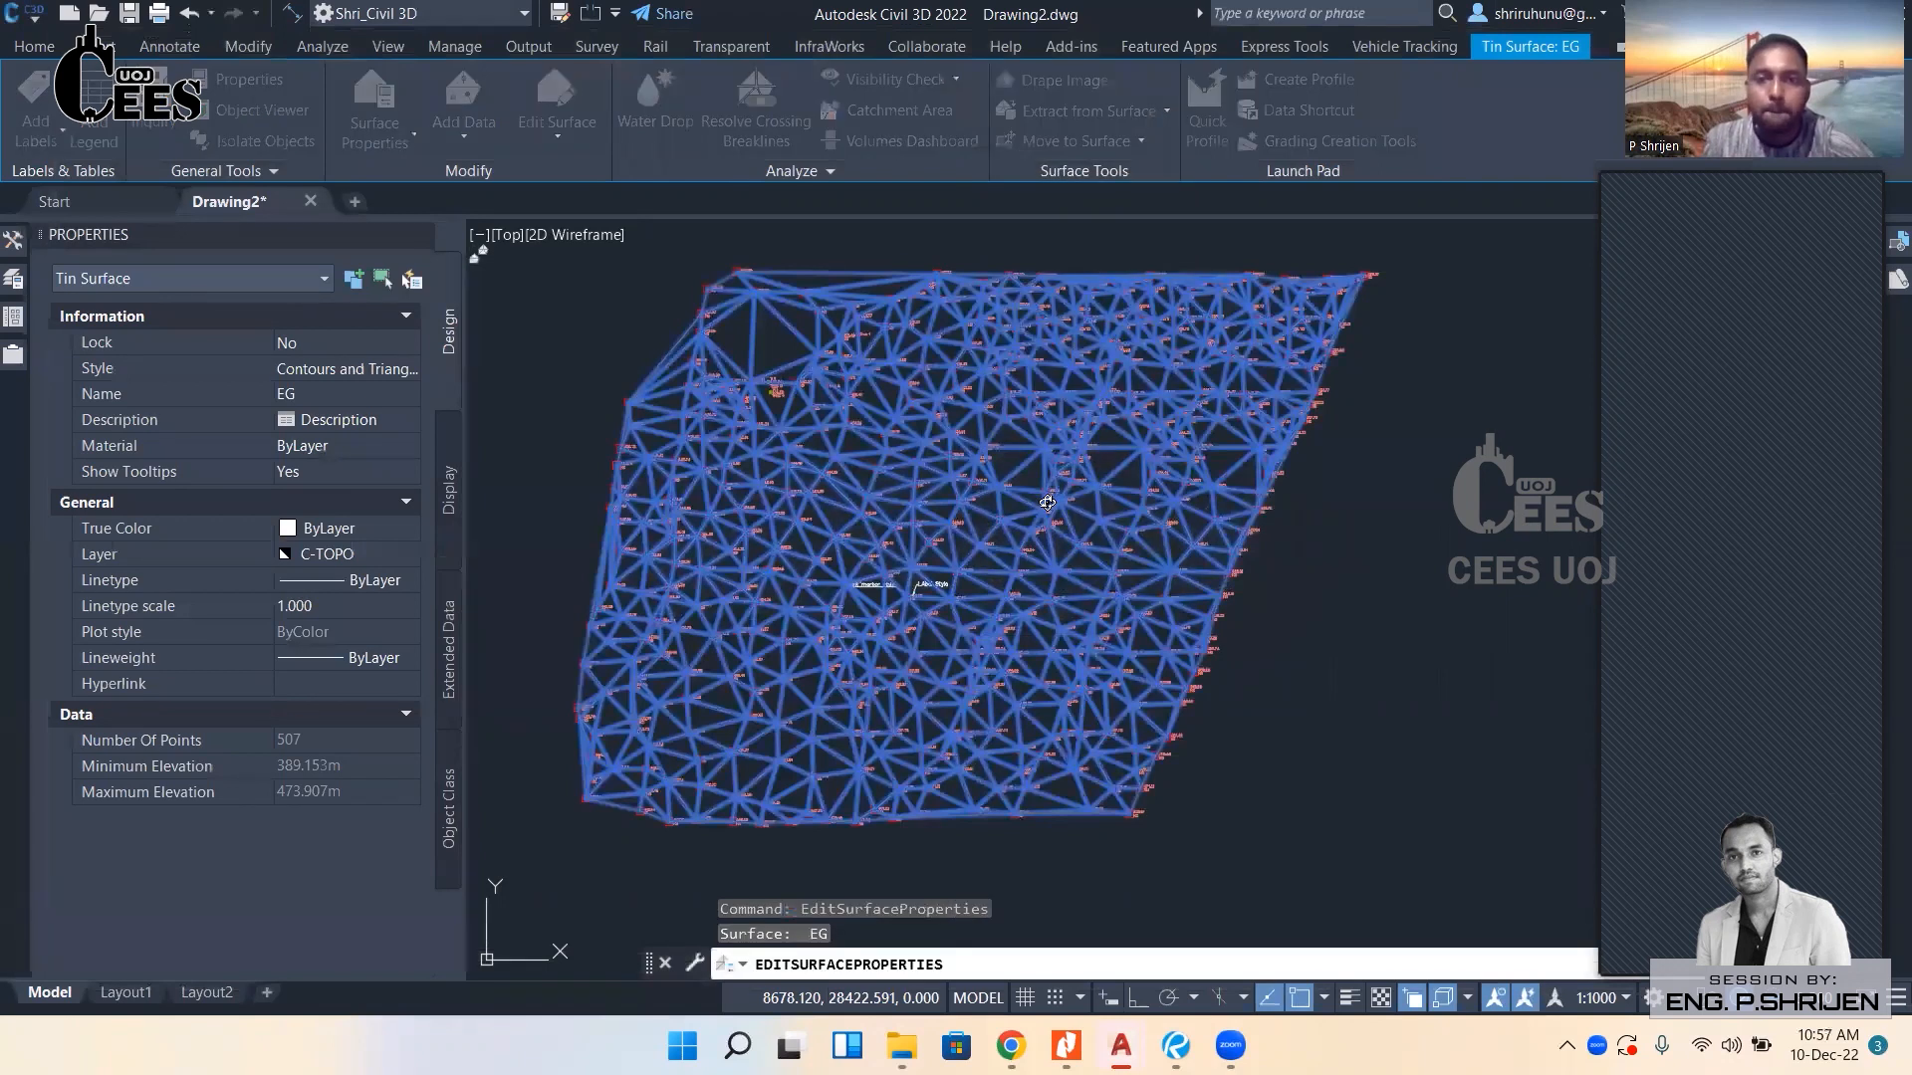
left_click(899, 441)
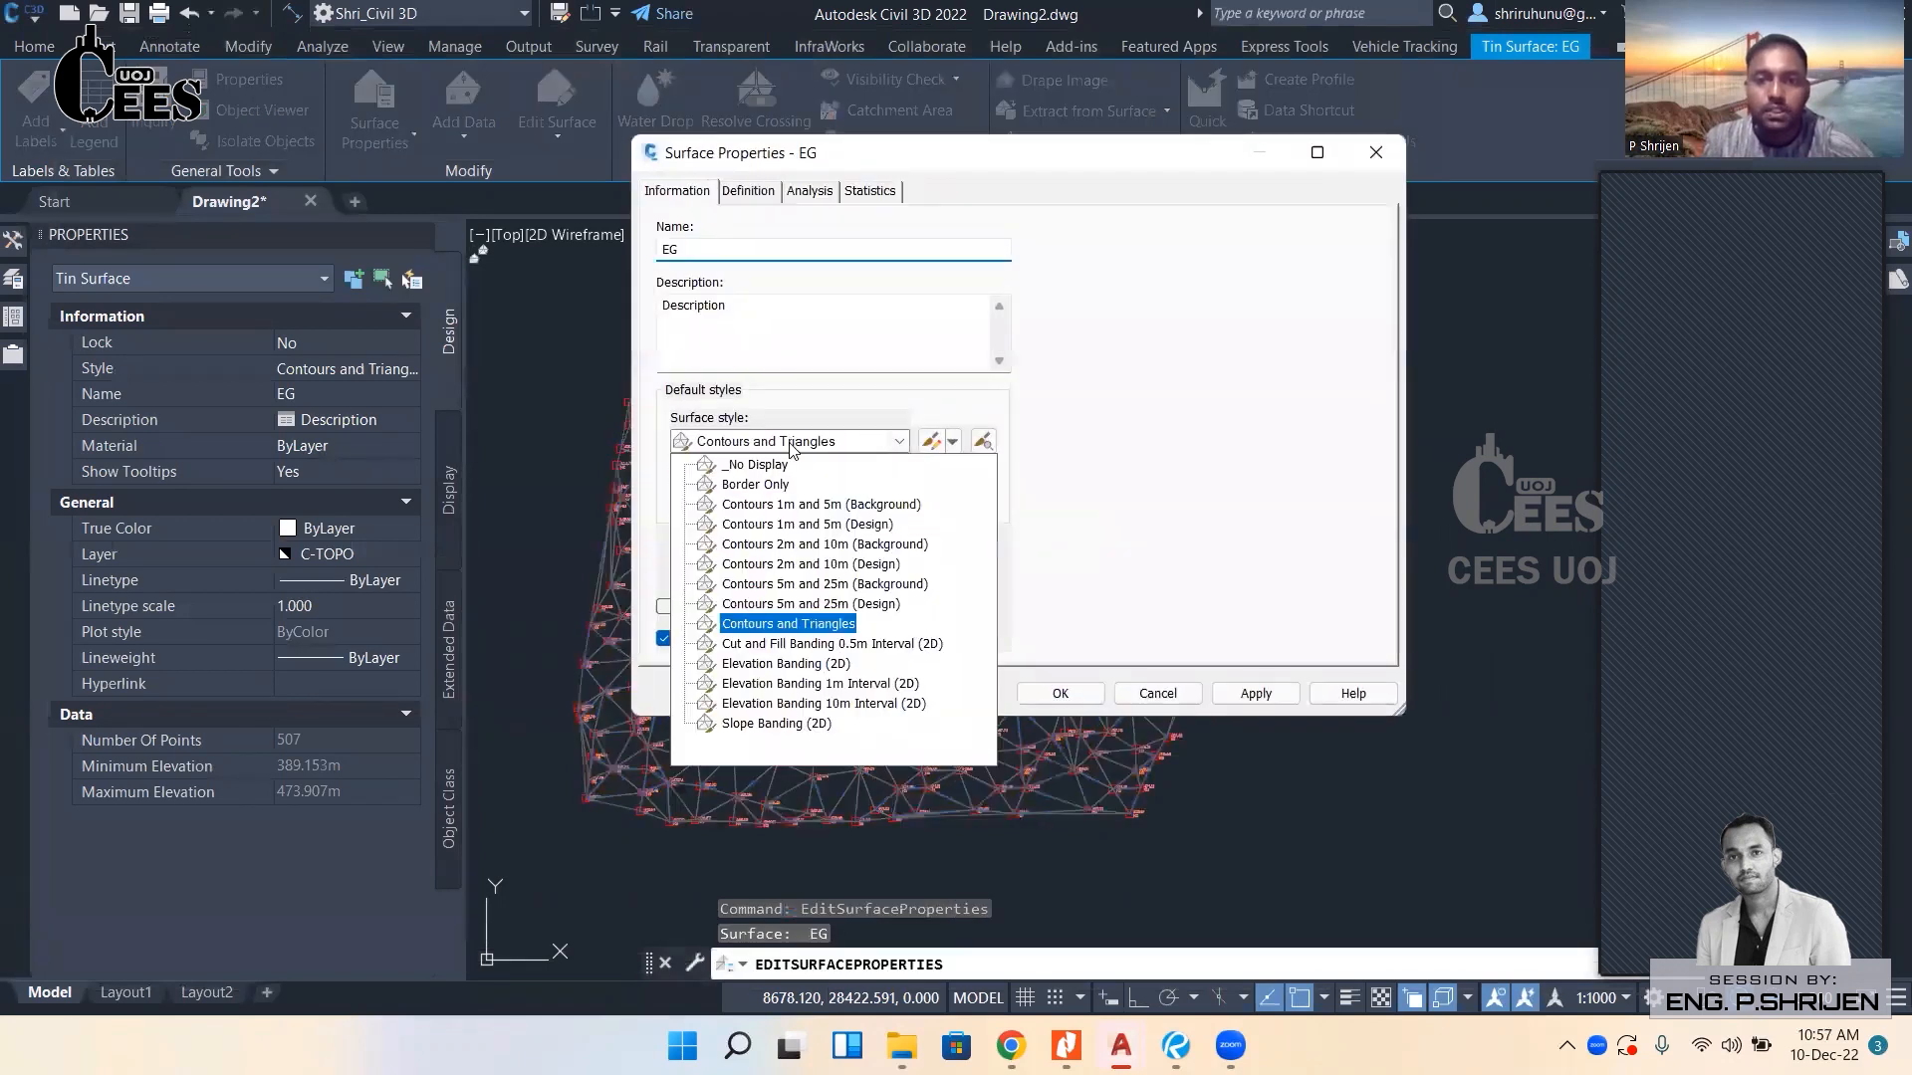
left_click(778, 505)
left_click(1254, 693)
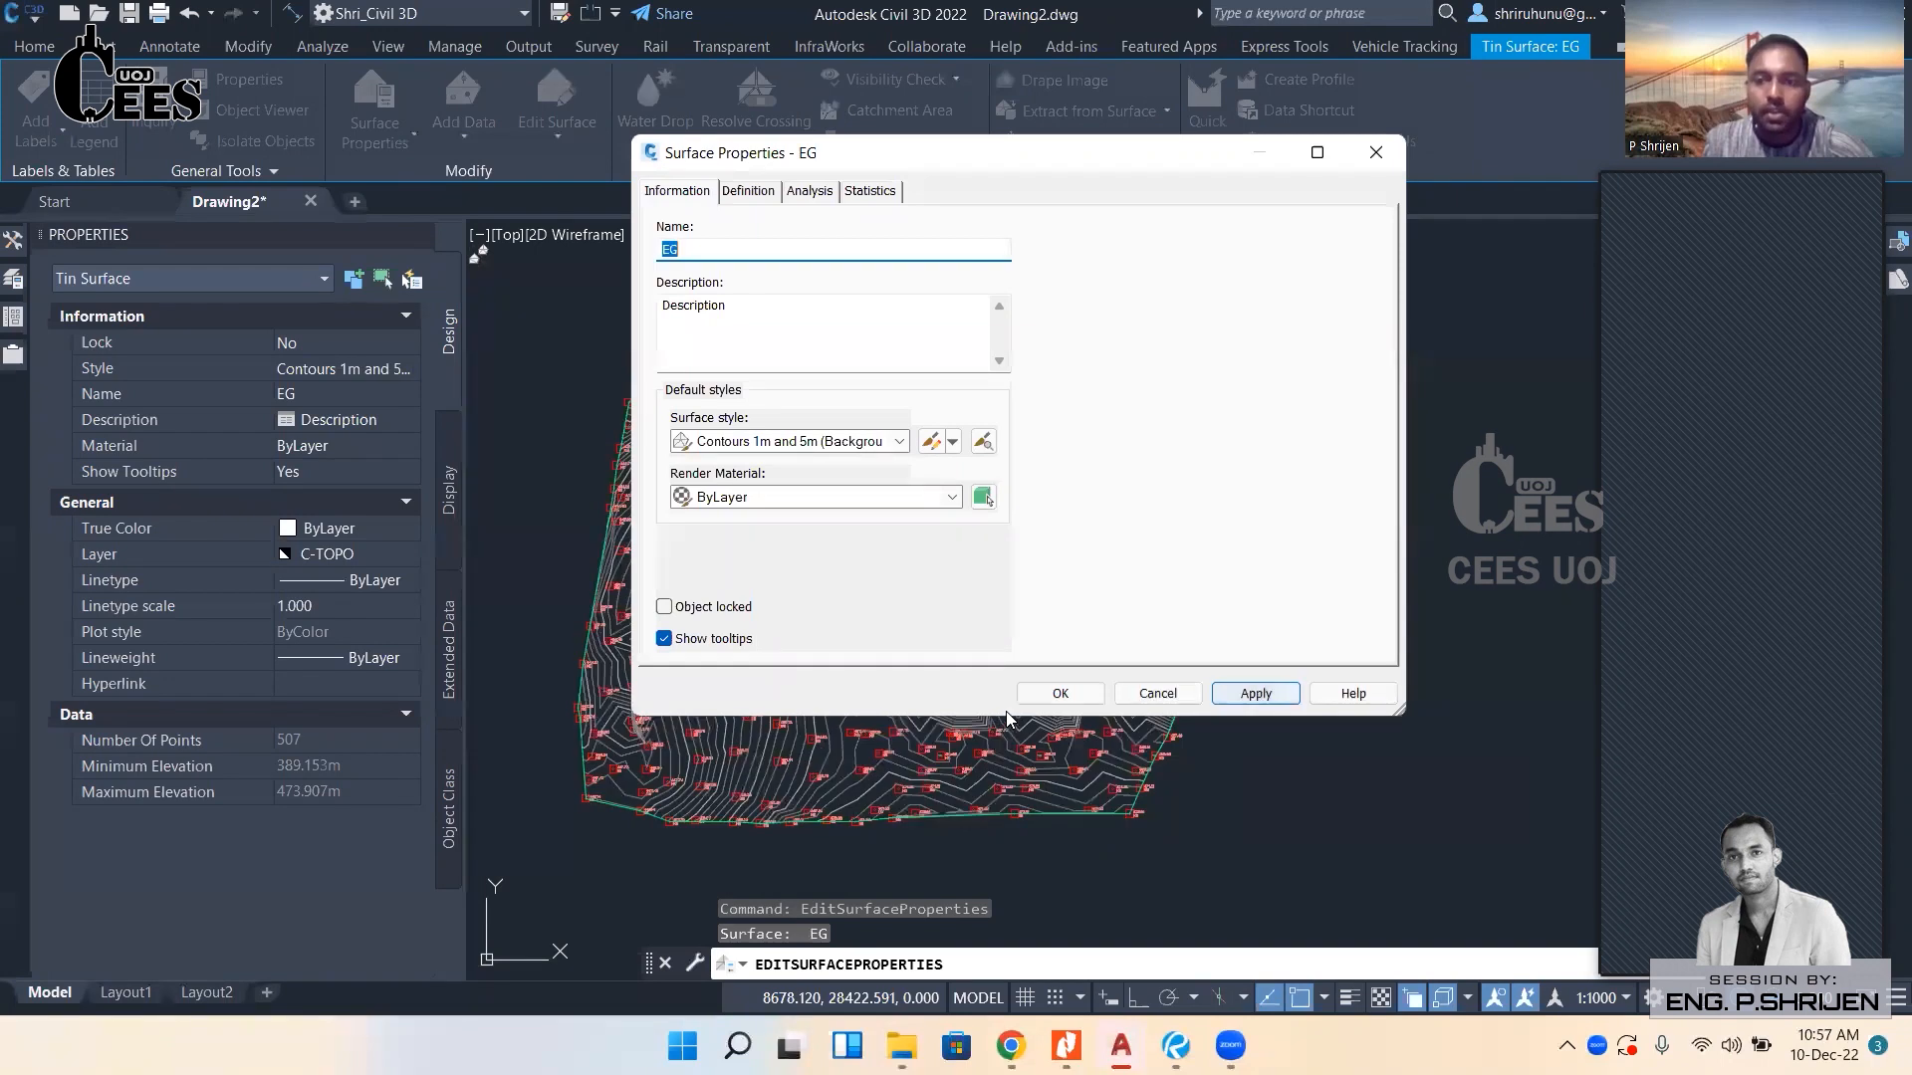
left_click(1058, 694)
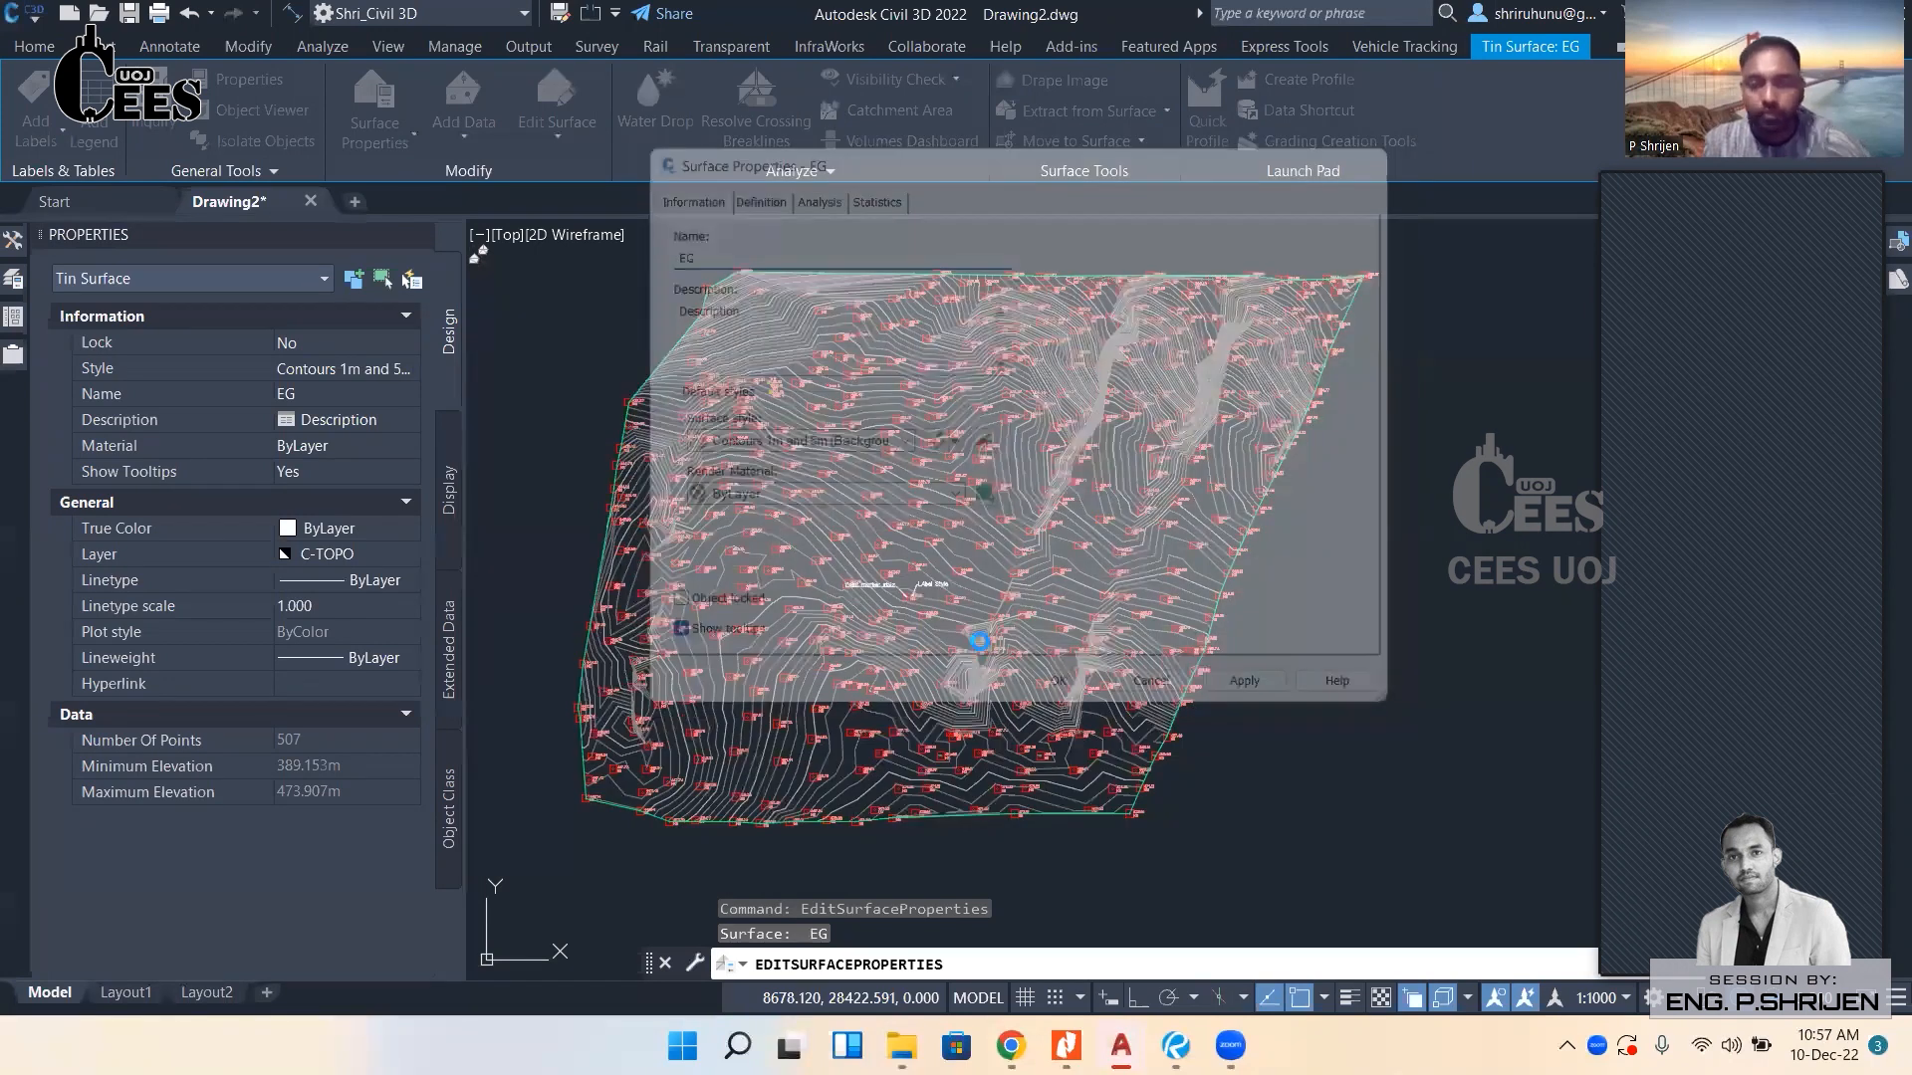
Examine the EG surface's contours over the whole site and around its lower part.
left_click(24, 242)
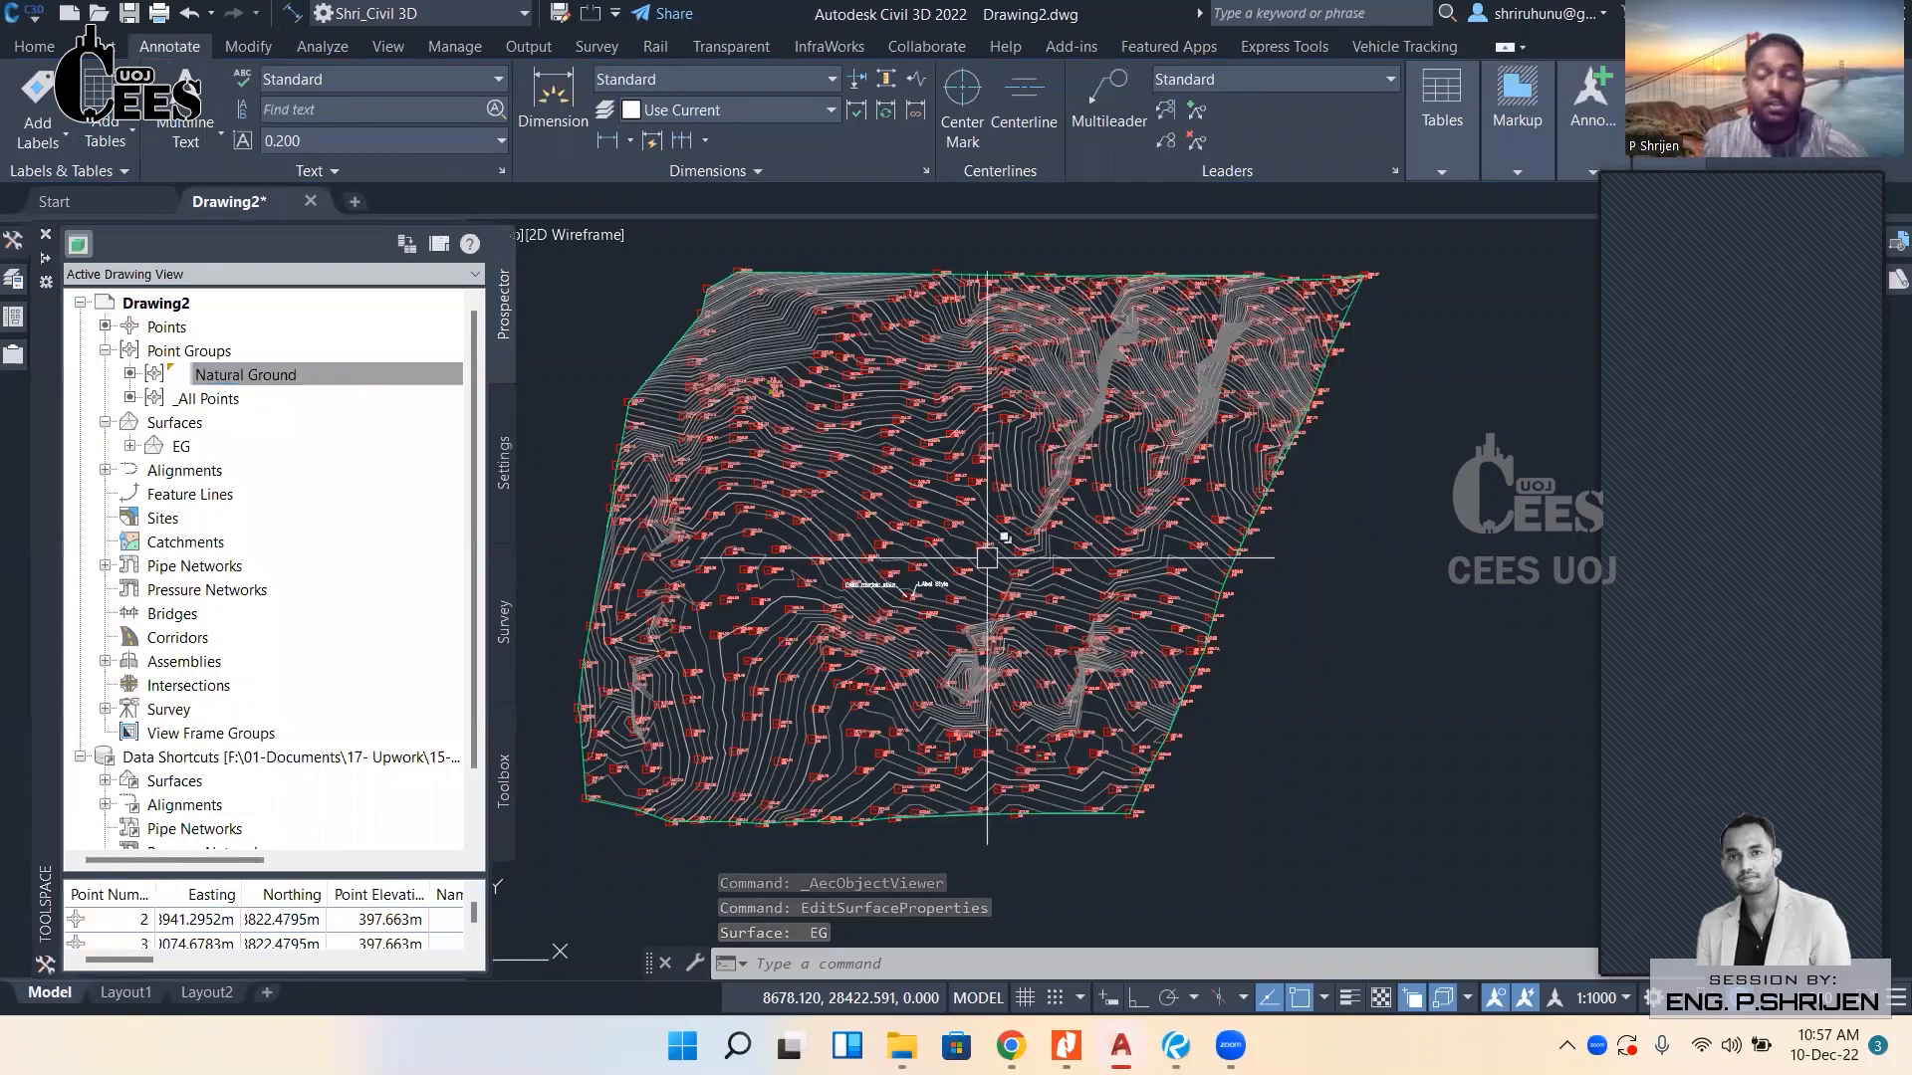
key("ctrl+1")
middle_click_drag(877, 529, 901, 550)
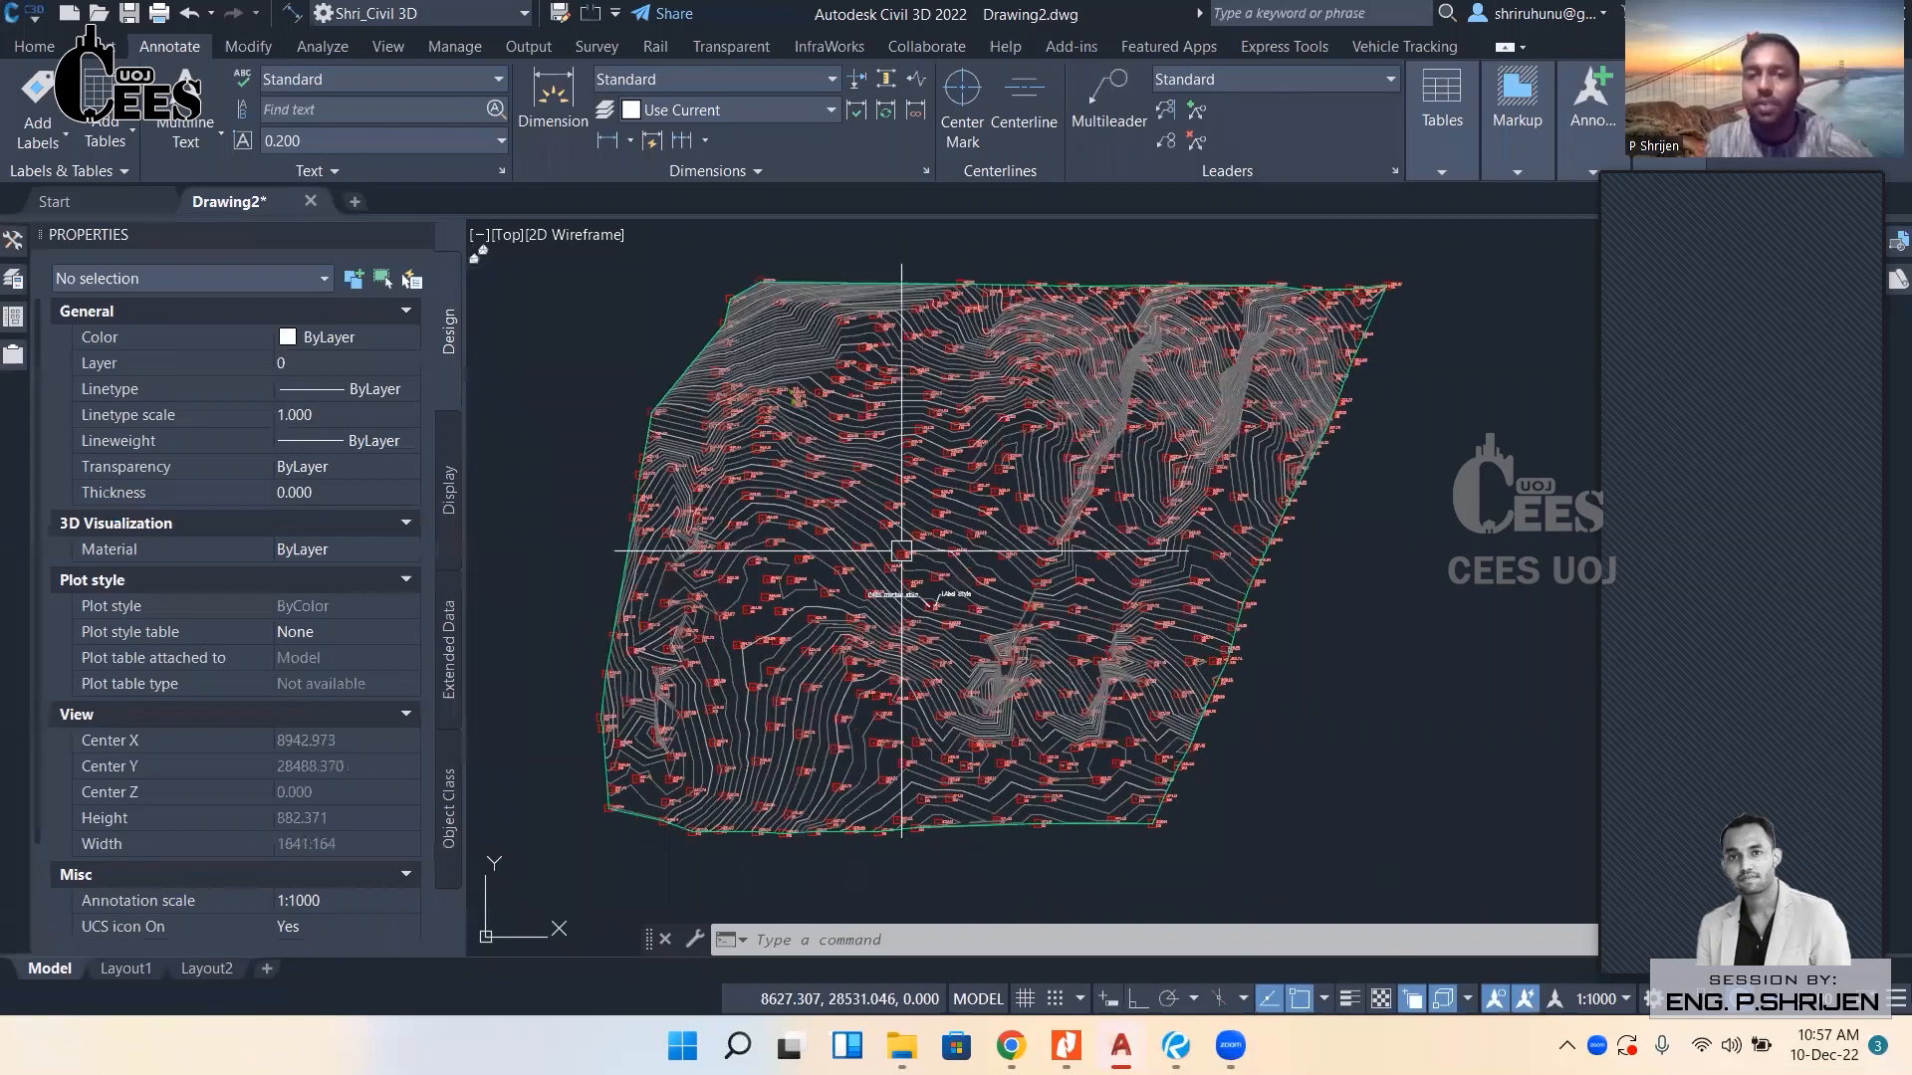
scroll(869, 496, "up", 2)
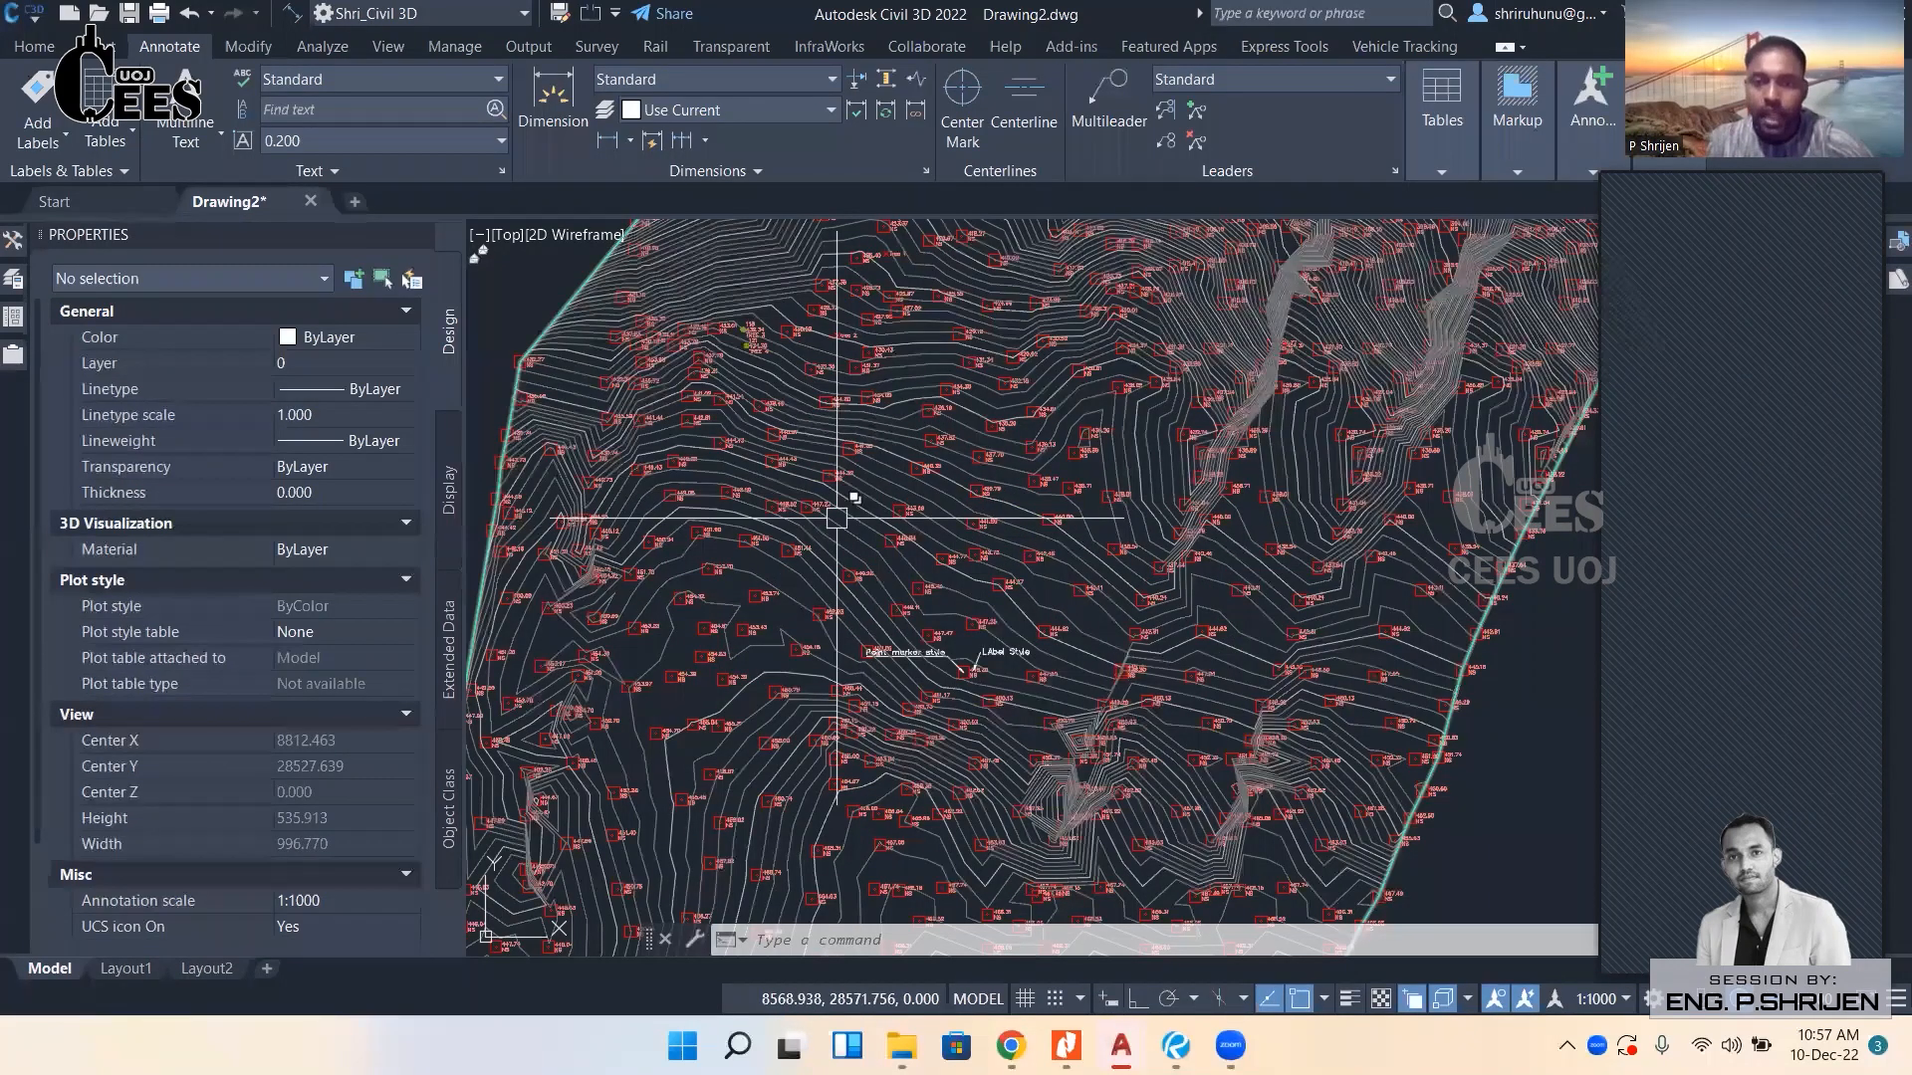
scroll(836, 518, "down", 3)
scroll(819, 747, "up", 3)
middle_click_drag(776, 635, 790, 668)
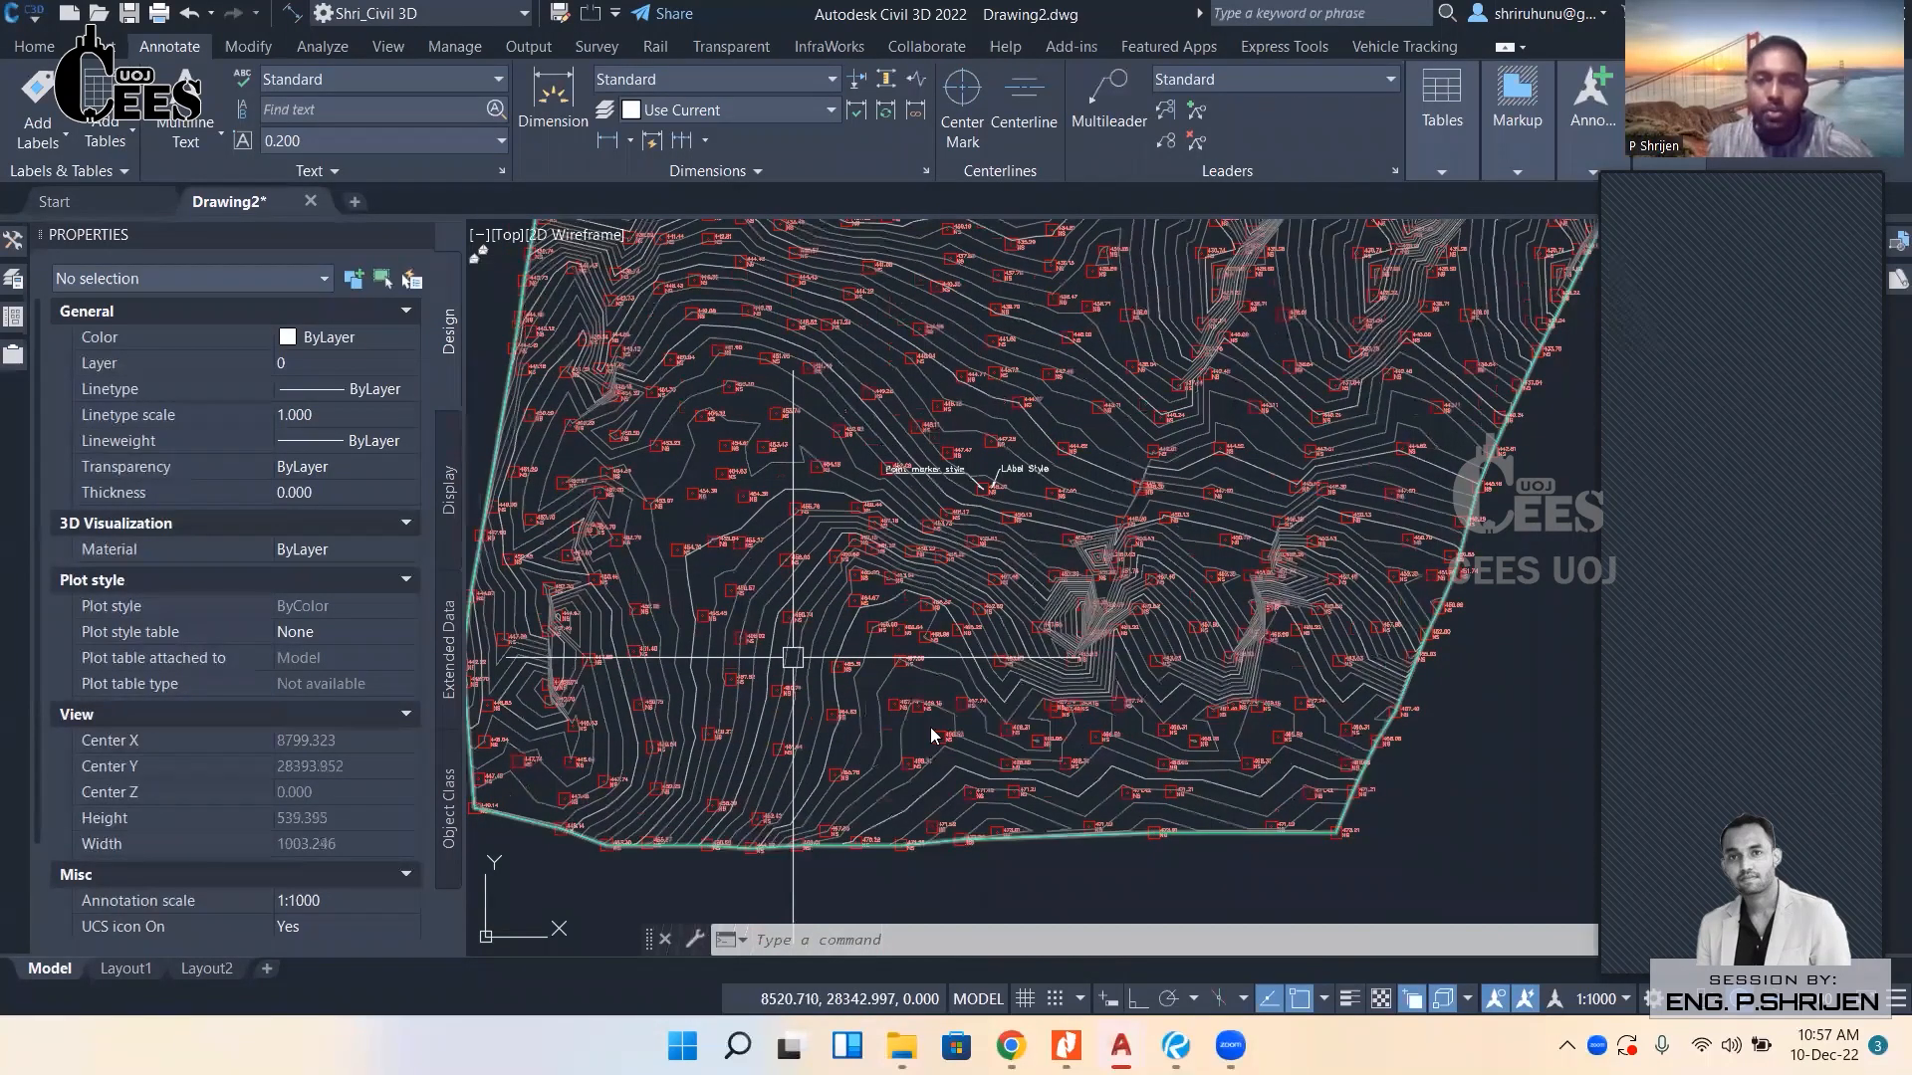
Select the EG surface and examine its contours and point elevations around the high ground in the middle of the site.
left_click(793, 657)
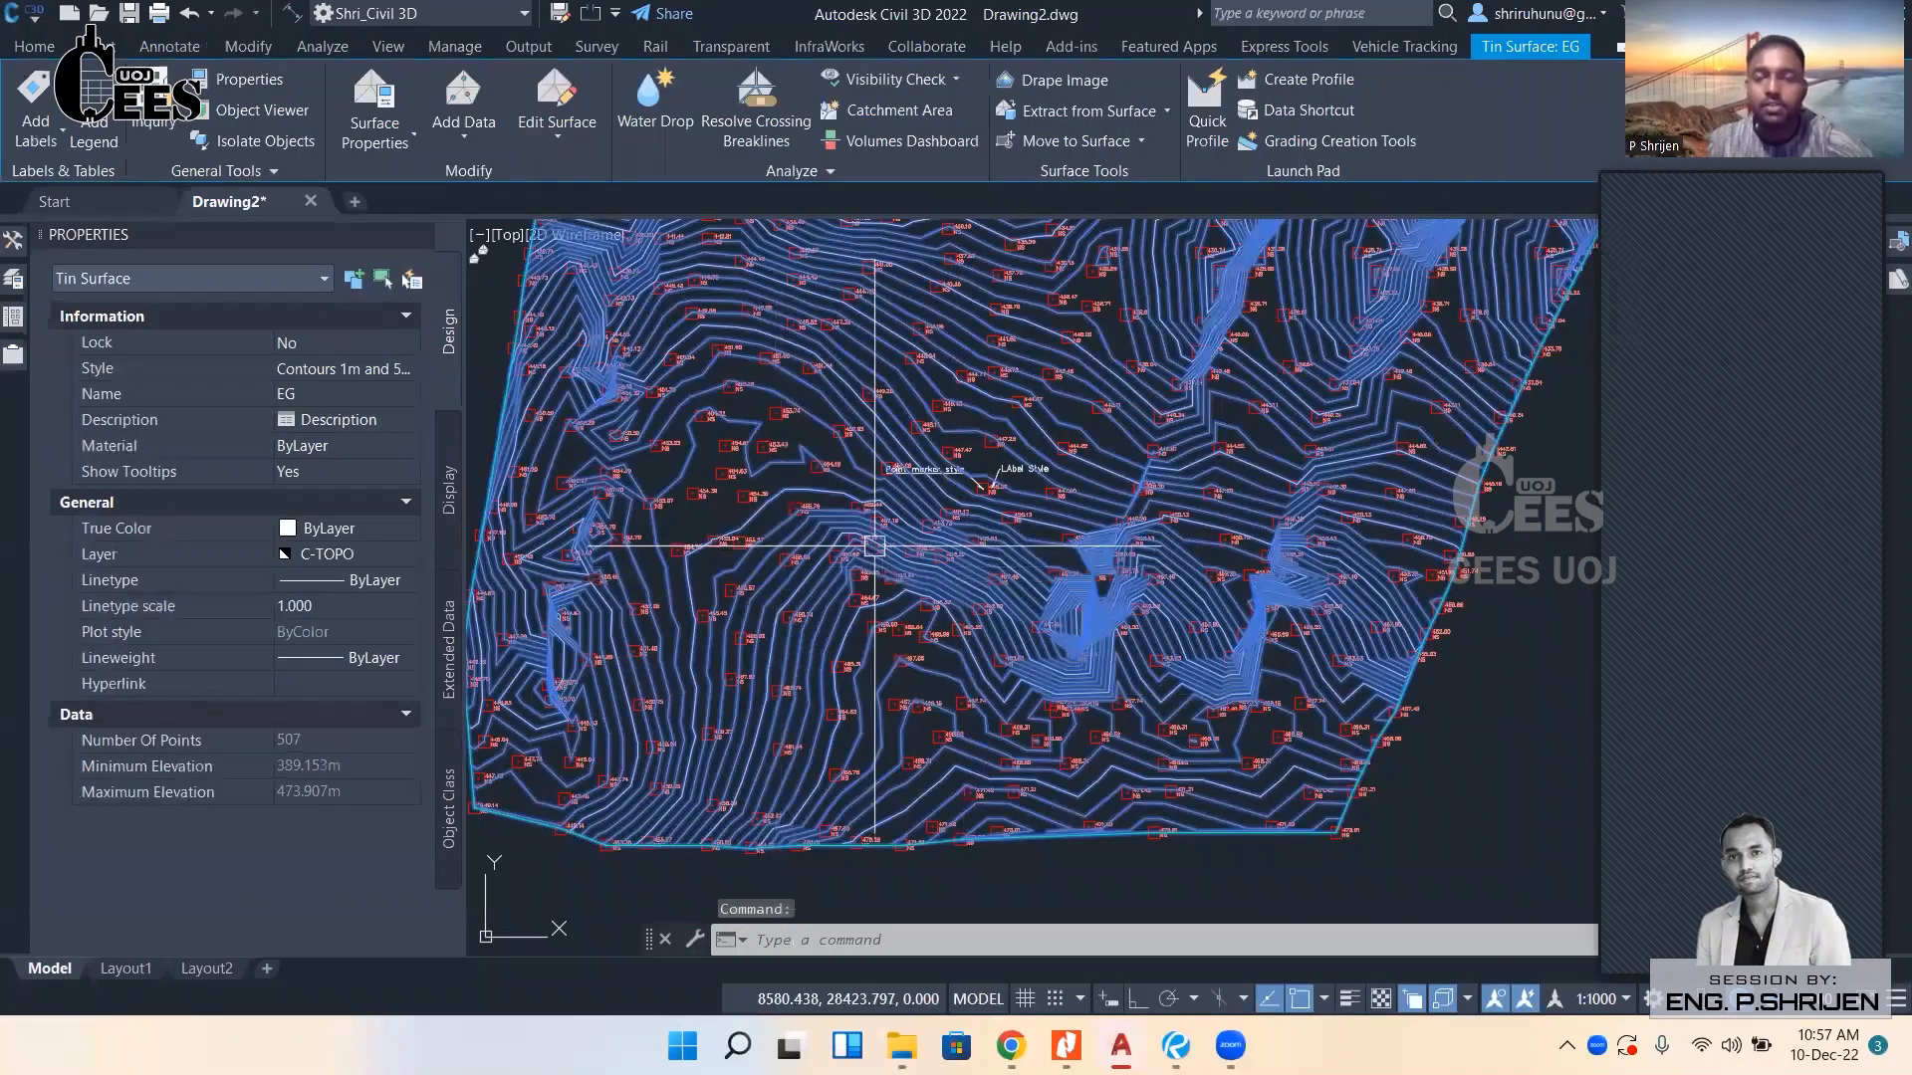
scroll(857, 605, "down", 2)
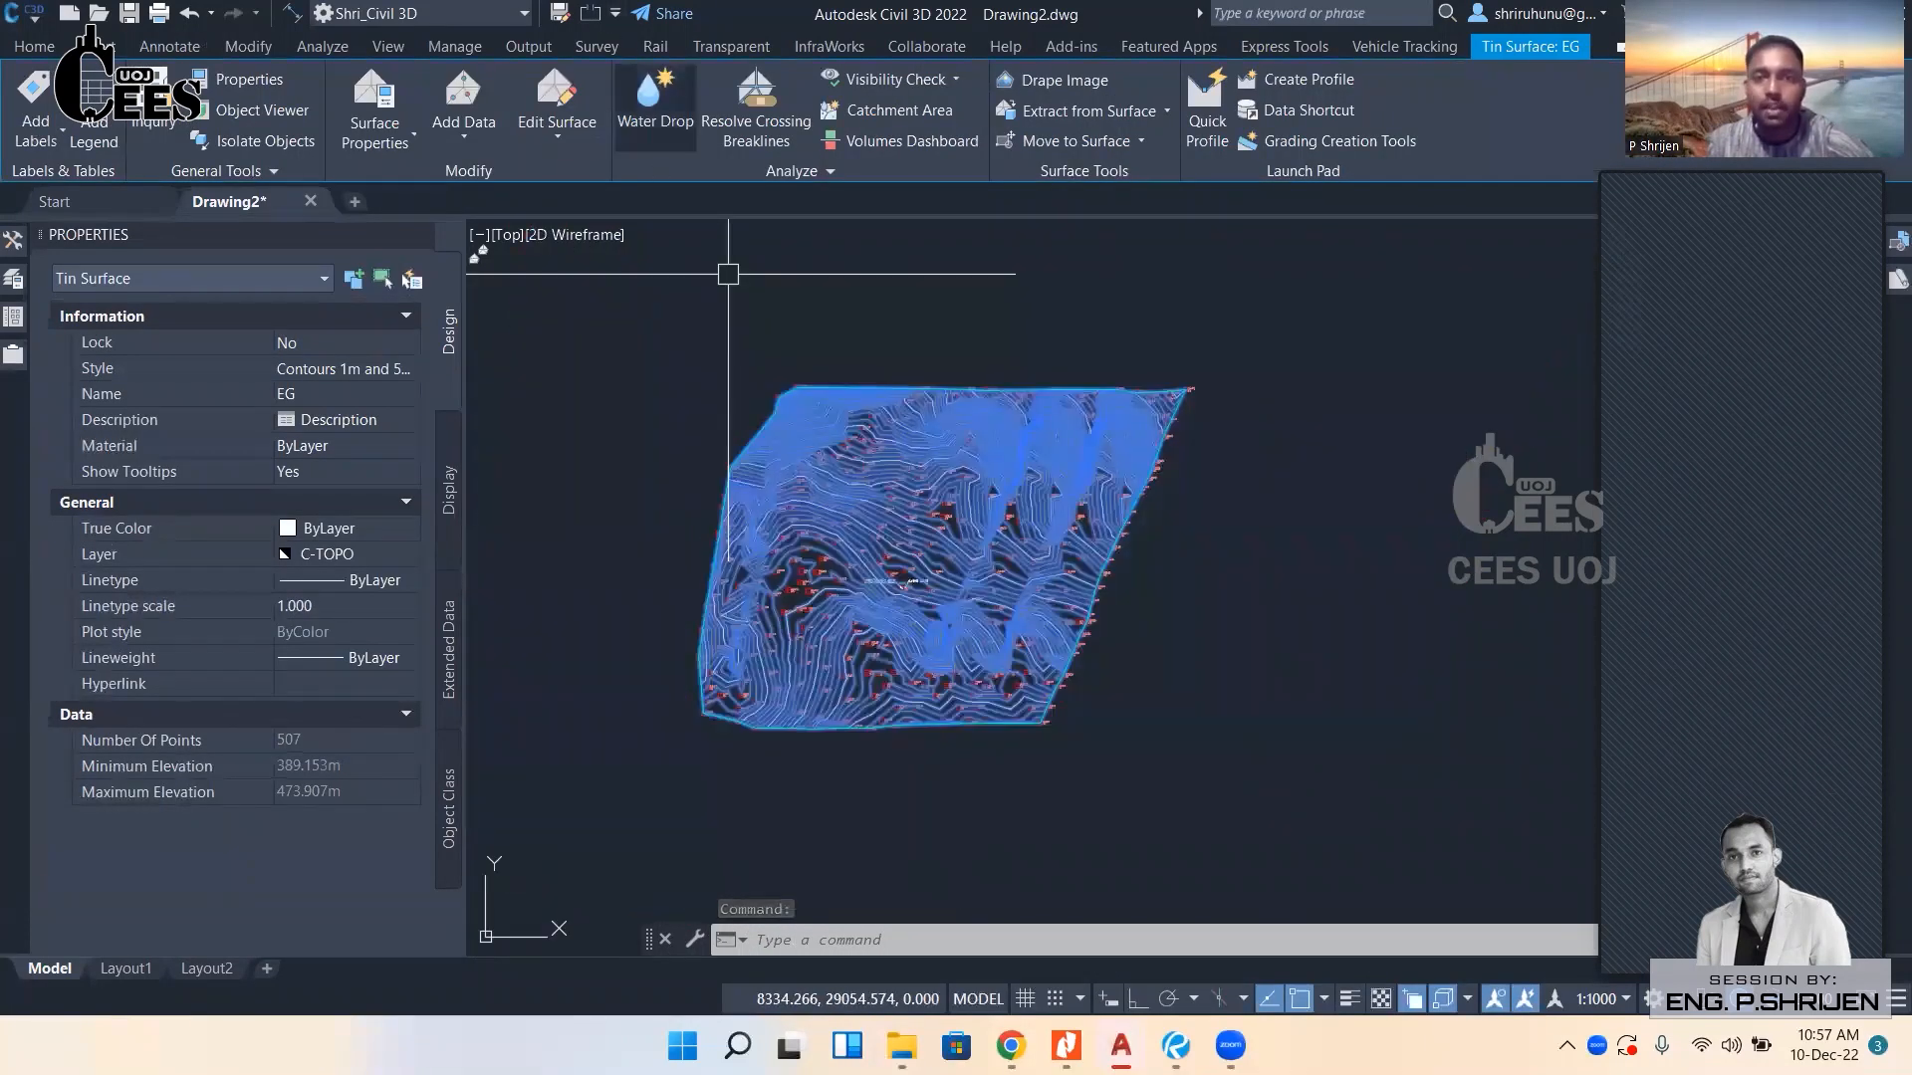
mouse_move(870, 560)
middle_mouse_down()
mouse_move(856, 605)
mouse_move(862, 571)
middle_mouse_up()
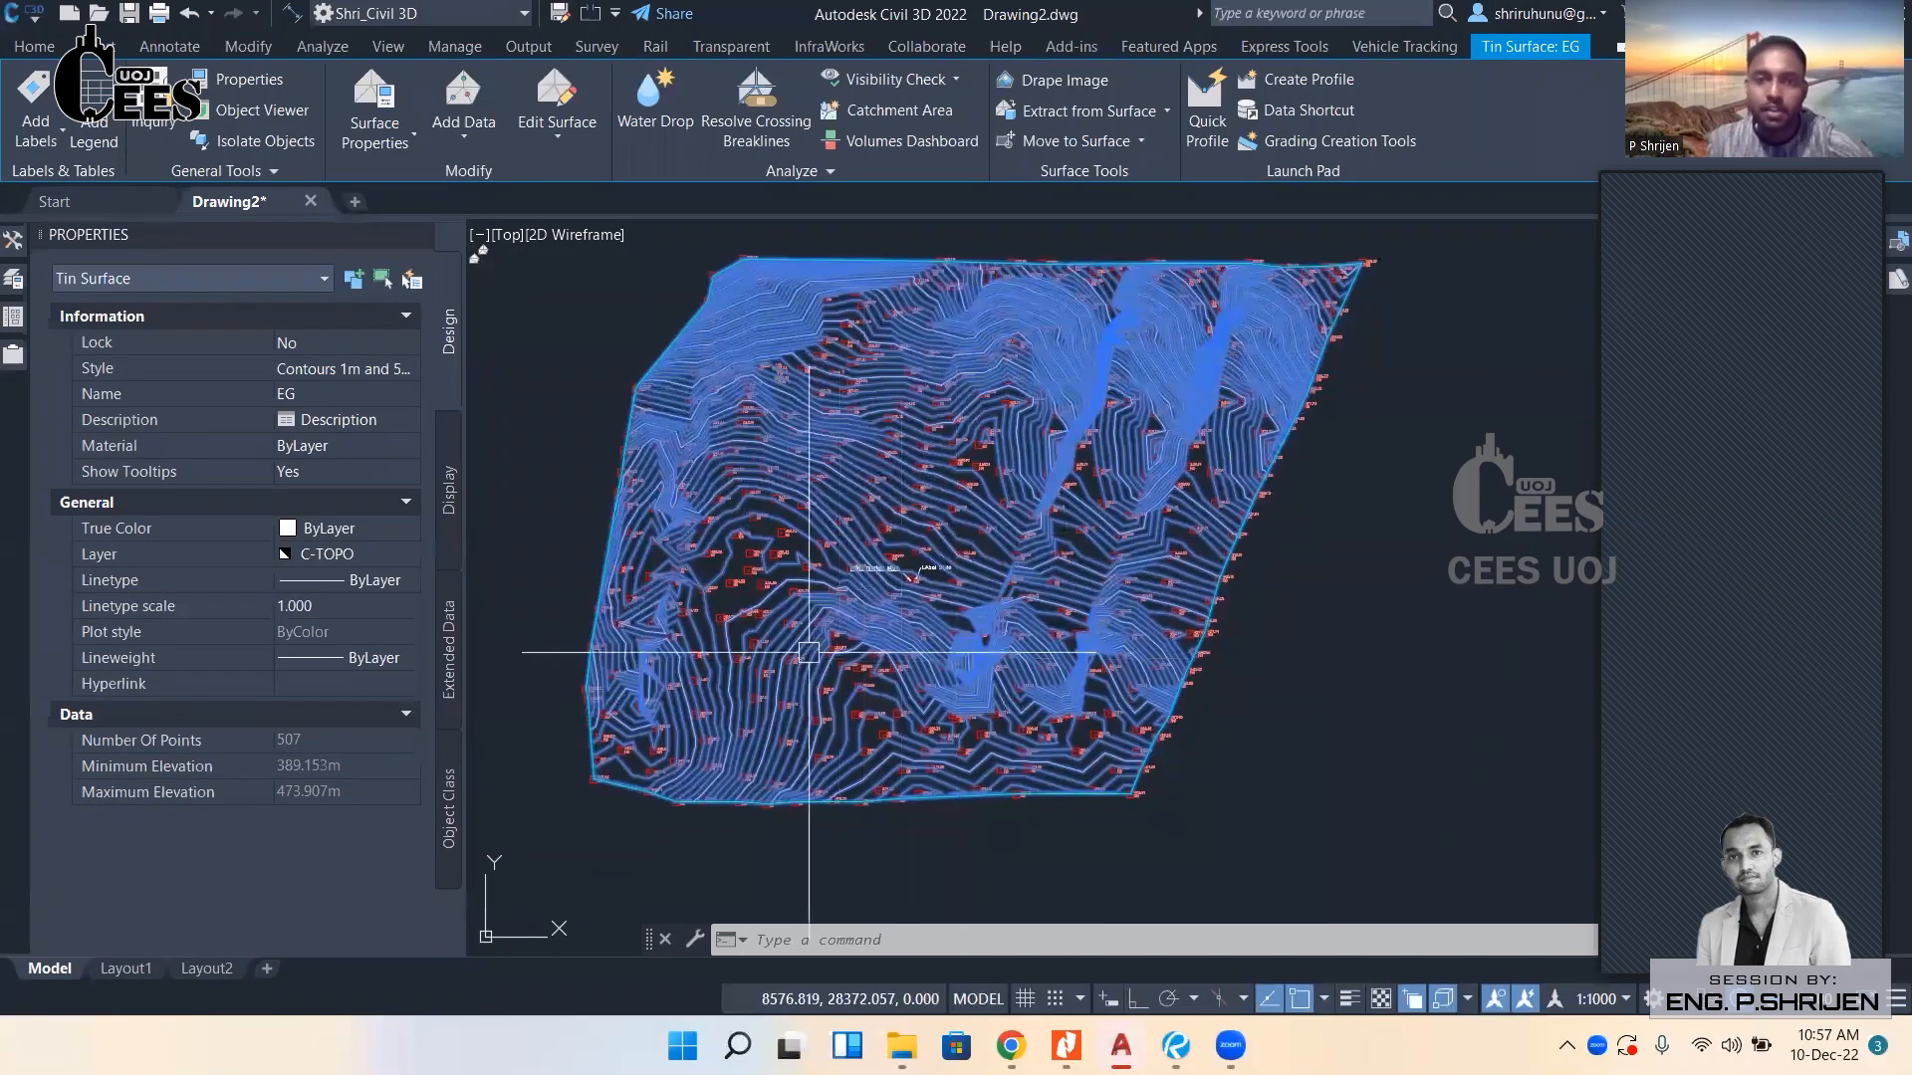
scroll(744, 570, "up", 3)
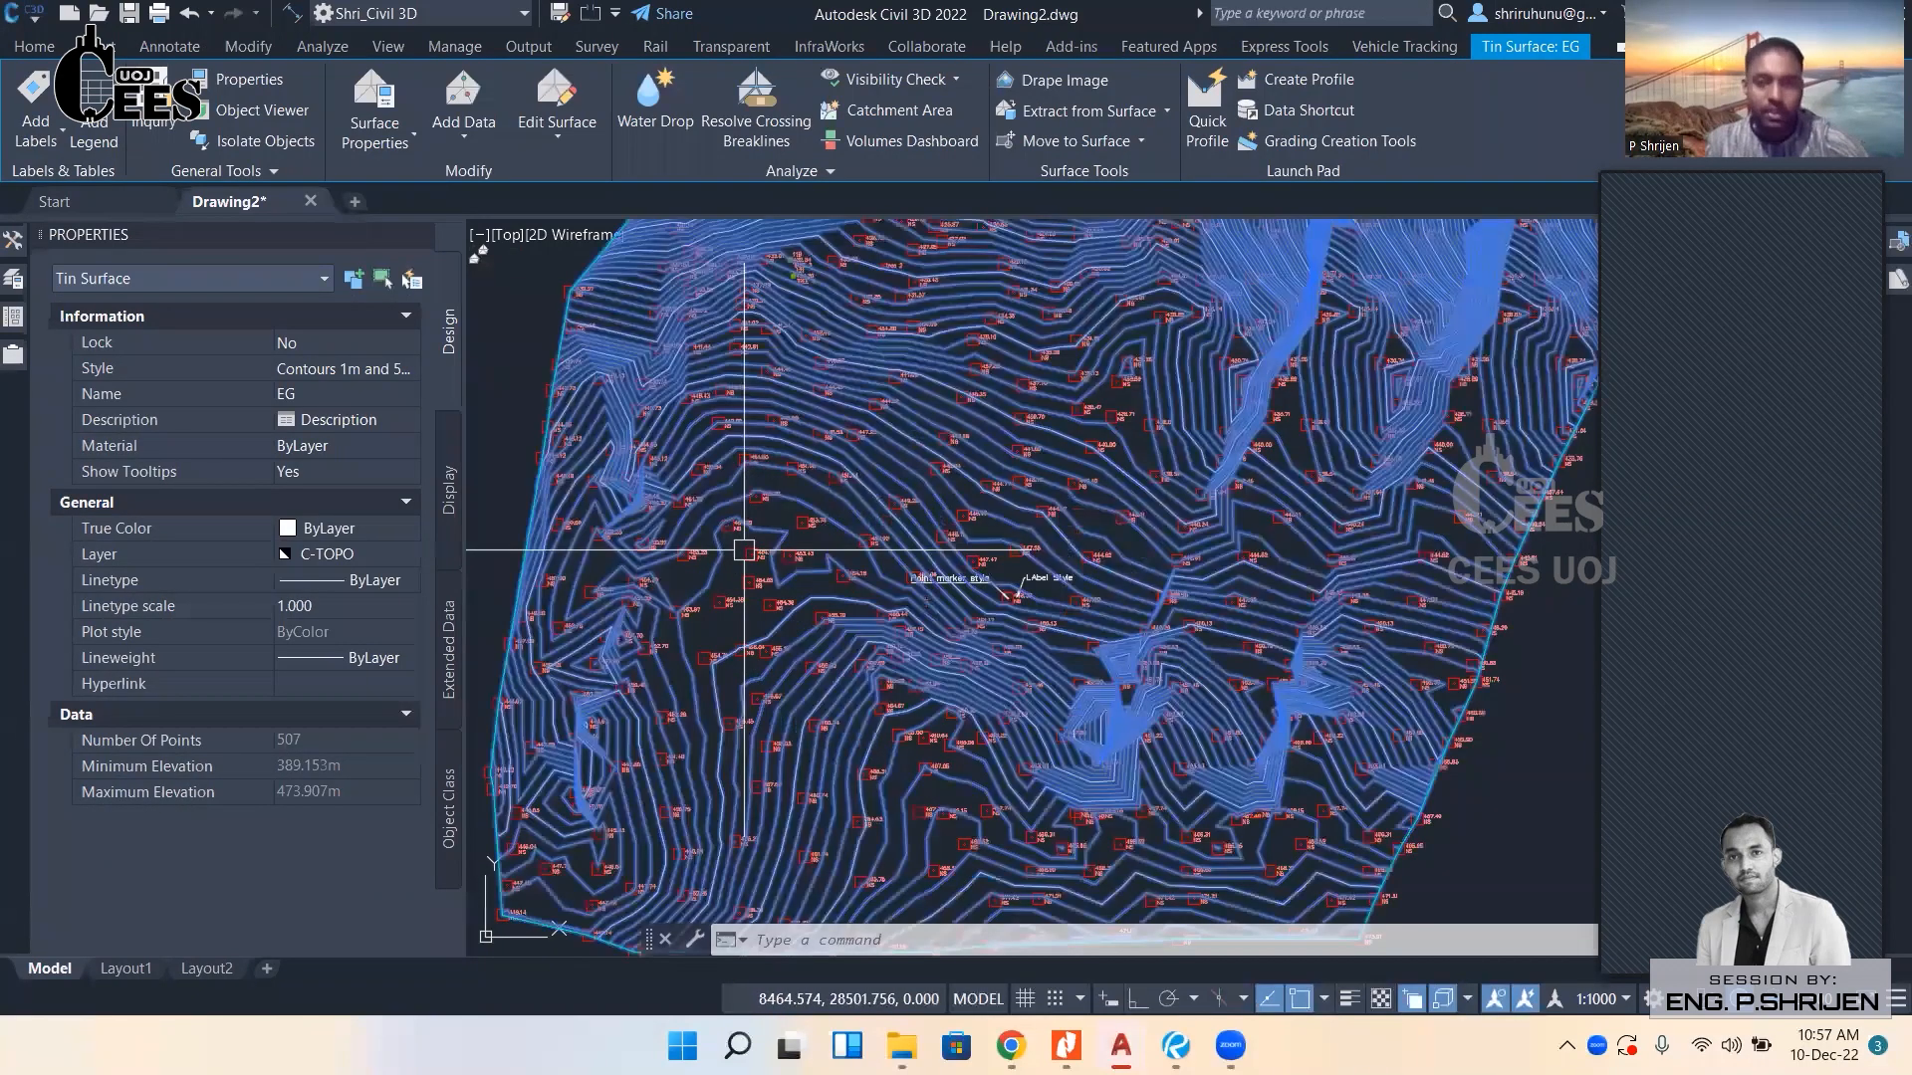
scroll(744, 549, "up", 2)
scroll(750, 577, "up", 2)
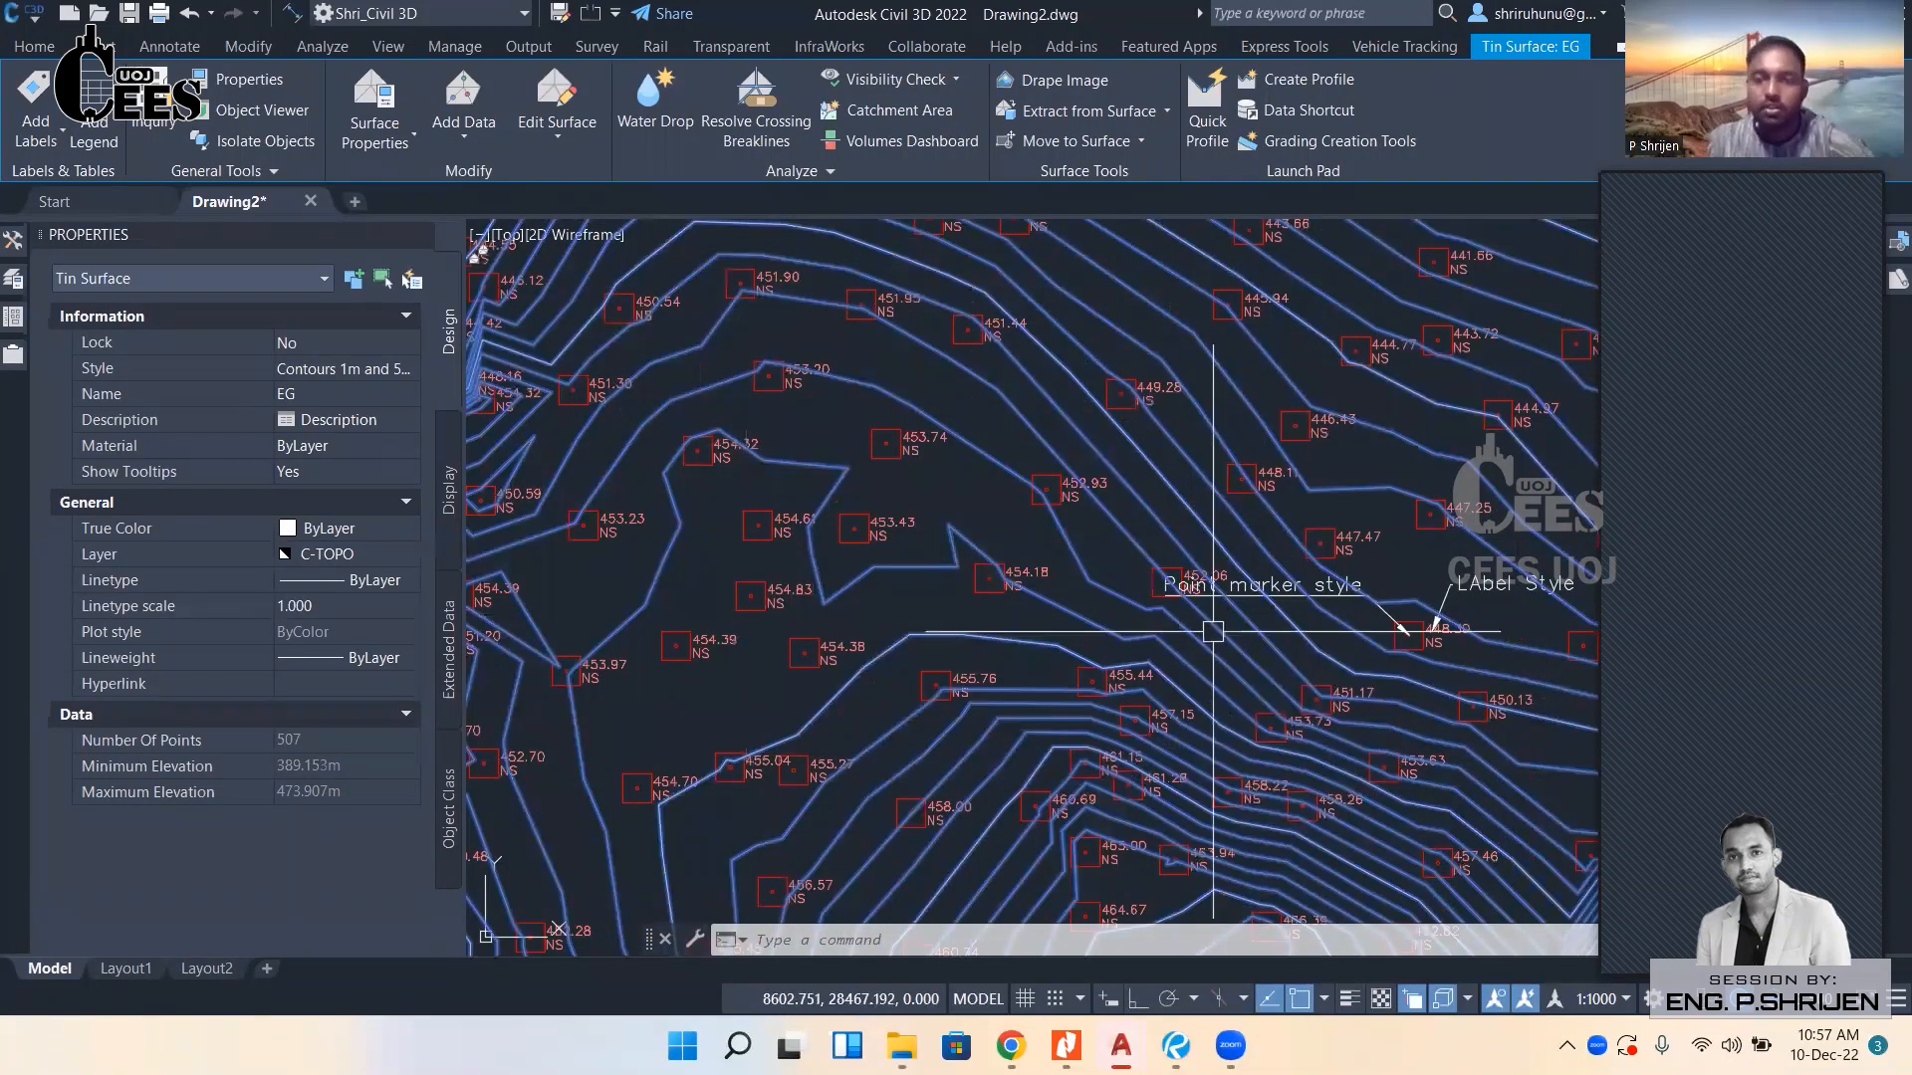
scroll(1145, 627, "down", 4)
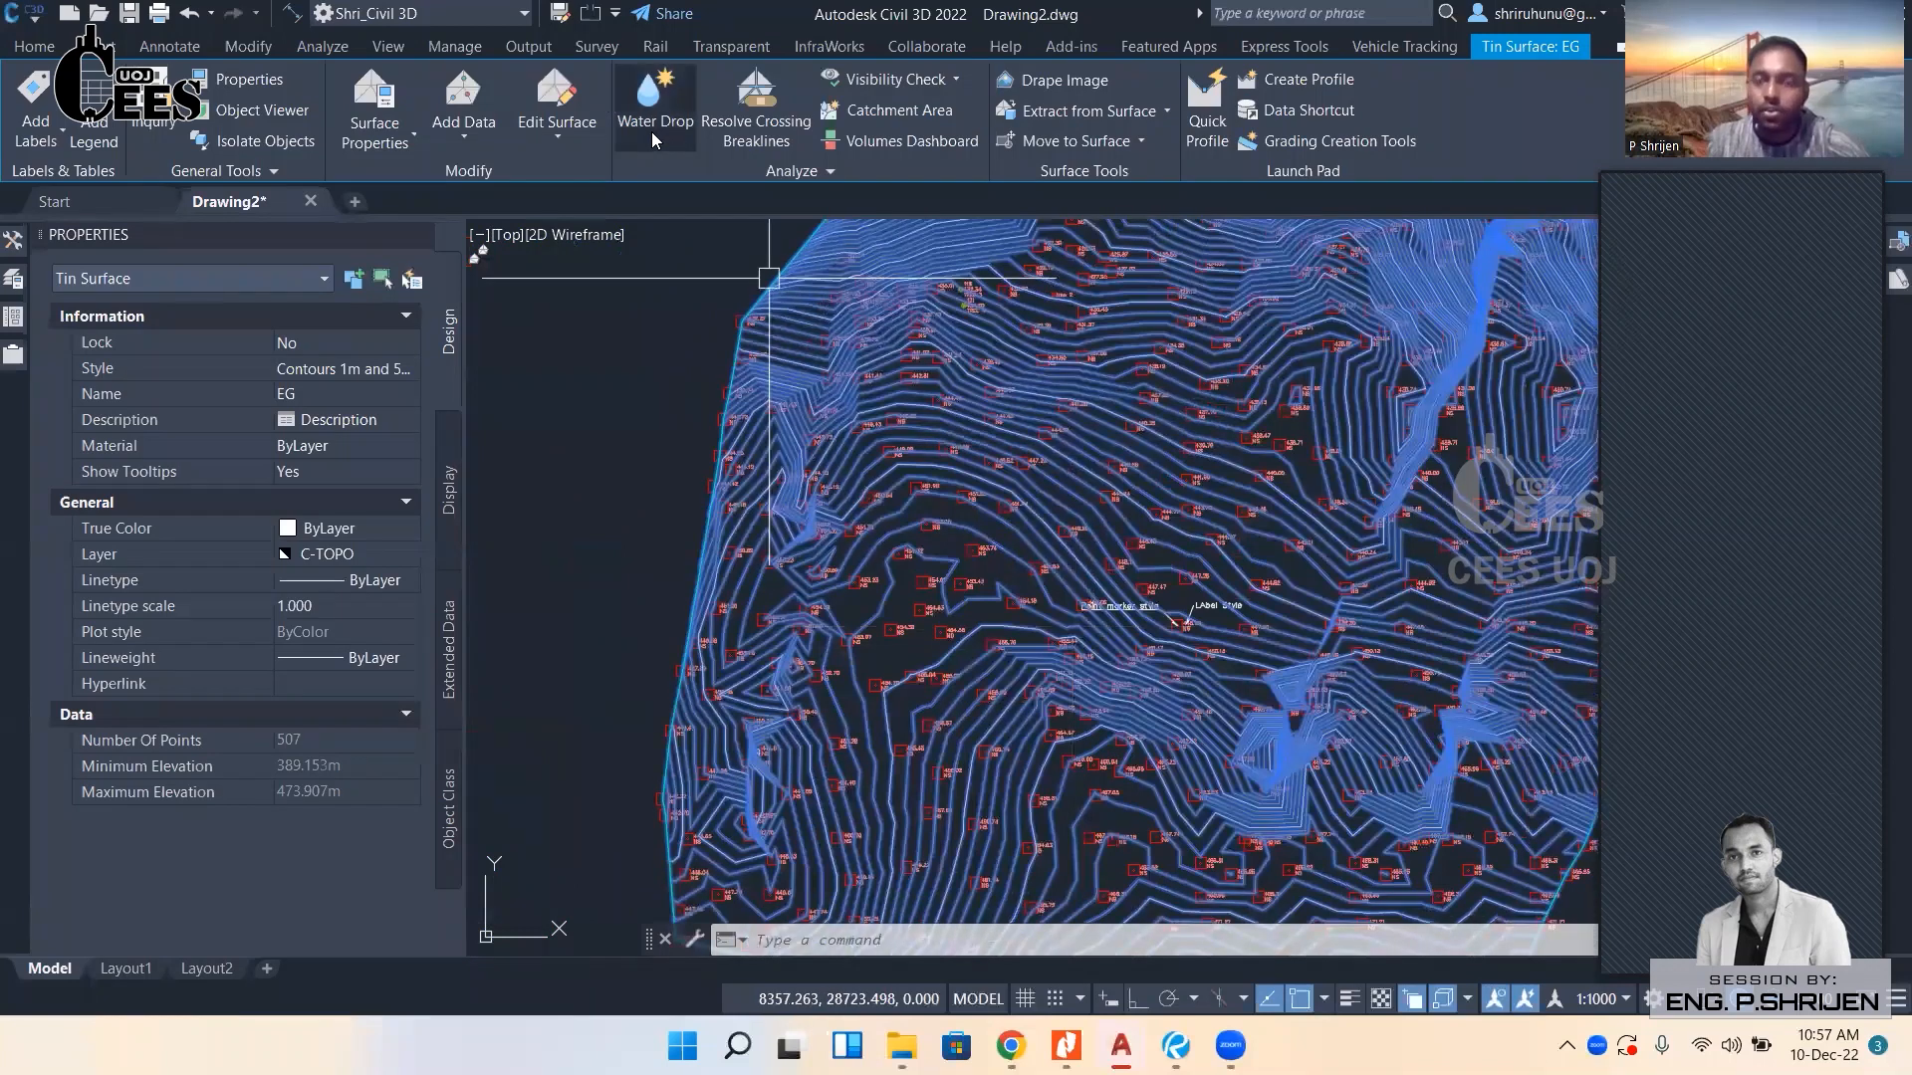
middle_click_drag(907, 587, 804, 586)
mouse_move(806, 584)
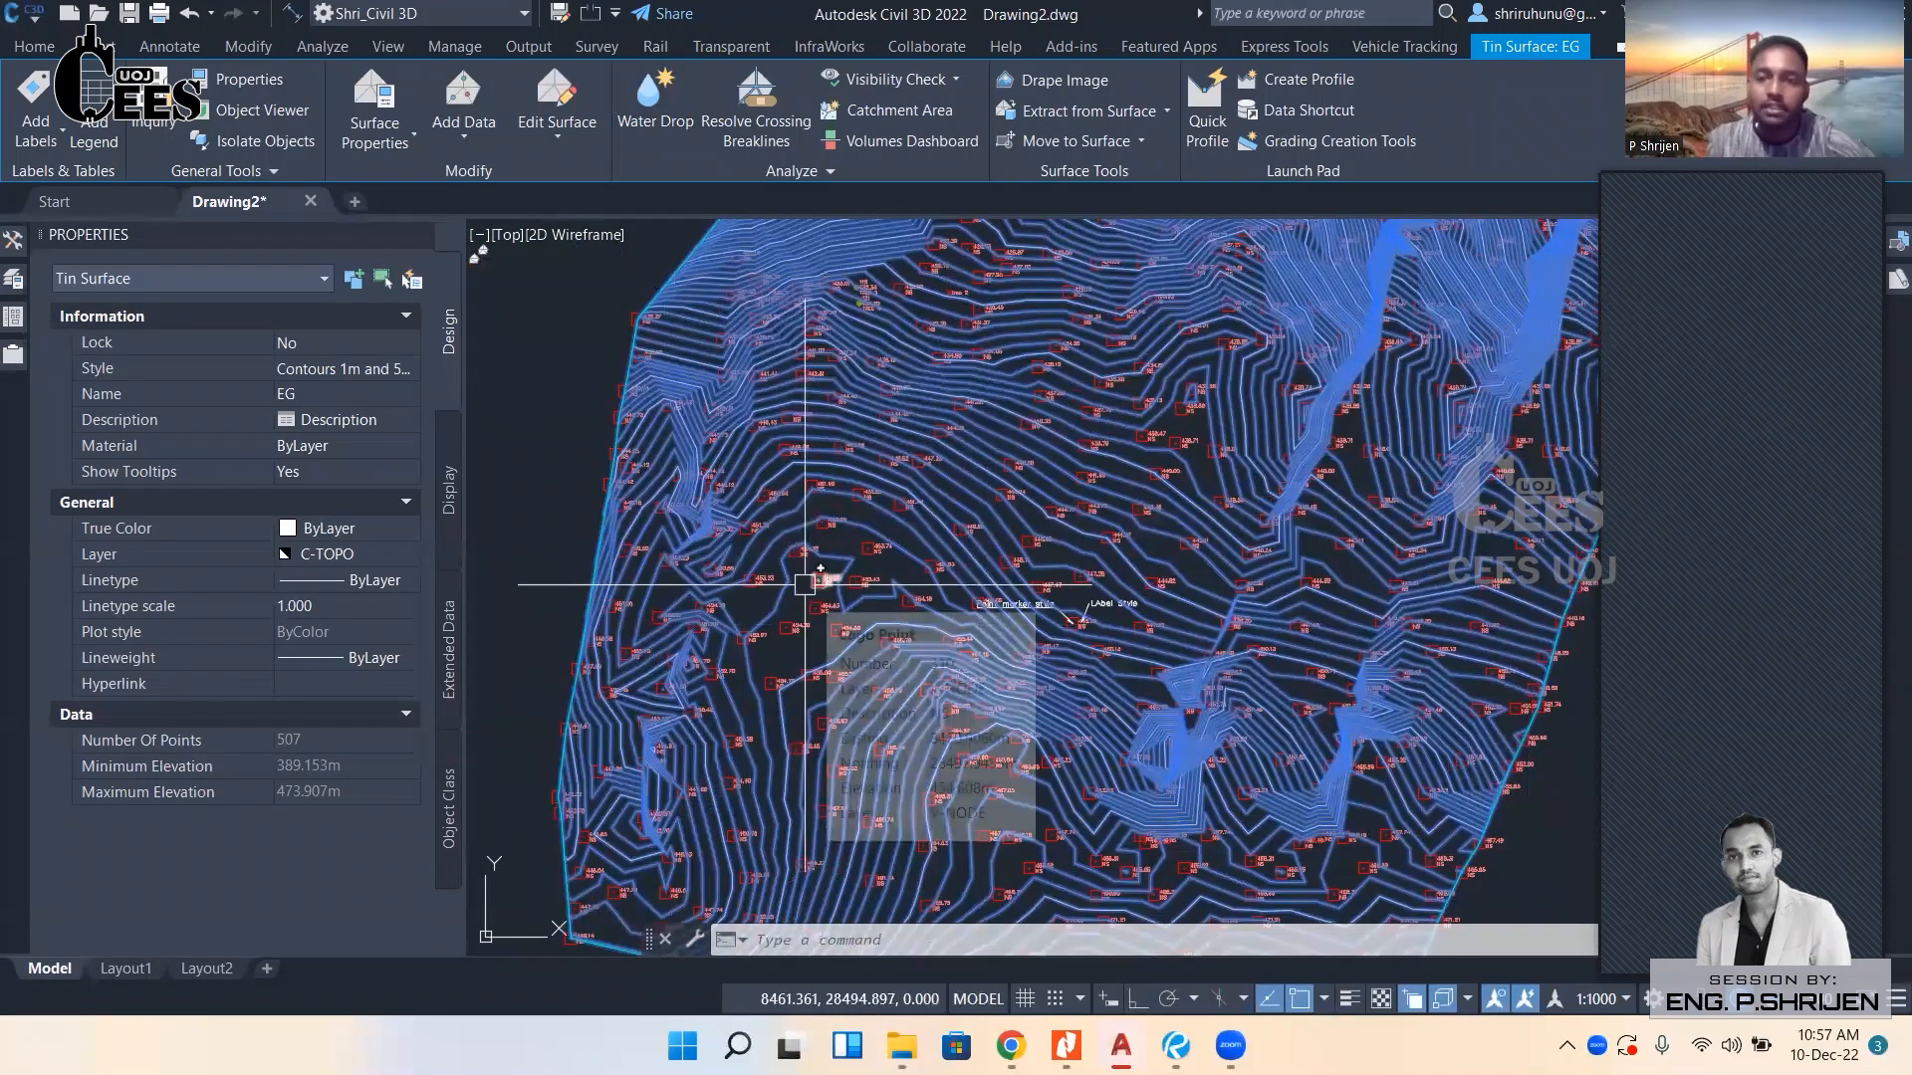
mouse_move(913, 591)
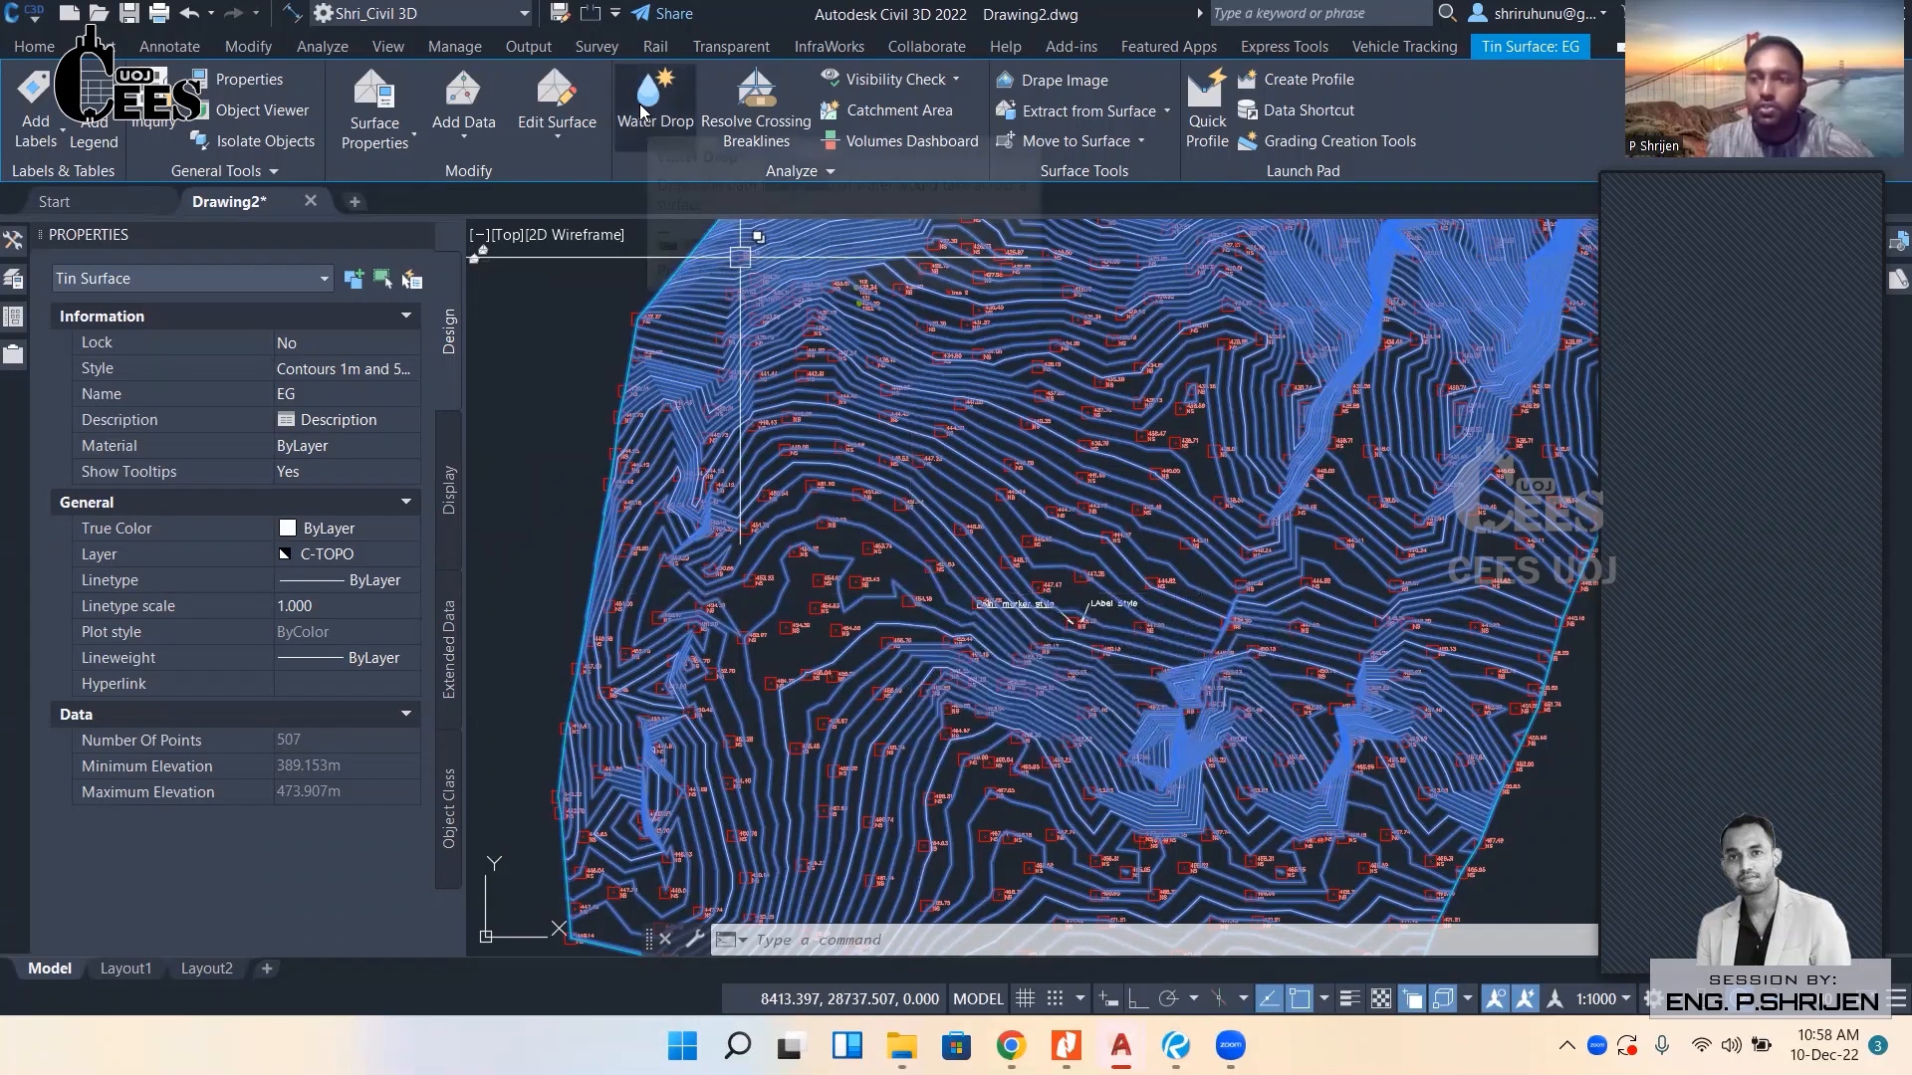
middle_click_drag(896, 670, 882, 645)
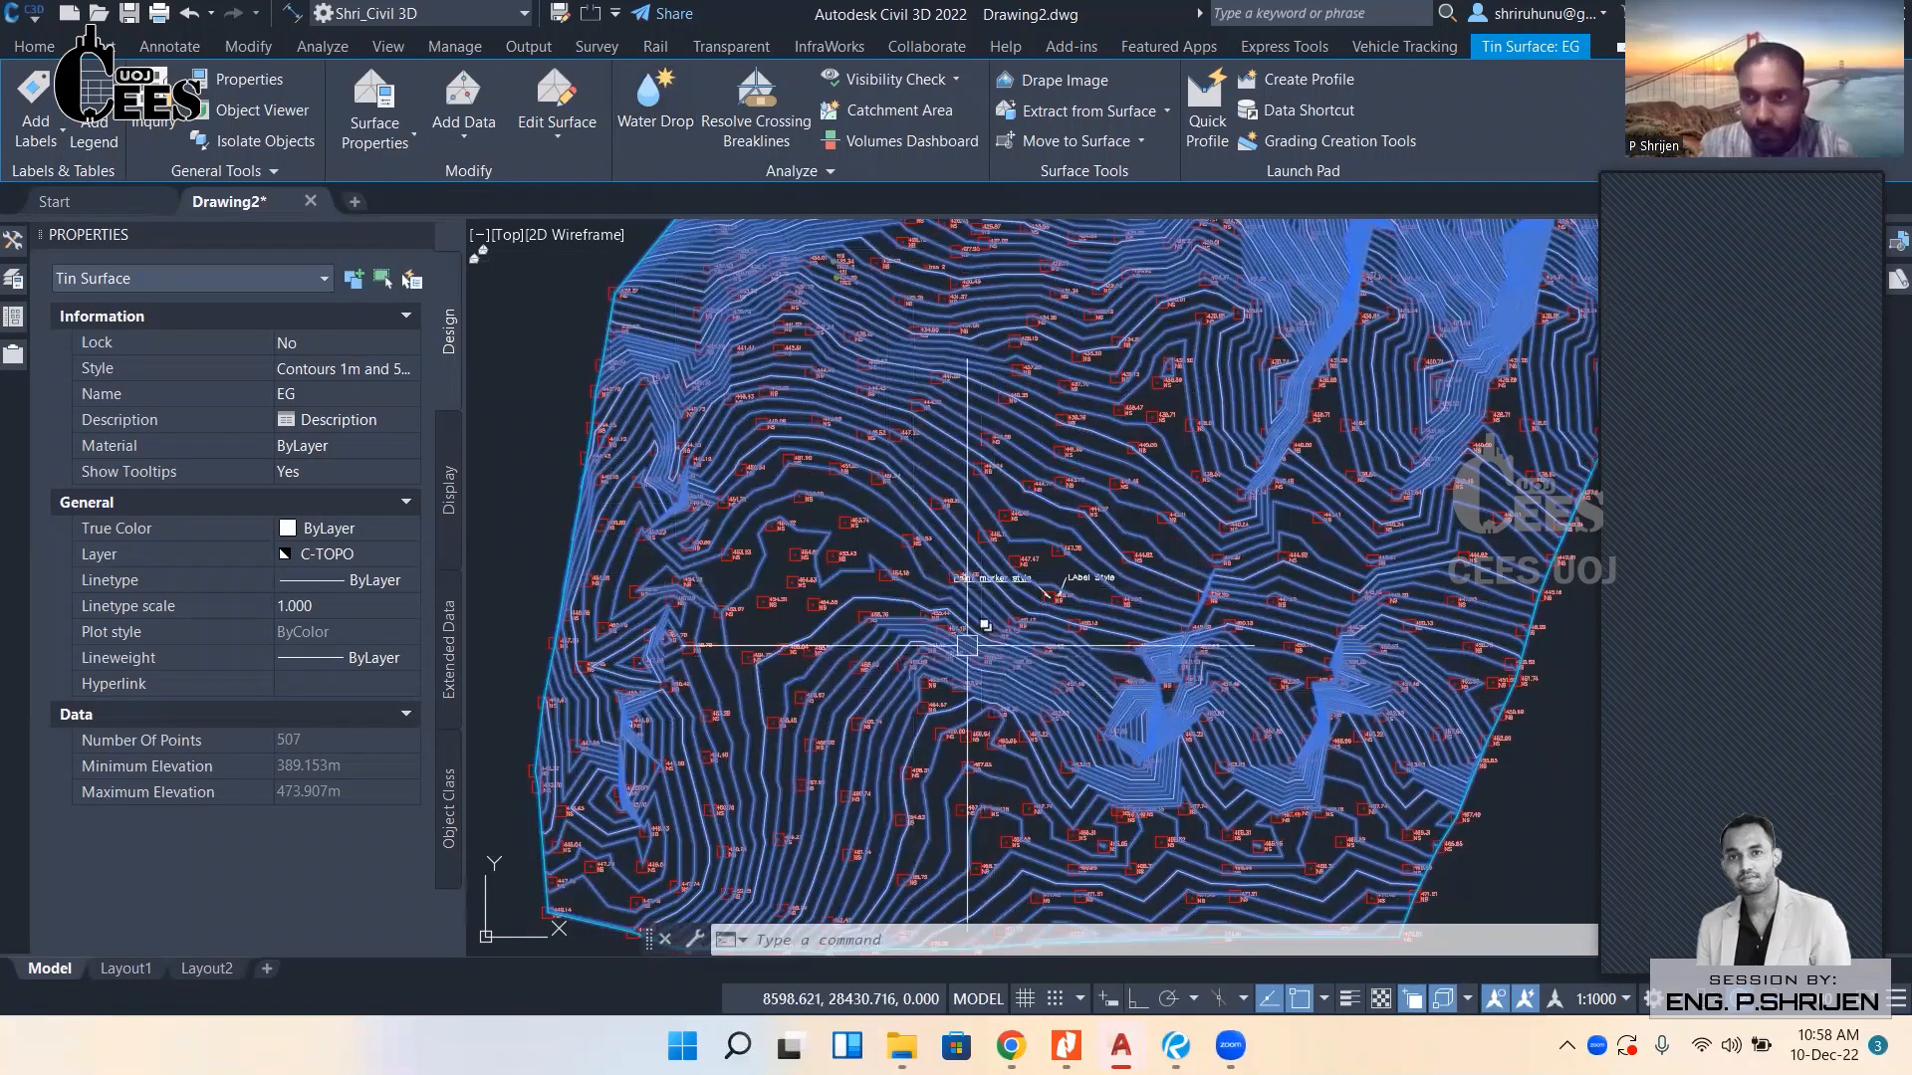
Start a Water Drop analysis on the EG surface, keeping path layer 0 and choosing 2D Polyline as the path object type.
left_click(646, 125)
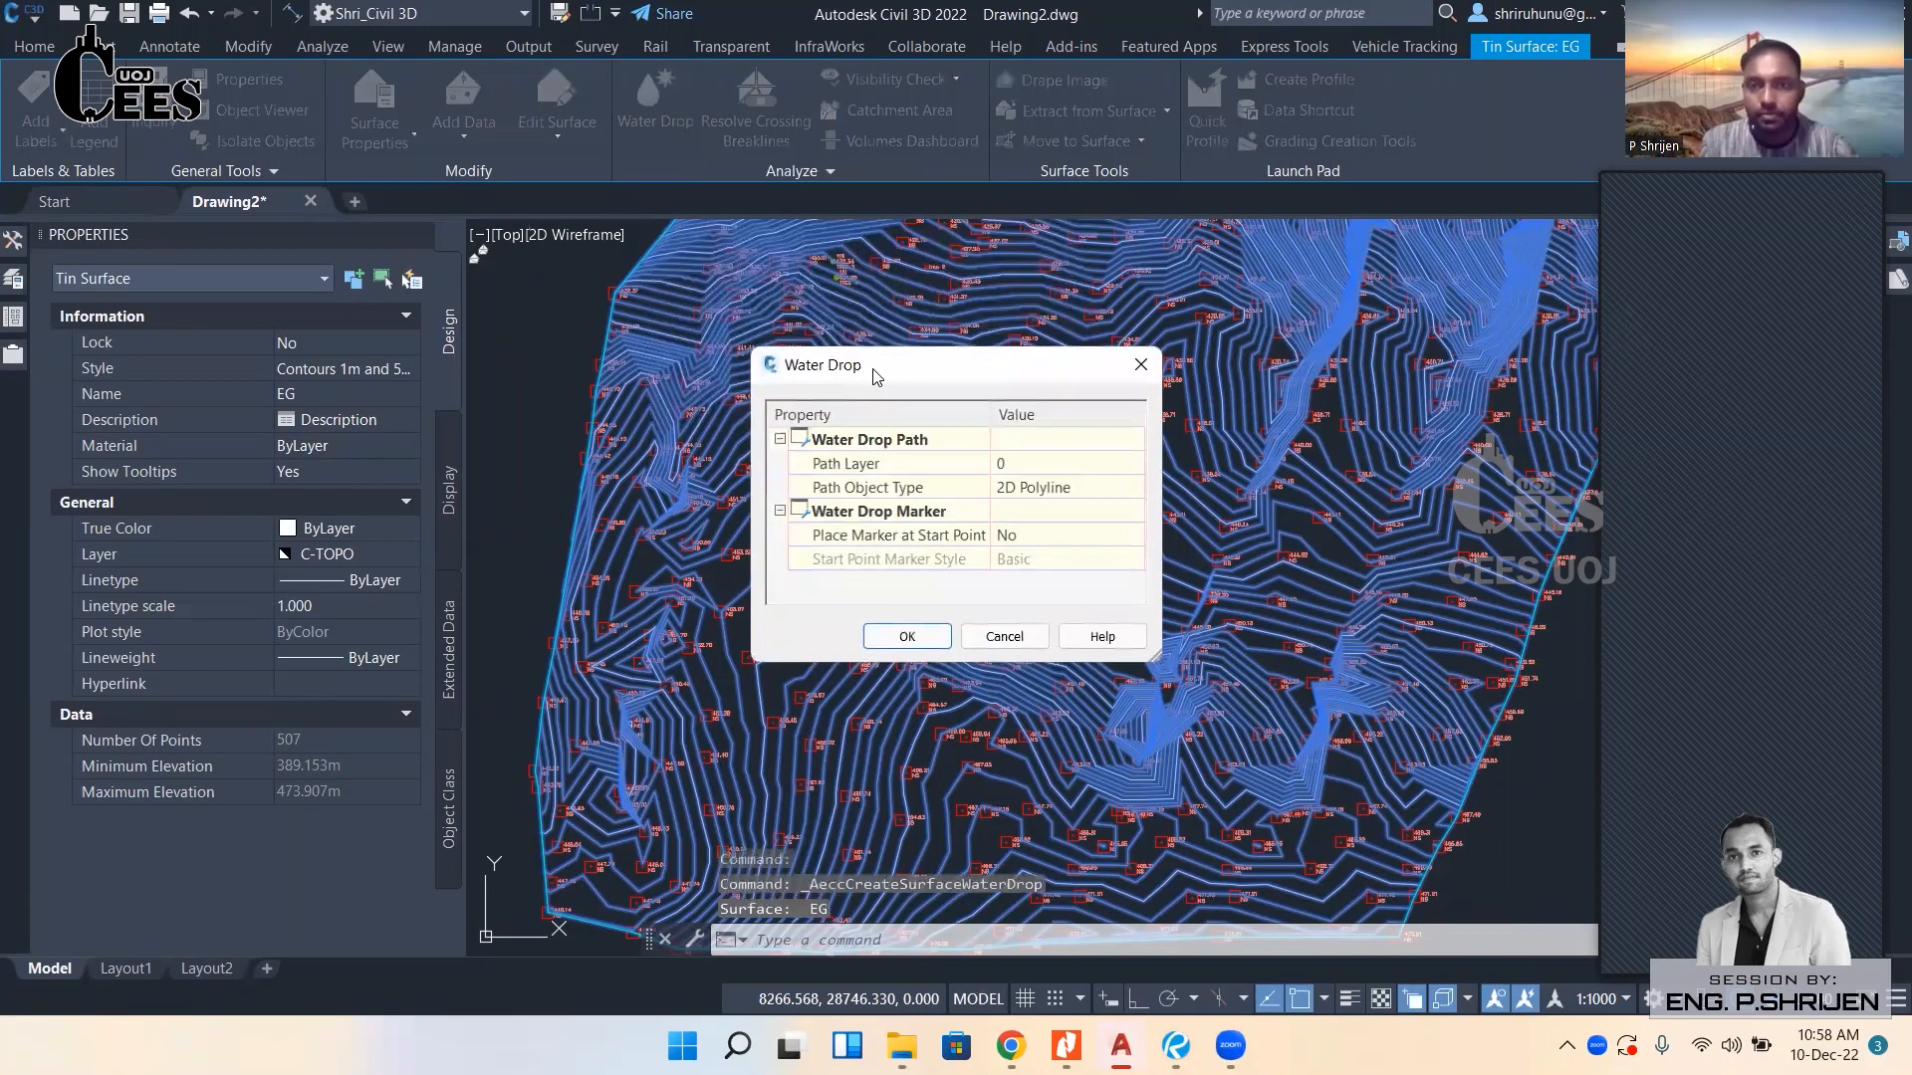
mouse_move(894, 369)
left_mouse_down()
mouse_move(1027, 260)
mouse_move(951, 285)
left_mouse_up()
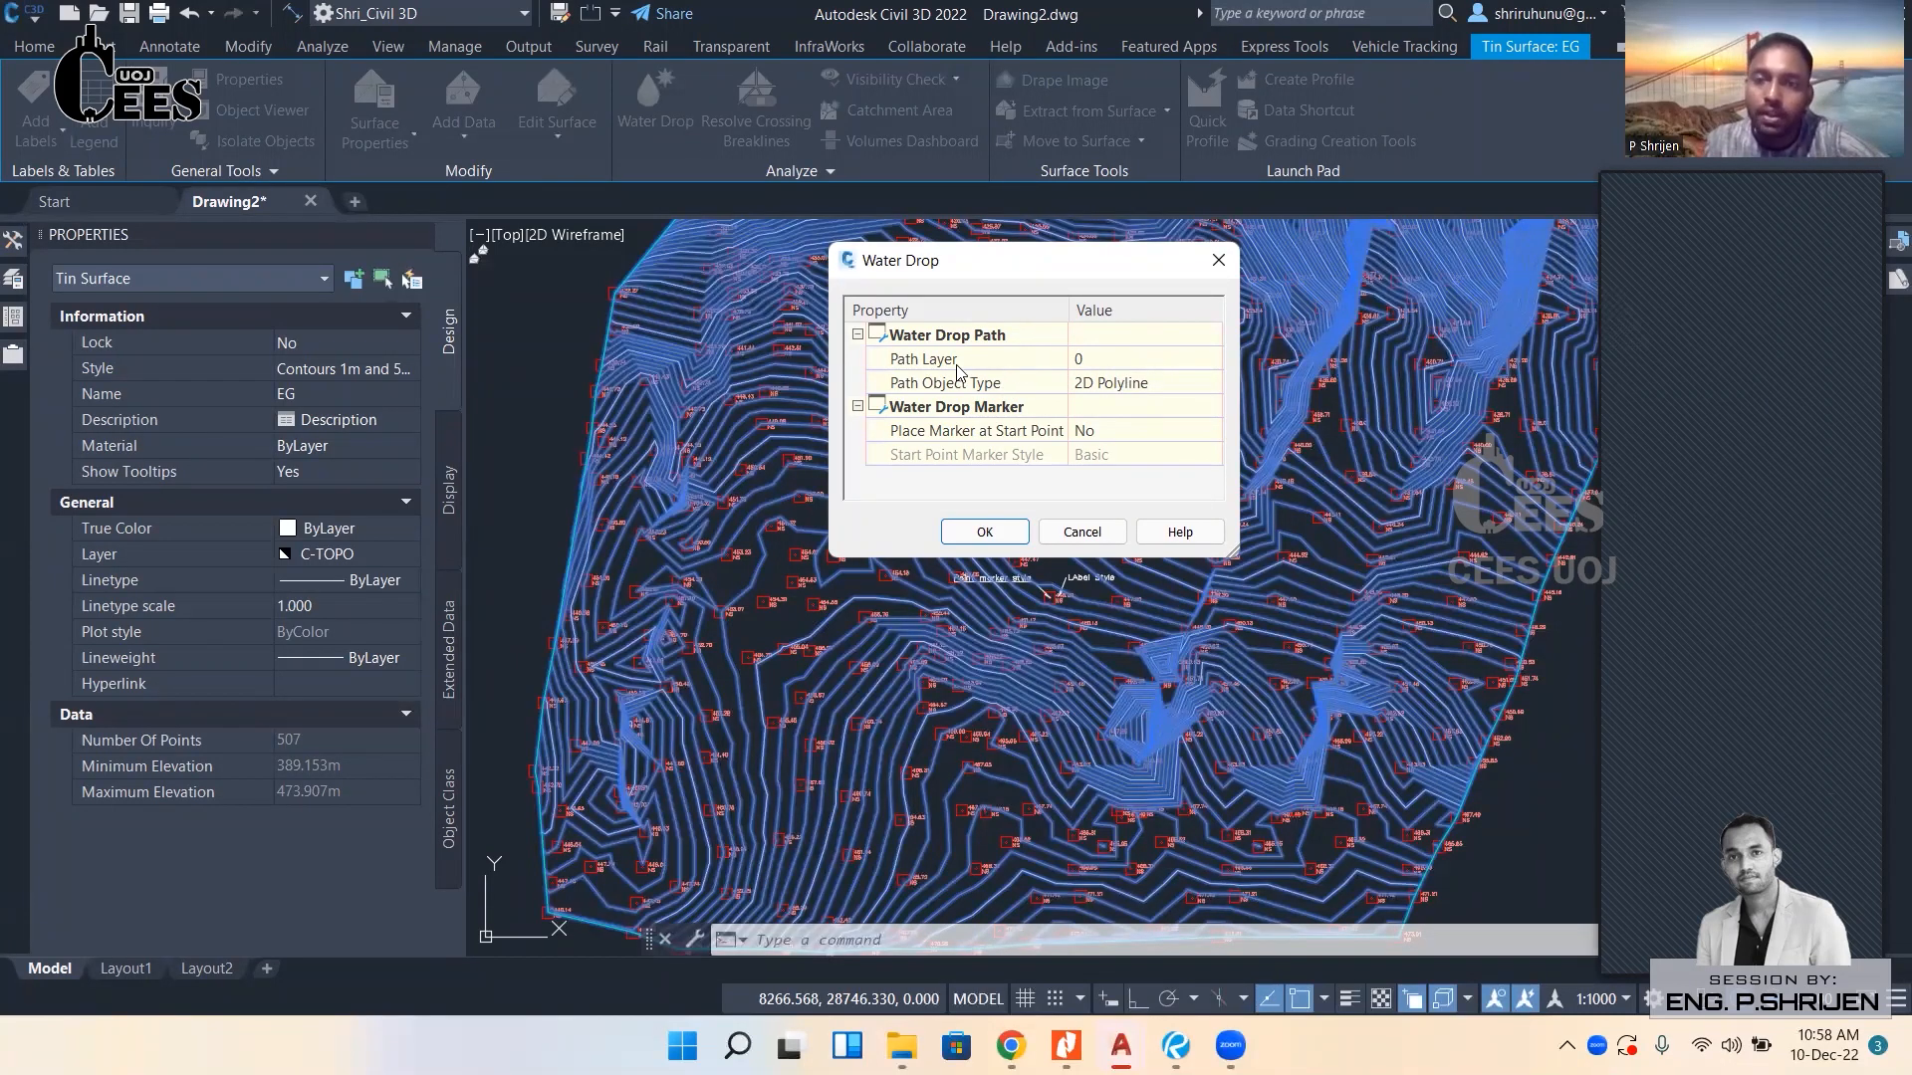
left_click(956, 381)
left_click(1141, 360)
left_click(1147, 360)
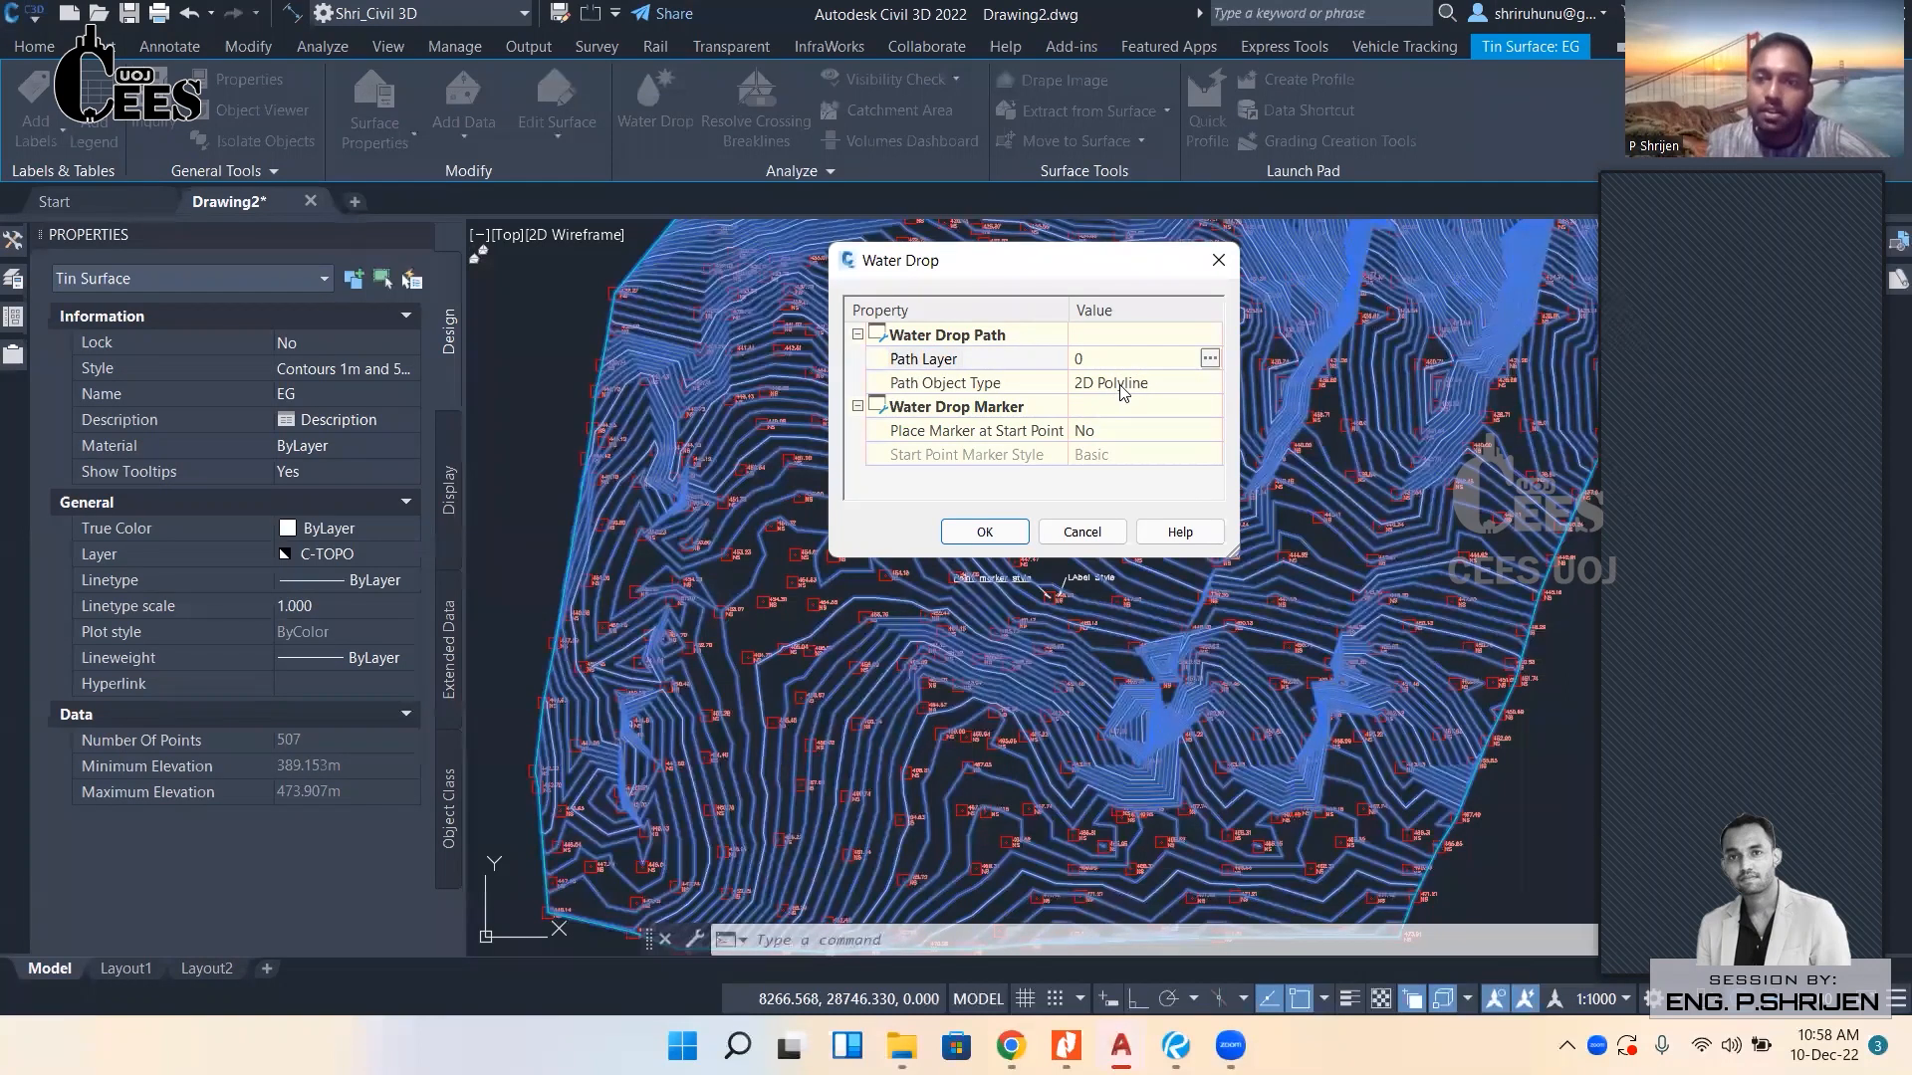
left_click(1004, 385)
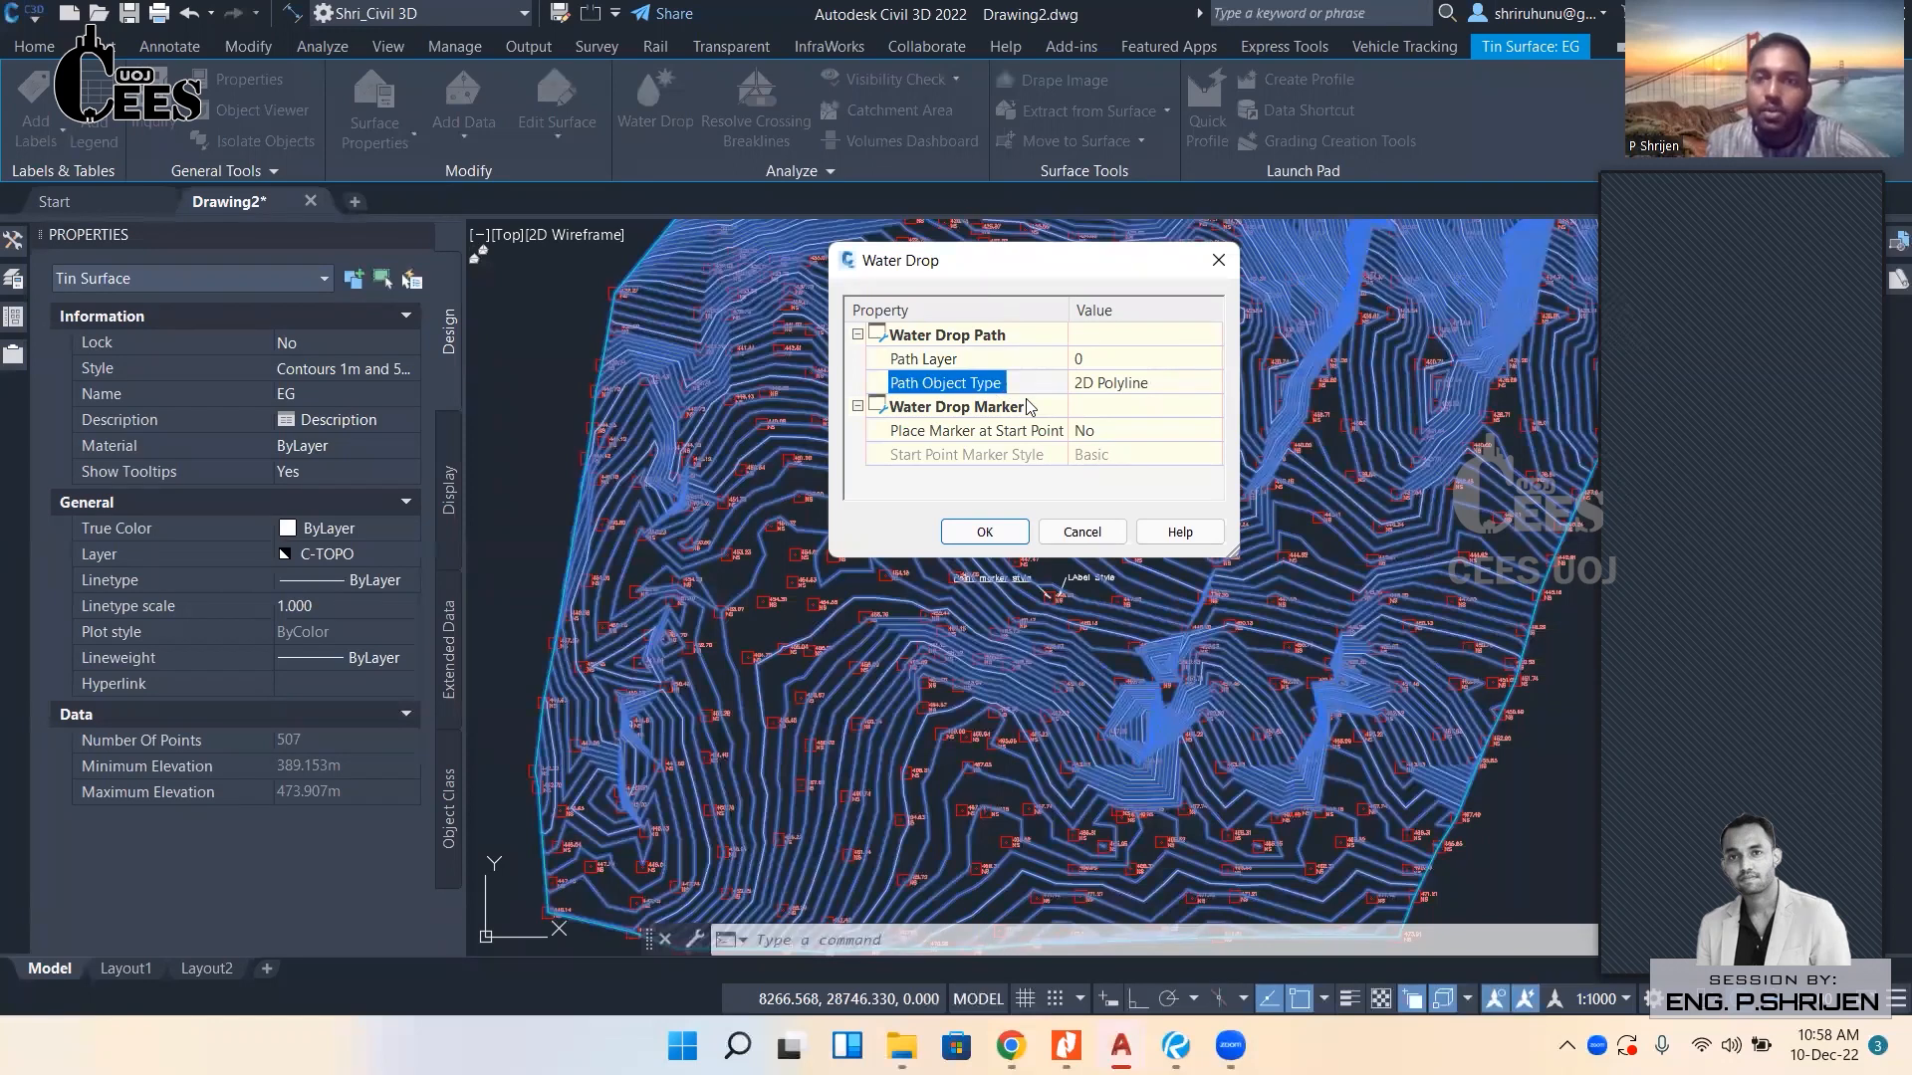
left_click(1127, 386)
left_click(1127, 386)
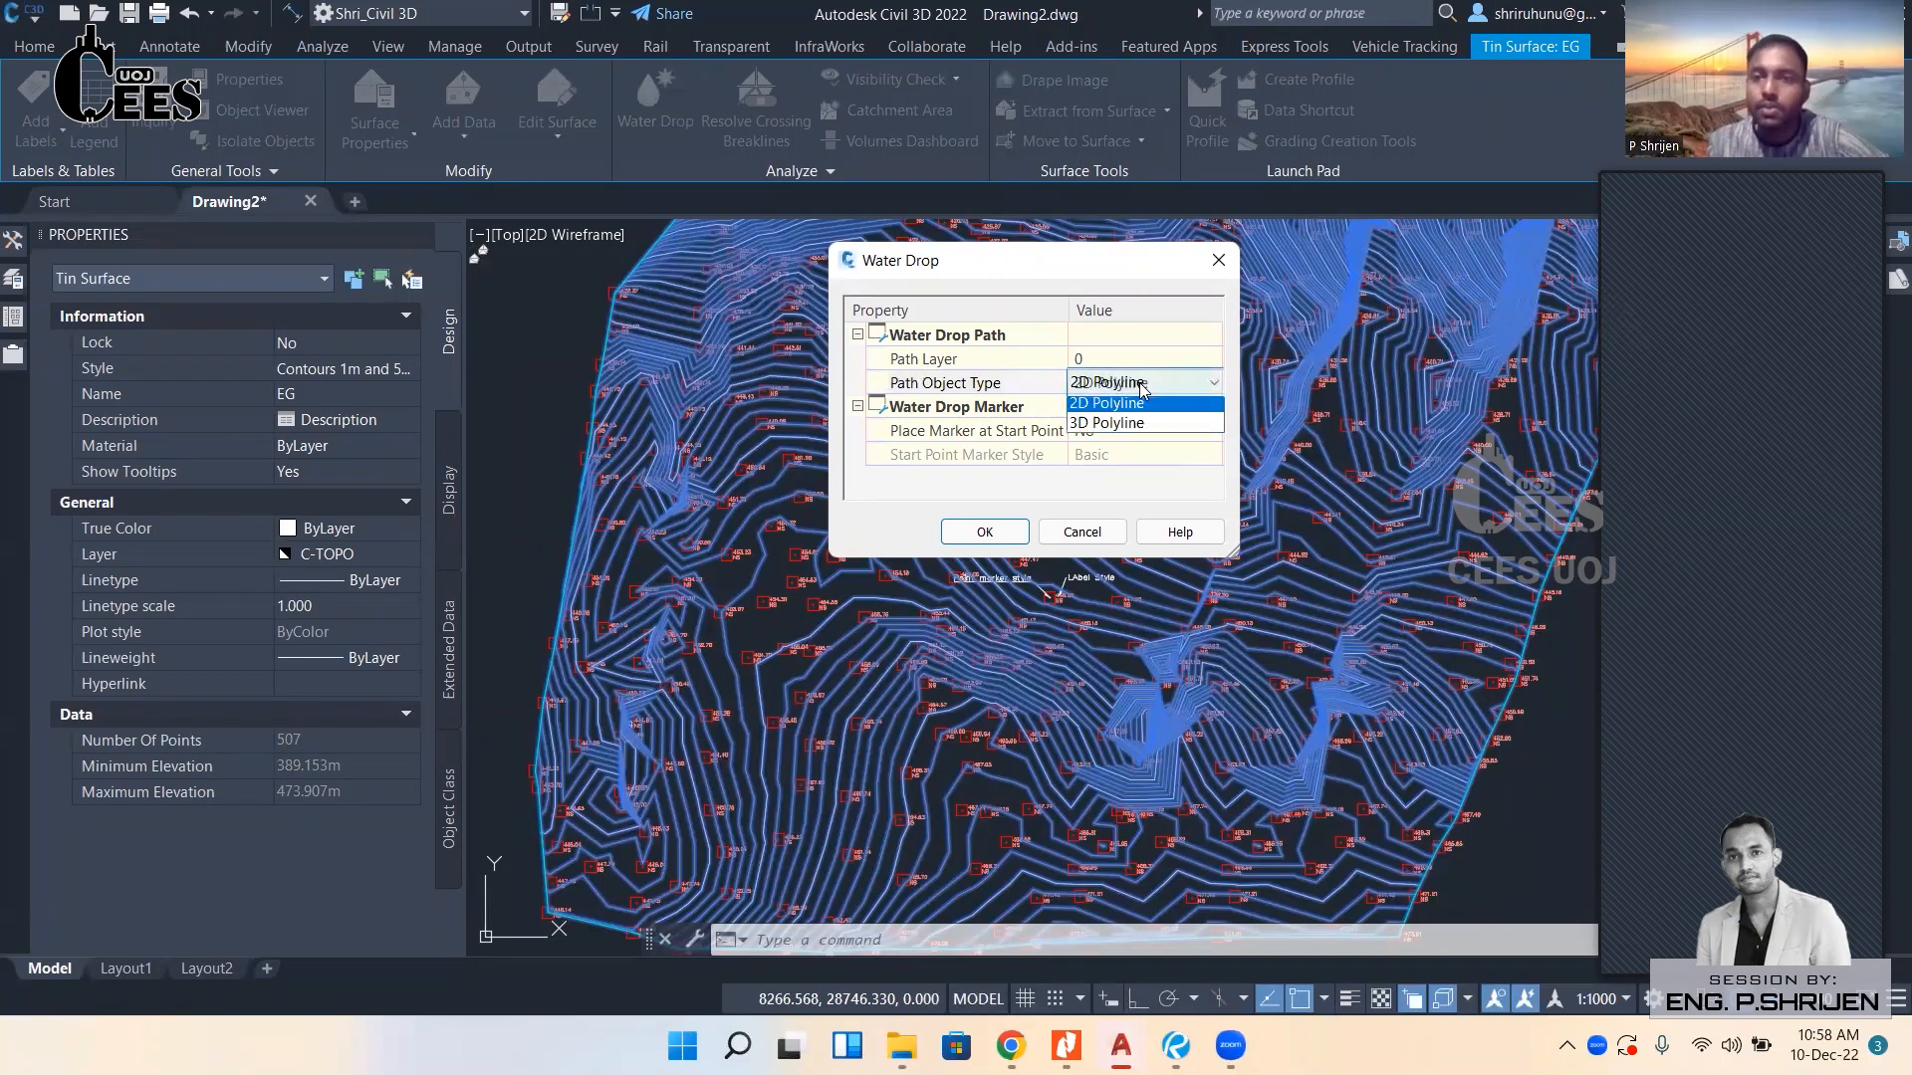
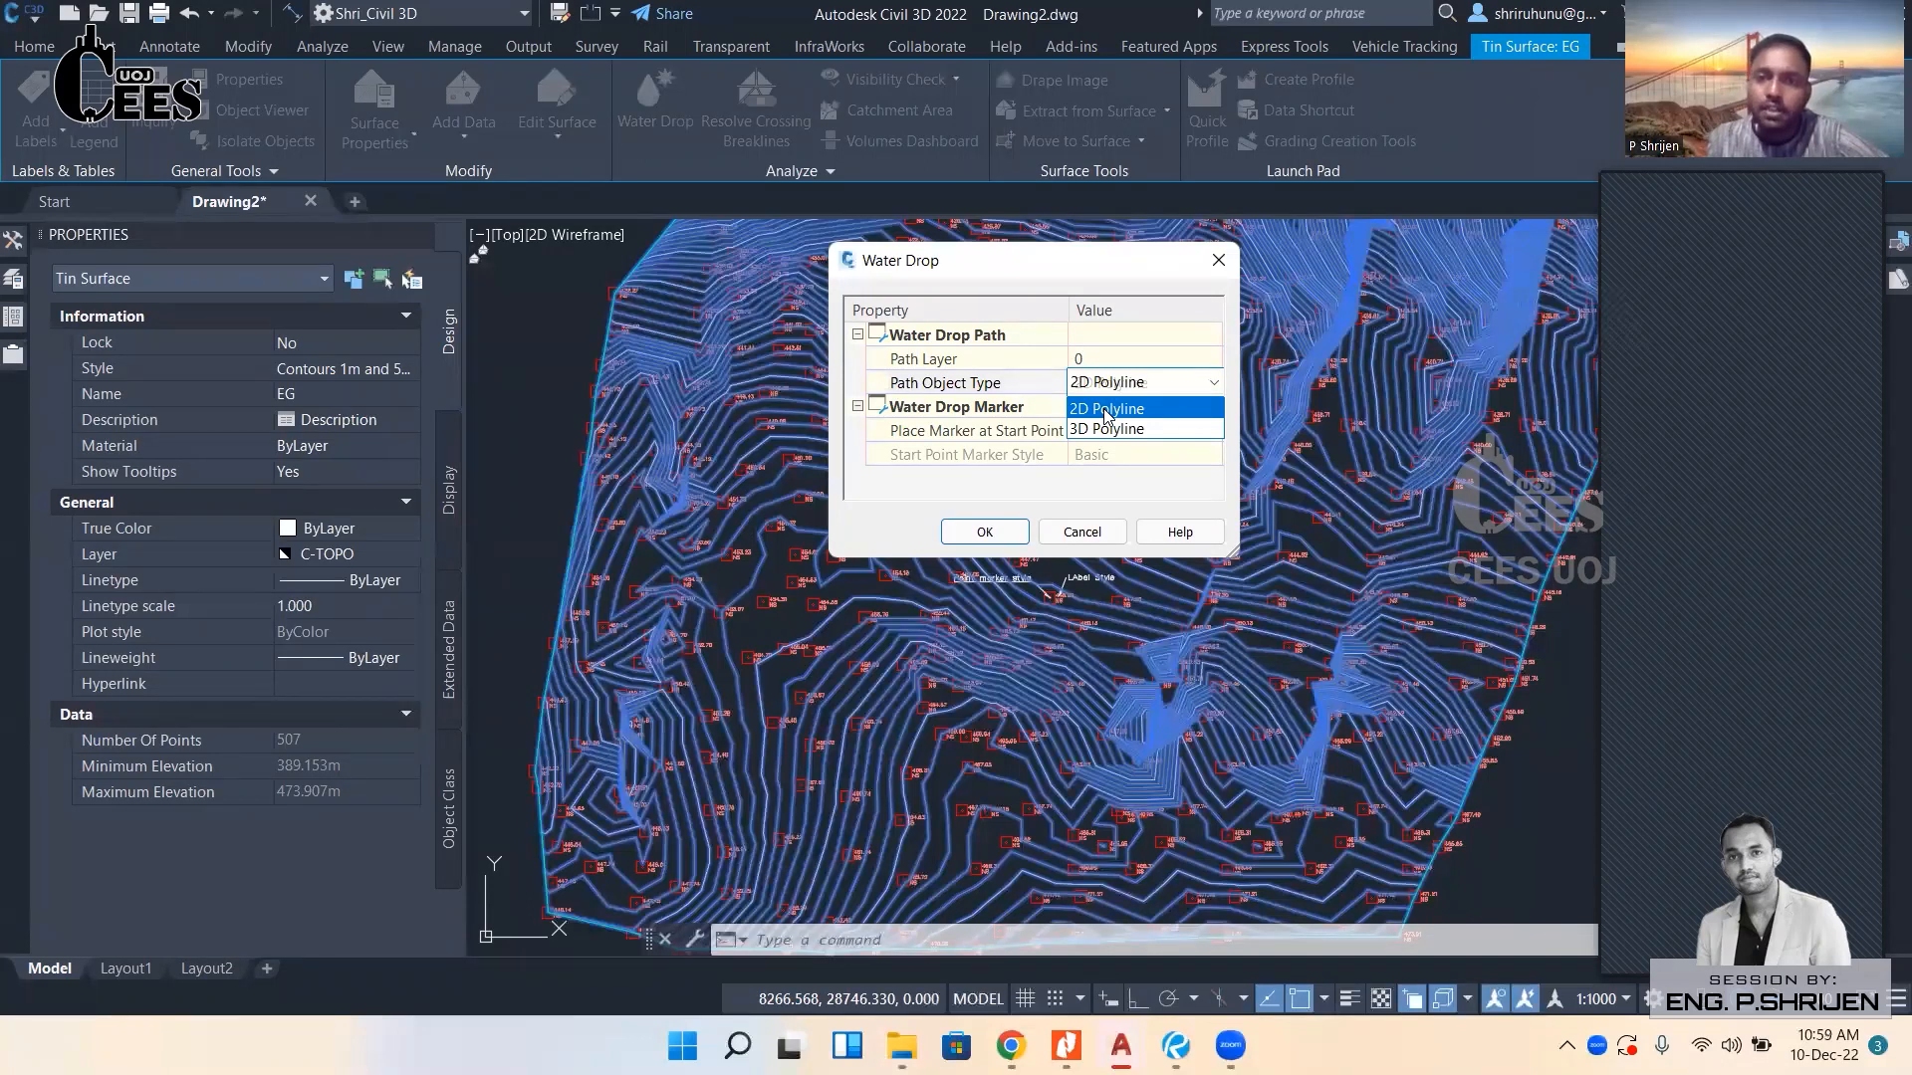
left_click(1108, 410)
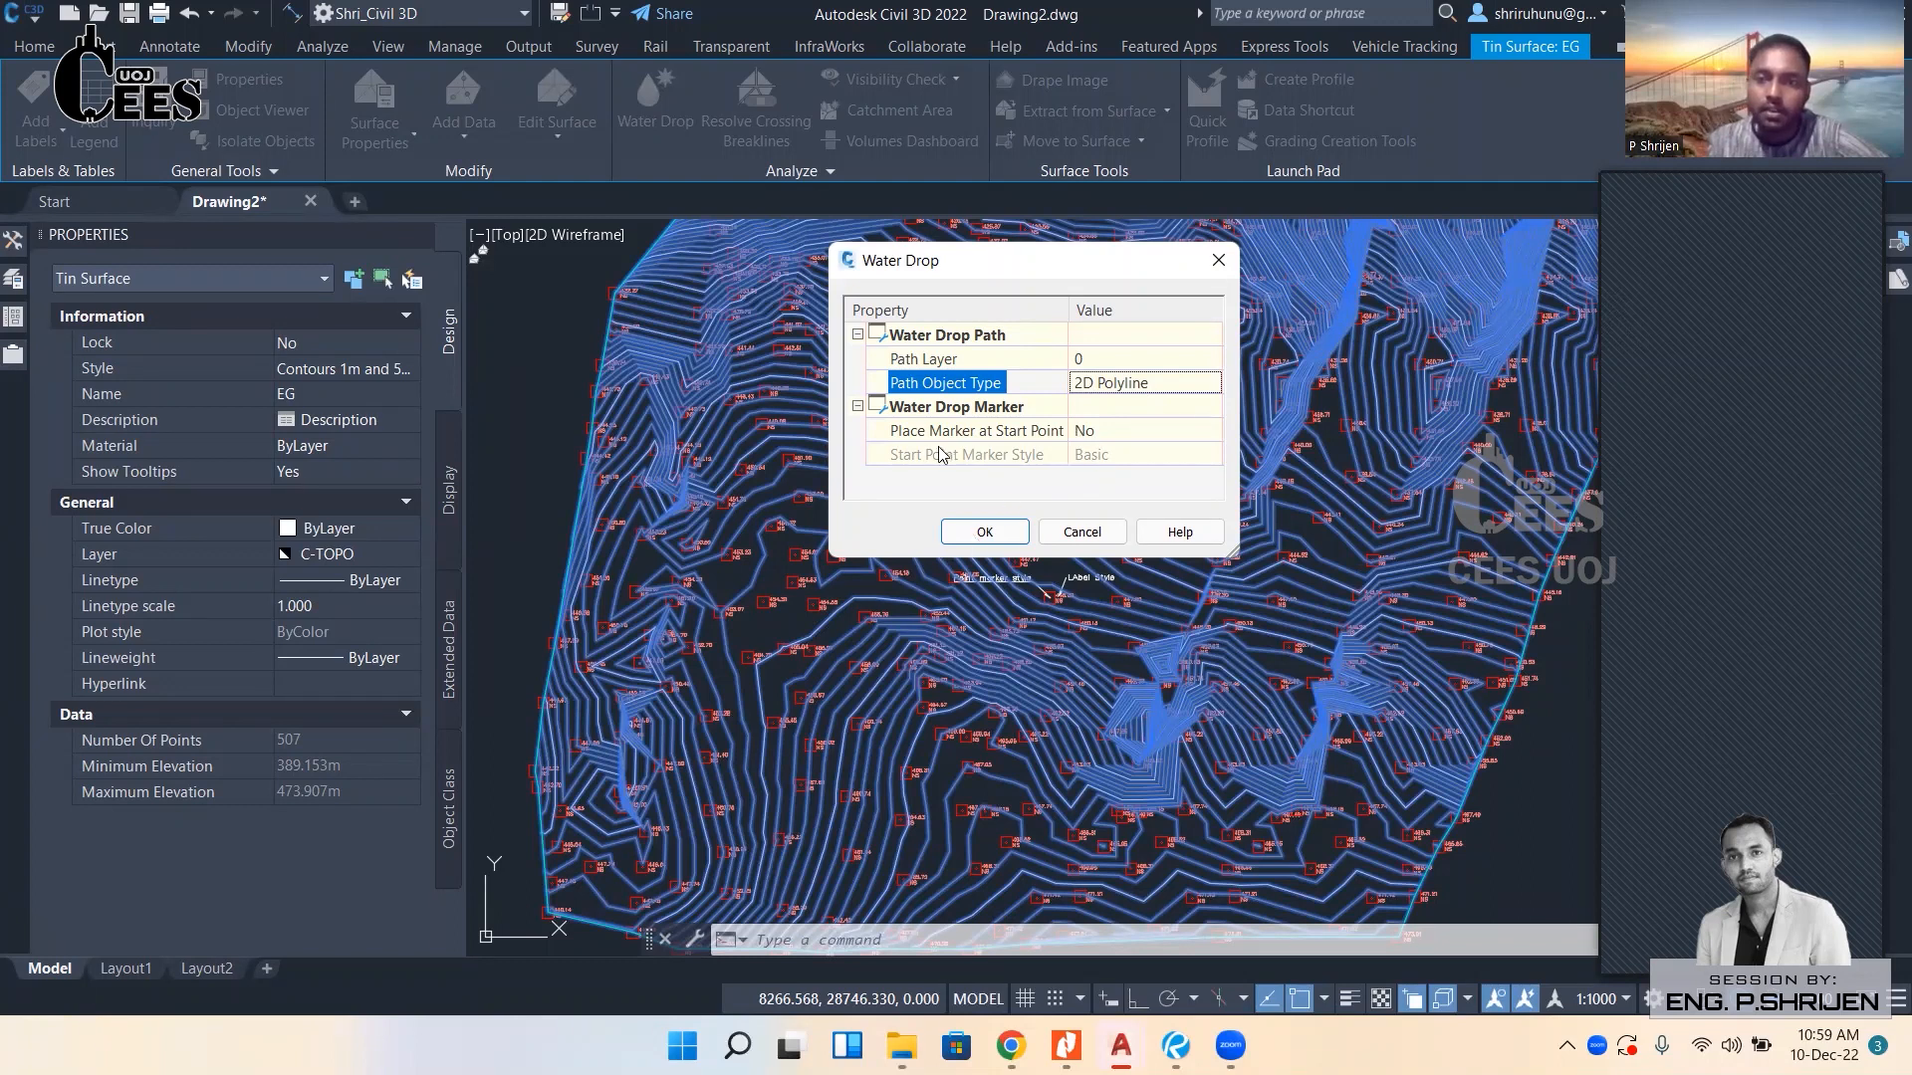
Set the water drop to place a marker at the start point and accept the Water Drop settings.
left_click(1148, 439)
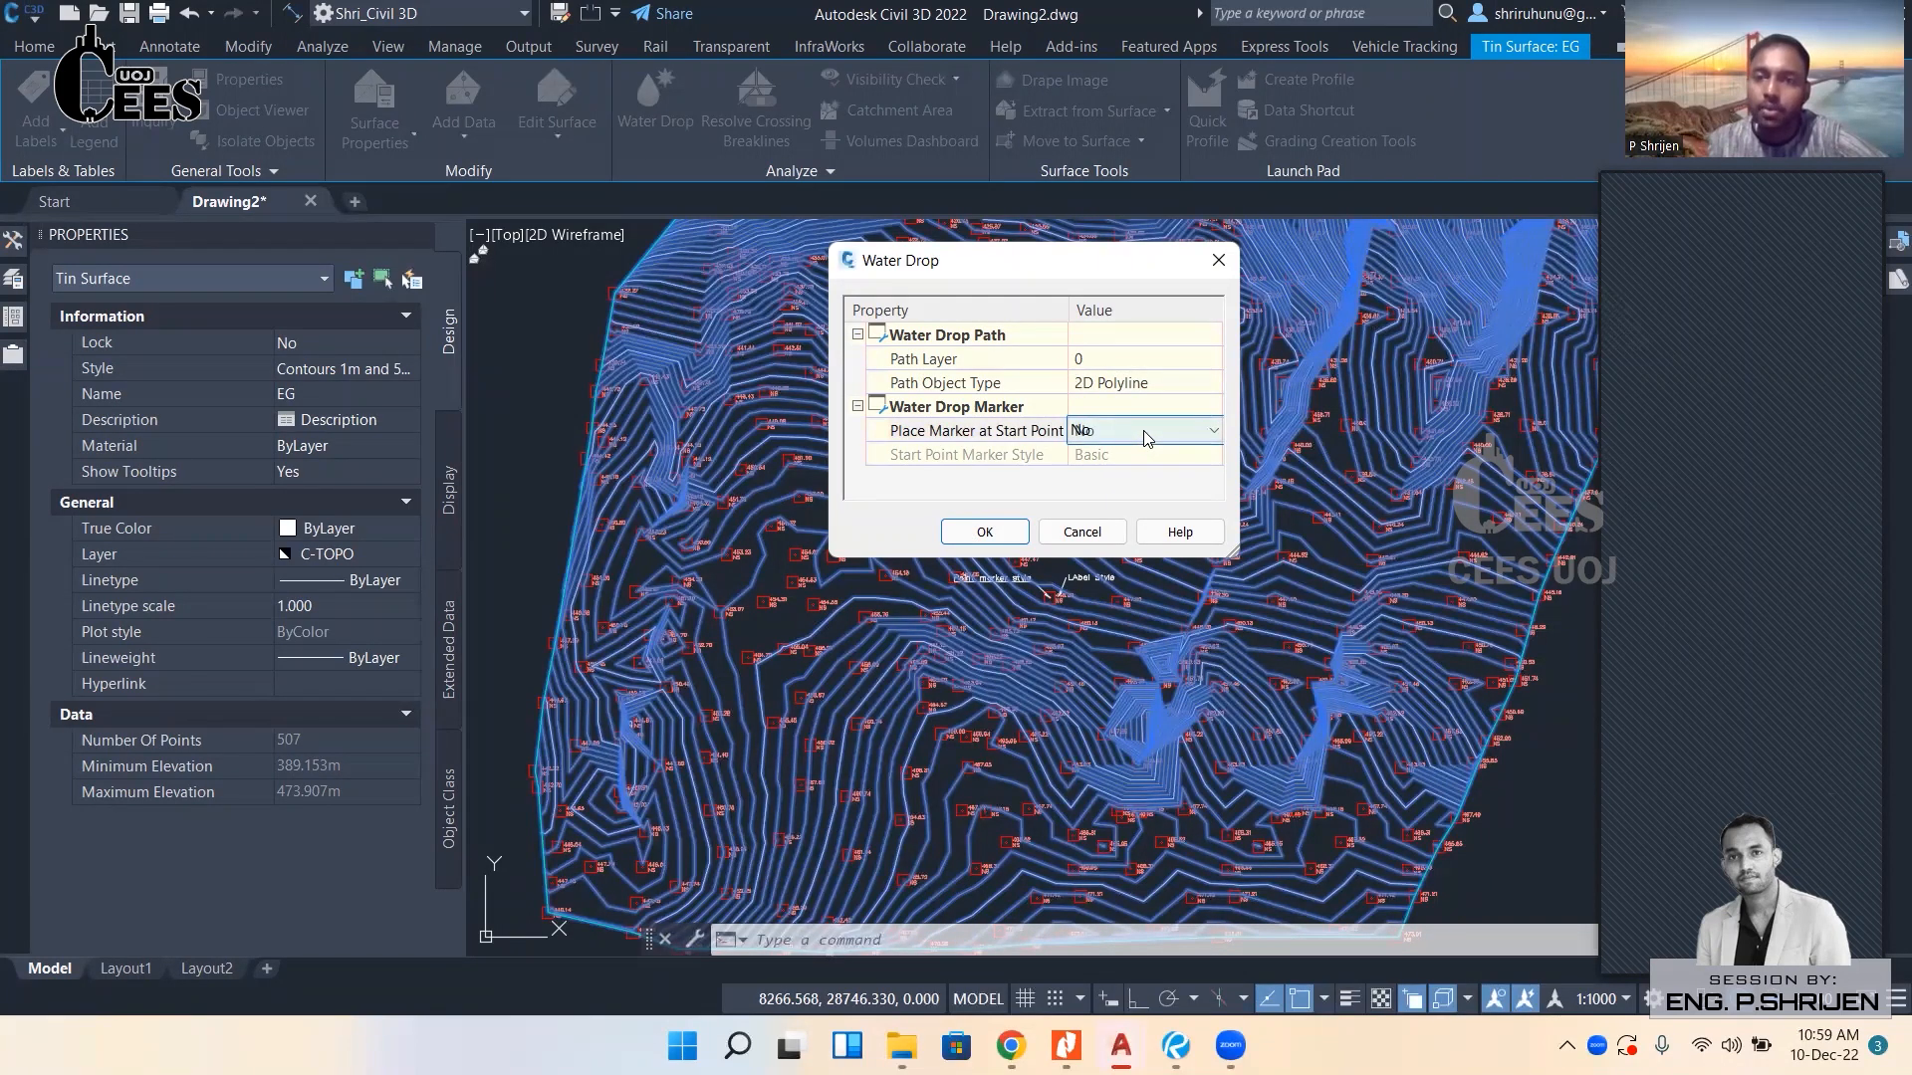
left_click(1145, 433)
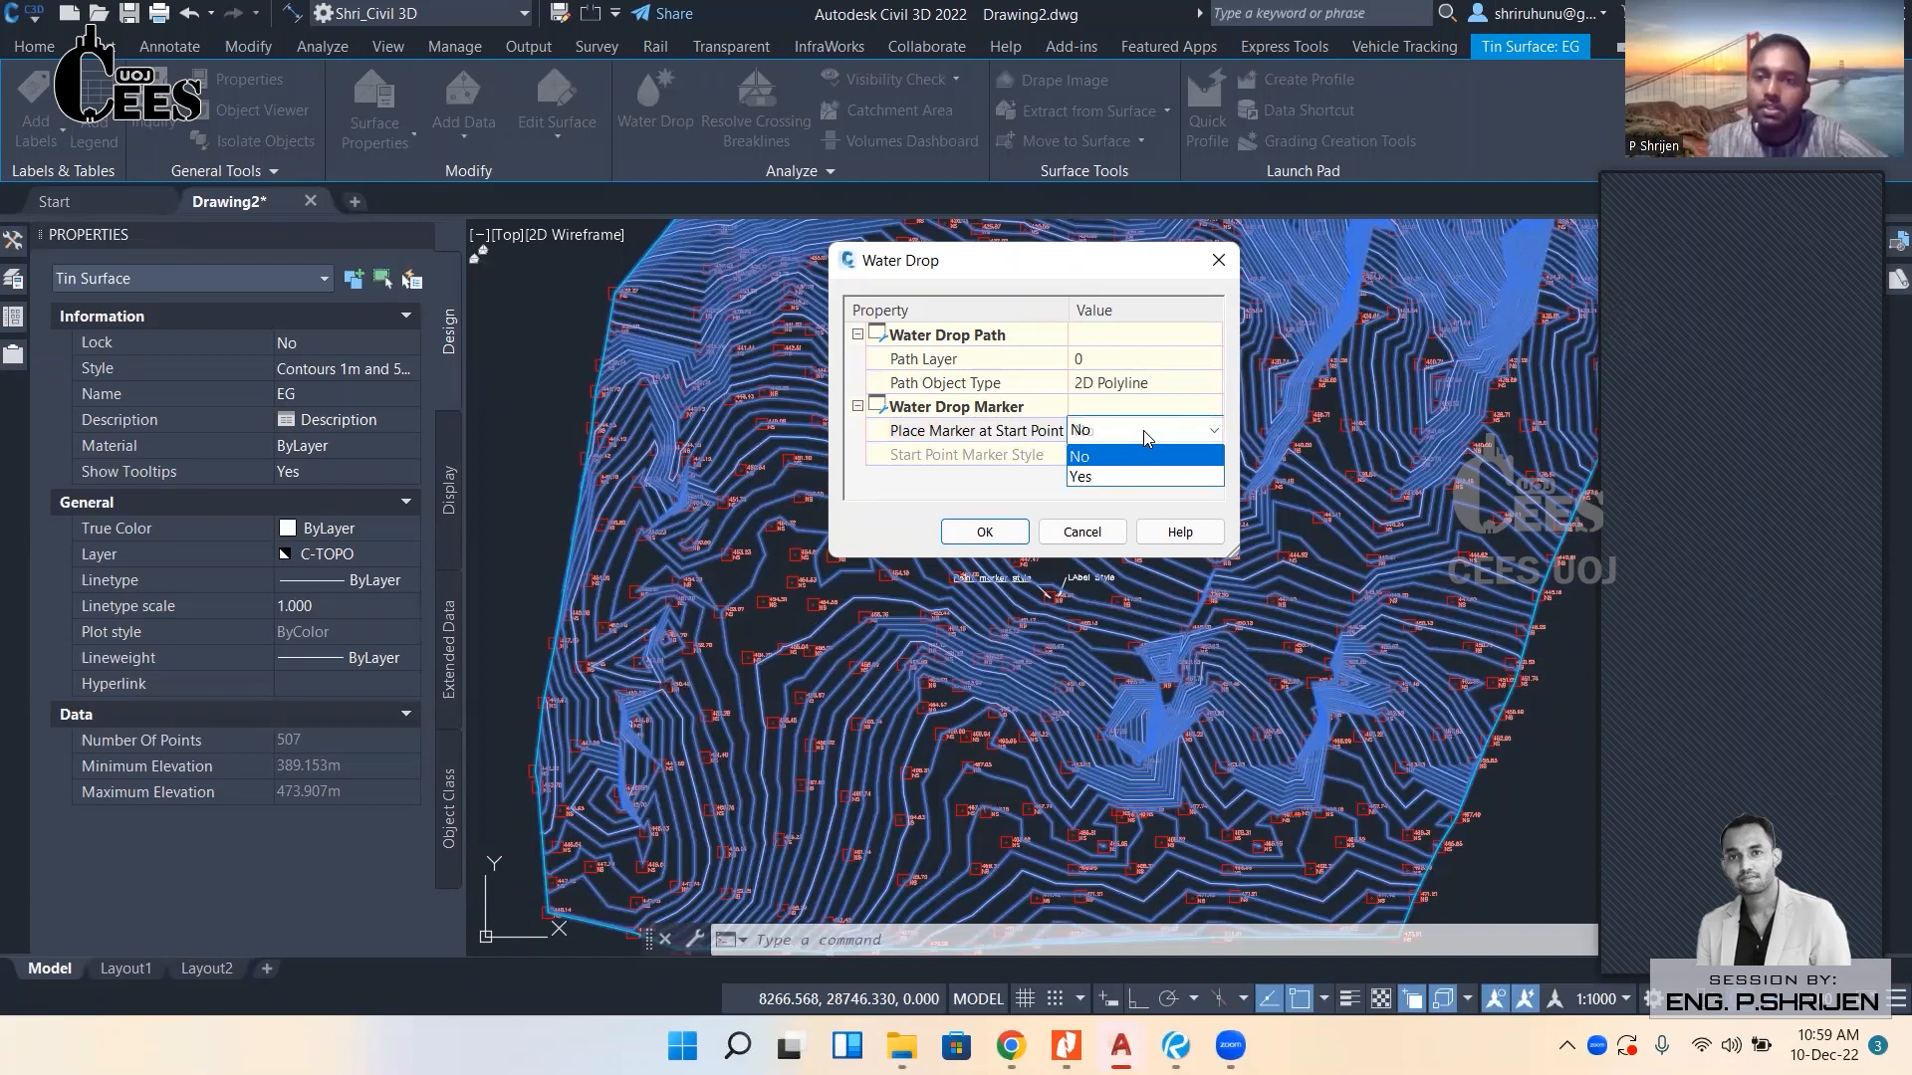
left_click(1077, 480)
left_click(983, 531)
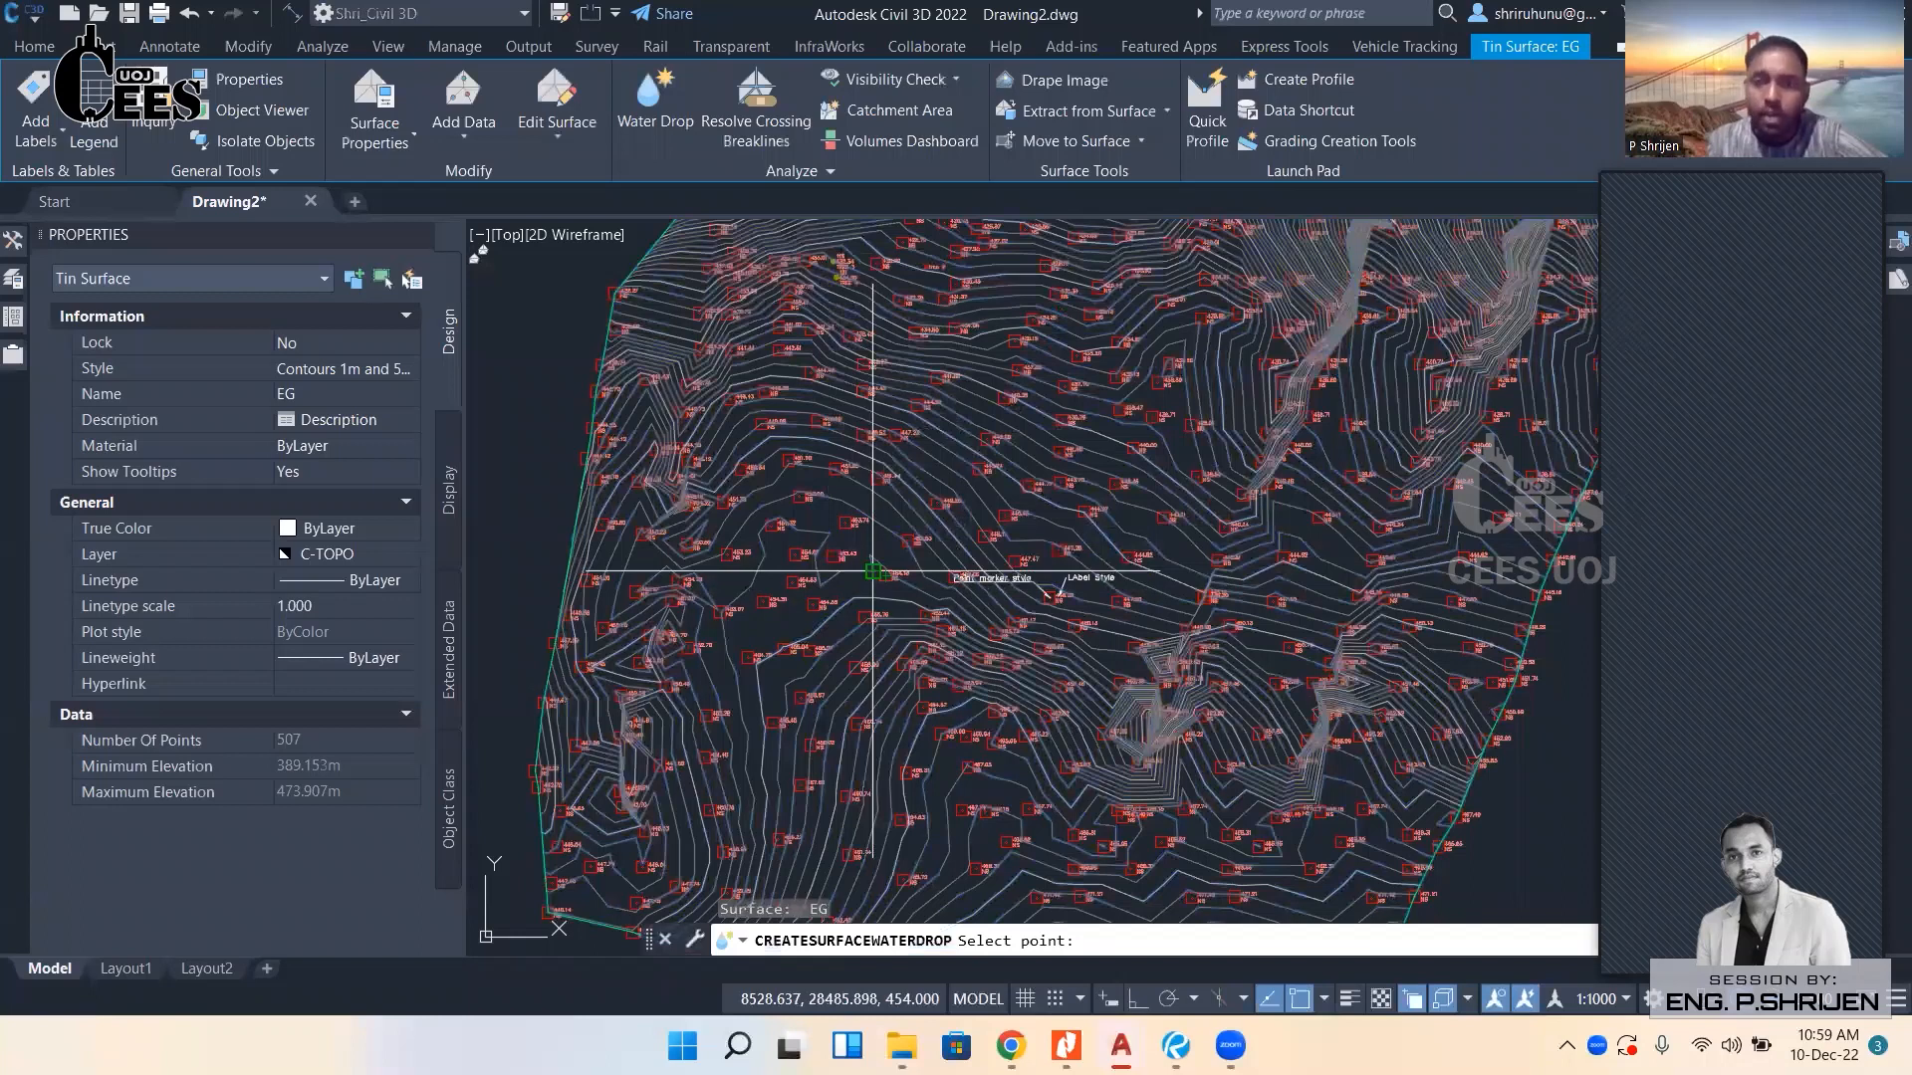
Place a water drop on the flat ground between the 454.83 and 454.18 points and view its flow path.
middle_click_drag(870, 569, 930, 430)
scroll(930, 432, "up", 8)
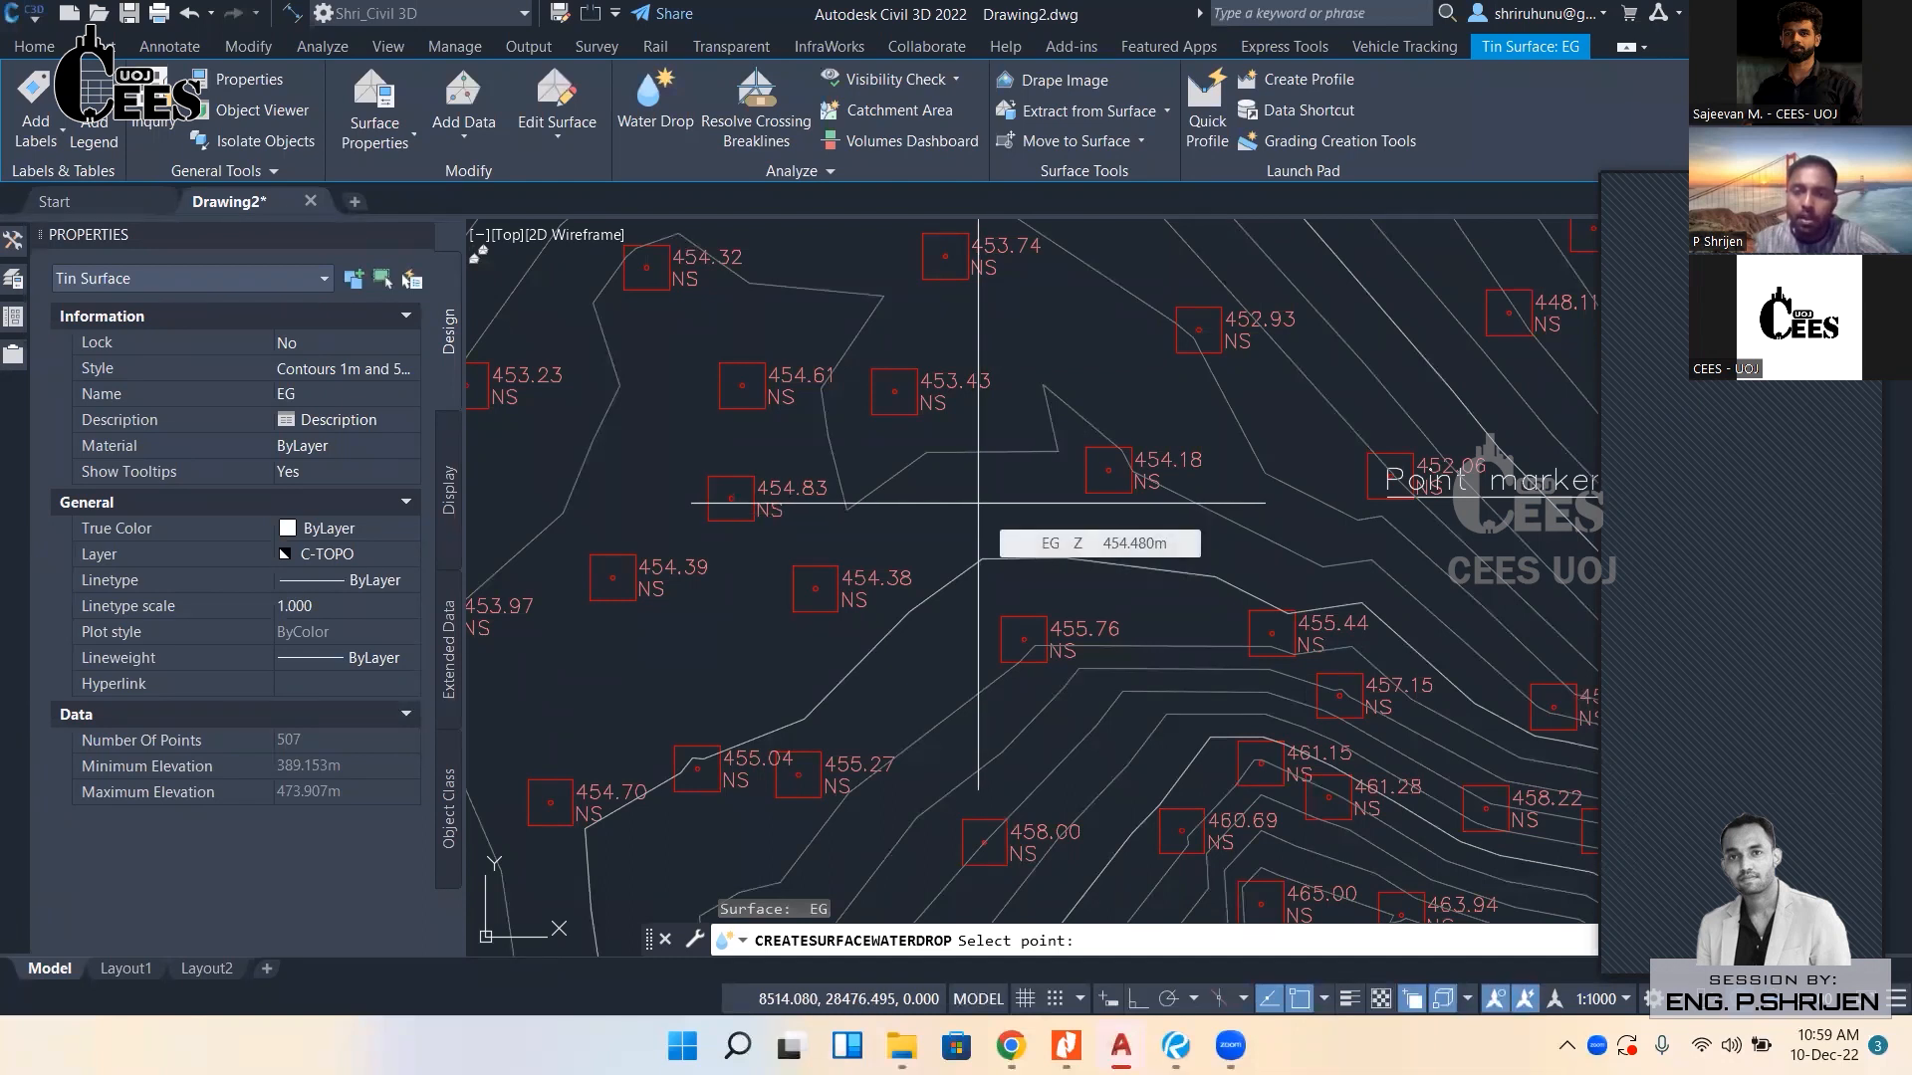
left_click(978, 500)
middle_click_drag(982, 511, 1005, 536)
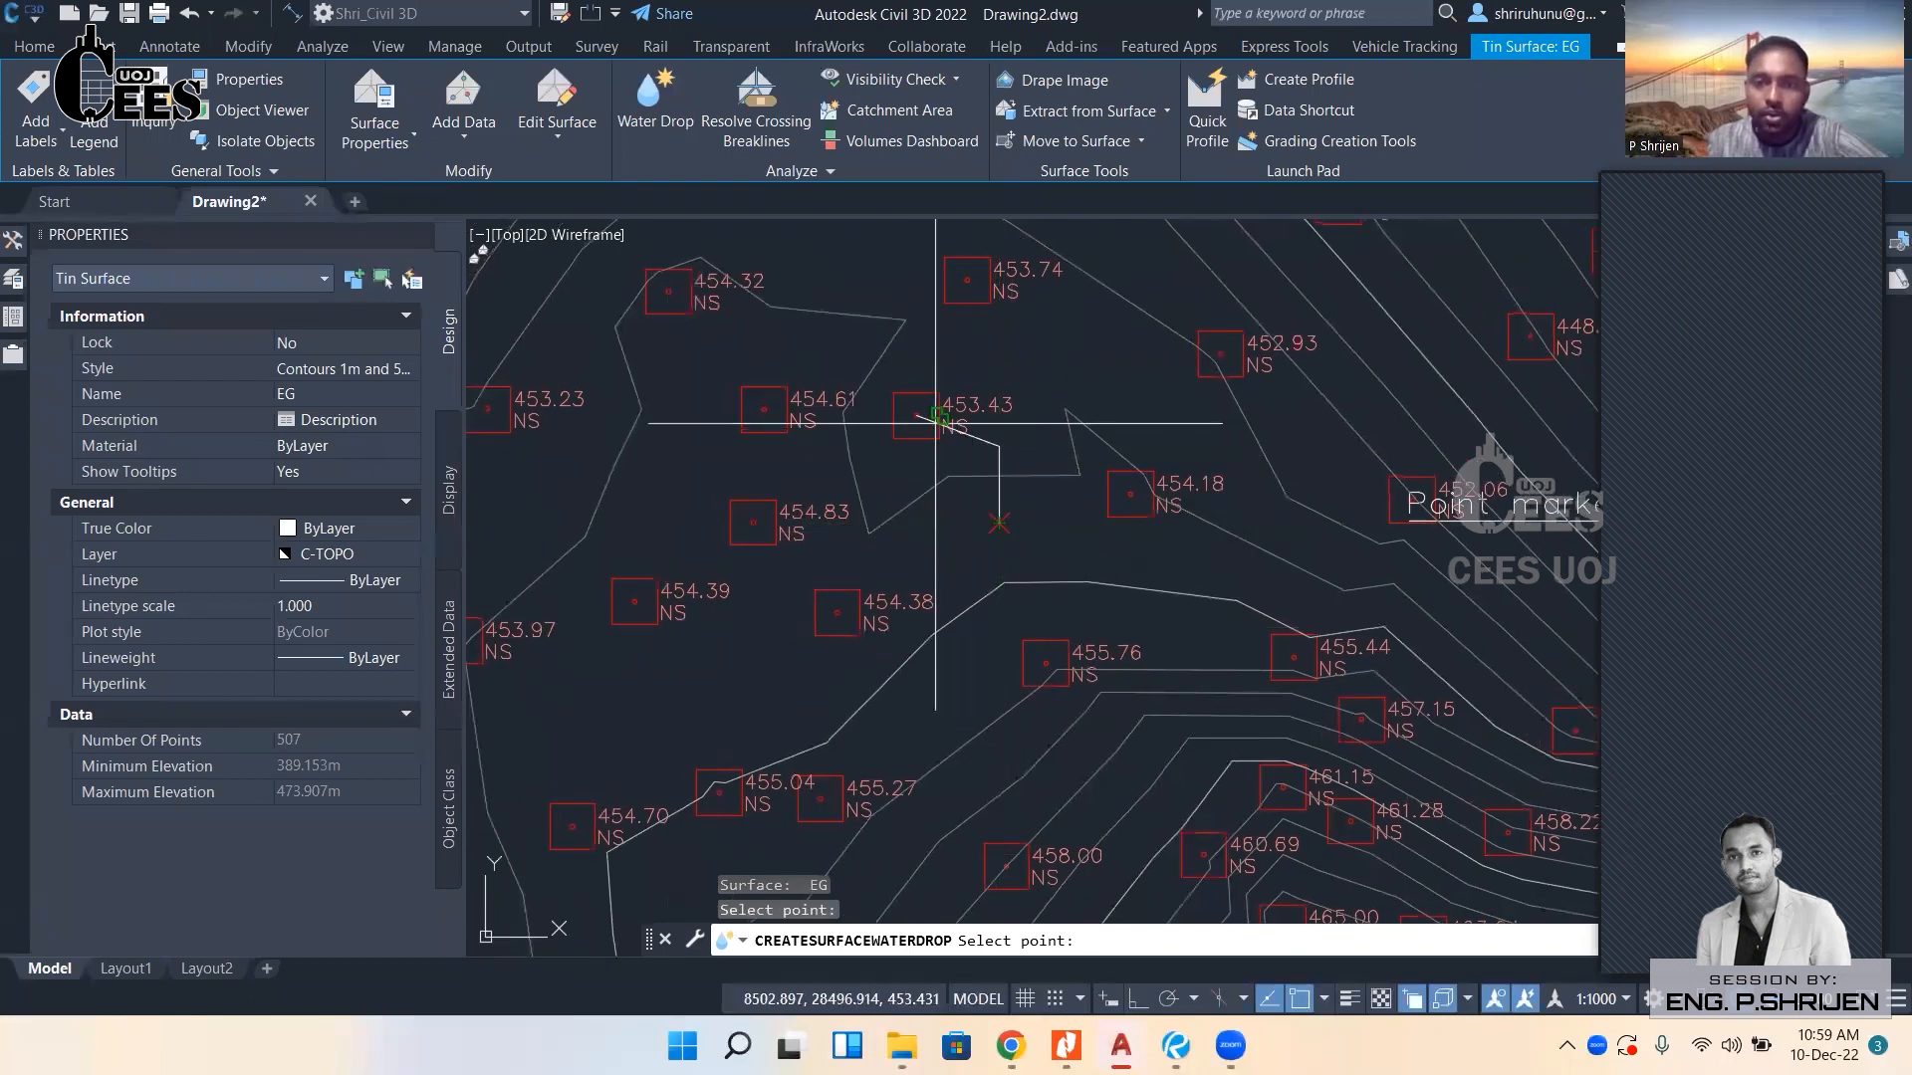
scroll(916, 416, "down", 2)
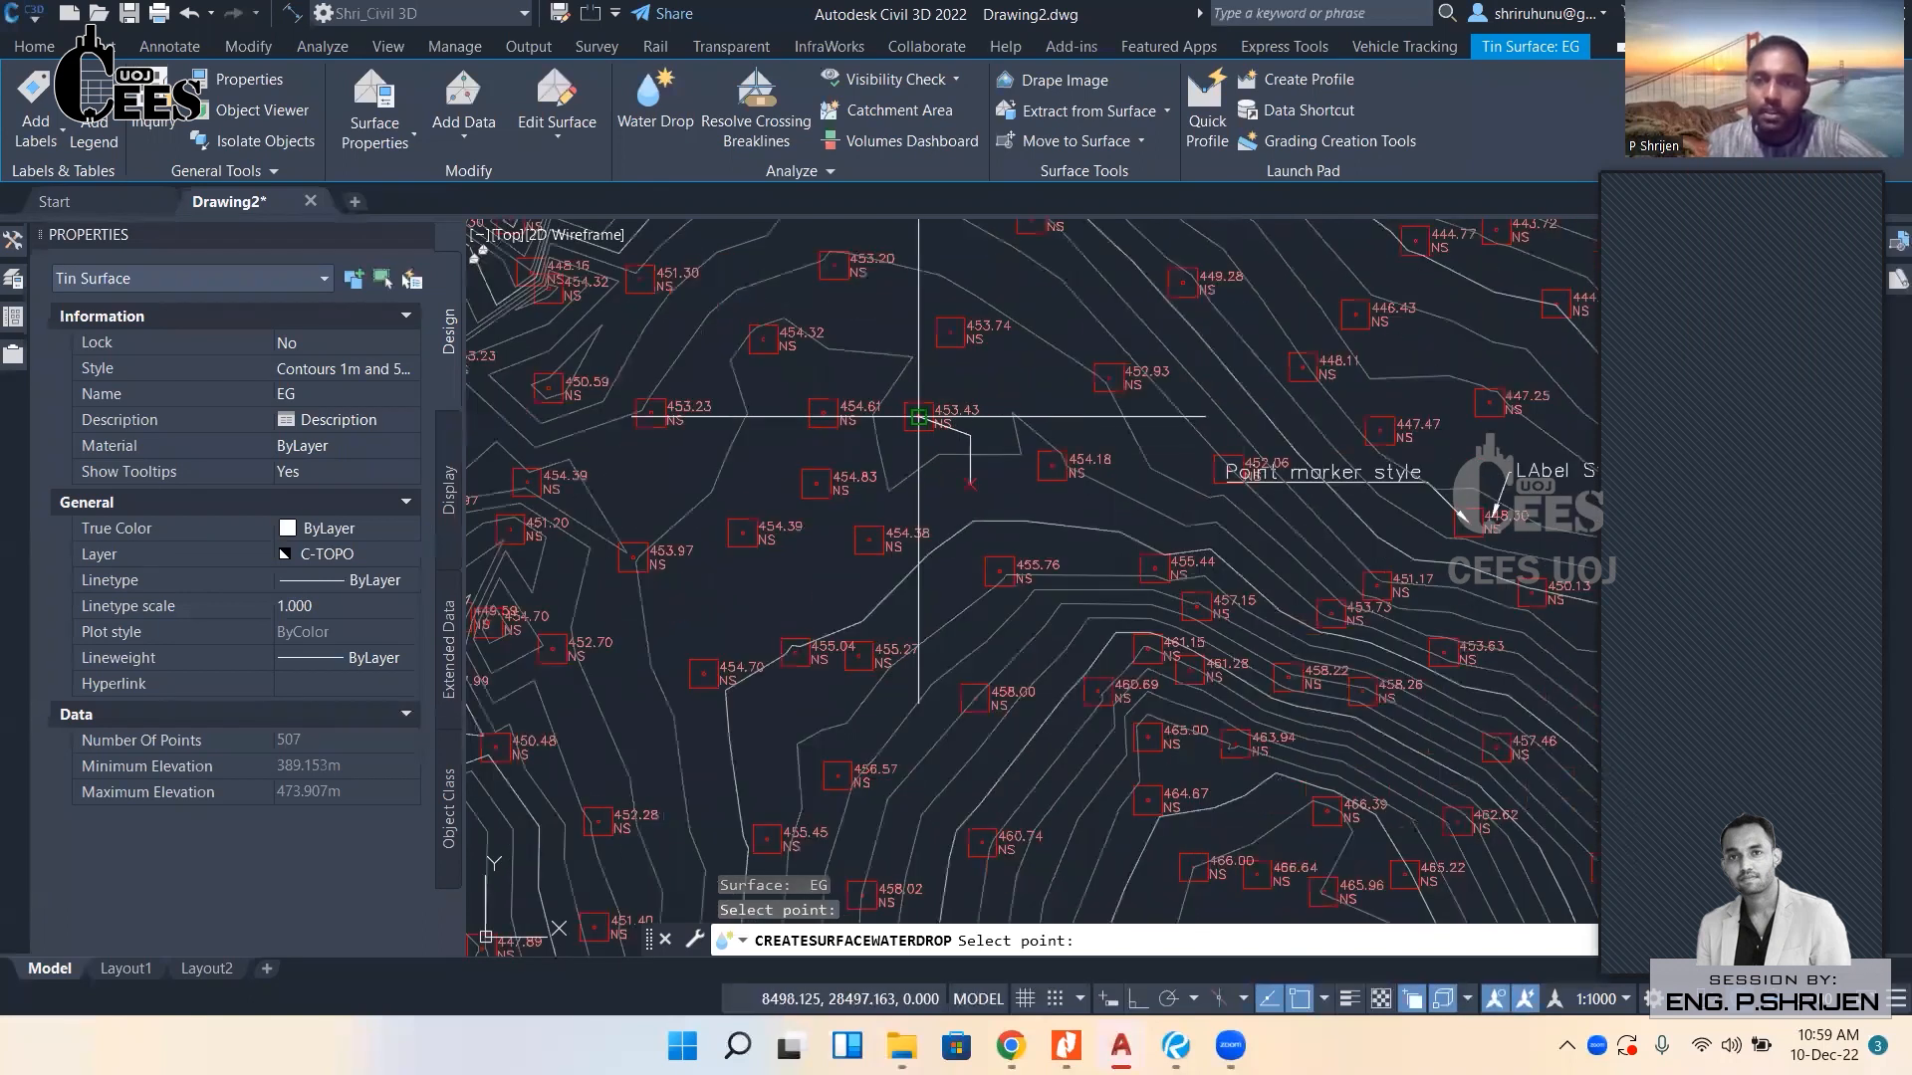
Place two water drops on the steep slope near the surface's northwest corner and end the Water Drop command.
scroll(918, 415, "down", 1)
middle_click_drag(1042, 271, 1015, 447)
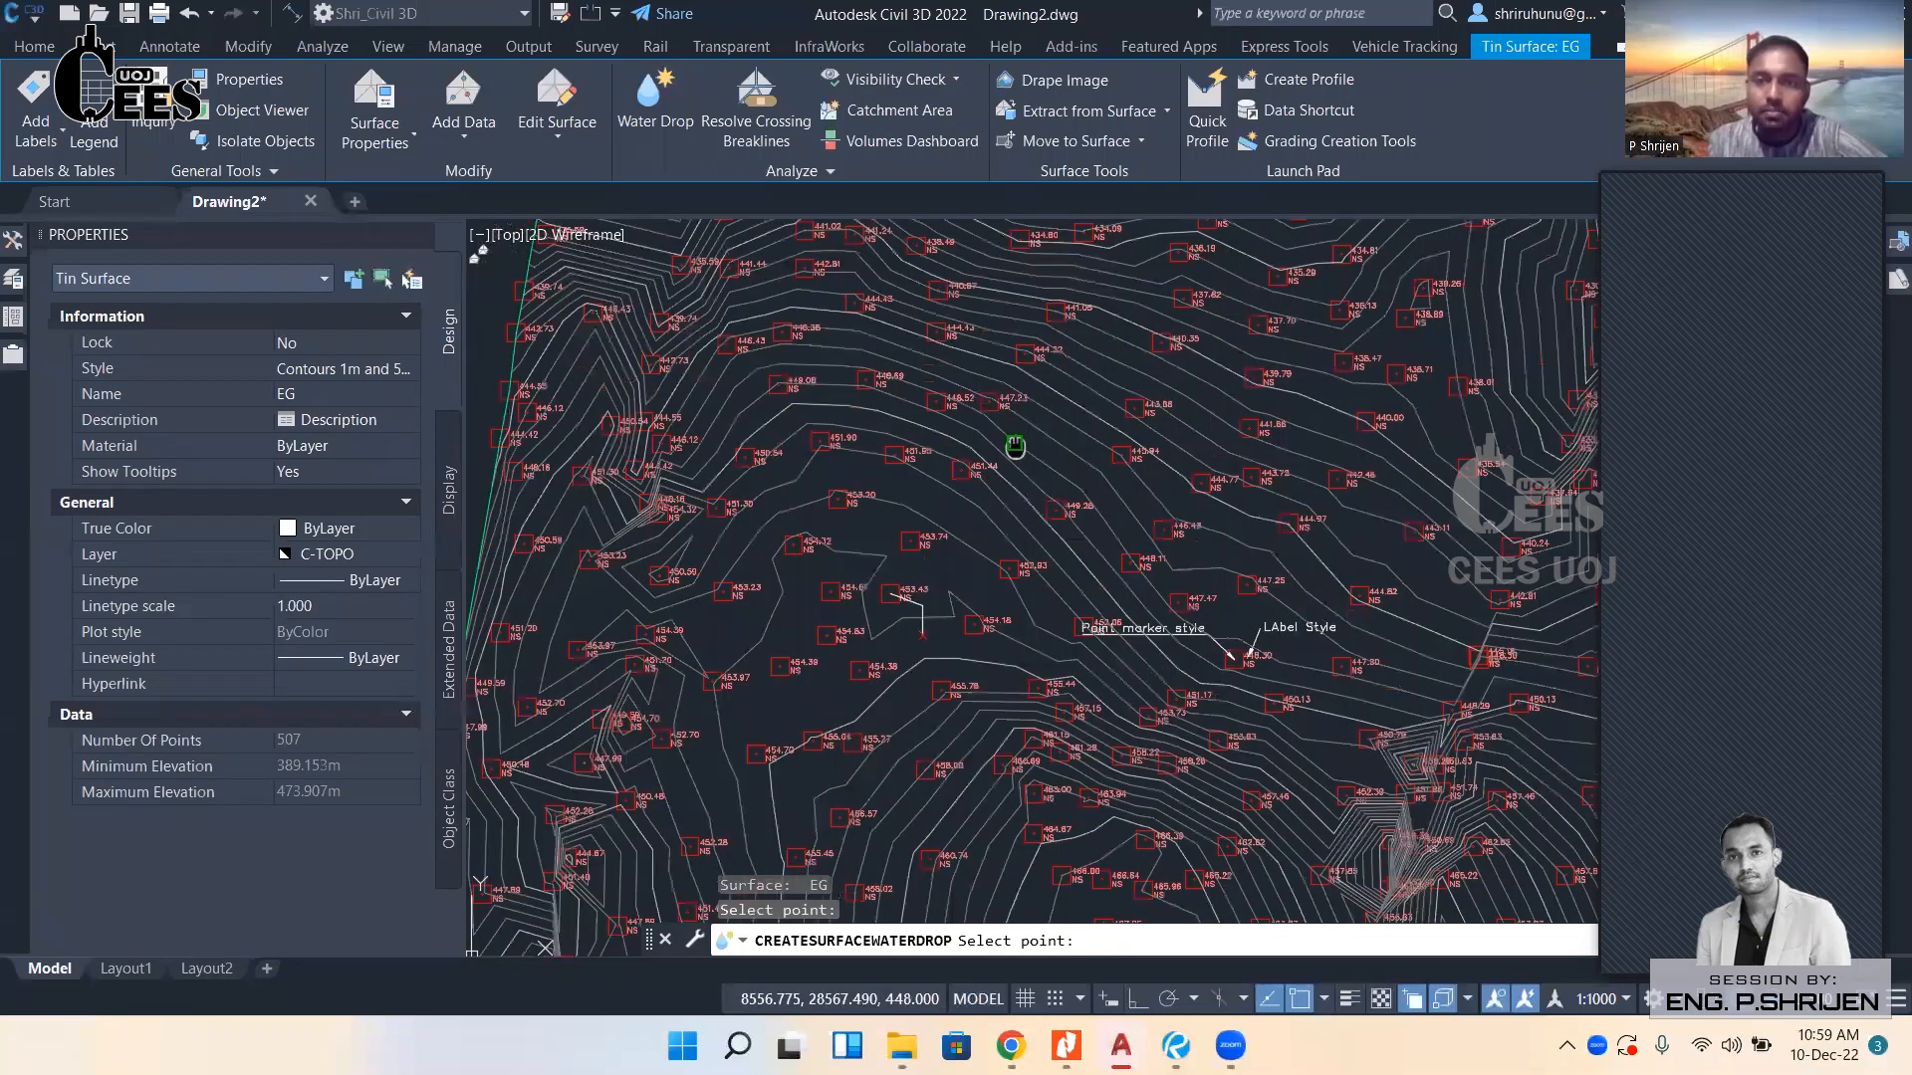
scroll(1015, 447, "up", 6)
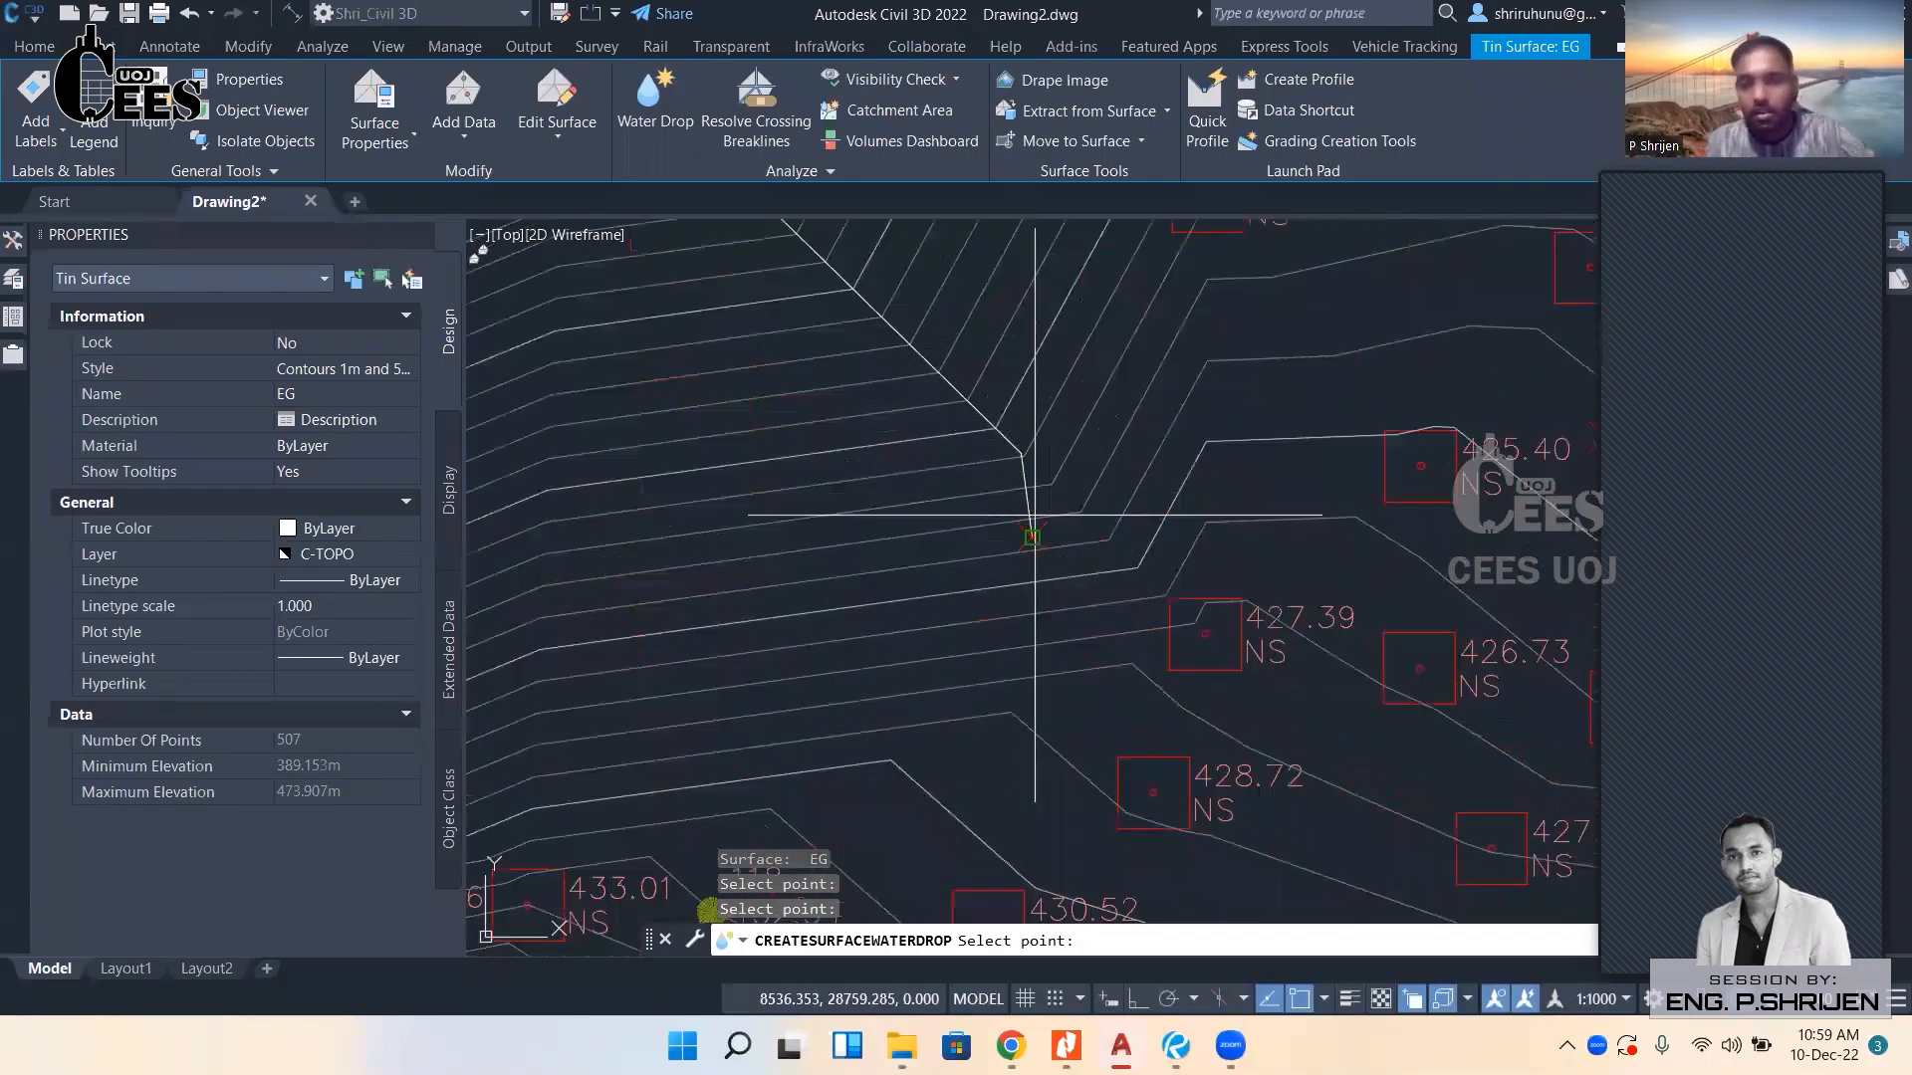
scroll(652, 557, "up", 4)
left_click(832, 544)
scroll(900, 509, "down", 6)
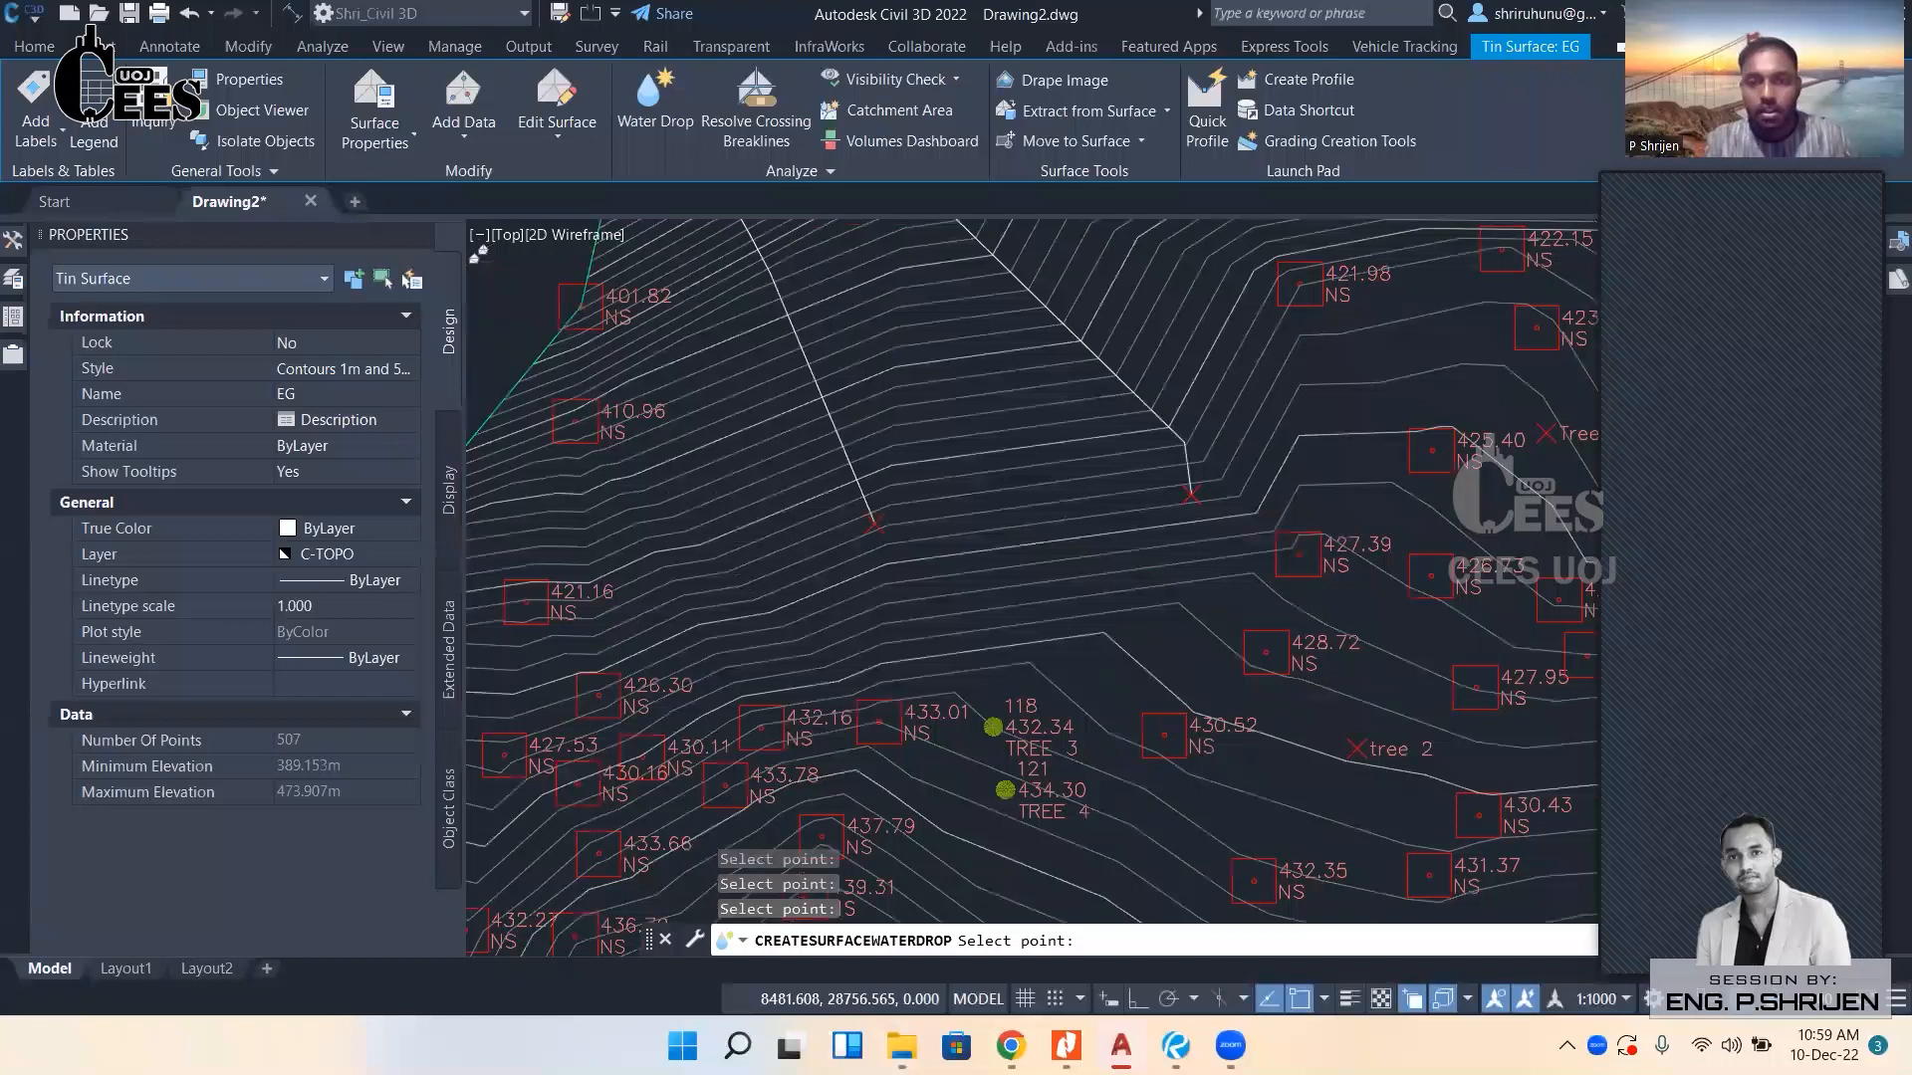
scroll(901, 508, "up", 8)
key("Escape")
key("Escape")
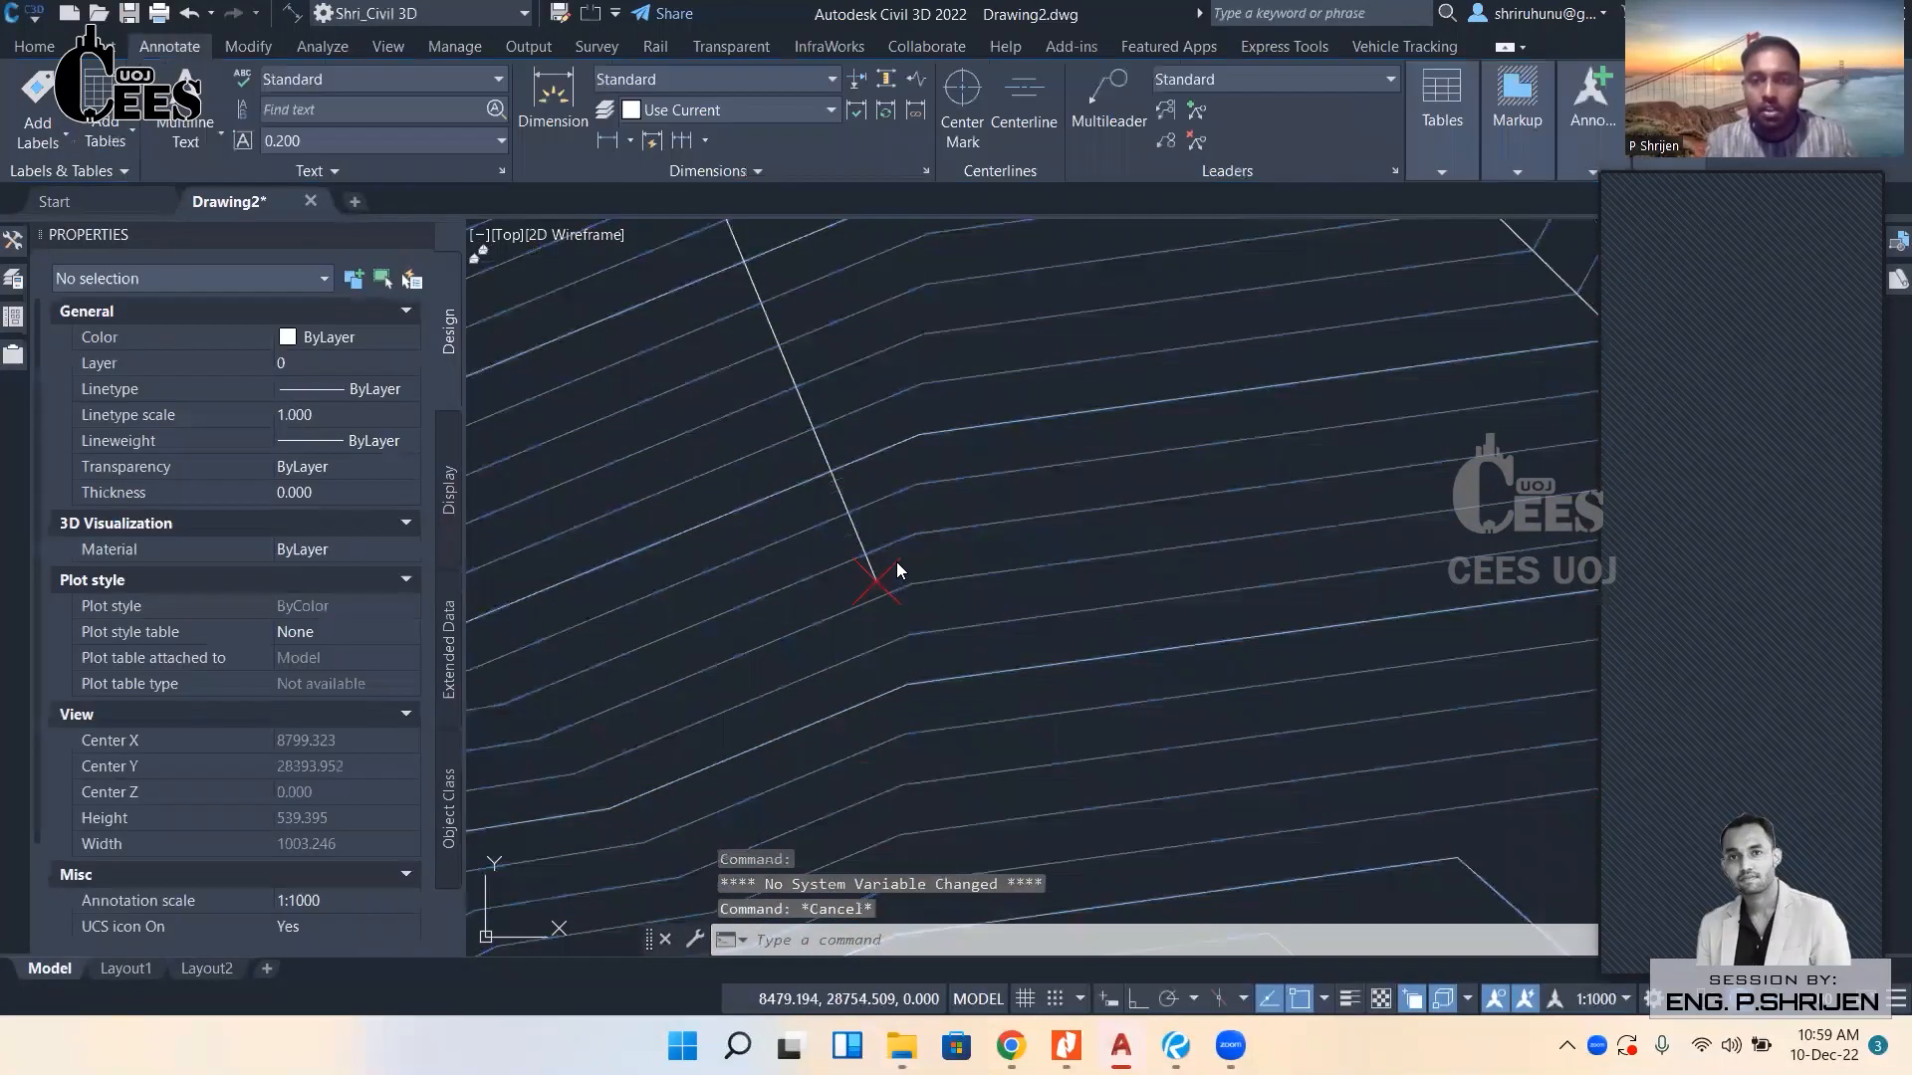
Inspect the western water drop's start marker and examine how both flow paths run across the contours to the surface boundary.
left_click(876, 582)
scroll(876, 582, "down", 5)
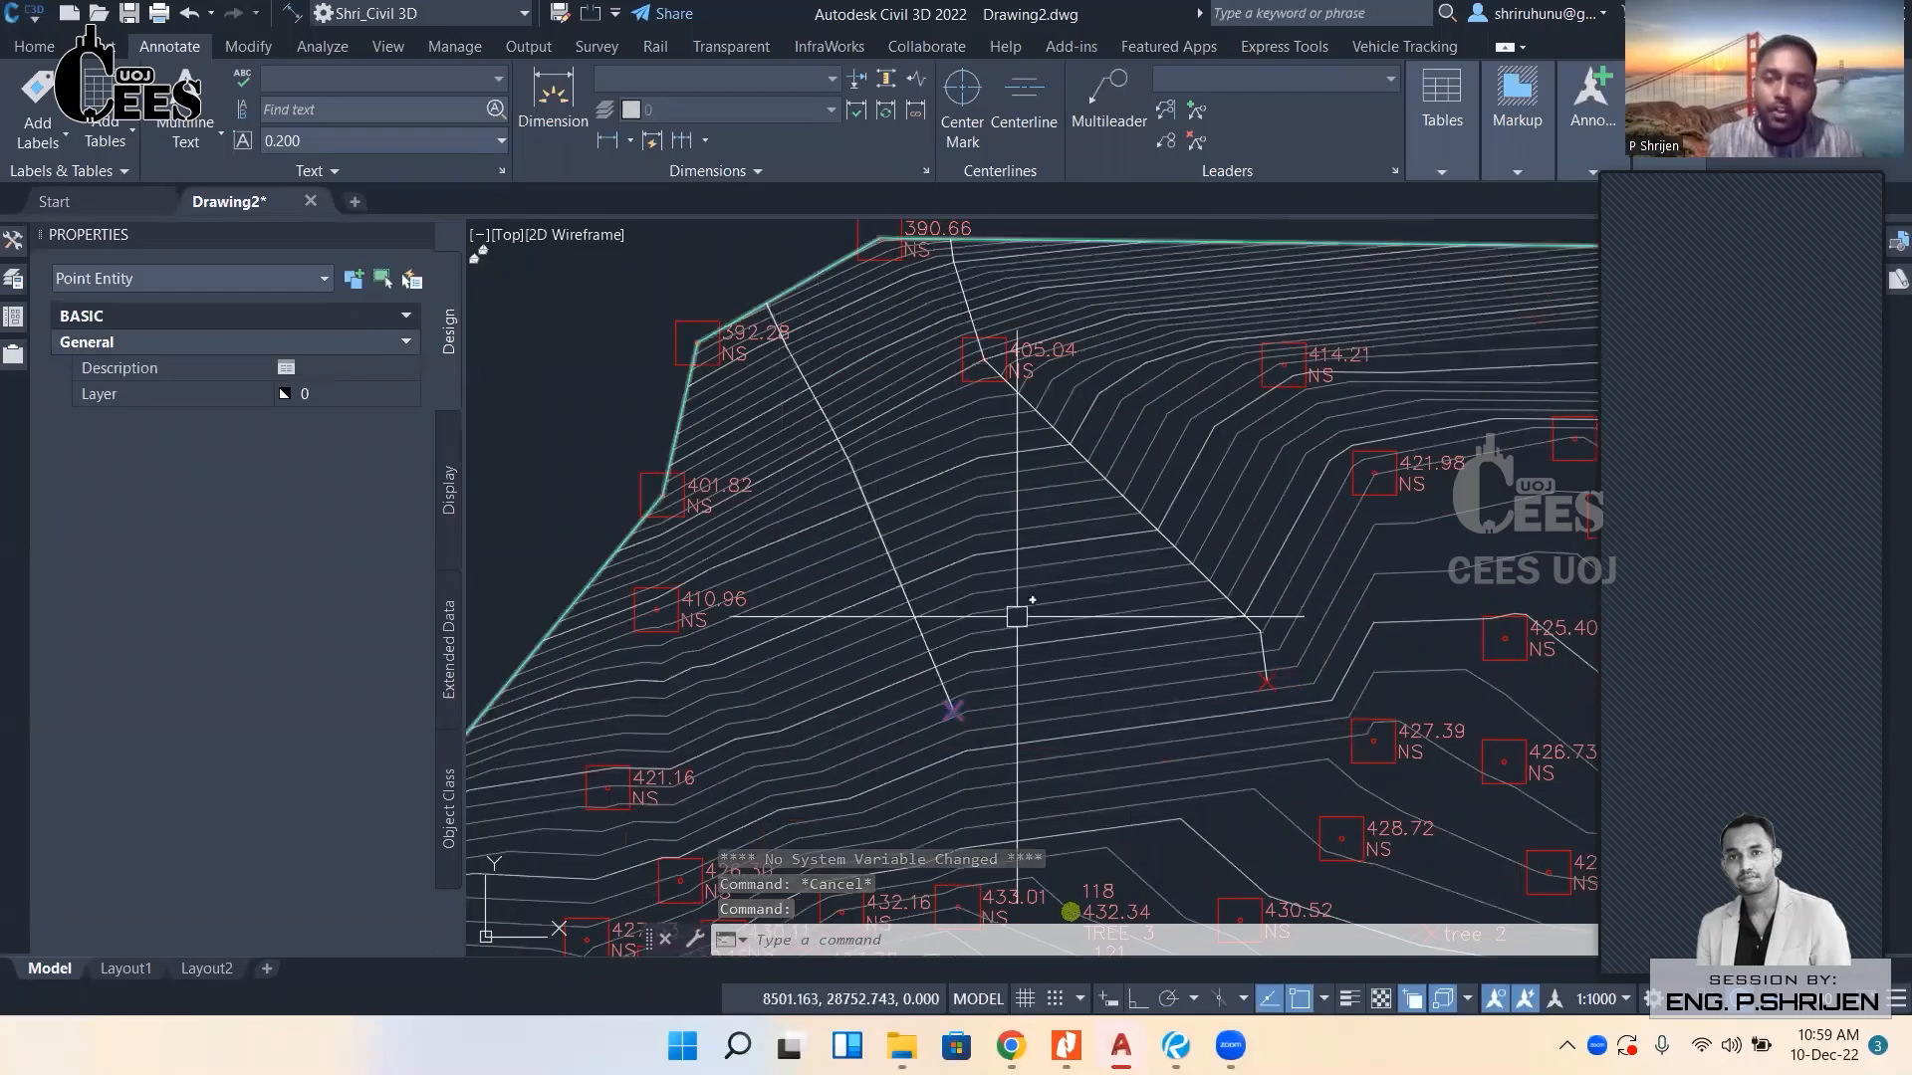
scroll(996, 712, "down", 2)
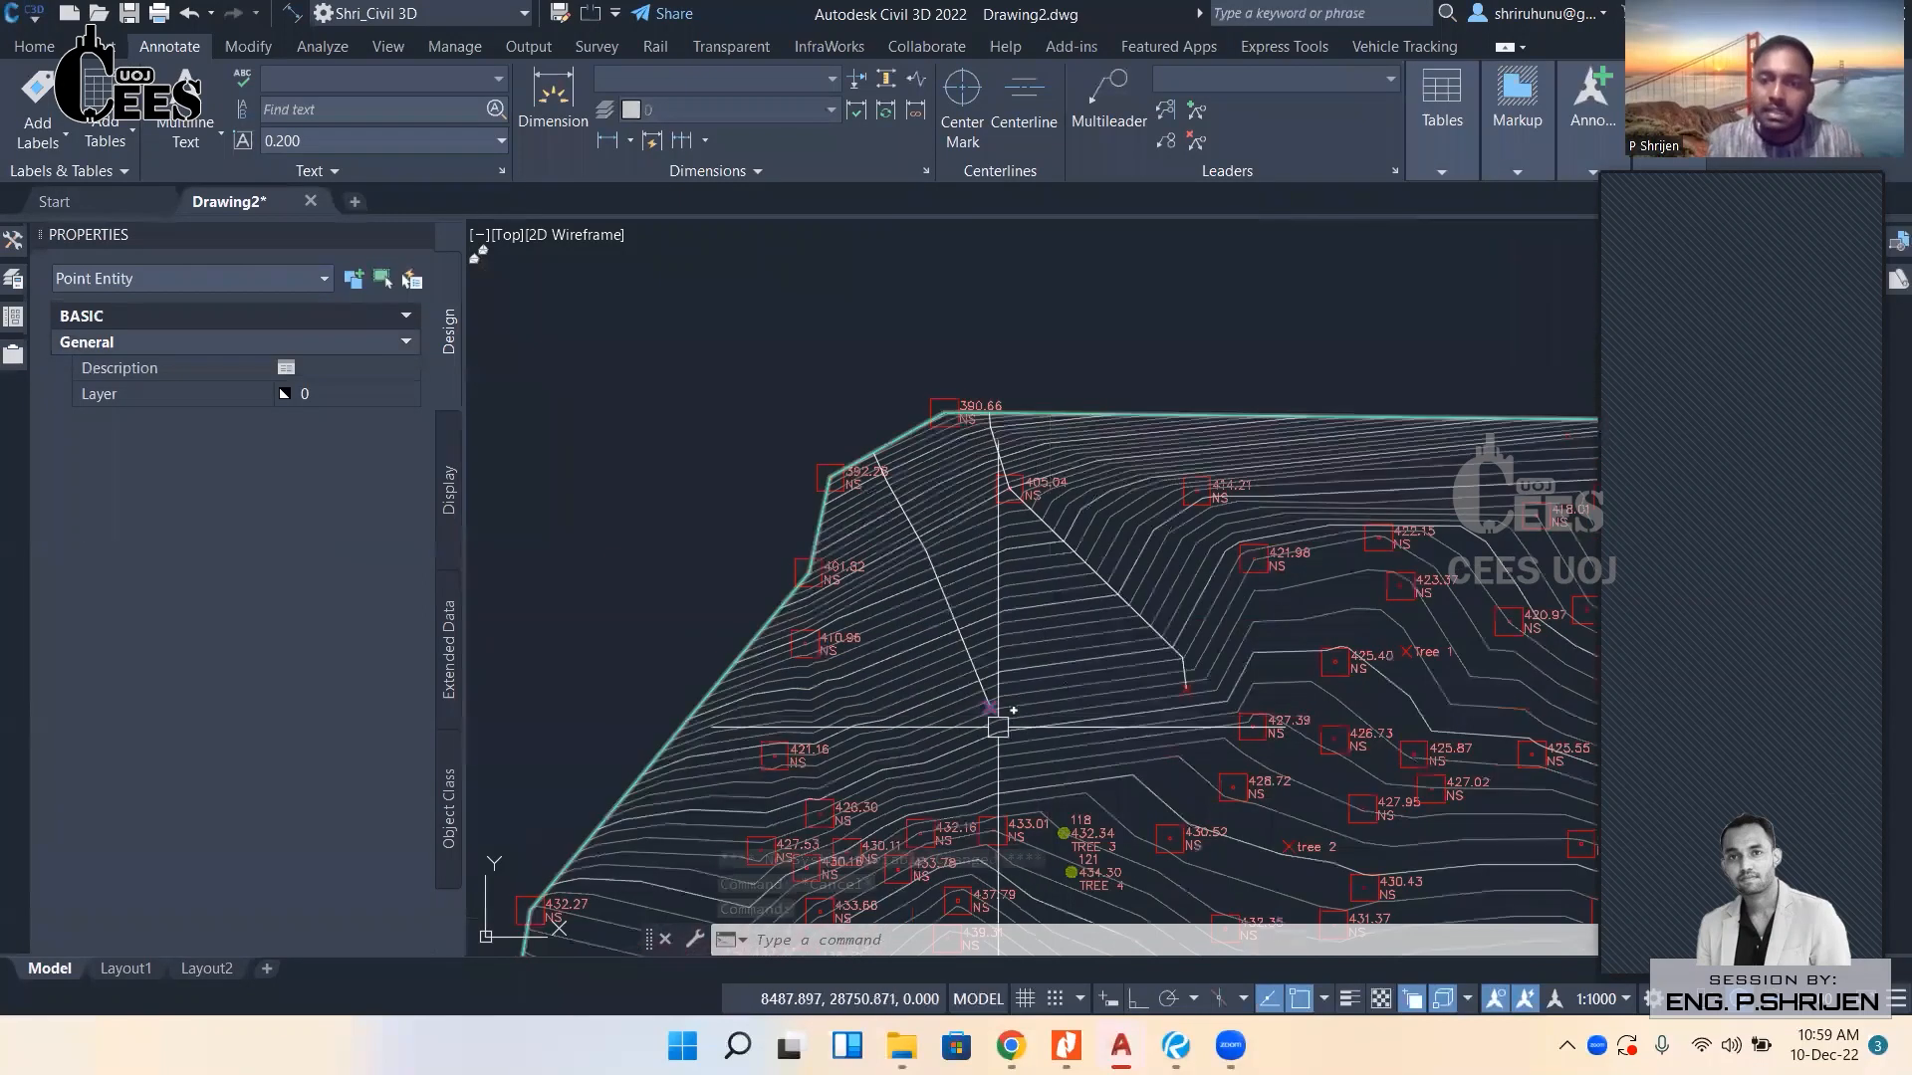
key("Escape")
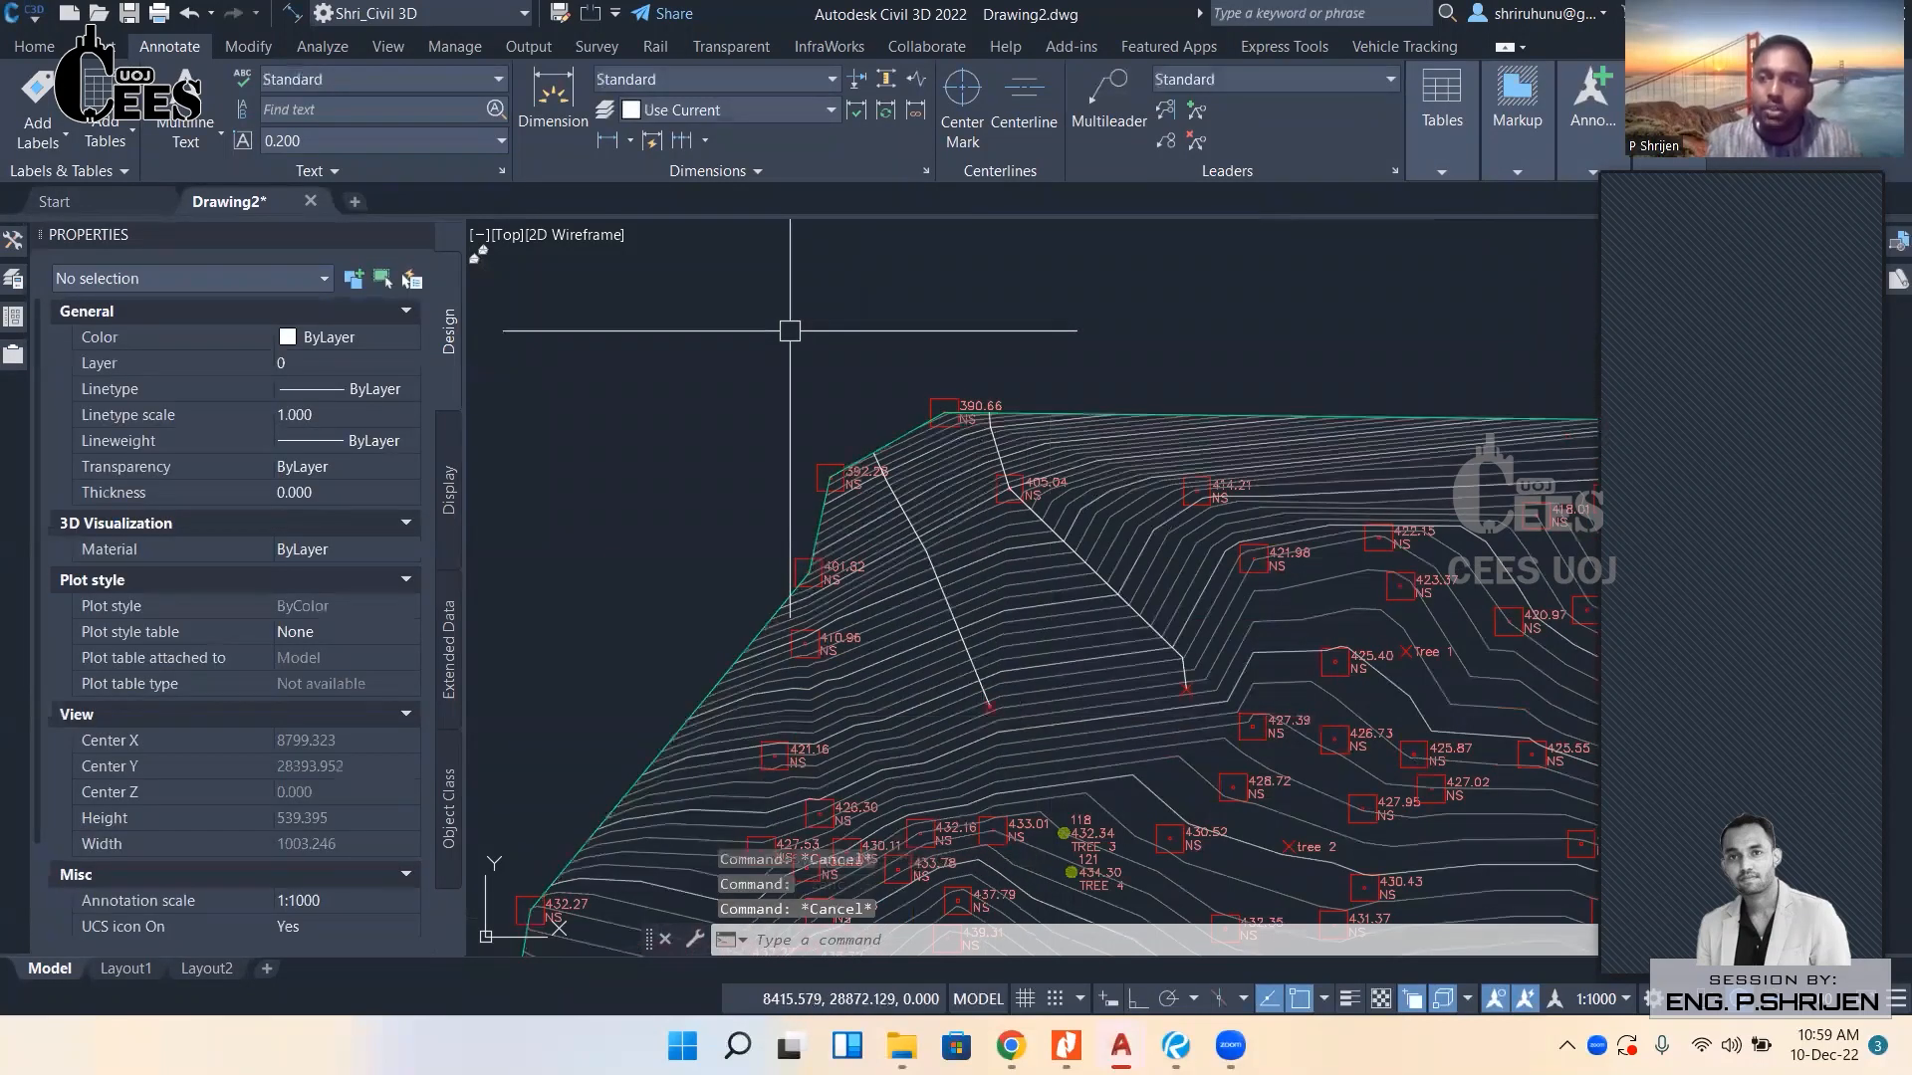
middle_click_drag(1032, 715, 1024, 683)
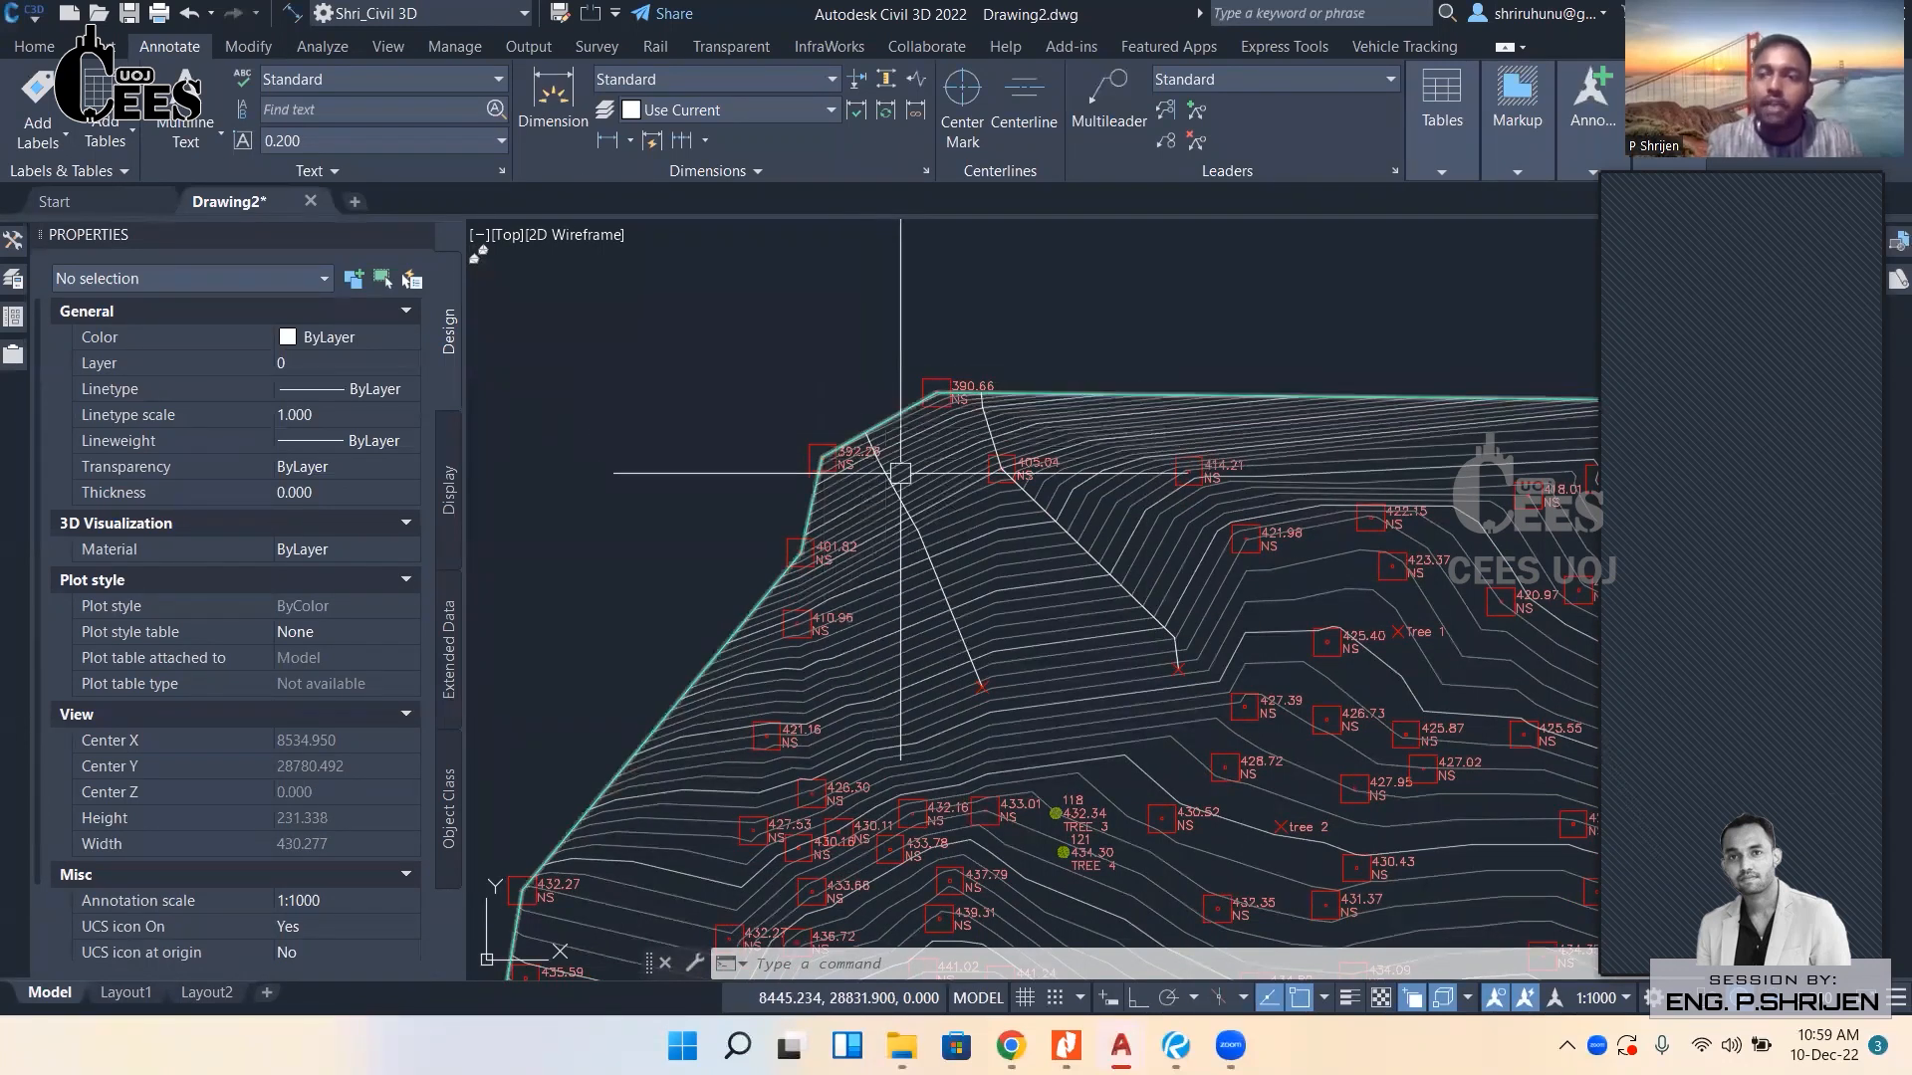
middle_click_drag(866, 393, 859, 411)
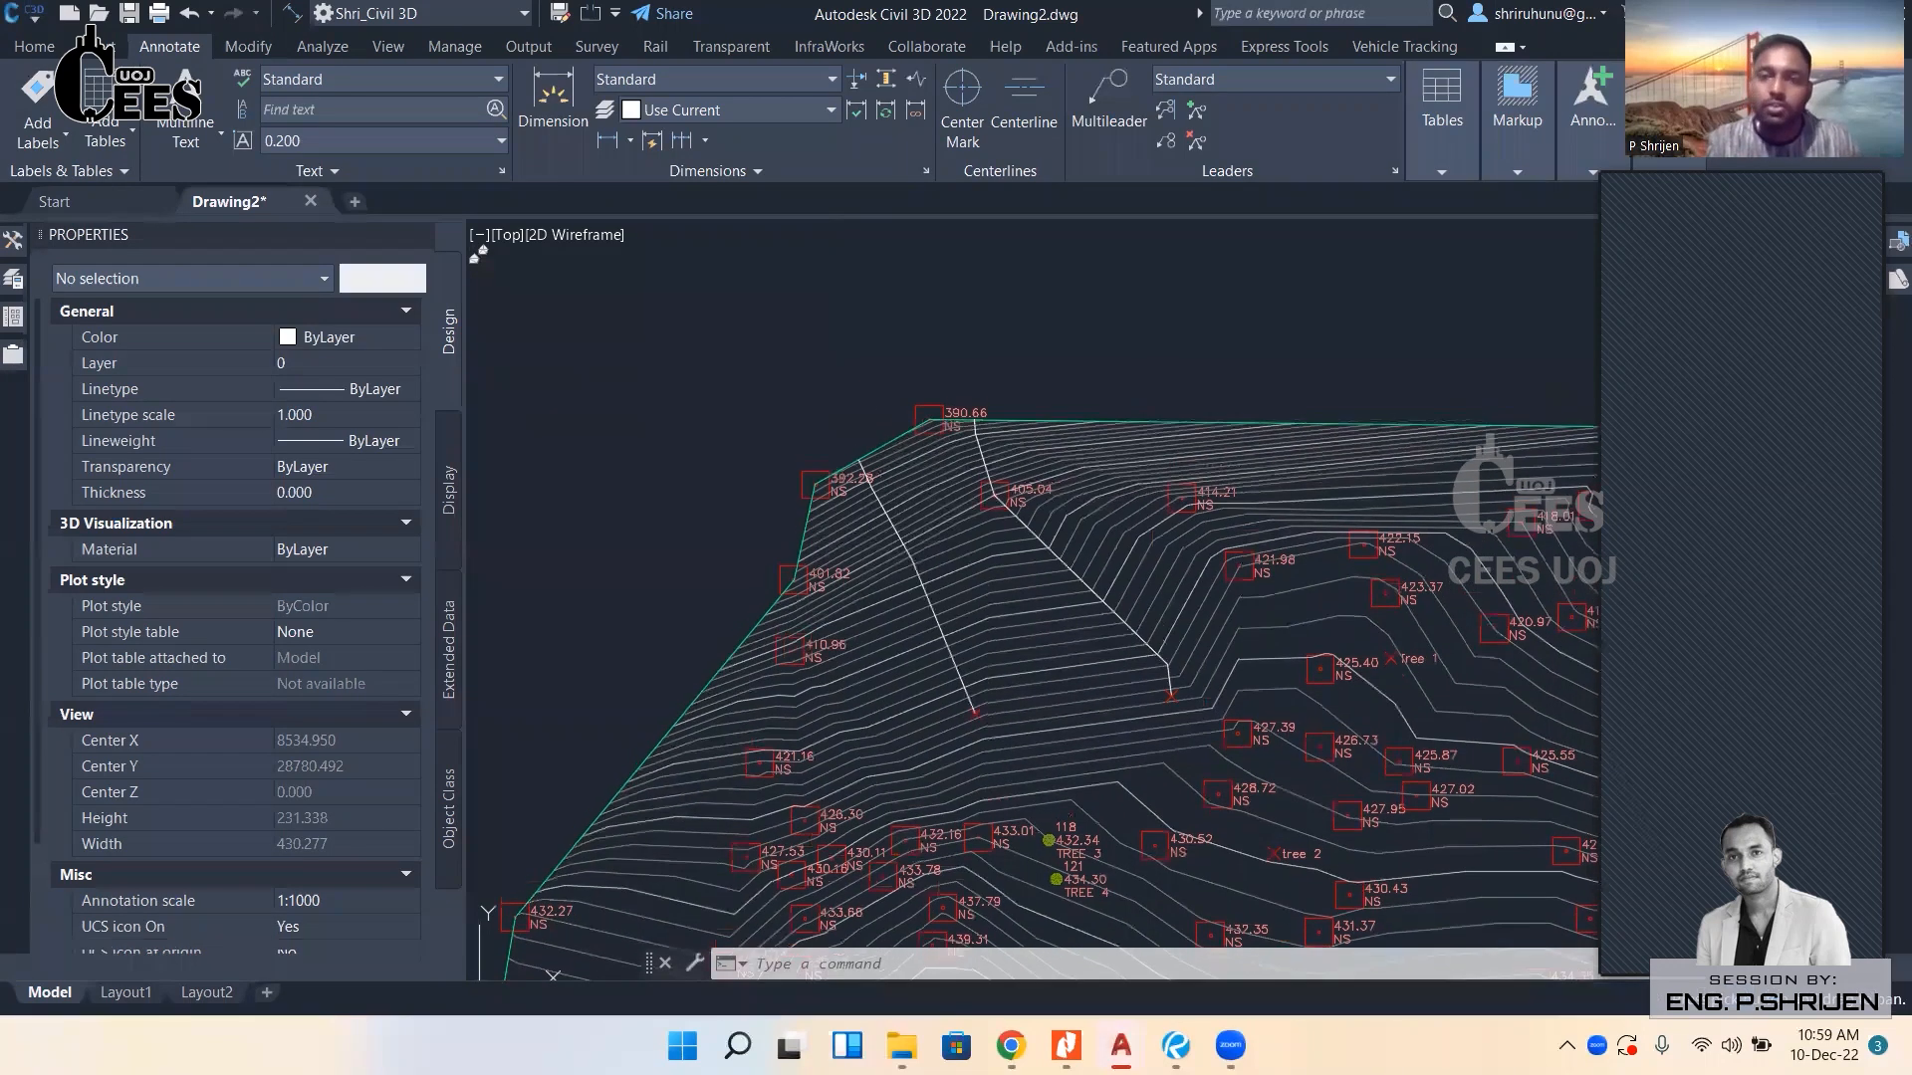
scroll(859, 398, "down", 2)
scroll(881, 451, "up", 4)
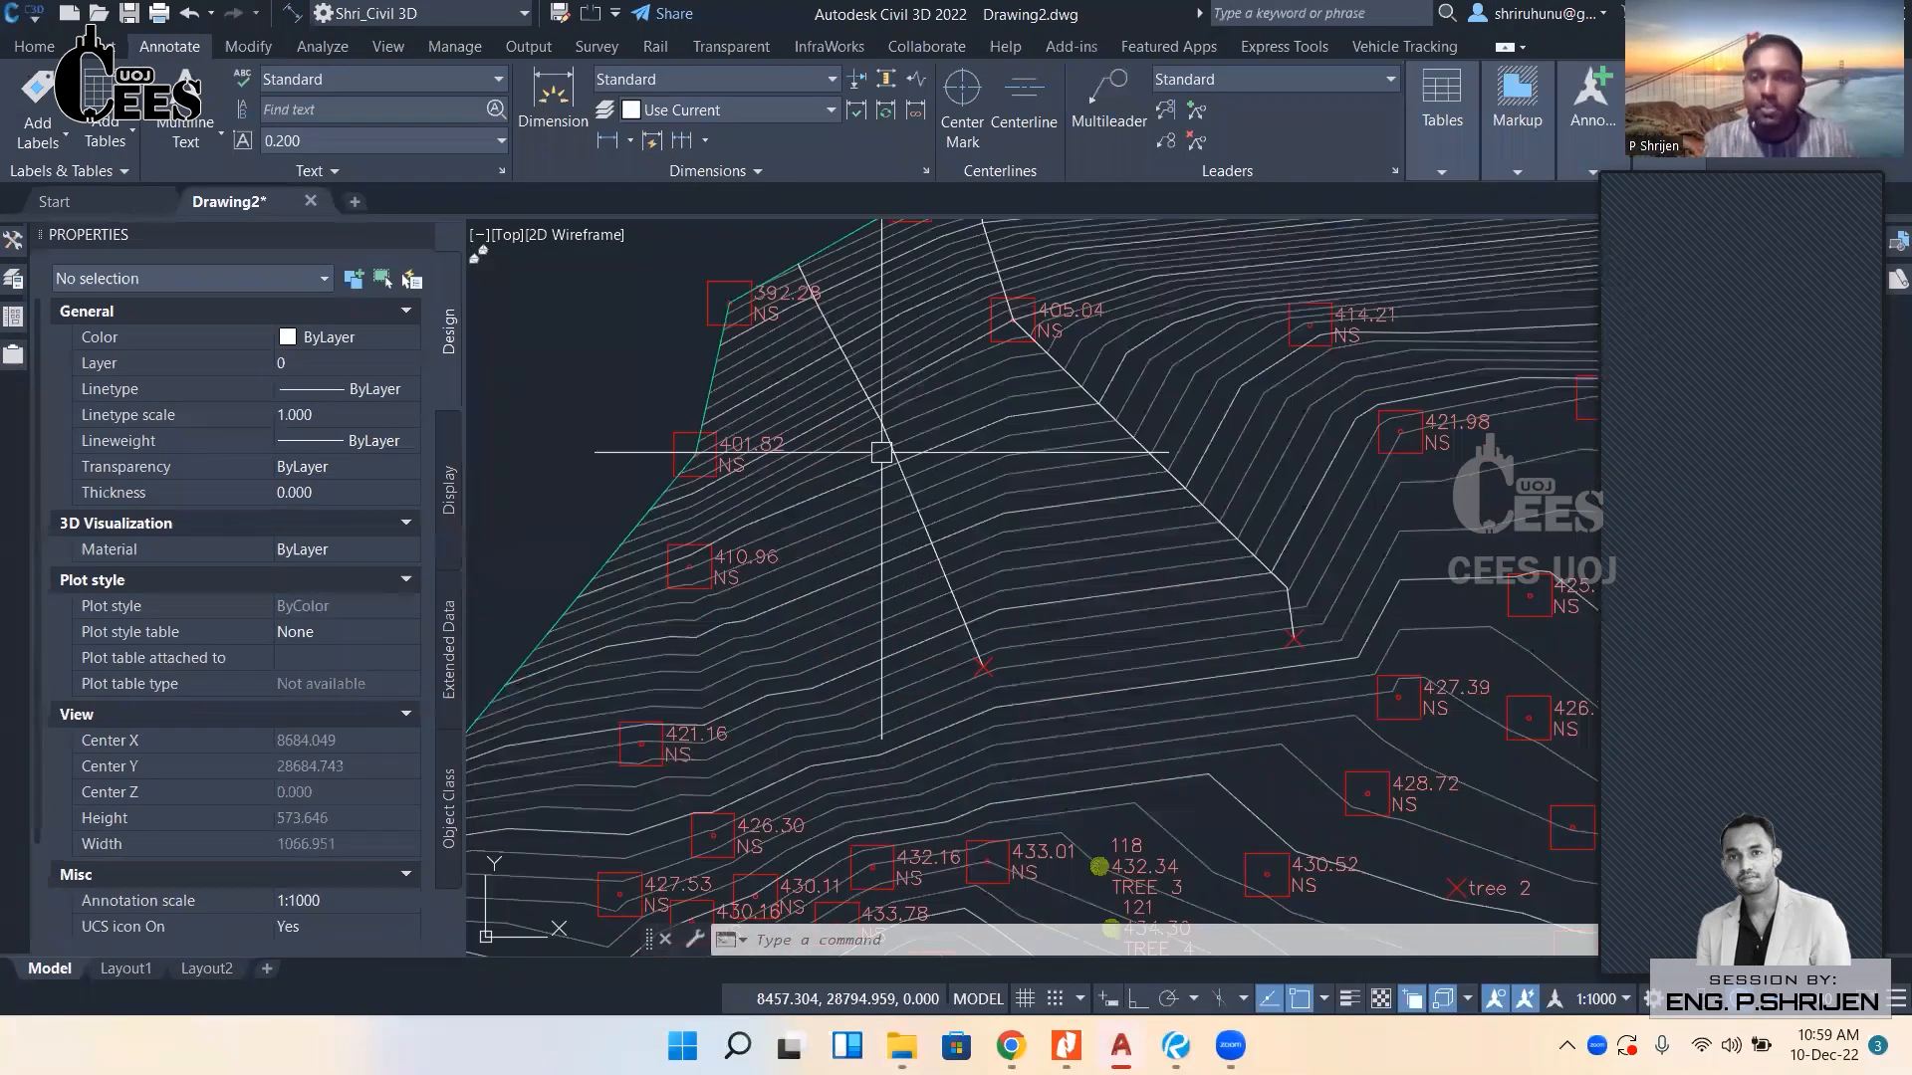
scroll(881, 451, "down", 4)
scroll(947, 581, "up", 3)
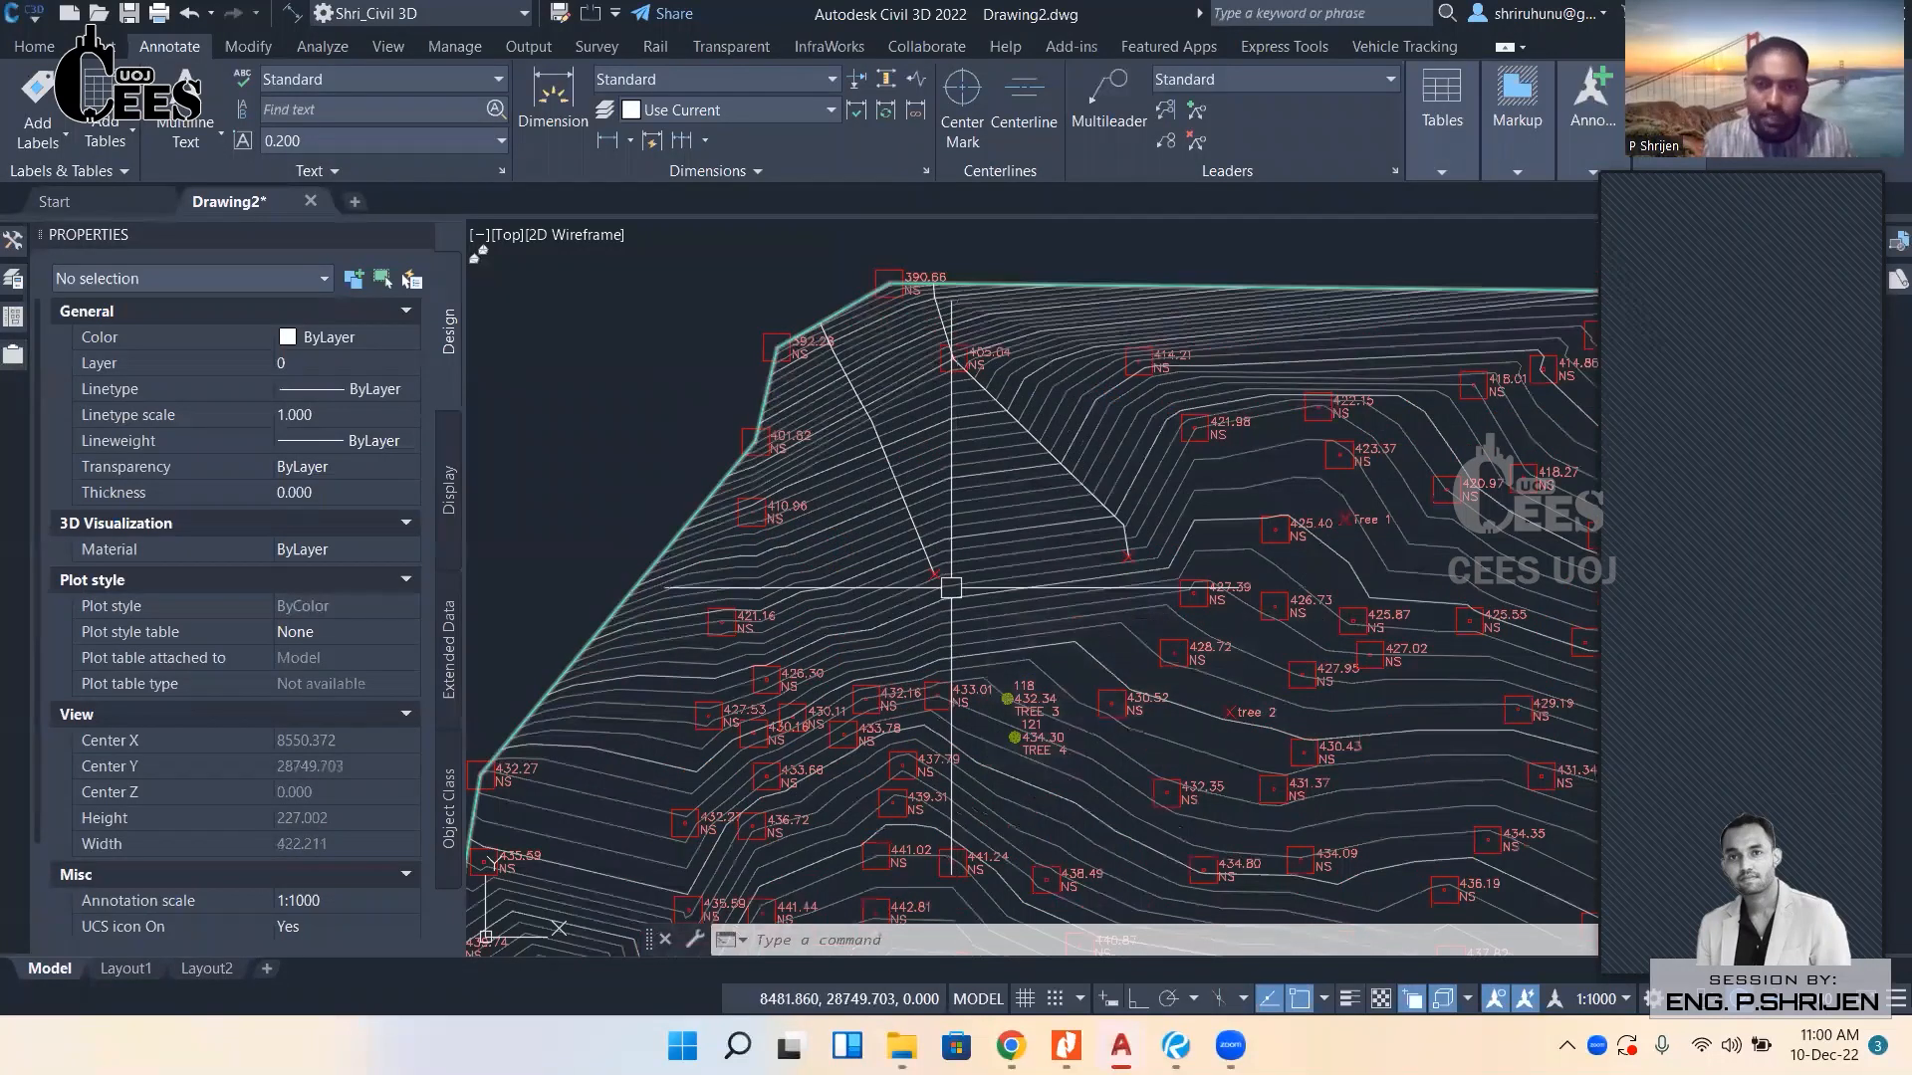
Select a water drop path with its start marker, extend the selection to all similar objects, and delete every water drop path and marker.
scroll(951, 587, "up", 5)
scroll(916, 567, "up", 6)
left_click(906, 480)
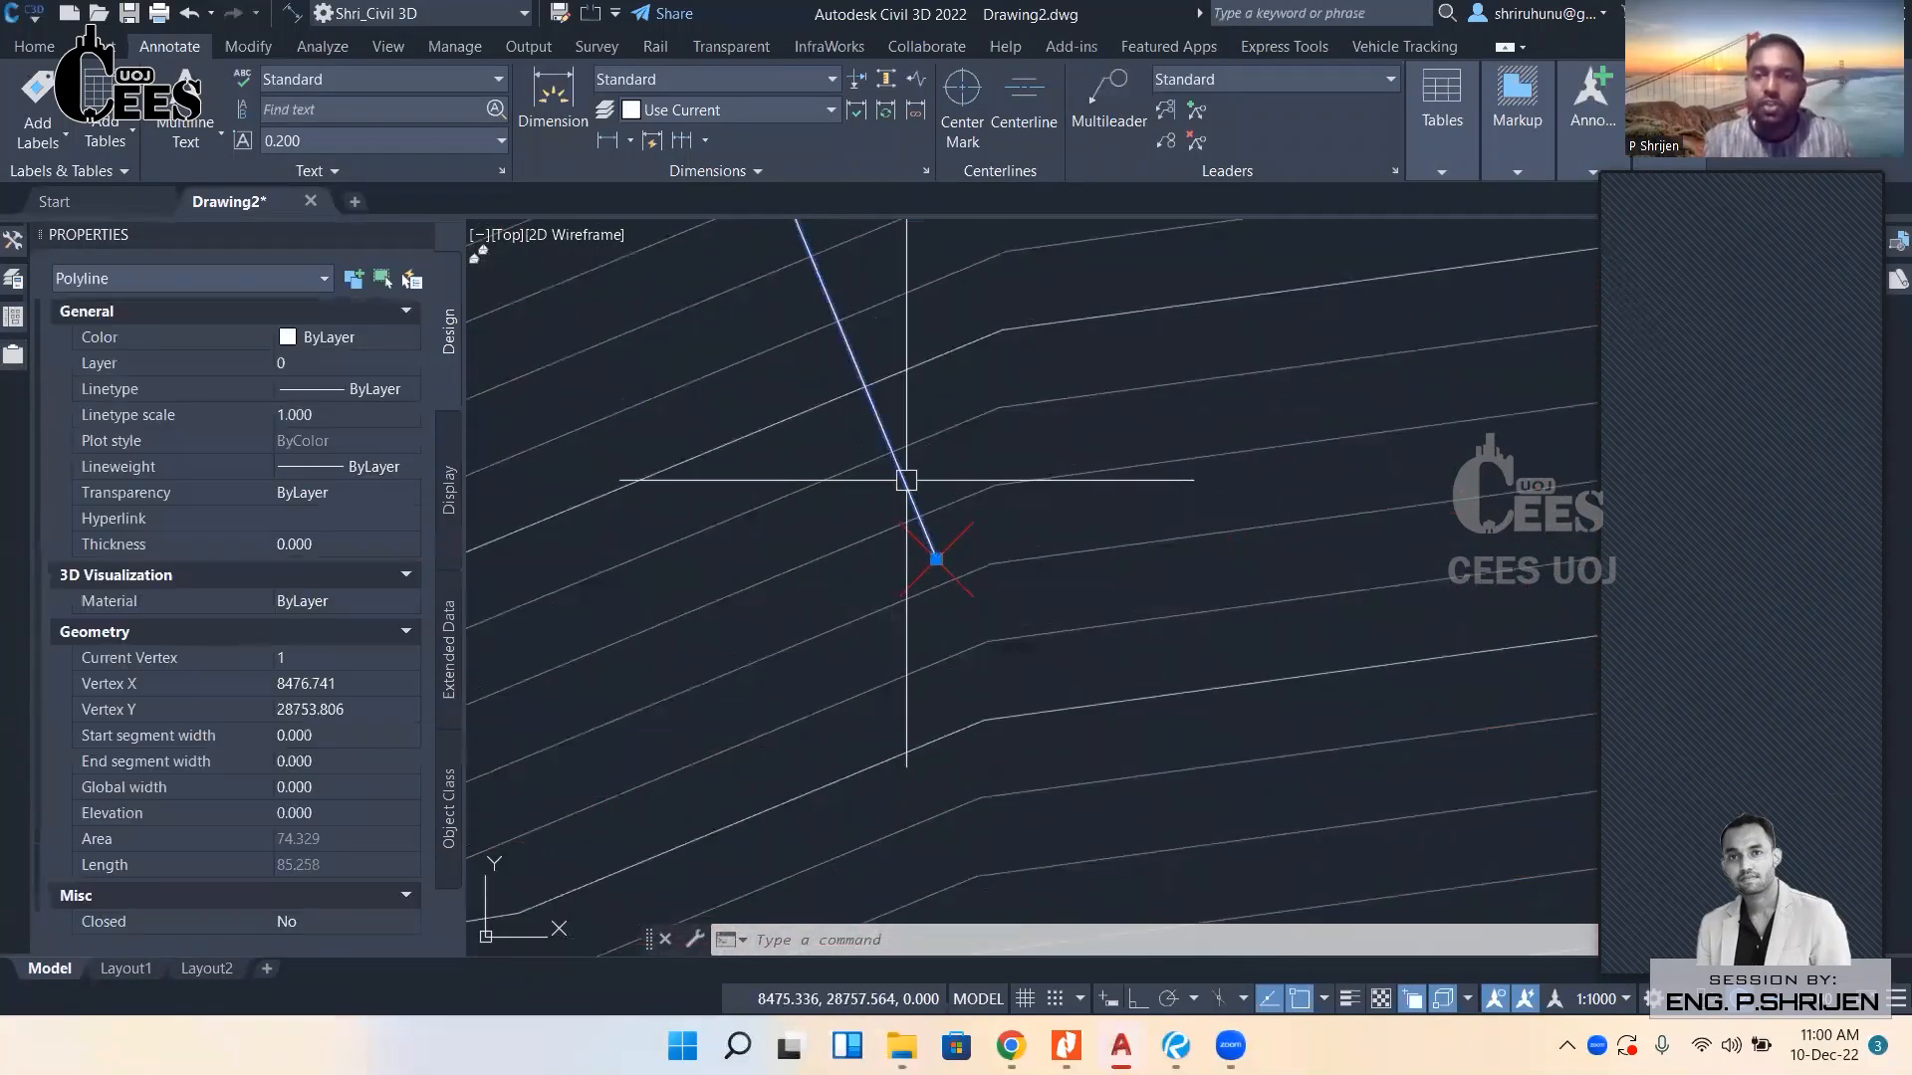
scroll(906, 482, "down", 1)
left_click(948, 513)
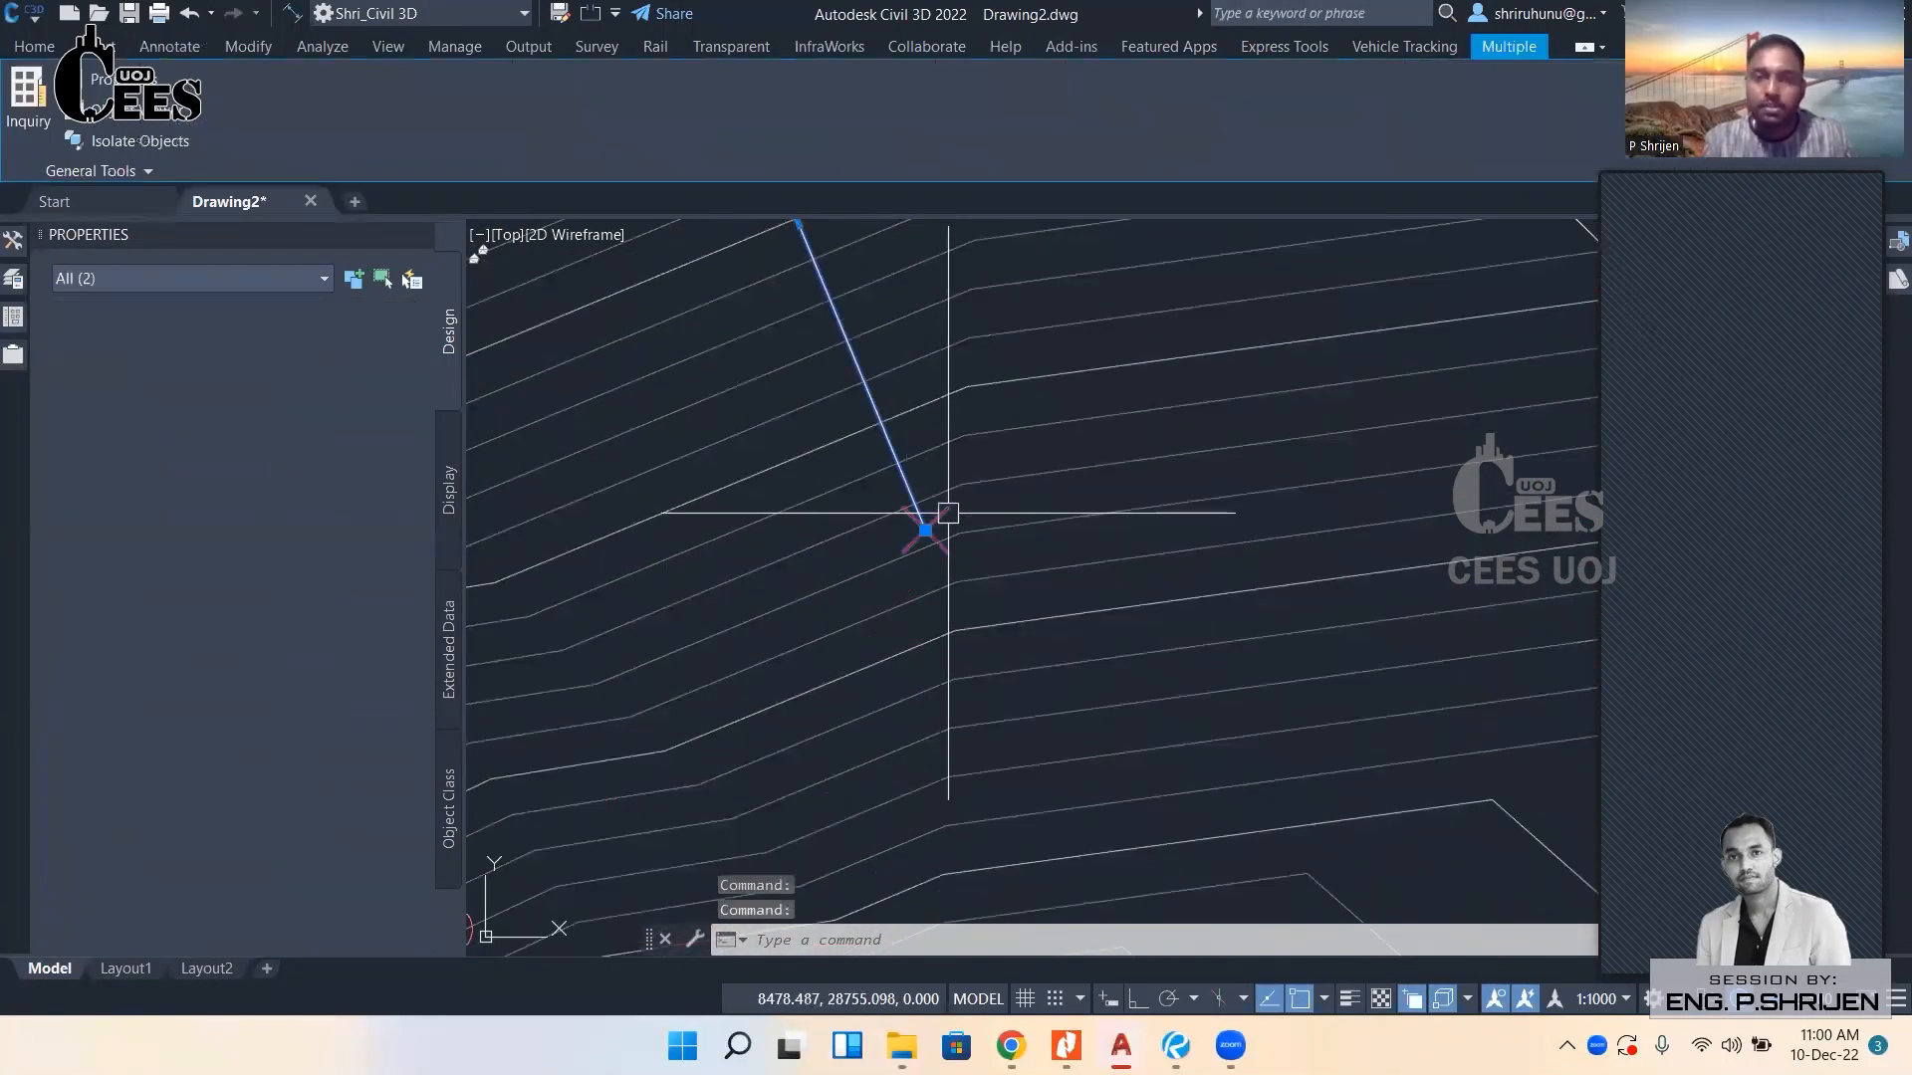
scroll(948, 506, "down", 2)
scroll(947, 467, "up", 2)
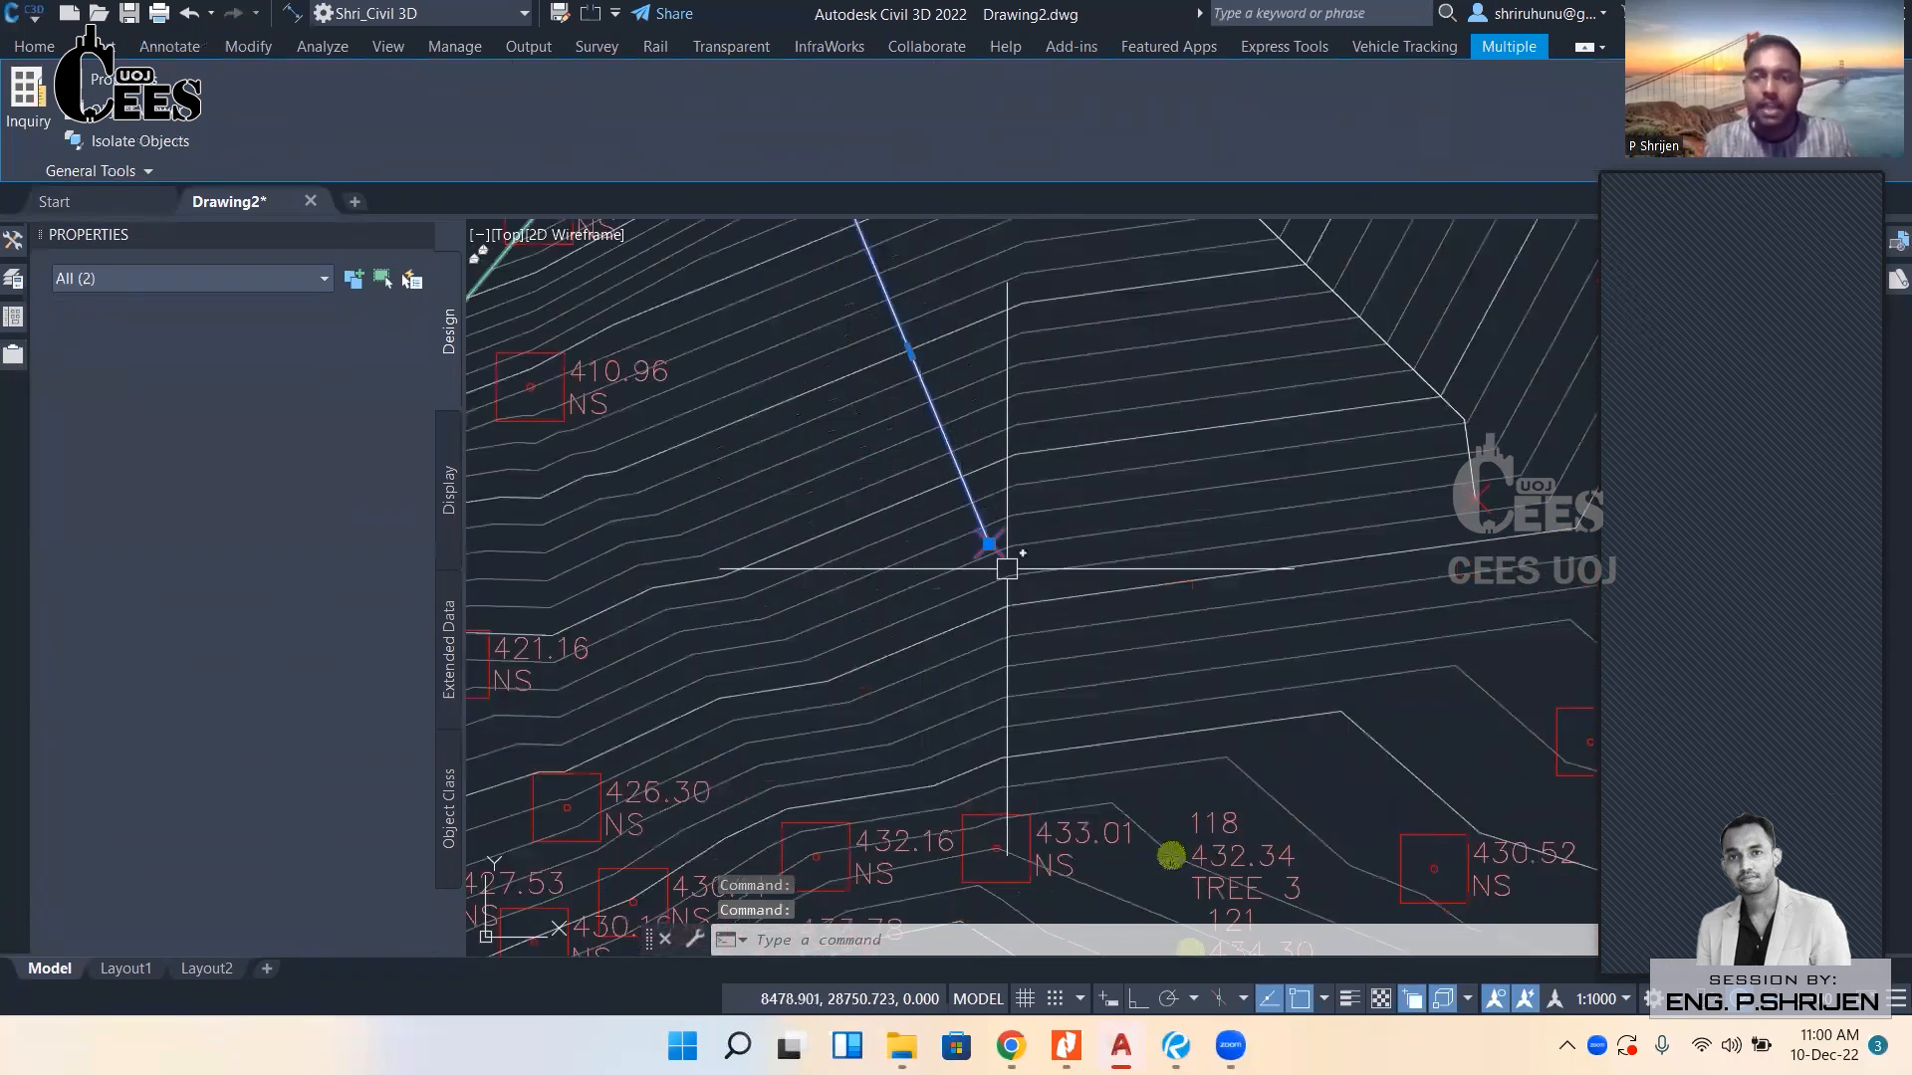
scroll(1007, 554, "up", 2)
right_click(1057, 482)
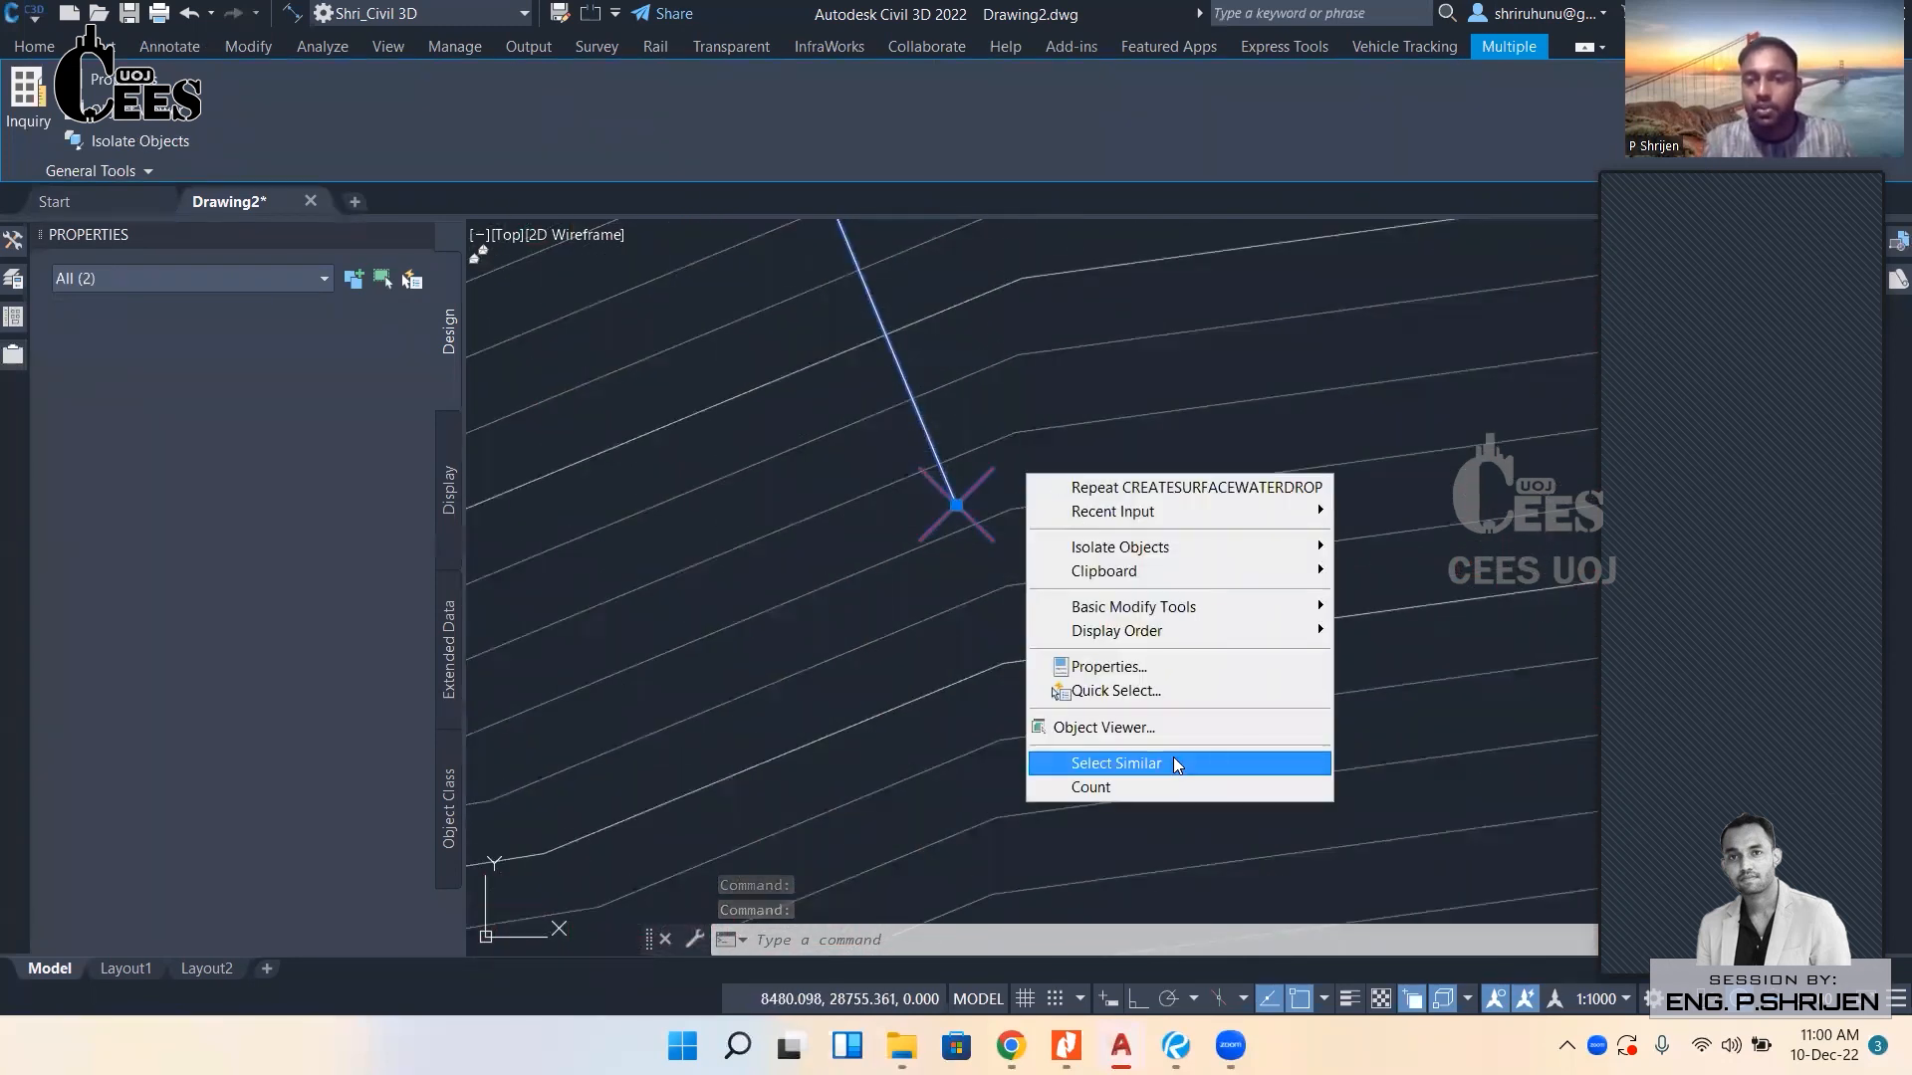
left_click(1115, 762)
scroll(1059, 611, "down", 2)
scroll(1105, 617, "down", 5)
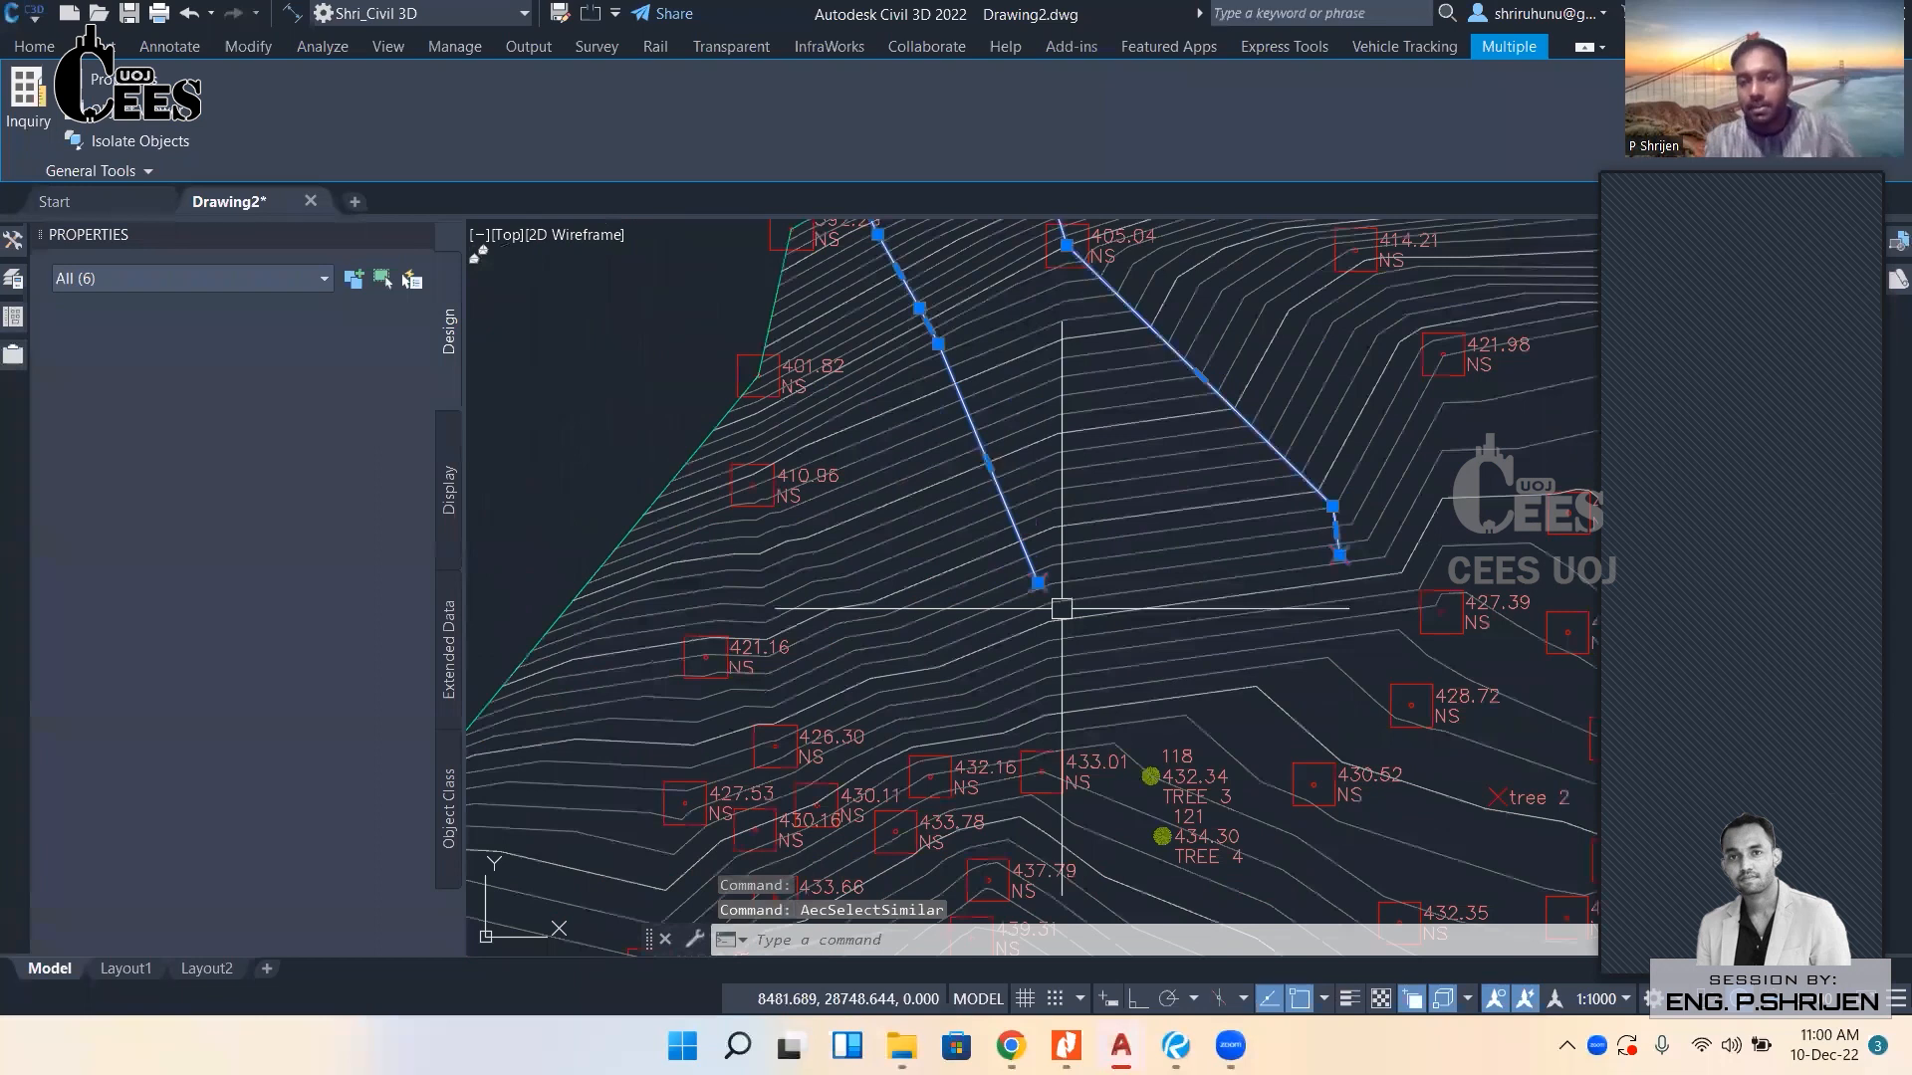
scroll(986, 428, "up", 1)
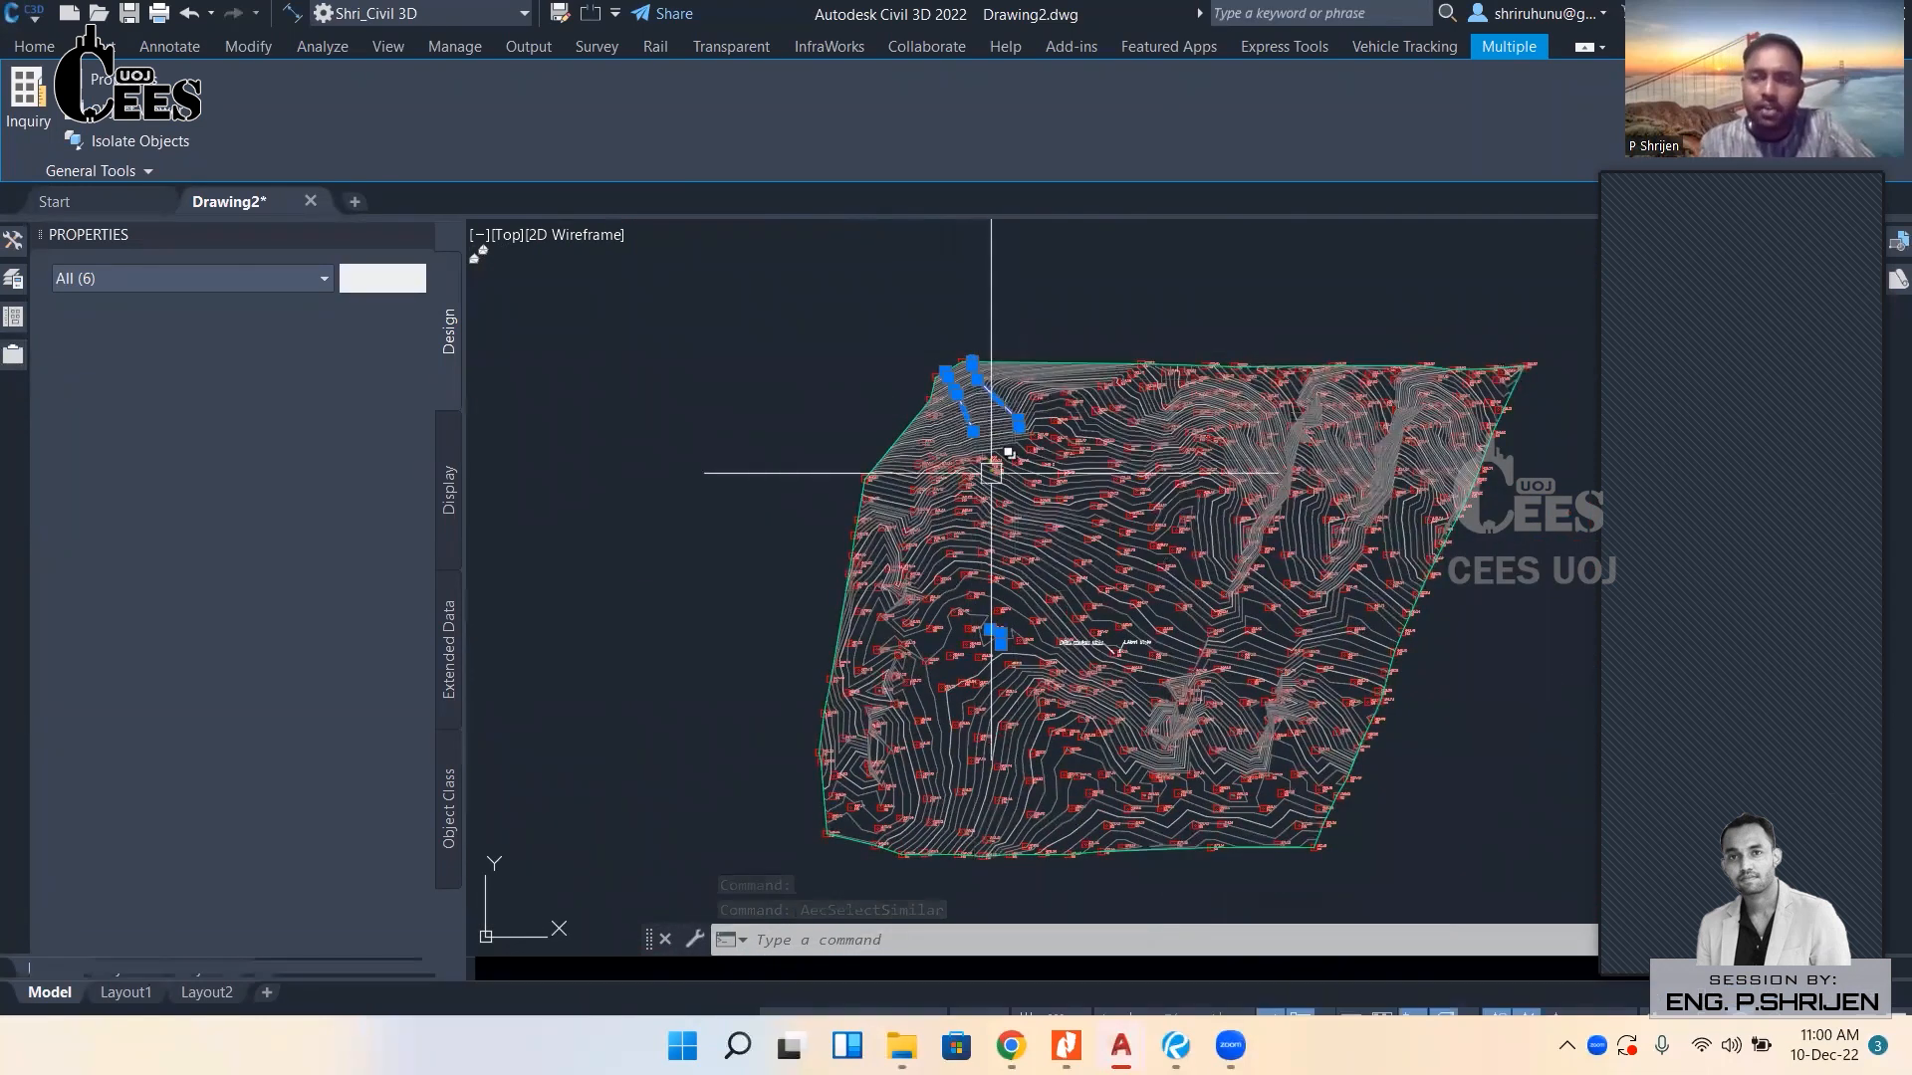
key("Delete")
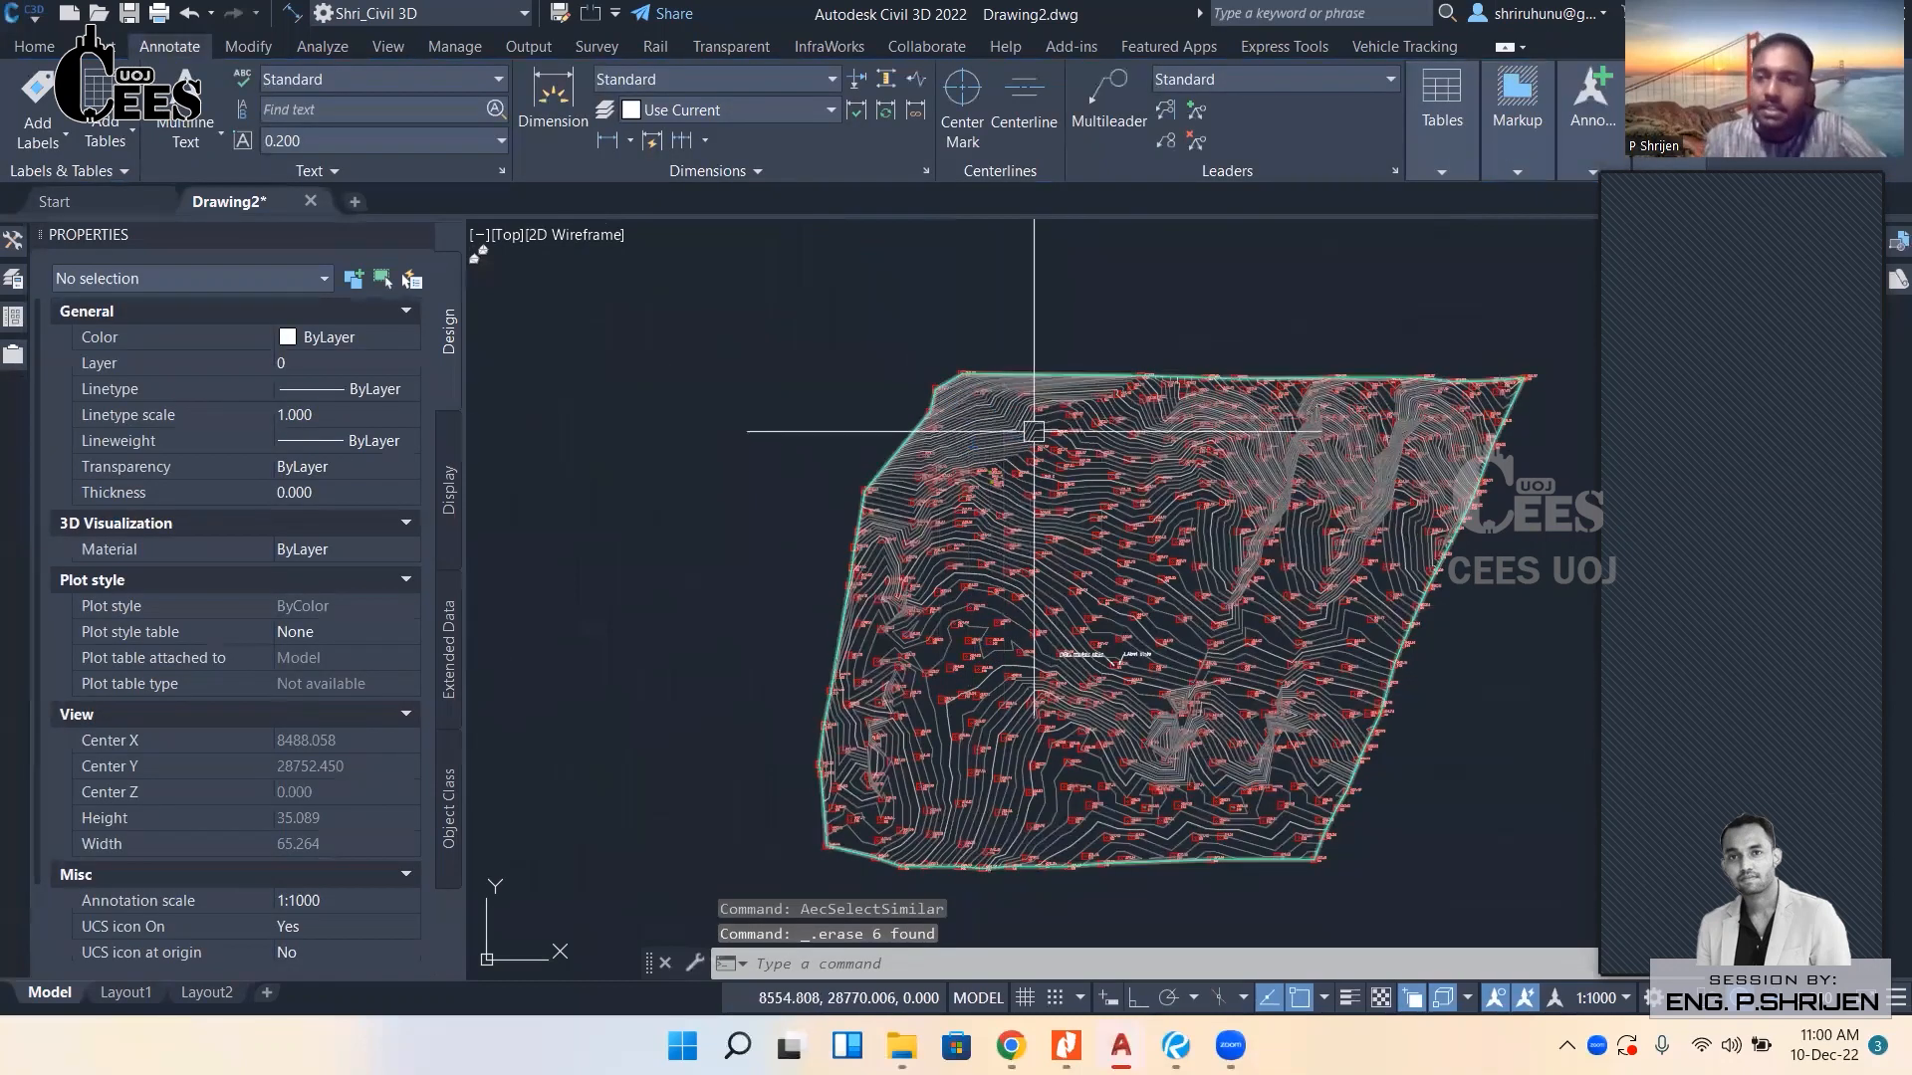
Select the 457.52 survey point, extend the selection to all similar COGO points, and hide them from the drawing.
middle_click_drag(997, 449, 888, 449)
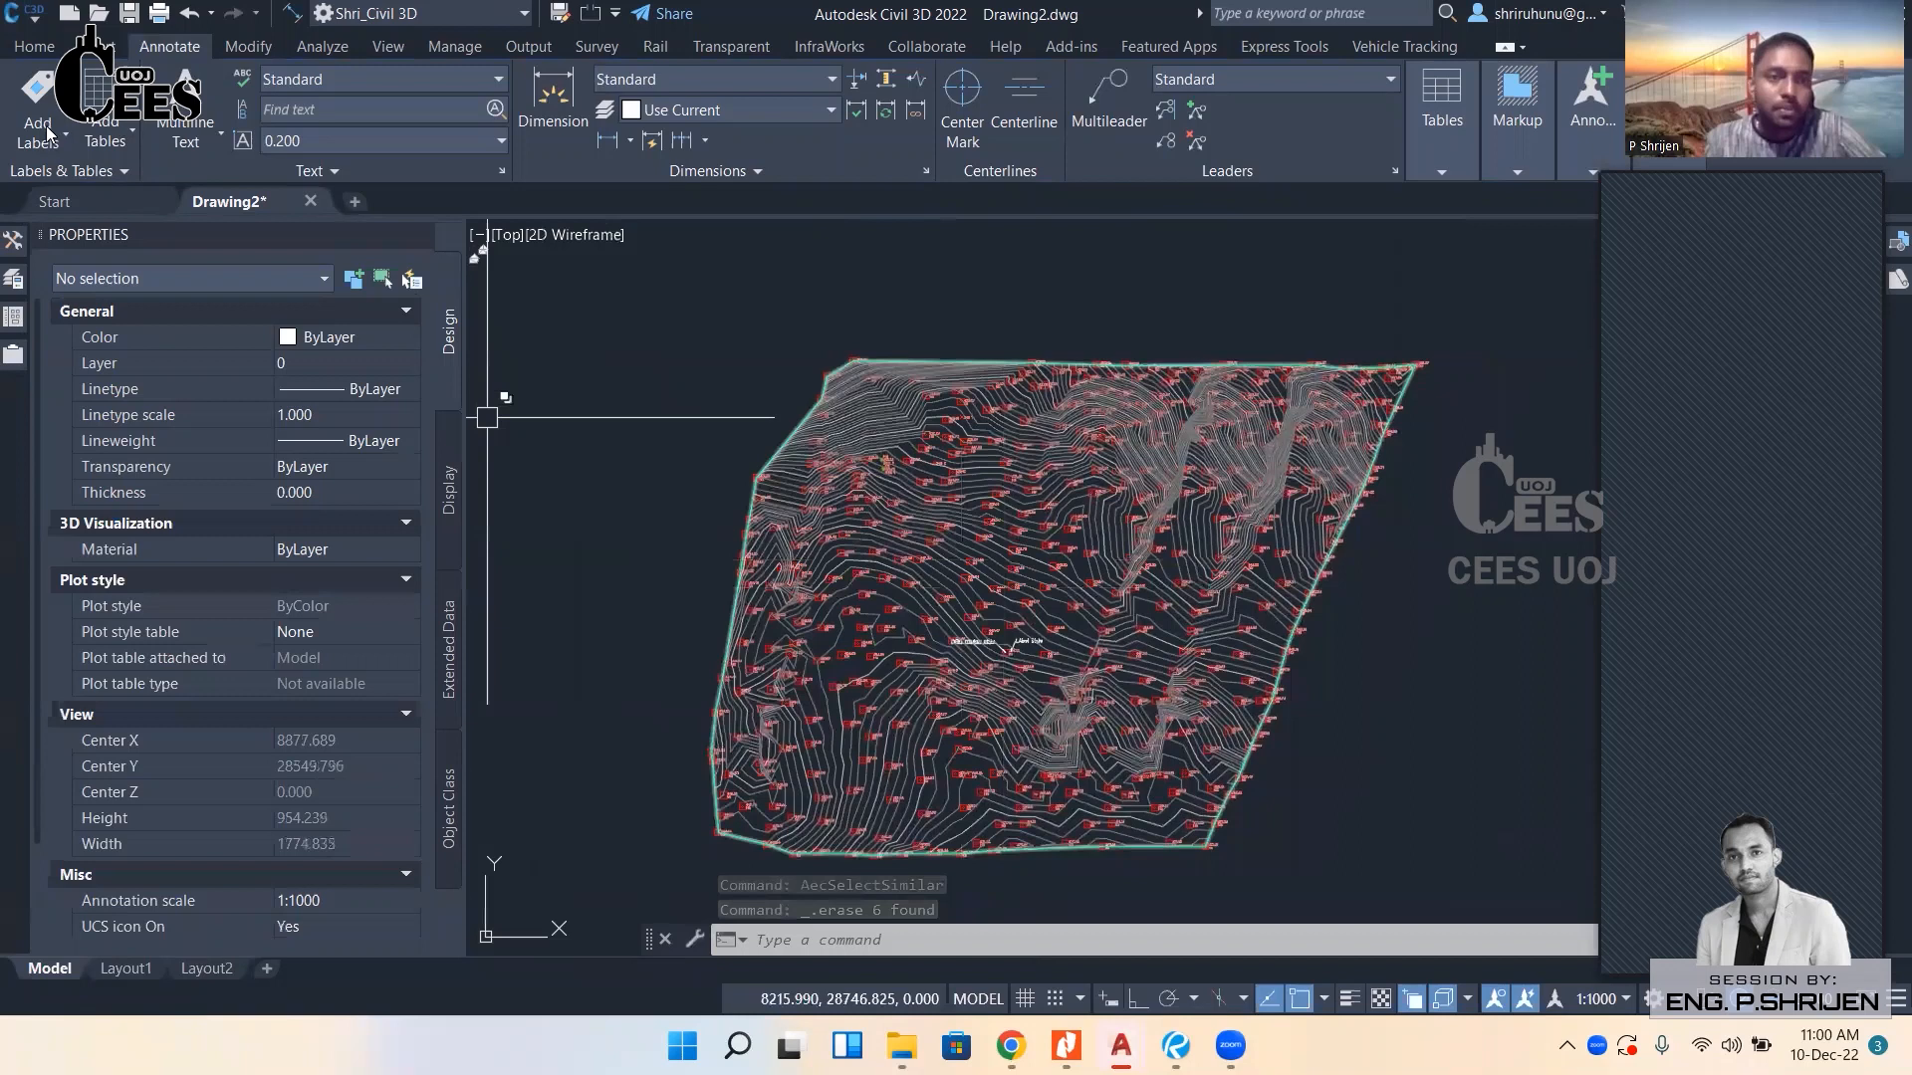
middle_click_drag(912, 792, 848, 657)
scroll(847, 657, "up", 2)
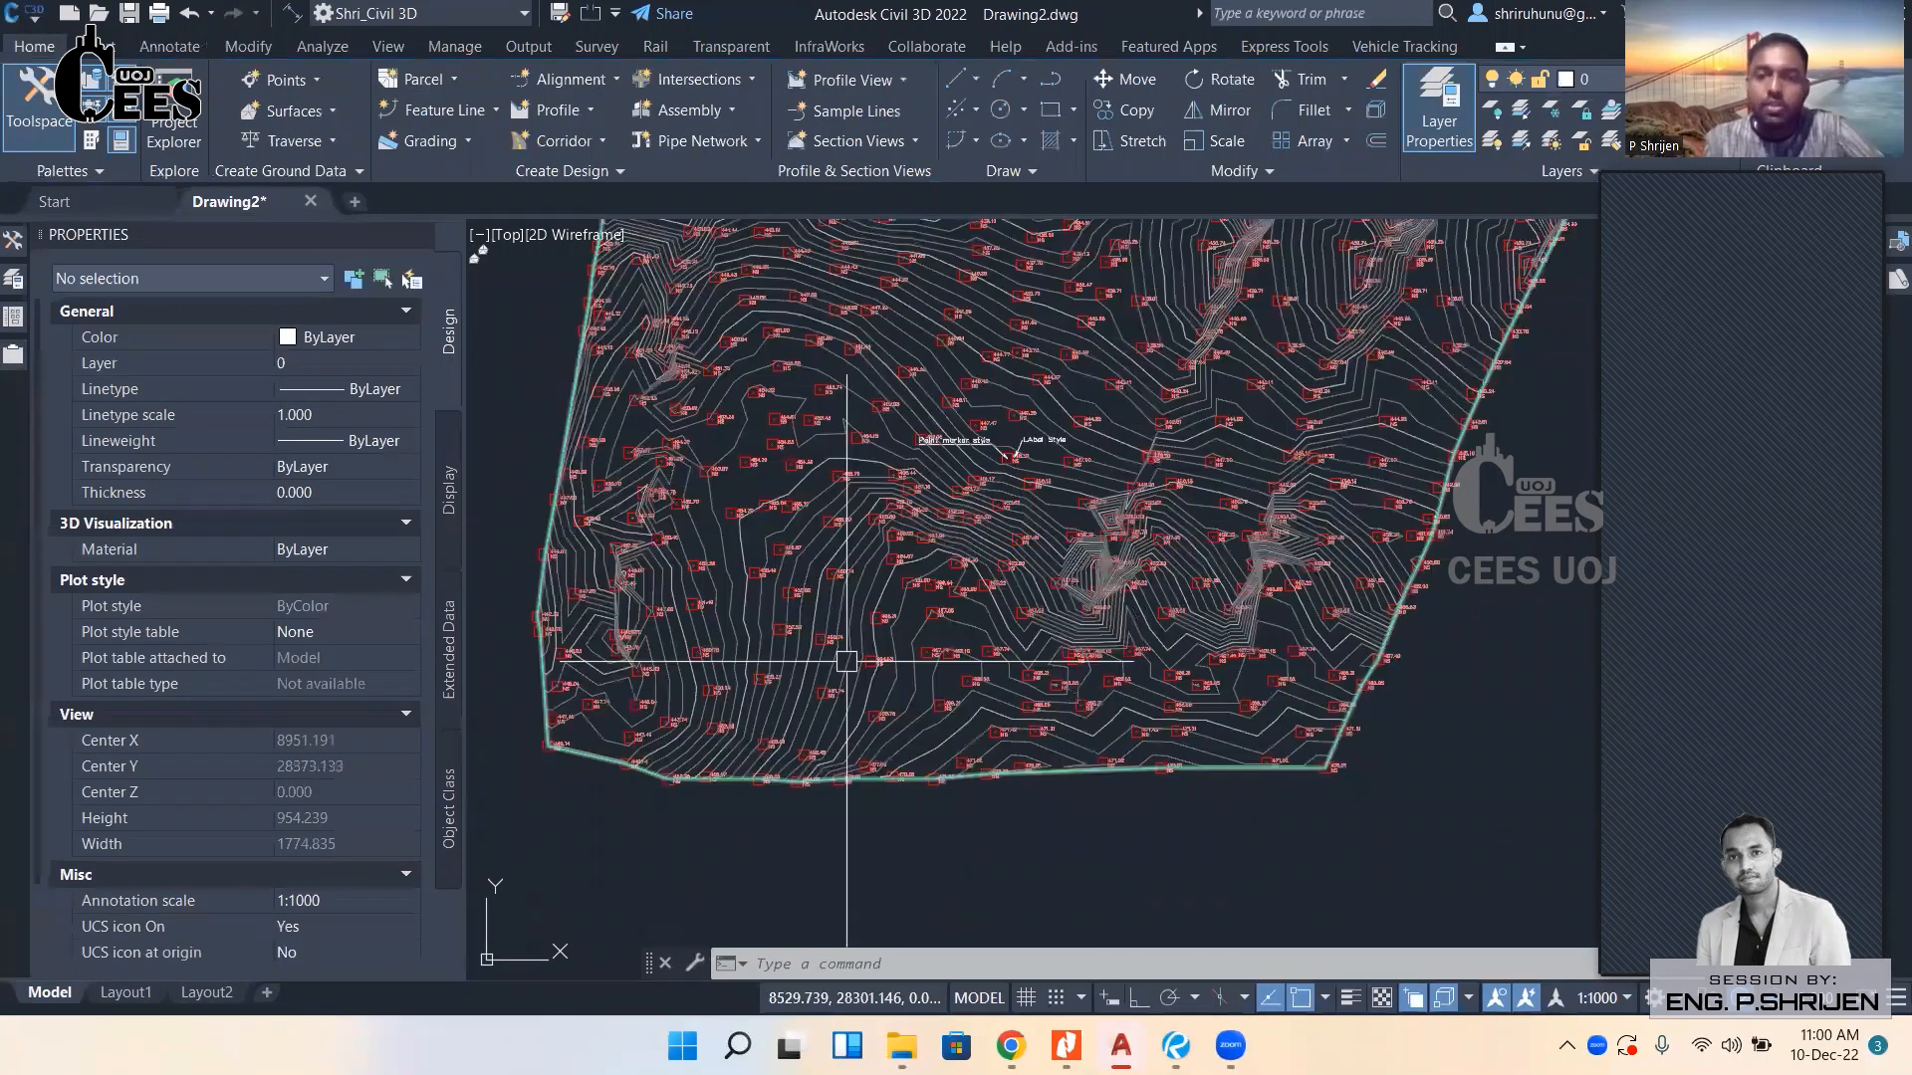
scroll(883, 712, "up", 2)
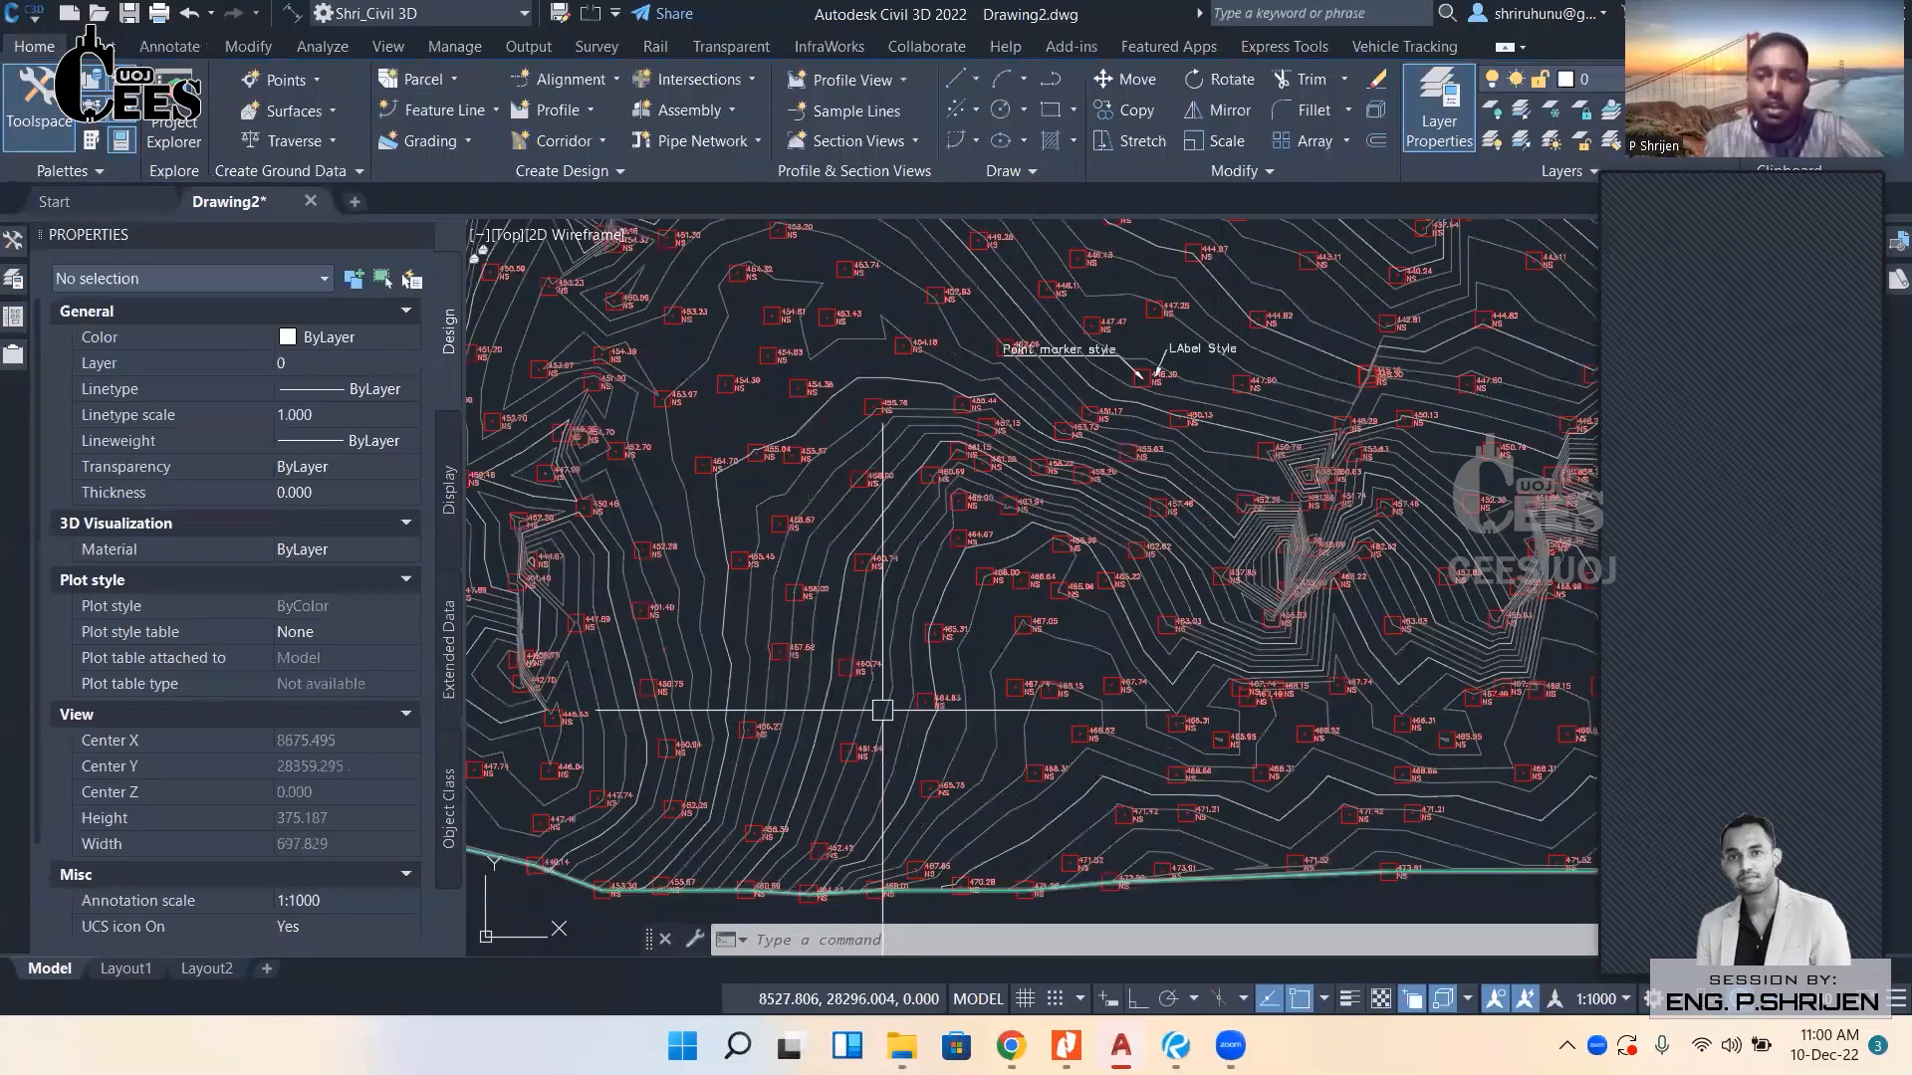
scroll(882, 710, "up", 2)
left_click(899, 706)
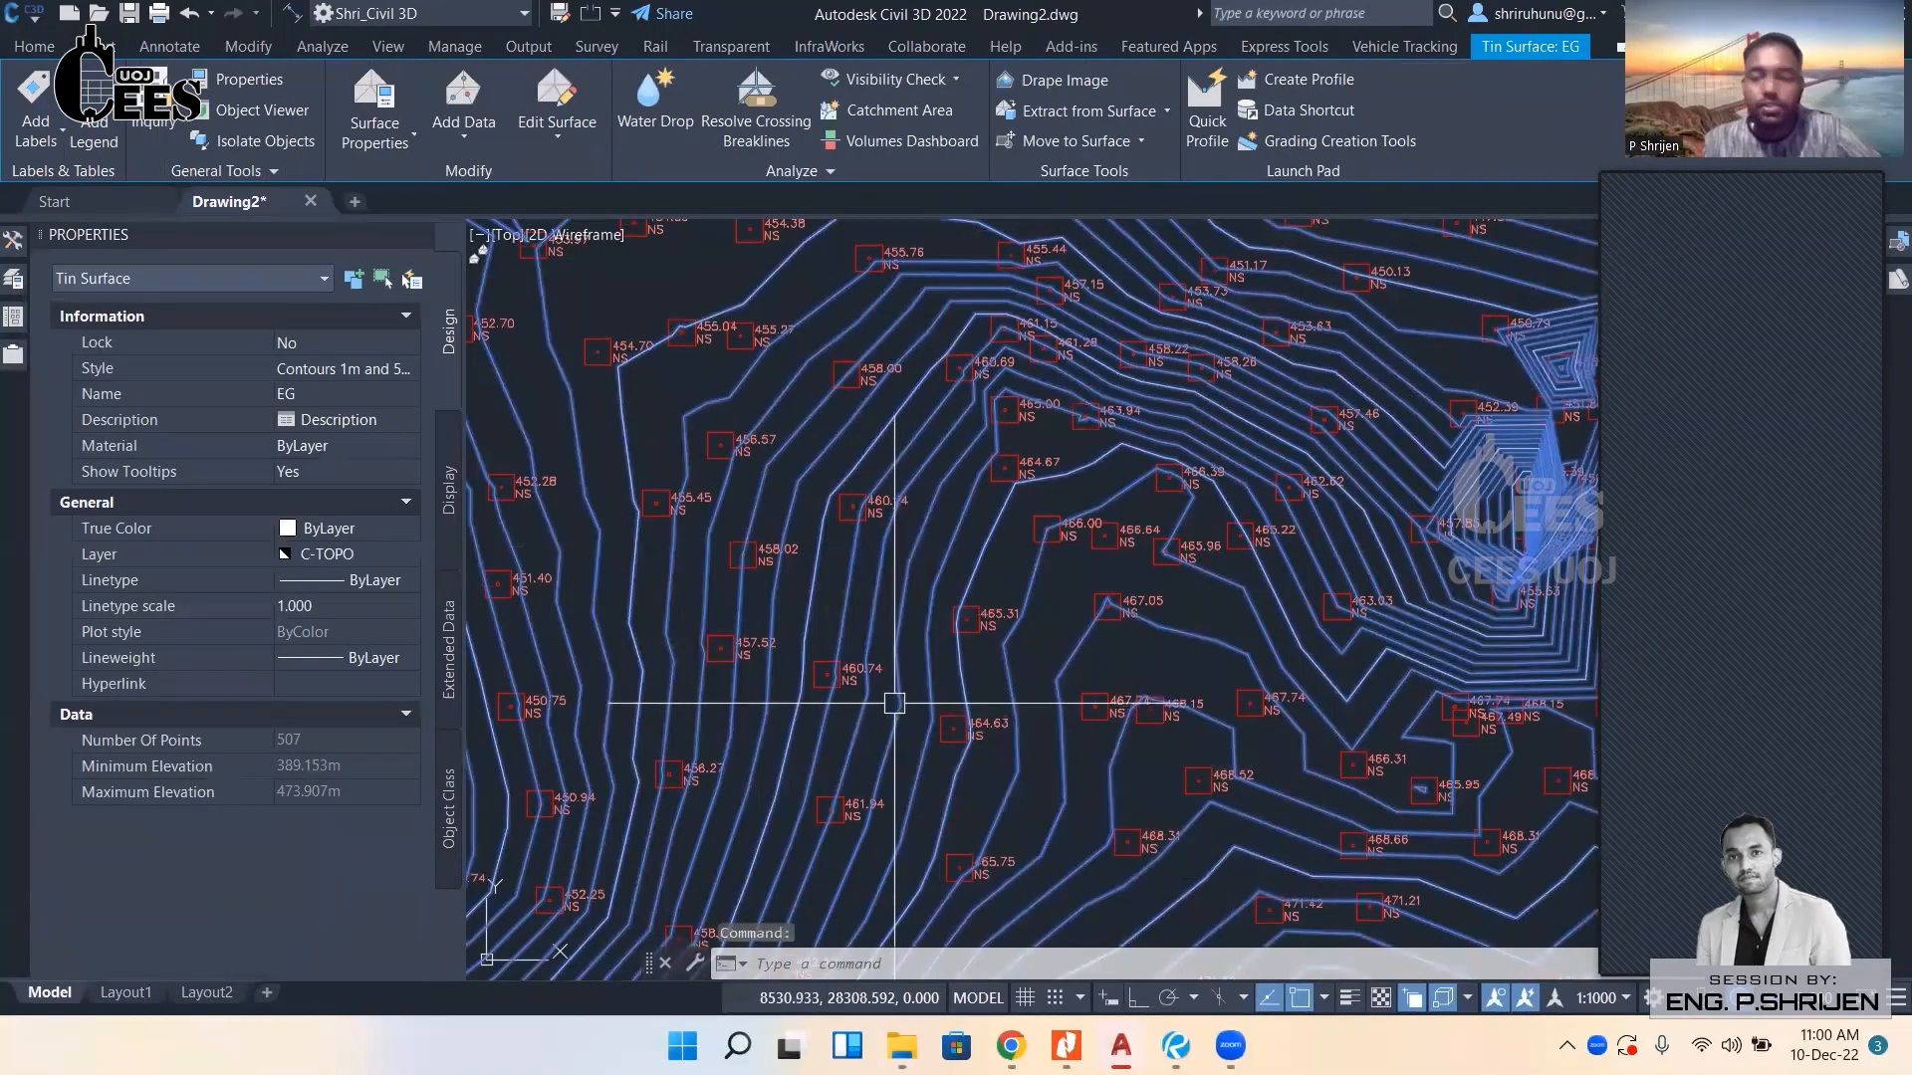
key("Escape")
middle_click_drag(860, 677, 930, 648)
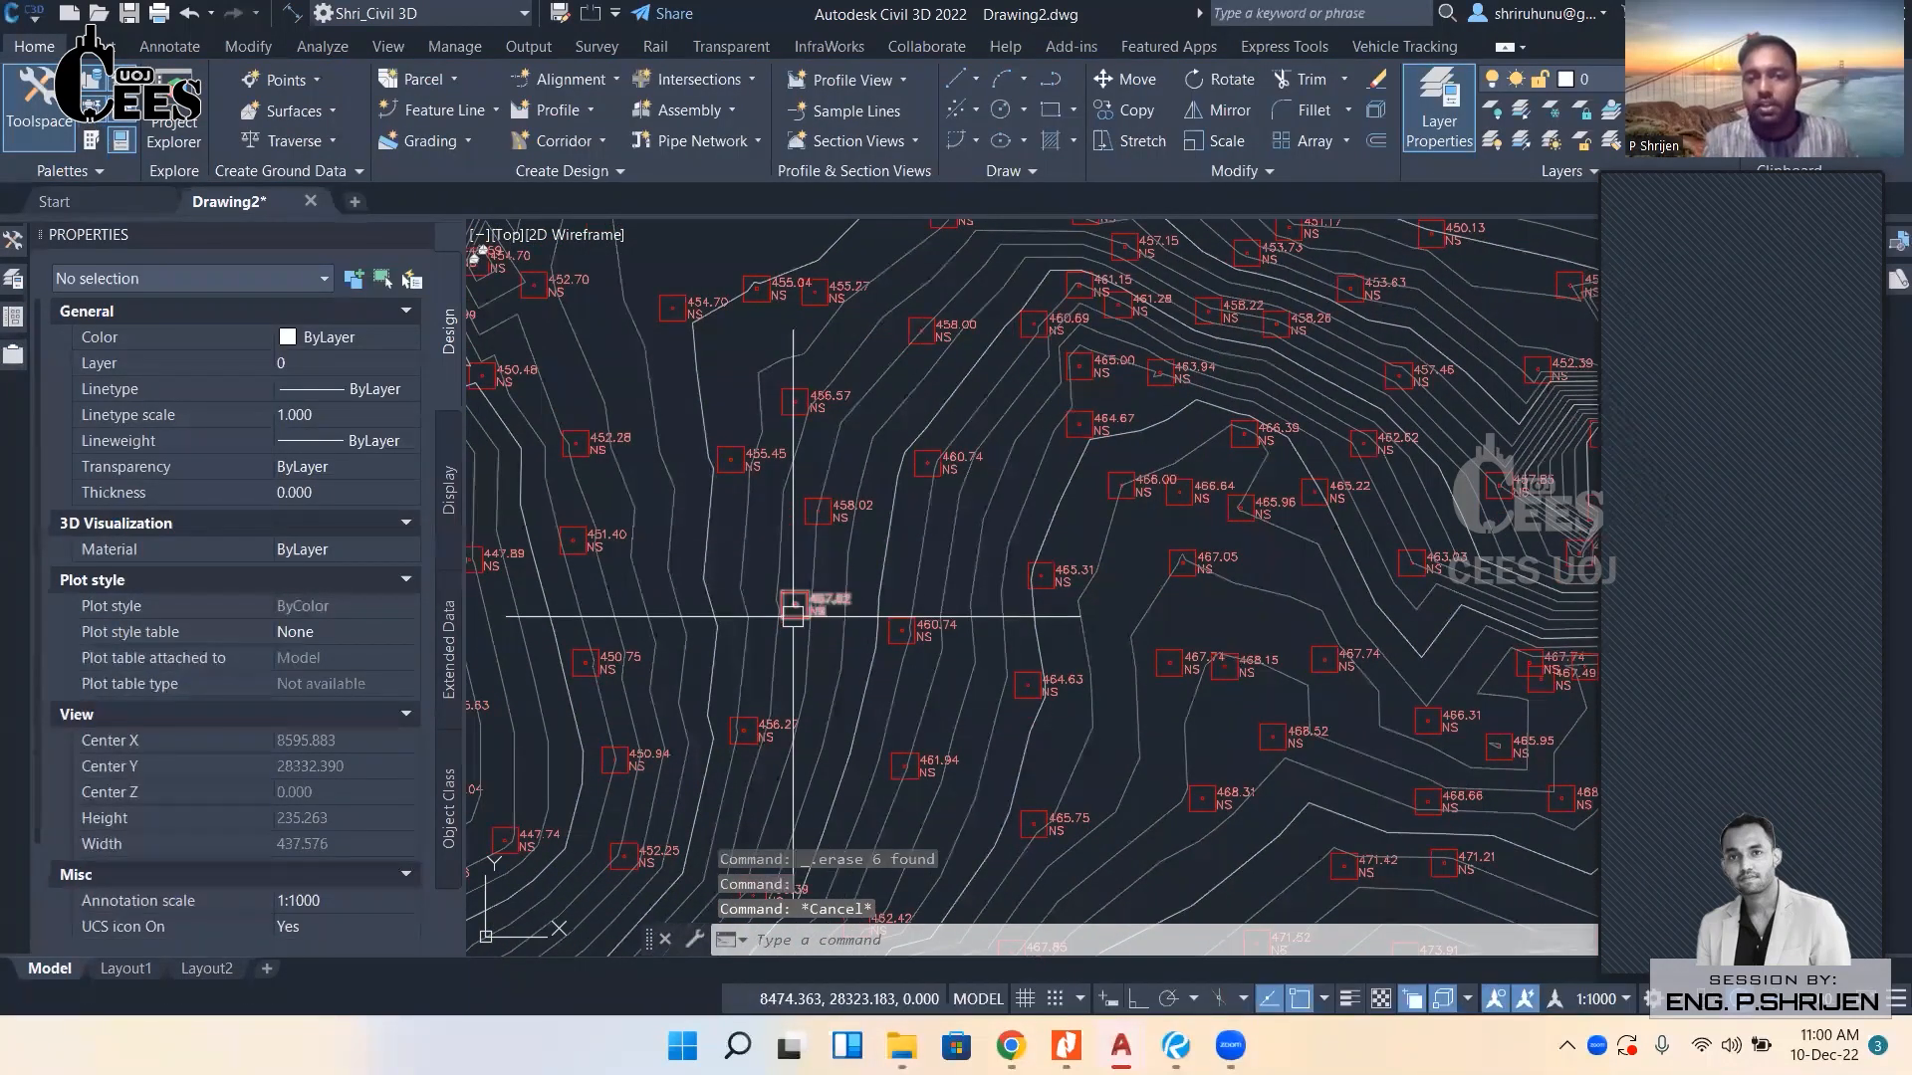
scroll(833, 608, "up", 3)
left_click(792, 603)
right_click(680, 617)
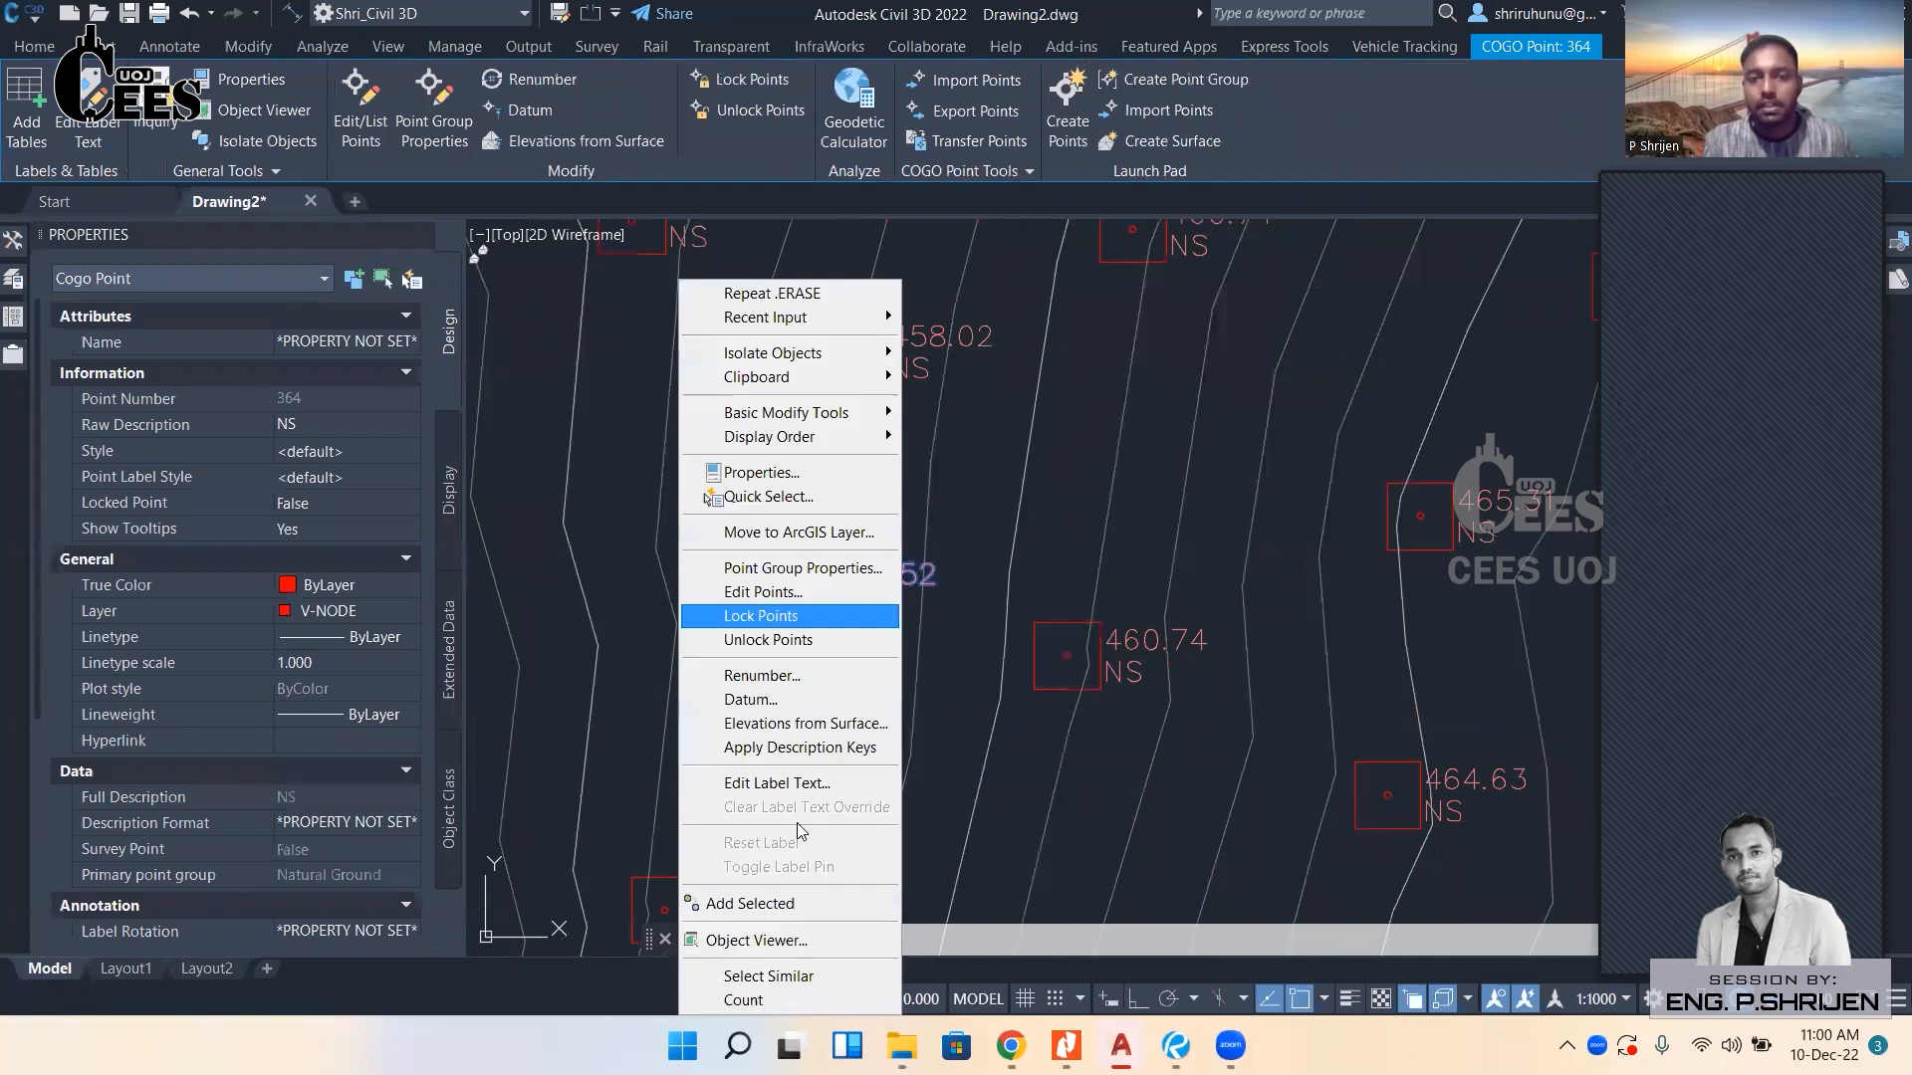
left_click(833, 975)
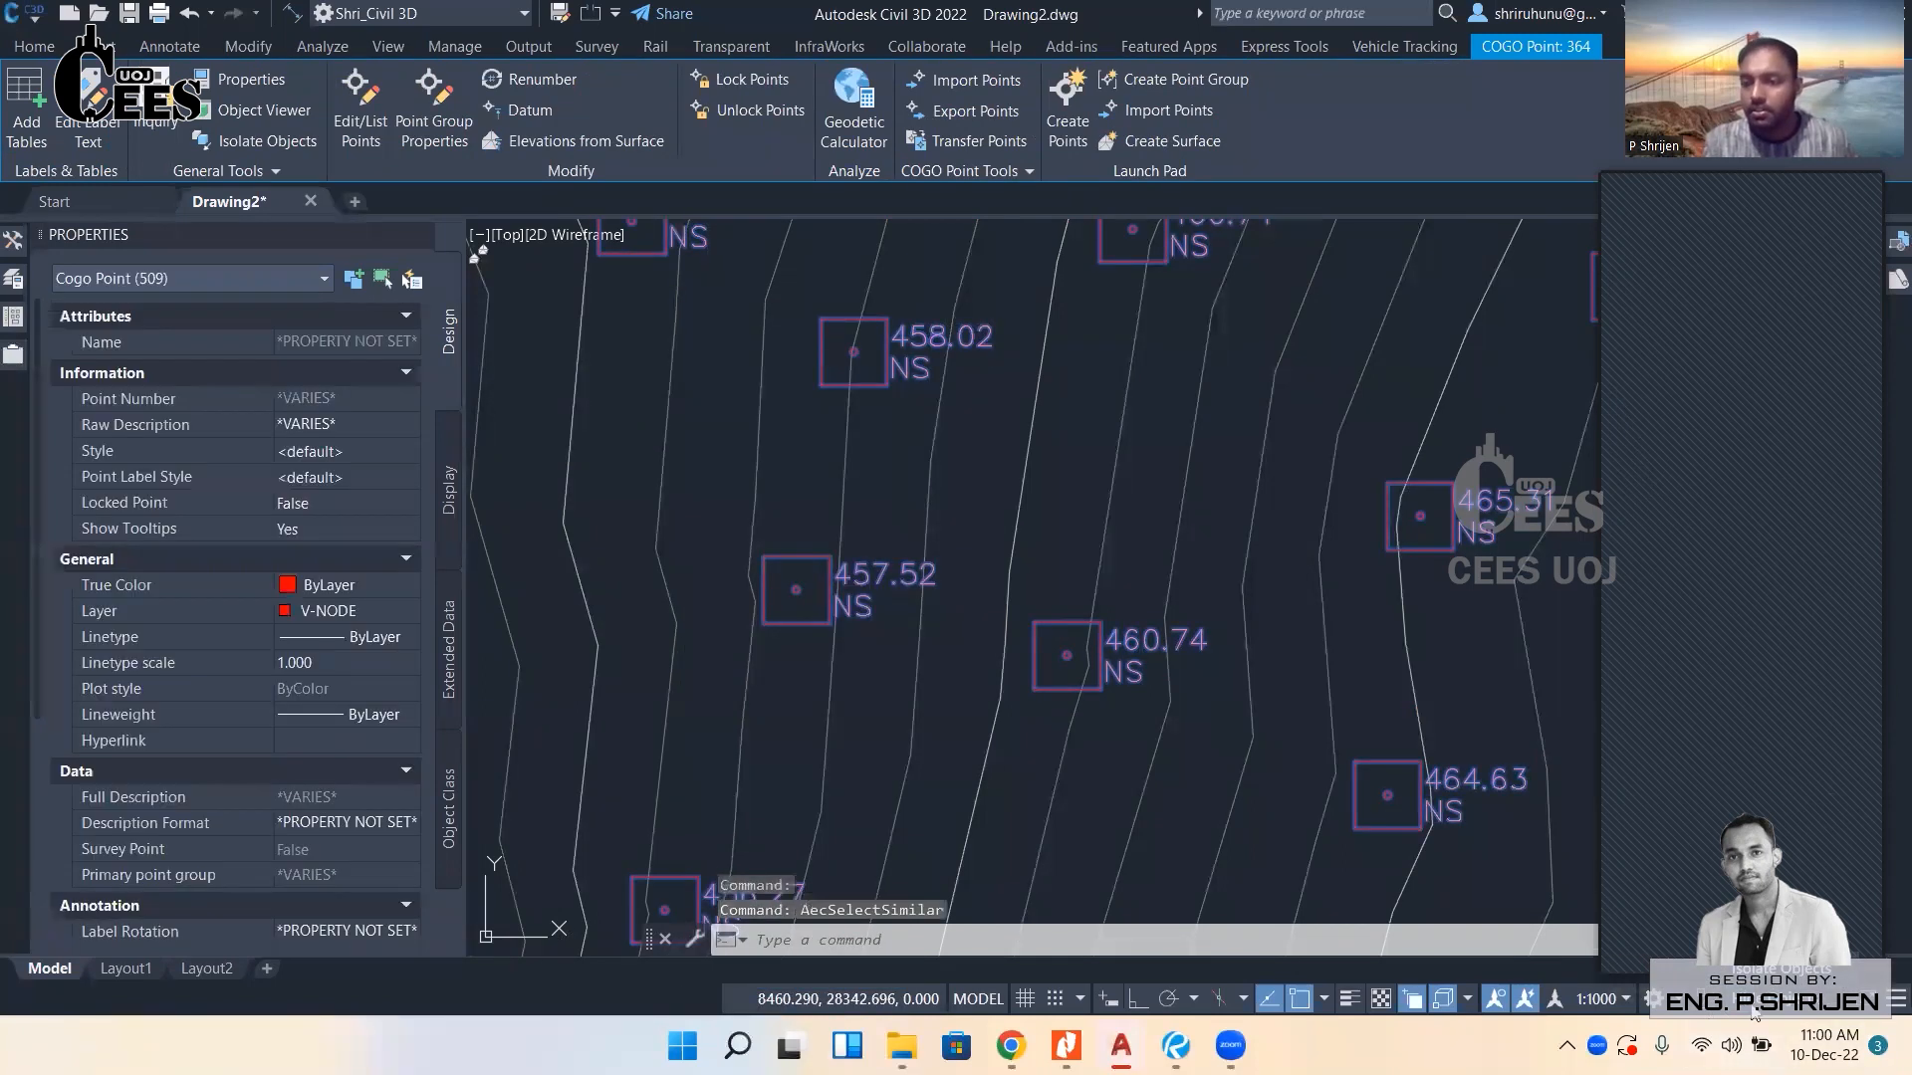
scroll(853, 597, "down", 10)
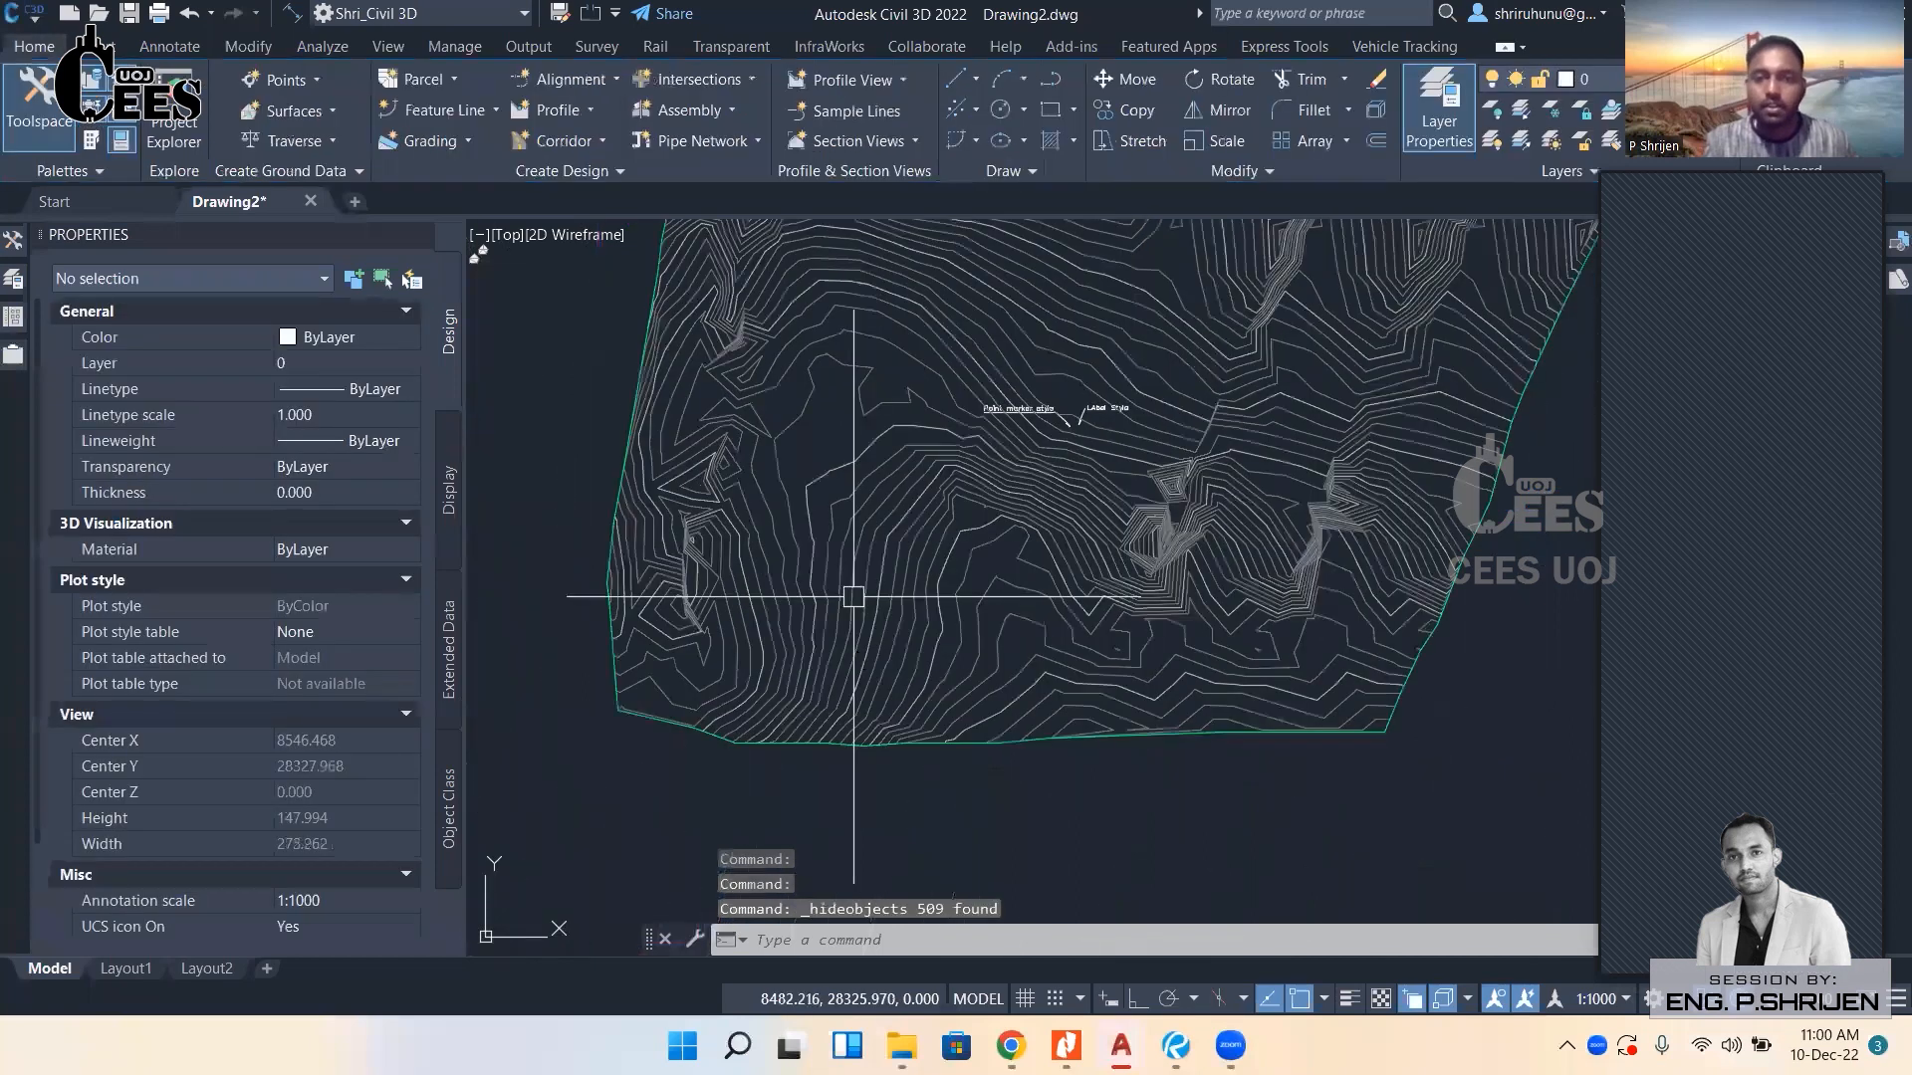
Label multiple contours of surface EG along a line from just outside the southern boundary northwest past the 455.00 contour.
middle_click_drag(853, 630, 848, 688)
scroll(876, 528, "up", 3)
left_click(872, 637)
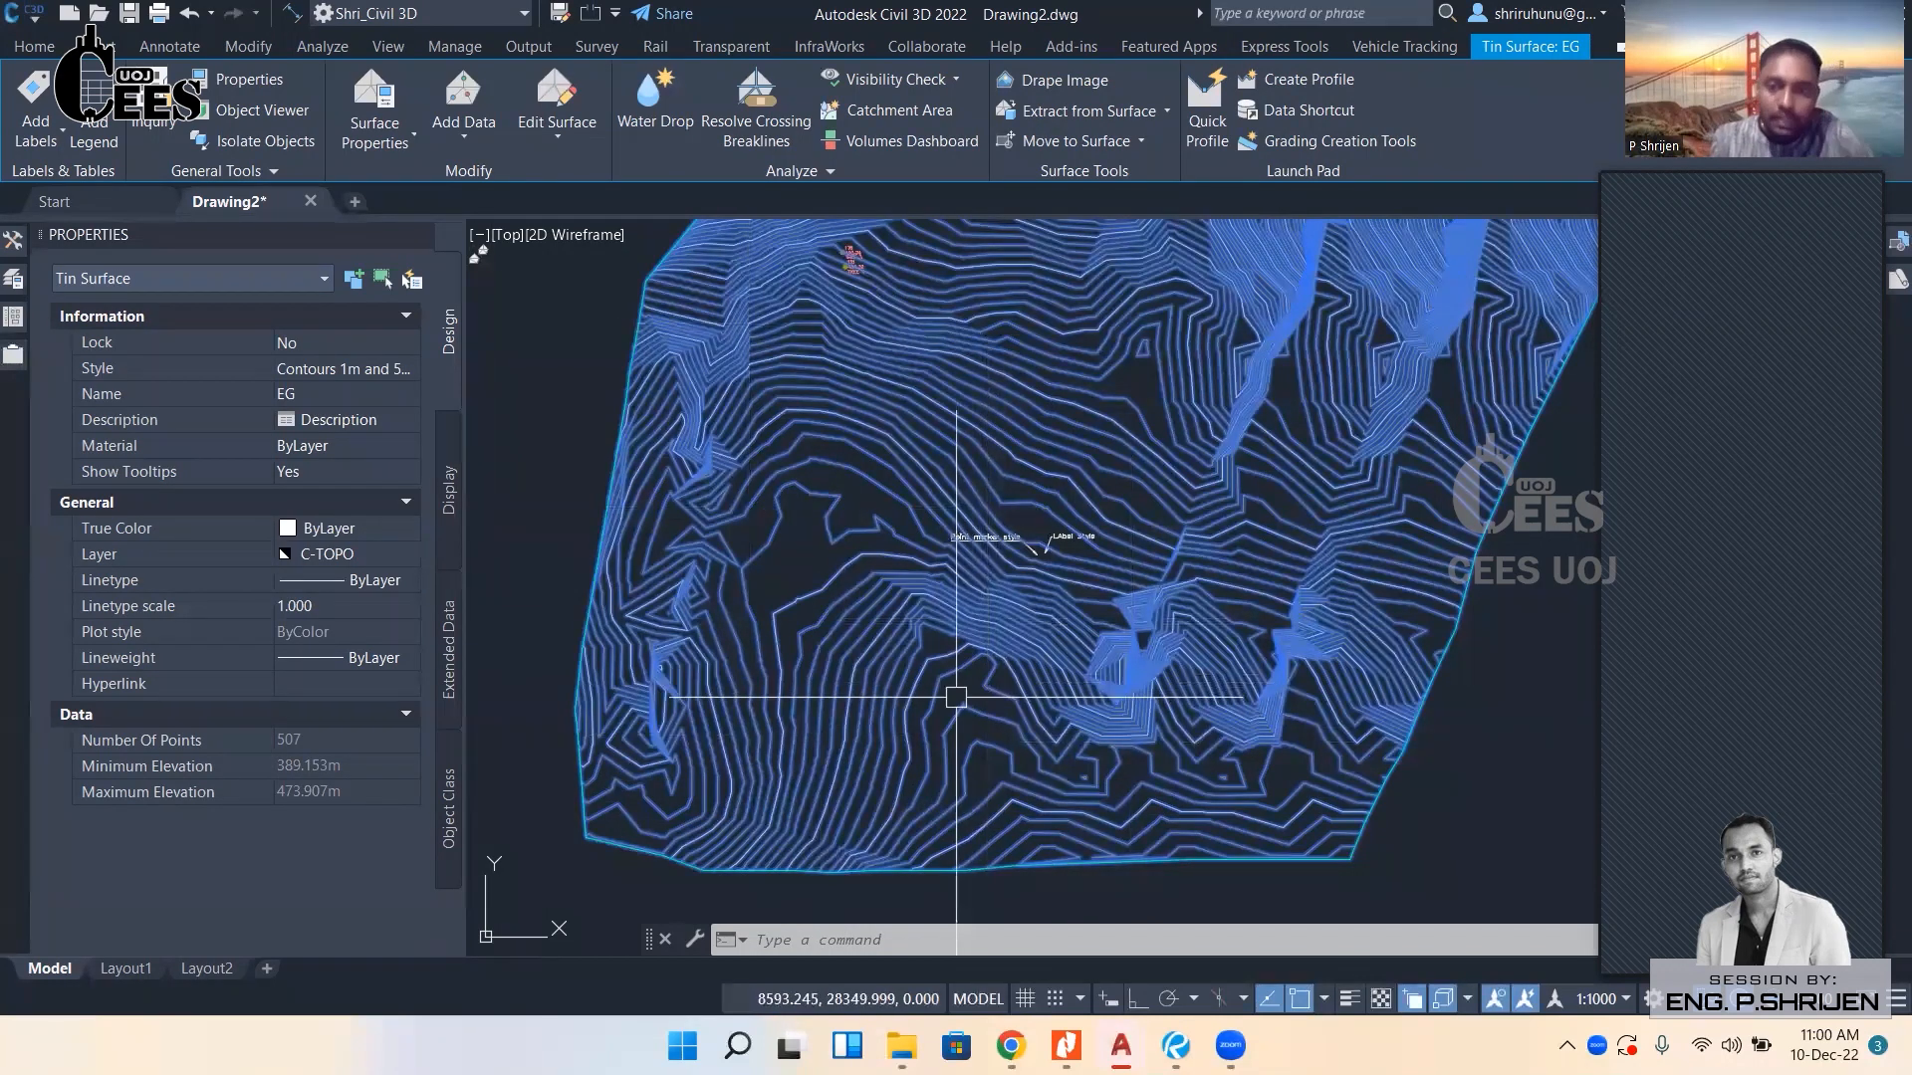
left_click(45, 146)
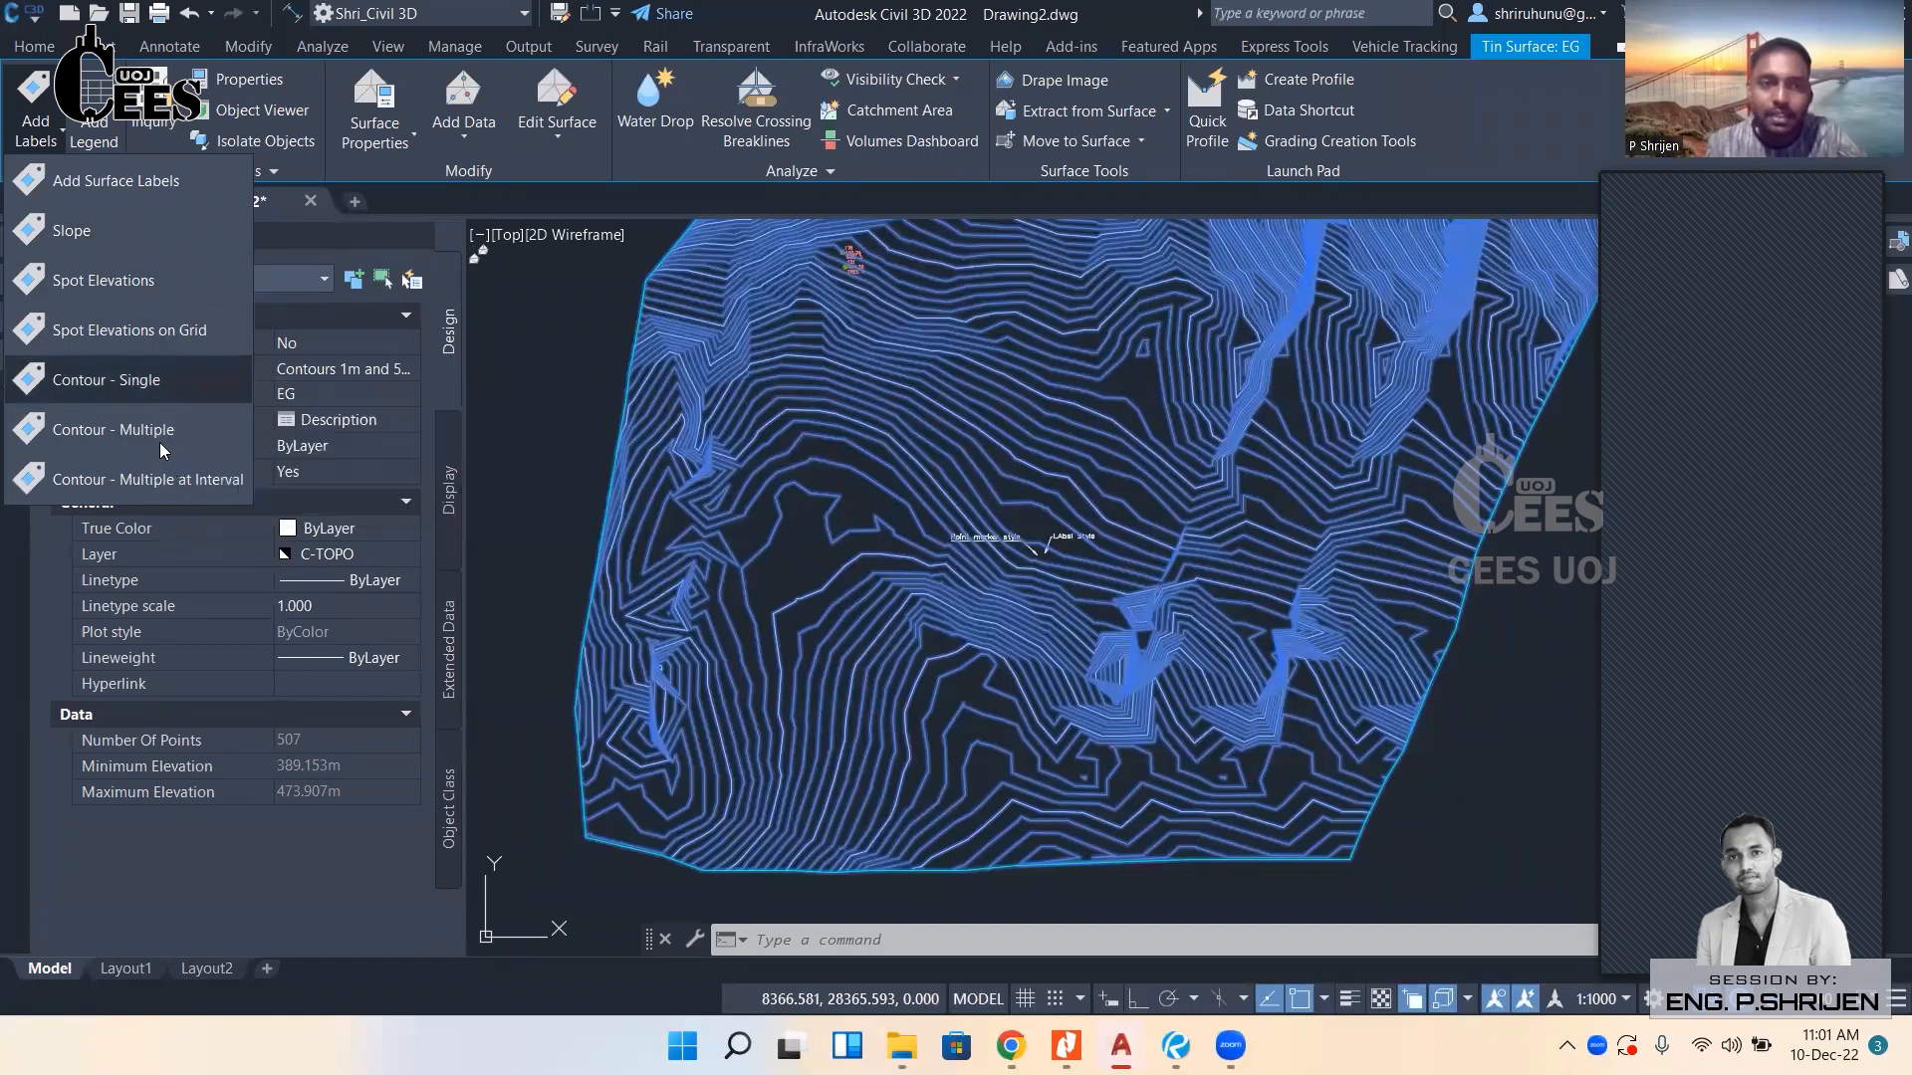
left_click(105, 434)
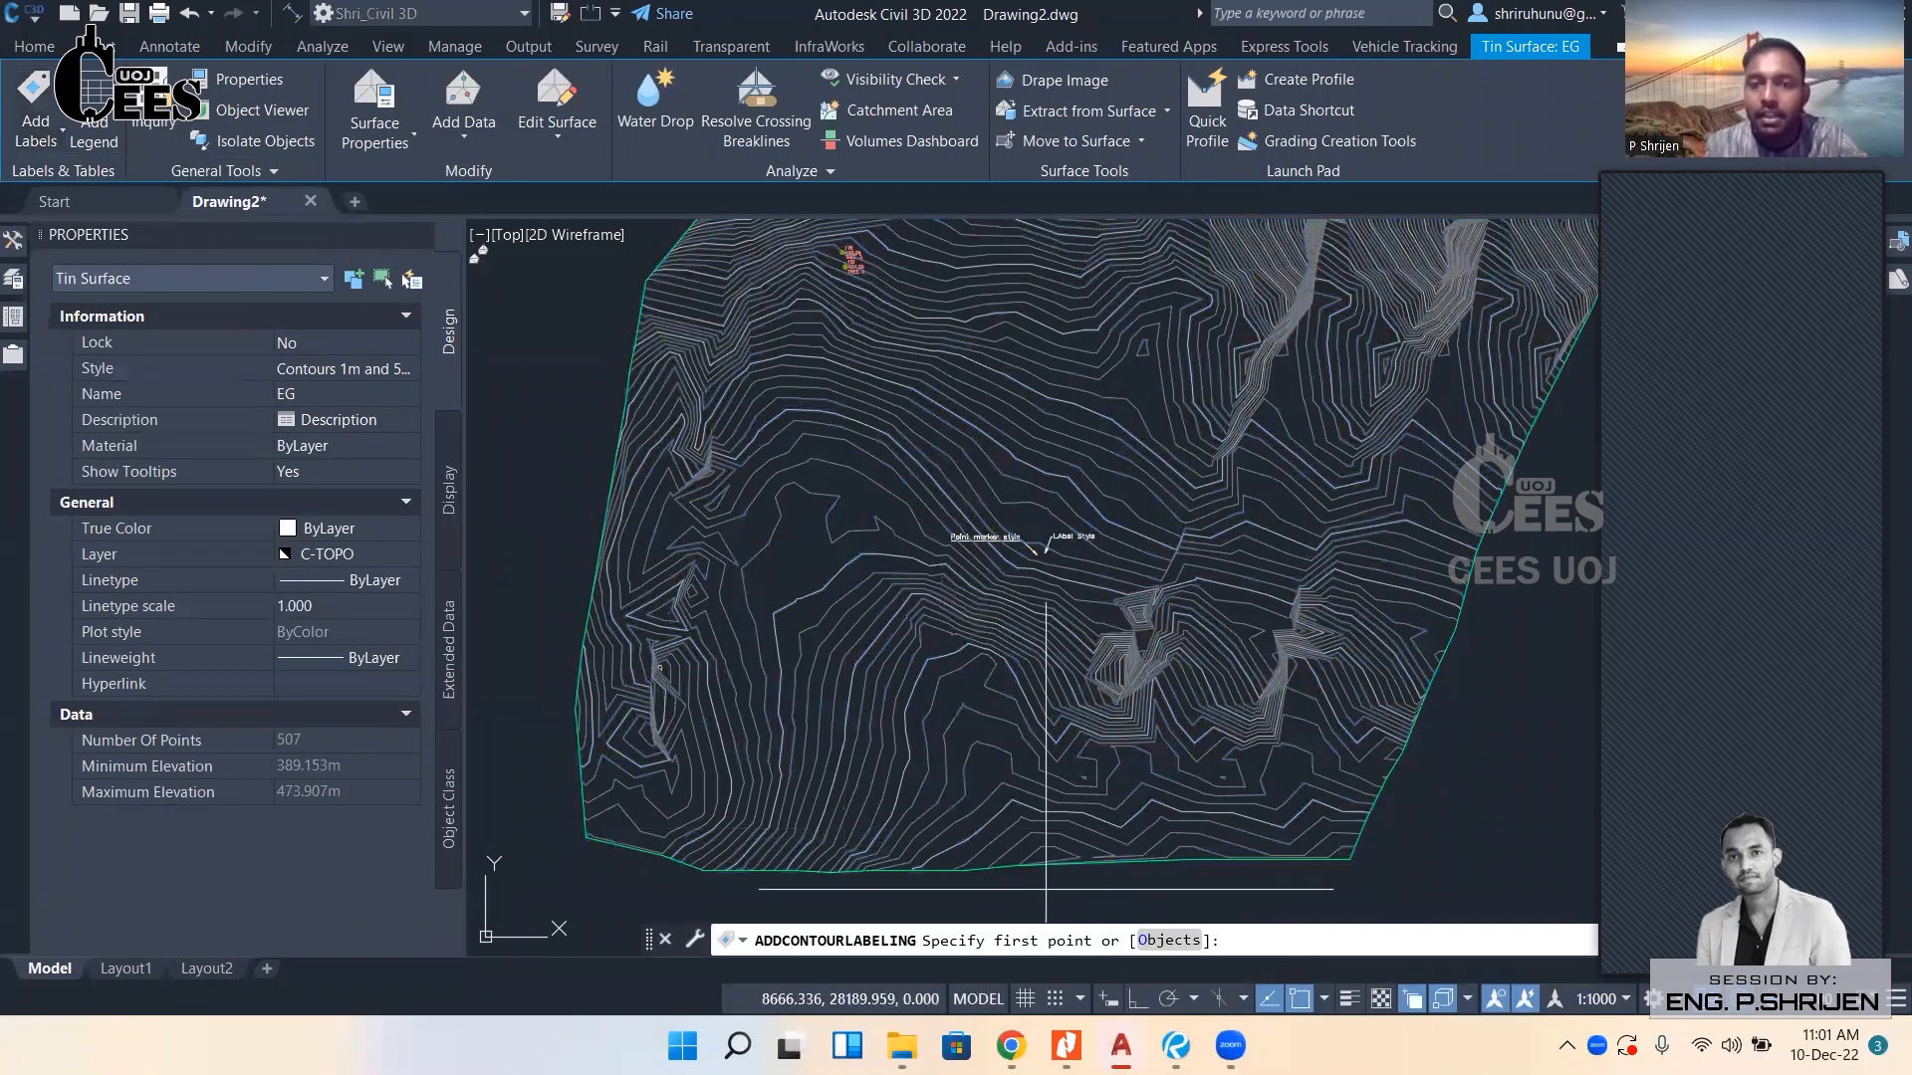
left_click(1048, 889)
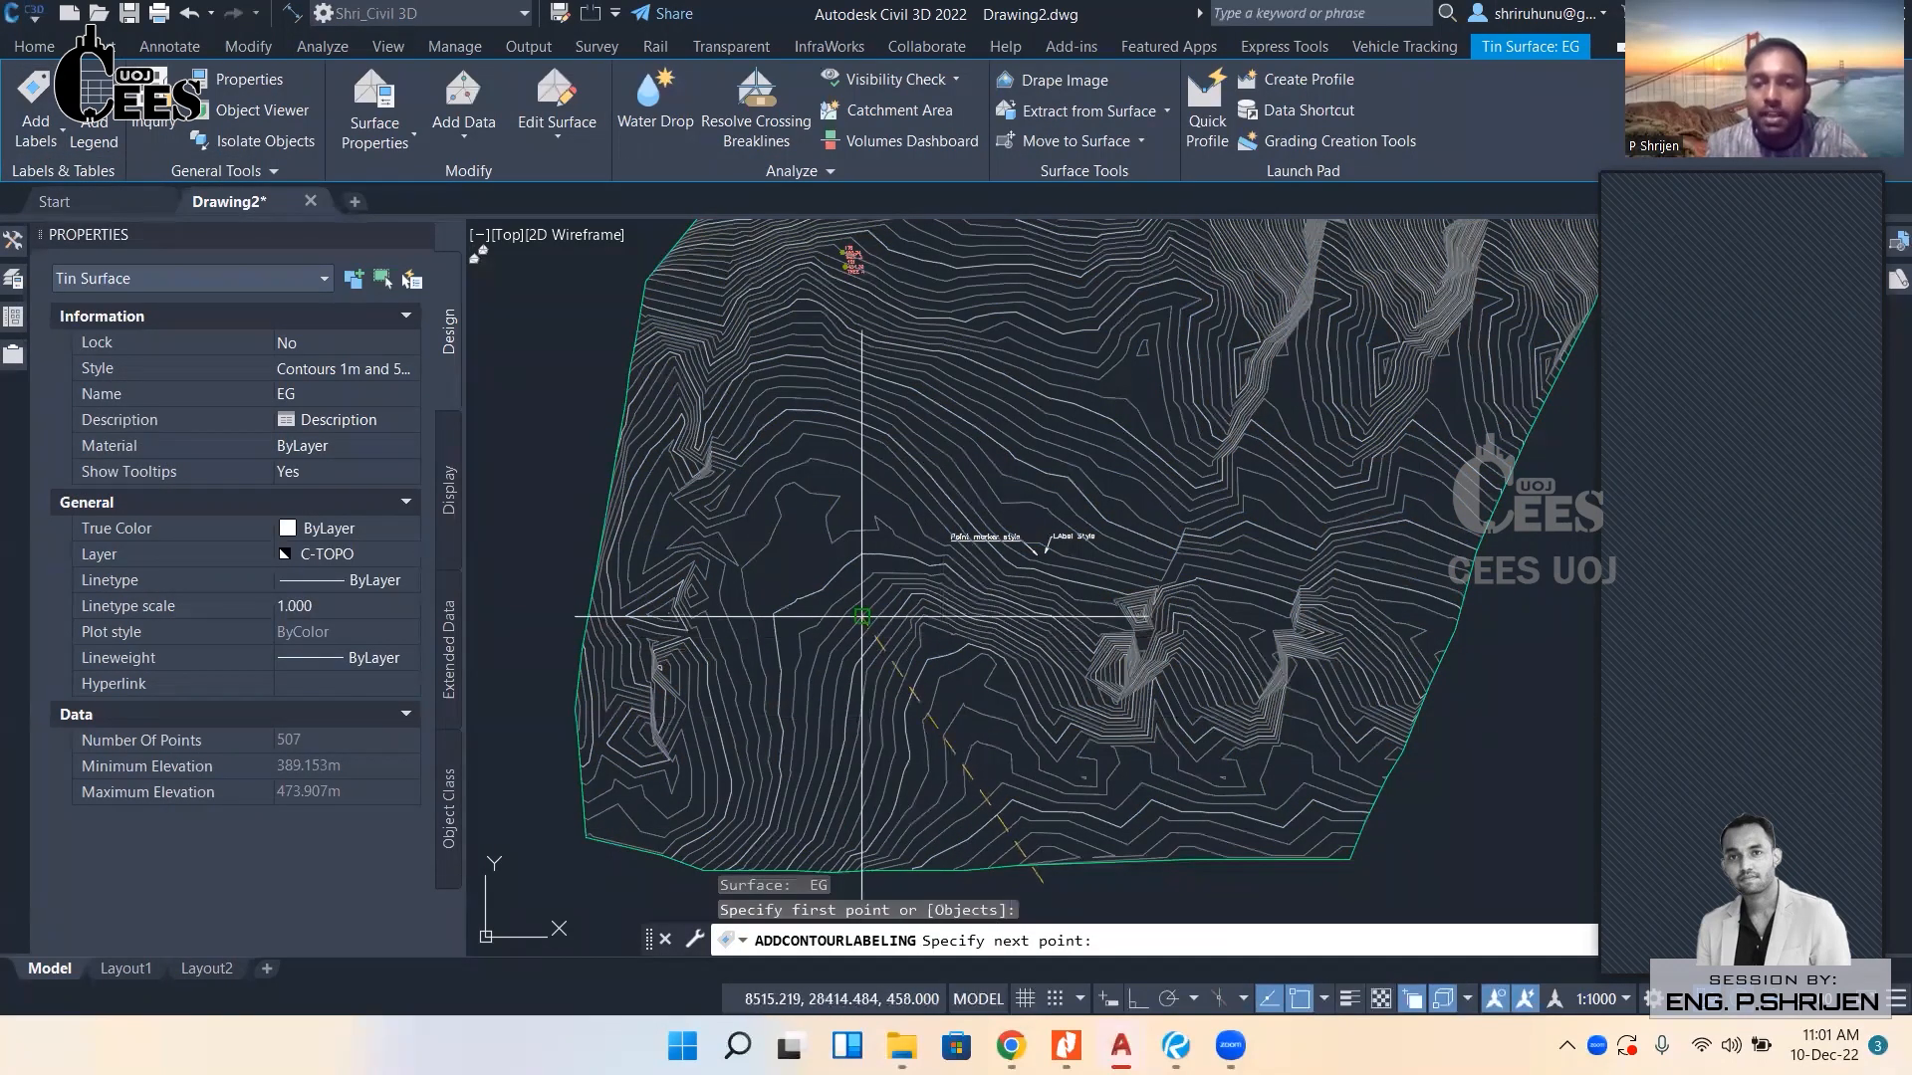
mouse_move(862, 608)
middle_mouse_down()
mouse_move(938, 695)
mouse_move(811, 482)
middle_mouse_up()
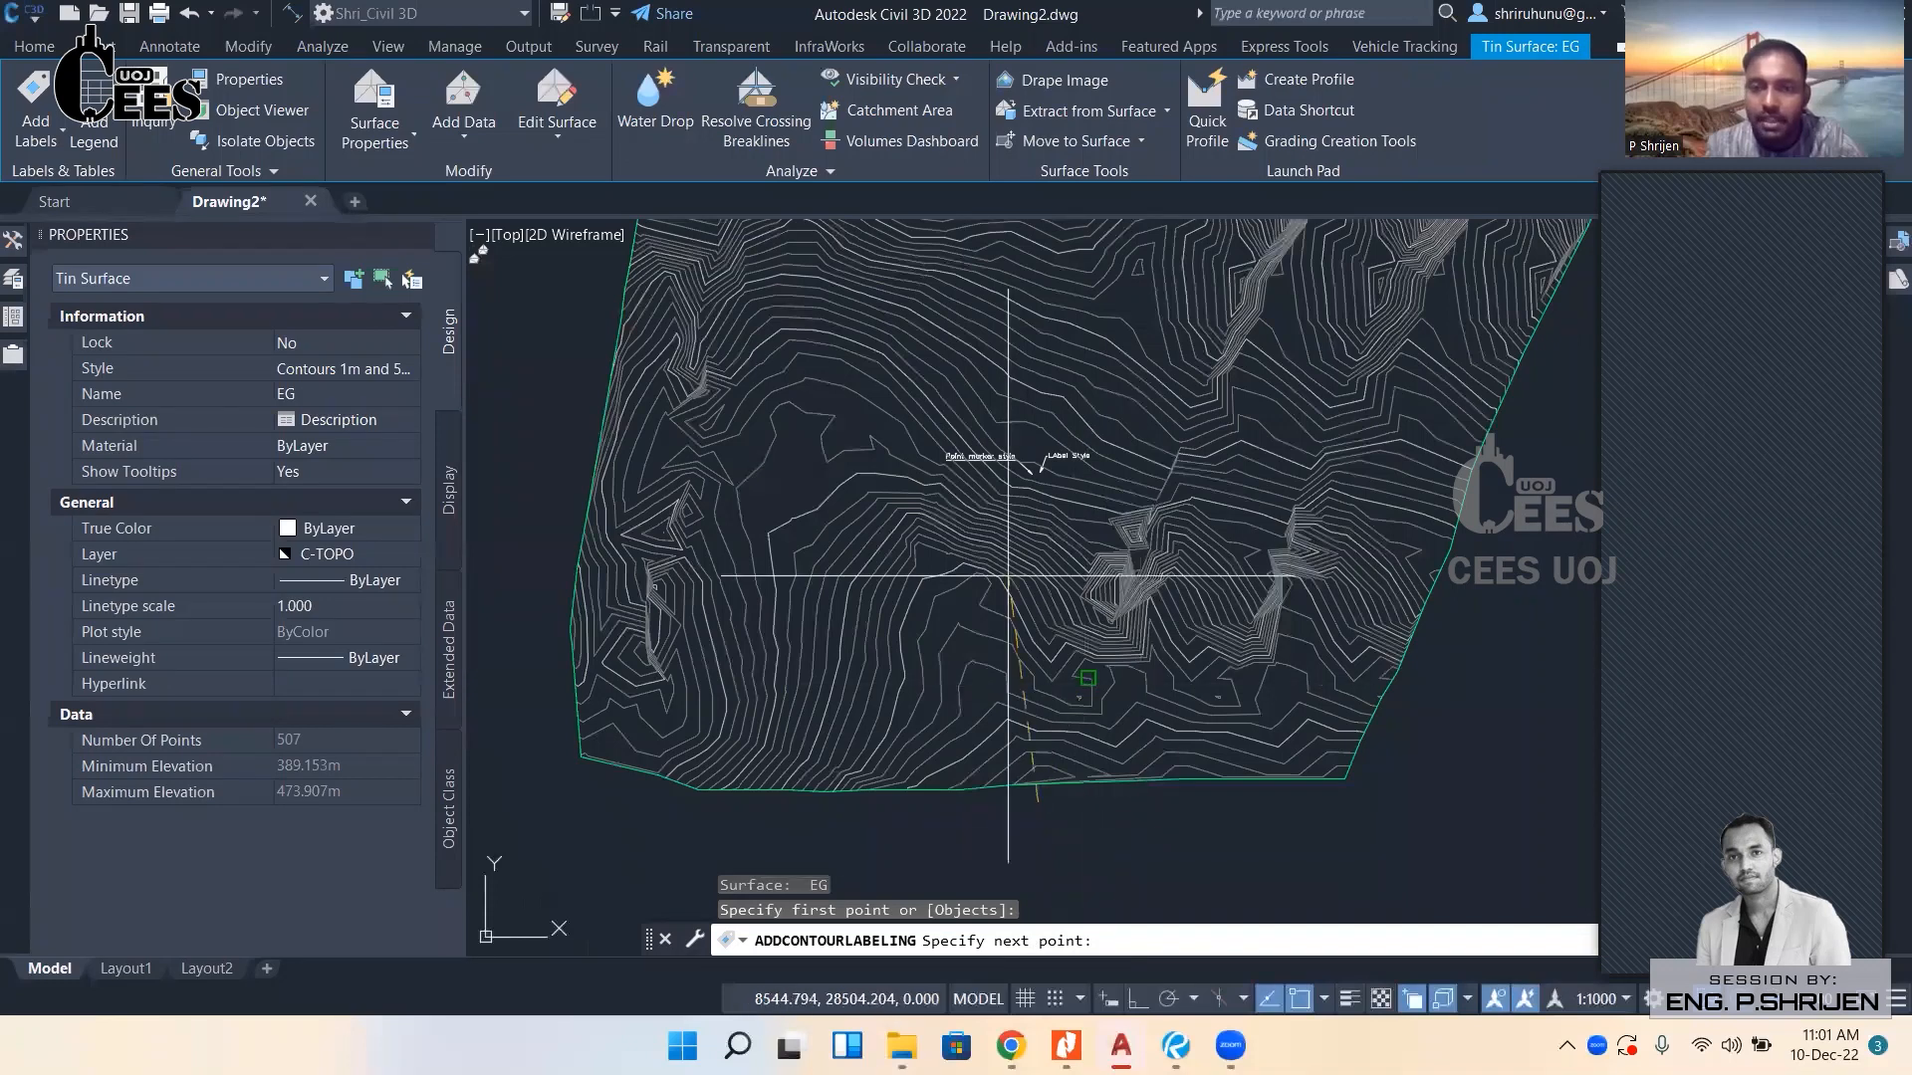
scroll(799, 485, "up", 2)
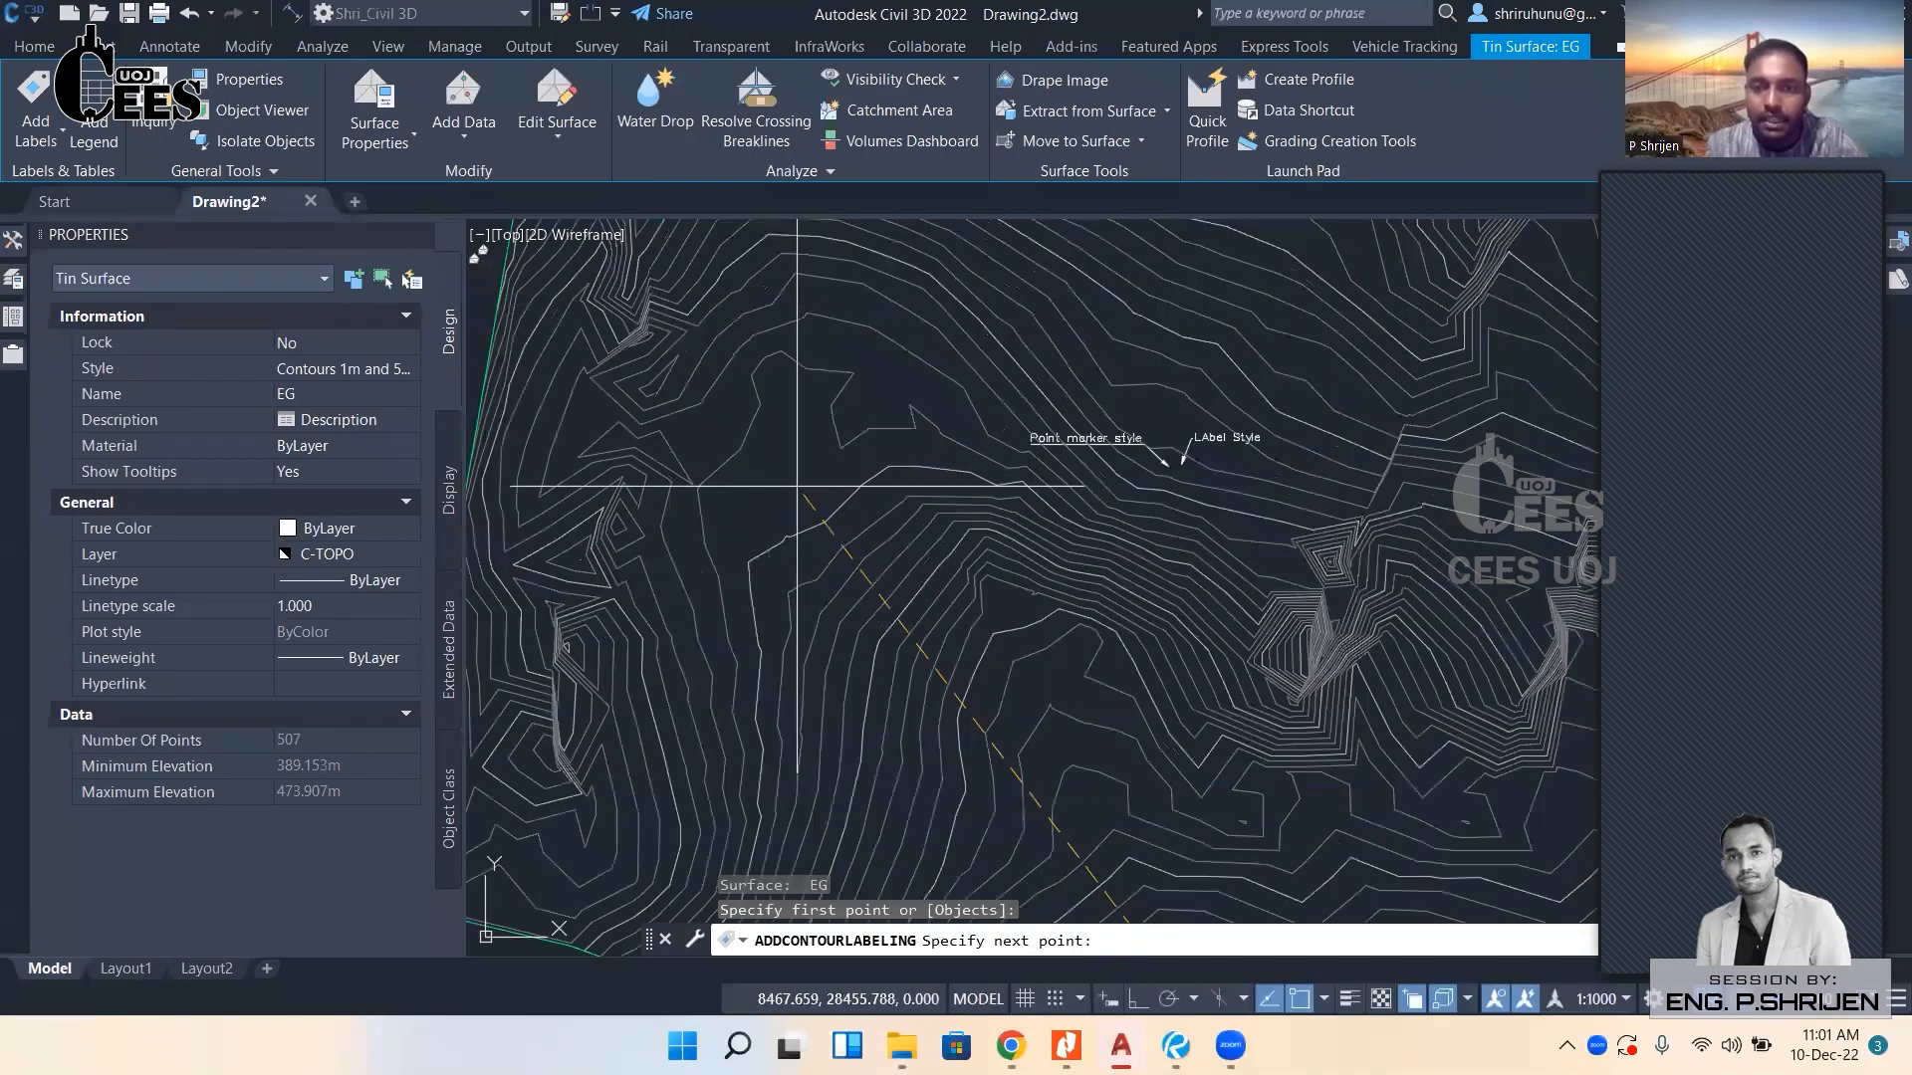
left_click(796, 480)
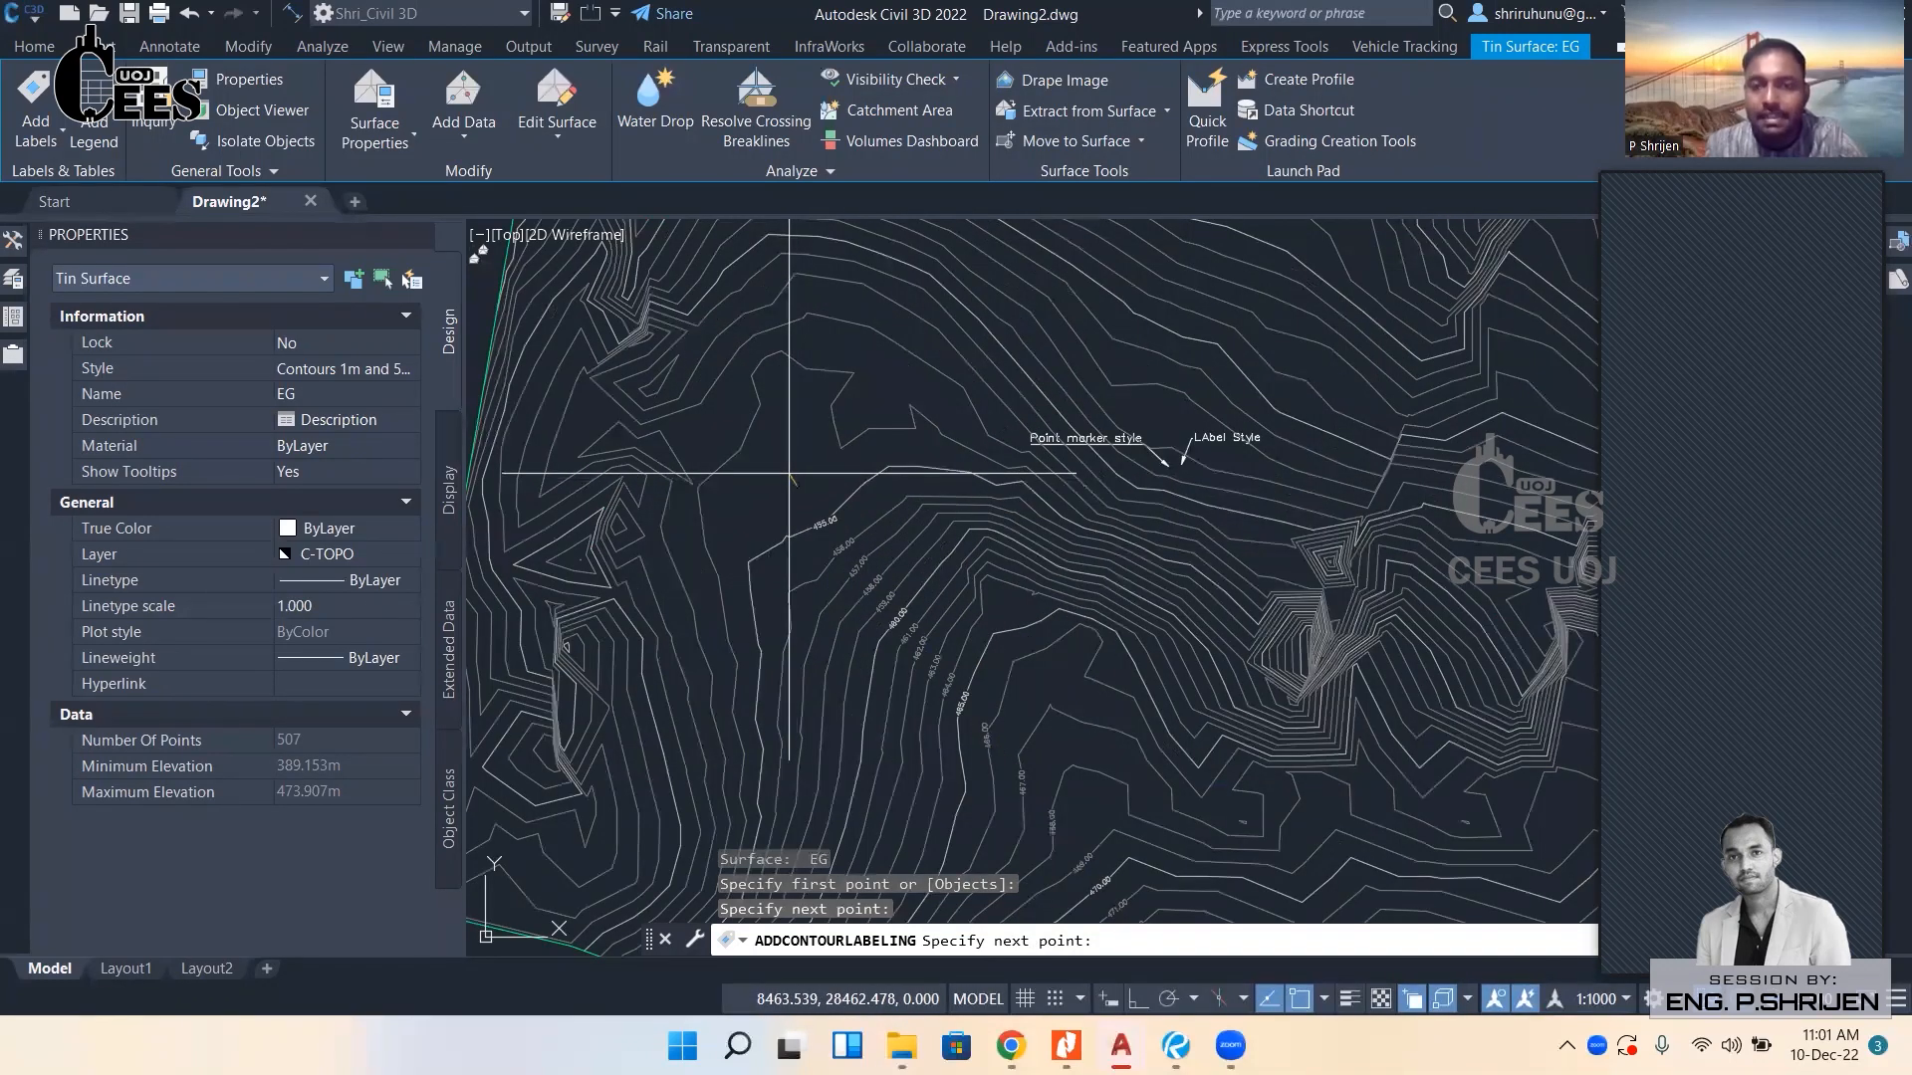
key("Return")
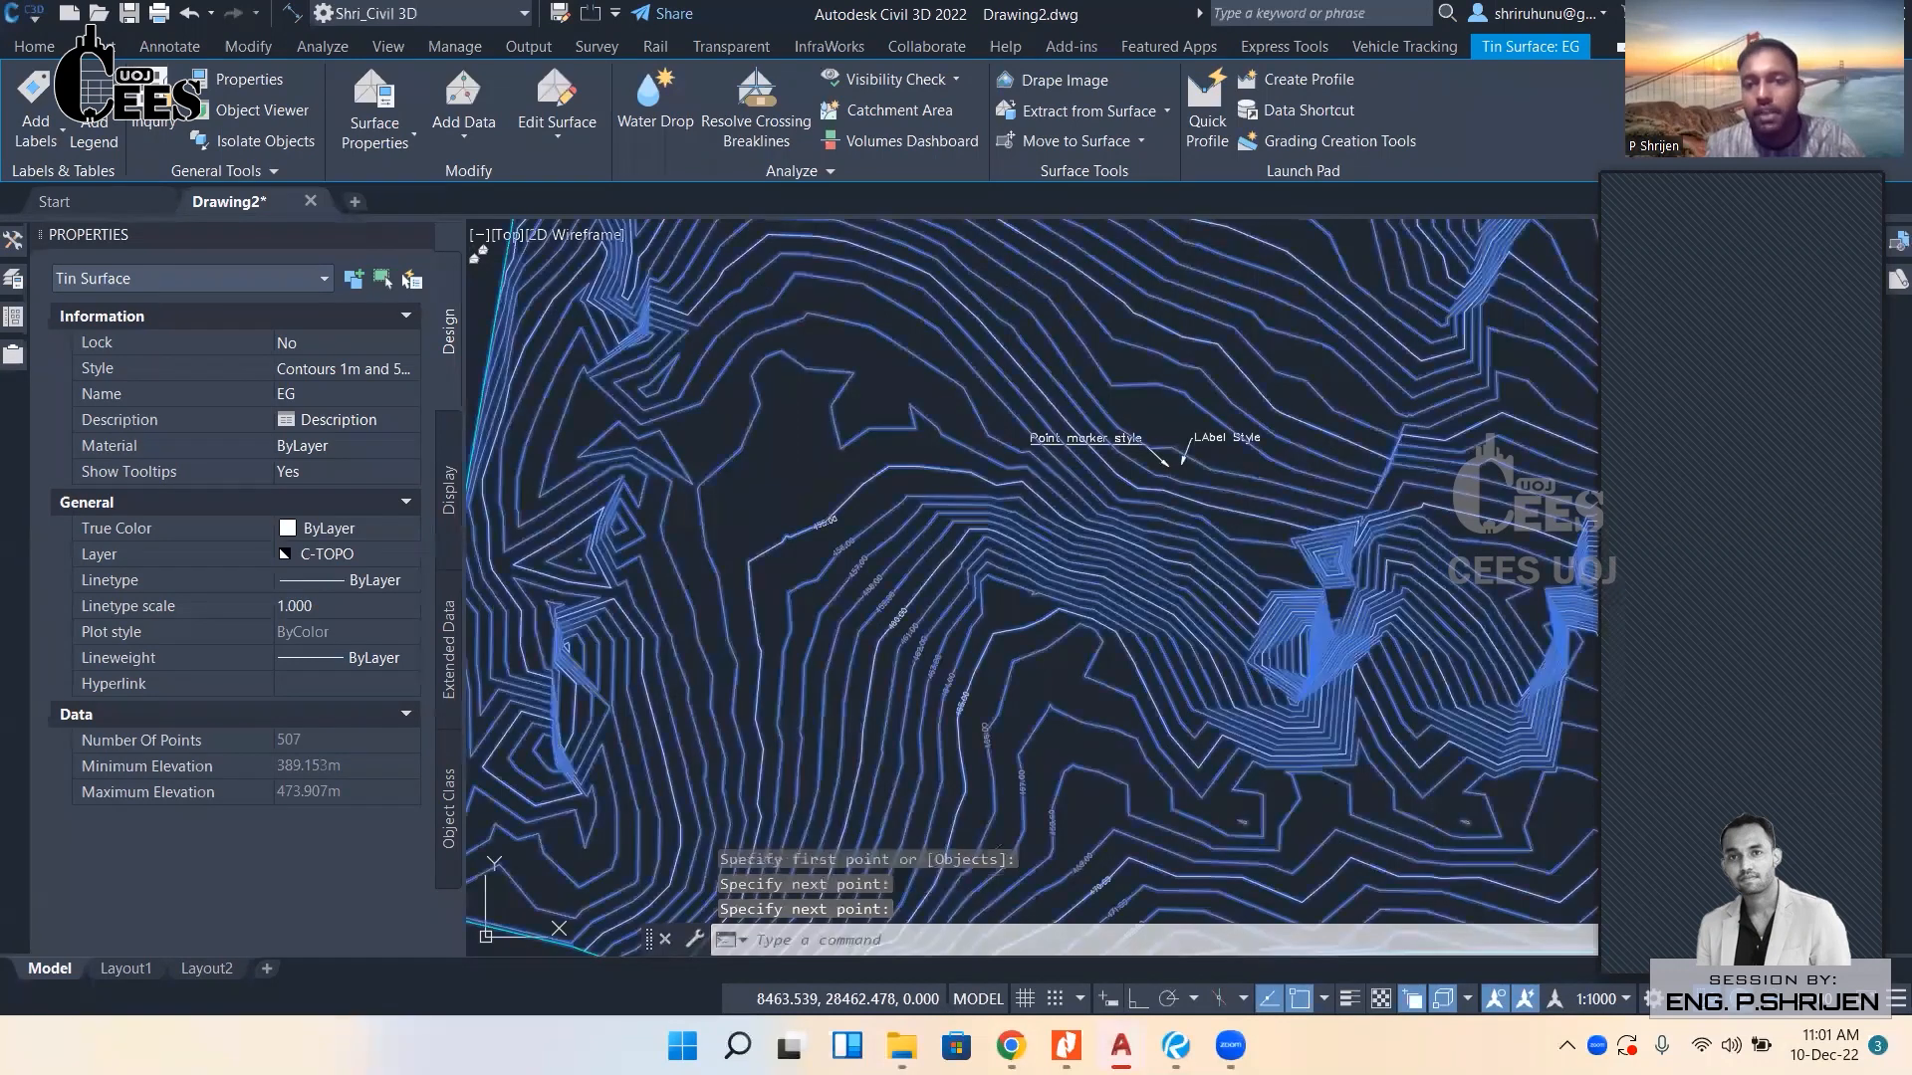
middle_click_drag(976, 740, 887, 533)
key("Escape")
Draw a polyline west of the contour labels, from outside the southern boundary northwest across the contours, then a short segment back south.
scroll(982, 683, "up", 10)
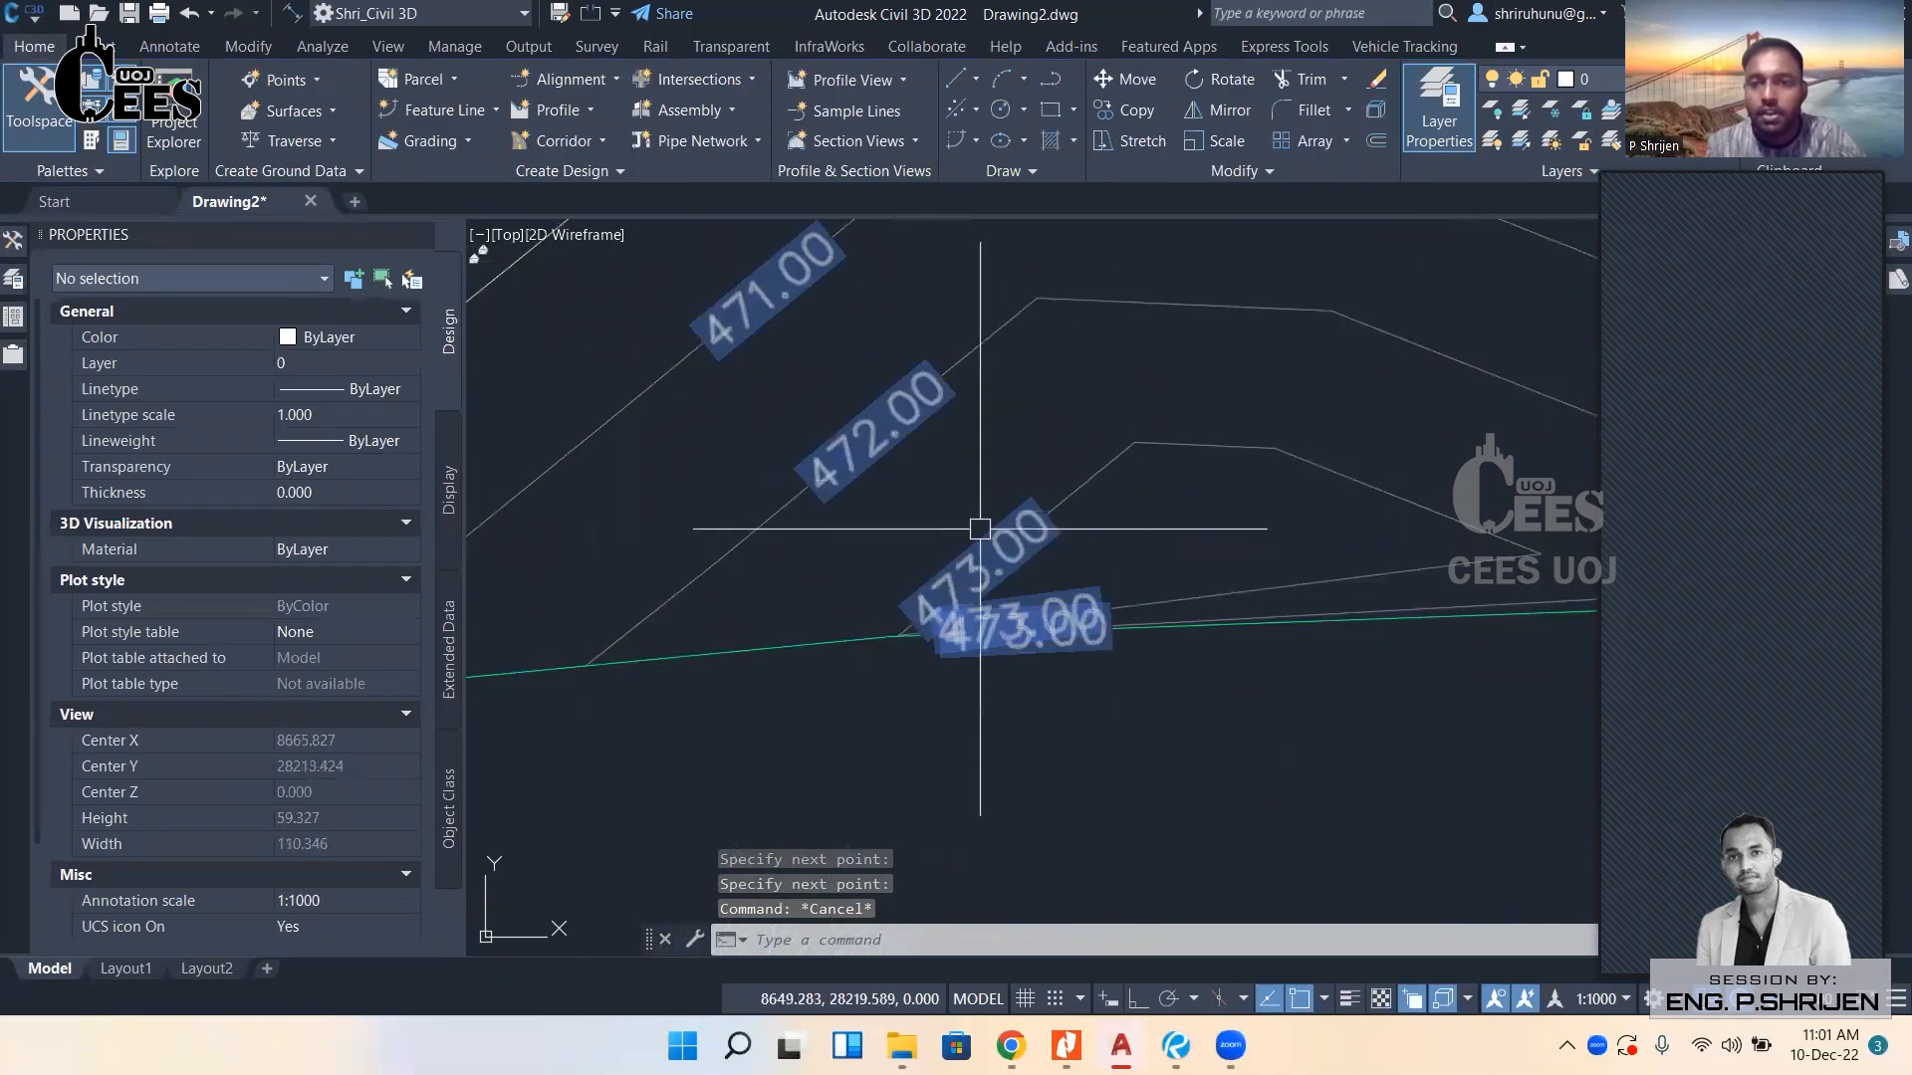
scroll(975, 587, "down", 1)
scroll(921, 525, "up", 1)
scroll(921, 524, "down", 4)
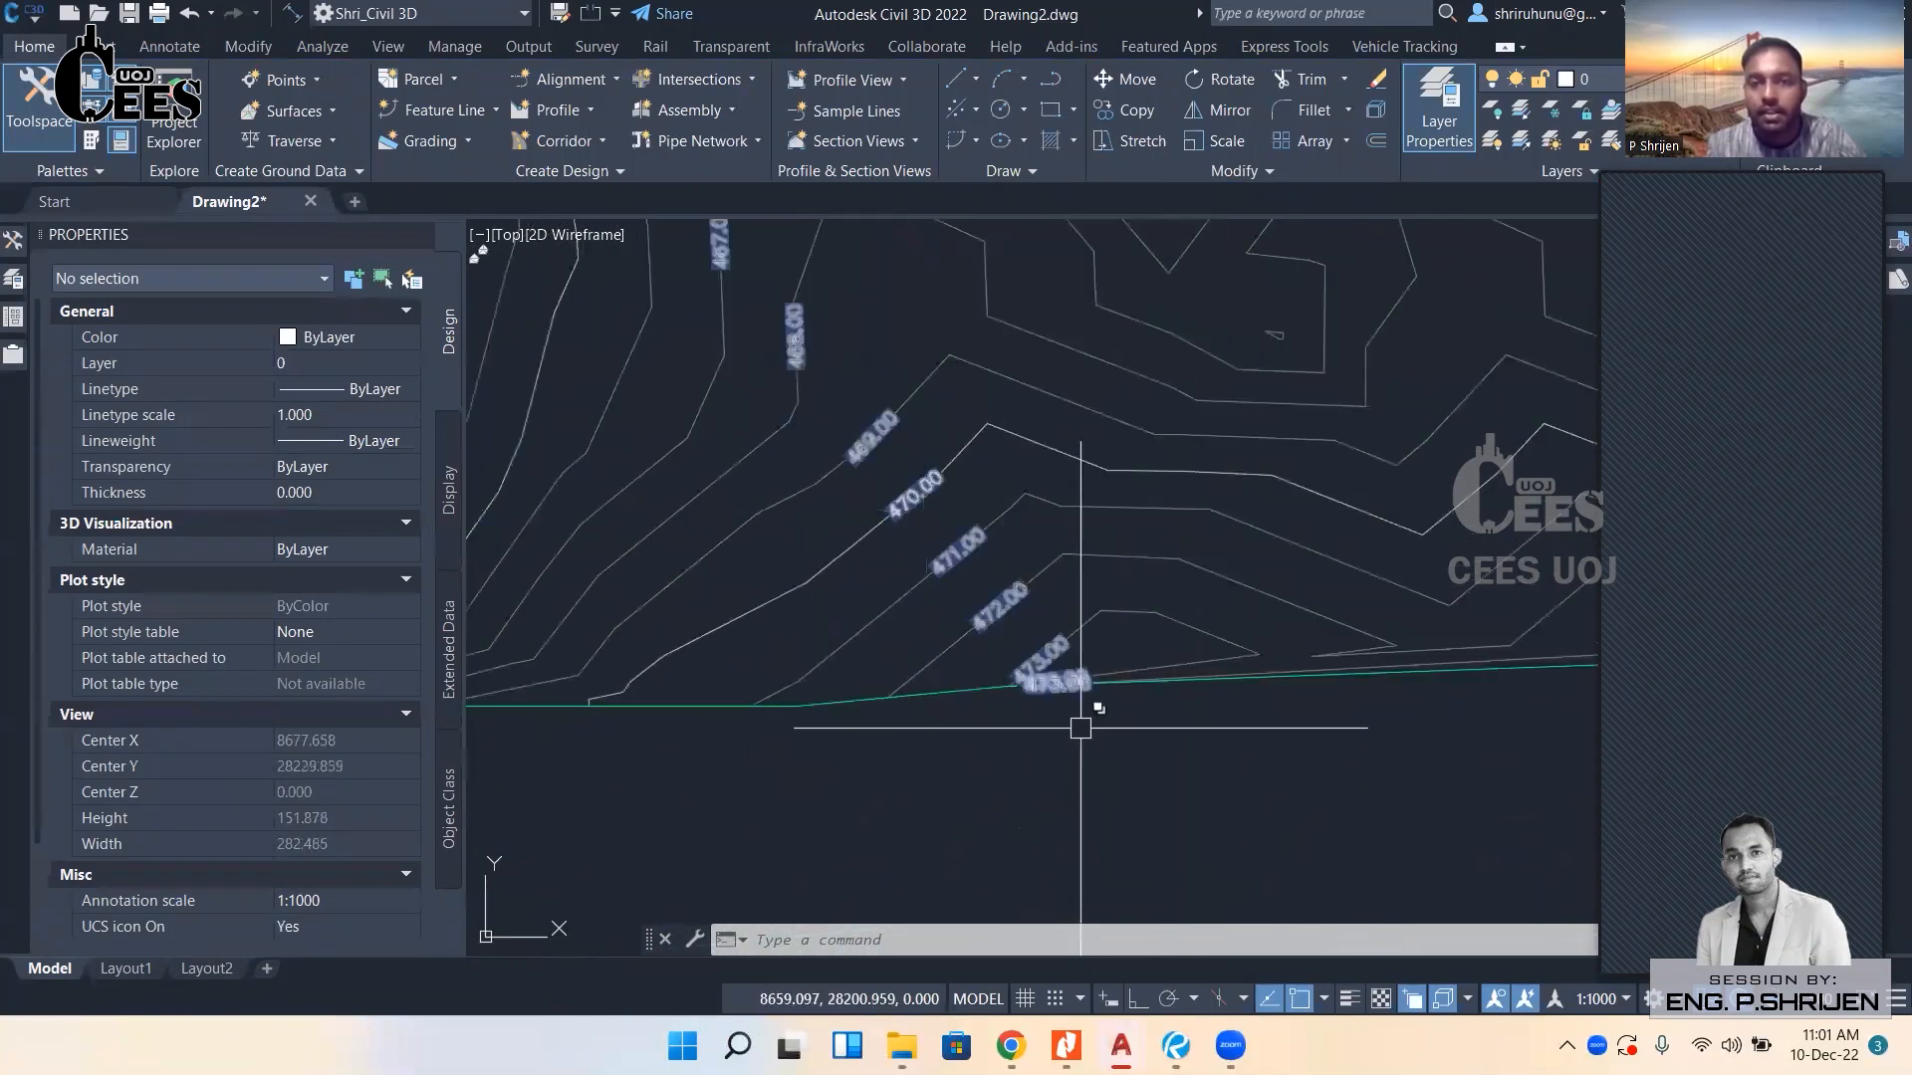
type("pl")
key("Return")
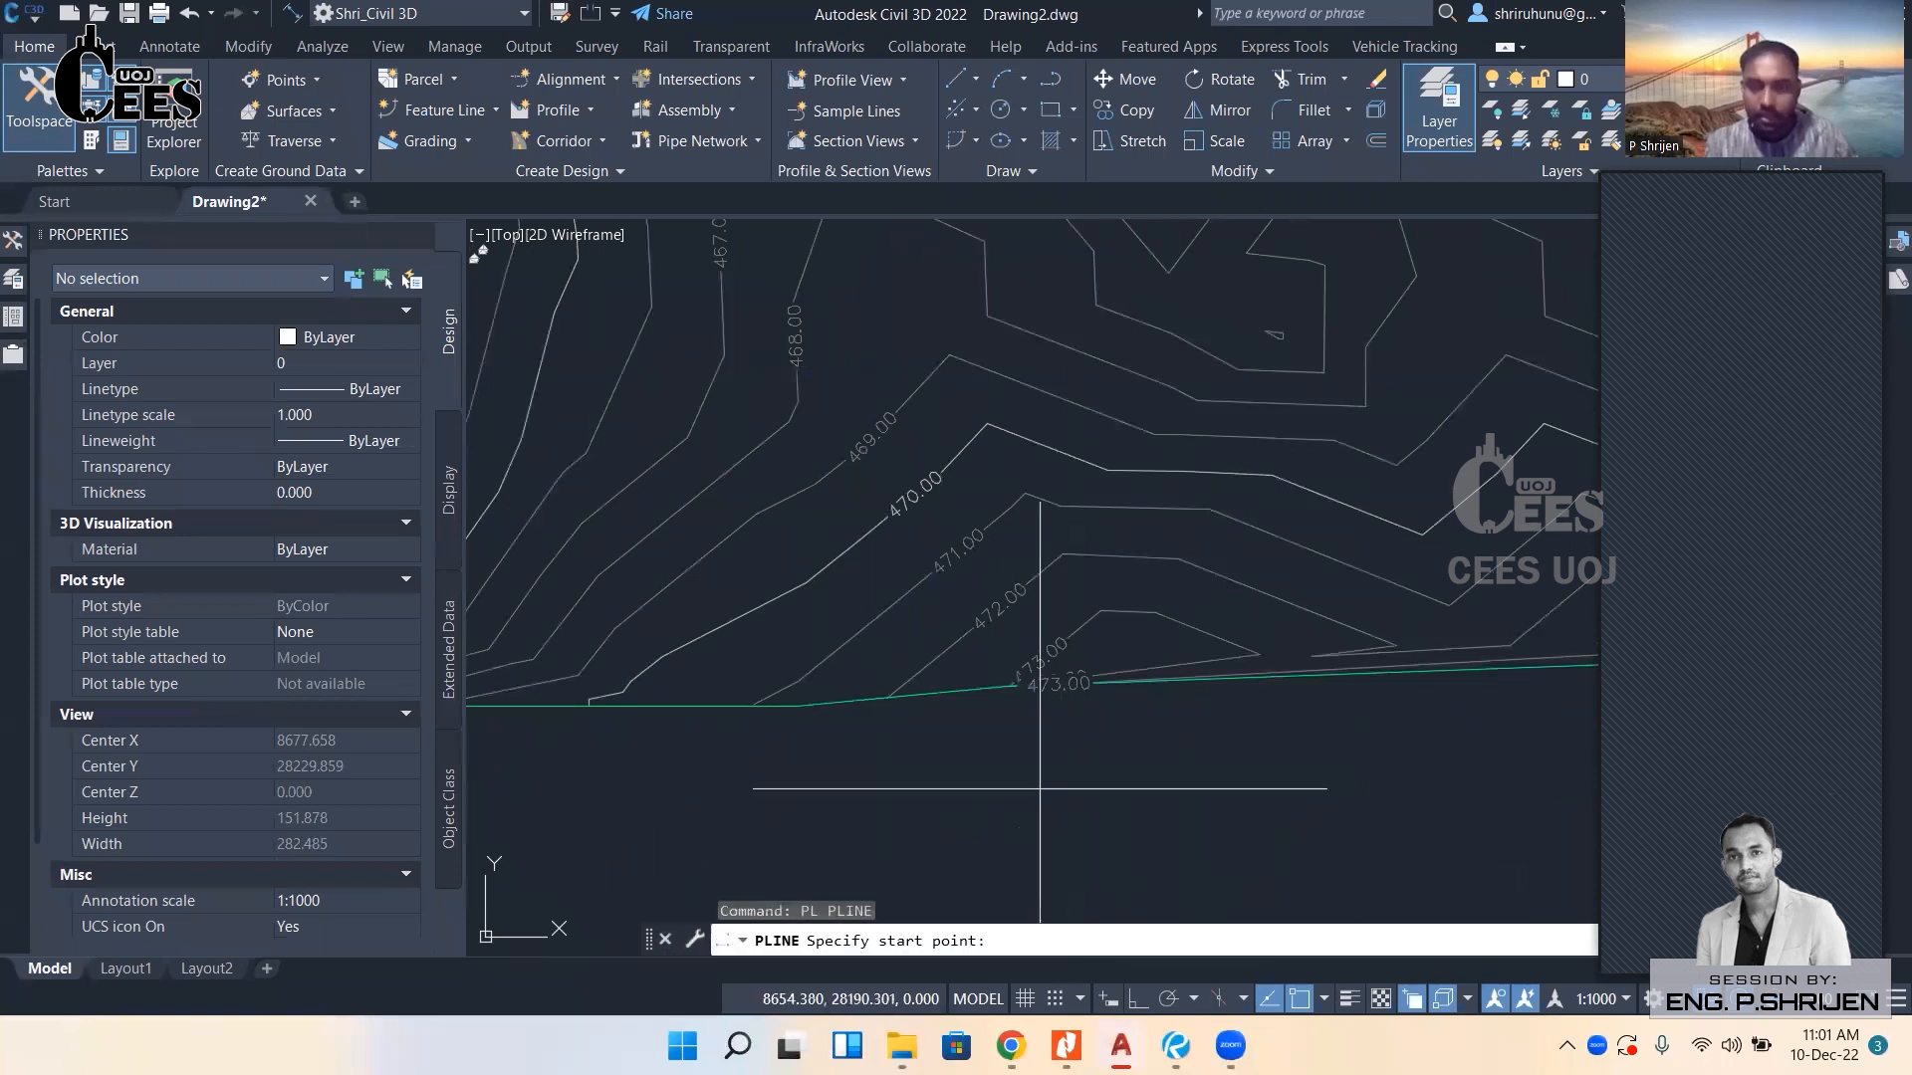
left_click(1041, 732)
middle_click_drag(756, 488, 981, 667)
scroll(981, 668, "down", 4)
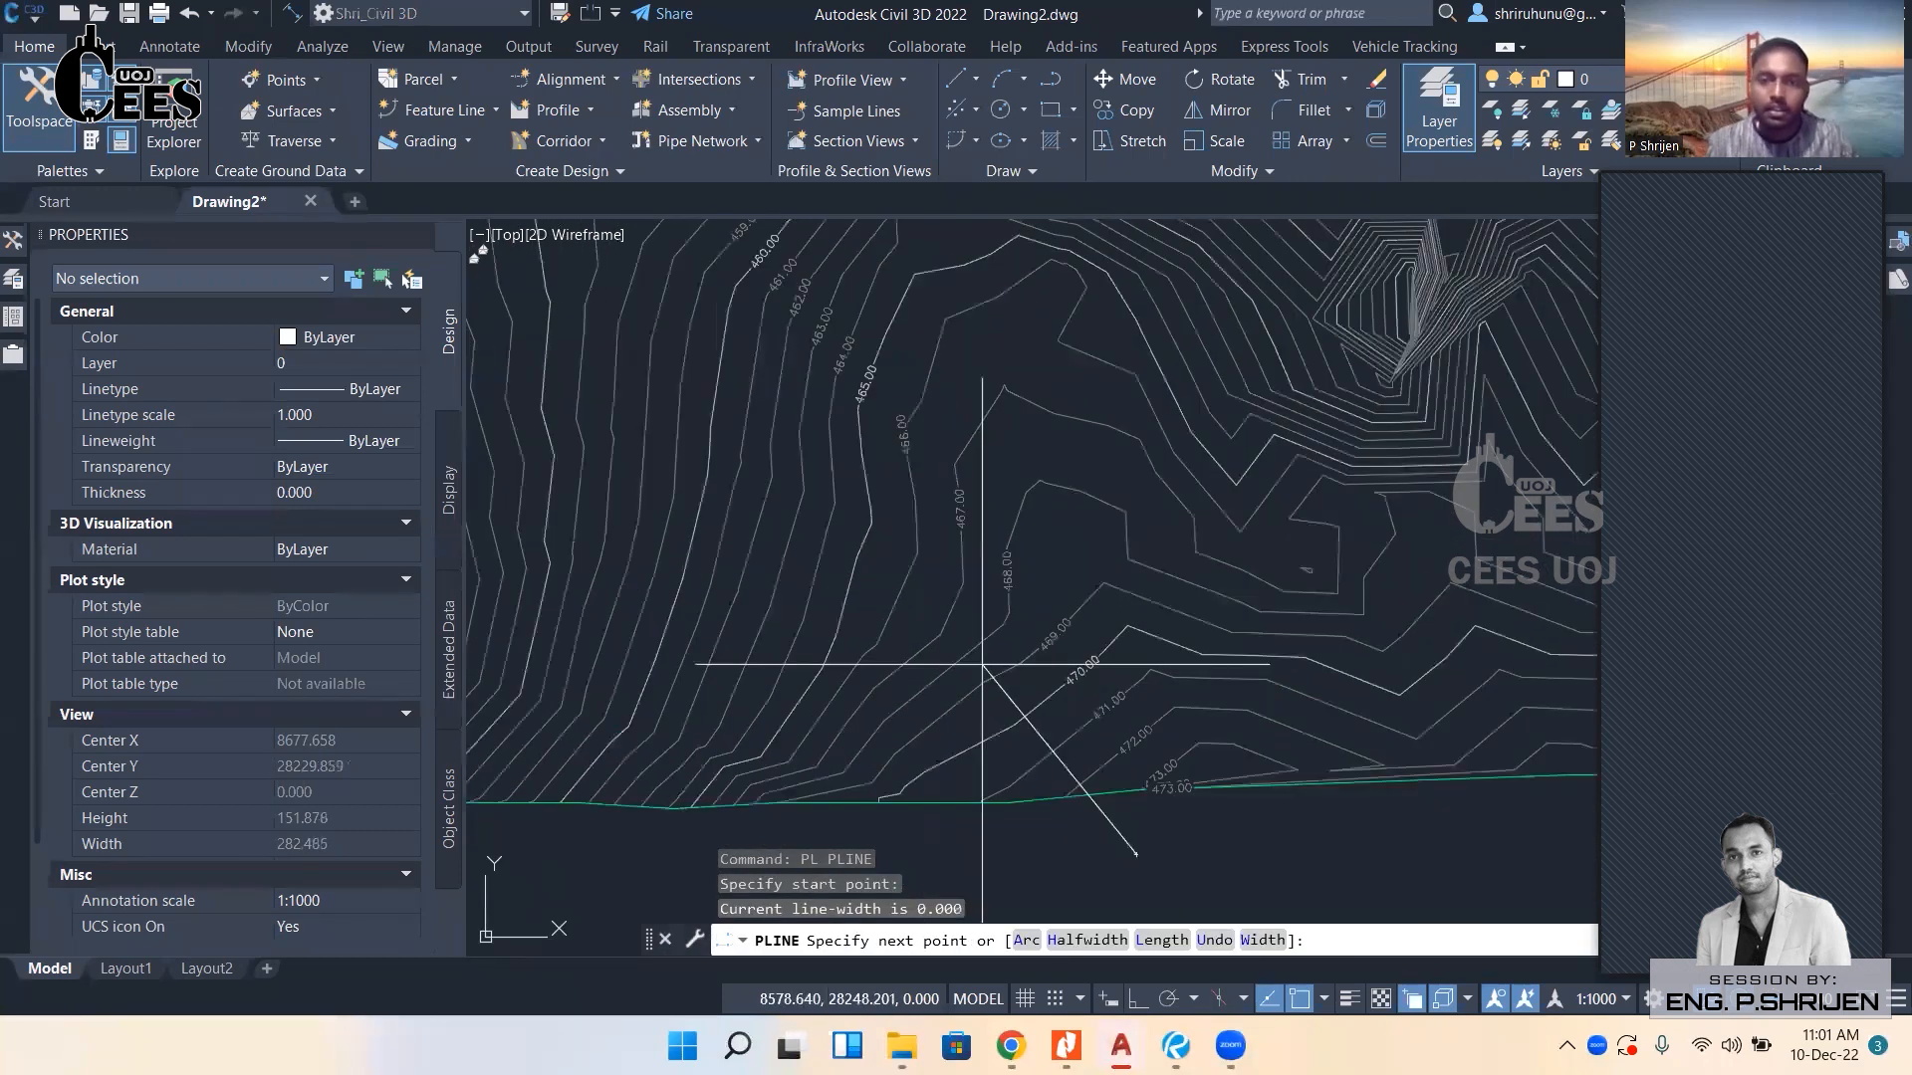
left_click(745, 341)
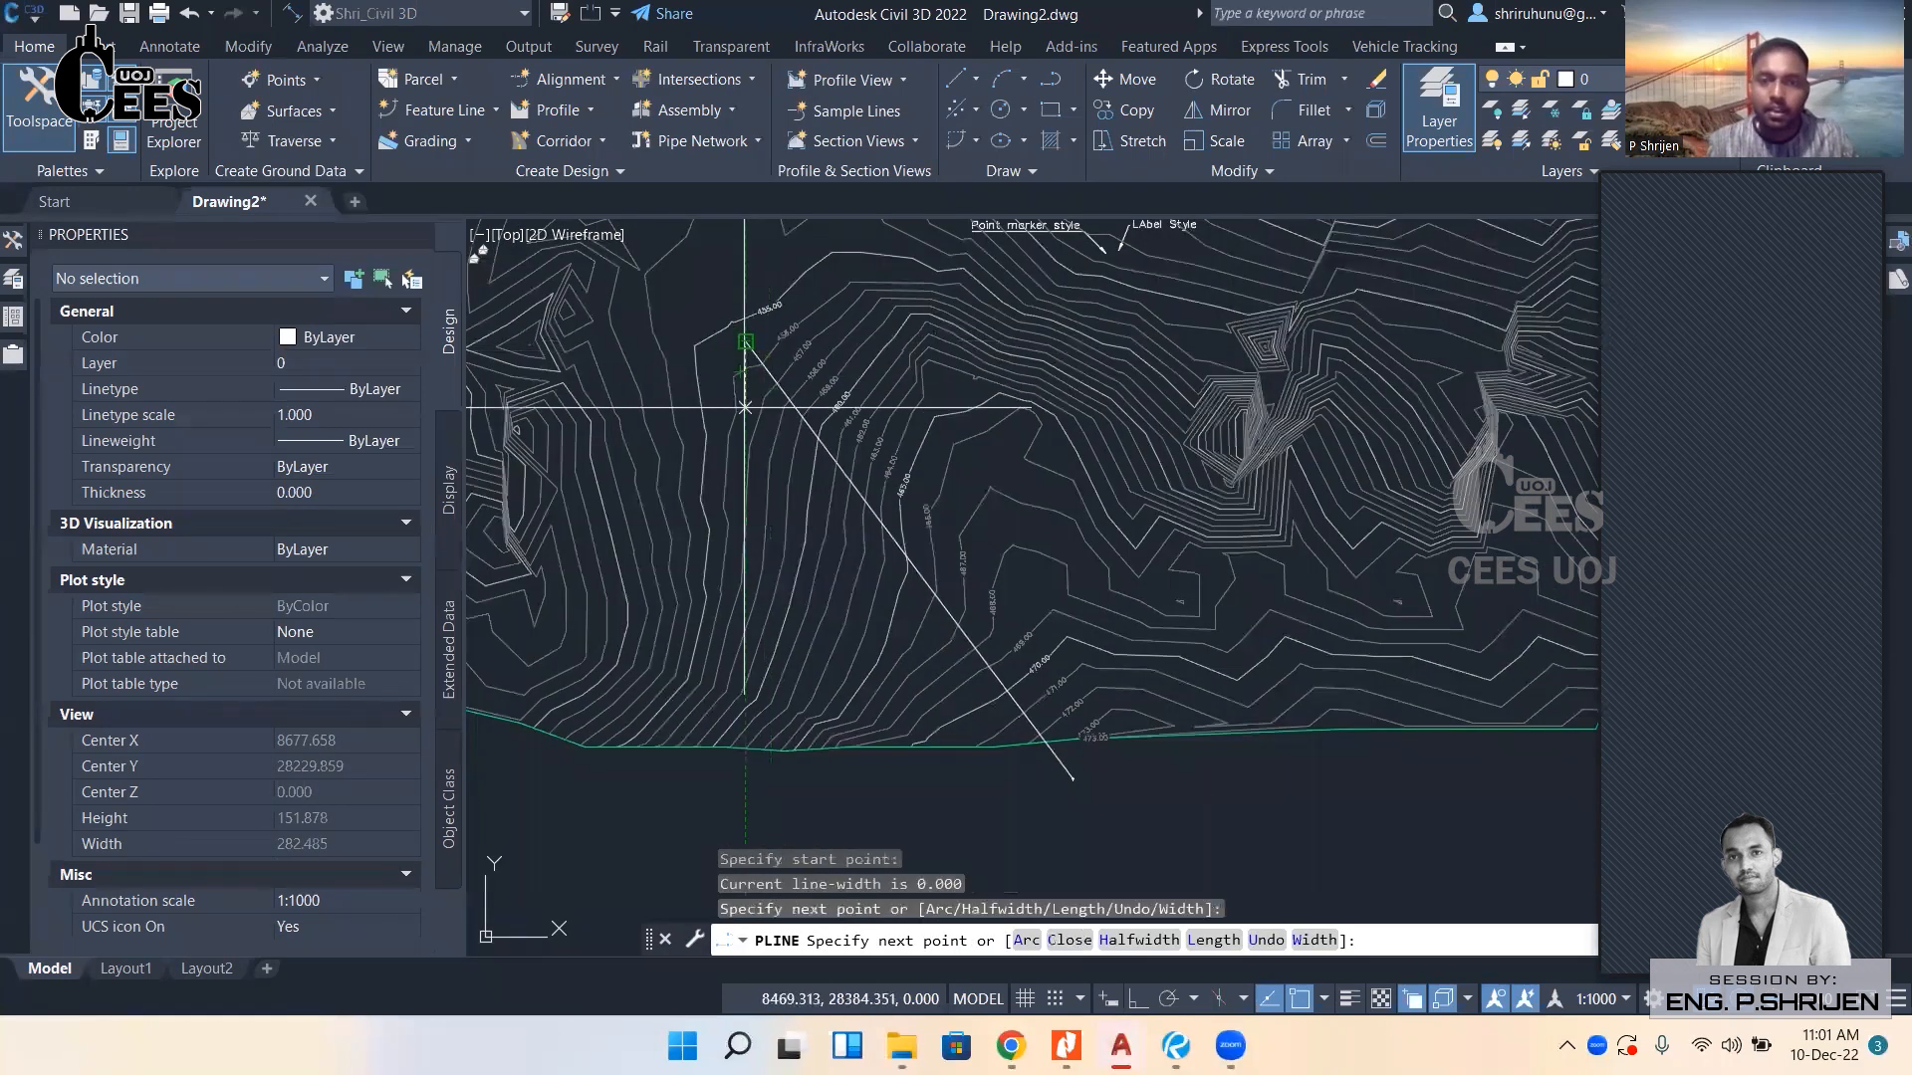
left_click(769, 461)
key("Escape")
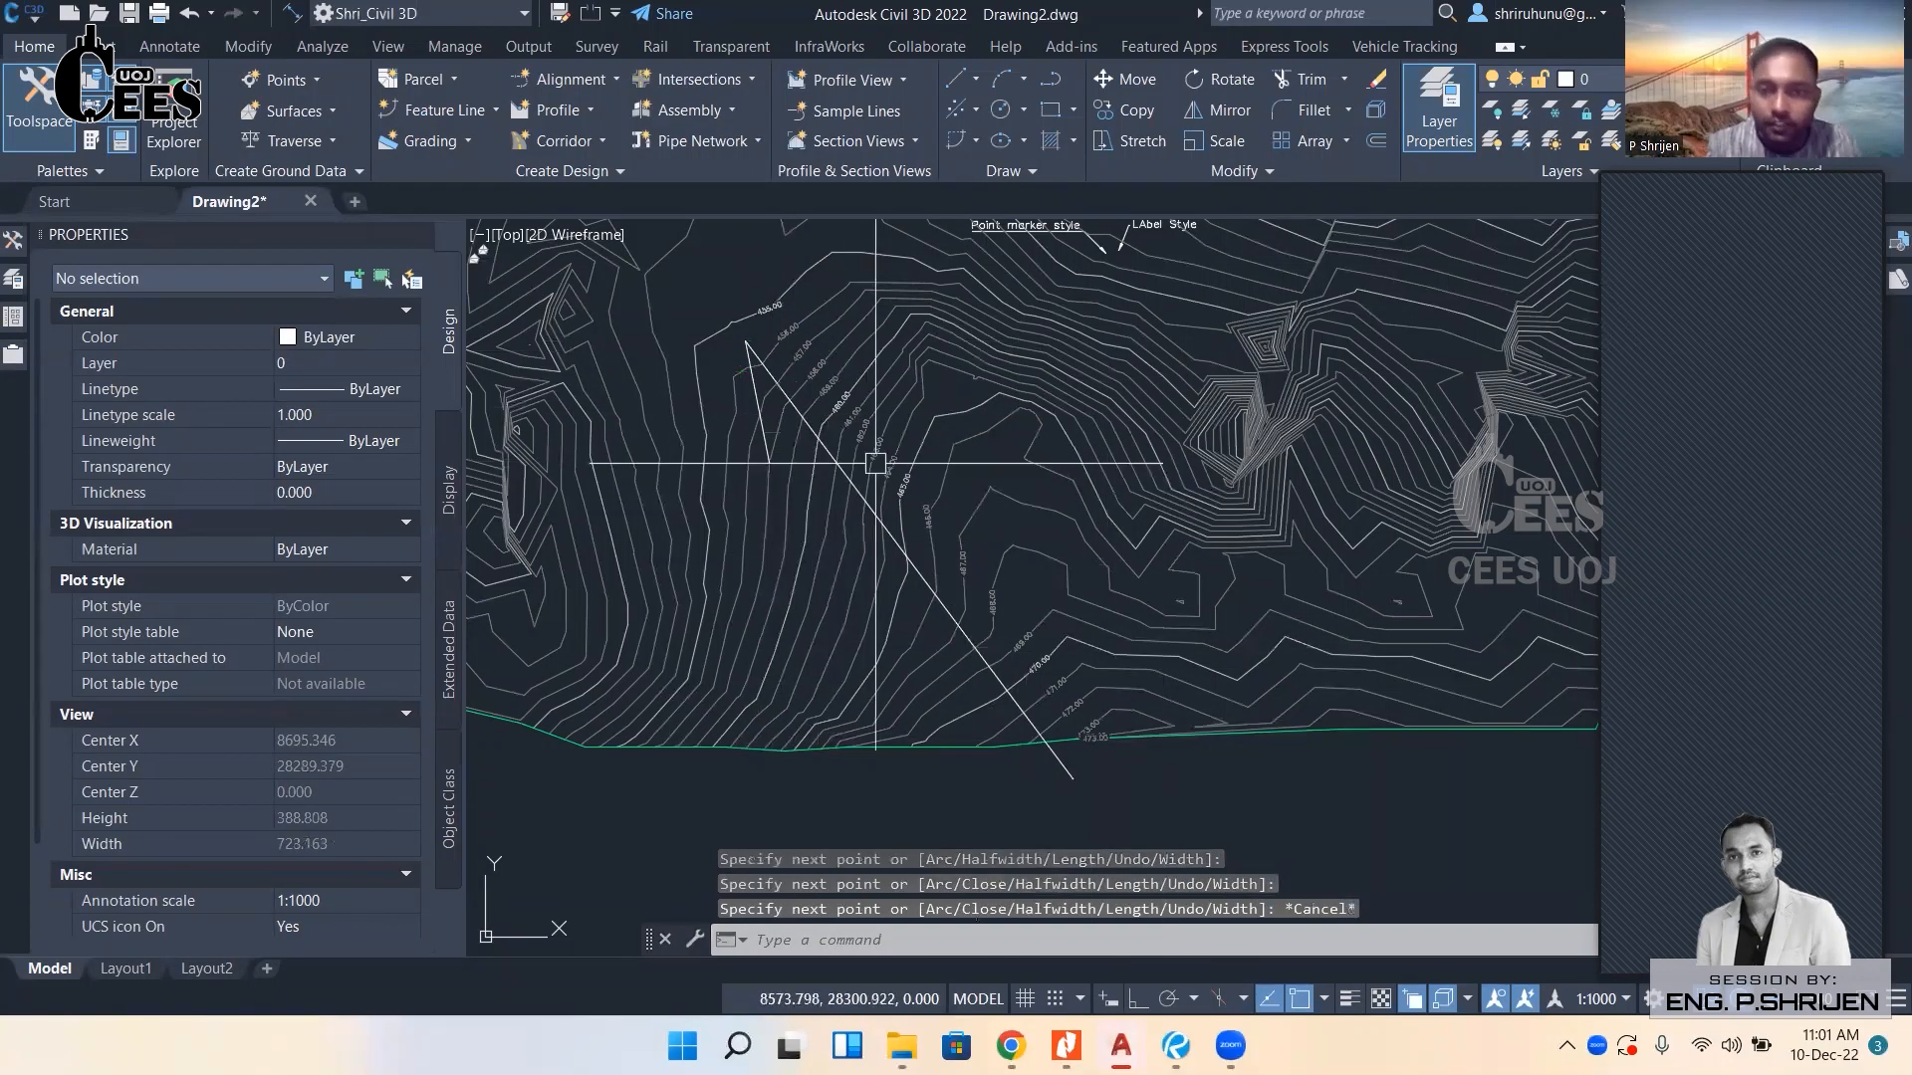
Examine the elevation labels along the contour label line and the properties of their label group.
scroll(960, 619, "up", 5)
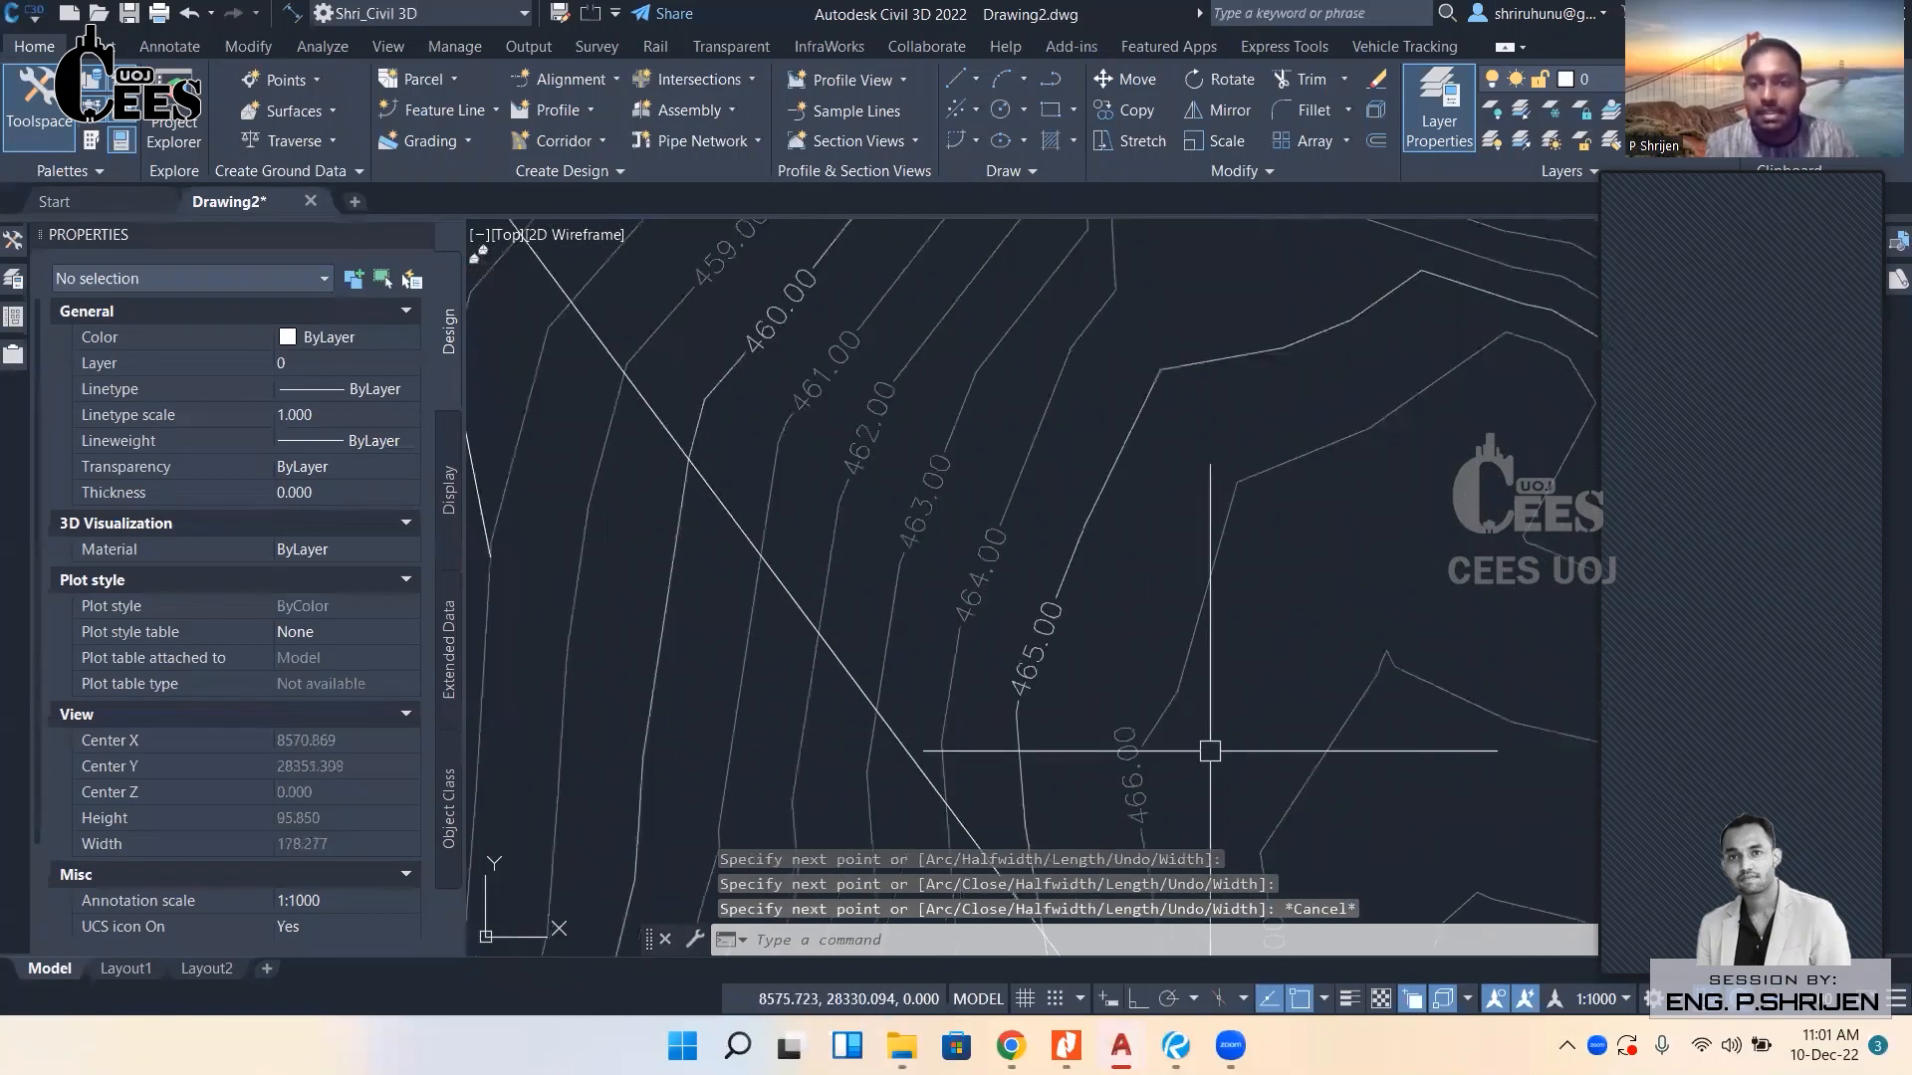
scroll(1058, 555, "down", 4)
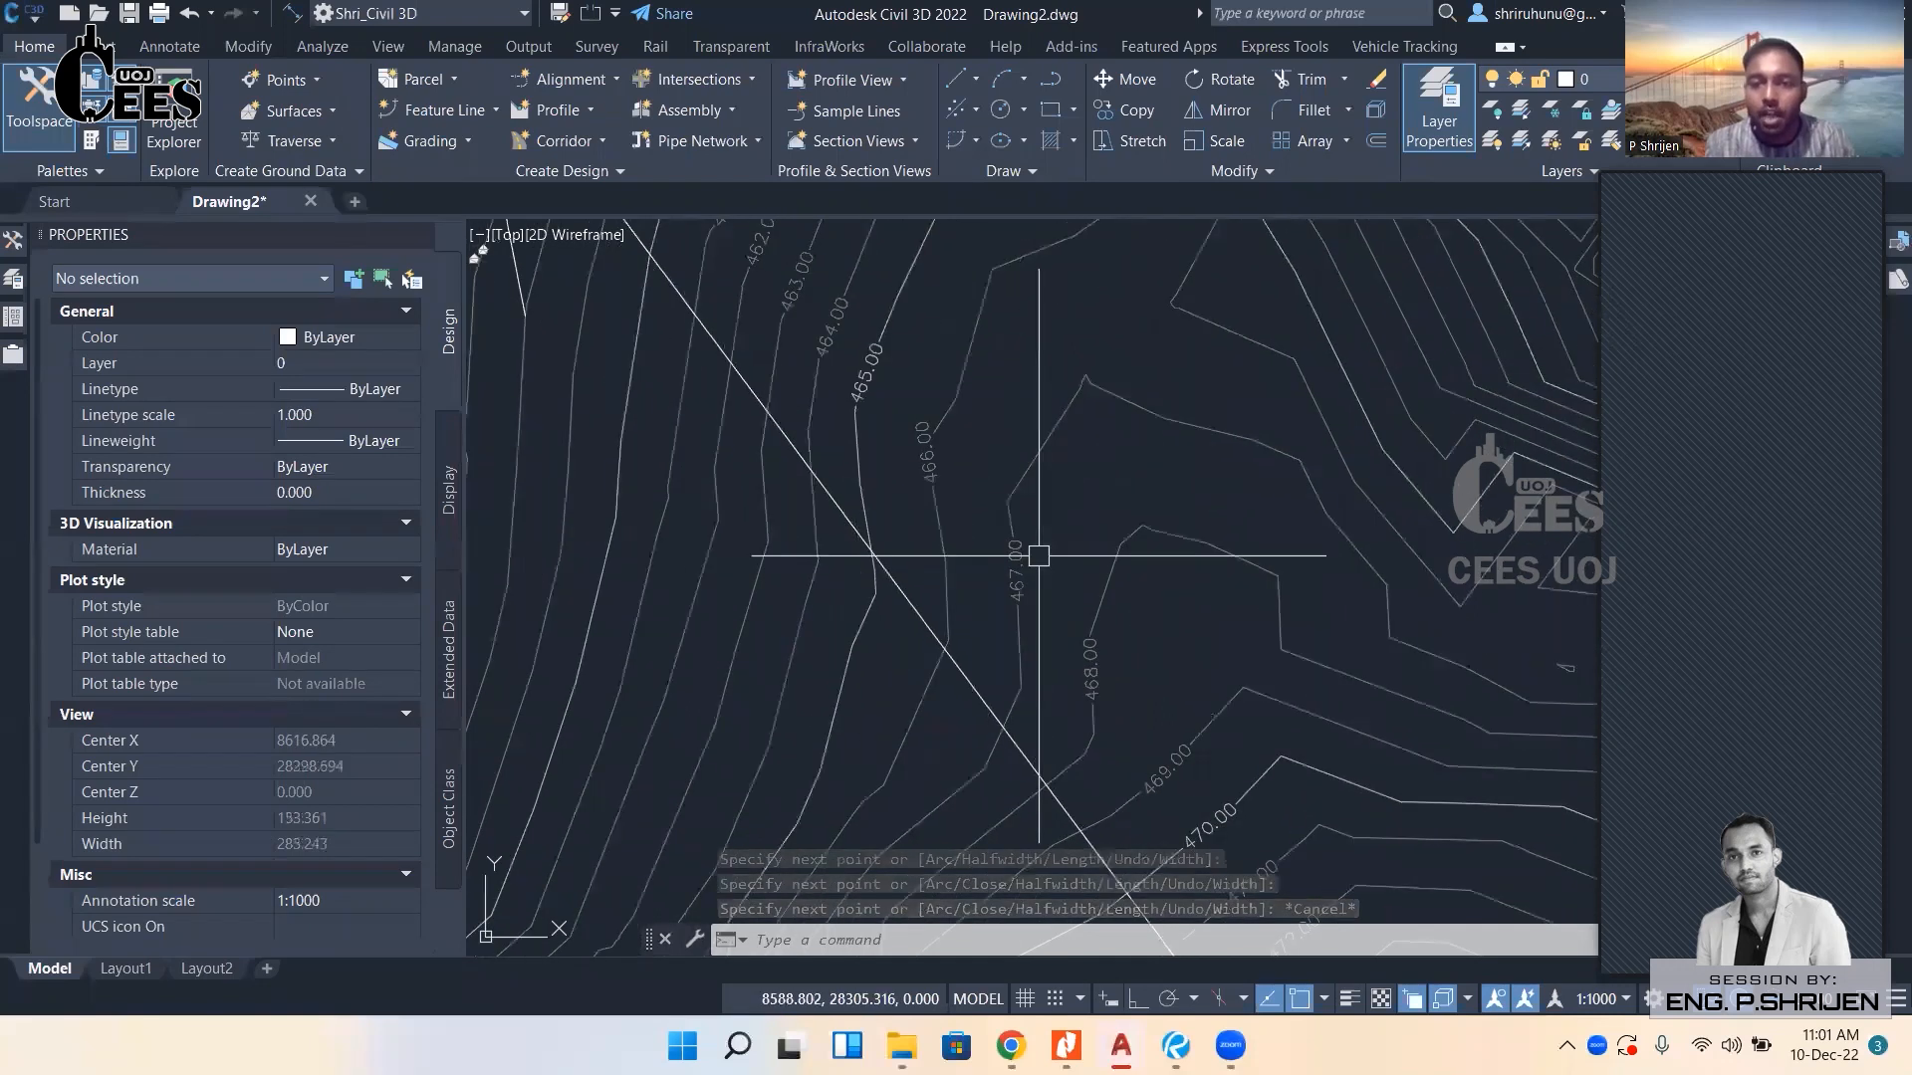
scroll(951, 551, "up", 4)
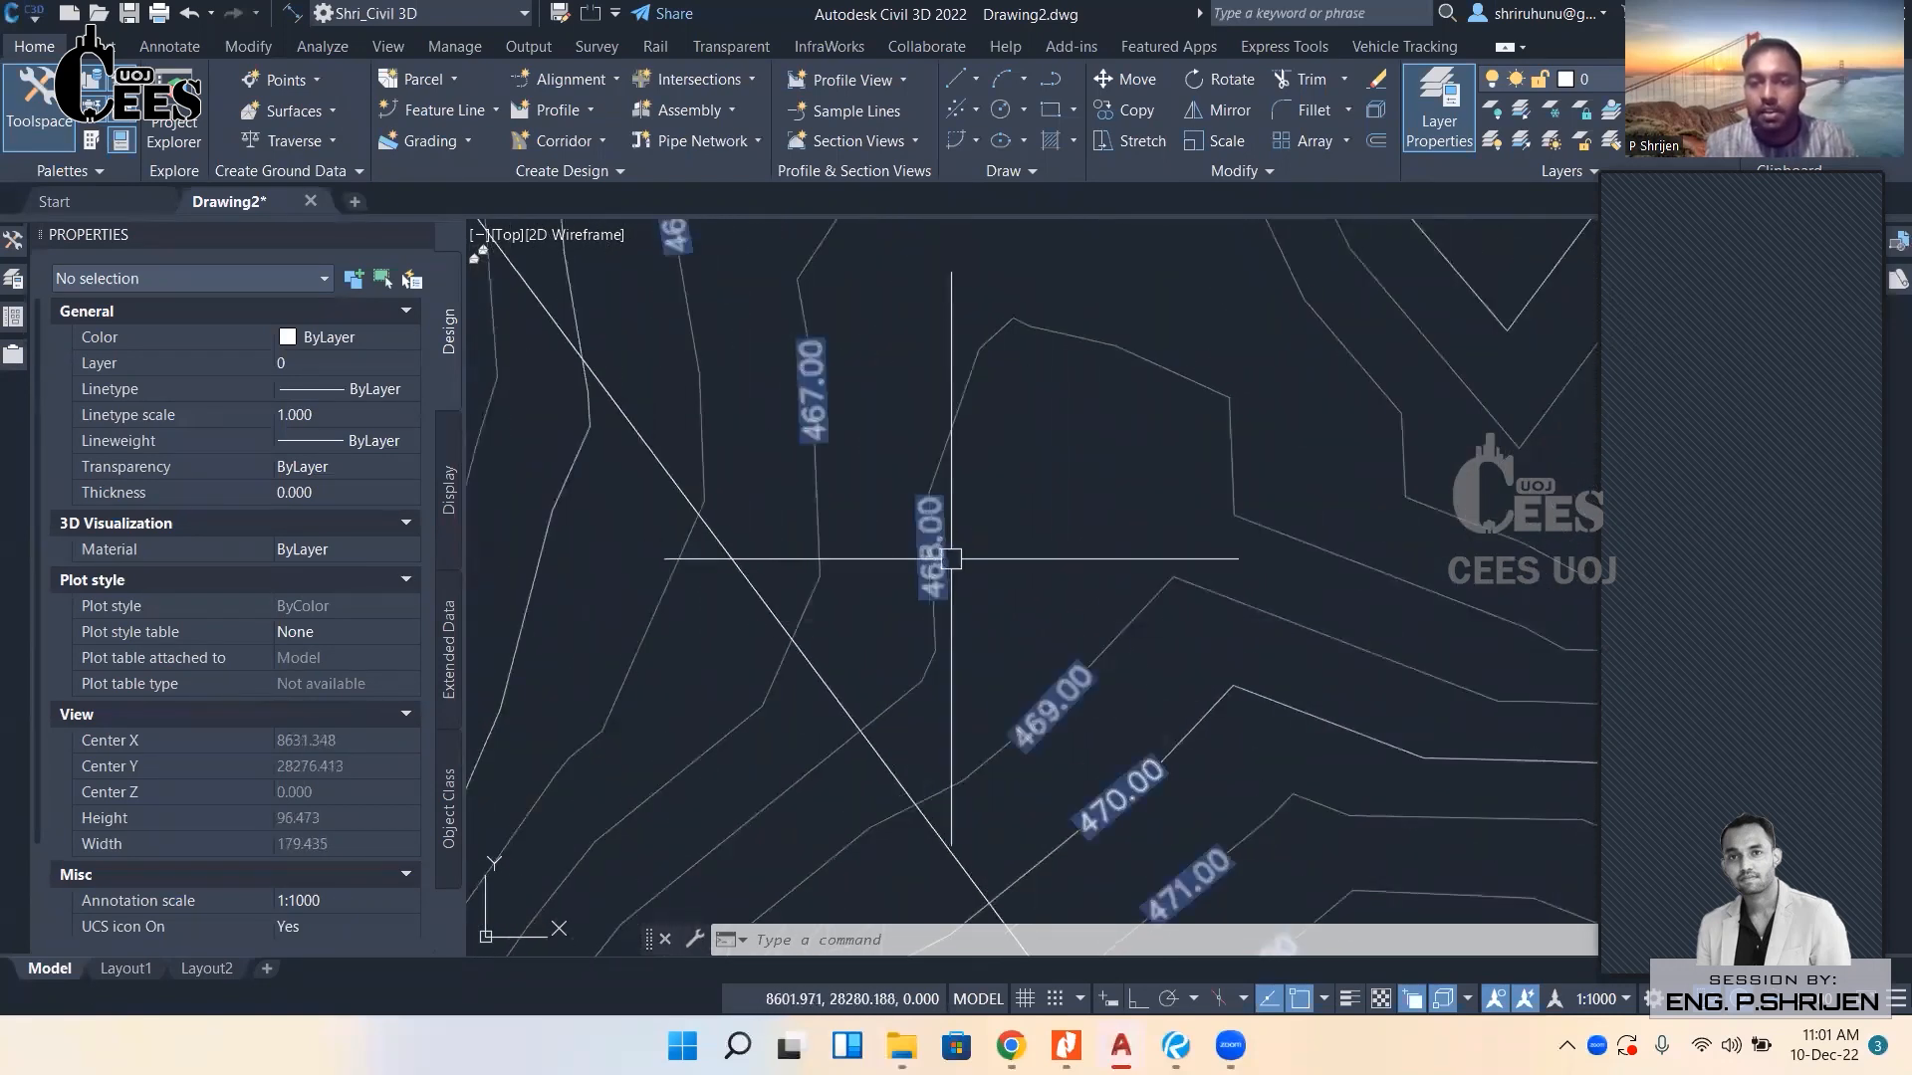
left_click(951, 552)
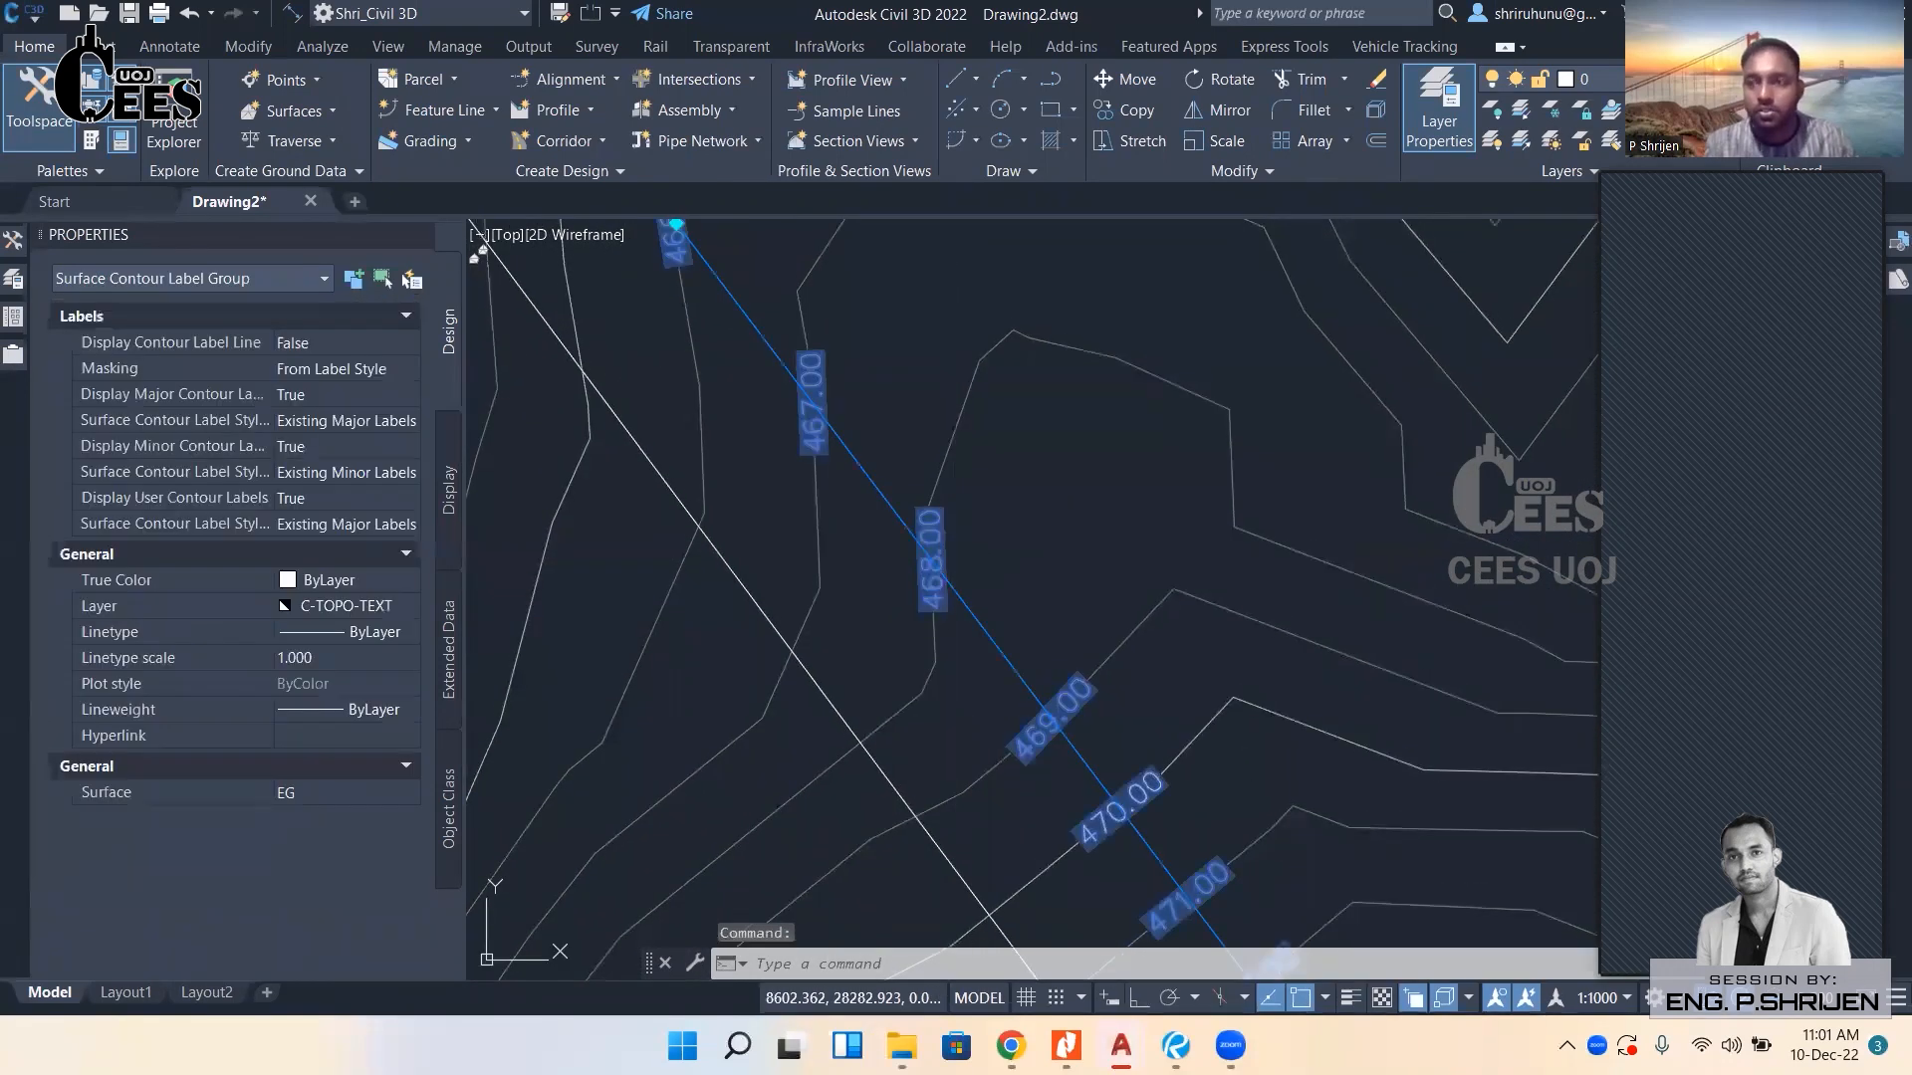
scroll(984, 554, "down", 2)
scroll(985, 555, "down", 2)
middle_click_drag(1019, 571, 1111, 679)
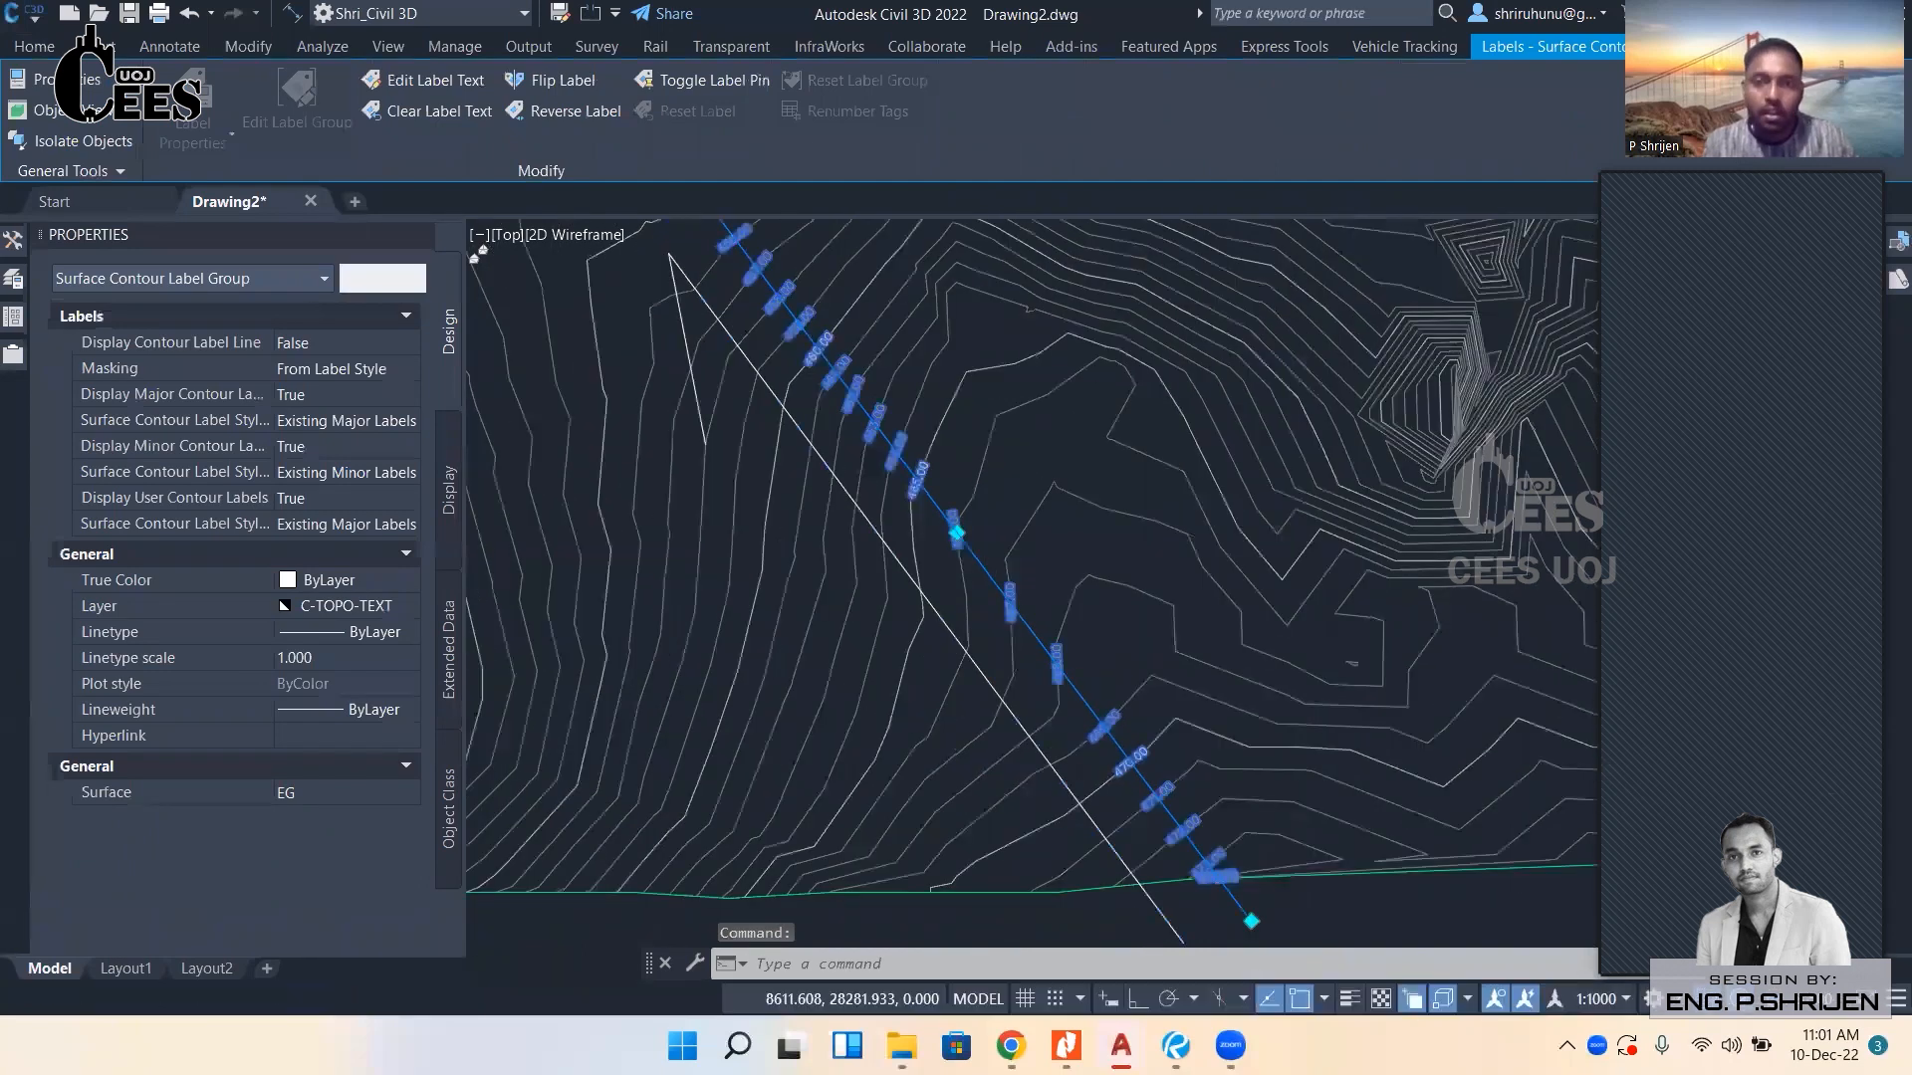
middle_click_drag(973, 422, 1035, 505)
scroll(960, 529, "down", 2)
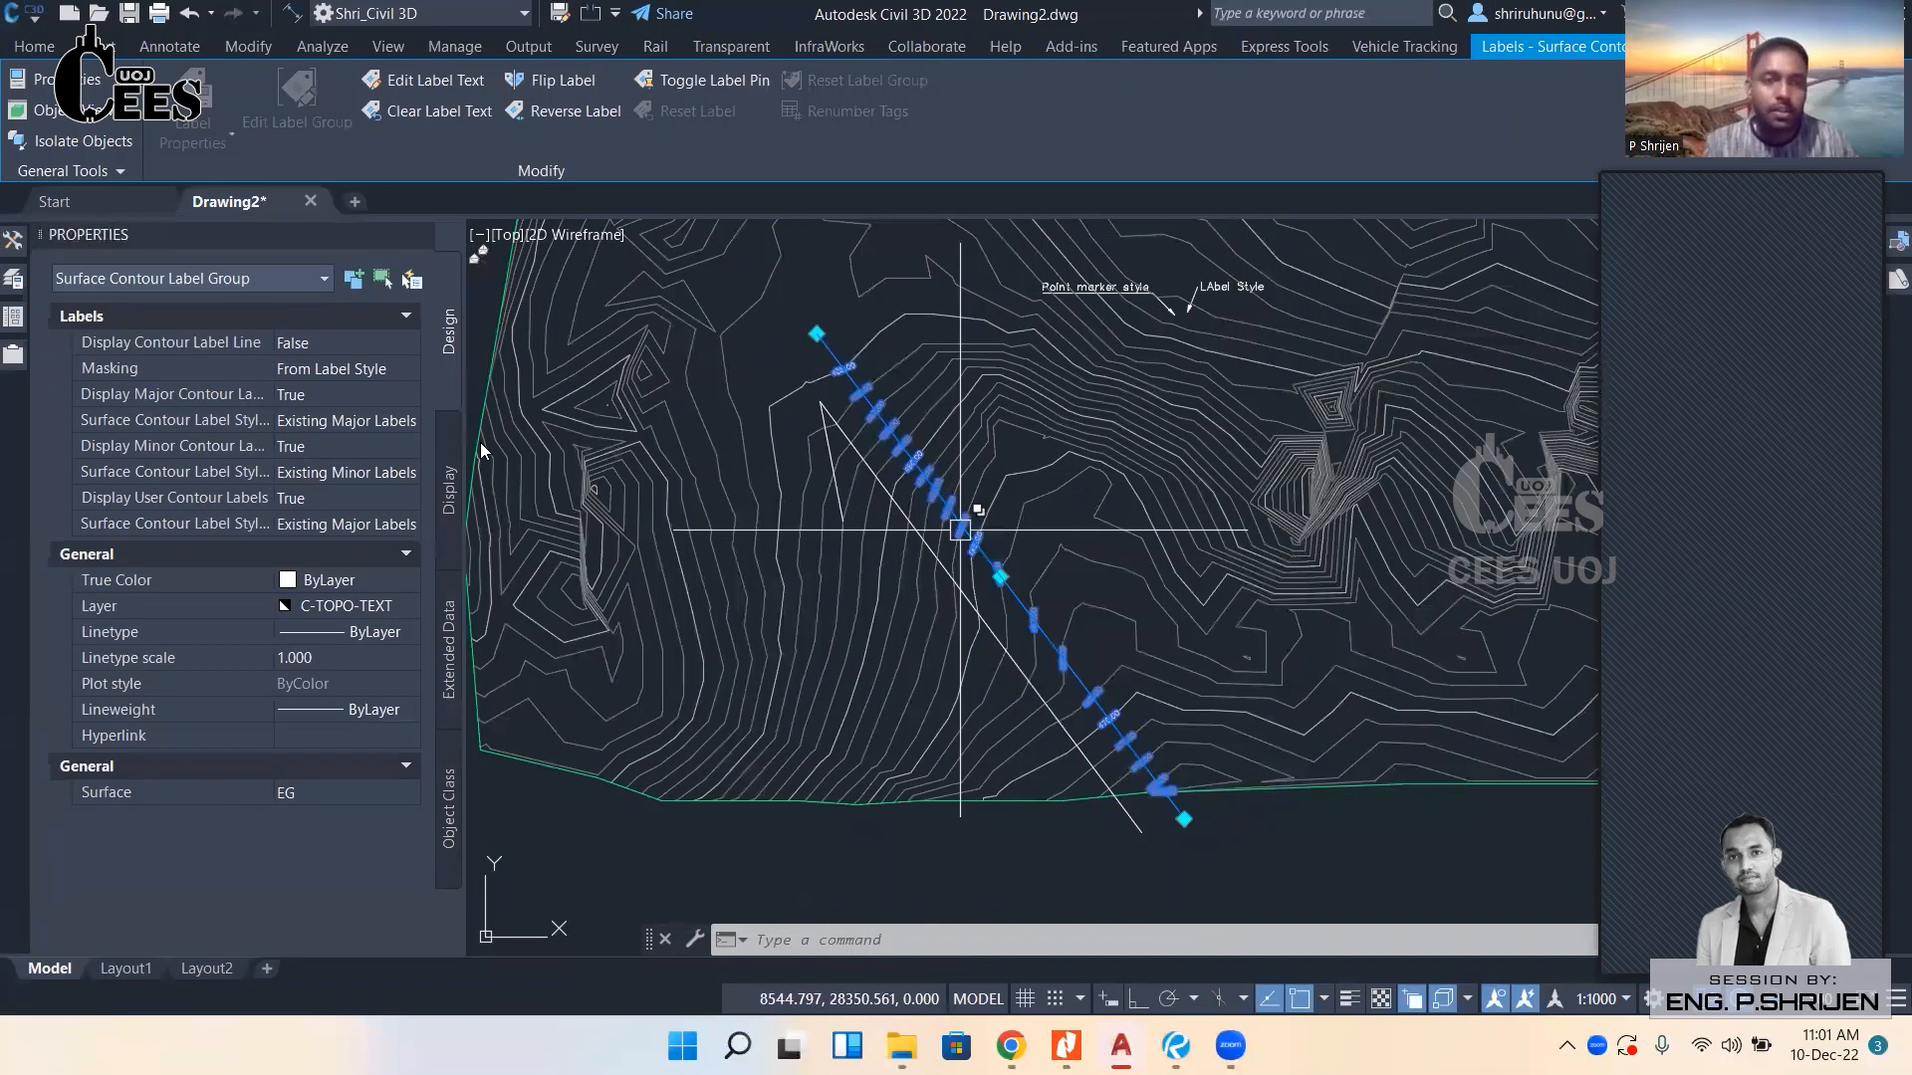
key("Escape")
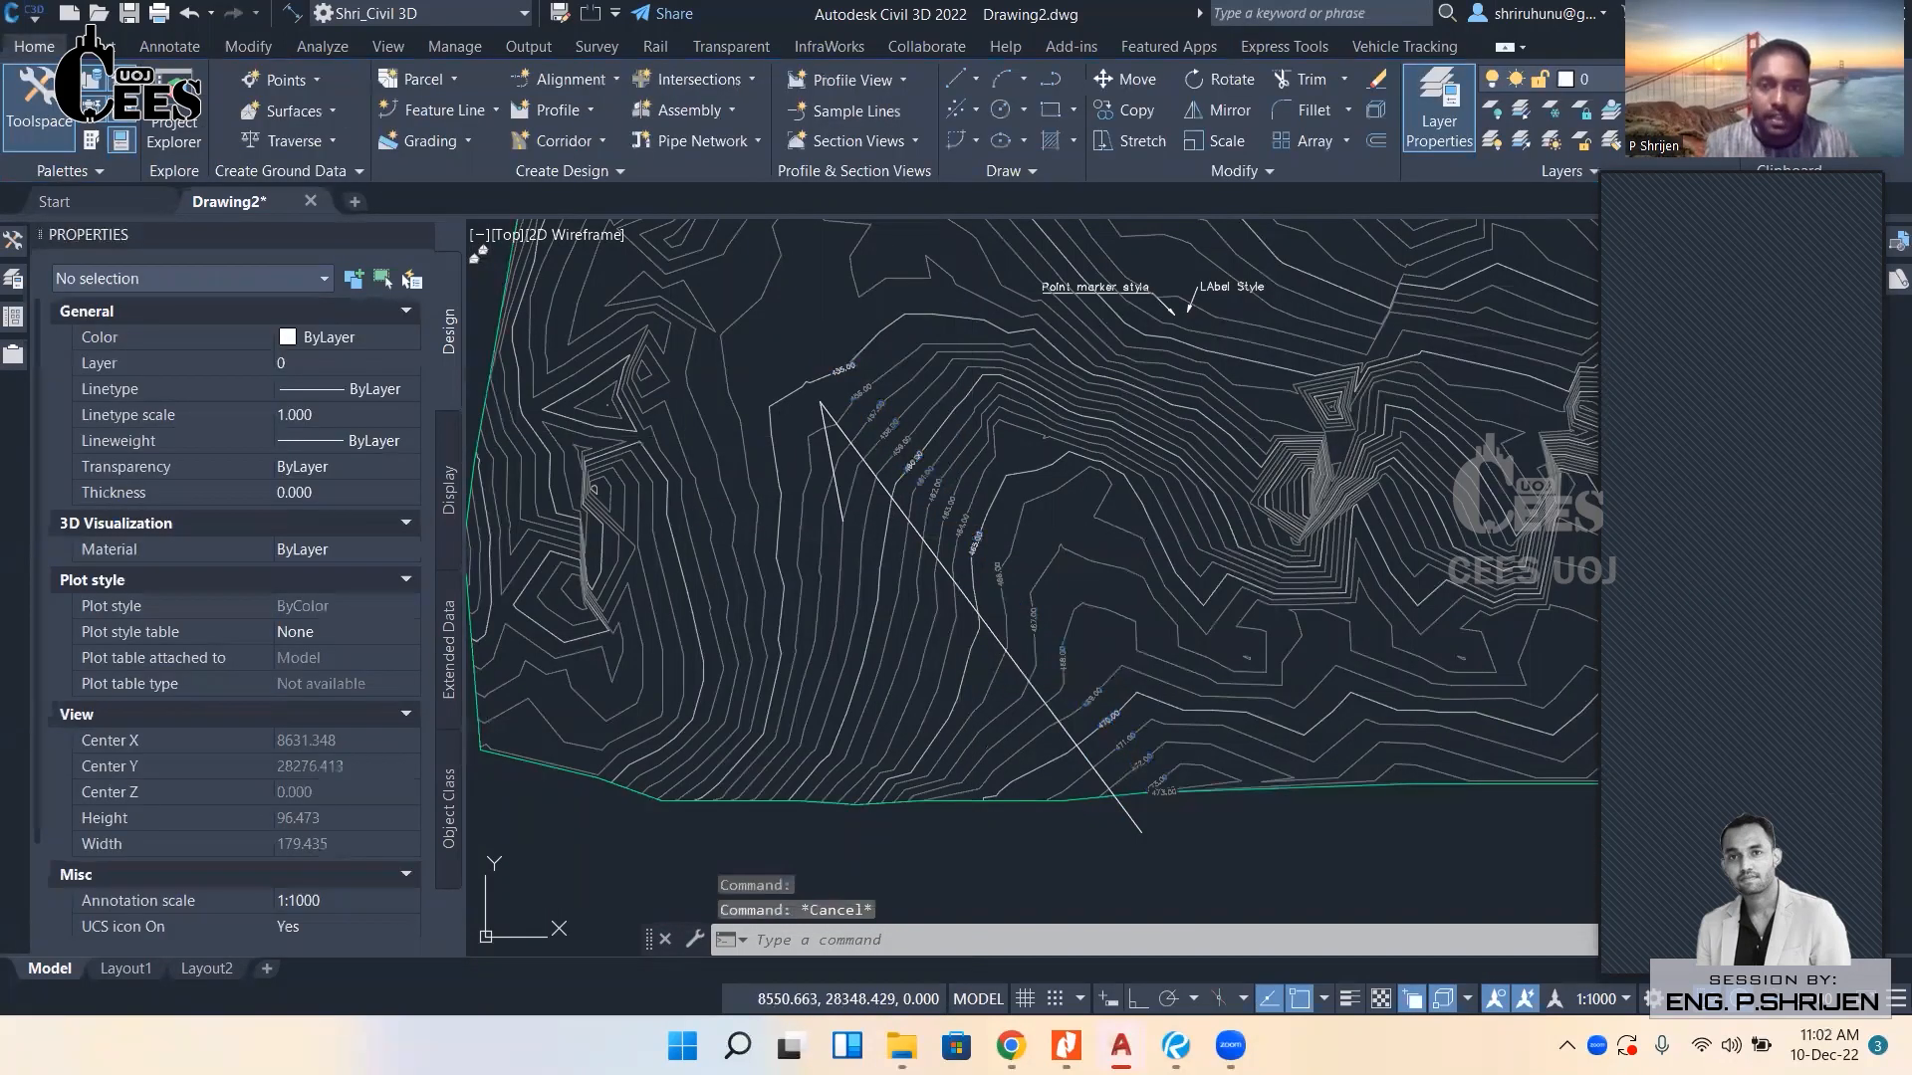
Add a spot elevation label to surface EG between the 466.00 and 467.00 contours, east of the contour label line.
left_click(747, 429)
key("Escape")
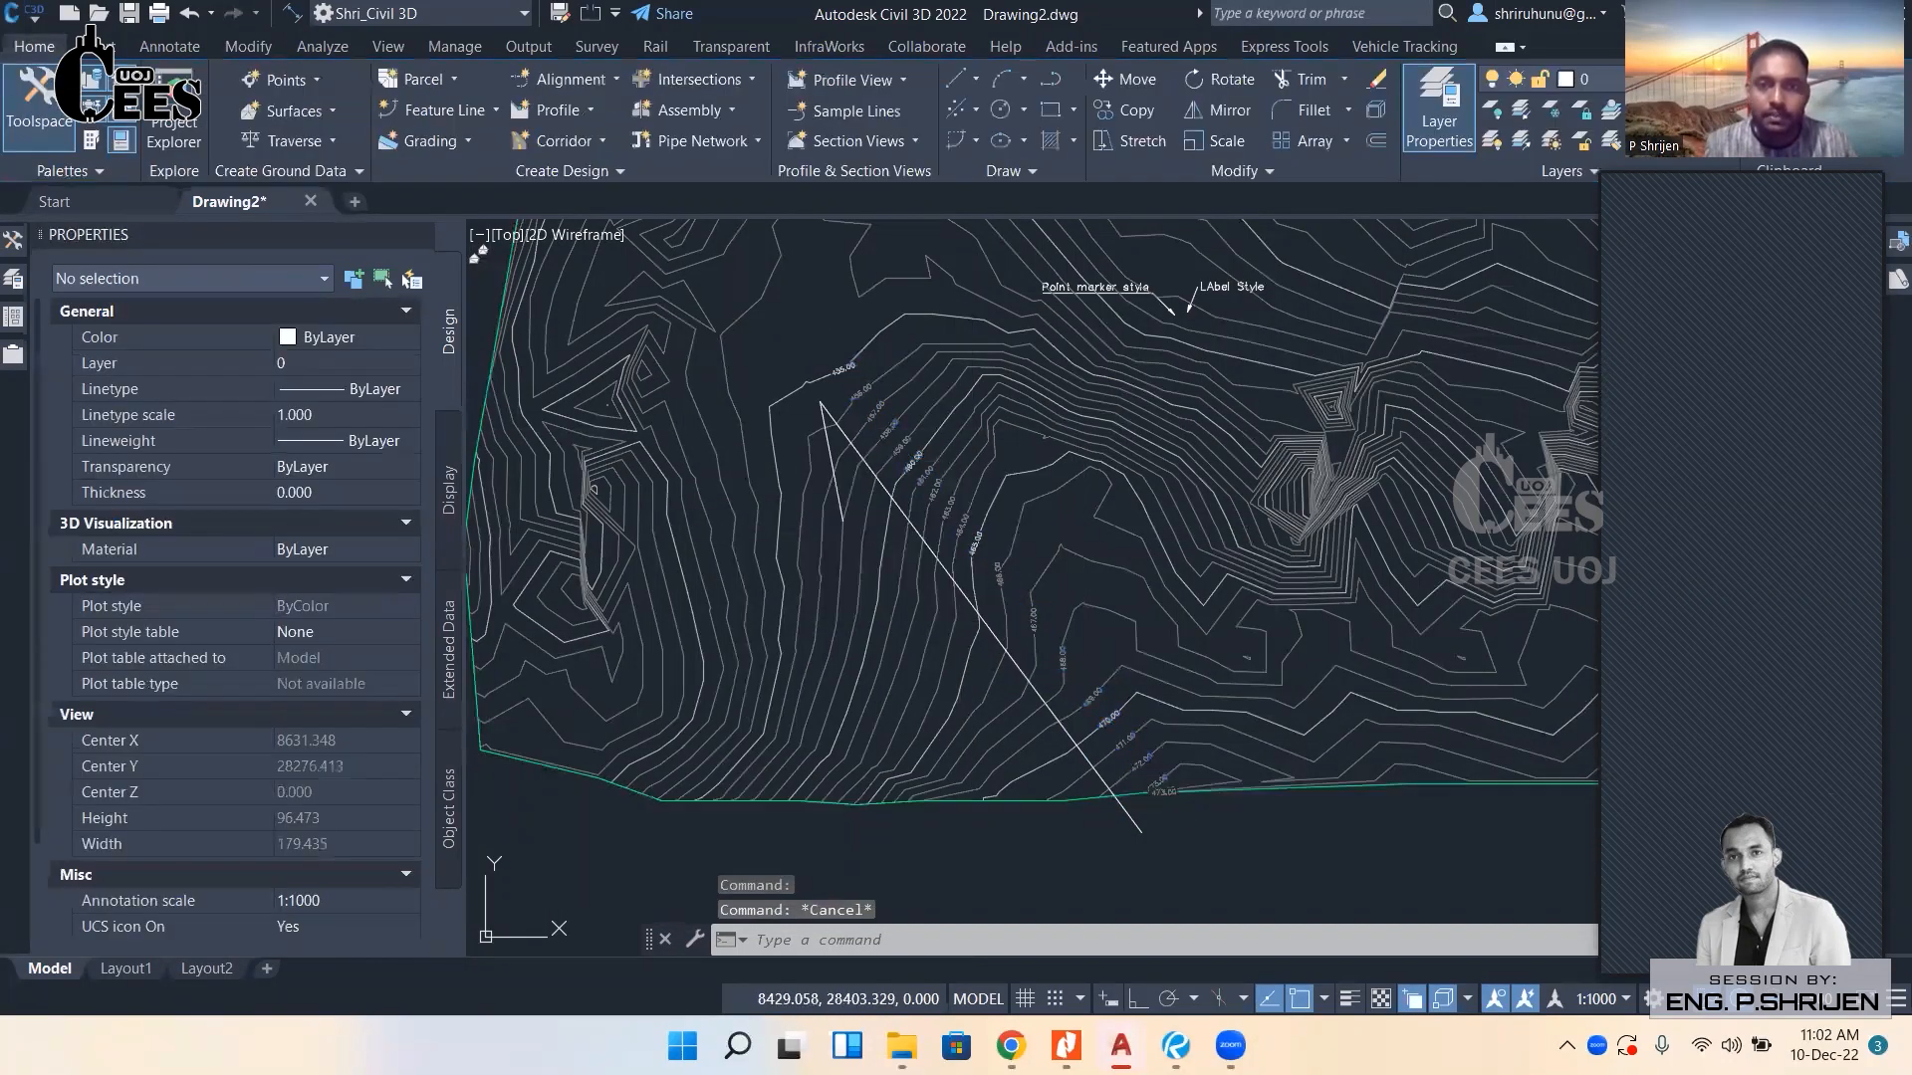
left_click(747, 430)
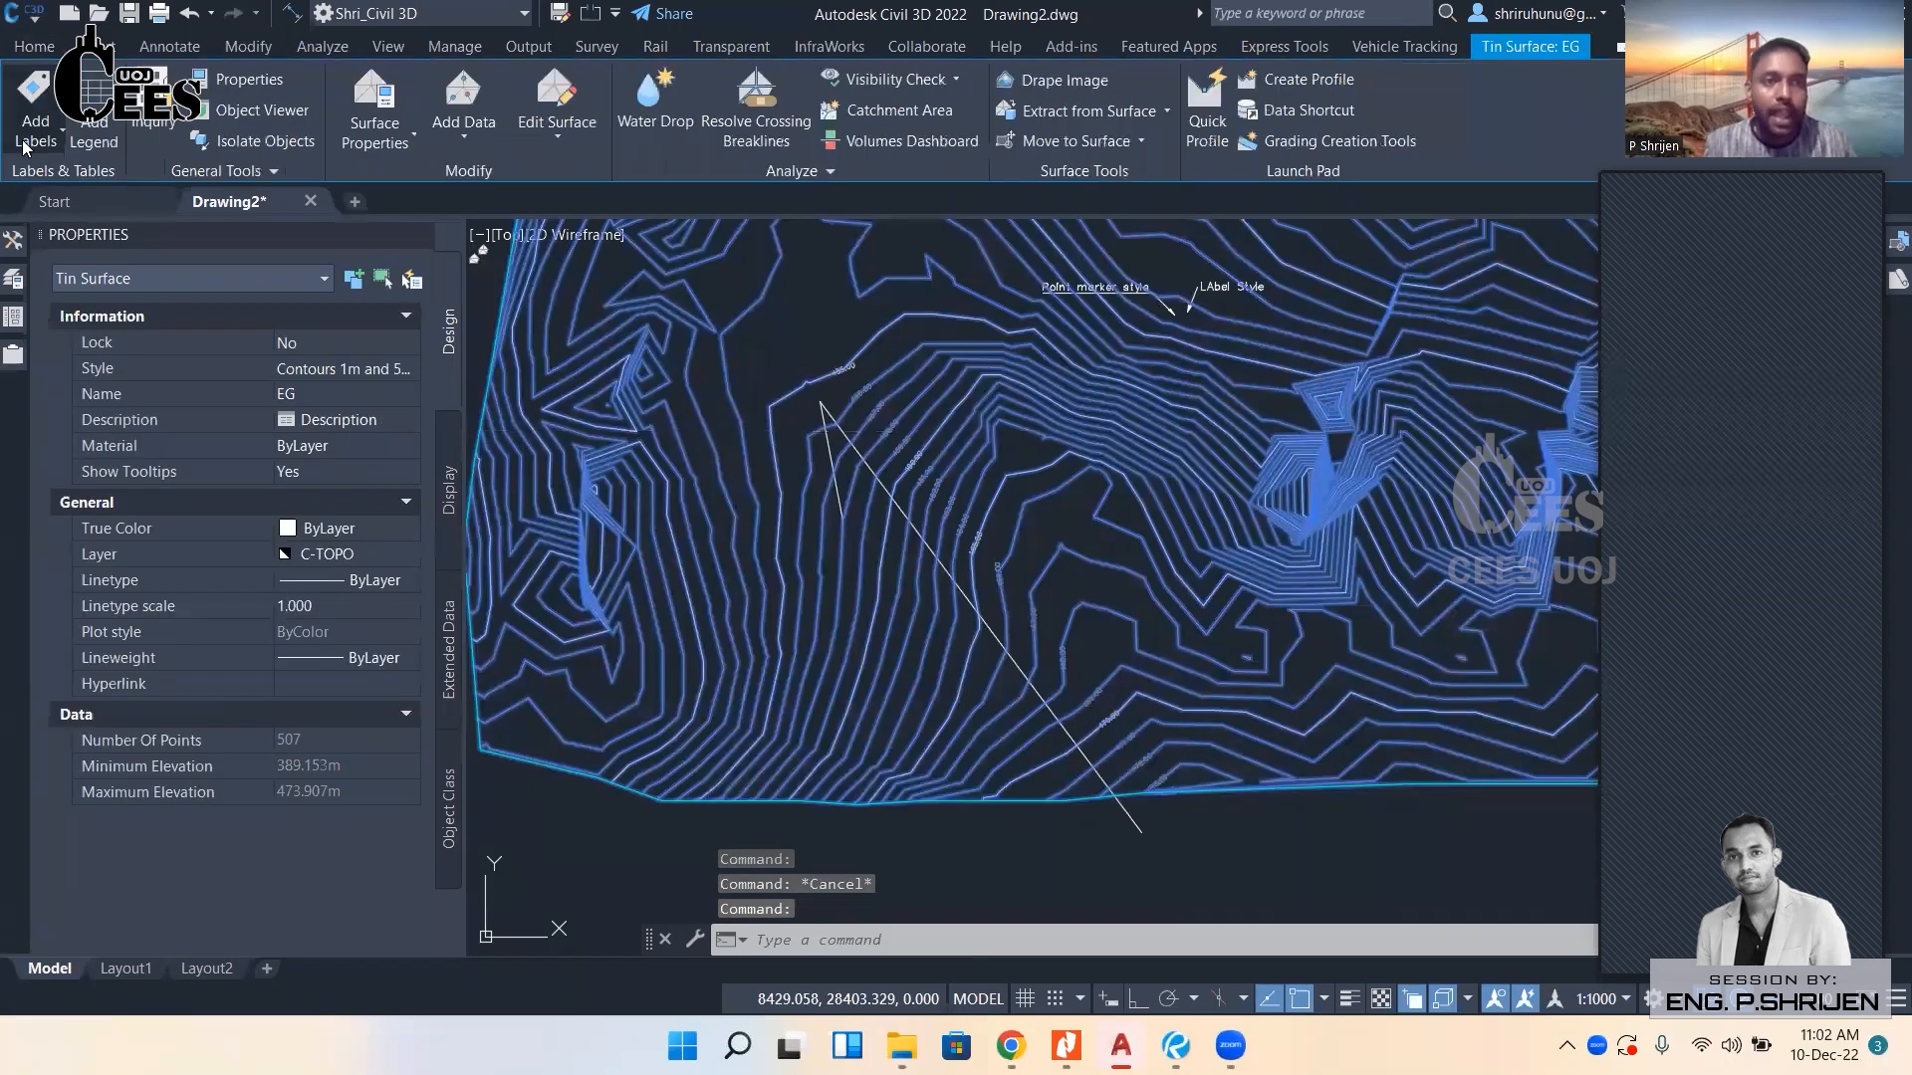
left_click(36, 140)
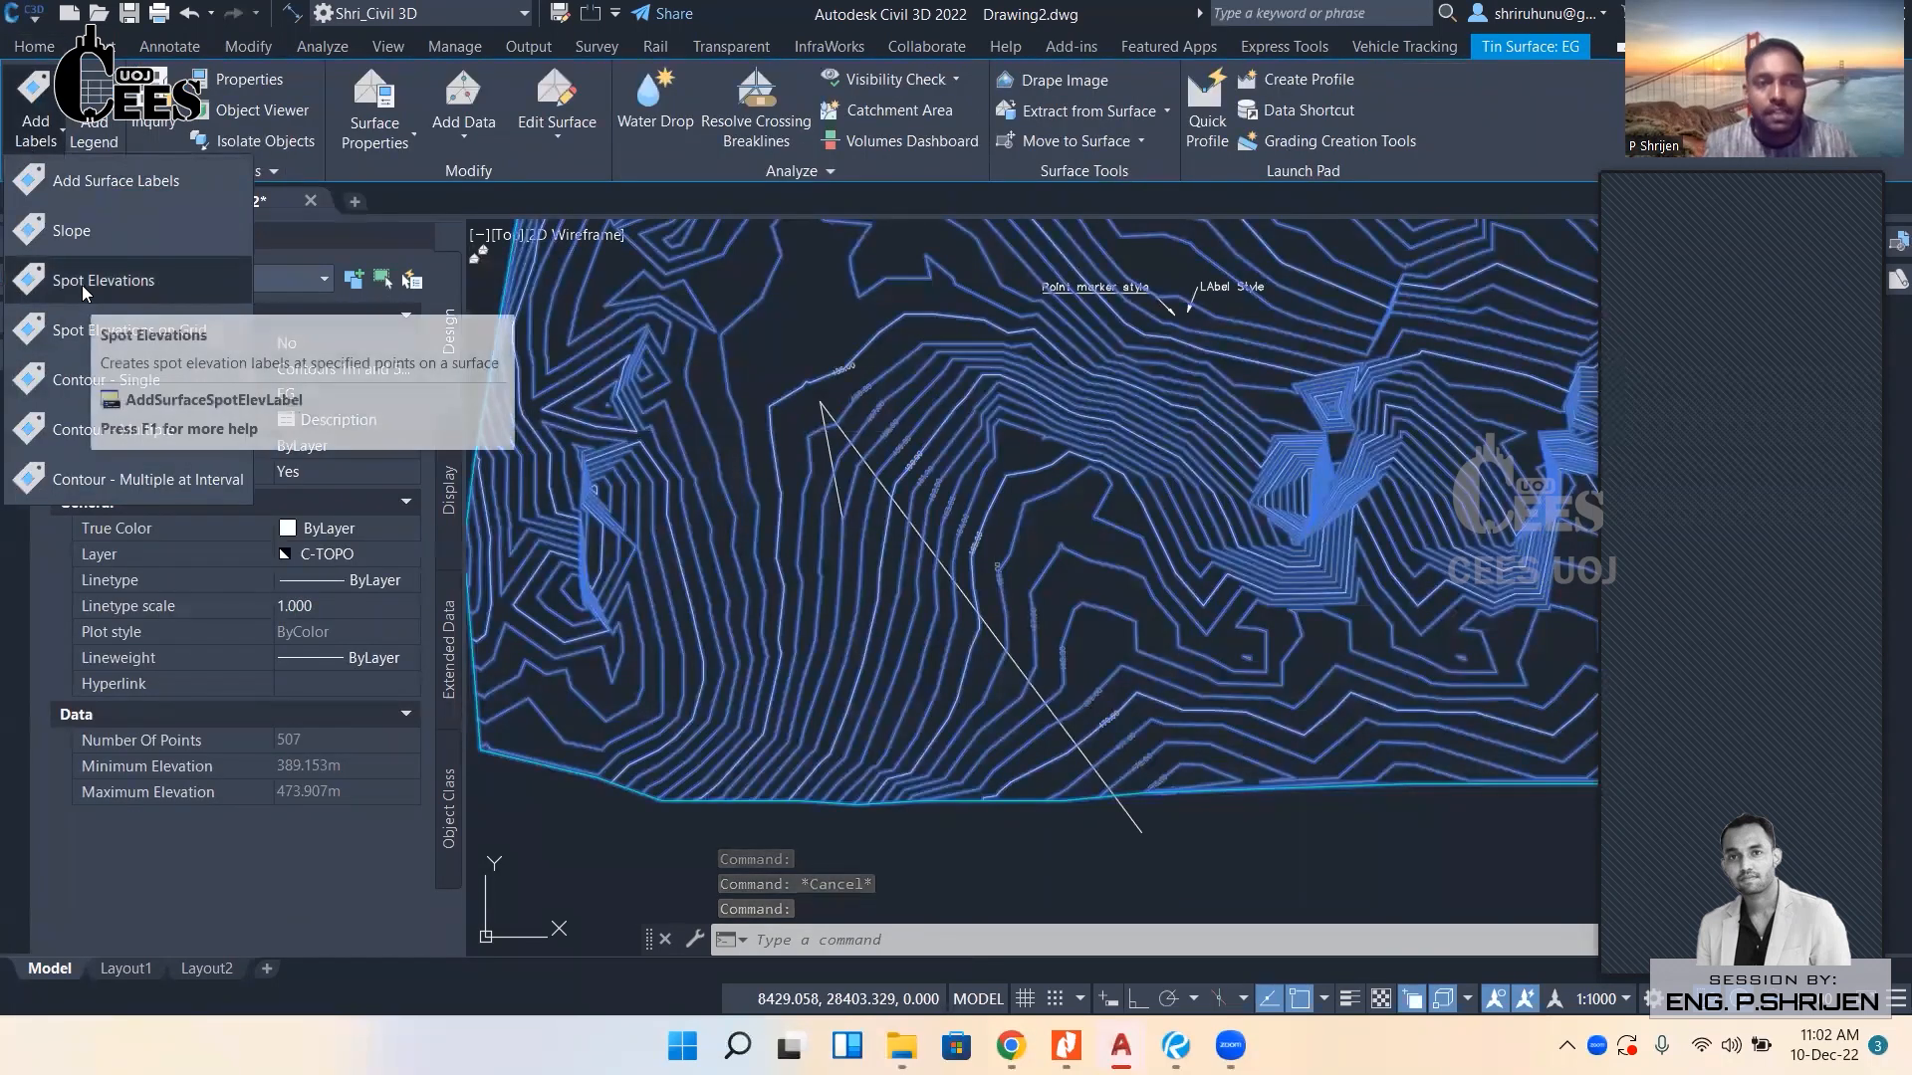
left_click(90, 286)
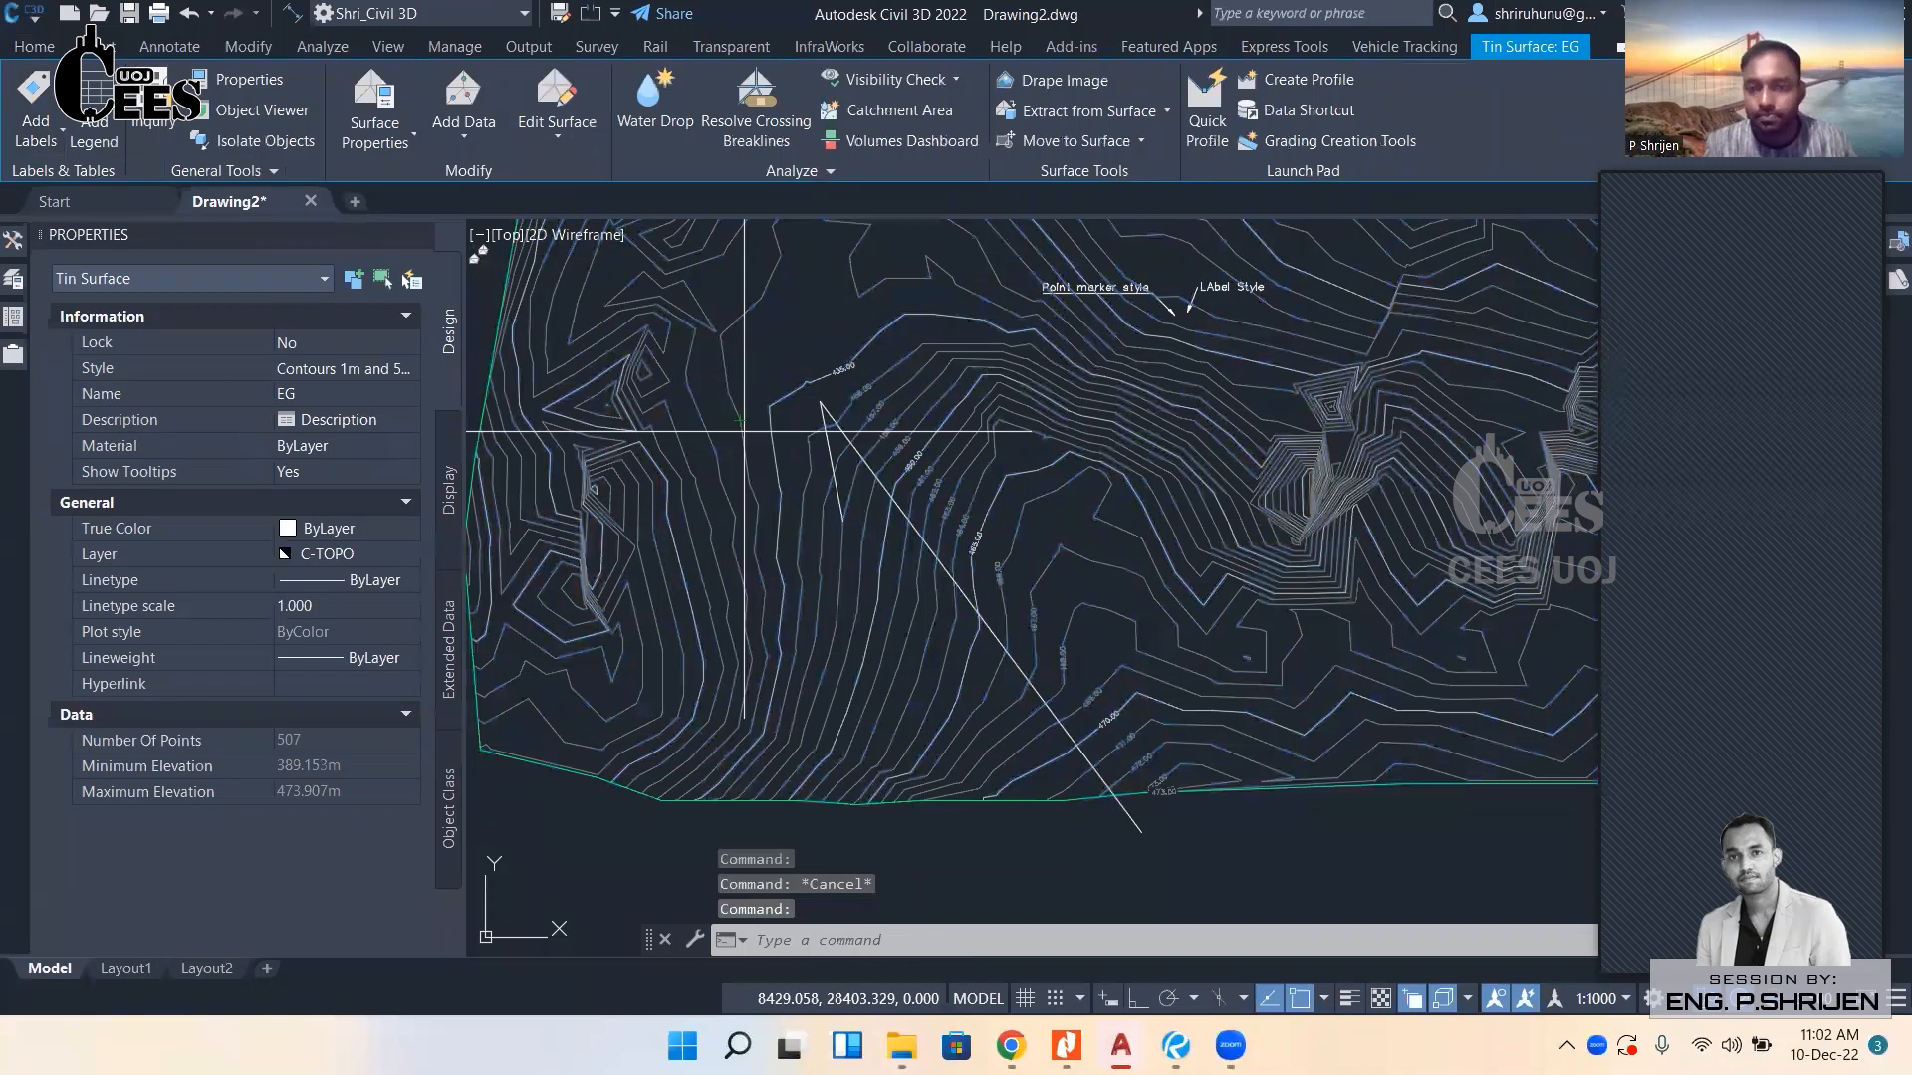
scroll(1080, 474, "up", 3)
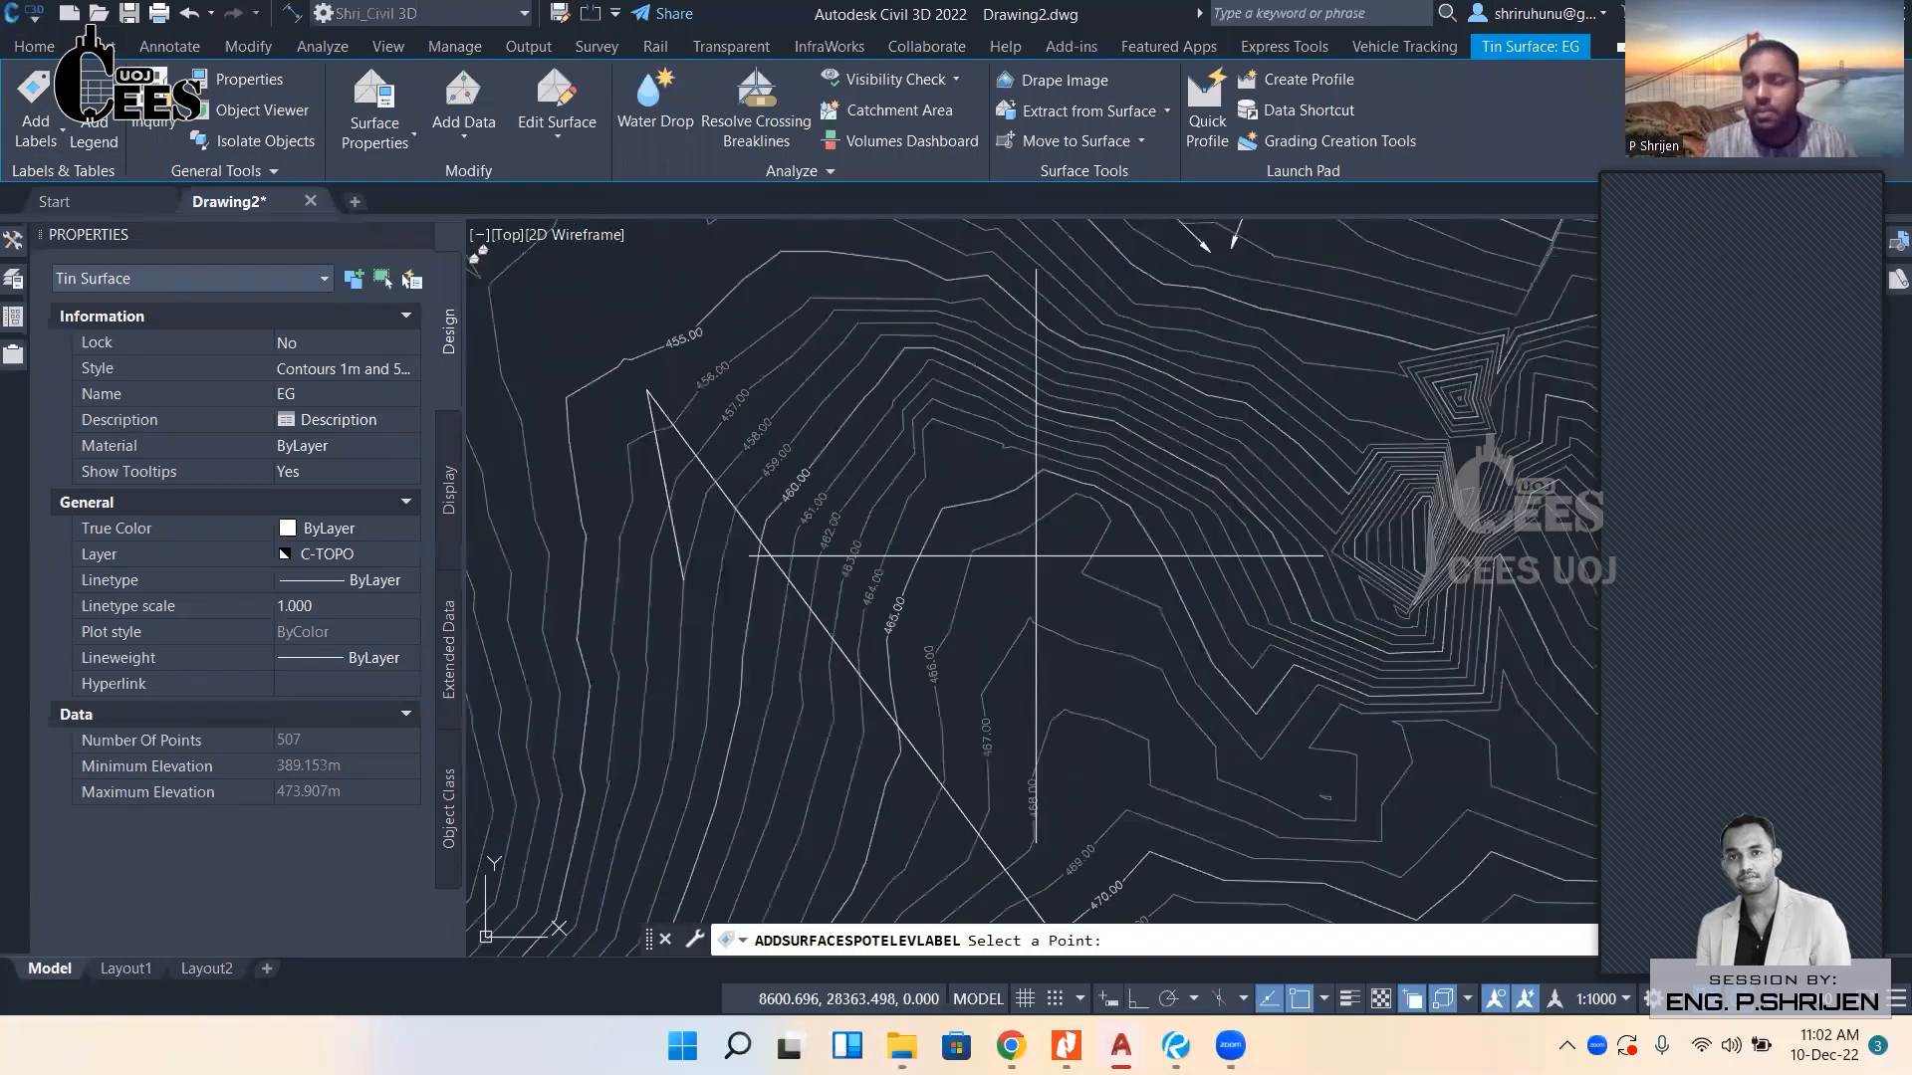
scroll(1036, 556, "down", 2)
scroll(1035, 555, "up", 3)
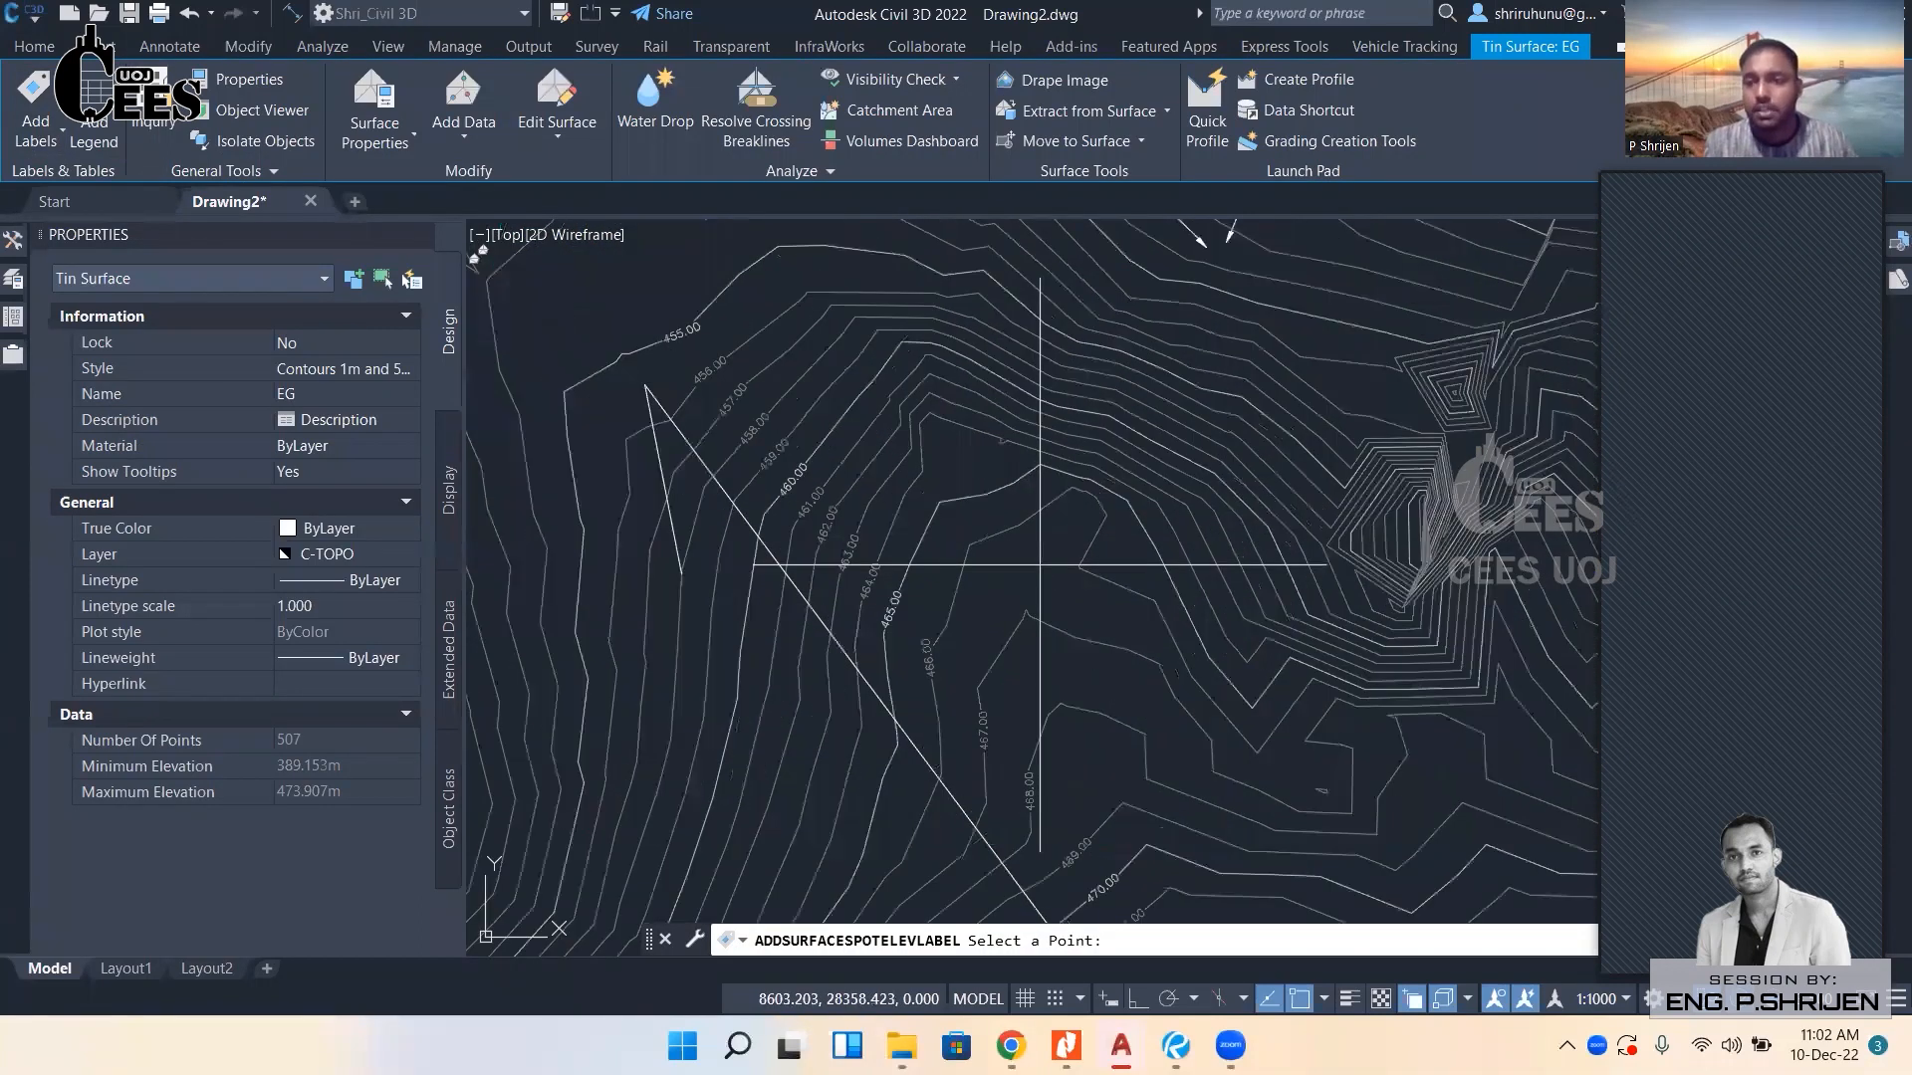
mouse_move(1027, 559)
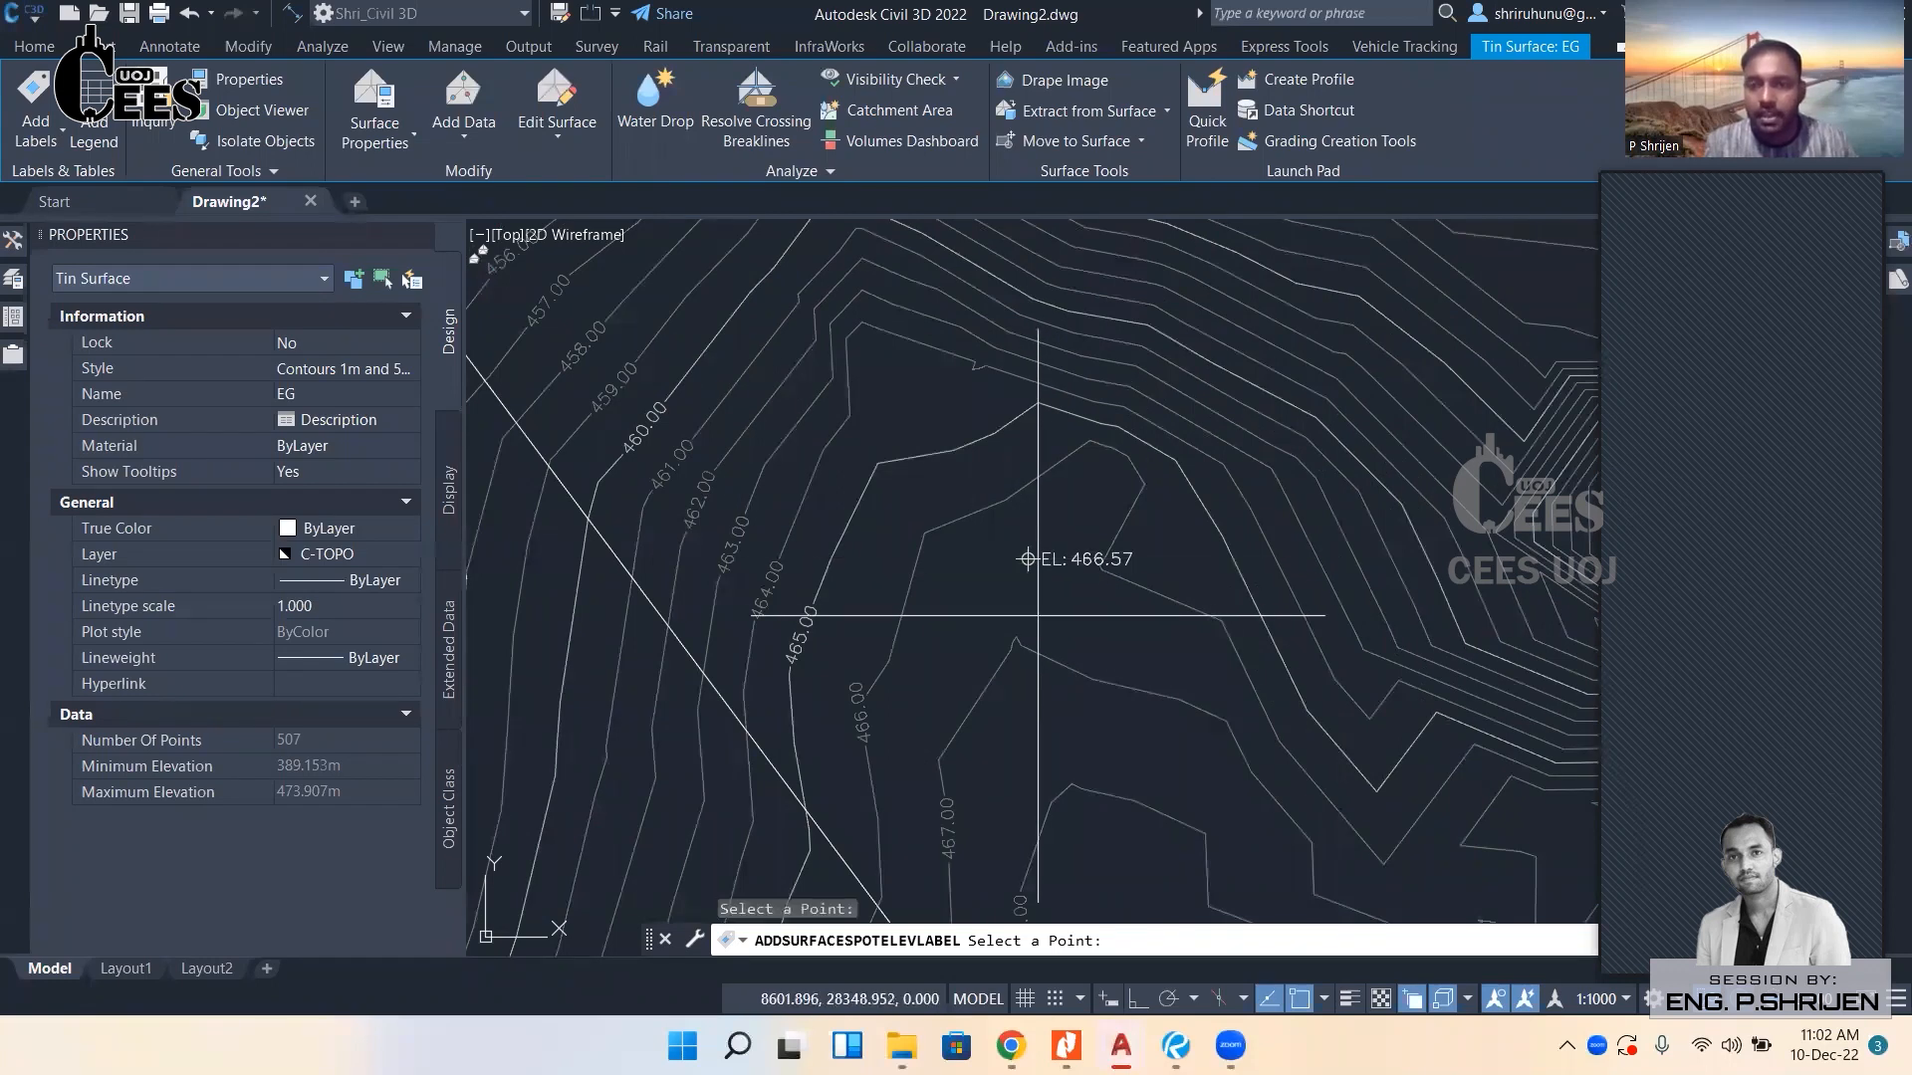
left_click(1027, 558)
key("Escape")
scroll(1104, 580, "up", 3)
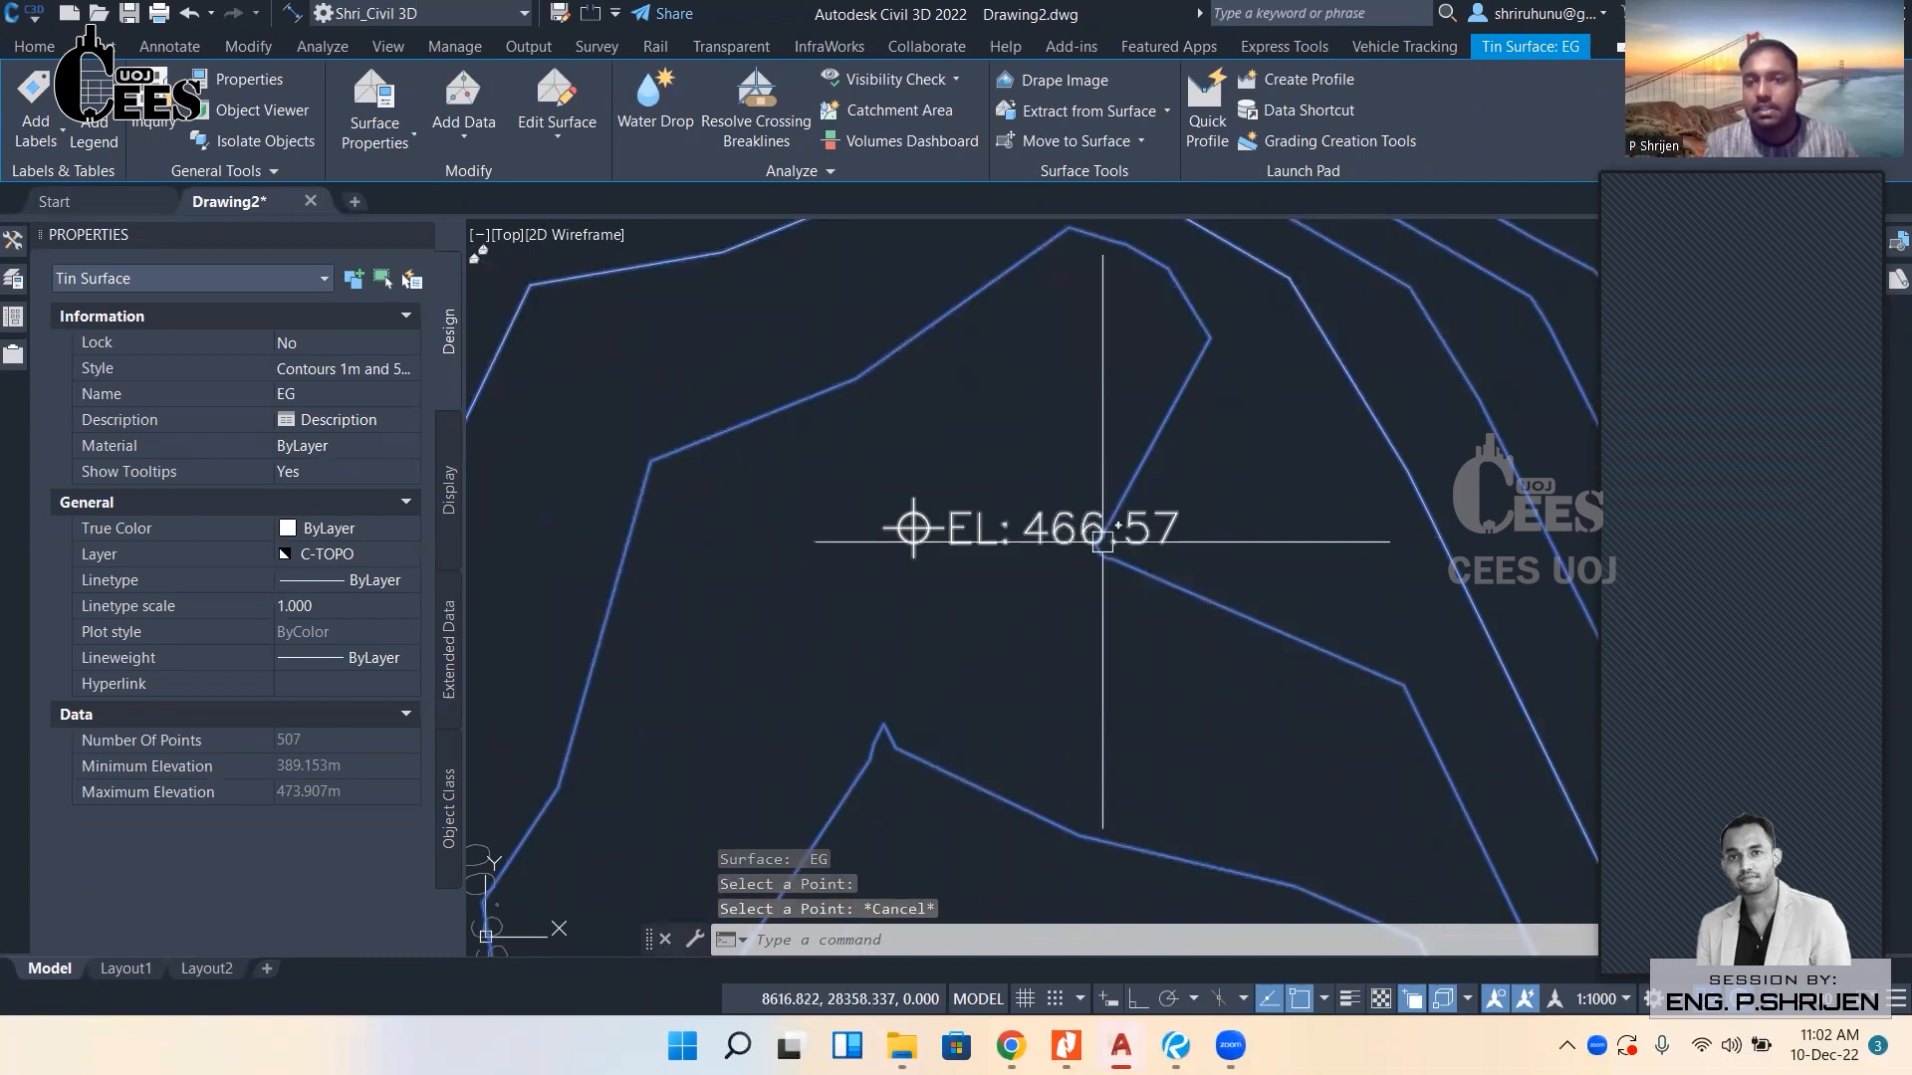
scroll(1167, 524, "down", 3)
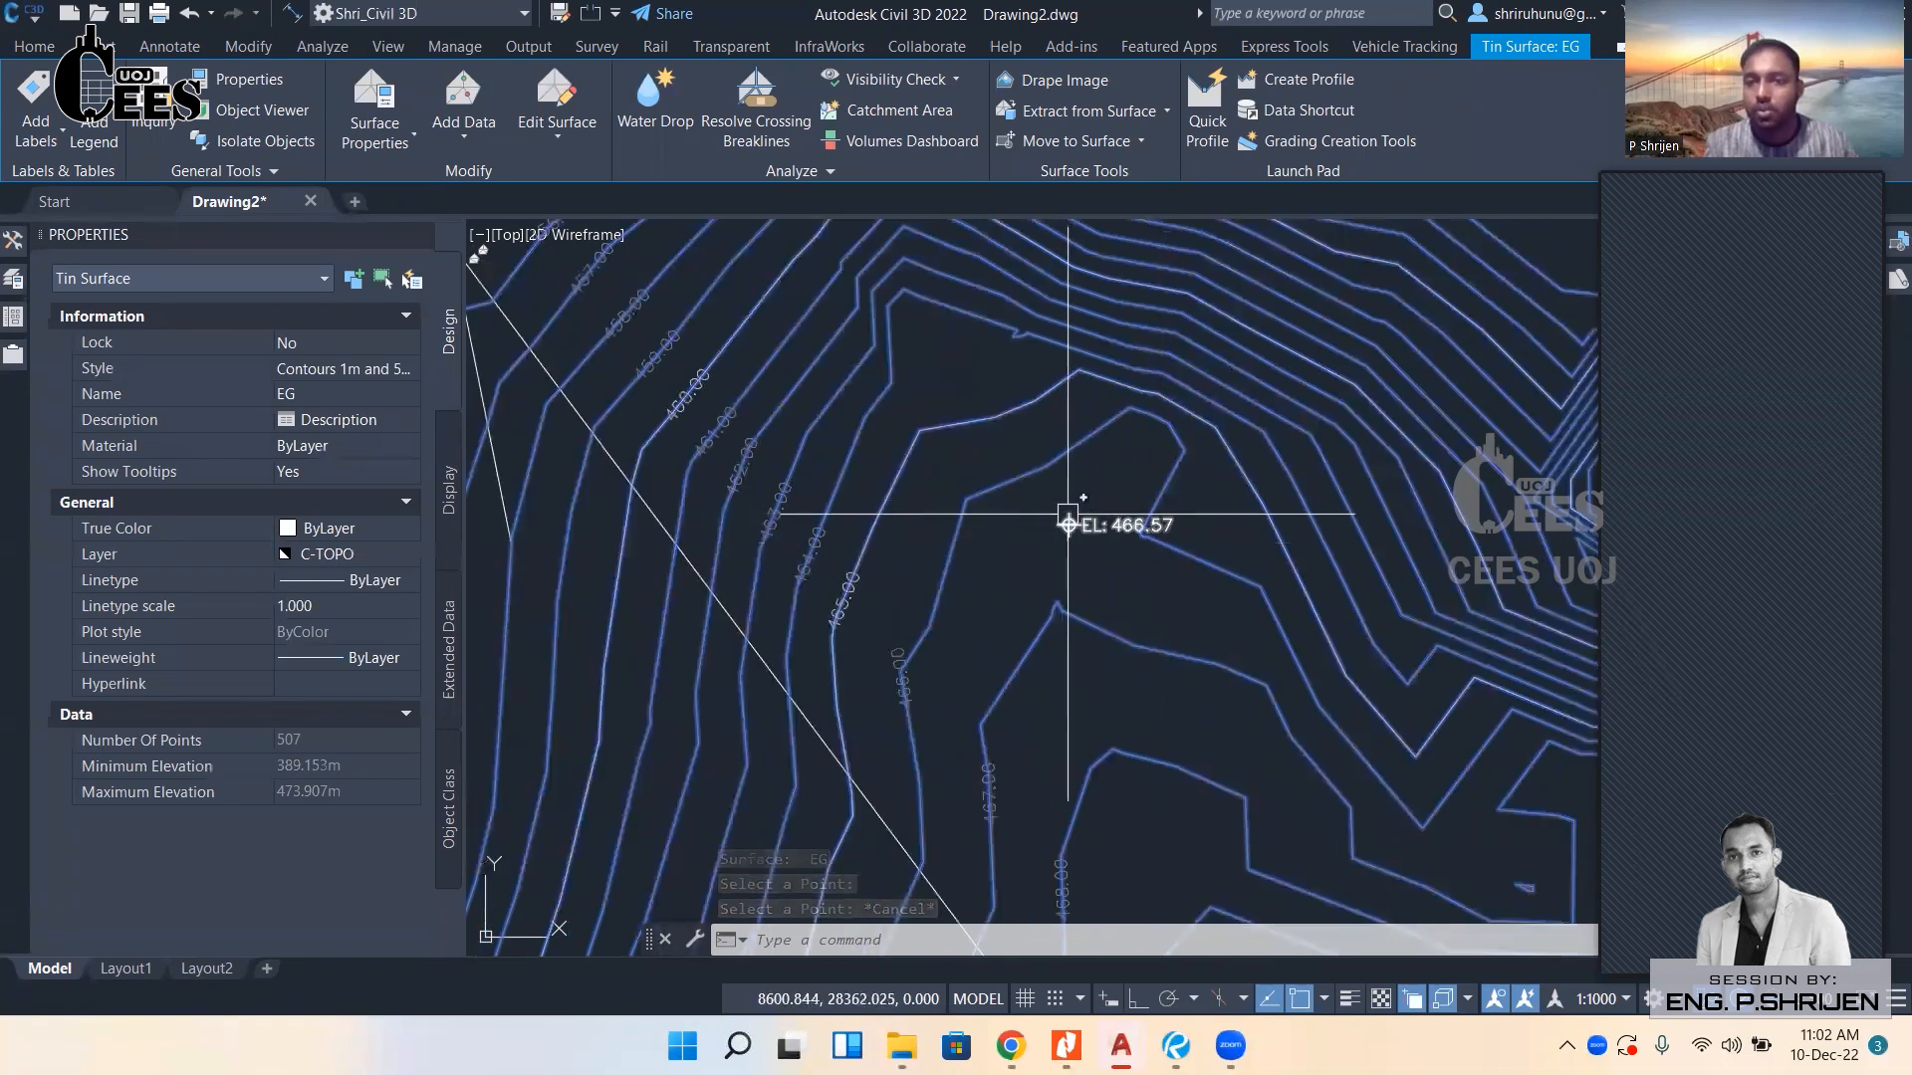
key("Escape")
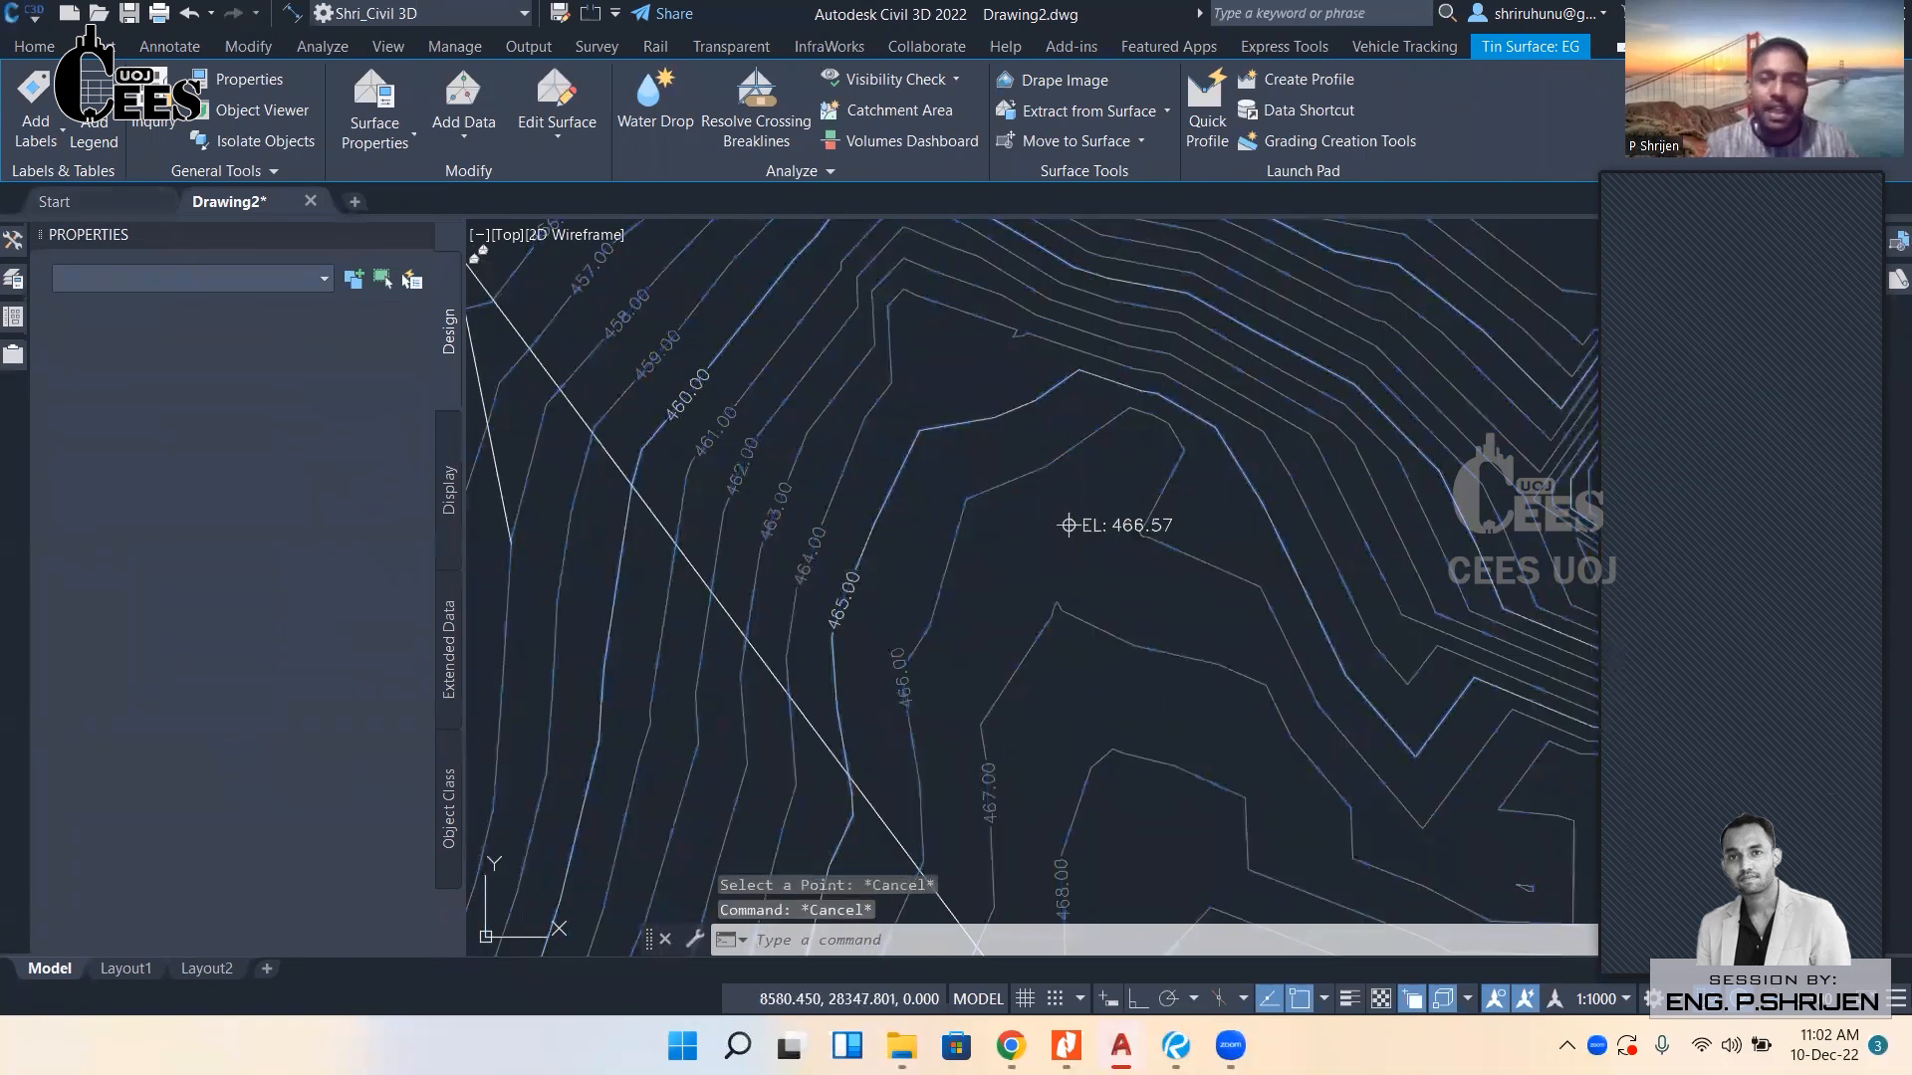
Add a two-point slope label to surface EG southeast of the spot elevation, running northeast across the contours to about the 465.00 contour.
left_click(22, 149)
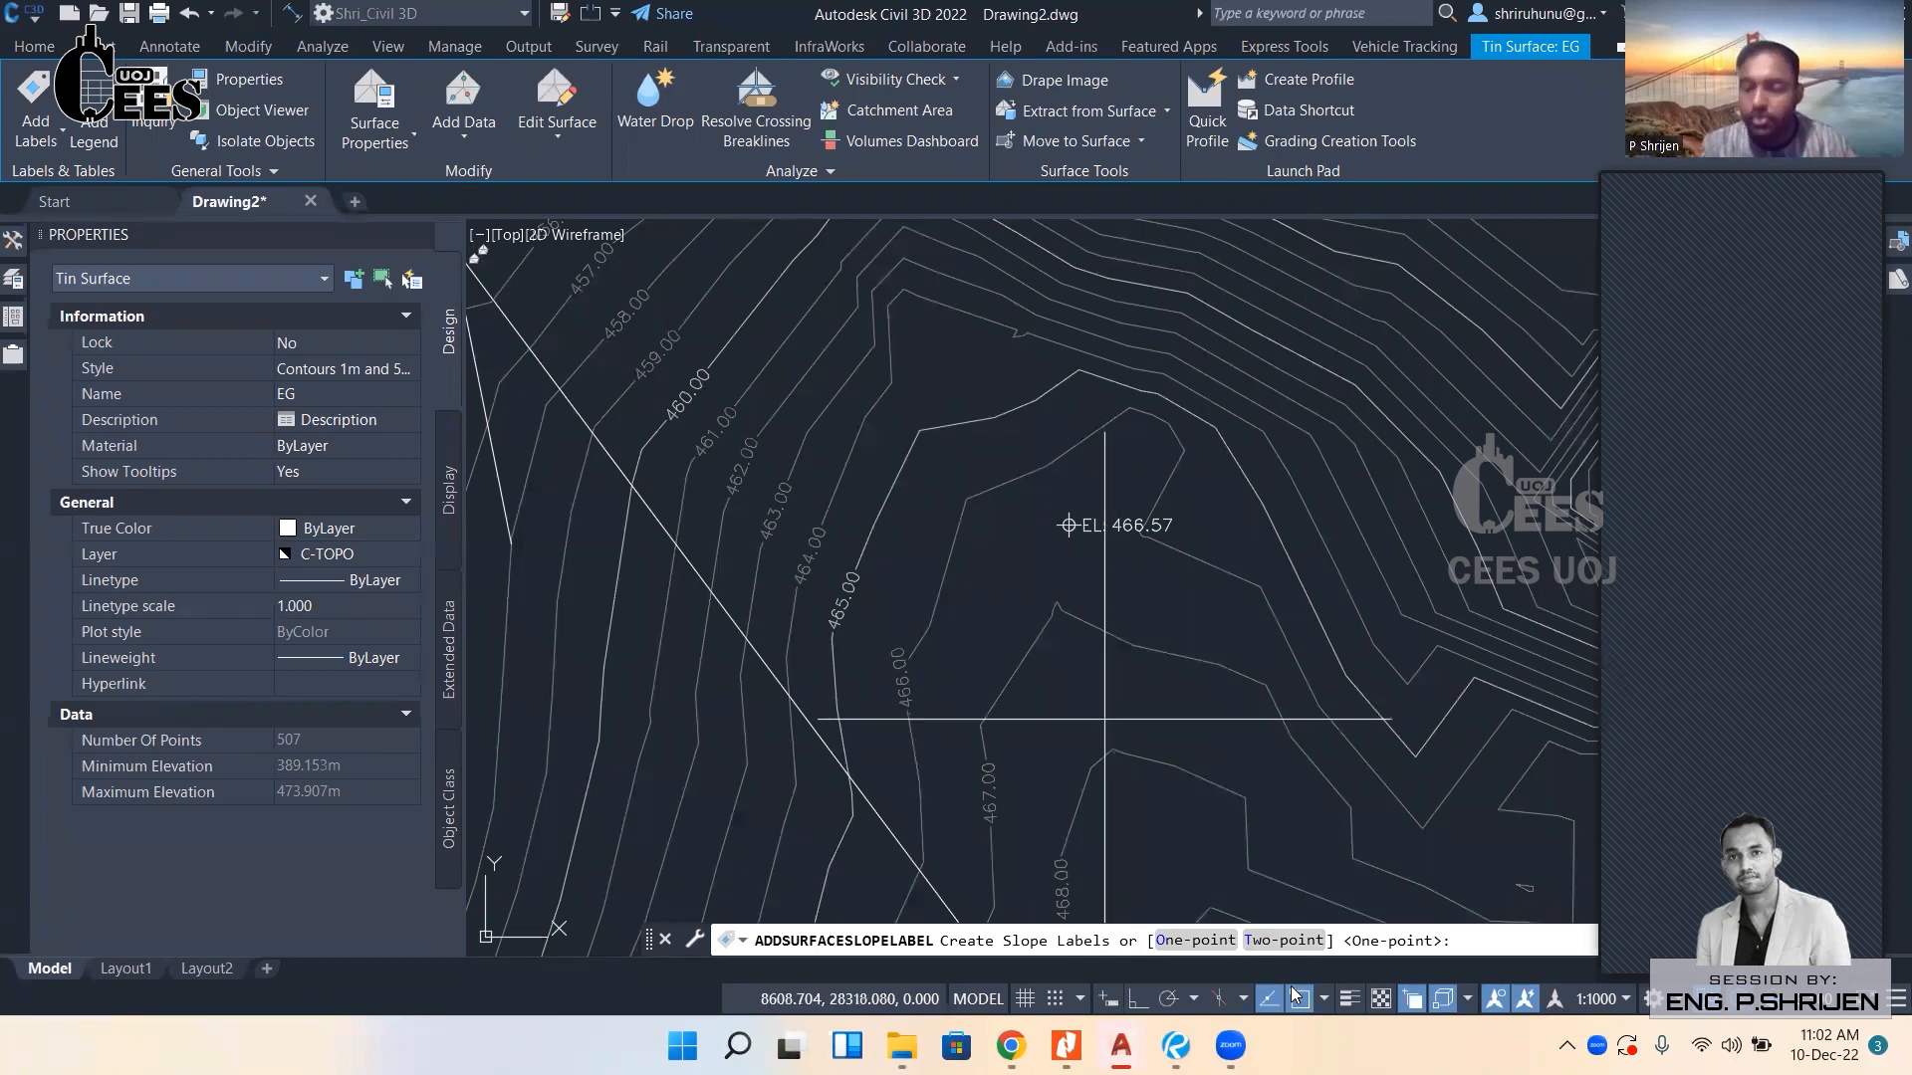
left_click(1290, 941)
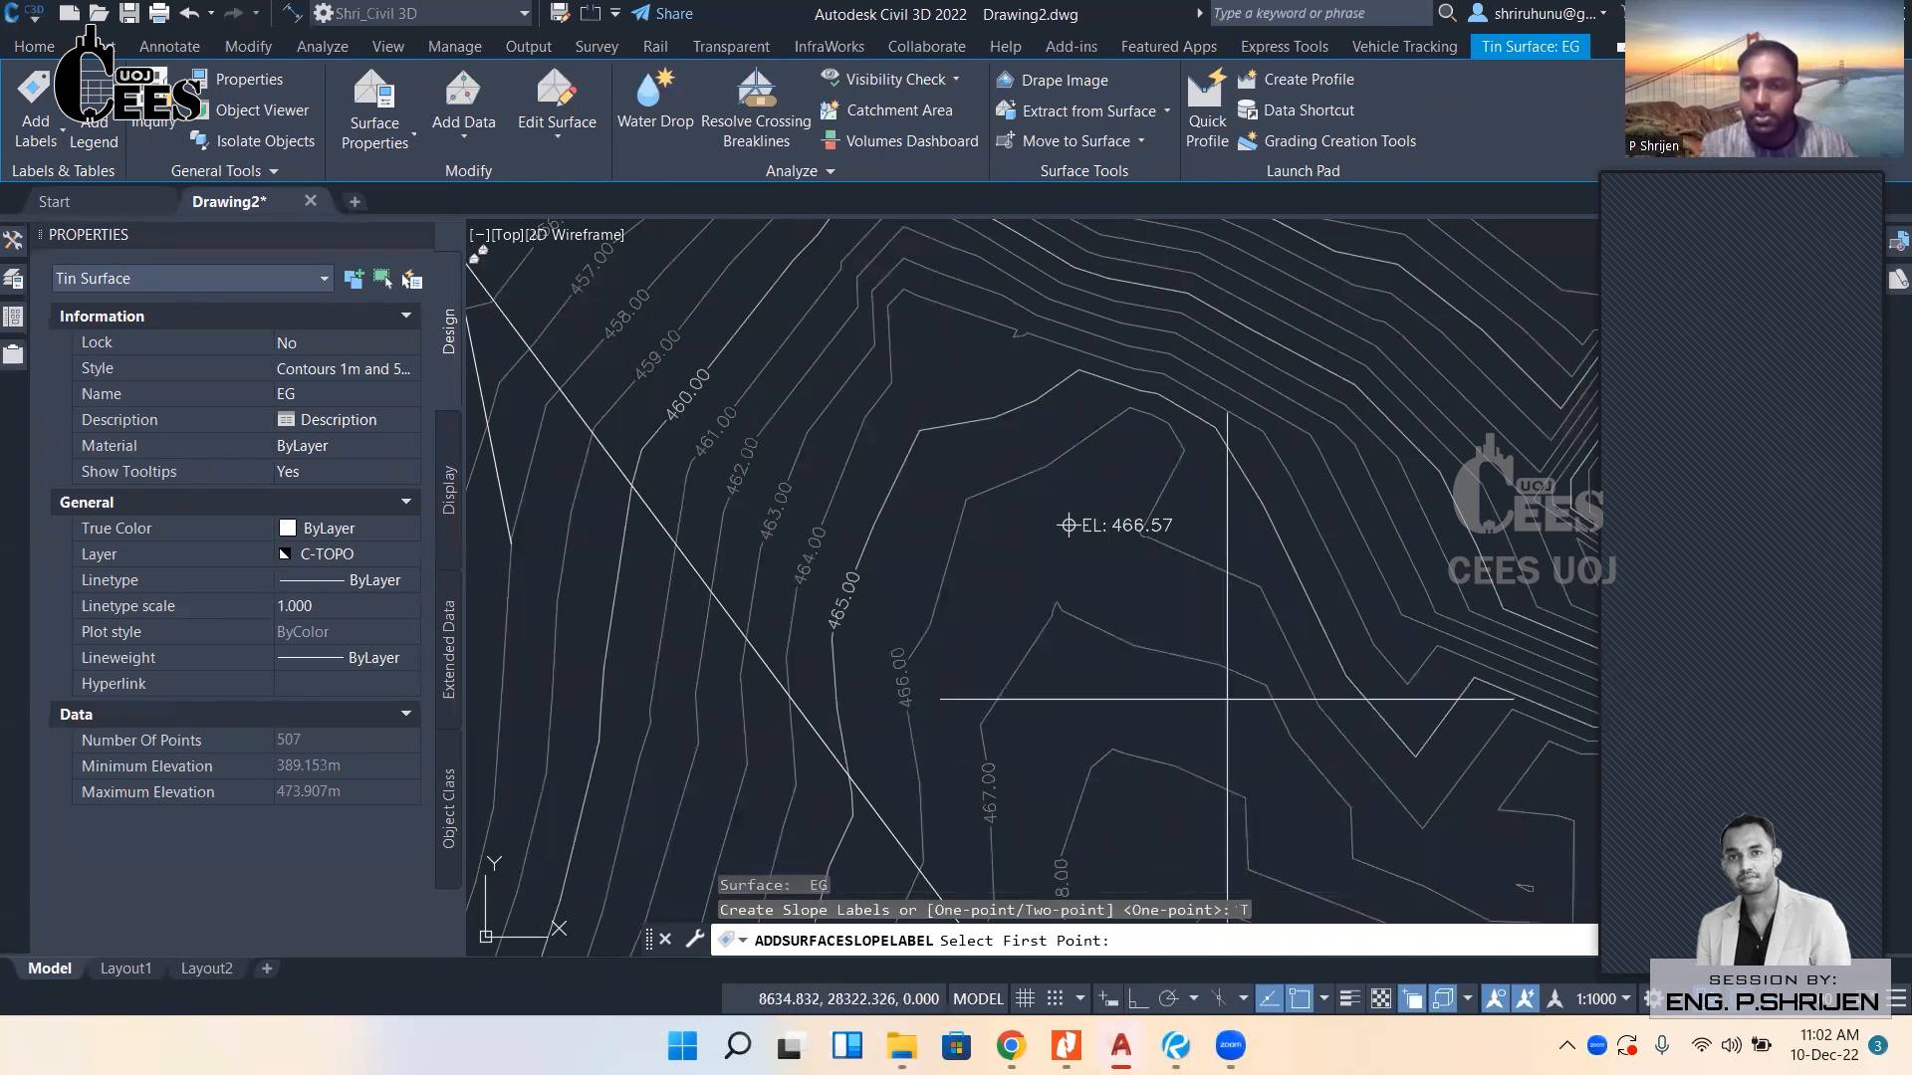
left_click(1230, 753)
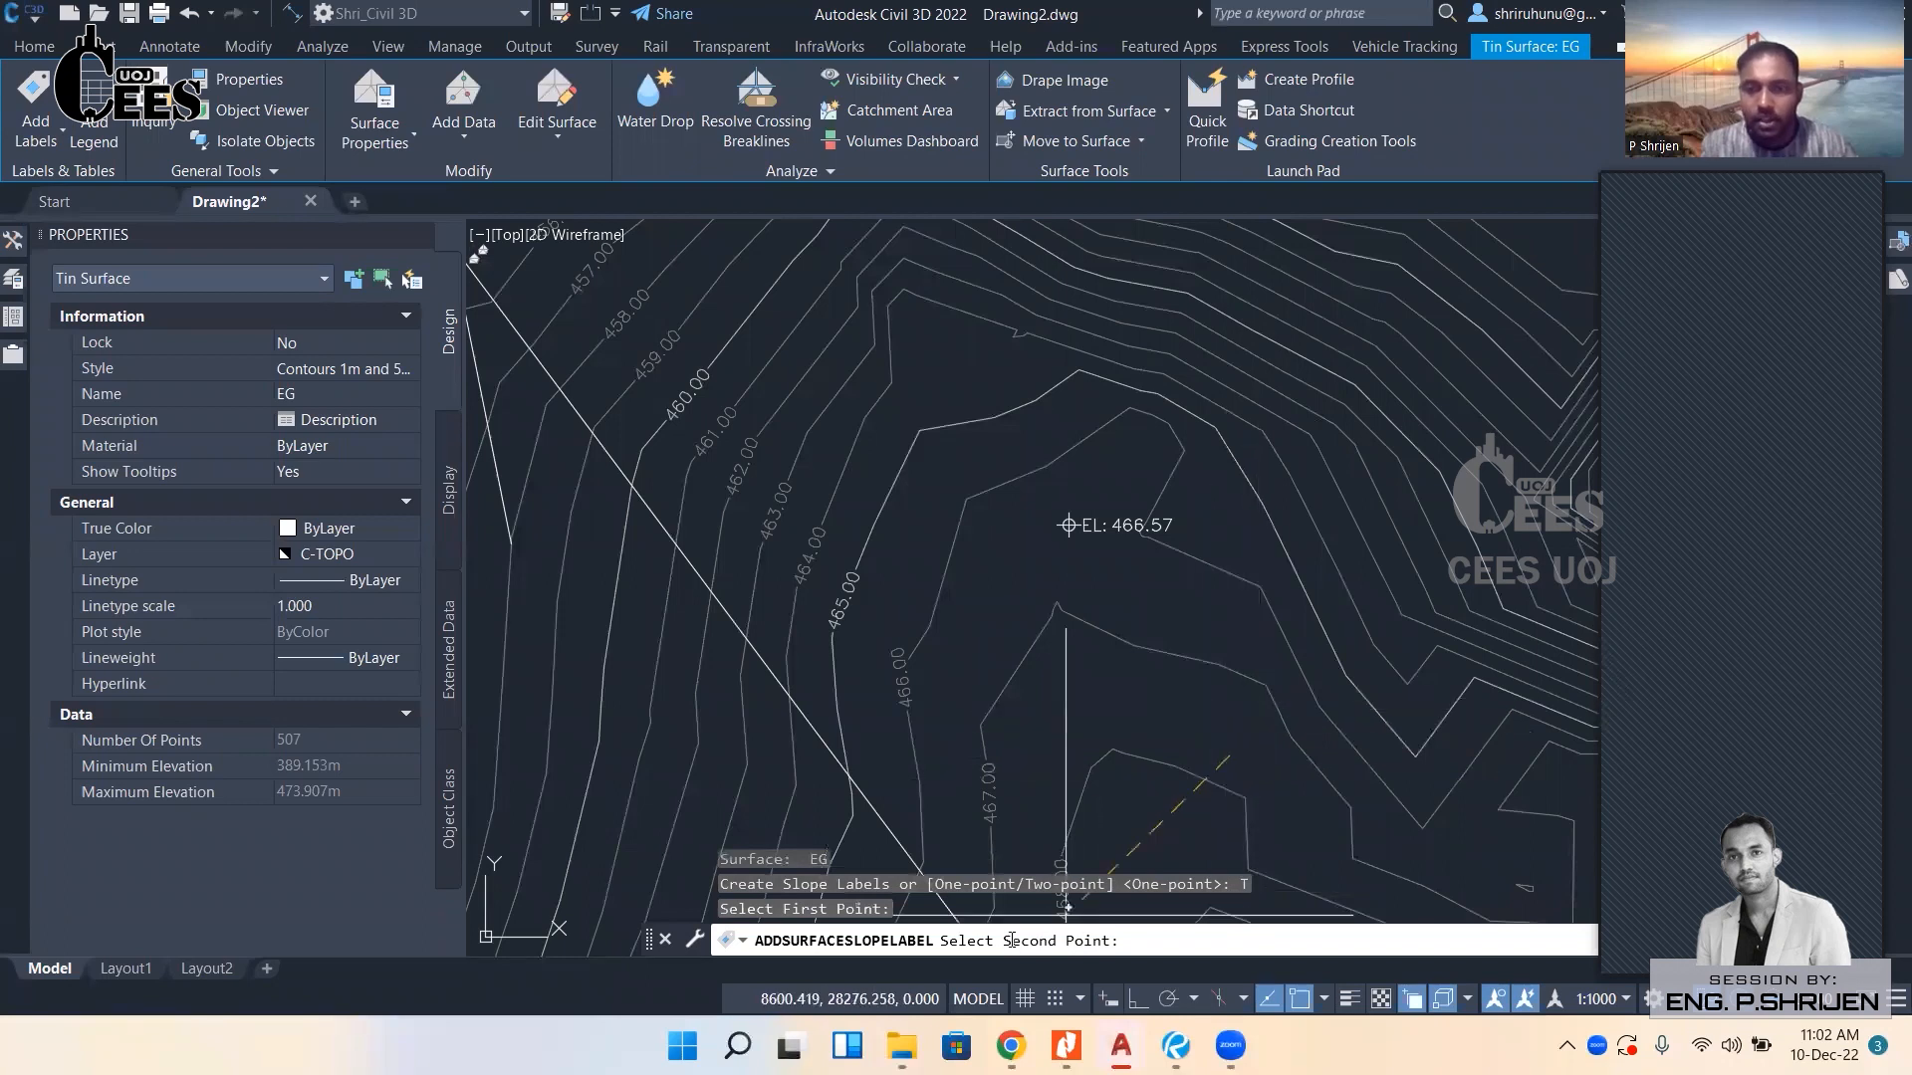
scroll(1335, 625, "up", 2)
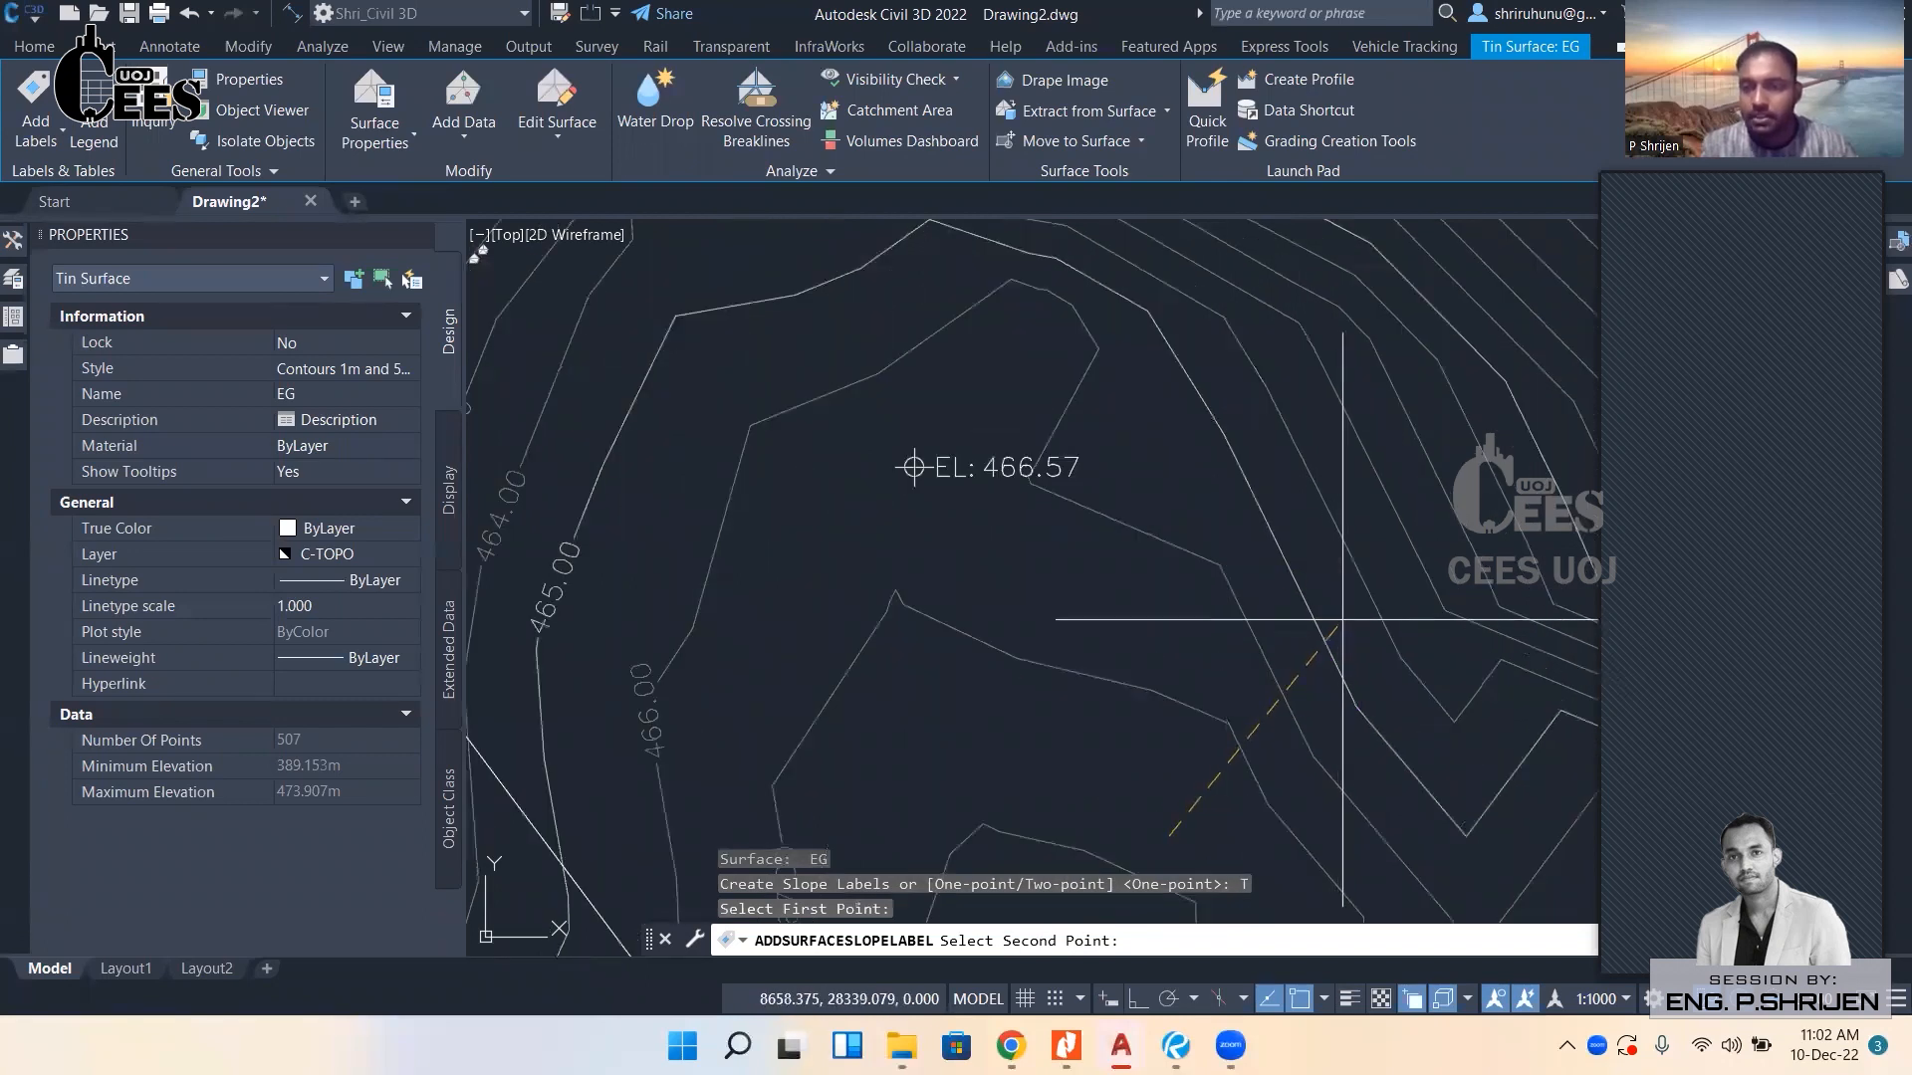
left_click(1344, 619)
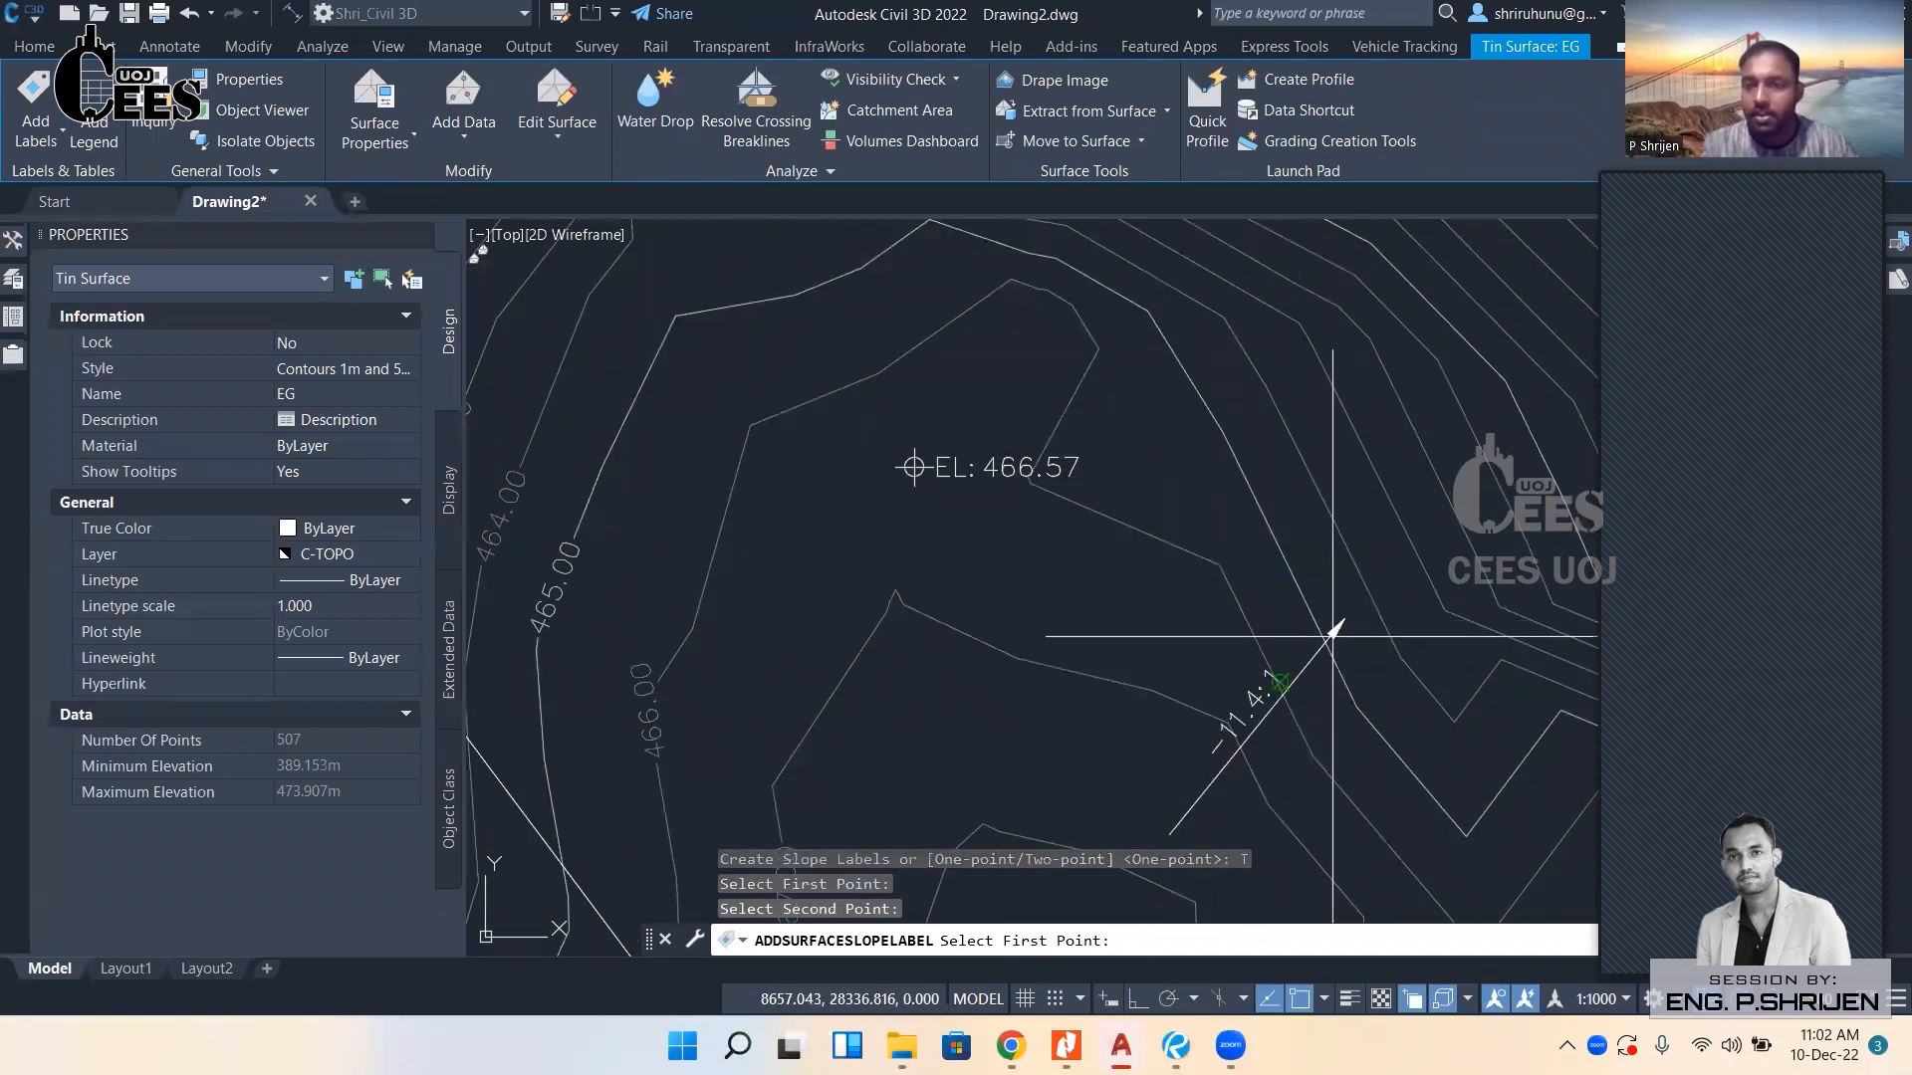
key("Return")
Examine the two-point slope label's ratio text and arrow direction against the surrounding contours, leaving nothing selected.
scroll(1152, 648, "up", 5)
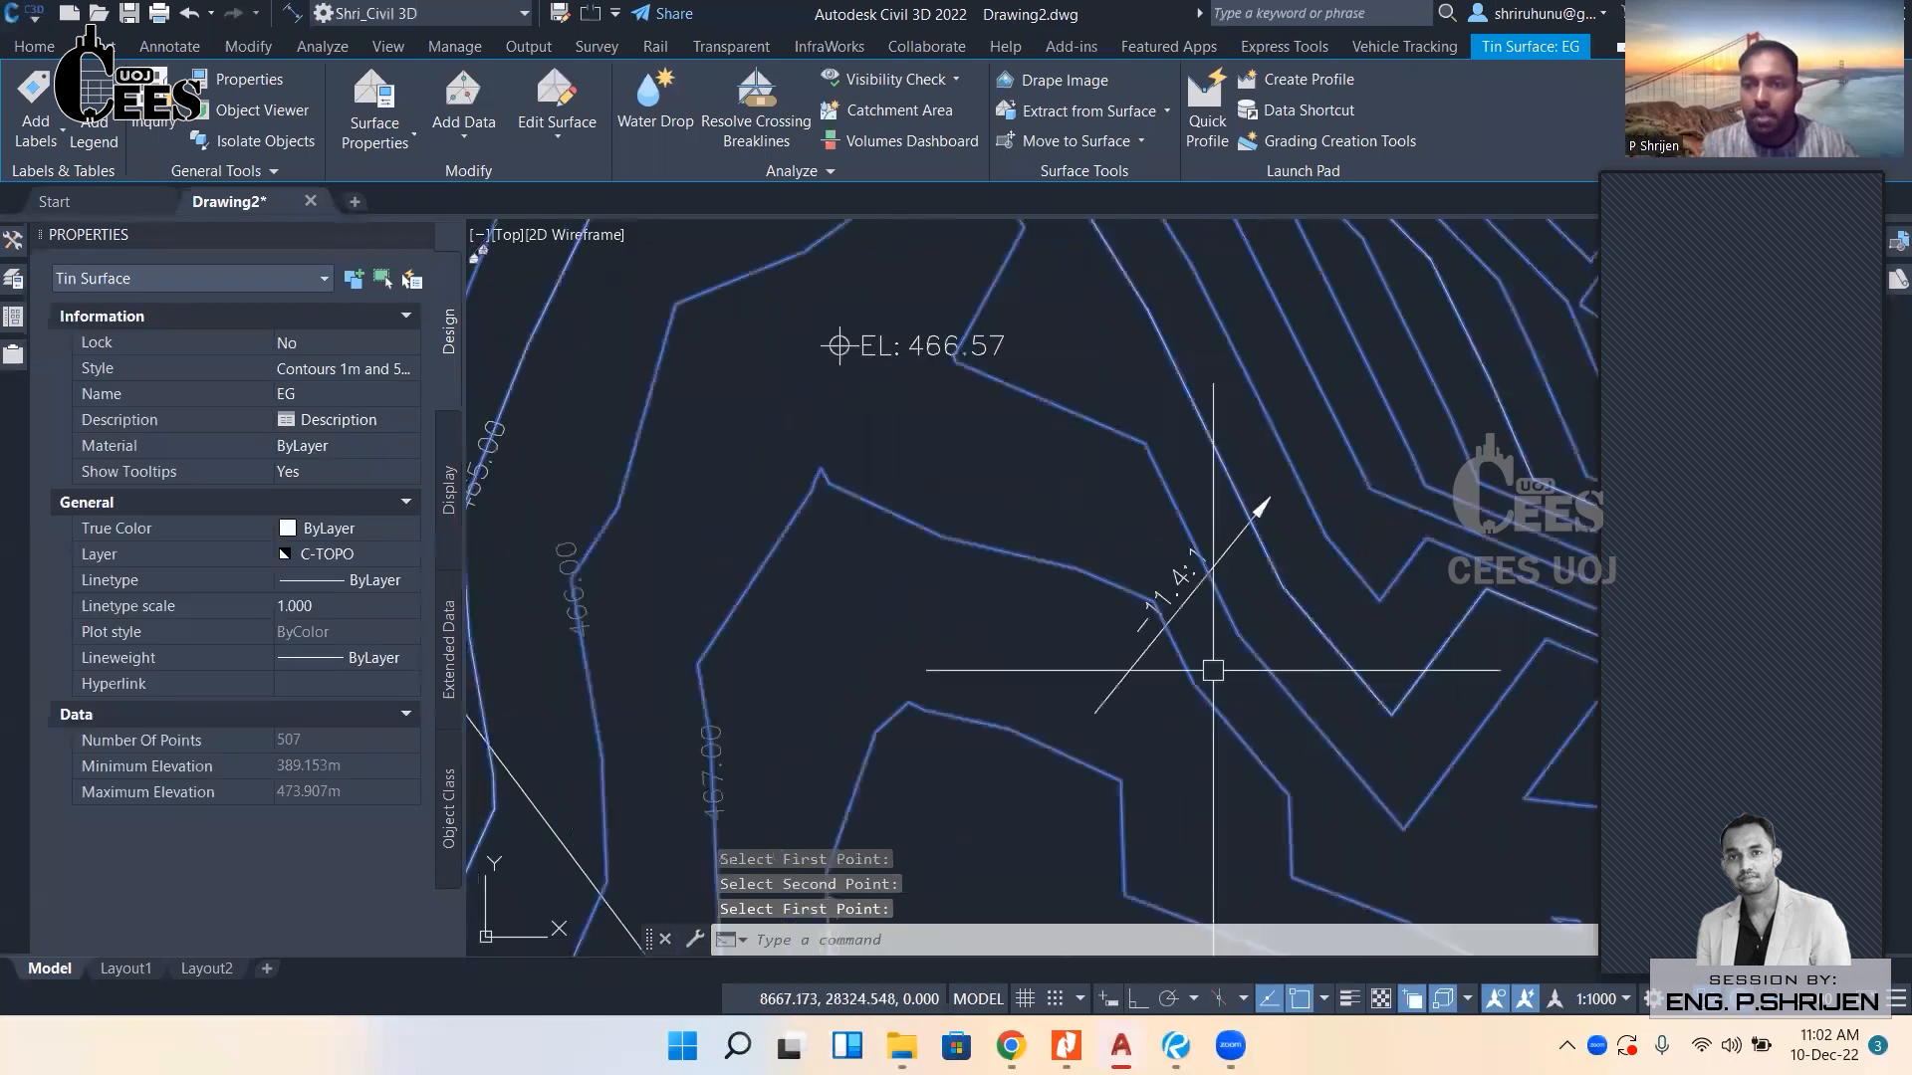
scroll(1180, 402, "up", 1)
scroll(1175, 418, "down", 3)
scroll(1175, 423, "up", 2)
scroll(1143, 413, "down", 1)
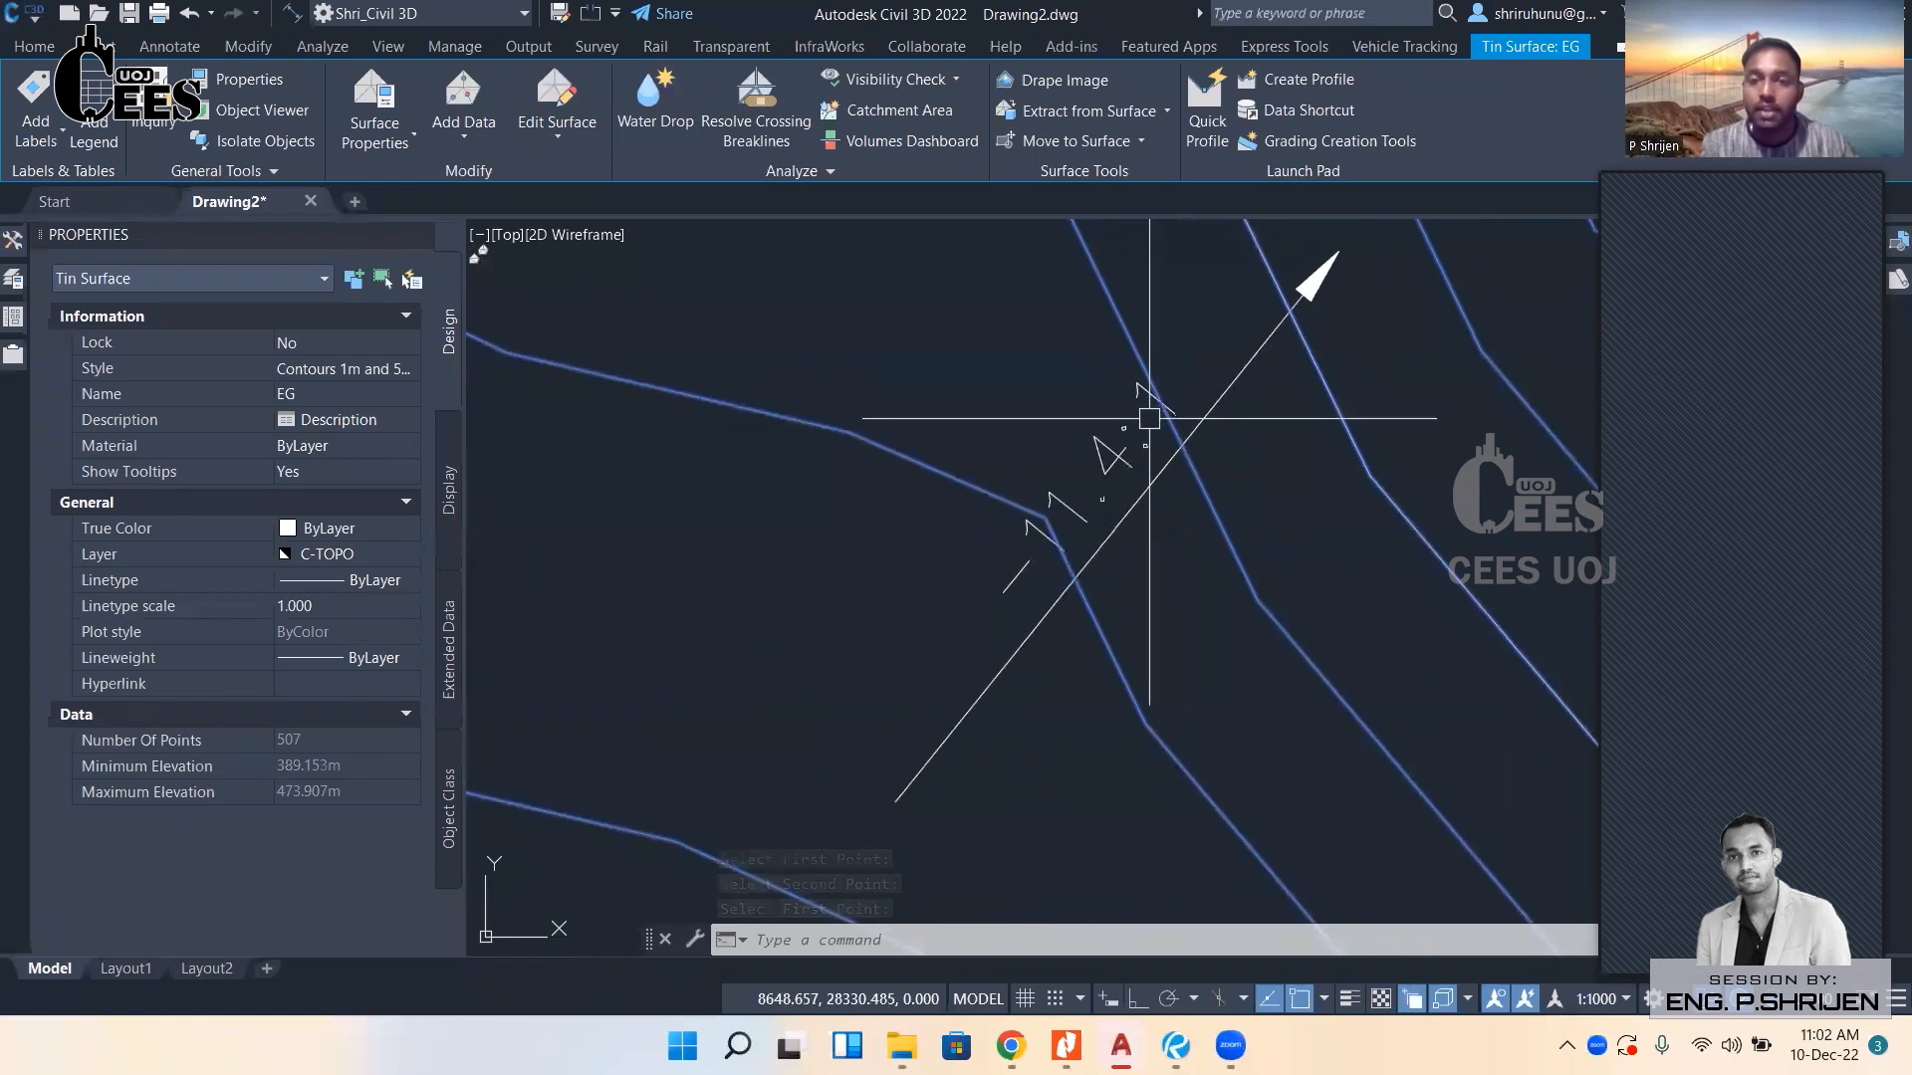
scroll(1054, 555, "up", 1)
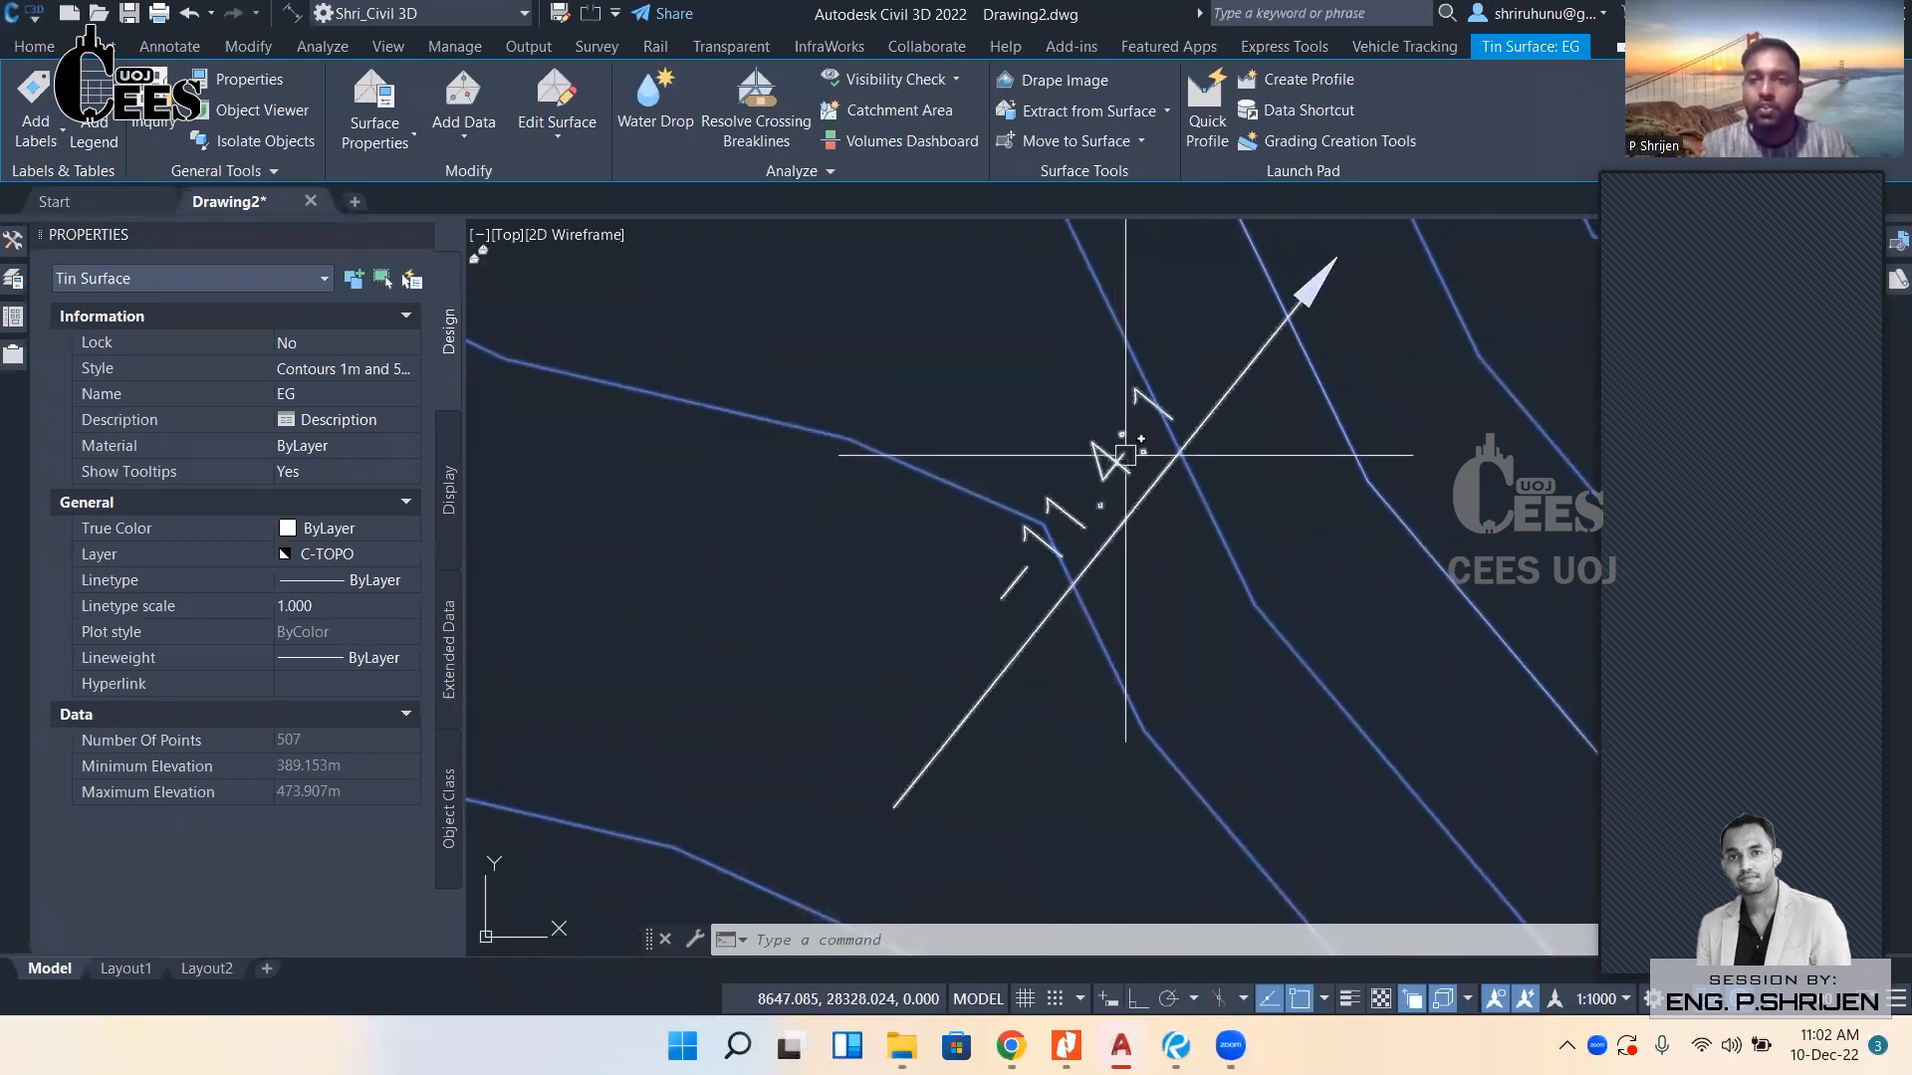
scroll(1145, 398, "down", 4)
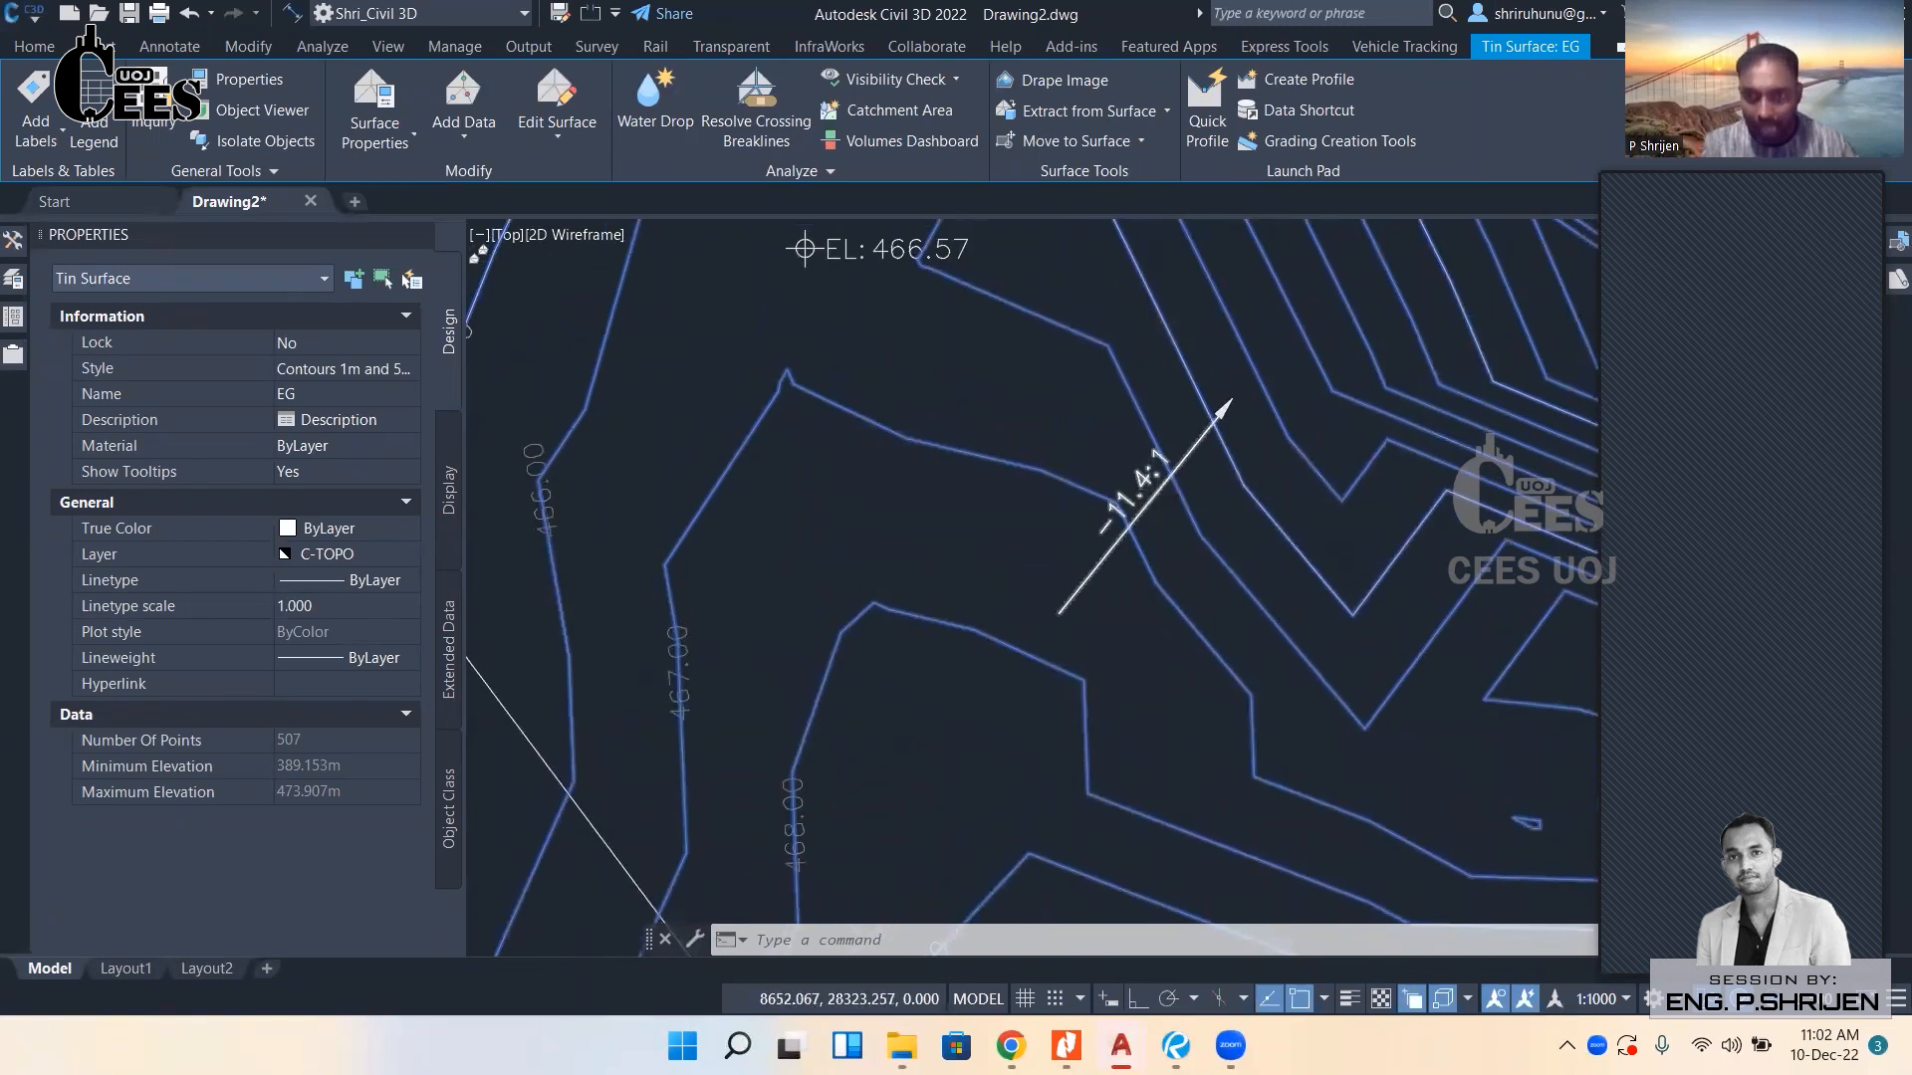
scroll(1173, 525, "down", 1)
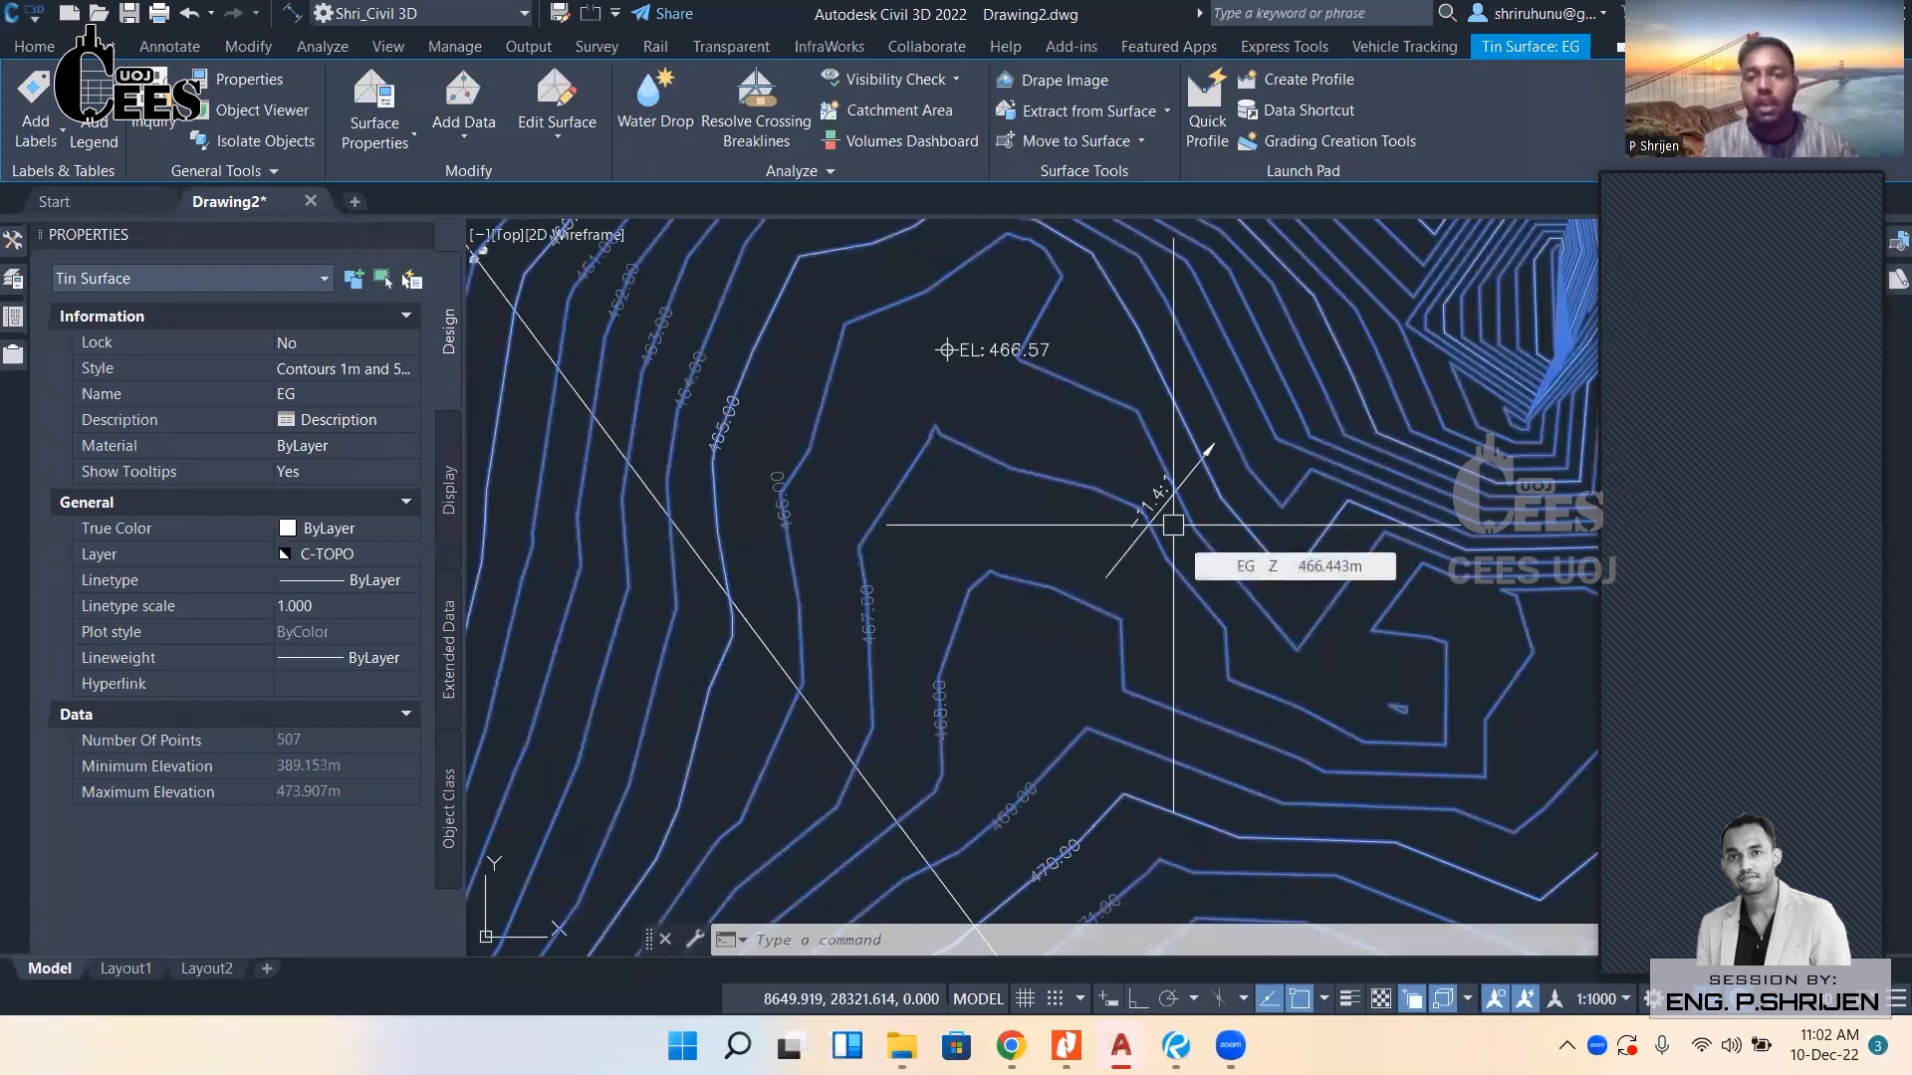
scroll(1114, 529, "down", 5)
scroll(1040, 458, "up", 5)
key("Escape")
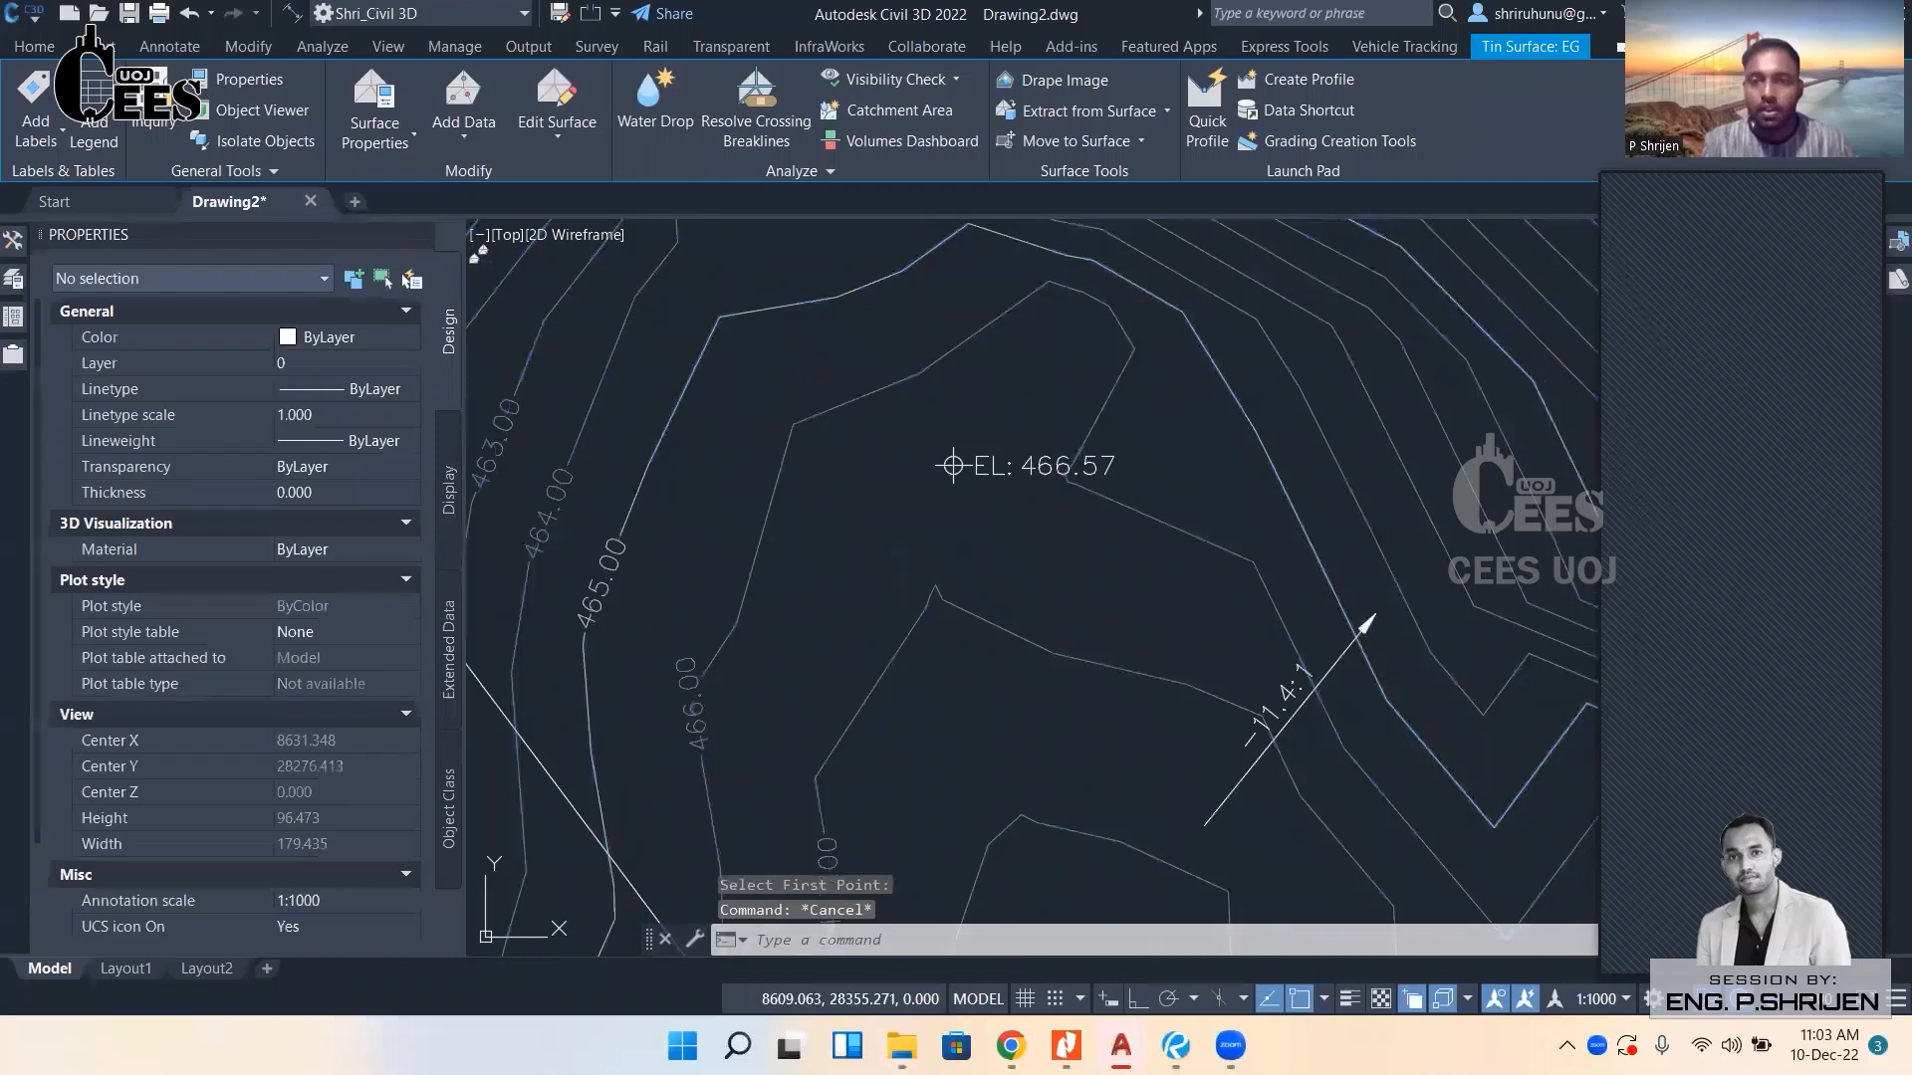
Delete the polyline drawn across the contours west of the contour labels.
scroll(842, 504, "down", 6)
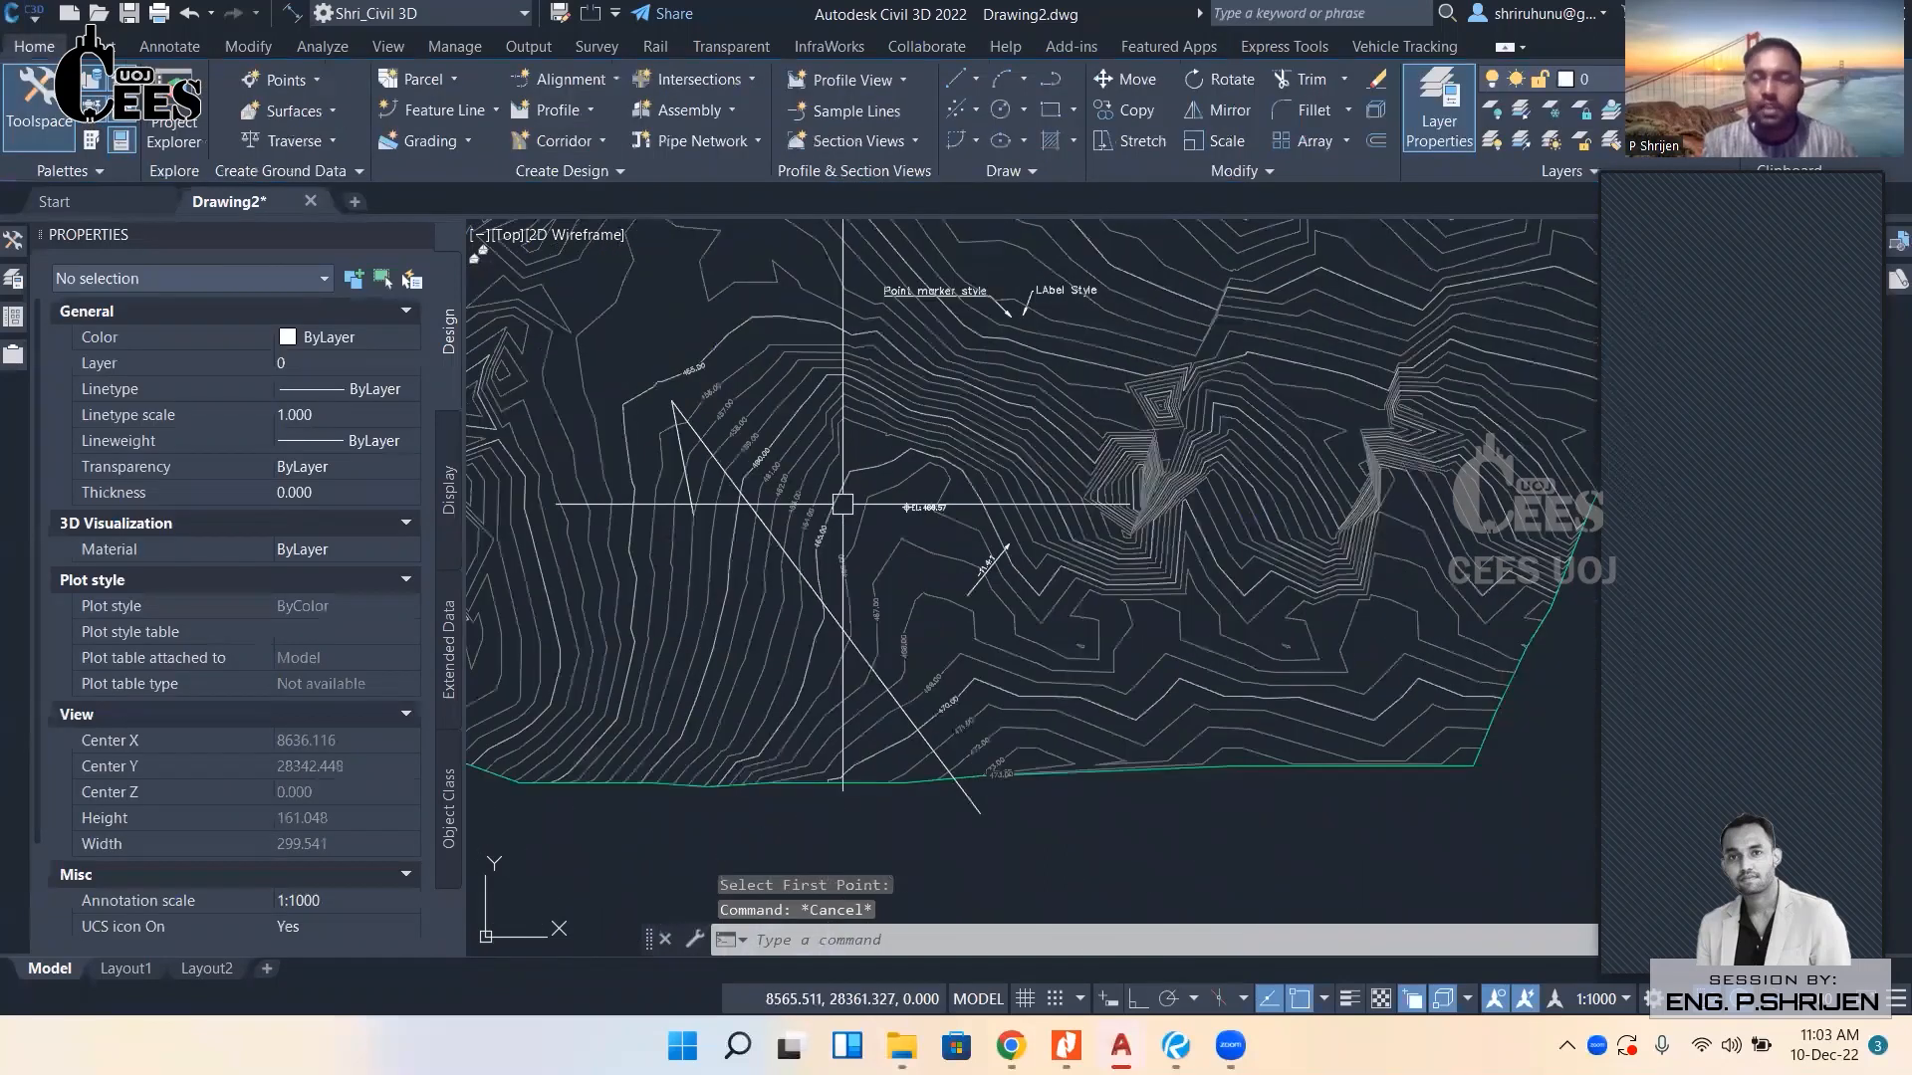
scroll(968, 449, "down", 6)
scroll(808, 541, "up", 3)
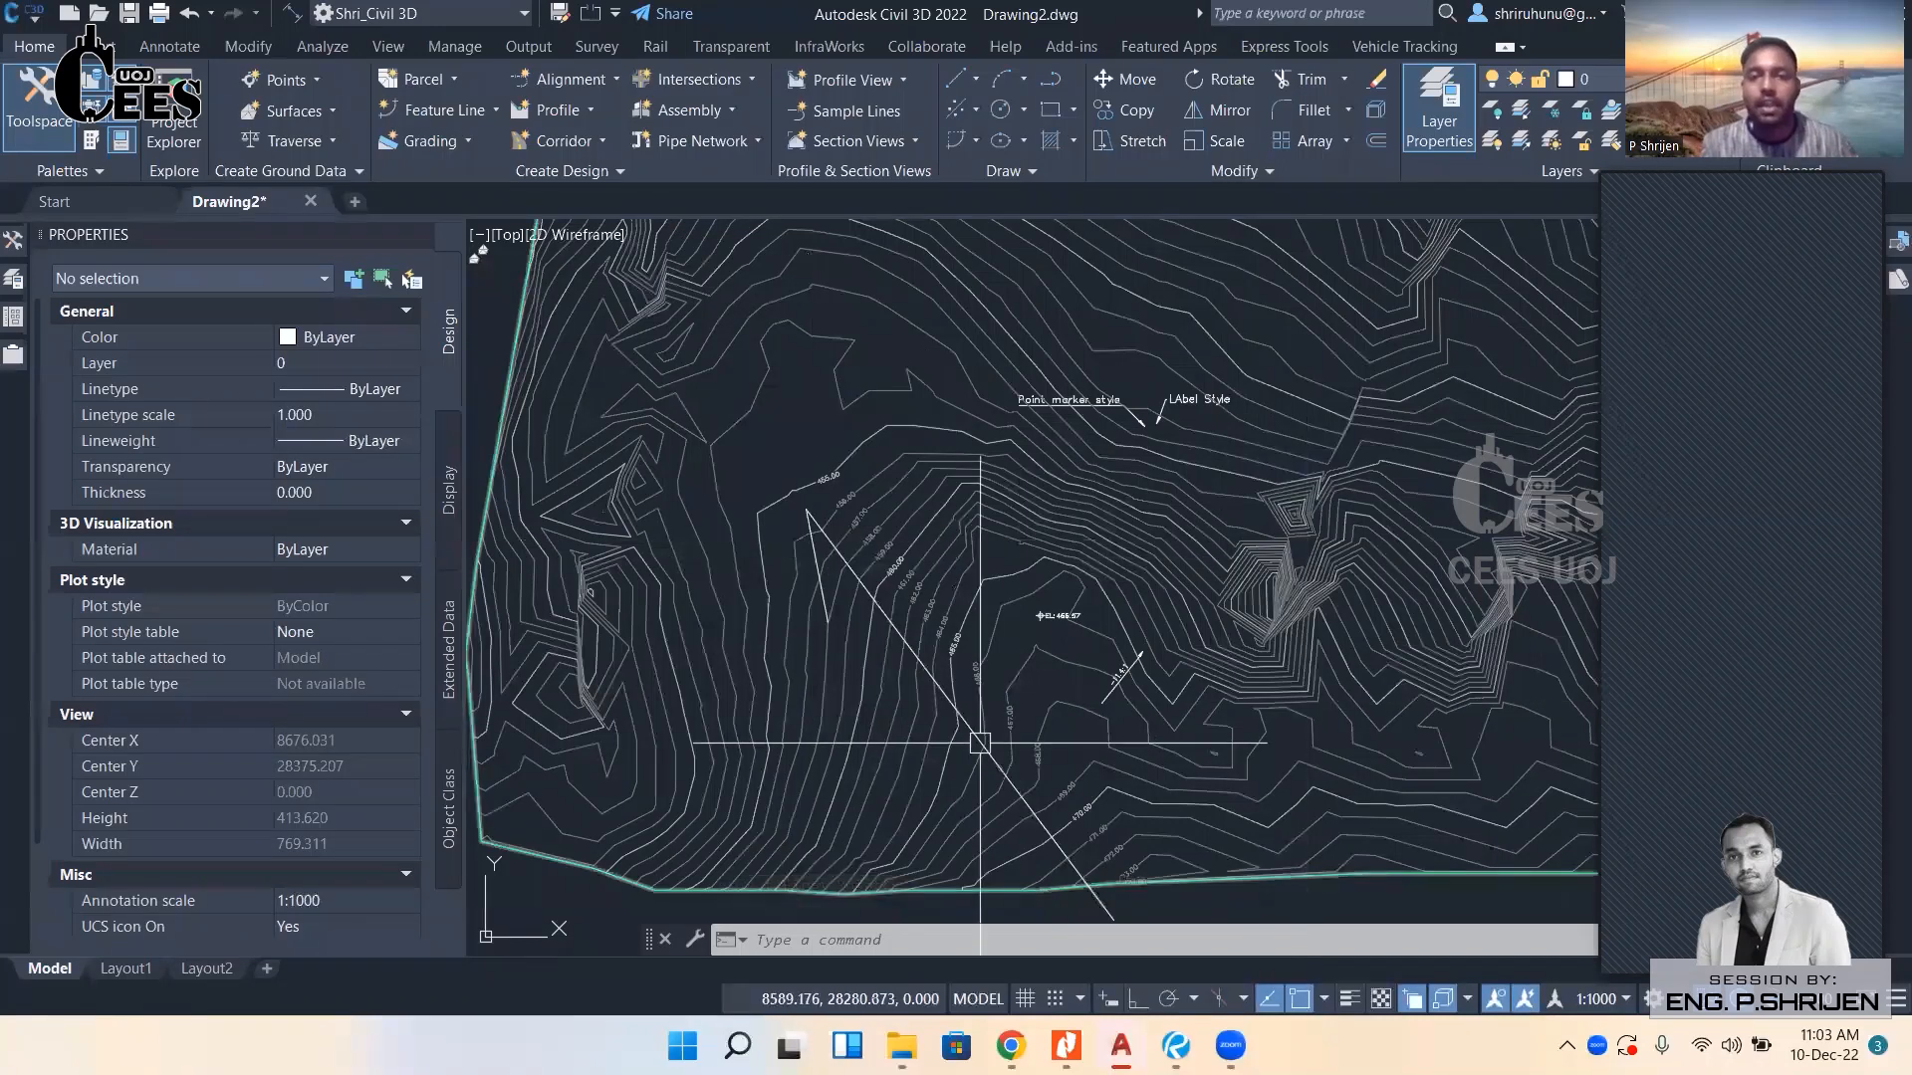
scroll(810, 461, "down", 1)
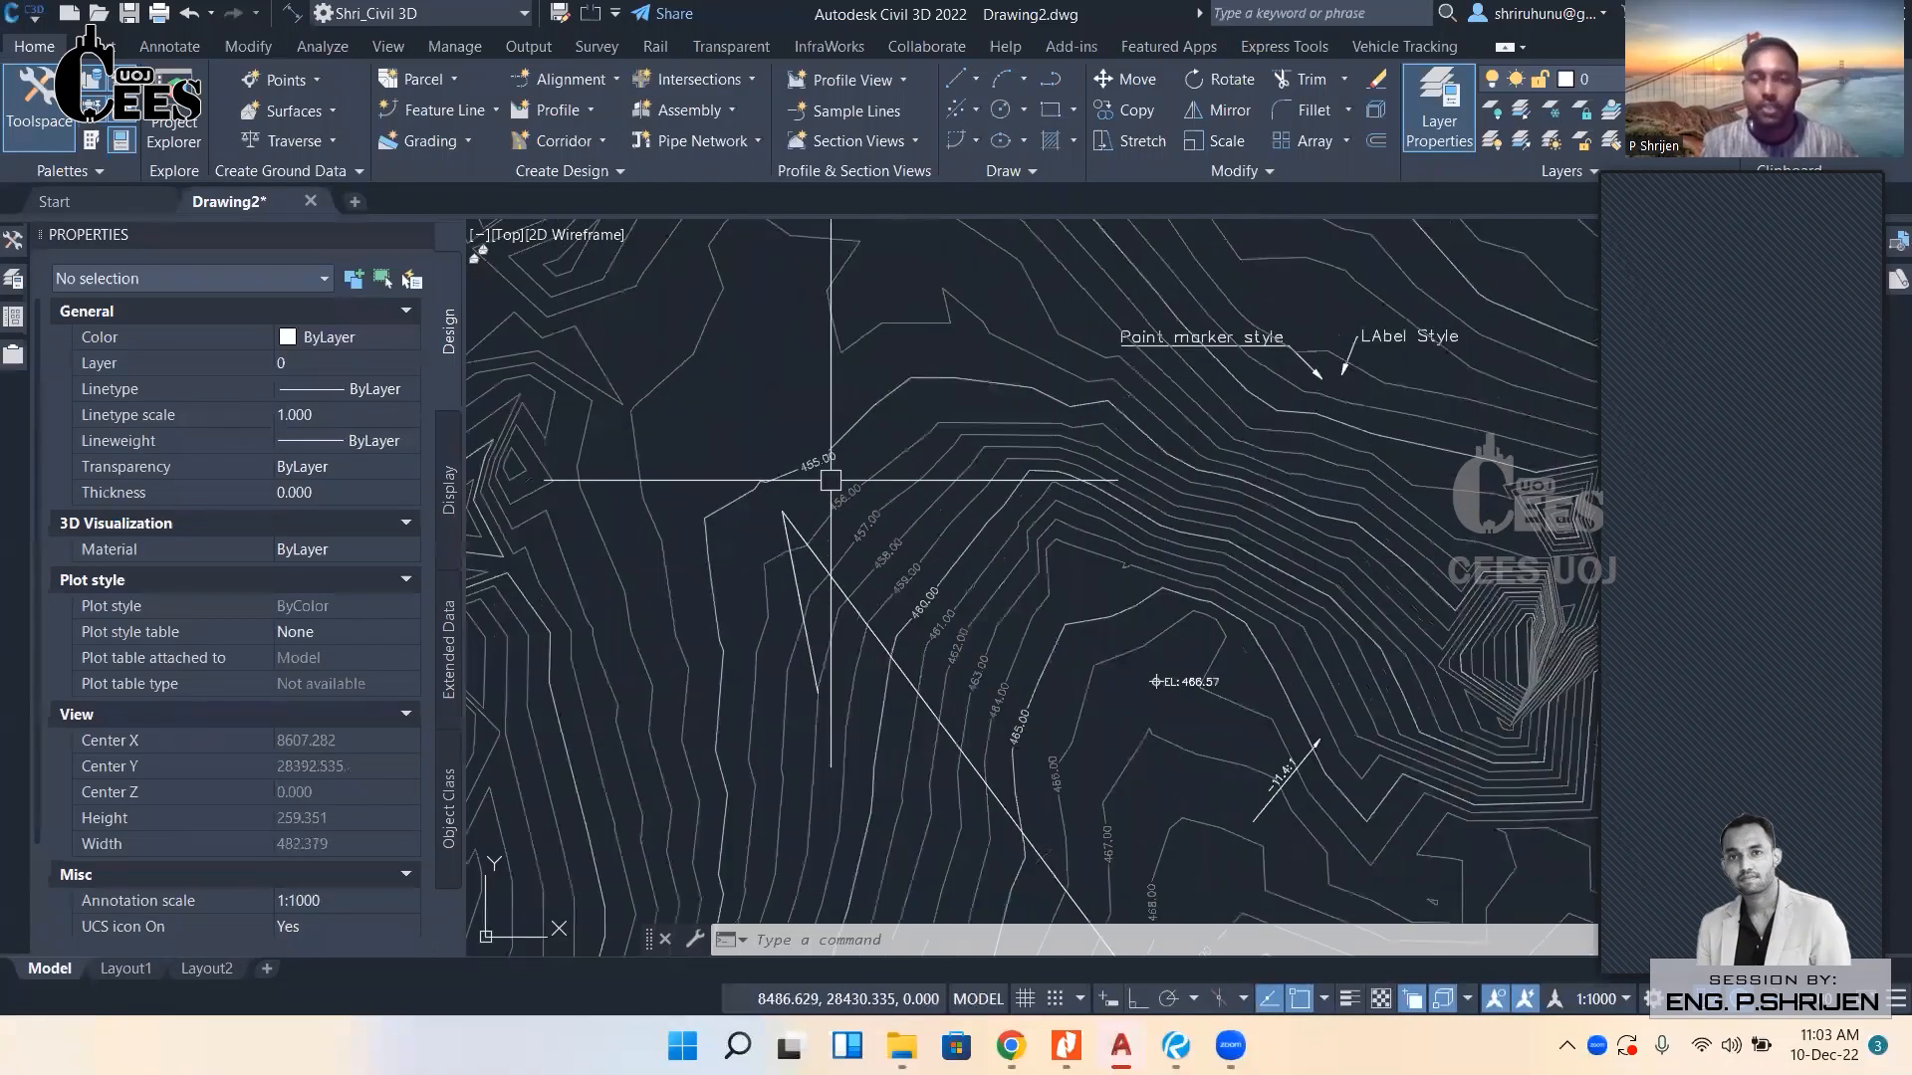
scroll(833, 479, "down", 2)
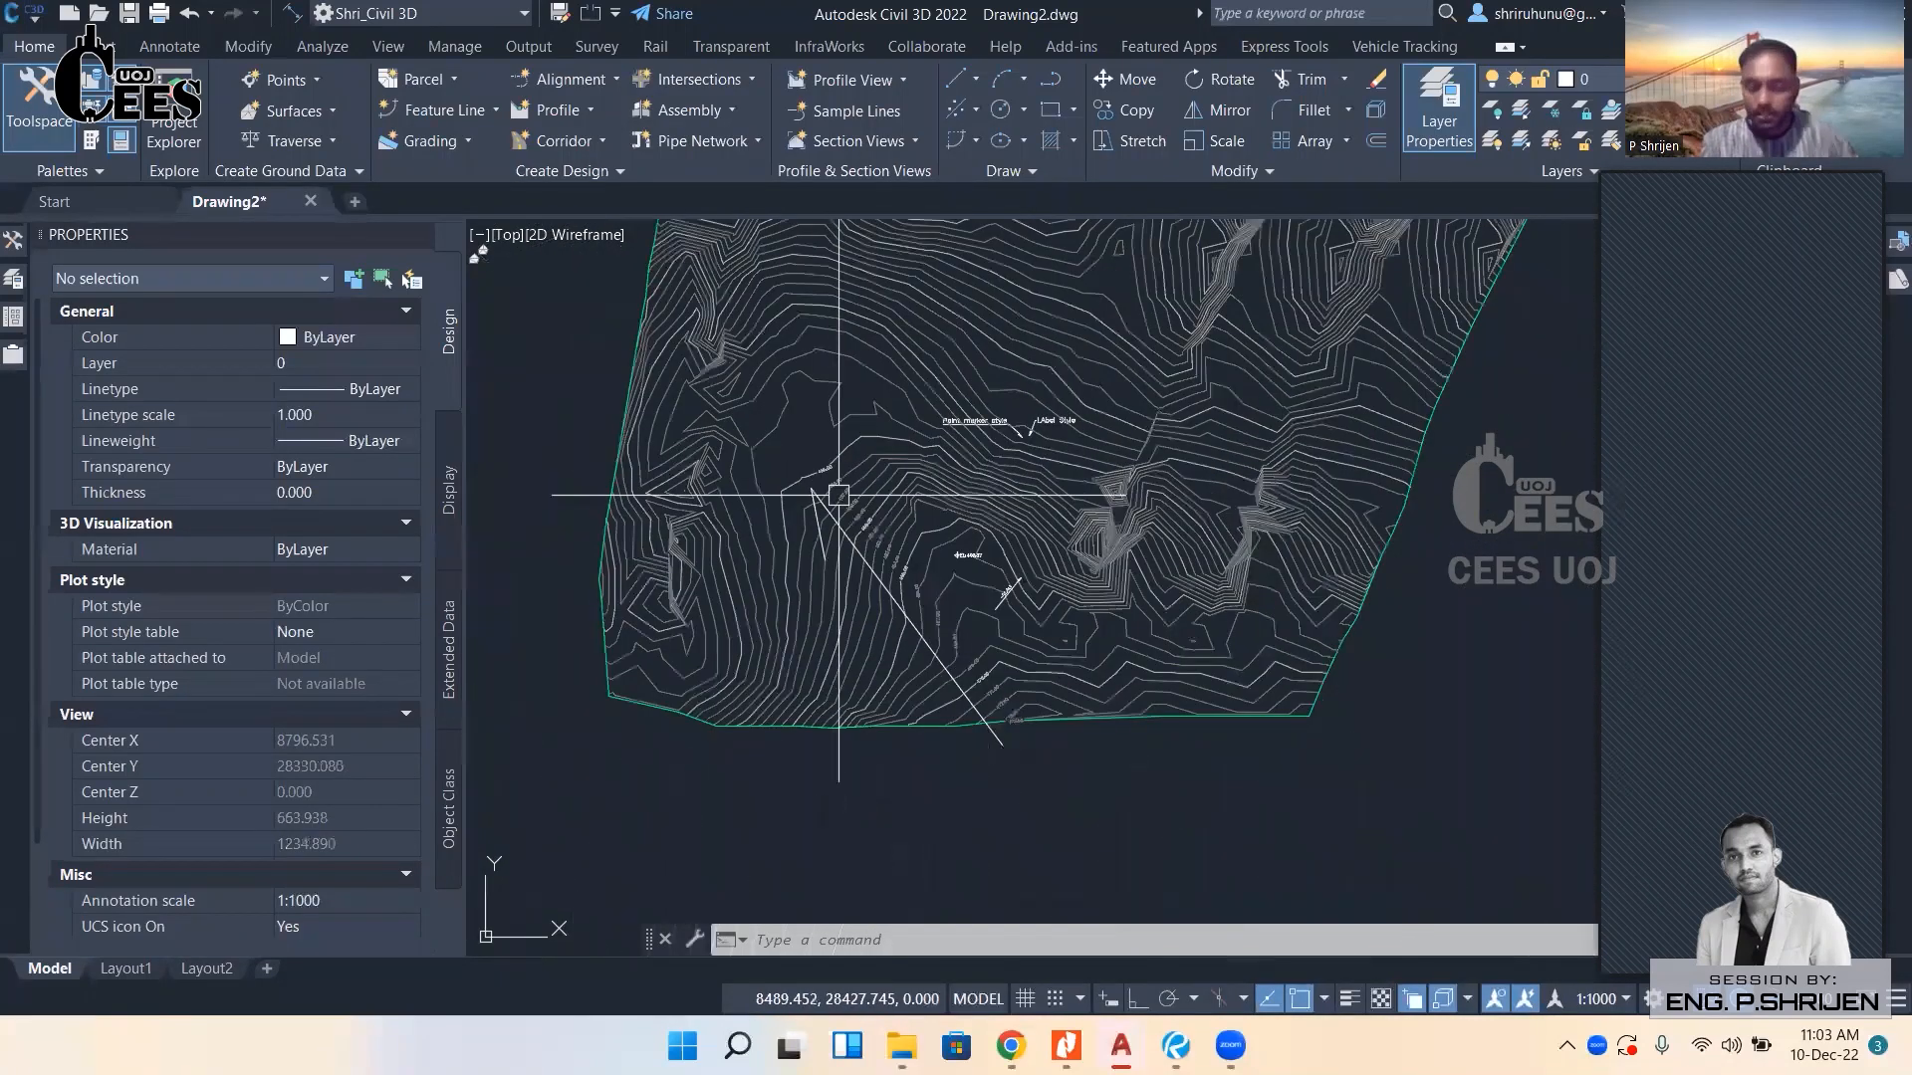
scroll(797, 468, "up", 3)
left_click(762, 463)
key("Delete")
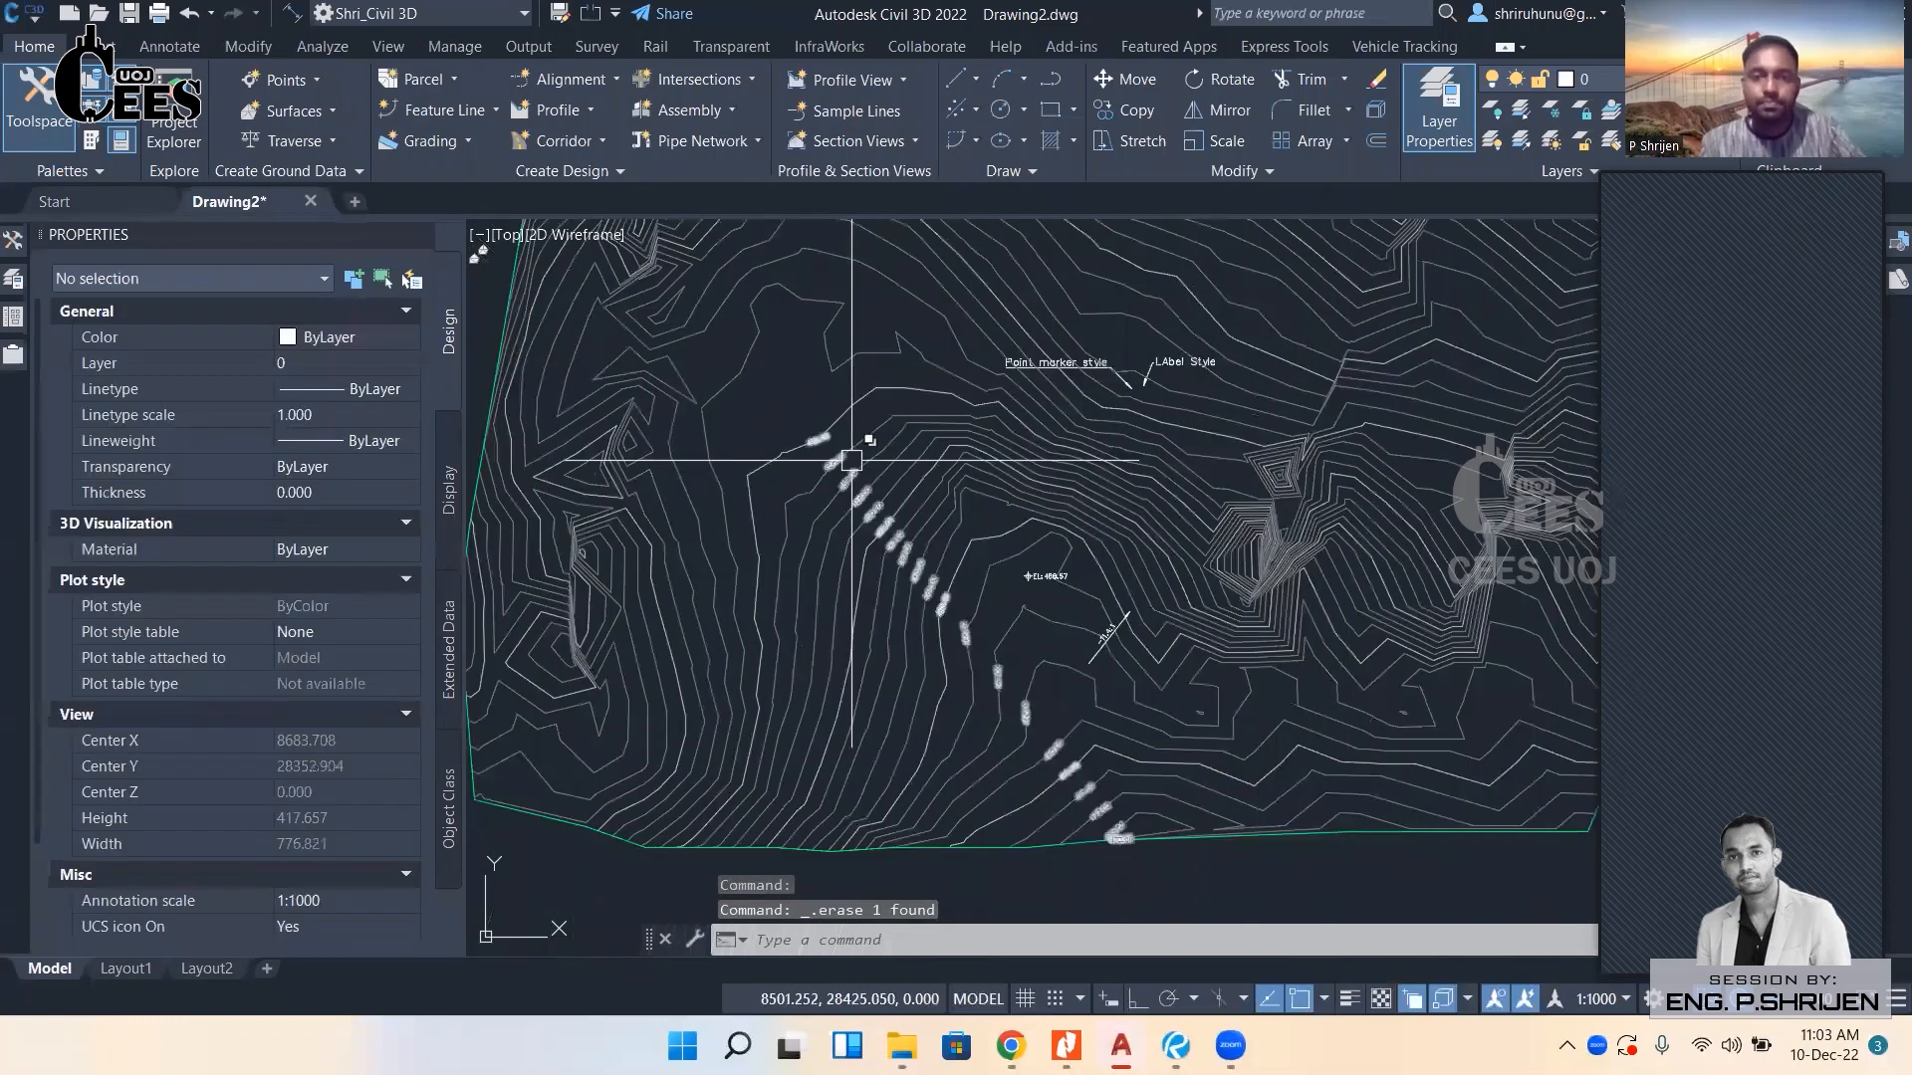
Delete the contour label group running diagonally across the western contours of surface EG.
scroll(855, 454, "up", 2)
left_click(802, 469)
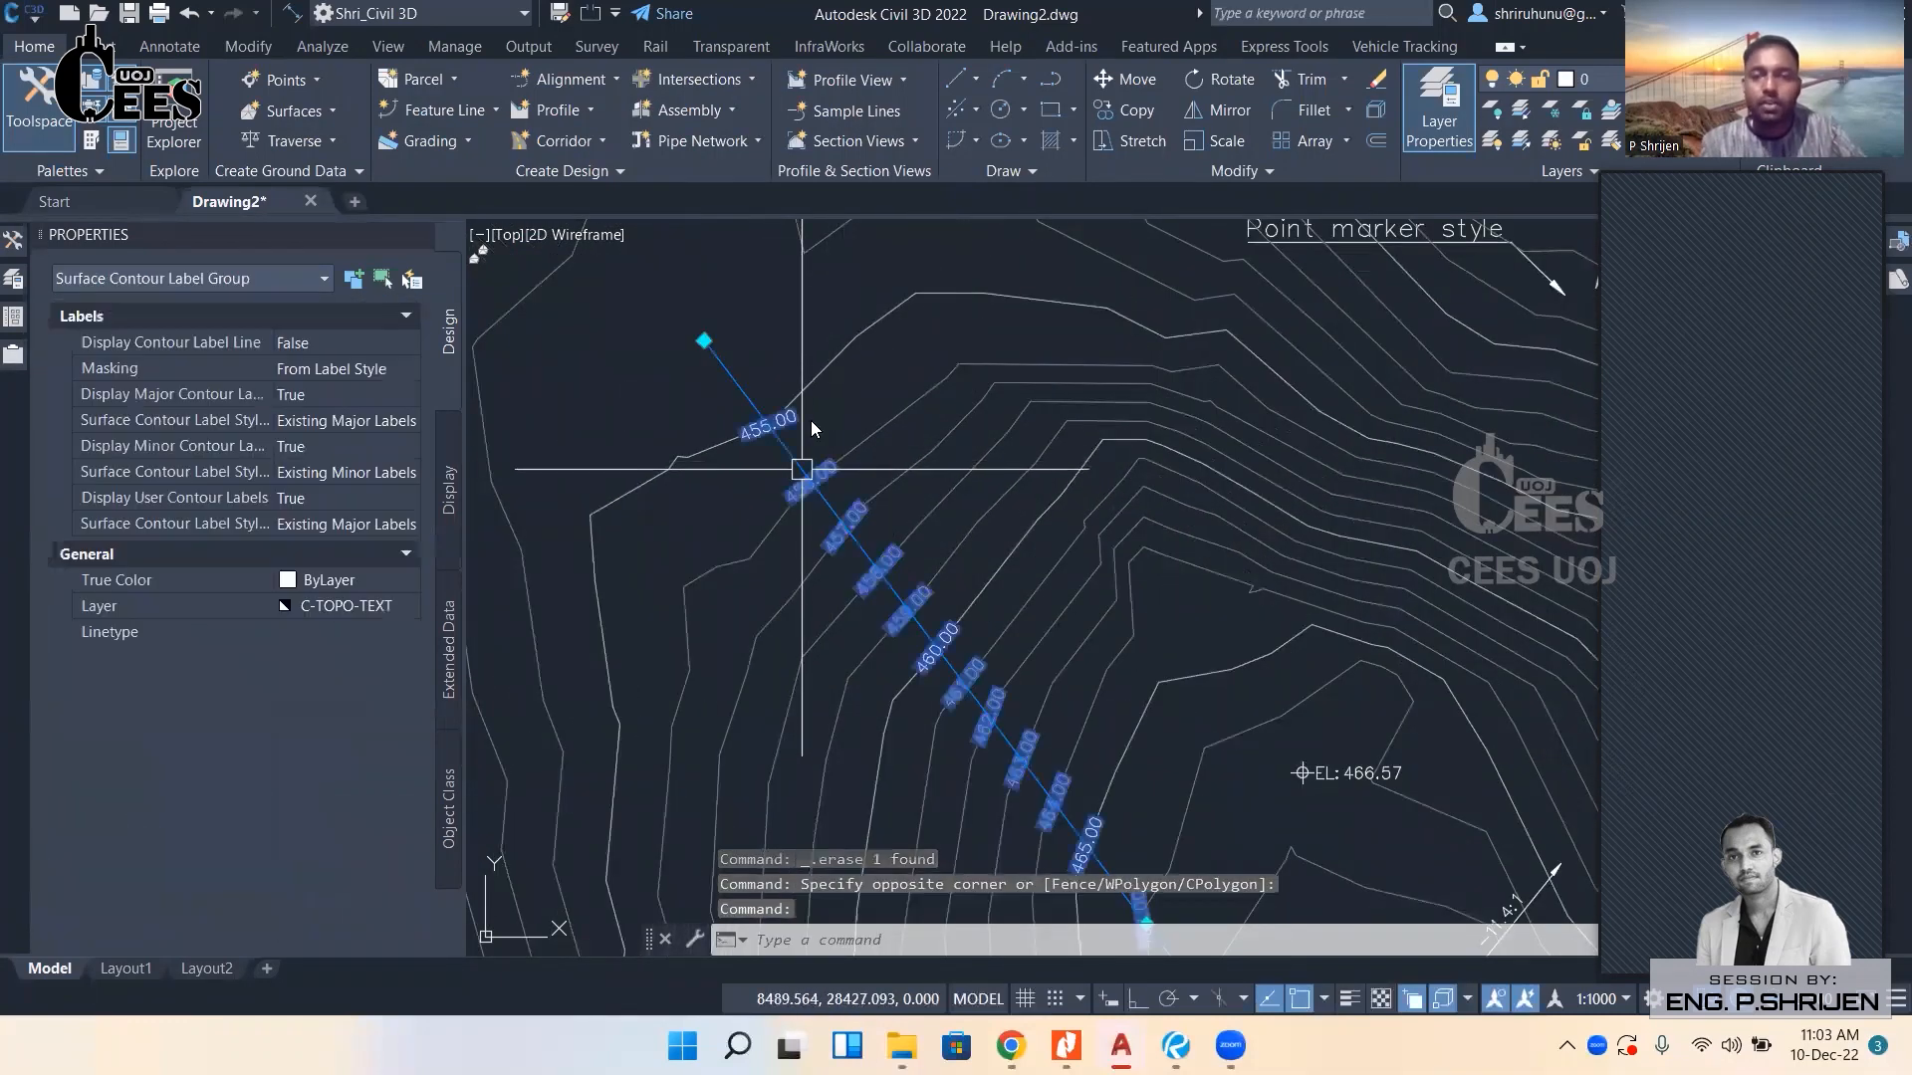
right_click(812, 421)
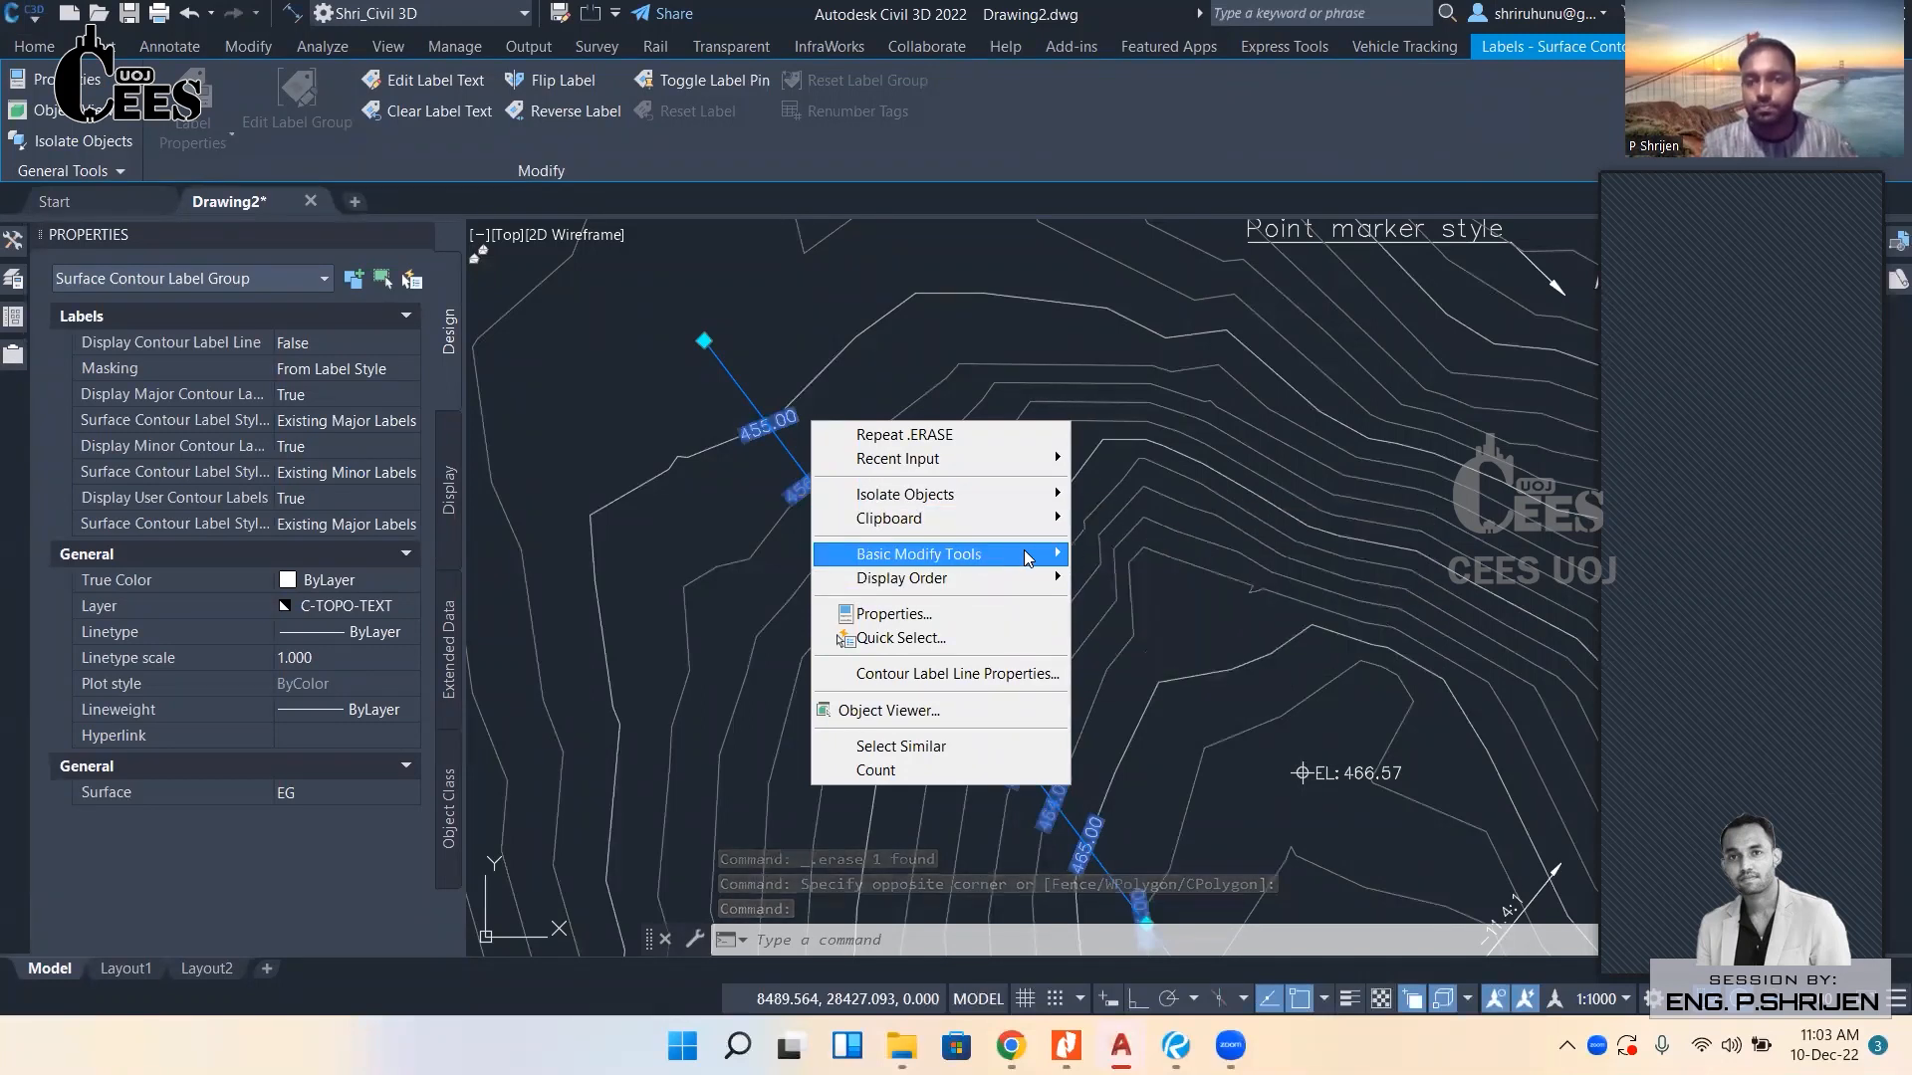
mouse_move(1050, 555)
left_click(1159, 648)
Delete the two-point slope label and the EL: 466.57 spot elevation label from surface EG.
scroll(1184, 681, "down", 2)
middle_click_drag(1184, 681, 881, 462)
scroll(1084, 612, "up", 4)
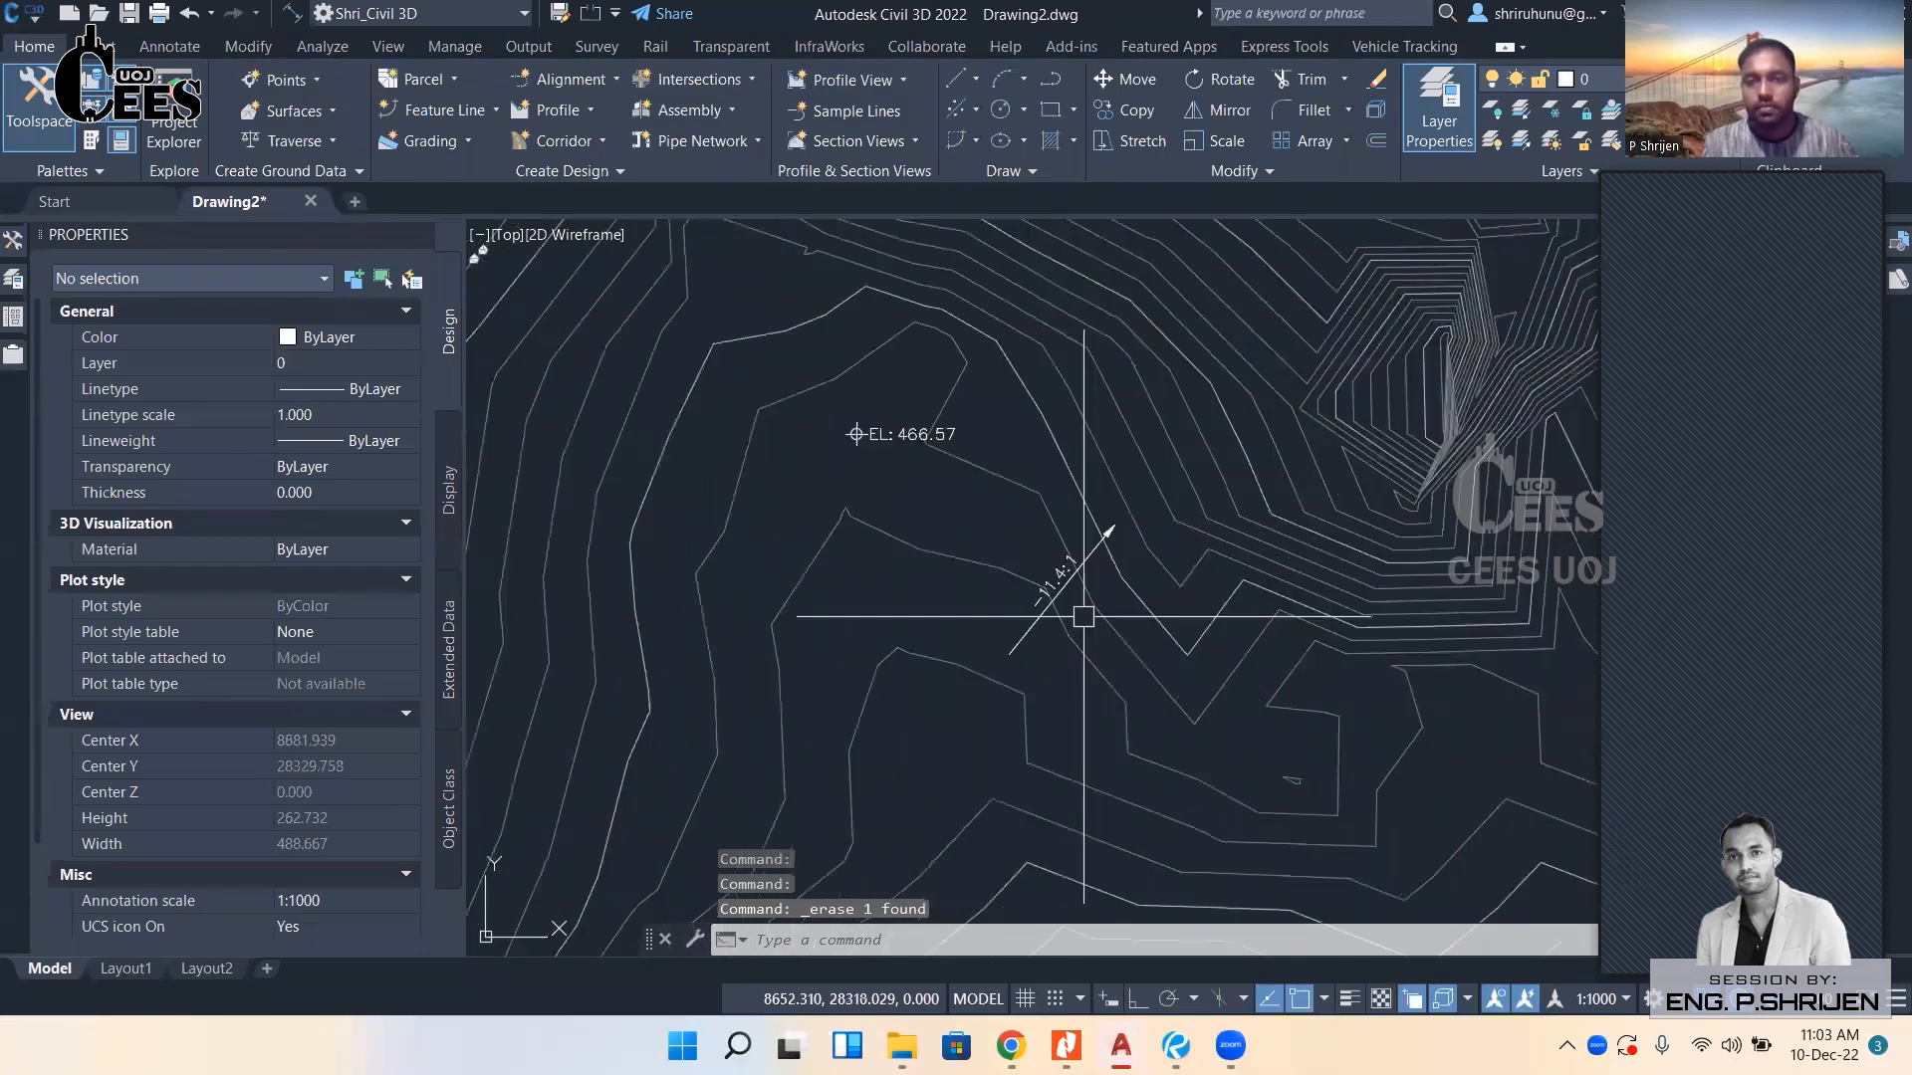
left_click(1050, 575)
key("Delete")
left_click(759, 349)
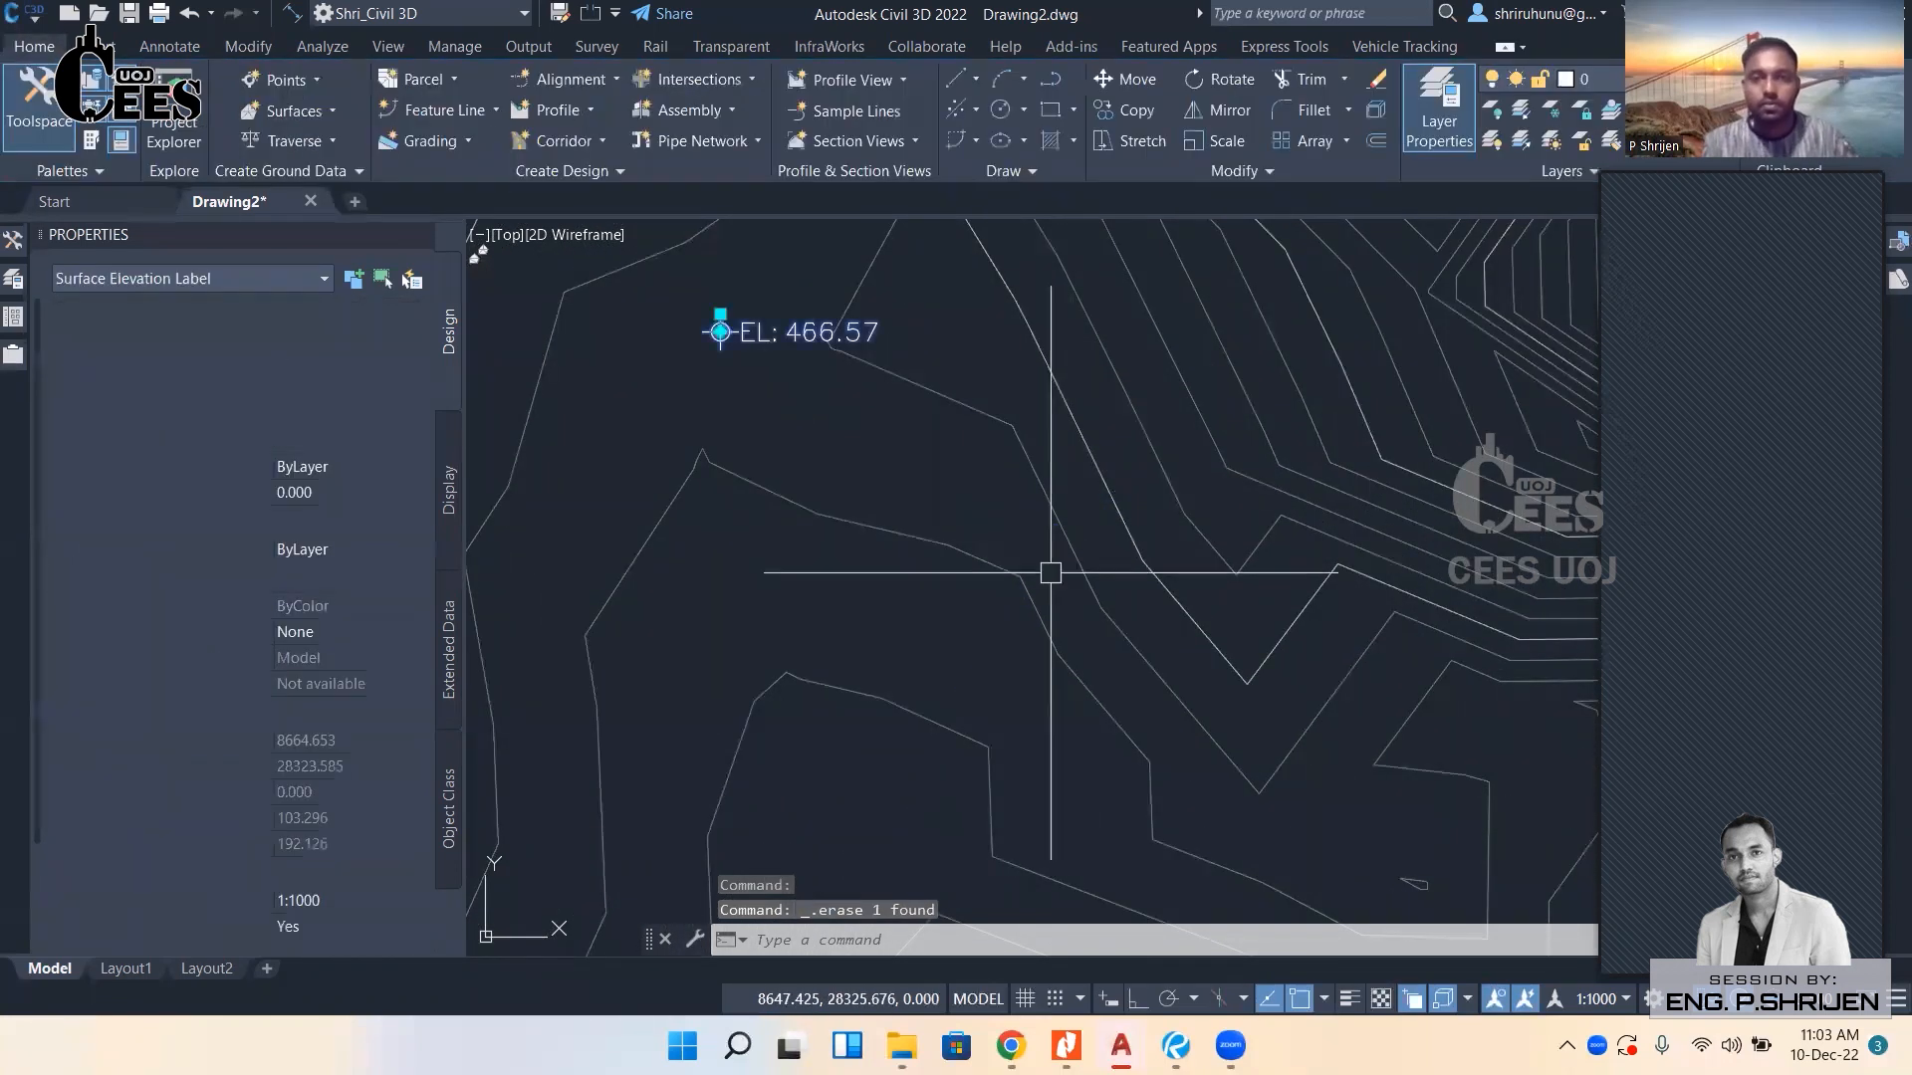
key("Escape")
scroll(812, 374, "down", 6)
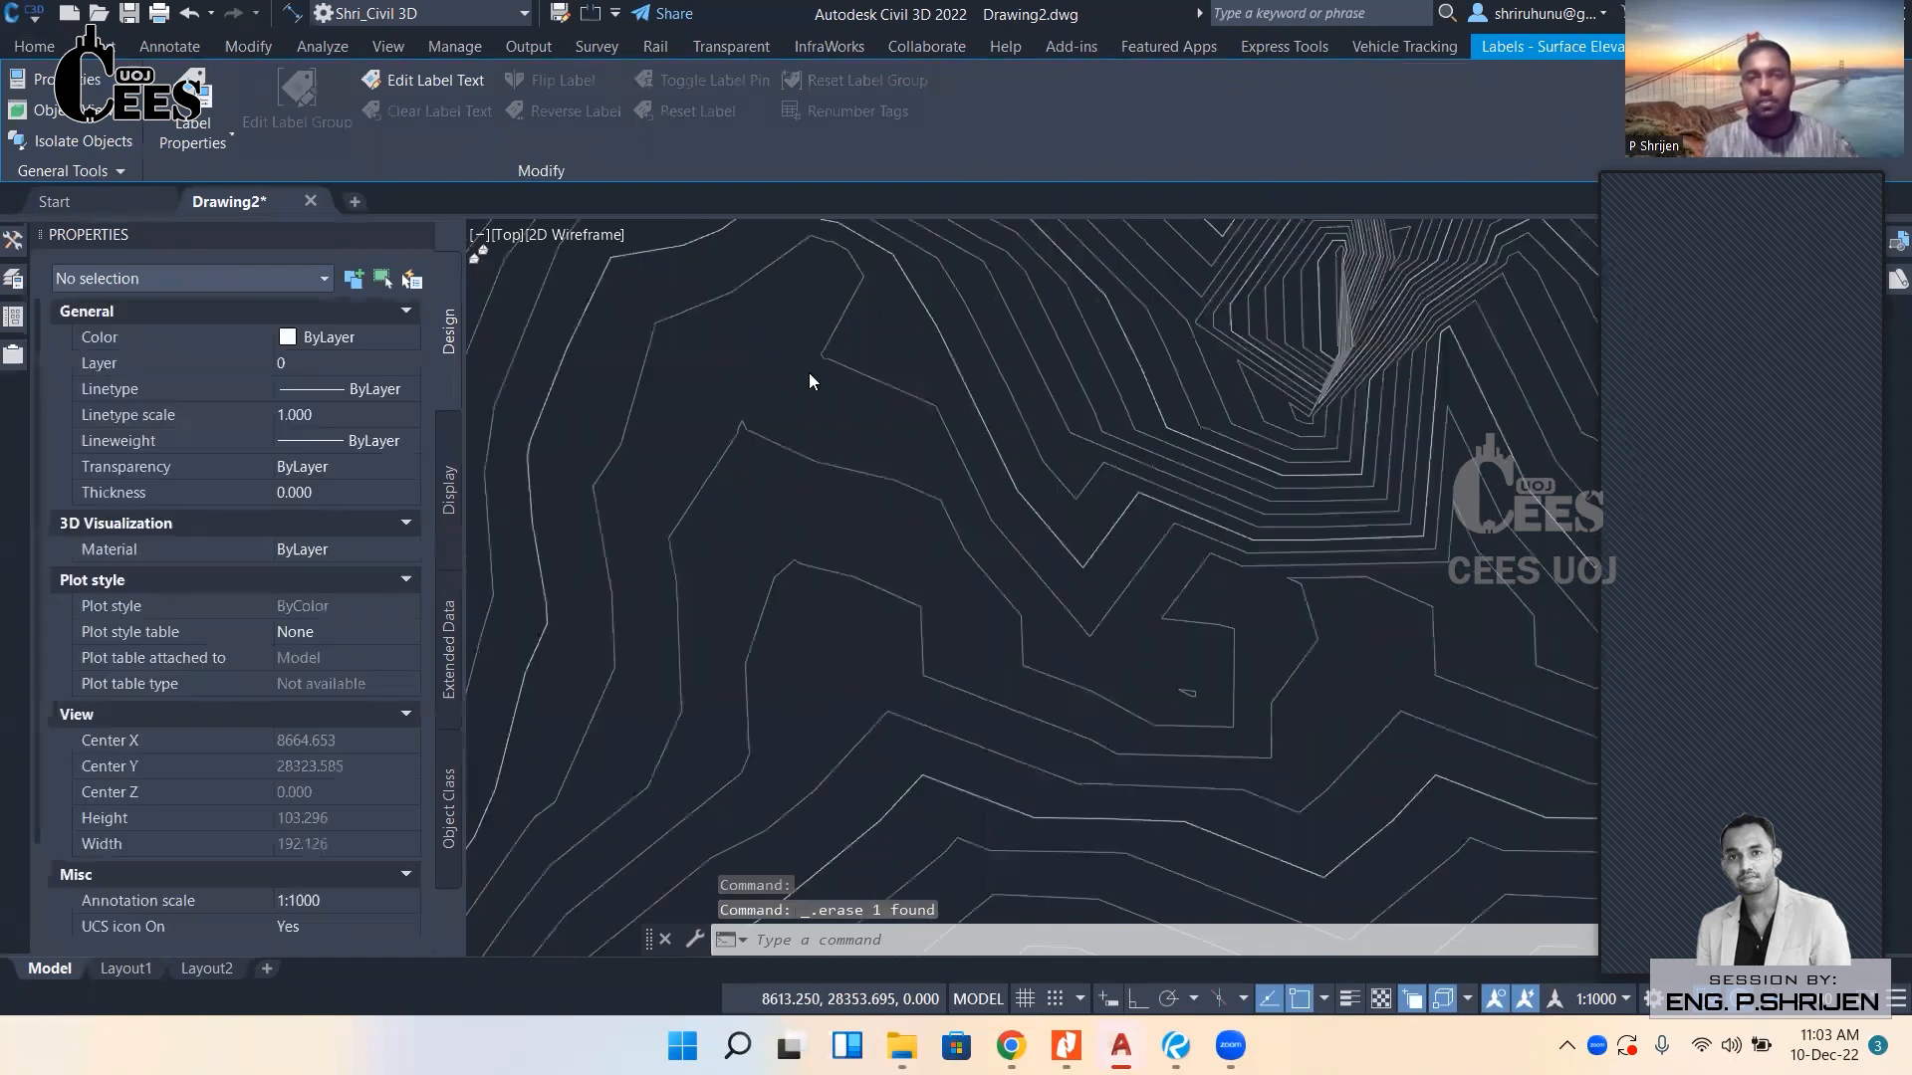
Draw an orthogonal polyline from north to south across the eastern part of surface EG, ending in a short eastward leg.
middle_click_drag(811, 374, 914, 530)
scroll(914, 530, "down", 2)
middle_click_drag(935, 371, 933, 481)
scroll(965, 441, "down", 3)
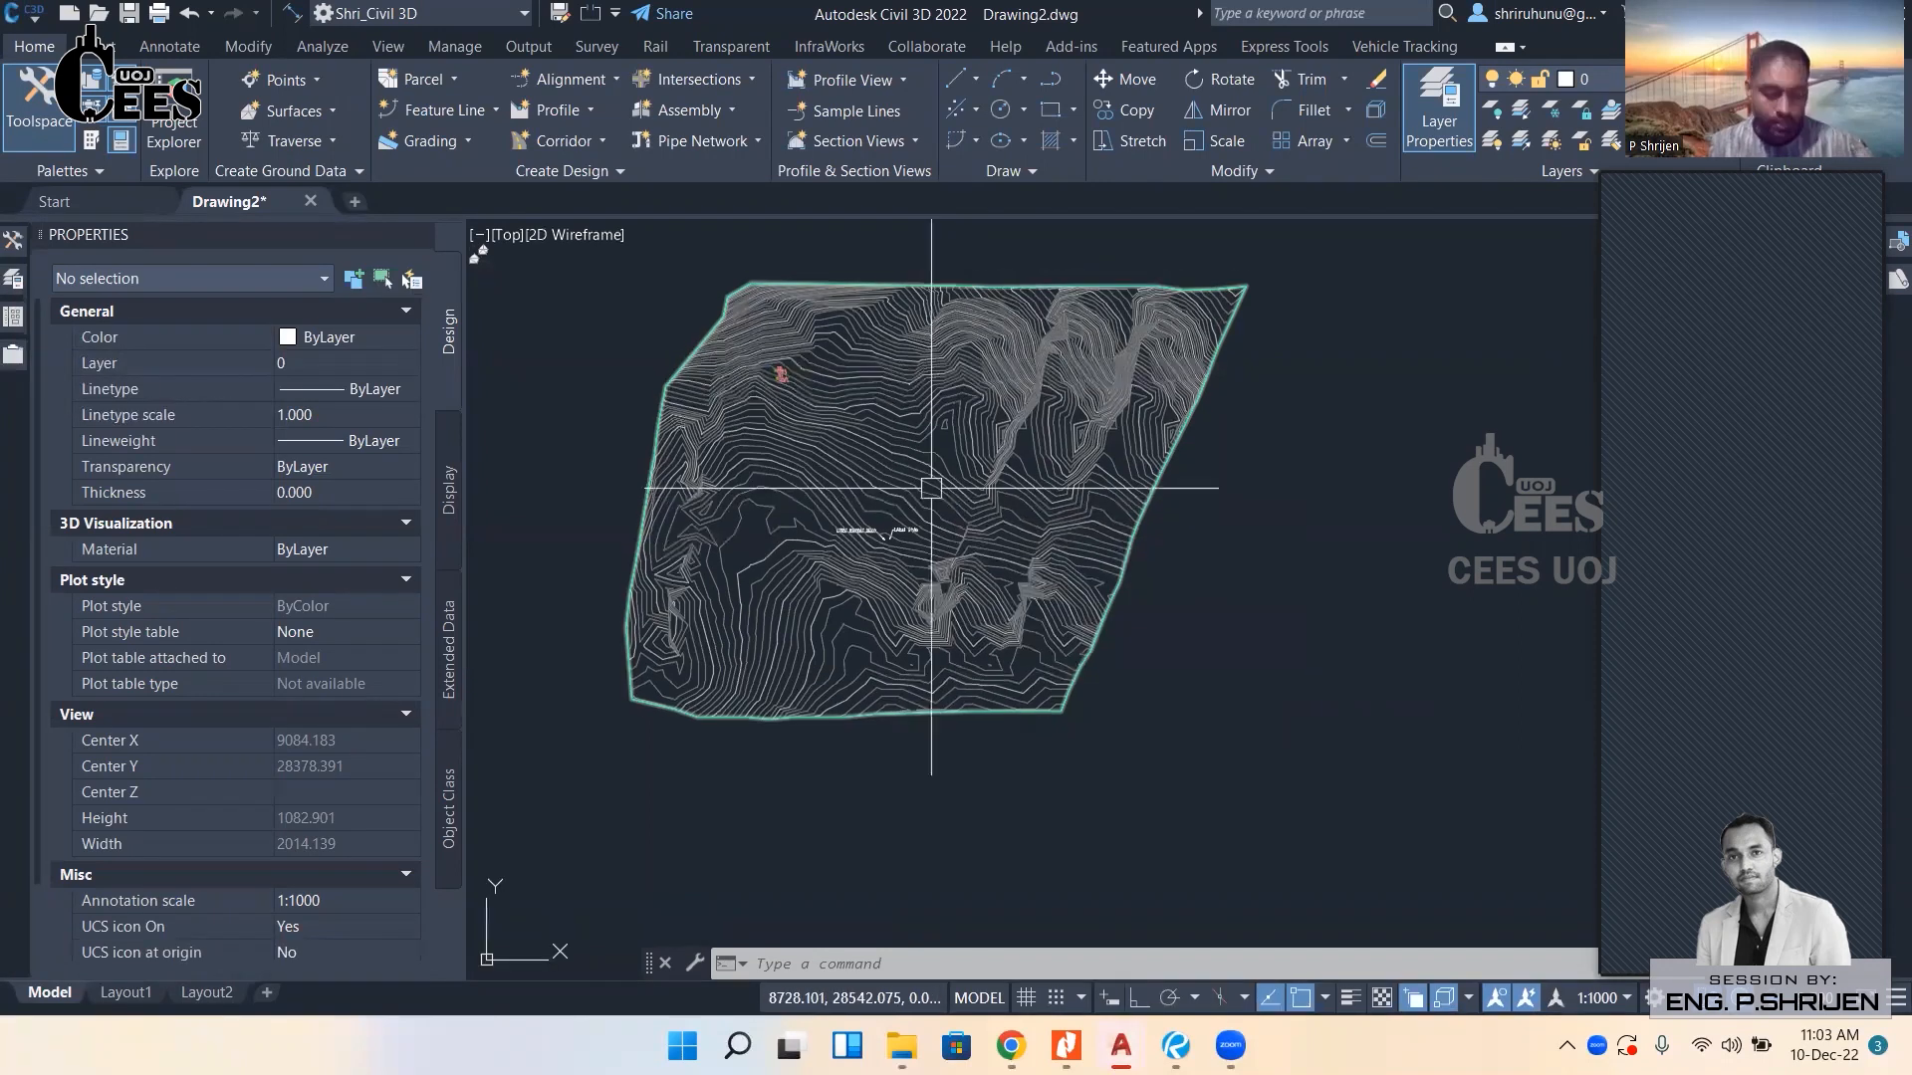
type("PL")
key("Return")
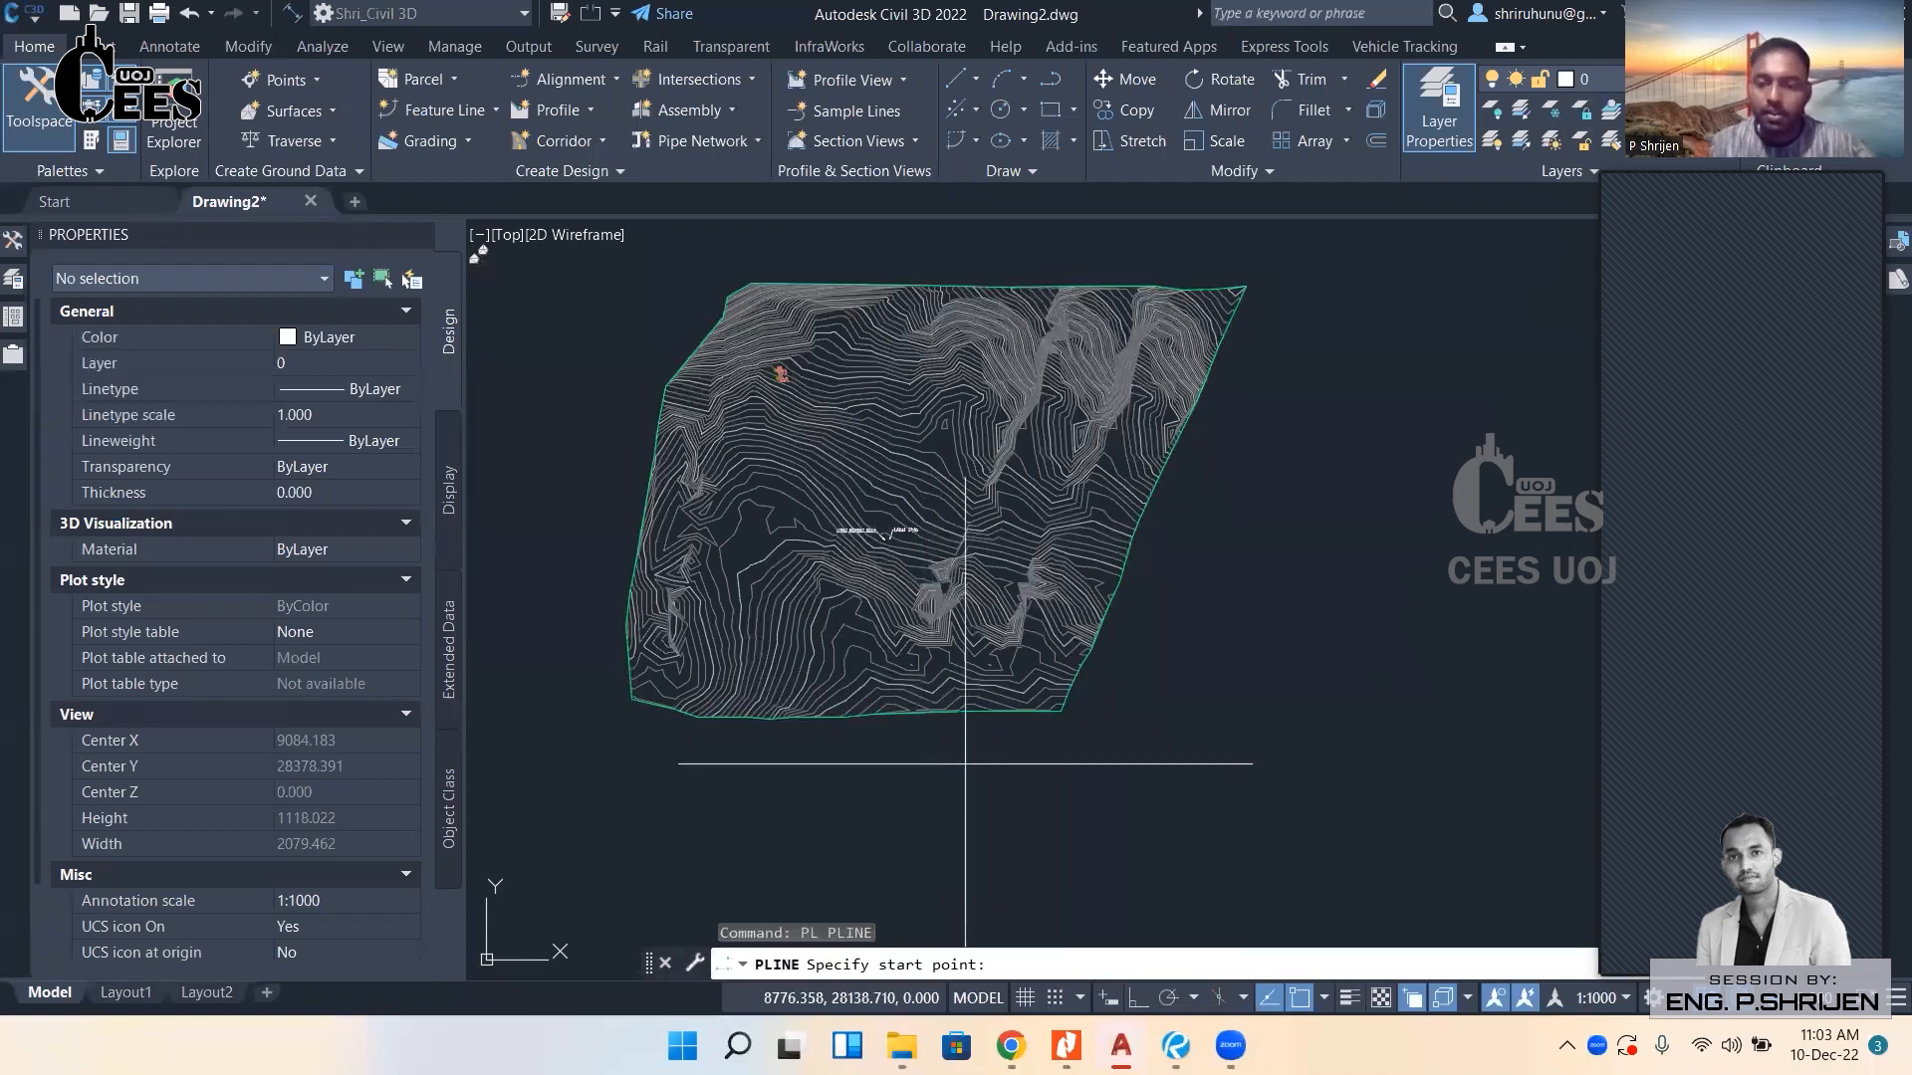
left_click(1040, 246)
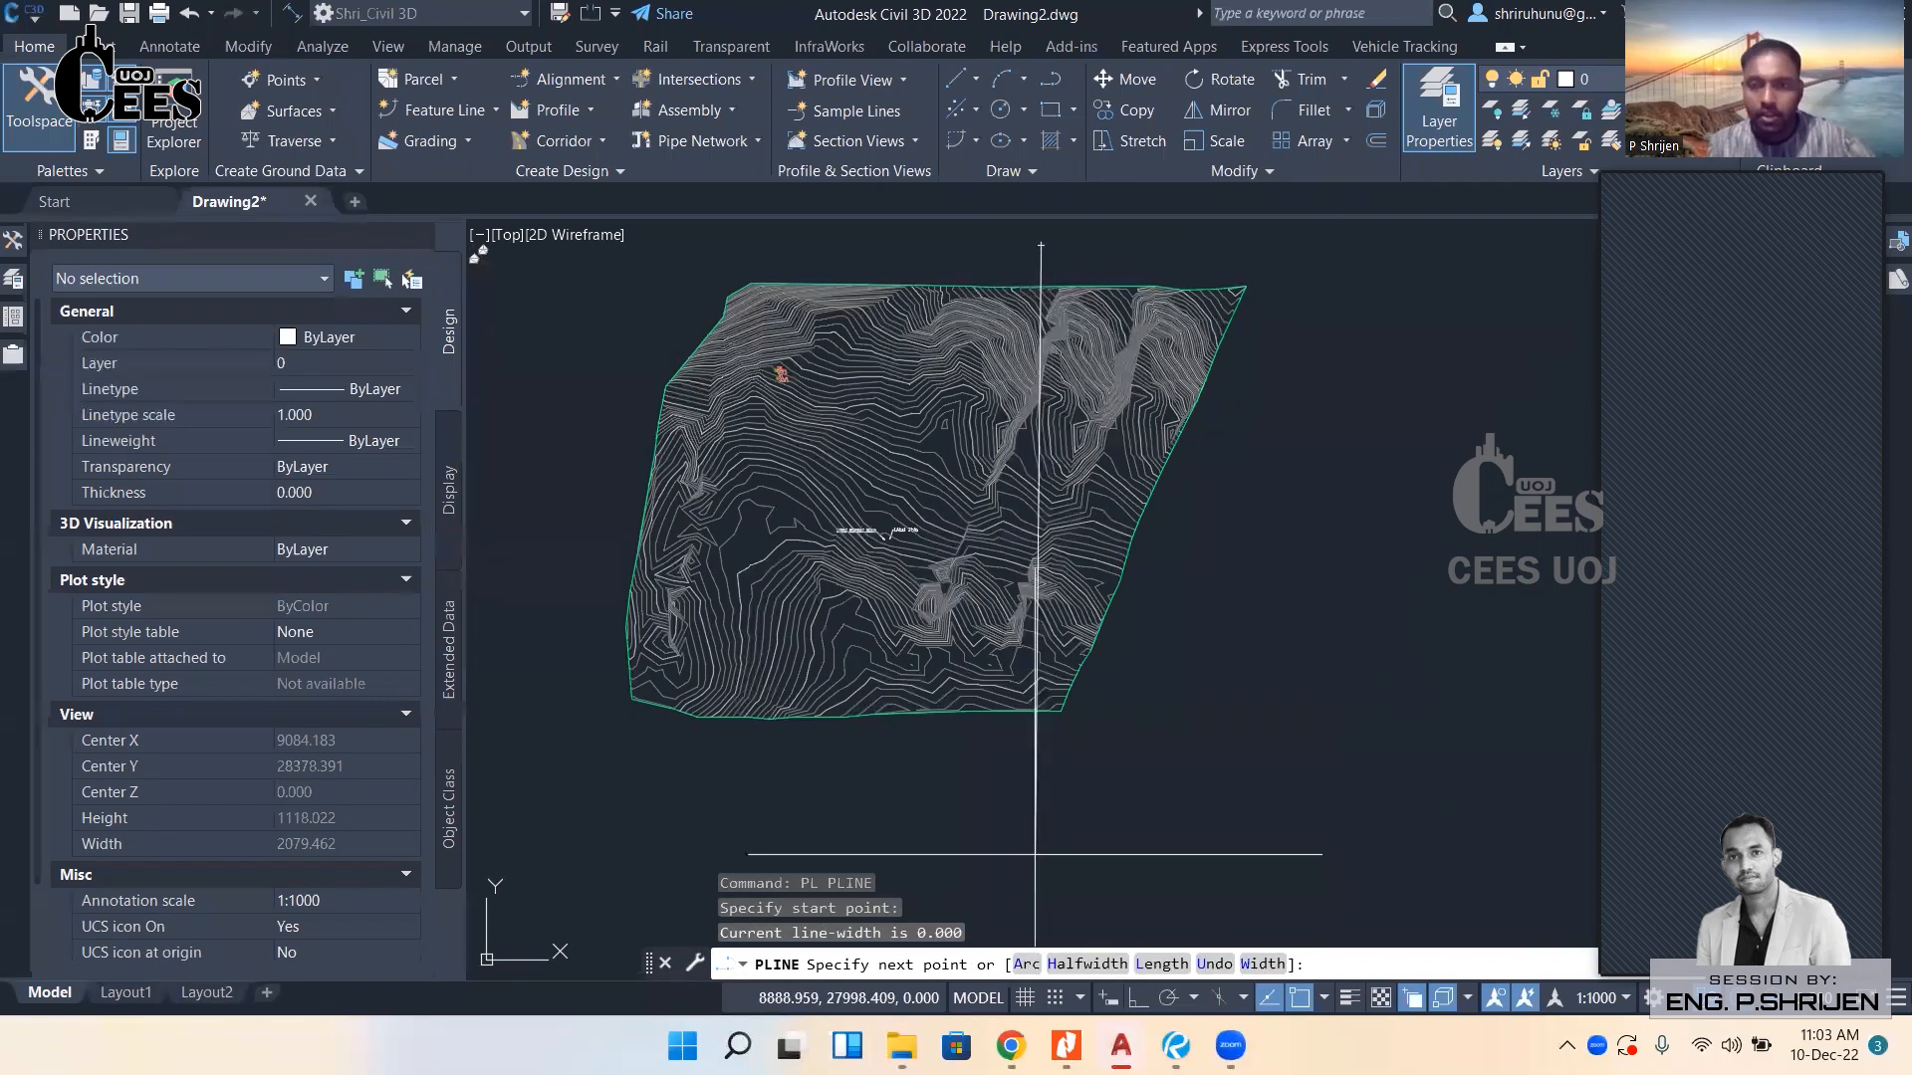
key("F8")
left_click(1039, 783)
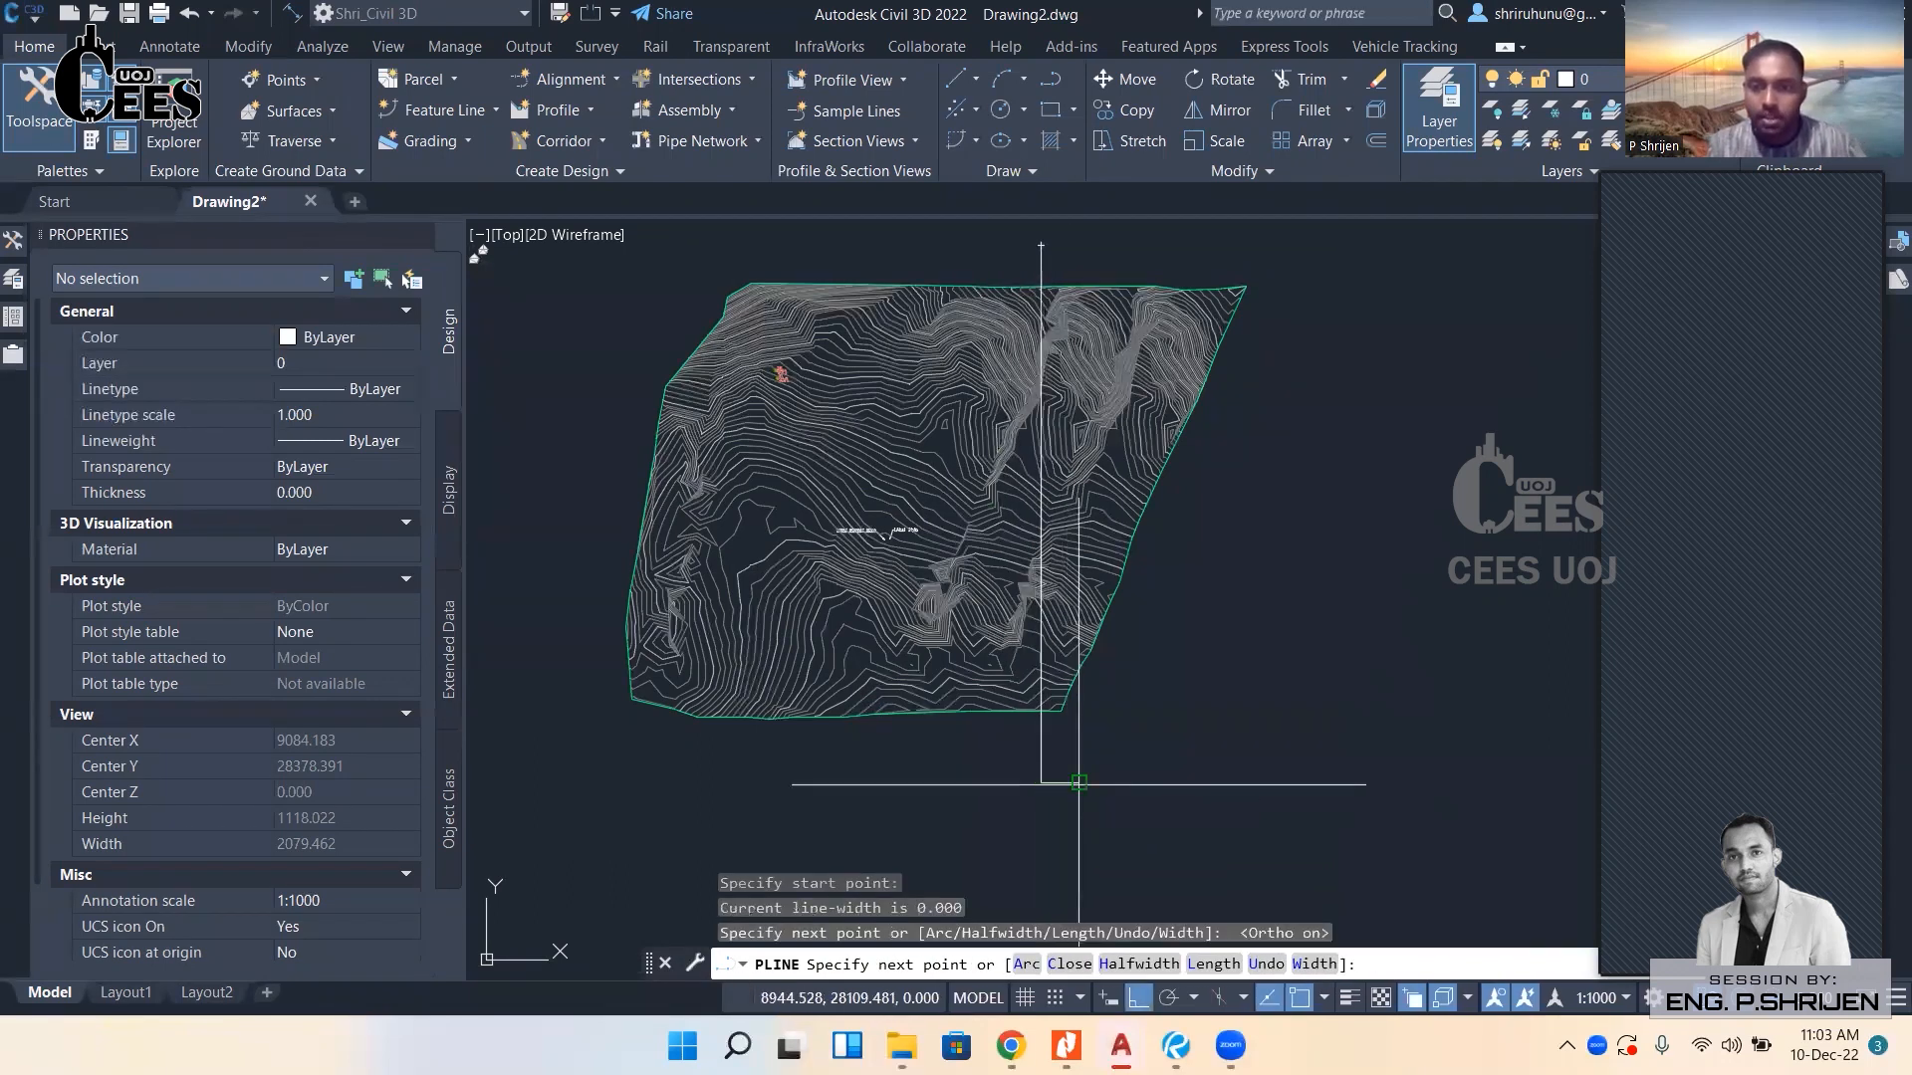
left_click(1079, 783)
key("Escape")
Draw a short eastward polyline from the north end of the section line to complete the section mark.
type("pl")
key("Return")
middle_click_drag(1058, 520, 1046, 642)
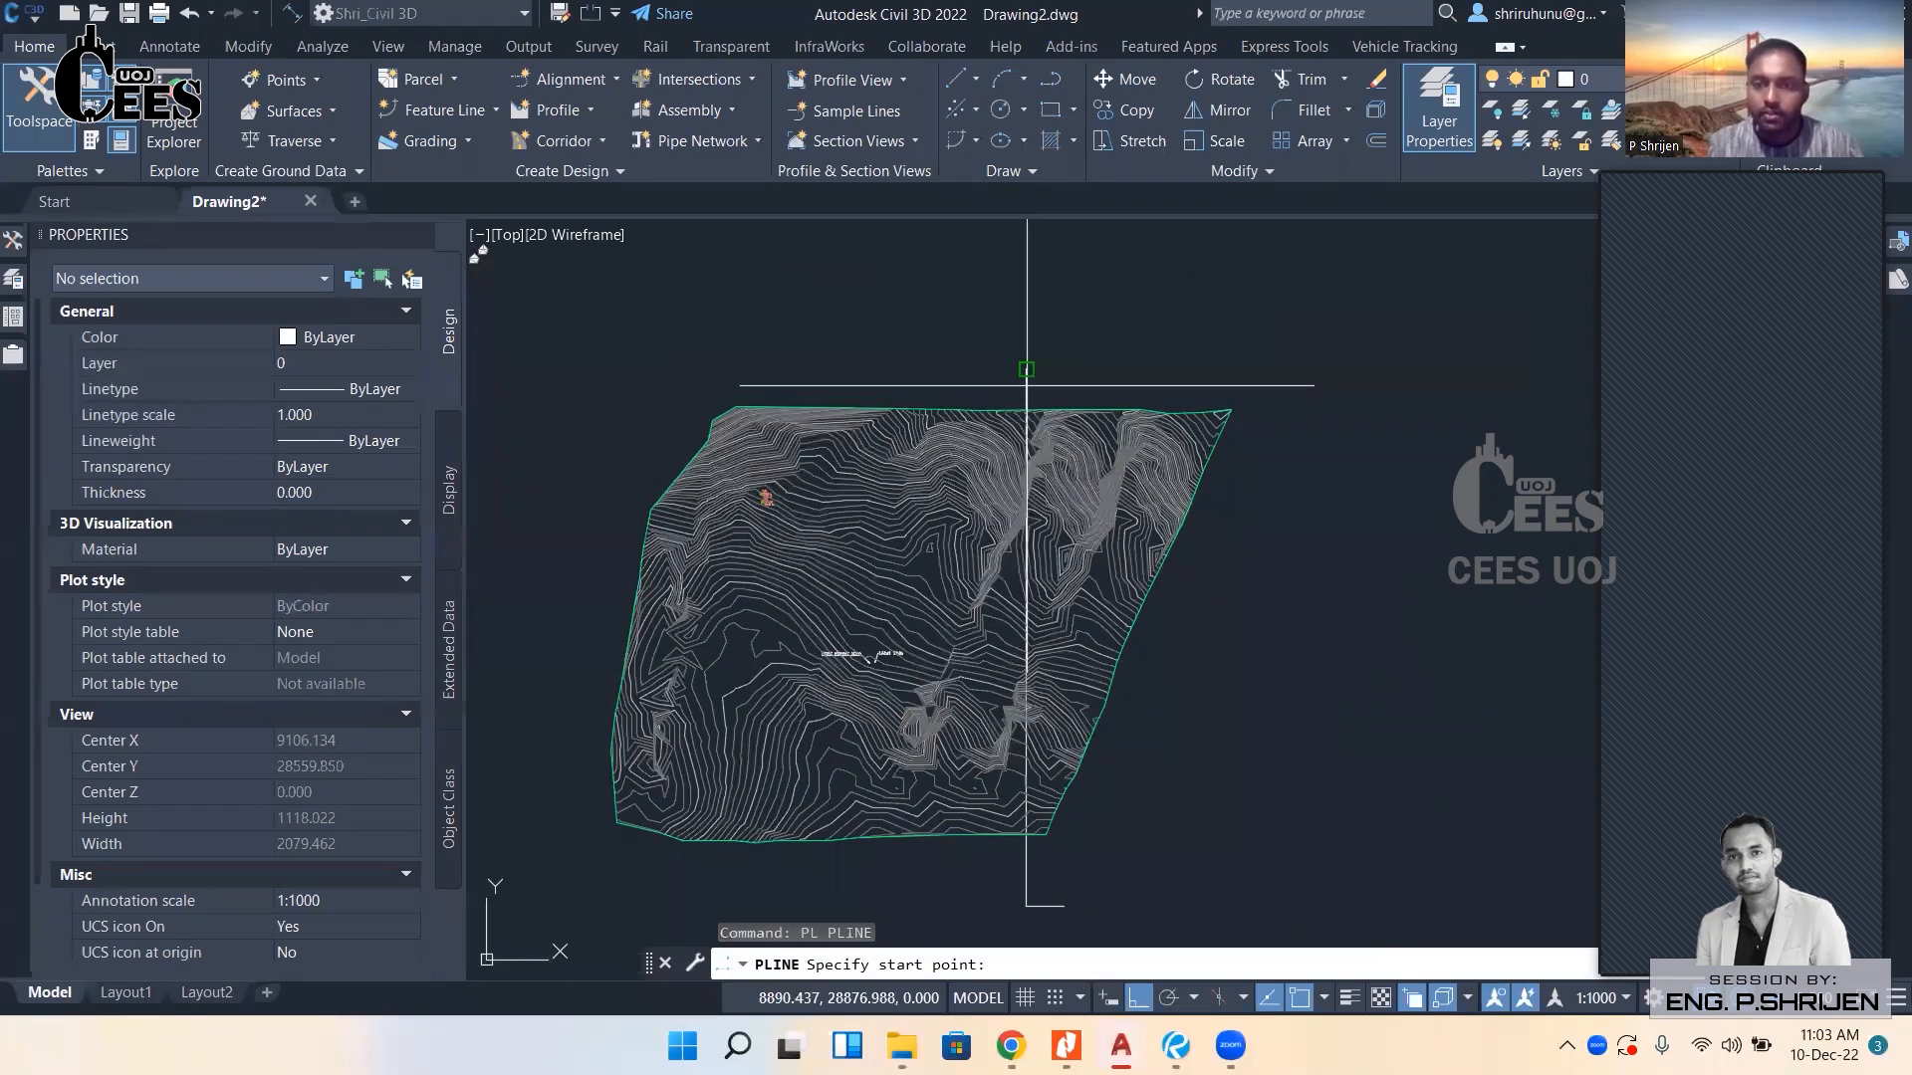
left_click(1073, 615)
left_click(1065, 379)
scroll(1064, 380, "down", 3)
key("Escape")
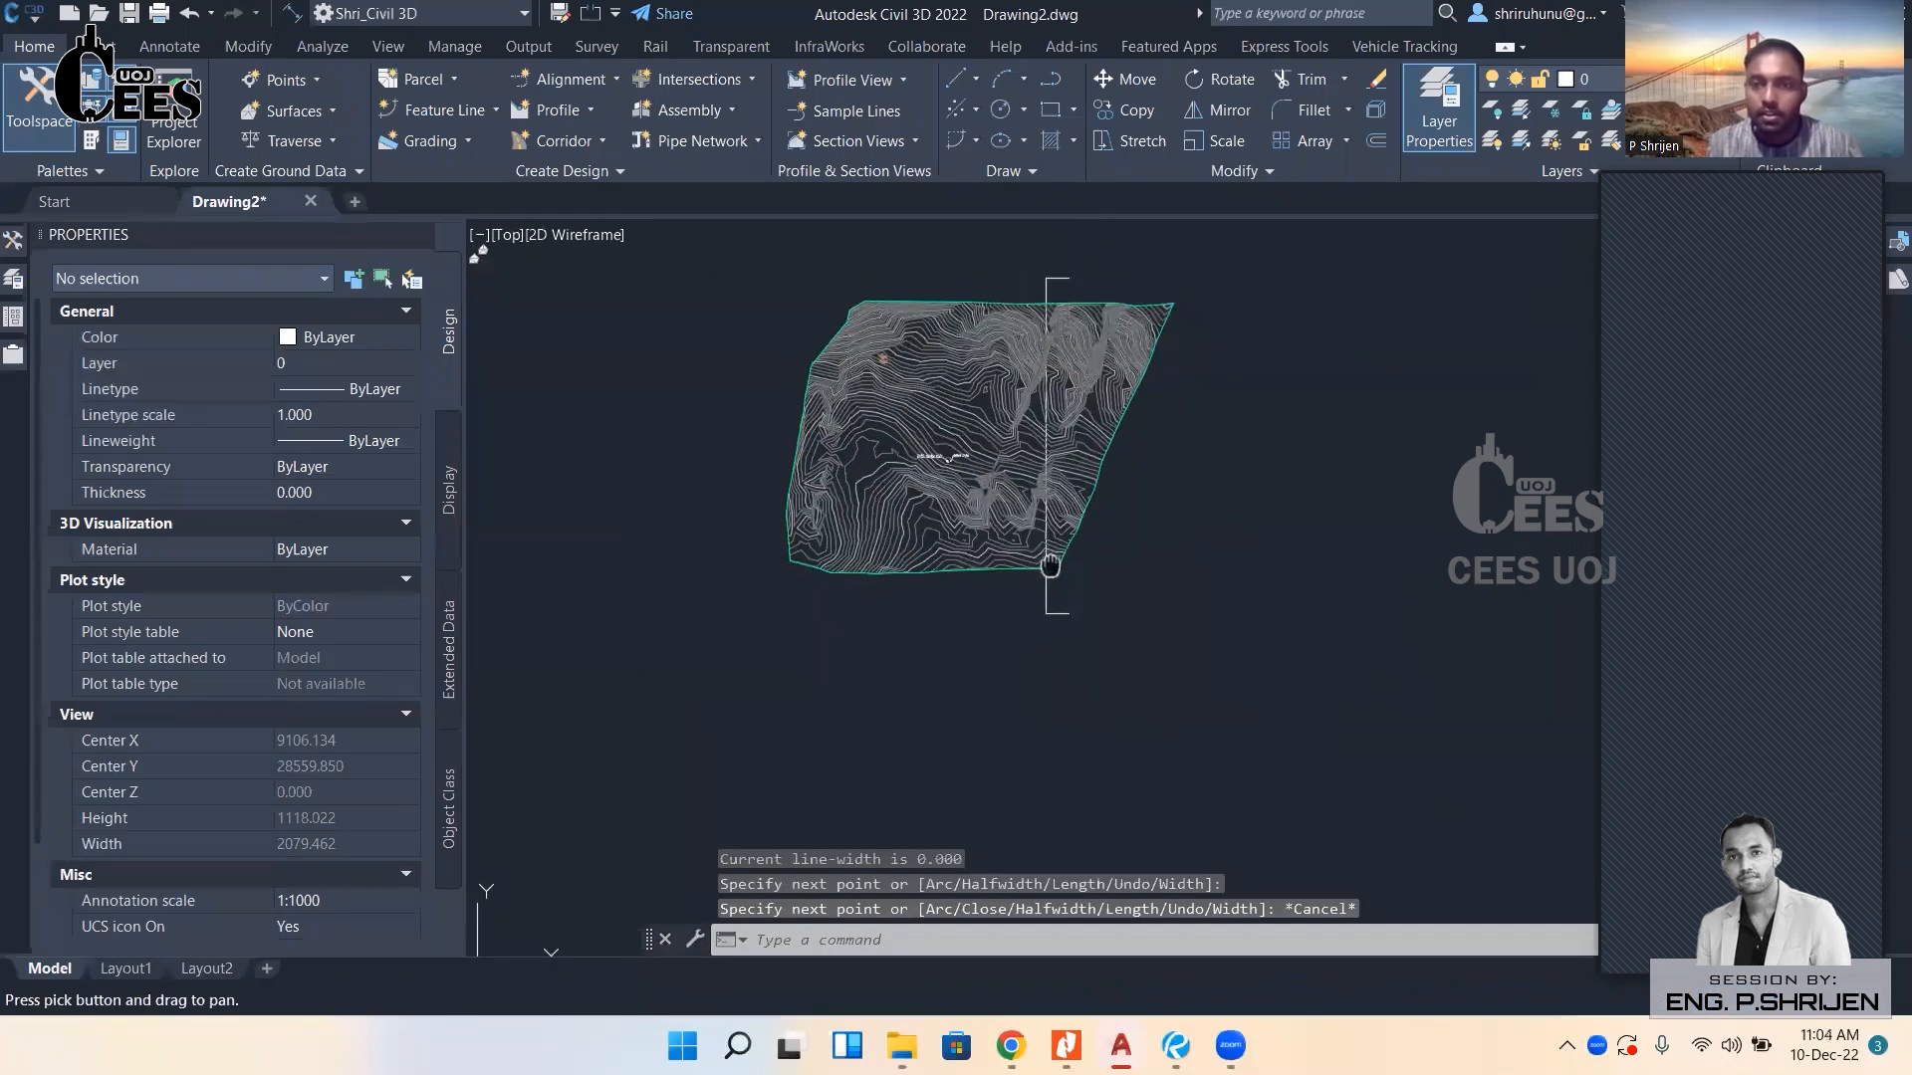
scroll(1057, 610, "up", 2)
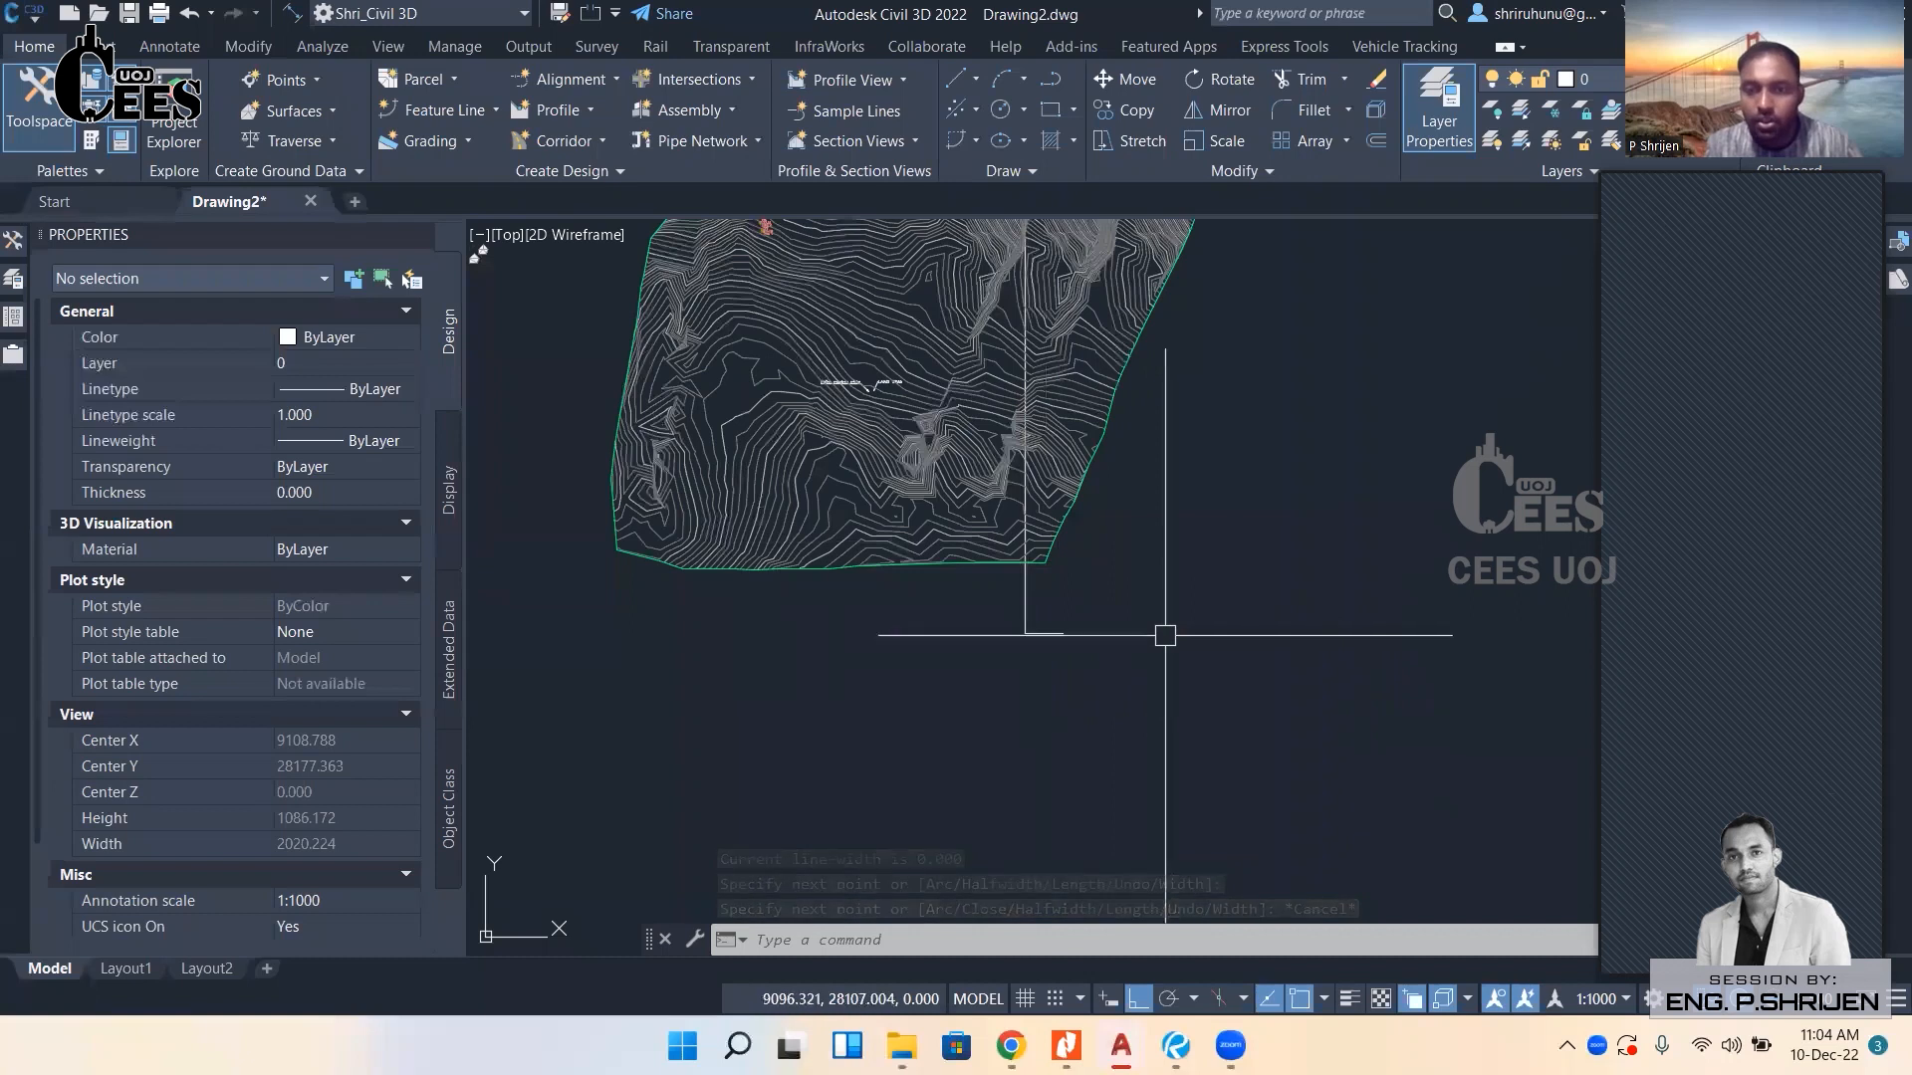
scroll(1025, 652, "down", 3)
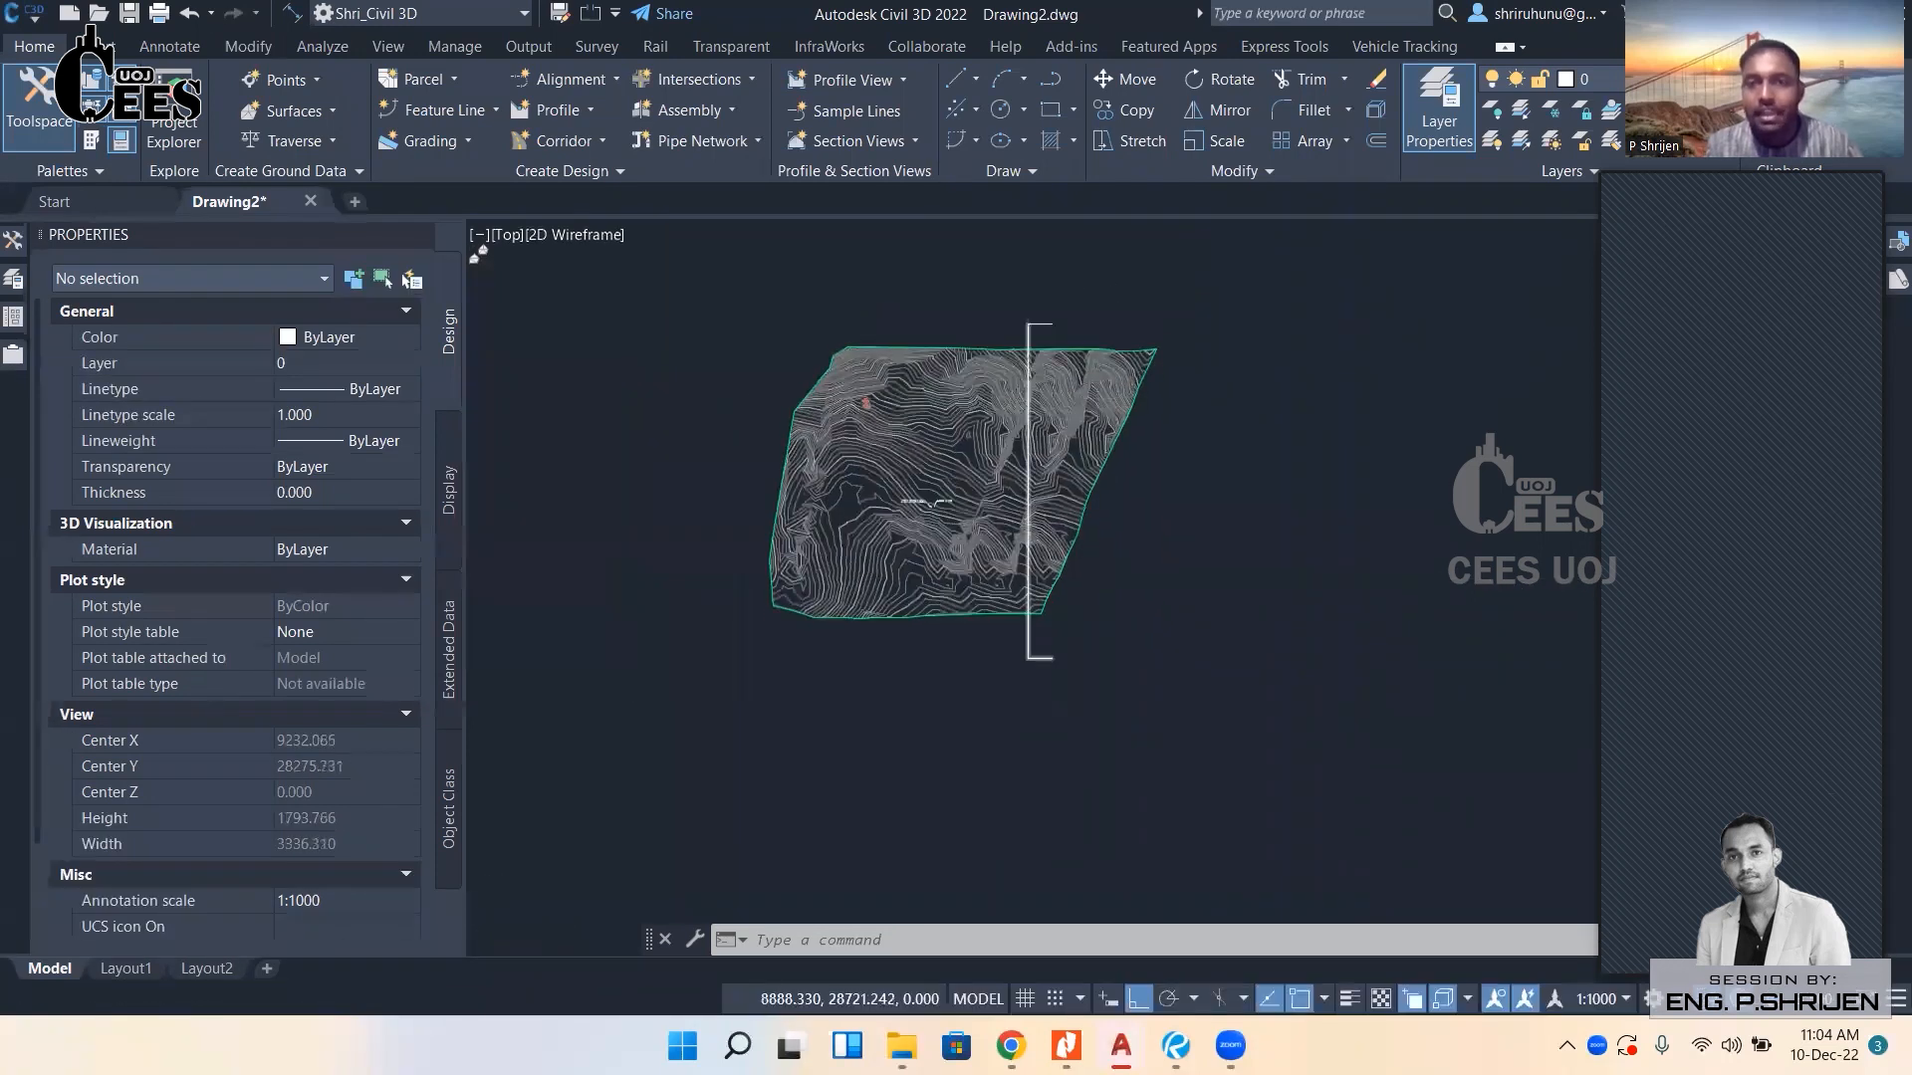
scroll(1027, 292, "up", 5)
scroll(1028, 292, "down", 3)
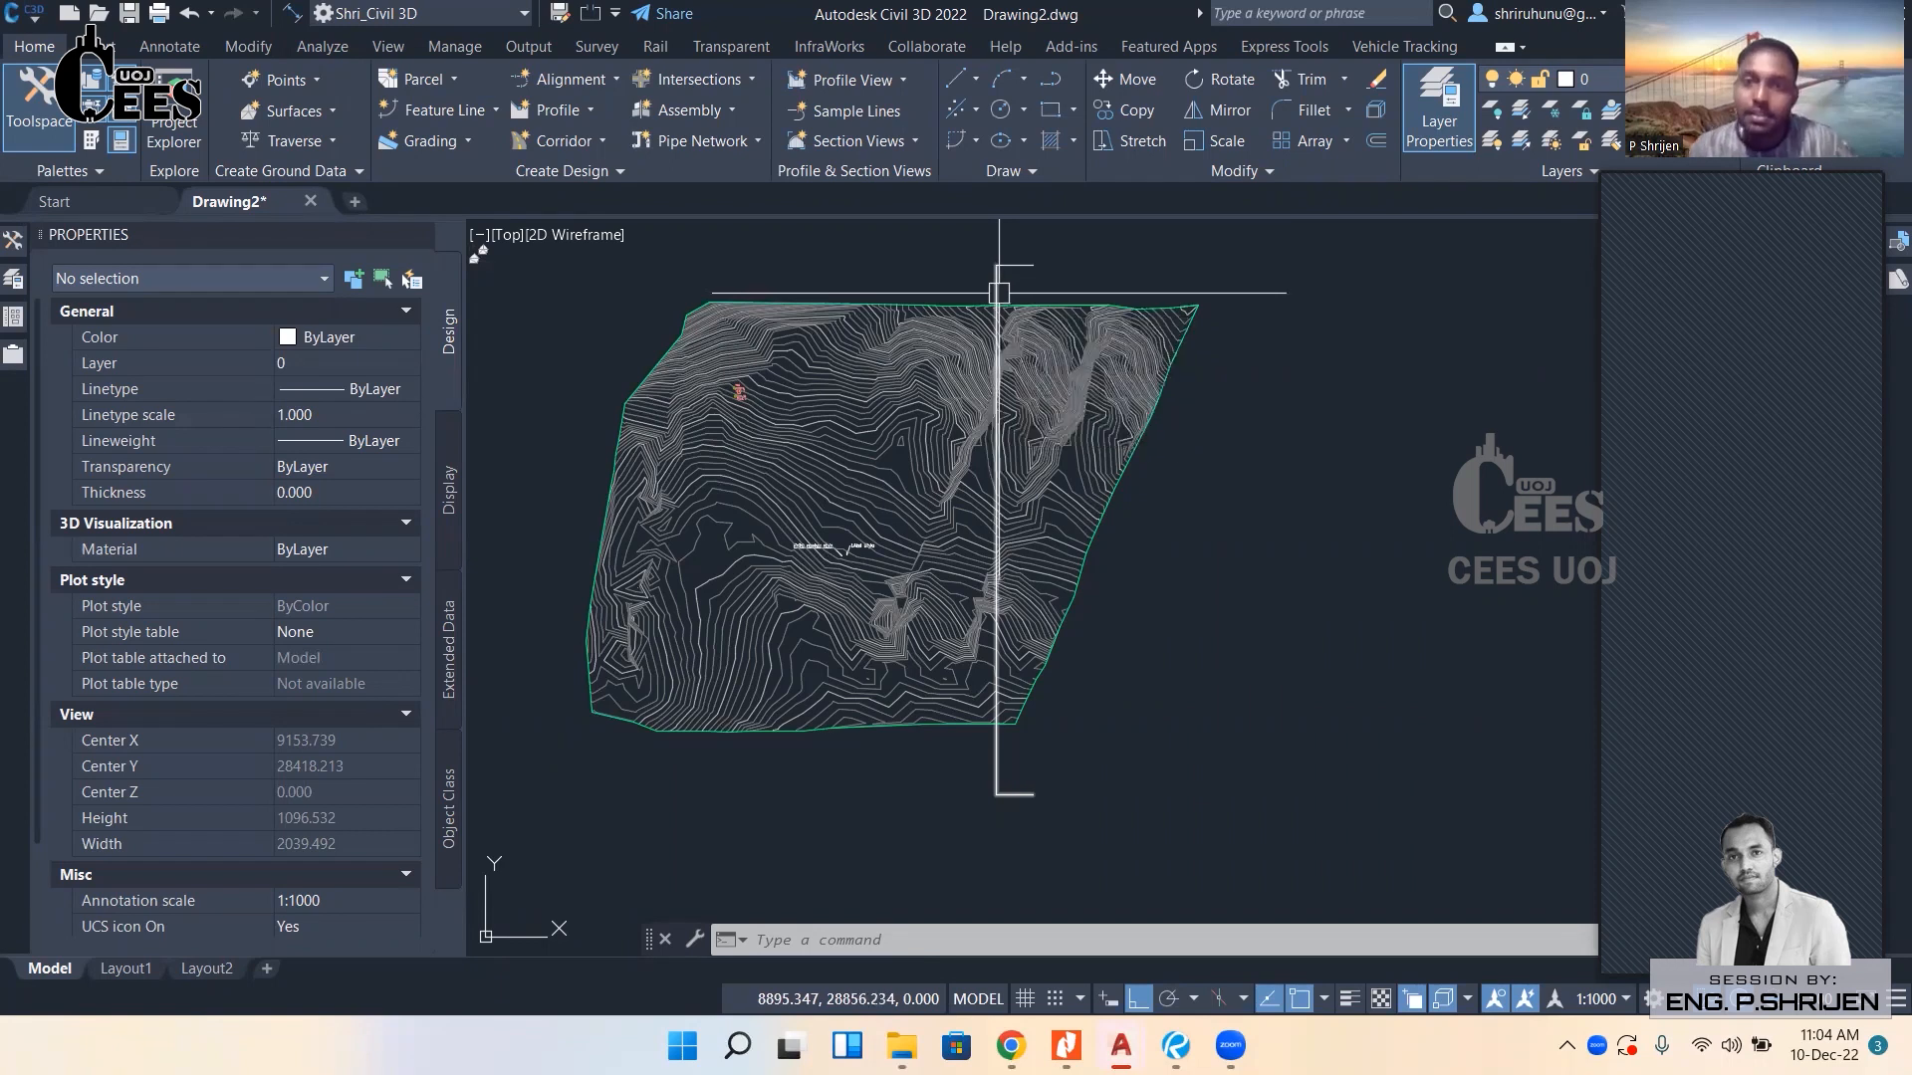
left_click(885, 388)
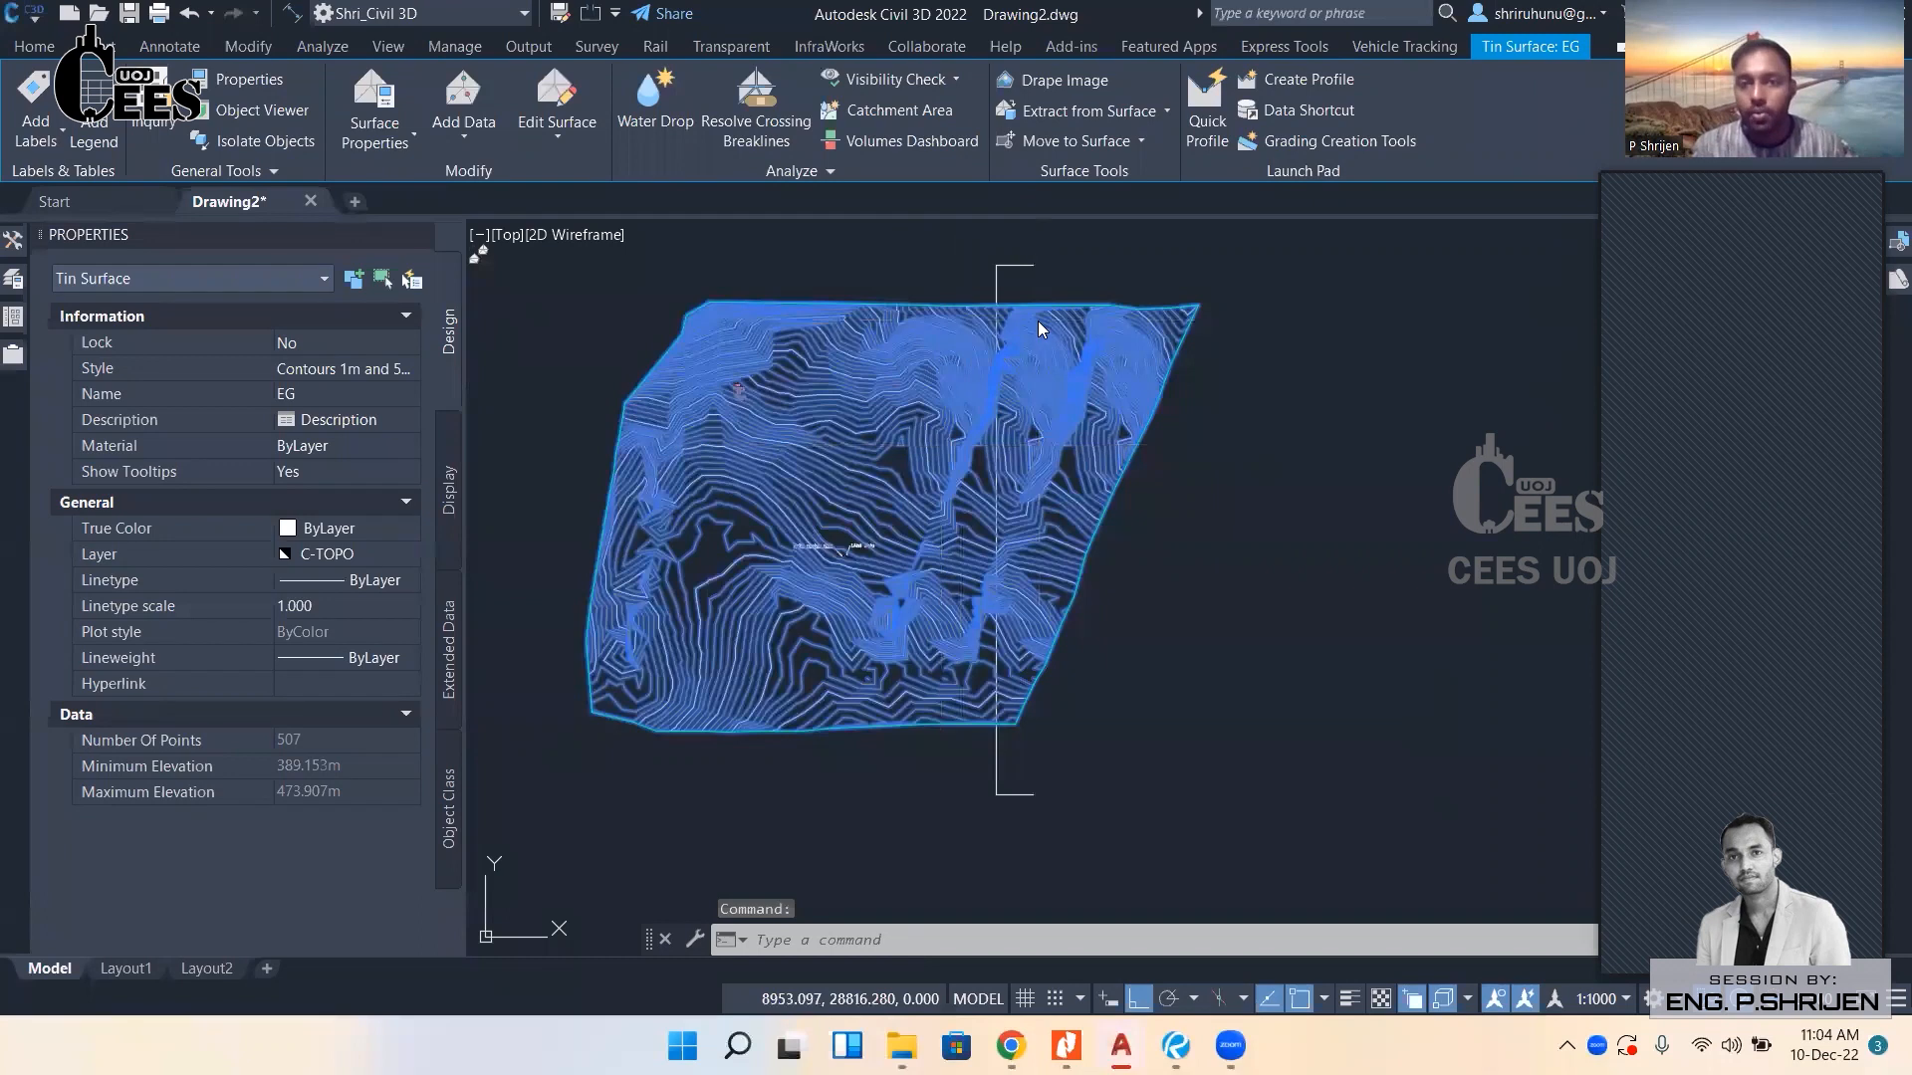
key("Escape")
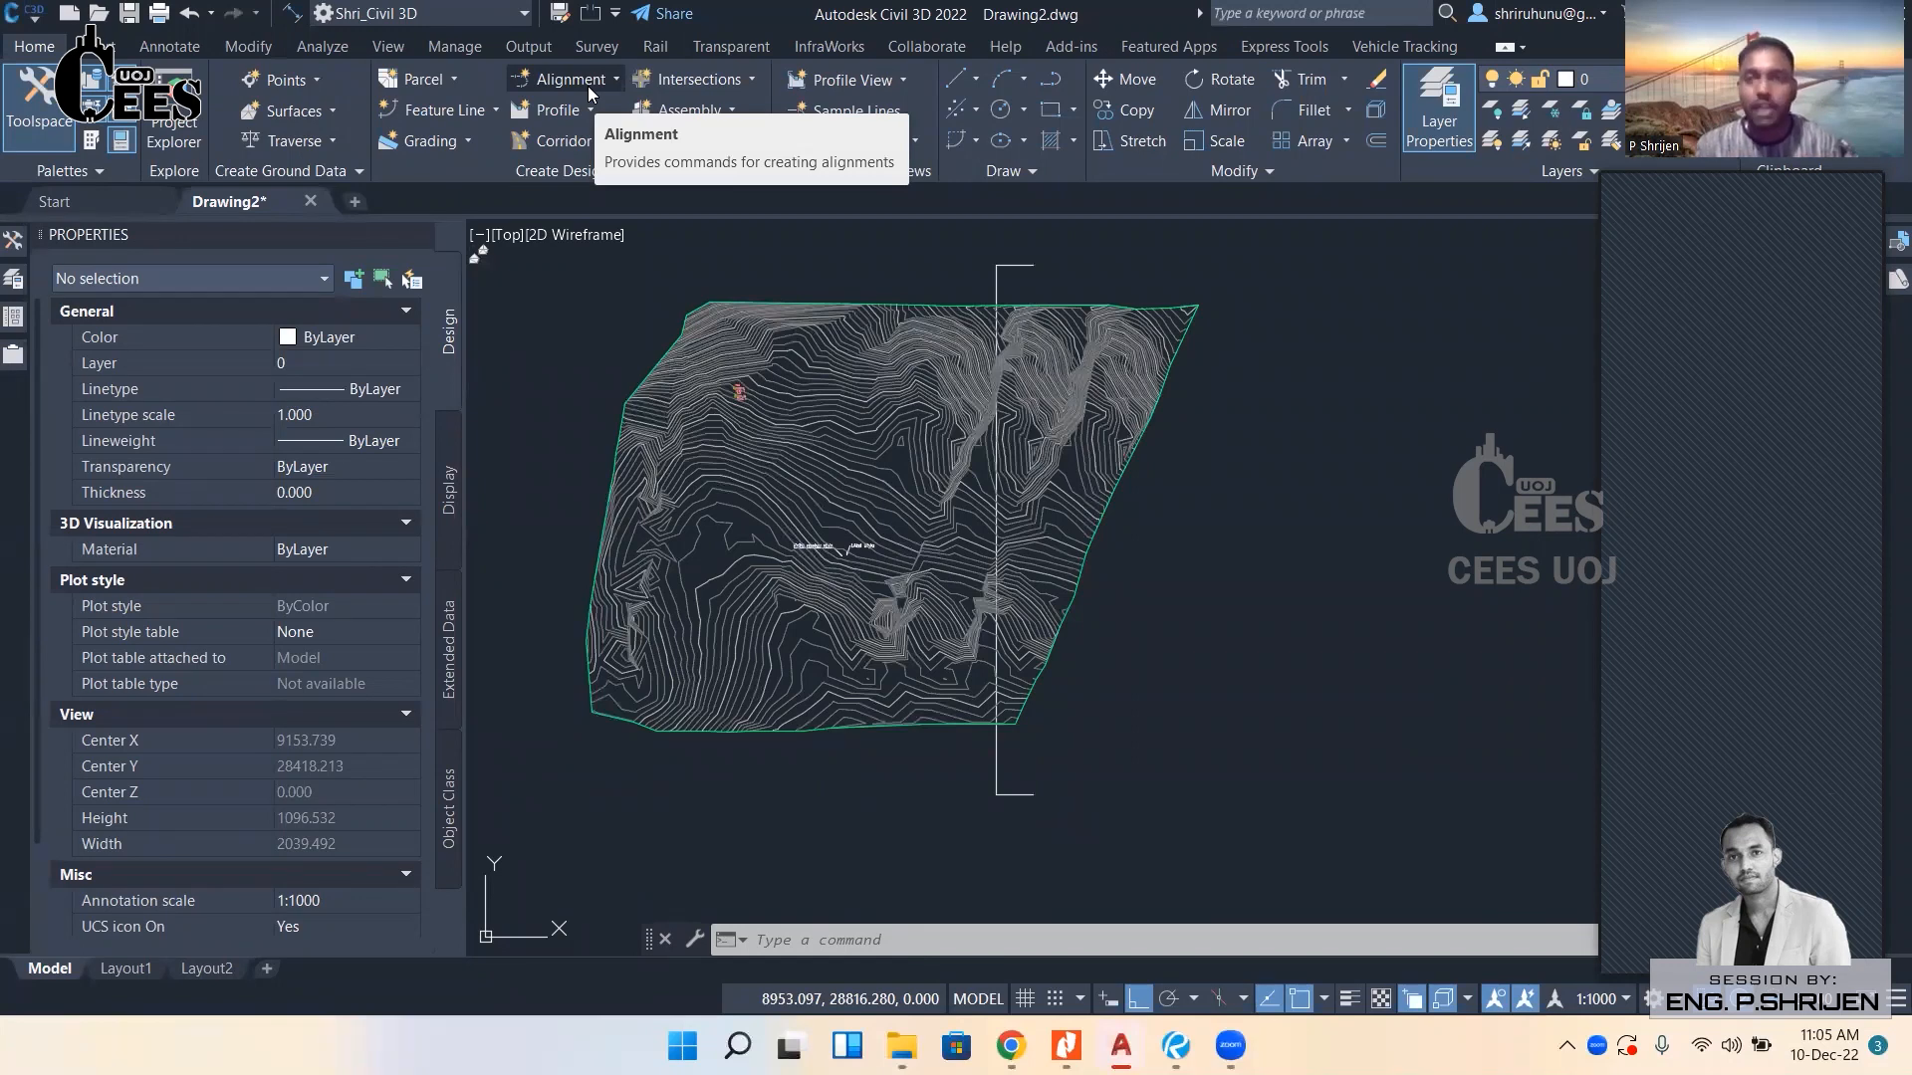
left_click(705, 234)
left_click(780, 235)
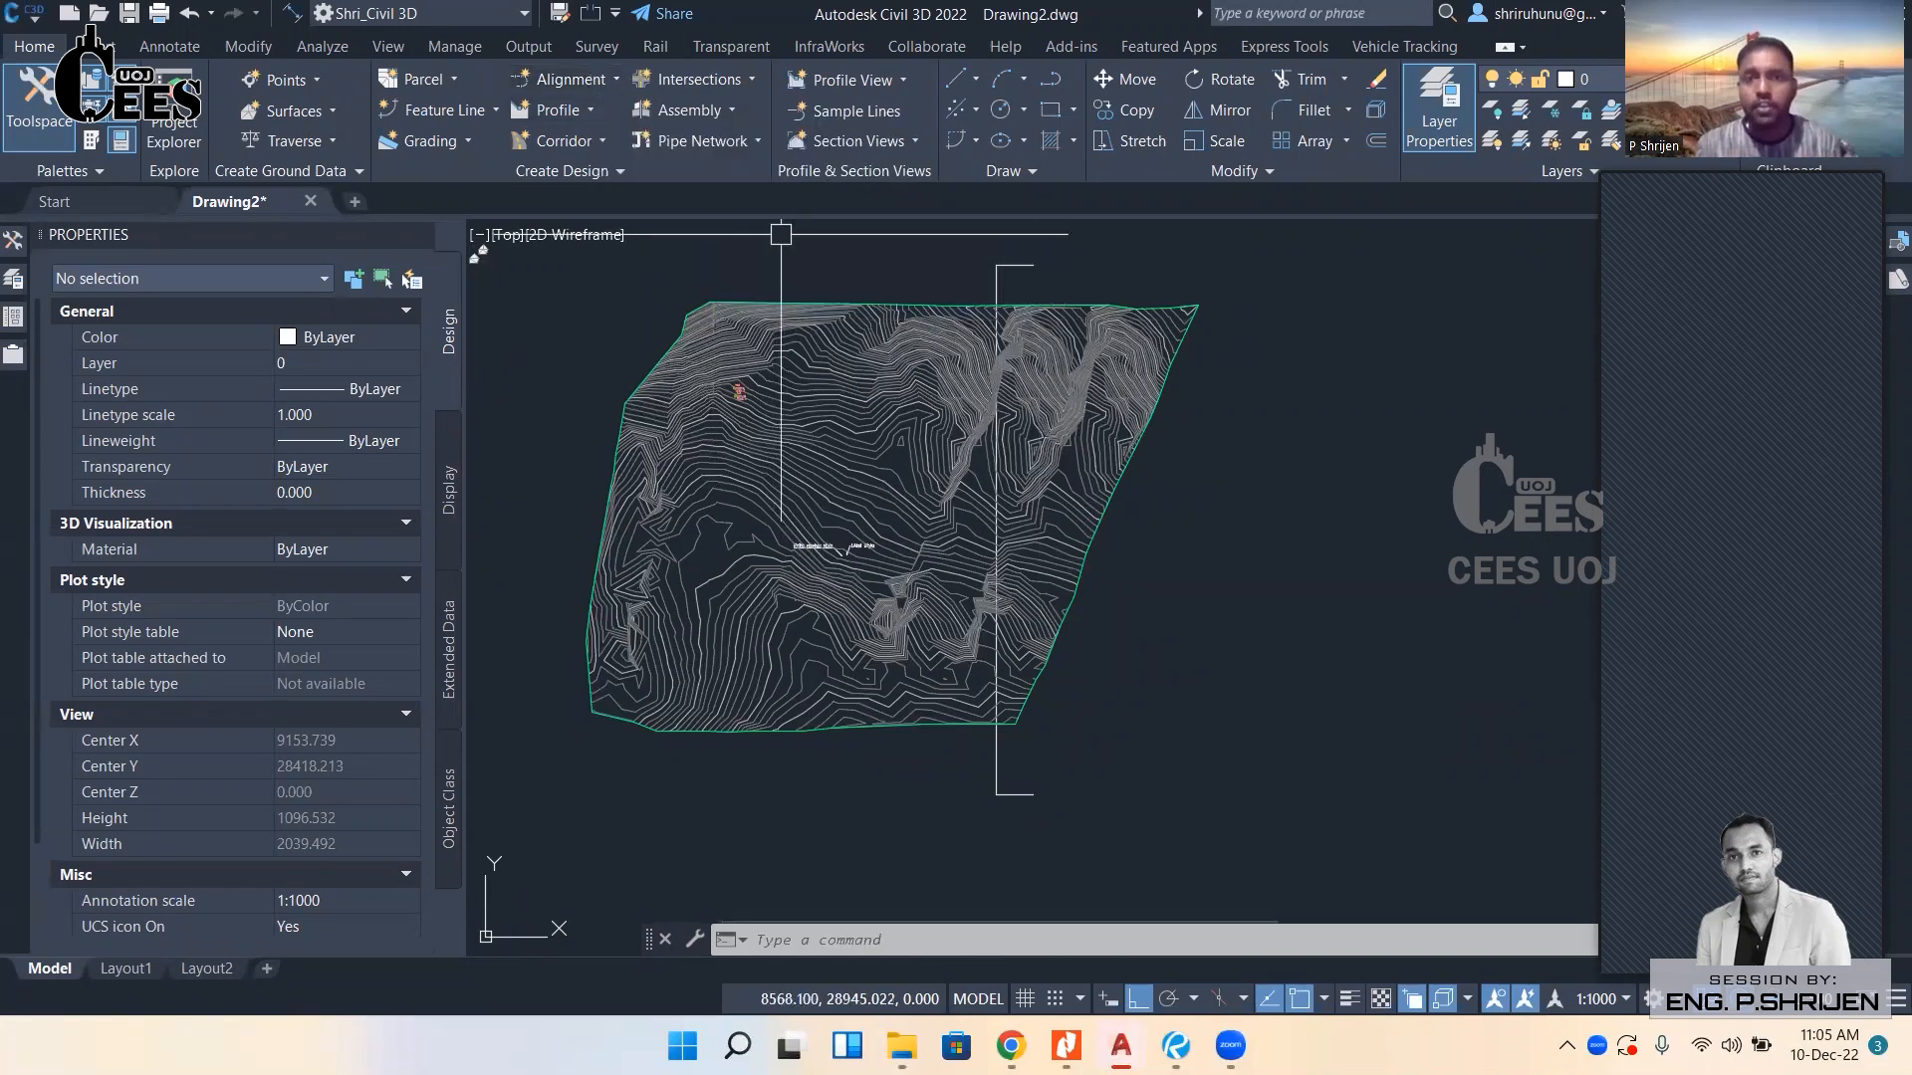
left_click(789, 285)
mouse_move(891, 295)
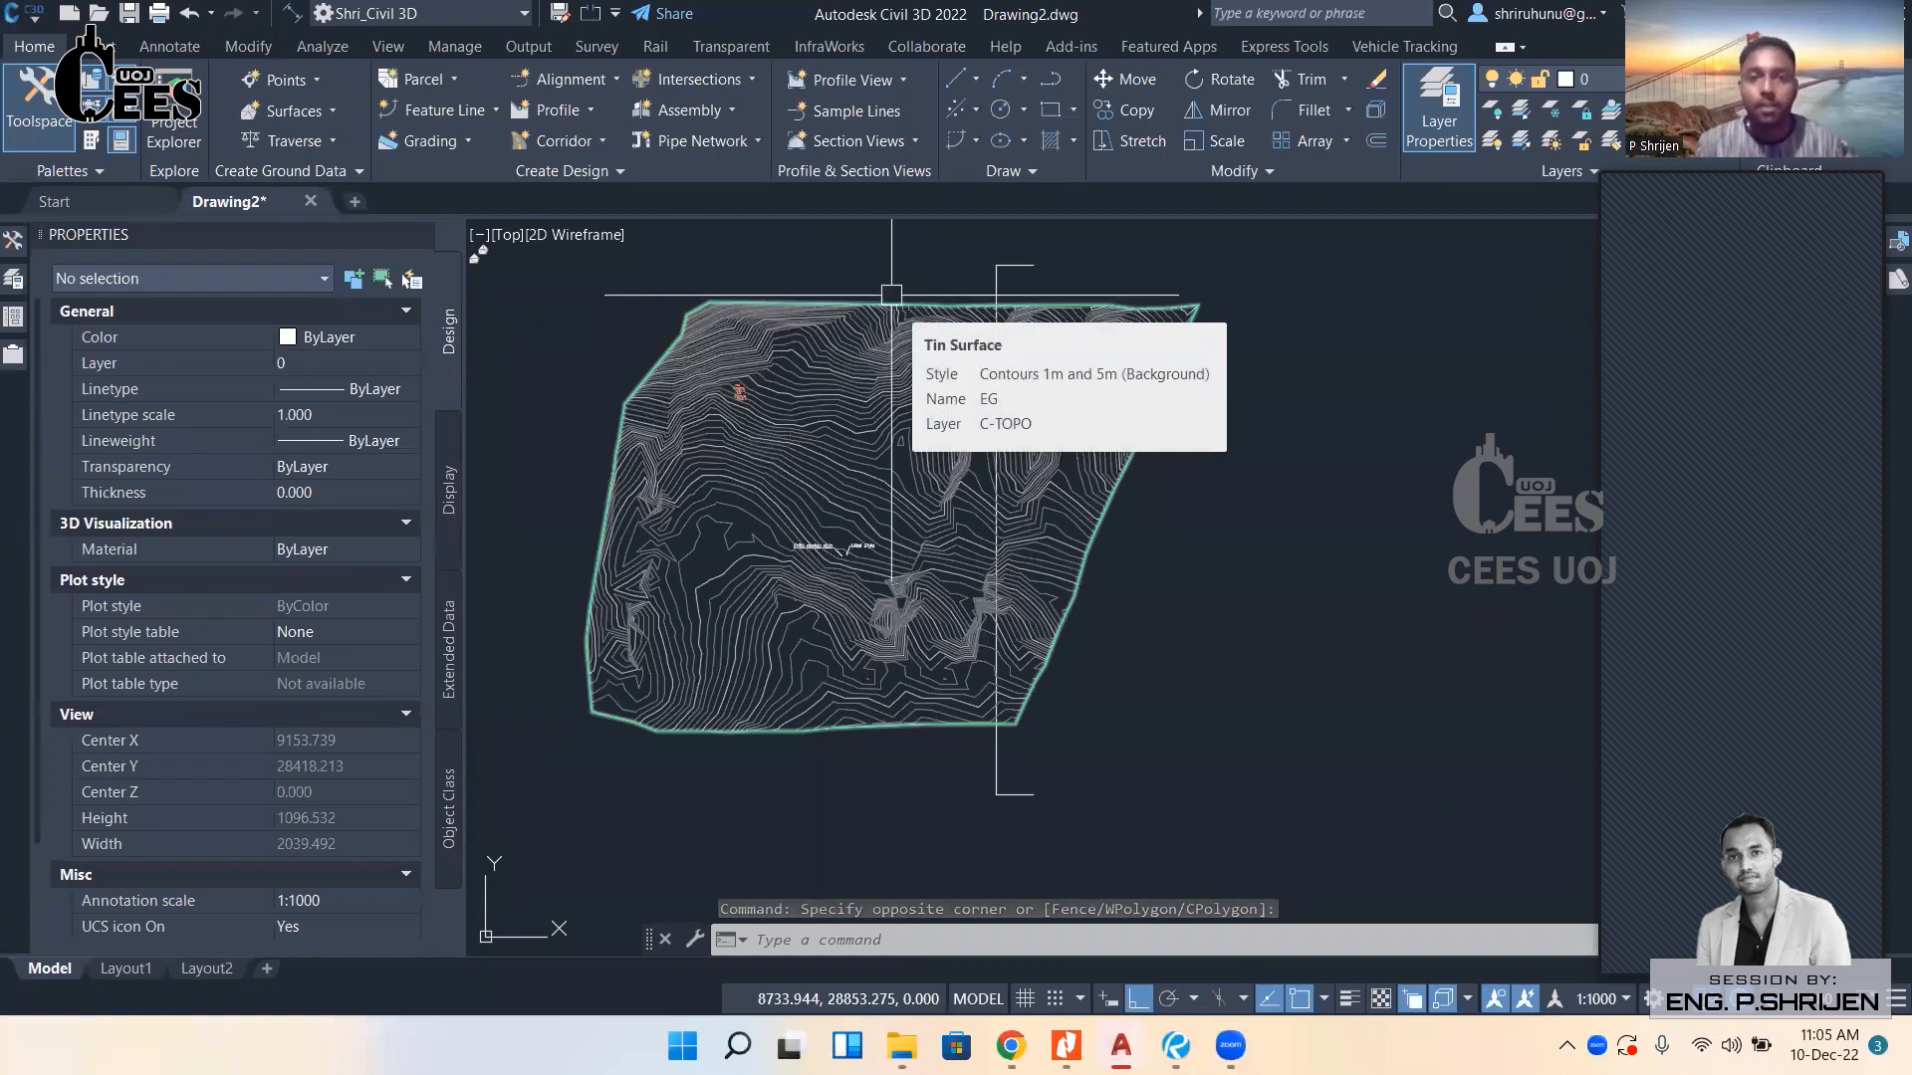
key("Escape")
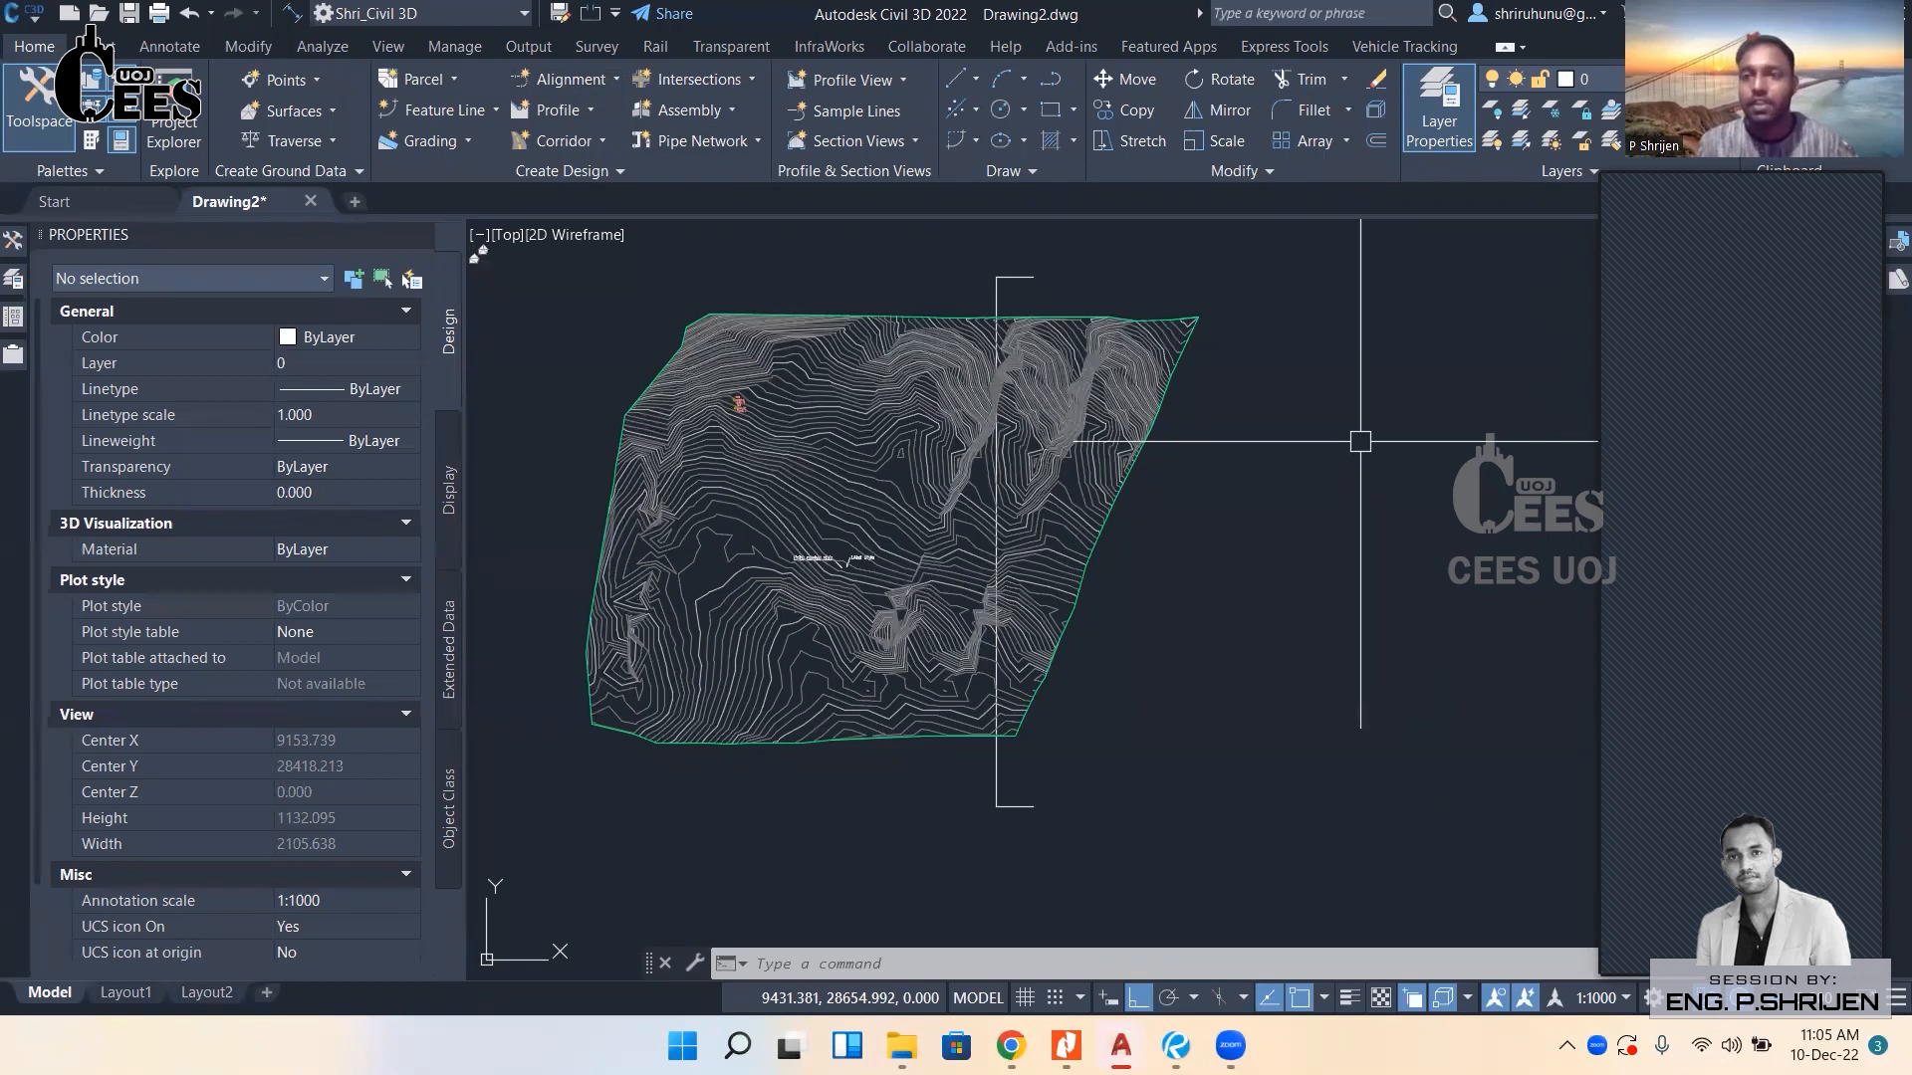
Delete both polylines that form the section mark across surface EG.
left_click(998, 297)
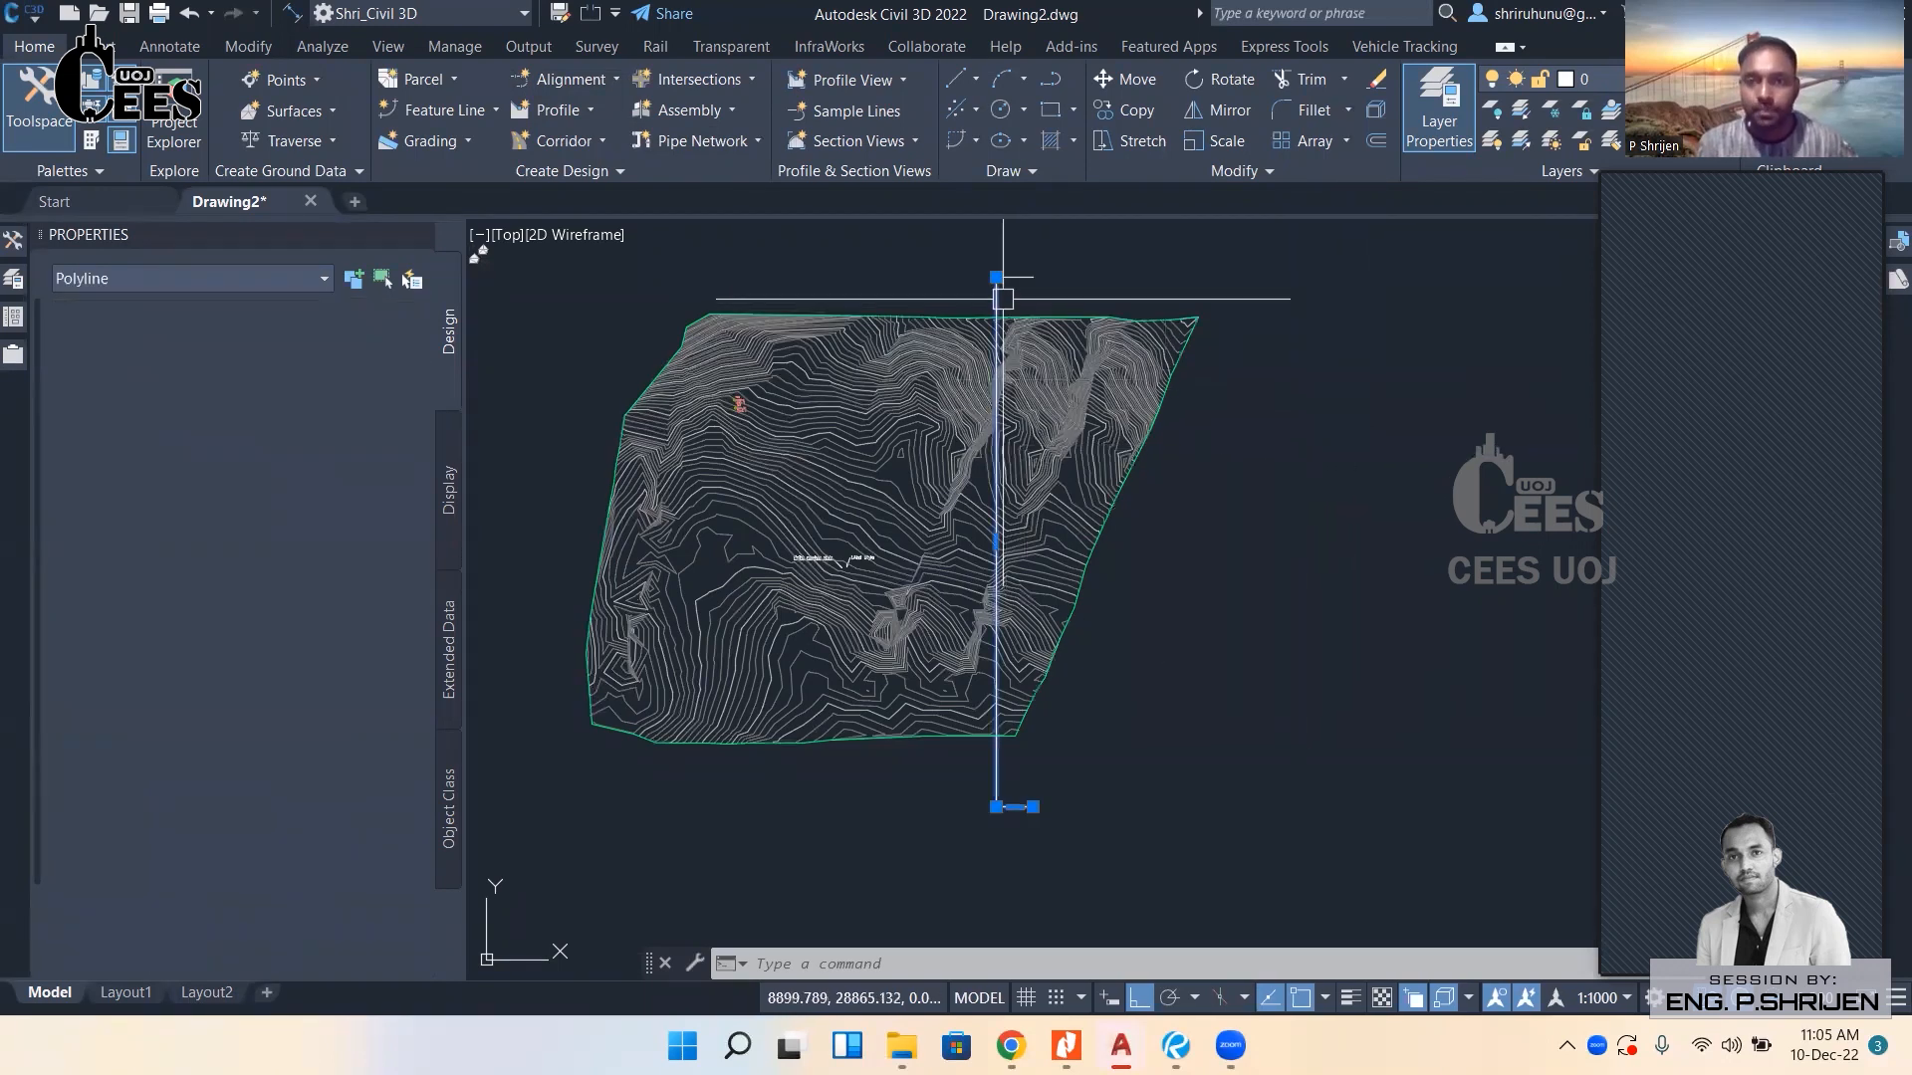
left_click(1023, 276)
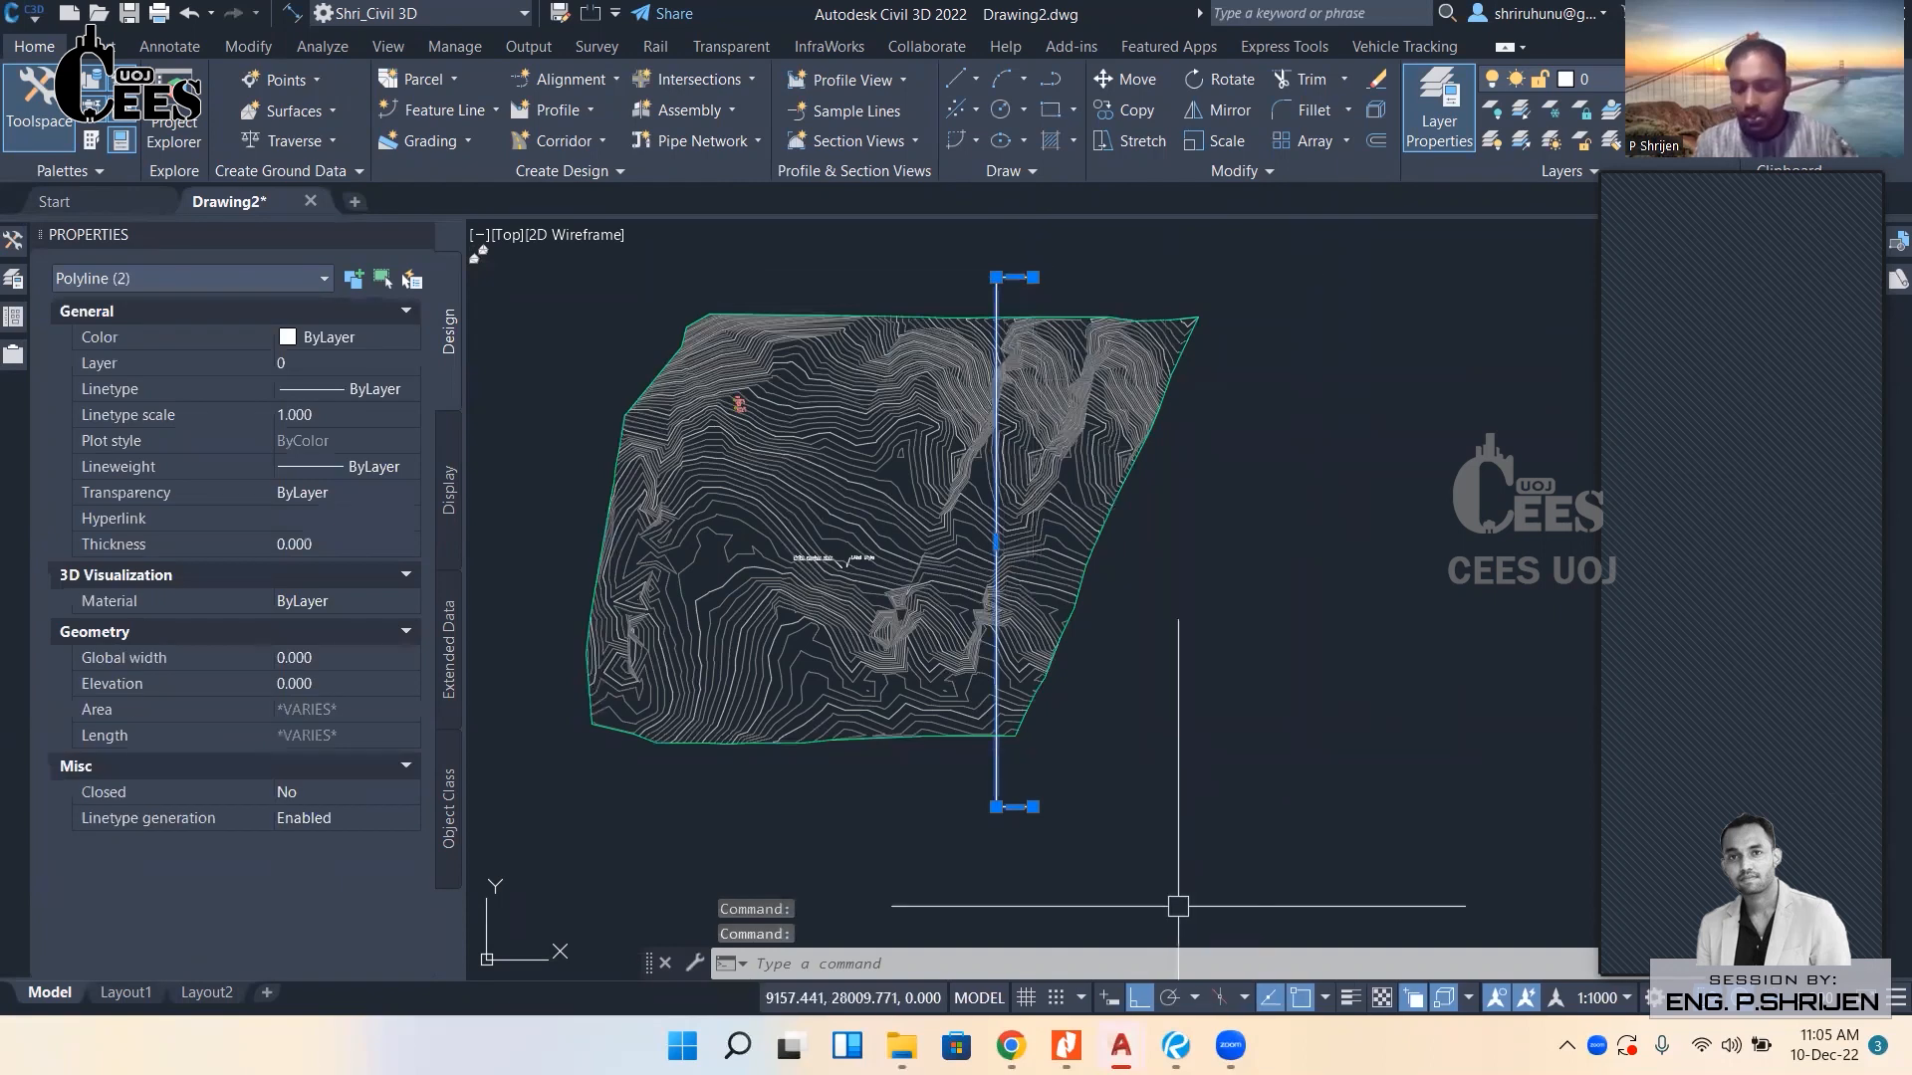
key("Delete")
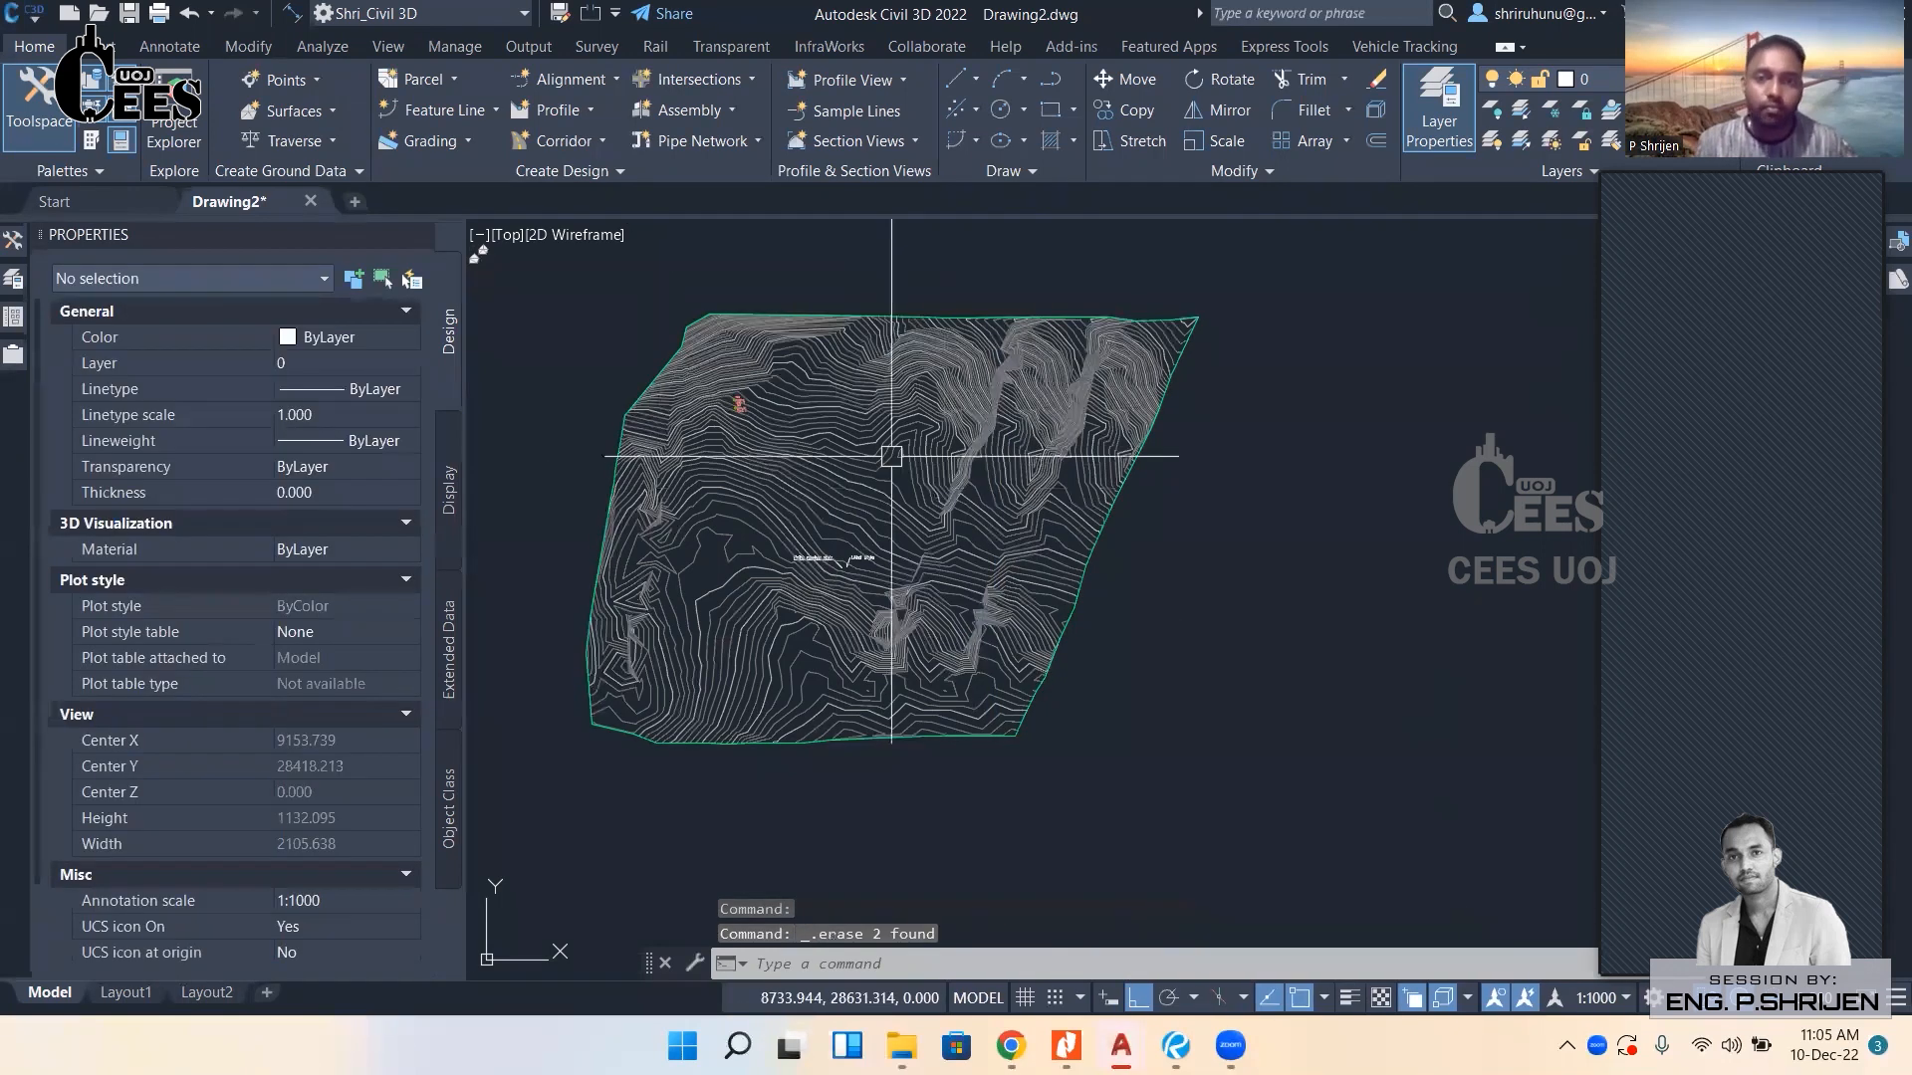
left_click(602, 87)
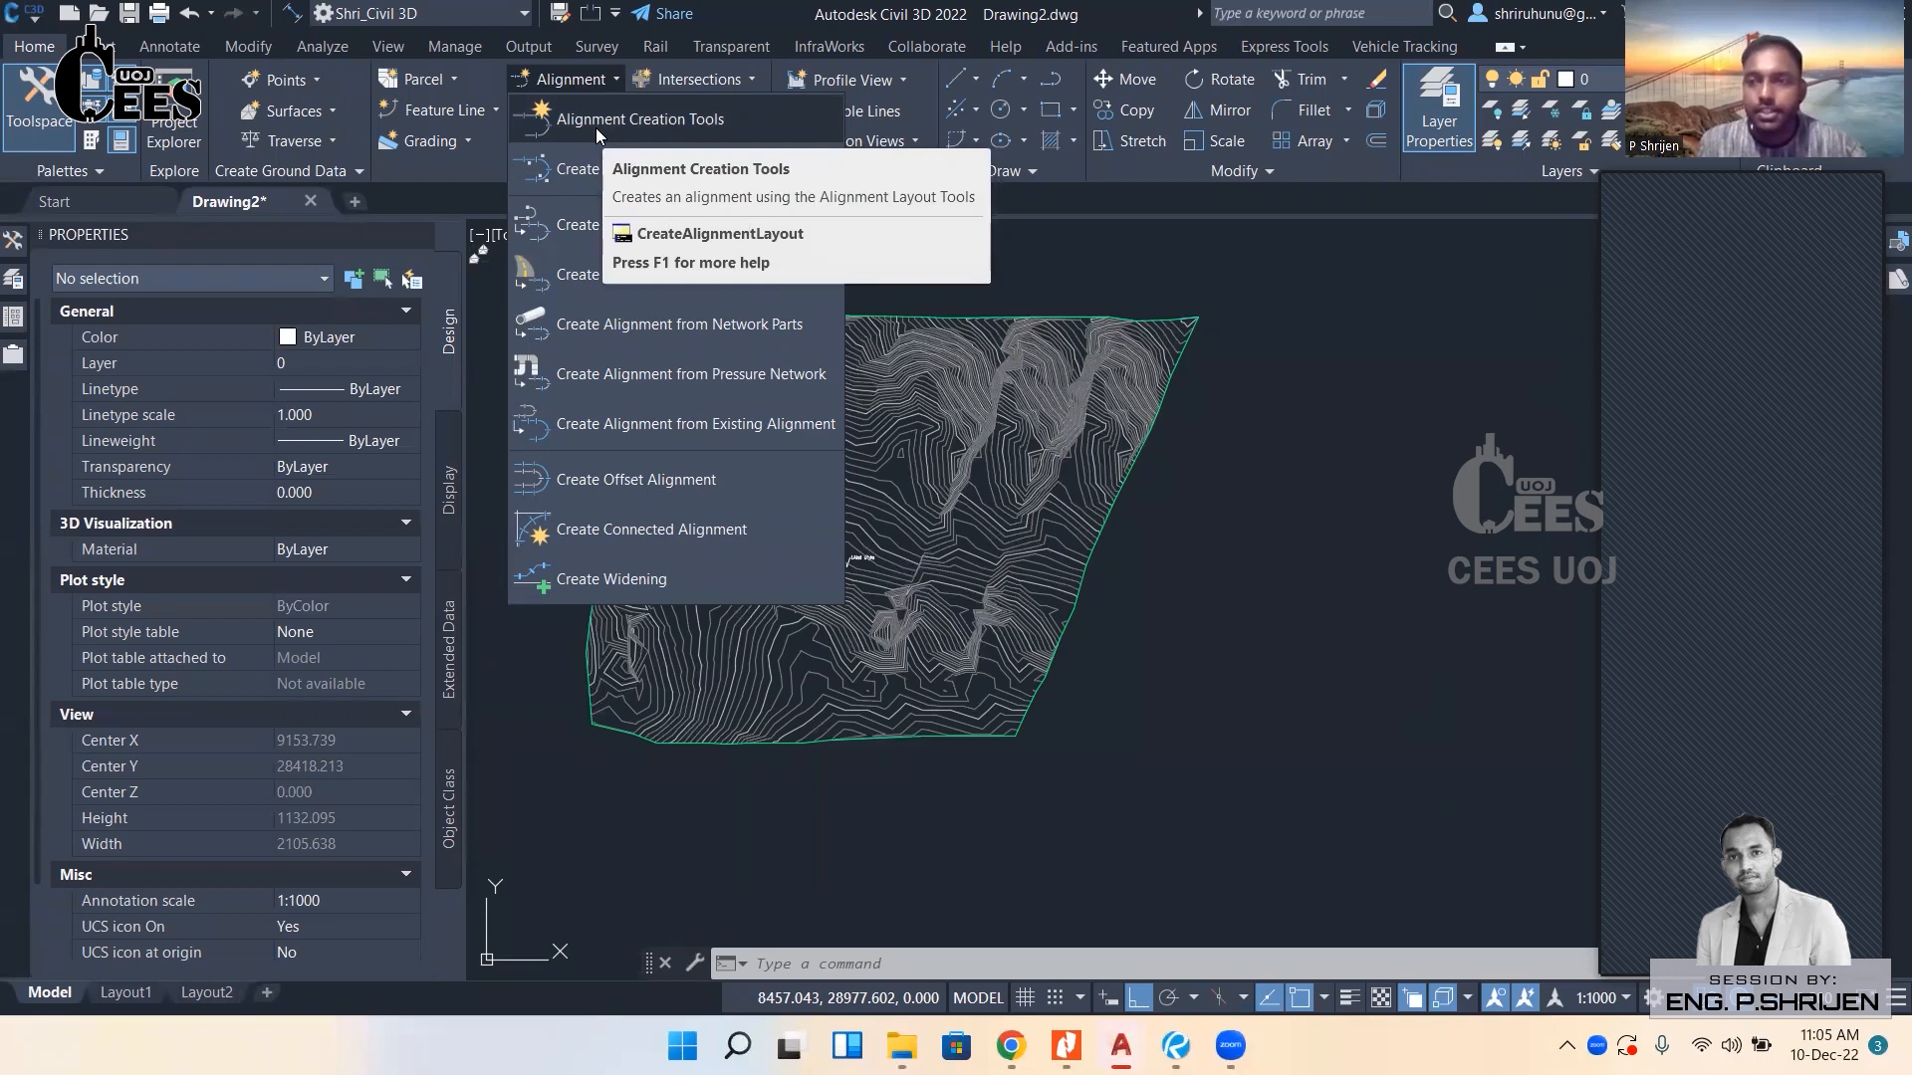
left_click(1234, 662)
key("Escape")
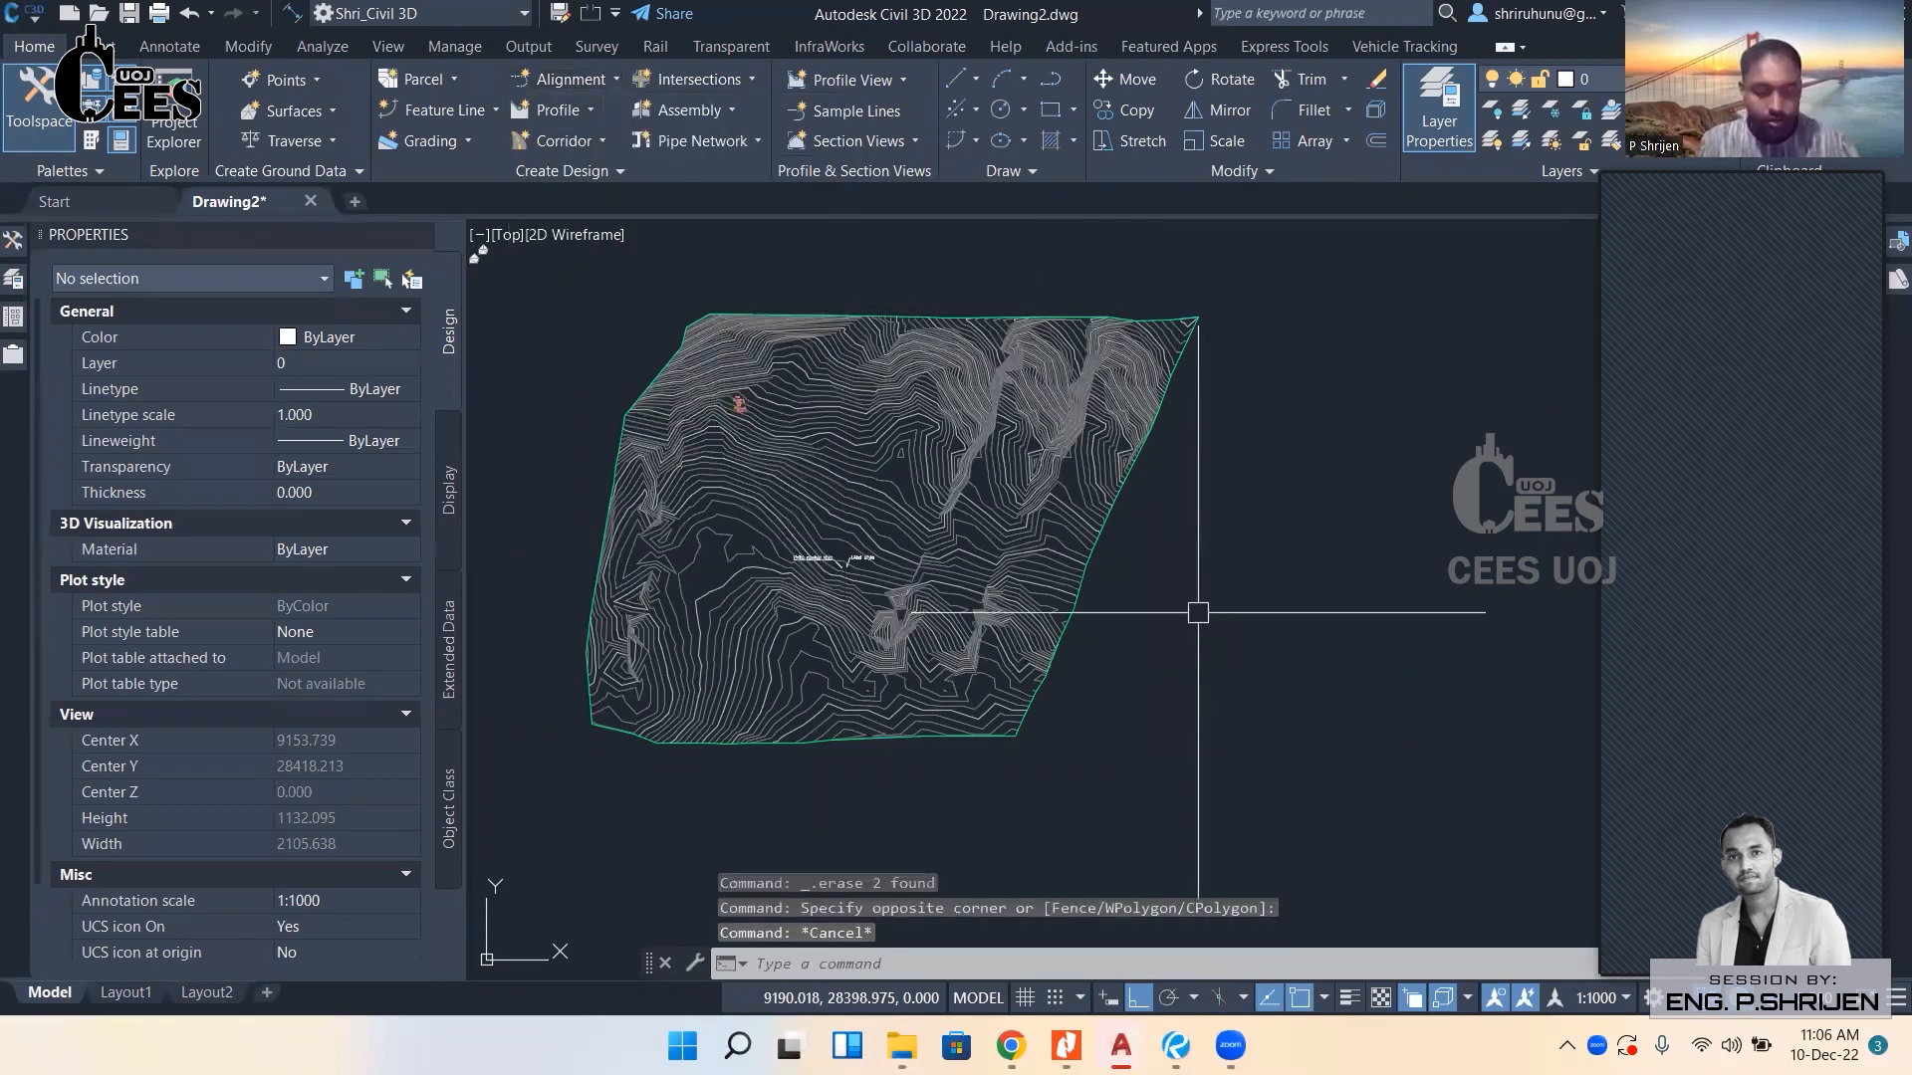
Draw a straight vertical polyline about 778 m long from south to north across the eastern half of surface EG.
type("pl")
key("Return")
left_click(950, 800)
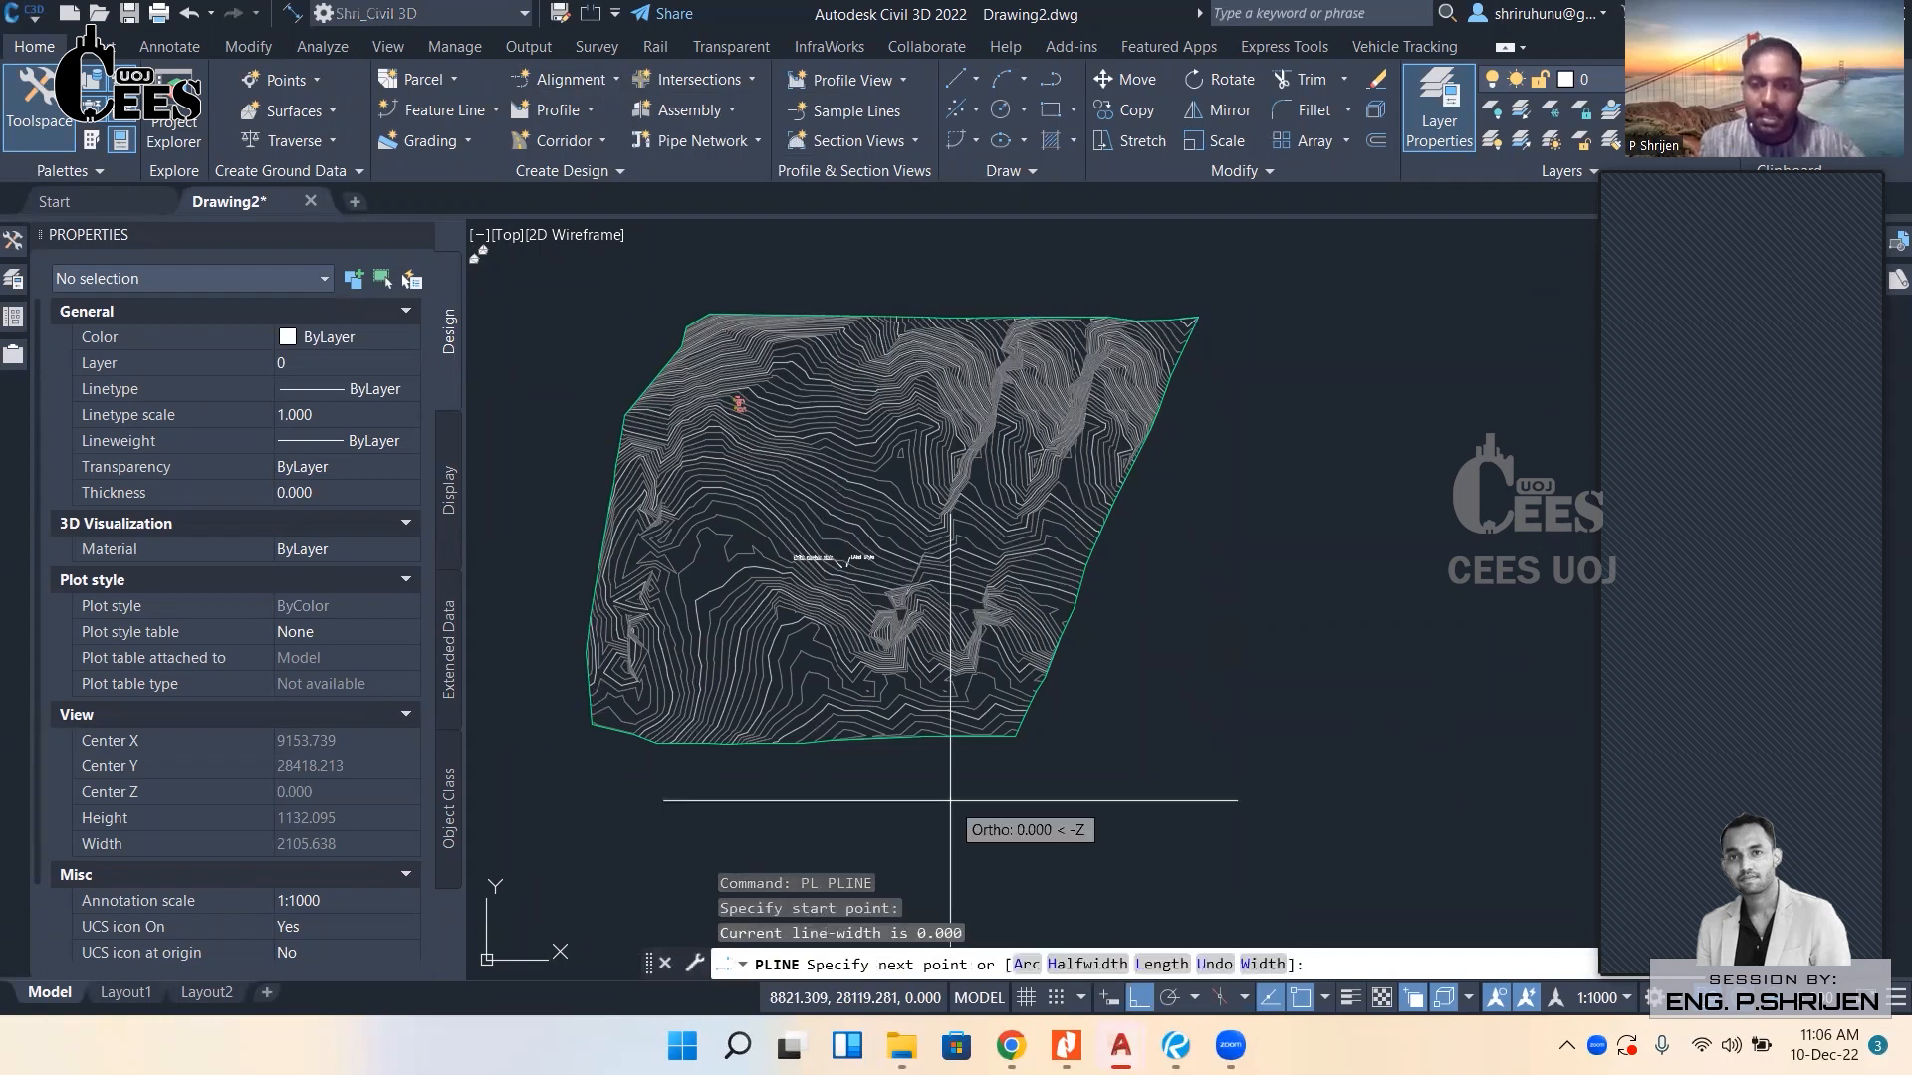
left_click(975, 277)
key("Escape")
left_click(950, 285)
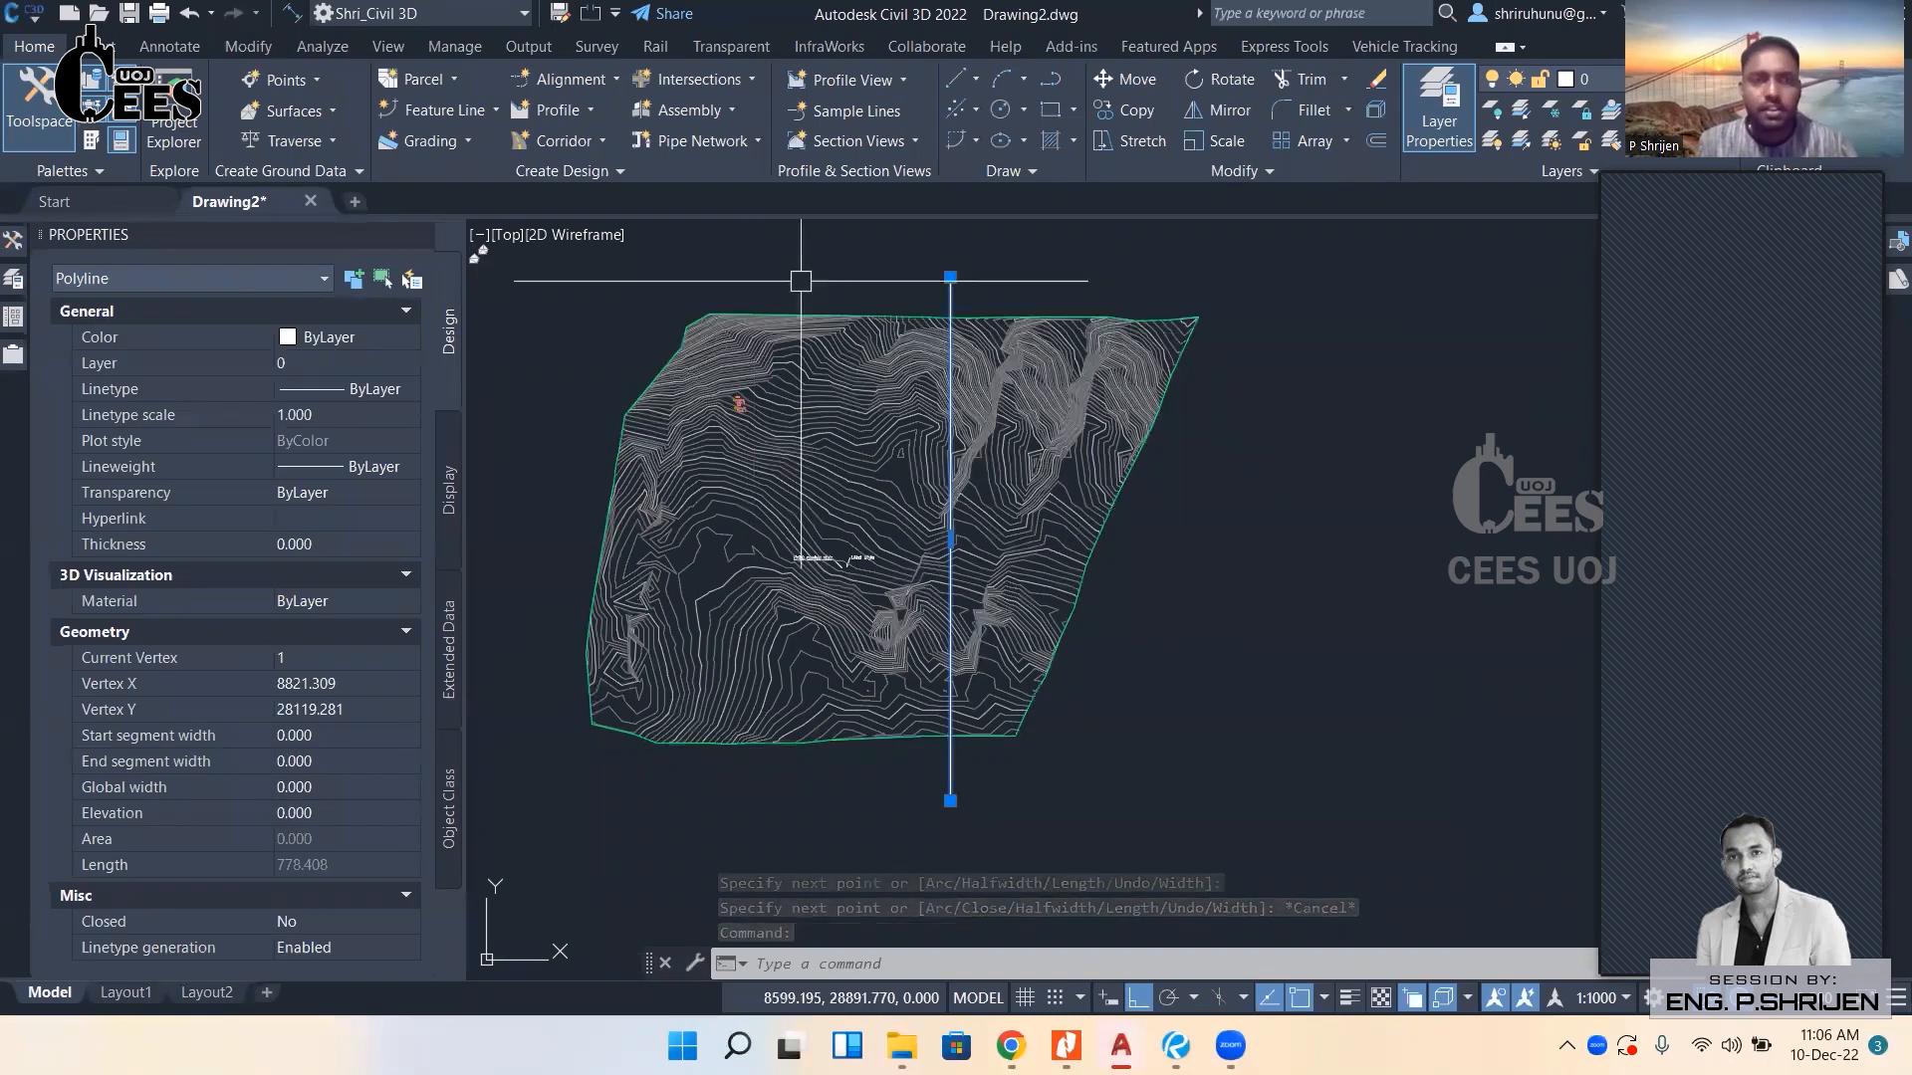
key("Escape")
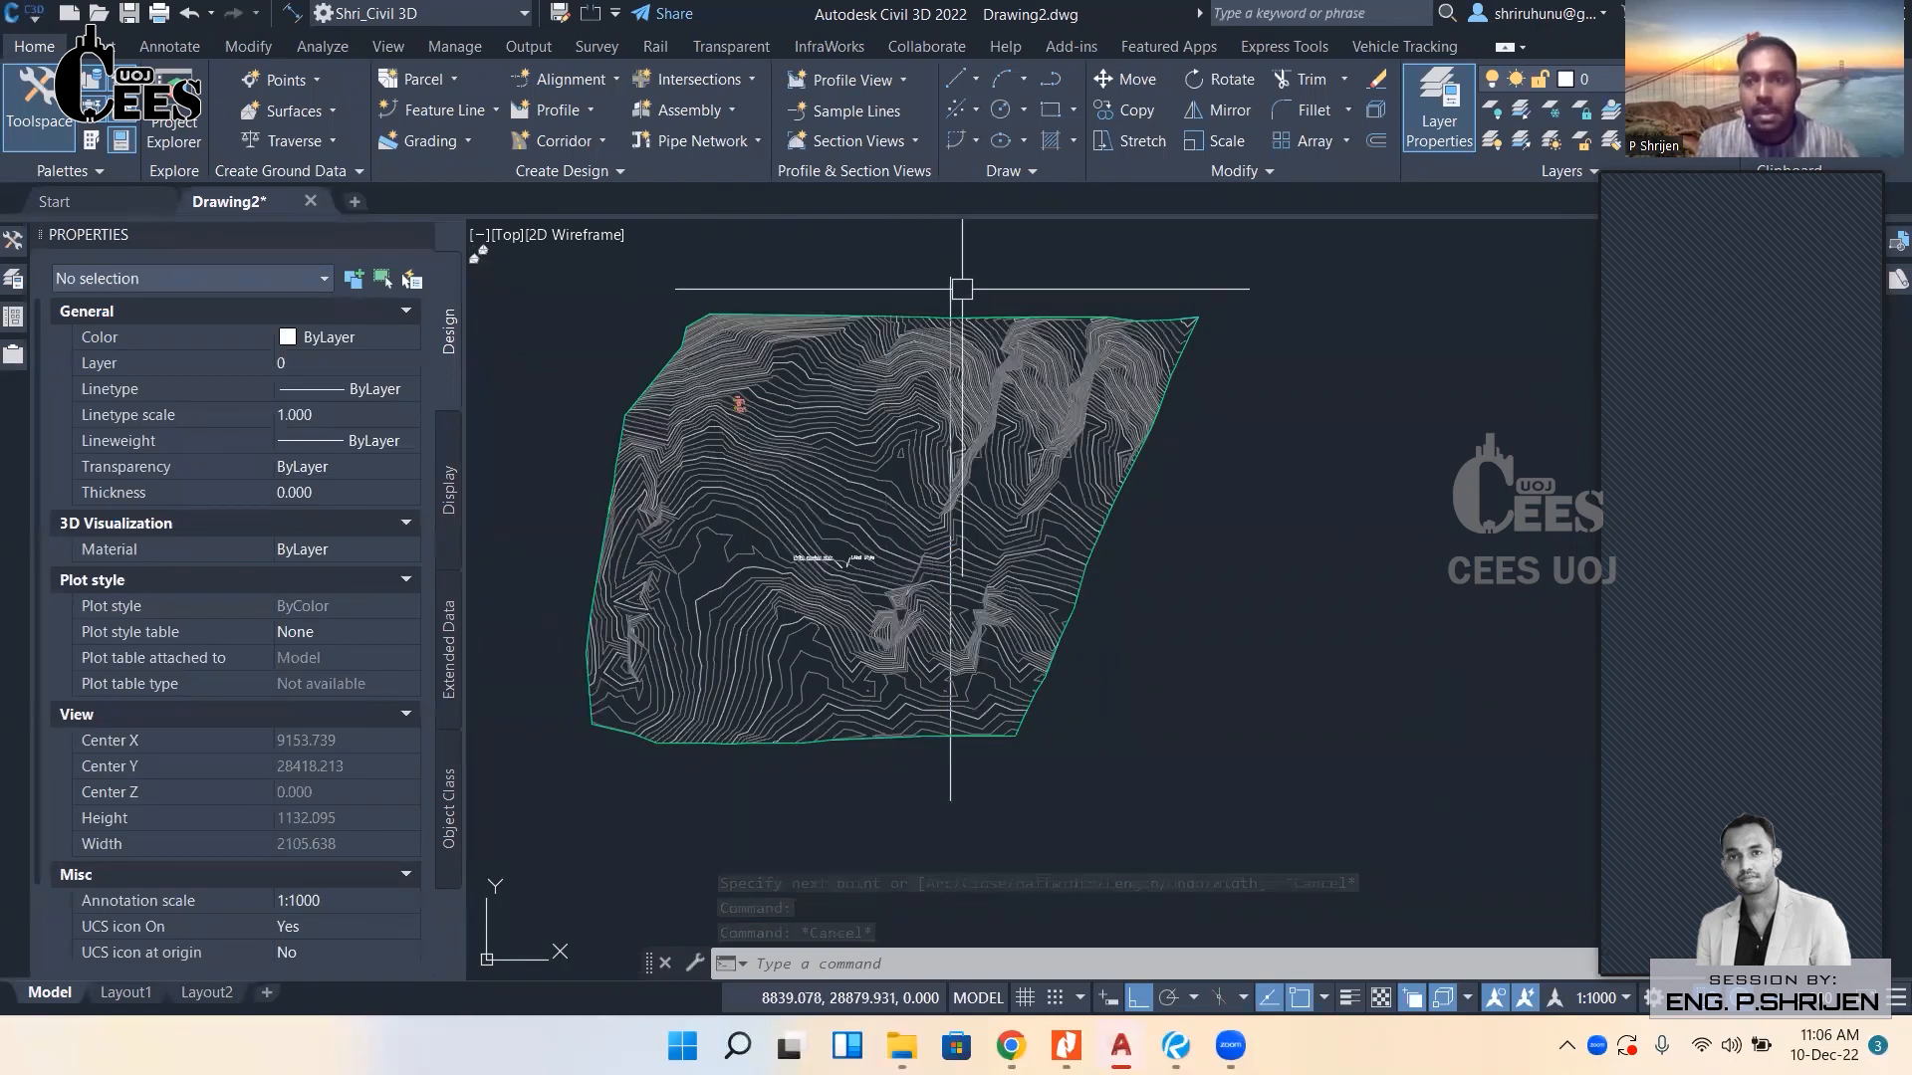
Start Create Alignment from Objects with the vertical polyline and accept its south-to-north direction.
left_click(607, 79)
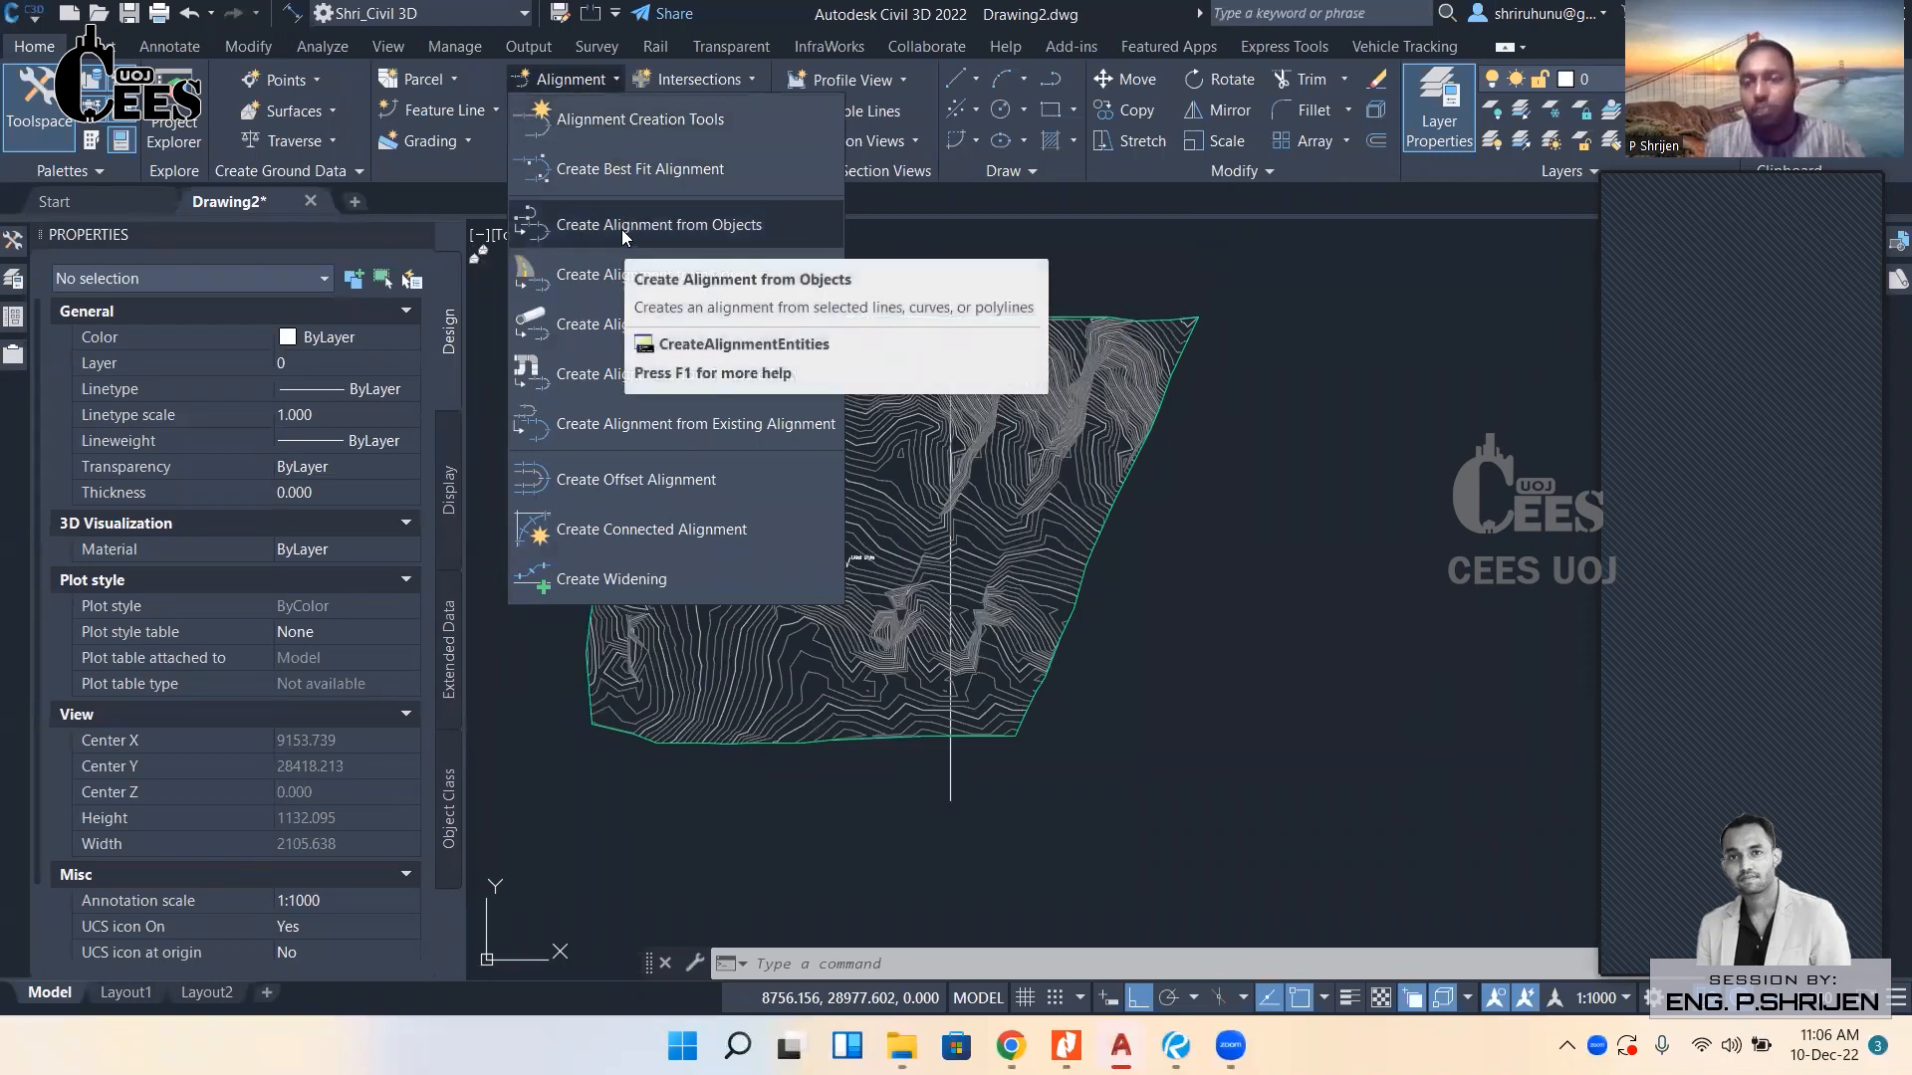
left_click(623, 230)
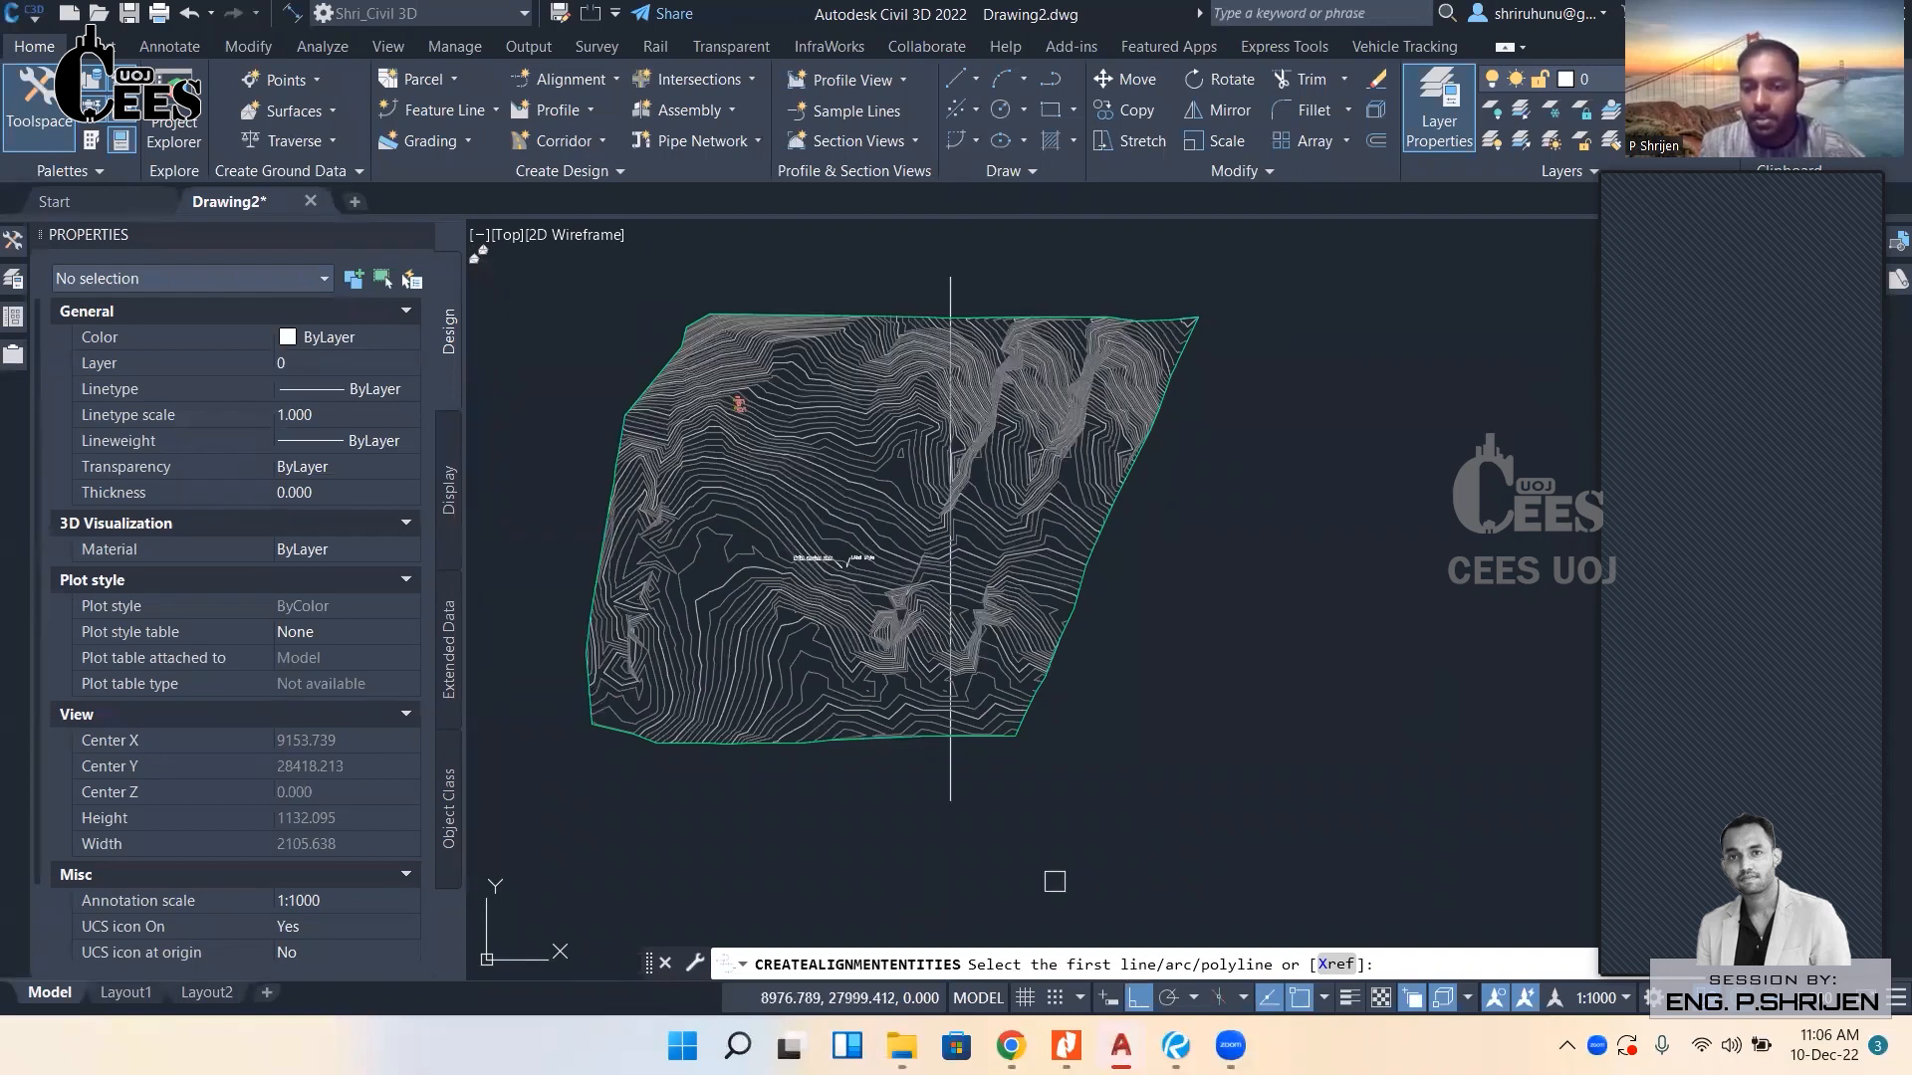
left_click(947, 787)
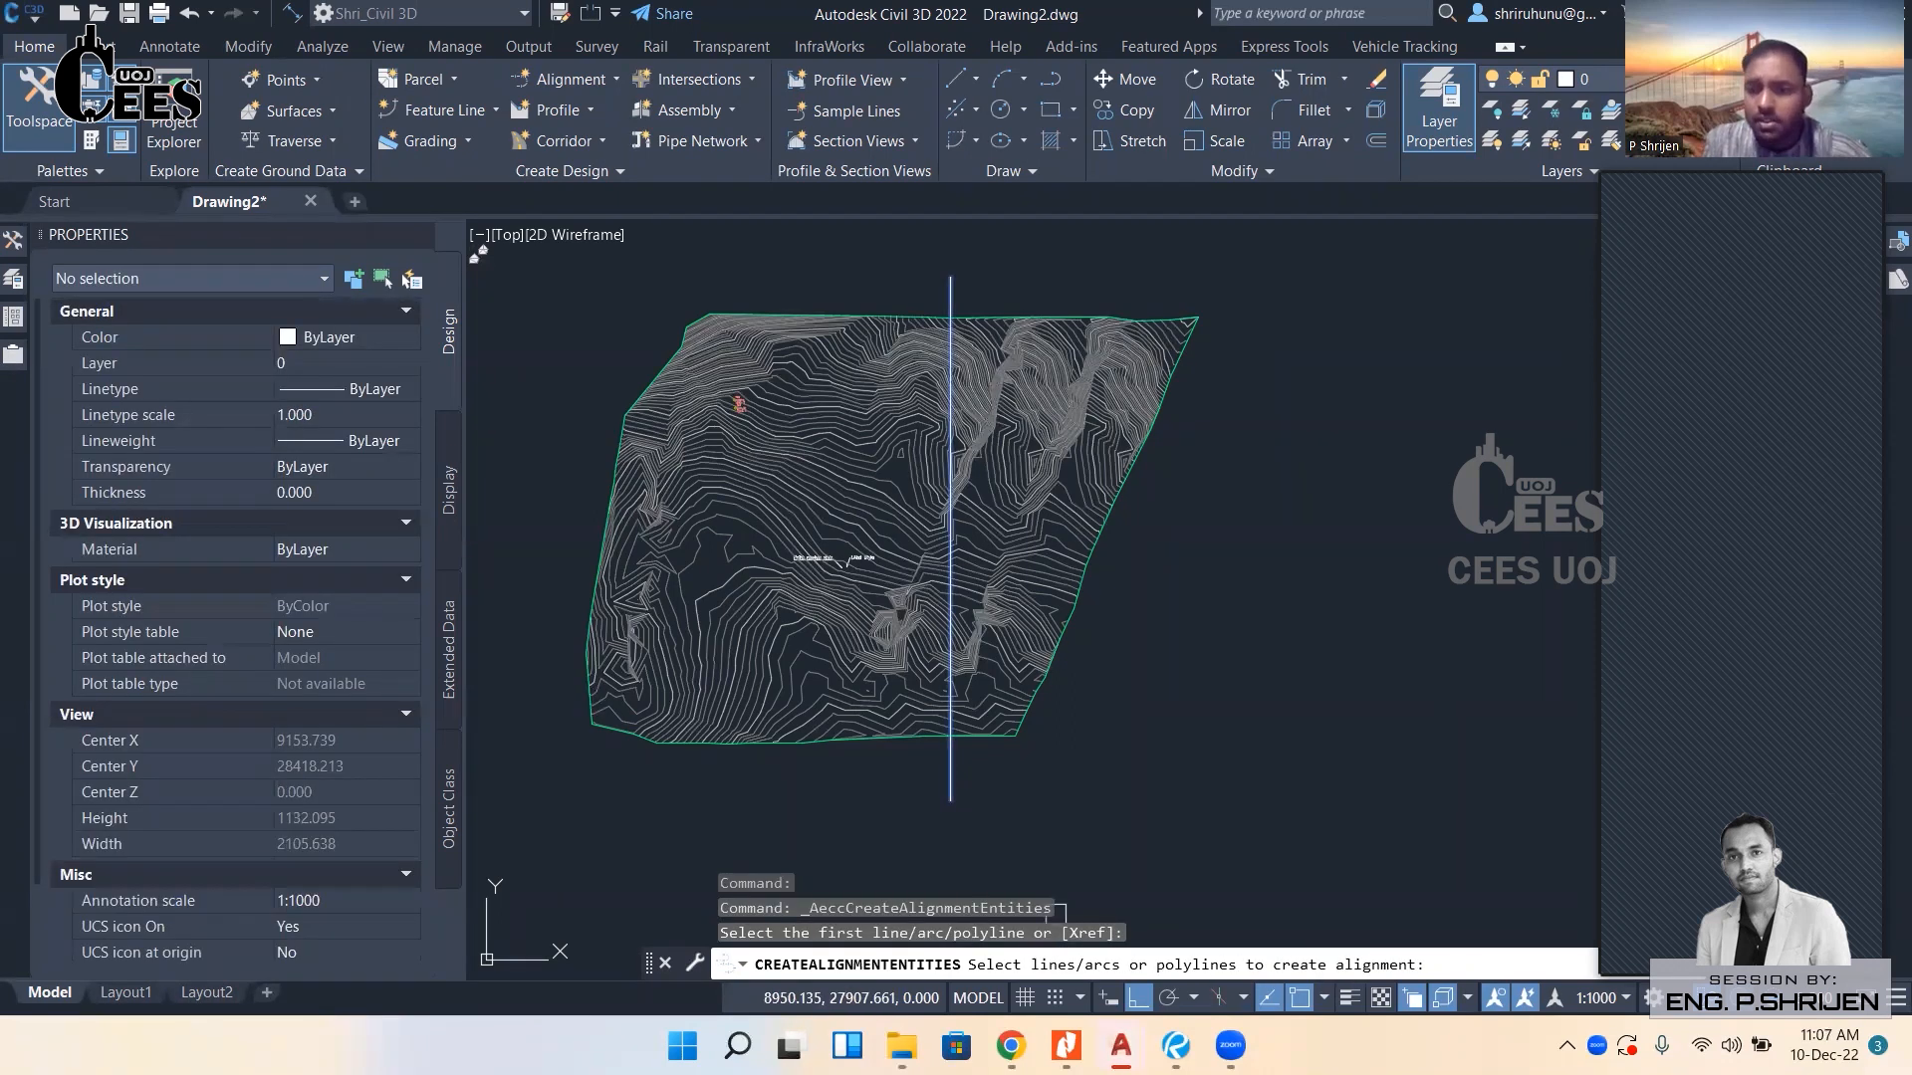
key("Return")
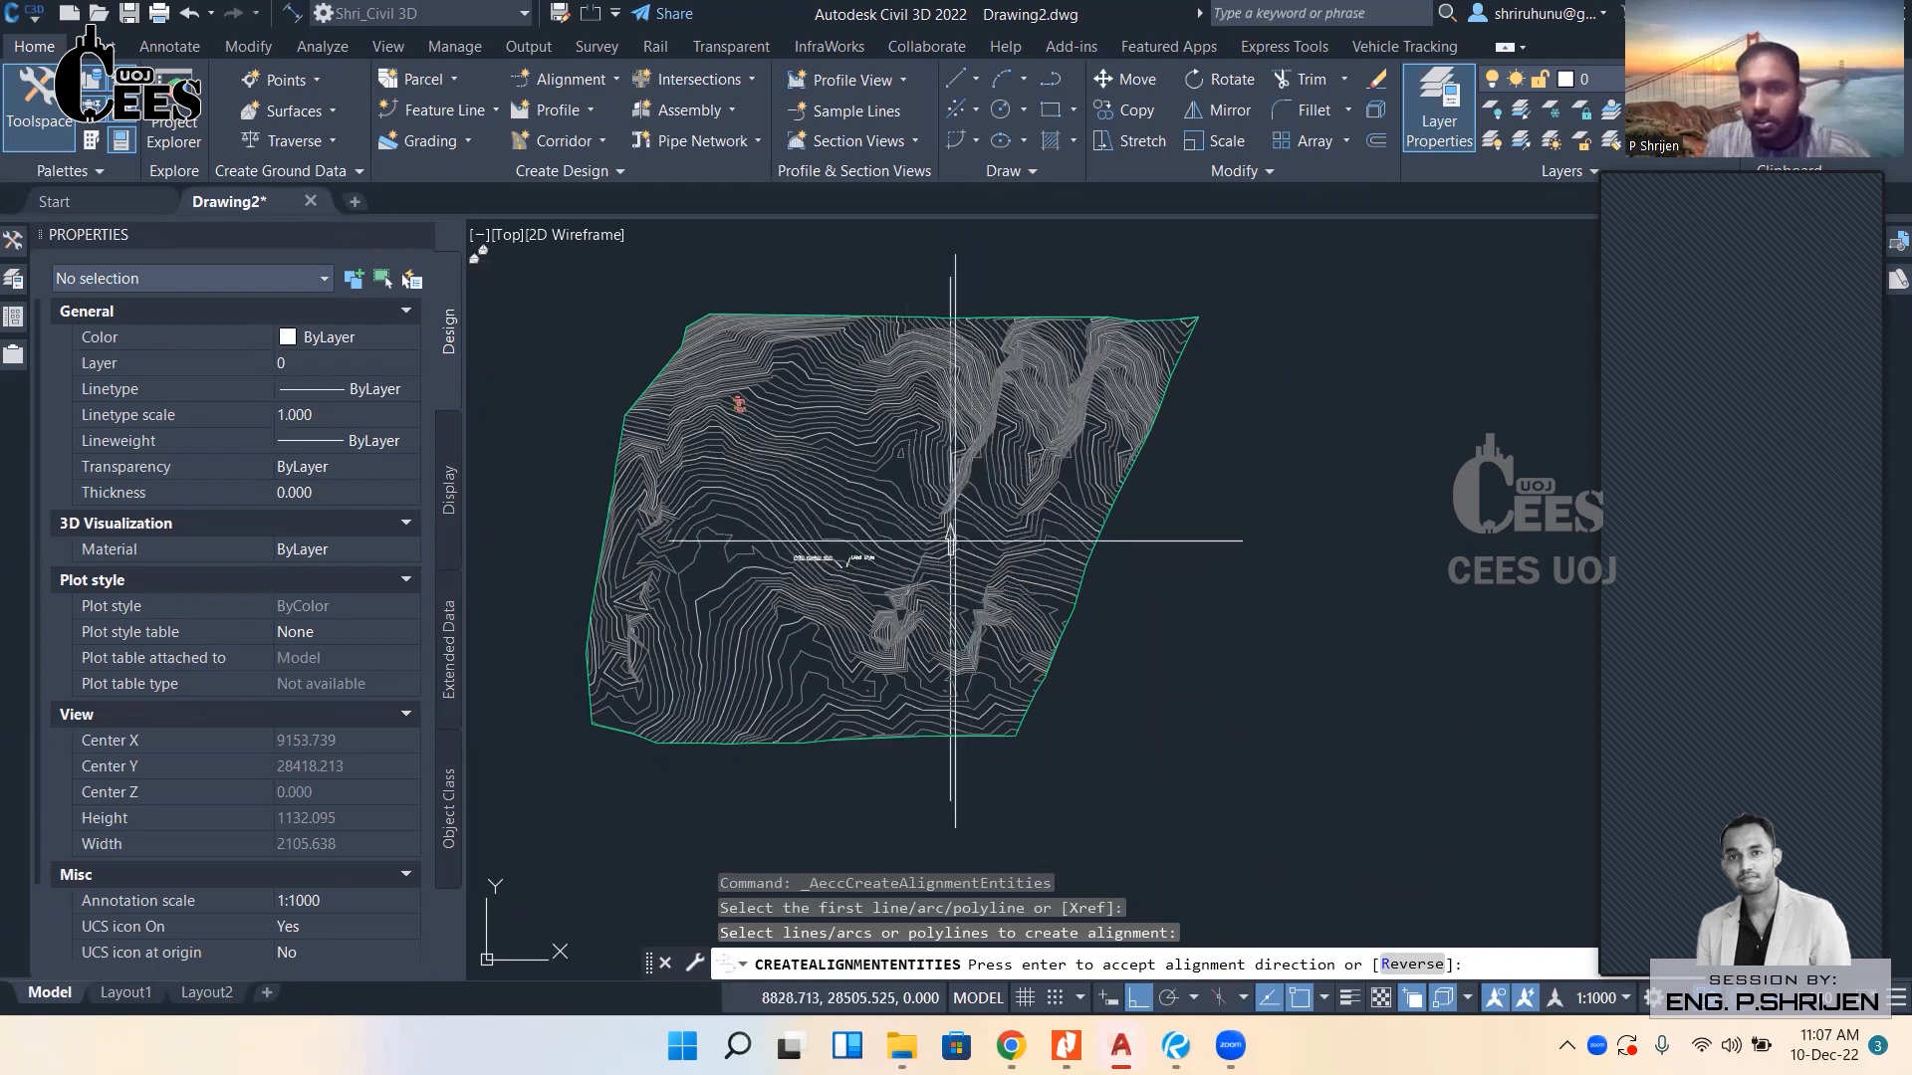
scroll(945, 518, "up", 2)
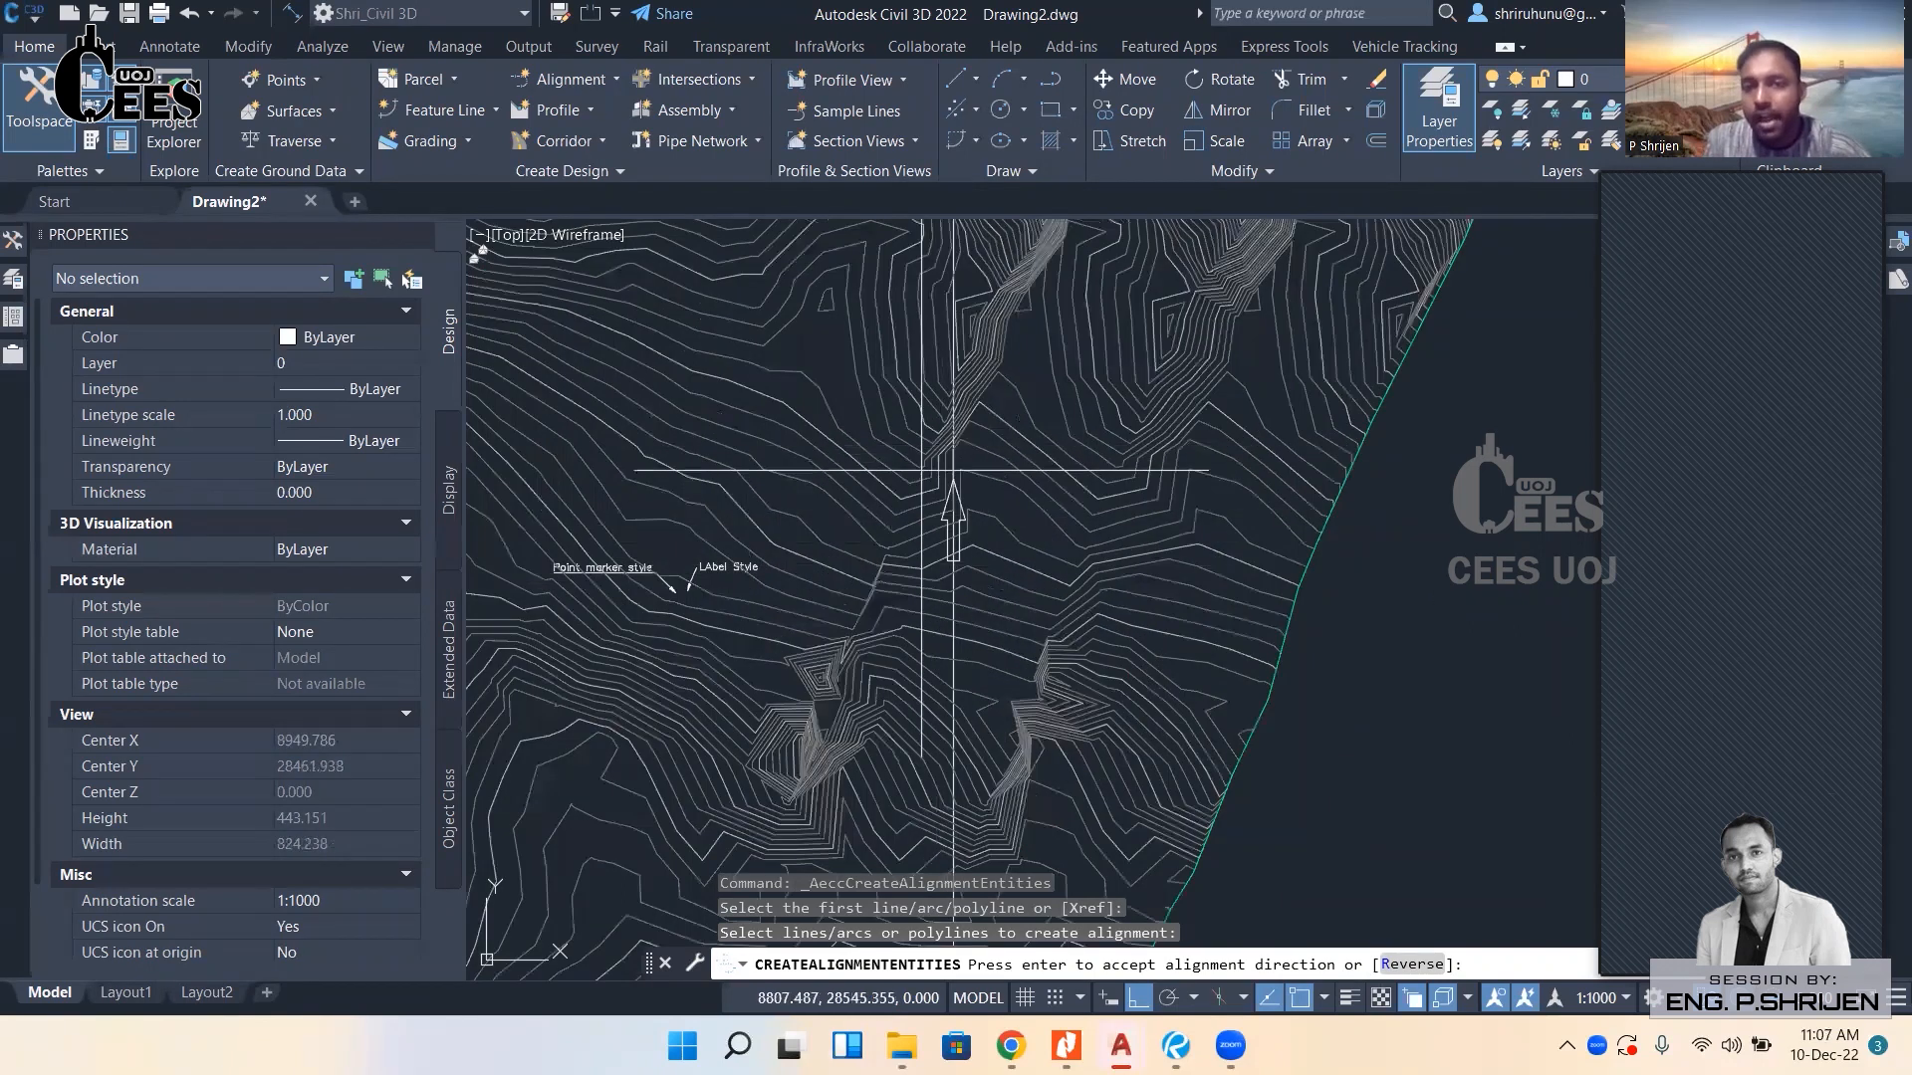
scroll(1020, 518, "down", 2)
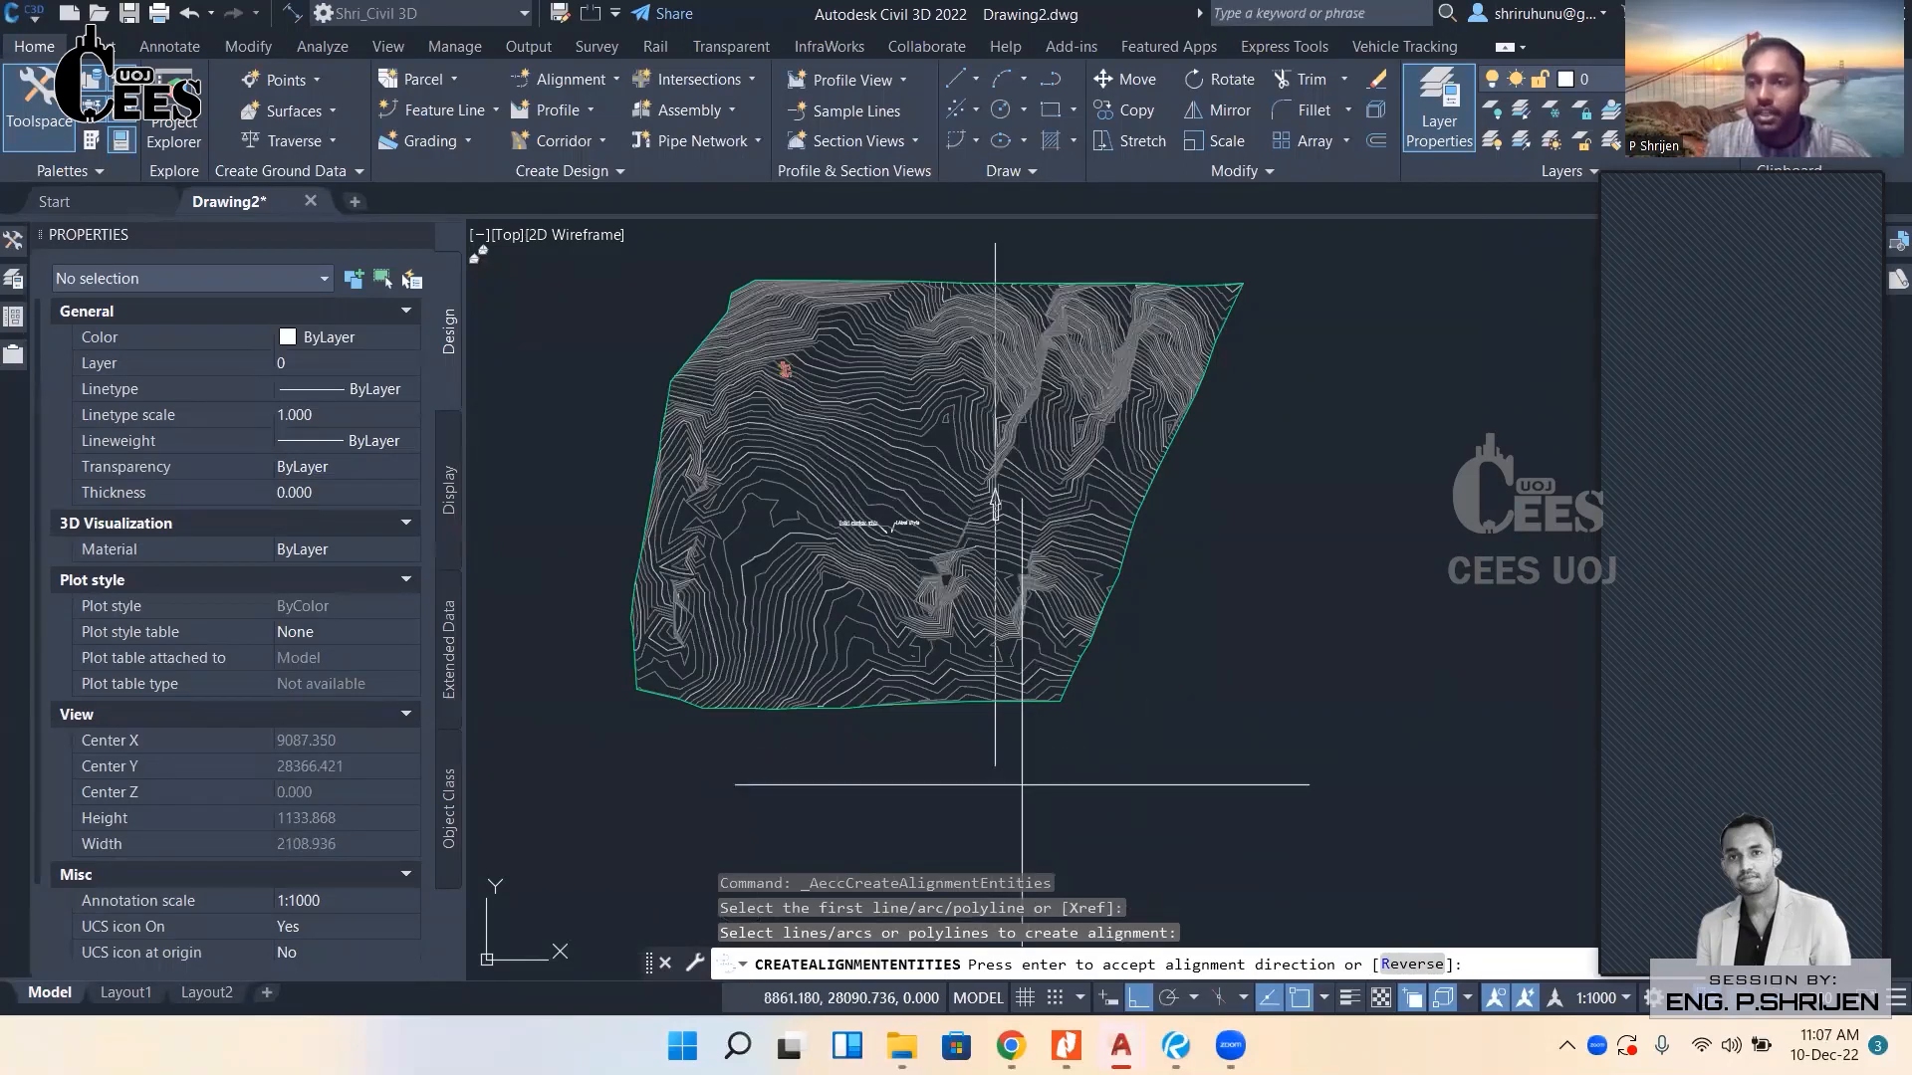
middle_click_drag(1013, 763, 1004, 784)
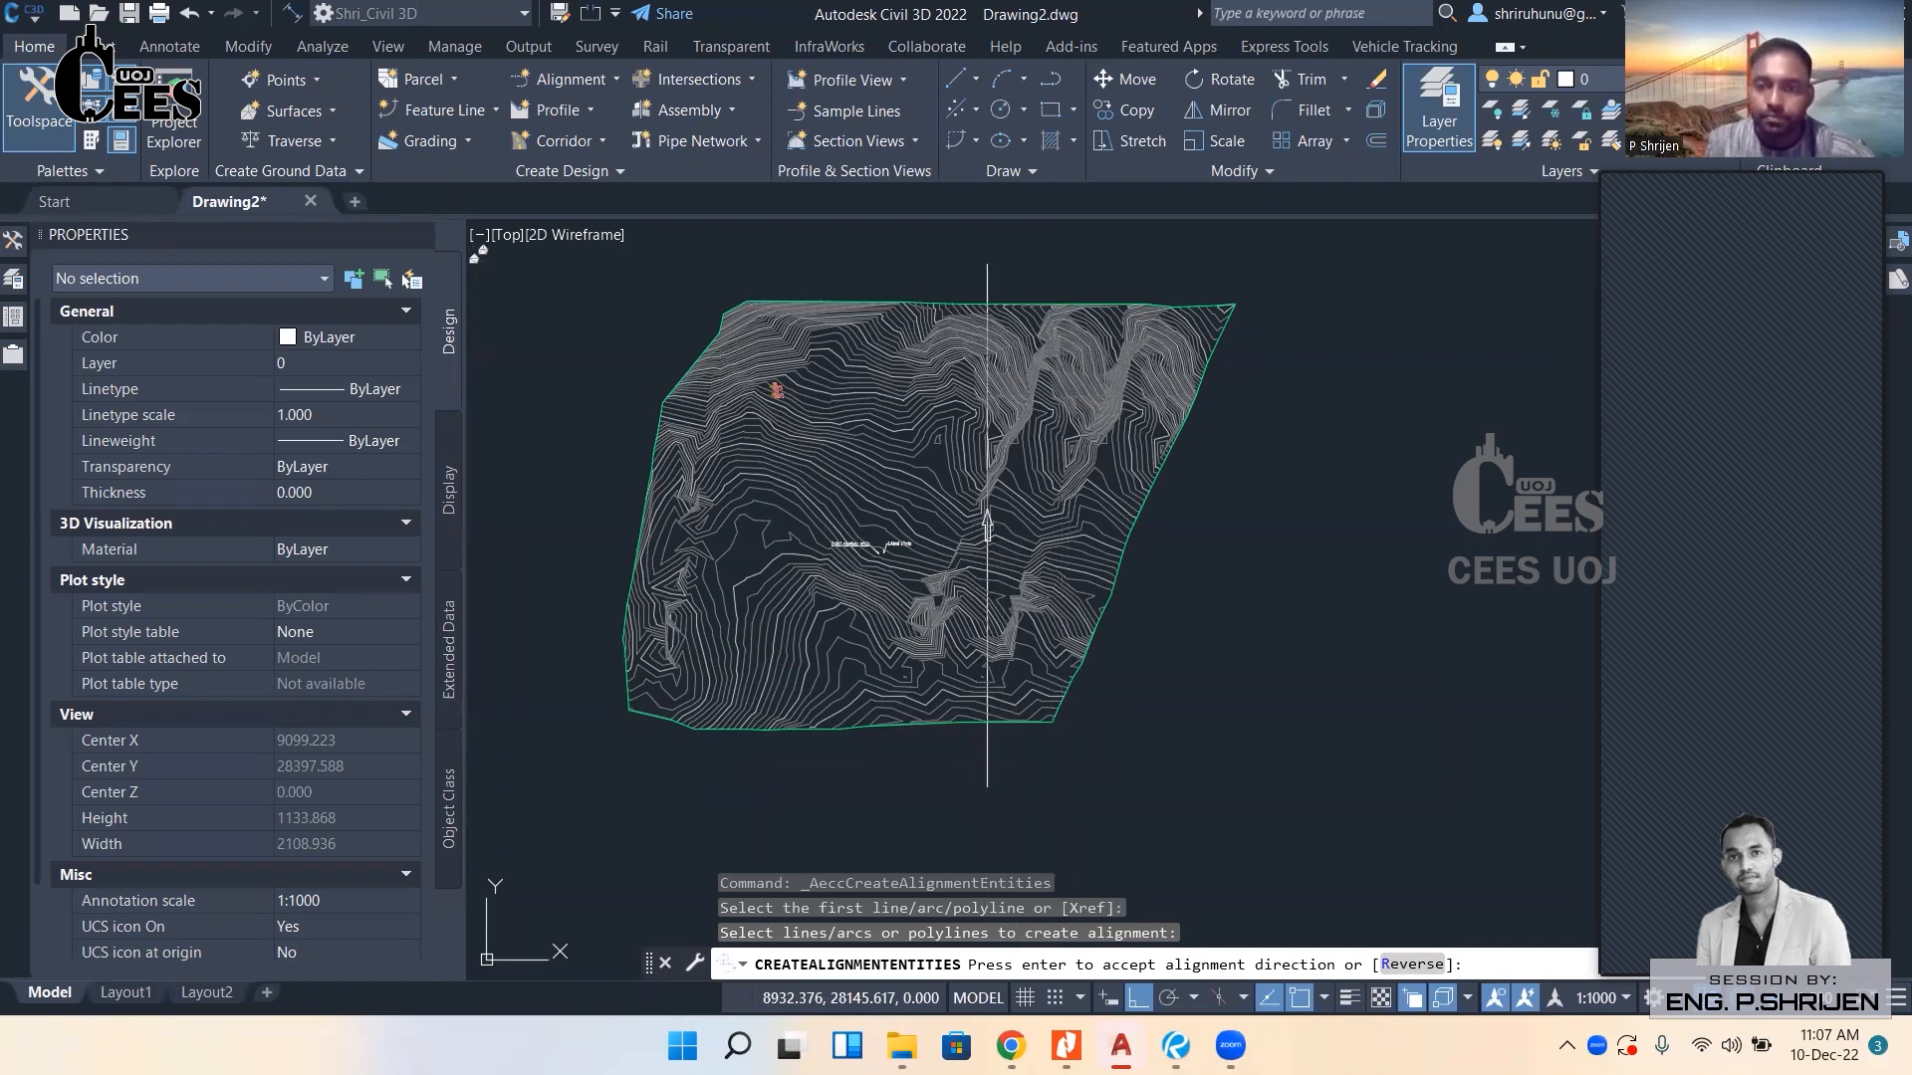
key("Return")
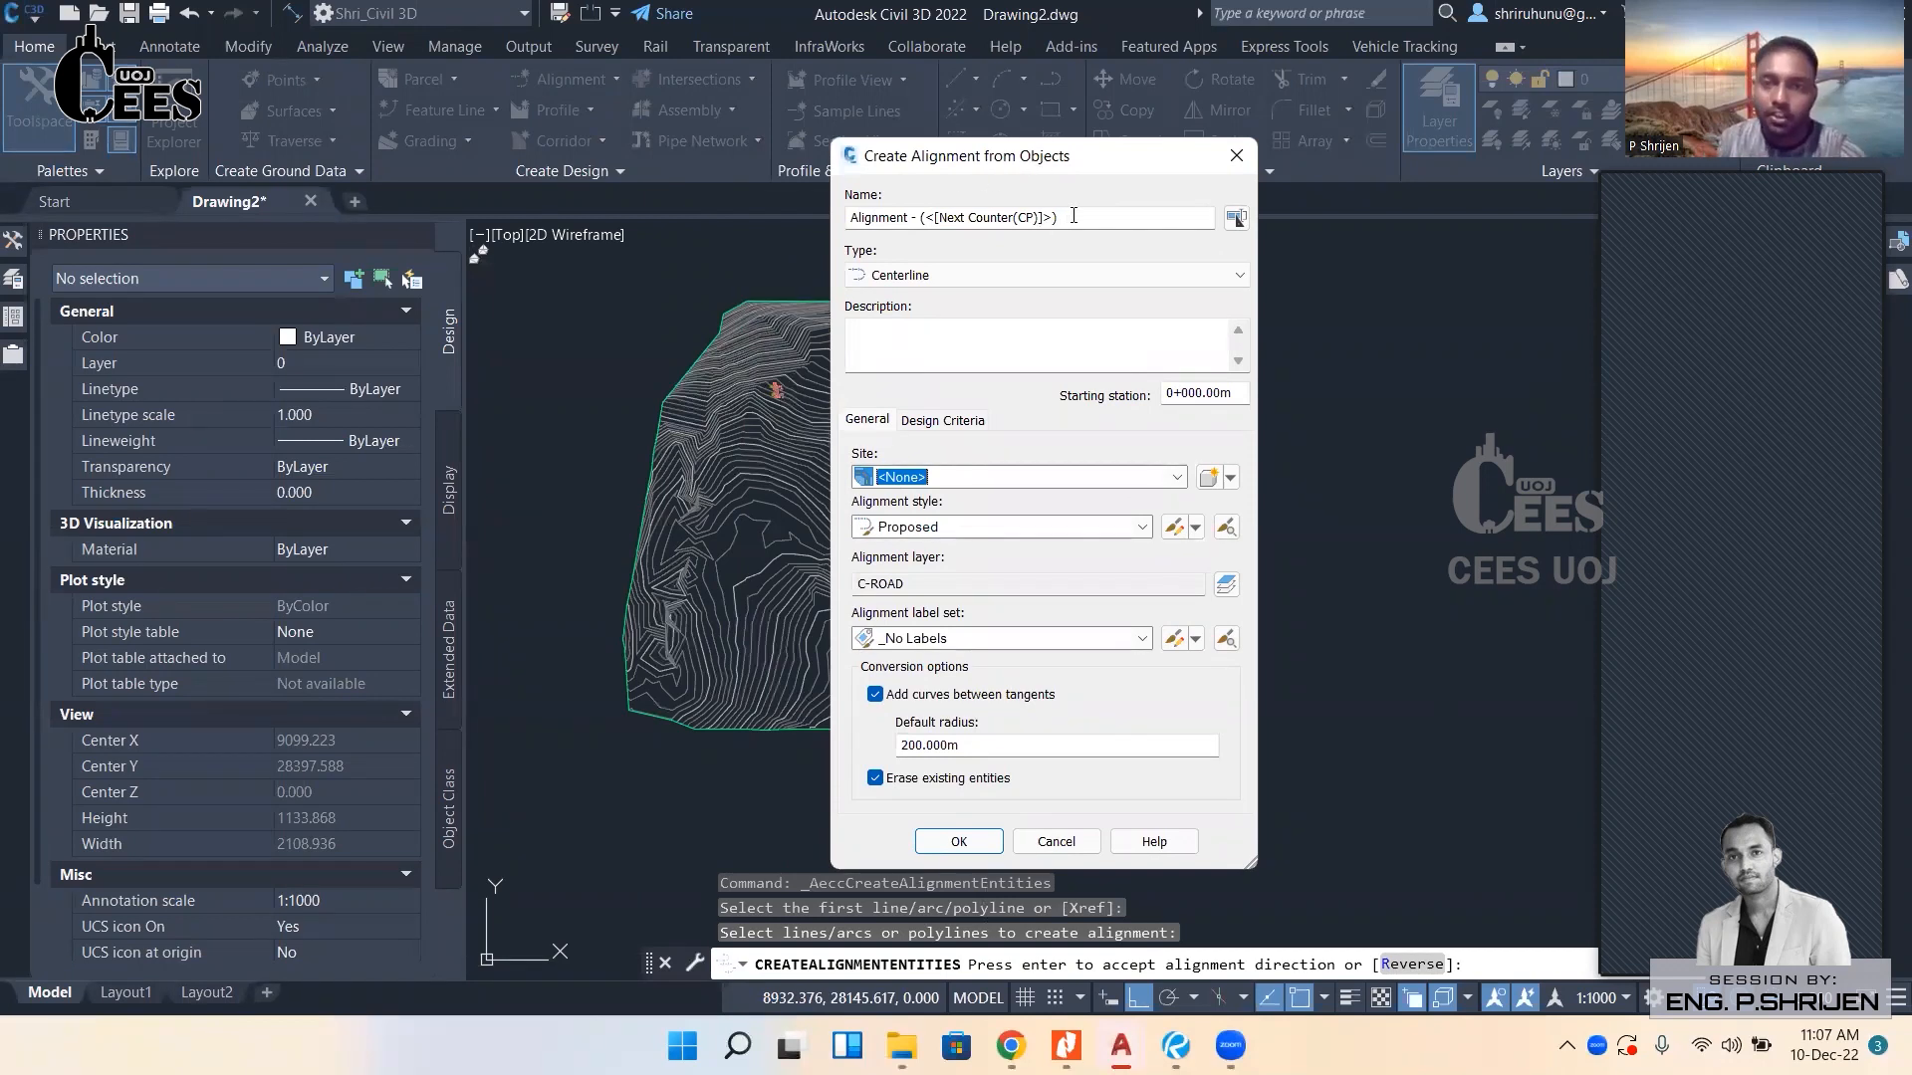
Name the new alignment Trail Alg and keep its type as Centerline.
left_click_drag(1057, 217, 782, 218)
key("BackSpace")
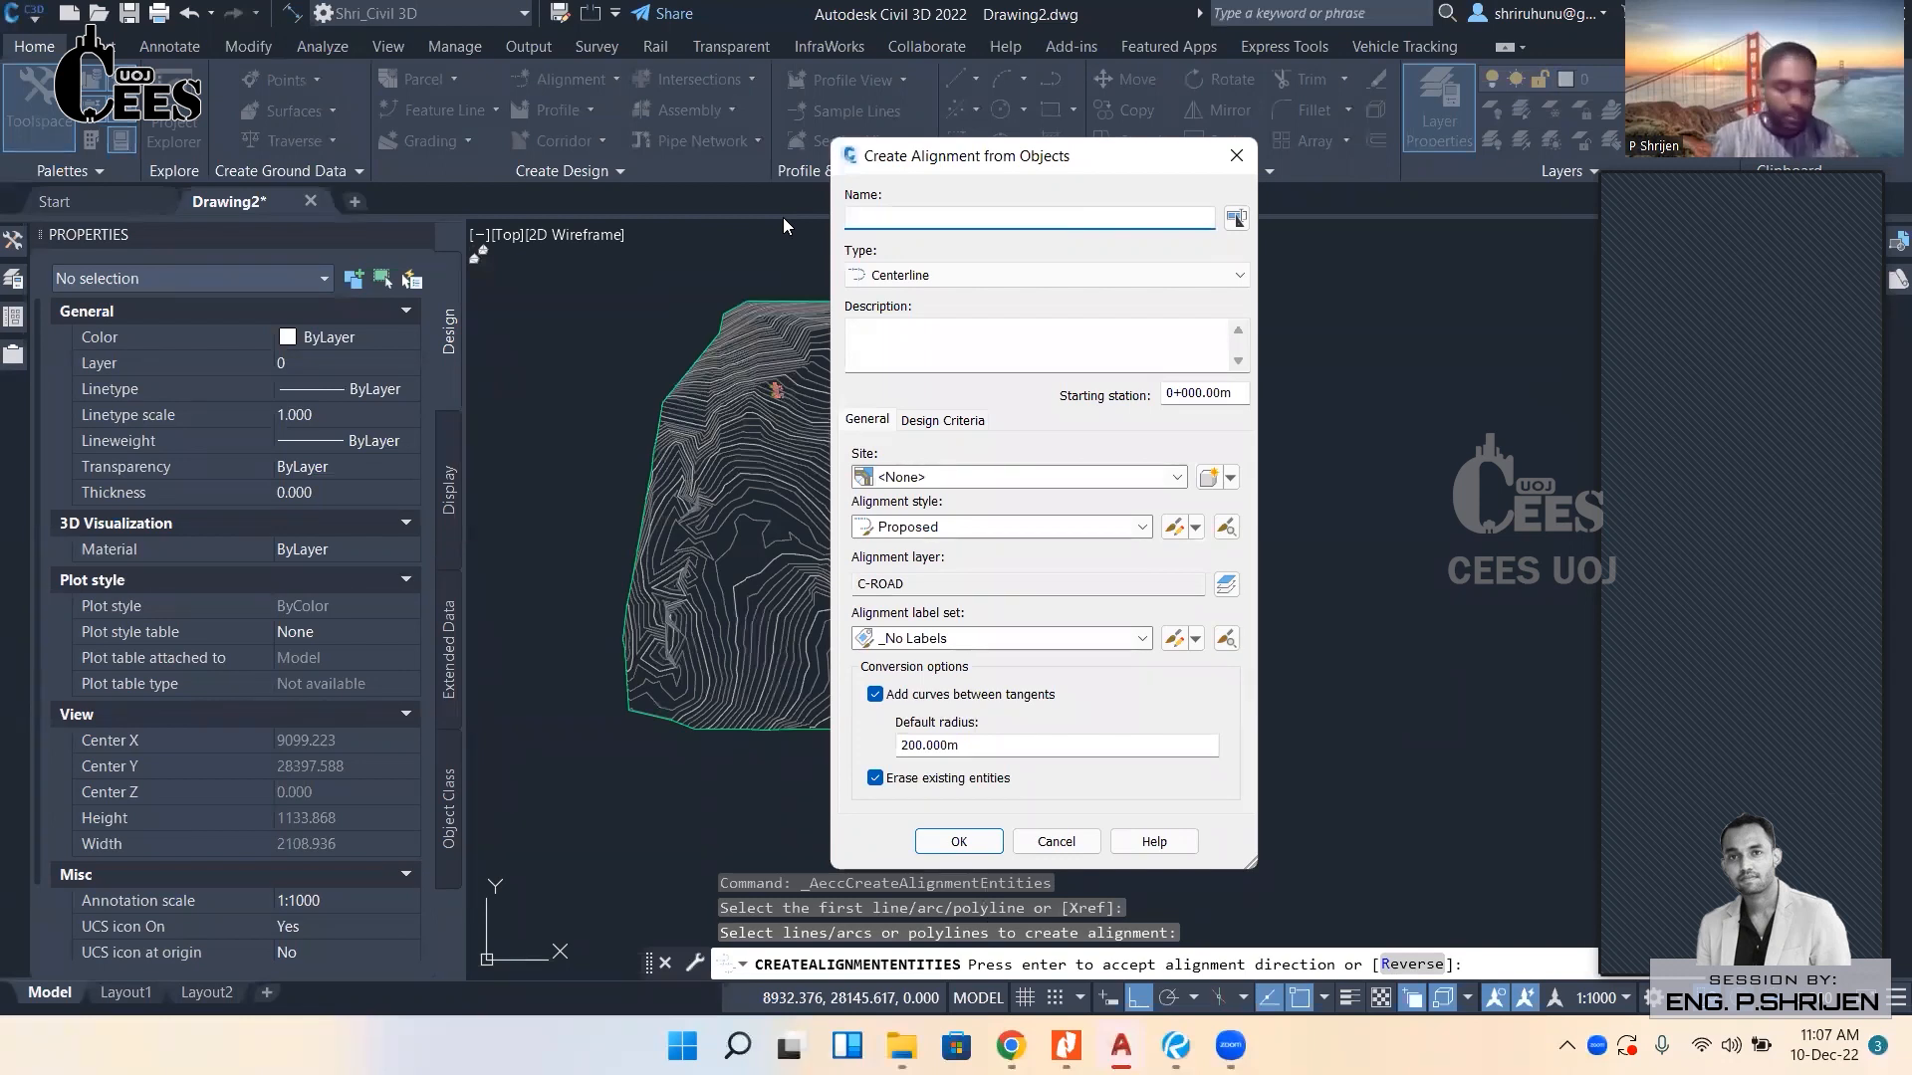
type("Trail Alg")
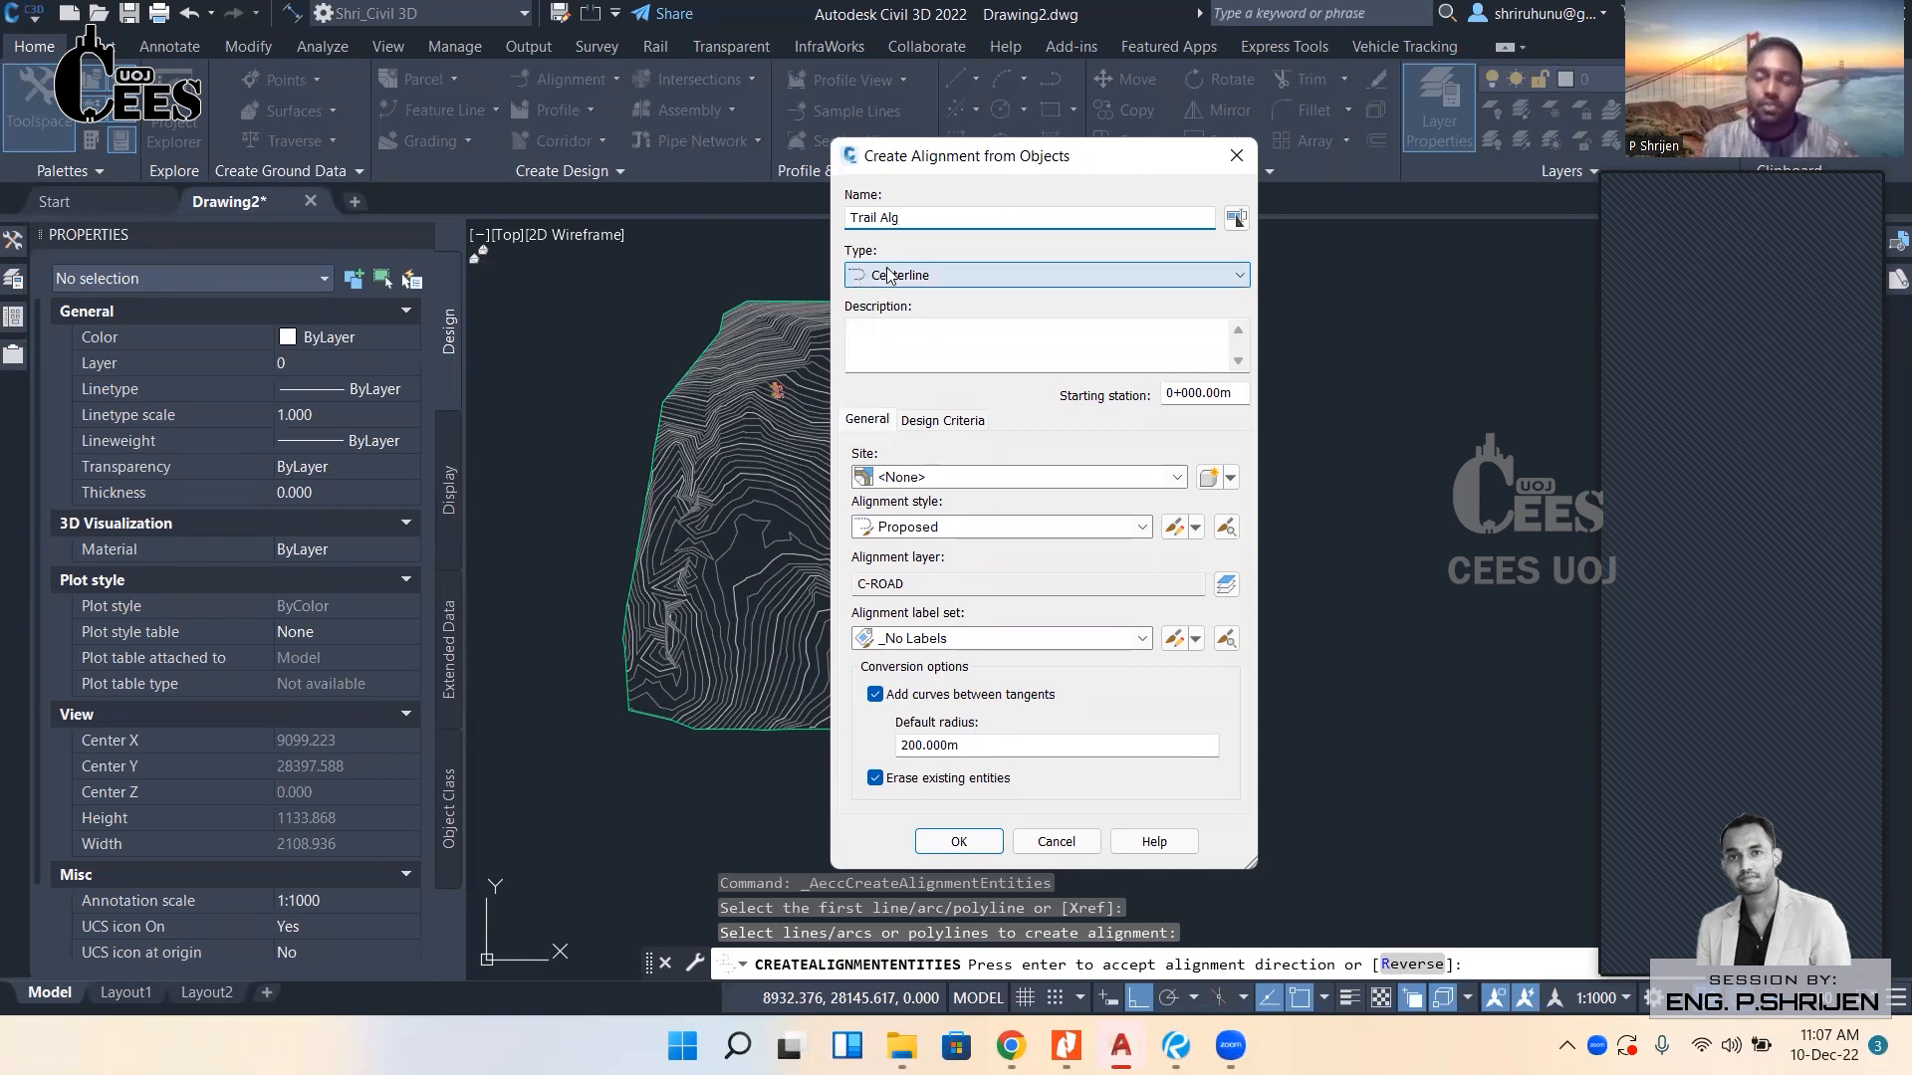
left_click(954, 273)
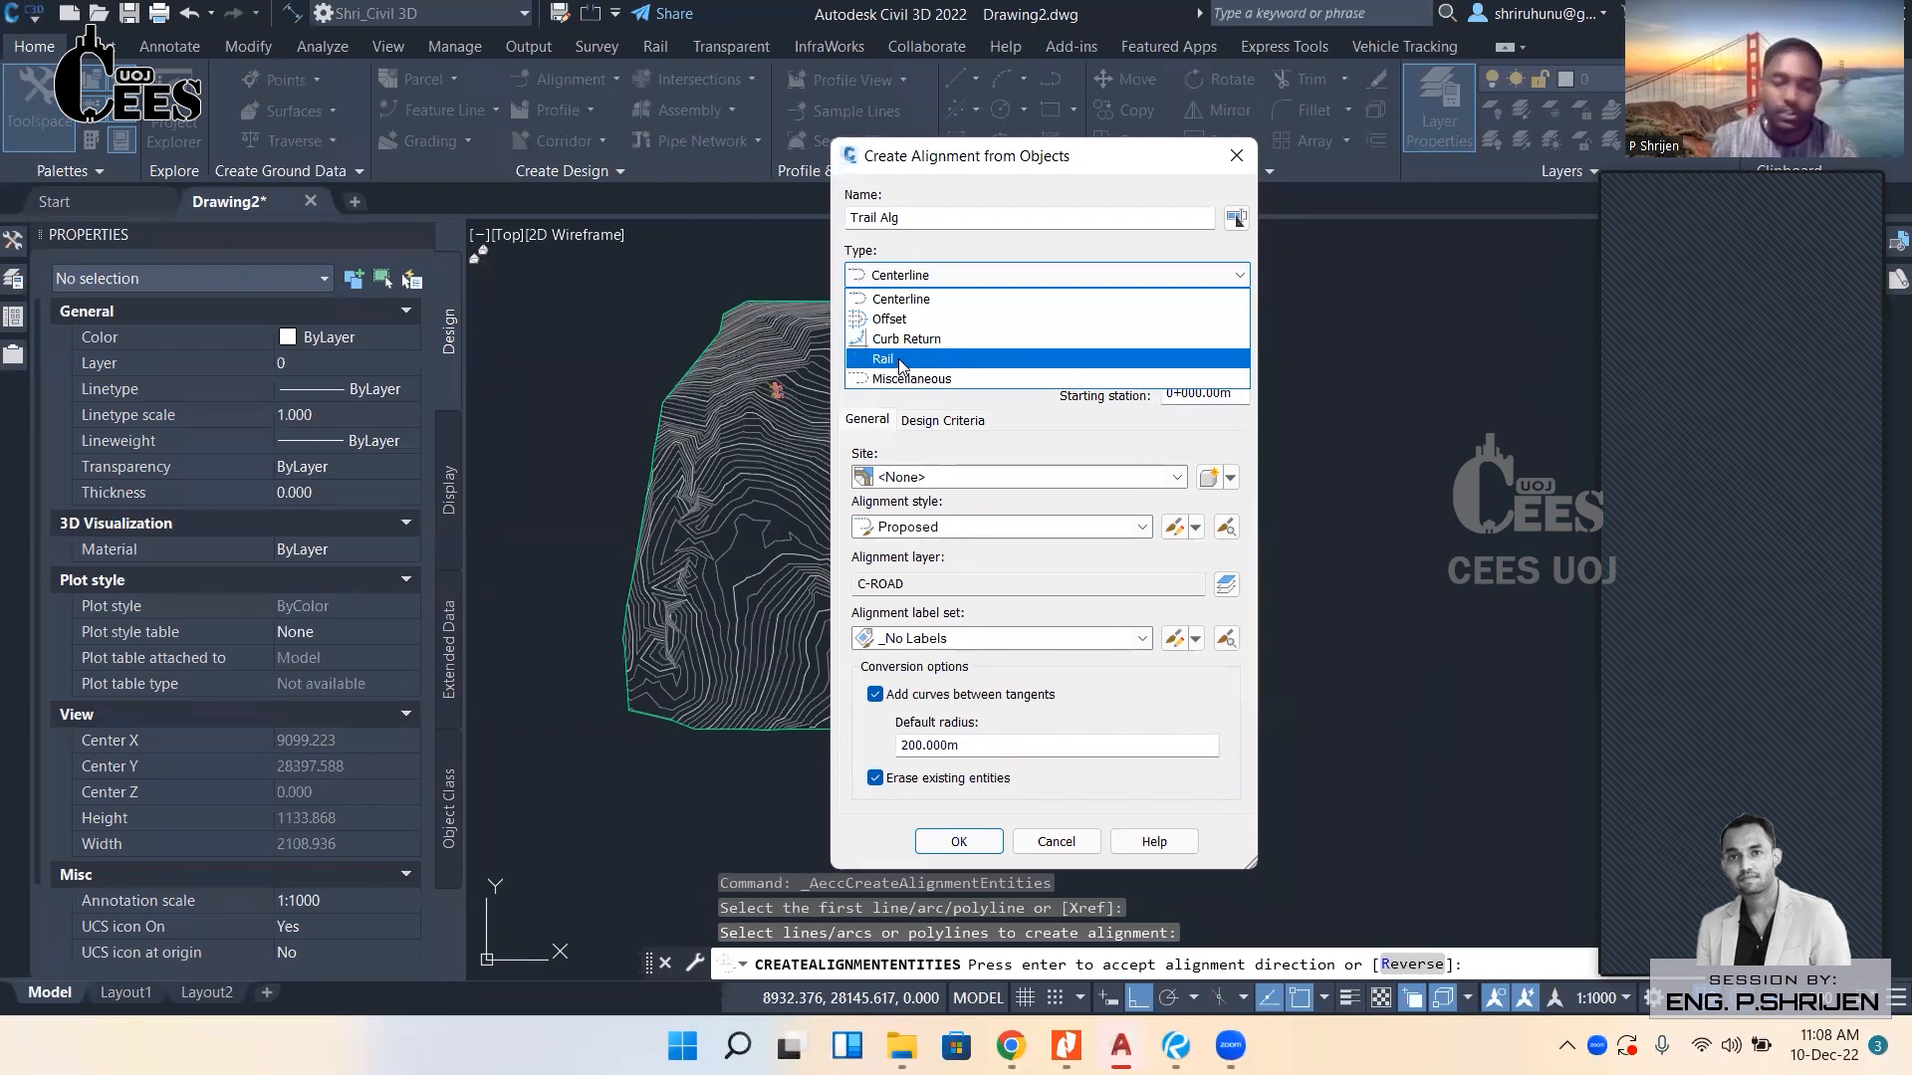
left_click(936, 460)
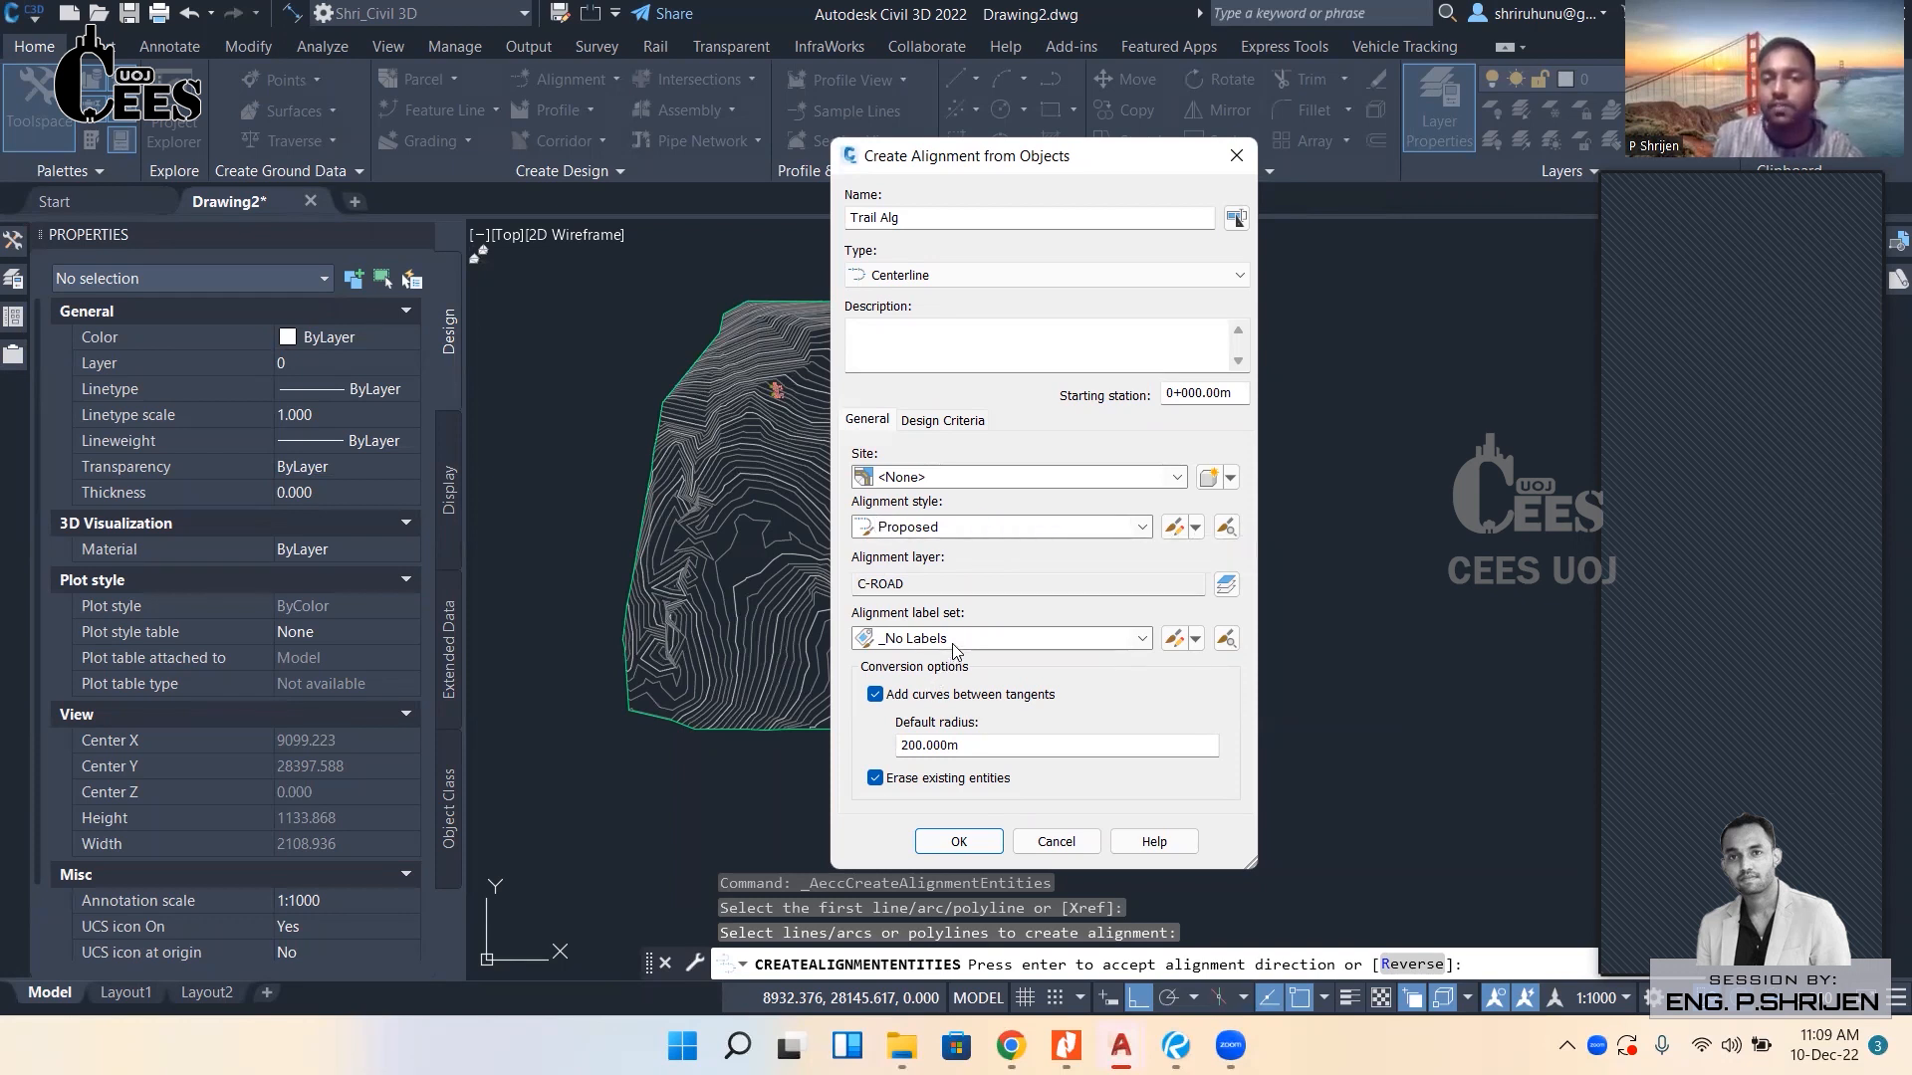
Keep the Proposed alignment style and assign the Major and Minor only label set to the new alignment.
left_click(1038, 536)
left_click(1038, 536)
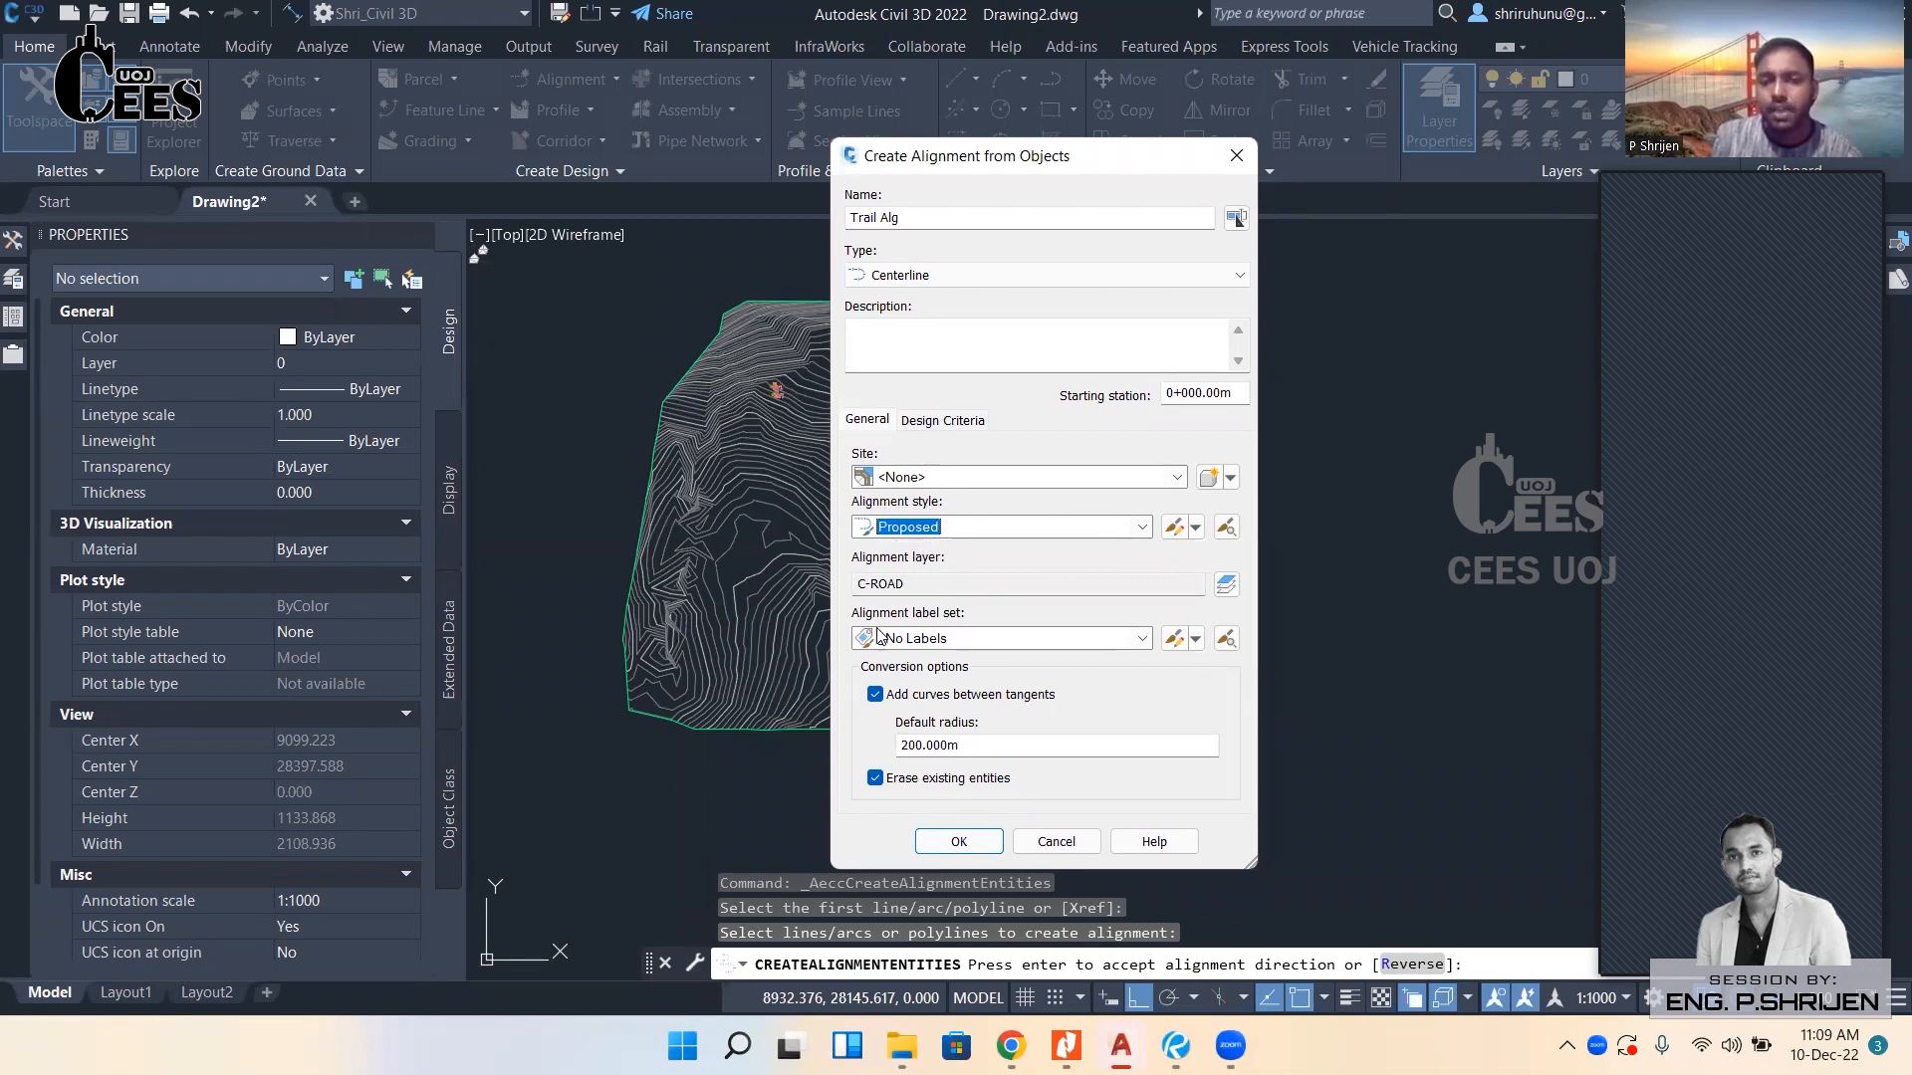
left_click(958, 643)
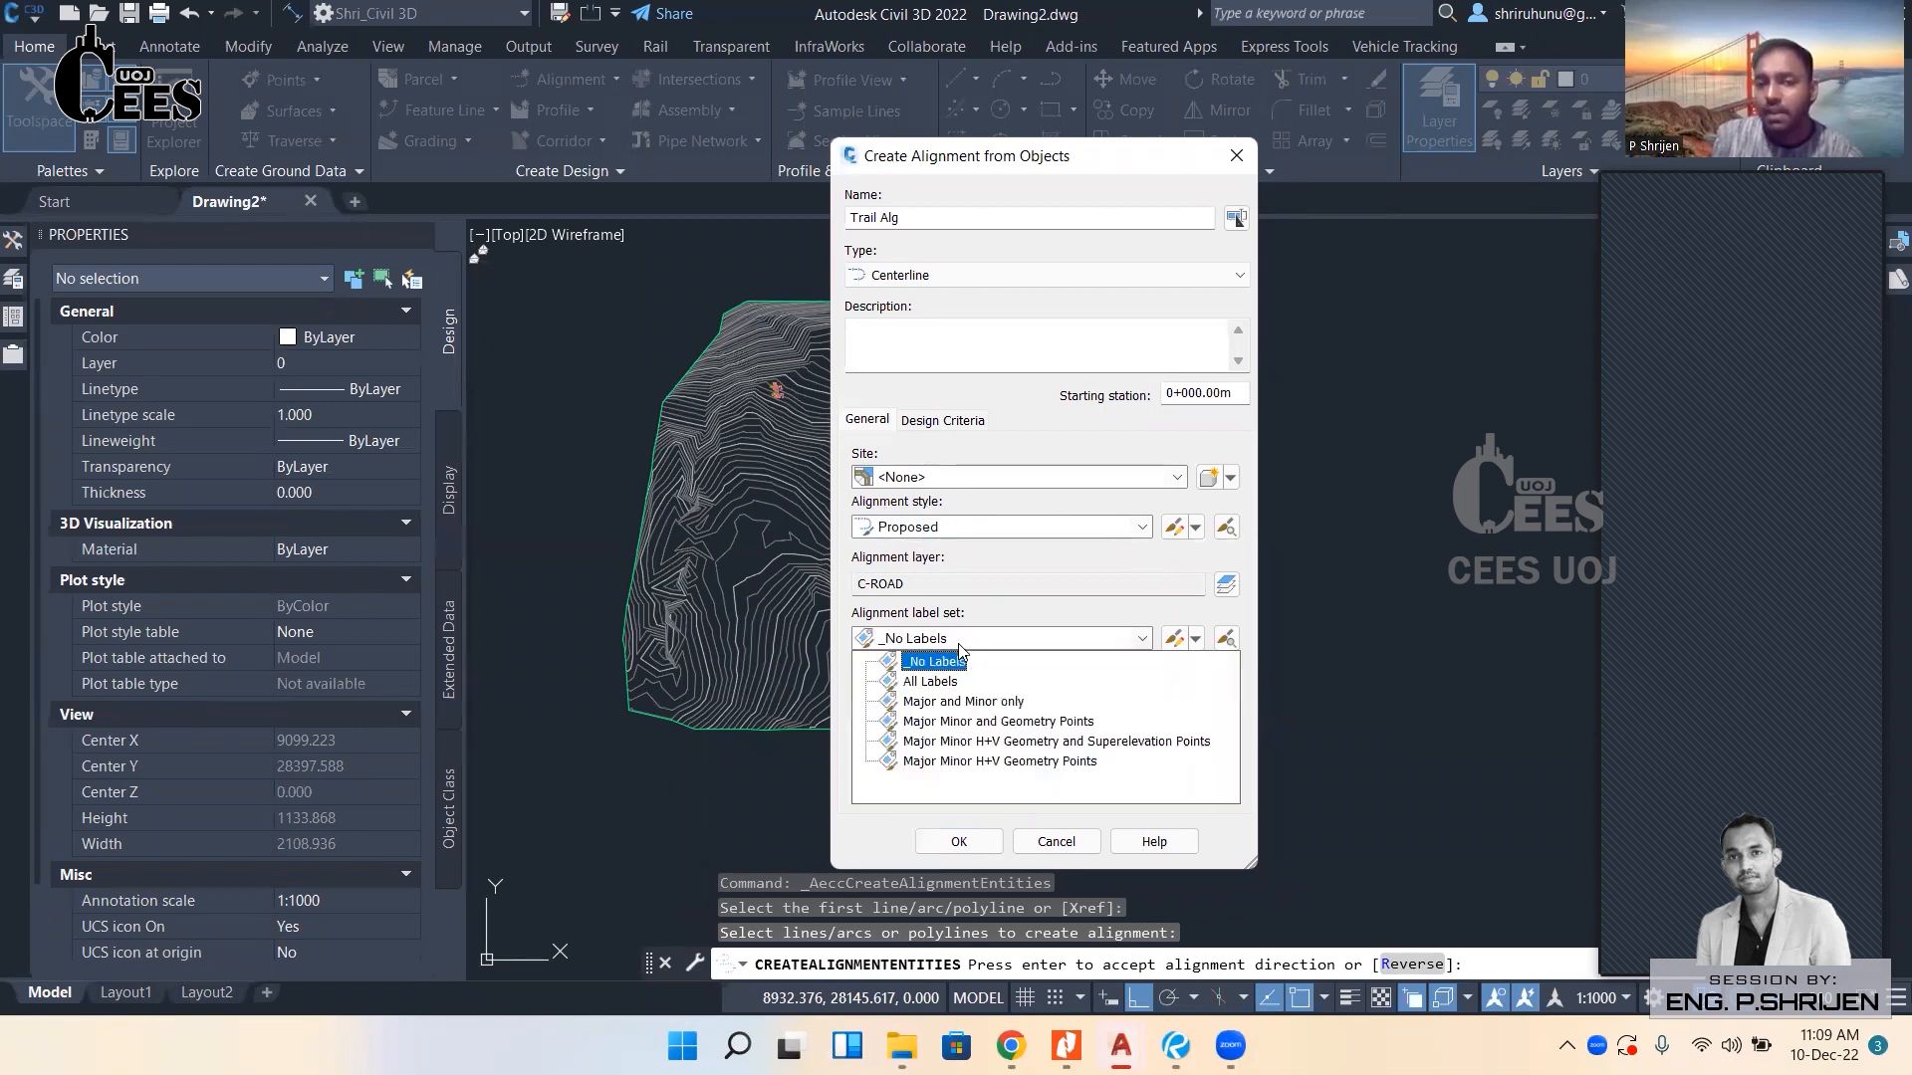
left_click(963, 702)
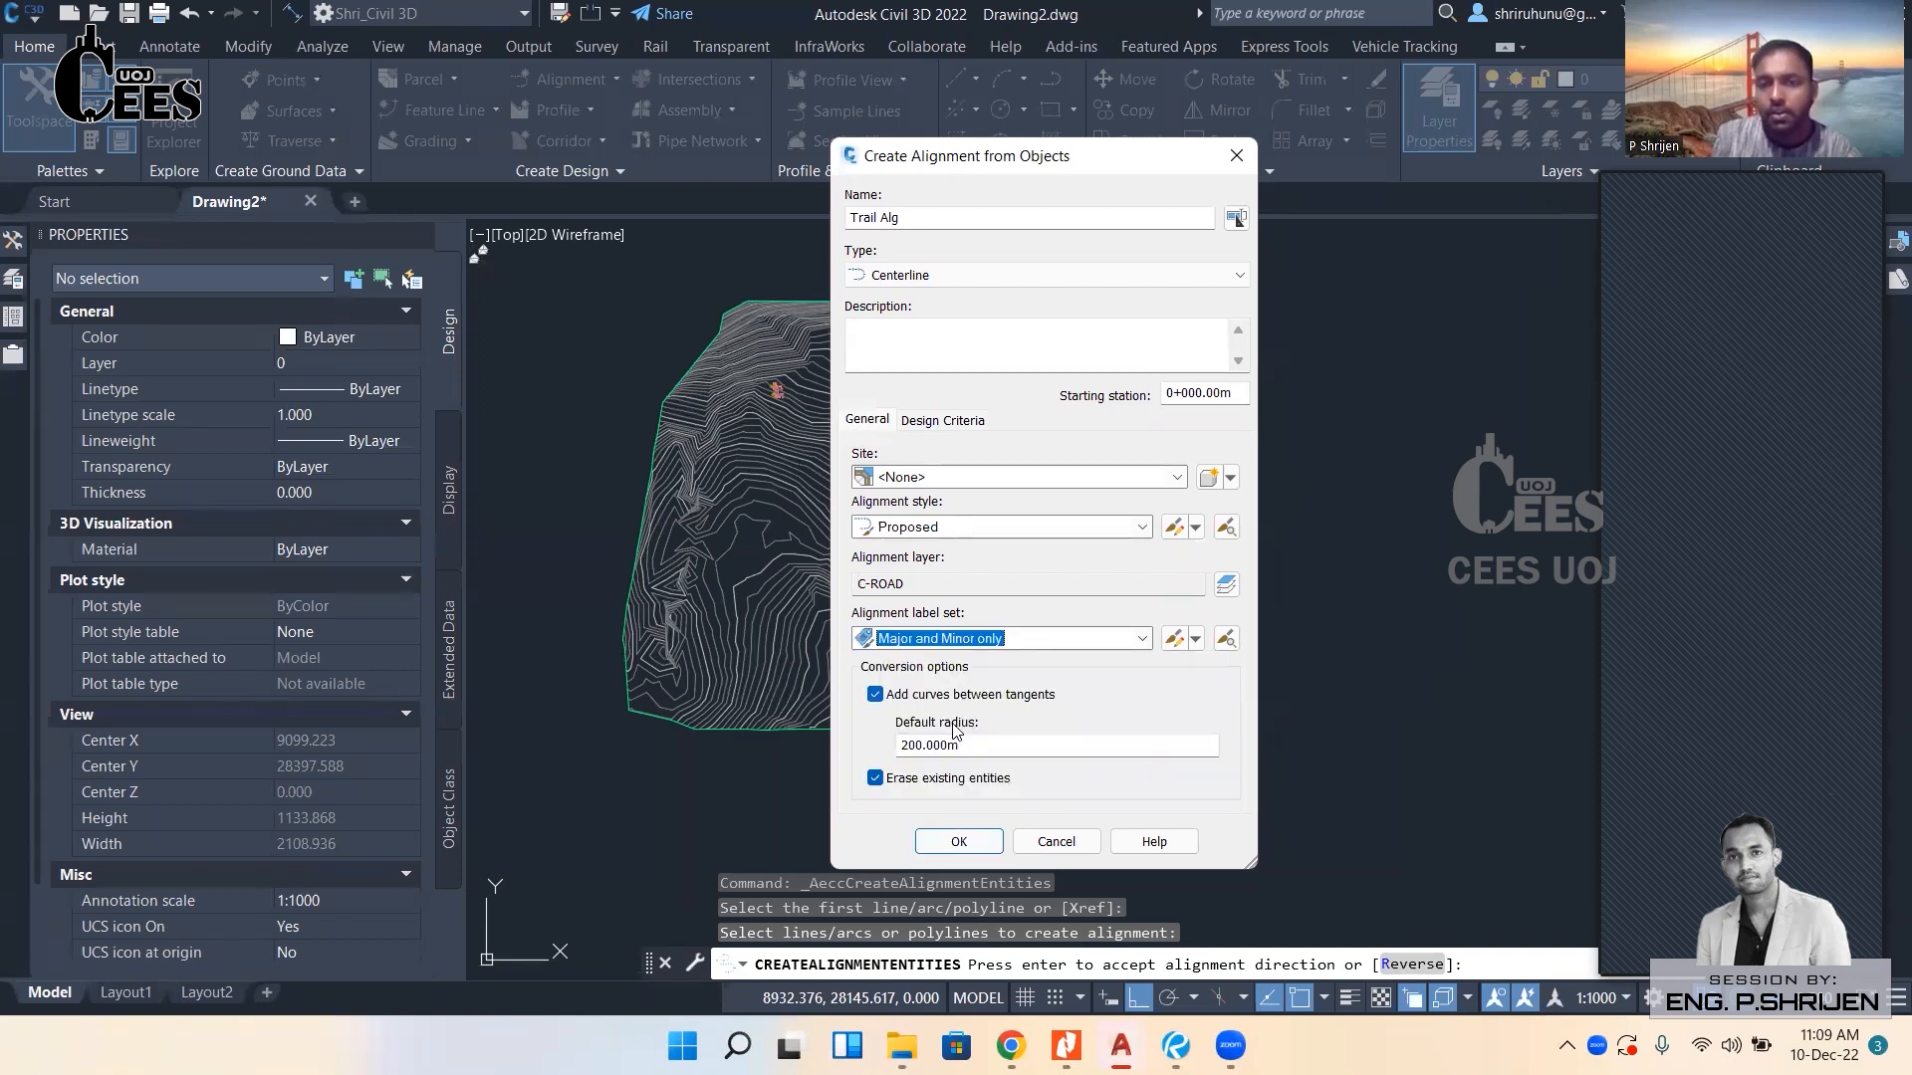
Create the alignment without adding curves between tangents and without erasing the existing entities.
left_click(875, 696)
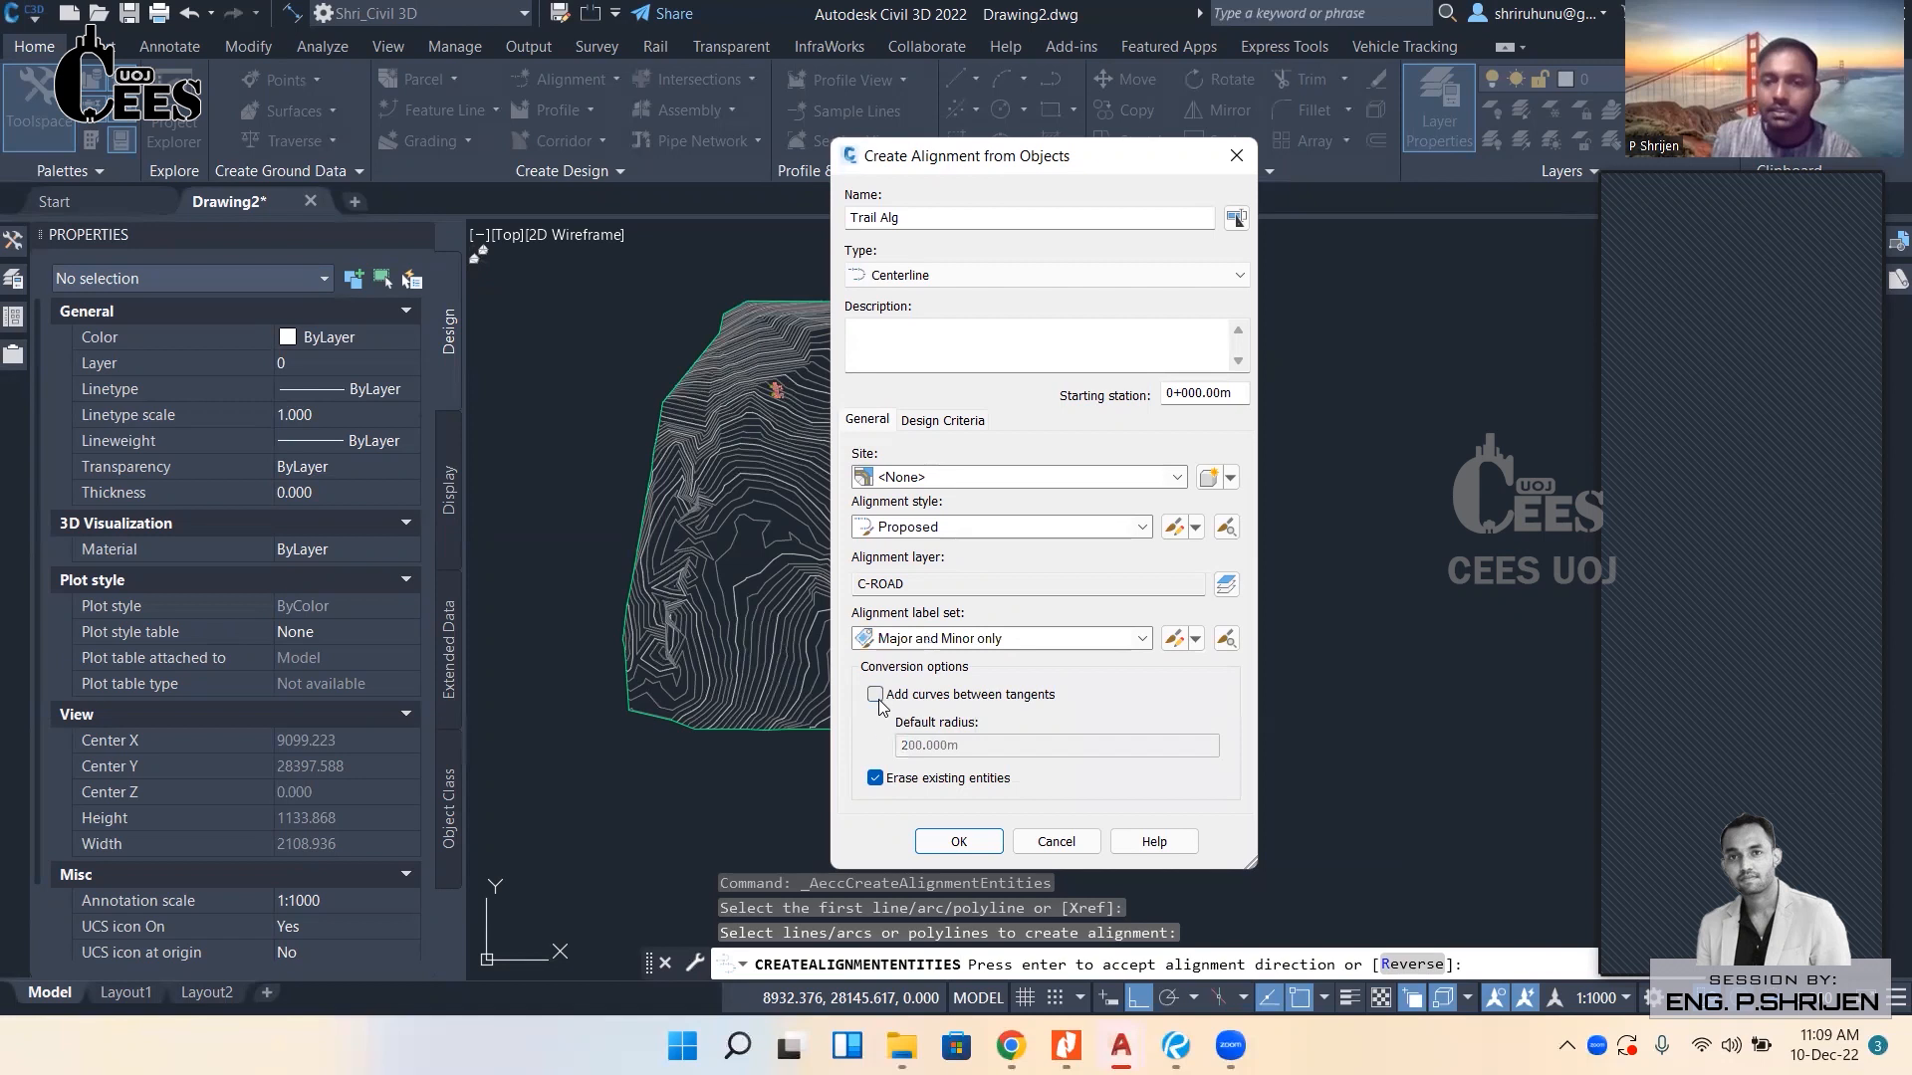
left_click(875, 779)
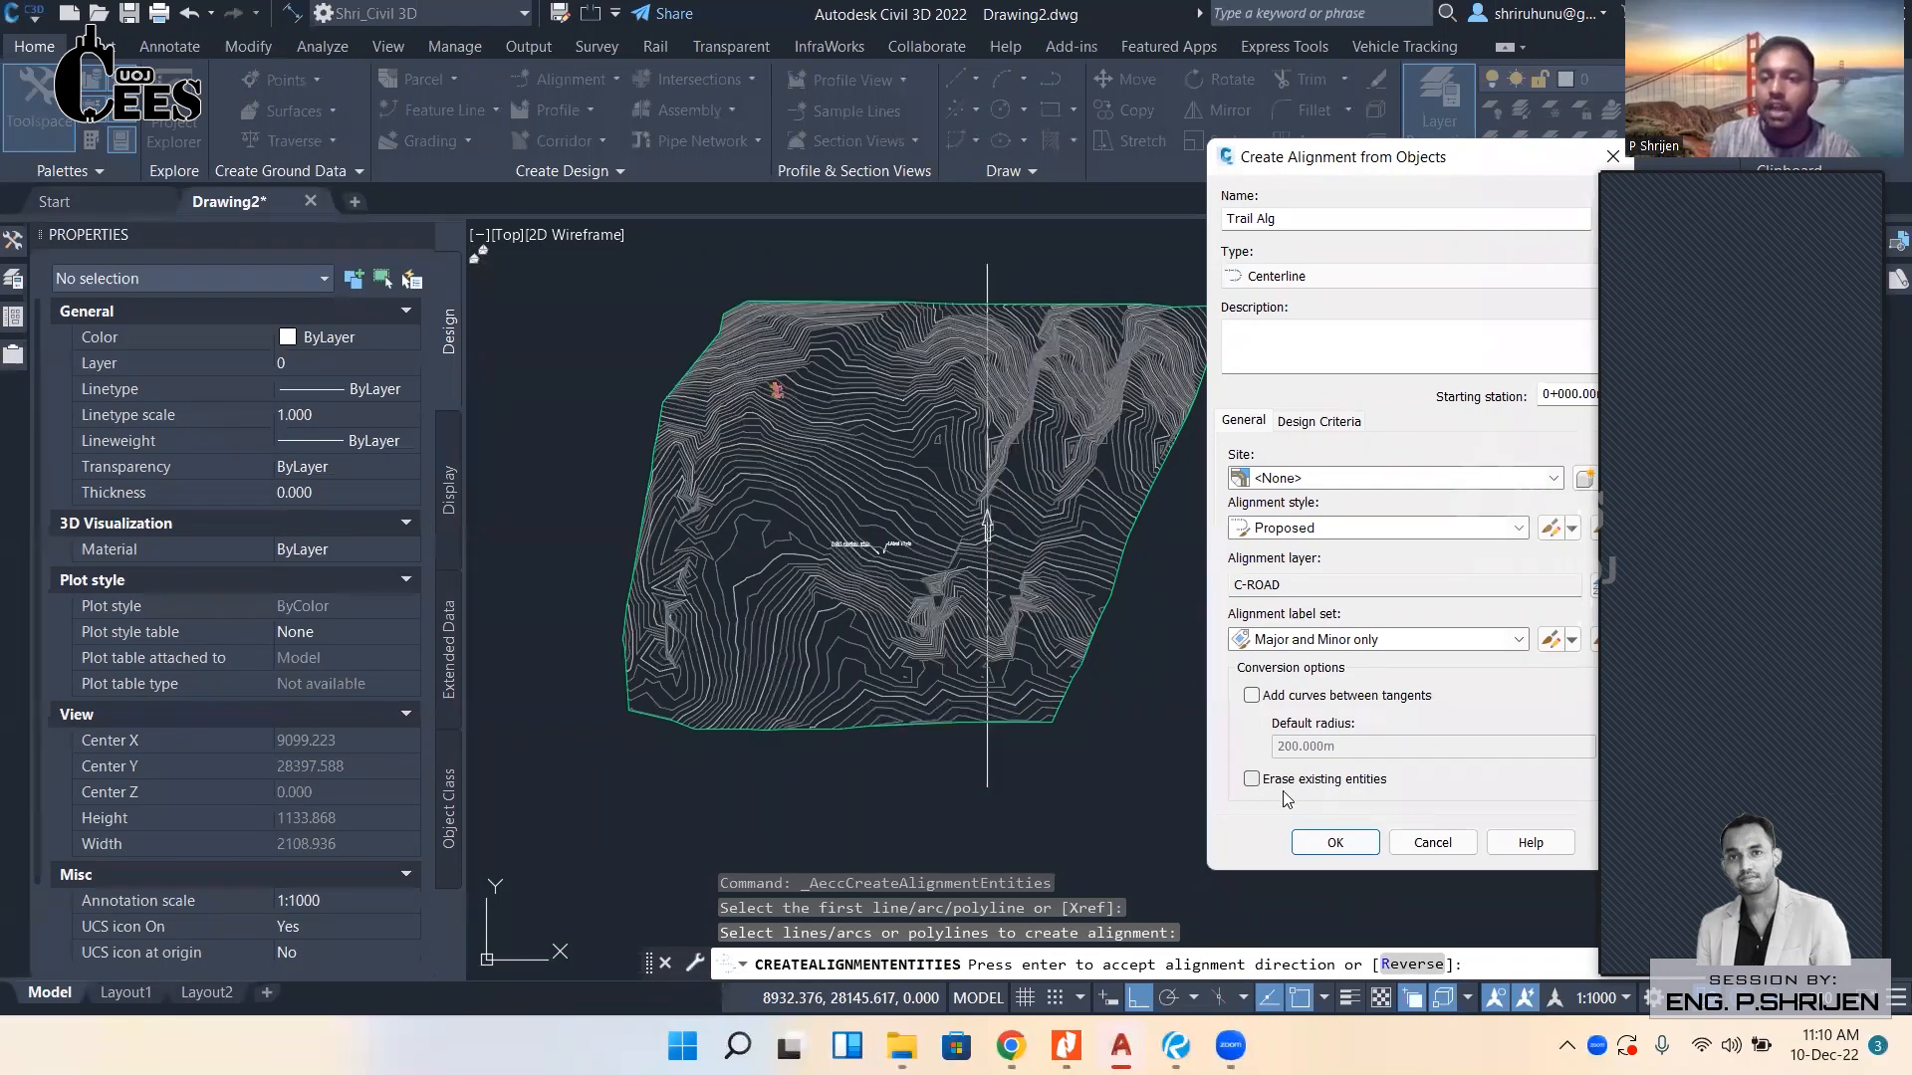
left_click(1326, 842)
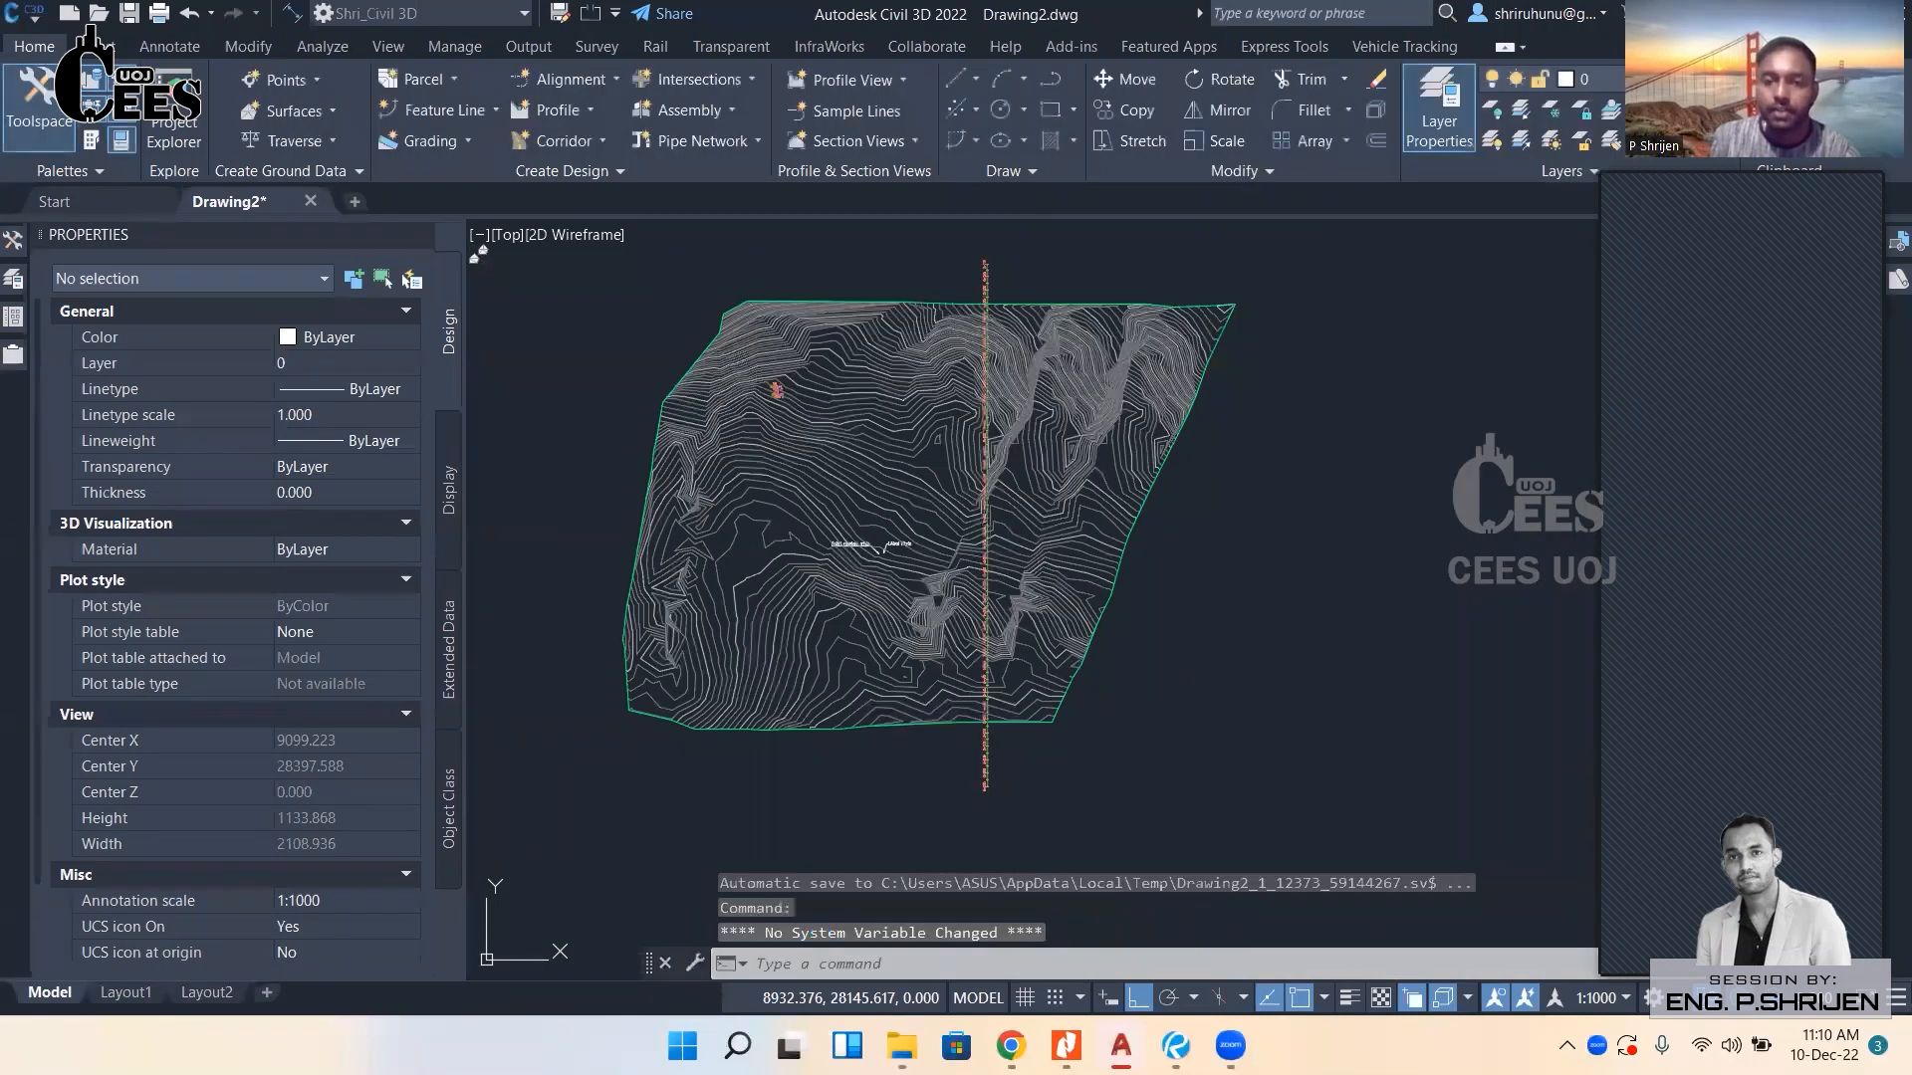
Examine the Trail Alg alignment and its station labels from the southern start point up across surface EG.
scroll(986, 786, "up", 10)
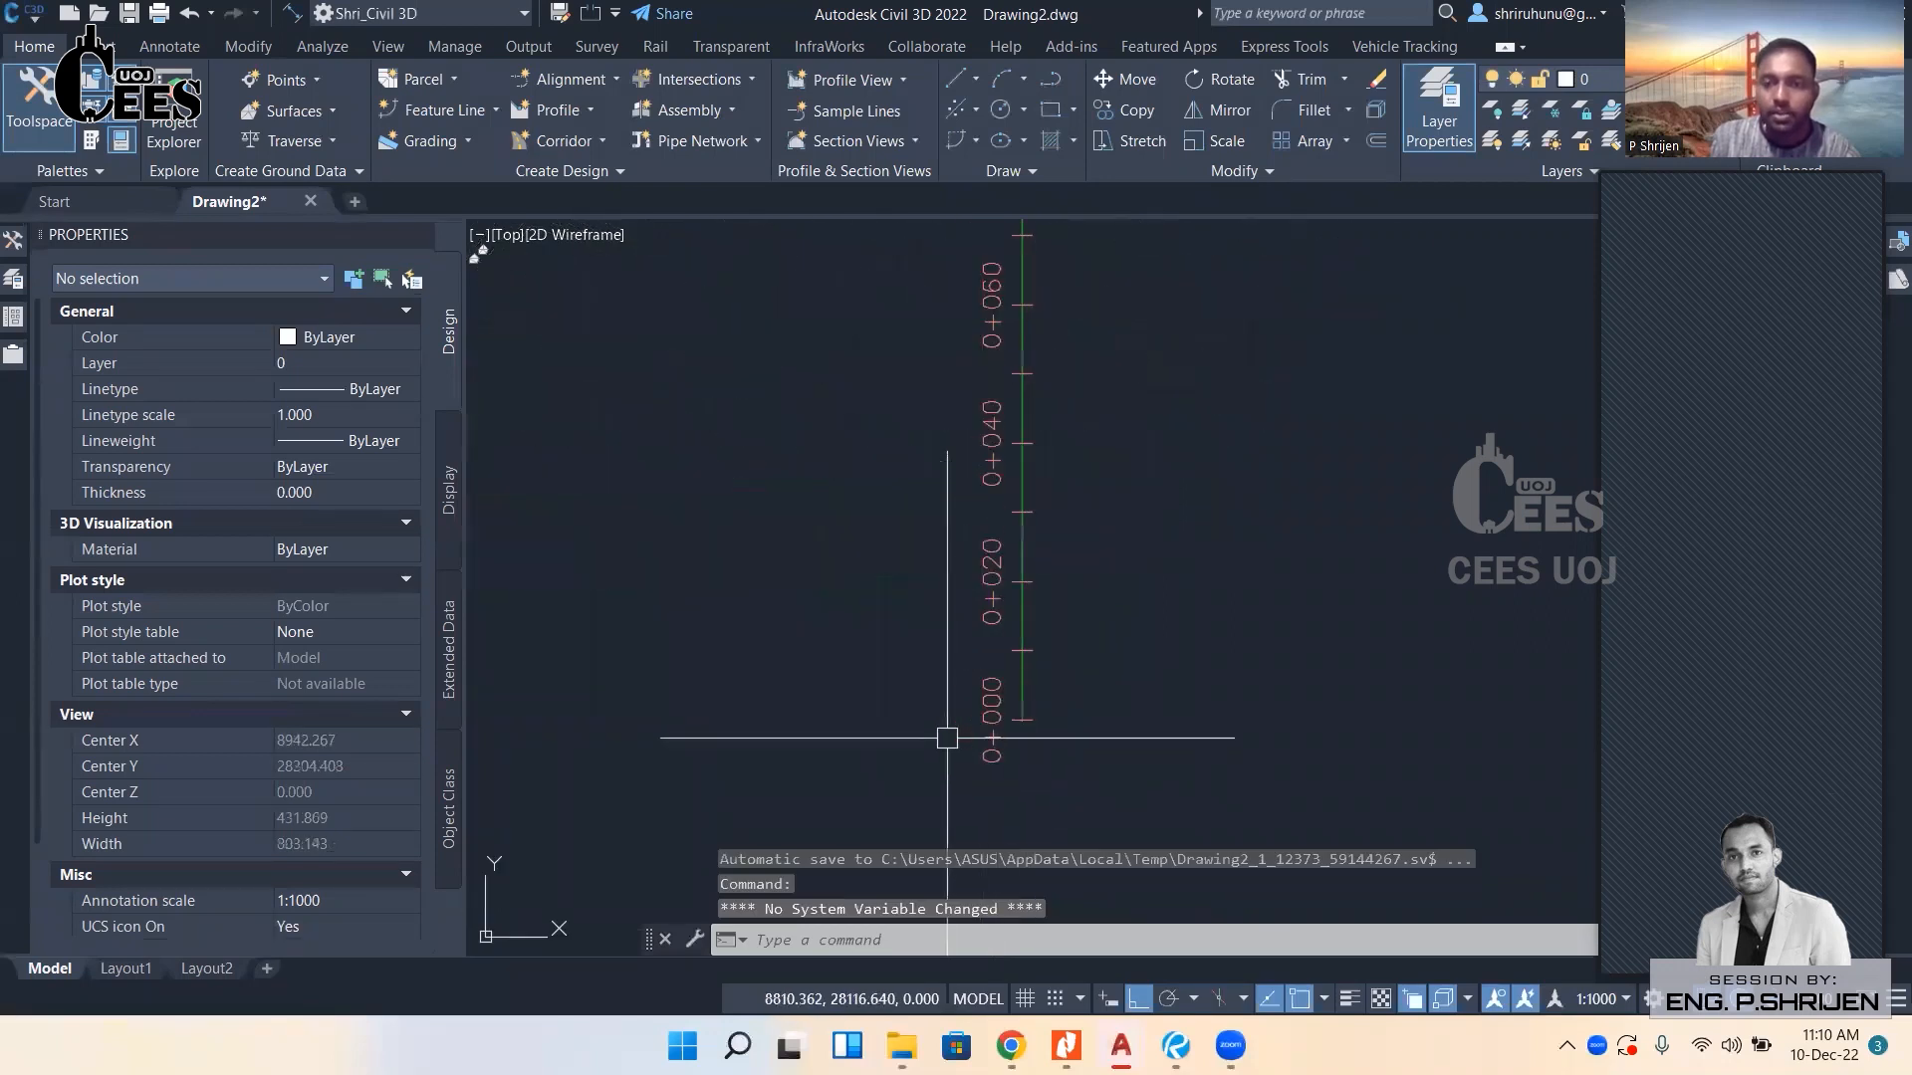
scroll(1033, 745, "up", 4)
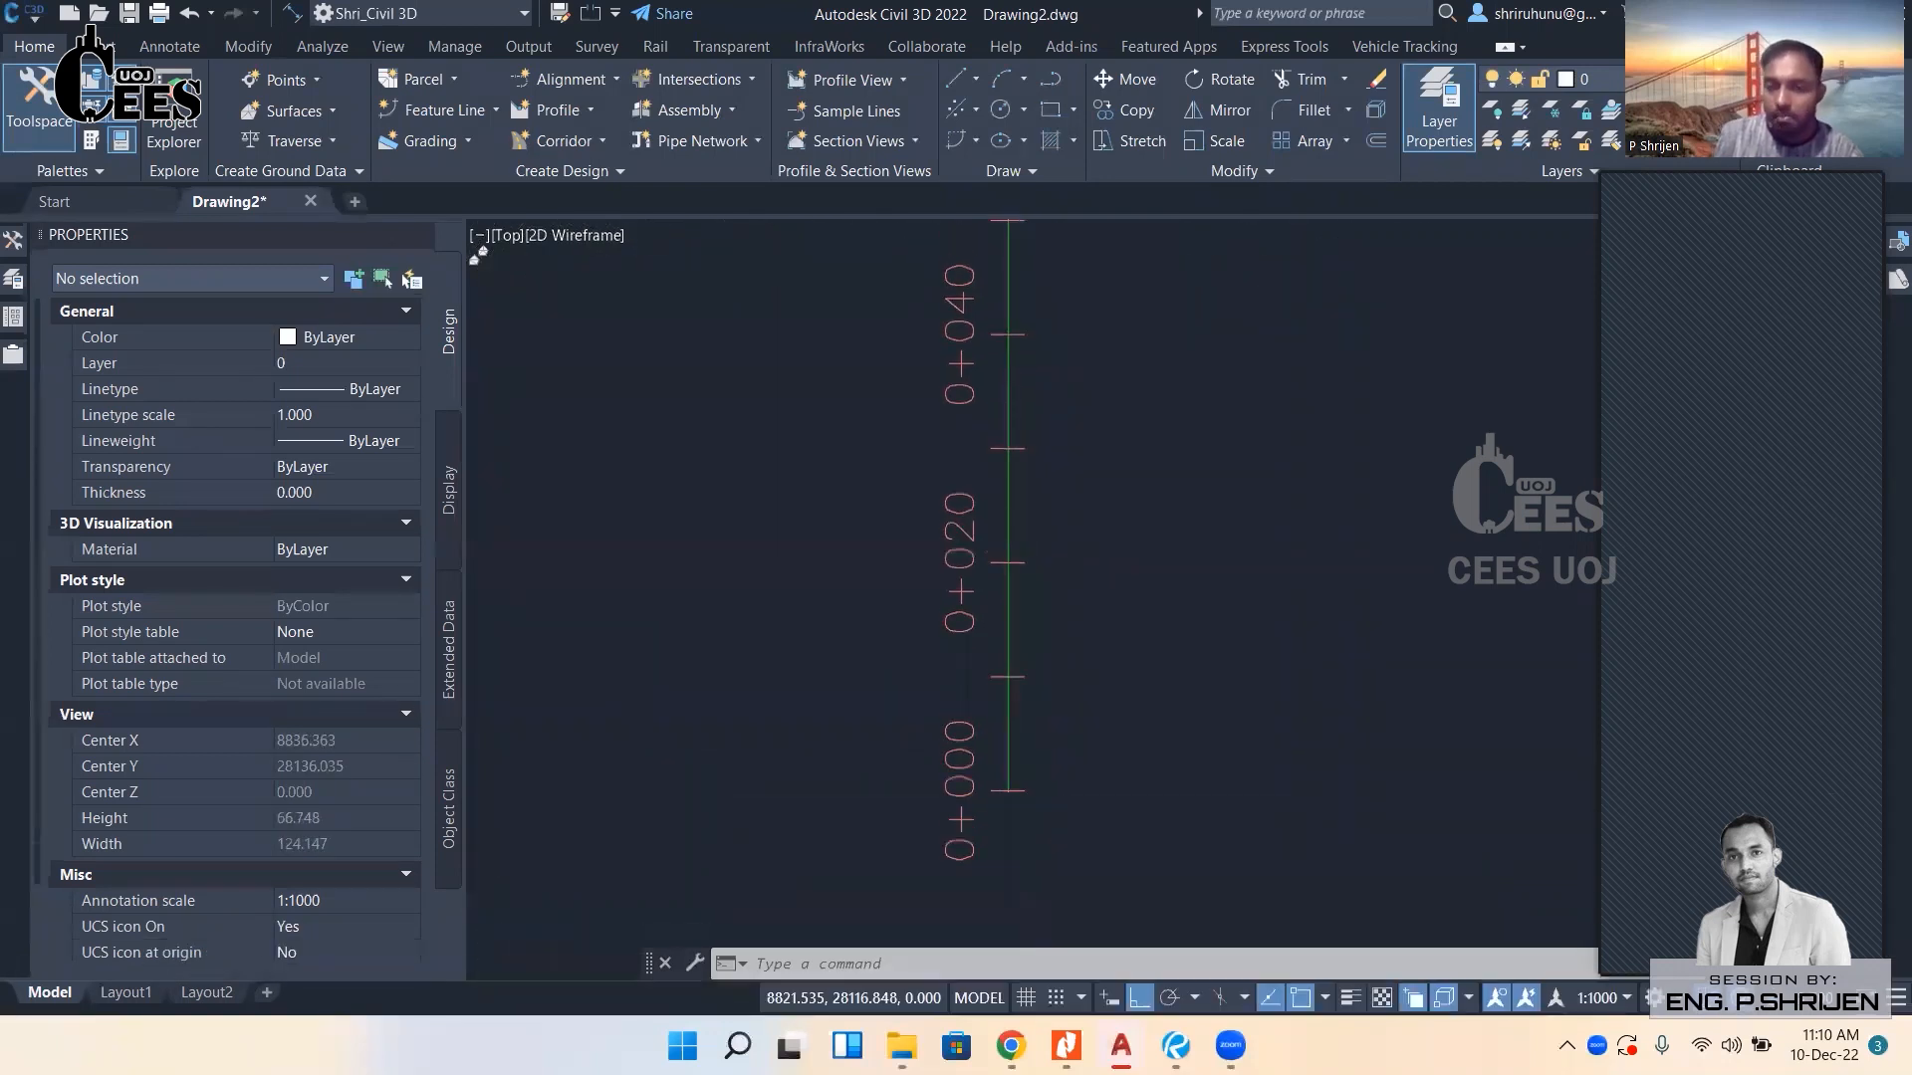
middle_click_drag(1000, 594, 1008, 726)
middle_click_drag(981, 507, 936, 777)
left_click(986, 565)
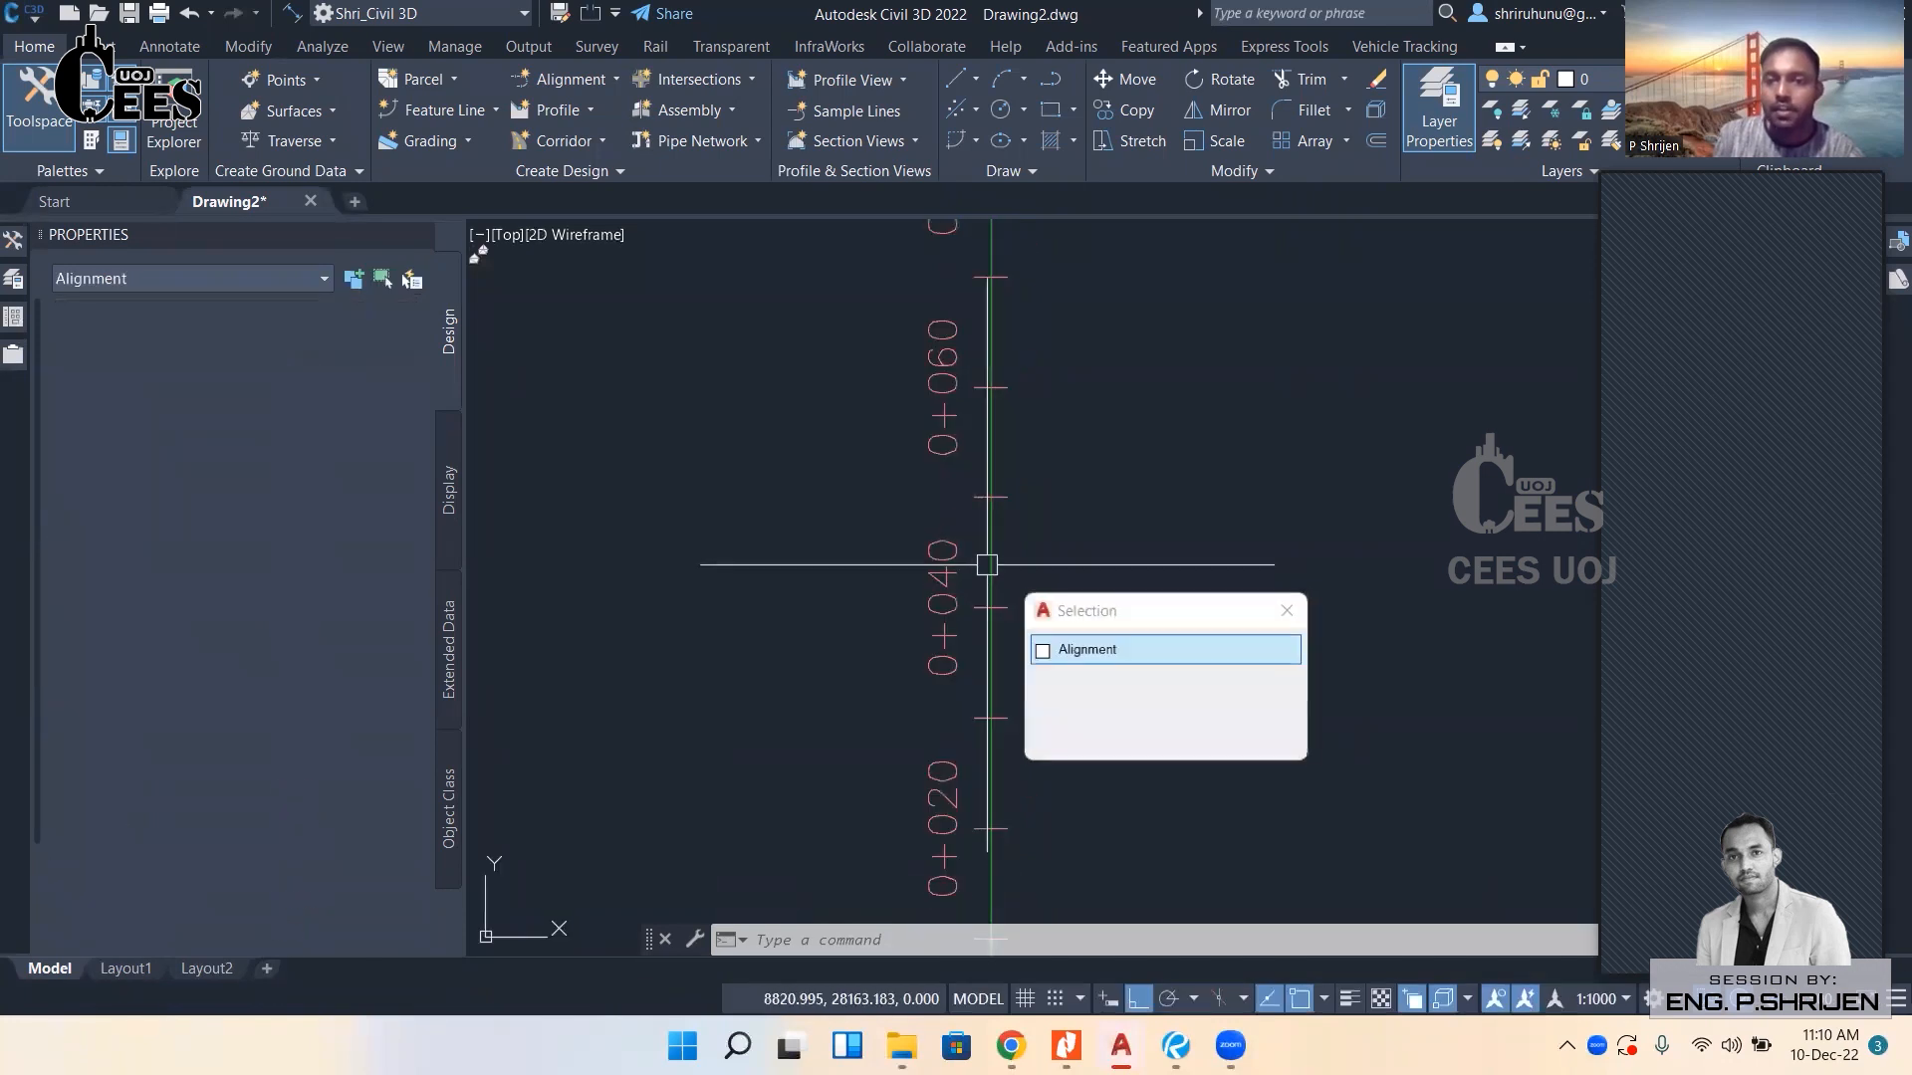
left_click(1076, 653)
scroll(1076, 652, "down", 5)
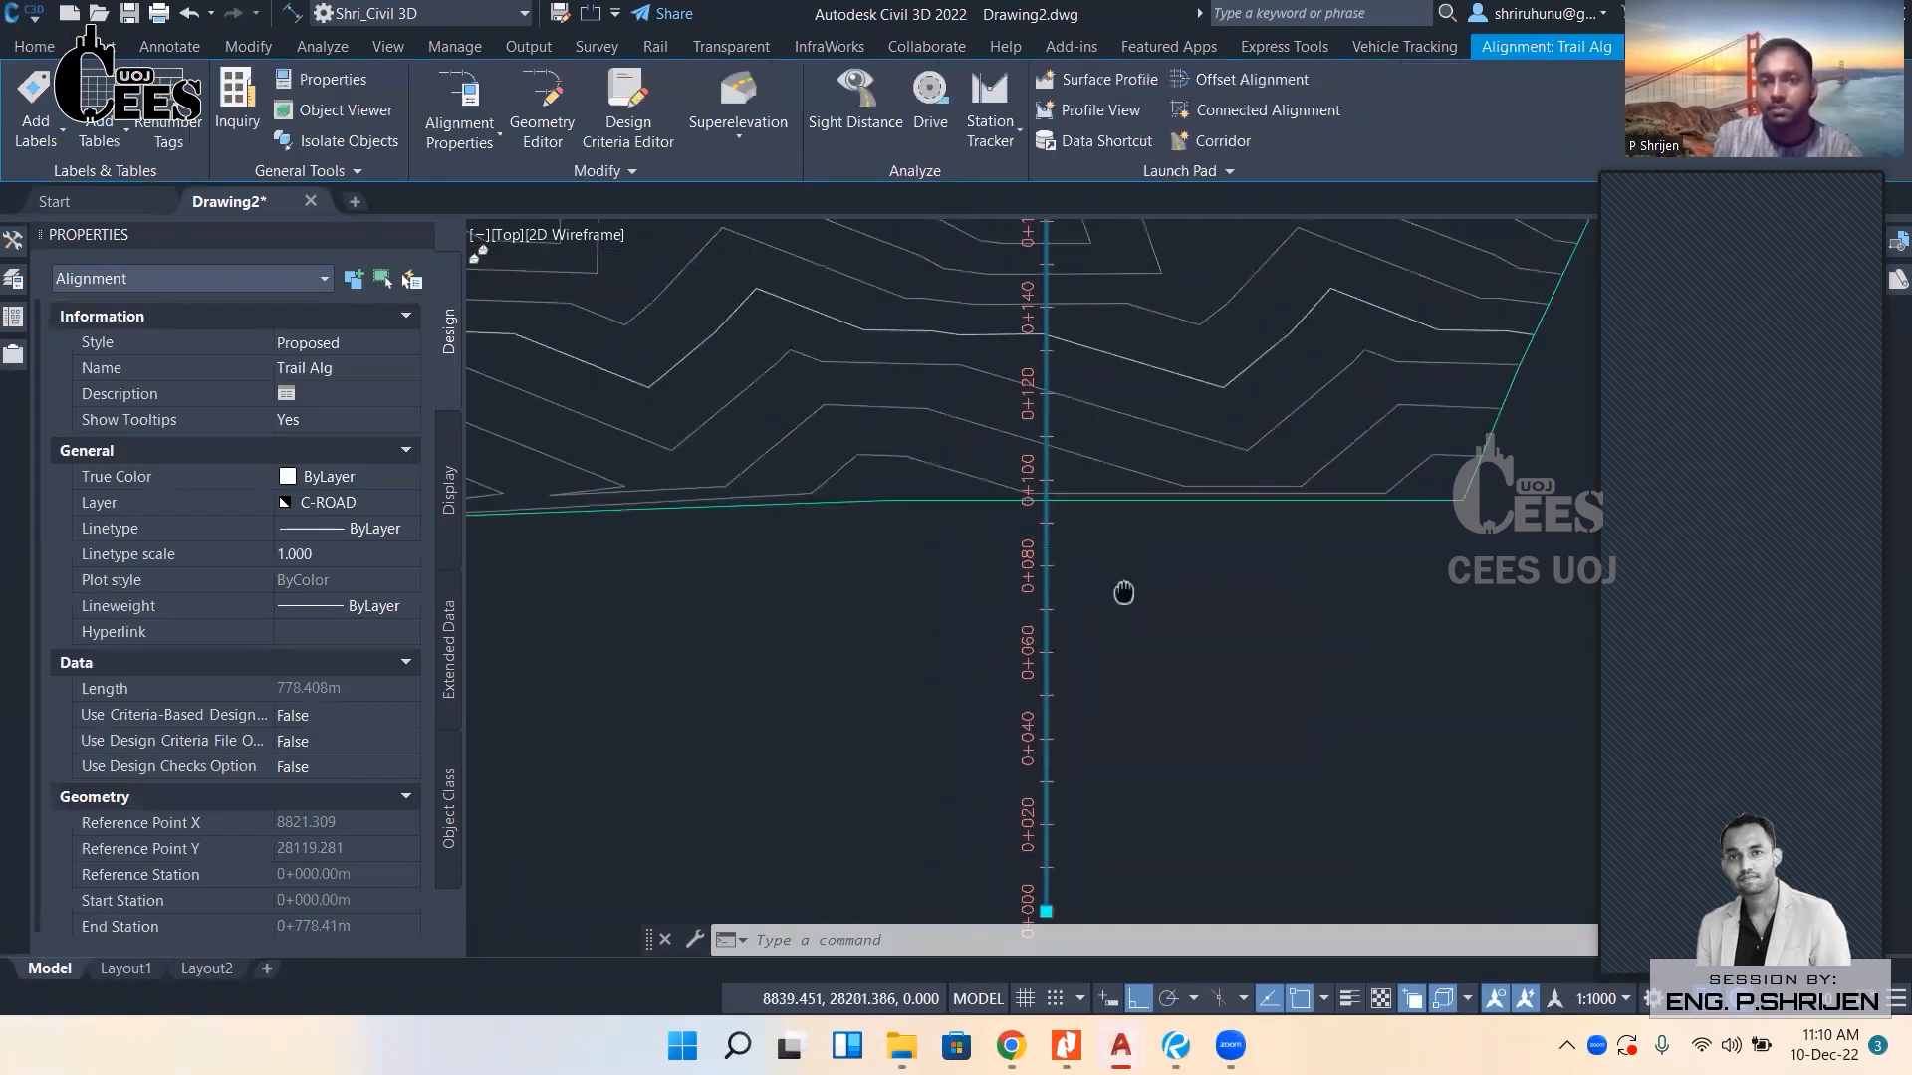
scroll(1106, 677, "down", 3)
middle_click_drag(1112, 513, 1067, 921)
middle_click_drag(1041, 609, 1037, 1003)
mouse_move(1046, 448)
middle_mouse_down()
mouse_move(1045, 554)
mouse_move(1046, 409)
middle_mouse_up()
middle_click_drag(1033, 729, 1027, 558)
scroll(1027, 558, "up", 6)
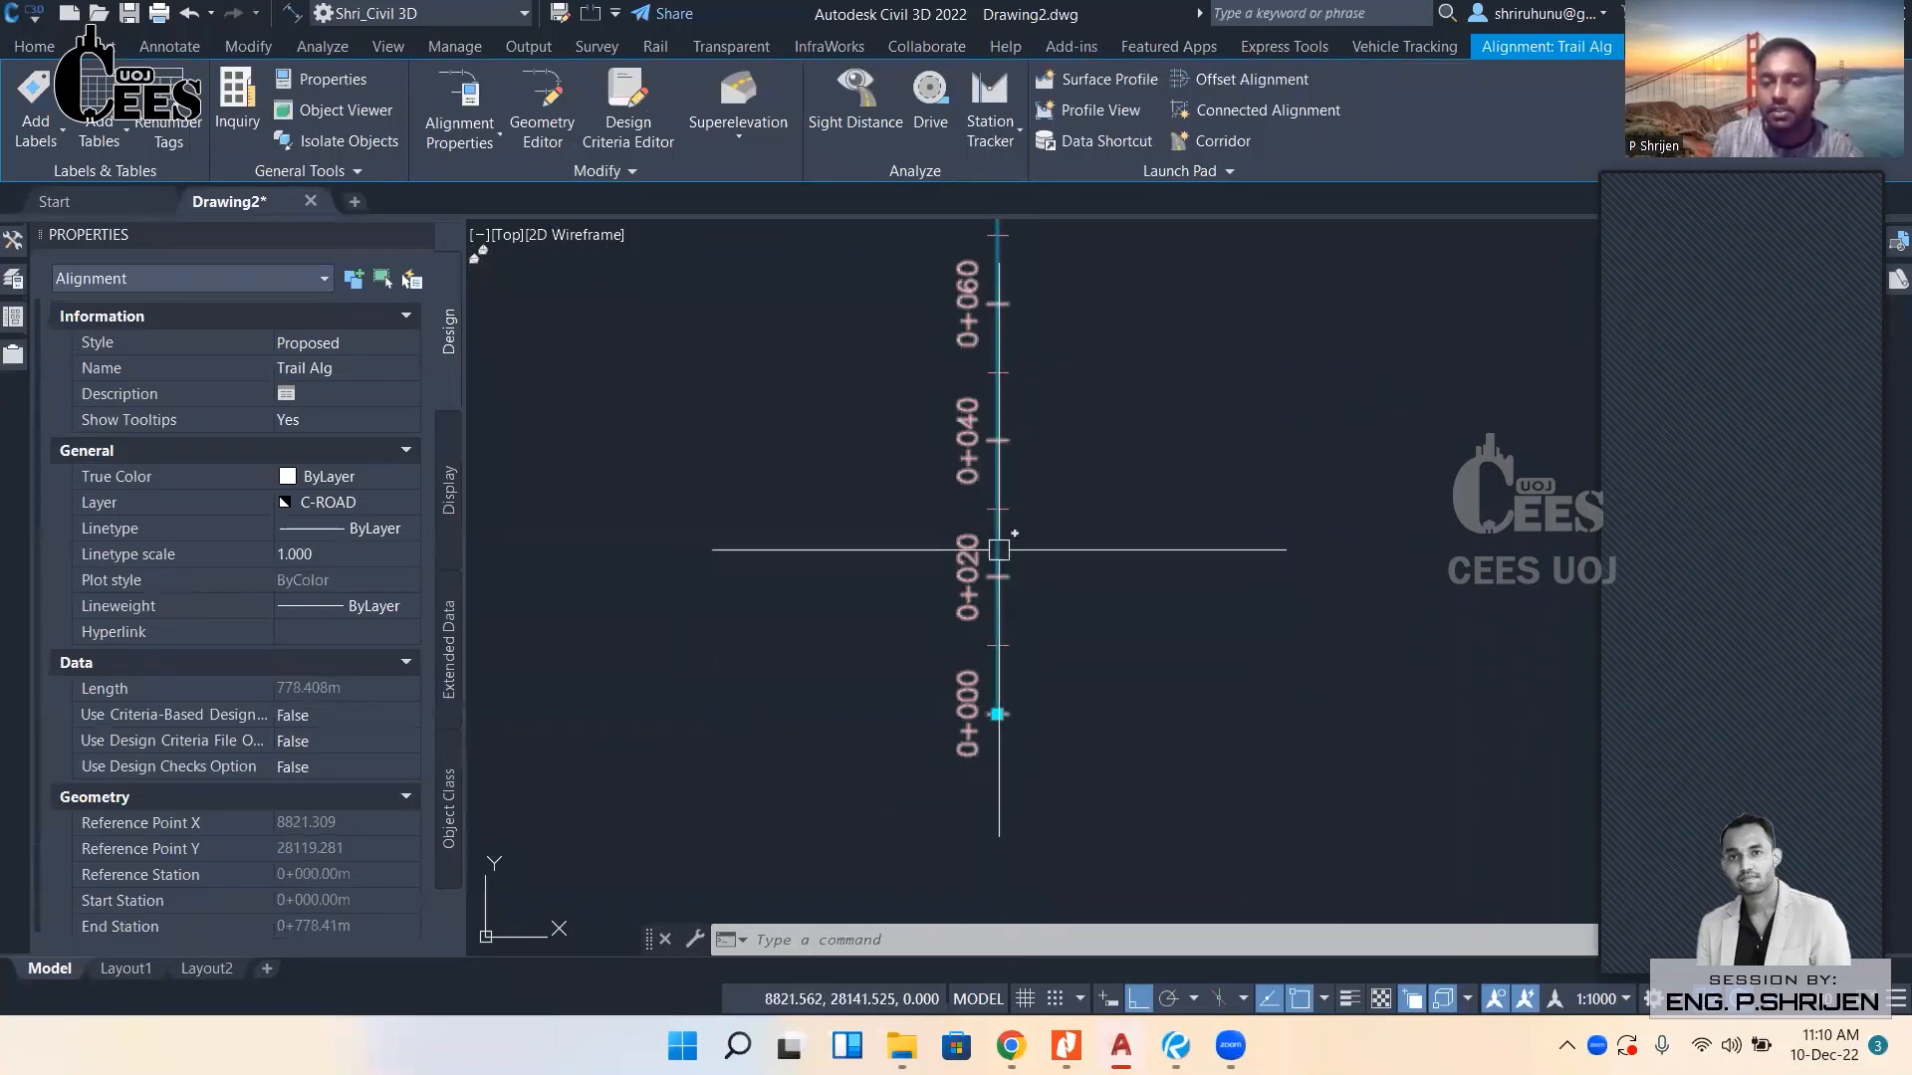
middle_click_drag(996, 553, 1002, 707)
middle_click_drag(998, 498, 975, 856)
scroll(984, 647, "down", 4)
scroll(972, 482, "down", 5)
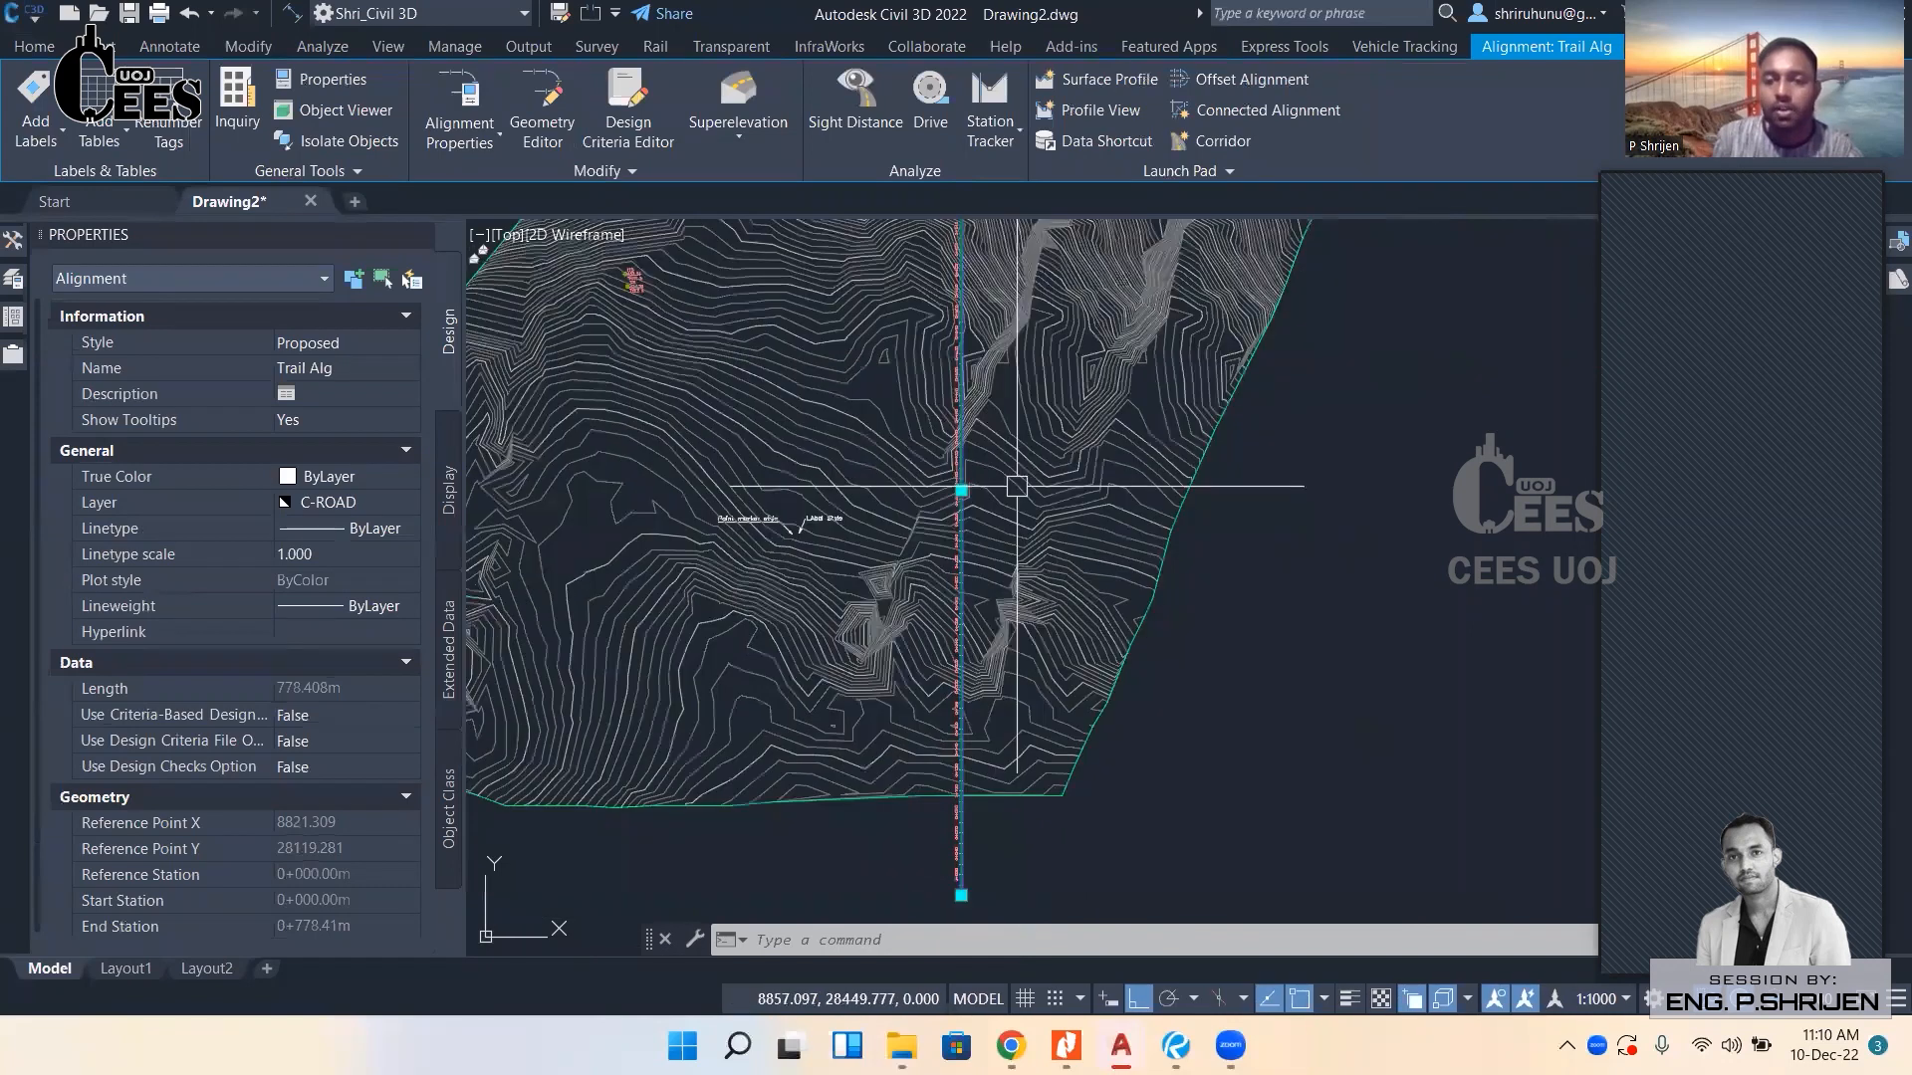
middle_click_drag(1016, 793, 1037, 429)
mouse_move(1000, 886)
middle_mouse_down()
mouse_move(1019, 505)
mouse_move(977, 550)
middle_mouse_up()
scroll(1020, 503, "up", 3)
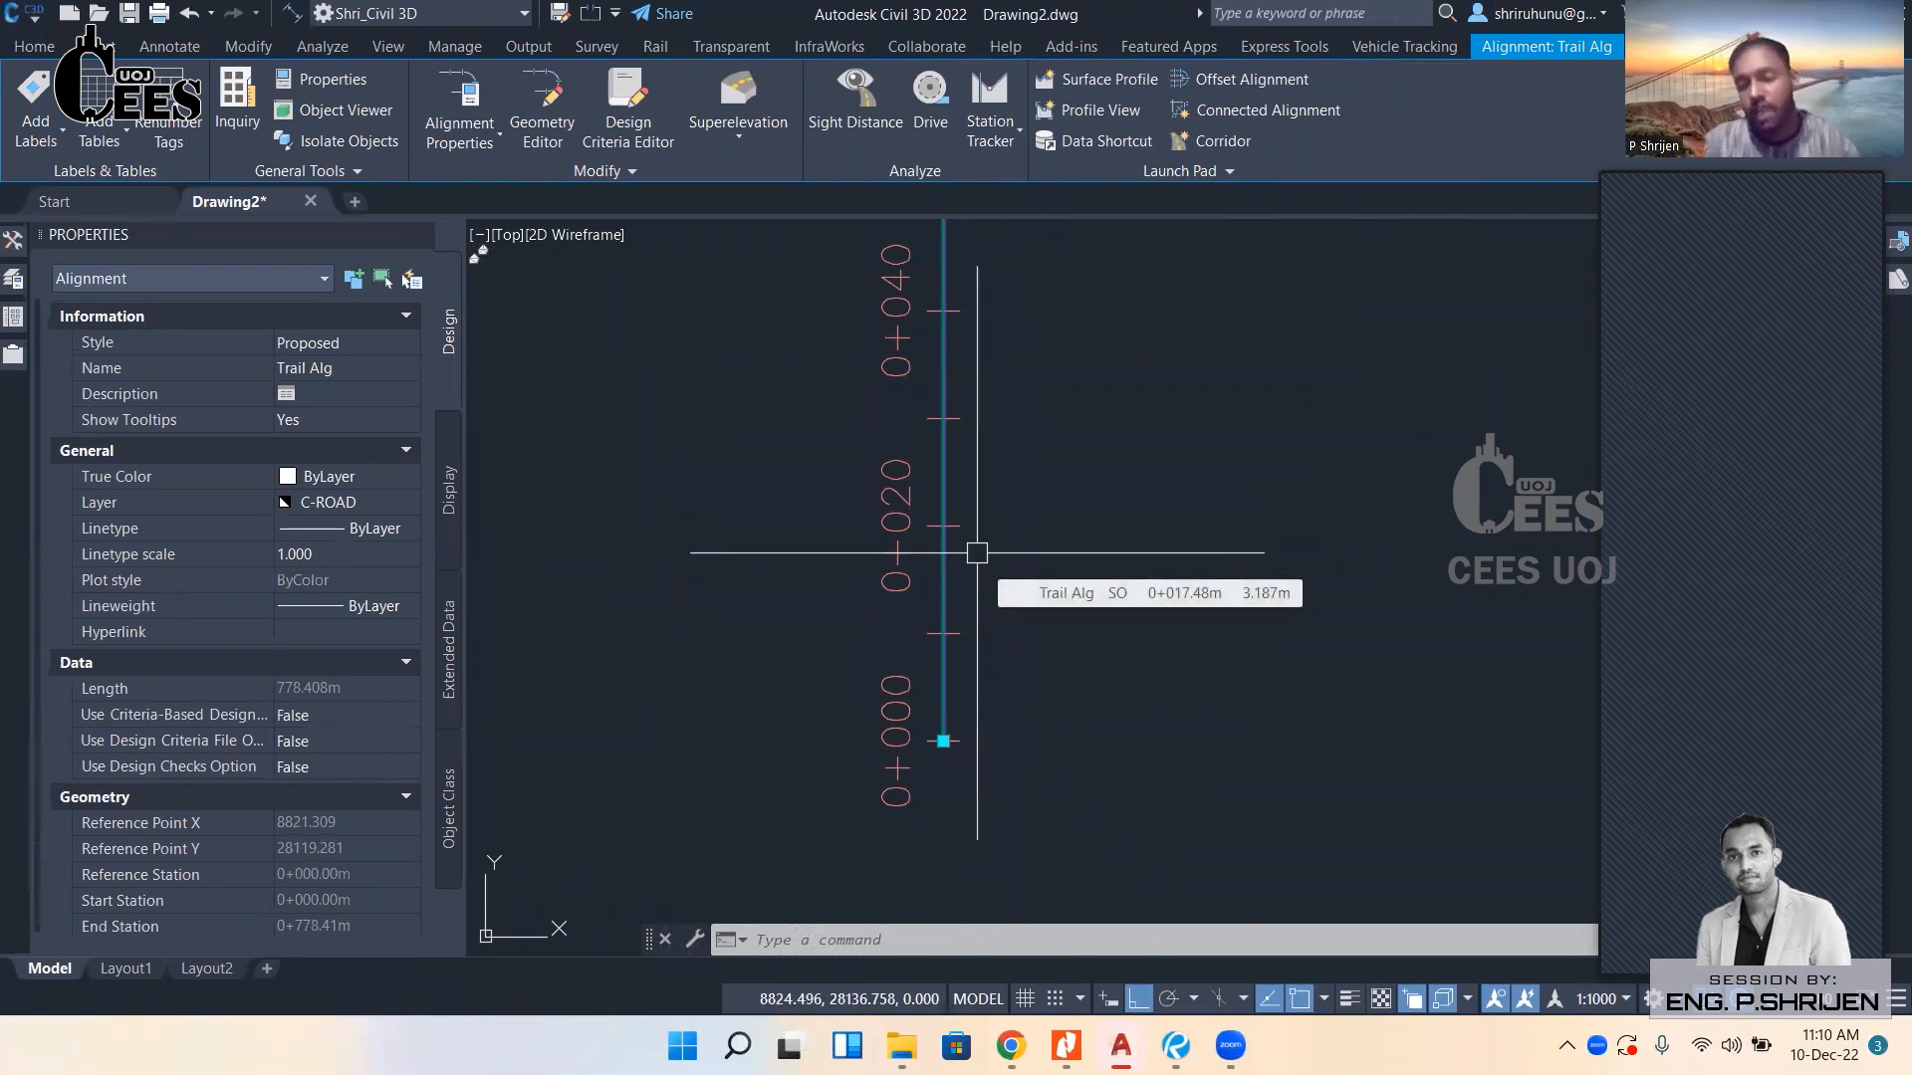
key("Escape")
Select the Trail Alg alignment instead of the overlapping polyline and open its alignment properties.
middle_click_drag(978, 528, 980, 580)
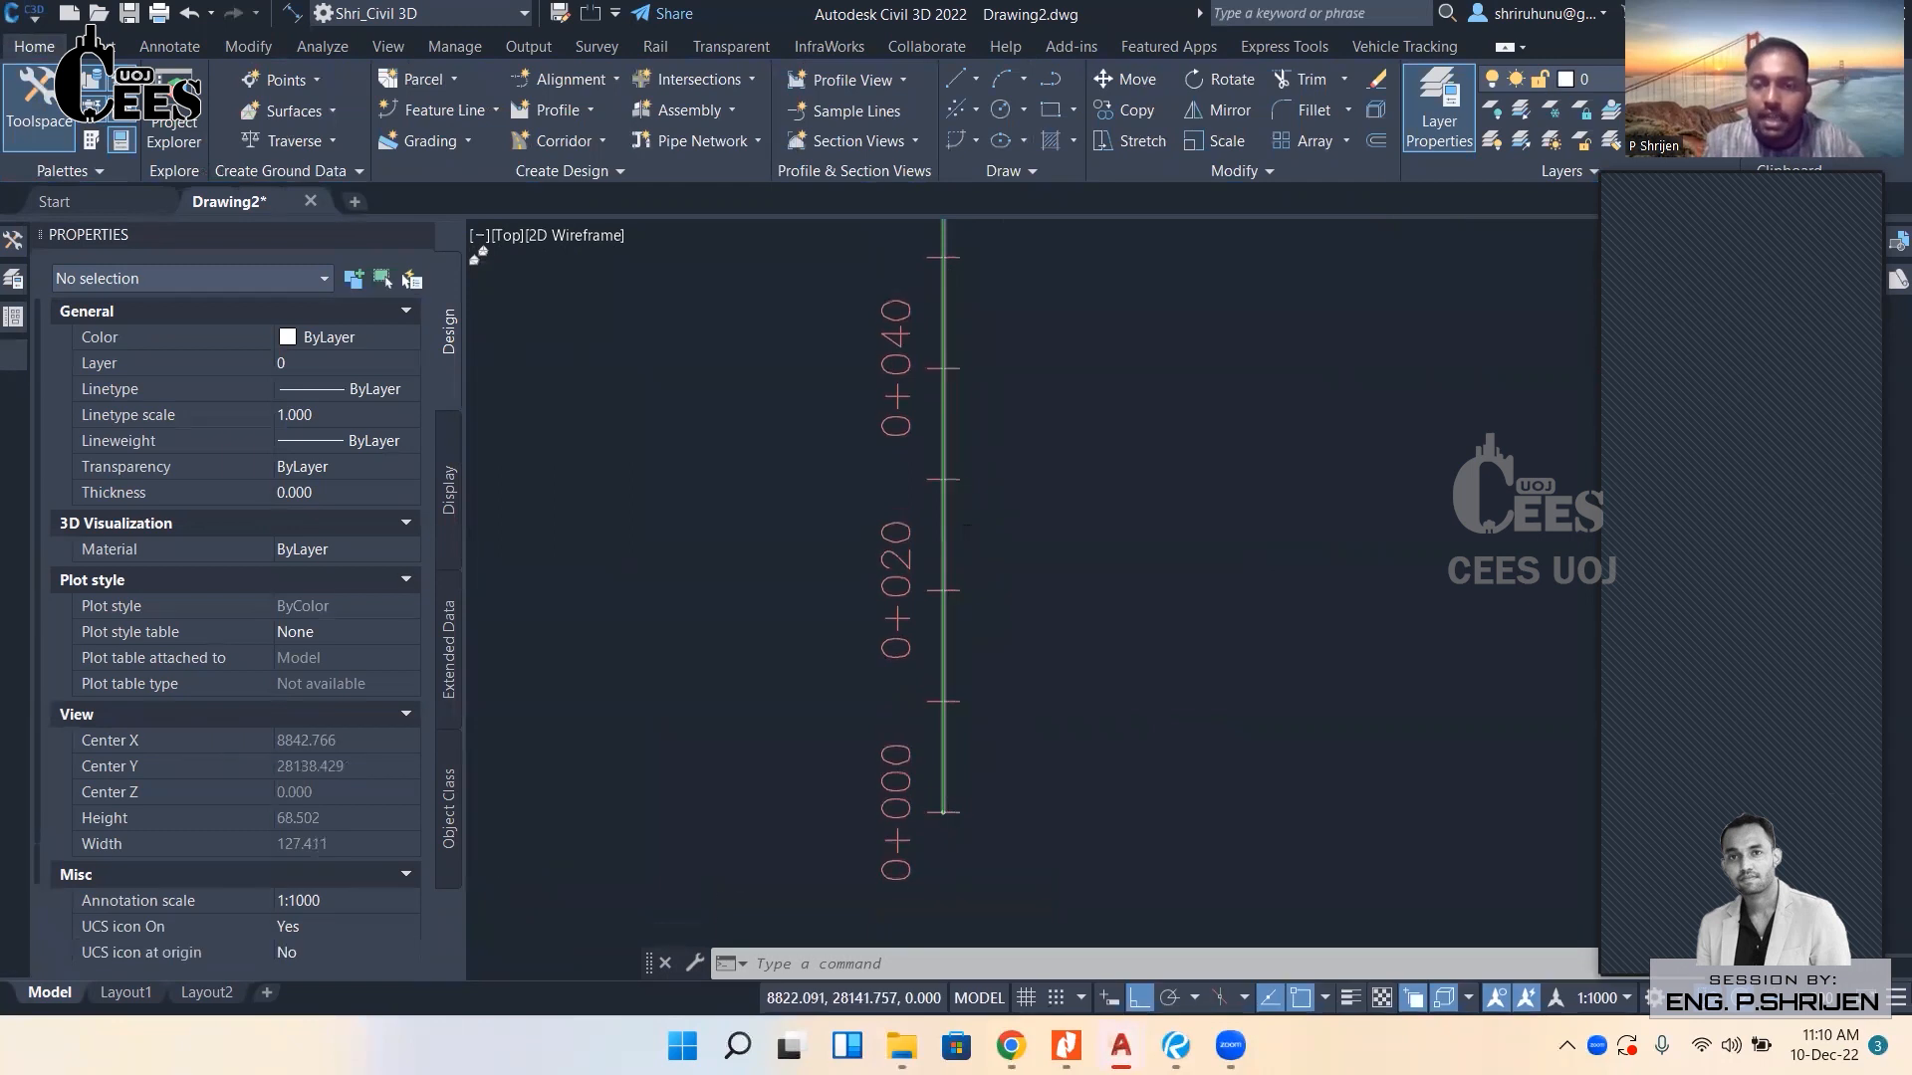
left_click(953, 539)
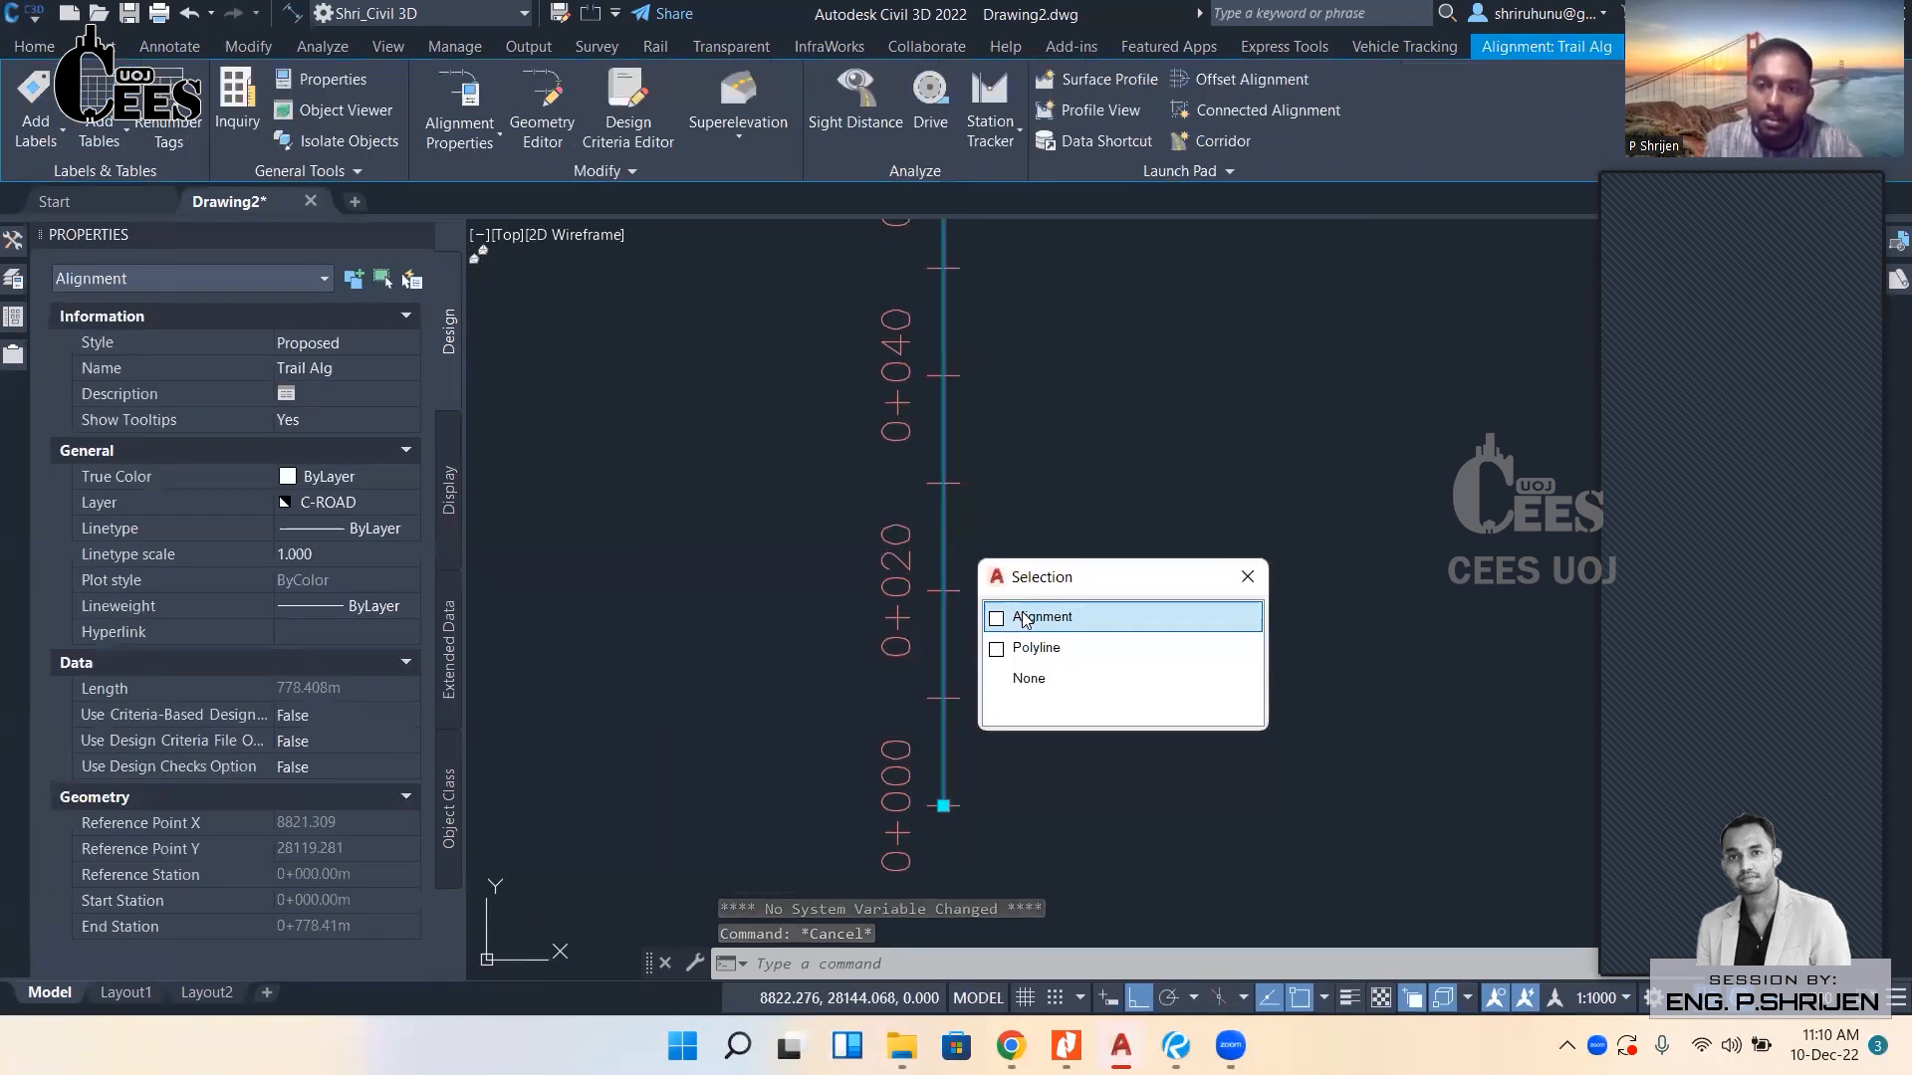
left_click(1035, 616)
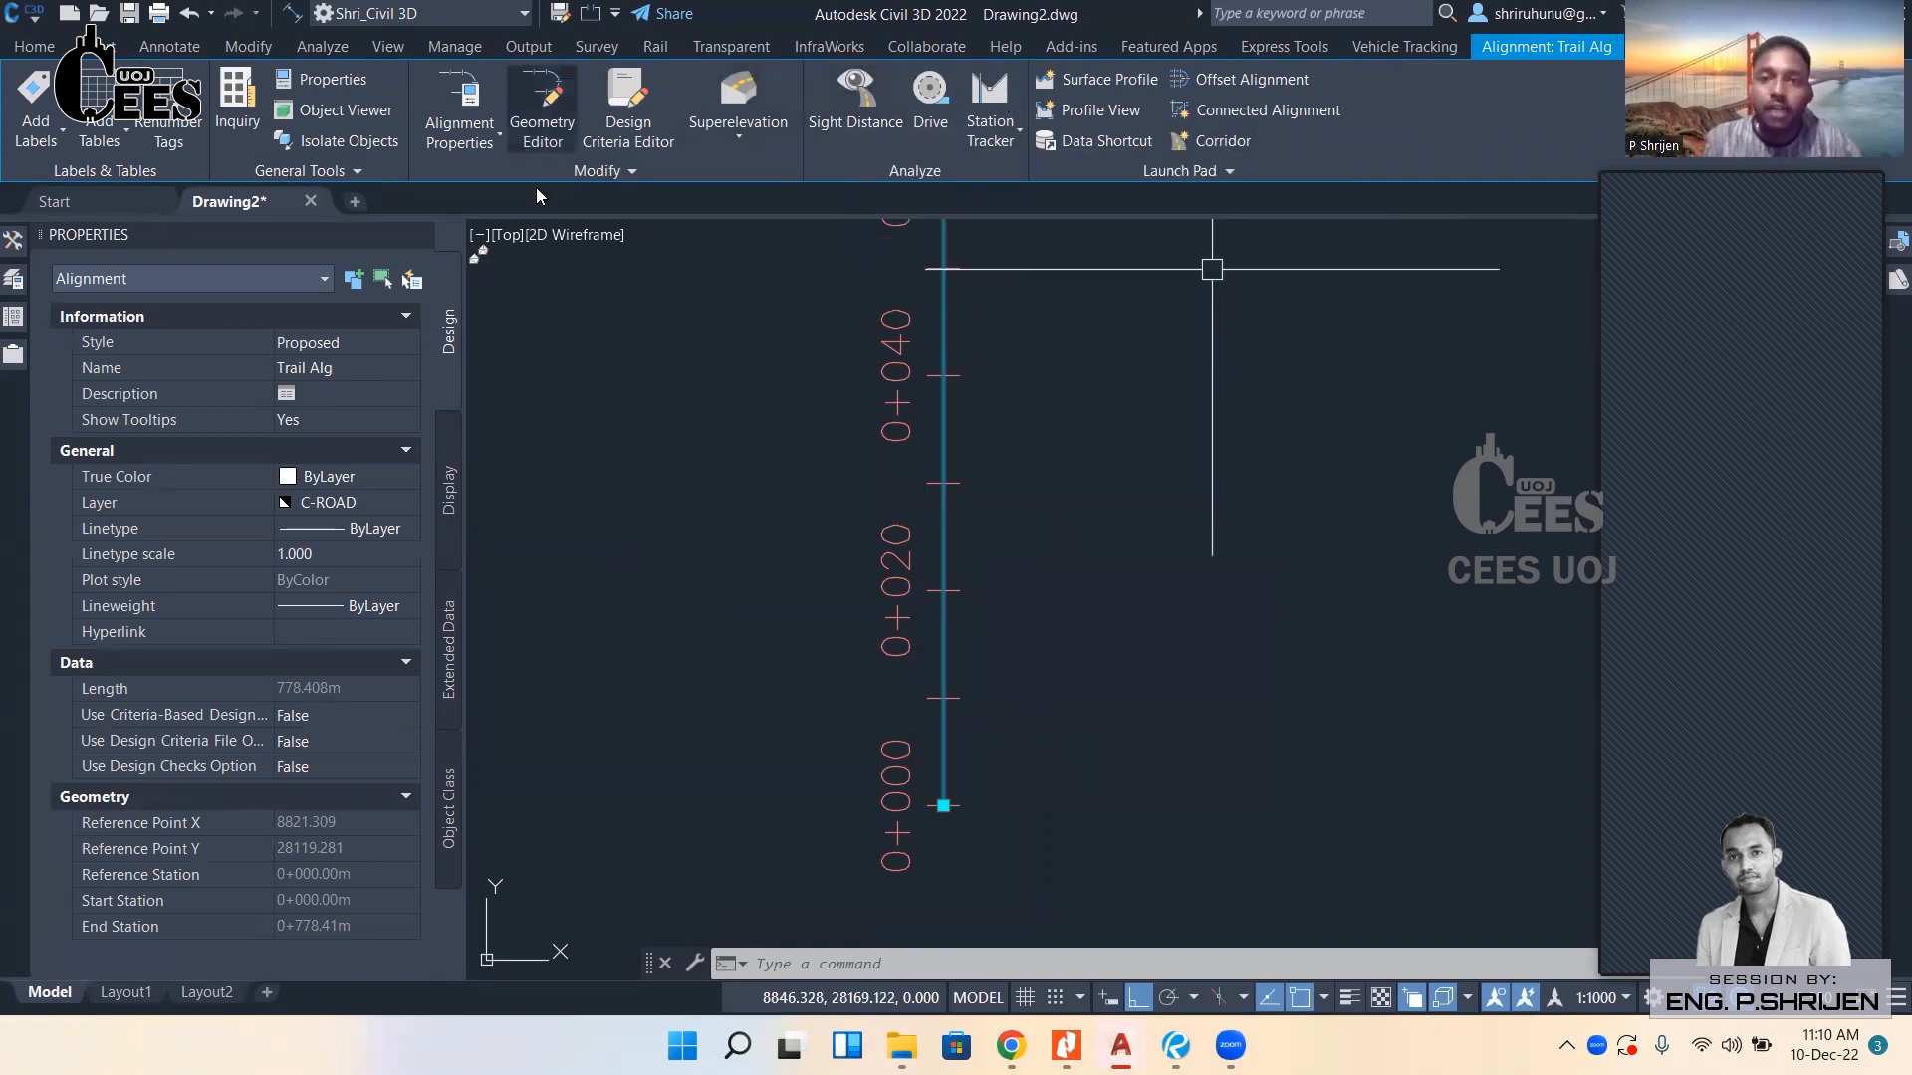
left_click(461, 102)
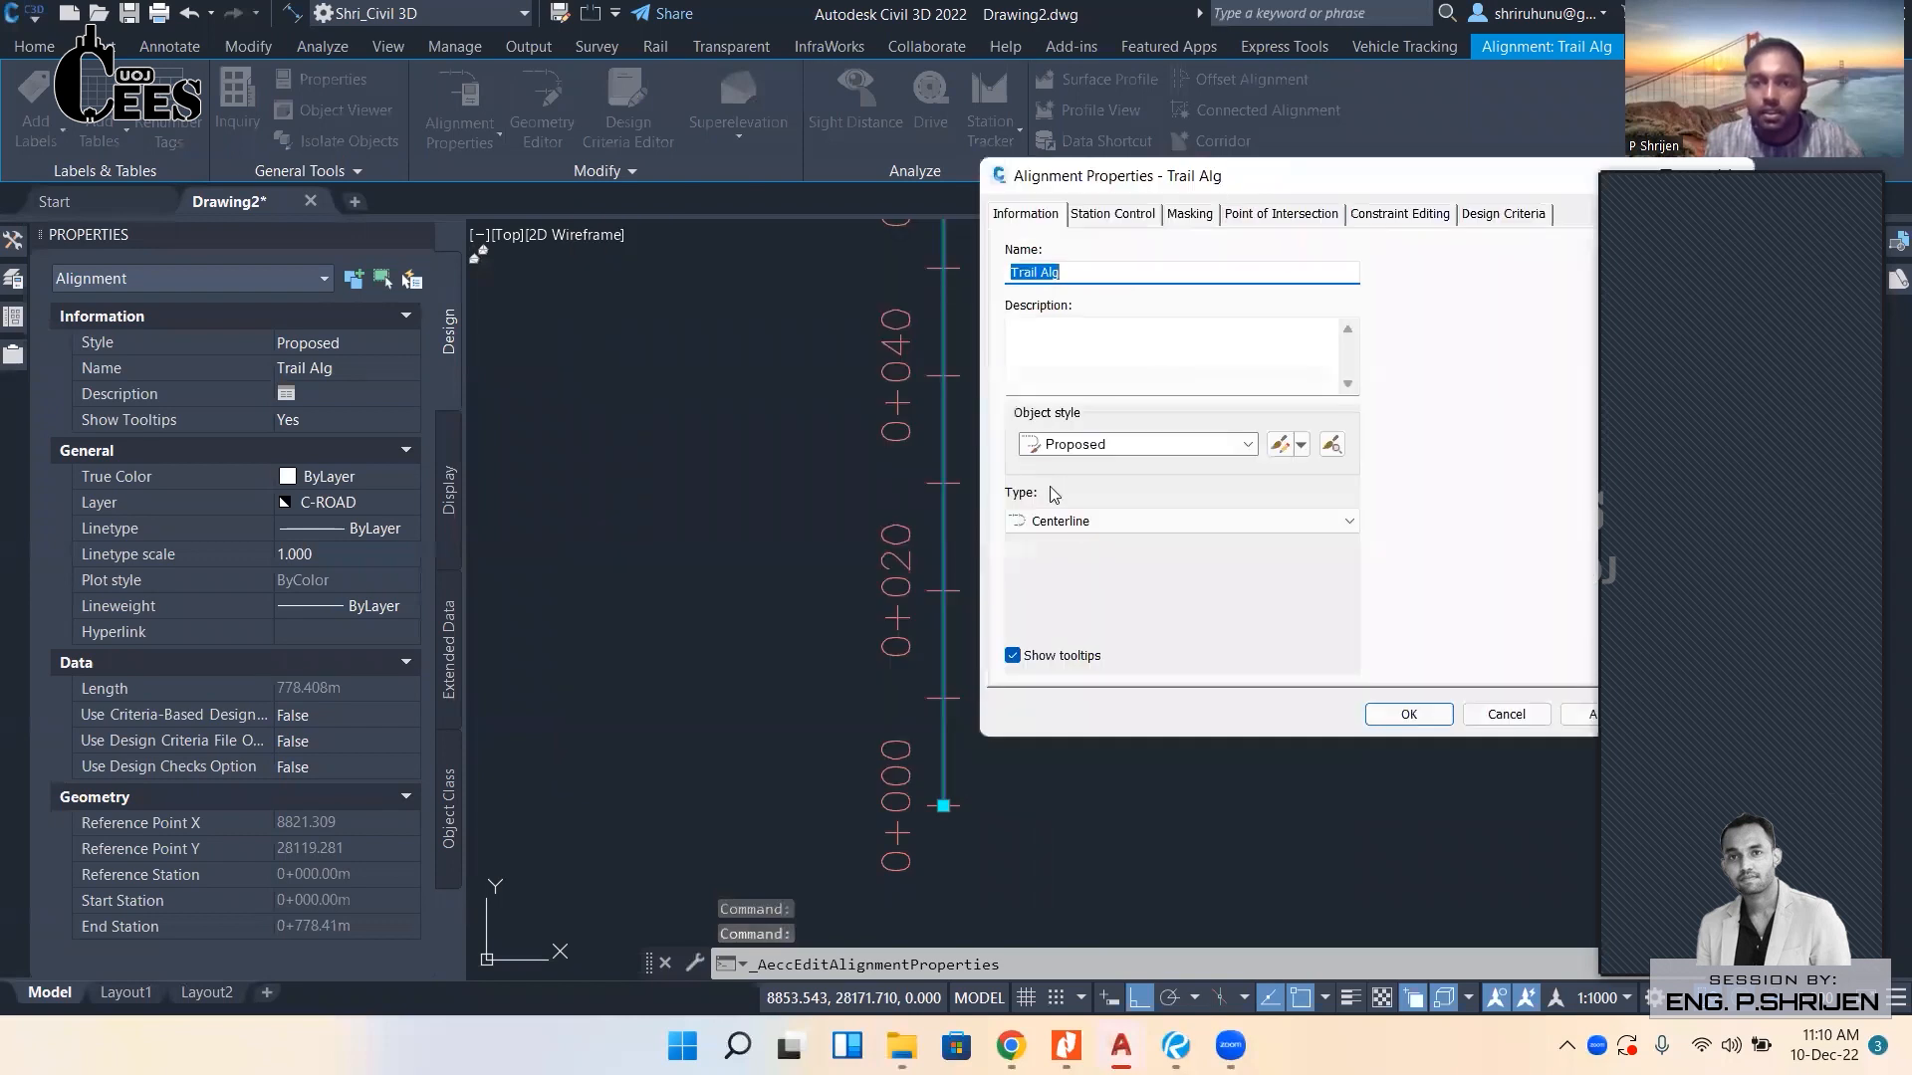
Apply the Basic object style to the Trail Alg alignment.
left_click(1126, 444)
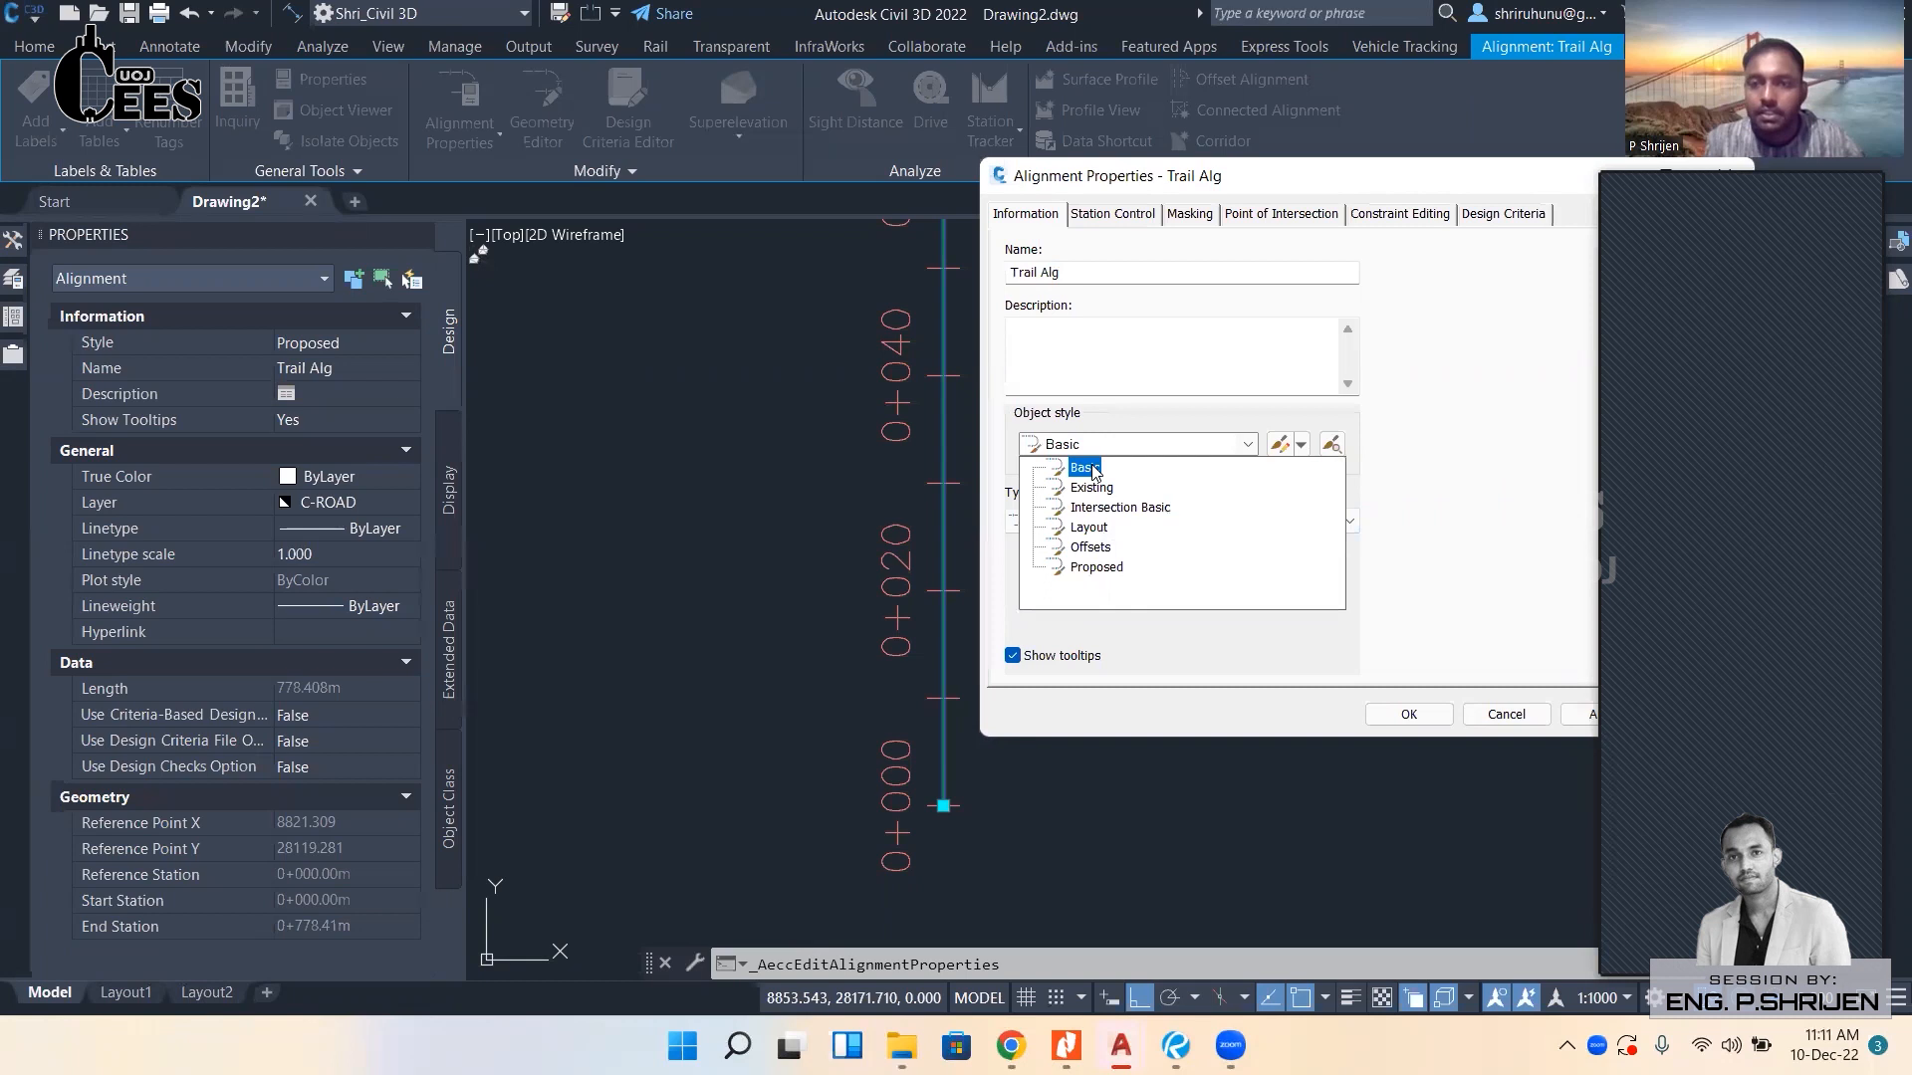
left_click(1085, 468)
left_click(1577, 715)
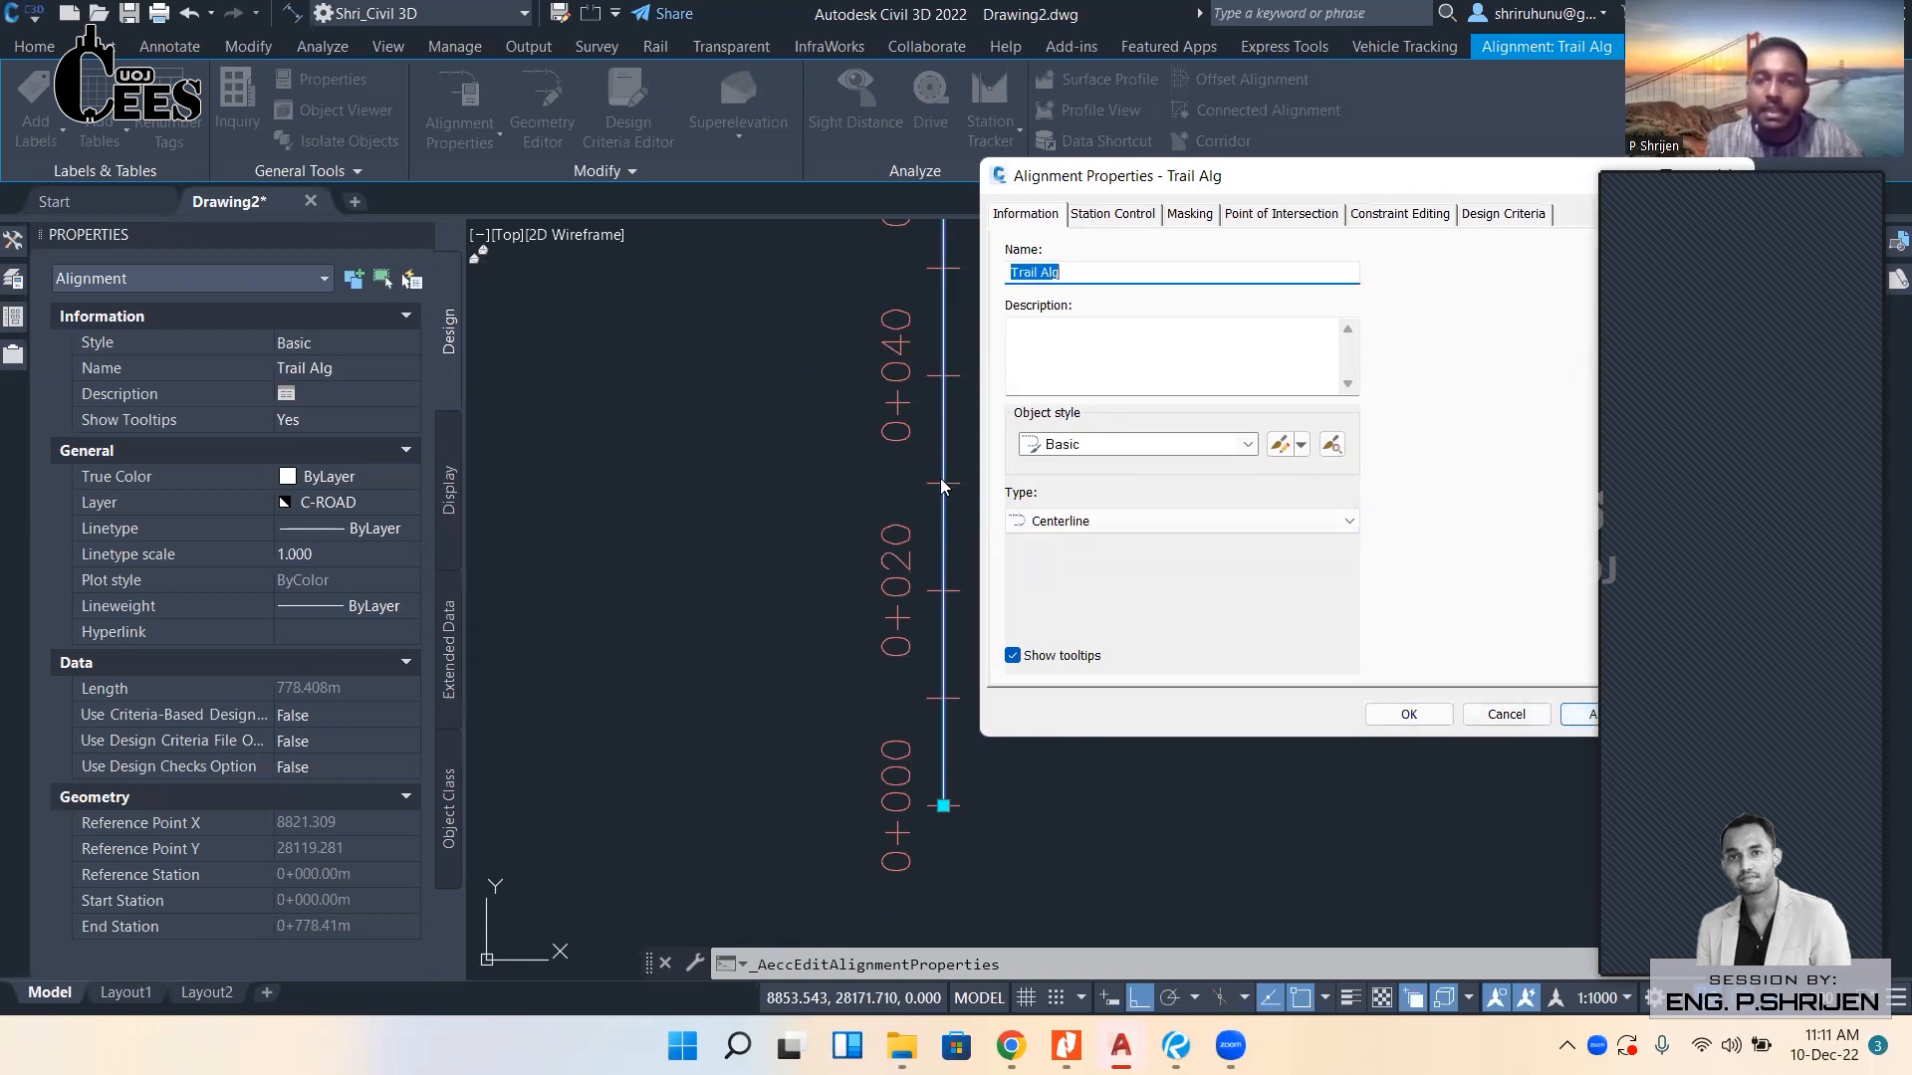
Change the Trail Alg alignment's object style to Existing, apply it and clear the selection.
left_click(1095, 446)
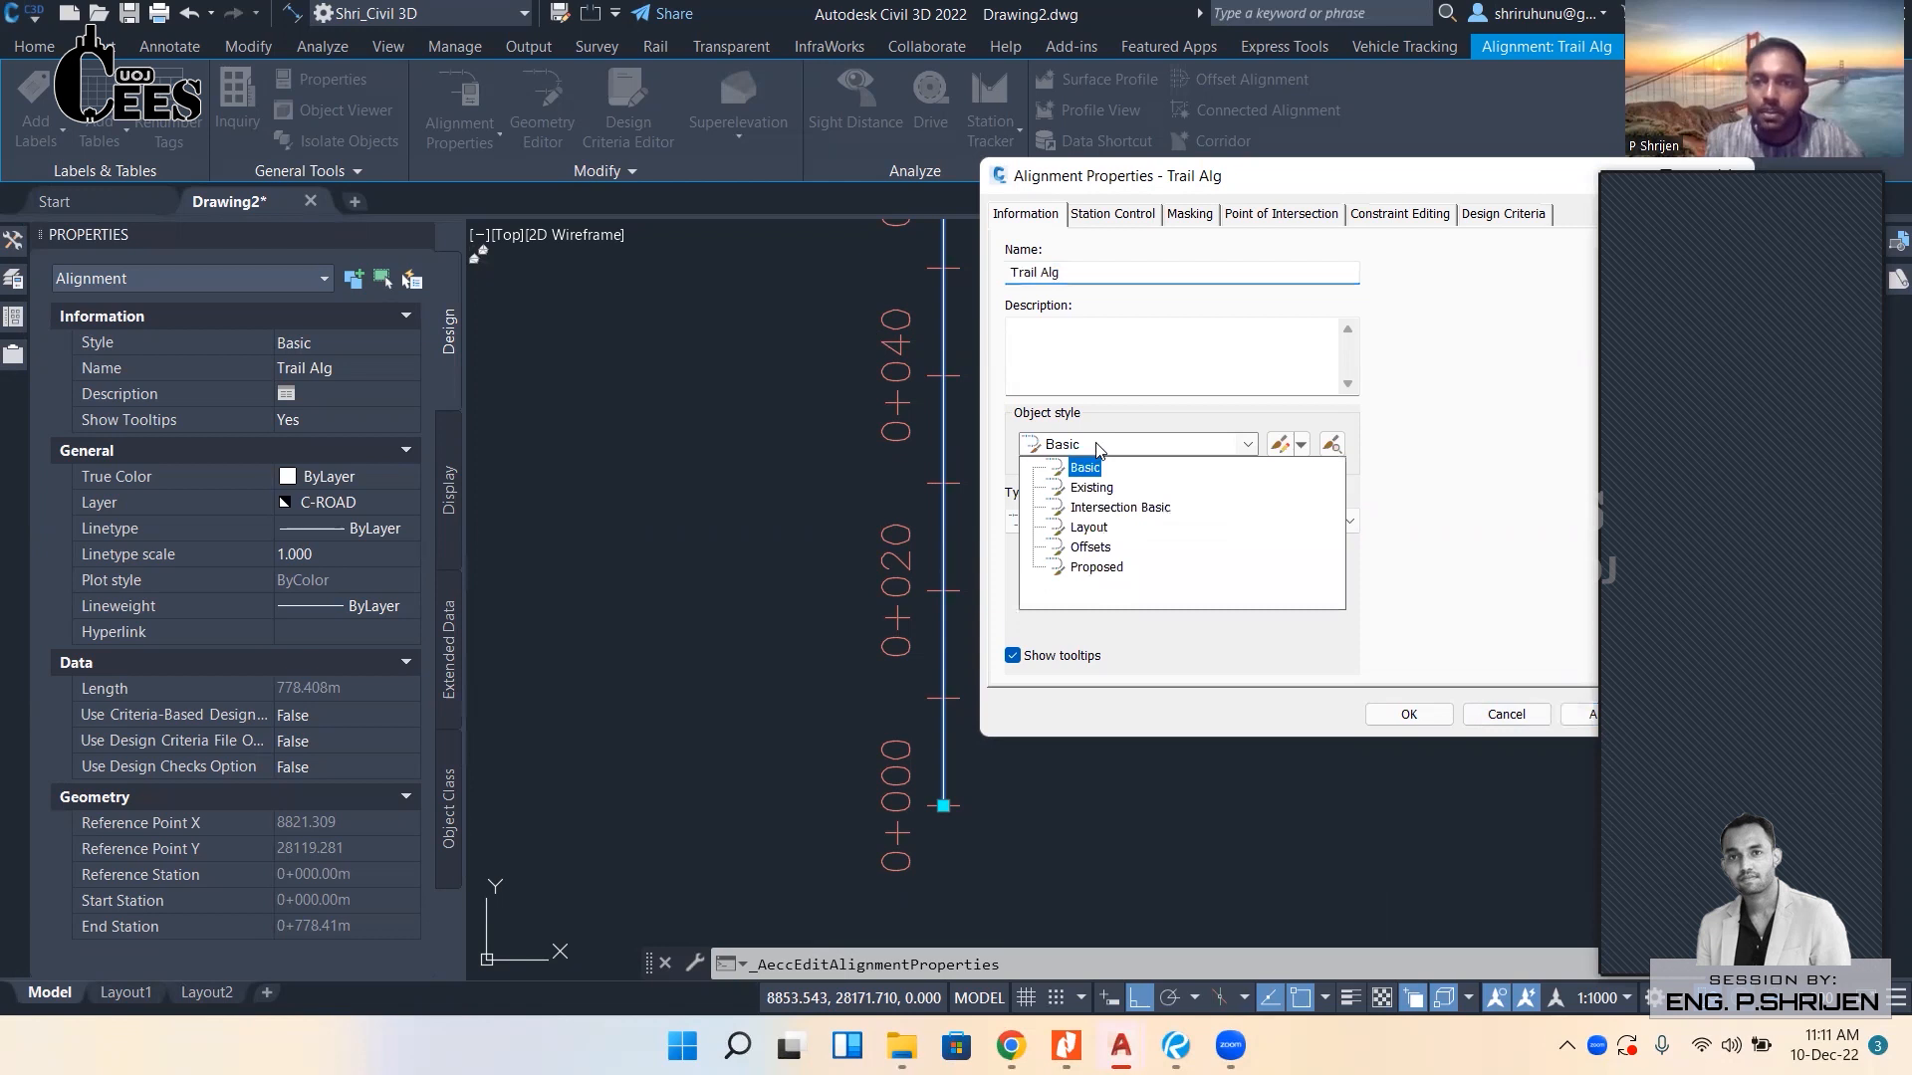
left_click(1093, 494)
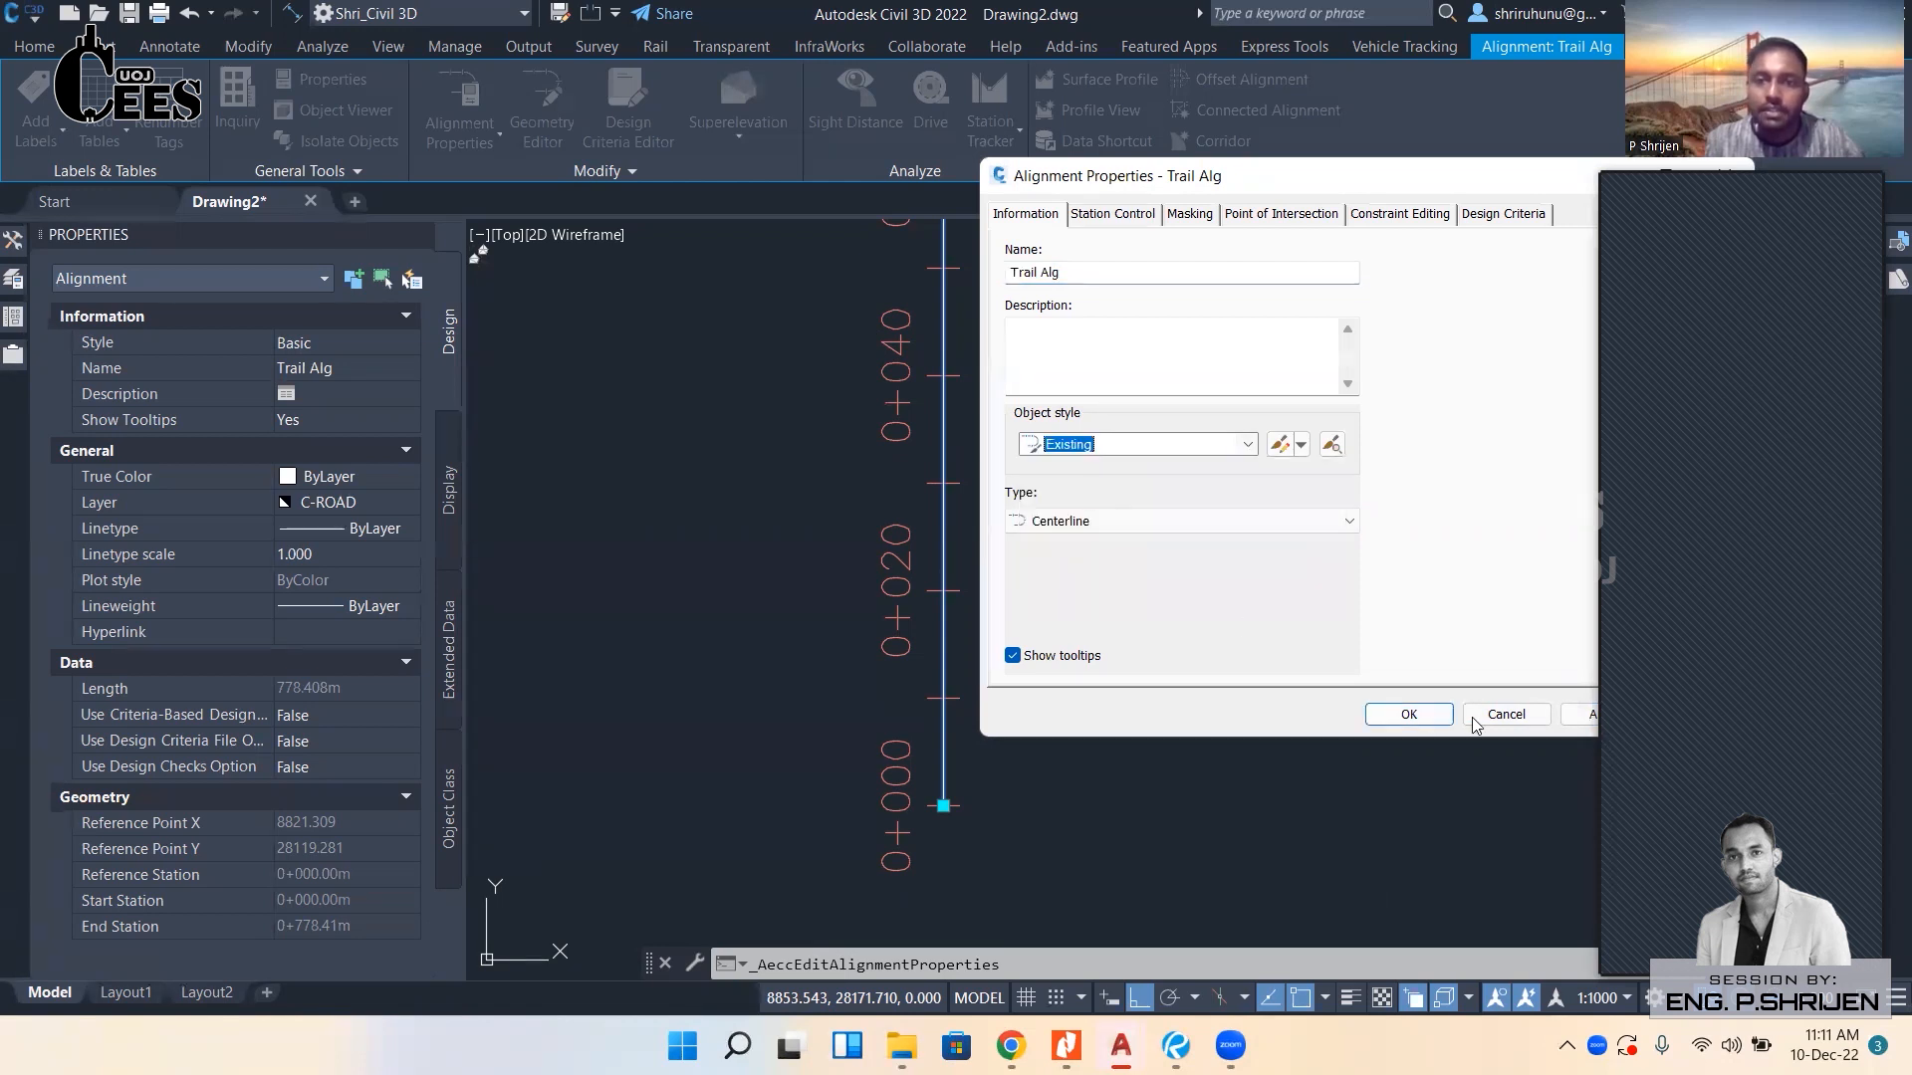
left_click(1583, 721)
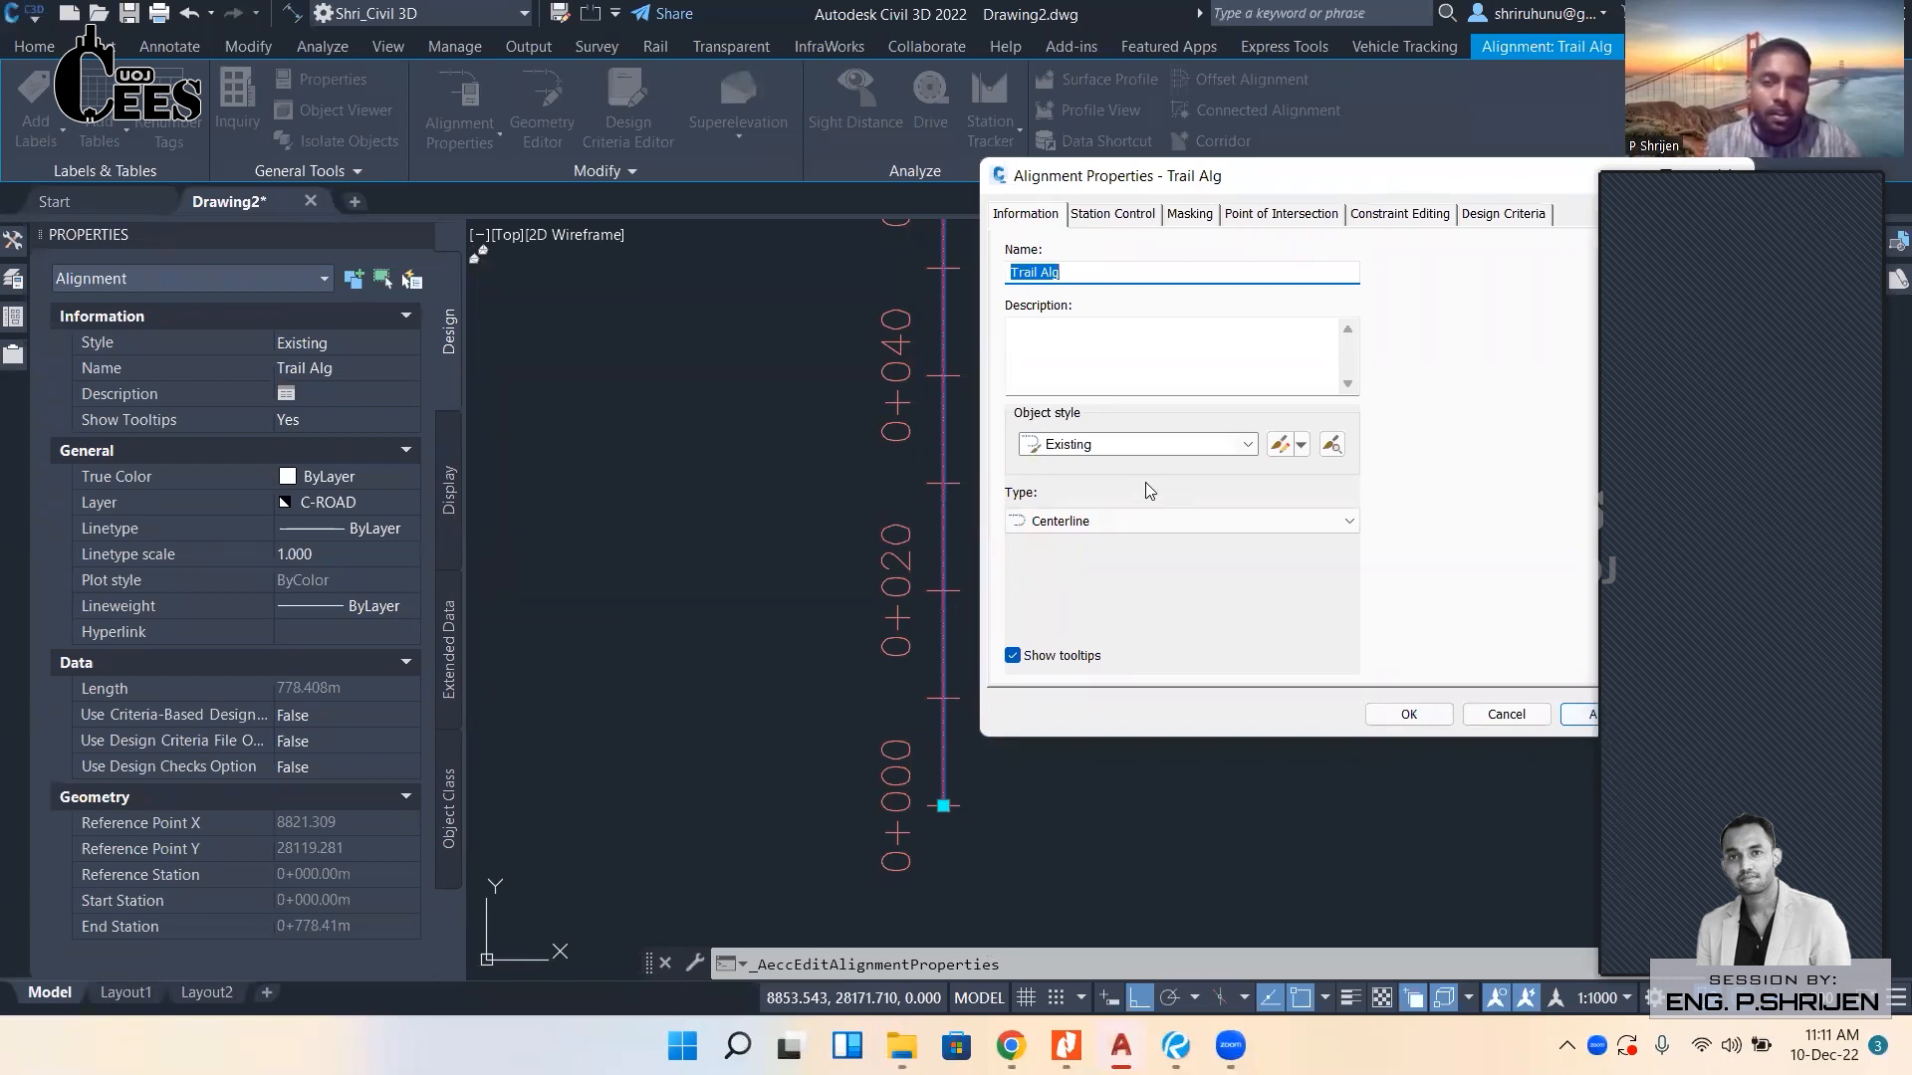
left_click(1408, 715)
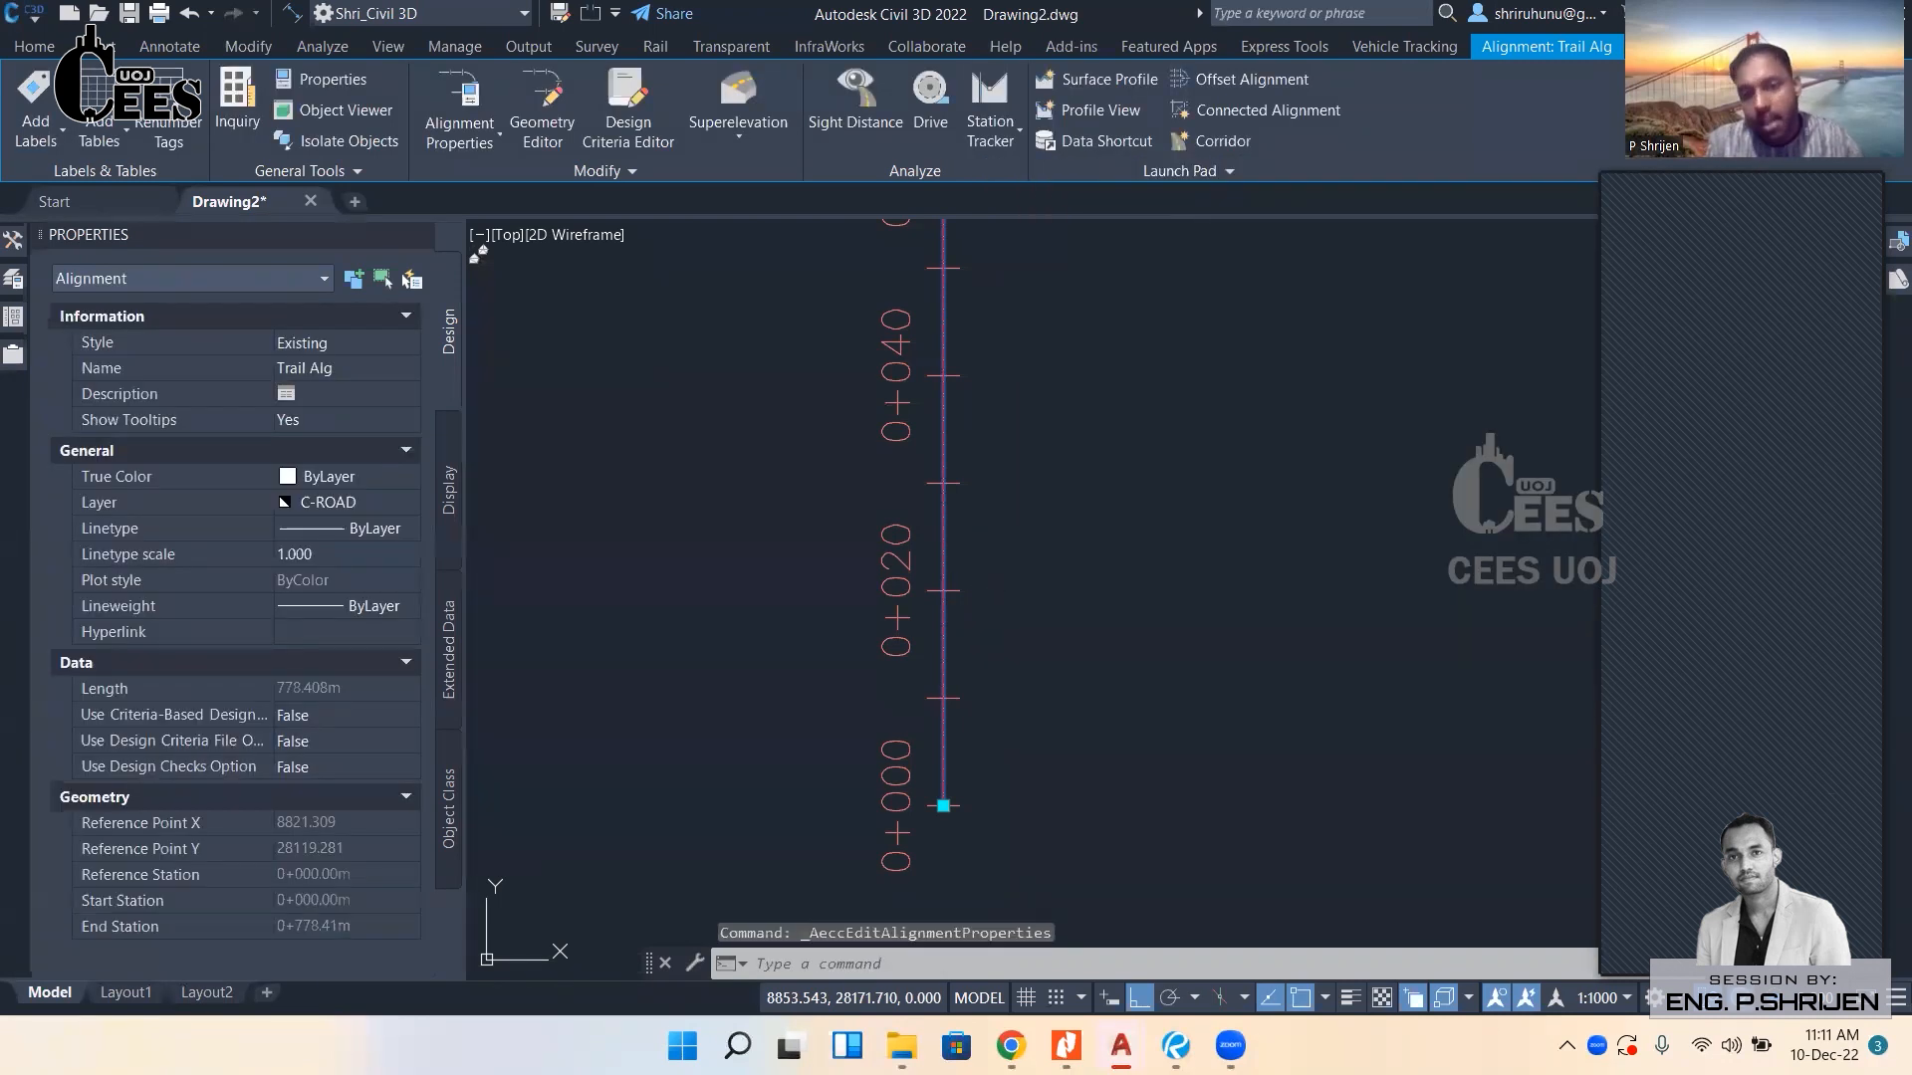
key("Escape")
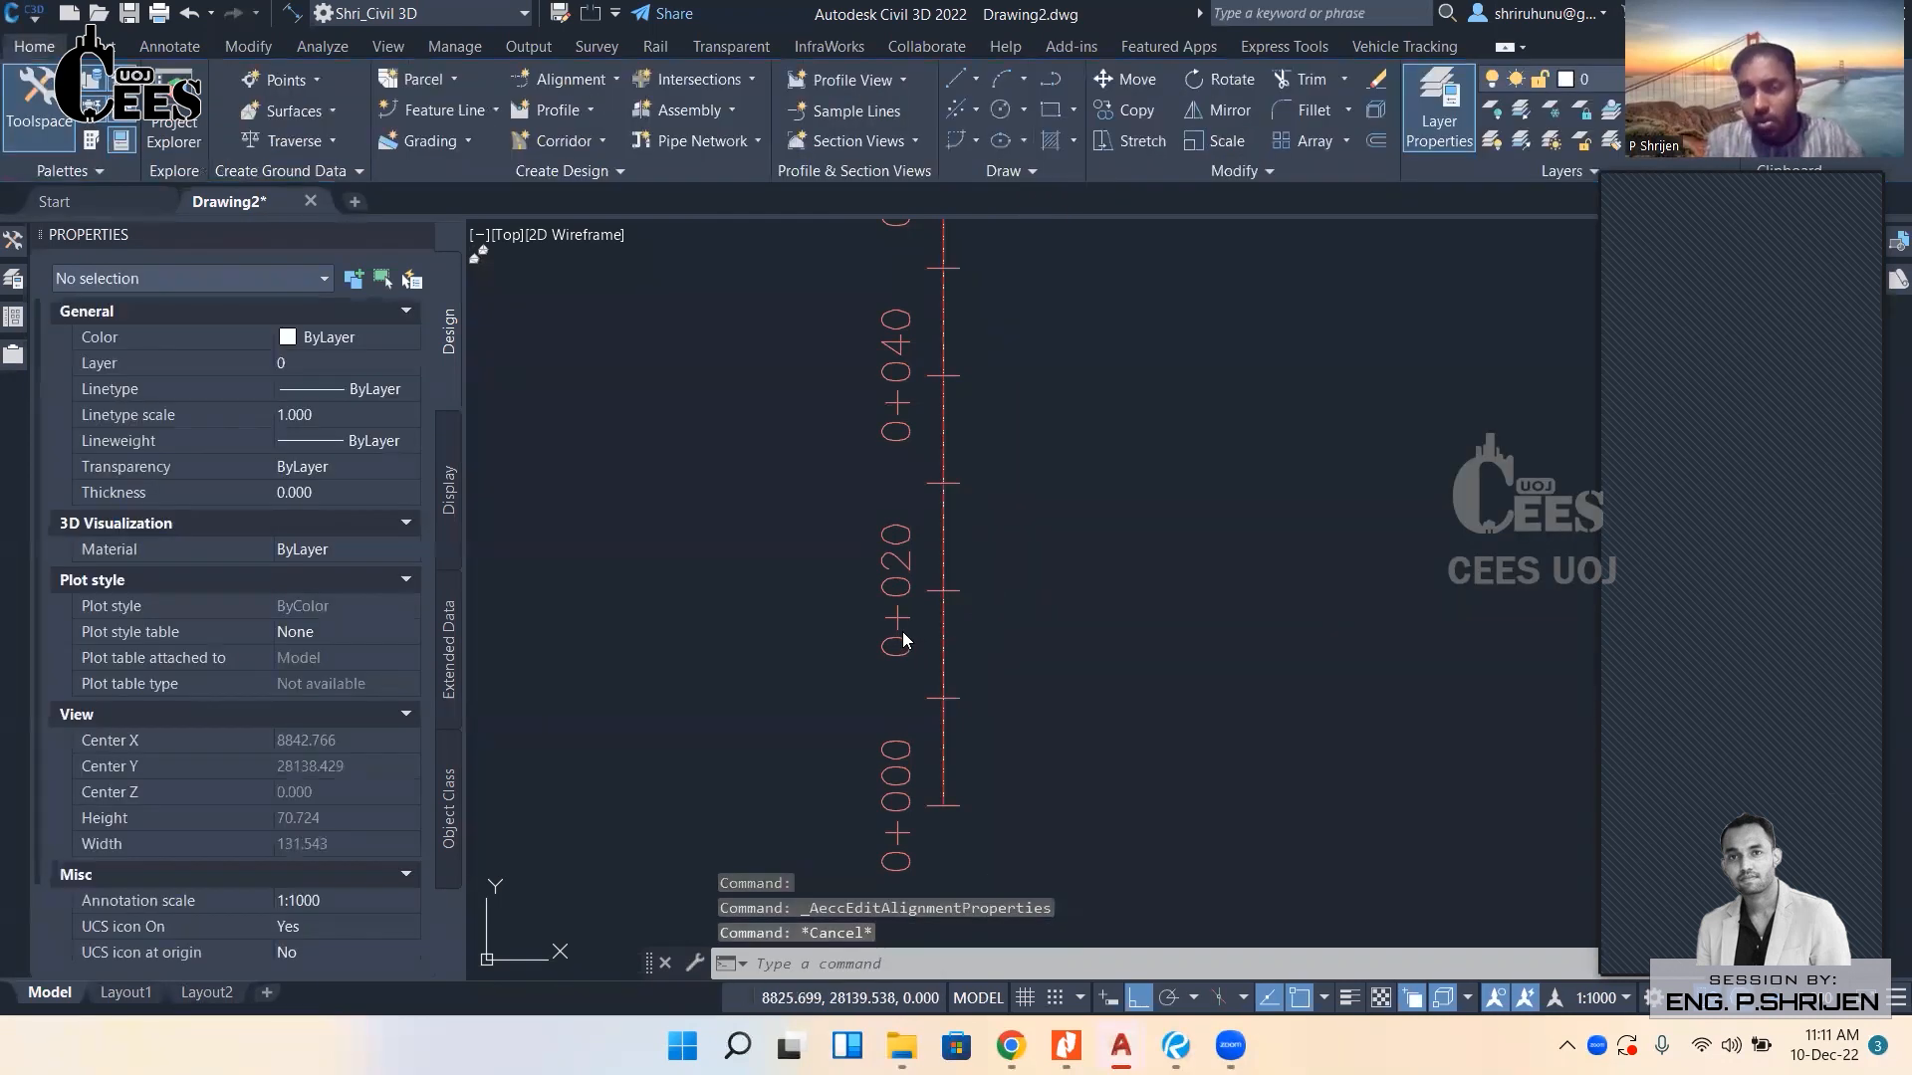
Import the Major Minor H+V Geometry and Superelevation Points label set into the Trail Alg alignment labels.
left_click(902, 631)
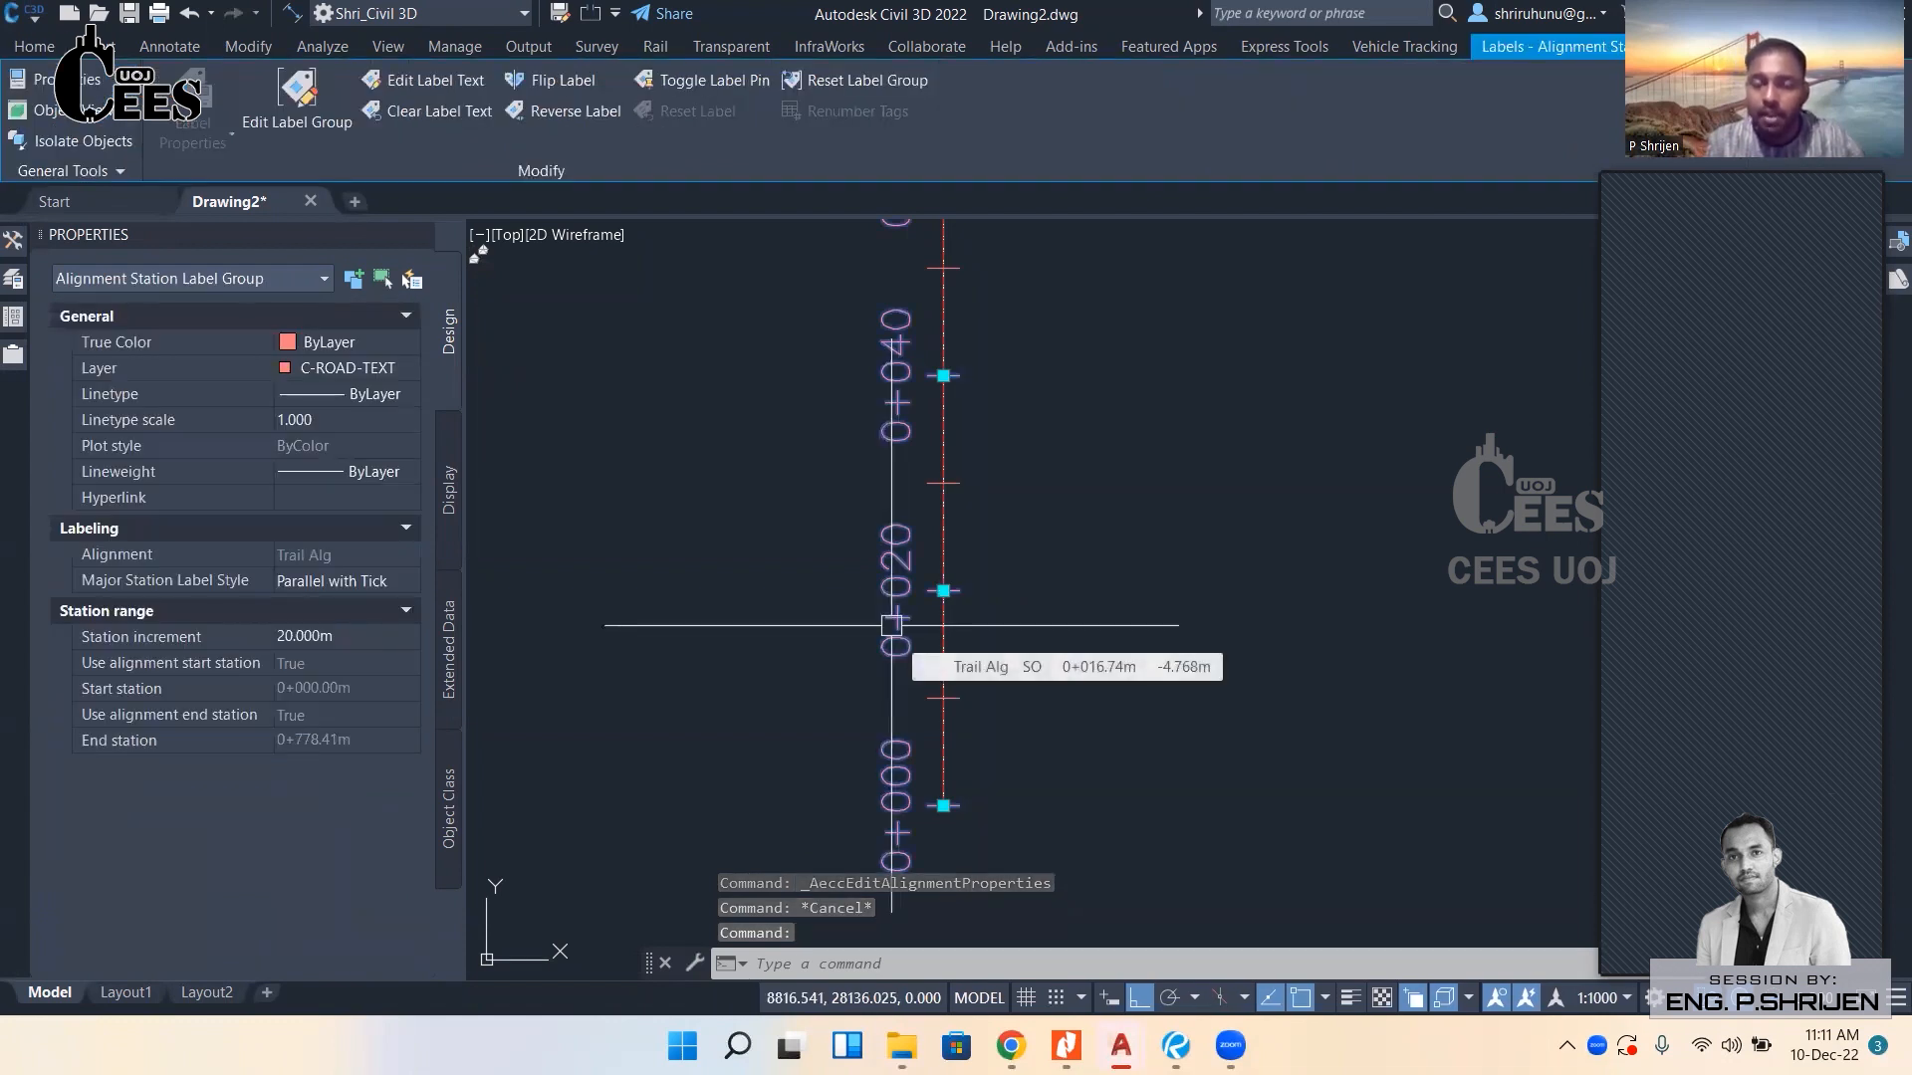
right_click(891, 625)
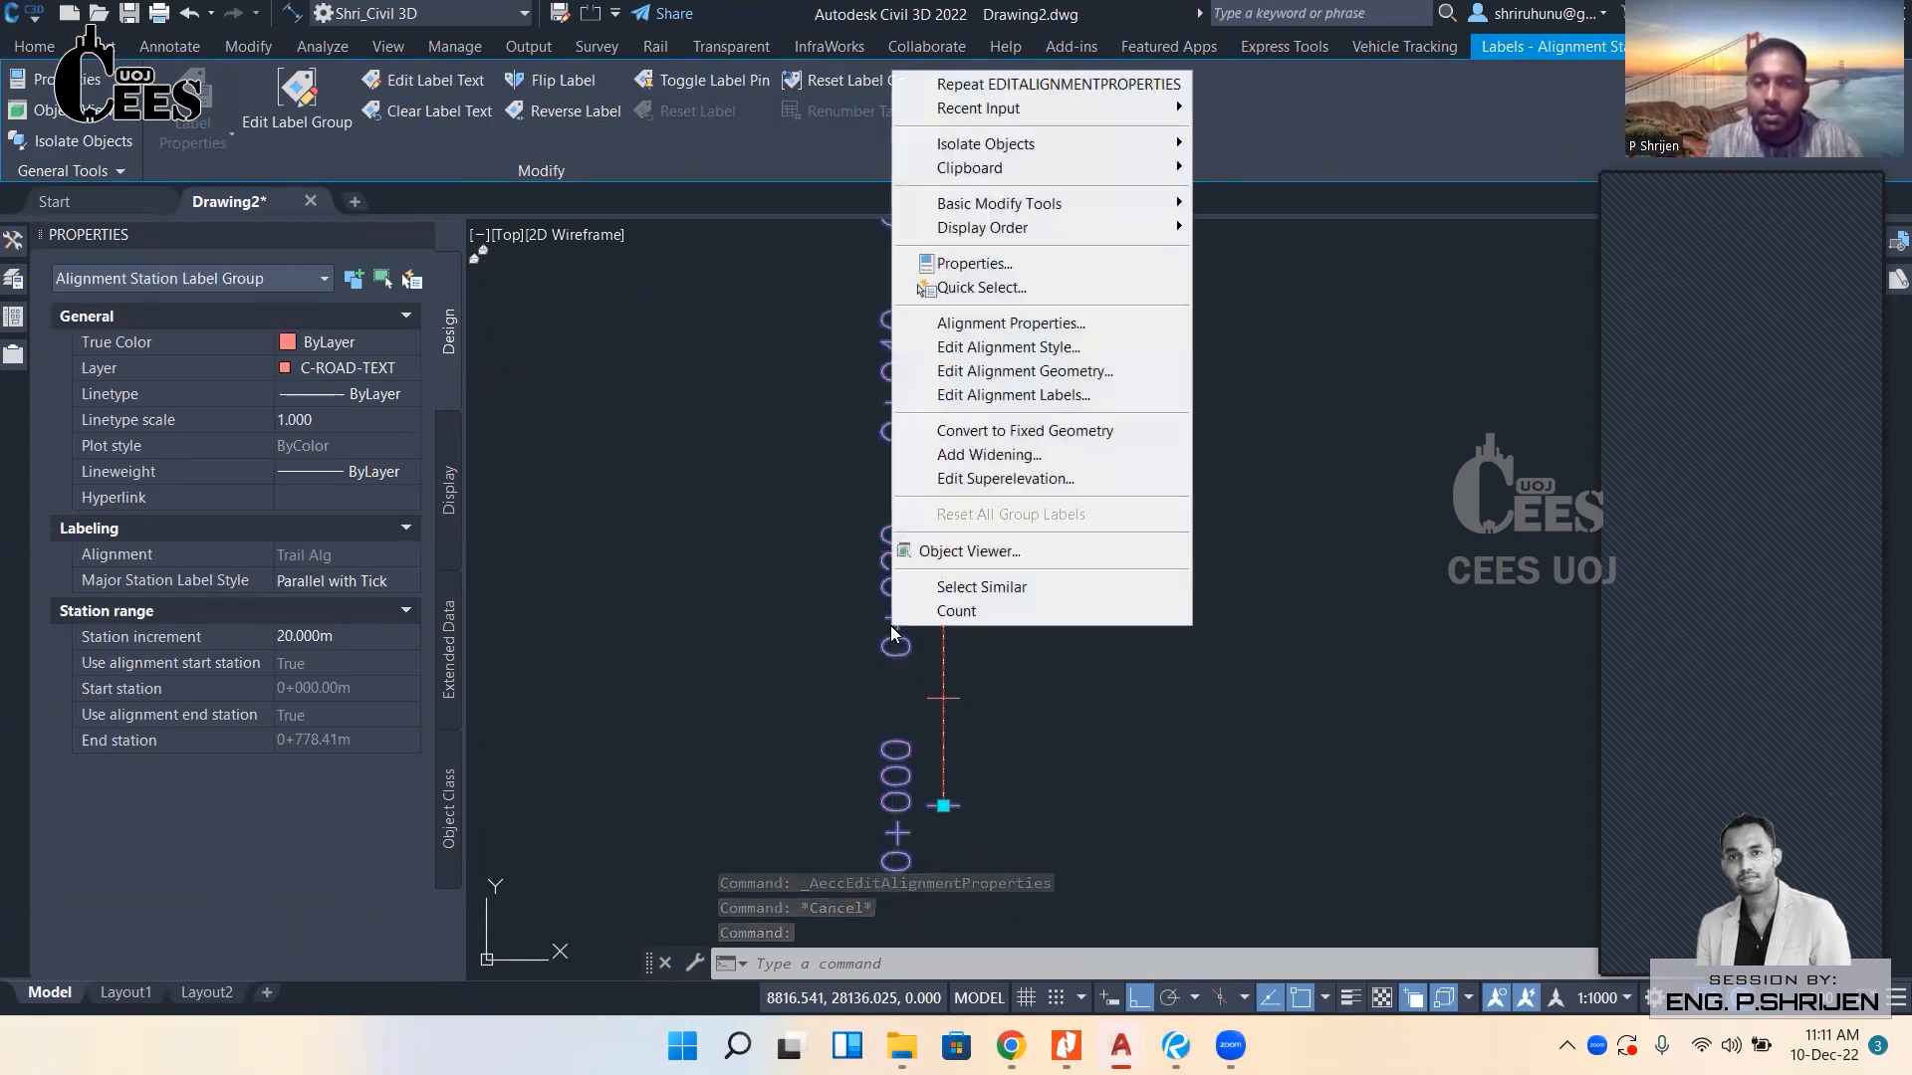
left_click(1008, 400)
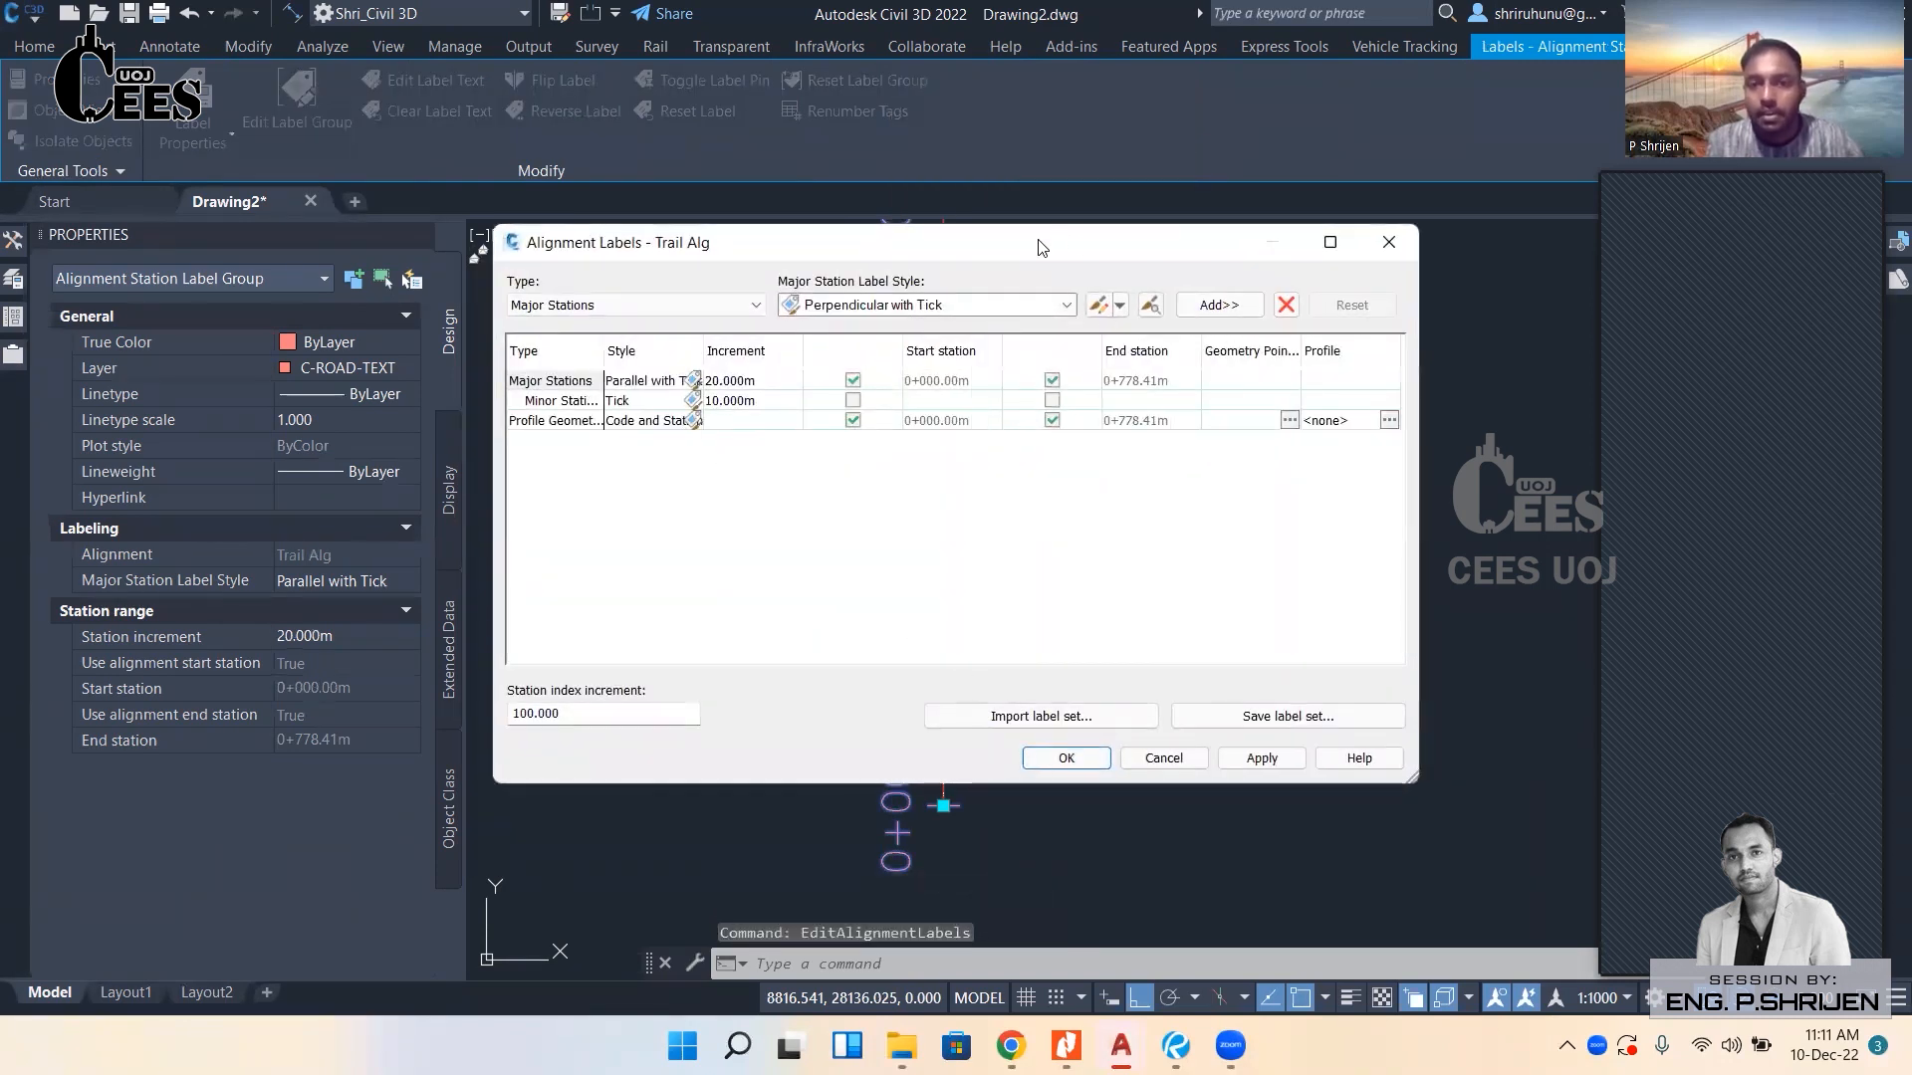
mouse_move(611, 242)
left_mouse_down()
mouse_move(1239, 176)
mouse_move(1195, 161)
left_mouse_up()
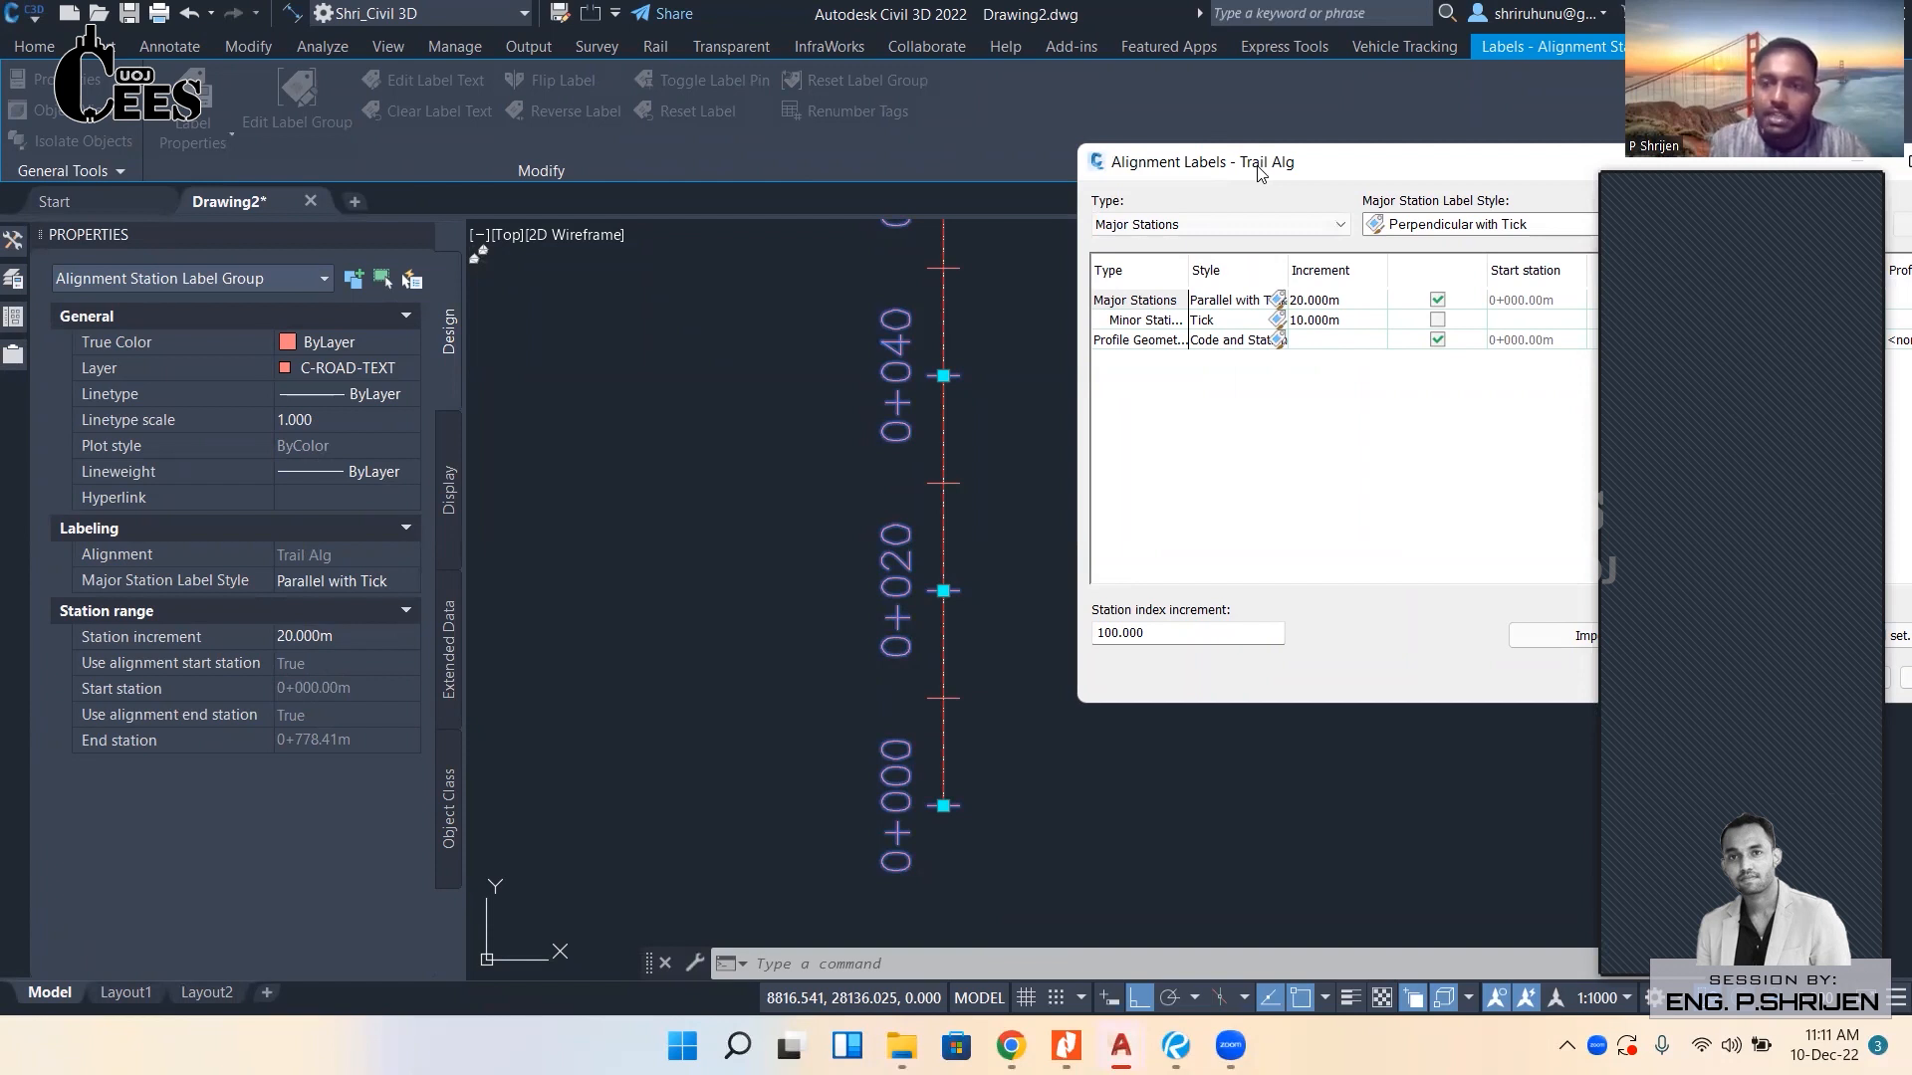
left_click_drag(1260, 172, 1142, 172)
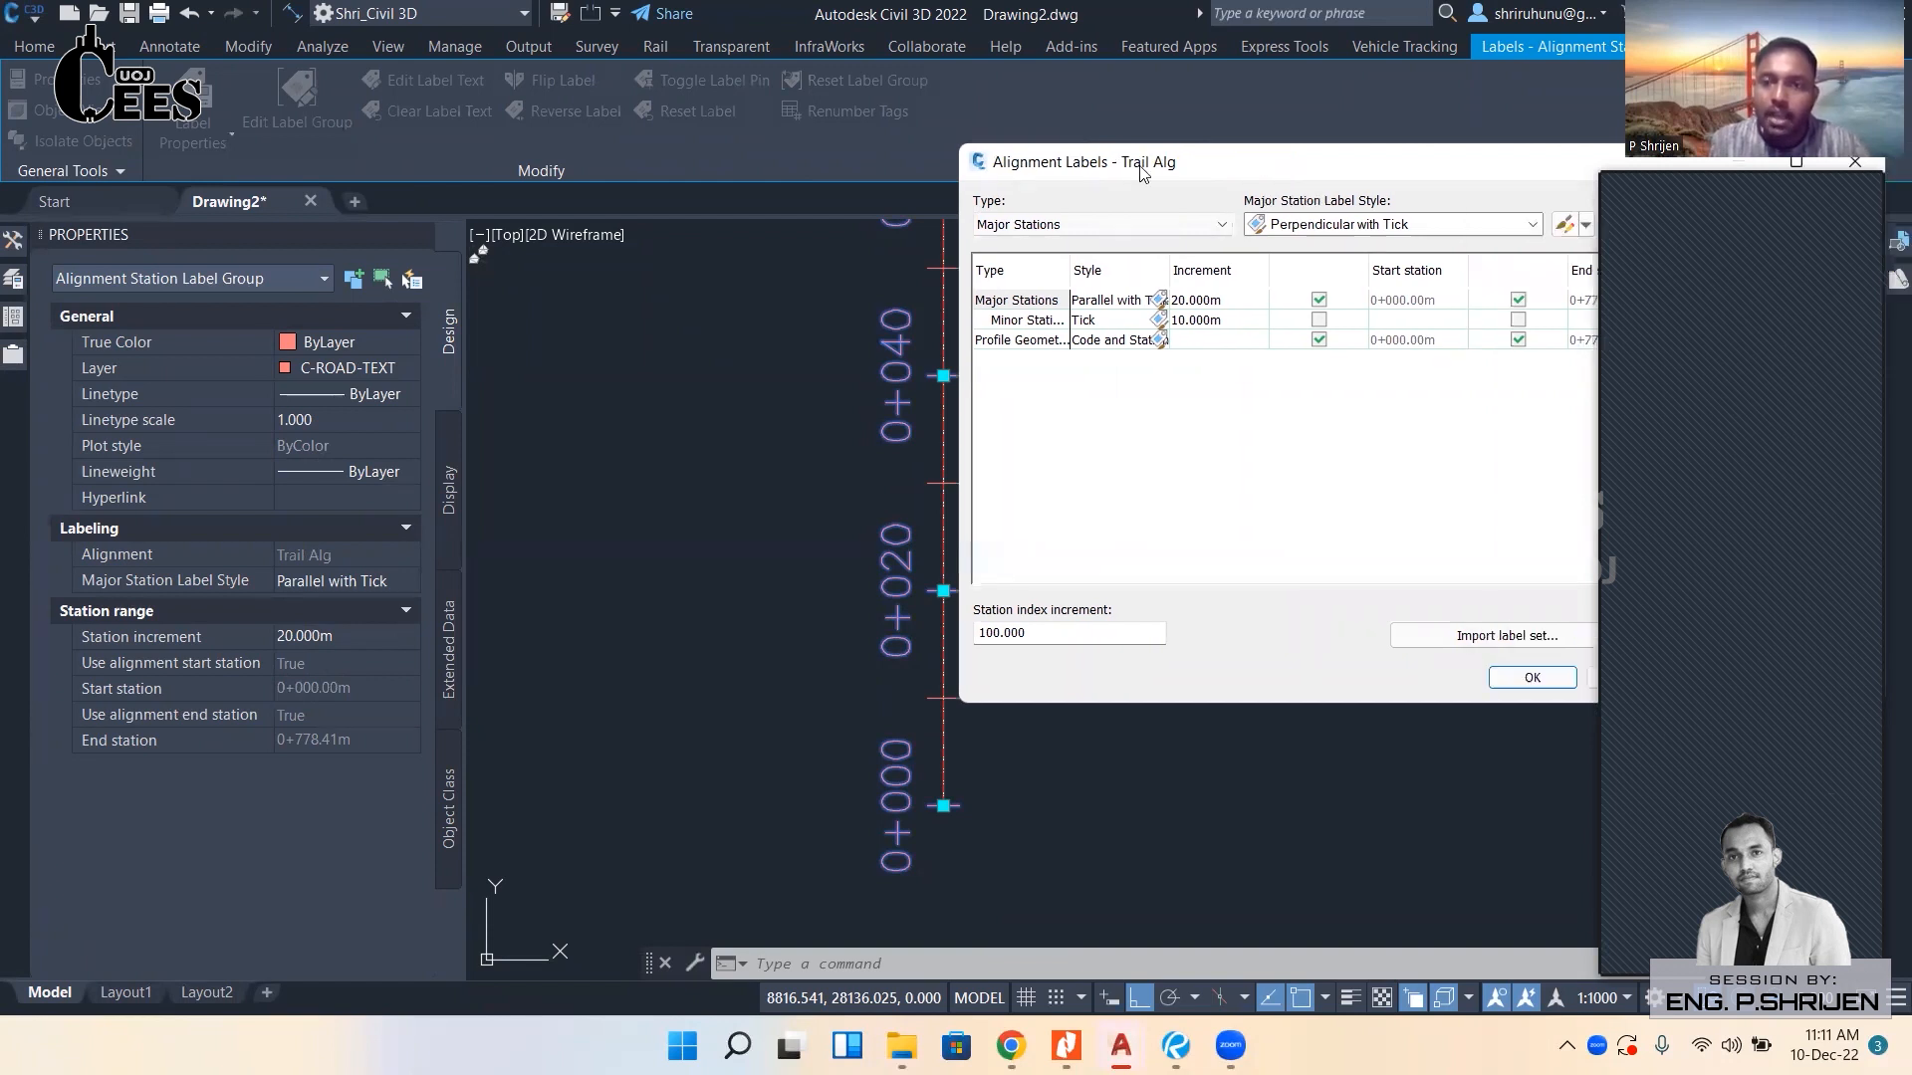
left_click(1481, 640)
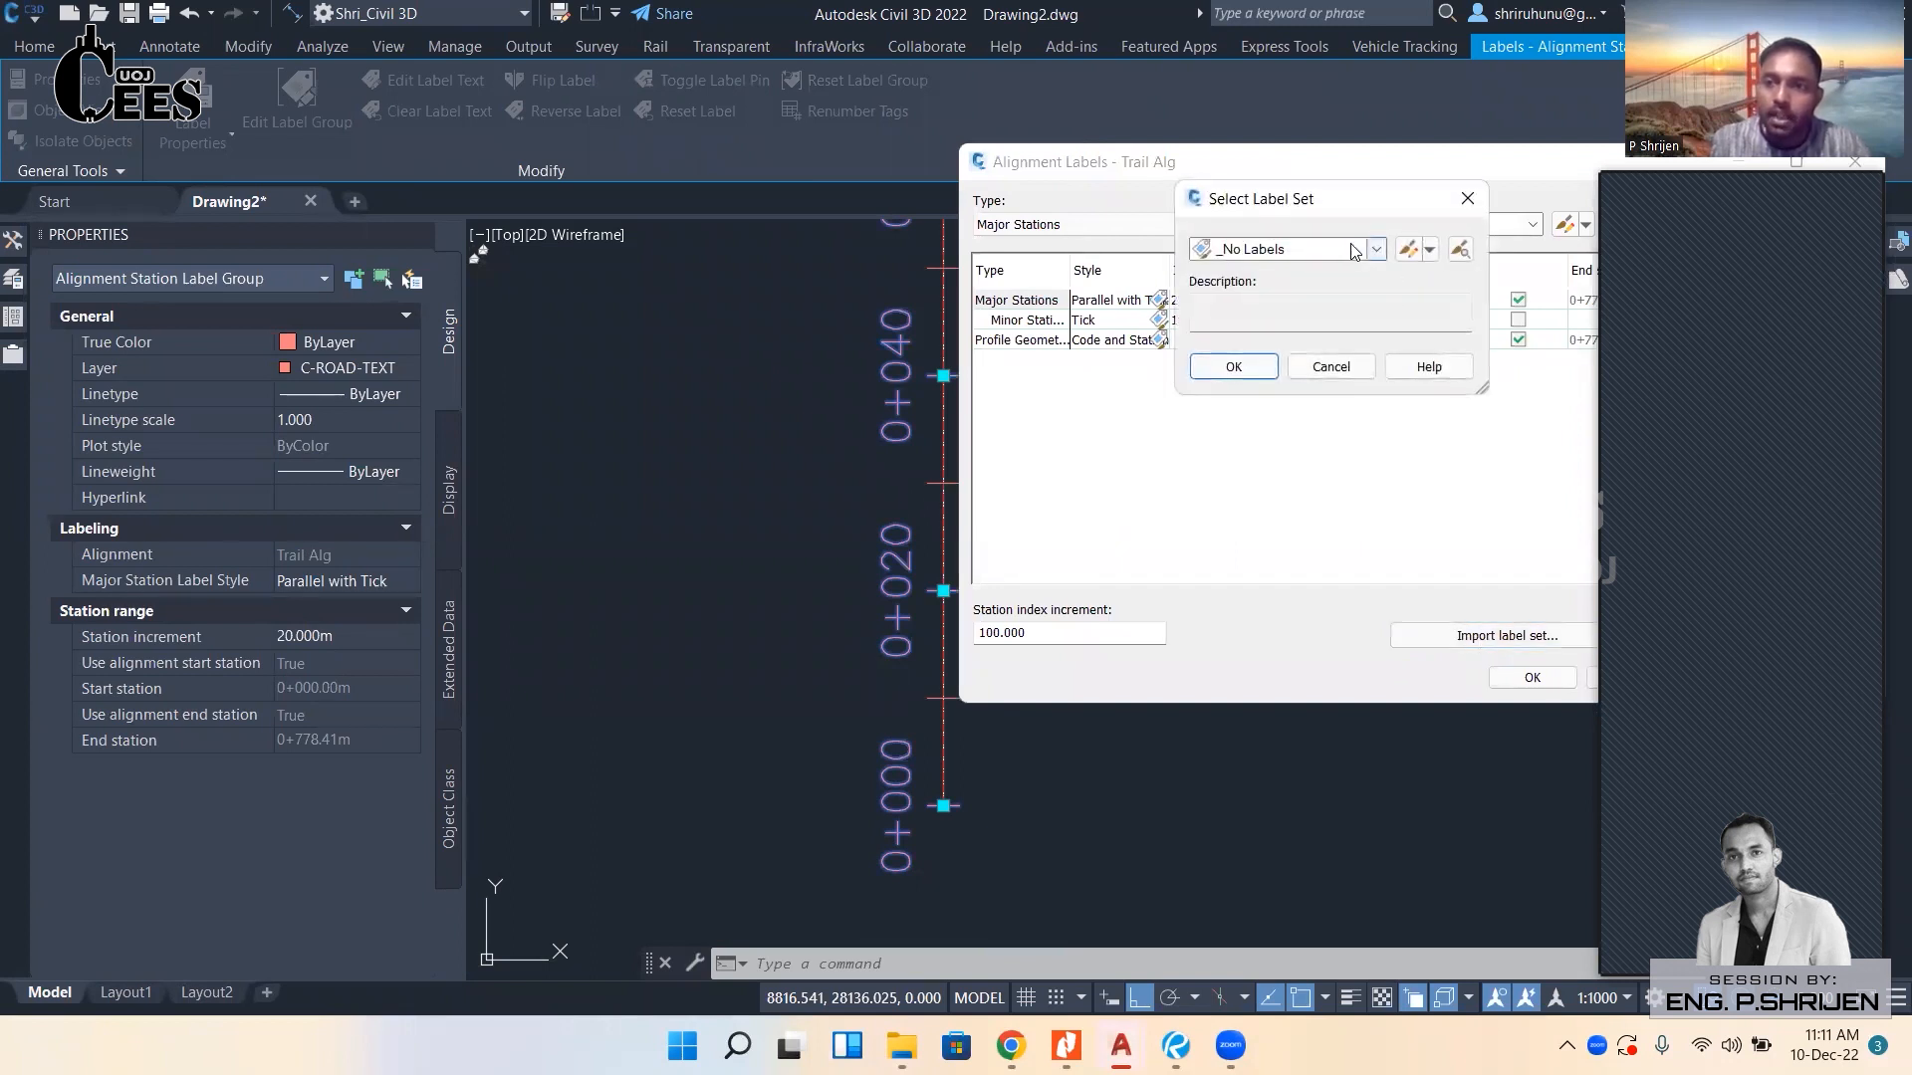
left_click(1300, 250)
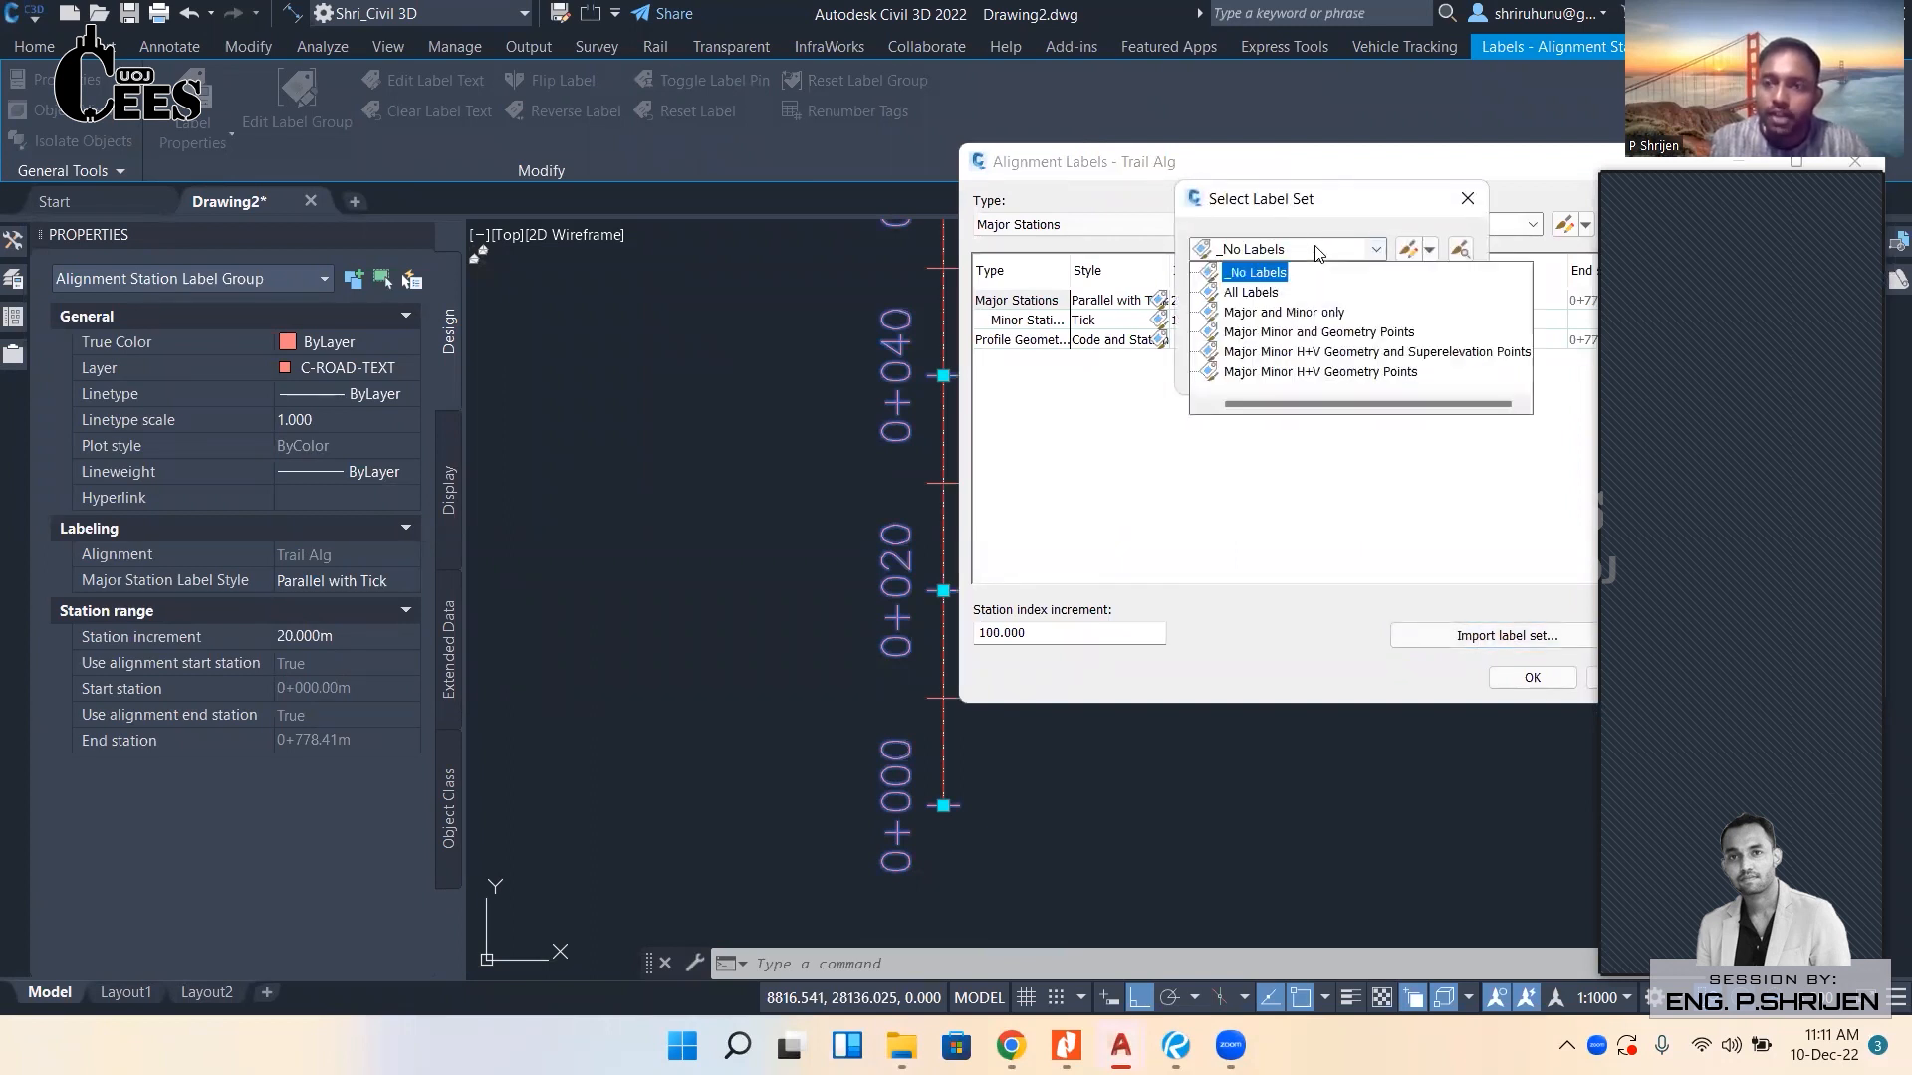
left_click(1277, 351)
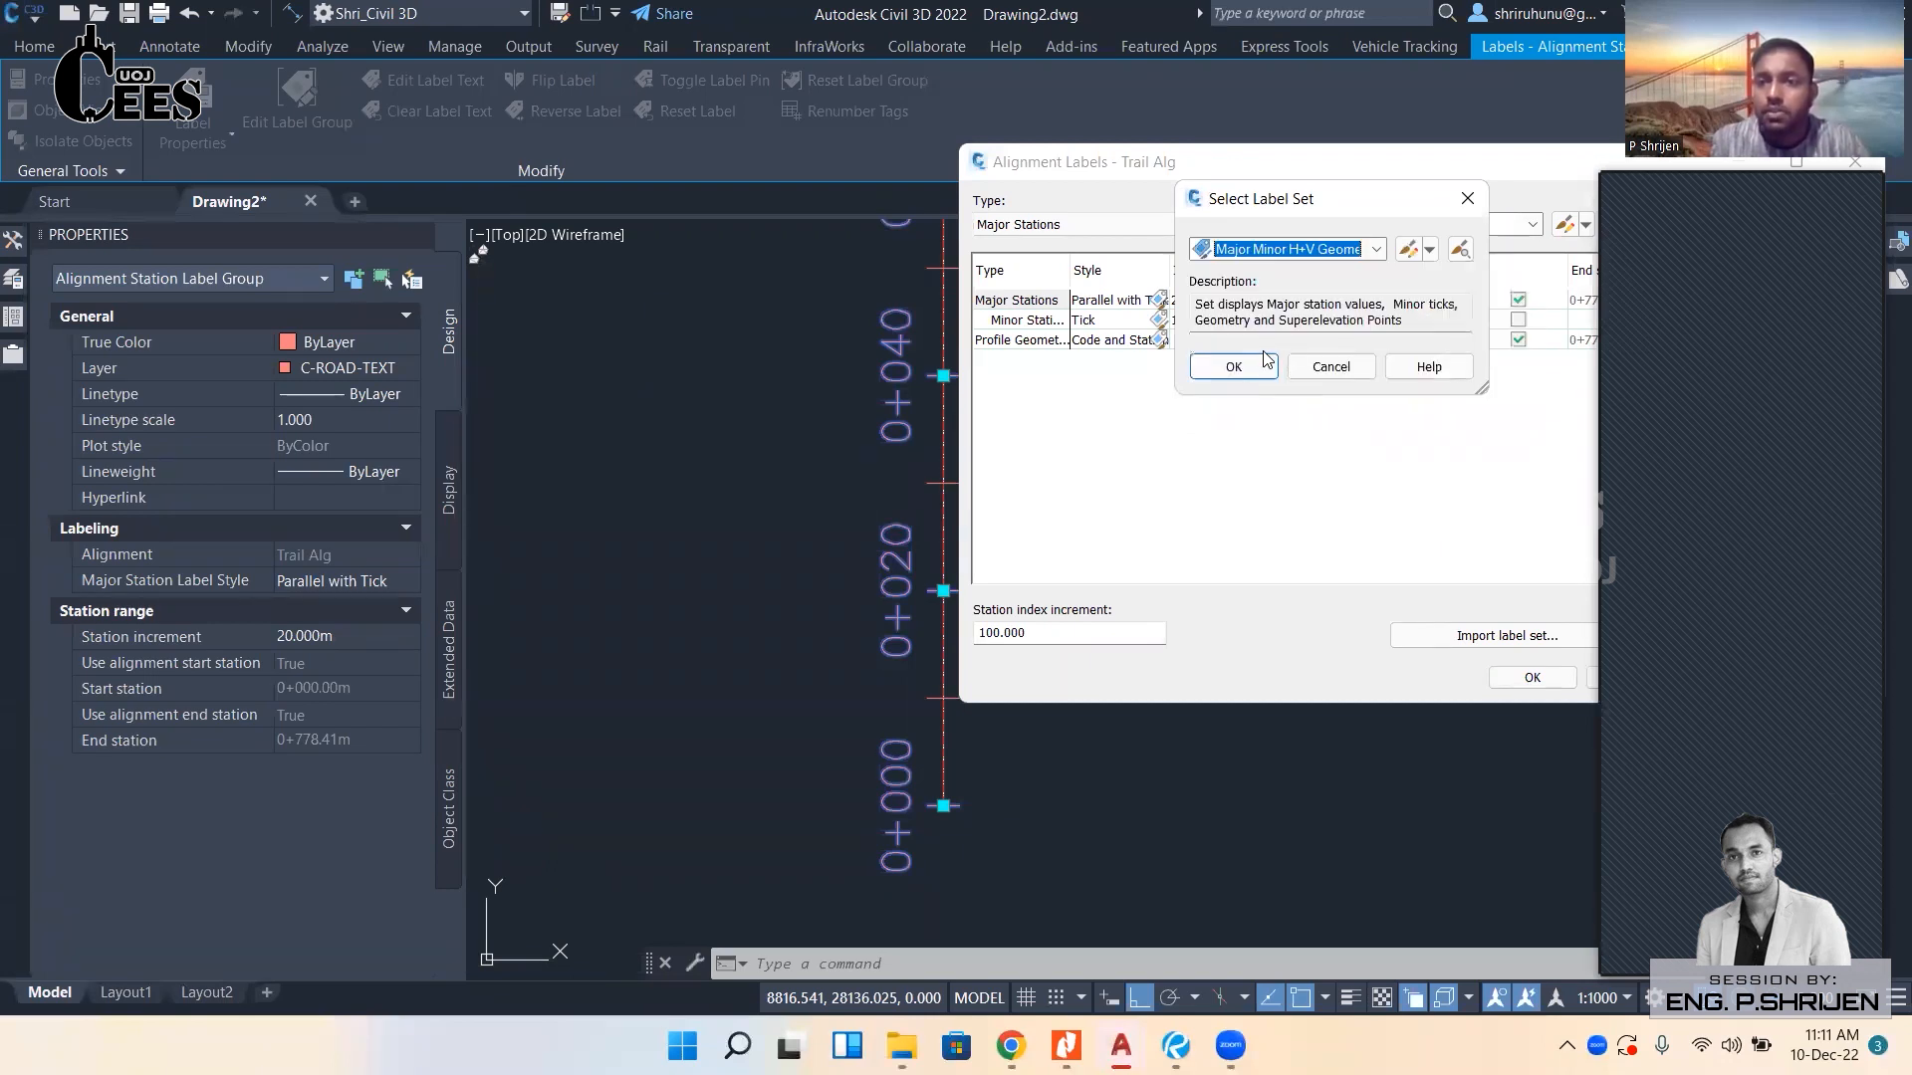
left_click(1233, 366)
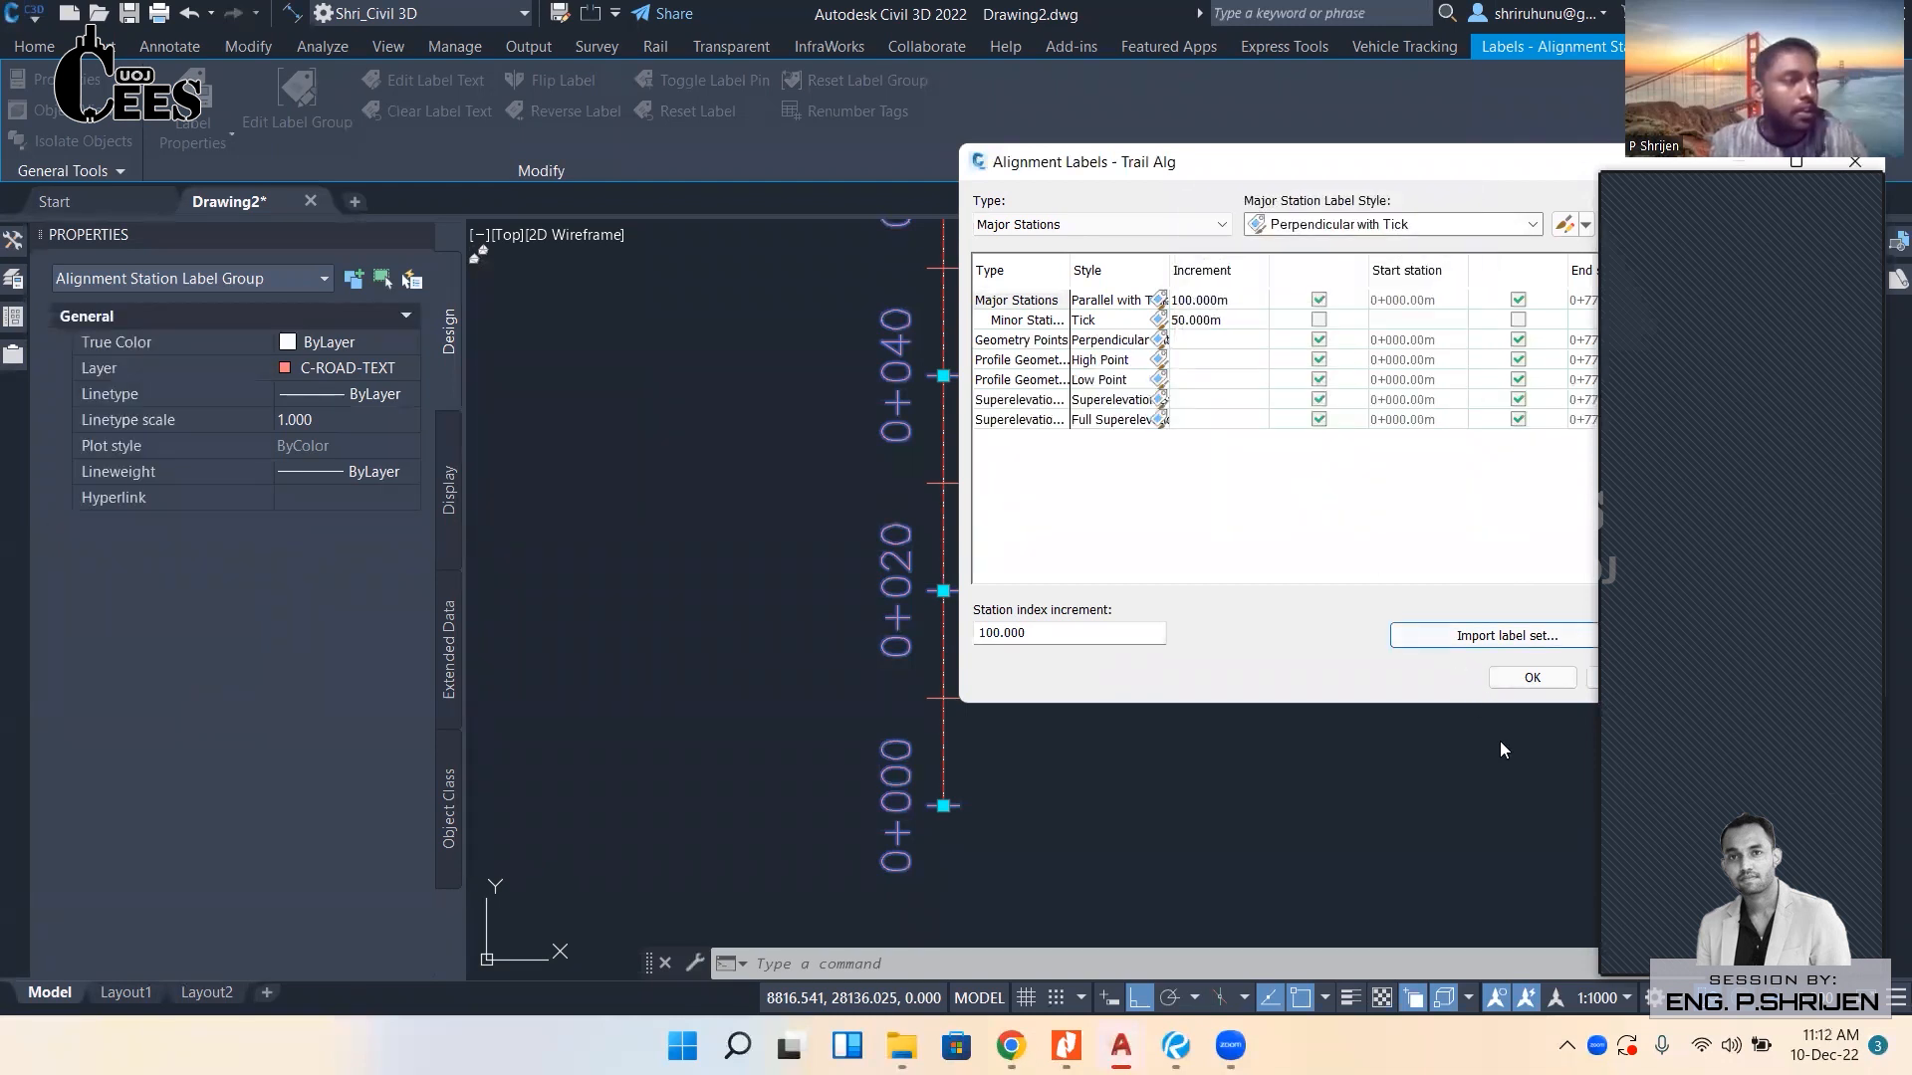
left_click(1504, 678)
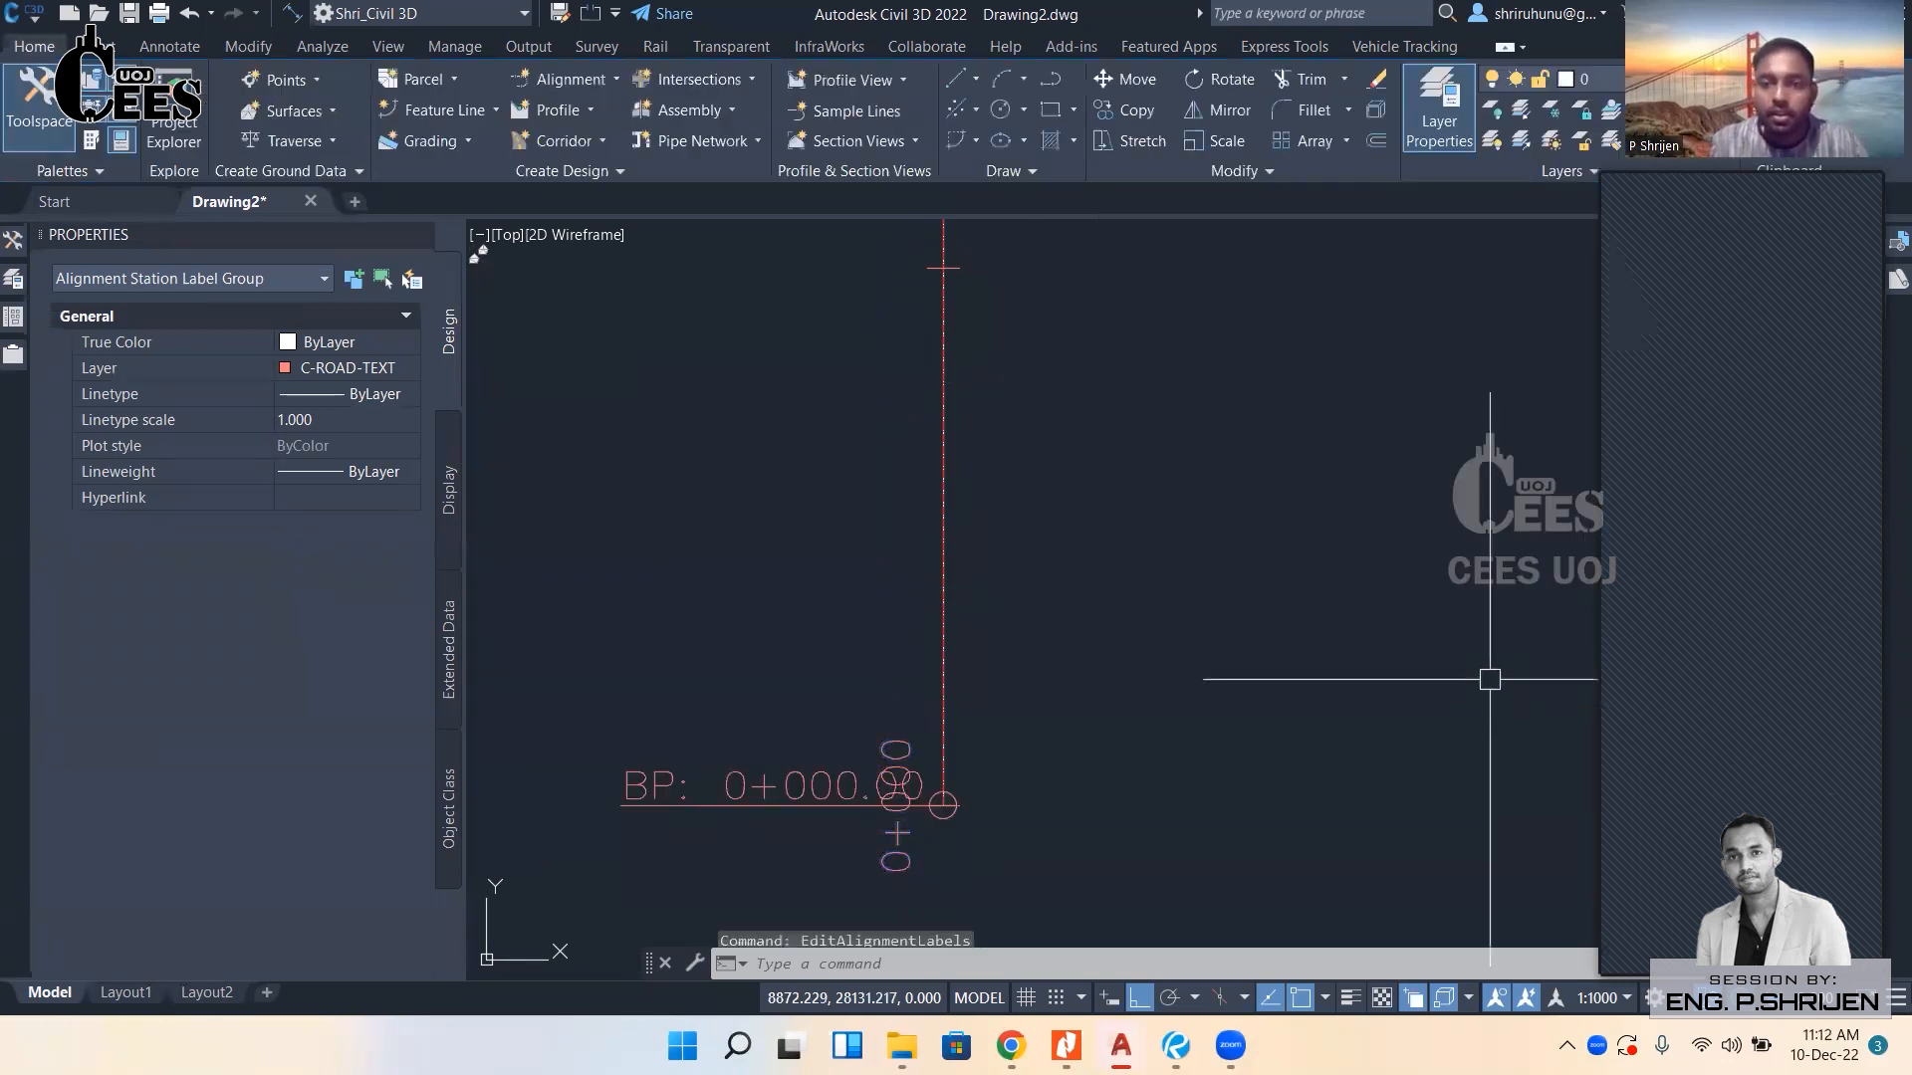
Examine the imported station labels northward along the Trail Alg alignment and inspect the geometry point label at its end point.
scroll(939, 616, "down", 4)
scroll(922, 677, "down", 3)
scroll(926, 518, "up", 3)
mouse_move(908, 527)
middle_mouse_down()
mouse_move(909, 730)
mouse_move(892, 653)
middle_mouse_up()
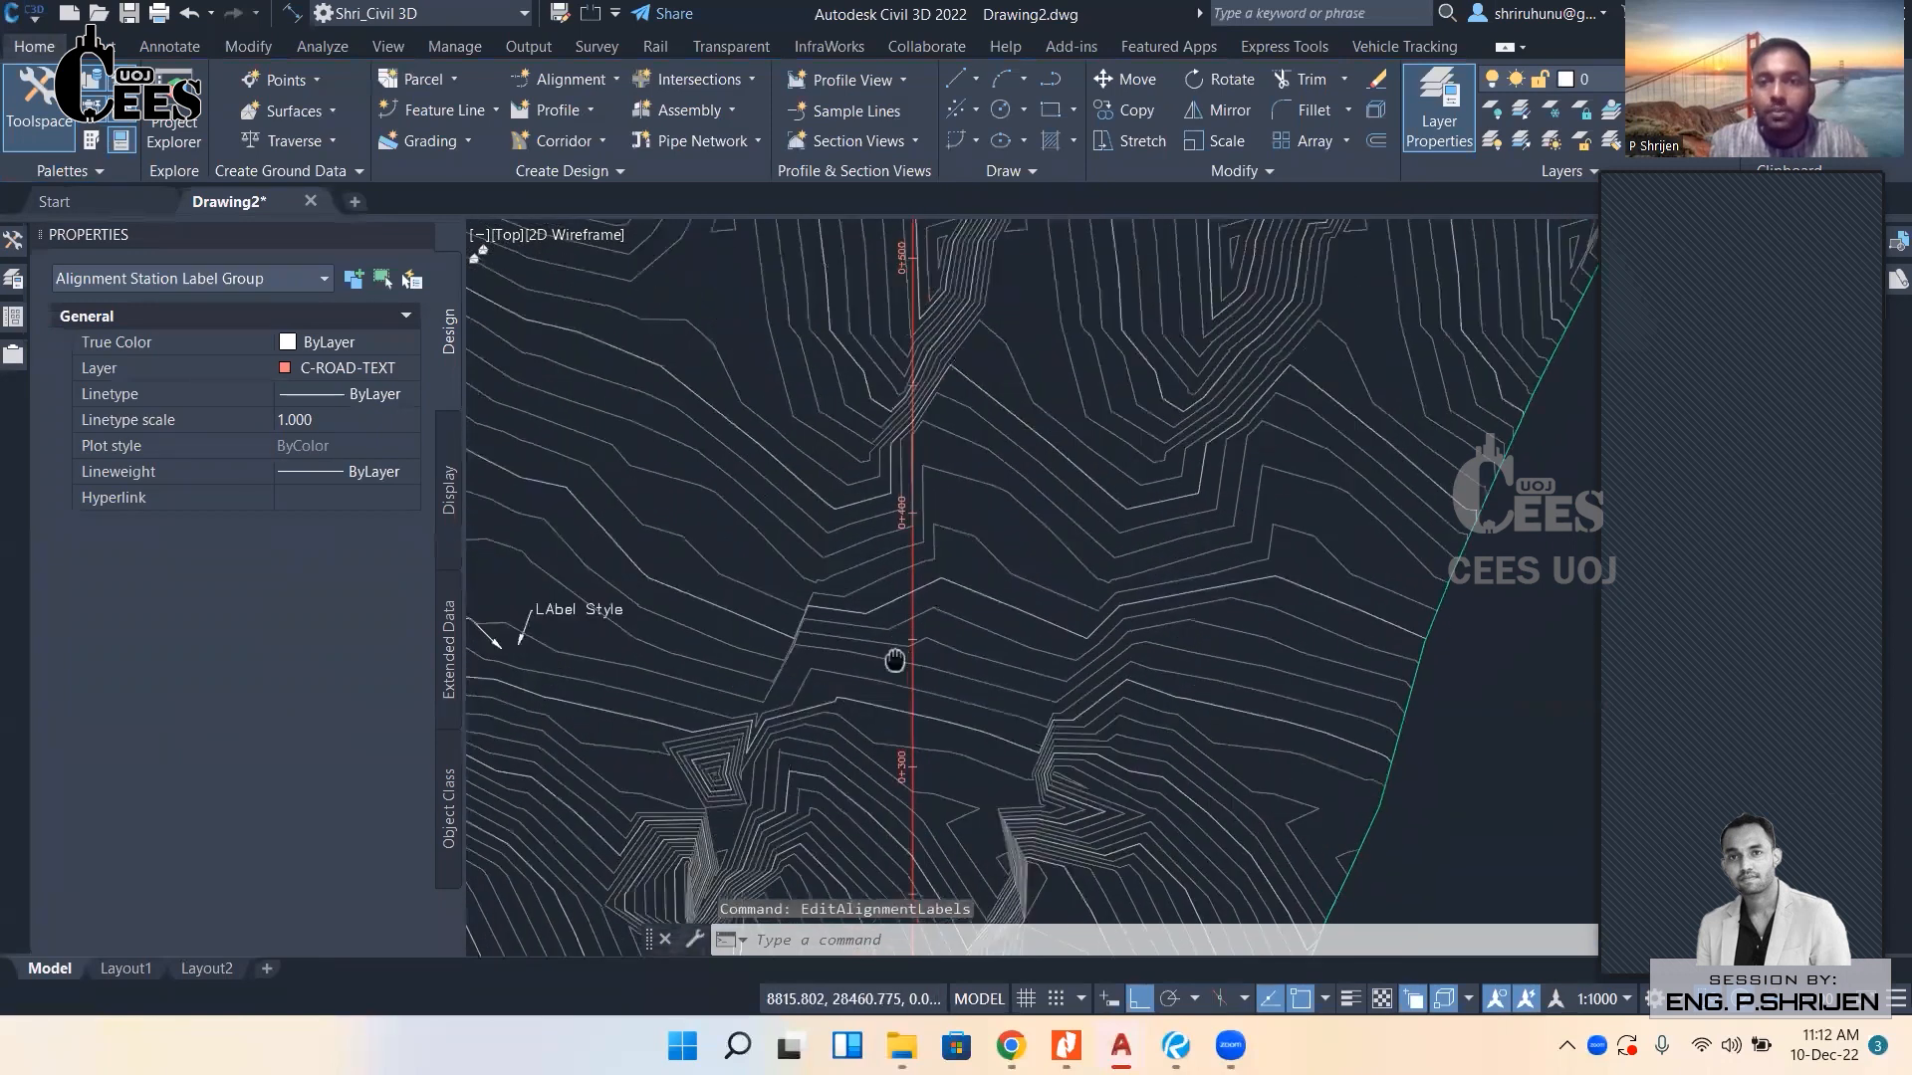
middle_click_drag(905, 504, 914, 684)
middle_click_drag(918, 348, 929, 731)
middle_click_drag(895, 563, 895, 863)
scroll(892, 468, "up", 5)
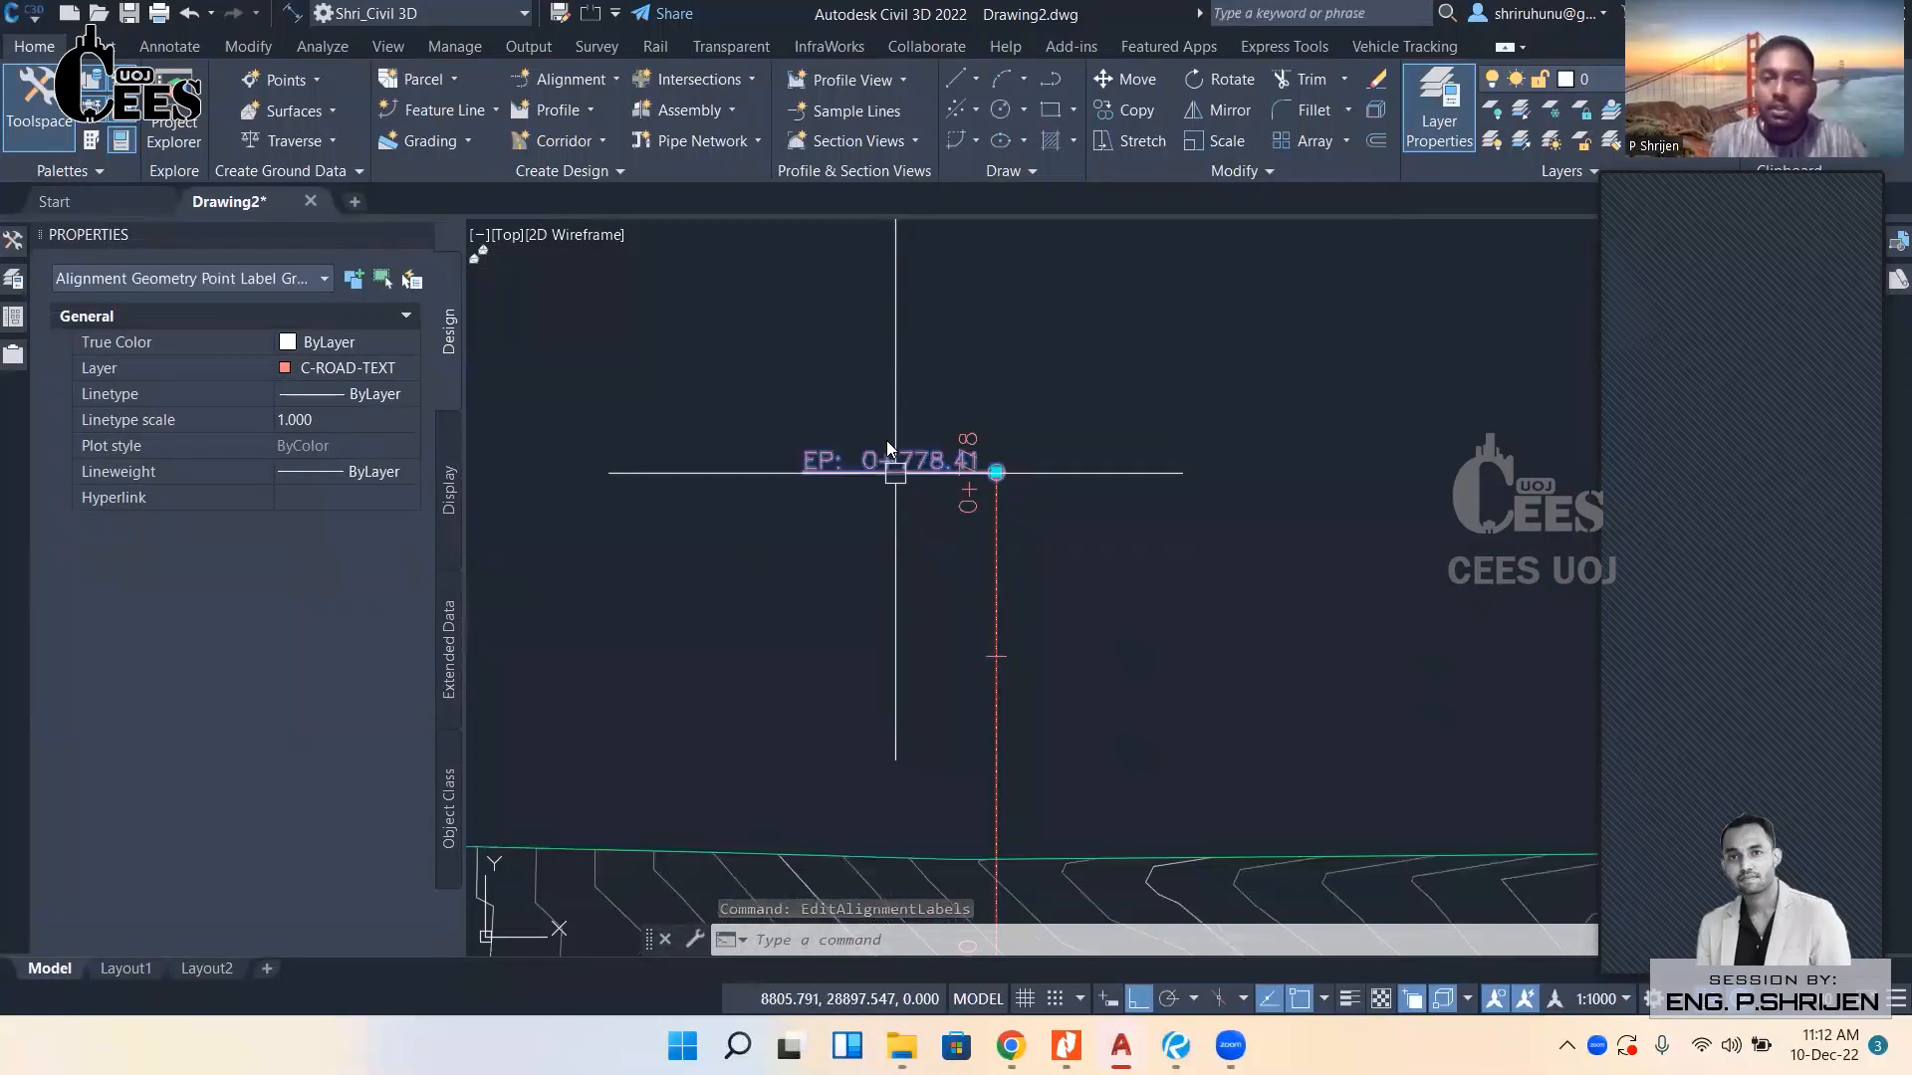
left_click(892, 464)
right_click(888, 442)
key("Escape")
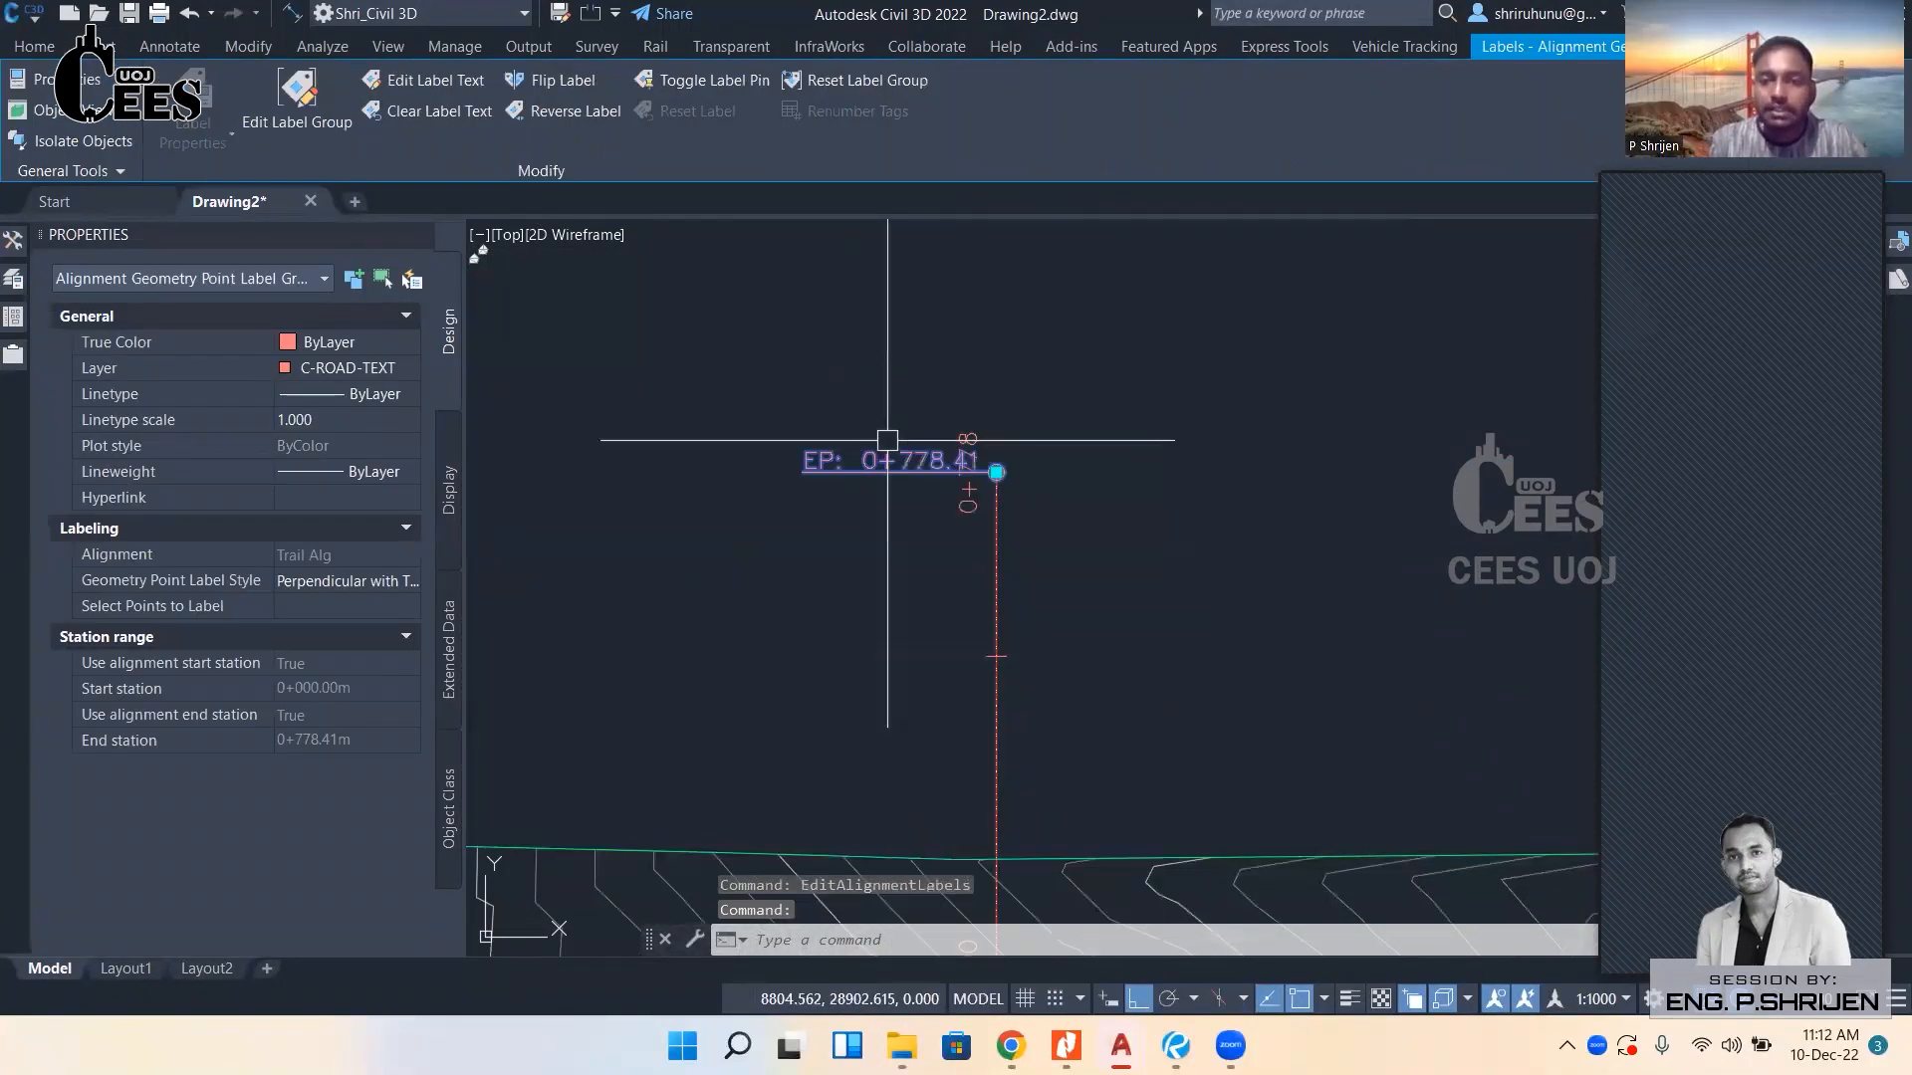
key("Escape")
Review the labels back down the alignment to its southern start point.
scroll(909, 460, "down", 1)
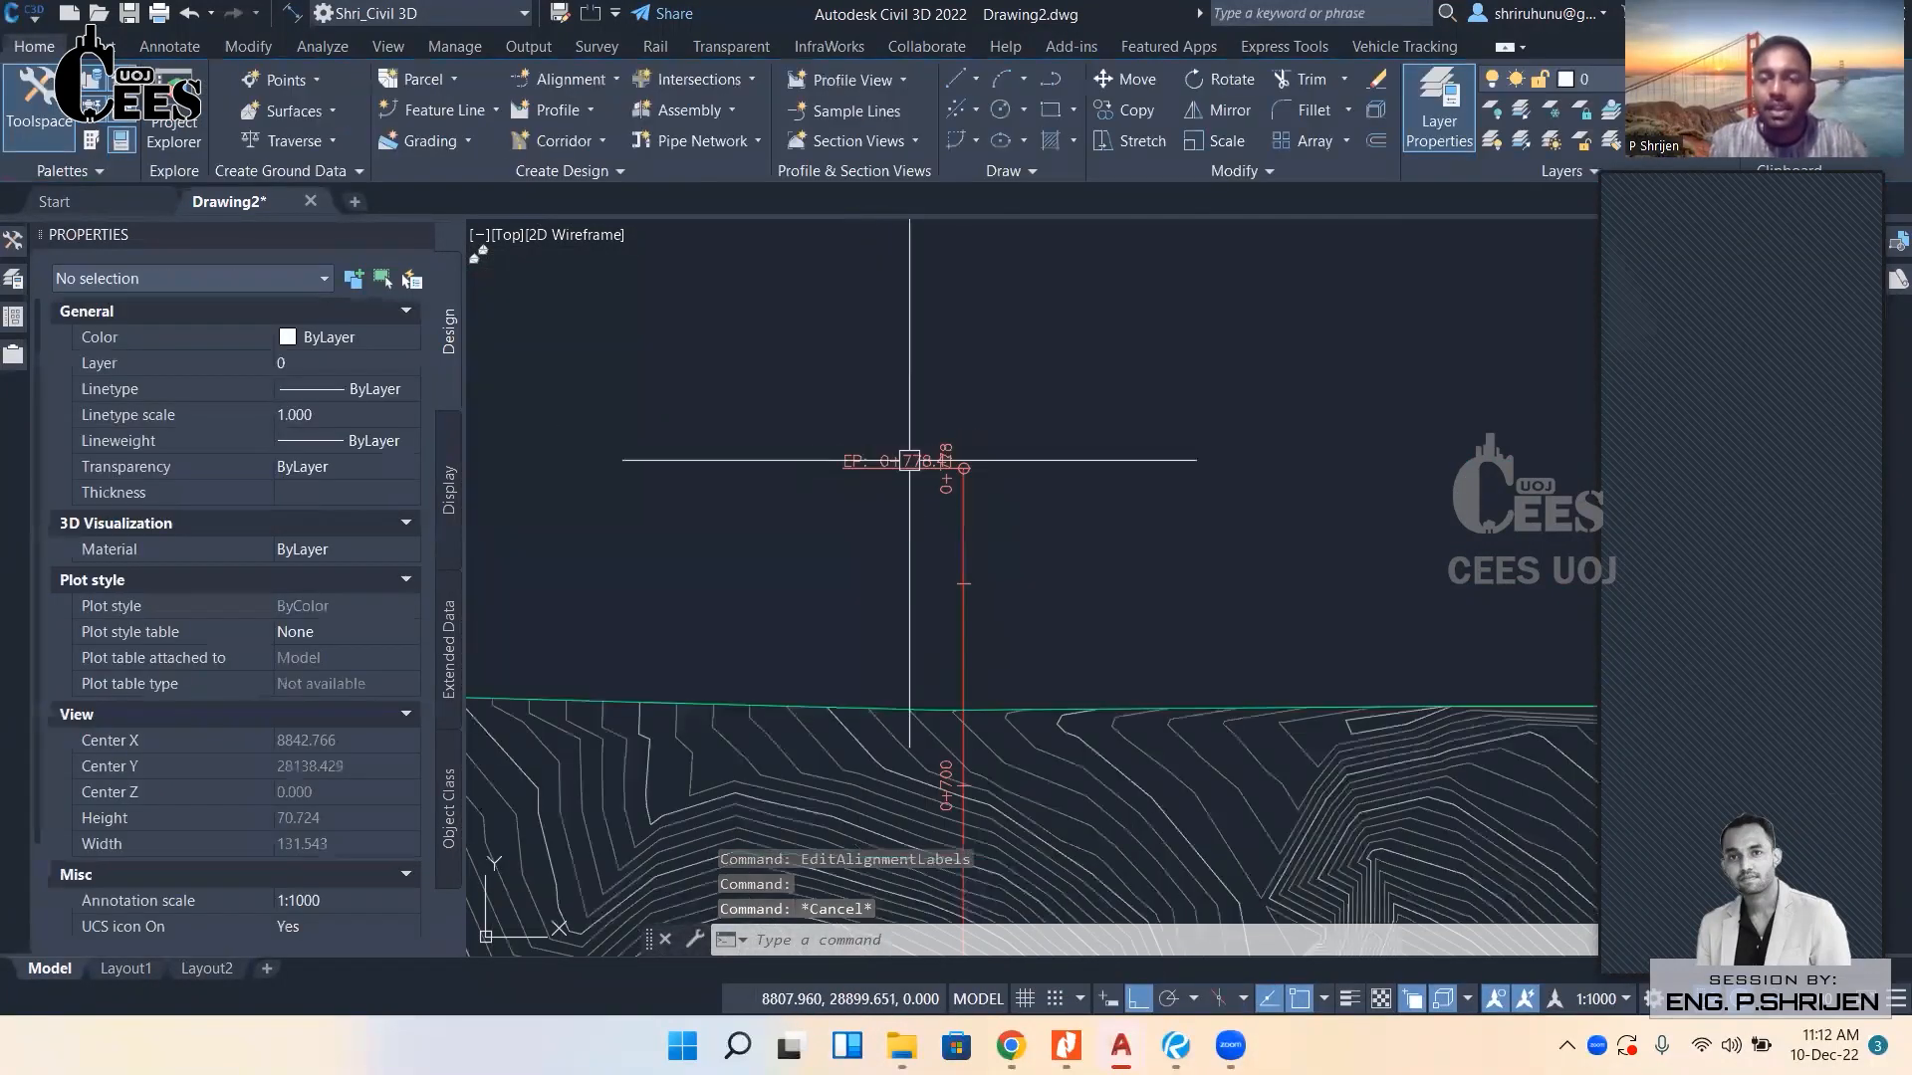
mouse_move(909, 753)
middle_mouse_down()
mouse_move(916, 457)
mouse_move(952, 674)
mouse_move(946, 271)
middle_mouse_up()
scroll(917, 457, "down", 3)
scroll(900, 678, "up", 2)
middle_click_drag(974, 503, 953, 592)
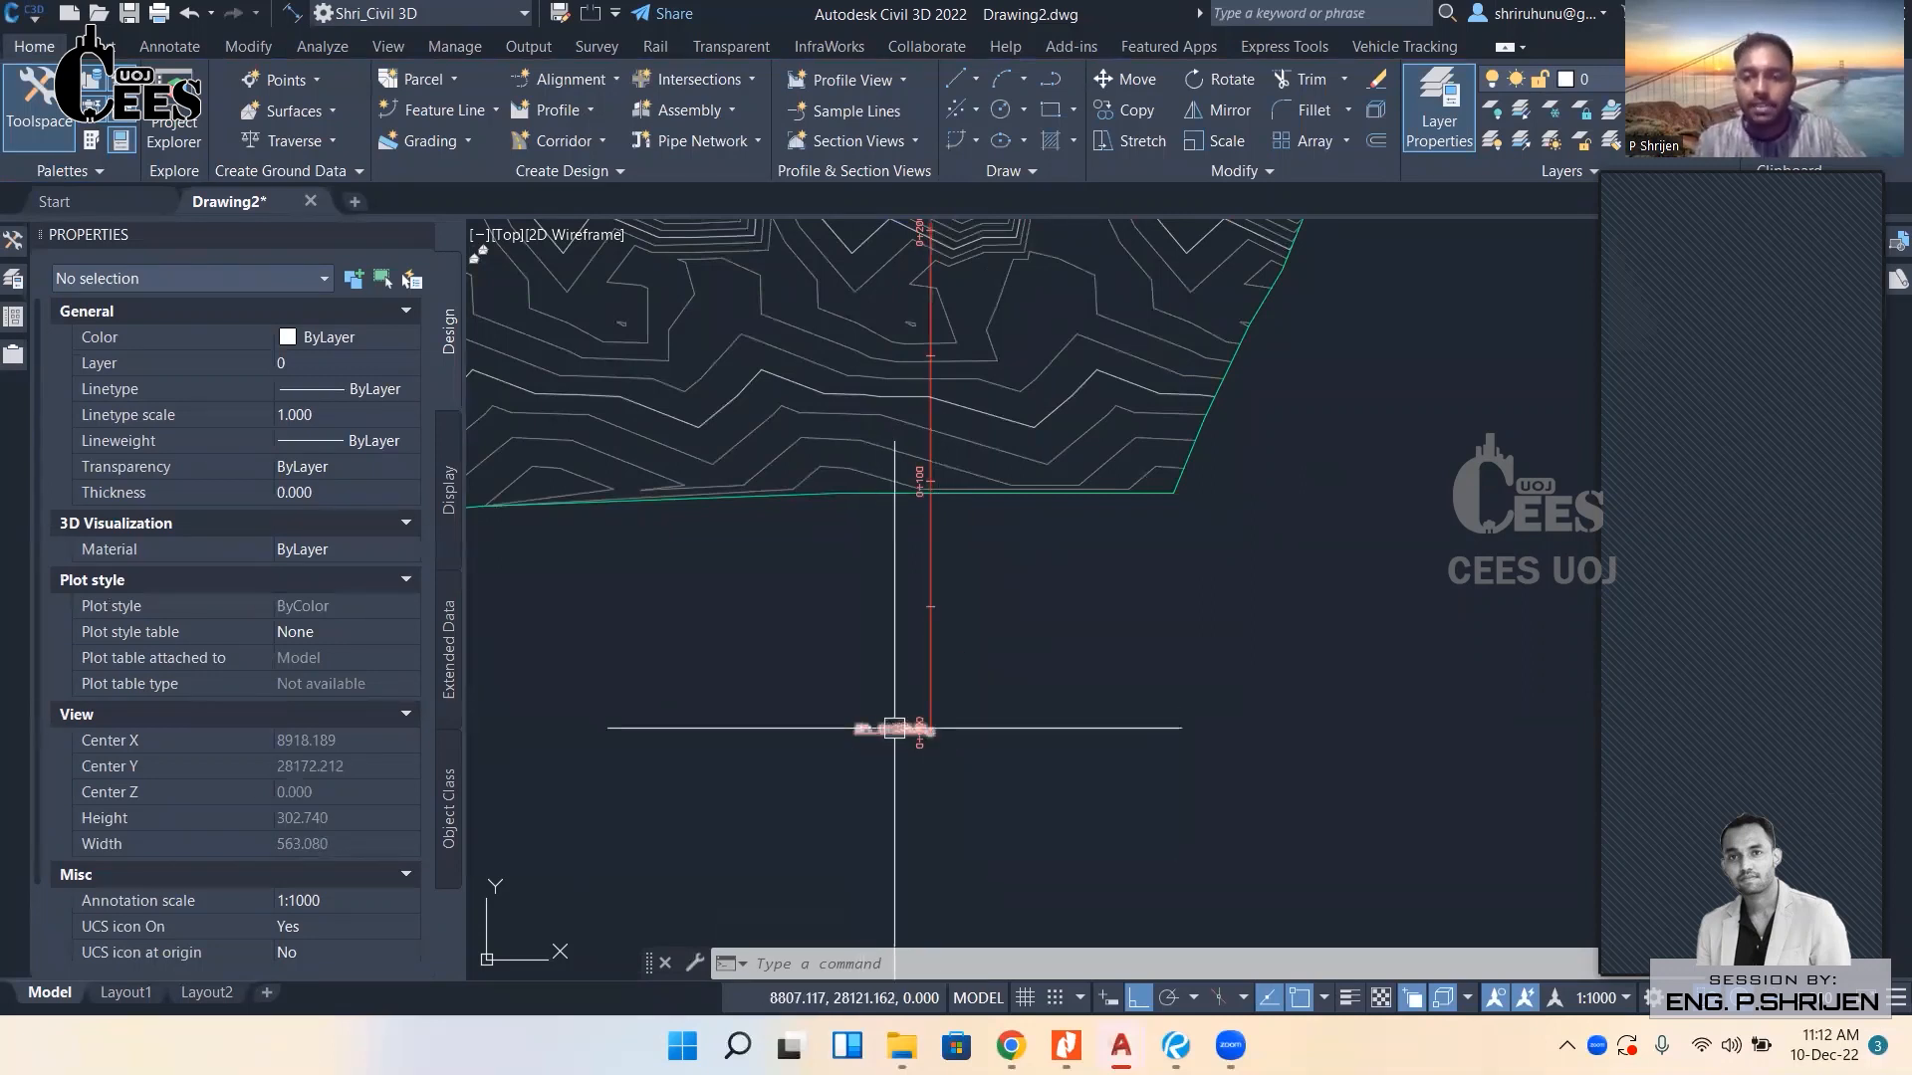
mouse_move(927, 656)
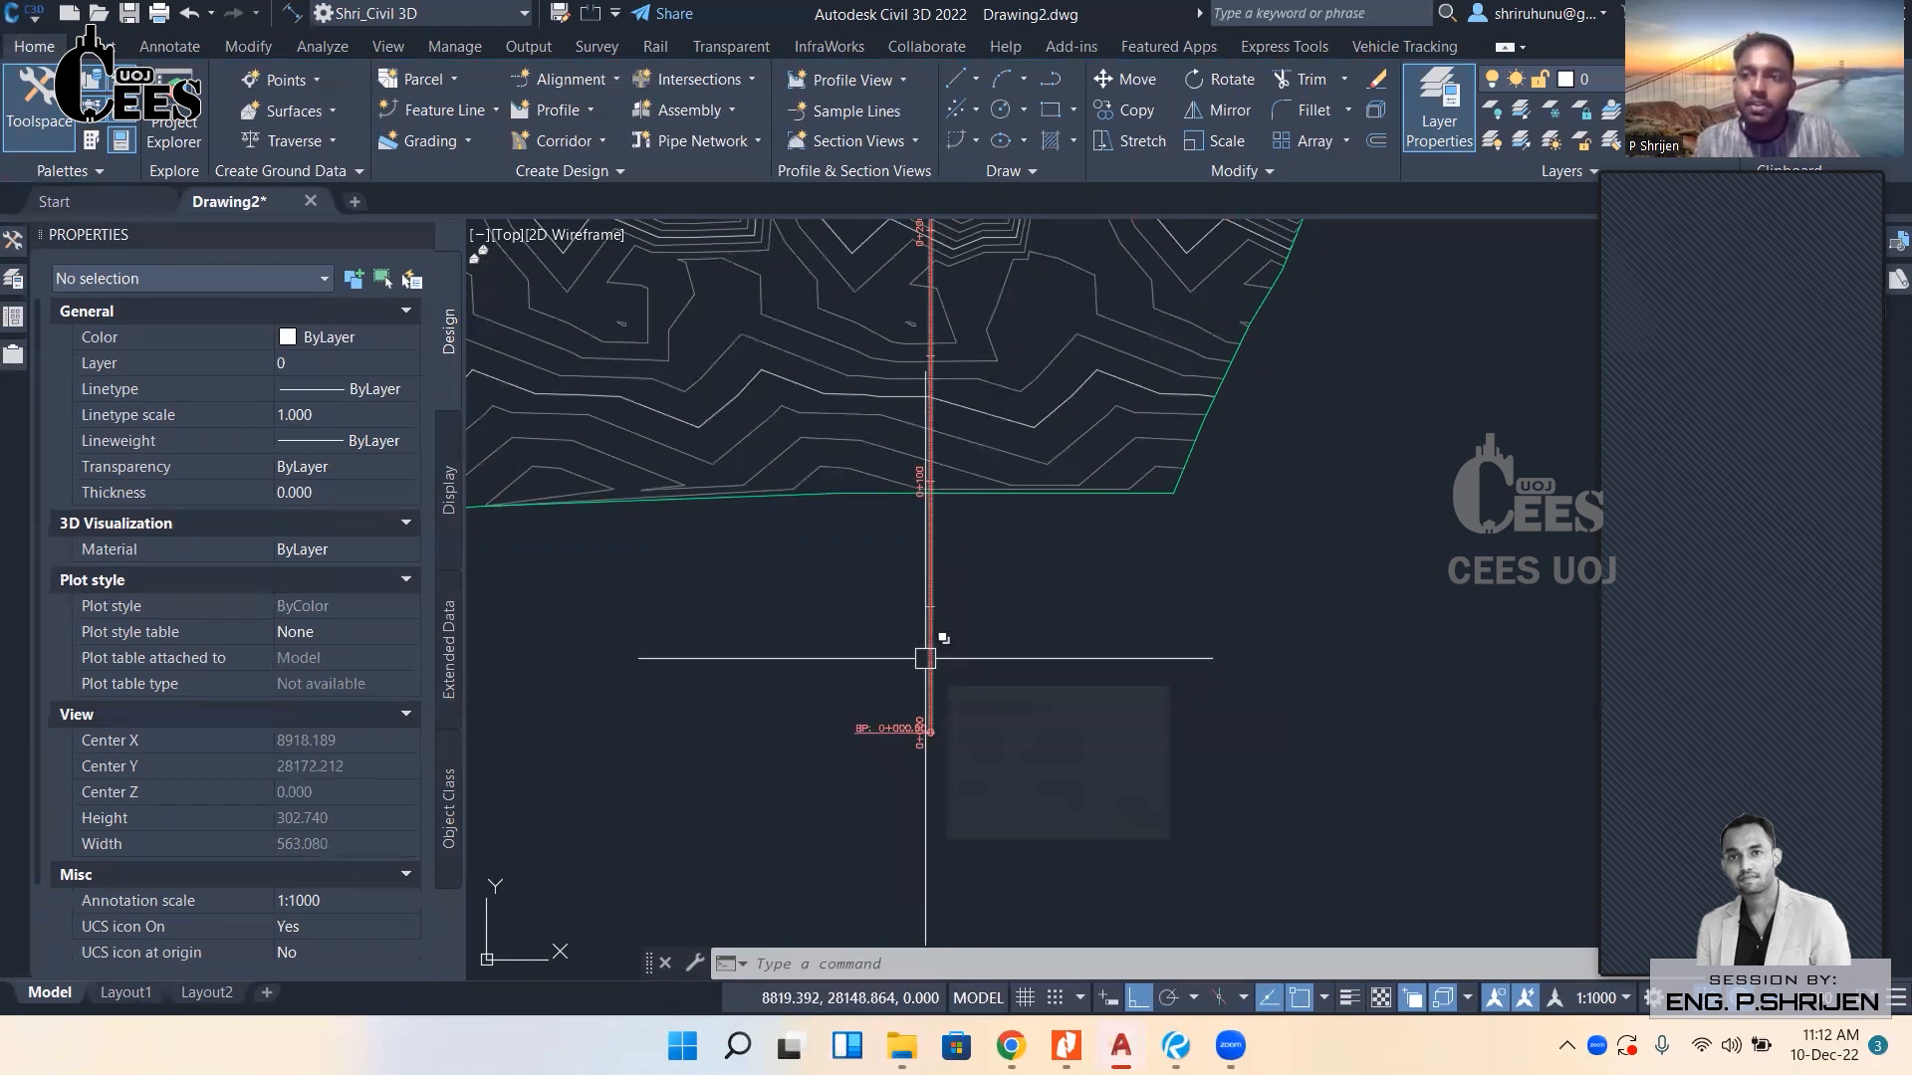
Delete the Trail Alg alignment and the polyline overlapping it.
scroll(925, 658, "down", 5)
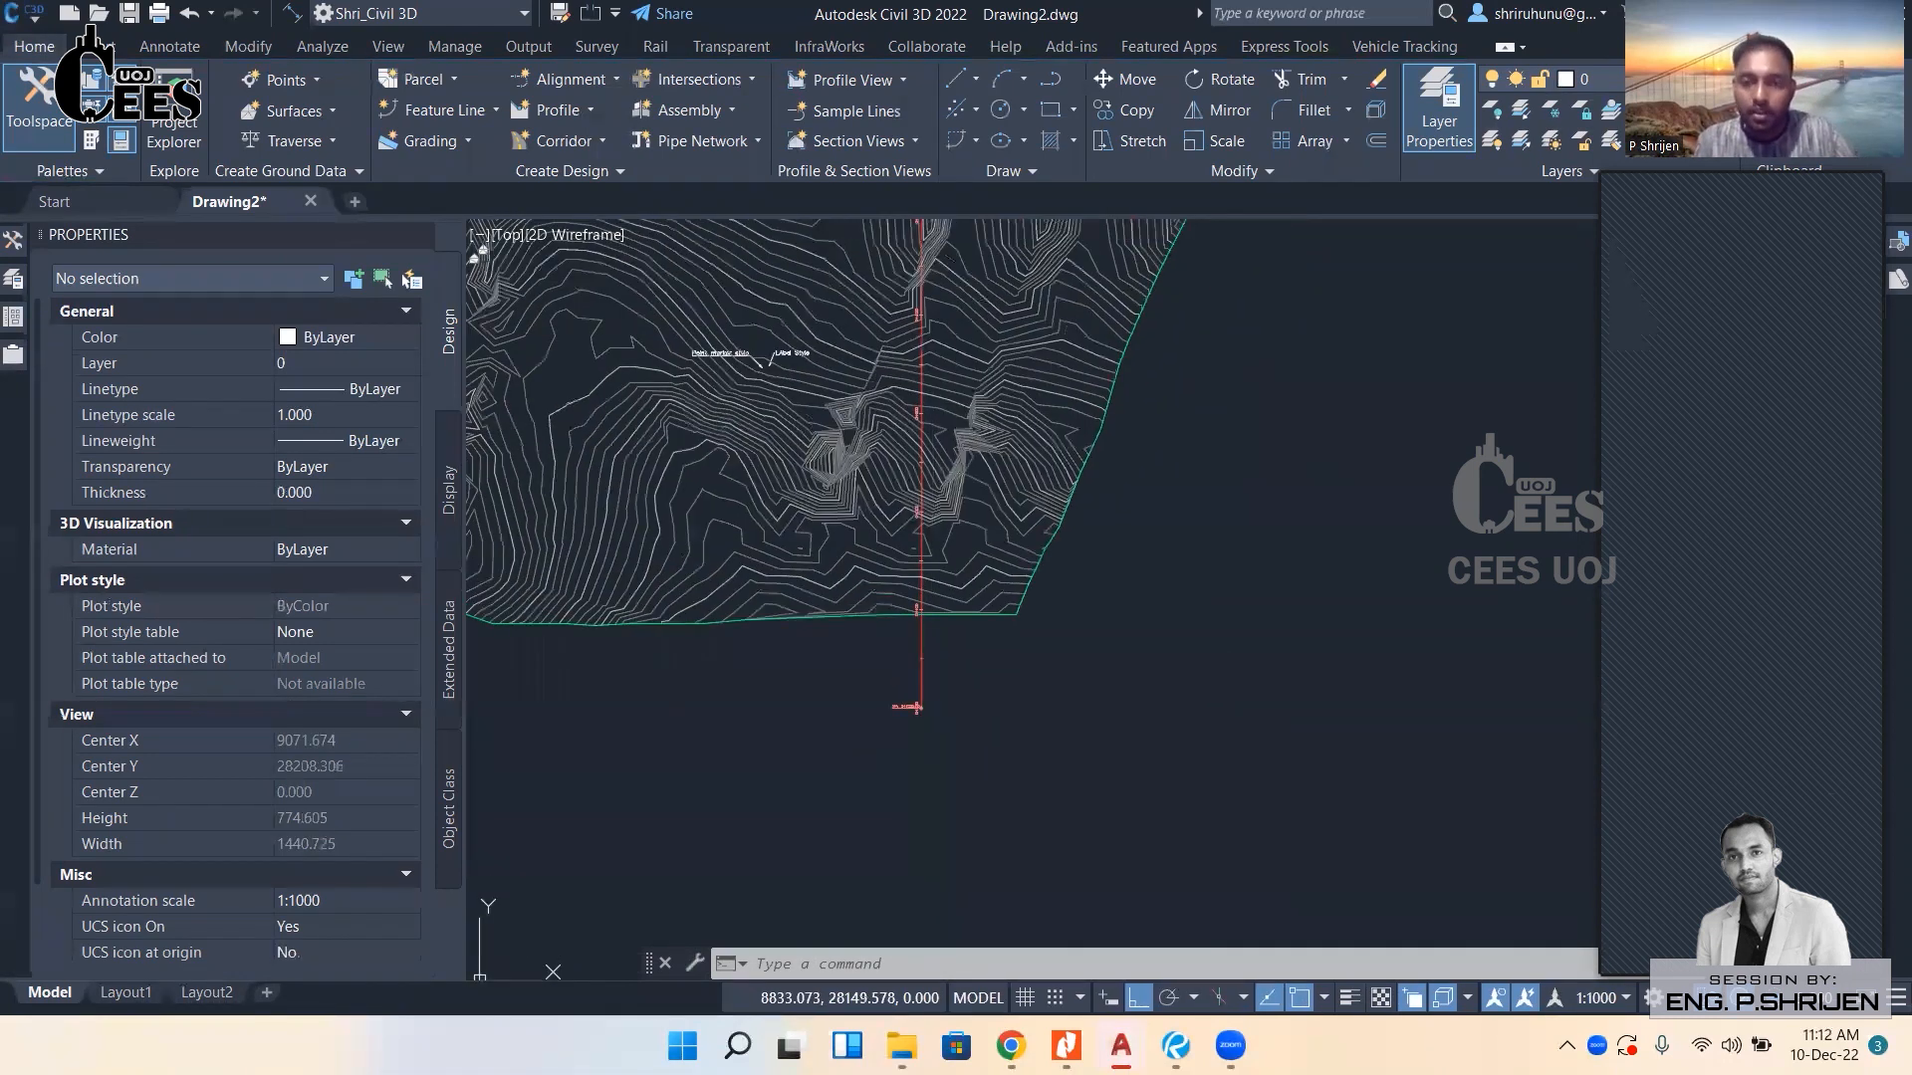
scroll(884, 757, "up", 4)
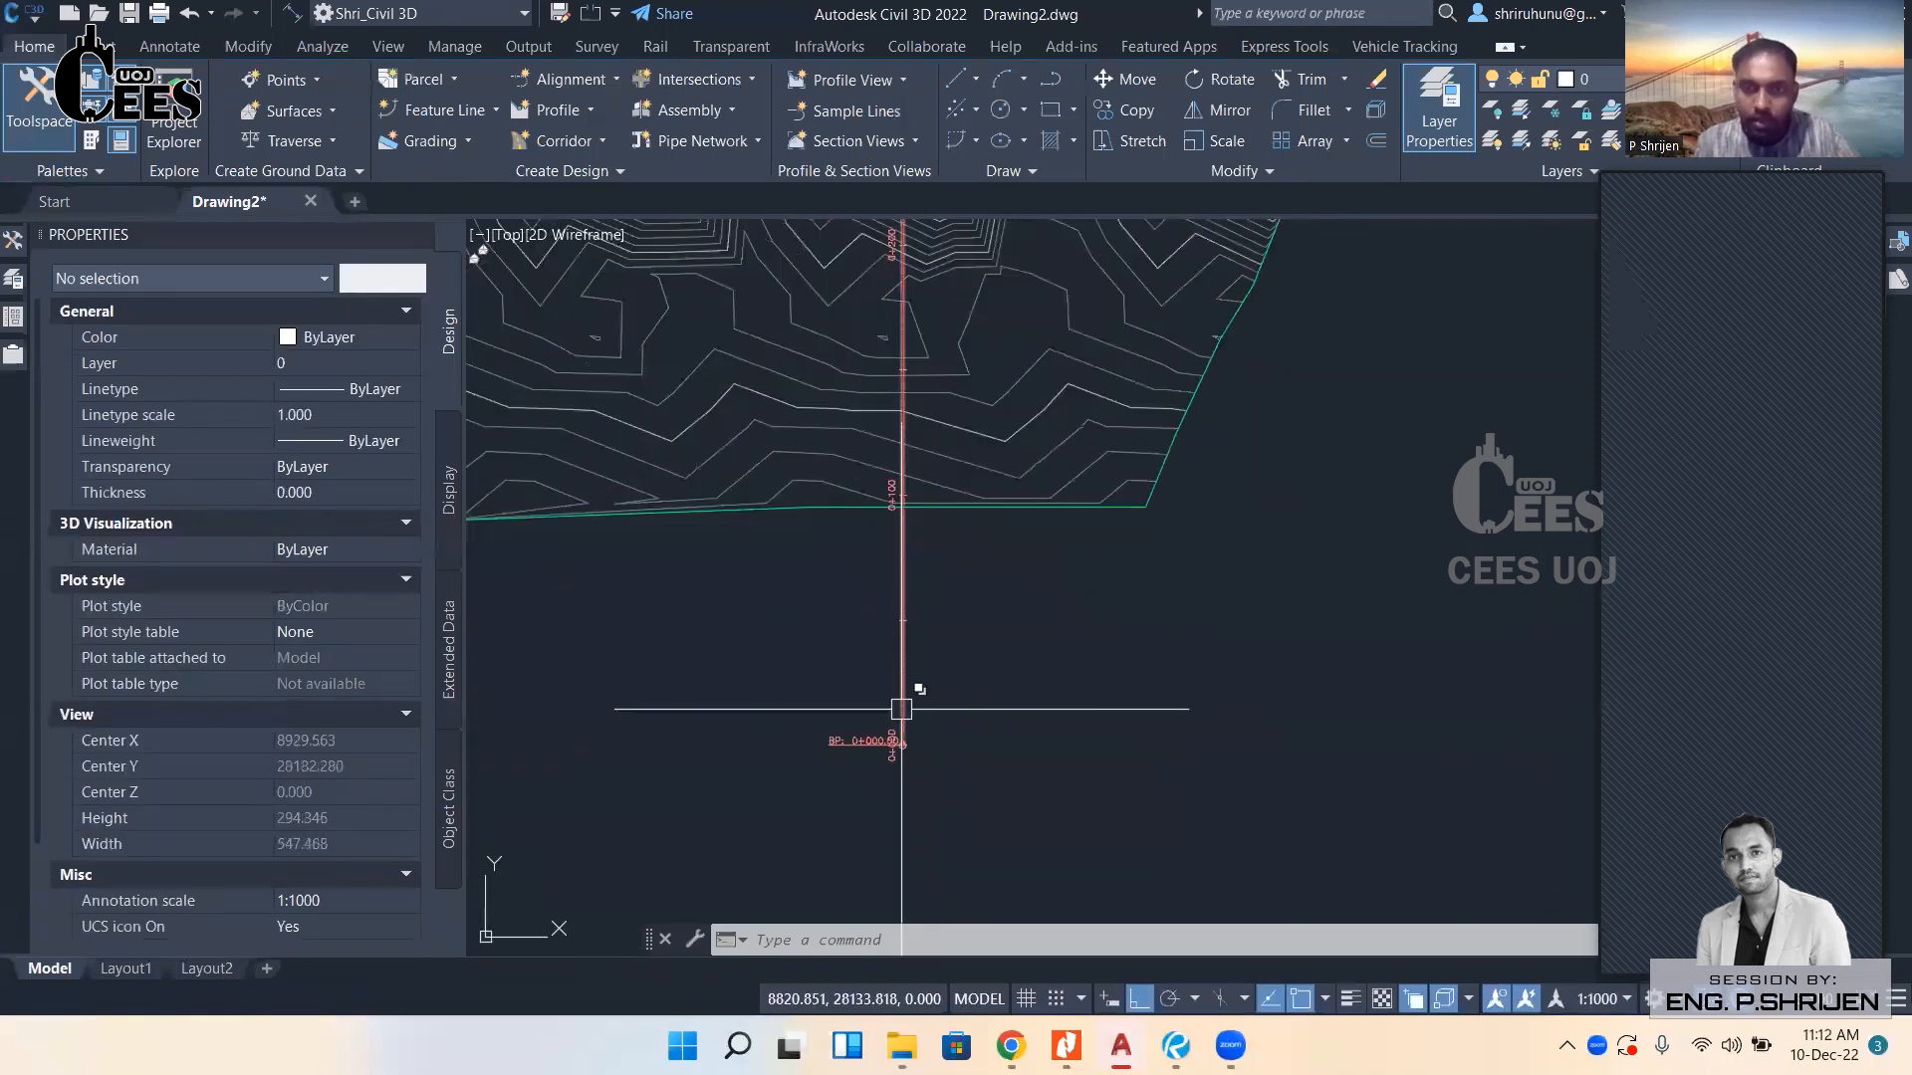
left_click(900, 757)
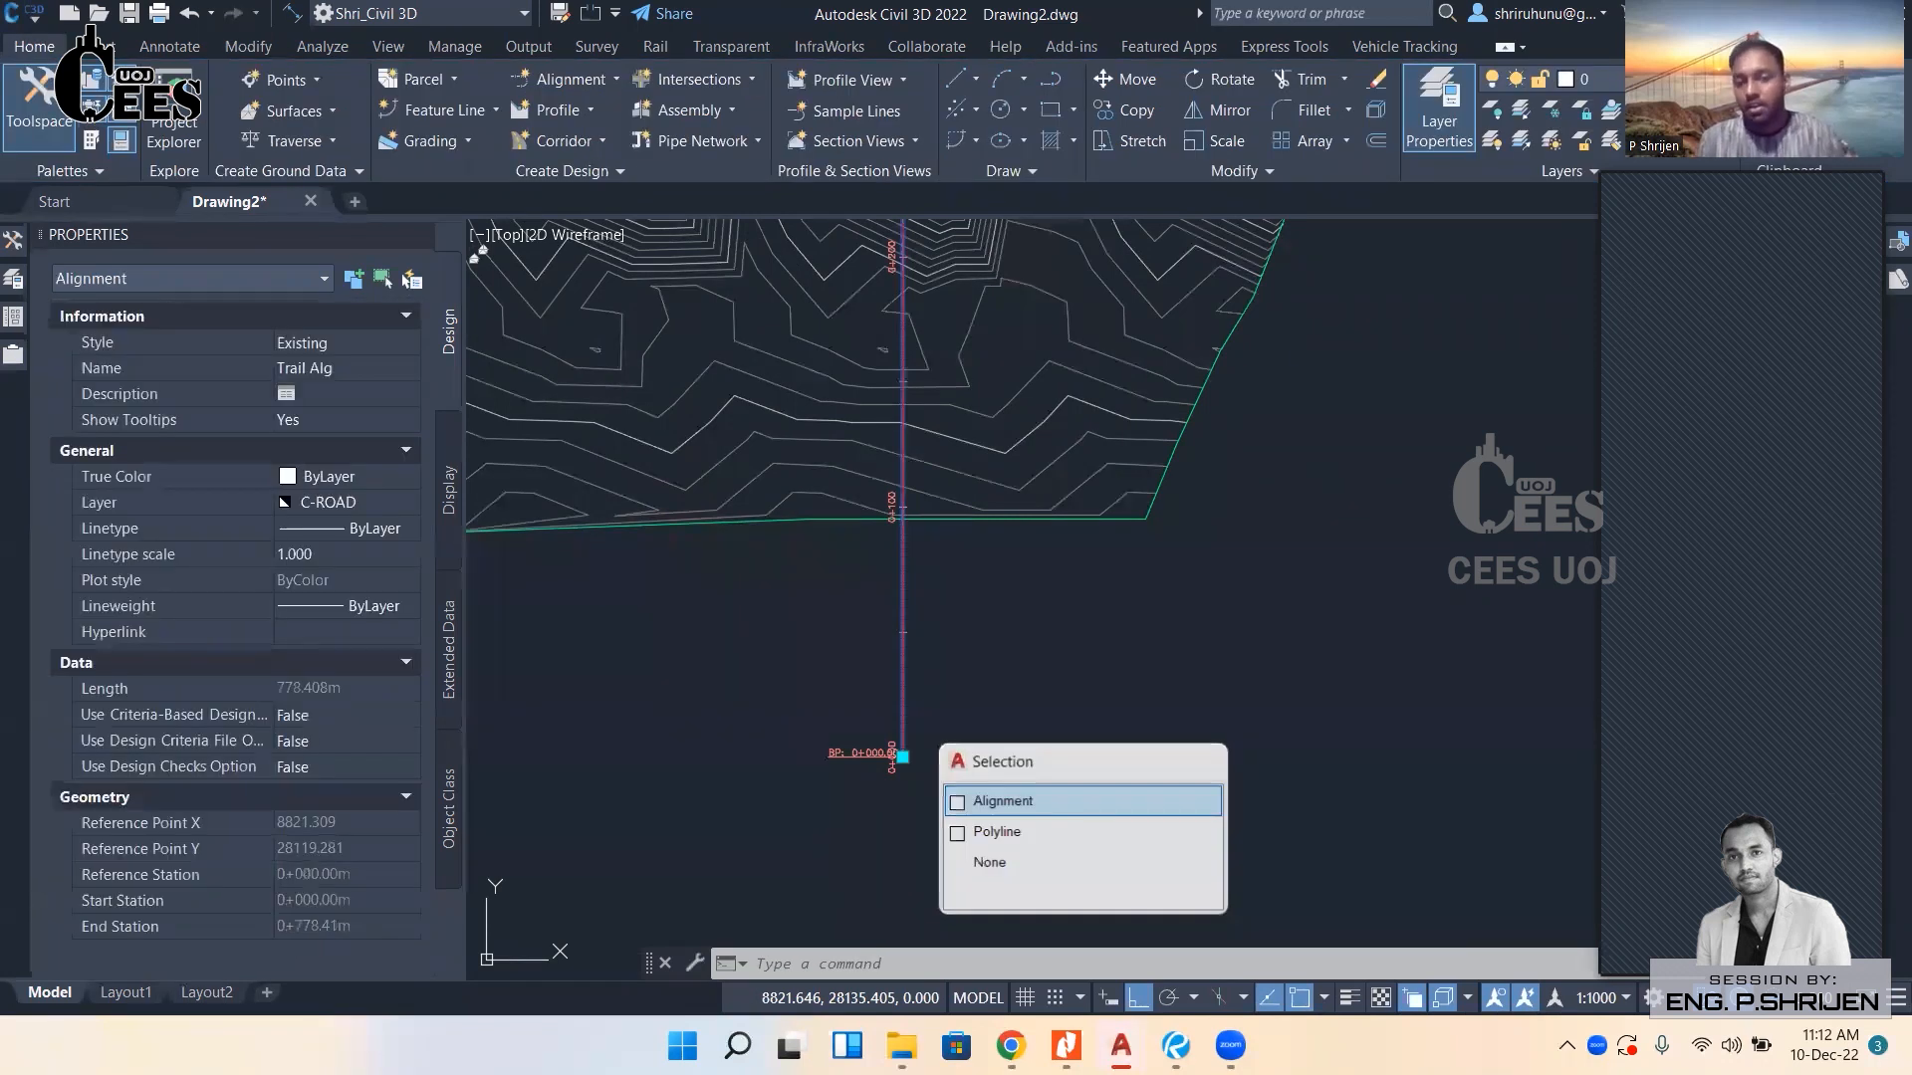
left_click(991, 802)
key("Delete")
scroll(924, 720, "down", 2)
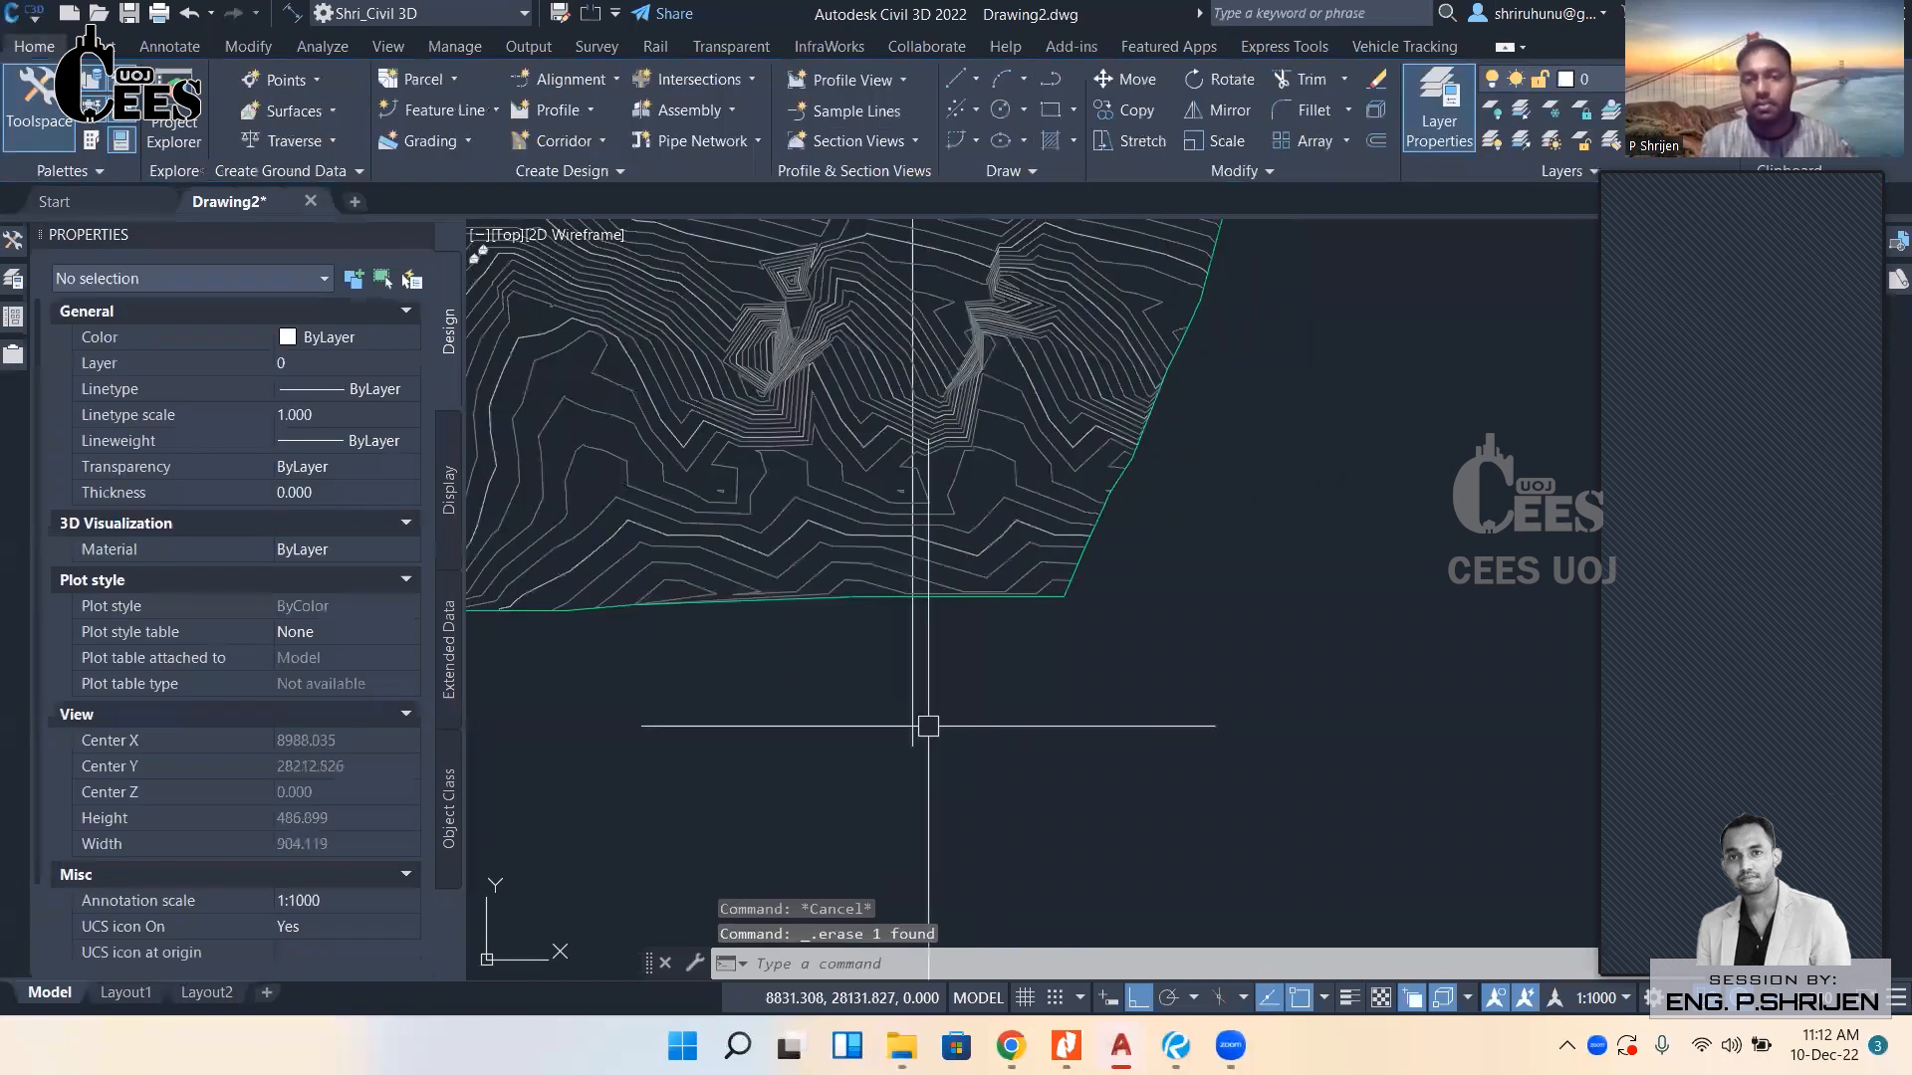
left_click(912, 711)
key("Escape")
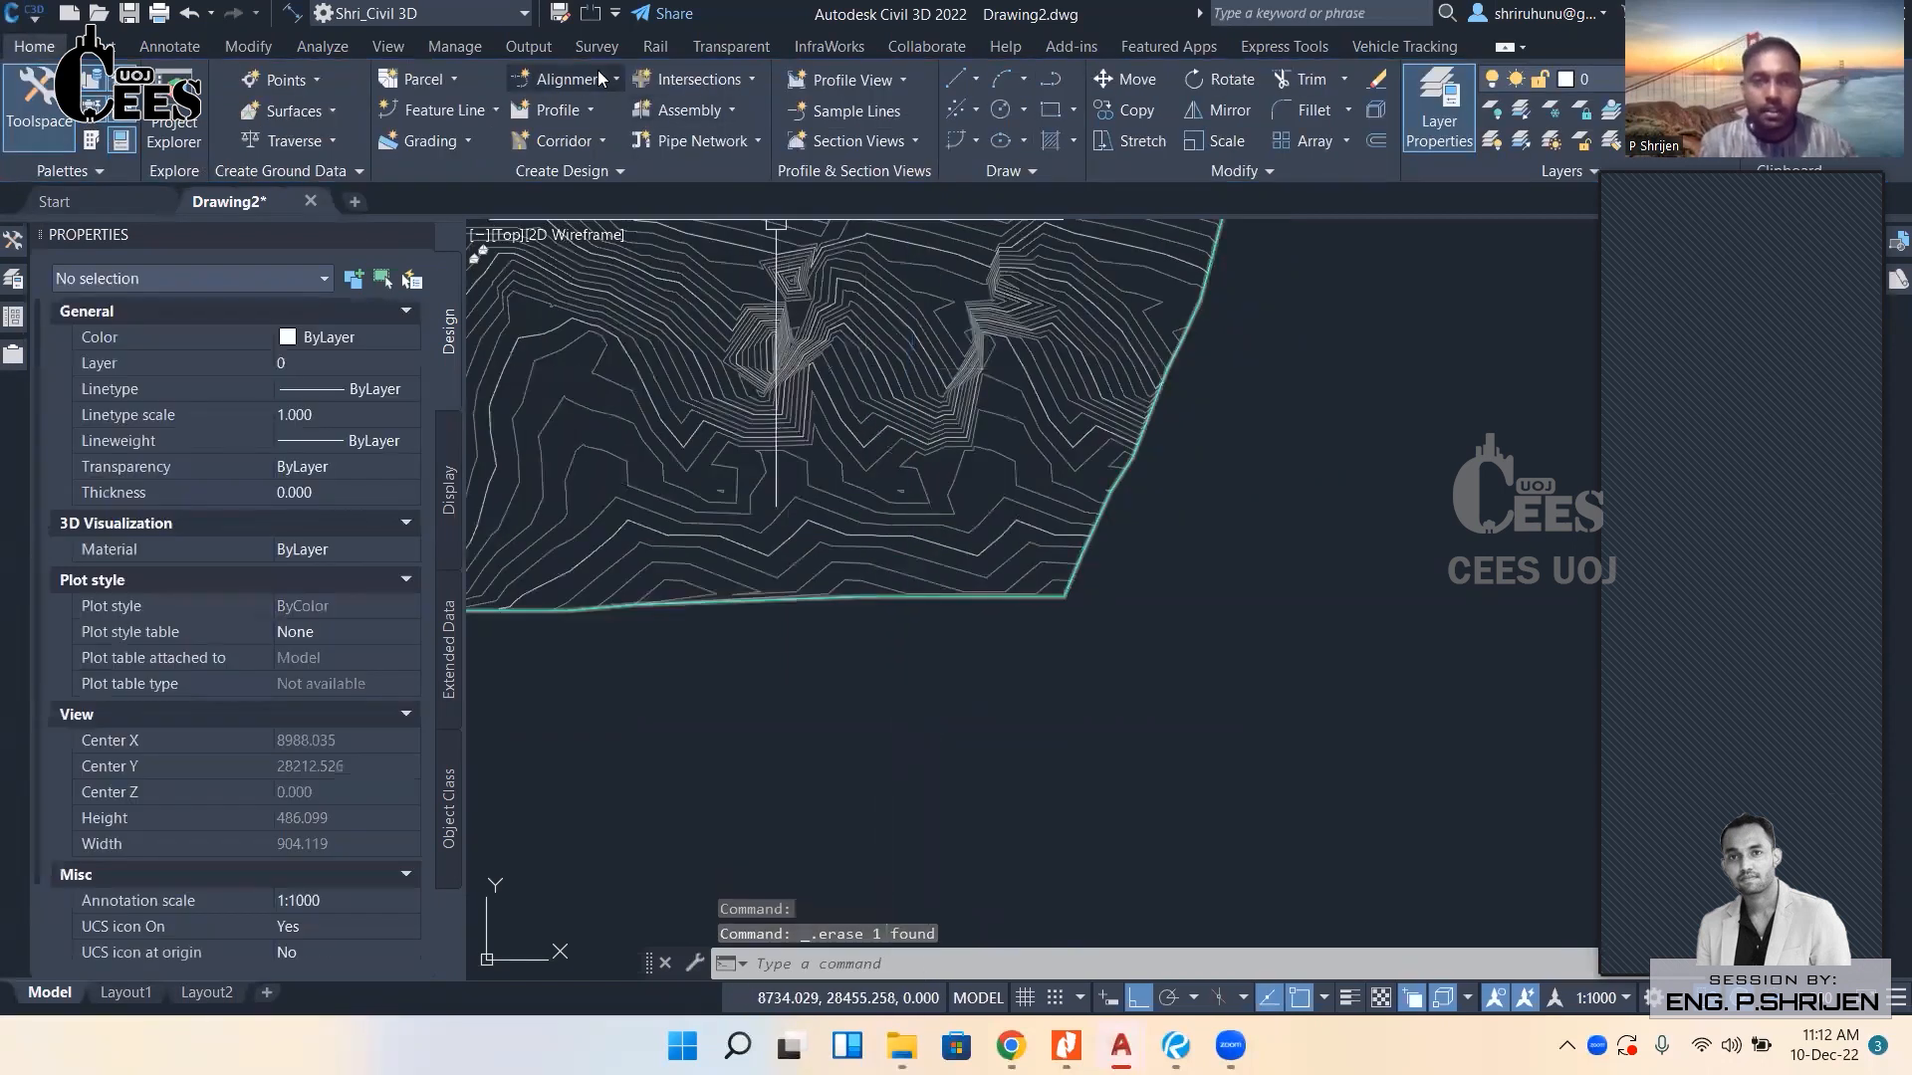
Start a new centerline alignment with the Alignment Creation Tools, name it Trail_Alg and choose the Proposed alignment style.
left_click(599, 74)
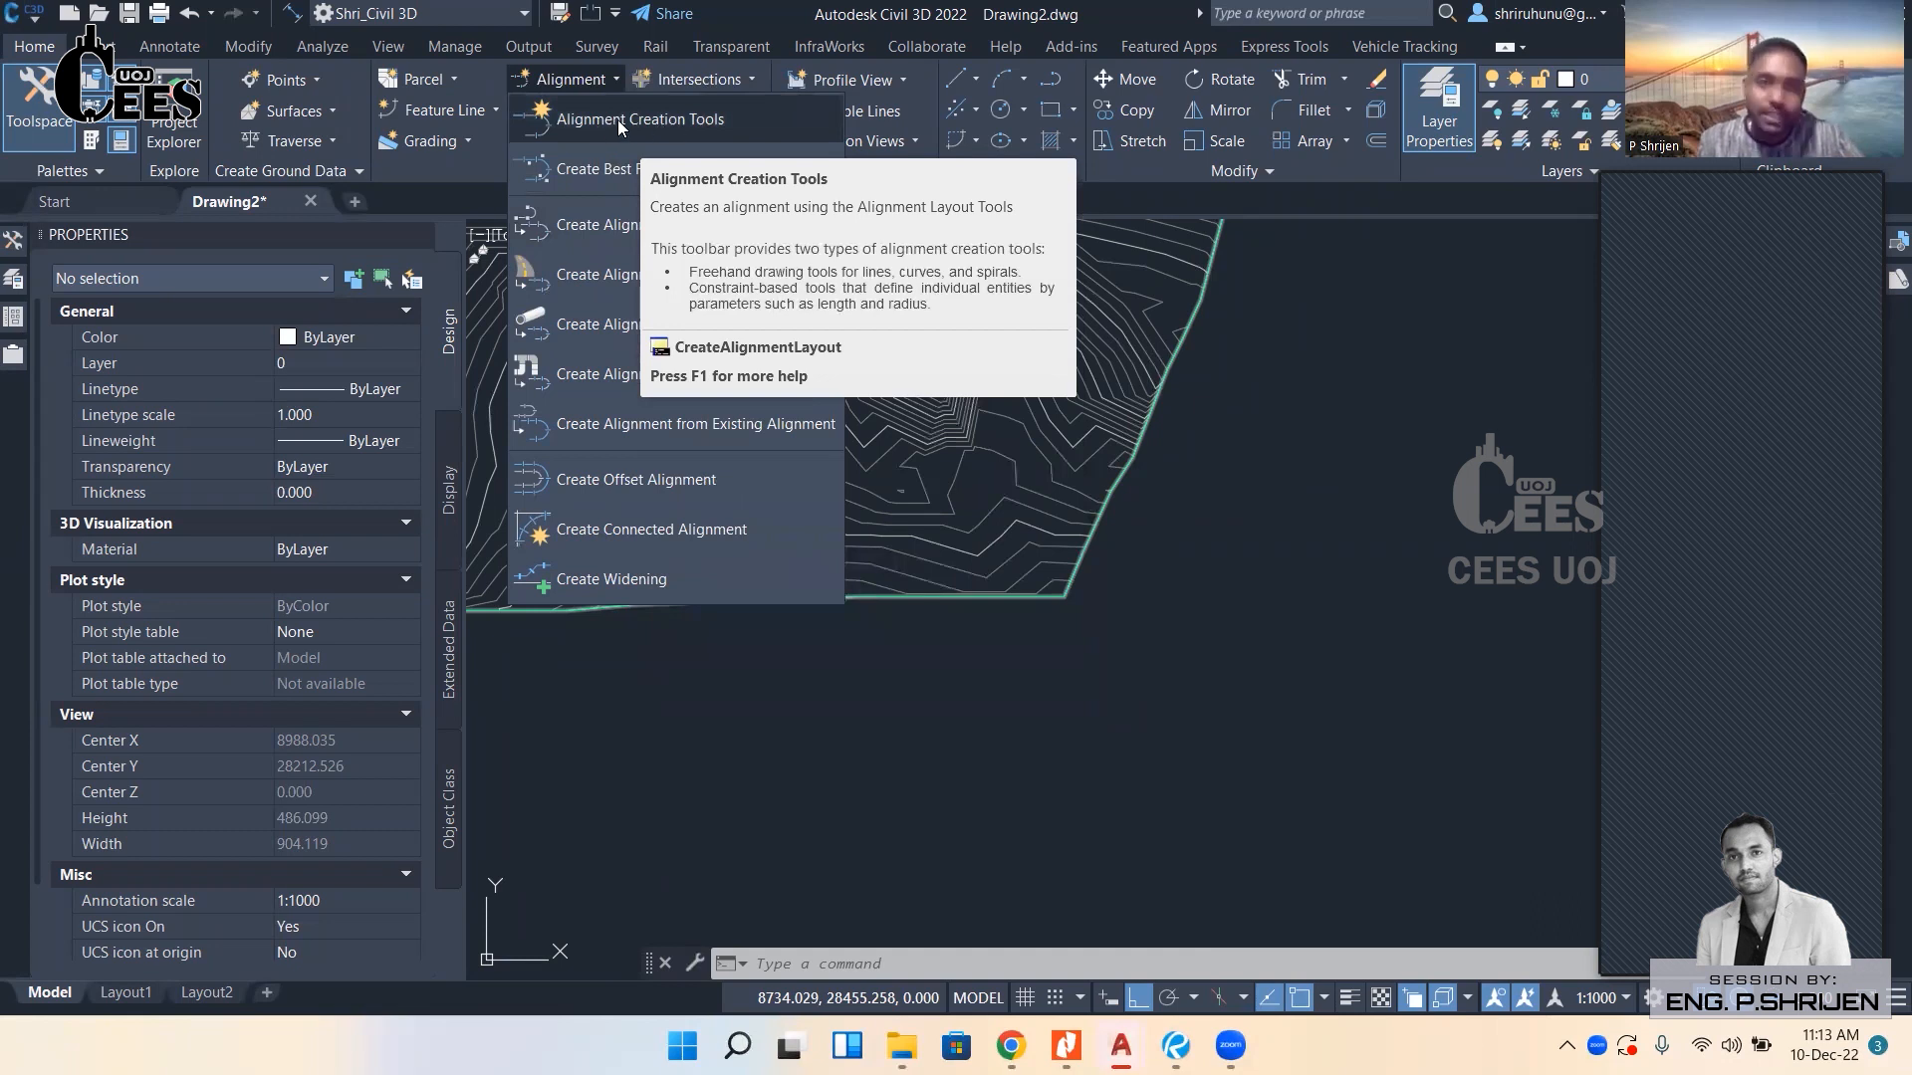
left_click(618, 119)
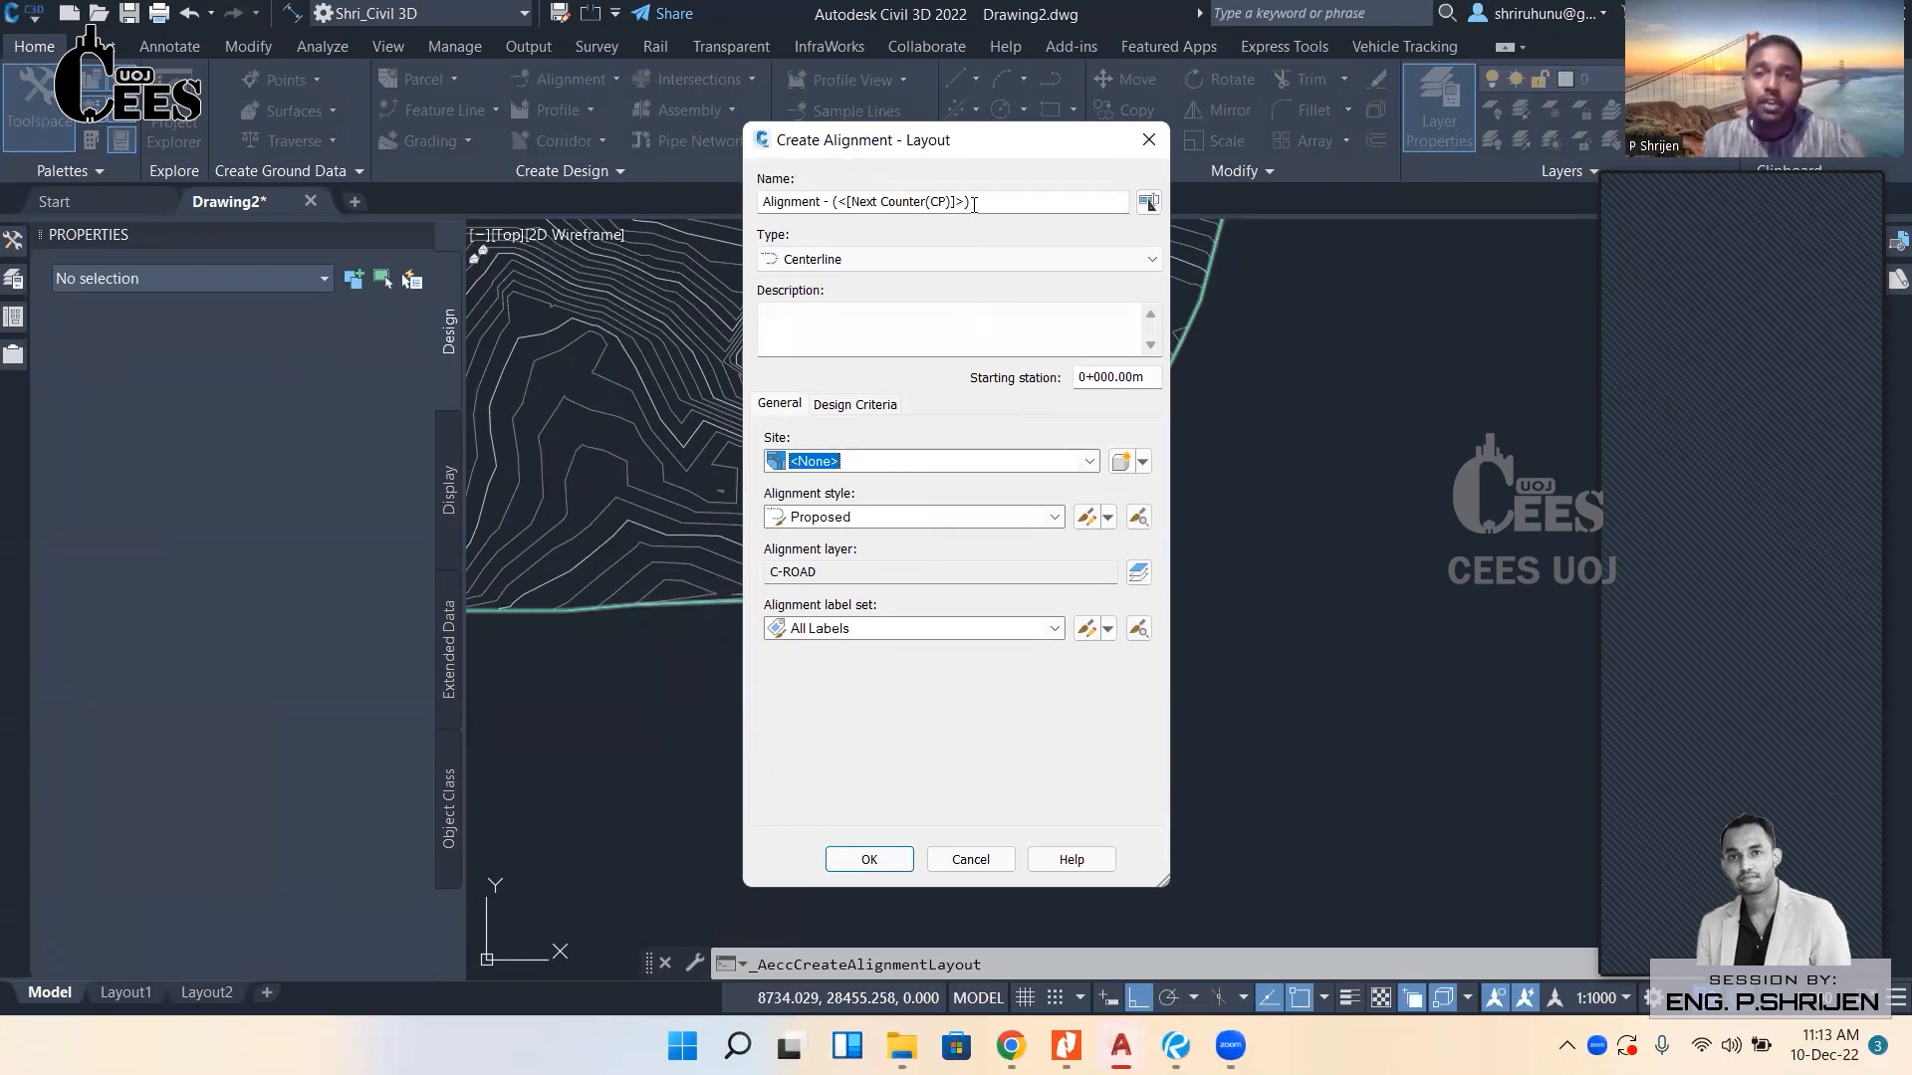
left_click_drag(974, 205, 757, 204)
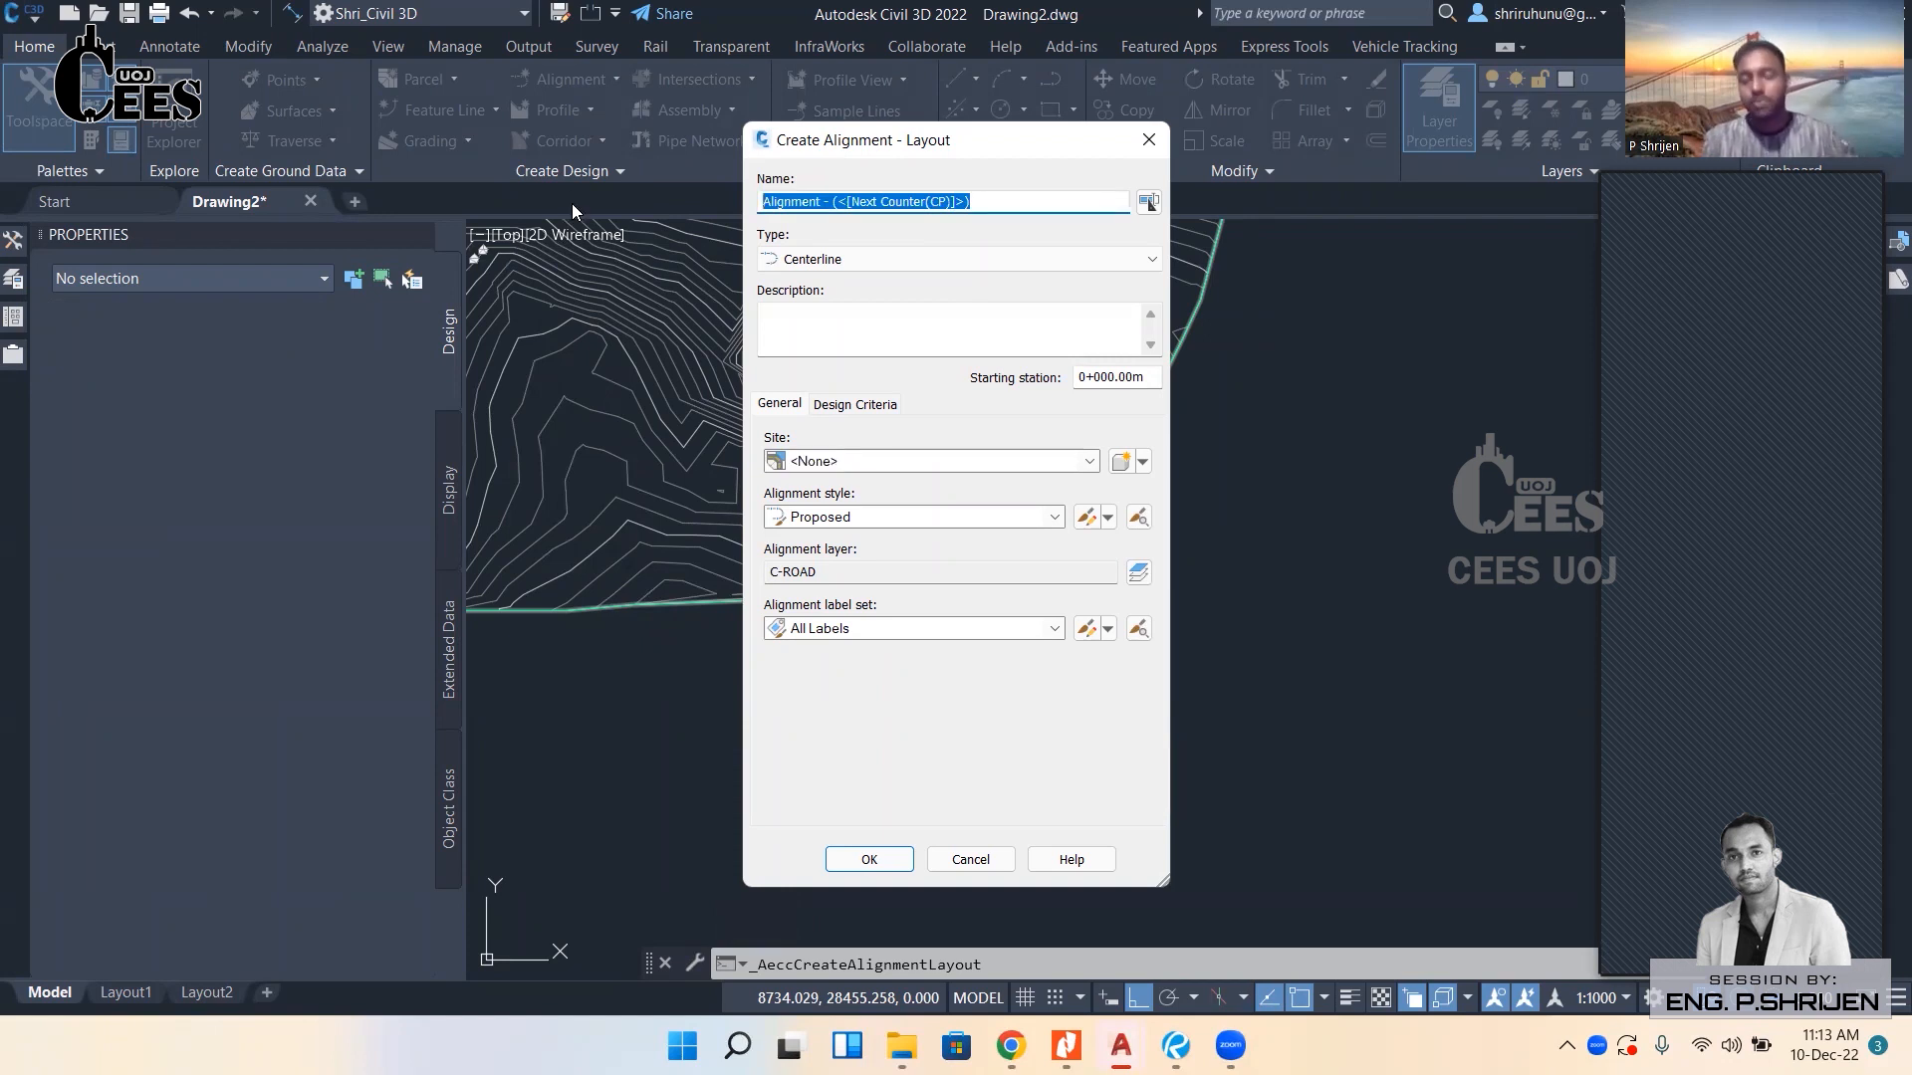
key("BackSpace")
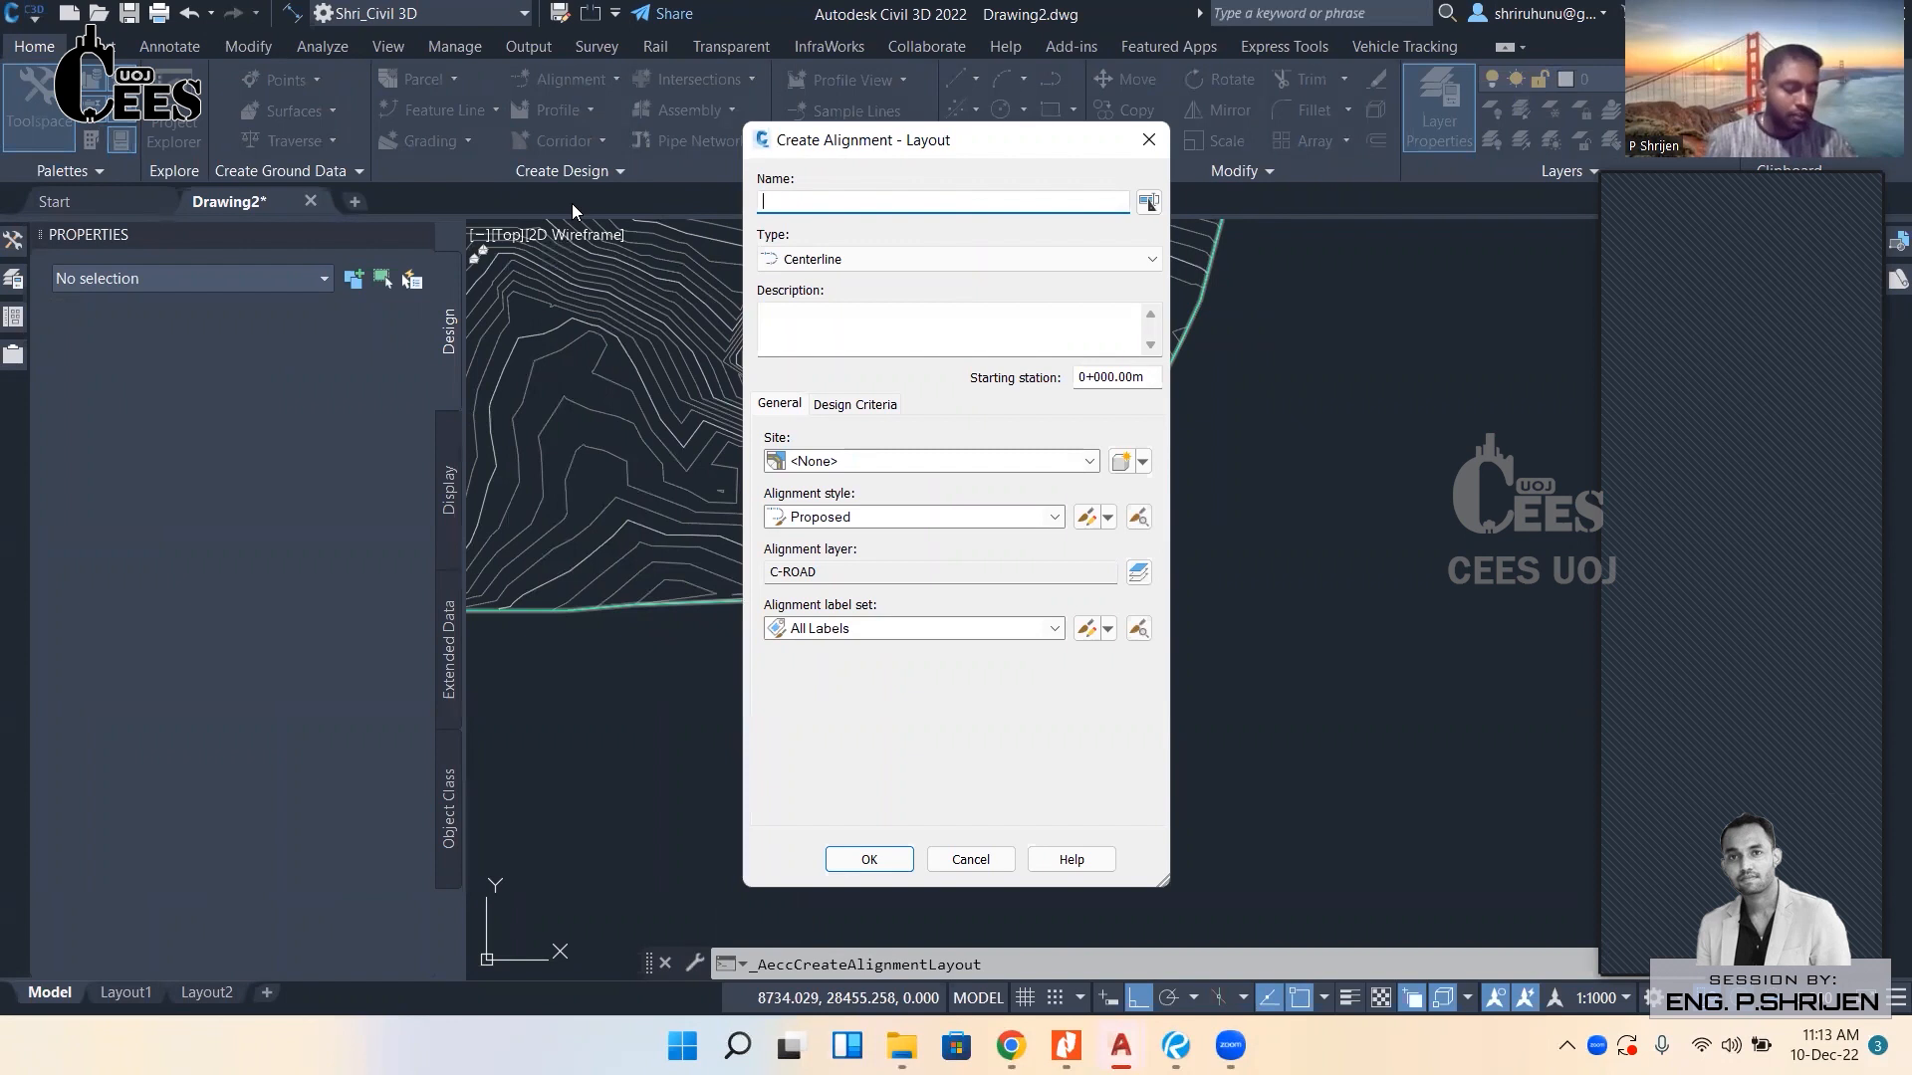
type("Trail_Alg")
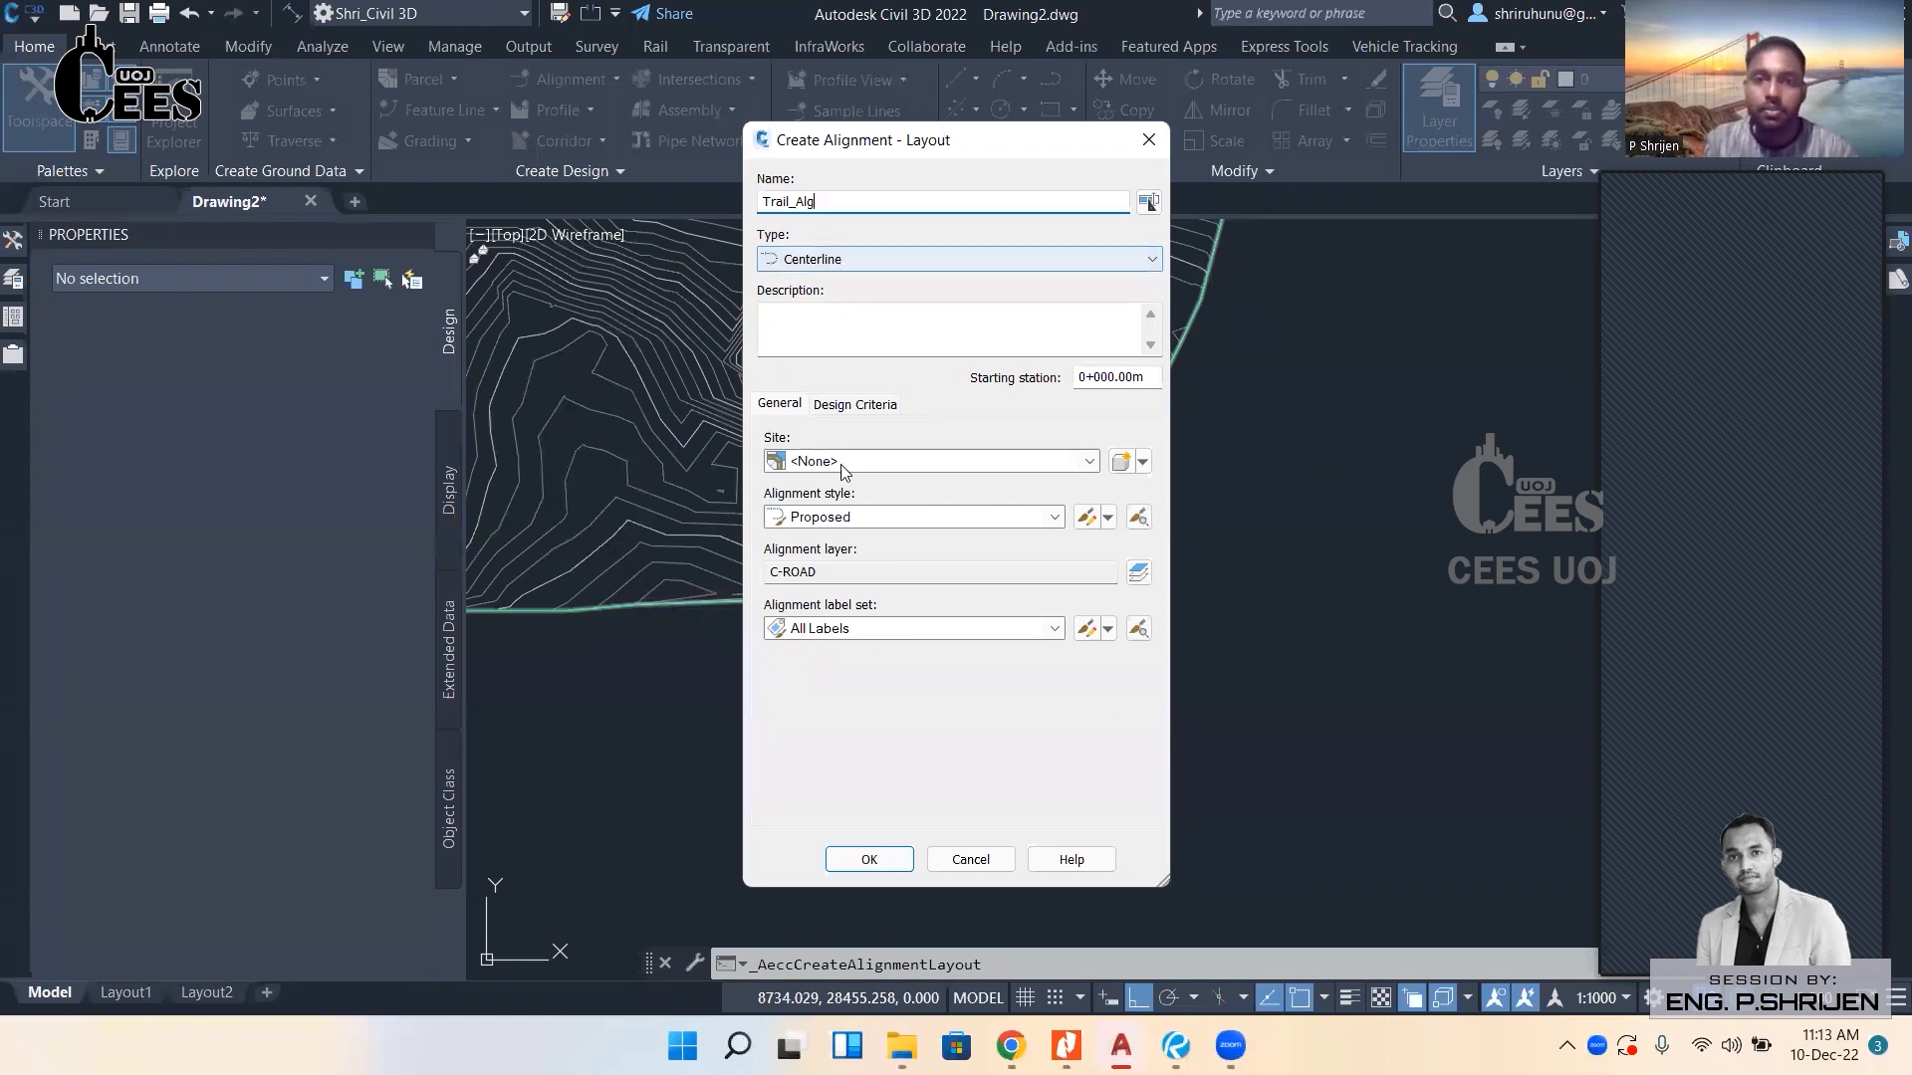
left_click(876, 520)
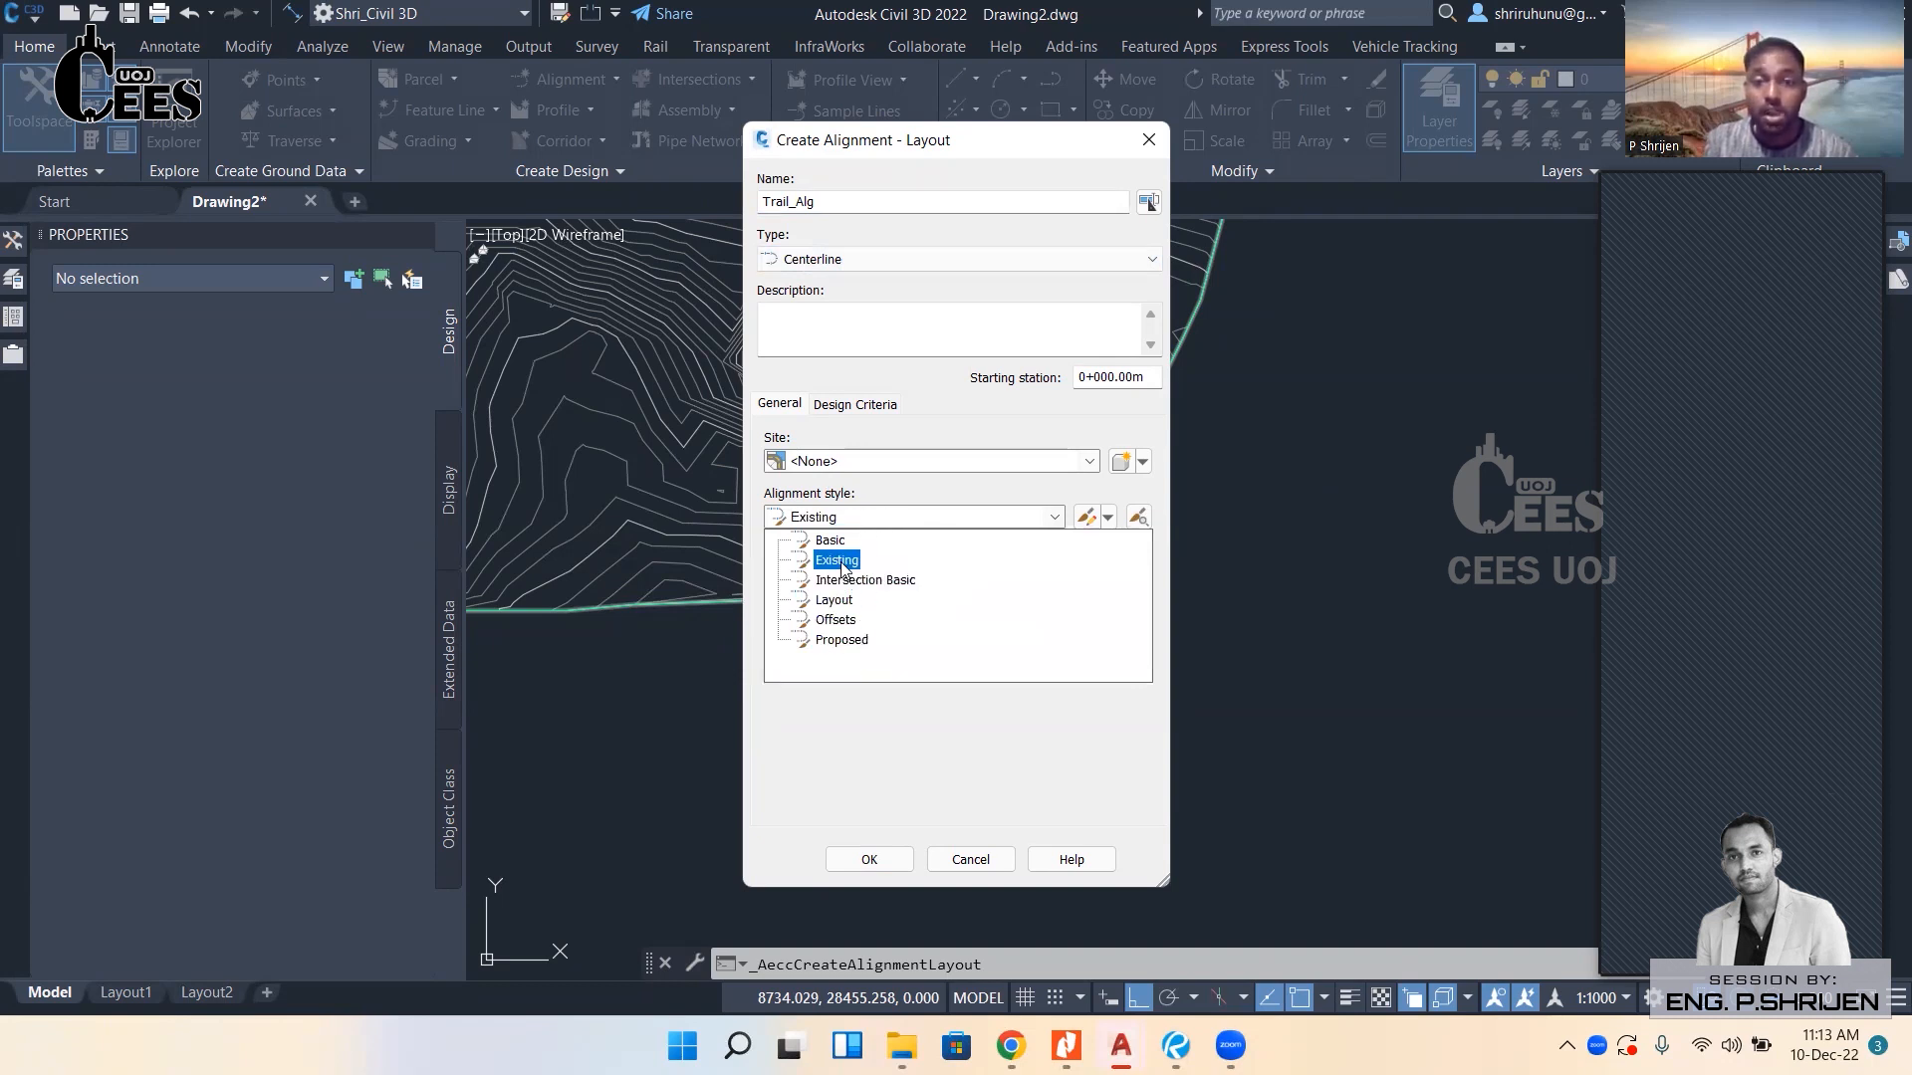
left_click(836, 640)
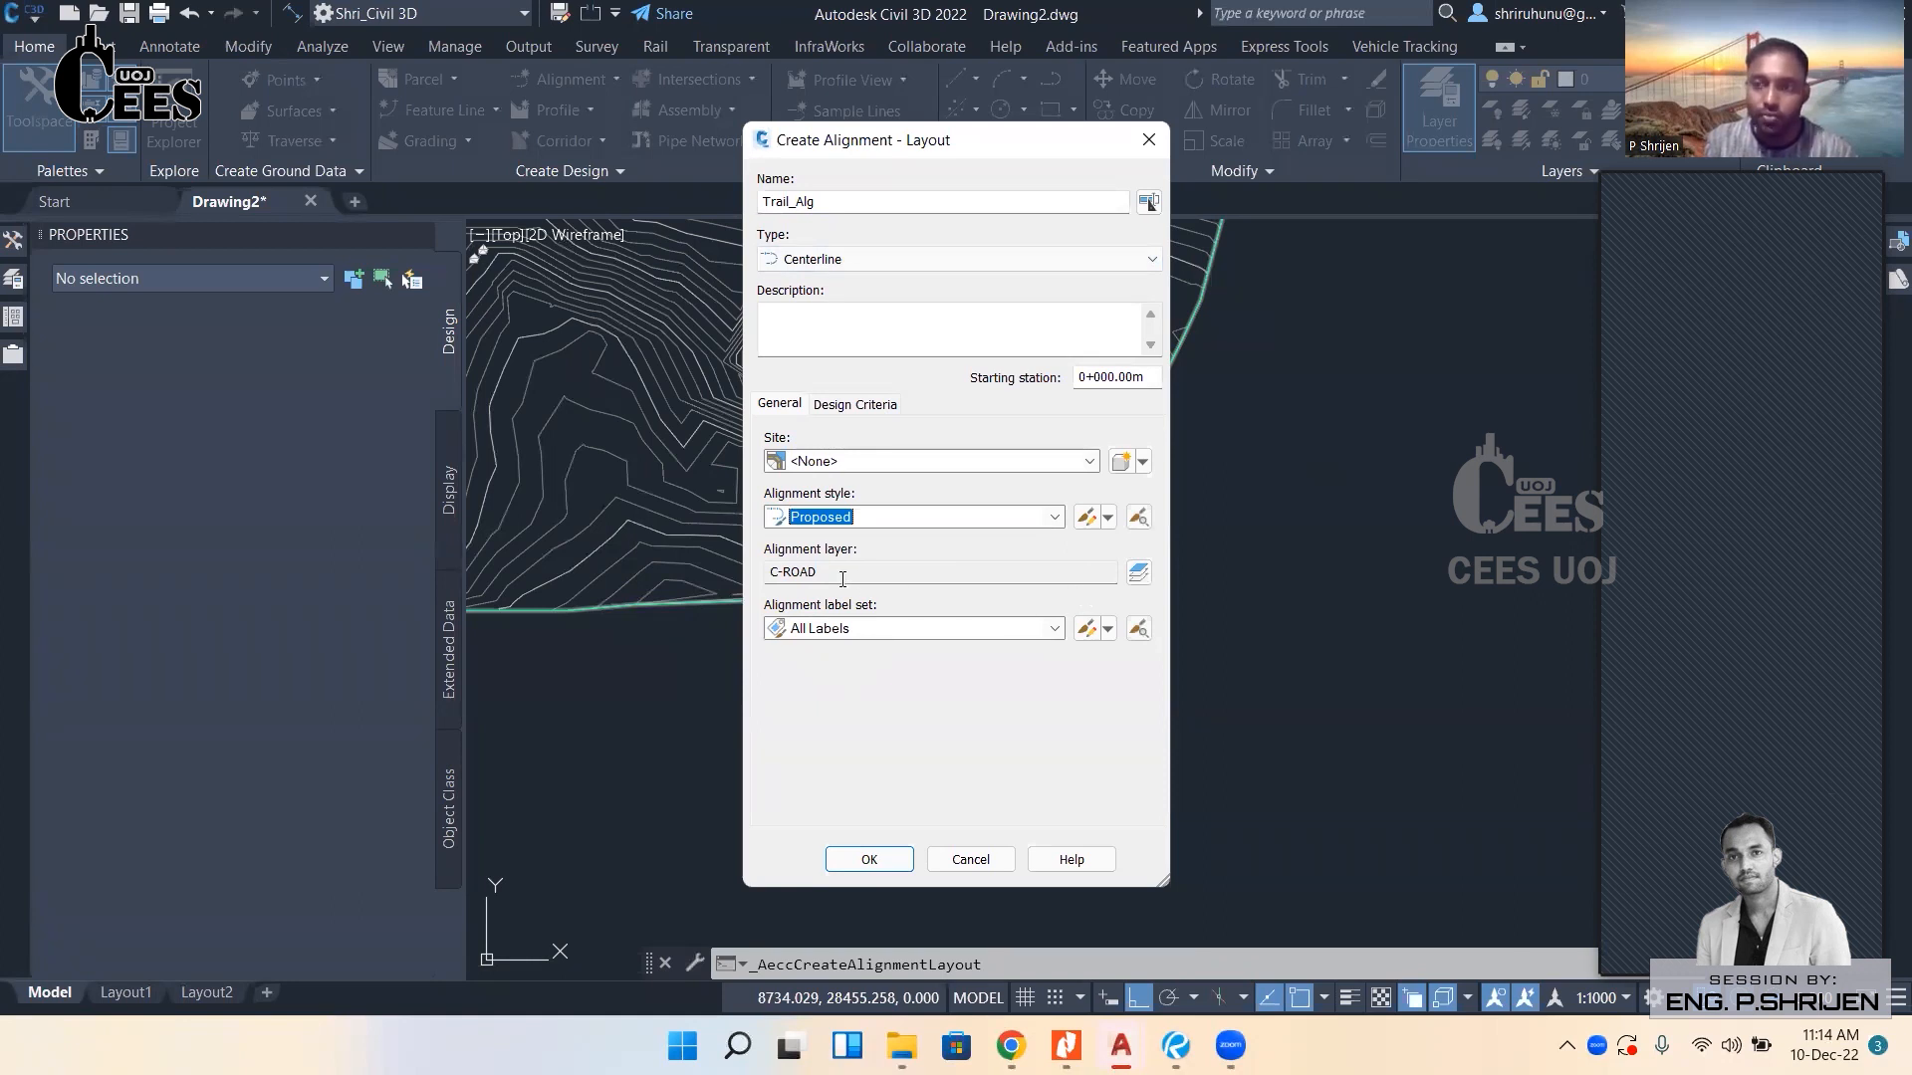
left_click(1141, 577)
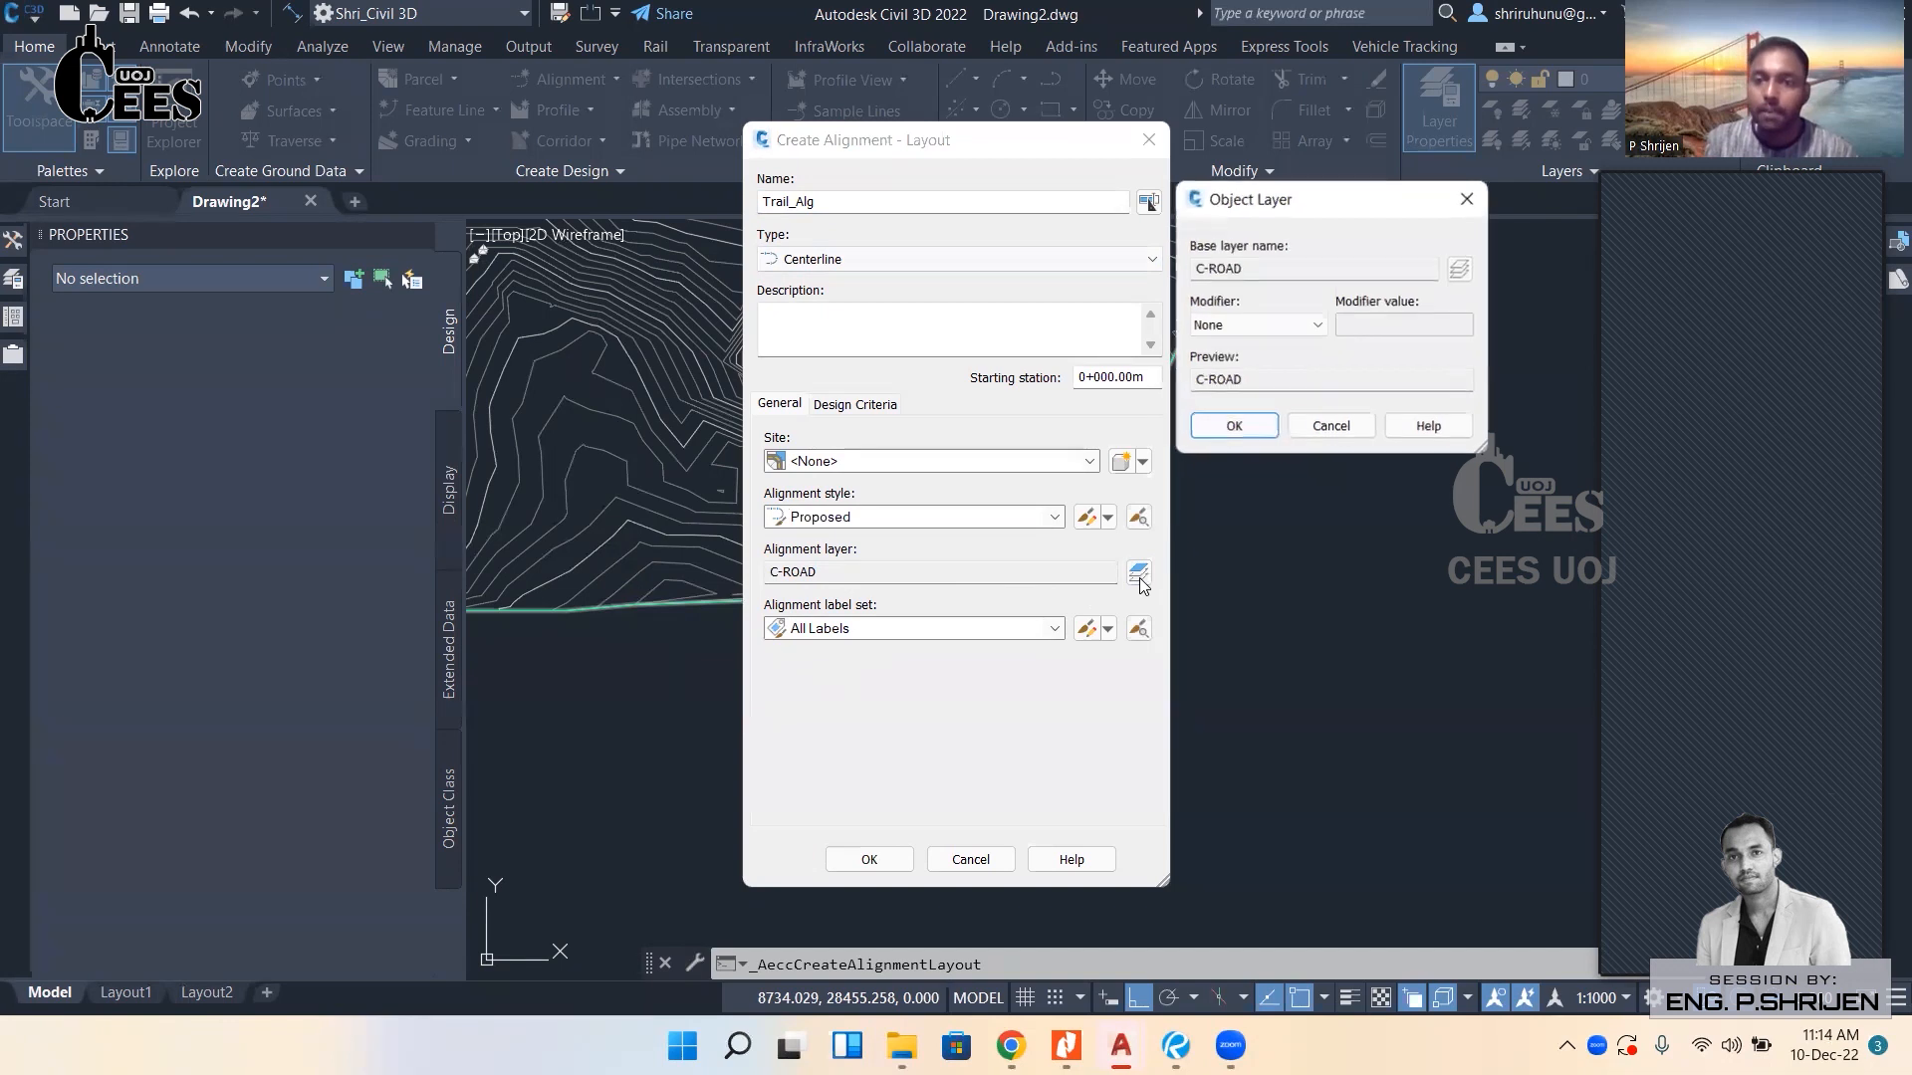
left_click(1459, 269)
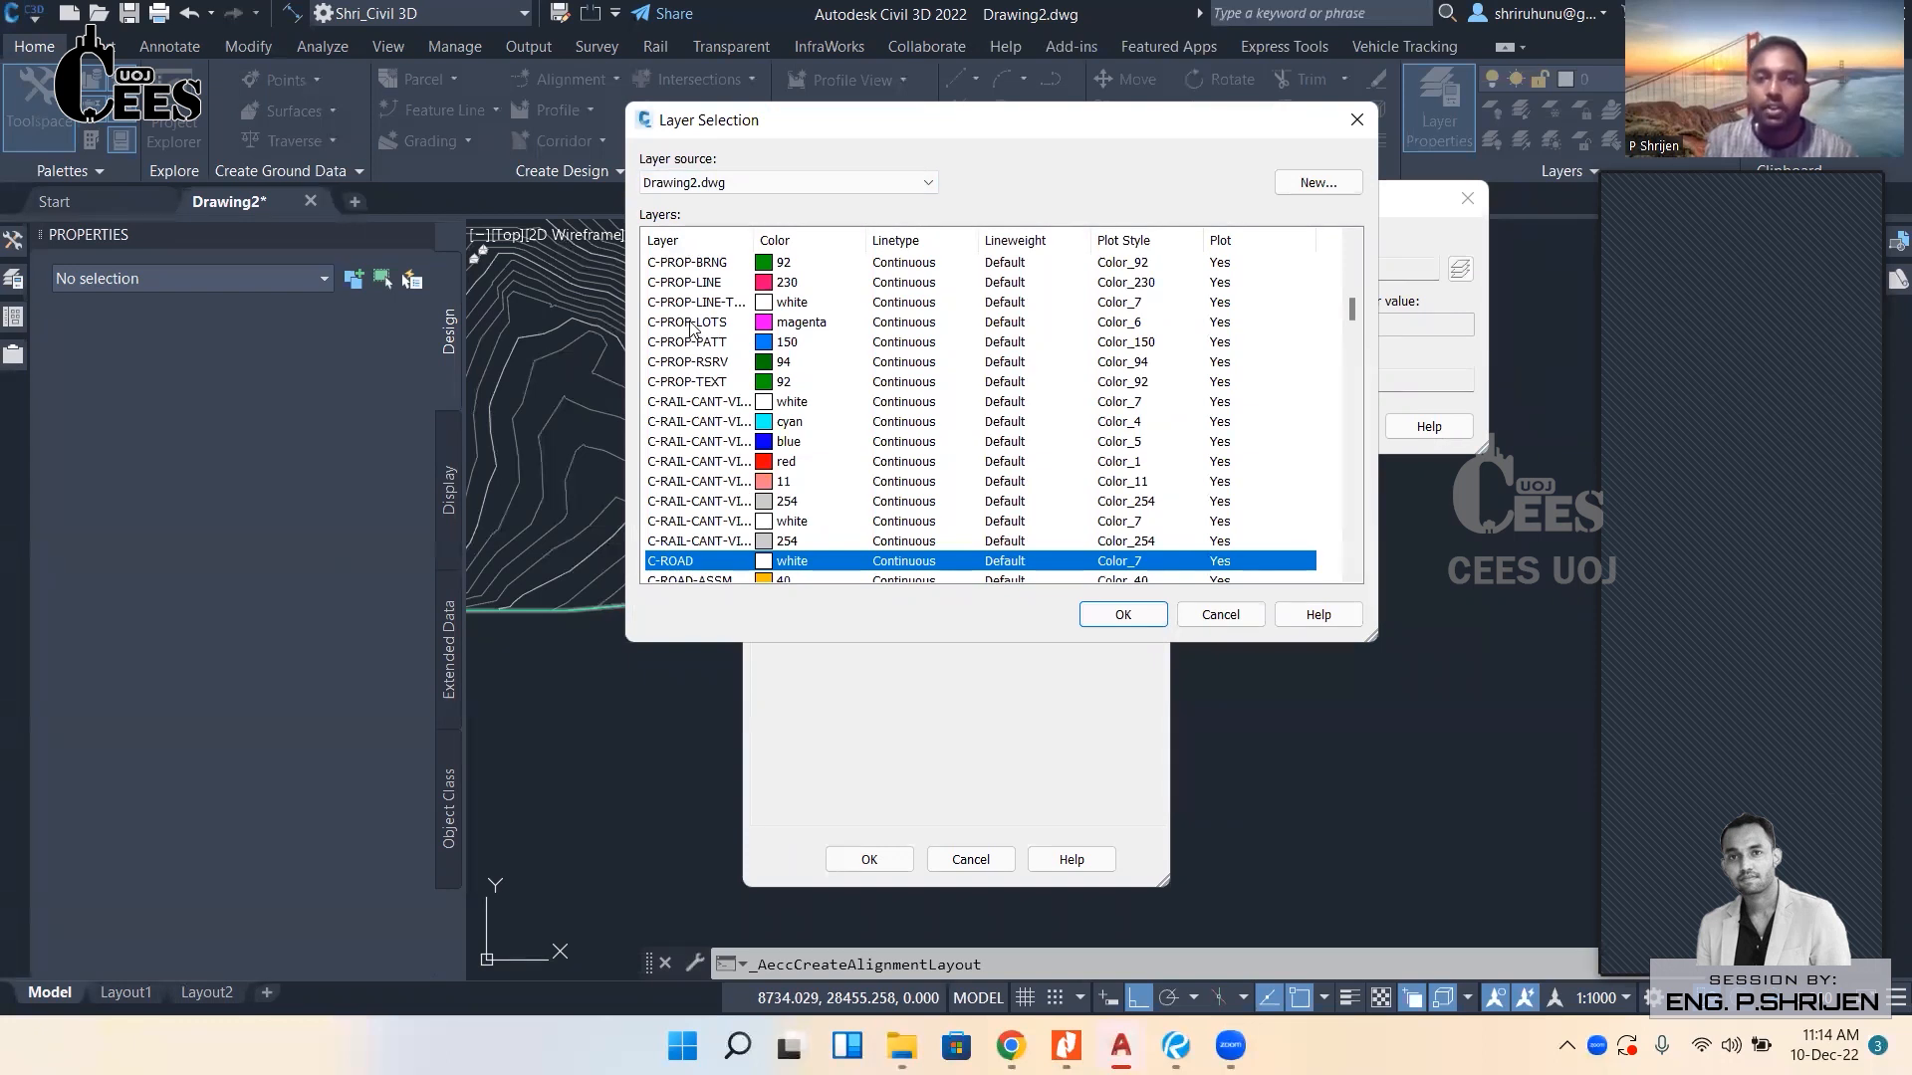
left_click(687, 283)
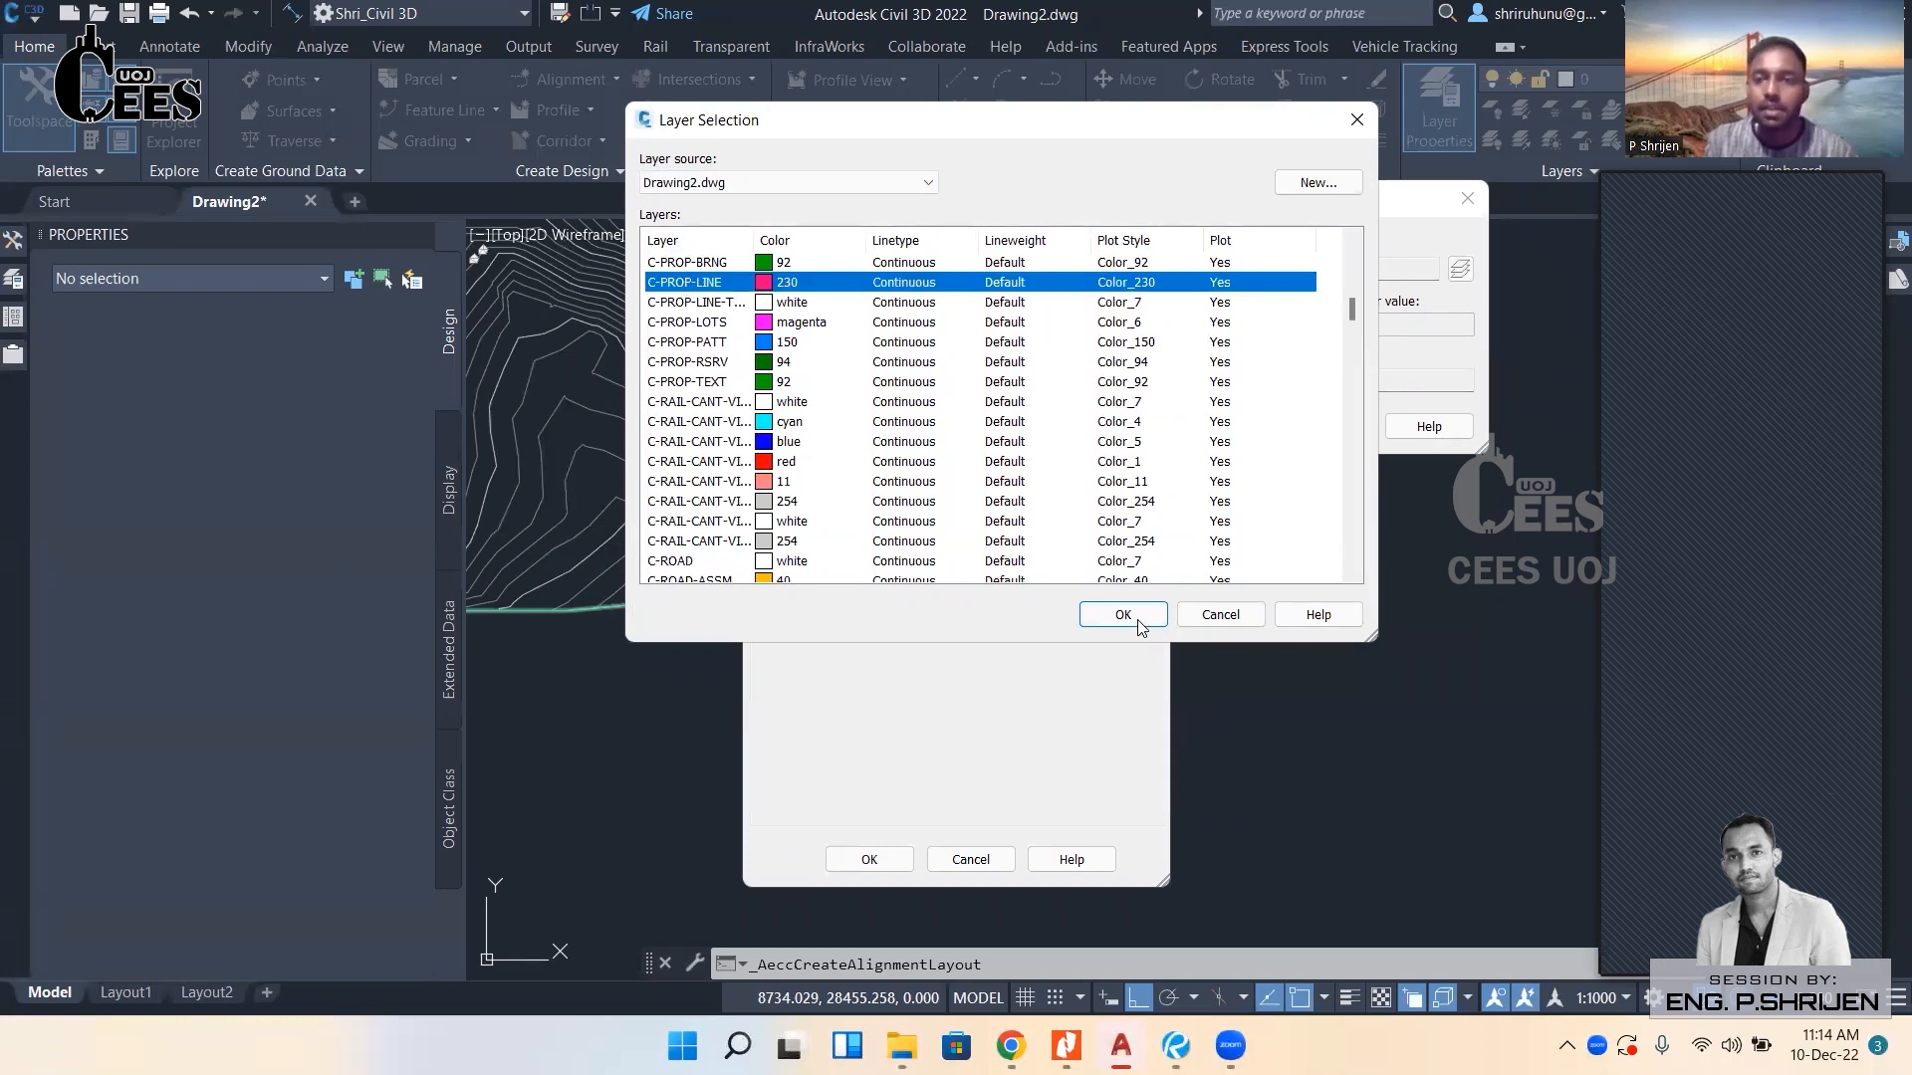
left_click(1210, 622)
left_click(1331, 426)
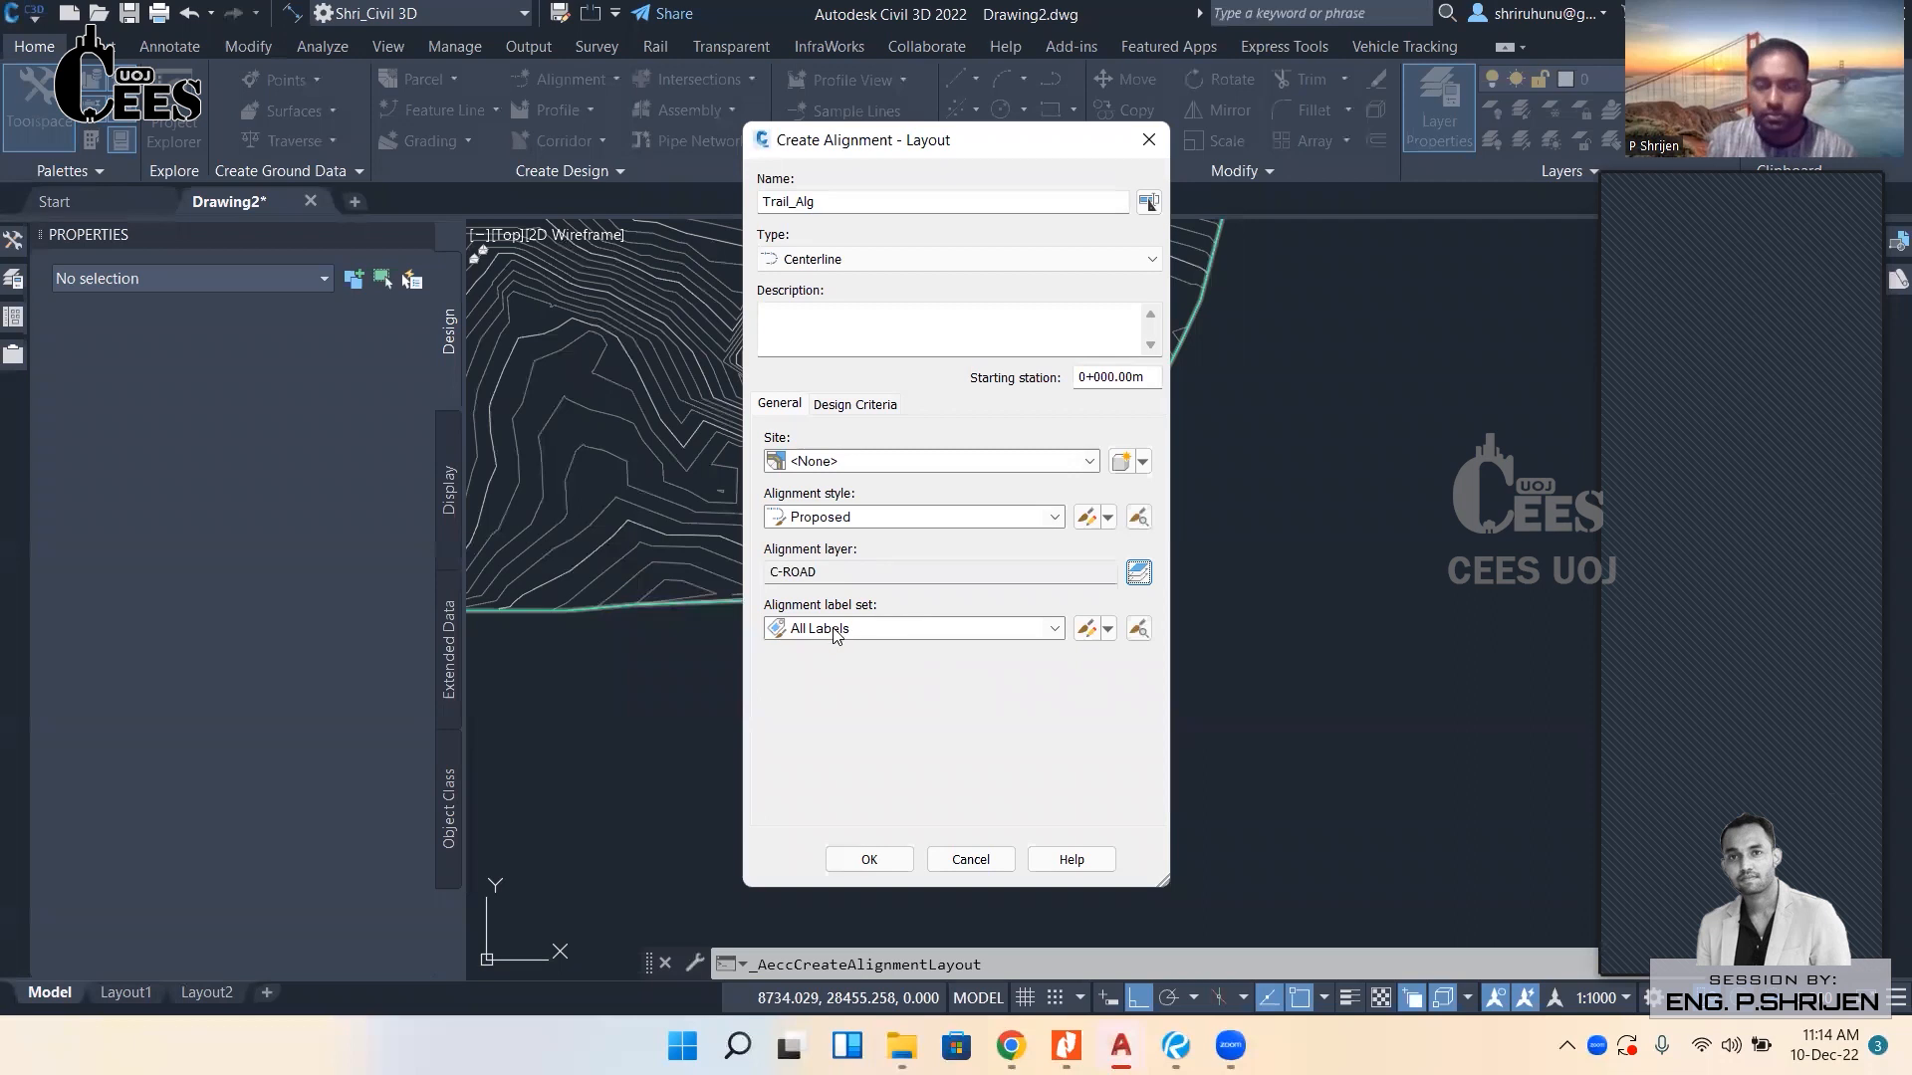
Assign the Major and Minor only label set to Trail_Alg and accept the new alignment's settings.
left_click(926, 630)
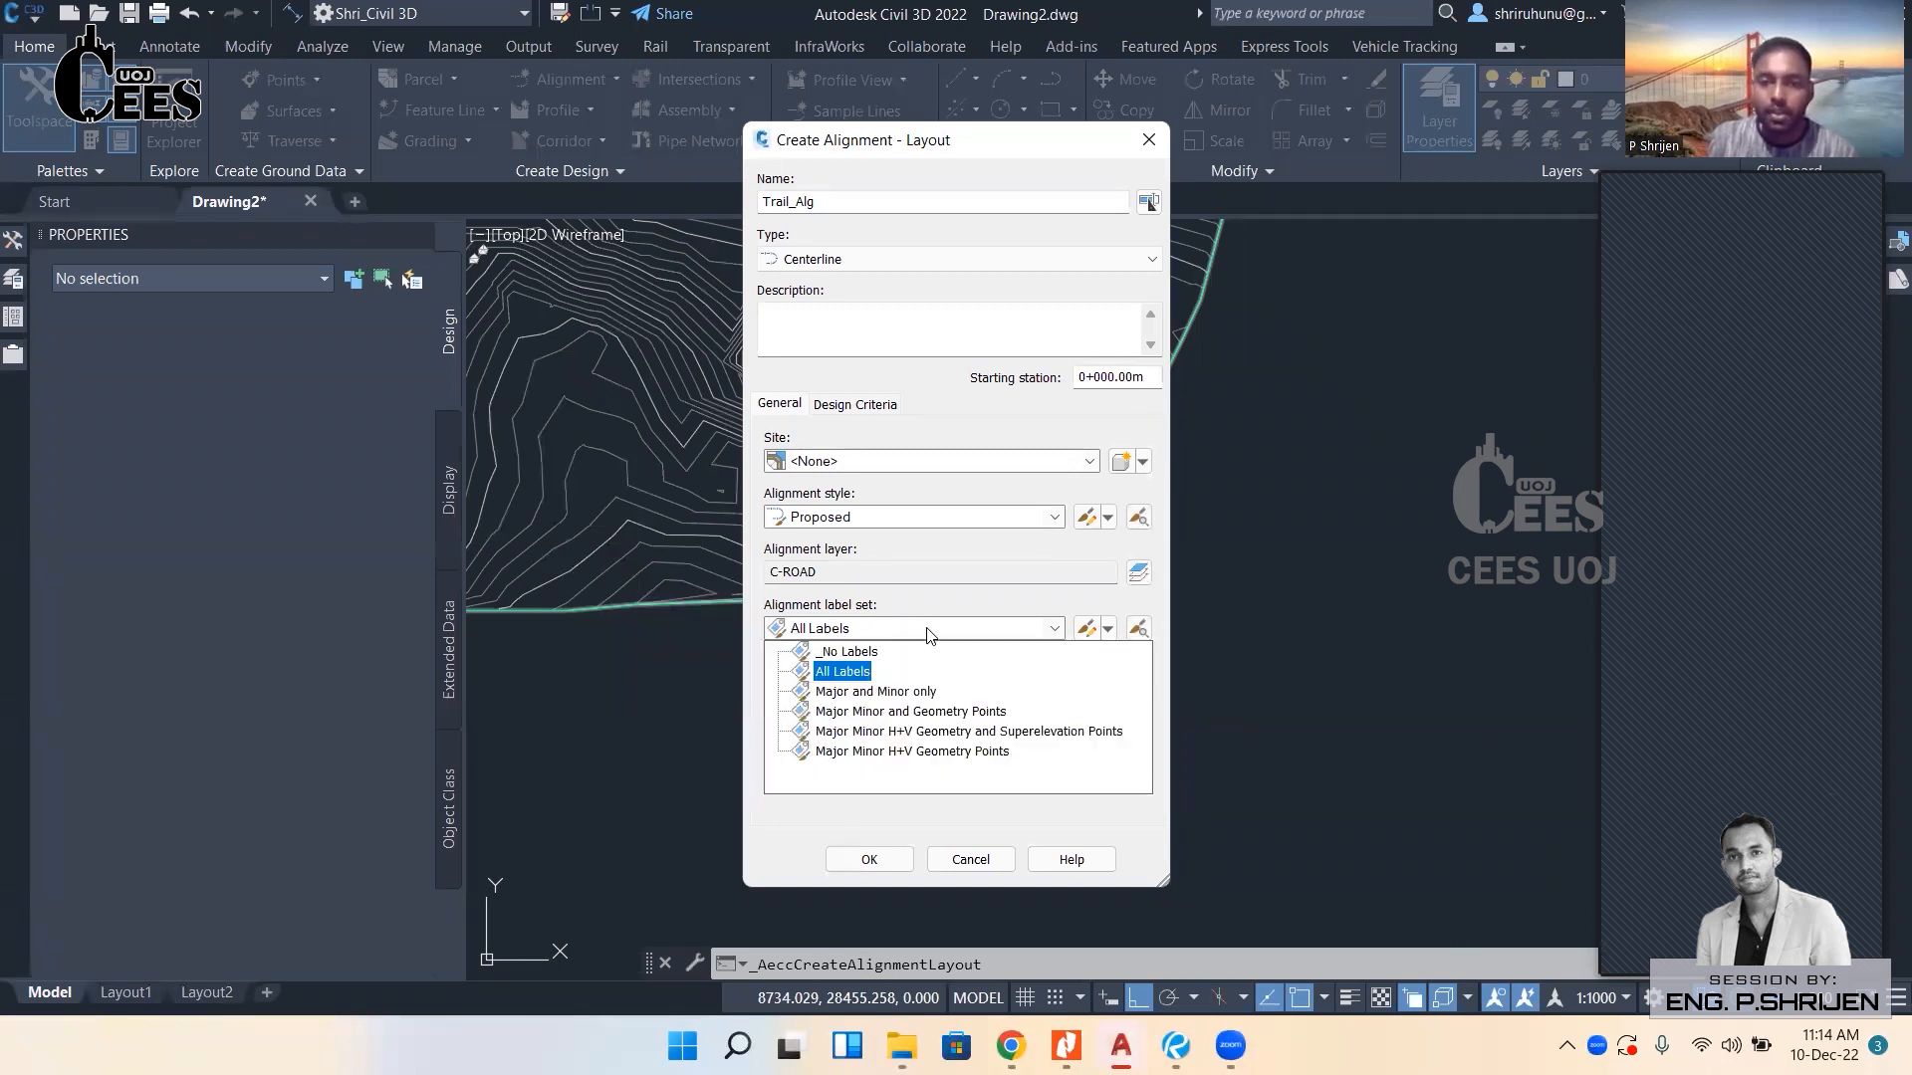
left_click(876, 691)
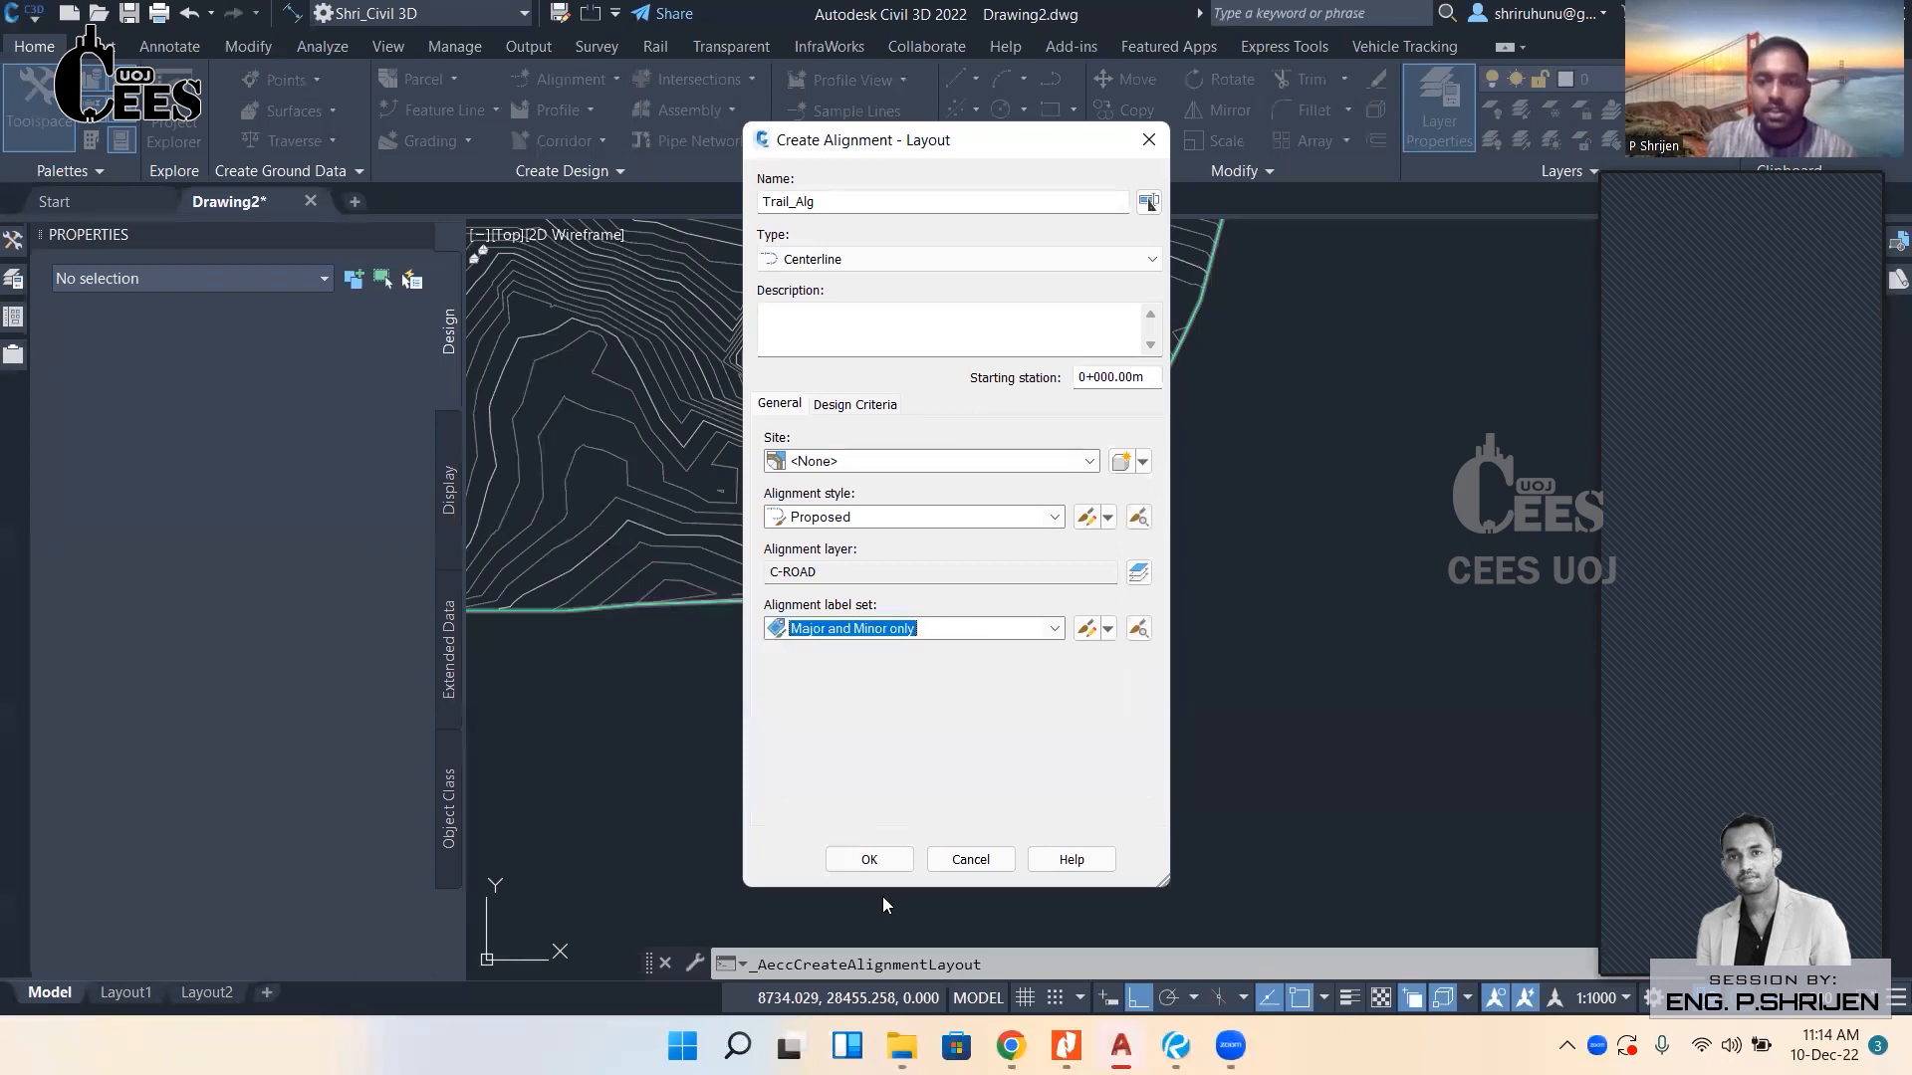
left_click(869, 861)
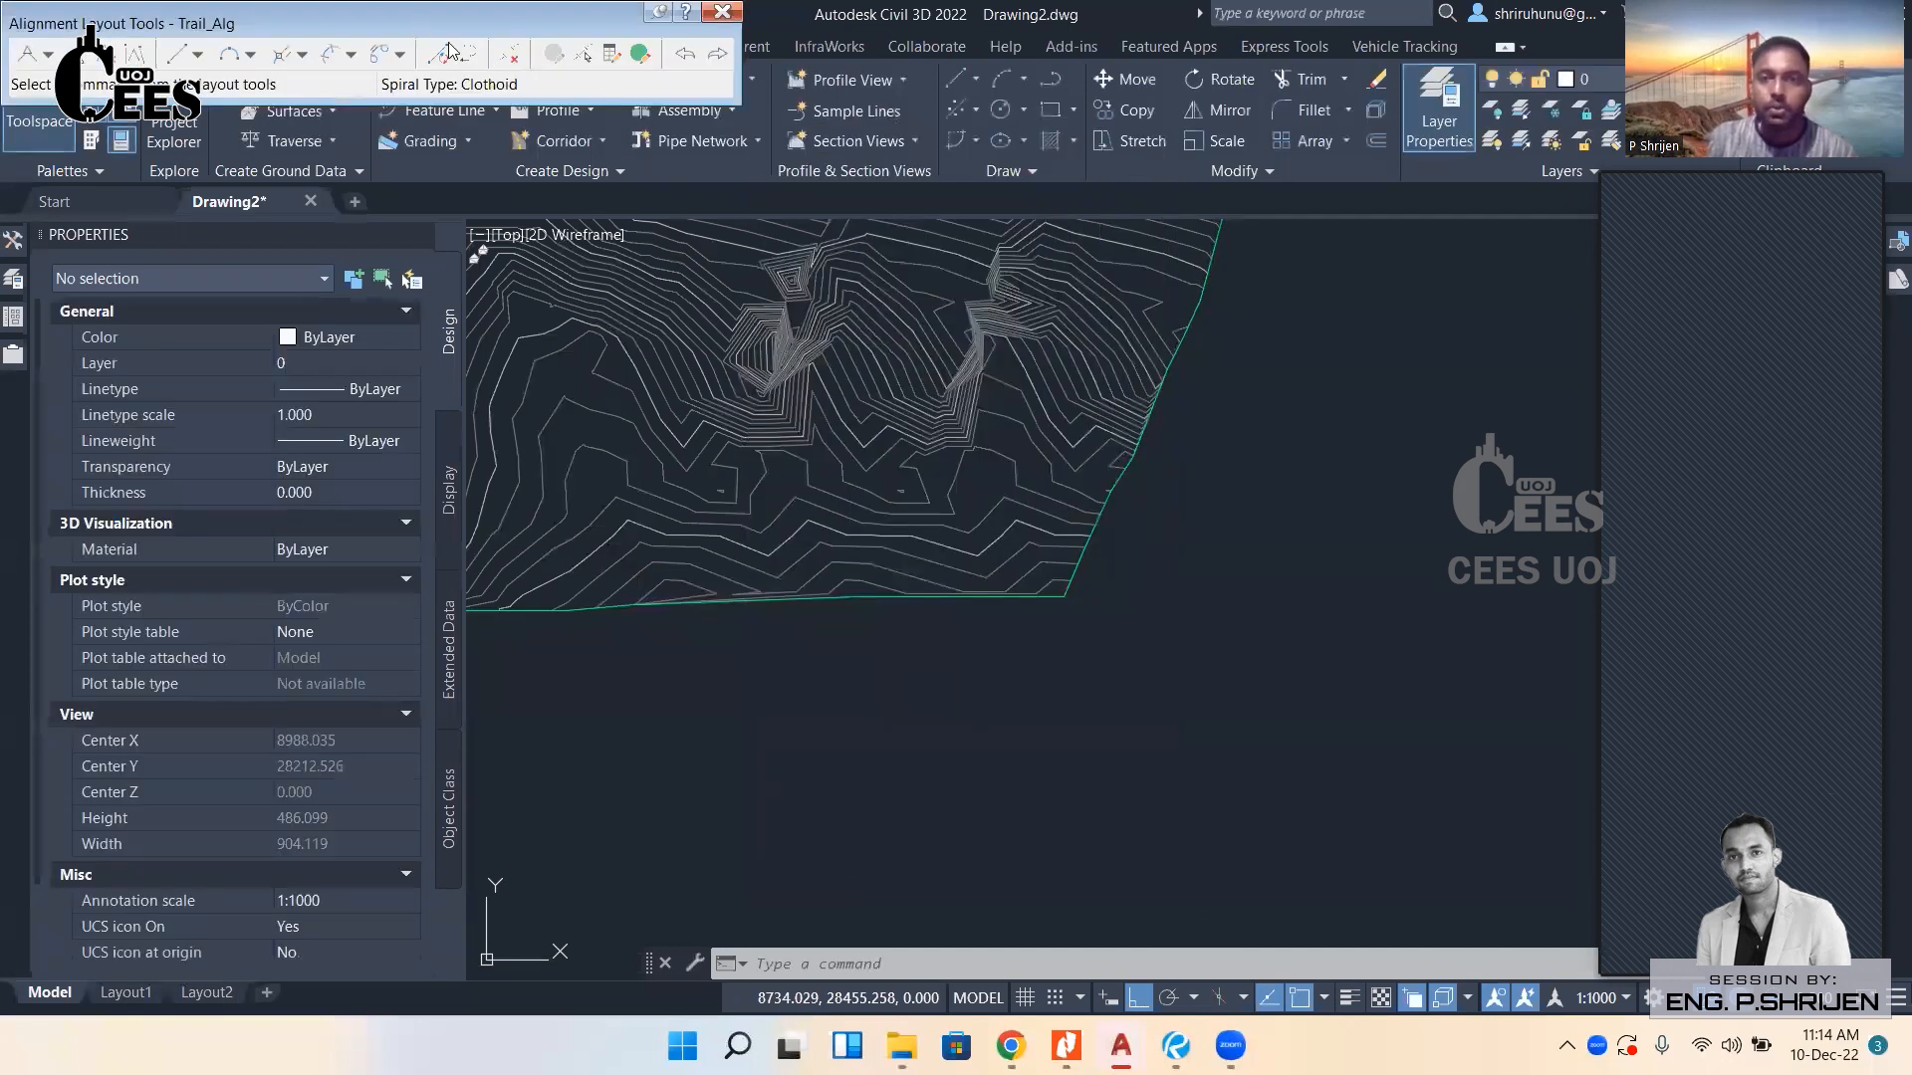
Place the Alignment Layout Tools for Trail_Alg over the upper part of the drawing, clear of the surface's southern edge.
left_click_drag(407, 24, 781, 281)
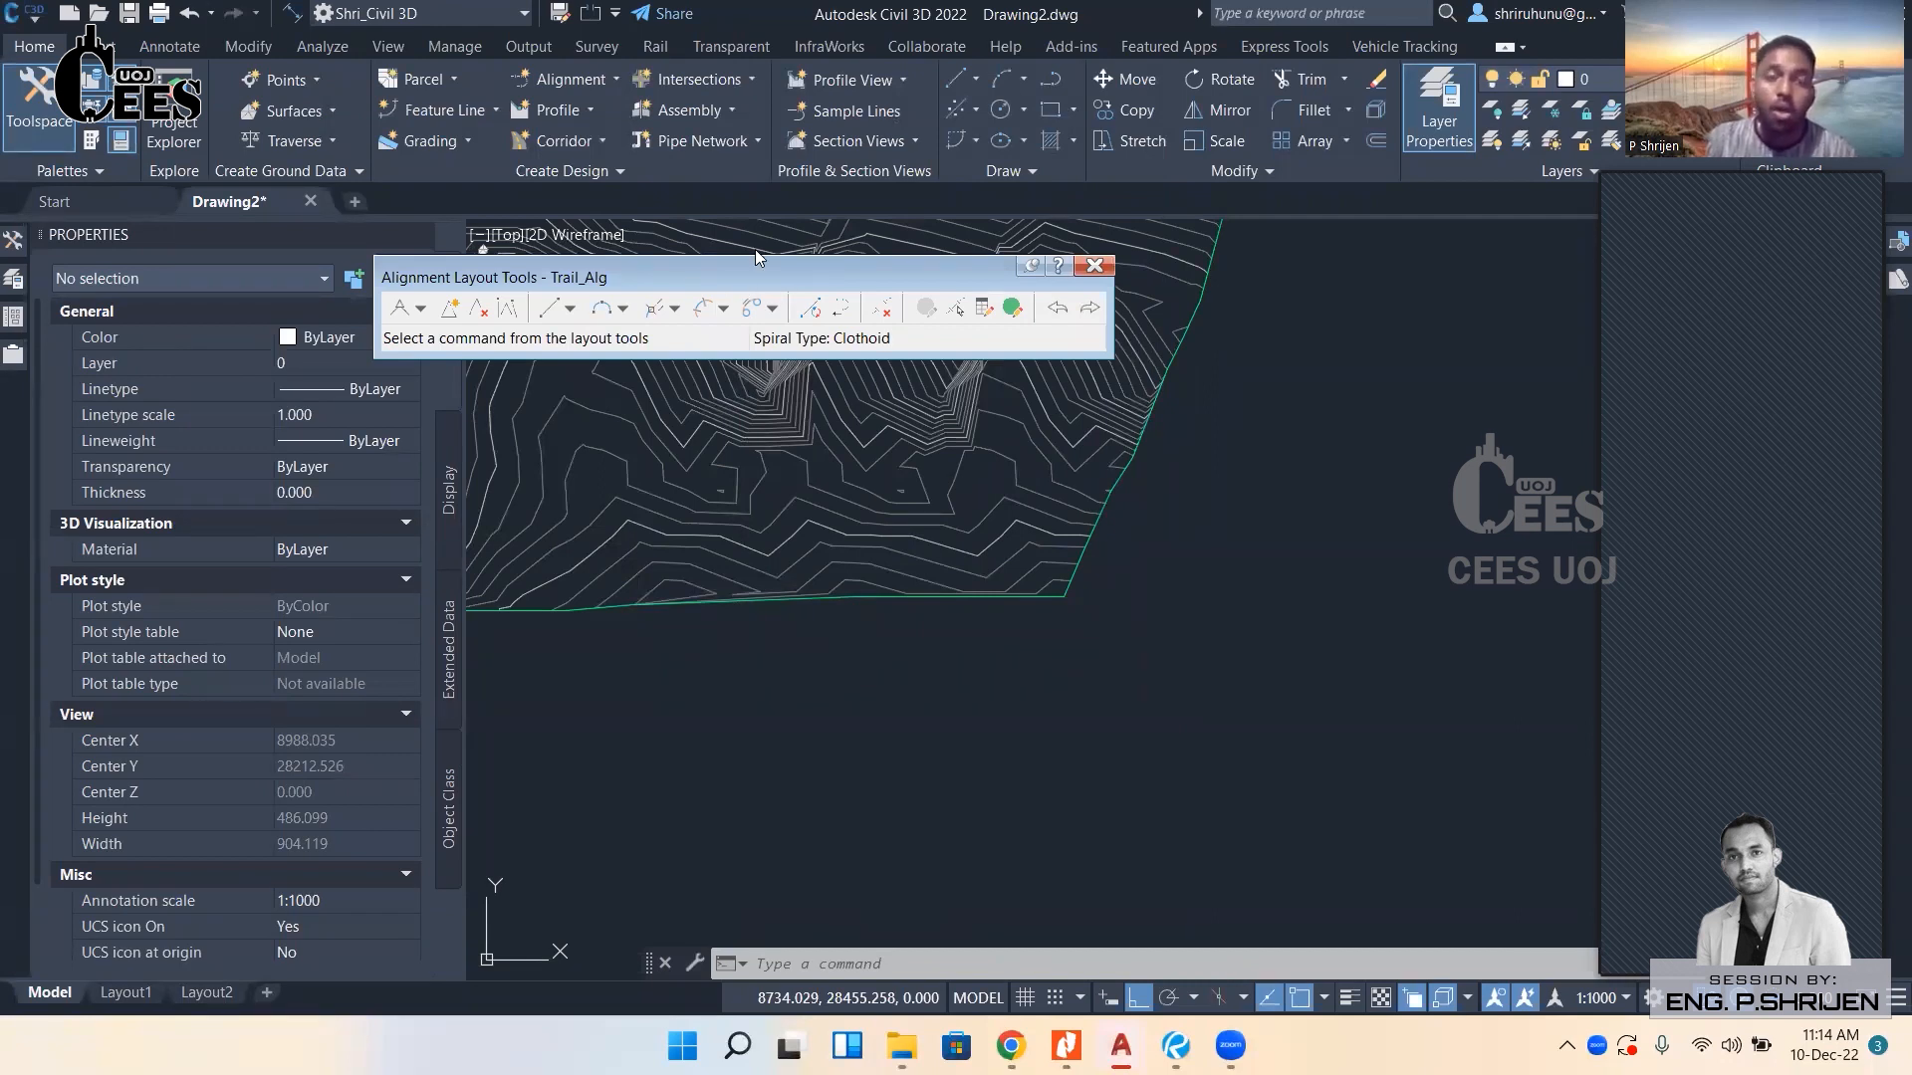
left_click_drag(727, 275, 800, 274)
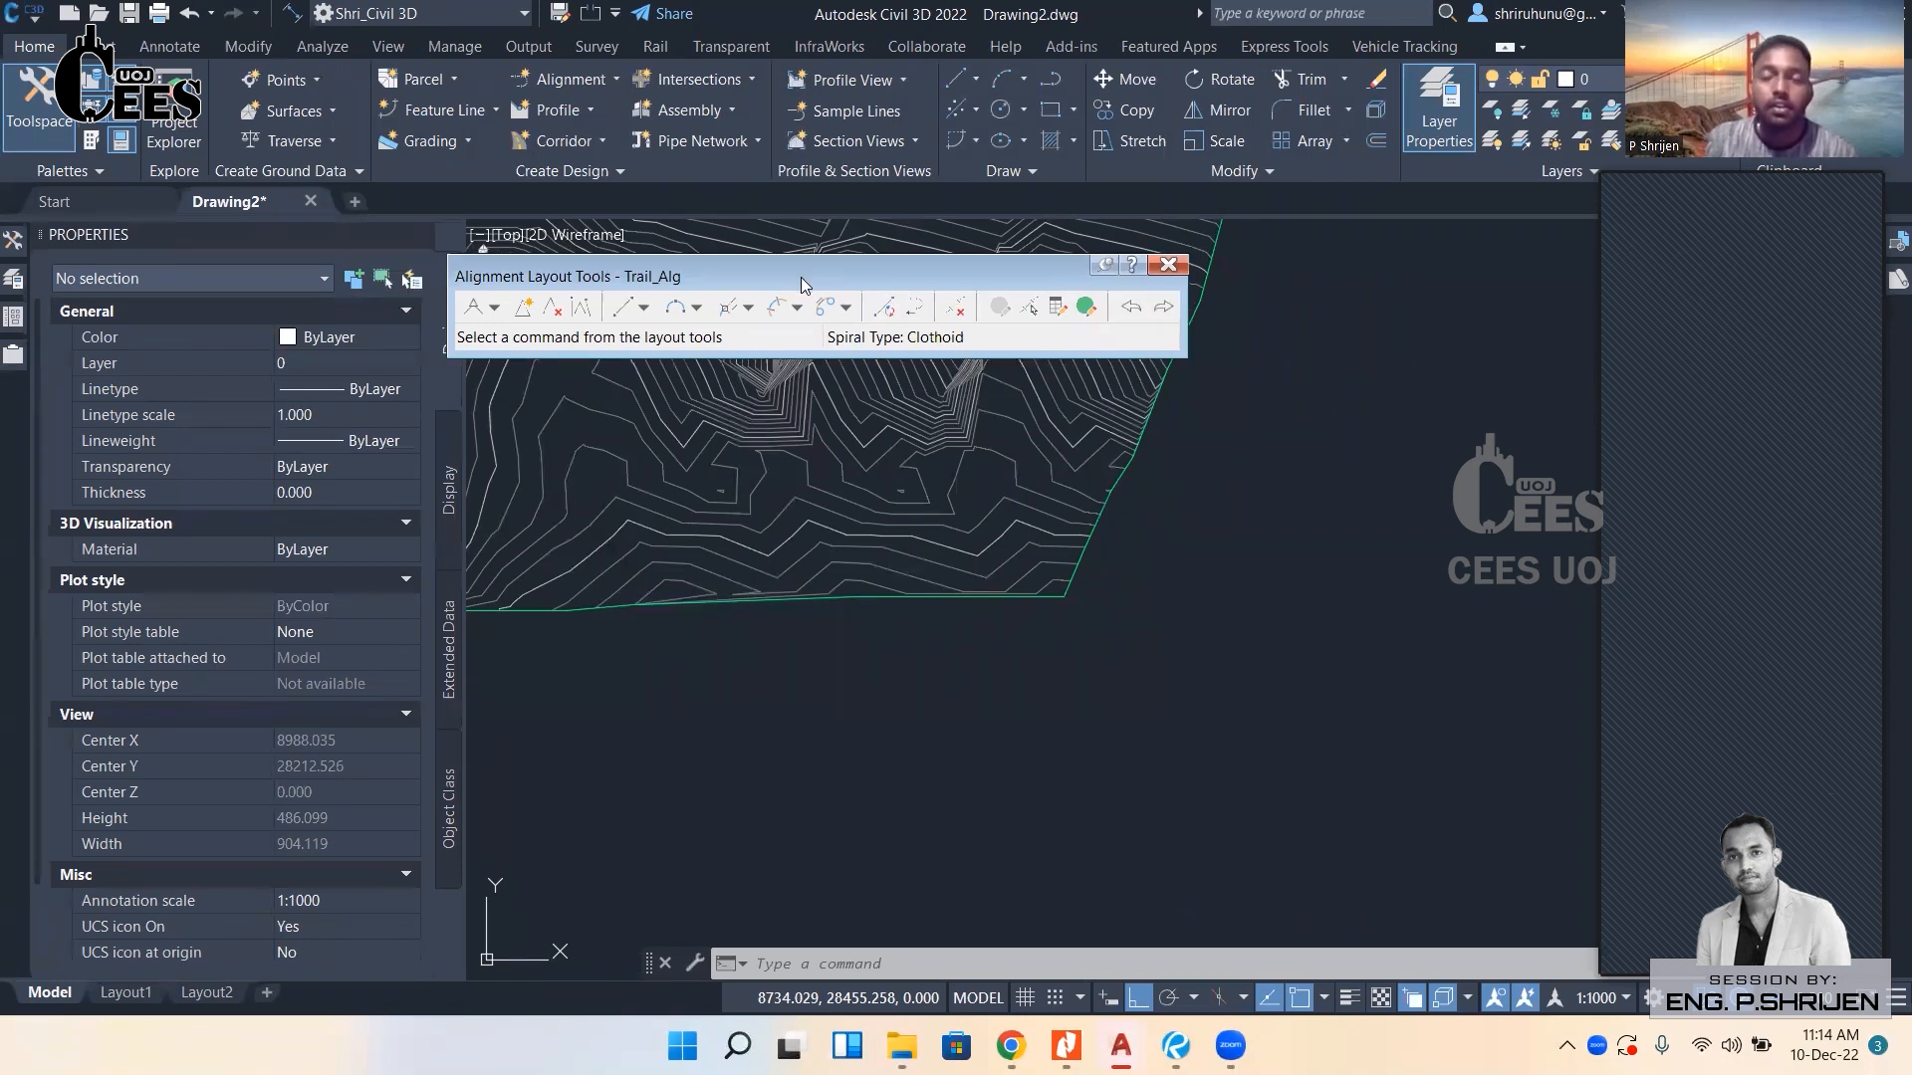
left_click_drag(796, 265, 789, 228)
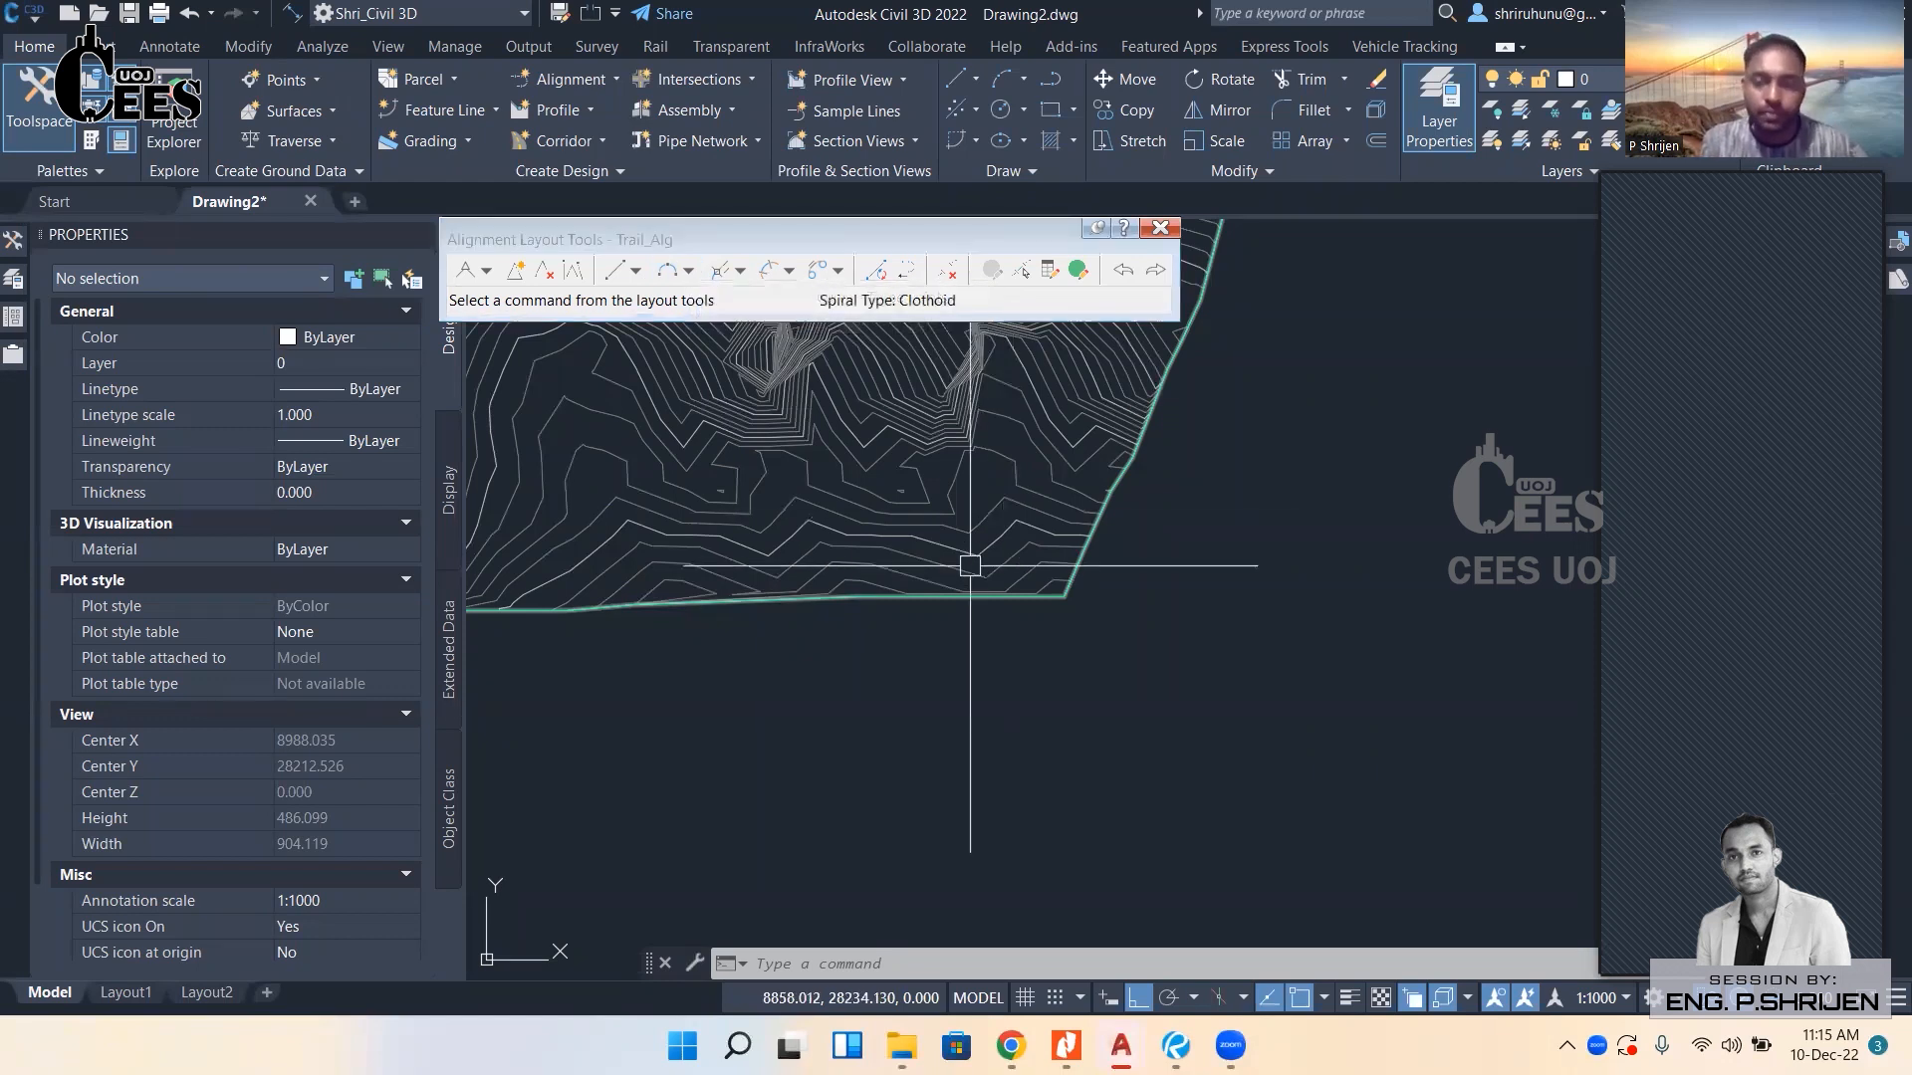
scroll(1025, 585, "down", 2)
middle_click_drag(964, 589, 1010, 689)
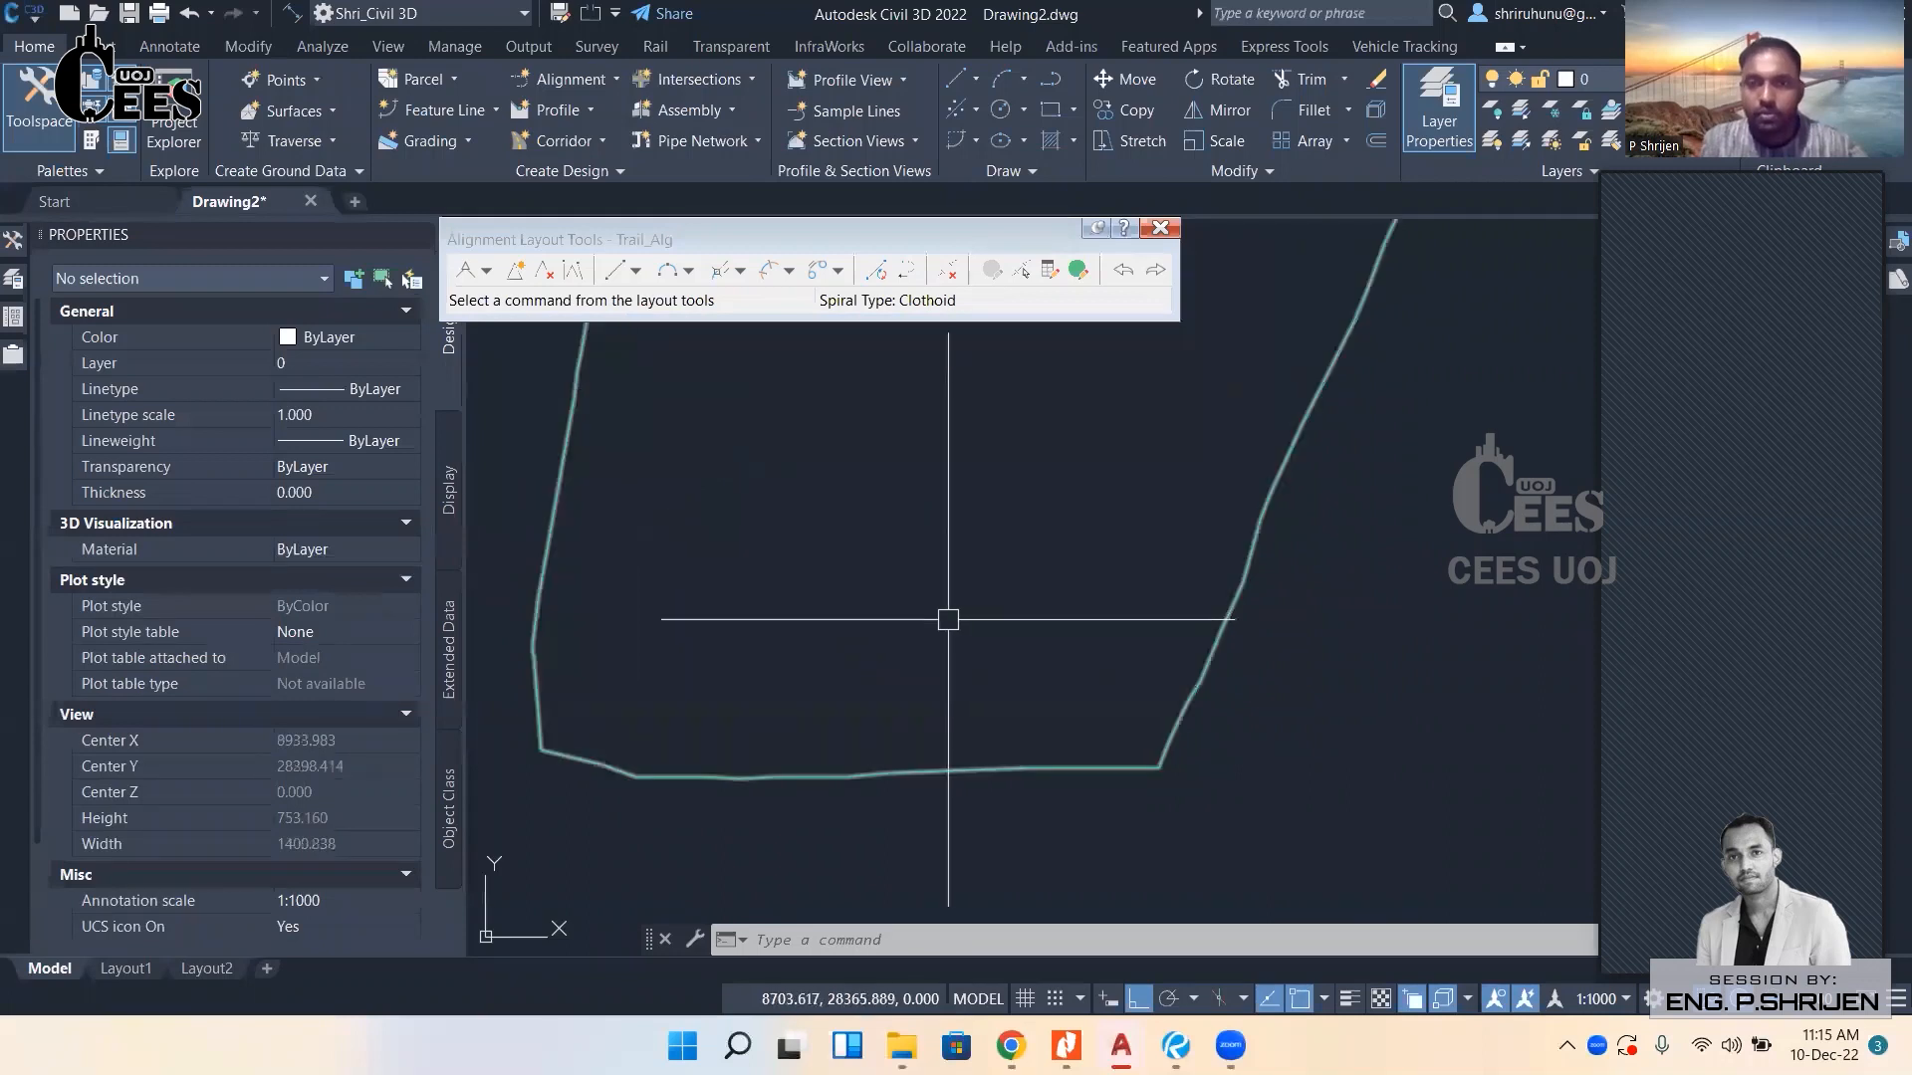
scroll(990, 632, "down", 3)
scroll(911, 627, "up", 3)
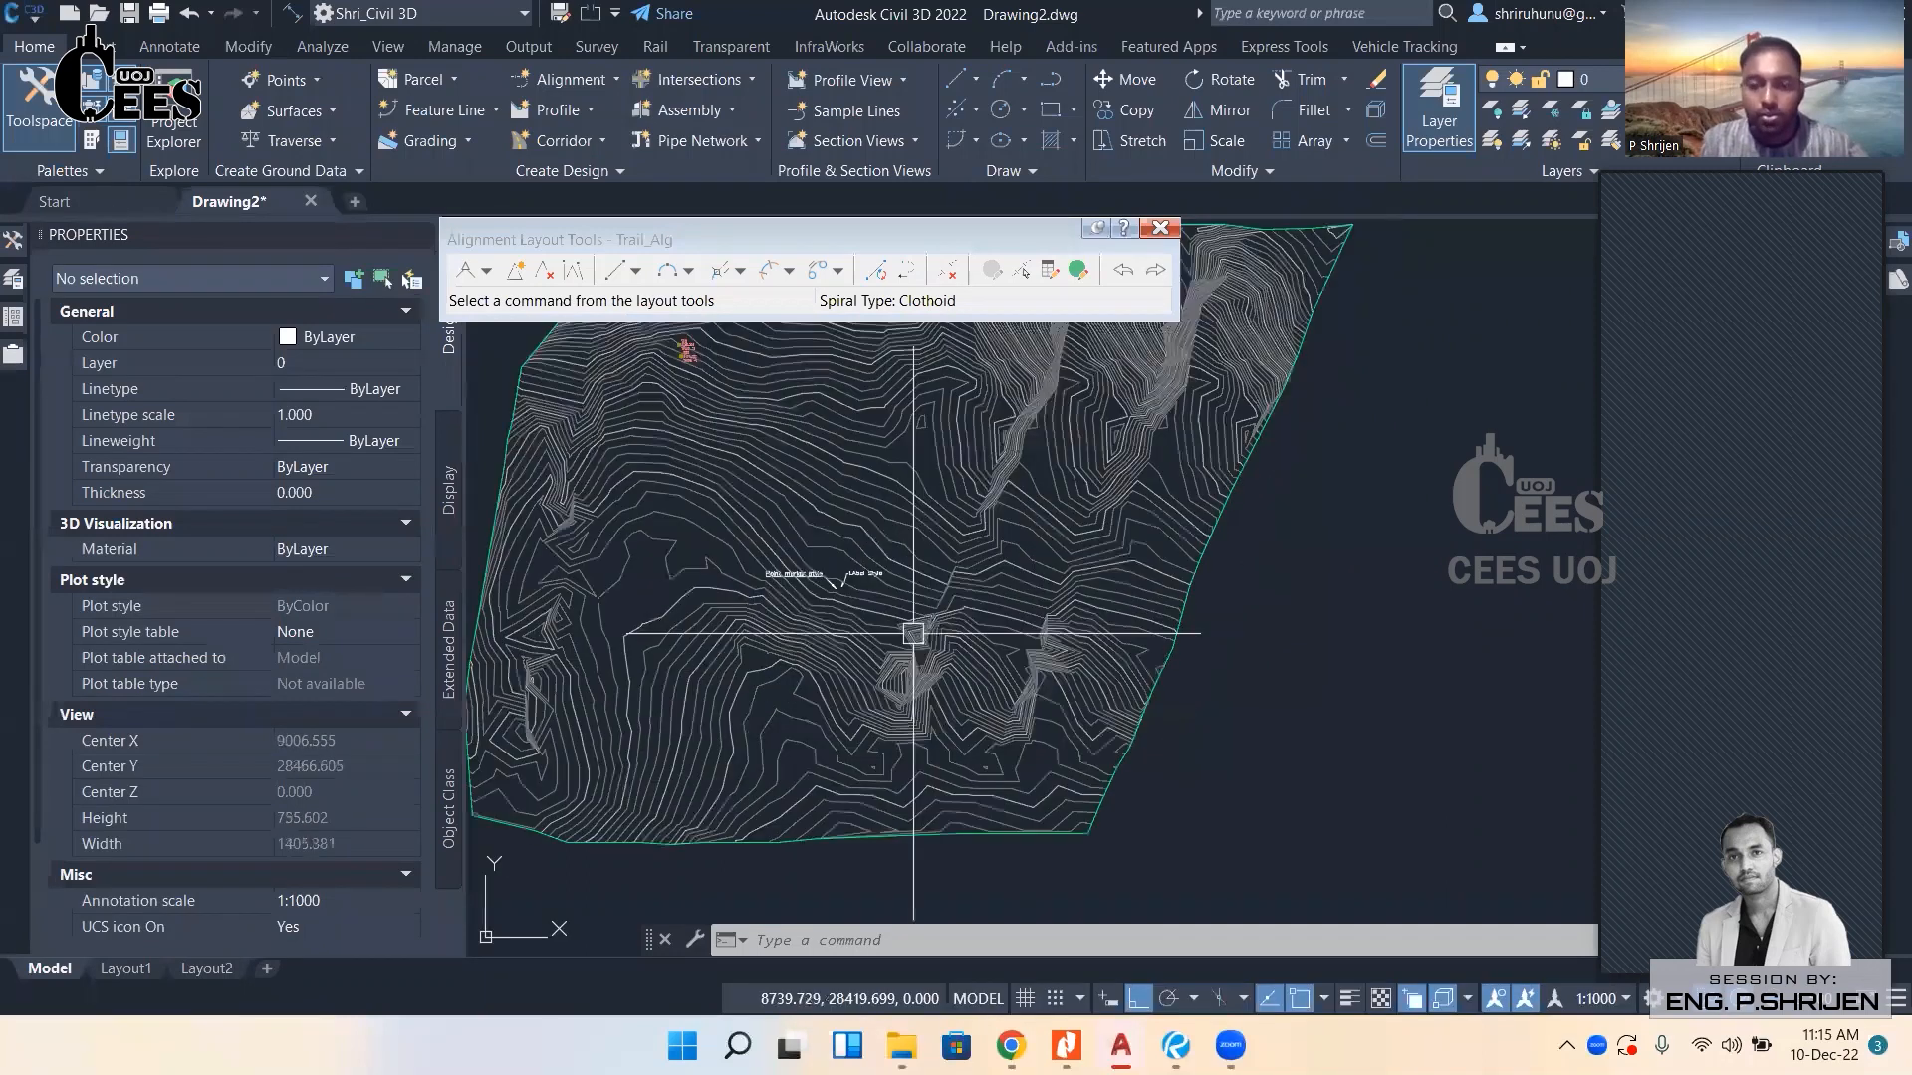
left_click(901, 1046)
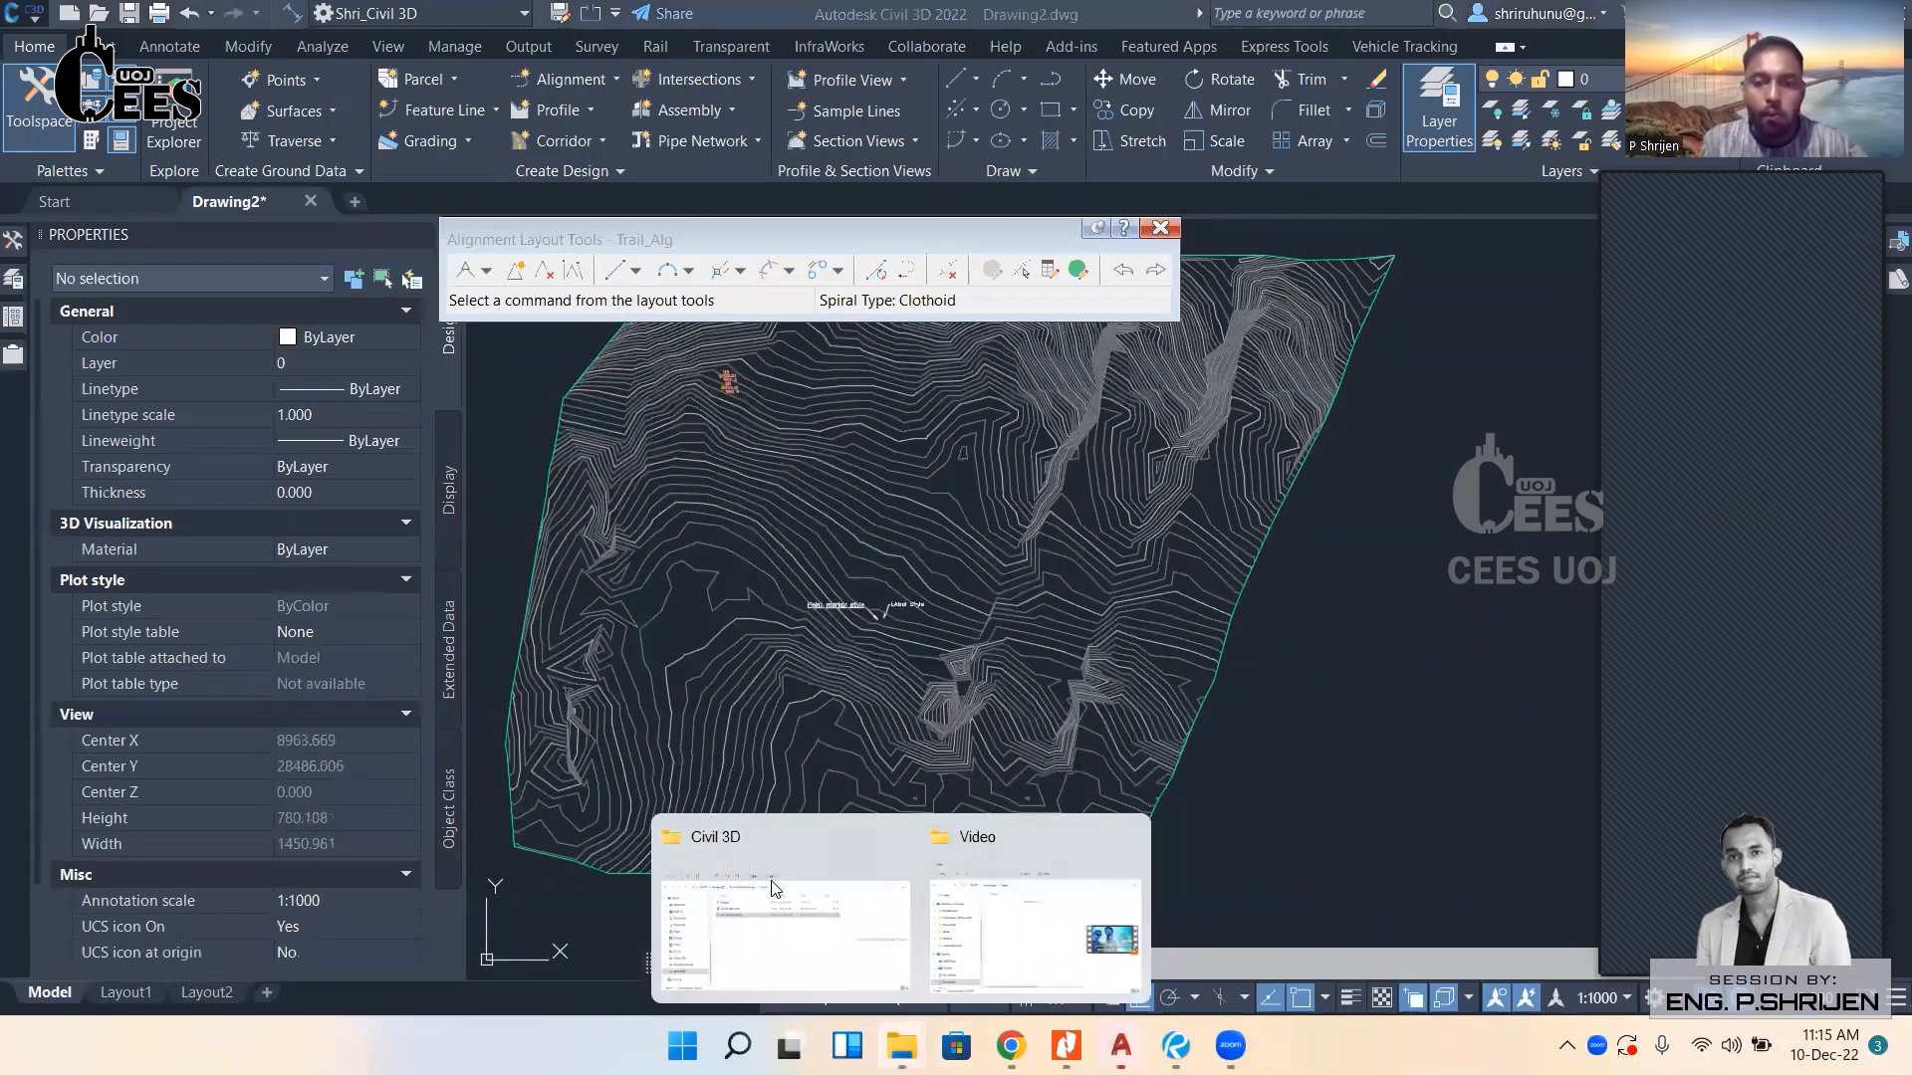
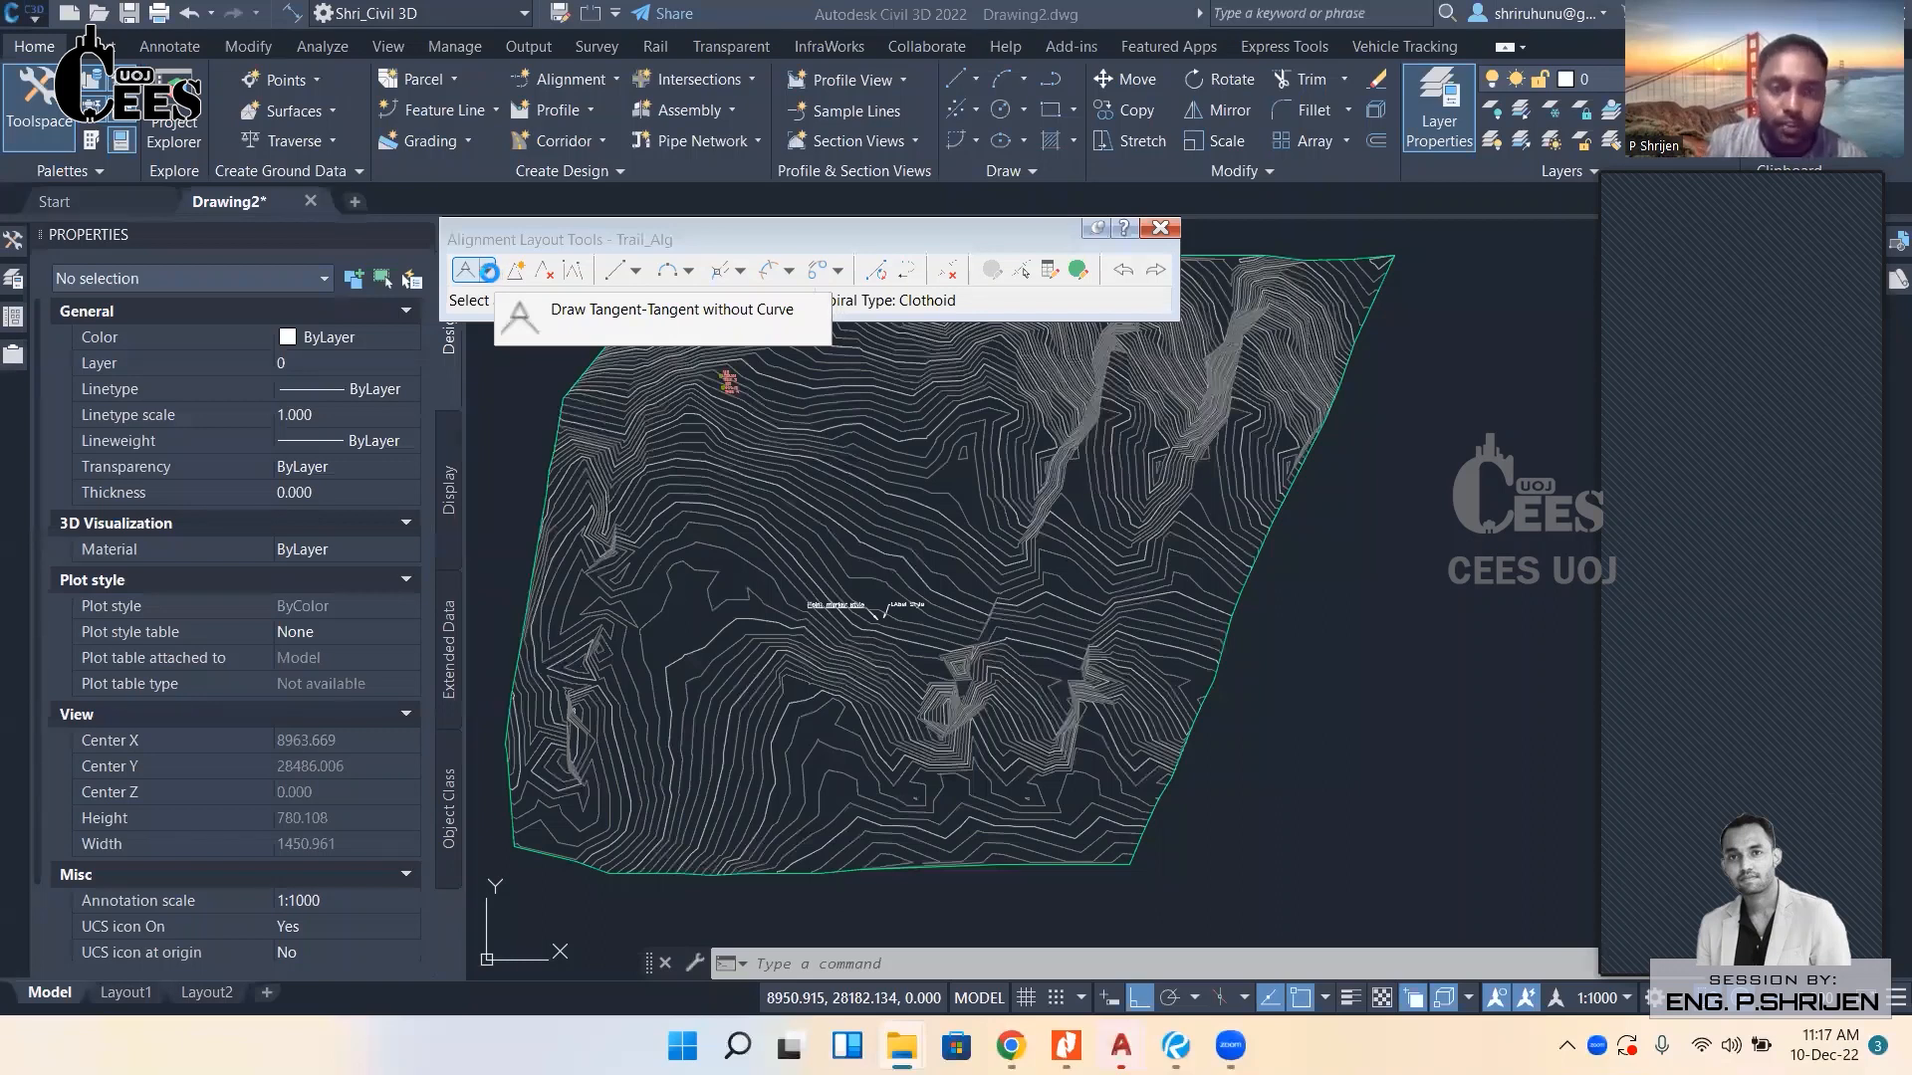
Begin a Tangent-Tangent (No curves) alignment layout with its start point just outside the surface's southern boundary, near the southwest corner.
left_click(488, 270)
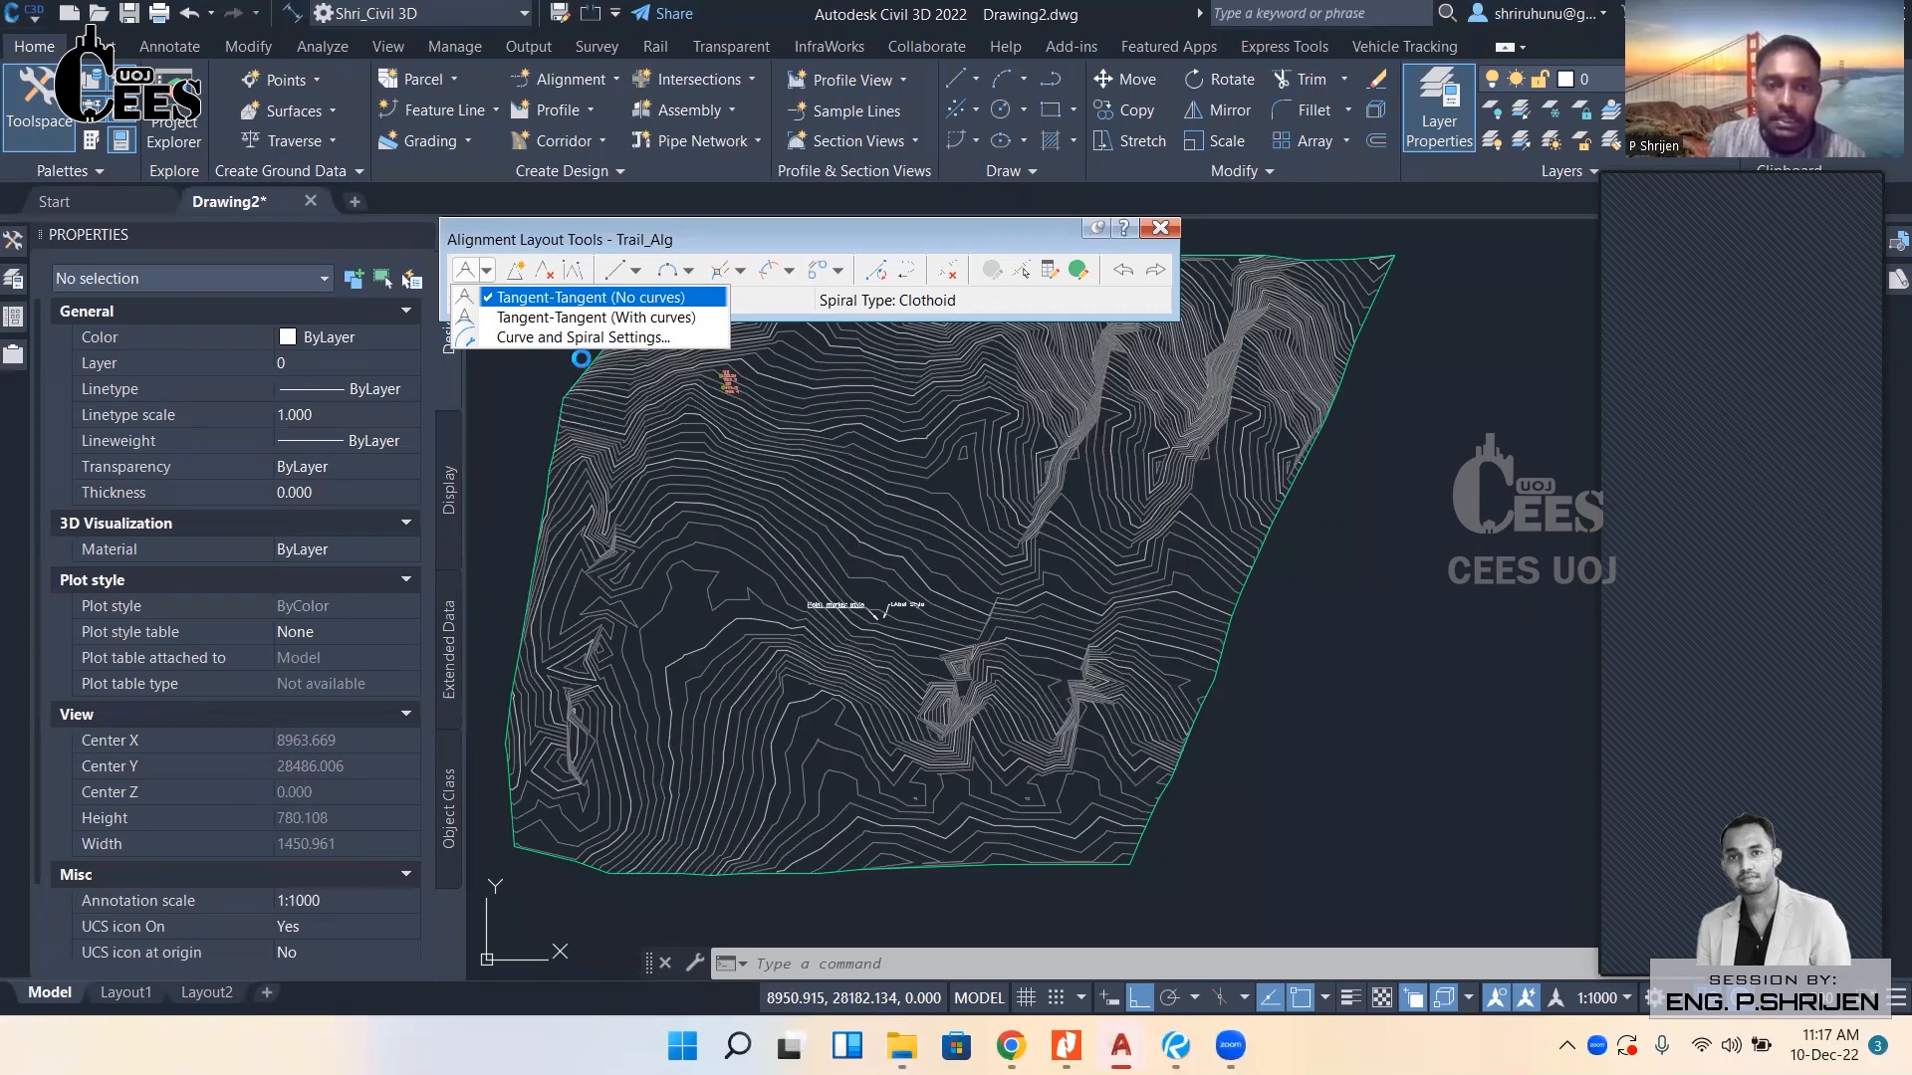
left_click(535, 296)
middle_click_drag(896, 810, 980, 650)
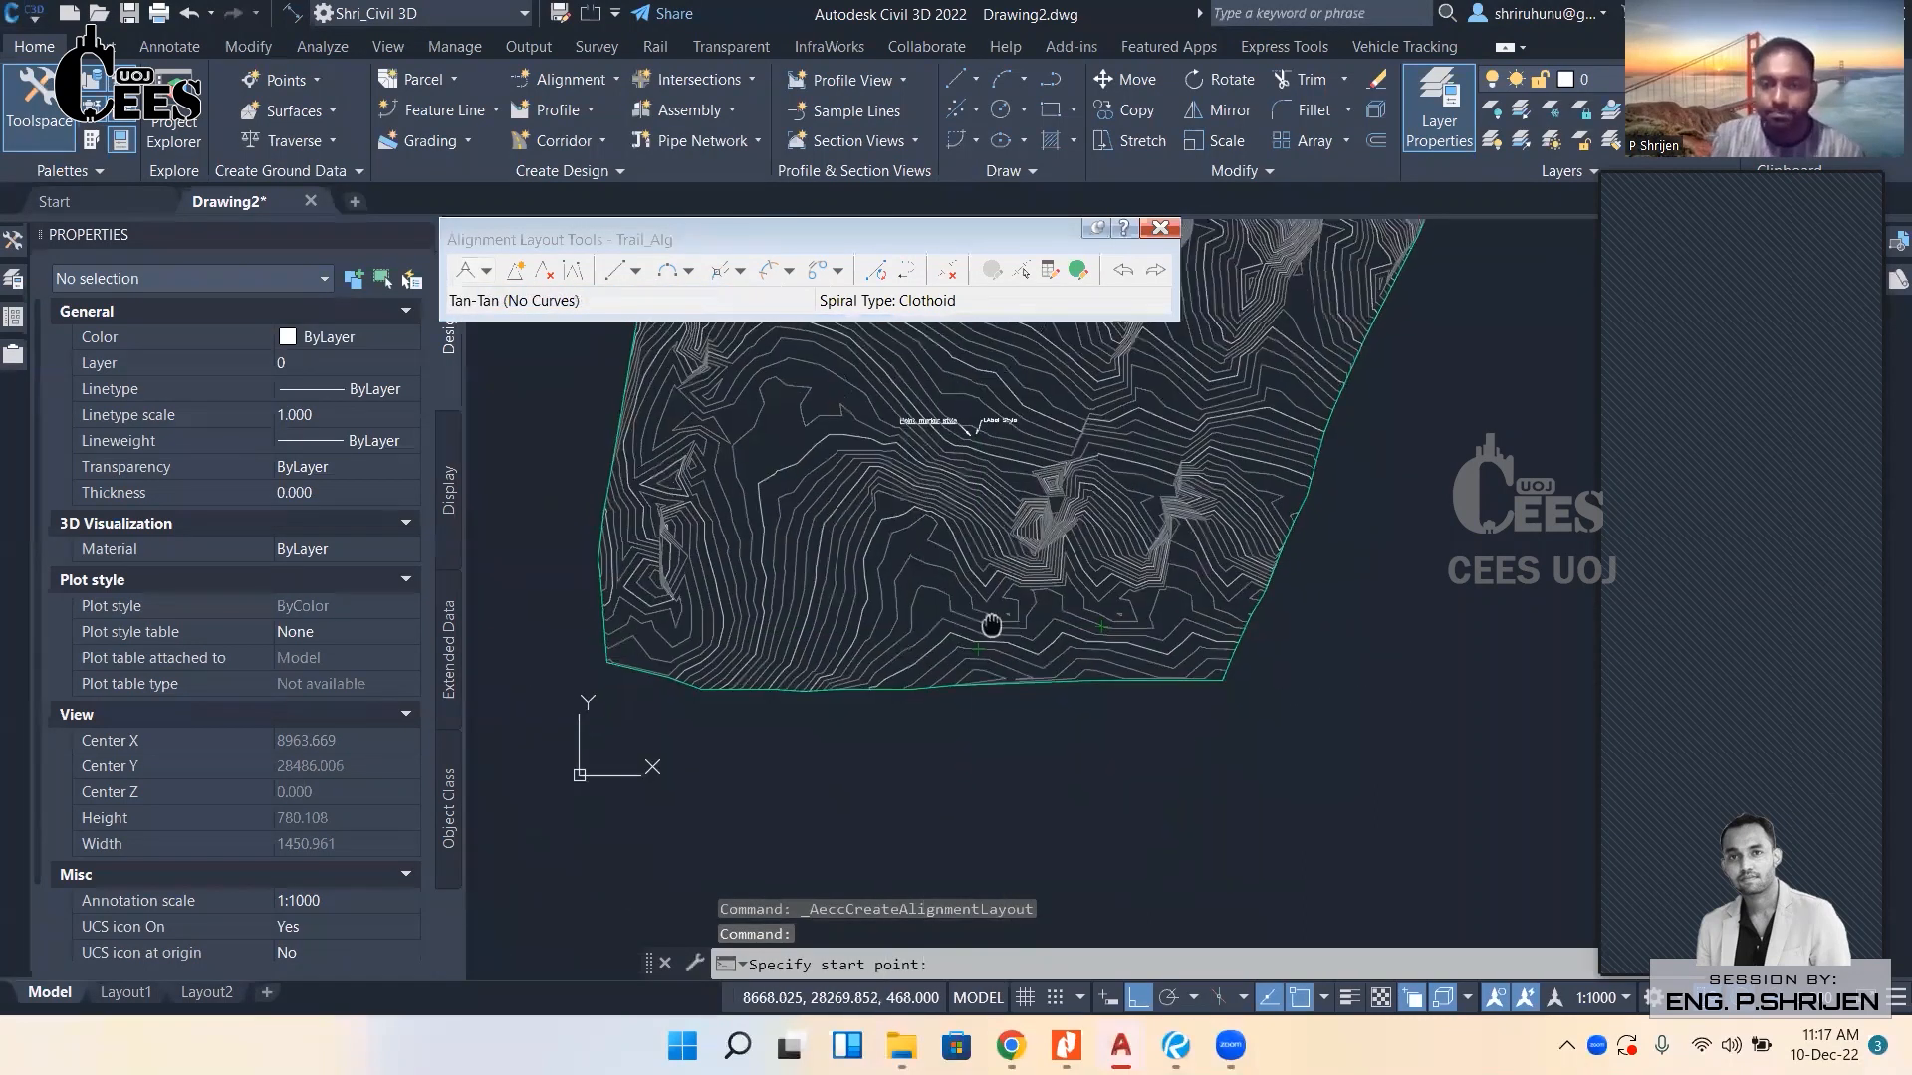
left_click(703, 743)
middle_click_drag(812, 464, 778, 567)
scroll(781, 563, "up", 2)
scroll(790, 554, "up", 2)
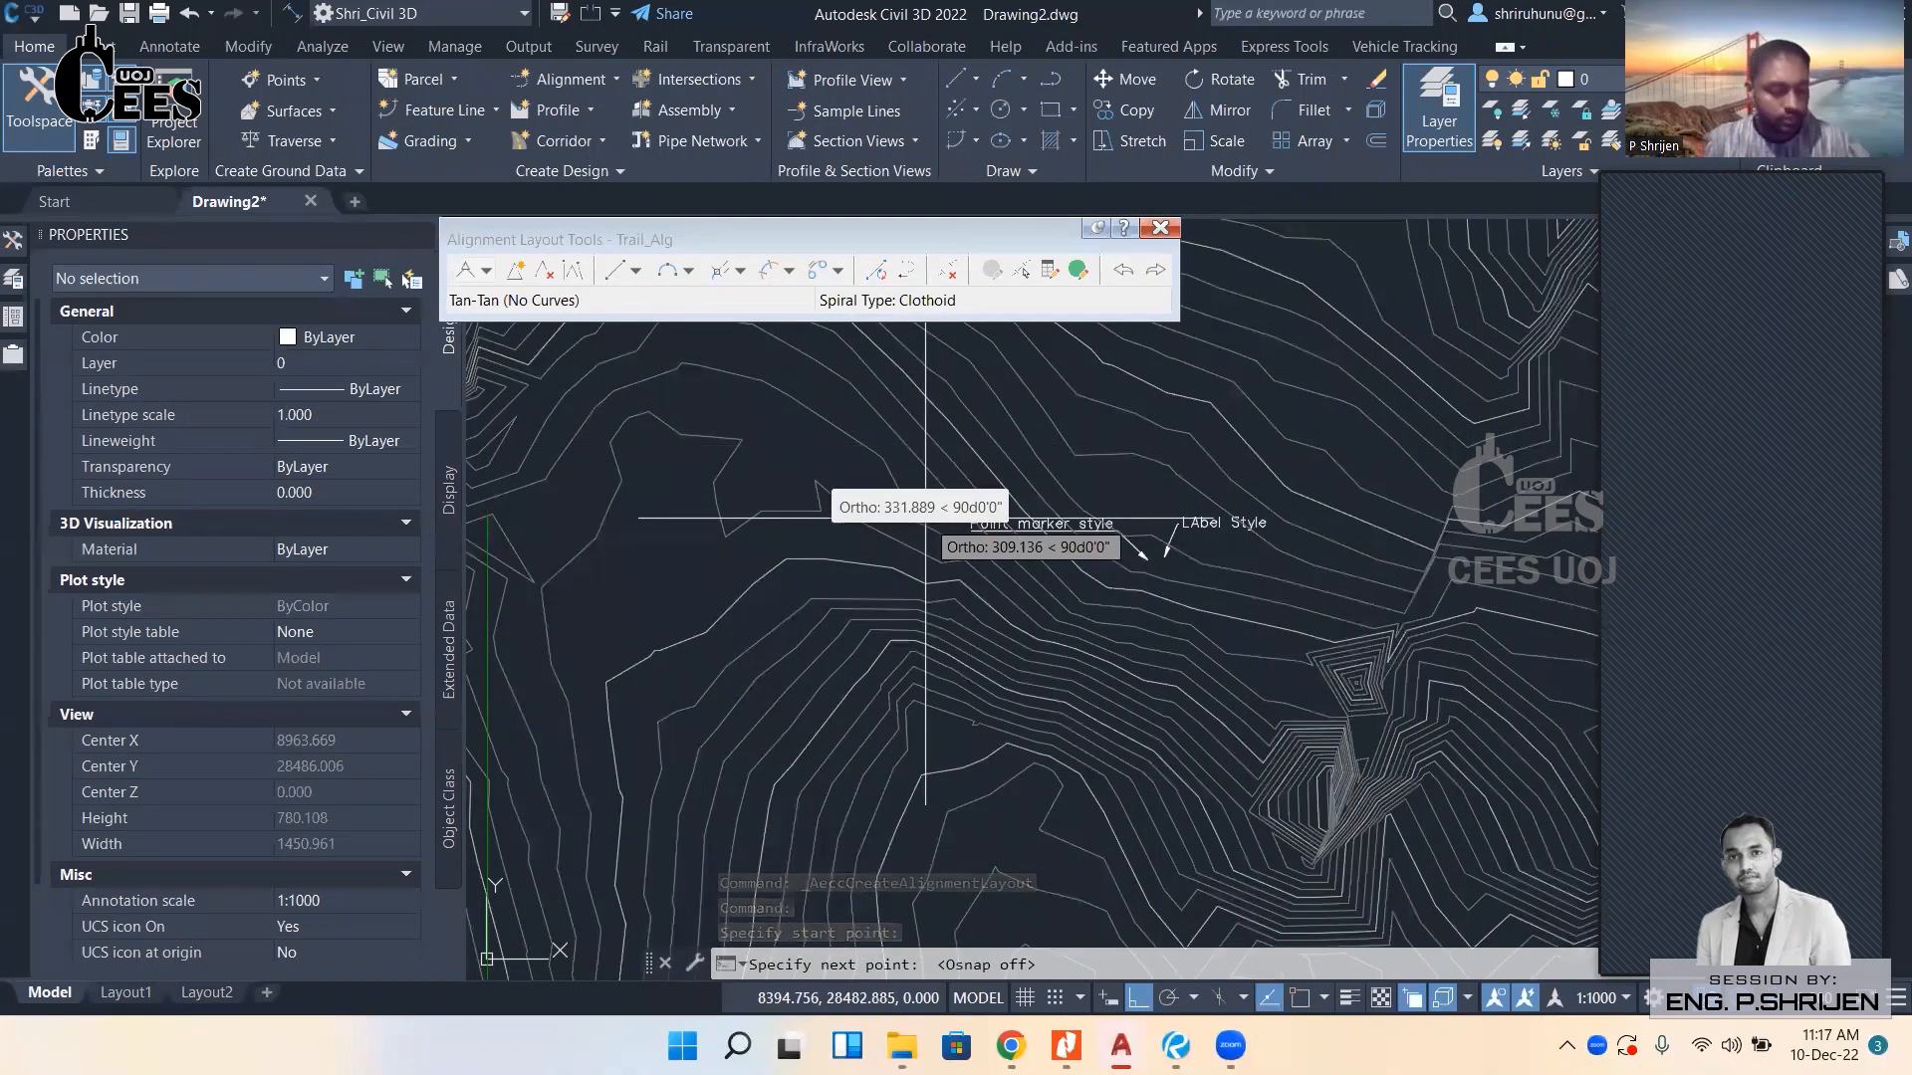
With Ortho off, extend the alignment north across the contours through two bends and end it just beyond the northern boundary.
key("F3")
key("F8")
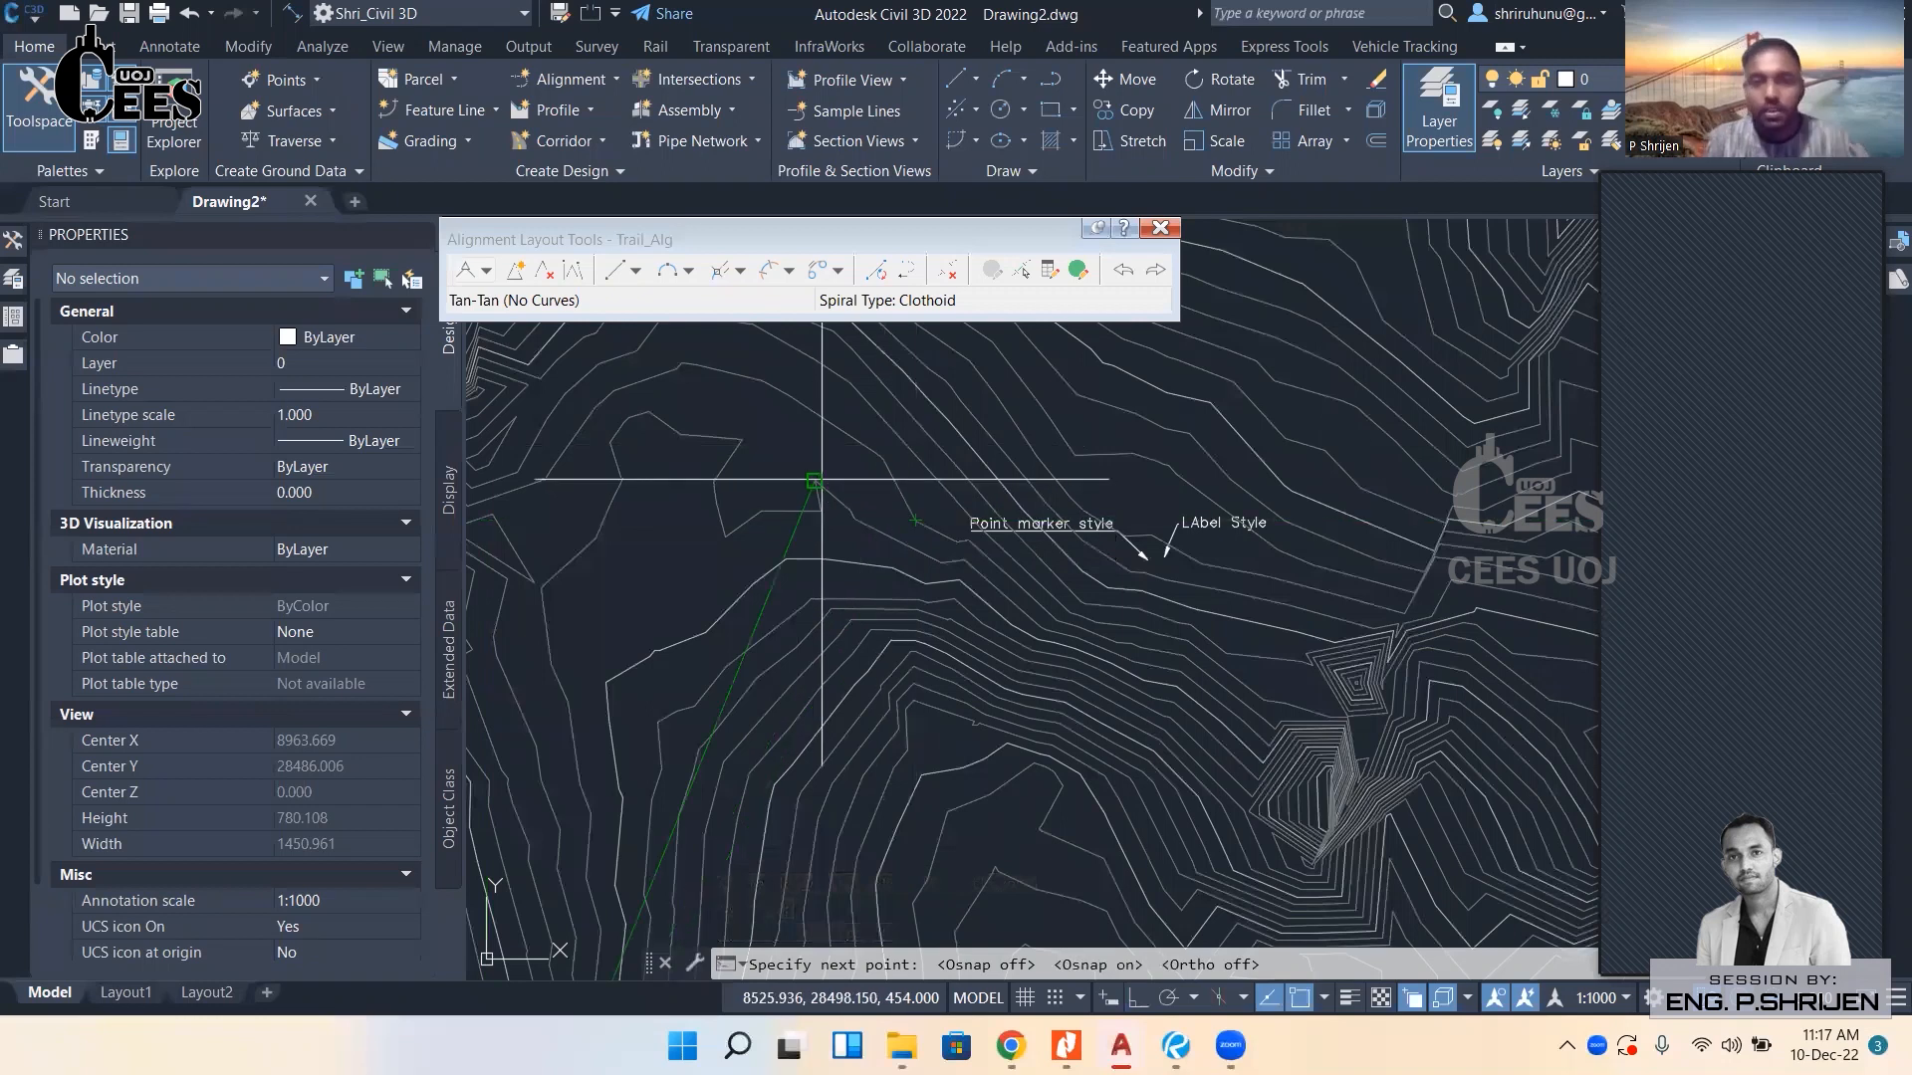
scroll(781, 448, "down", 4)
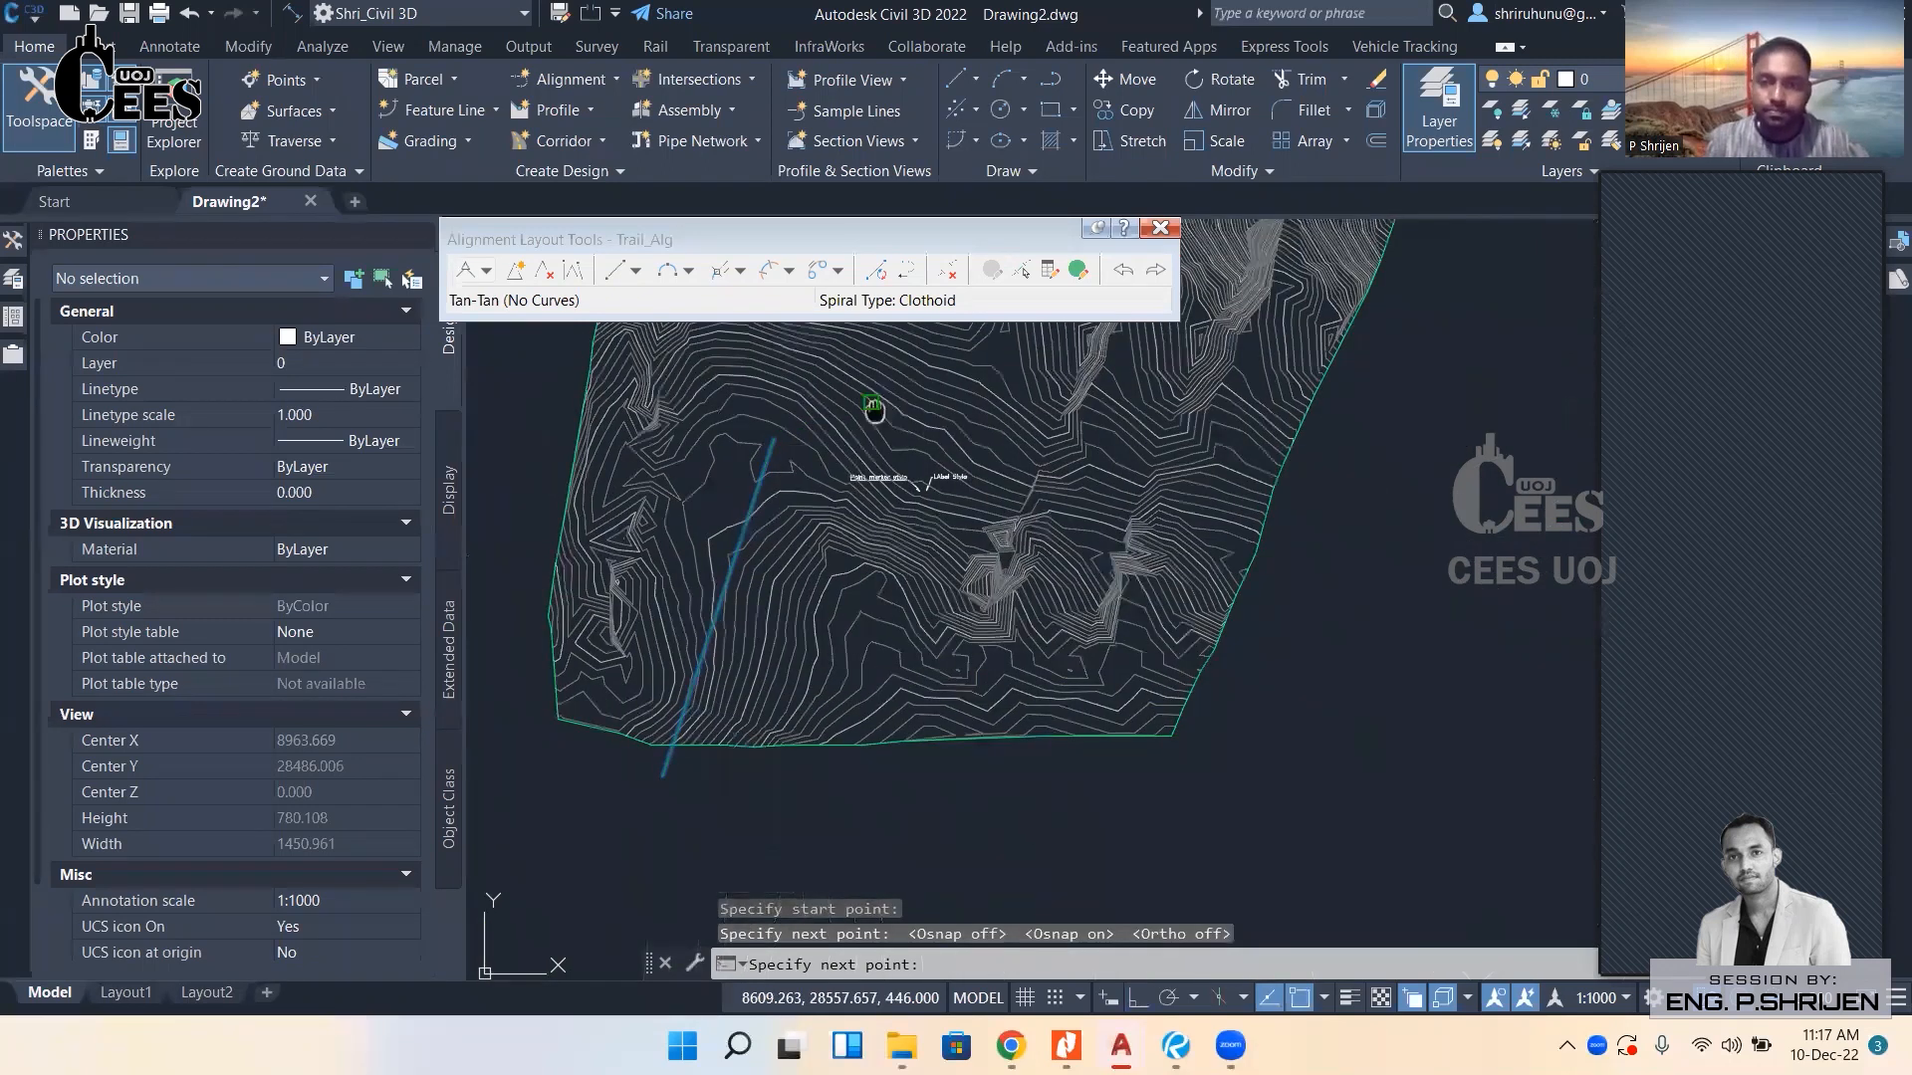
middle_click_drag(875, 411, 822, 567)
scroll(1001, 516, "up", 2)
left_click(925, 560)
mouse_move(1056, 518)
middle_mouse_down()
mouse_move(968, 564)
mouse_move(1037, 738)
middle_mouse_up()
left_click(862, 405)
key("Escape")
scroll(880, 388, "down", 2)
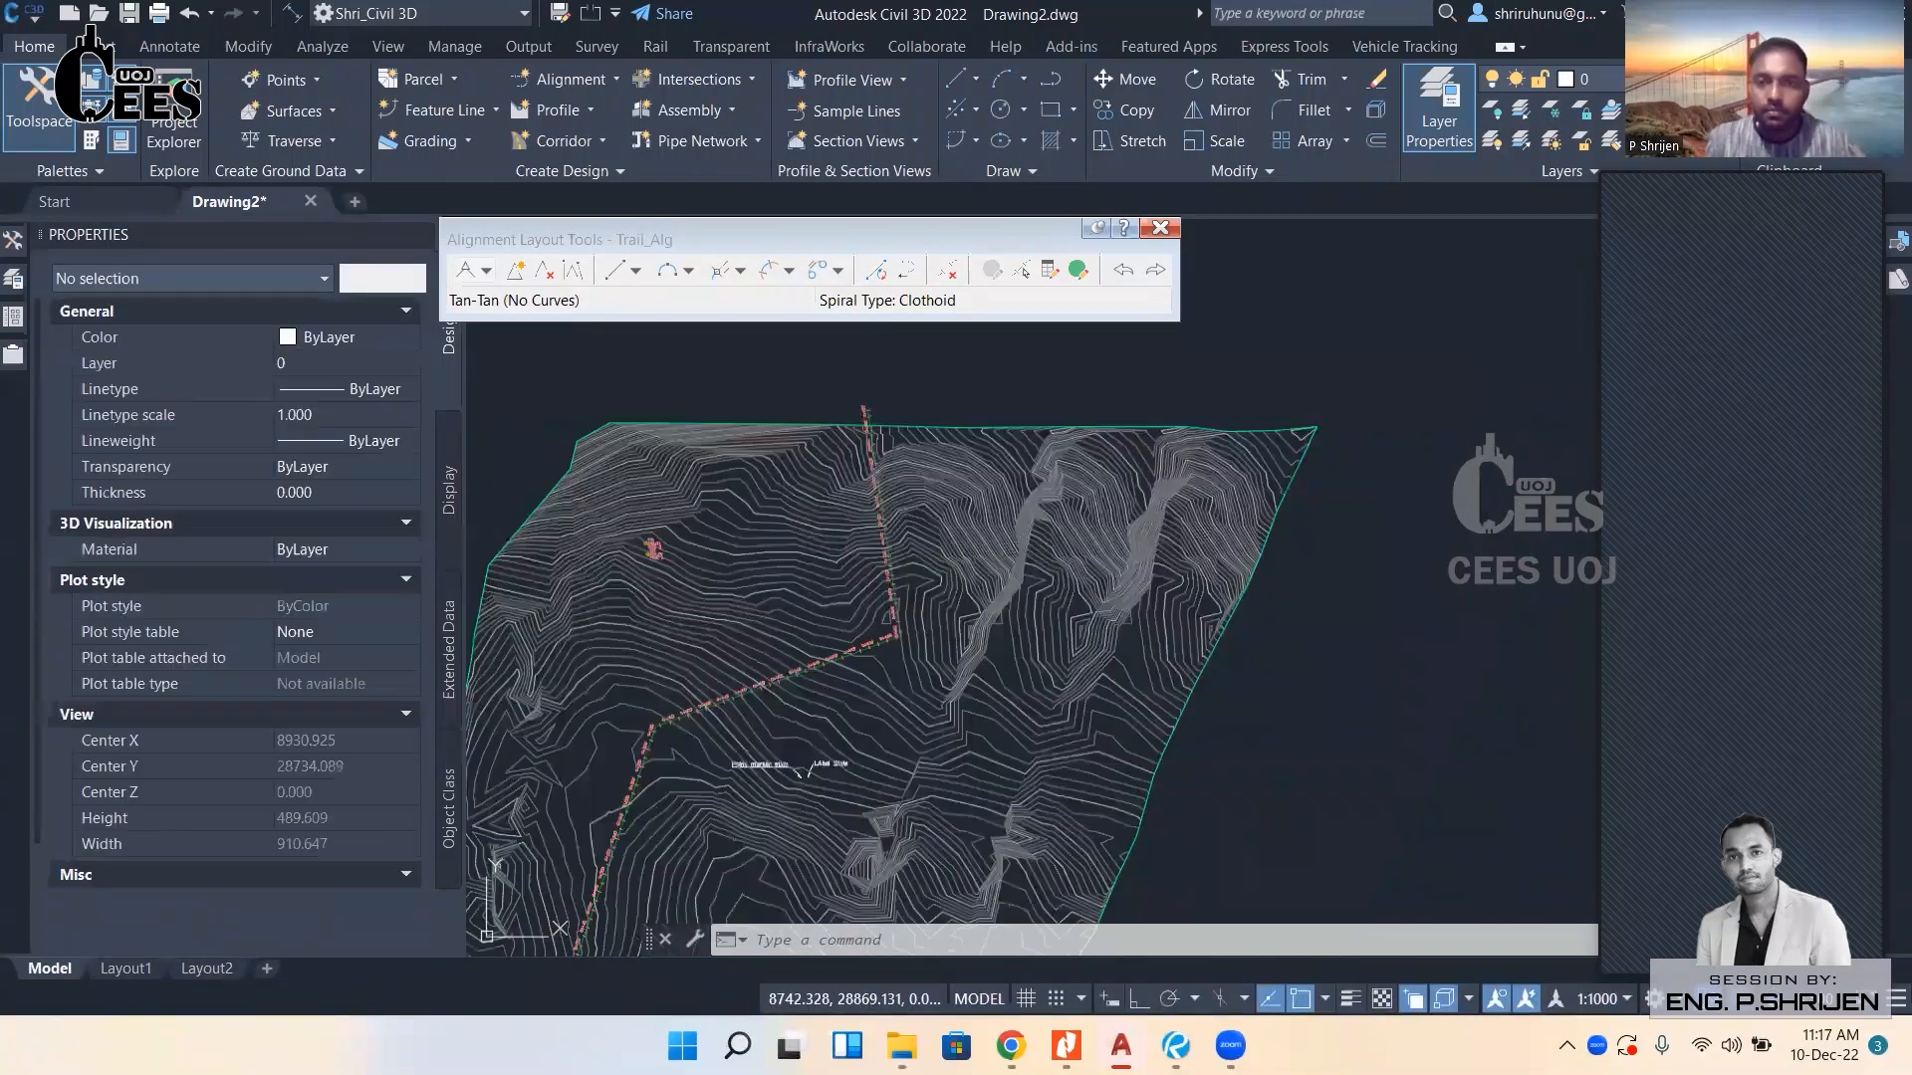
Examine the drawn alignment and the station labels at its southern start.
middle_click_drag(907, 617, 986, 418)
middle_click_drag(975, 553, 993, 580)
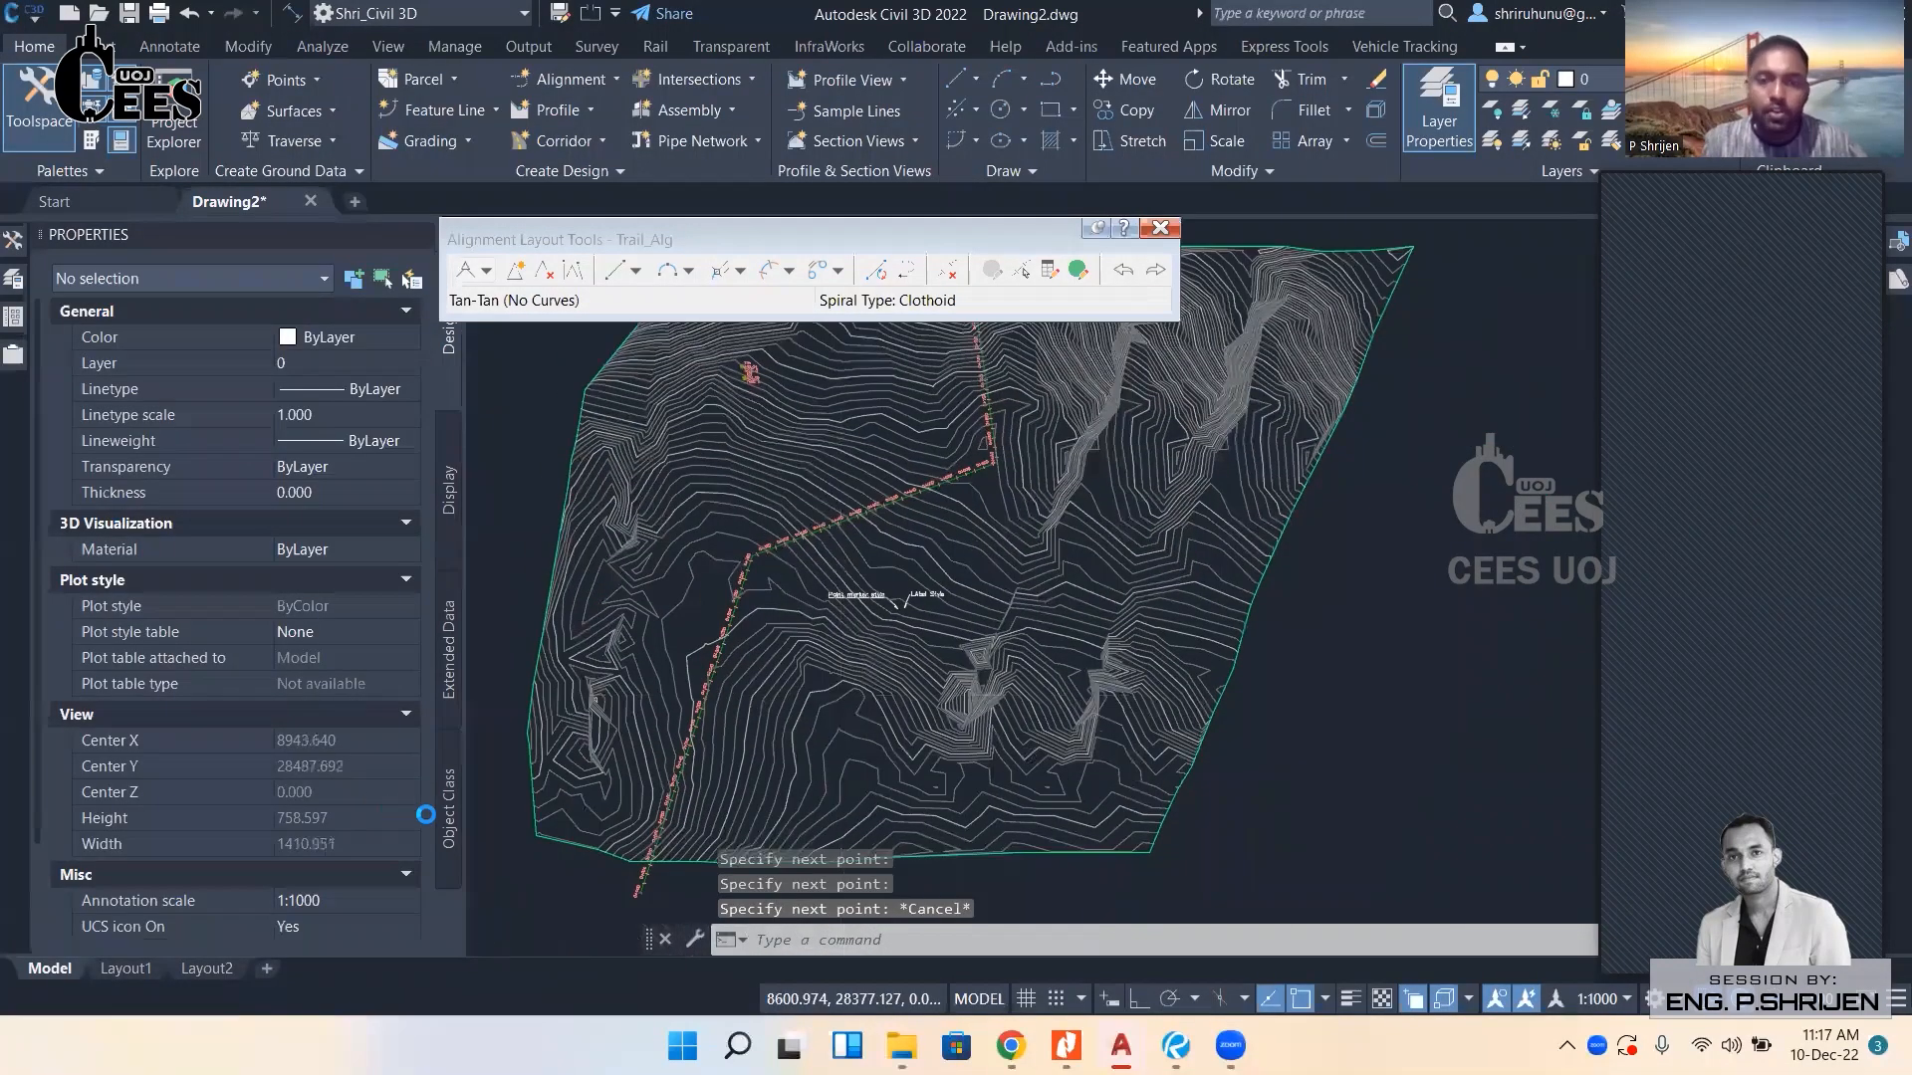
scroll(797, 719, "up", 2)
scroll(756, 729, "up", 4)
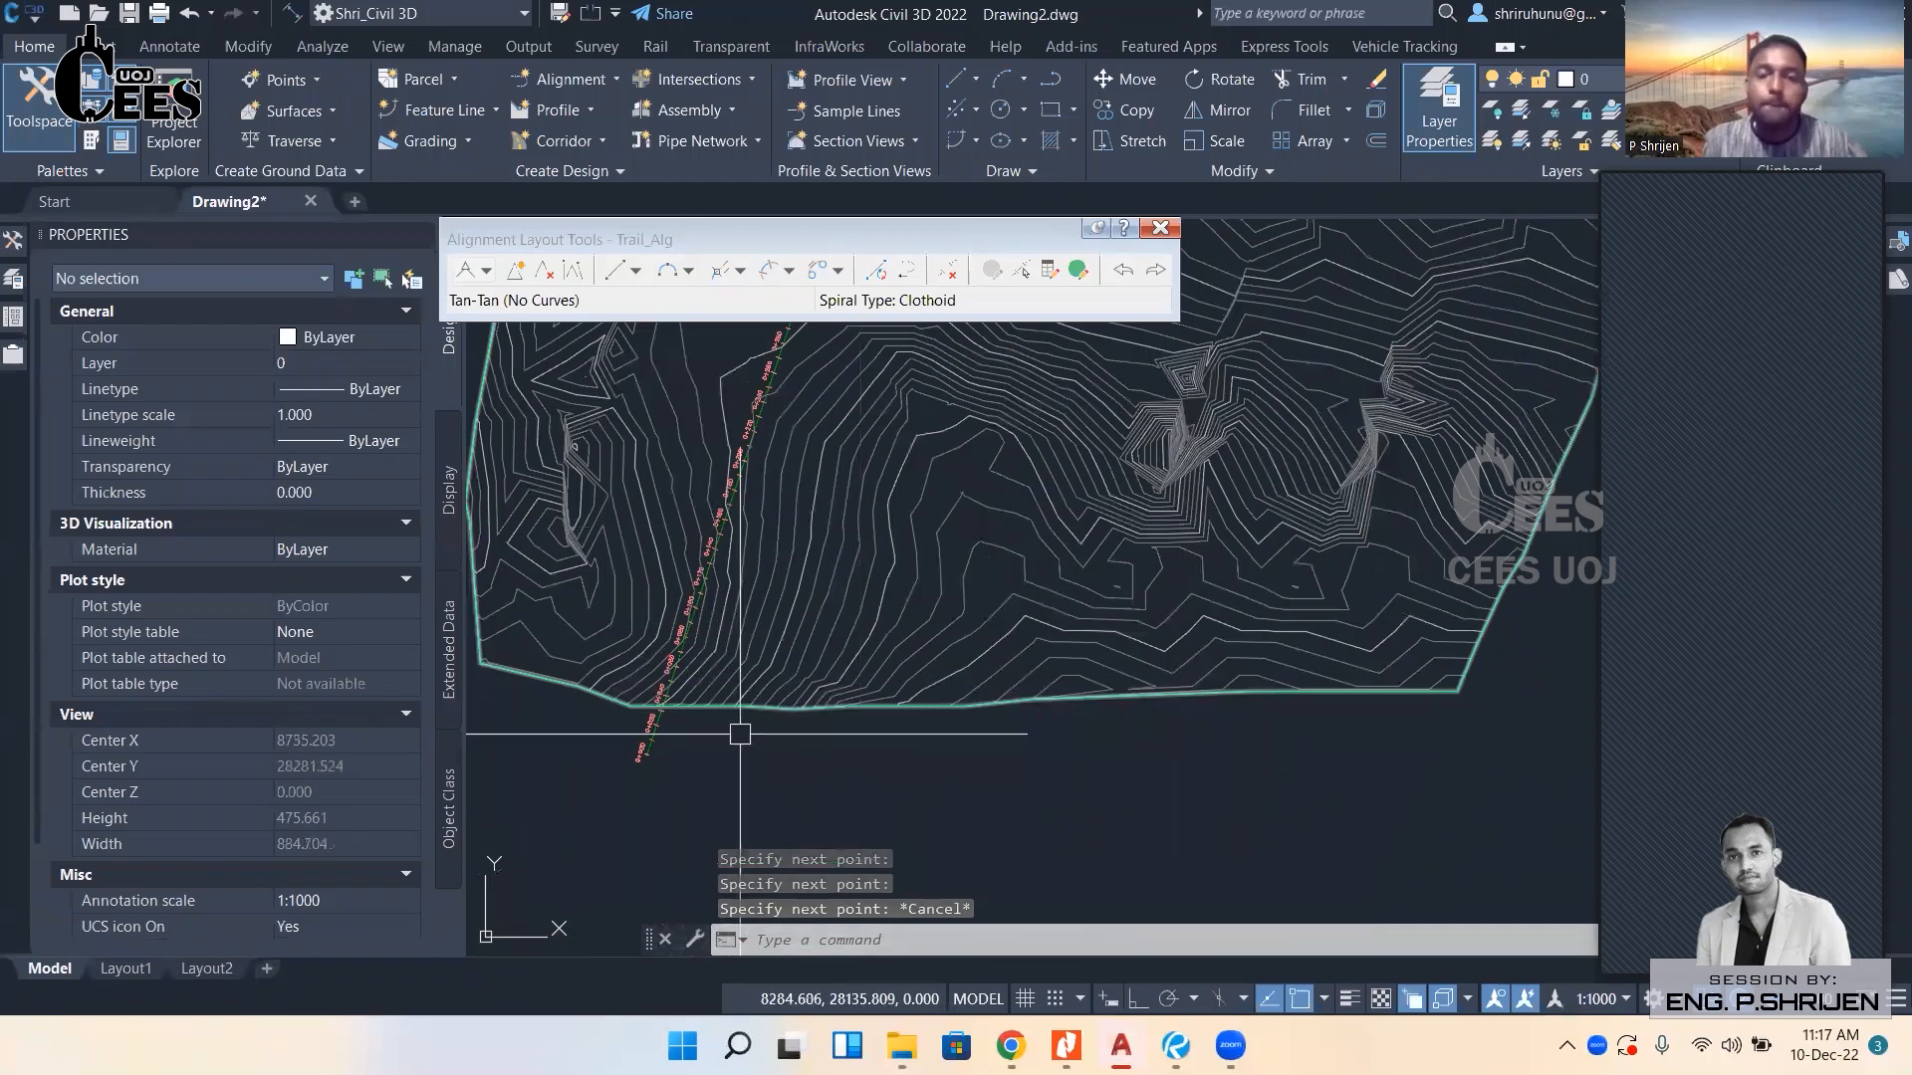
mouse_move(737, 734)
middle_mouse_down()
mouse_move(688, 756)
mouse_move(843, 667)
middle_mouse_up()
scroll(841, 664, "up", 4)
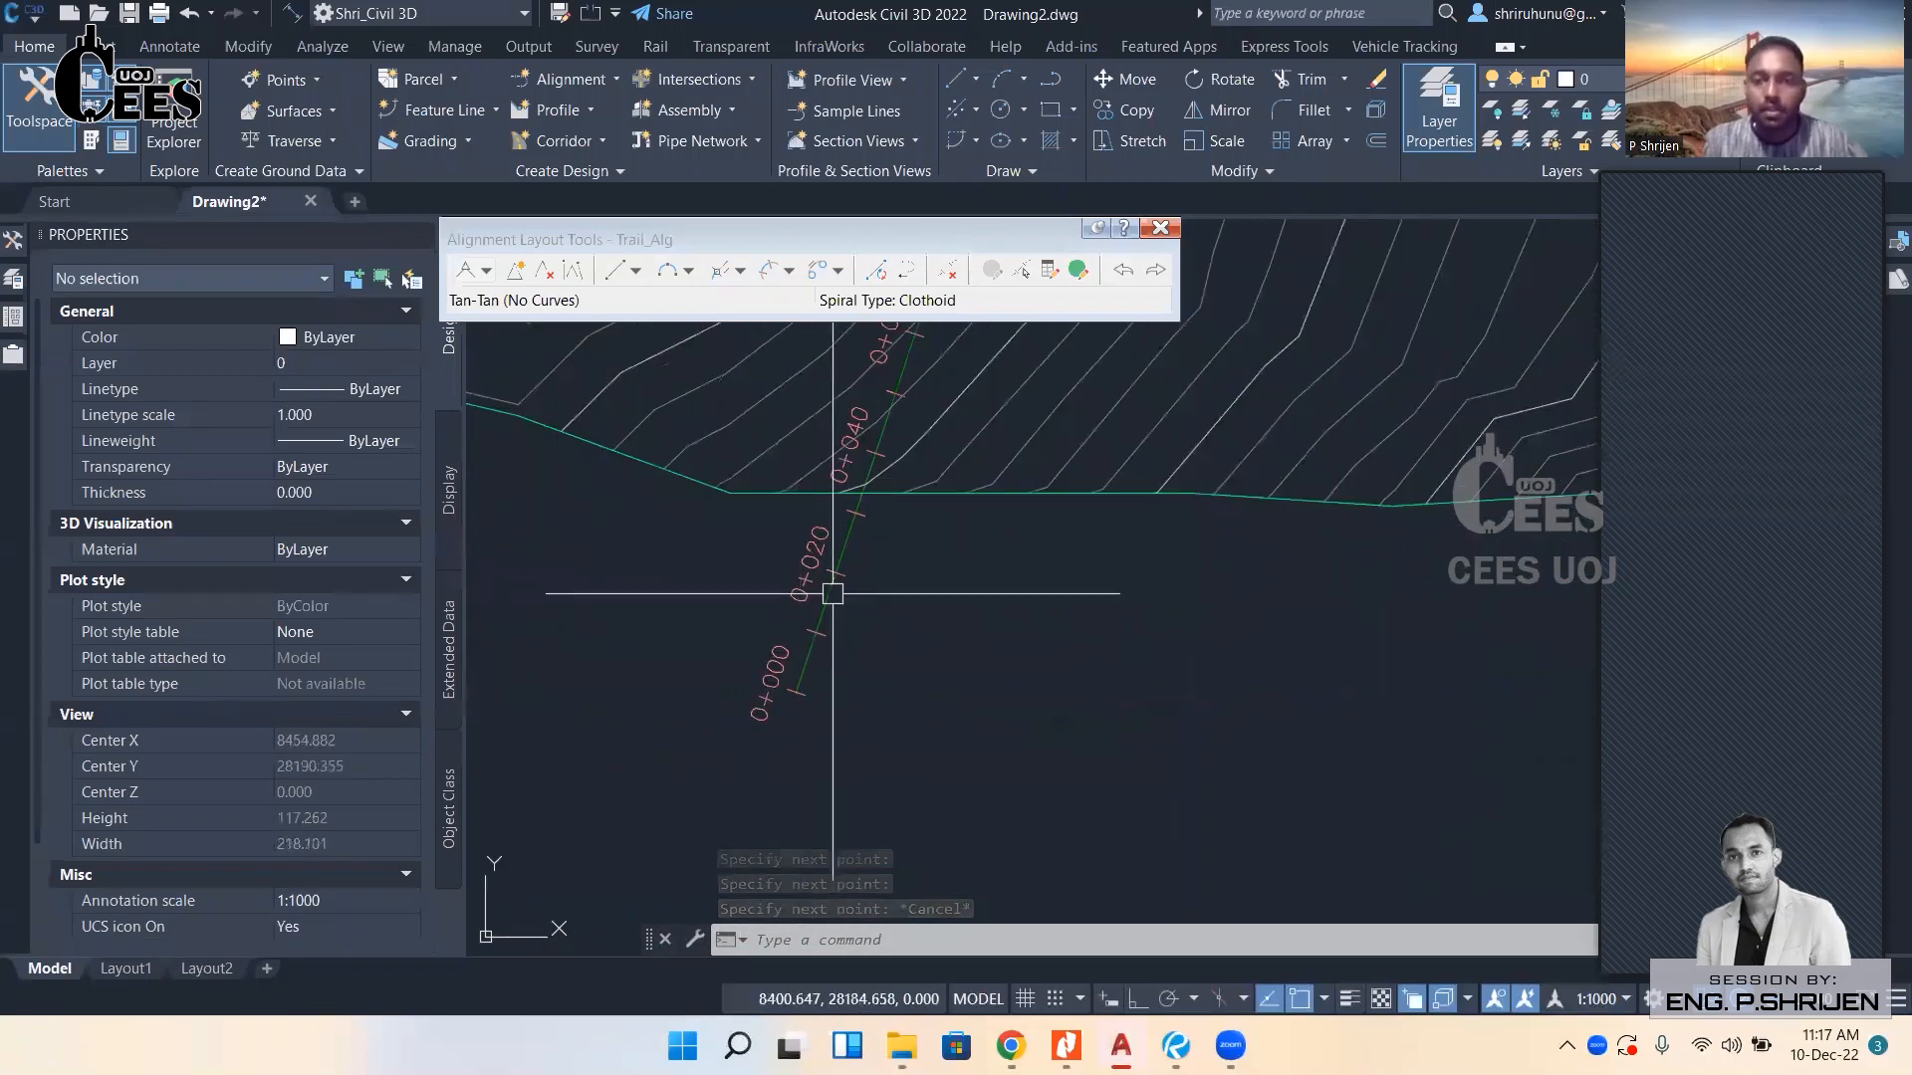
Delete the curveless alignment from the drawing.
left_click(832, 603)
scroll(833, 612, "down", 2)
middle_click_drag(921, 537, 815, 846)
scroll(881, 703, "down", 4)
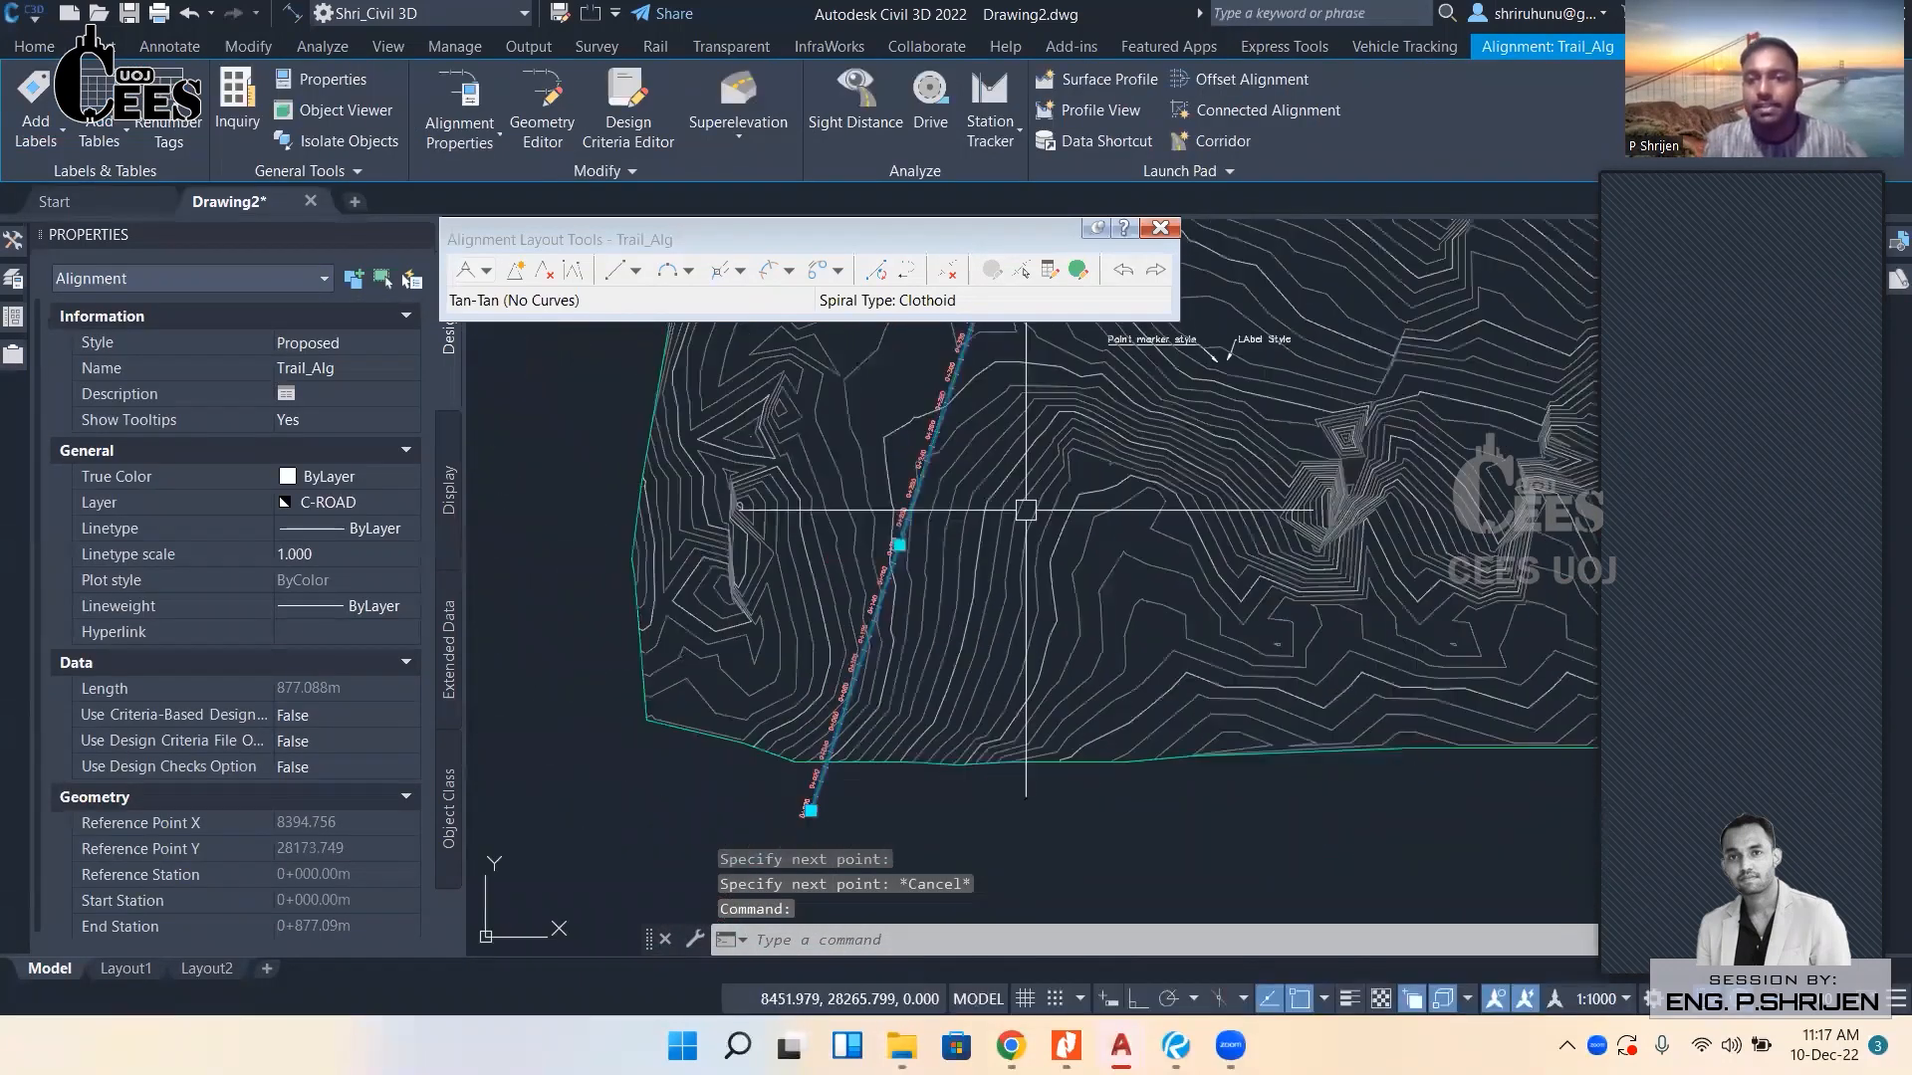
mouse_move(1031, 516)
middle_mouse_down()
mouse_move(942, 732)
mouse_move(933, 704)
middle_mouse_up()
mouse_move(1161, 521)
middle_mouse_down()
mouse_move(1096, 730)
mouse_move(1126, 760)
mouse_move(1112, 697)
middle_mouse_up()
middle_click_drag(913, 895, 979, 583)
middle_click_drag(1018, 901, 1099, 526)
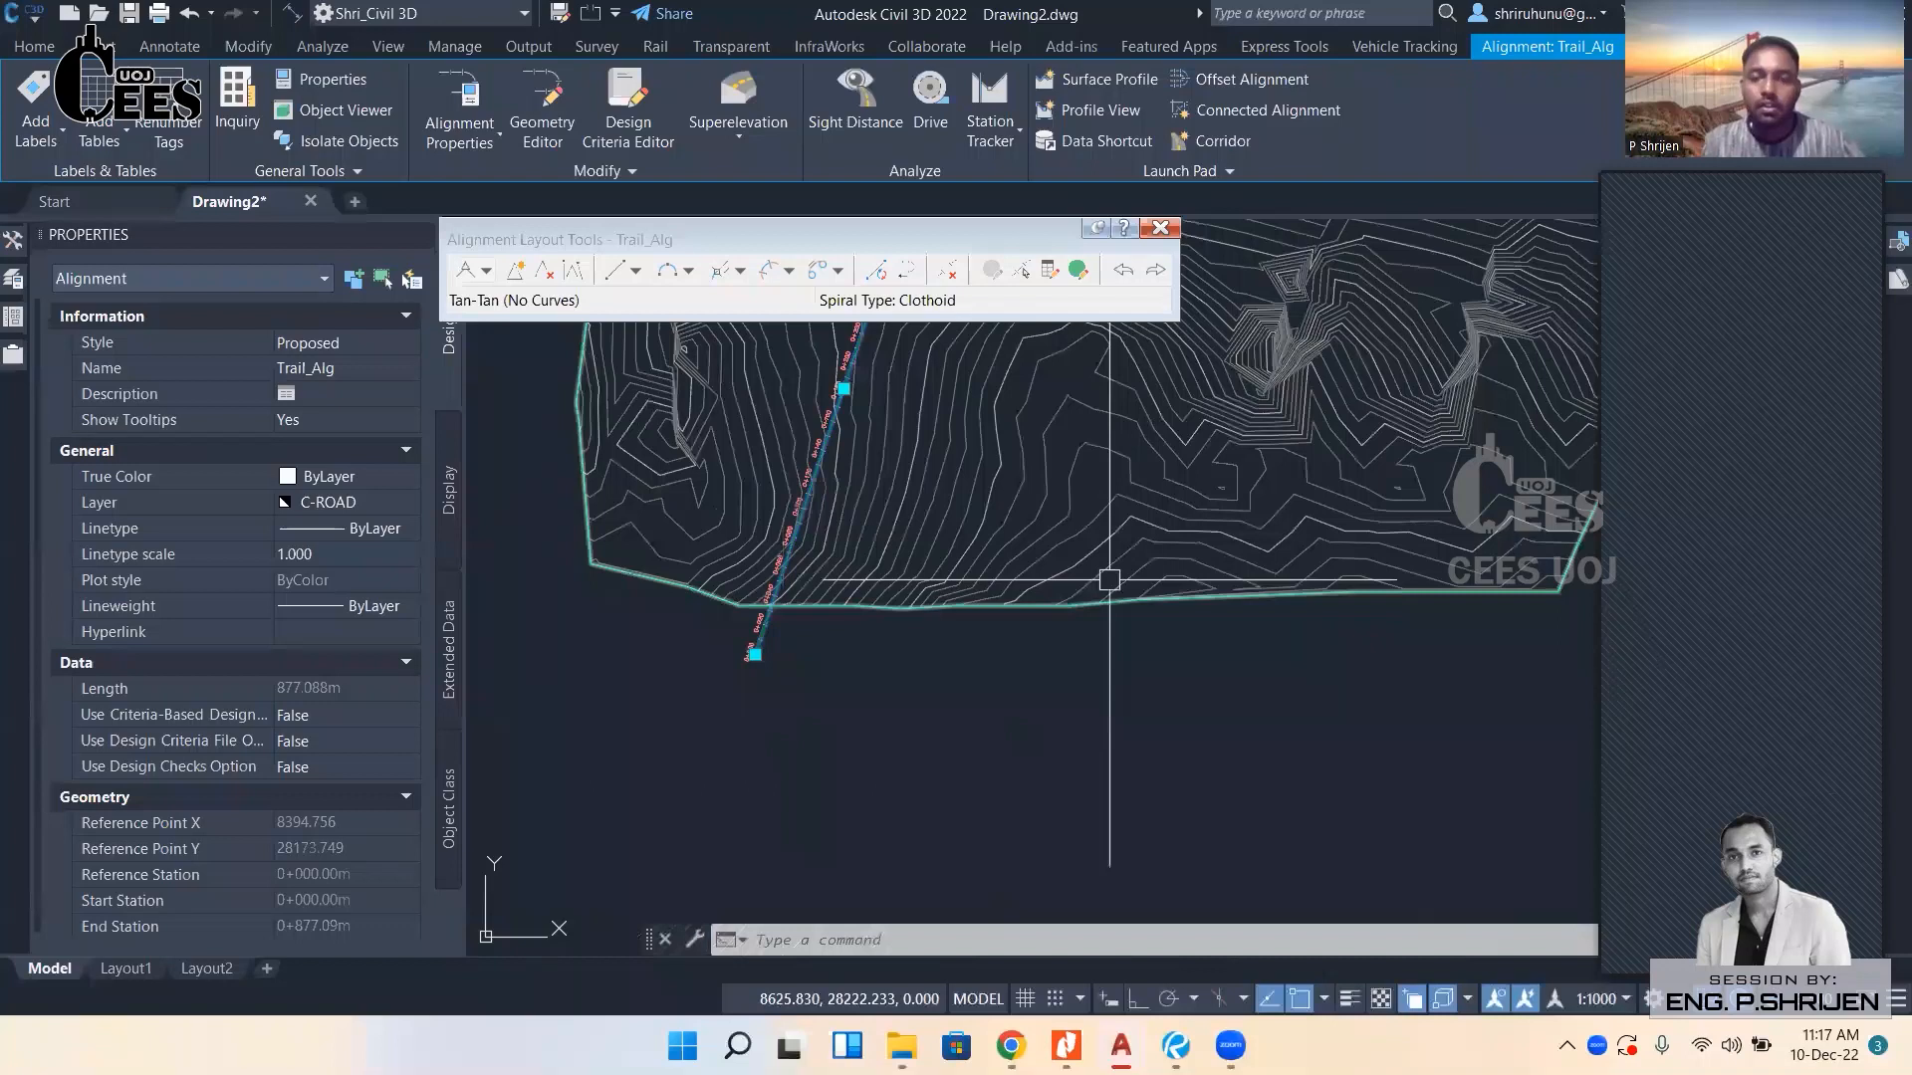
middle_click_drag(942, 543, 881, 820)
key("Delete")
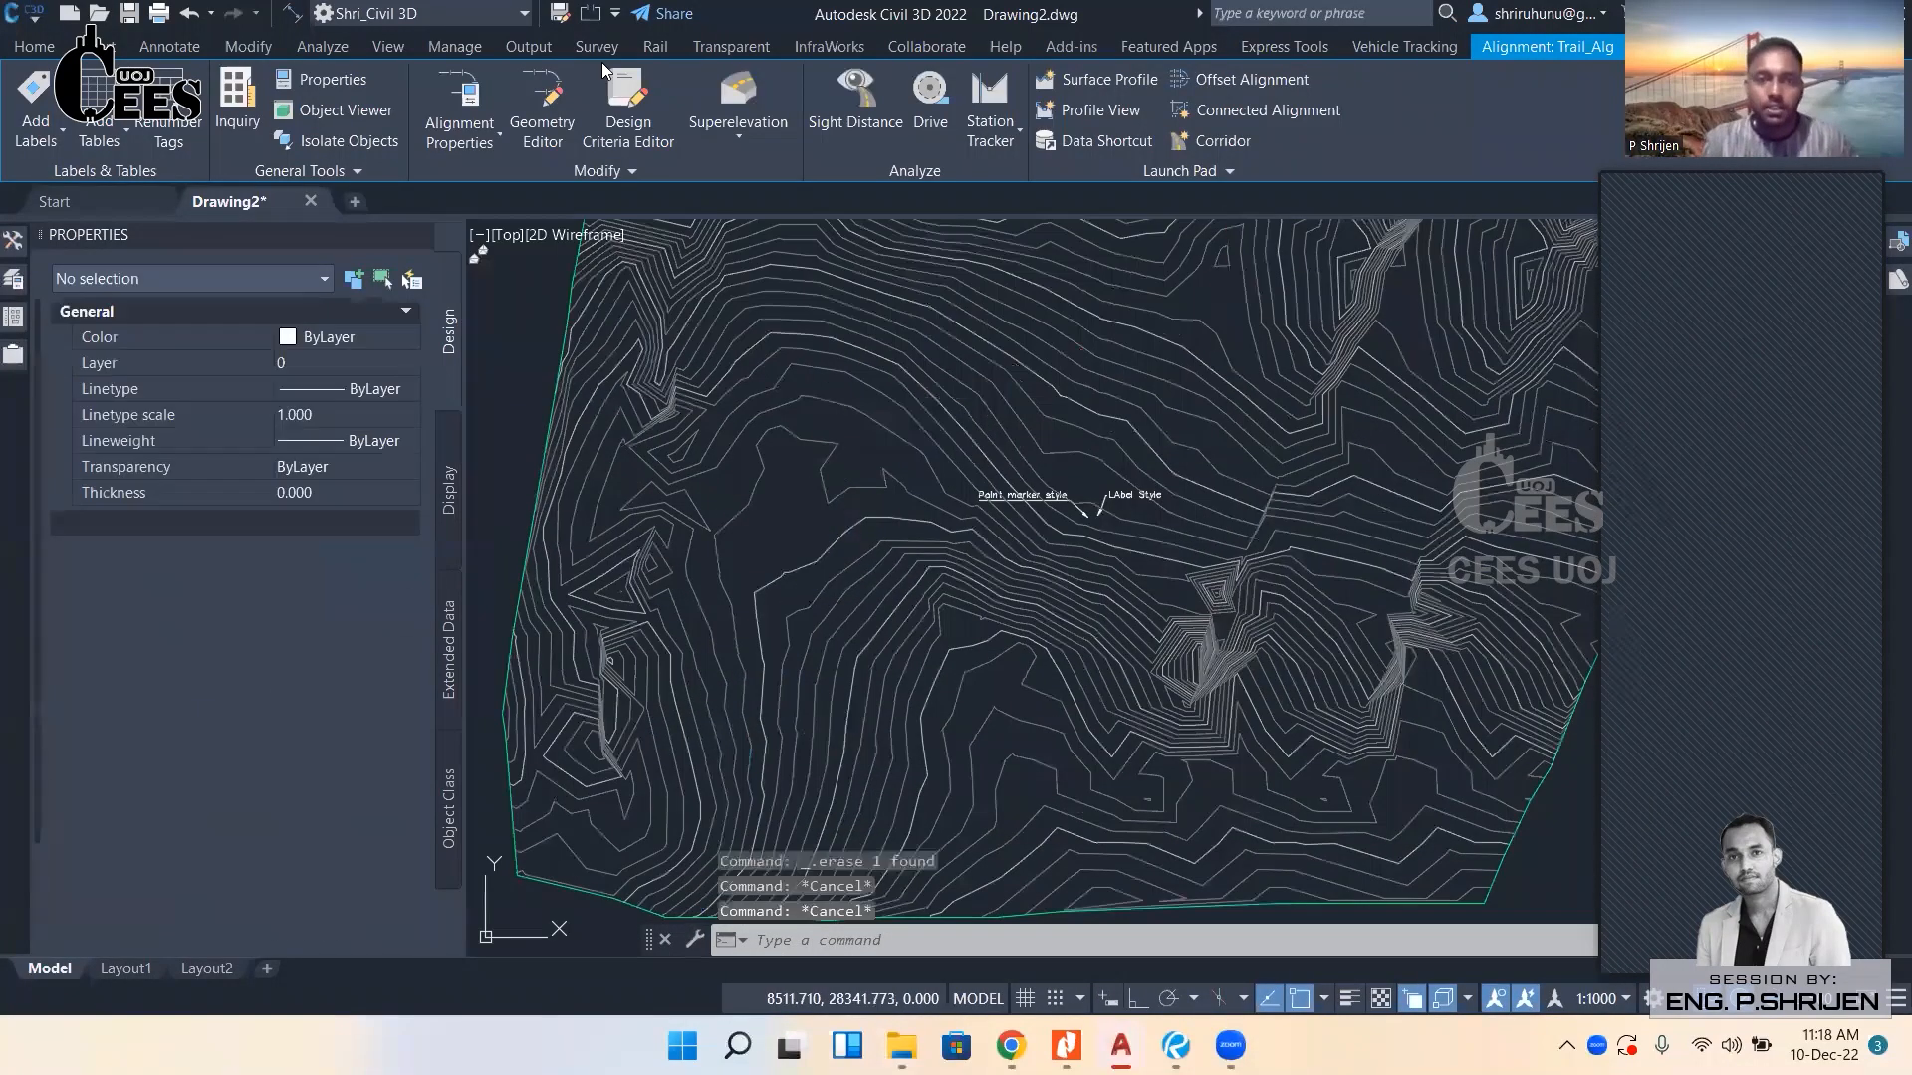
Create a new centerline layout alignment named Trail_Alg with the Proposed style and the Major and Minor only label set.
left_click(597, 82)
left_click(639, 133)
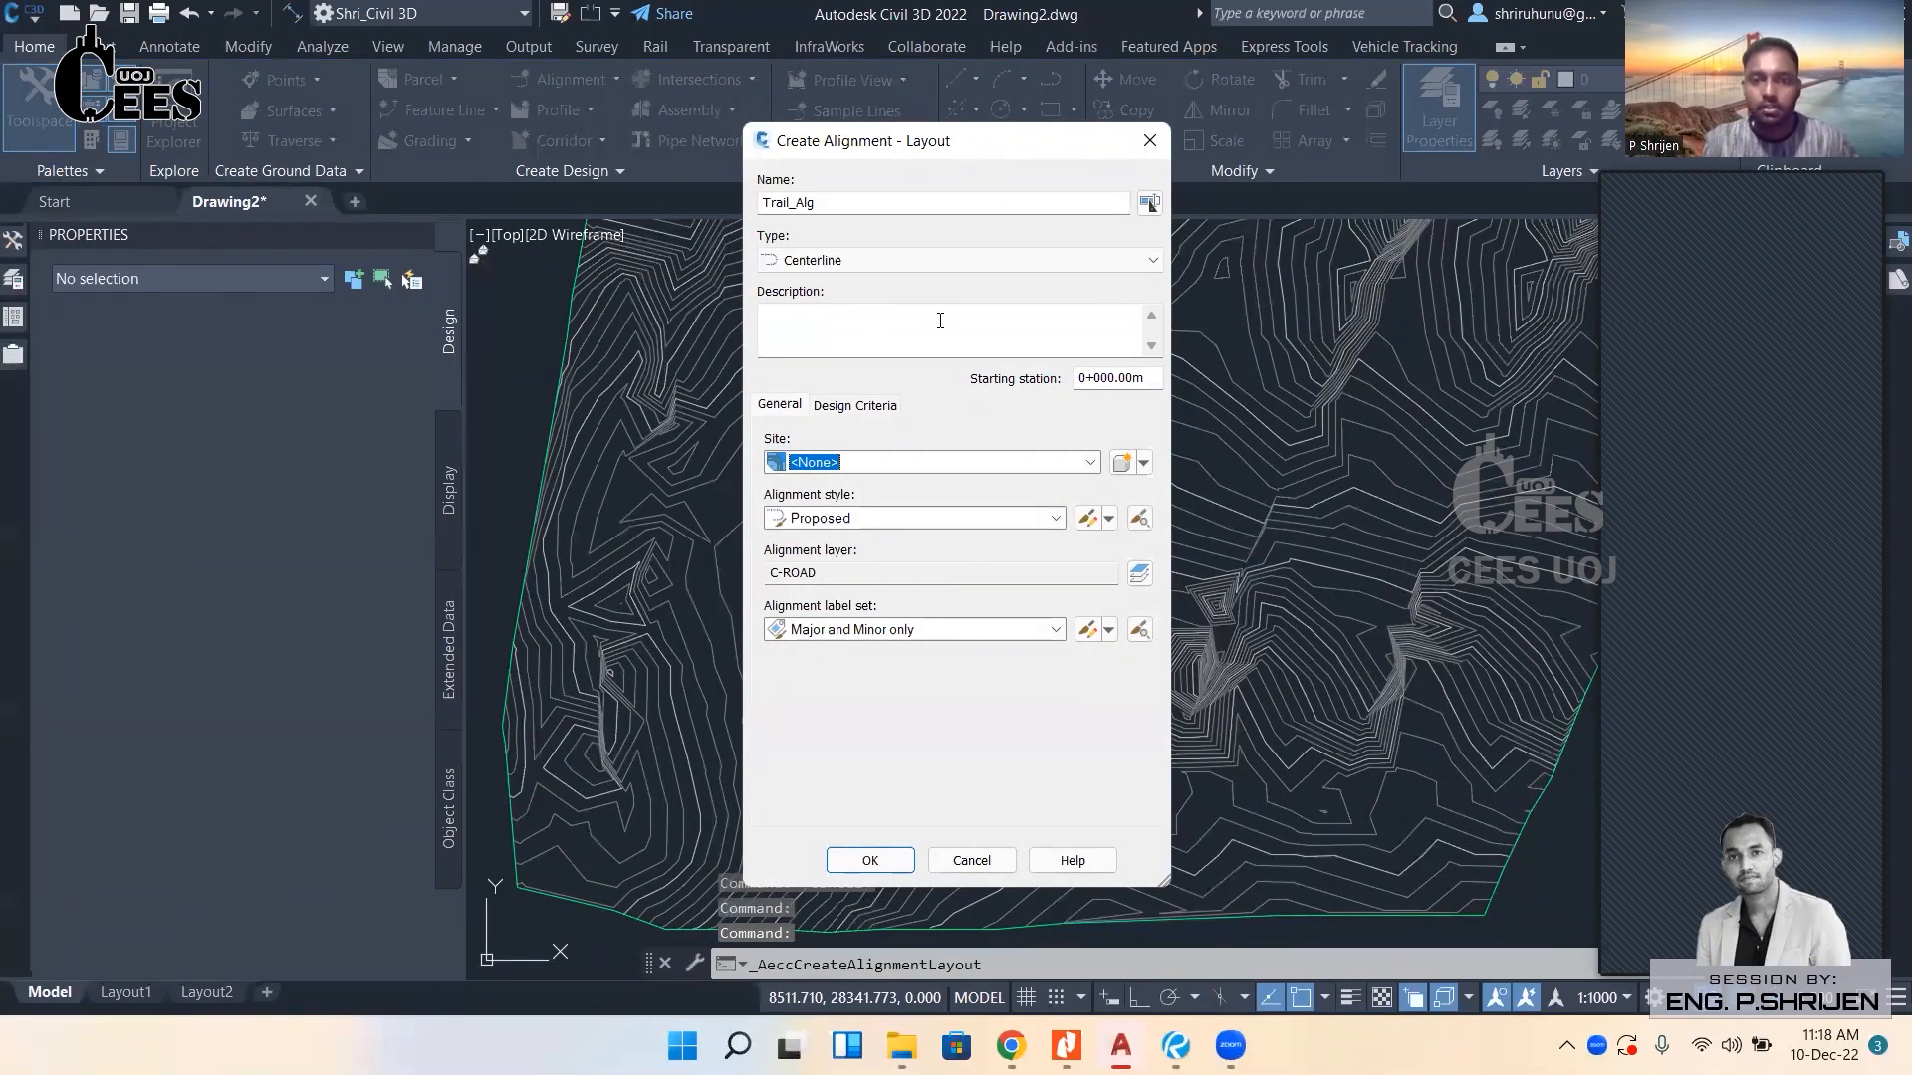
left_click(864, 862)
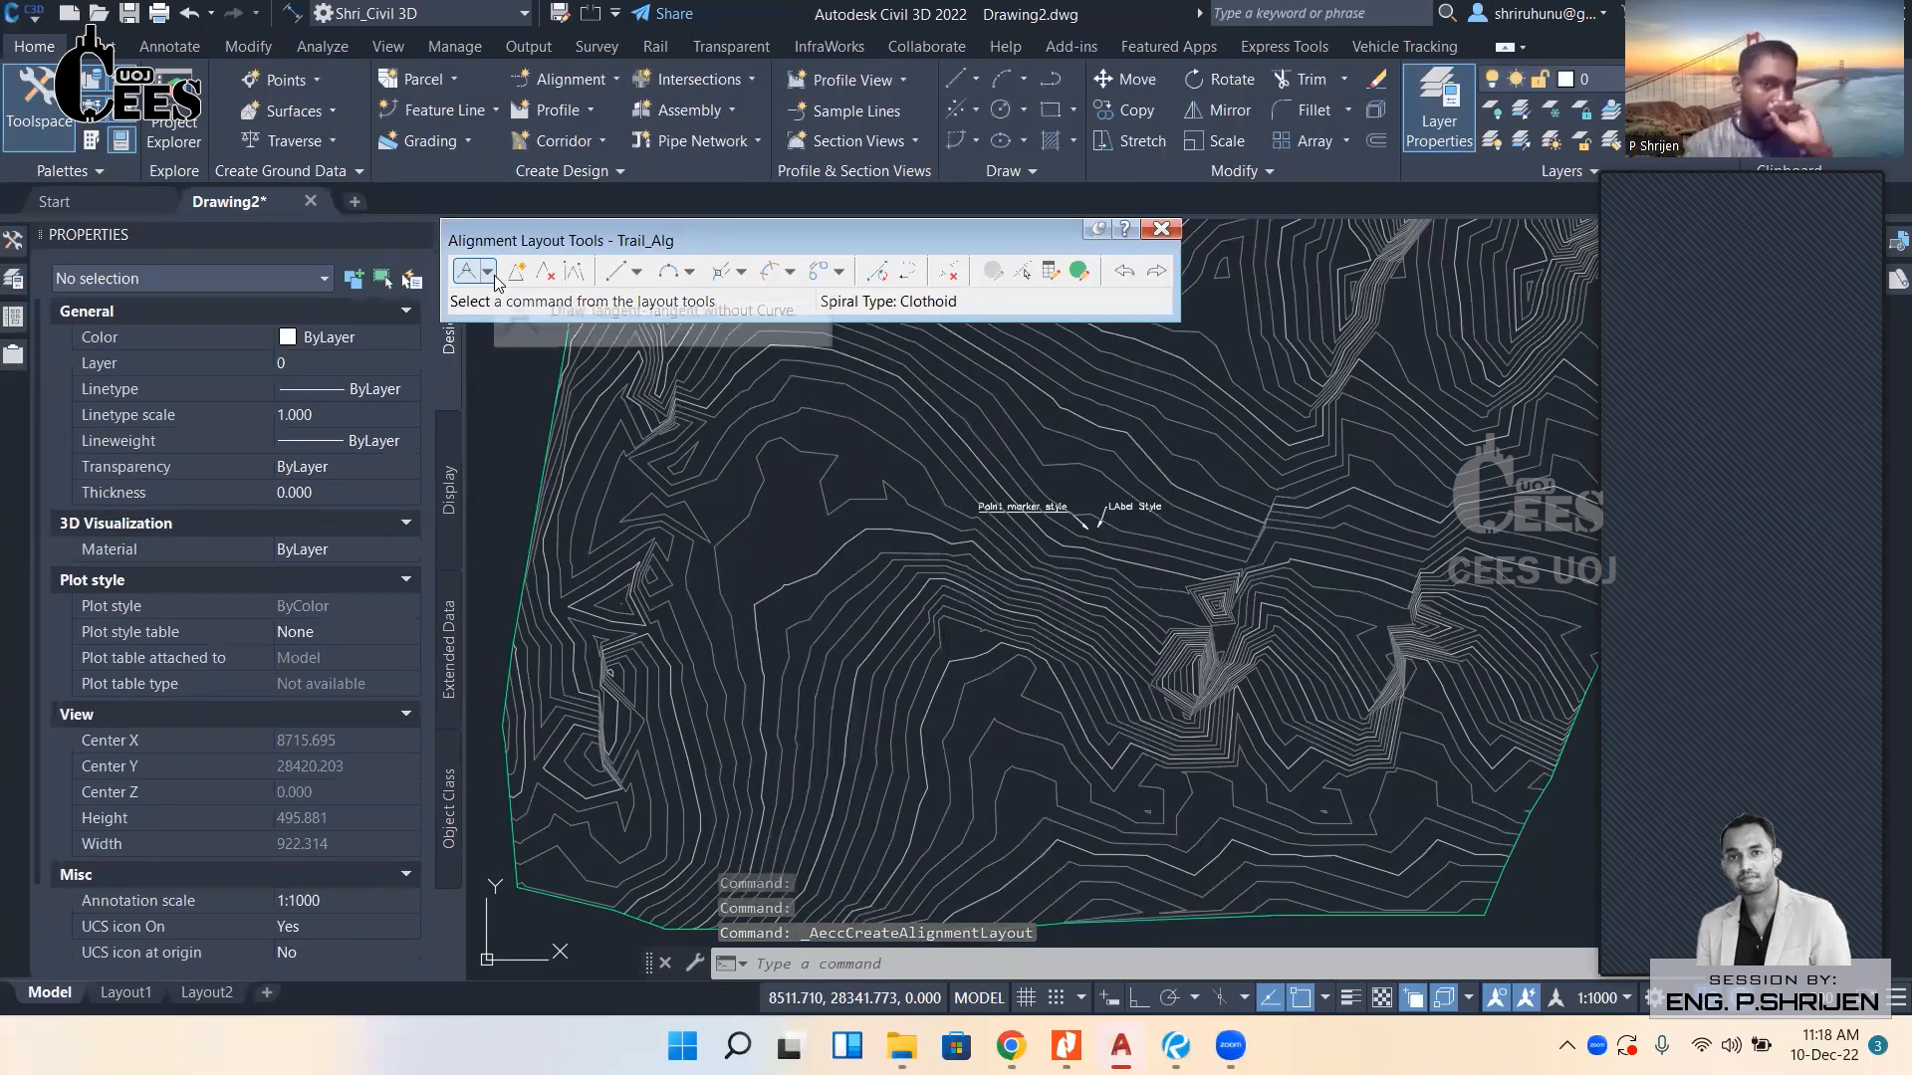
Set the default curve radius to 150 m in the alignment's curve and spiral settings.
left_click(489, 273)
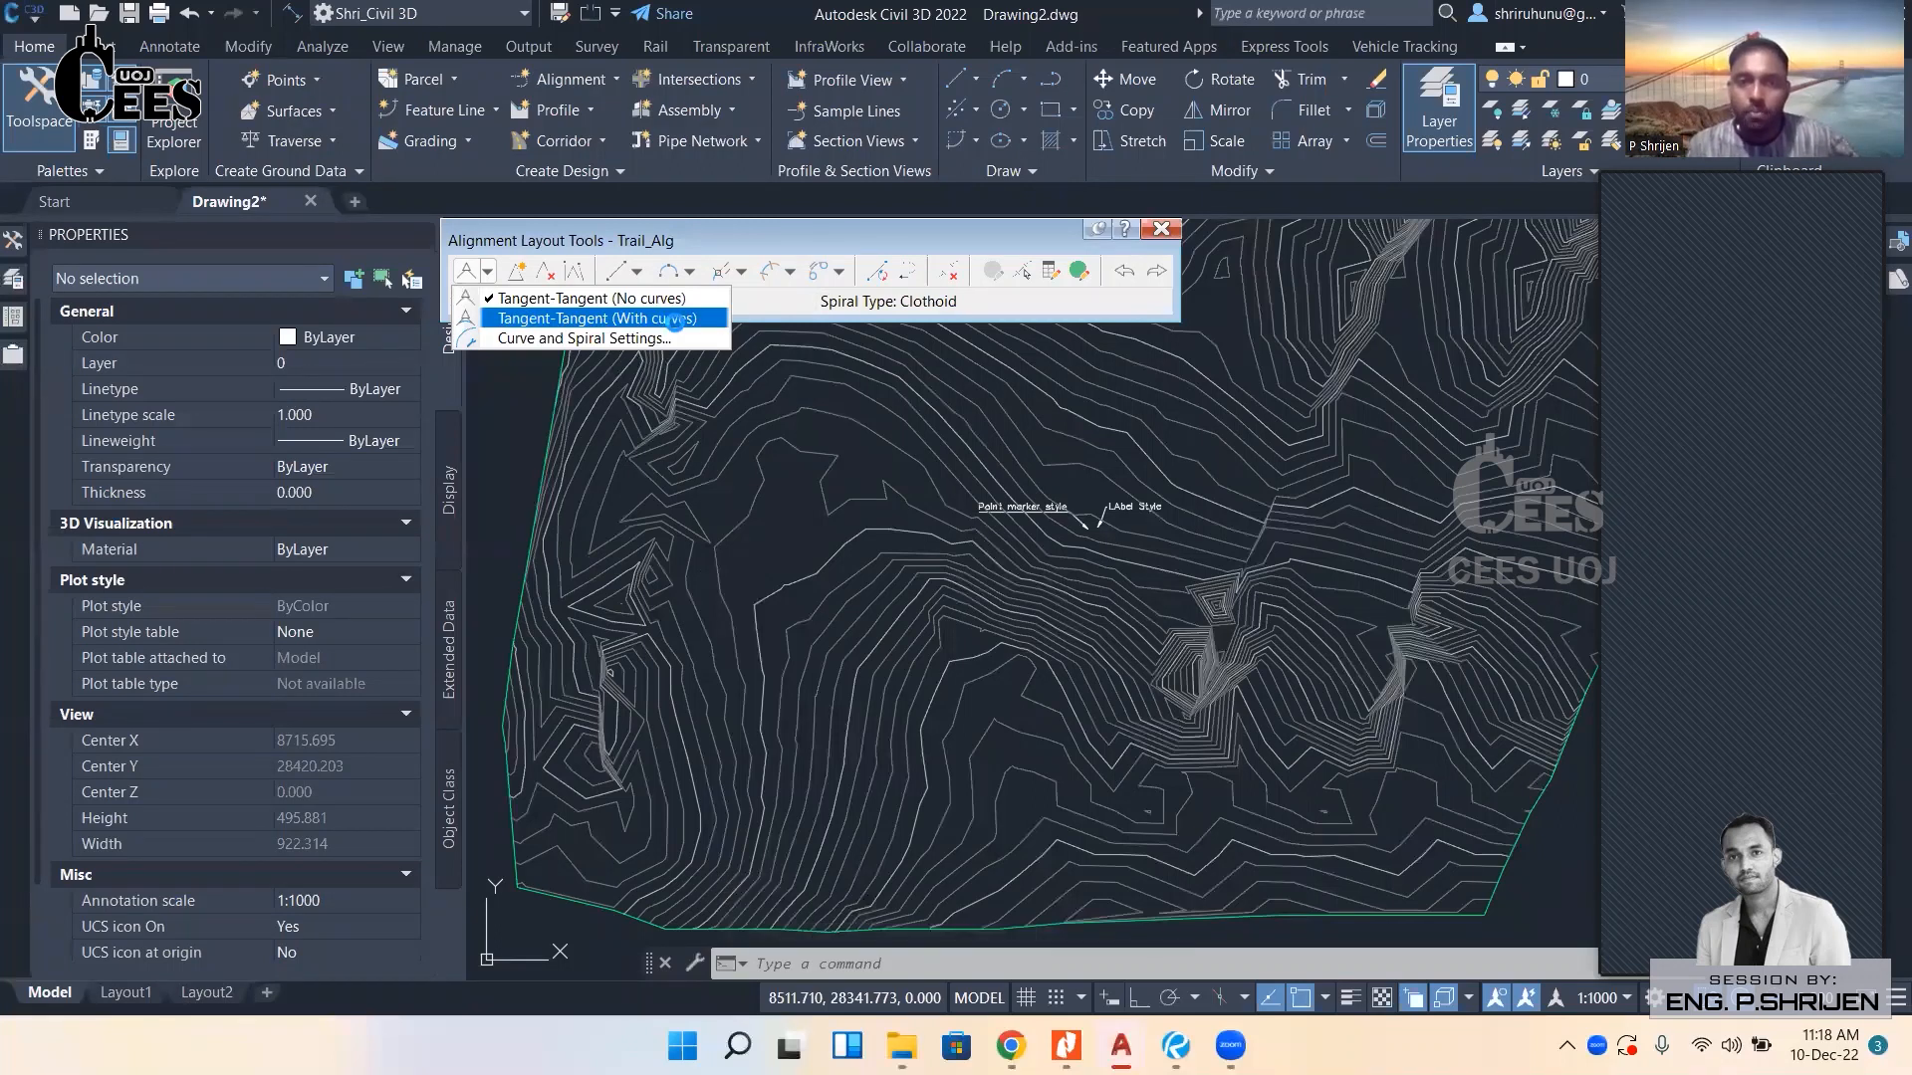
left_click(554, 340)
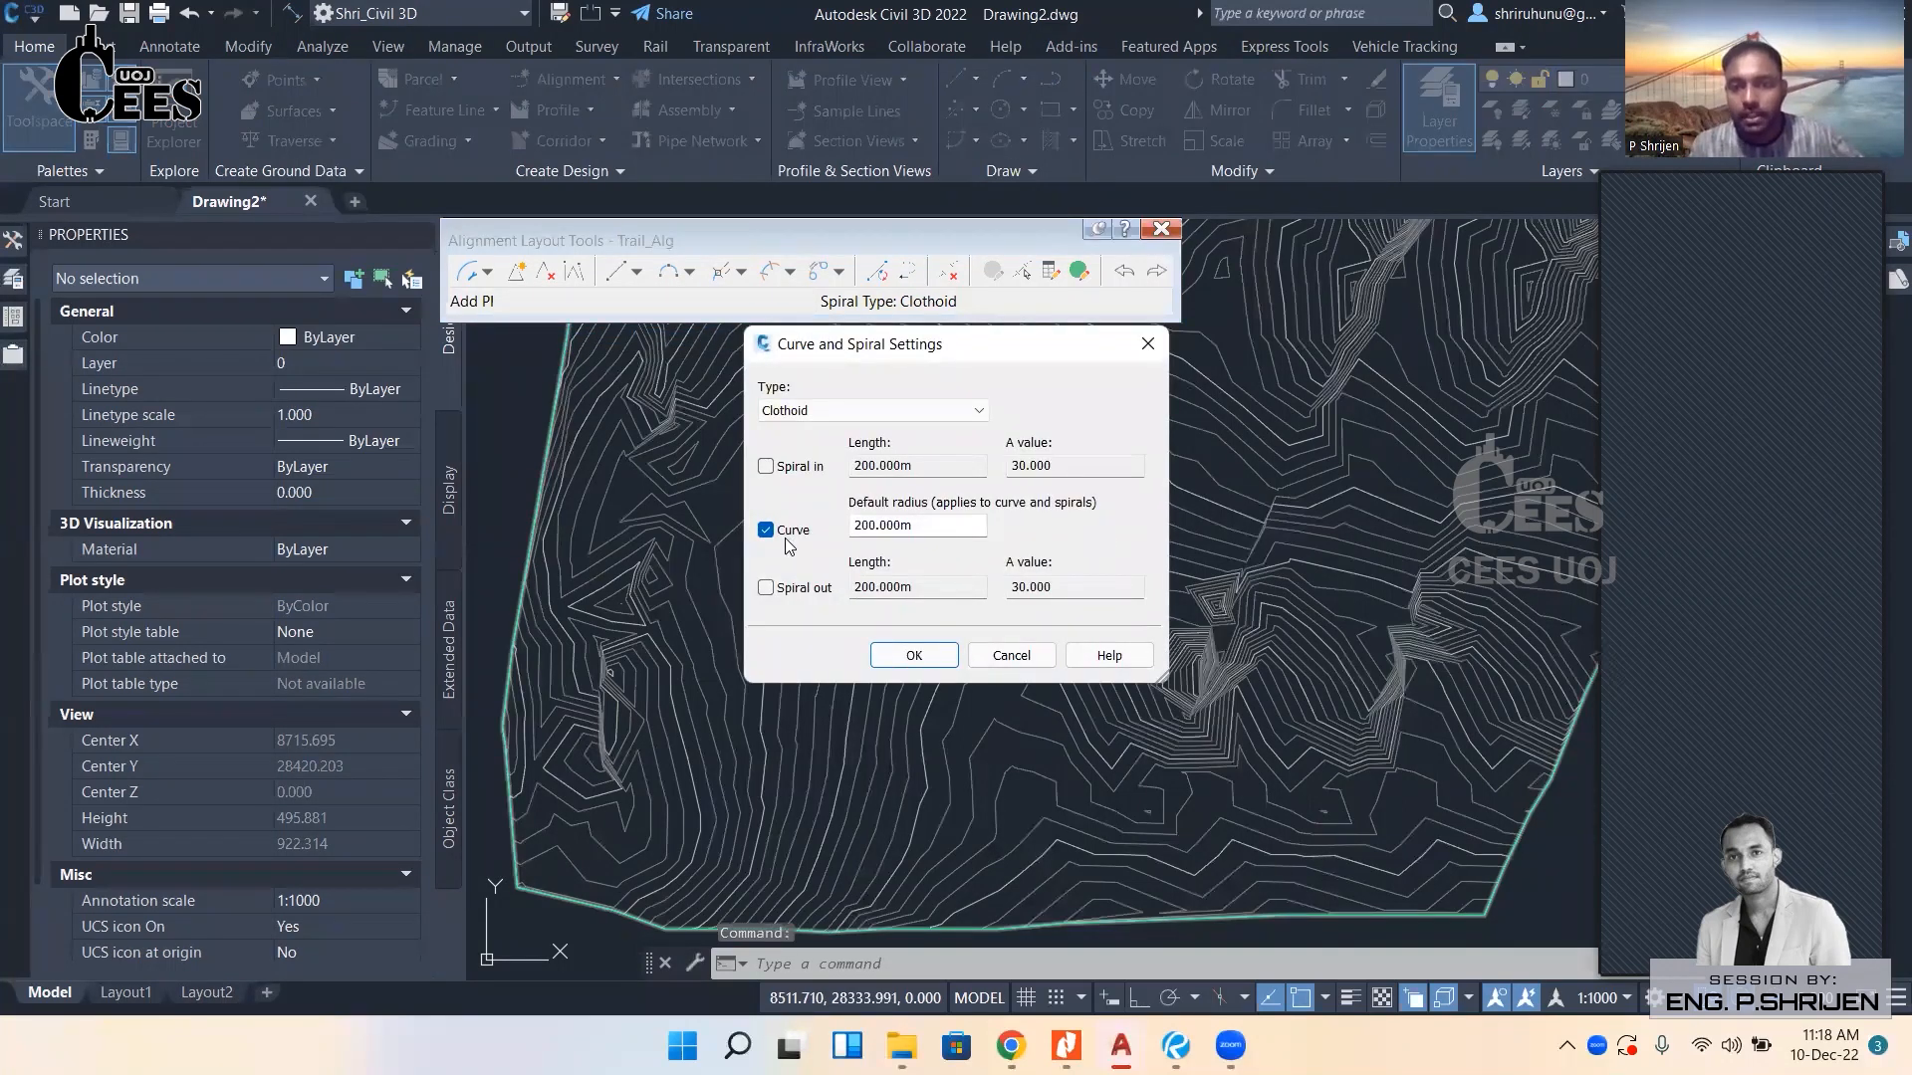
left_click_drag(928, 531, 784, 542)
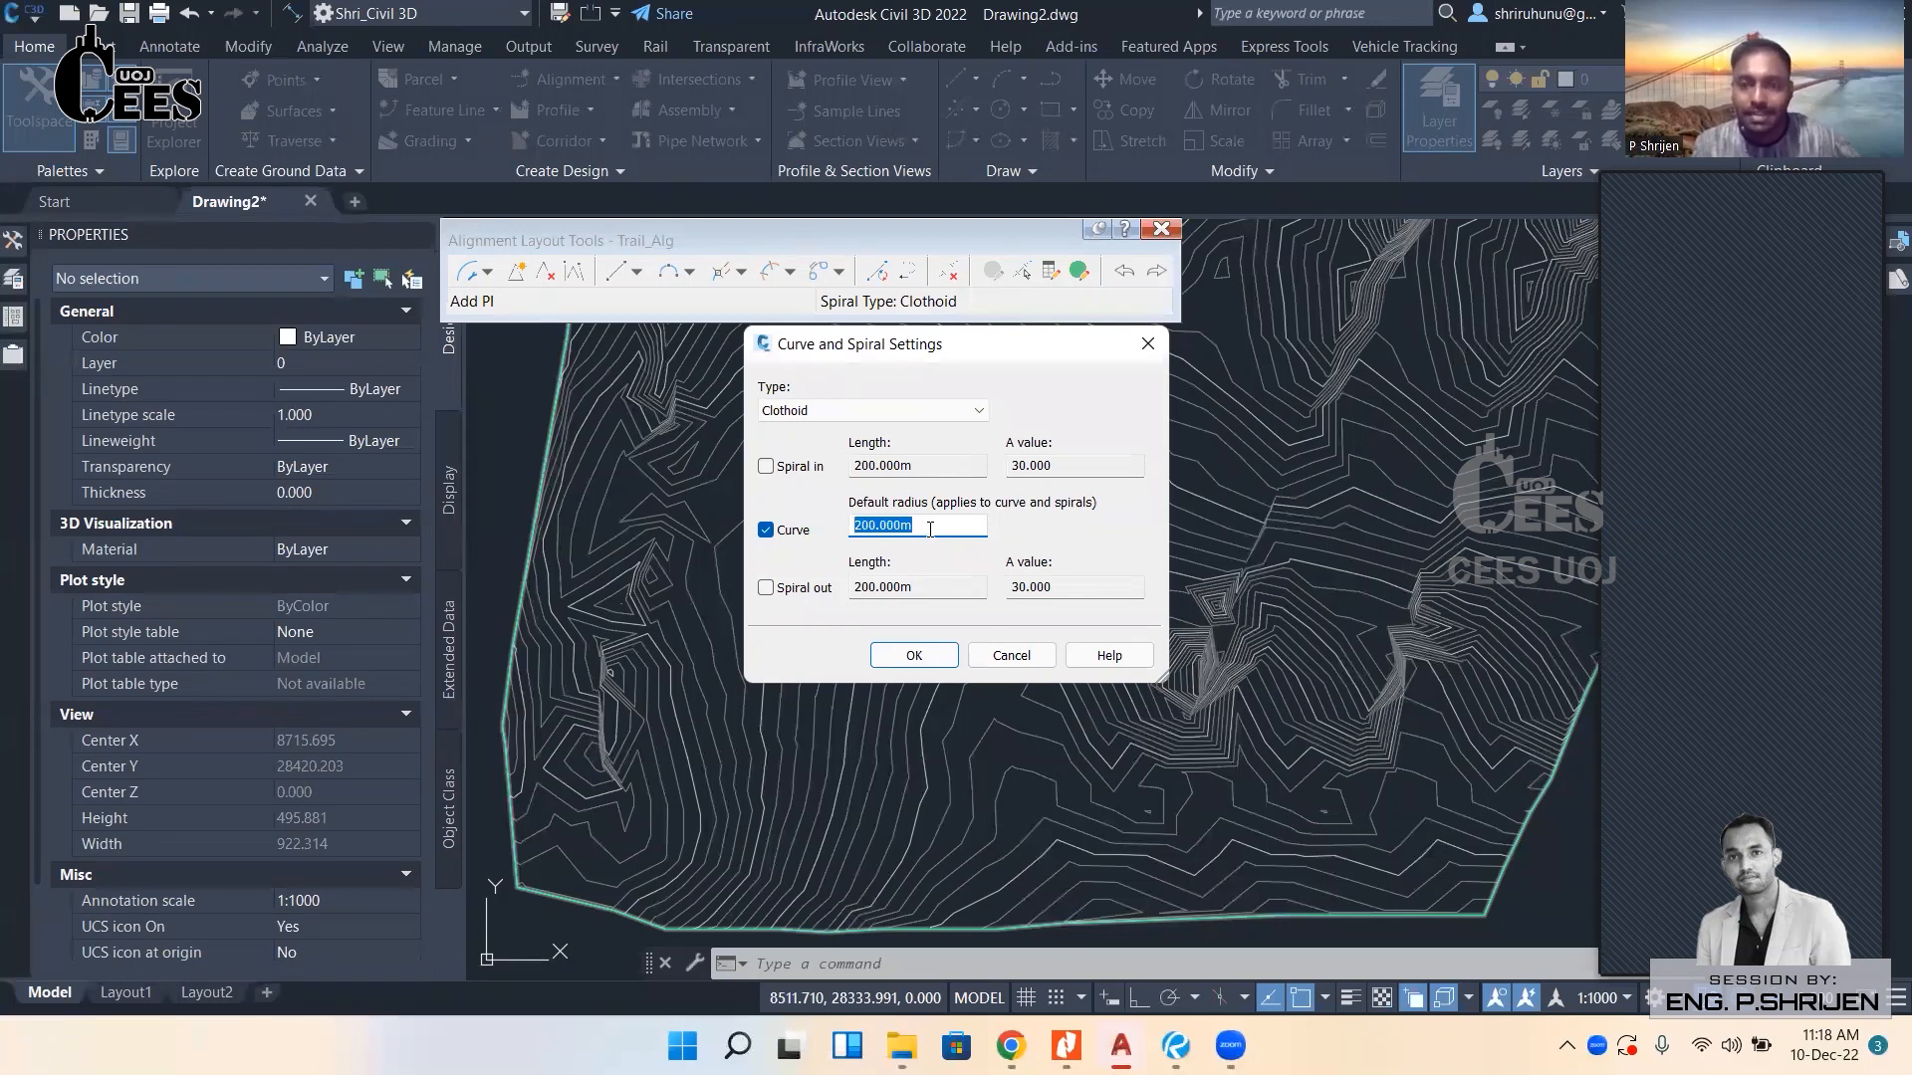
left_click_drag(930, 528, 839, 532)
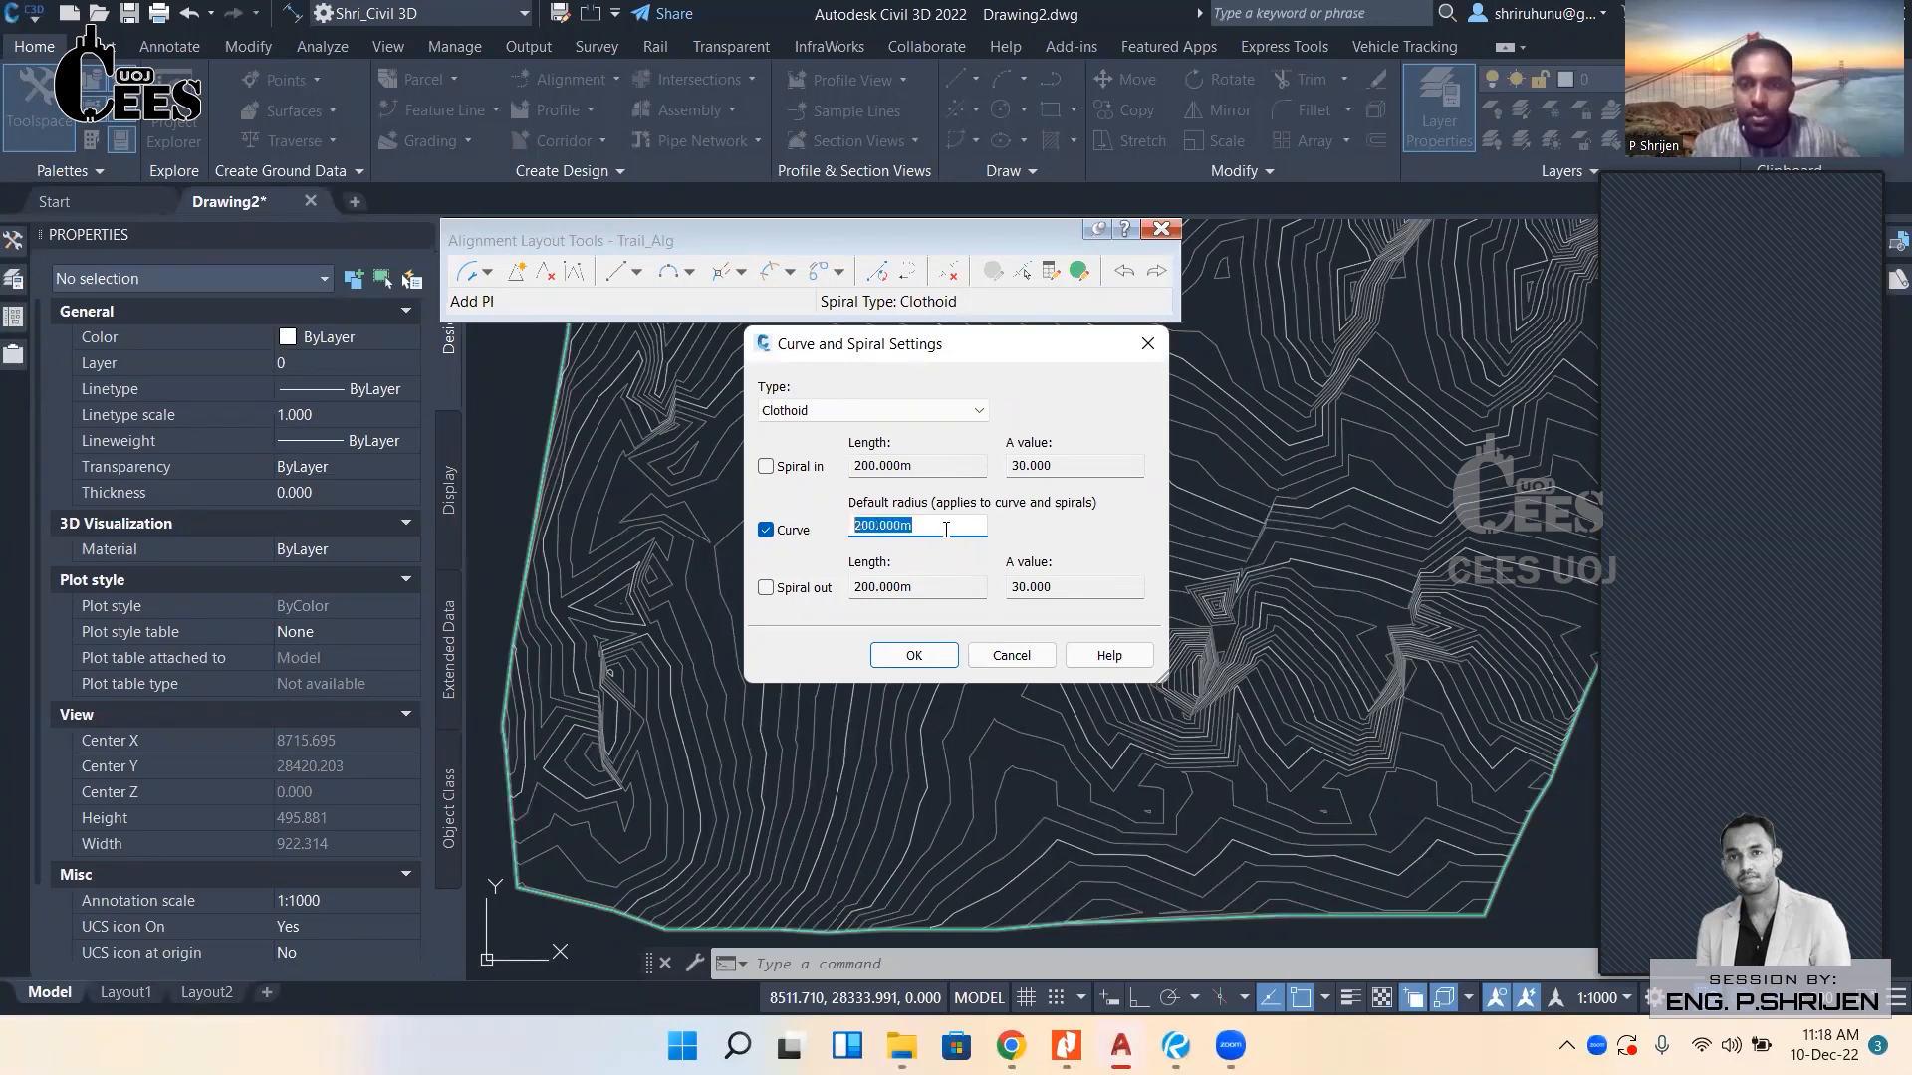
type("15")
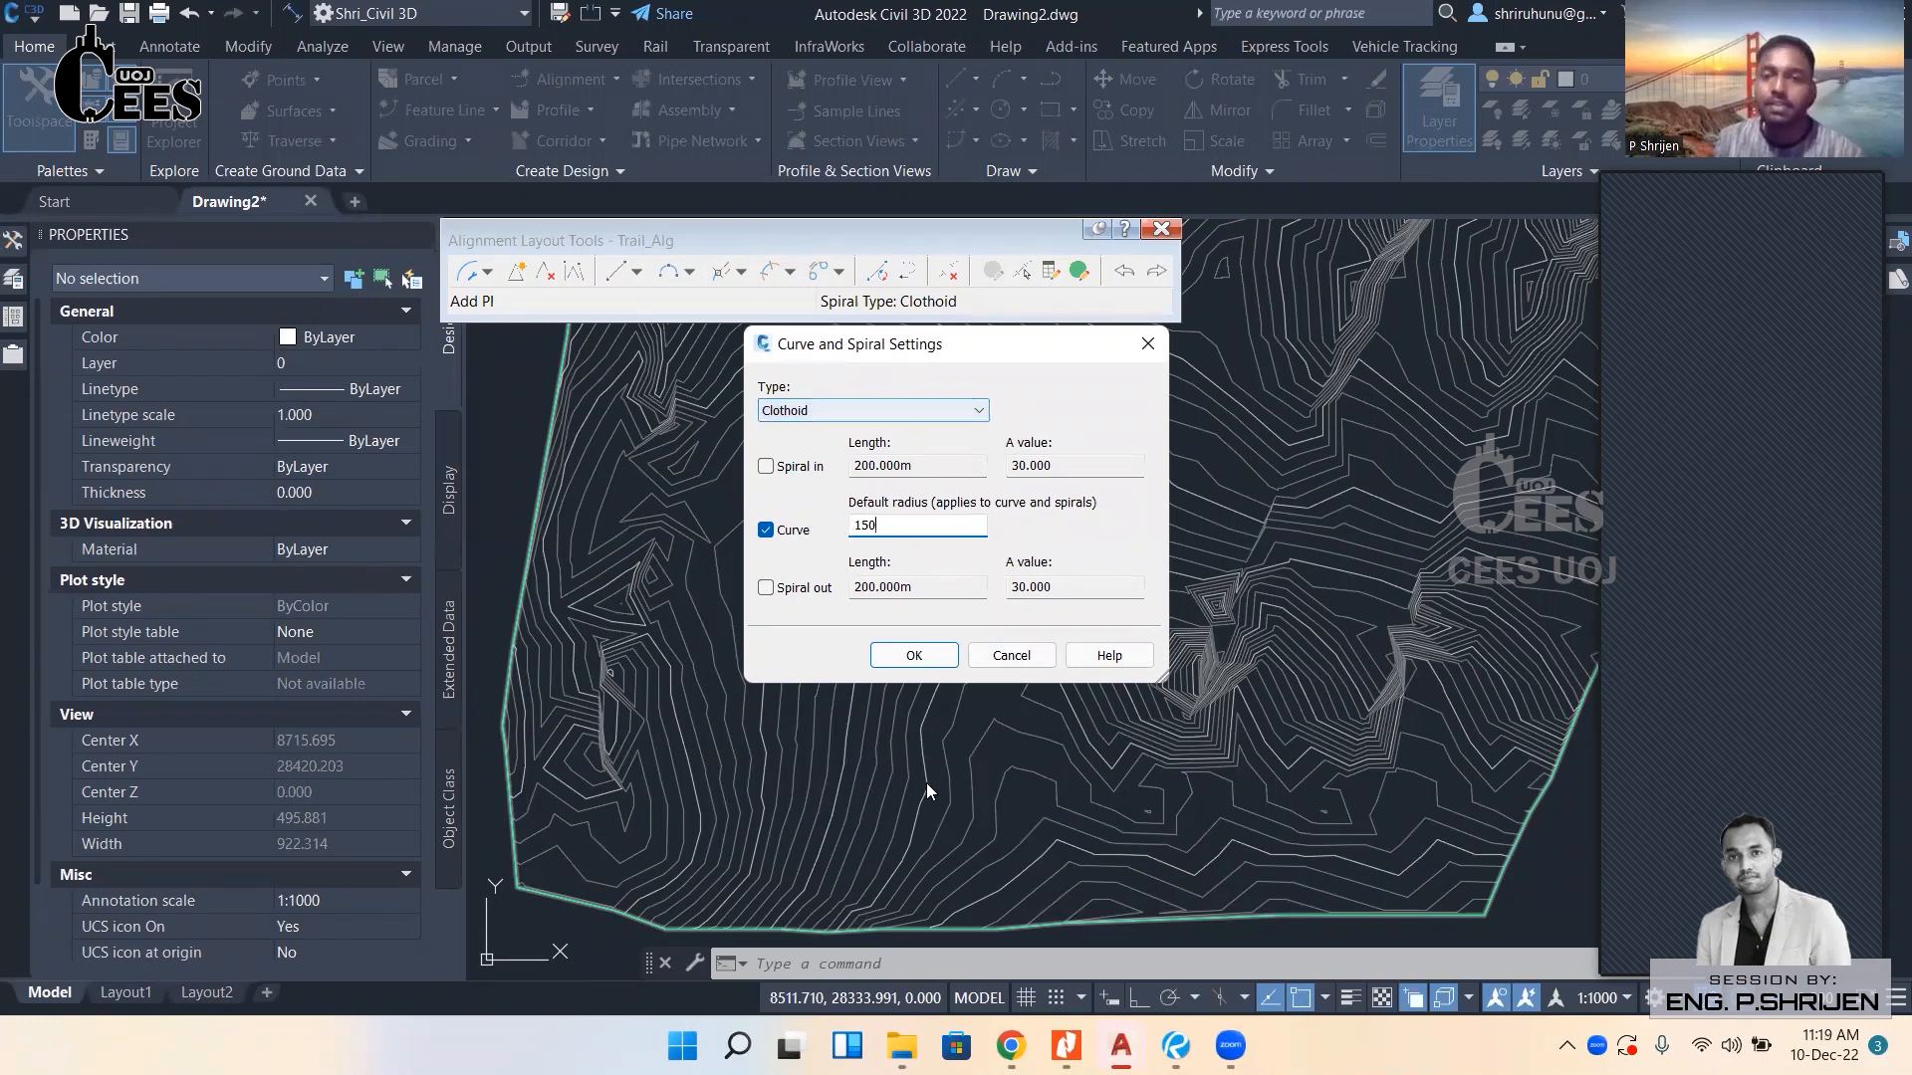
left_click(929, 659)
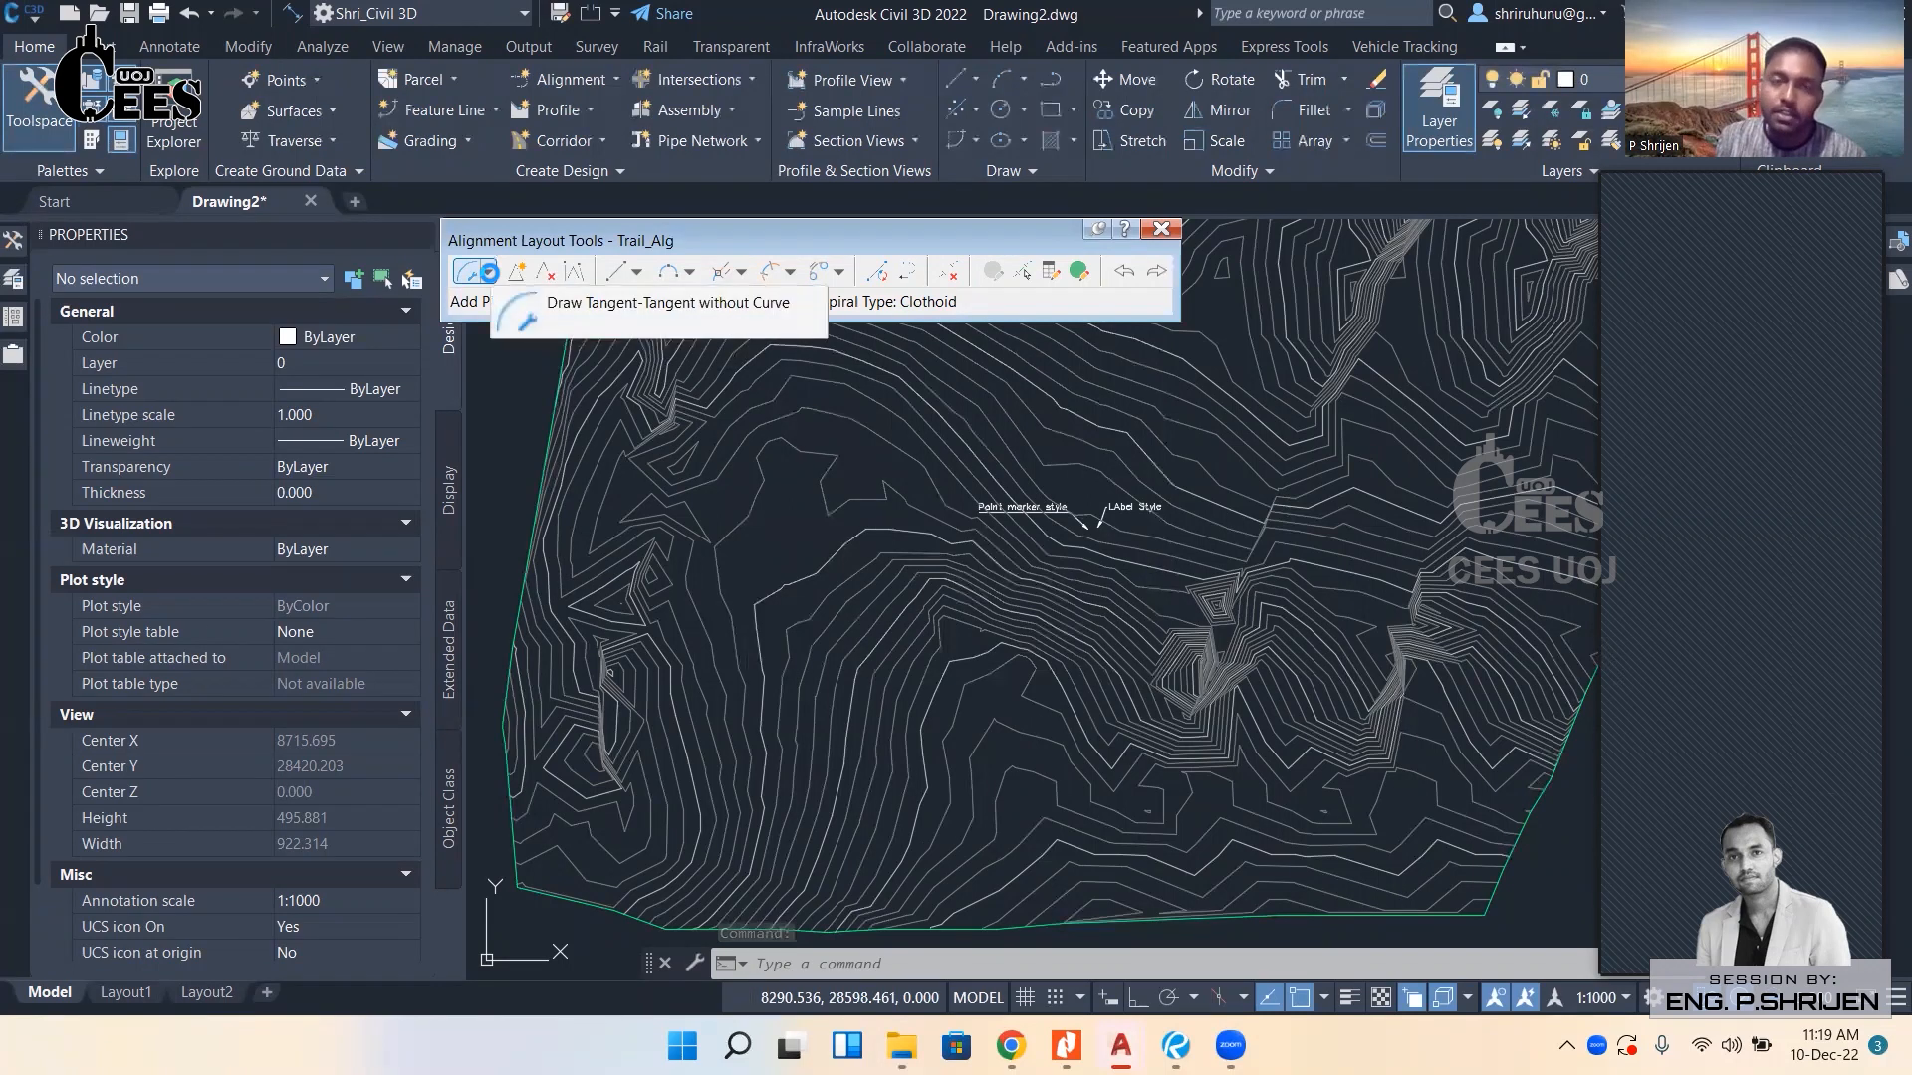
Start a Tangent-Tangent (With curves) layout near the surface's southwest corner and draw its first tangent northward across the contours.
left_click(488, 271)
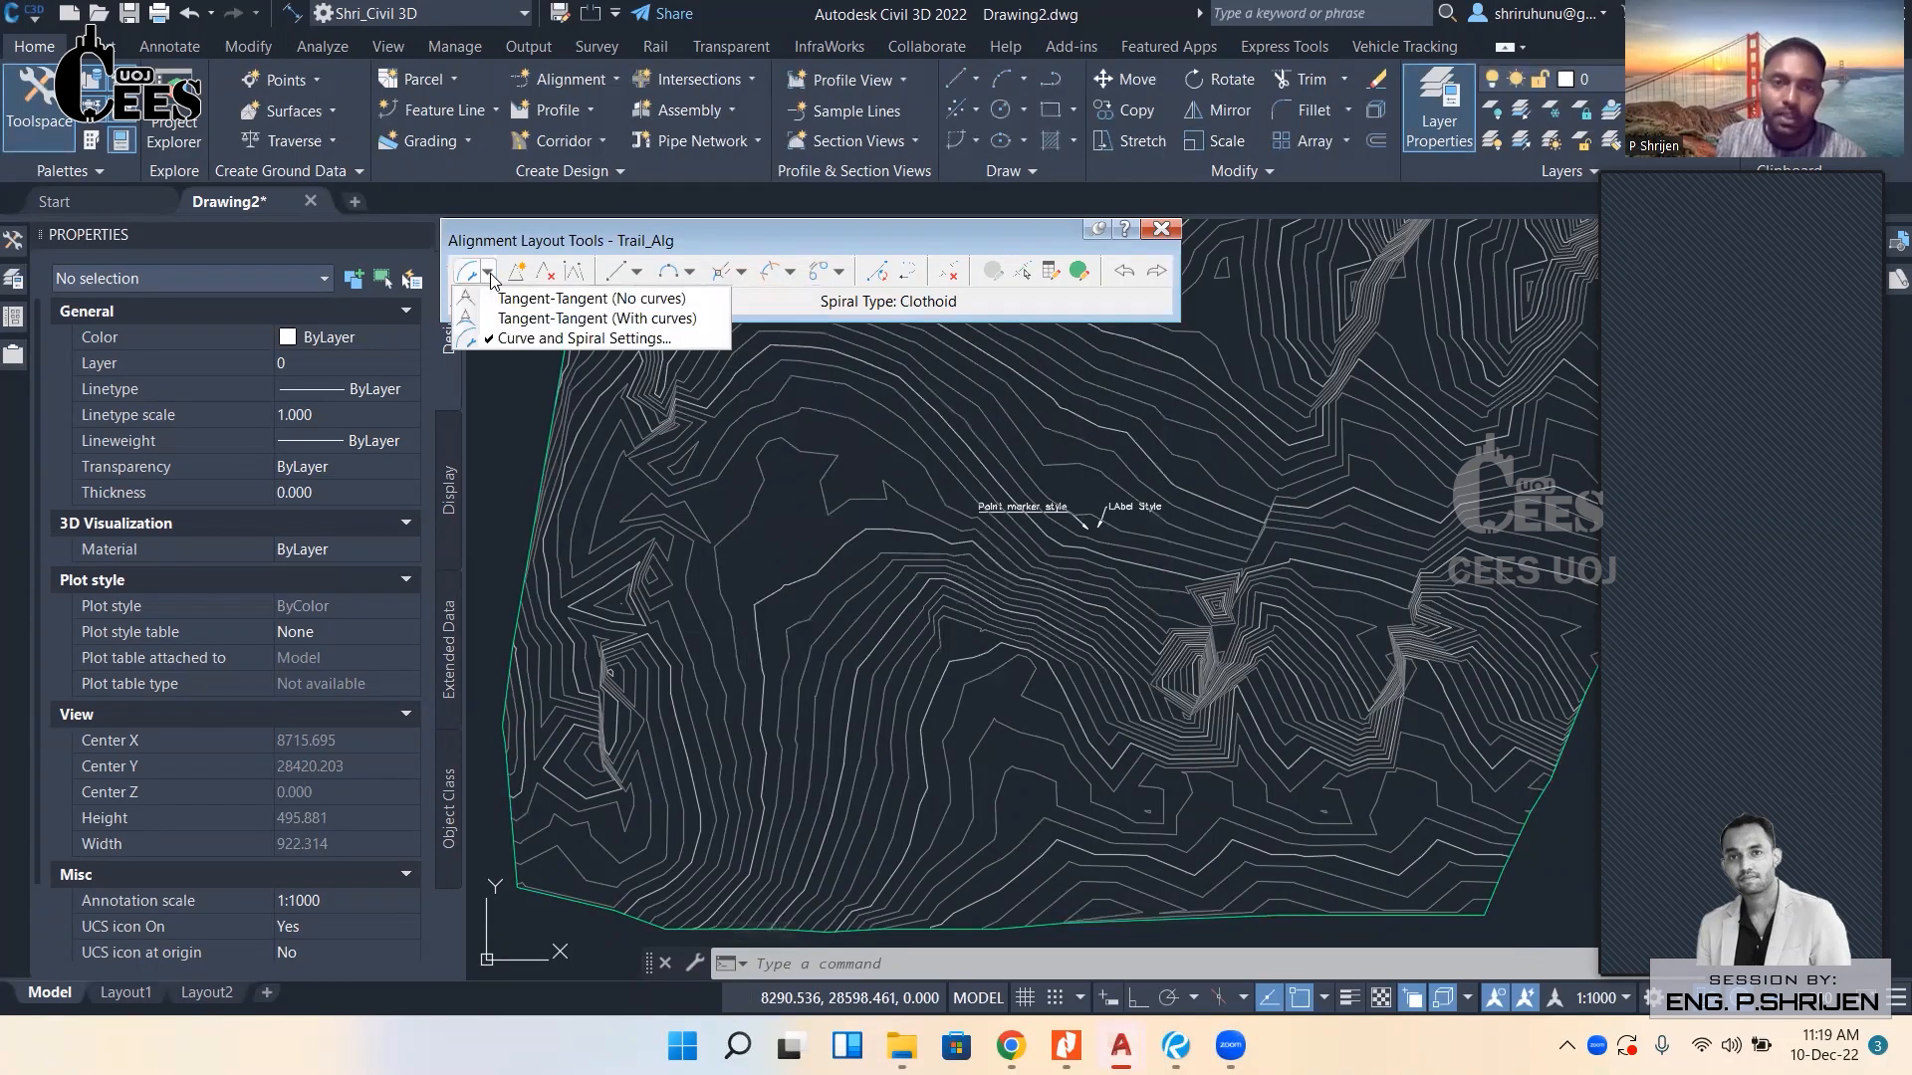
left_click(517, 318)
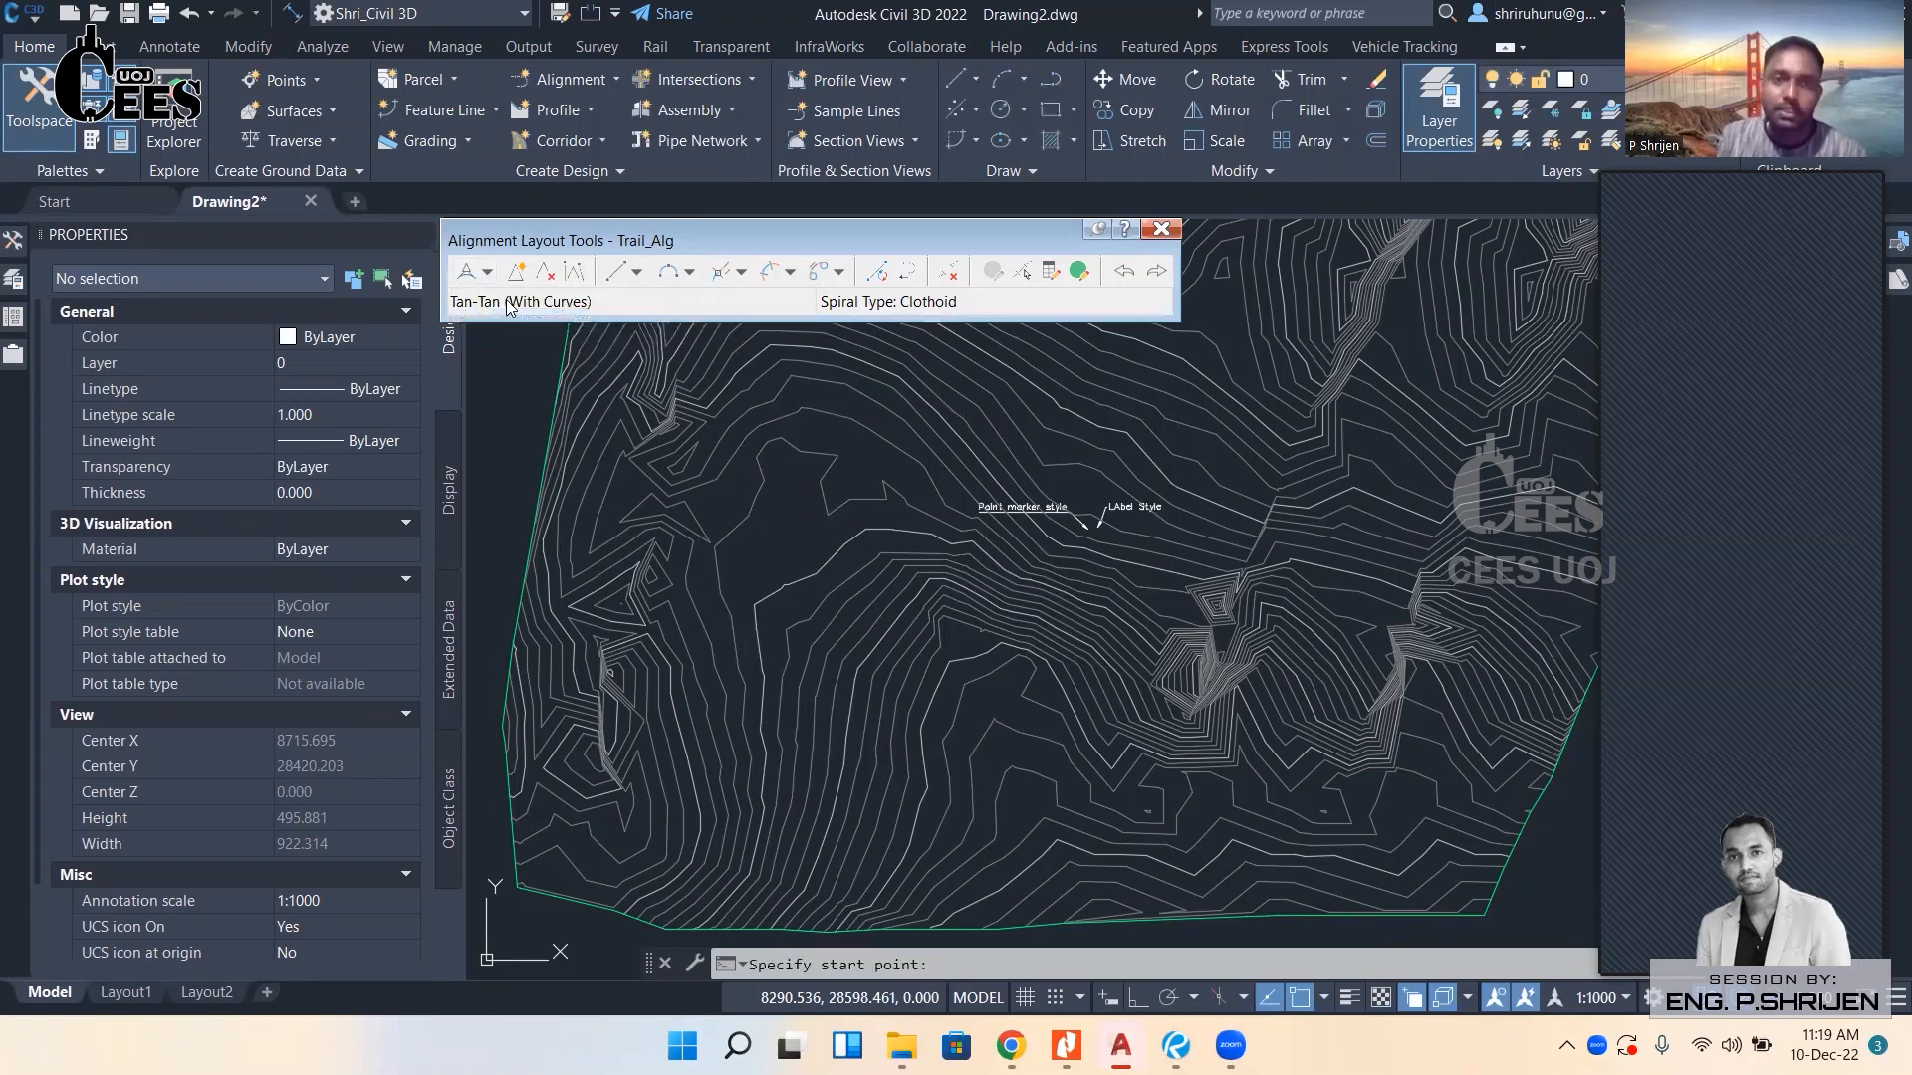
left_click(487, 271)
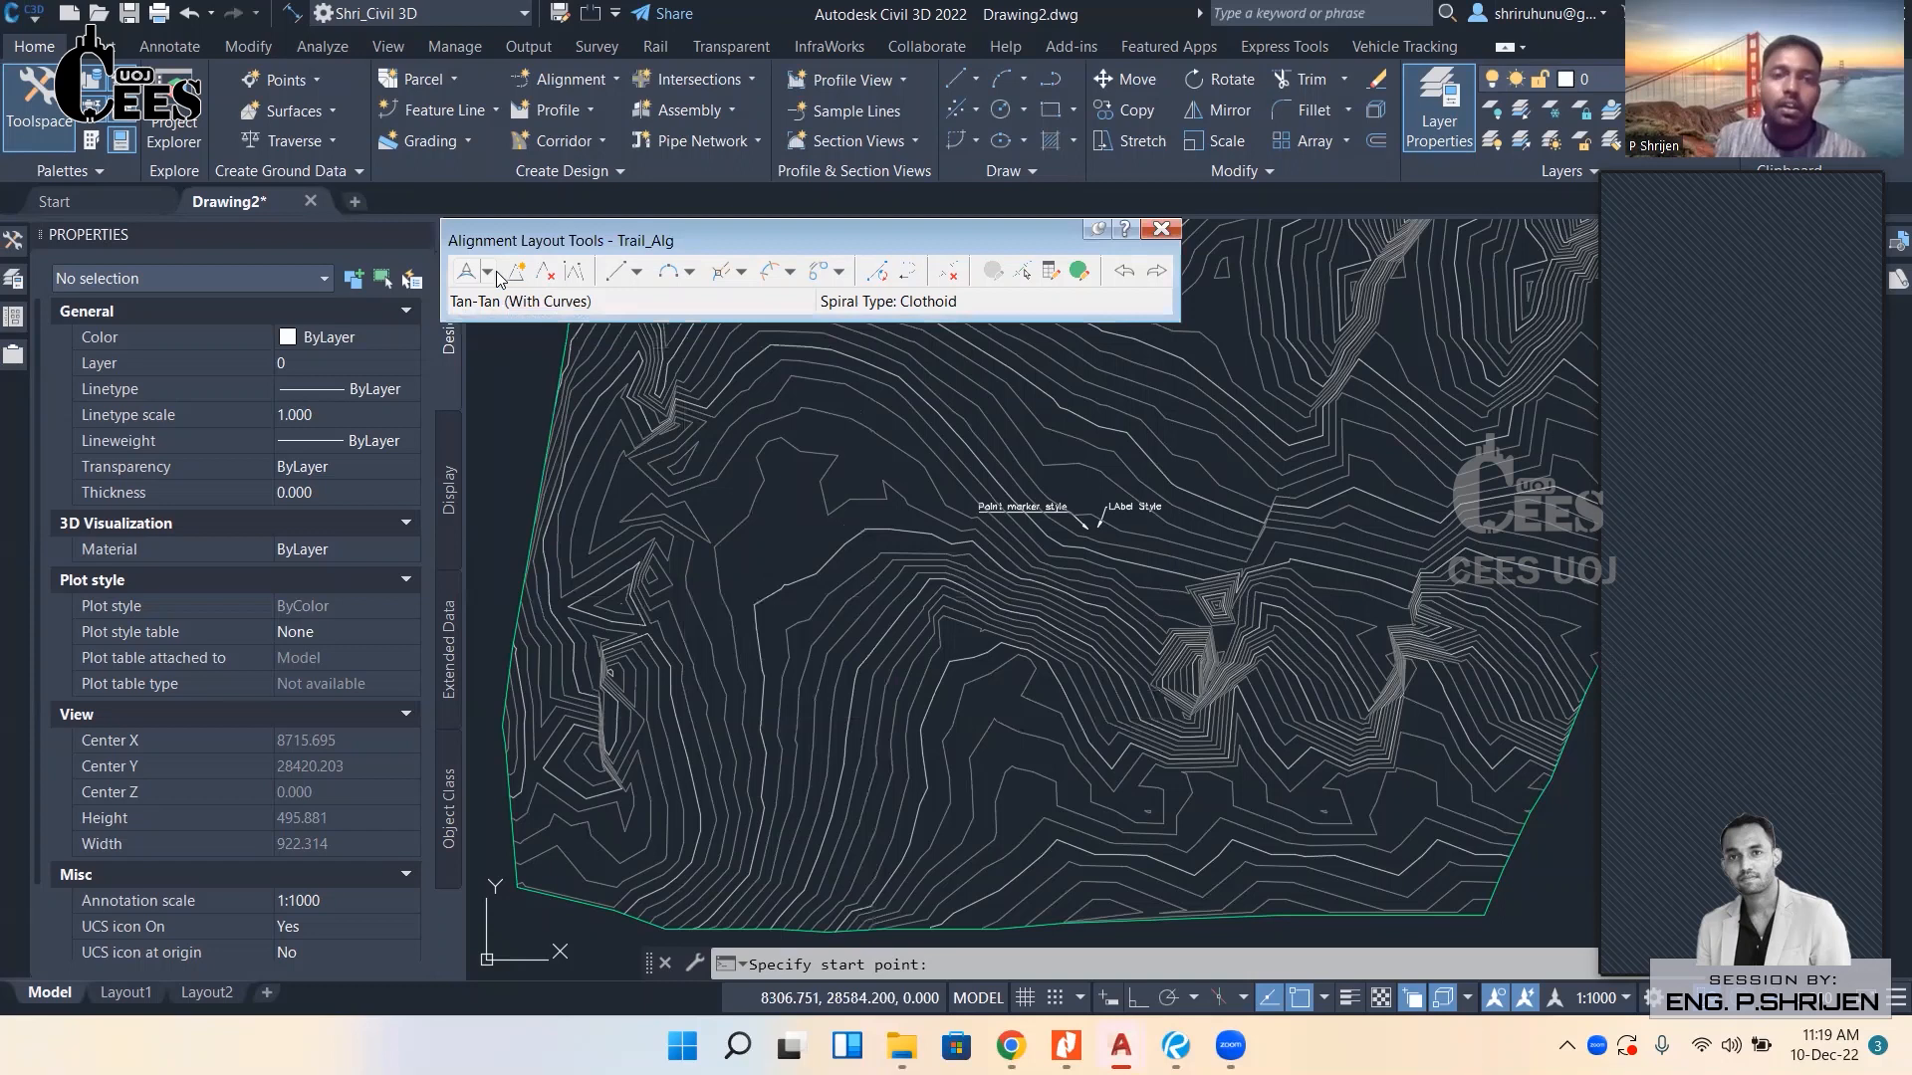
left_click(557, 316)
scroll(807, 542, "down", 3)
scroll(786, 647, "up", 4)
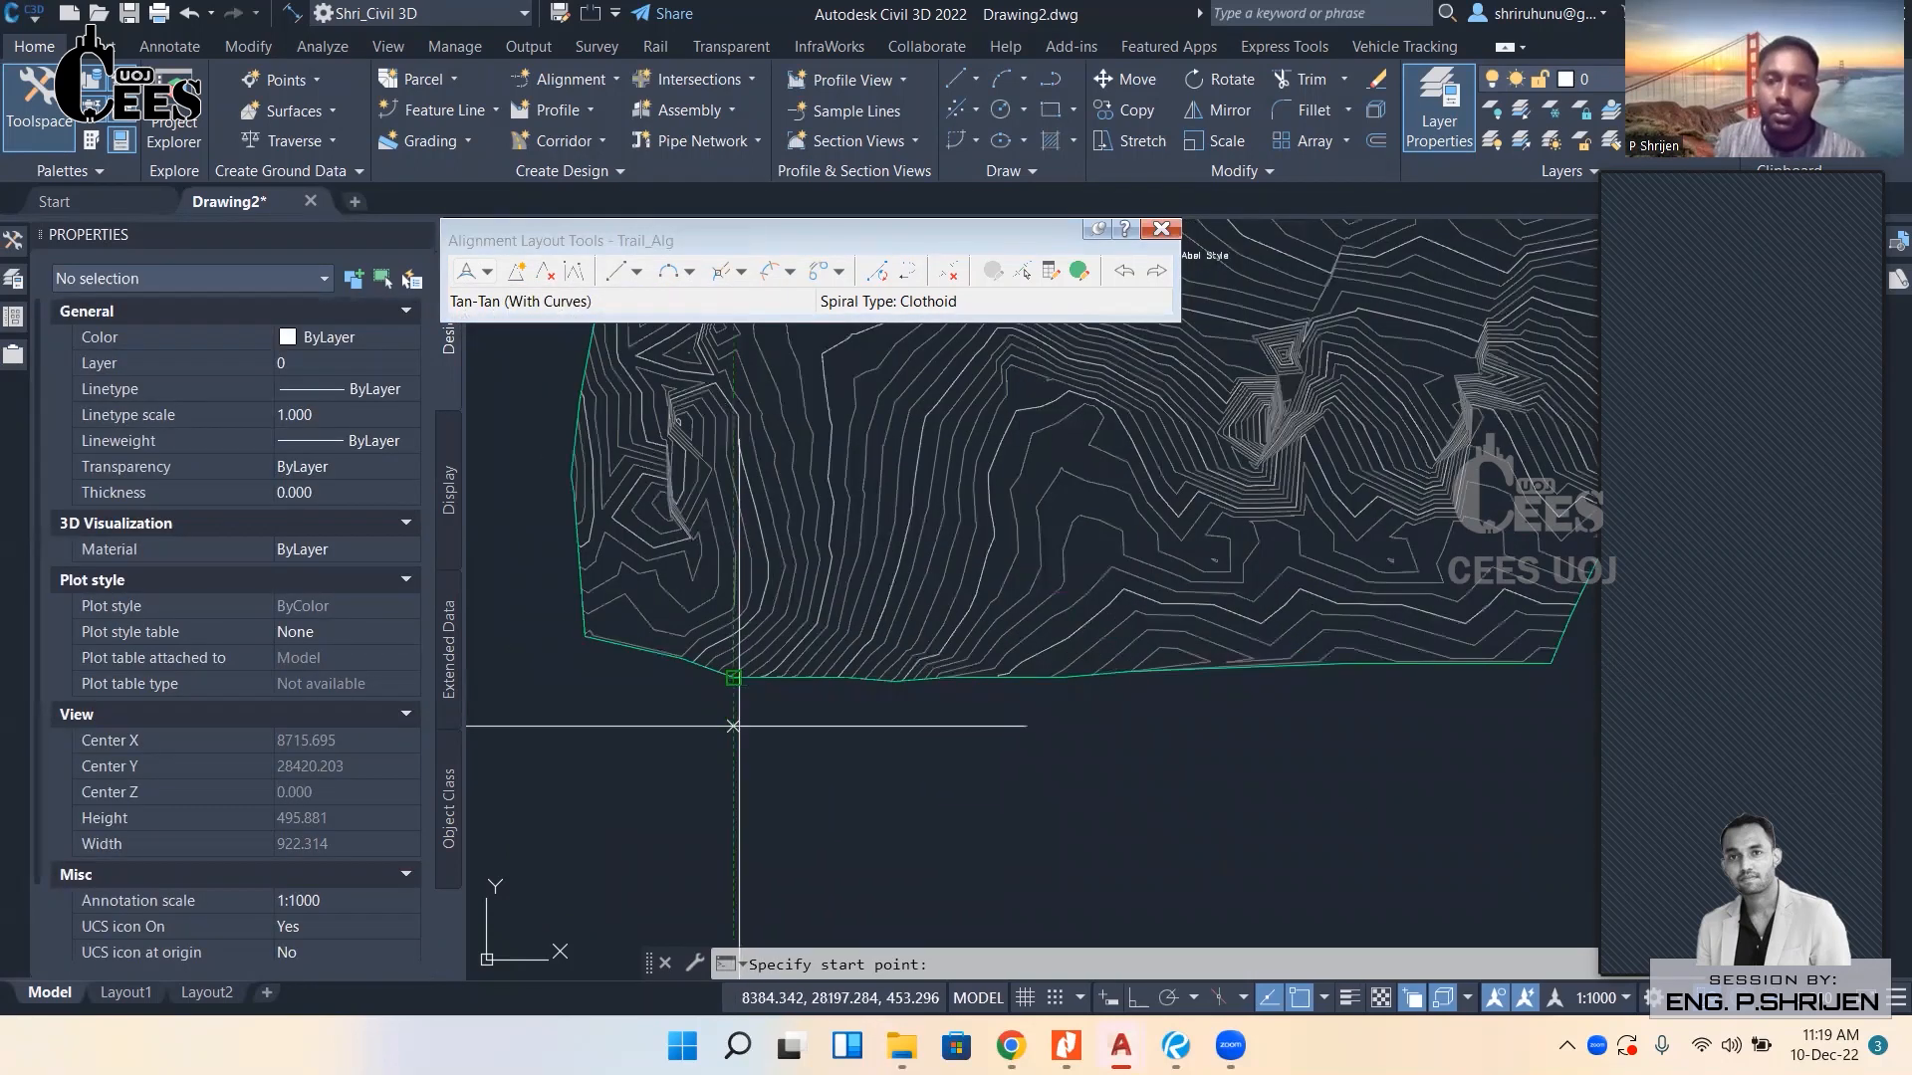
scroll(955, 448, "up", 3)
scroll(637, 717, "up", 2)
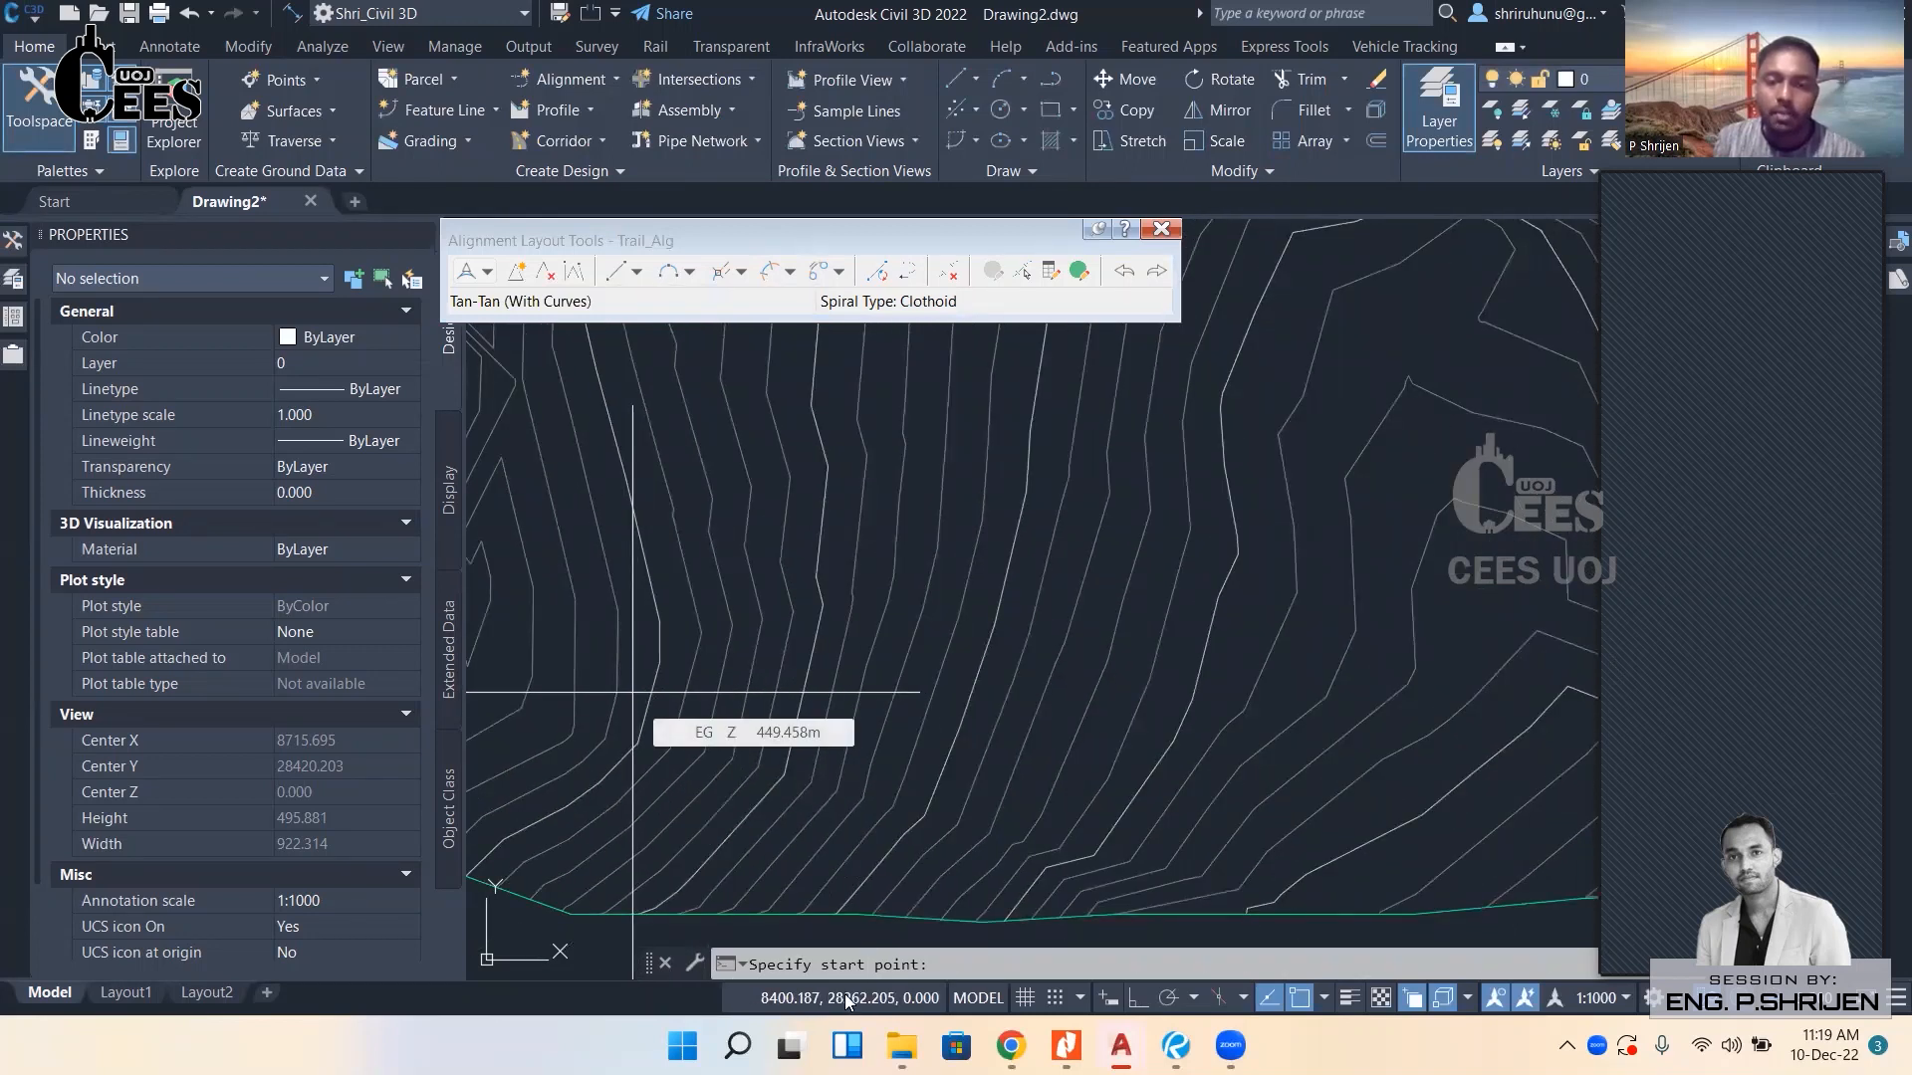
left_click(634, 638)
scroll(697, 558, "down", 3)
middle_click_drag(717, 538, 685, 616)
scroll(697, 558, "up", 5)
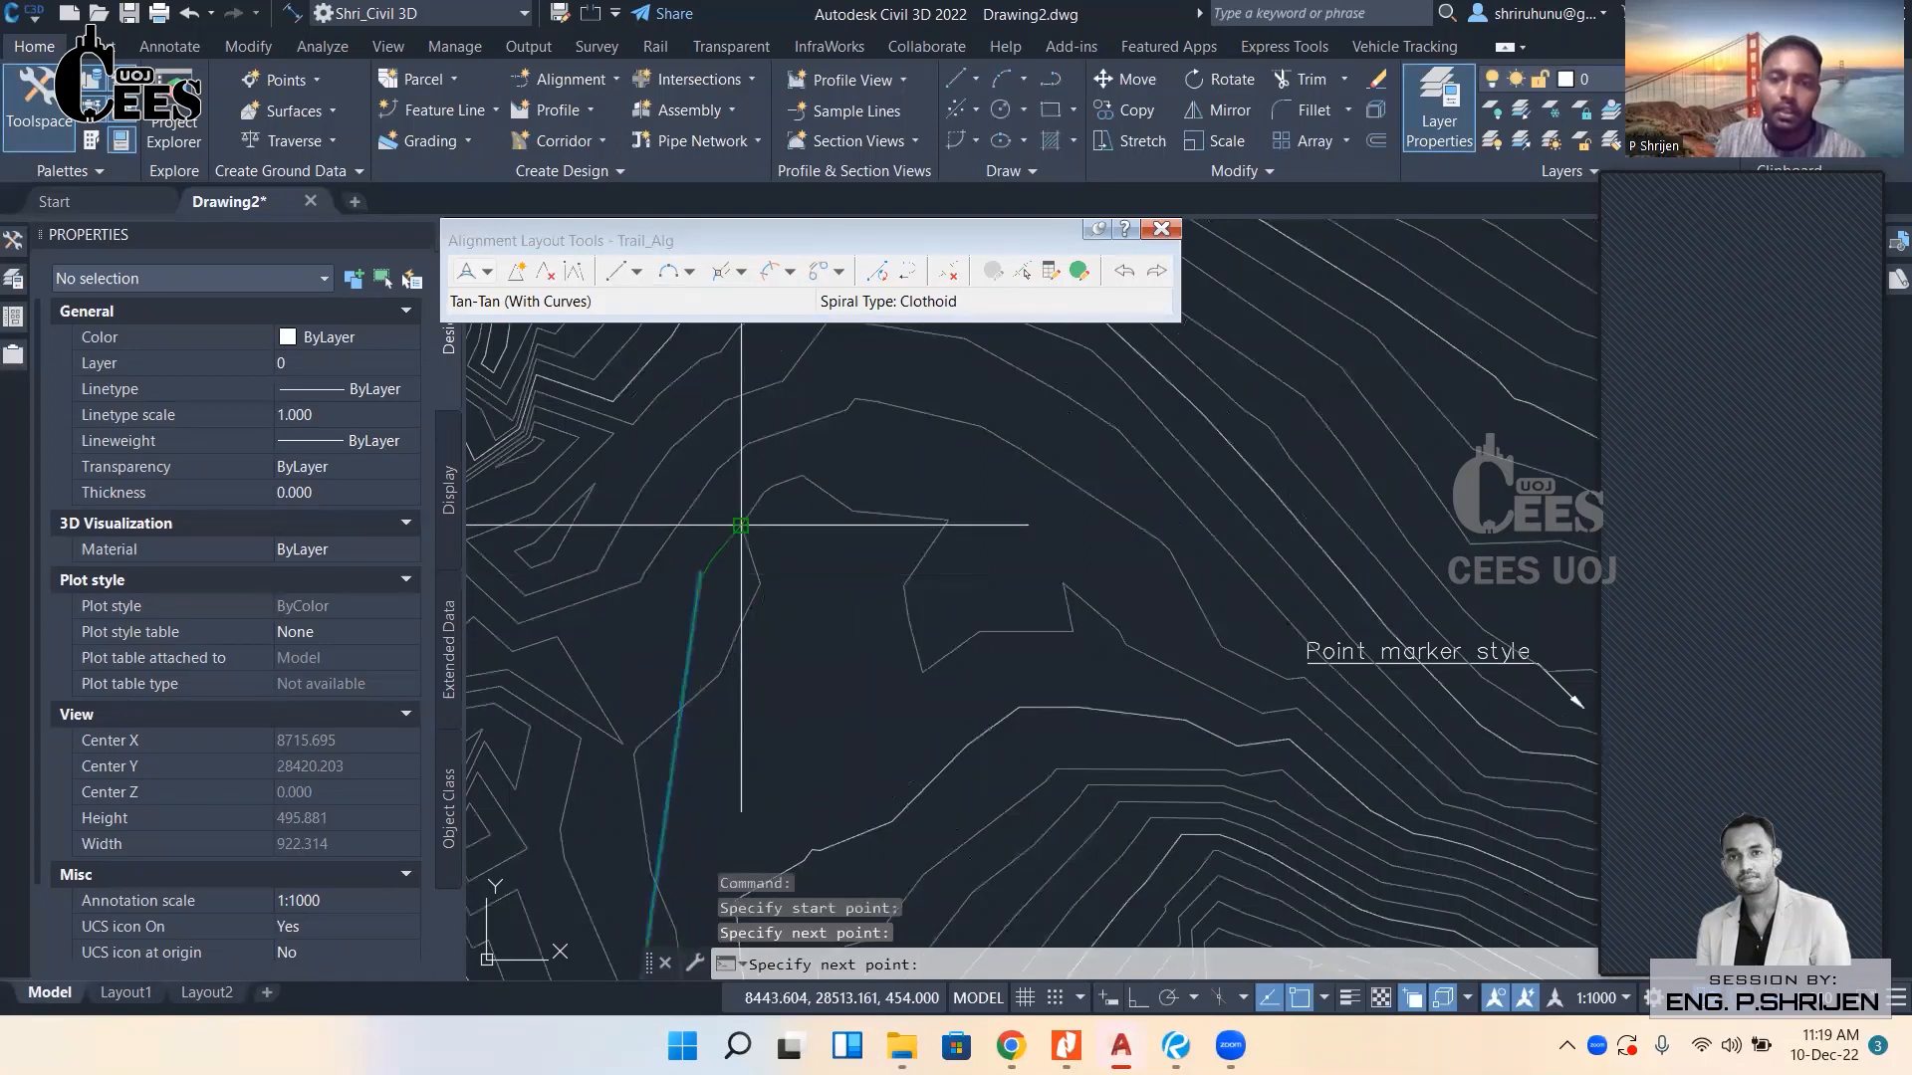
Draw the alignment's second tangent northeastward across the contours from the end of the first tangent.
scroll(749, 528, "down", 3)
mouse_move(749, 528)
middle_mouse_down()
mouse_move(828, 471)
mouse_move(823, 538)
middle_mouse_up()
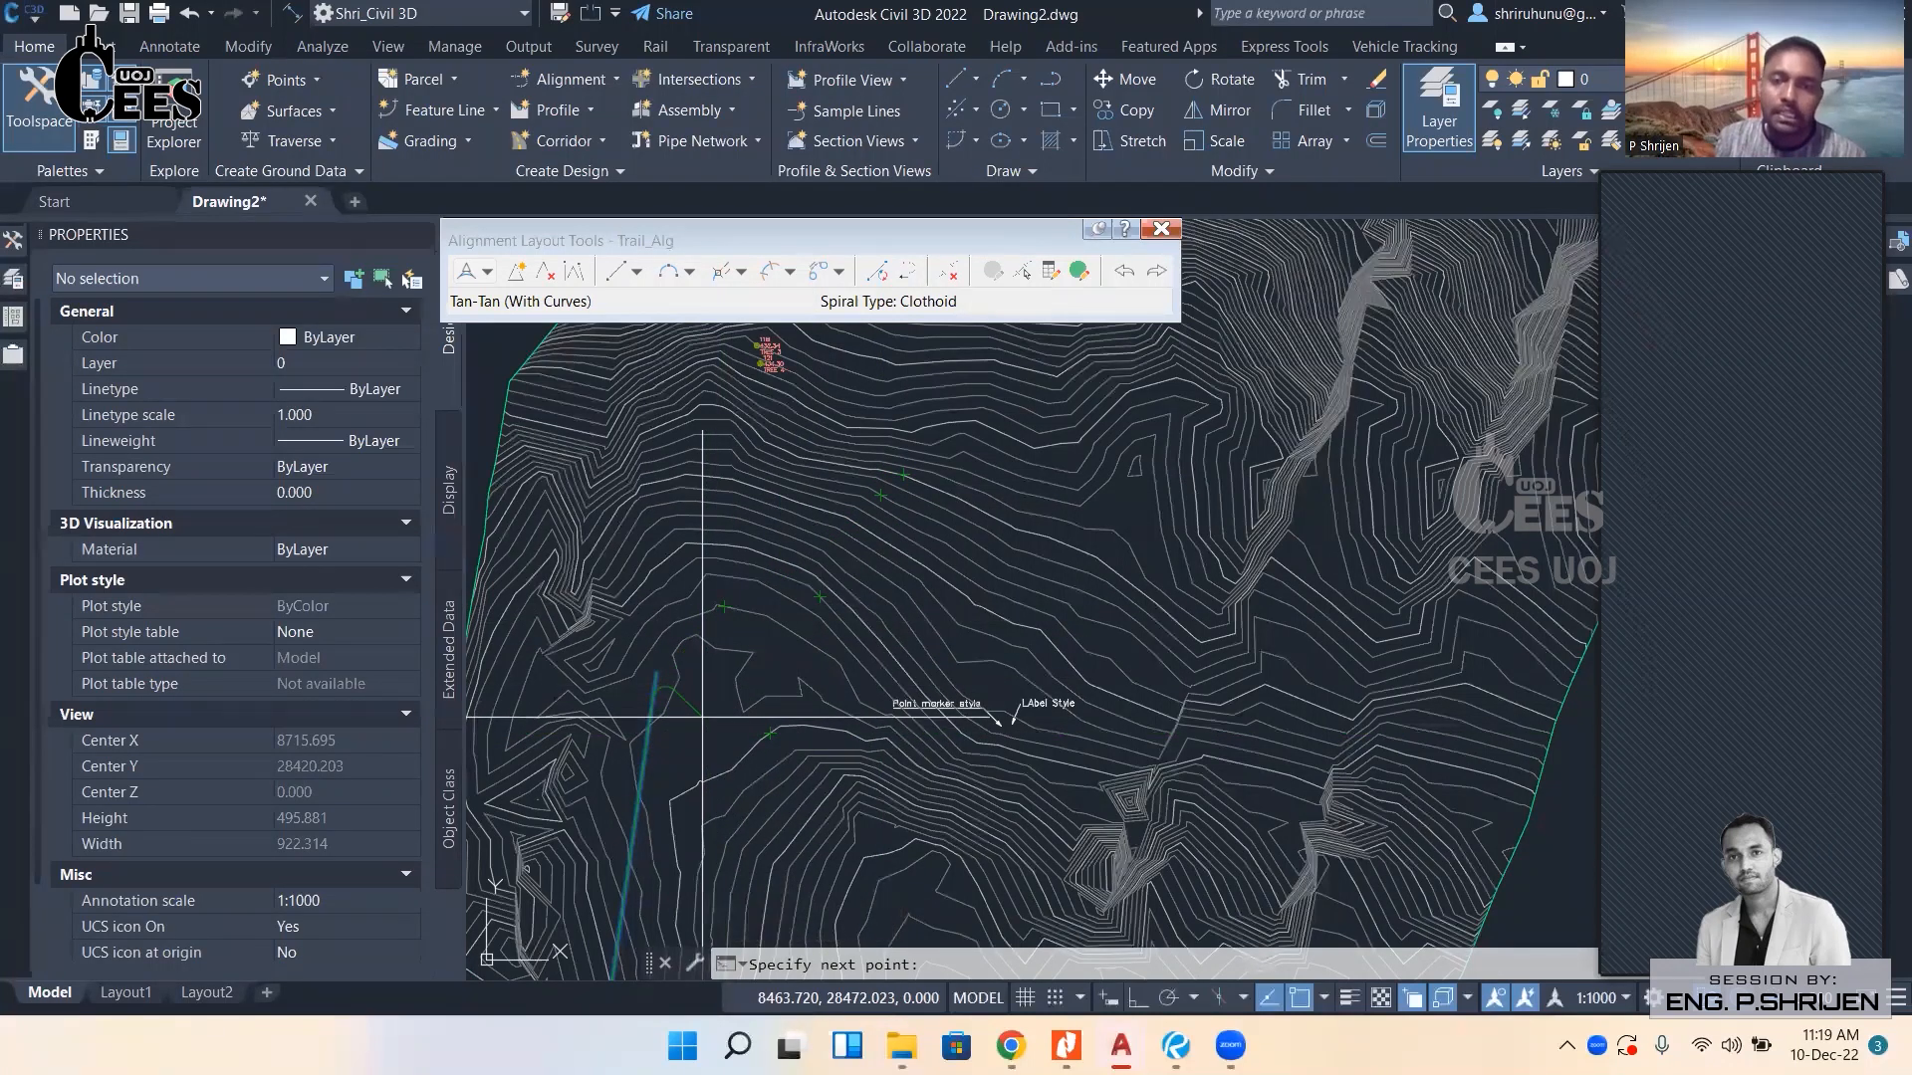
scroll(703, 716, "up", 2)
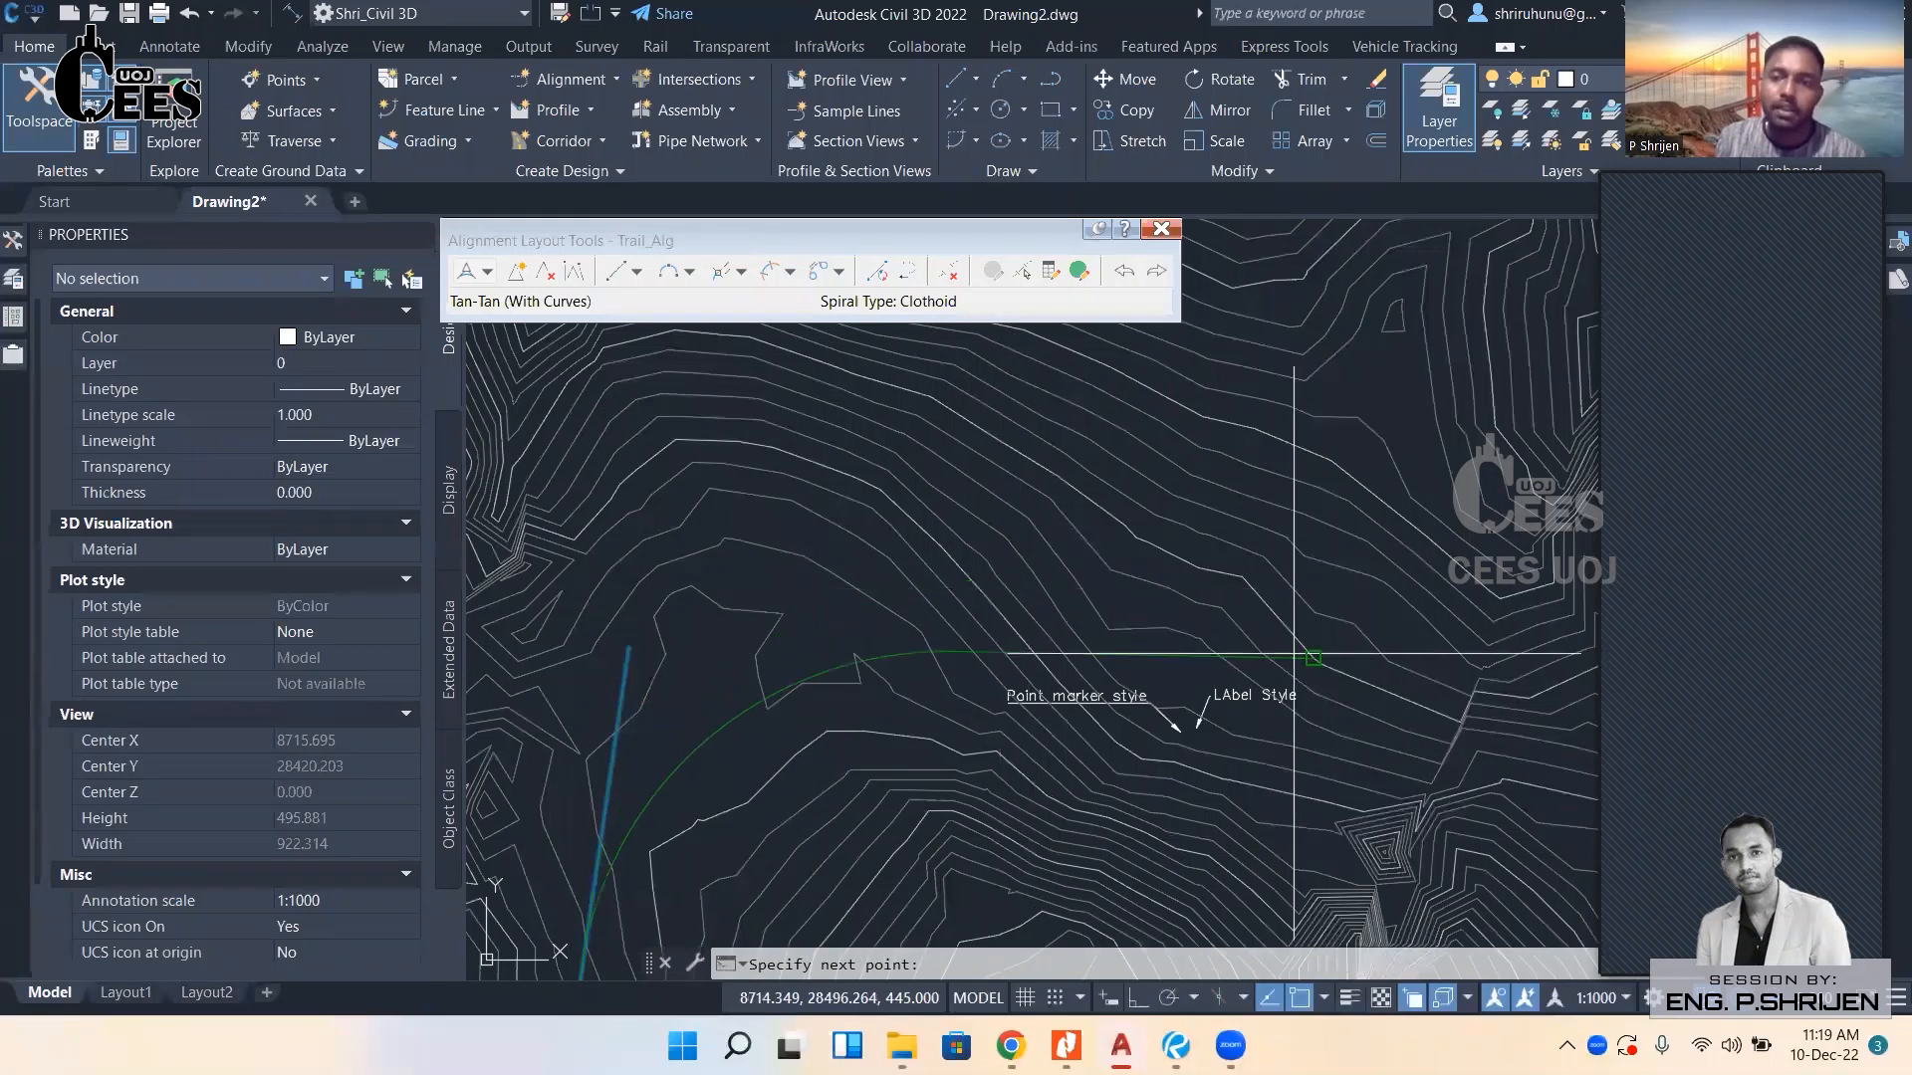
mouse_move(736, 428)
middle_mouse_down()
mouse_move(931, 520)
mouse_move(1041, 478)
middle_mouse_up()
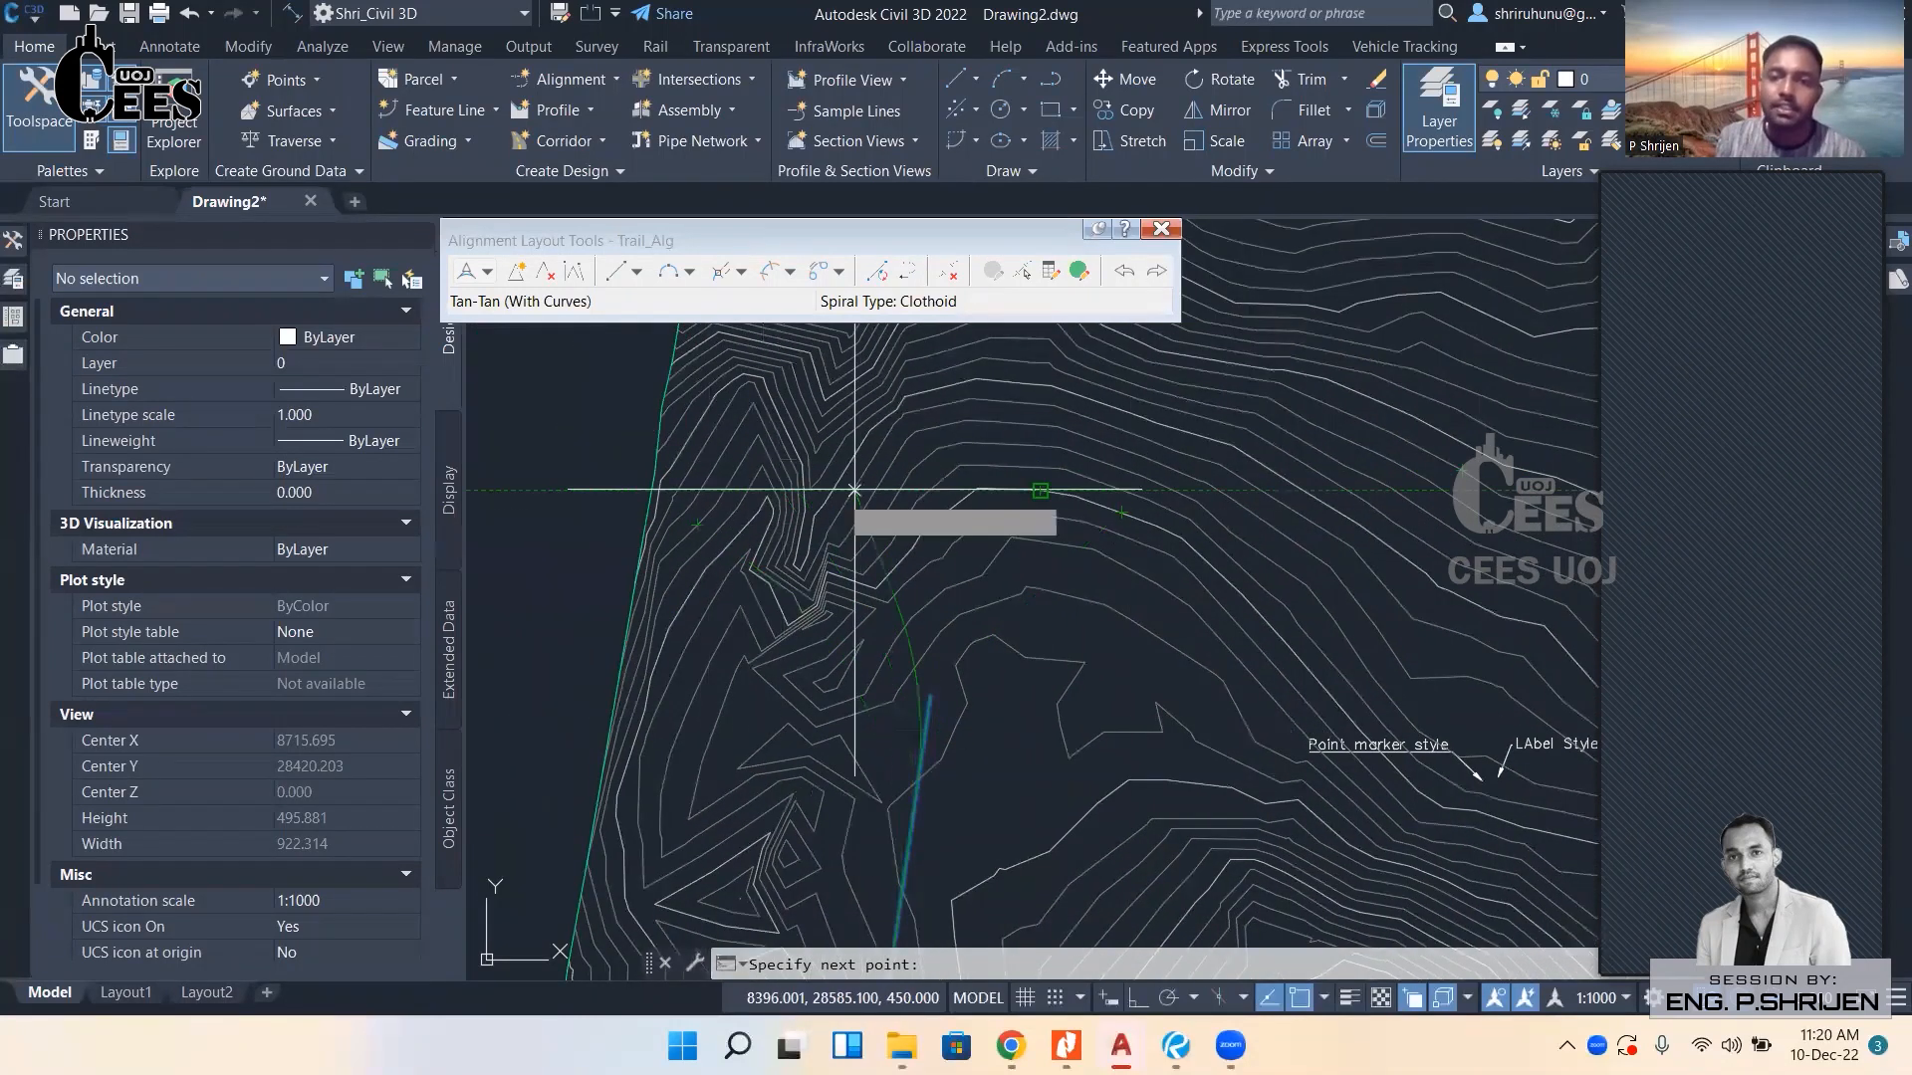
mouse_move(1257, 594)
middle_mouse_down()
mouse_move(1154, 498)
mouse_move(1158, 637)
middle_mouse_up()
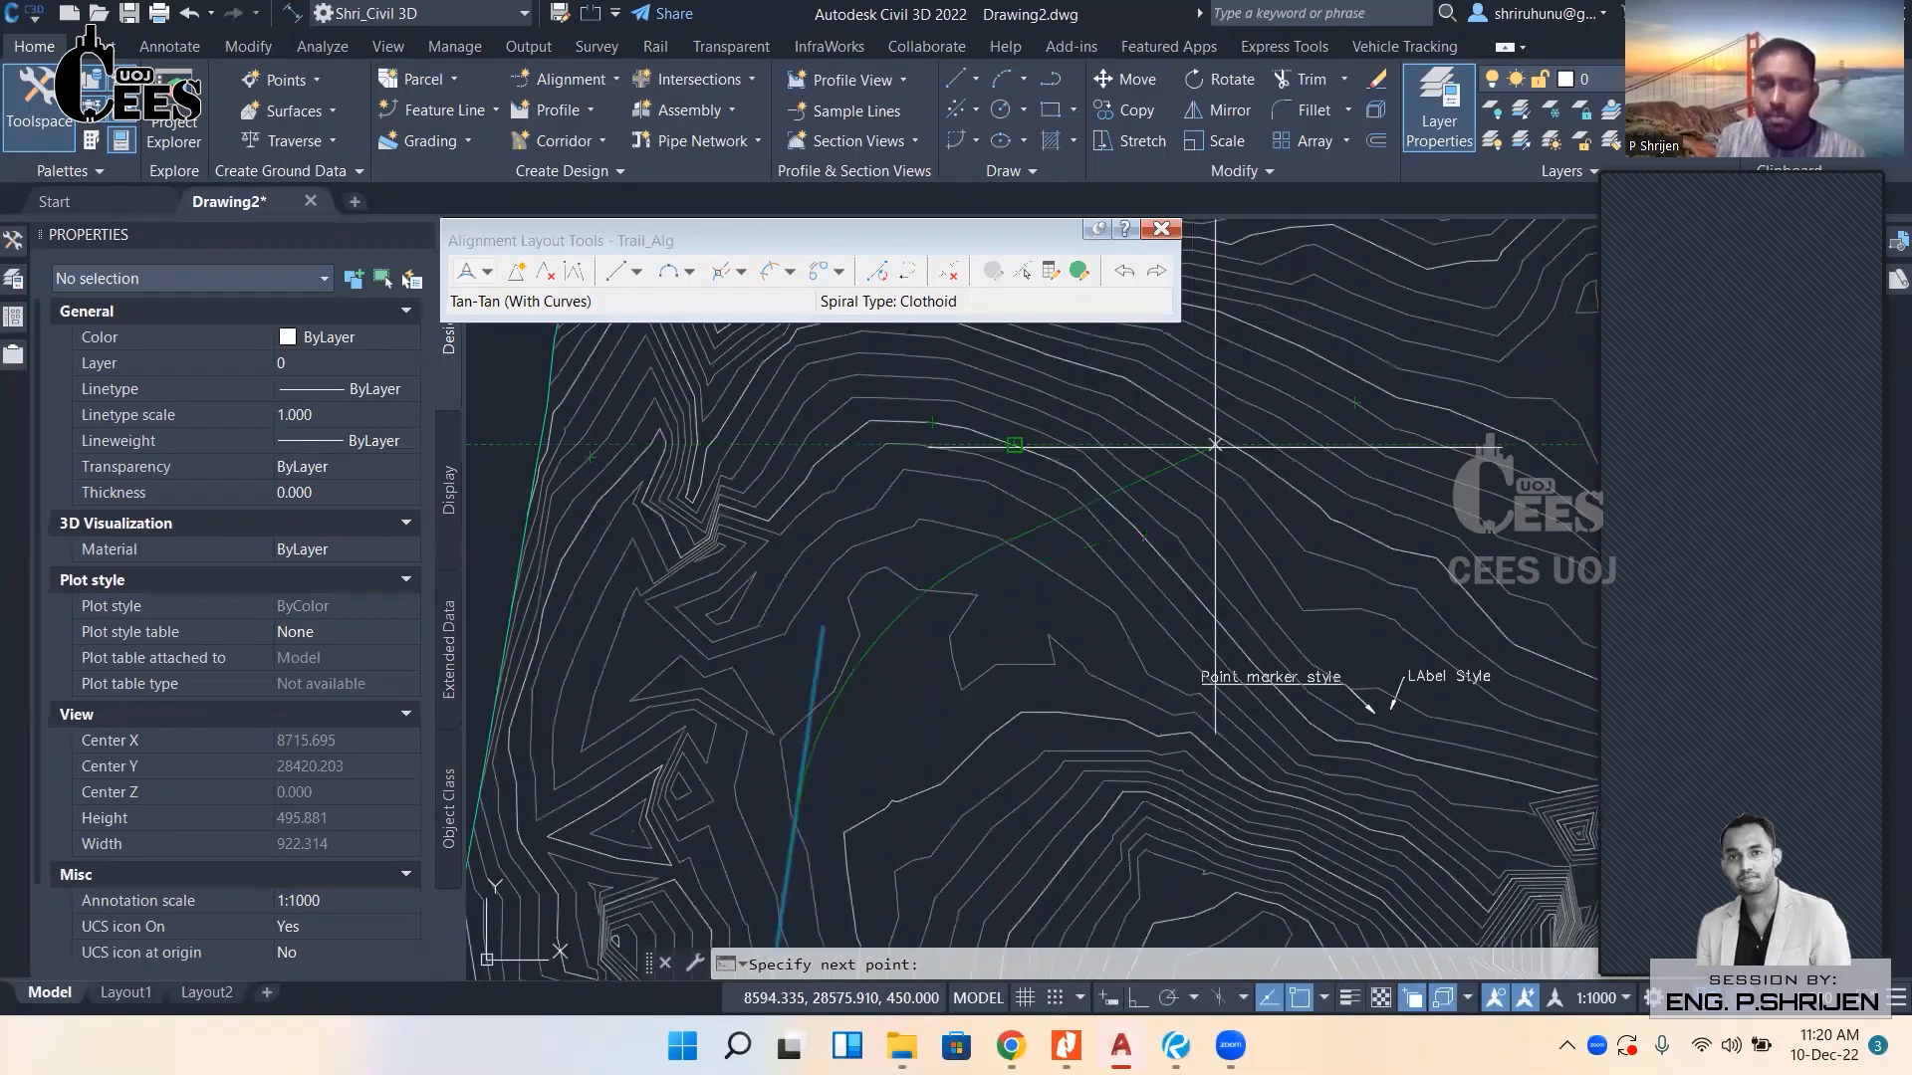
middle_click_drag(1250, 491, 1245, 411)
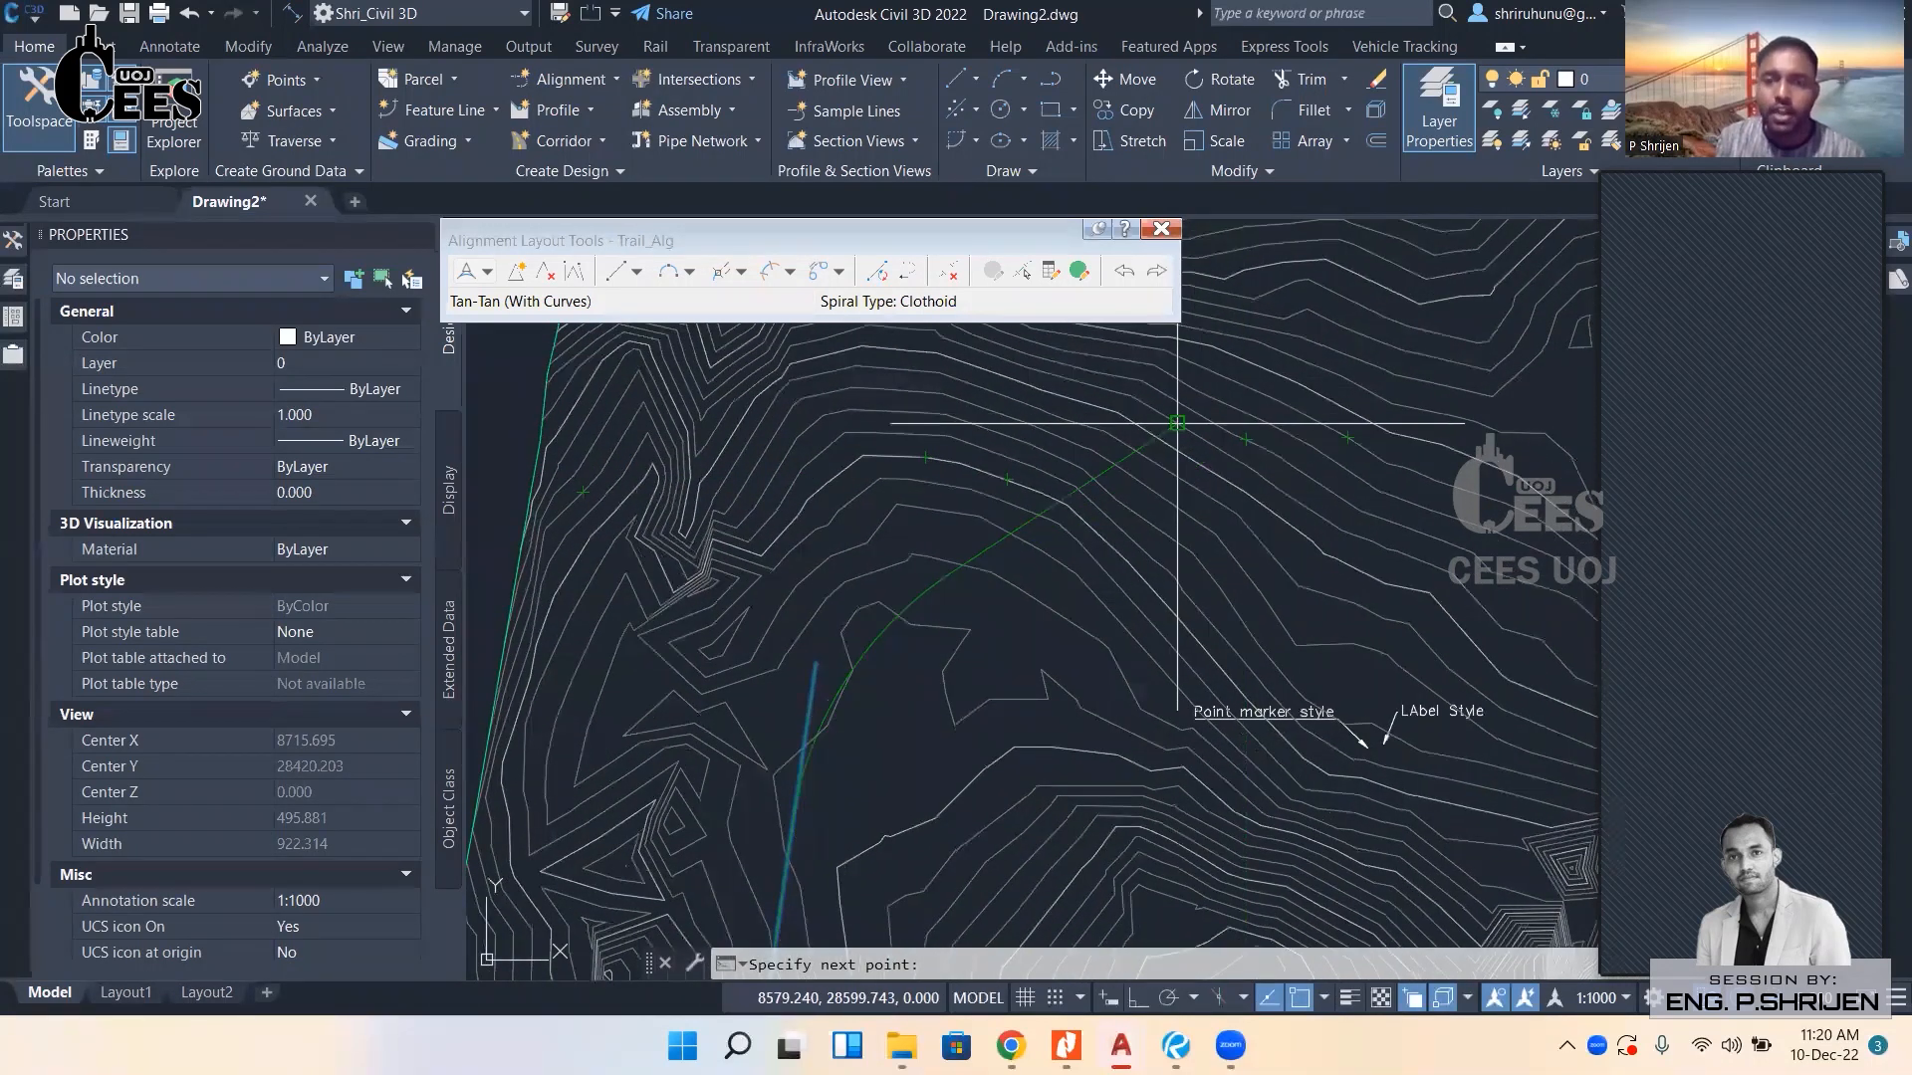
middle_click_drag(1119, 484, 1076, 530)
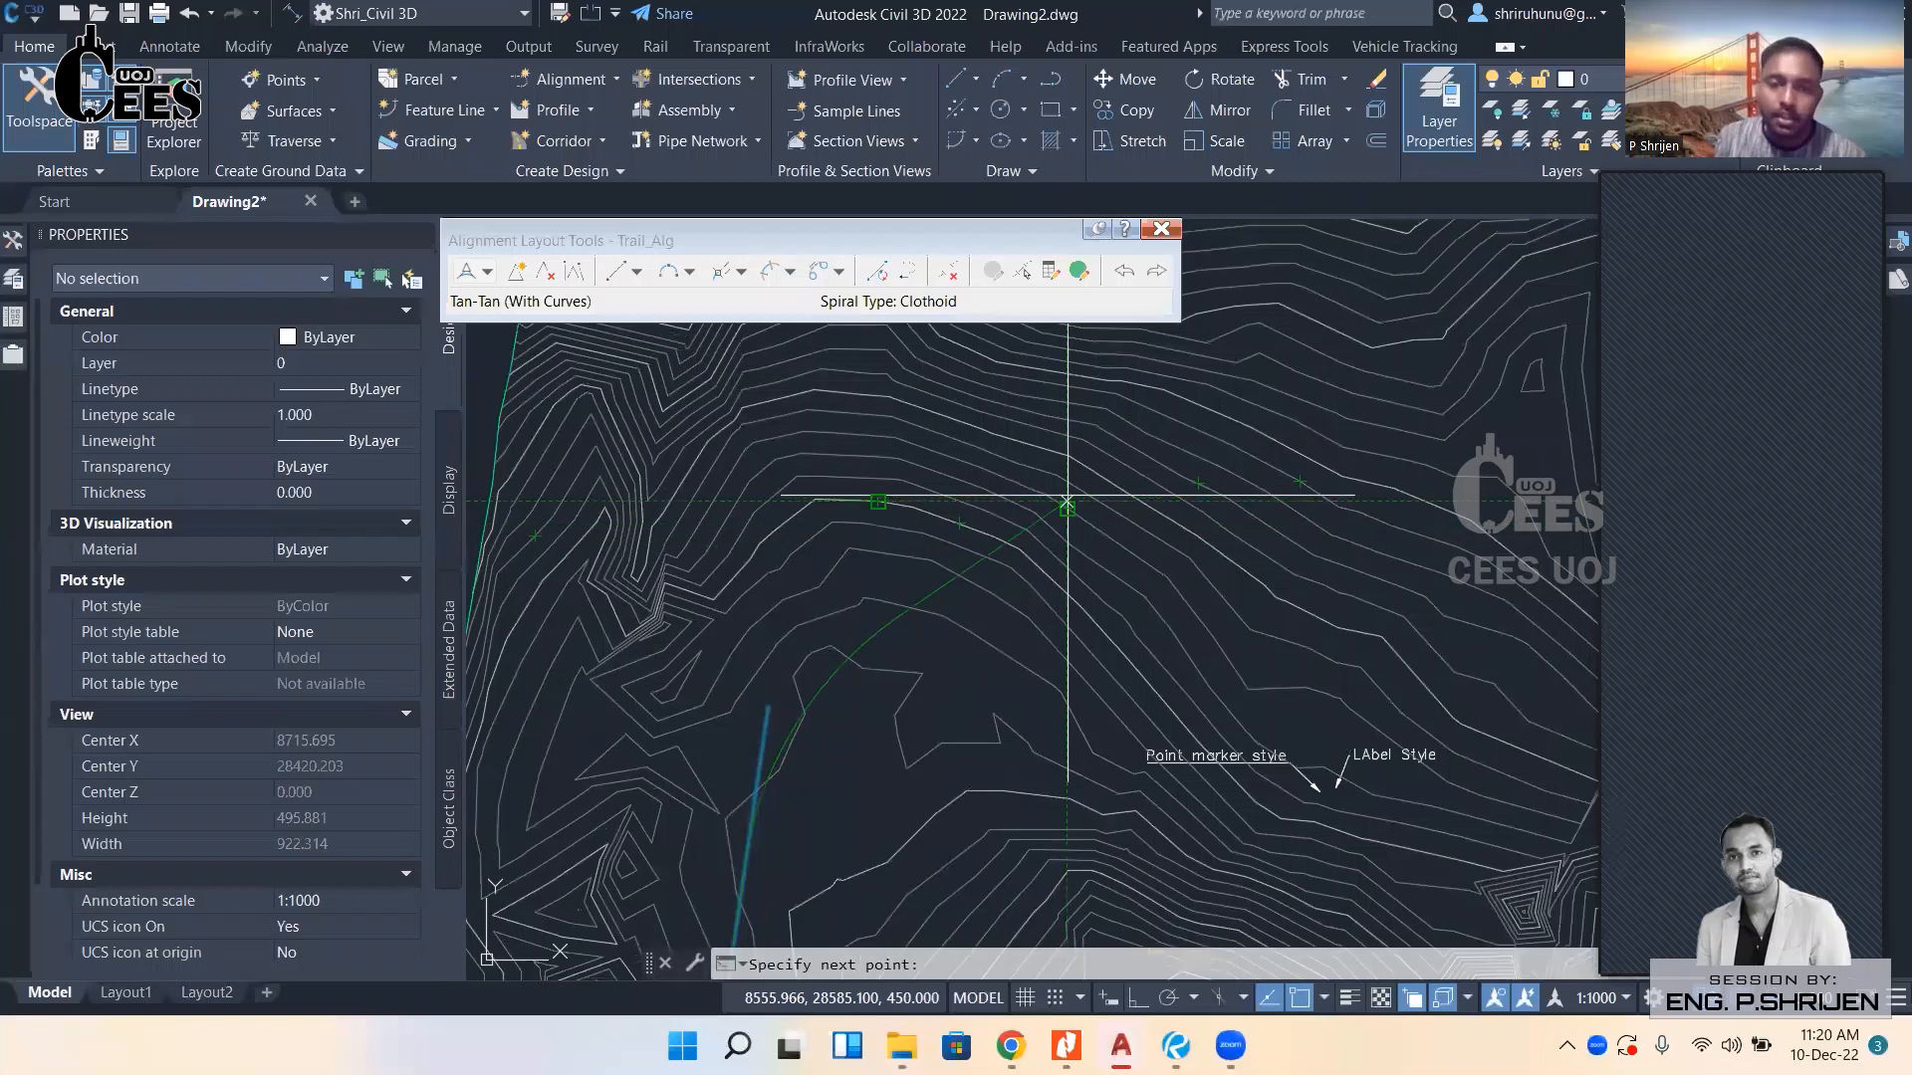
middle_click_drag(989, 617, 951, 665)
scroll(999, 564, "down", 2)
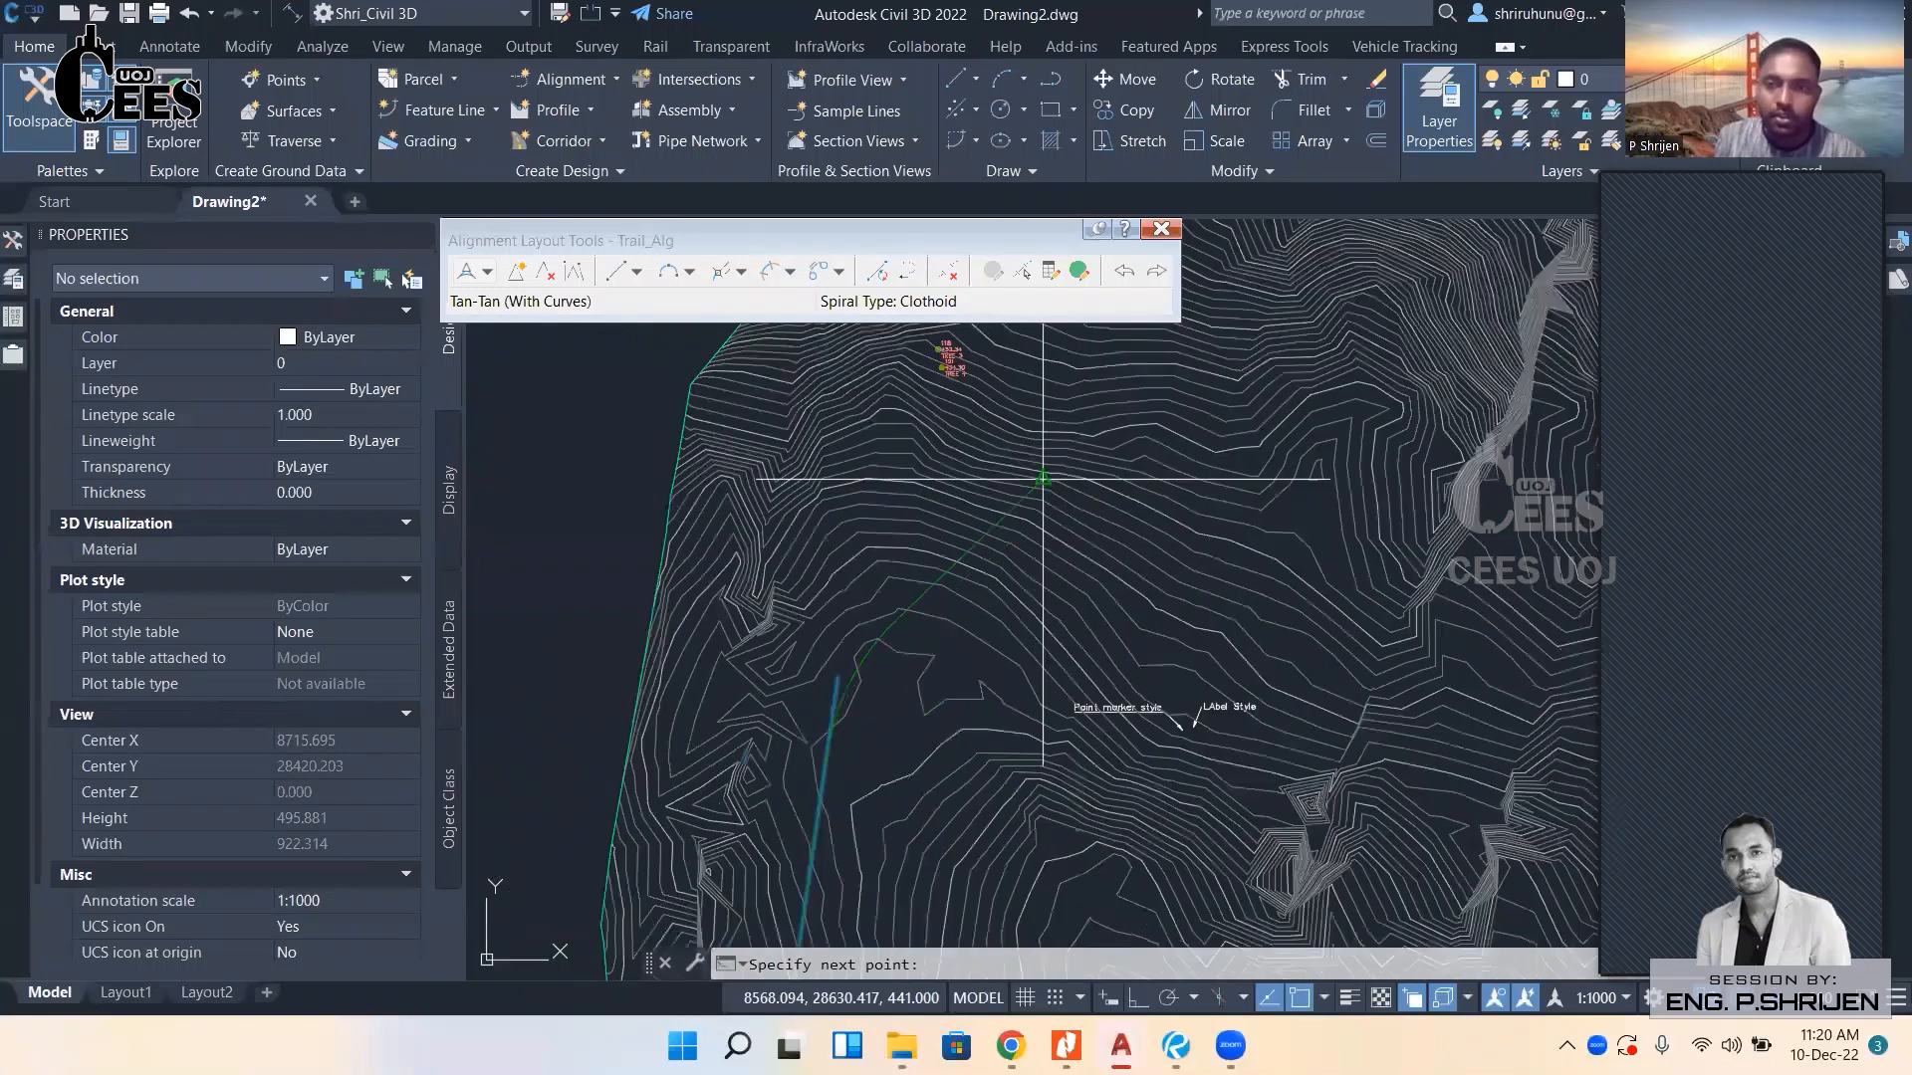
scroll(1045, 557, "up", 2)
middle_click_drag(1096, 458, 1014, 561)
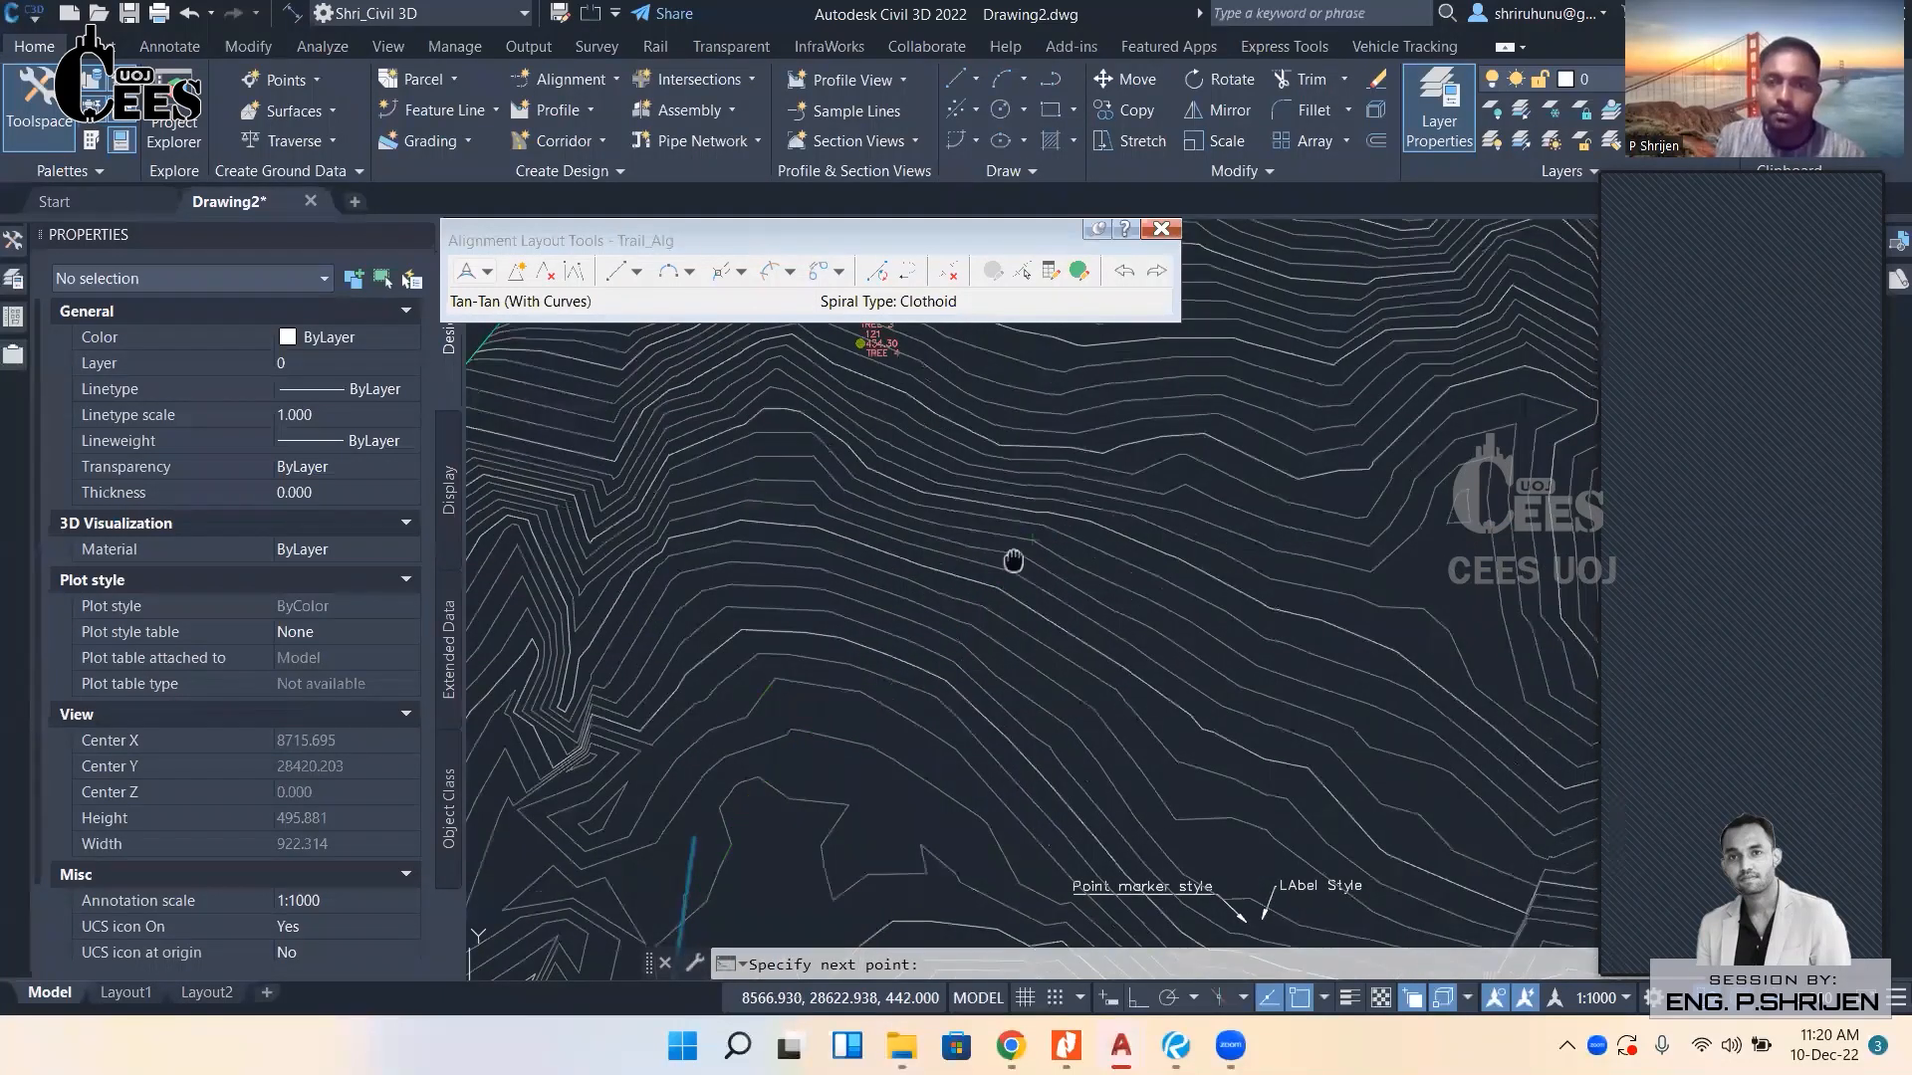
scroll(985, 433, "up", 5)
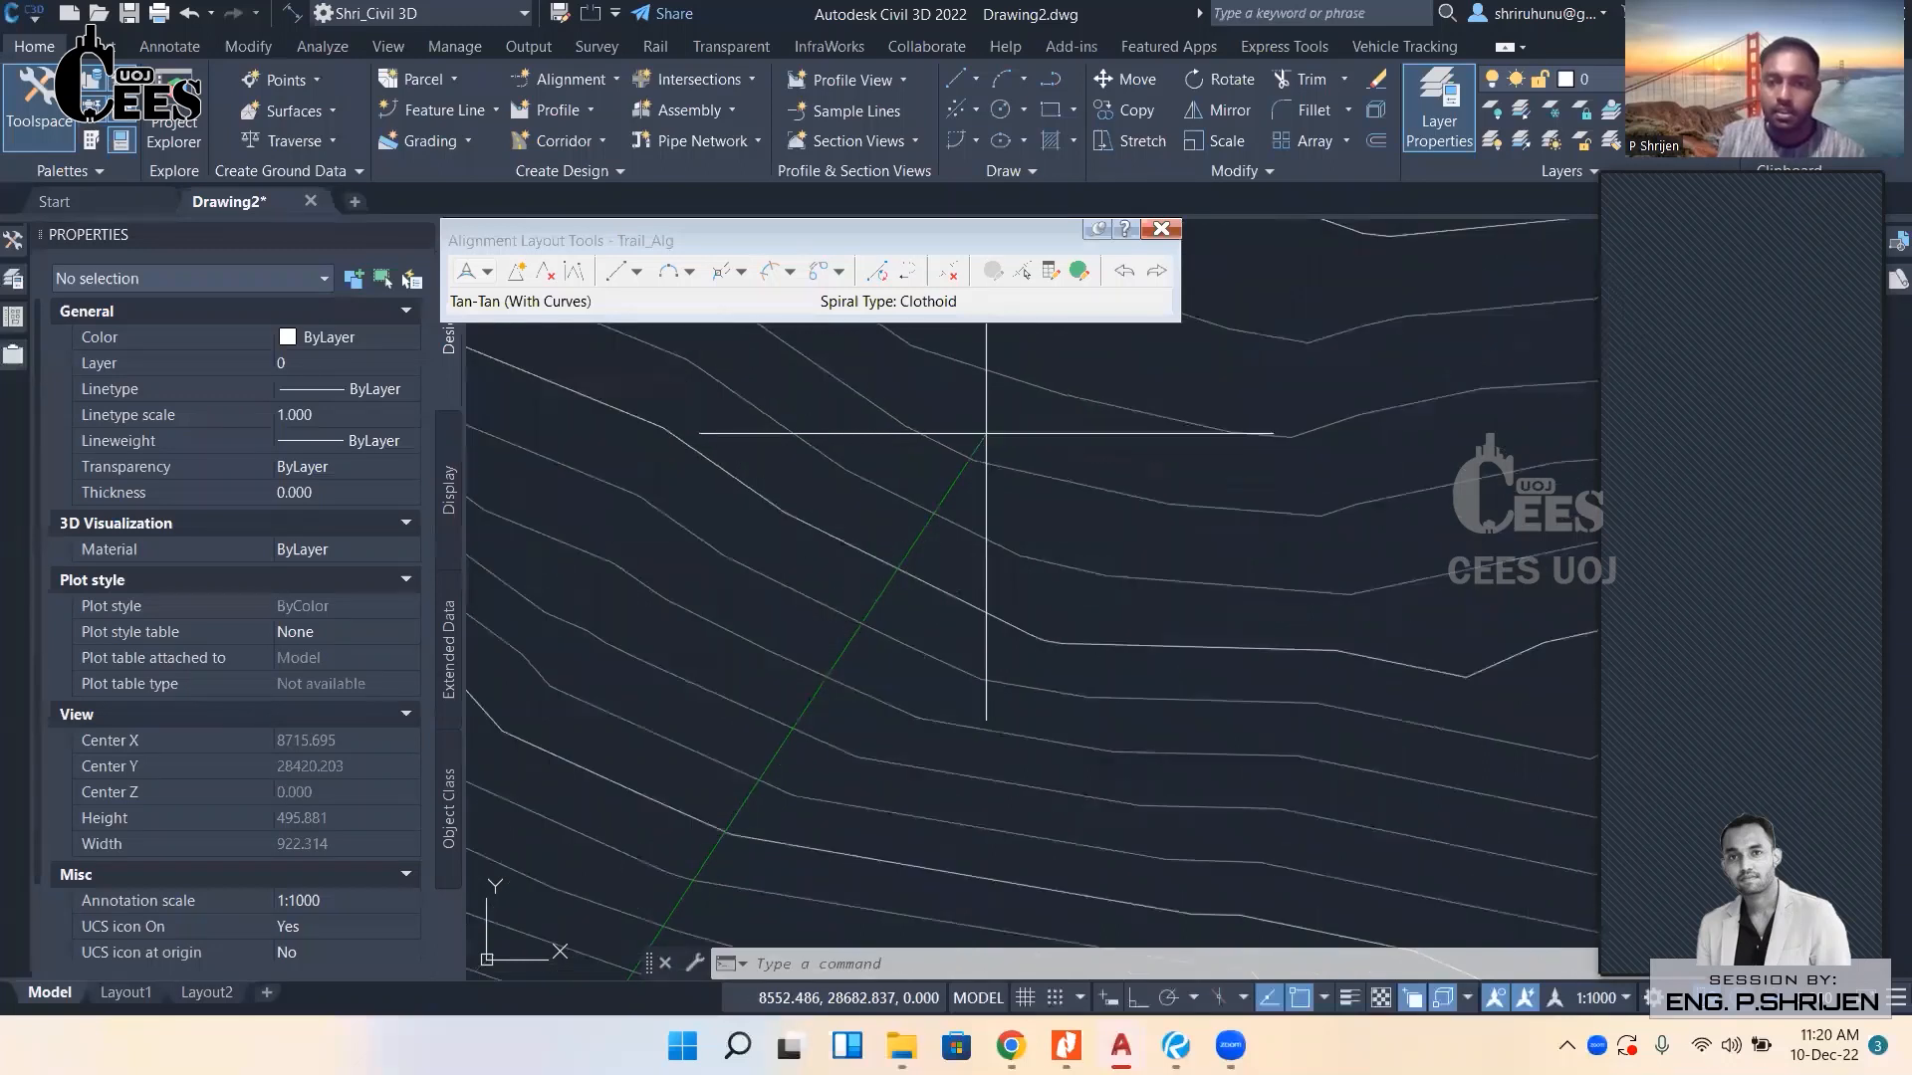
left_click(986, 434)
Draw the third tangent northward to the surface's north boundary and finish the tangent layout.
scroll(985, 433, "down", 4)
scroll(1008, 427, "down", 3)
scroll(1005, 349, "up", 5)
mouse_move(1006, 348)
middle_mouse_down()
mouse_move(973, 444)
mouse_move(982, 580)
middle_mouse_up()
scroll(957, 505, "up", 5)
left_click(914, 398)
key("Return")
Examine the finished alignment's station labels and the start of its first curve near station 0+200, and select the alignment.
scroll(914, 399, "down", 4)
middle_click_drag(967, 866, 1023, 524)
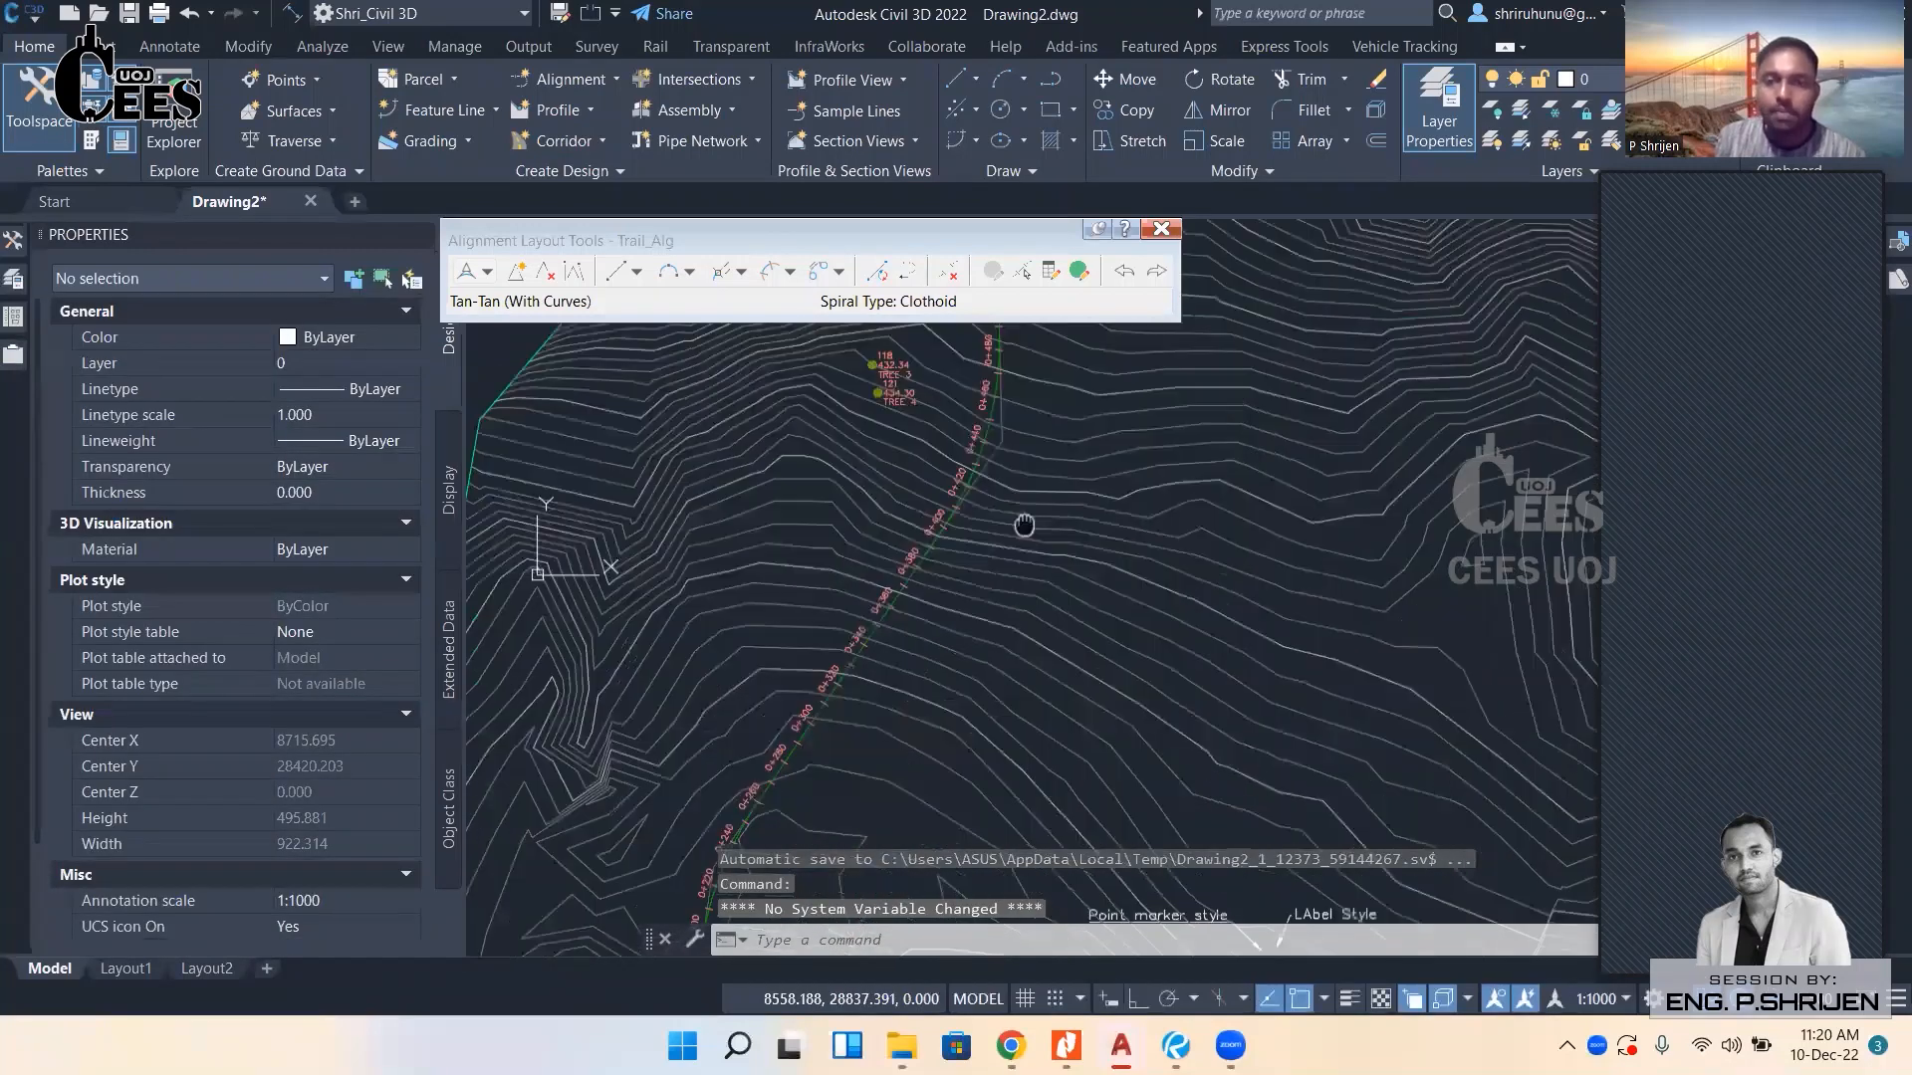
mouse_move(952, 680)
middle_mouse_down()
mouse_move(1011, 504)
mouse_move(1026, 320)
middle_mouse_up()
middle_click_drag(913, 627, 924, 594)
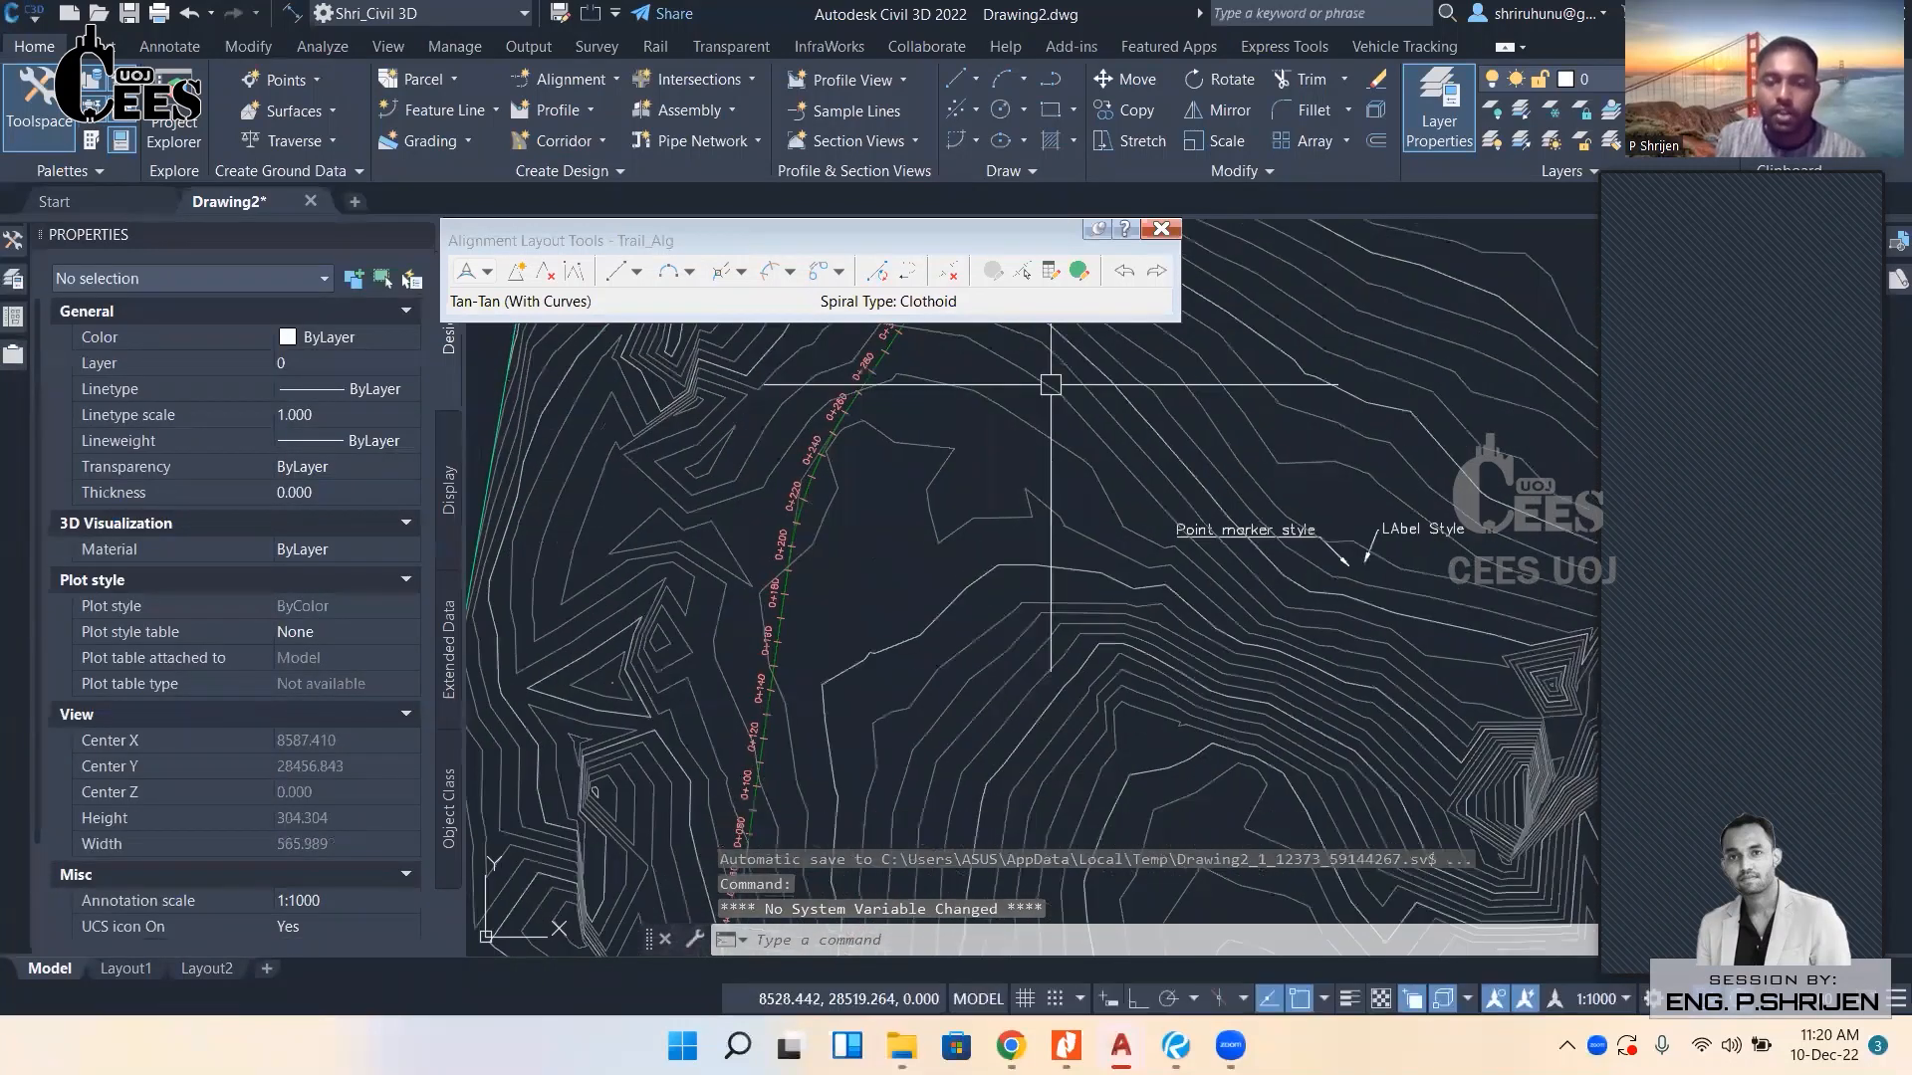
scroll(929, 588, "down", 2)
scroll(829, 682, "up", 8)
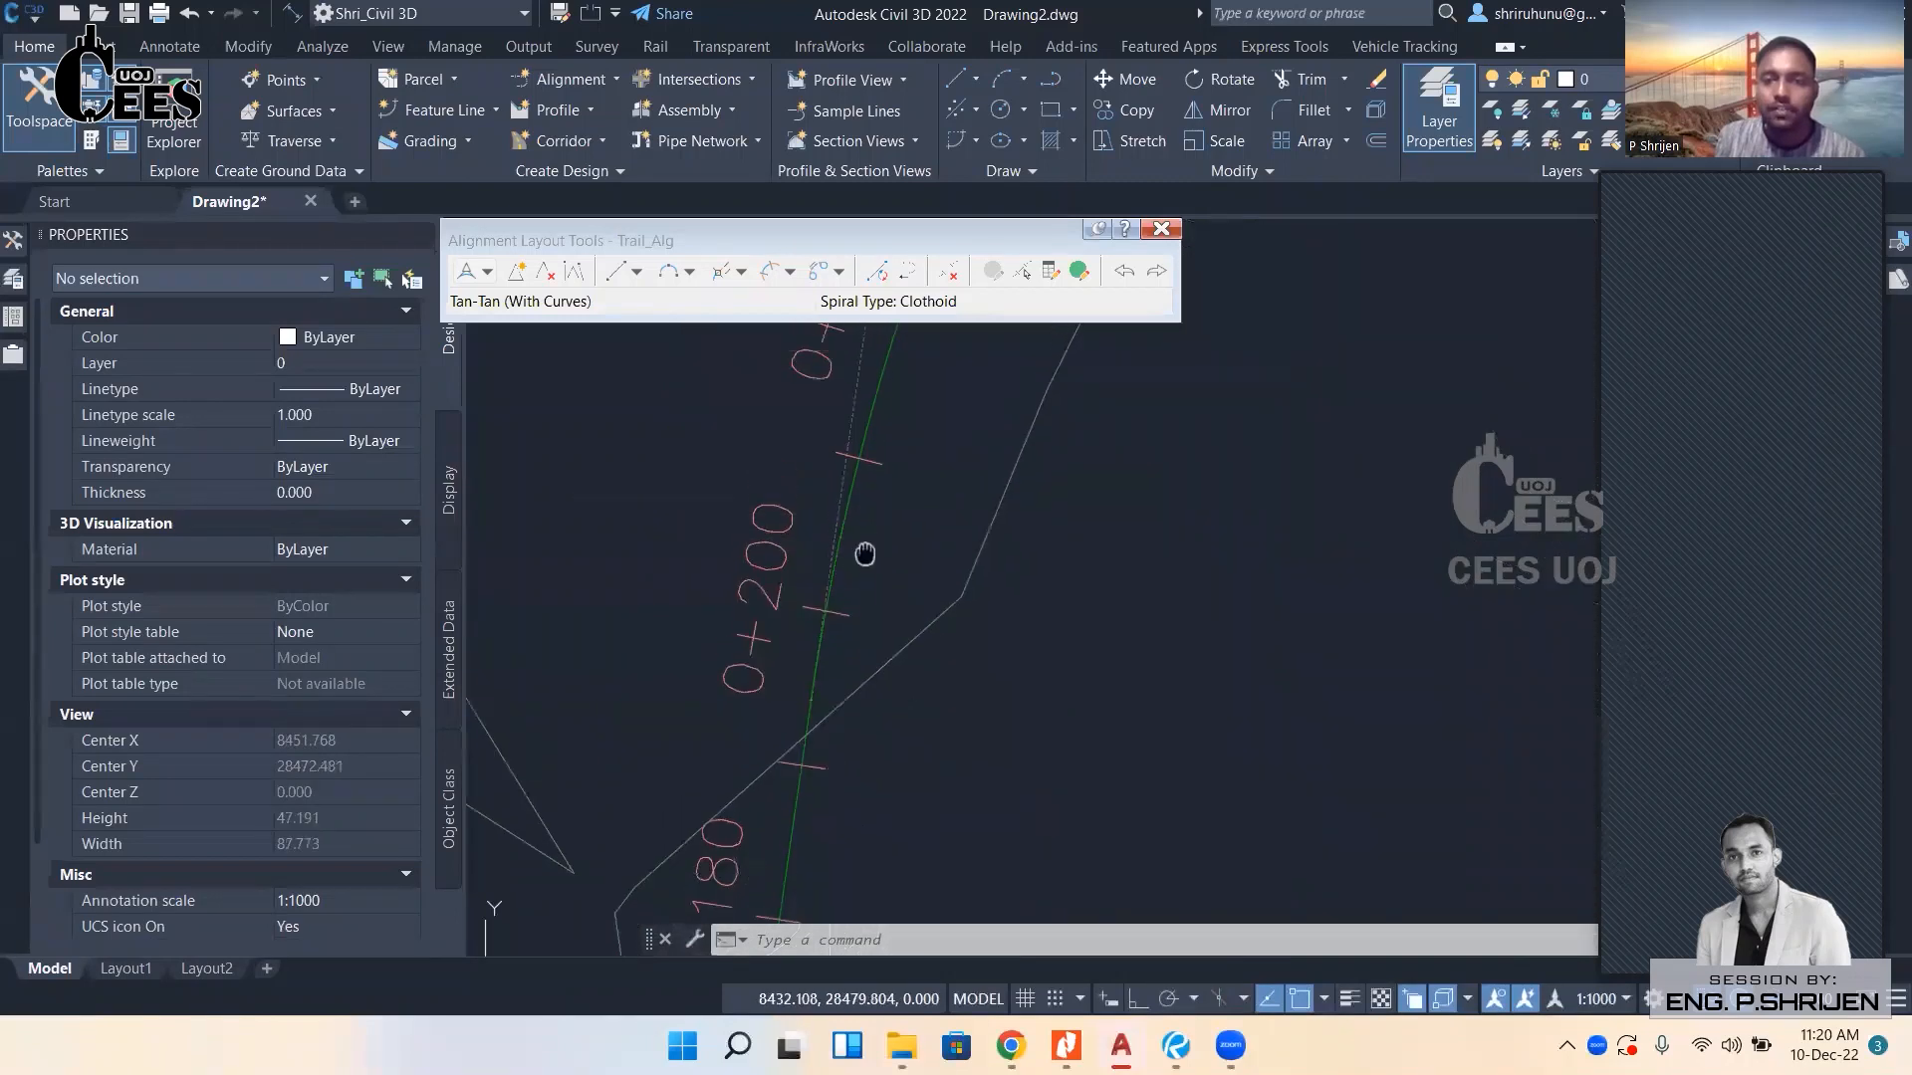
left_click(867, 518)
scroll(936, 631, "down", 6)
middle_click_drag(1036, 697, 1017, 694)
scroll(1017, 694, "down", 6)
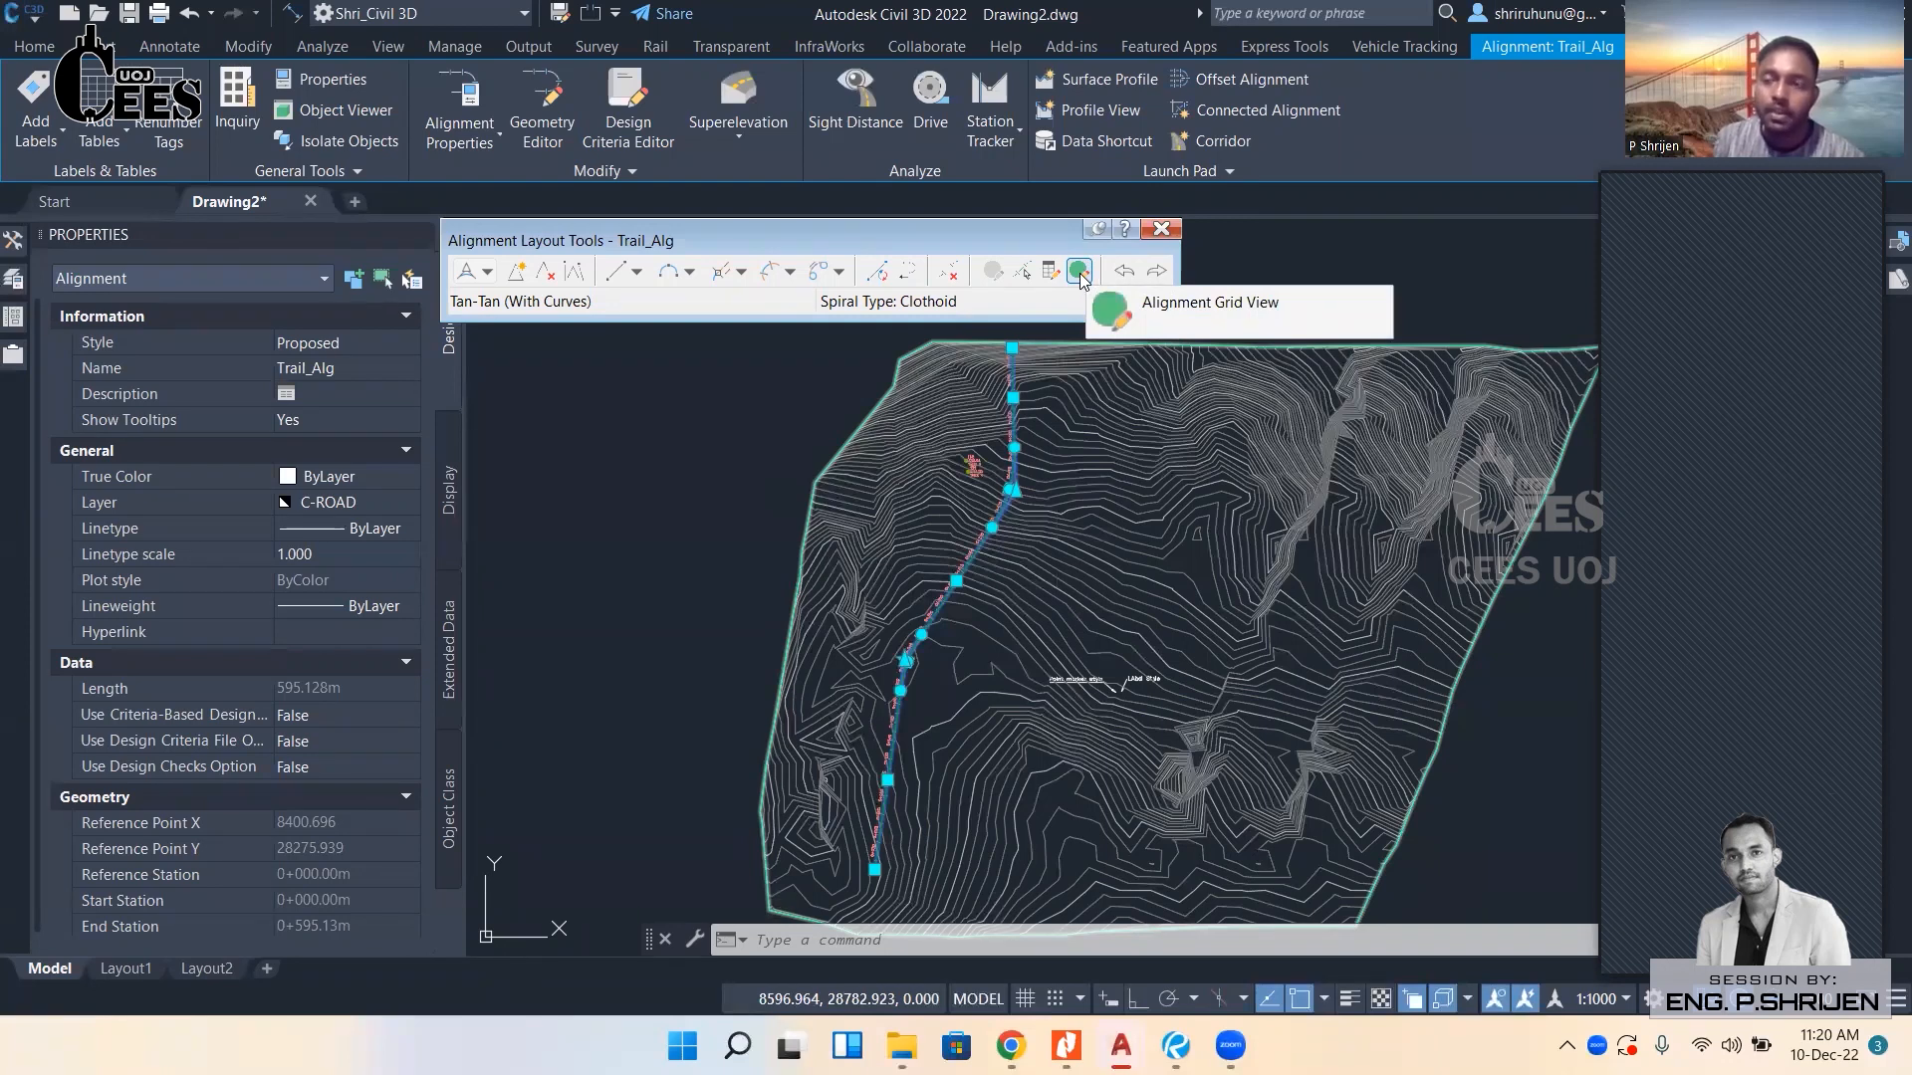
Review the alignment's lines, curves and radii in the Alignment Grid View, close it and clear the selection.
left_click(1079, 272)
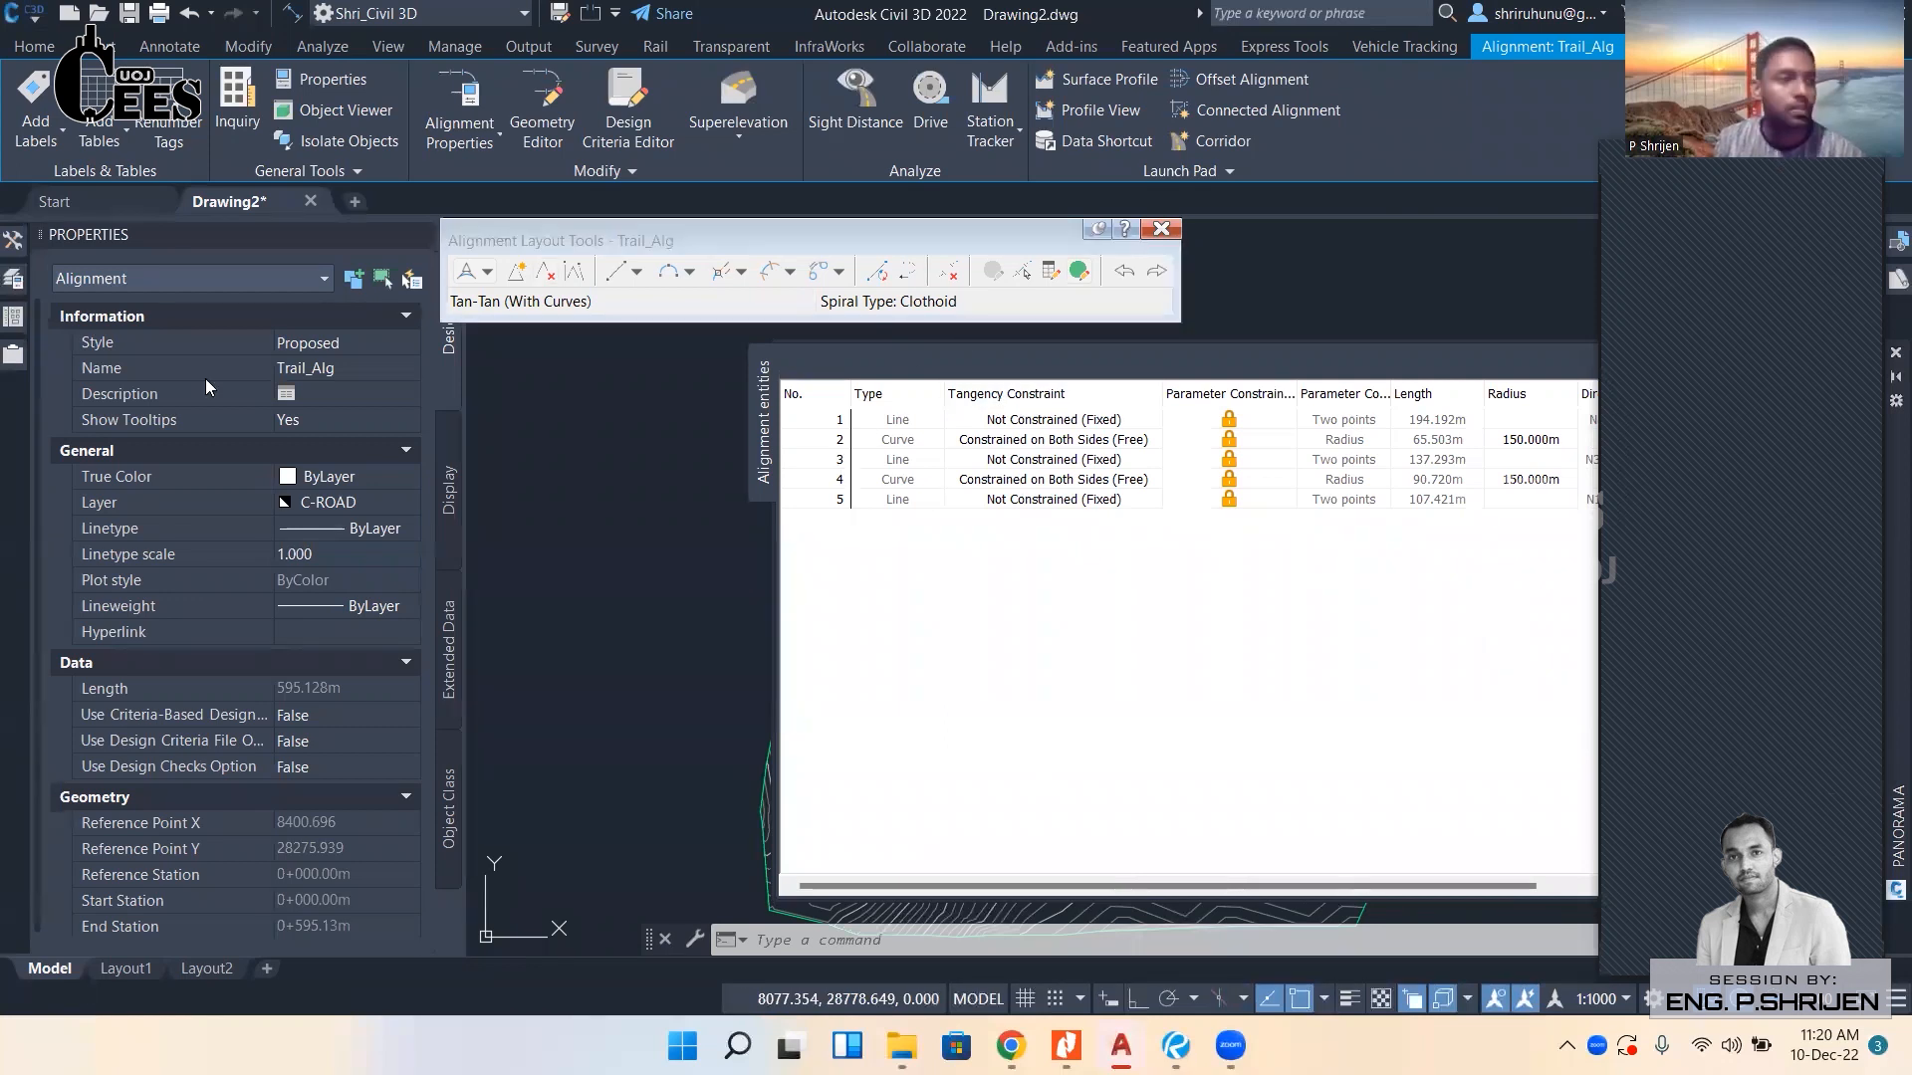
mouse_move(1745, 556)
left_mouse_down()
mouse_move(1529, 504)
mouse_move(581, 406)
left_mouse_up()
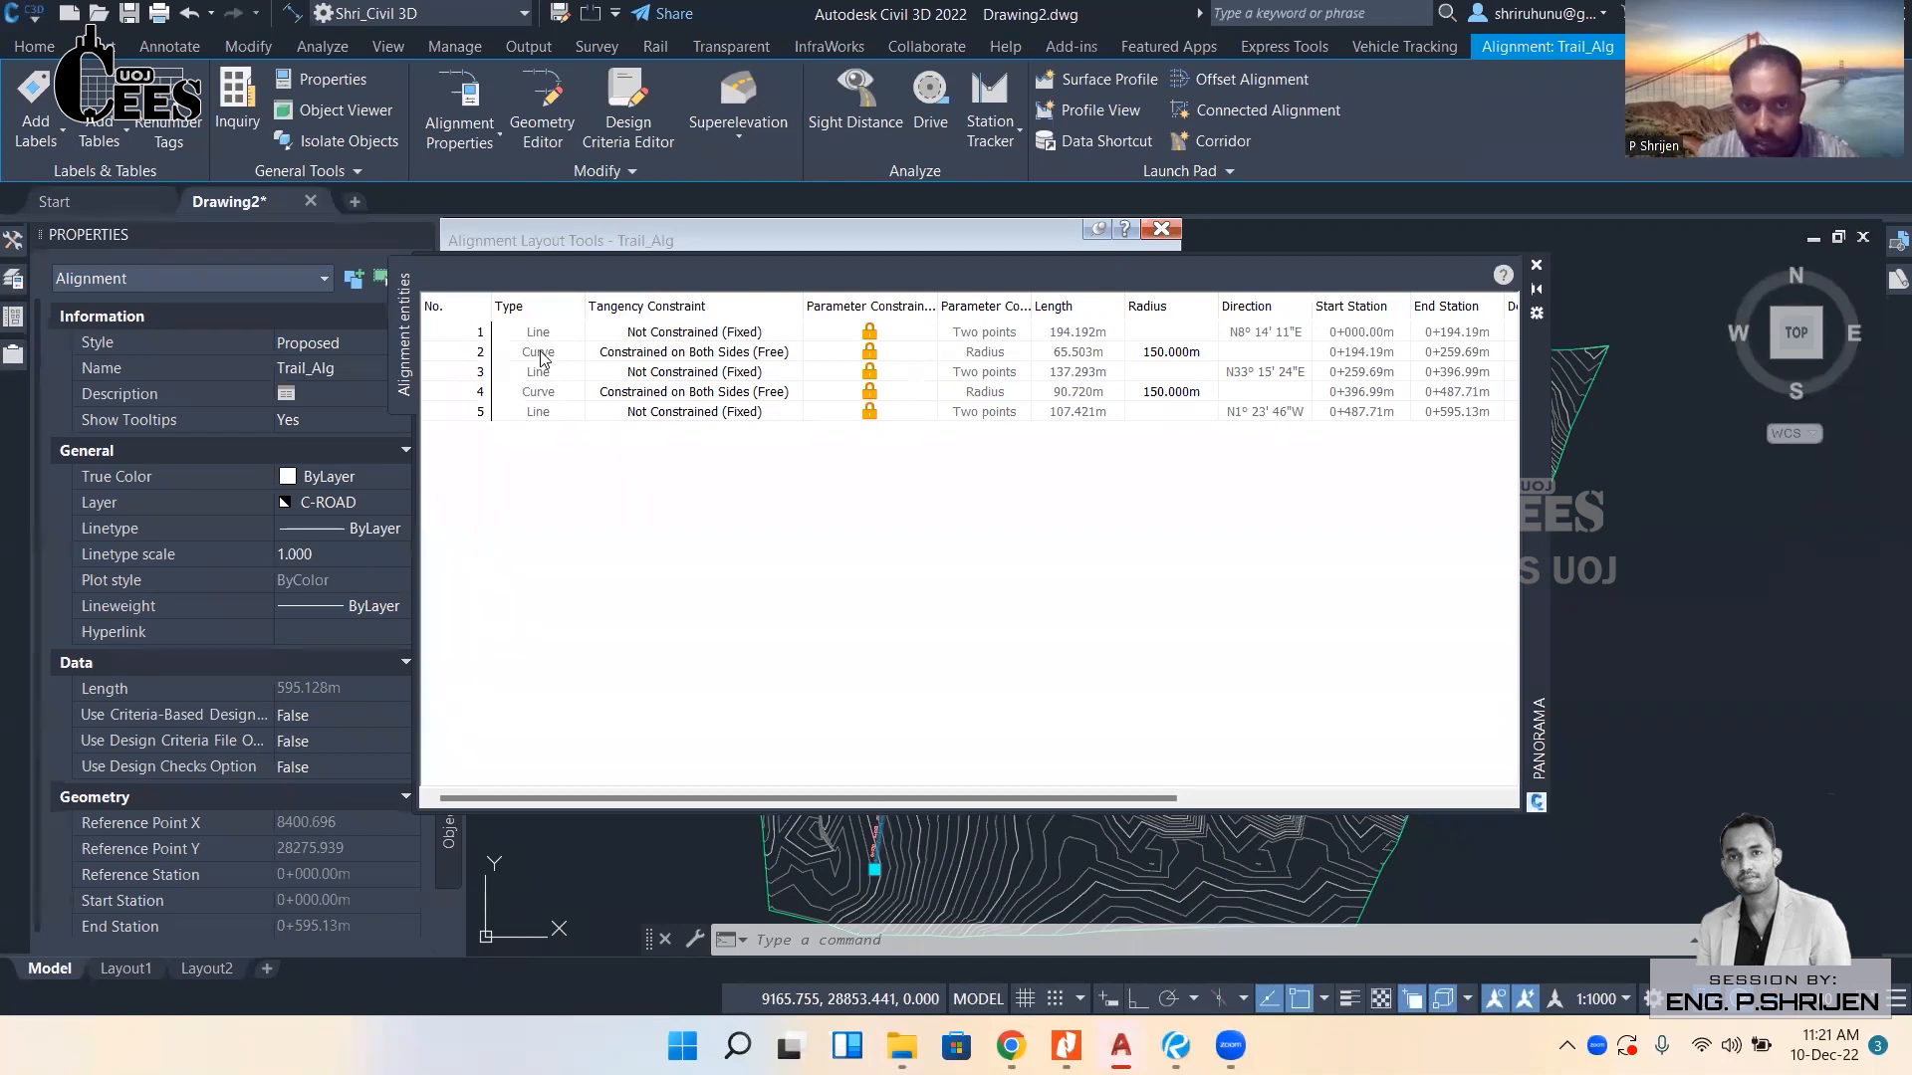
left_click(479, 359)
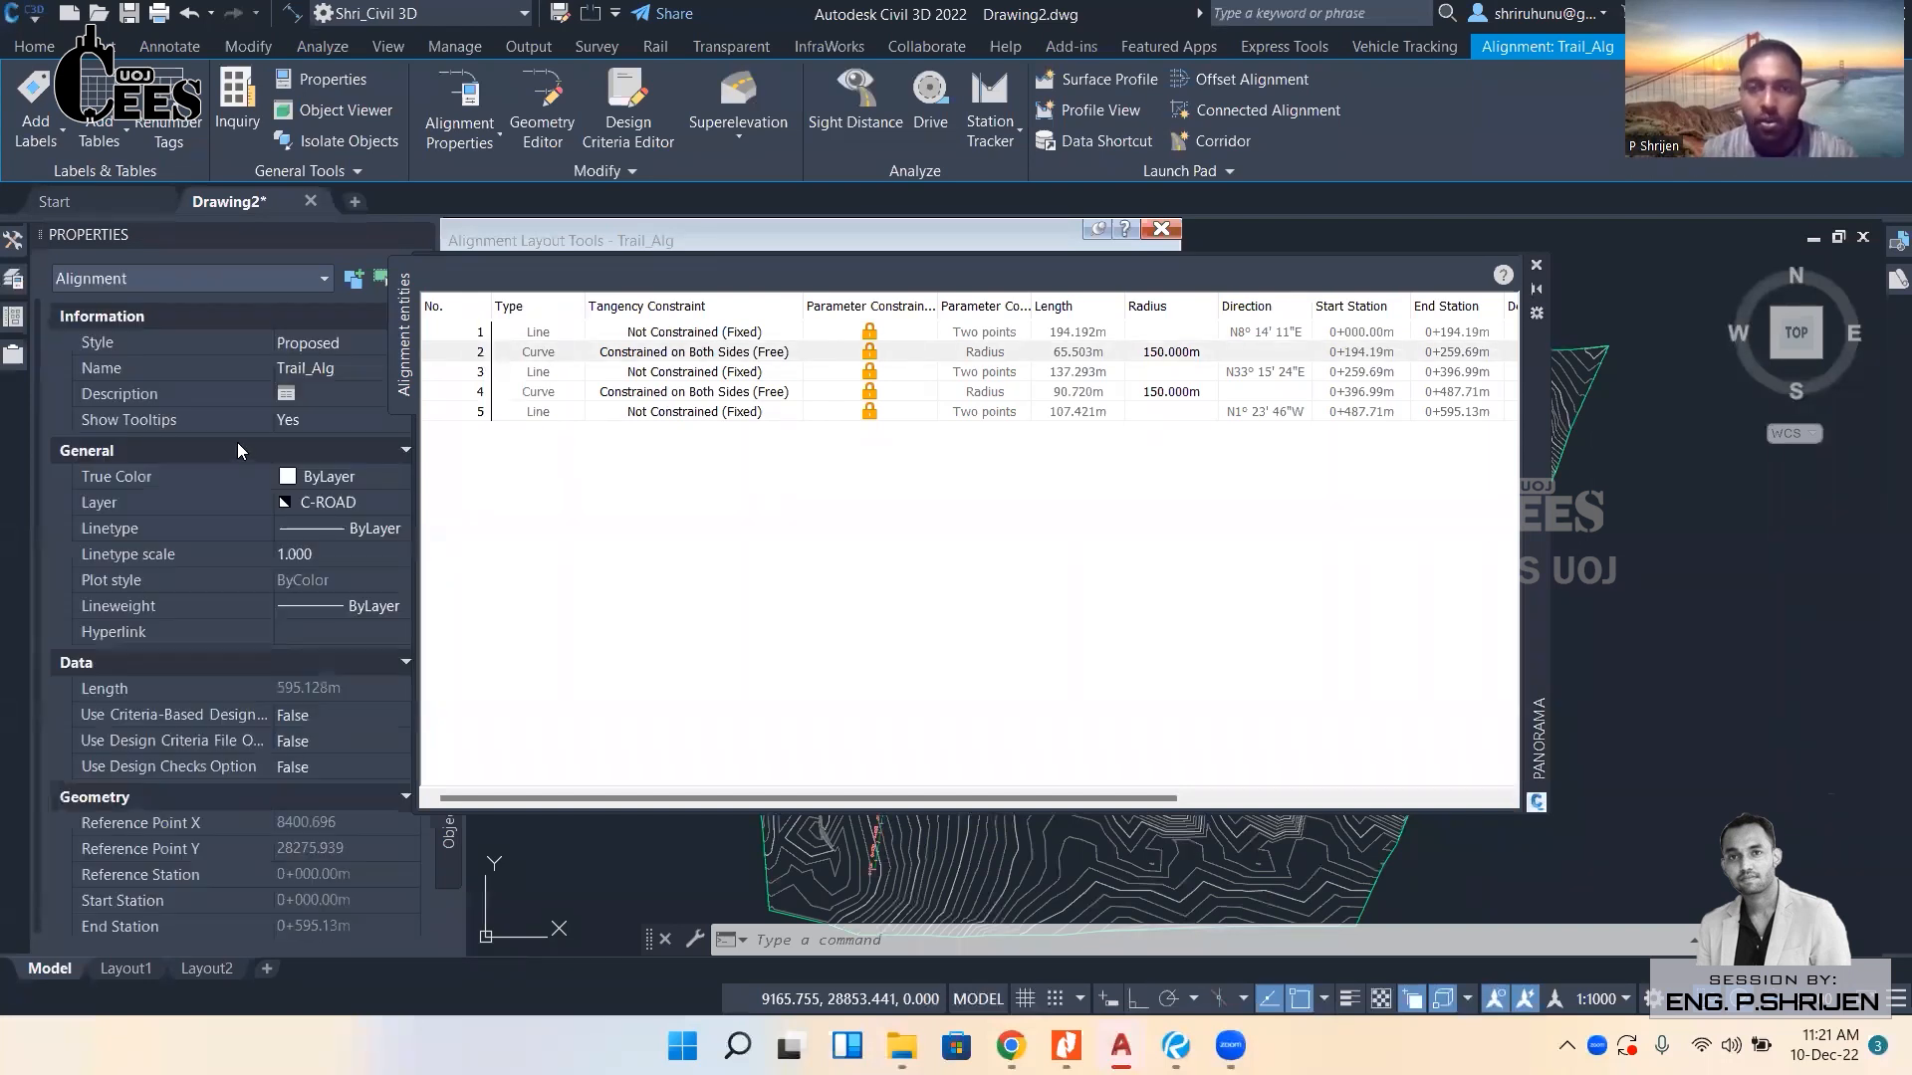
left_click(1185, 392)
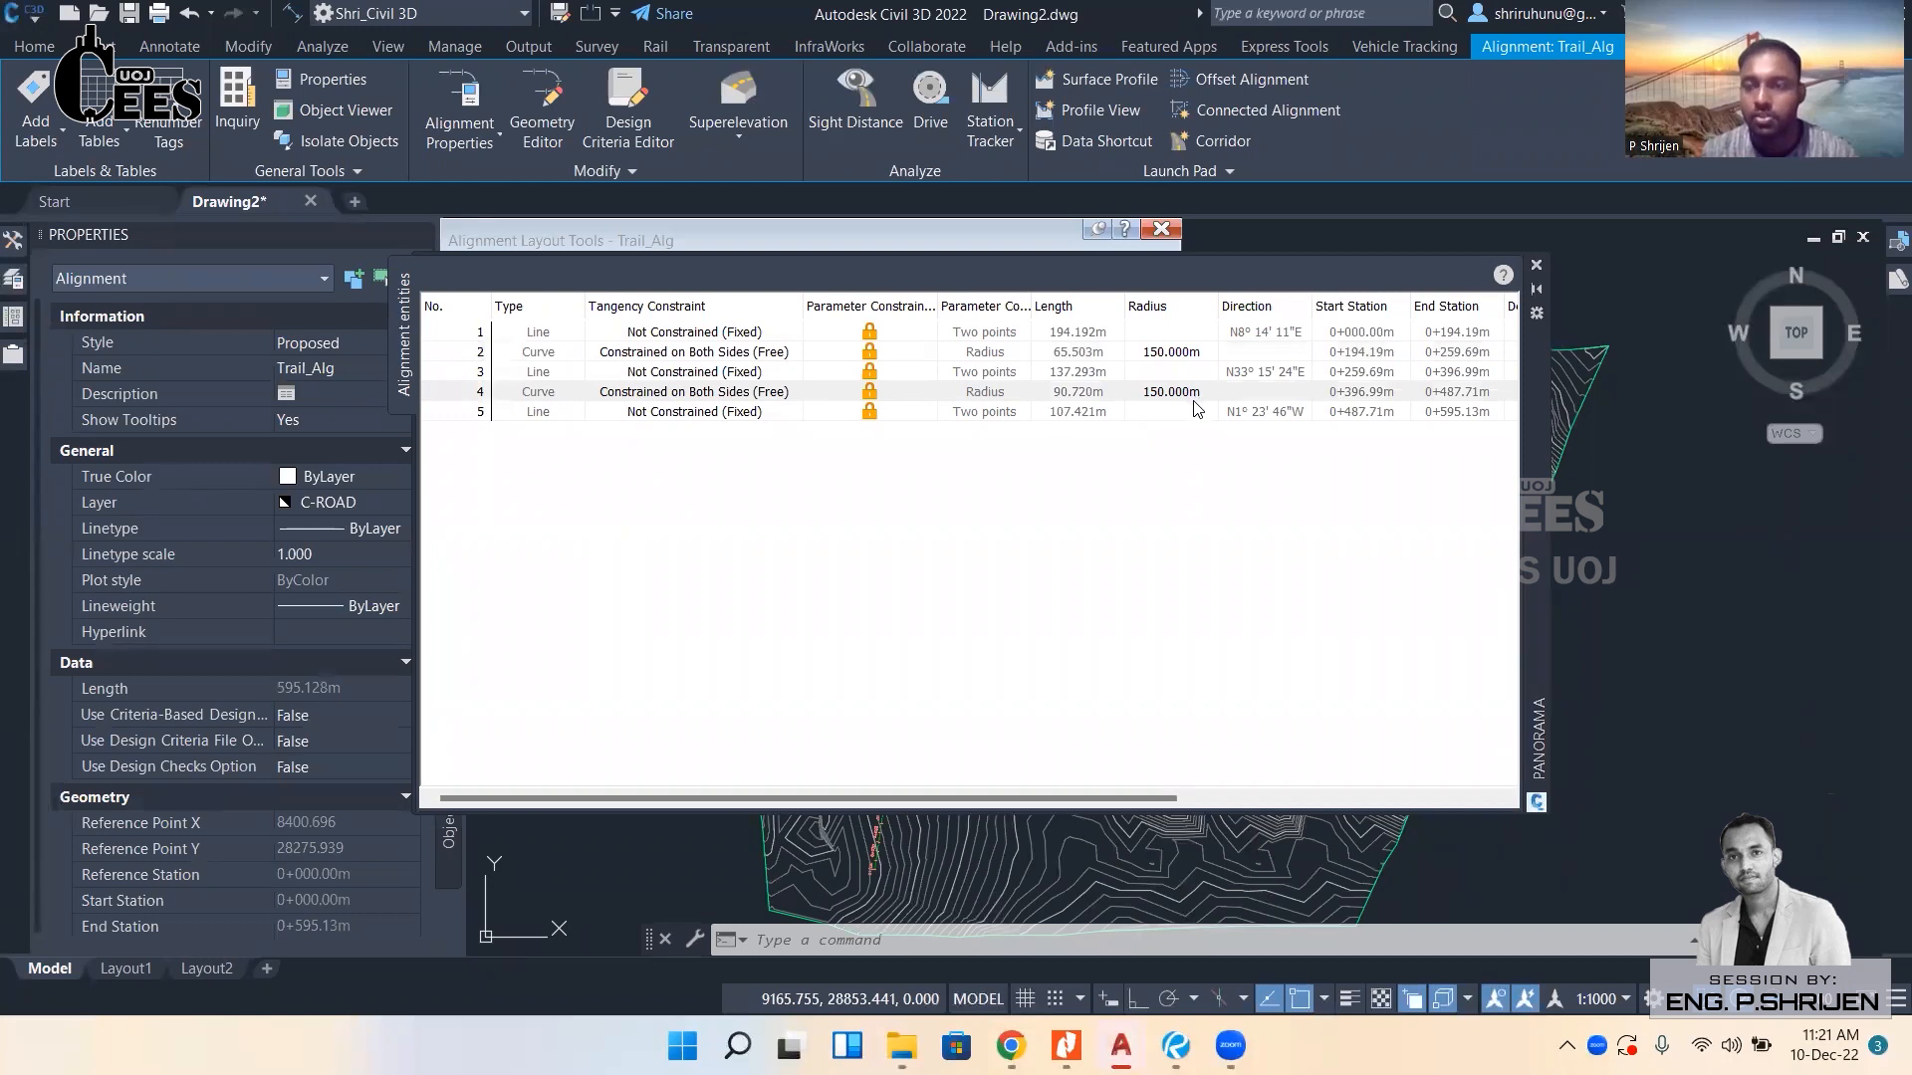
left_click_drag(1079, 799, 1409, 796)
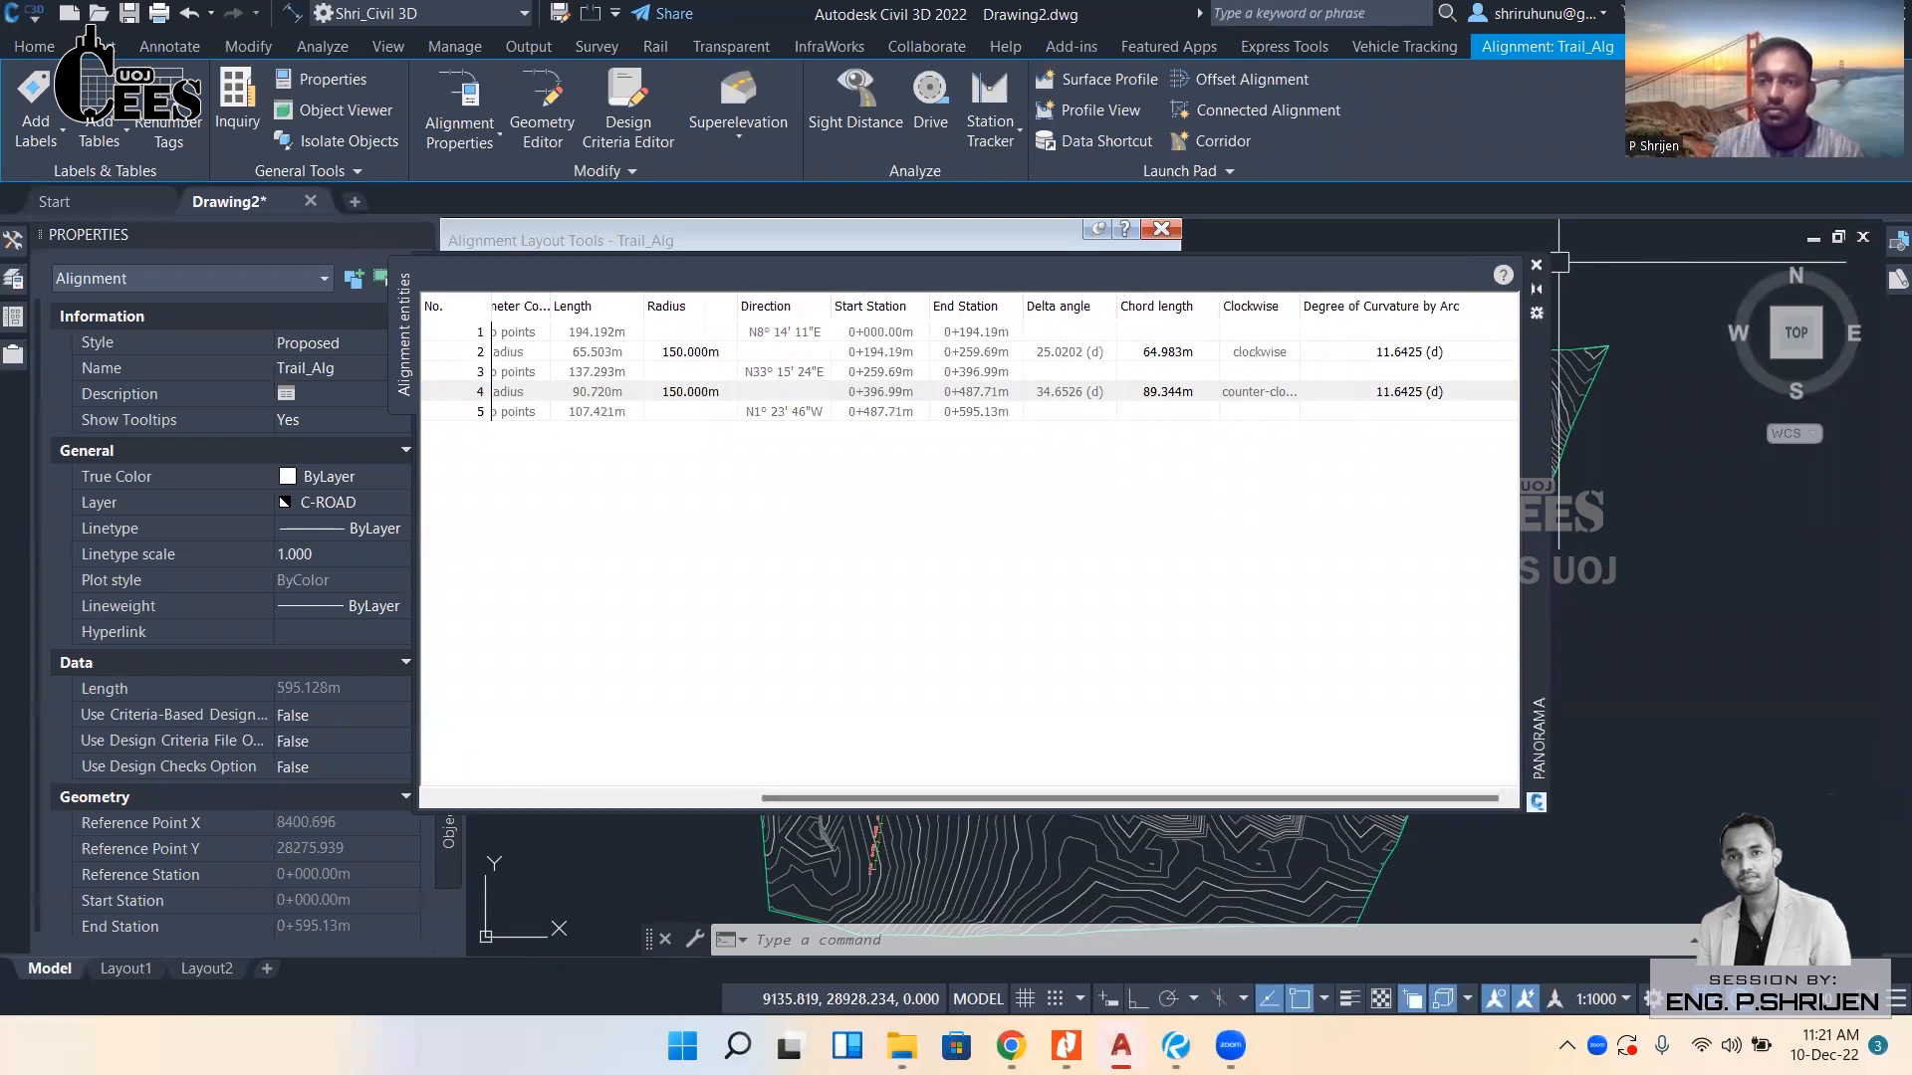
left_click(1537, 265)
key("Escape")
key("Escape")
Examine how the labelled alignment runs across the contours along its southern tangent and first curve.
middle_click_drag(1013, 550, 1012, 536)
scroll(870, 726, "up", 10)
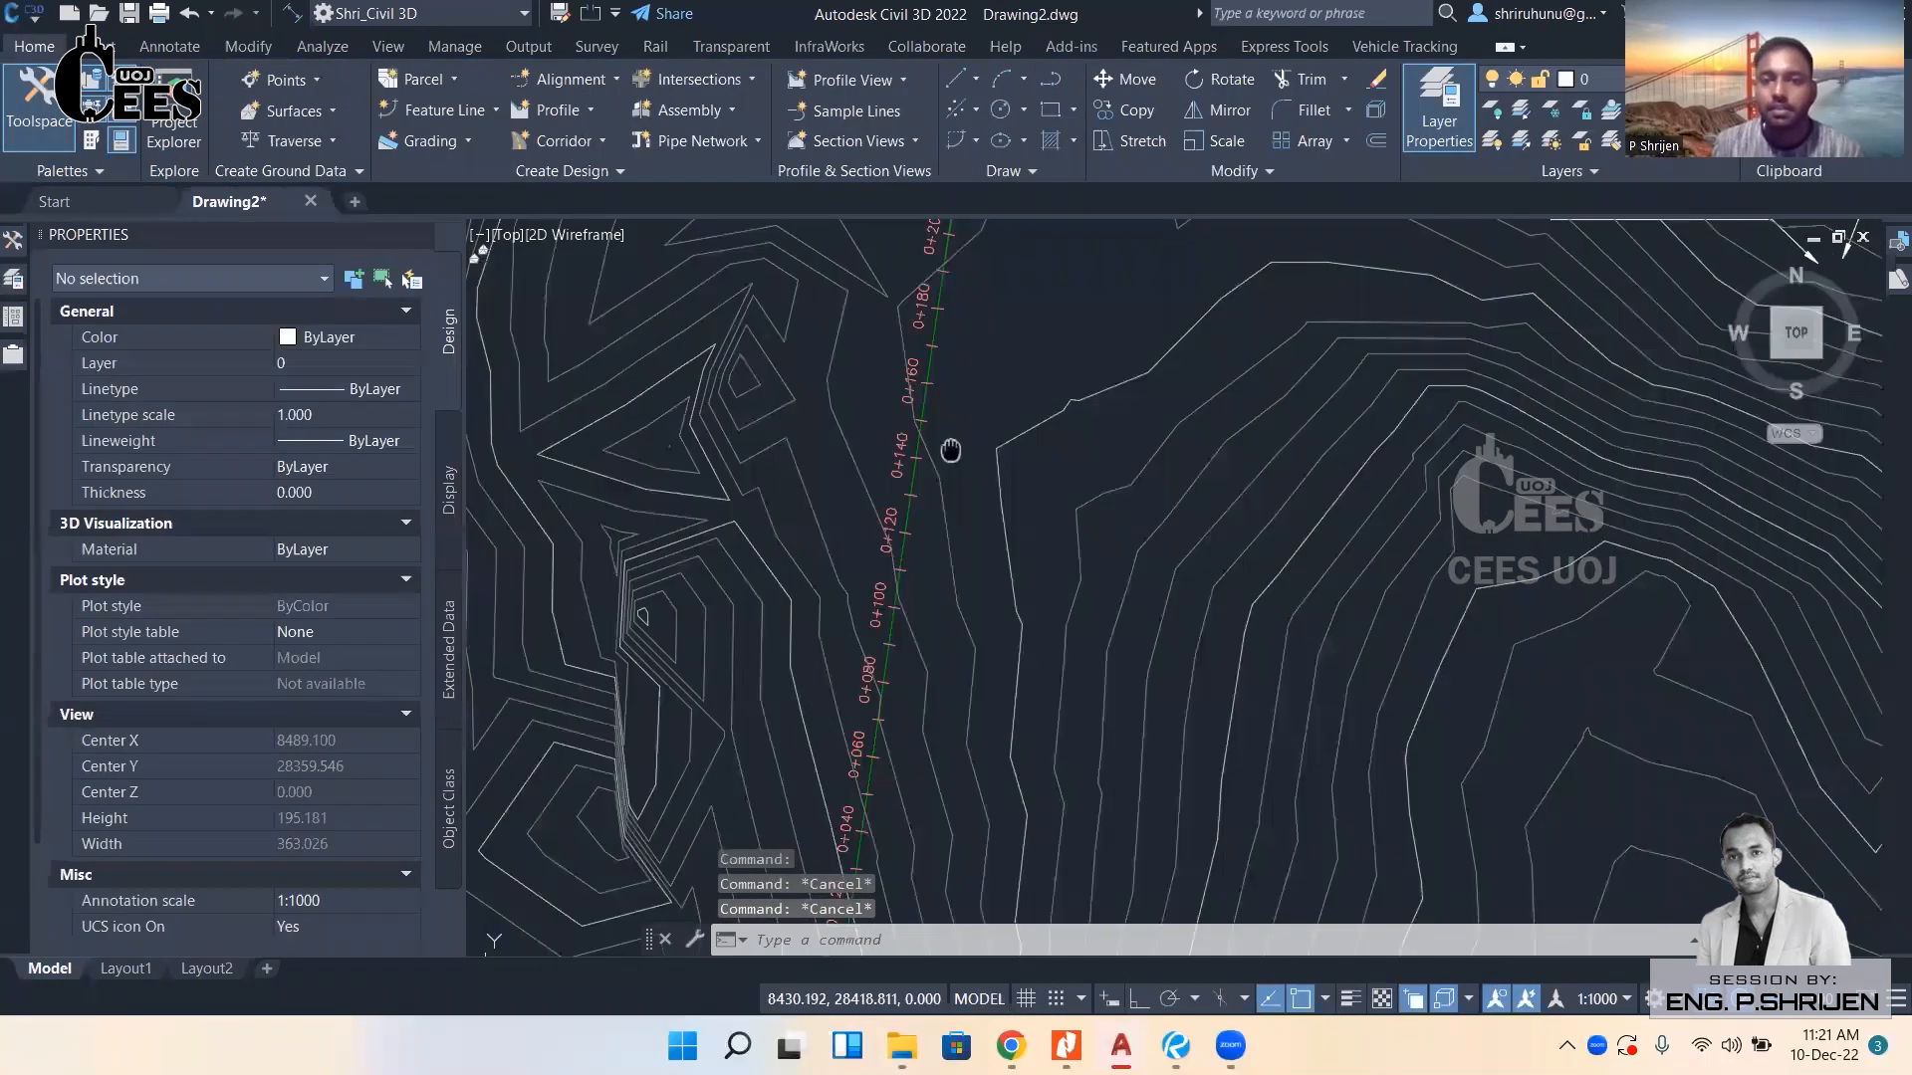
middle_click_drag(1048, 556, 1066, 461)
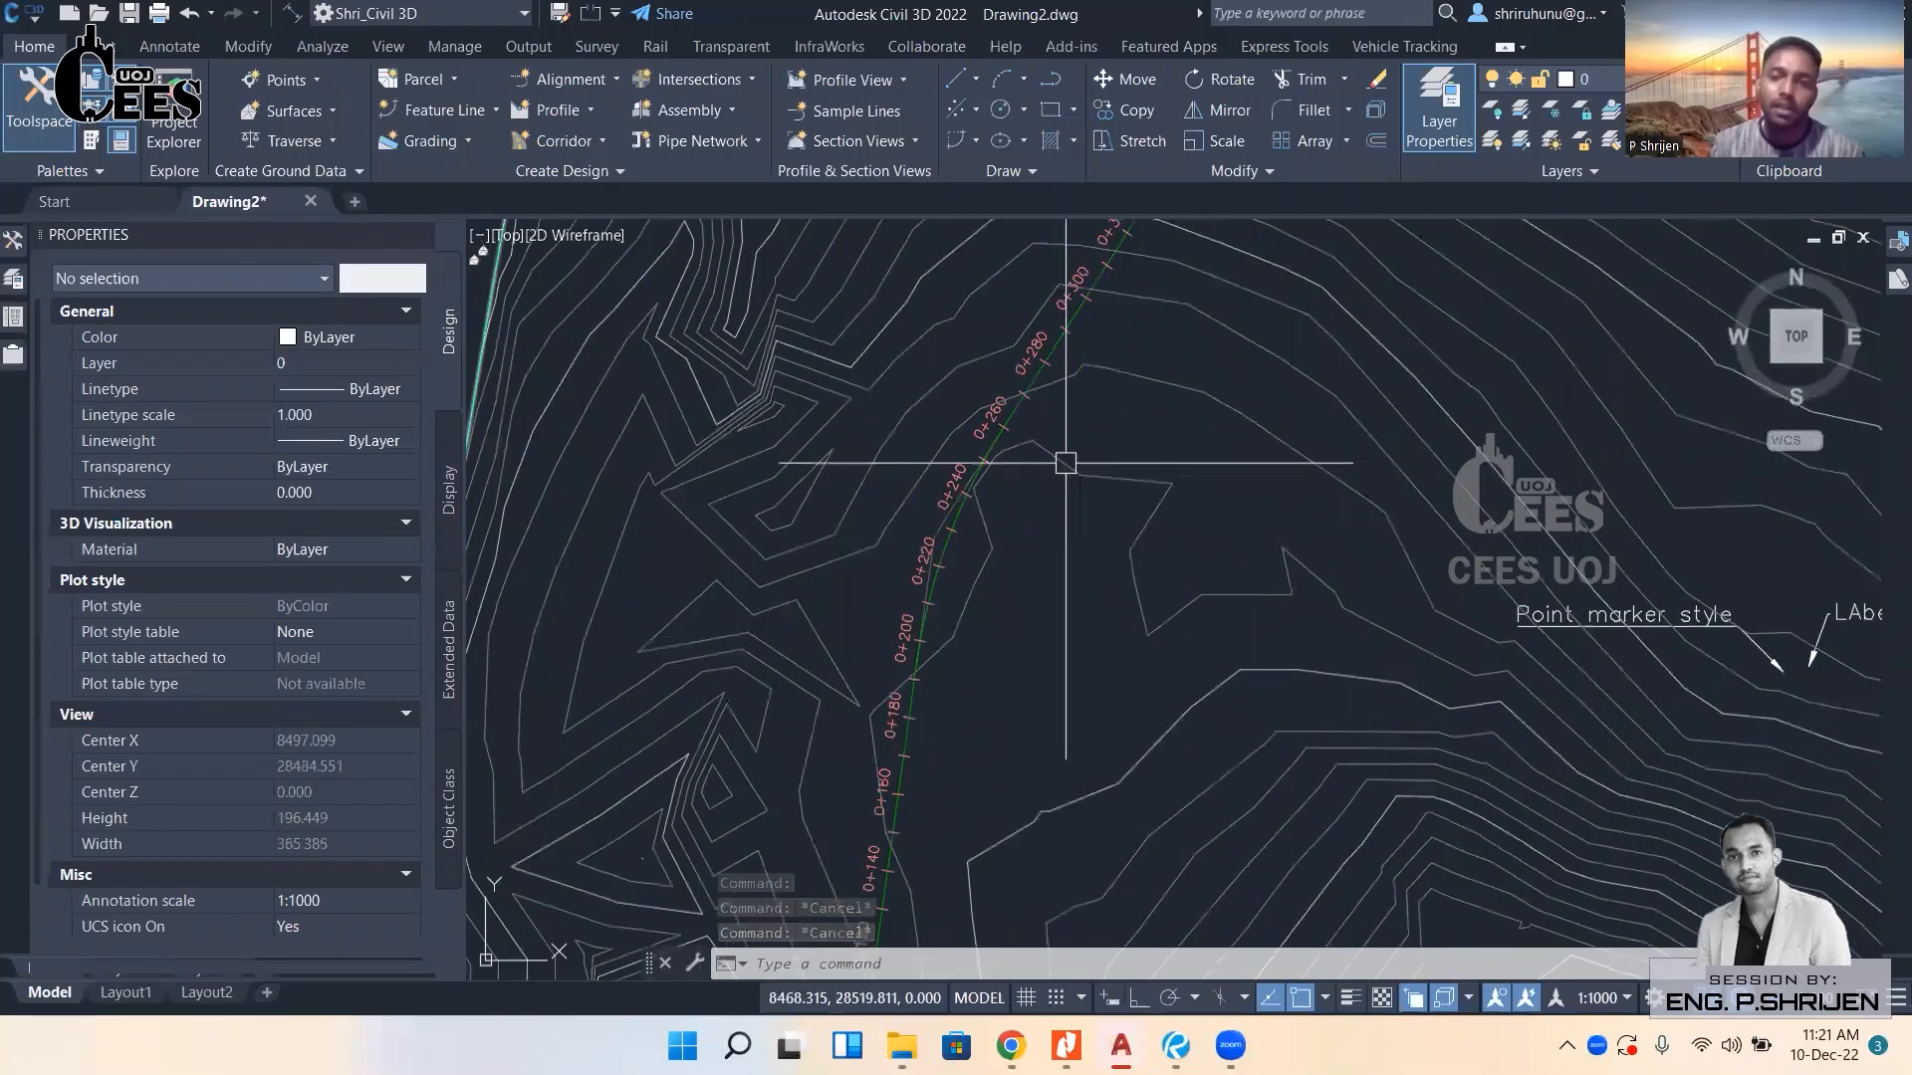
scroll(1067, 461, "down", 1)
middle_click_drag(1018, 637, 1015, 597)
scroll(1014, 597, "down", 2)
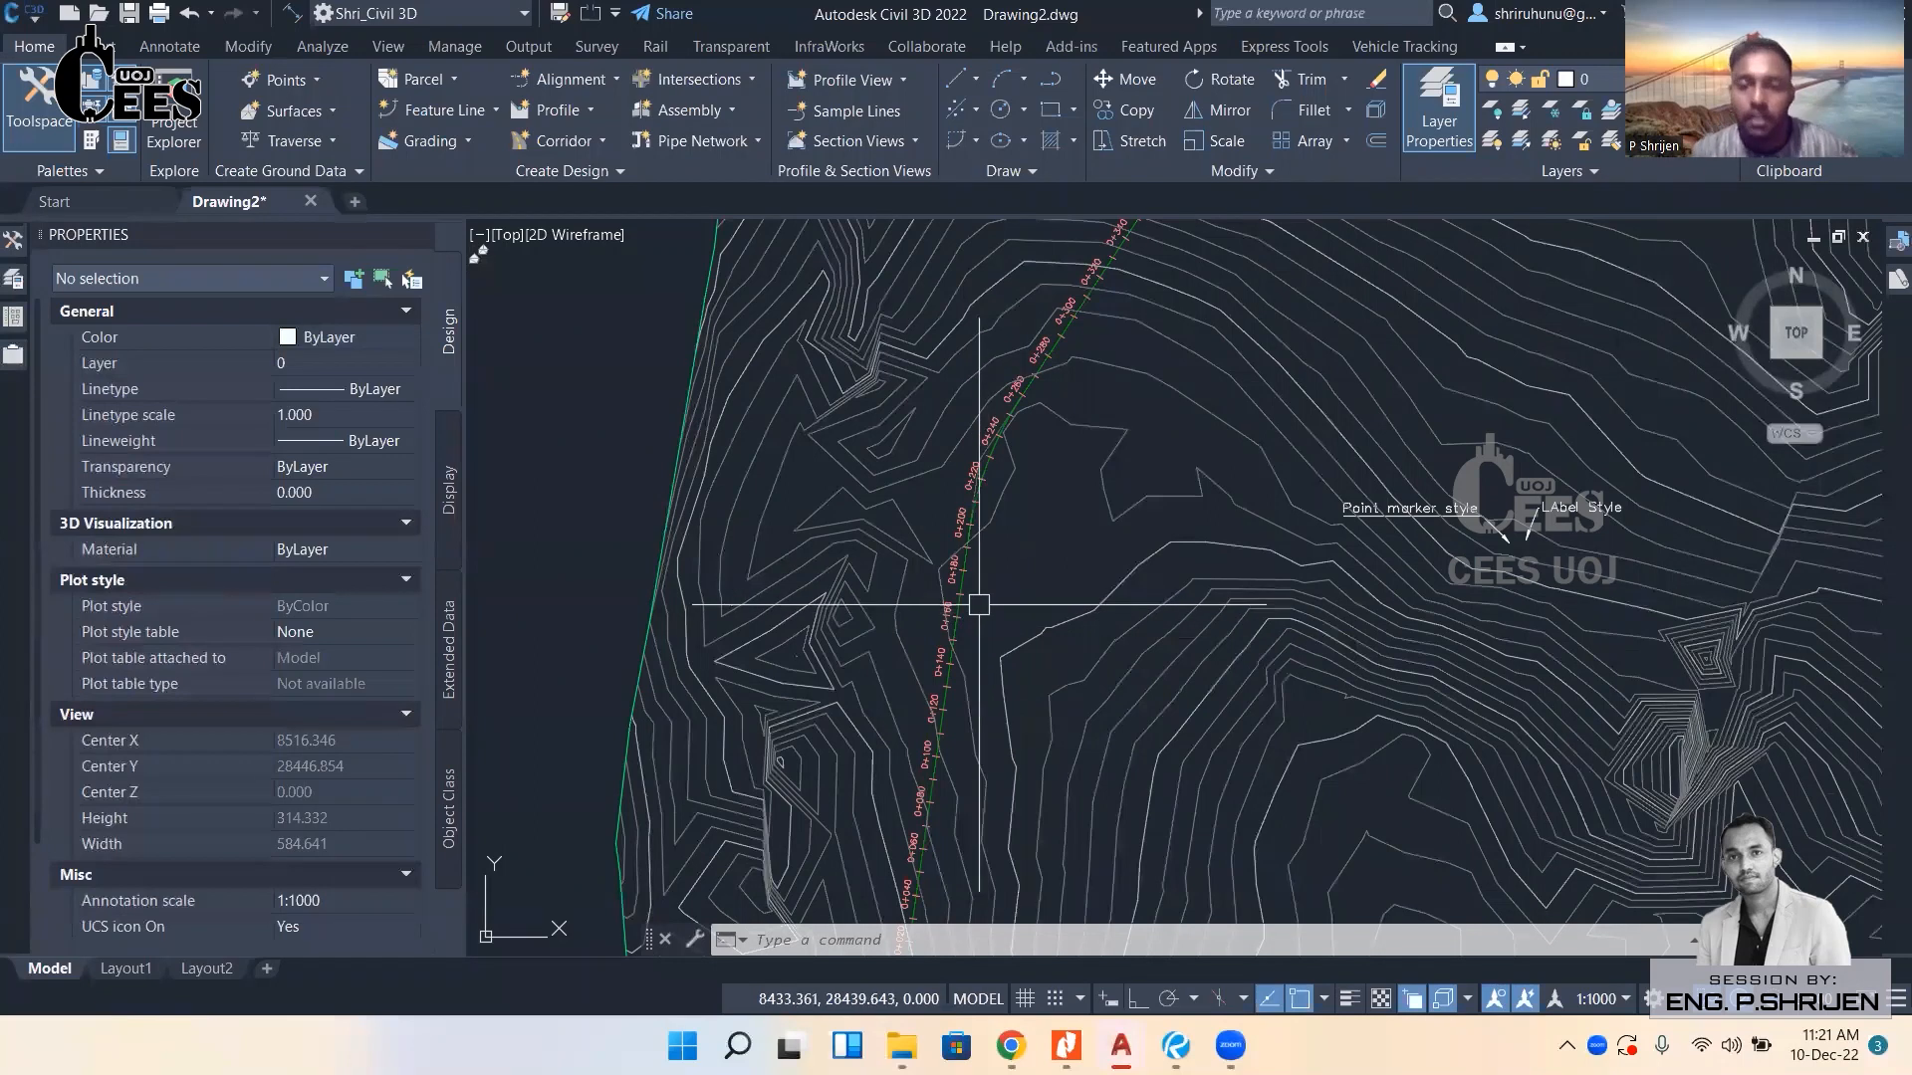
scroll(995, 568, "up", 4)
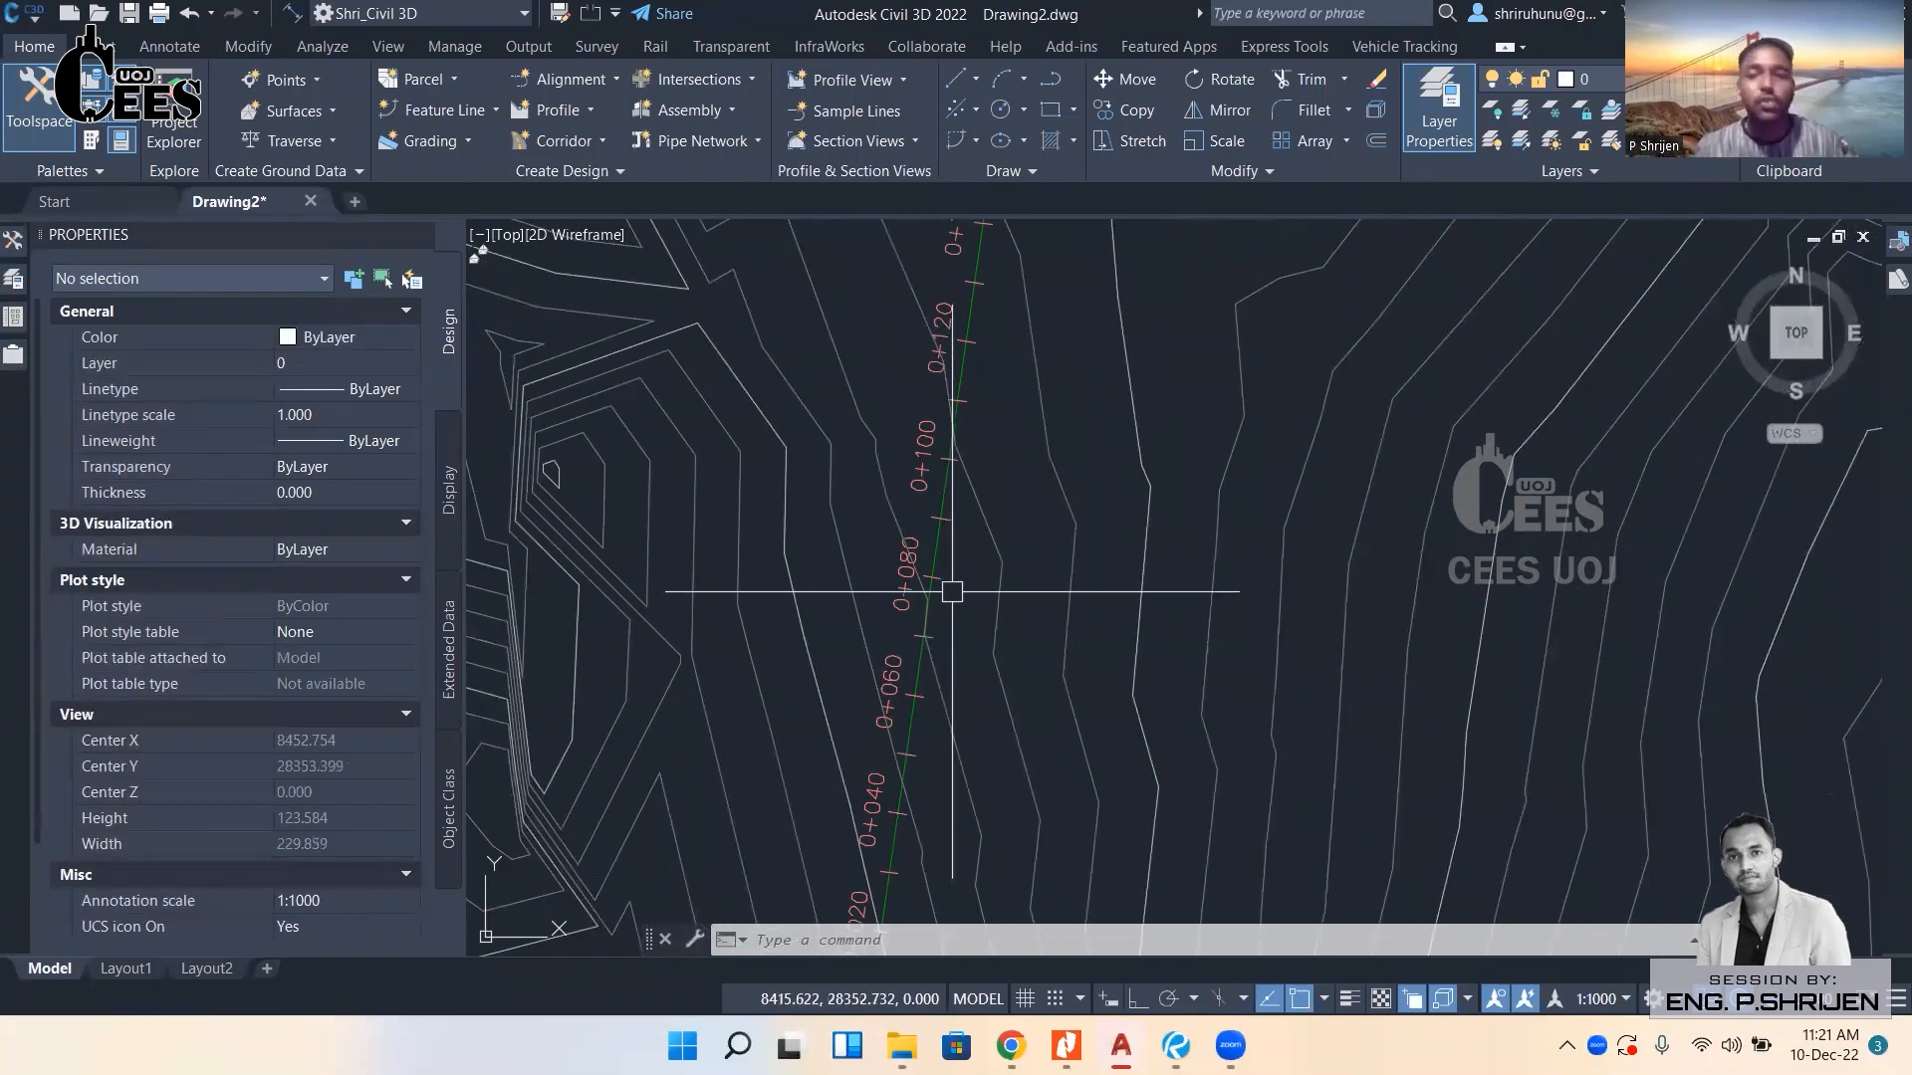
scroll(955, 588, "down", 6)
mouse_move(1144, 307)
middle_mouse_down()
mouse_move(1224, 578)
mouse_move(1237, 512)
mouse_move(1084, 537)
middle_mouse_up()
scroll(1118, 555, "up", 2)
scroll(1174, 503, "down", 4)
Draw a bent polyline east of the alignment from south of the surface northeastward, then north past its boundary.
type("pl")
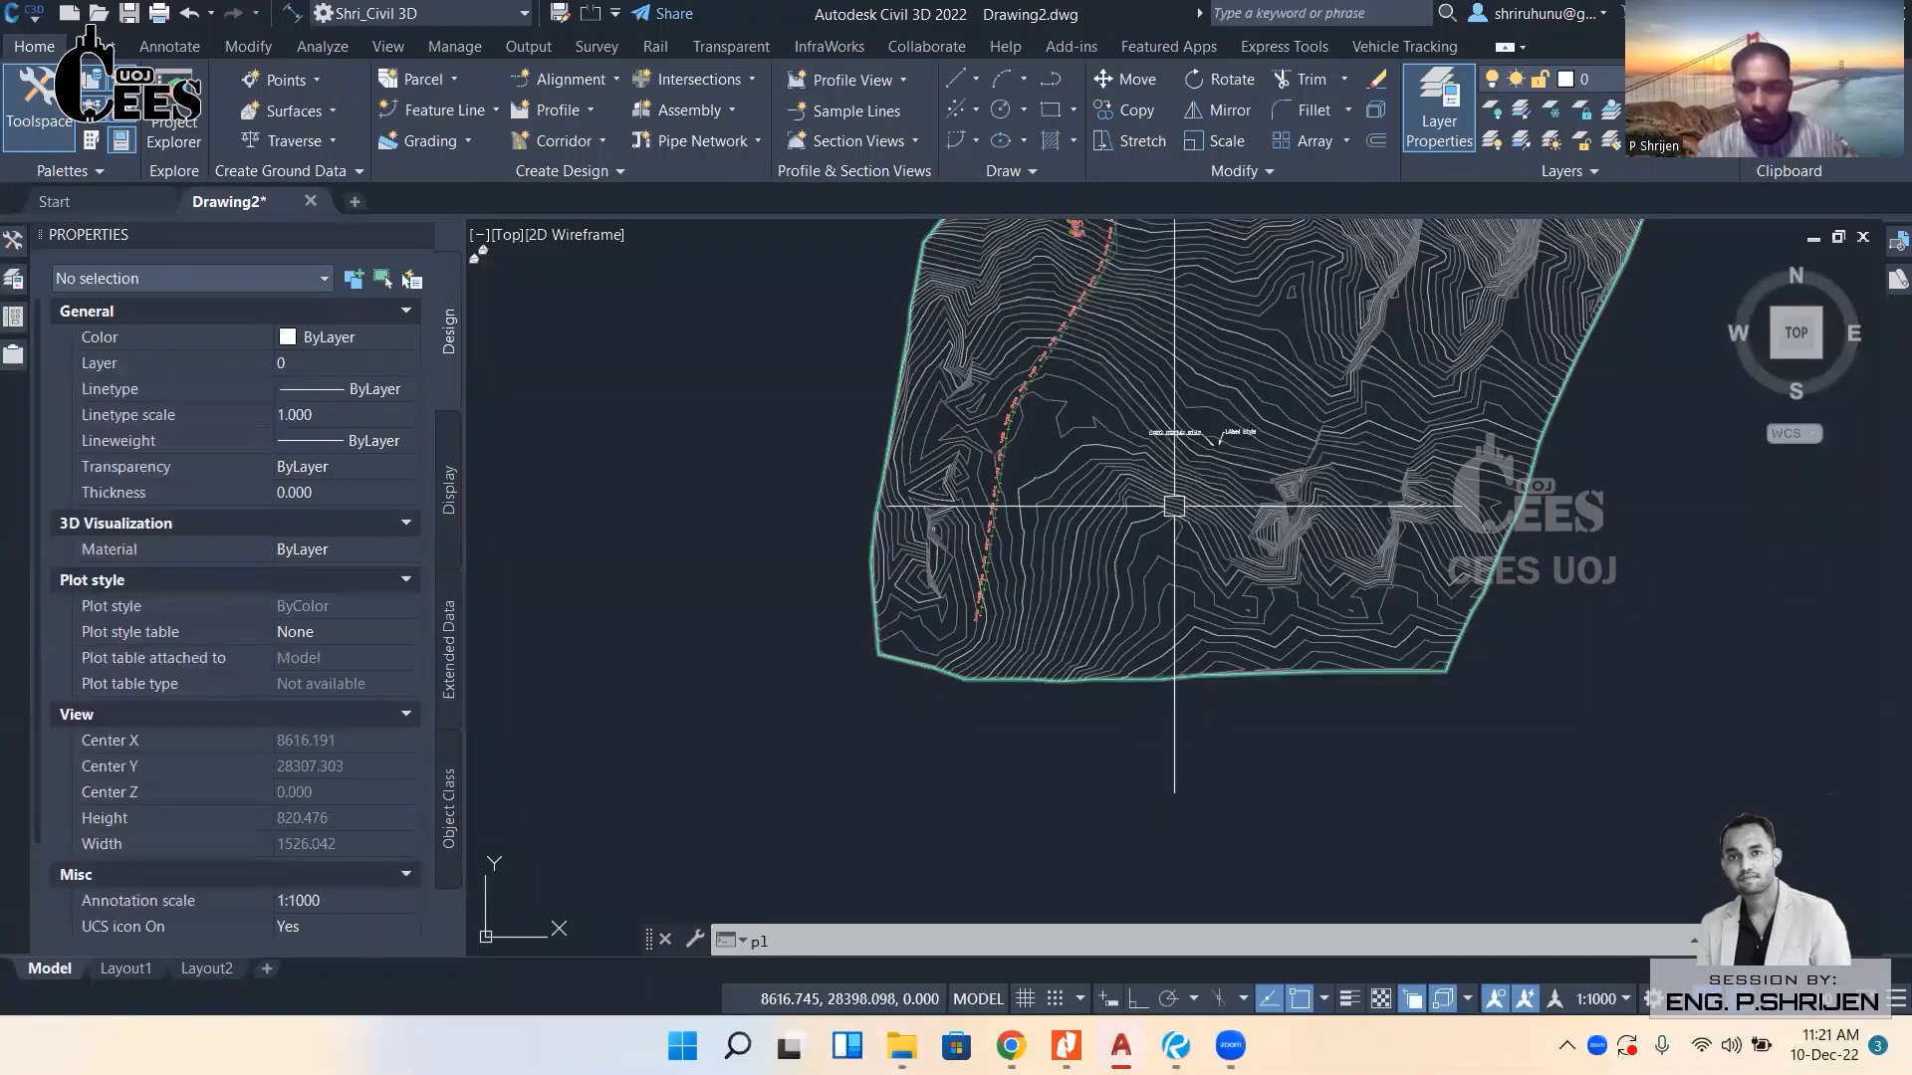
key("Return")
left_click(1072, 729)
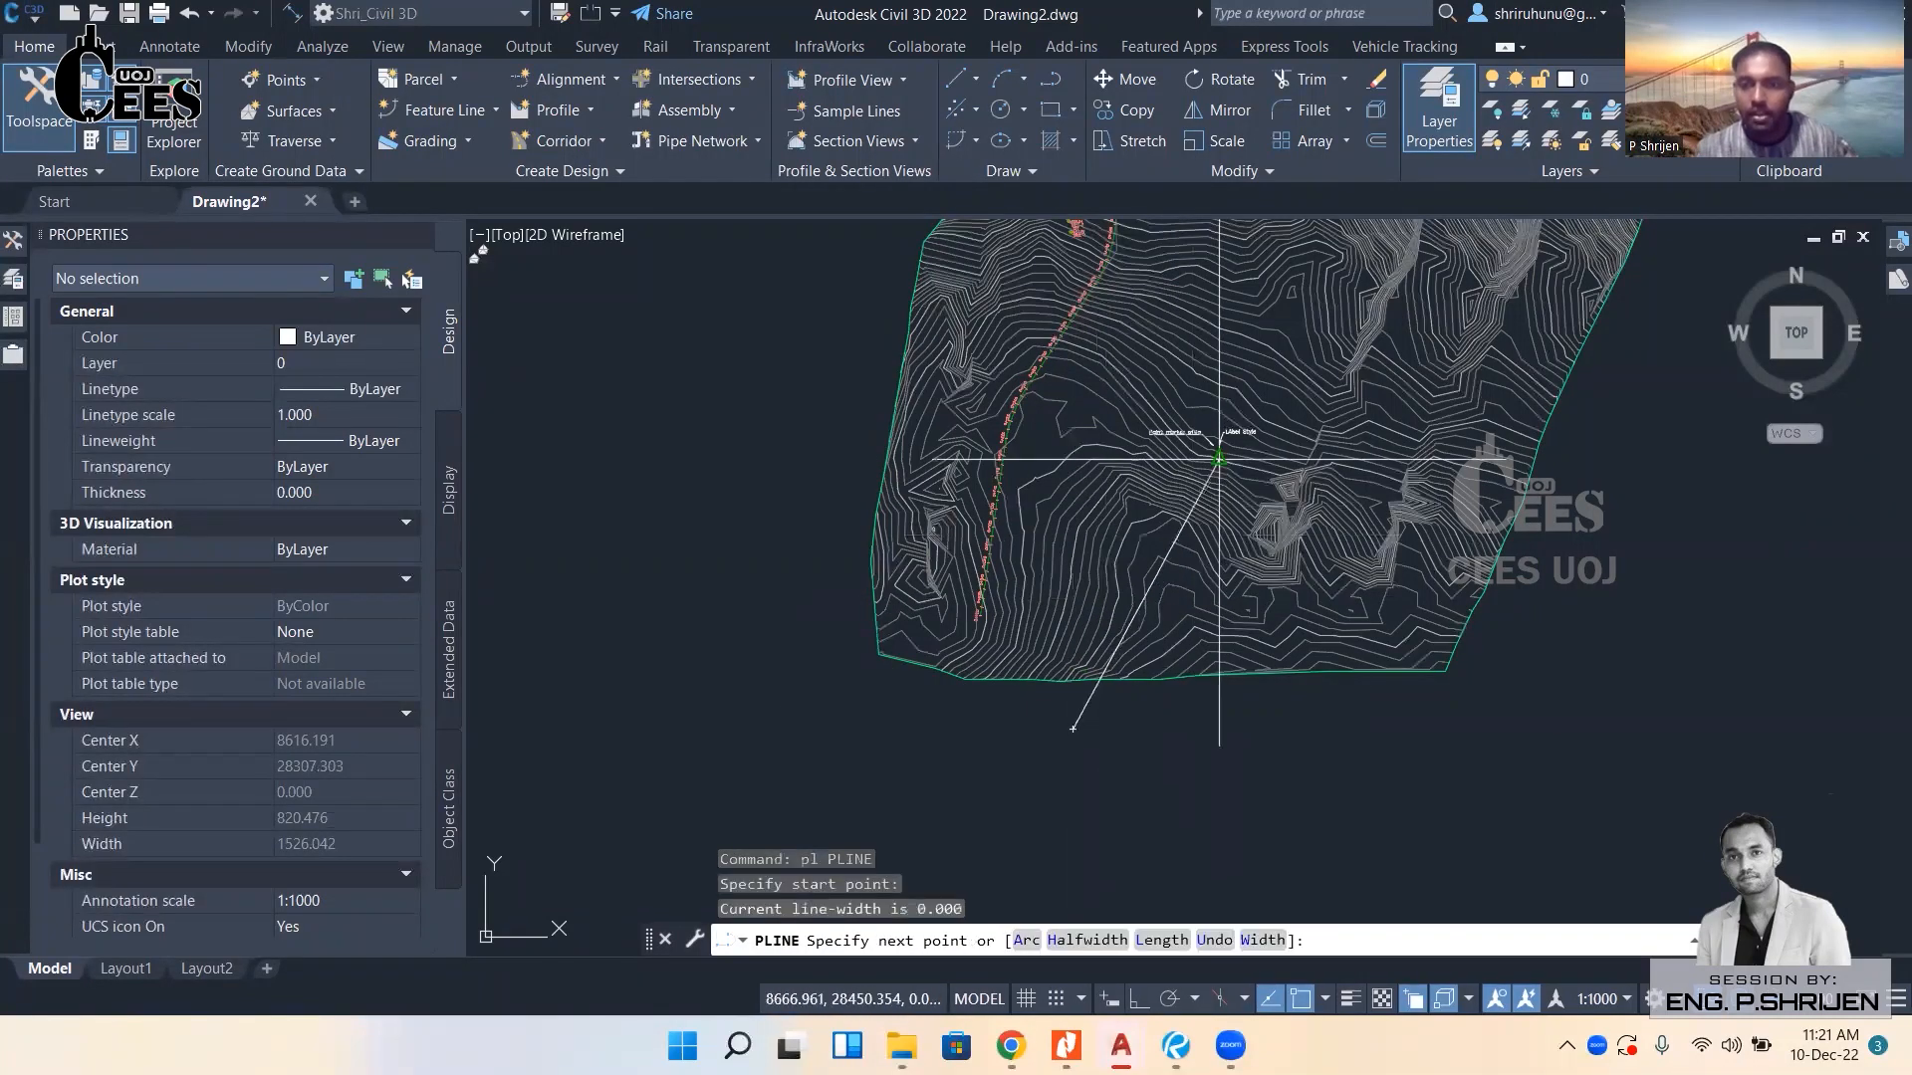
middle_click_drag(1227, 387, 1054, 567)
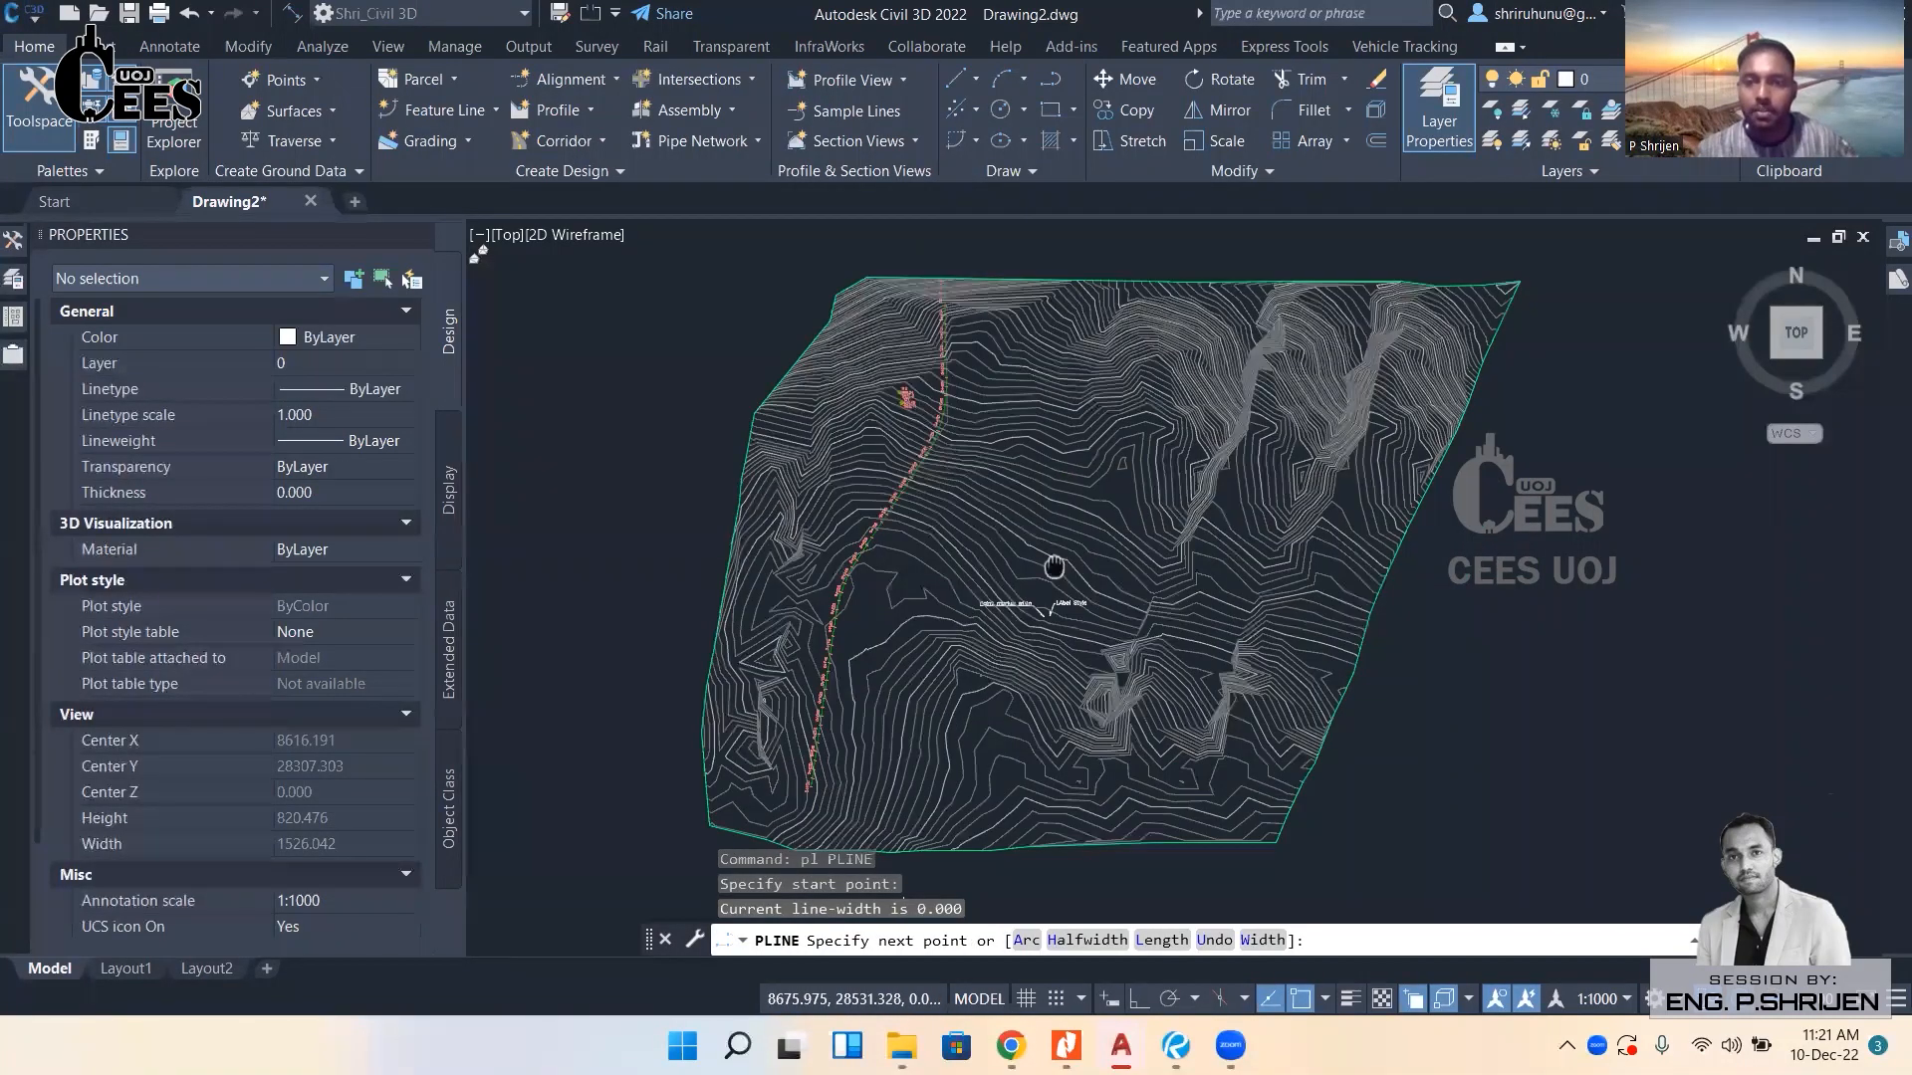
scroll(1105, 492, "up", 4)
left_click(1109, 492)
scroll(1108, 492, "down", 5)
scroll(1103, 320, "up", 3)
left_click(1101, 296)
key("Escape")
Draw a second bent polyline just east of the first, running from north of the surface to south of it.
middle_click_drag(1148, 615, 1146, 504)
type("pl")
key("Return")
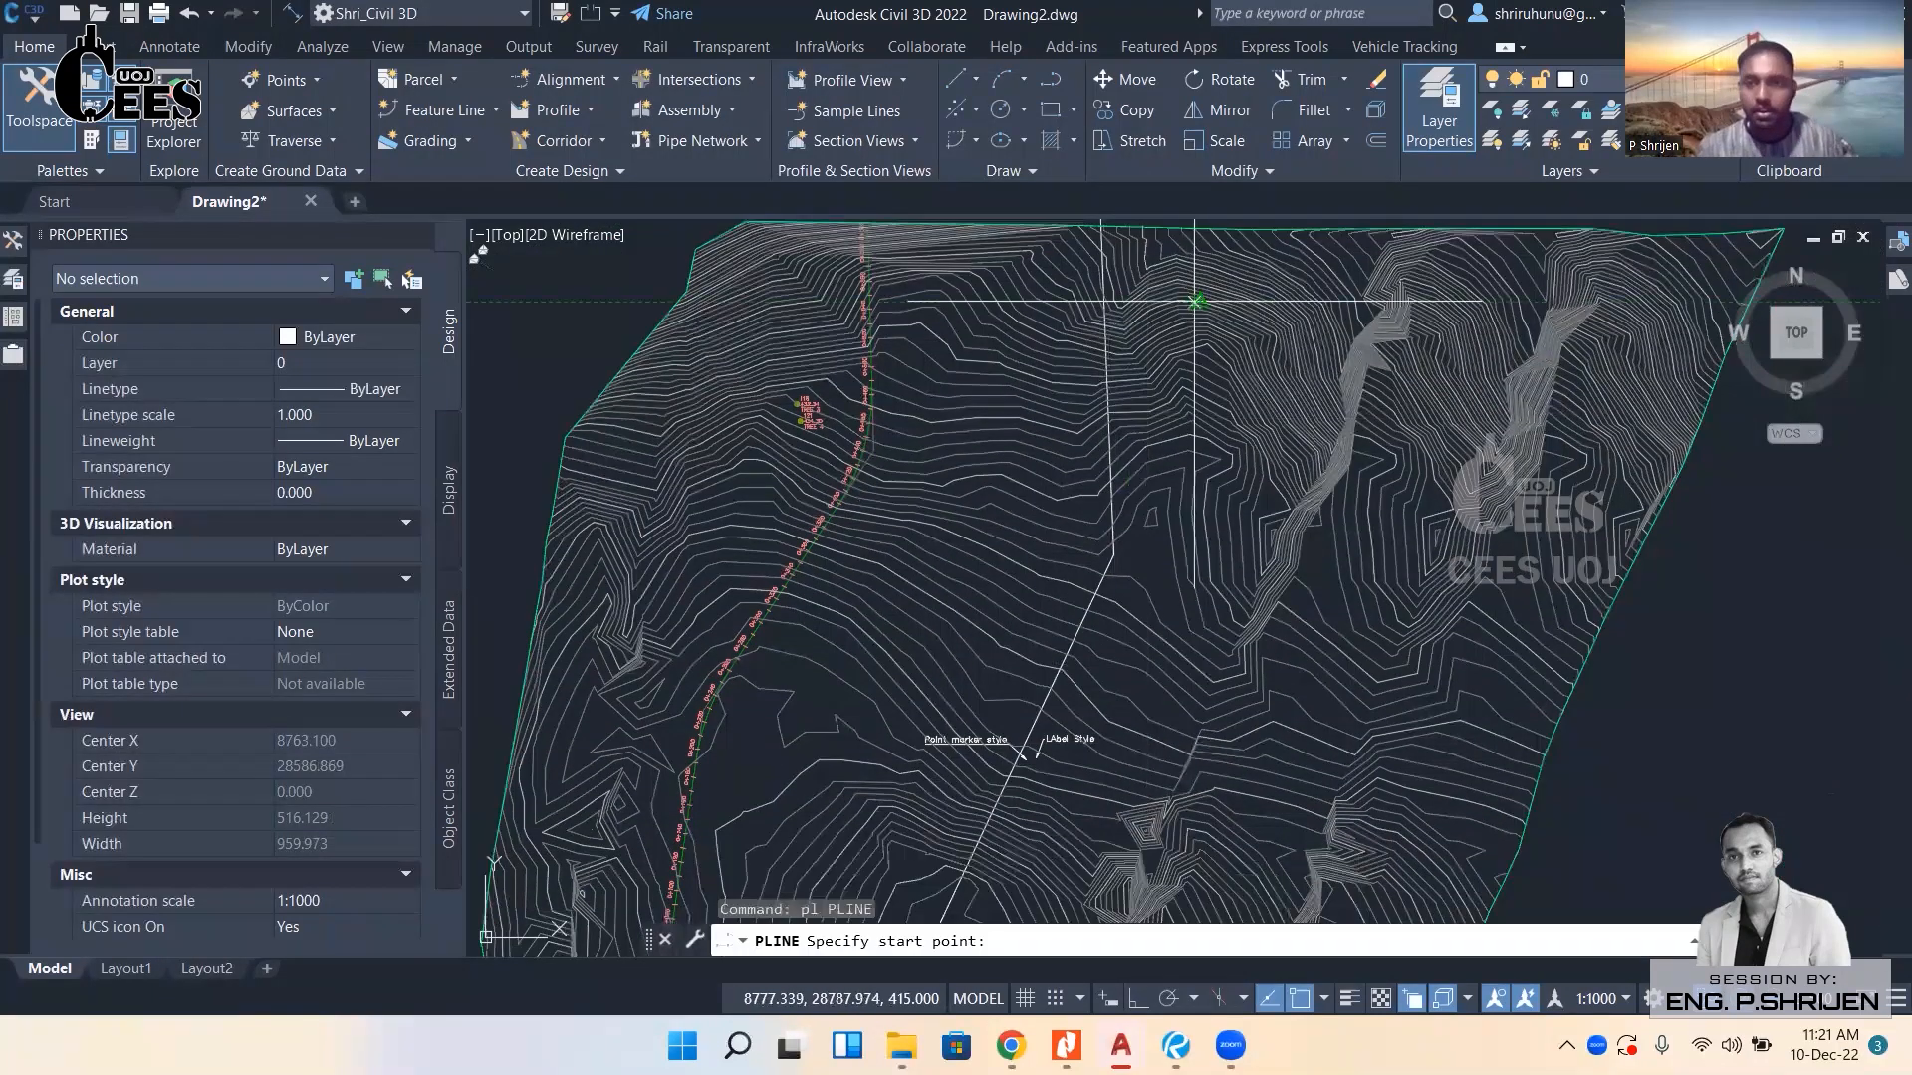
middle_click_drag(1152, 324, 1152, 450)
left_click(1114, 330)
middle_click_drag(1161, 720, 1147, 387)
scroll(1146, 387, "up", 4)
scroll(1147, 387, "down", 6)
mouse_move(1072, 545)
middle_mouse_down()
mouse_move(1084, 446)
mouse_move(1060, 553)
mouse_move(916, 740)
middle_mouse_up()
left_click(1028, 599)
key("Escape")
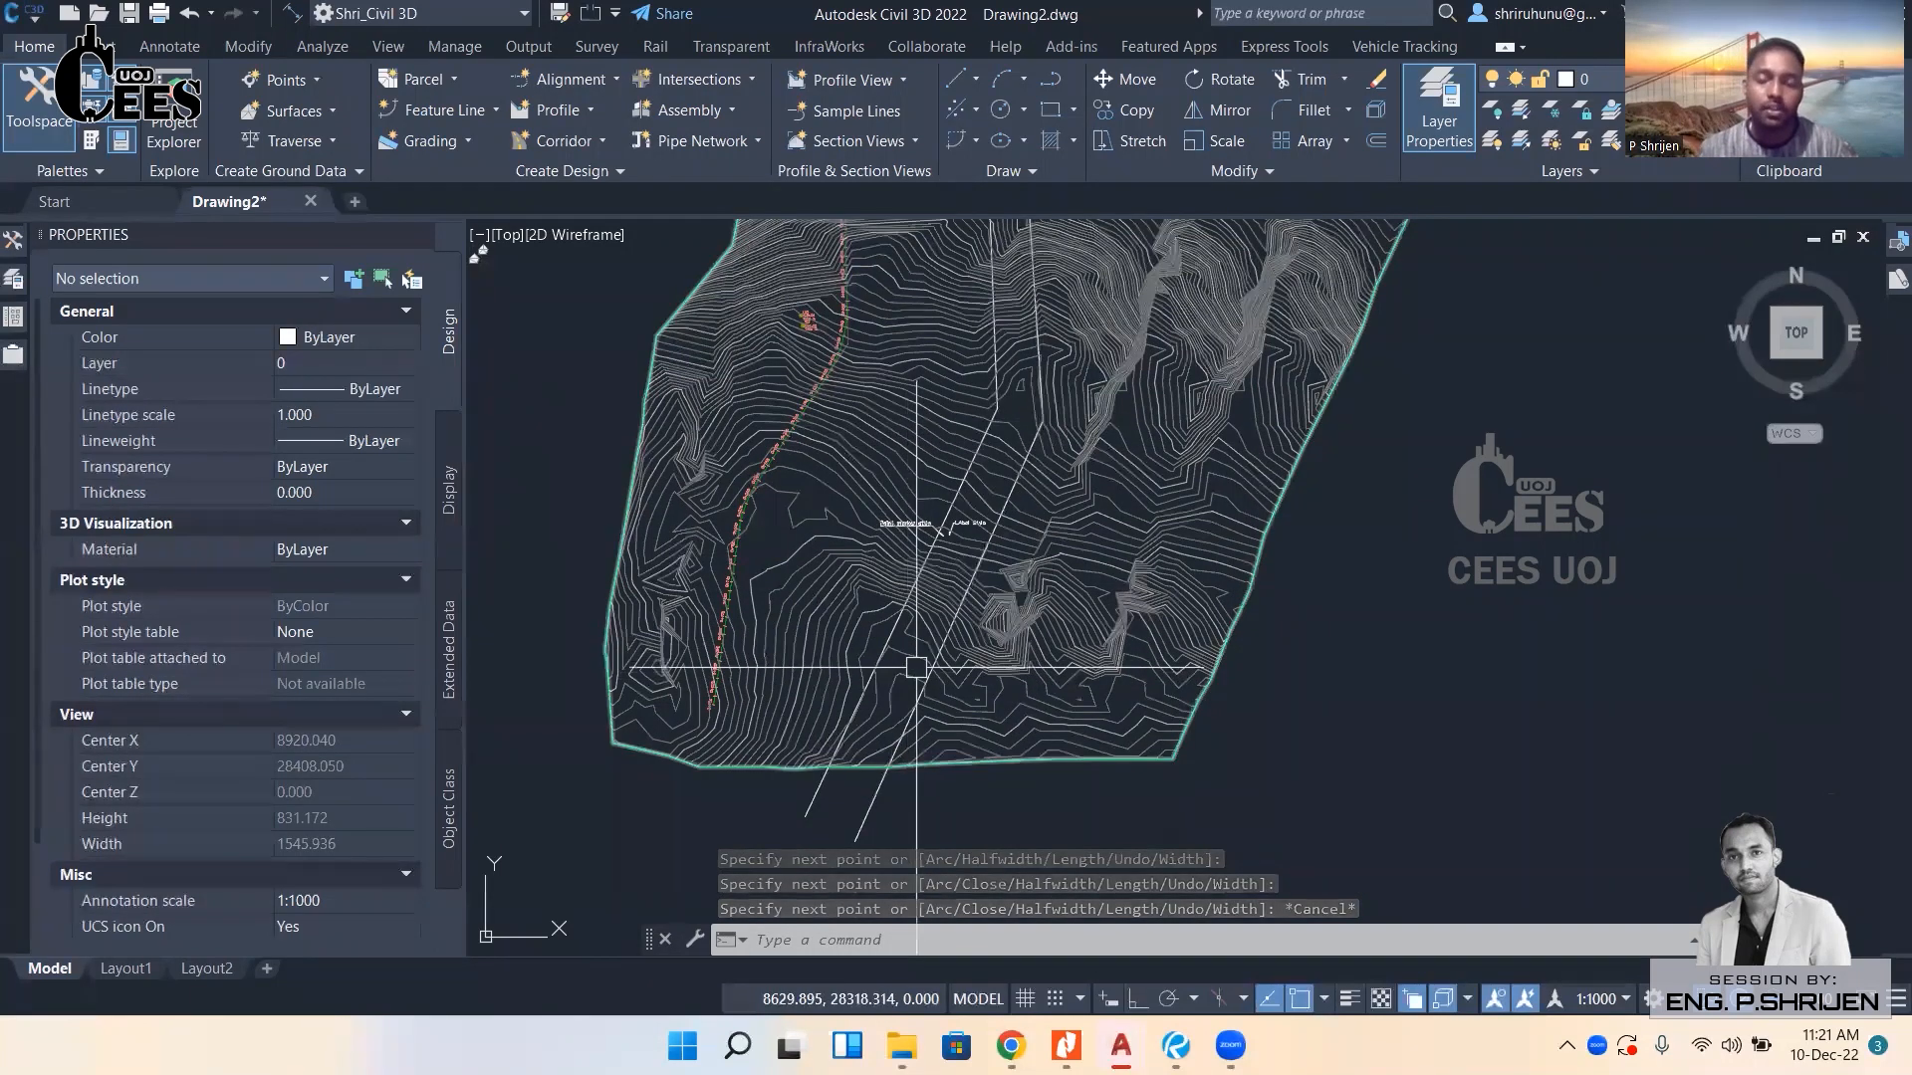
Offset the eastern polyline with the Through option to a point between the two polylines.
middle_click_drag(905, 681, 876, 549)
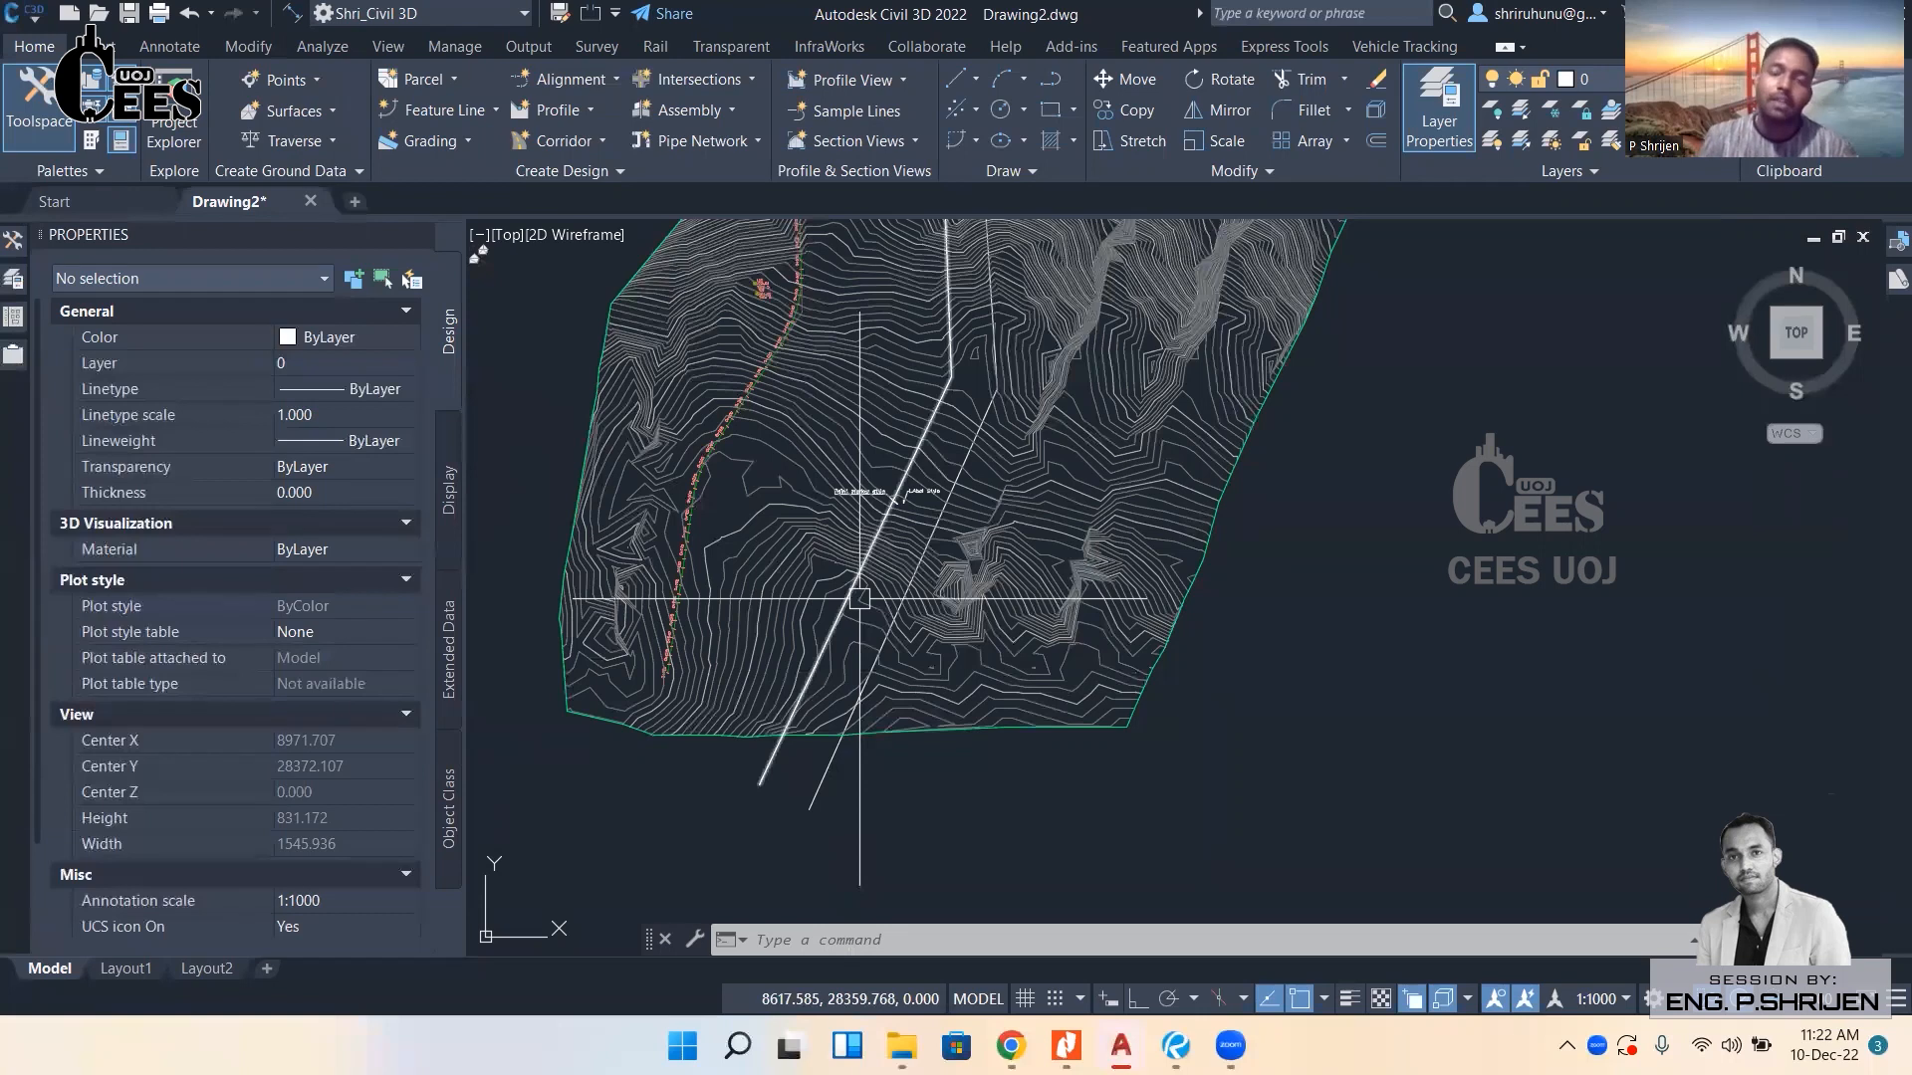
middle_click_drag(860, 598, 863, 651)
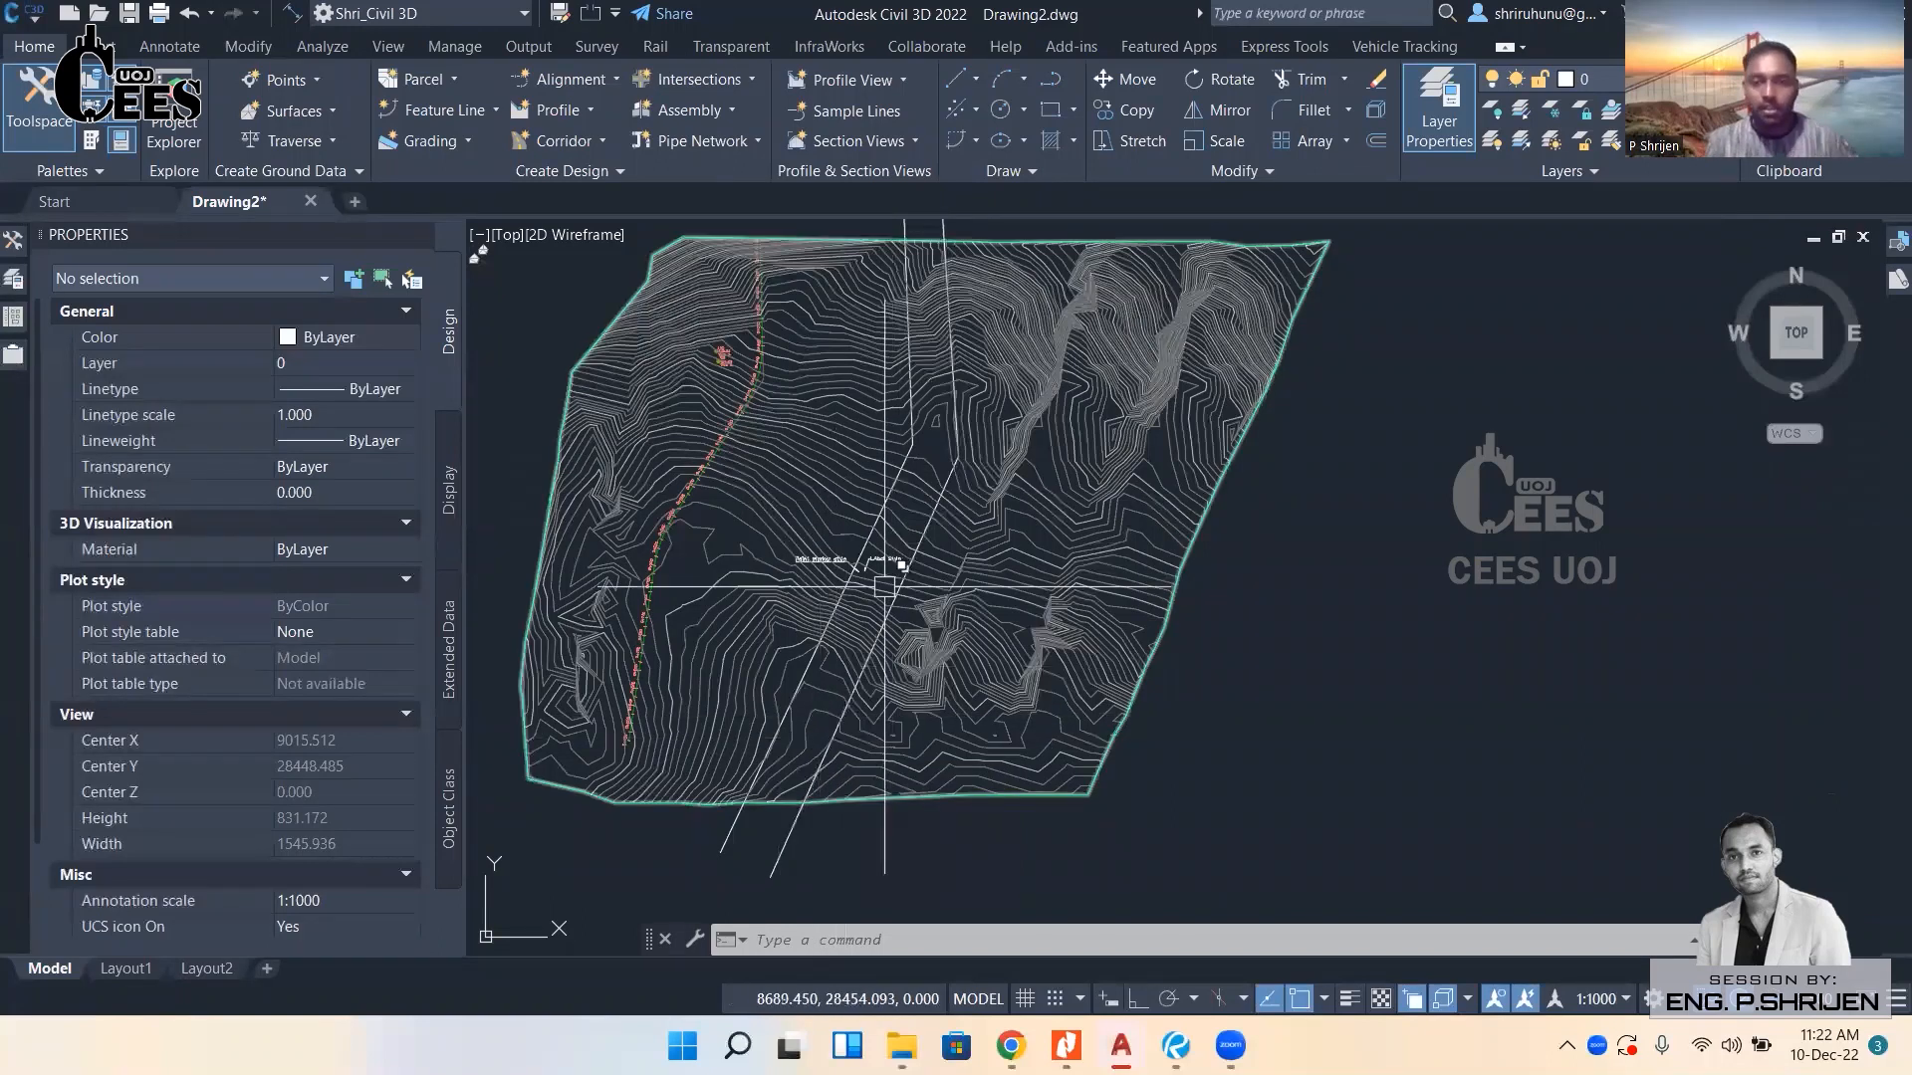
scroll(883, 587, "up", 2)
scroll(883, 587, "up", 2)
left_click(968, 476)
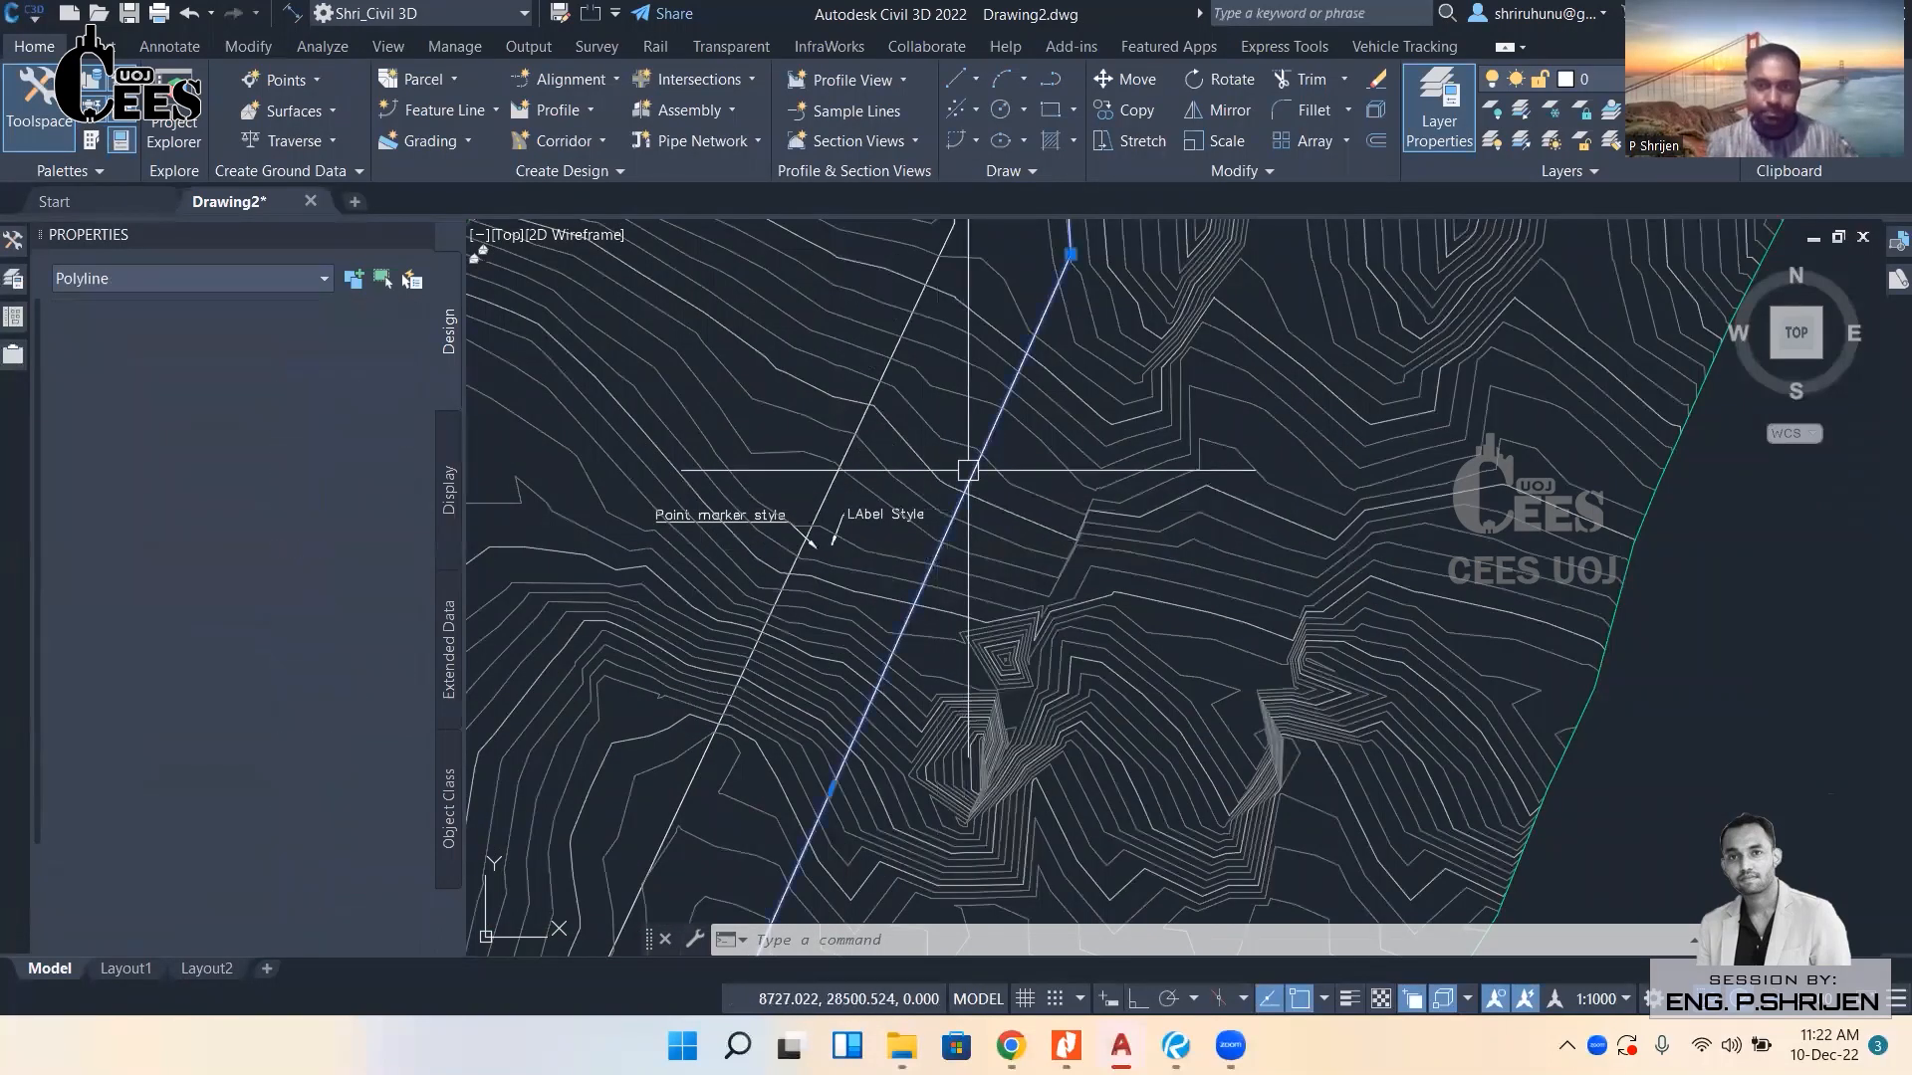
type("o")
key("Return")
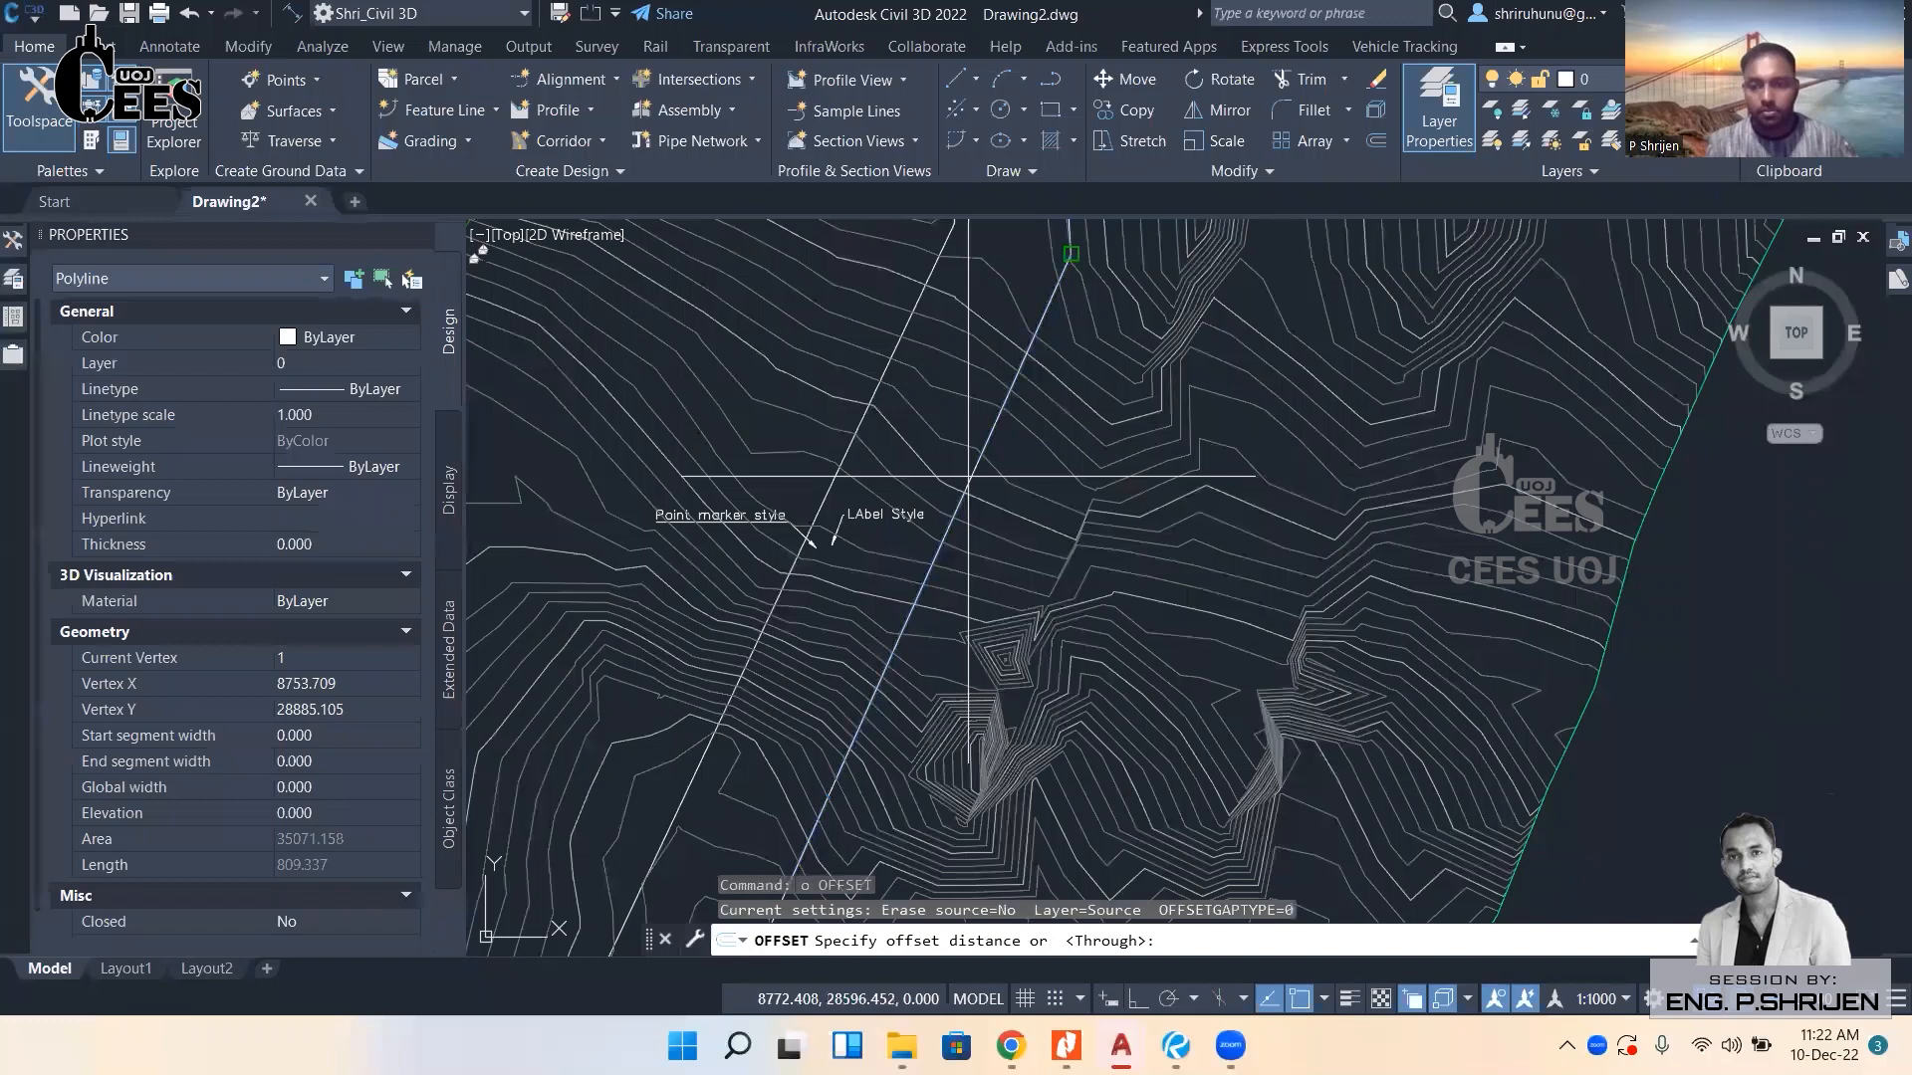
type("t")
key("Return")
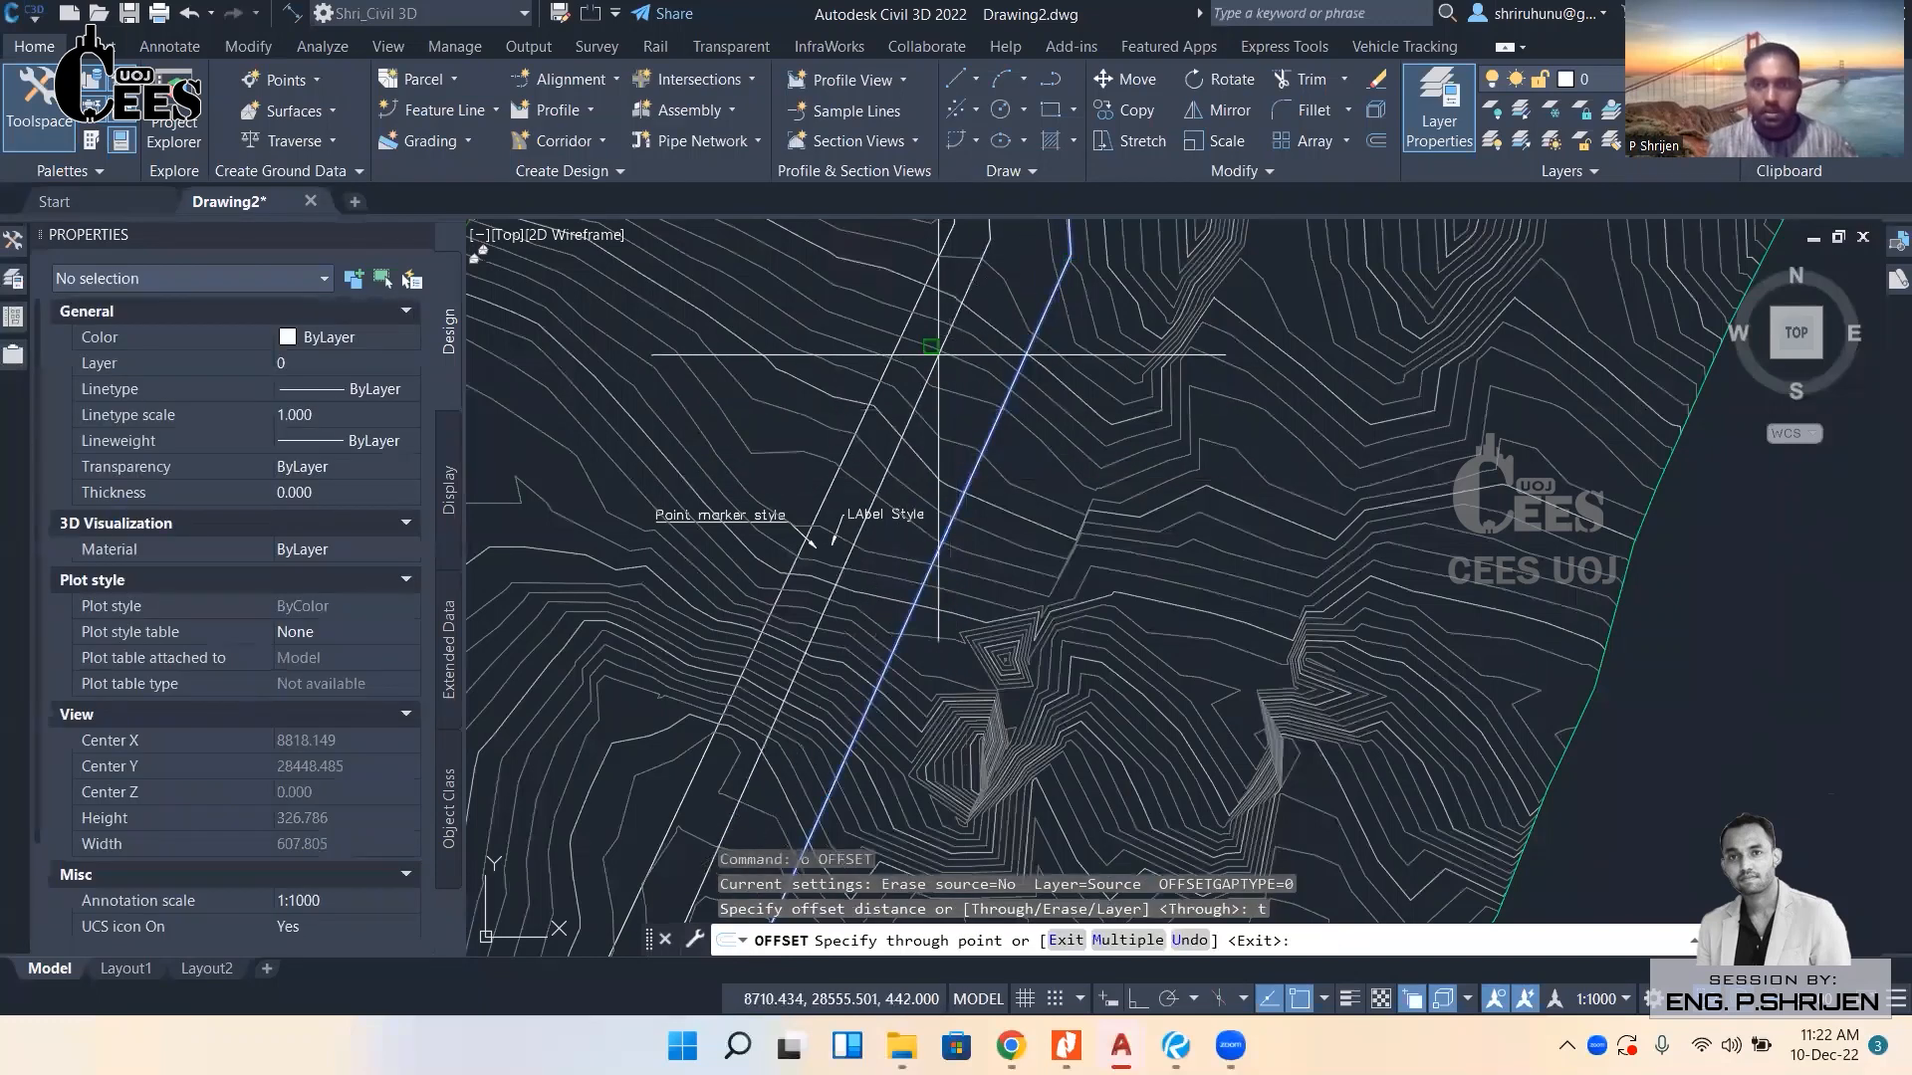
left_click(959, 359)
key("Escape")
scroll(952, 397, "down", 4)
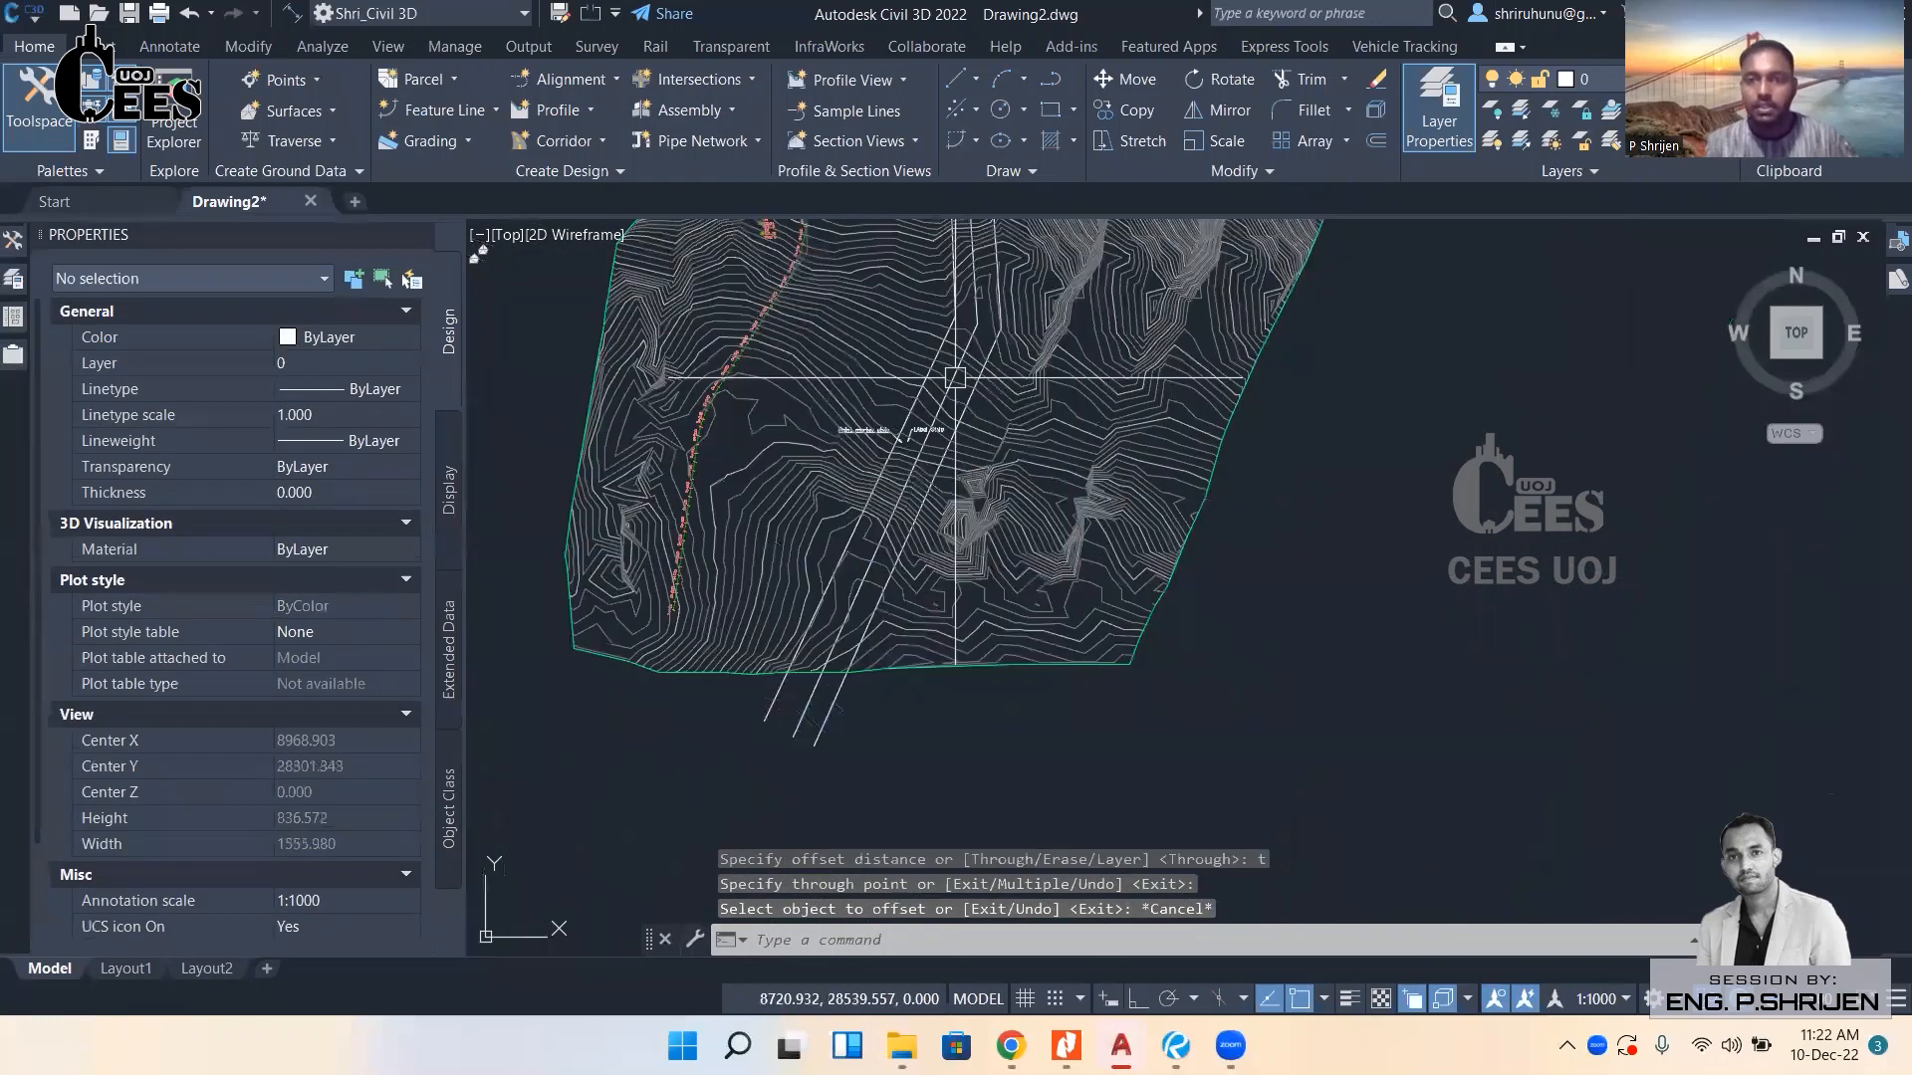
Select the middle polyline and examine its course from the southern end to the bend and the northern end.
scroll(952, 397, "up", 3)
middle_click_drag(812, 757, 802, 495)
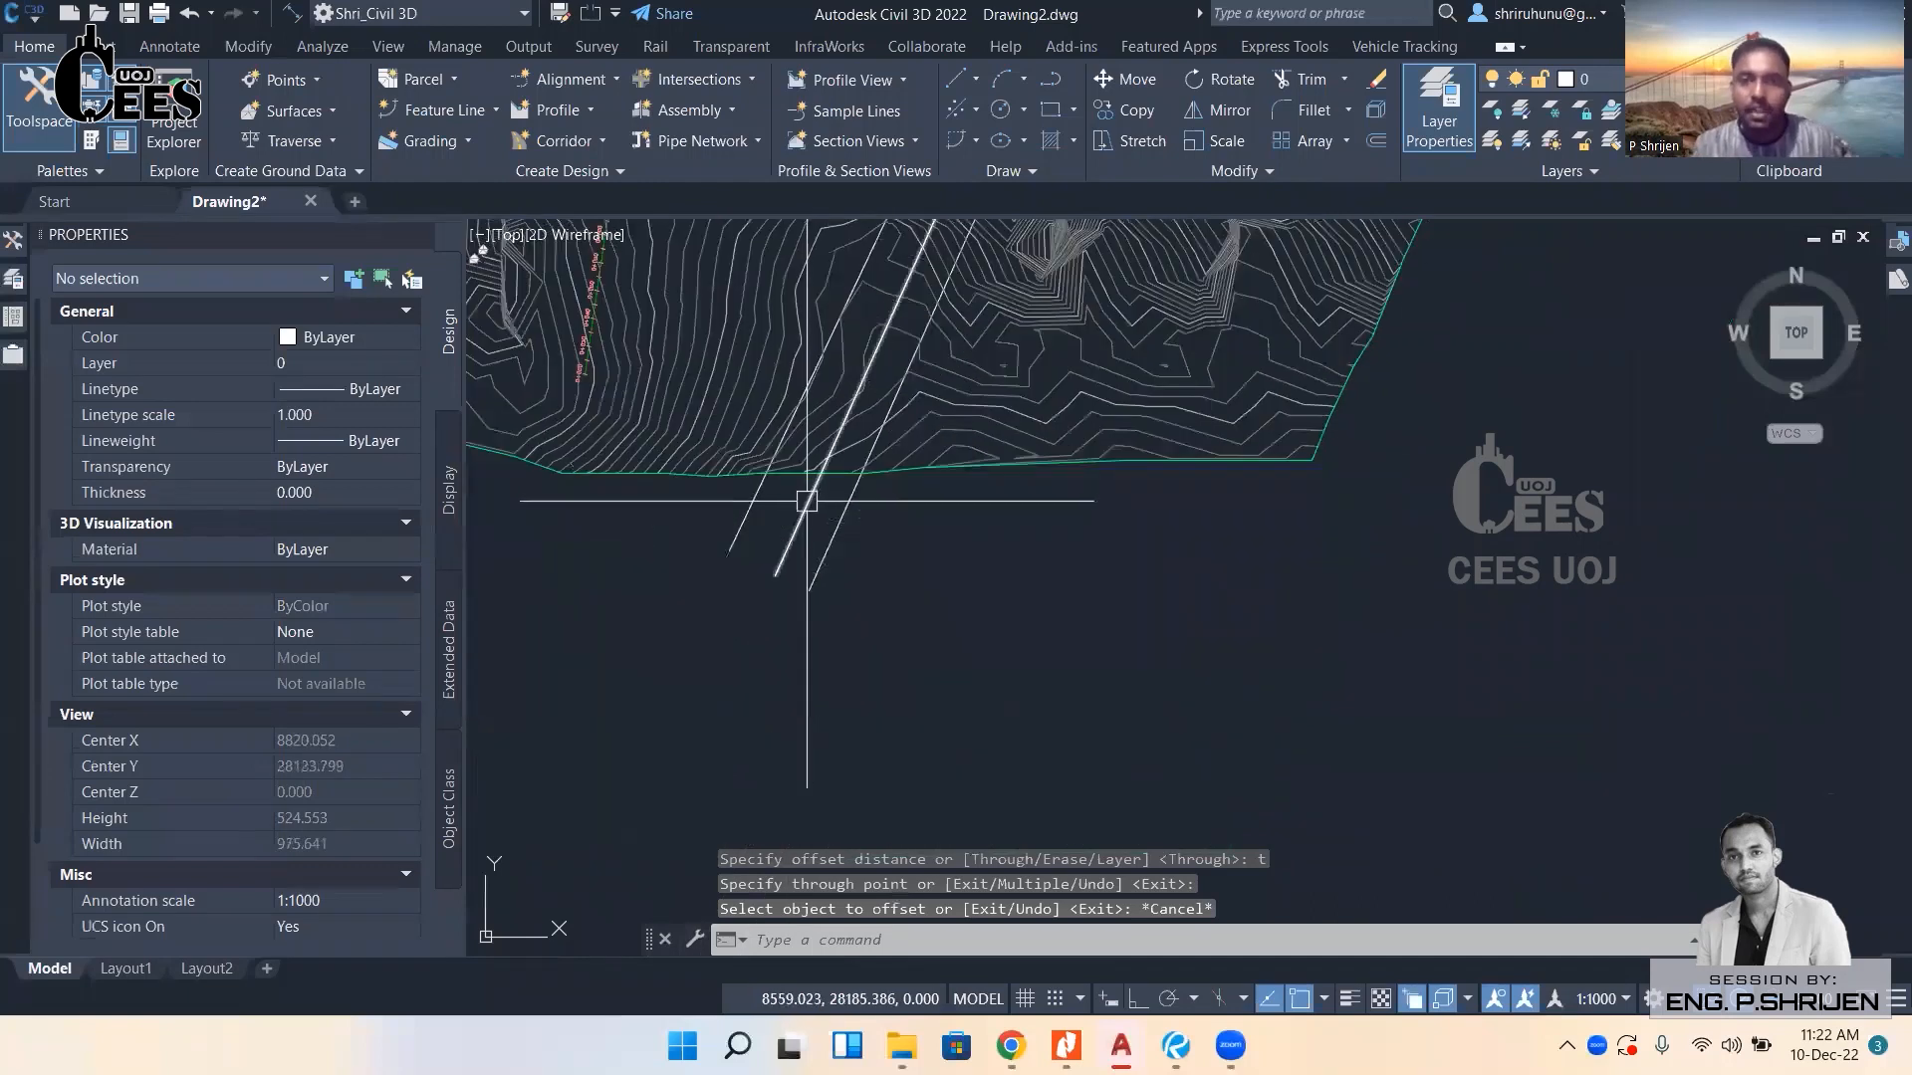
left_click(806, 503)
scroll(807, 503, "down", 4)
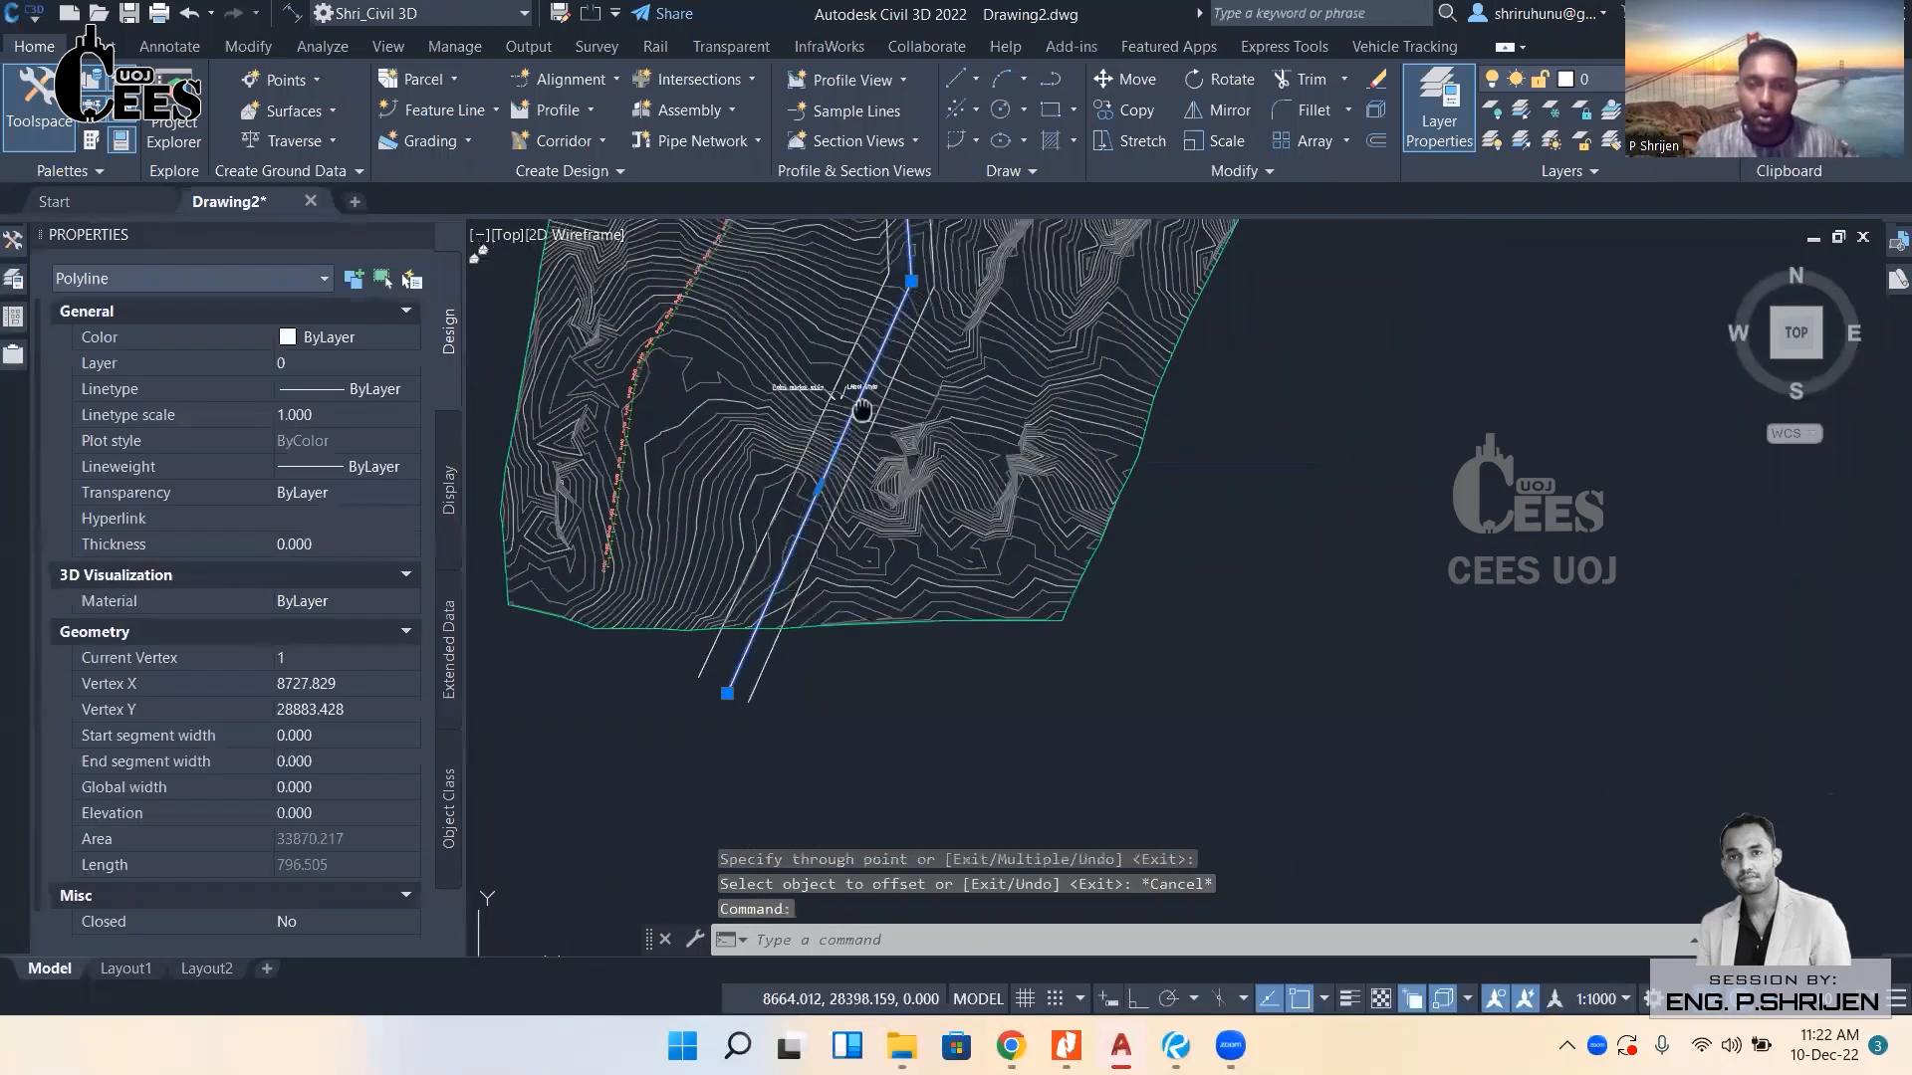
middle_click_drag(895, 384, 902, 503)
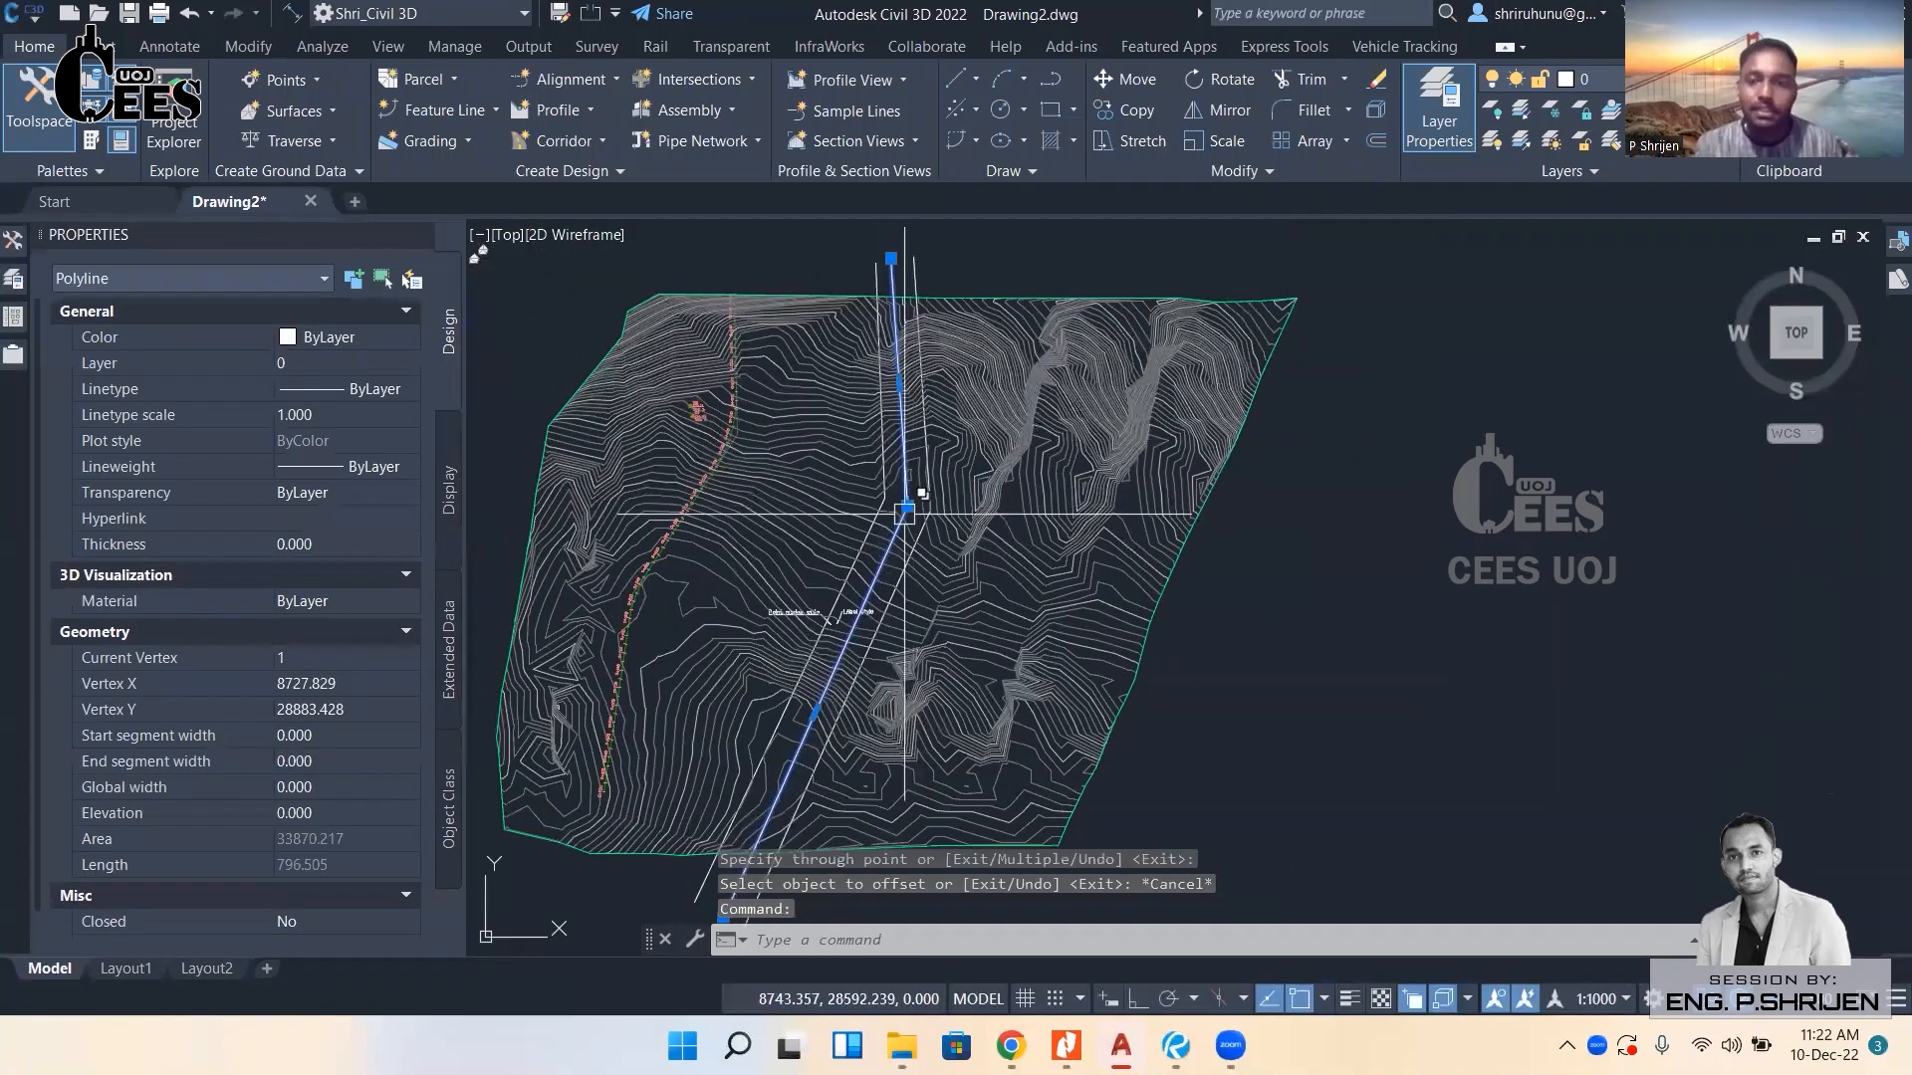
scroll(904, 513, "up", 3)
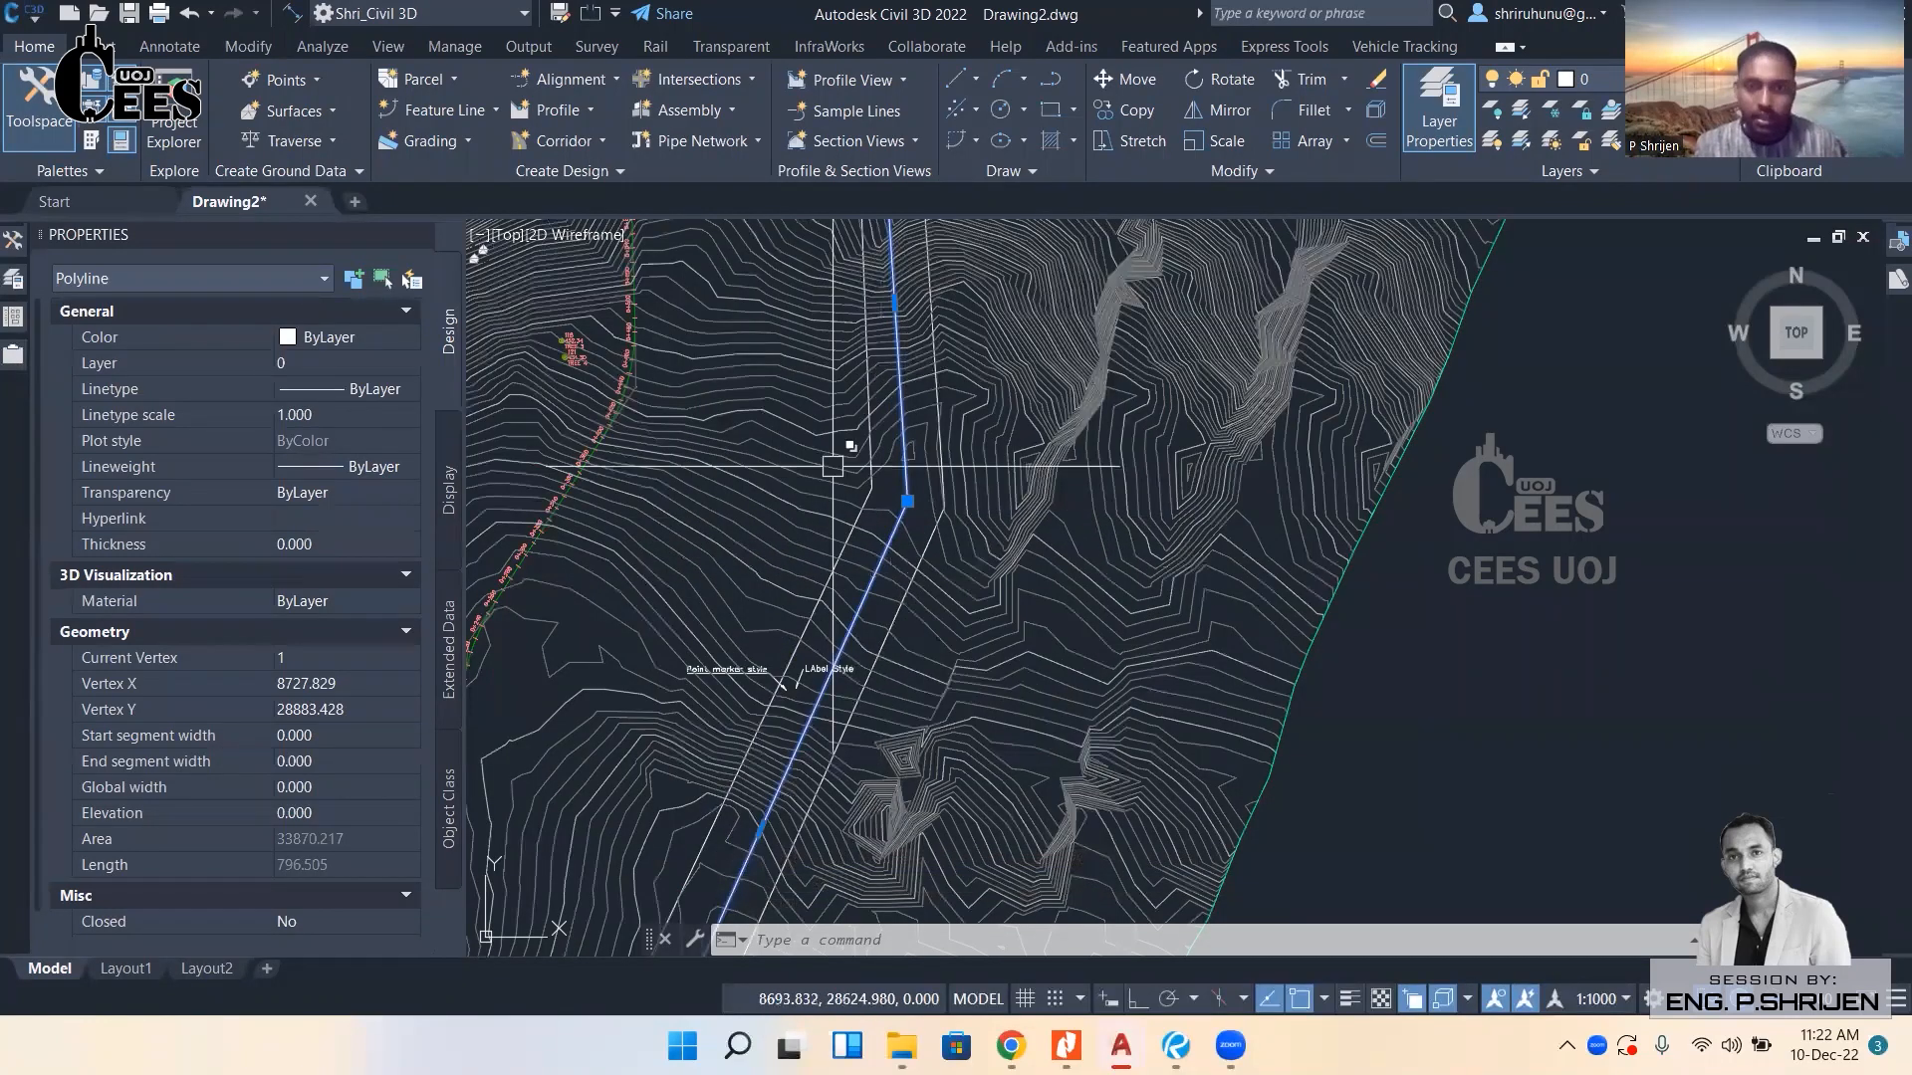
Draw a roughly square rectangle just west of the bend in the three polylines.
type("ne")
type("c")
key("Return")
left_click(780, 434)
left_click(849, 502)
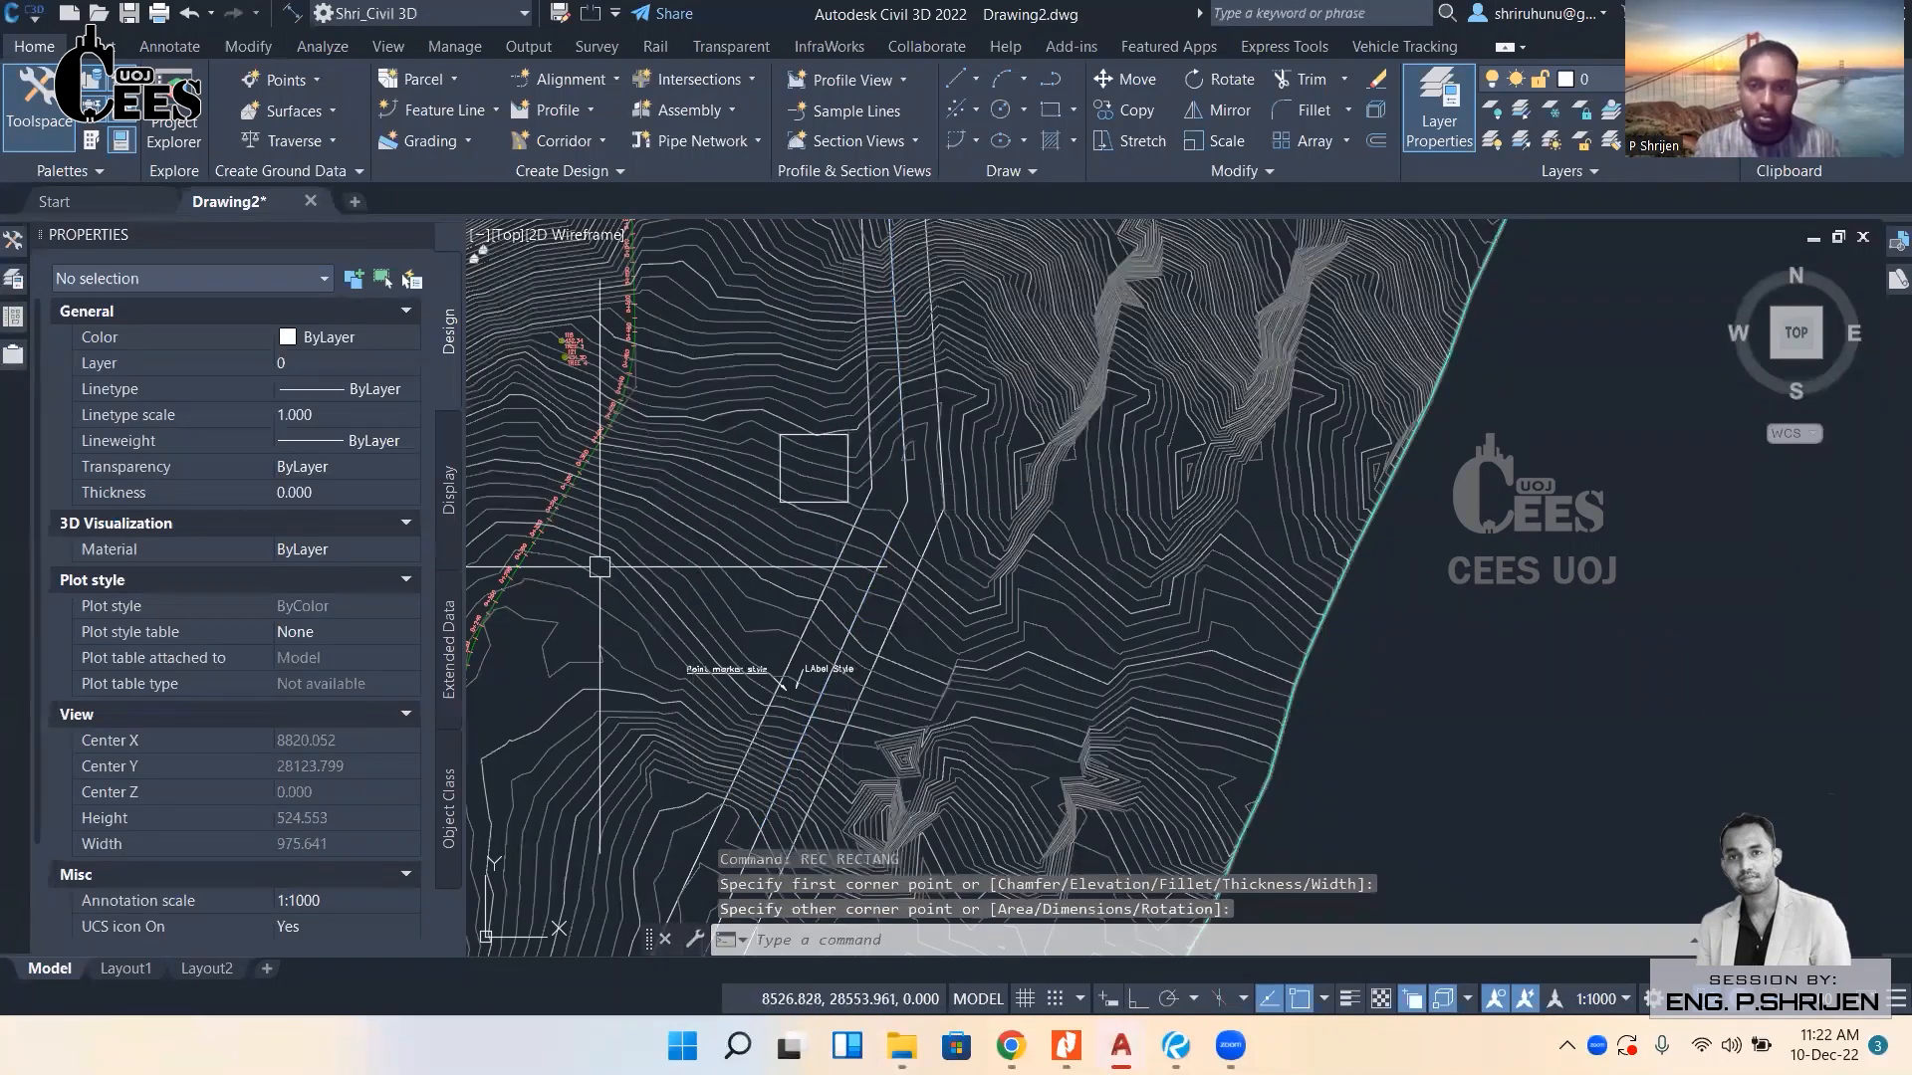
Draw a narrower upright rectangle southwest of the first one, directly above the point marker label.
type("rec")
key("Return")
left_click(712, 586)
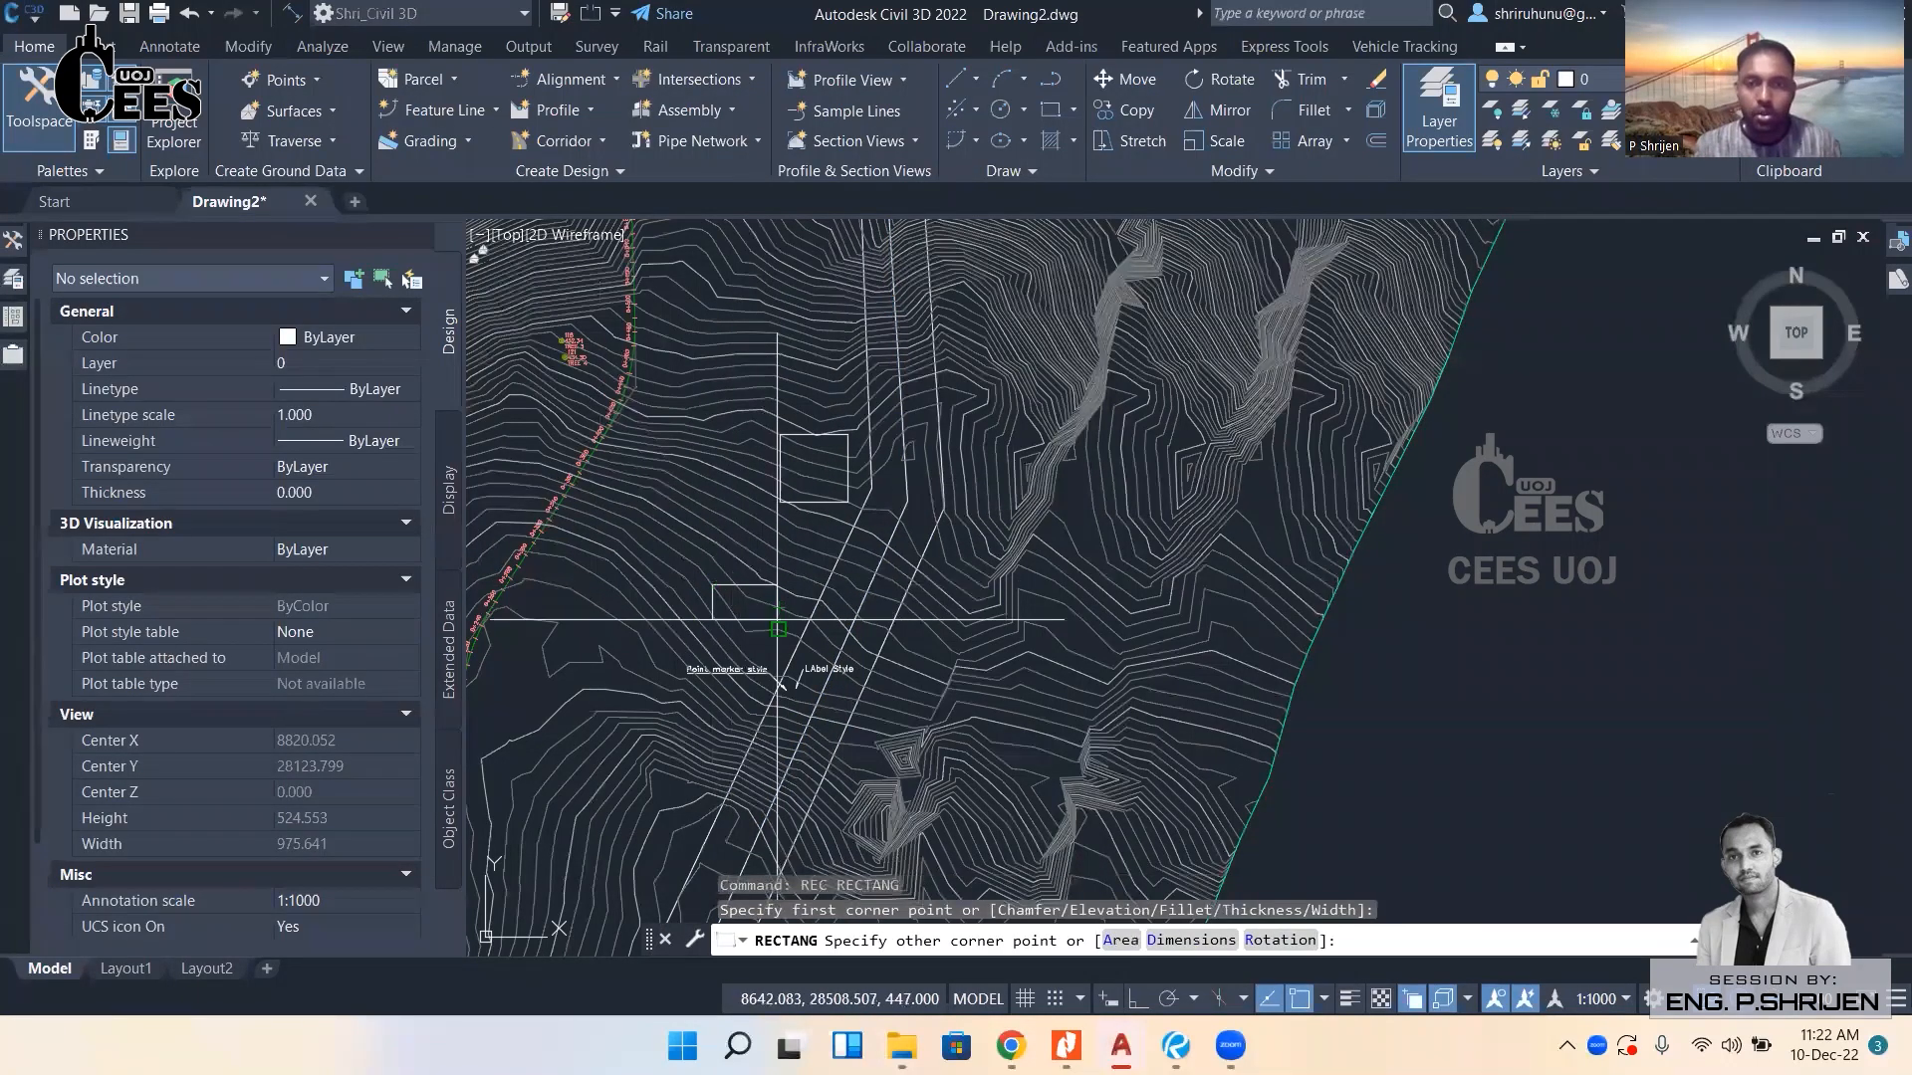
left_click(750, 653)
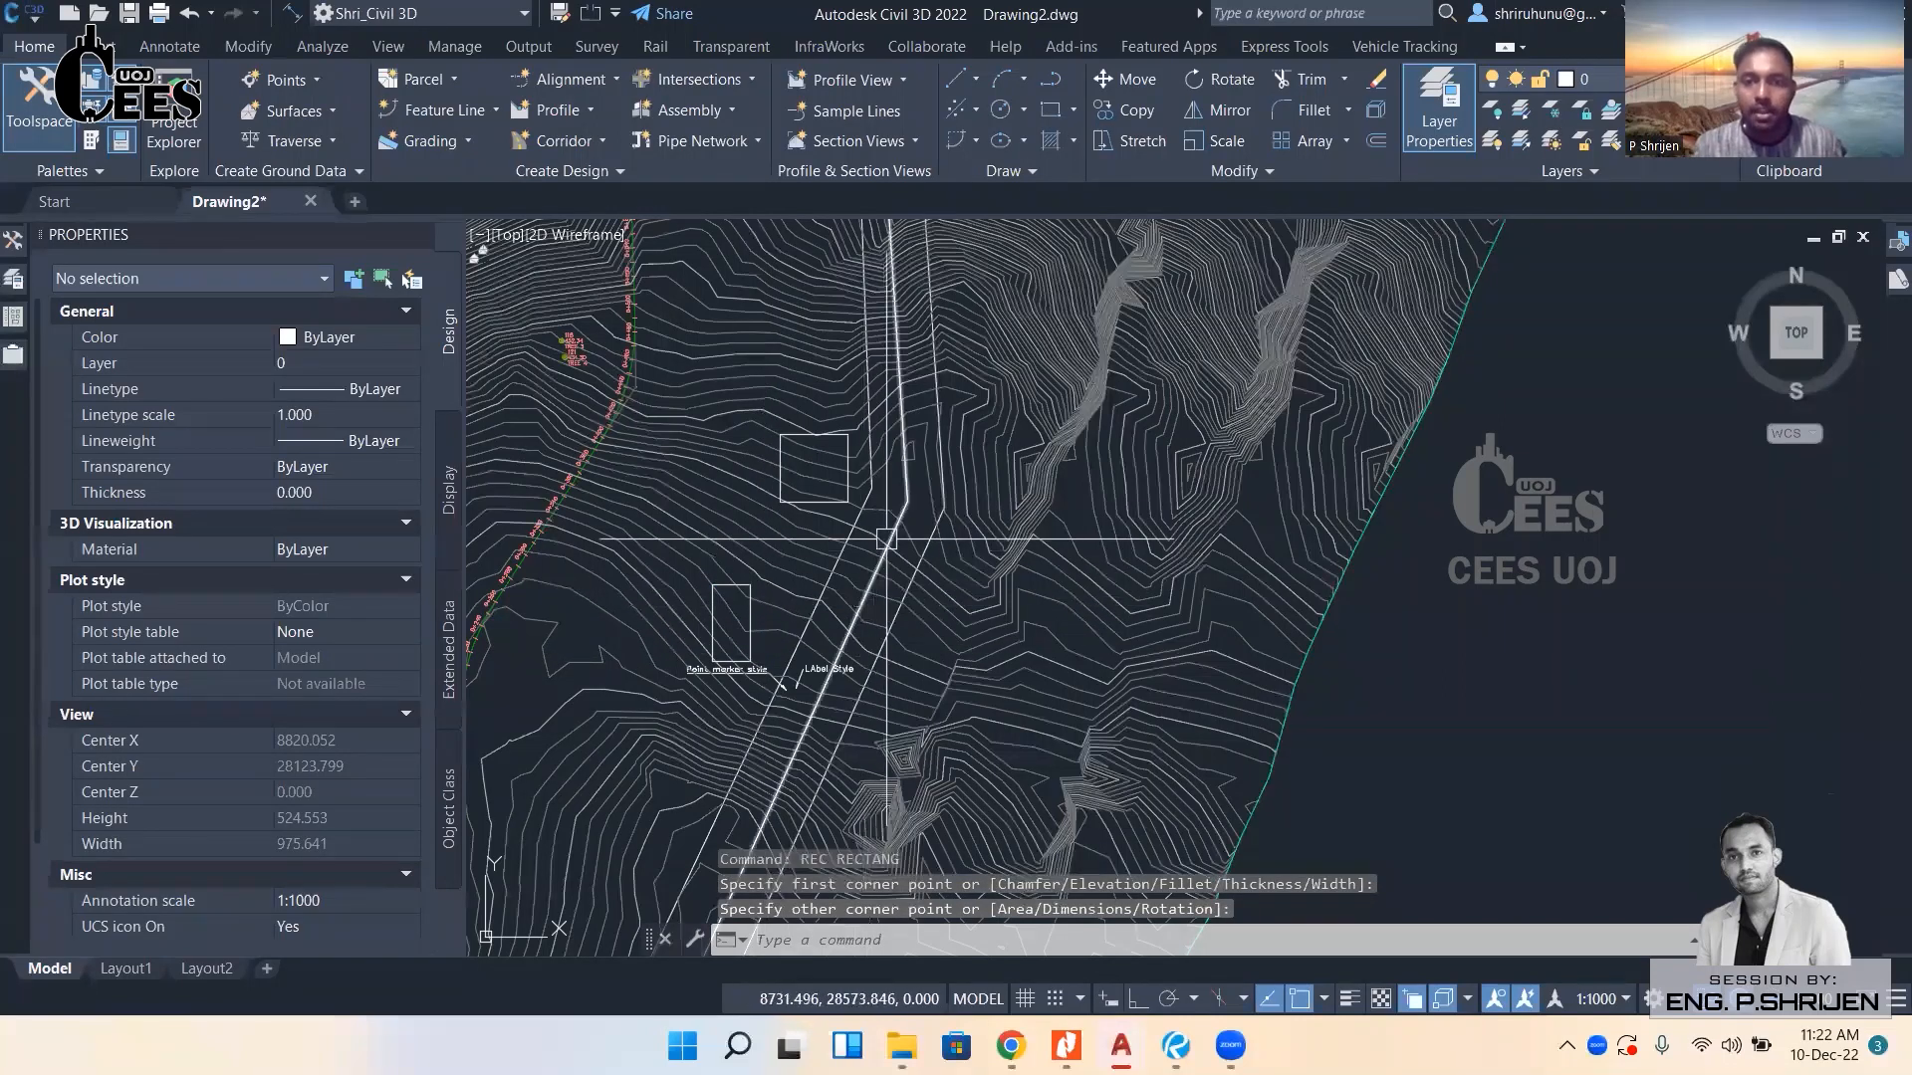
Examine how the three polylines pass the two rectangles, from the surface's southern boundary to the bend.
scroll(886, 488, "down", 4)
scroll(717, 791, "up", 4)
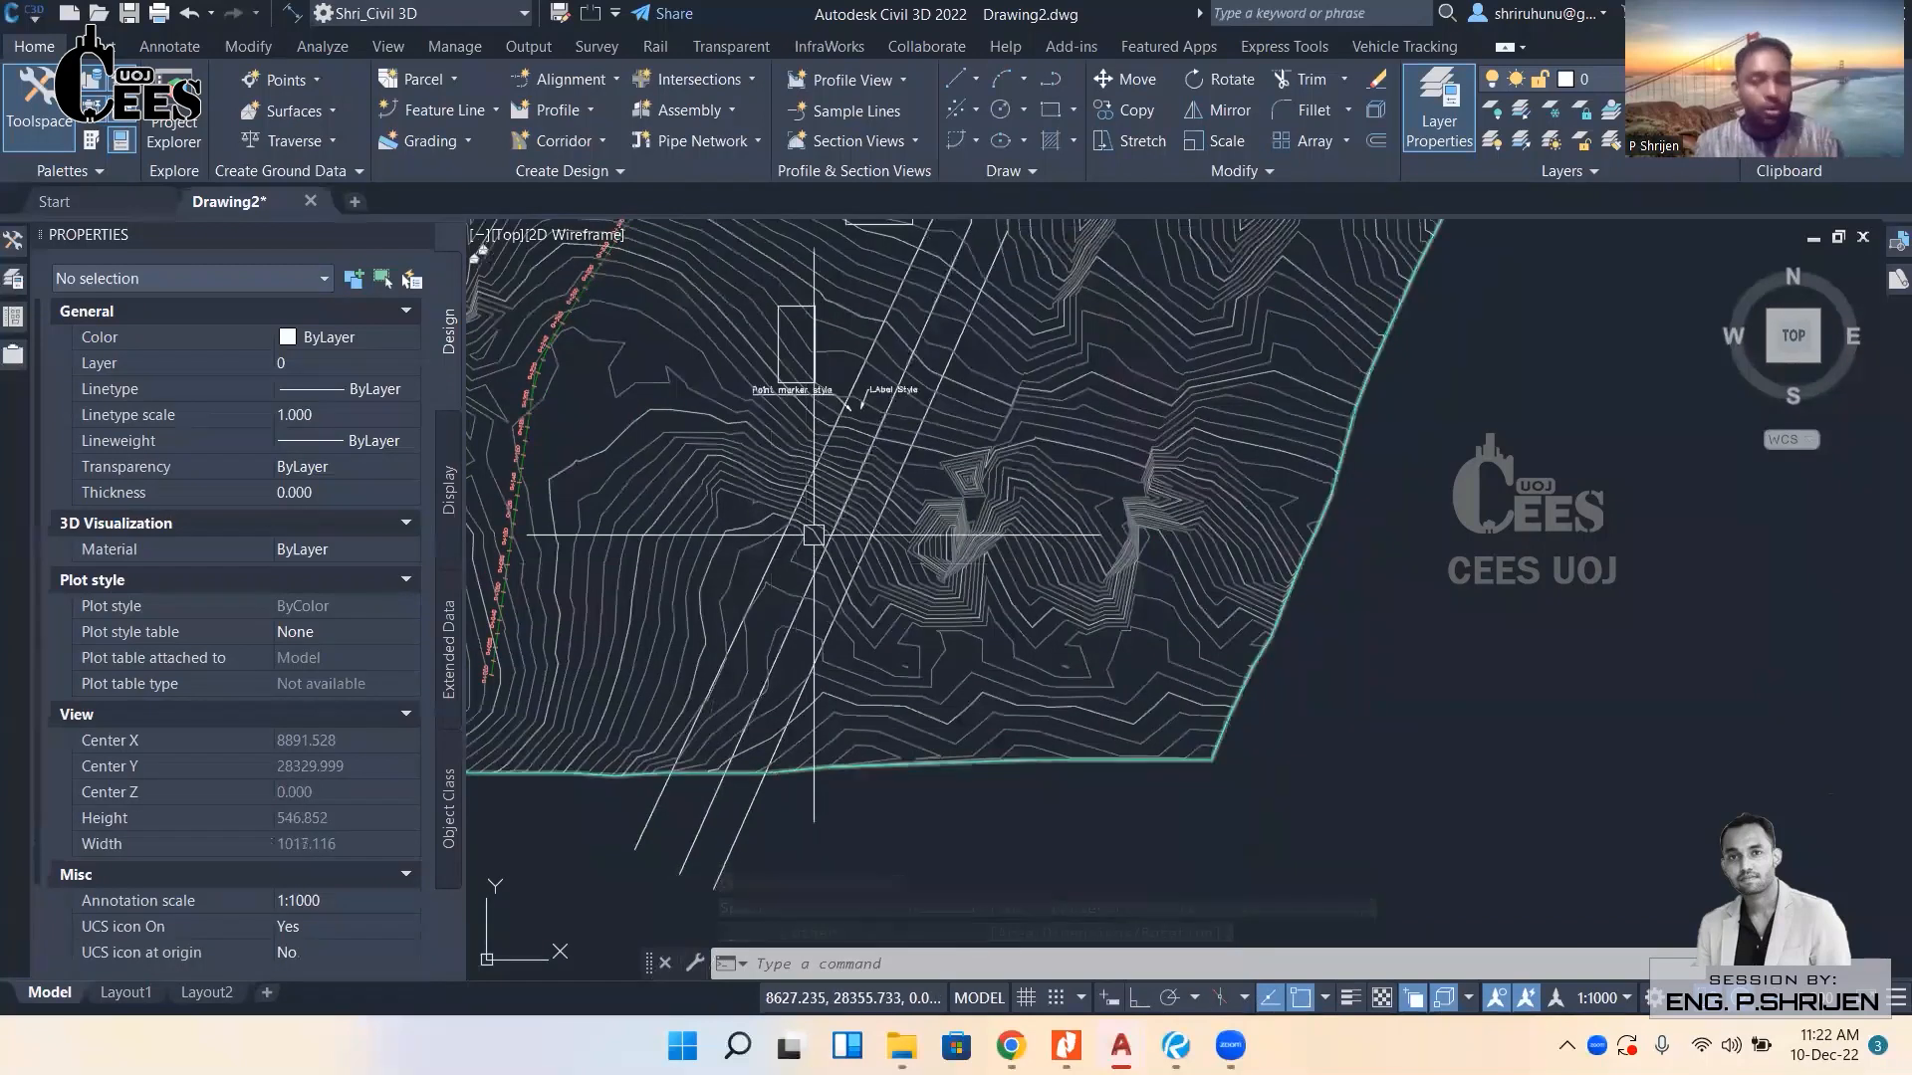
mouse_move(821, 524)
middle_mouse_down()
mouse_move(747, 722)
mouse_move(876, 628)
mouse_move(876, 649)
middle_mouse_up()
scroll(884, 528, "up", 4)
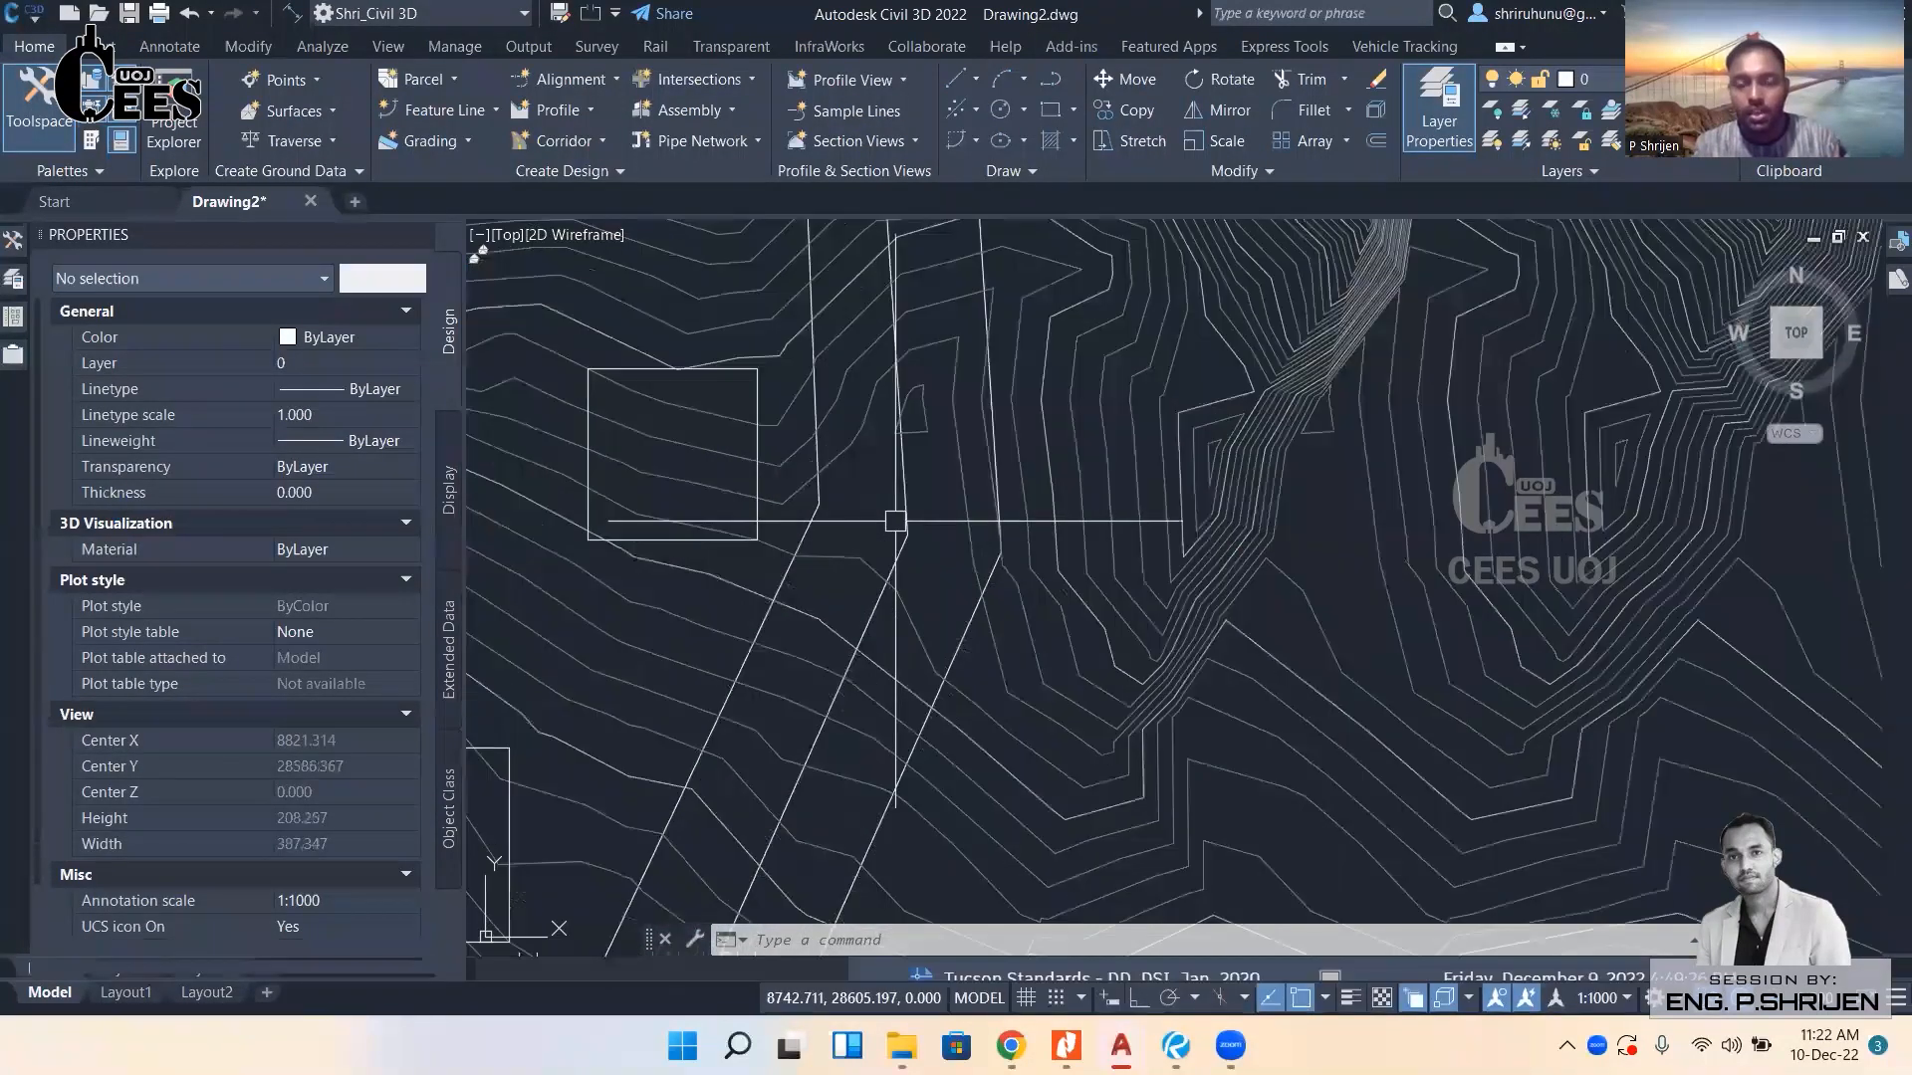
scroll(908, 507, "down", 4)
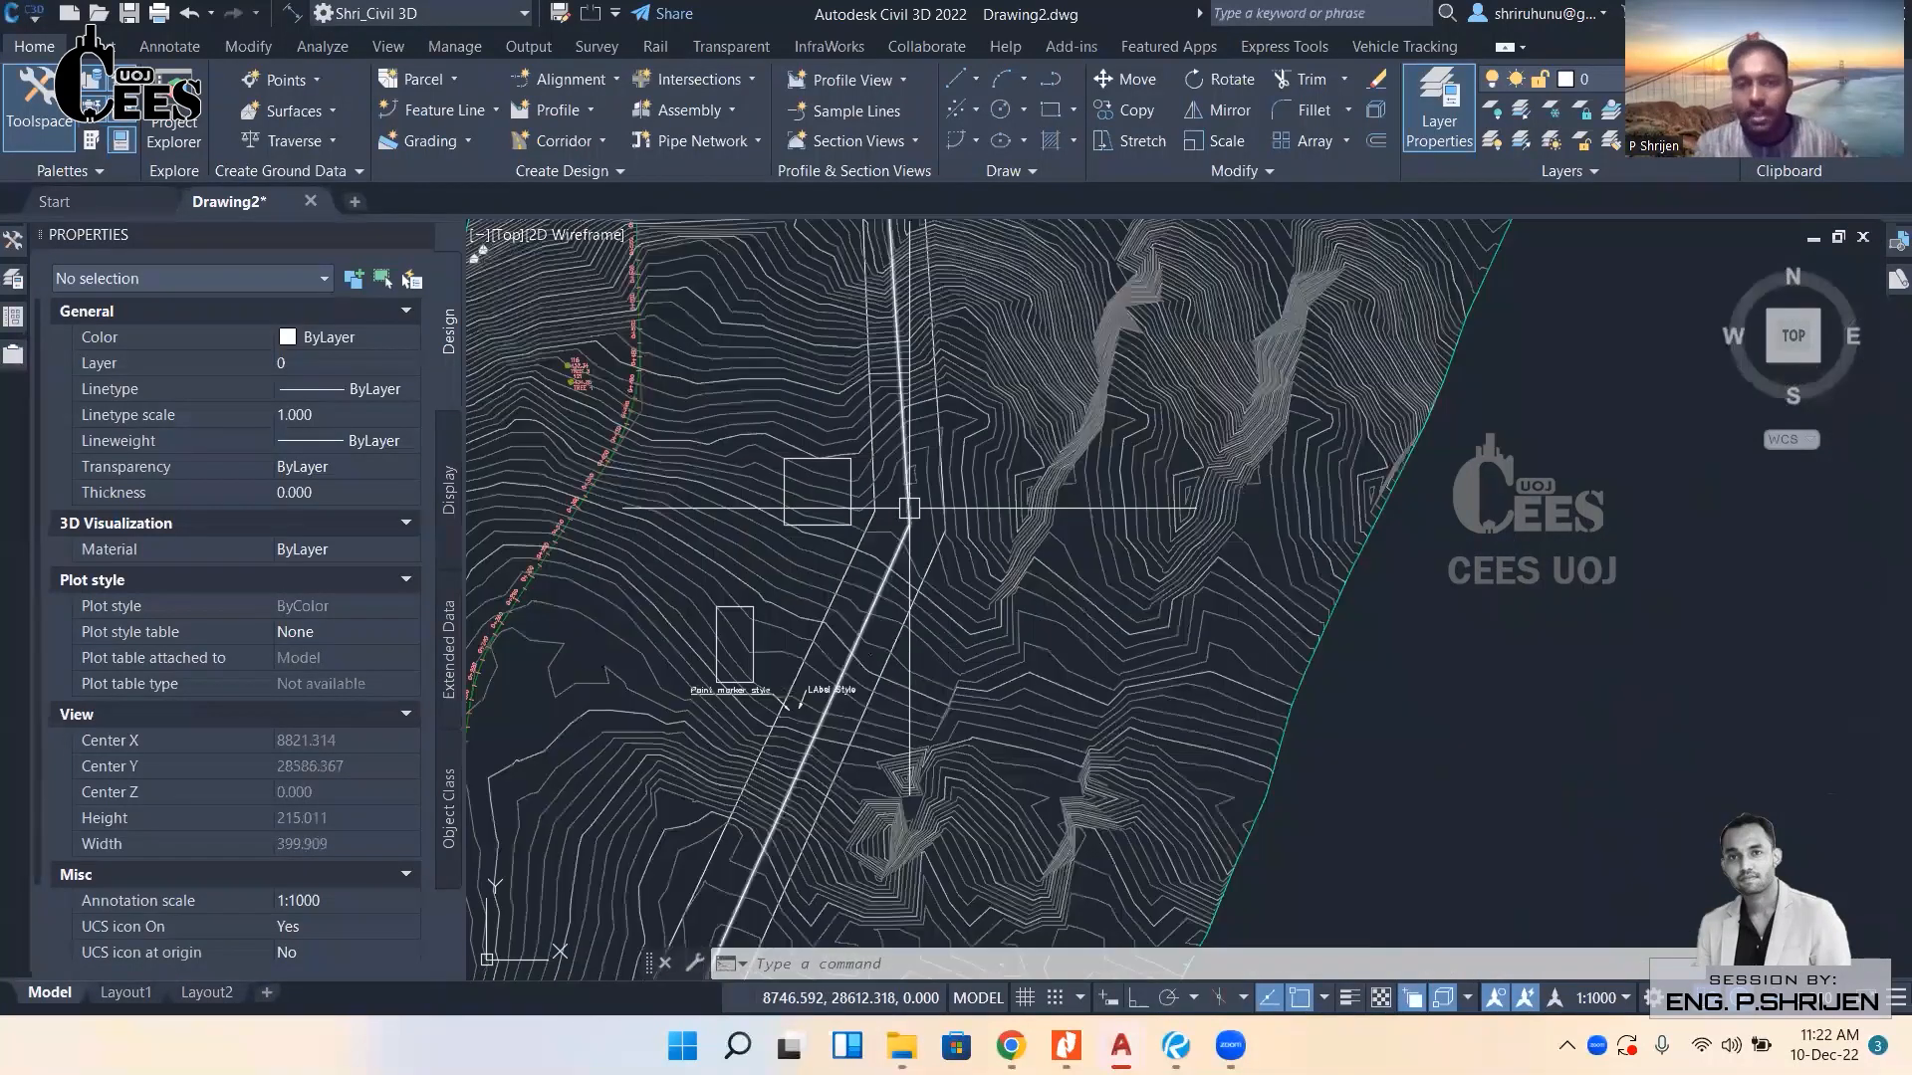
mouse_move(904, 553)
middle_mouse_down()
mouse_move(947, 418)
mouse_move(976, 488)
middle_mouse_up()
left_click(980, 513)
Create a new centerline alignment by layout, keeping the Proposed style and the Major and Minor only label set.
left_click(569, 86)
left_click(567, 127)
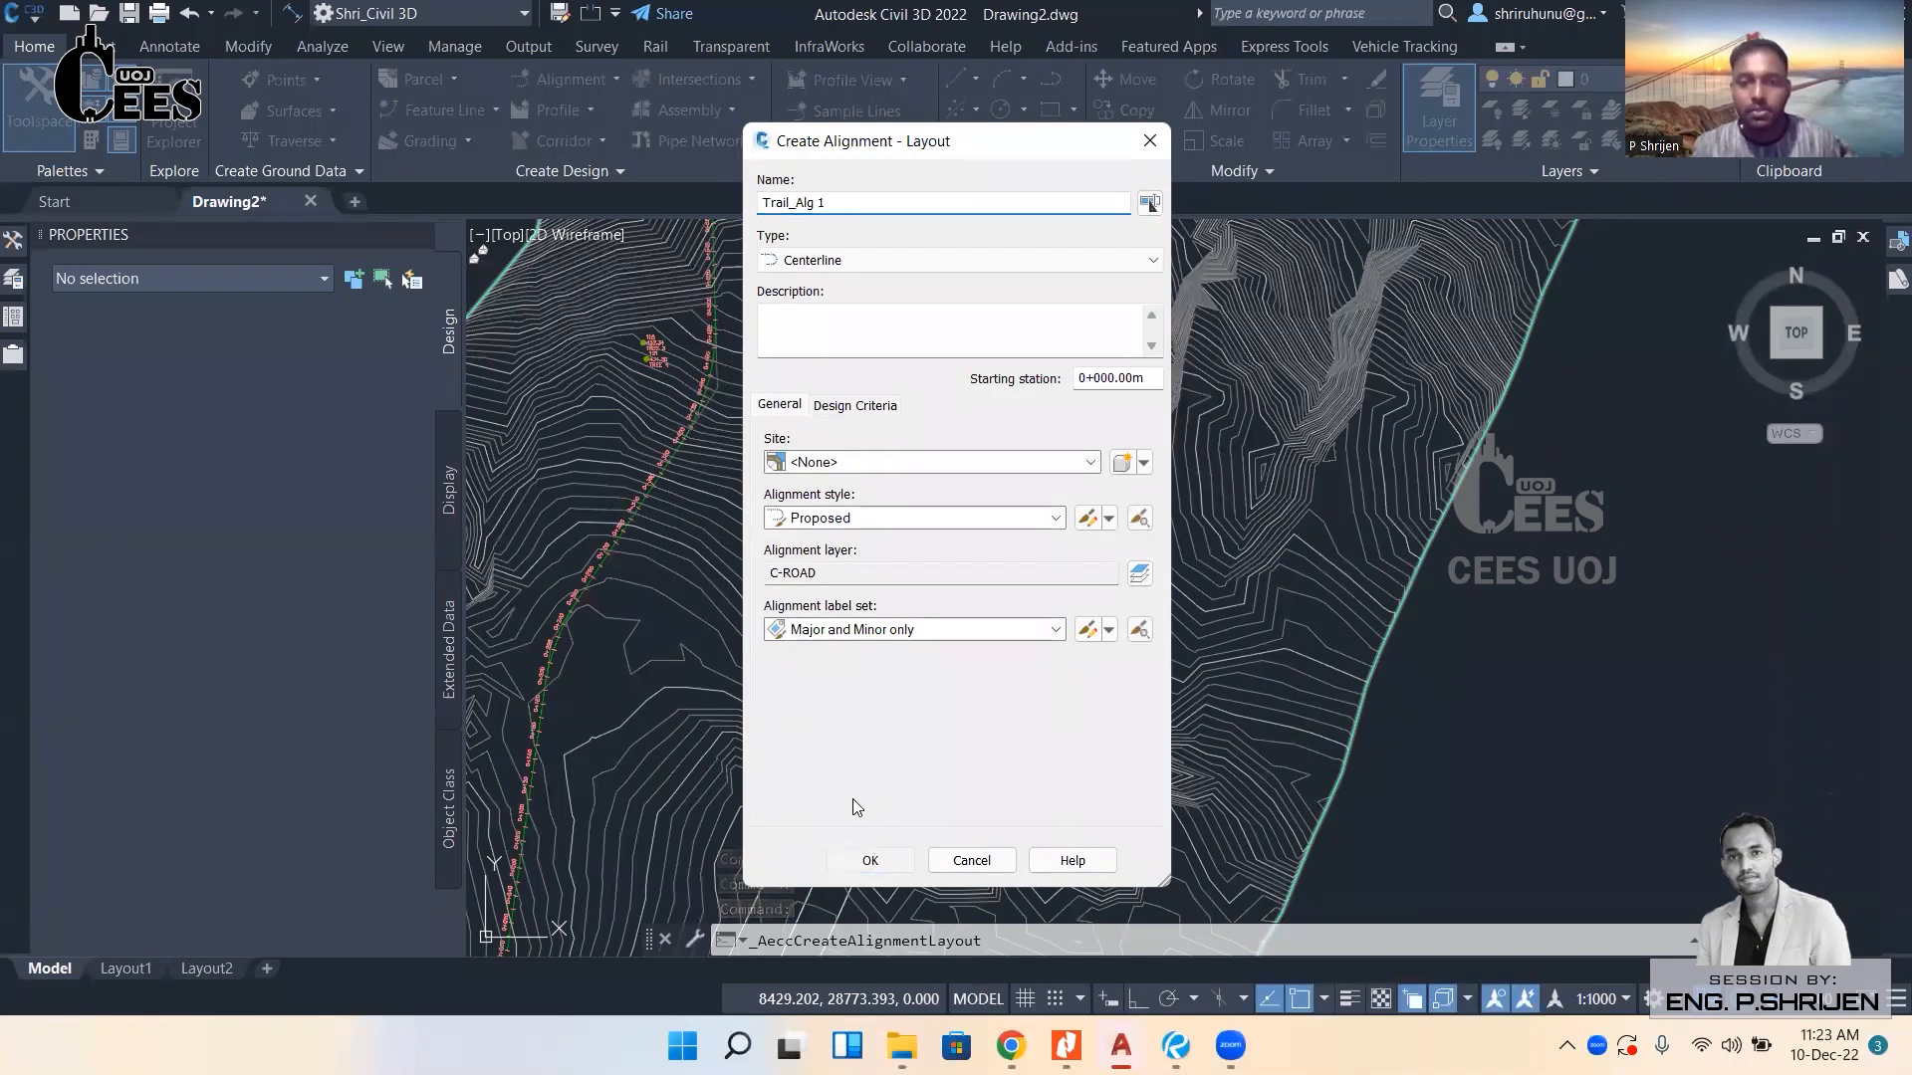
left_click(869, 860)
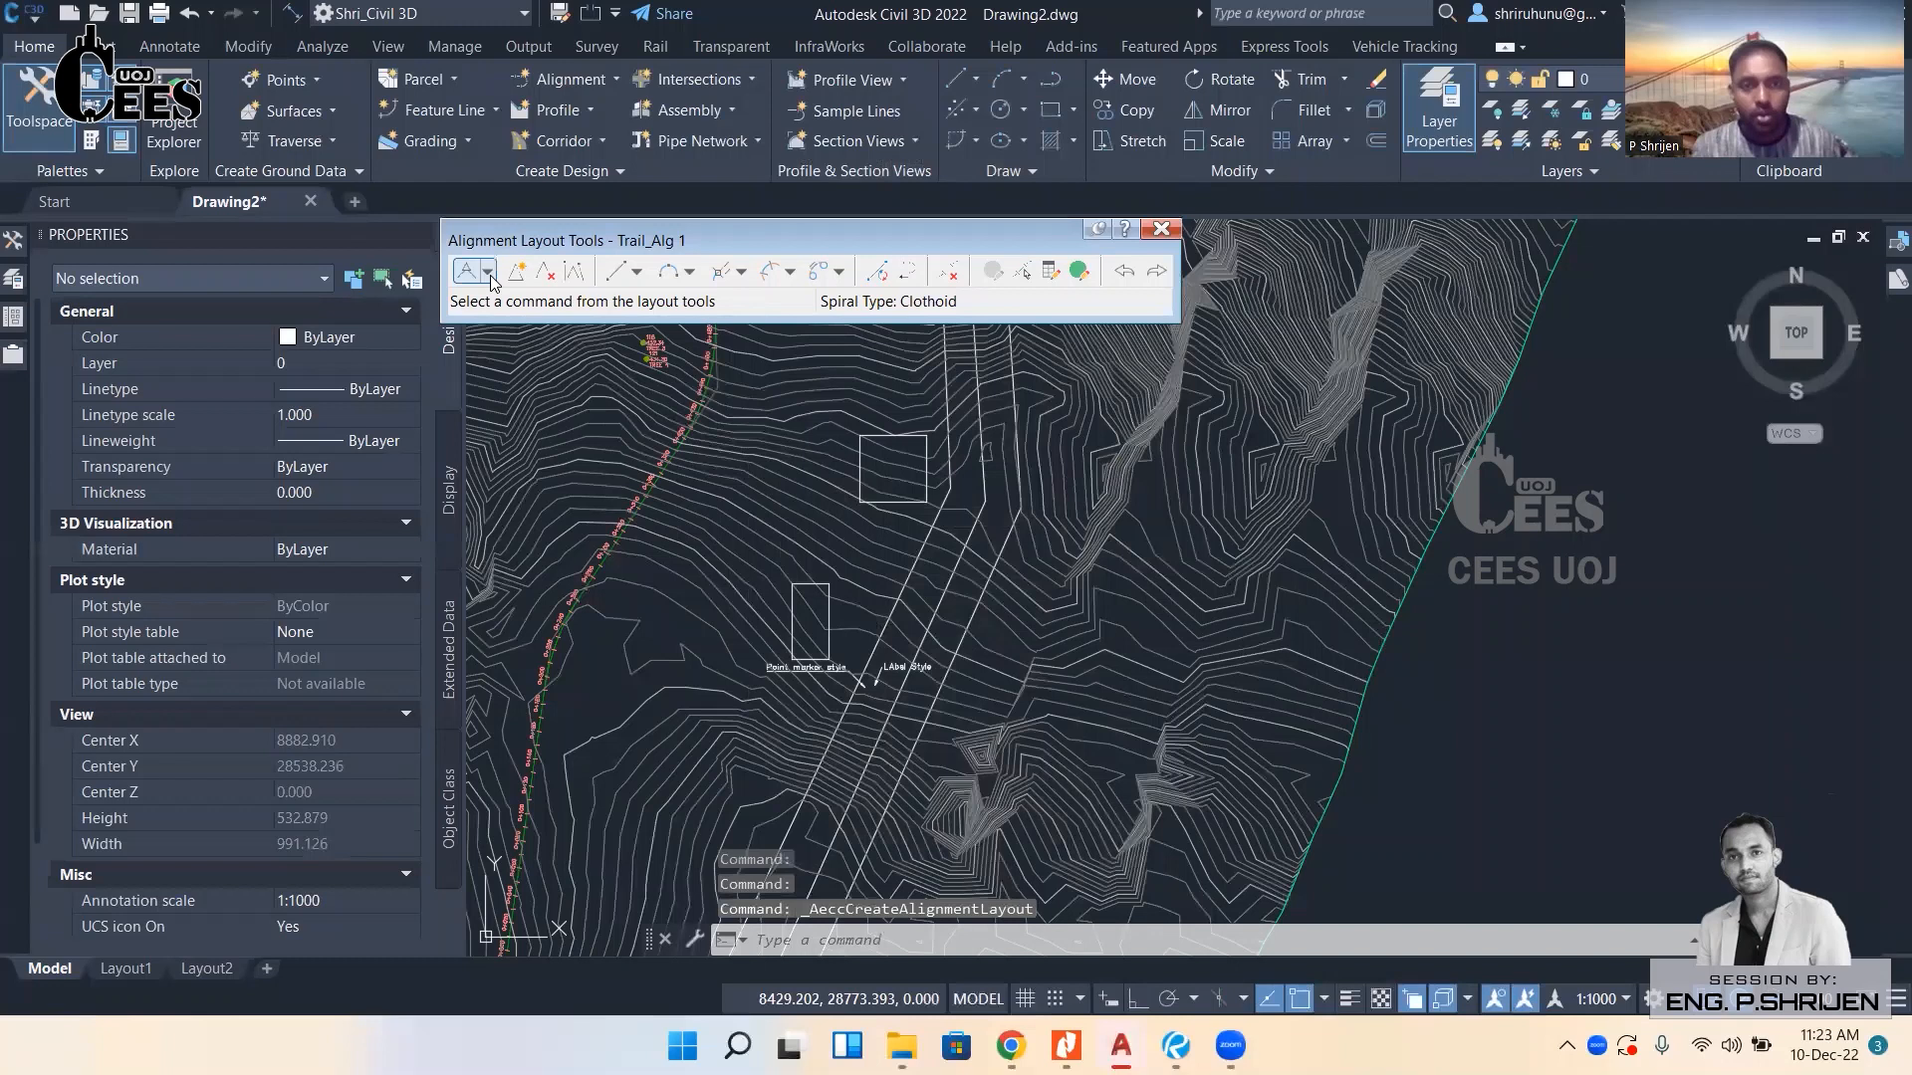
Draw a two-point fixed line in the surface's south, from about 8734, 28235 northeast to about 8776, 28319.
left_click(489, 277)
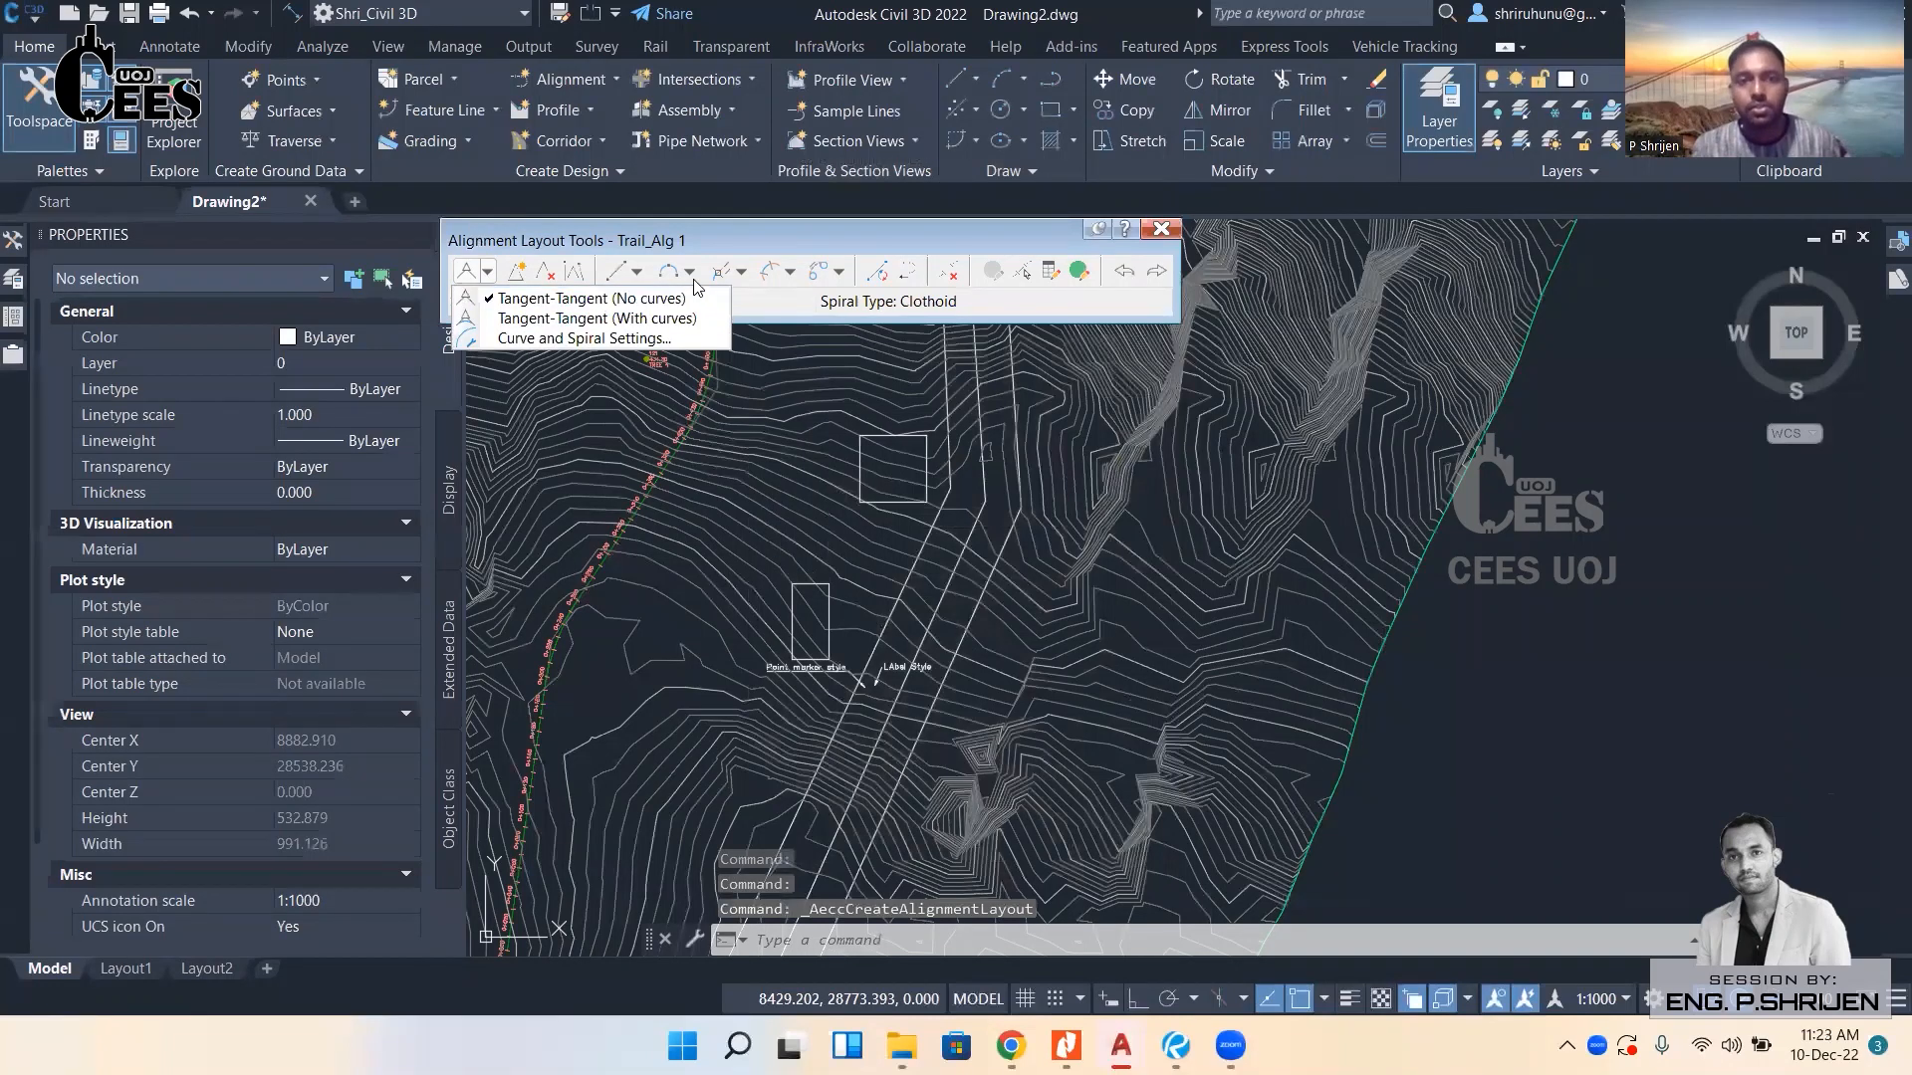
left_click(661, 283)
left_click(636, 273)
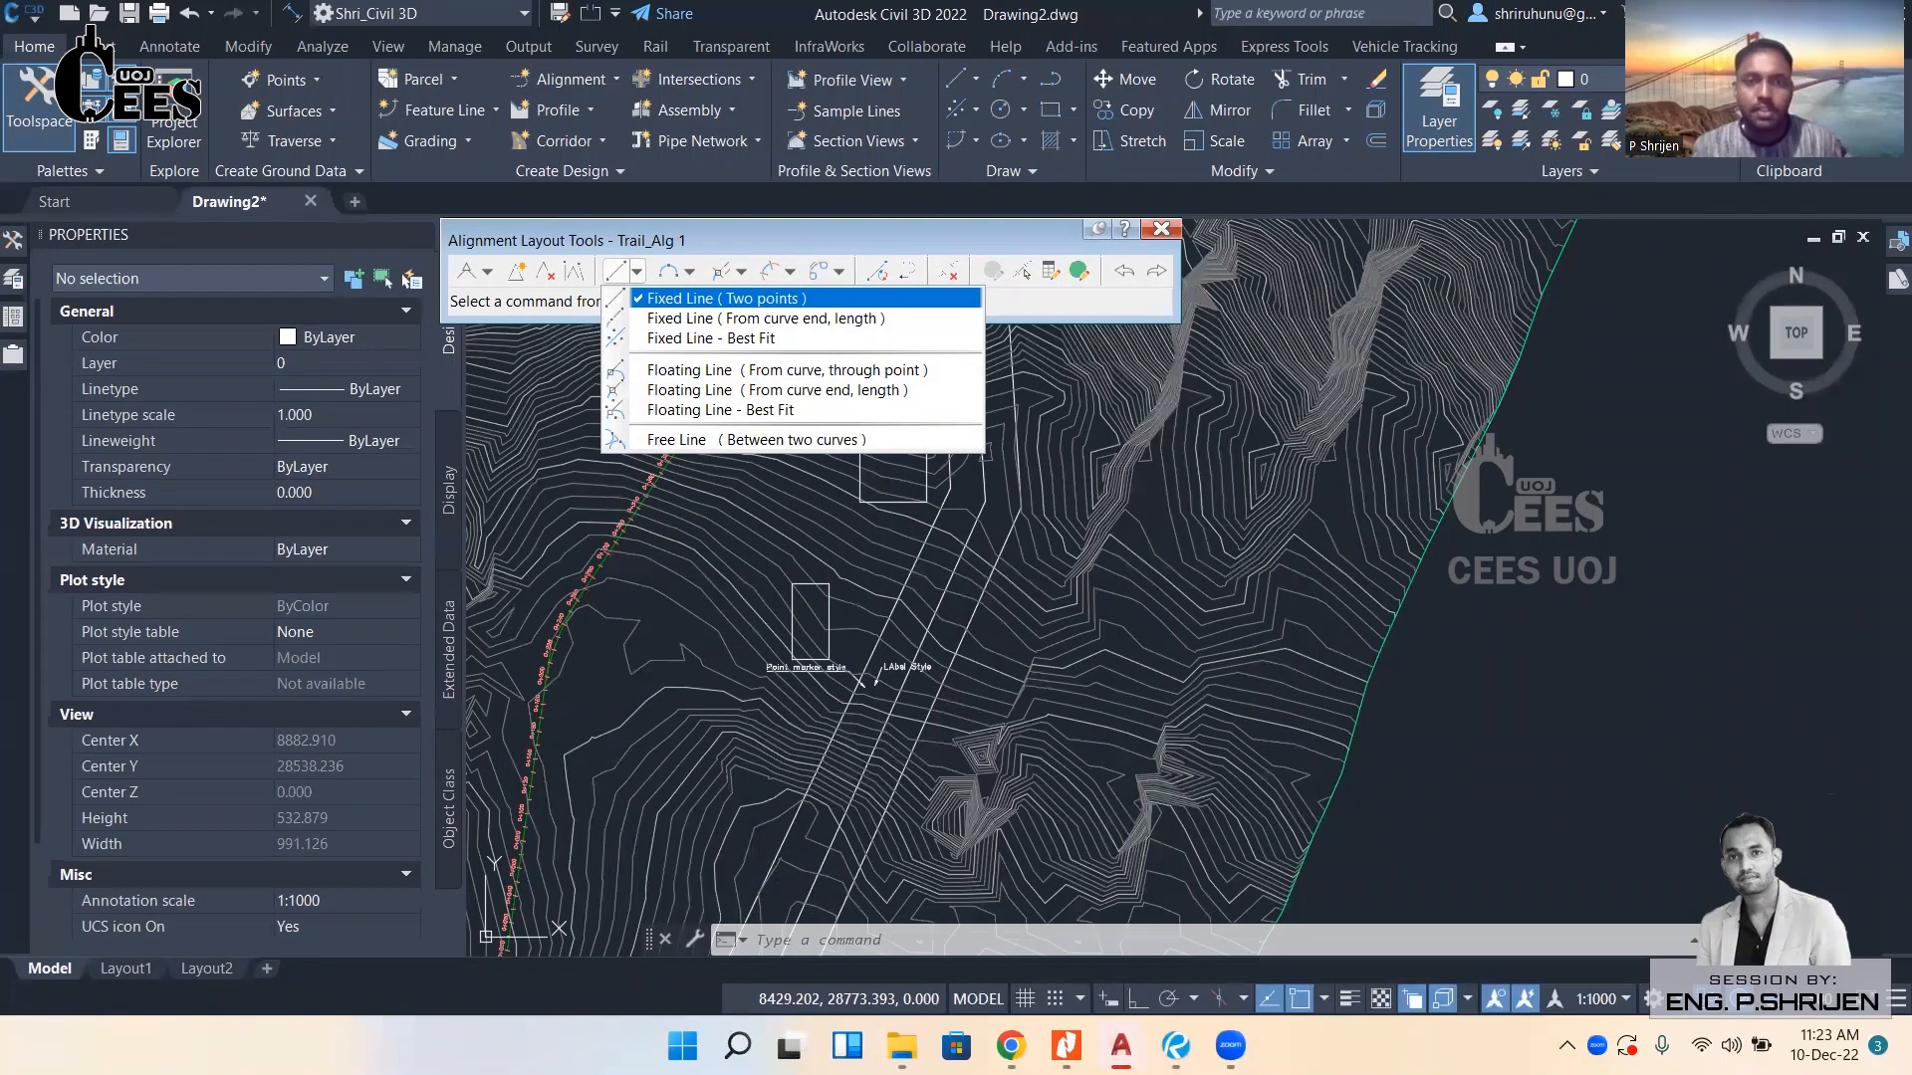
left_click(717, 297)
scroll(777, 637, "down", 3)
scroll(813, 623, "up", 3)
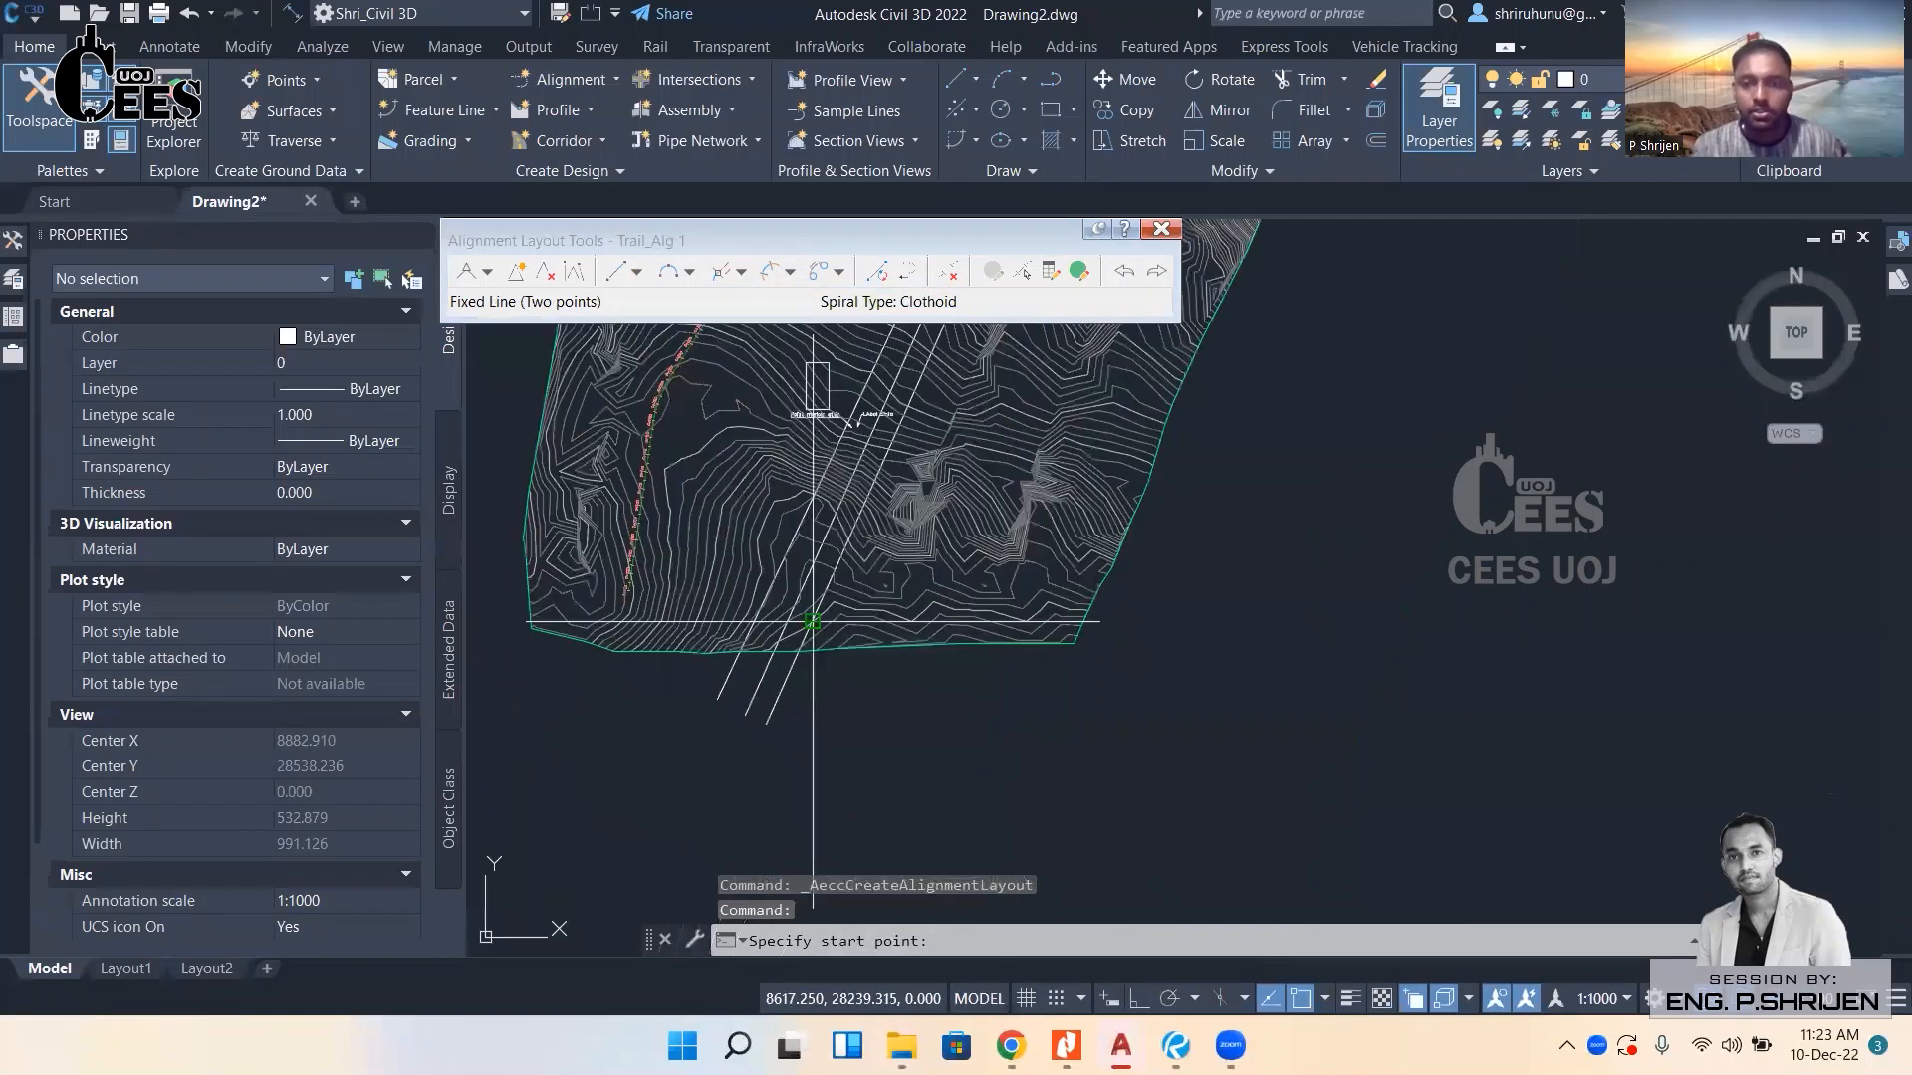
scroll(813, 622, "up", 5)
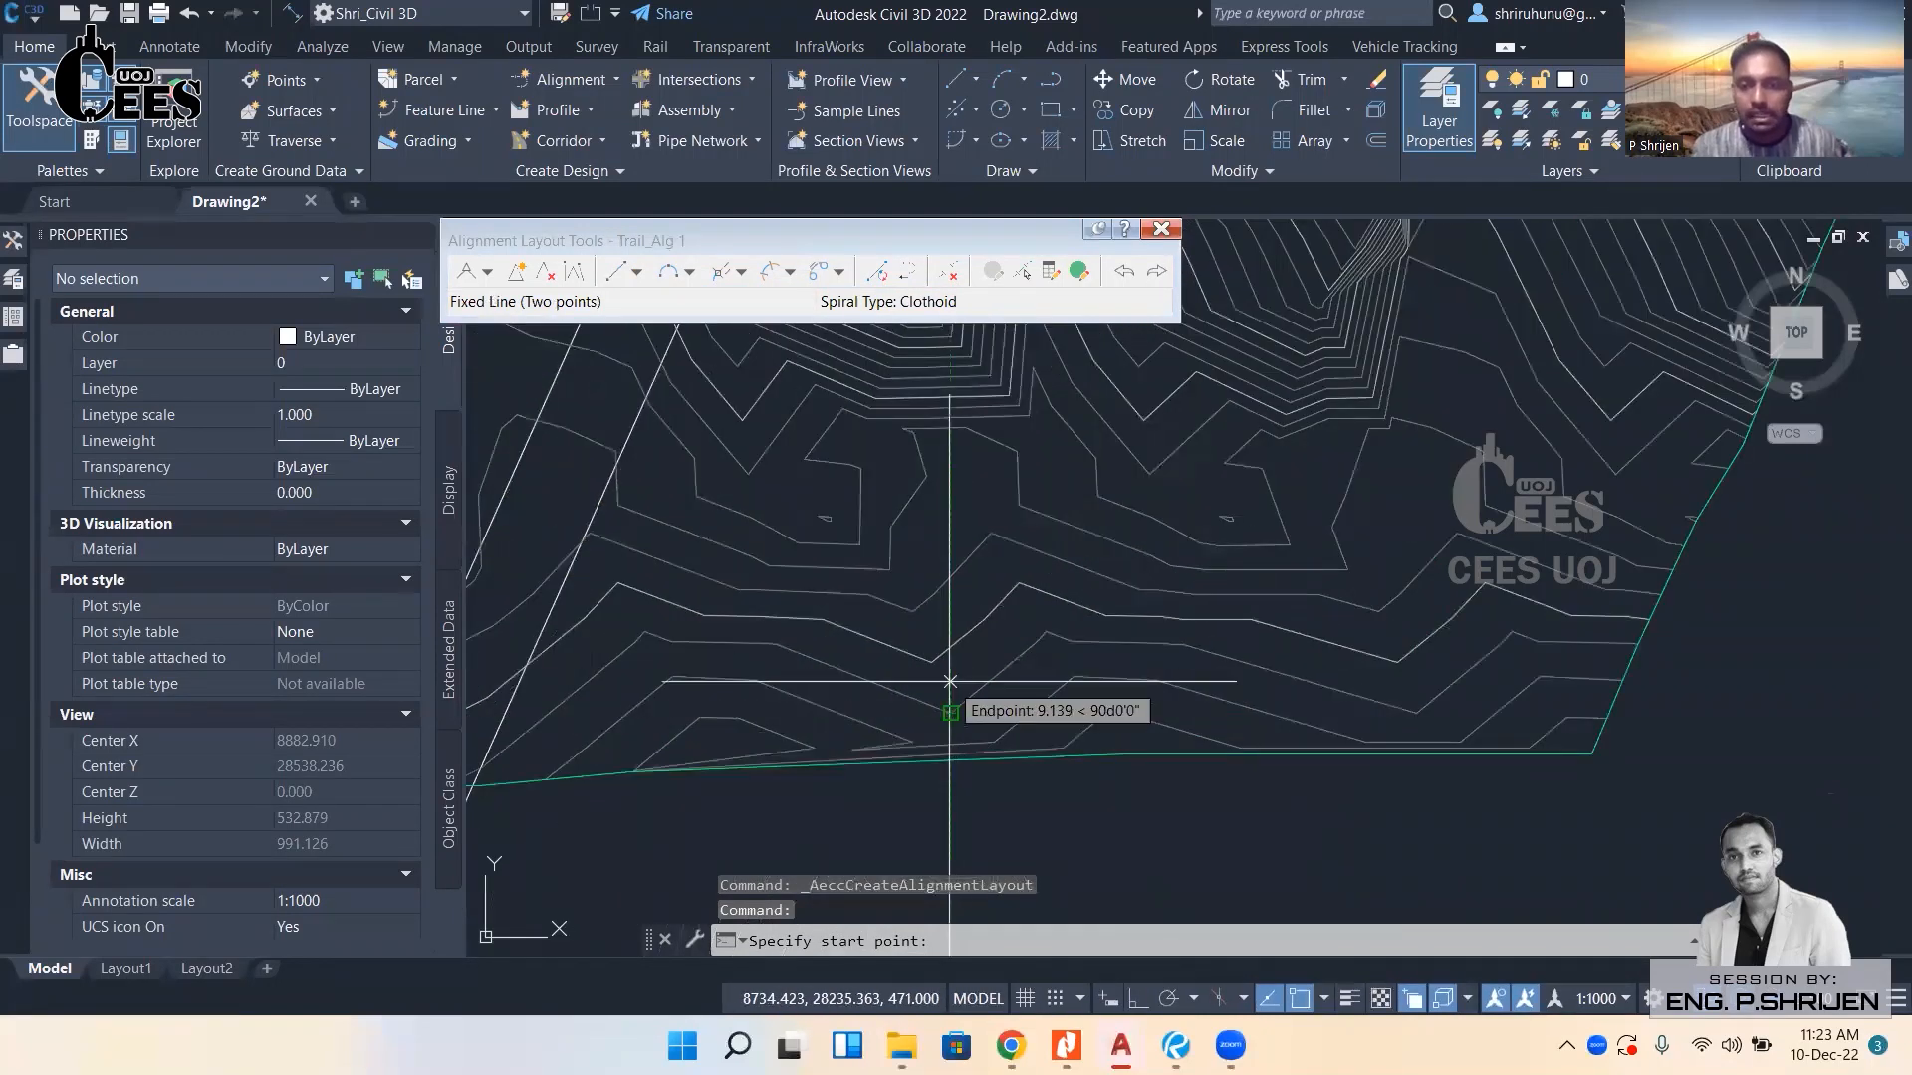
left_click(949, 682)
mouse_move(950, 682)
middle_mouse_down()
mouse_move(972, 717)
mouse_move(930, 683)
mouse_move(968, 612)
middle_mouse_up()
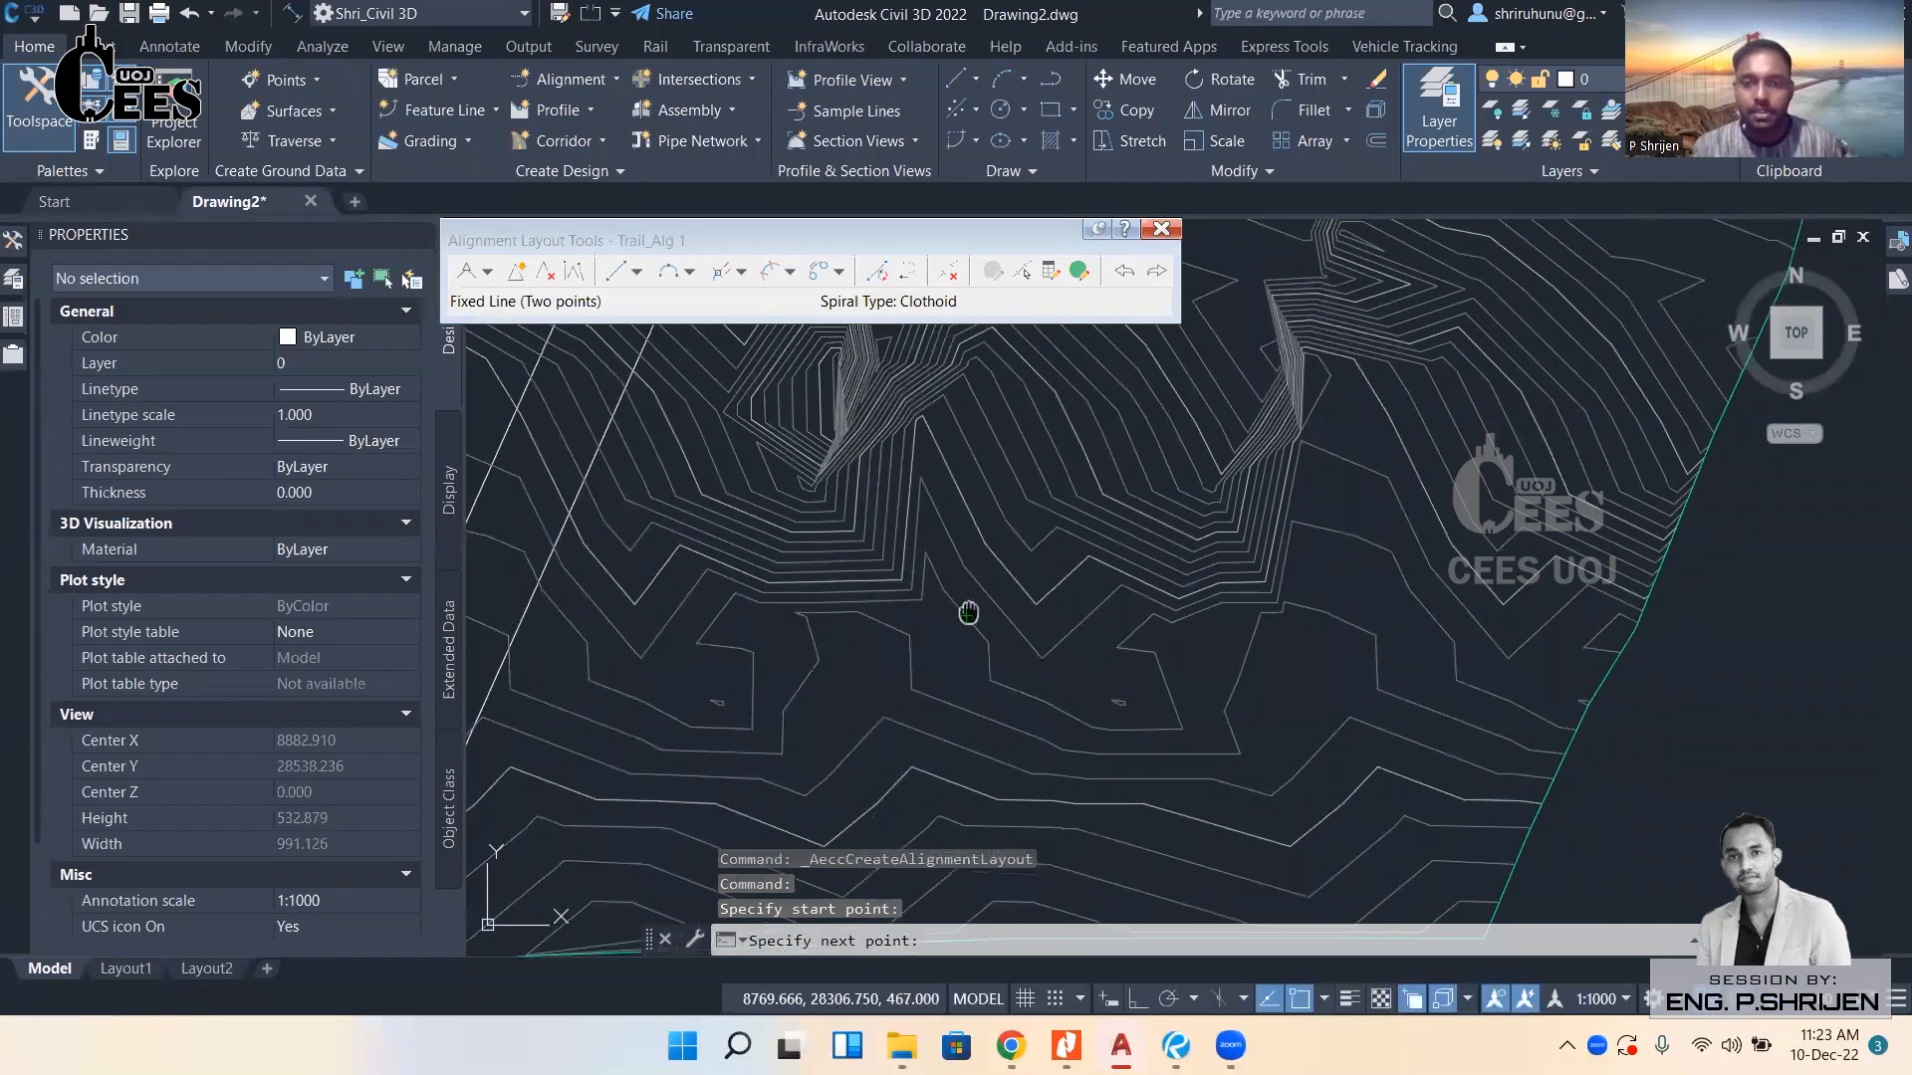
scroll(968, 612, "up", 2)
left_click(987, 551)
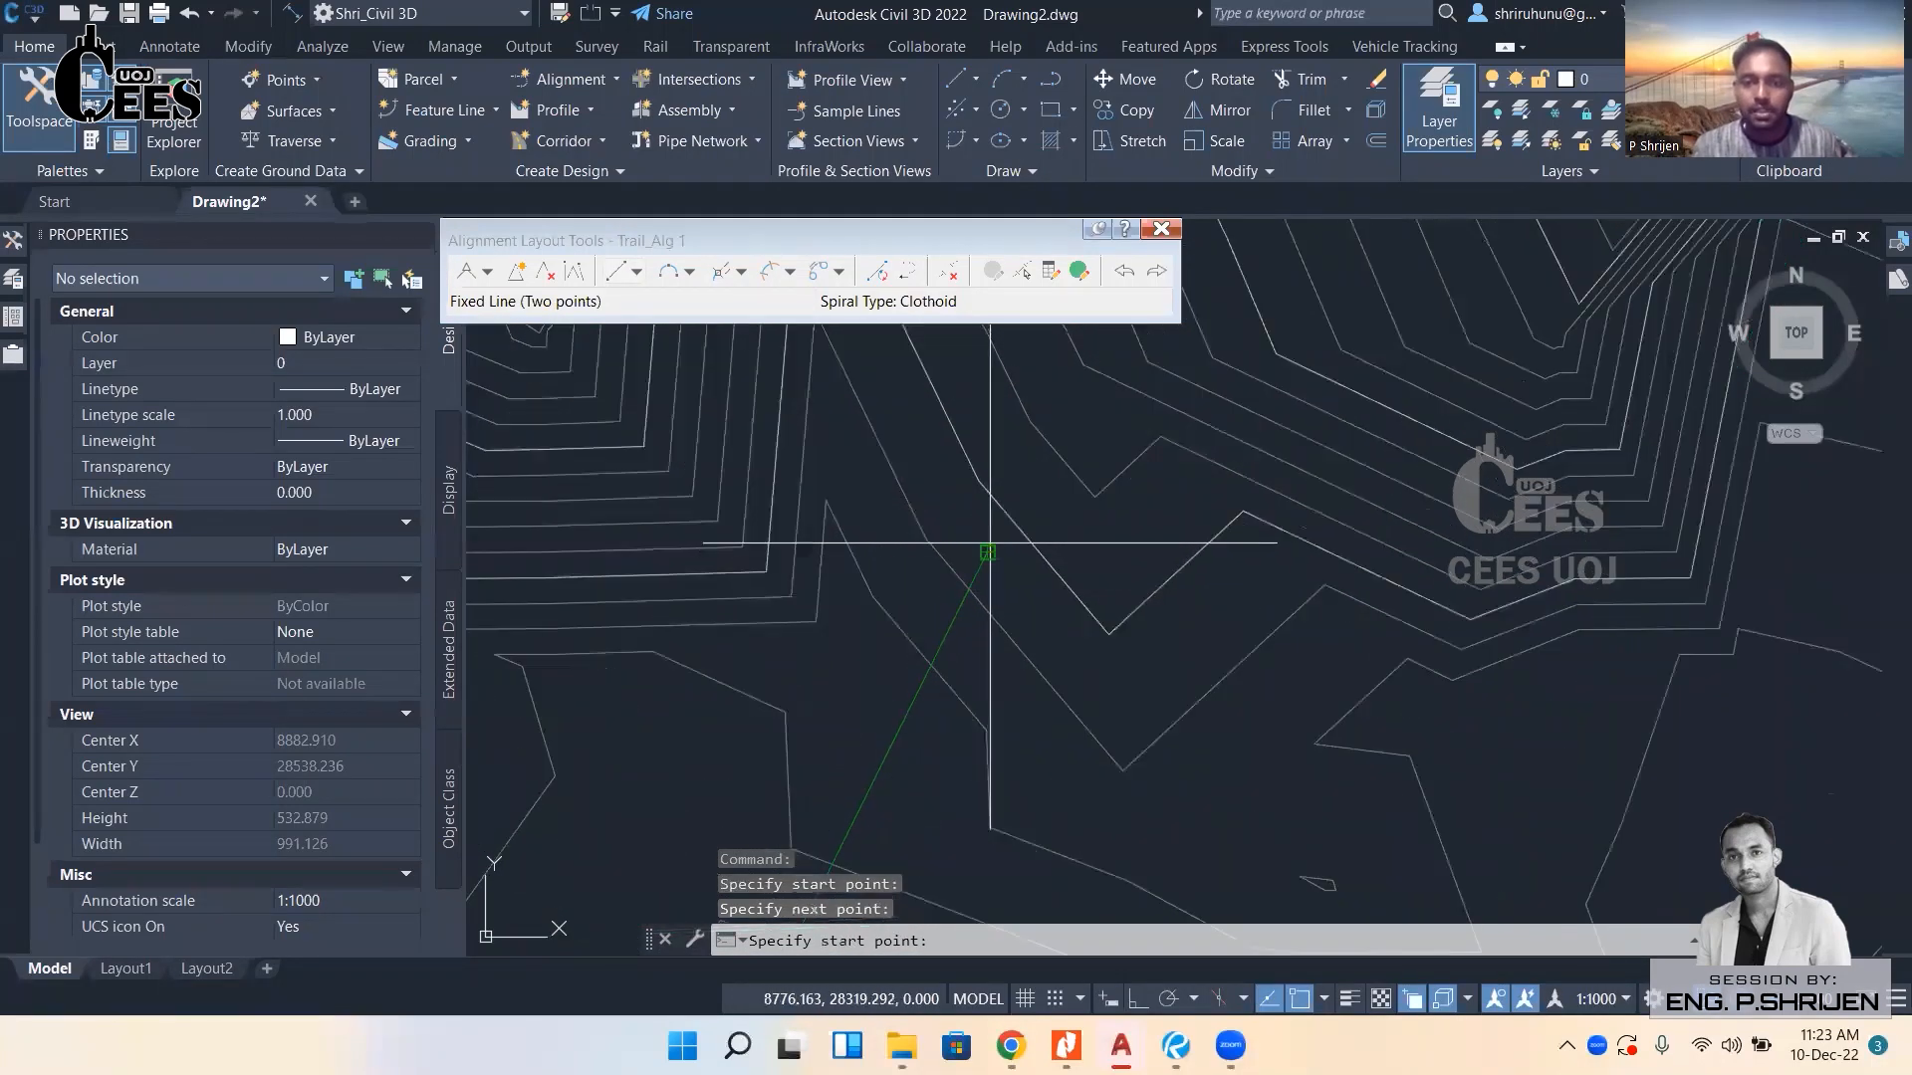
Add a second two-point fixed line from the first line's northern end north-northeastward, bringing the alignment's total length to about 360 m.
scroll(987, 551, "down", 4)
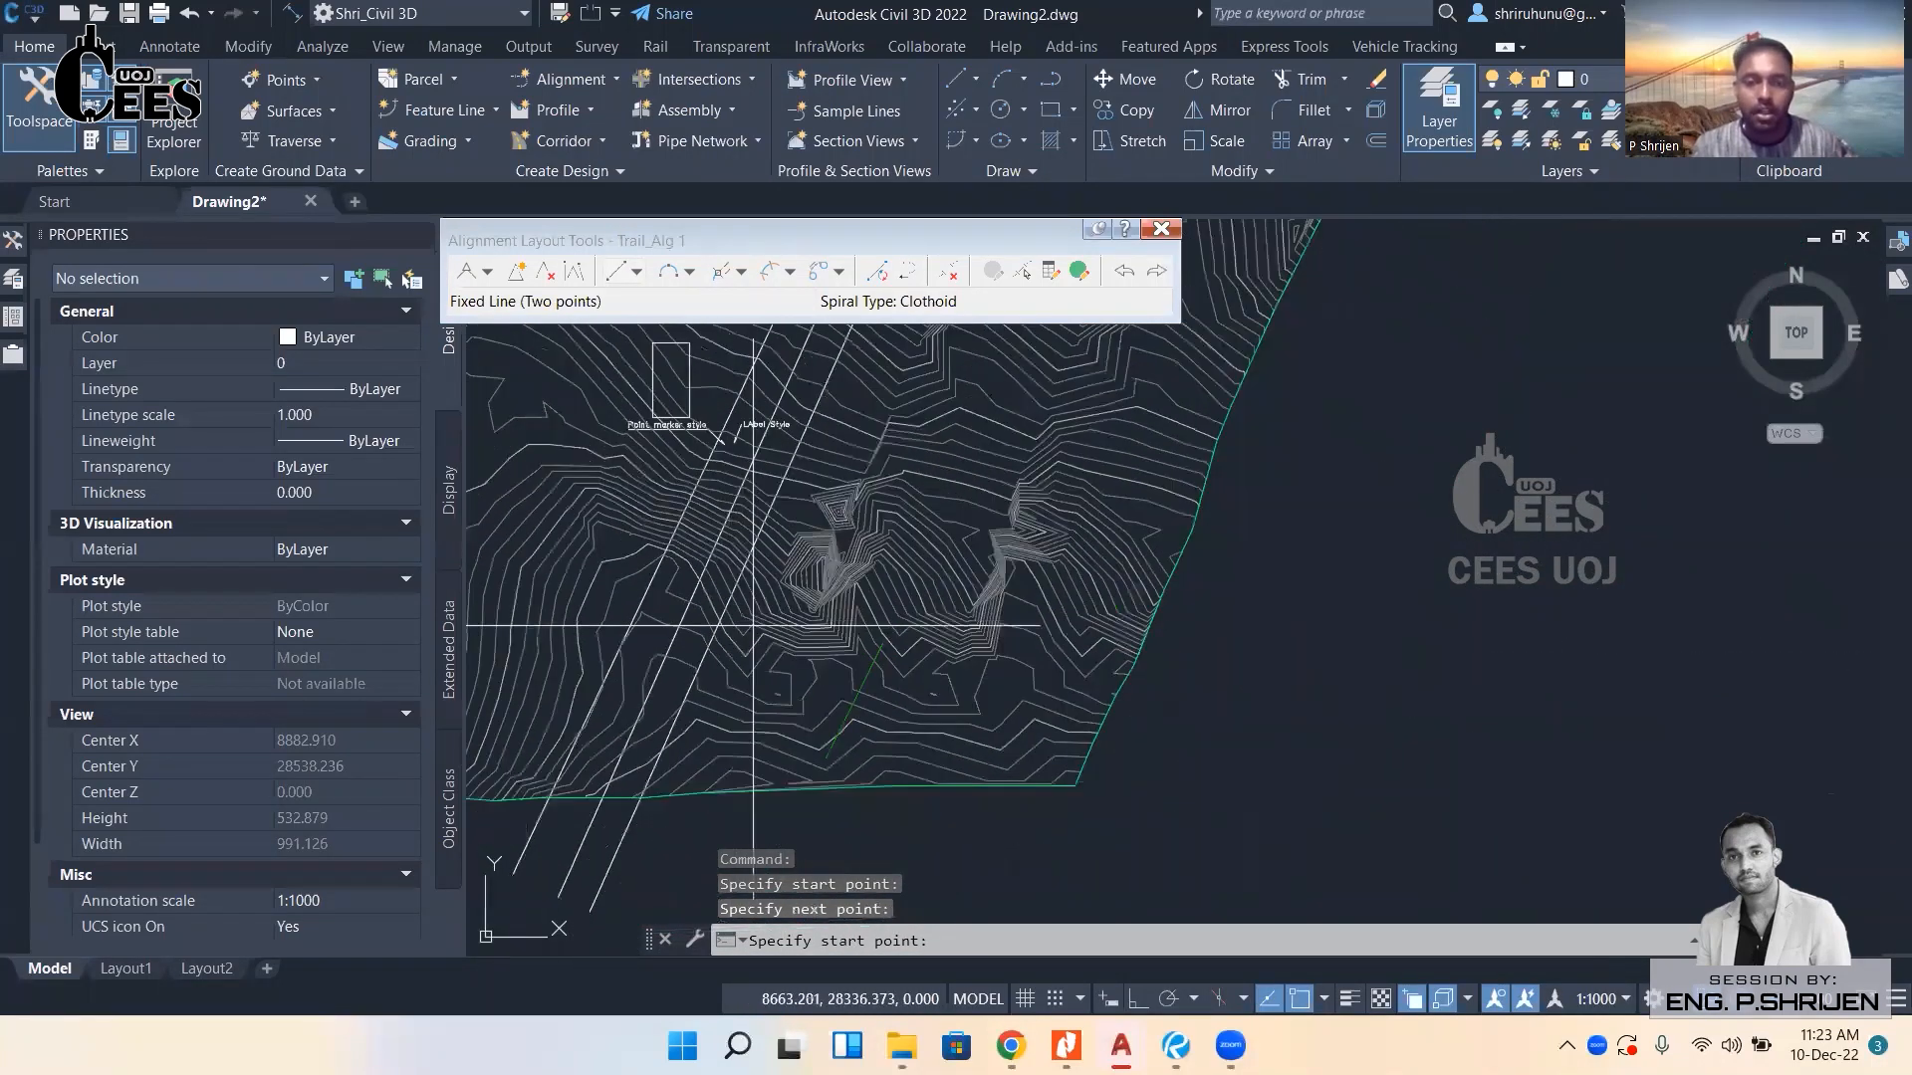
scroll(869, 648, "up", 3)
scroll(914, 642, "down", 2)
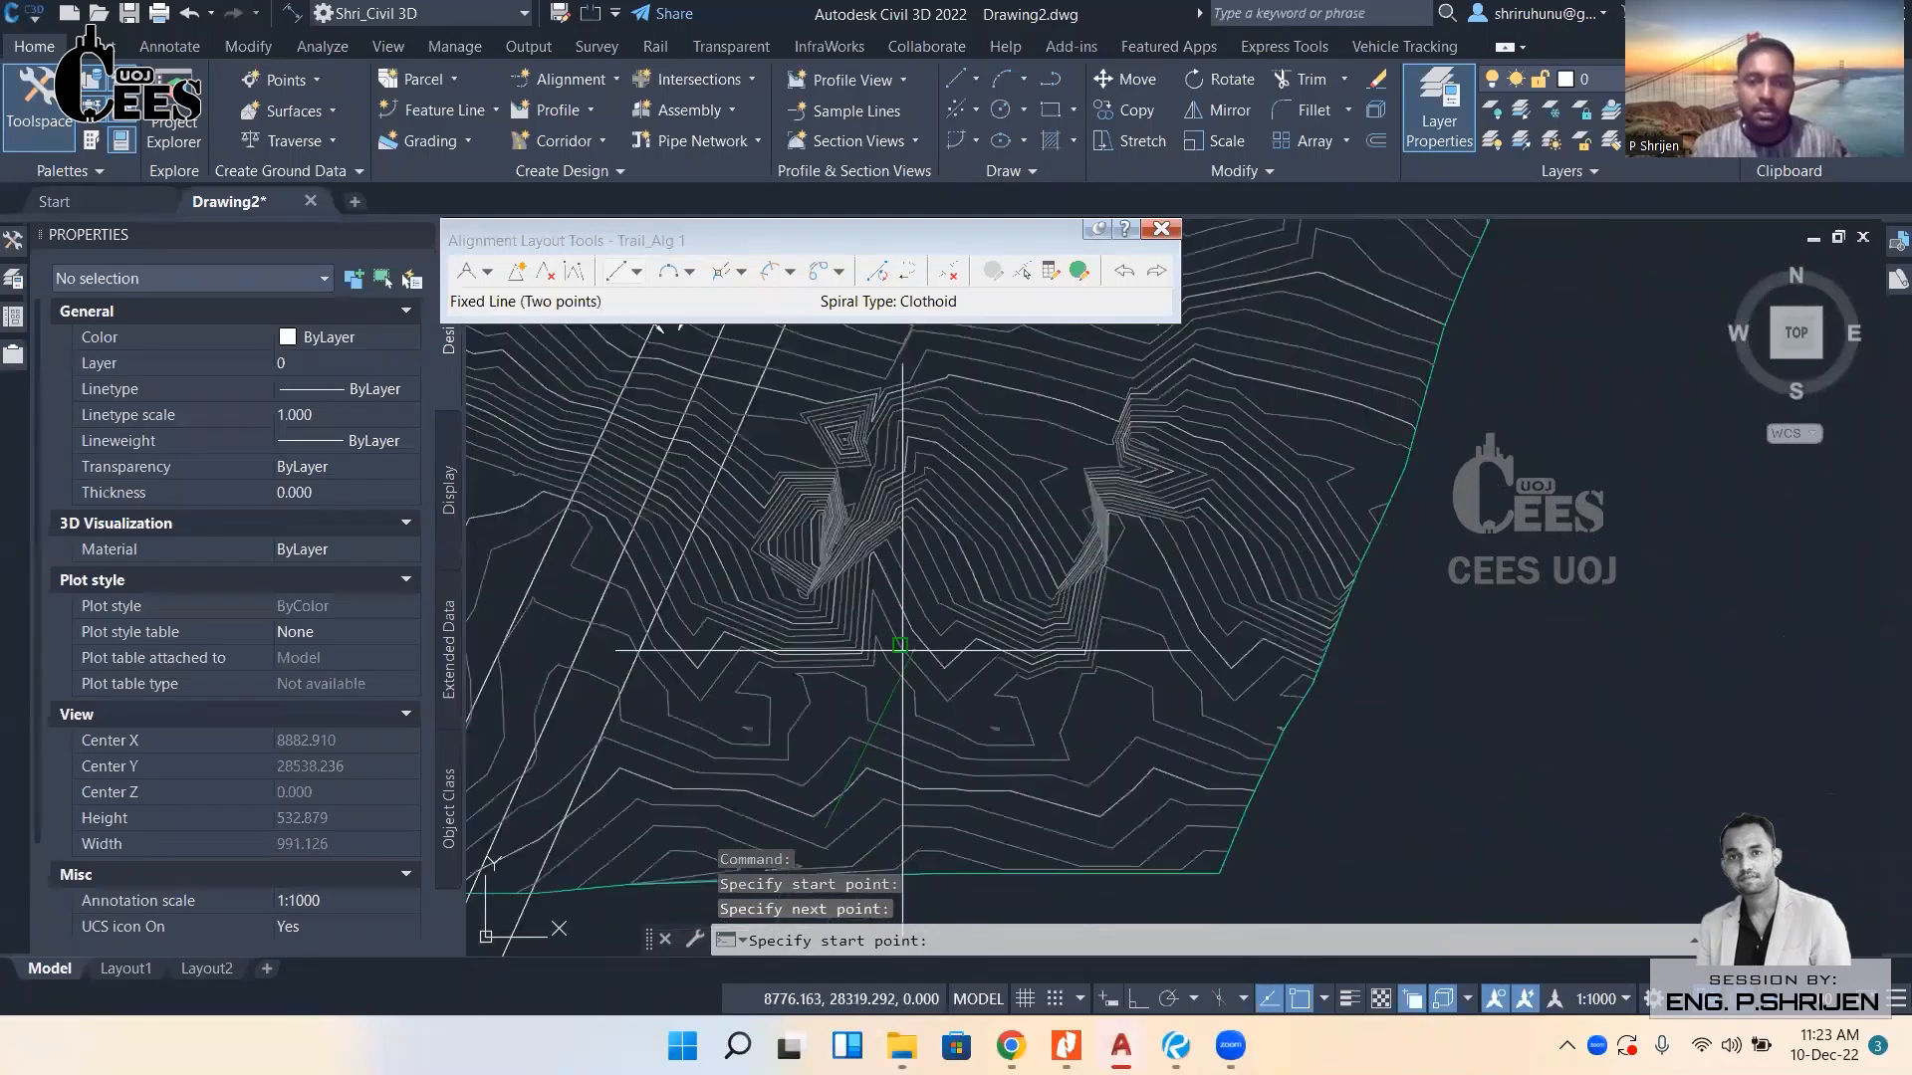
scroll(772, 640, "up", 3)
left_click(911, 652)
middle_click_drag(764, 479, 842, 503)
scroll(839, 502, "up", 4)
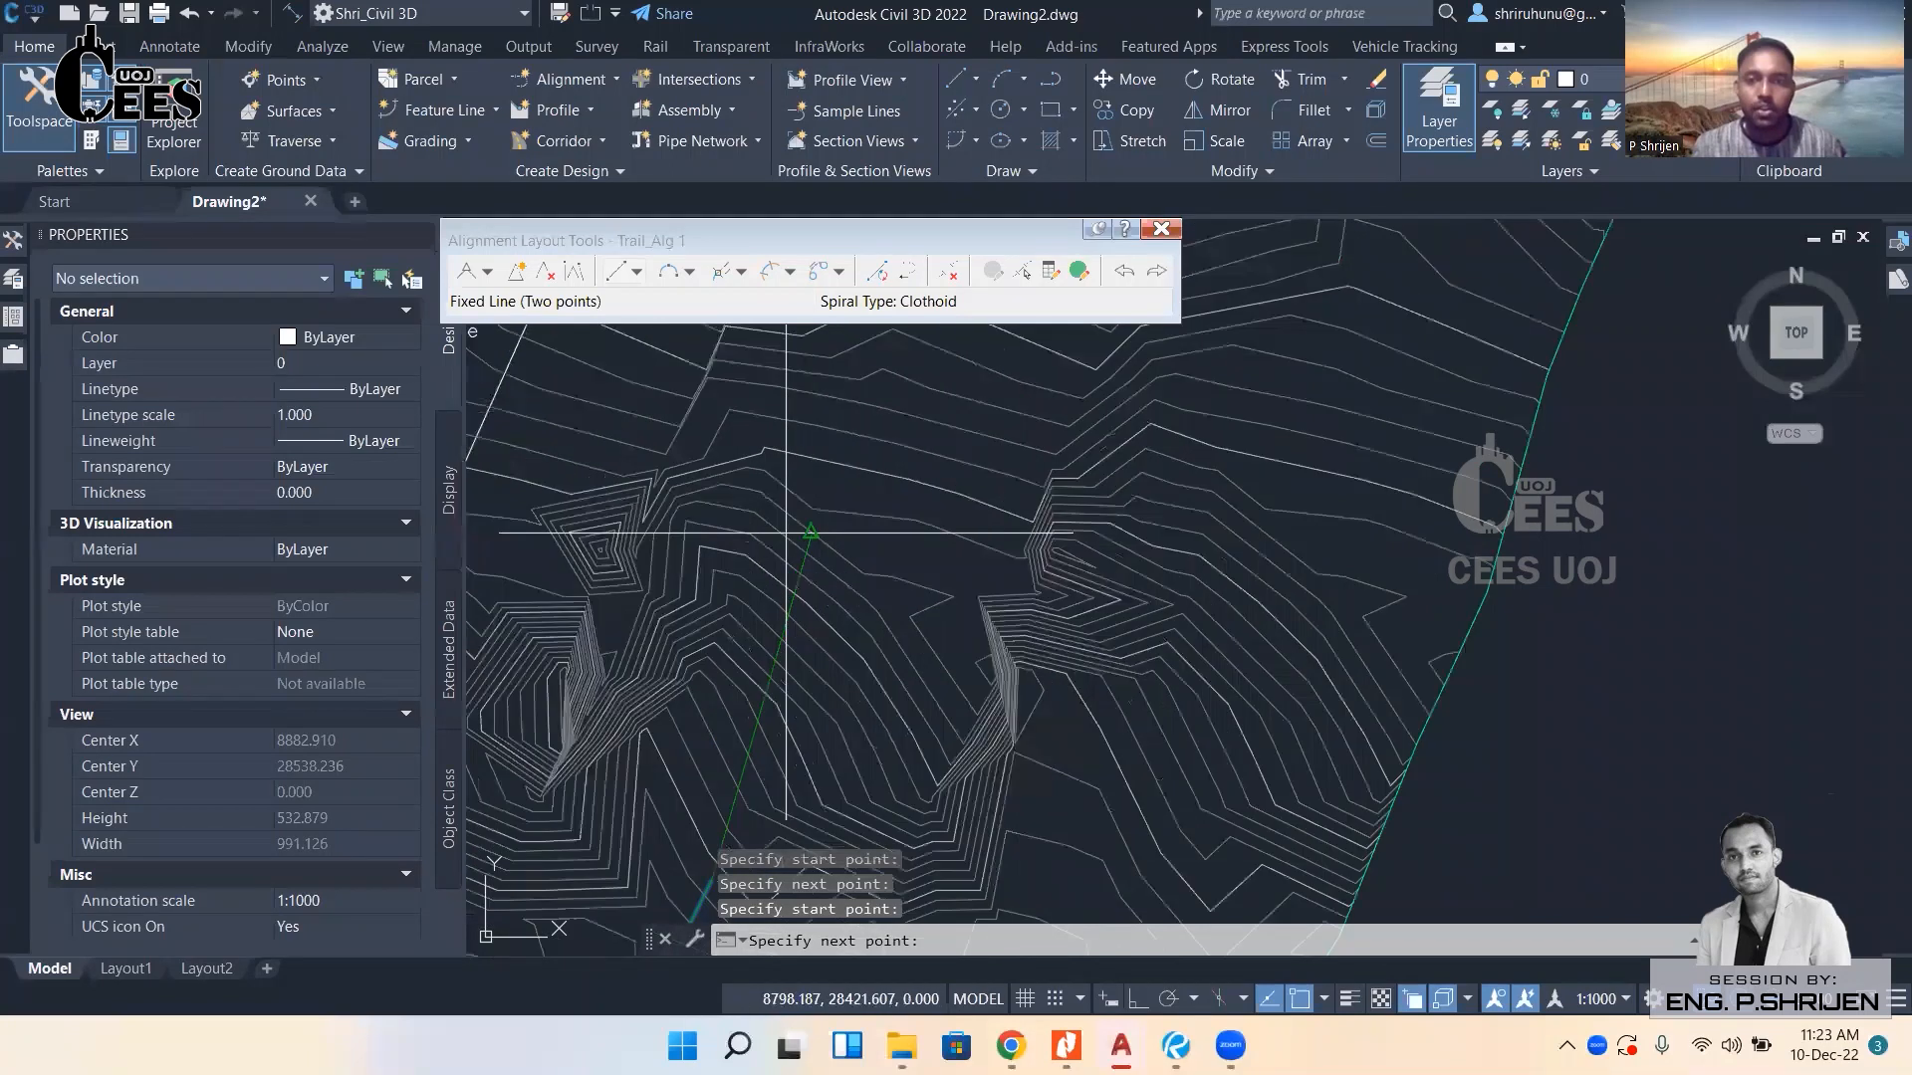
scroll(840, 502, "down", 6)
middle_click_drag(864, 426, 840, 640)
scroll(906, 529, "up", 6)
middle_click_drag(906, 529, 905, 579)
left_click(966, 425)
key("Return")
Select the new alignment and examine the angle where its two fixed lines meet near station 0+100.
scroll(976, 456, "up", 4)
middle_click_drag(936, 623, 934, 662)
scroll(925, 647, "down", 4)
scroll(906, 637, "up", 5)
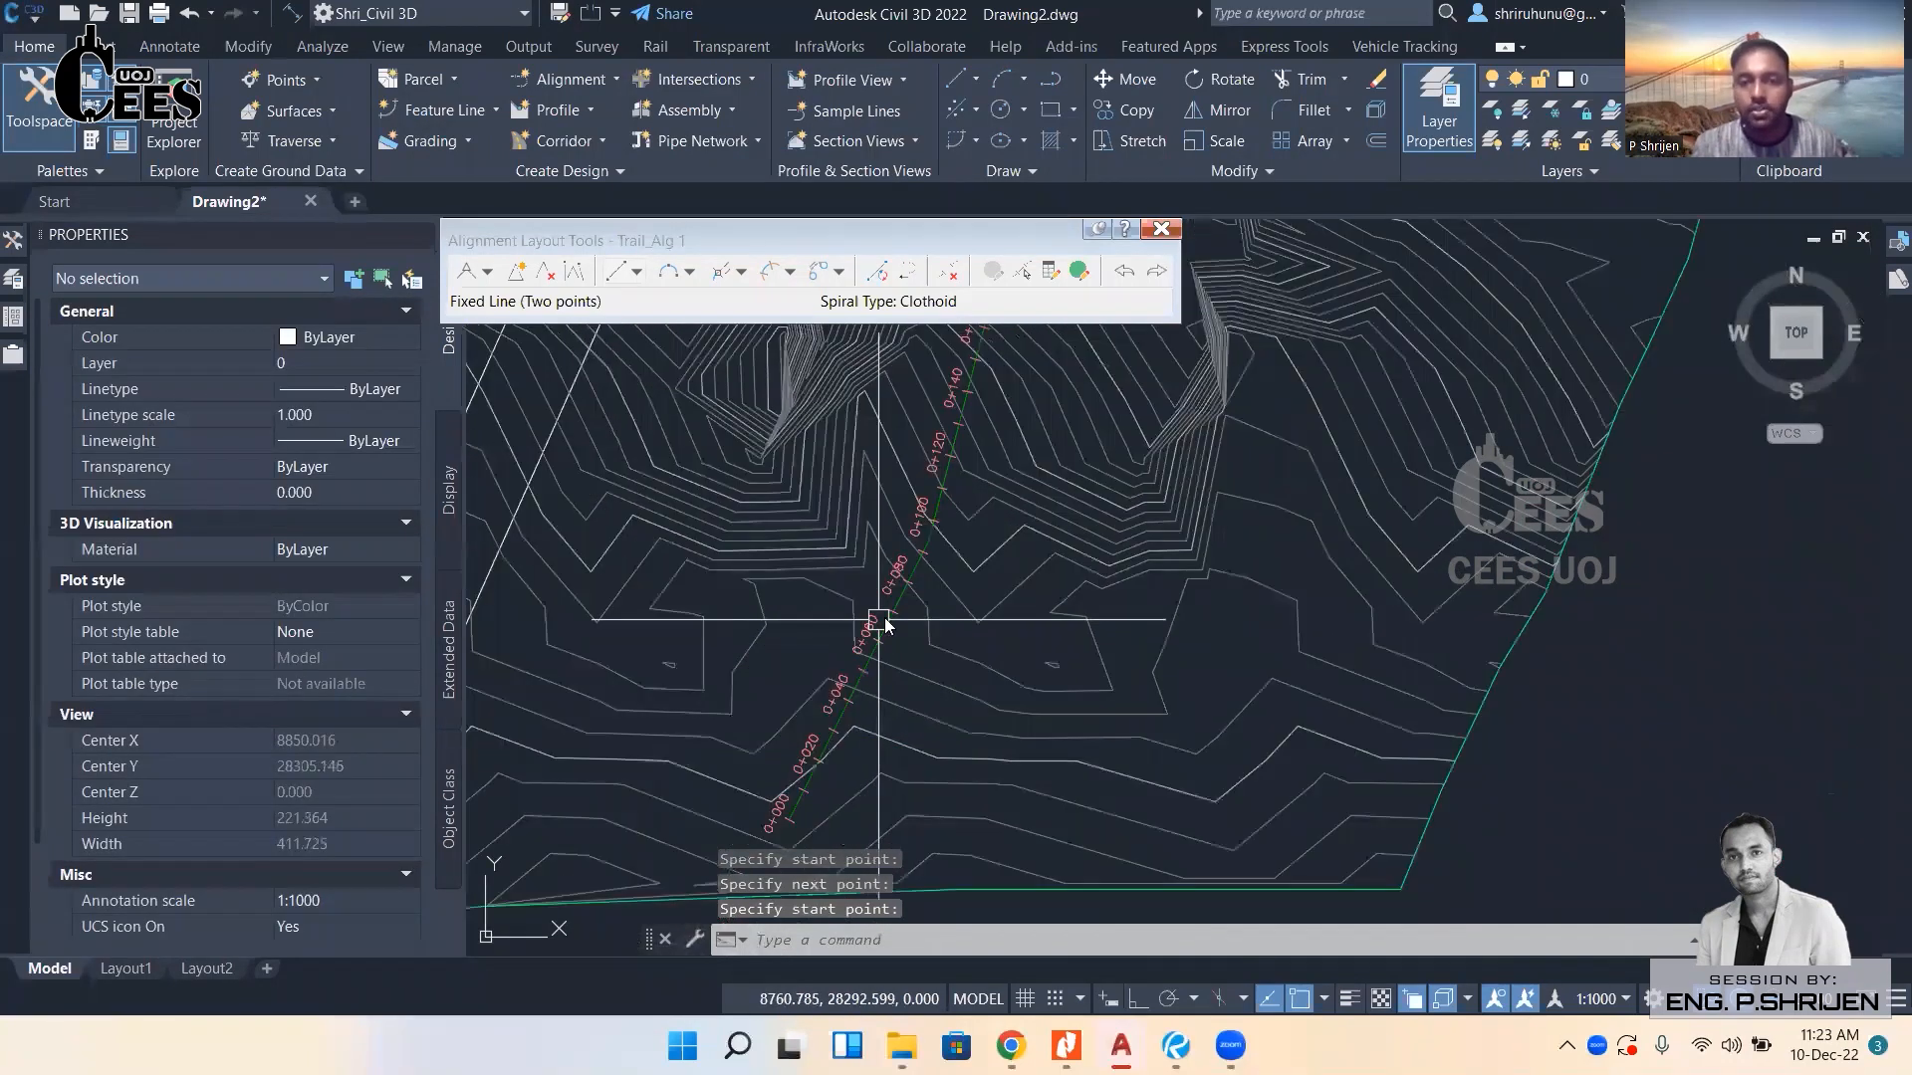
left_click(819, 690)
middle_click_drag(891, 583, 861, 755)
scroll(1132, 635, "down", 2)
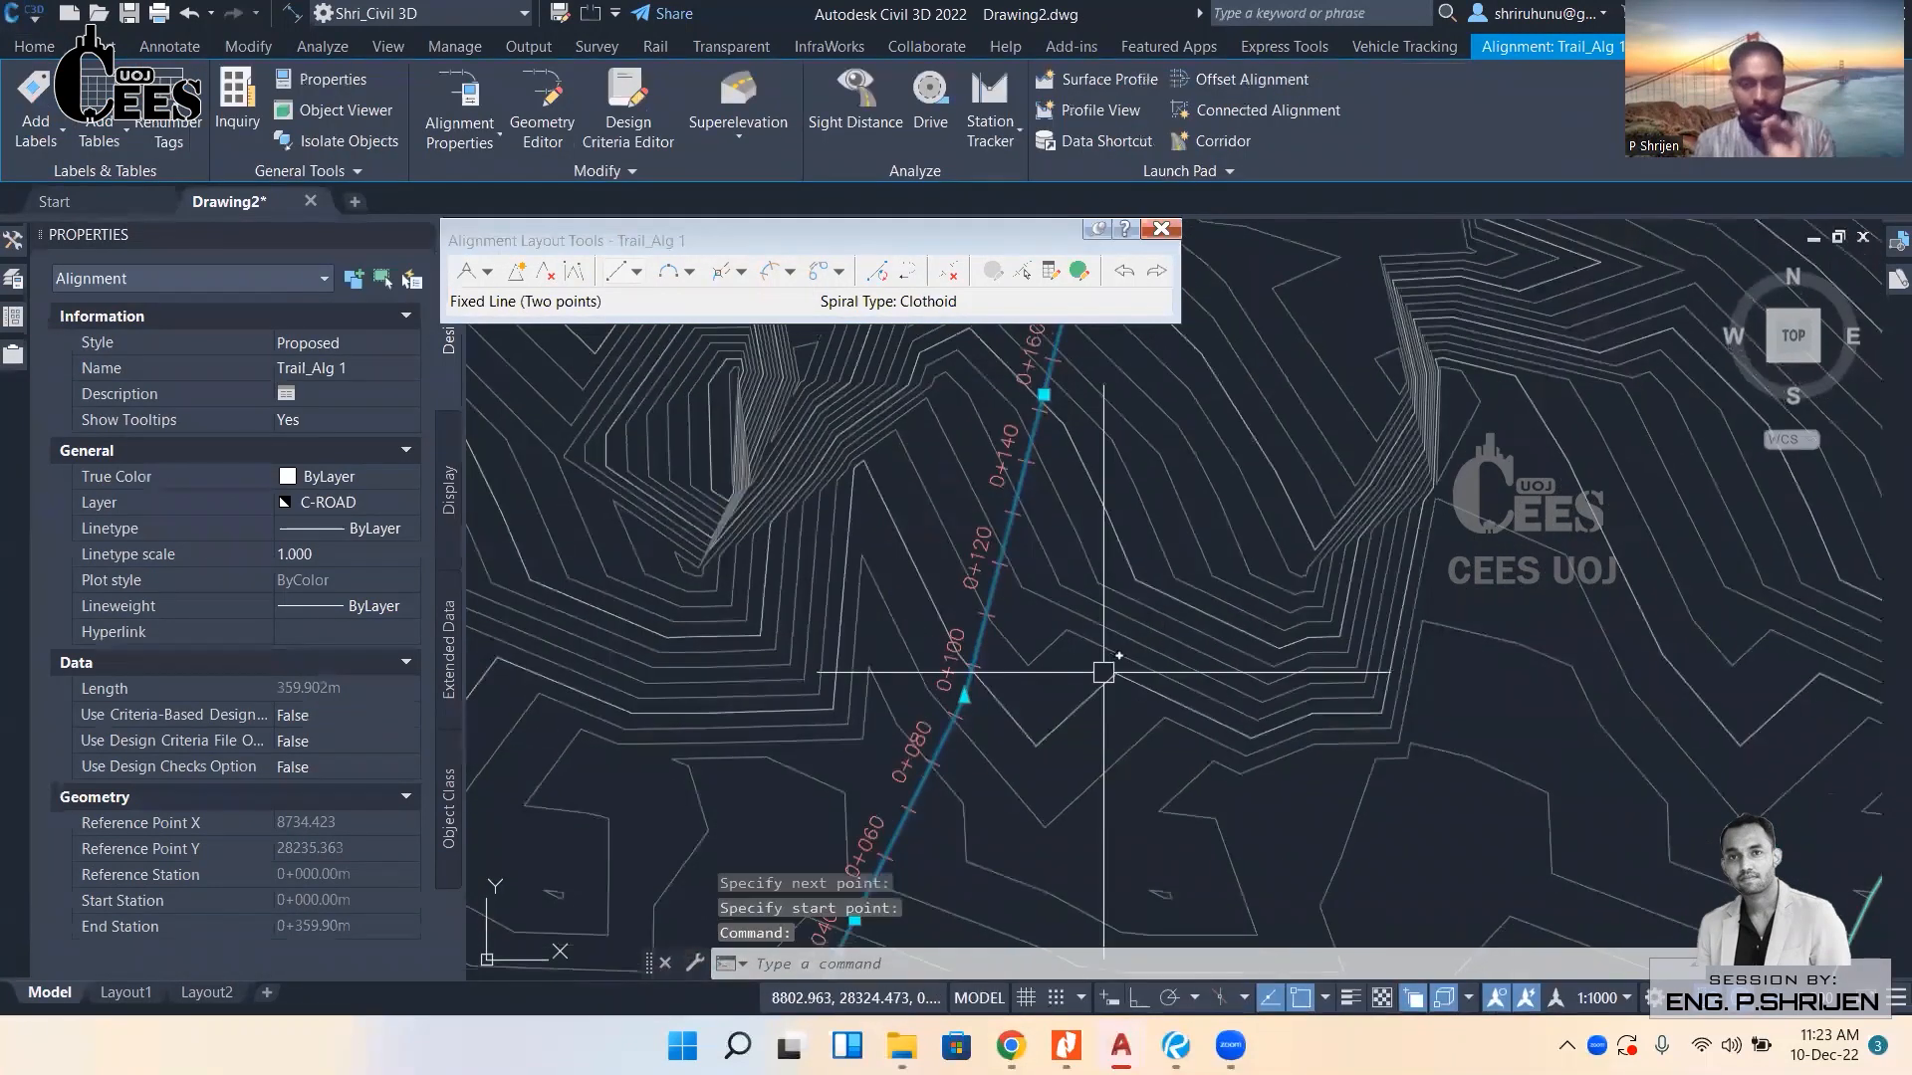
scroll(982, 683, "down", 3)
middle_click_drag(981, 681, 961, 752)
middle_click_drag(944, 638, 916, 700)
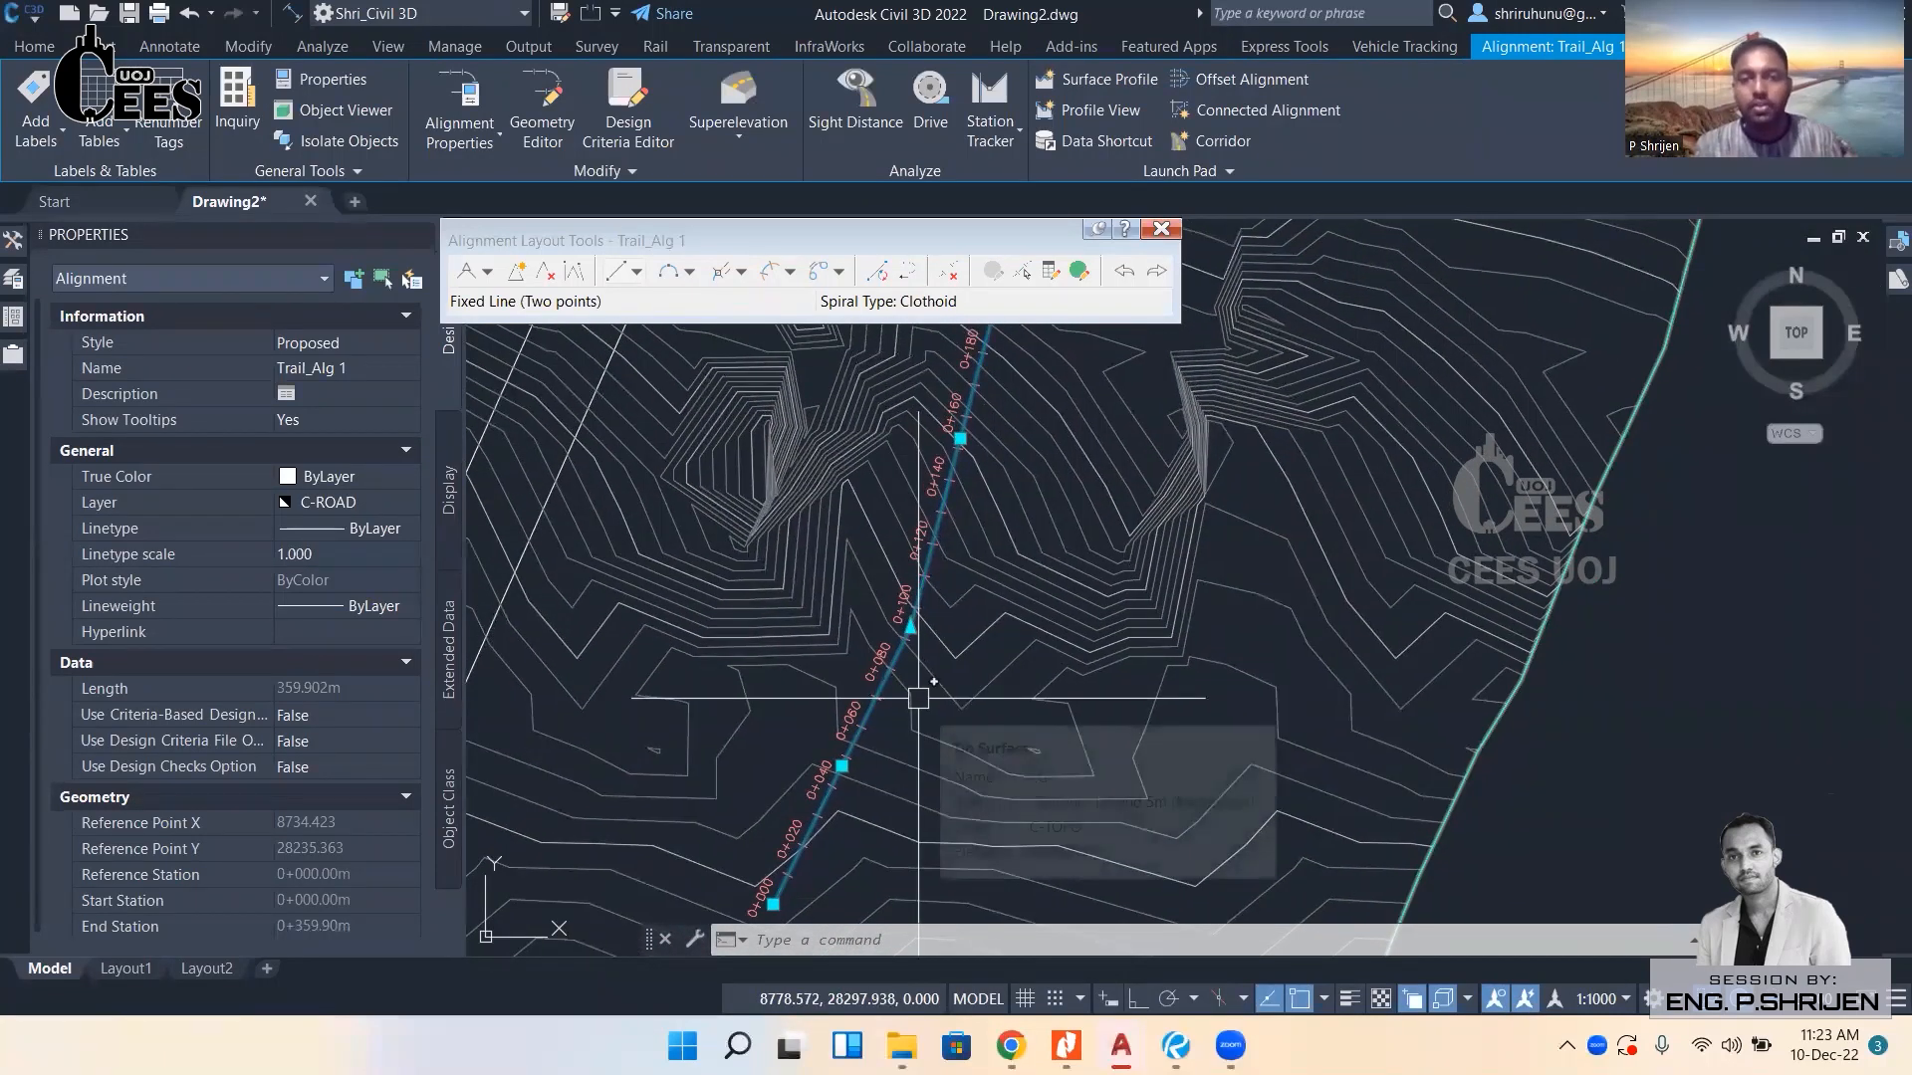
Start a free curve fillet between two entities through a point, selecting the alignment's southern fixed line first and the adjoining northern line second.
left_click(691, 272)
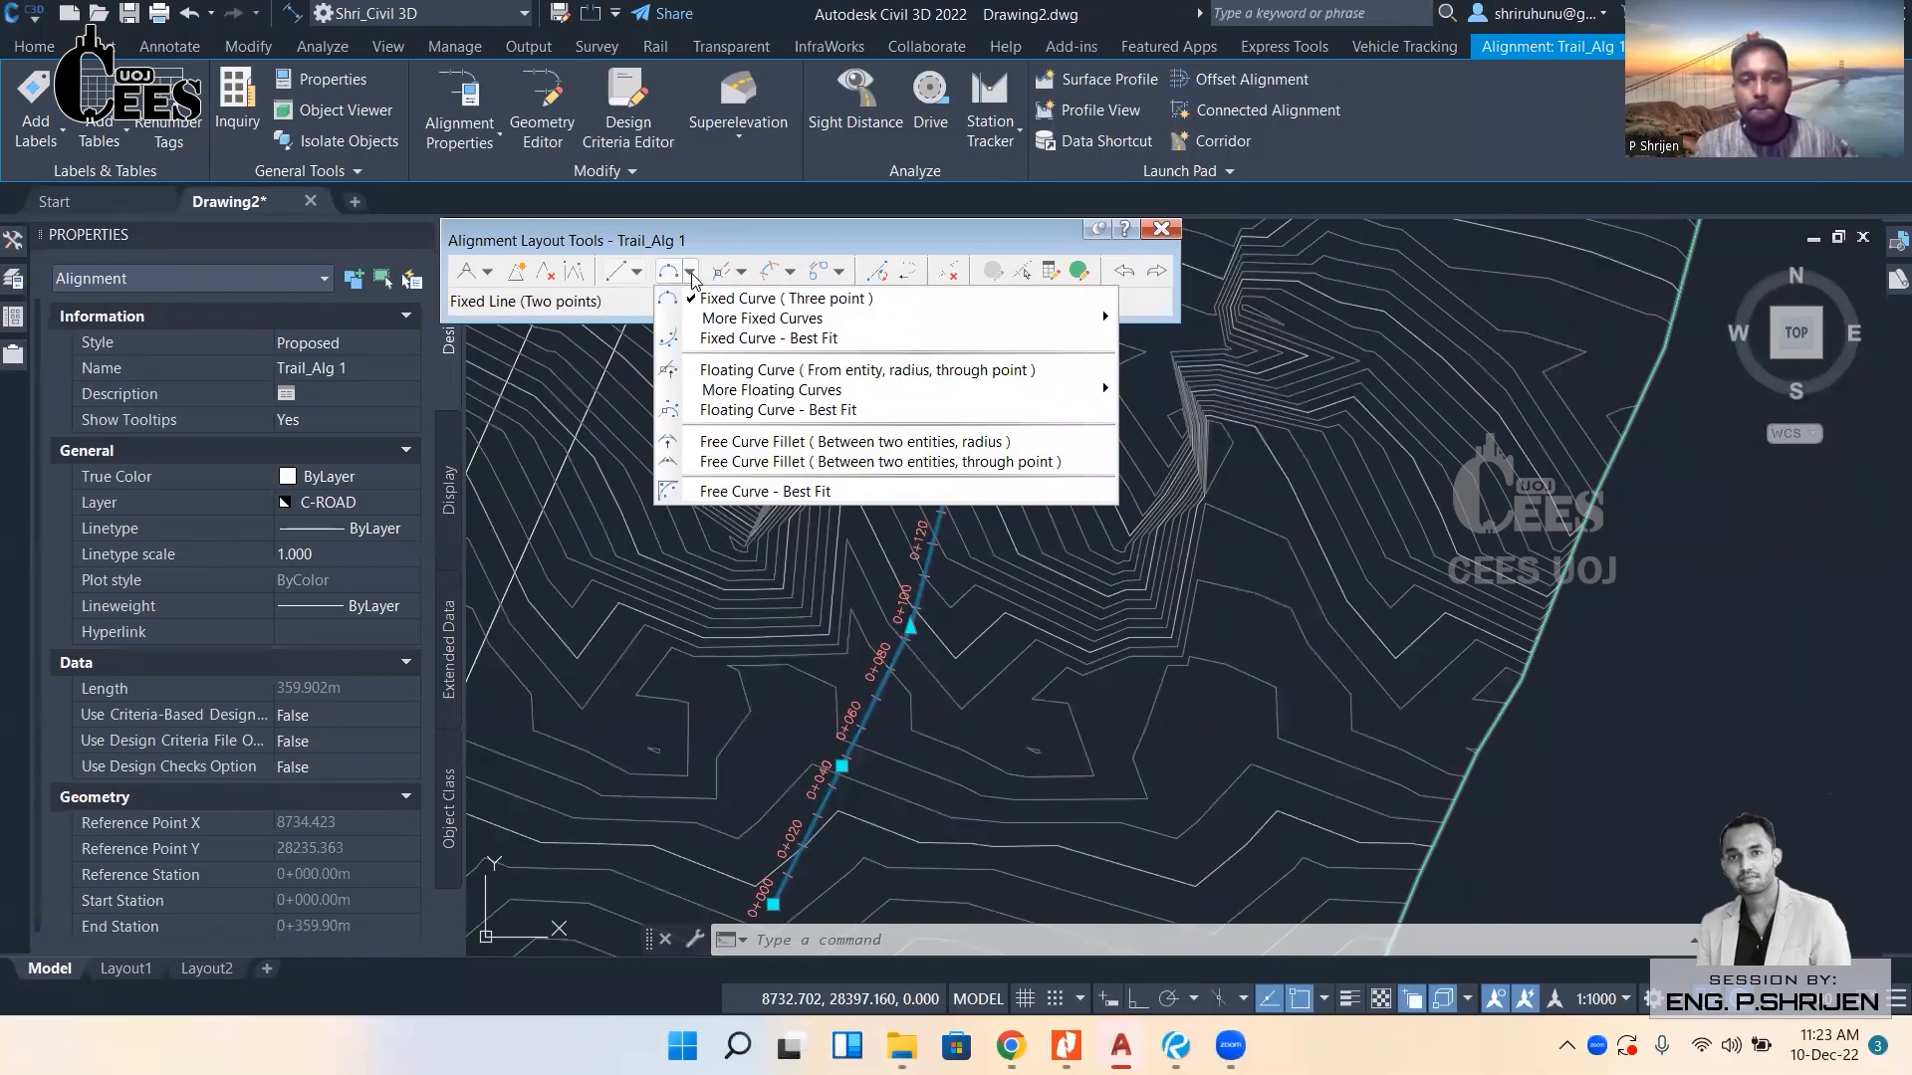
left_click(677, 282)
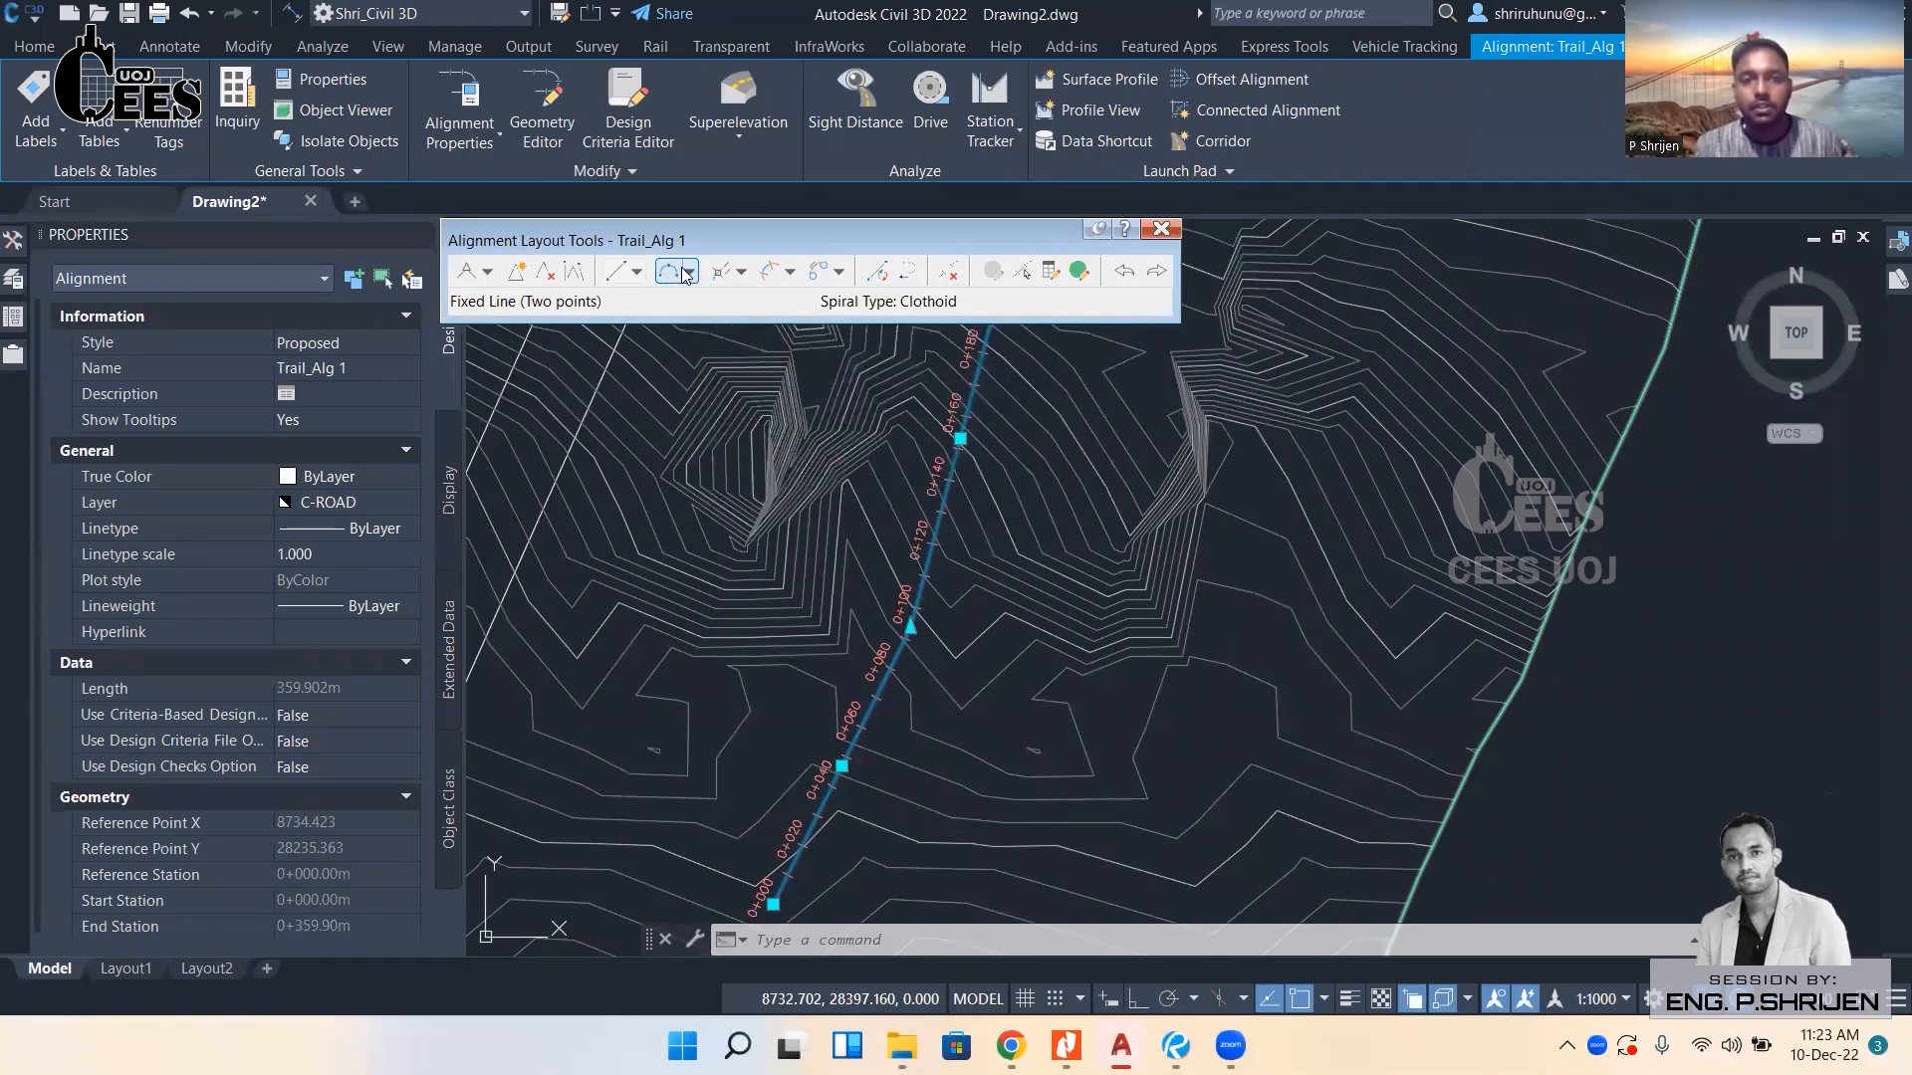
left_click(688, 273)
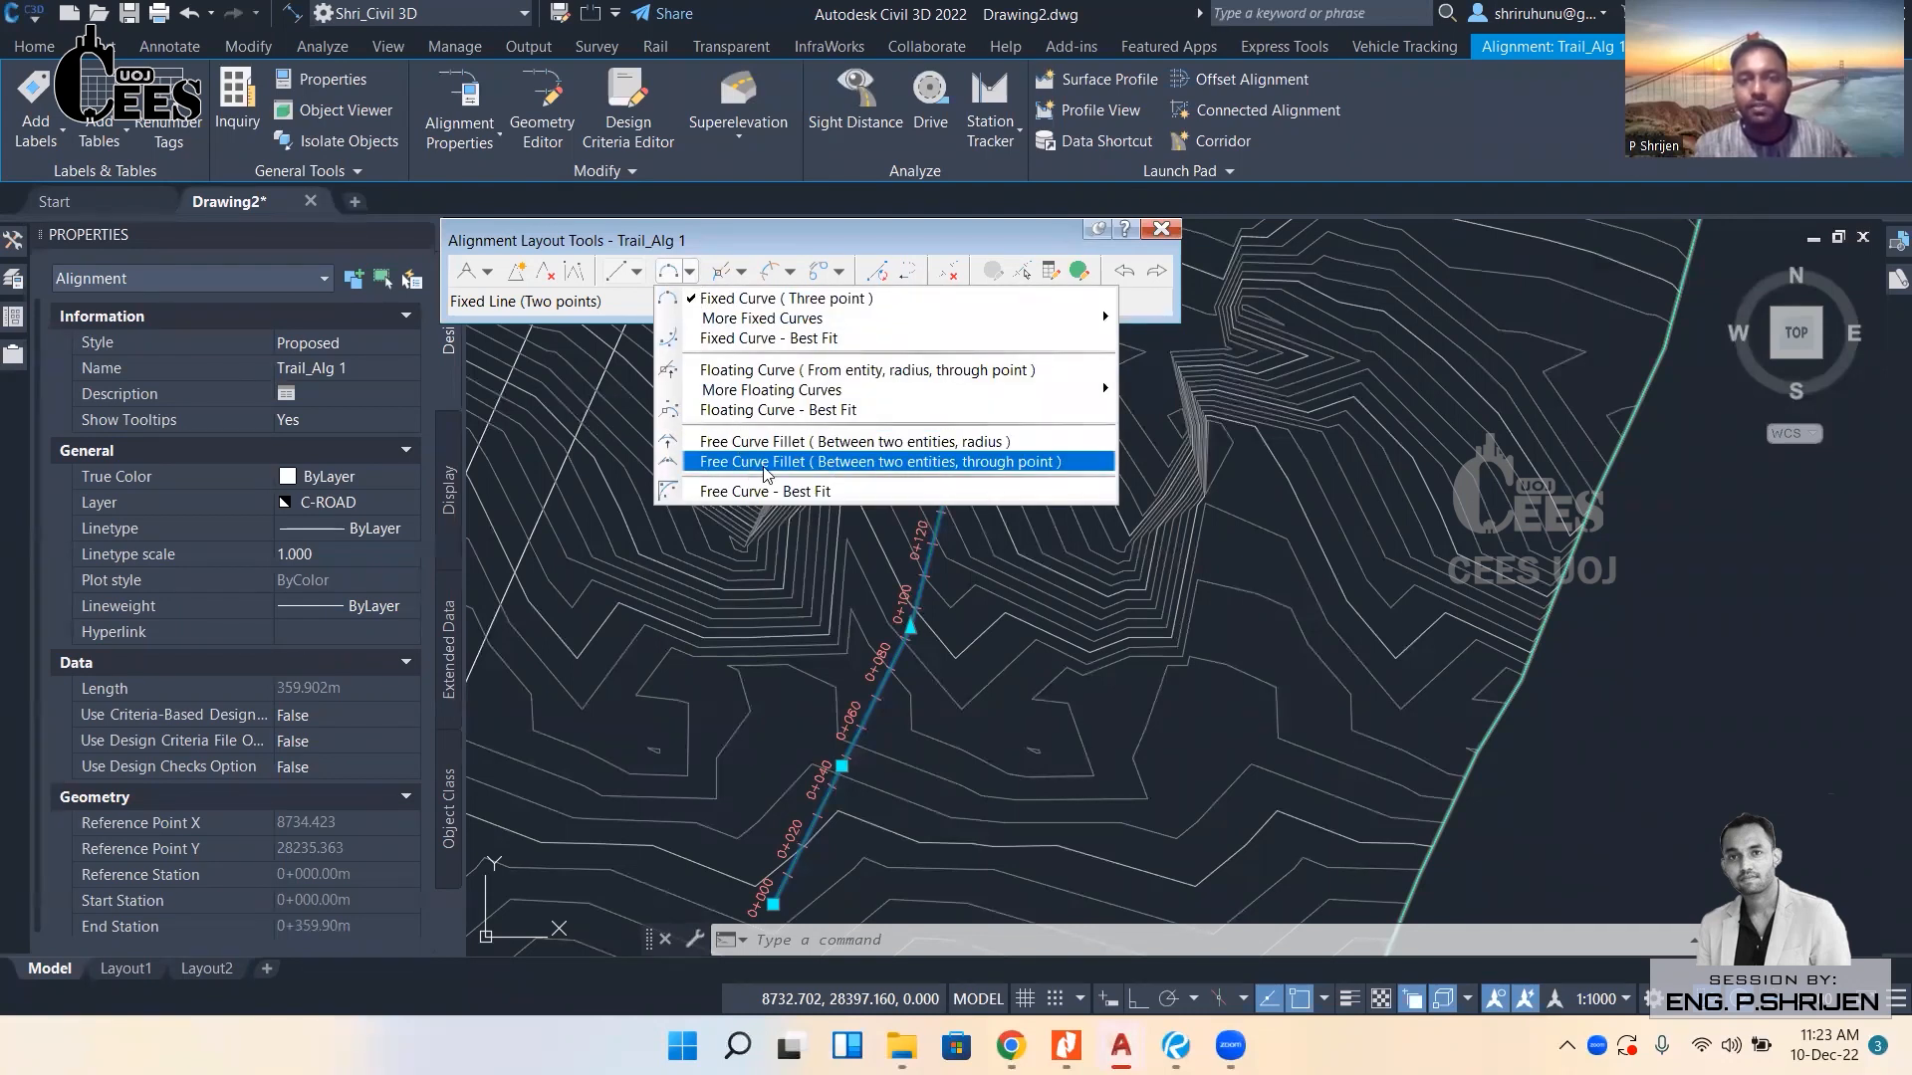
left_click(917, 464)
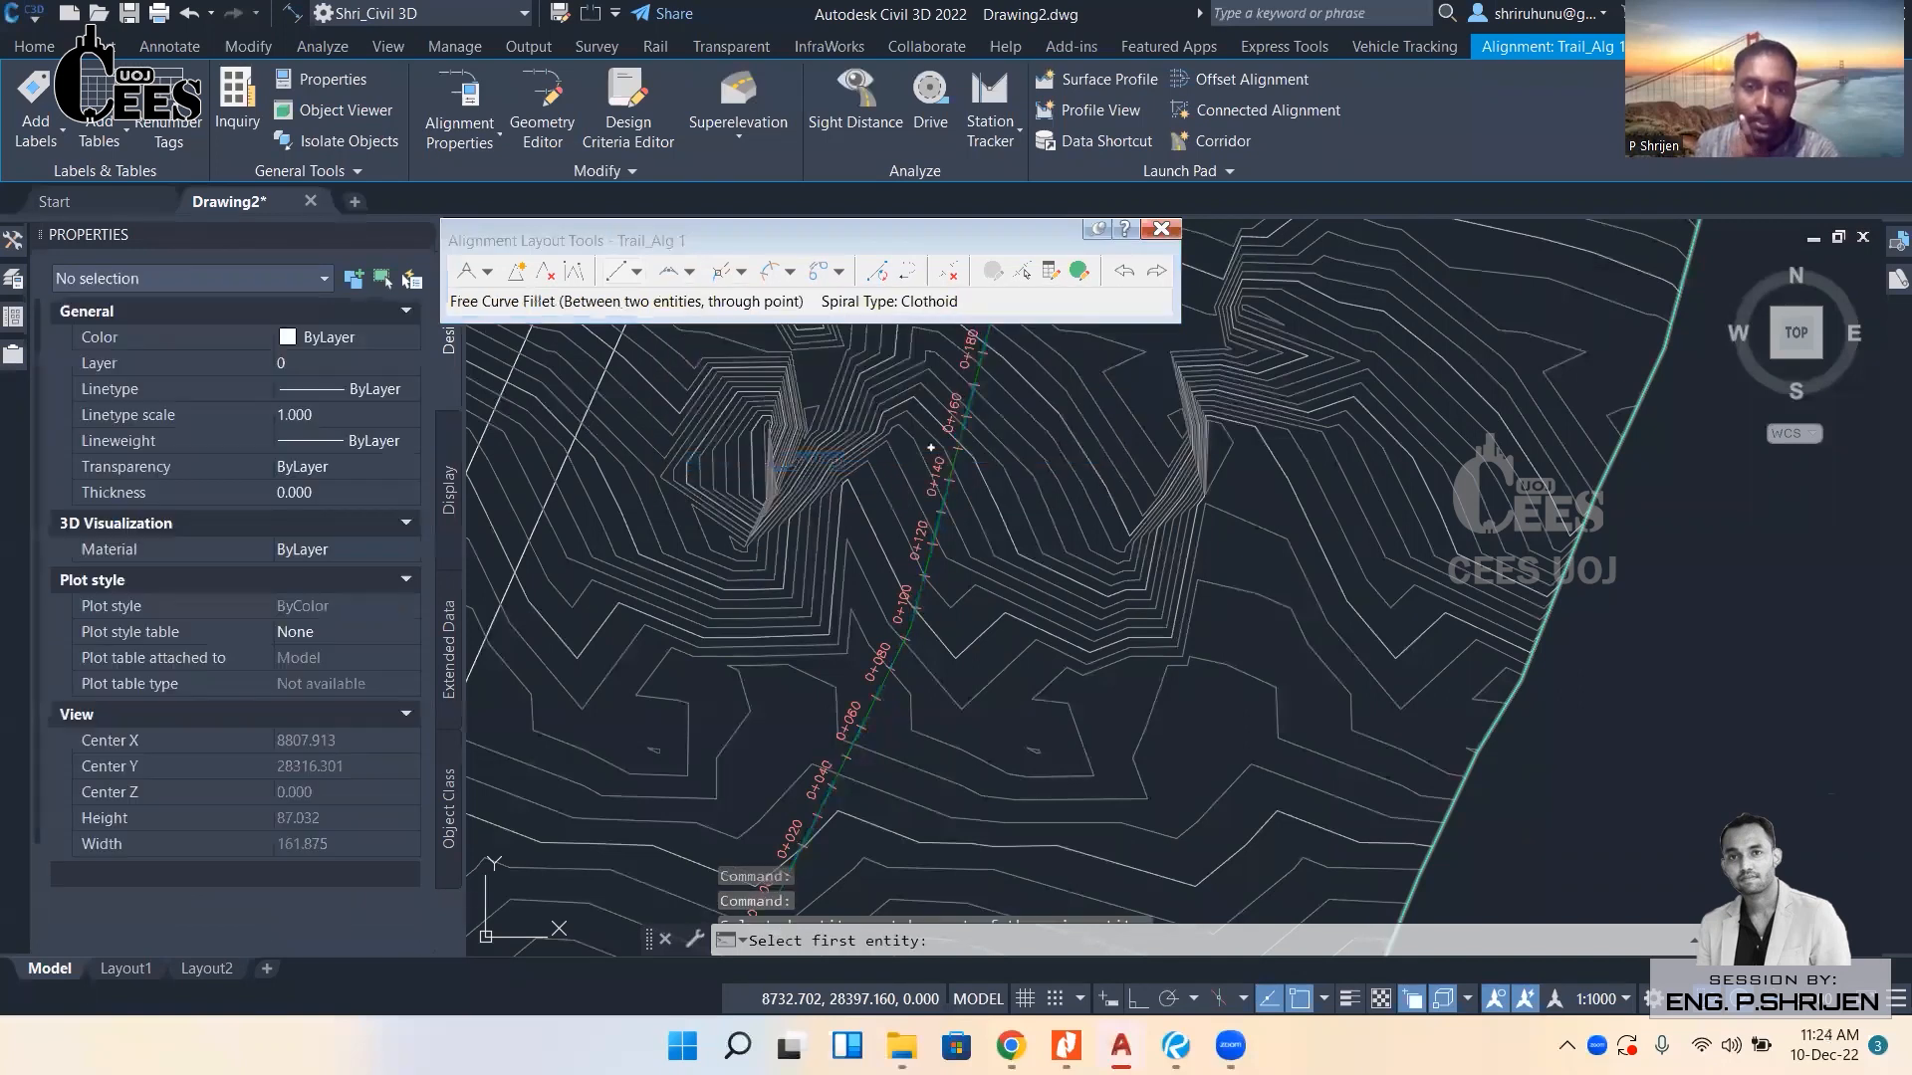
left_click(930, 447)
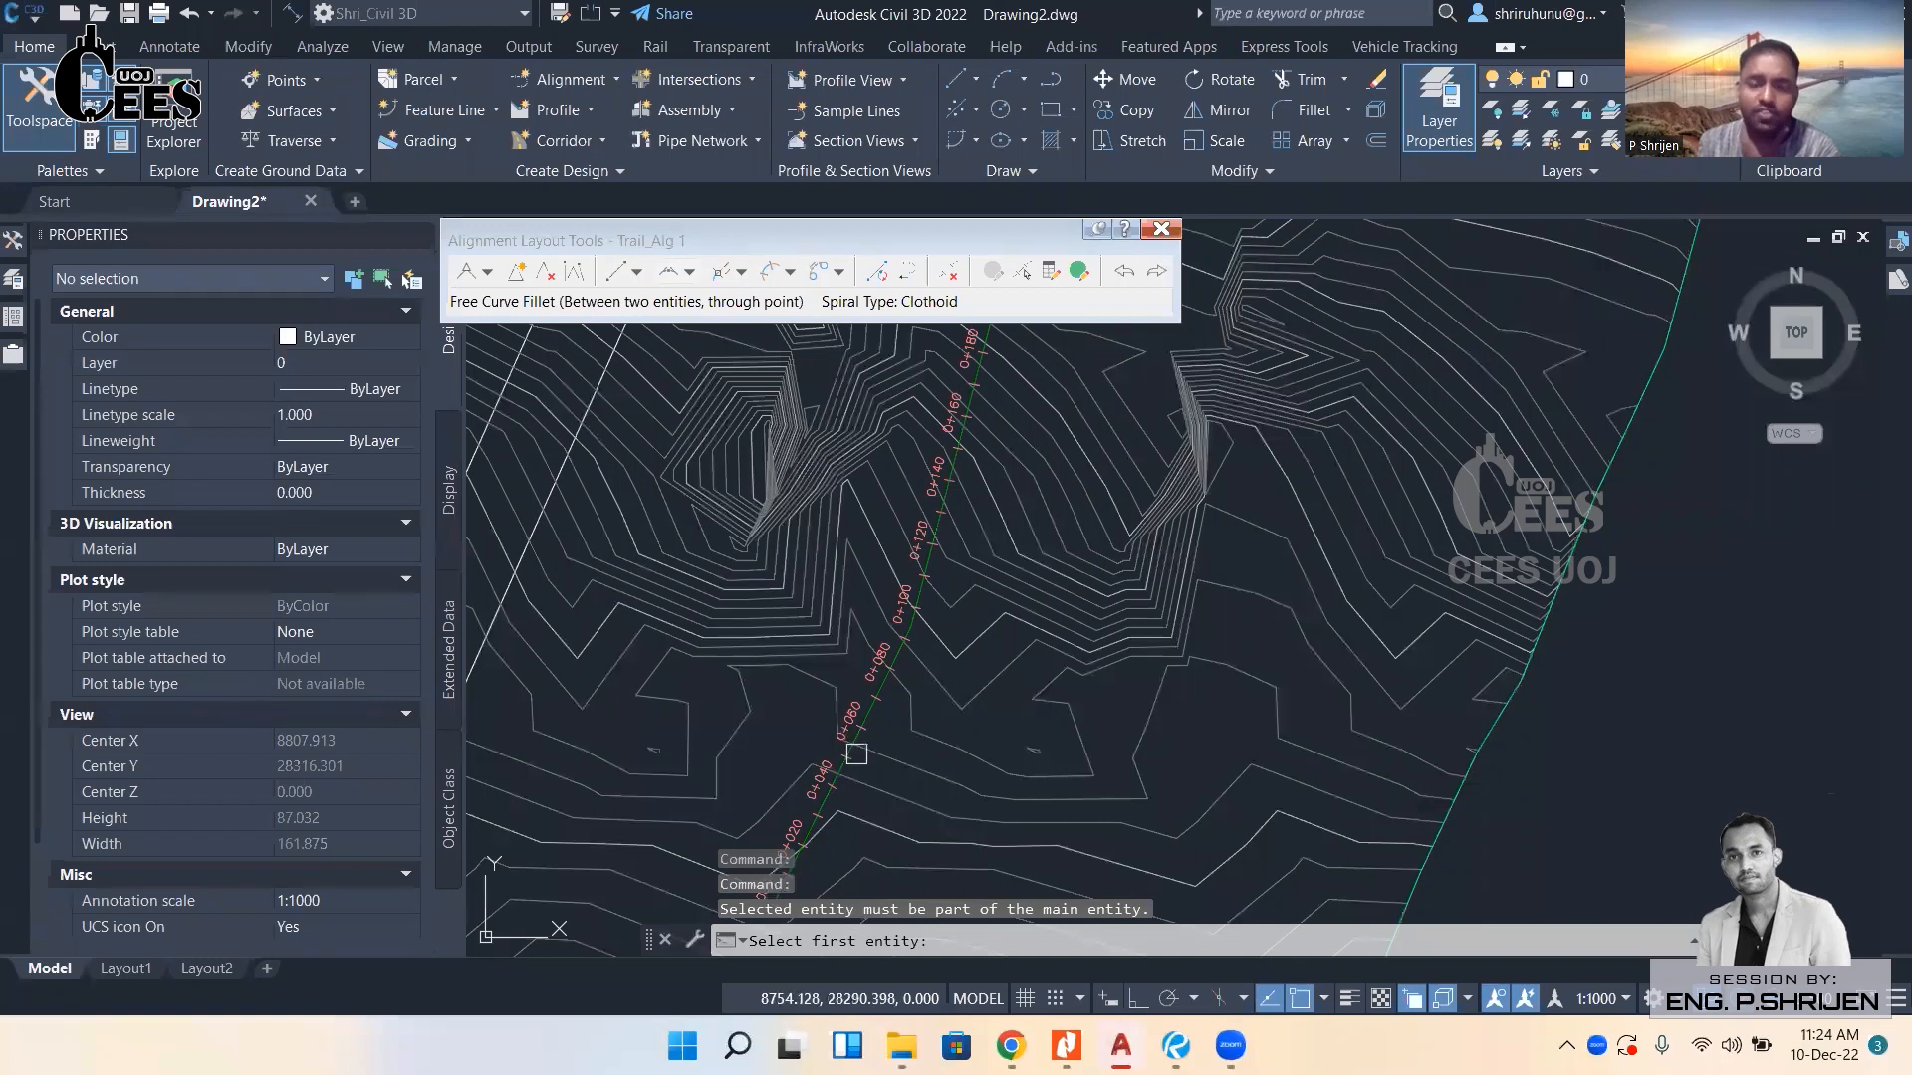
scroll(797, 696, "down", 4)
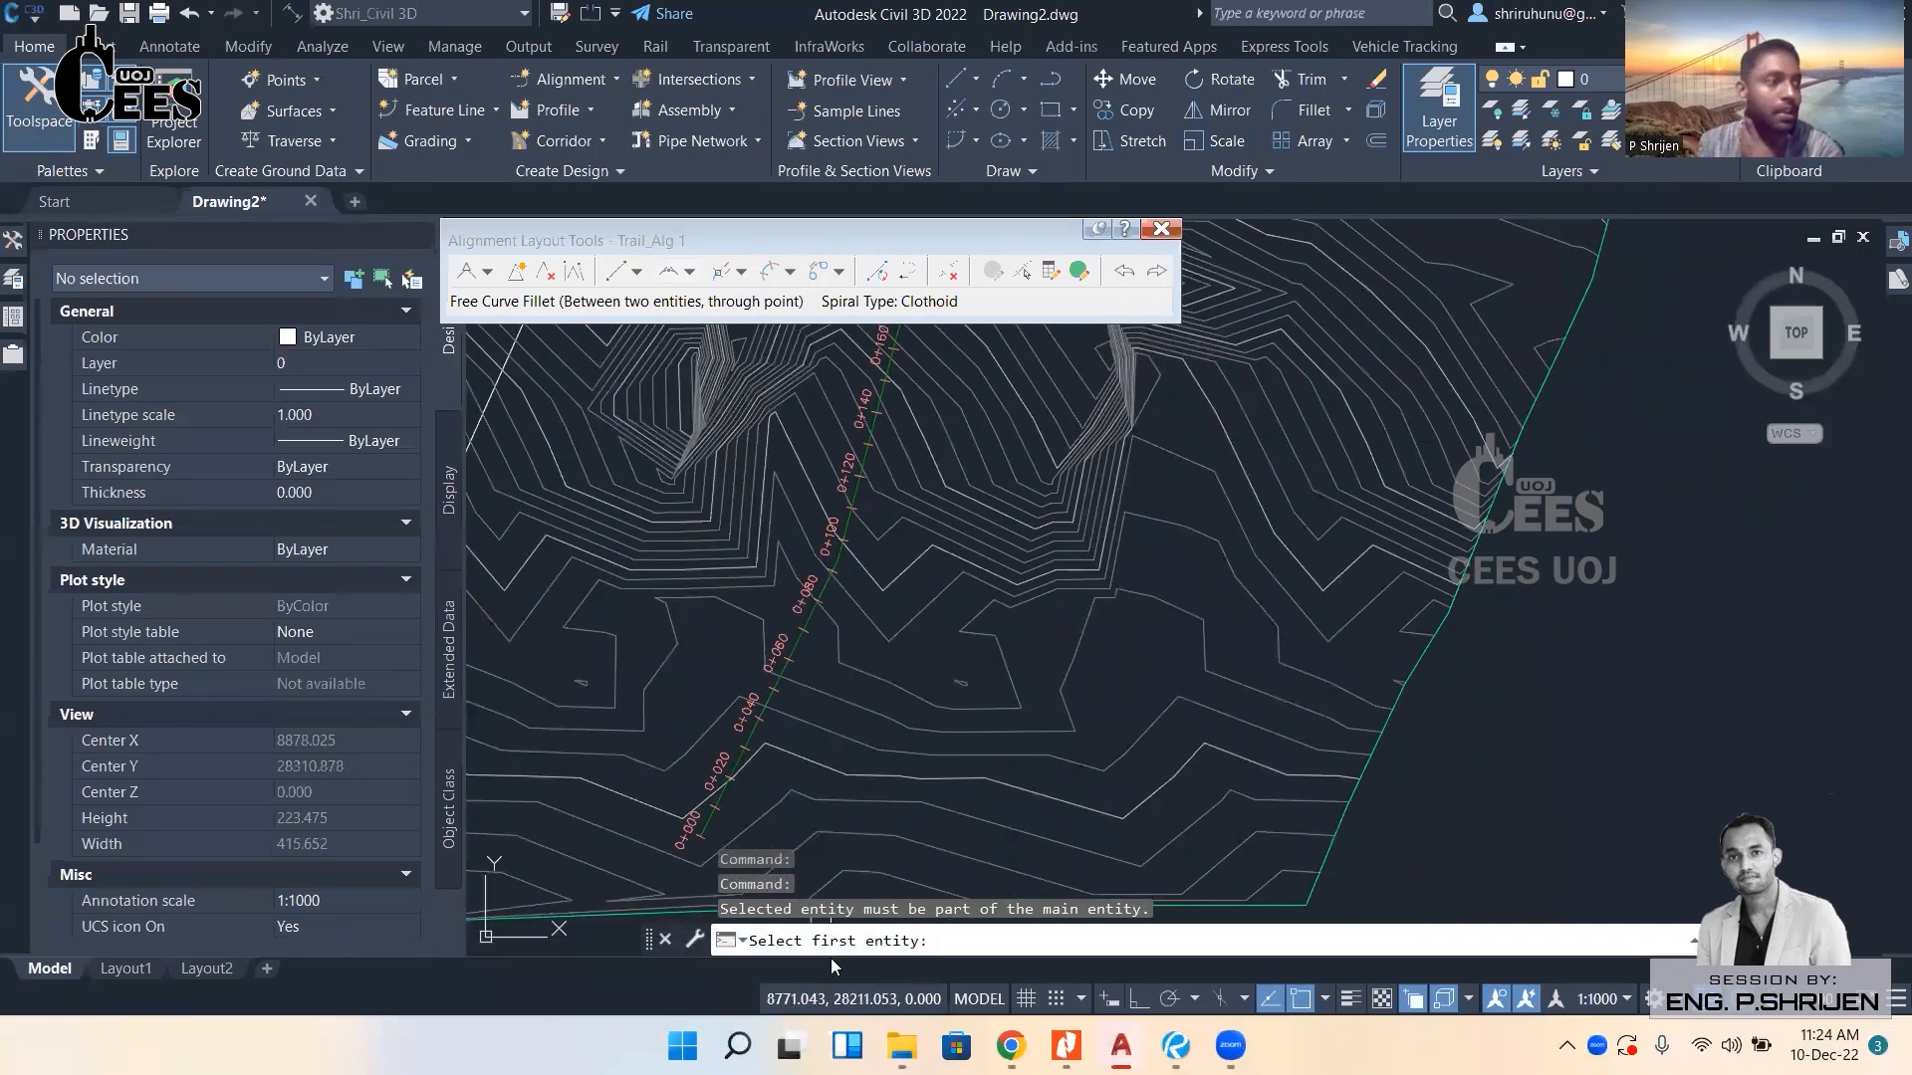
middle_click_drag(826, 713, 817, 758)
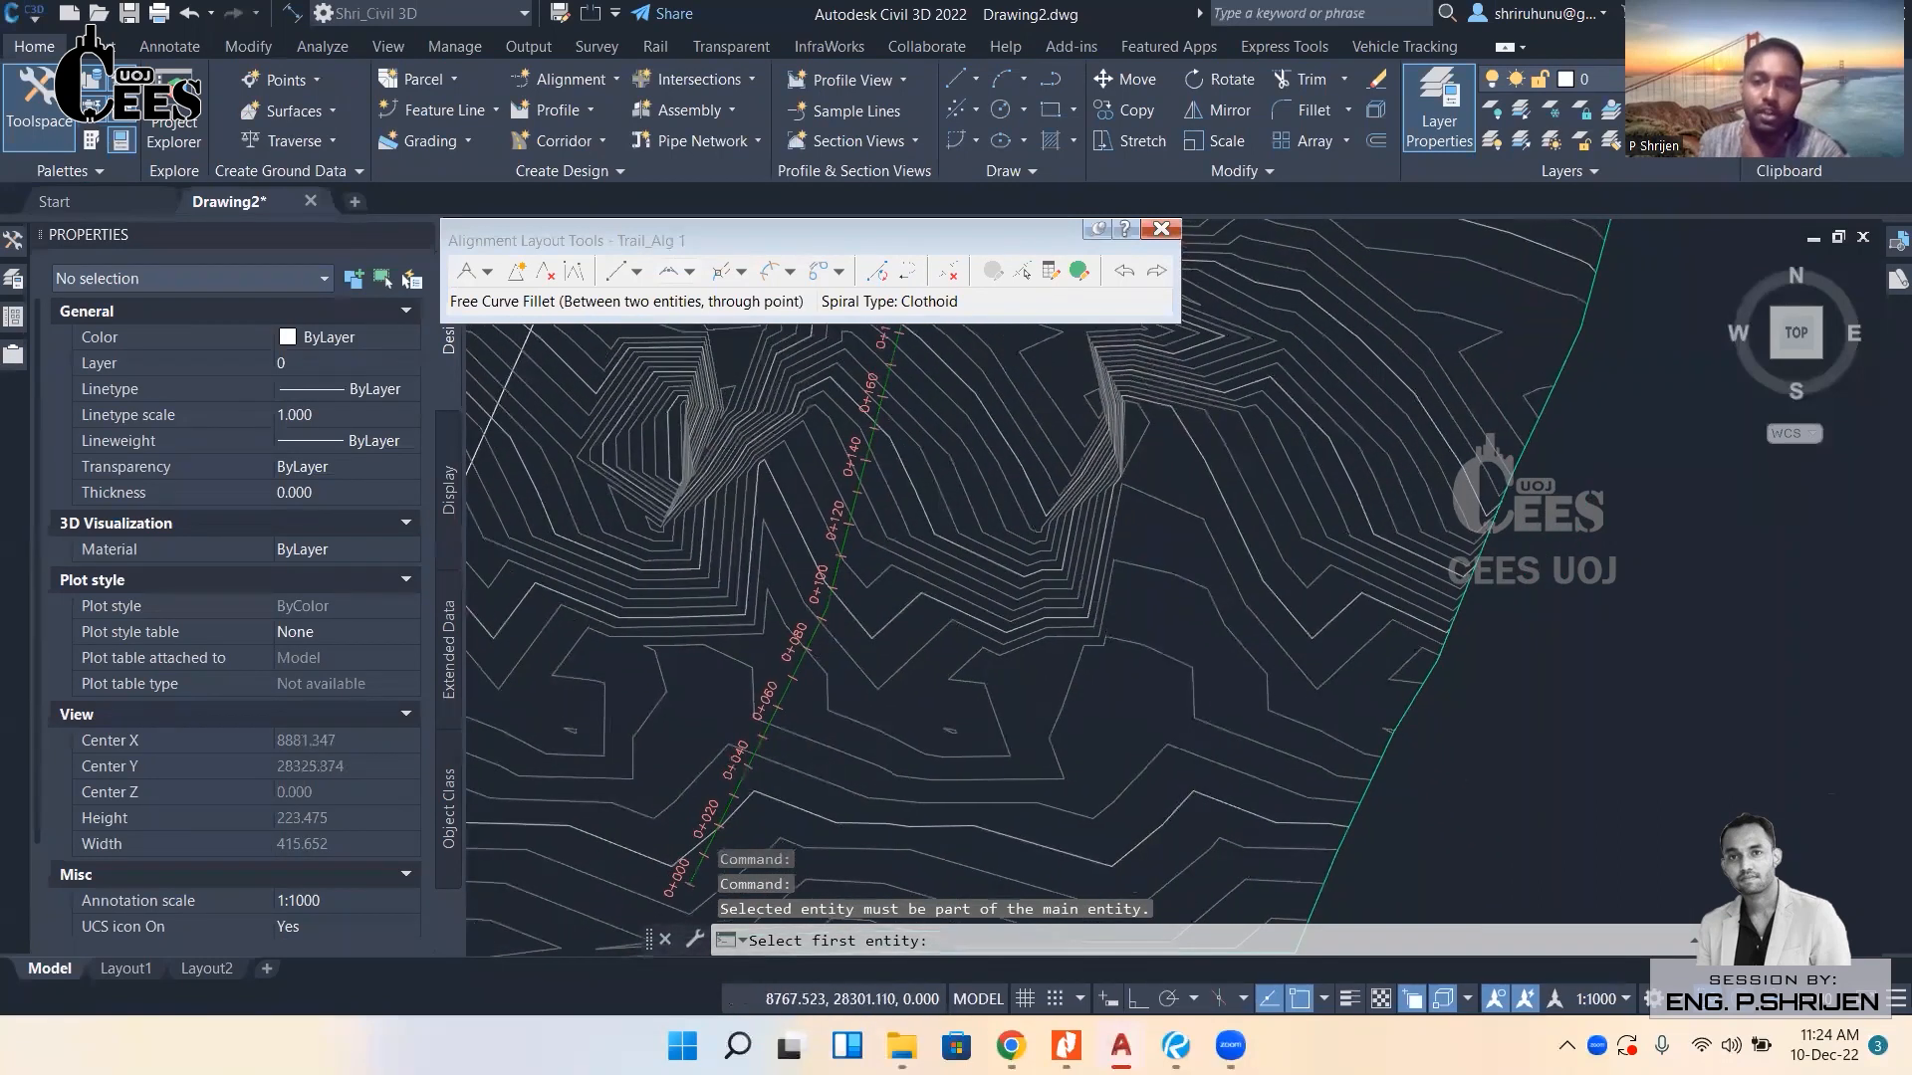
scroll(802, 670, "up", 4)
left_click(803, 672)
scroll(803, 672, "down", 3)
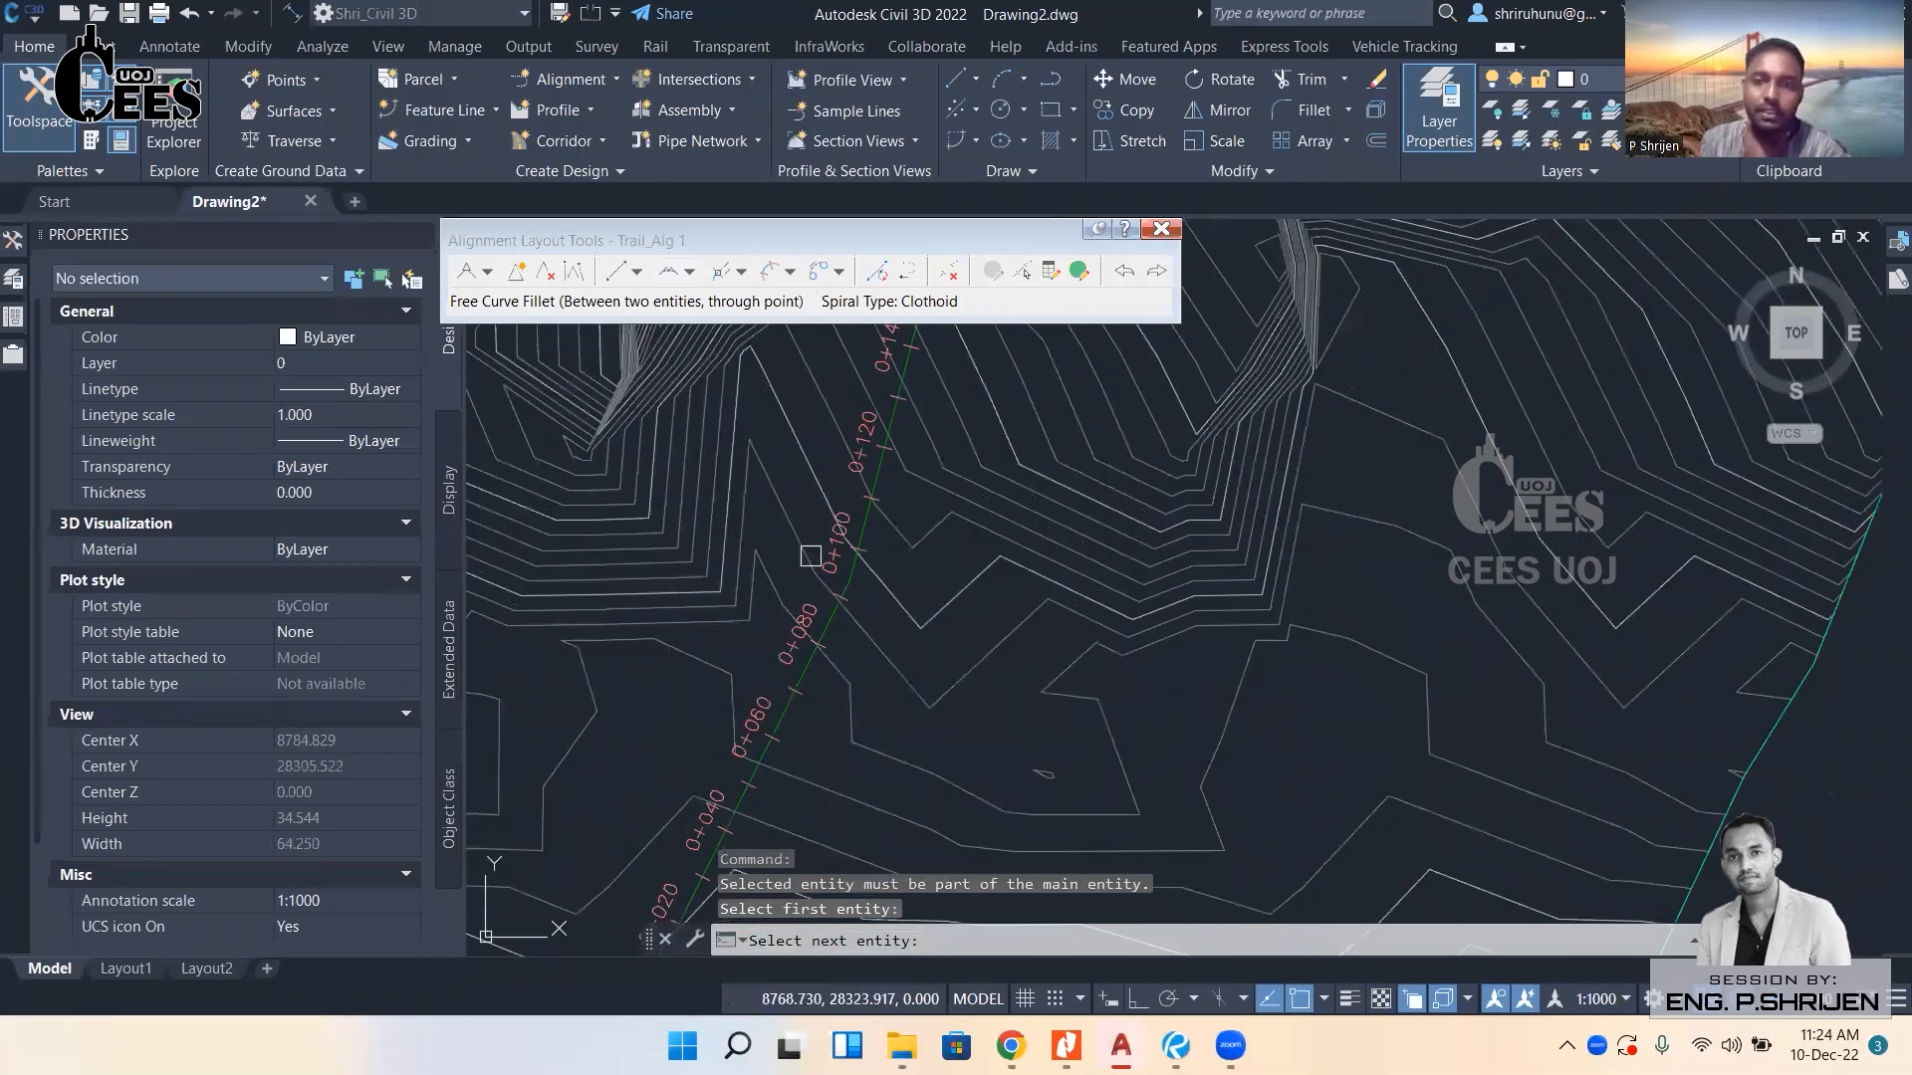
middle_click_drag(811, 556, 802, 608)
scroll(803, 607, "up", 3)
left_click(839, 585)
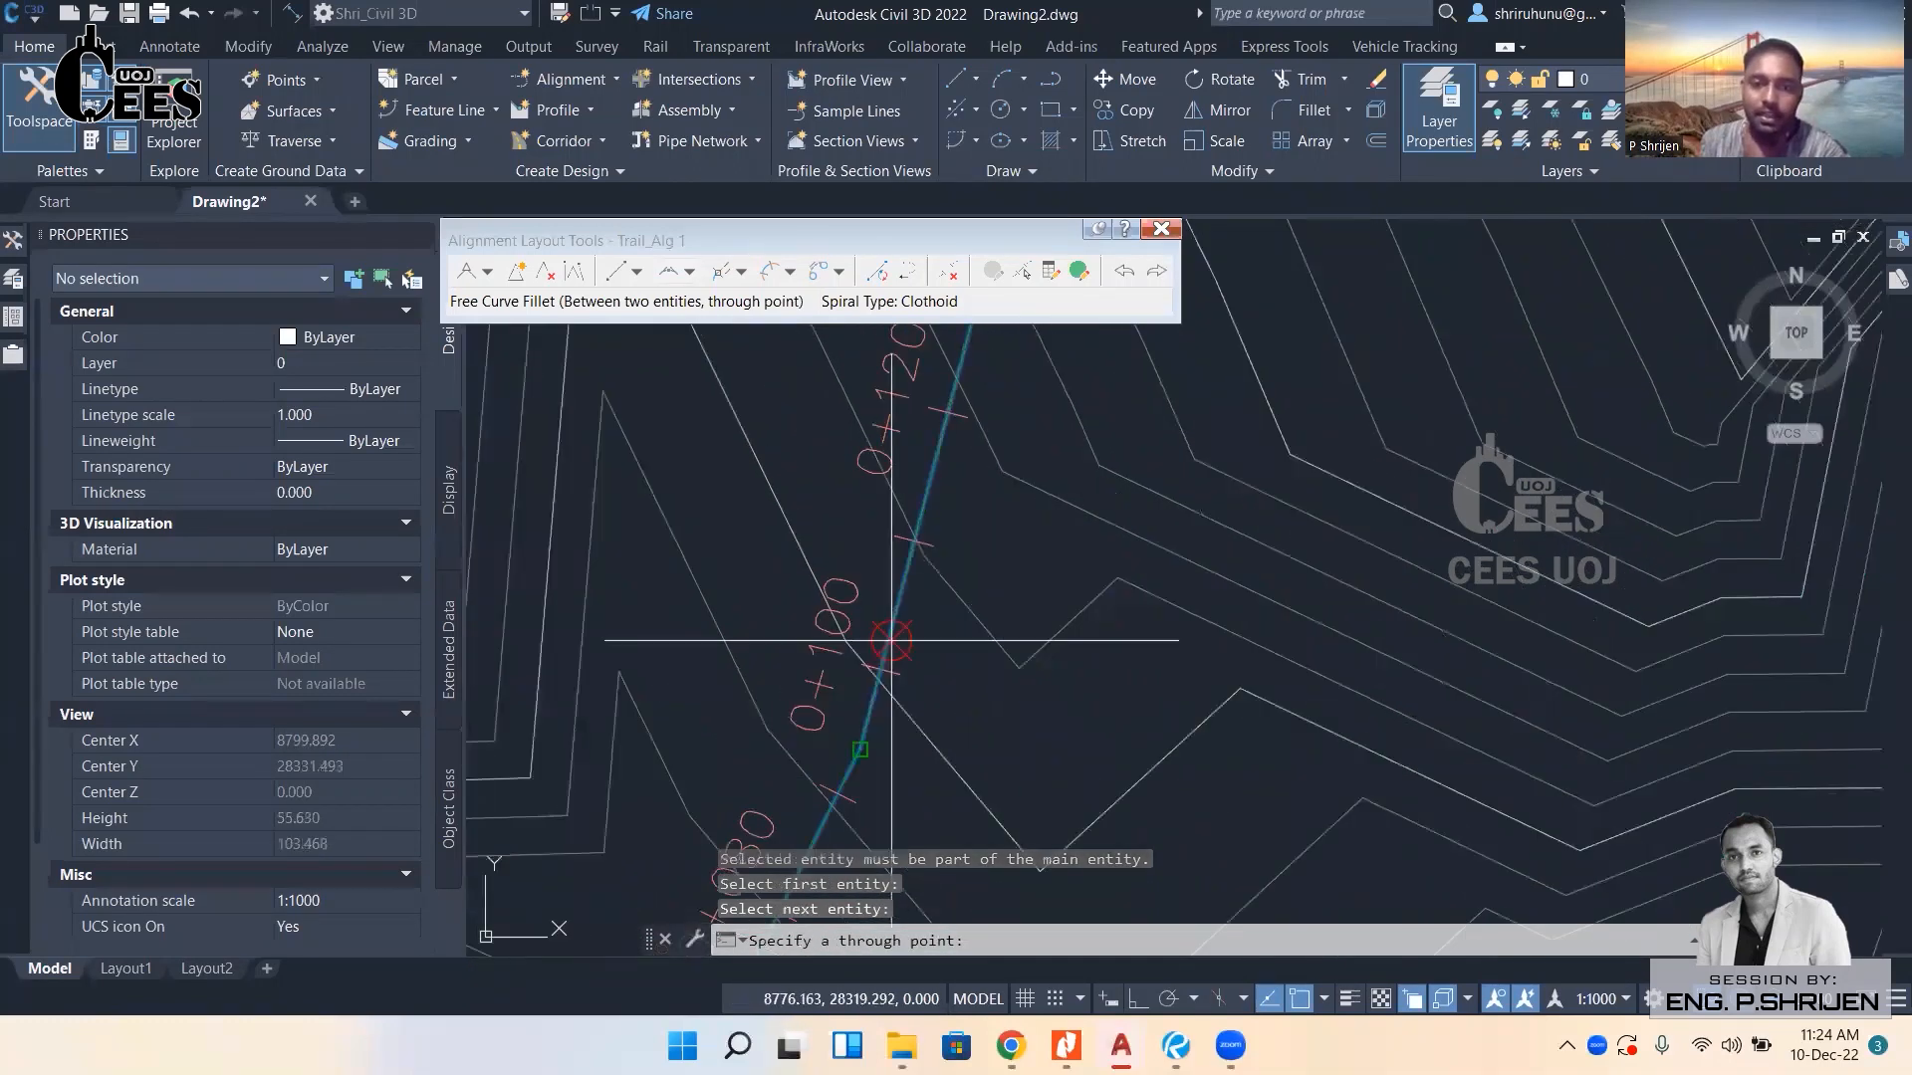
Pass the fillet curve through a point just west of the two lines' intersection, at about 8773, 28319, and end the command.
middle_click_drag(840, 582, 834, 553)
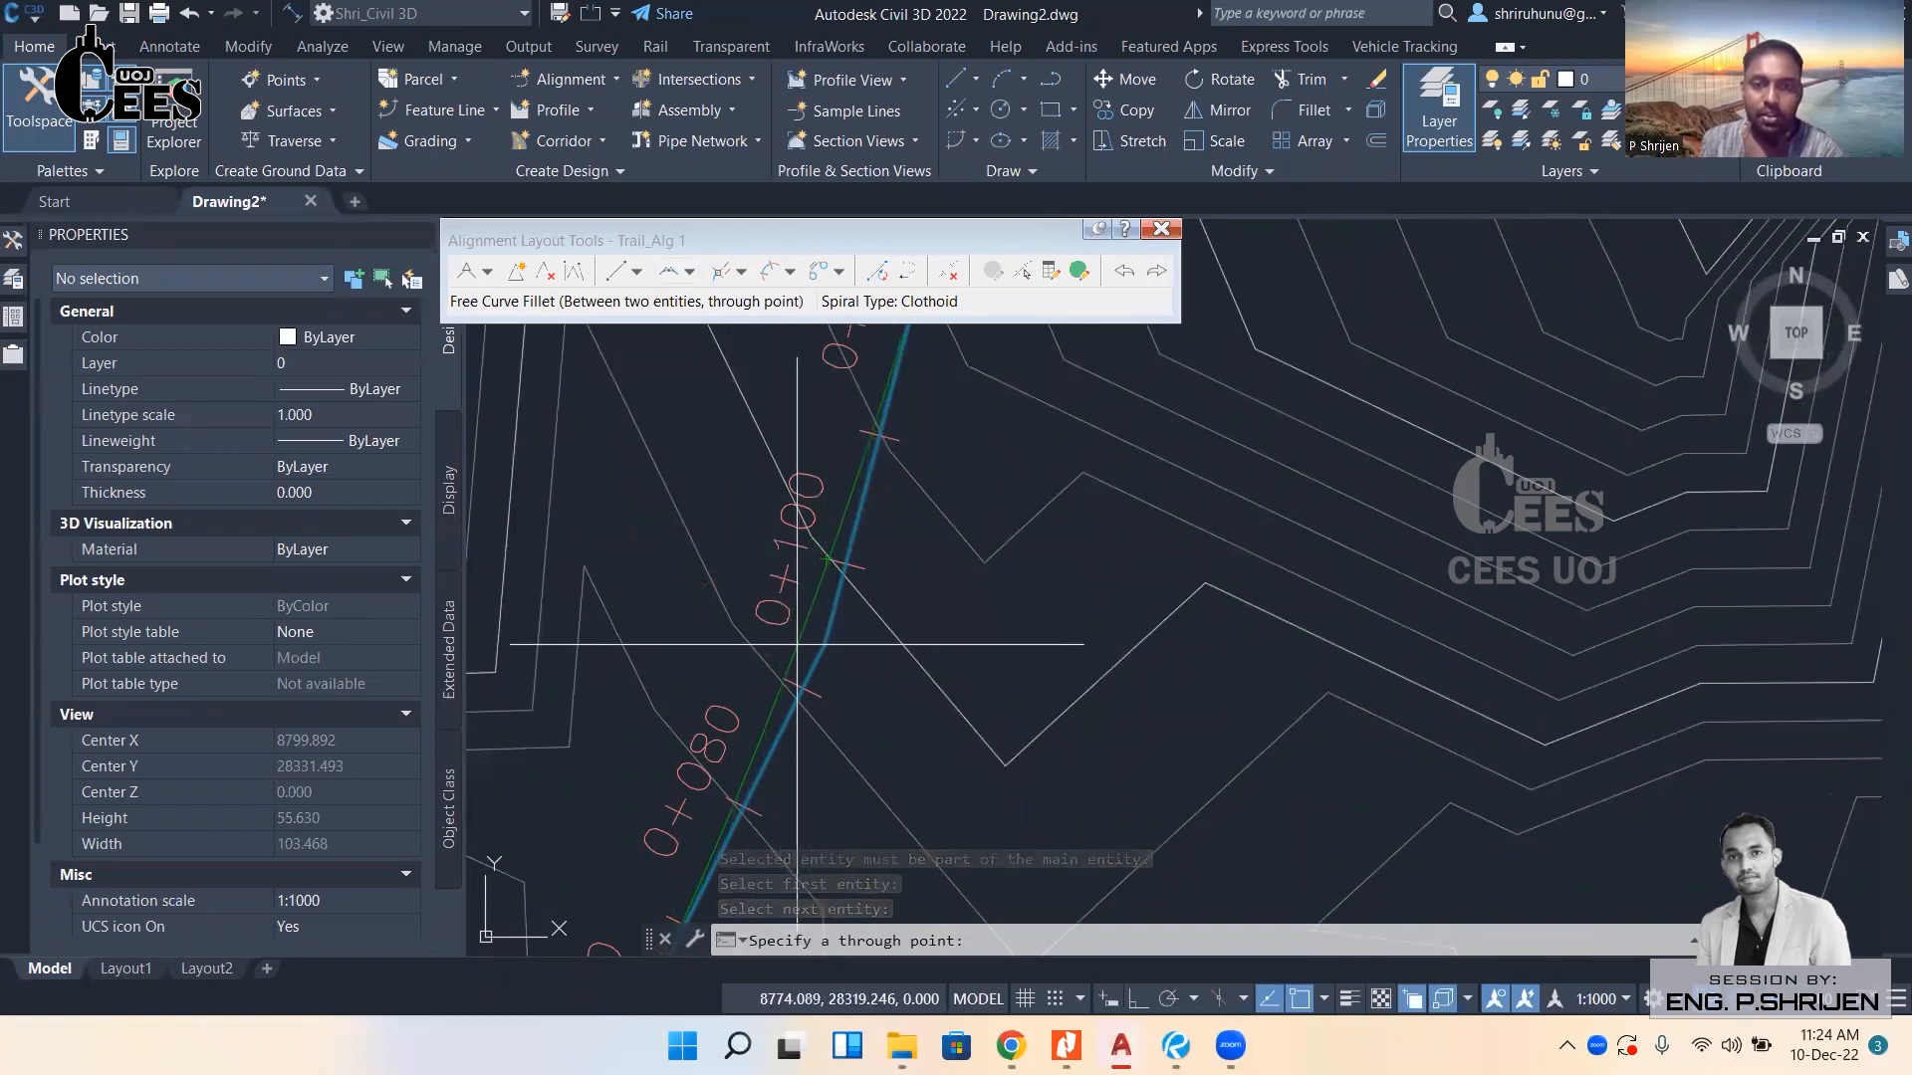
scroll(797, 645, "up", 1)
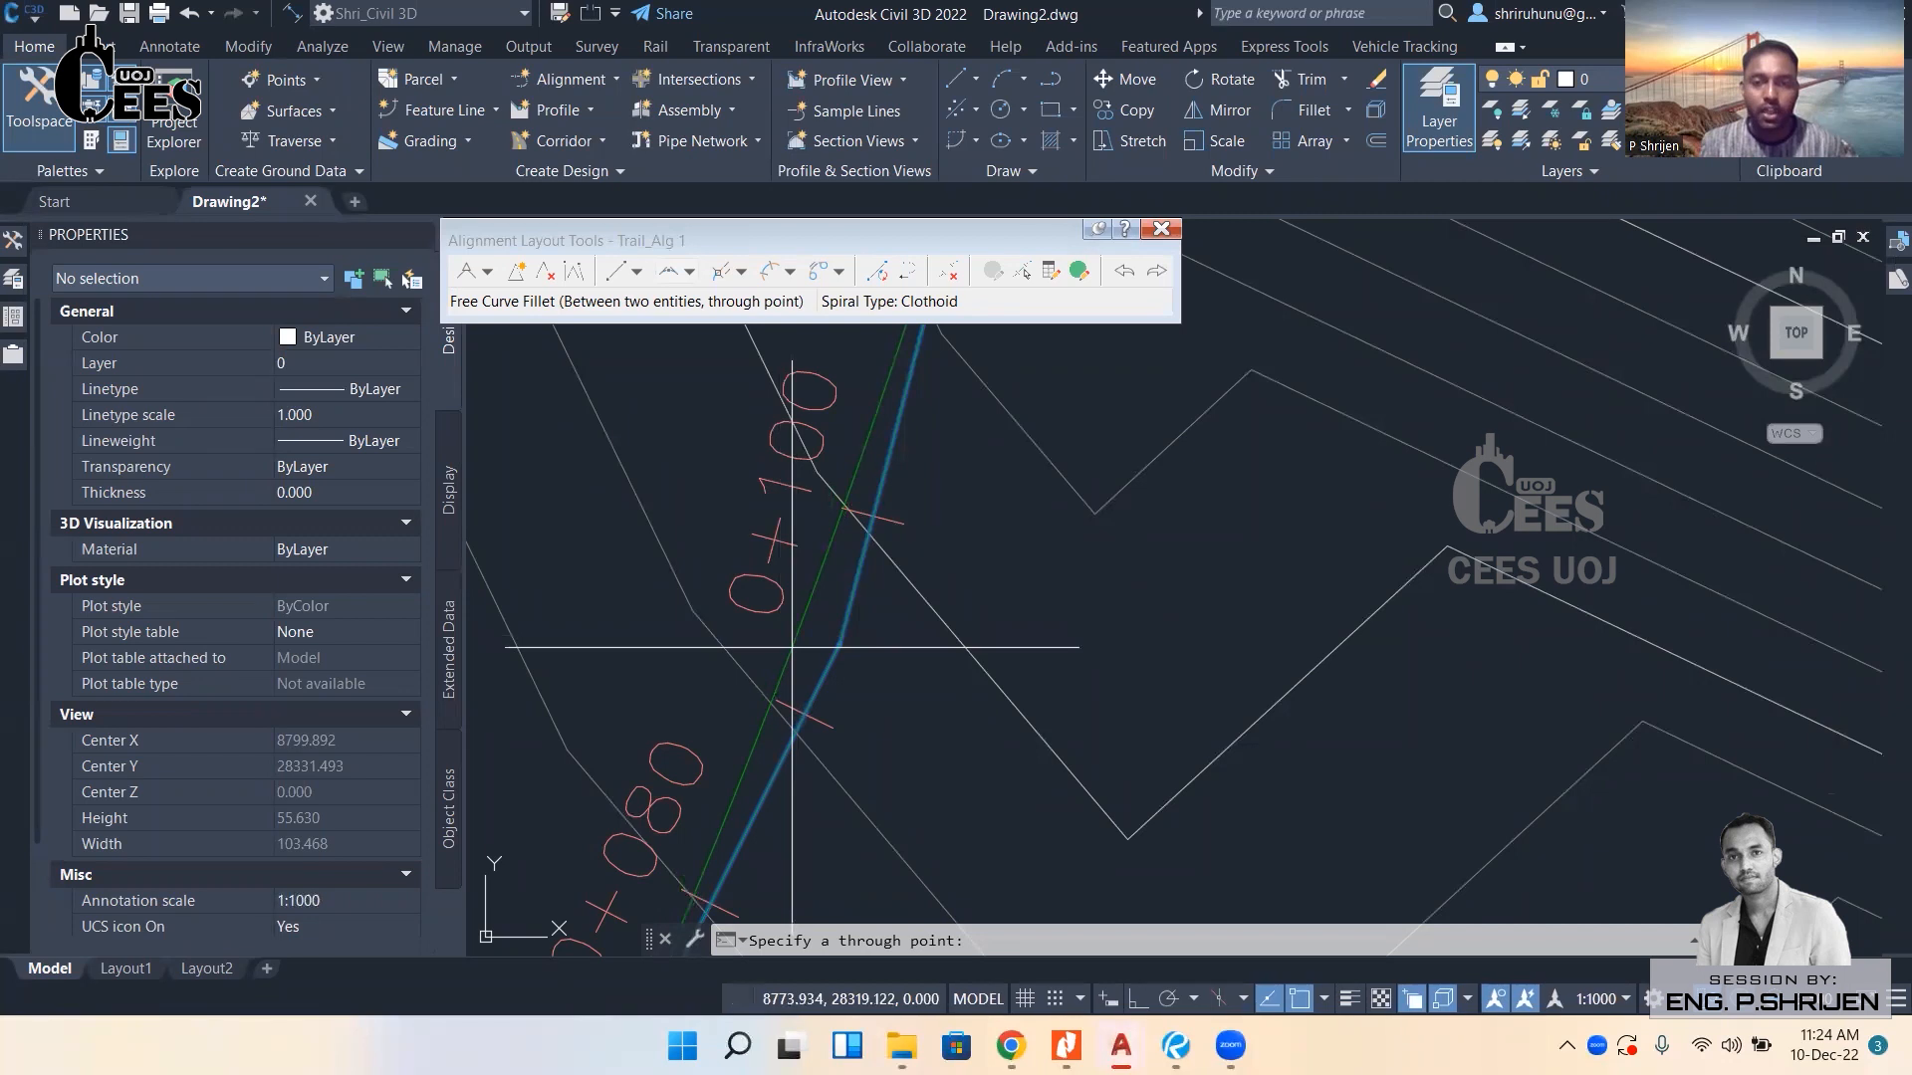
scroll(793, 647, "down", 3)
scroll(792, 647, "up", 2)
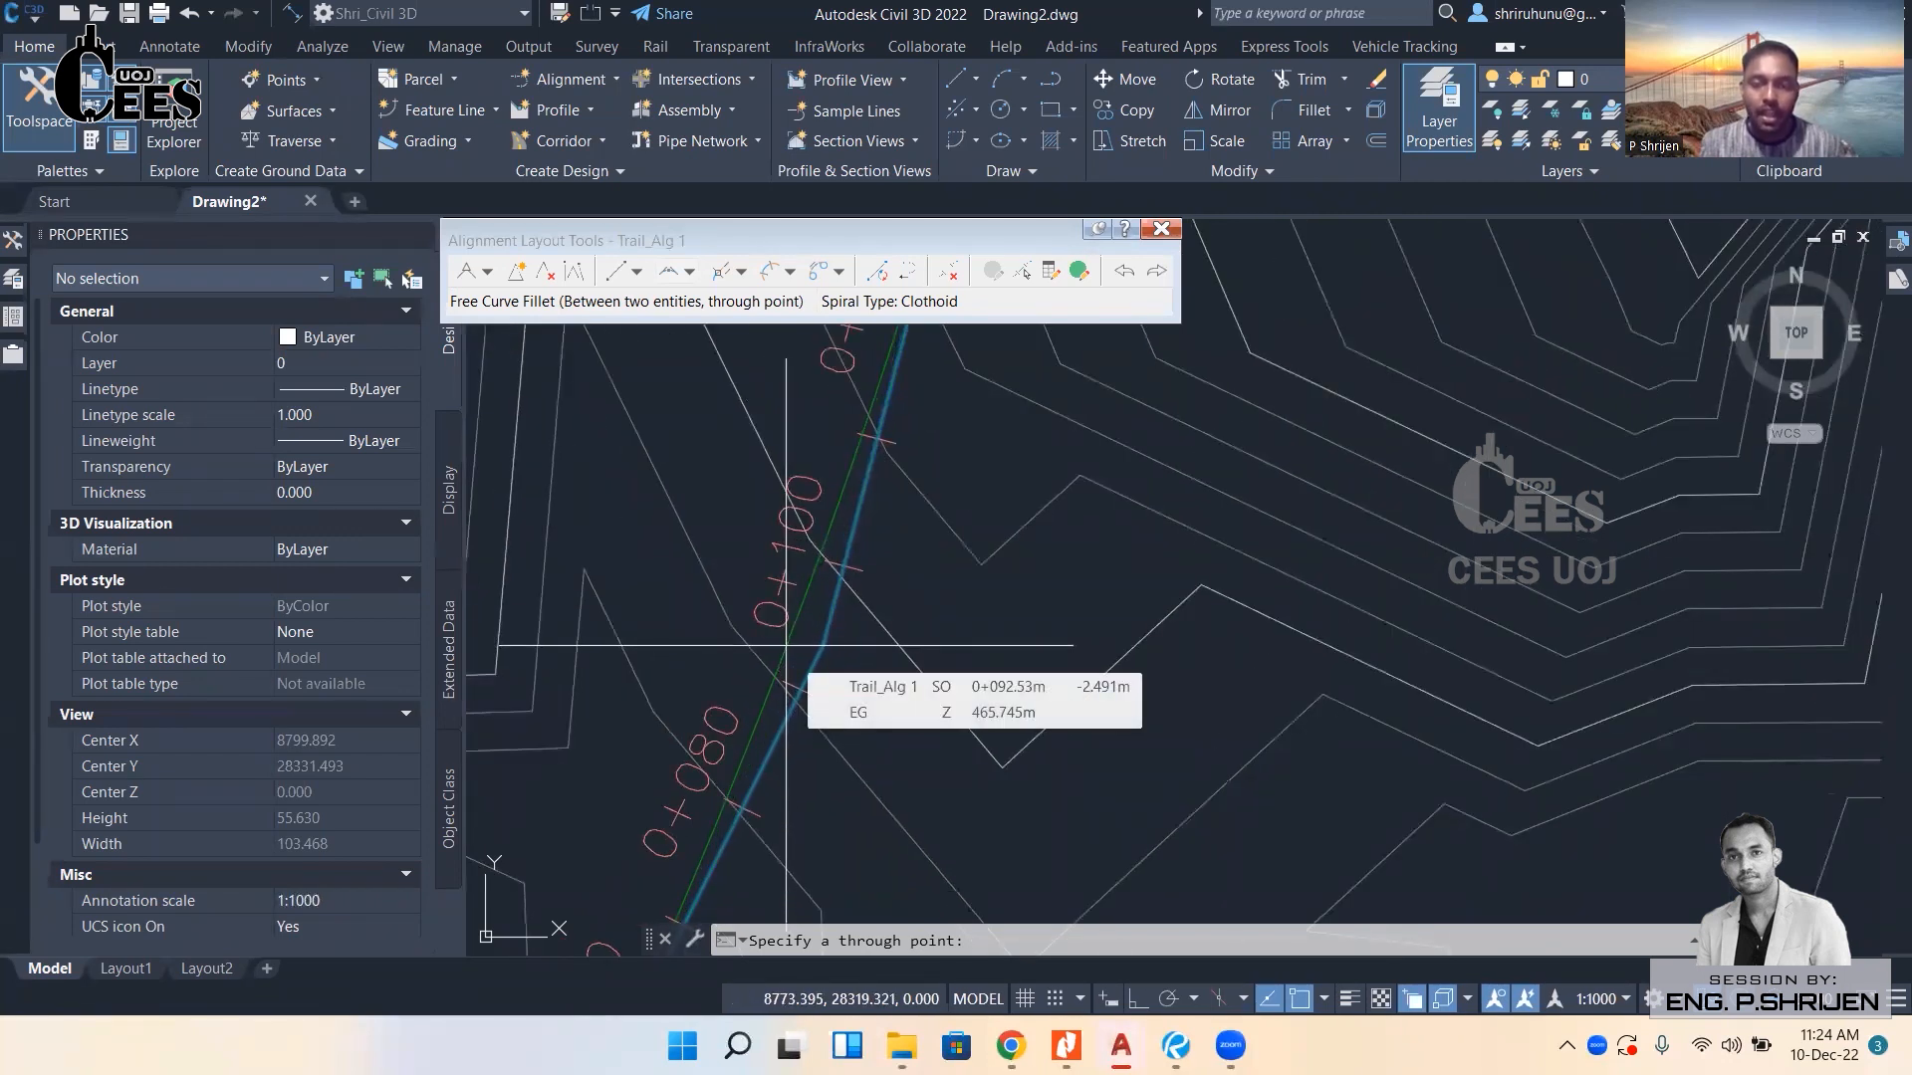
key("Escape")
key("Escape")
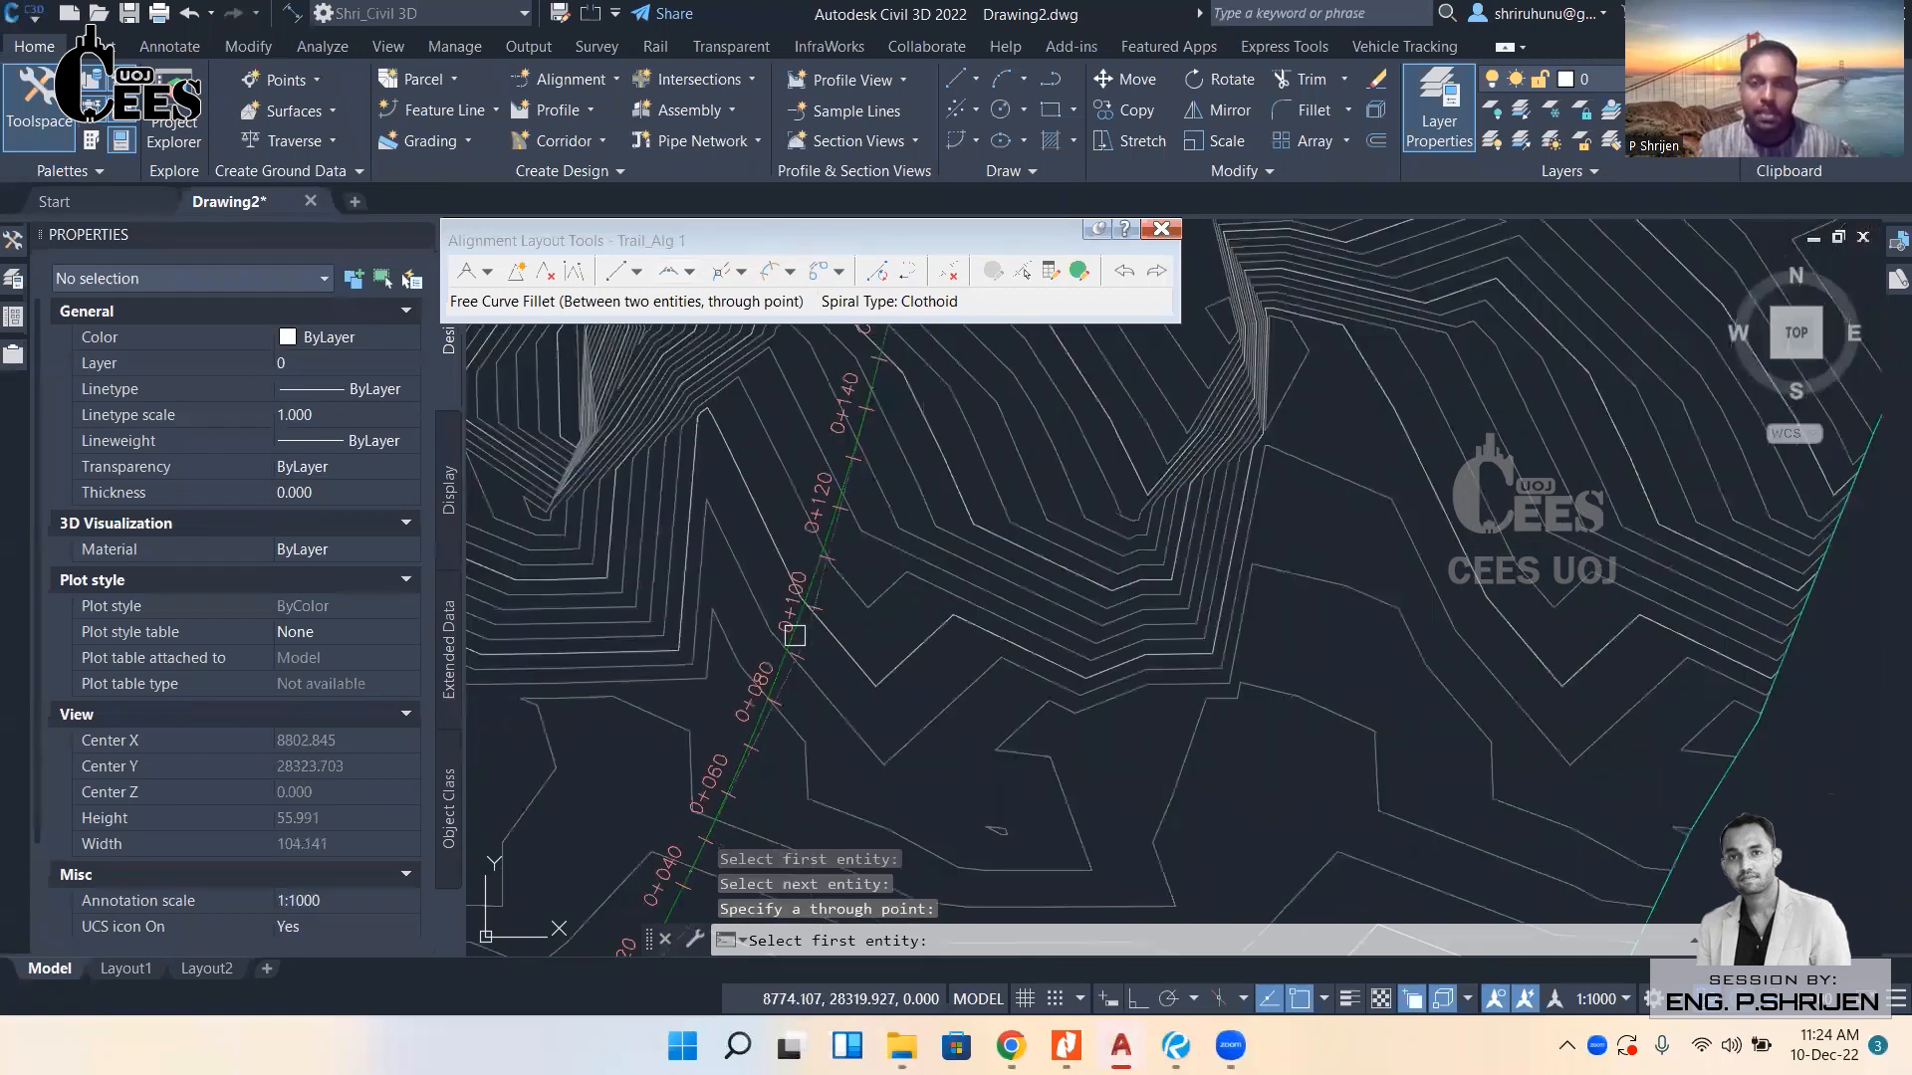
Inspect the new curve near station 0+100, select the alignment and open its table of alignment entities.
scroll(793, 629, "down", 1)
scroll(791, 625, "down", 1)
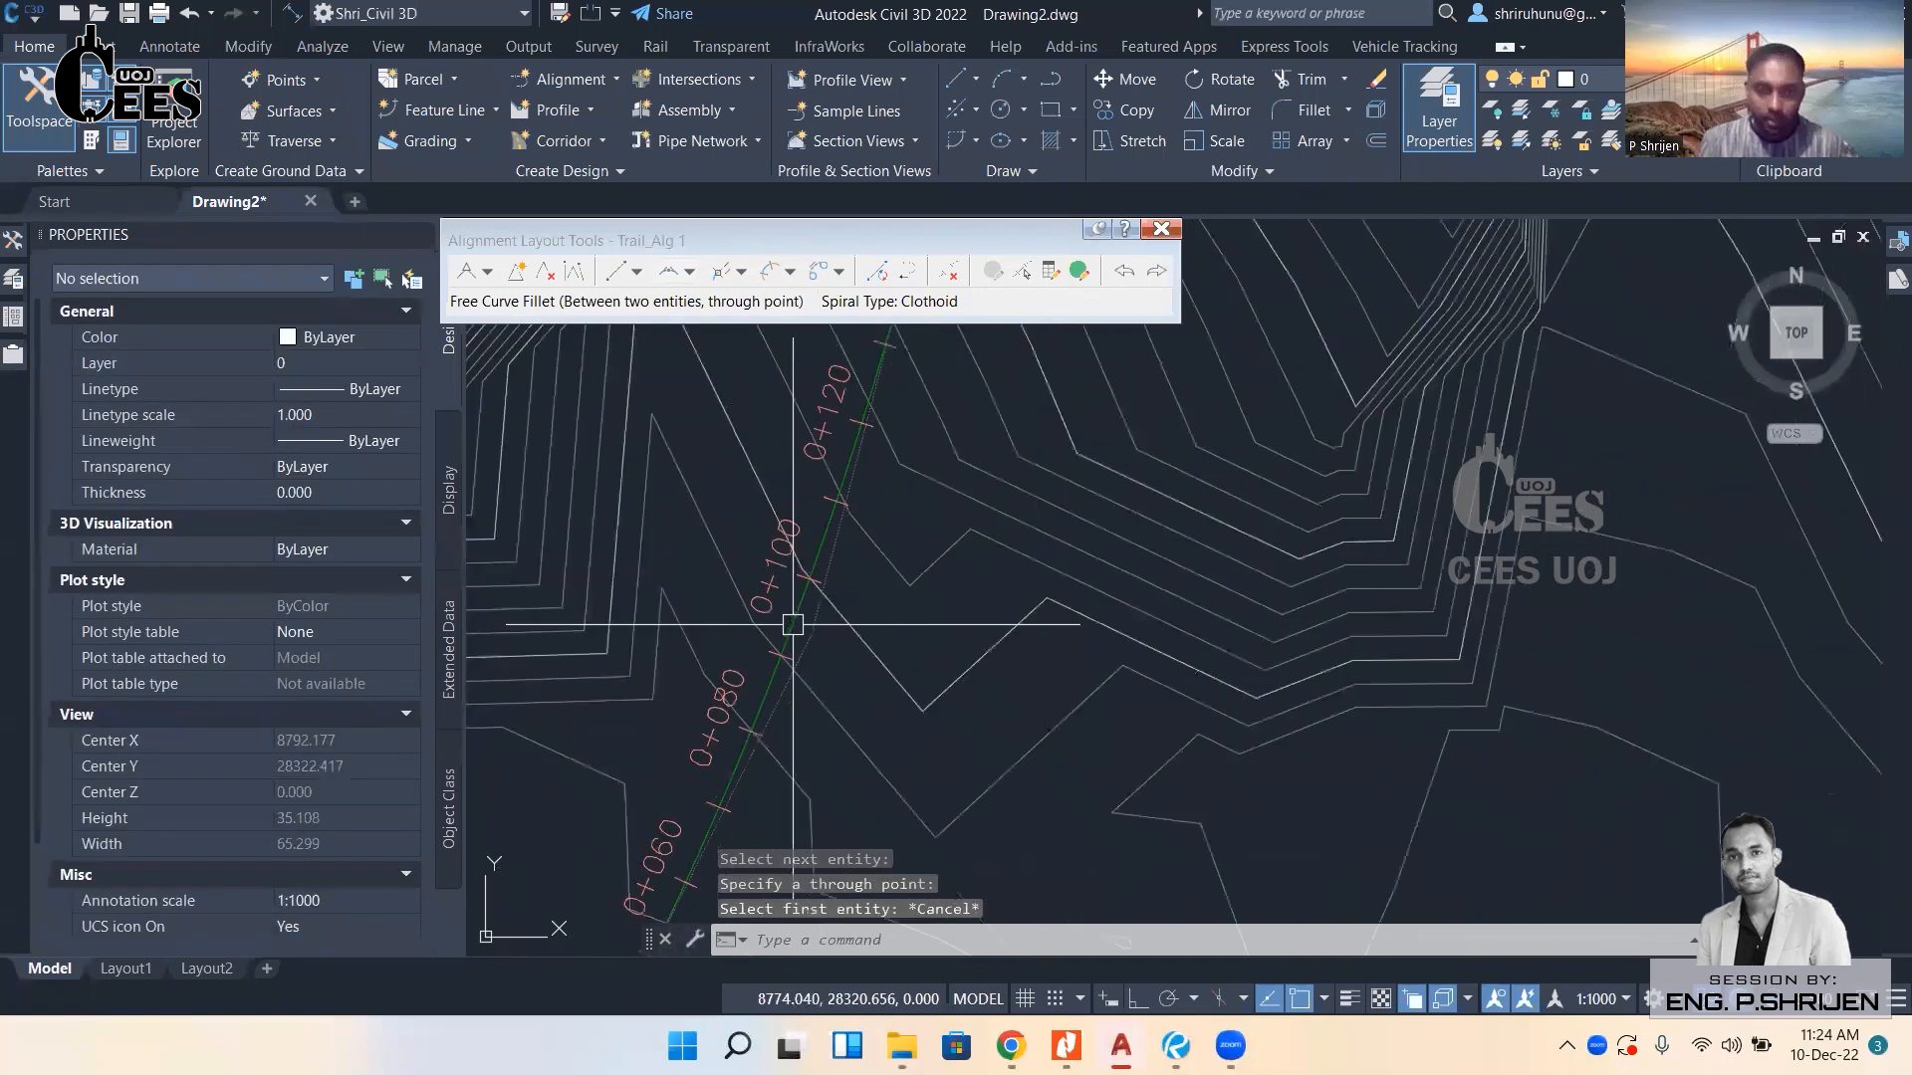
middle_click_drag(789, 622, 810, 613)
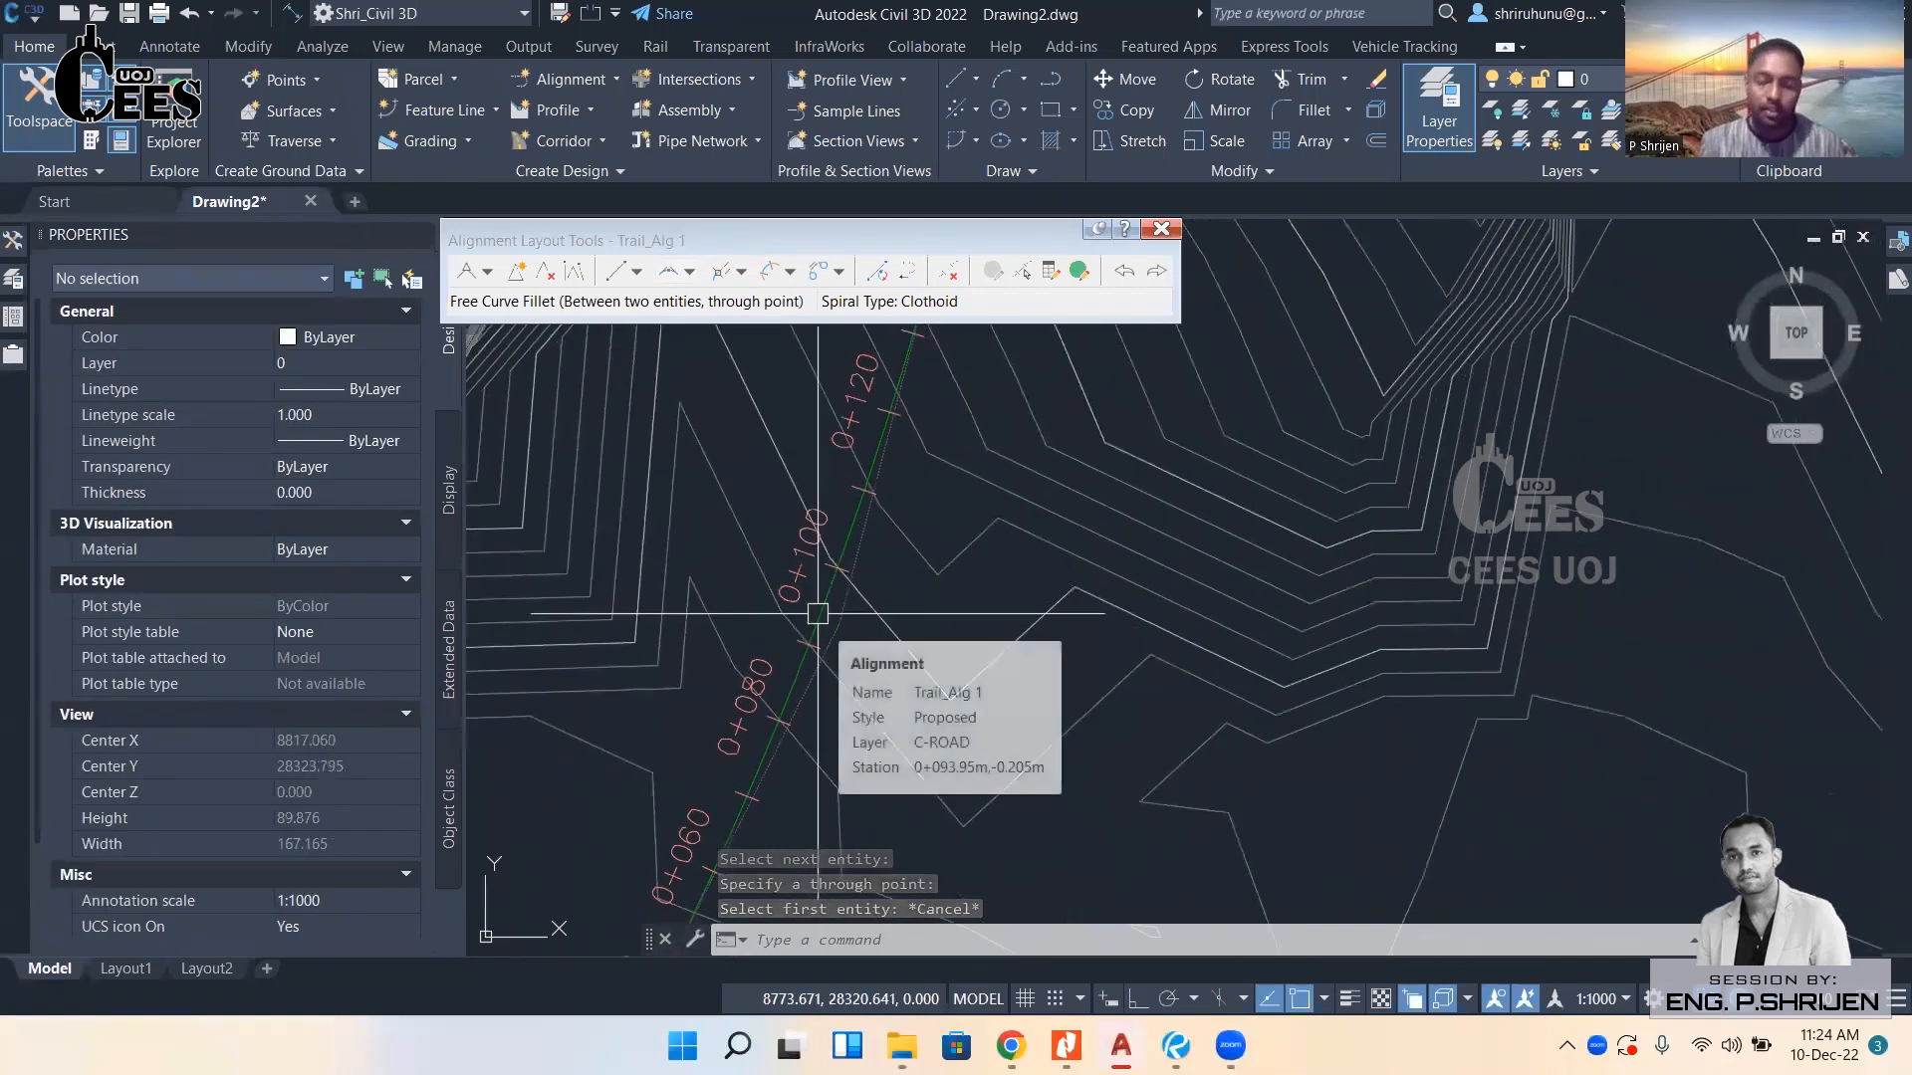
scroll(811, 614, "up", 2)
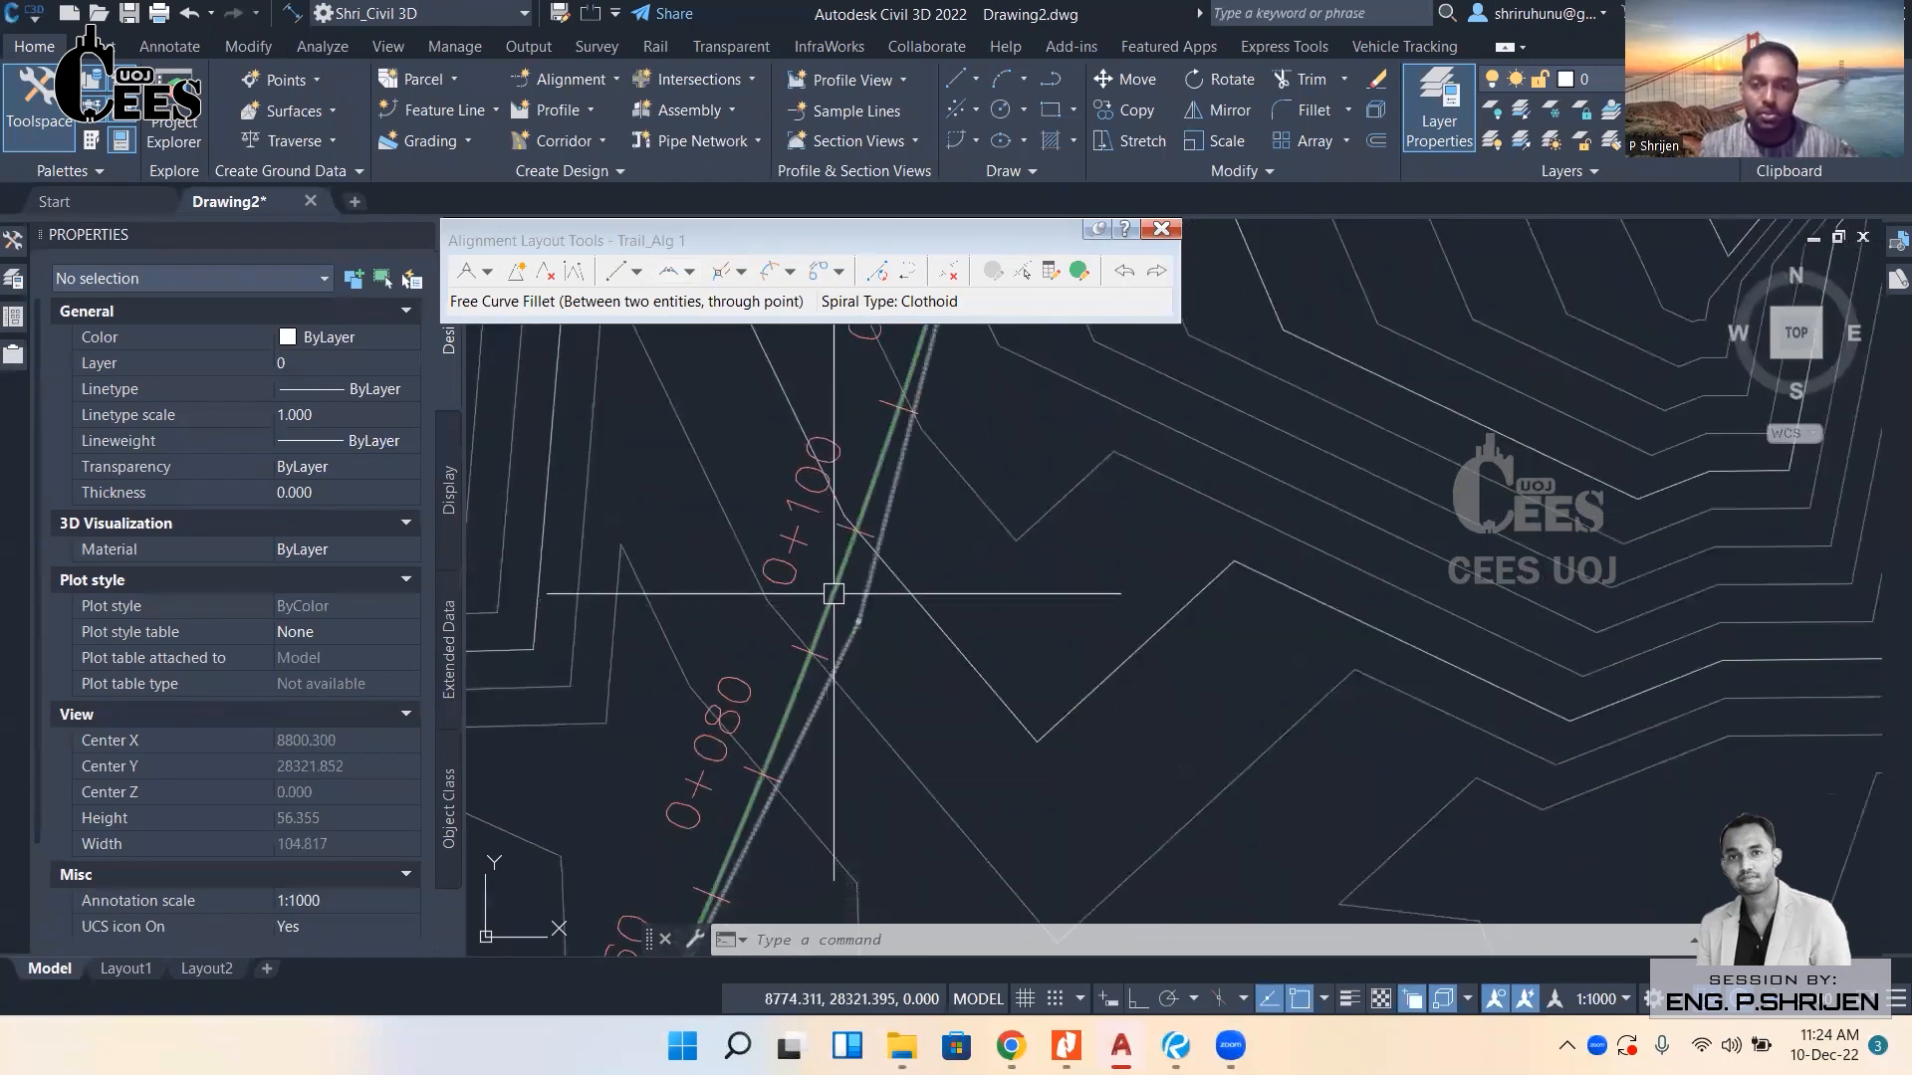
left_click(834, 595)
scroll(833, 594, "down", 4)
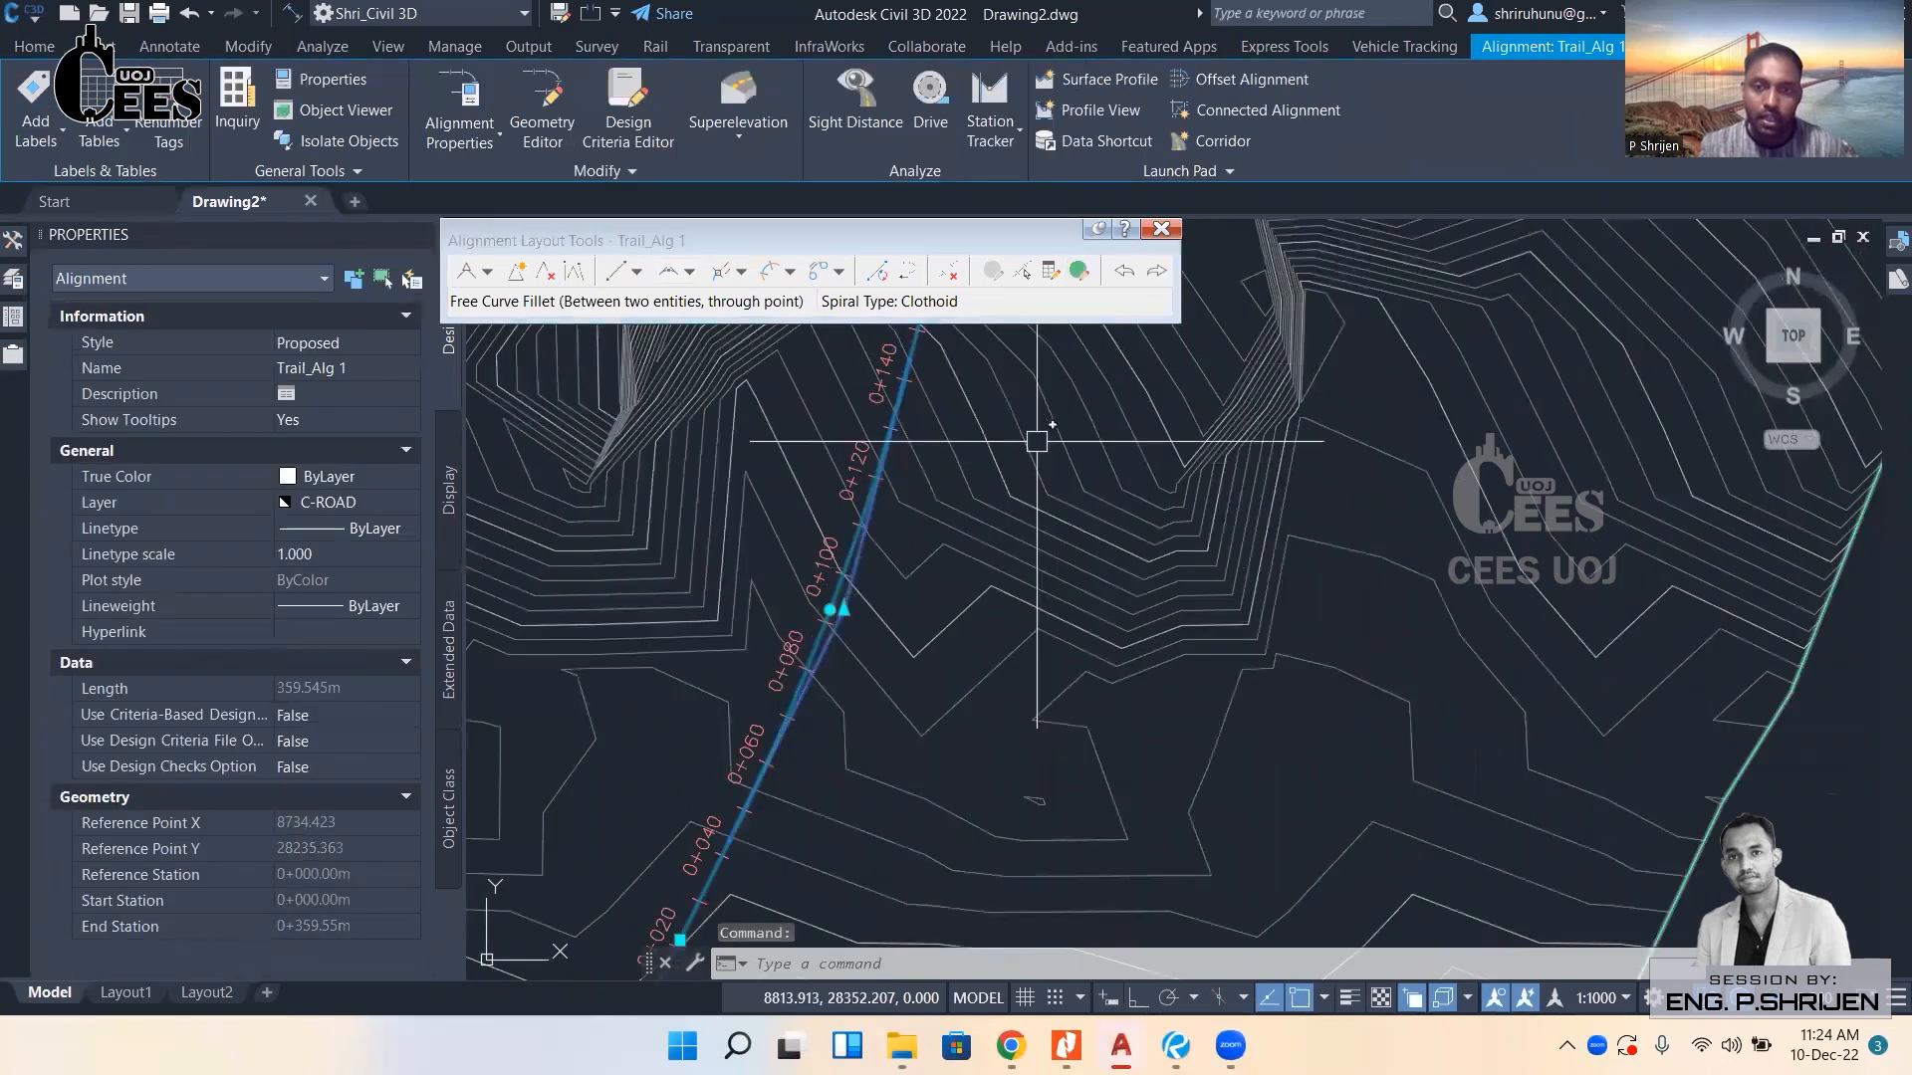
scroll(1036, 441, "down", 3)
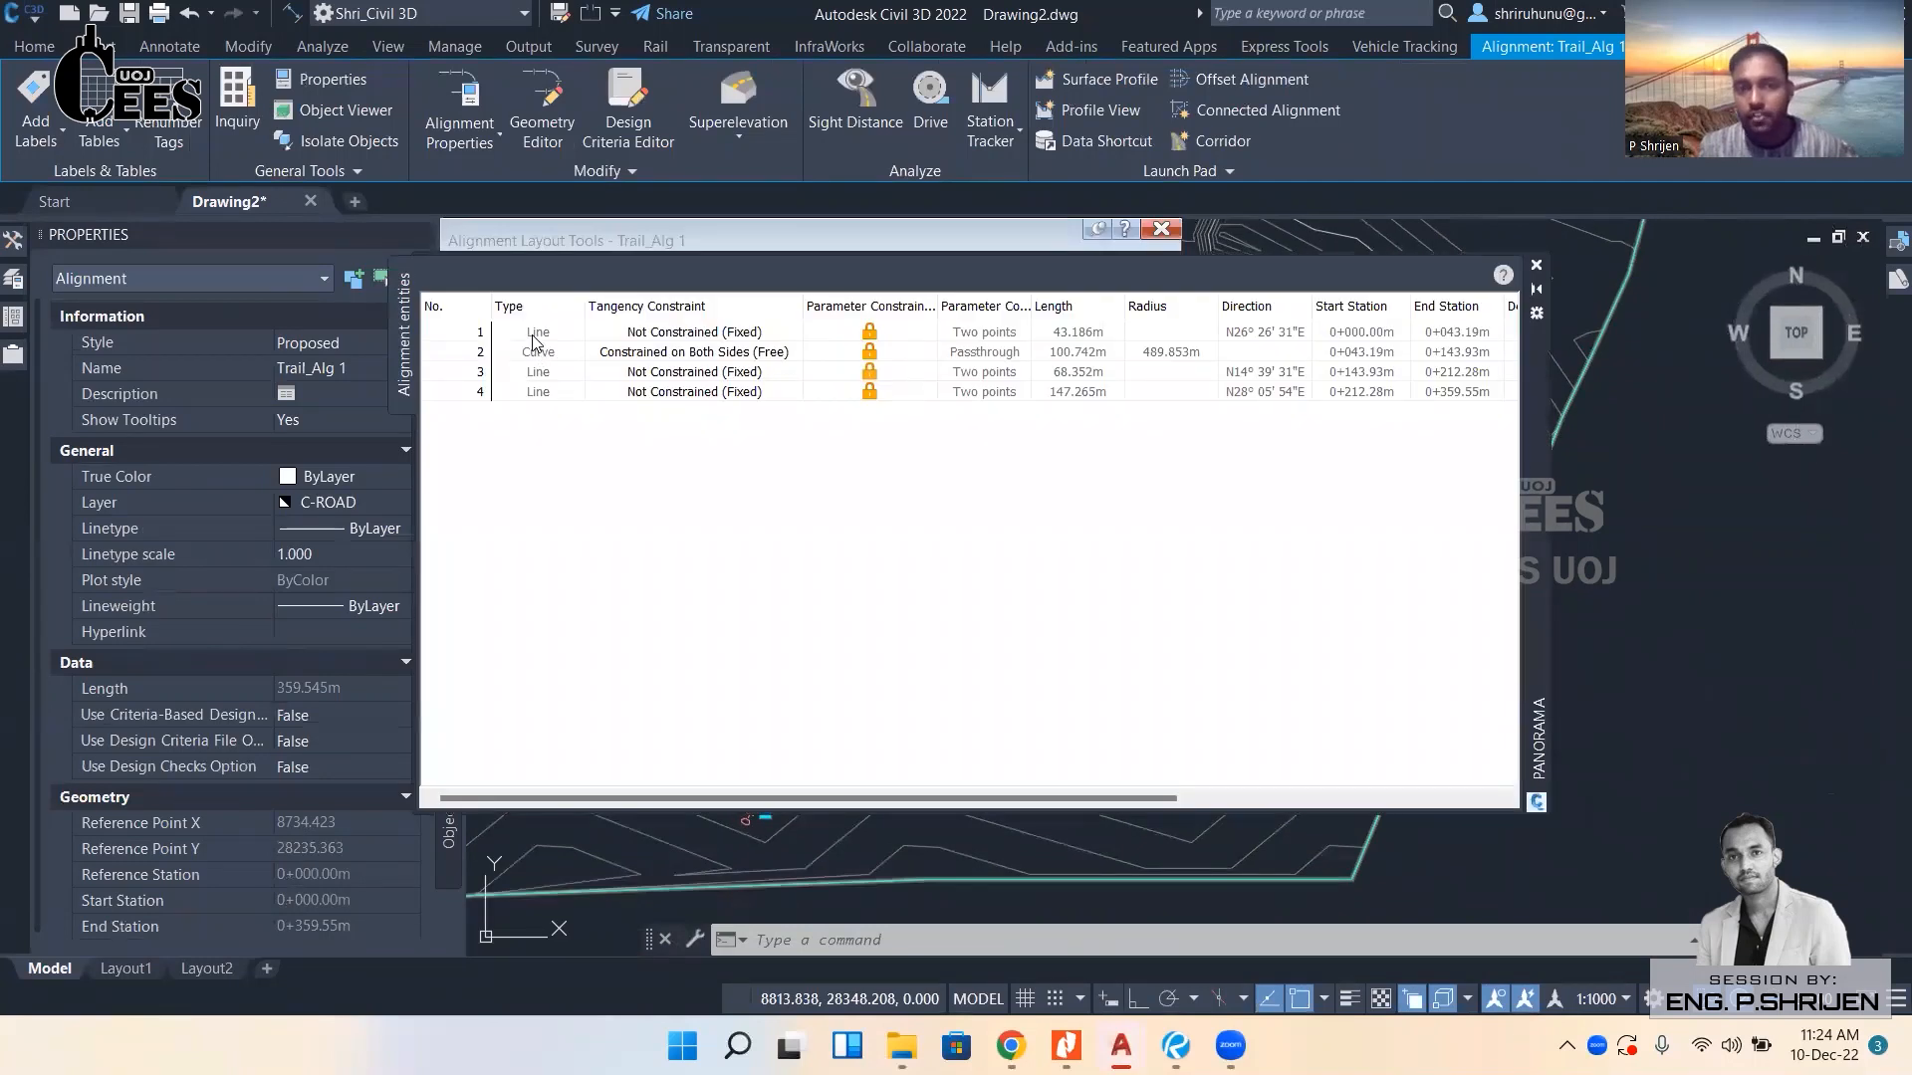
Examine the curve's radius, delta angle, chord length and degree of curvature against the adjacent lines' directions in the entities table.
left_click(537, 353)
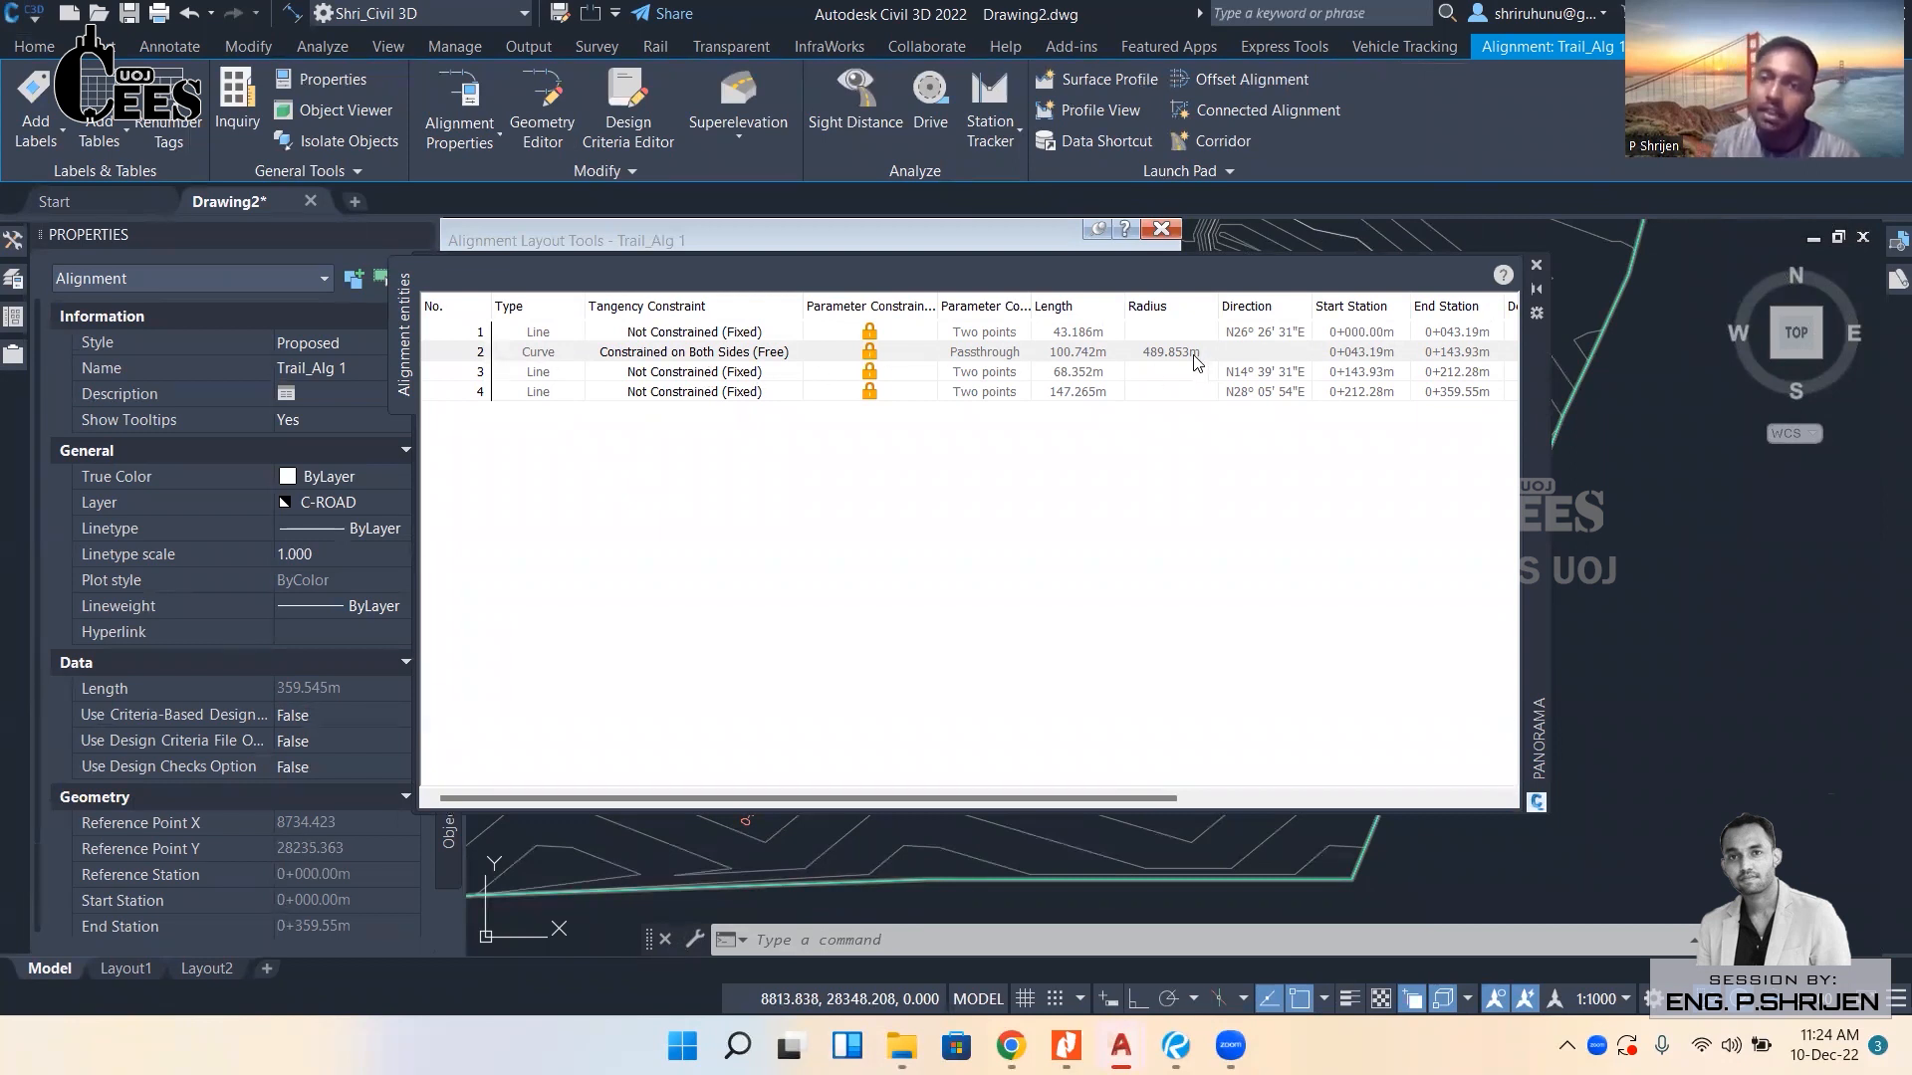
left_click_drag(1113, 802, 1461, 803)
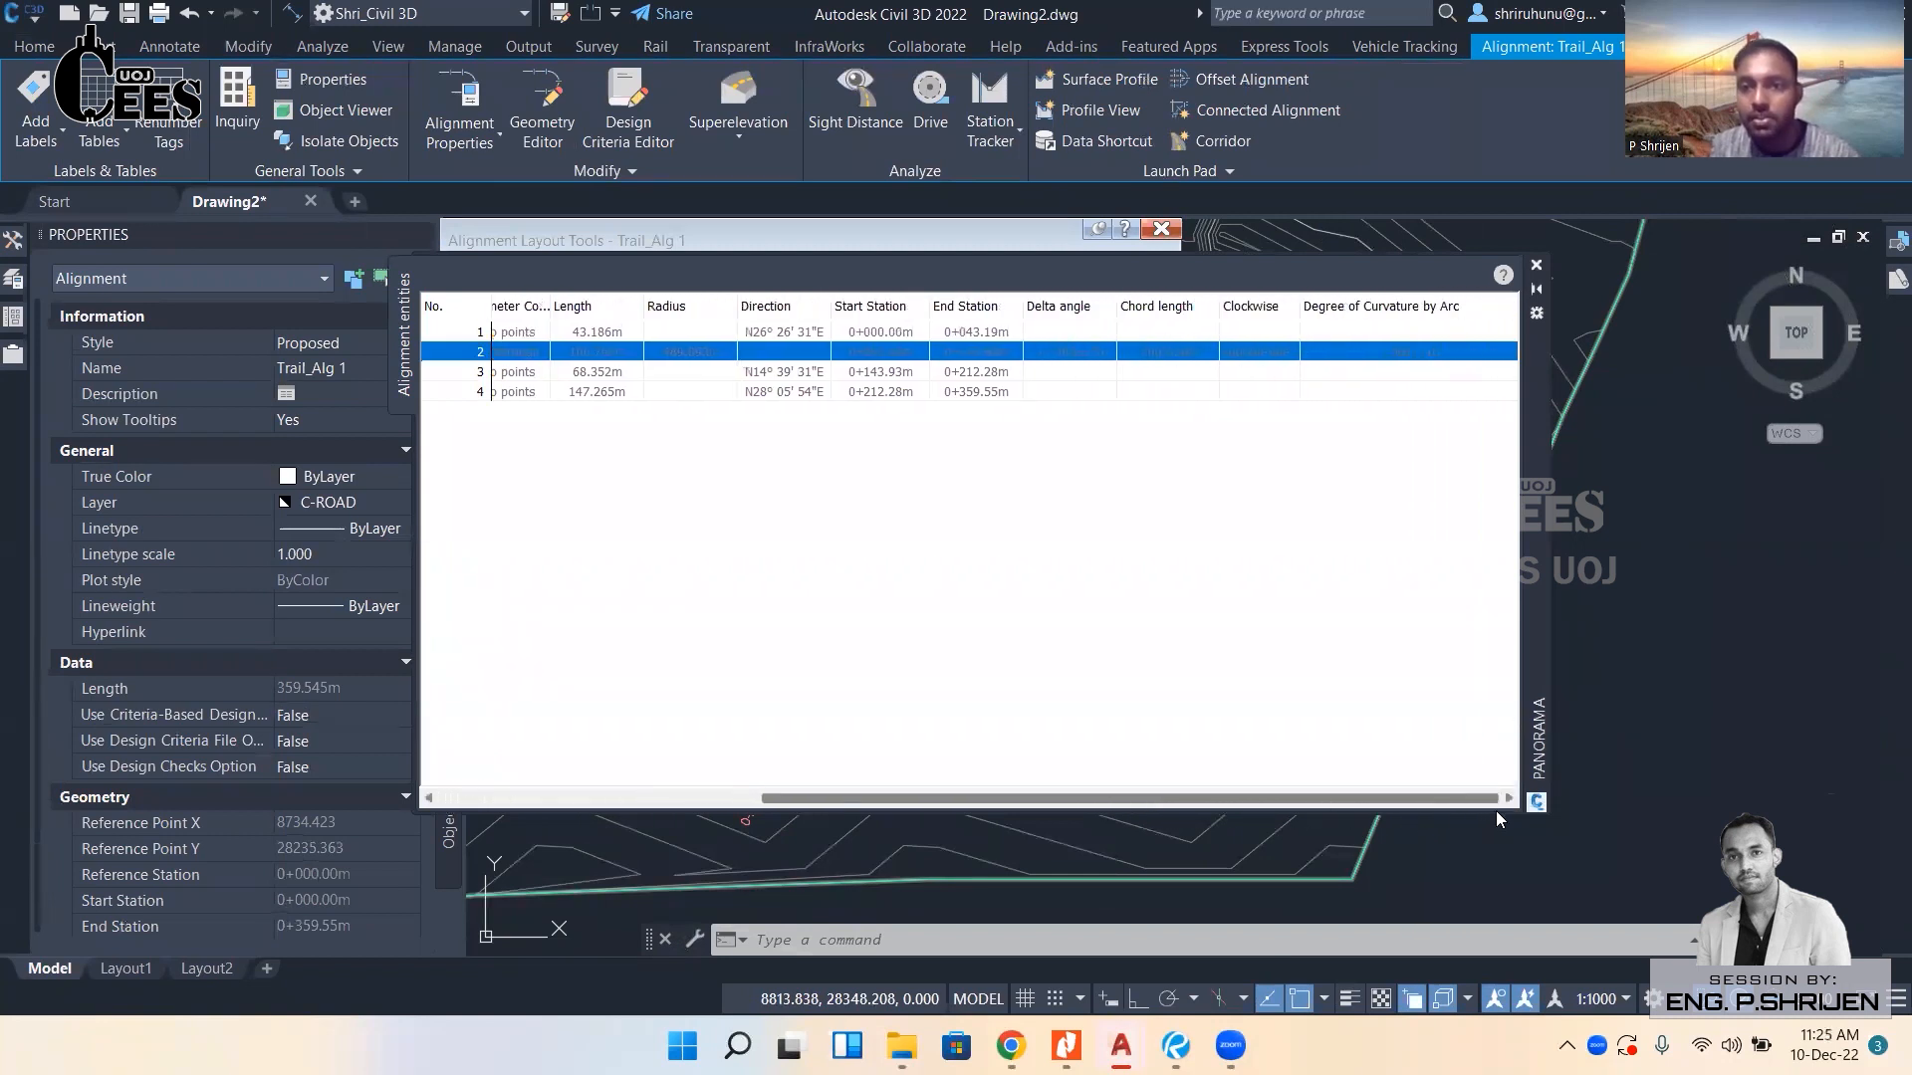
left_click(1167, 483)
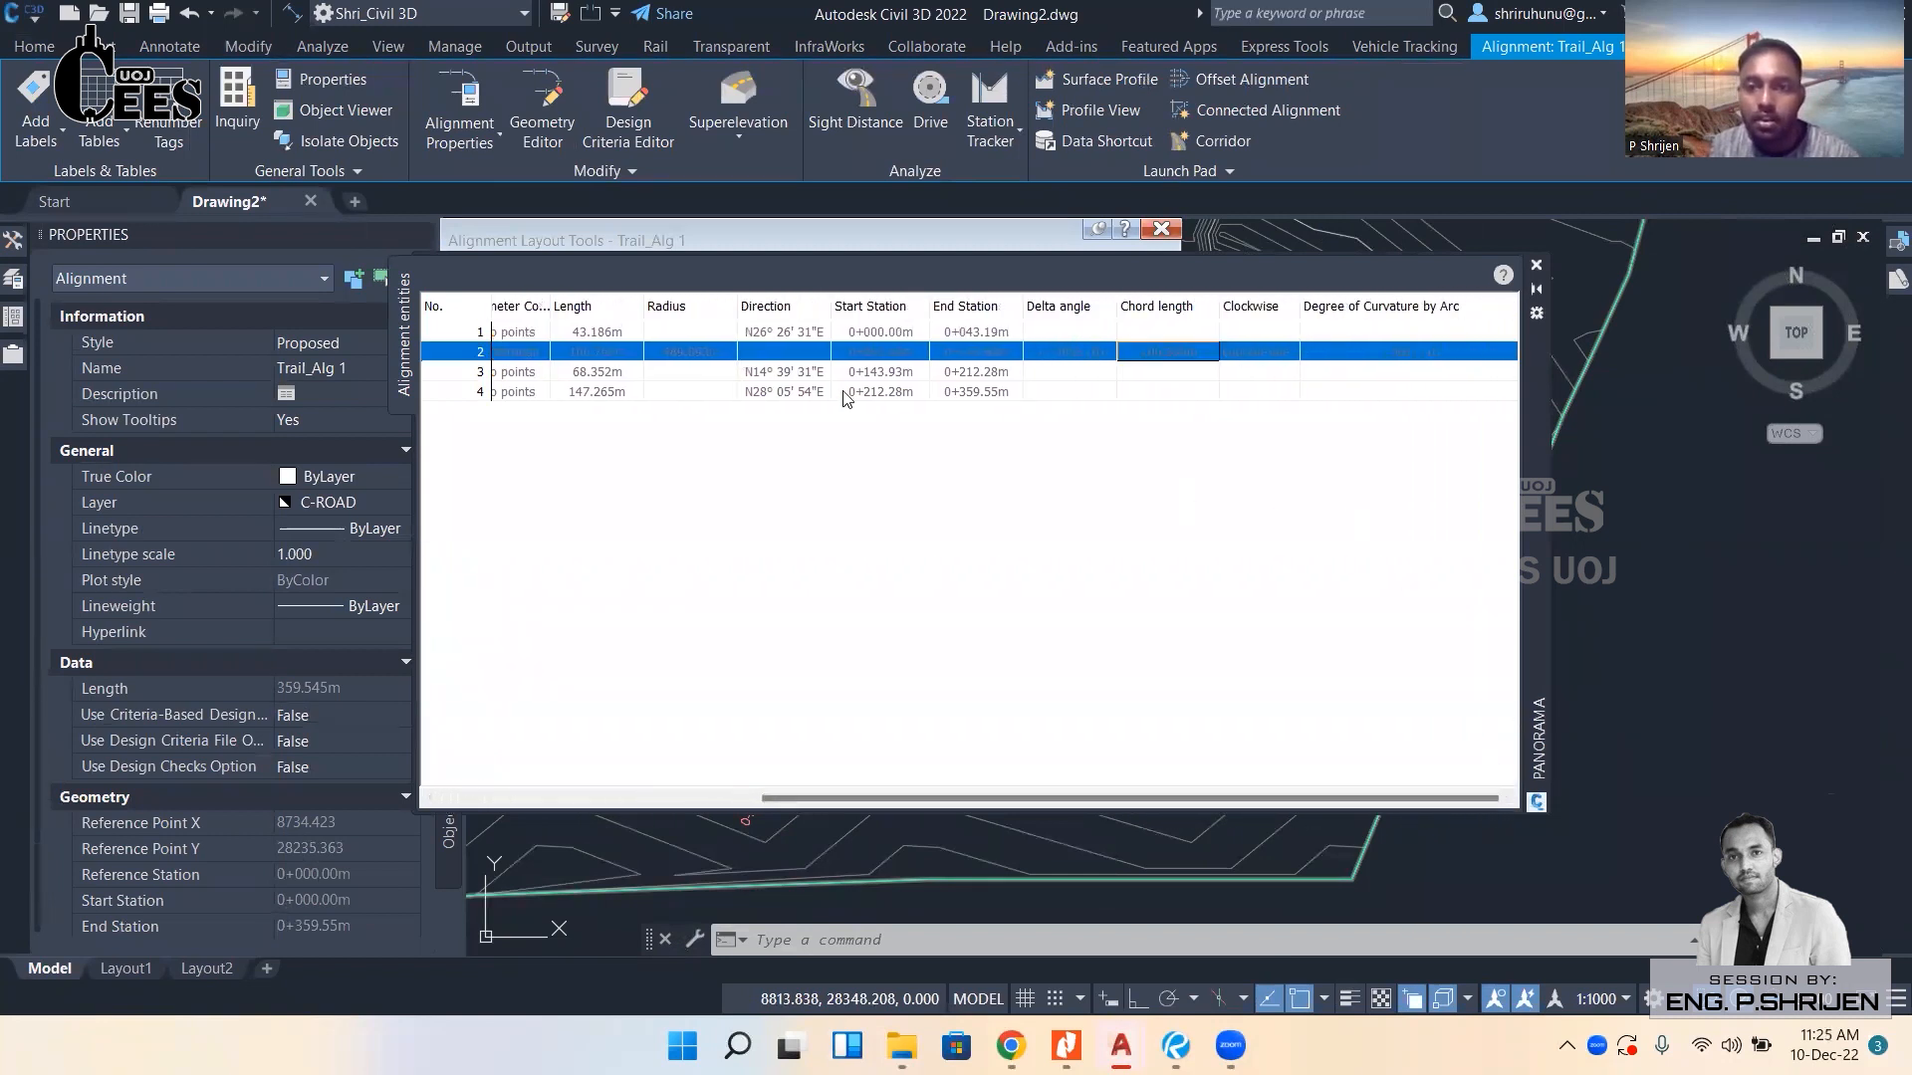
left_click(800, 375)
left_click_drag(1026, 798, 1013, 799)
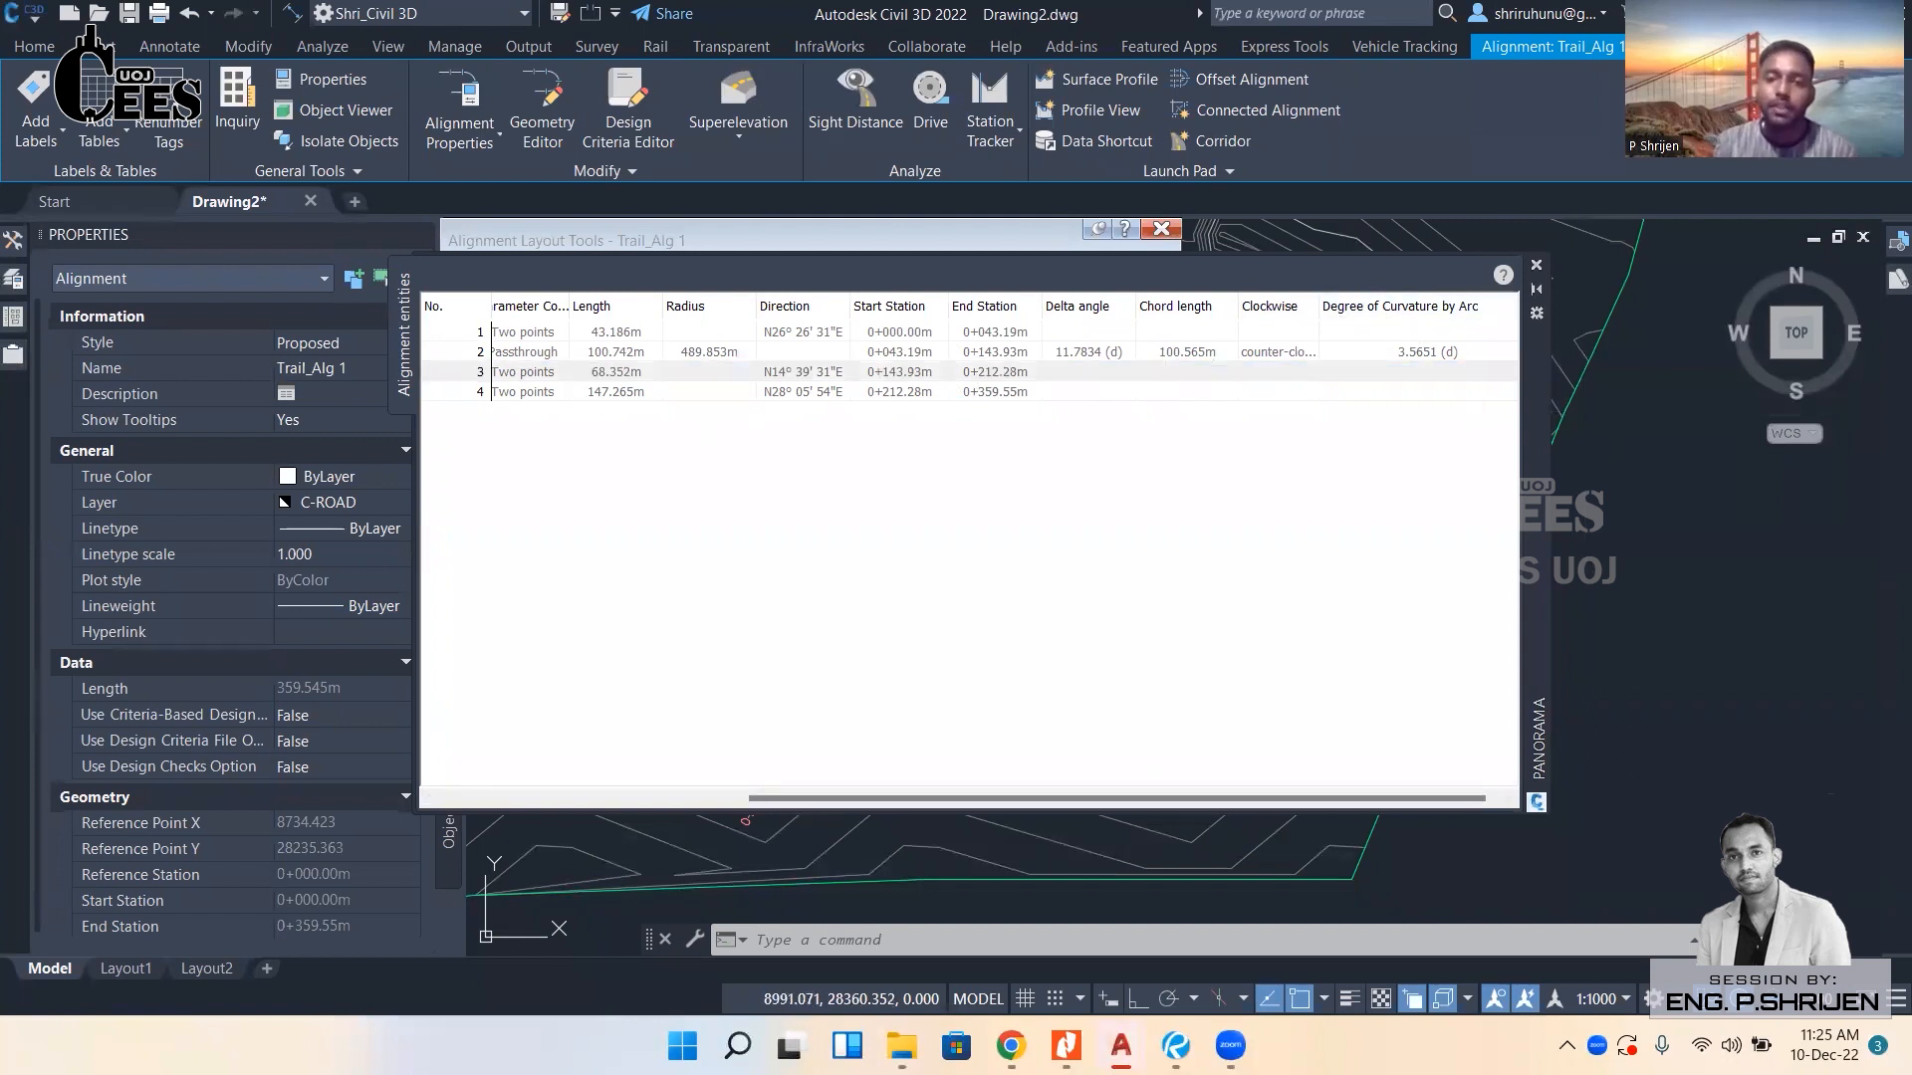
Switch to the Civil 3D folder, view the Design Elements of Horizontal Curves diagram, and return to the alignment drawing.
mouse_move(901, 1045)
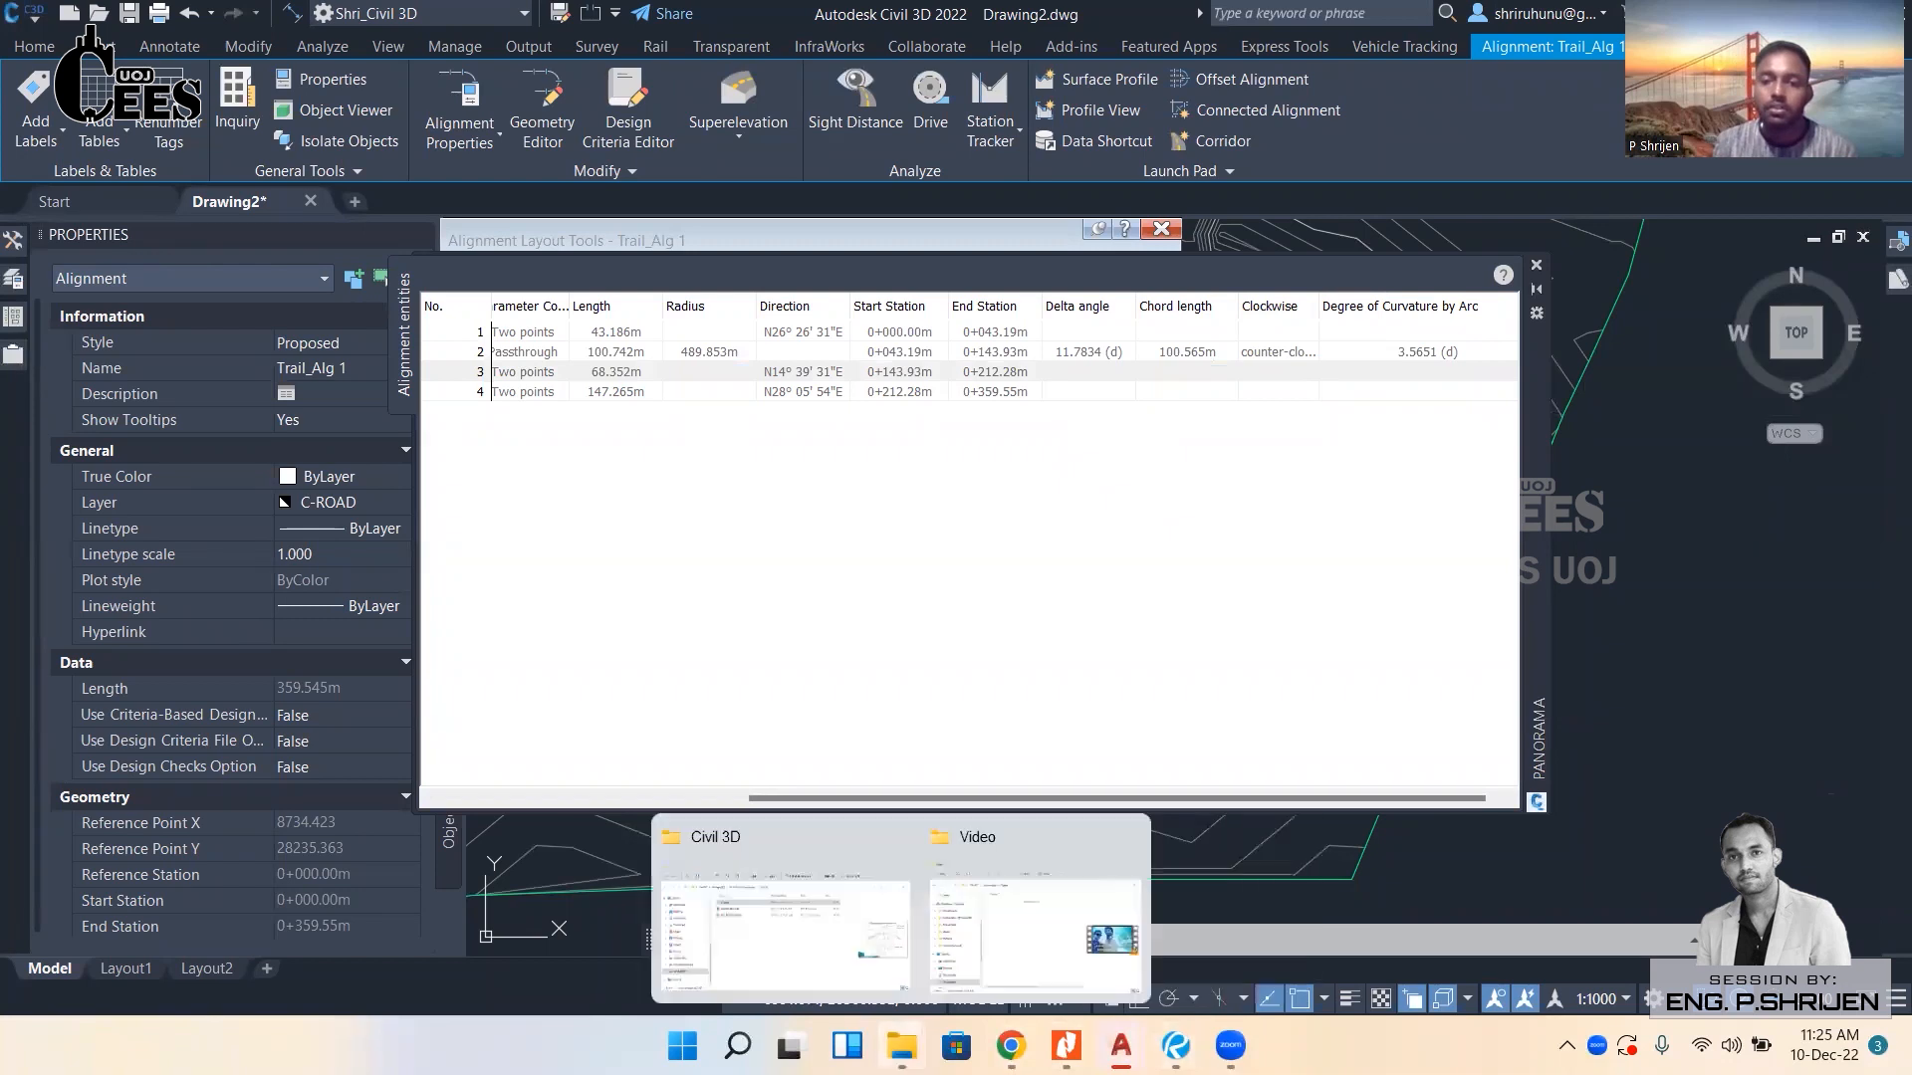
left_click(854, 901)
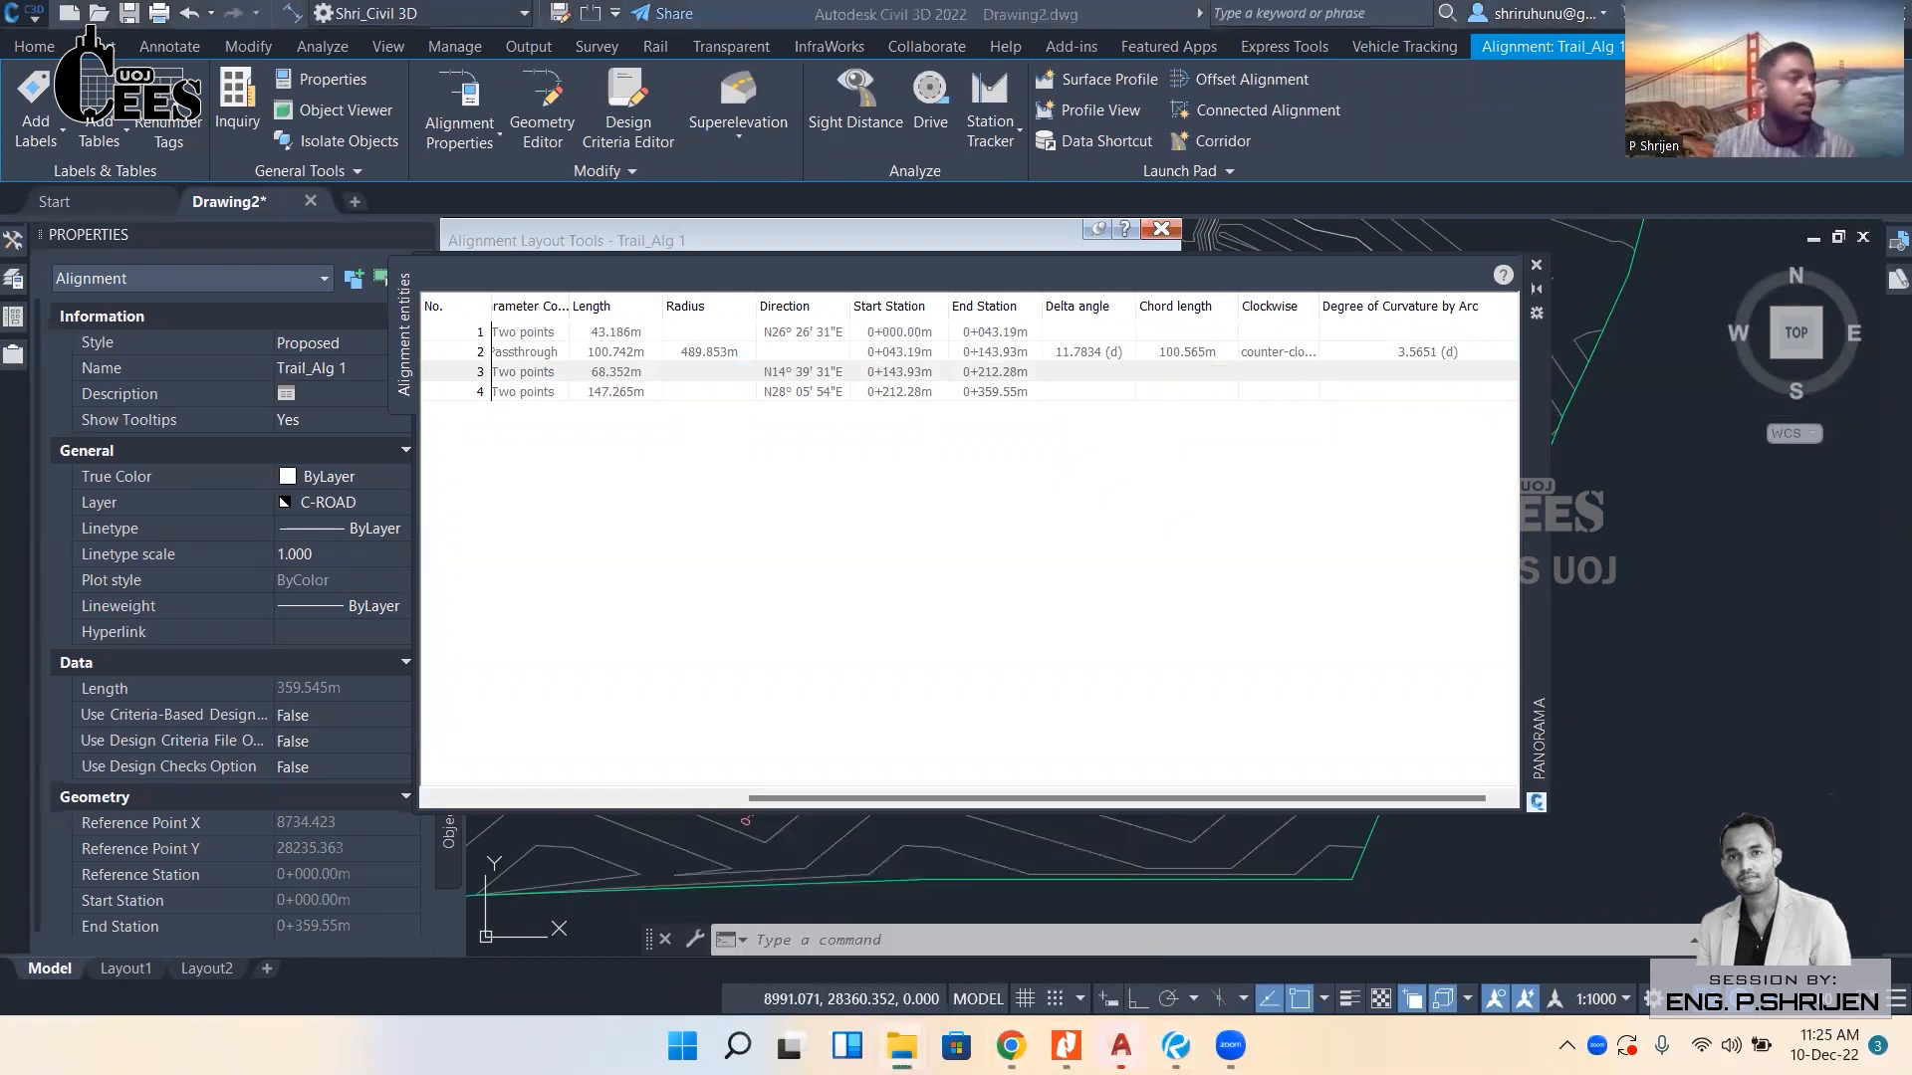
left_click(819, 890)
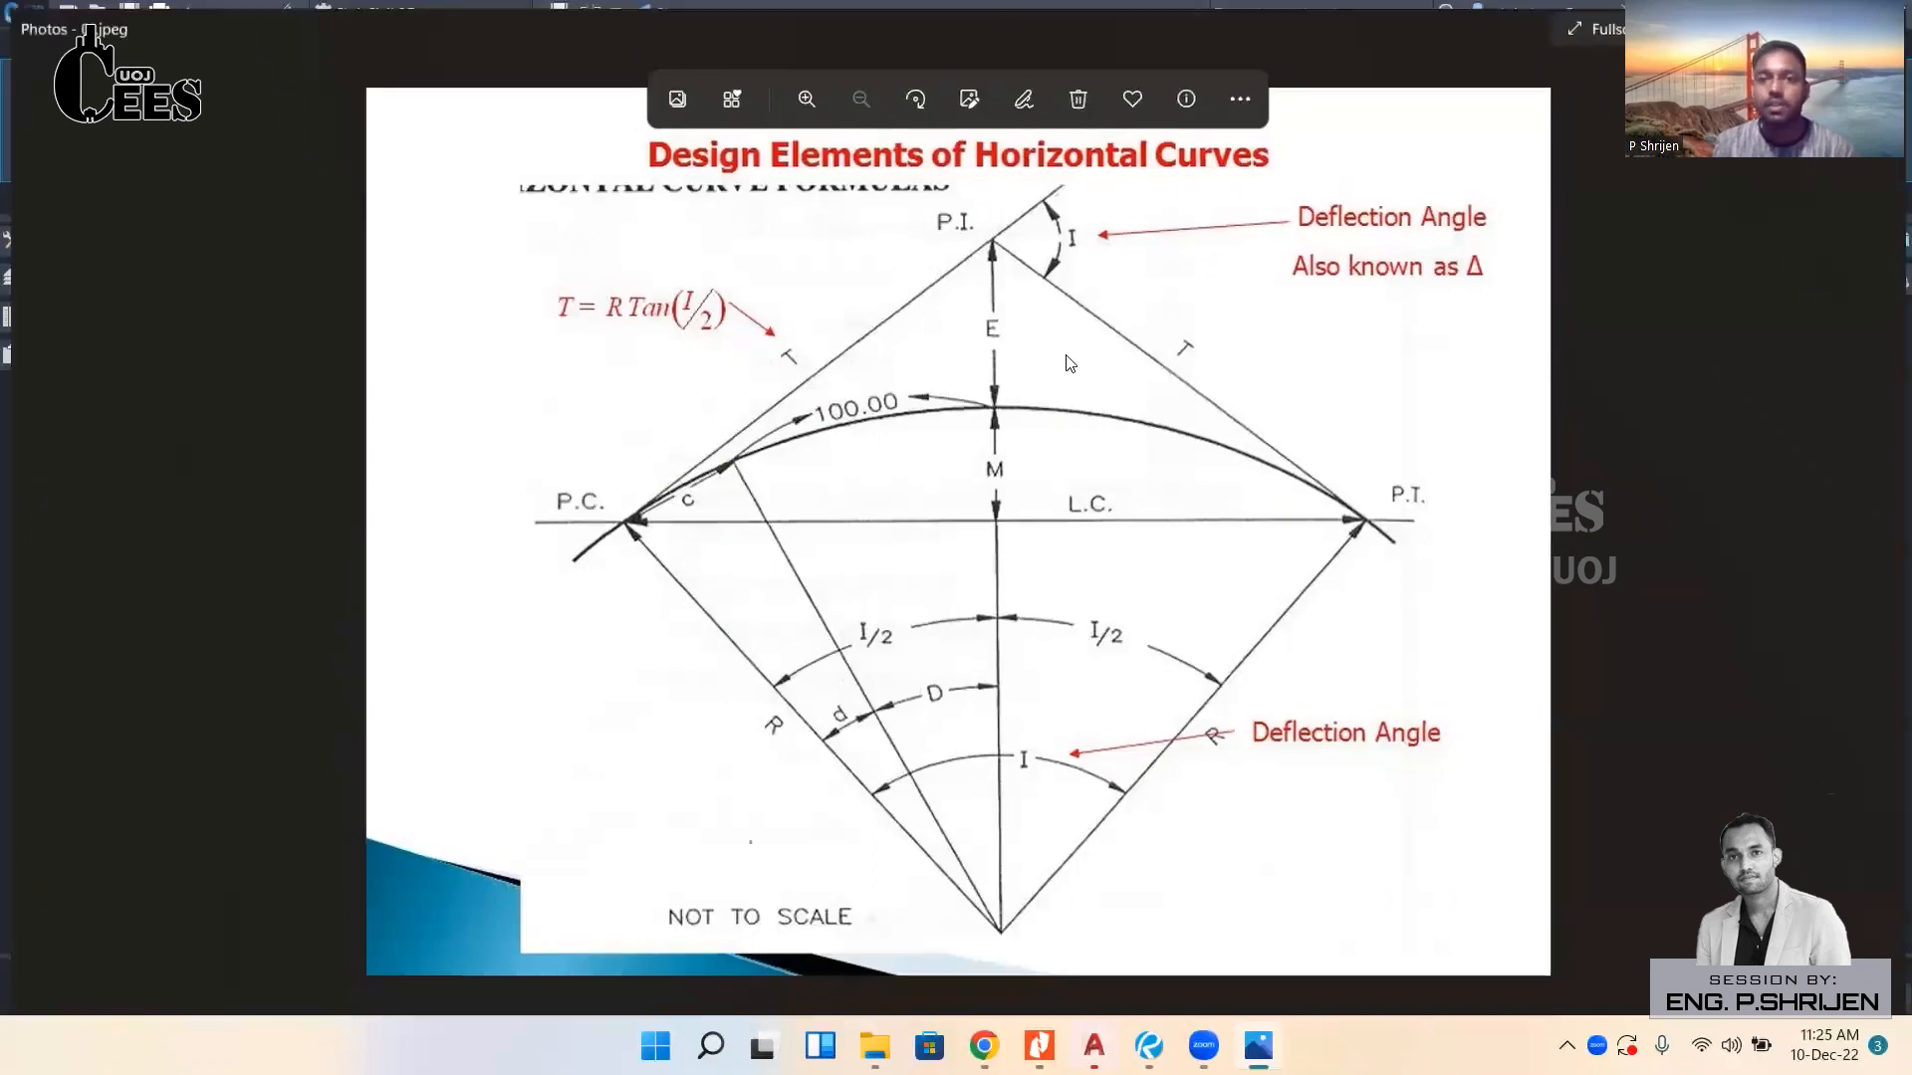
key("alt+Tab")
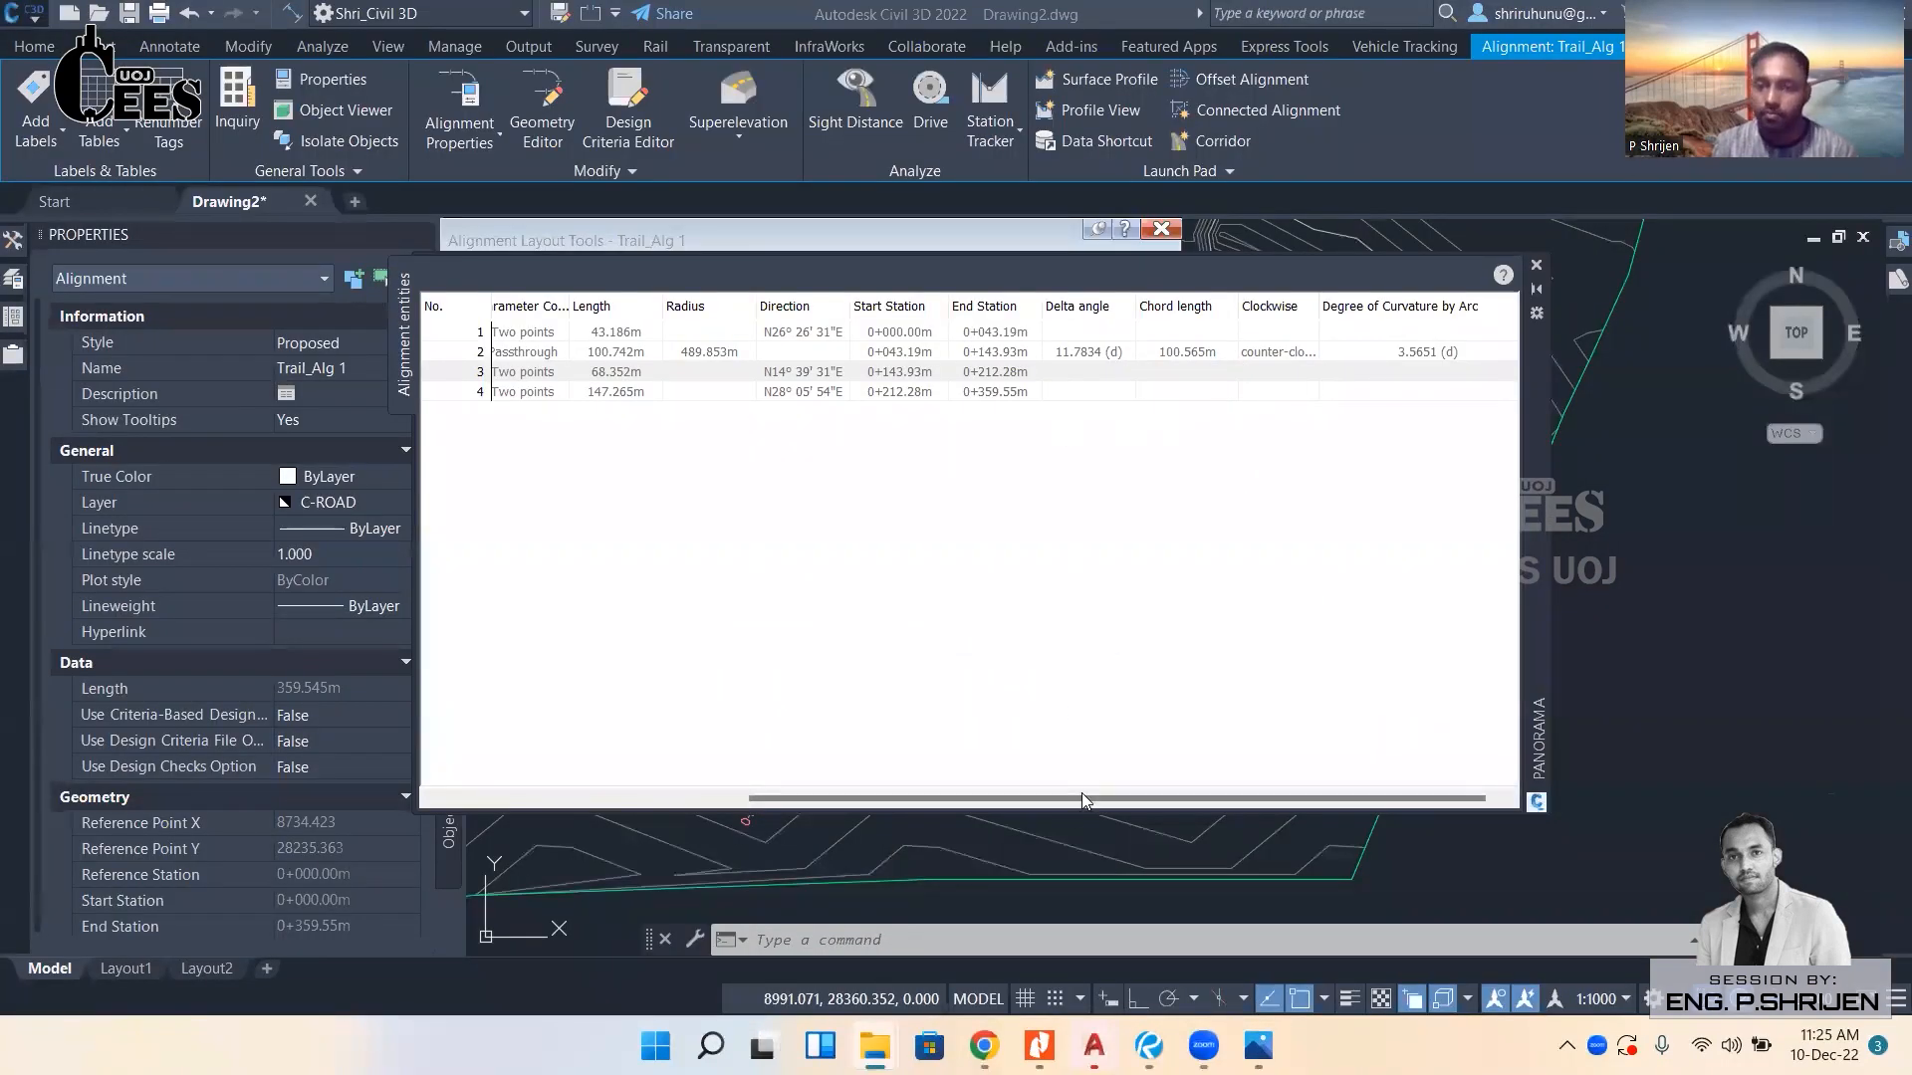
Unlock the parameter constraint of curve 2 in the entities table and set its radius to 500 m.
left_click_drag(1086, 799, 934, 797)
left_click(1006, 371)
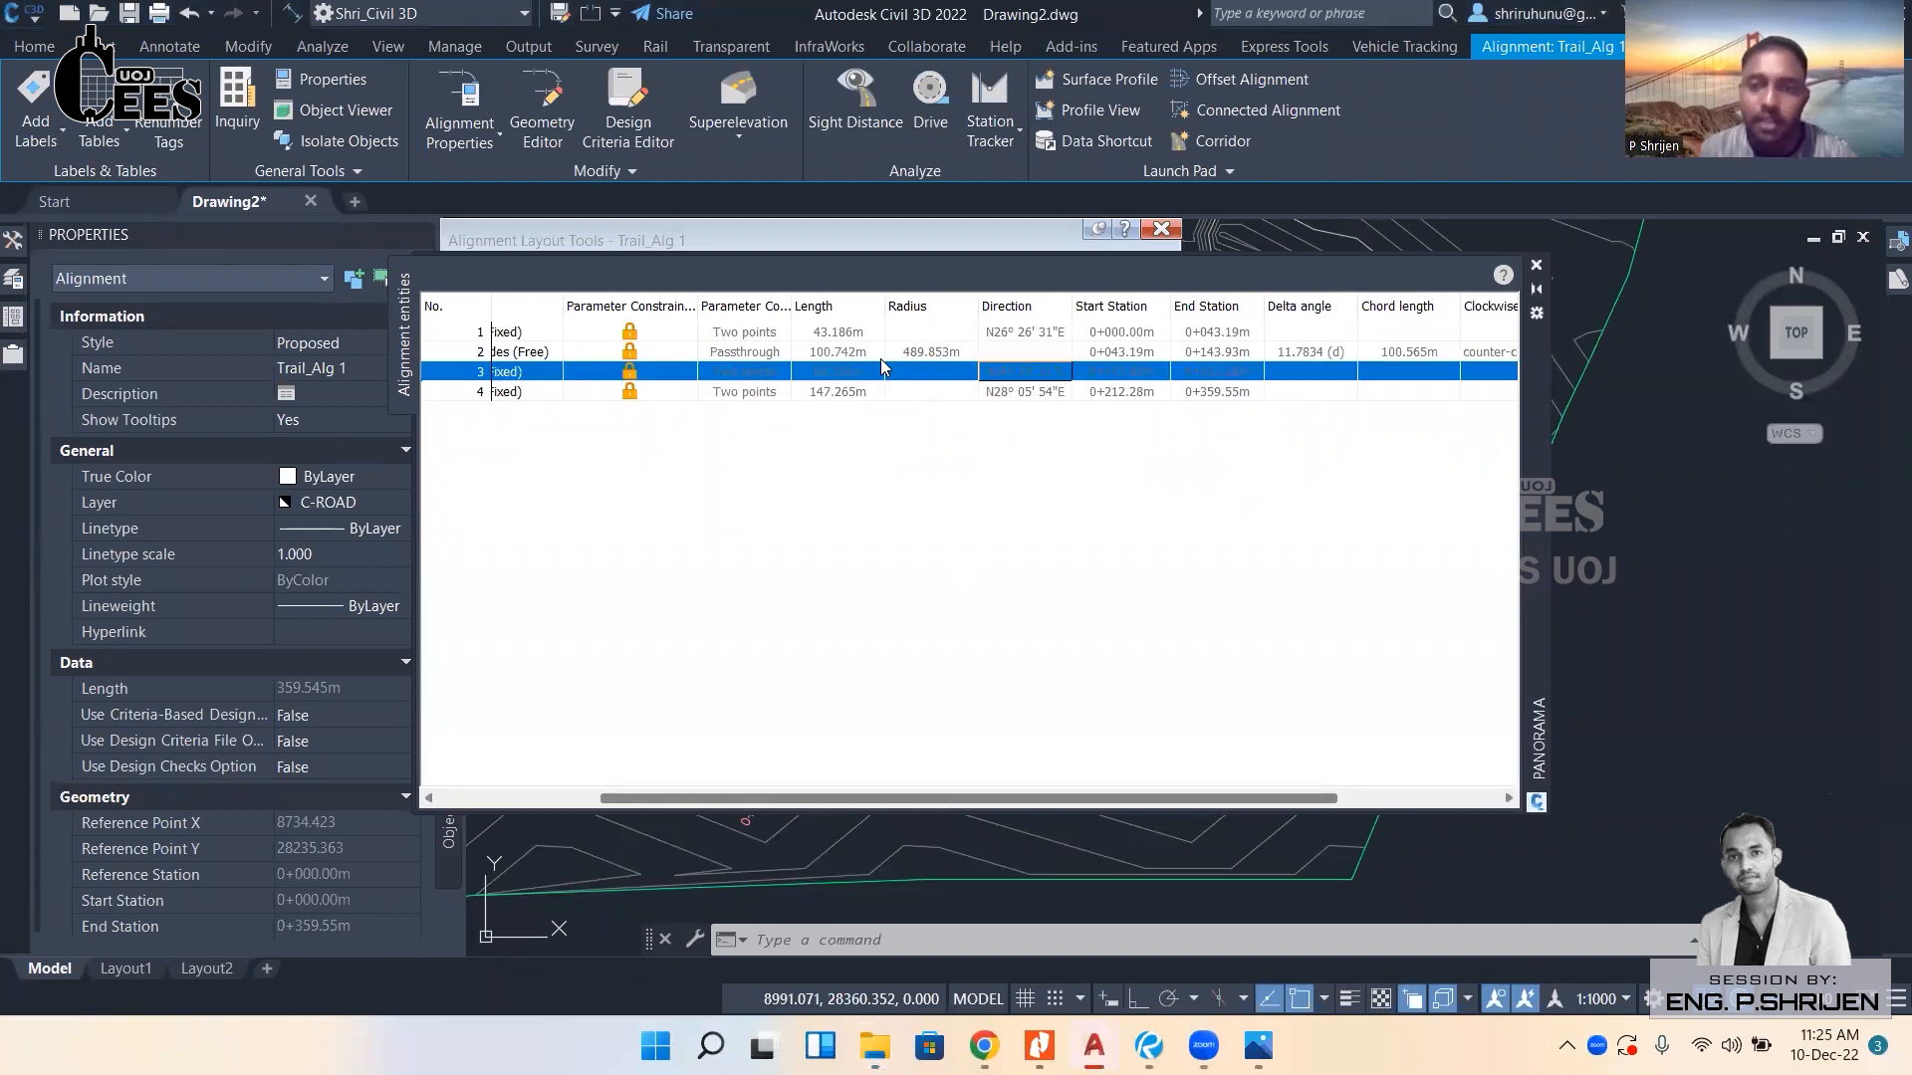
left_click(934, 357)
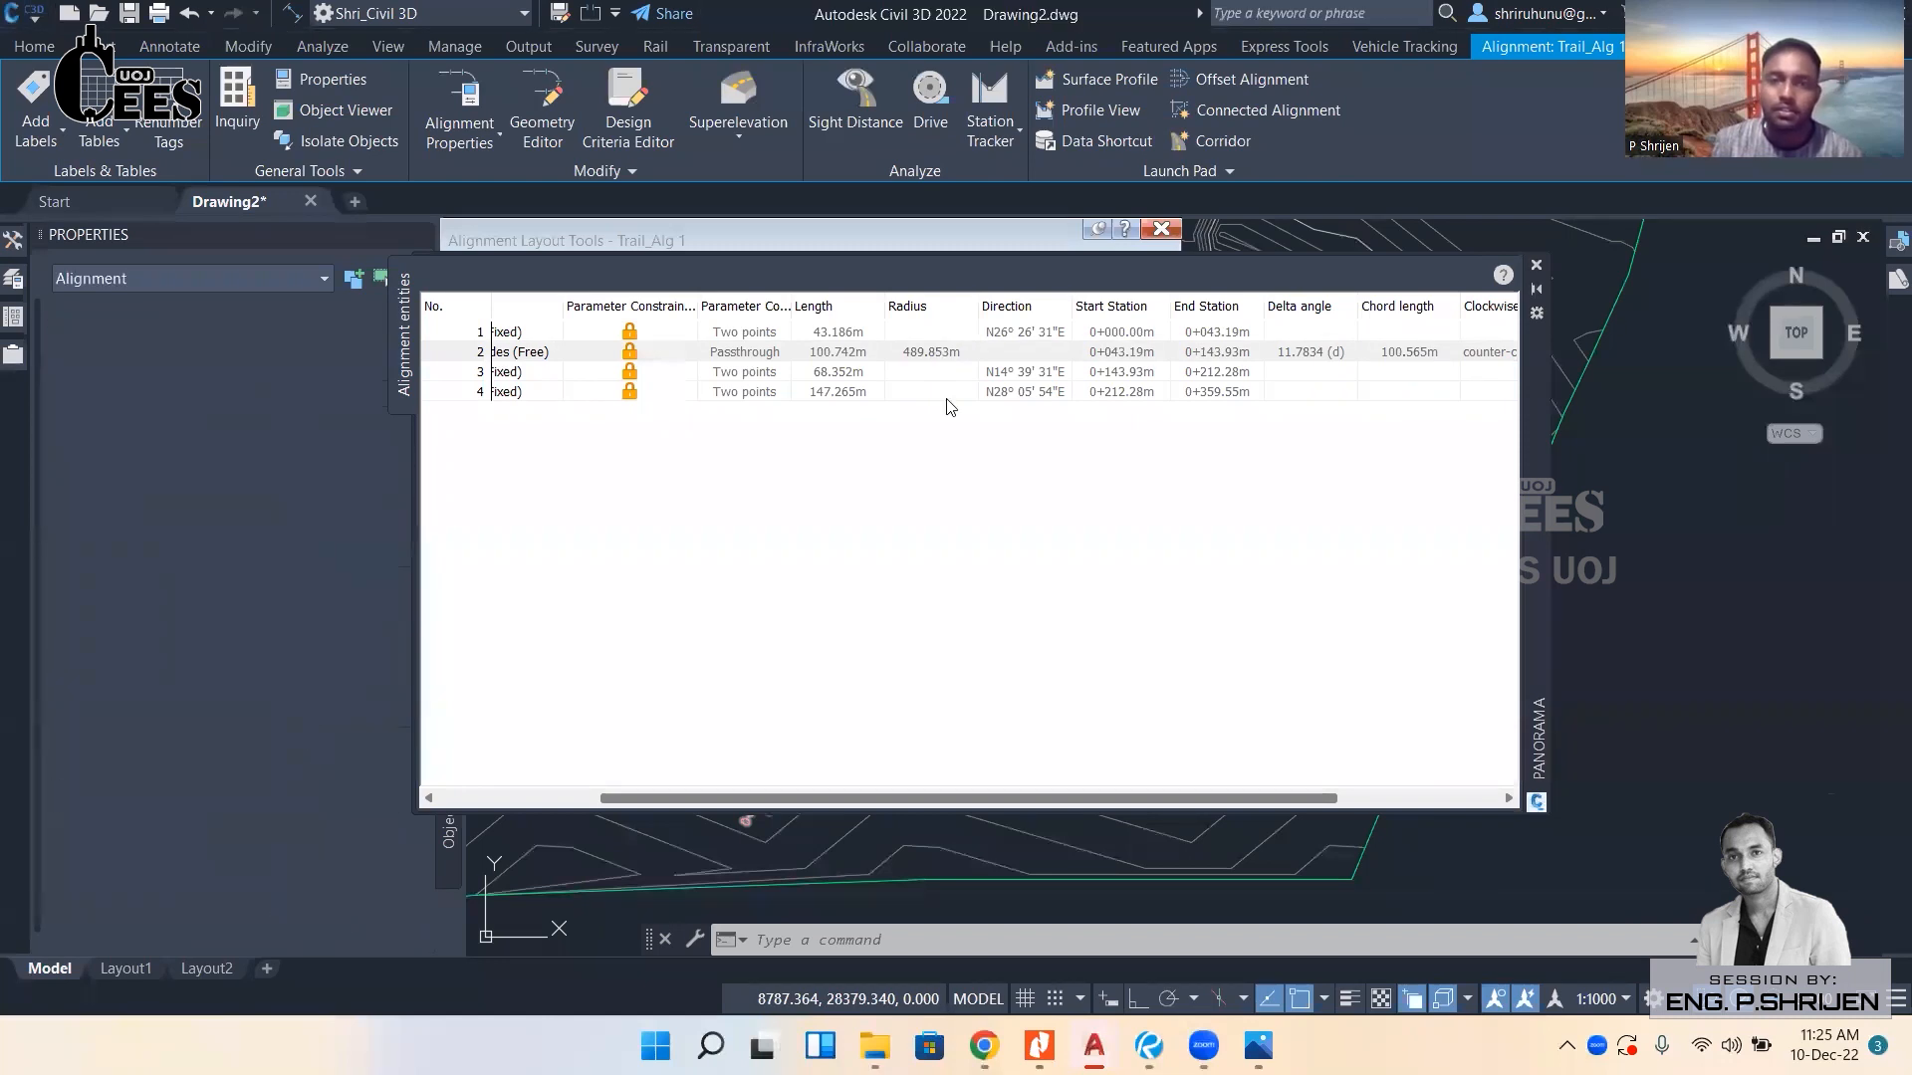
left_click_drag(1011, 796, 936, 799)
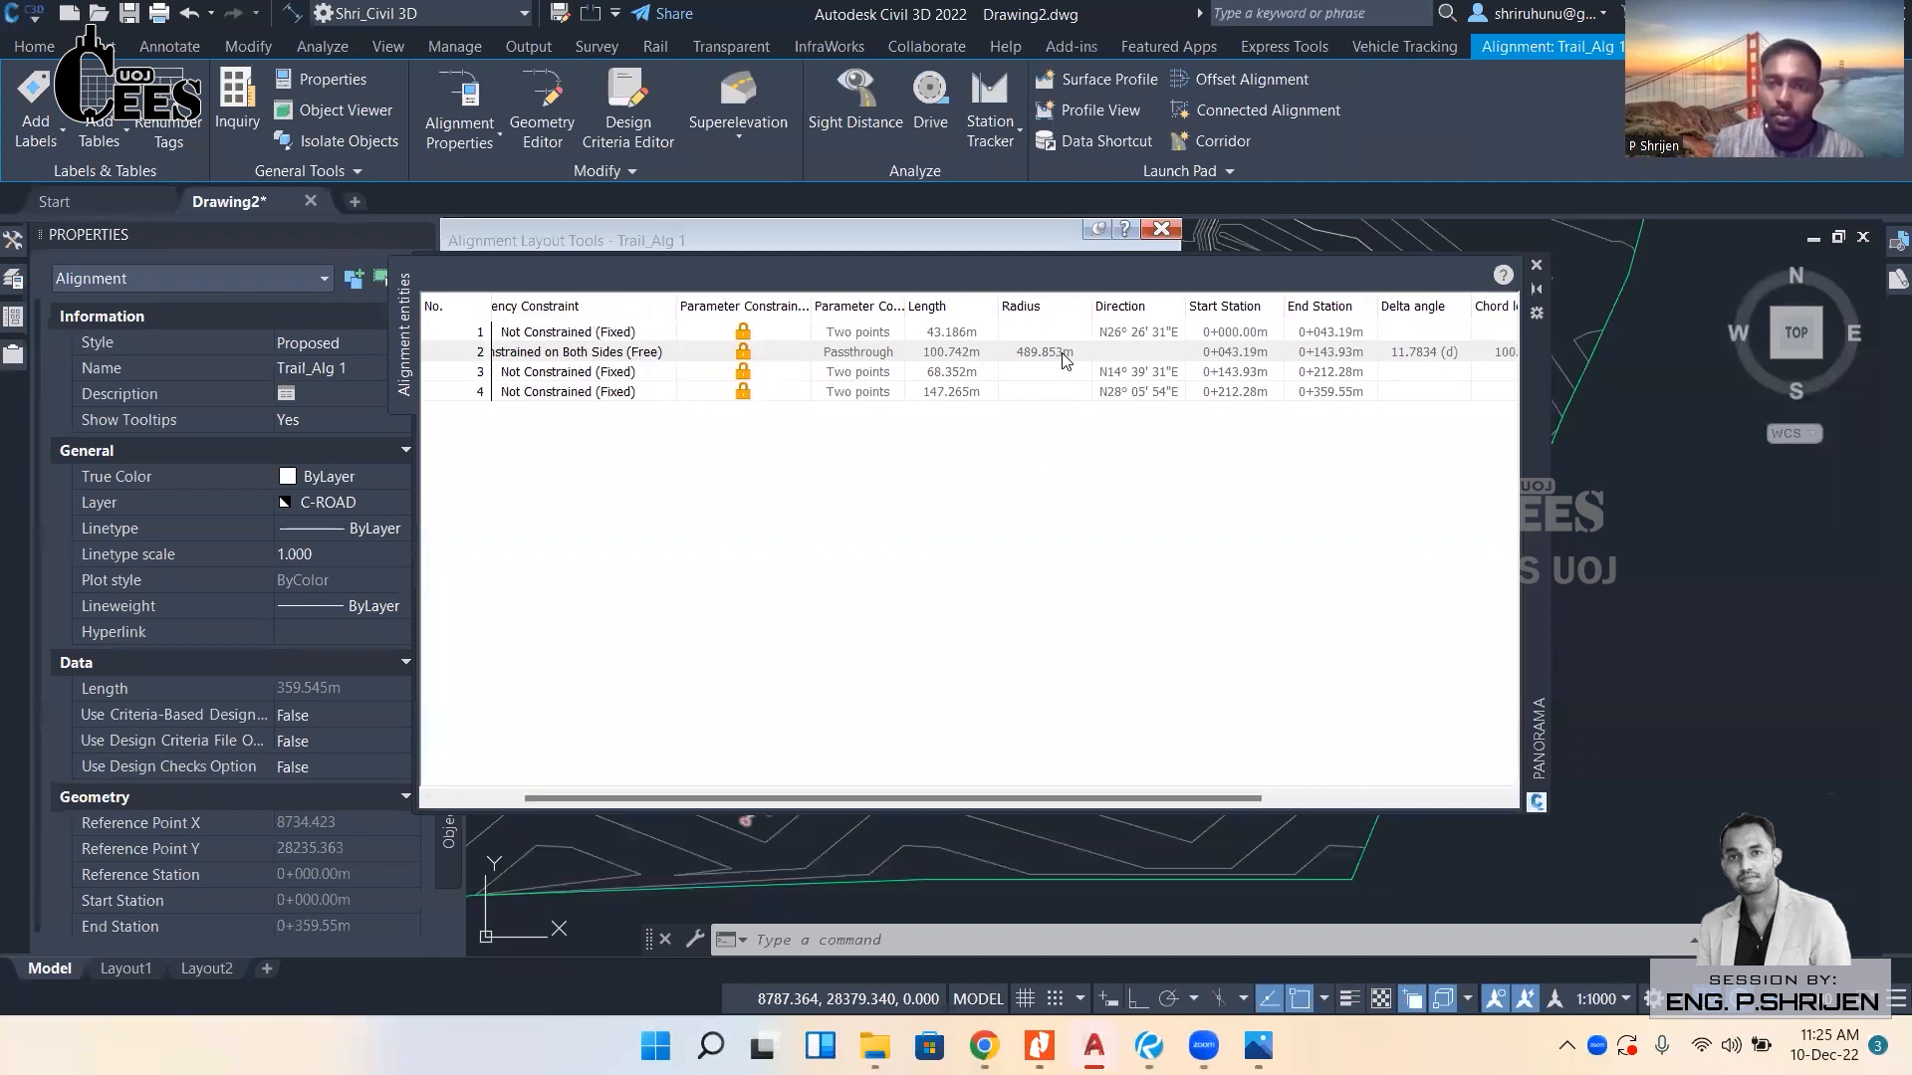
left_click(740, 353)
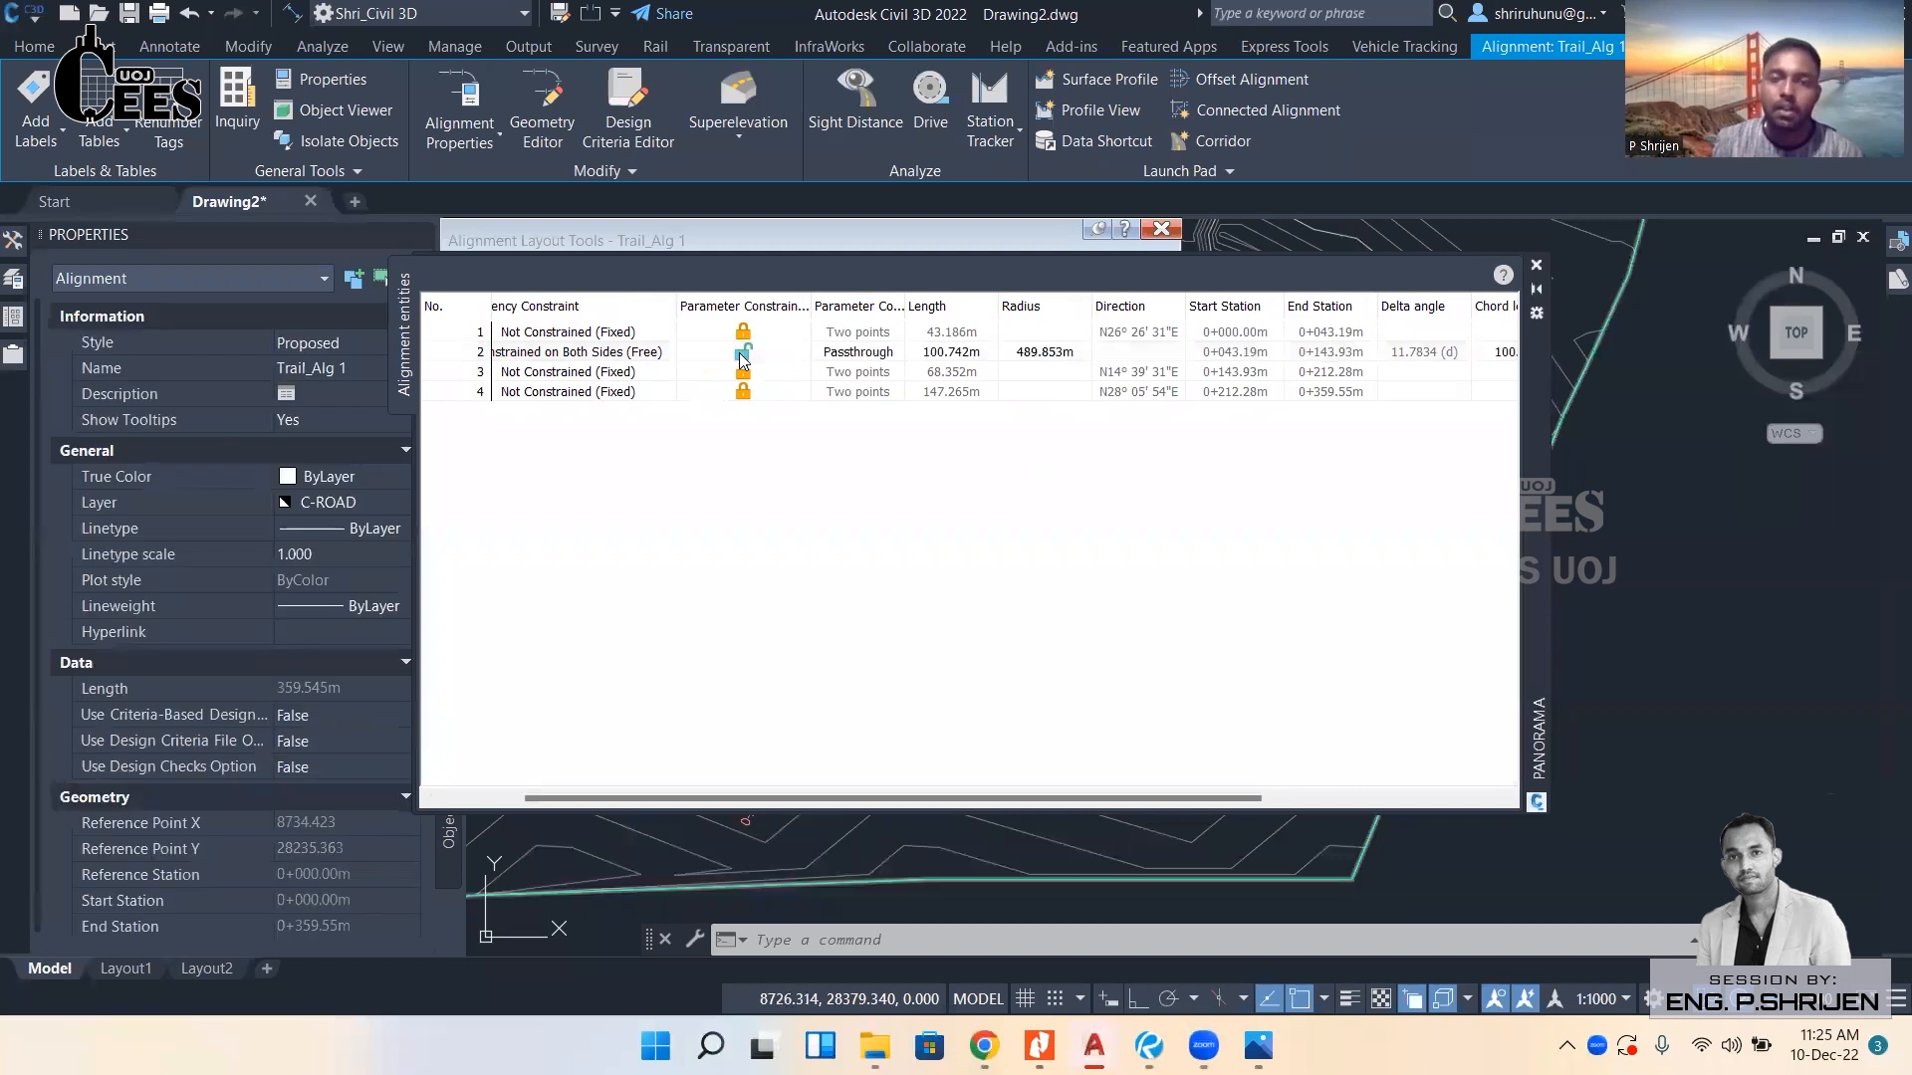
left_click(1041, 355)
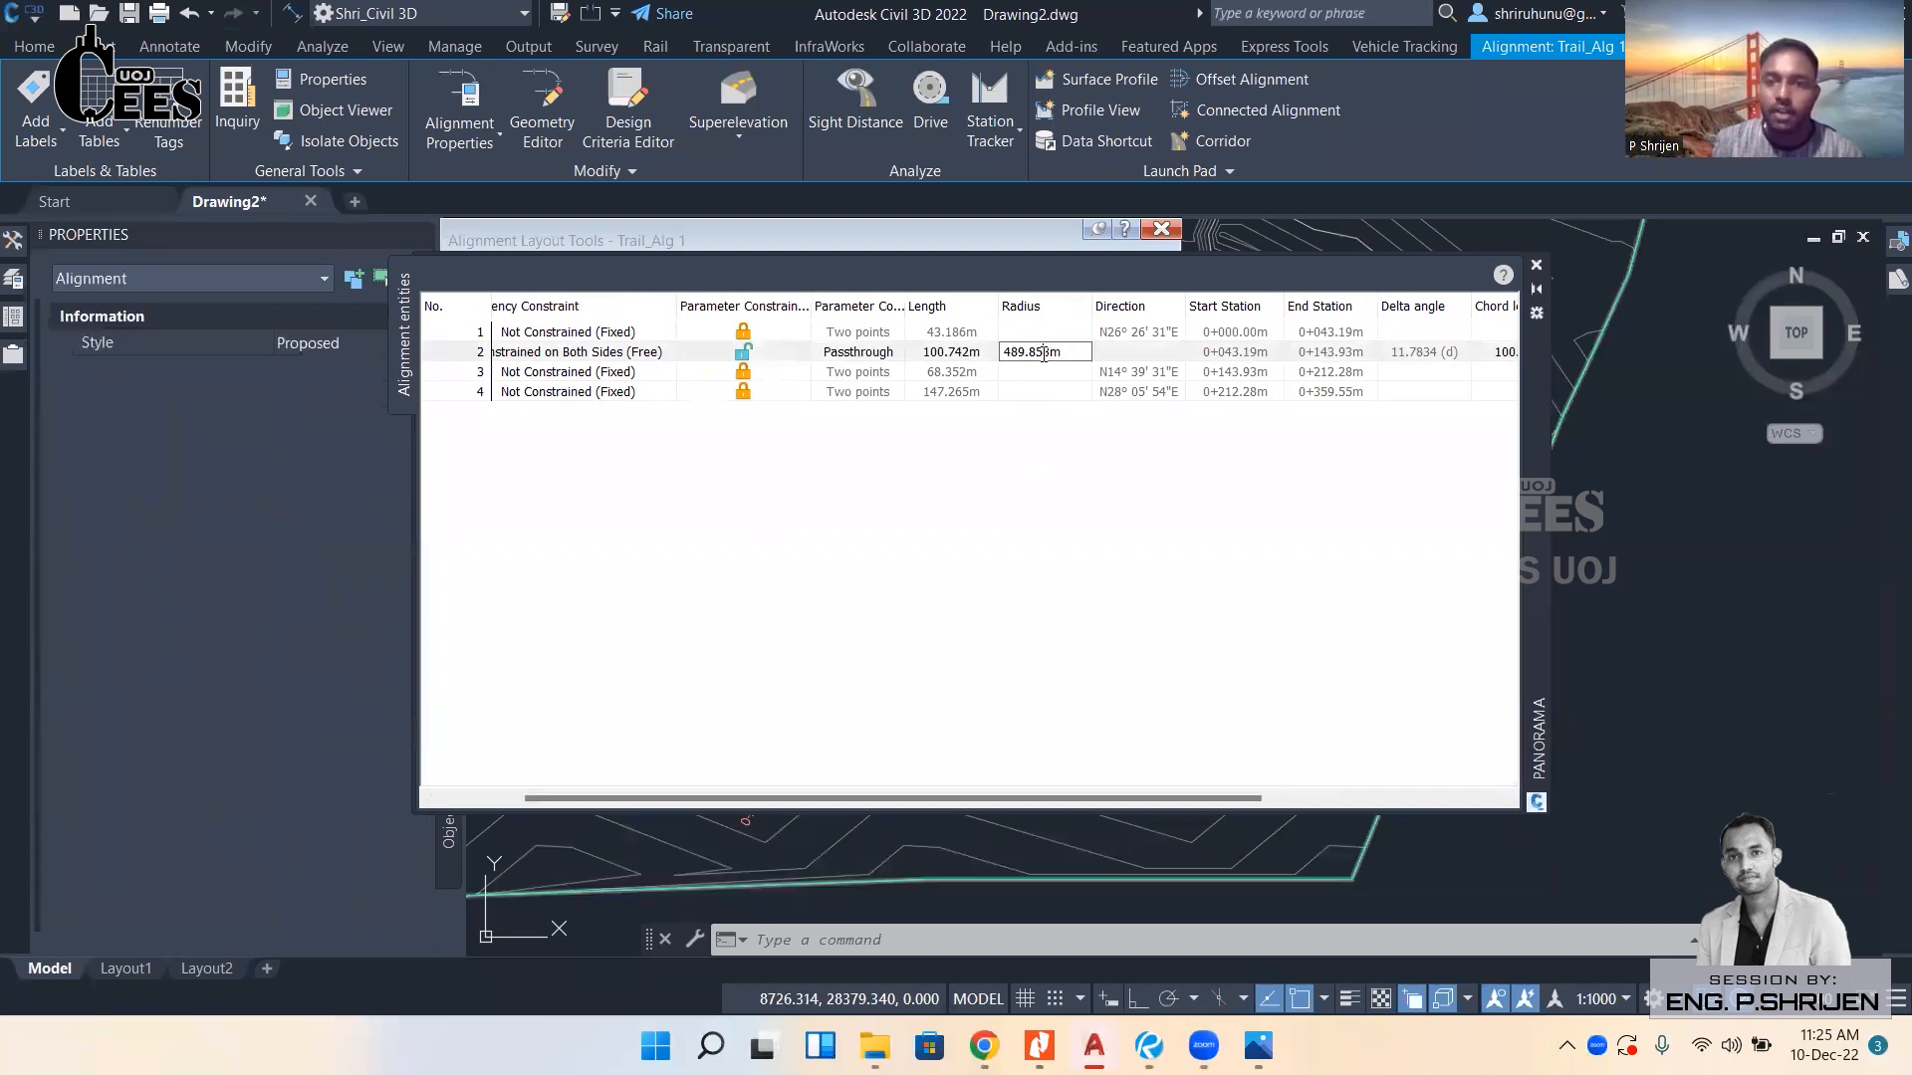
type("56")
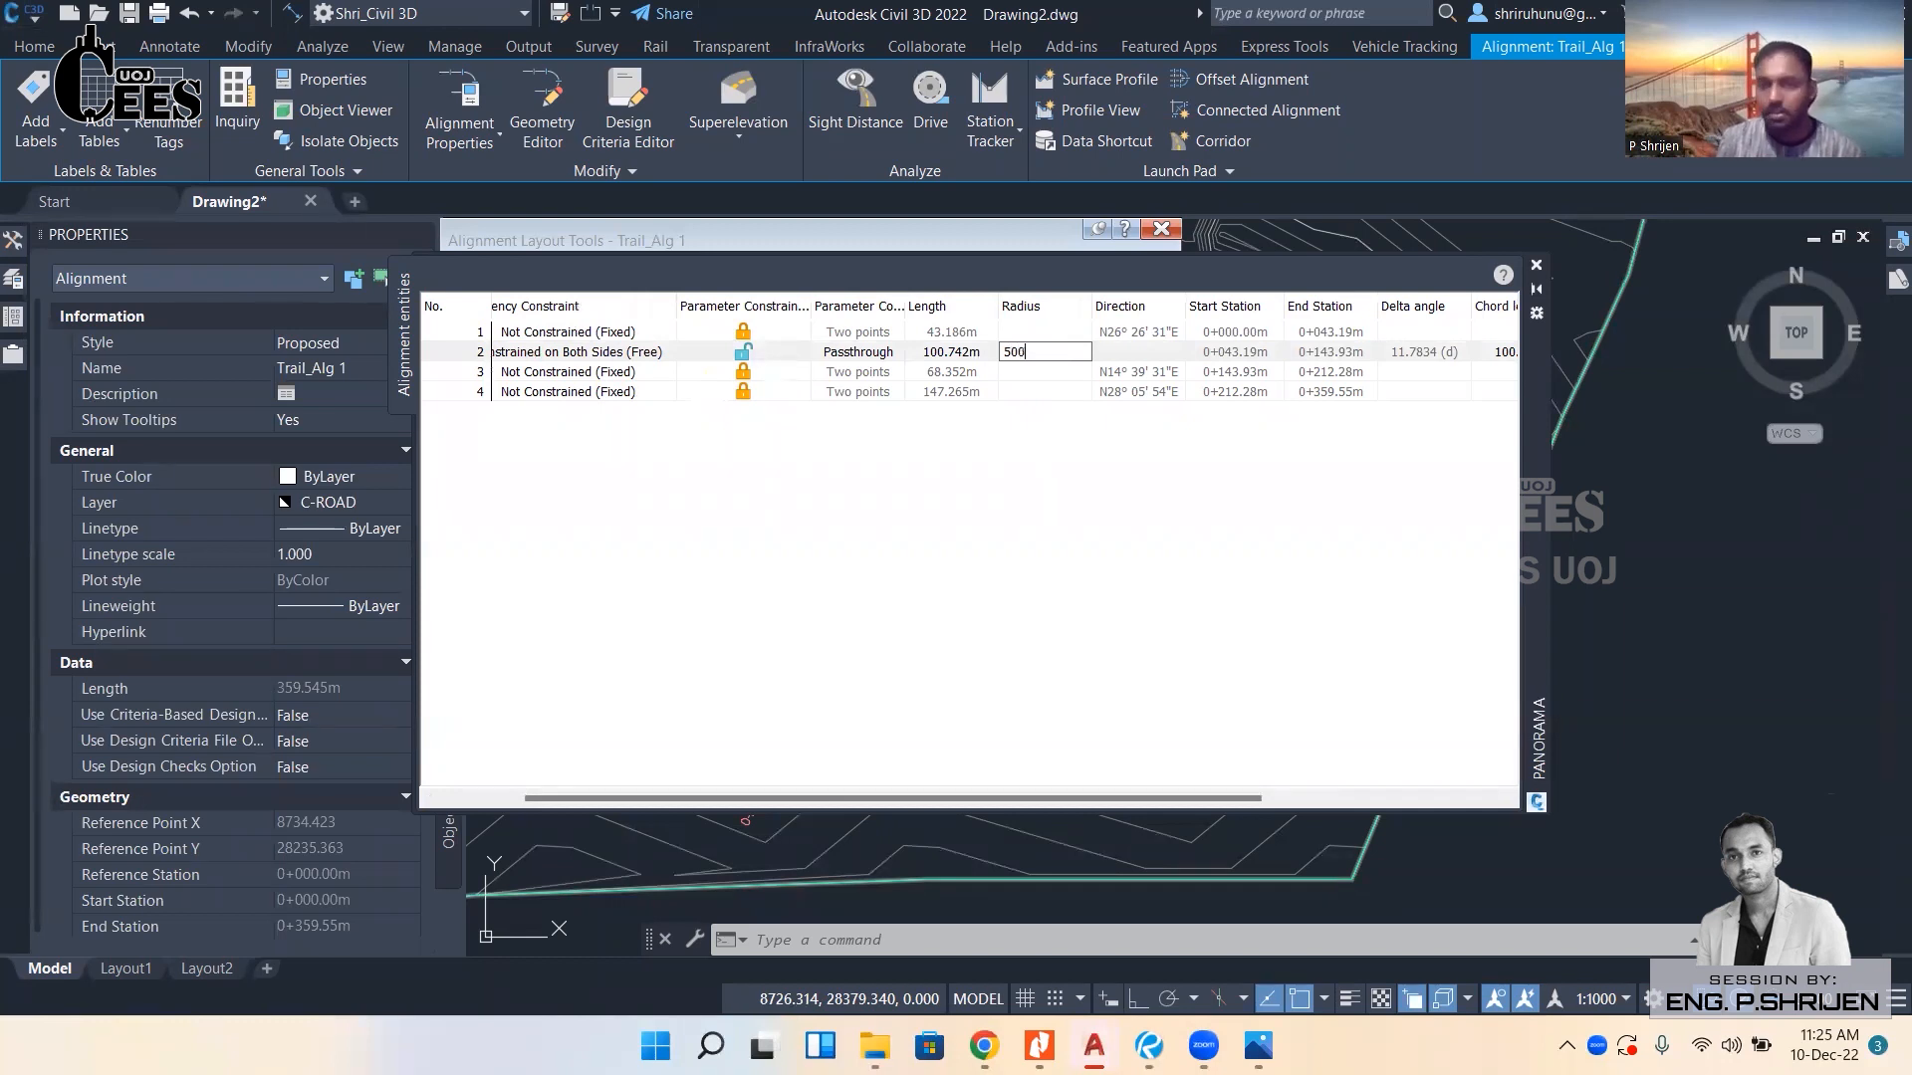
key("Return")
Review the curve's recalculated chord length and degree of curvature, and close the entities table.
left_click_drag(1063, 797, 1339, 810)
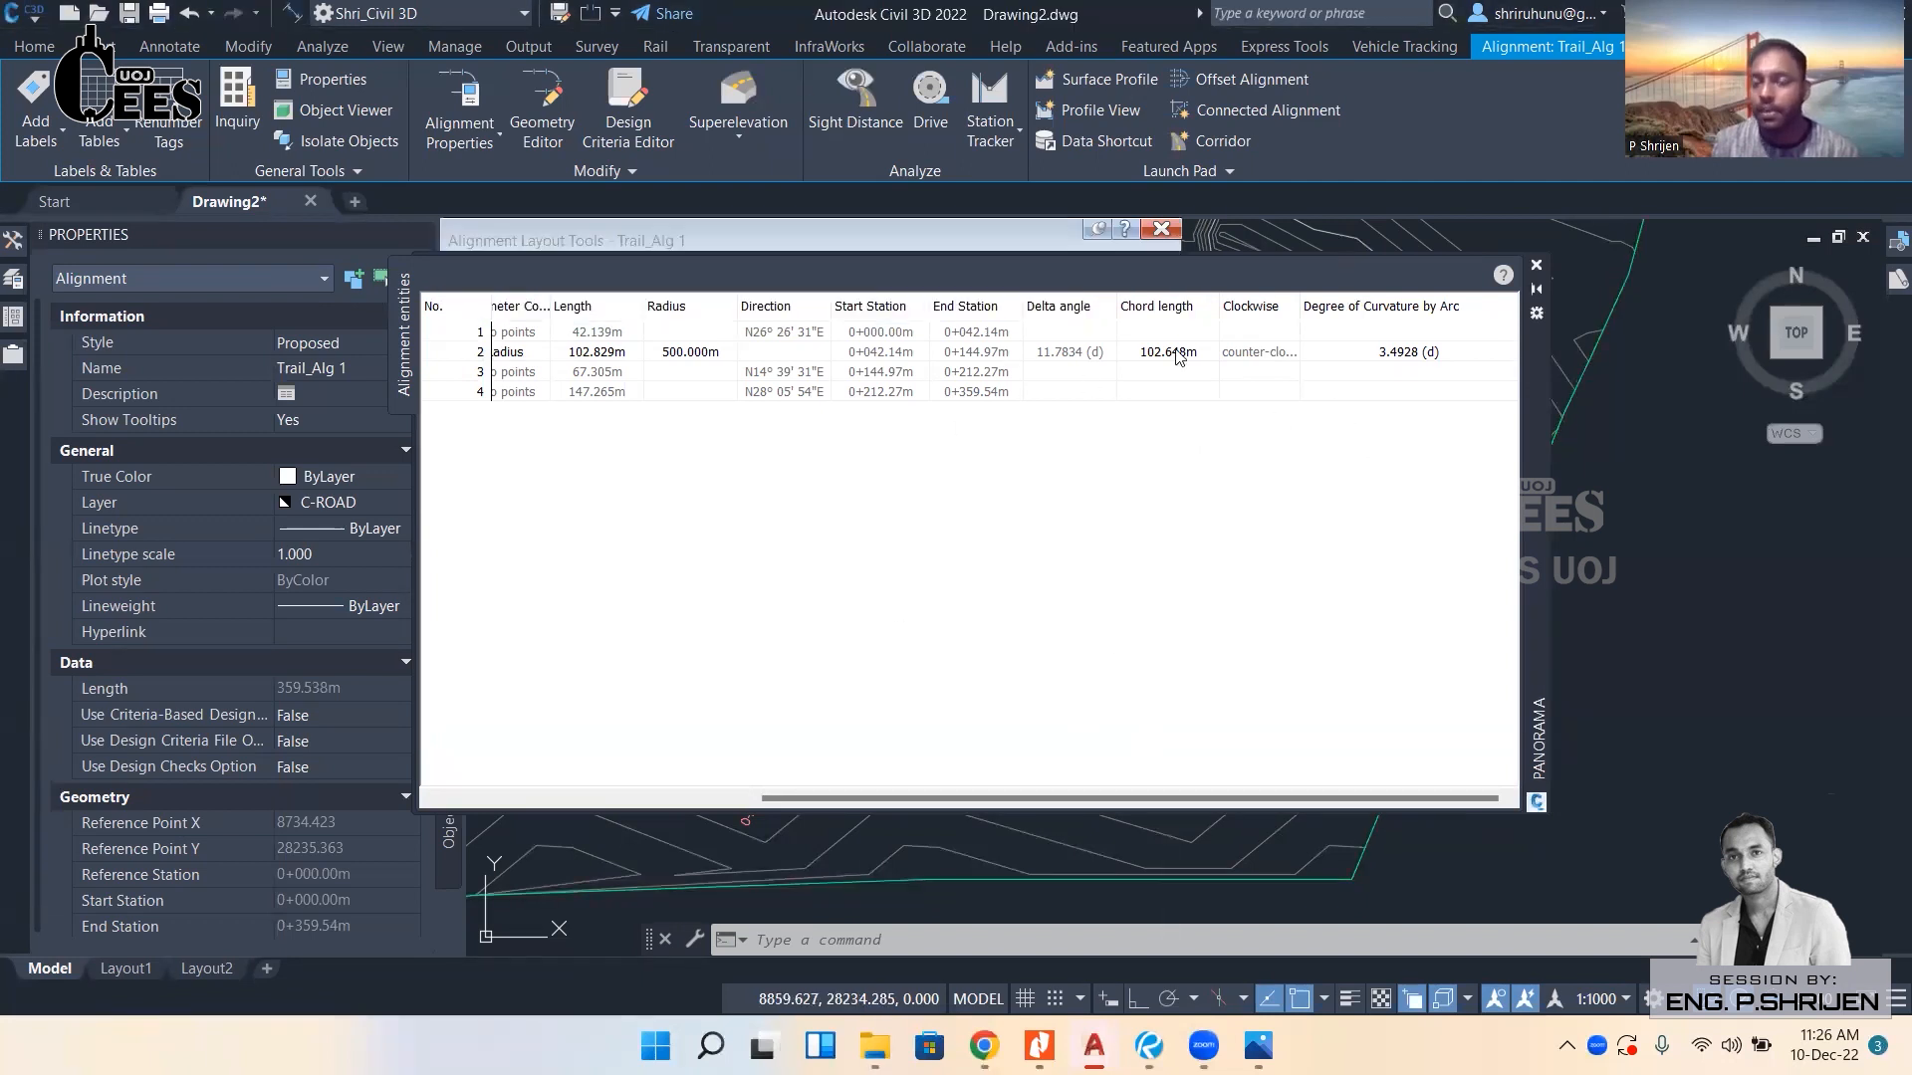
left_click_drag(1200, 797, 892, 797)
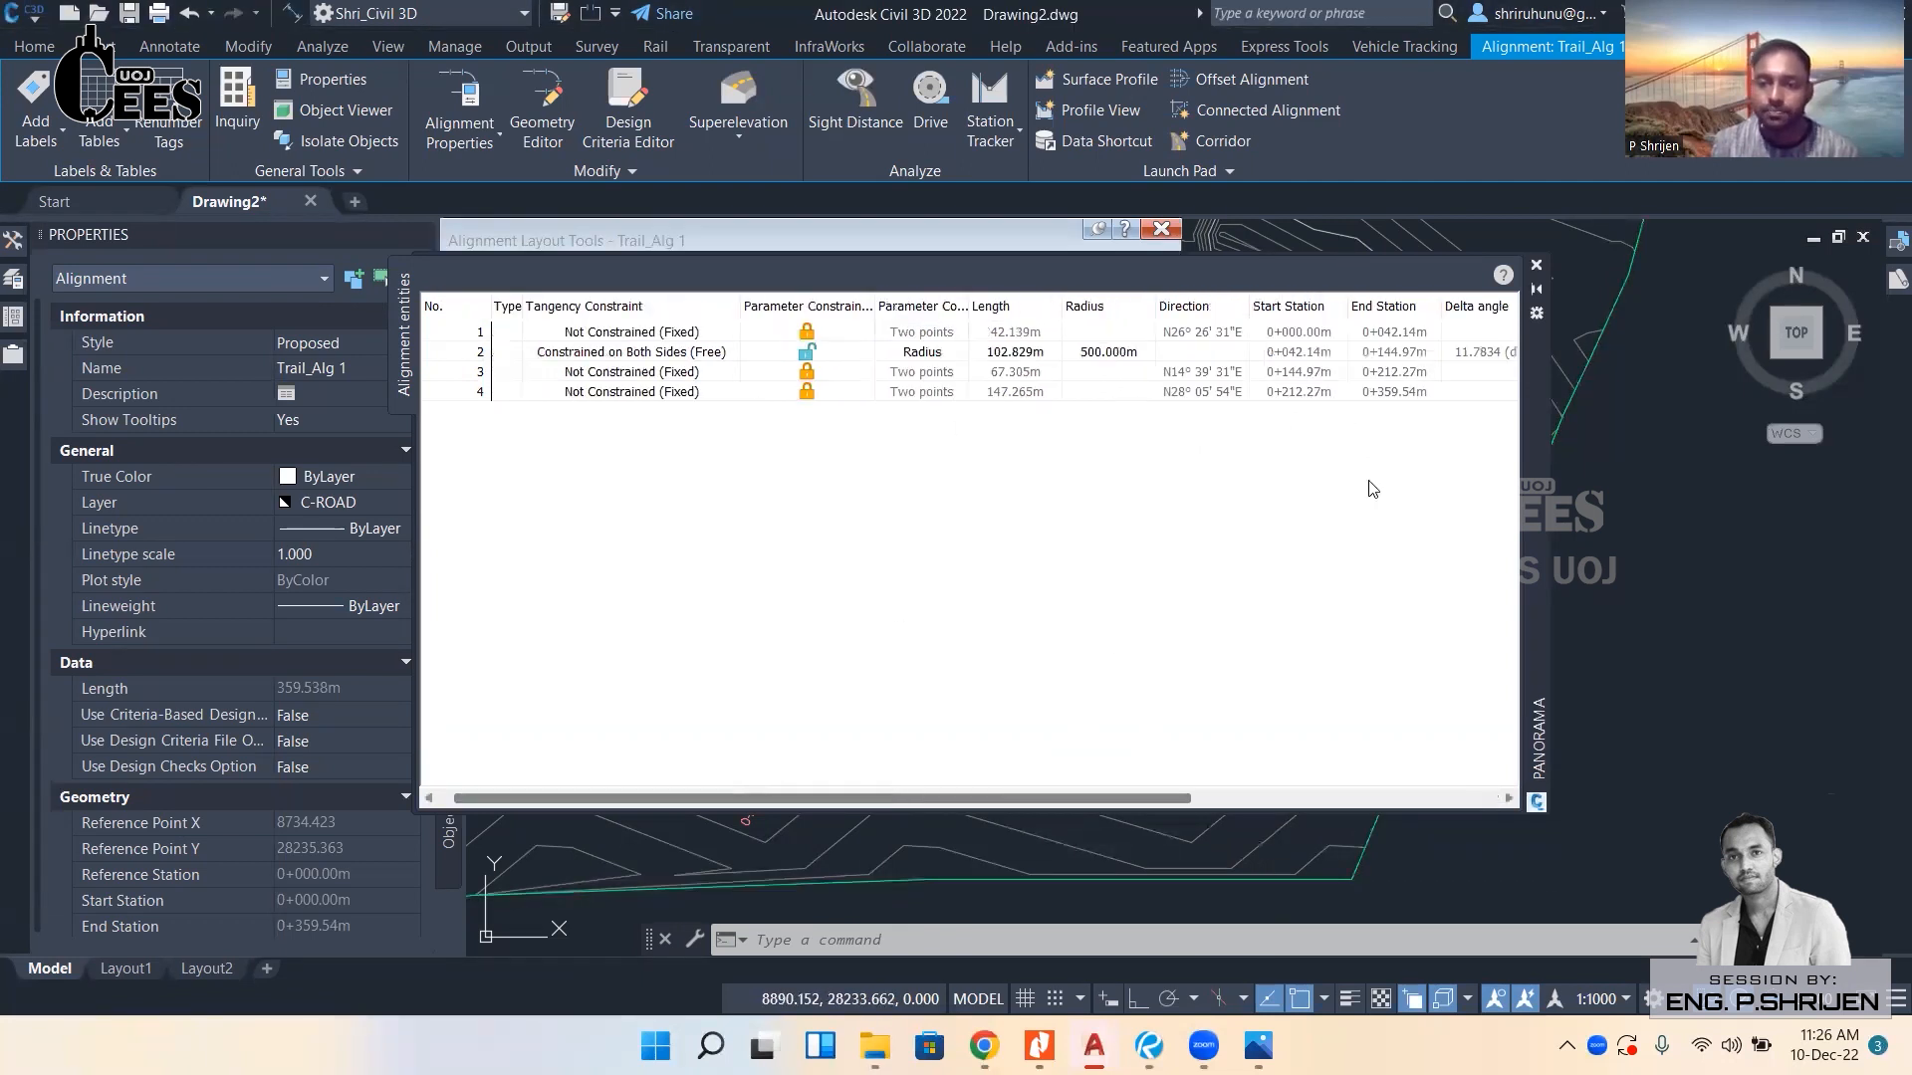
left_click(1535, 264)
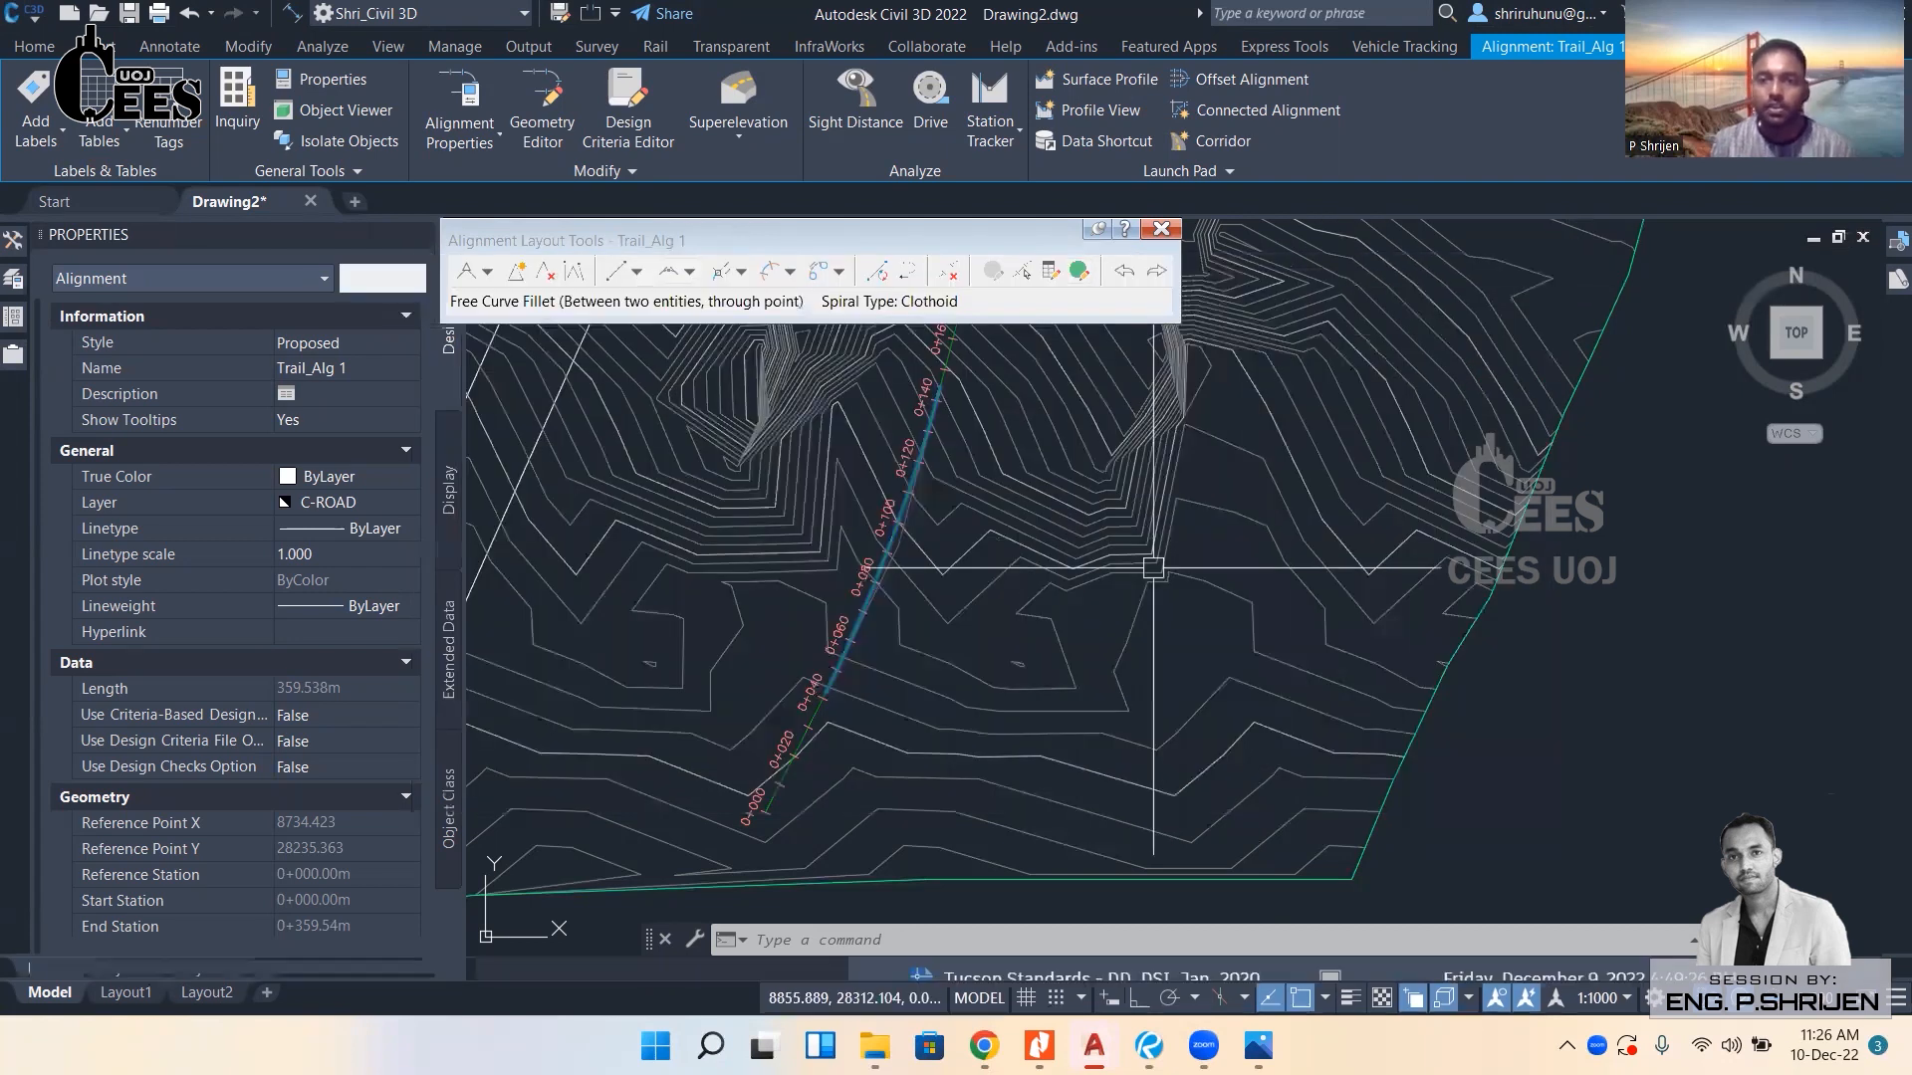
Inspect the edited curve along the Trail_Alg 1 alignment and close the alignment layout tools.
scroll(678, 690, "up", 3)
middle_click_drag(1021, 540, 972, 767)
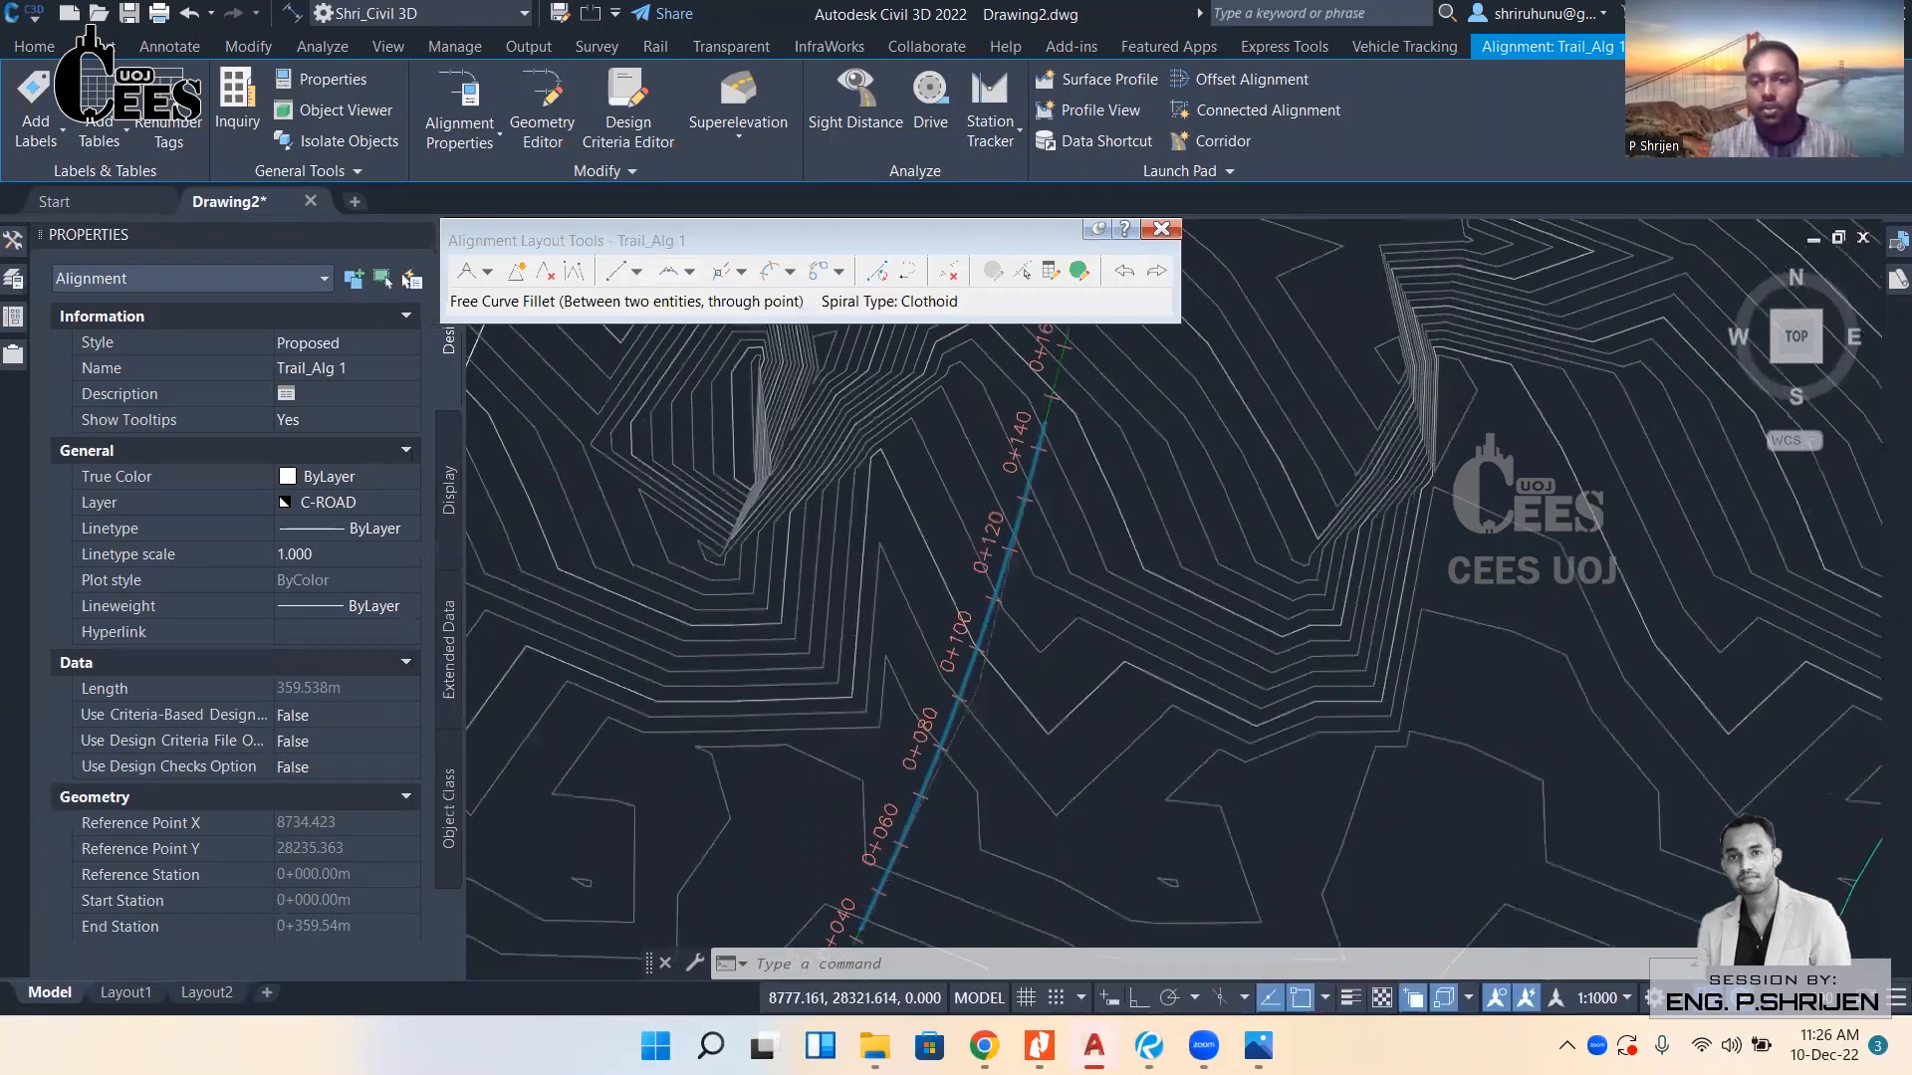
scroll(990, 640, "down", 3)
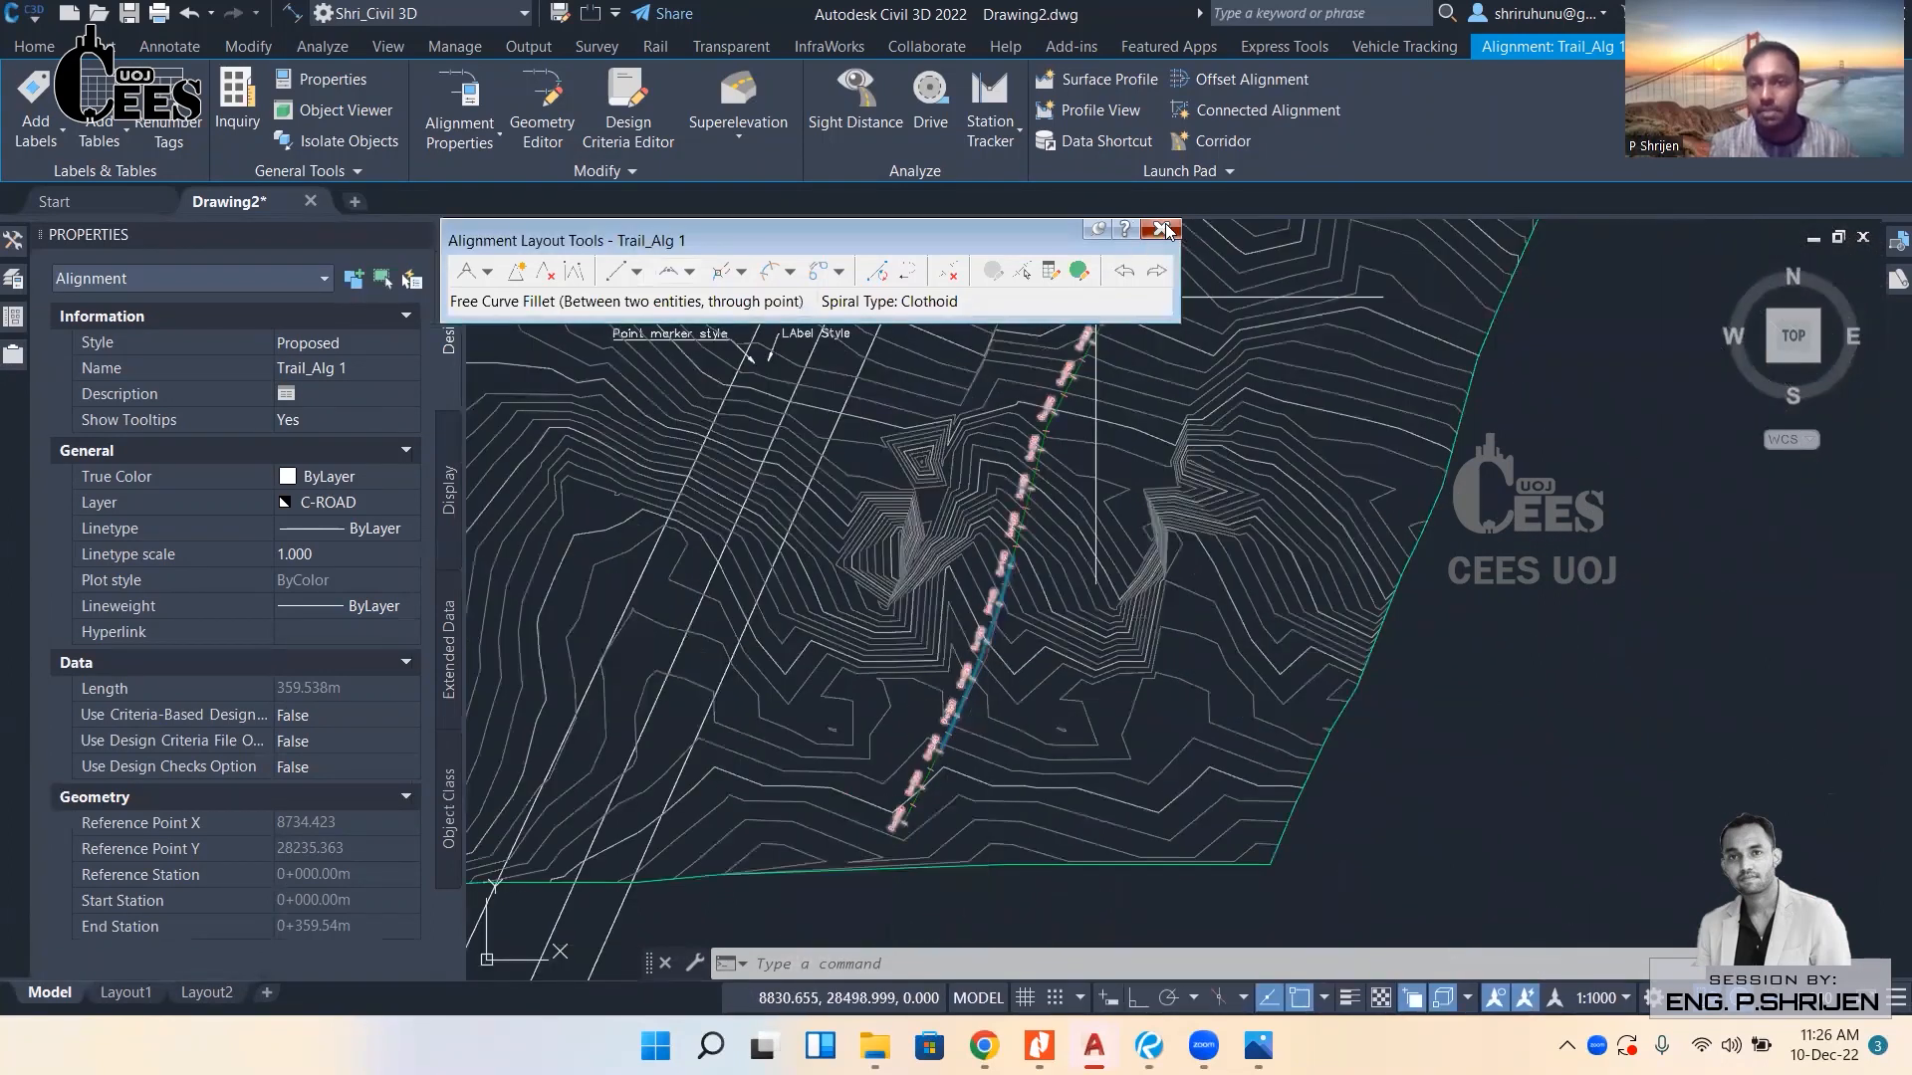
left_click(1161, 230)
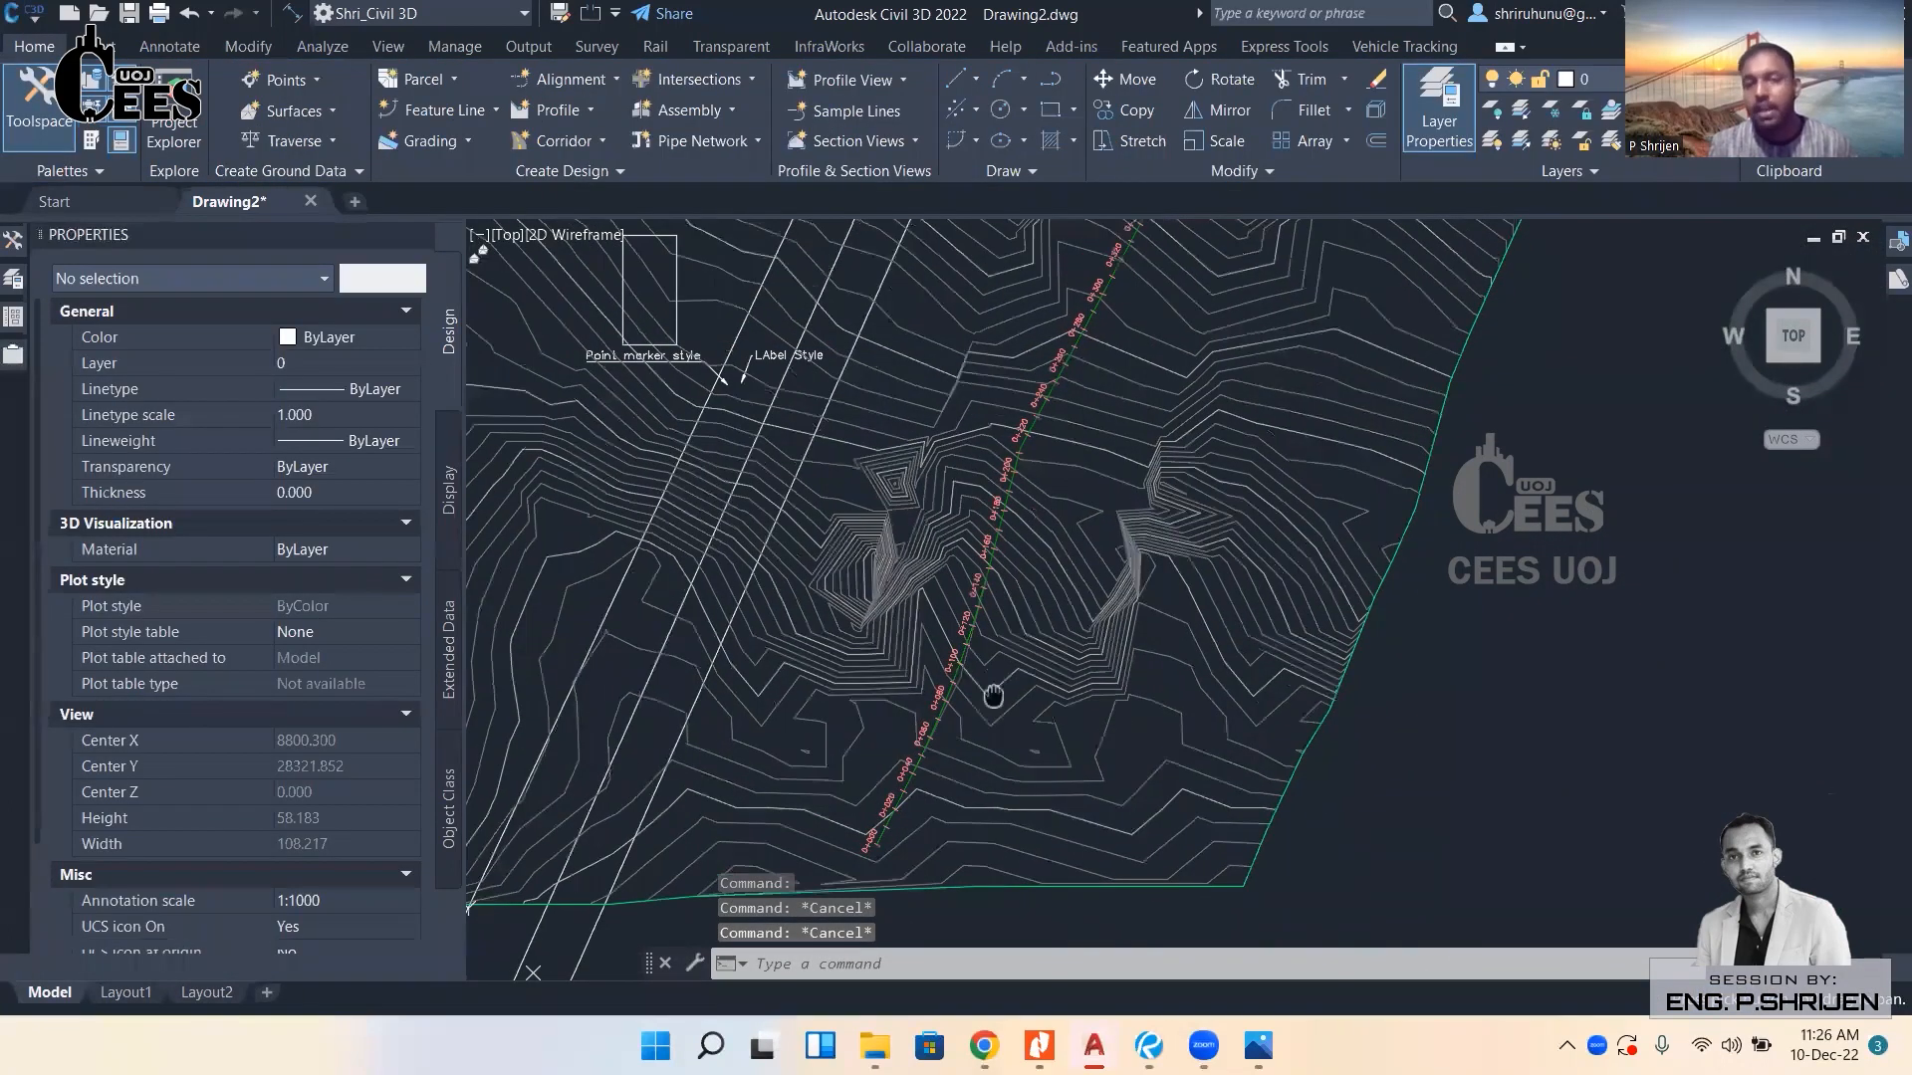
Examine both trail alignments over the surface contours and the first stations of Trail_Alg 1.
scroll(989, 683, "up", 3)
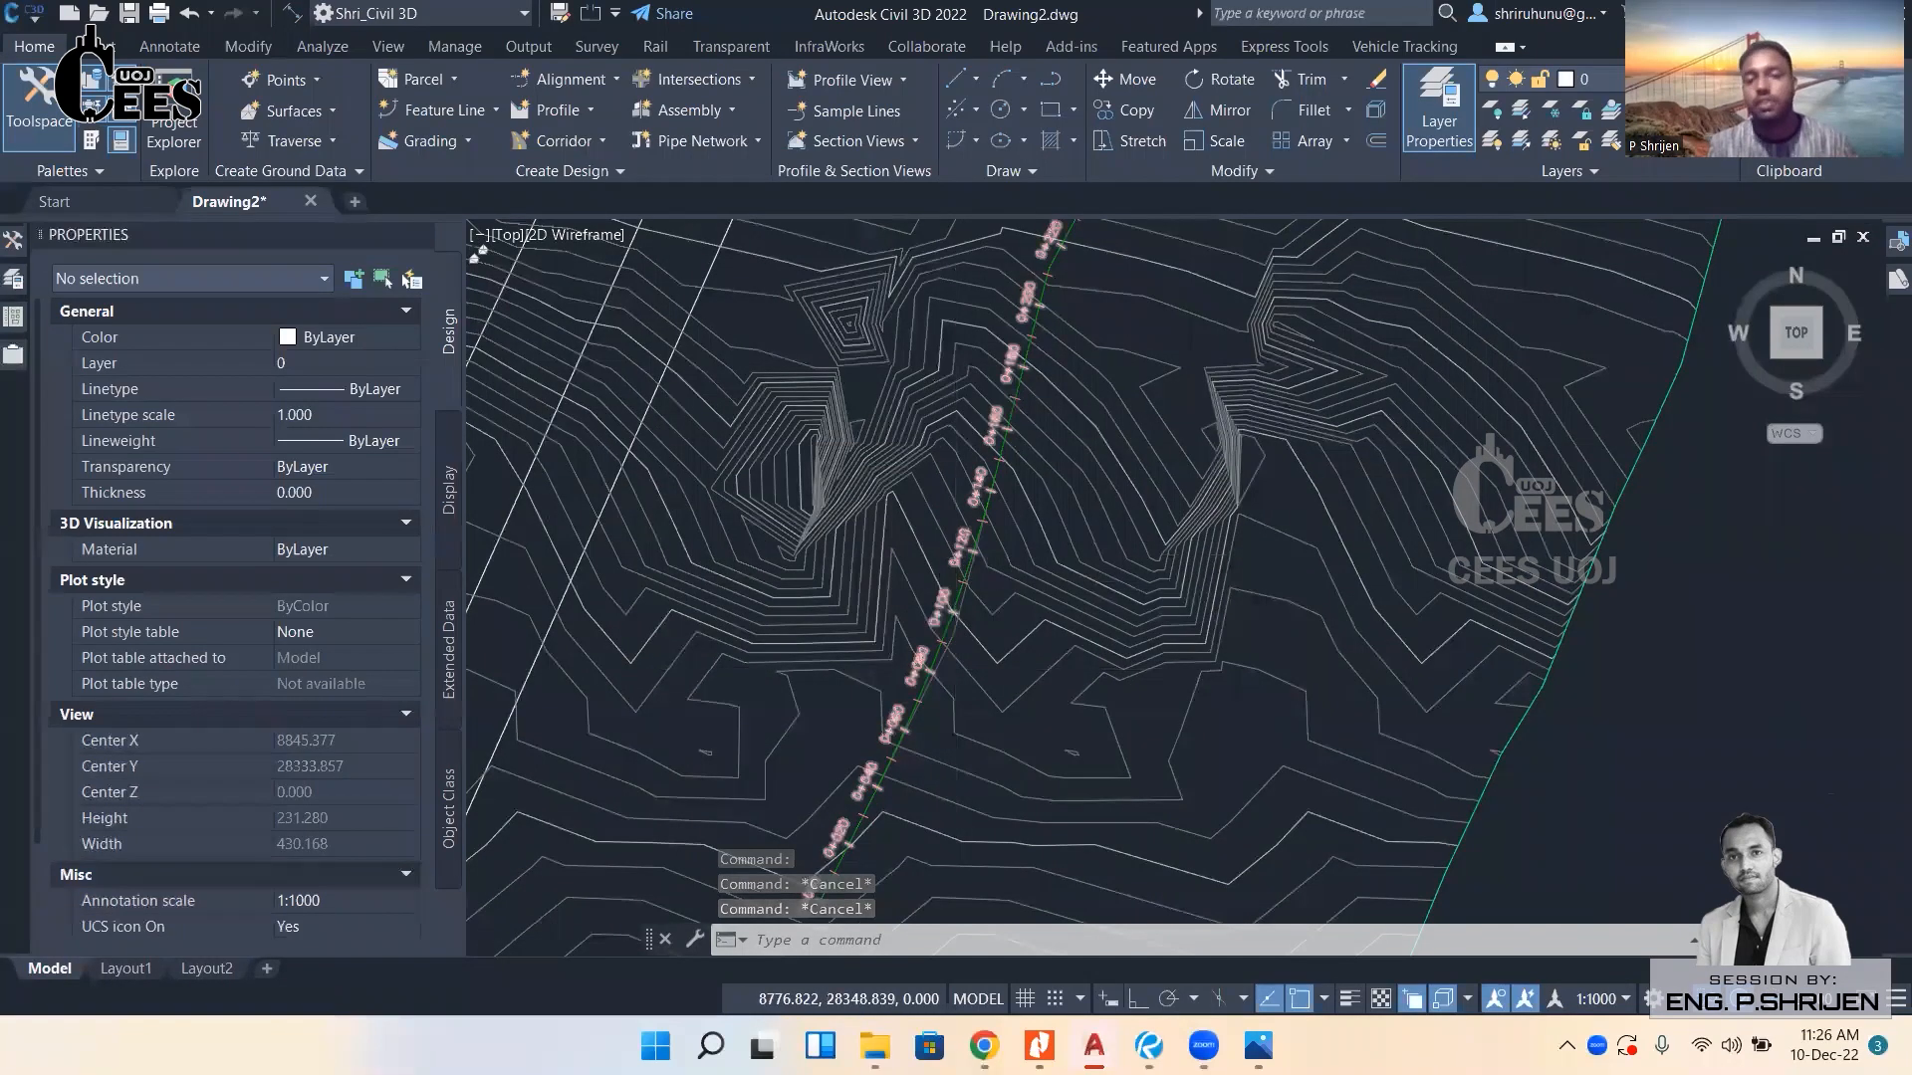
scroll(949, 580, "down", 4)
scroll(930, 584, "down", 2)
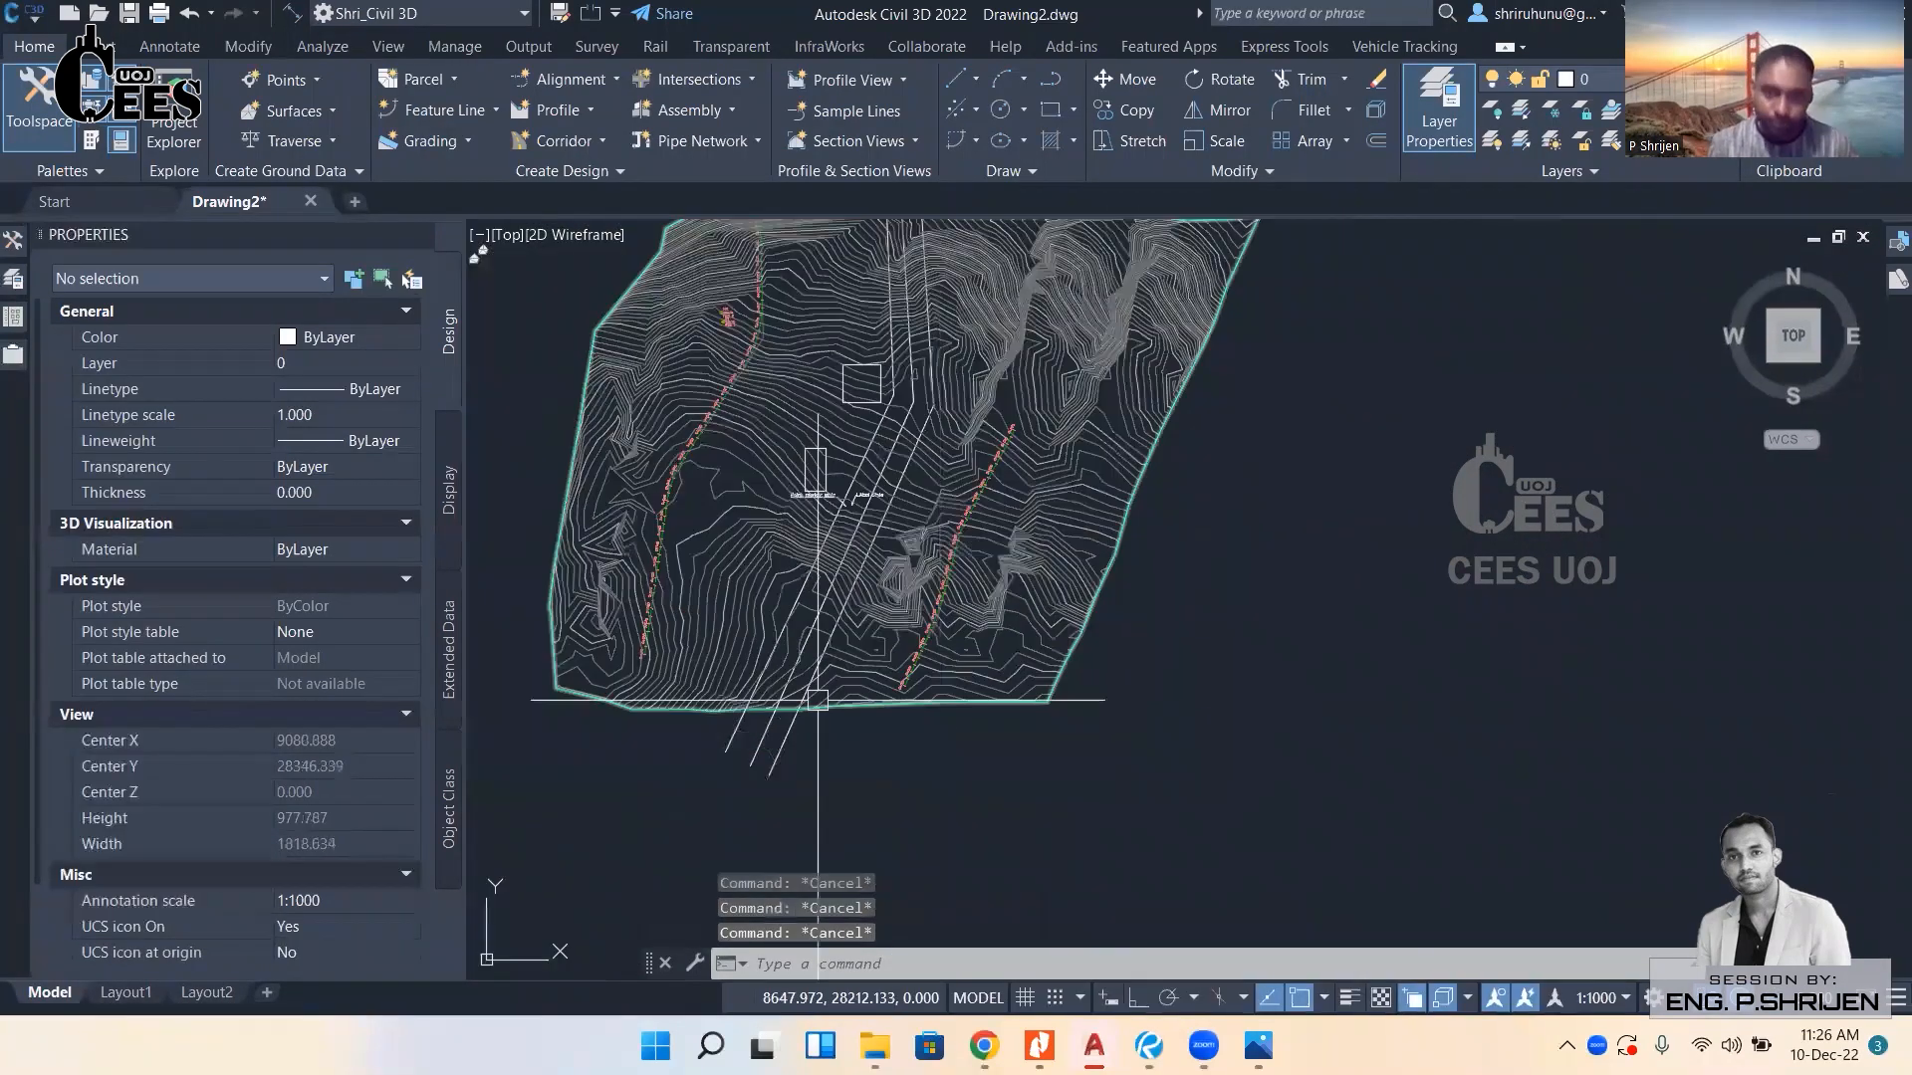
mouse_move(818, 700)
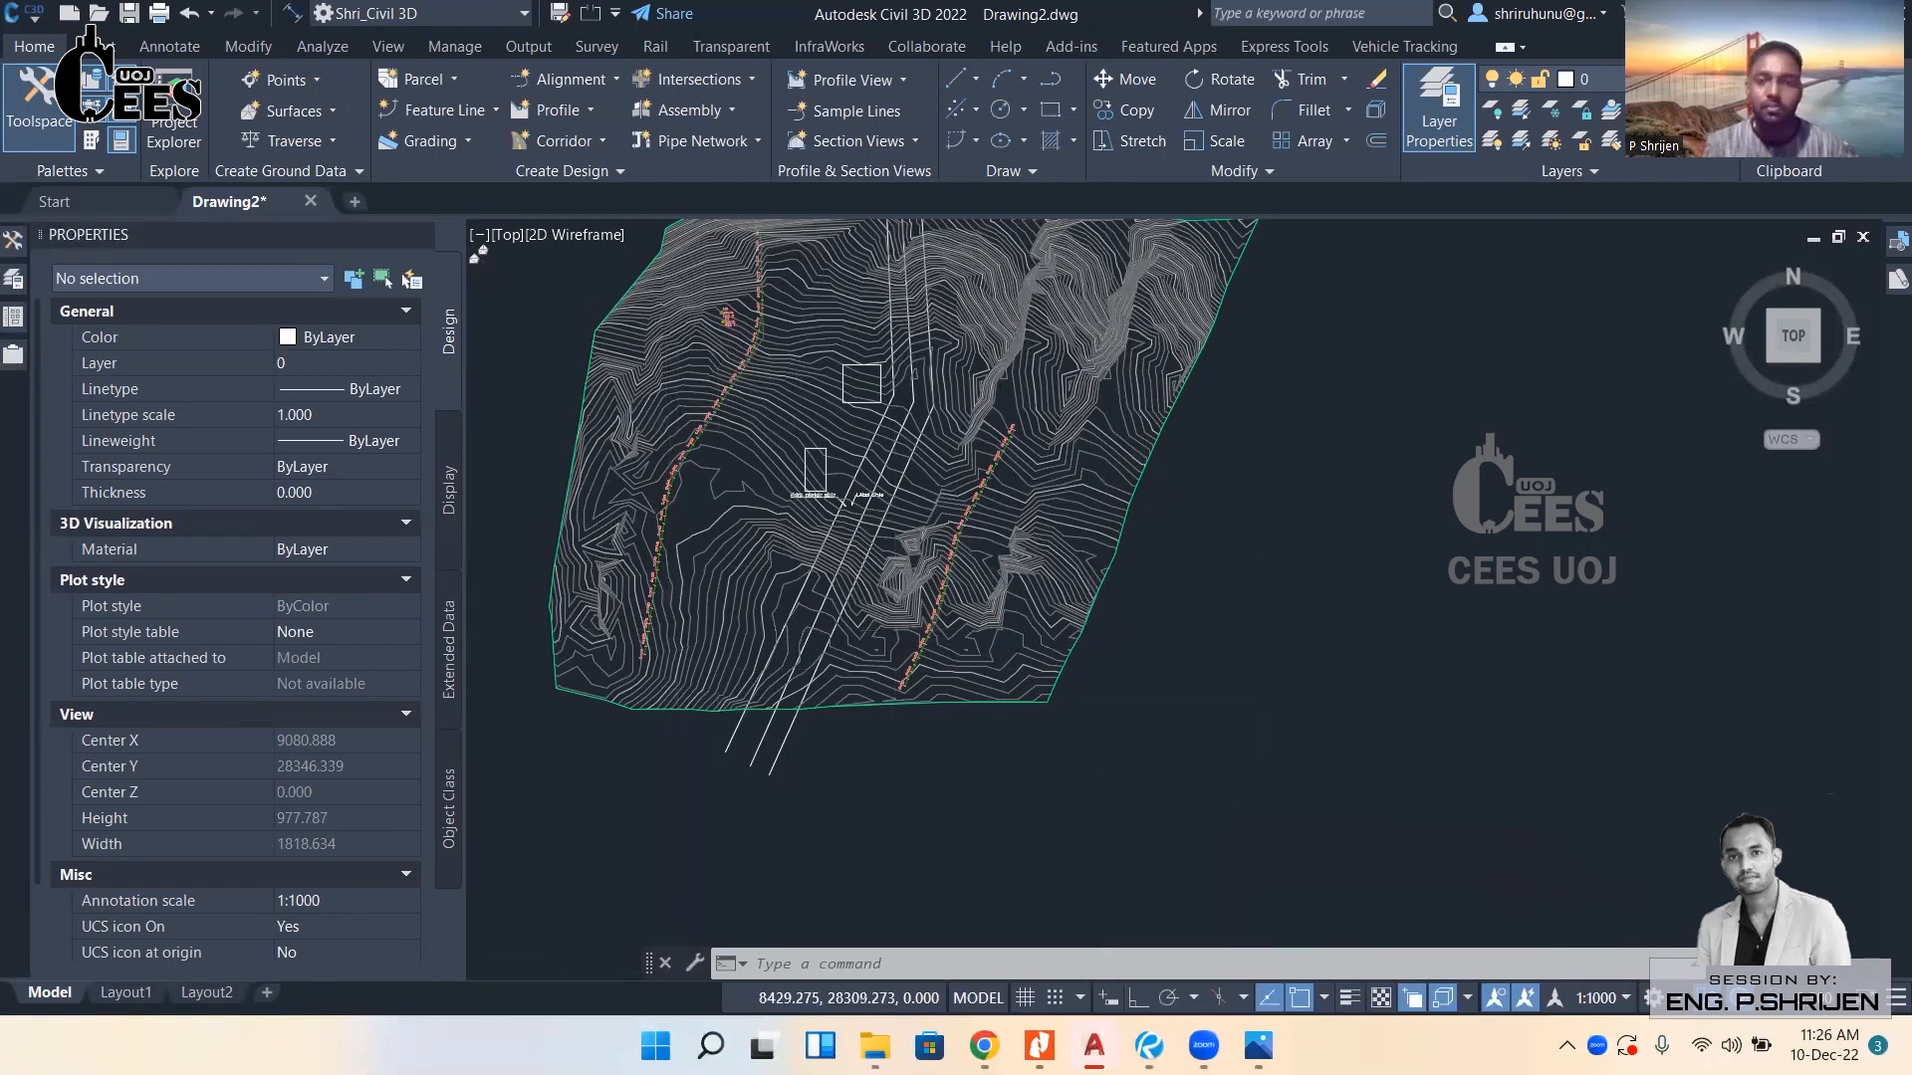
scroll(666, 628, "up", 6)
middle_click_drag(1135, 691, 836, 569)
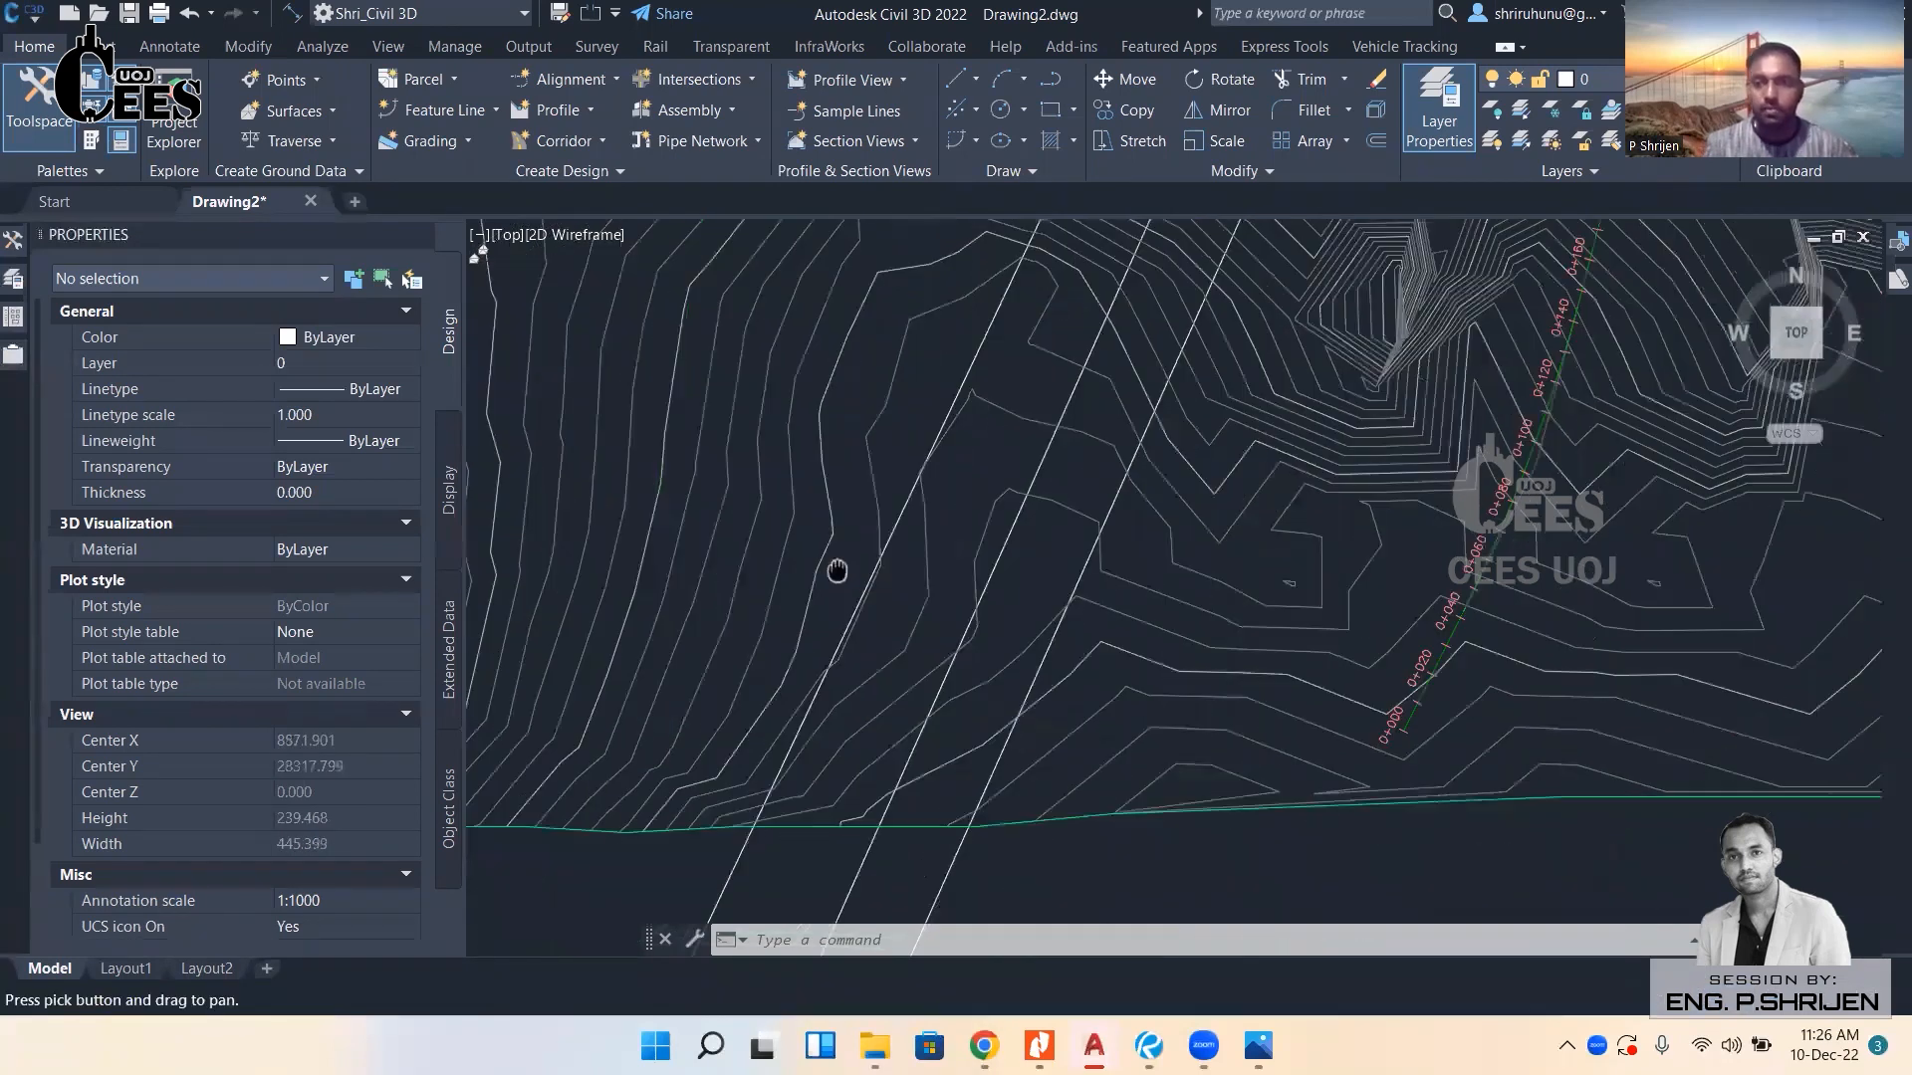
scroll(949, 593, "down", 2)
scroll(1230, 601, "up", 2)
middle_click_drag(1230, 601, 1233, 601)
scroll(1118, 547, "up", 6)
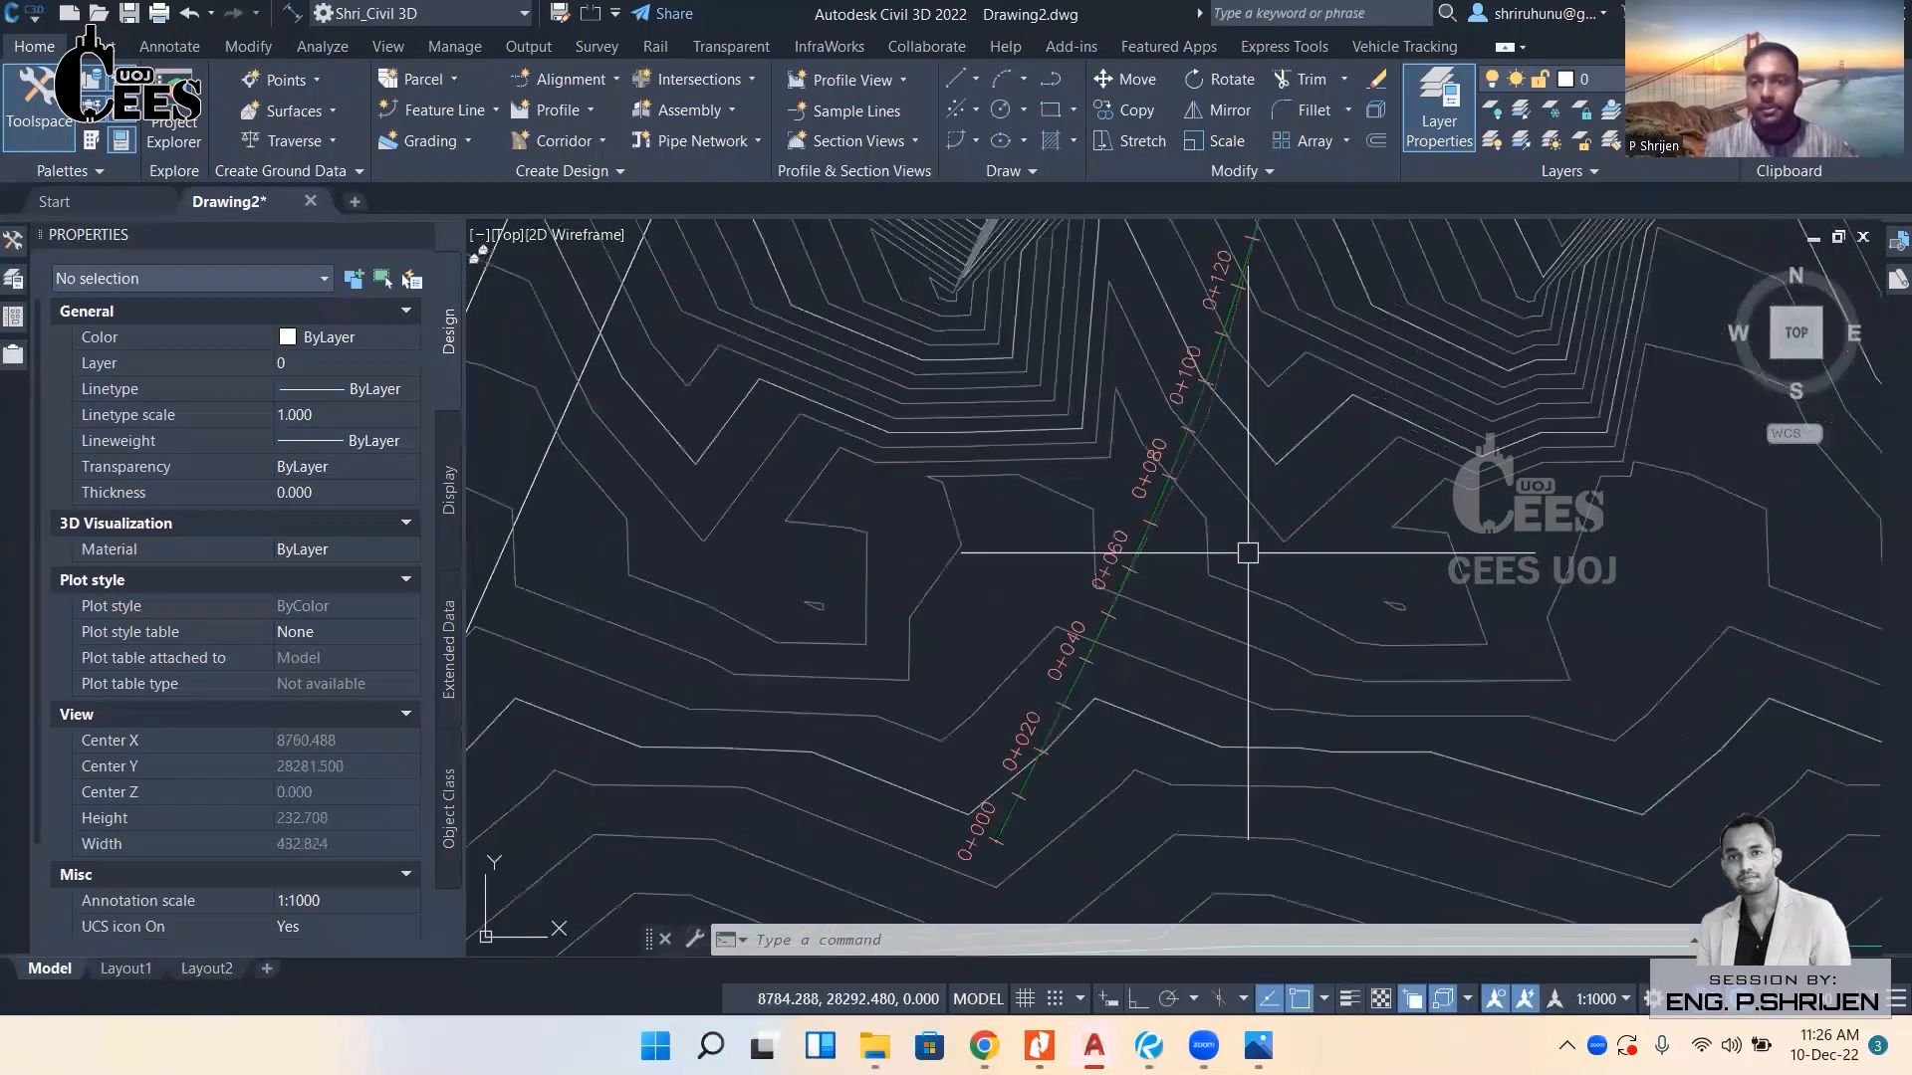
left_click(1097, 444)
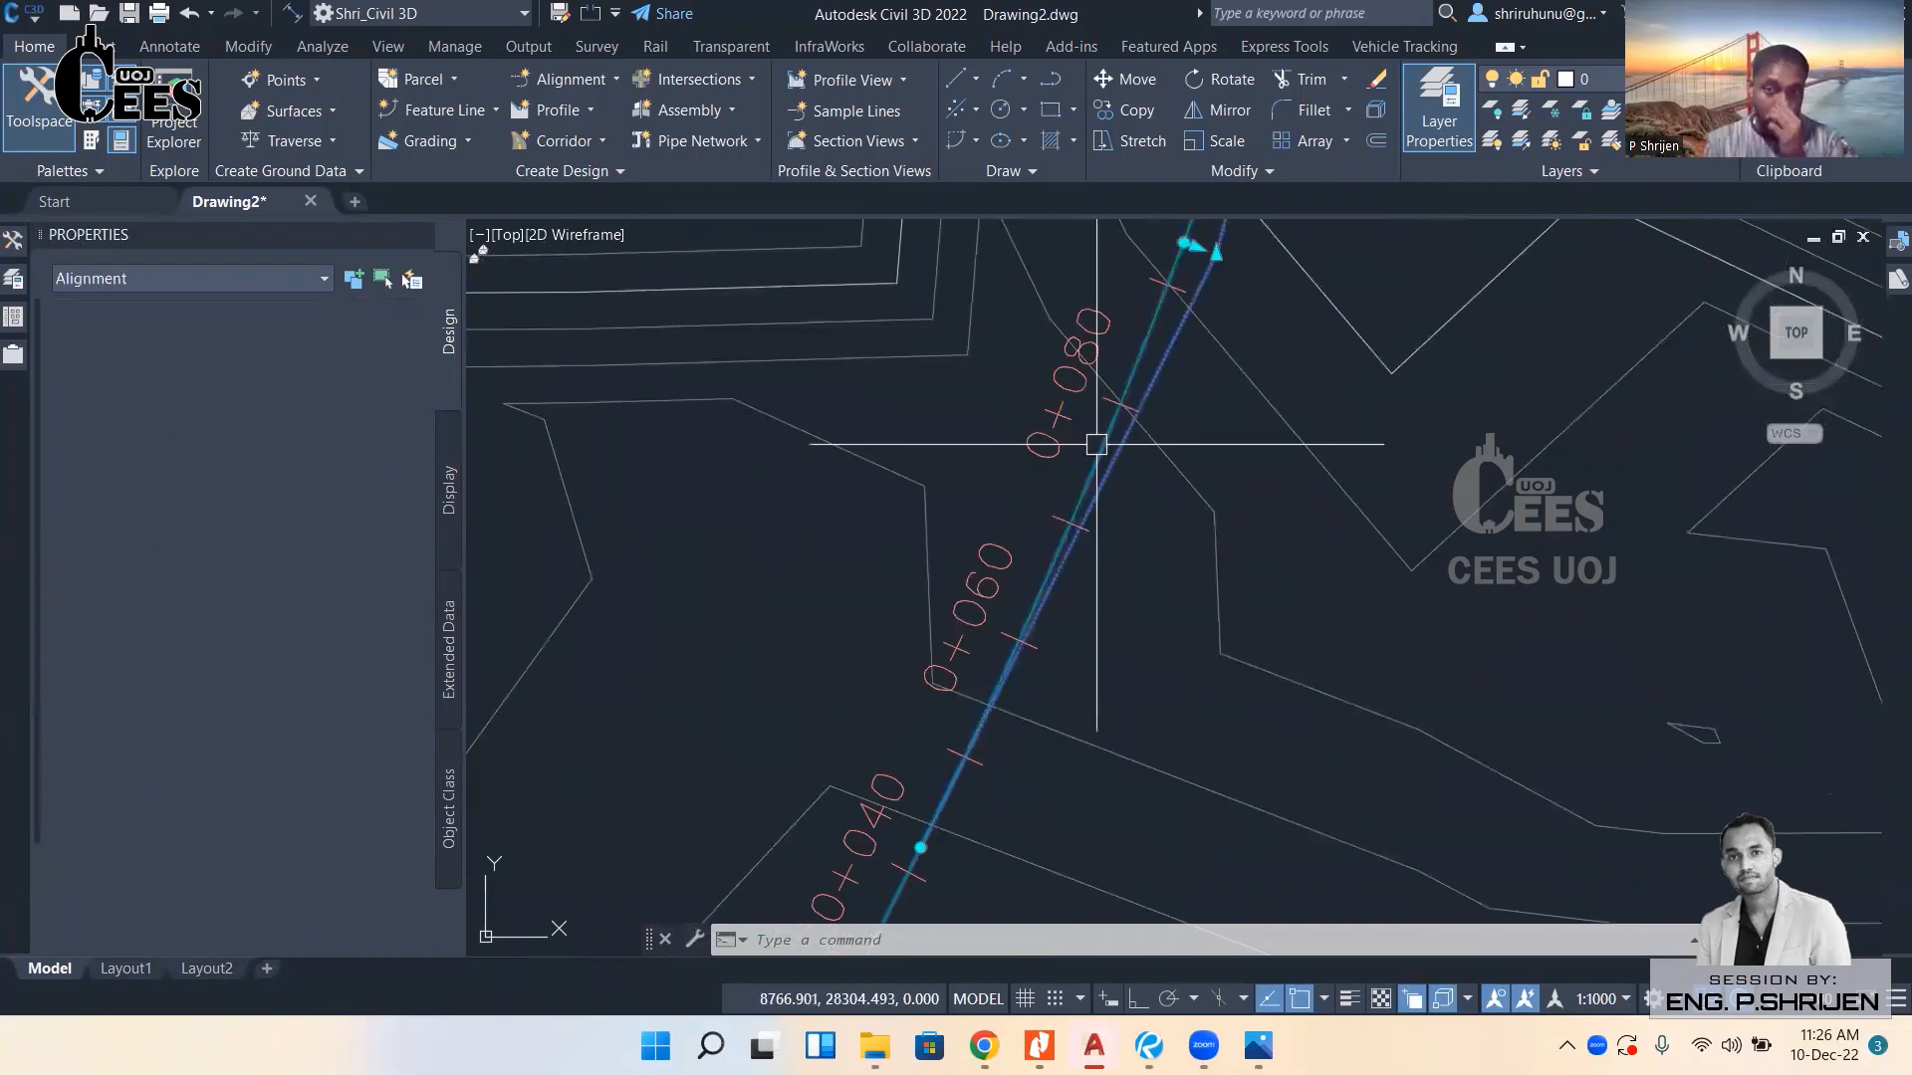
scroll(1008, 557, "down", 12)
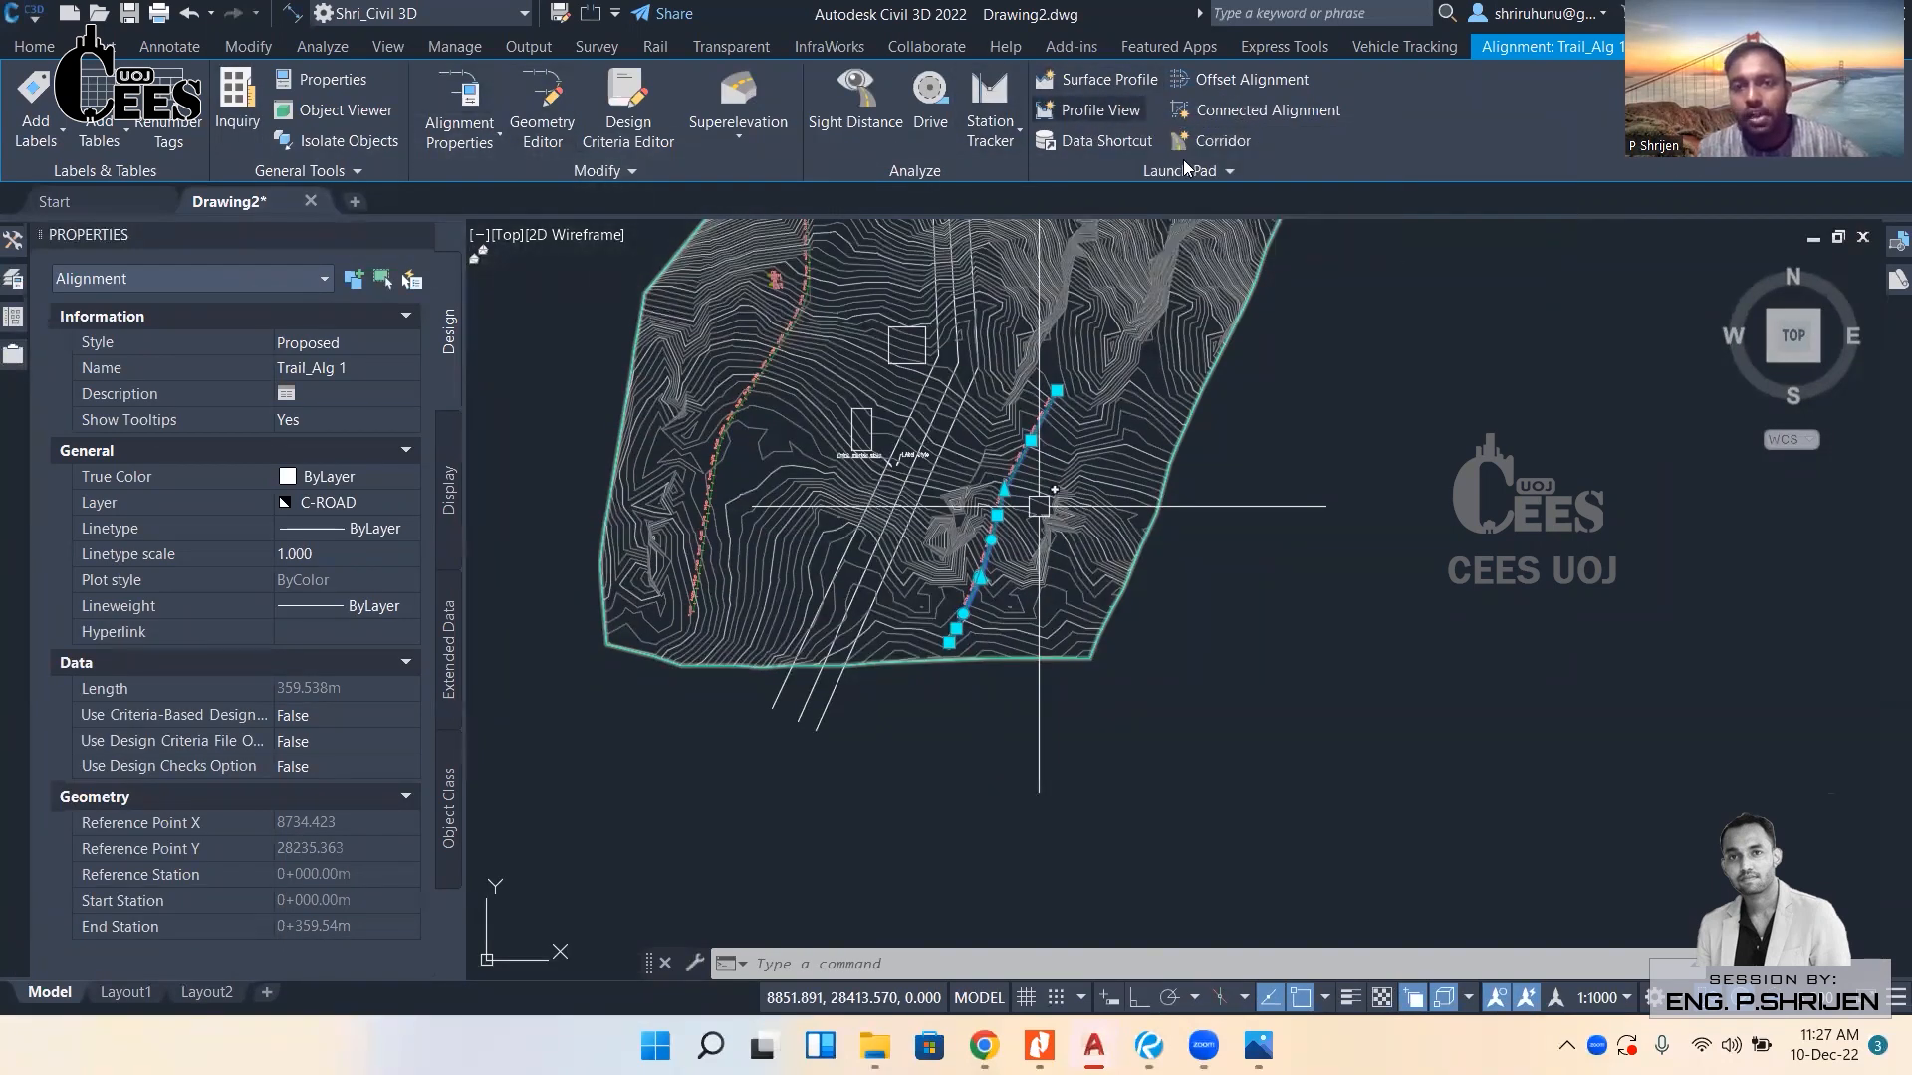
left_click(1091, 87)
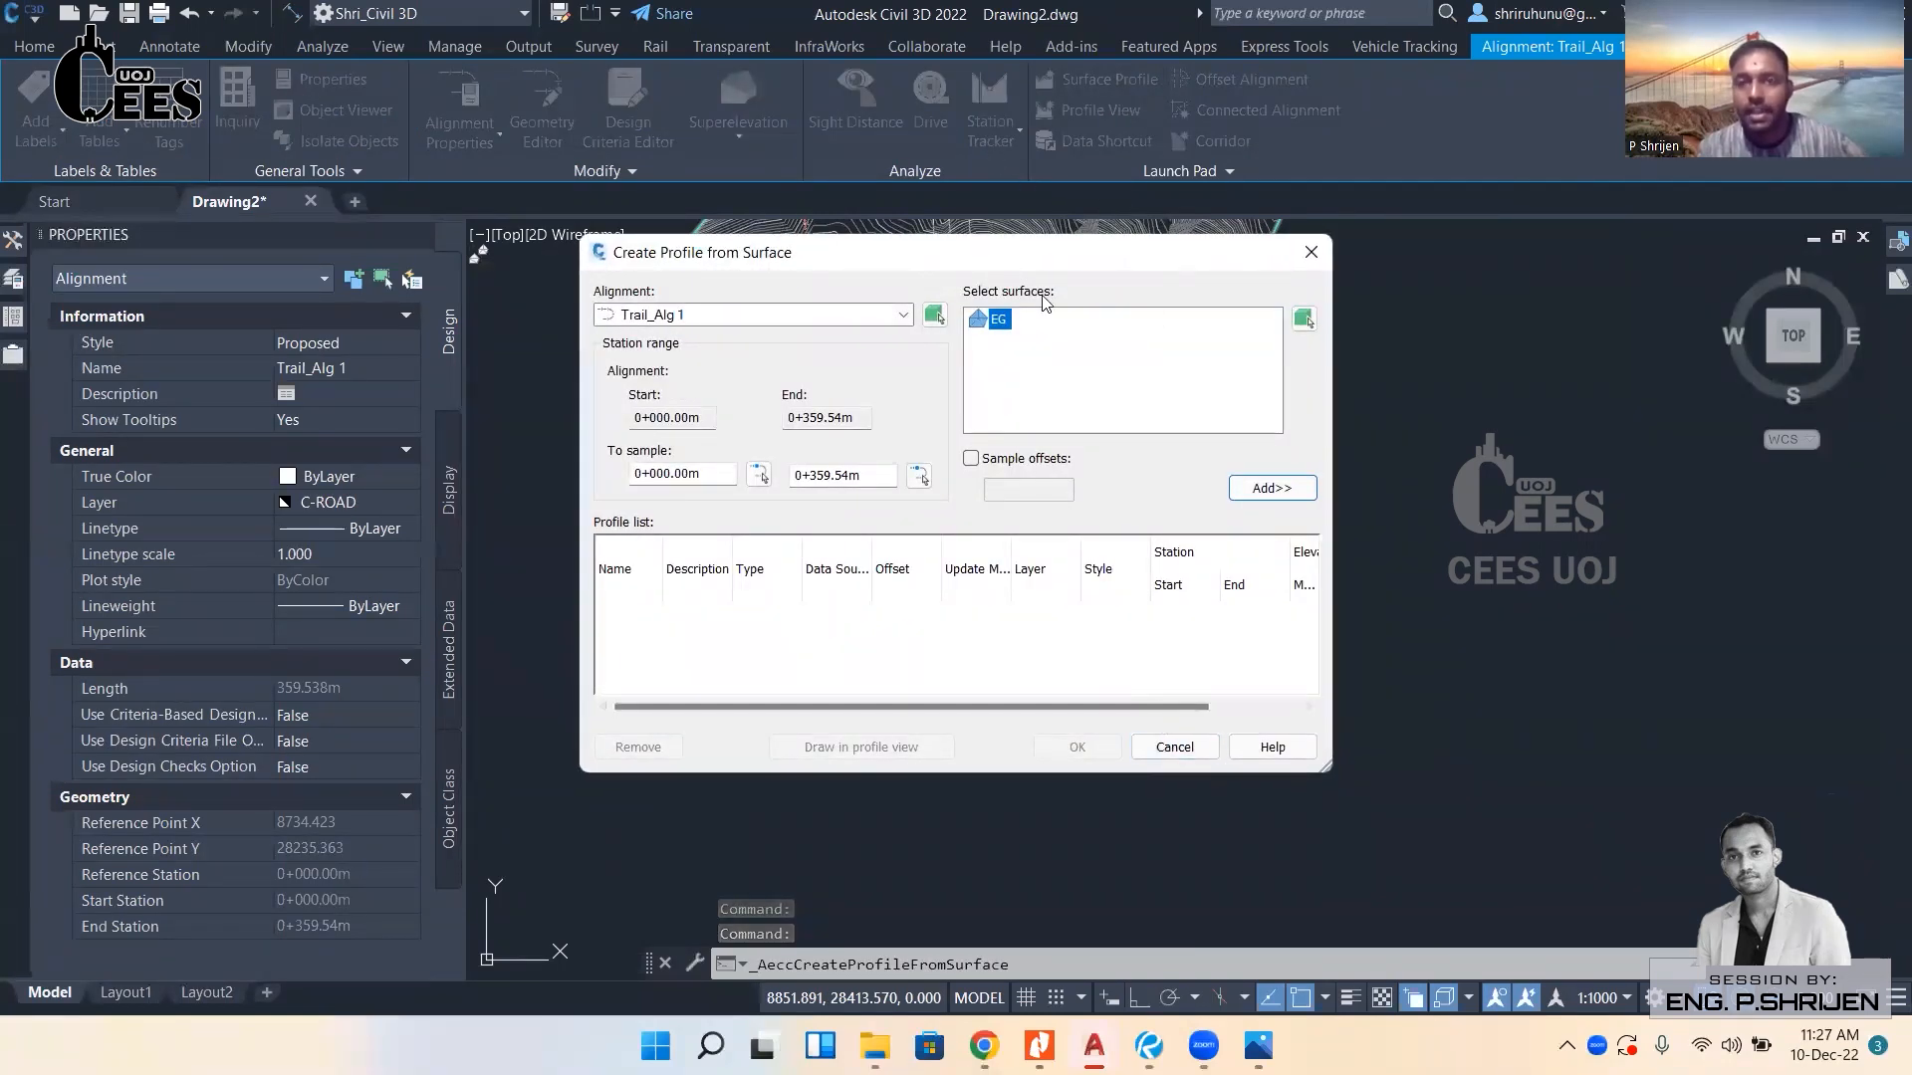
left_click(1175, 747)
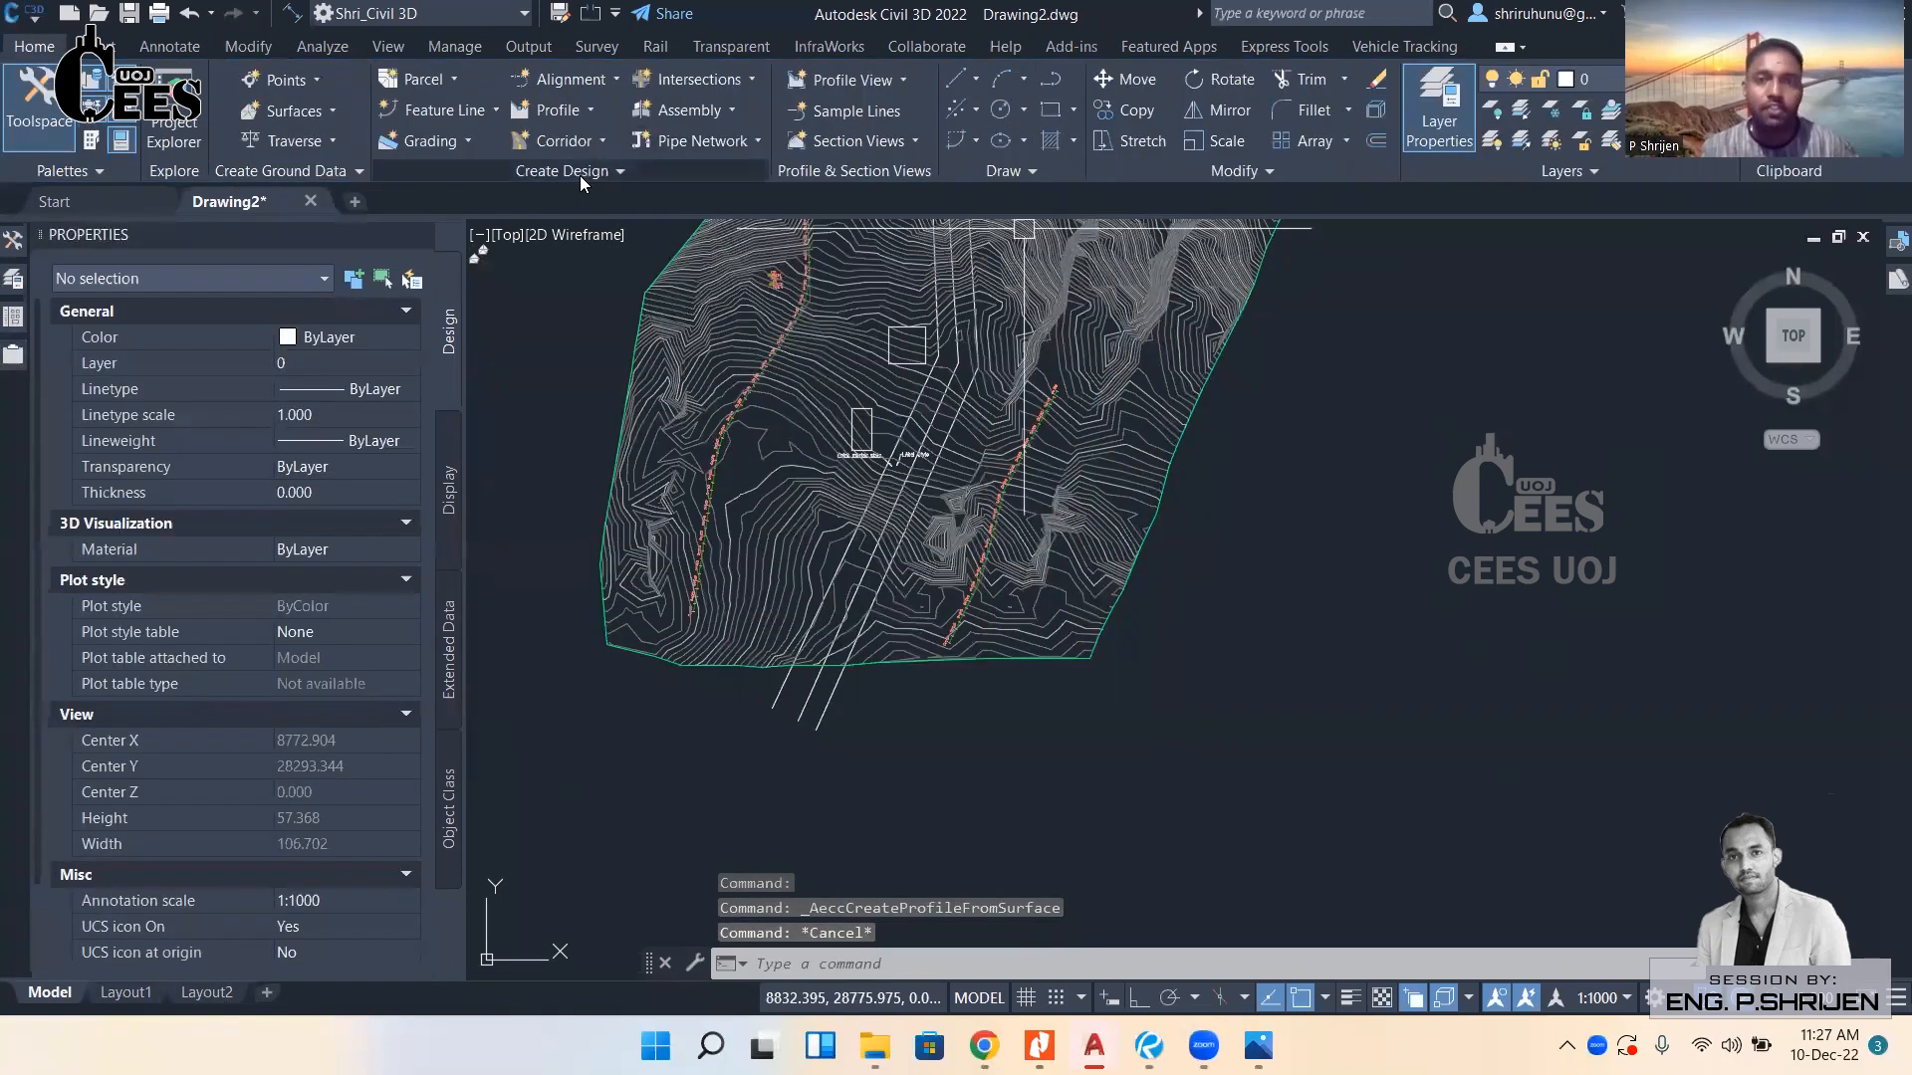
Start creating a surface profile and pick the Trail_Alg alignment in the drawing as its source.
left_click(585, 111)
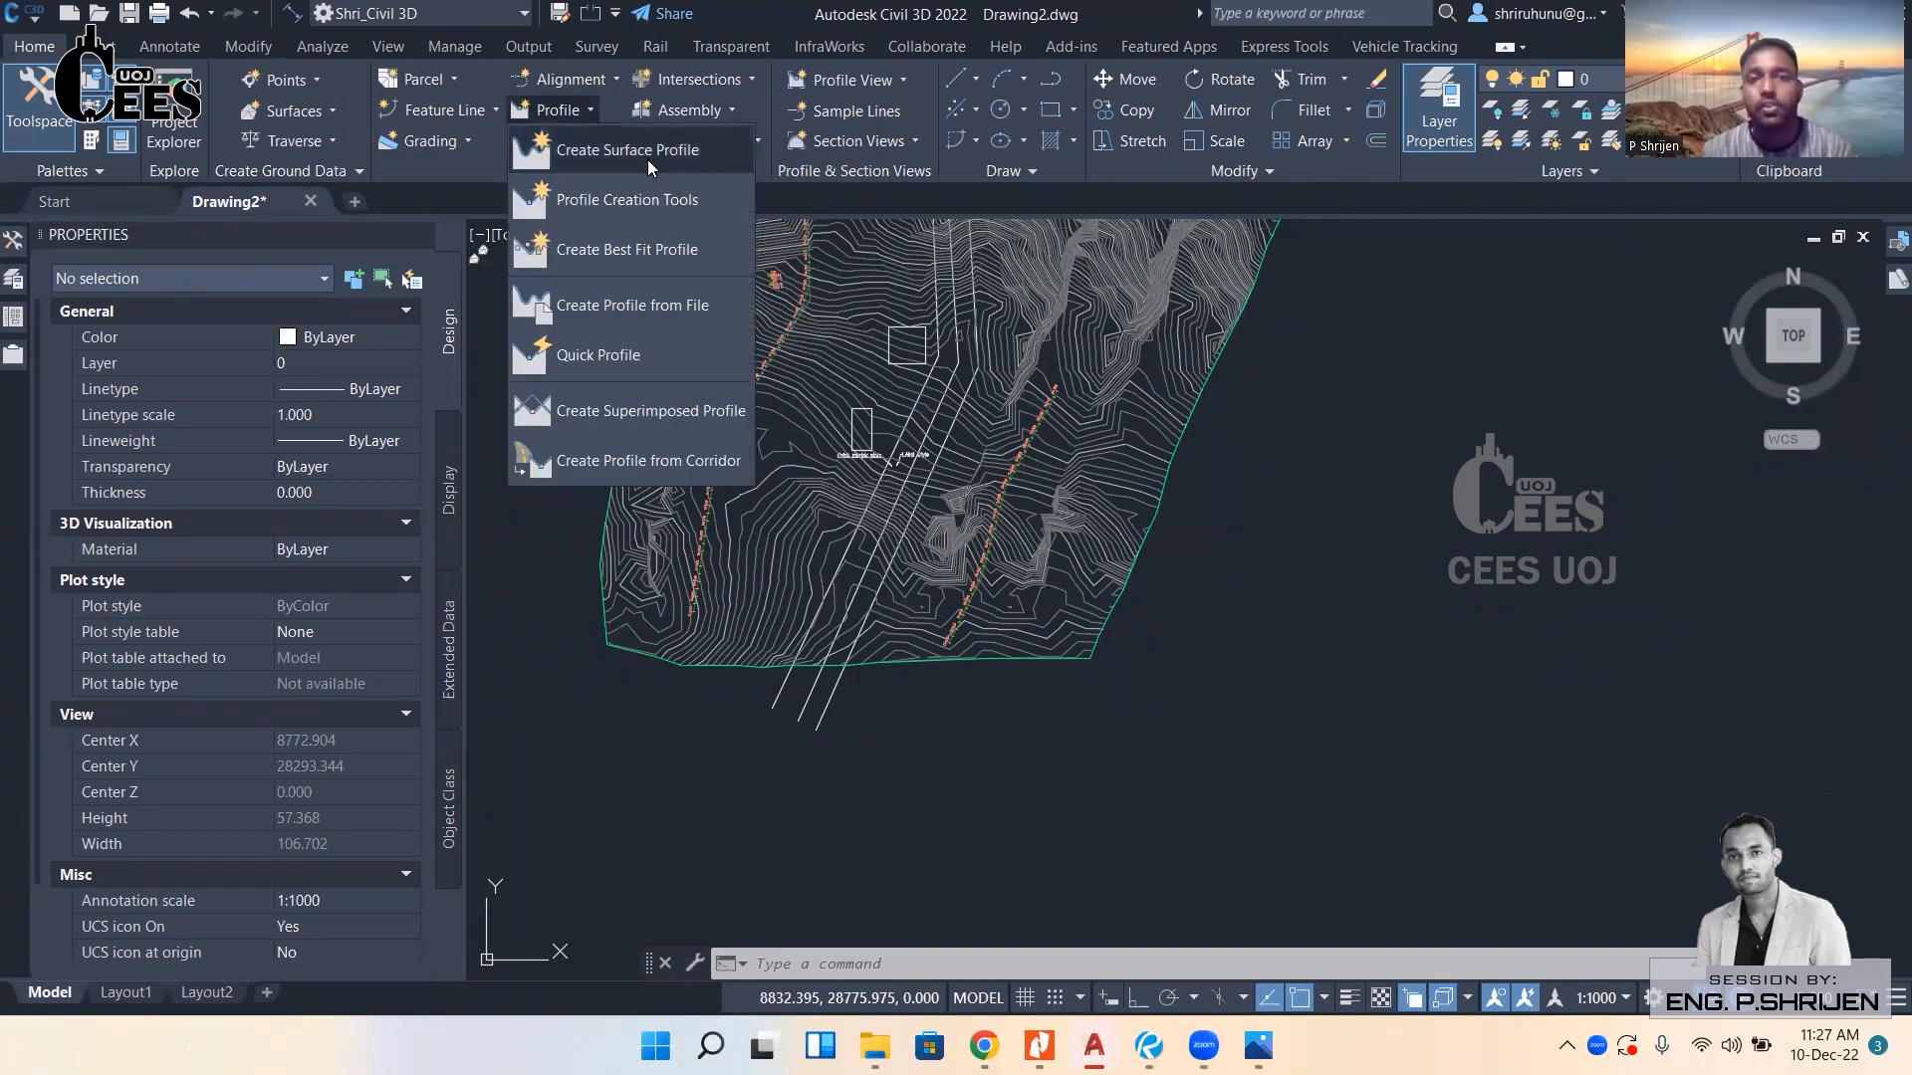
left_click(595, 152)
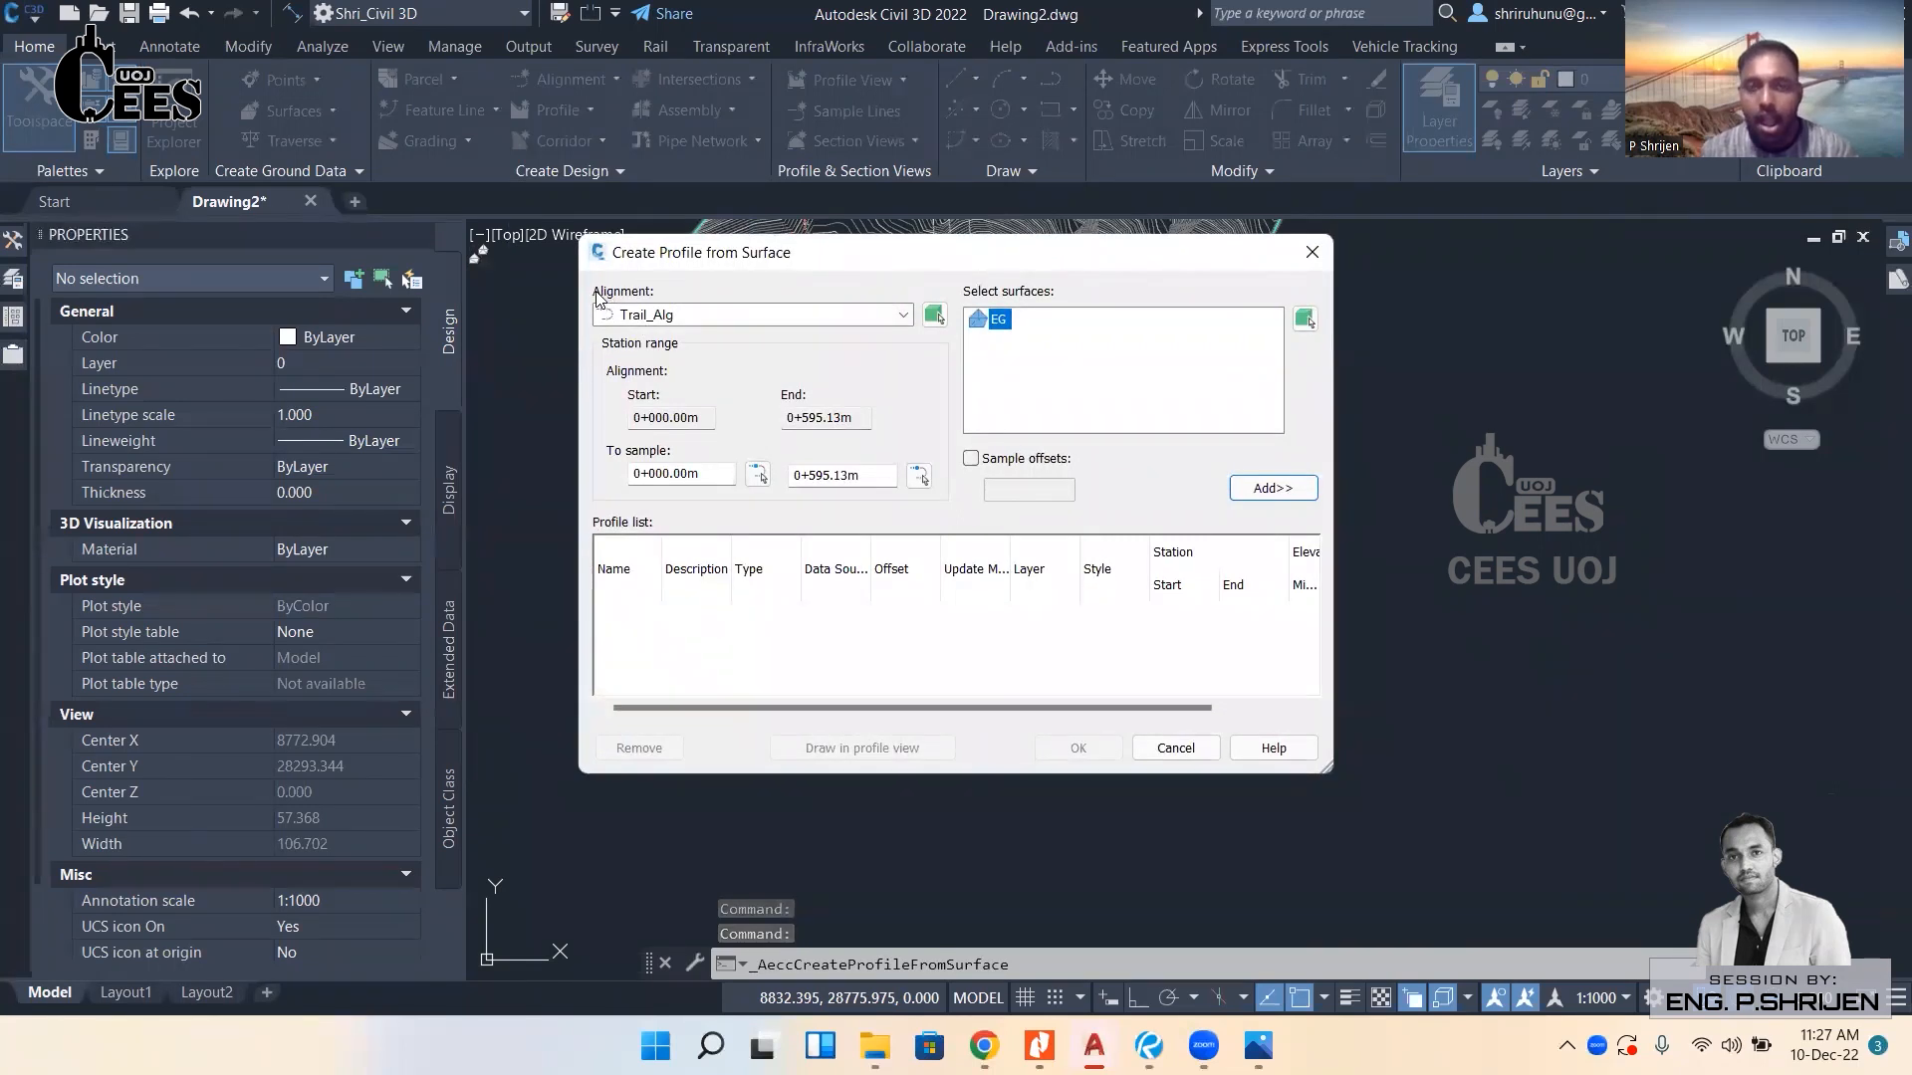
left_click(904, 316)
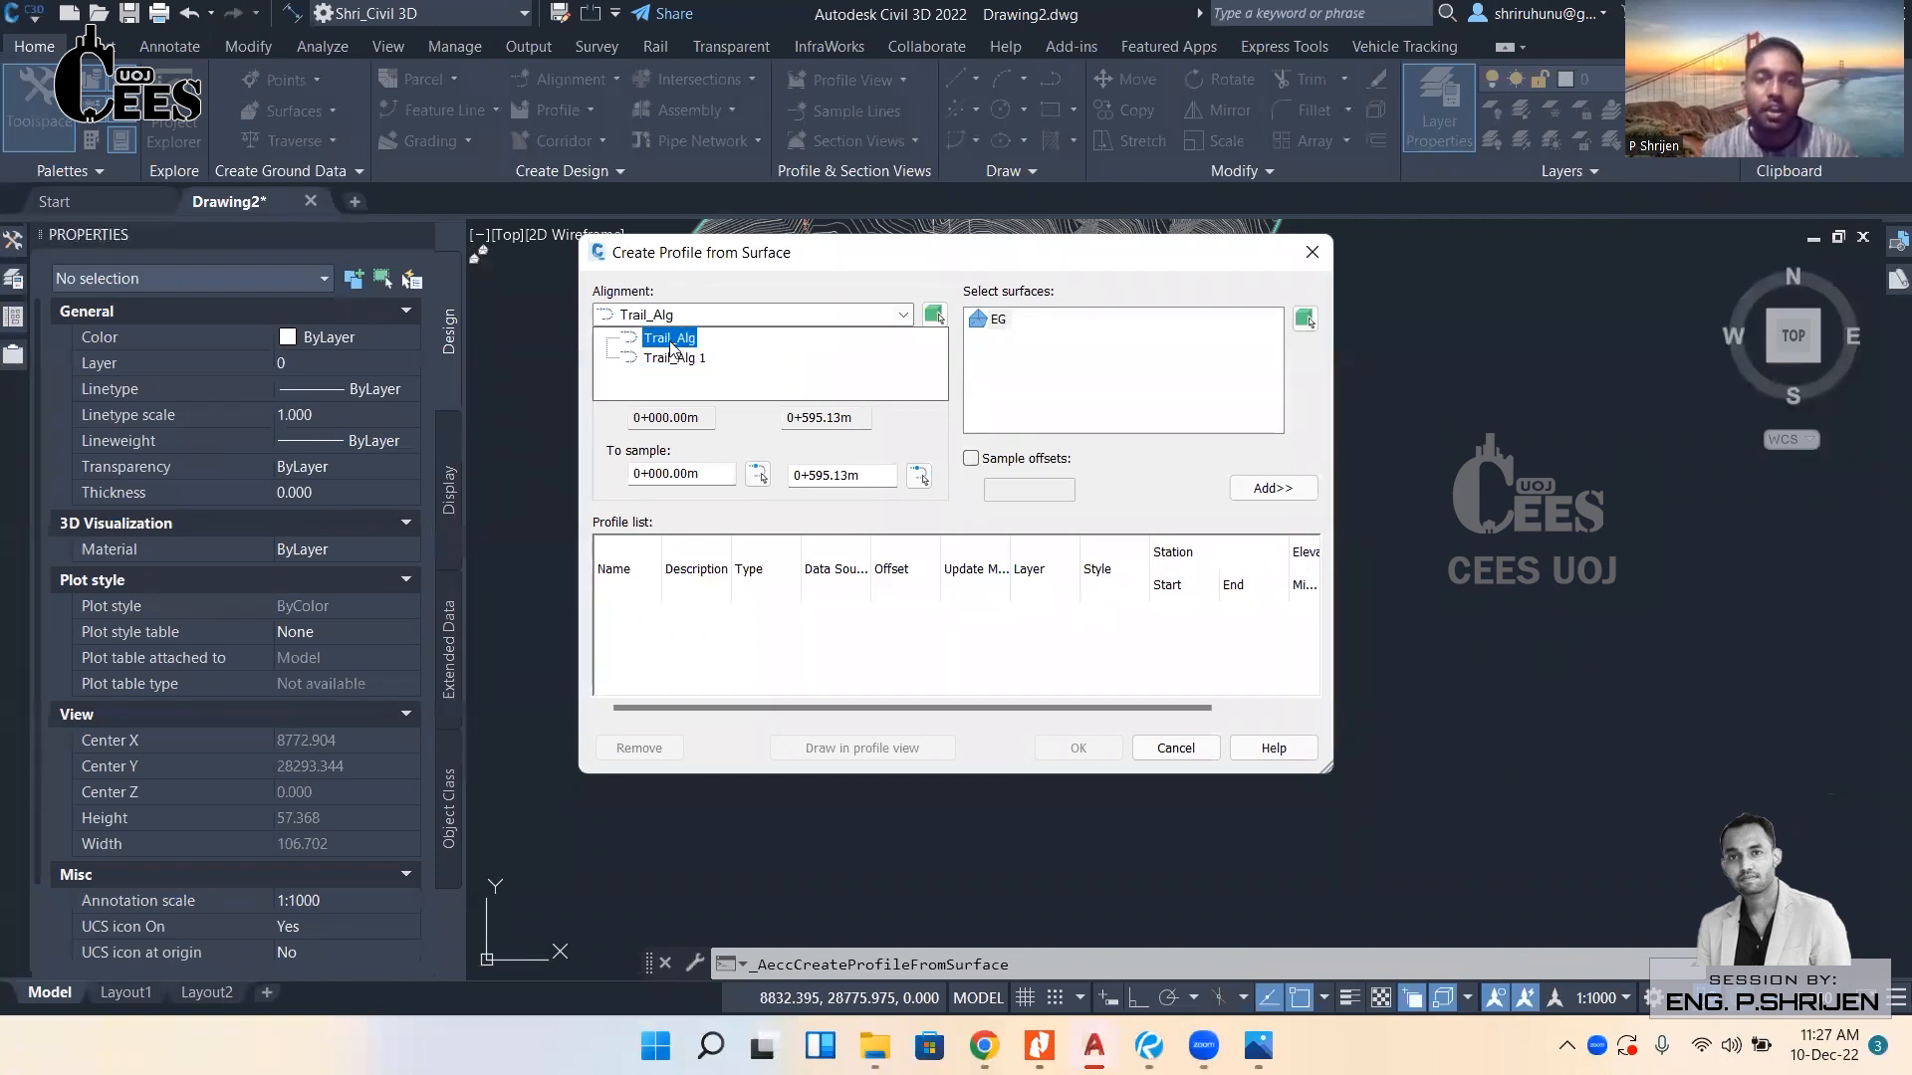
left_click(685, 314)
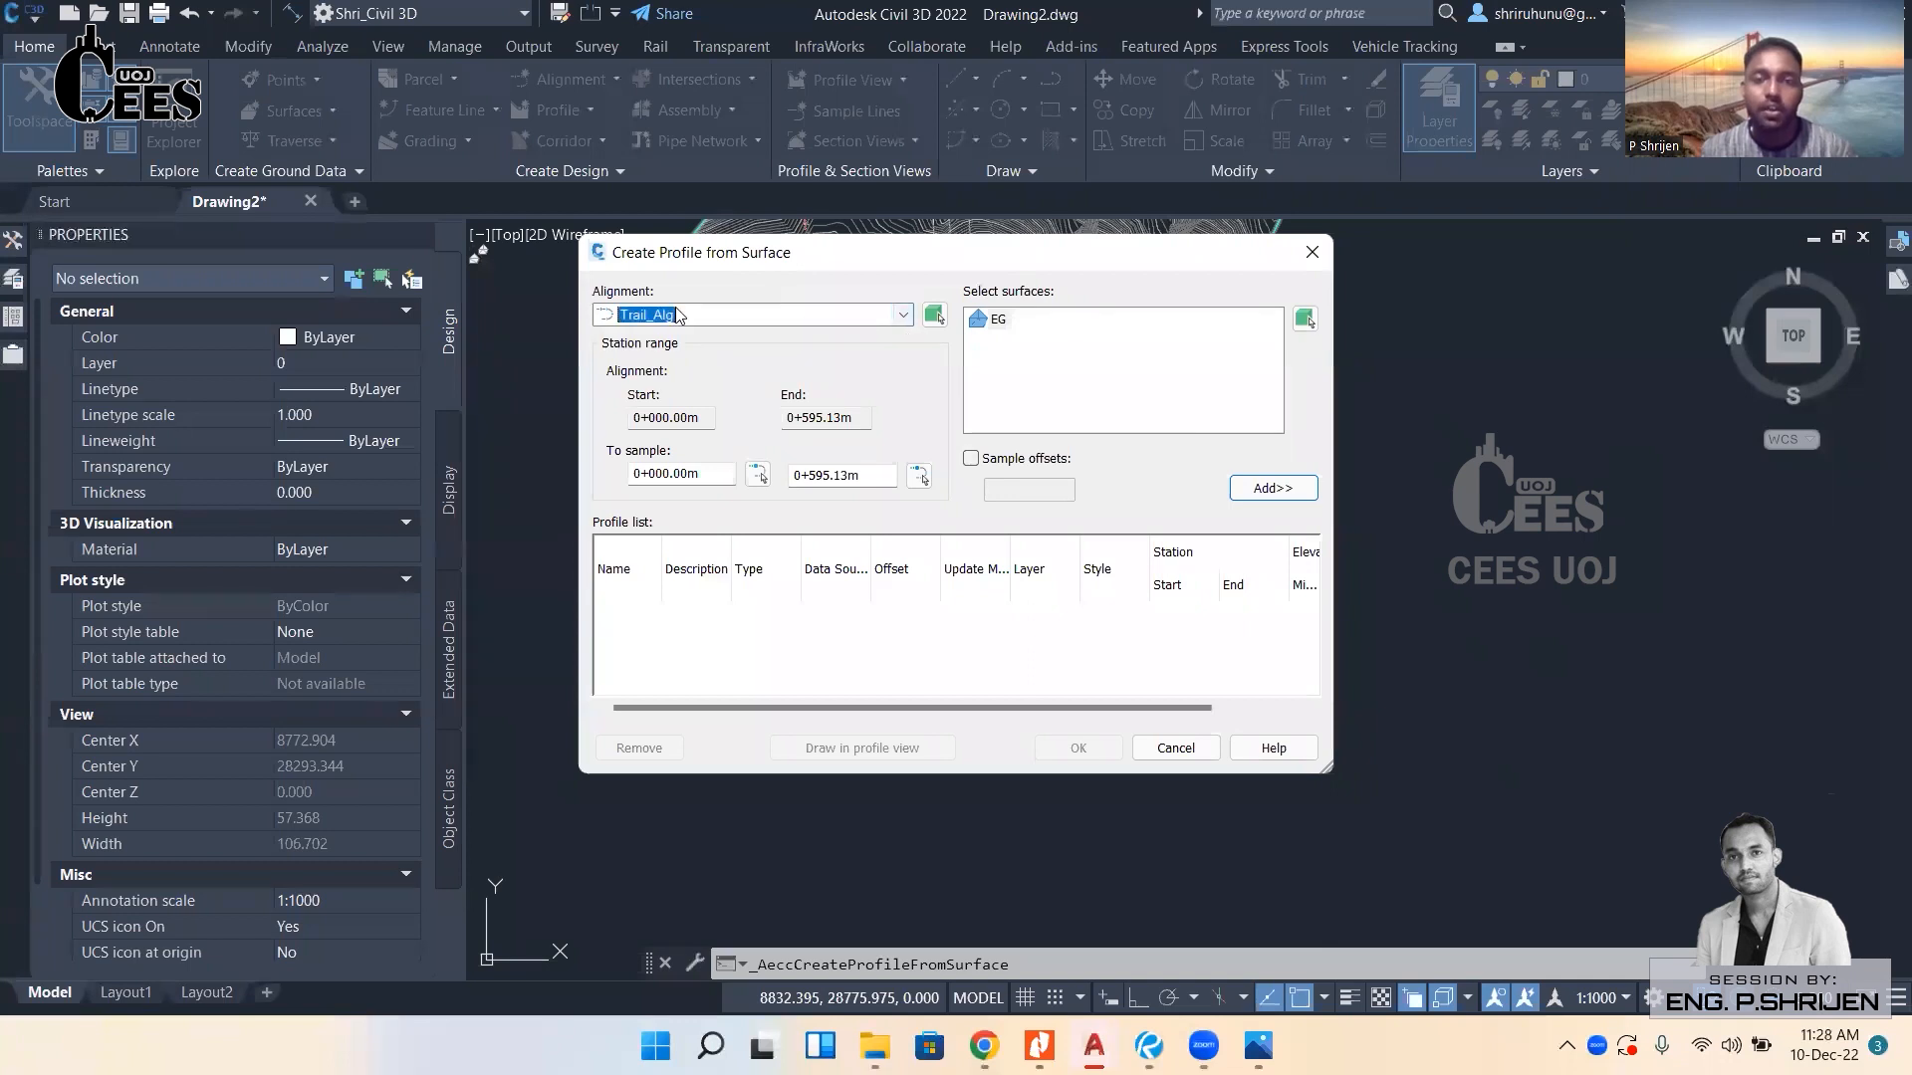
left_click(934, 317)
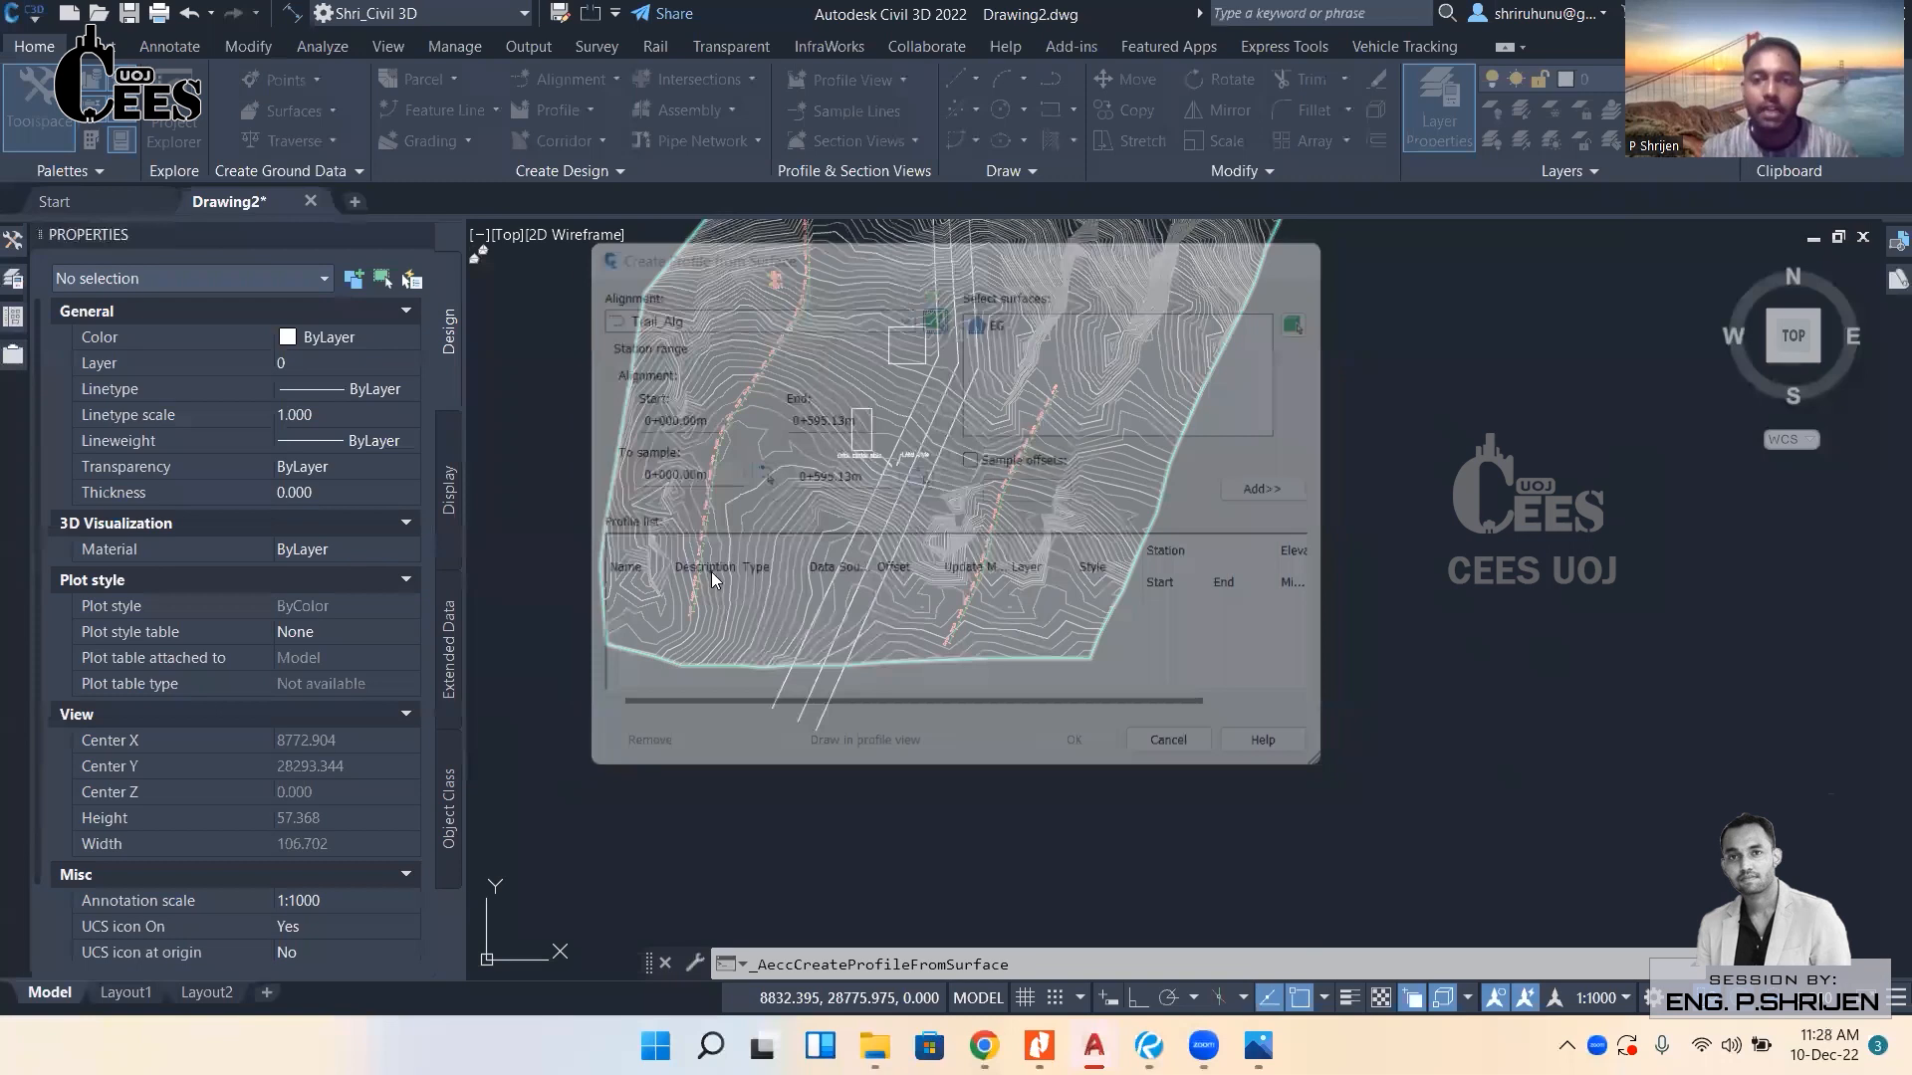
scroll(906, 346, "up", 6)
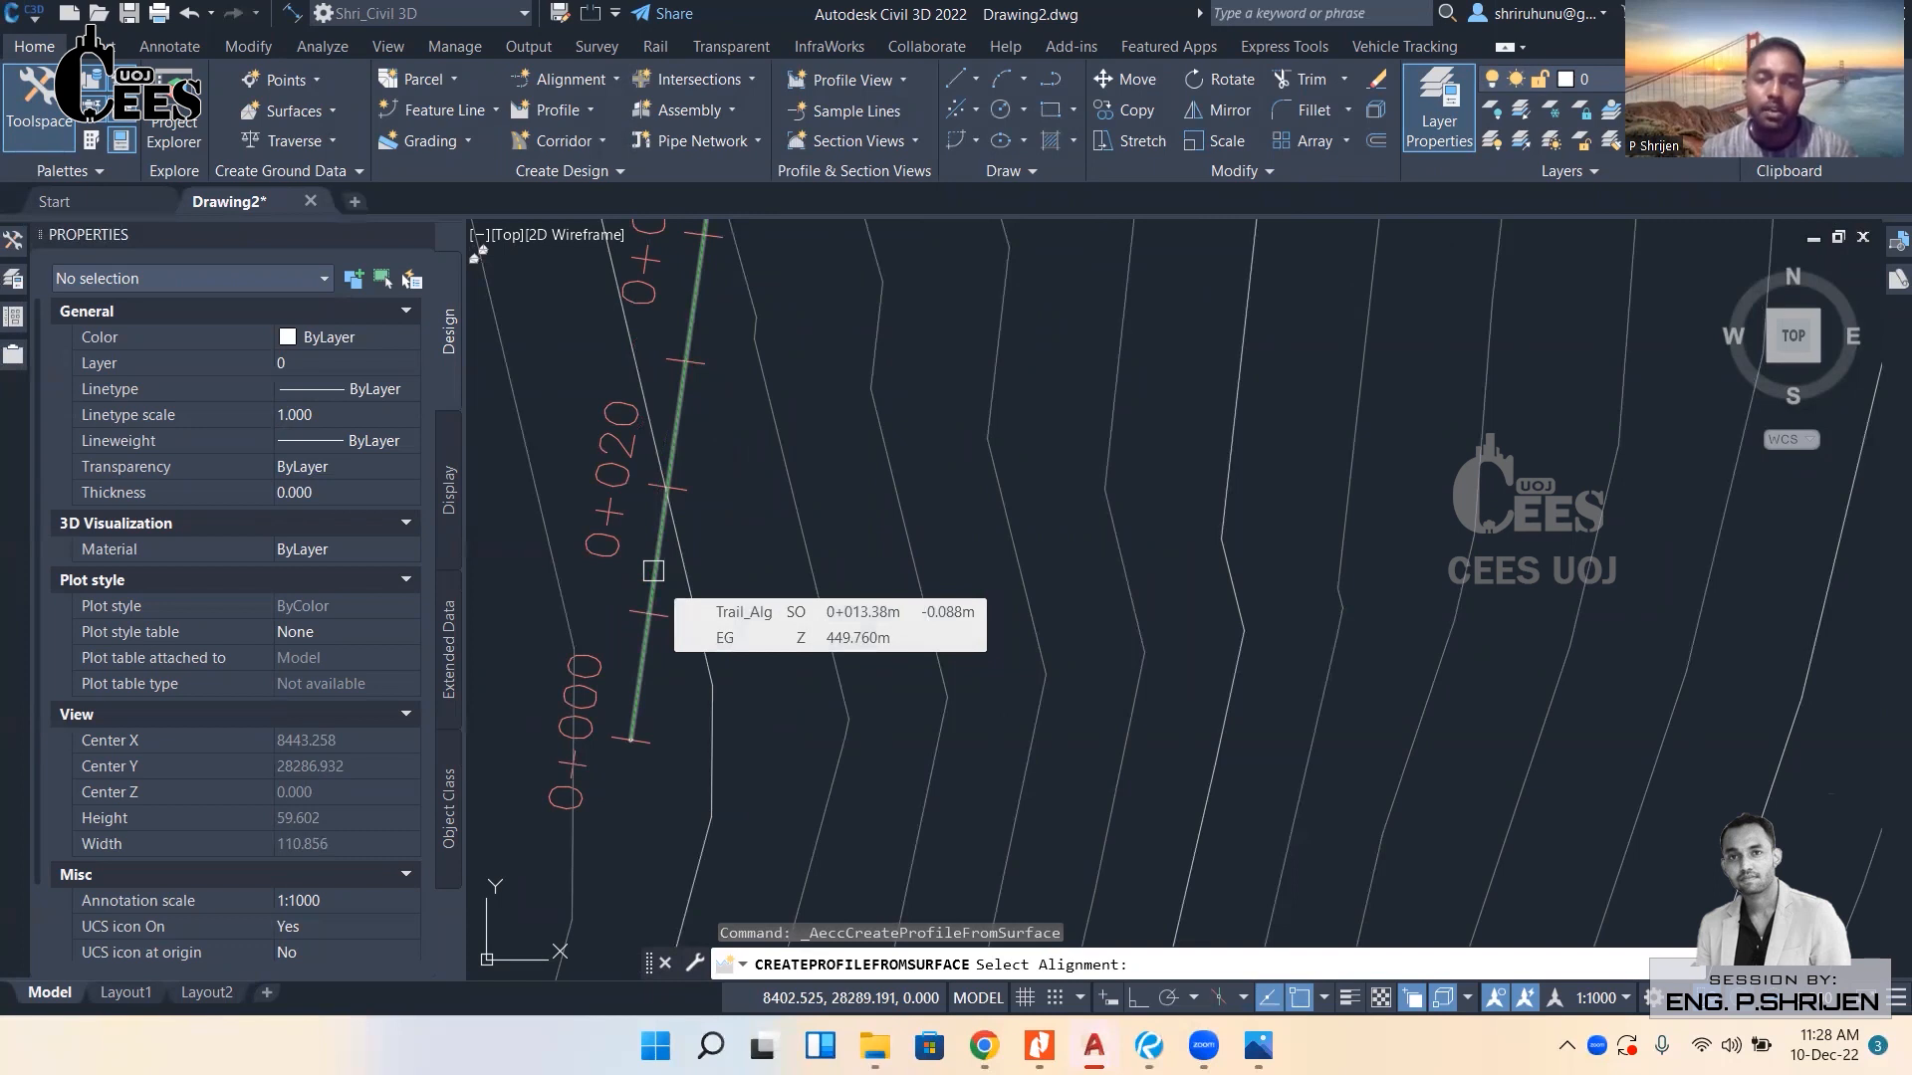
left_click(654, 570)
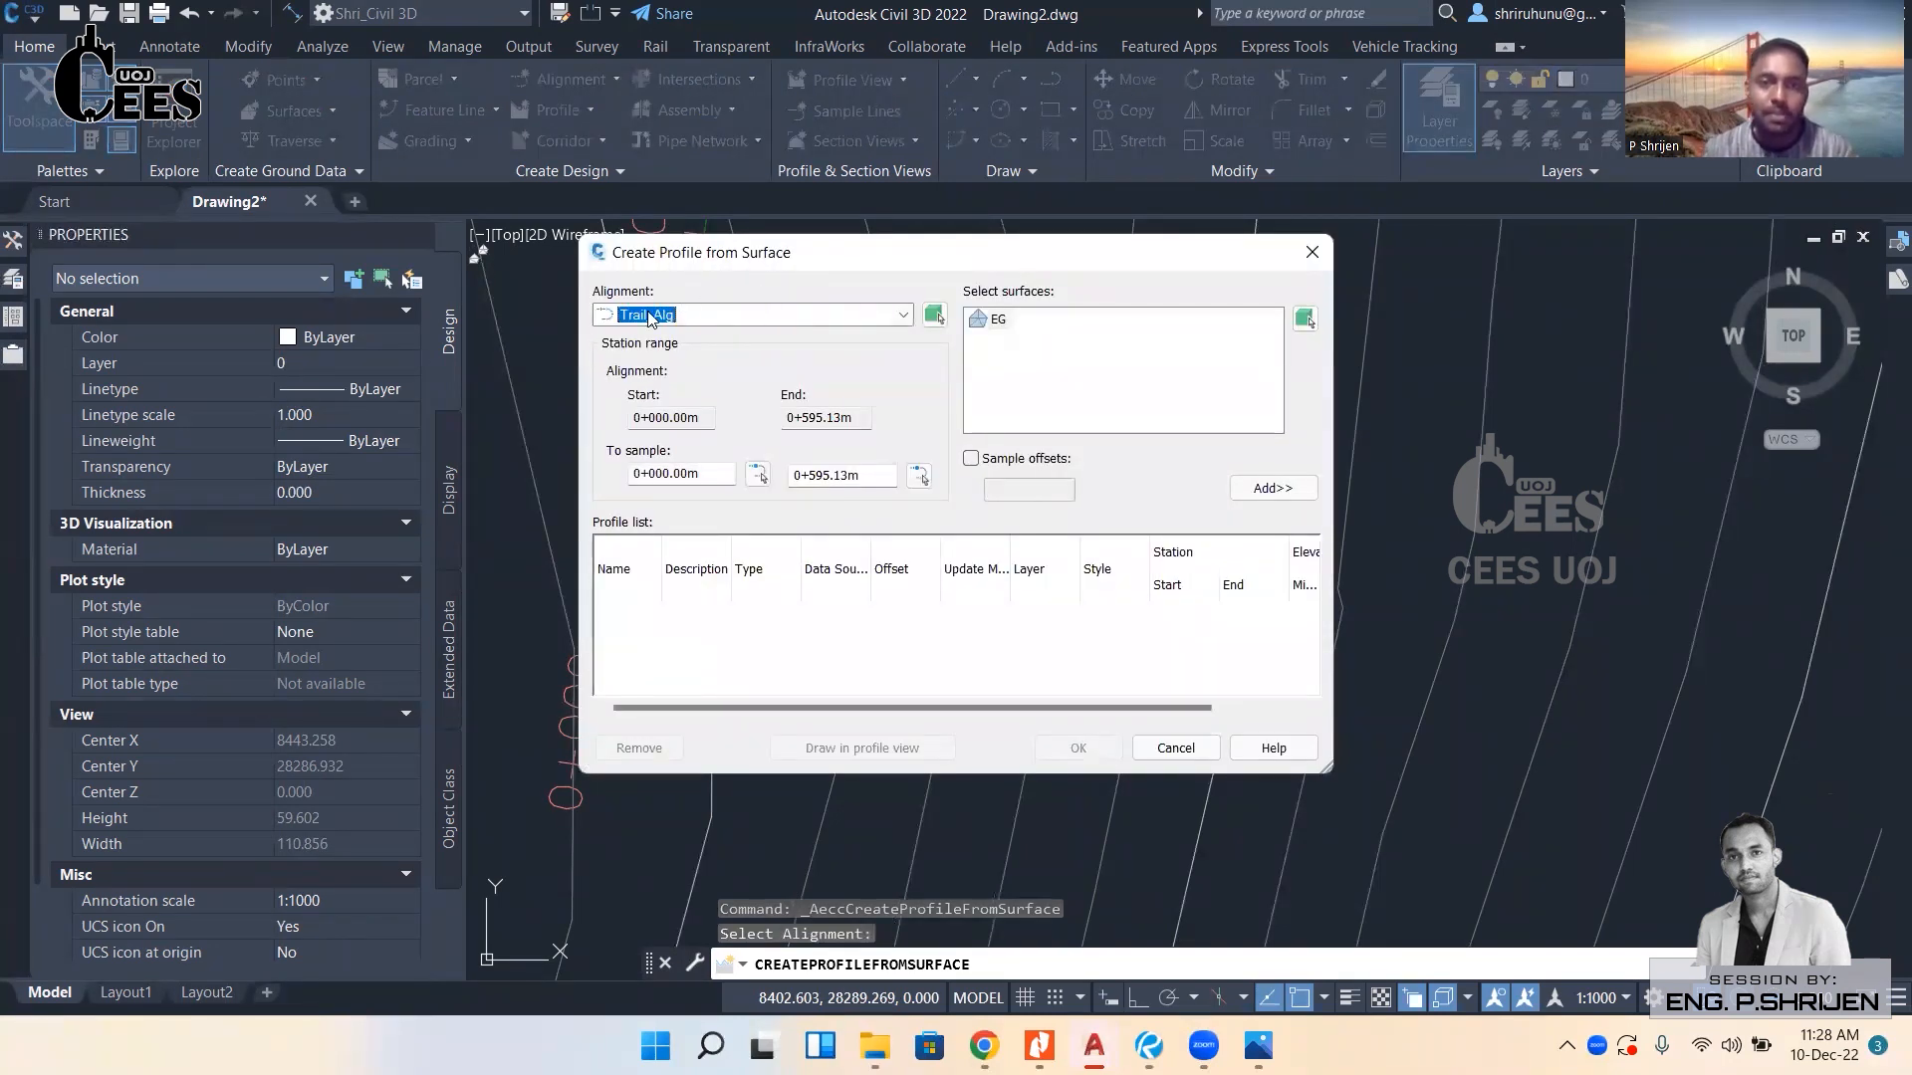
Add the EG surface to the profile list for stations 0+000.00 to 0+595.13 m and accept the profile.
left_click(997, 320)
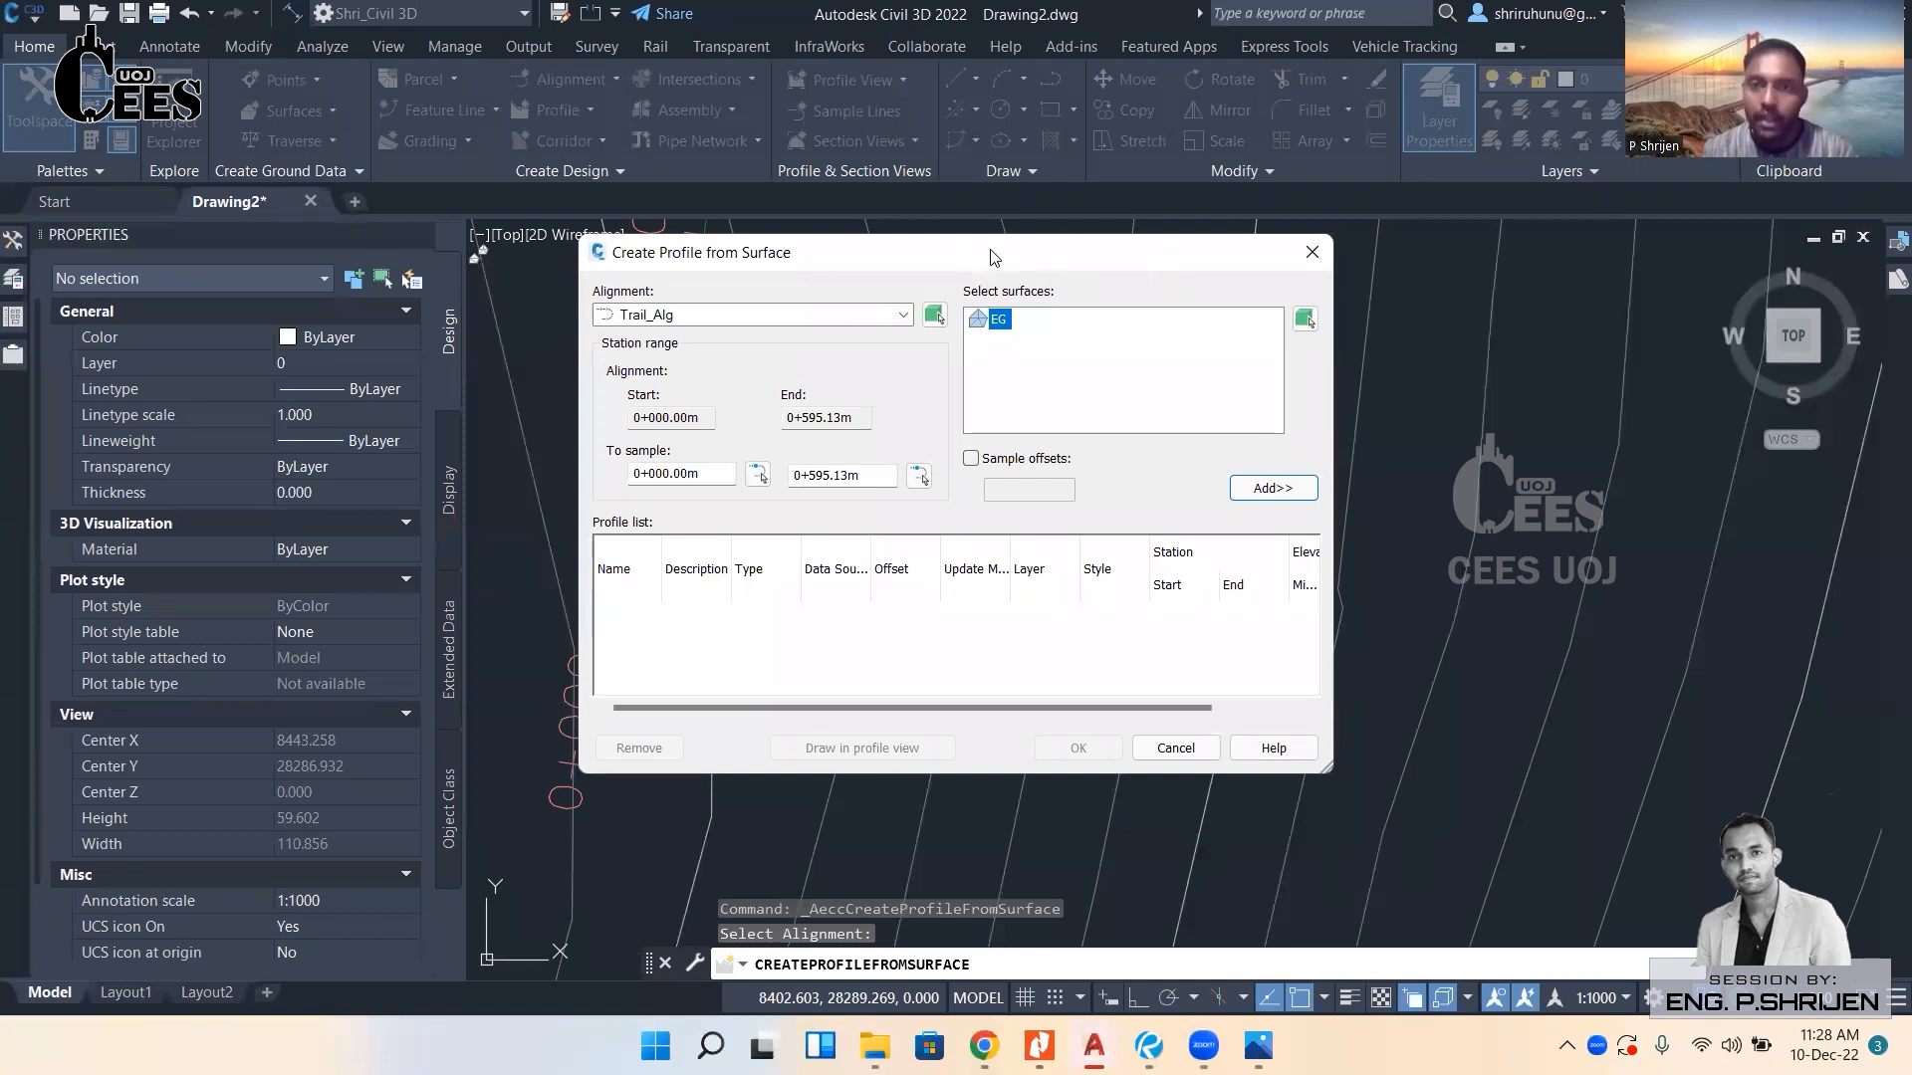
left_click_drag(966, 252, 1135, 160)
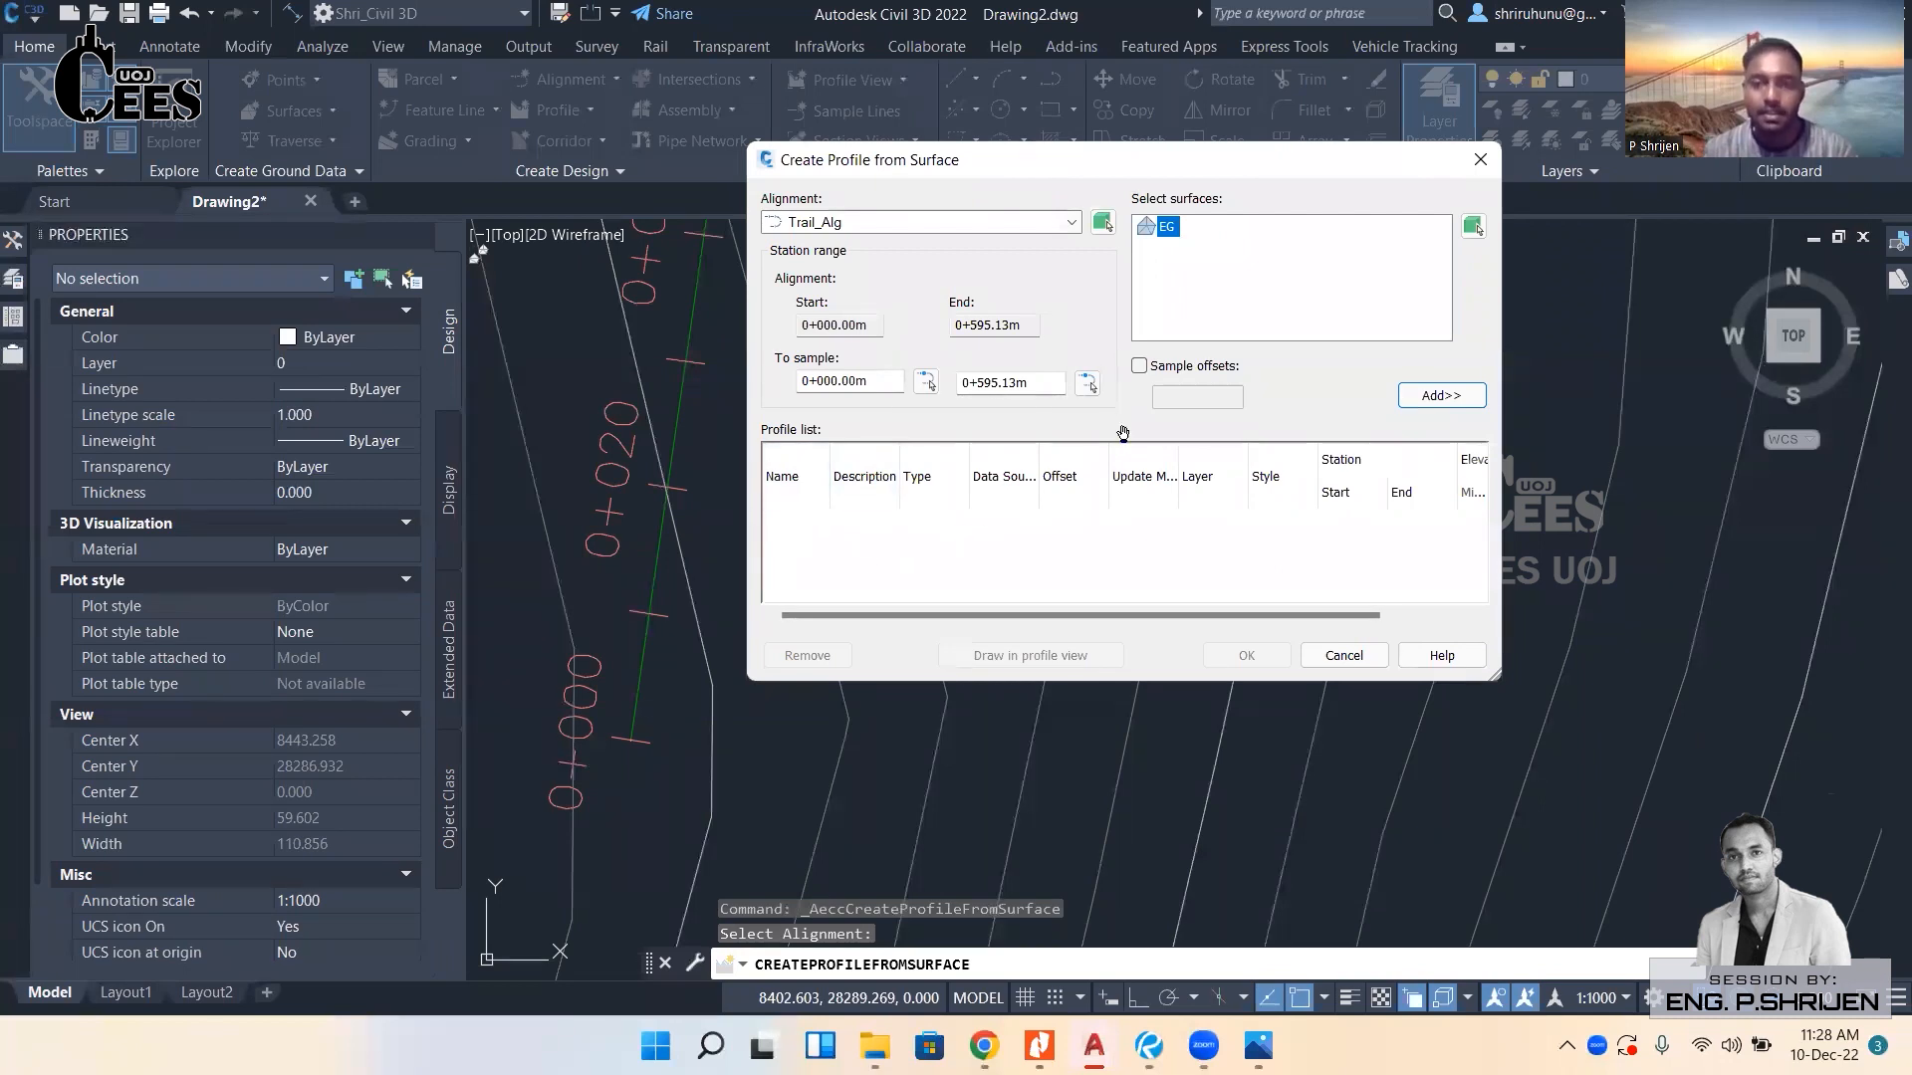
left_click(1454, 398)
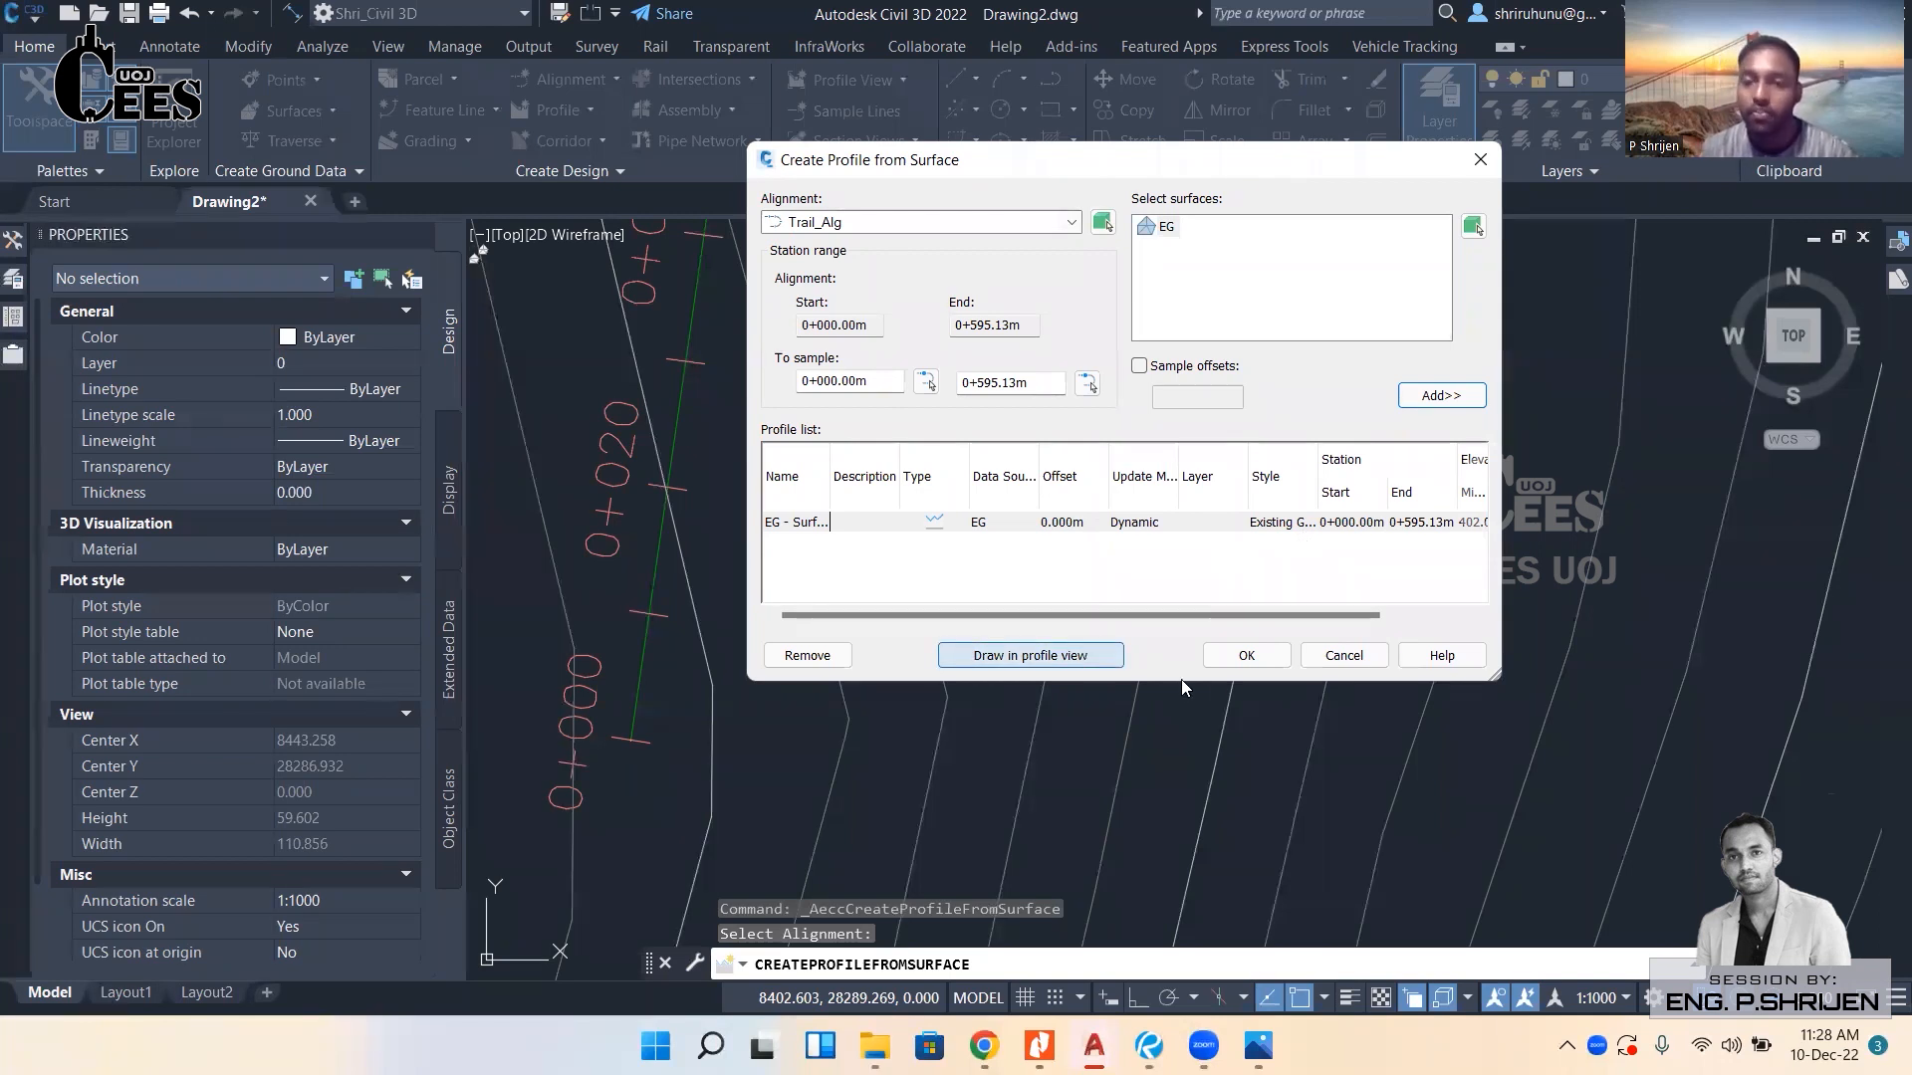
key("Return")
Draw an L-shaped polyline with Ortho on as a pair of graph axes in the empty area beside the surface.
scroll(1051, 574, "down", 8)
scroll(1051, 563, "down", 4)
key("Escape")
type("pl")
key("Return")
left_click(983, 425)
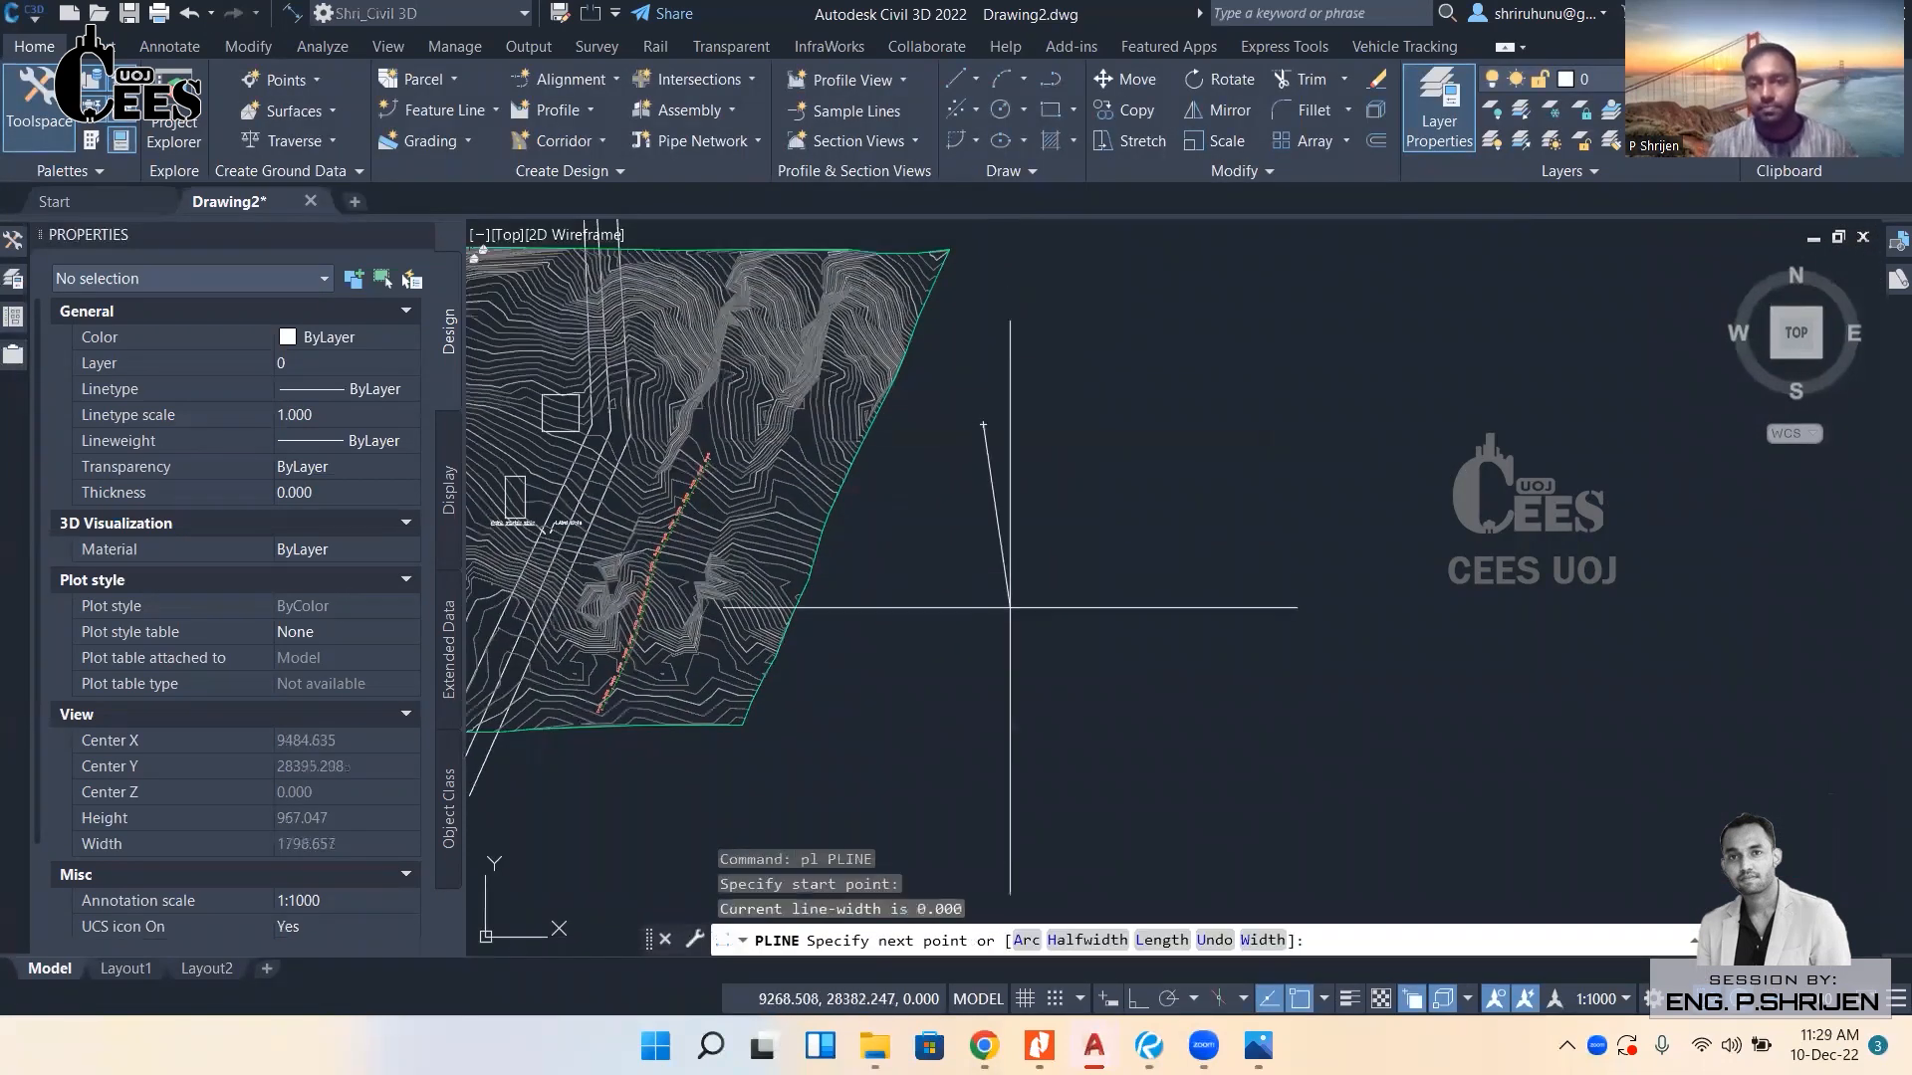
key("F8")
left_click(983, 559)
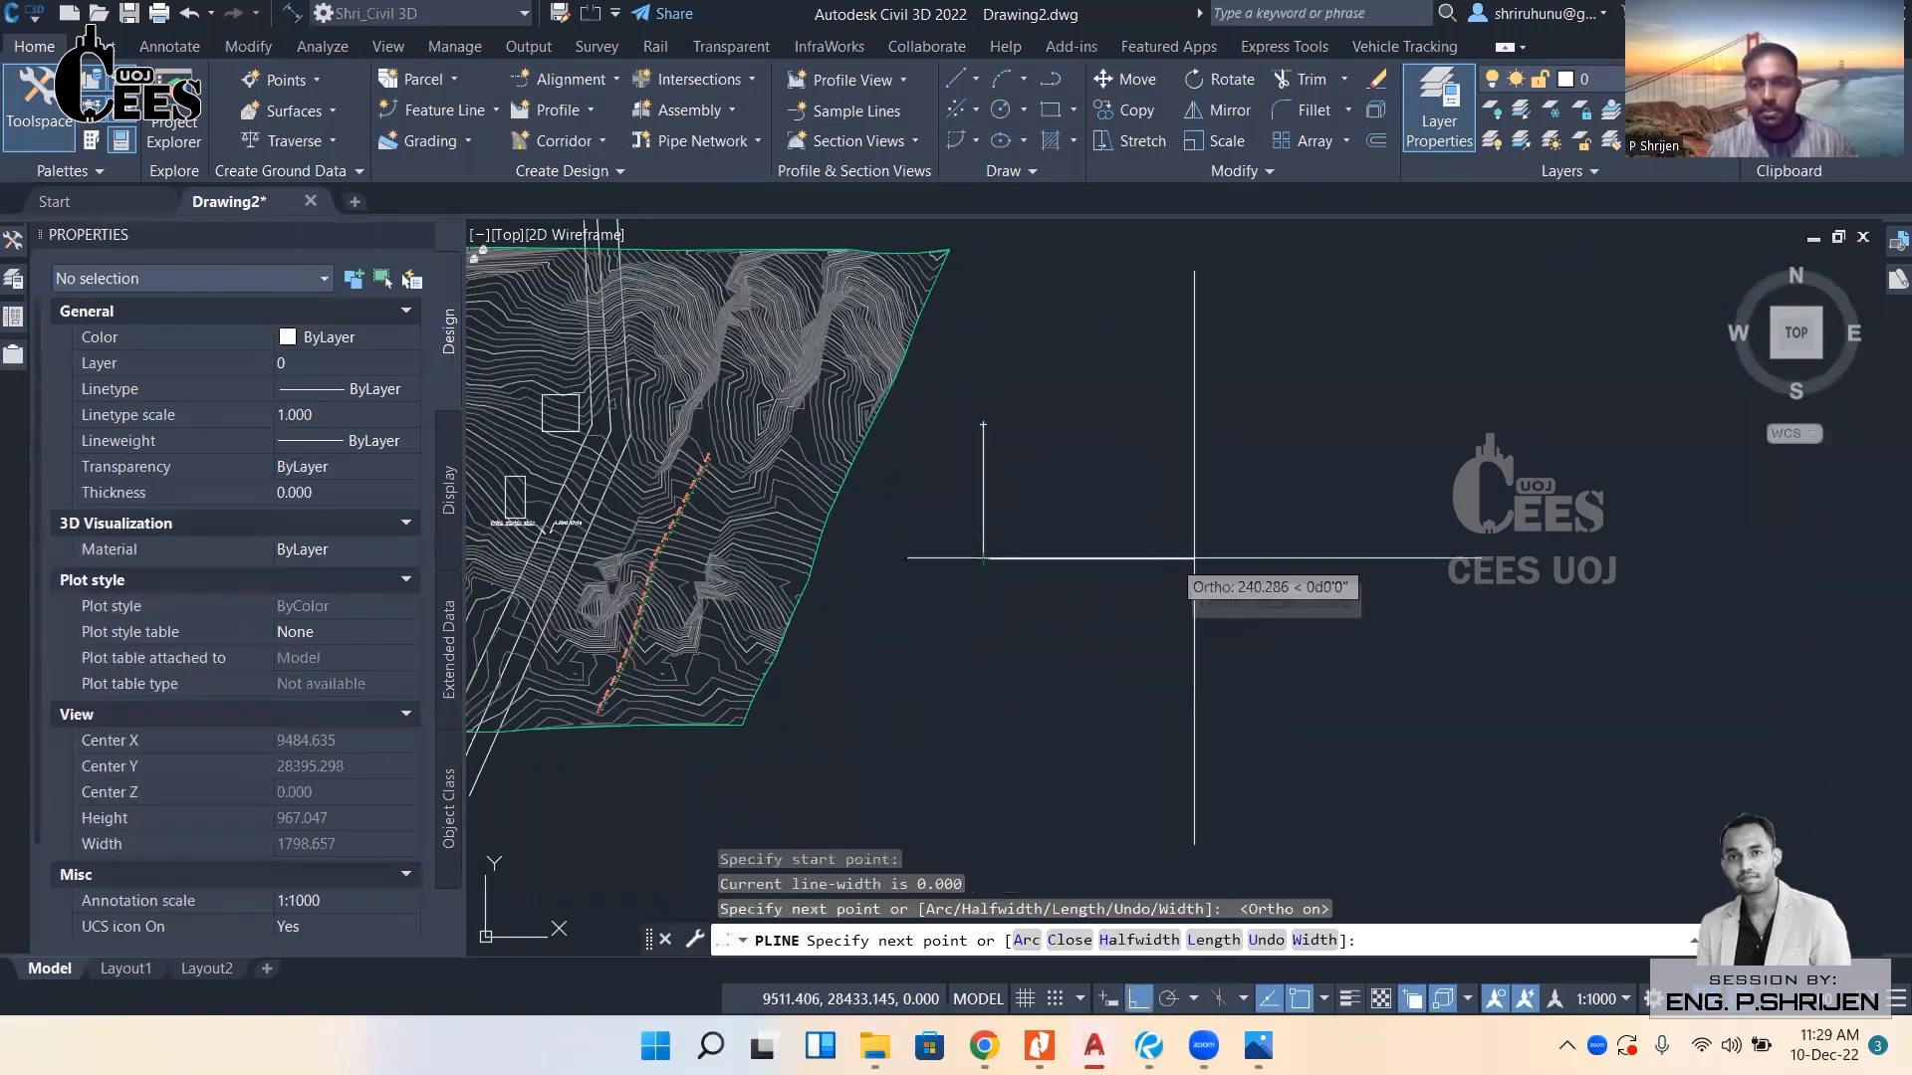
left_click(1219, 558)
key("Escape")
Draw a three-segment zigzag polyline inside the axes with Ortho off, as a sample profile line.
type("pl")
key("Return")
scroll(1035, 511, "up", 4)
left_click(996, 506)
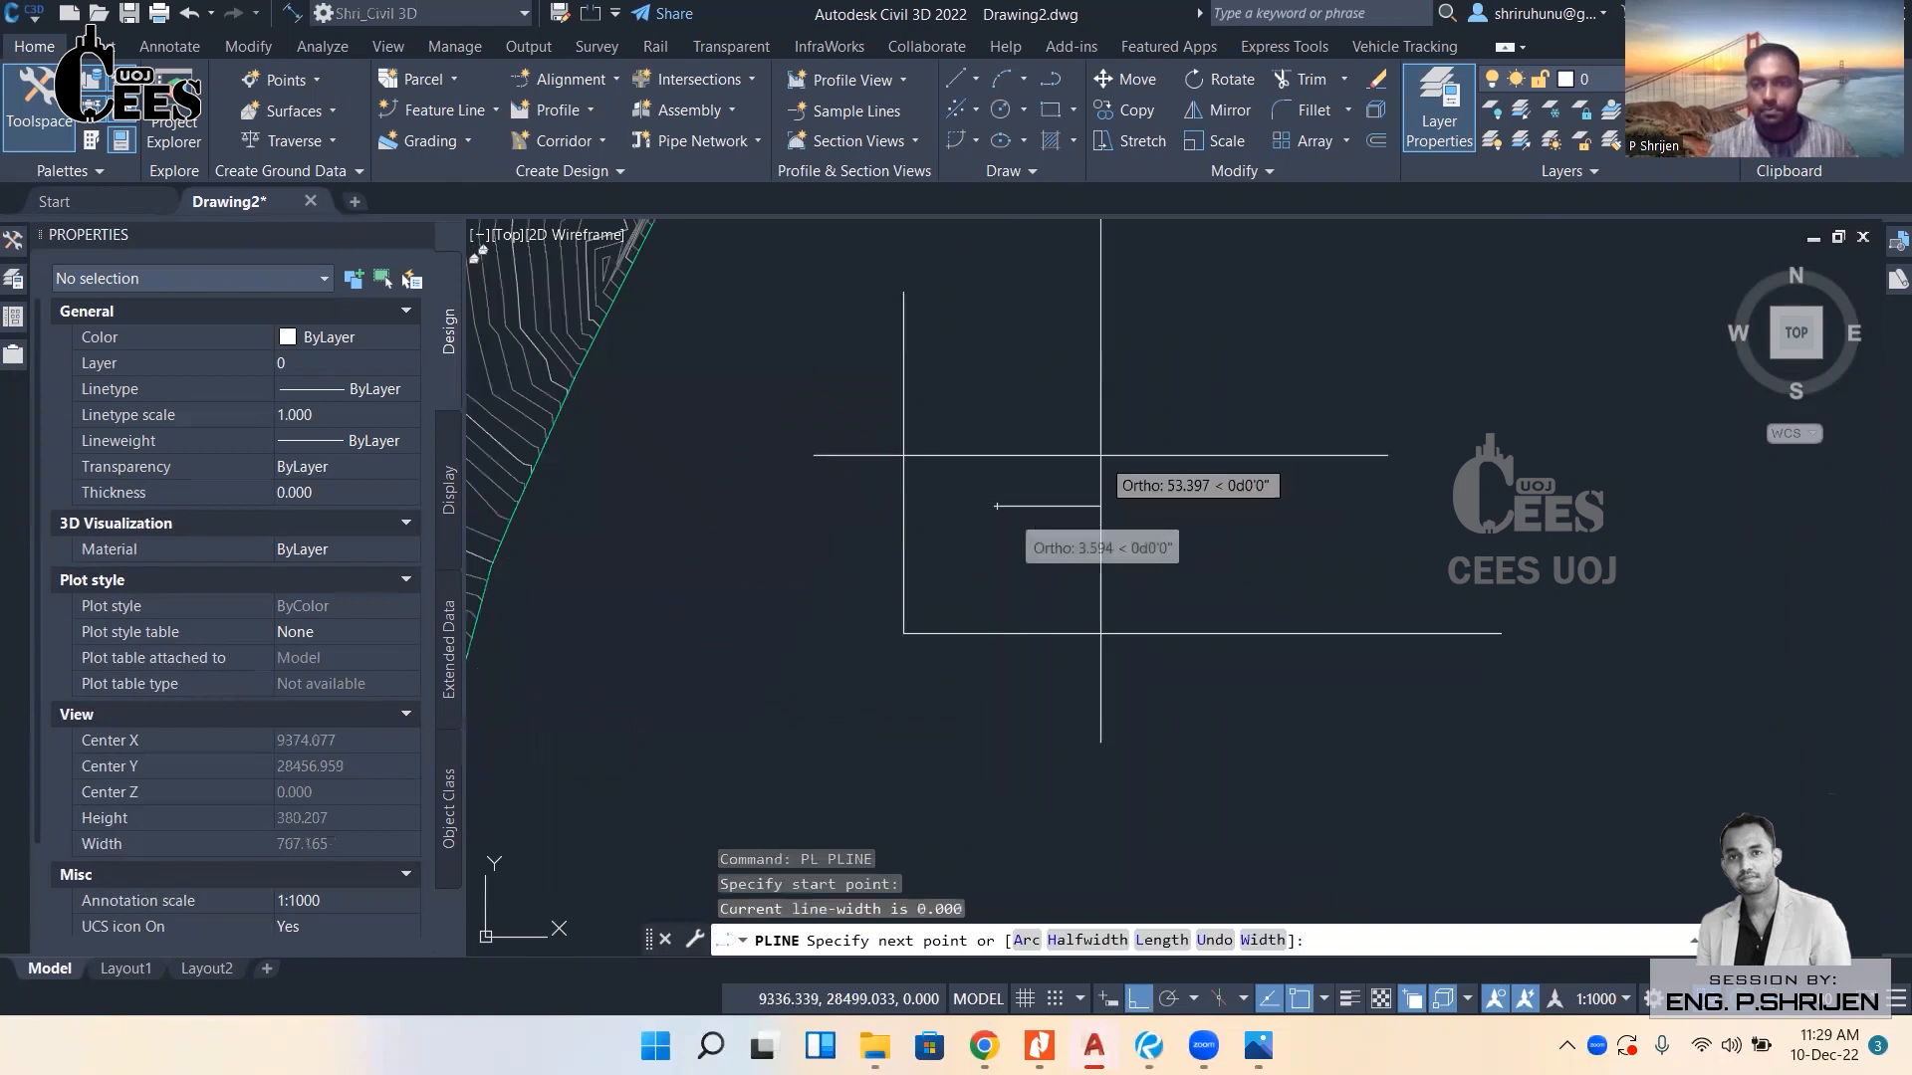
key("F8")
left_click(1091, 442)
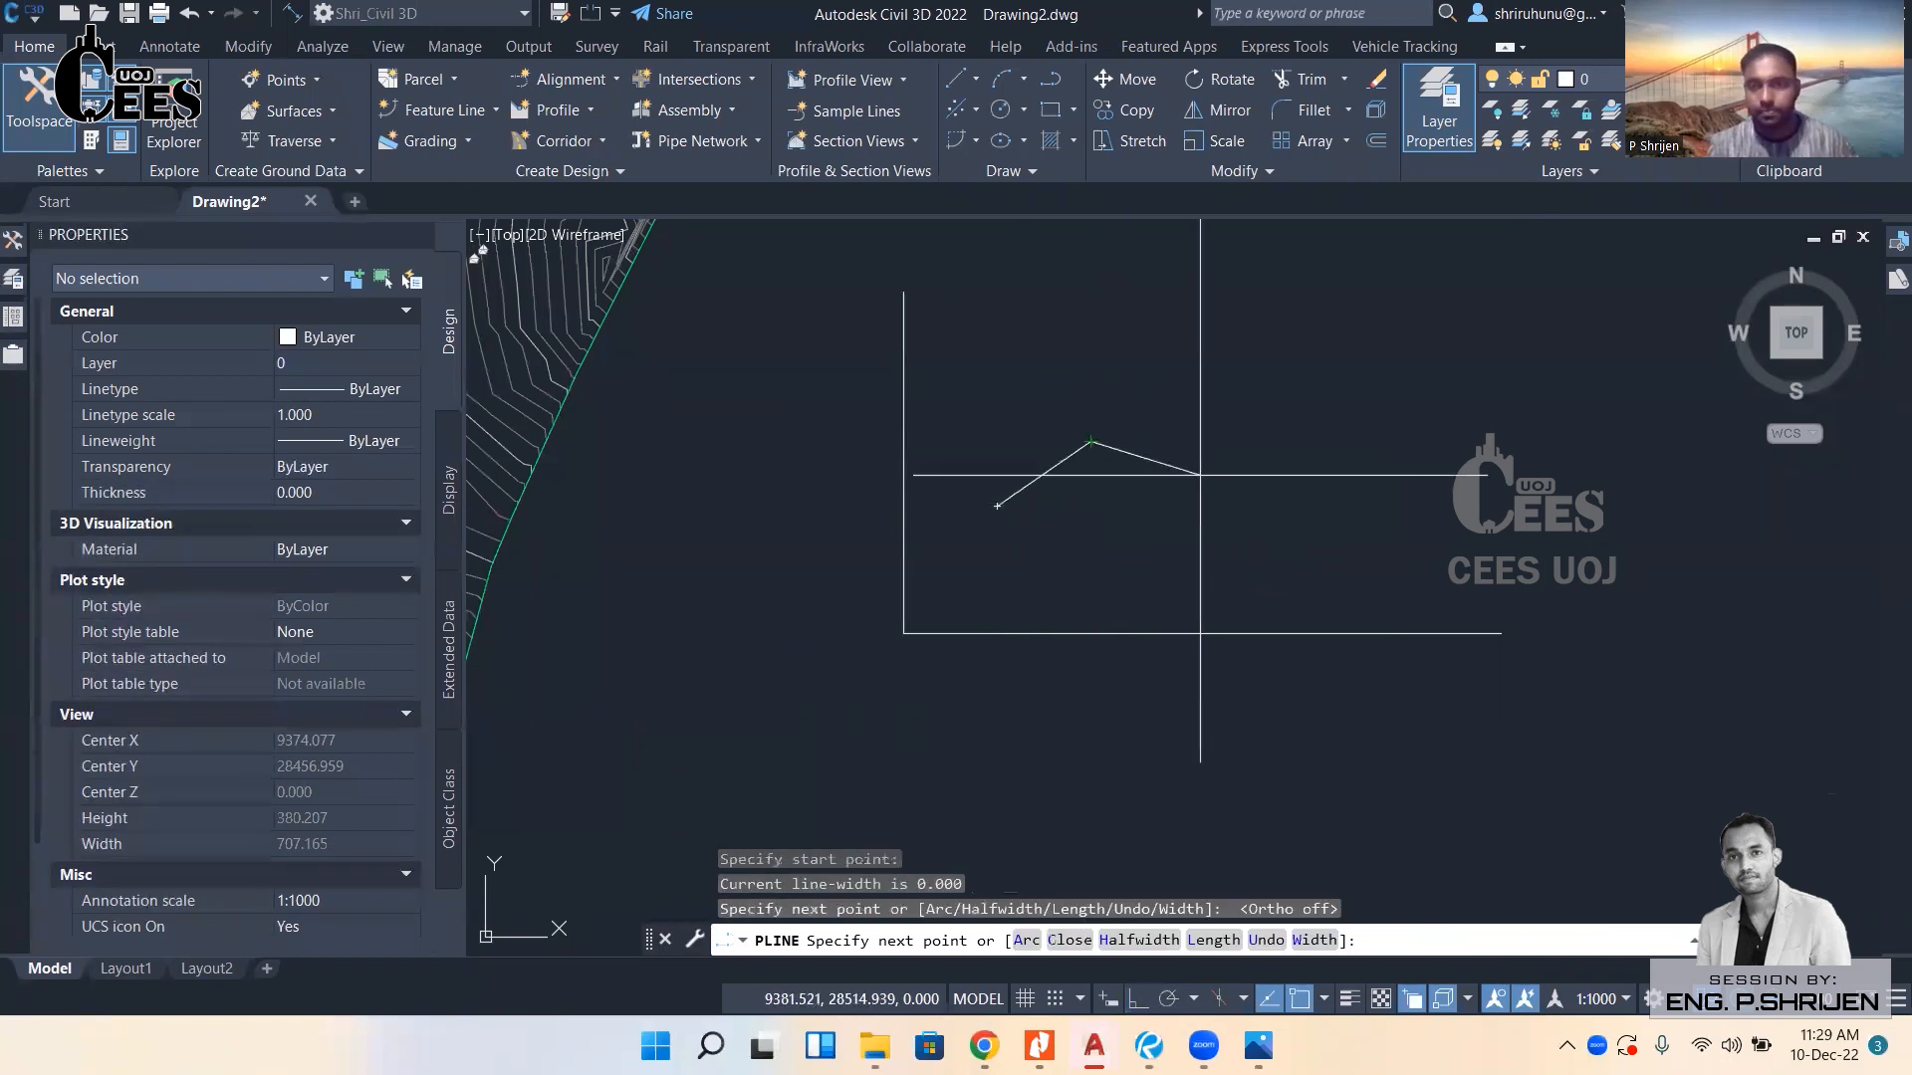
left_click(1213, 479)
left_click(1356, 423)
key("Escape")
Add a vertex to the first segment of the sample profile line, placed slightly above that segment.
scroll(1080, 459, "up", 2)
left_click(1061, 458)
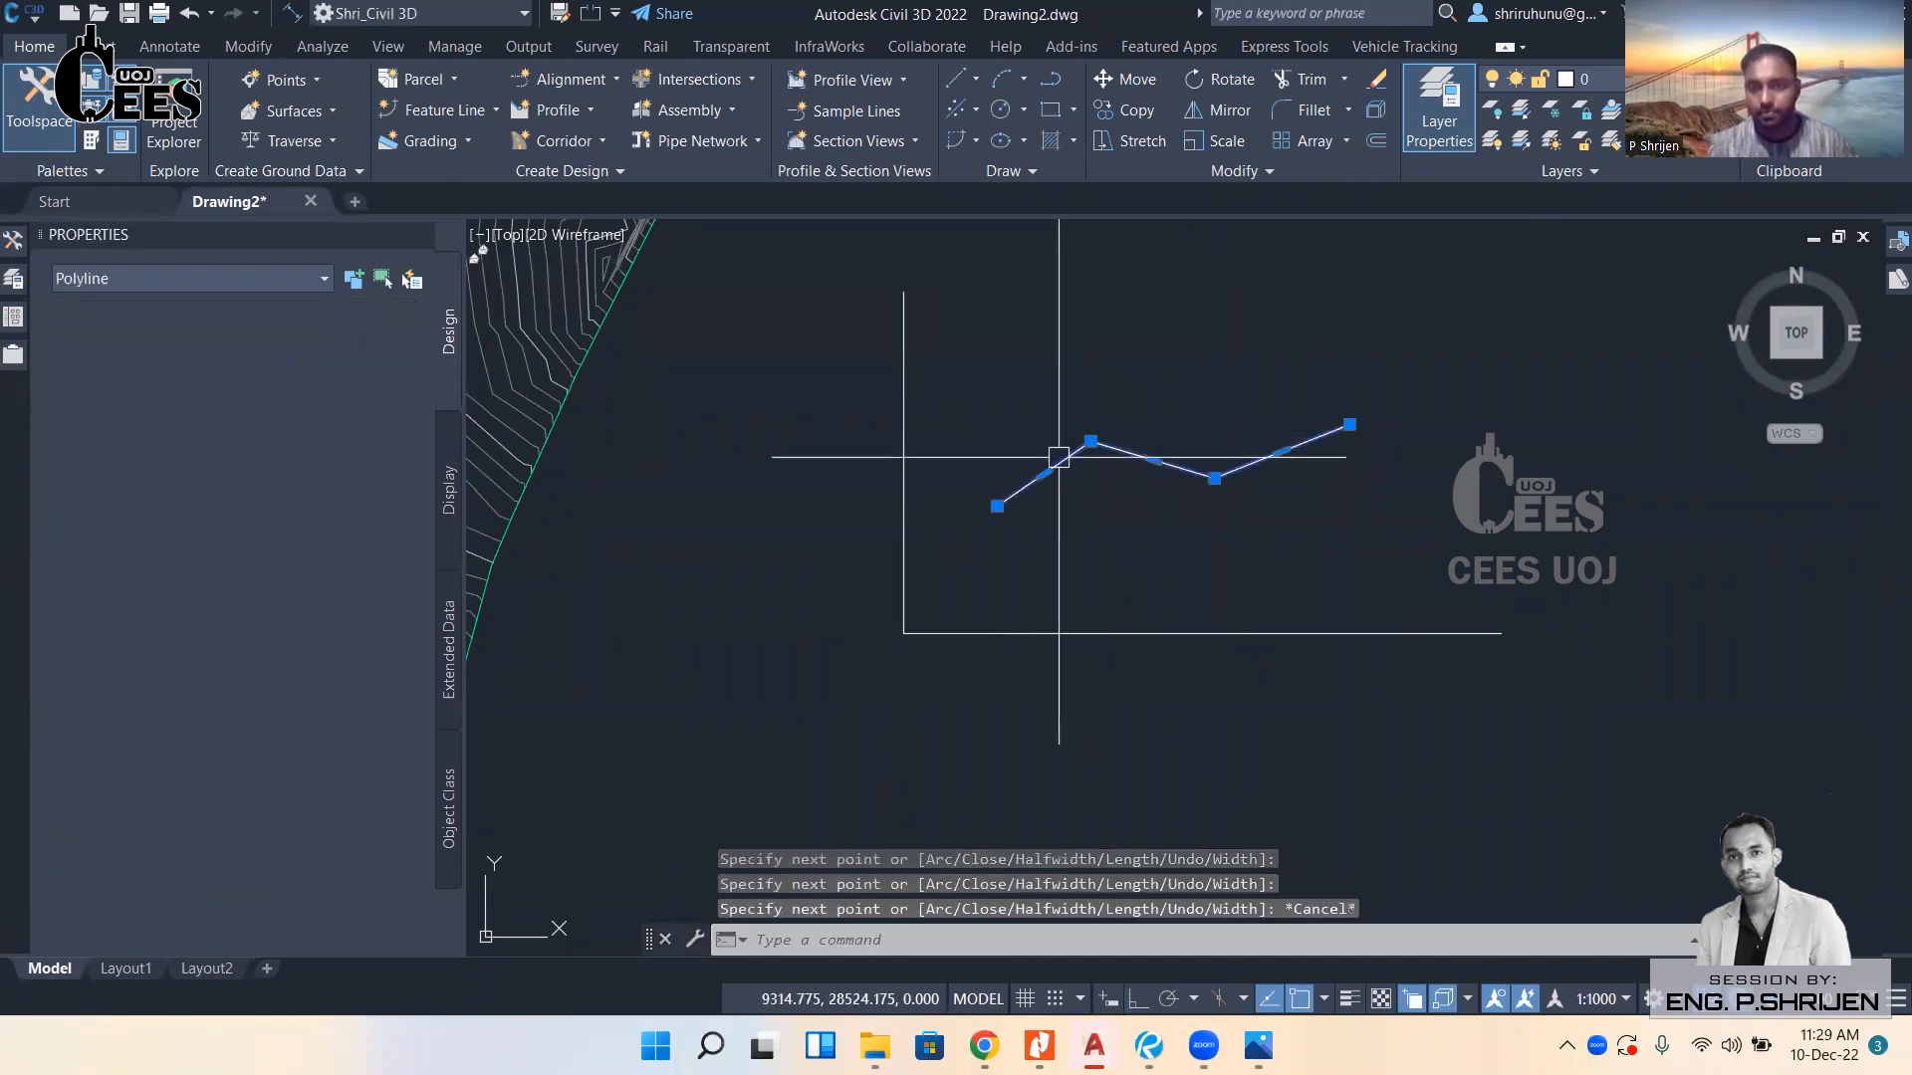
mouse_move(1027, 483)
left_click(1095, 542)
scroll(1023, 466, "up", 2)
left_click(1020, 463)
key("Escape")
Convert the descending segment of the sample profile line to an arc that bulges upward.
left_click(1296, 456)
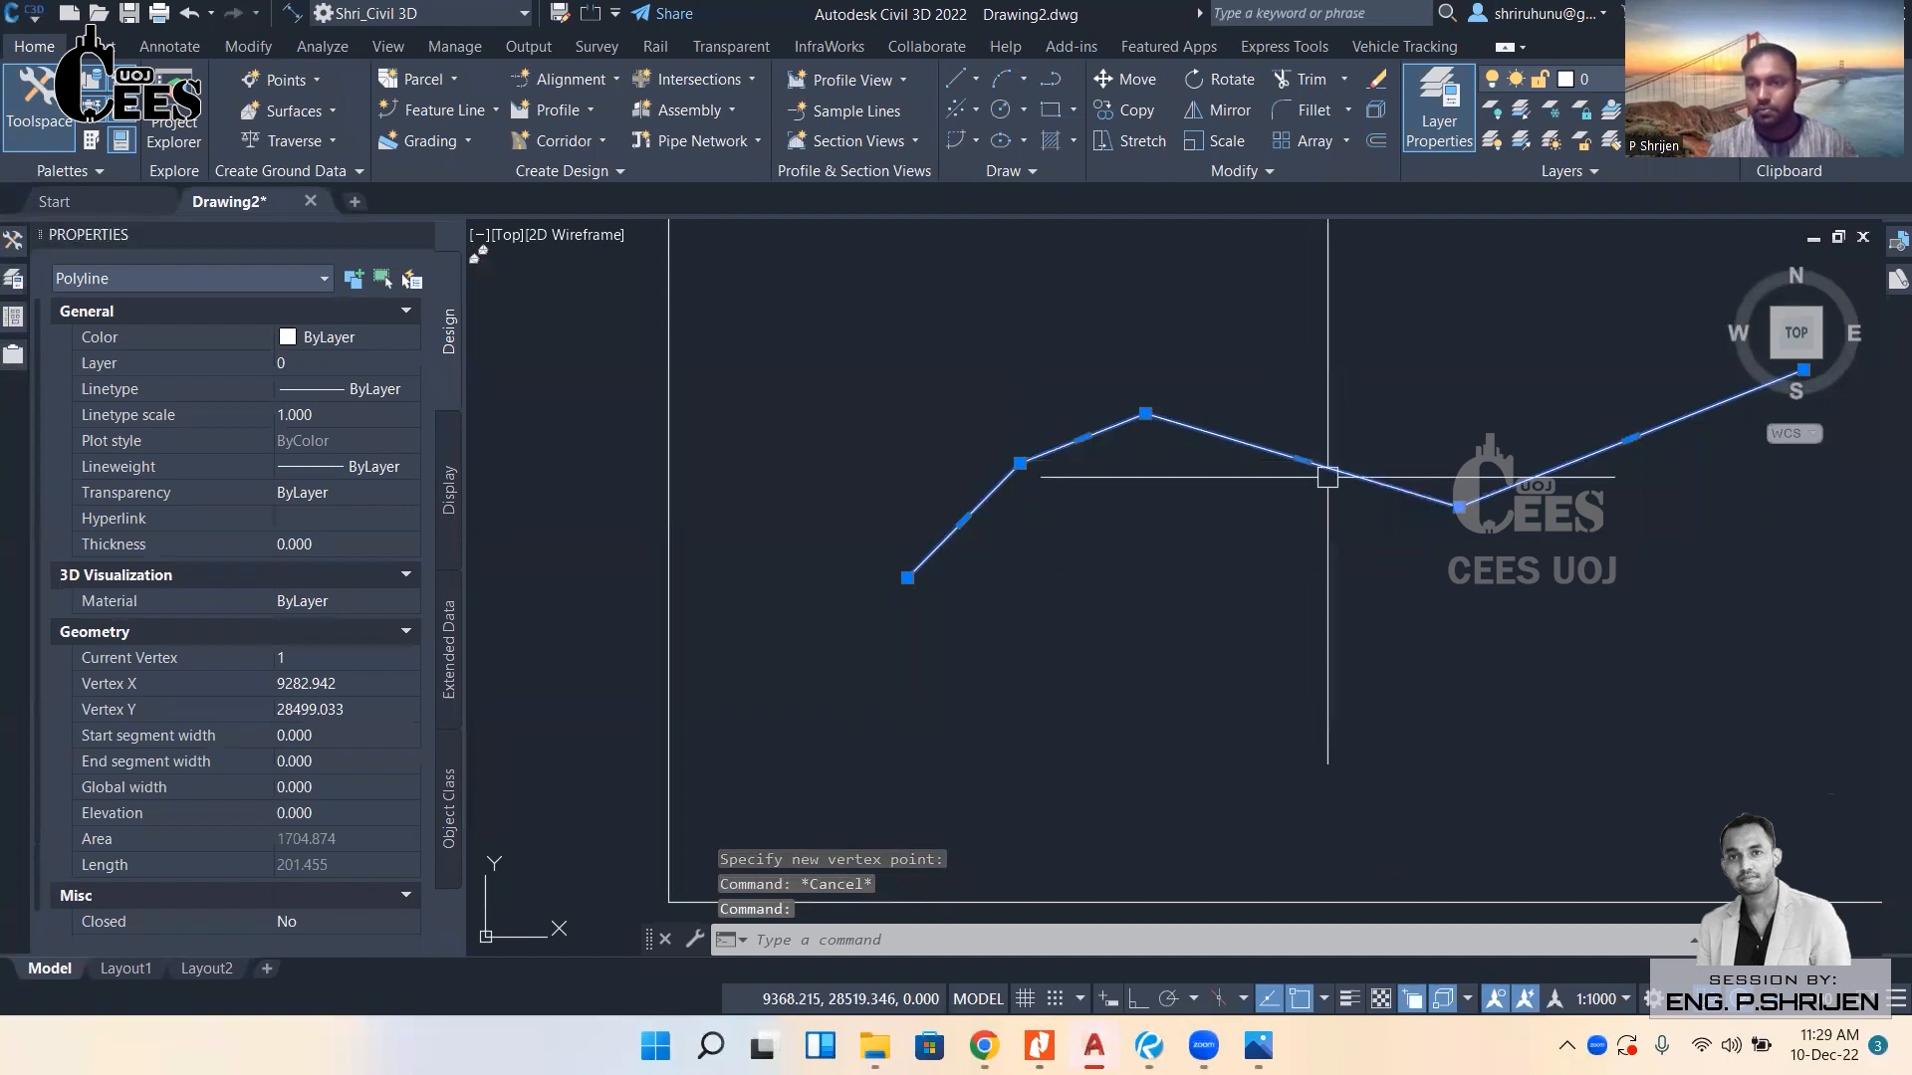
mouse_move(1304, 466)
left_click(1374, 551)
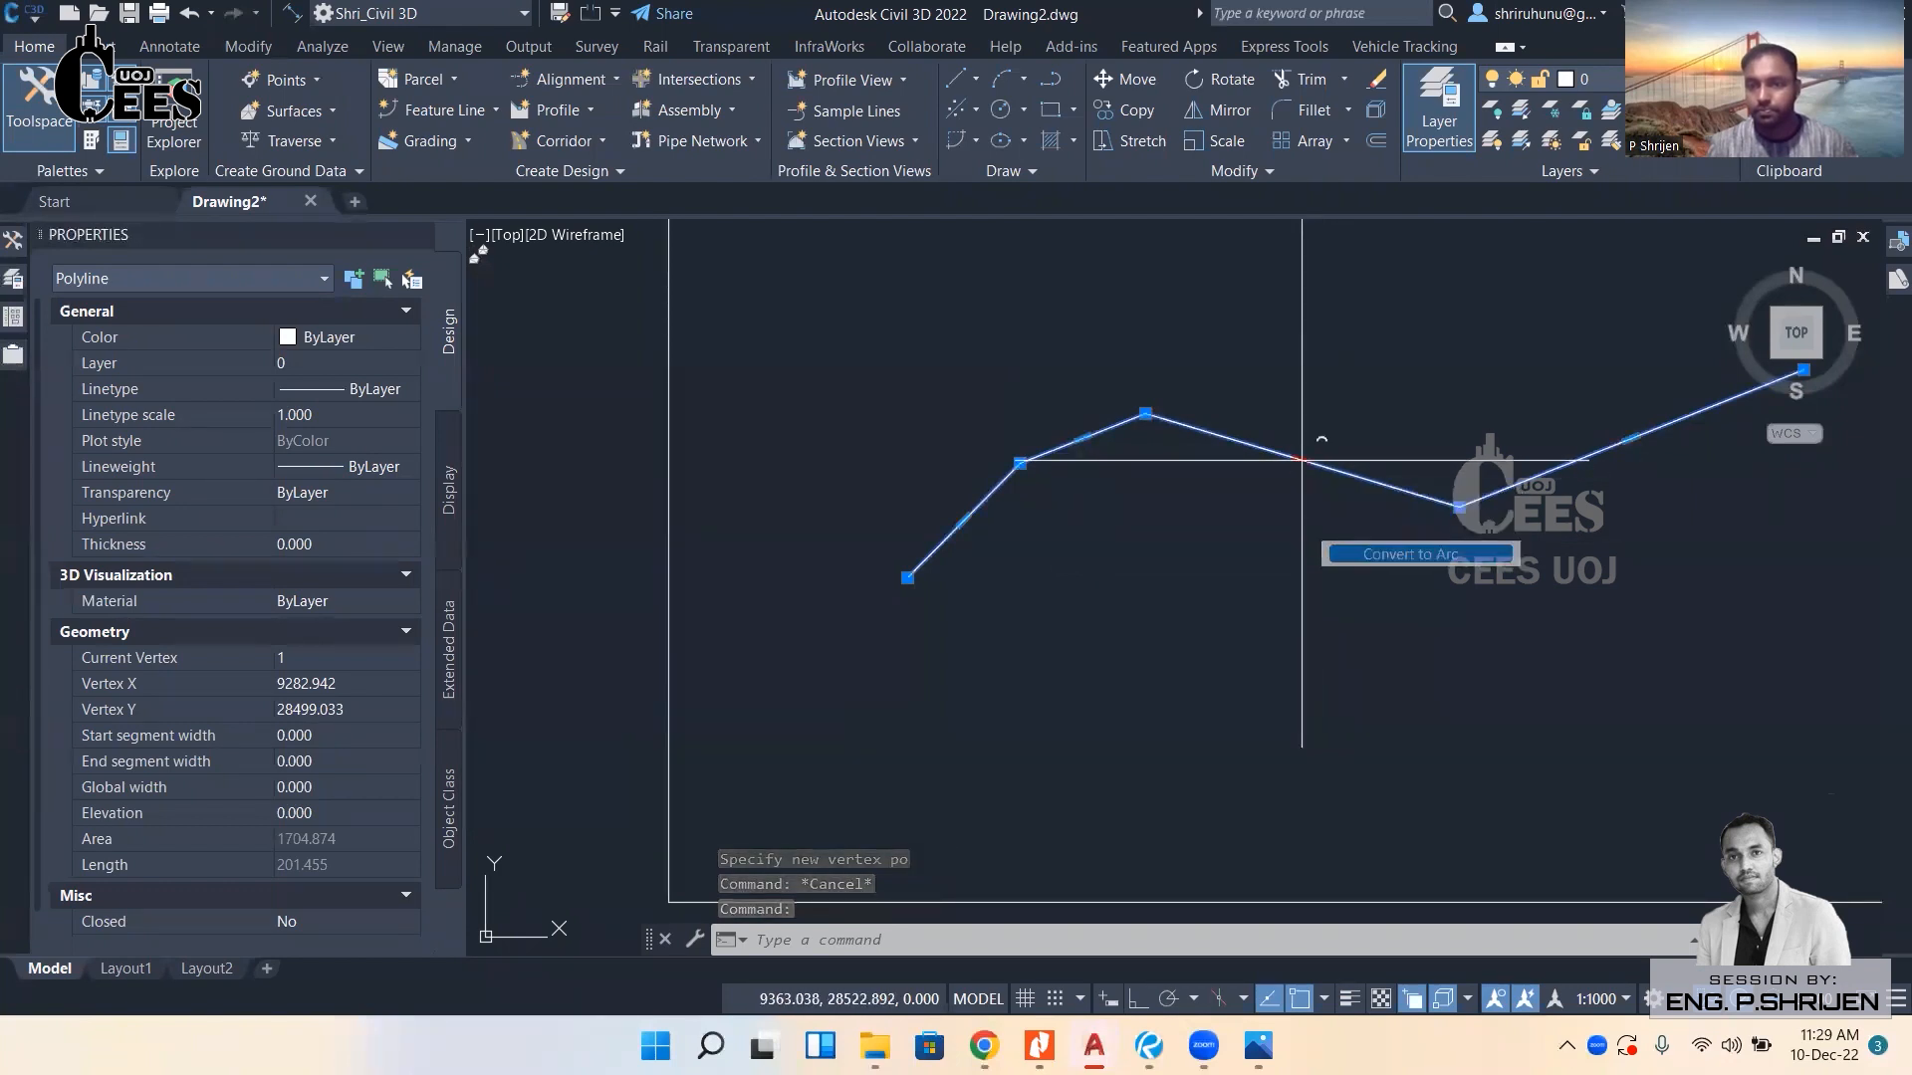
left_click(1332, 444)
key("Escape")
key("Escape")
scroll(1234, 528, "down", 4)
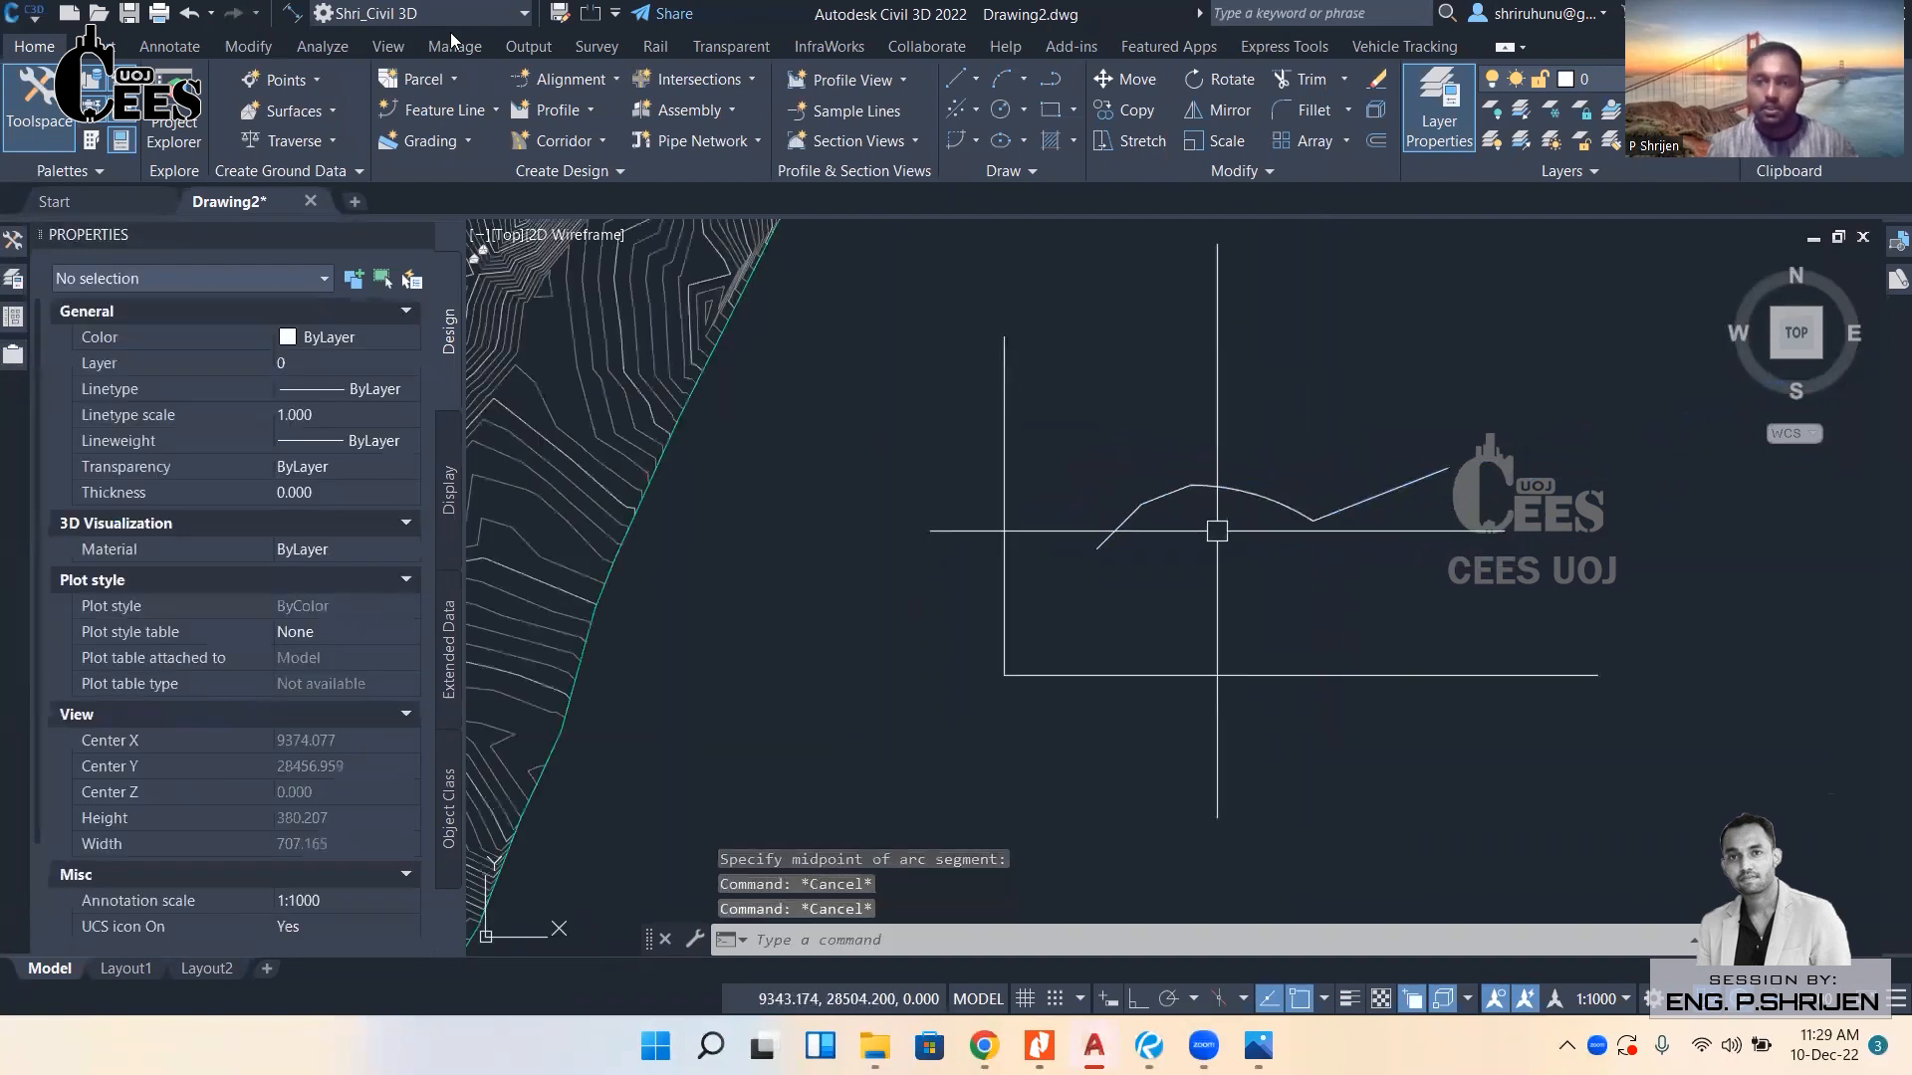
Add a multileader reading "profile" that points to the arc of the sample profile line.
left_click(170, 45)
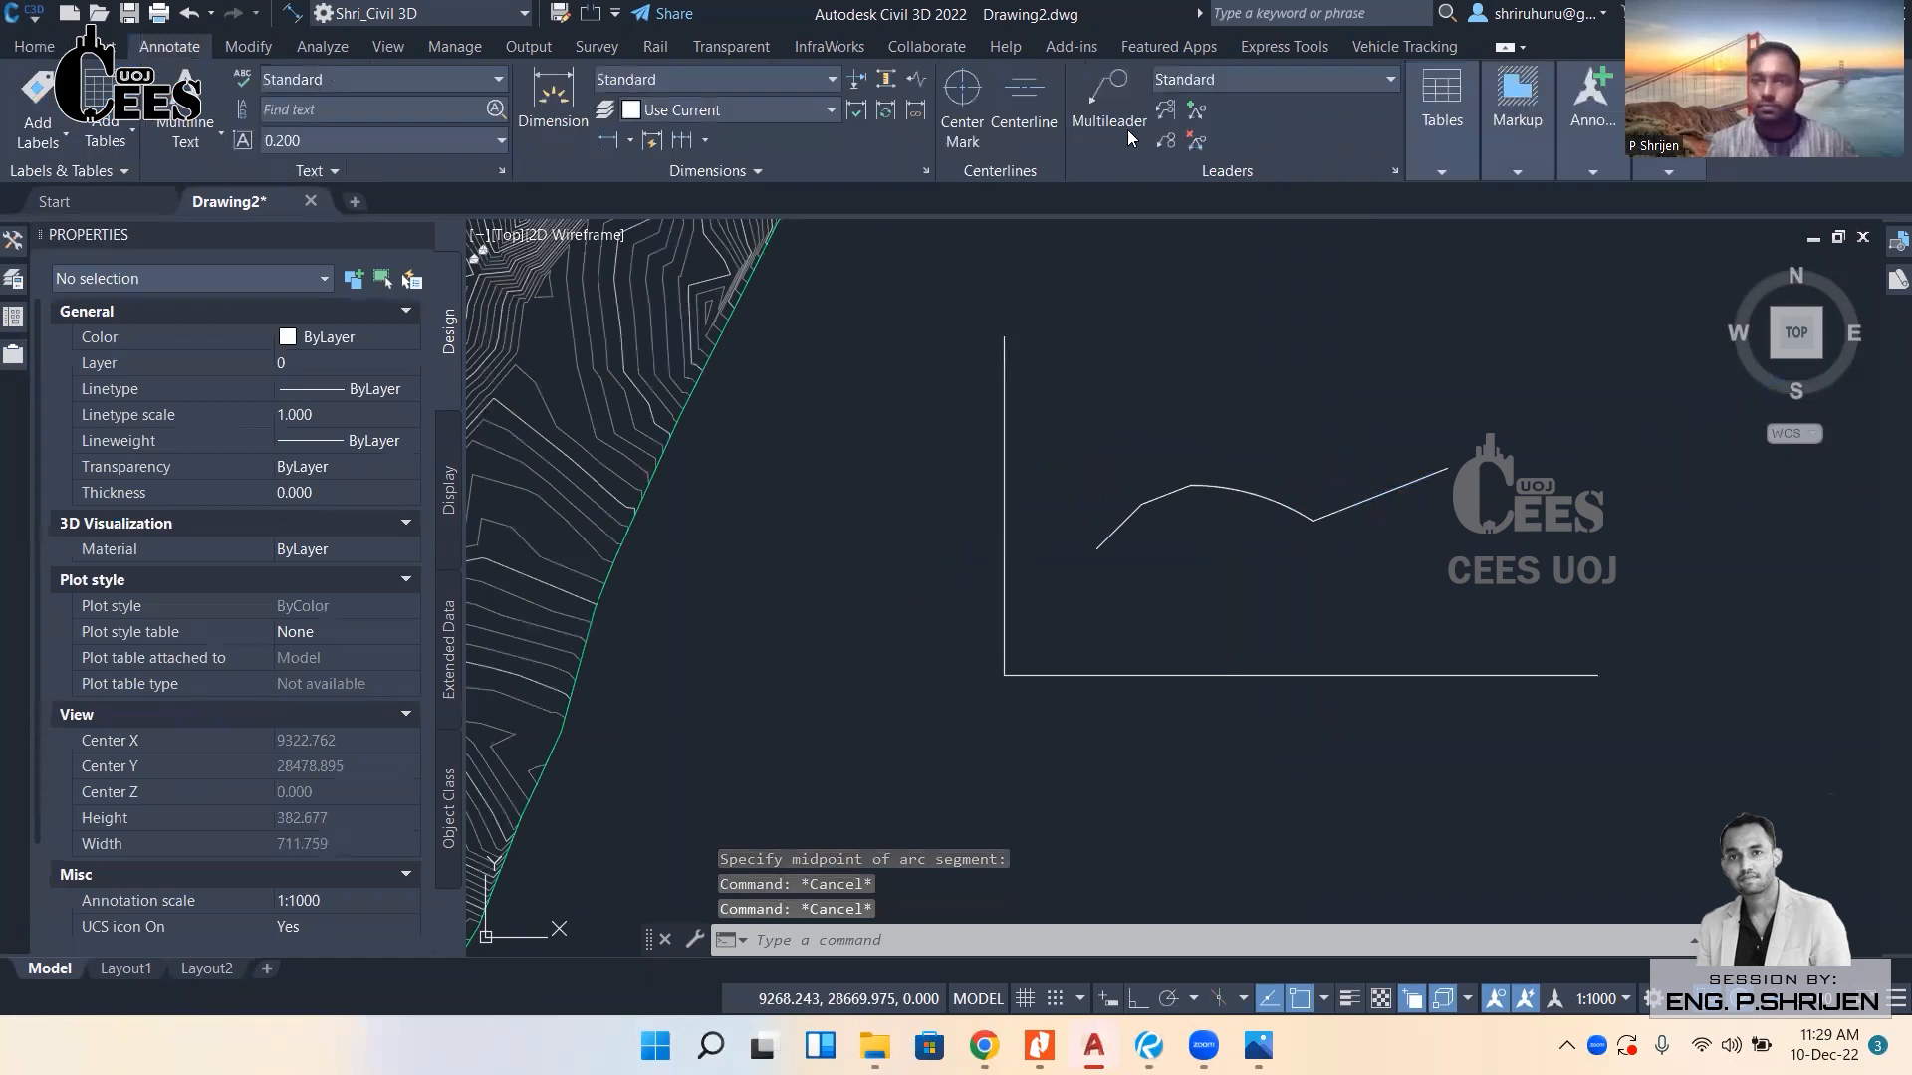
left_click(1109, 99)
left_click(1257, 492)
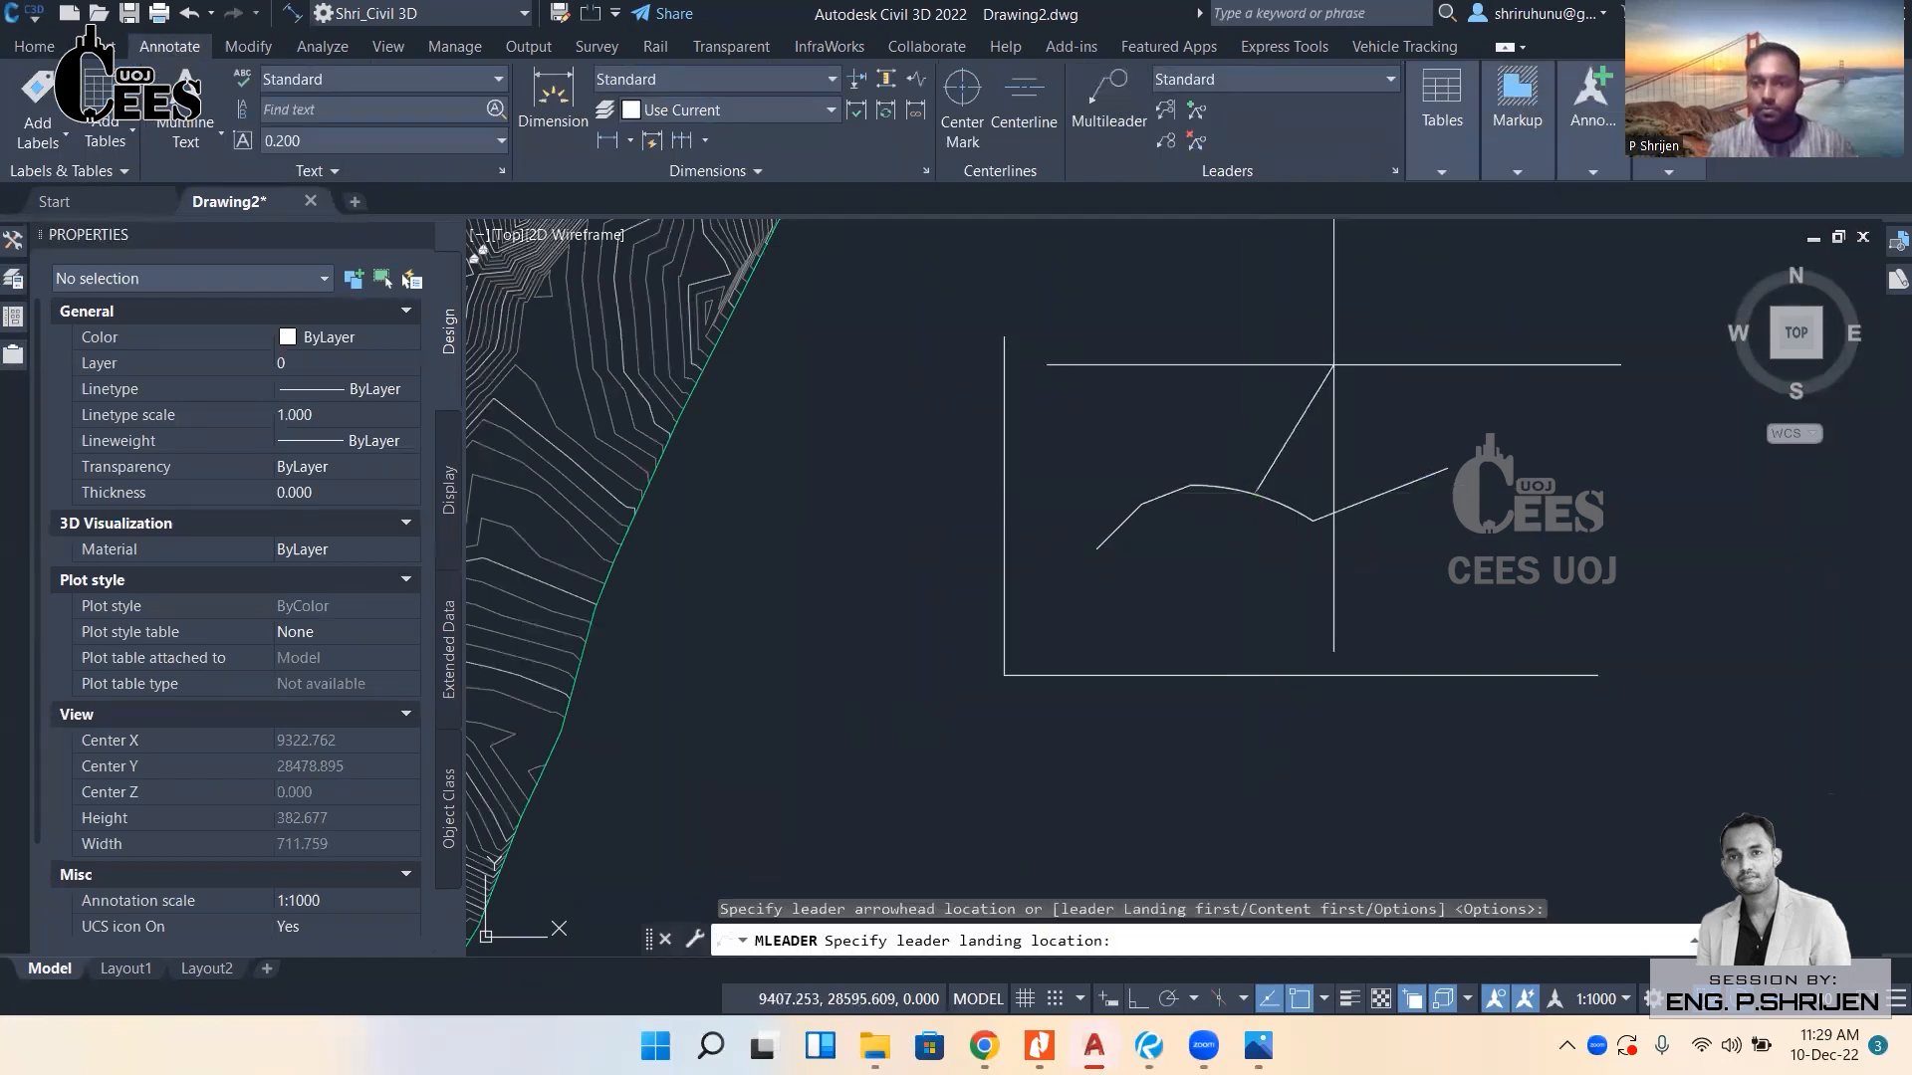
left_click(1316, 380)
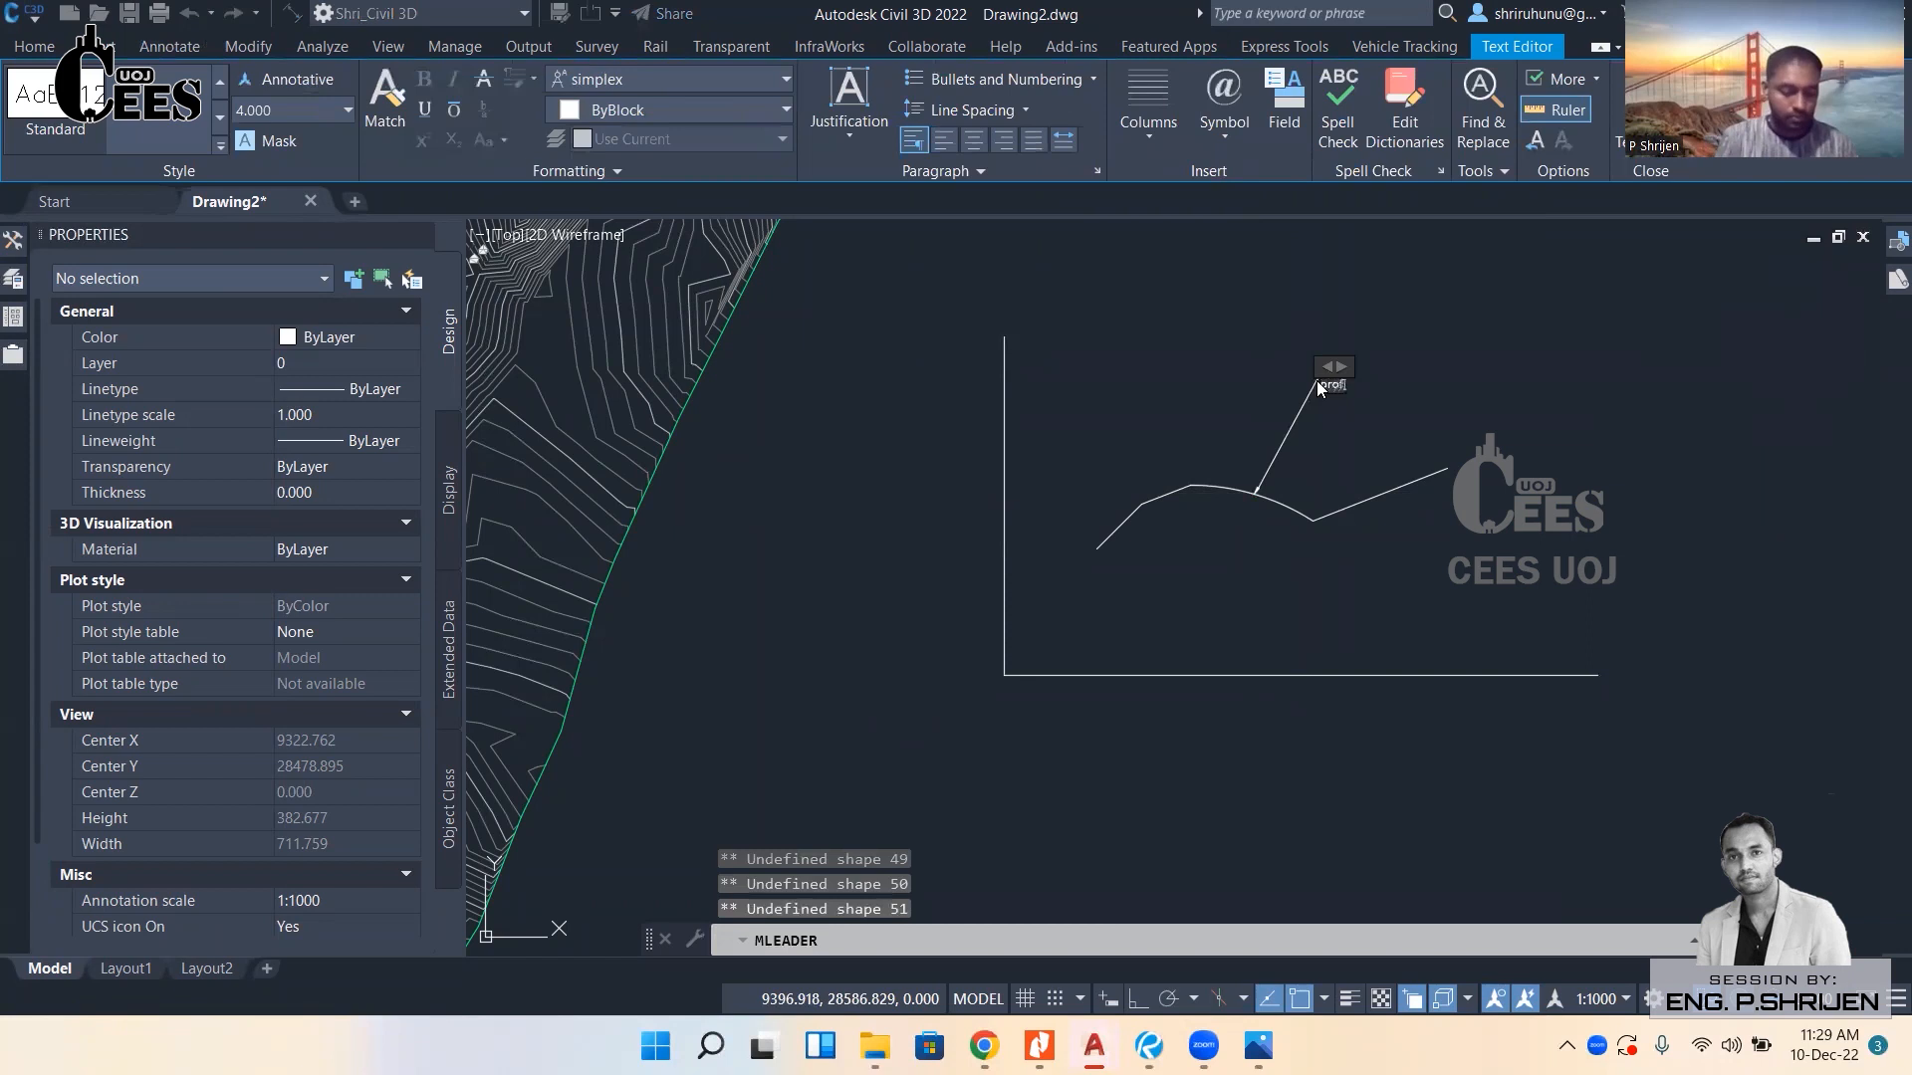
type("profile")
key("Escape")
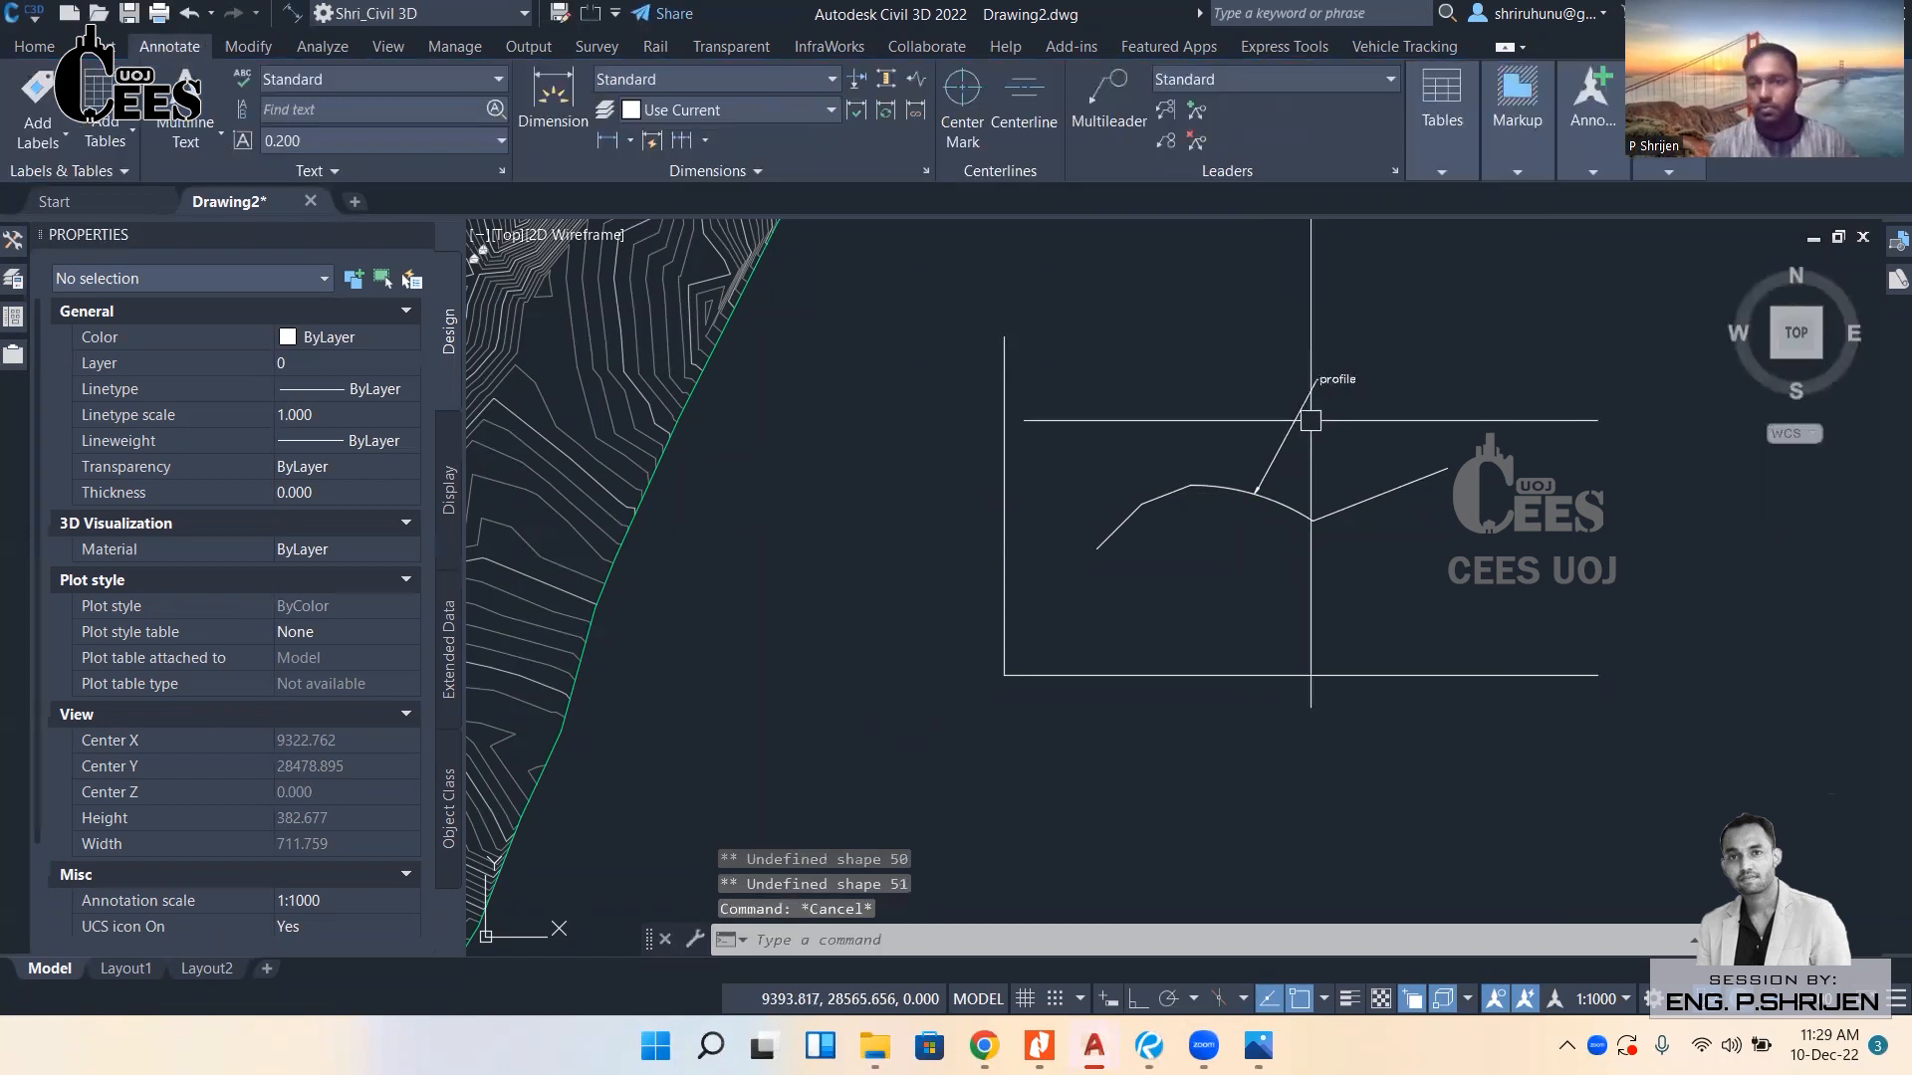
Copy the "profile" multileader from its arrow tip to a Nearest point on the horizontal axis, with running object snap off.
left_click(1305, 420)
type("co")
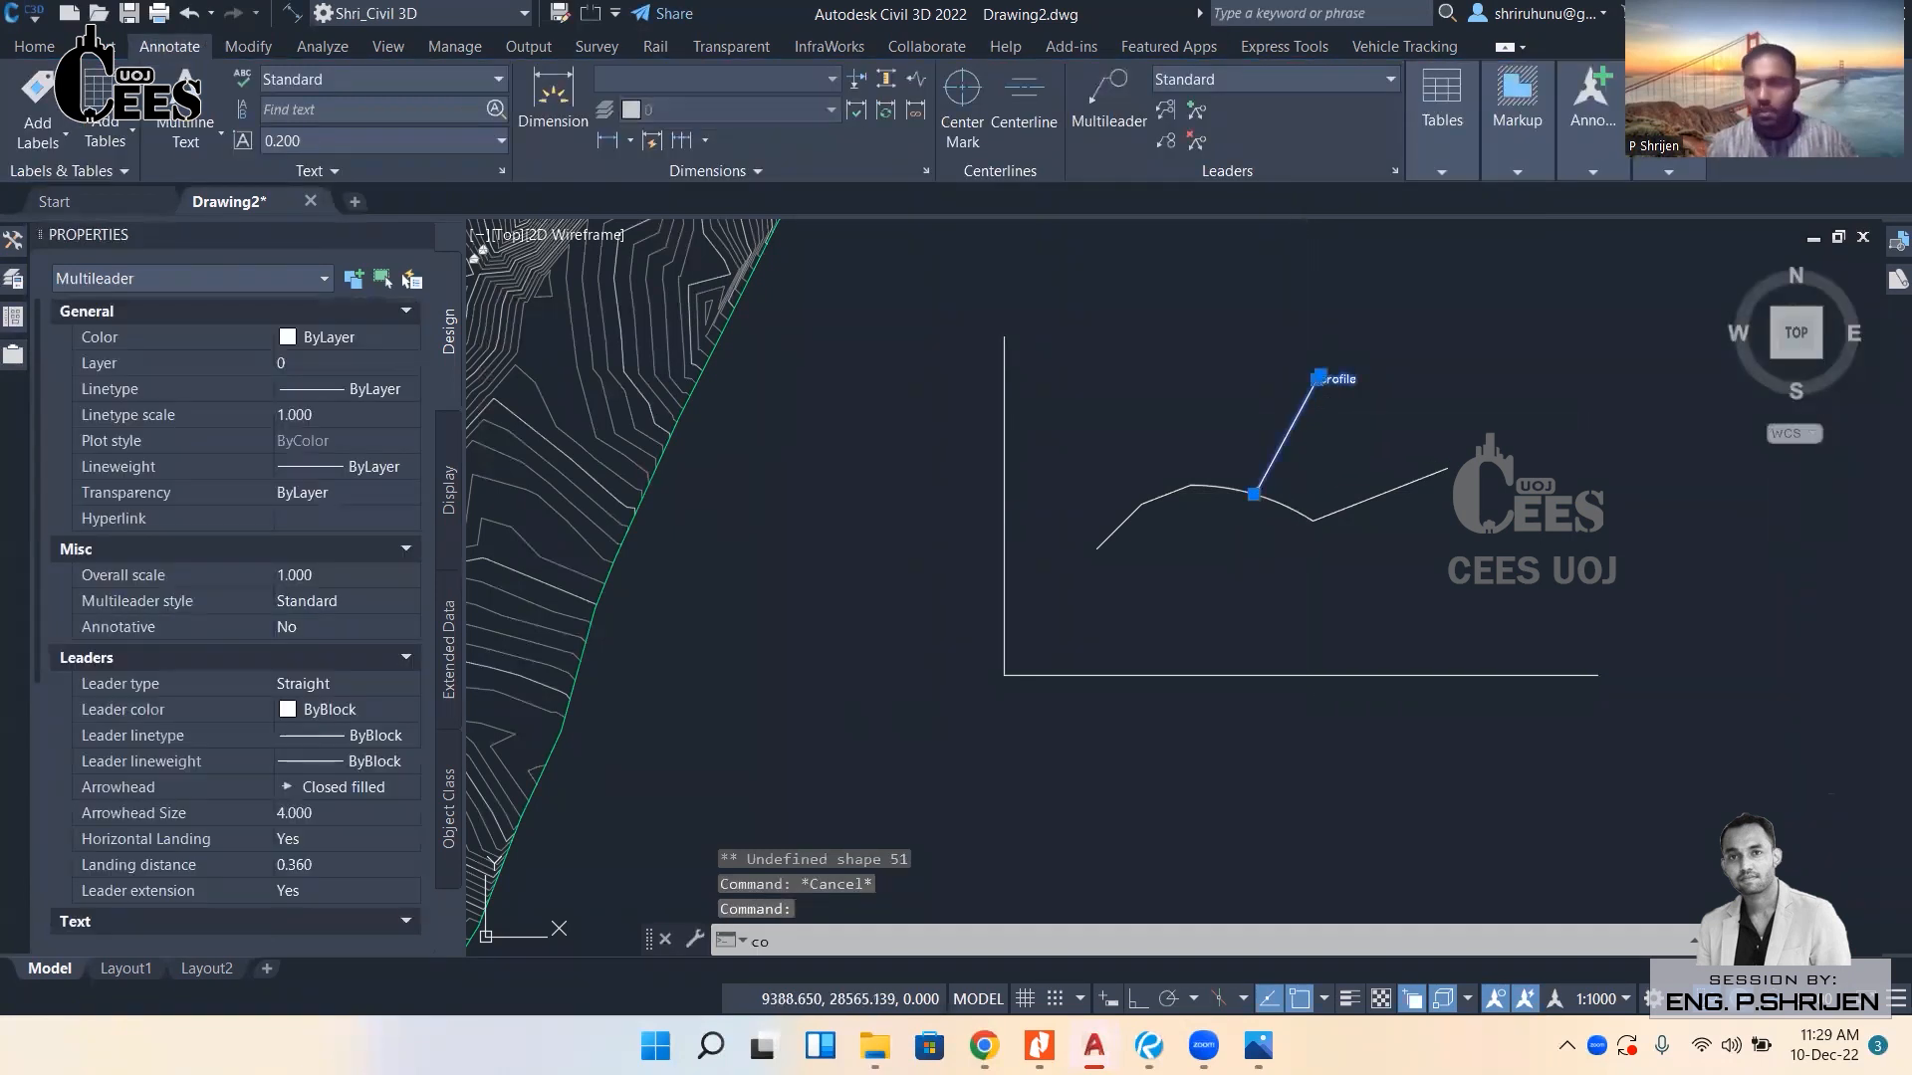
key("Return")
left_click(1254, 492)
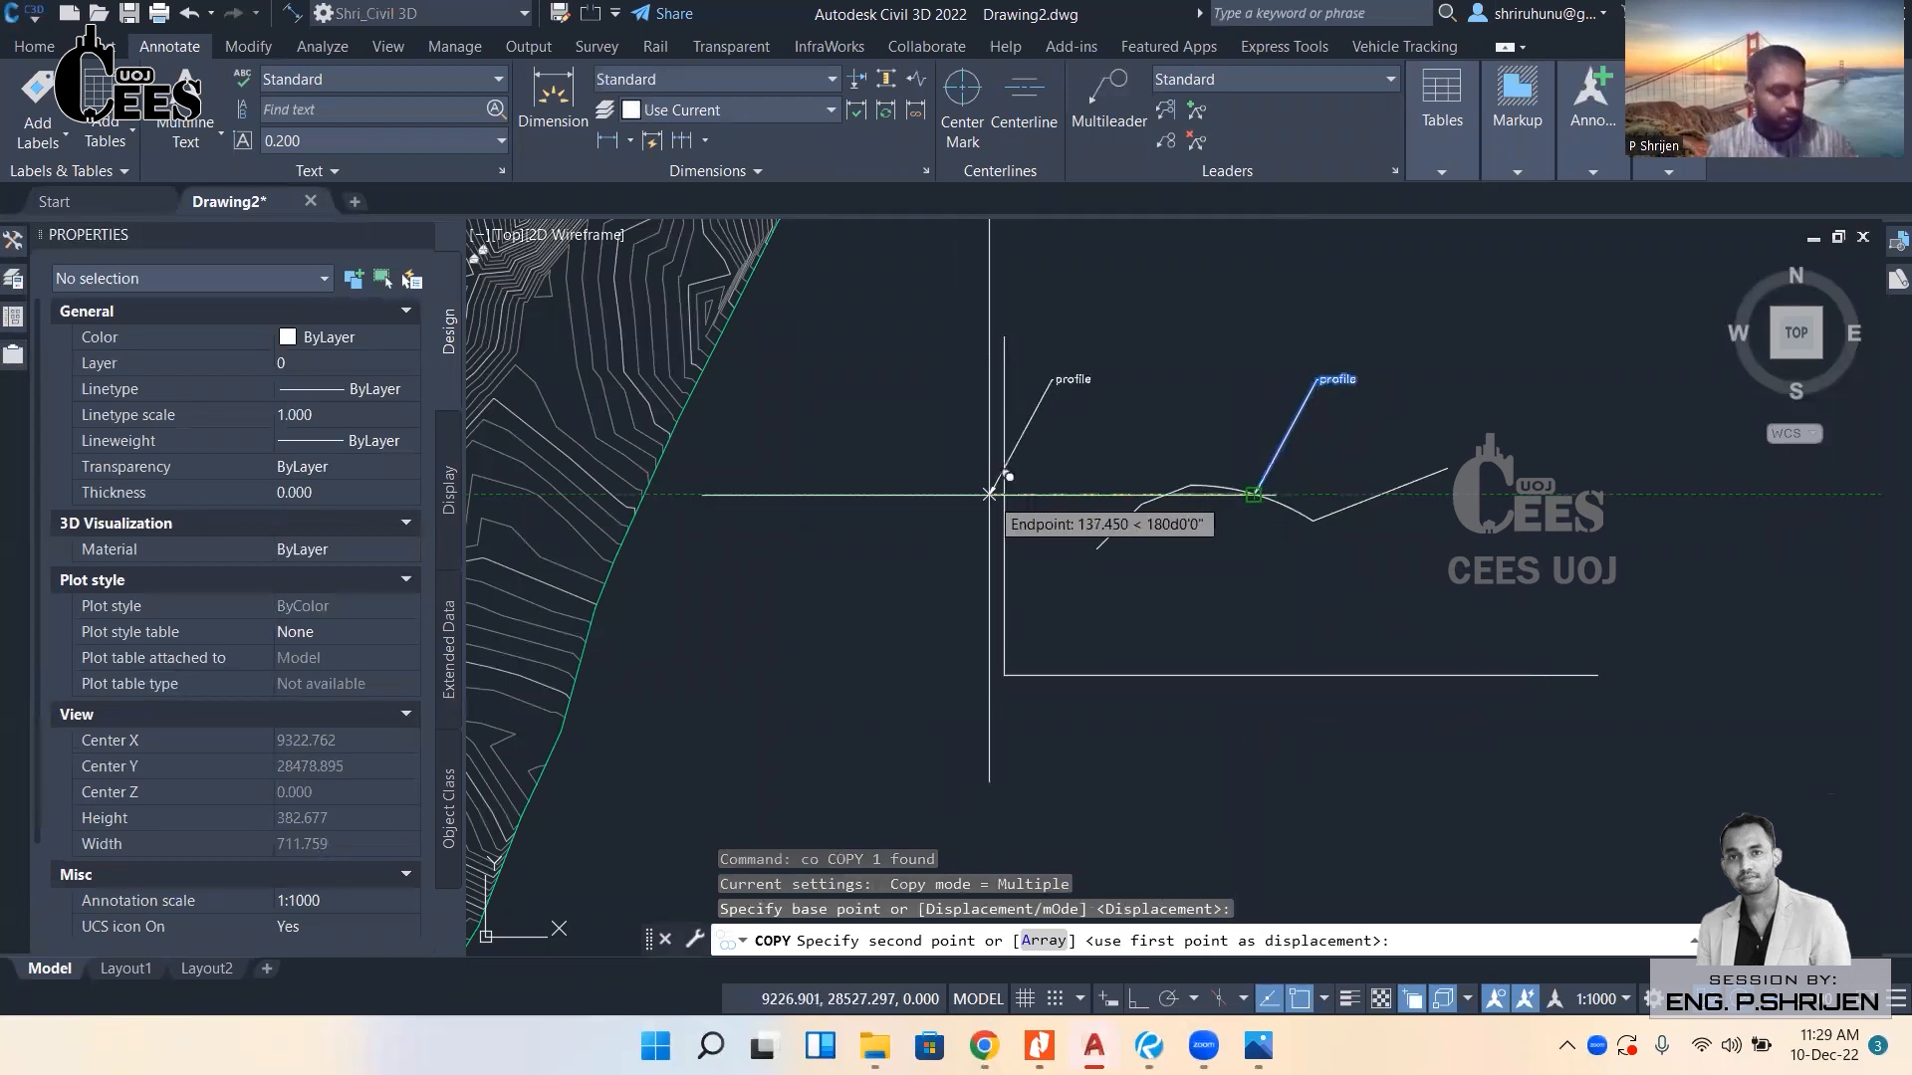
key("F3")
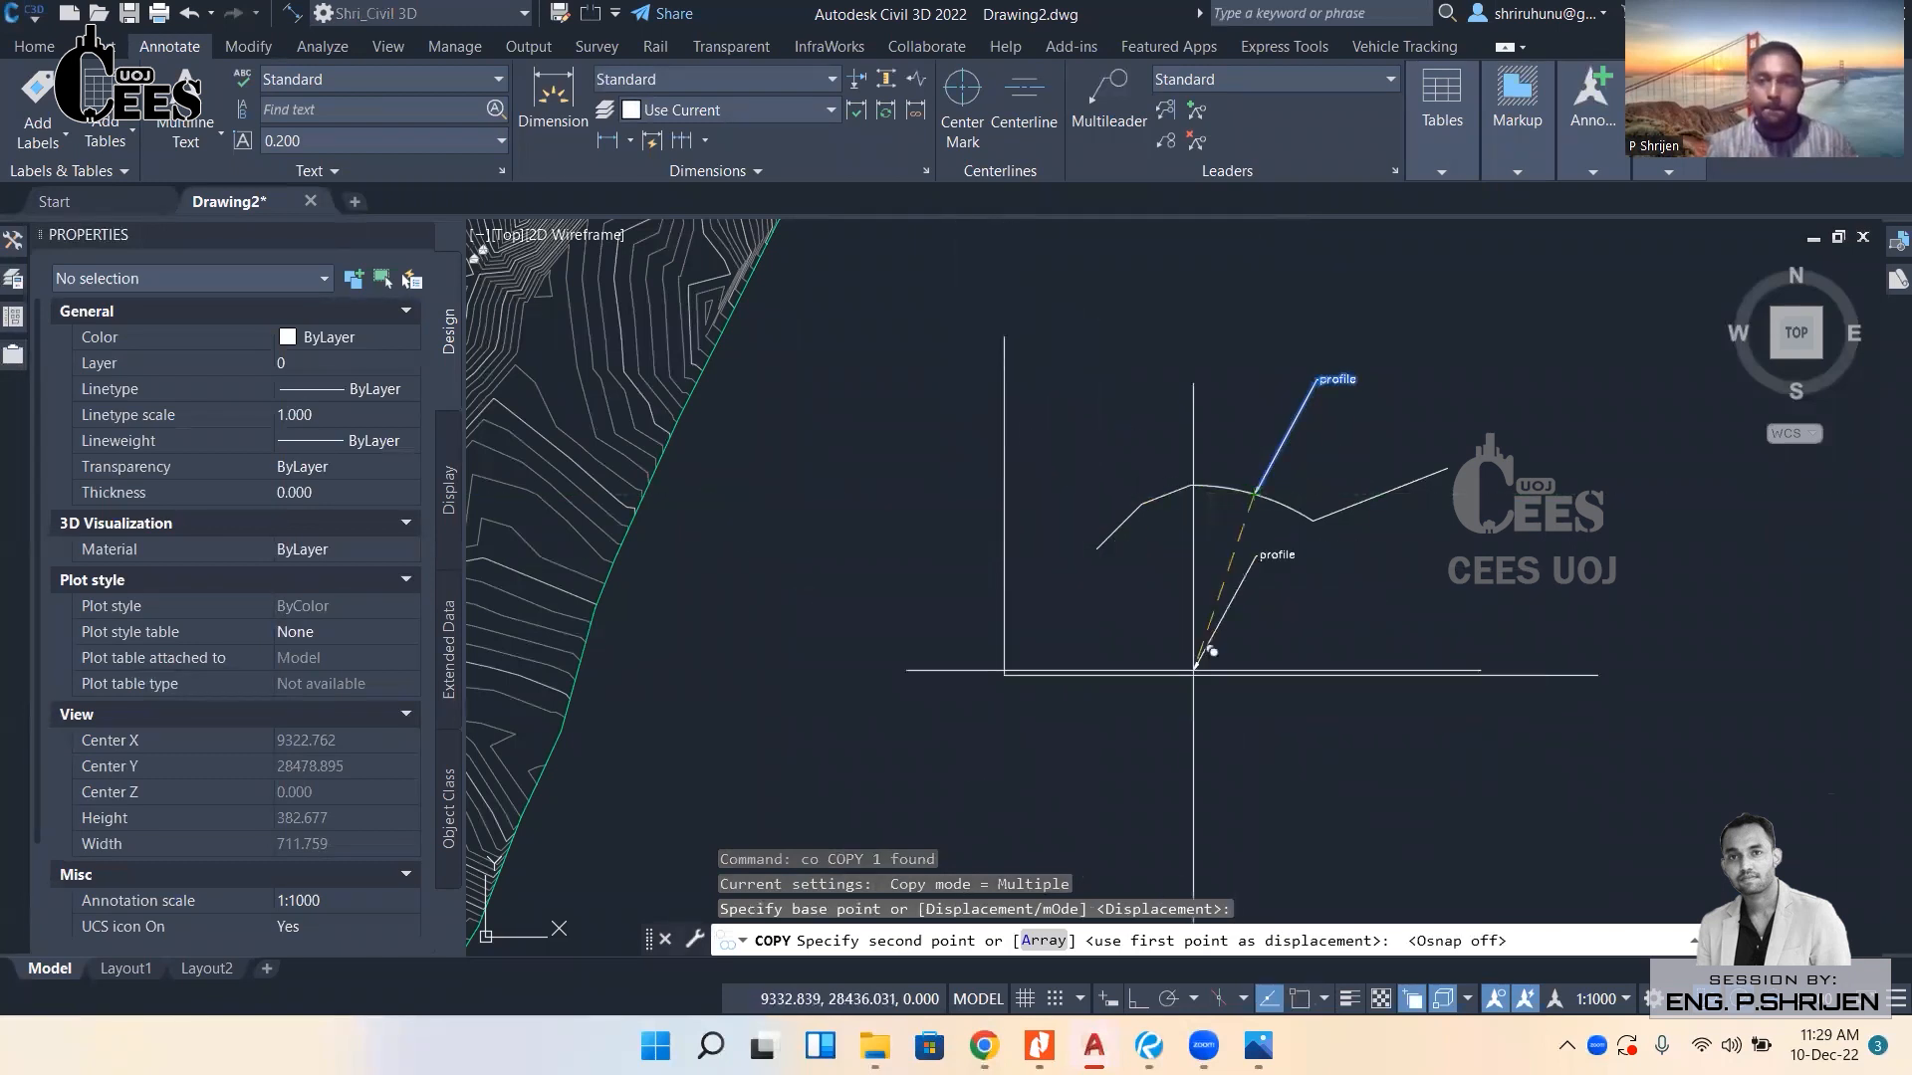
right_click(1279, 675, "shift")
left_click(1337, 604)
left_click(1283, 674)
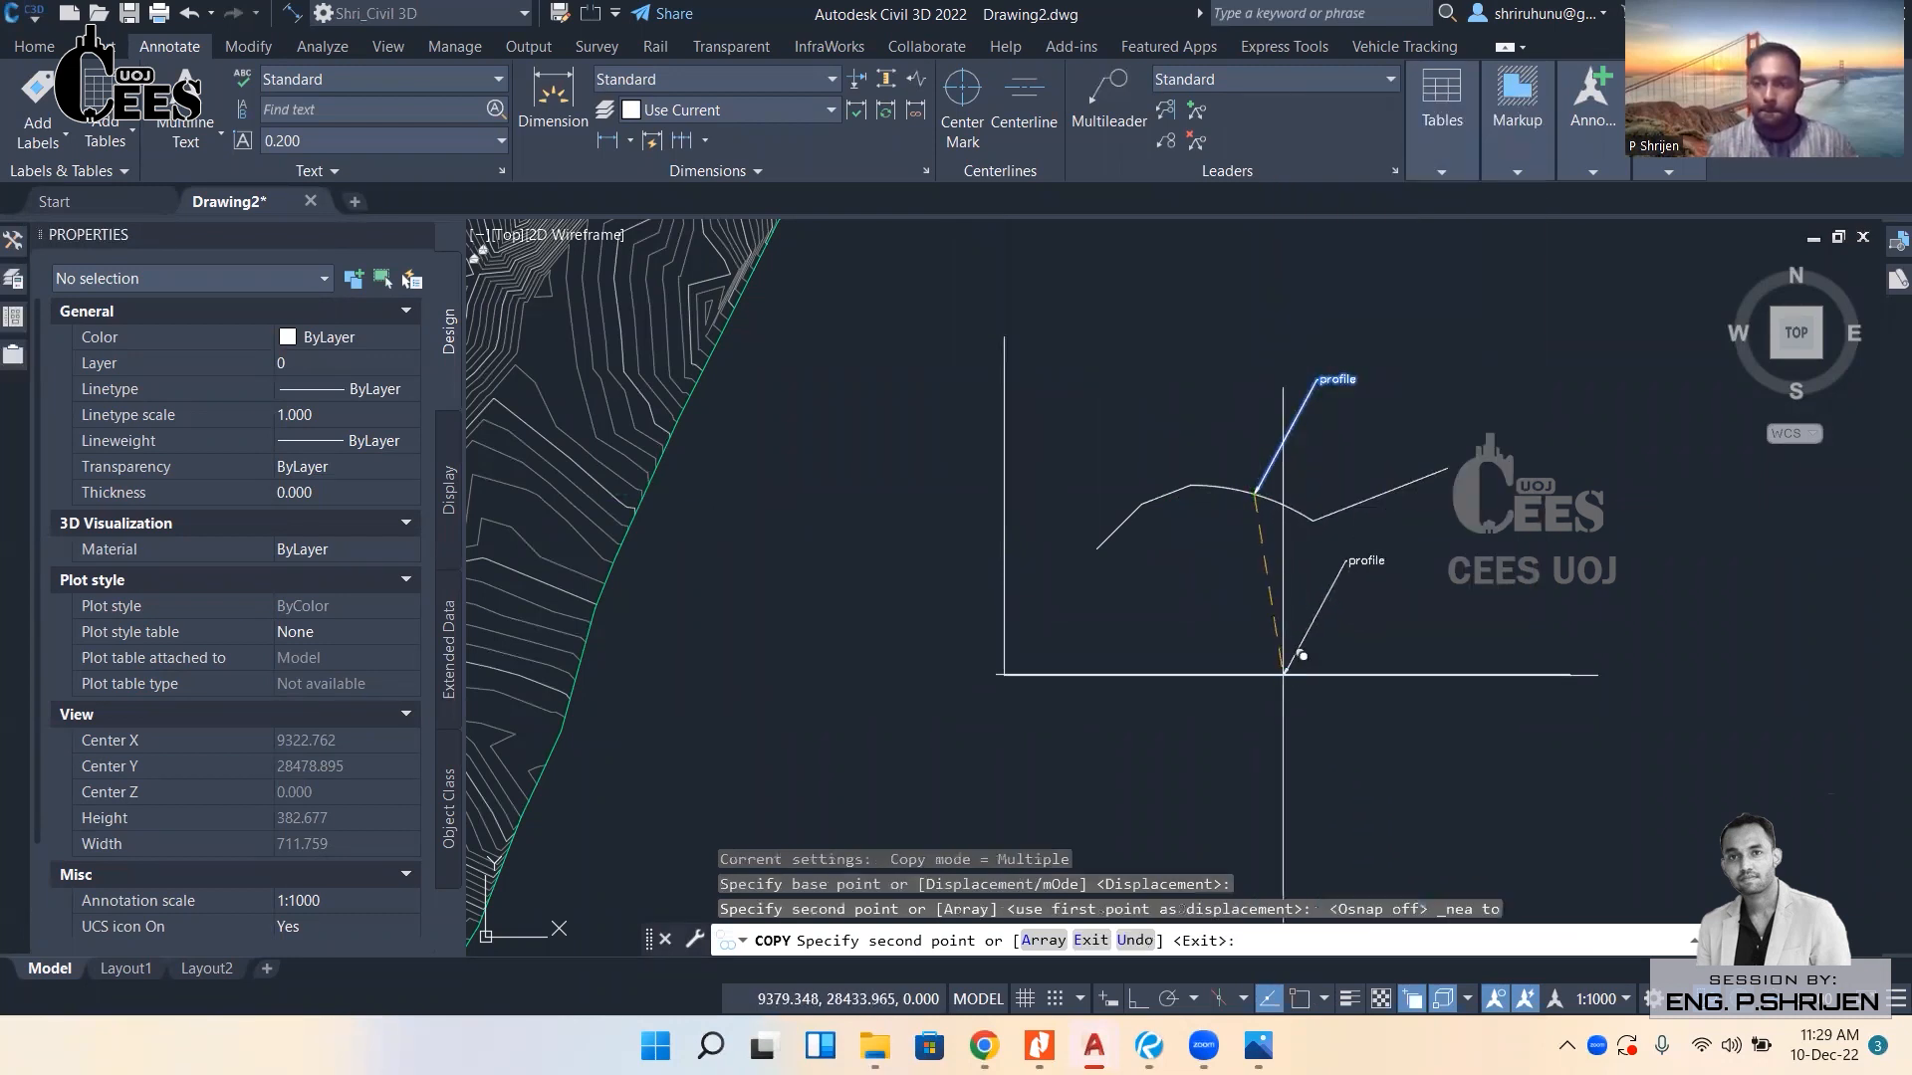
key("Escape")
Move the copied multileader's landing and label below the horizontal axis, keeping its arrow on the axis.
left_click(1314, 618)
scroll(1350, 562, "up", 4)
scroll(1353, 545, "up", 2)
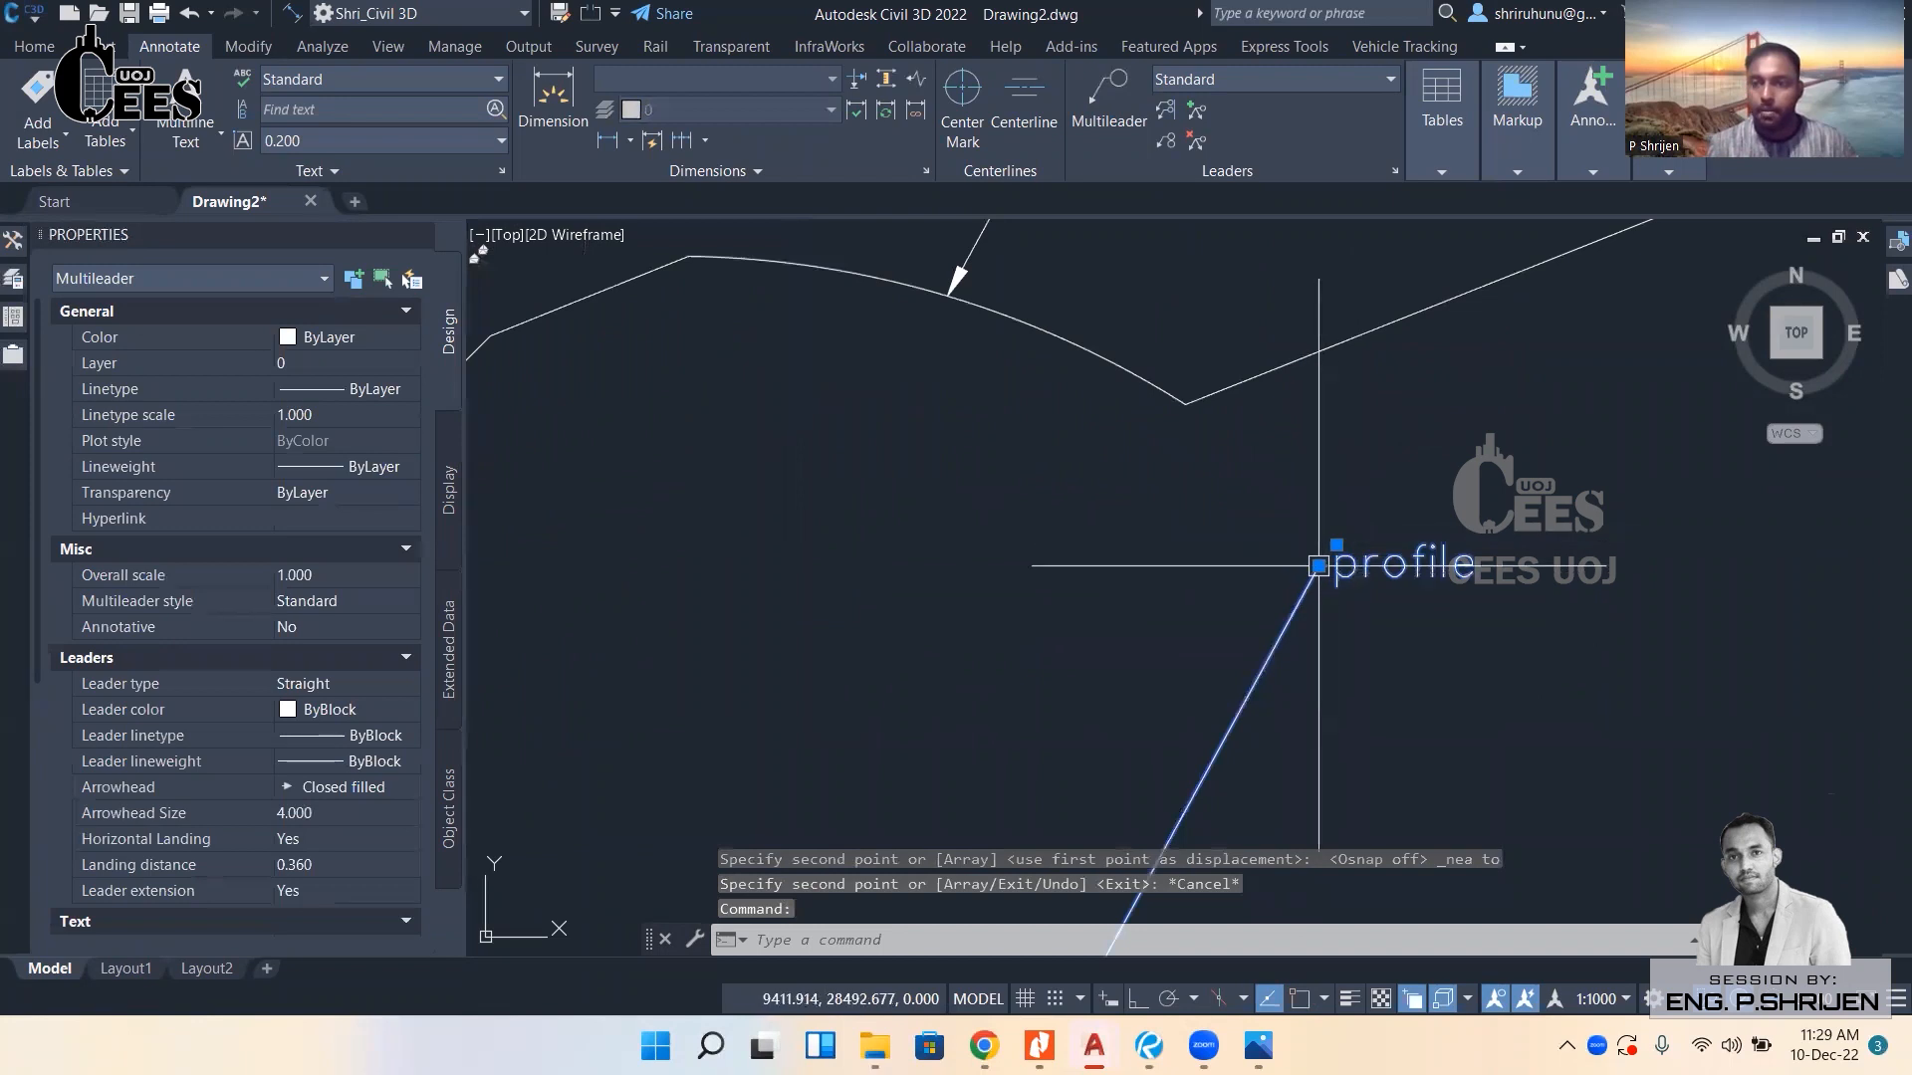
left_click(1323, 559)
scroll(1327, 606, "down", 4)
middle_click_drag(1343, 718, 1306, 517)
scroll(1297, 649, "up", 4)
left_click(1304, 649)
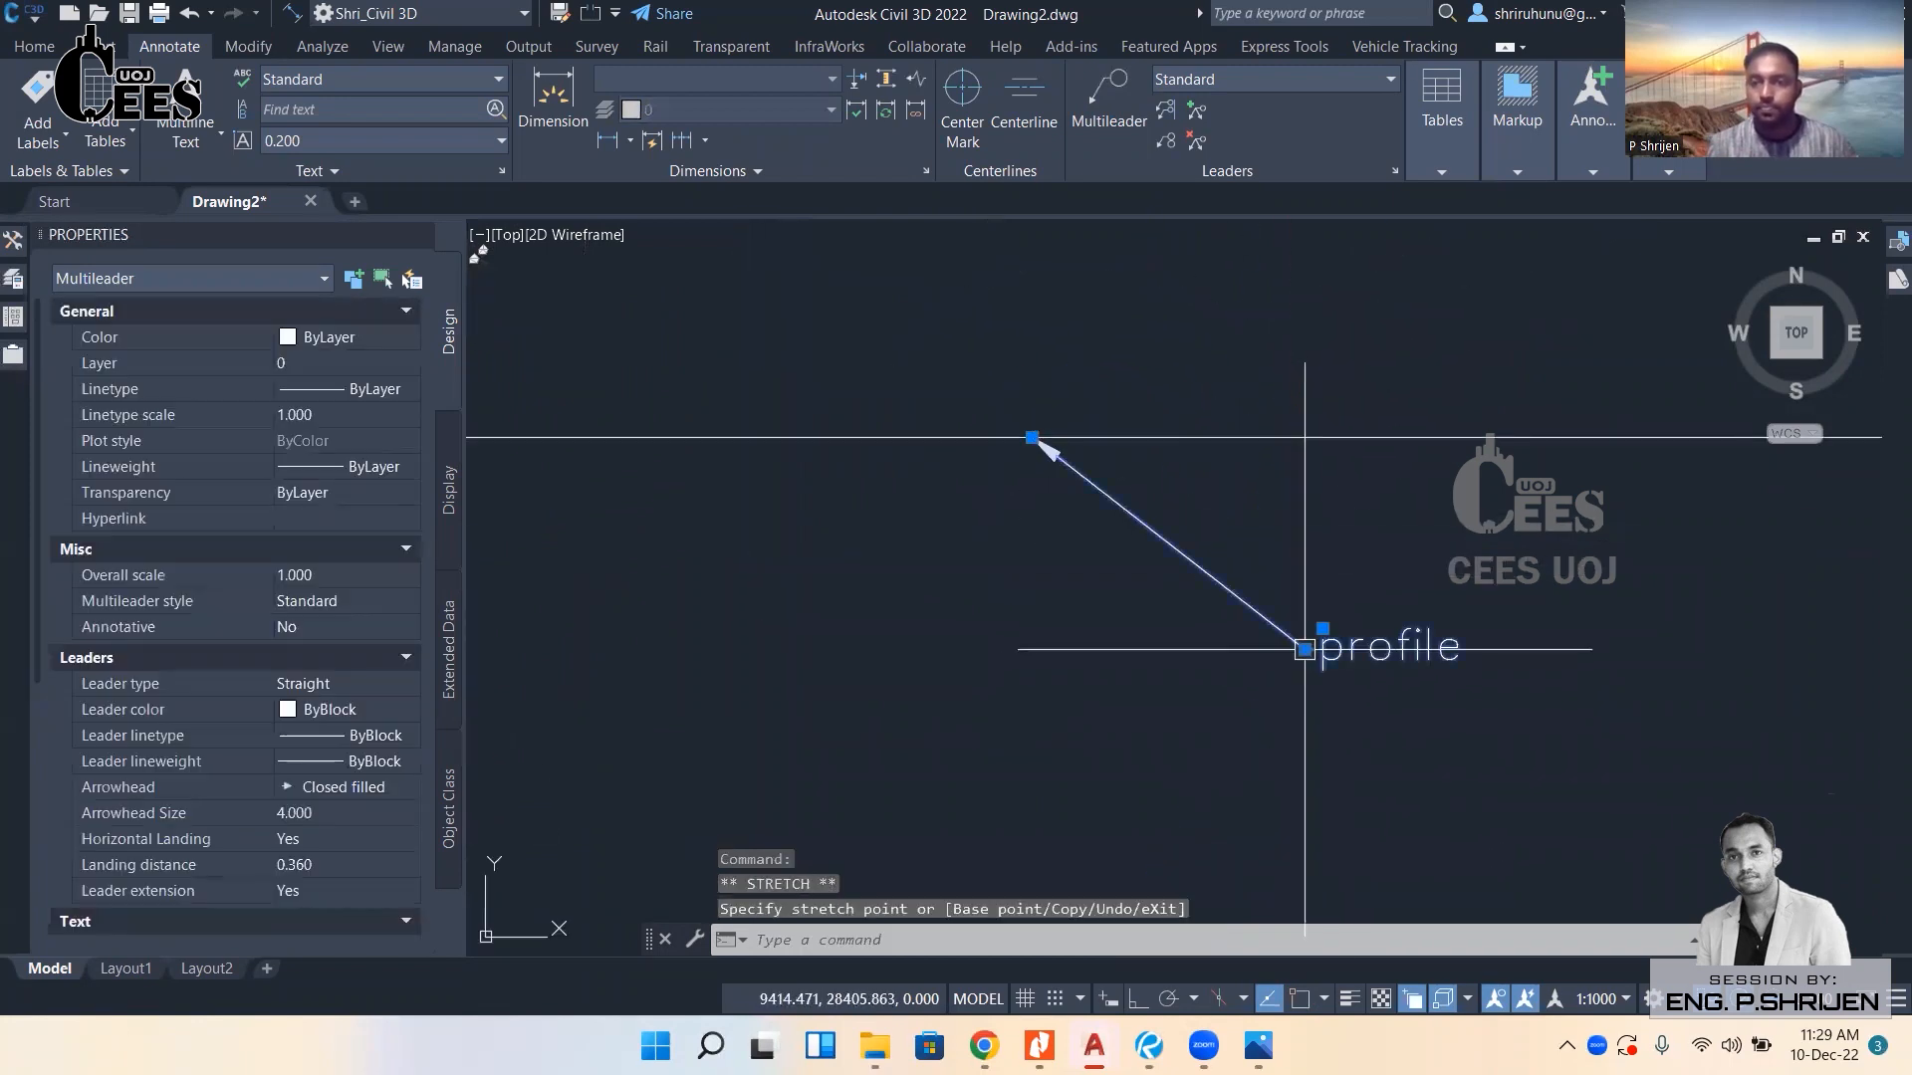
key("Escape")
Change the copied multileader's text to "profile View".
left_click(1413, 658)
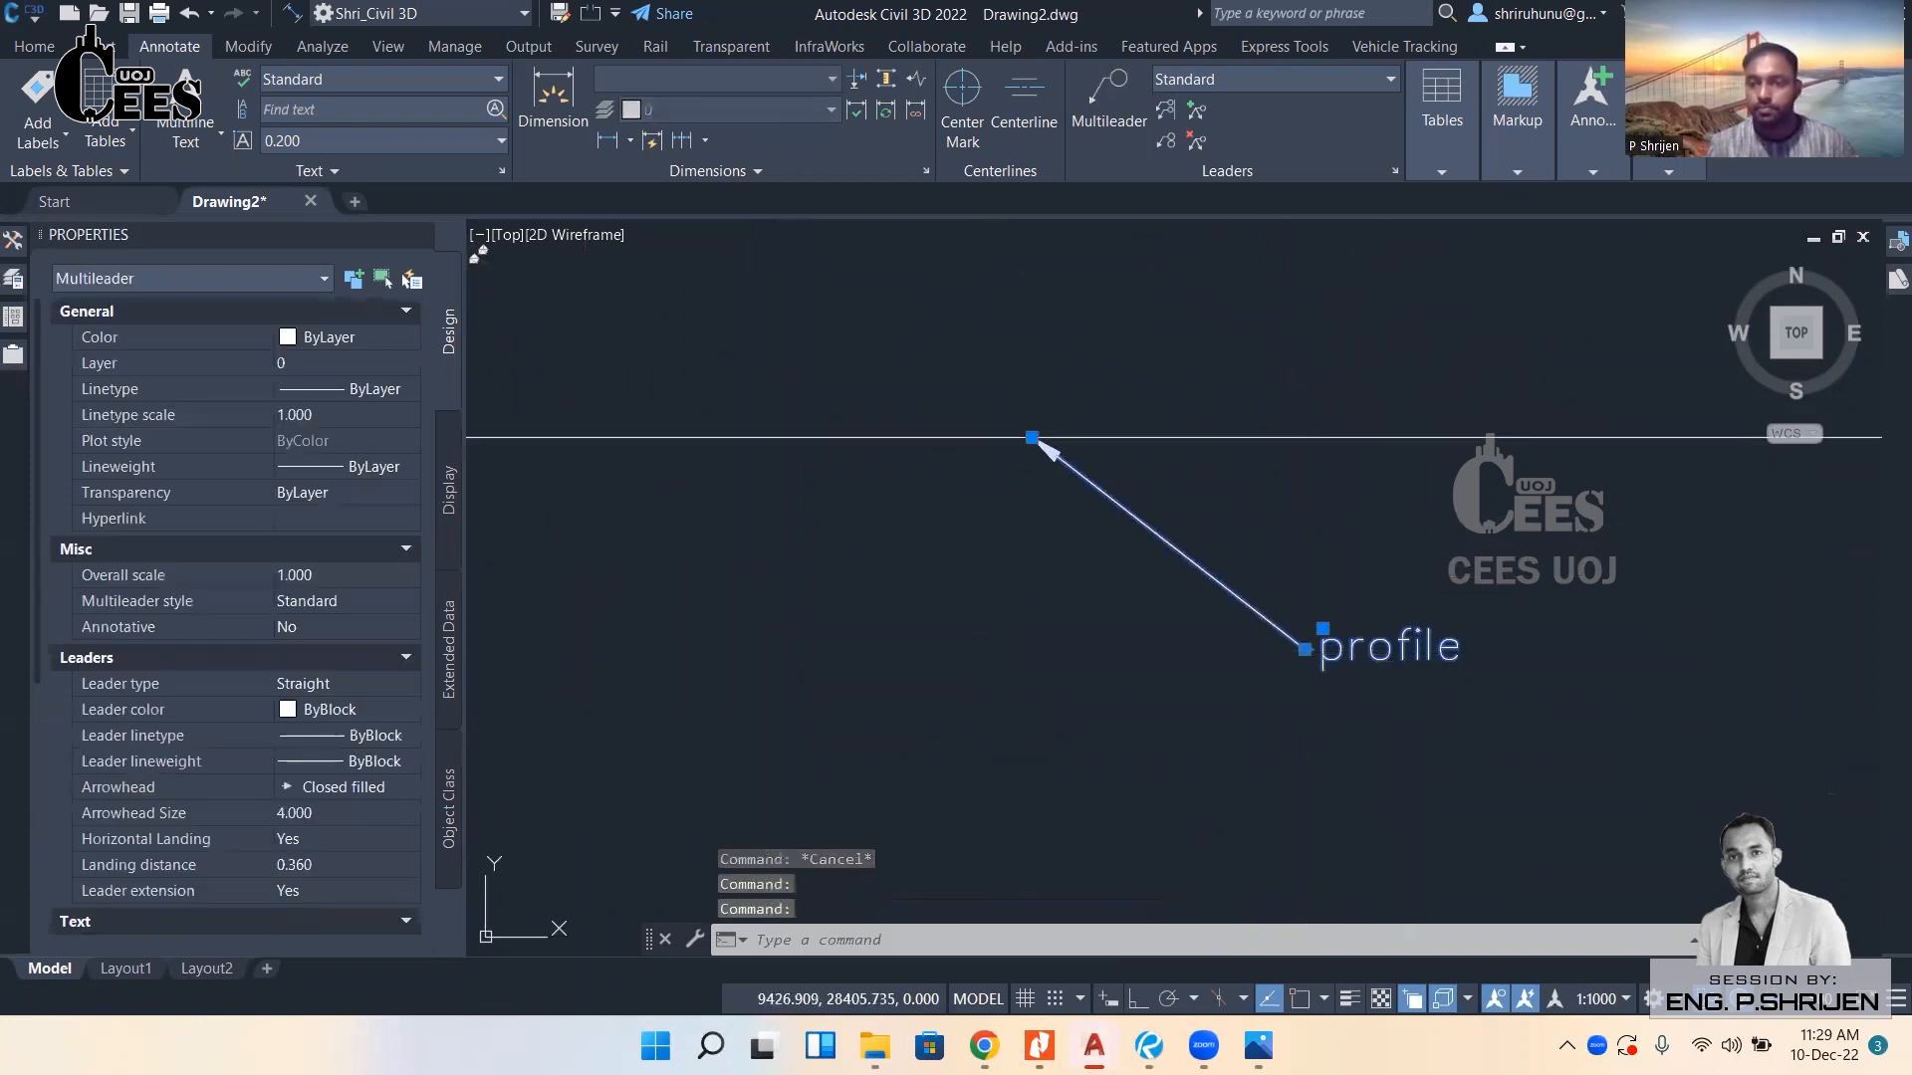
double_click(1399, 649)
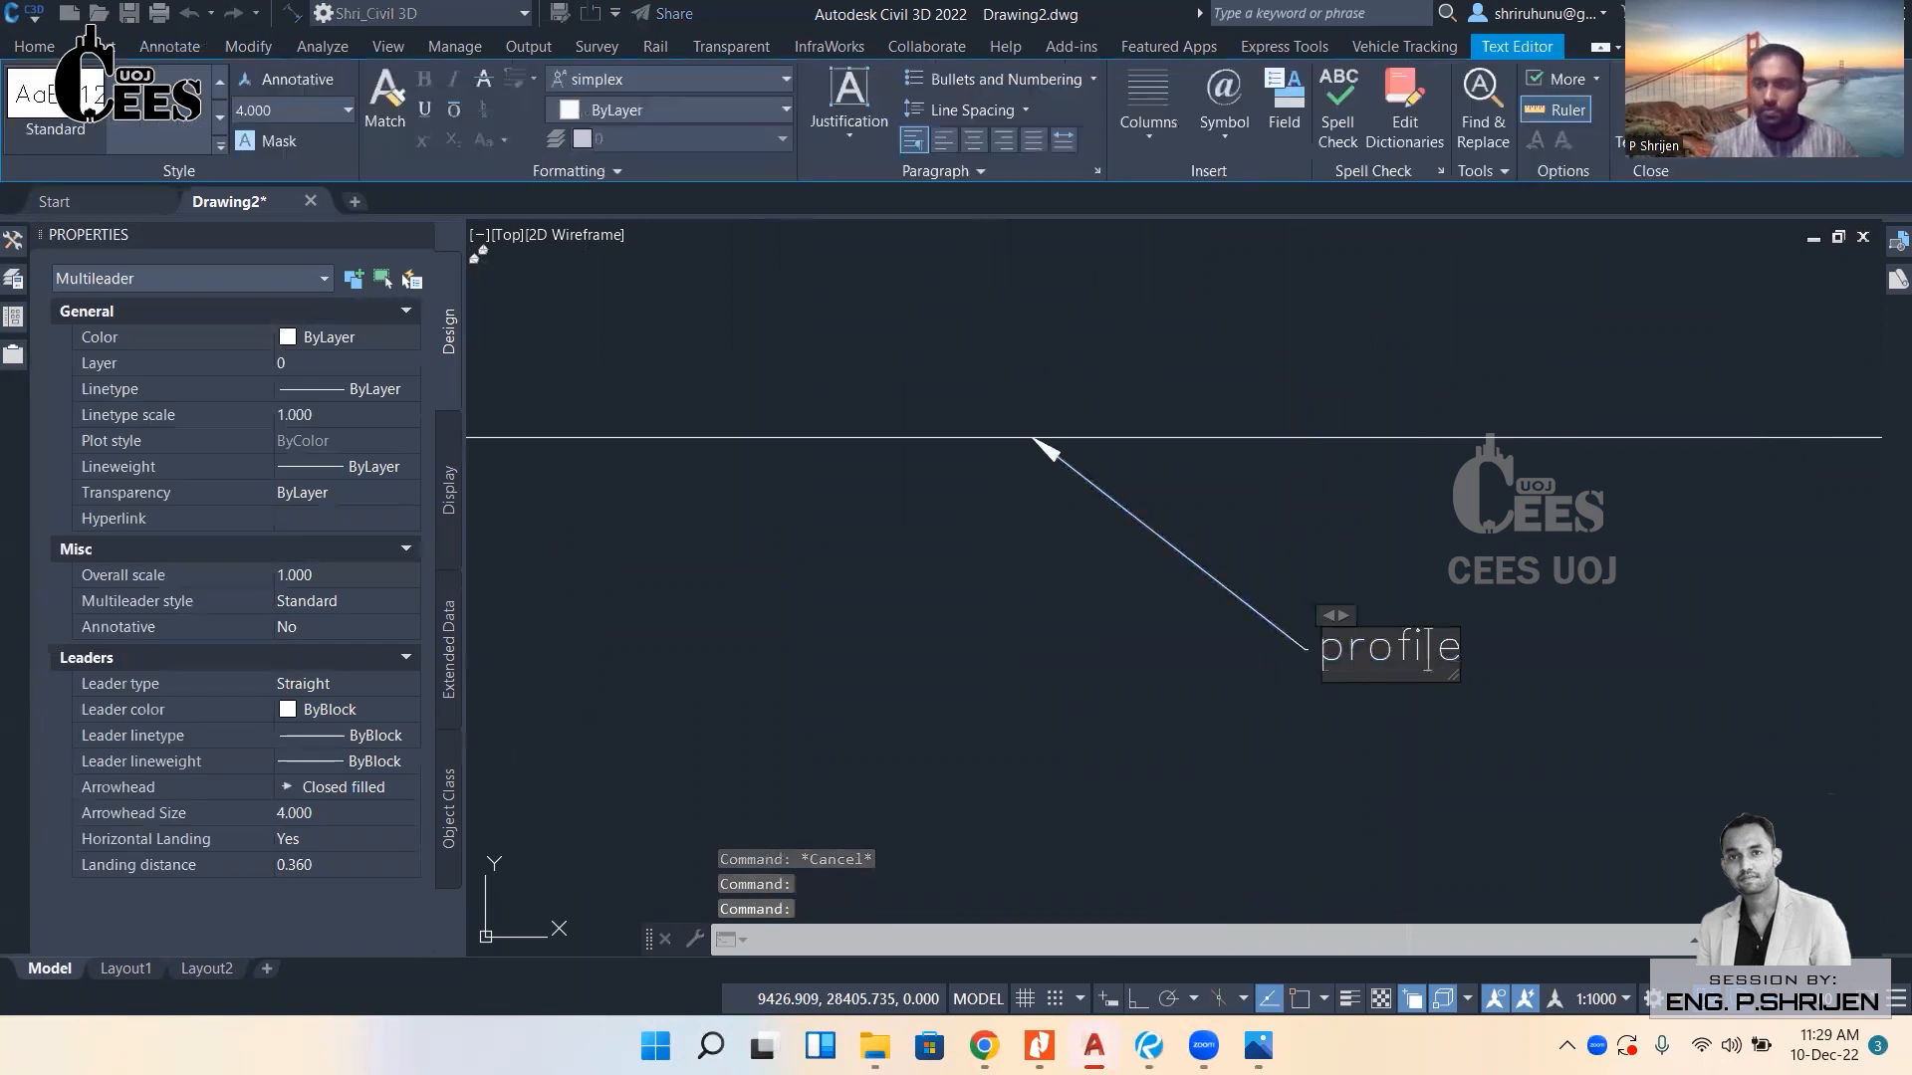
type("Vui")
key("BackSpace")
type("iew")
left_click(1339, 600)
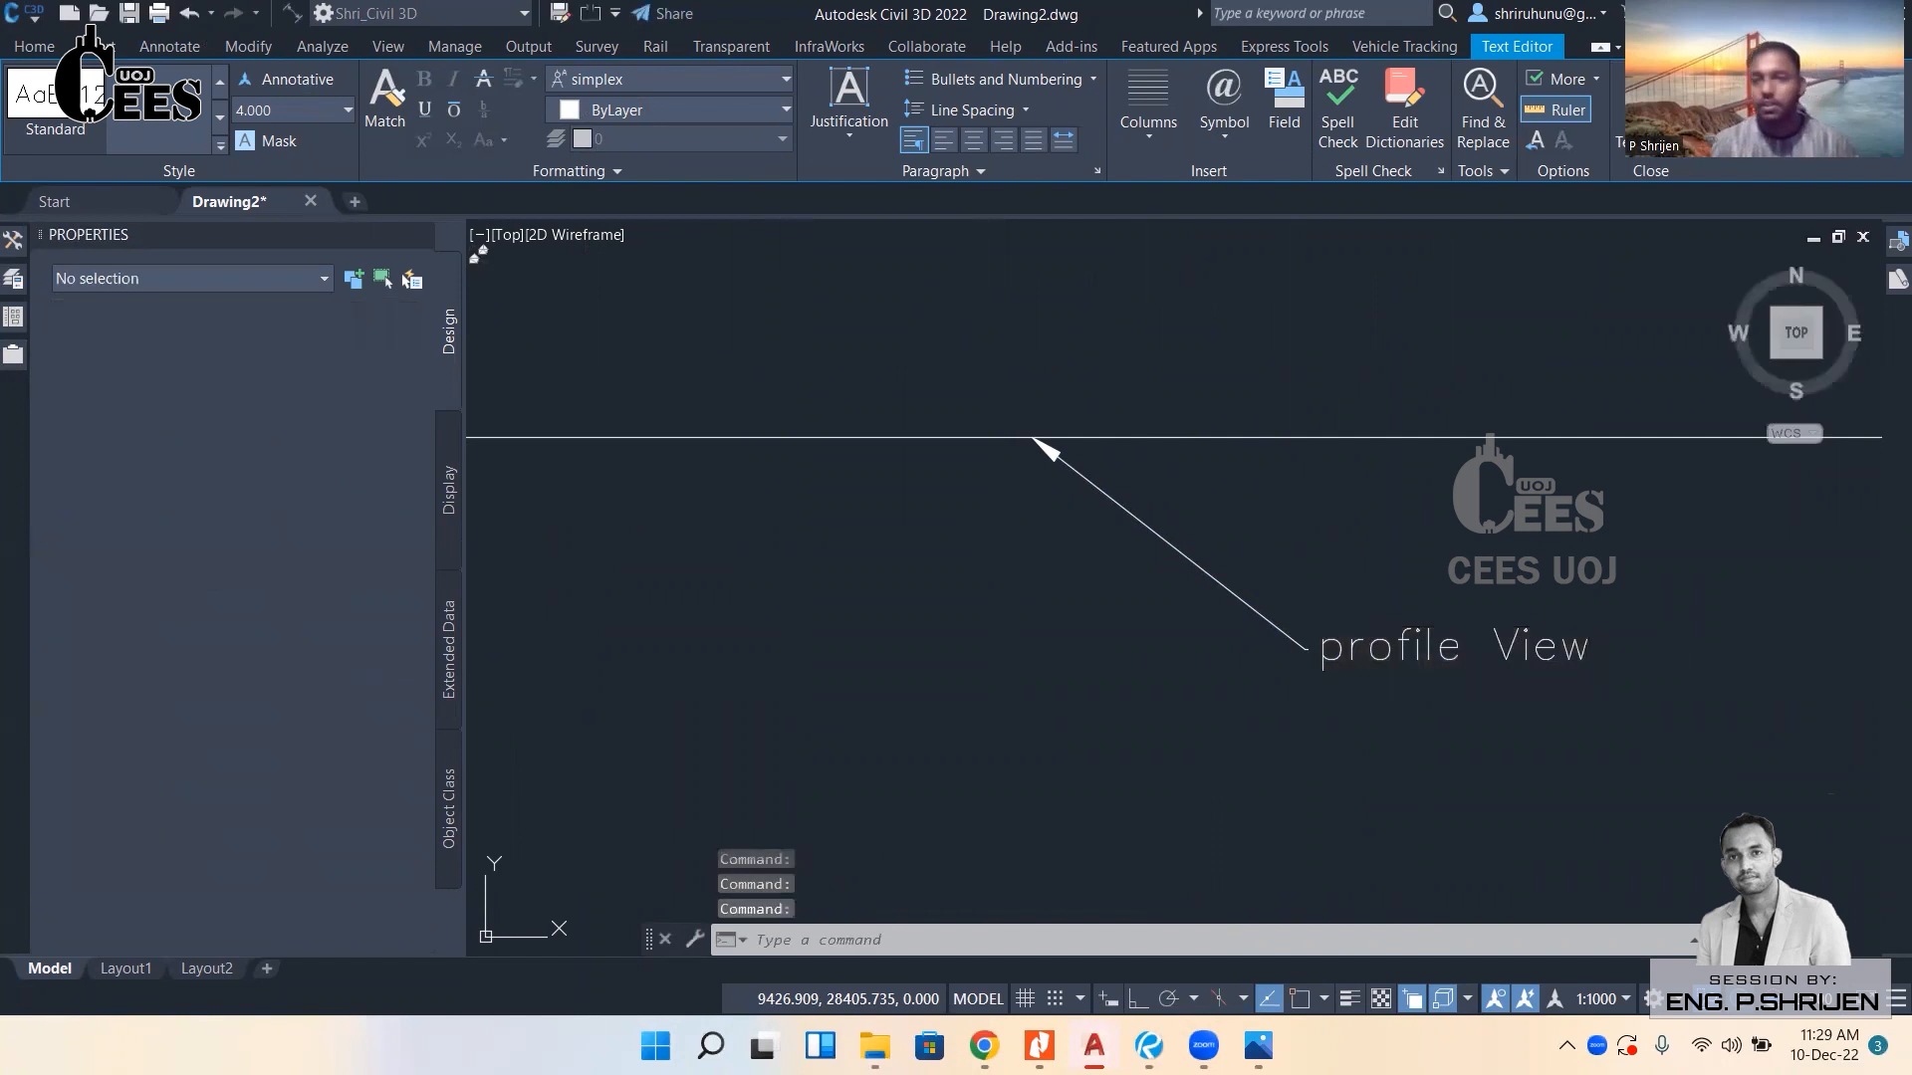
key("Escape")
Examine the labelled sketch of the profile line and profile view axes beside the contour surface.
scroll(1325, 545, "down", 5)
scroll(1195, 428, "up", 2)
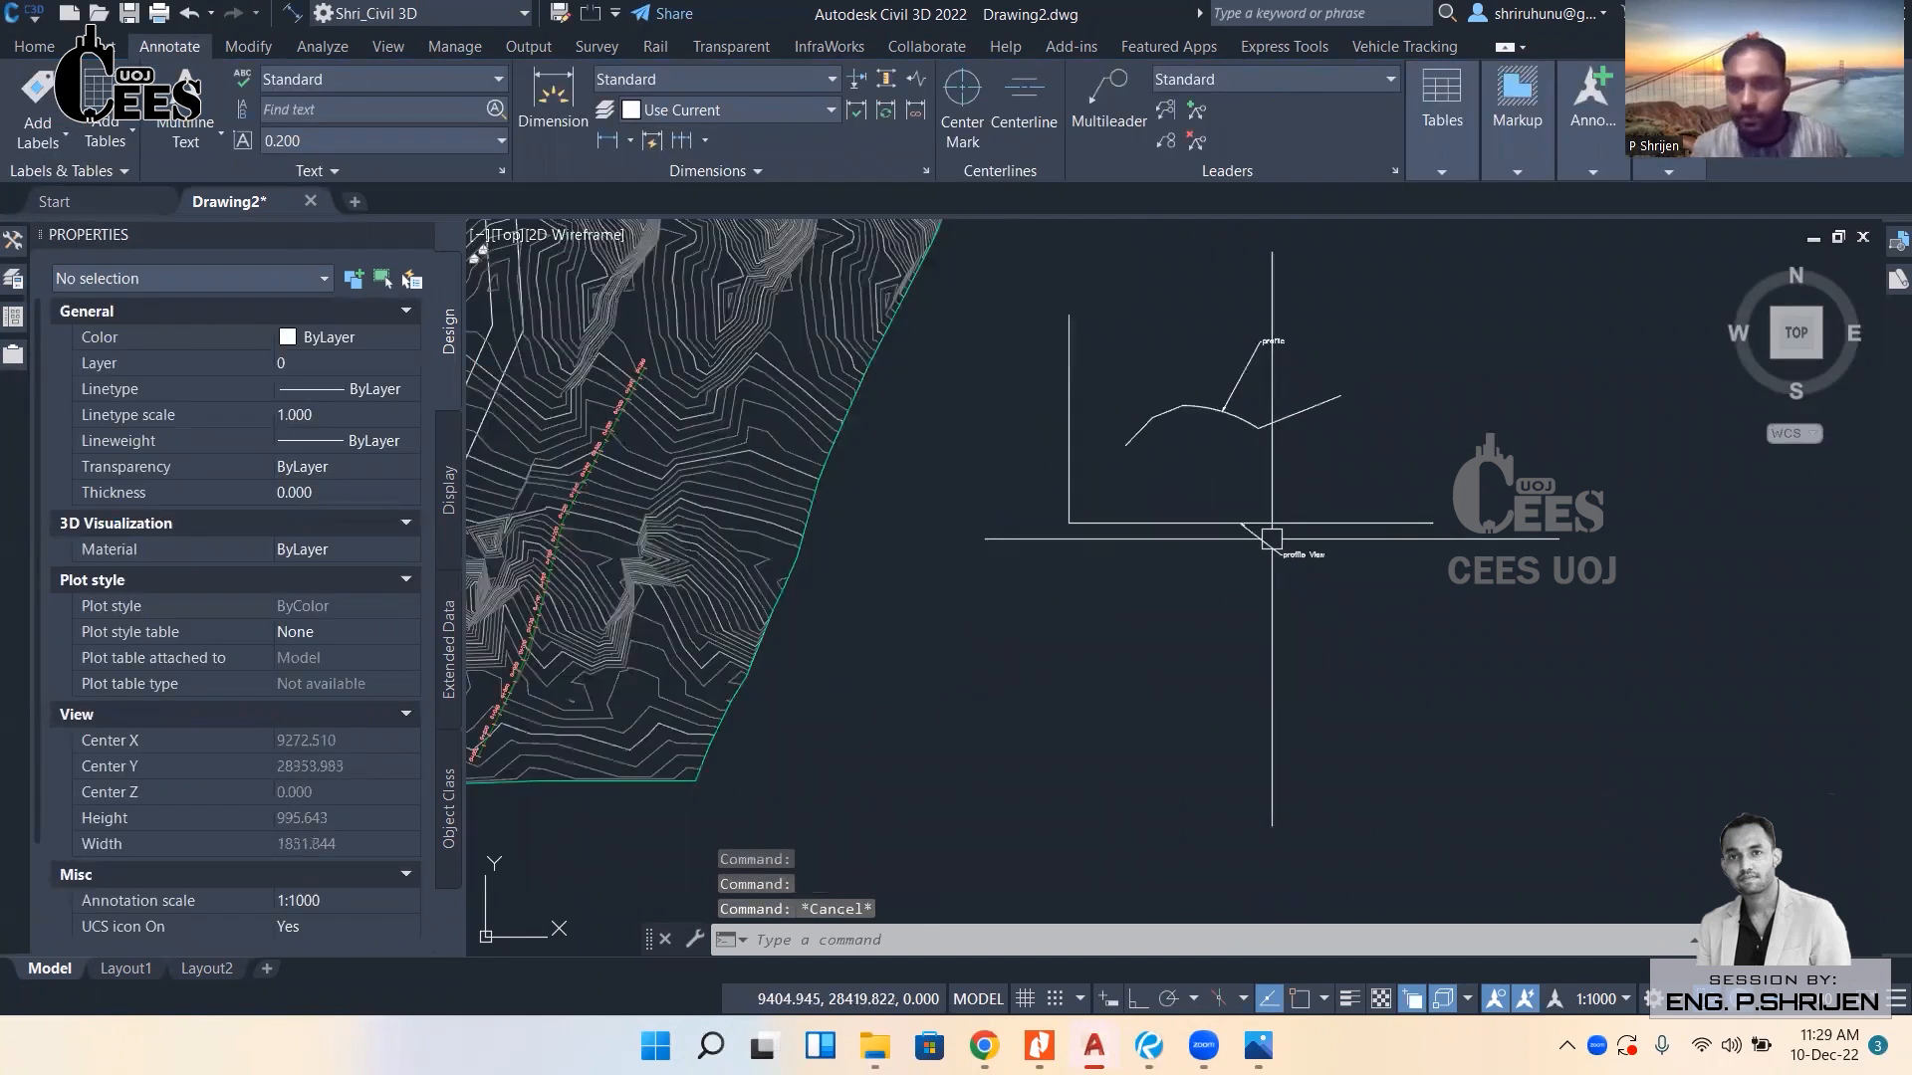
mouse_move(1271, 408)
middle_mouse_down()
mouse_move(1210, 473)
mouse_move(1165, 622)
middle_mouse_up()
scroll(1185, 513, "up", 4)
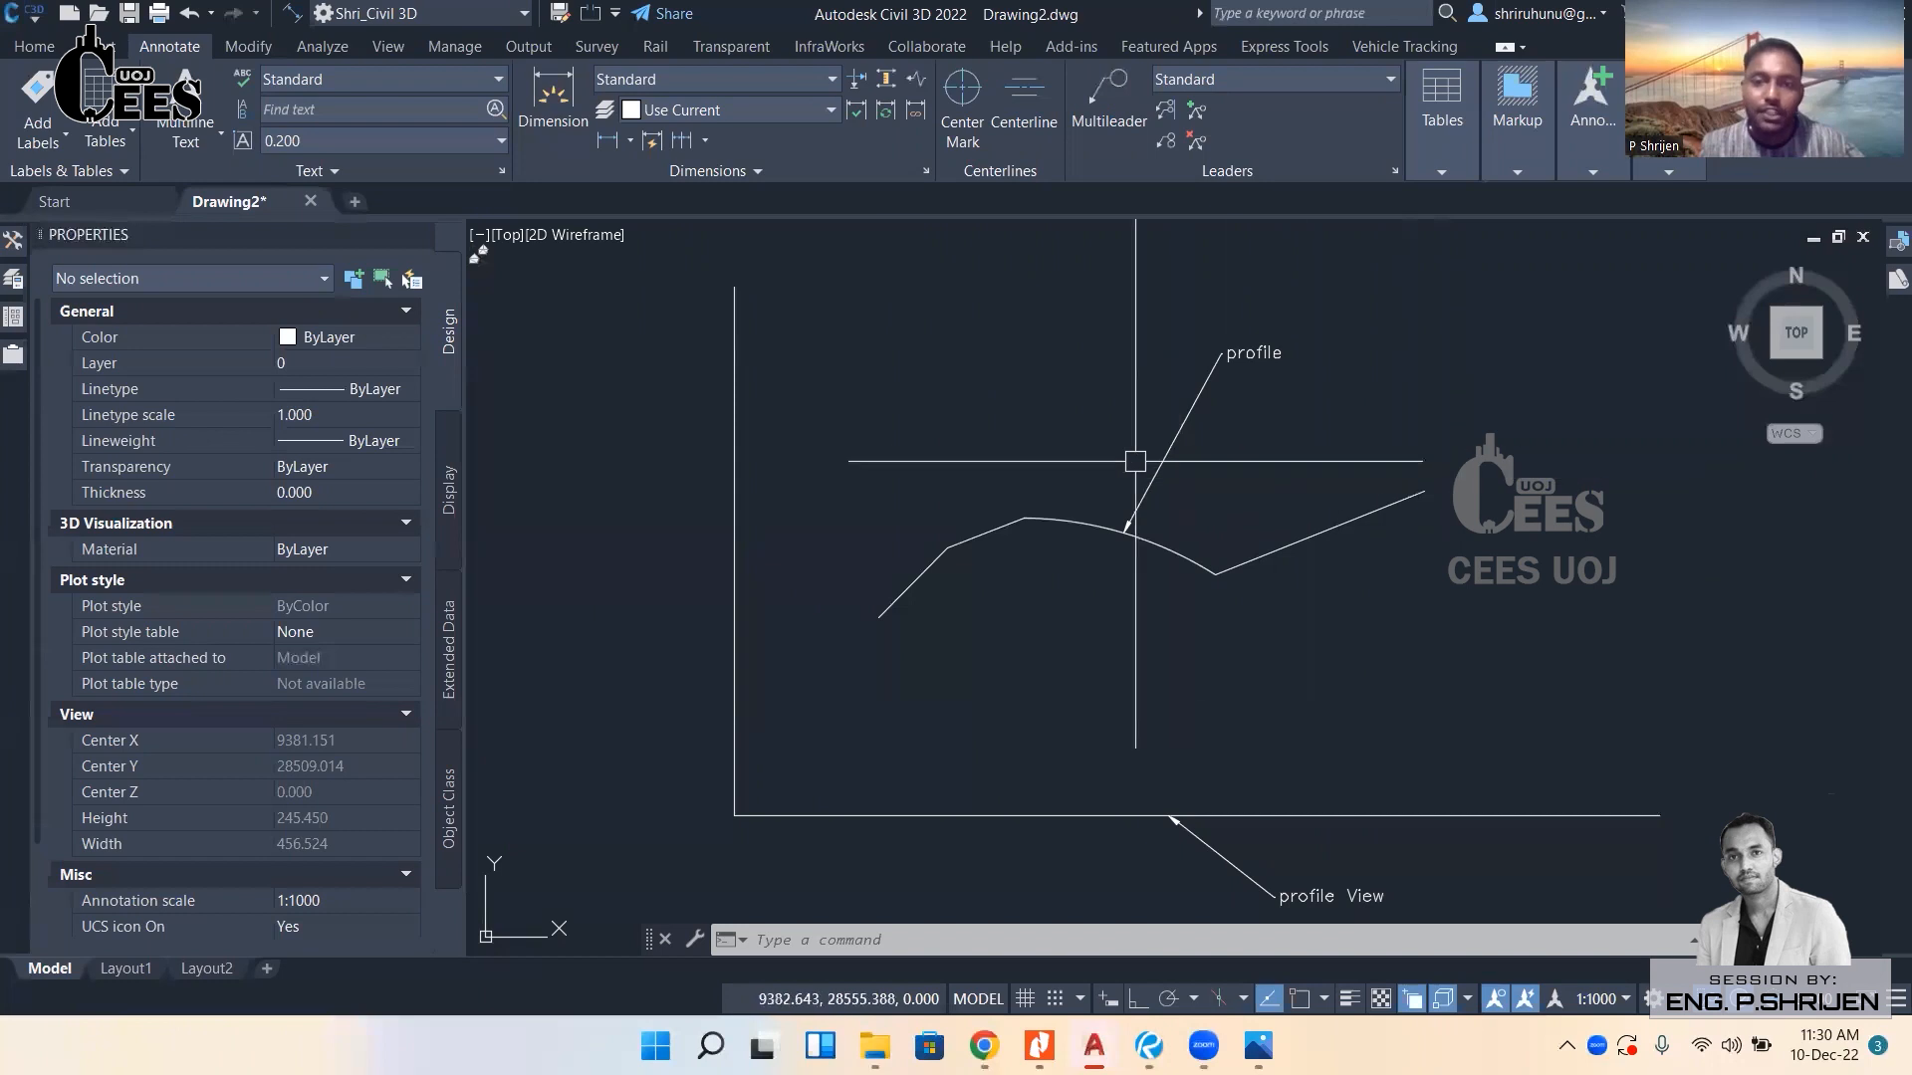
middle_click_drag(1228, 921, 1155, 798)
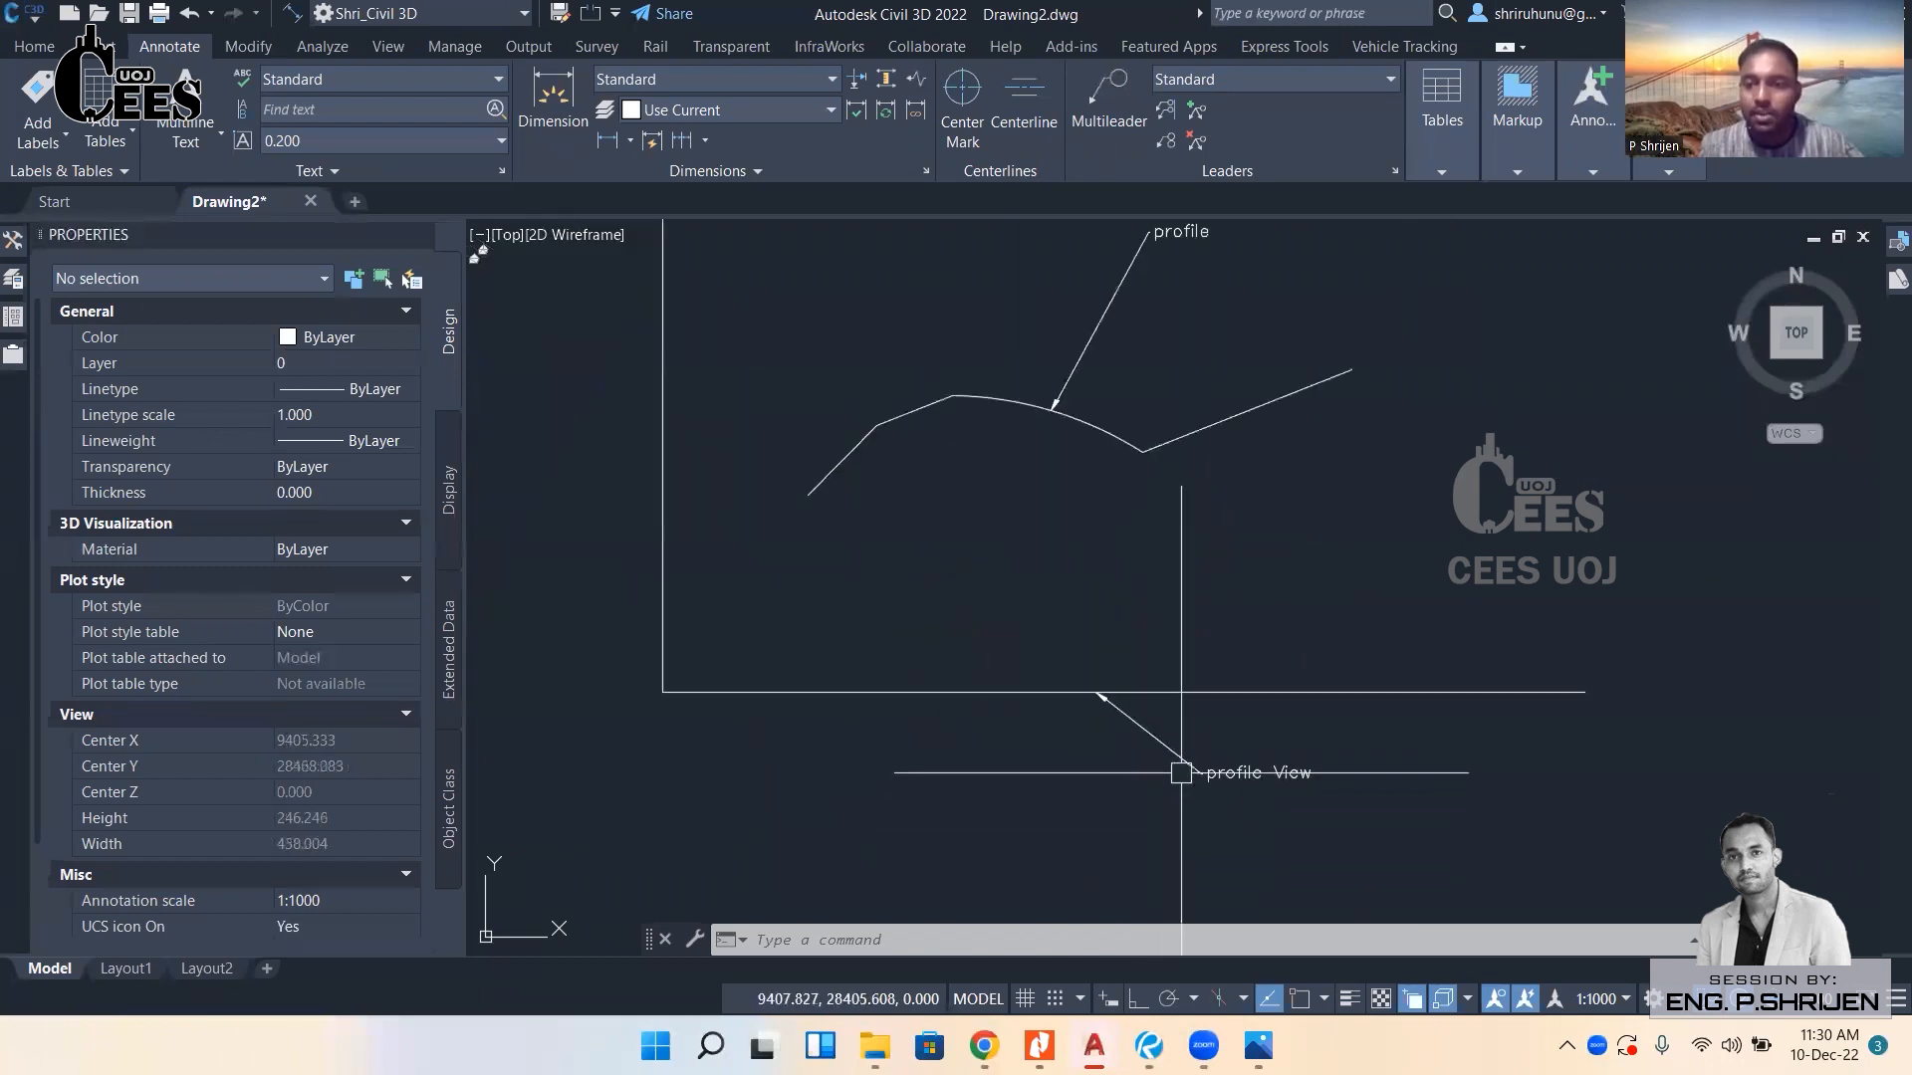
scroll(784, 561, "down", 4)
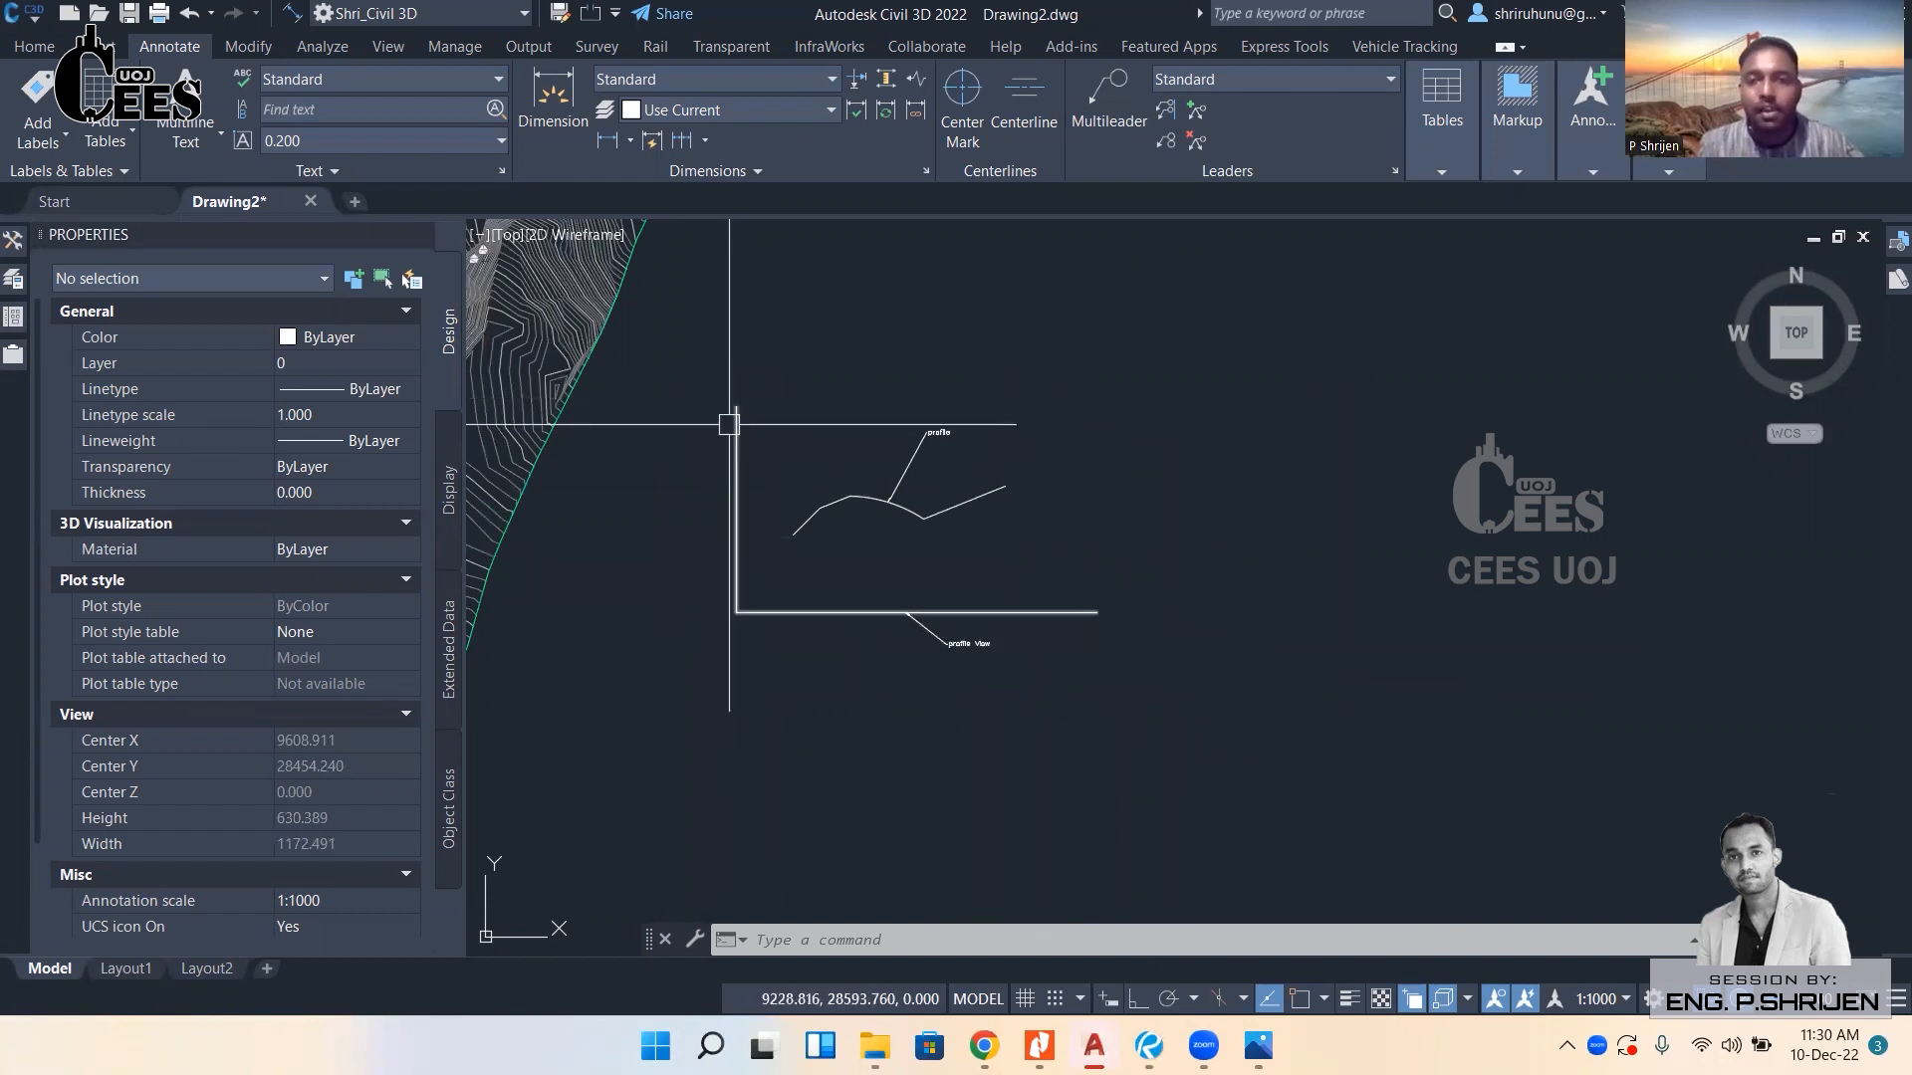
scroll(969, 654, "down", 2)
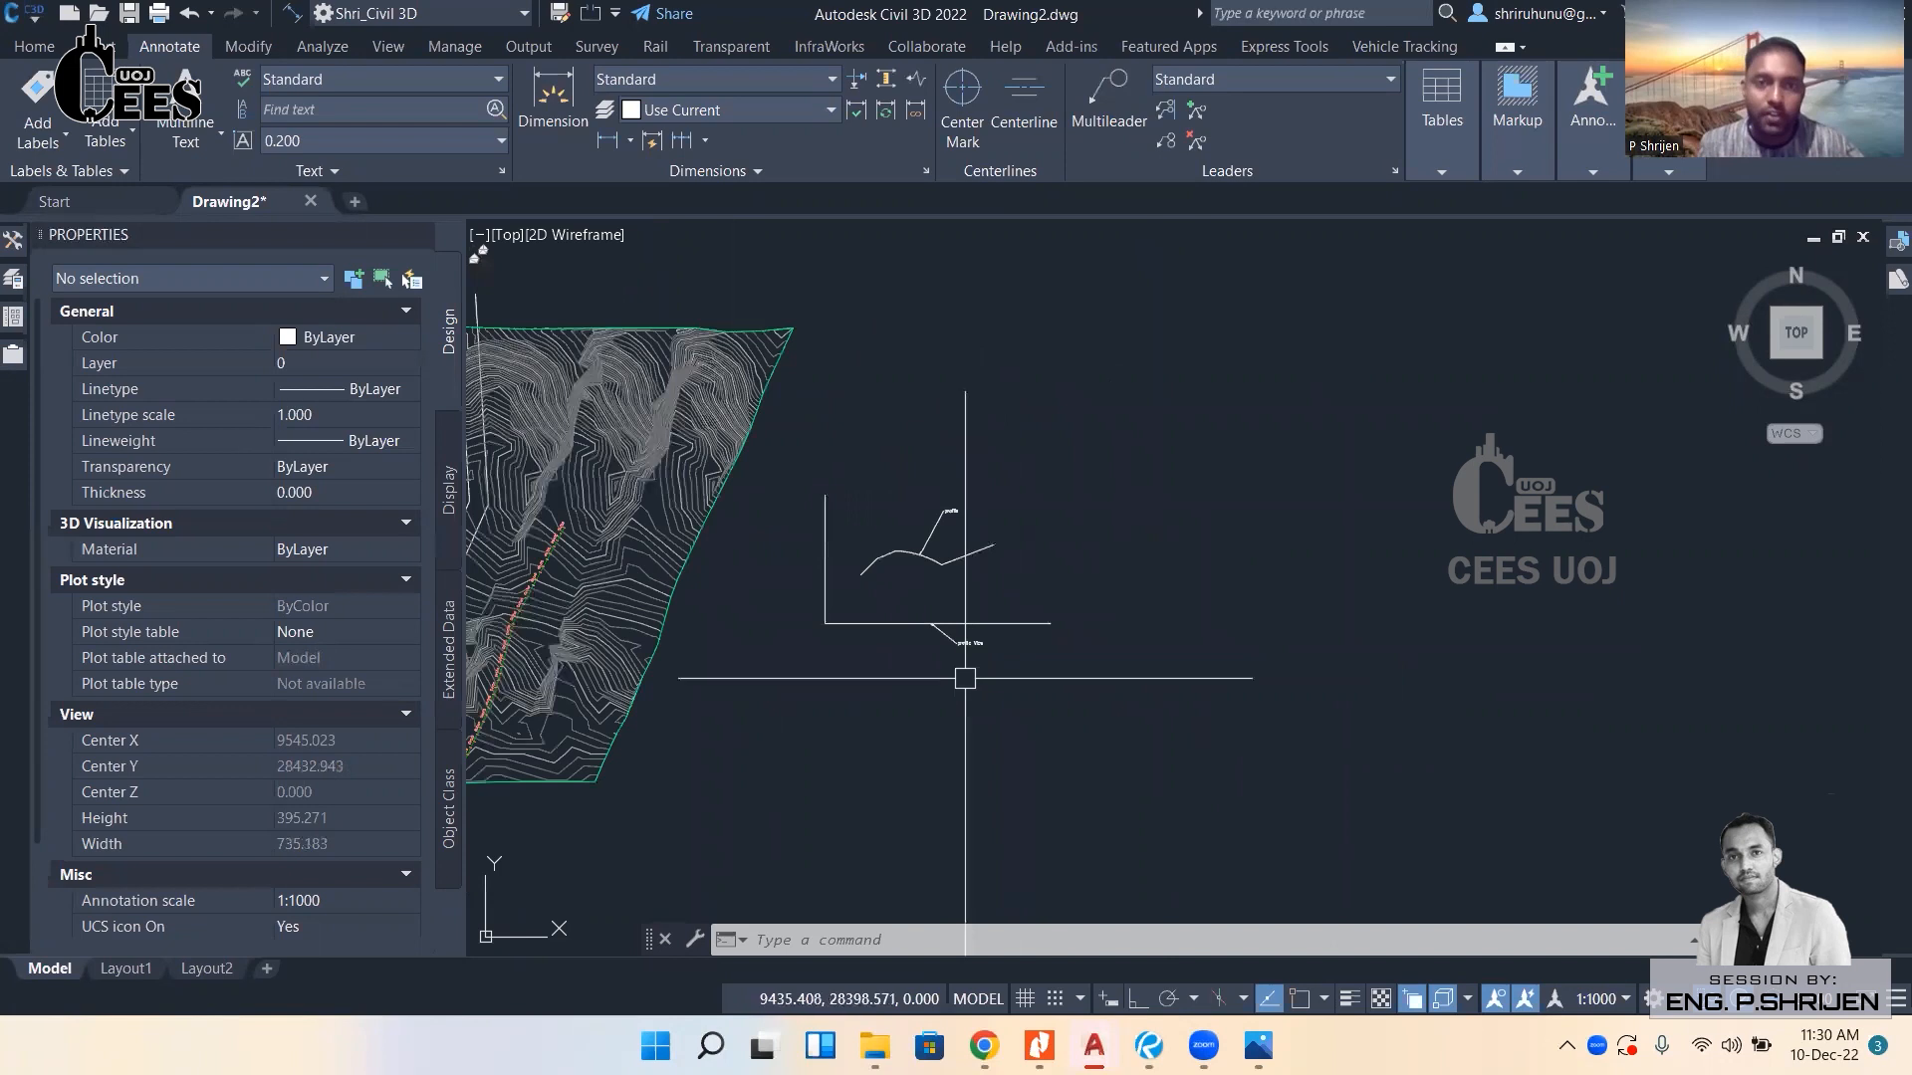
middle_click_drag(909, 619, 1016, 593)
Create a surface profile along Trail_Alg from the EG surface over the full station range, and dismiss the event log.
left_click(33, 46)
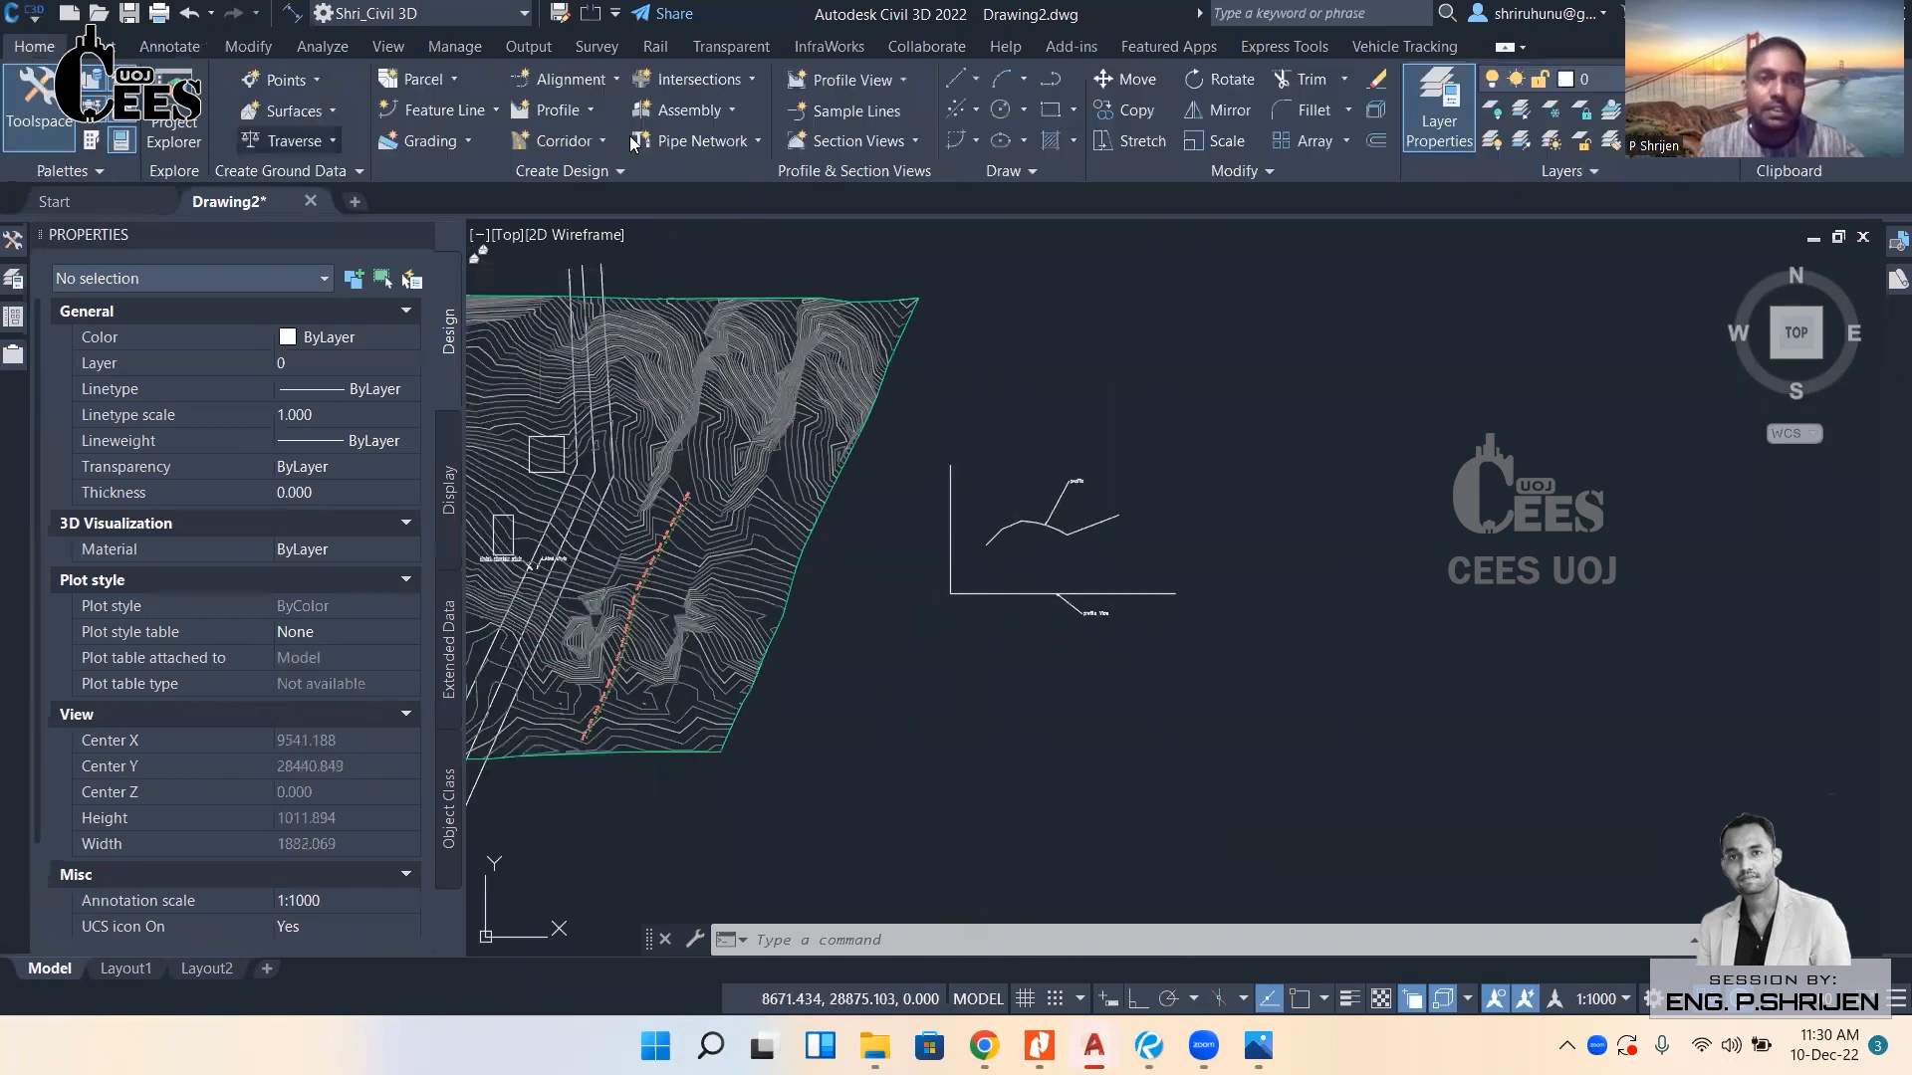
left_click(591, 110)
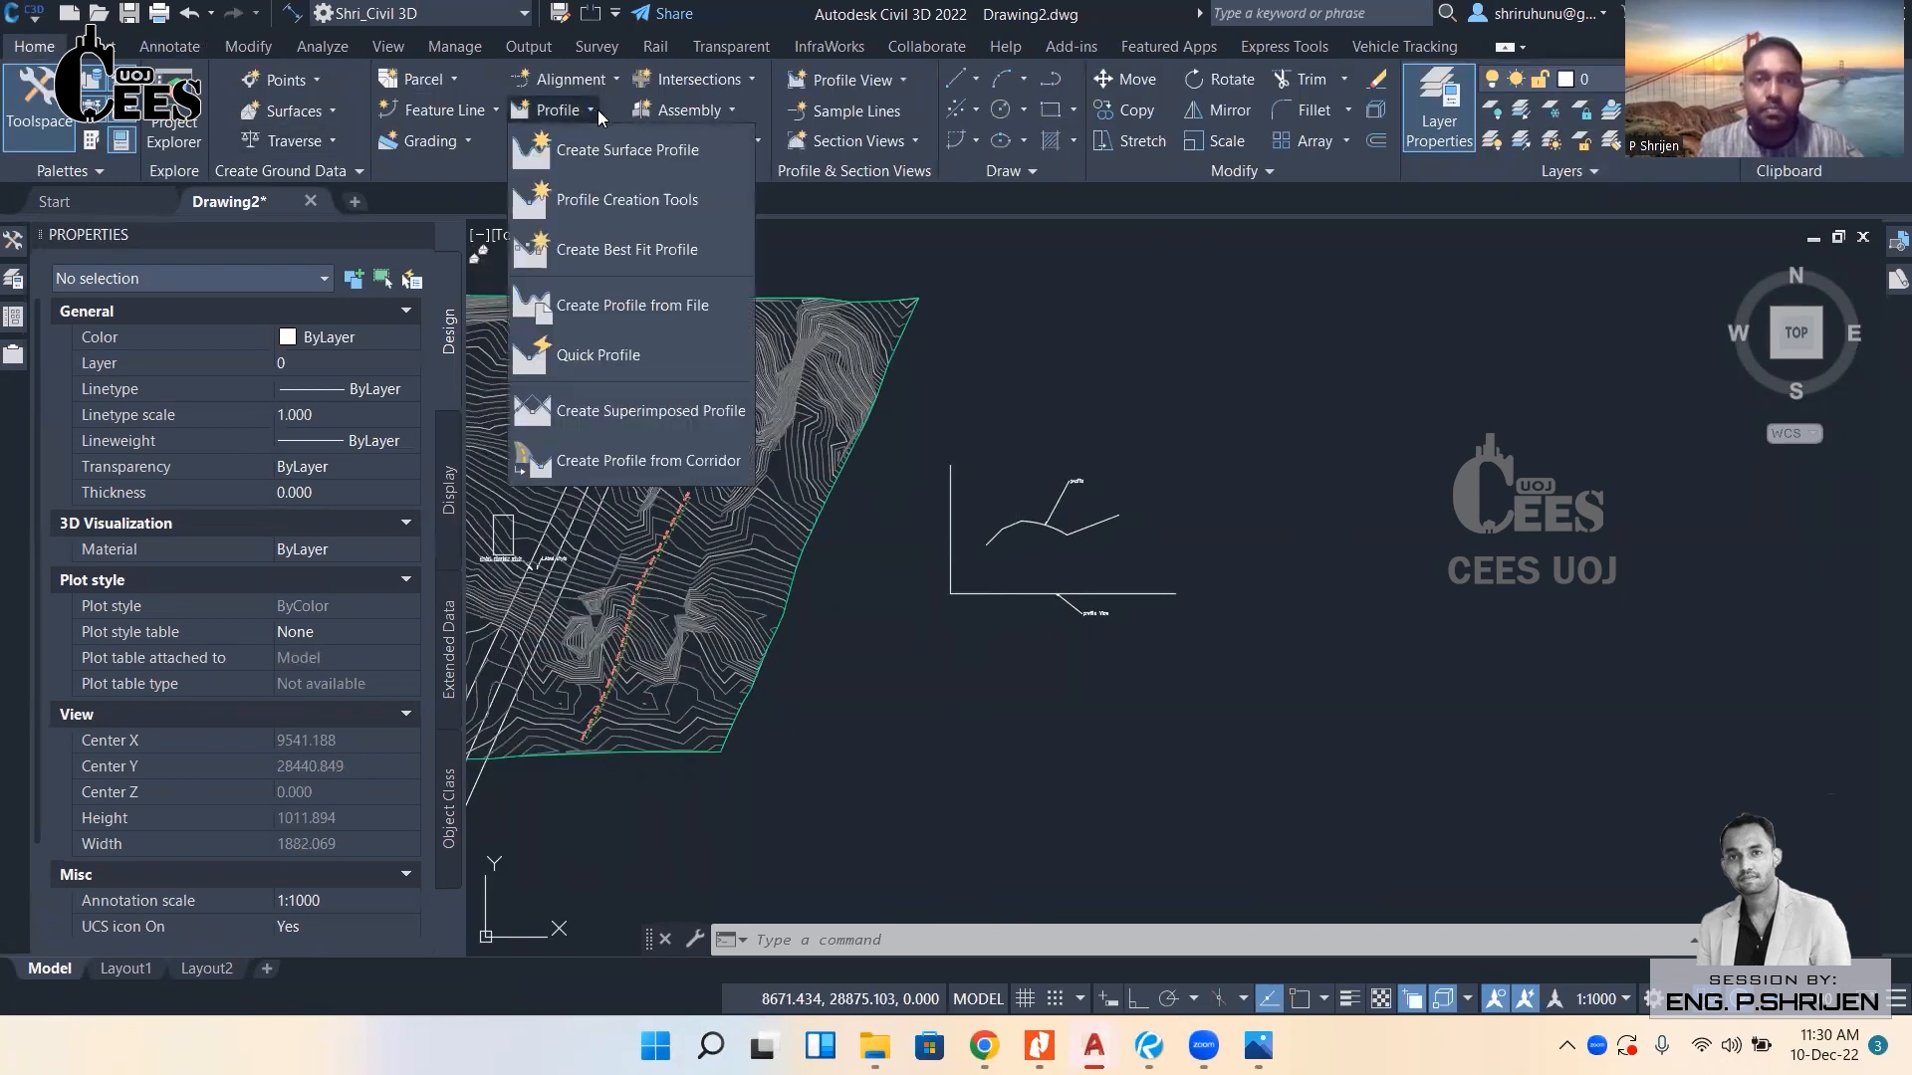
left_click(622, 152)
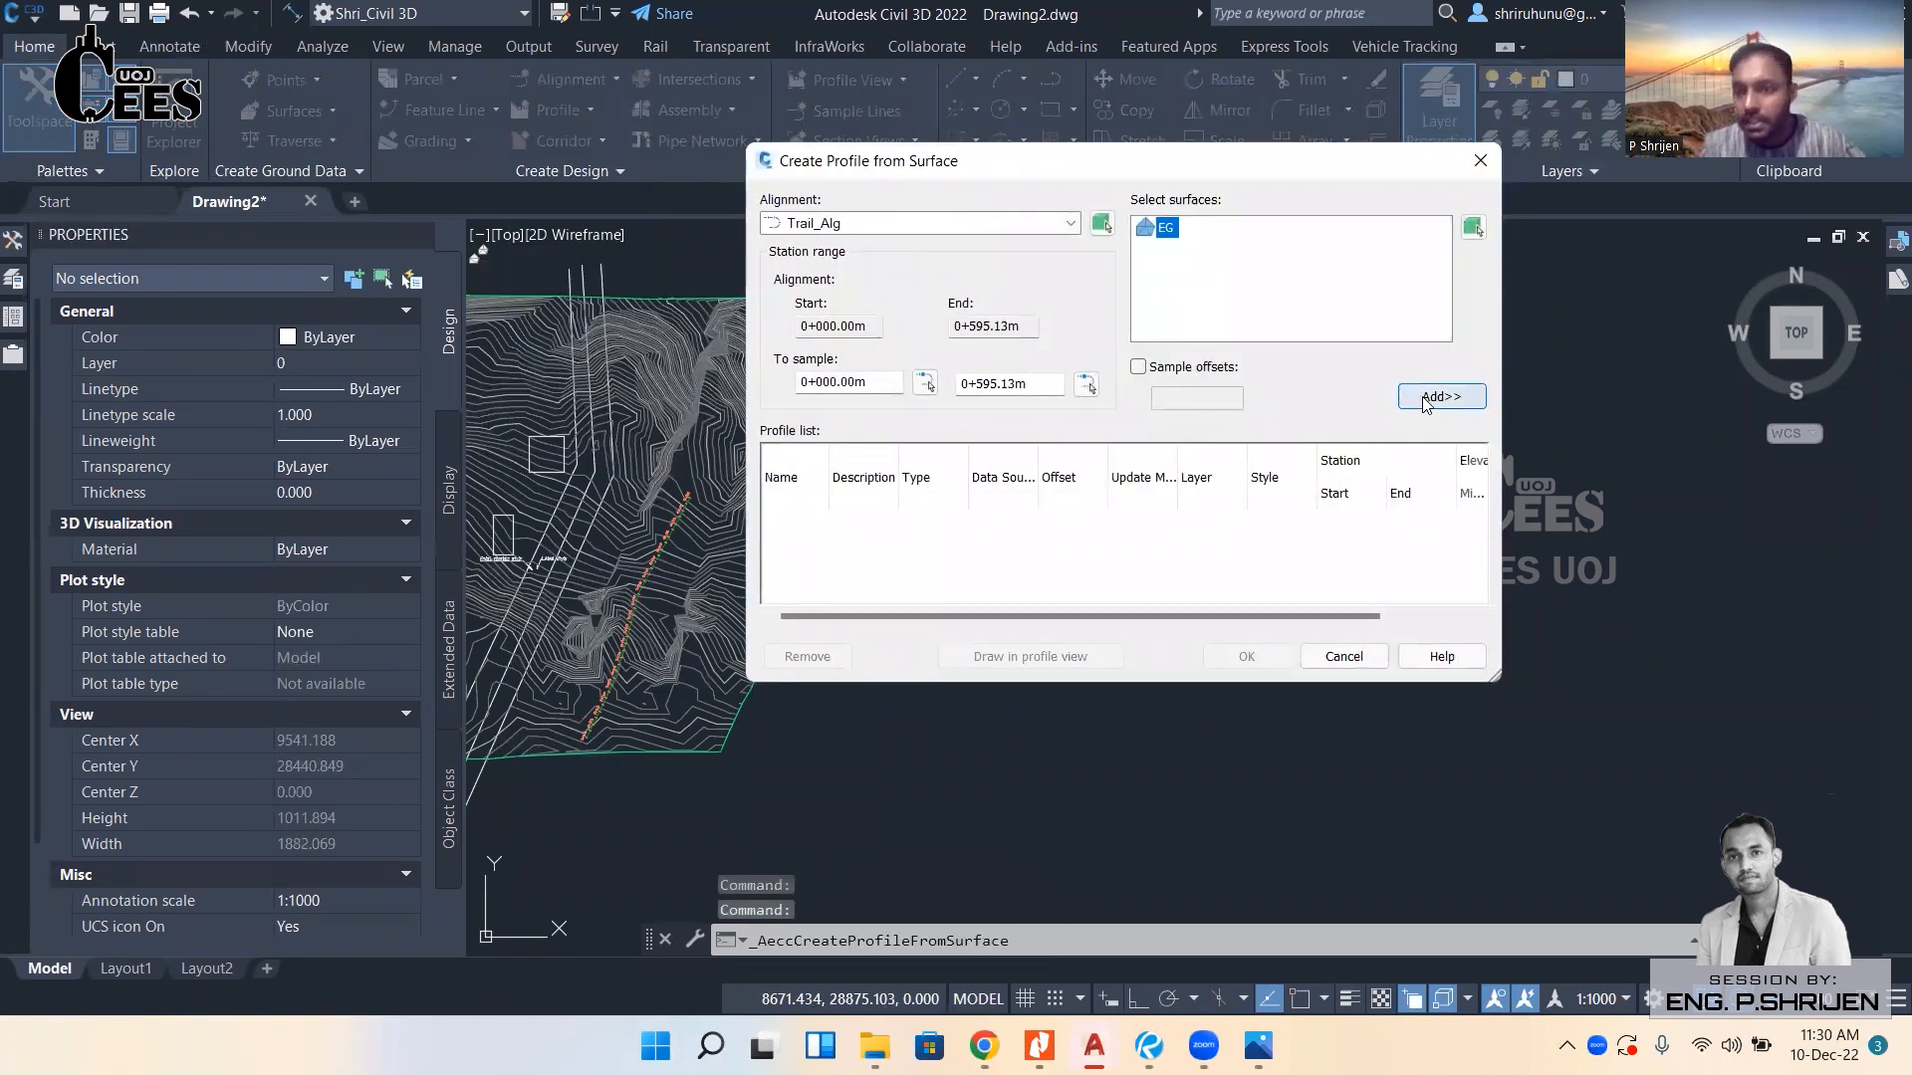
left_click(1440, 396)
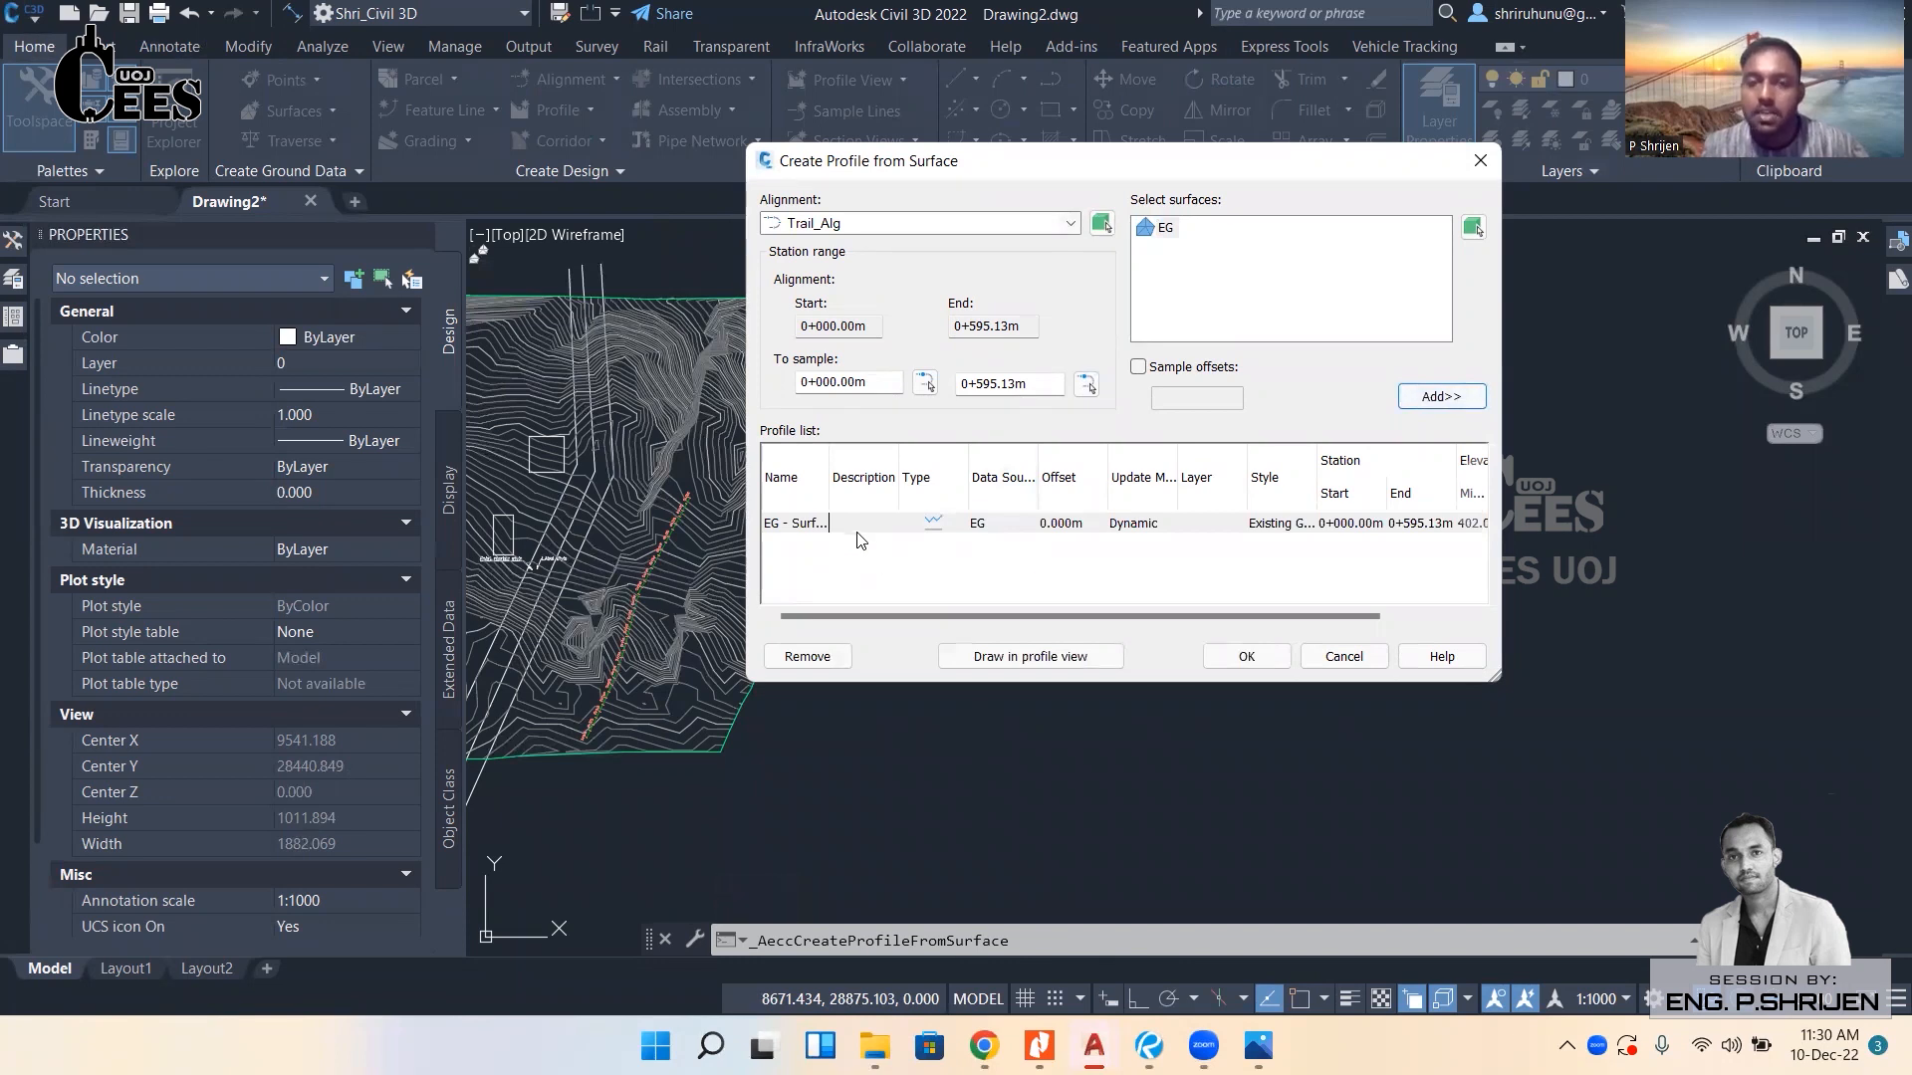
left_click(1247, 657)
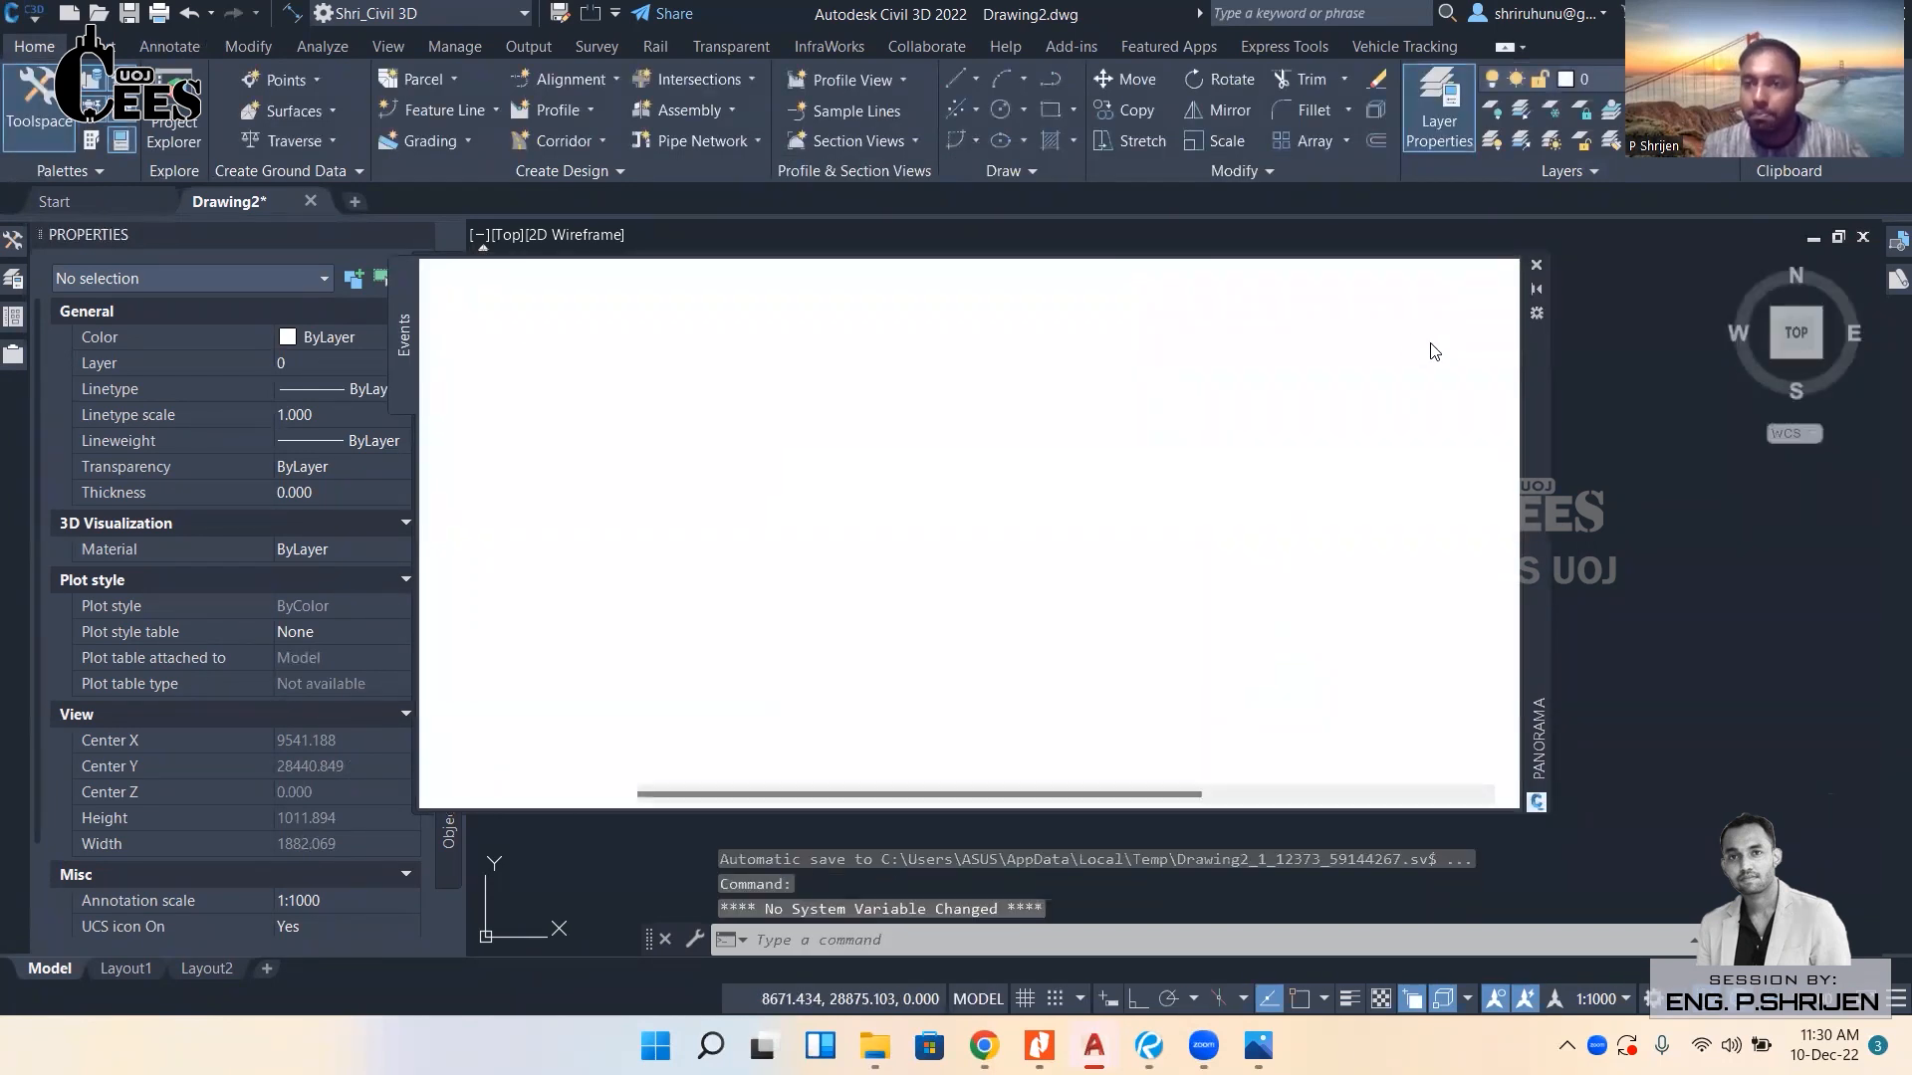
left_click(1535, 265)
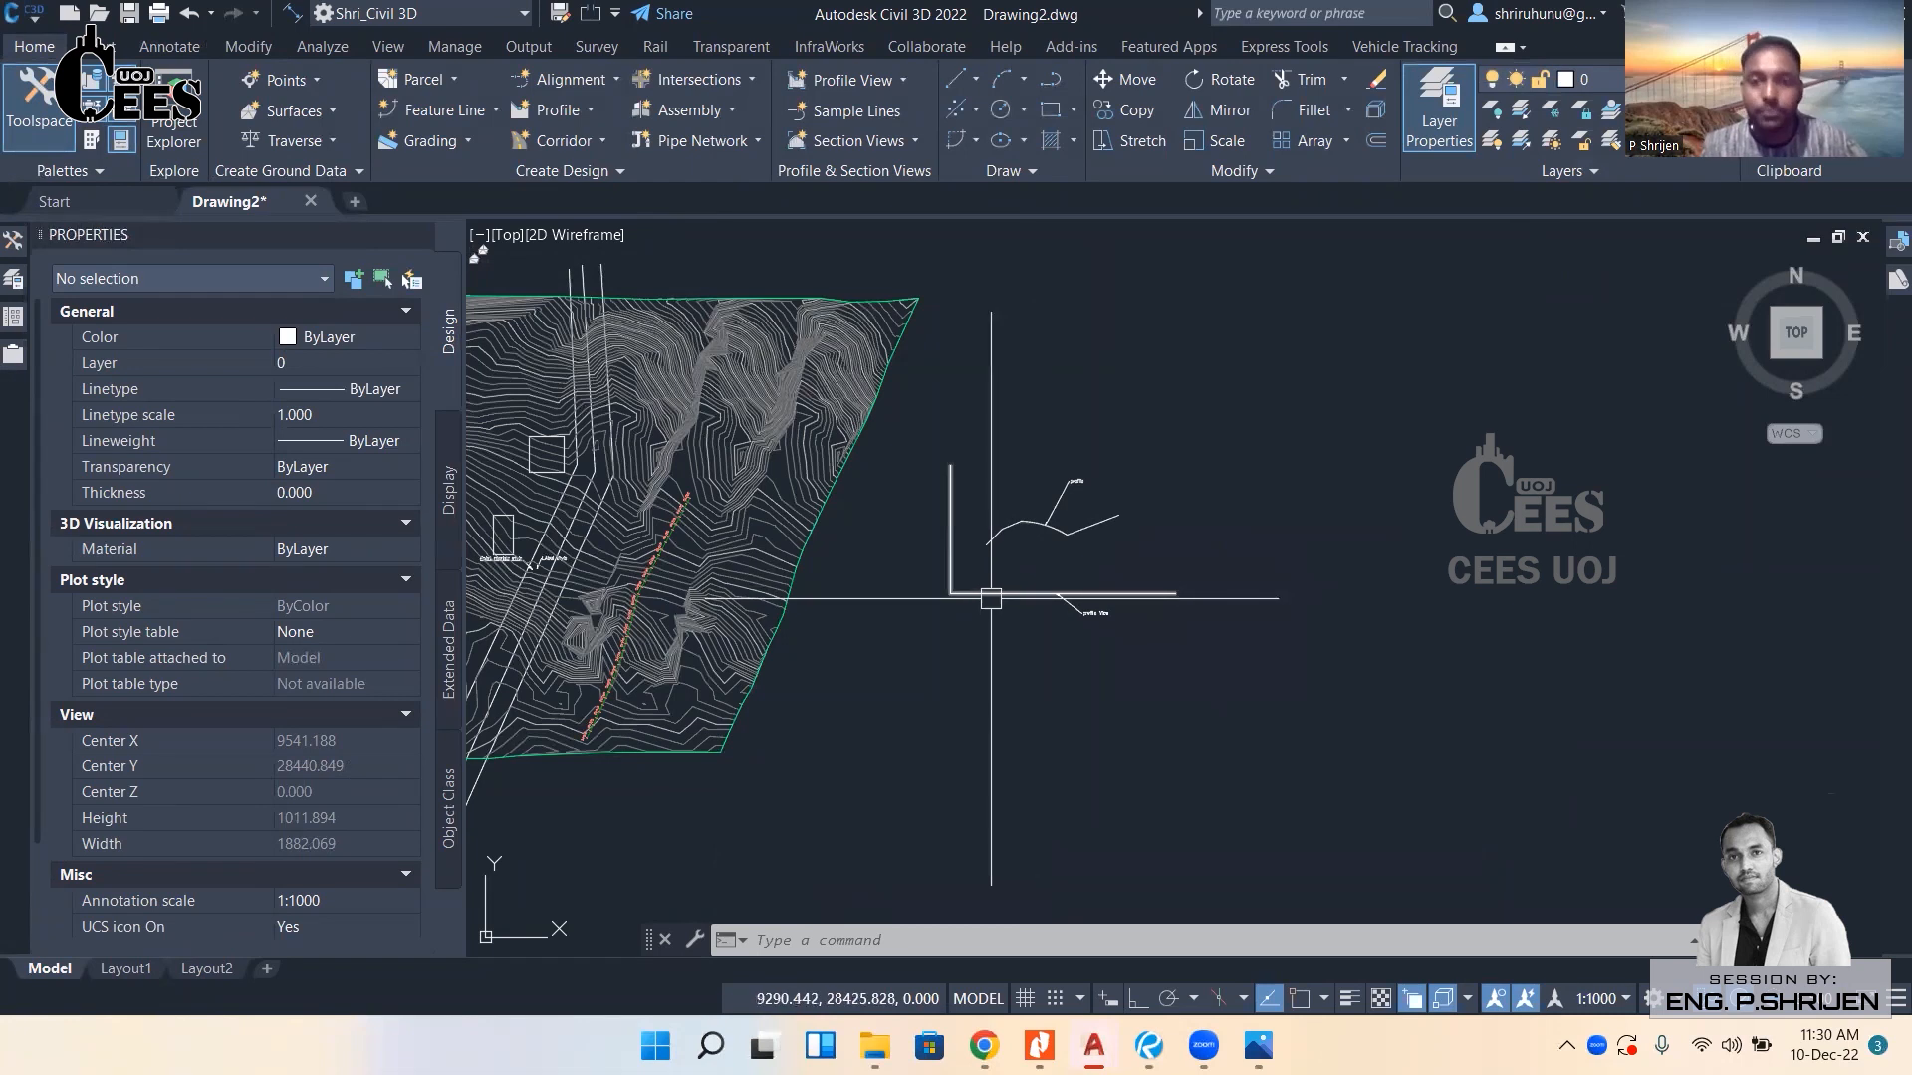
Reopen surface profile creation for Trail_Alg and start drawing its EG profile in a profile view.
left_click(574, 113)
left_click(573, 151)
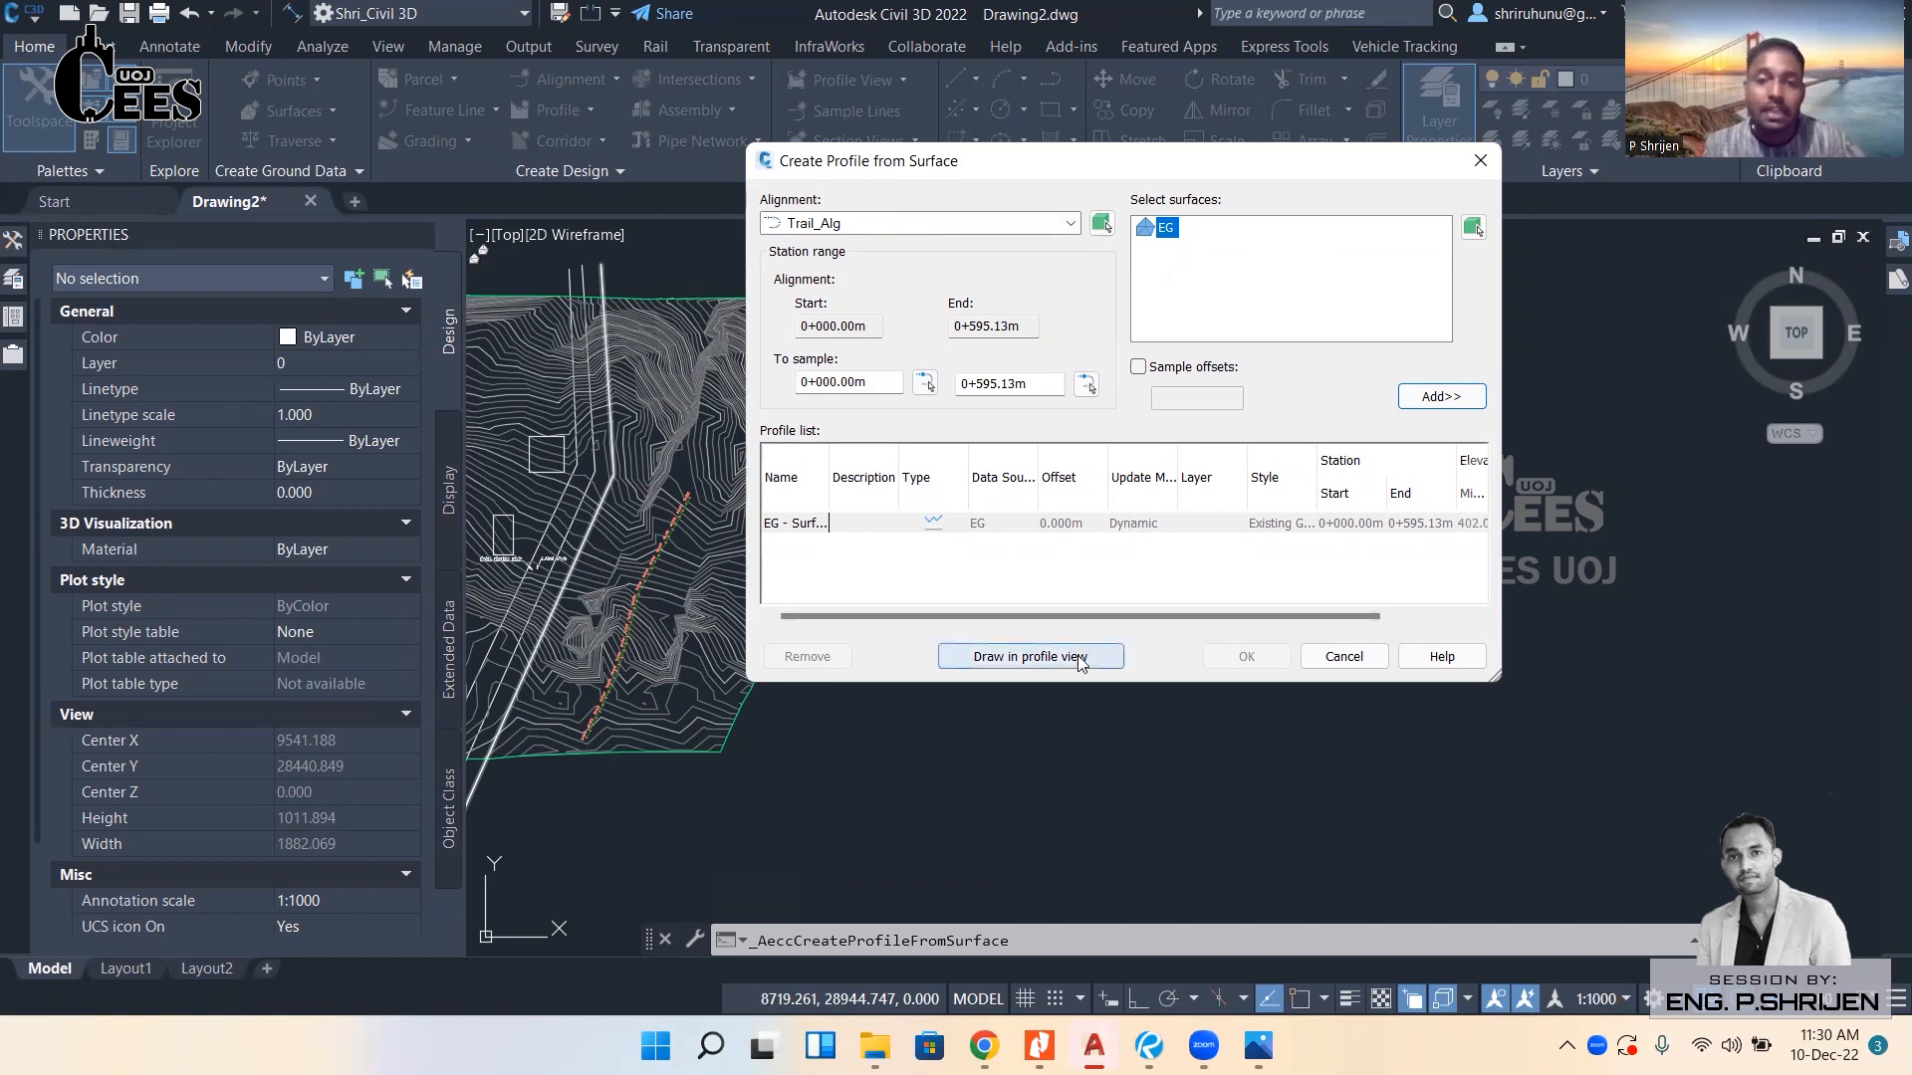
left_click(992, 658)
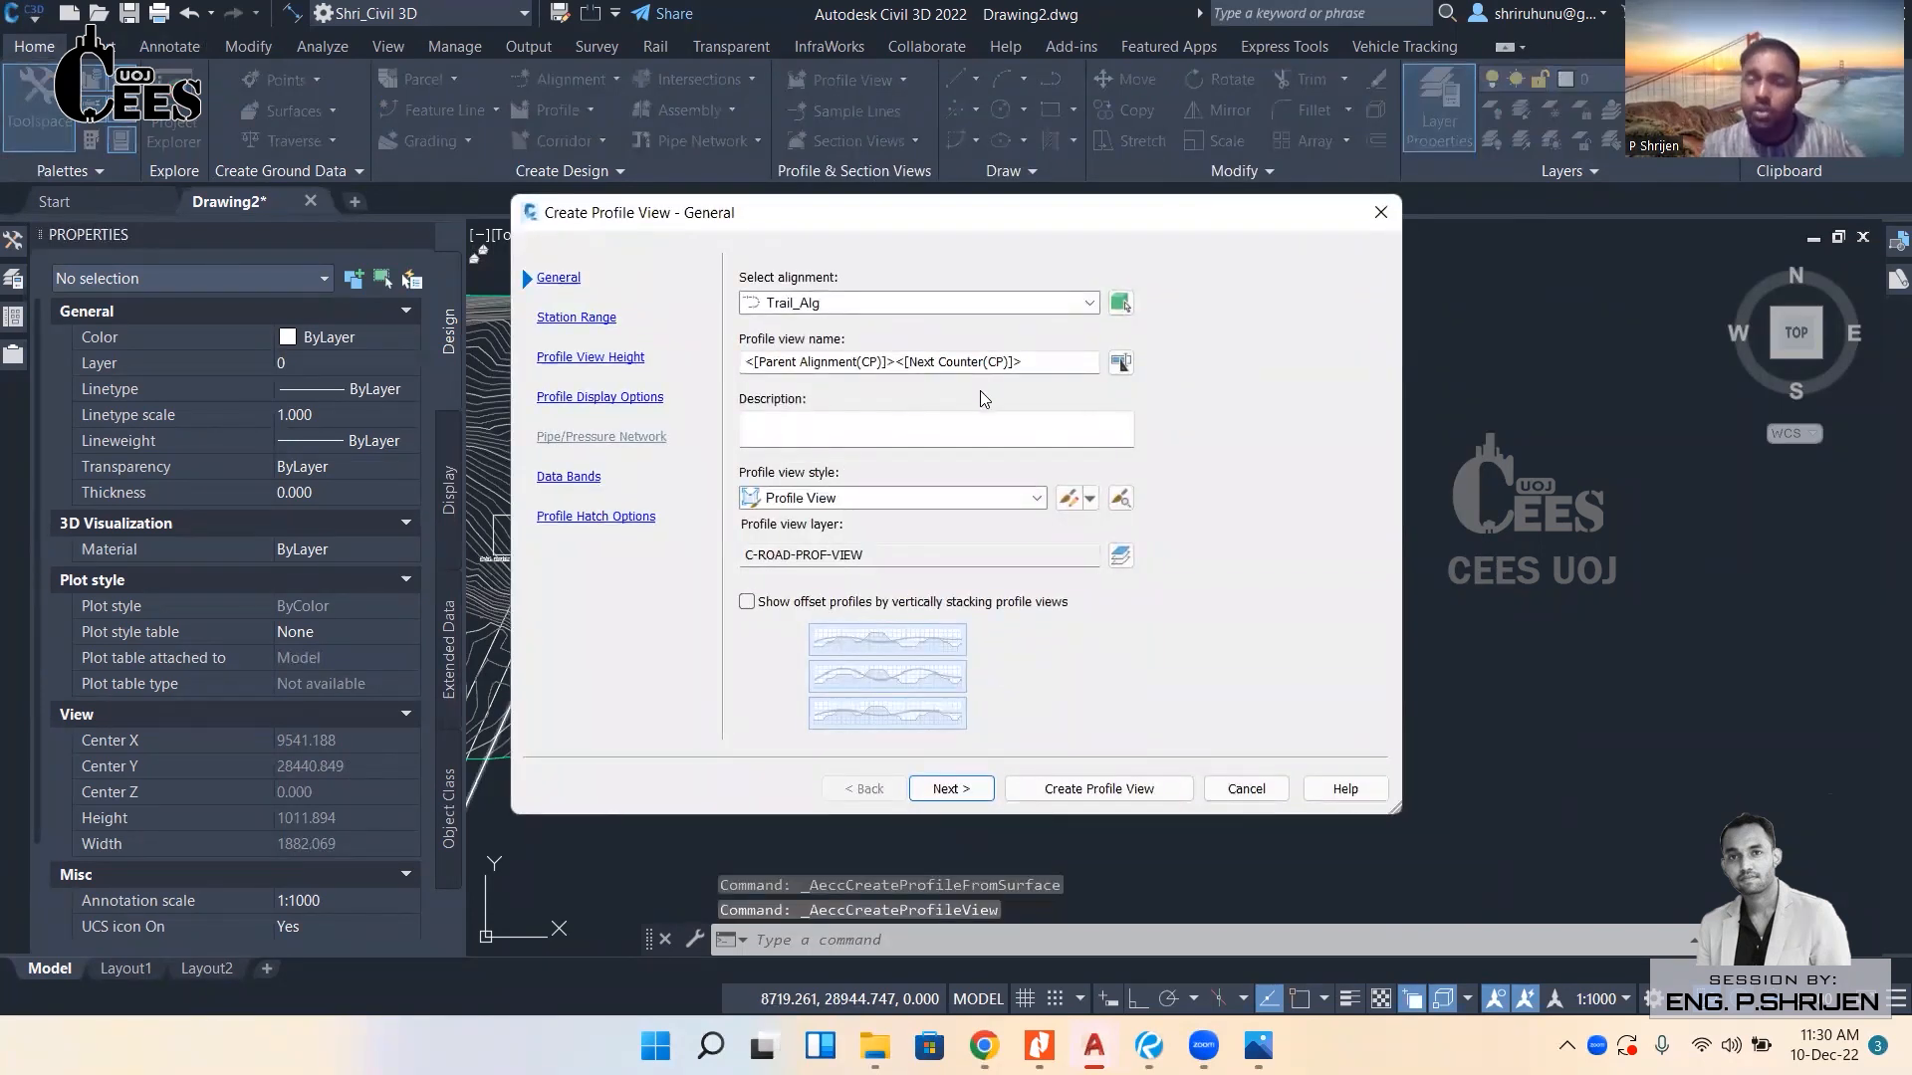
Review the profile view settings for station range, height, display options, data bands and hatching, returning to the general settings.
left_click(576, 317)
left_click(589, 357)
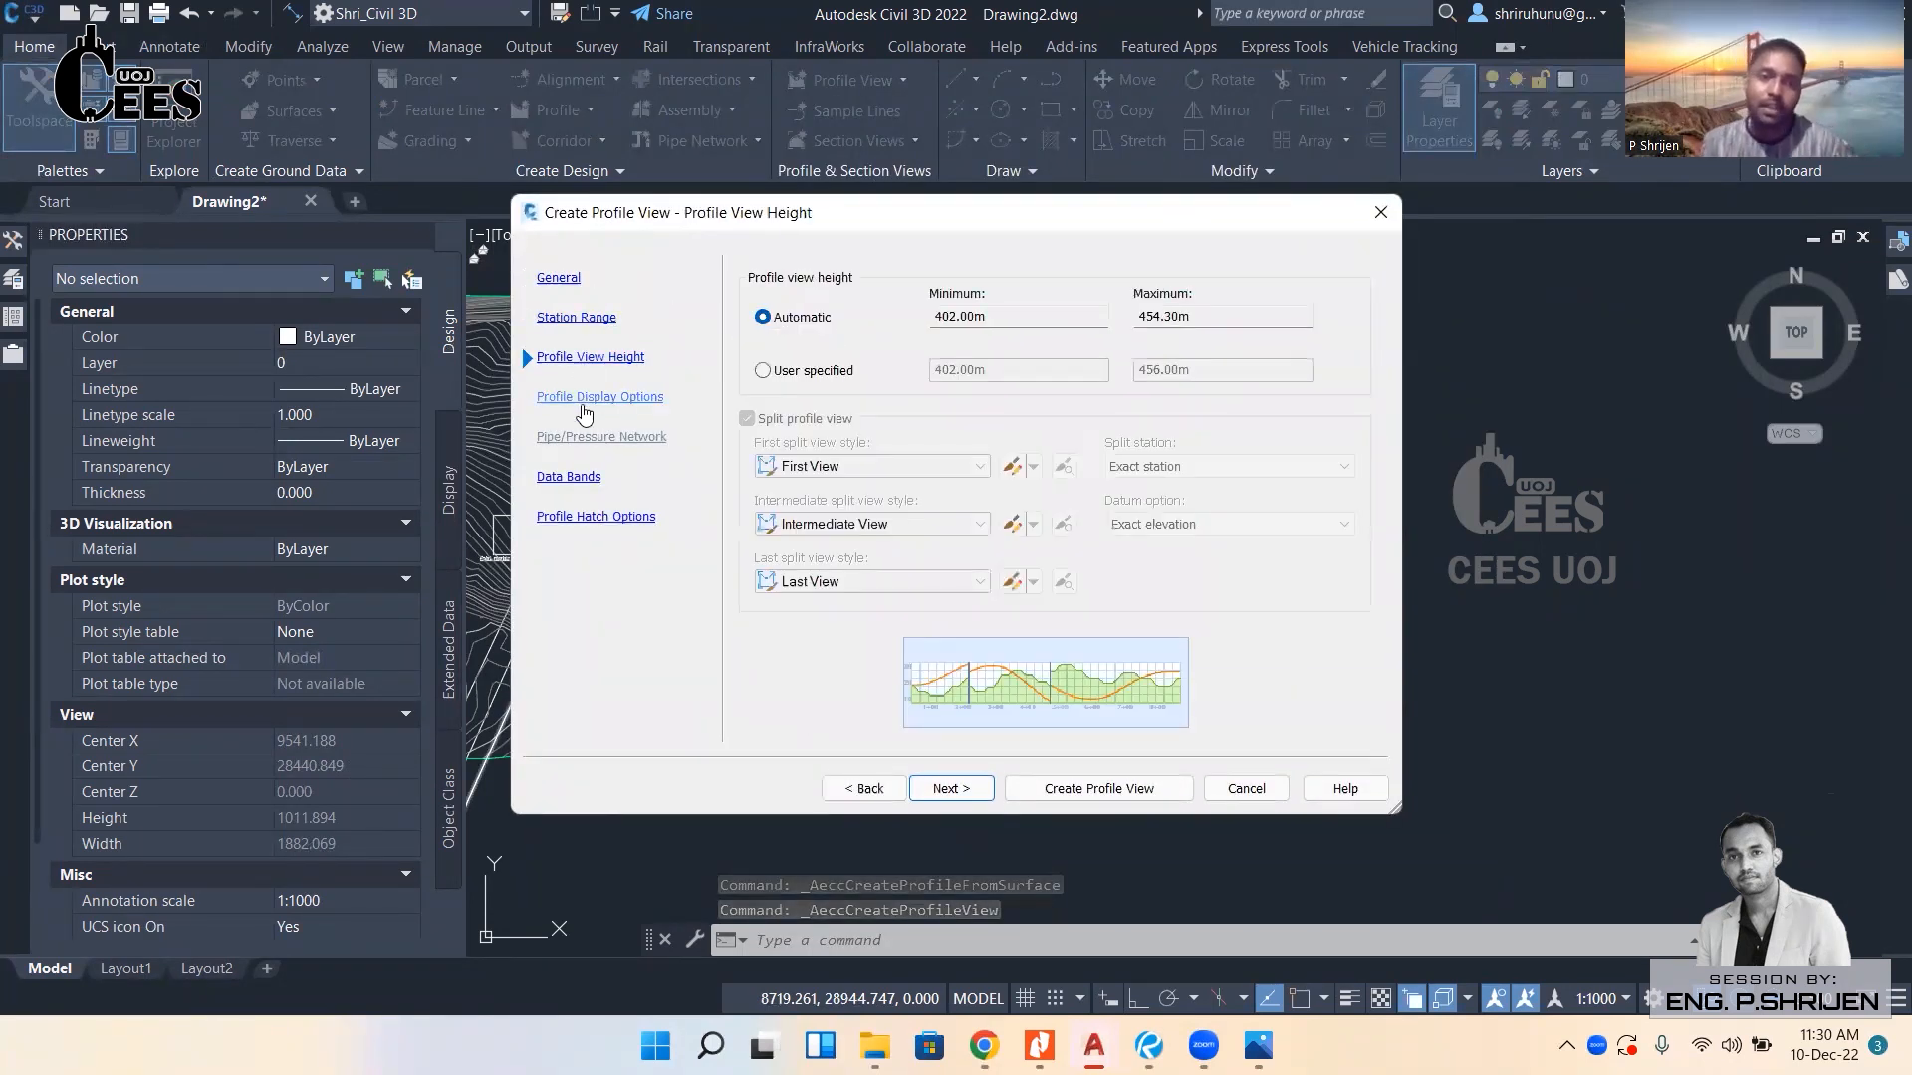
left_click(589, 397)
left_click(555, 279)
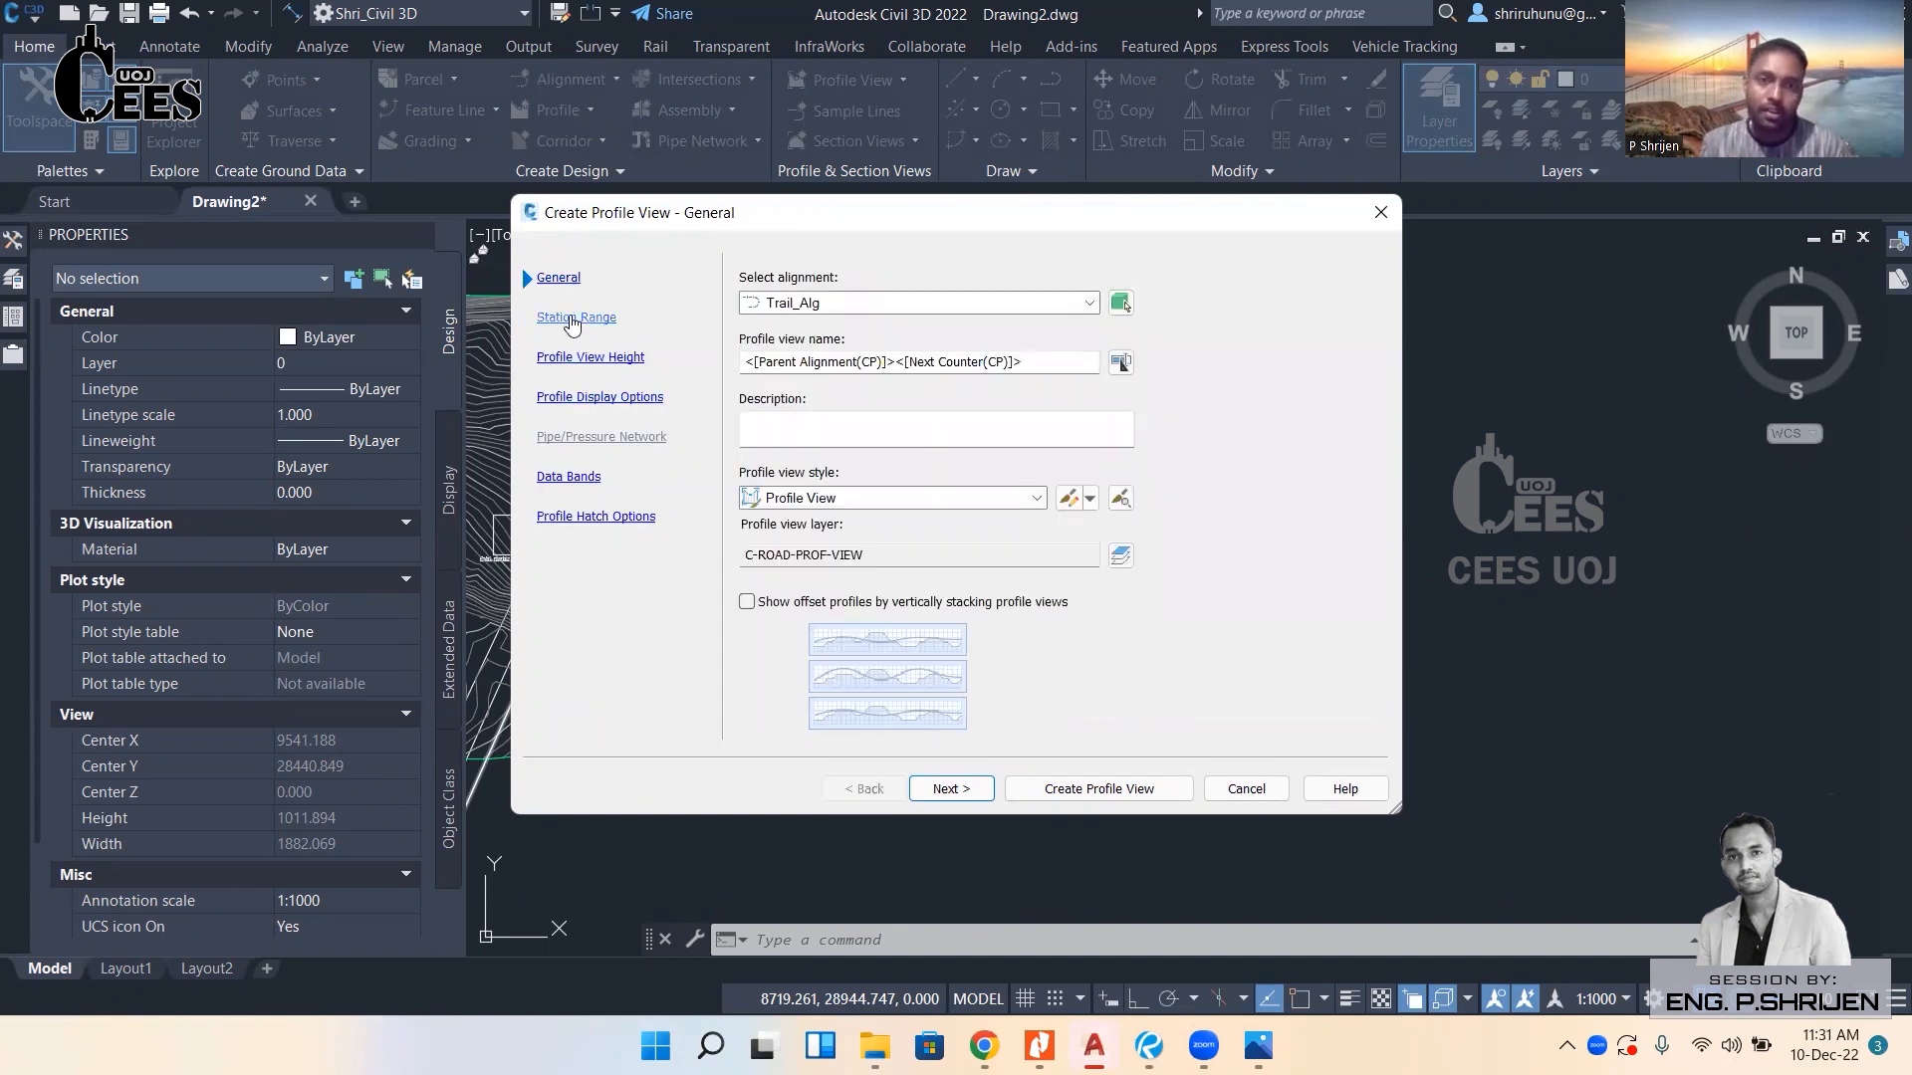
left_click(574, 318)
left_click(579, 359)
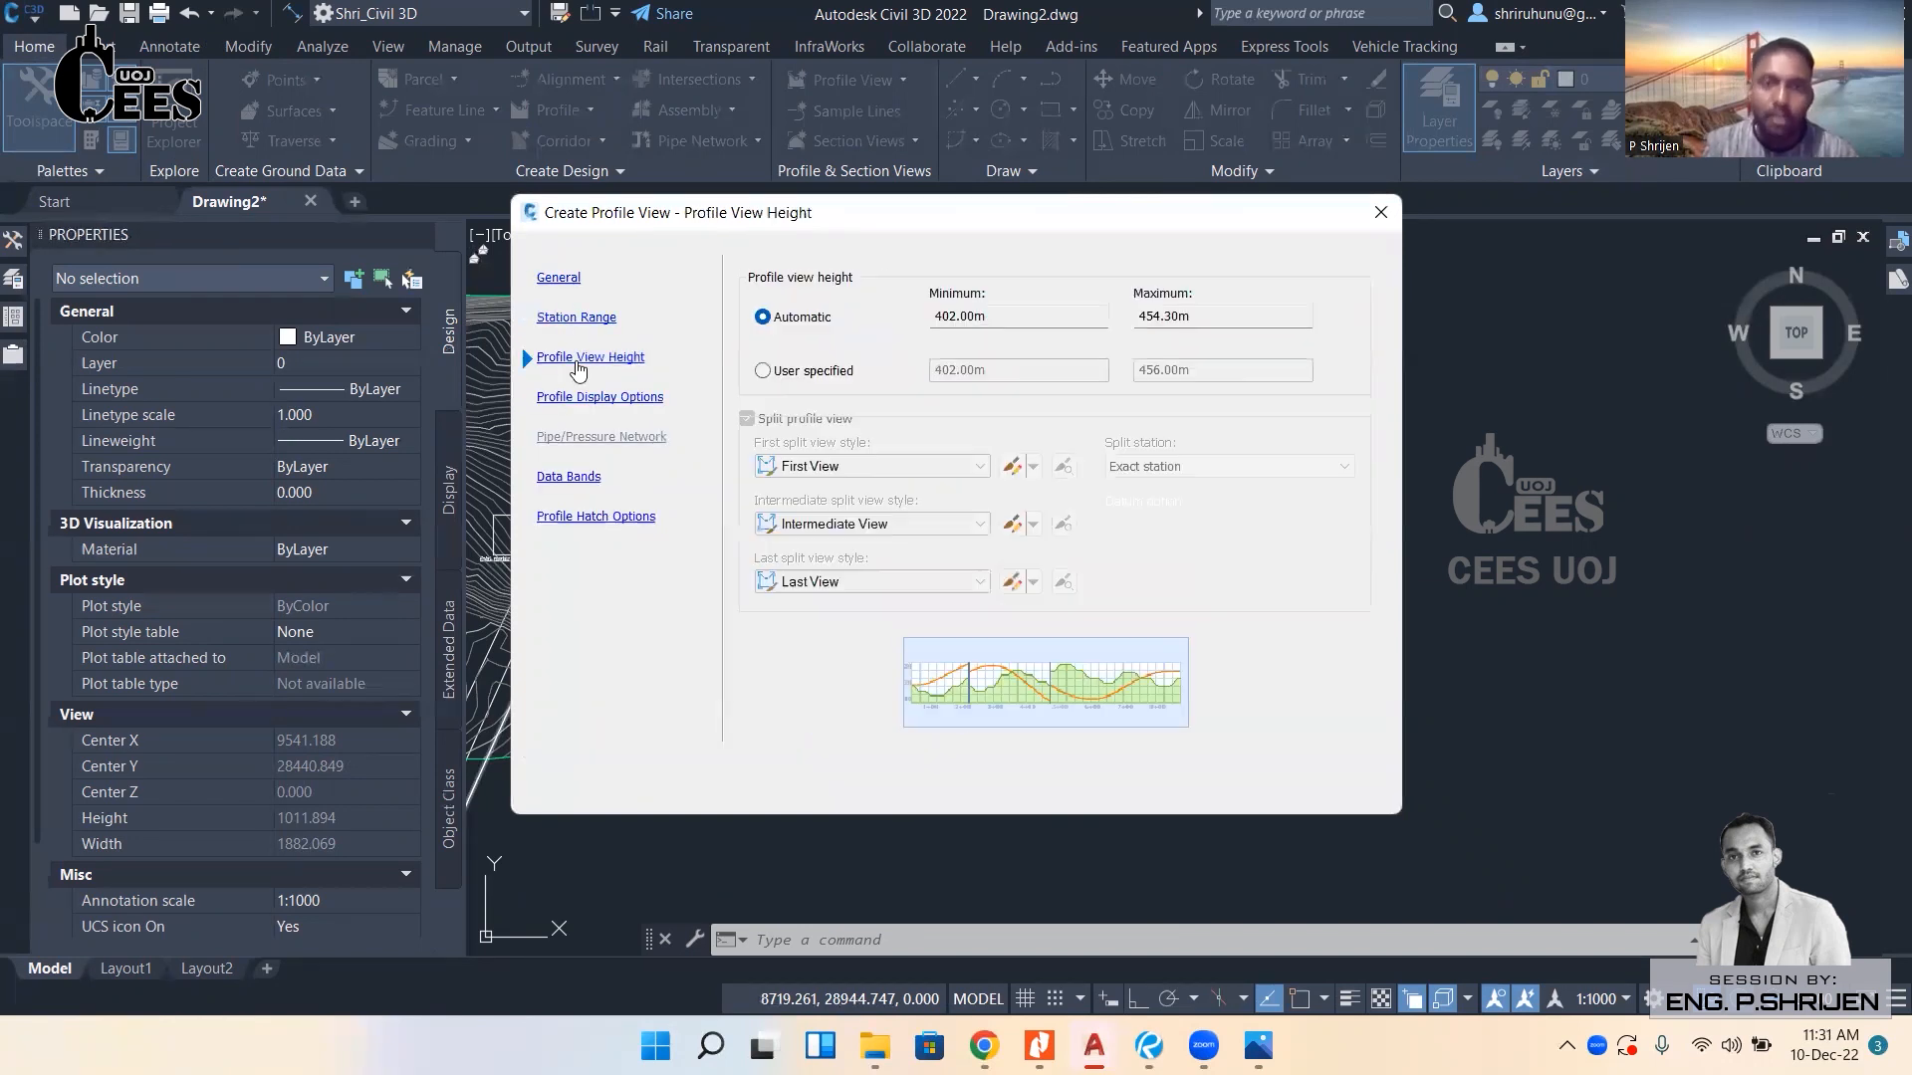
left_click(591, 398)
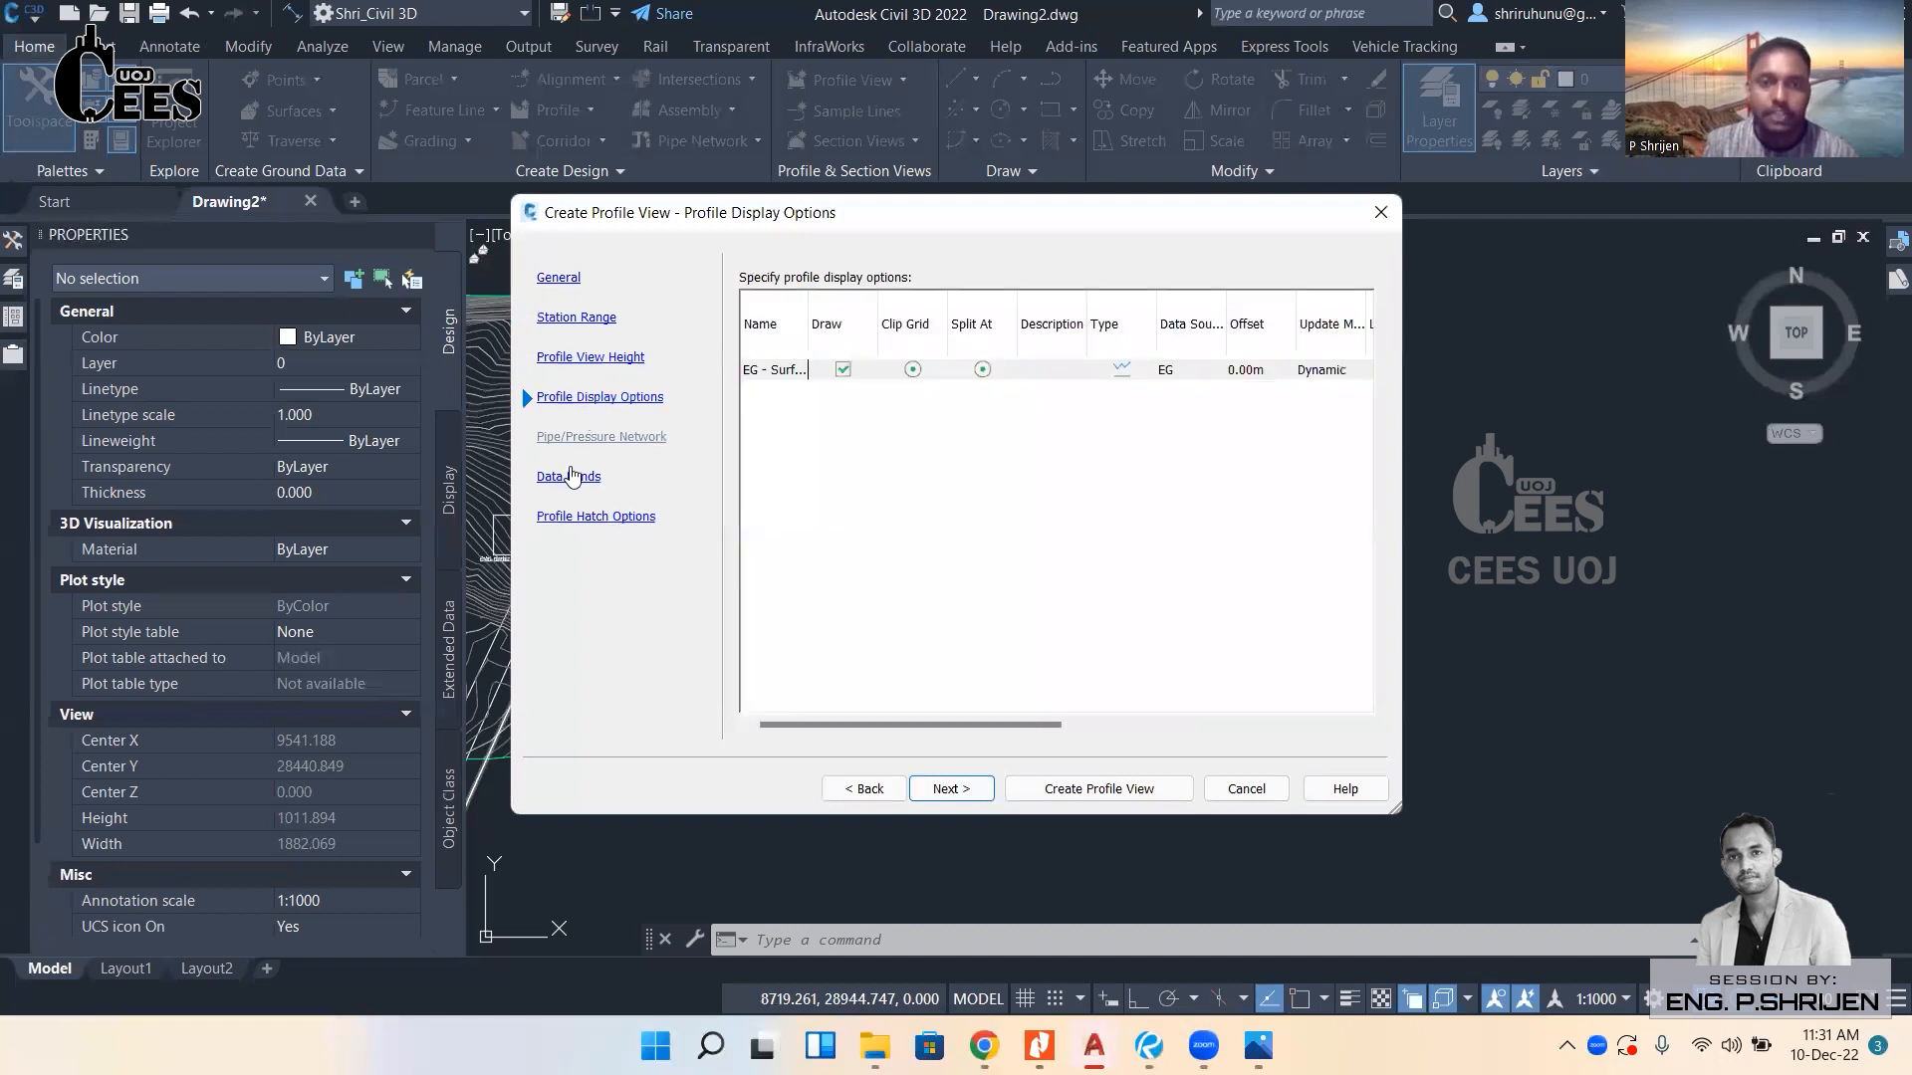
left_click(569, 476)
left_click(596, 517)
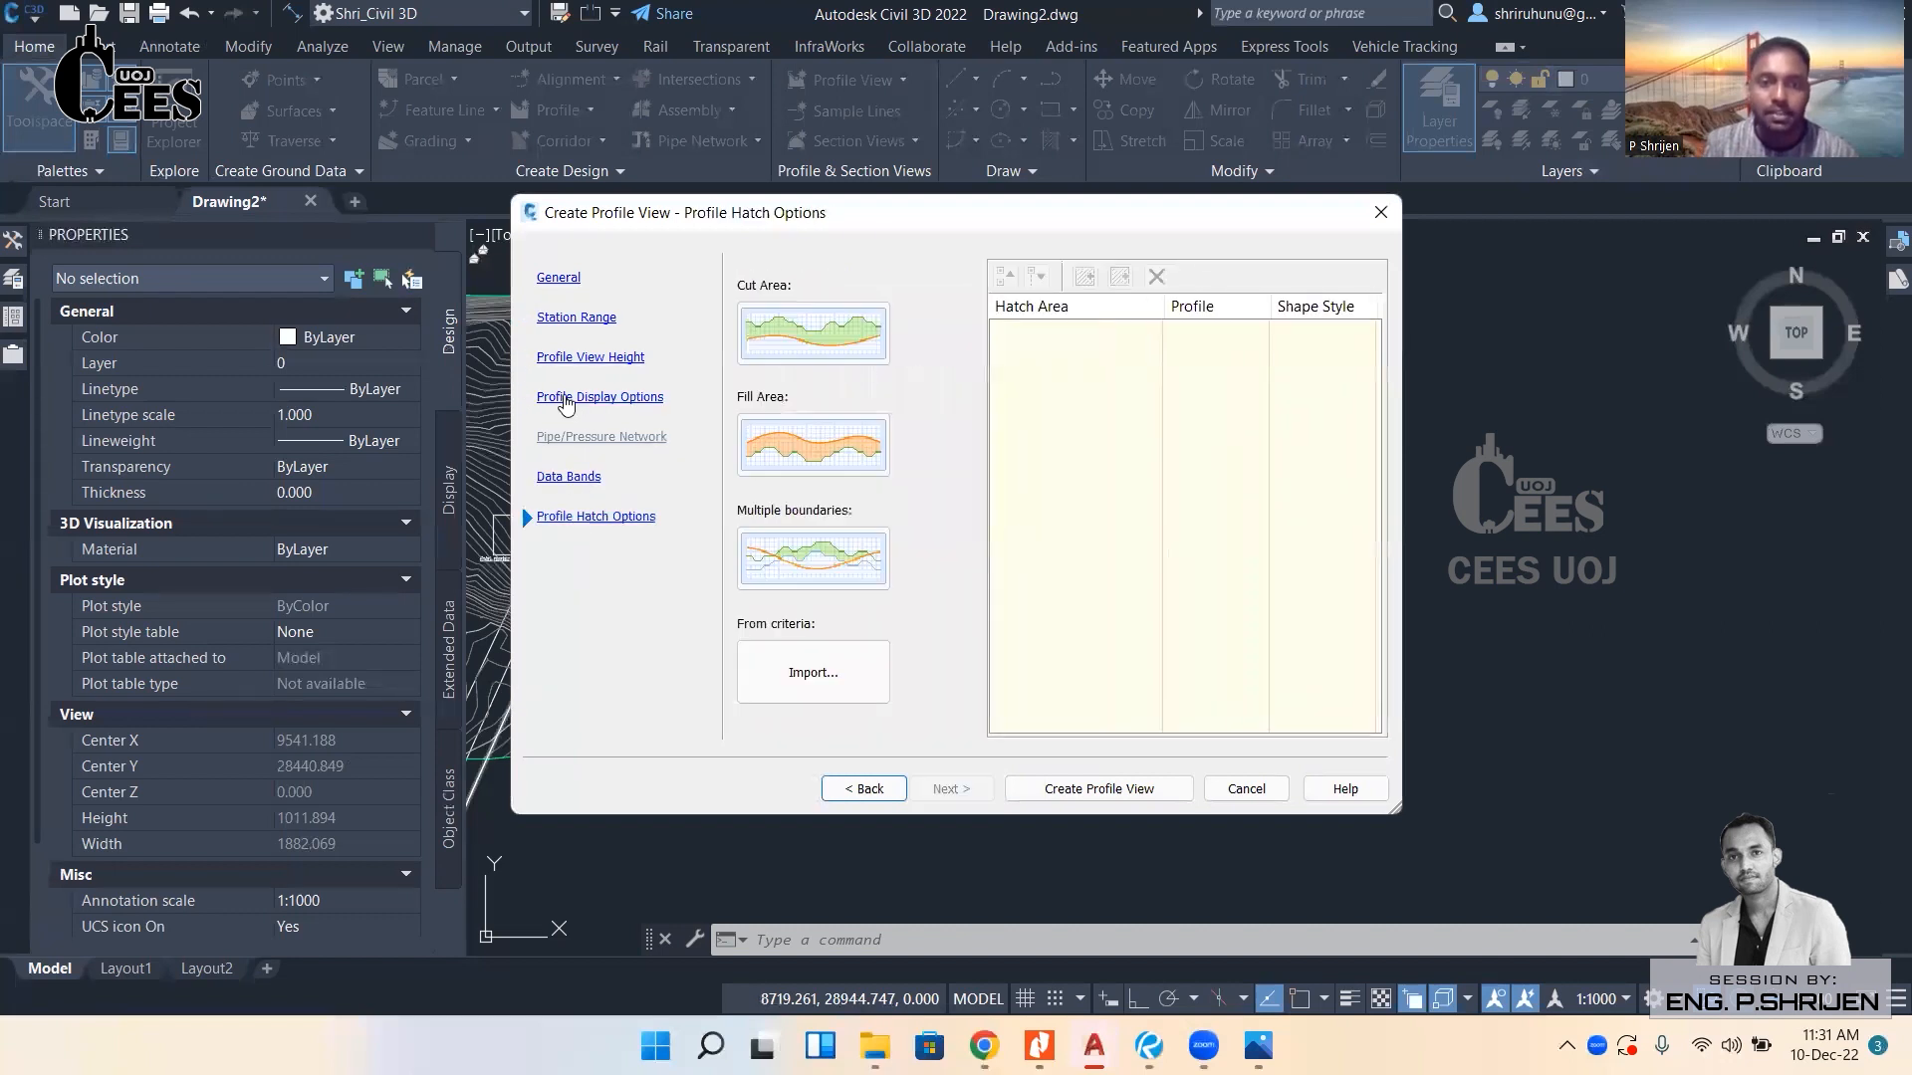
left_click(556, 280)
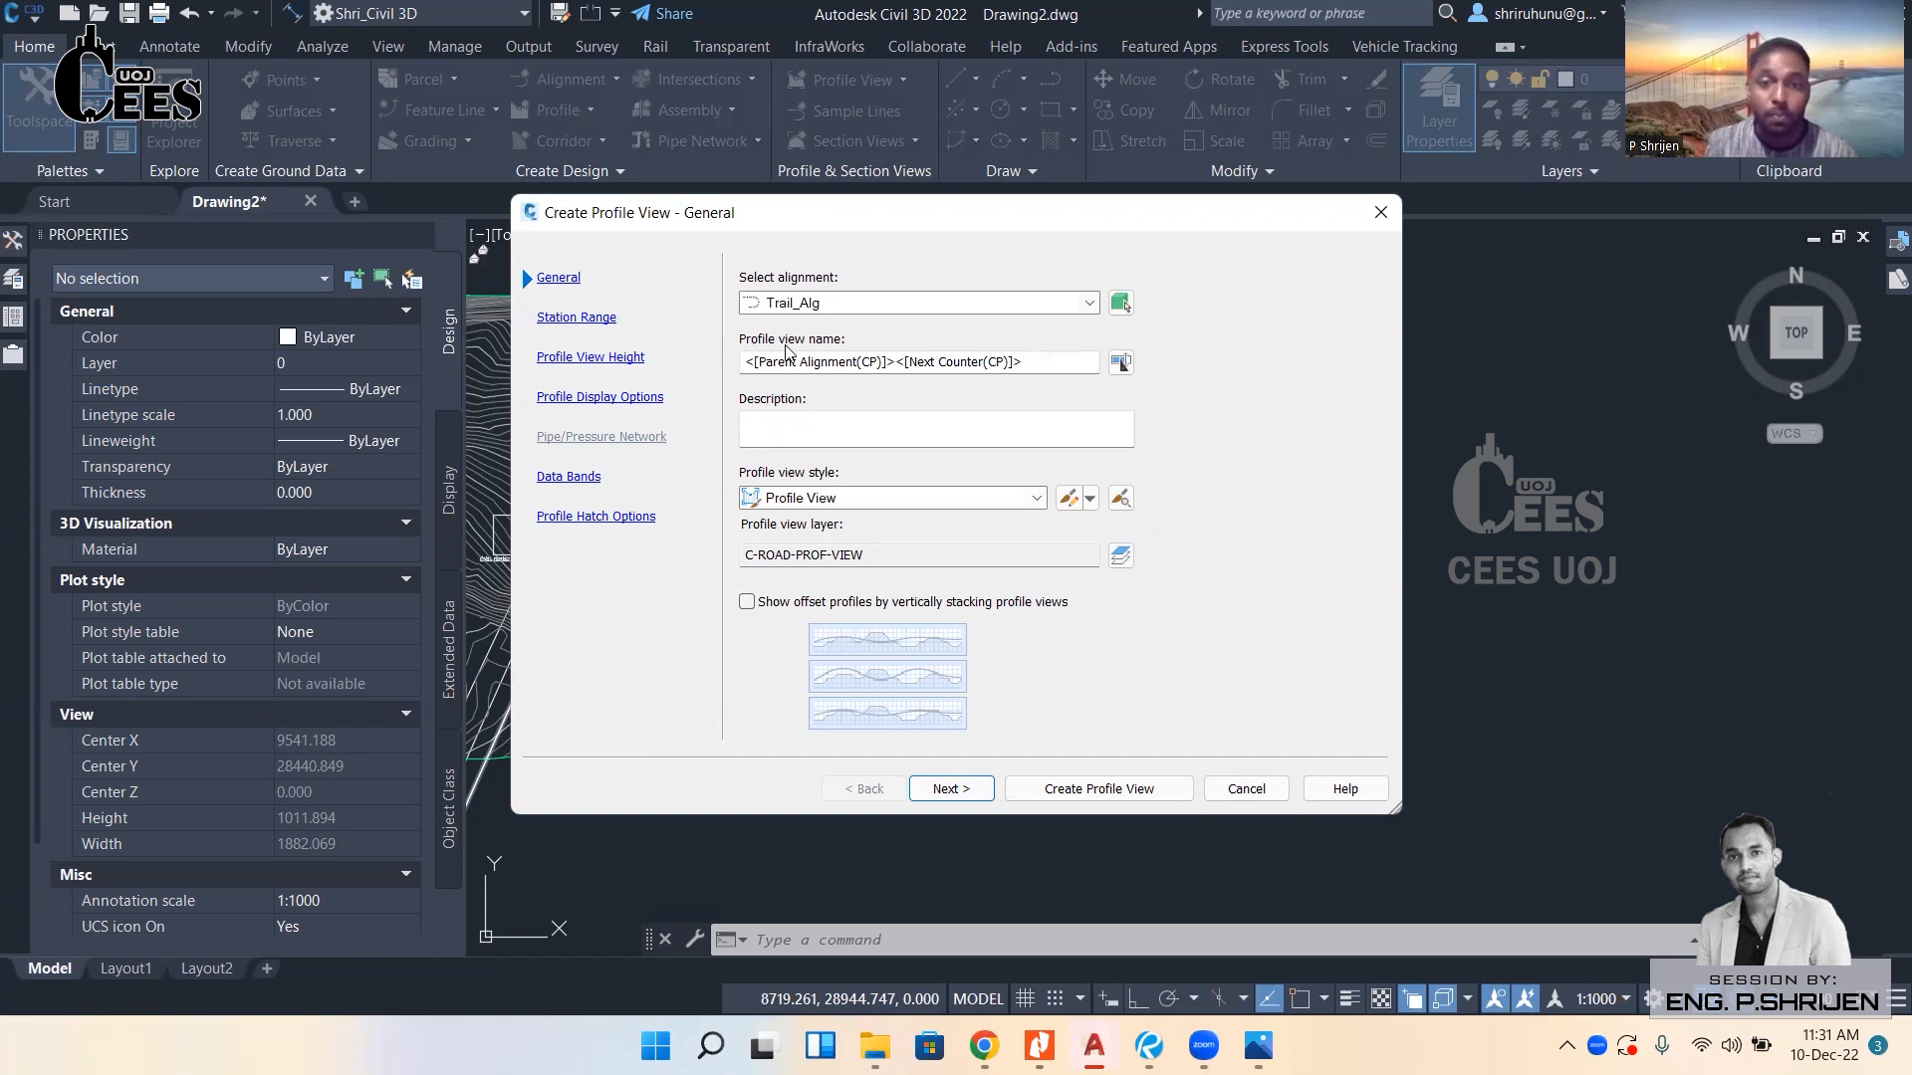
Set the profile view's name template to the Parent Alignment field followed by "_EG".
left_click(1120, 363)
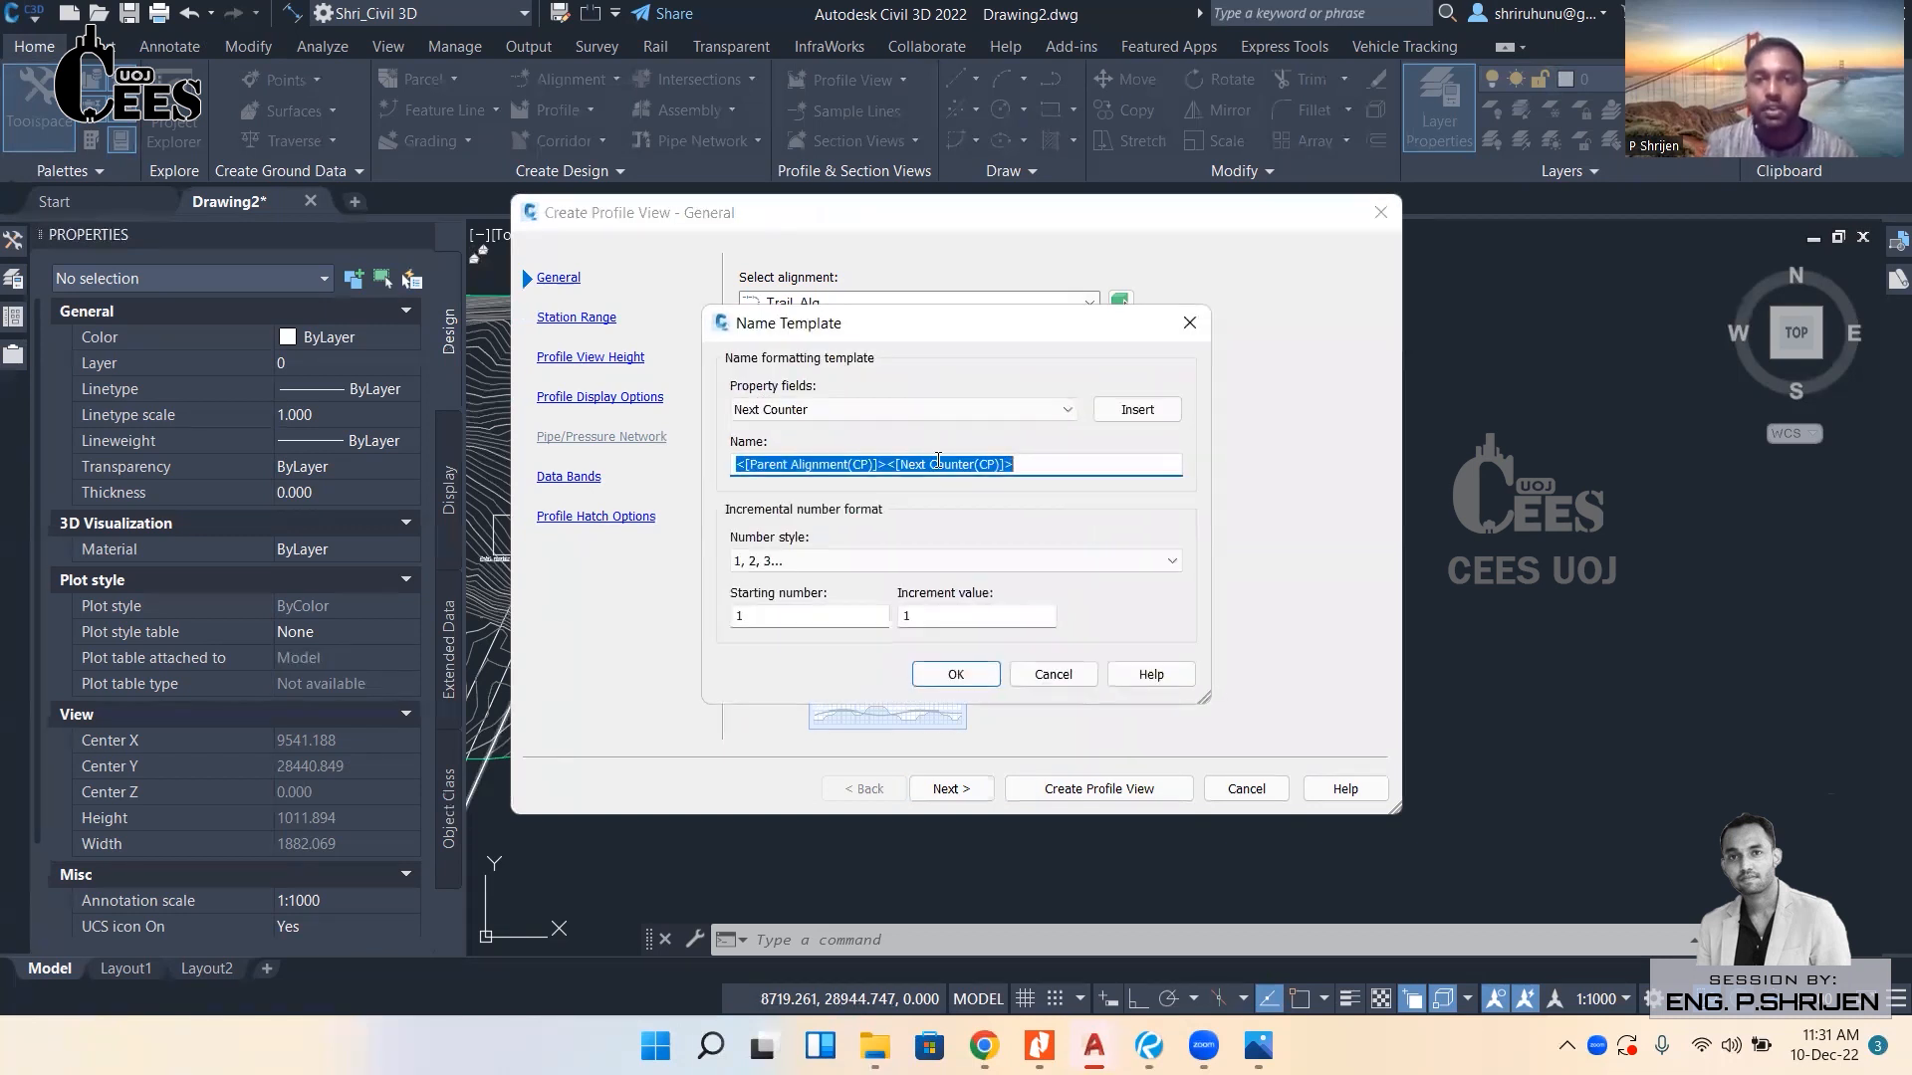
left_click(979, 412)
left_click(960, 444)
left_click(1115, 418)
left_click(1011, 470)
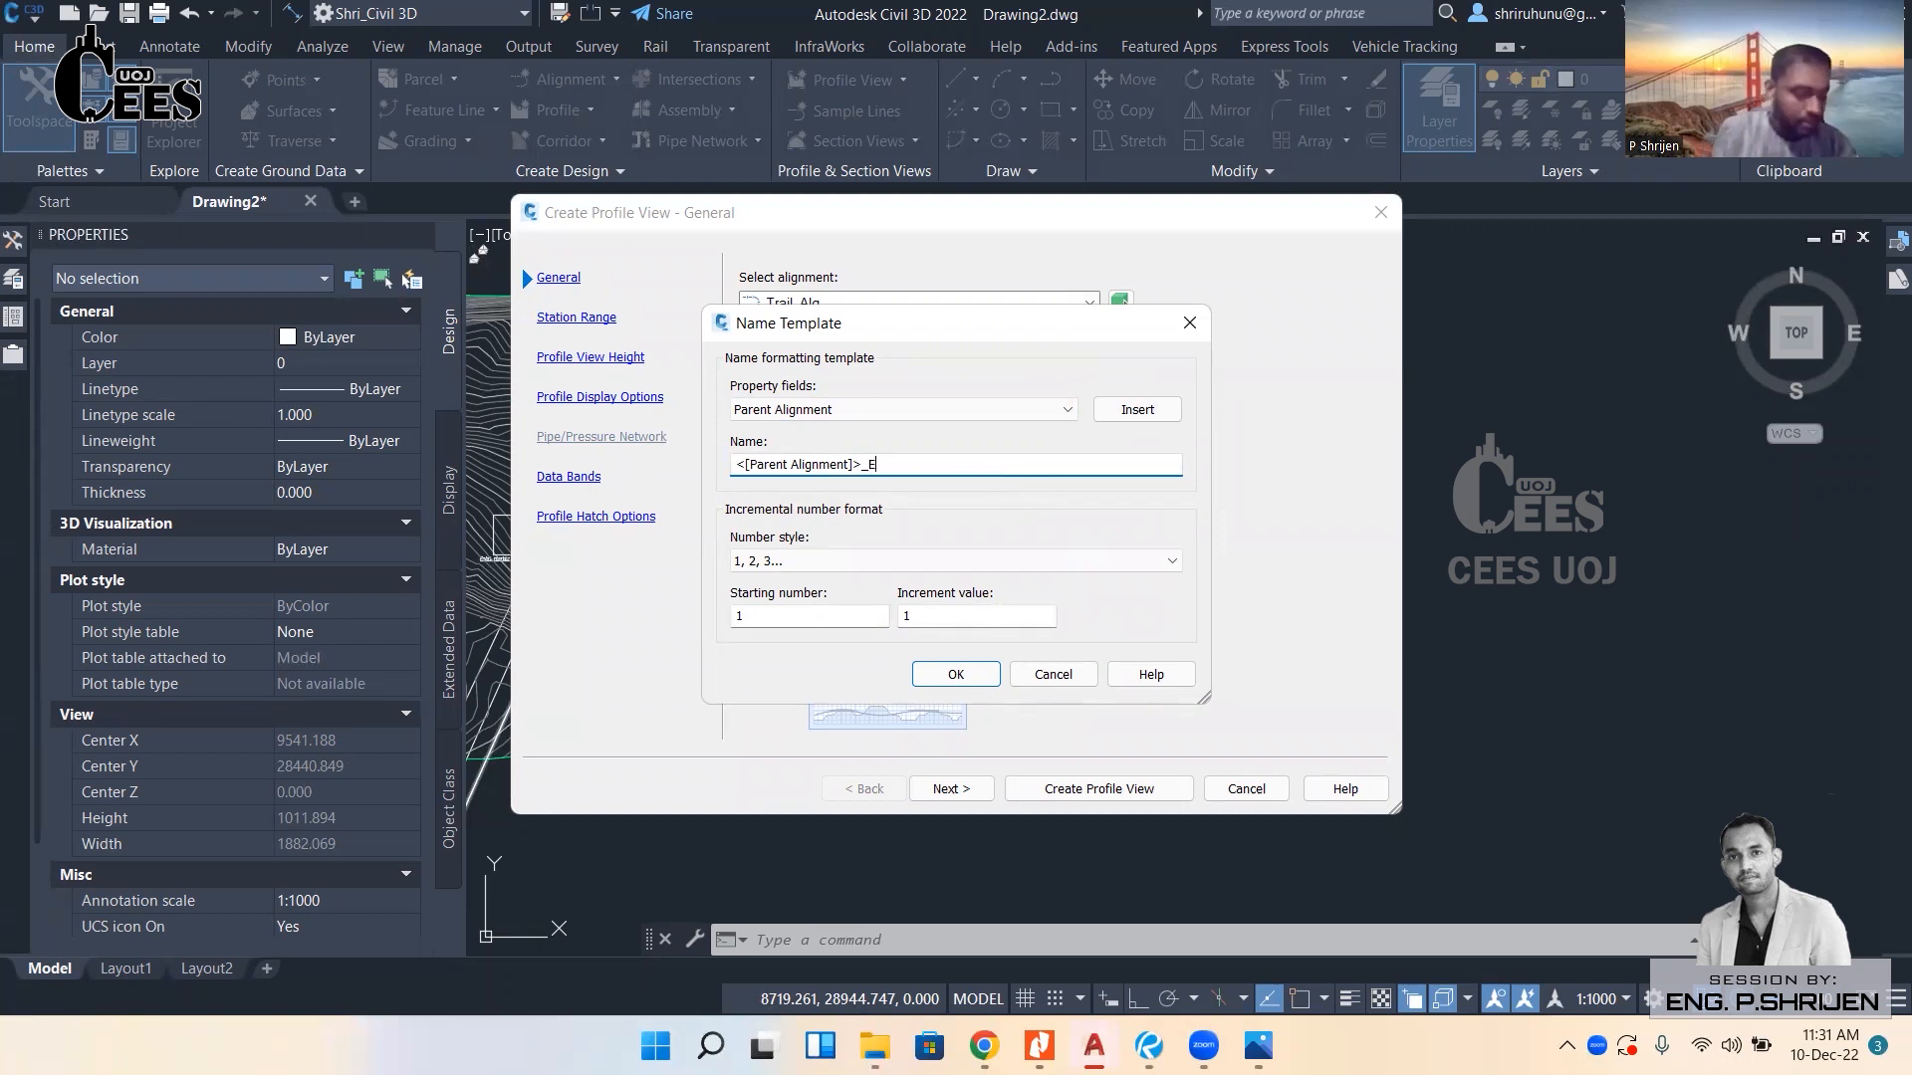
type("_EG")
left_click(966, 673)
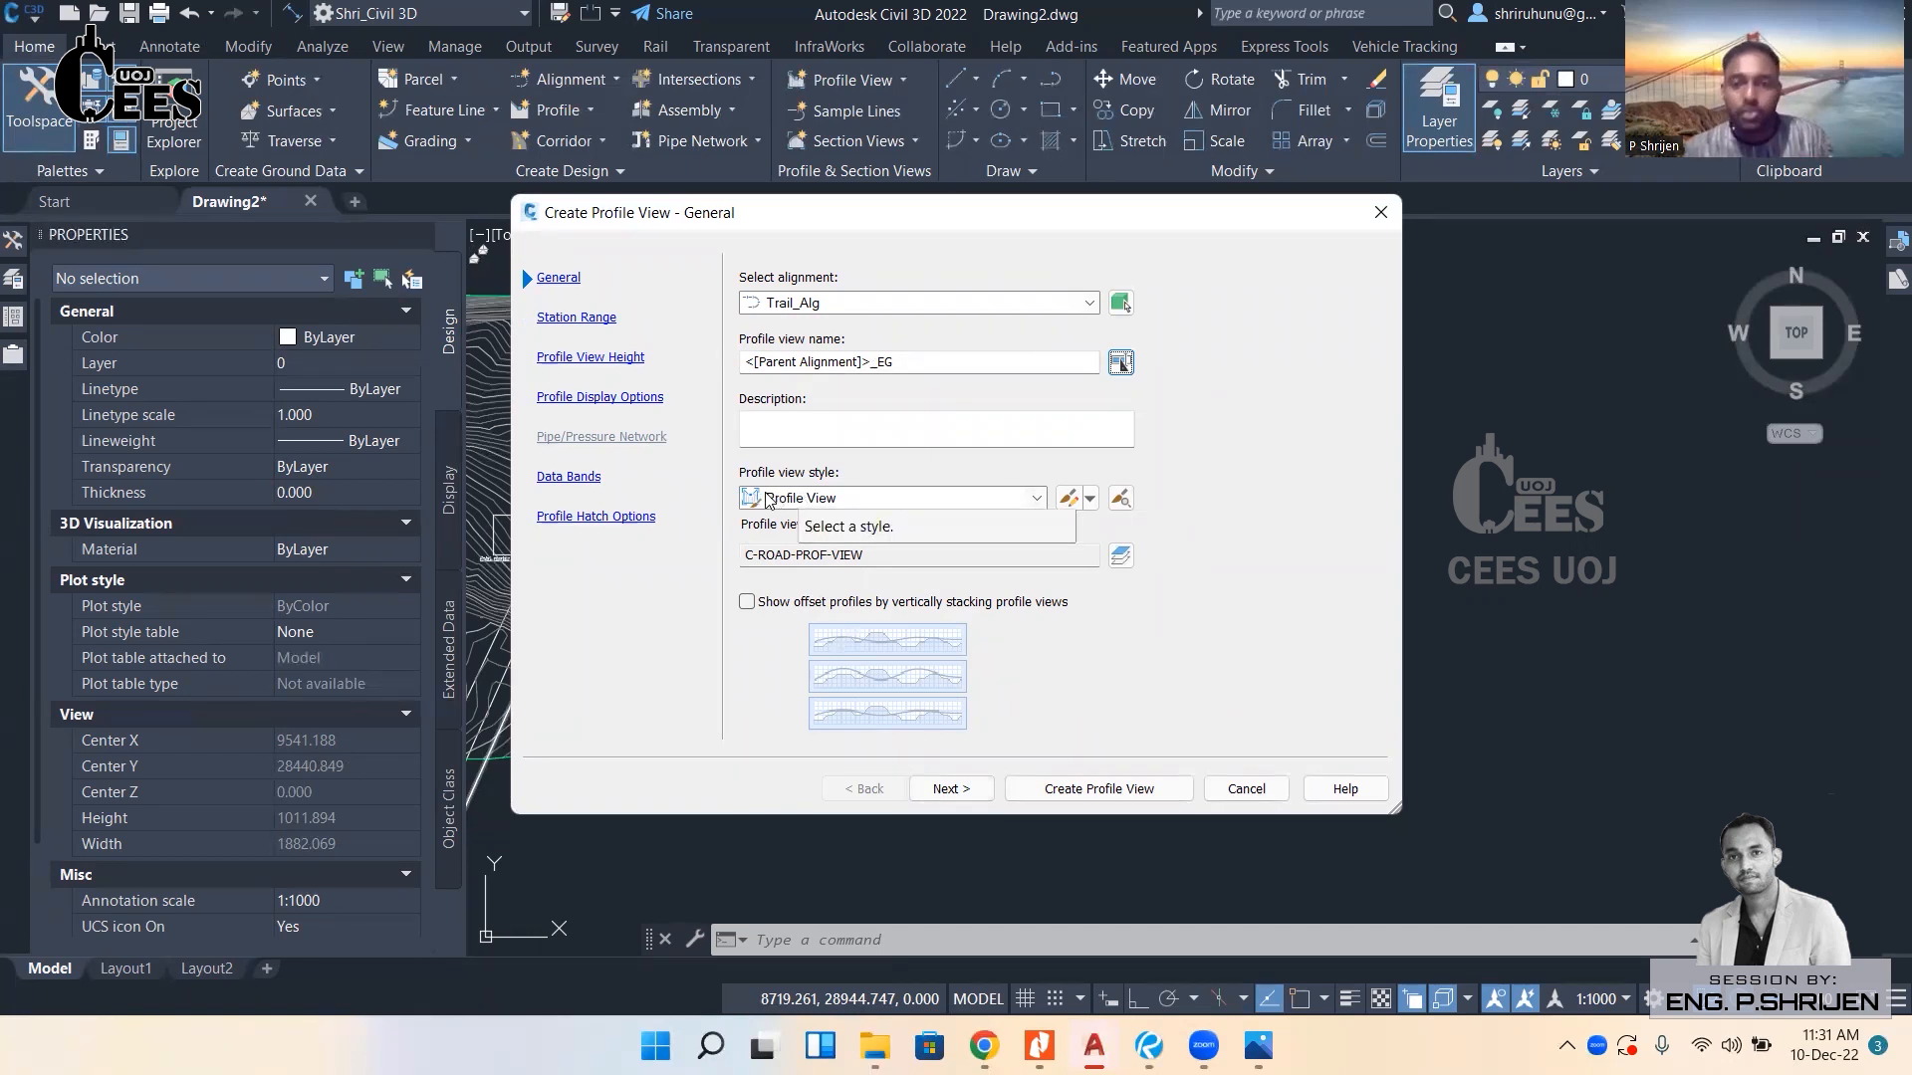
Choose the Profile View style for the profile view and switch its station range to user specified.
left_click(838, 501)
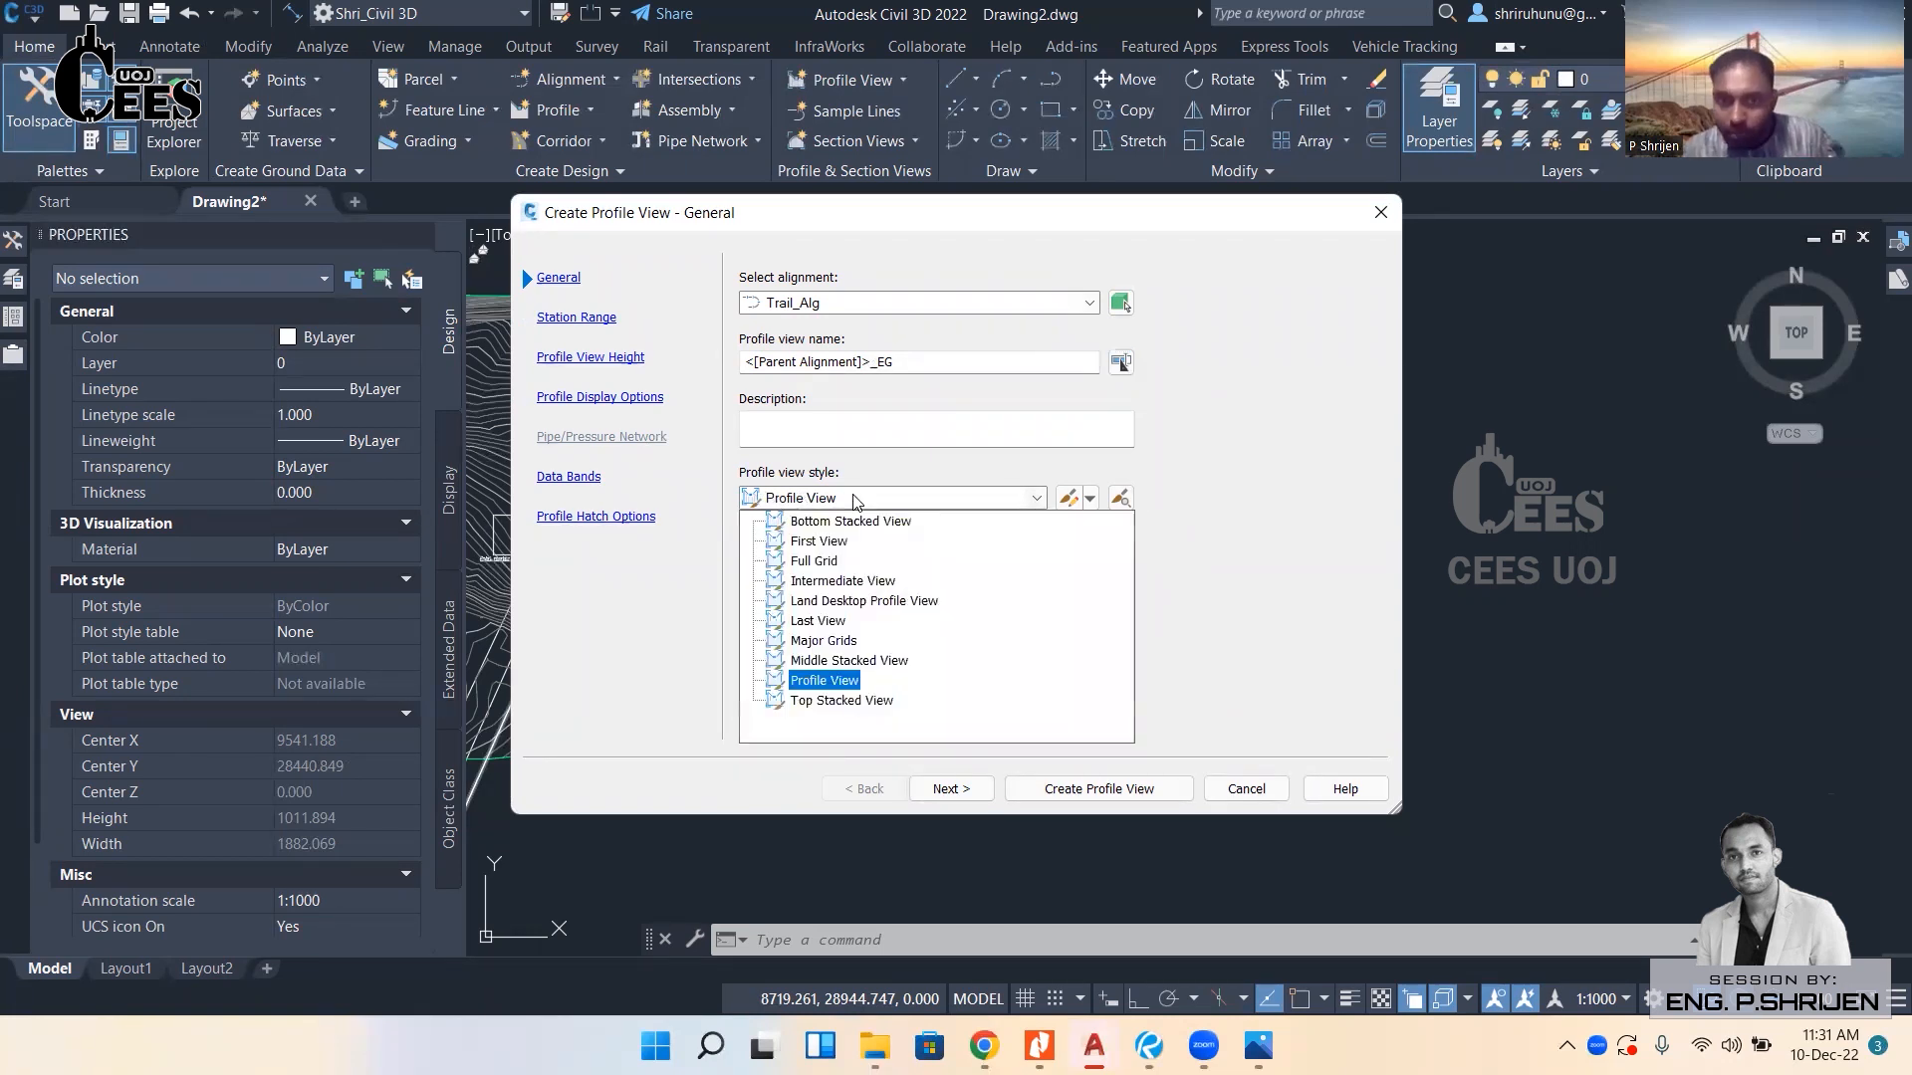
left_click(823, 680)
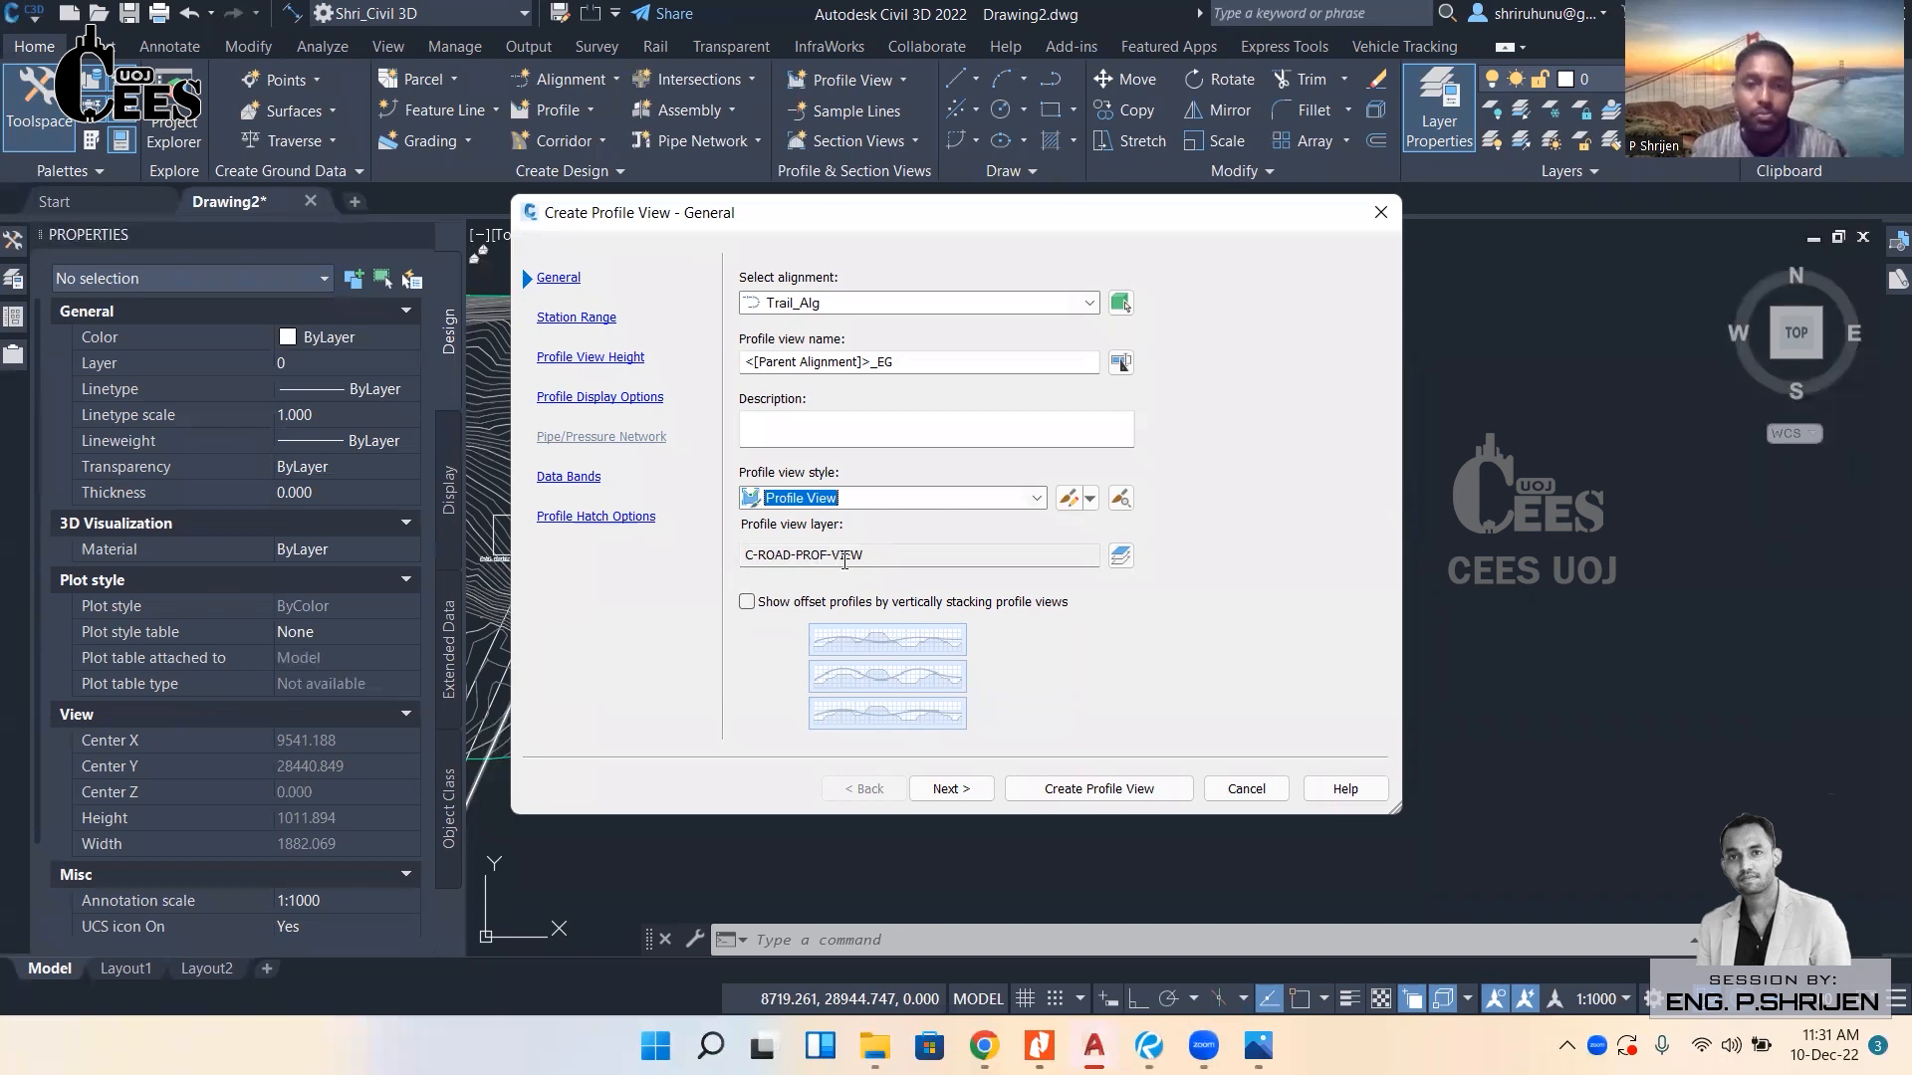
left_click(958, 797)
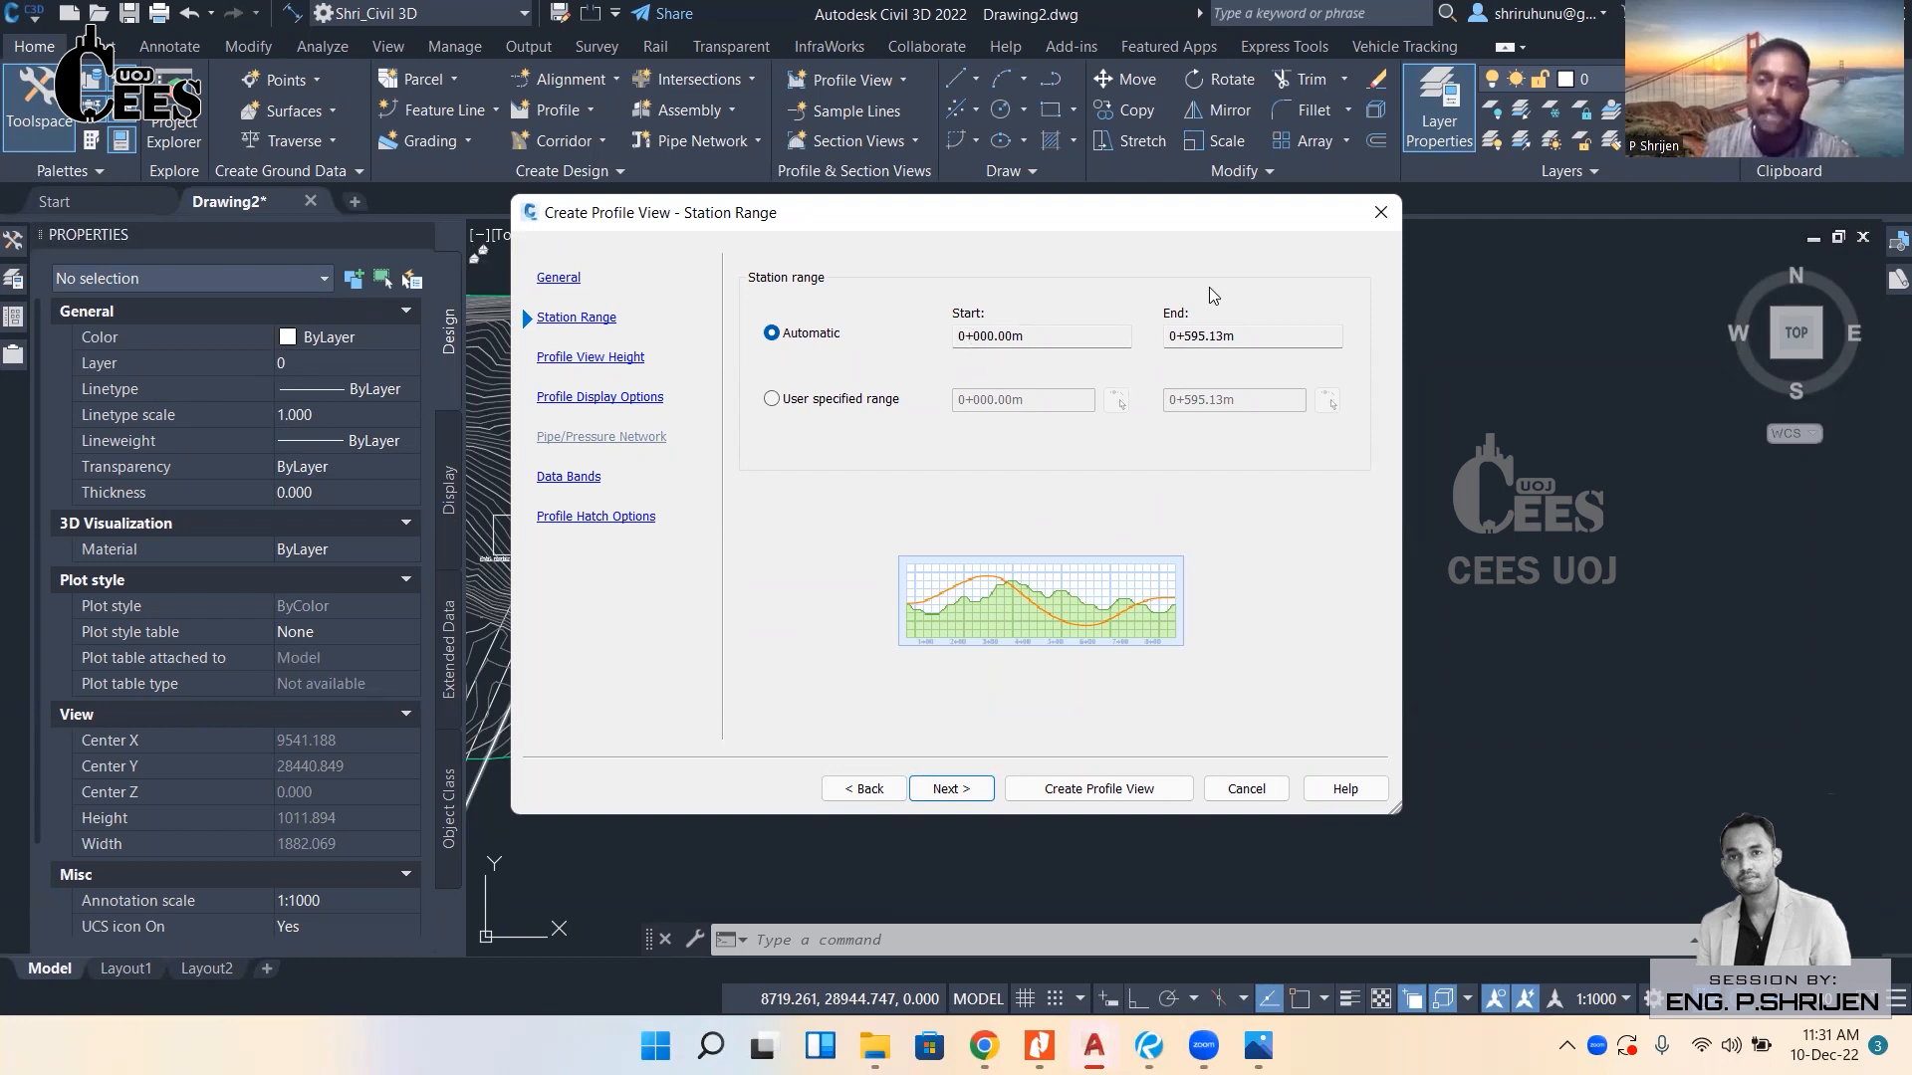
left_click(814, 402)
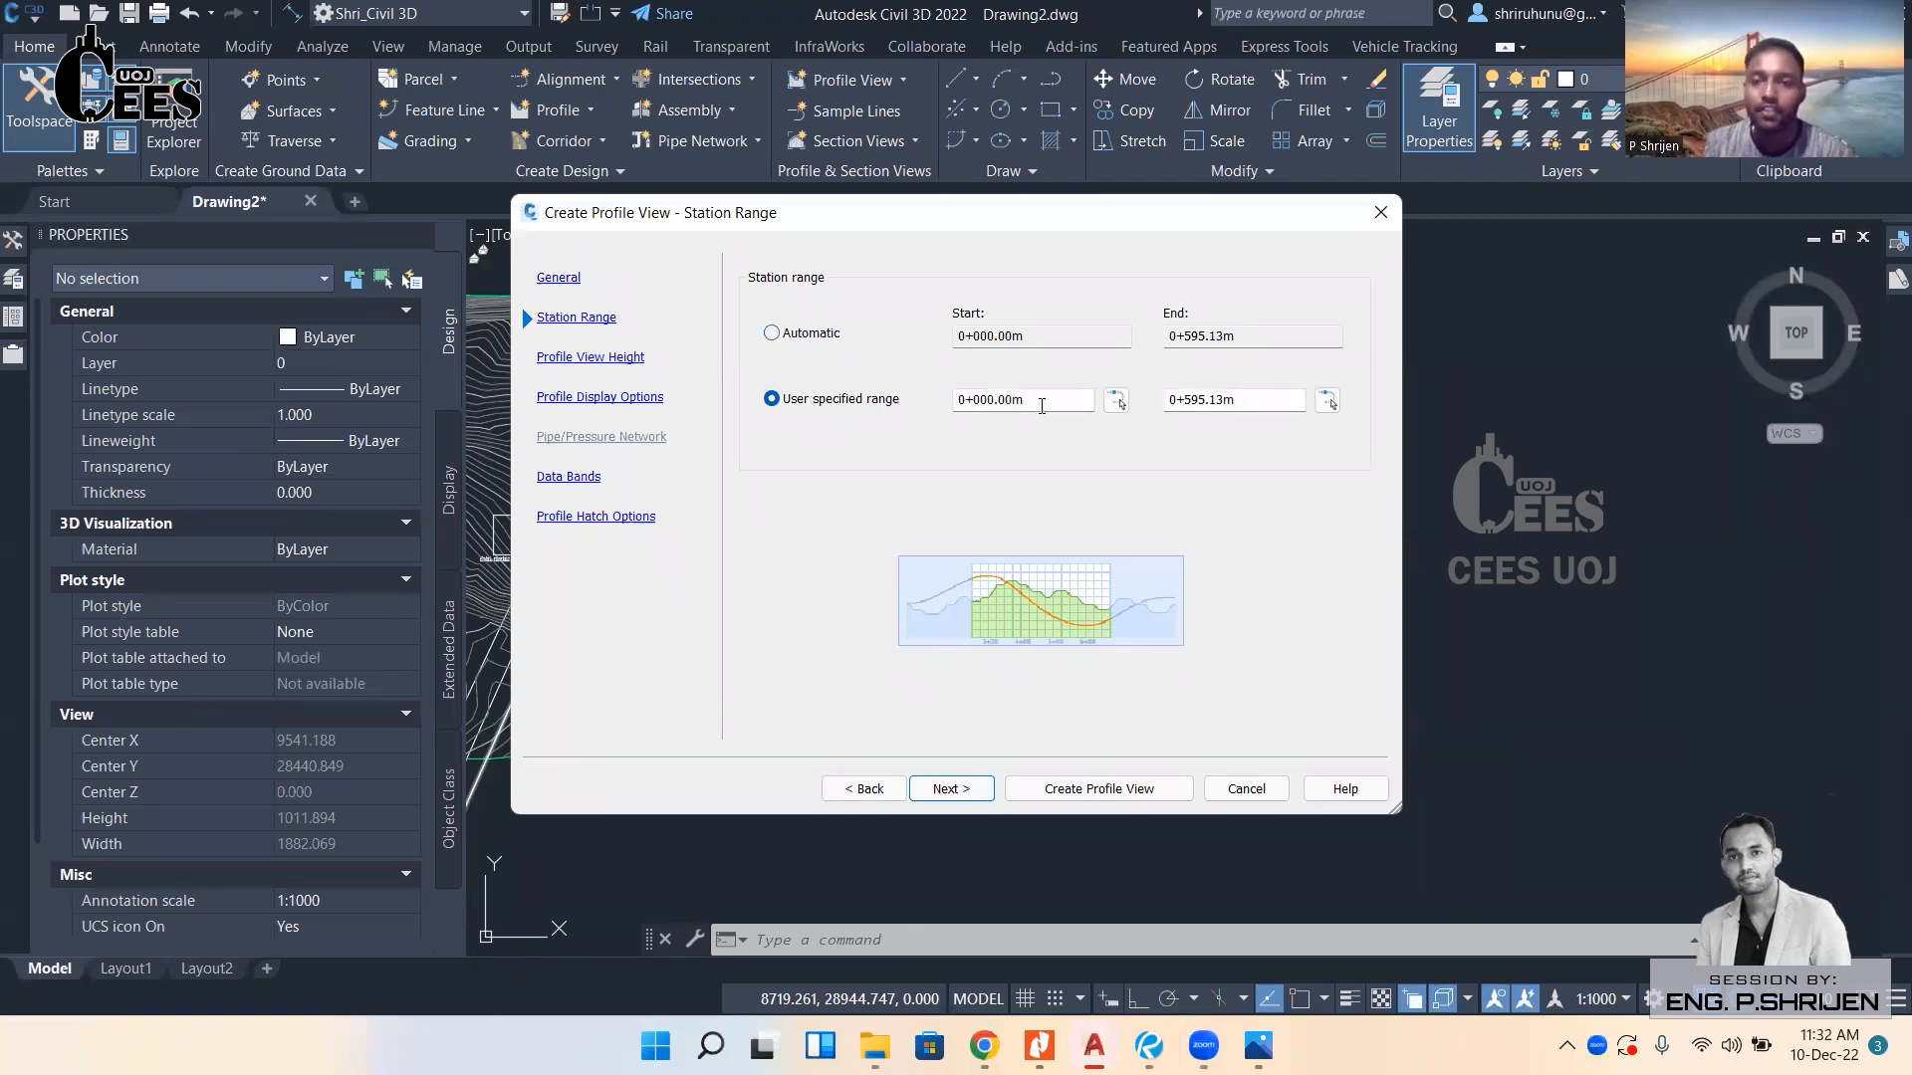
Set the profile view's station range to Automatic and review its height and profile display options.
left_click_drag(1065, 396, 894, 403)
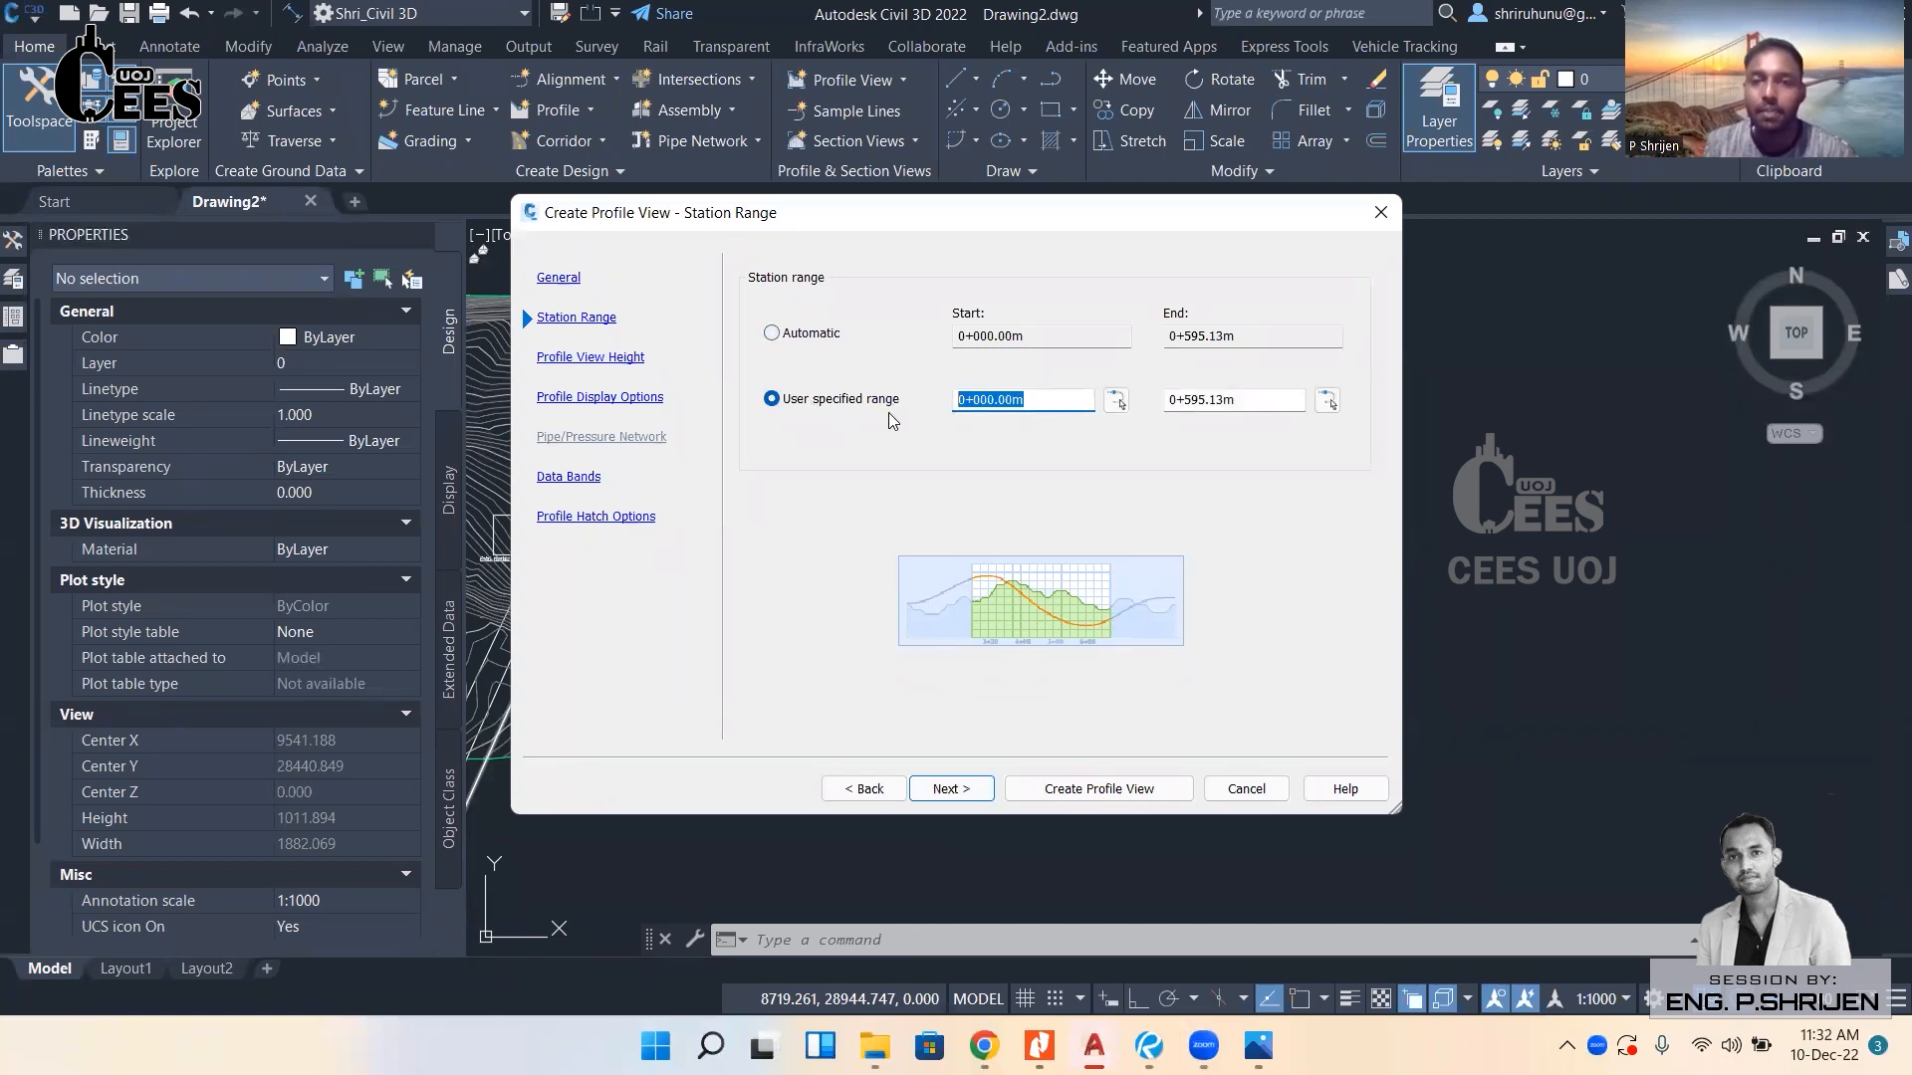
left_click(796, 336)
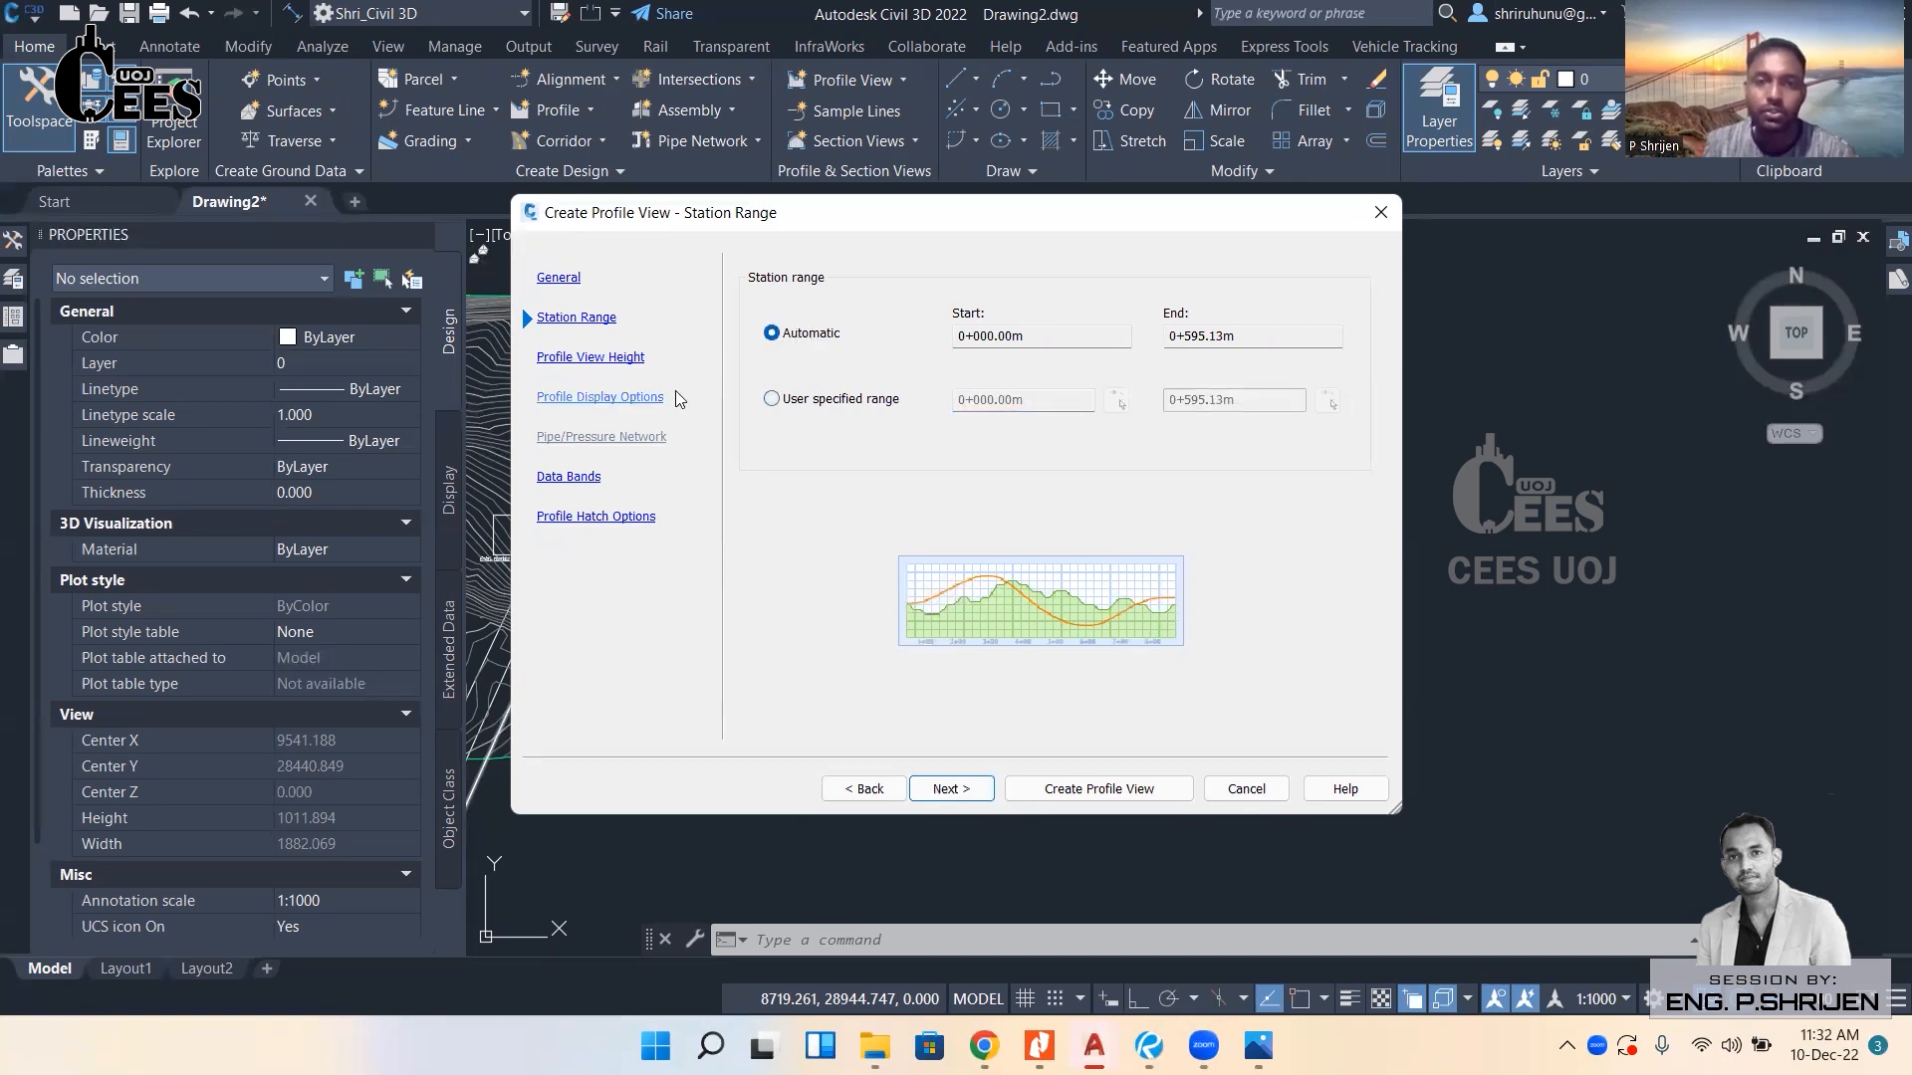
left_click(629, 362)
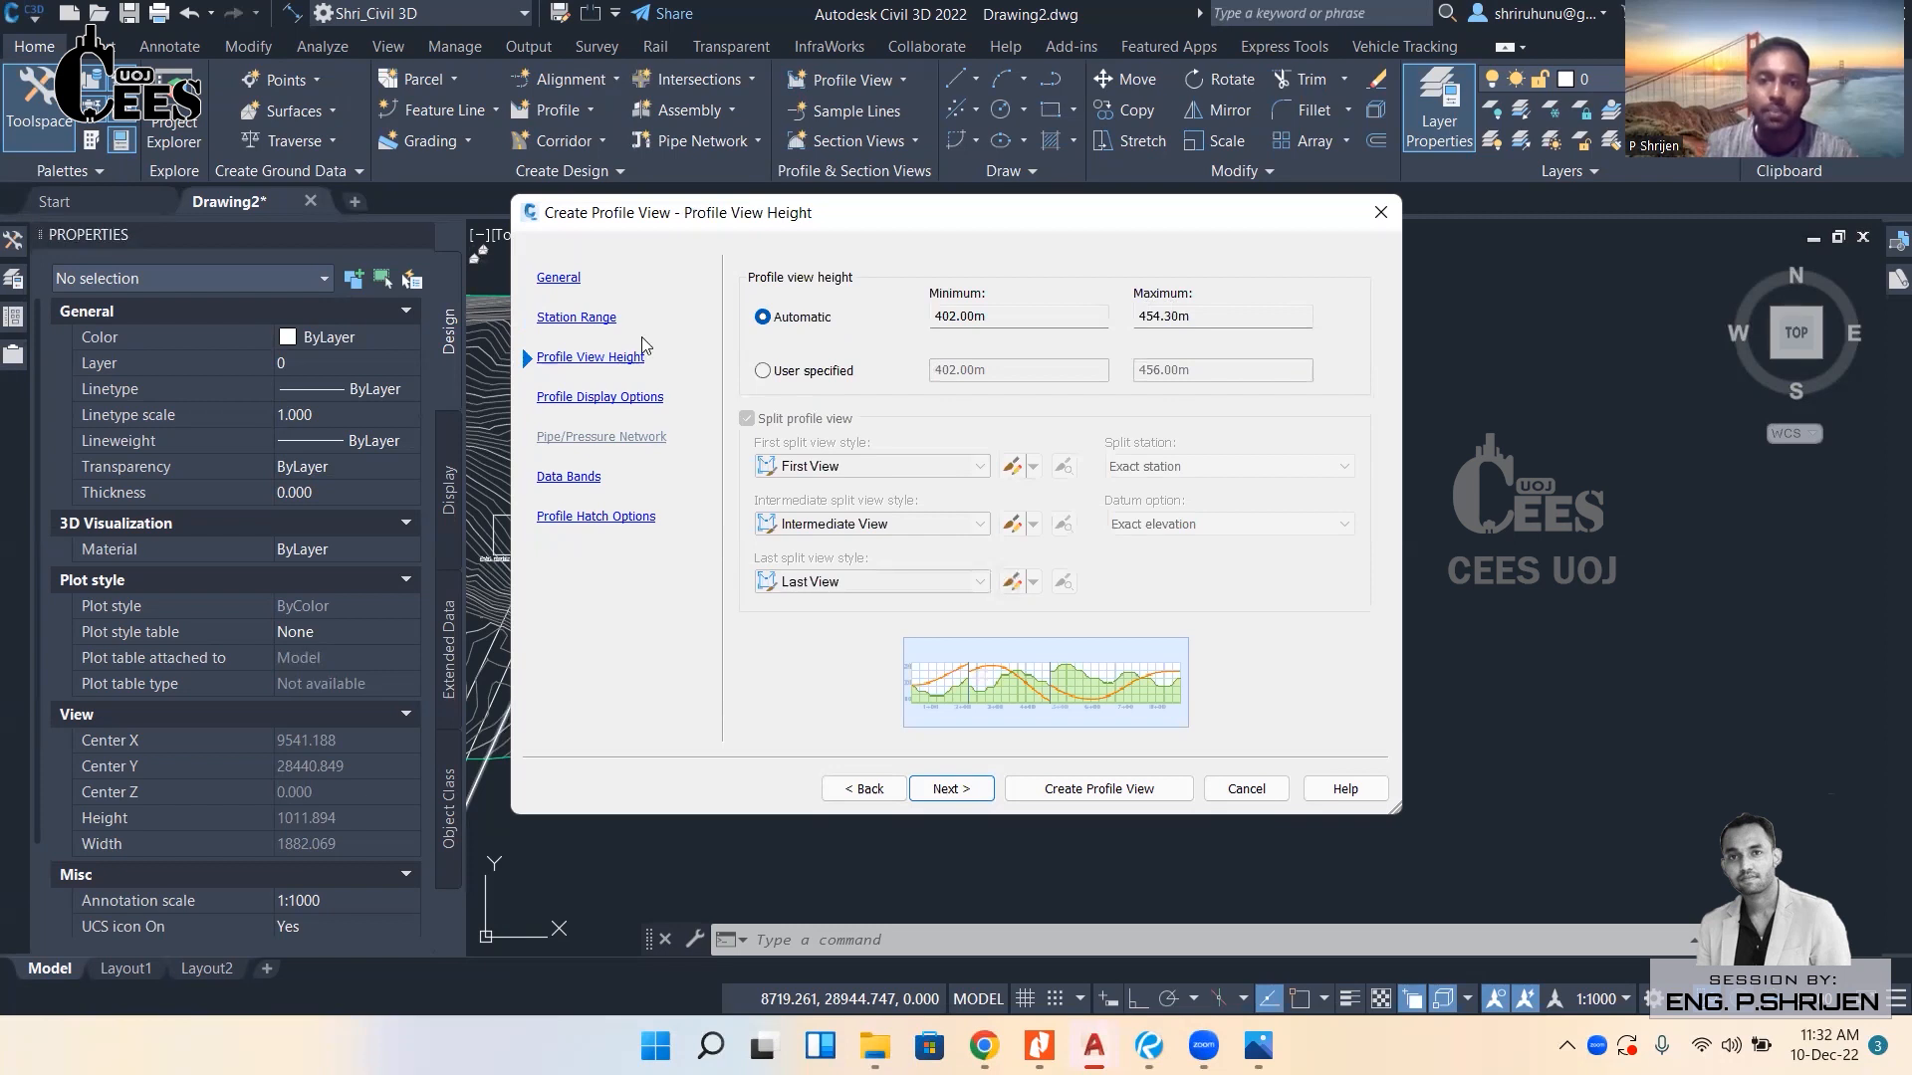
left_click(577, 318)
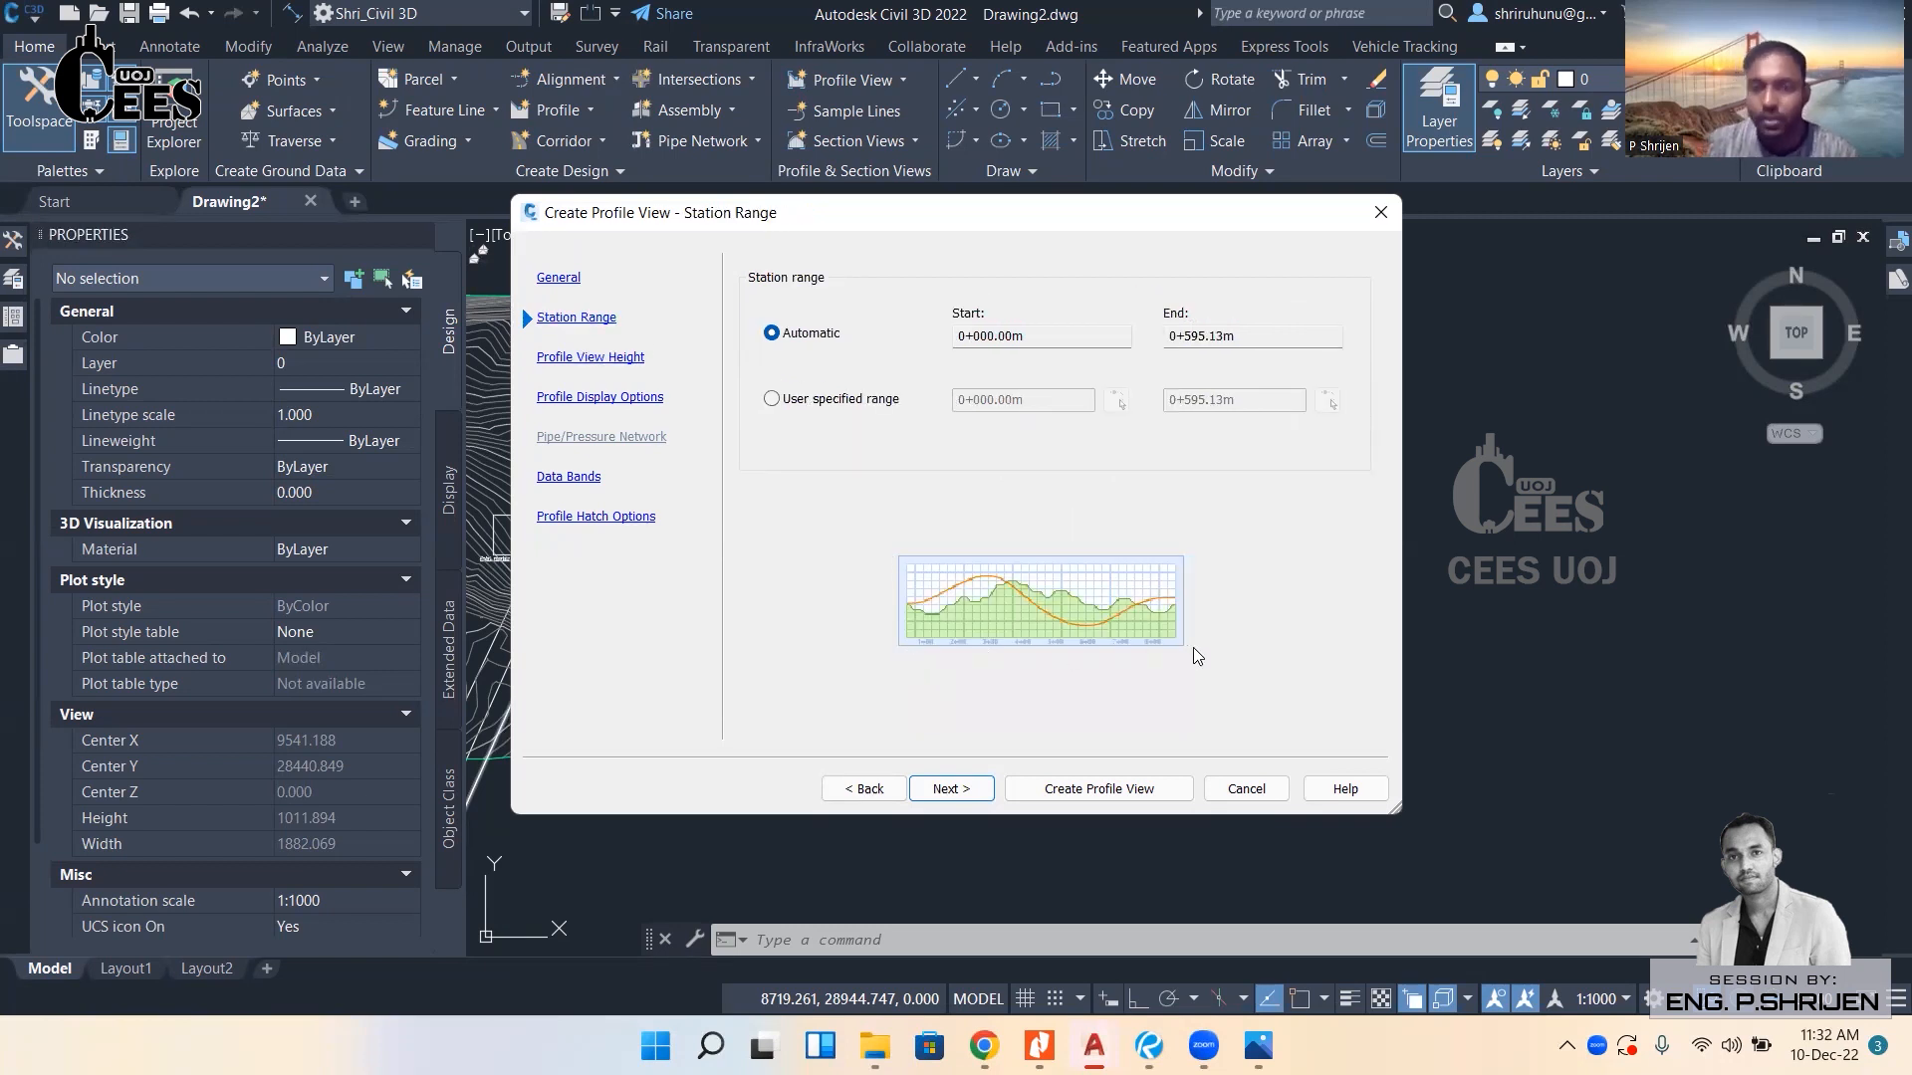
left_click(578, 358)
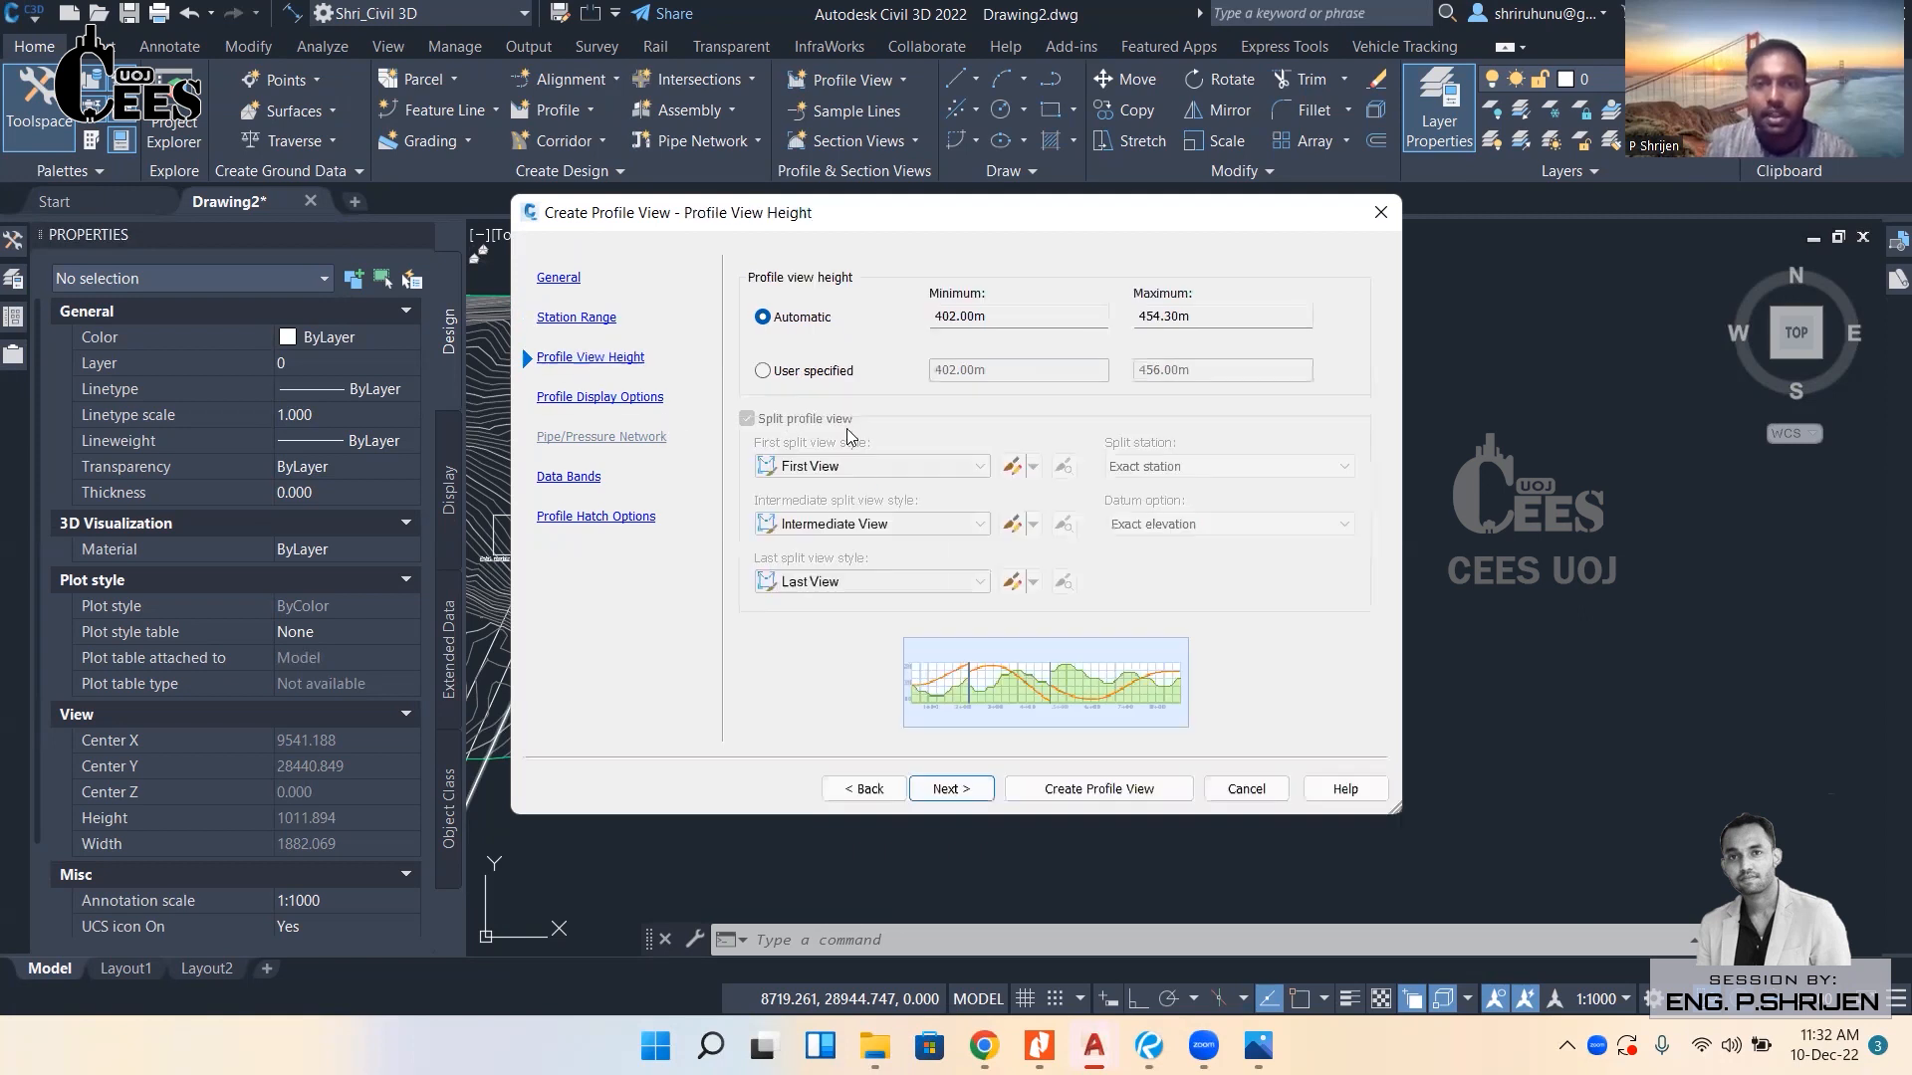
left_click(578, 319)
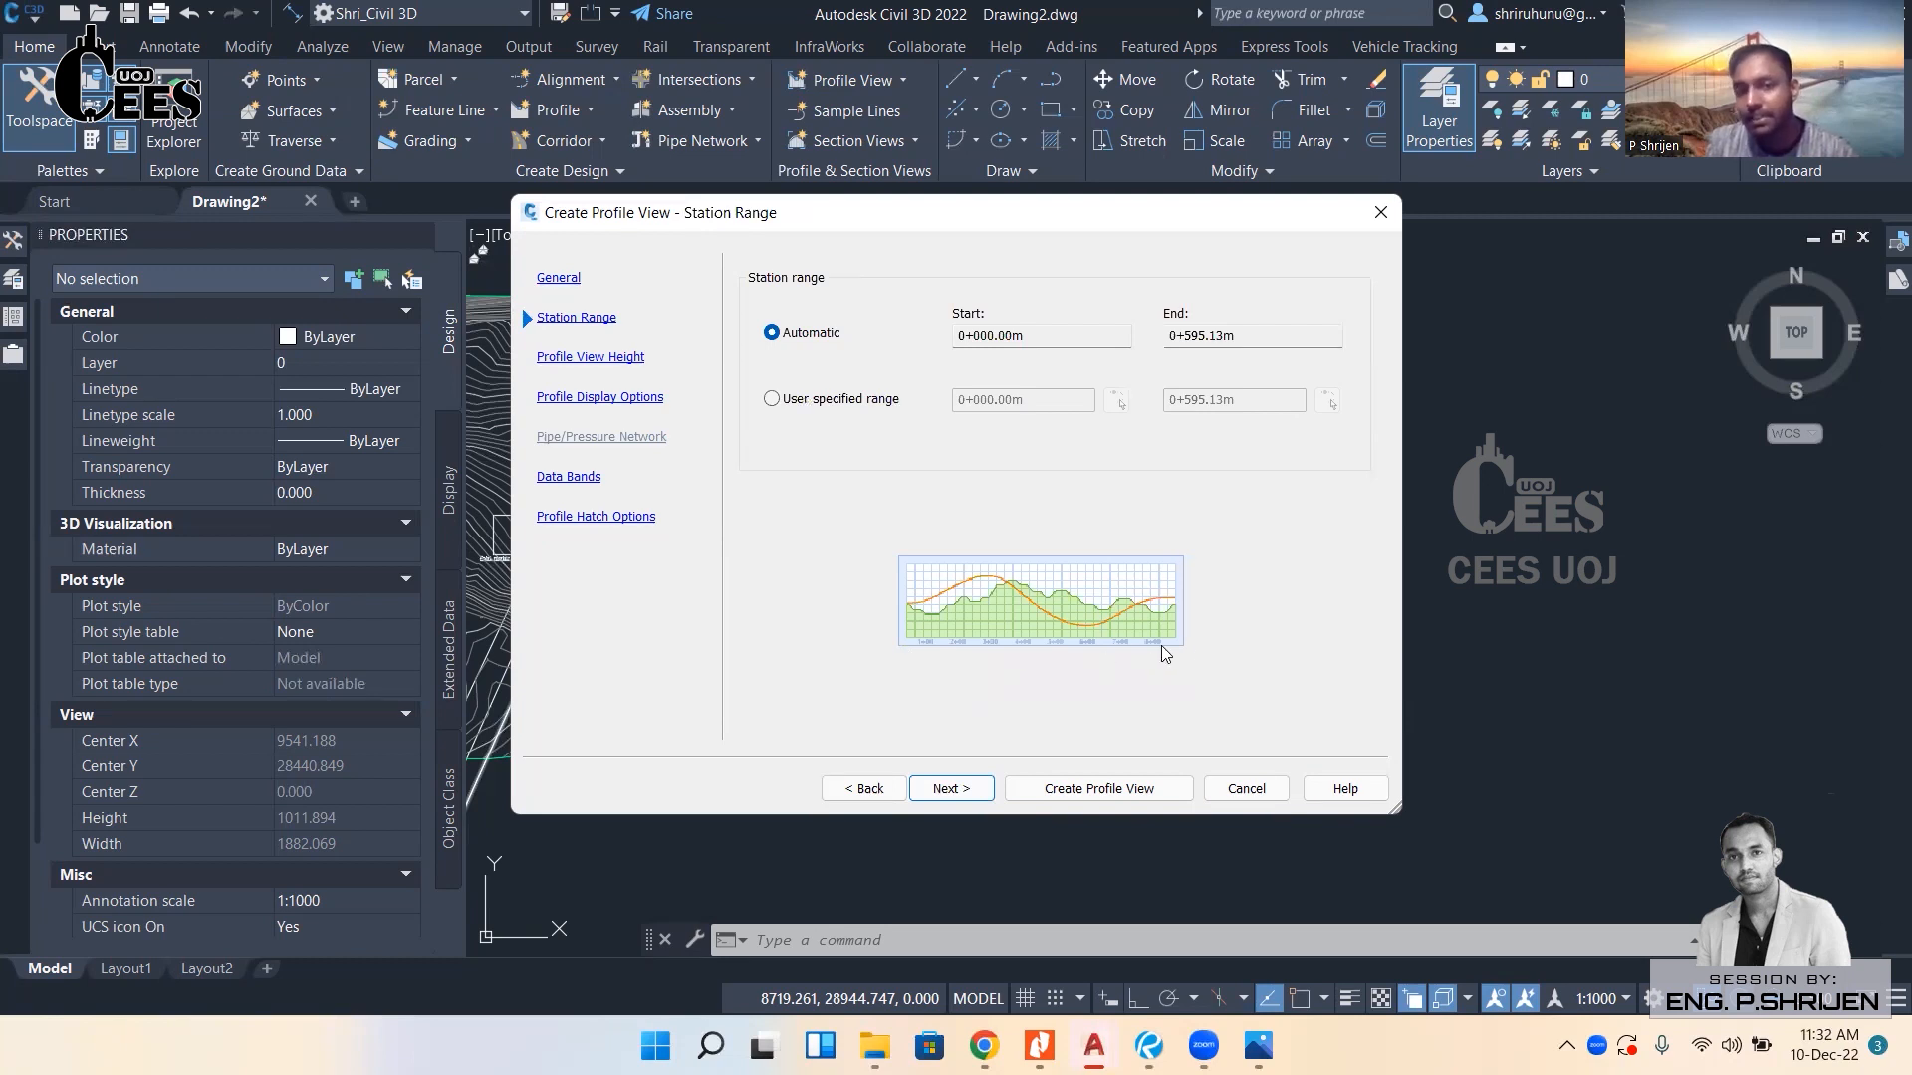
left_click(590, 356)
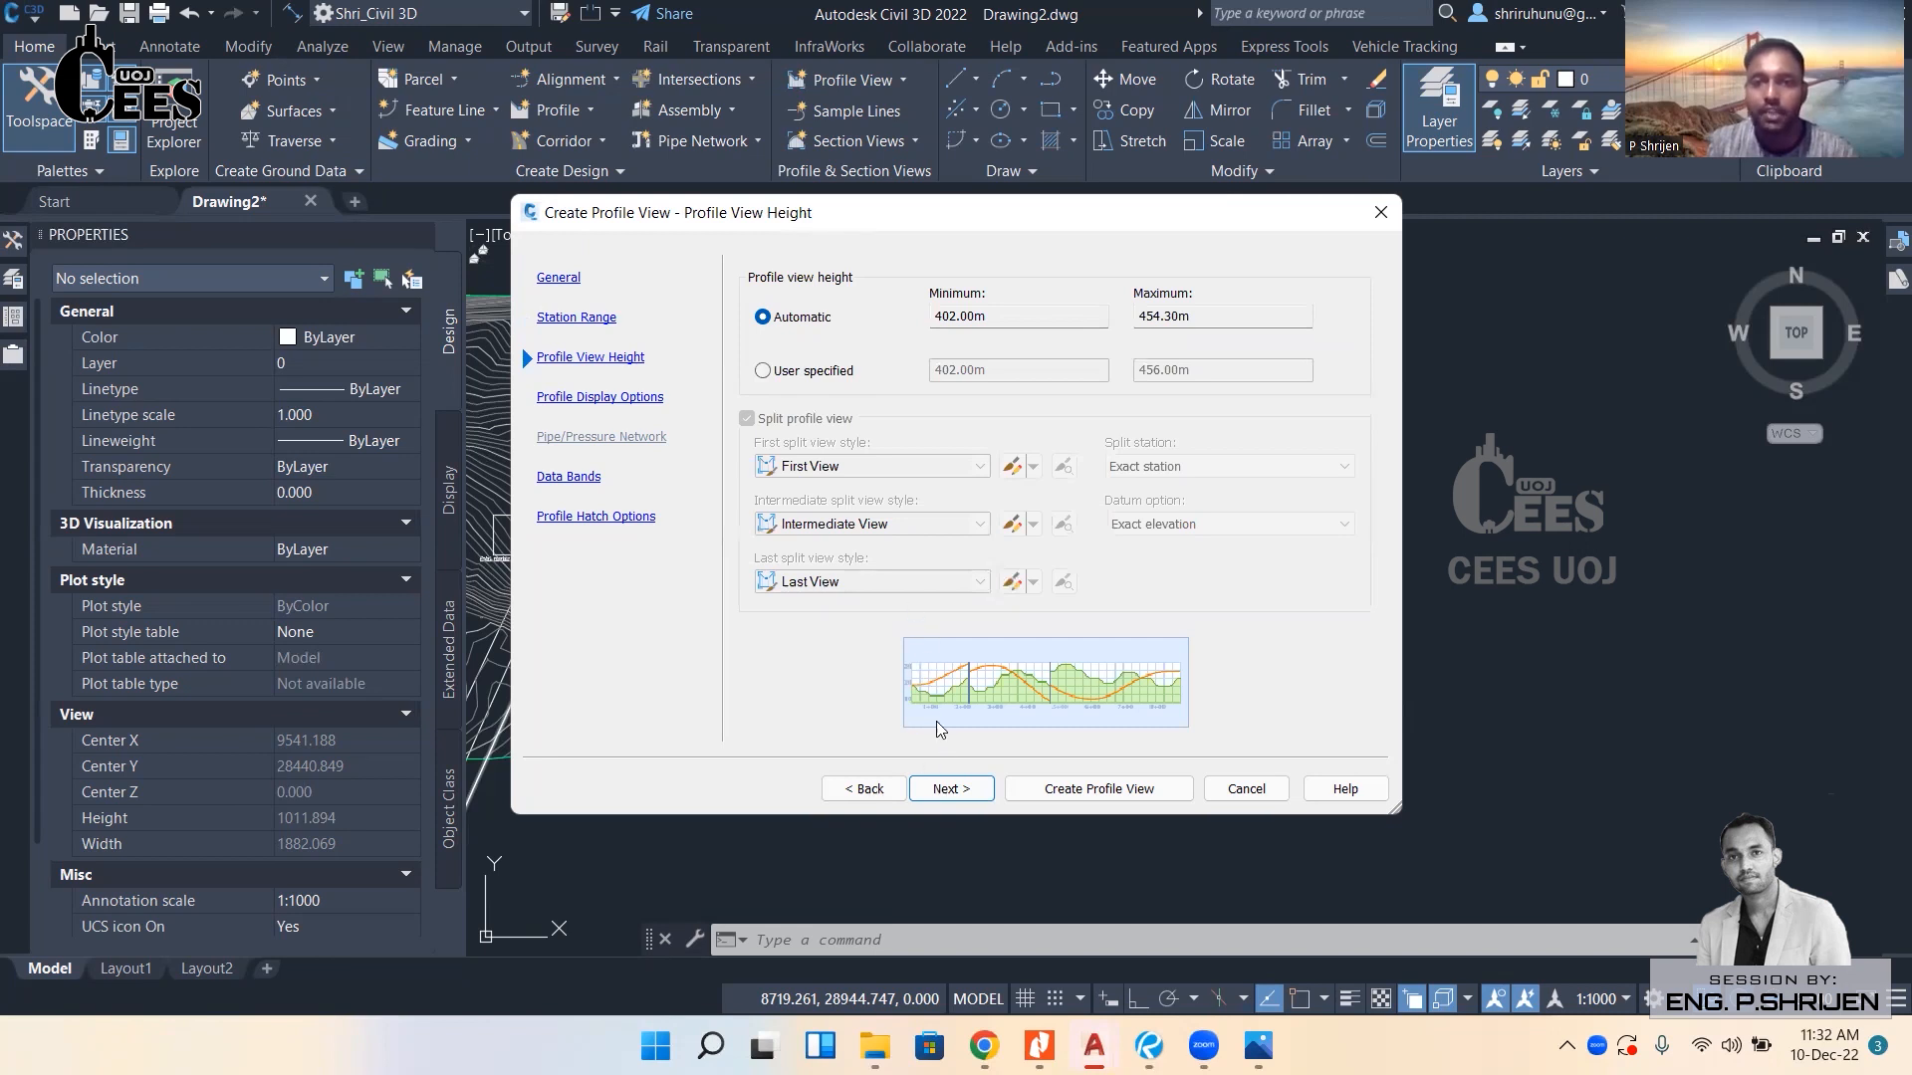
left_click(572, 398)
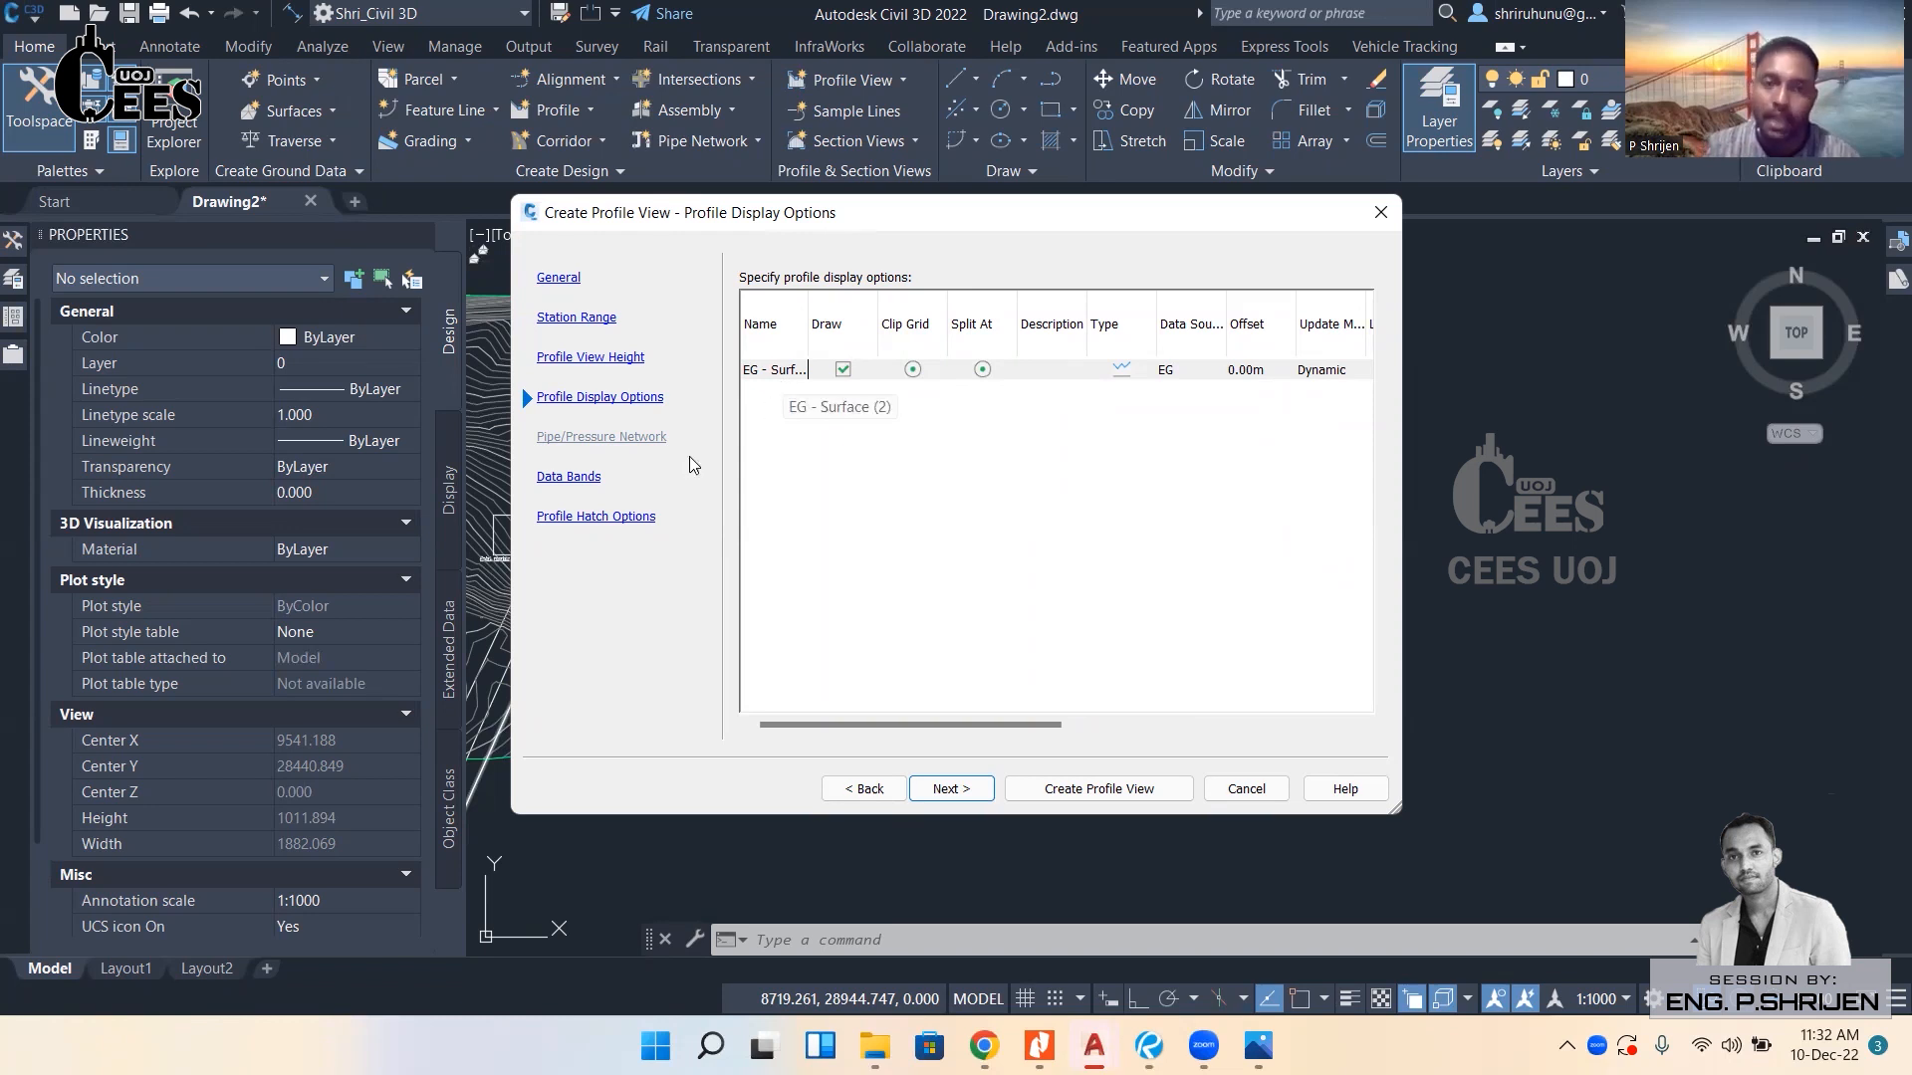
Choose the EG-FG Elevations and Stations band set for the profile view and continue to the hatch options.
left_click(601, 481)
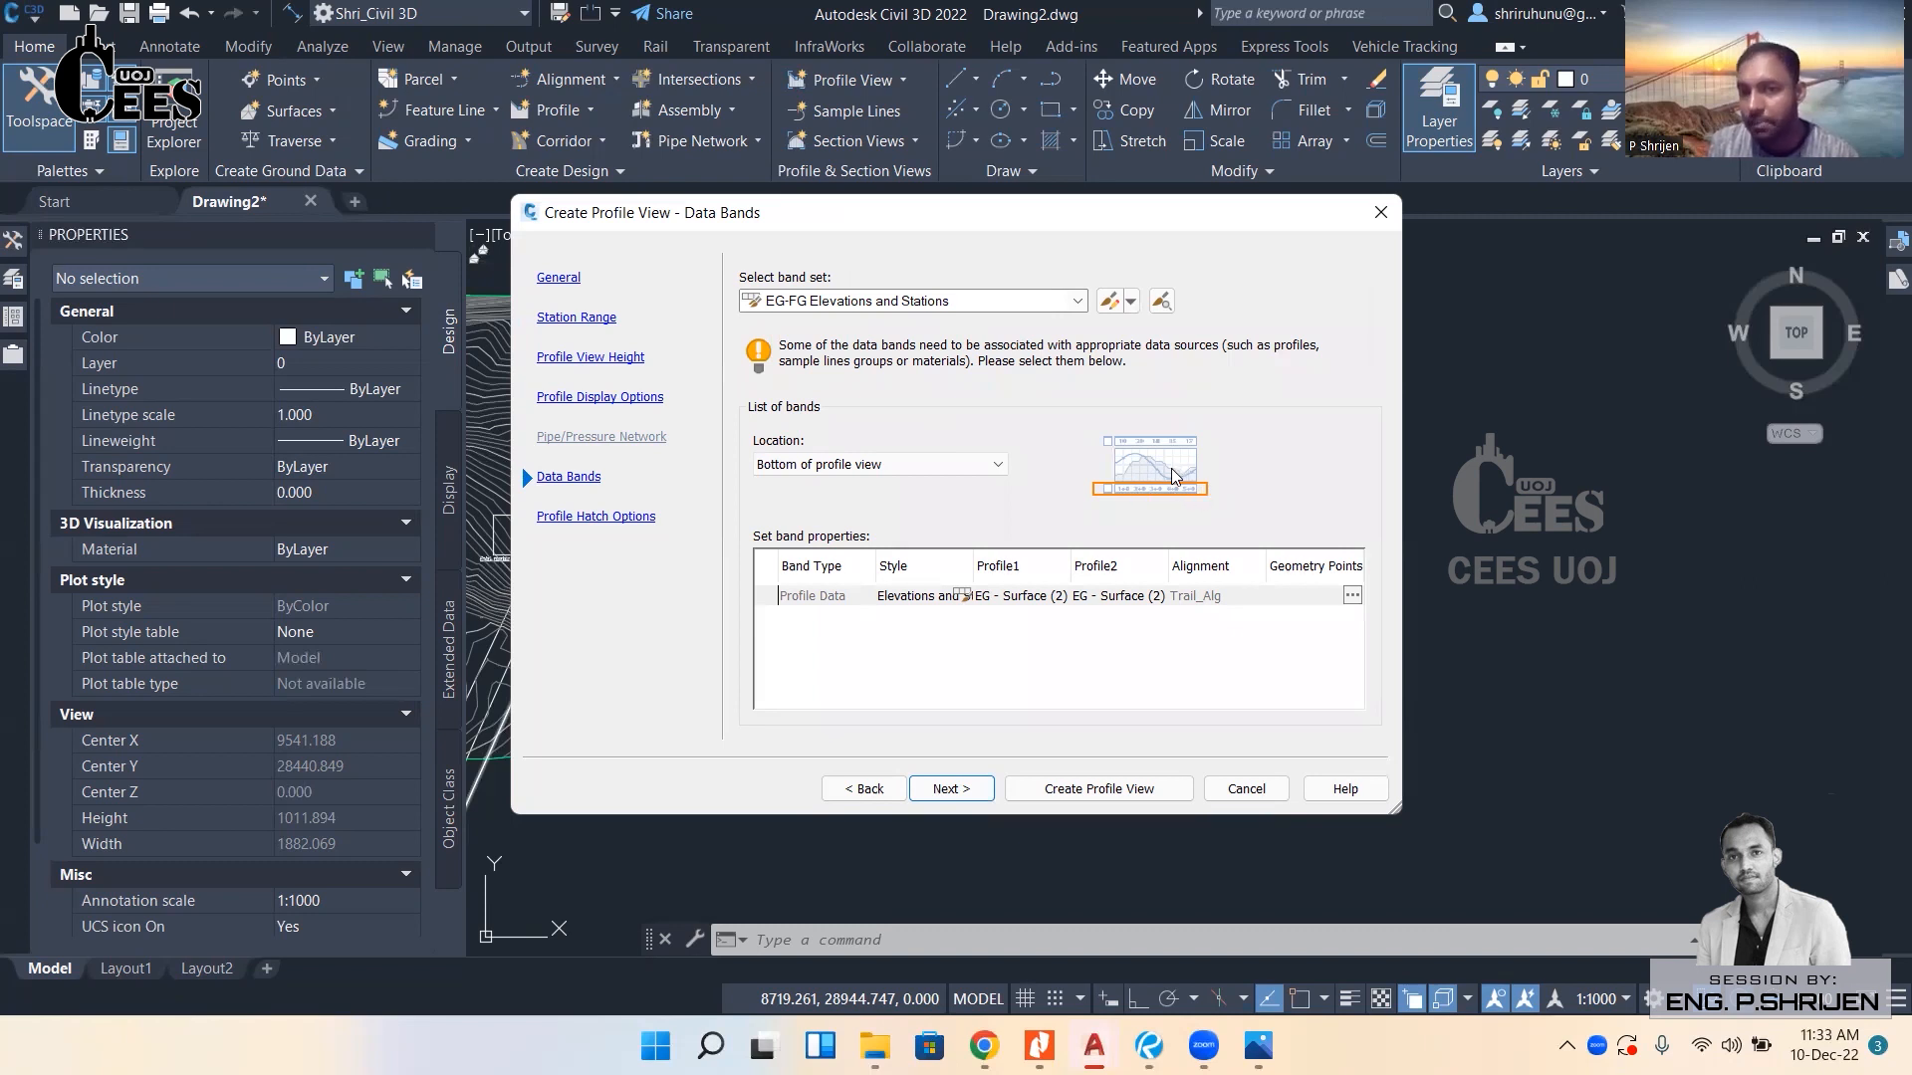
left_click(954, 303)
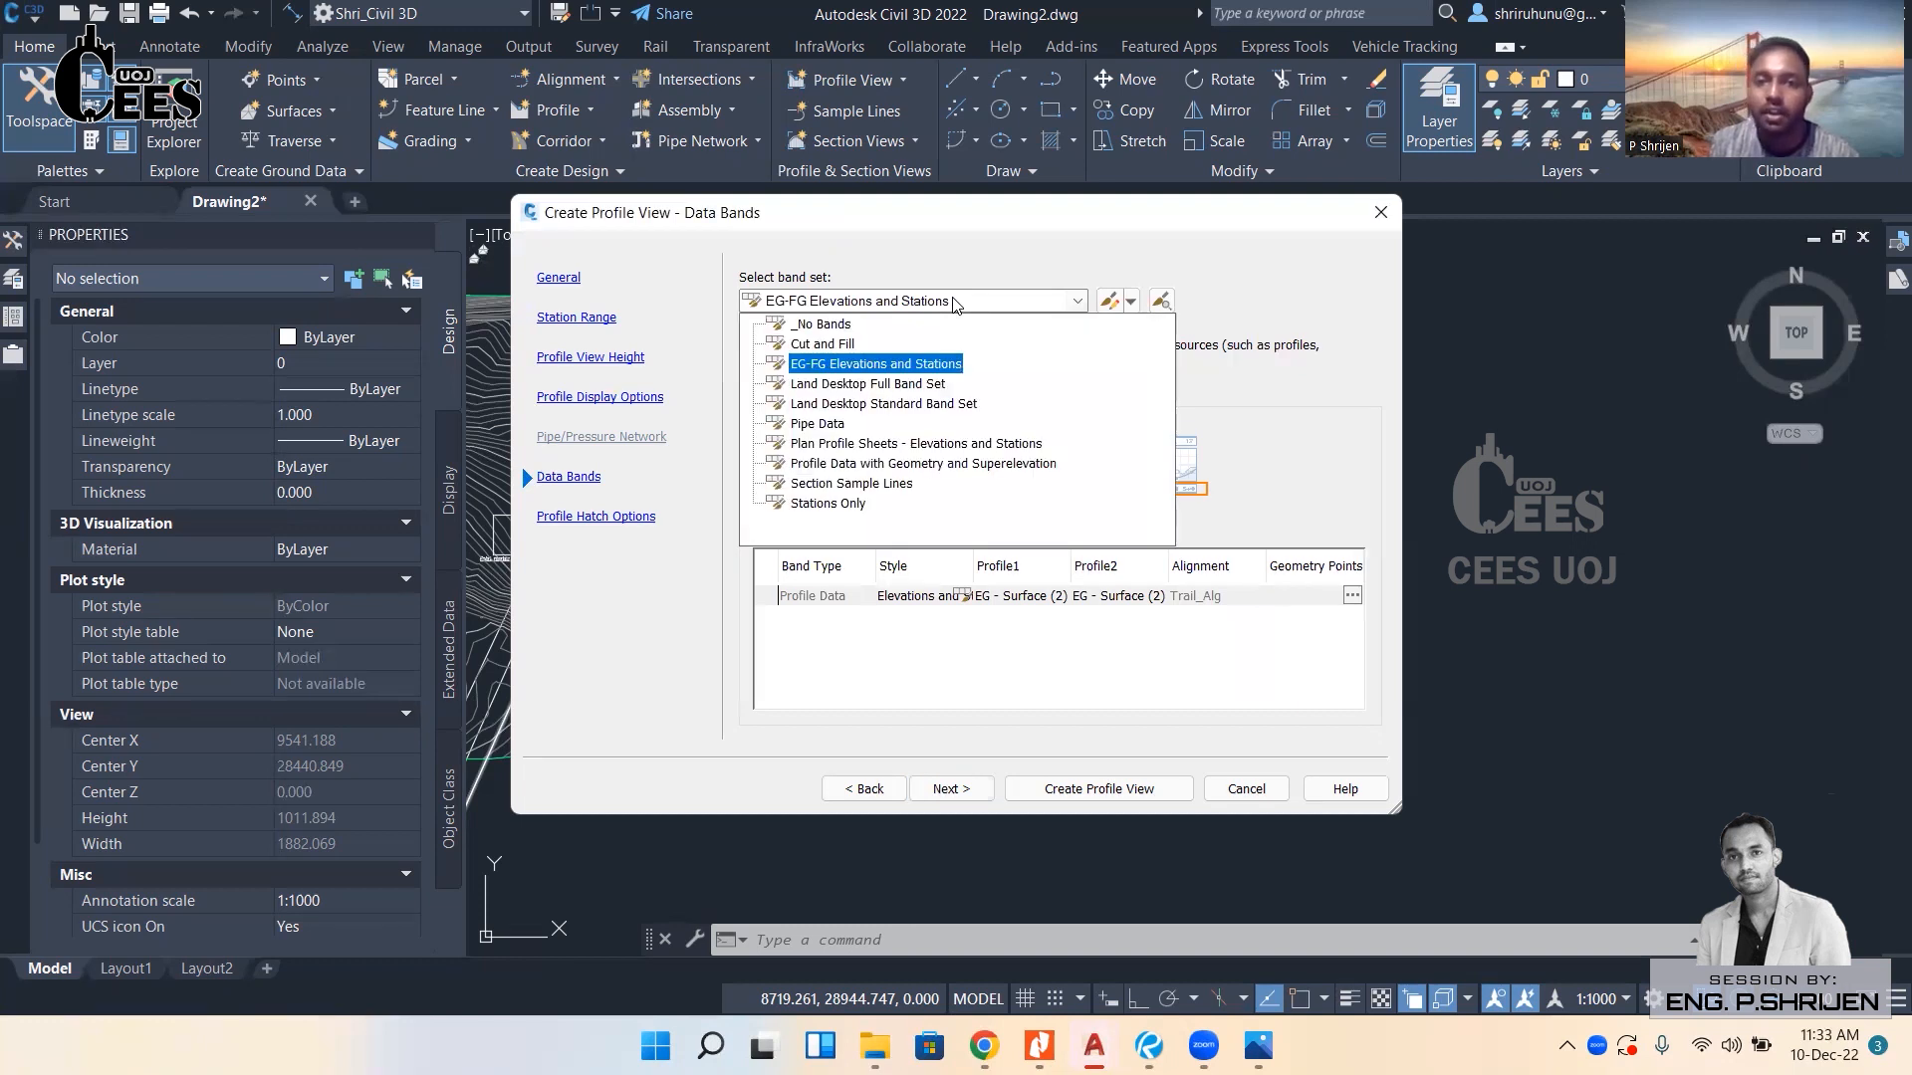
left_click(826, 365)
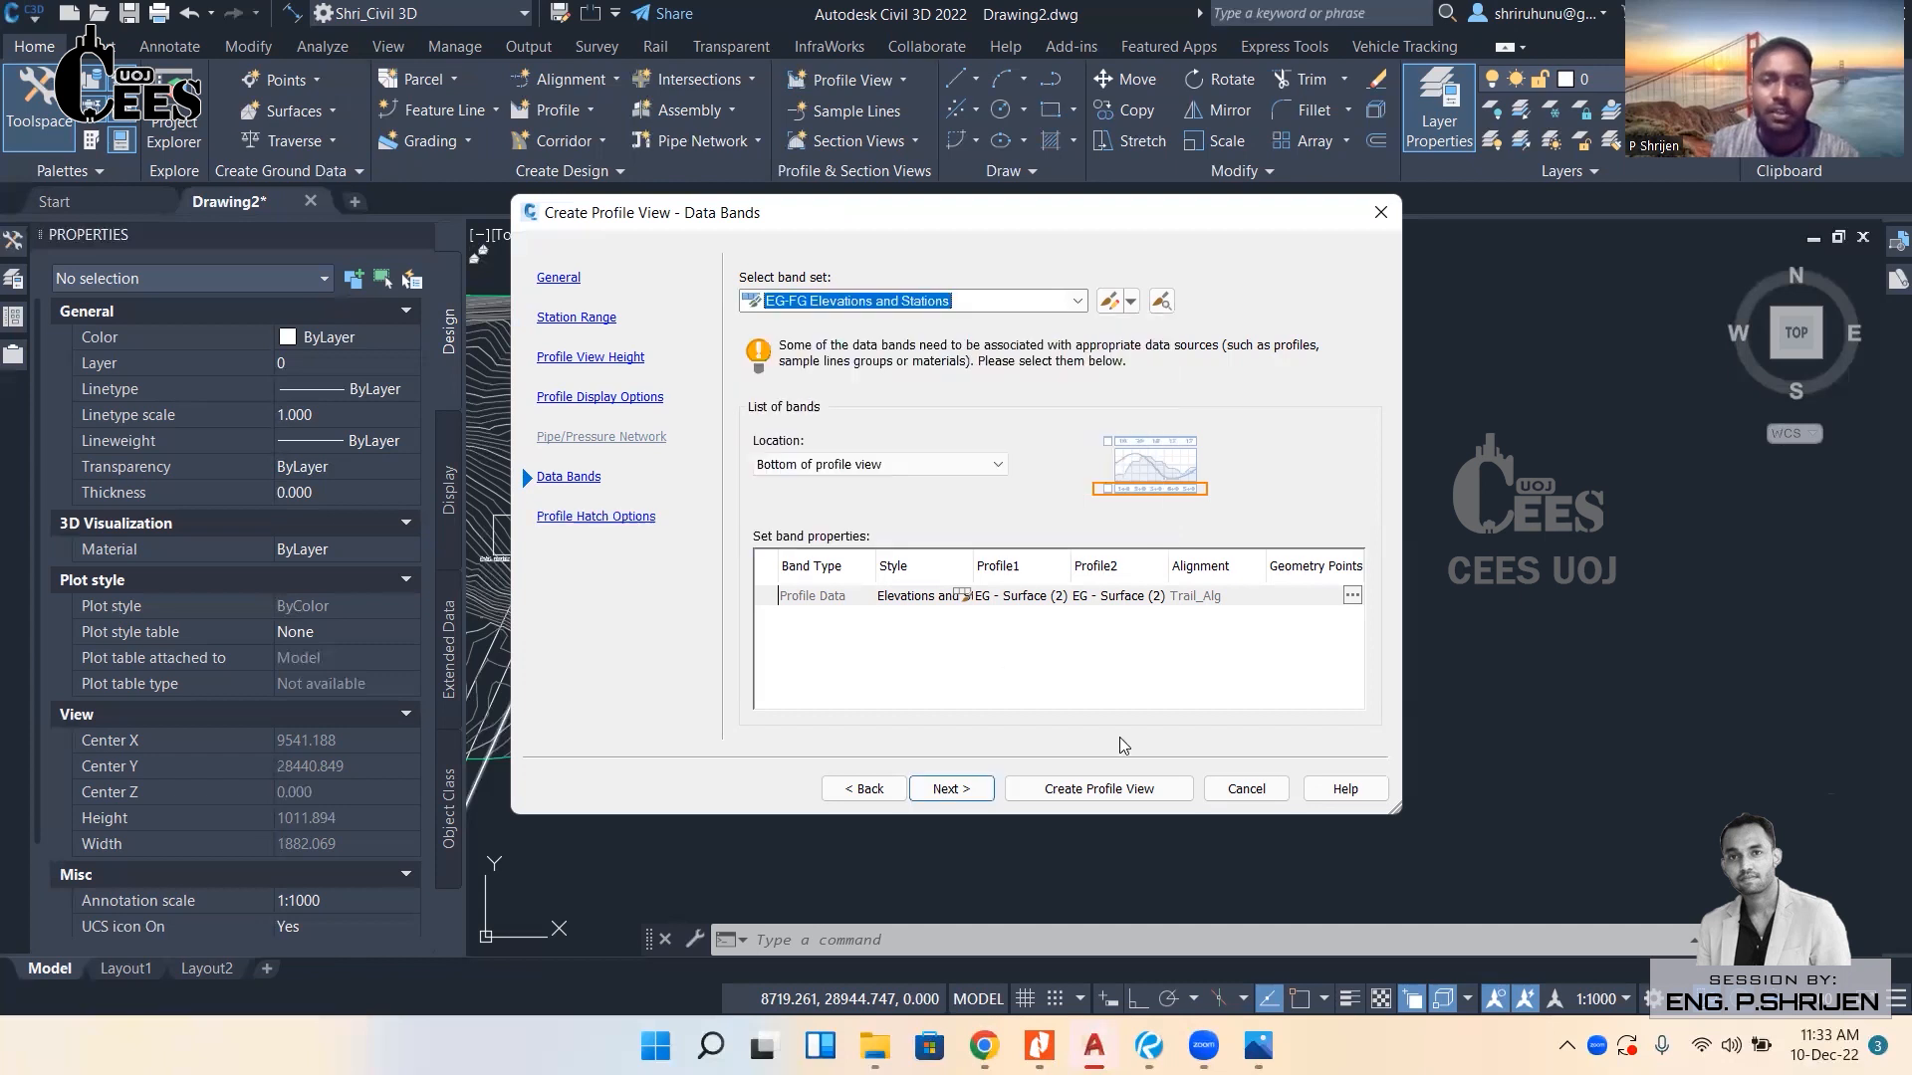
left_click(942, 786)
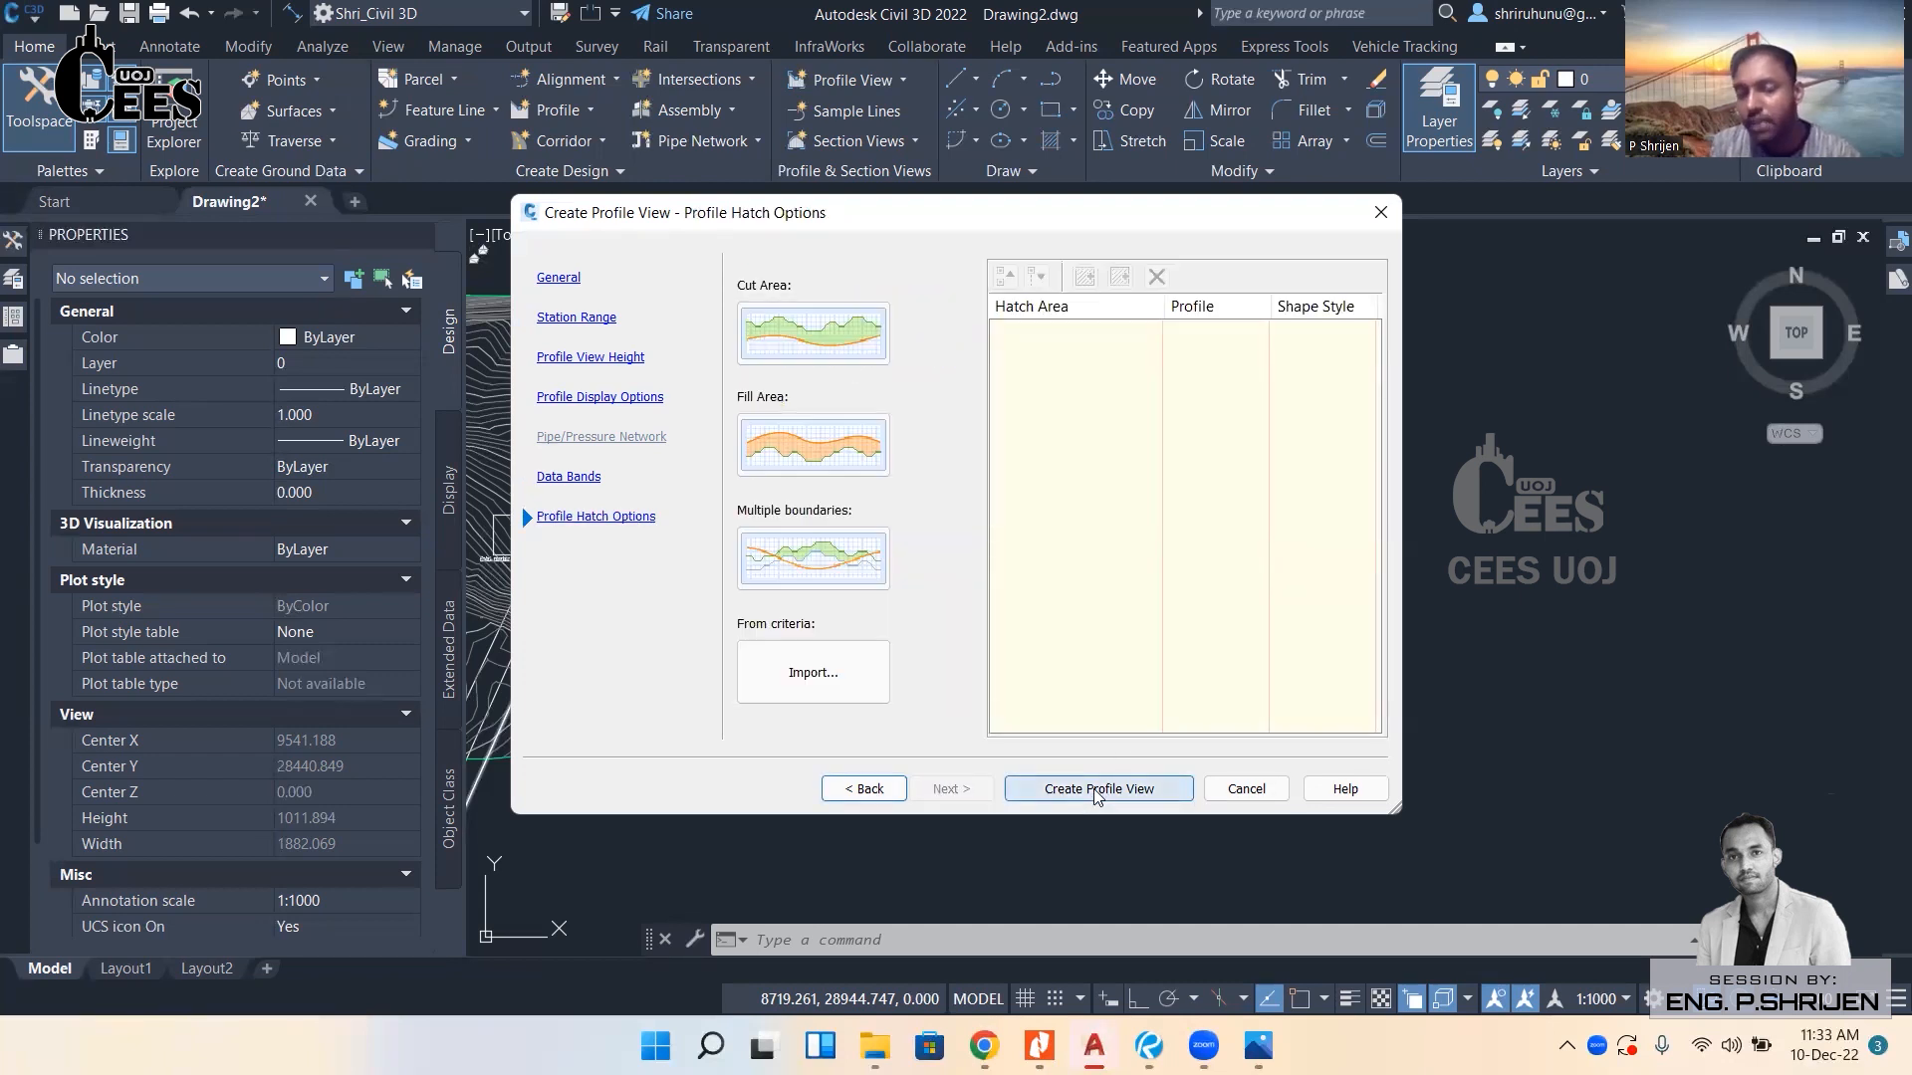
Create the Trail_Alg_EG profile view with its origin in the empty area below the labelled sketch.
left_click(1096, 788)
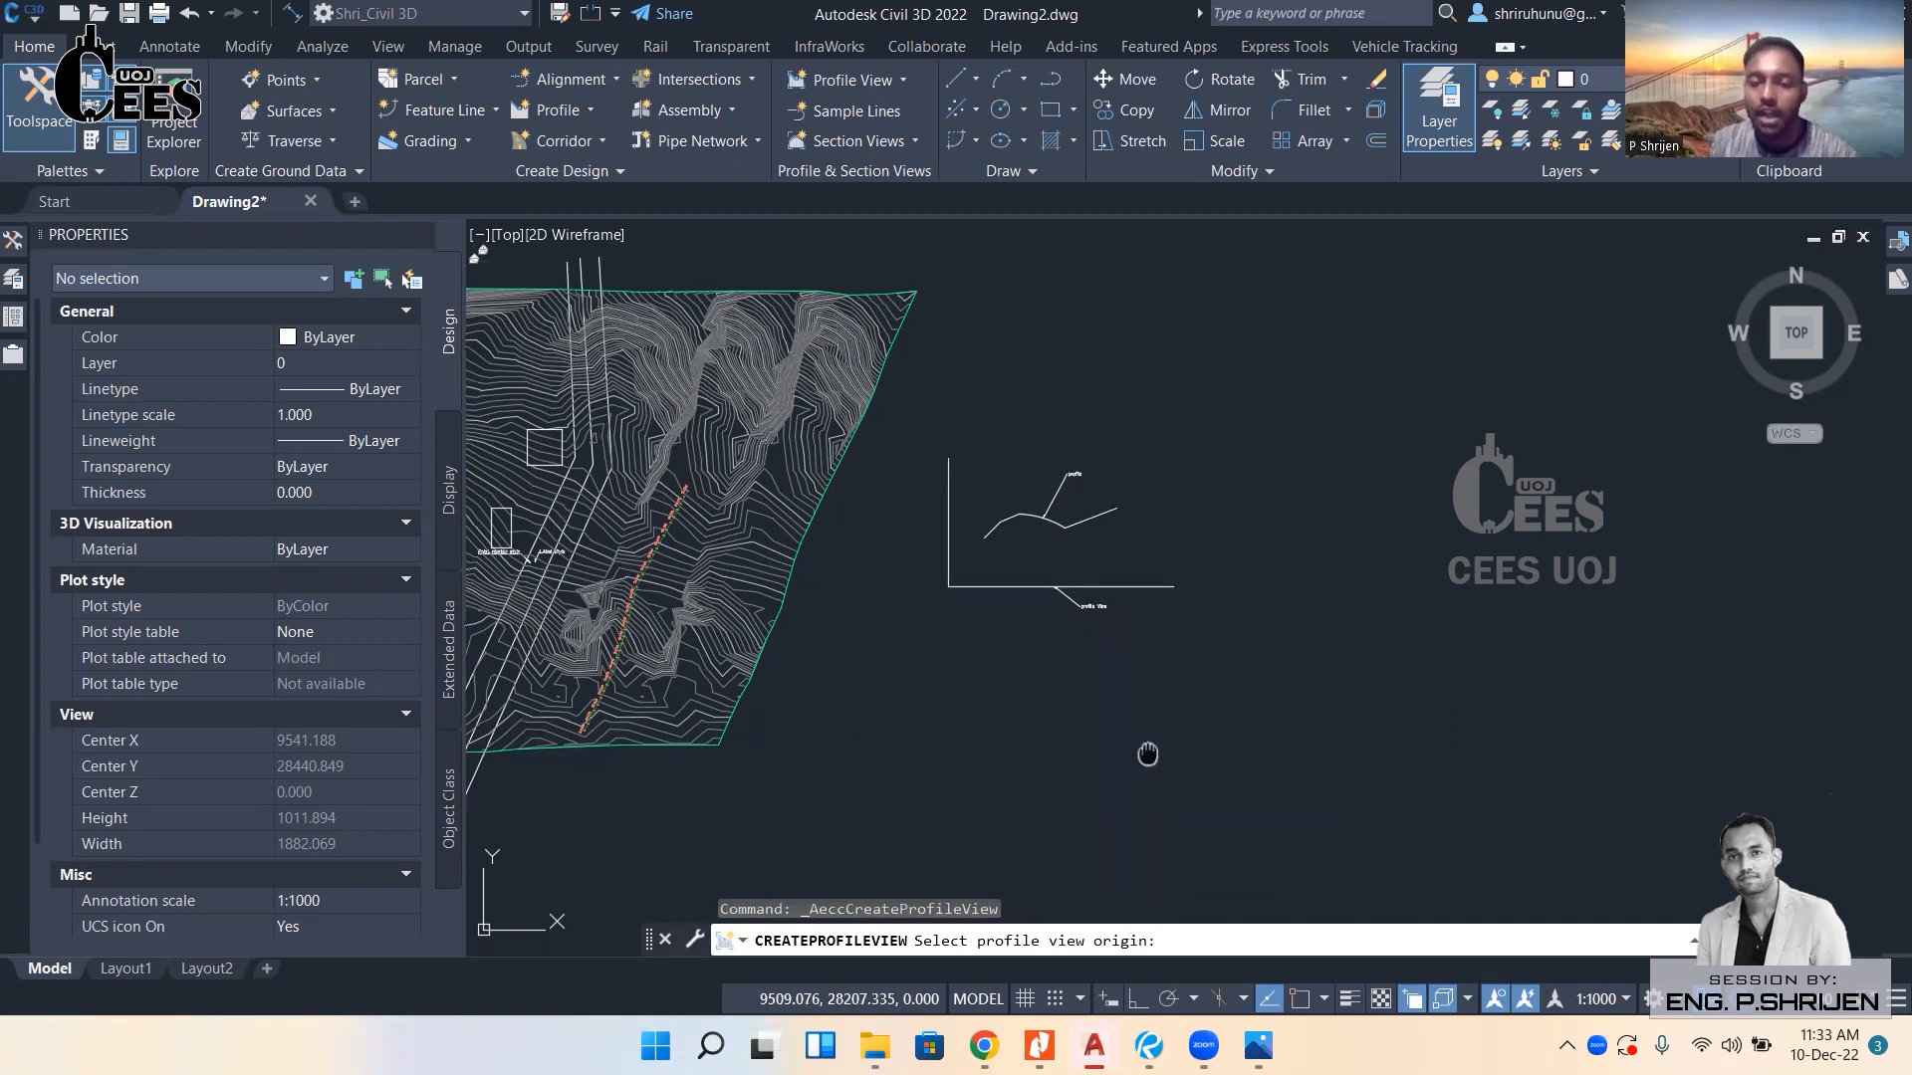
middle_click_drag(1145, 756, 1109, 586)
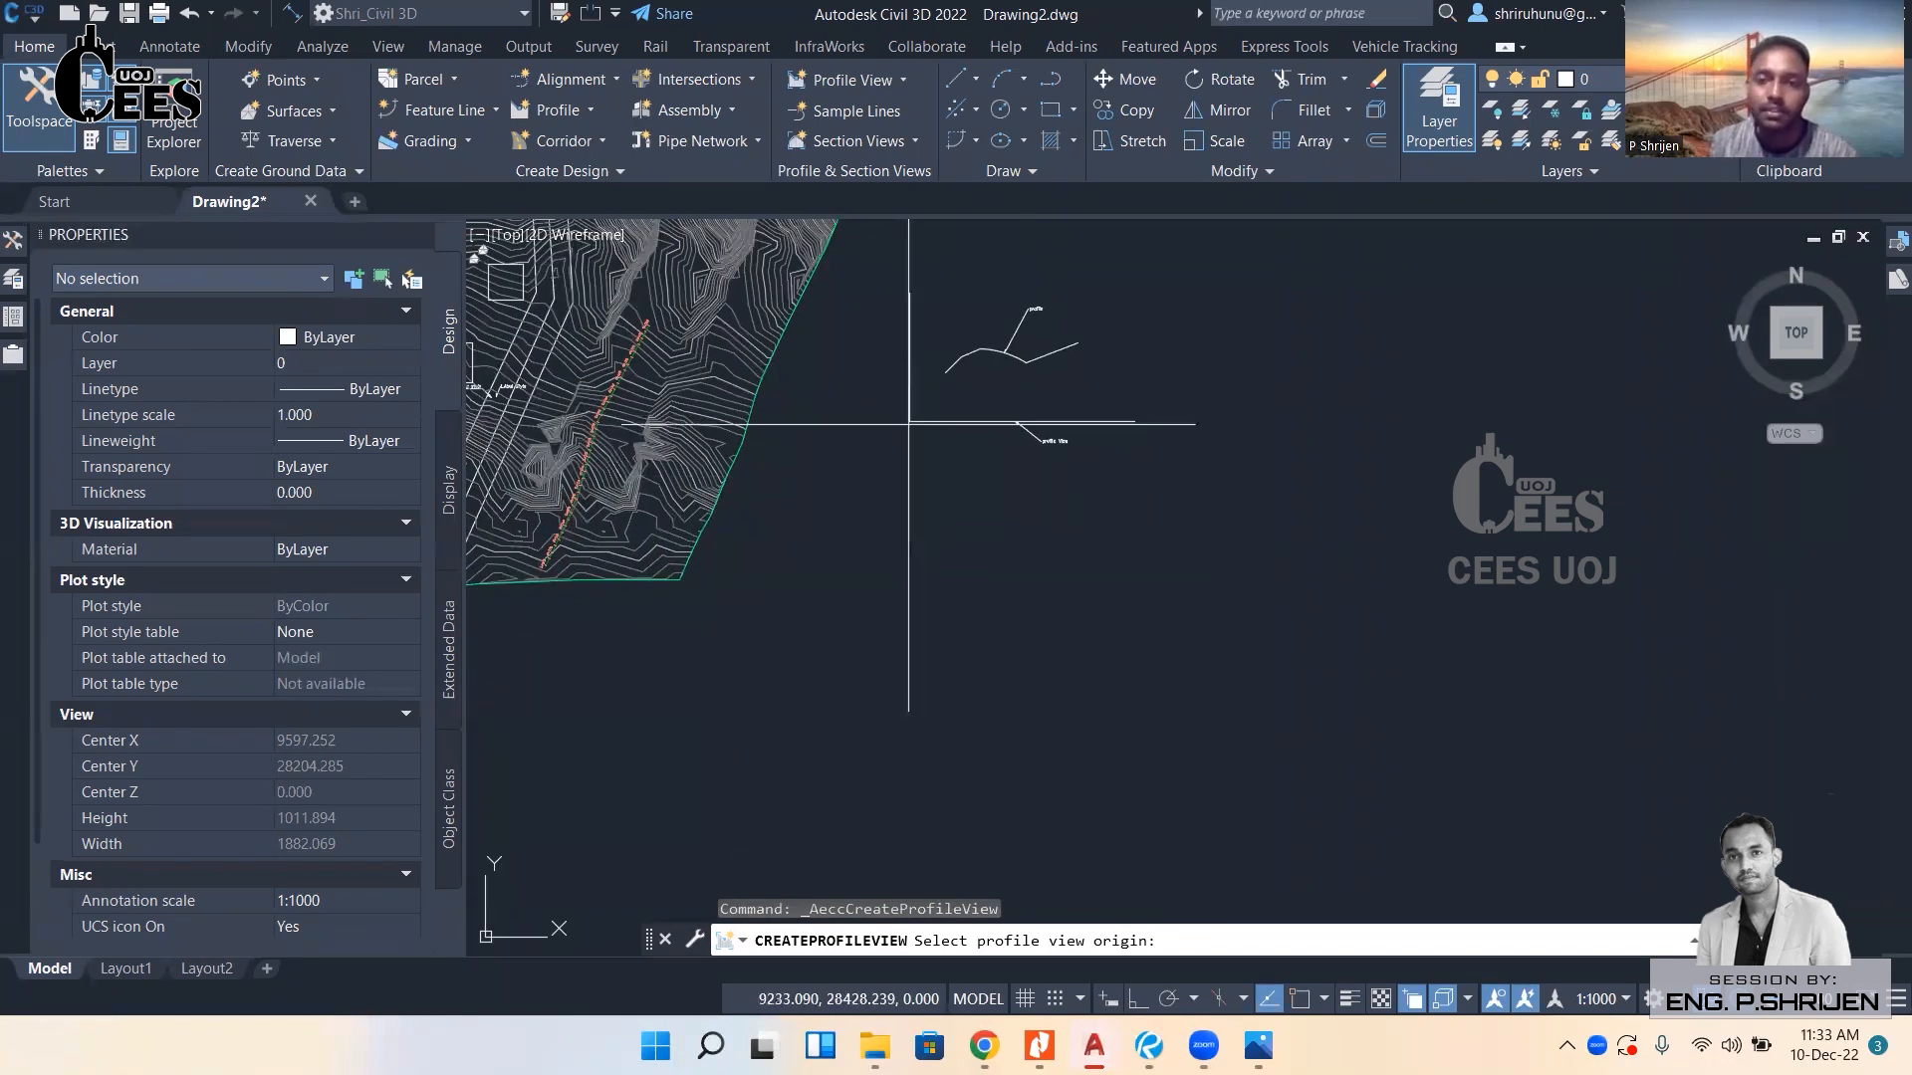
left_click(908, 679)
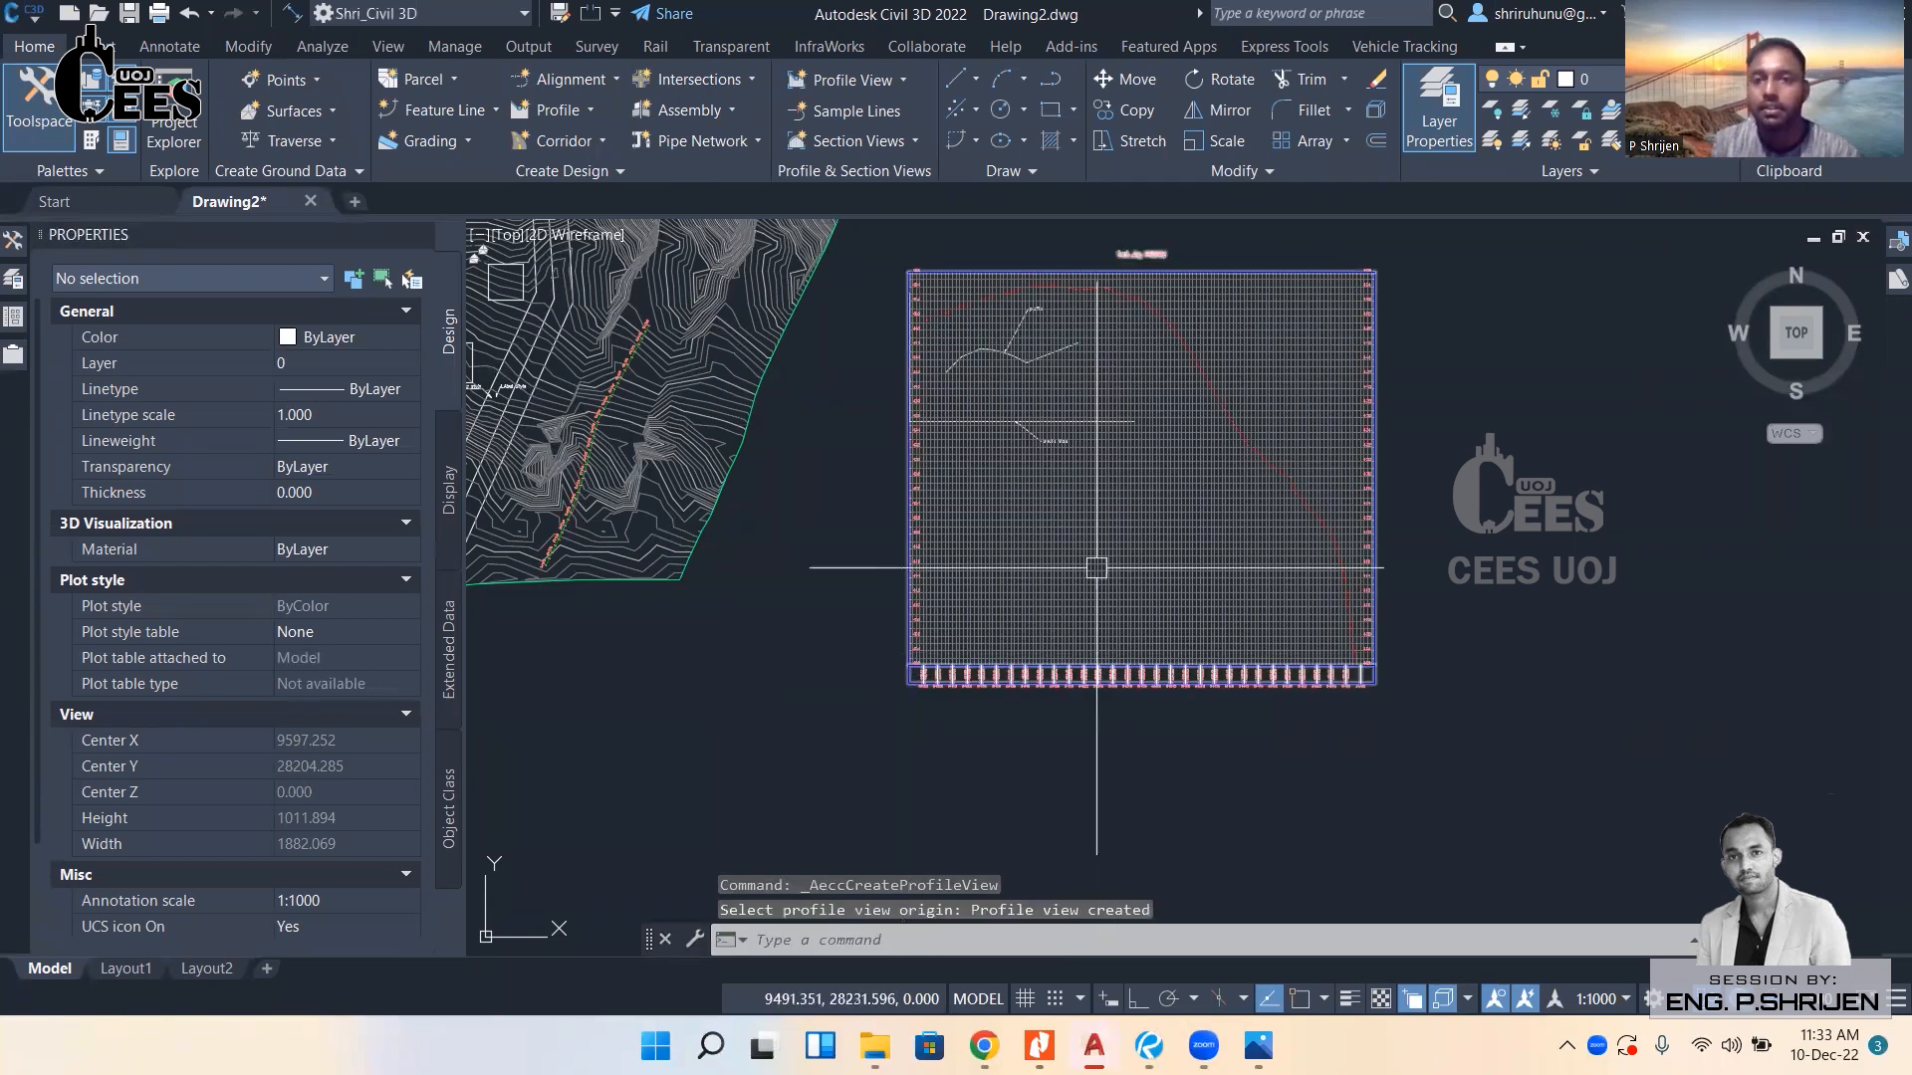
Move the Trail_Alg_EG profile view clear of the sketch into the empty space to its upper right.
middle_click_drag(972, 633, 972, 721)
left_click(973, 700)
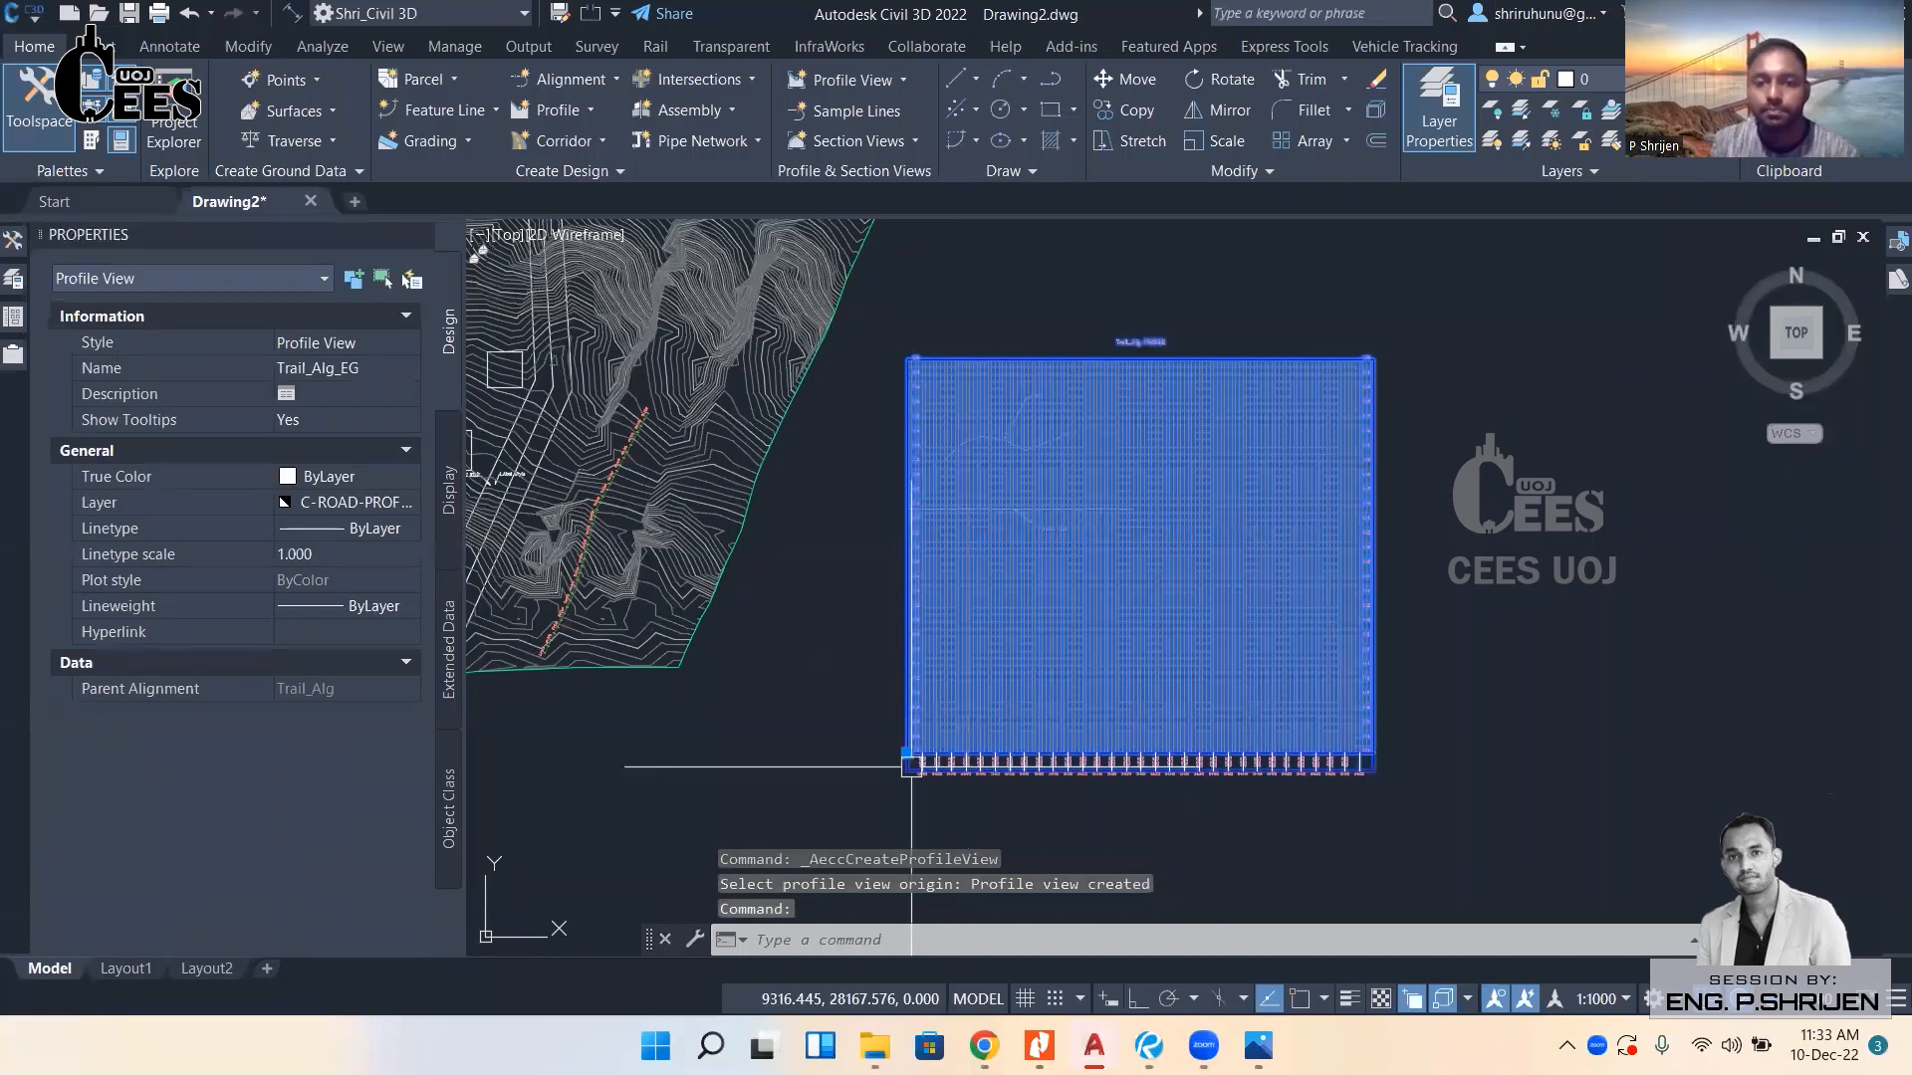
left_click(907, 753)
middle_click_drag(1071, 555, 902, 749)
middle_click_drag(1171, 610, 990, 715)
key("Escape")
scroll(986, 715, "up", 3)
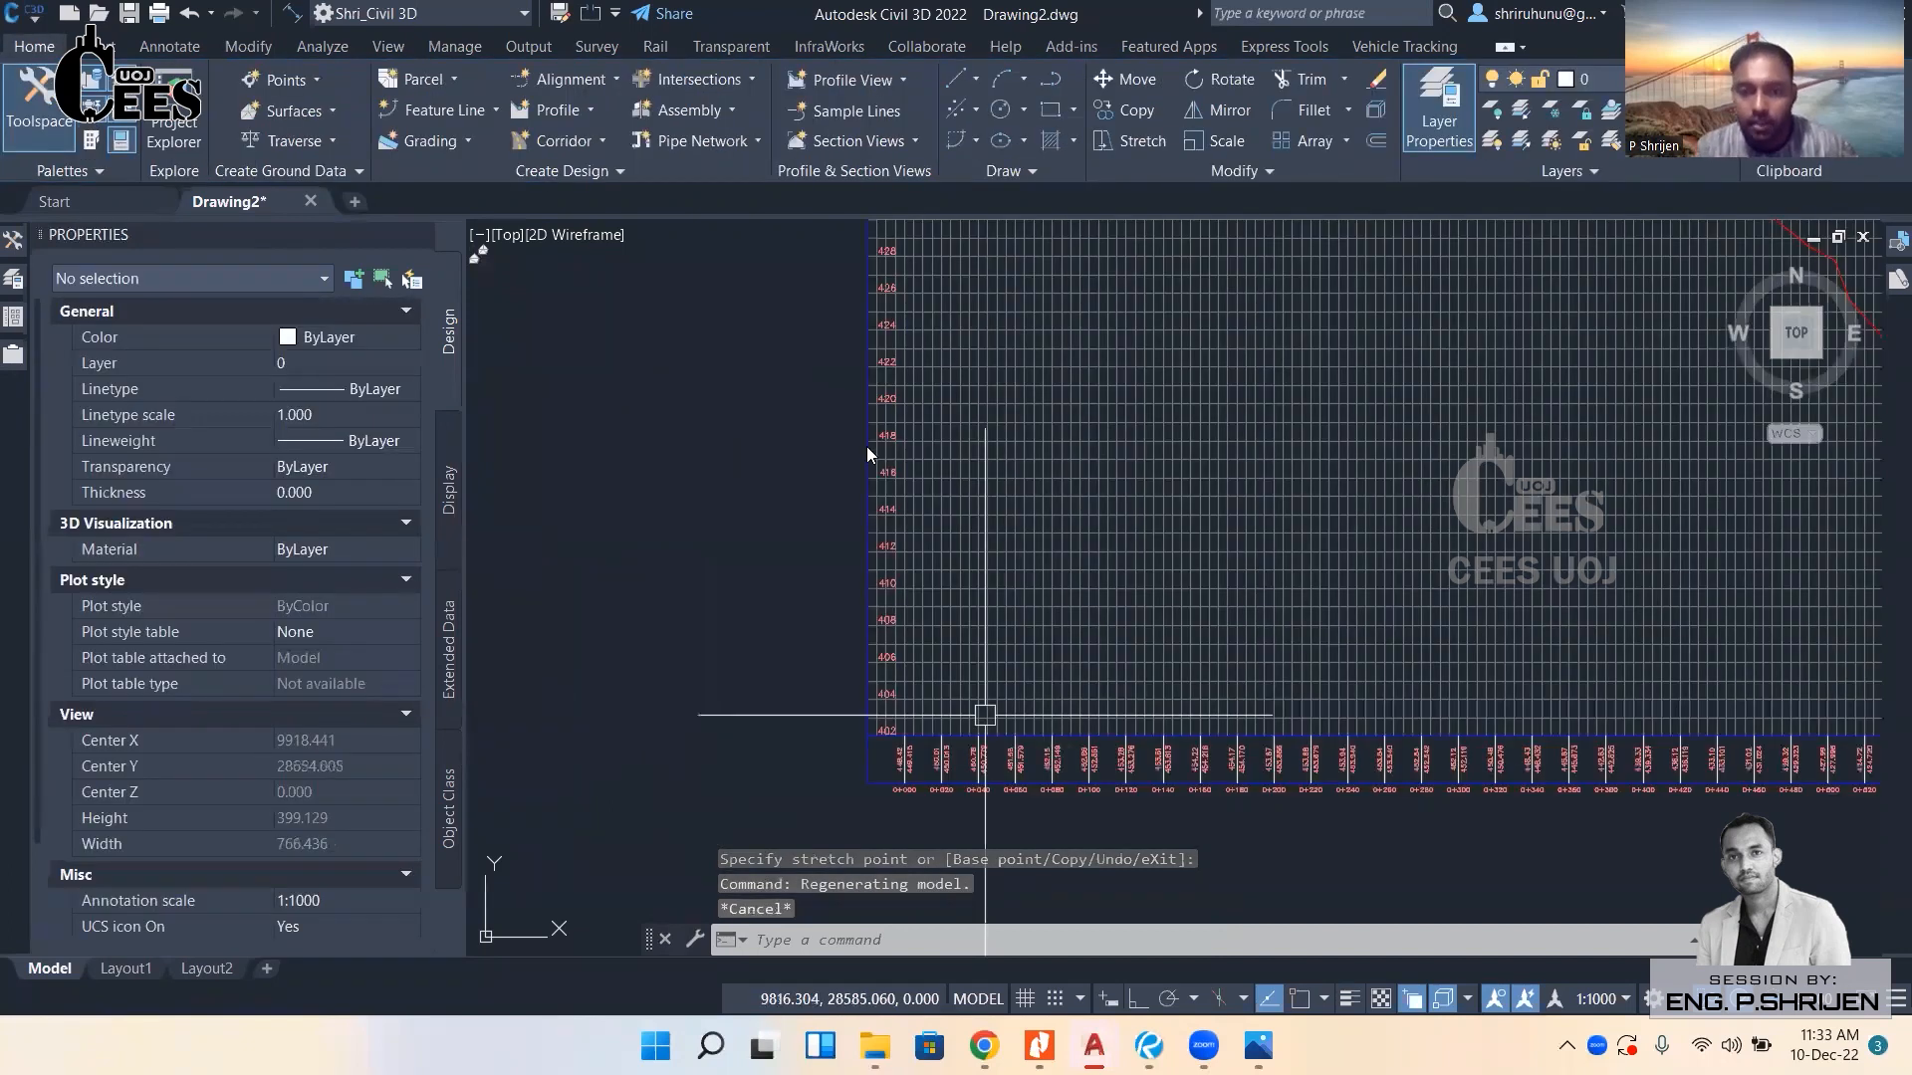
scroll(984, 715, "down", 2)
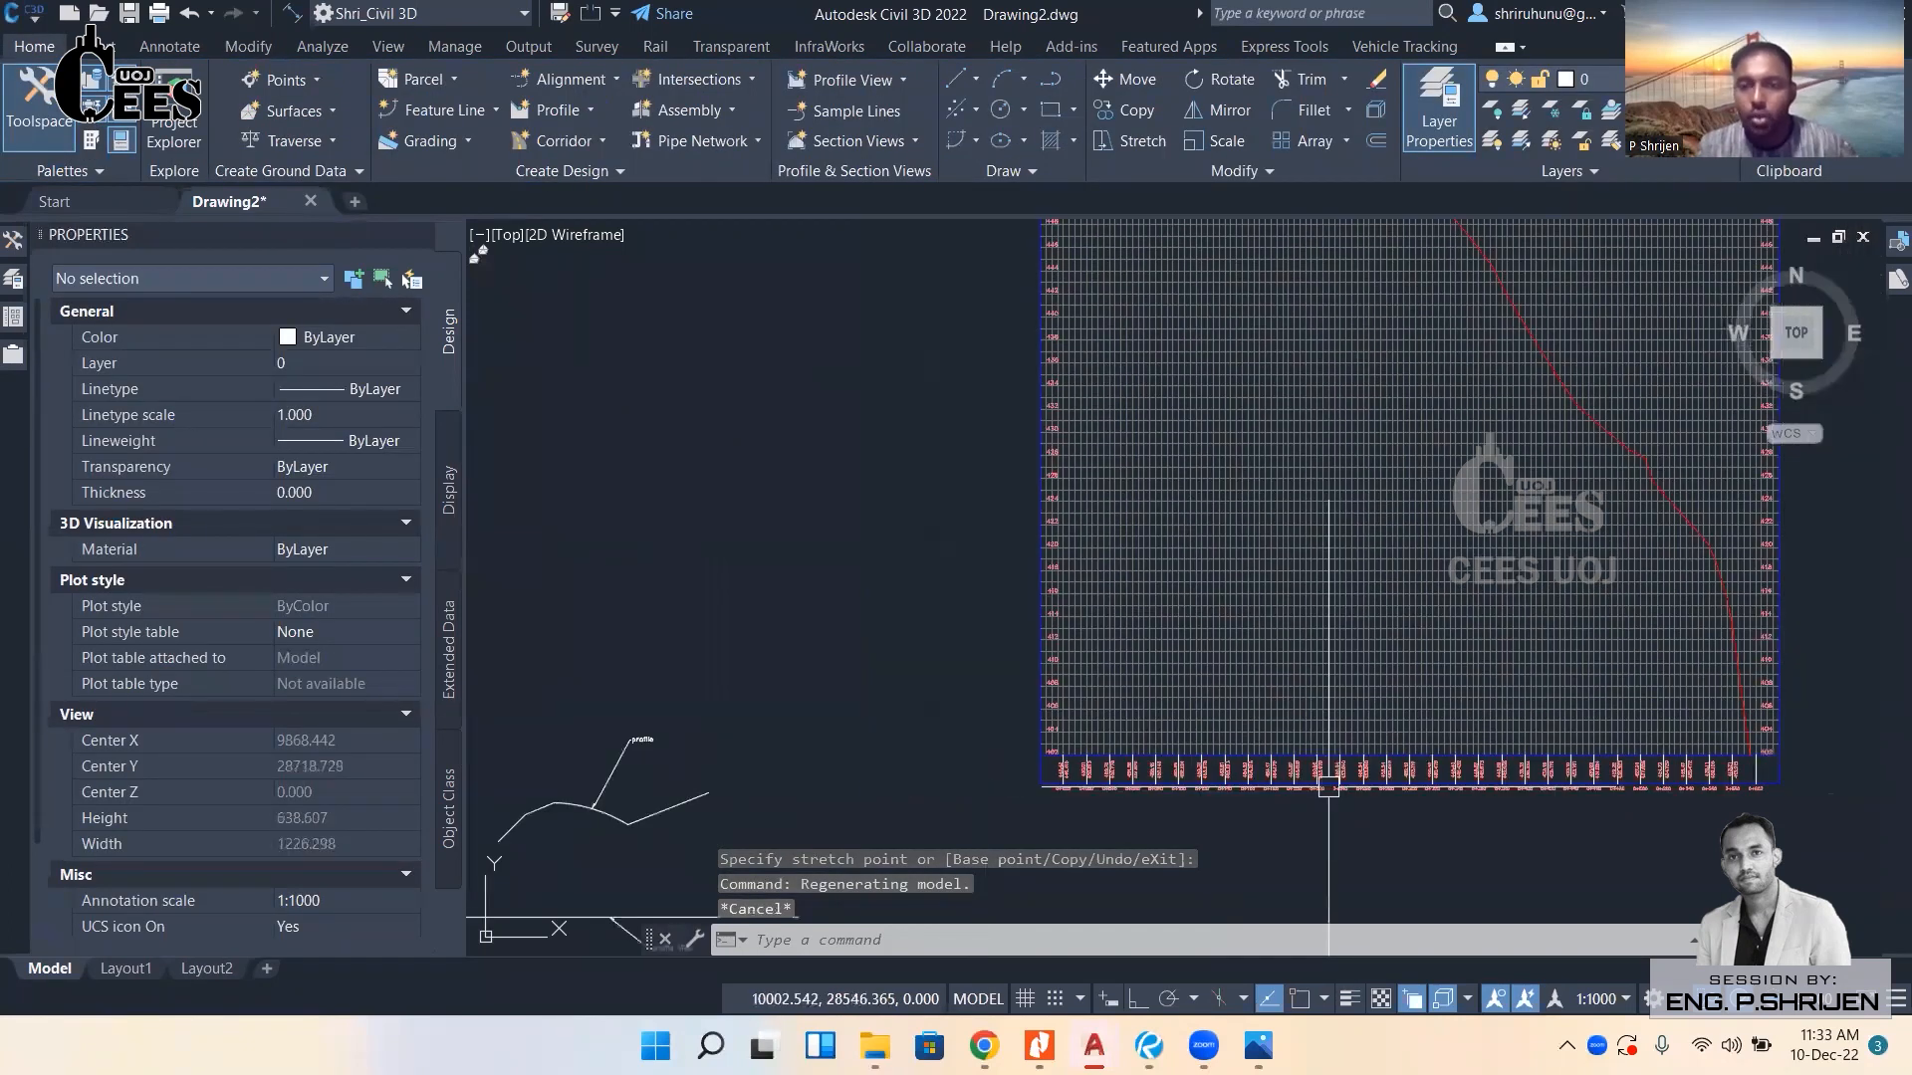
left_click(1090, 741)
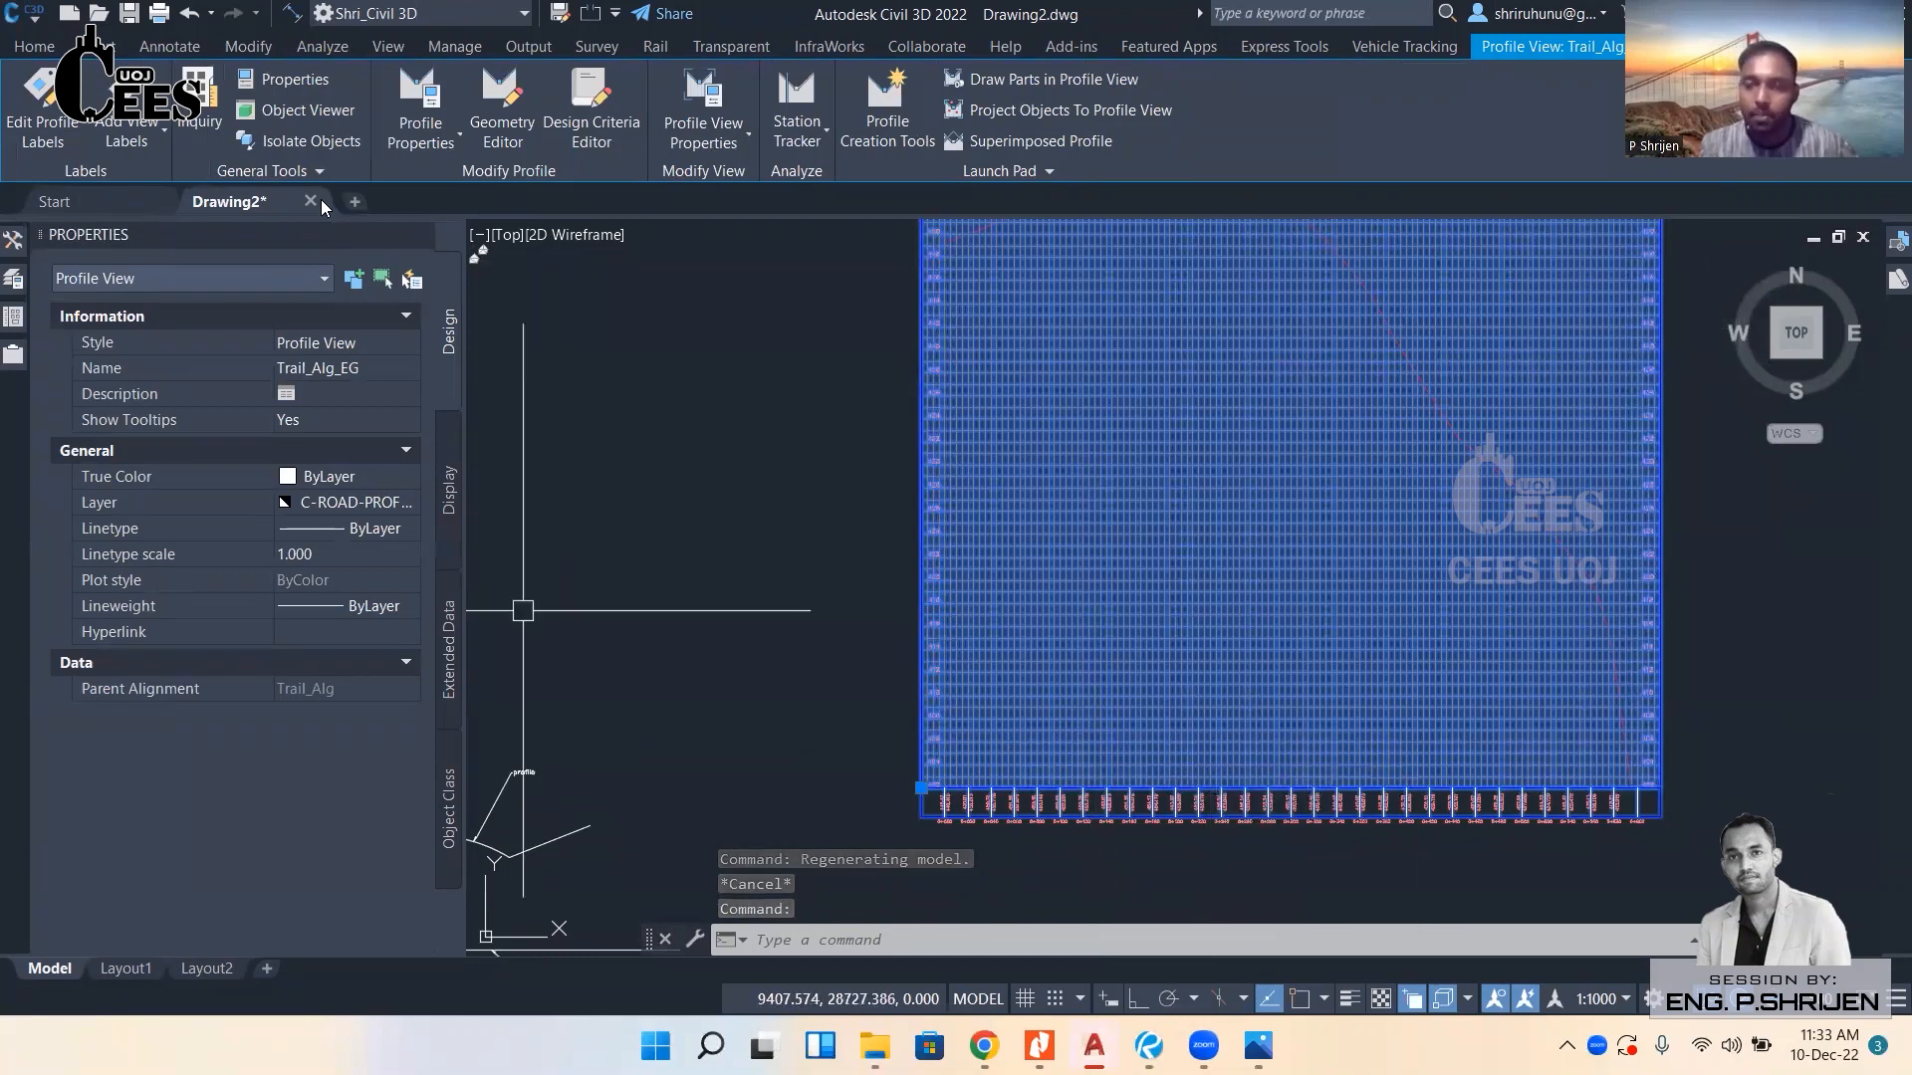
left_click(398, 125)
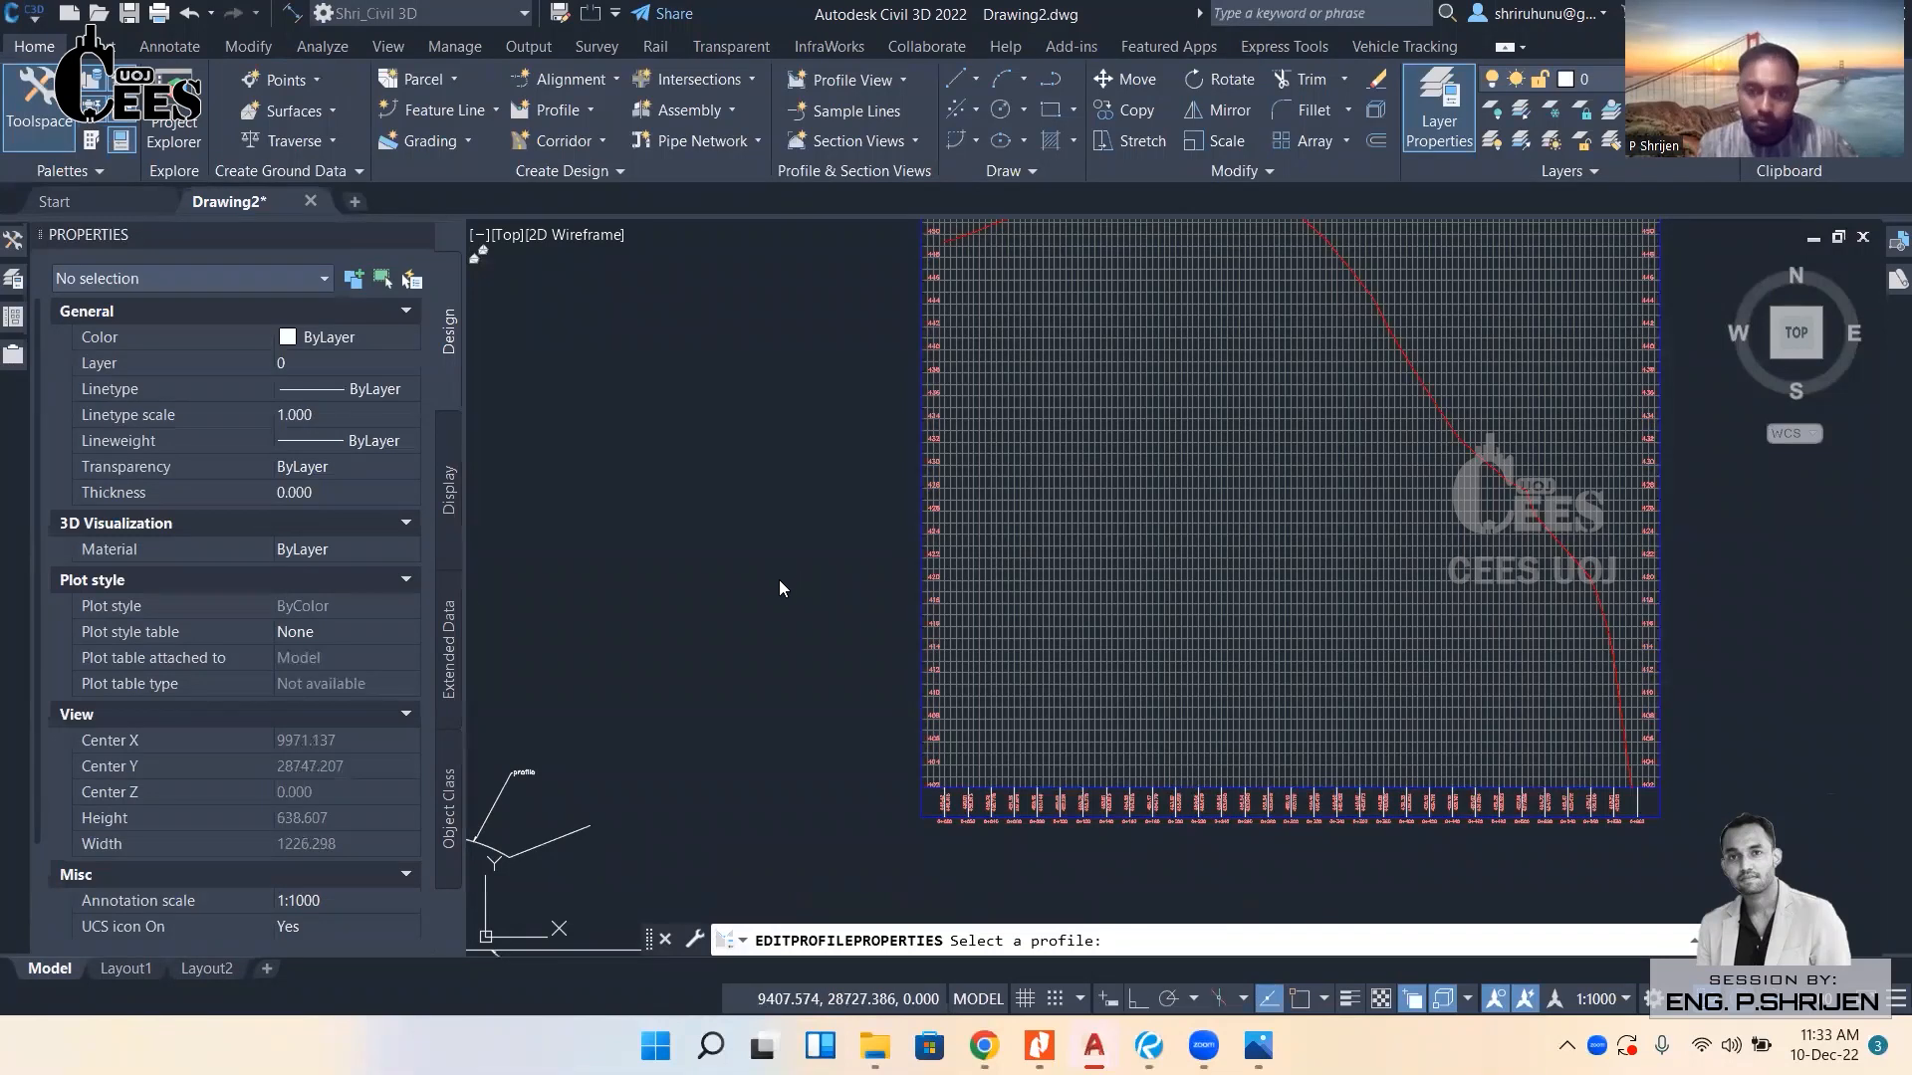
left_click(1049, 610)
Open the Trail_Alg_EG profile view's properties and apply the Major Grids object style.
left_click(1047, 592)
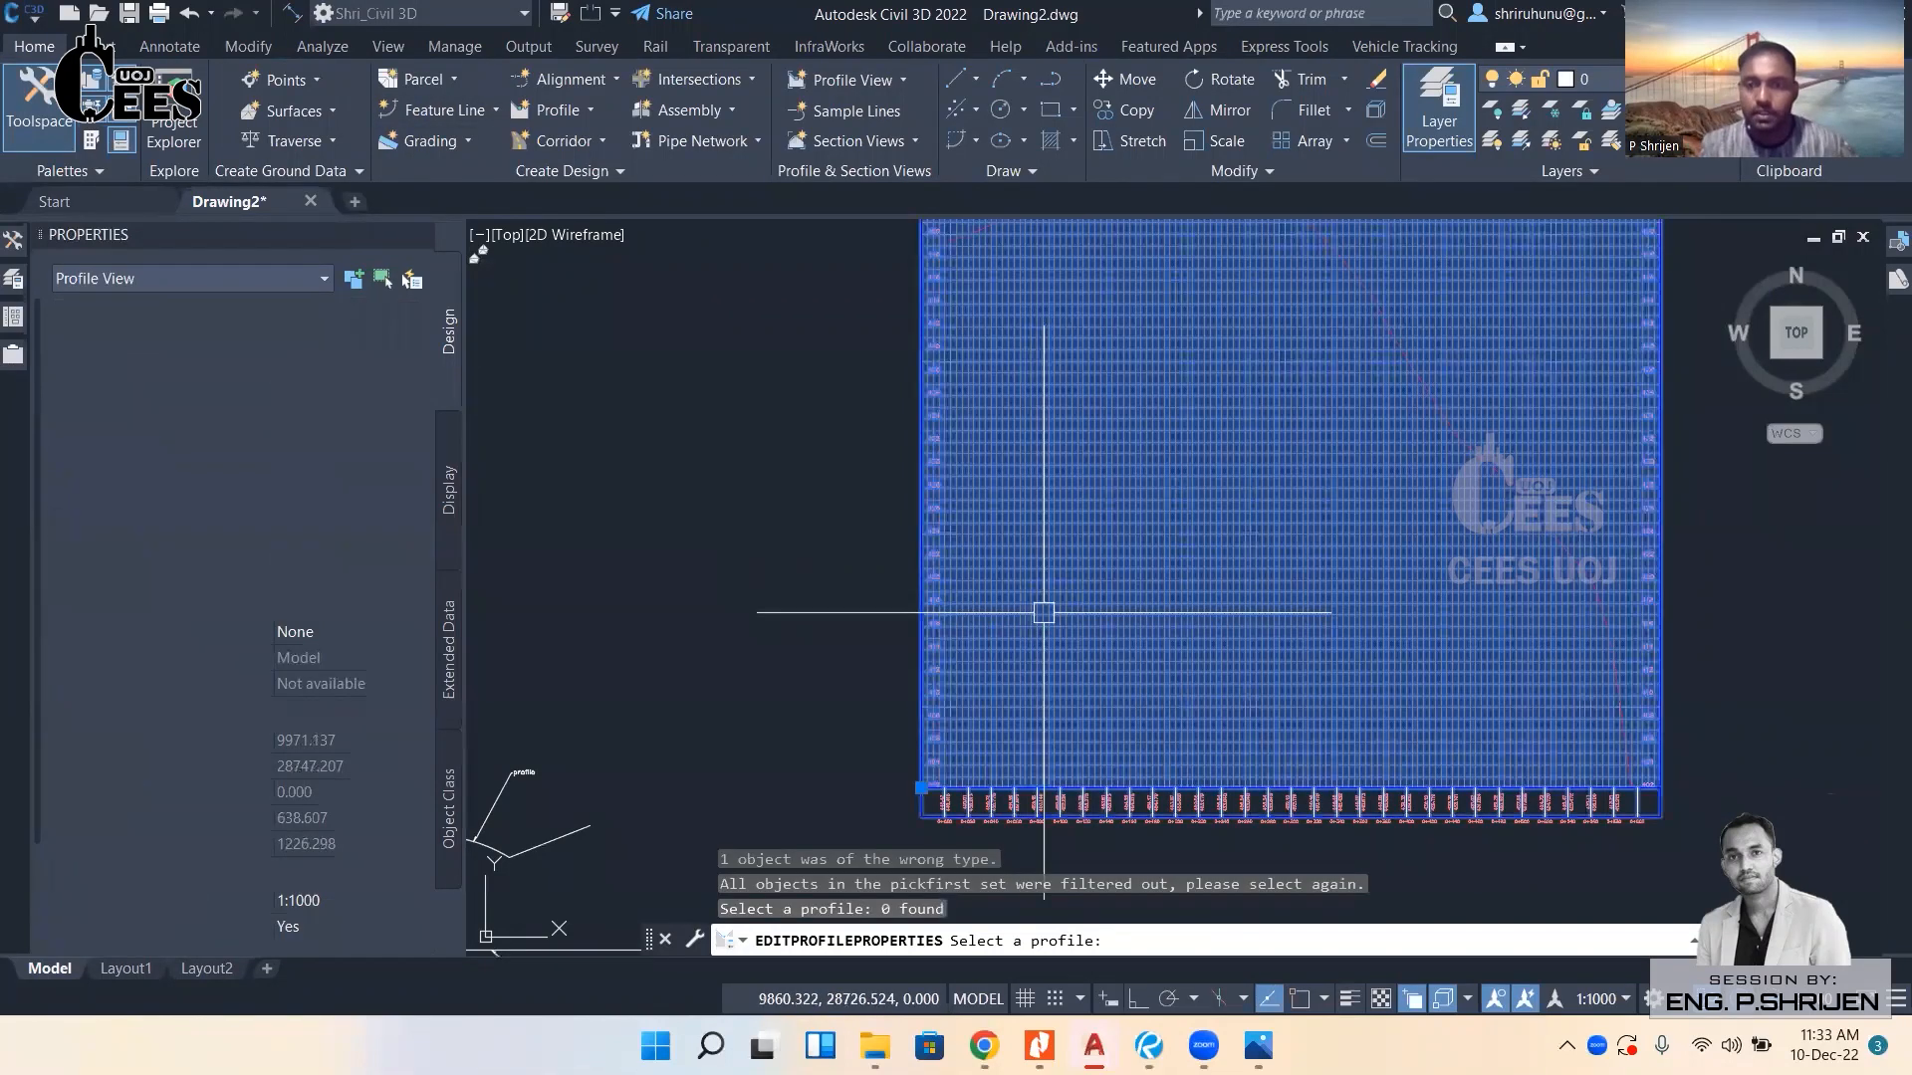
right_click(1050, 563)
left_click(1067, 454)
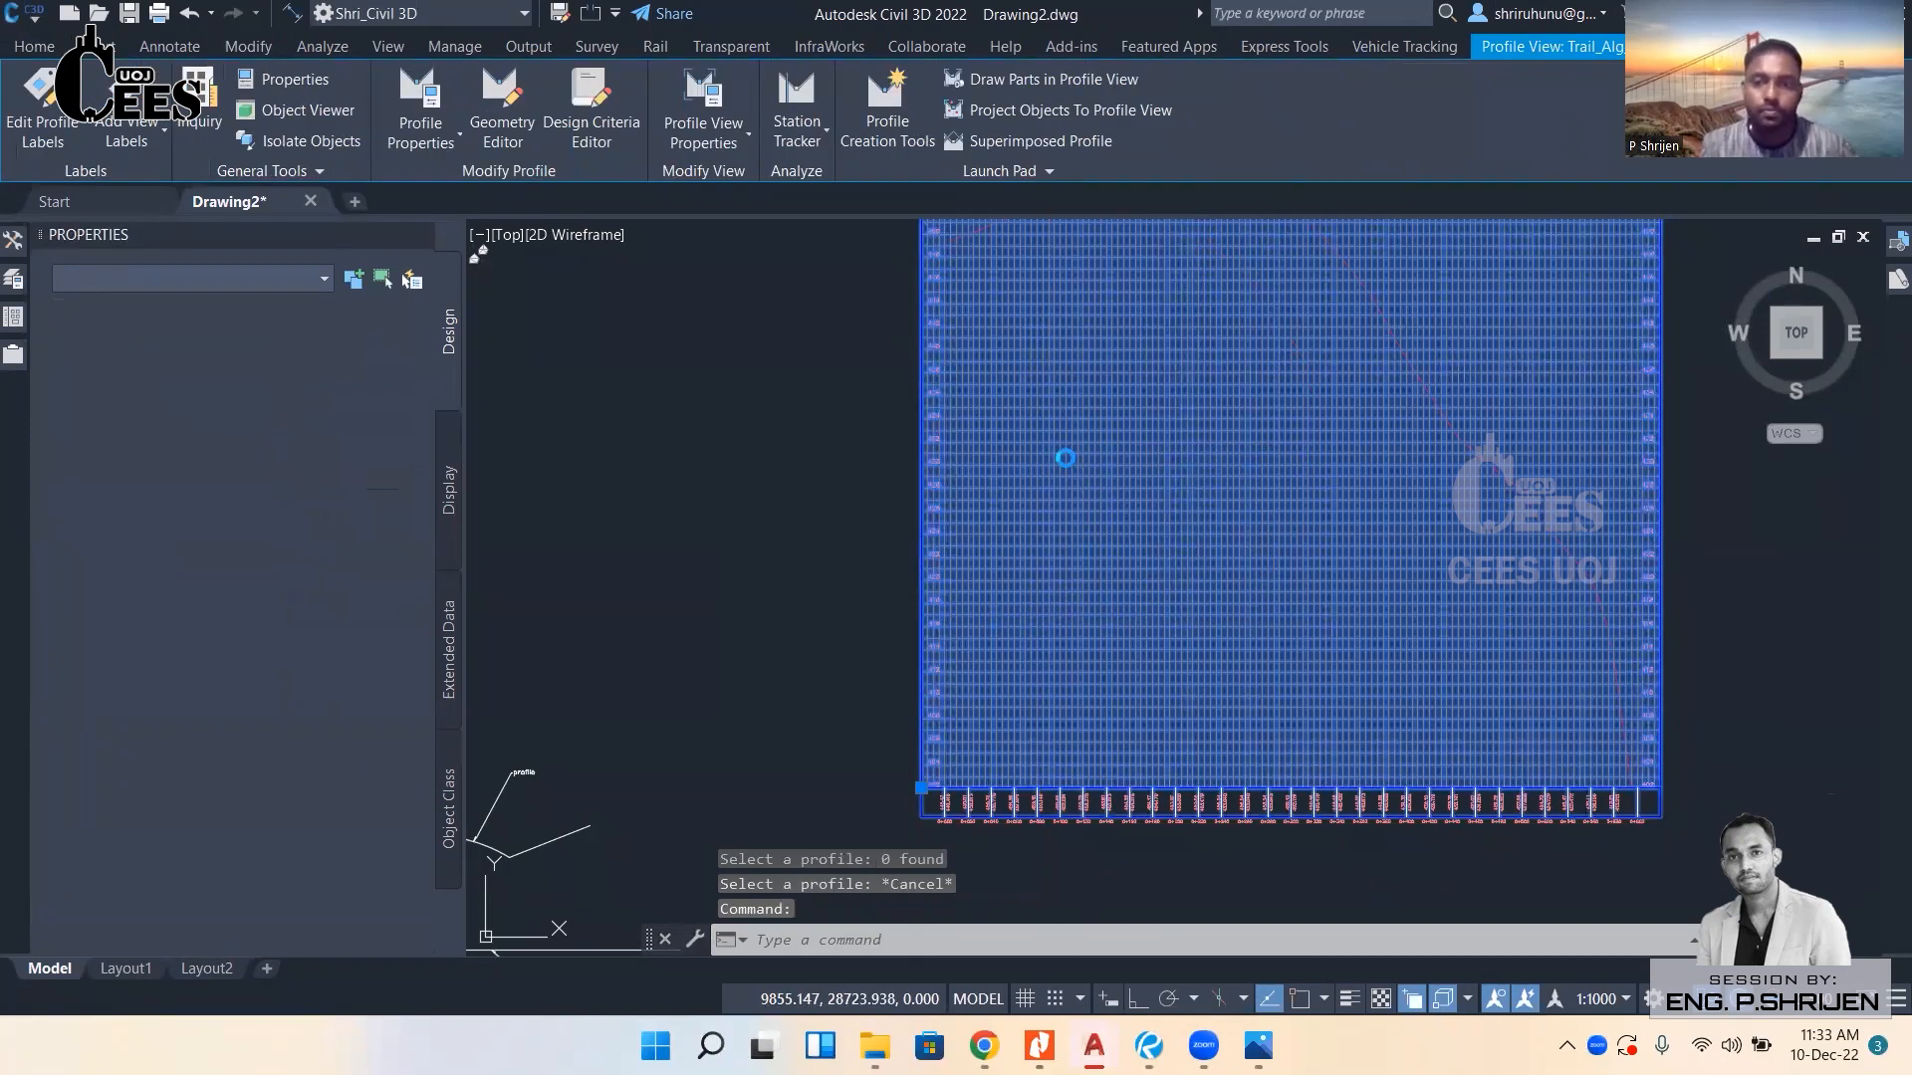
left_click(621, 487)
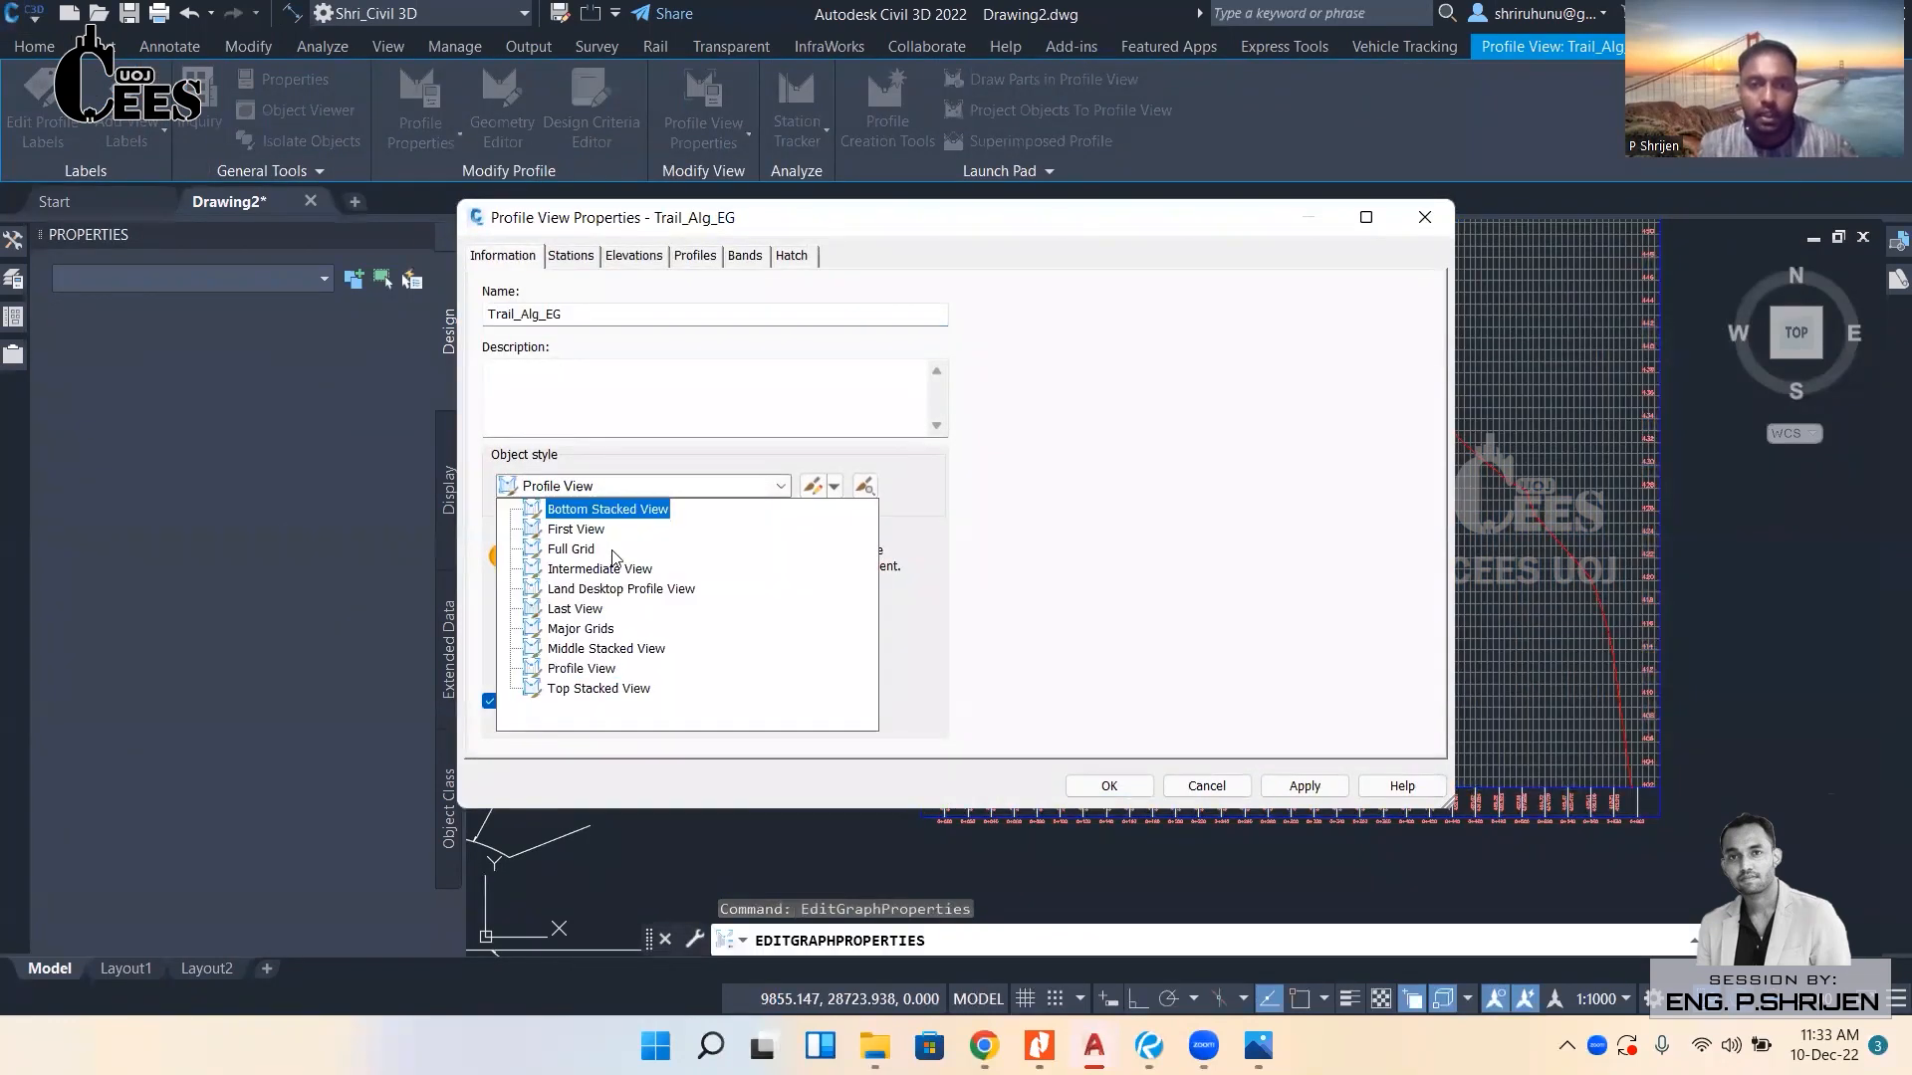
left_click(598, 630)
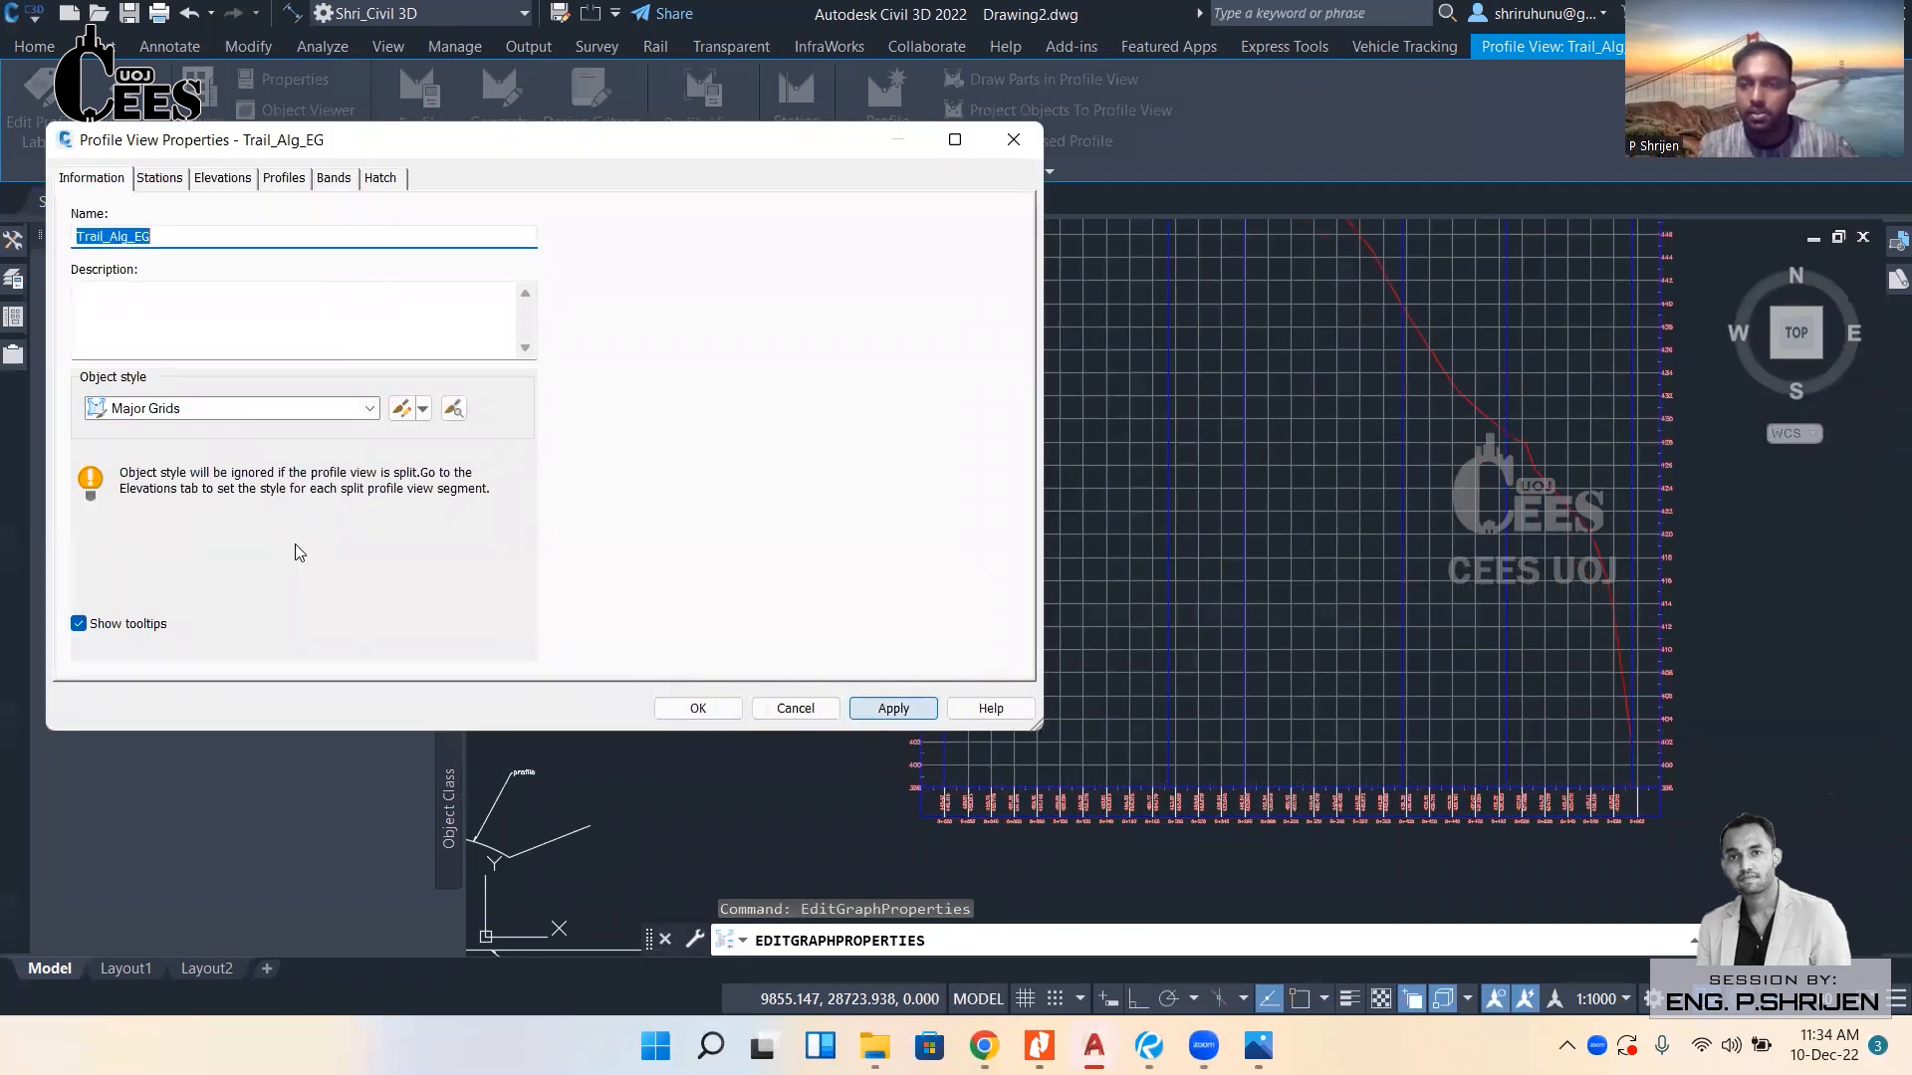
Try the Intermediate View, Bottom Stacked View and Profile View object styles on the profile view.
left_click(223, 406)
left_click(163, 491)
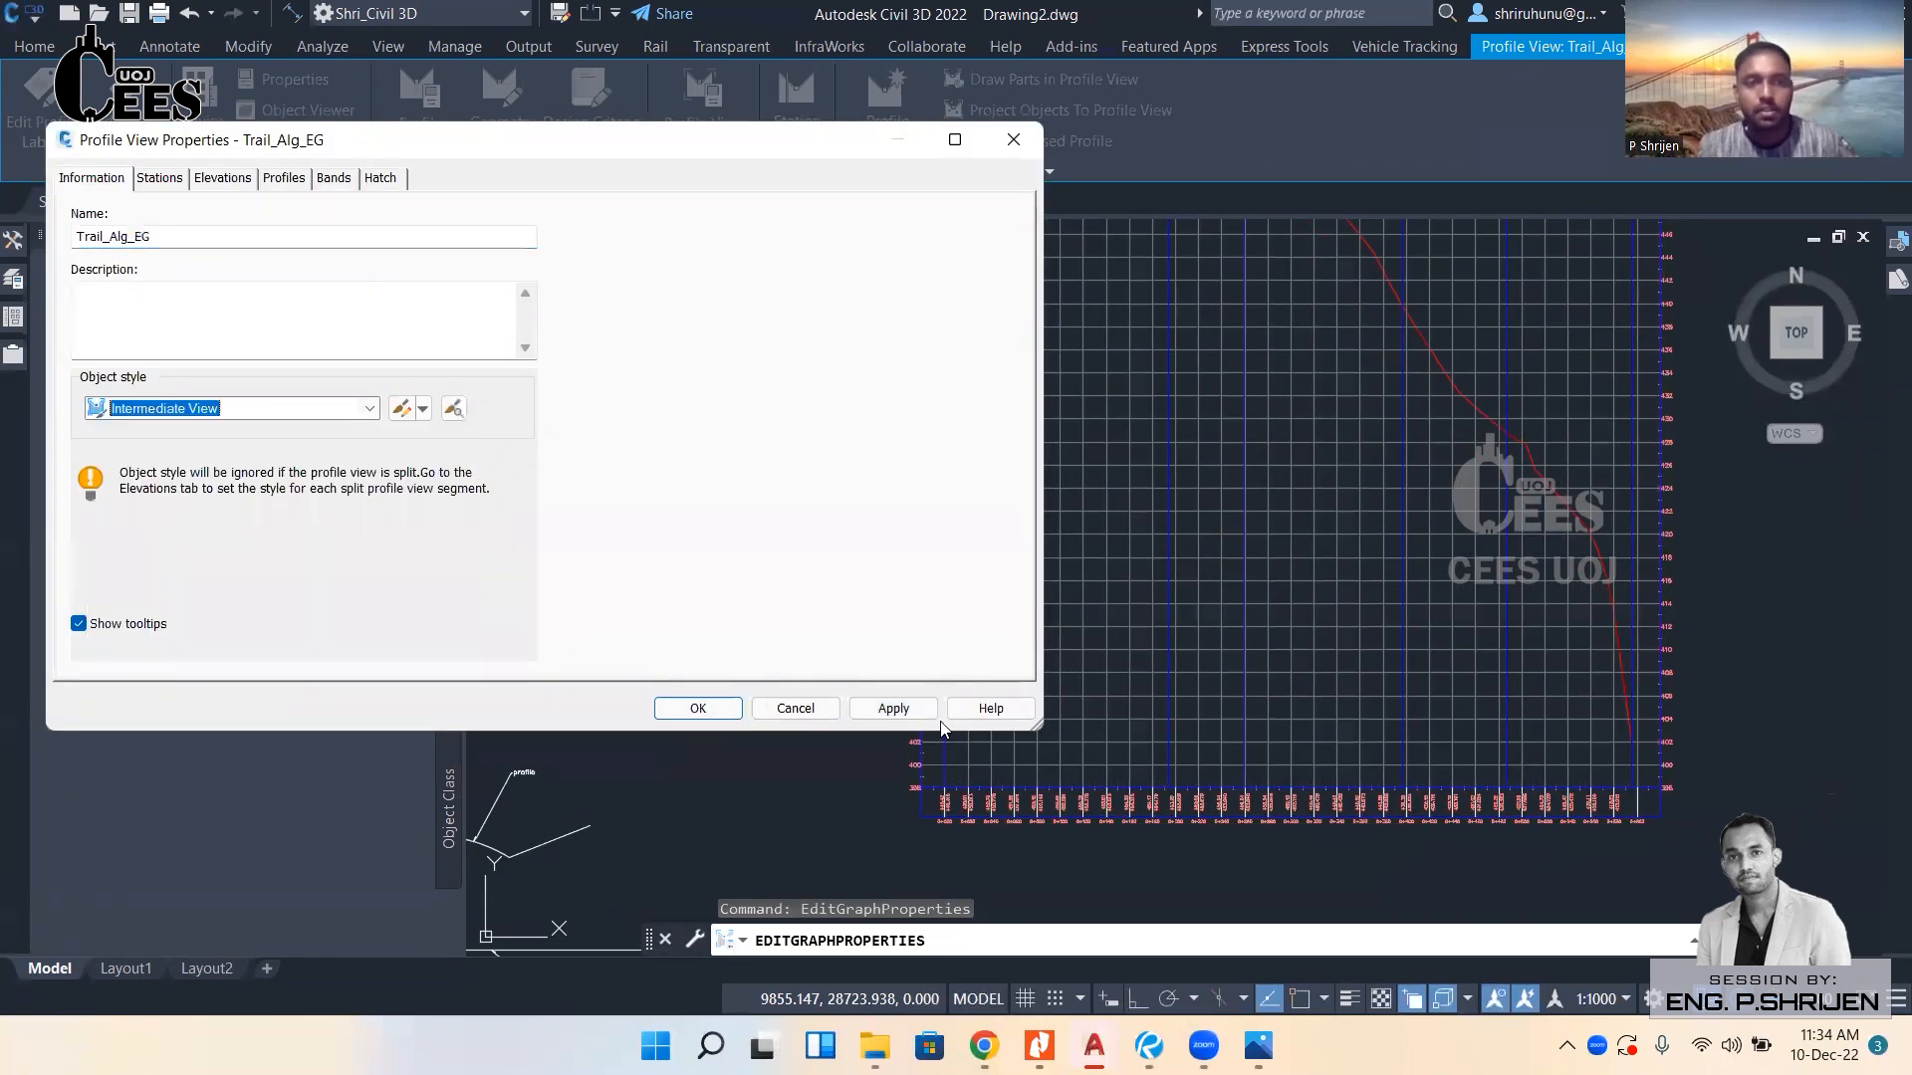
left_click(198, 420)
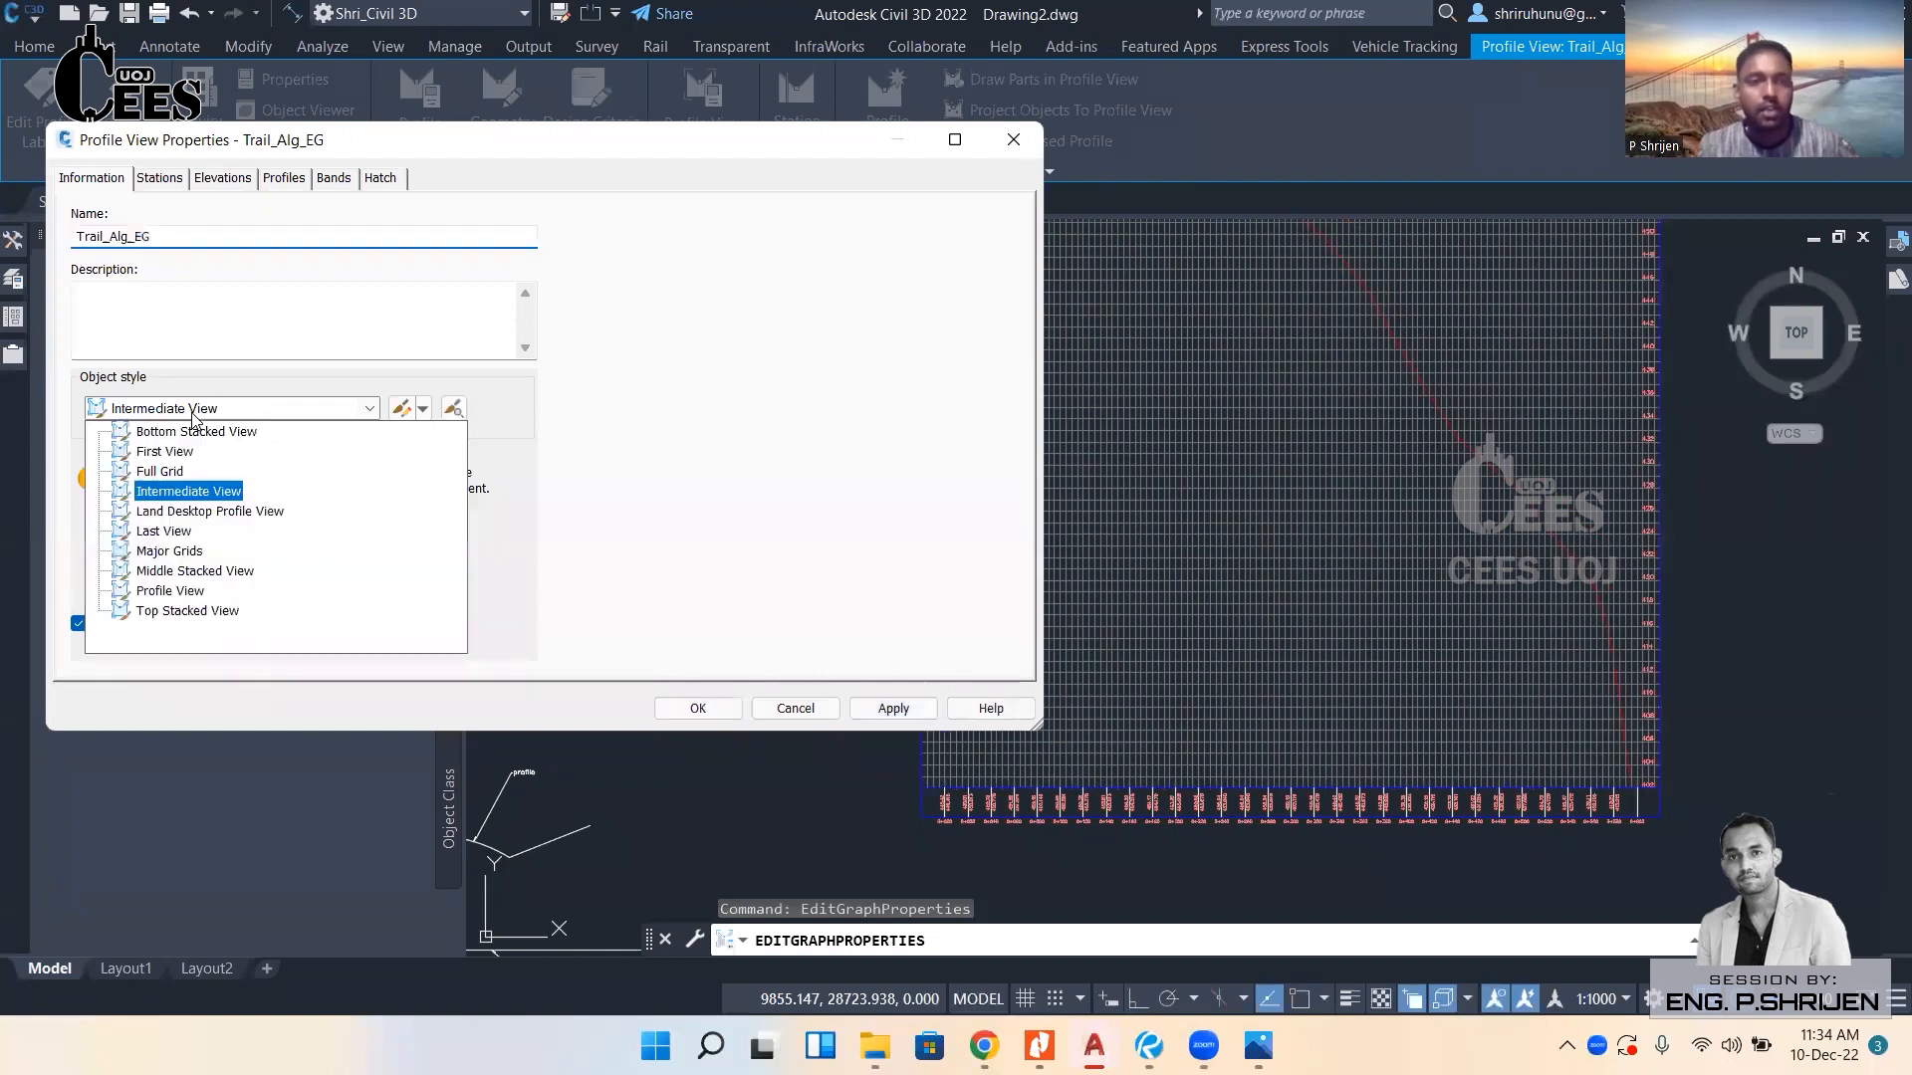
left_click(150, 432)
left_click(214, 409)
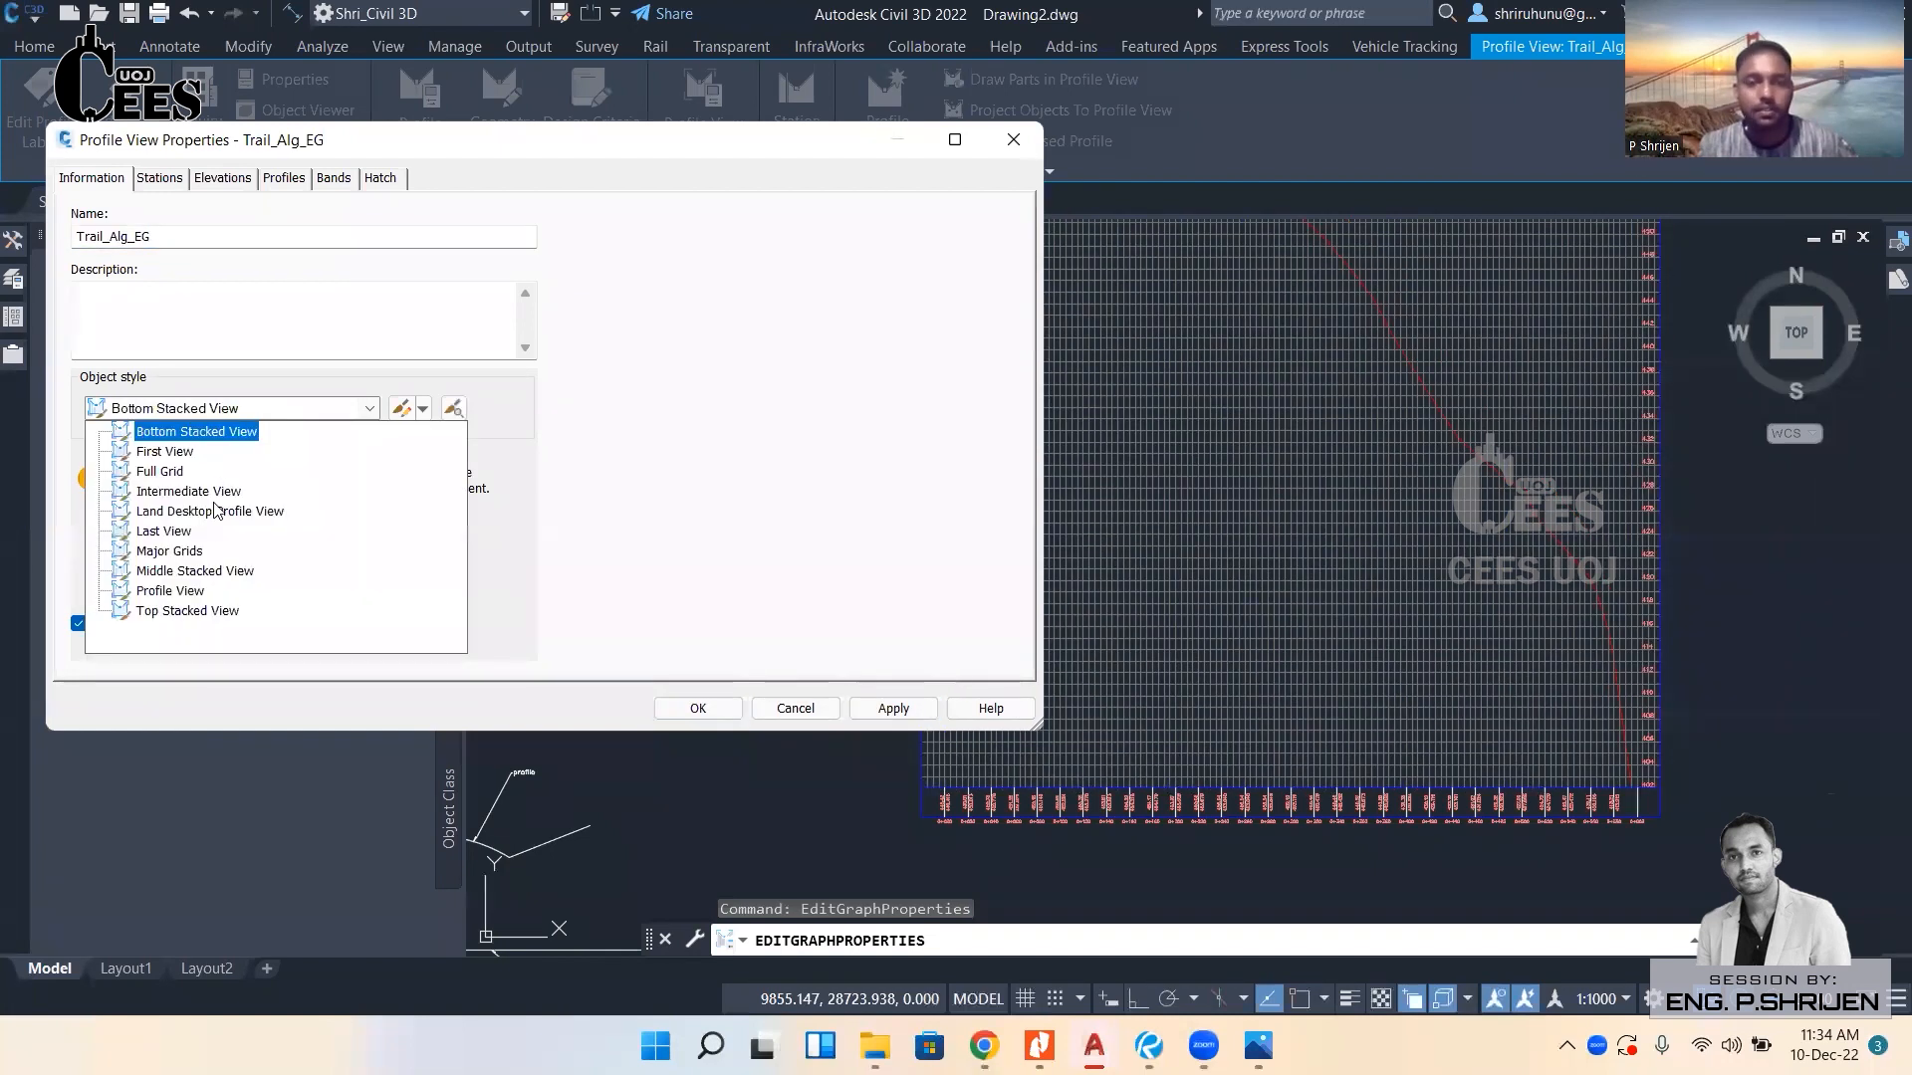
left_click(189, 598)
Choose Major Grids as the profile view's object style again and accept the properties.
left_click(257, 414)
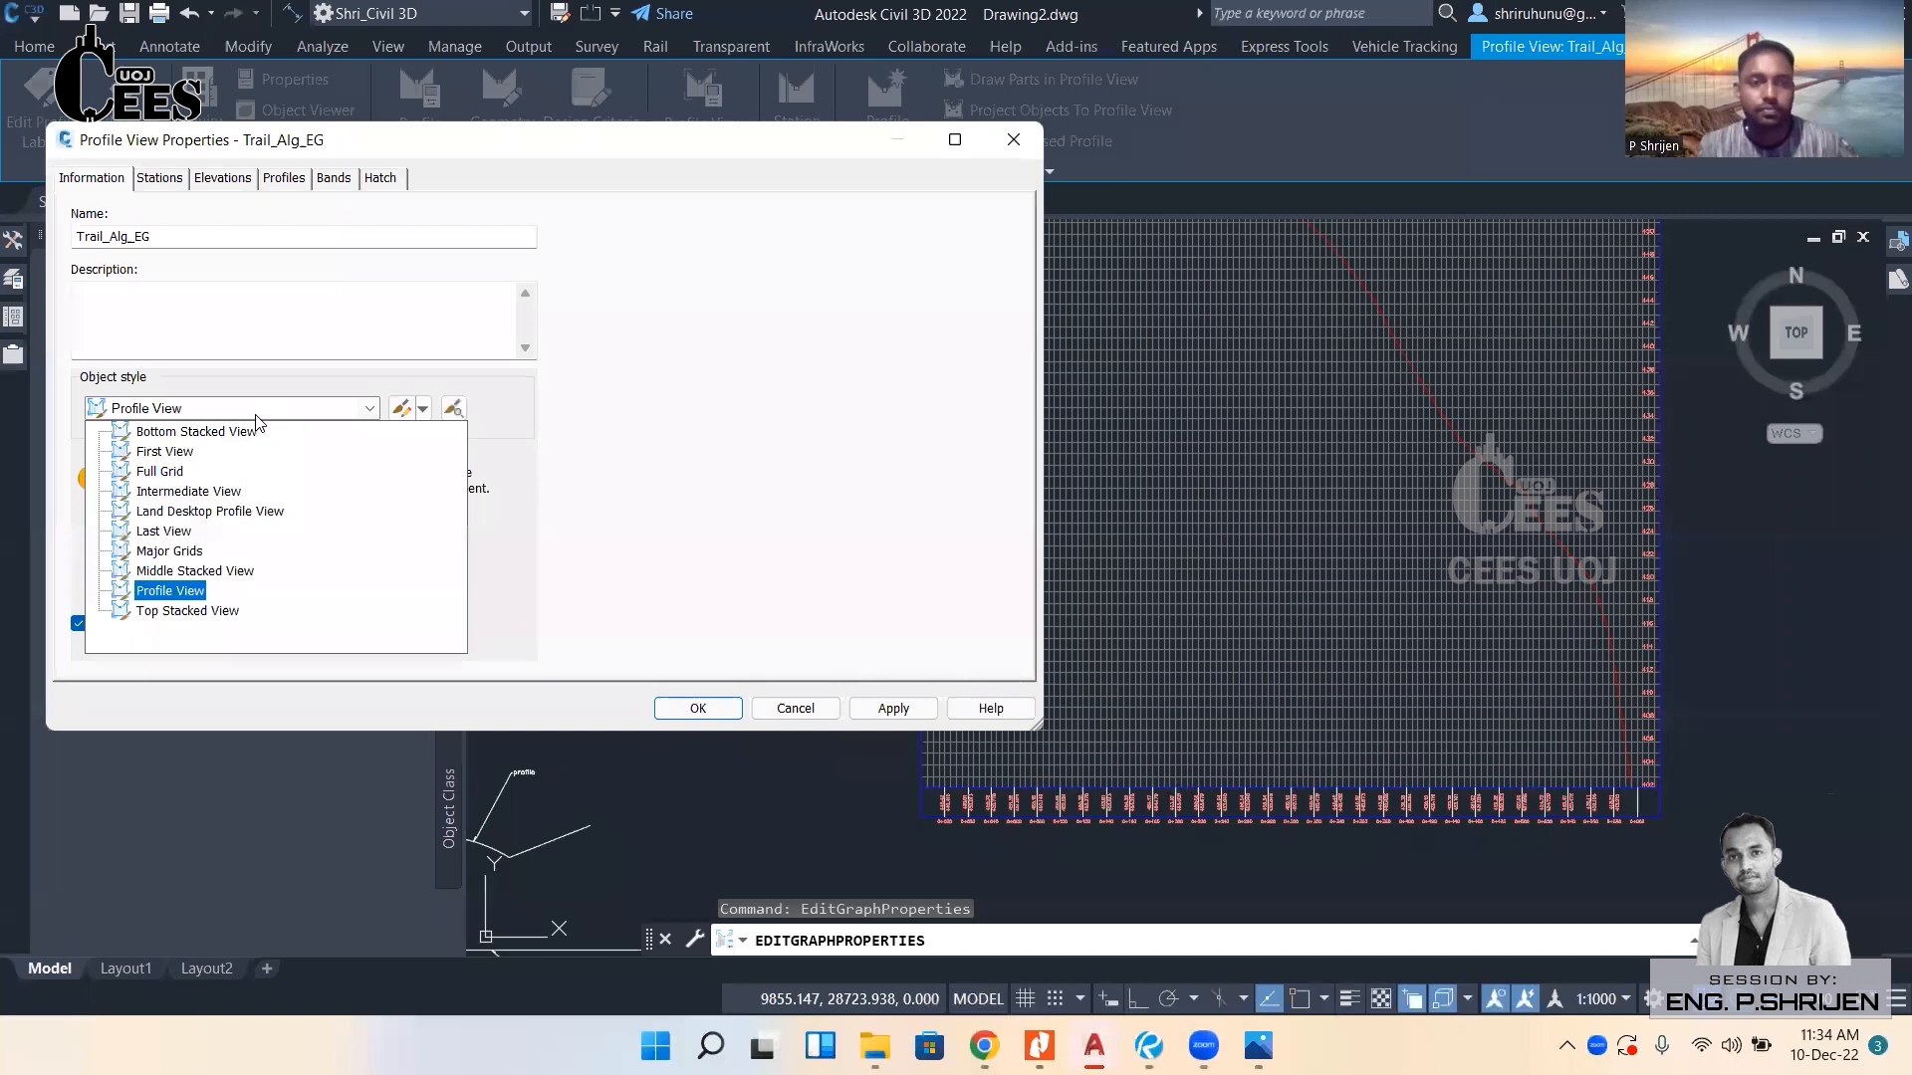
left_click(177, 554)
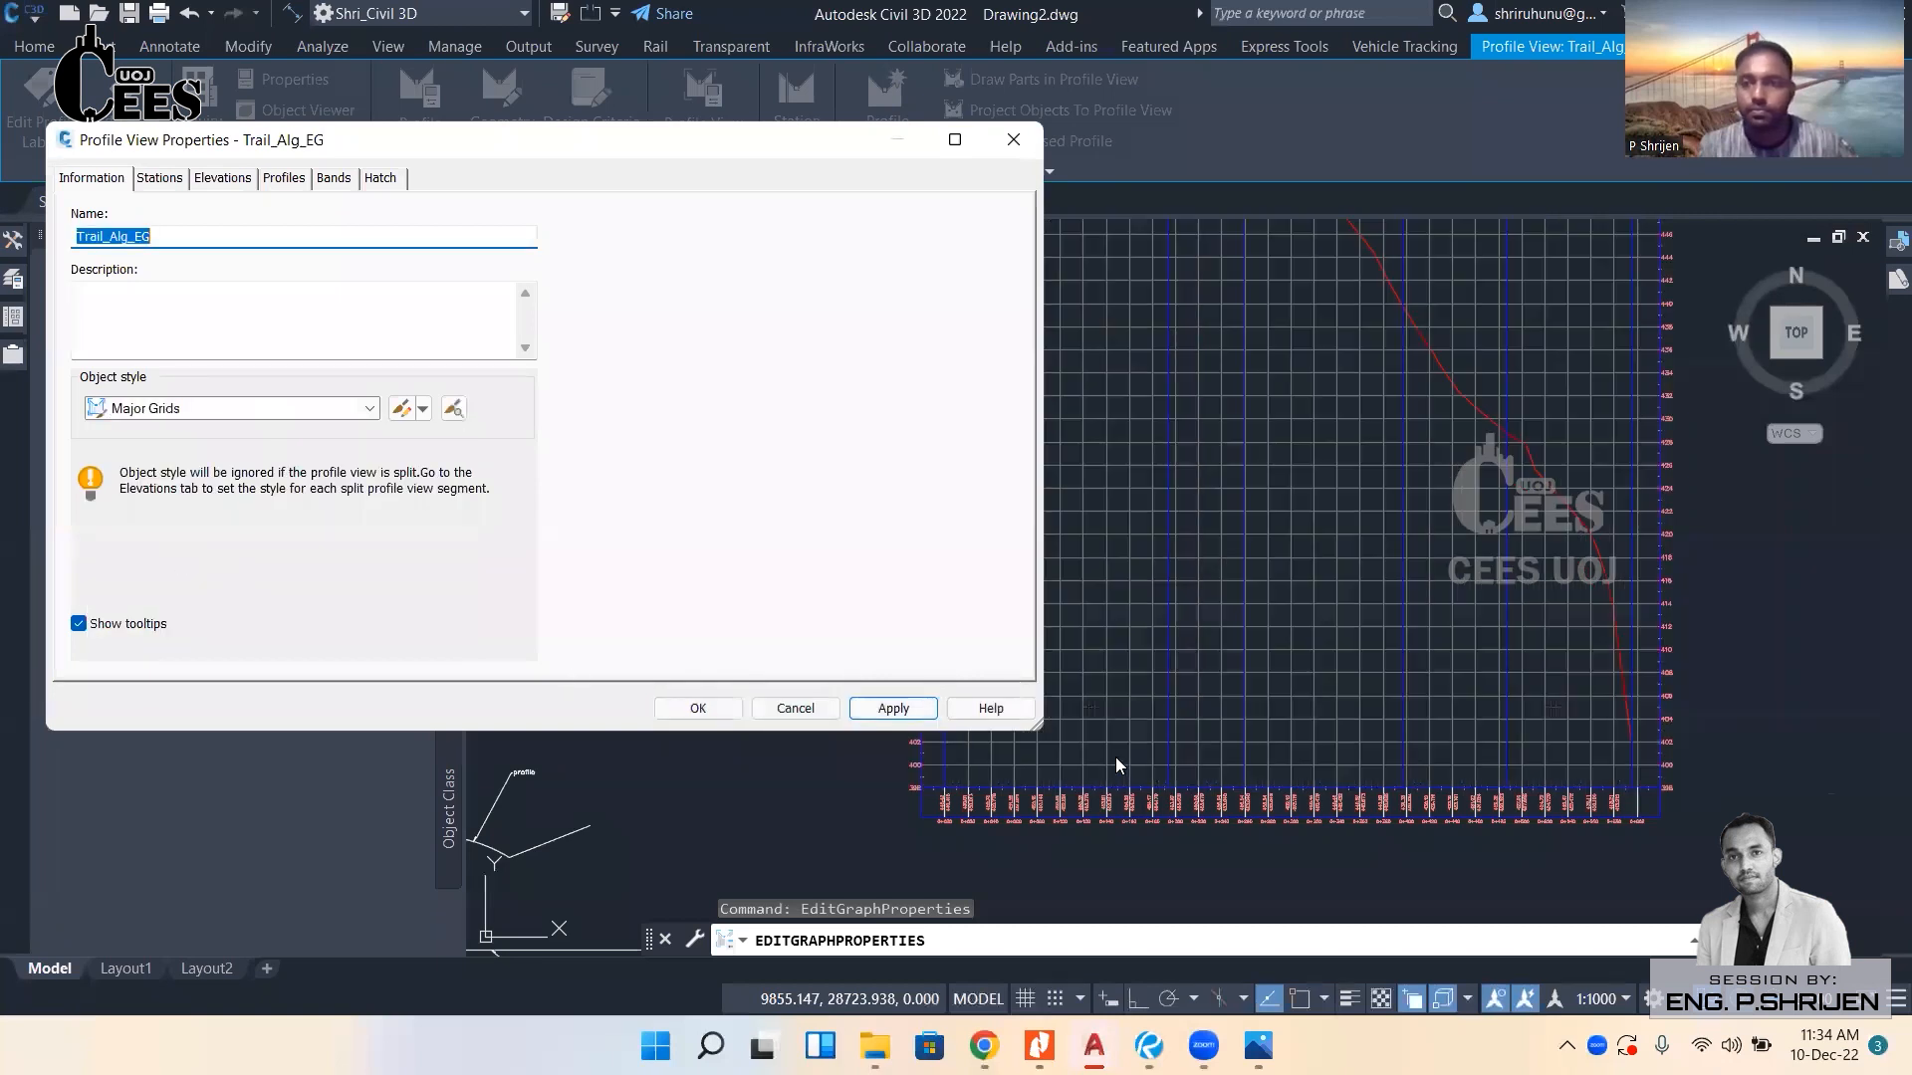
left_click(697, 709)
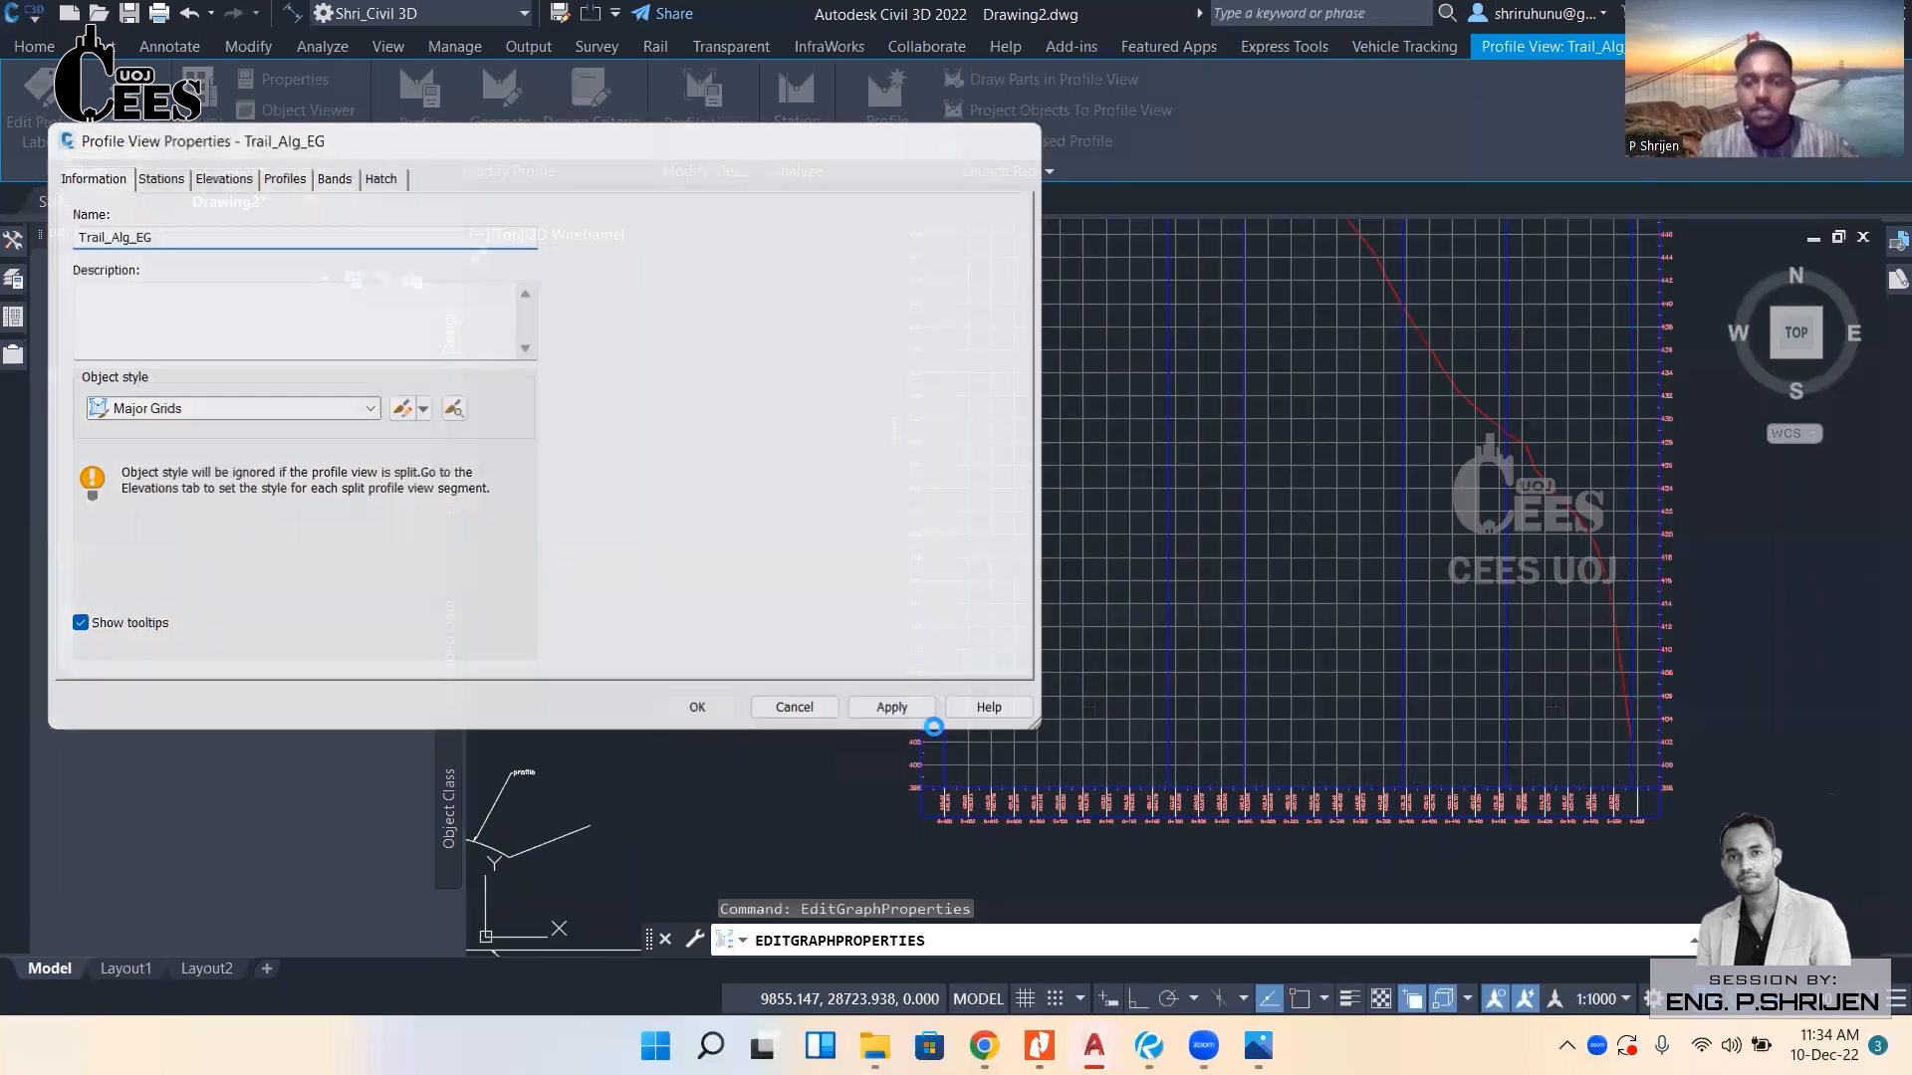
Examine the start of the EG profile line and the elevation labels along the profile view's vertical axis.
scroll(1016, 702, "down", 2)
middle_click_drag(1083, 619, 1024, 640)
scroll(1047, 613, "up", 2)
scroll(893, 508, "up", 8)
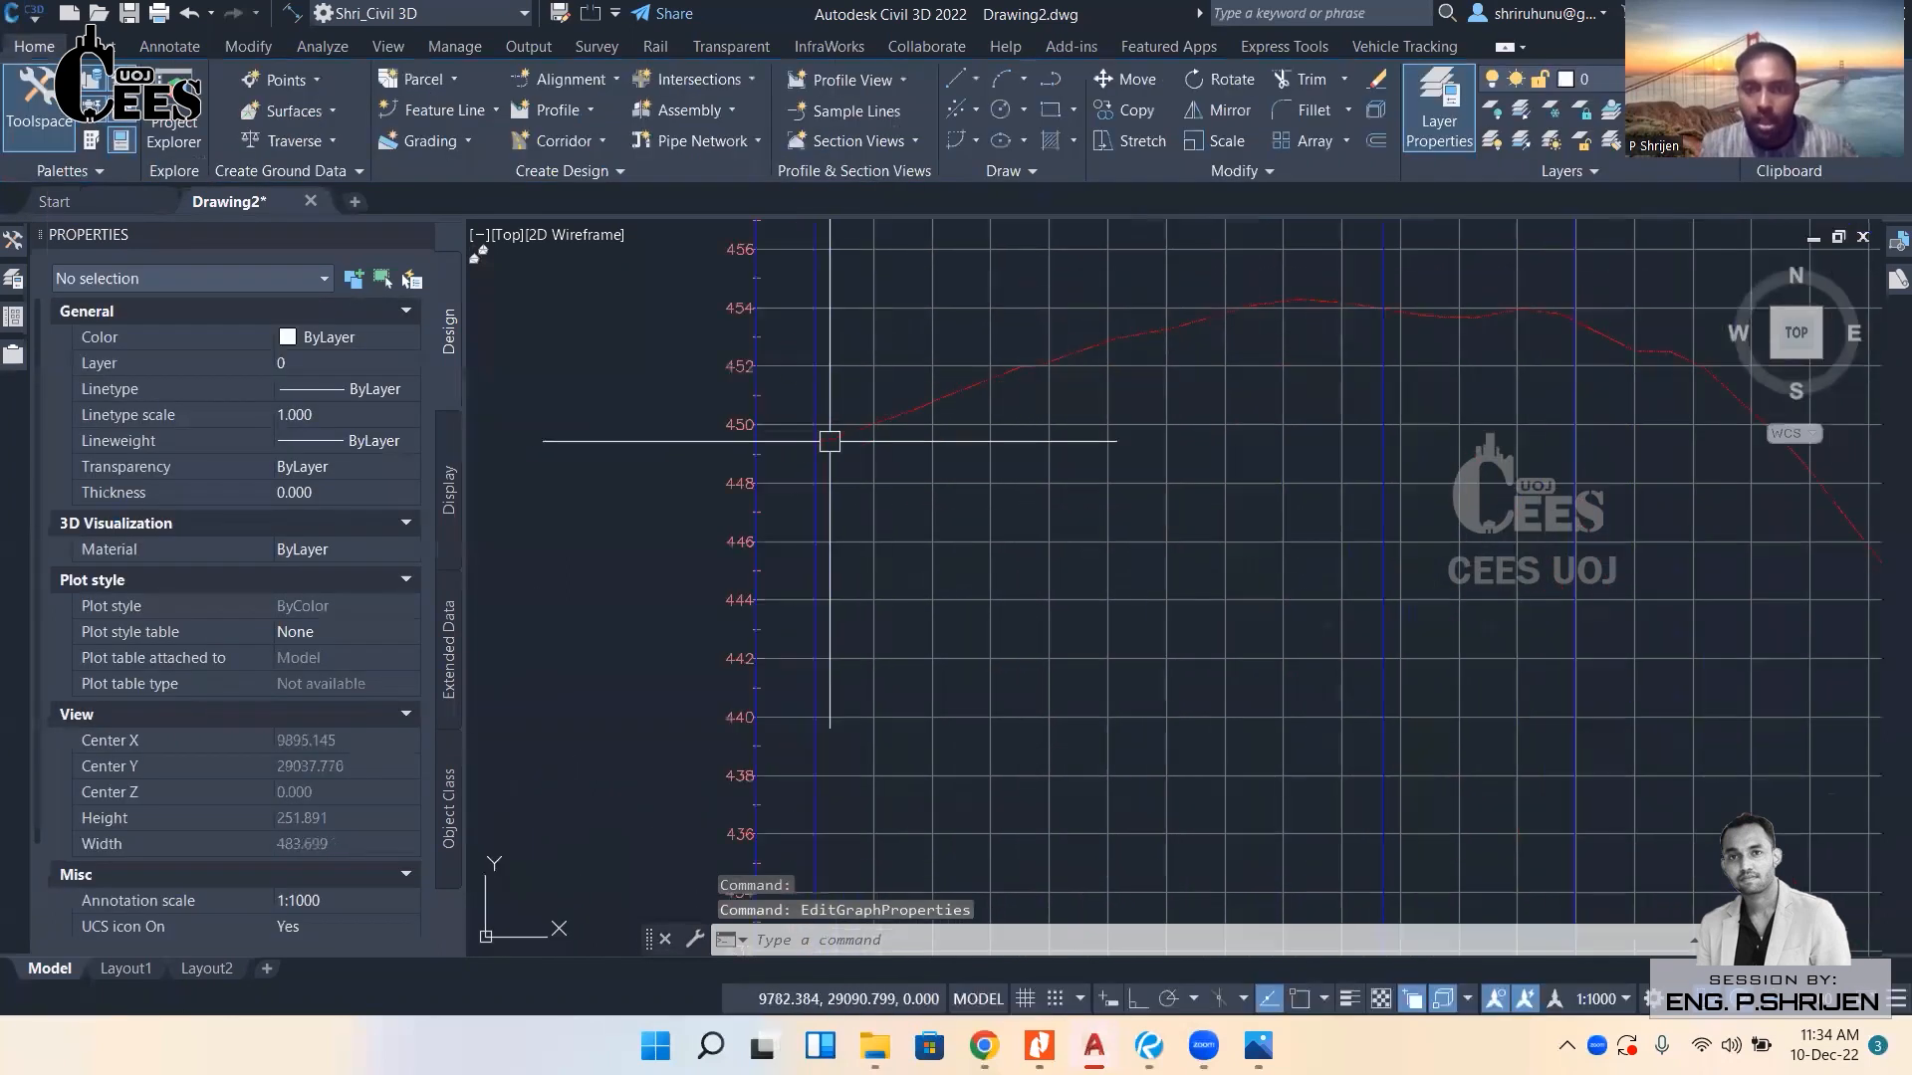
scroll(823, 446, "down", 6)
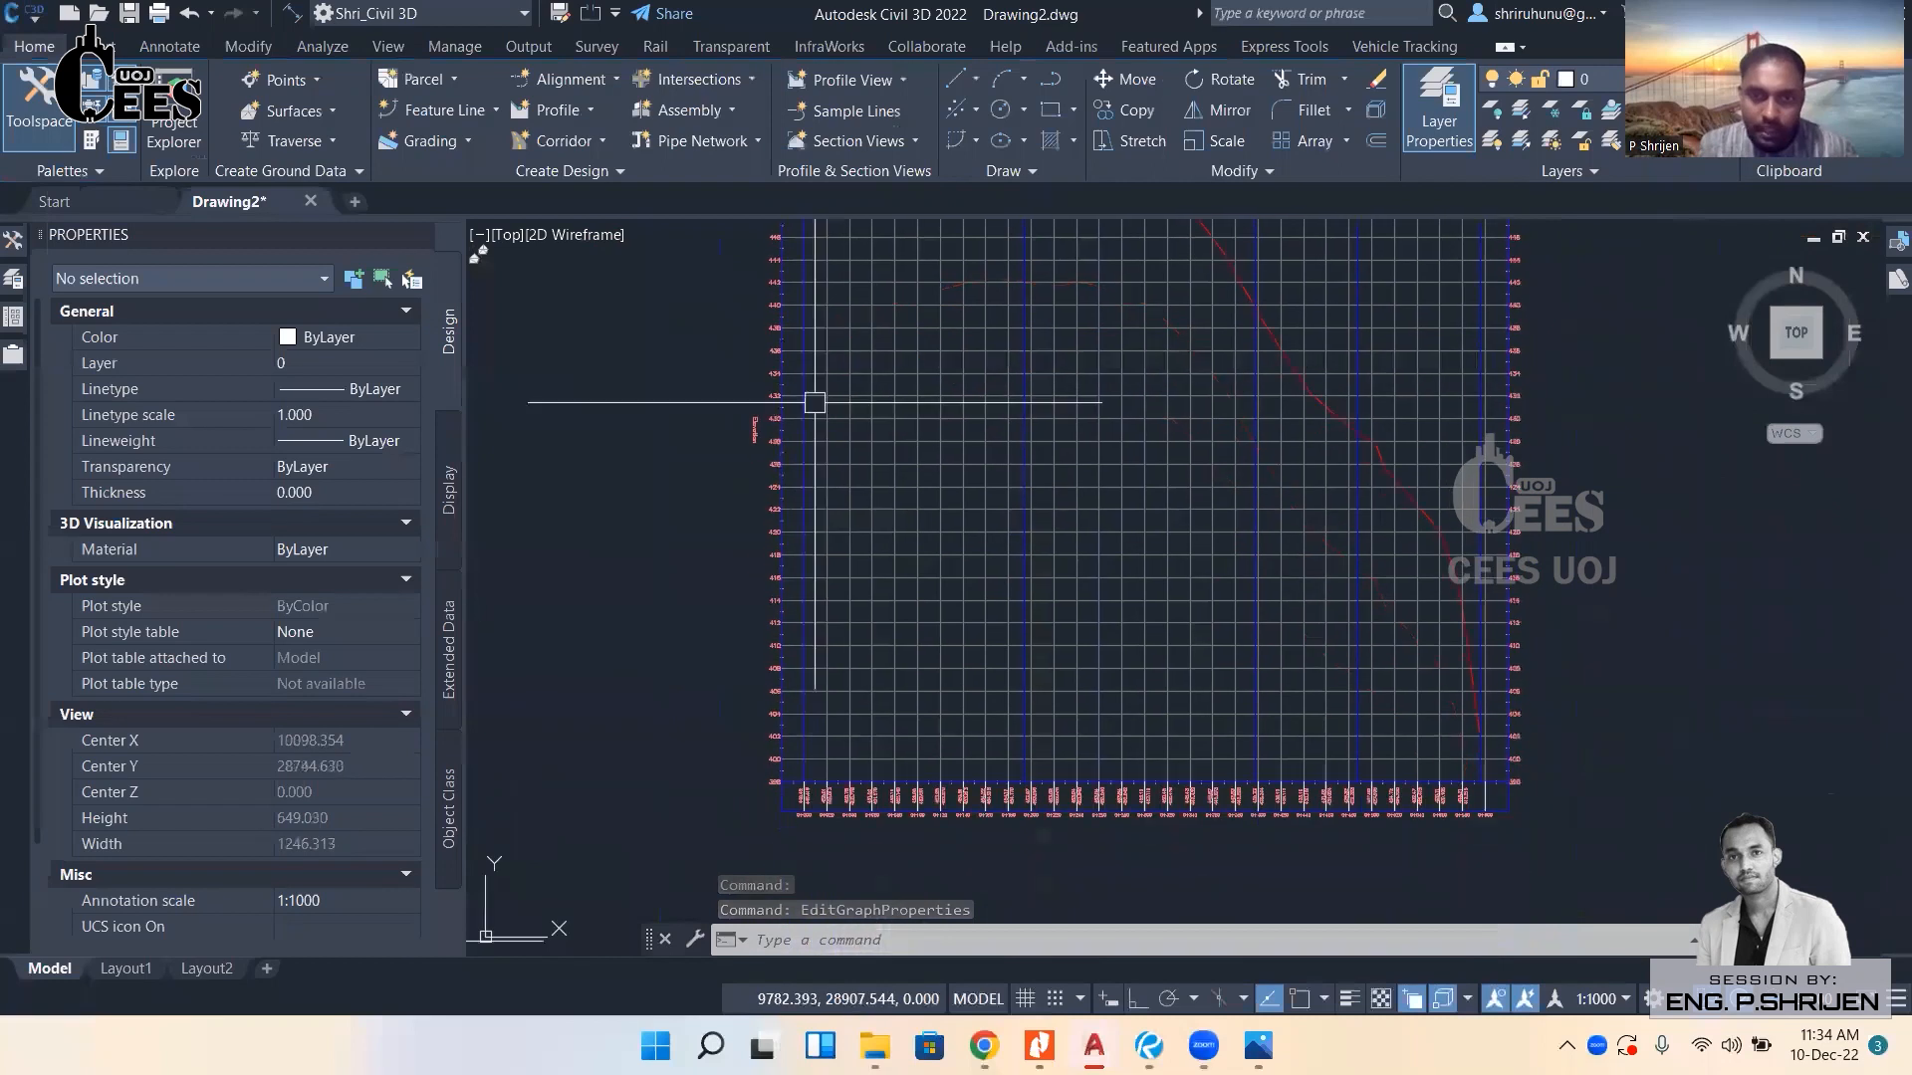
scroll(774, 749, "up", 3)
middle_click_drag(769, 555, 764, 772)
middle_click_drag(783, 456, 780, 865)
middle_click_drag(800, 343, 800, 730)
middle_click_drag(803, 338, 803, 796)
middle_click_drag(803, 363, 889, 582)
Examine the station and elevation labels in the data band at the base of the profile view.
scroll(806, 633, "down", 2)
scroll(943, 597, "down", 1)
scroll(746, 662, "up", 5)
middle_click_drag(747, 662, 989, 667)
scroll(988, 667, "down", 1)
middle_click_drag(941, 574, 768, 602)
middle_click_drag(1280, 609, 836, 624)
middle_click_drag(1278, 652, 1468, 623)
middle_click_drag(643, 631, 919, 637)
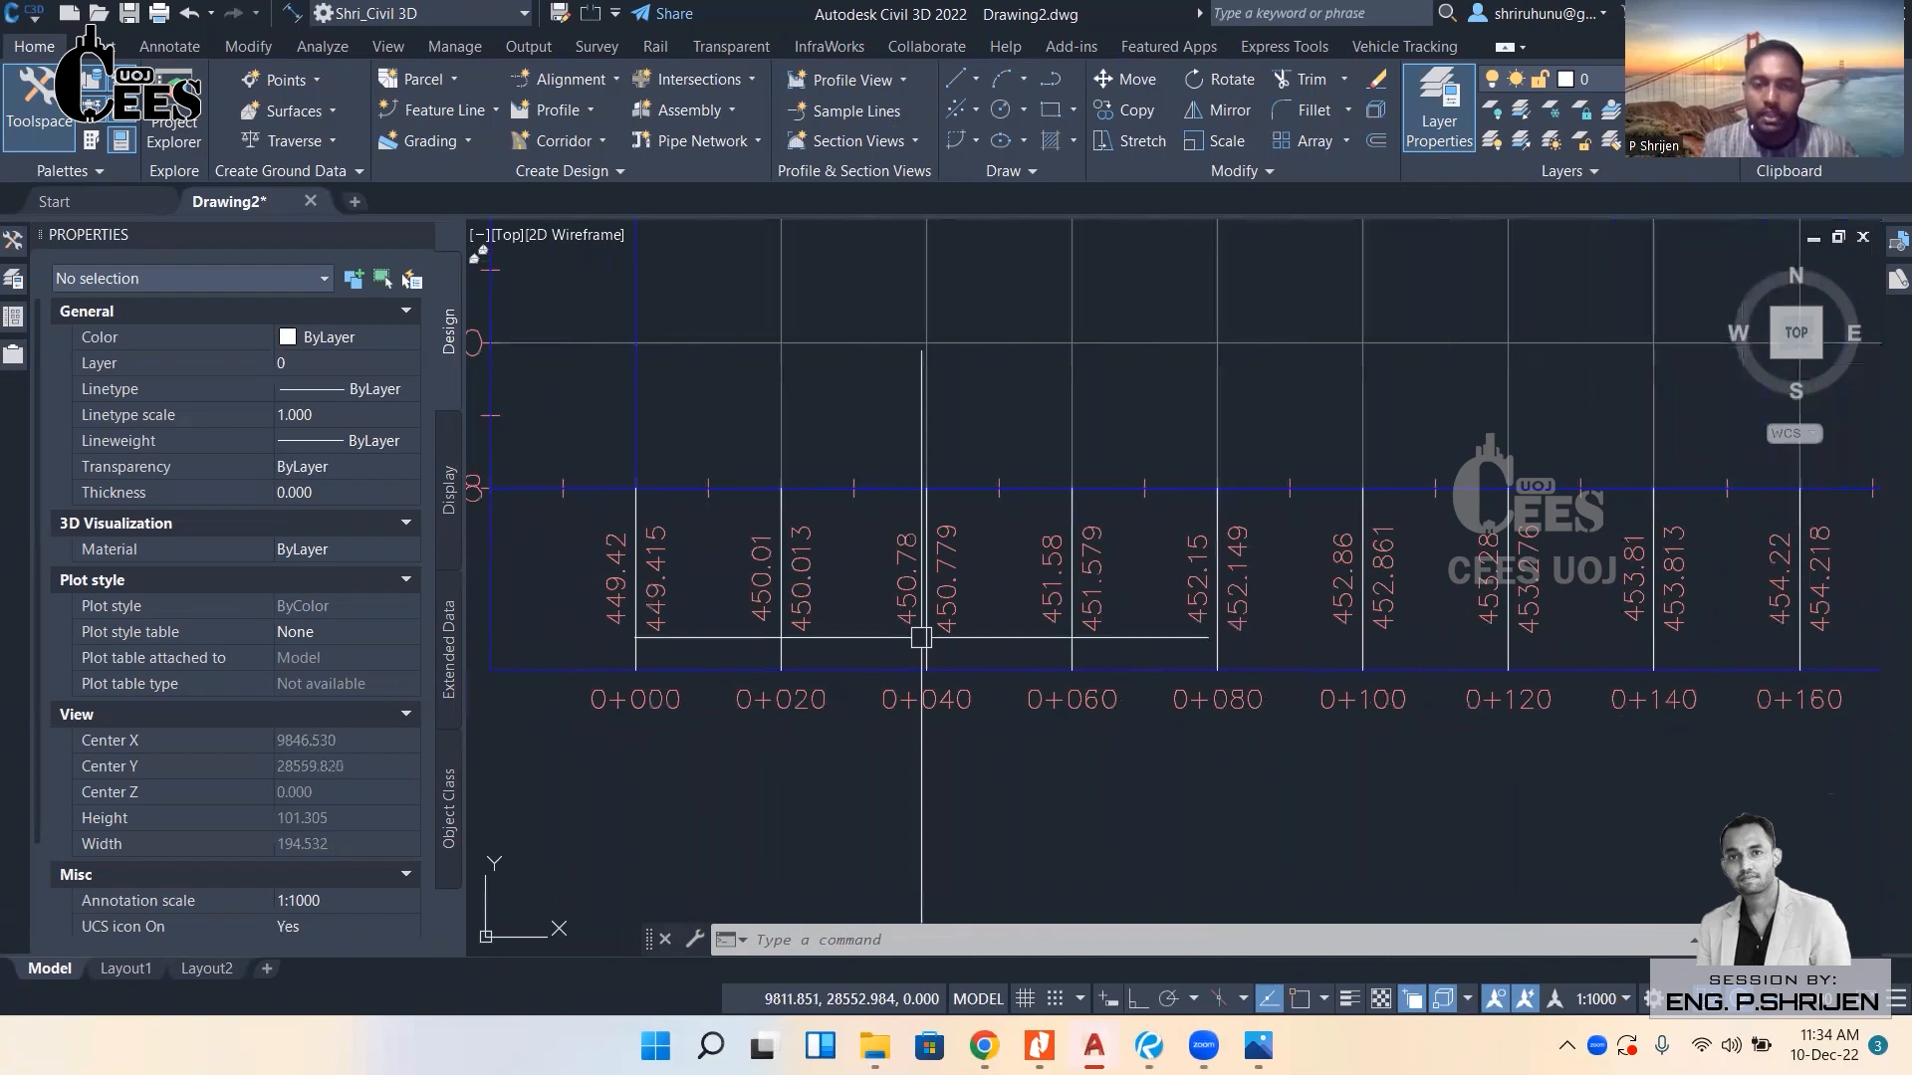
scroll(614, 637, "up", 1)
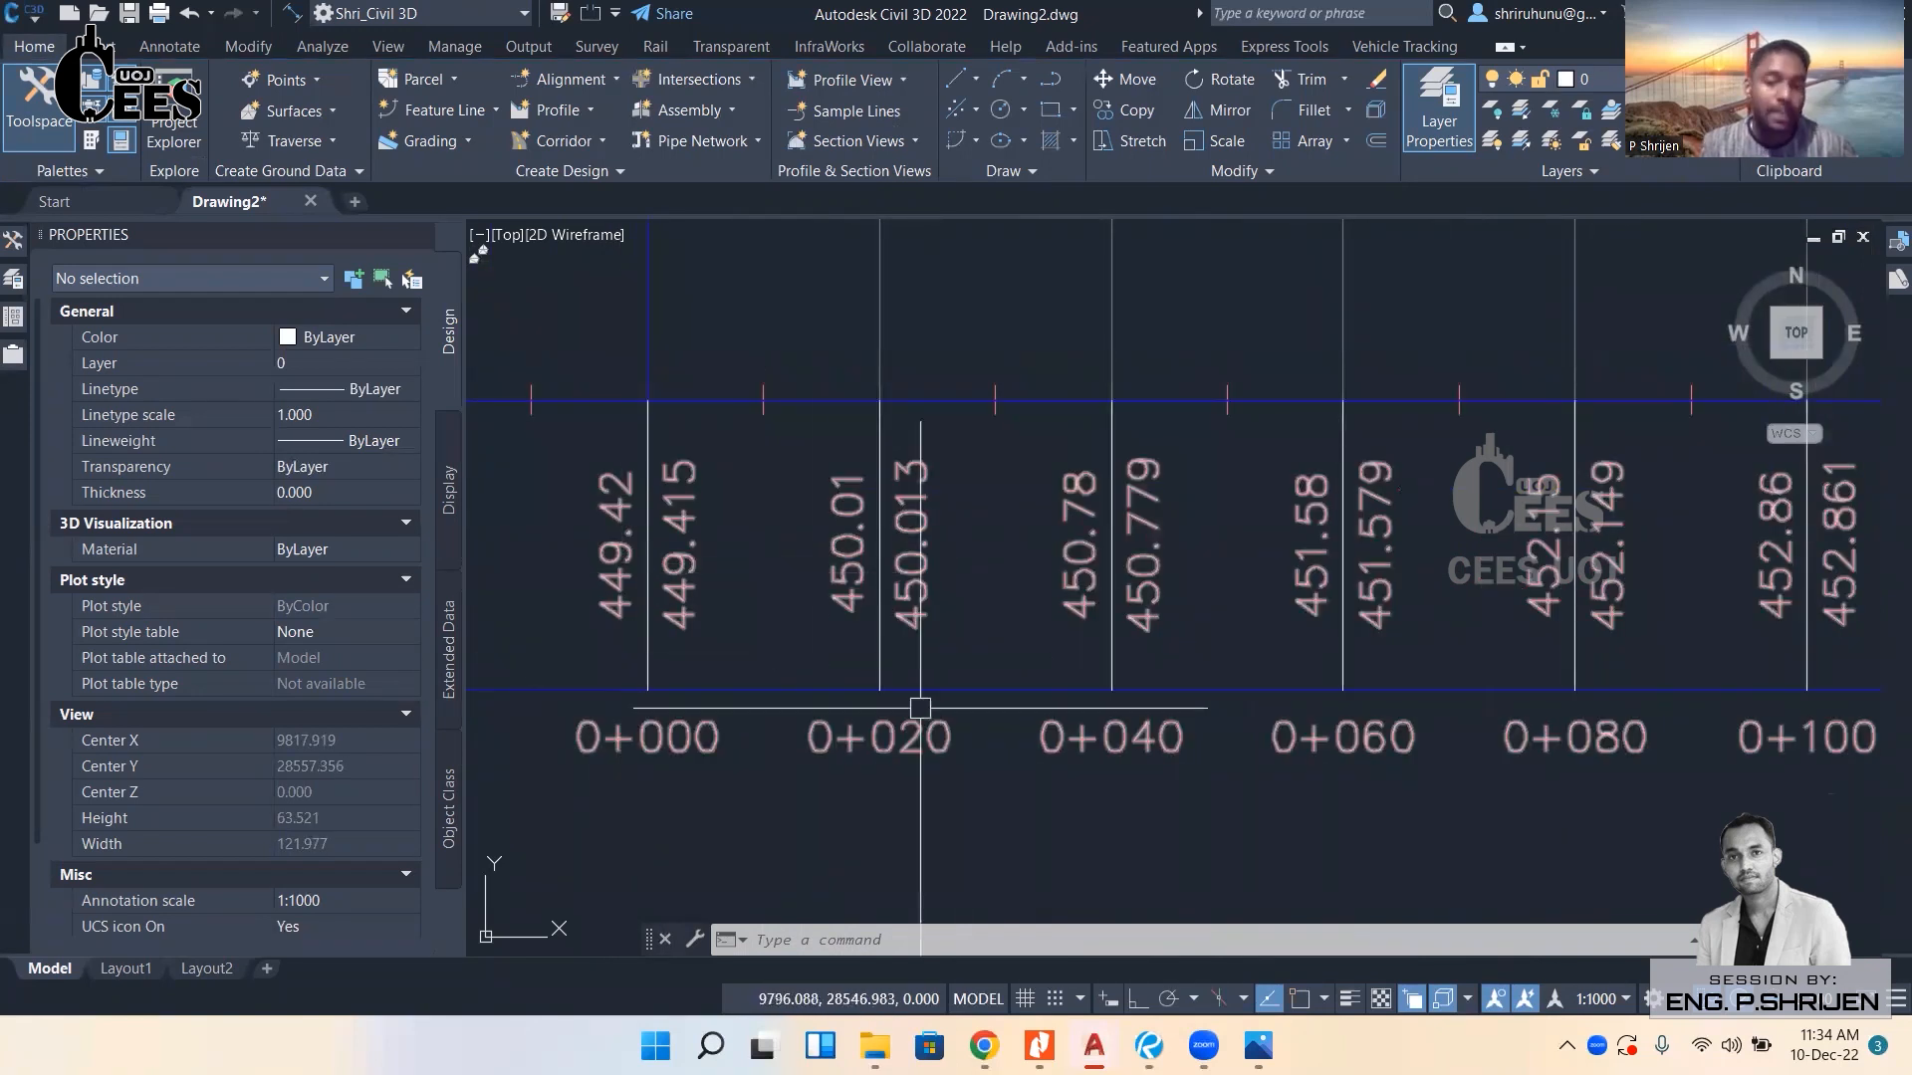
Follow the data band along the stations and examine the descending part of the EG profile line.
middle_click_drag(853, 601, 639, 604)
scroll(808, 599, "down", 5)
middle_click_drag(1333, 601, 969, 585)
scroll(1268, 618, "up", 1)
scroll(1268, 618, "down", 2)
middle_click_drag(1216, 528, 1254, 702)
middle_click_drag(1281, 412, 1376, 637)
scroll(1223, 510, "up", 4)
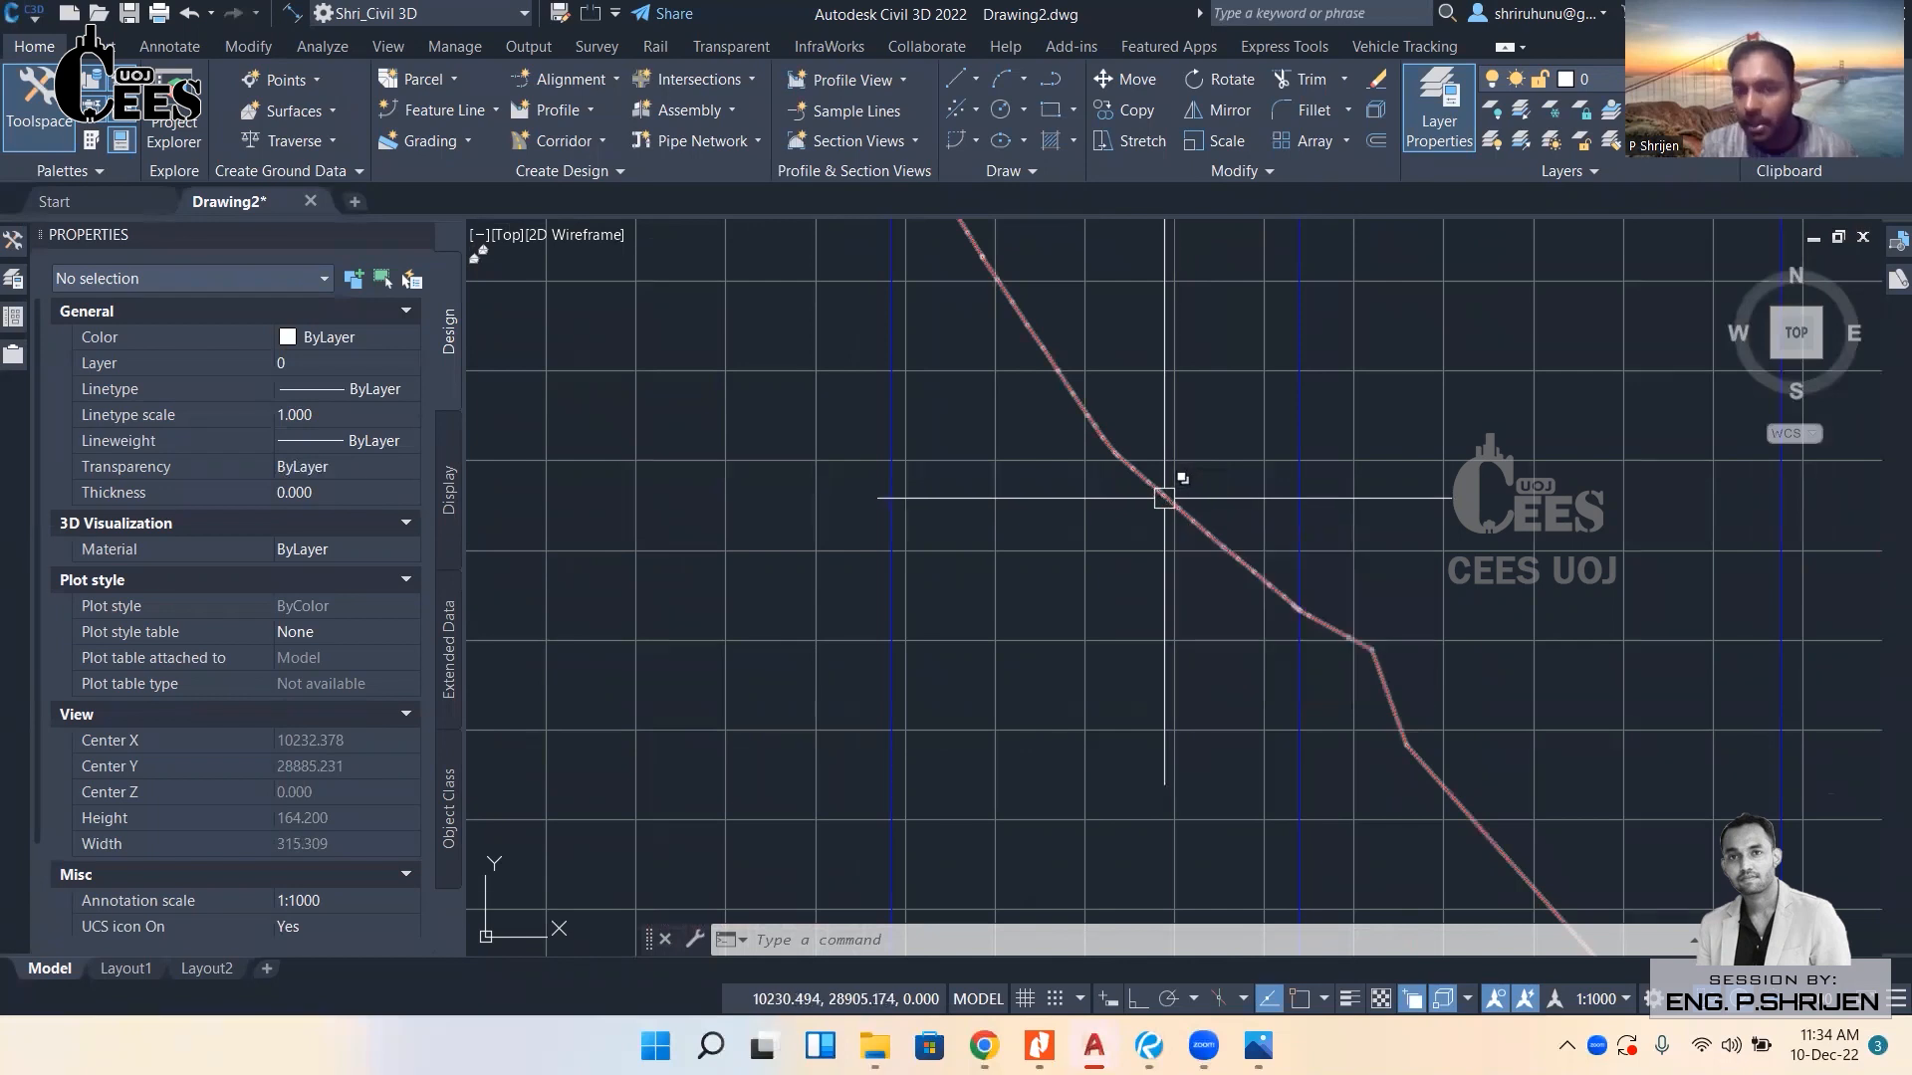
Examine the EG profile line in the profile view from its descending part back to its start.
scroll(1362, 508, "down", 4)
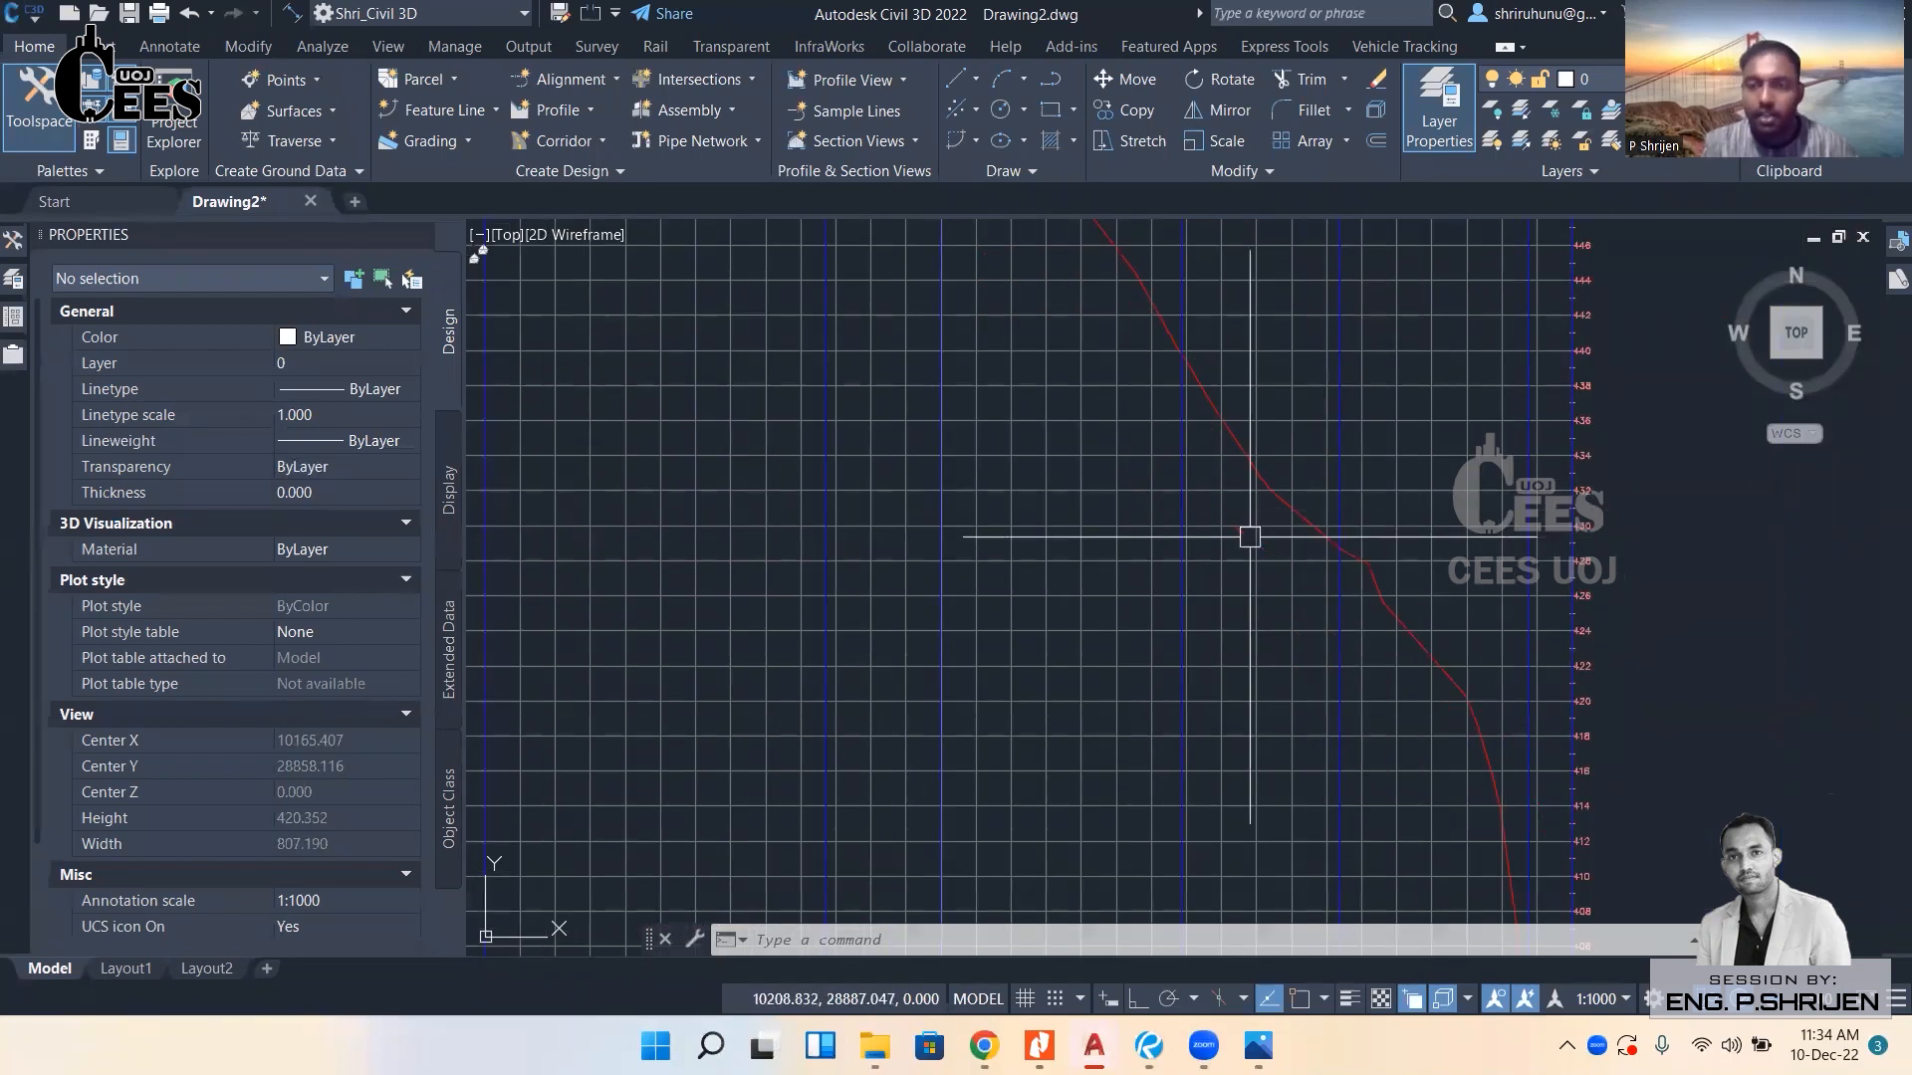
middle_click_drag(1133, 378, 1248, 542)
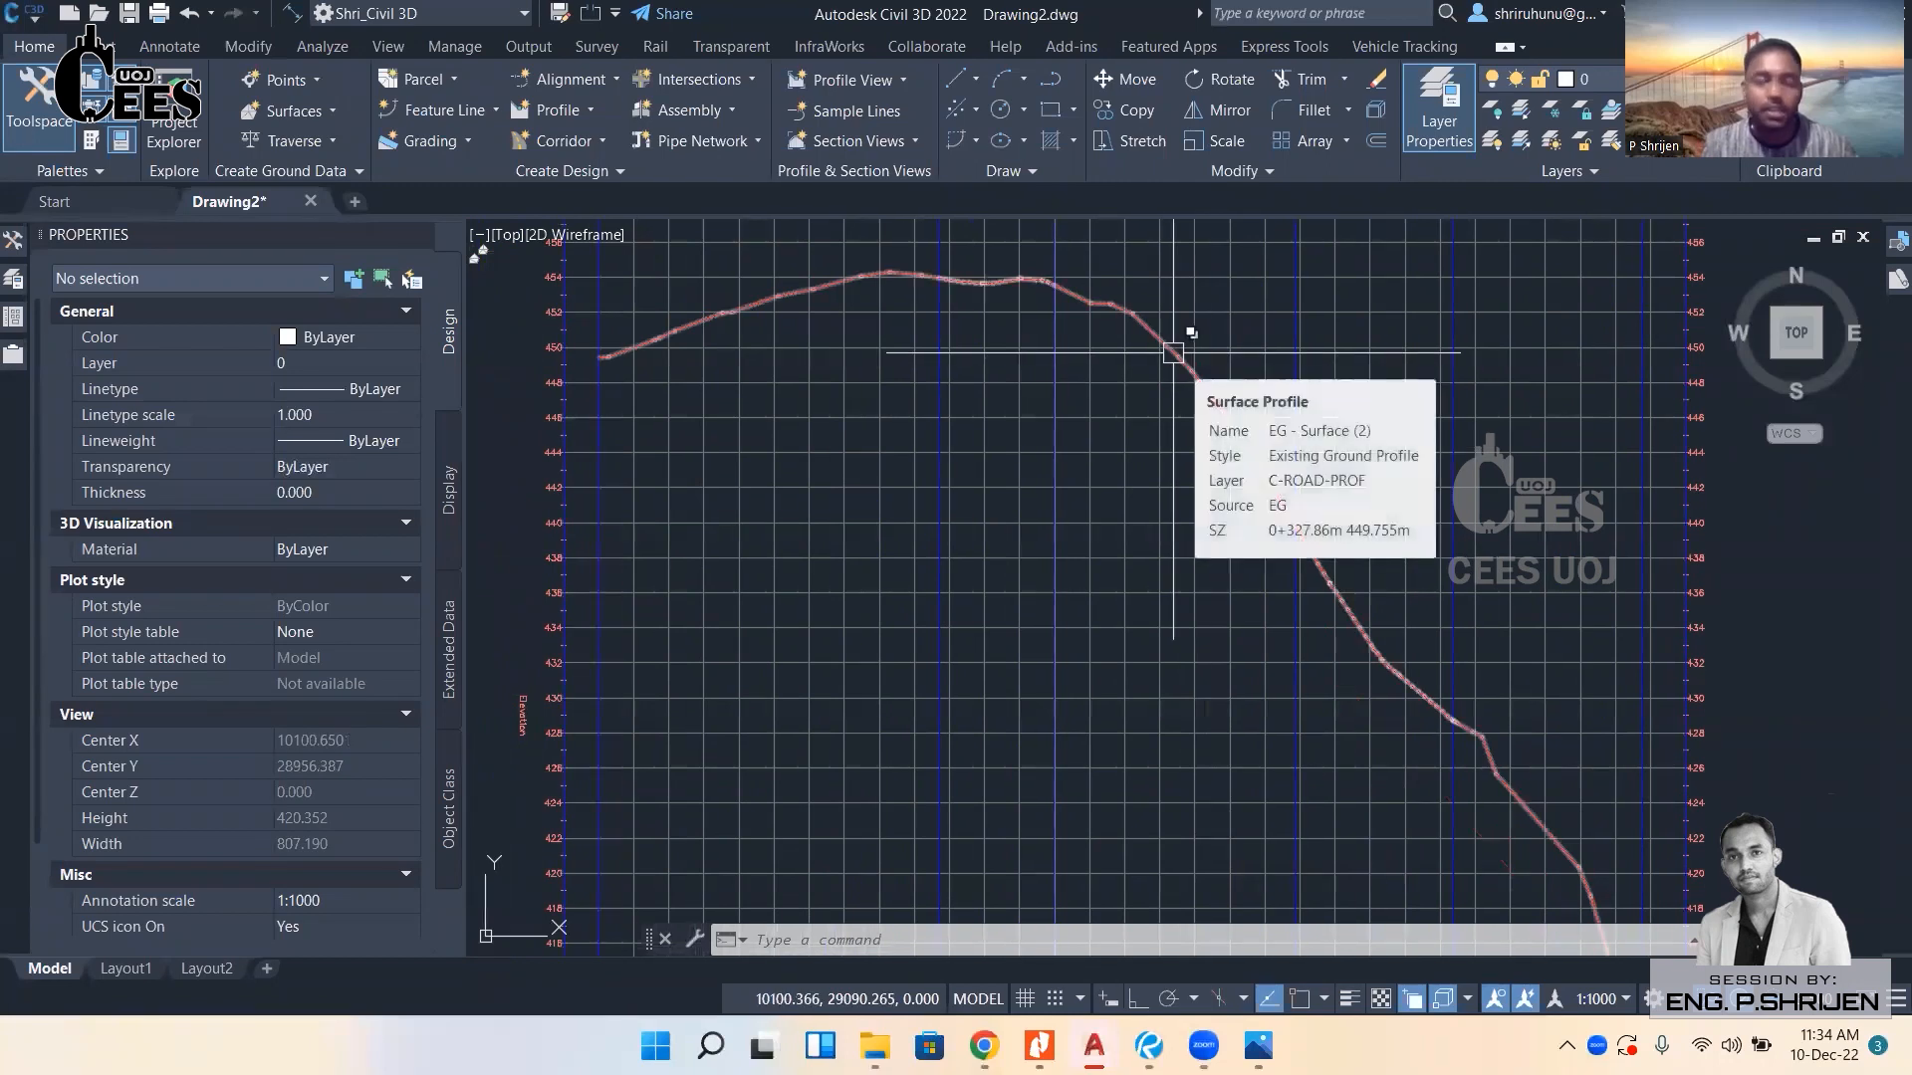
middle_click_drag(1171, 352, 1125, 363)
middle_click_drag(1155, 642, 1079, 458)
scroll(1066, 683, "down", 4)
Examine the paired elevation values at the 20 m stations in the data band, starting from 0+000.
scroll(854, 663, "up", 10)
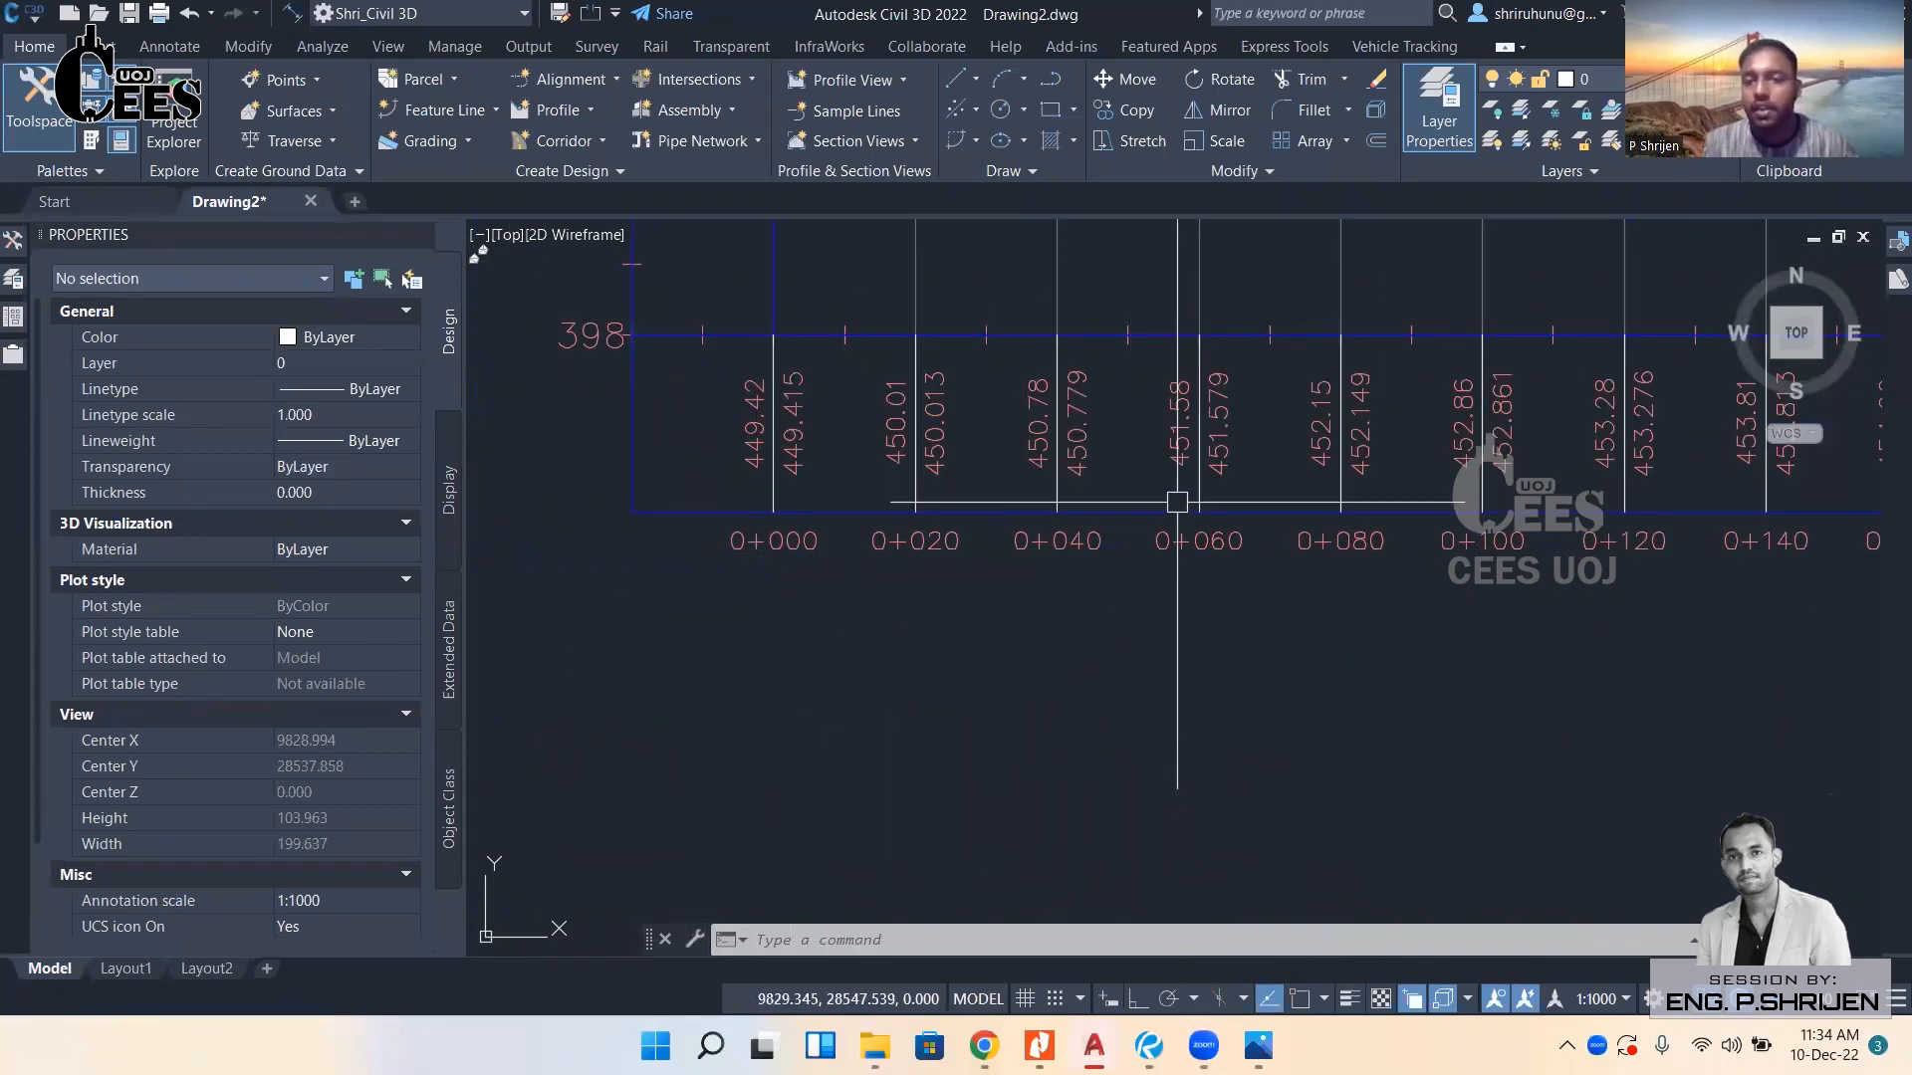
mouse_move(1169, 481)
middle_mouse_down()
mouse_move(1078, 645)
mouse_move(1008, 642)
middle_mouse_up()
scroll(1024, 568, "down", 6)
scroll(1008, 640, "up", 2)
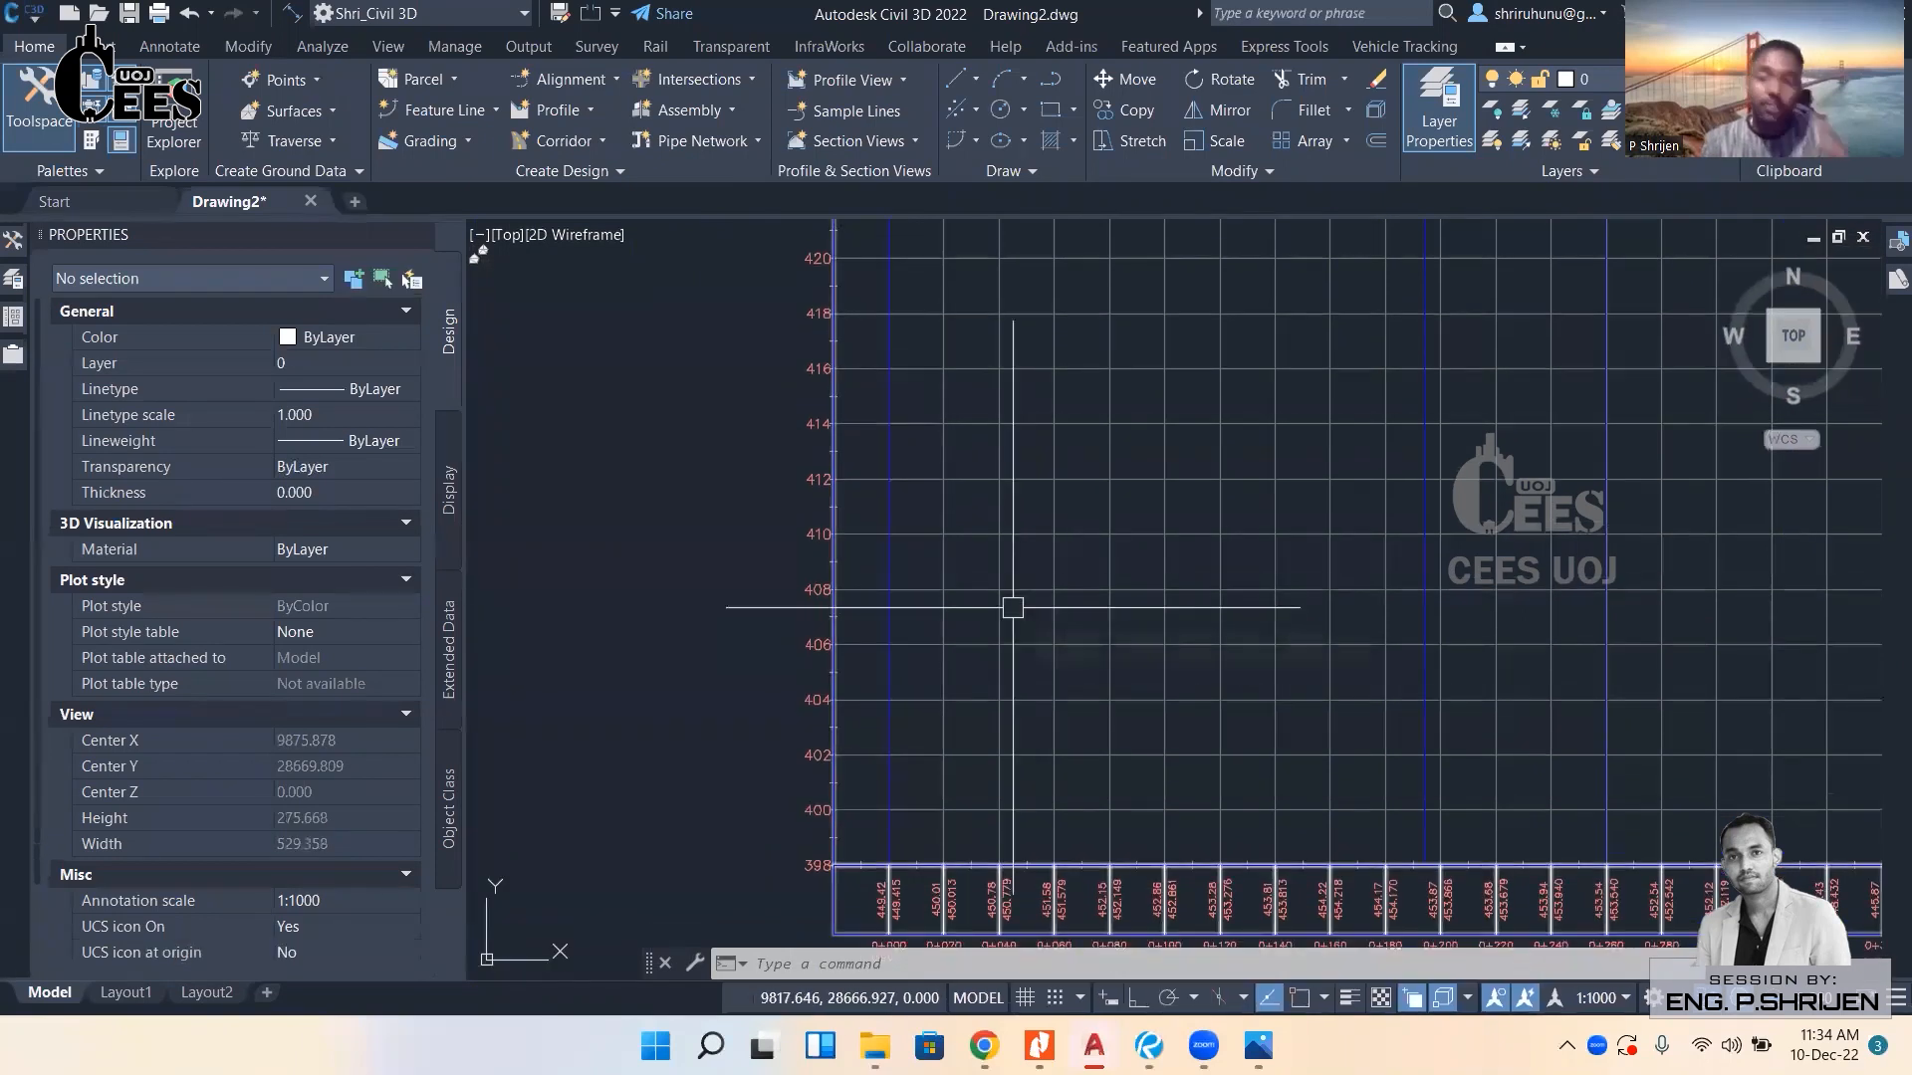
scroll(1014, 606, "down", 2)
scroll(776, 796, "up", 3)
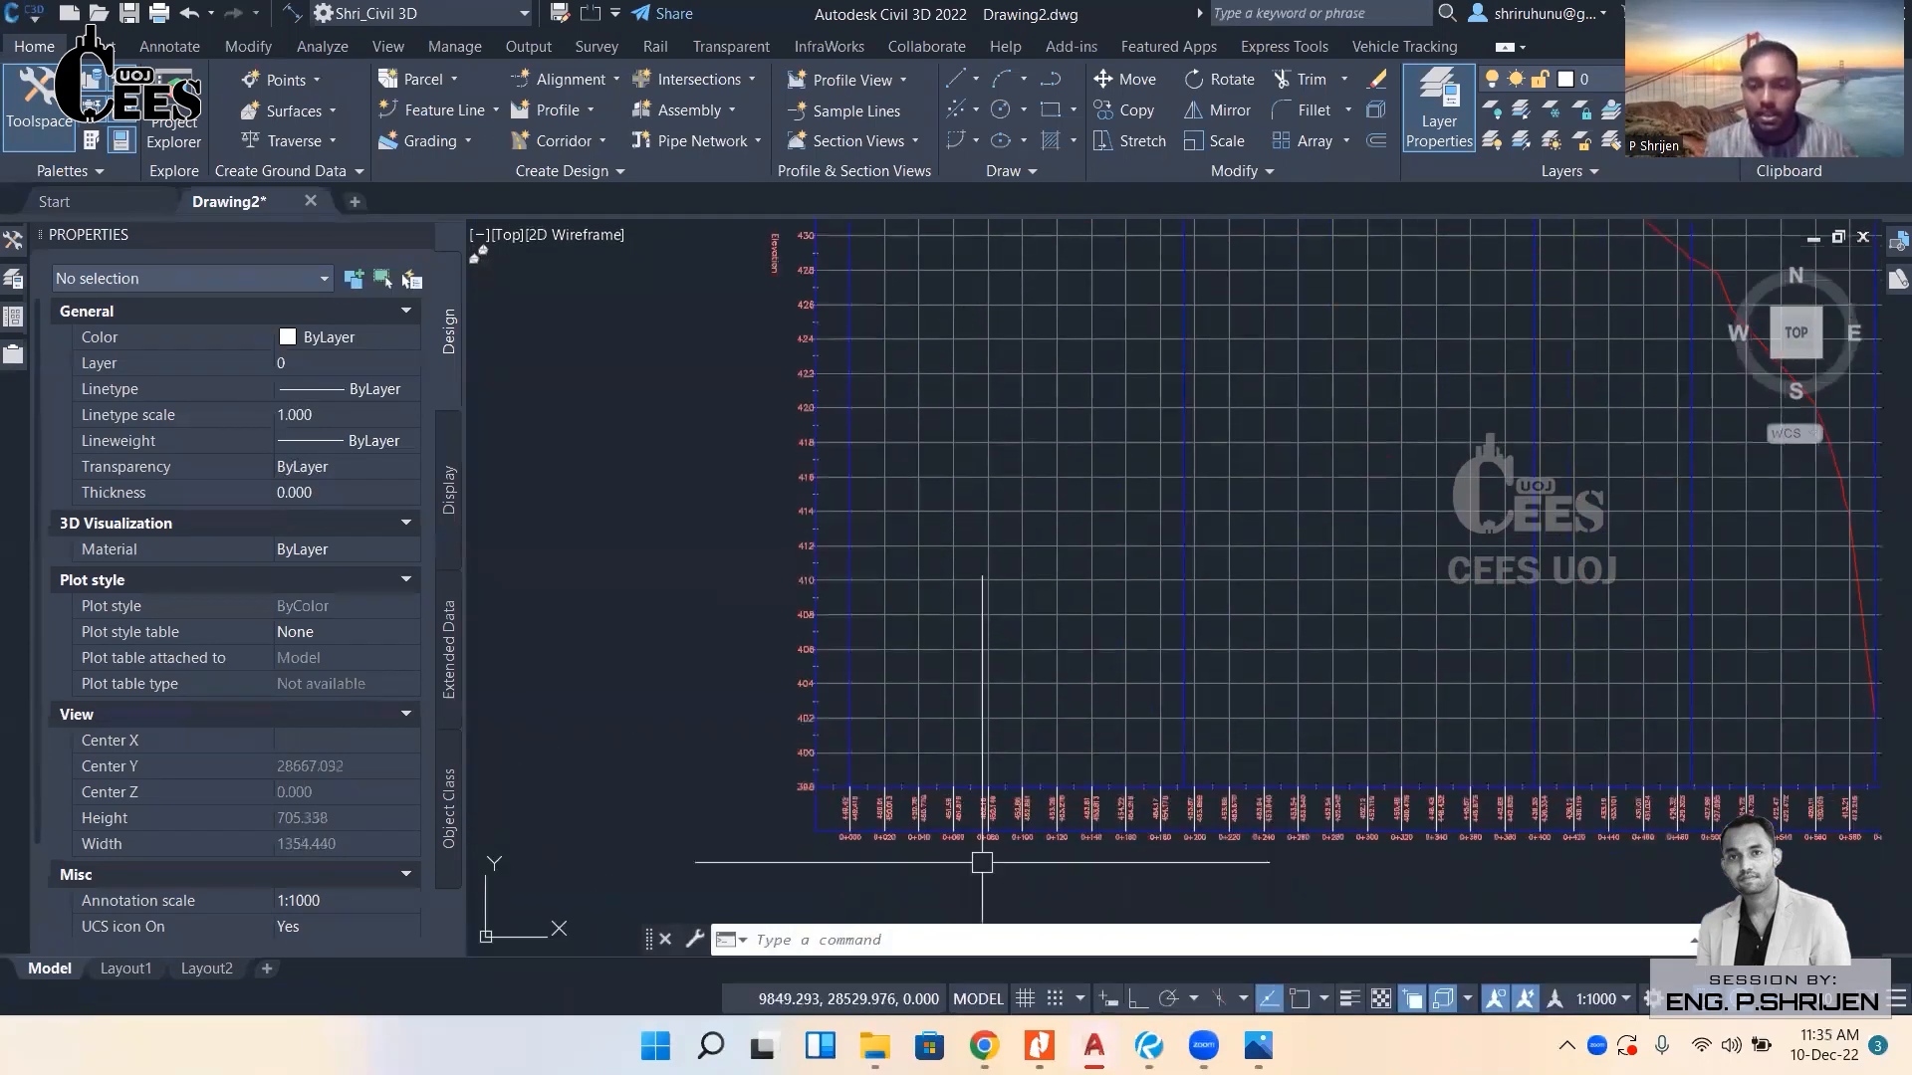
scroll(922, 667, "up", 6)
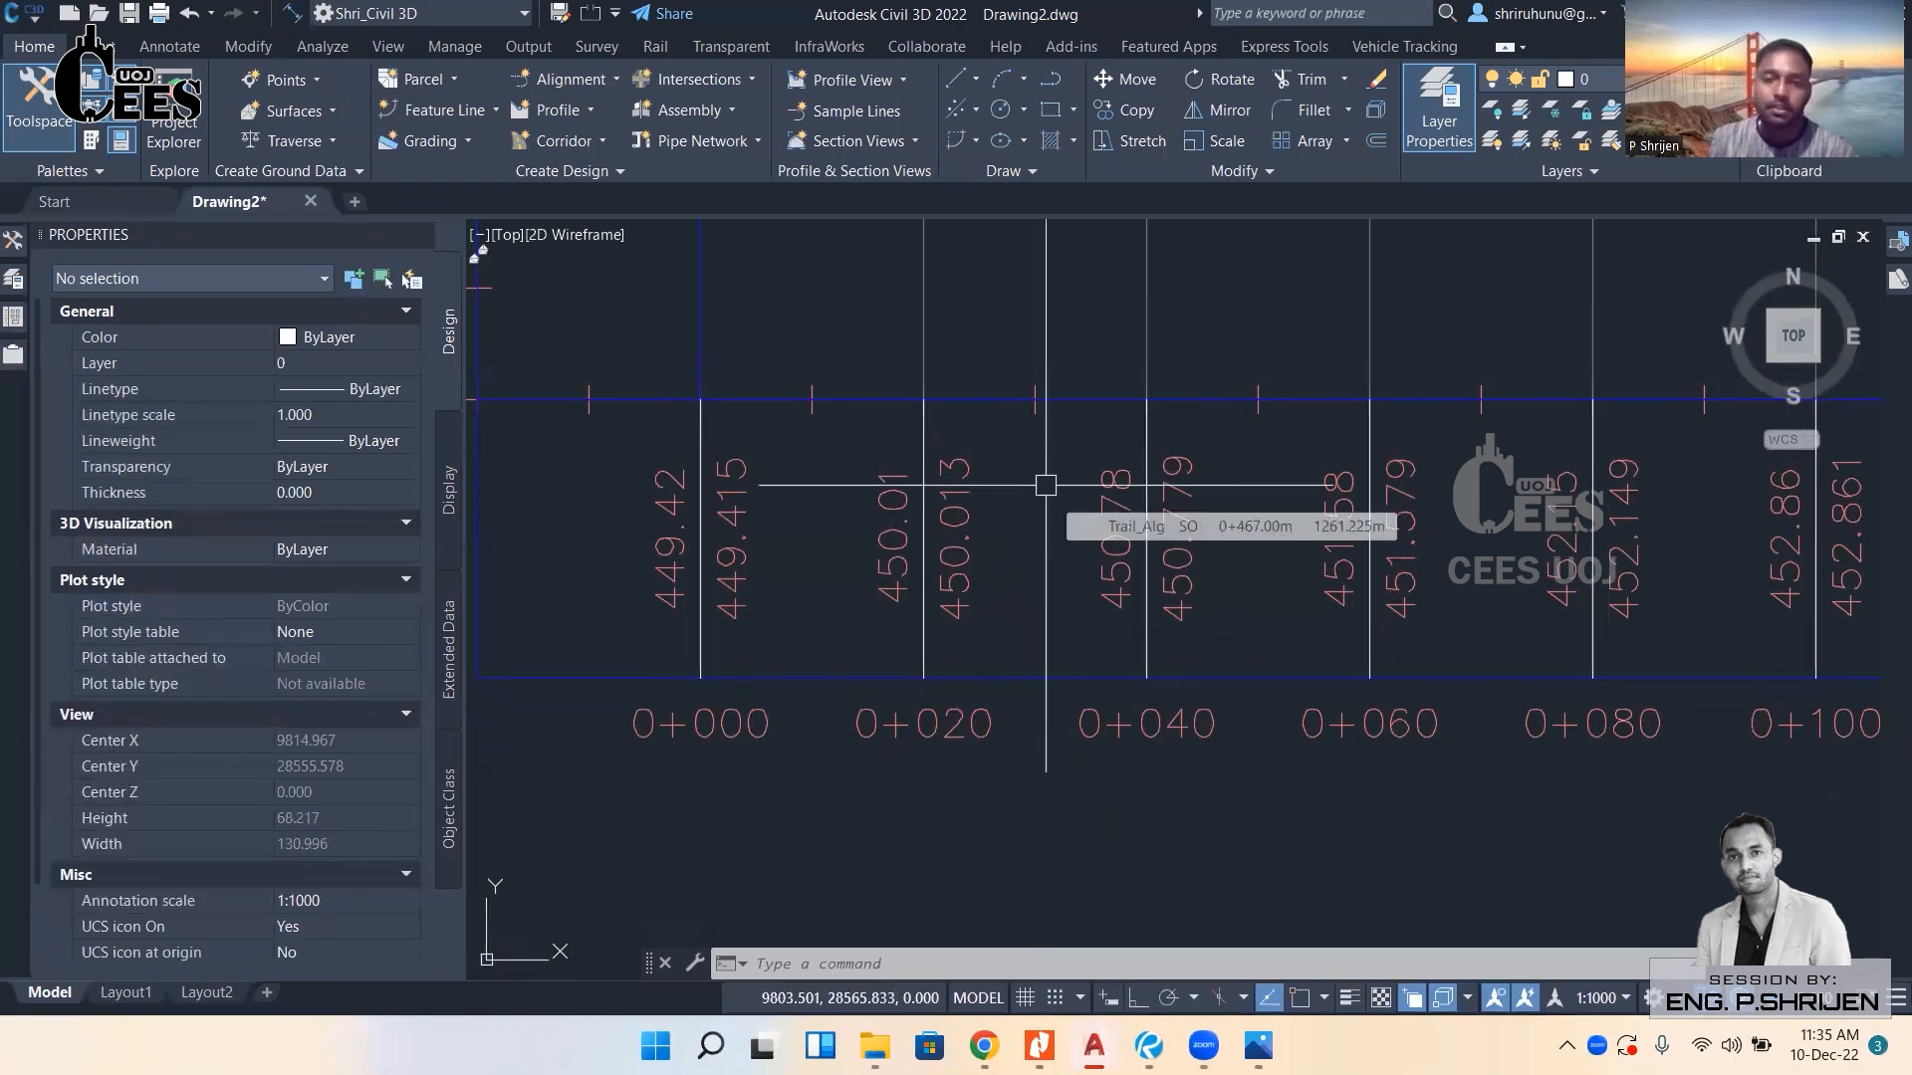
middle_click_drag(1038, 493, 1035, 495)
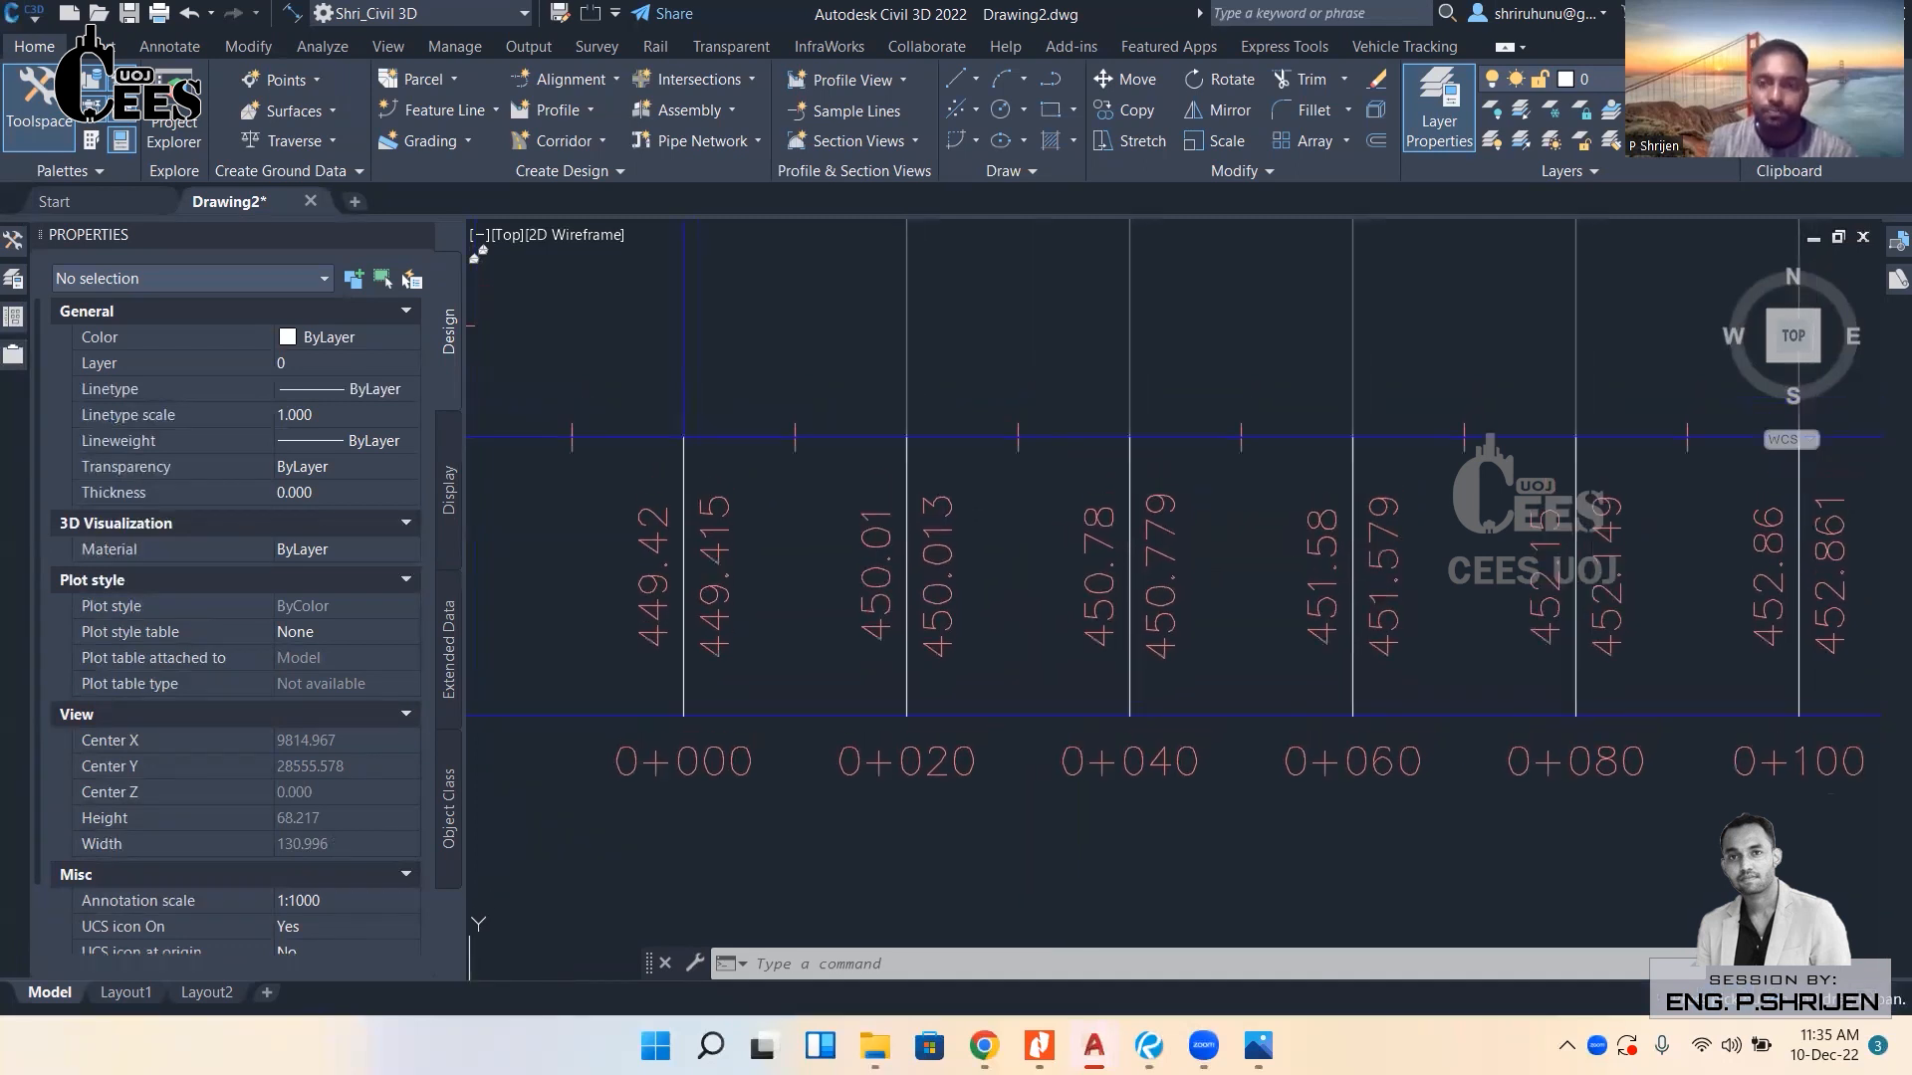
scroll(1035, 496, "down", 5)
Start a station elevation label in the Trail_Alg_EG profile view and specify station 30.
middle_click_drag(995, 418, 893, 501)
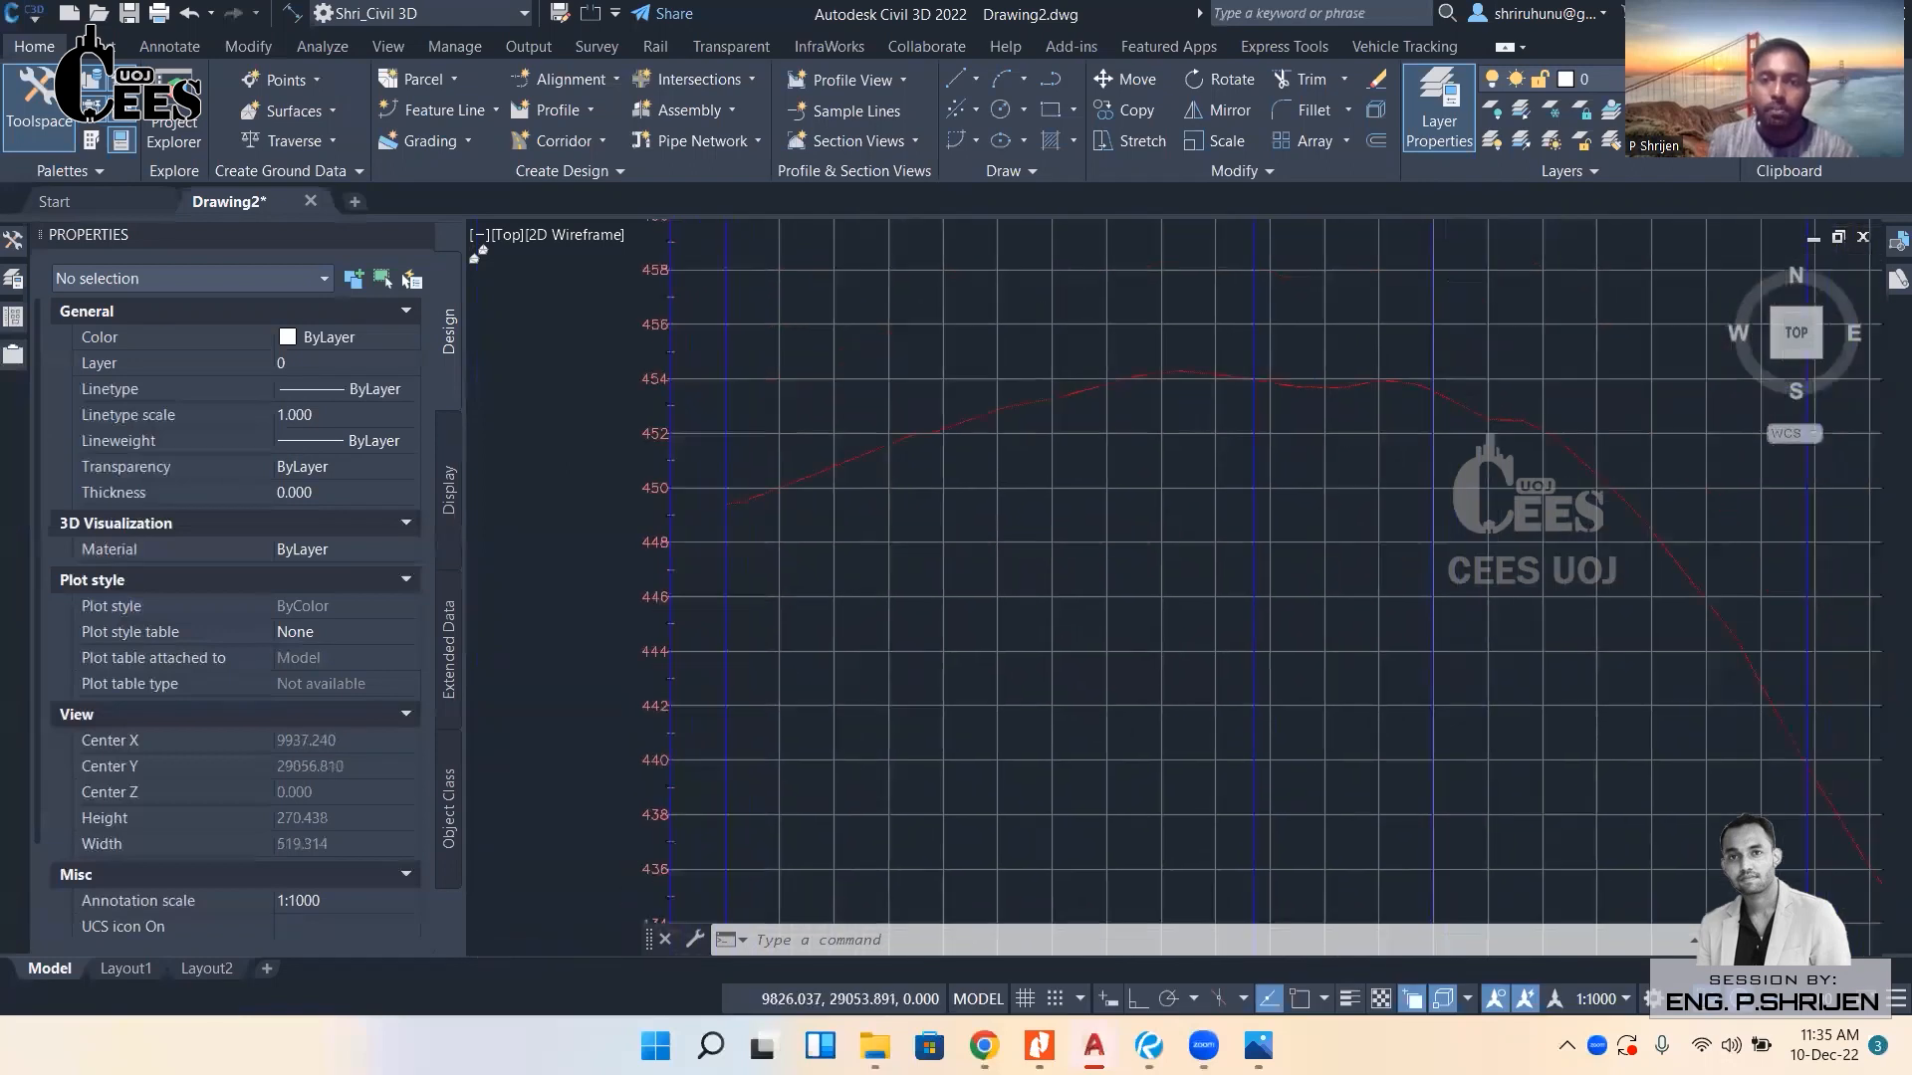
scroll(876, 498, "up", 3)
middle_click_drag(865, 438, 864, 496)
left_click(864, 496)
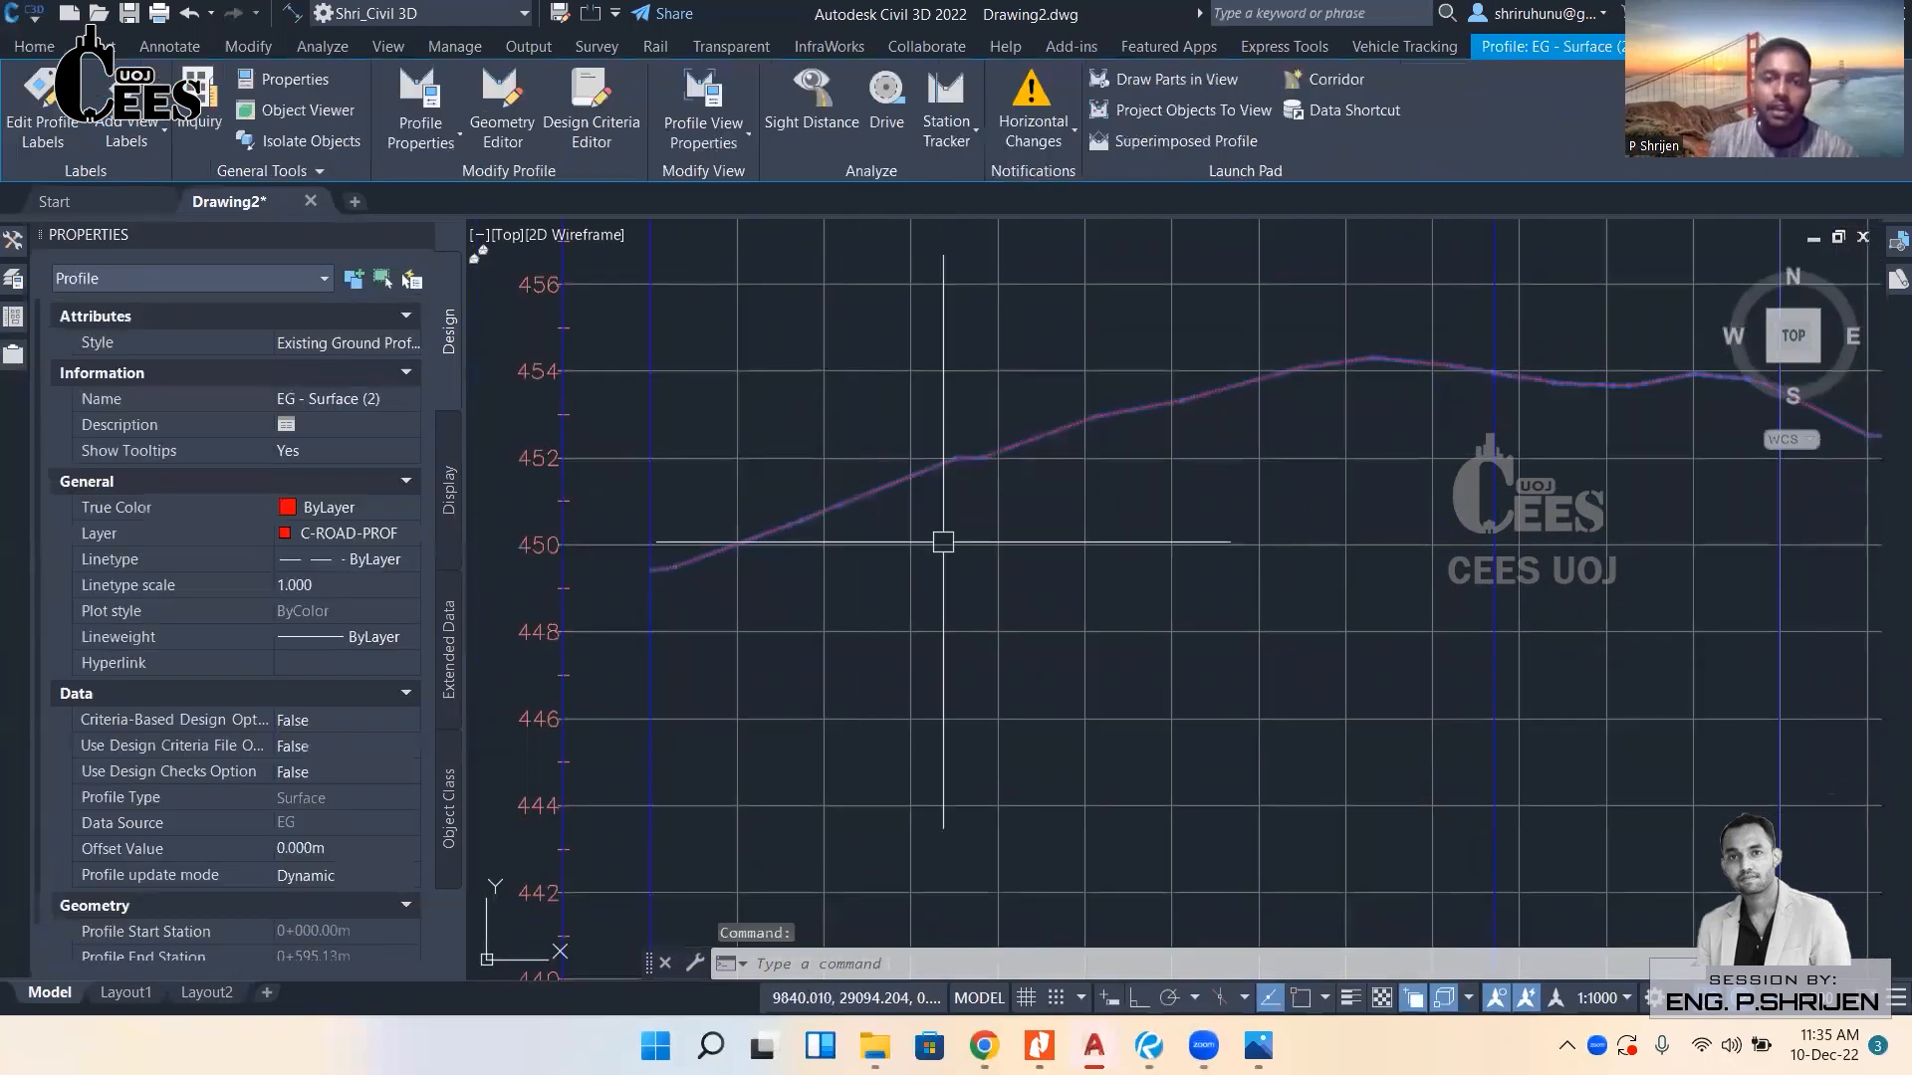
left_click(129, 149)
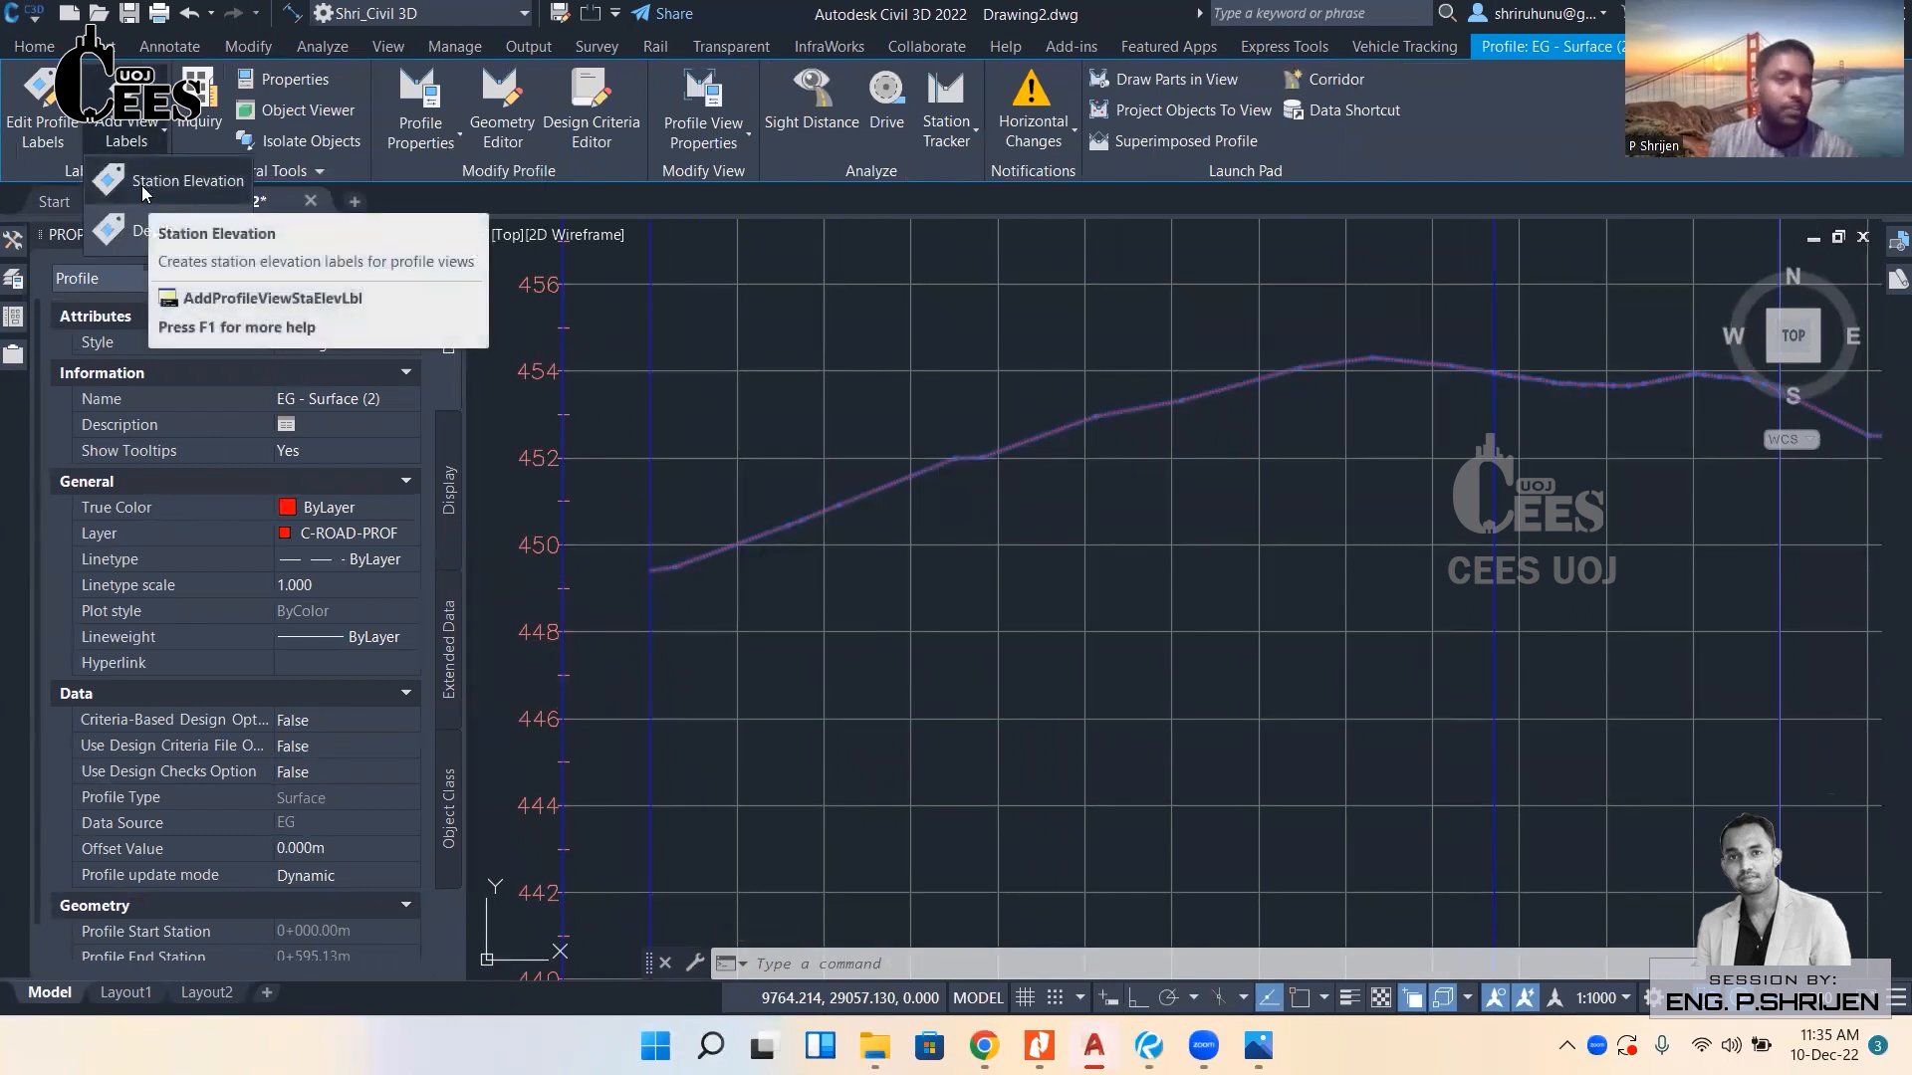
left_click(159, 181)
scroll(1040, 860, "down", 4)
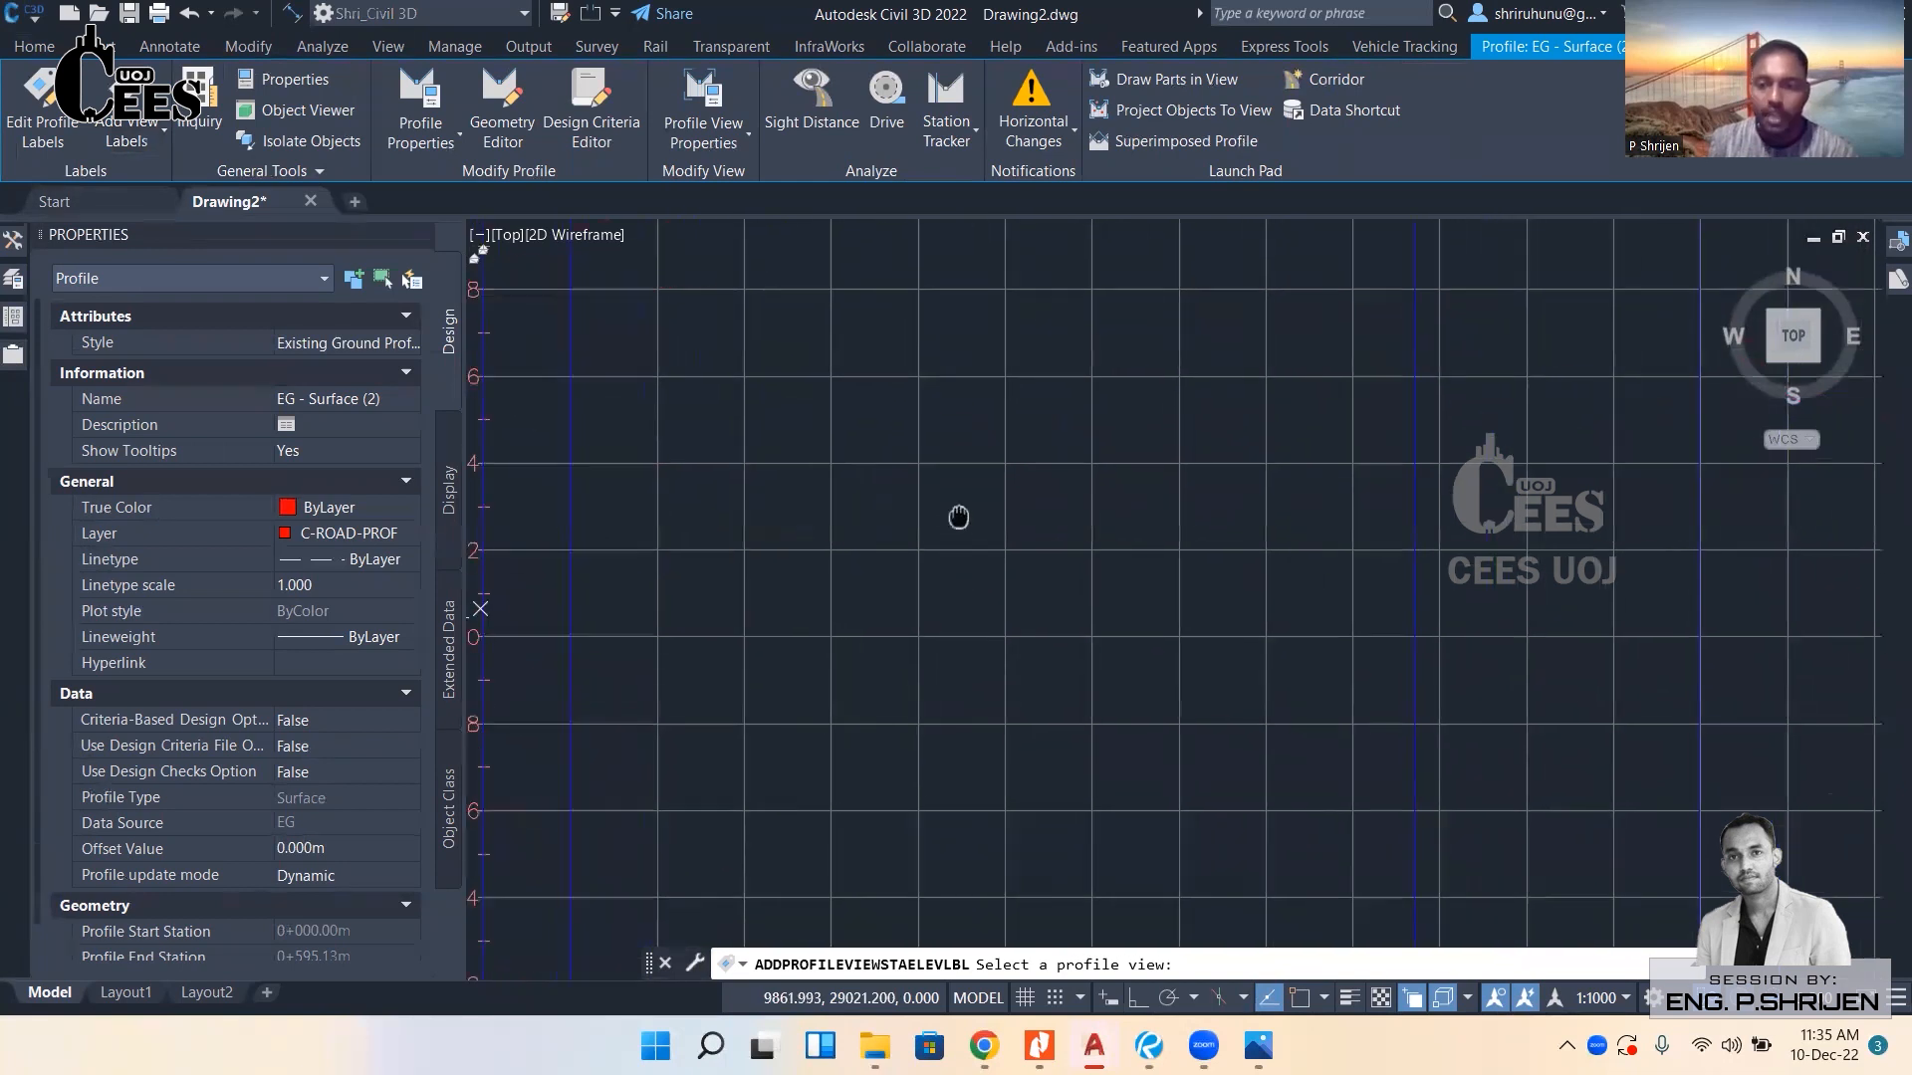
middle_click_drag(1063, 930, 740, 679)
left_click(741, 679)
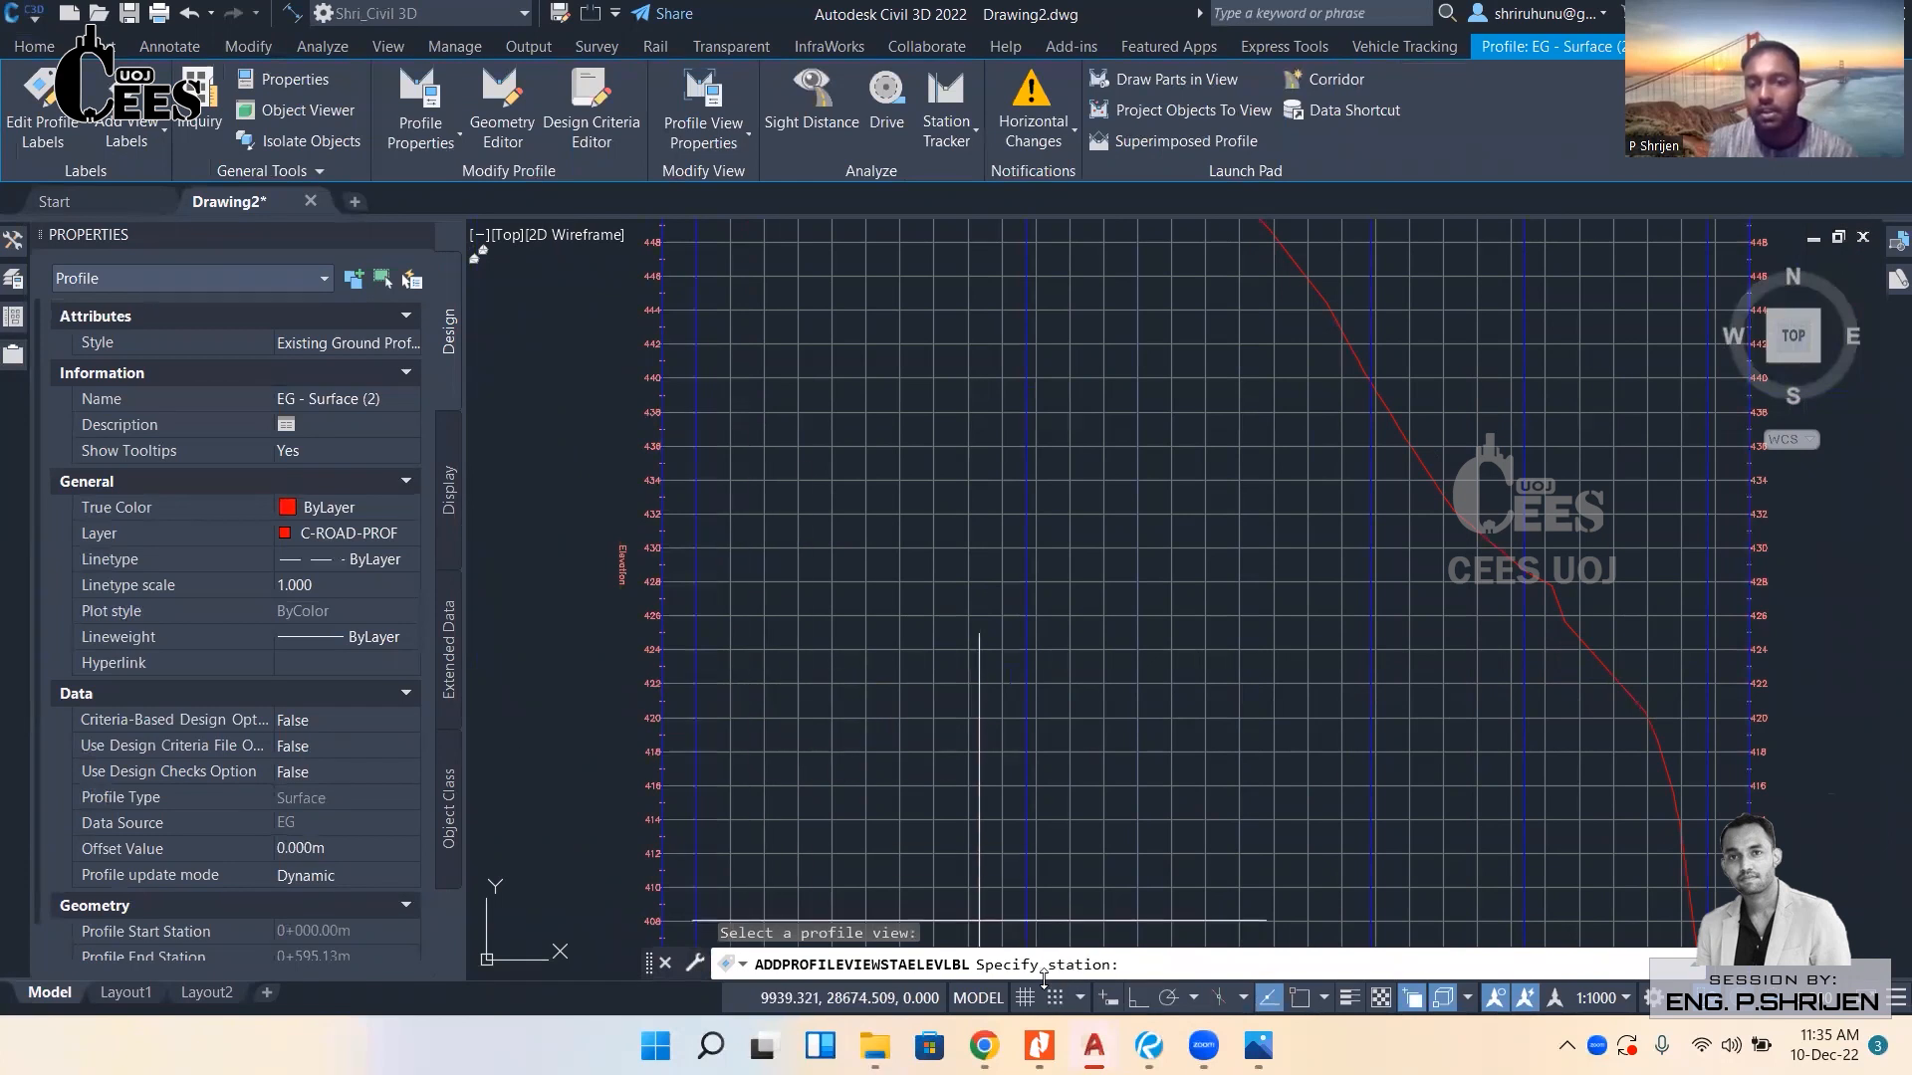
middle_click_drag(836, 748, 773, 538)
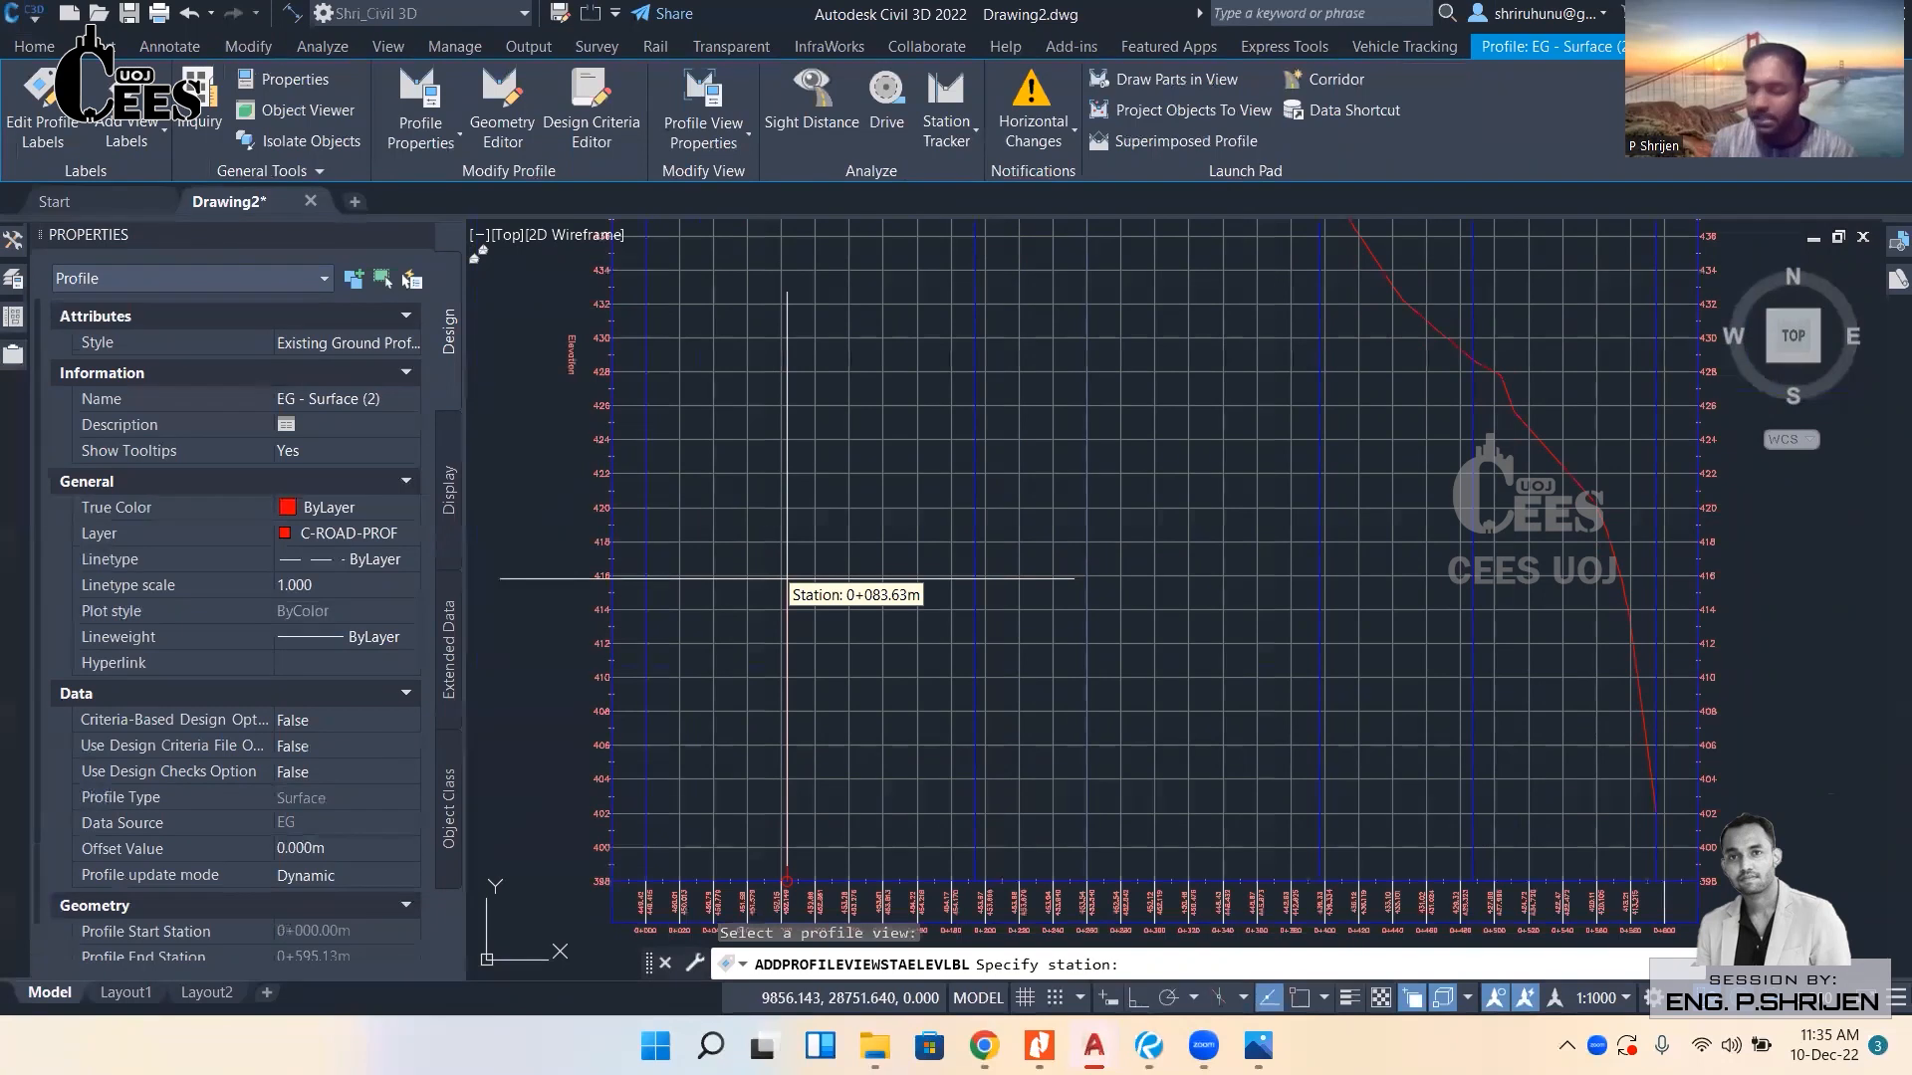
key("Return")
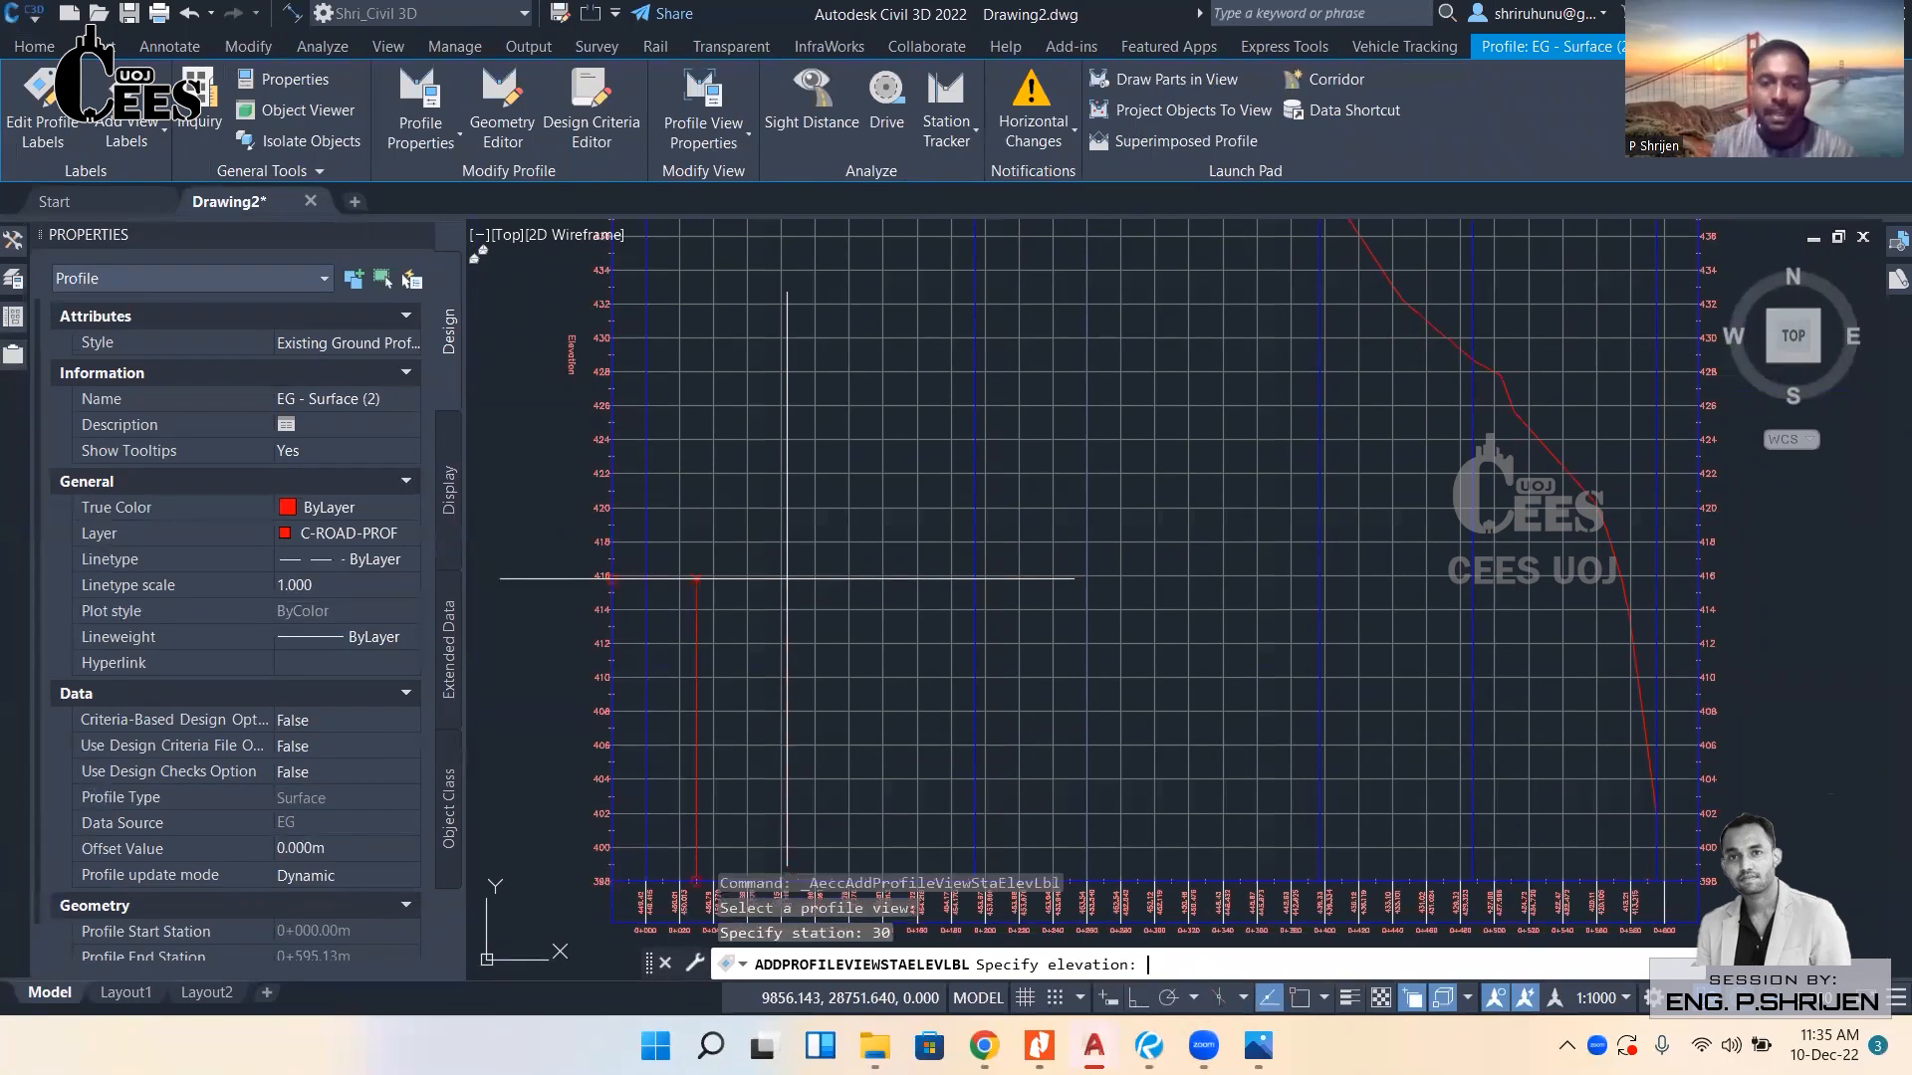
Place the label's elevation point on the EG profile line using the Nearest object snap and end the command.
scroll(668, 921, "up", 6)
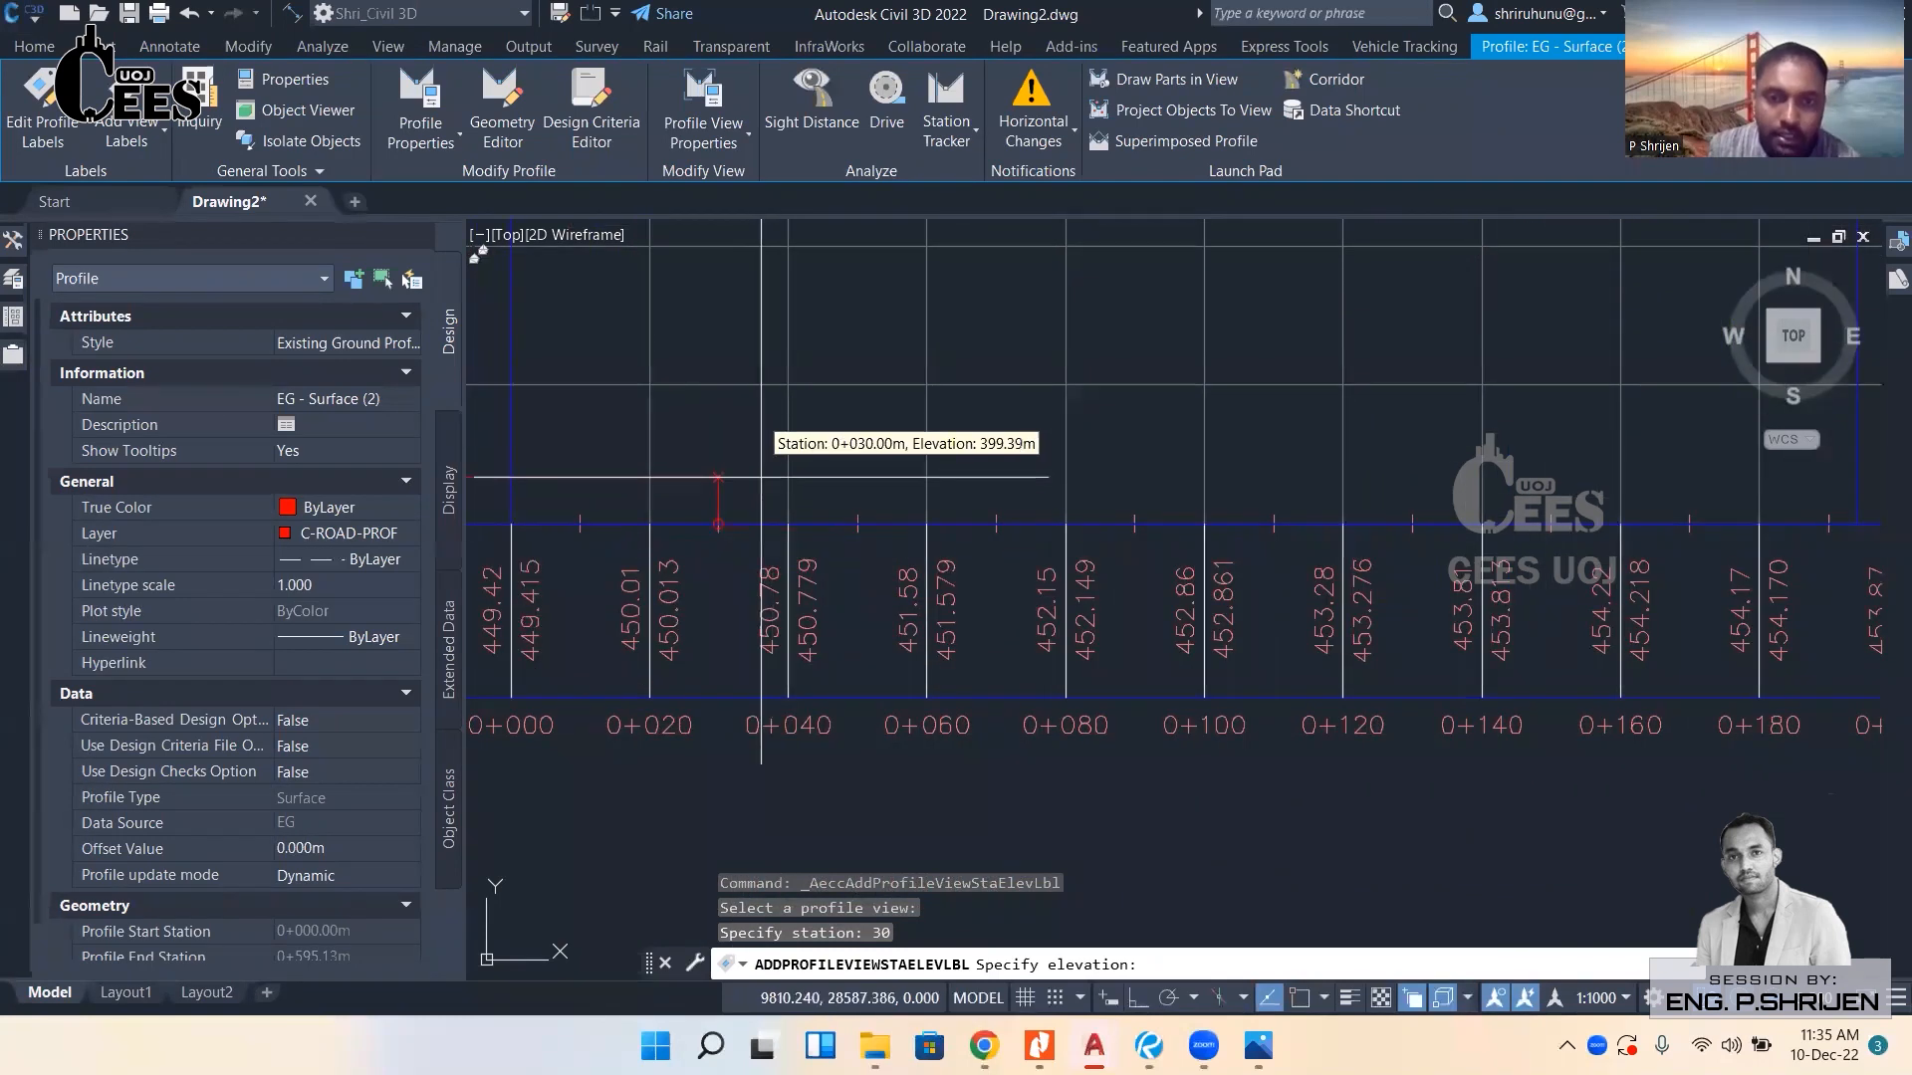
scroll(761, 597, "down", 5)
scroll(756, 632, "down", 4)
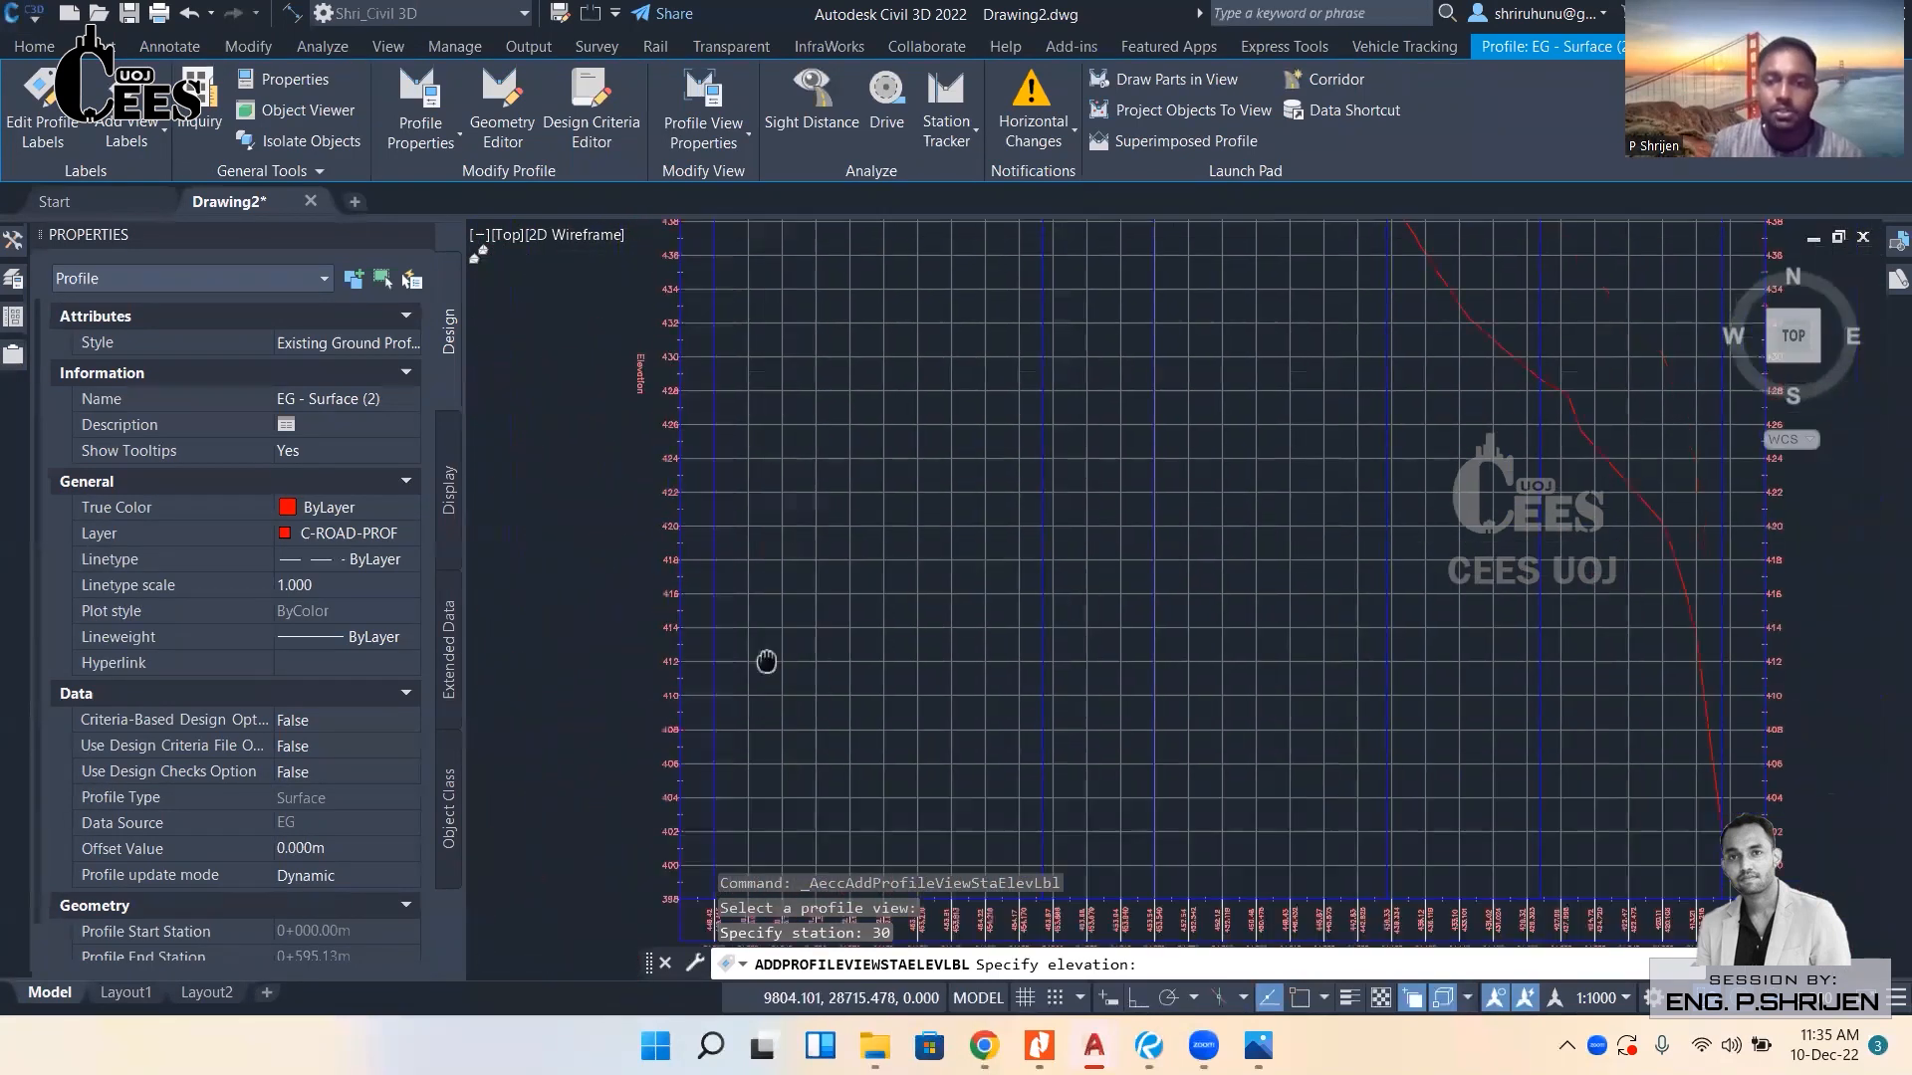
middle_click_drag(662, 438, 787, 687)
scroll(786, 687, "up", 8)
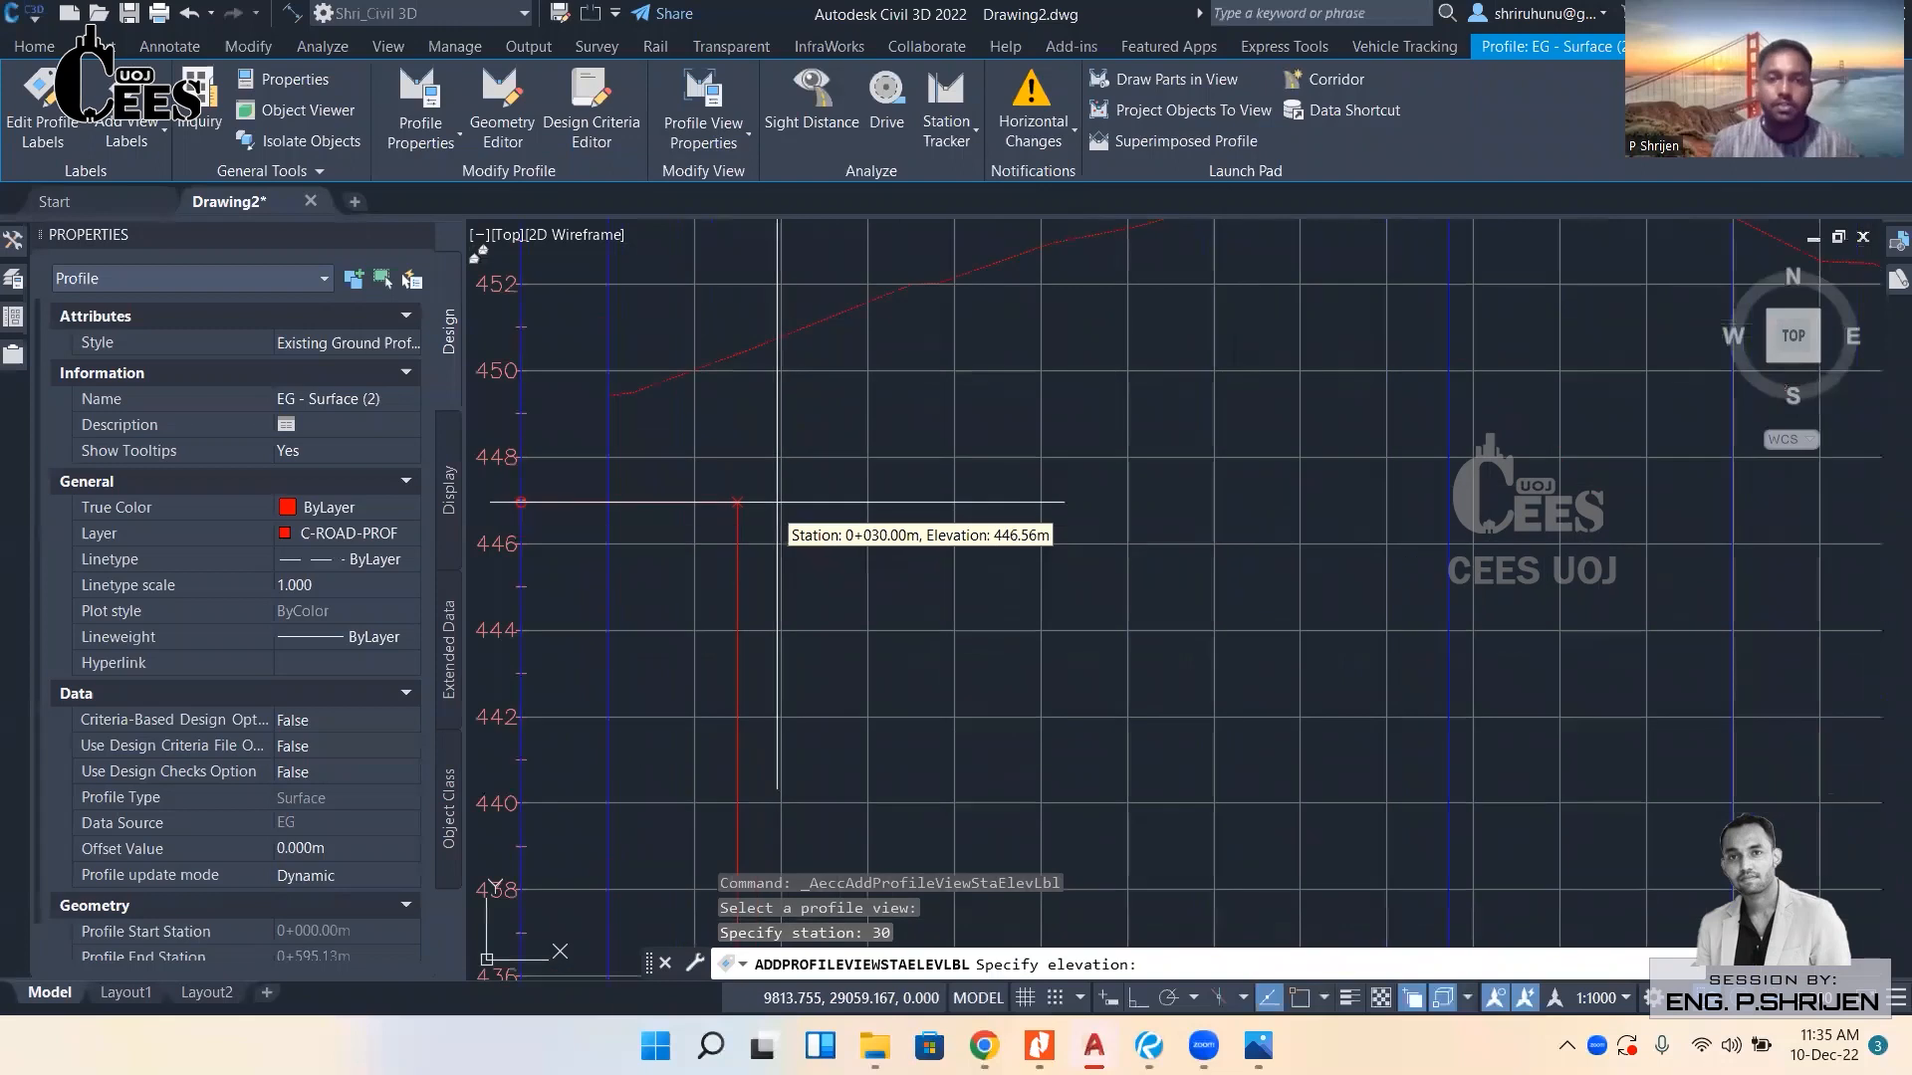
right_click(739, 400, "shift")
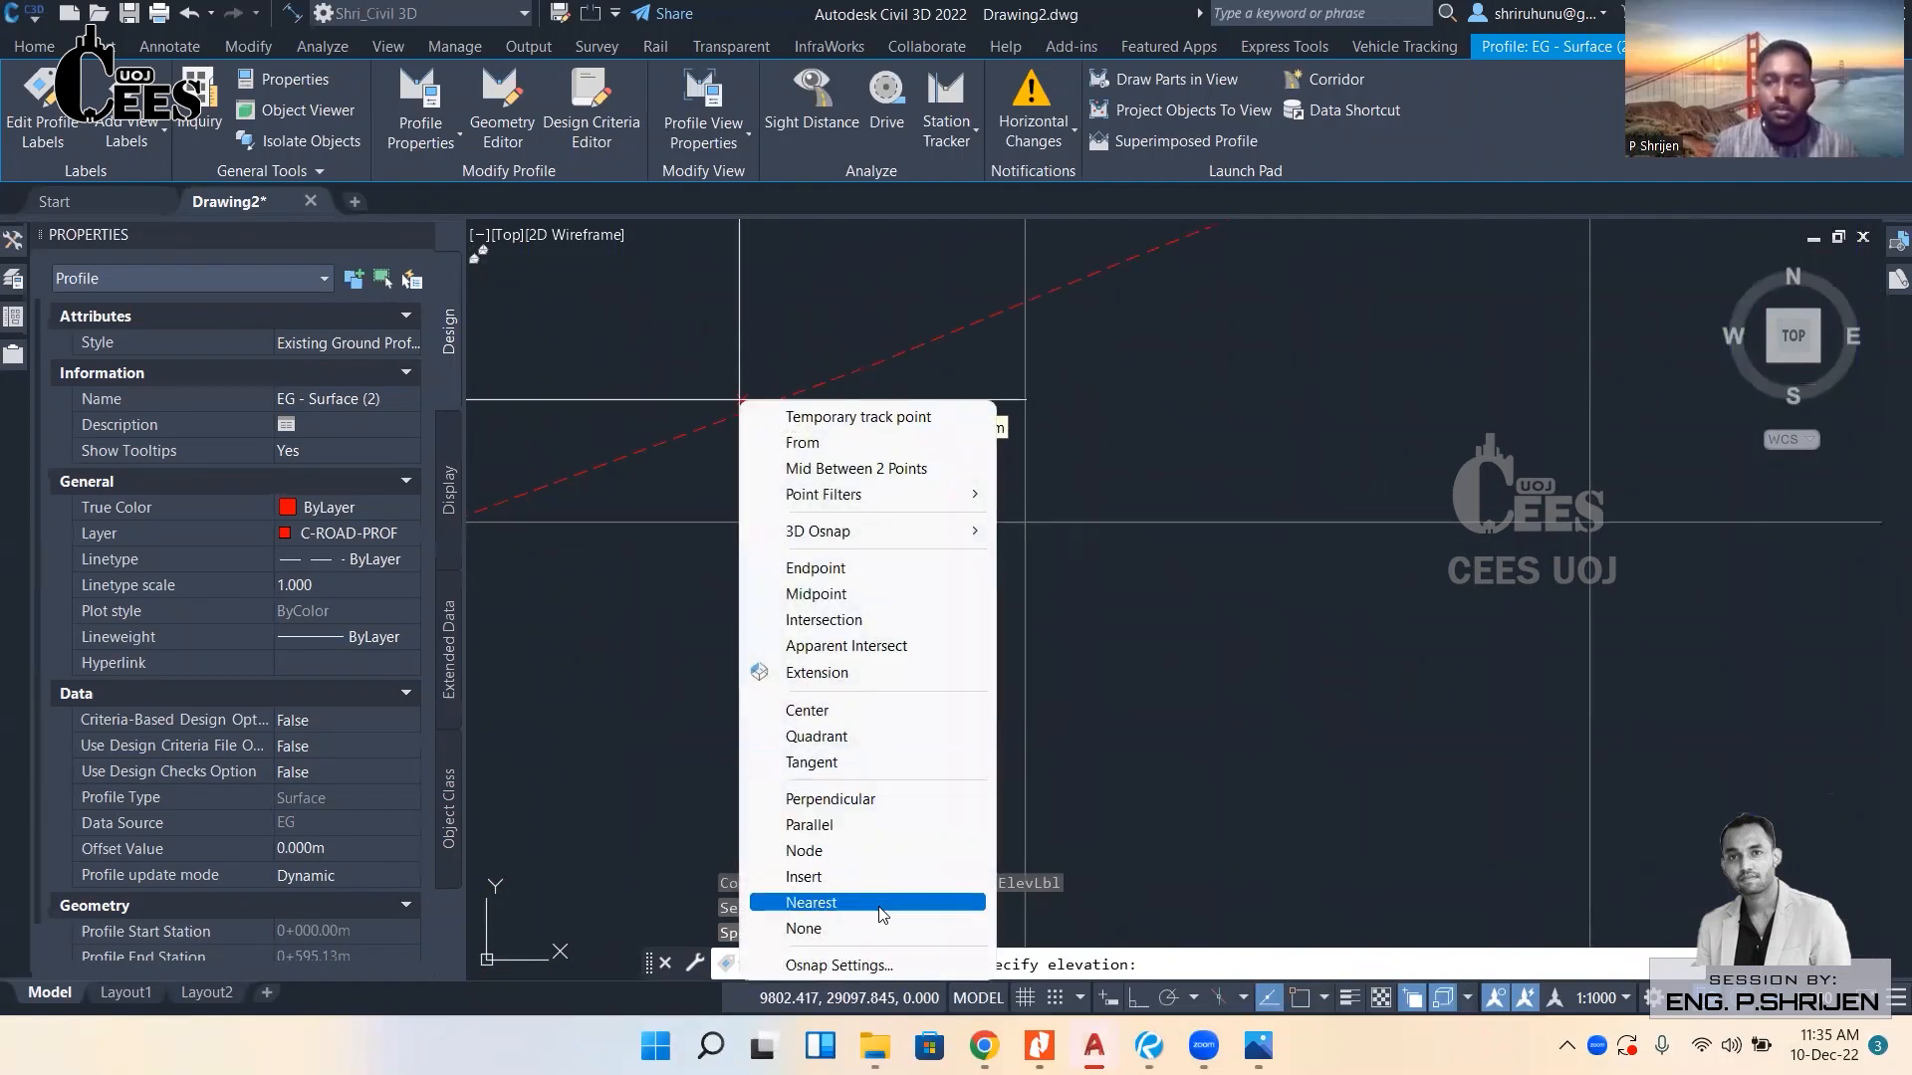
left_click(880, 902)
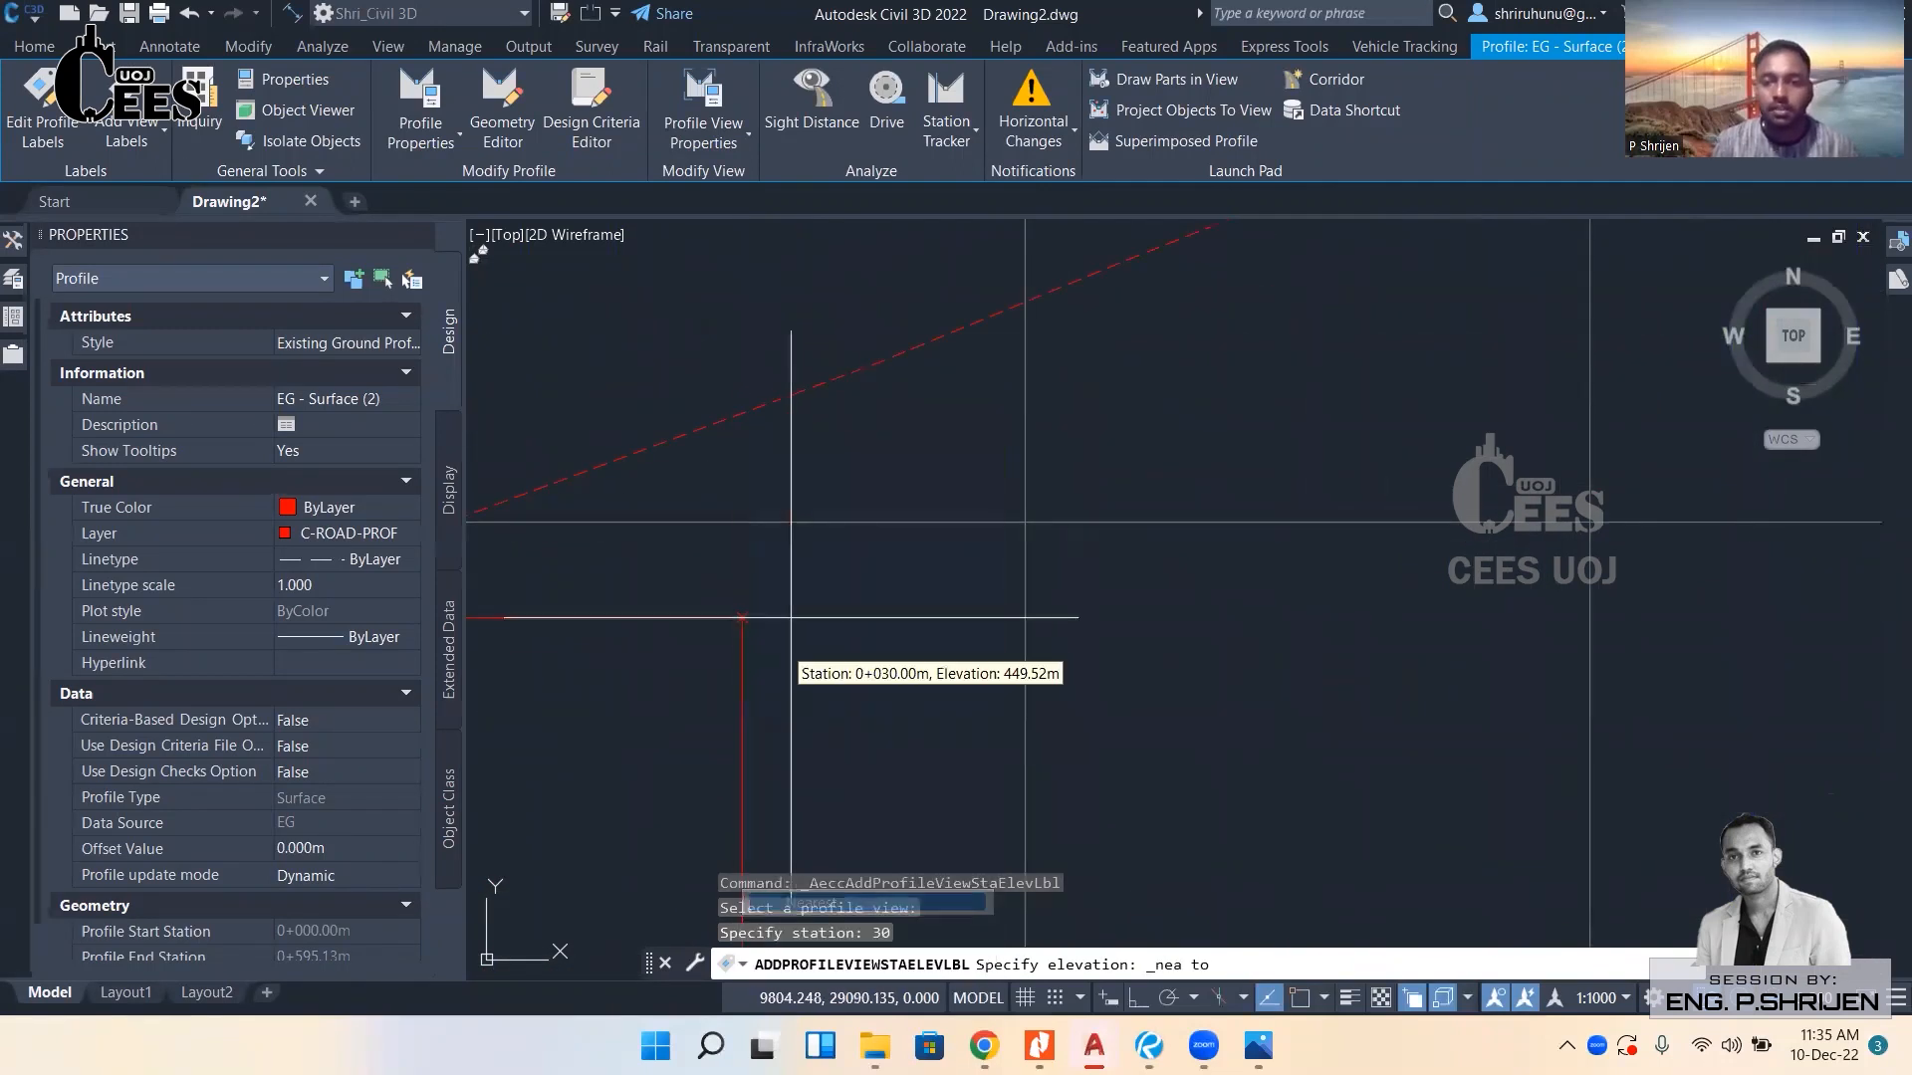
left_click(742, 412)
scroll(747, 419, "down", 2)
key("Return")
scroll(780, 426, "down", 2)
middle_click_drag(822, 432, 839, 513)
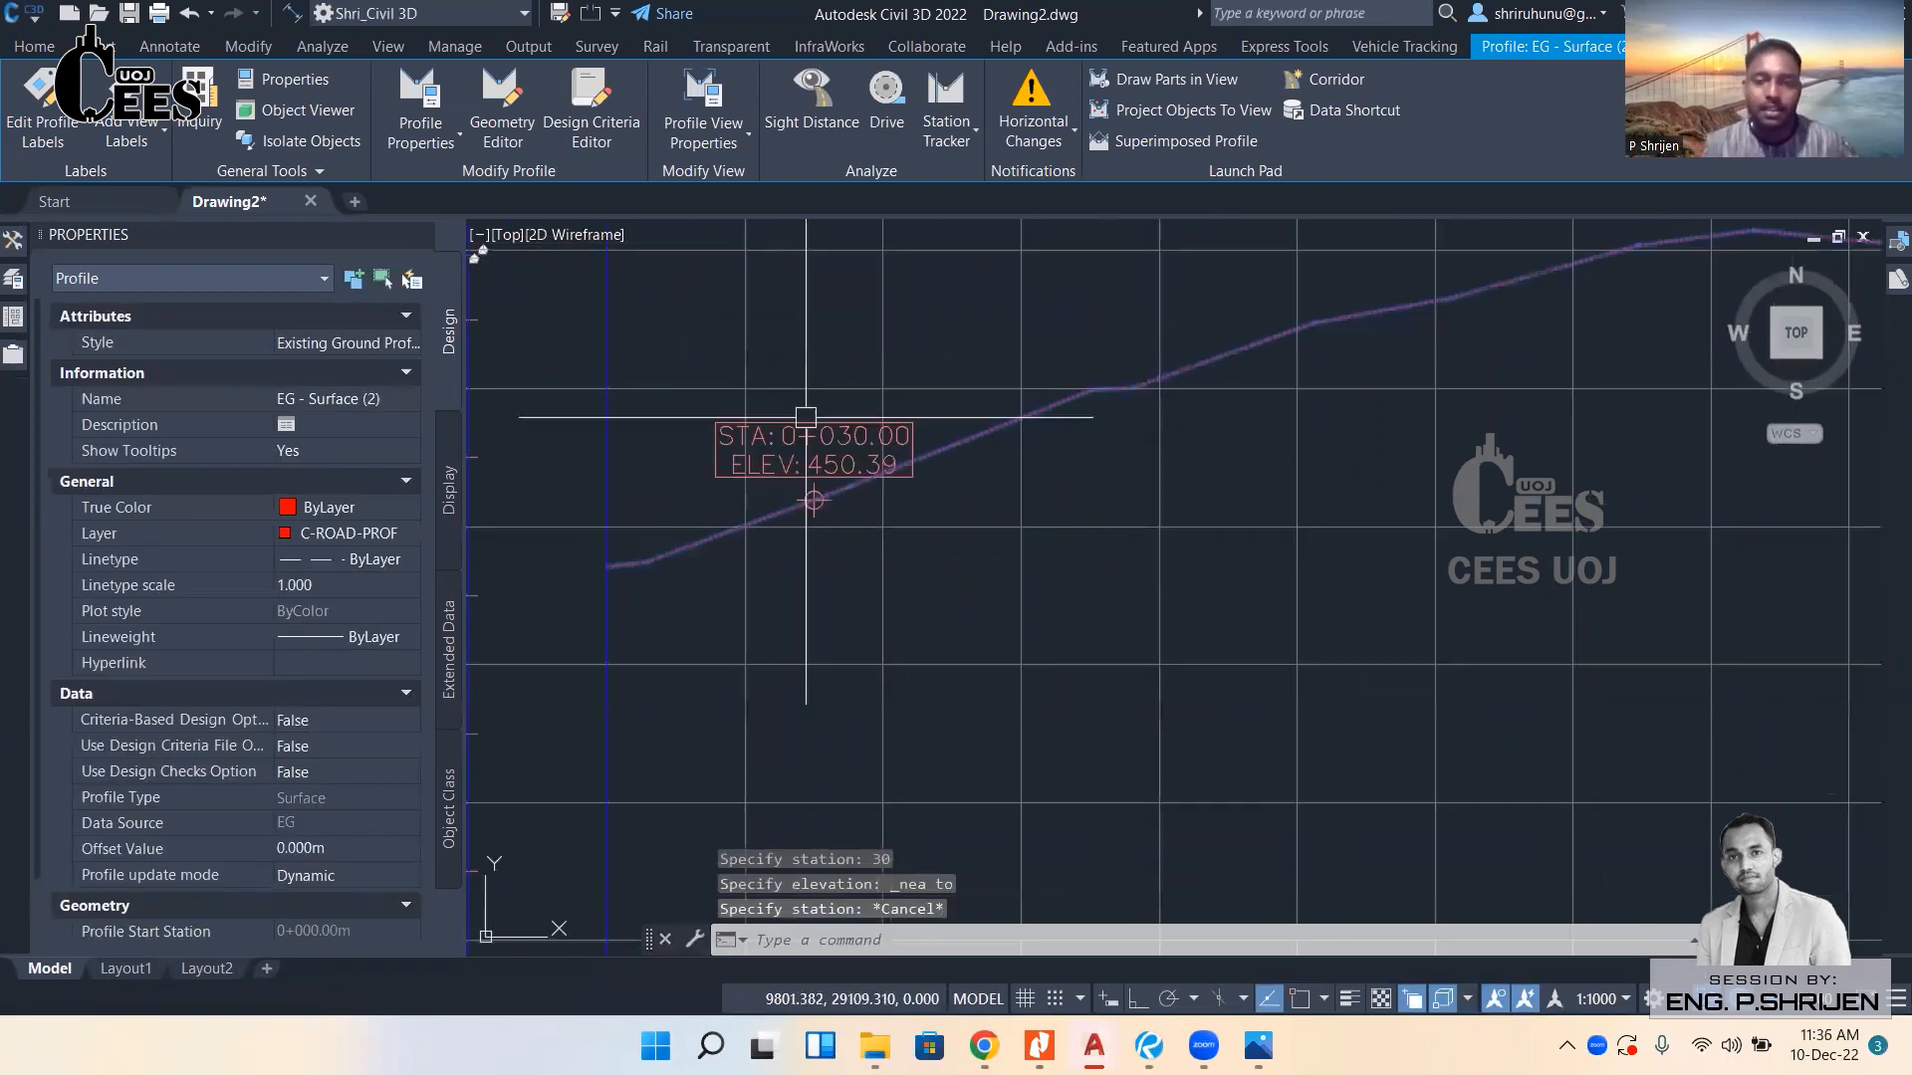
scroll(837, 510, "down", 2)
scroll(823, 462, "up", 2)
key("Escape")
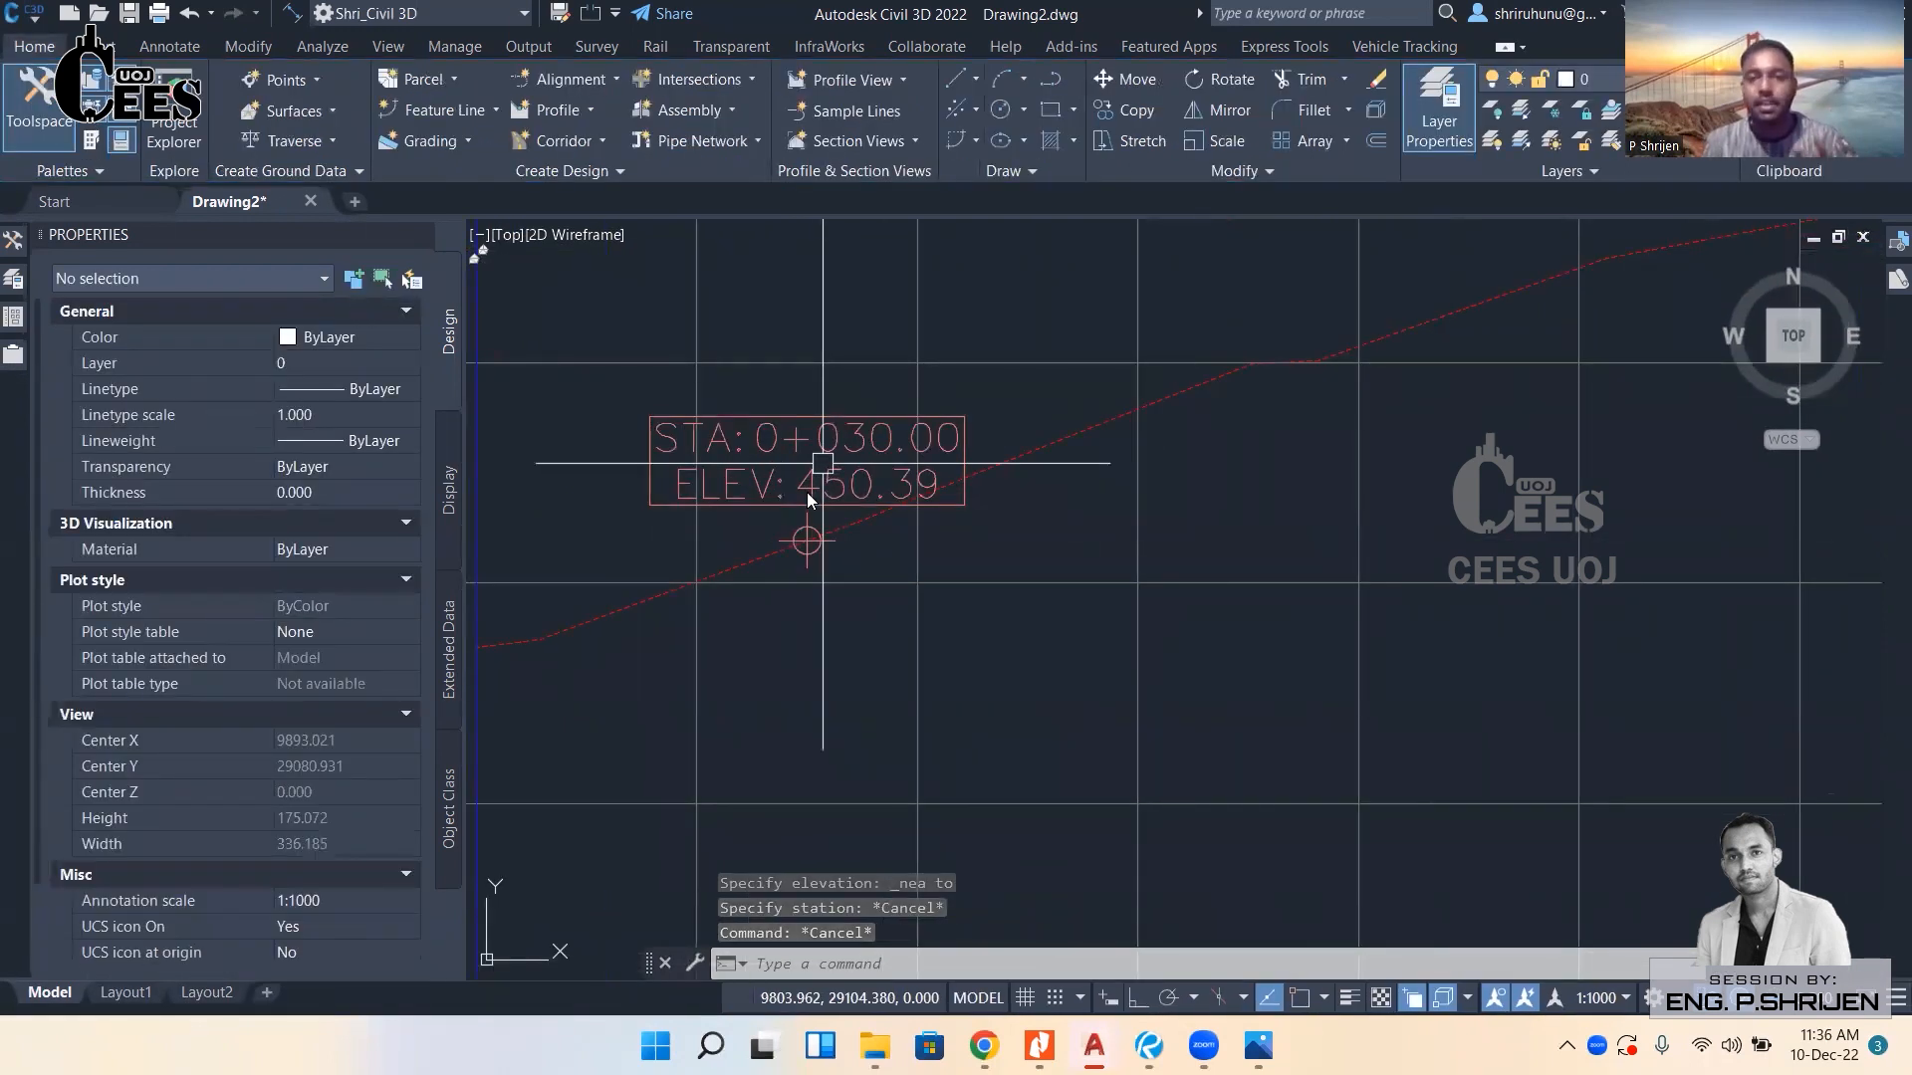
Delete the station elevation label at station 0+030.00 from the profile view.
left_click(831, 492)
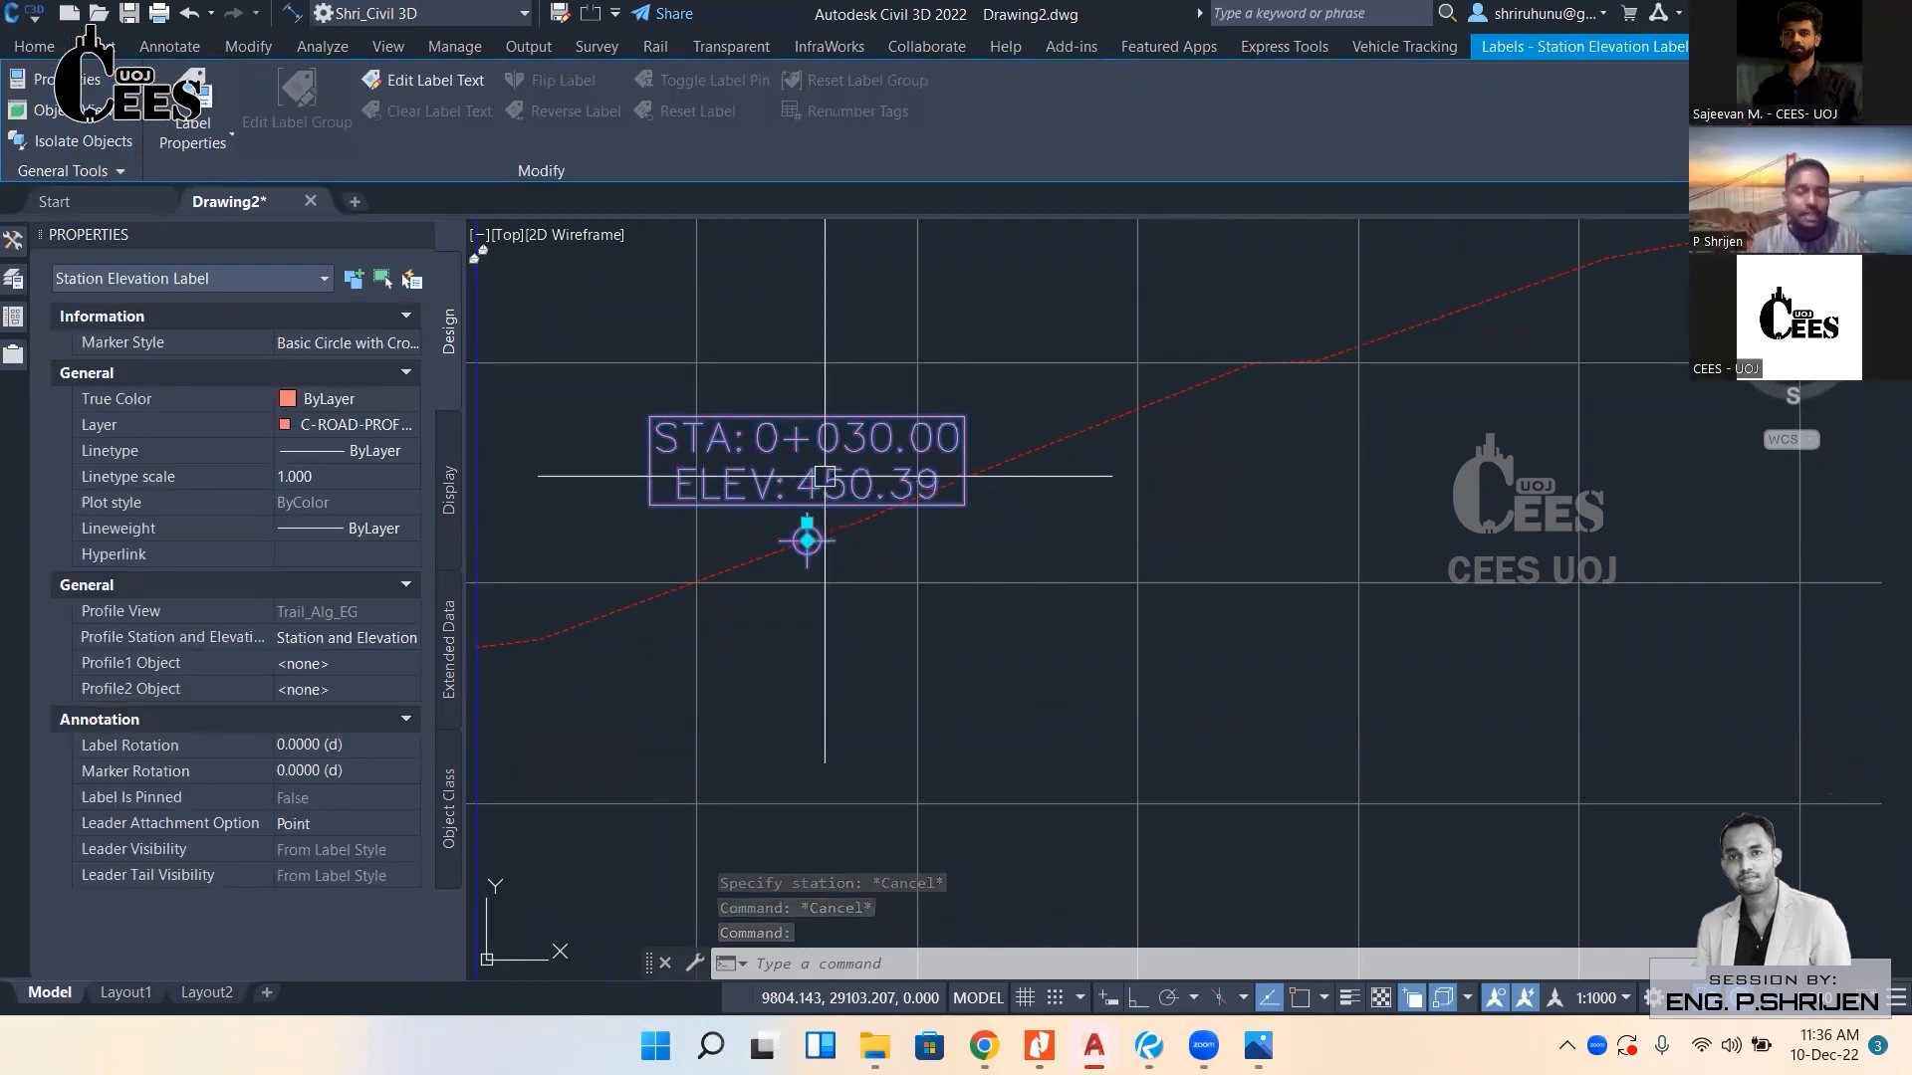
scroll(828, 465, "down", 5)
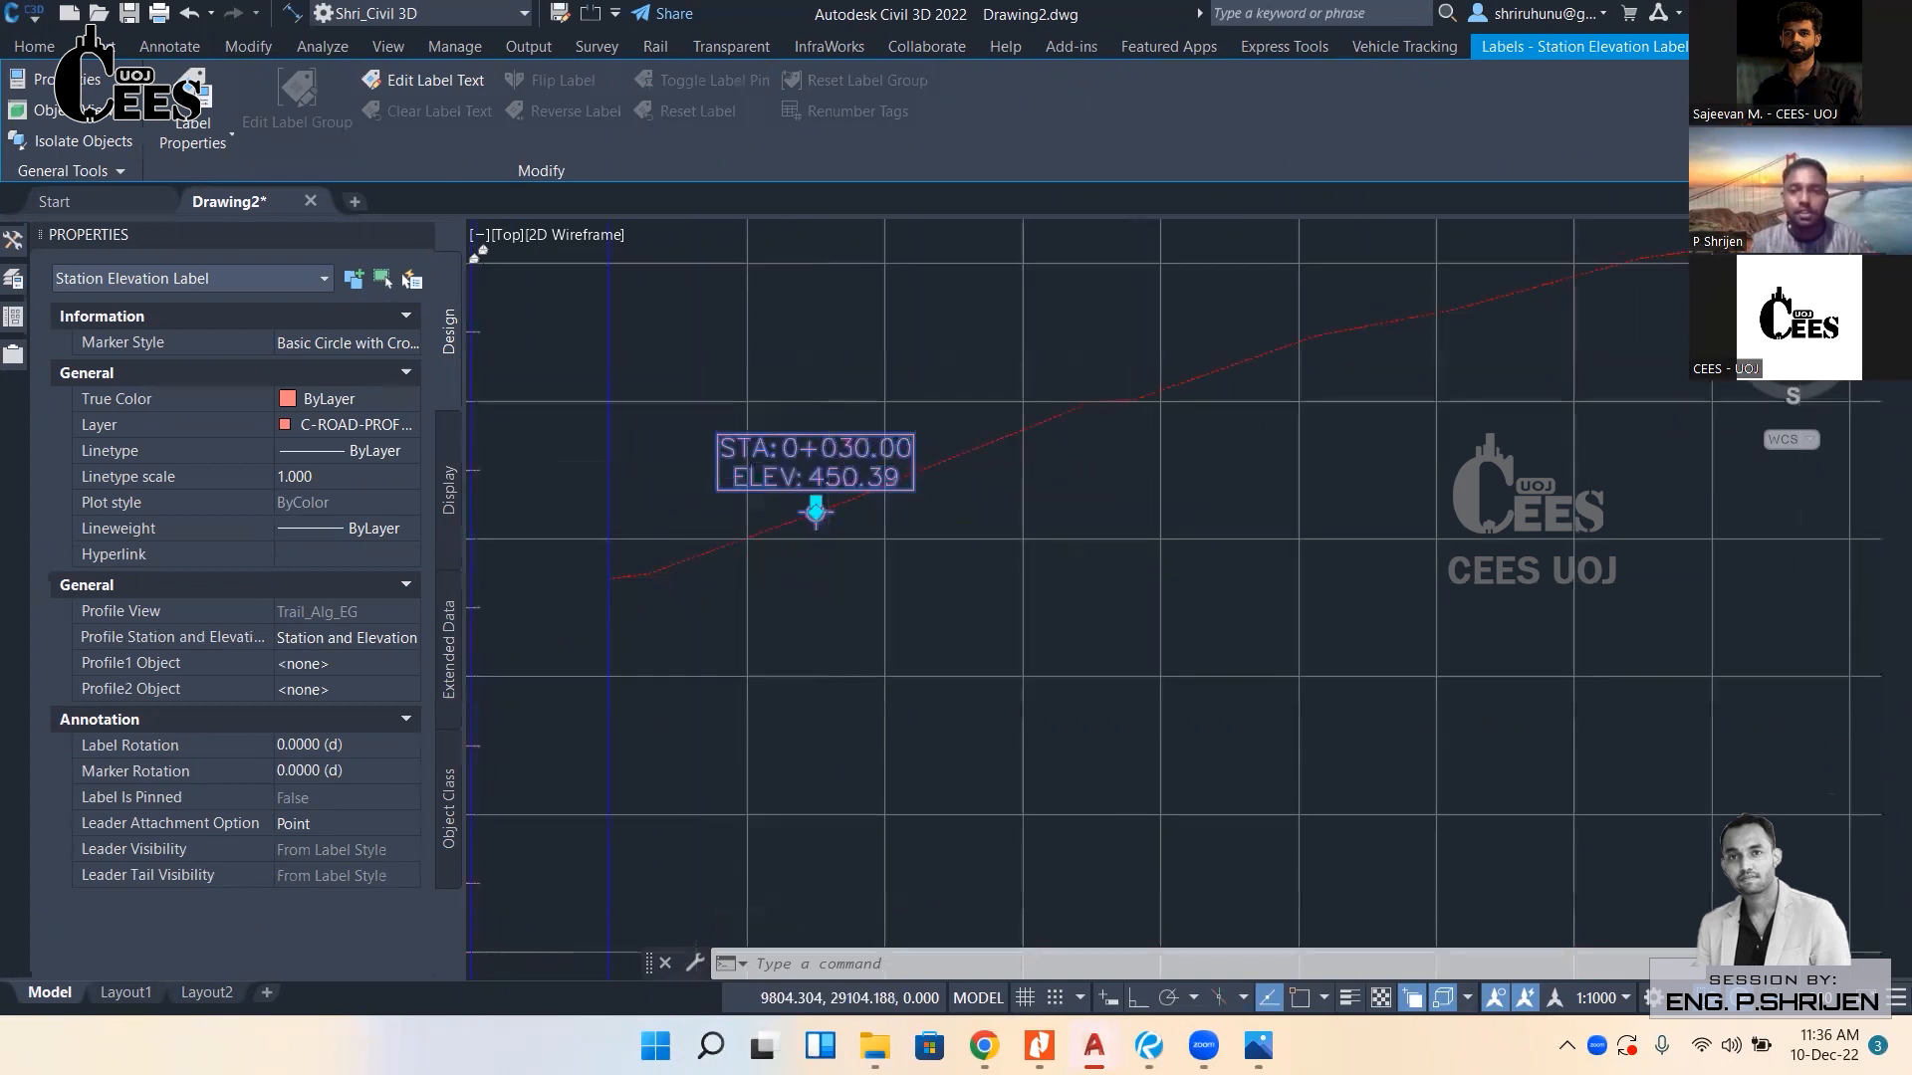
middle_click_drag(1084, 469, 993, 495)
key("Delete")
Examine the whole Trail_Alg profile view, from its grid and EG line to the title and station labels.
scroll(1003, 503, "down", 5)
middle_click_drag(1033, 601, 951, 445)
middle_click_drag(1095, 659, 1052, 539)
middle_click_drag(882, 453, 921, 683)
scroll(1247, 349, "up", 4)
scroll(933, 532, "down", 4)
scroll(836, 448, "up", 1)
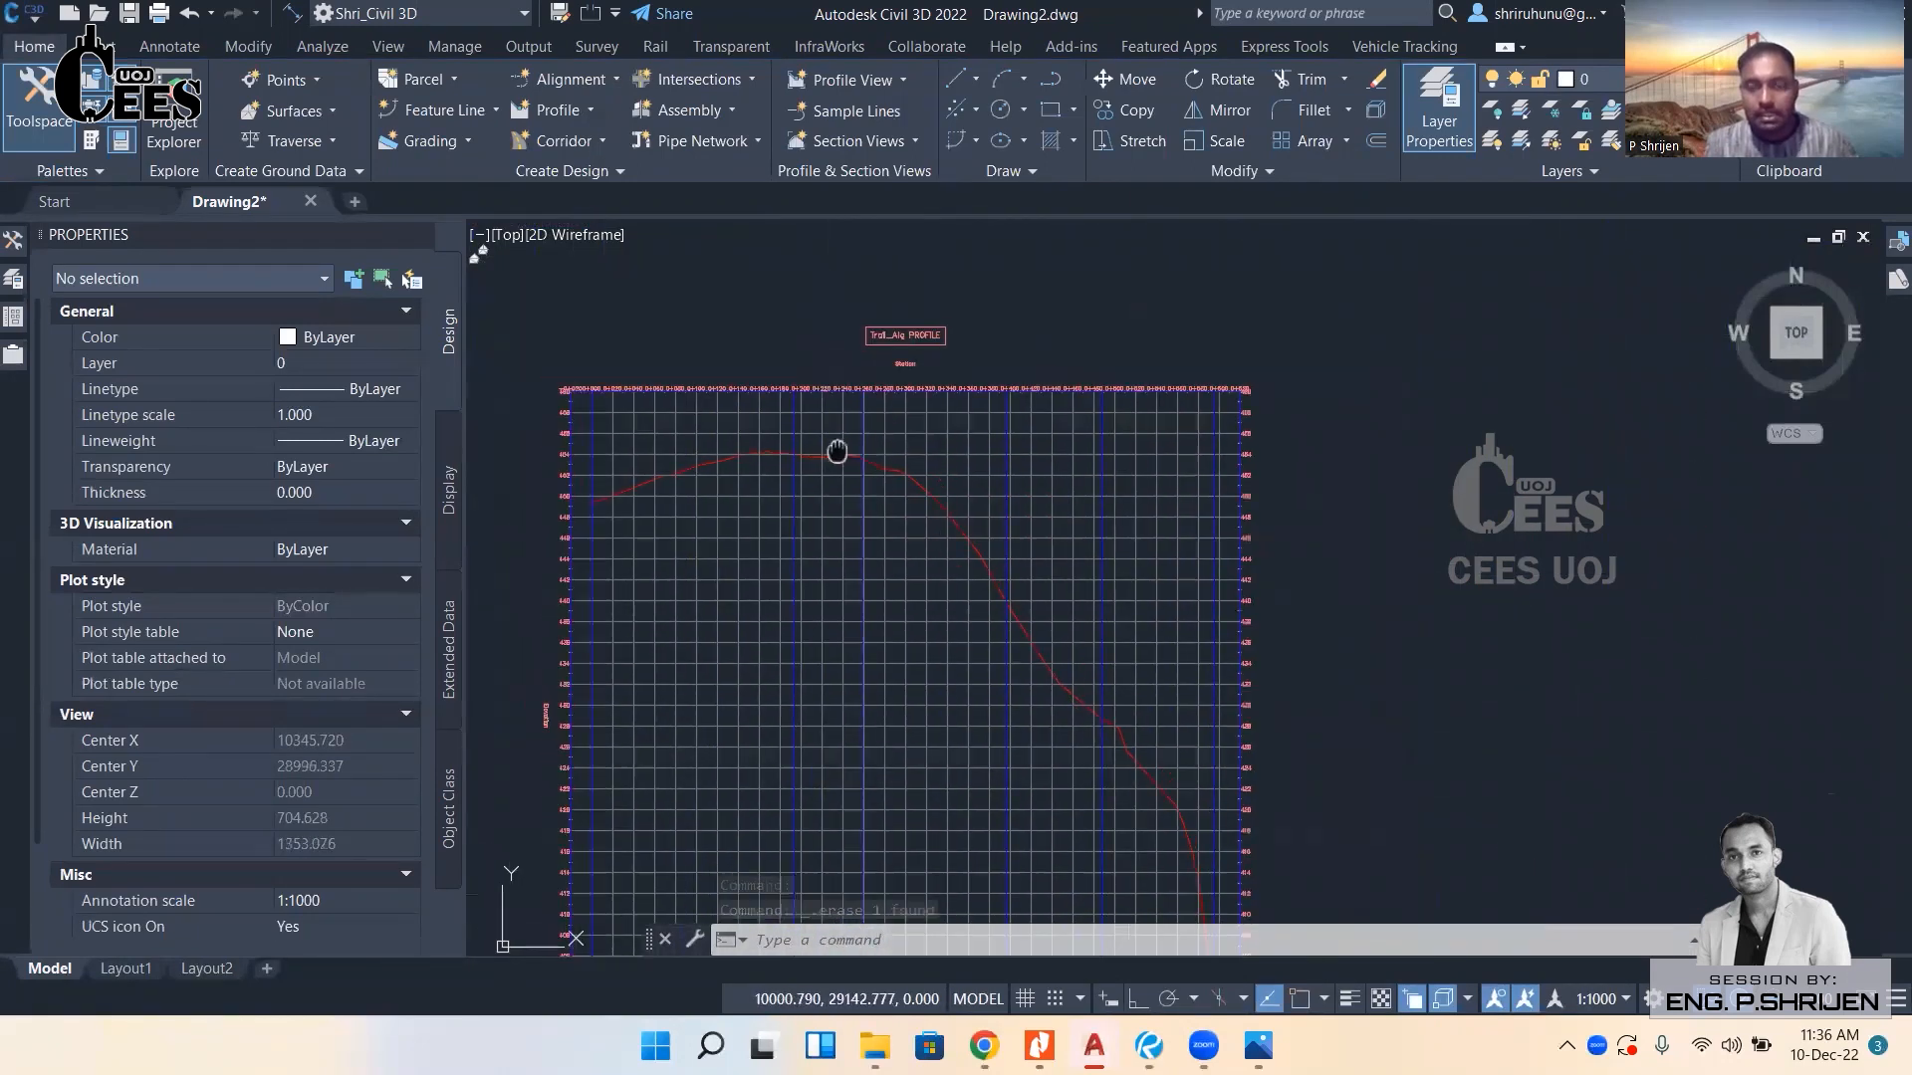
middle_click_drag(836, 448, 917, 547)
scroll(871, 587, "up", 3)
scroll(871, 598, "down", 5)
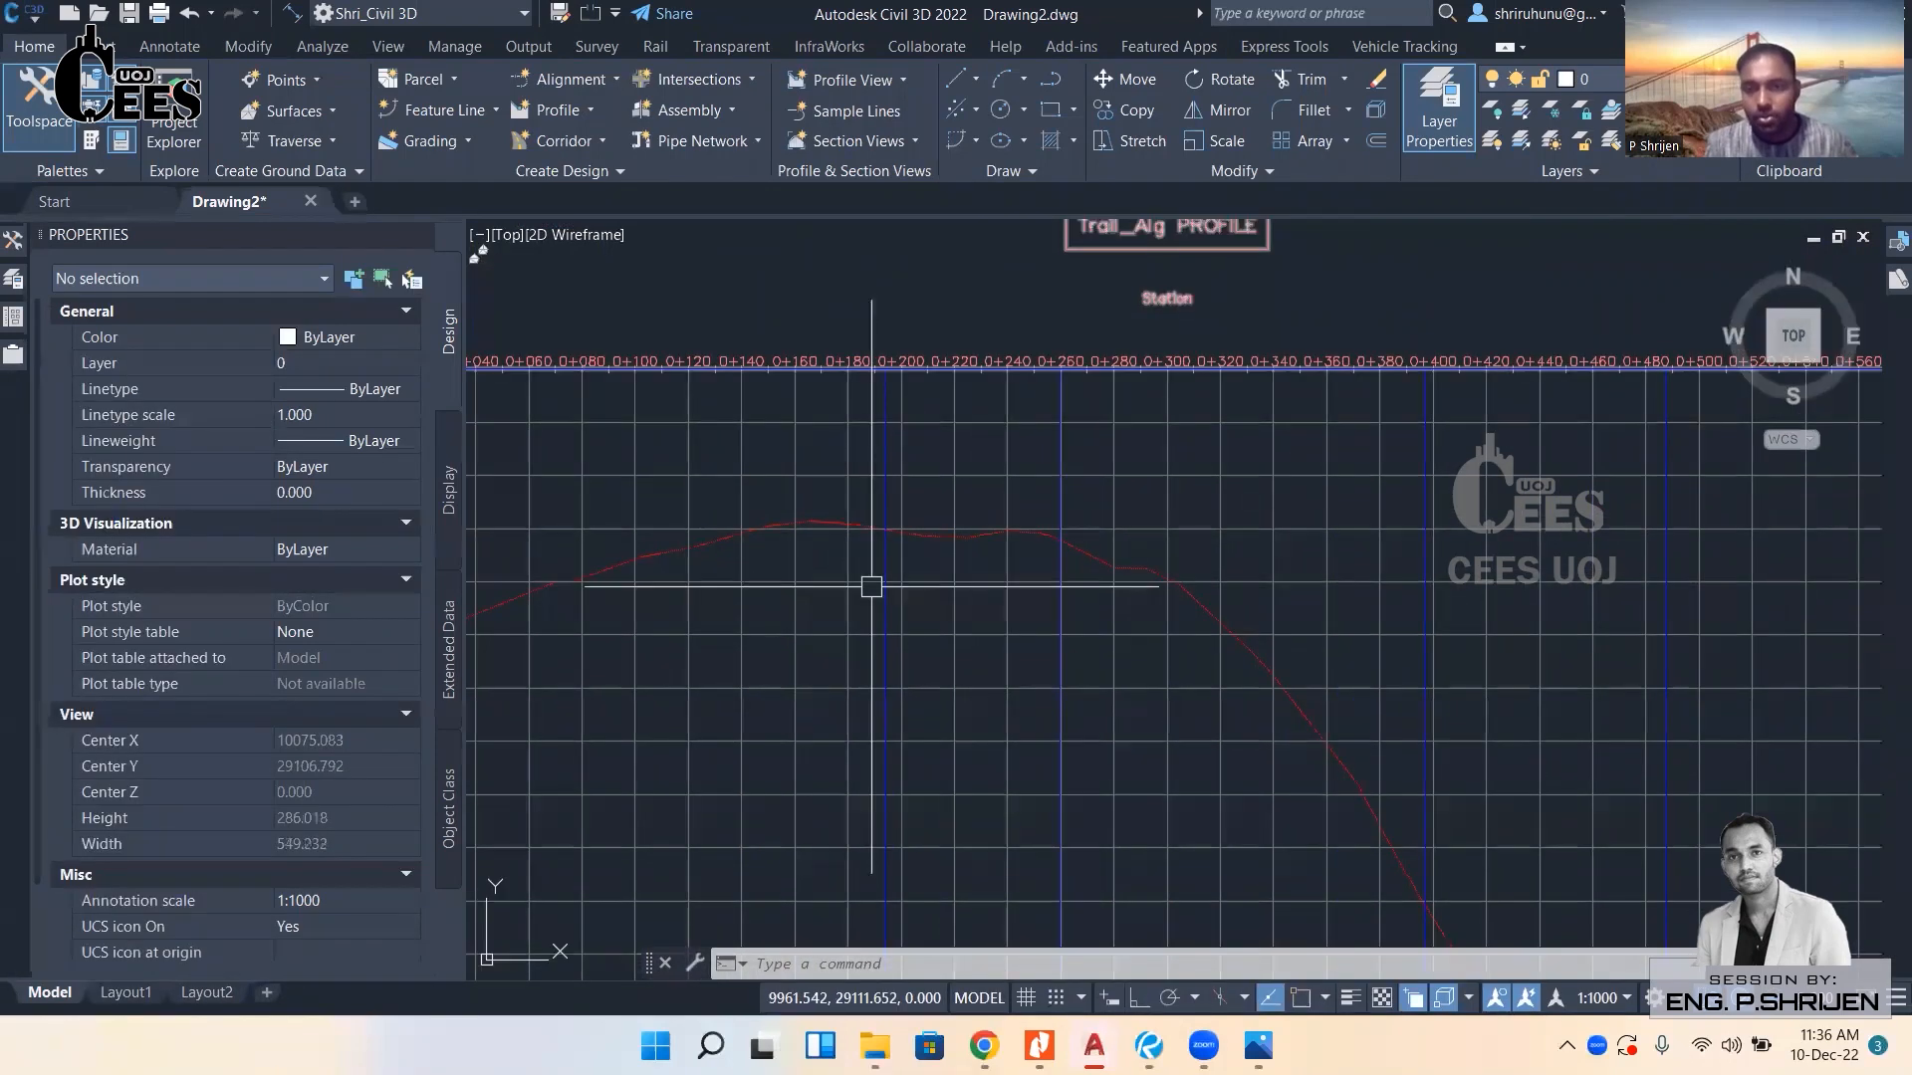
scroll(1049, 537, "up", 4)
Select the EG profile line and the Trail_Alg_EG profile view in turn to compare them as separate objects, then clear the selection.
left_click(1105, 555)
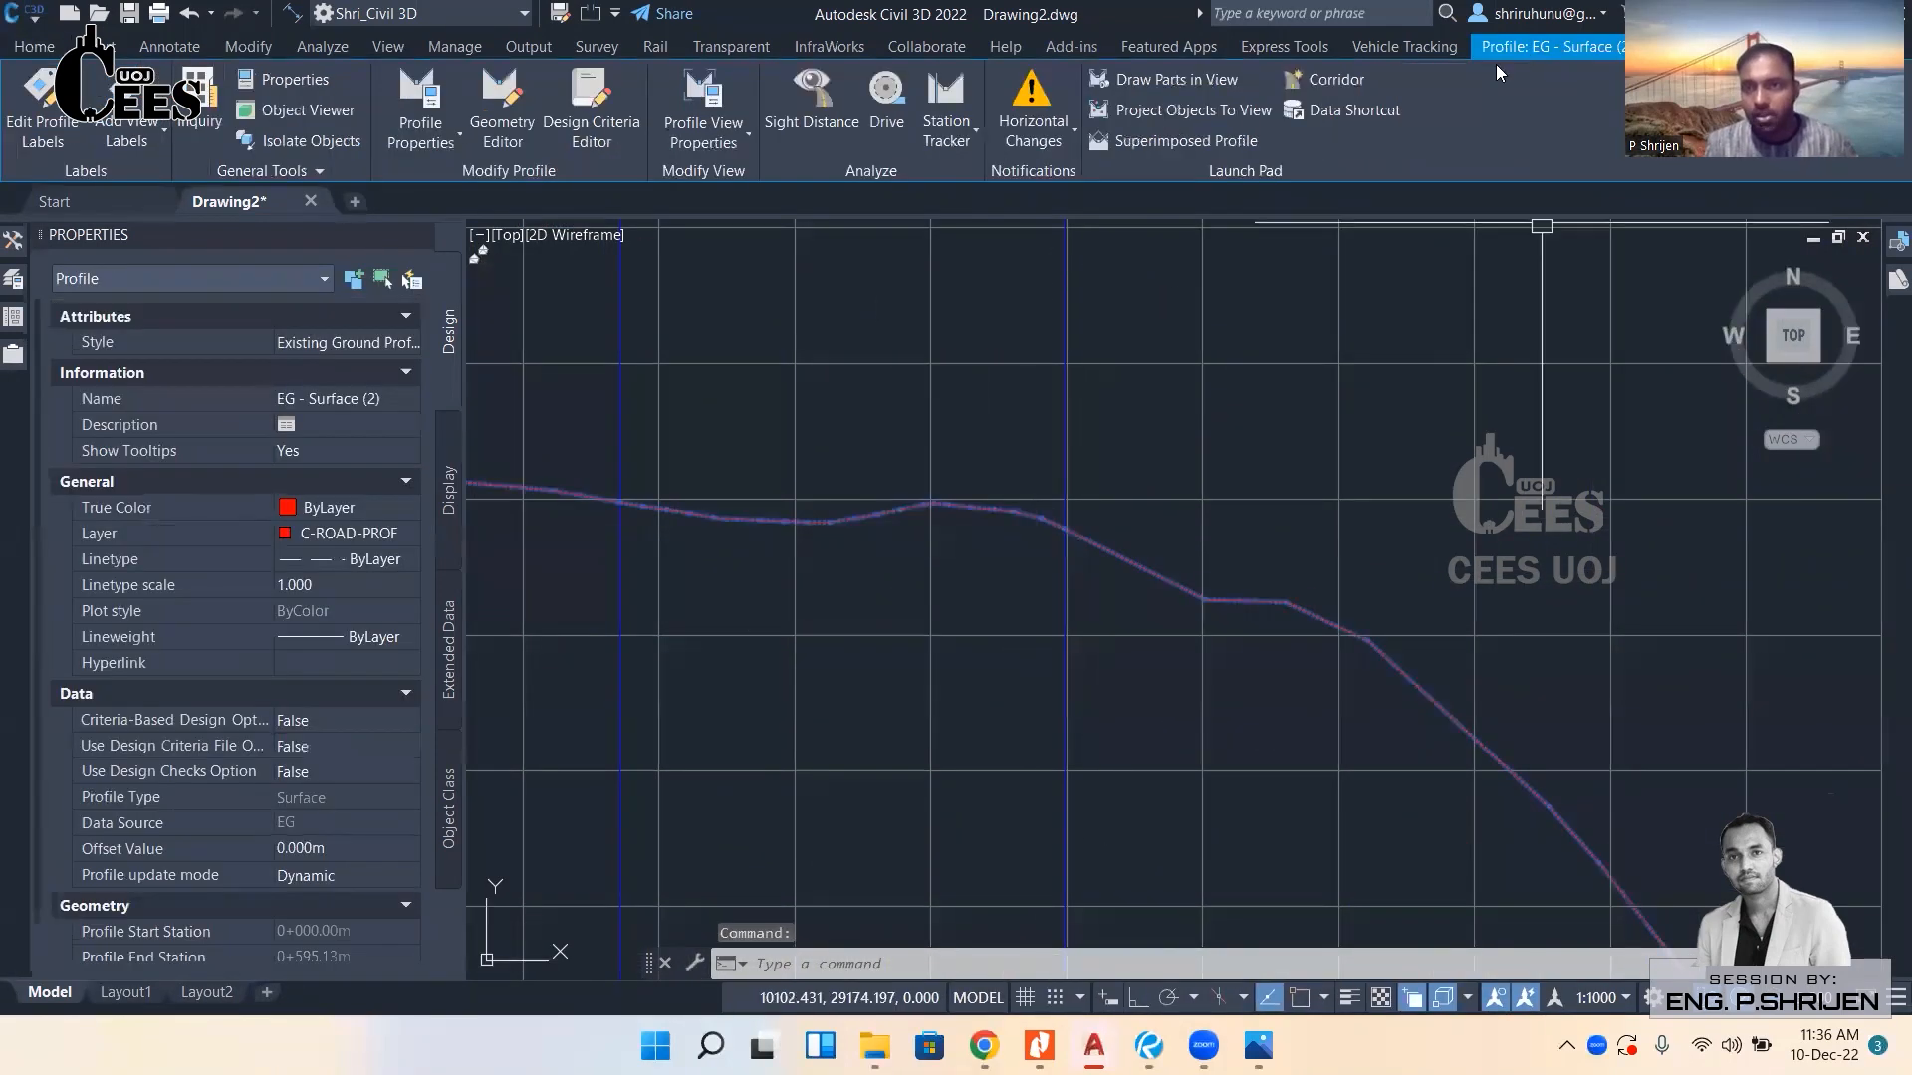
scroll(1111, 498, "down", 3)
key("Escape")
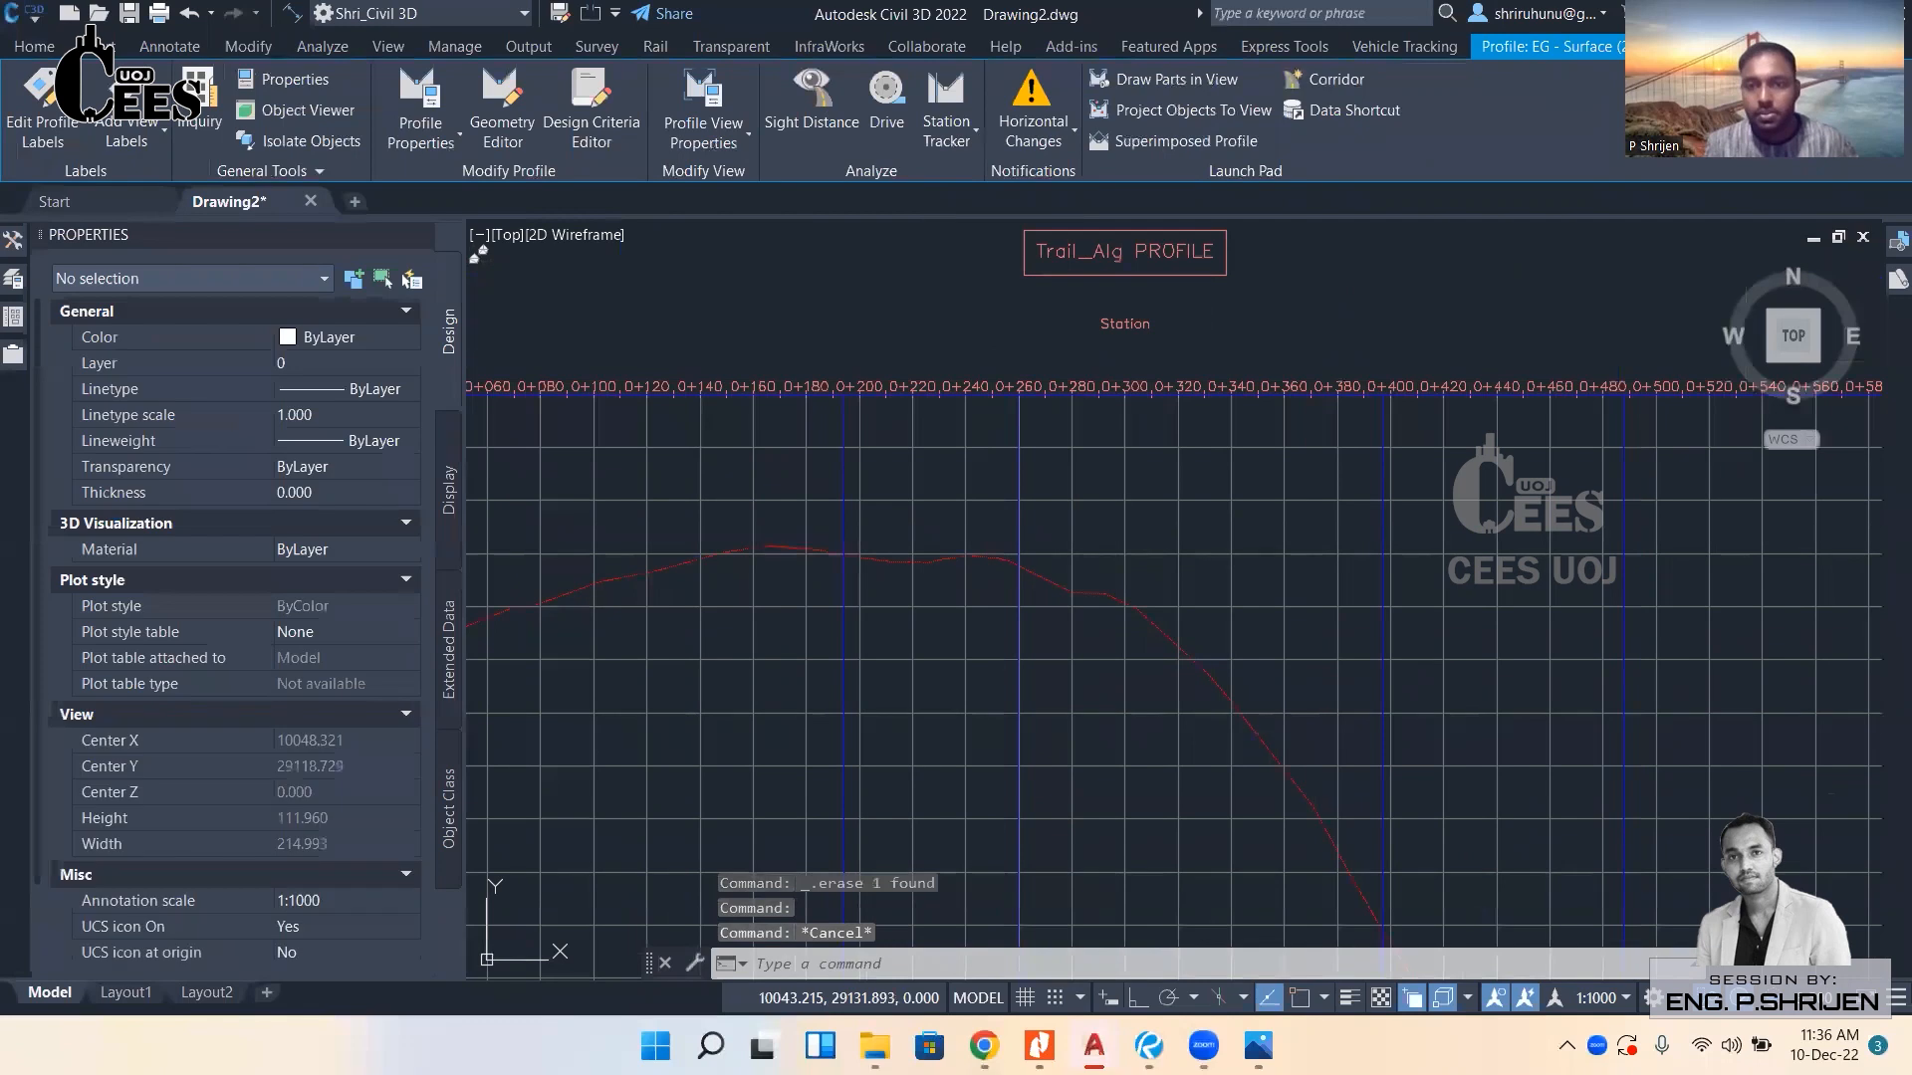
left_click(1100, 521)
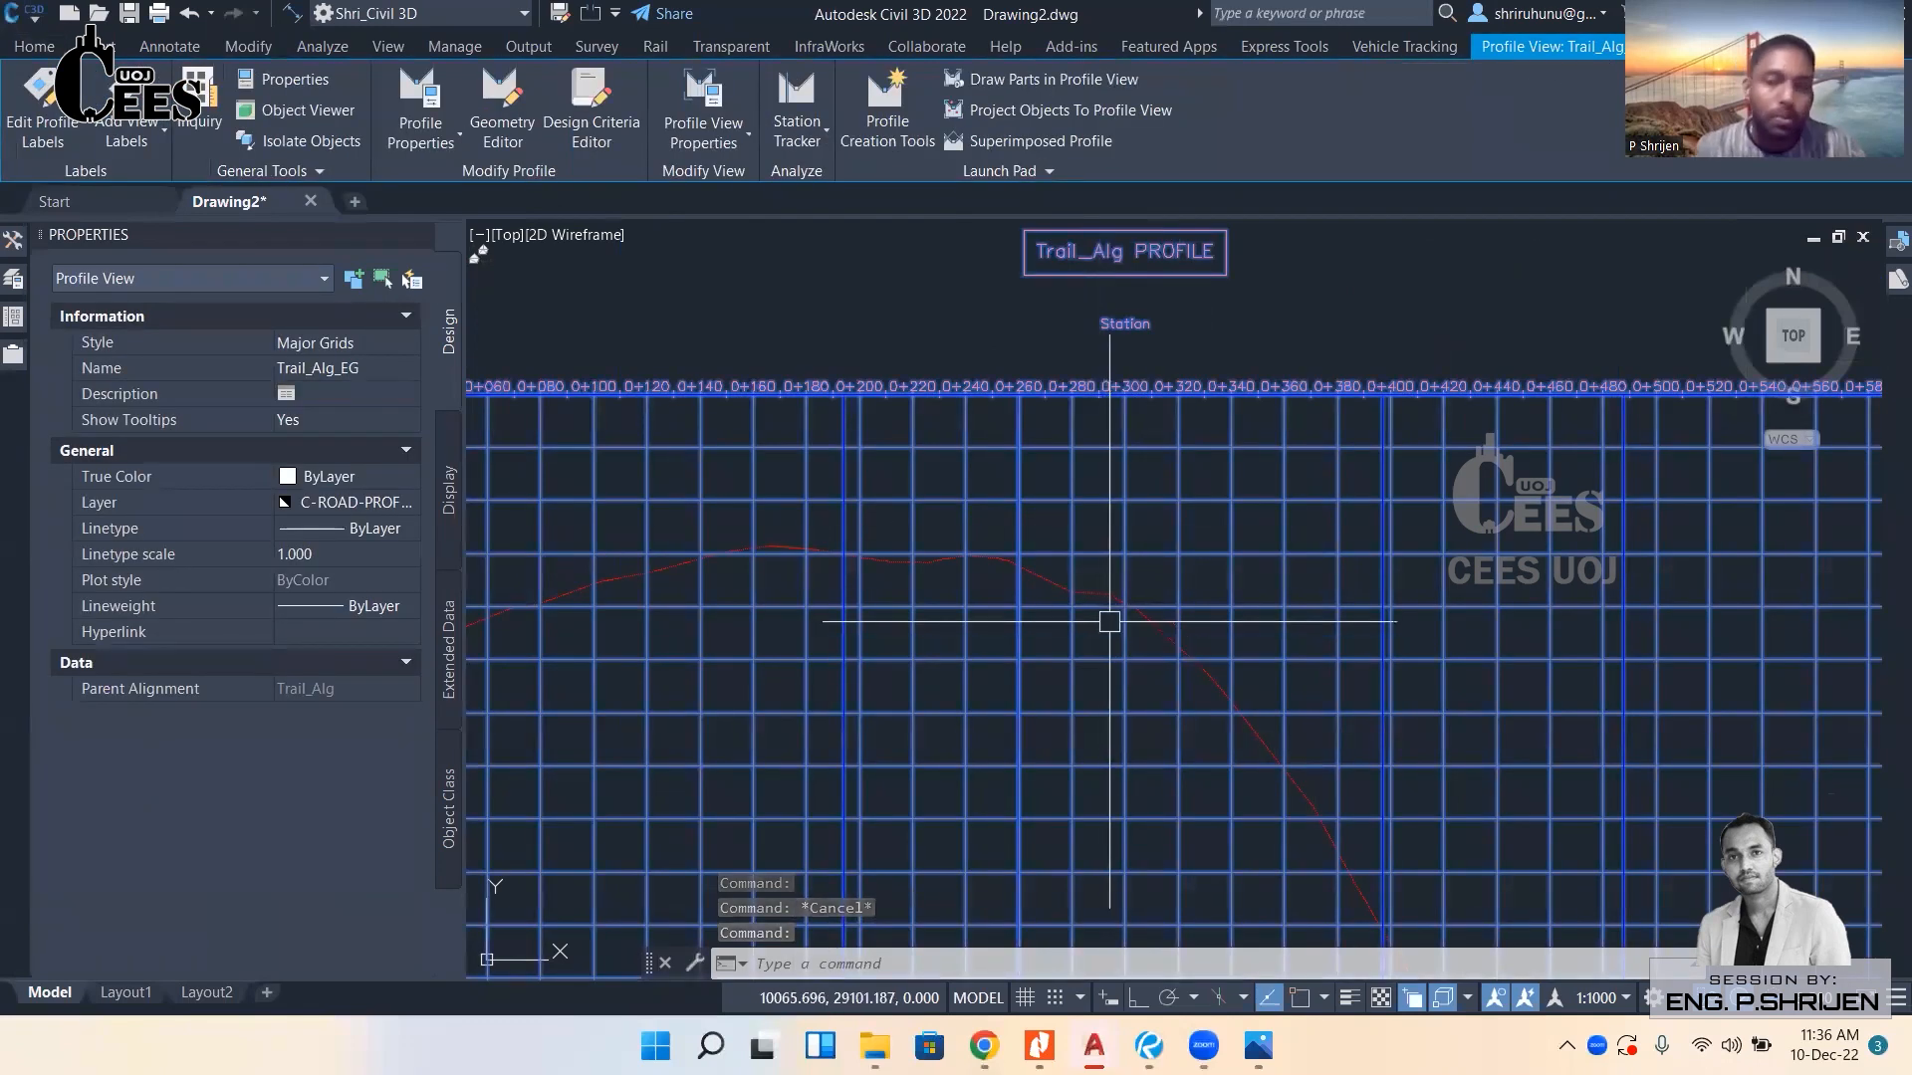
scroll(1104, 505, "down", 4)
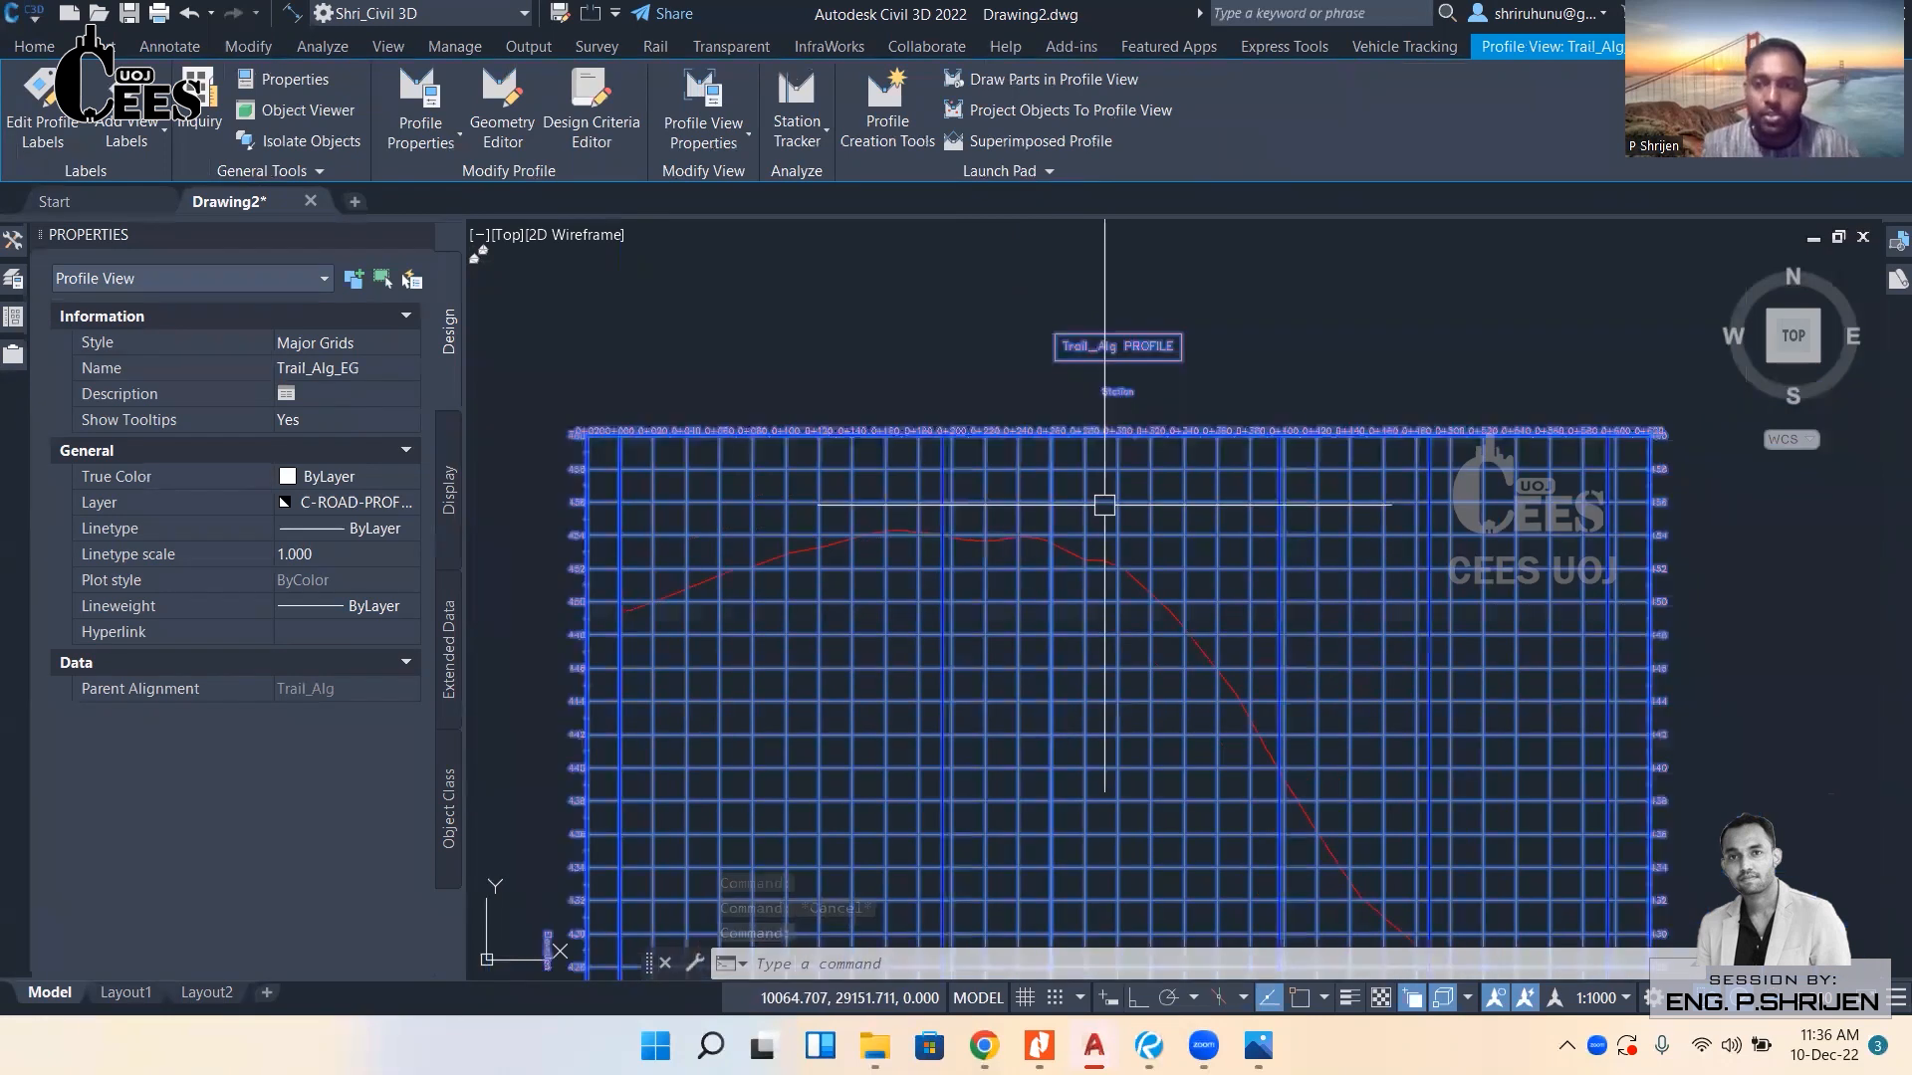
scroll(1145, 458, "up", 2)
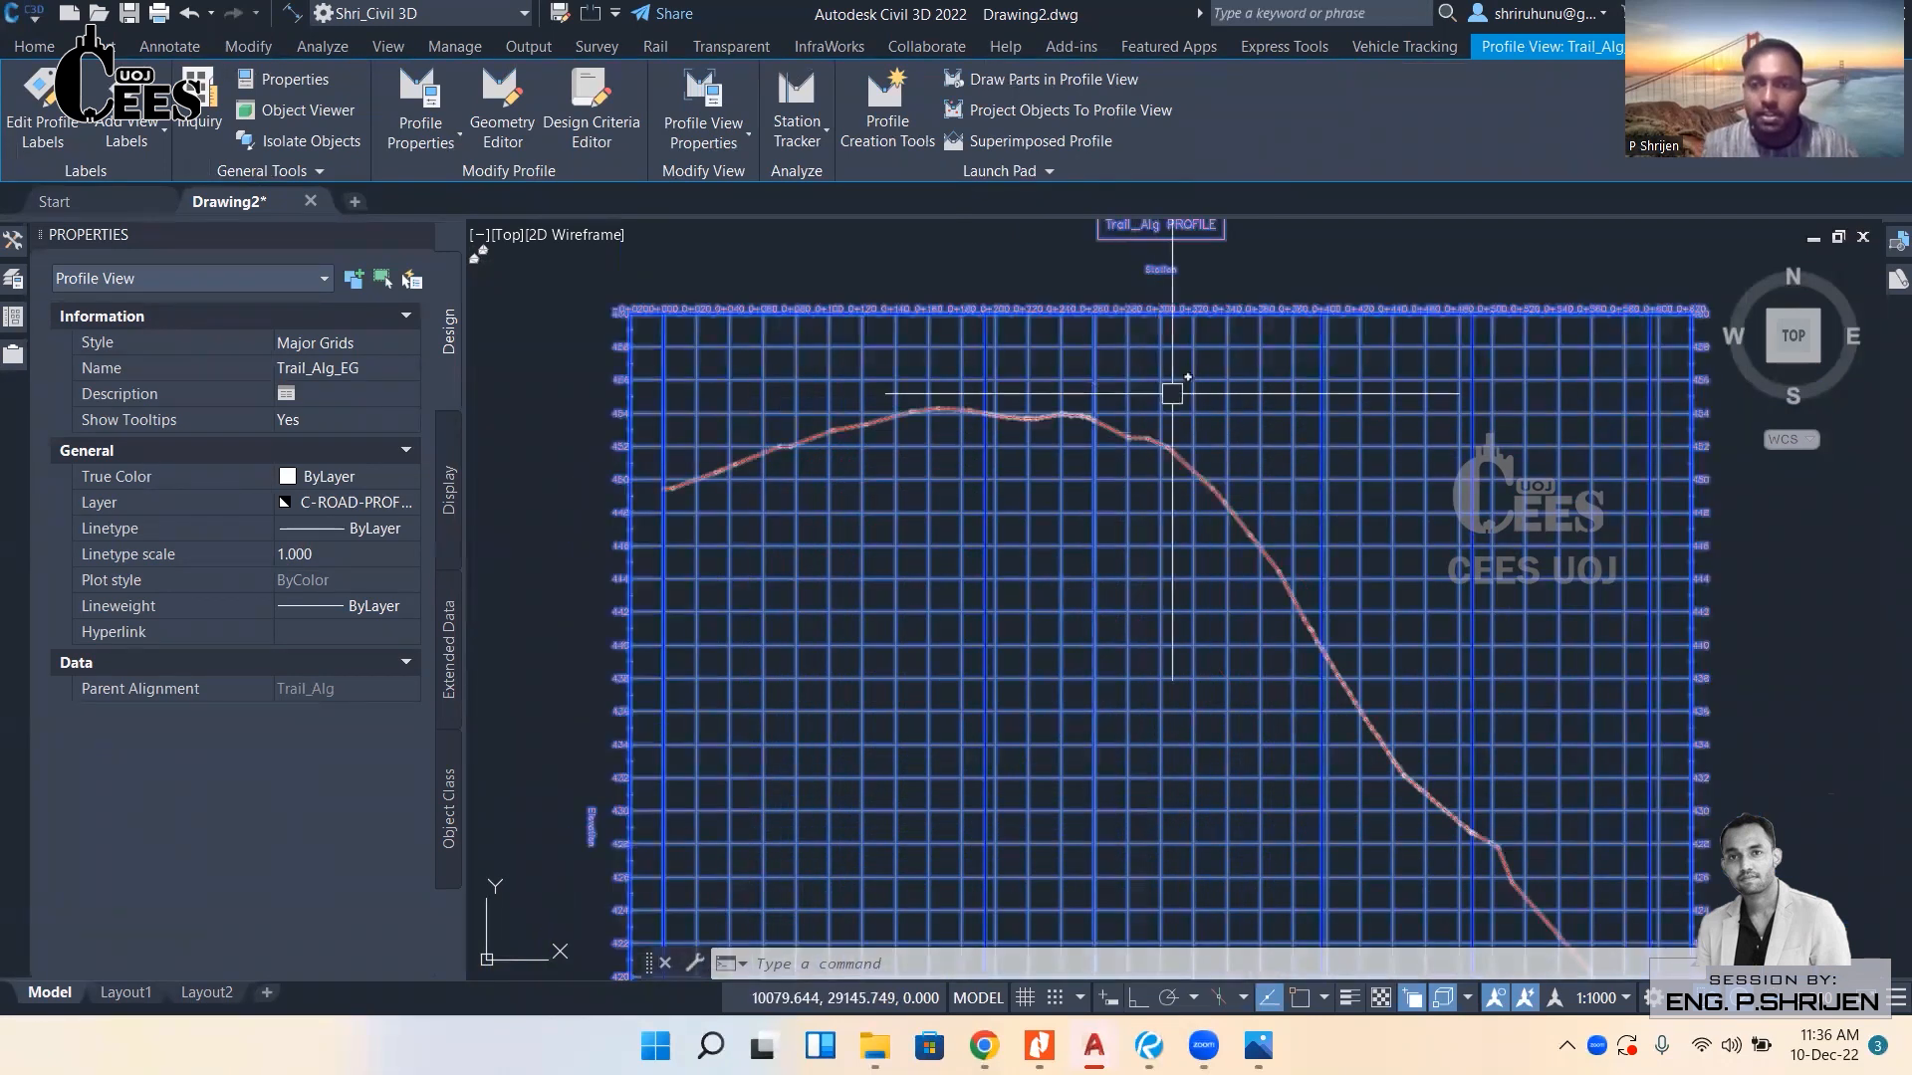
key("Escape")
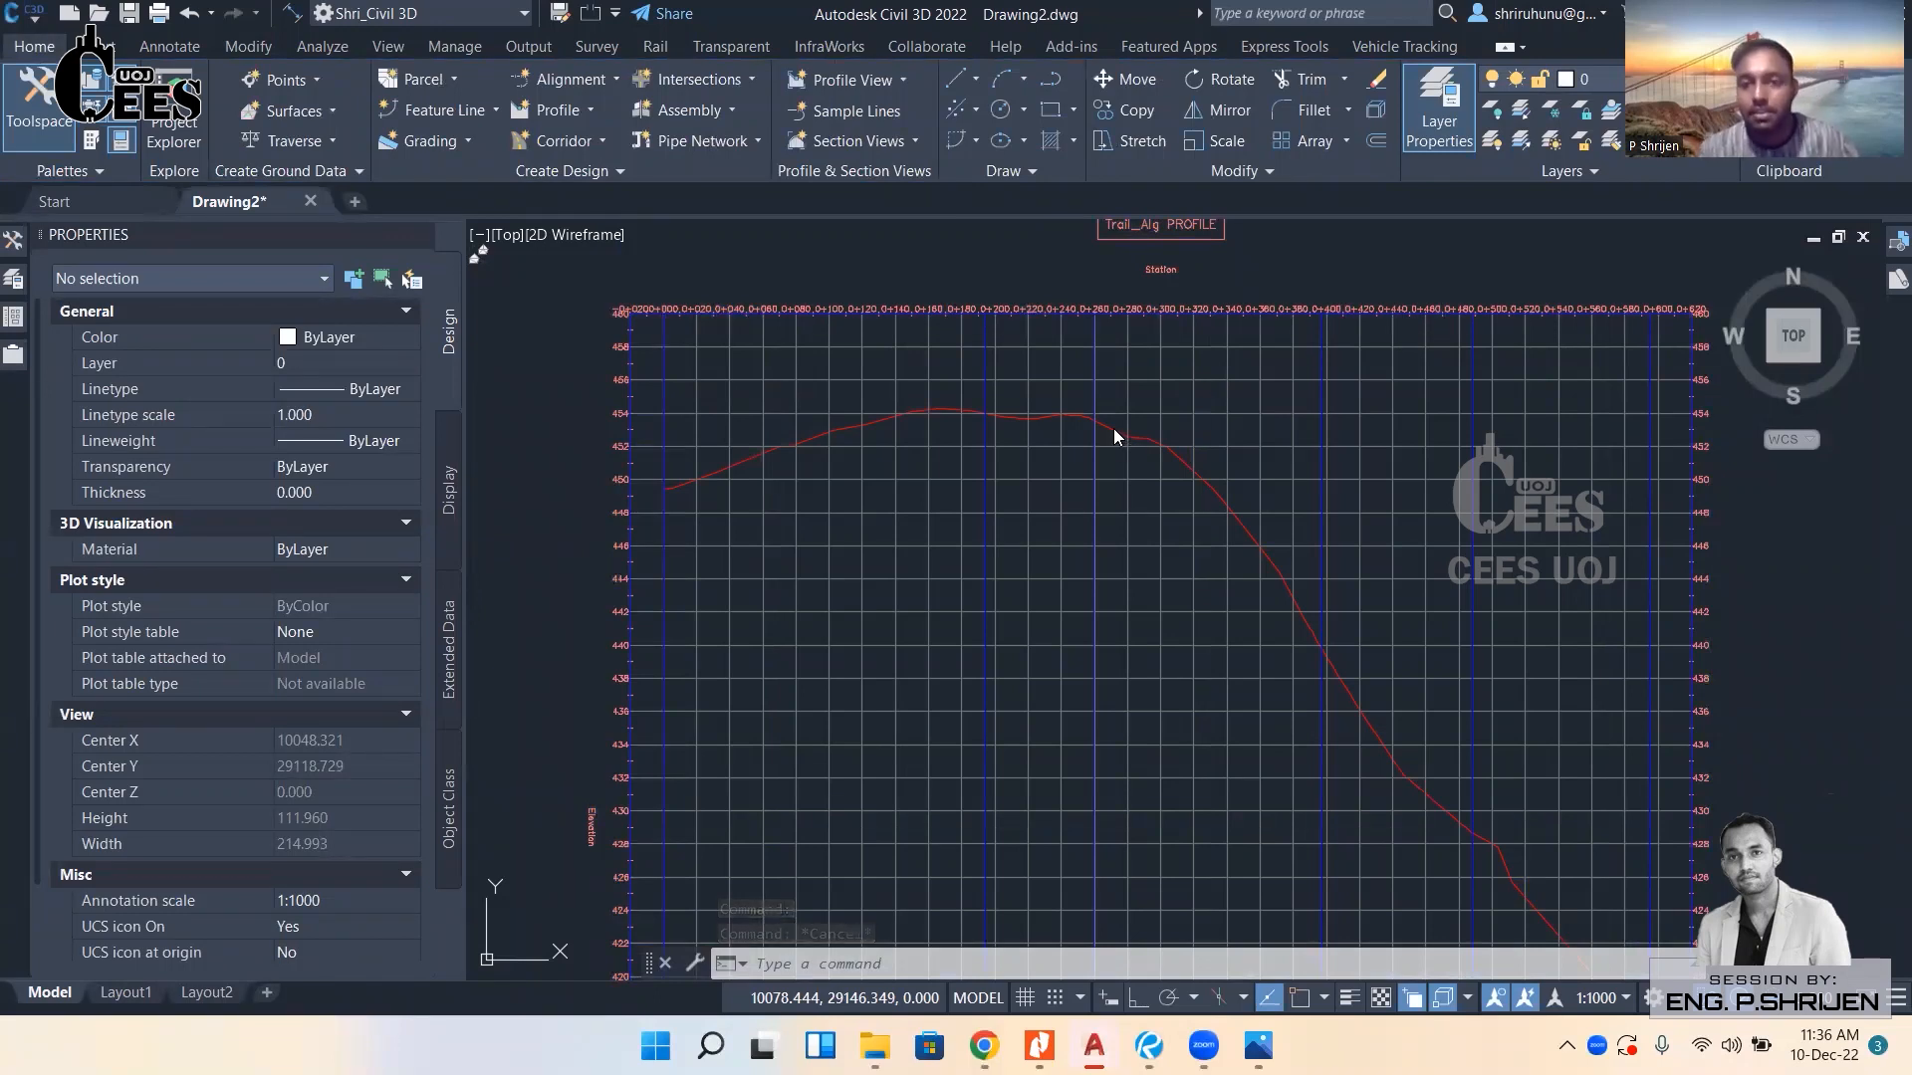
Examine the elevation labels and the Elevation title along the profile view's vertical axis.
scroll(1088, 422, "down", 2)
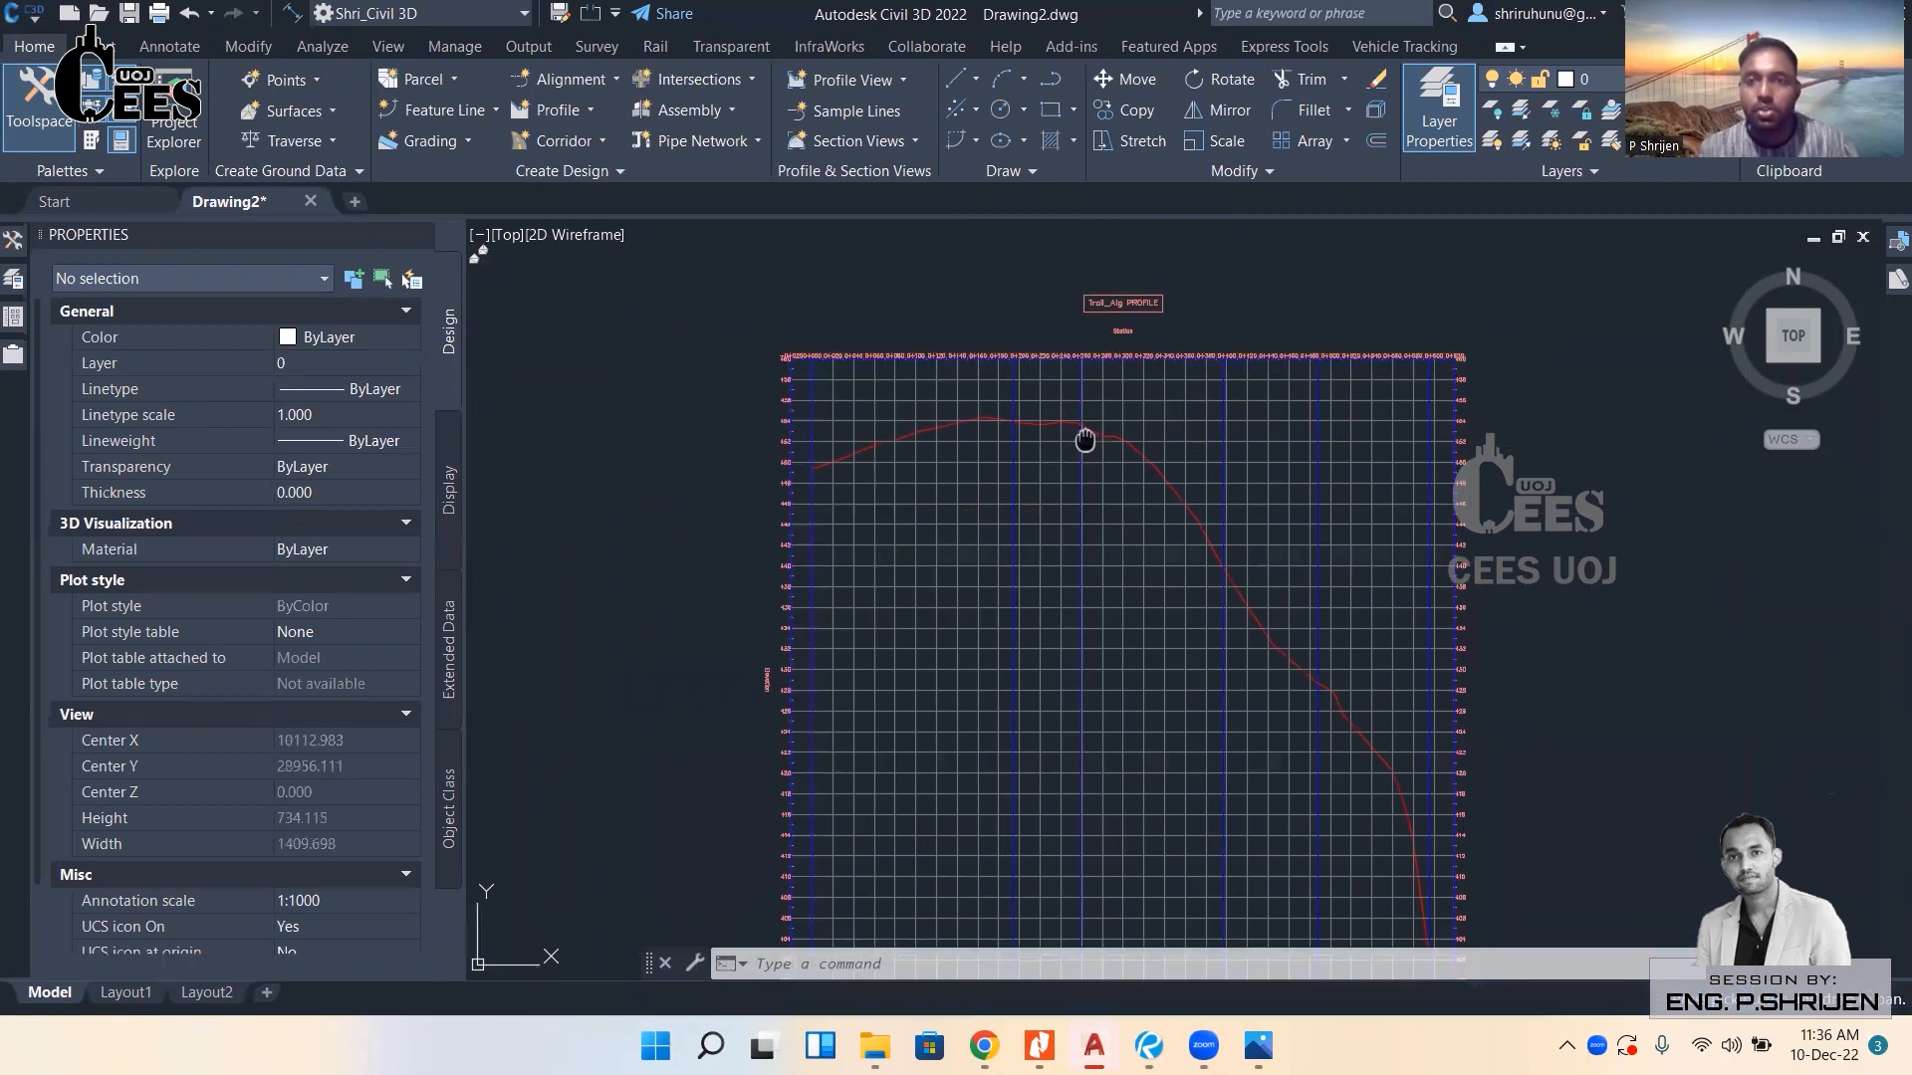
scroll(1050, 491, "up", 3)
middle_click_drag(1102, 376, 989, 704)
scroll(940, 505, "up", 1)
scroll(845, 567, "up", 3)
middle_click_drag(846, 567, 1224, 504)
scroll(1089, 445, "up", 2)
scroll(1035, 428, "down", 2)
middle_click_drag(1025, 669, 1018, 259)
middle_click_drag(1020, 817, 1056, 289)
middle_click_drag(901, 727, 889, 411)
scroll(900, 478, "up", 2)
scroll(918, 379, "down", 1)
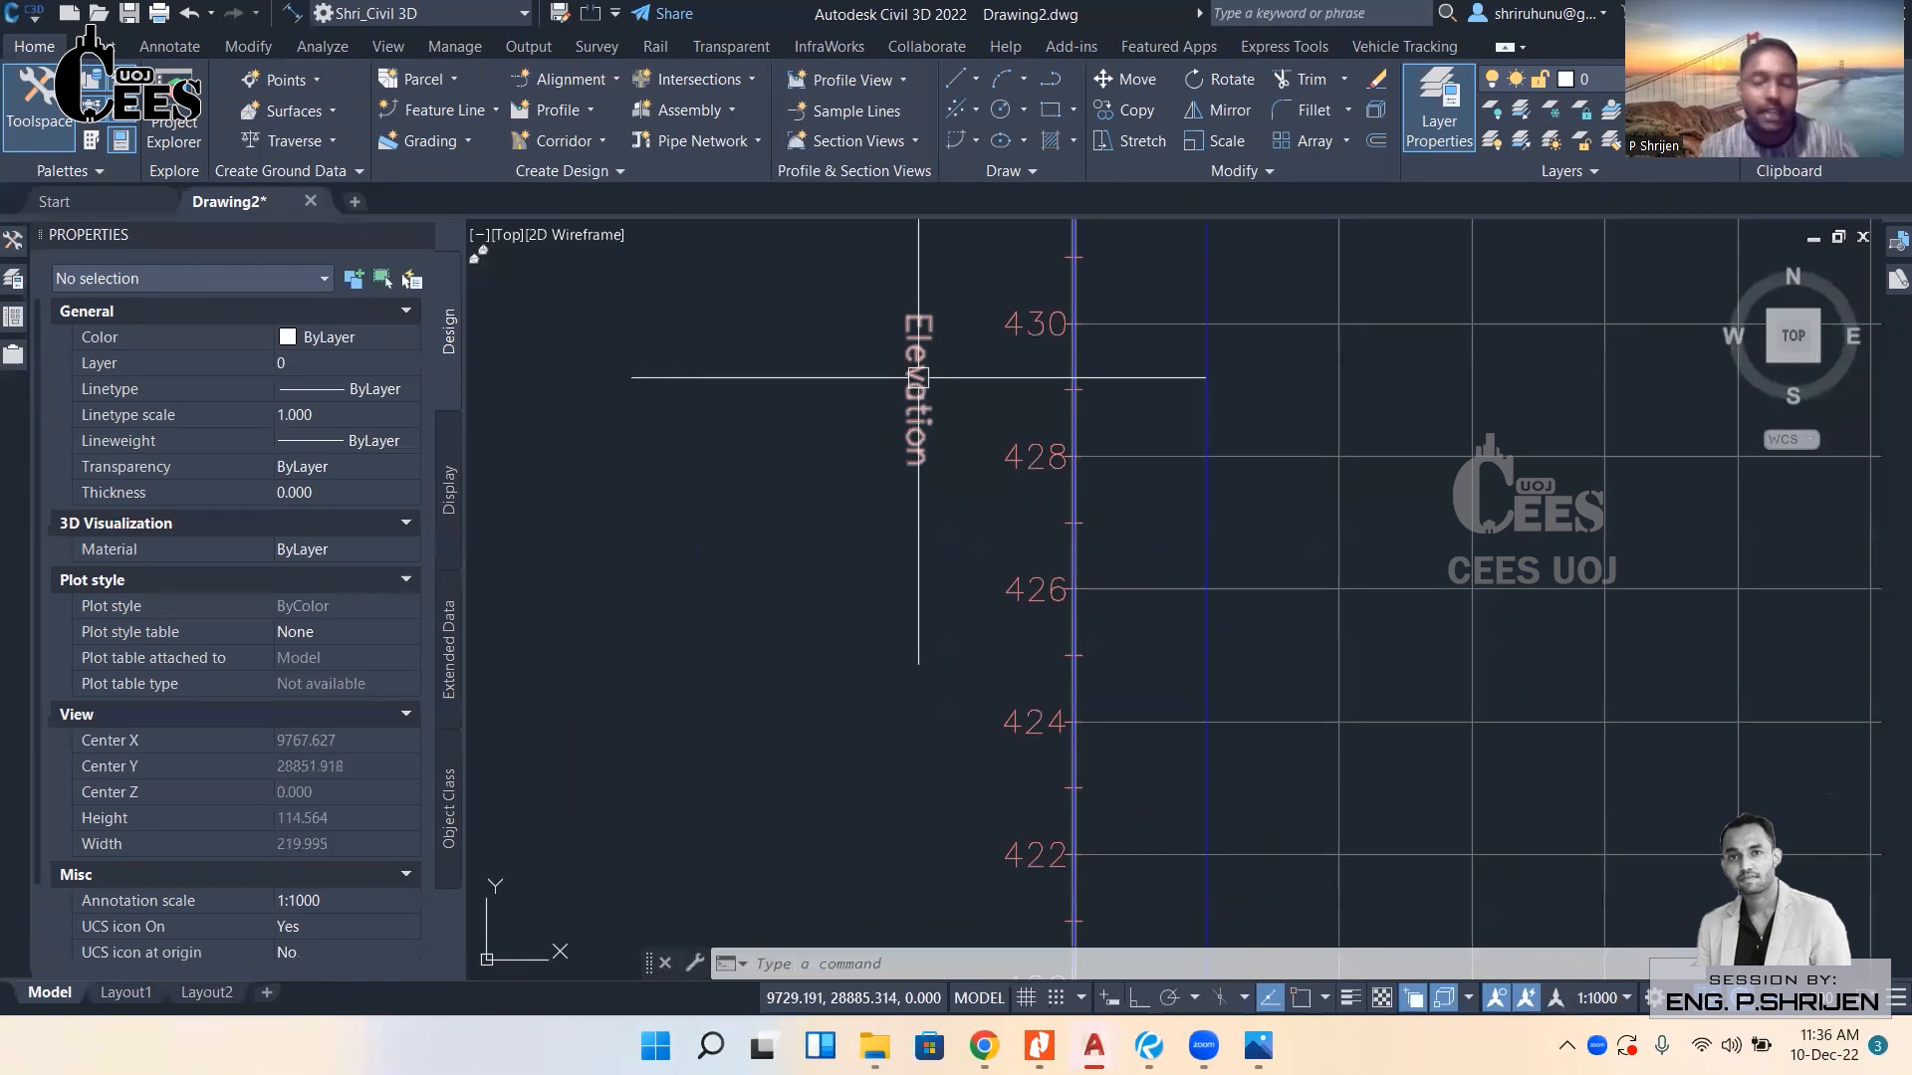
scroll(918, 378, "down", 4)
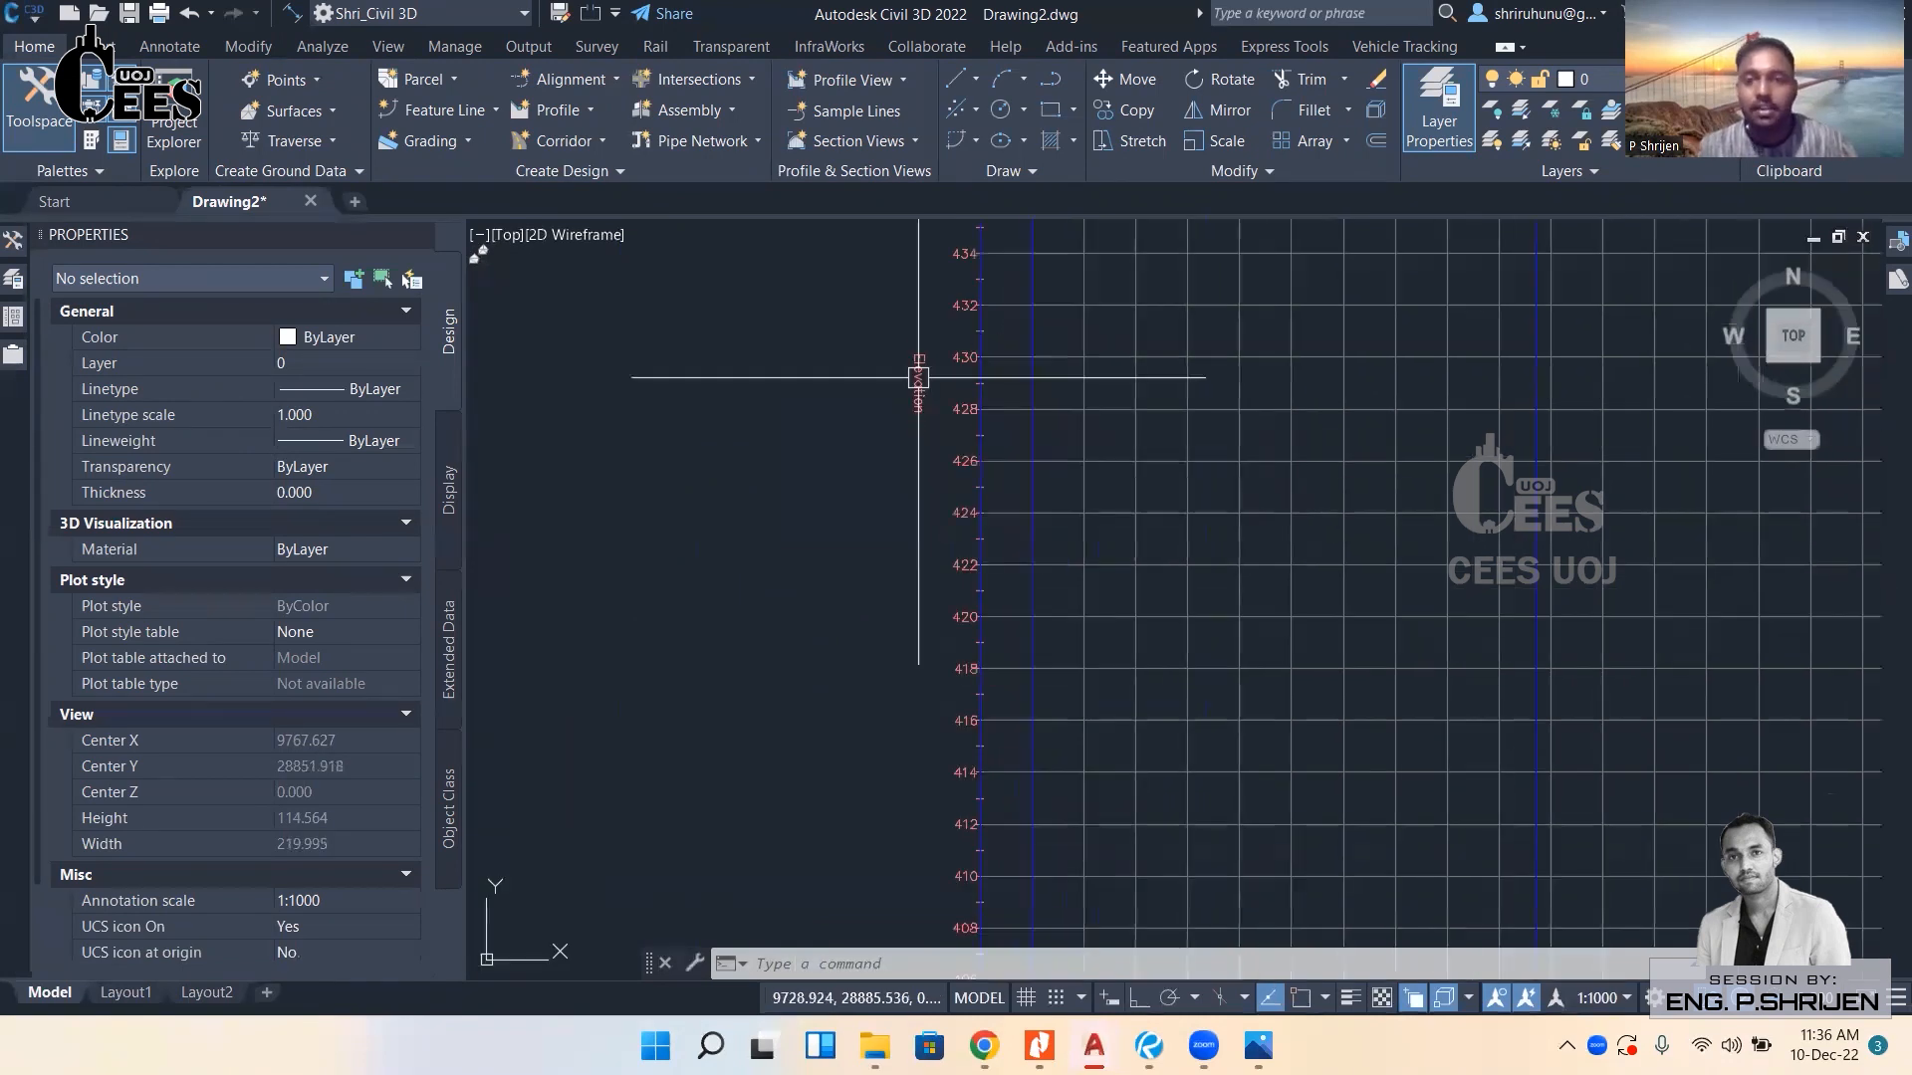
scroll(864, 440, "down", 6)
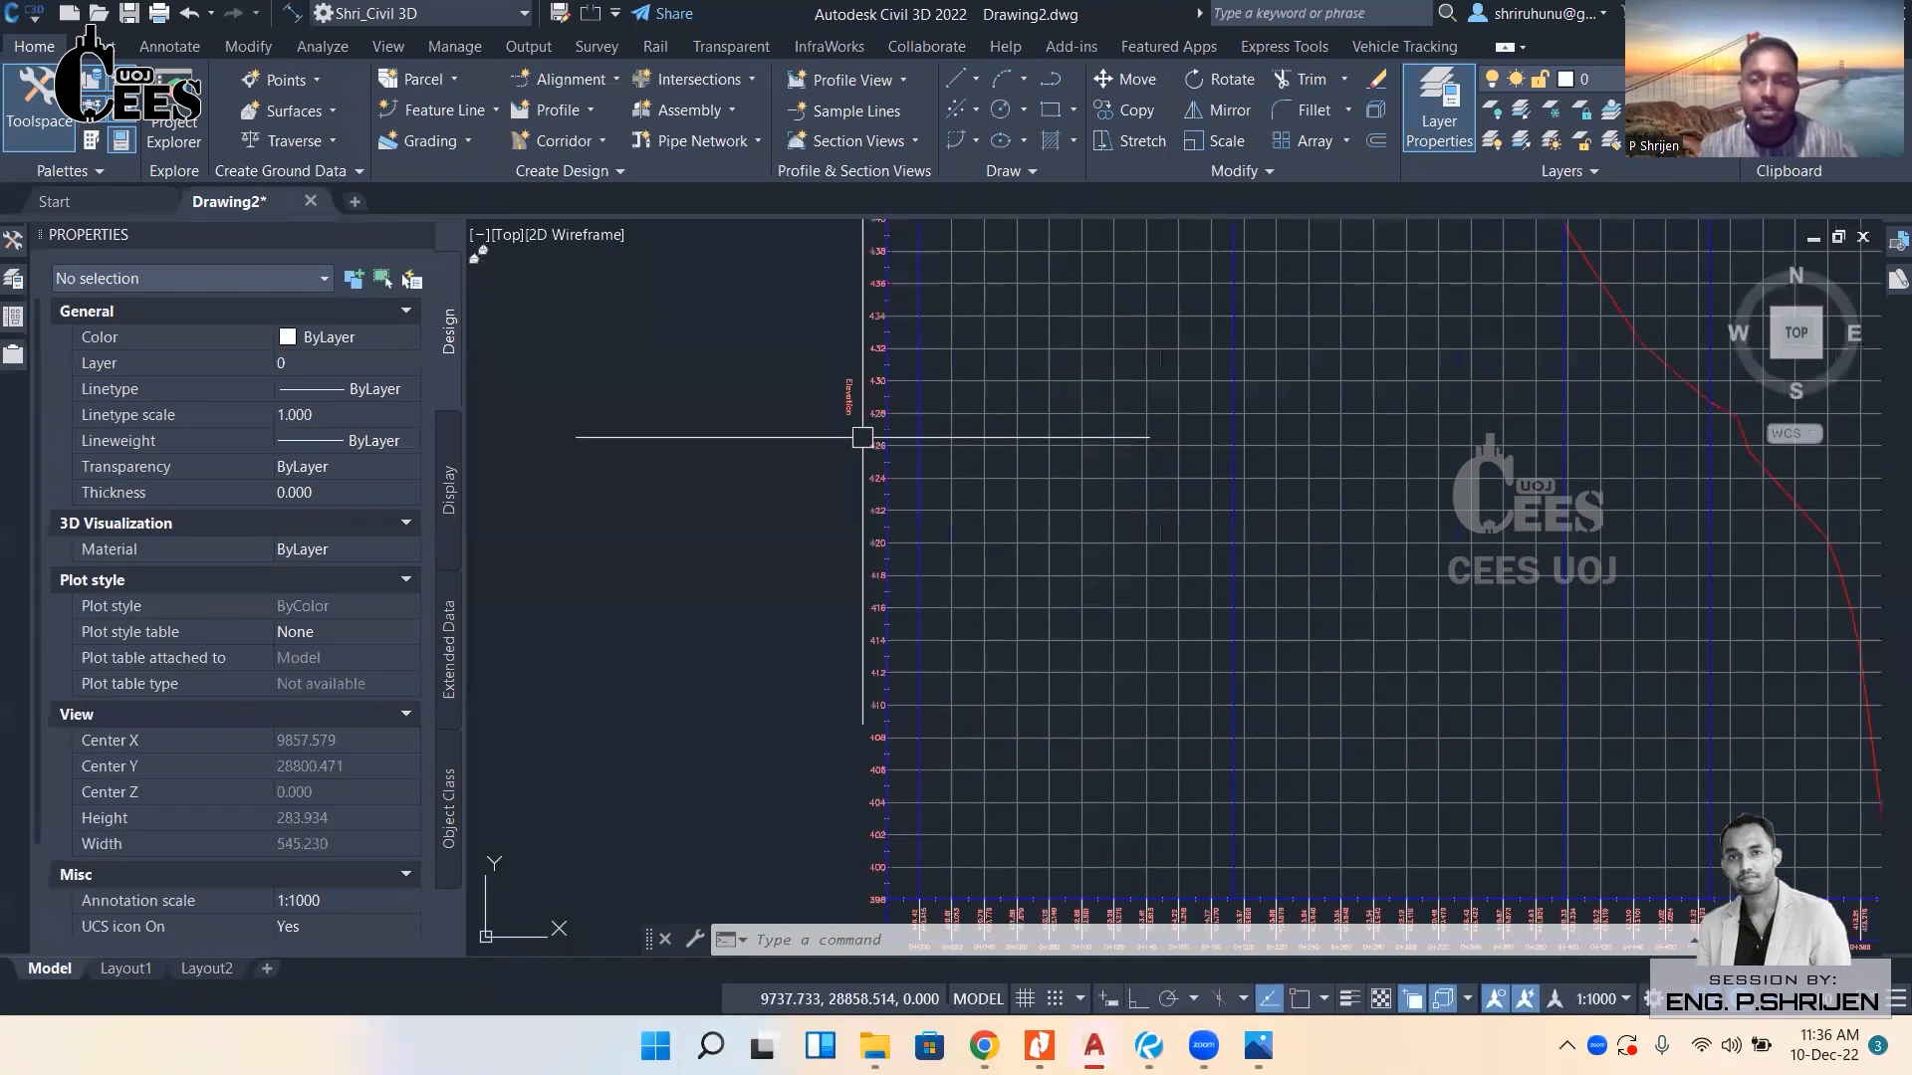
Examine the station and elevation labels along the profile view's base, along with the shape of the EG line.
middle_click_drag(863, 439, 809, 456)
scroll(896, 685, "up", 4)
scroll(783, 605, "up", 2)
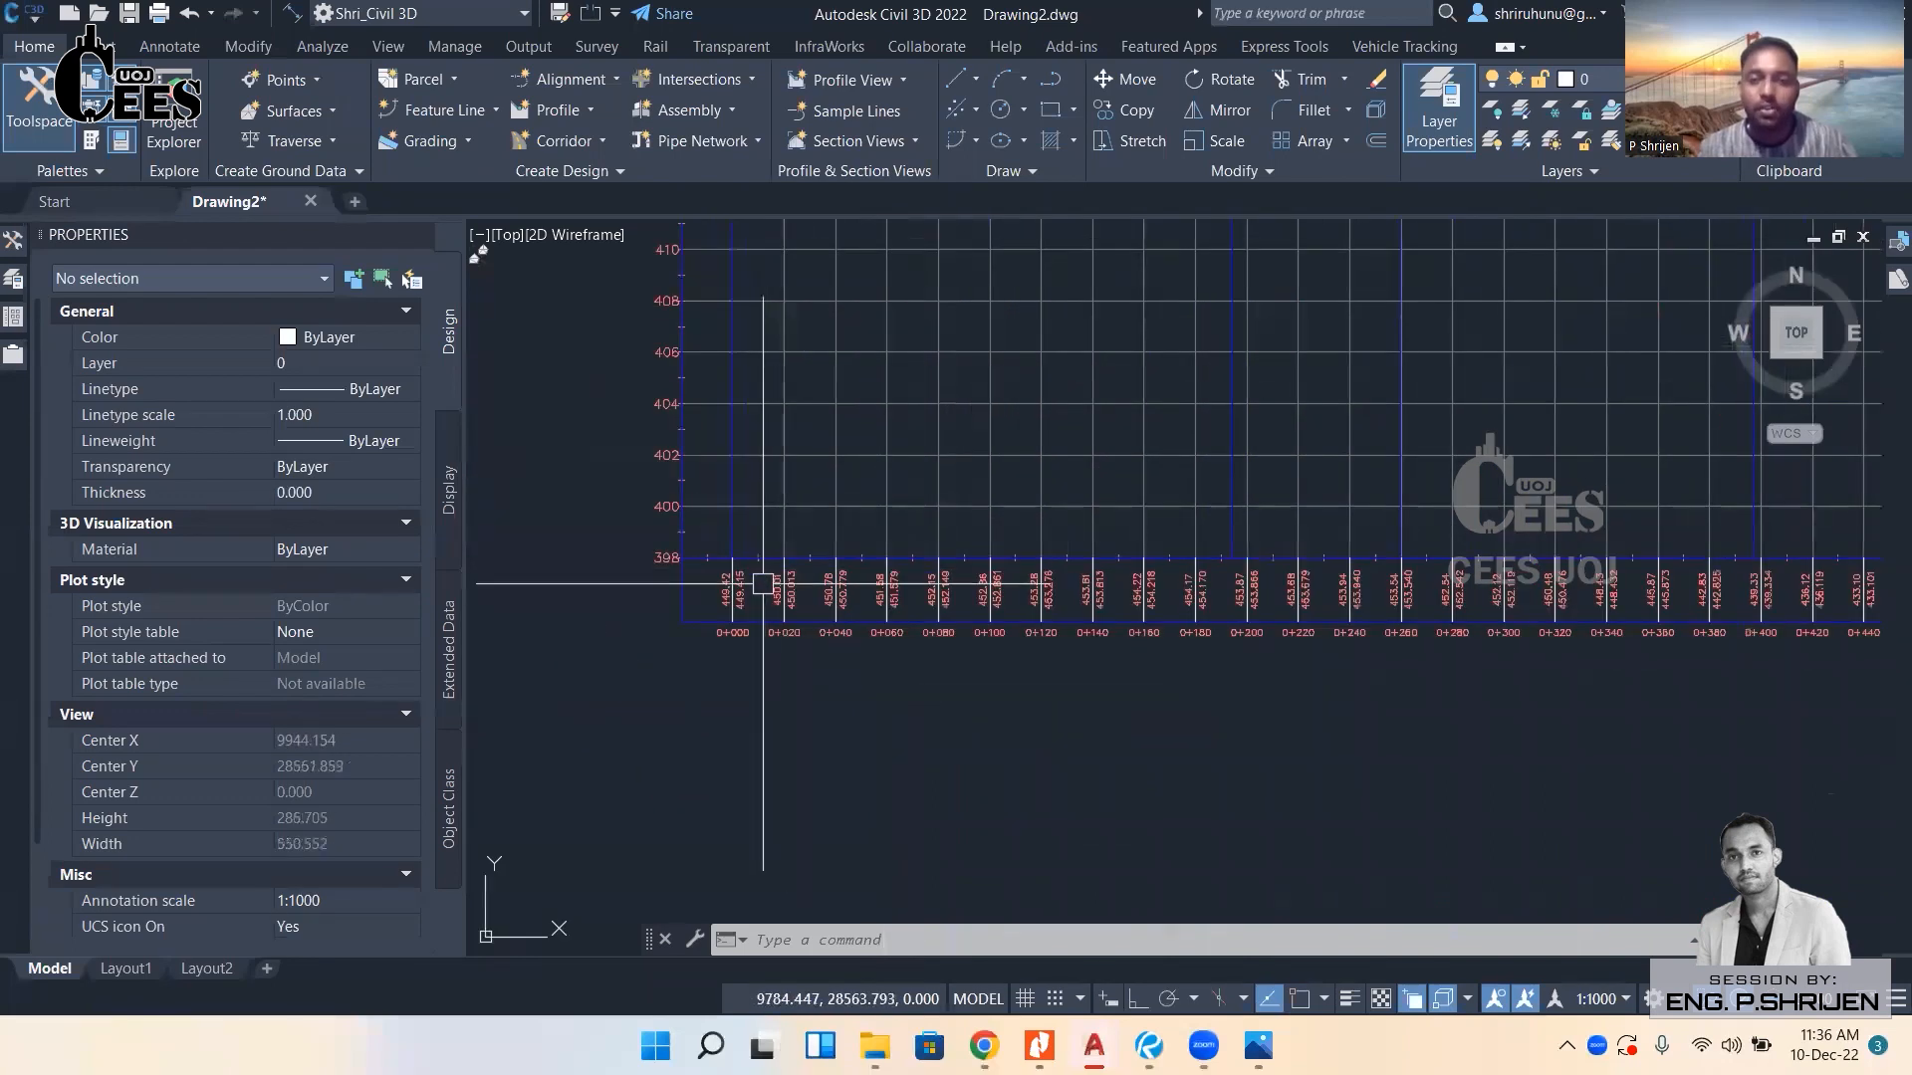
scroll(977, 581, "down", 5)
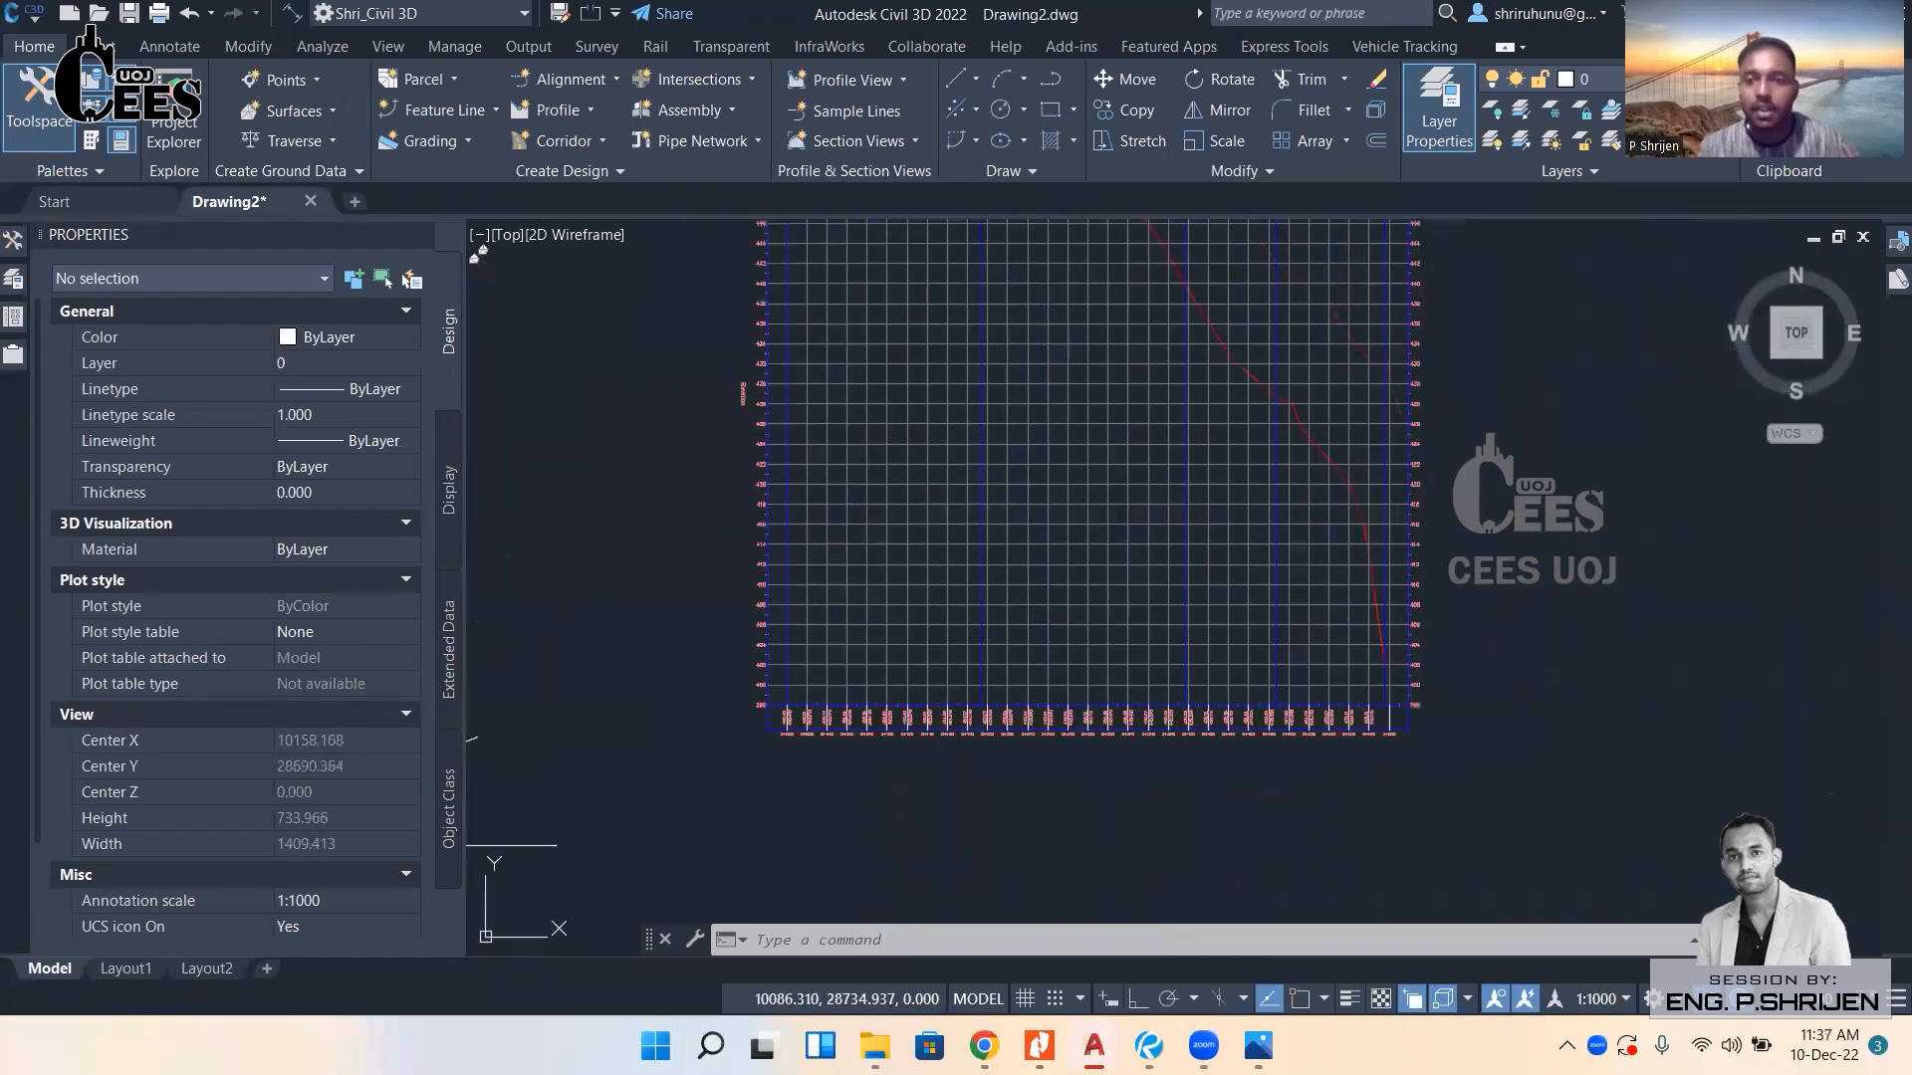
scroll(1094, 521, "up", 6)
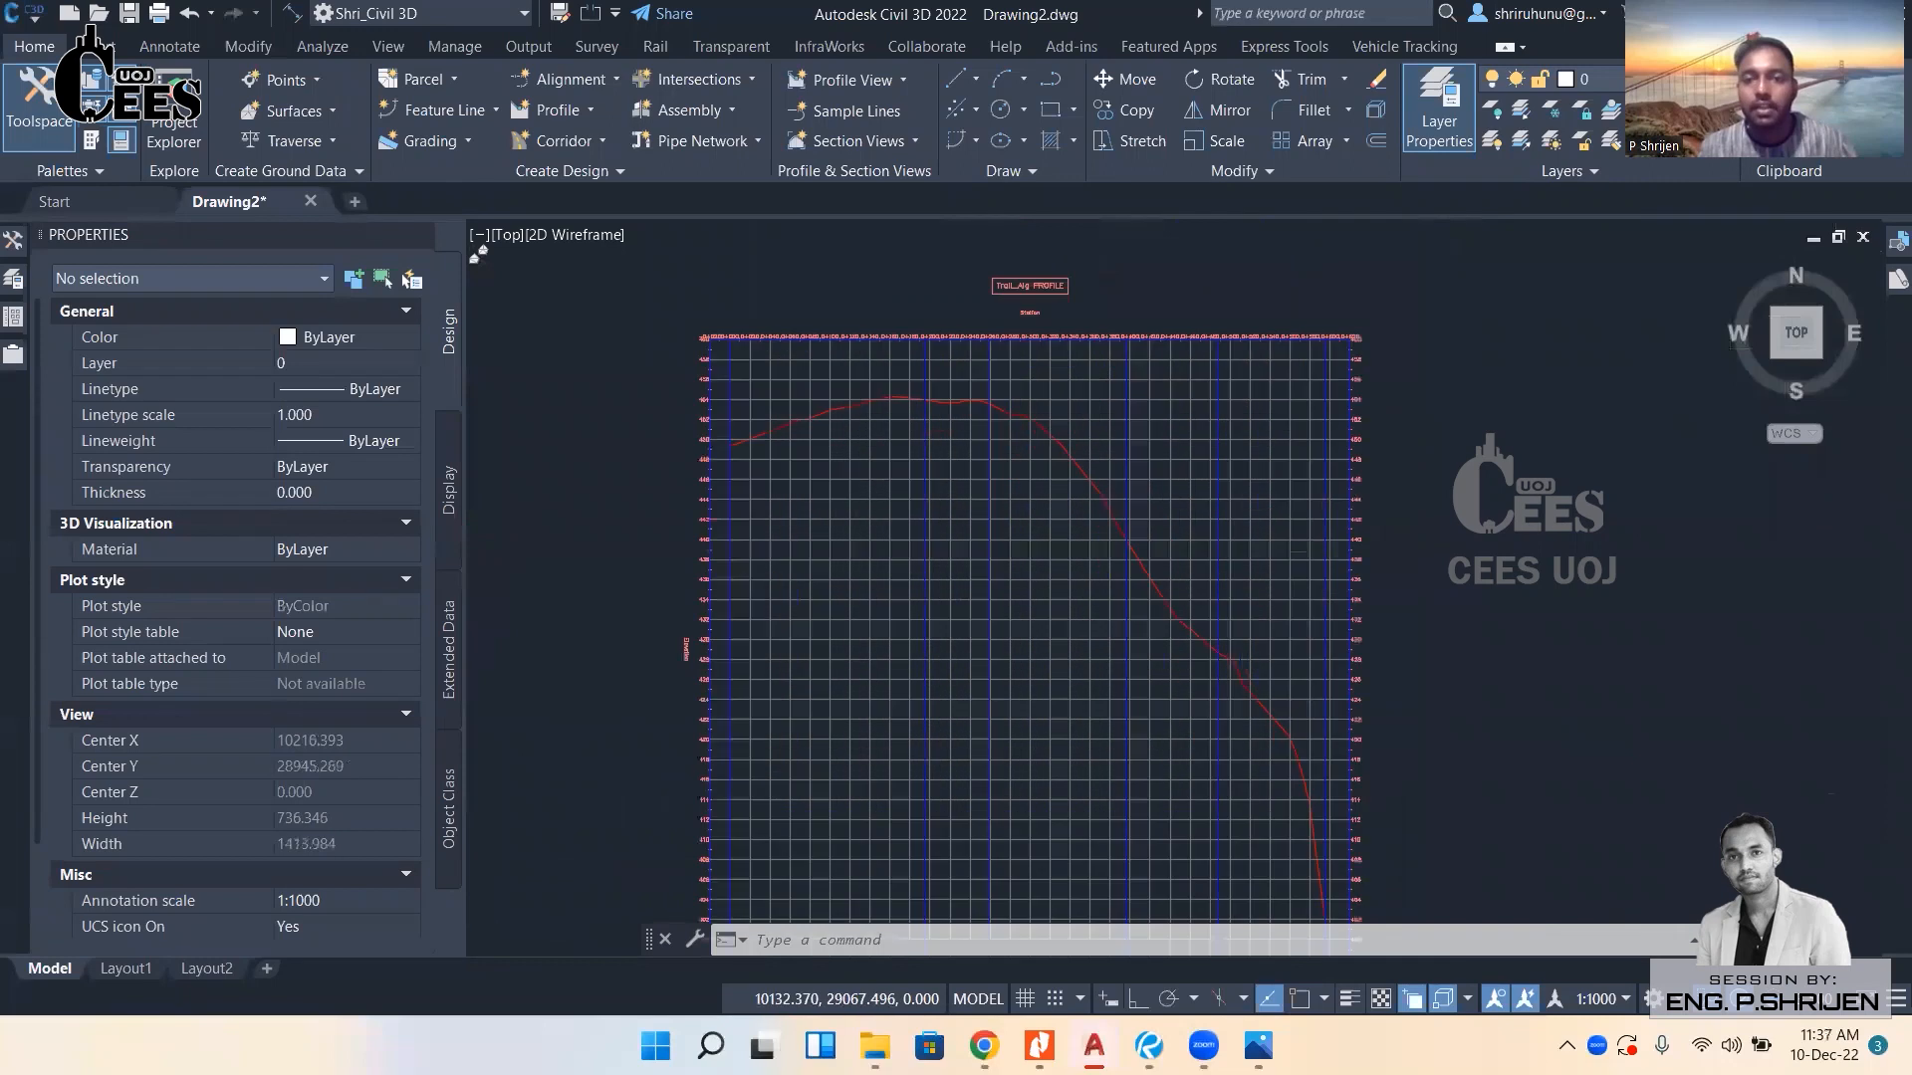
Select the EG profile line to see it in relation to the site surface plan, then clear the selection.
left_click(977, 369)
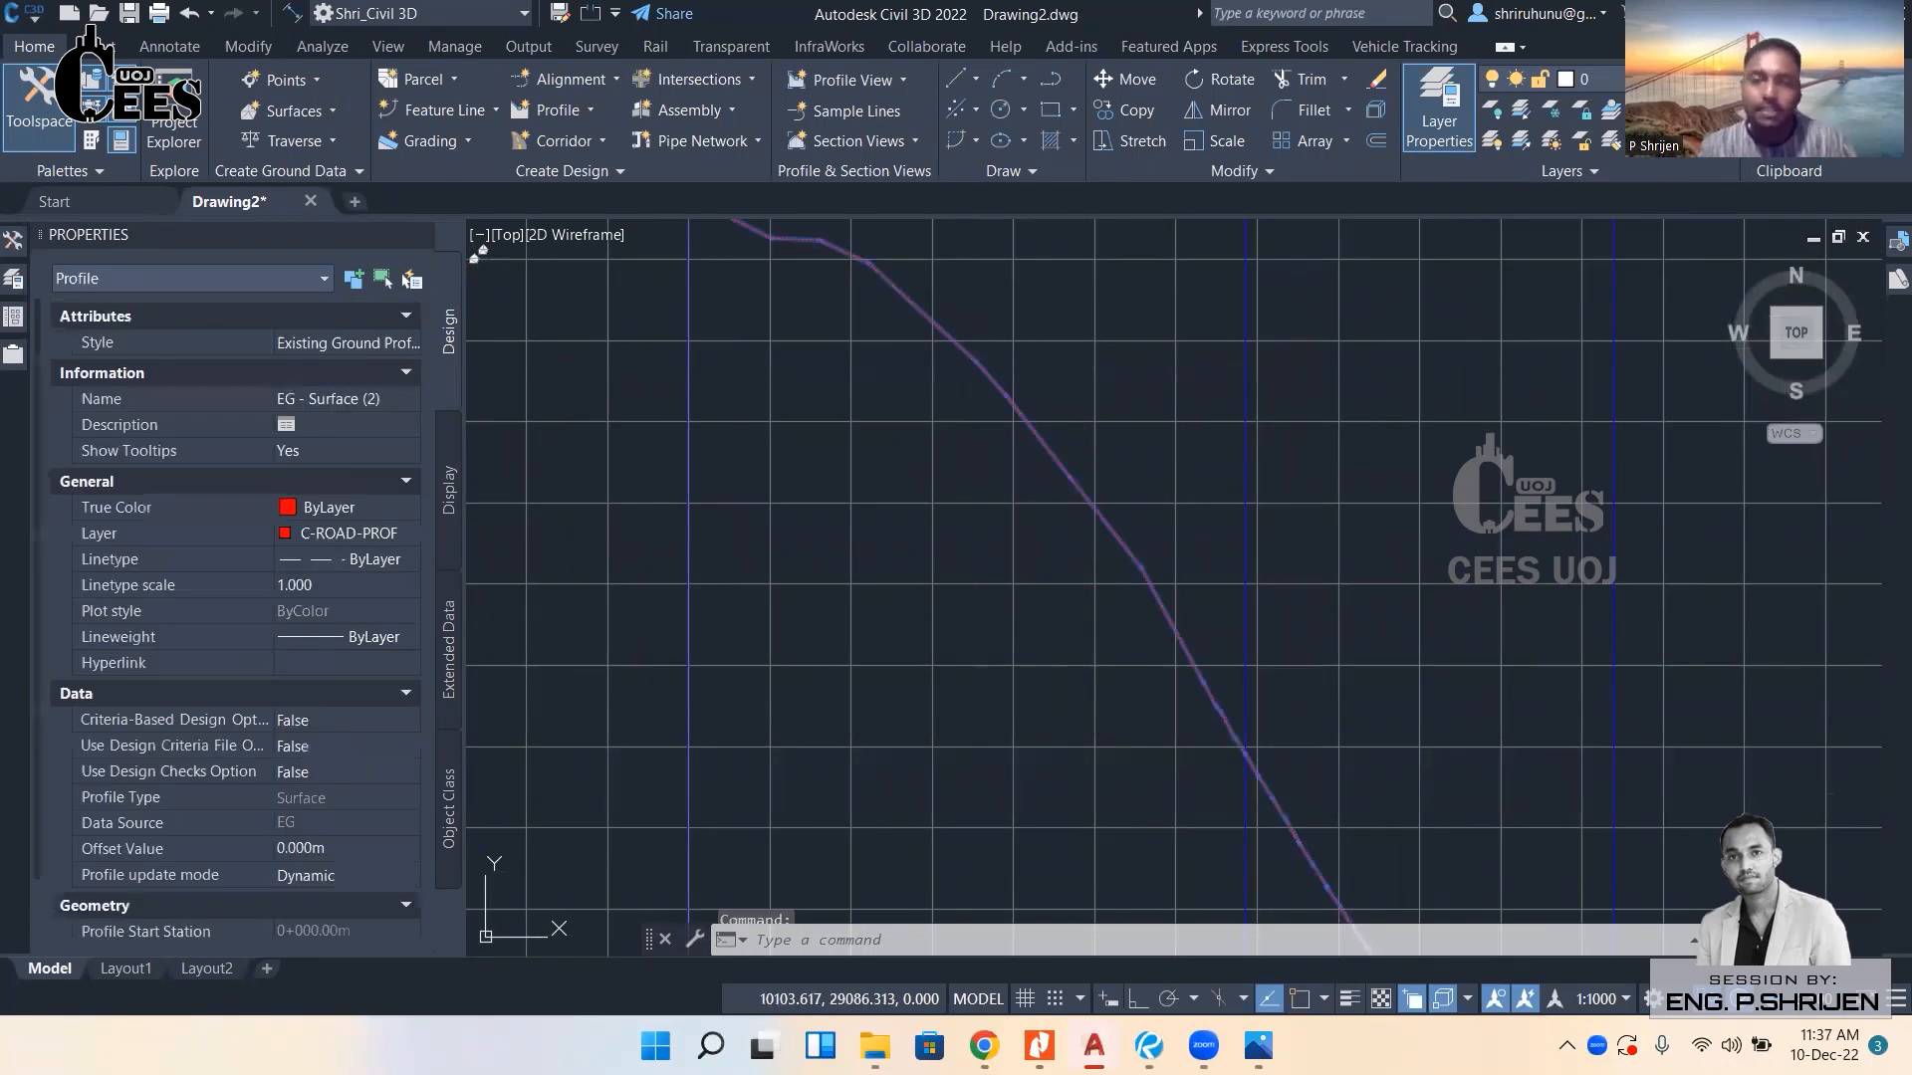
scroll(921, 428, "down", 4)
scroll(931, 537, "down", 4)
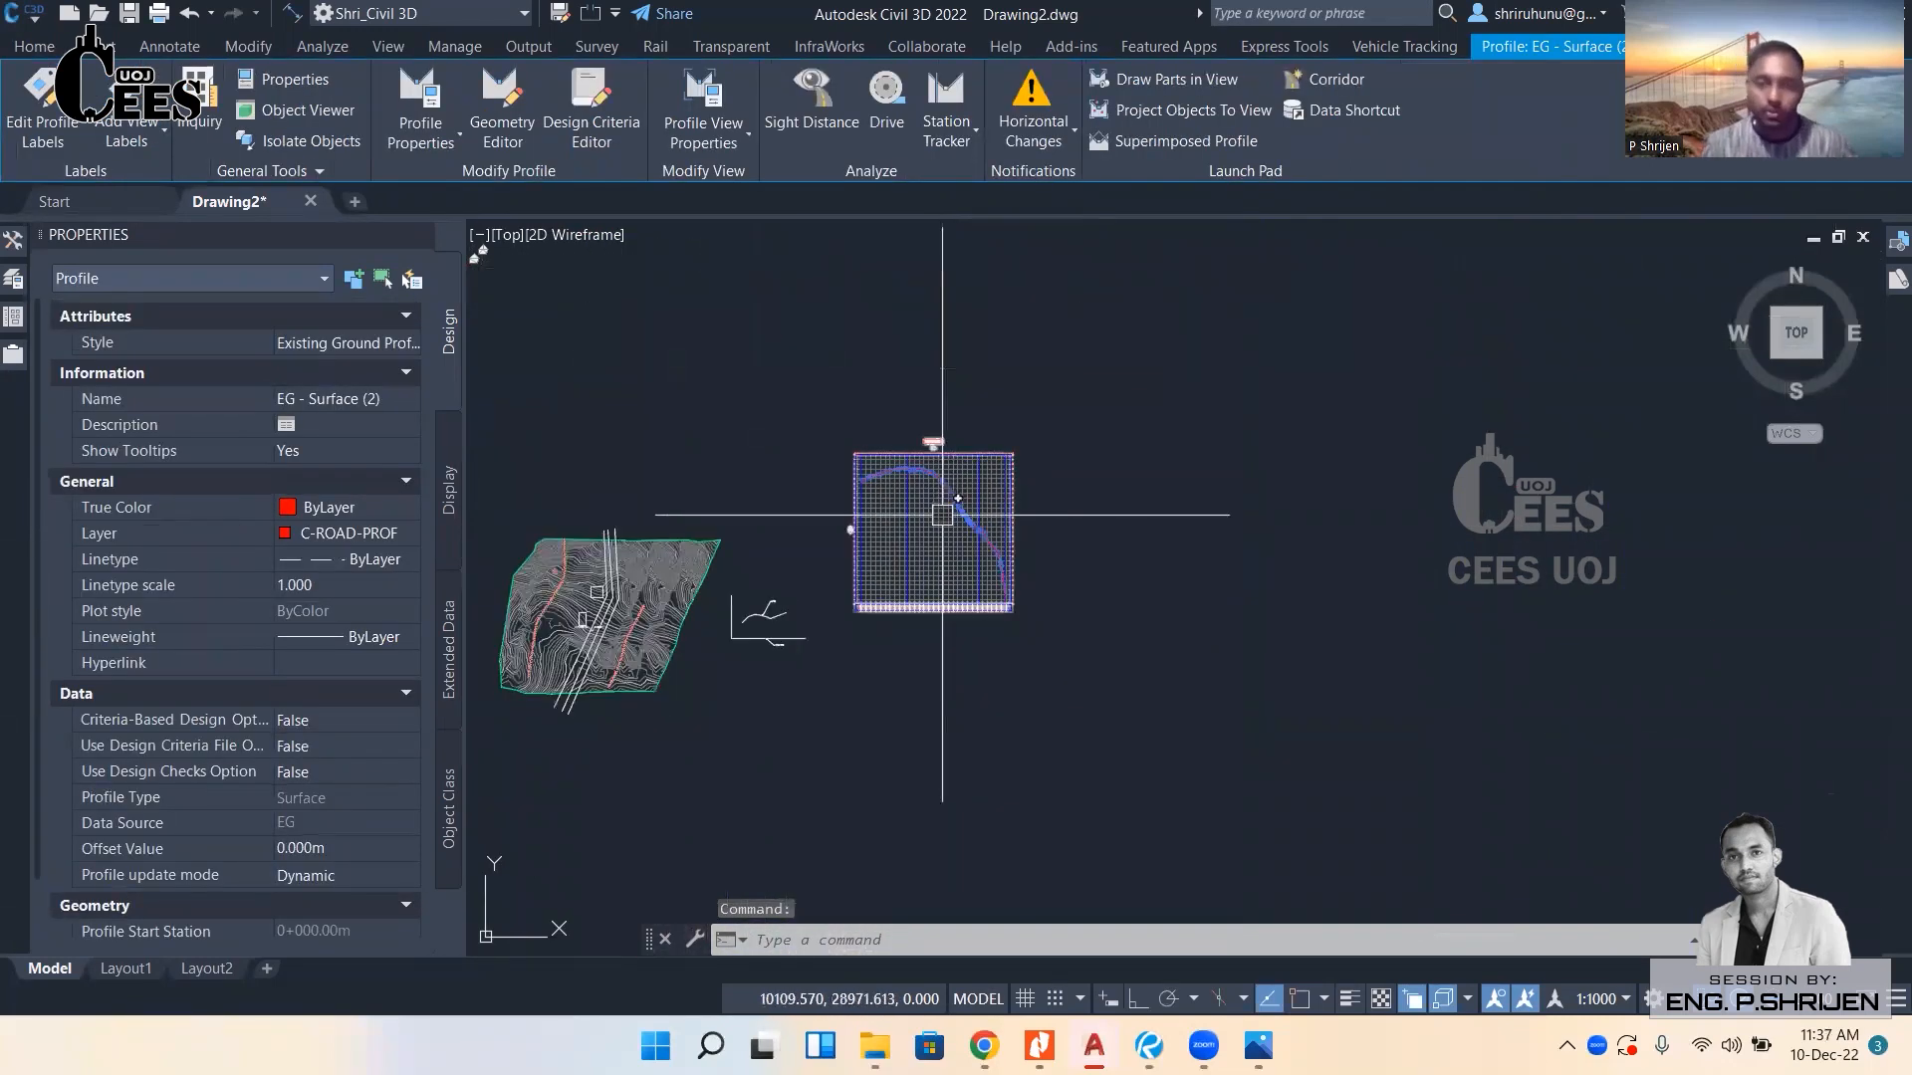
scroll(918, 568, "up", 2)
key("Escape")
key("Escape")
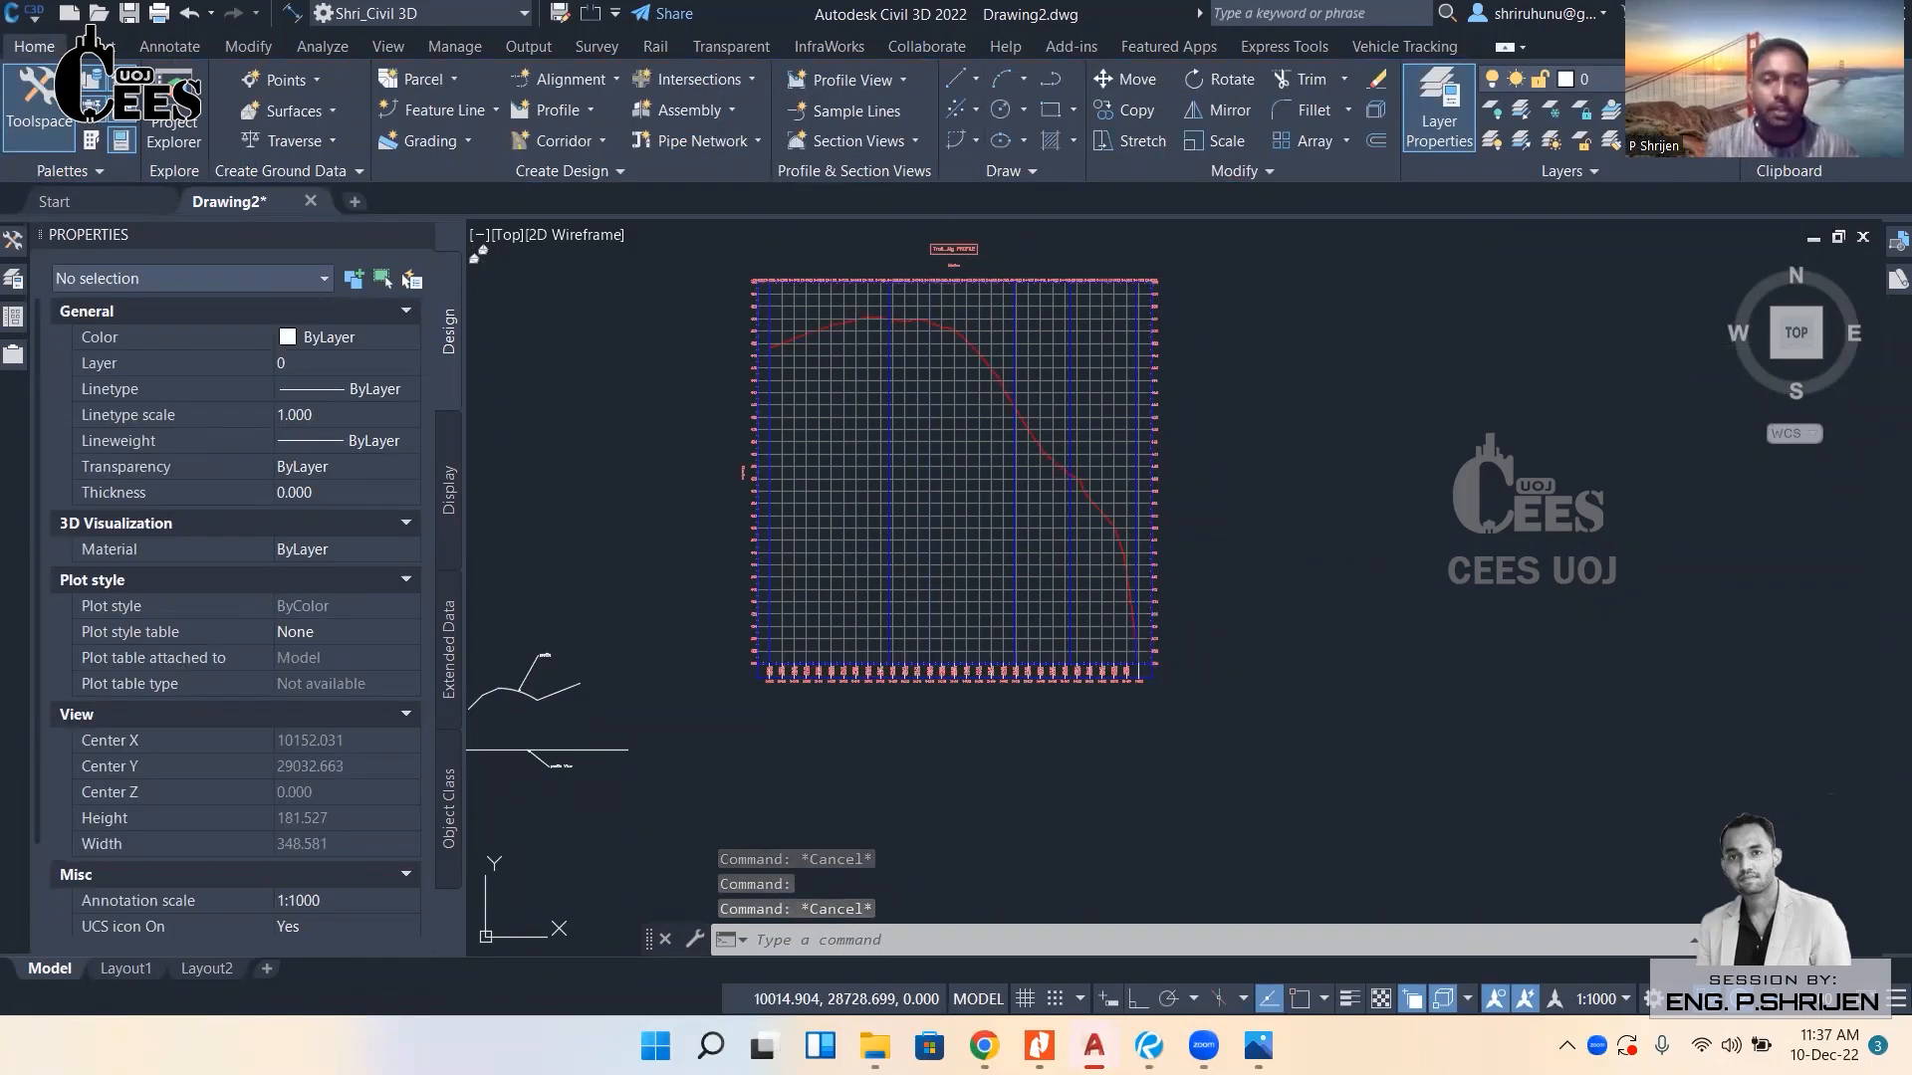
Create a layout profile named Trail_FG in the Trail_Alg_EG profile view, using the Design Profile style and Complete Label Set.
left_click(917, 557)
middle_click_drag(899, 446, 872, 537)
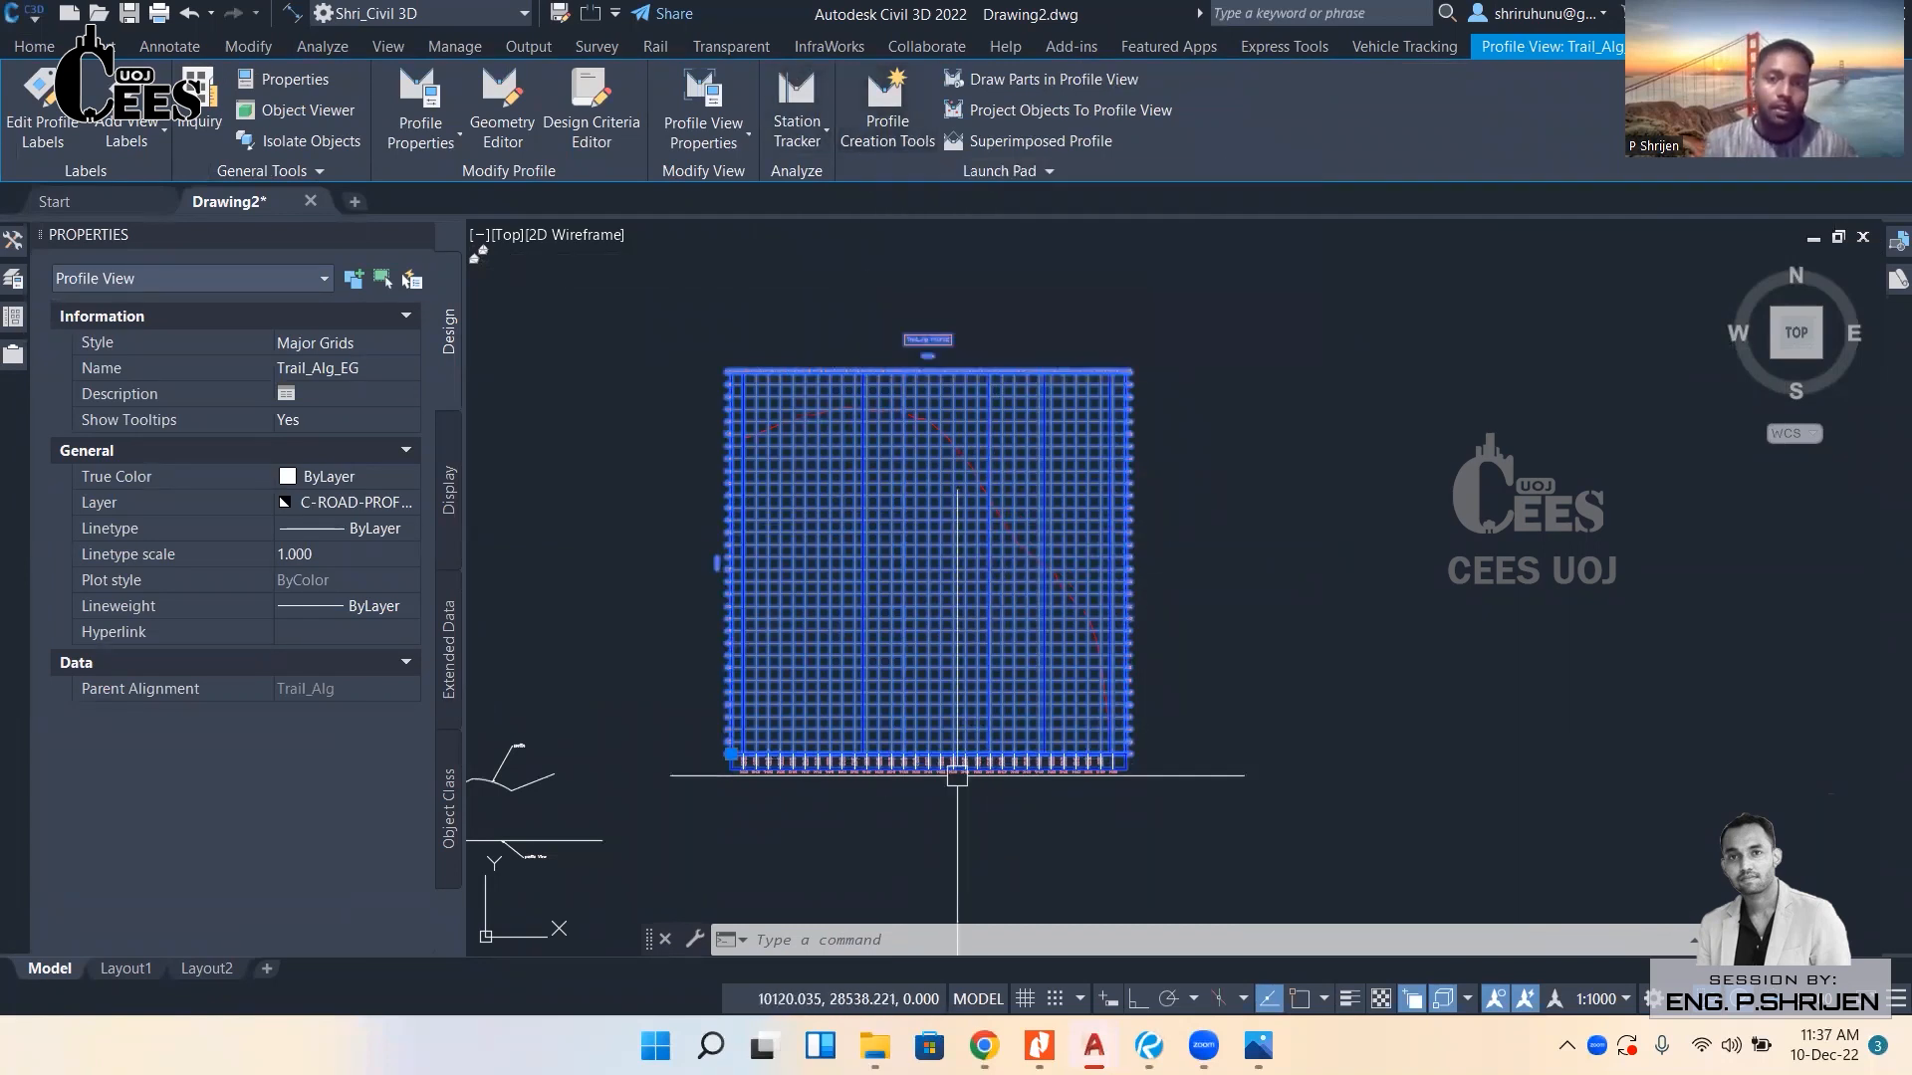
left_click(889, 134)
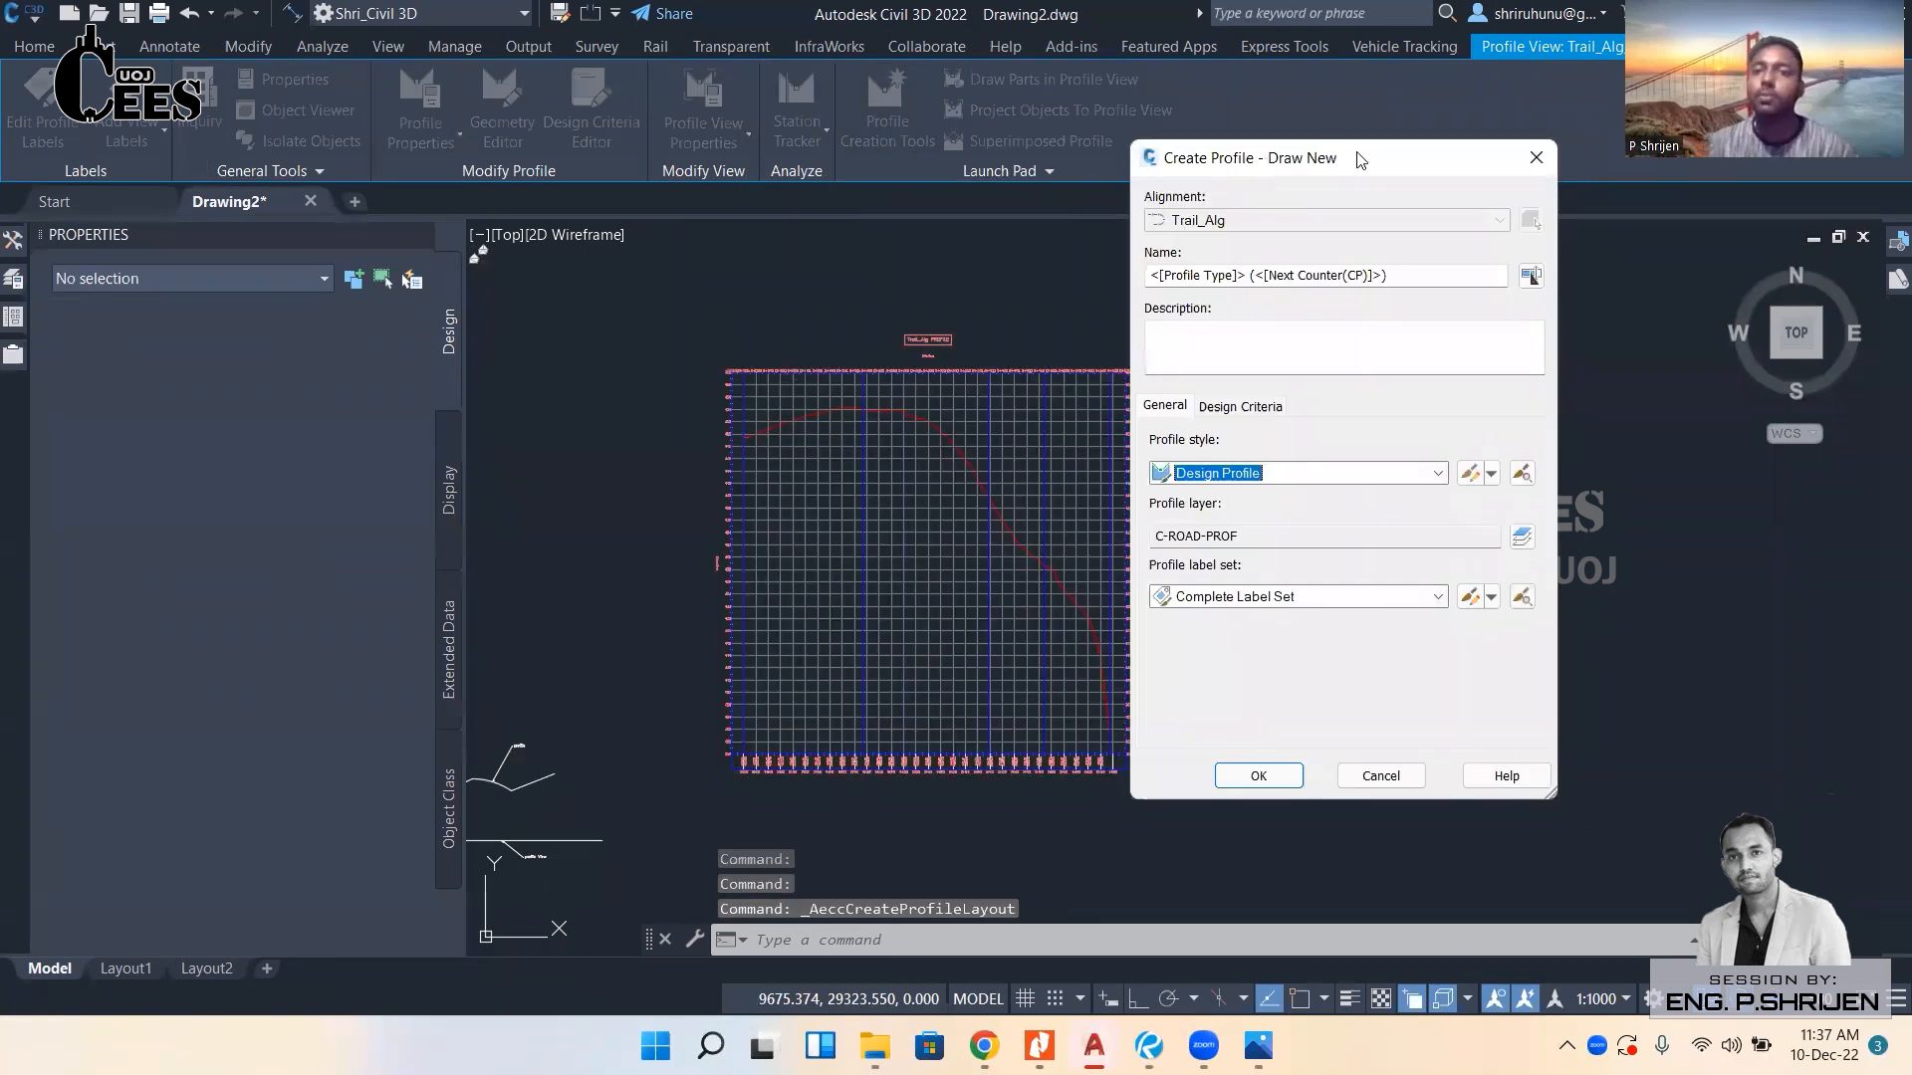
left_click_drag(1266, 159, 1374, 153)
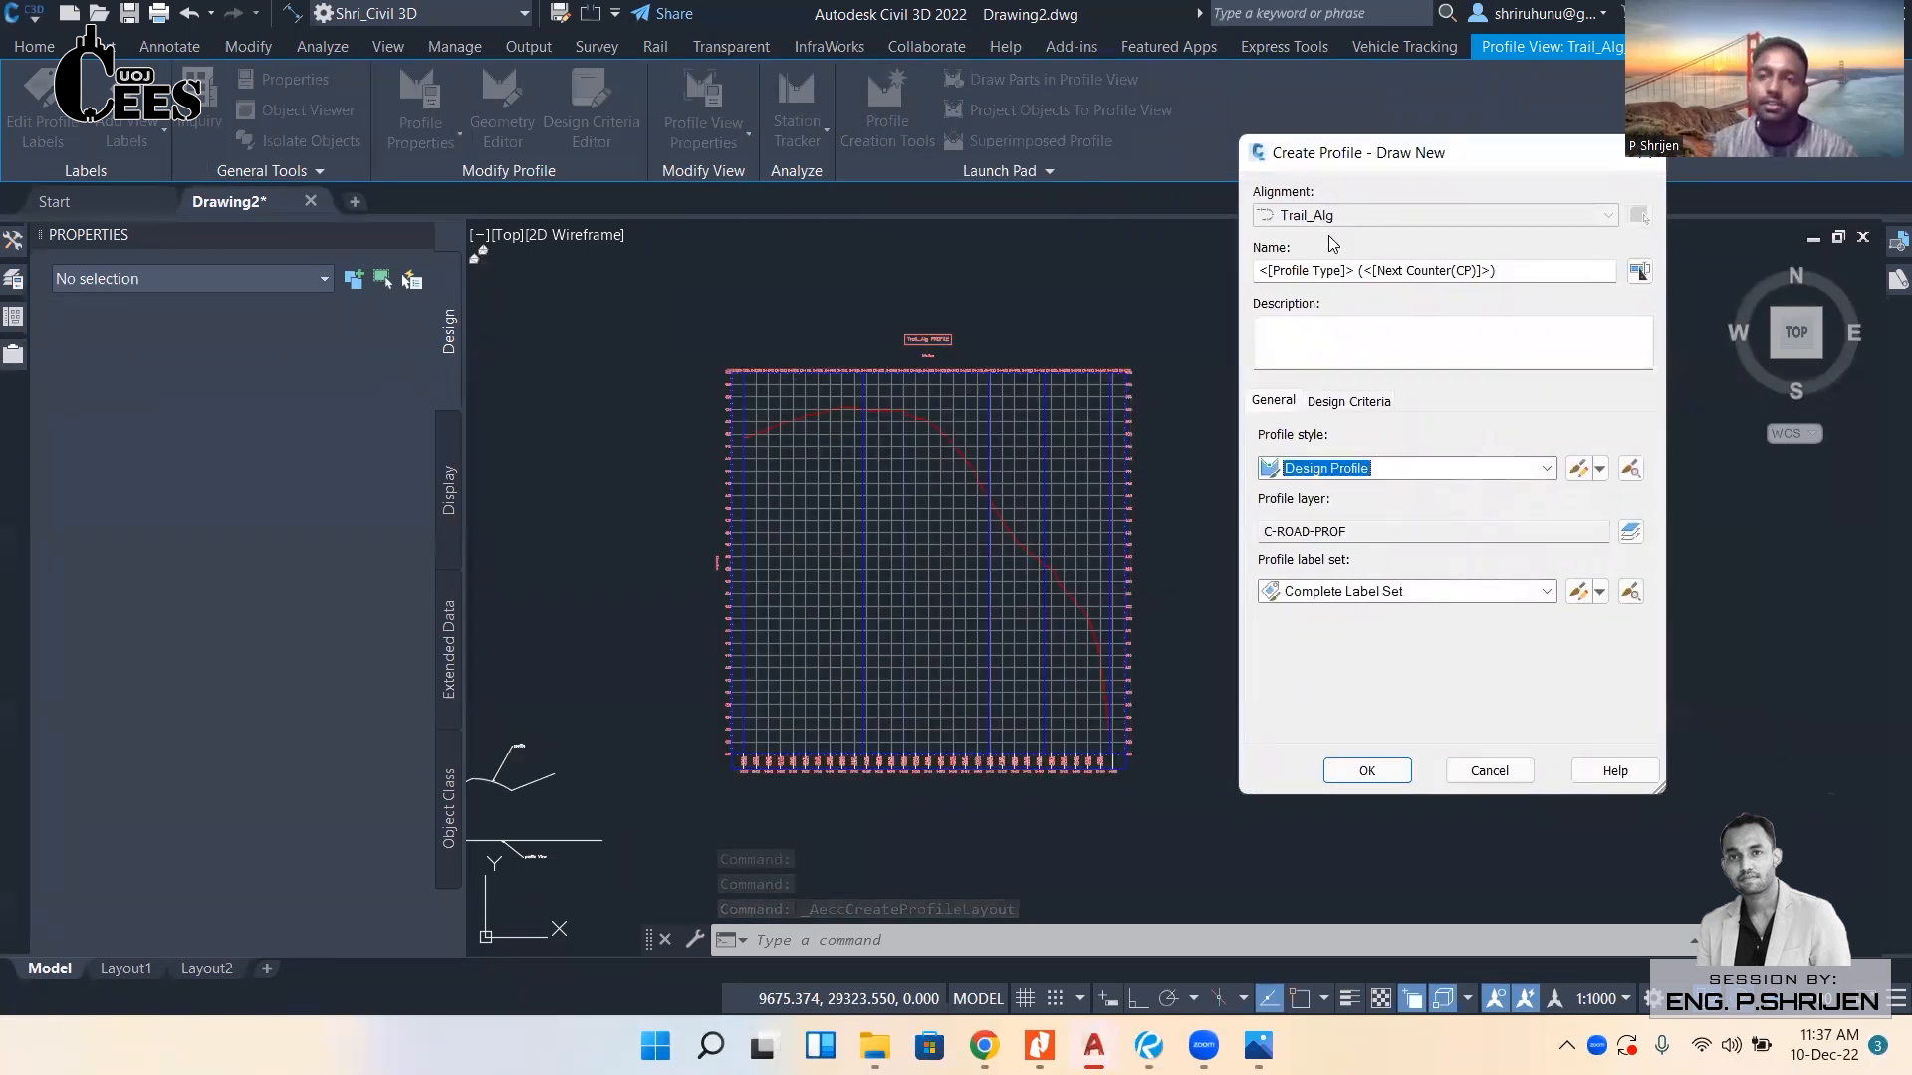
left_click_drag(1511, 271, 1197, 271)
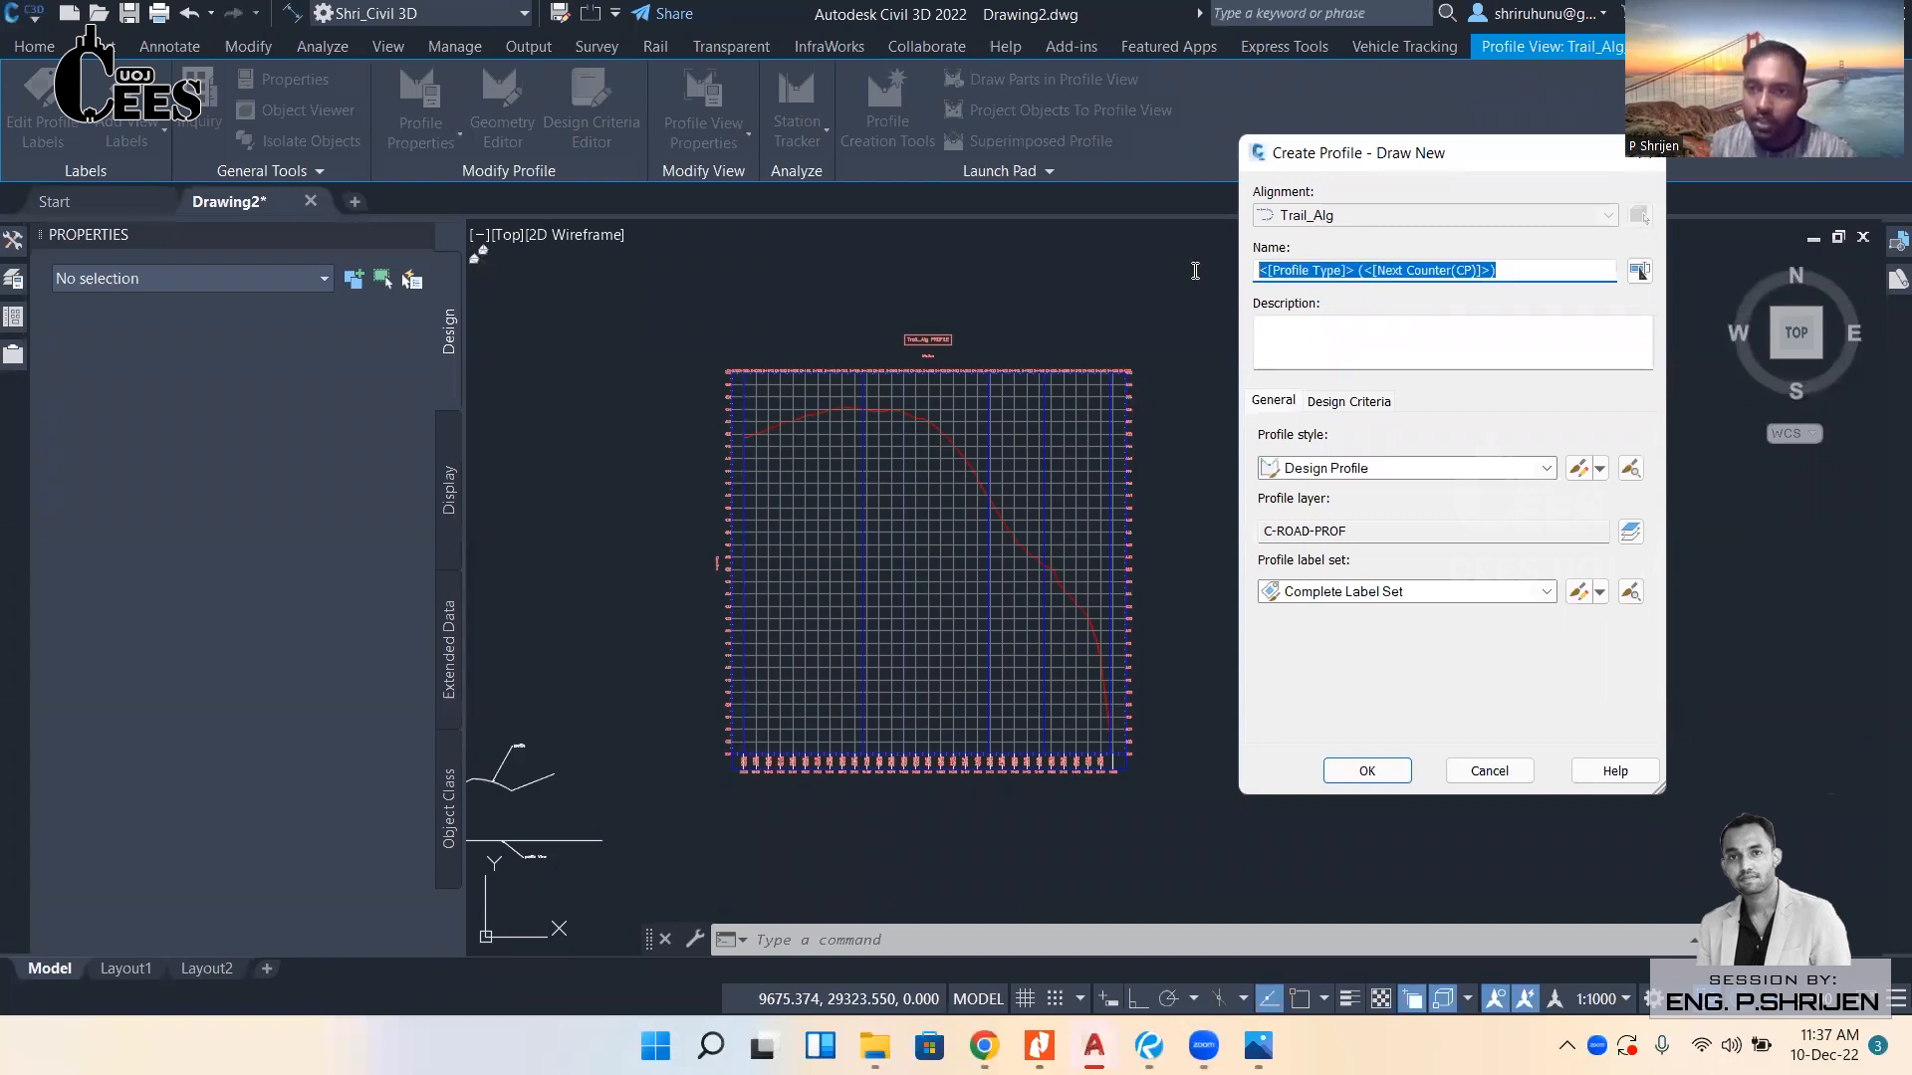
type("Trail_FG")
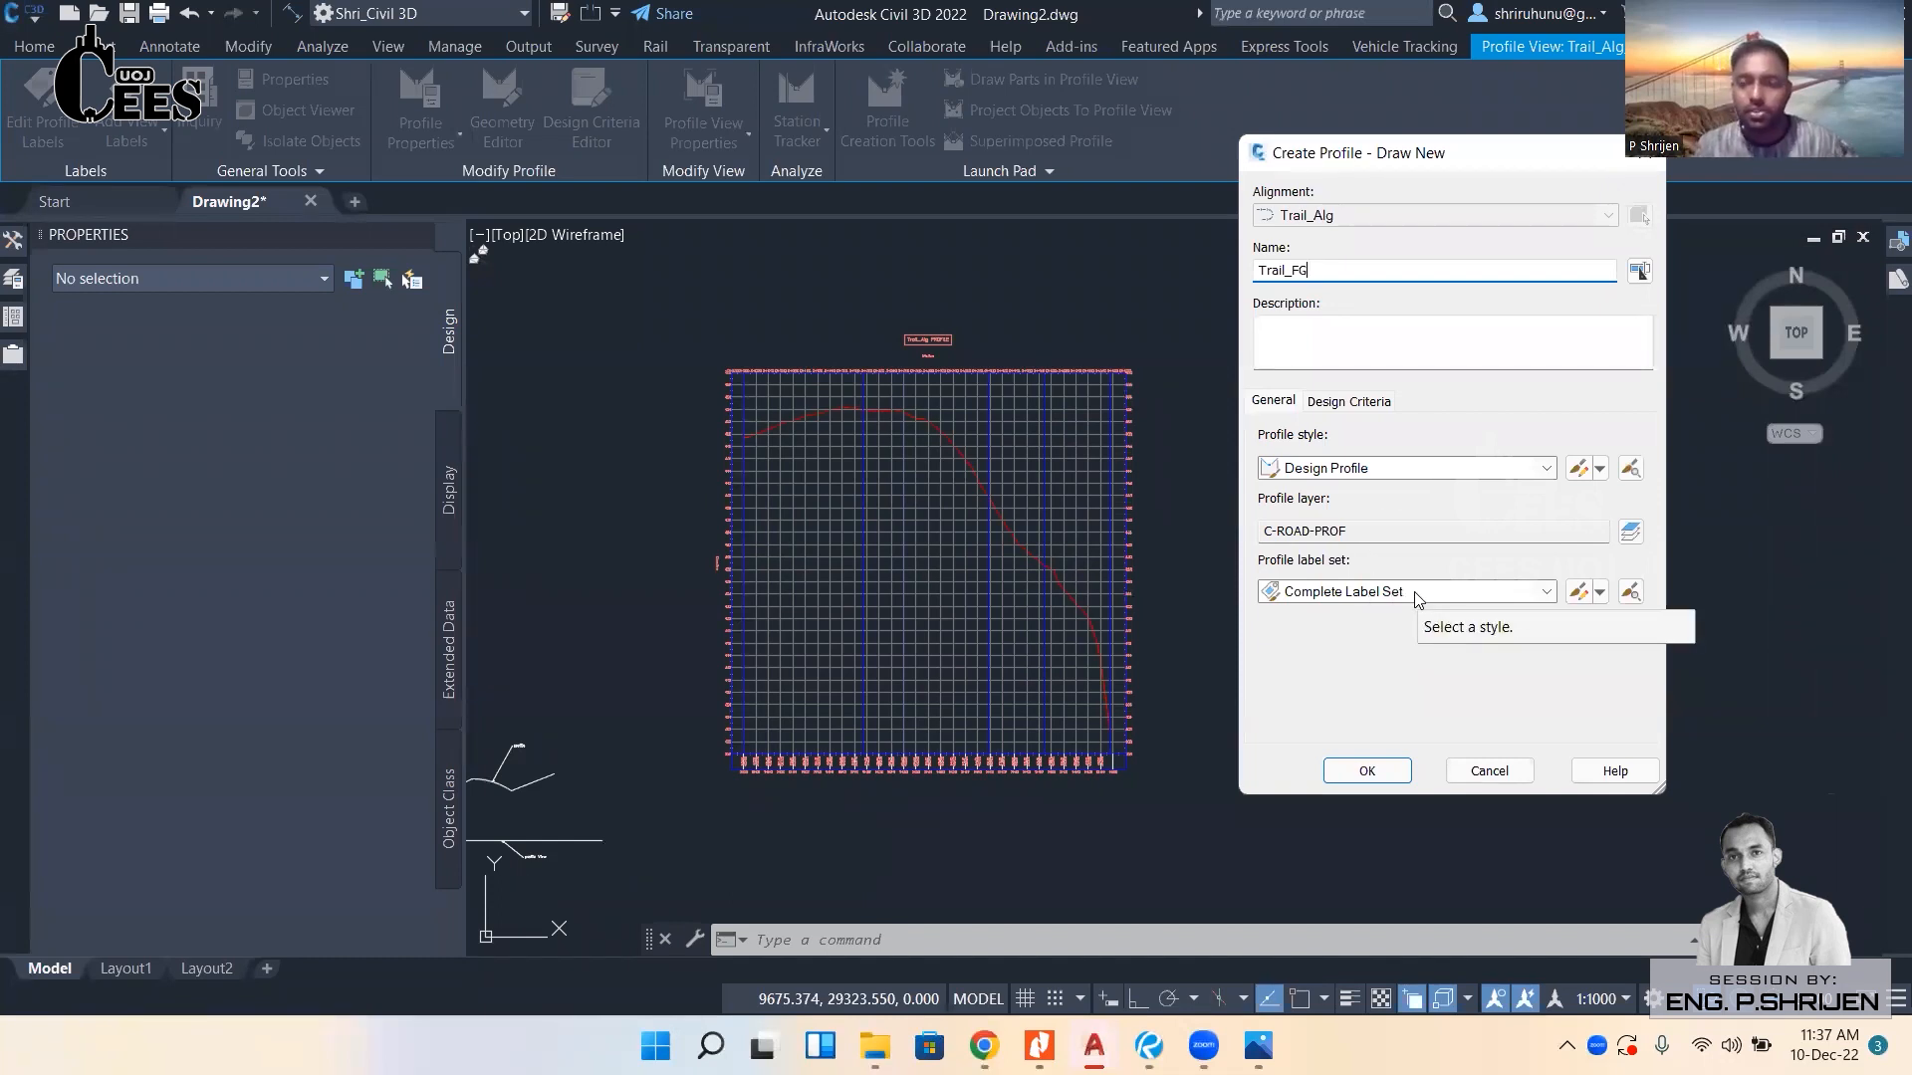
left_click(1364, 772)
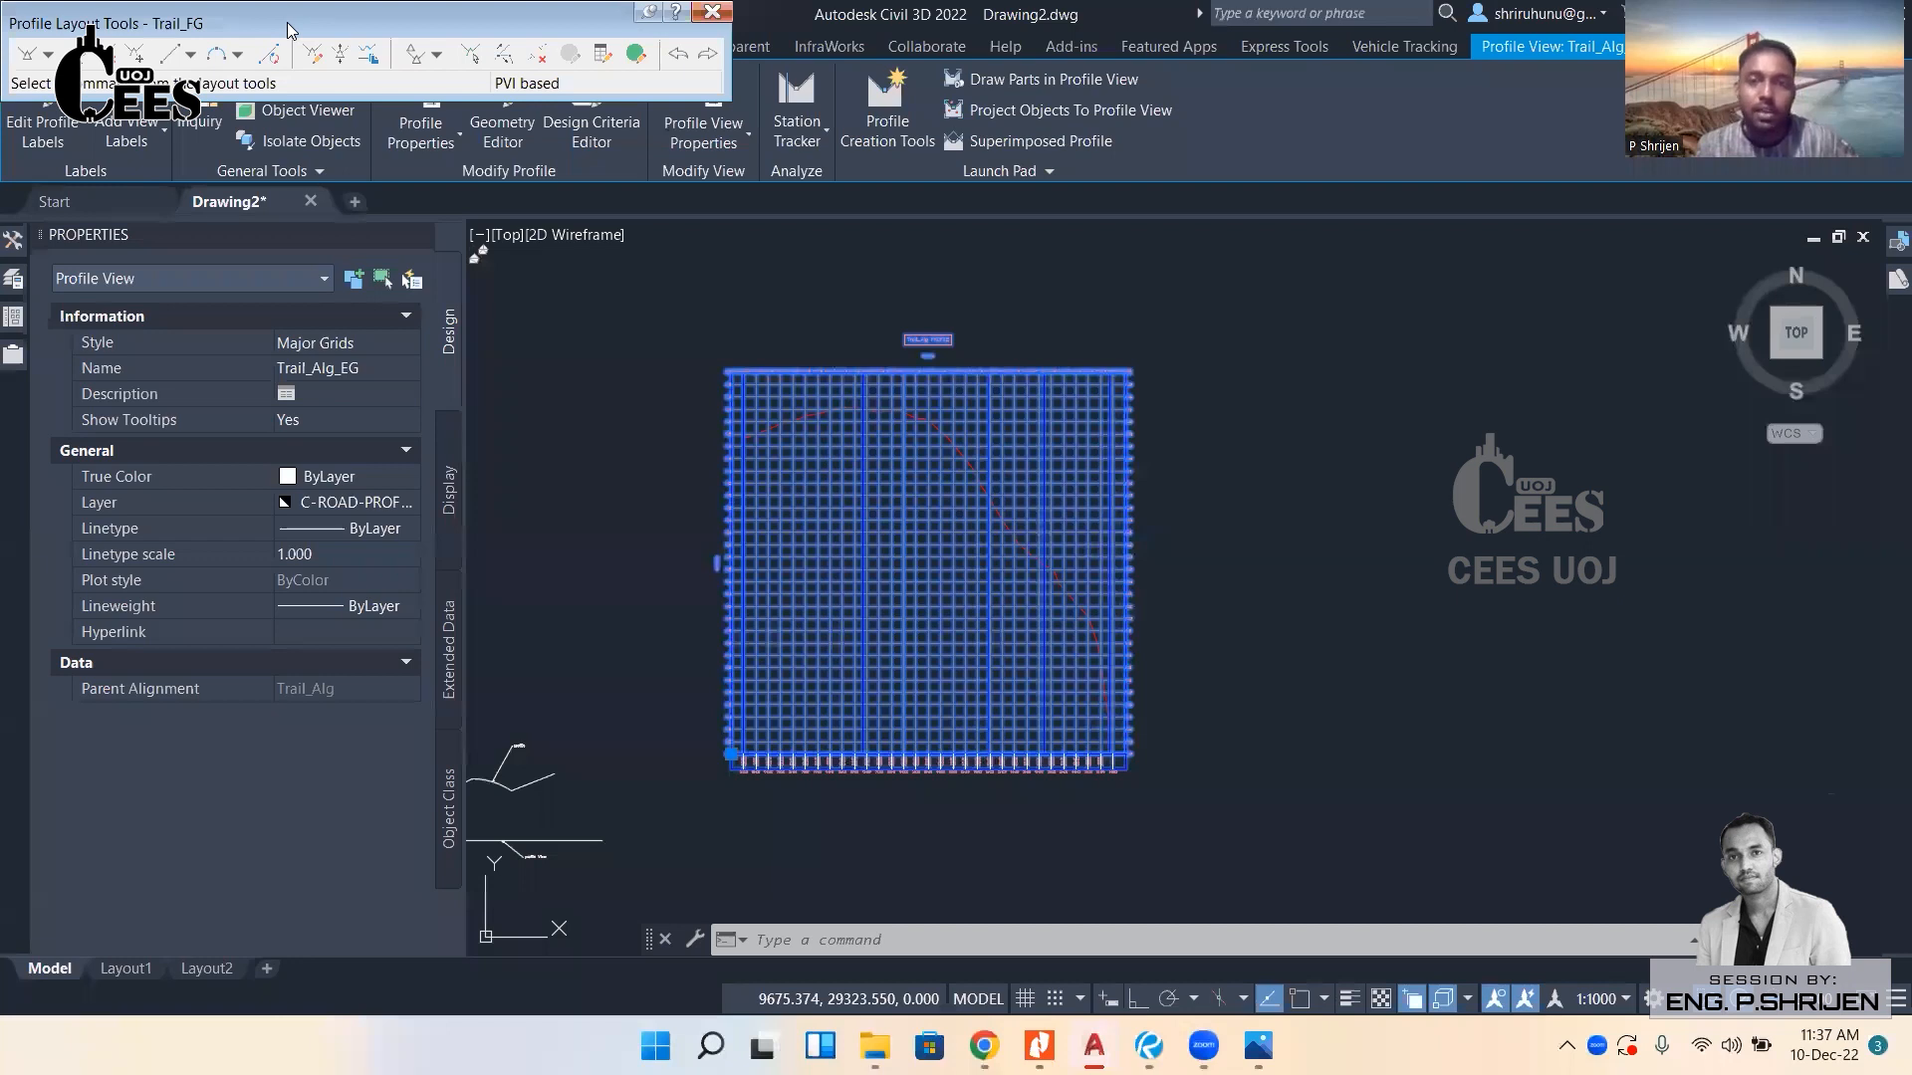
left_click_drag(287, 30, 624, 166)
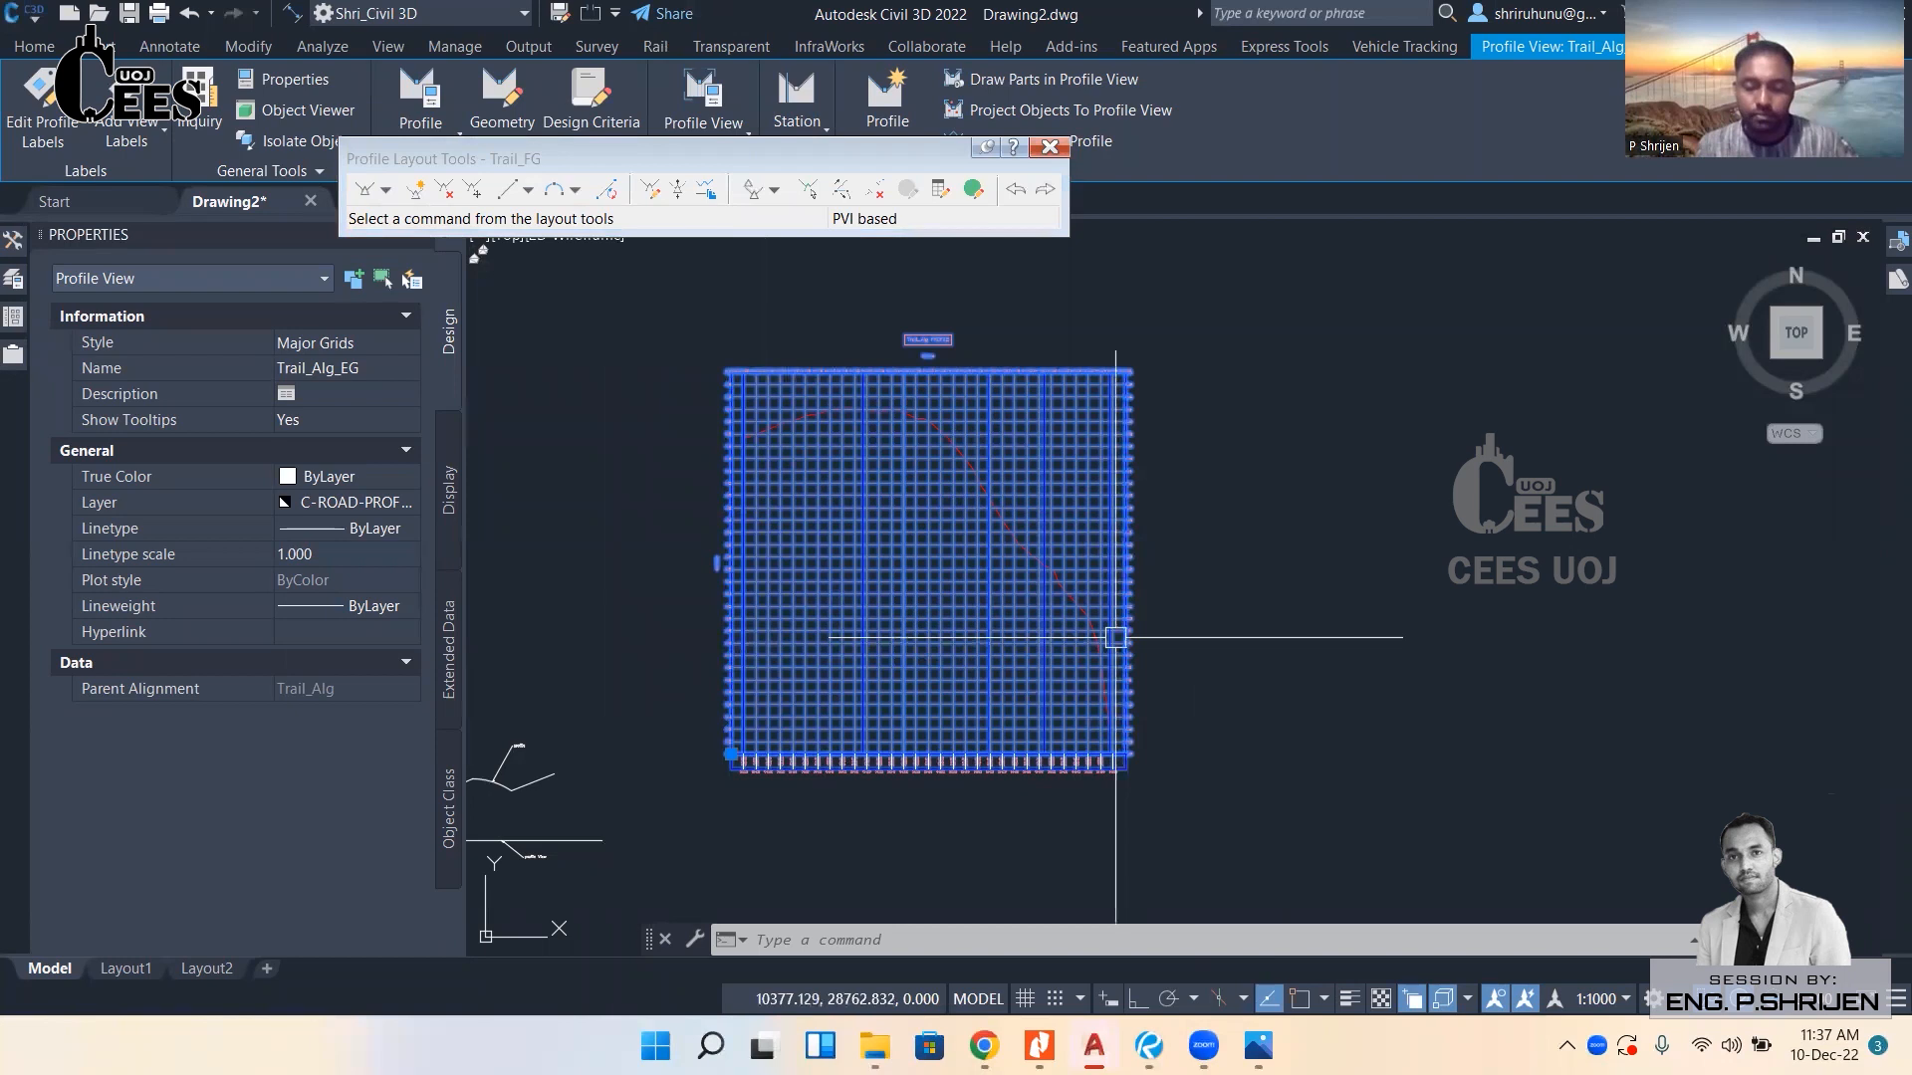
left_click(387, 191)
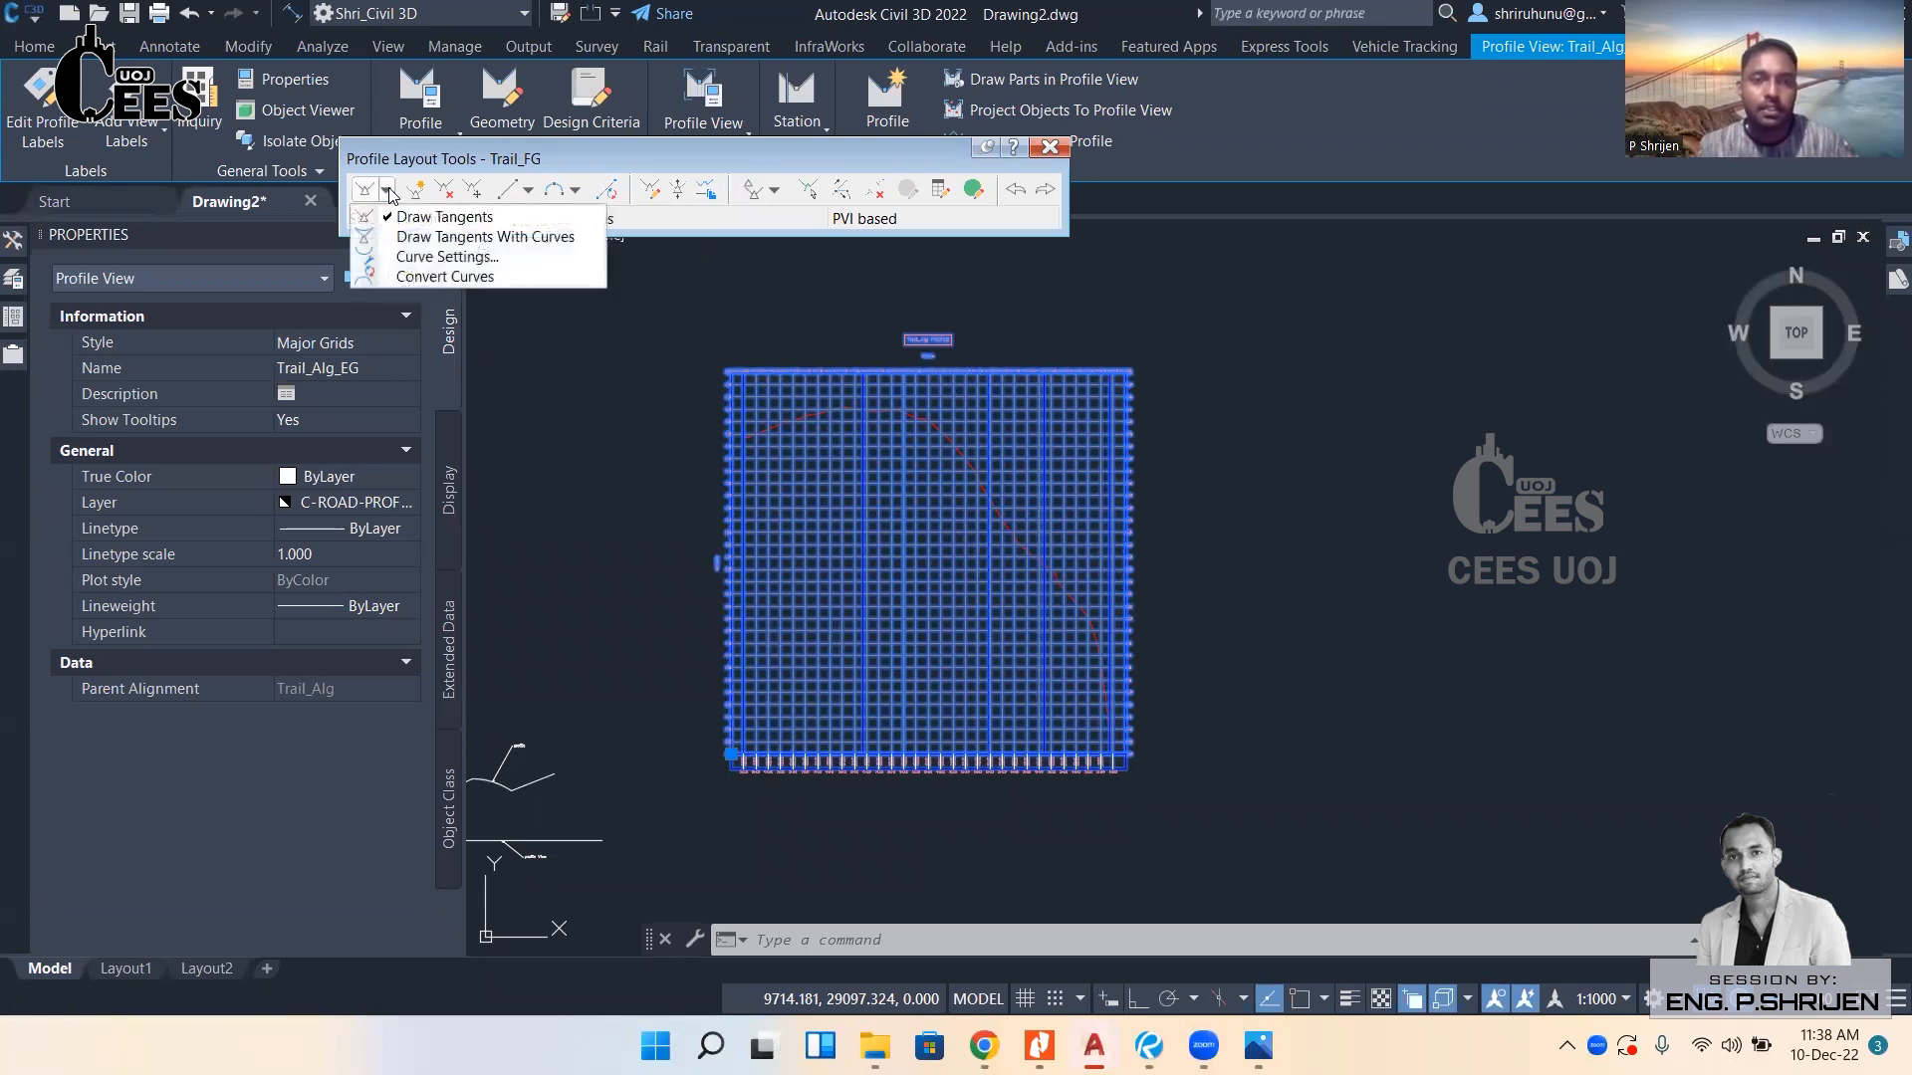
left_click(411, 238)
scroll(773, 447, "up", 2)
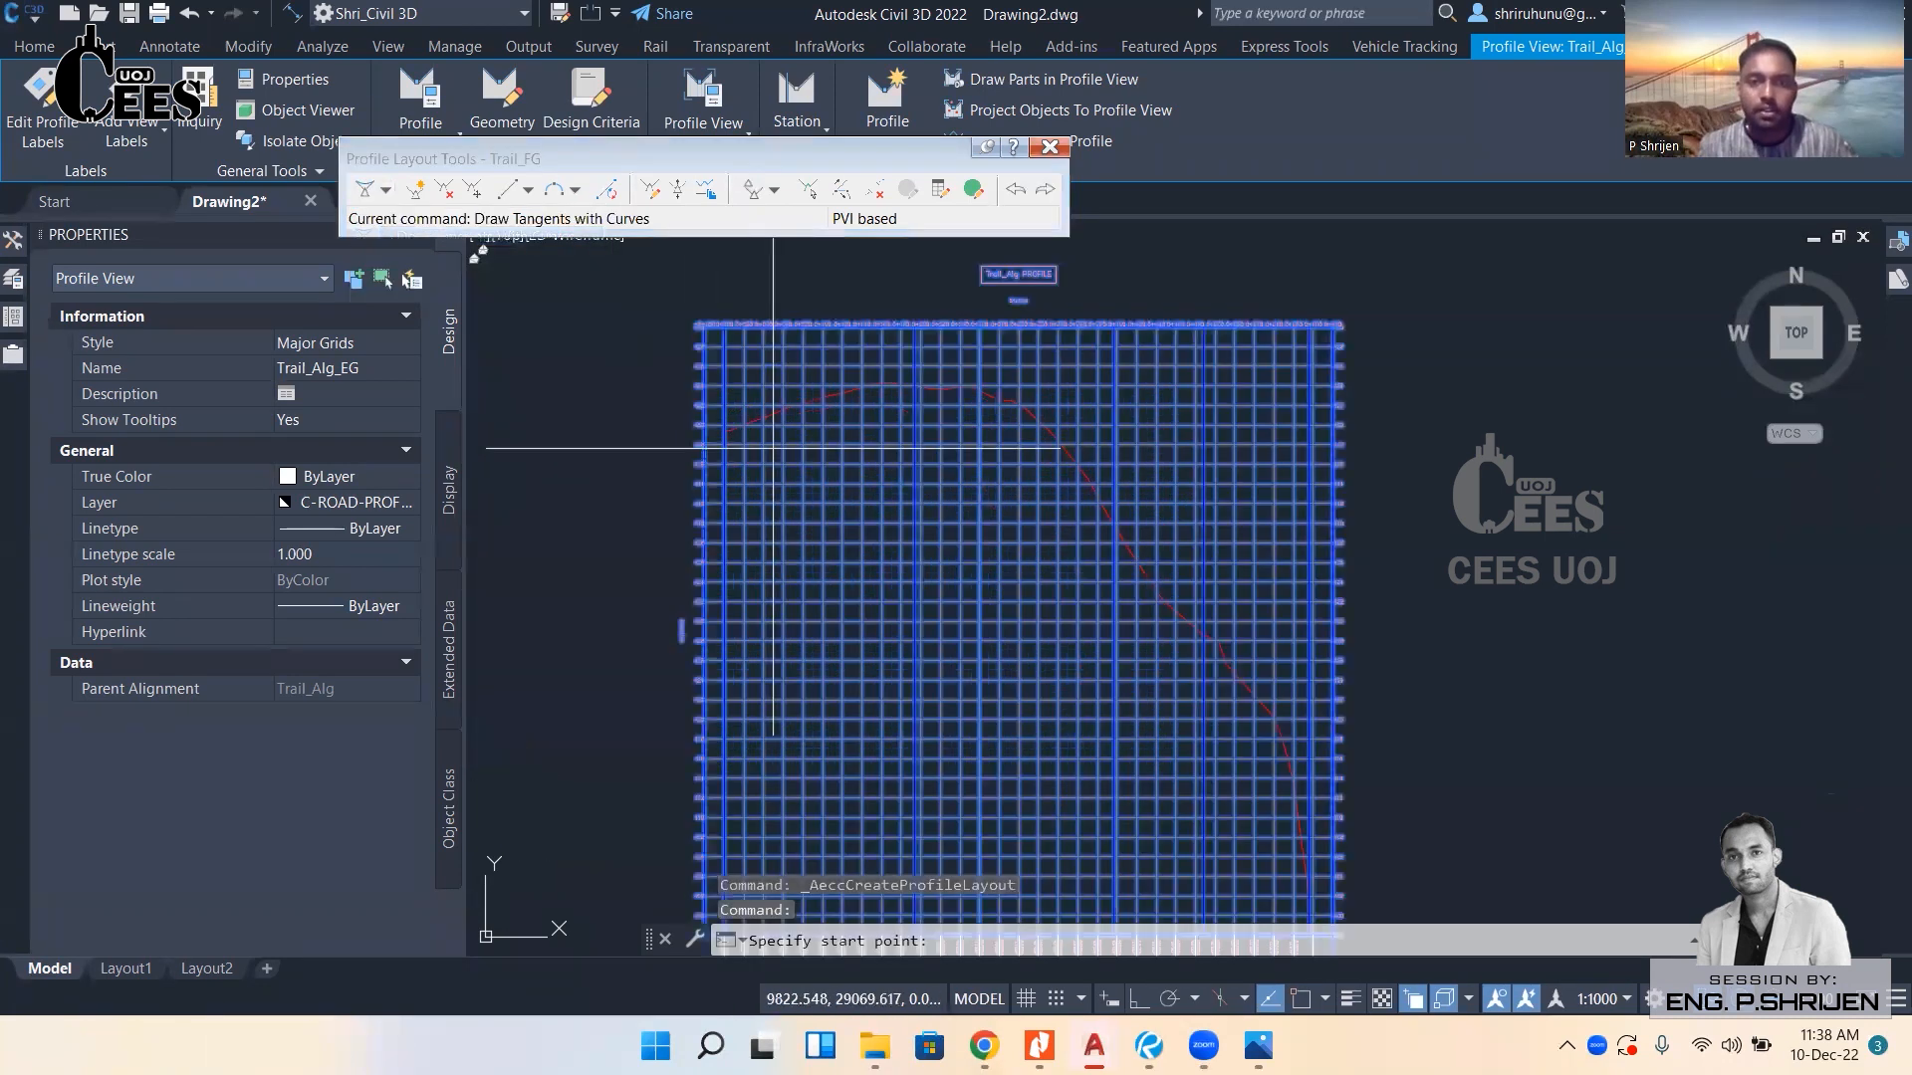
scroll(773, 447, "up", 4)
key("F3")
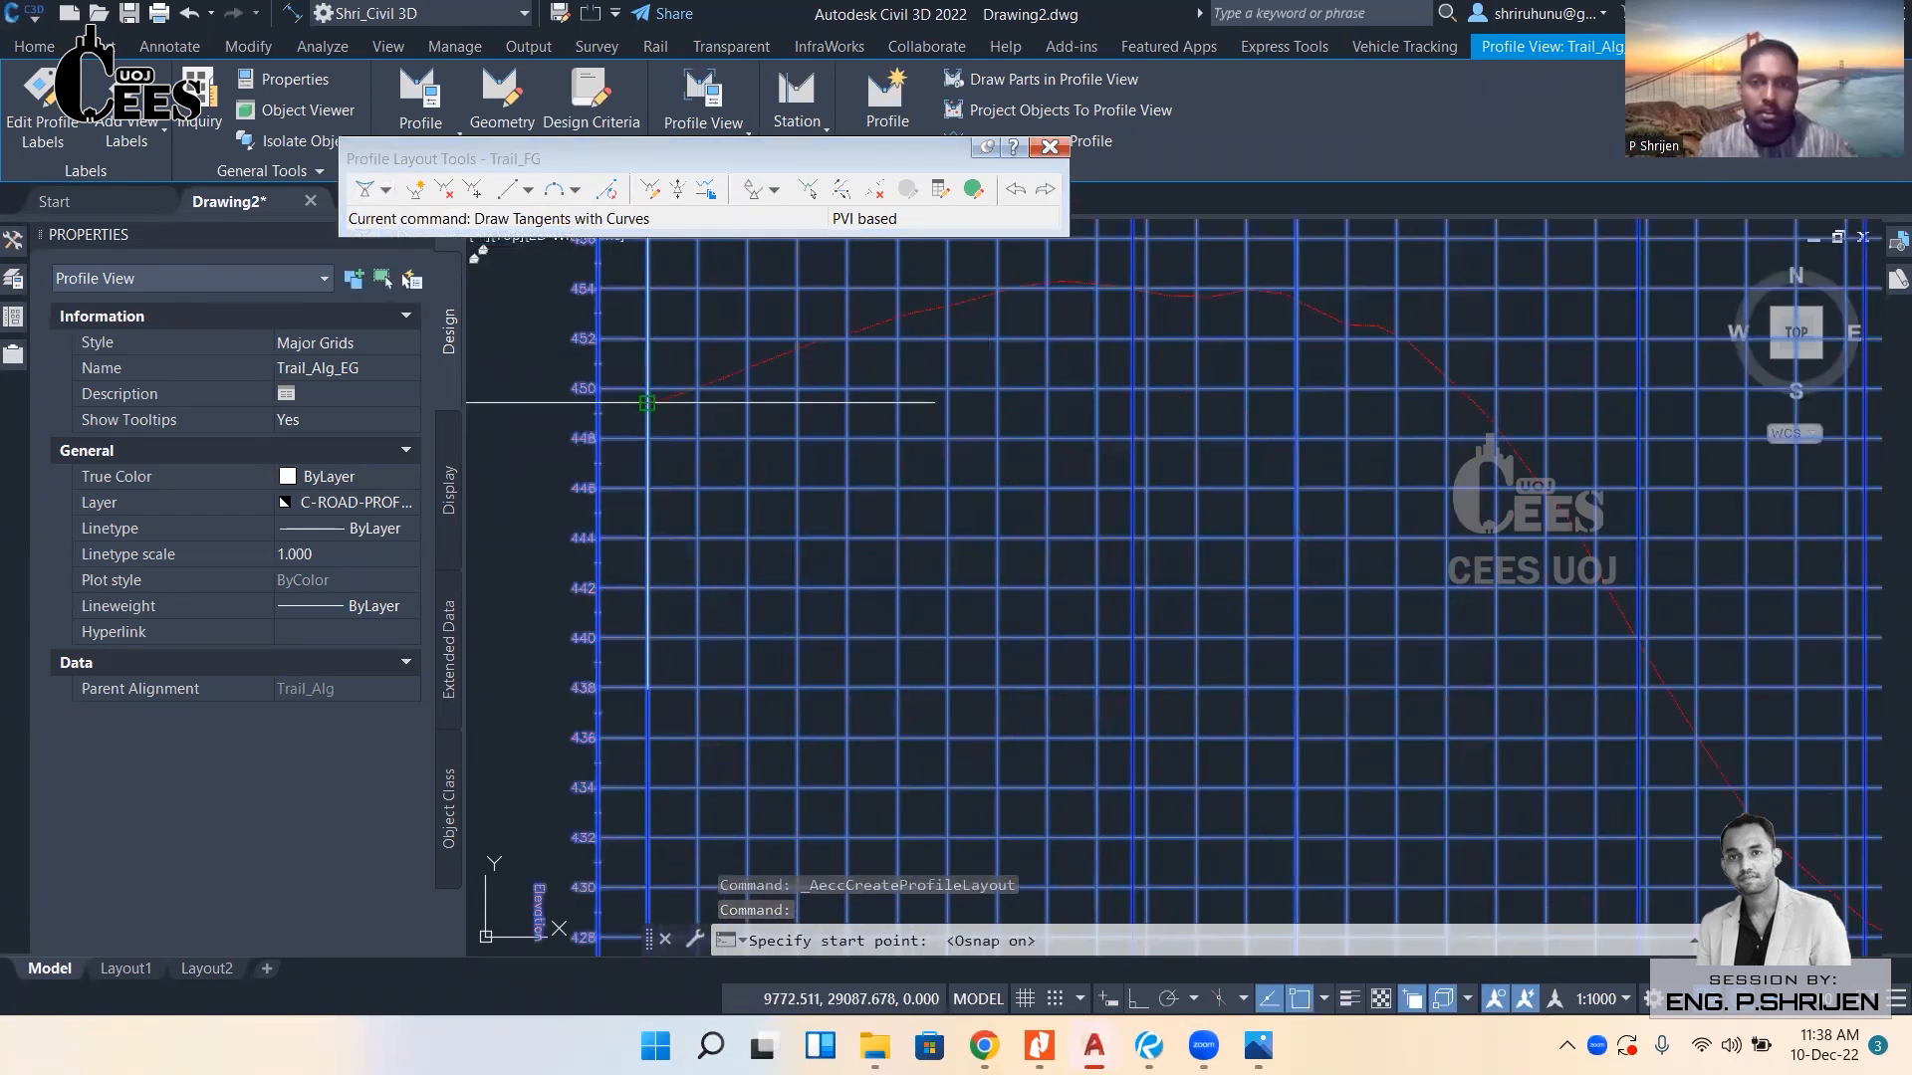
Start Trail_FG with Draw Tangents With Curves, snapping its first point to the EG line's endpoint at station 0+000.
left_click(384, 192)
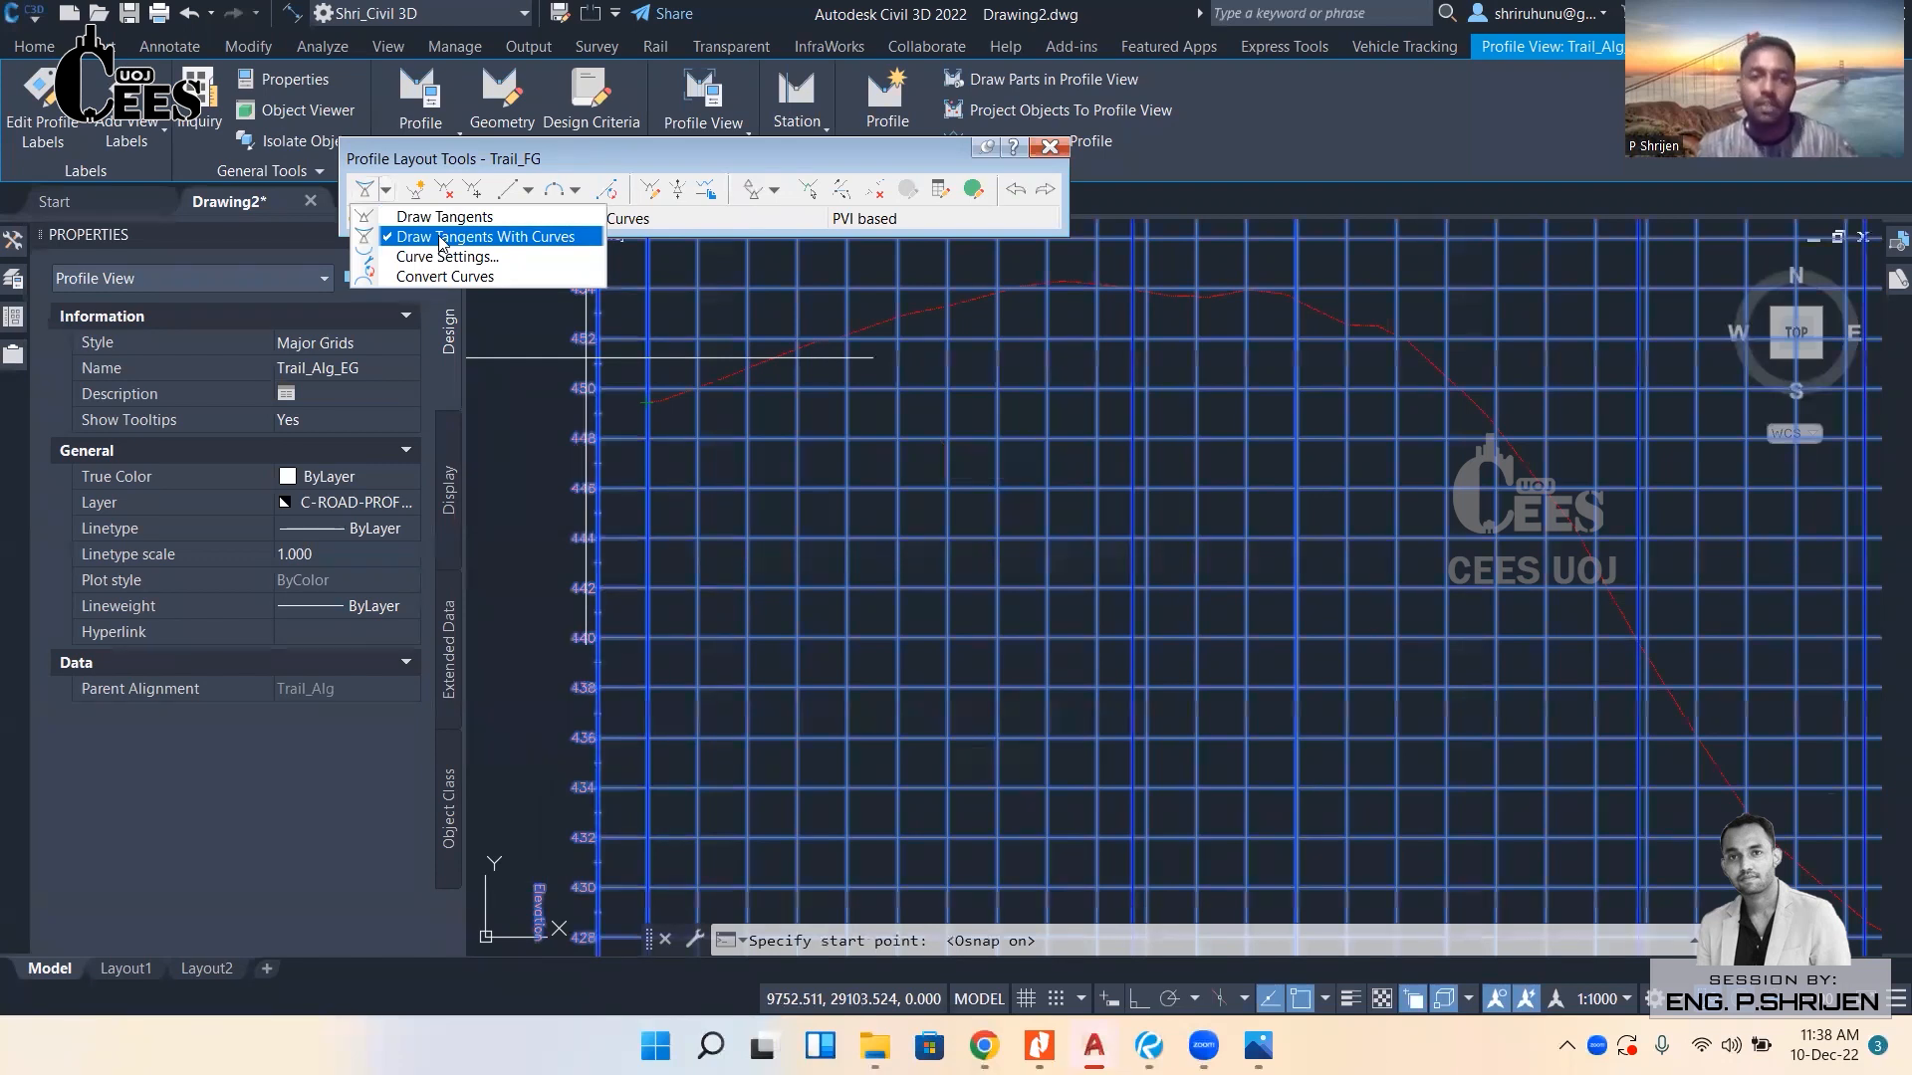
left_click(442, 239)
scroll(744, 440, "down", 5)
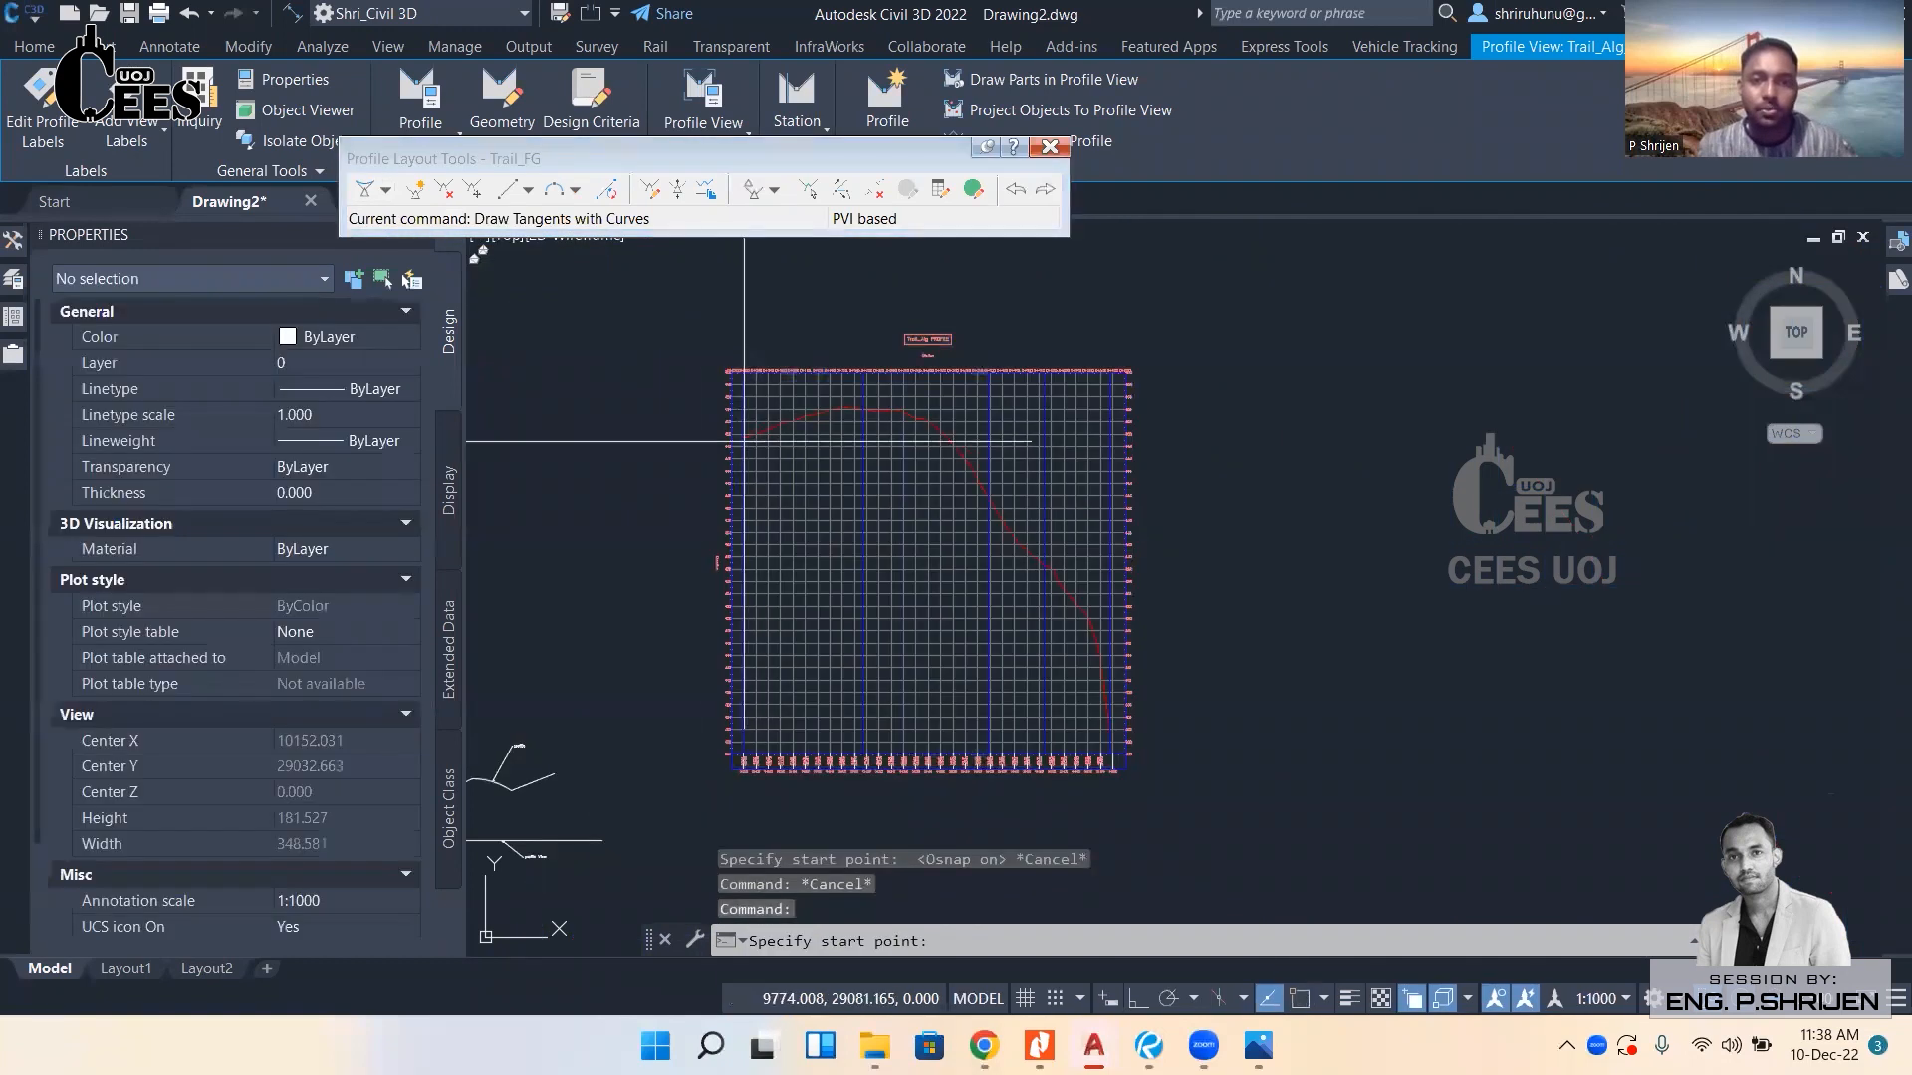
scroll(744, 440, "up", 5)
key("F3")
scroll(730, 422, "up", 3)
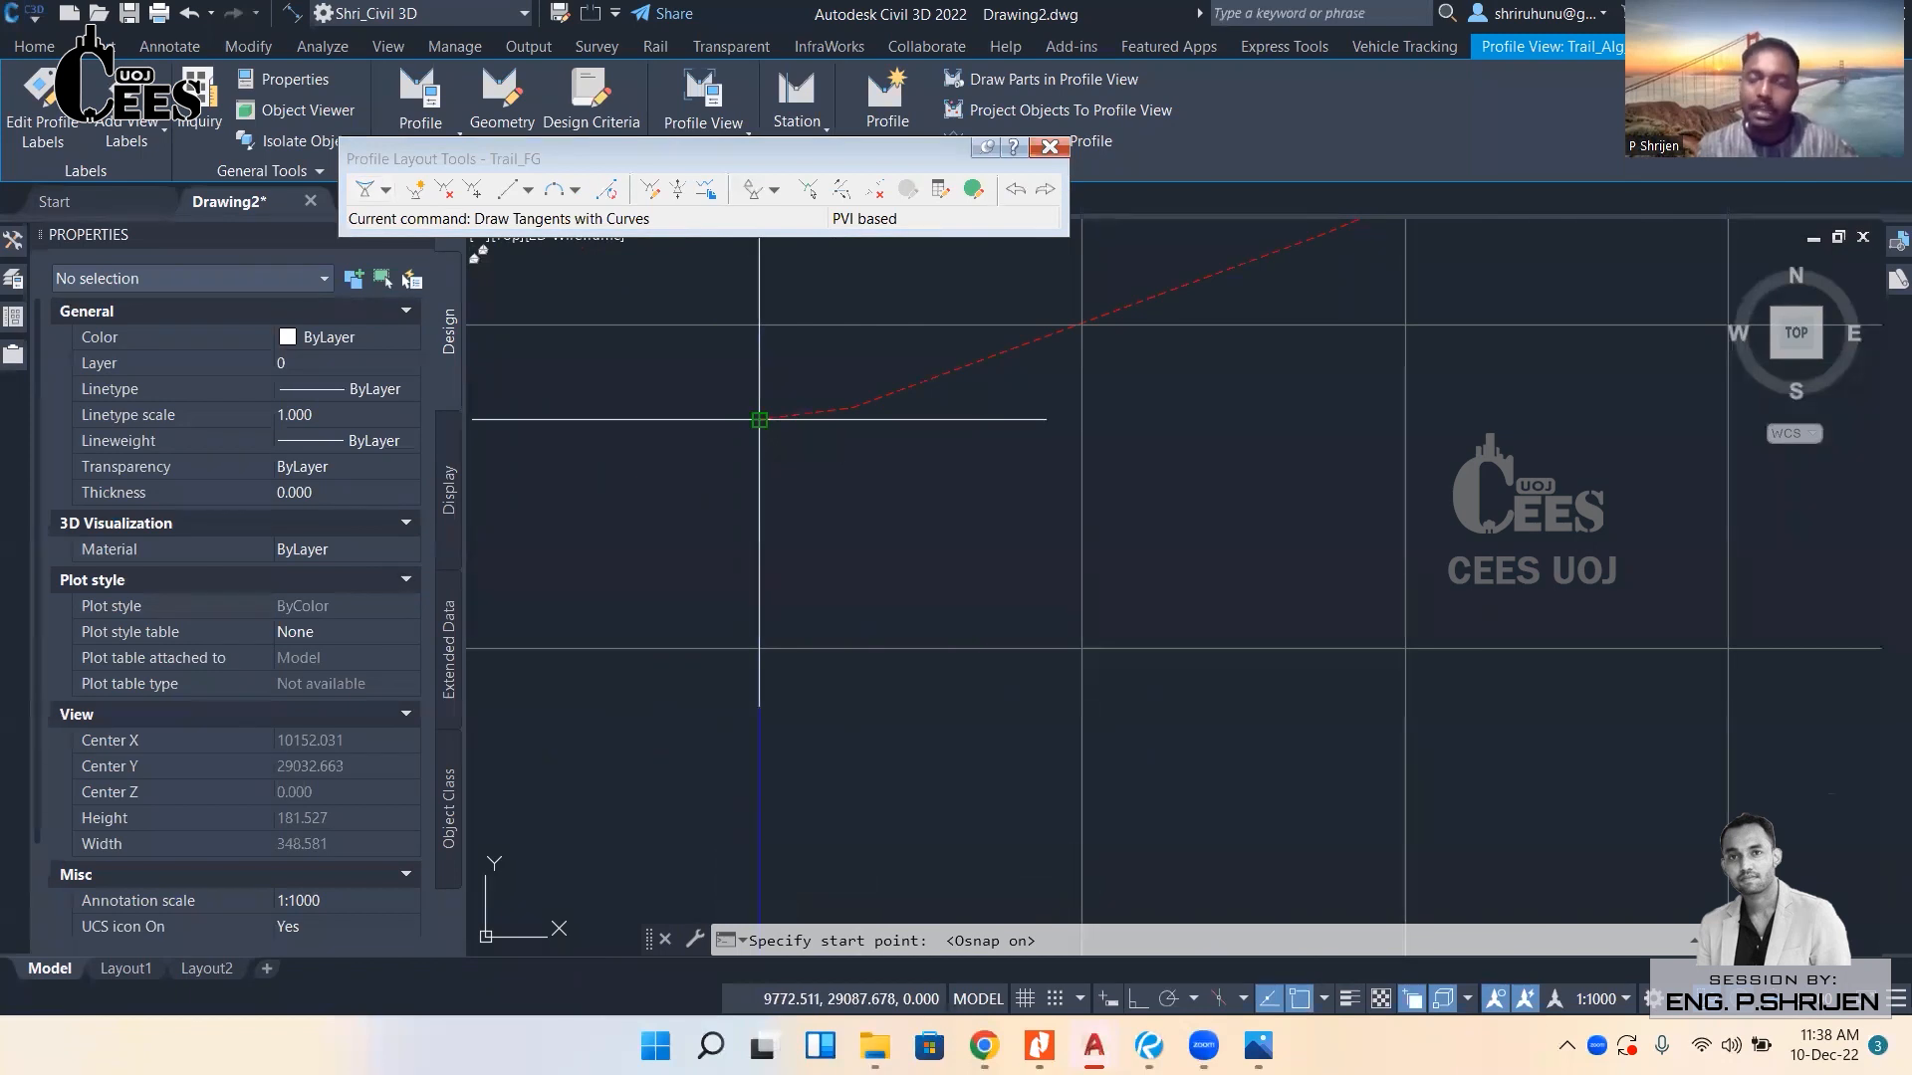
scroll(759, 419, "down", 5)
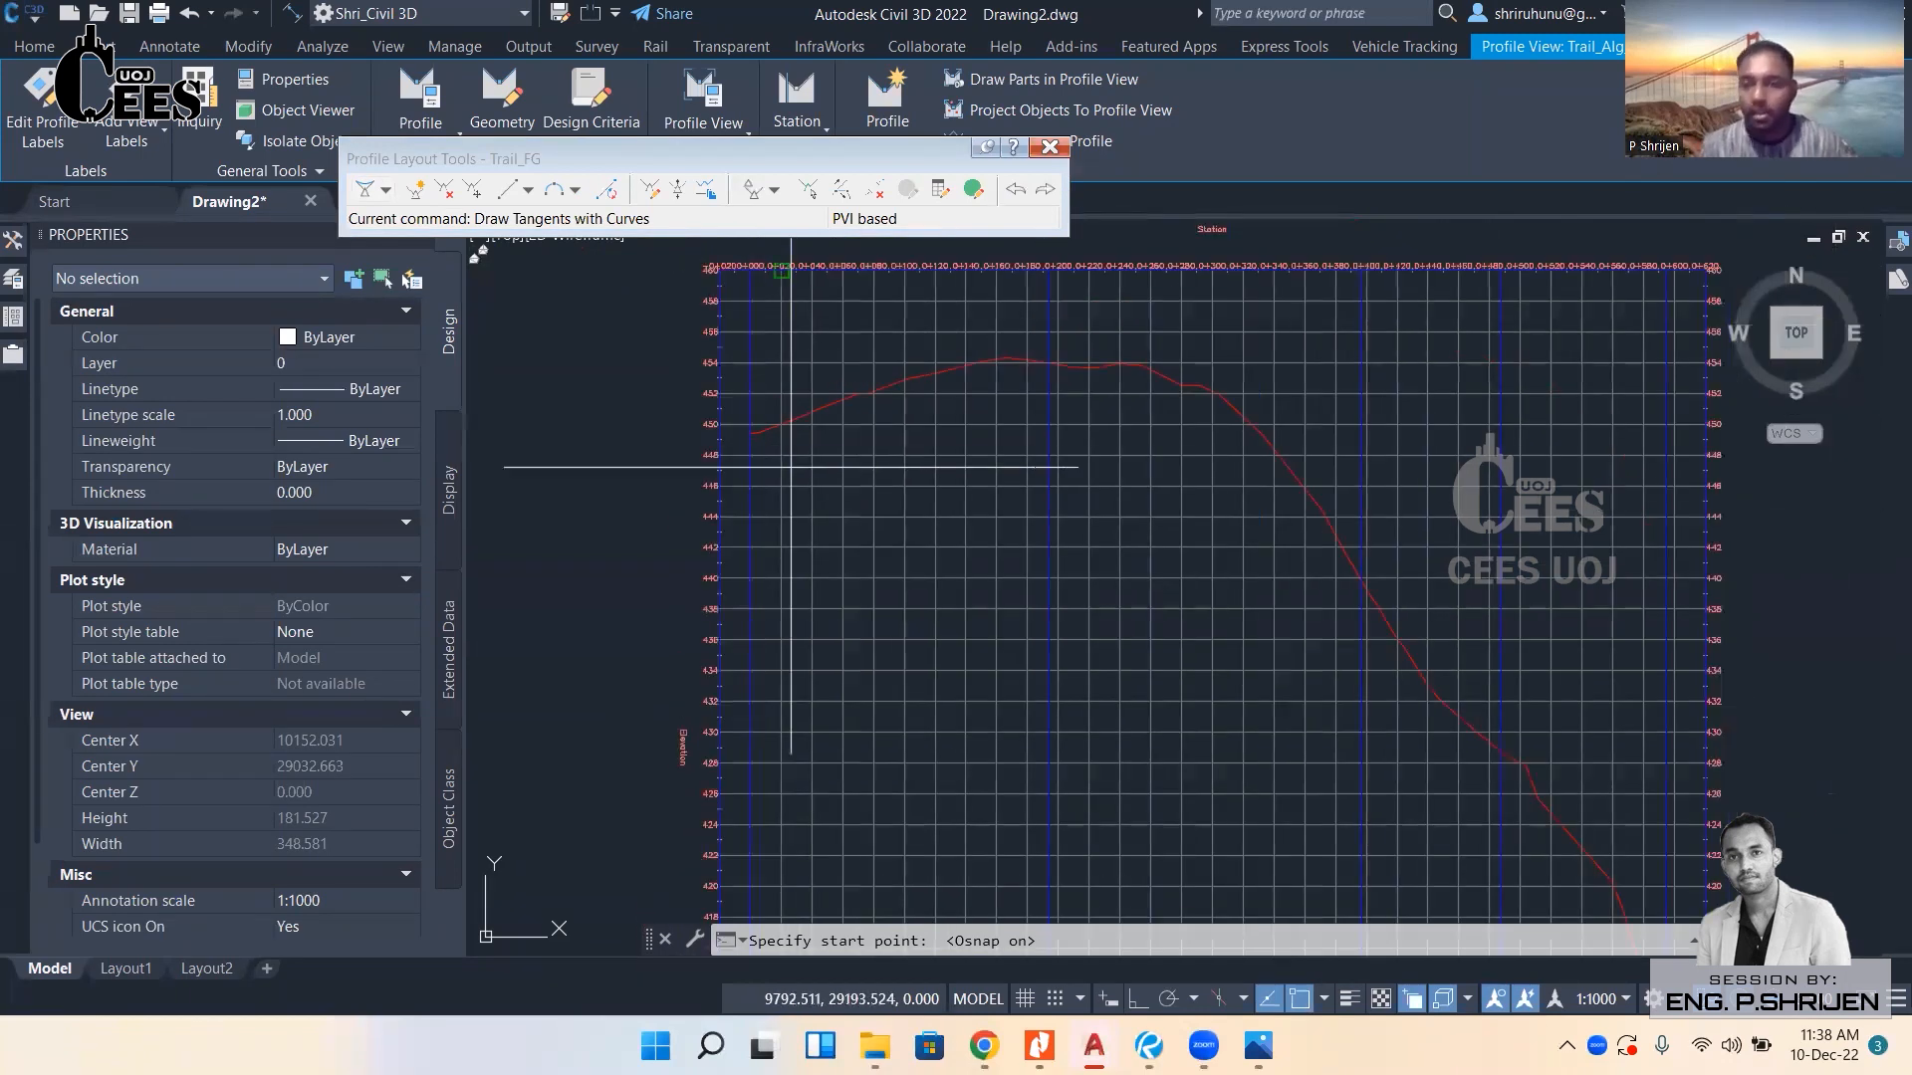
middle_click_drag(1489, 843, 861, 574)
scroll(861, 574, "up", 5)
scroll(768, 646, "up", 5)
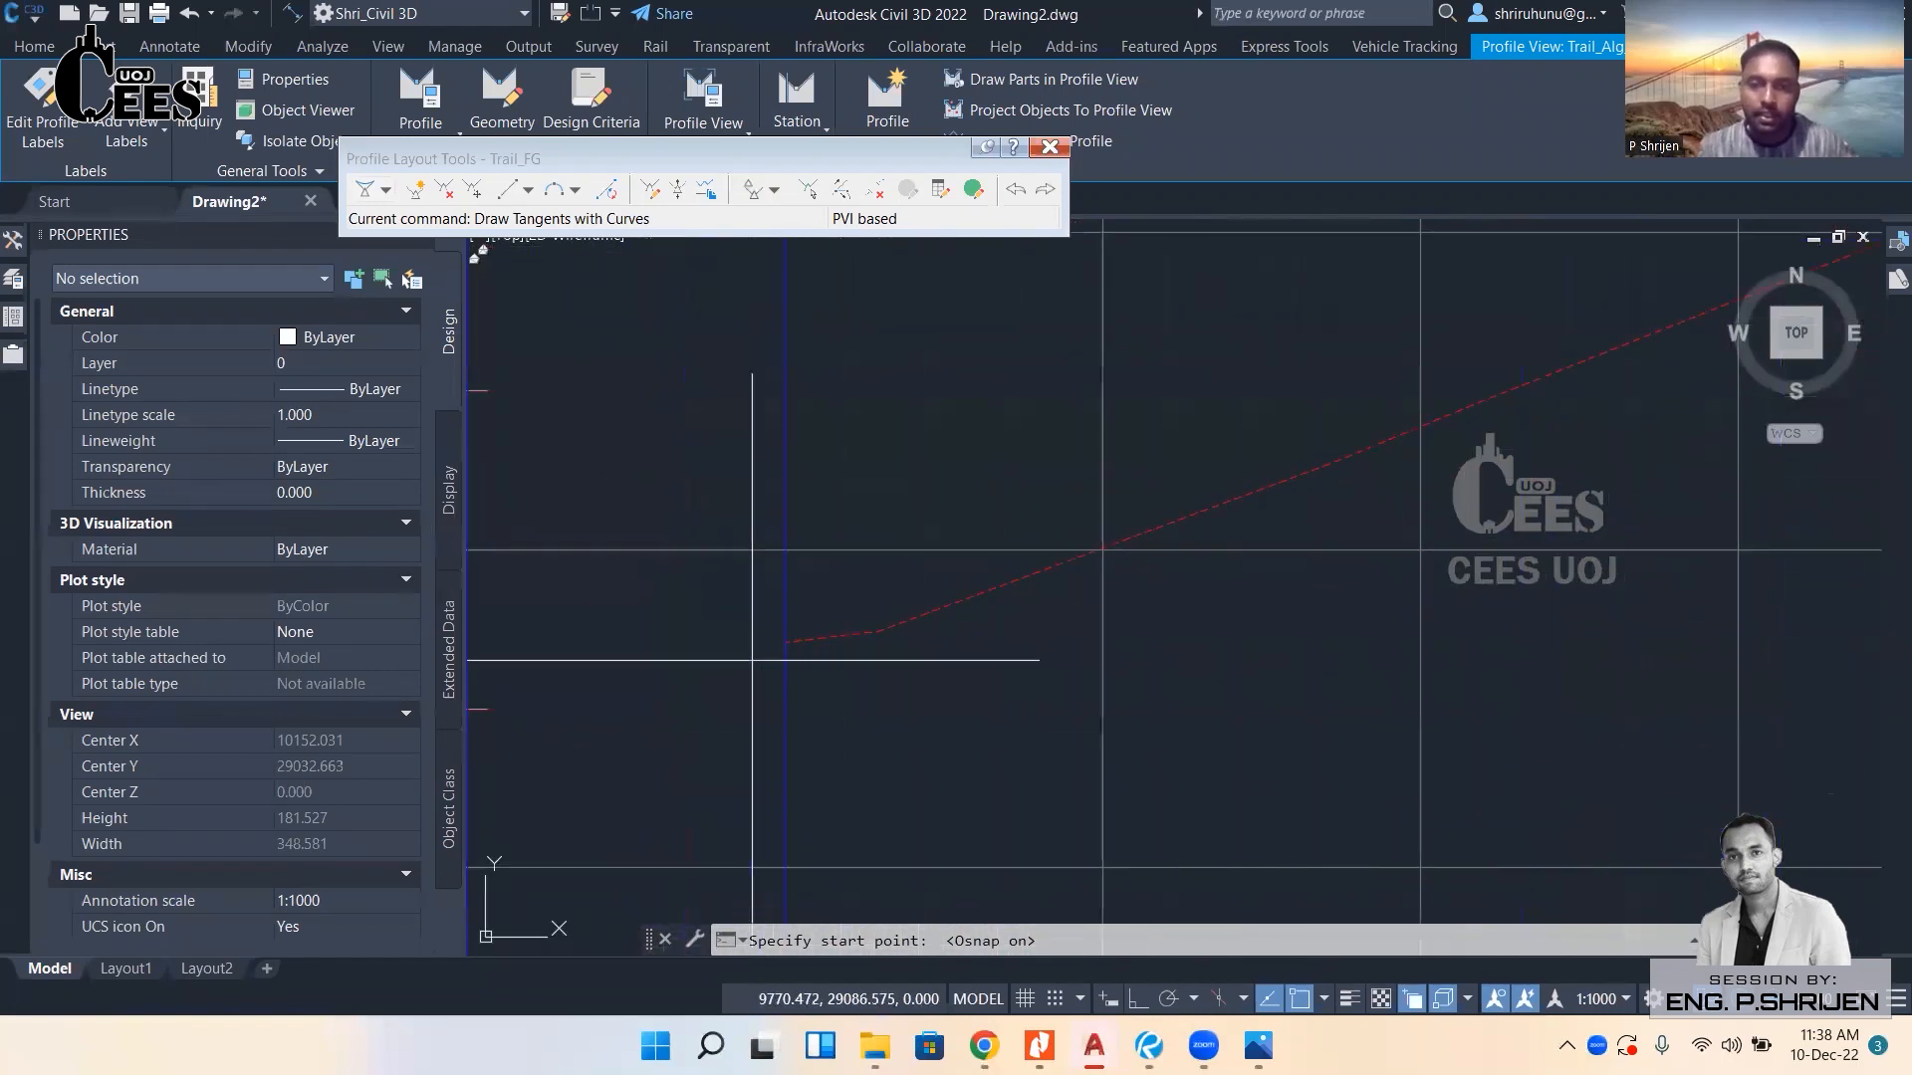
left_click(785, 642)
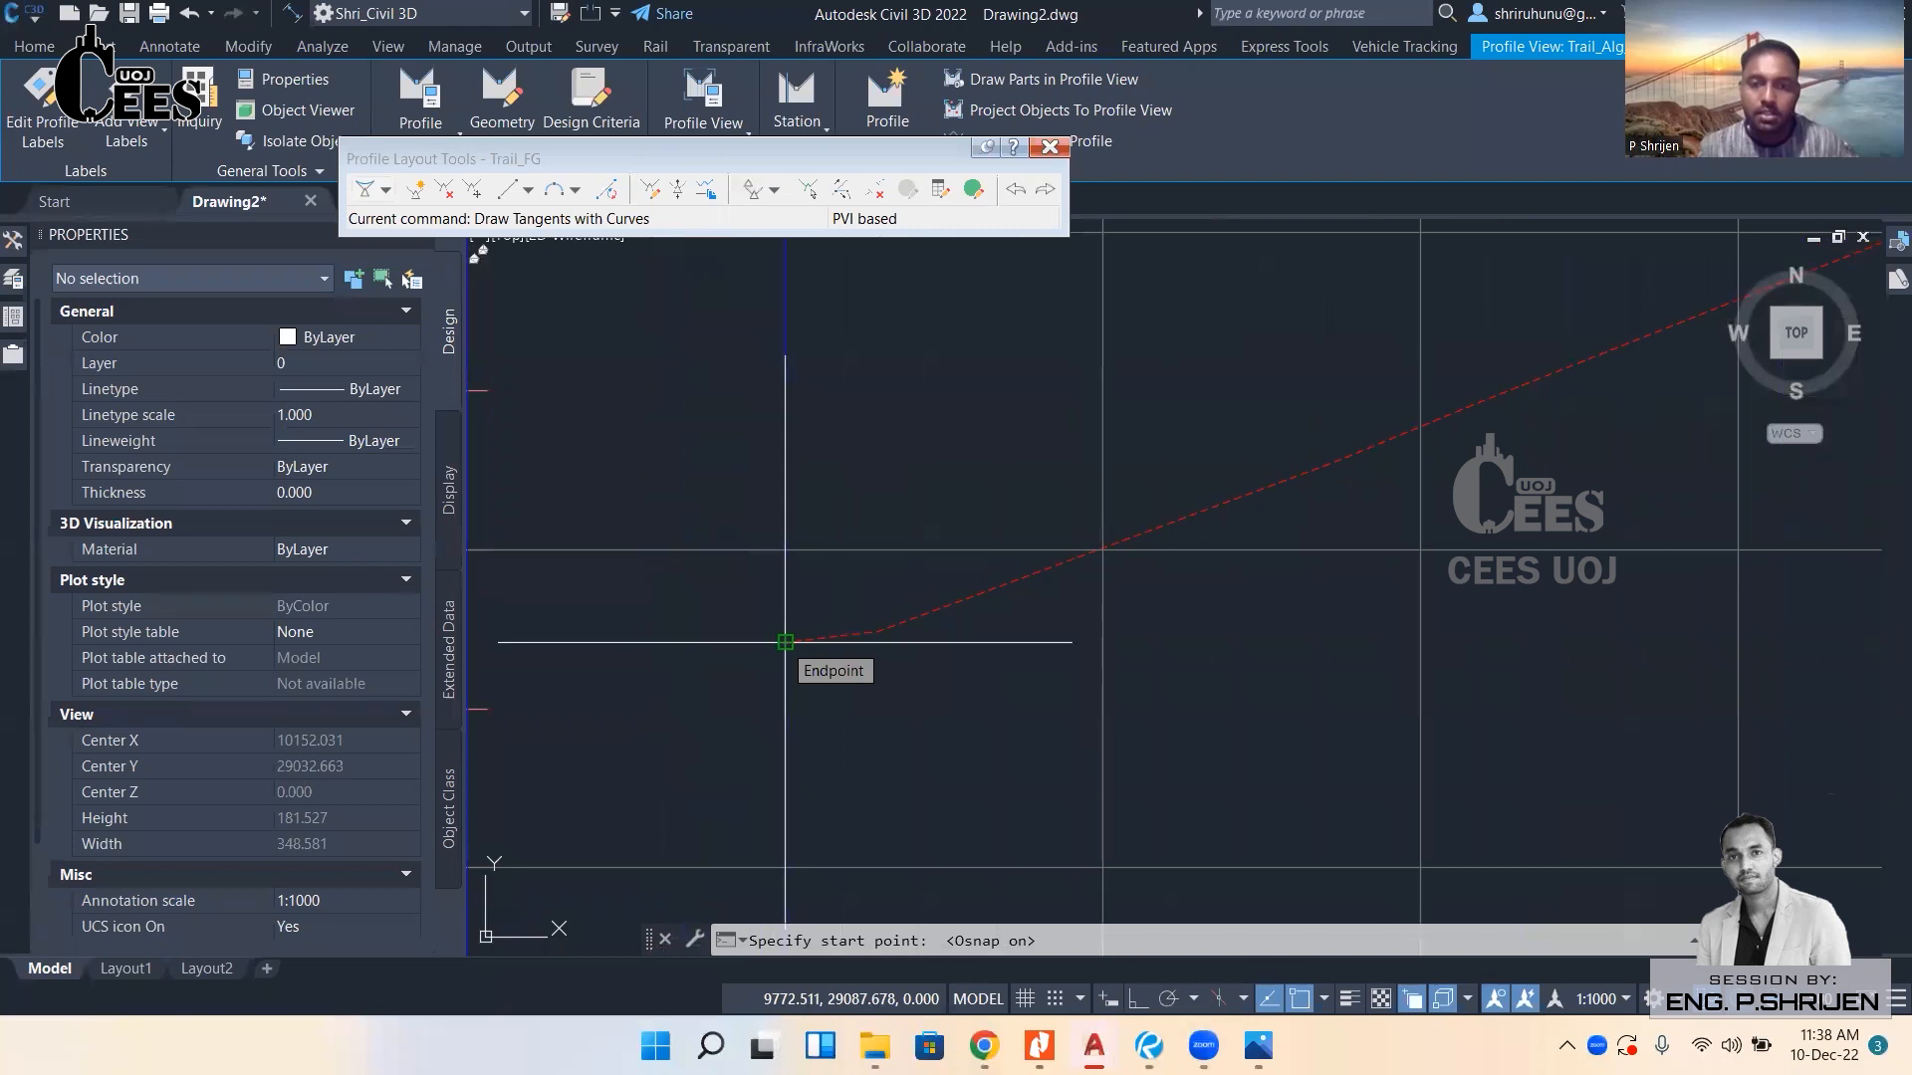
Place the end of Trail_FG's first tangent freehand just above the EG crest, near station 0+190 at about 454.5 m elevation.
scroll(768, 694, "down", 5)
scroll(969, 560, "down", 5)
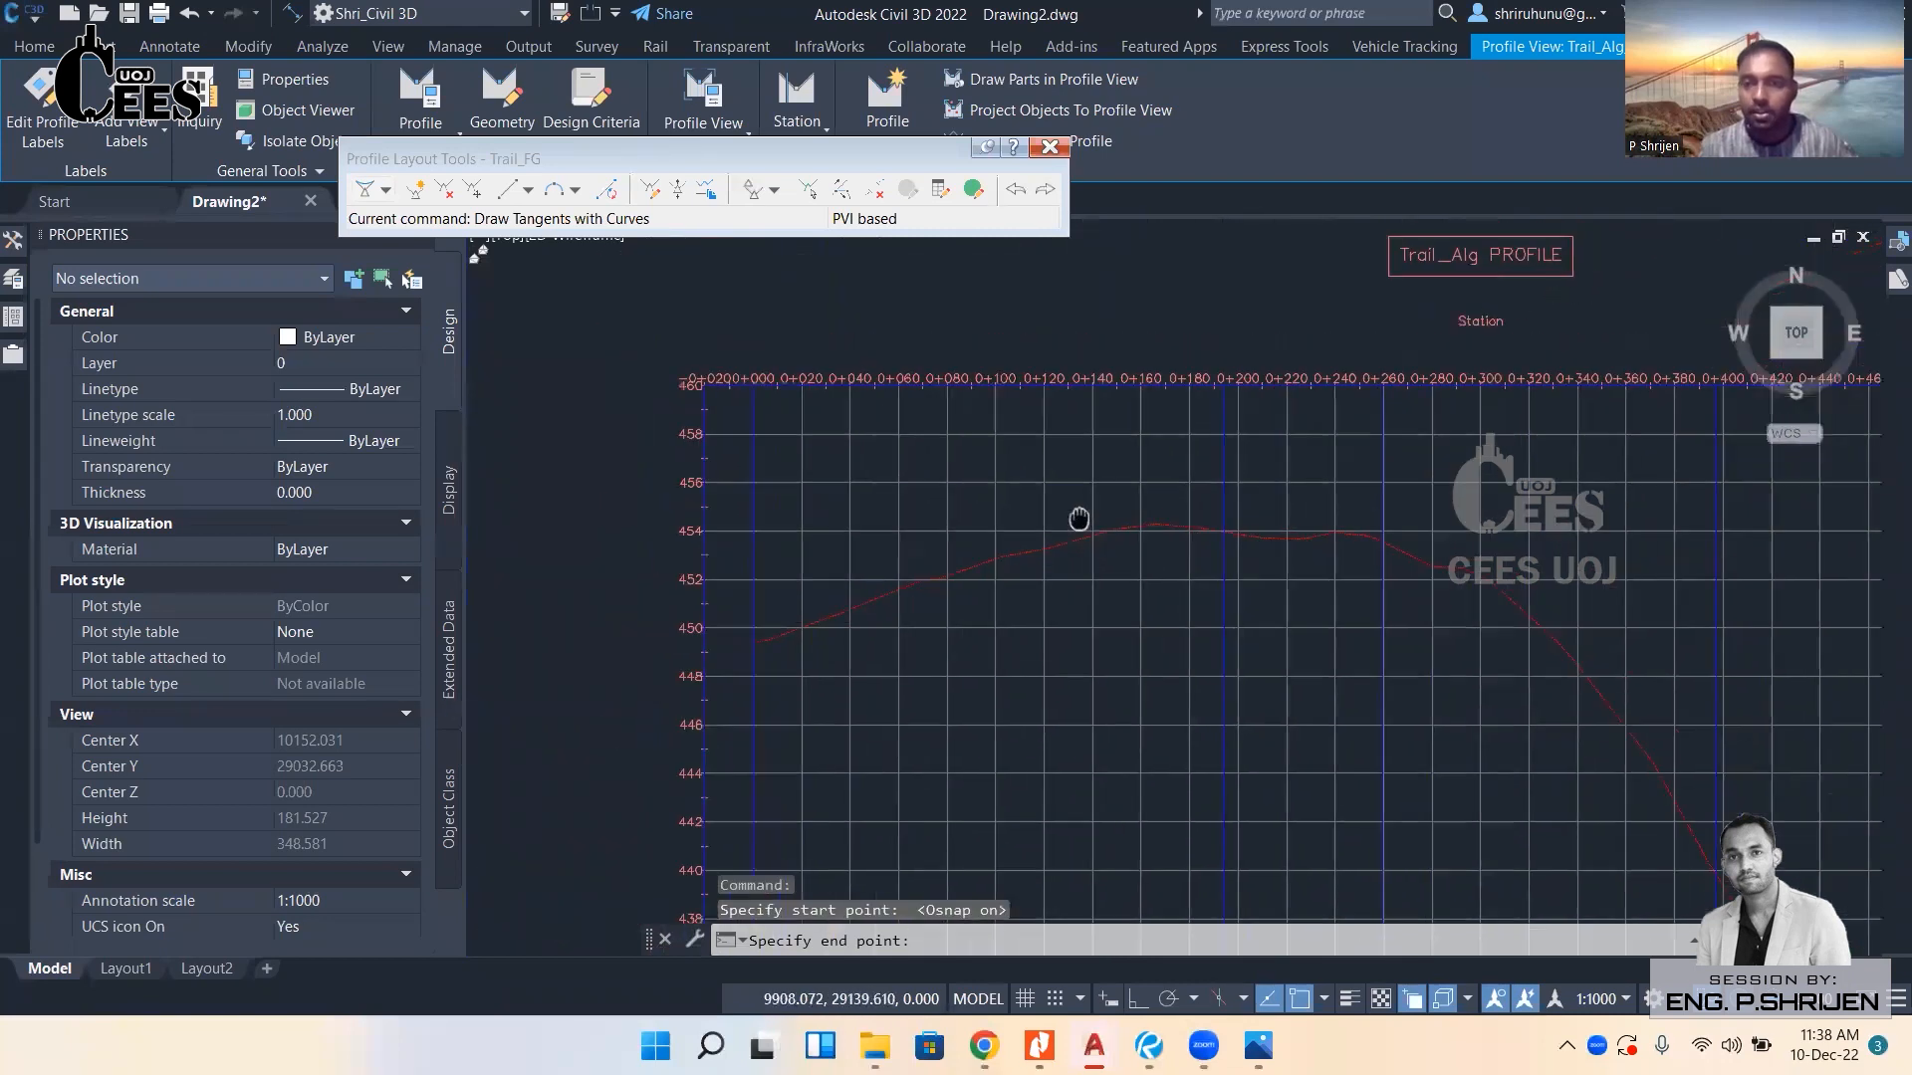
scroll(1101, 512, "up", 4)
key("F3")
scroll(1101, 547, "up", 2)
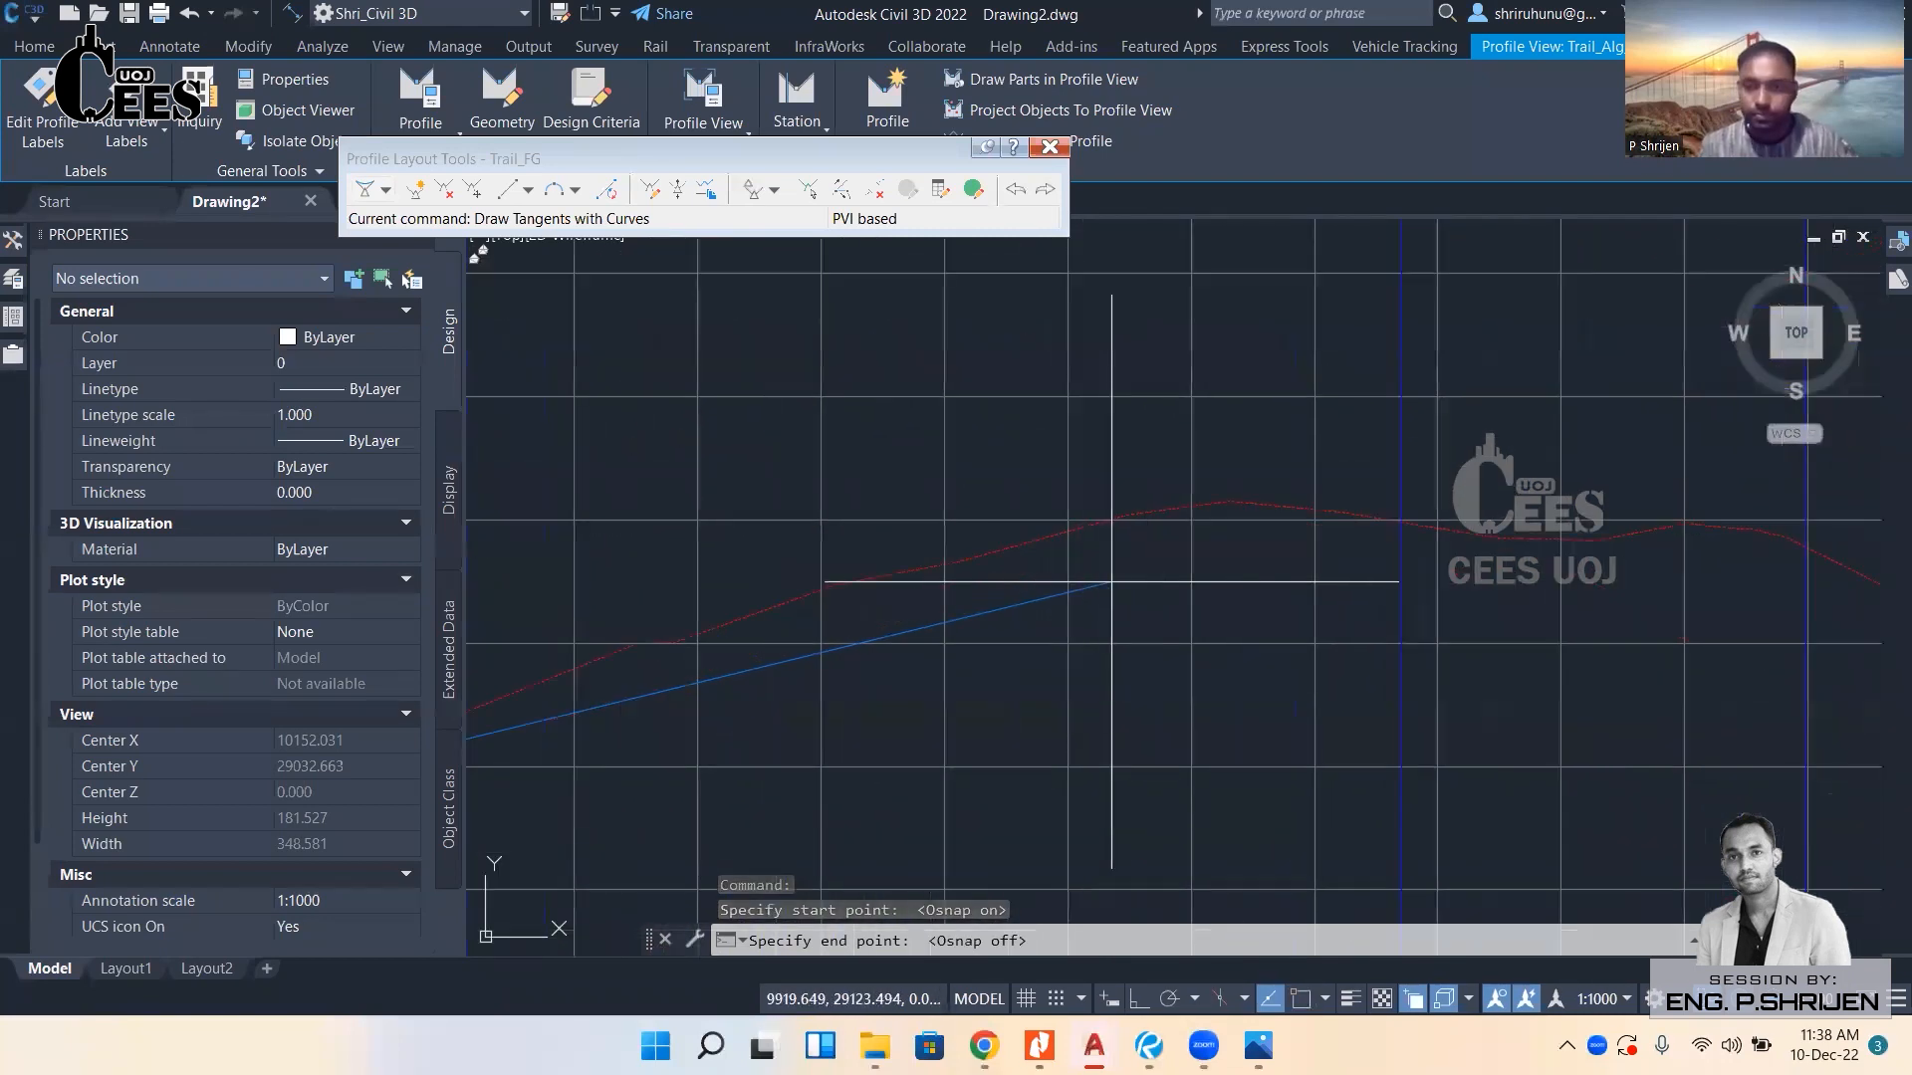
scroll(1244, 537, "down", 2)
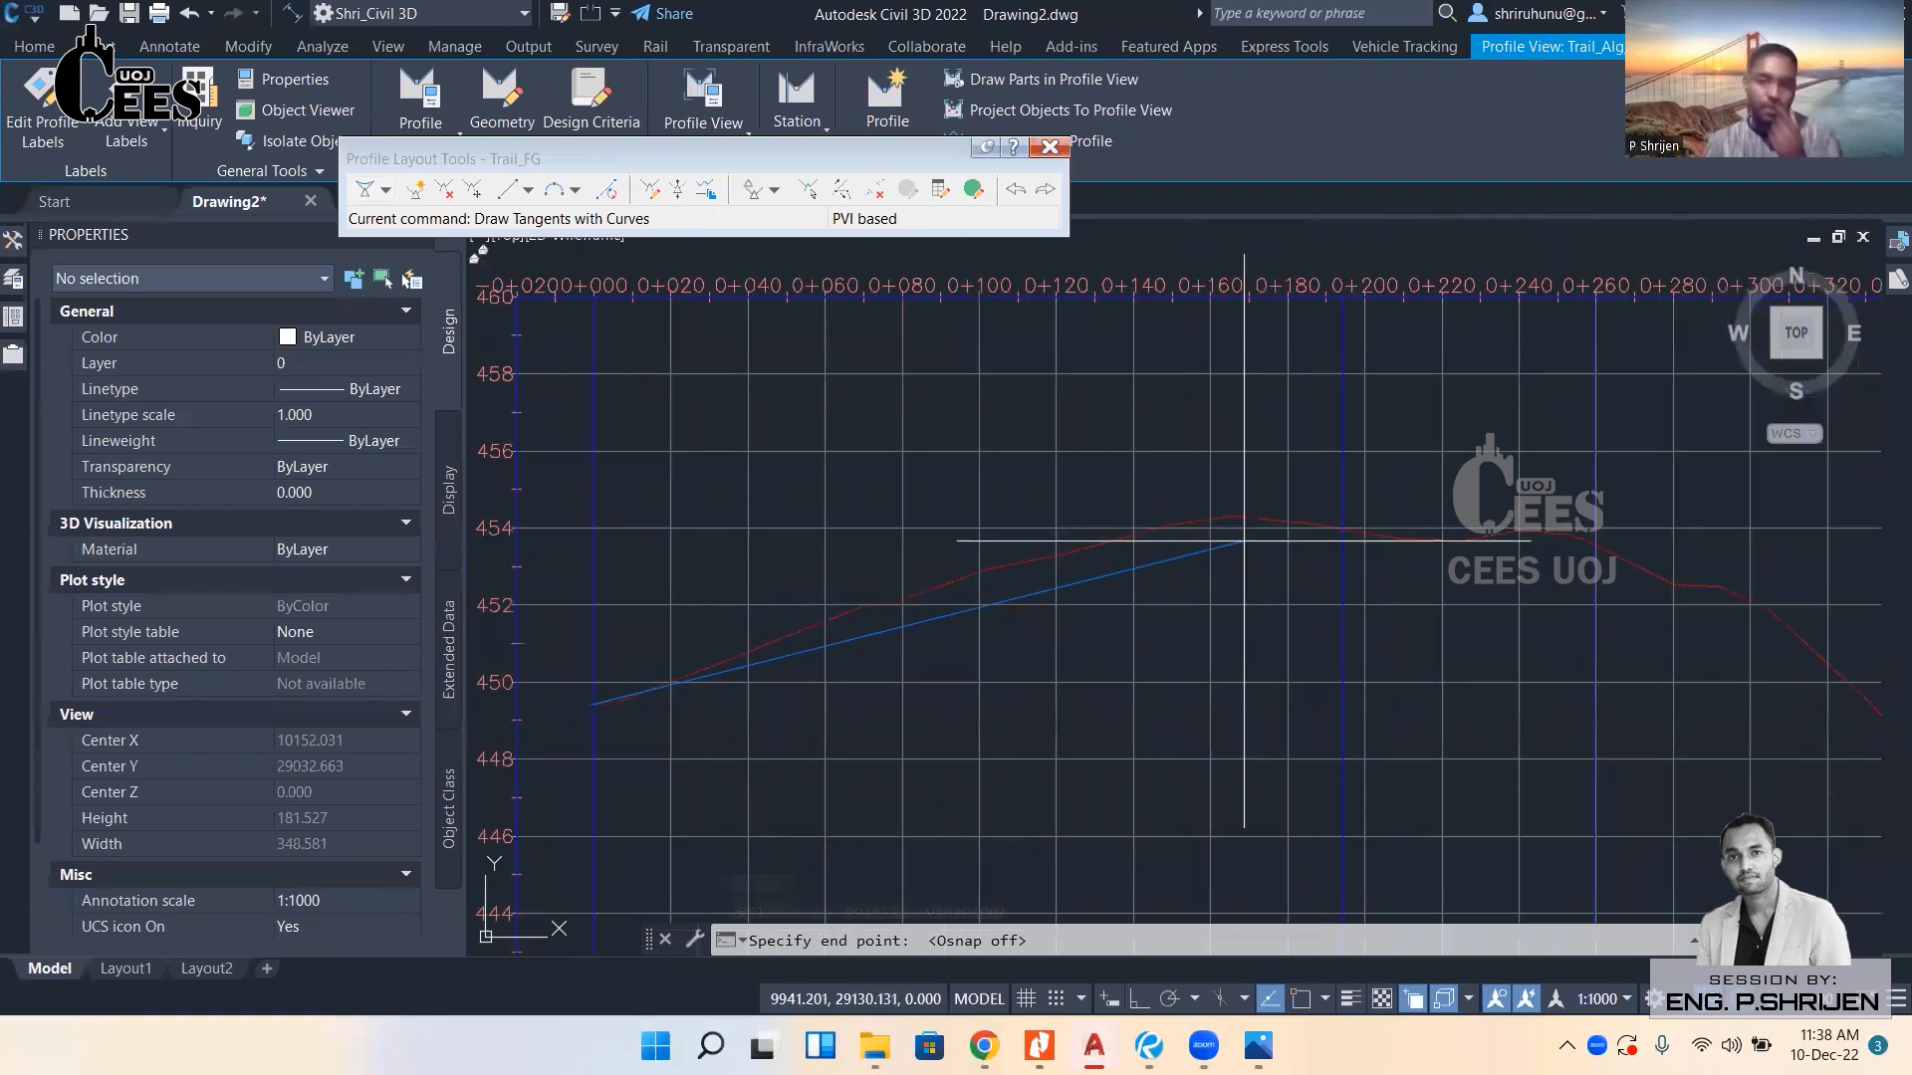
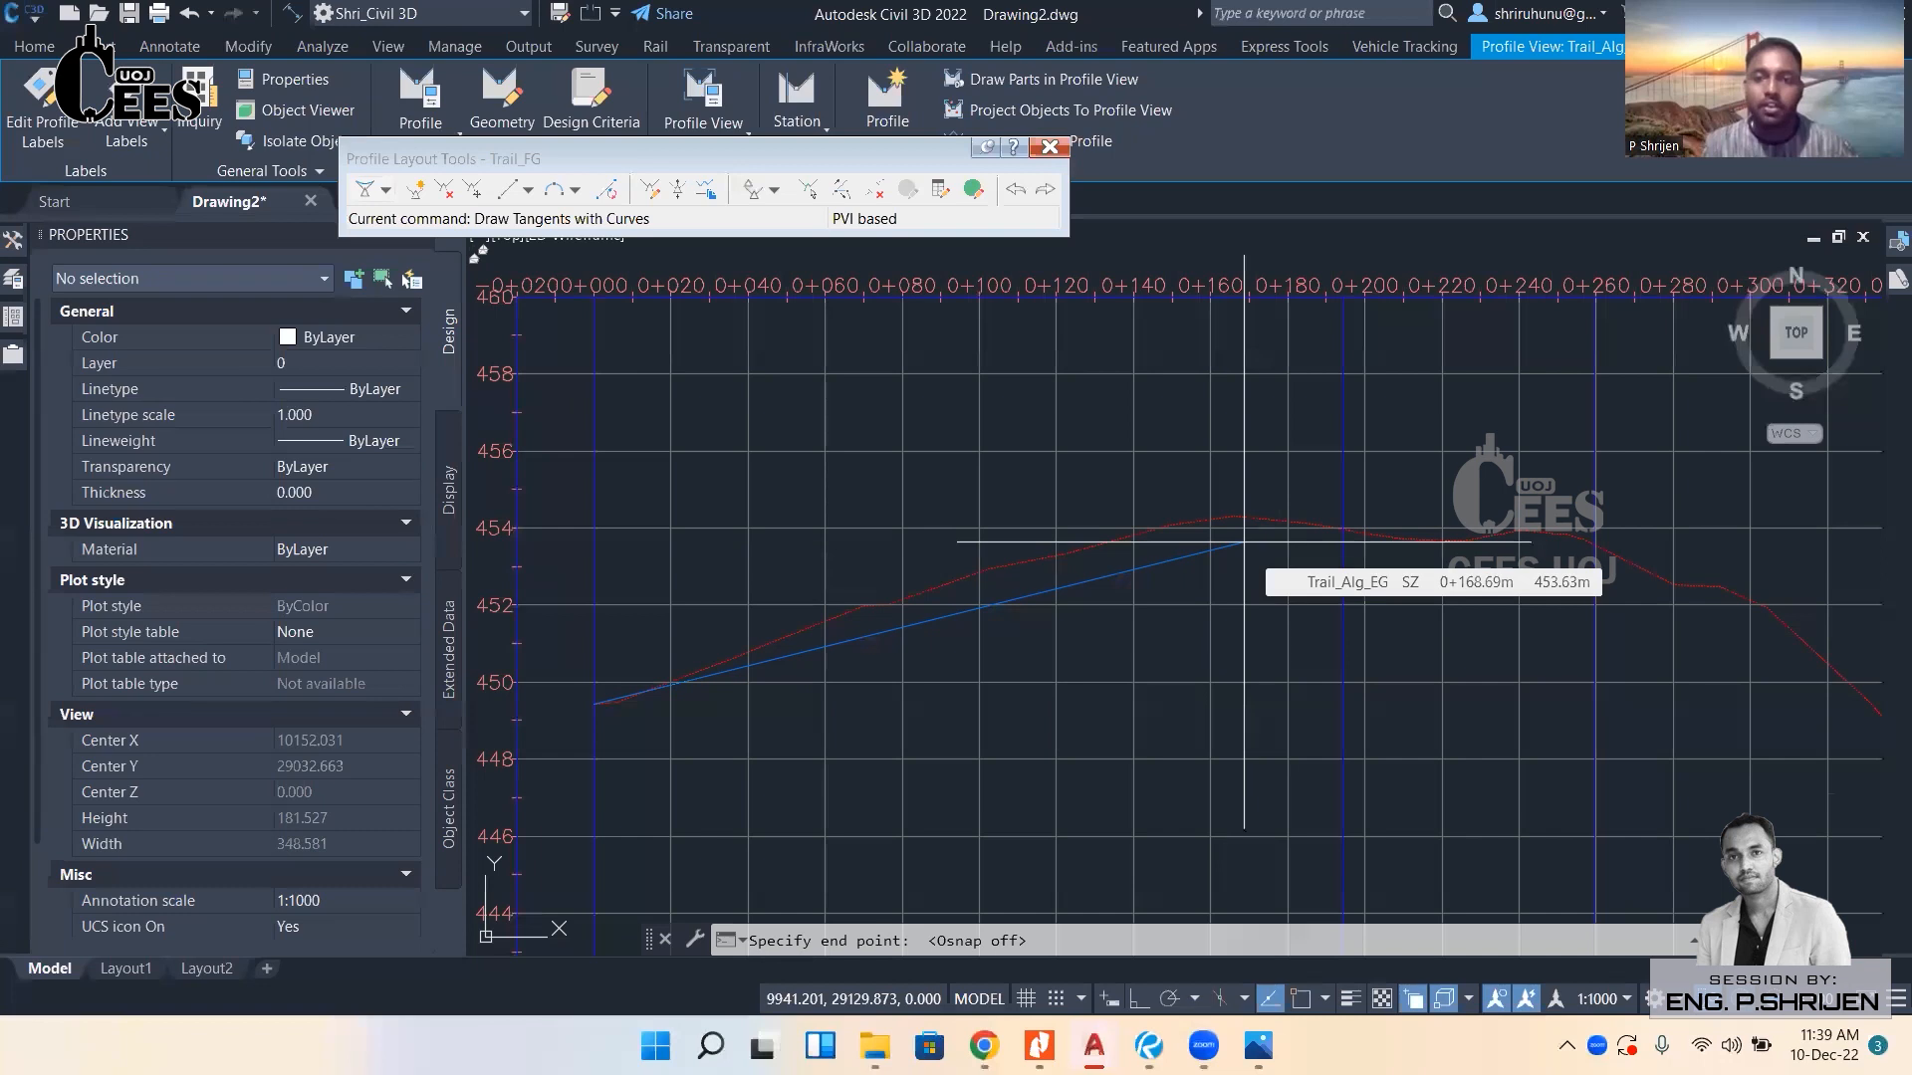
scroll(1225, 542, "down", 2)
middle_click_drag(1239, 556, 1183, 532)
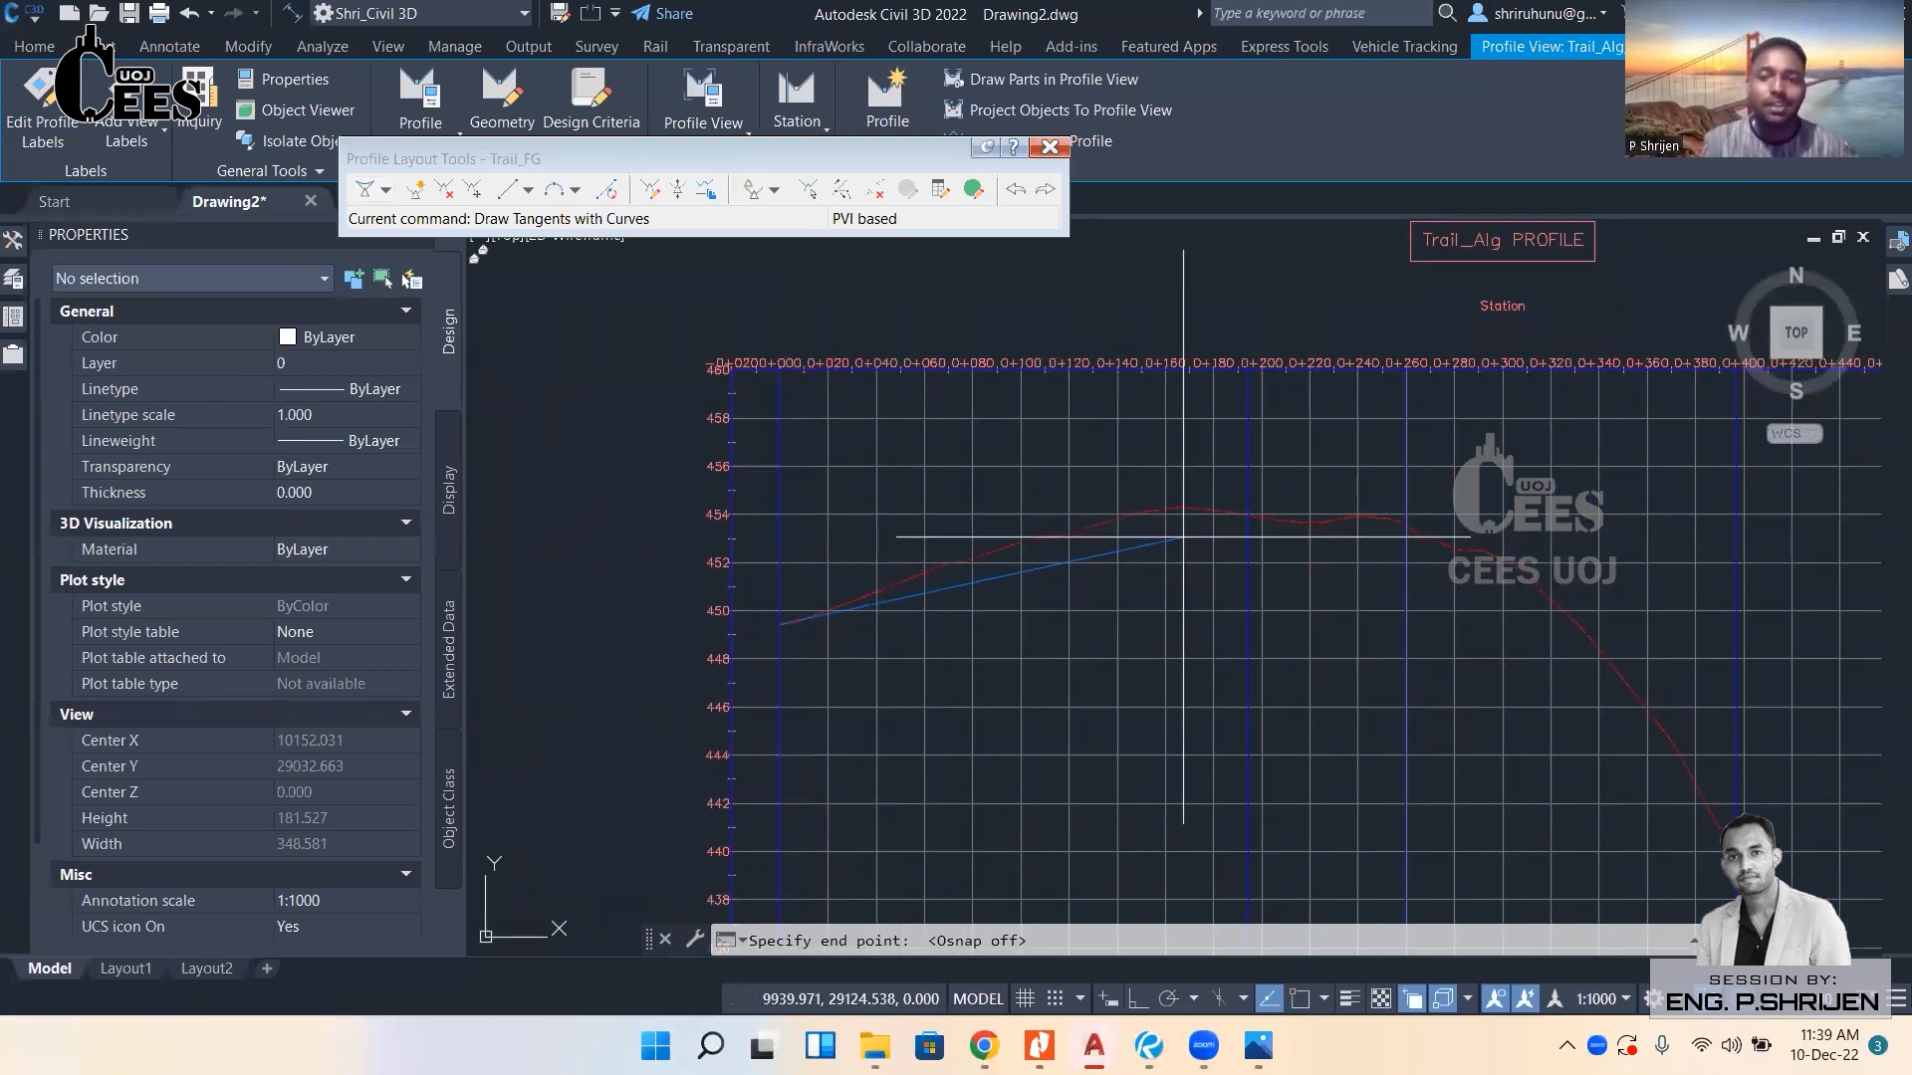
middle_click_drag(1182, 535, 1075, 512)
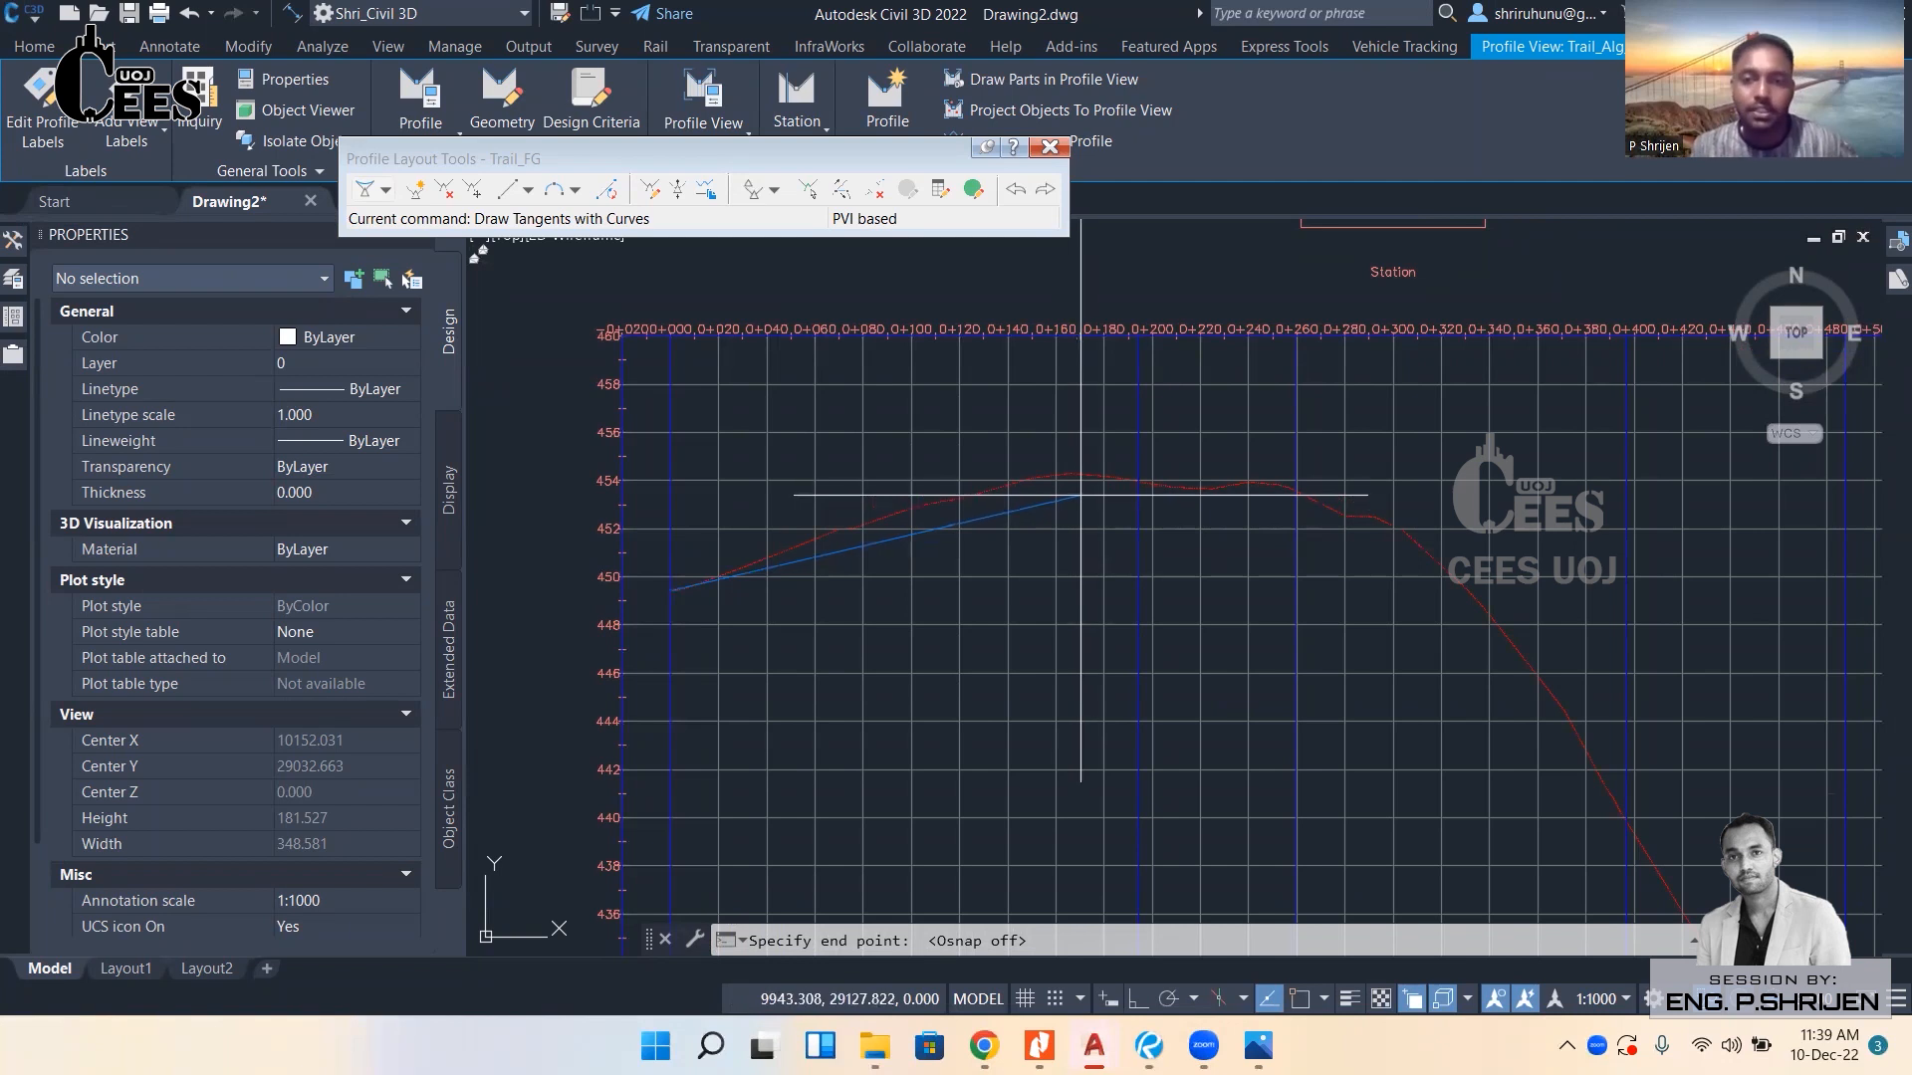
middle_click_drag(1078, 493, 1014, 530)
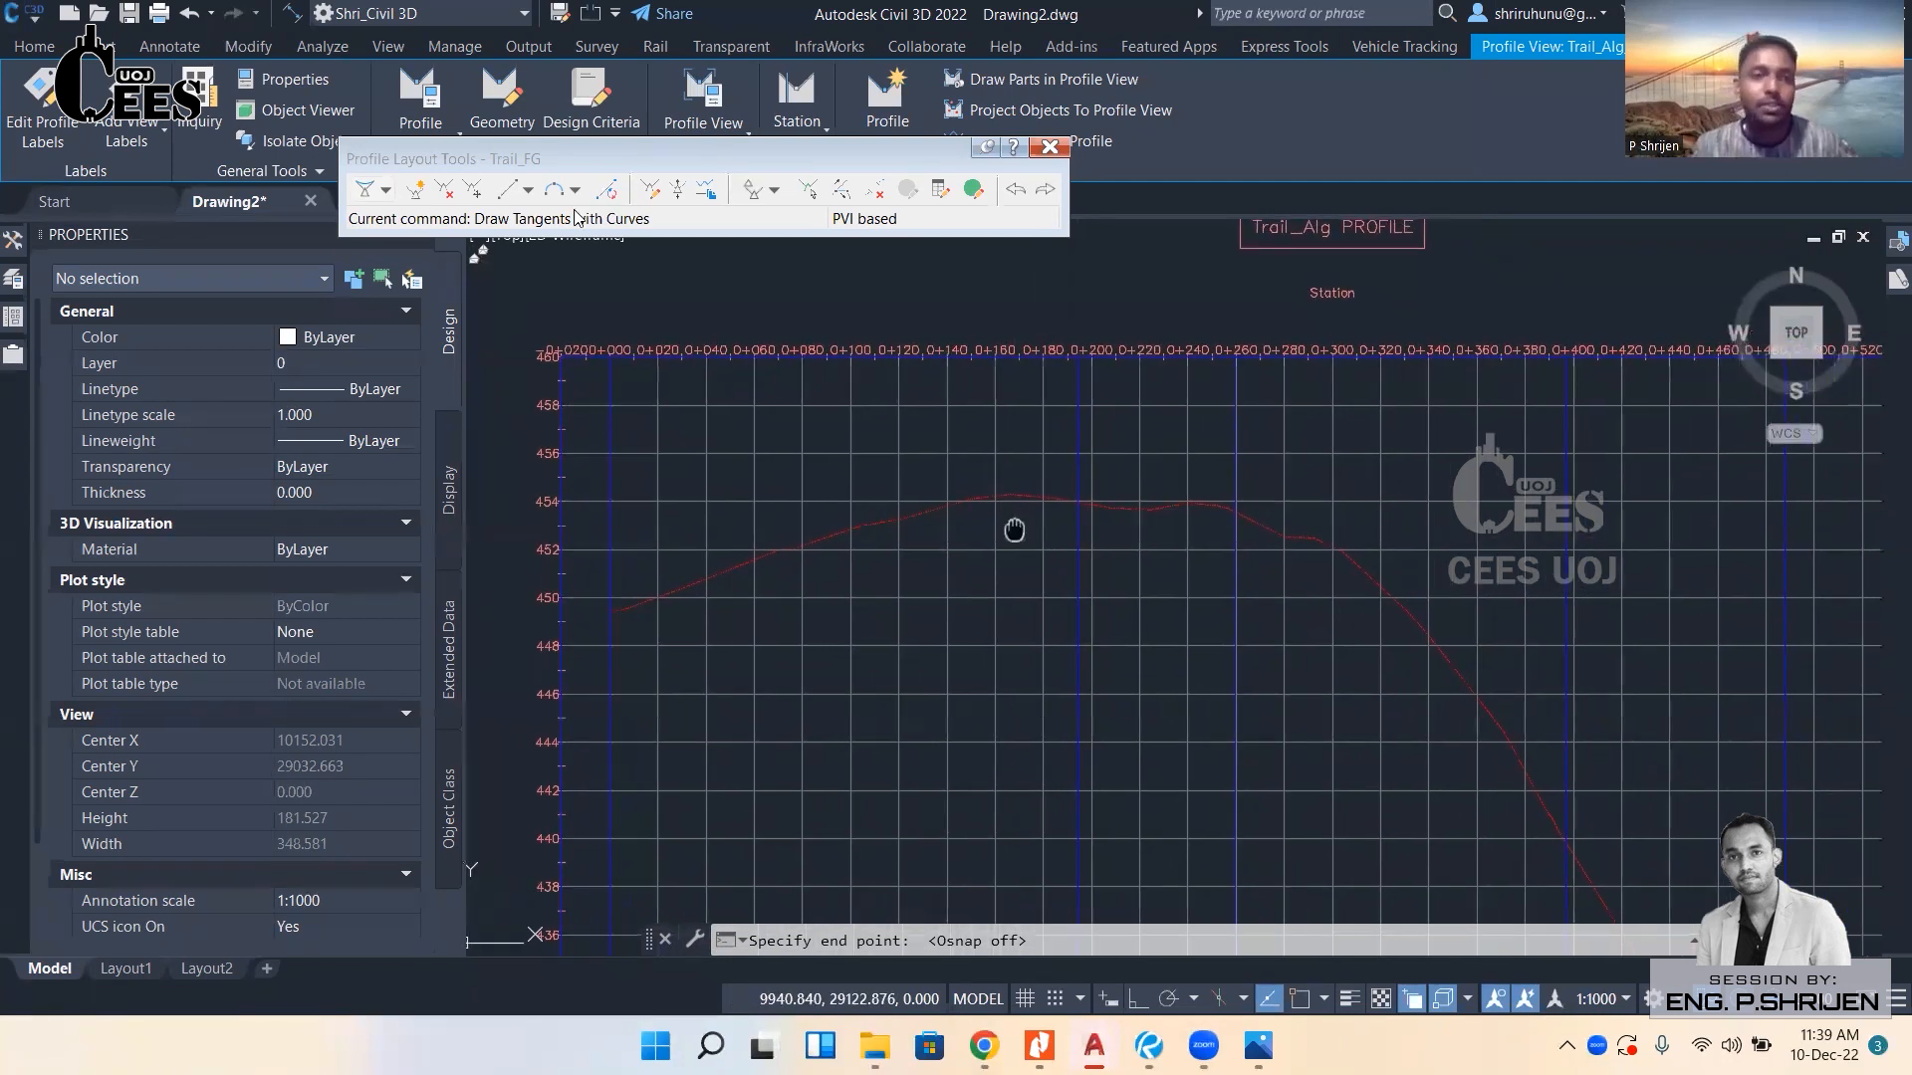
scroll(1064, 525, "up", 2)
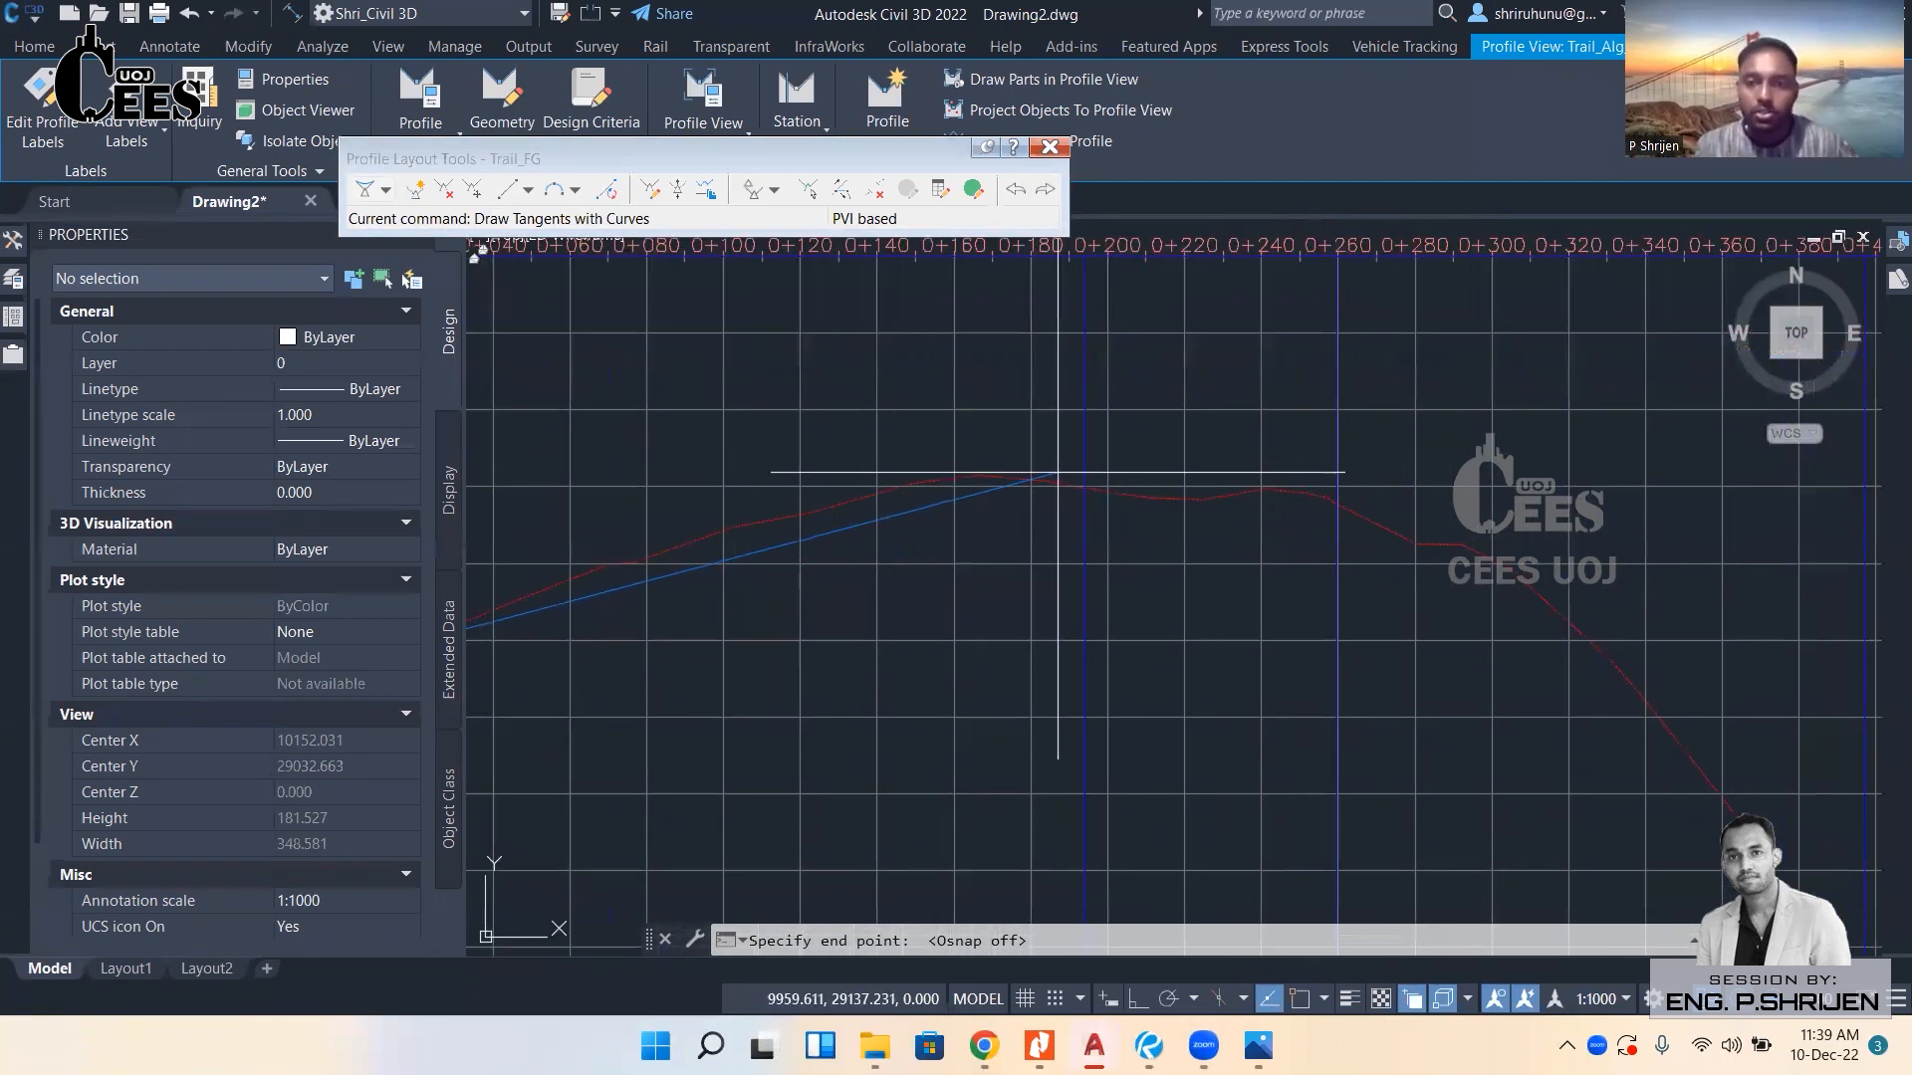
left_click(1065, 464)
Place Trail_FG's next tangent end on the descending EG line, near station 0+354 at about 447 m elevation.
scroll(1159, 495, "down", 2)
middle_click_drag(1441, 609, 1312, 558)
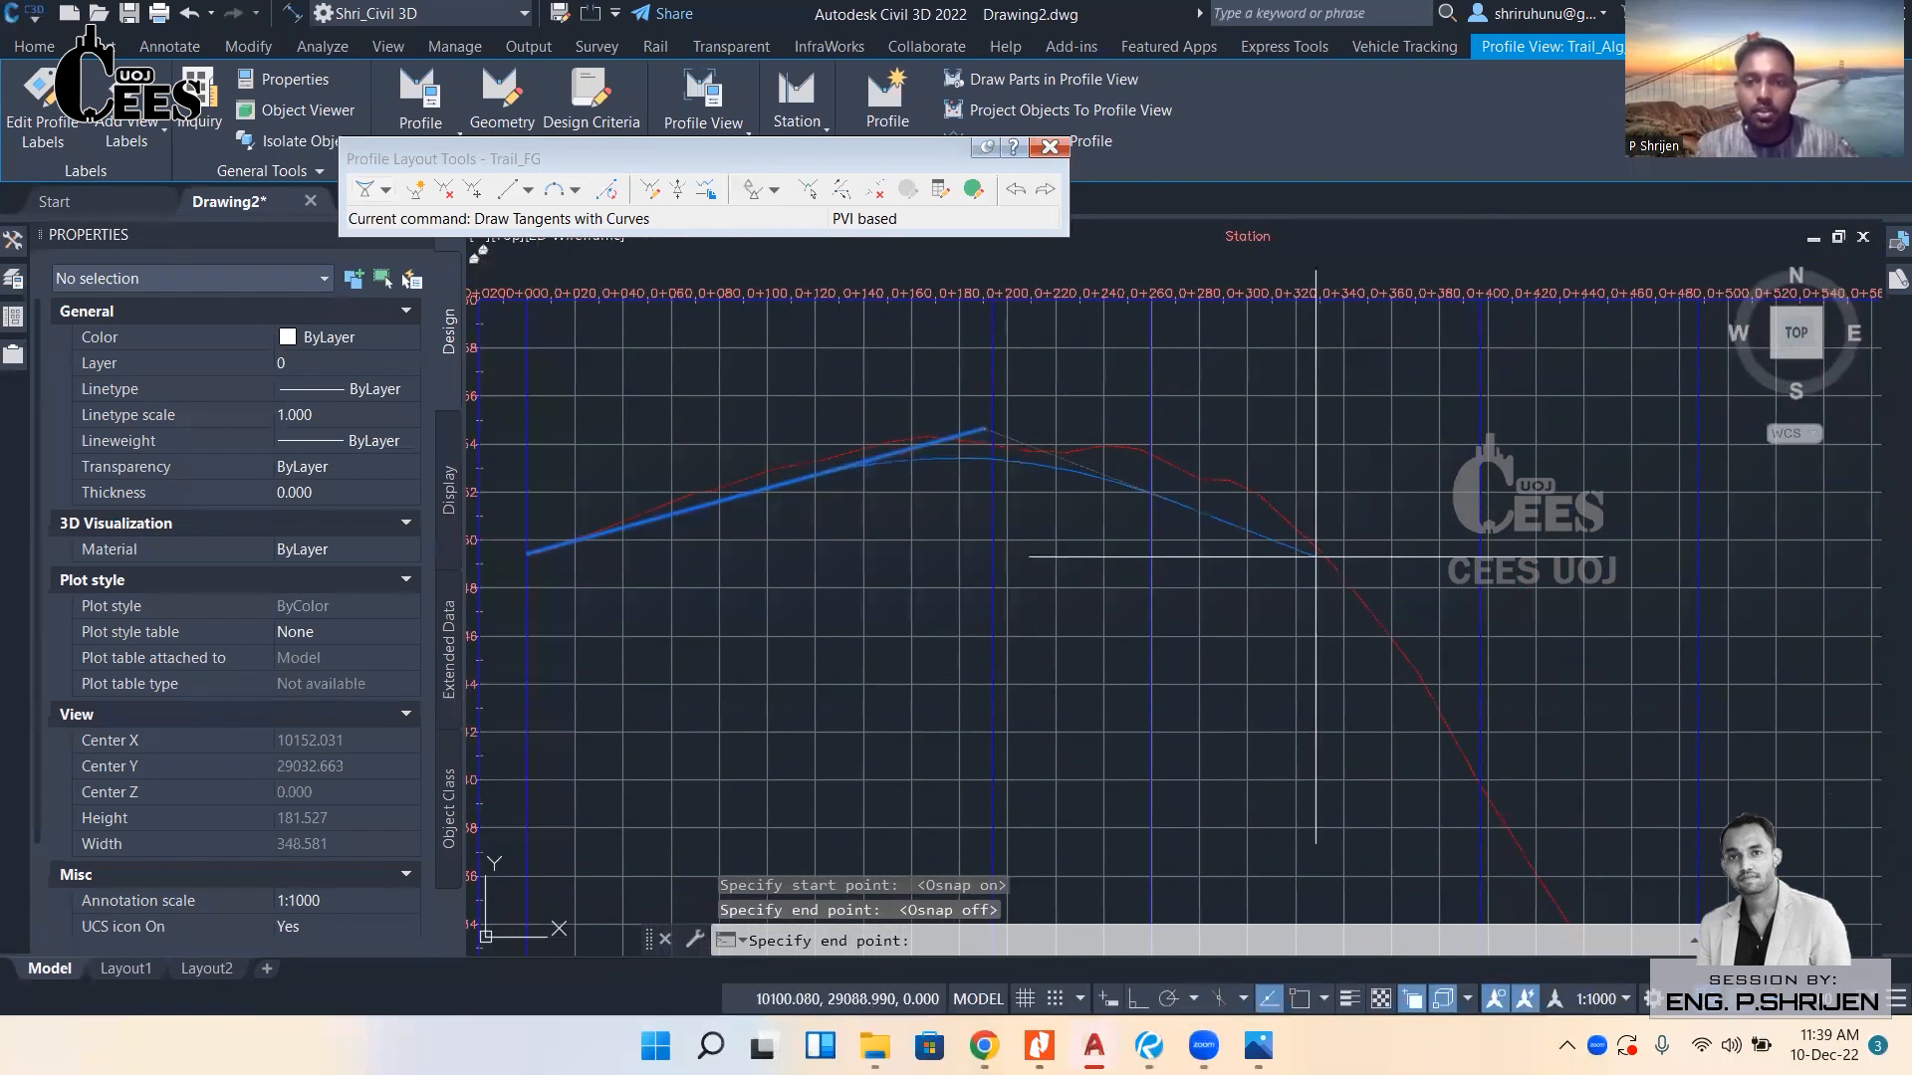
middle_click_drag(1441, 662, 1320, 669)
scroll(1319, 669, "up", 2)
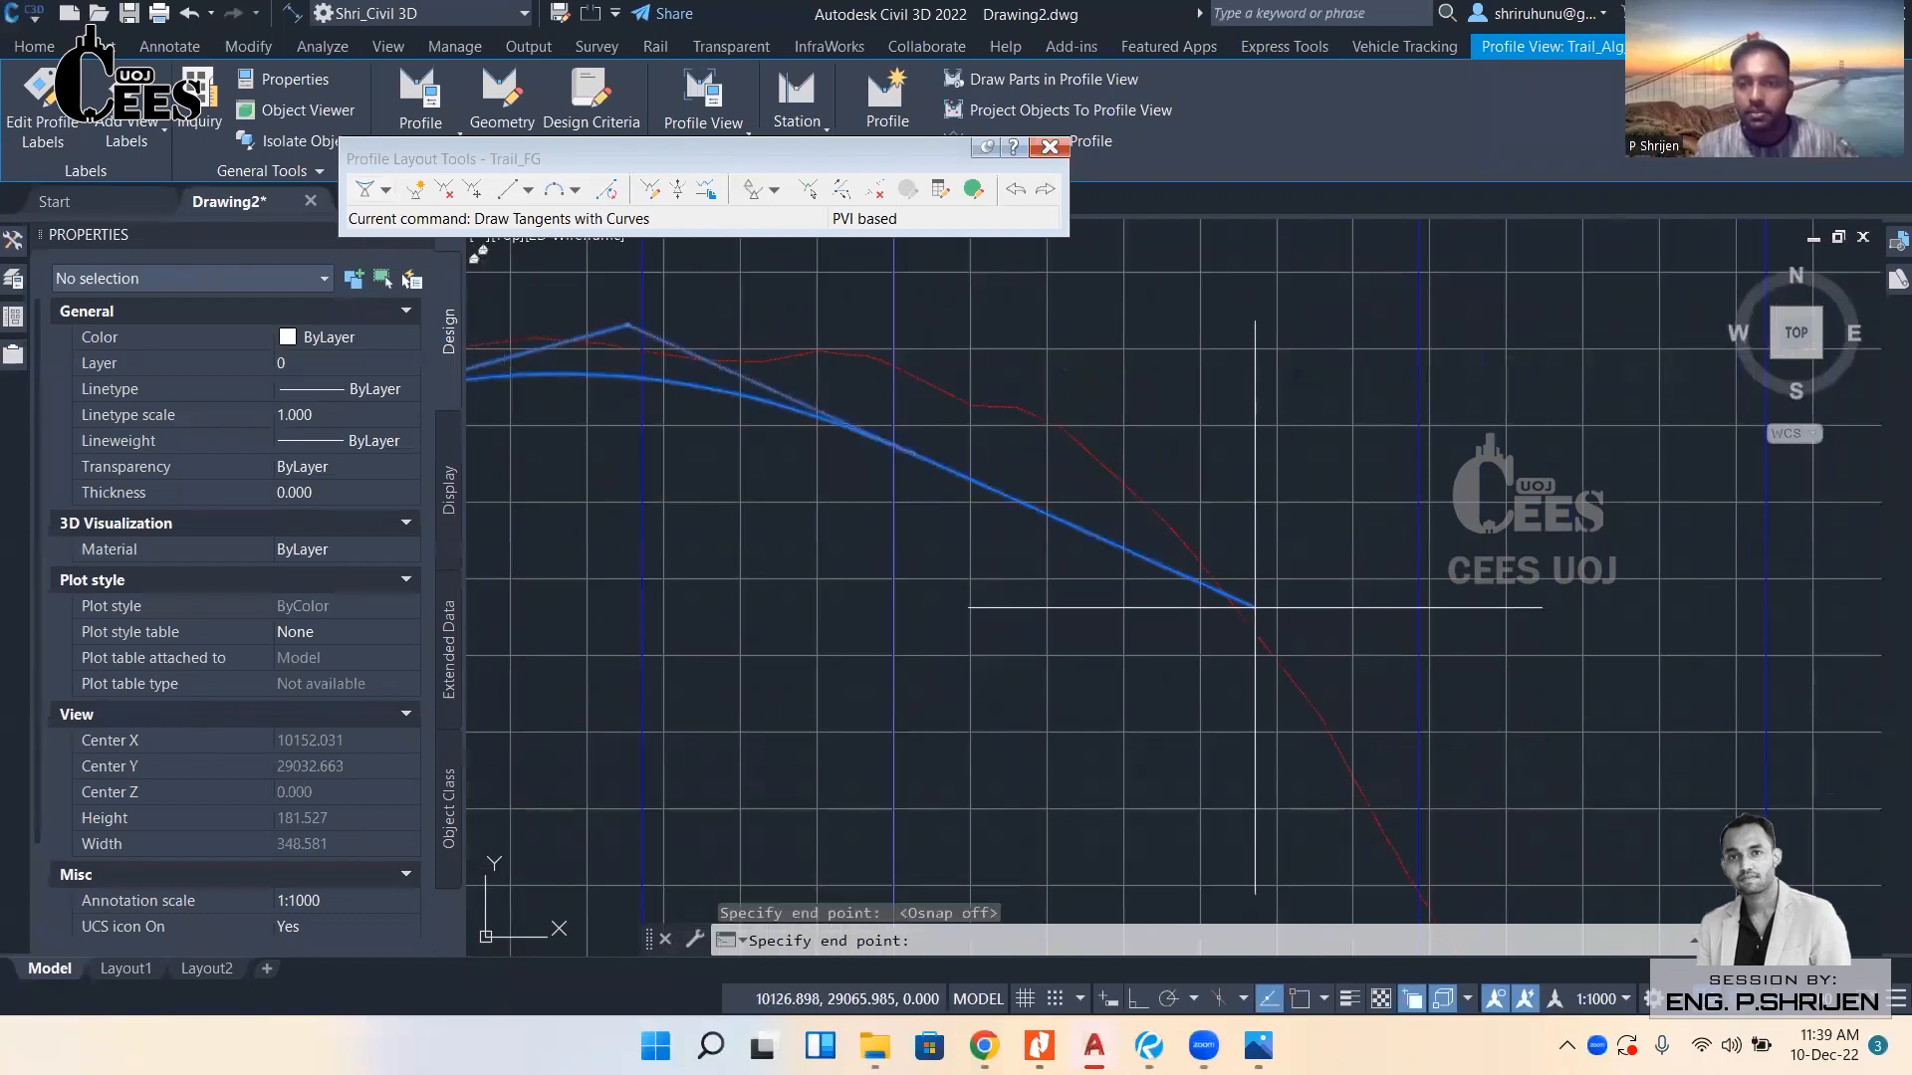
middle_click(1254, 607)
middle_click(1255, 607)
Continue Trail_FG down the slope with a tangent end slightly below the EG line, near station 0+487 at about 426 m elevation.
scroll(1311, 761, "up", 5)
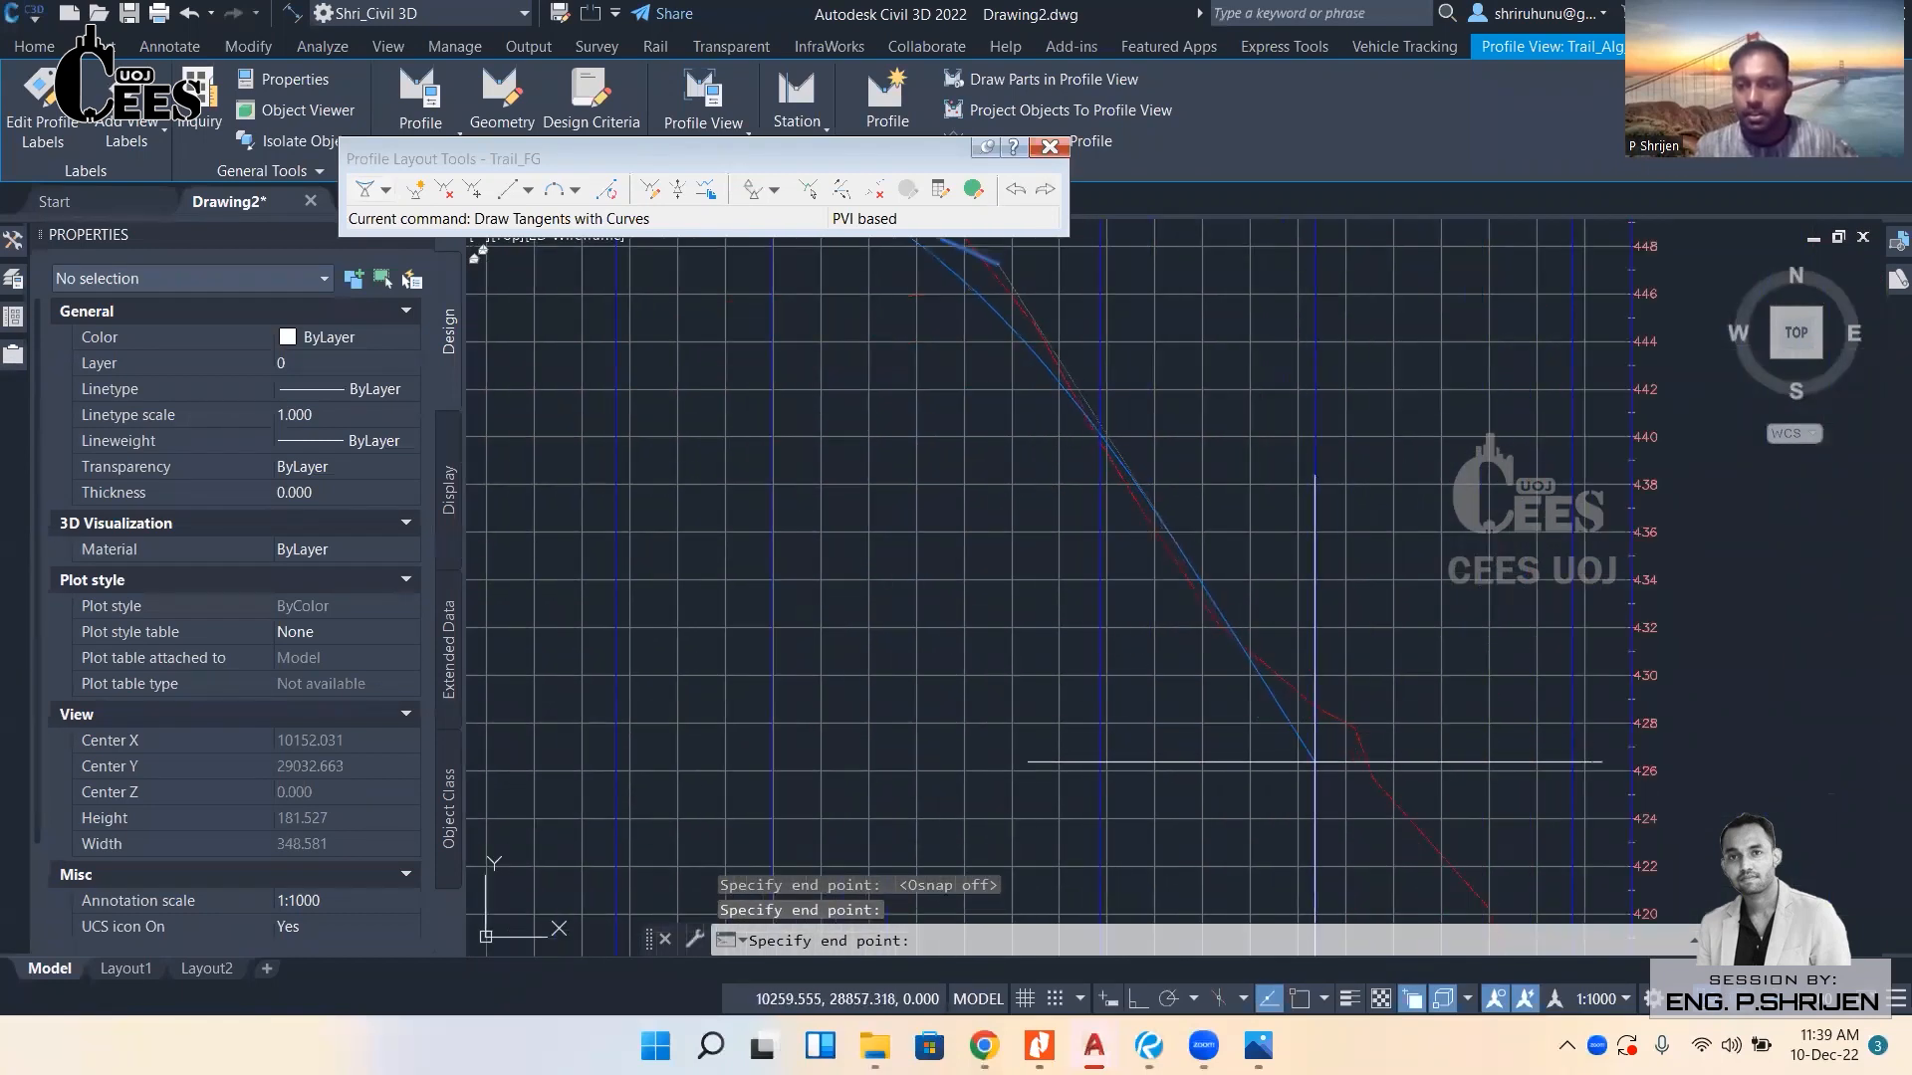
left_click(1311, 761)
scroll(1357, 811, "down", 3)
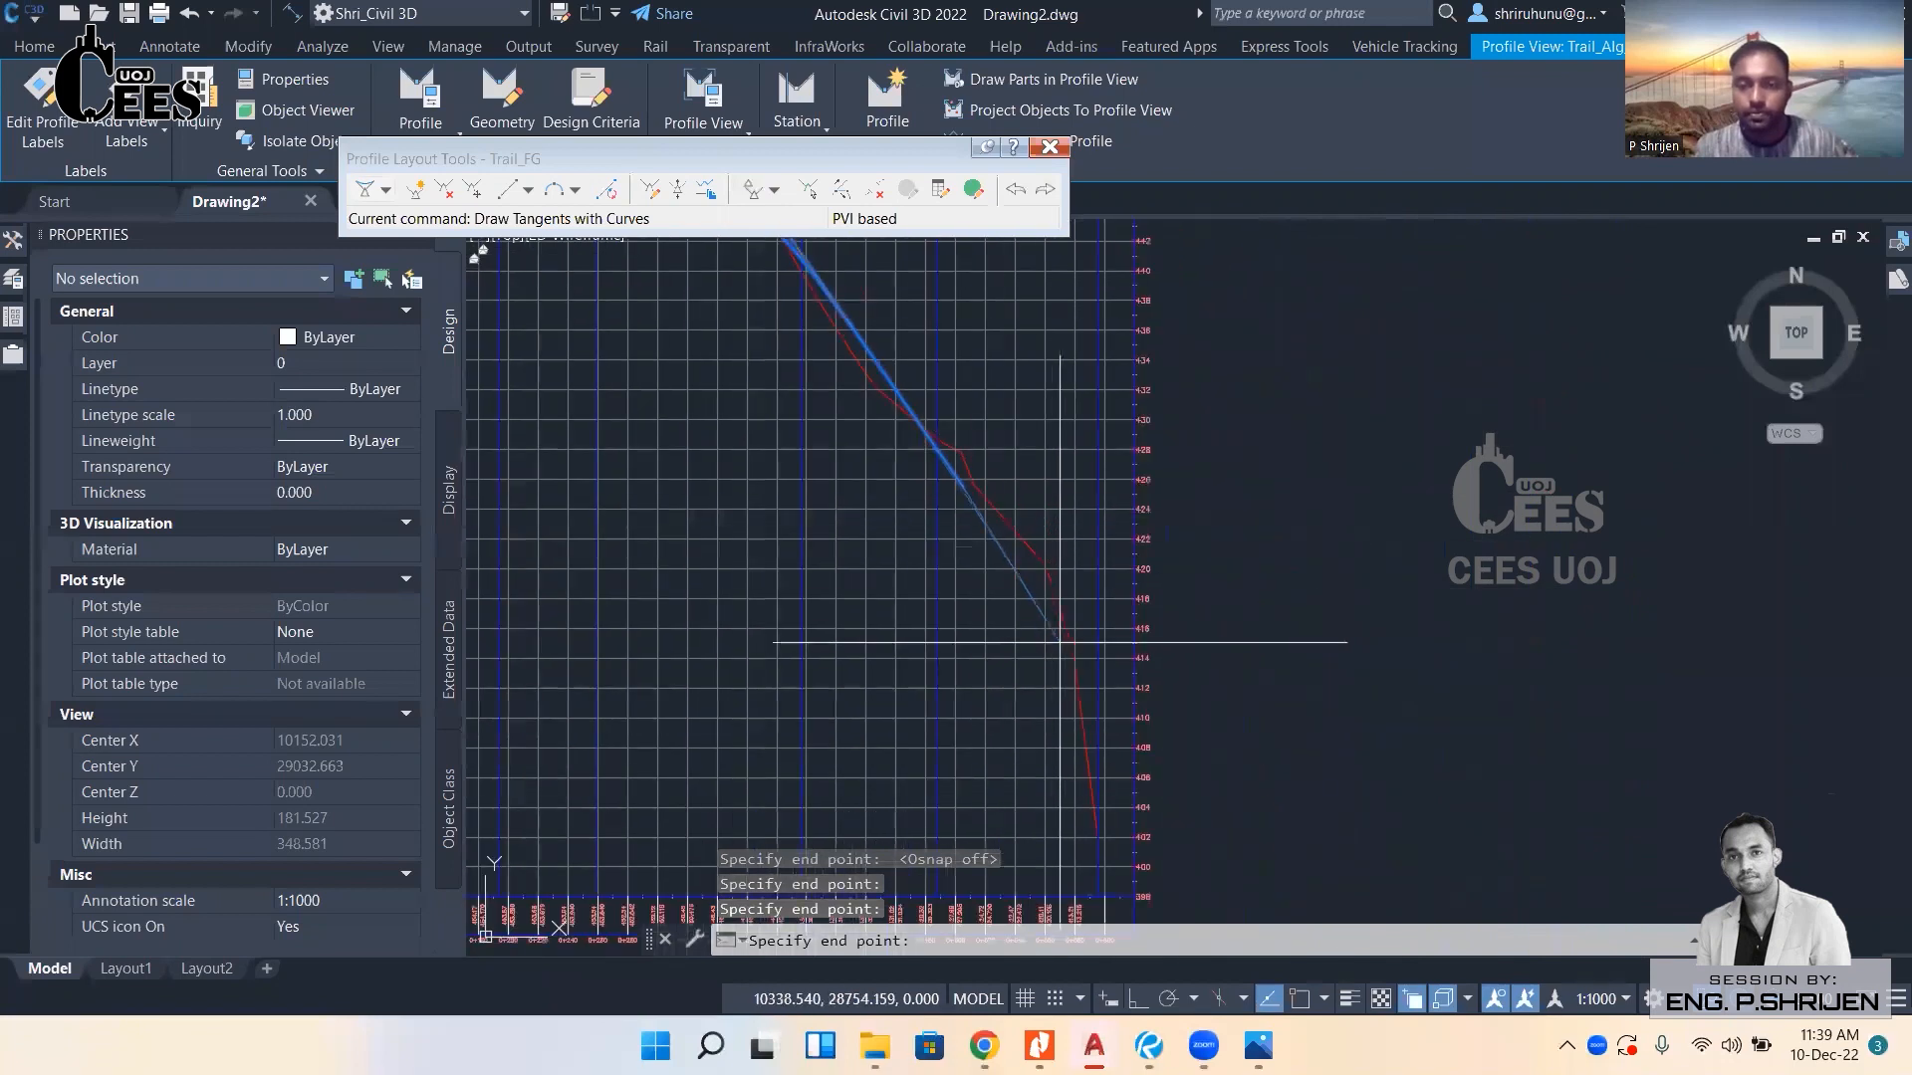
scroll(1054, 627, "up", 4)
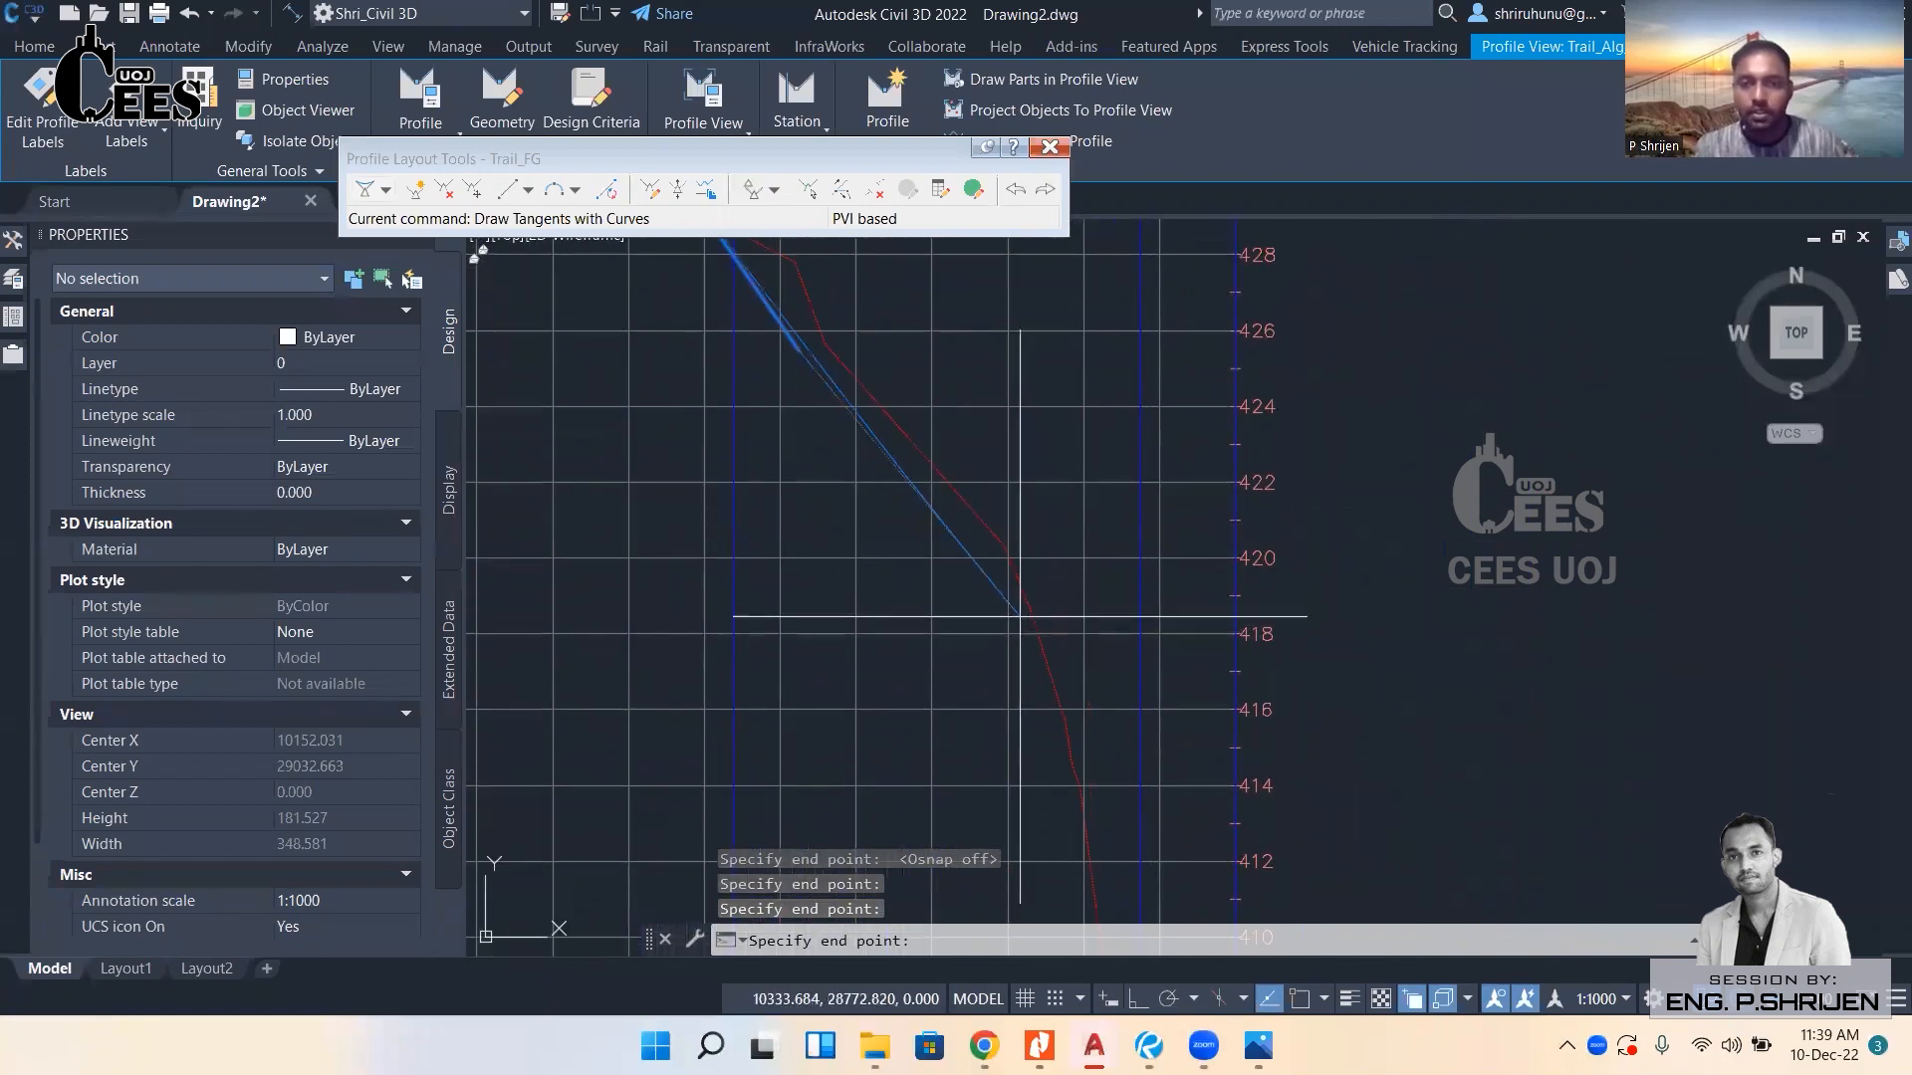
Add a Trail_FG tangent end near station 0+579 at about 415 m, and finish the profile at the EG line's downhill endpoint.
left_click(1080, 745)
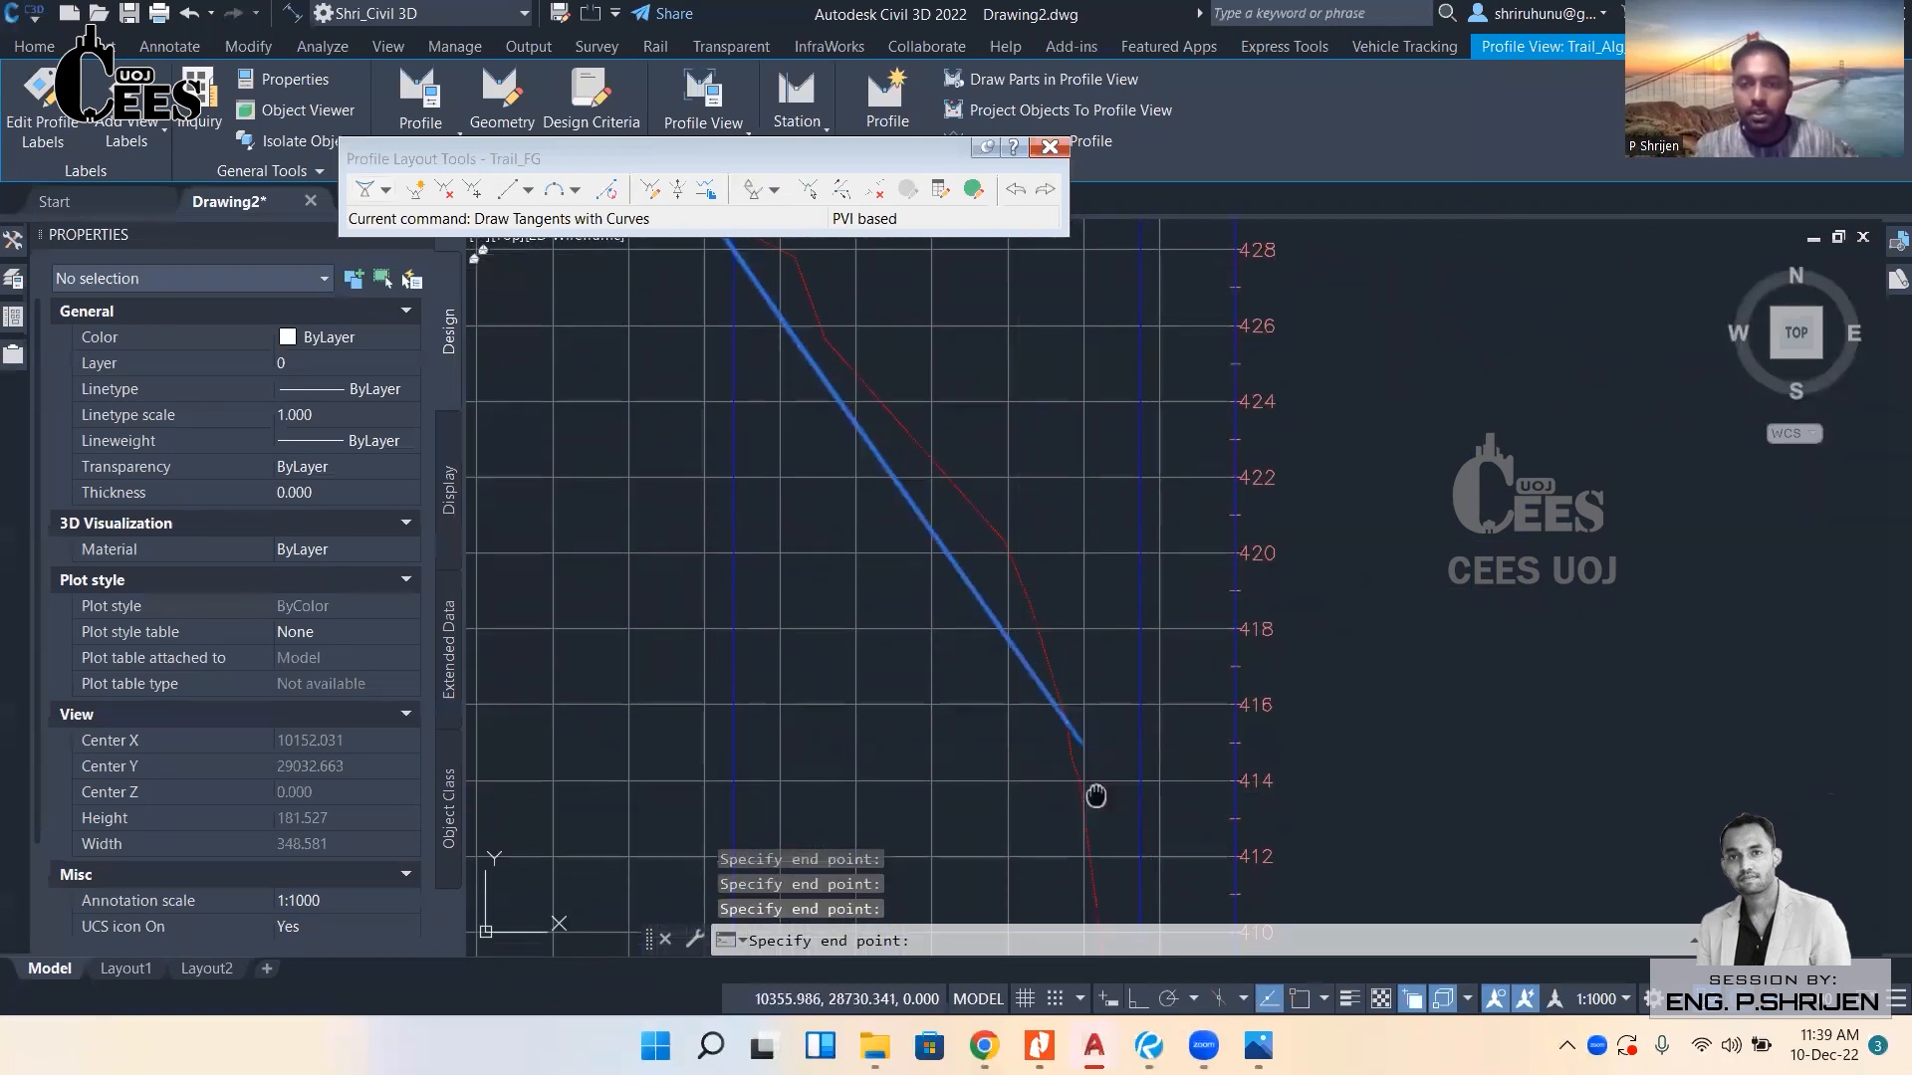
scroll(1146, 624, "down", 2)
scroll(1136, 631, "up", 4)
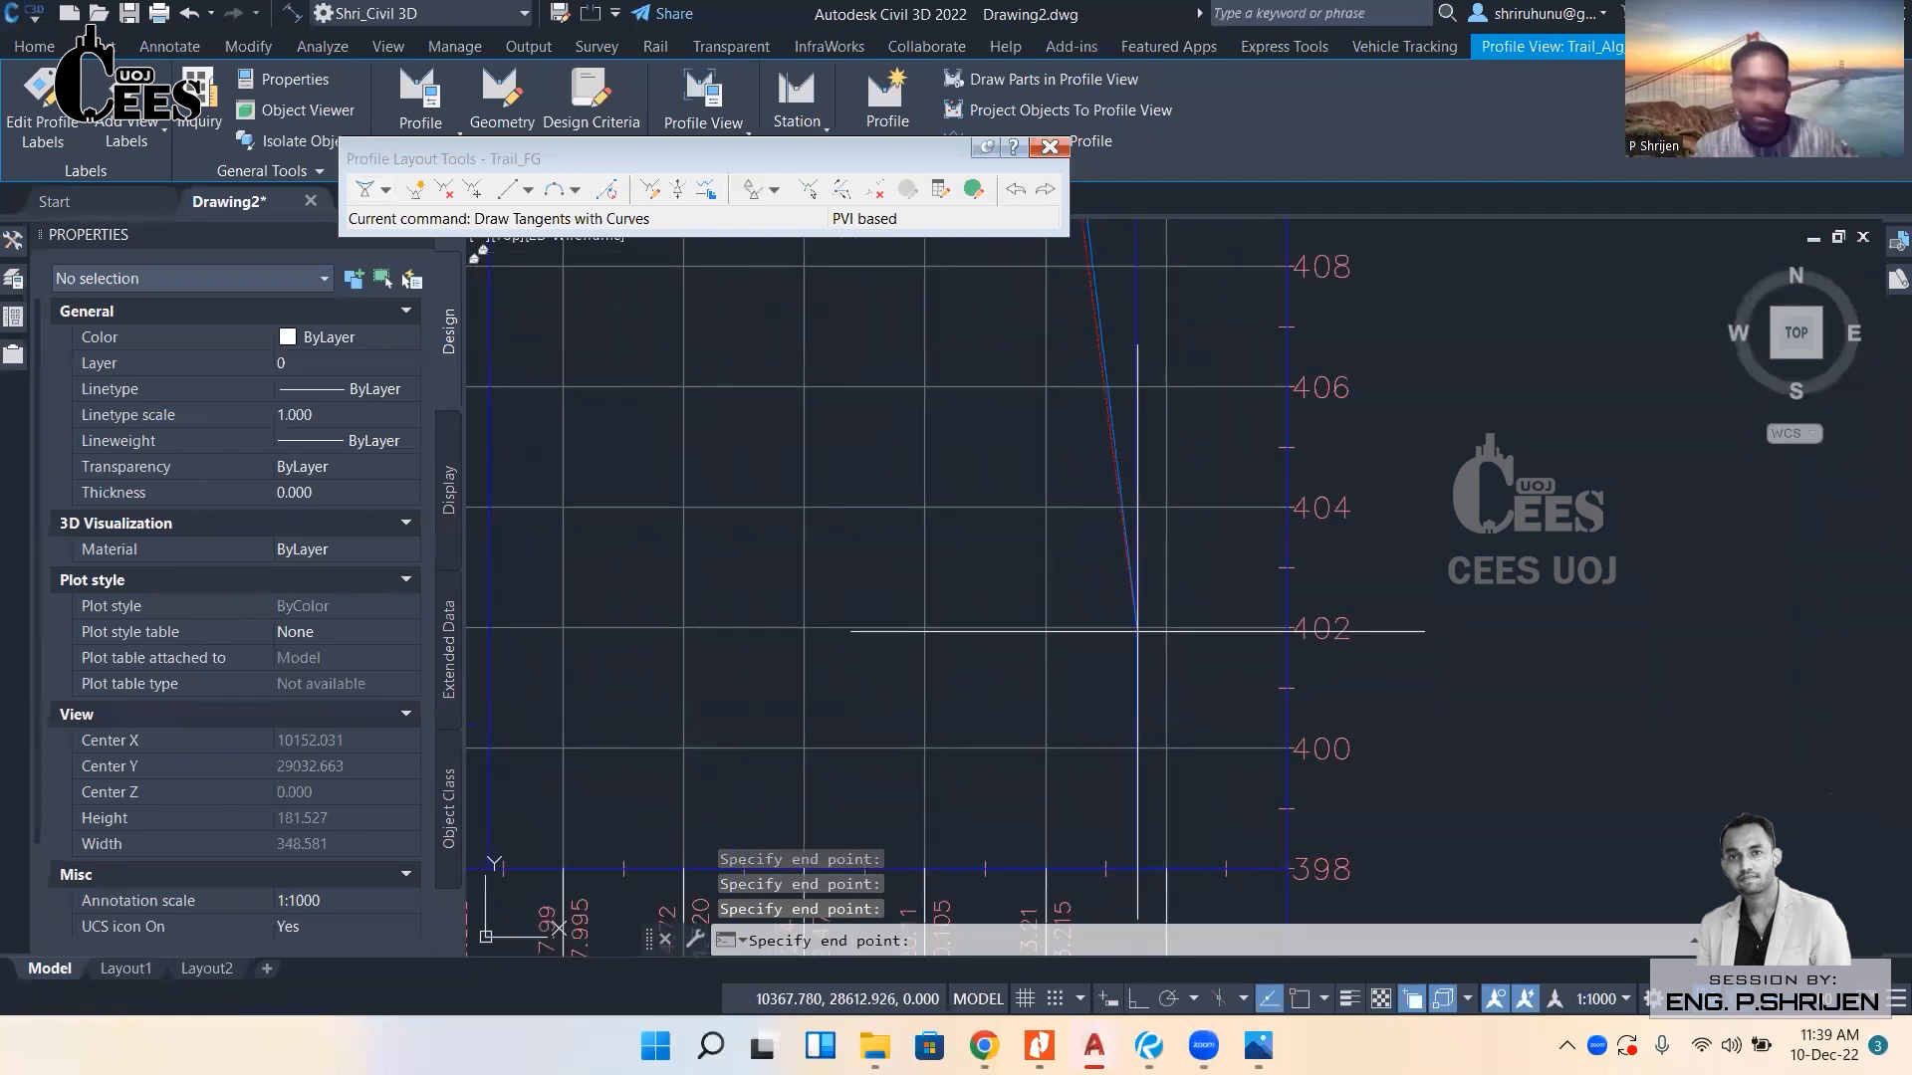
right_click(1137, 629, "shift")
left_click(1284, 218)
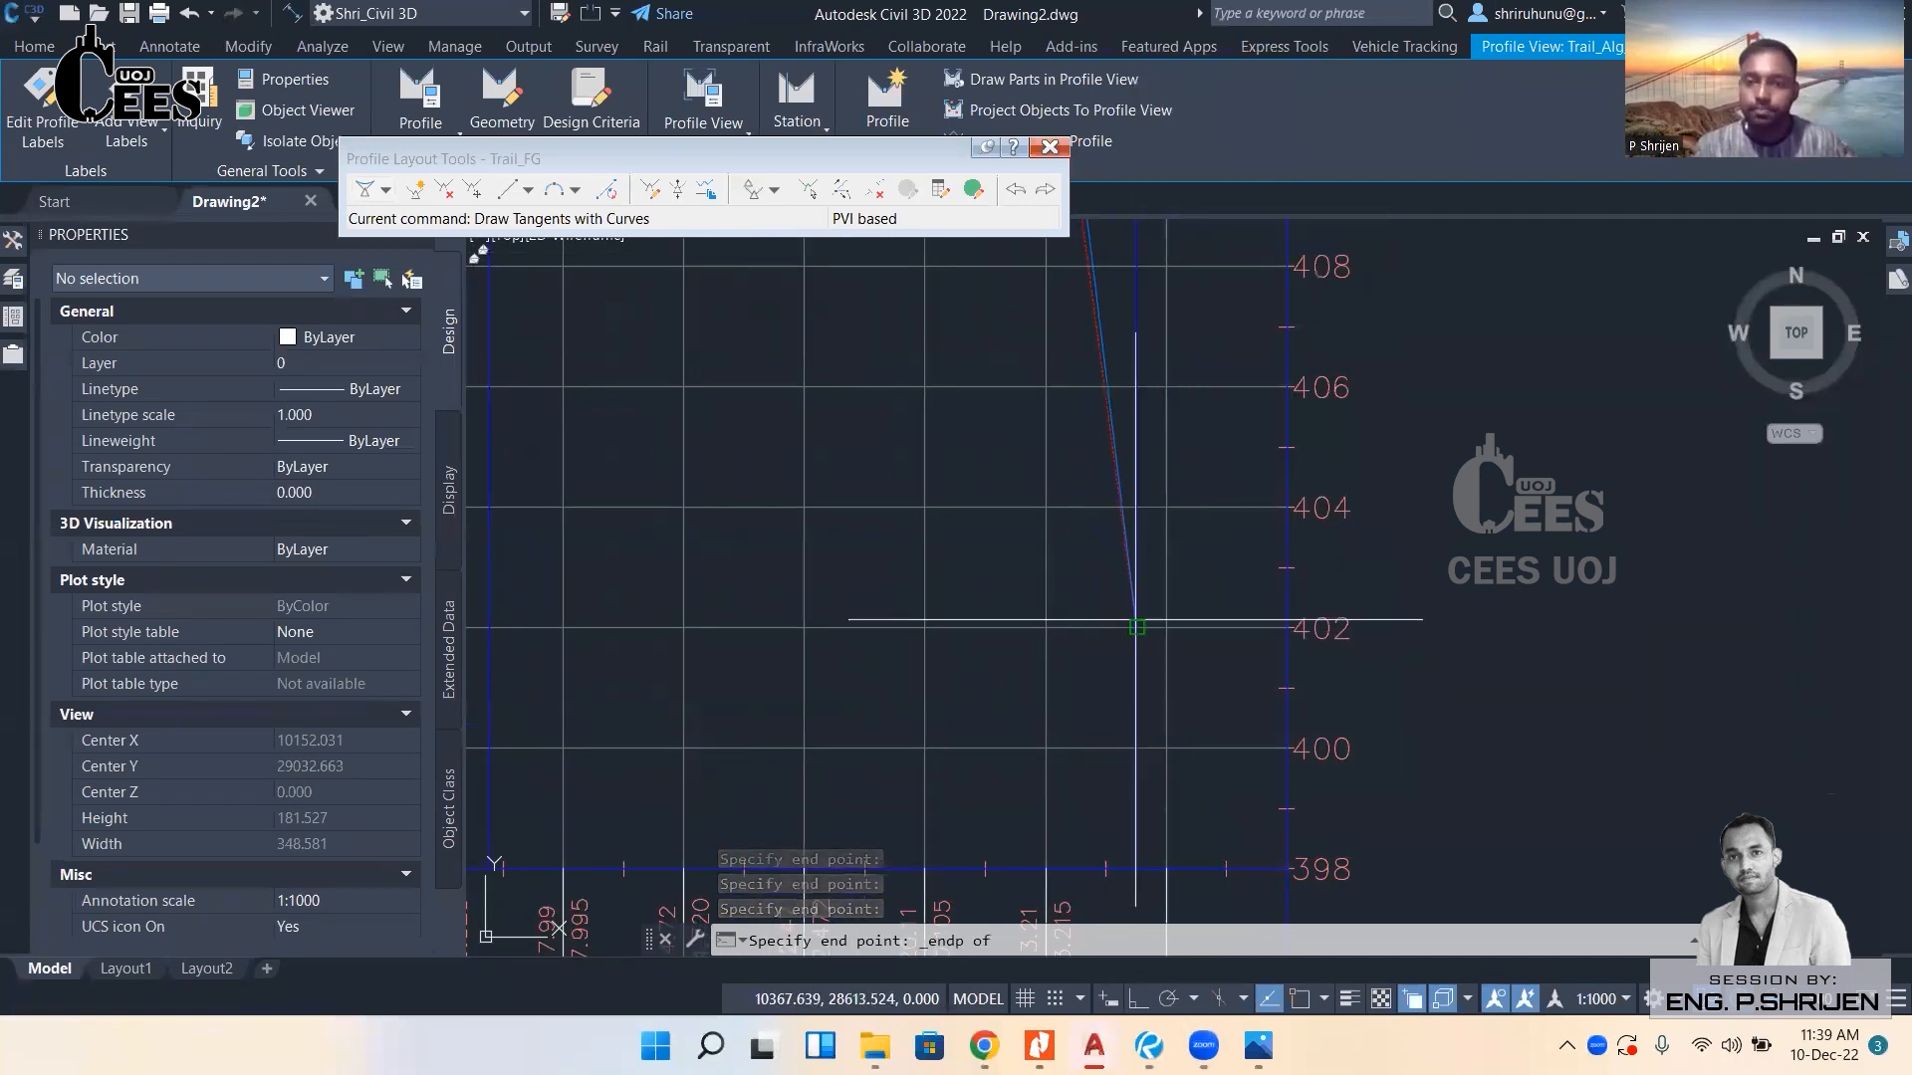
key("Escape")
Select Trail_FG and examine its tangents, vertical curves and labels against the EG line along the whole profile view.
middle_click_drag(1071, 624, 1155, 876)
middle_click_drag(984, 308, 1050, 635)
scroll(1051, 635, "down", 2)
middle_click_drag(1105, 559, 1204, 733)
scroll(1156, 661, "down", 3)
middle_click_drag(1156, 661, 1089, 630)
scroll(1152, 674, "up", 4)
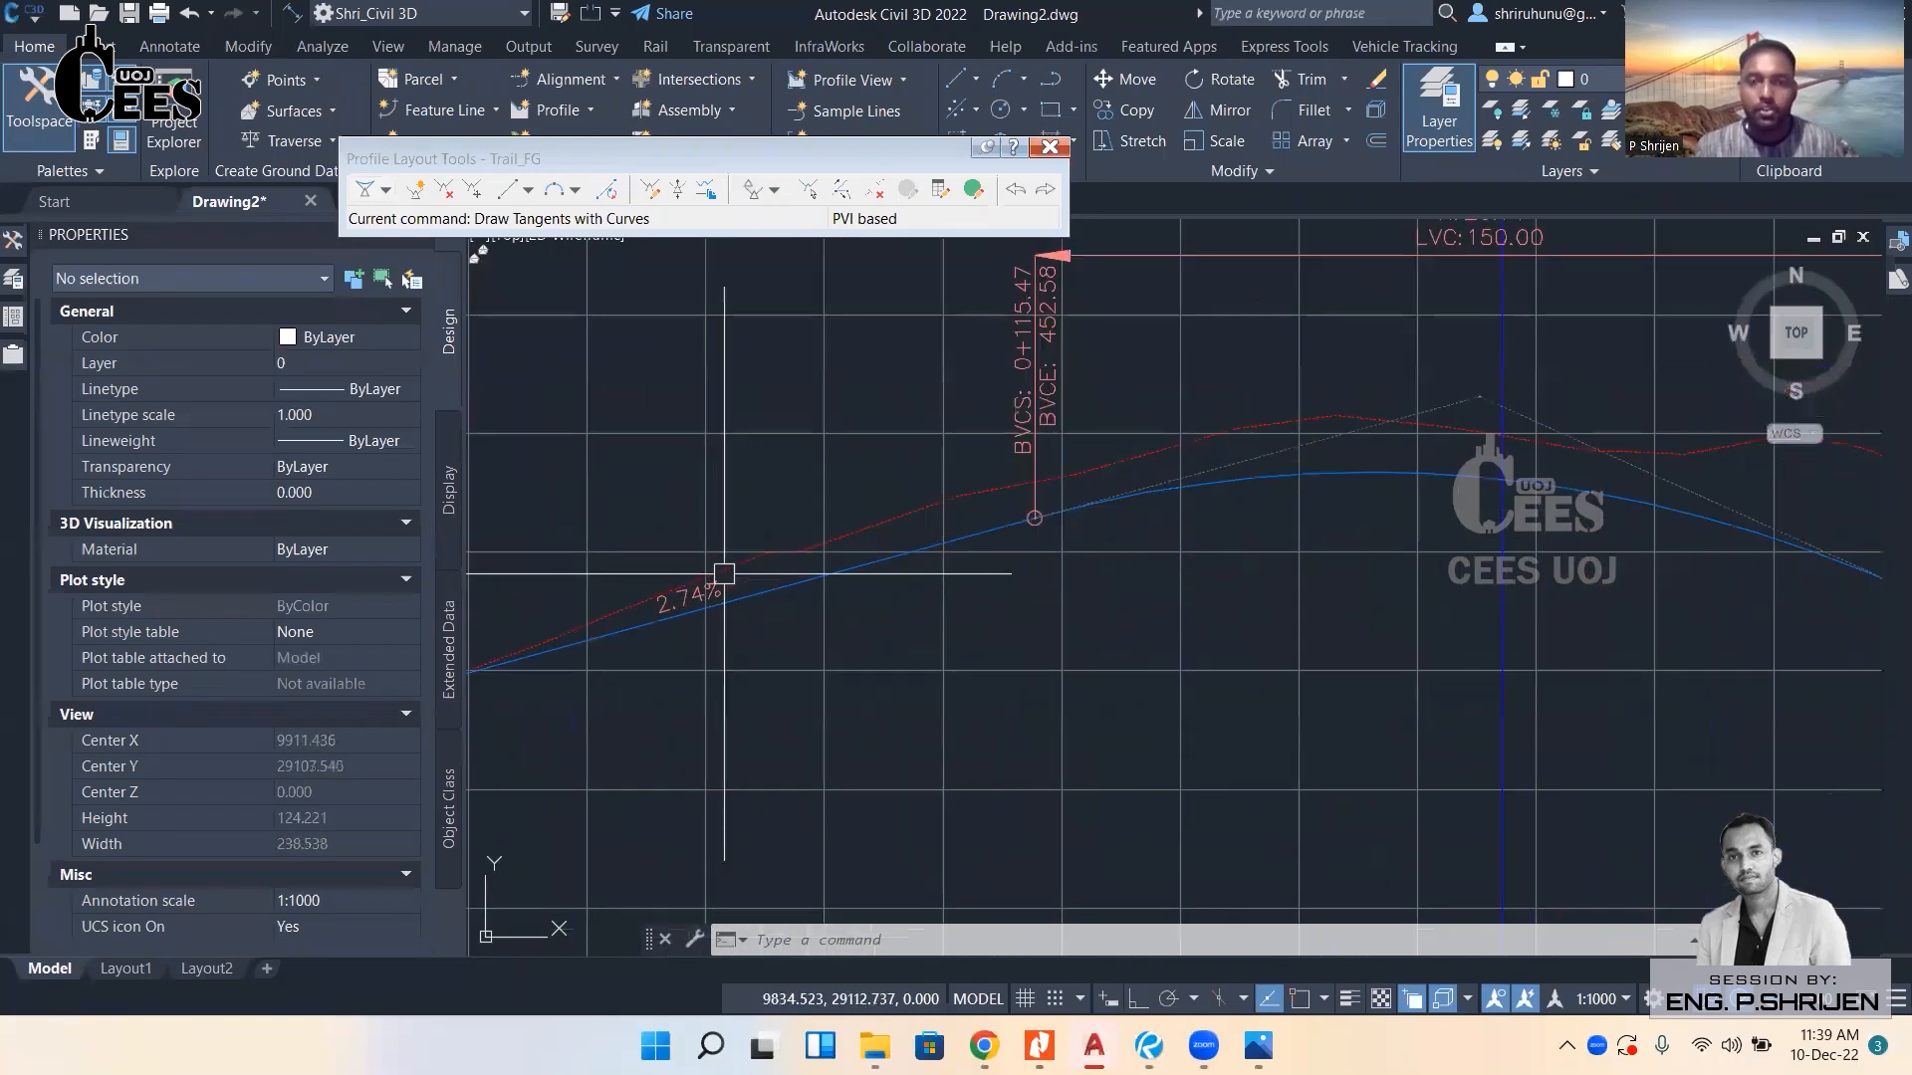
left_click(769, 601)
scroll(973, 648, "down", 4)
scroll(870, 555, "up", 2)
middle_click_drag(924, 516, 918, 489)
middle_click_drag(1088, 734, 1033, 616)
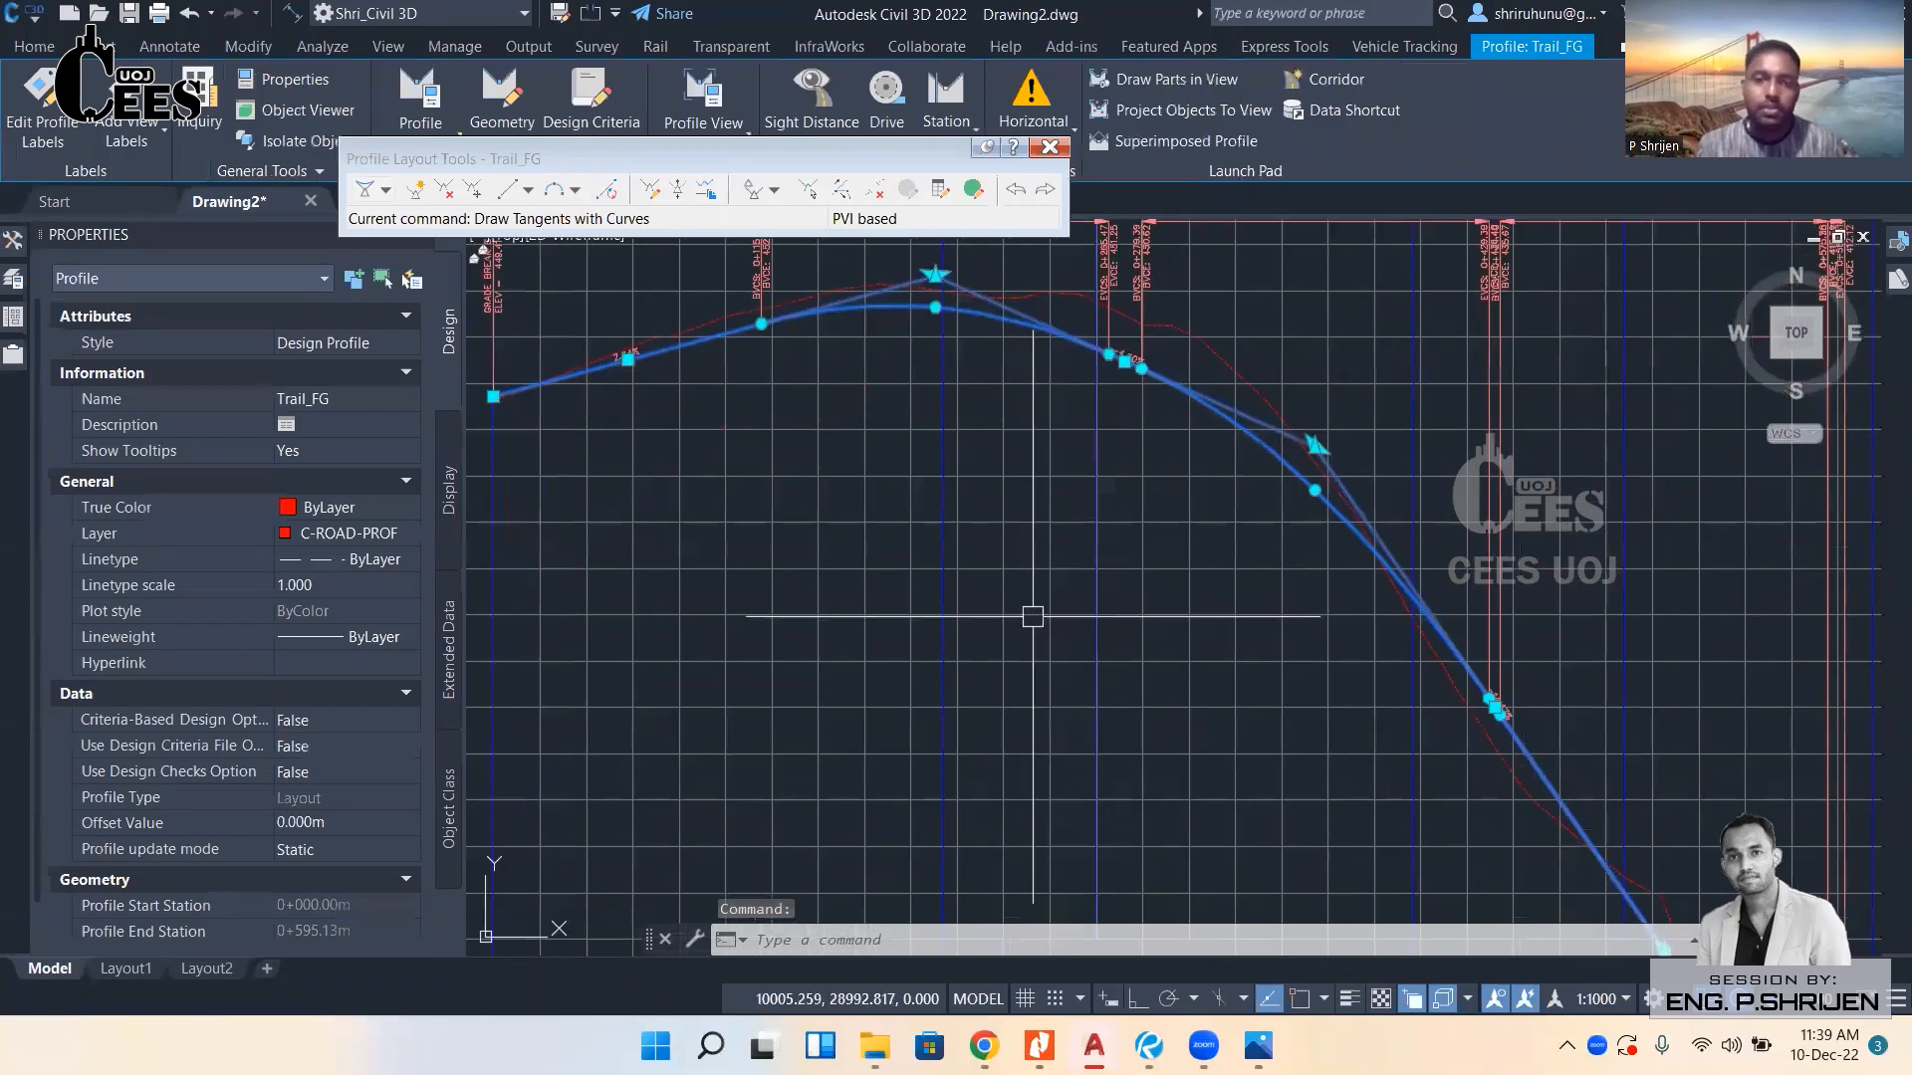
scroll(1033, 616, "down", 3)
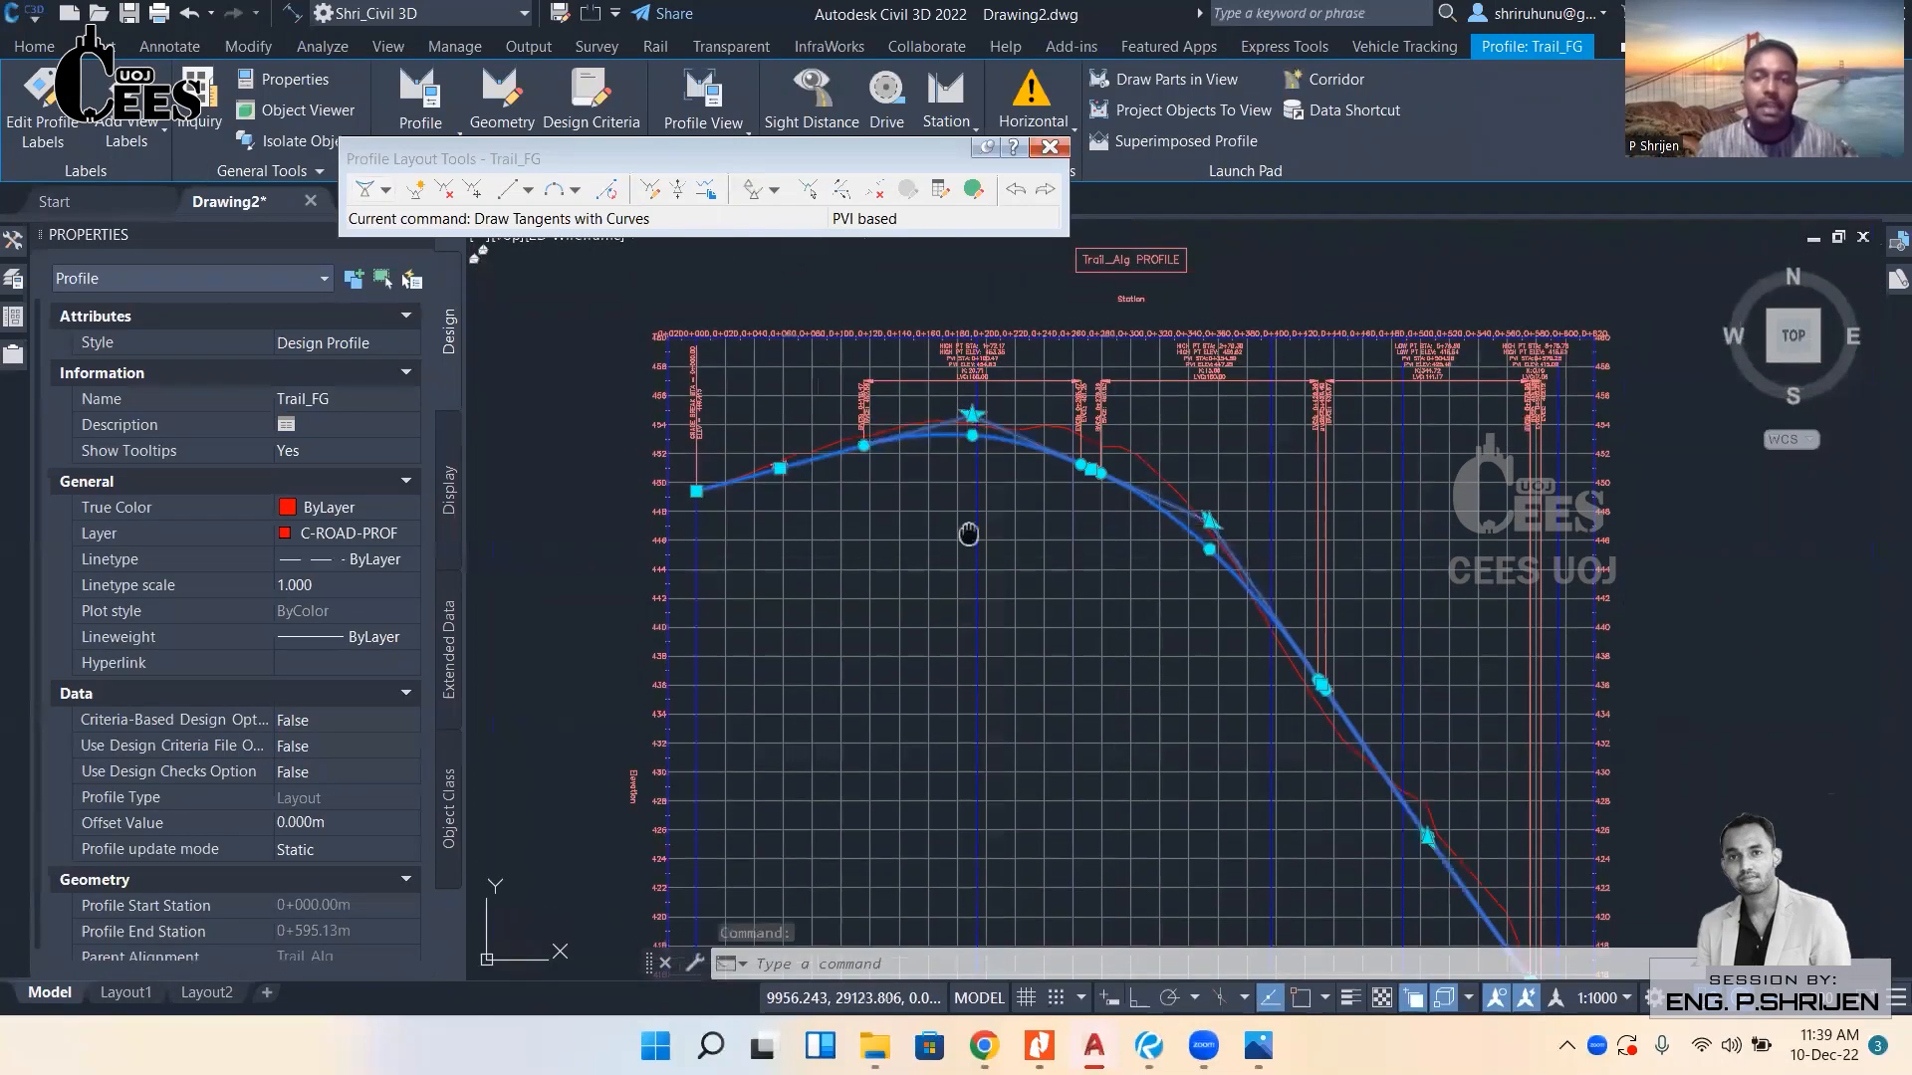
middle_click_drag(969, 534, 968, 547)
scroll(940, 531, "up", 2)
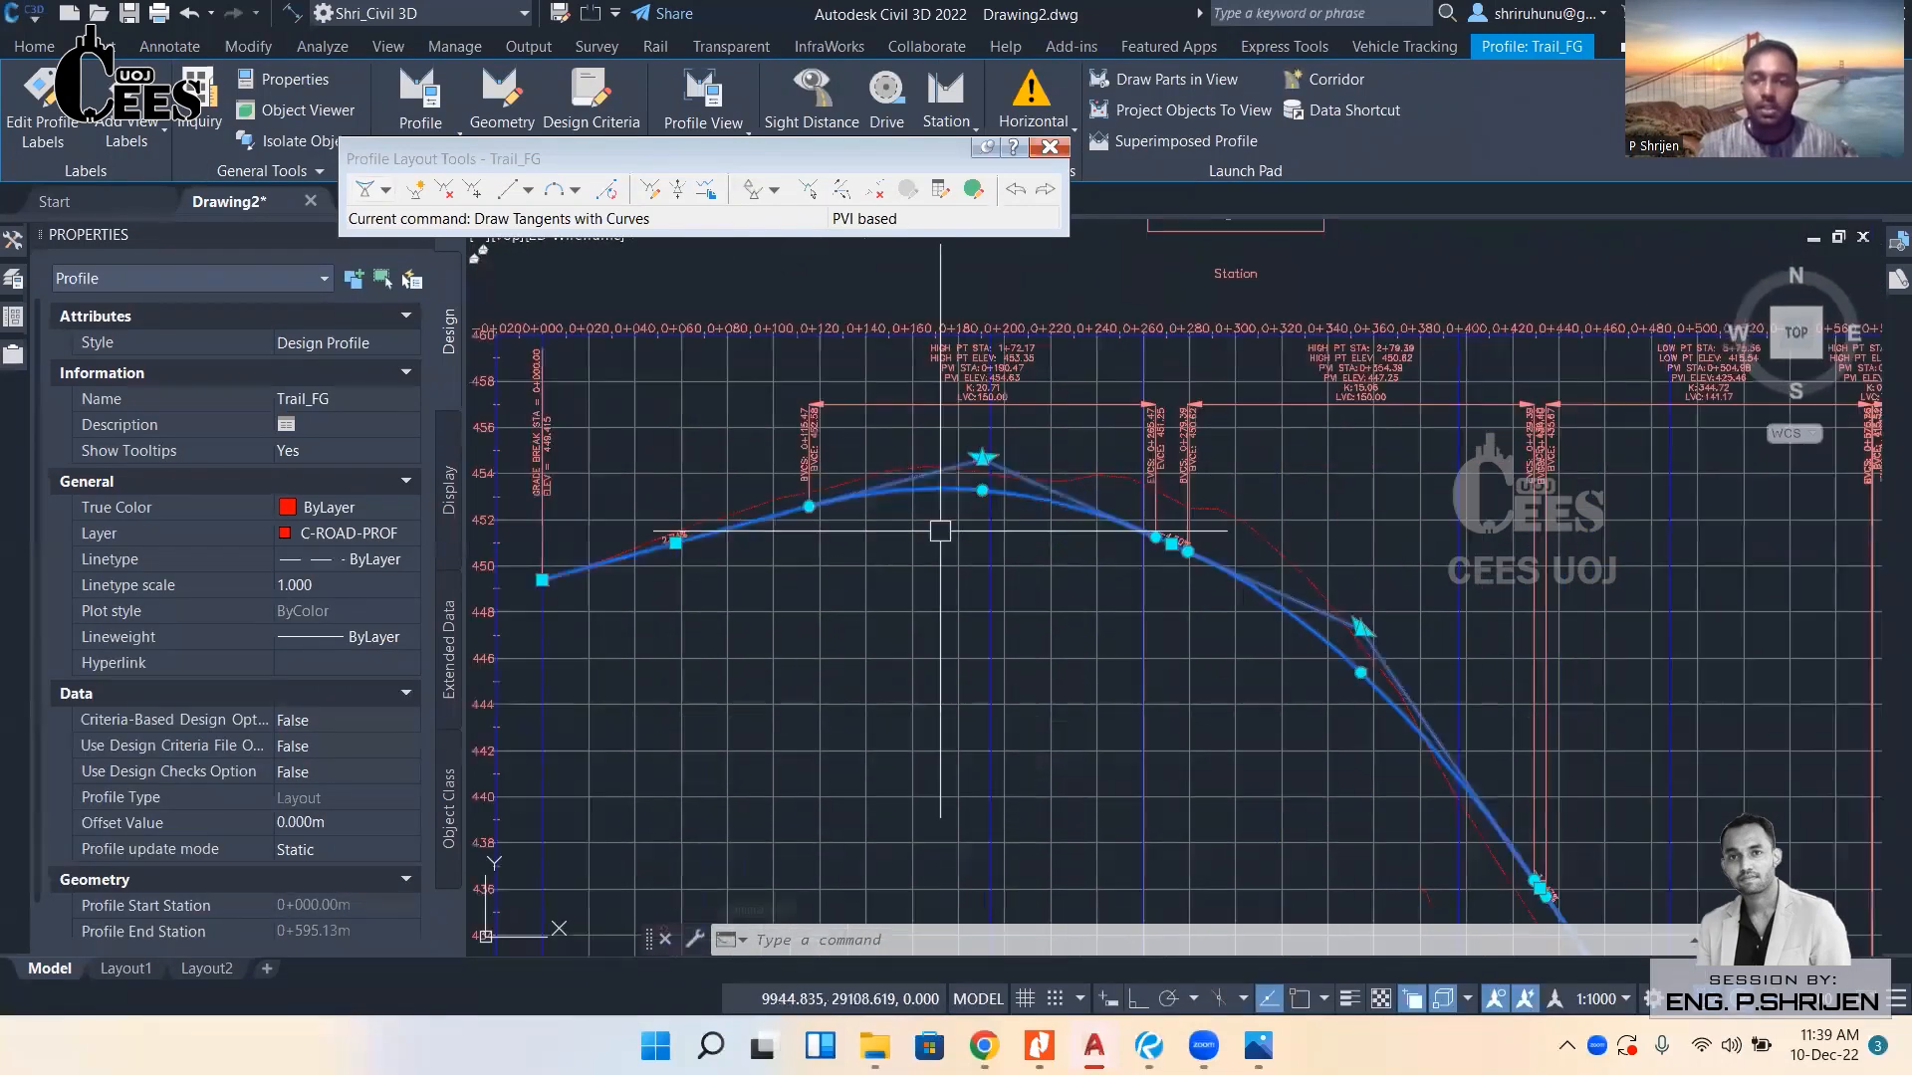
Consult the horizontal curve design elements image in Photos for comparison with the first crest curve, and return to Civil 3D.
scroll(982, 458, "up", 5)
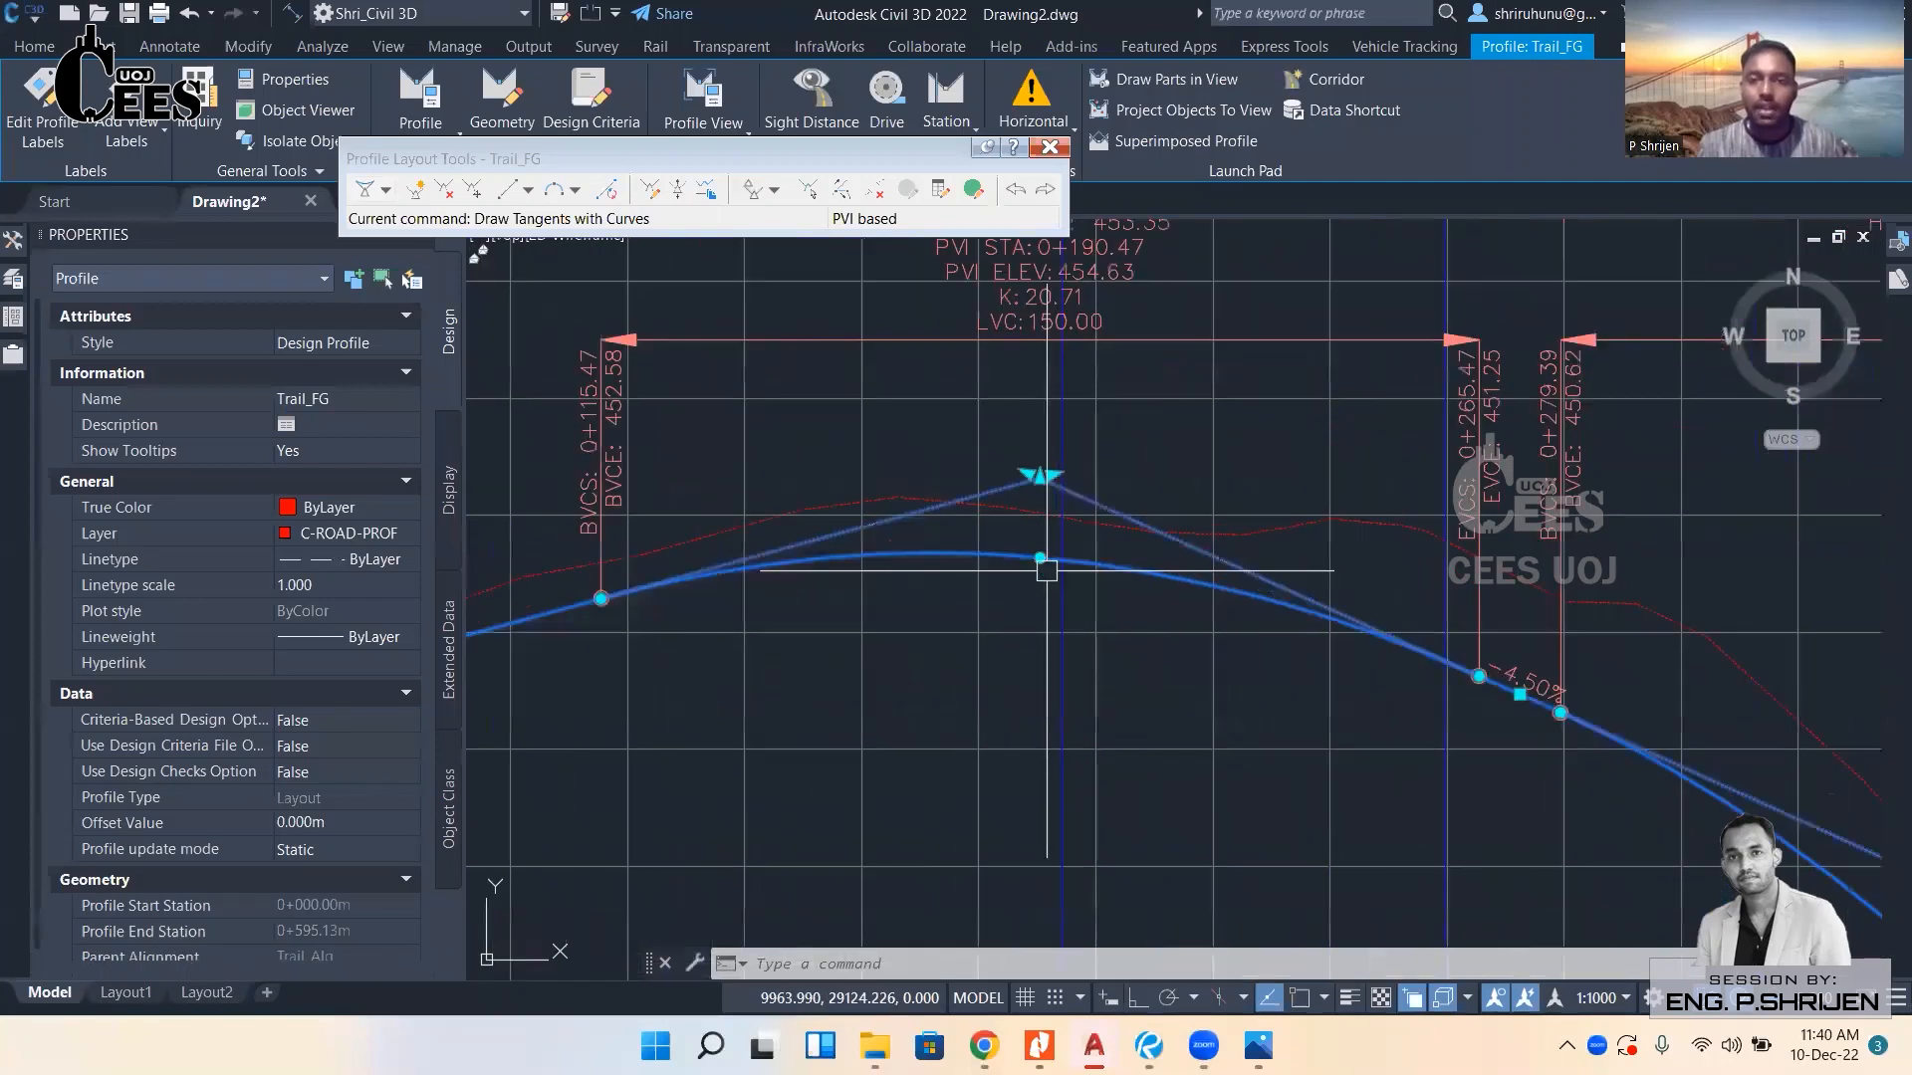
left_click(1259, 1045)
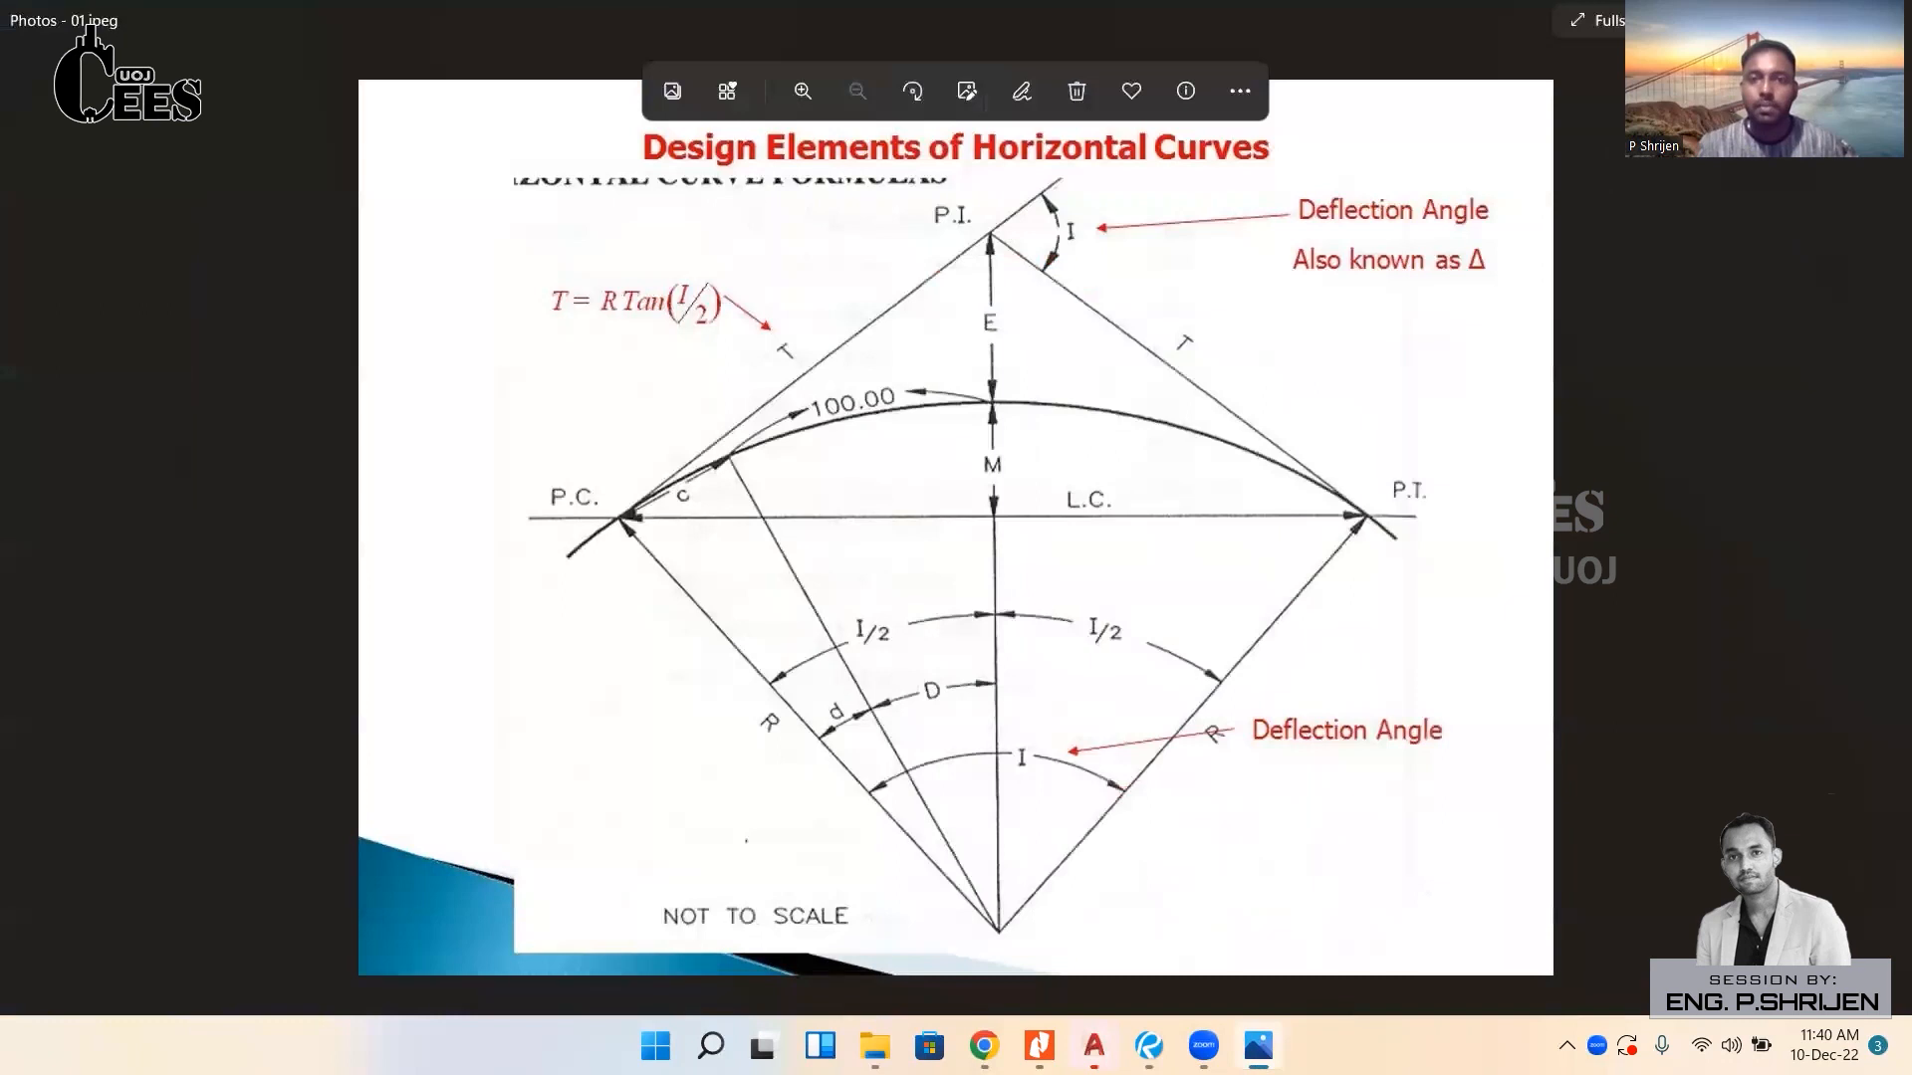
left_click(1258, 1045)
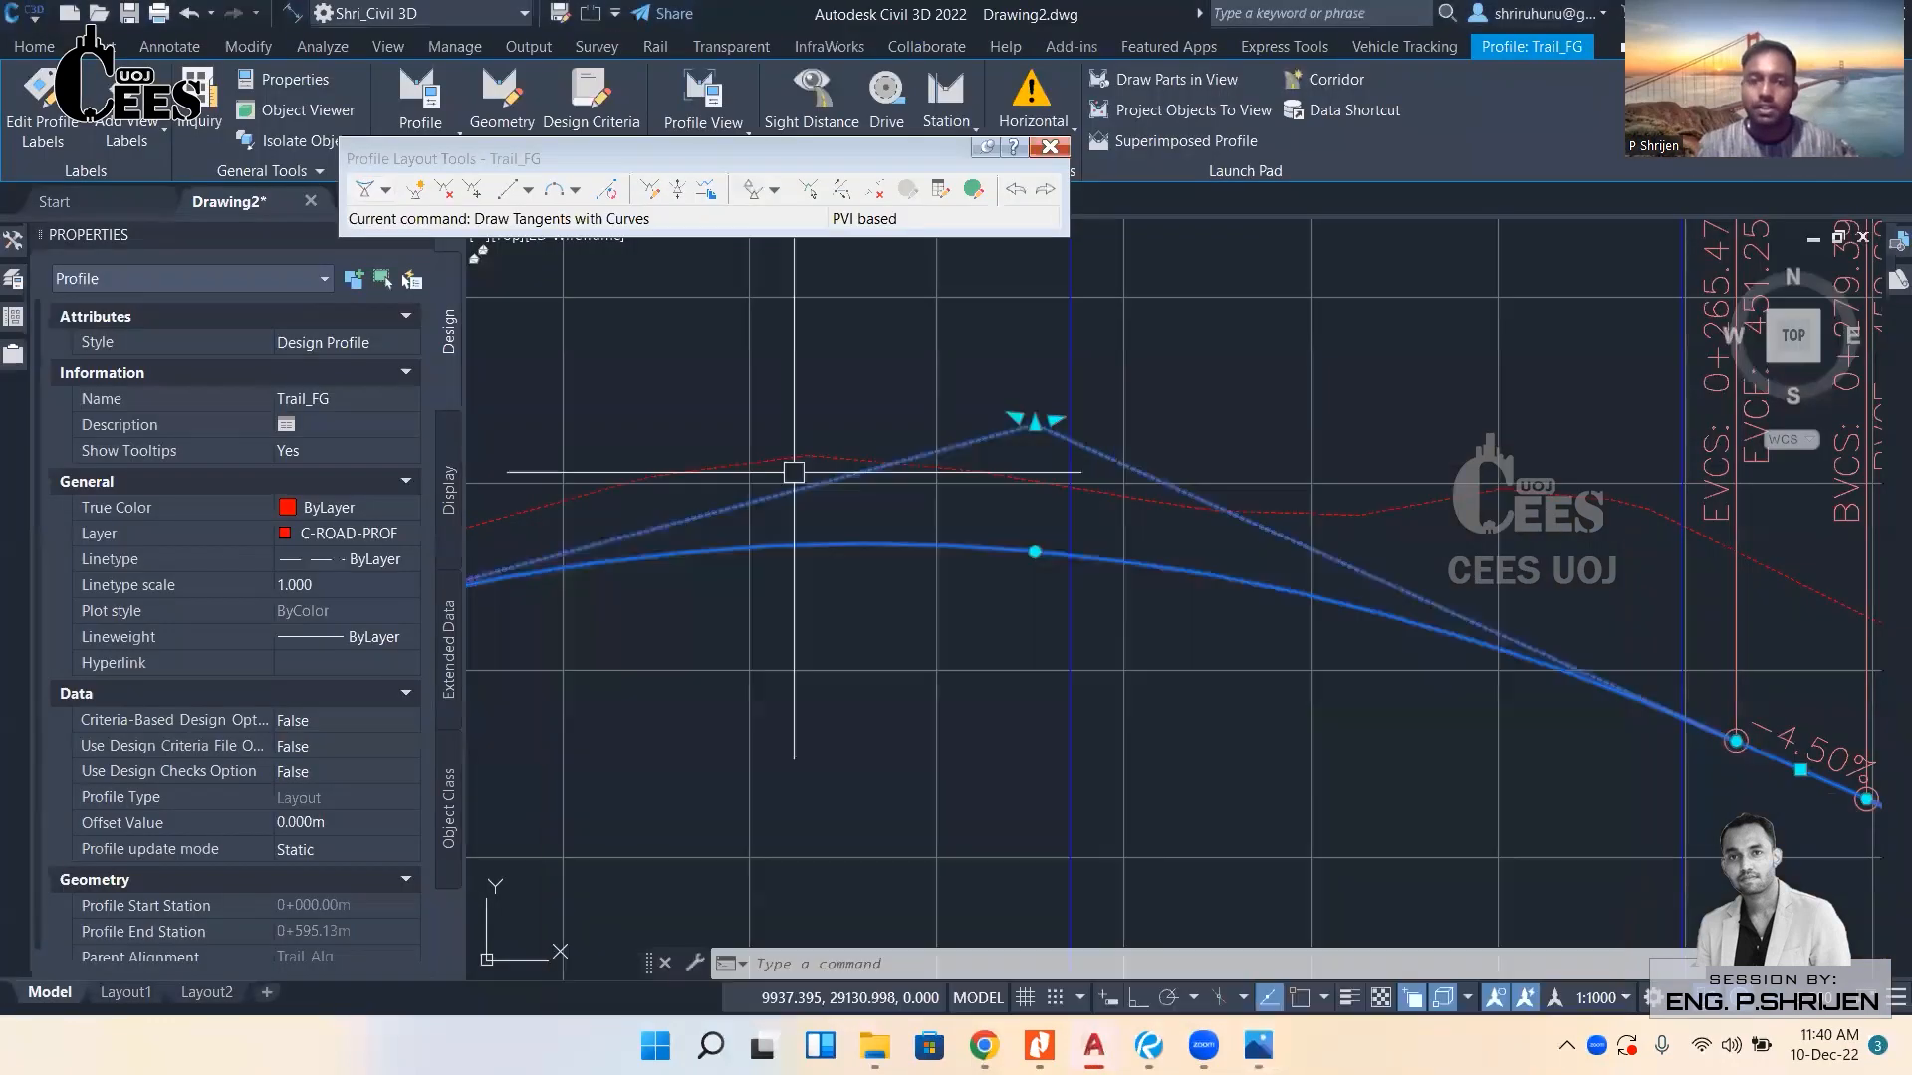
Stretch the first crest curve's PVI on Trail_FG upward to about station 0+191.5 and elevation 455.5 m.
key("Escape")
left_click(1075, 558)
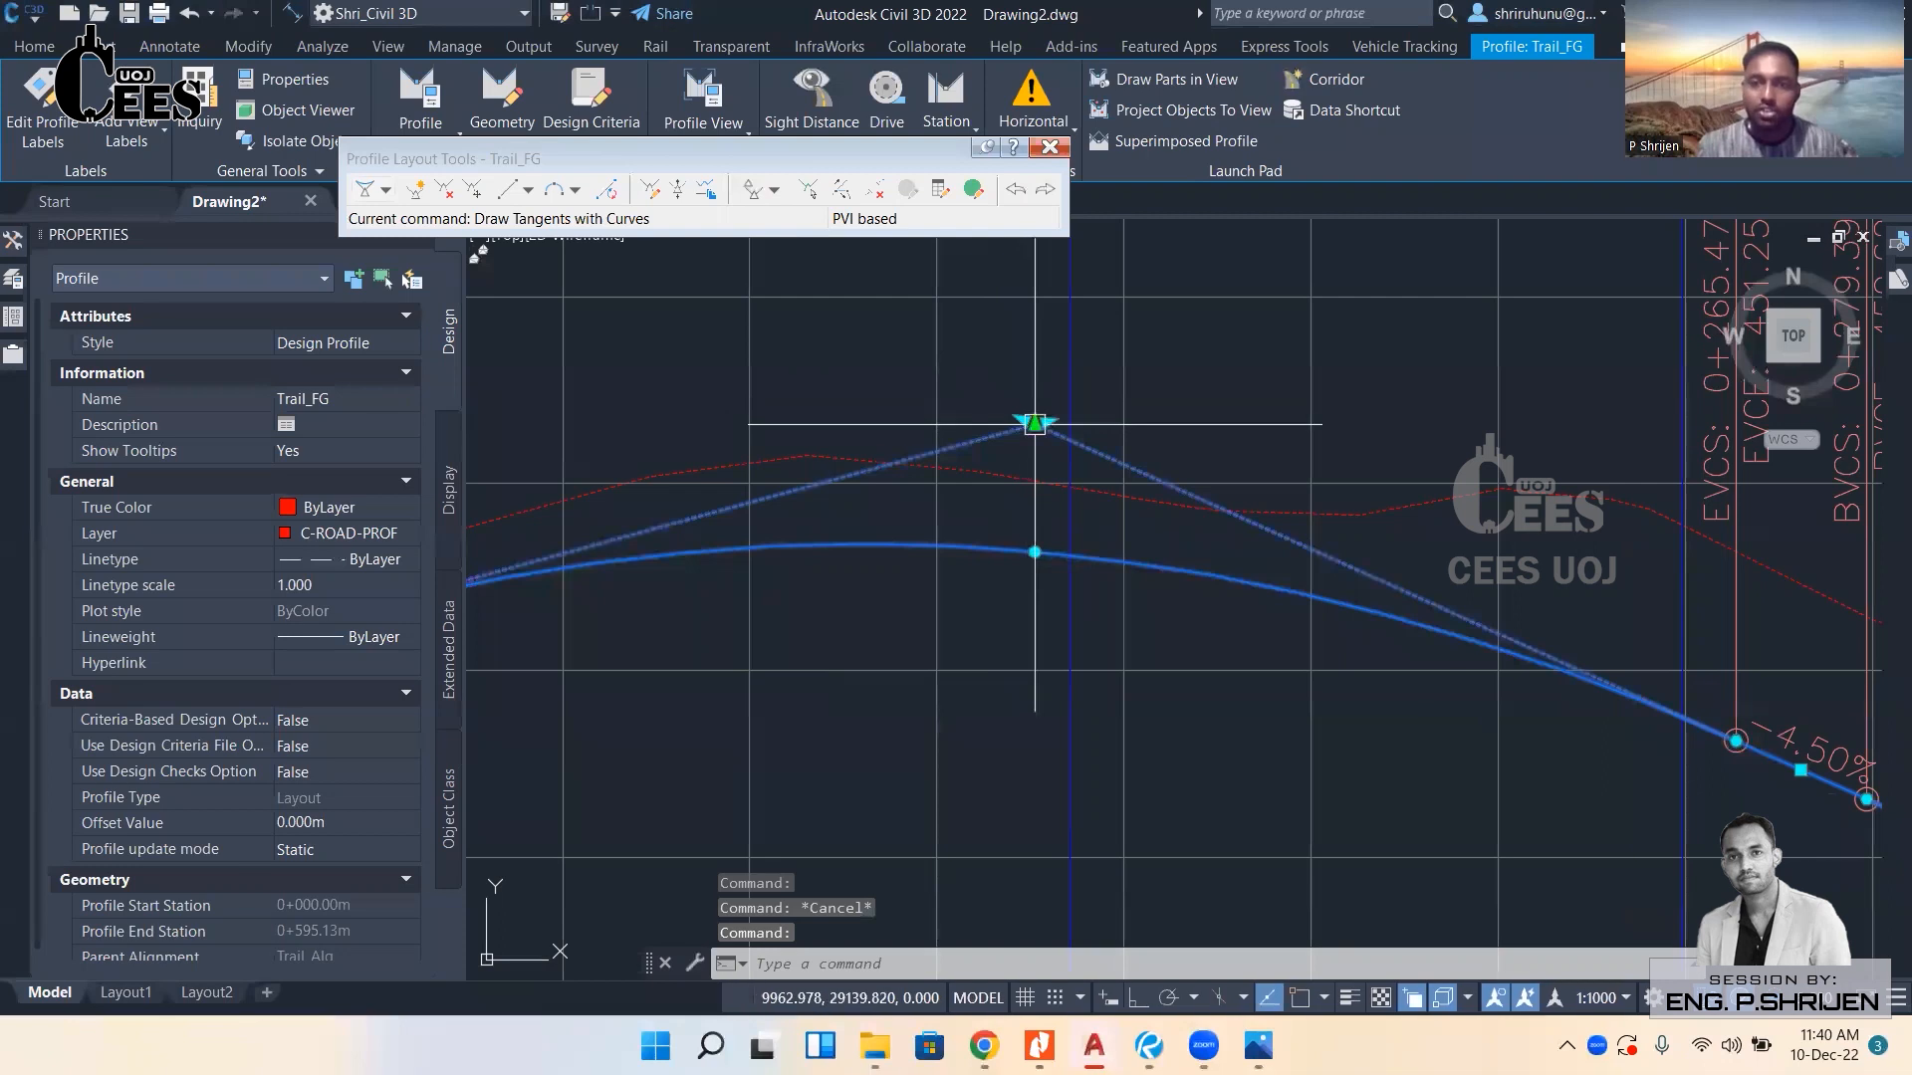
left_click(1026, 426)
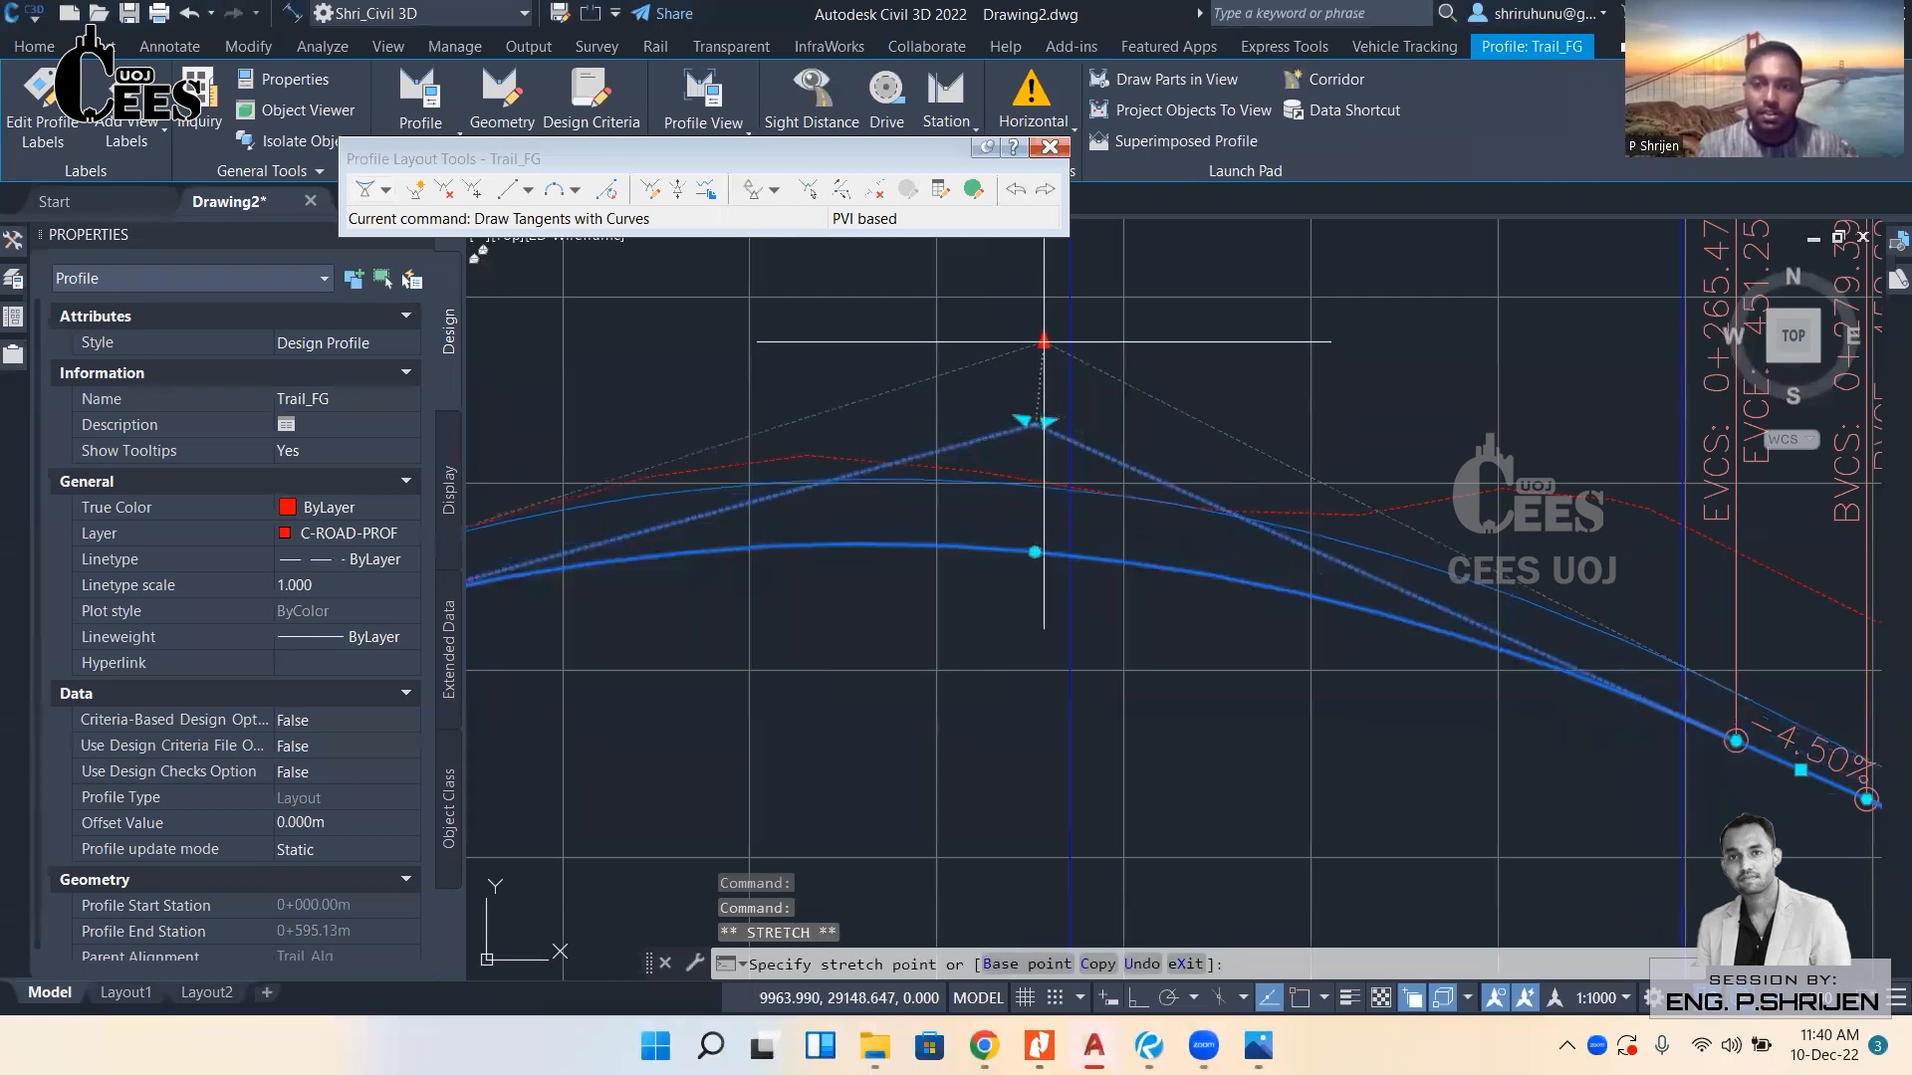
left_click(1044, 342)
scroll(1058, 460, "down", 3)
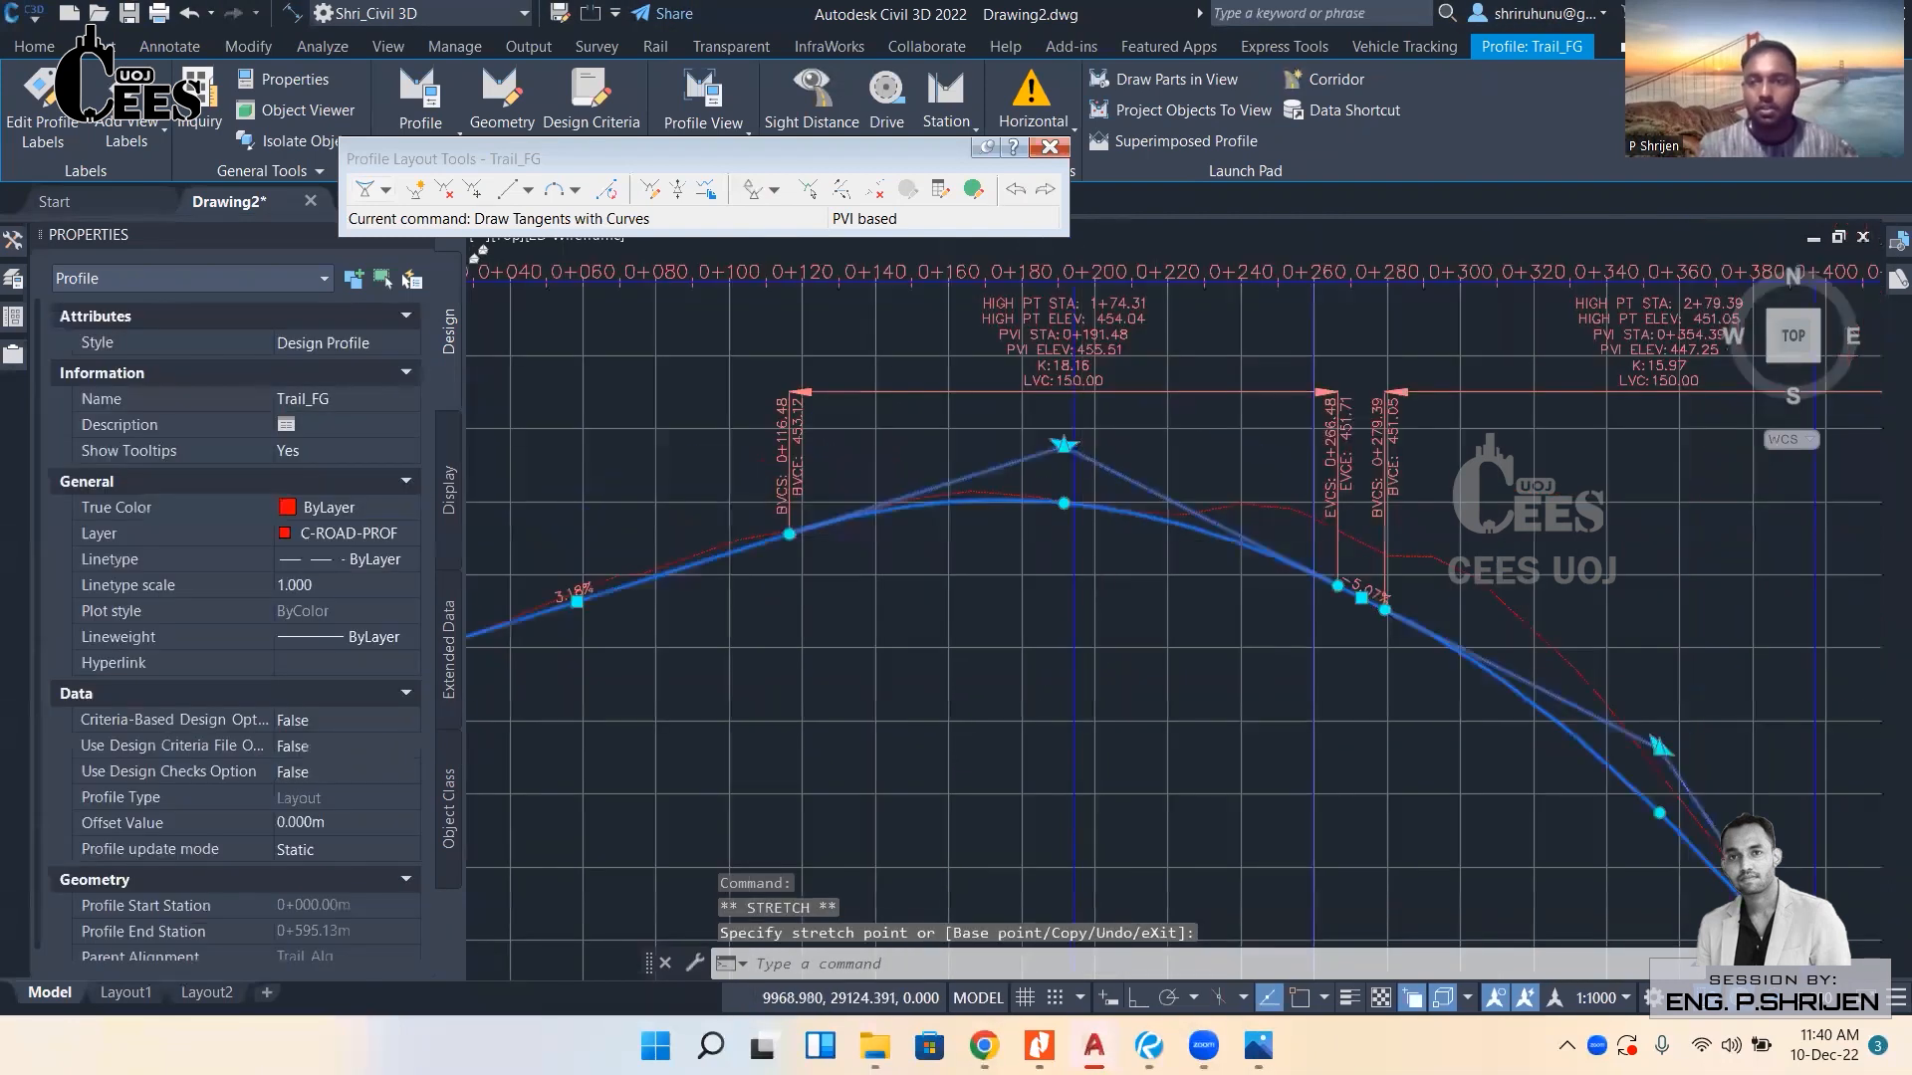
scroll(1057, 460, "up", 5)
Try to stretch the second crest curve's PVI, near station 0+354, outward above the EG line.
scroll(1413, 724, "down", 4)
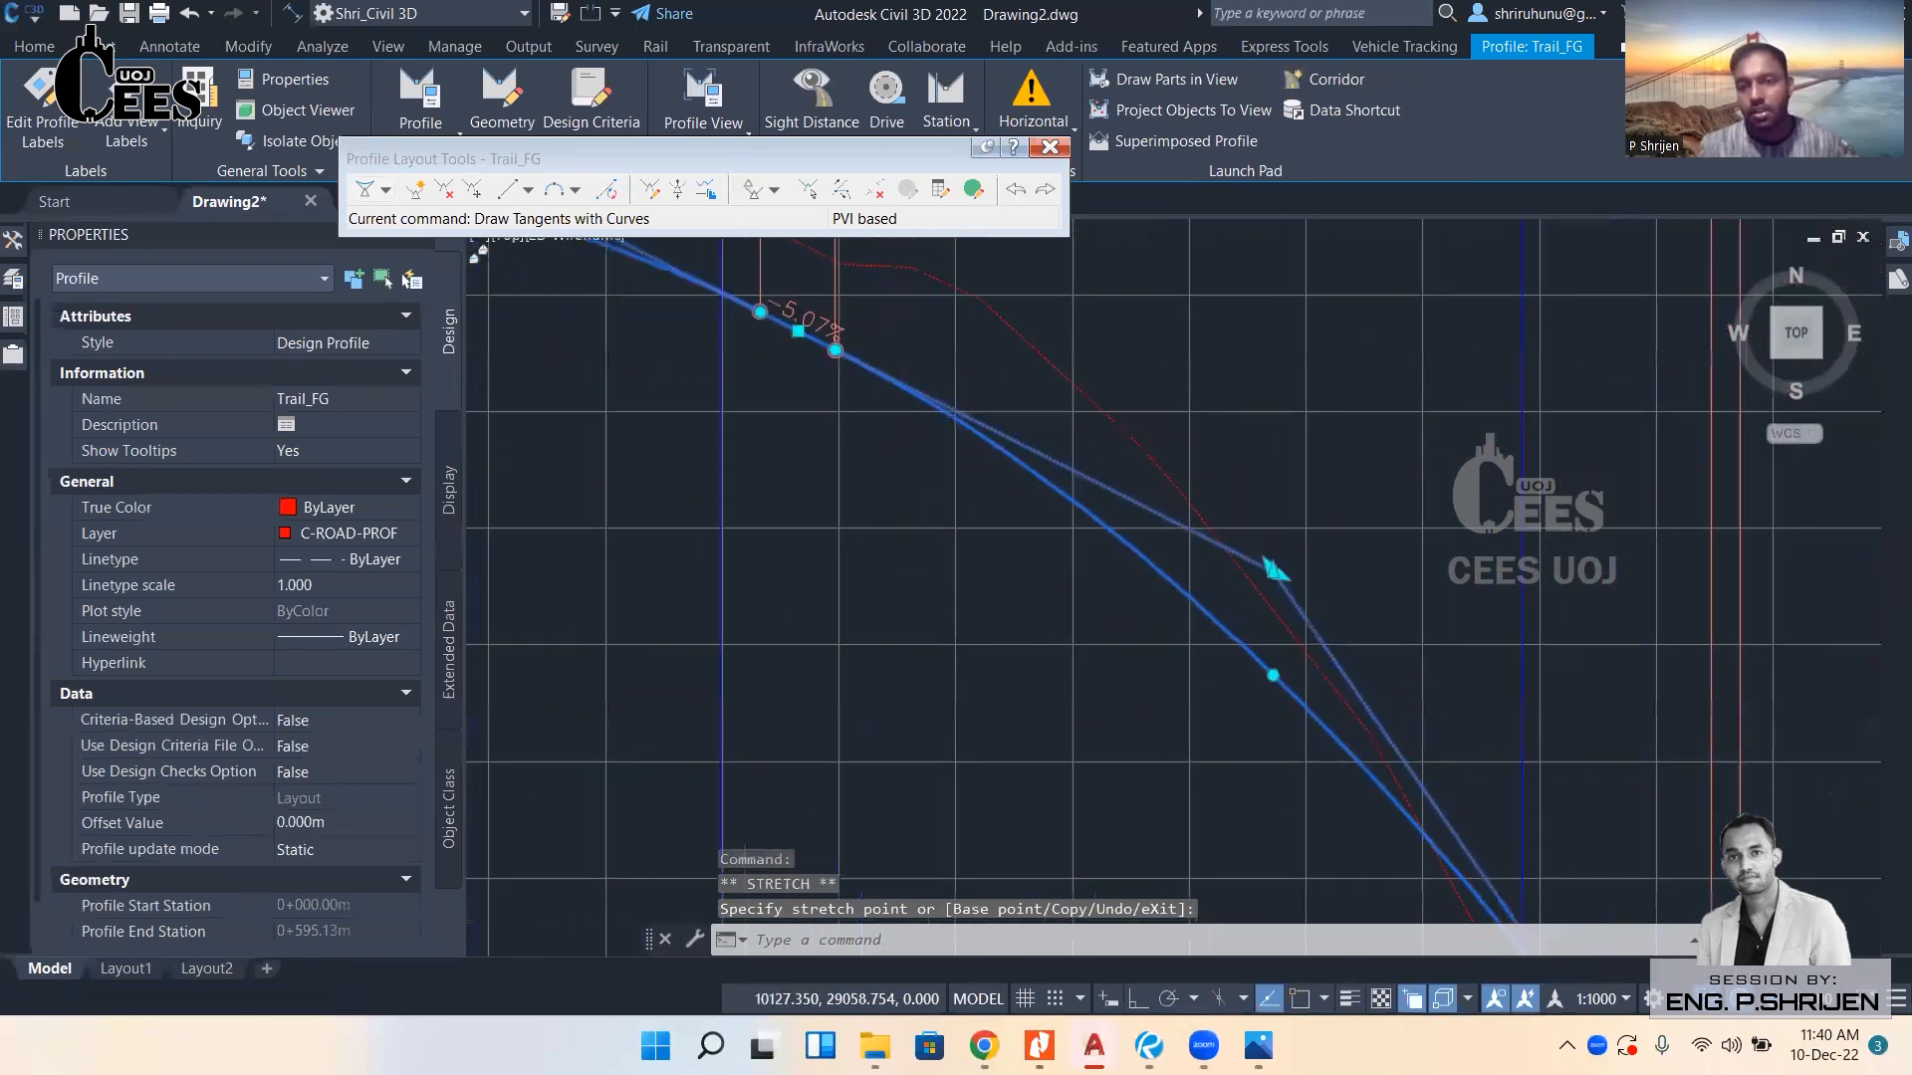
scroll(1271, 636, "down", 2)
scroll(1277, 597, "up", 7)
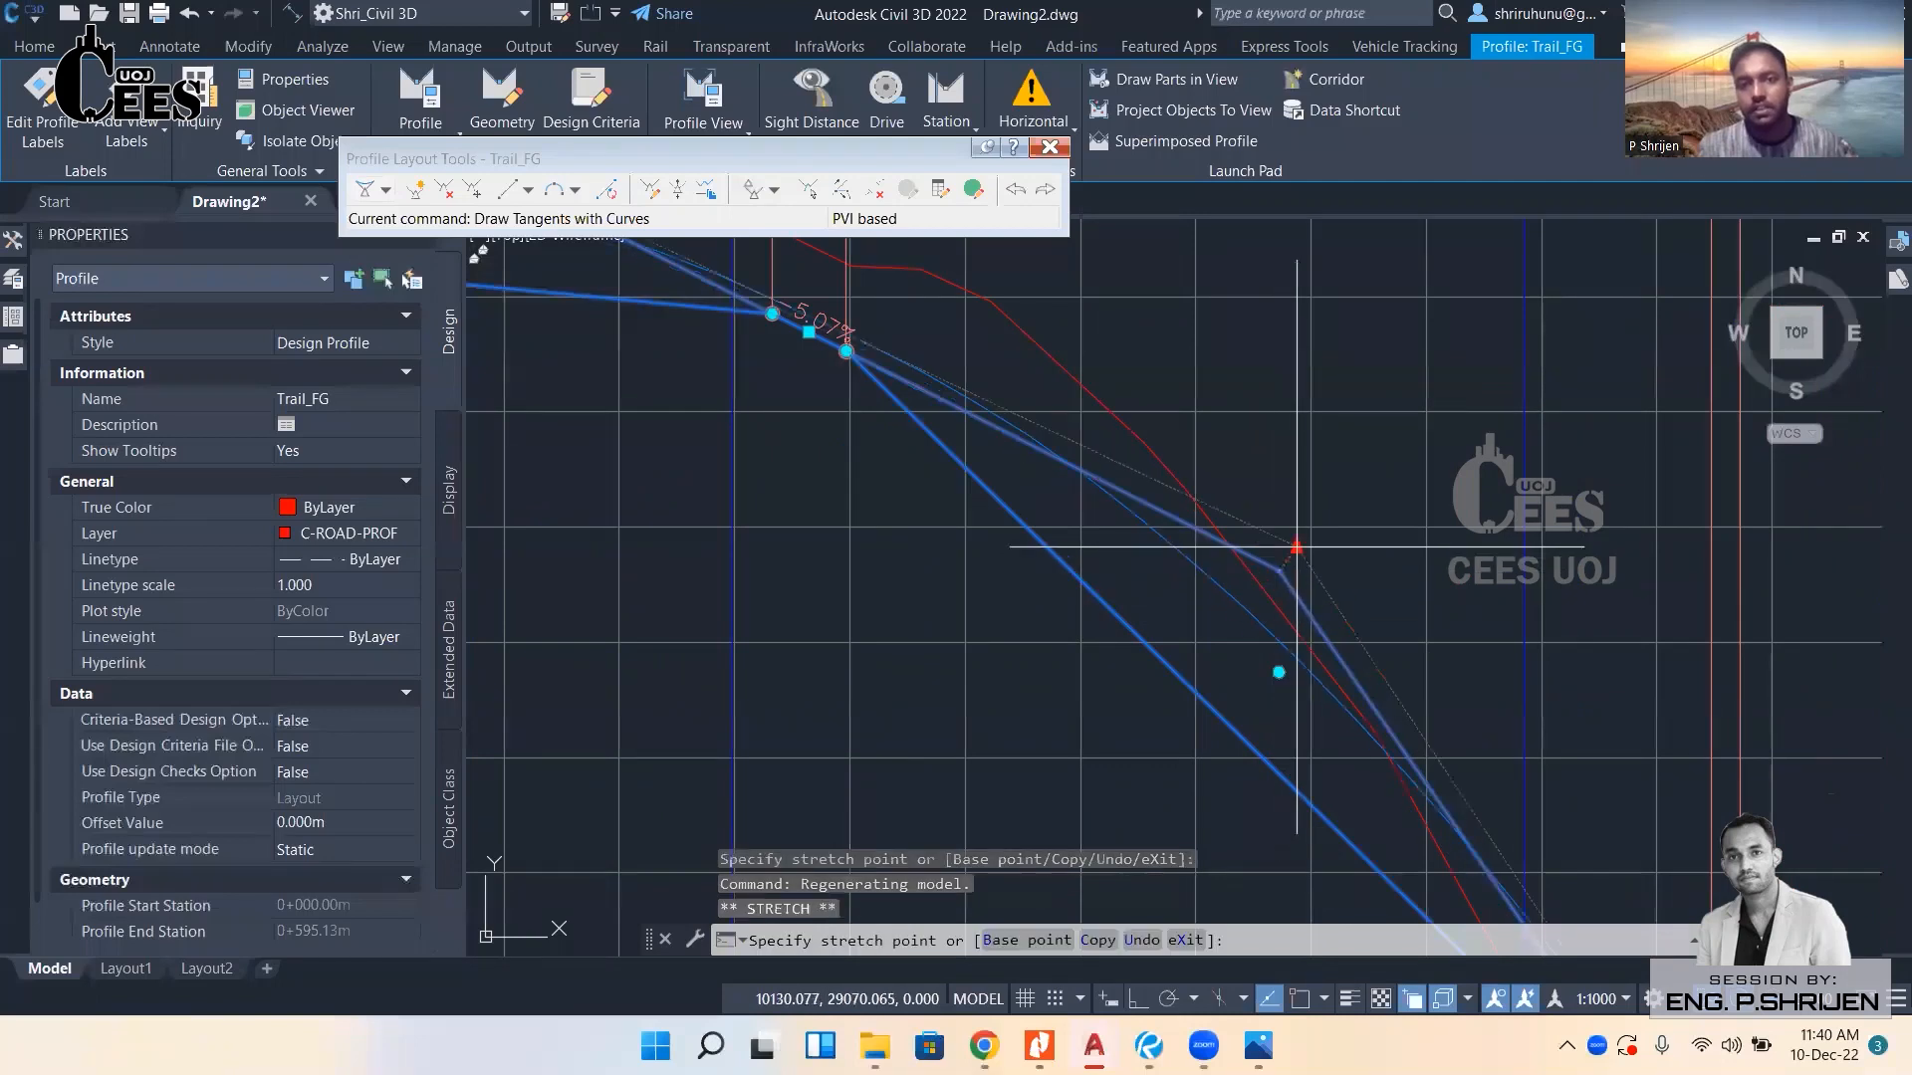
left_click(1349, 505)
scroll(1328, 531, "down", 6)
middle_click_drag(1133, 547, 1131, 592)
Shift the tangent between the two crest curves parallel to itself, moving its PVIs to about 0+192.4 at 455.95 m and 0+355.3 at 447.69 m.
scroll(1131, 593, "up", 8)
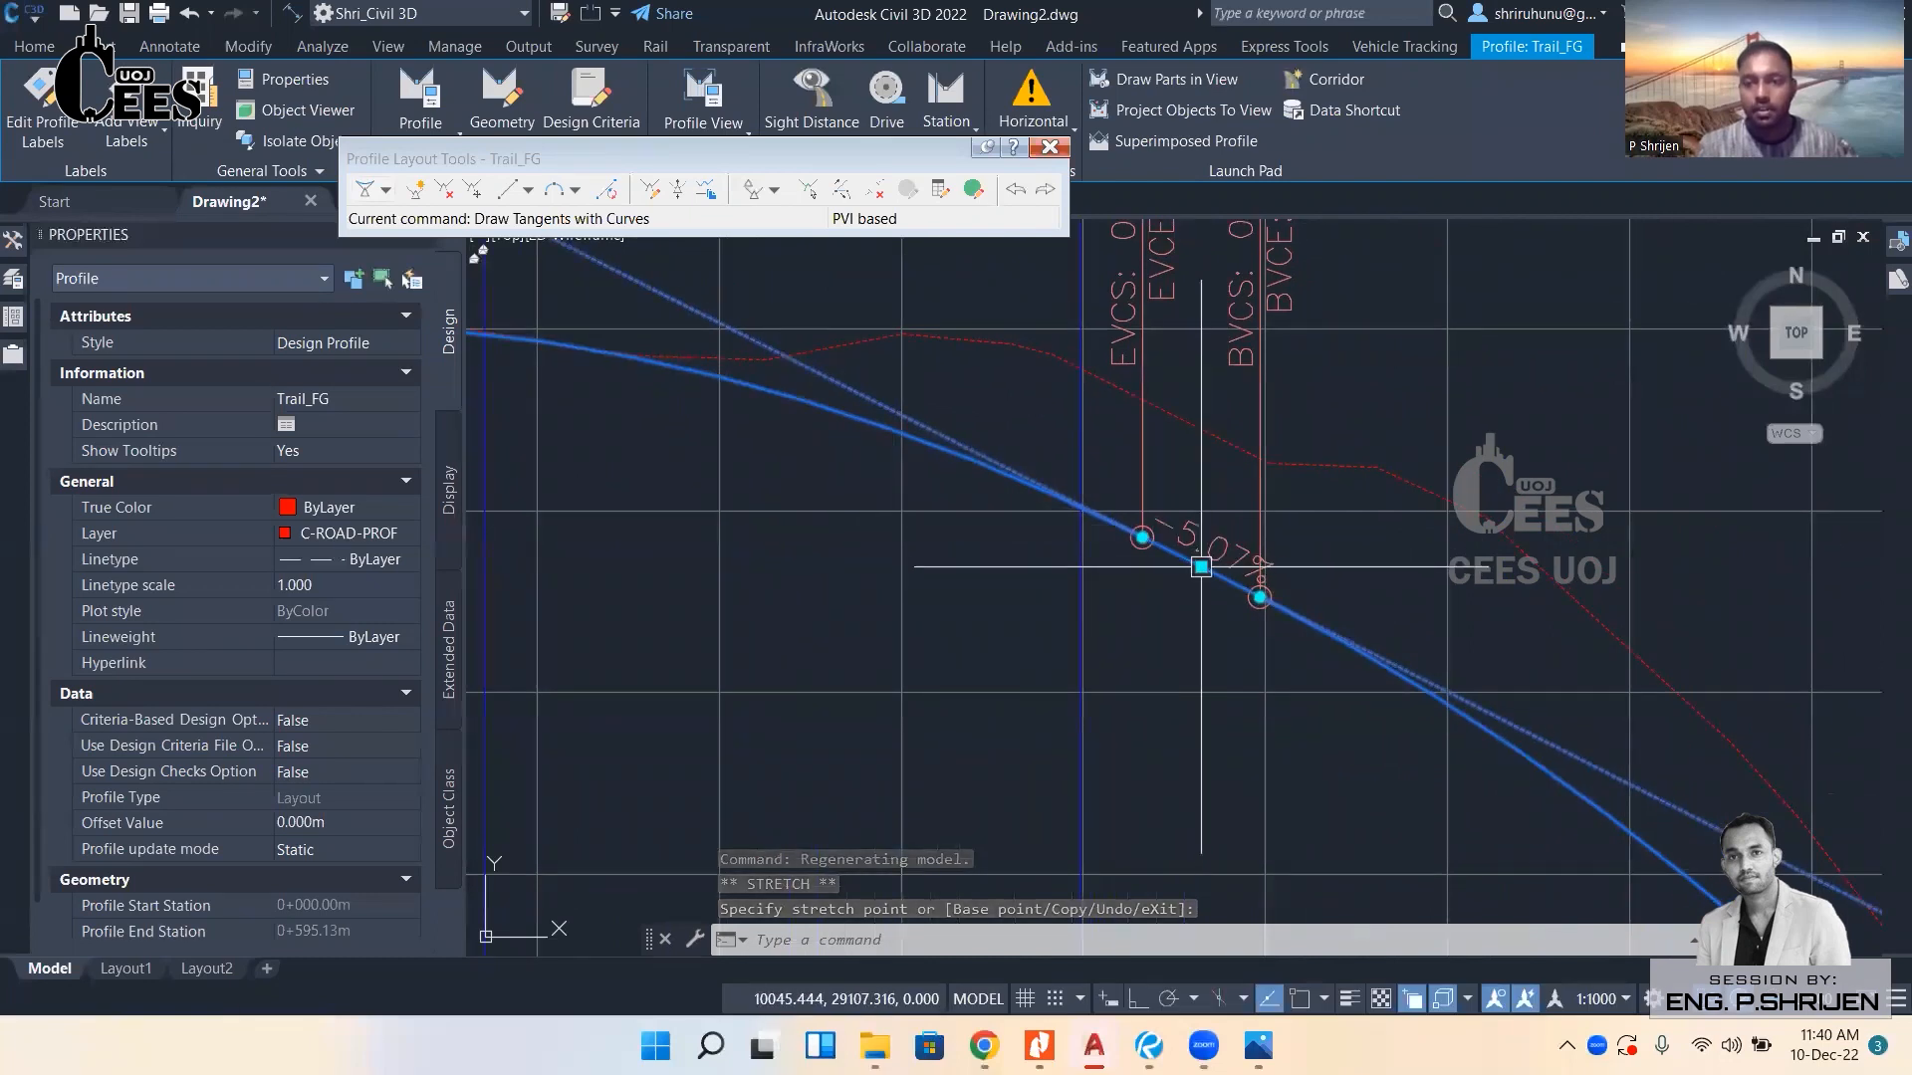
left_click(1206, 565)
key("Escape")
scroll(1115, 602, "down", 5)
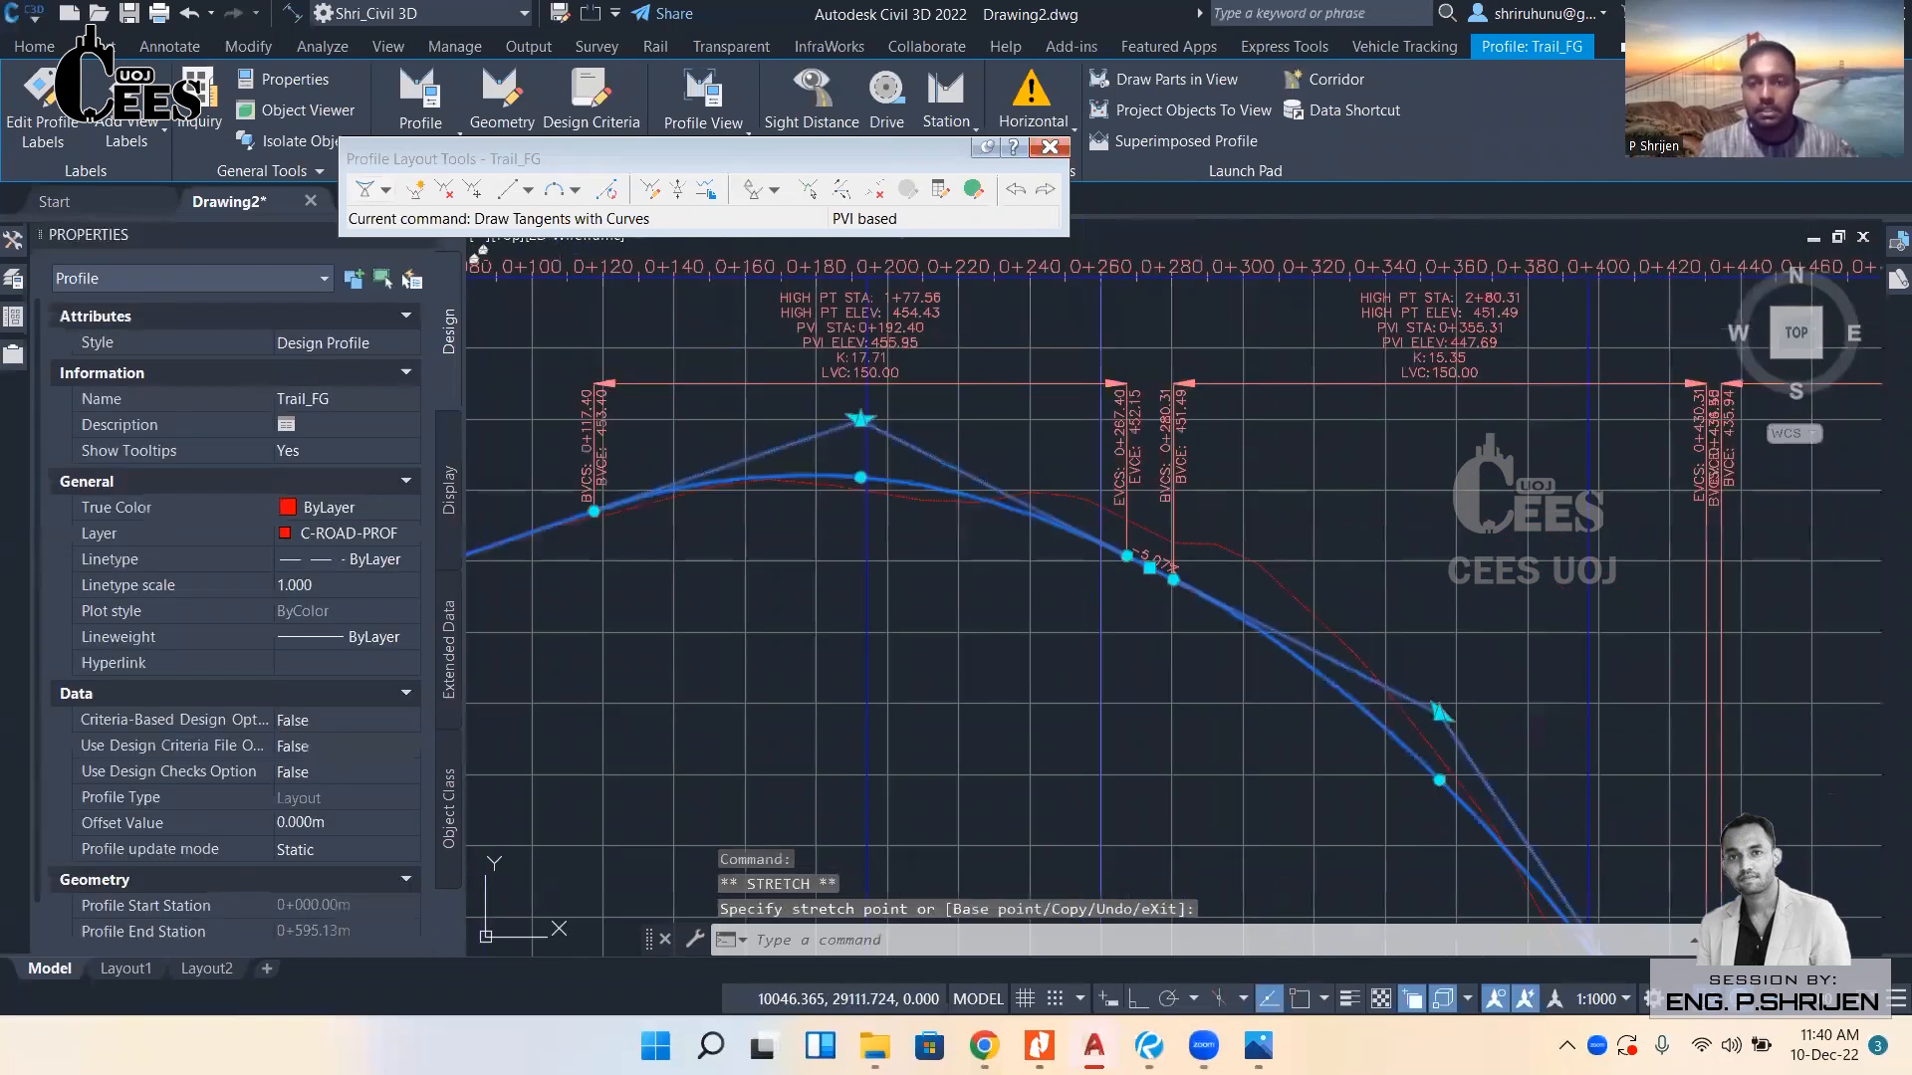
scroll(1095, 618, "down", 5)
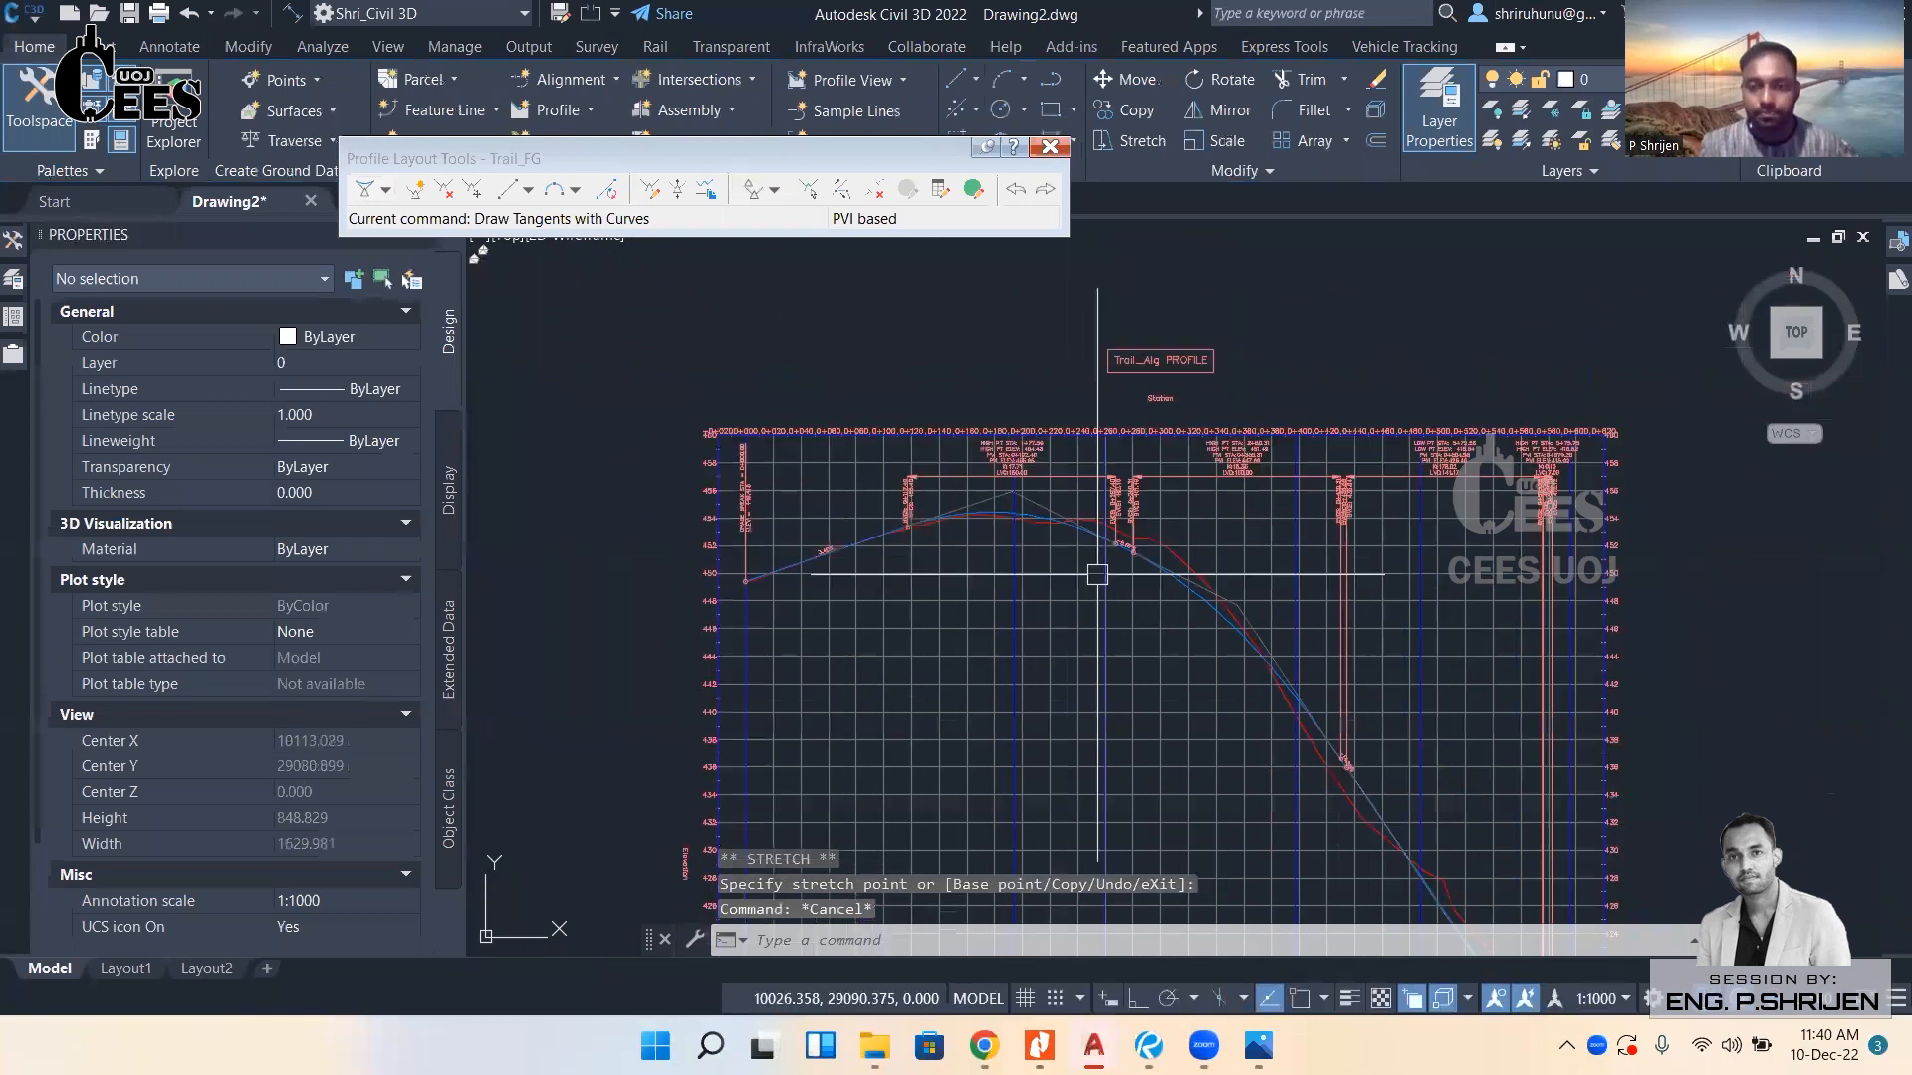
Open the Profile Grid View for Trail_FG and examine each PVI's station, elevation, grades, curve length, K value and radius.
scroll(1088, 512, "up", 7)
left_click(975, 474)
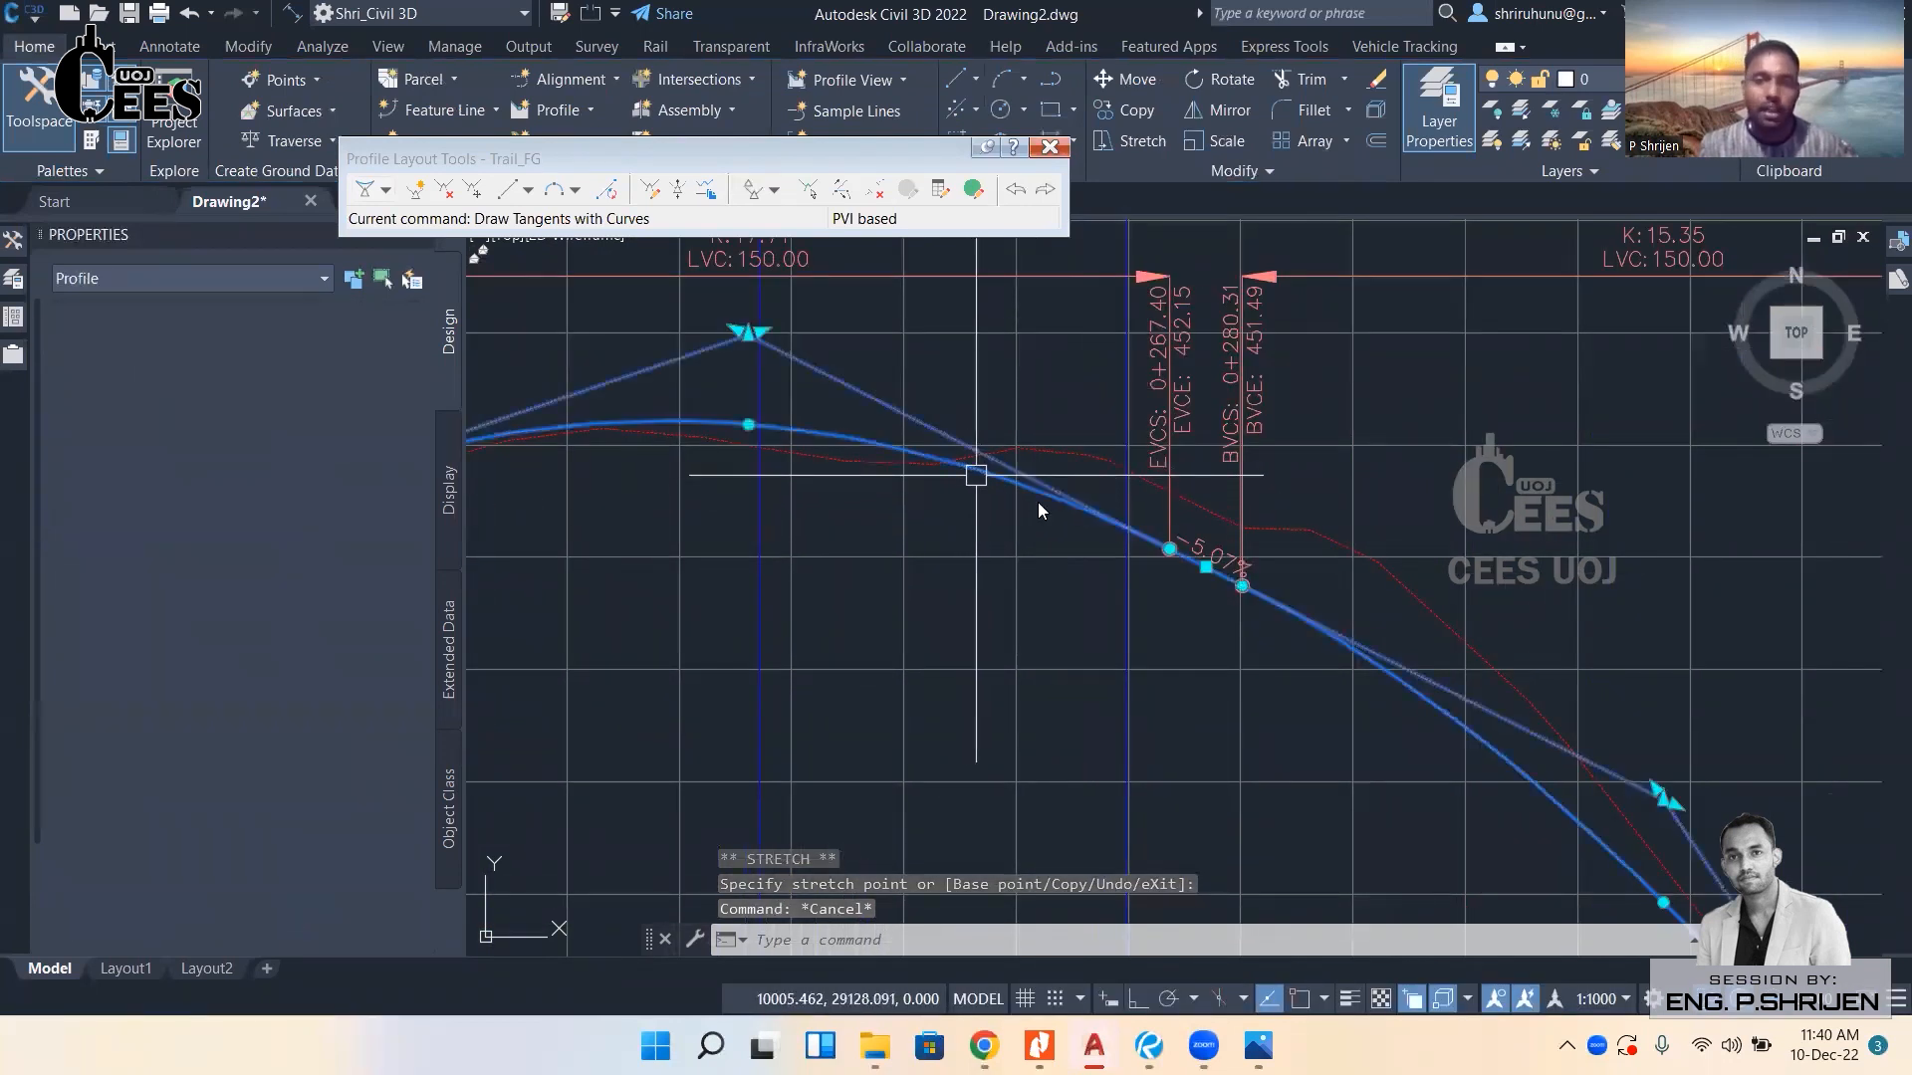
scroll(899, 508, "down", 2)
scroll(899, 508, "down", 3)
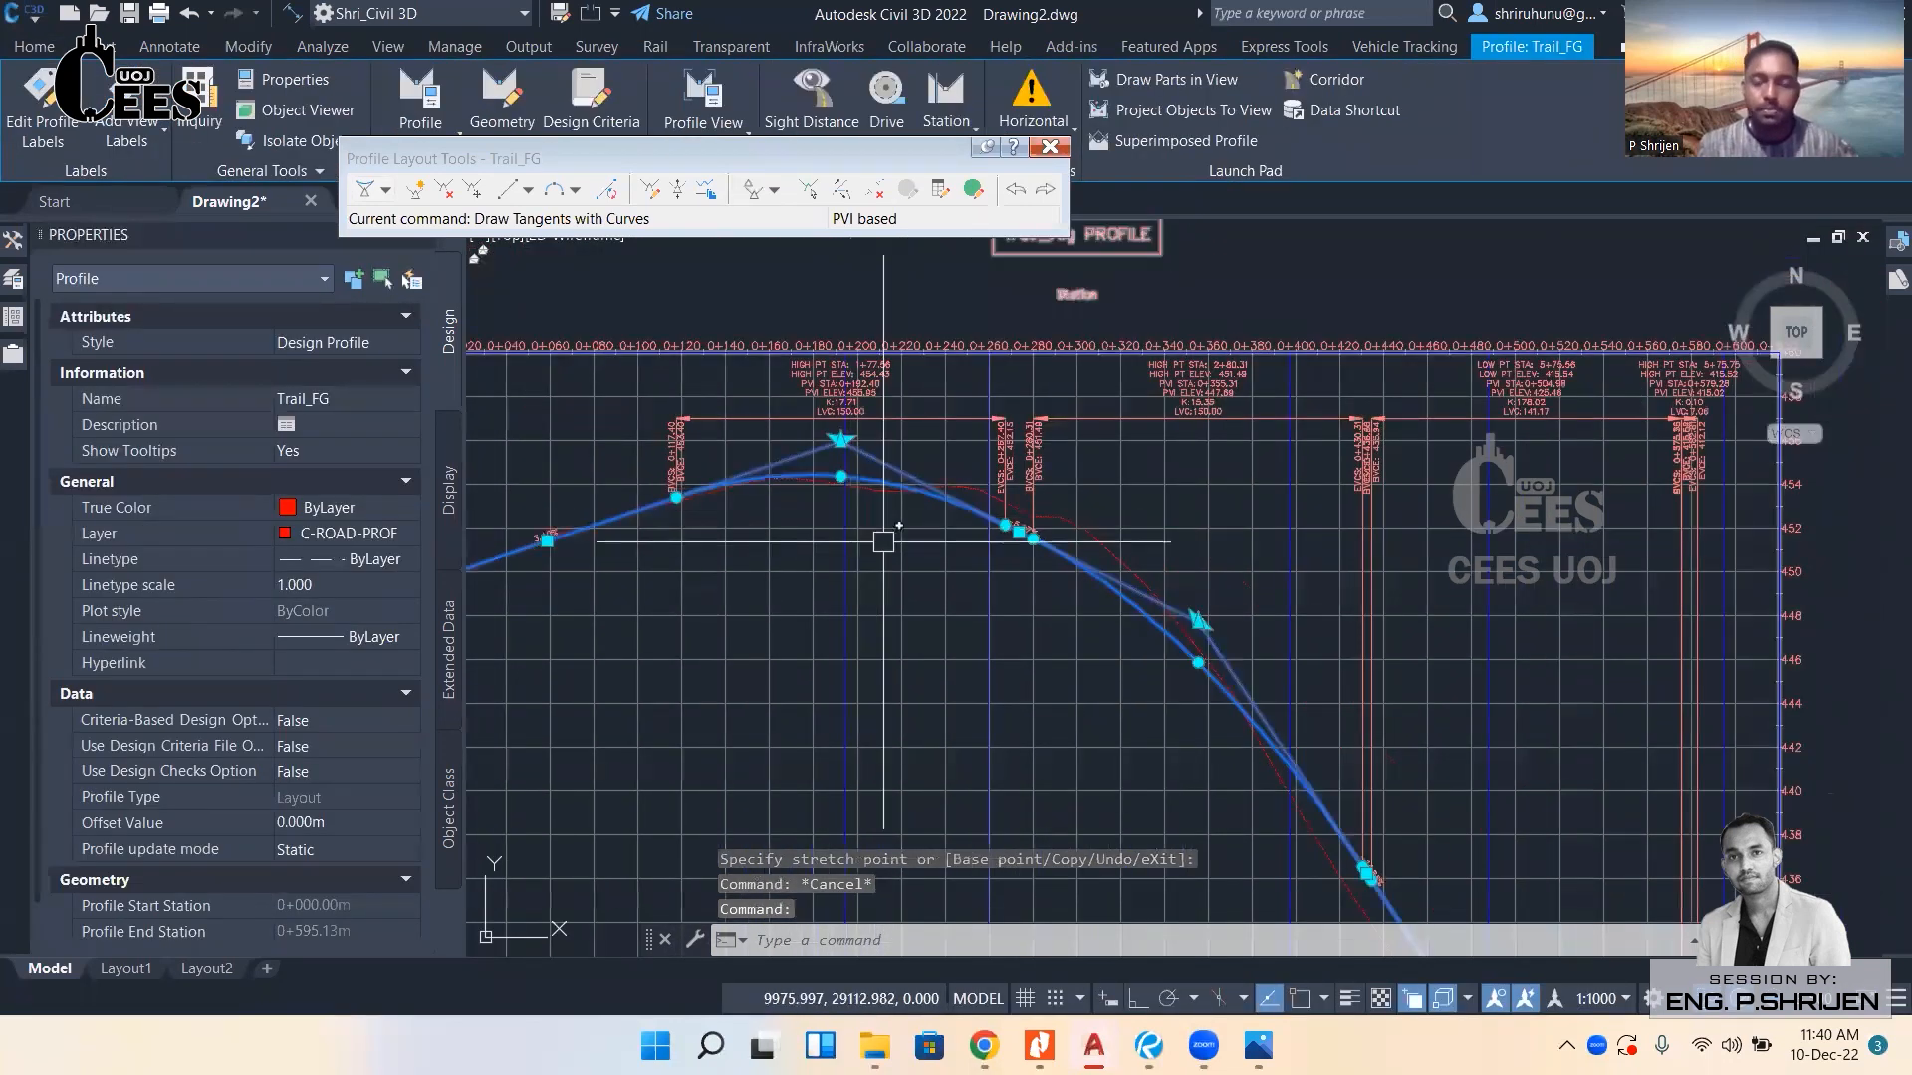
middle_click_drag(1167, 508, 1217, 479)
scroll(1220, 575, "down", 3)
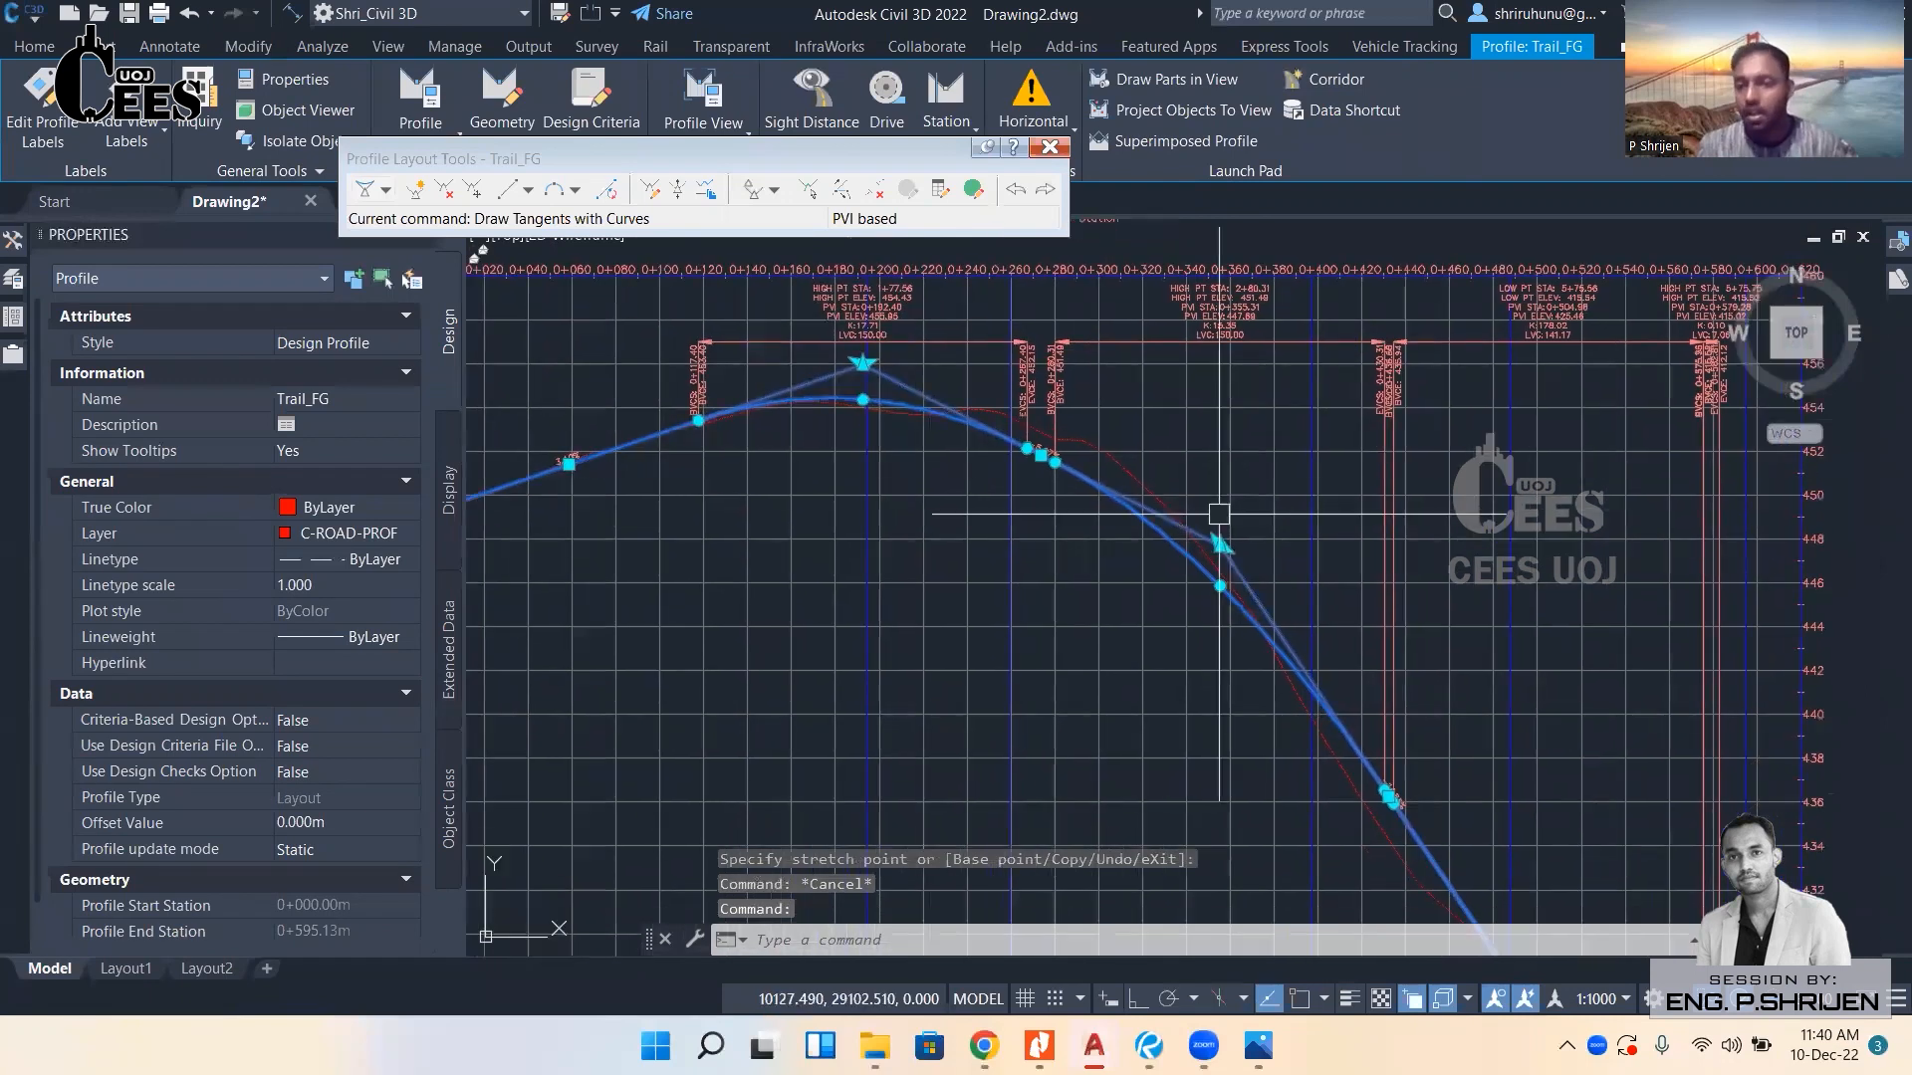
middle_click_drag(1221, 575, 1164, 436)
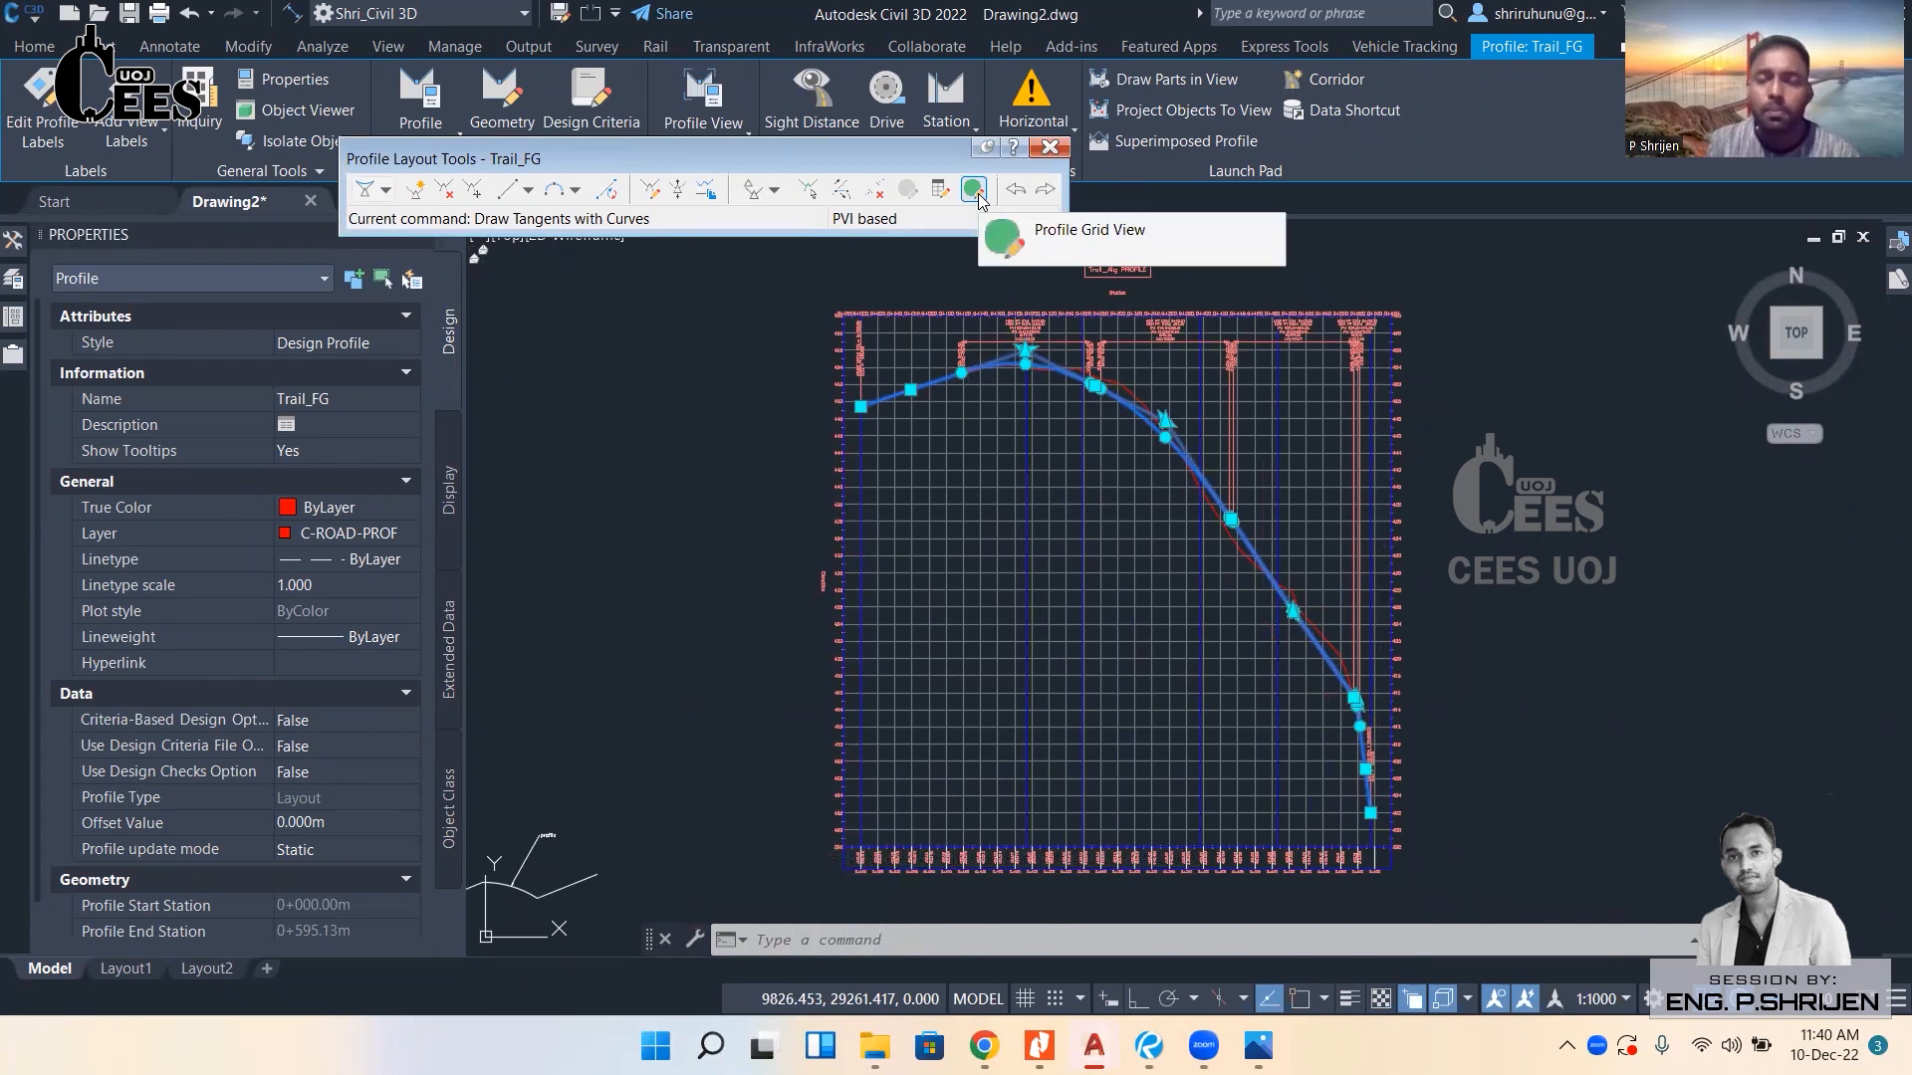
left_click(977, 196)
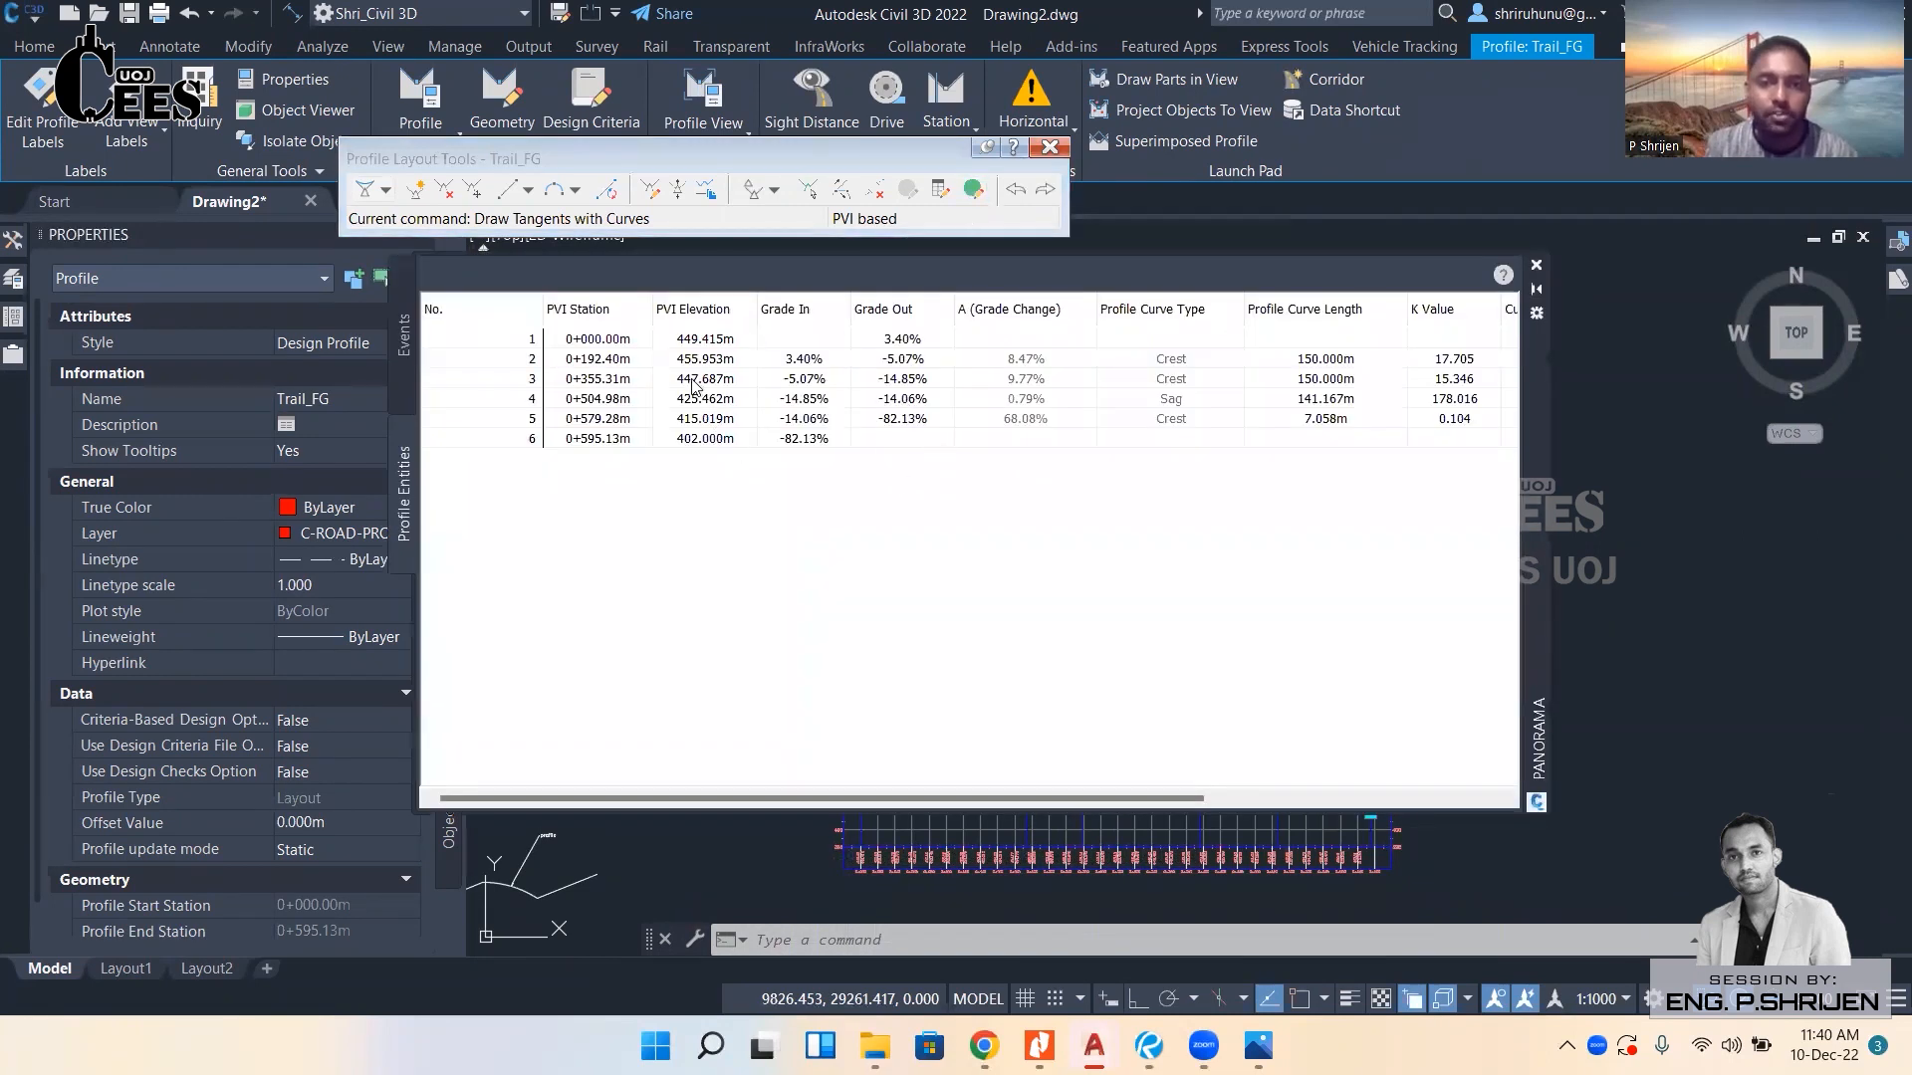
left_click(583, 344)
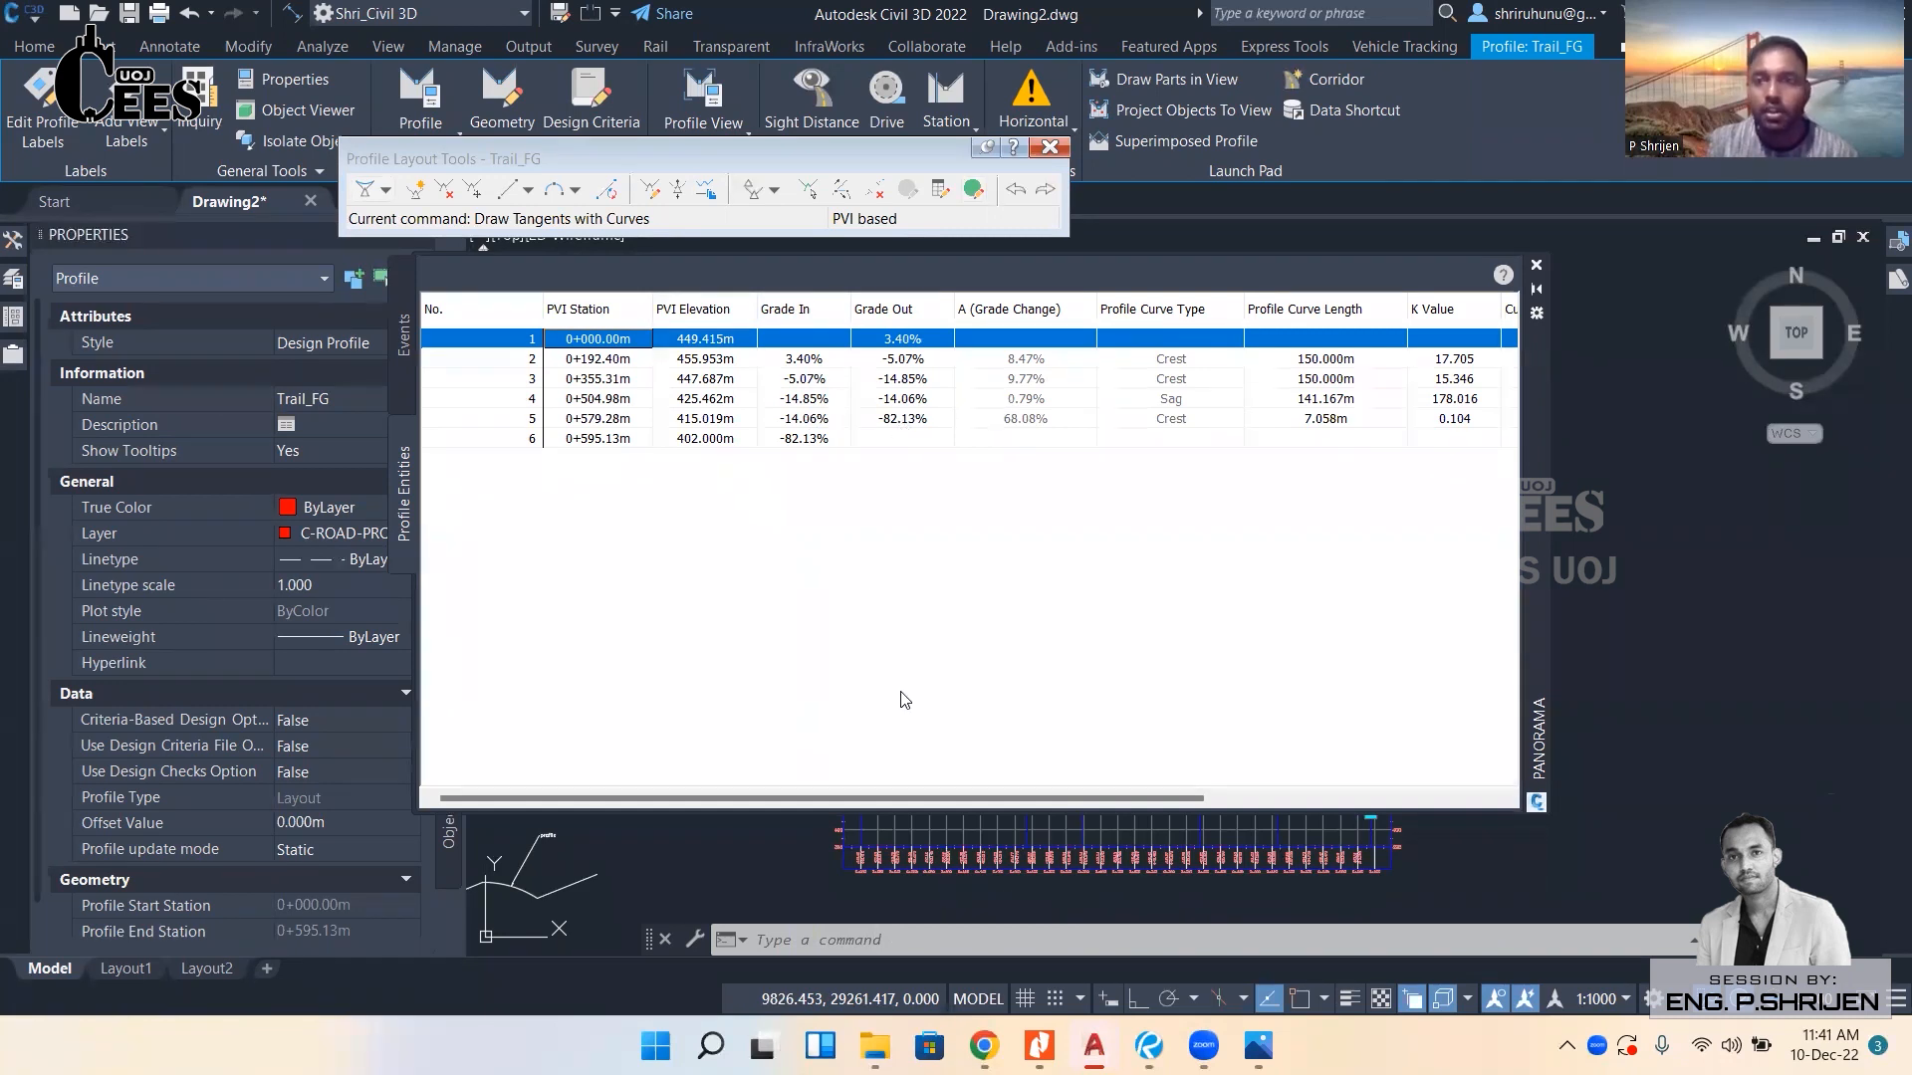
left_click_drag(986, 796, 1125, 820)
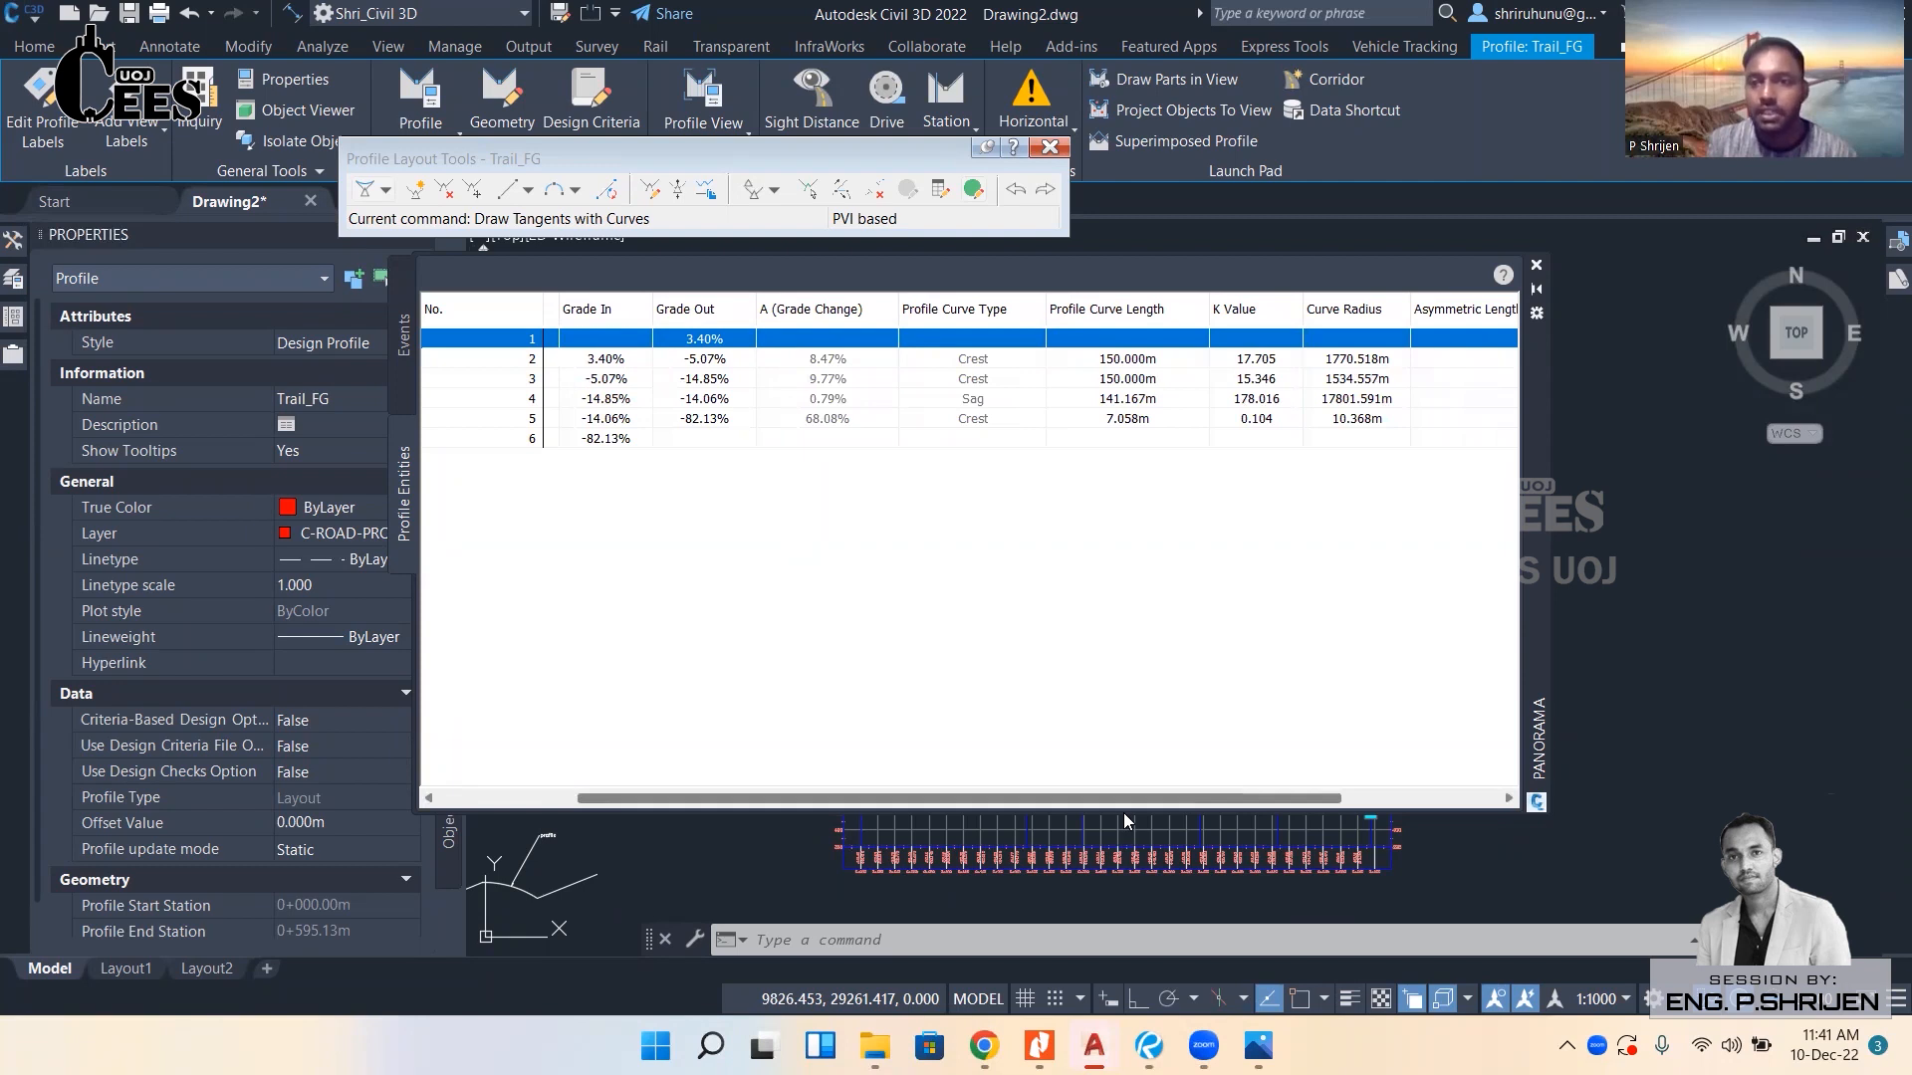
left_click_drag(1125, 821, 1001, 858)
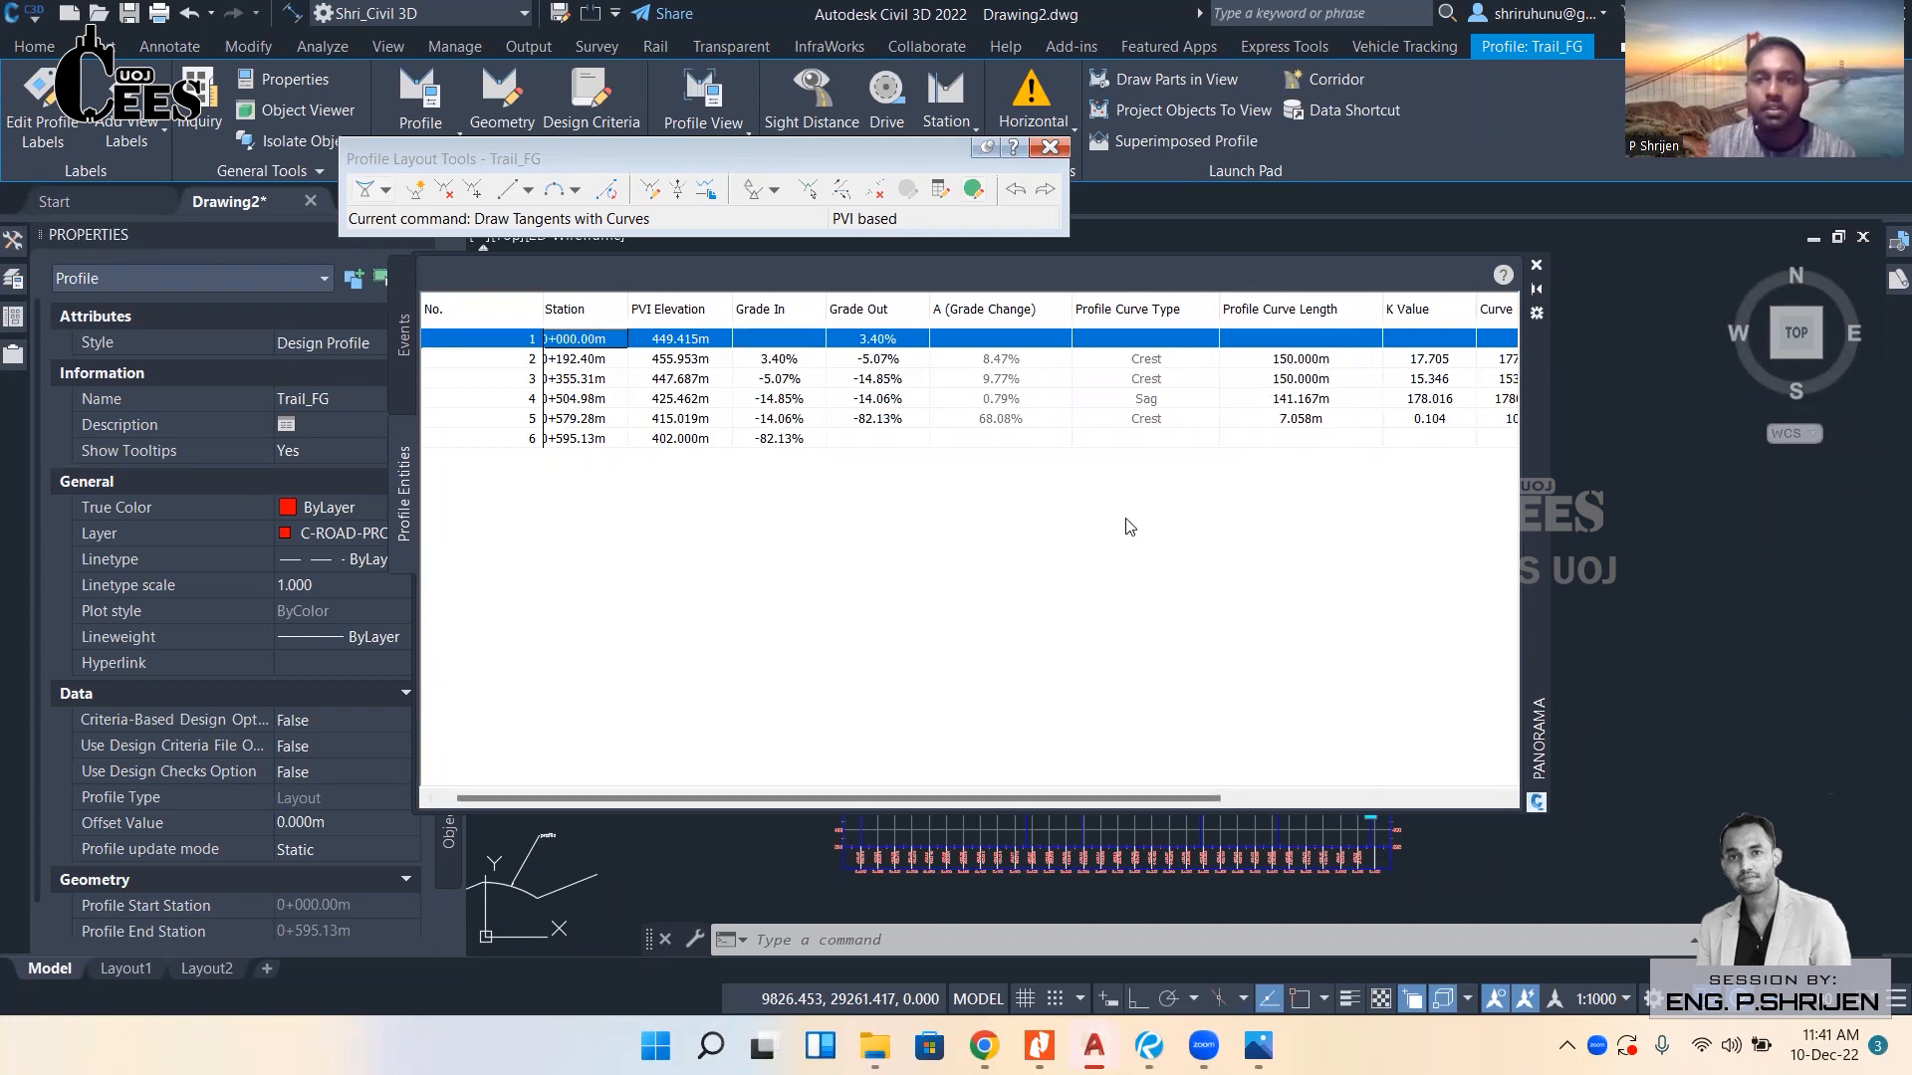
Set the curve radius of PVI 2 in the Trail_FG profile entities table to 1750 m.
left_click_drag(1034, 795, 1712, 812)
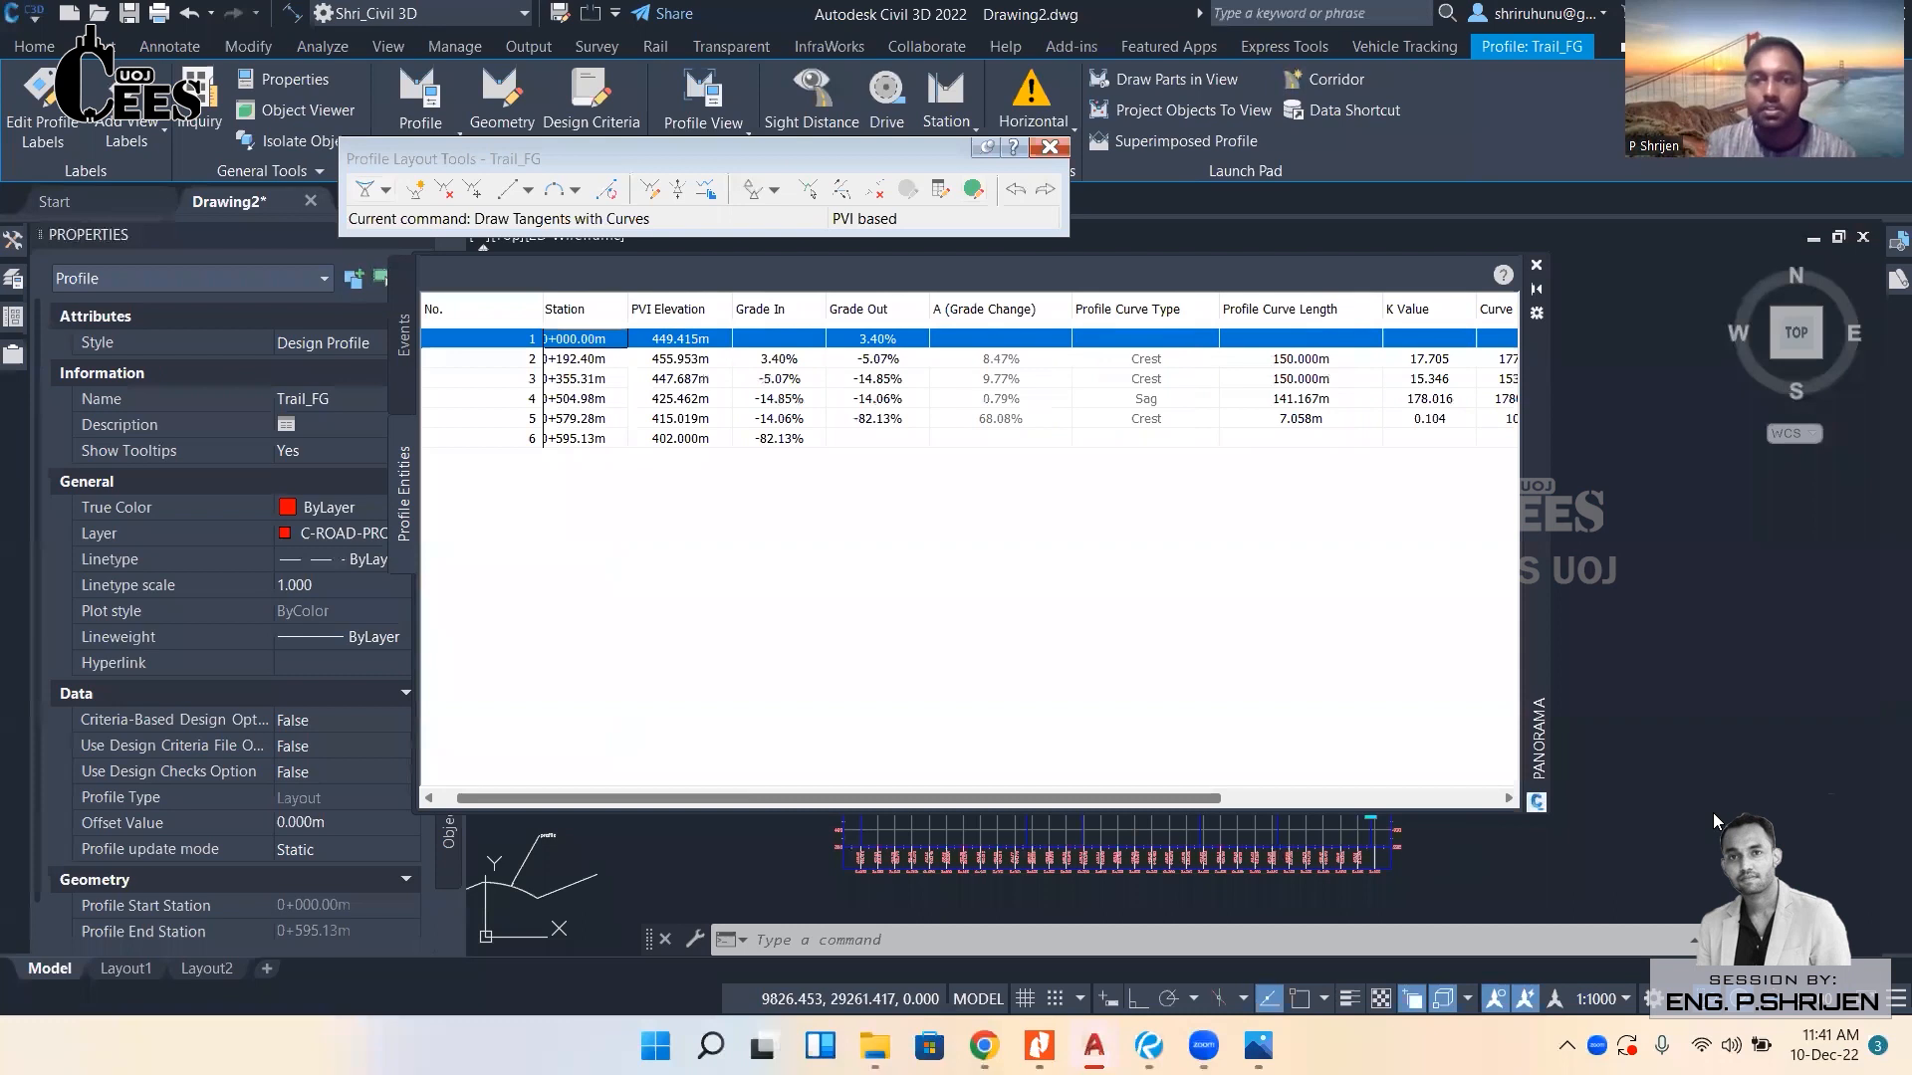
right_click(800, 317)
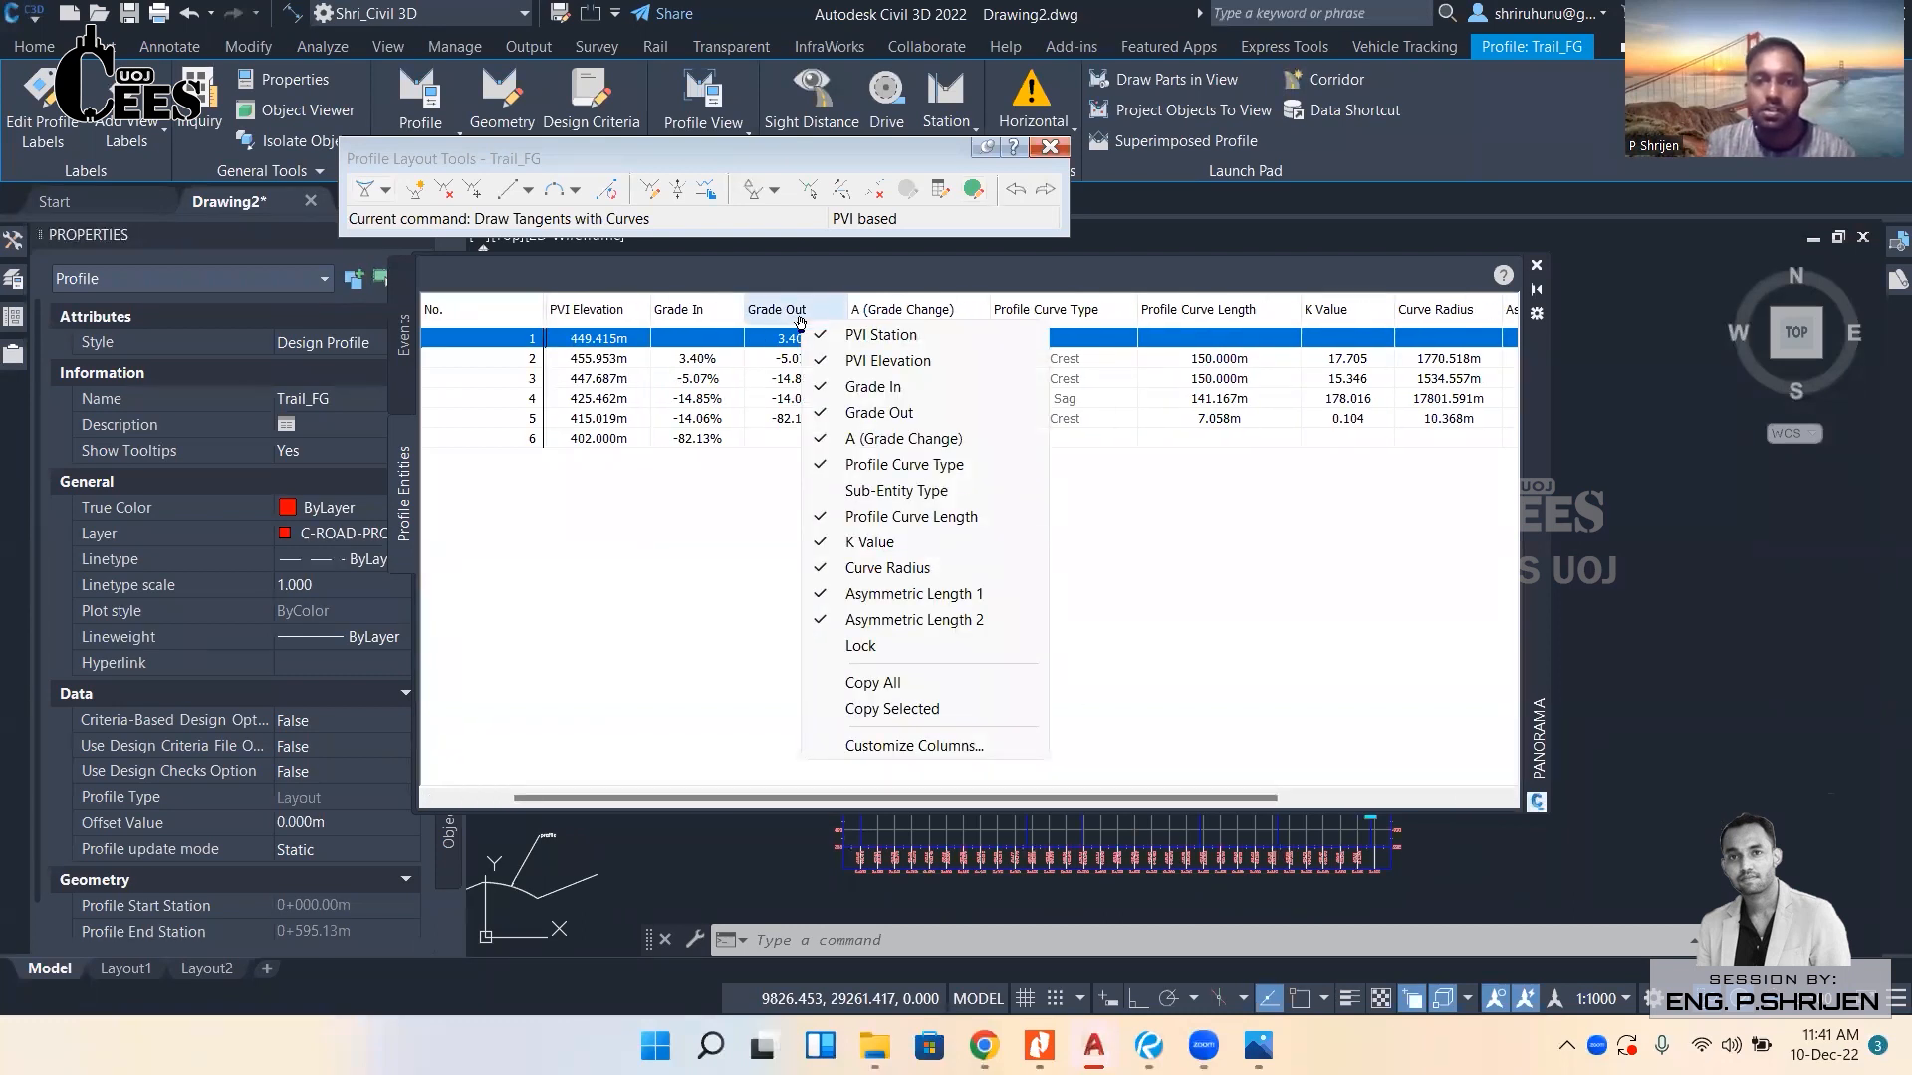
left_click(749, 594)
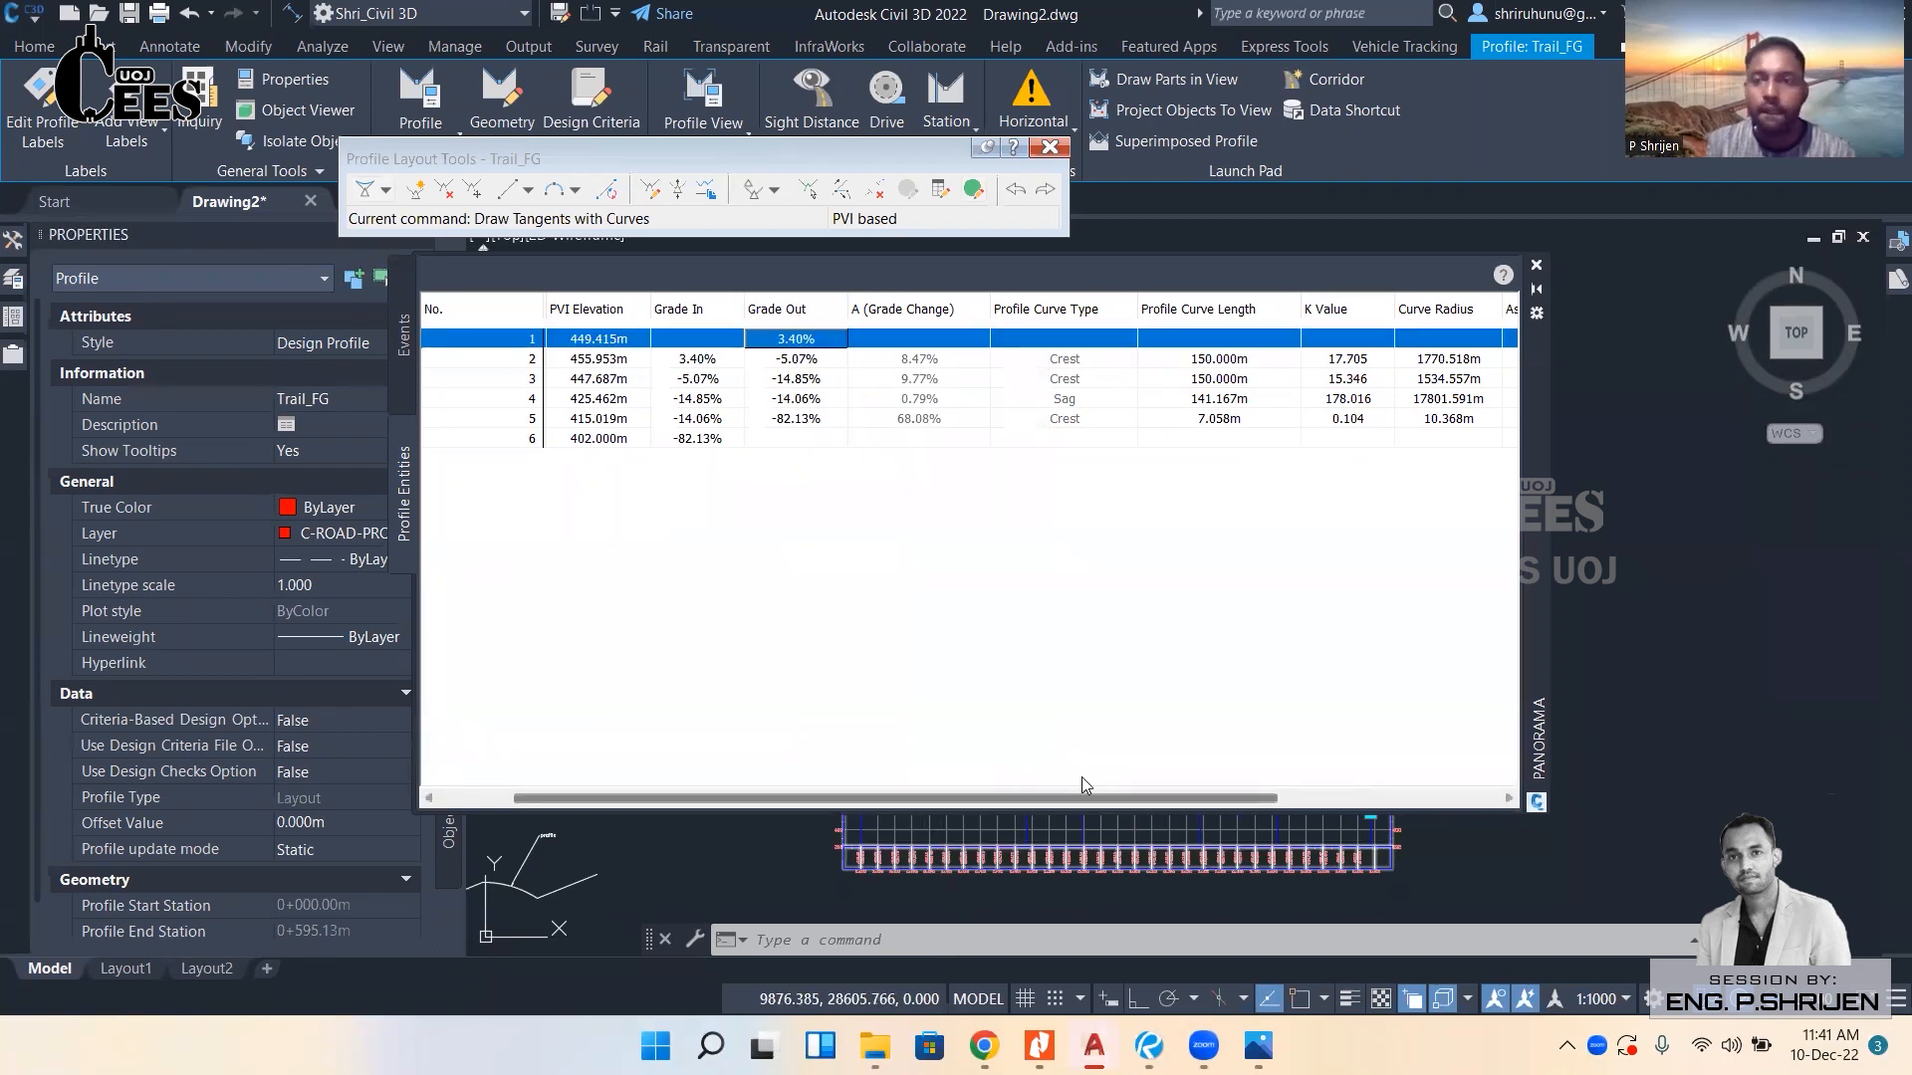
left_click_drag(1131, 798, 1314, 798)
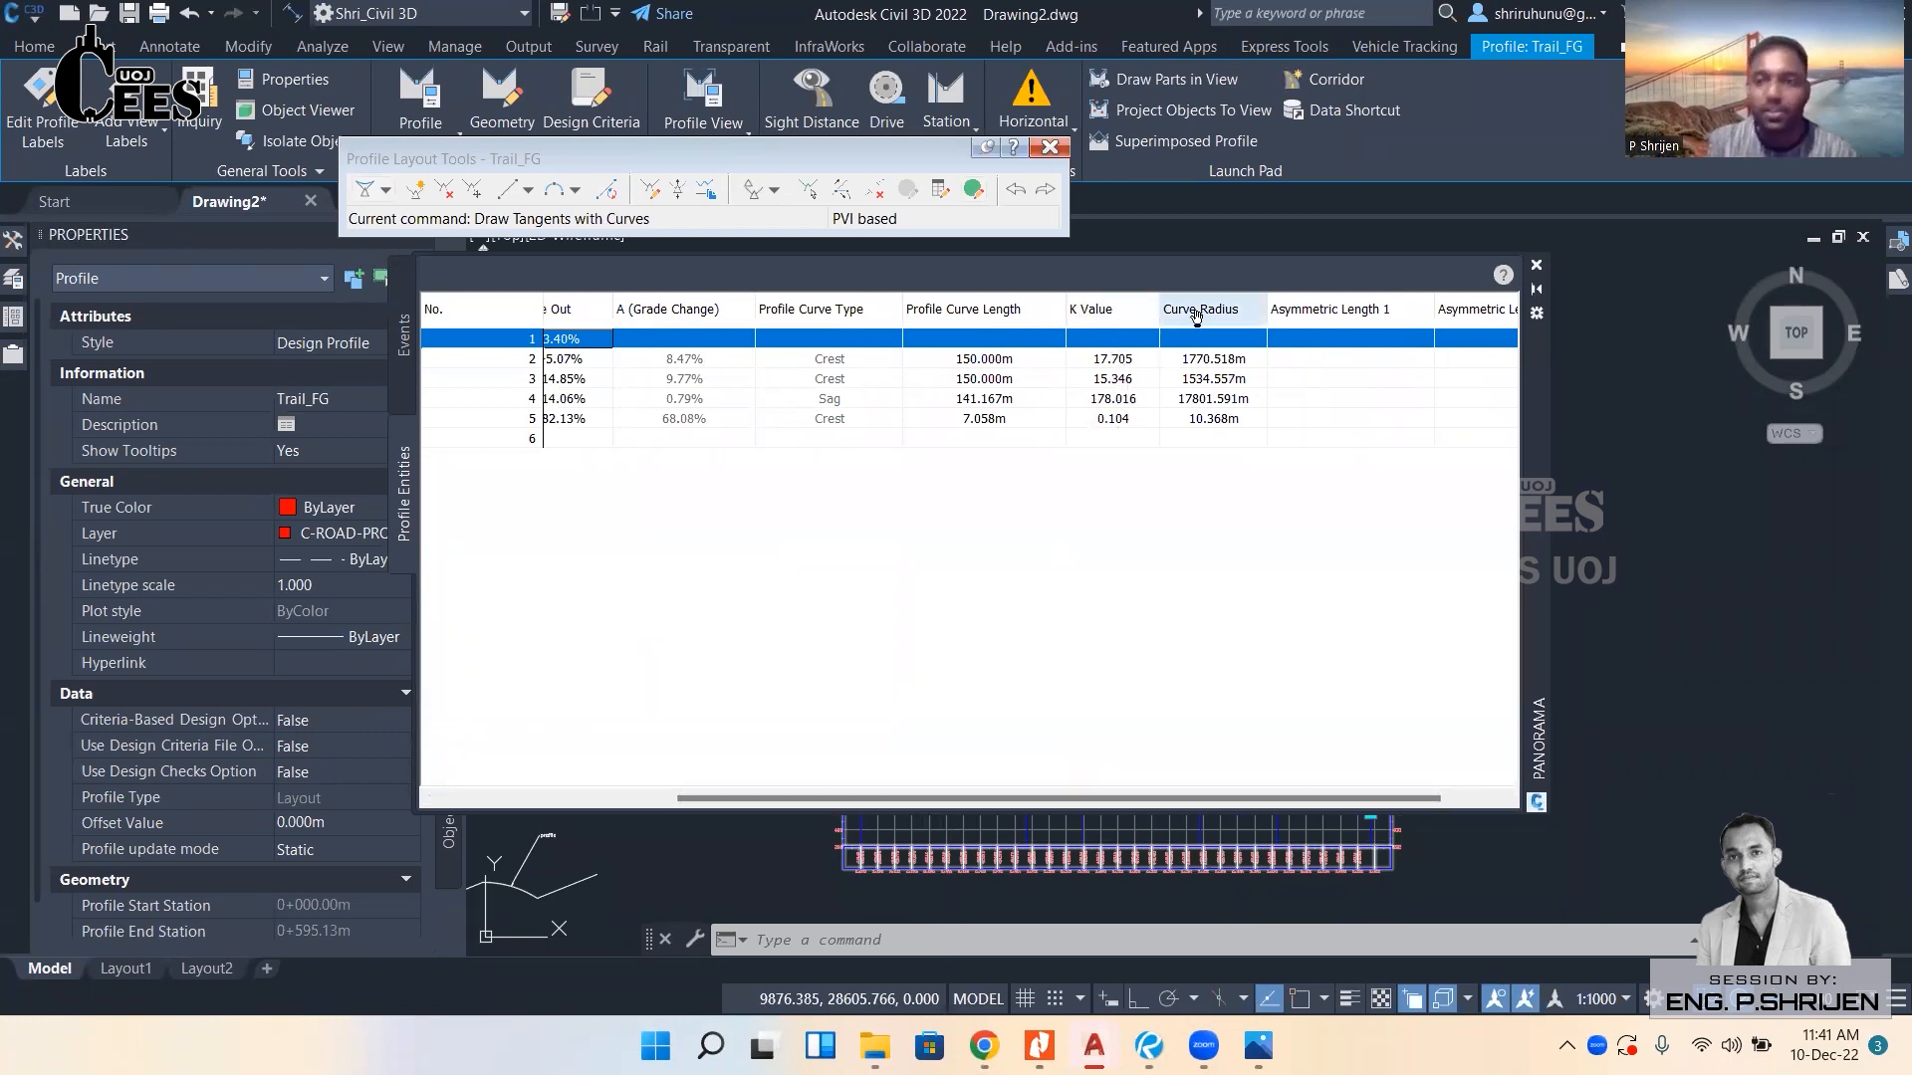
left_click(1230, 364)
left_click_drag(1175, 798, 1145, 800)
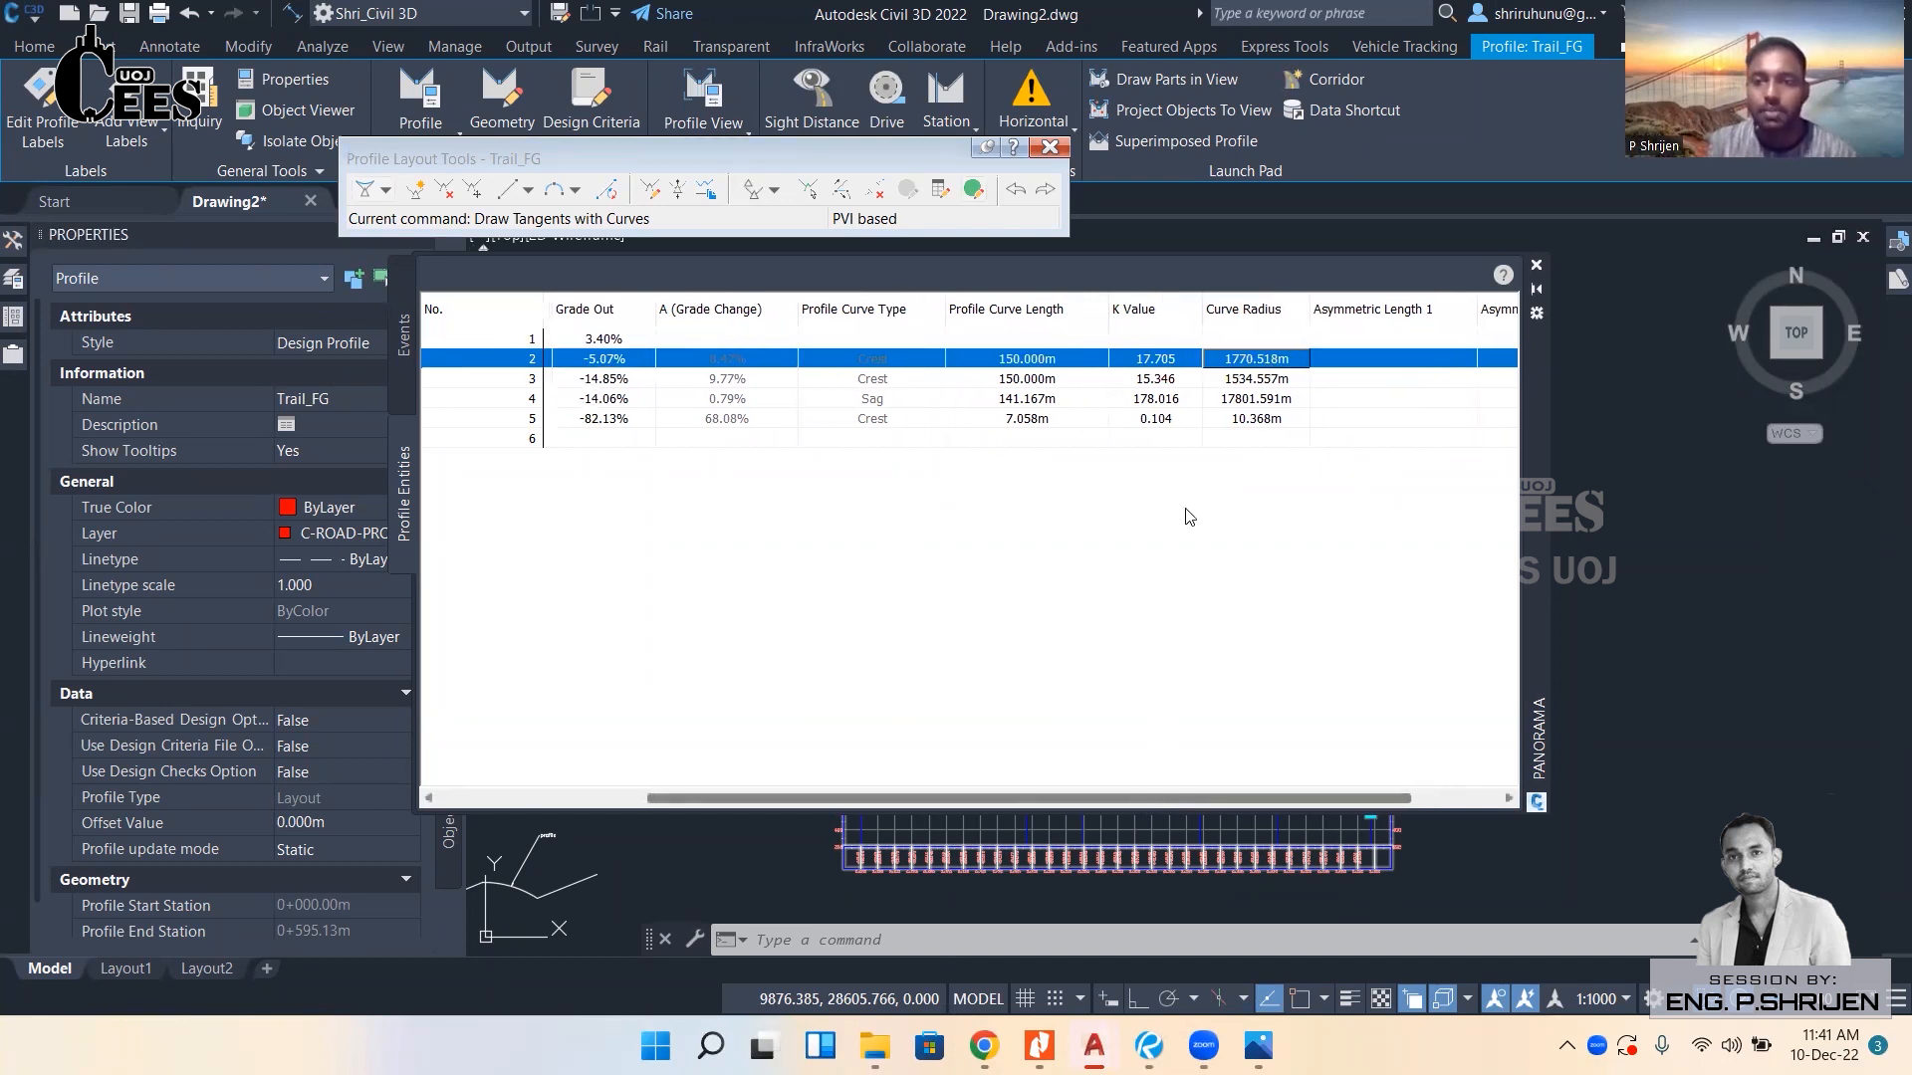
left_click(1265, 359)
double_click(1265, 358)
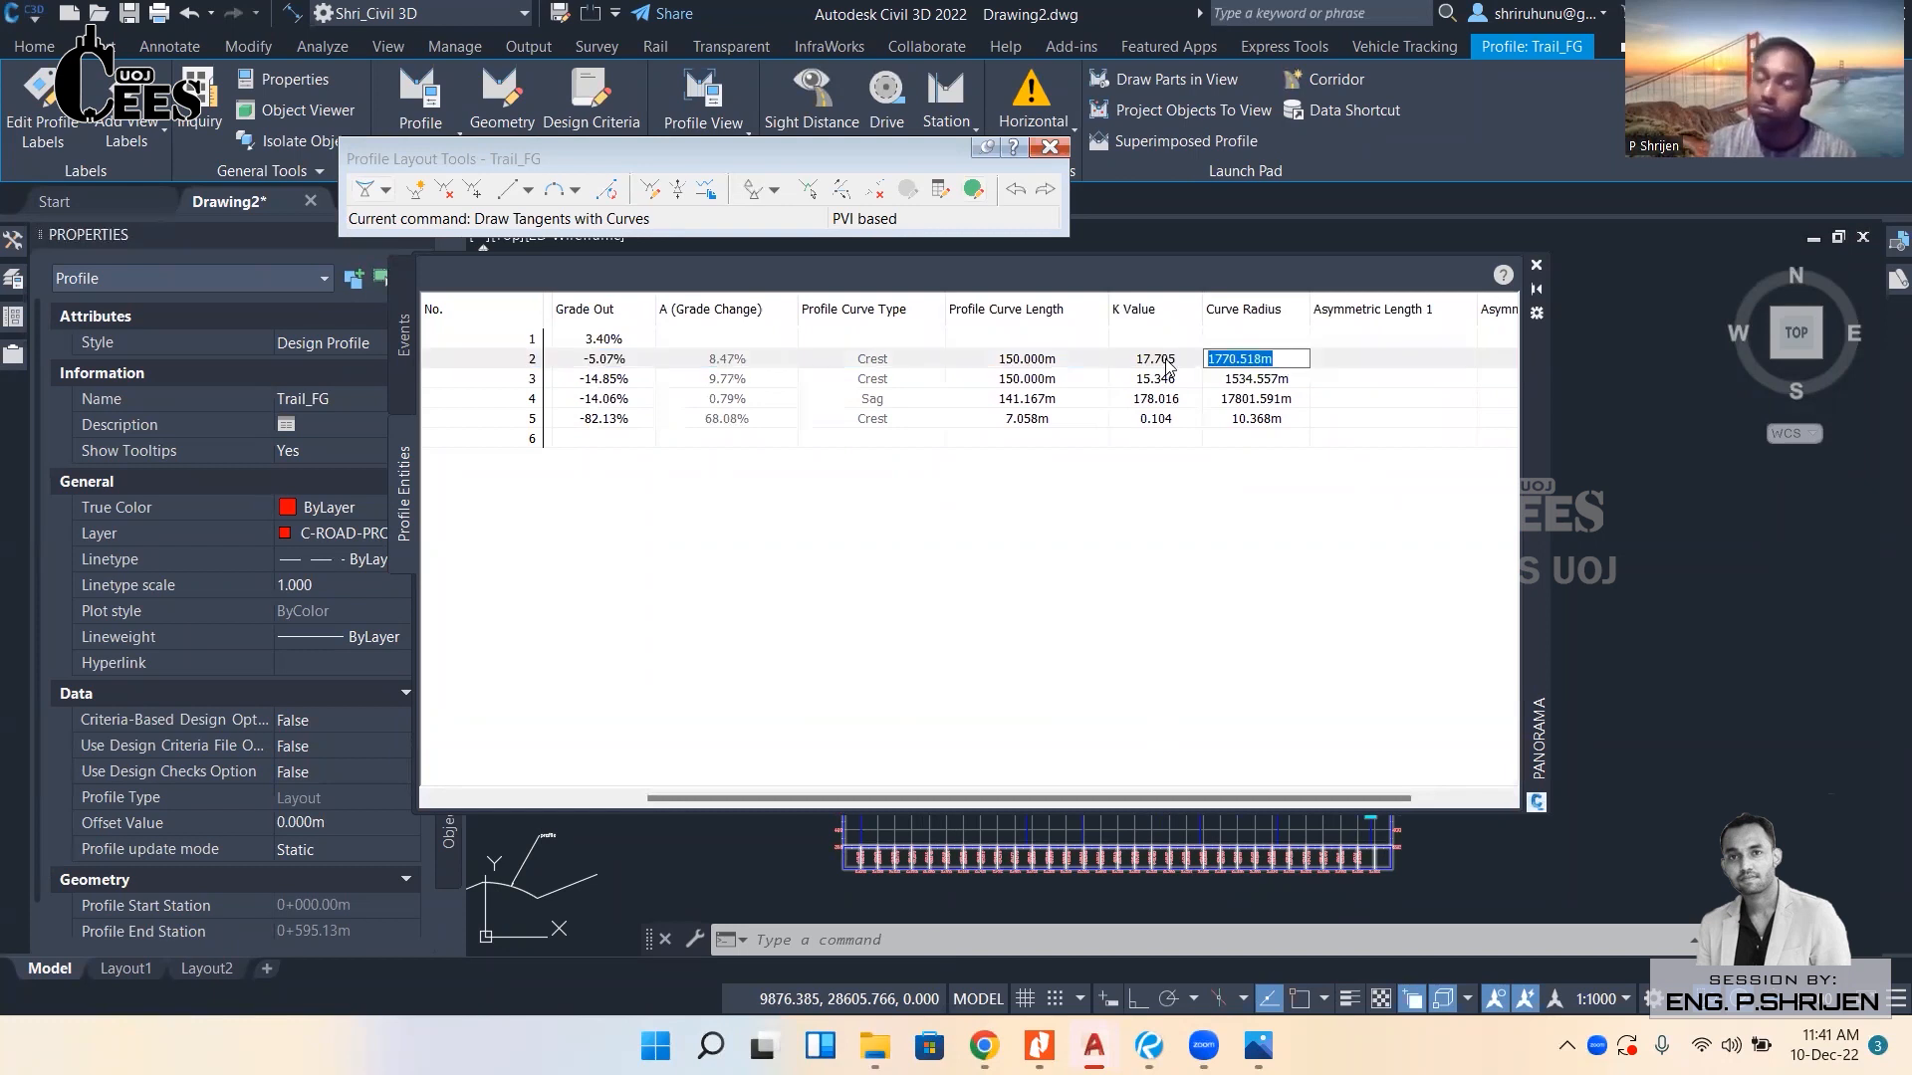
type("17")
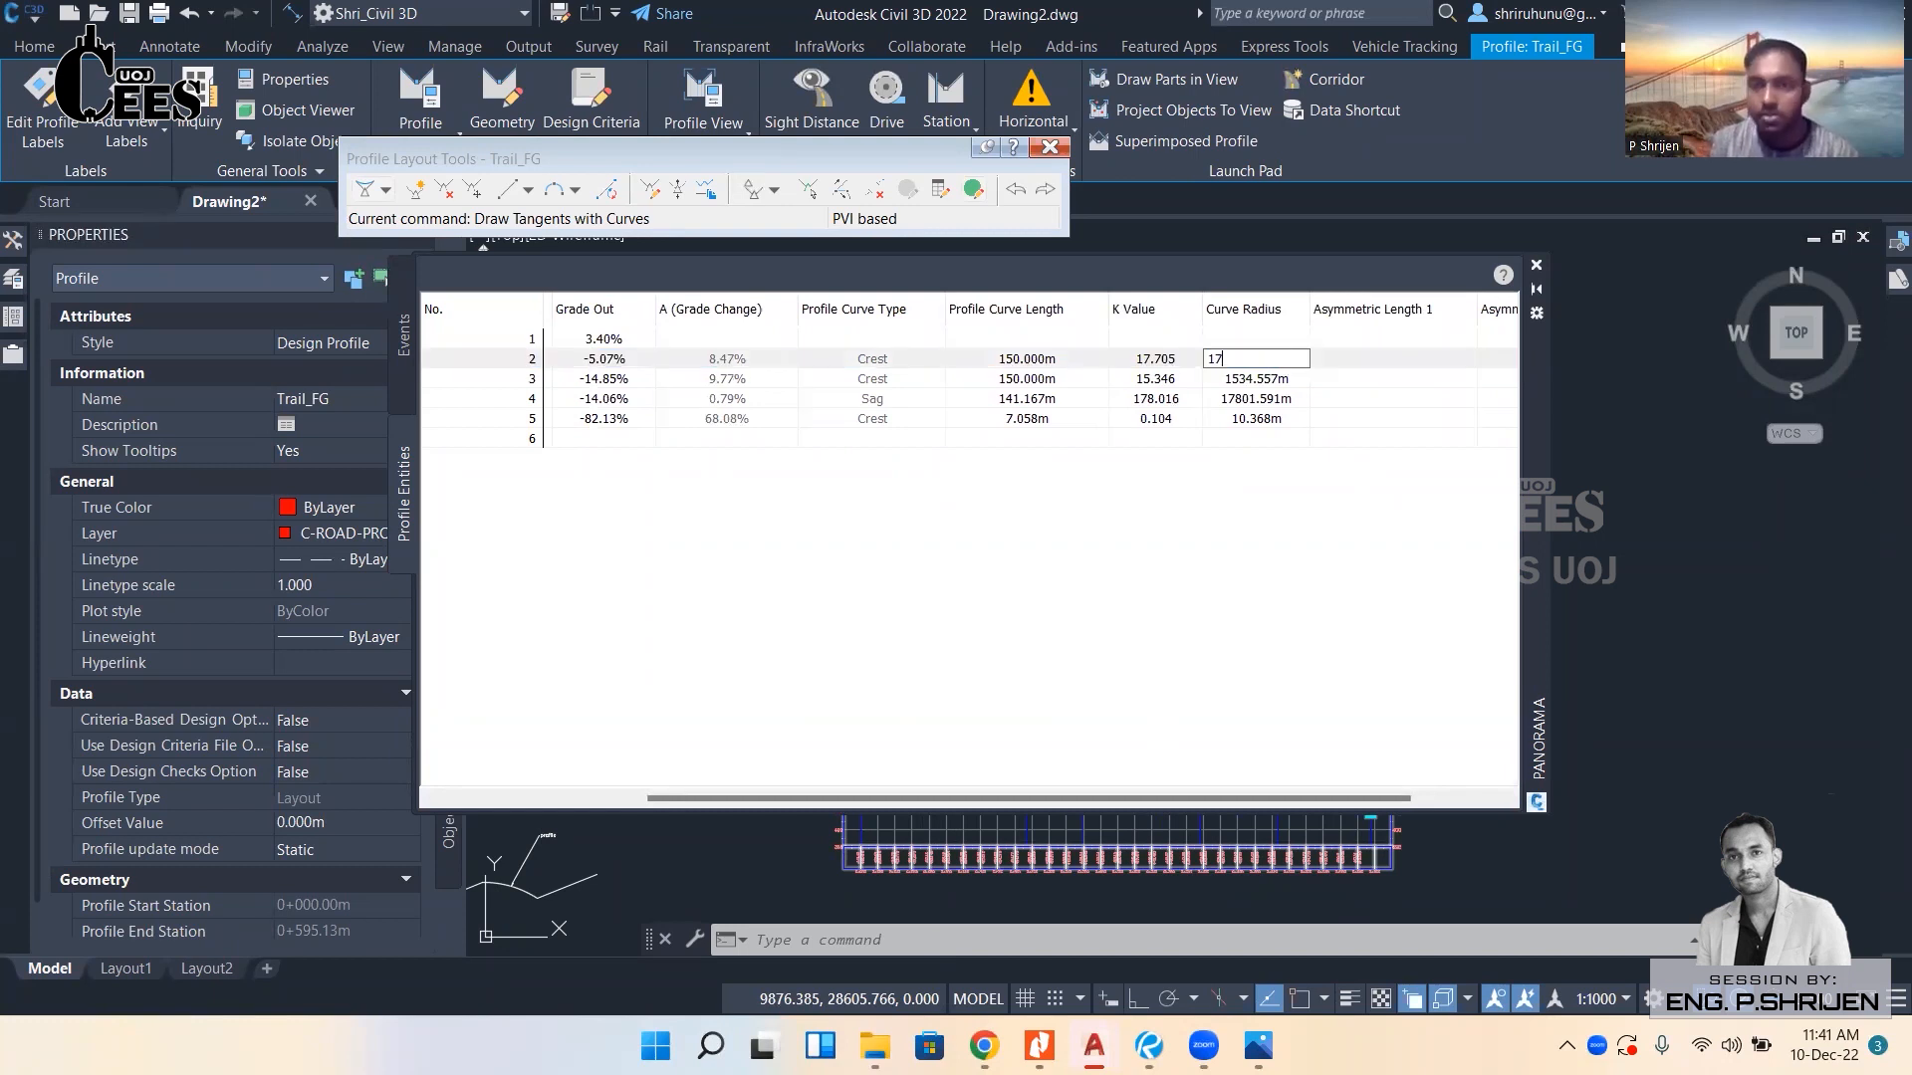
type("50")
key("Return")
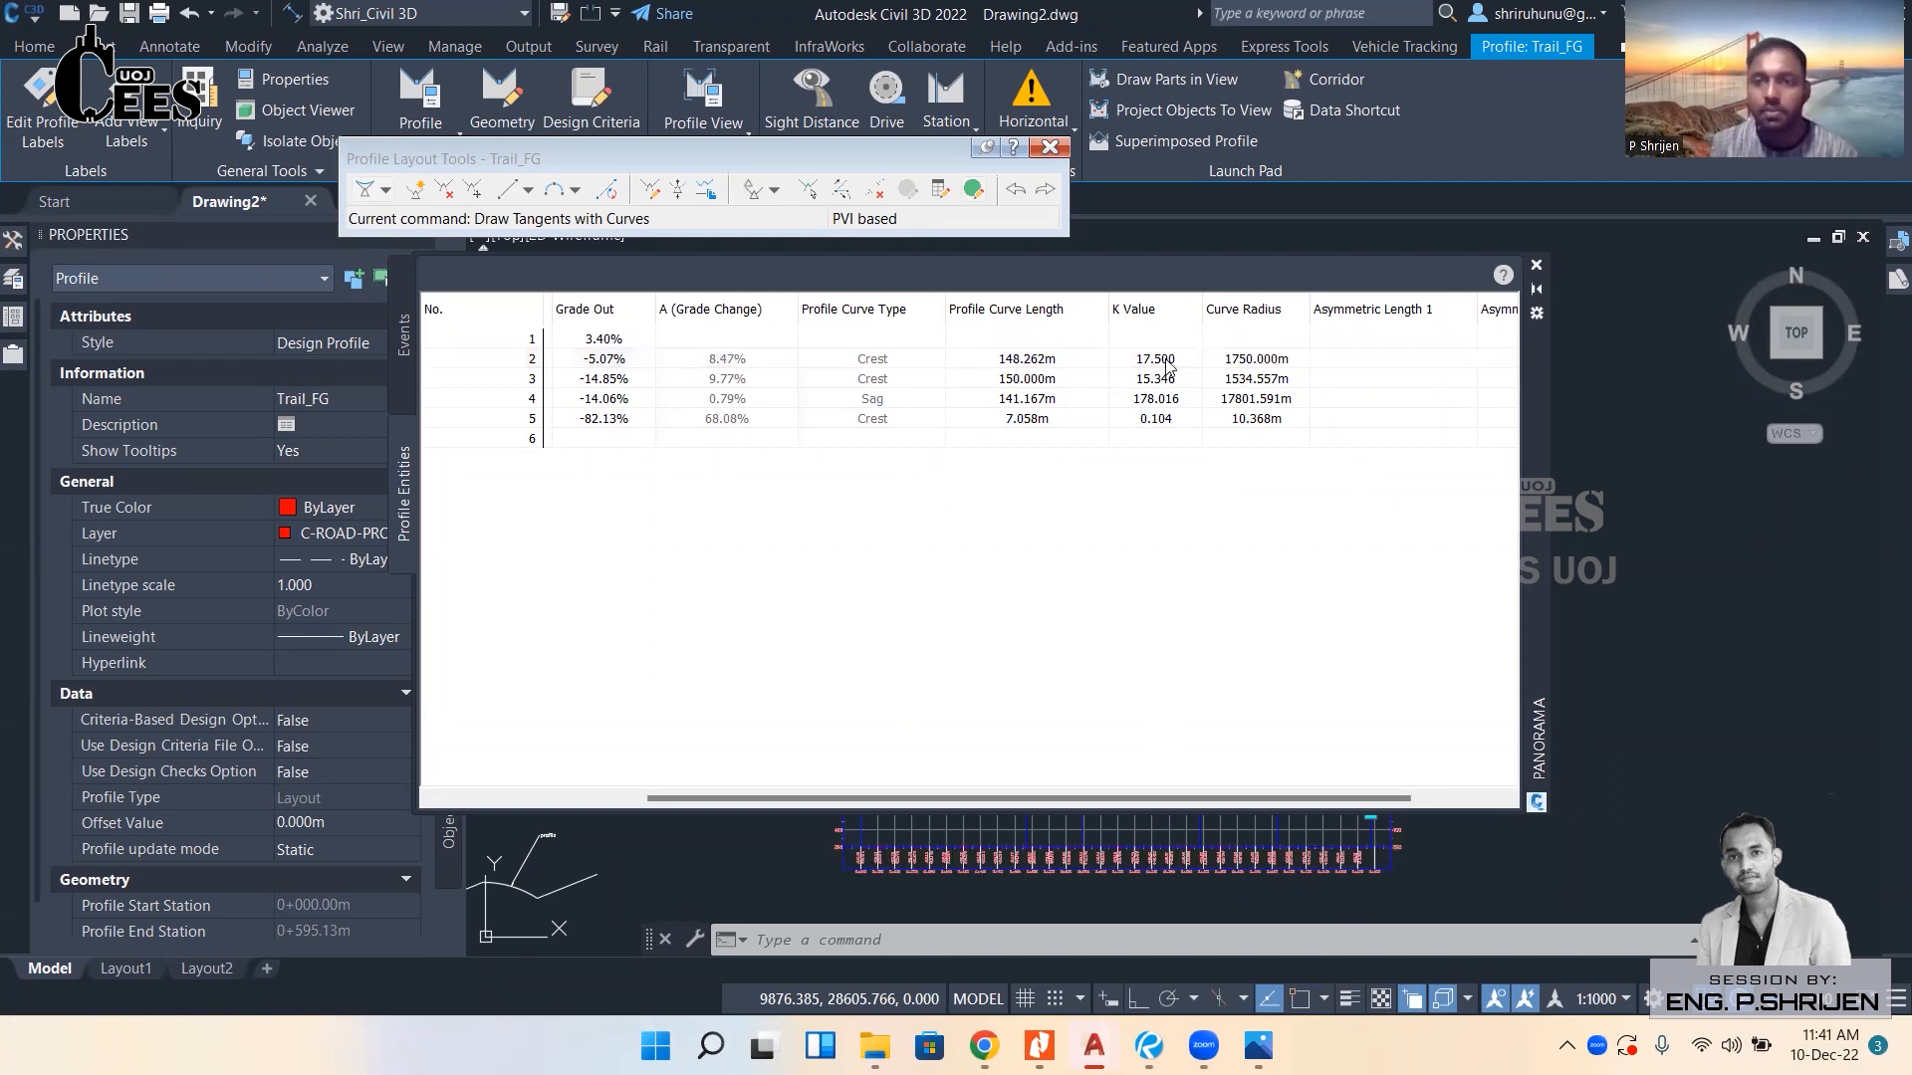
Set the curve radius of PVI 3 to 1500 m and close the profile entities table.
left_click_drag(1205, 796, 1303, 786)
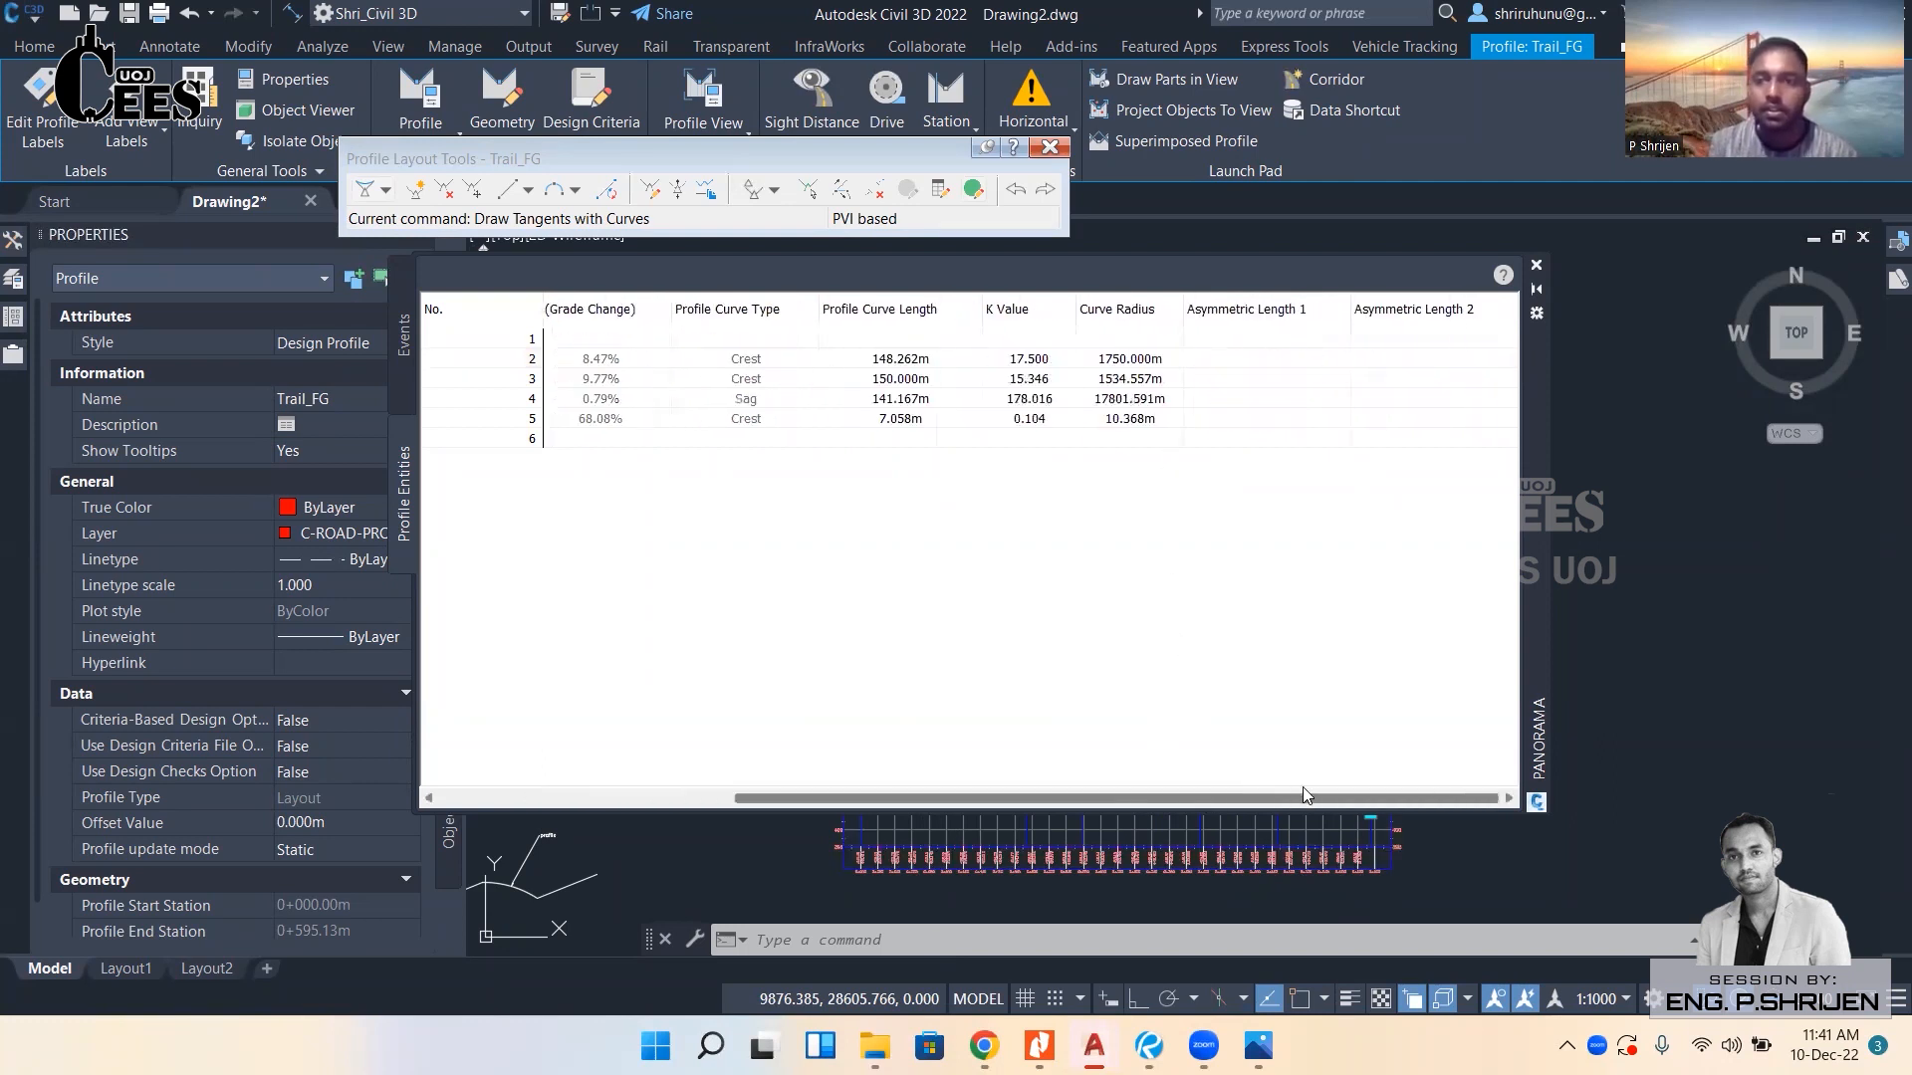
double_click(1138, 382)
type("1500")
key("Return")
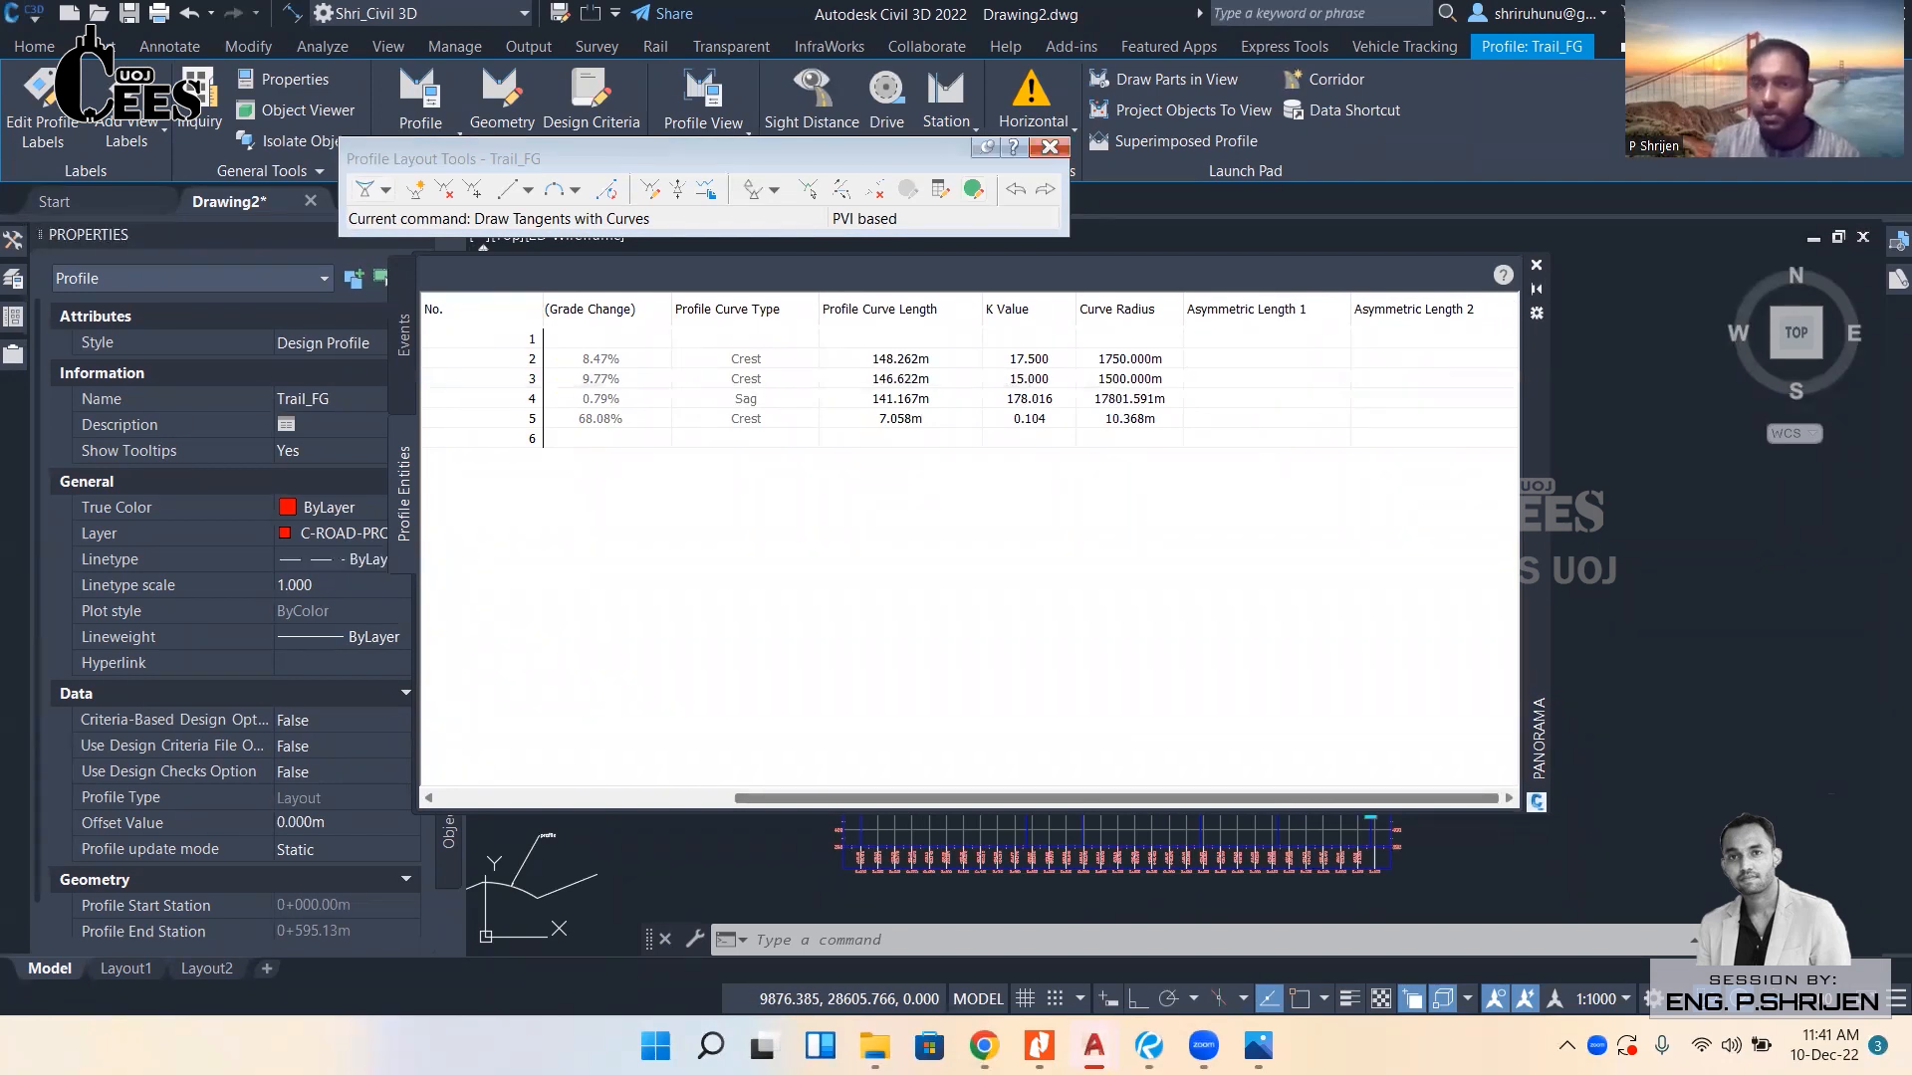
left_click(1536, 265)
Deselect the design profile and examine its vertical curves against the existing ground line in the profile view.
middle_click_drag(1082, 473, 1081, 578)
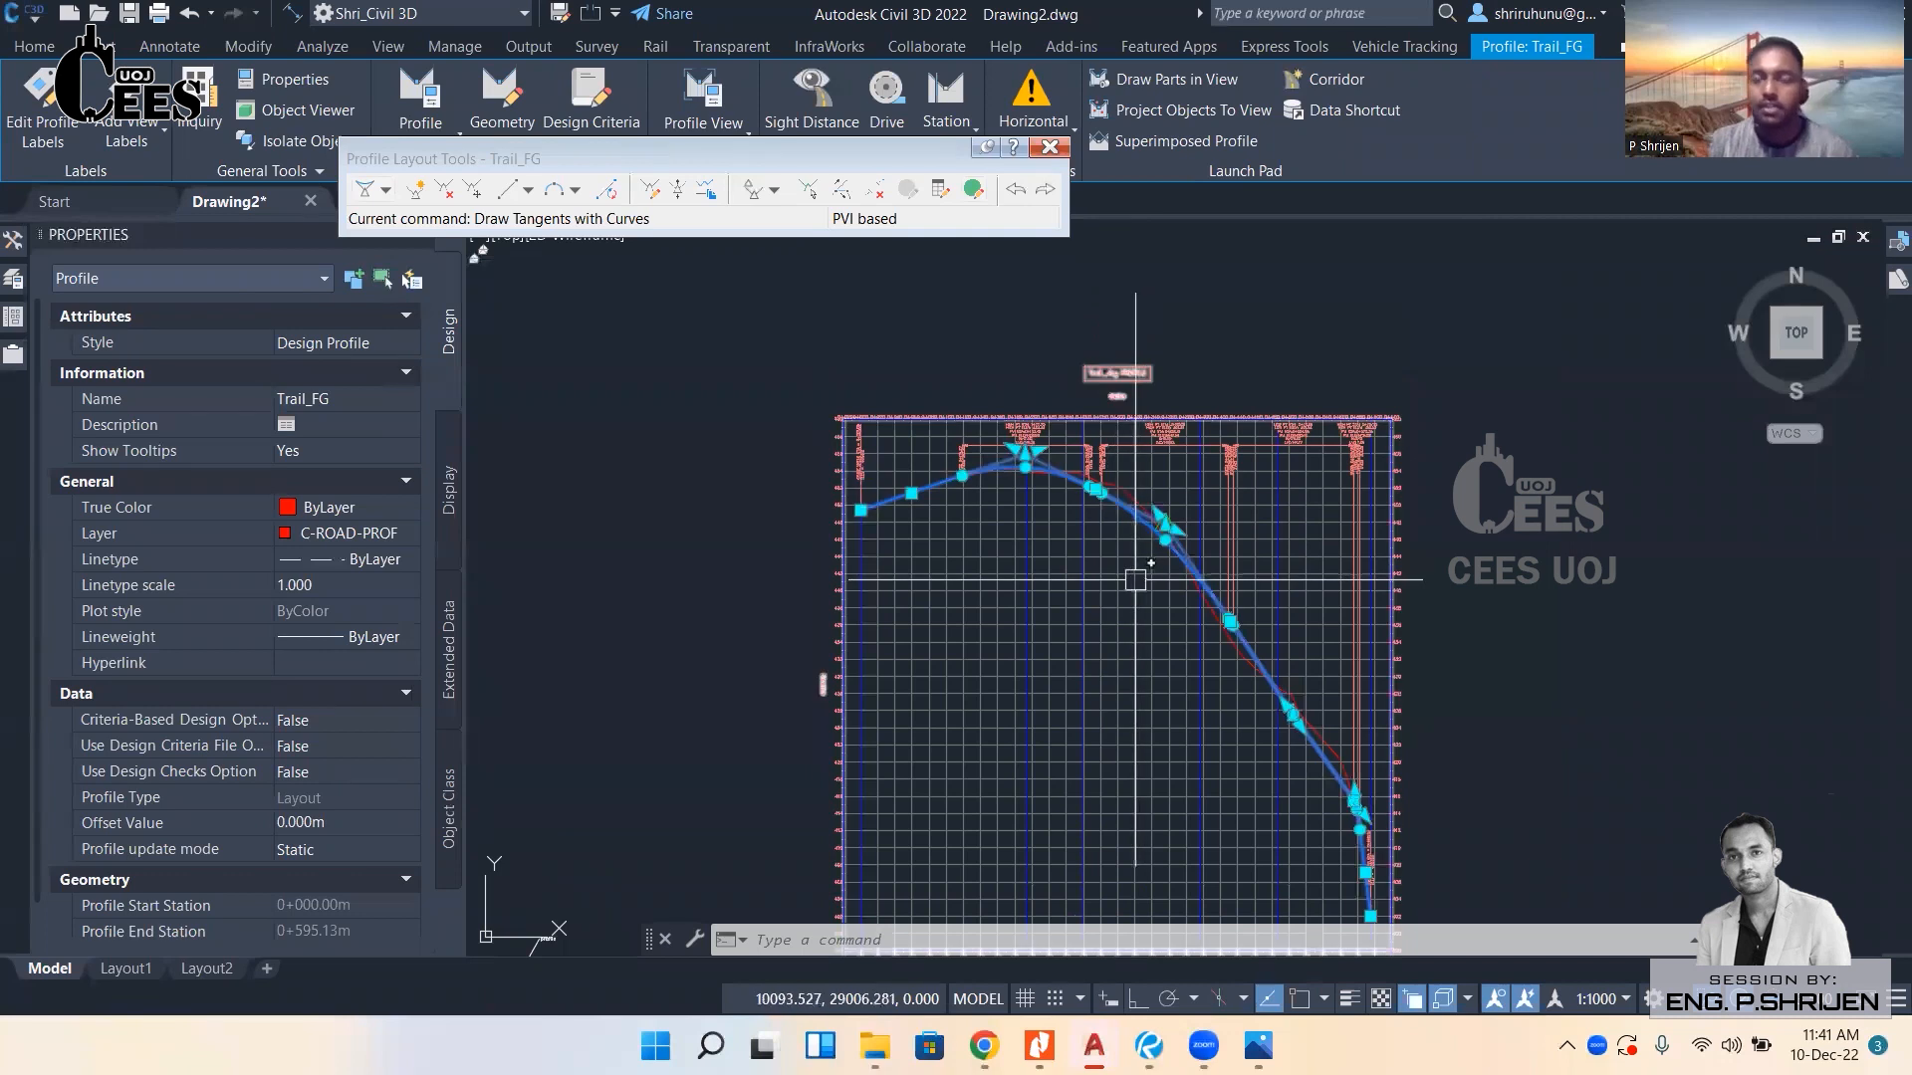
scroll(1135, 579, "up", 2)
key("Escape")
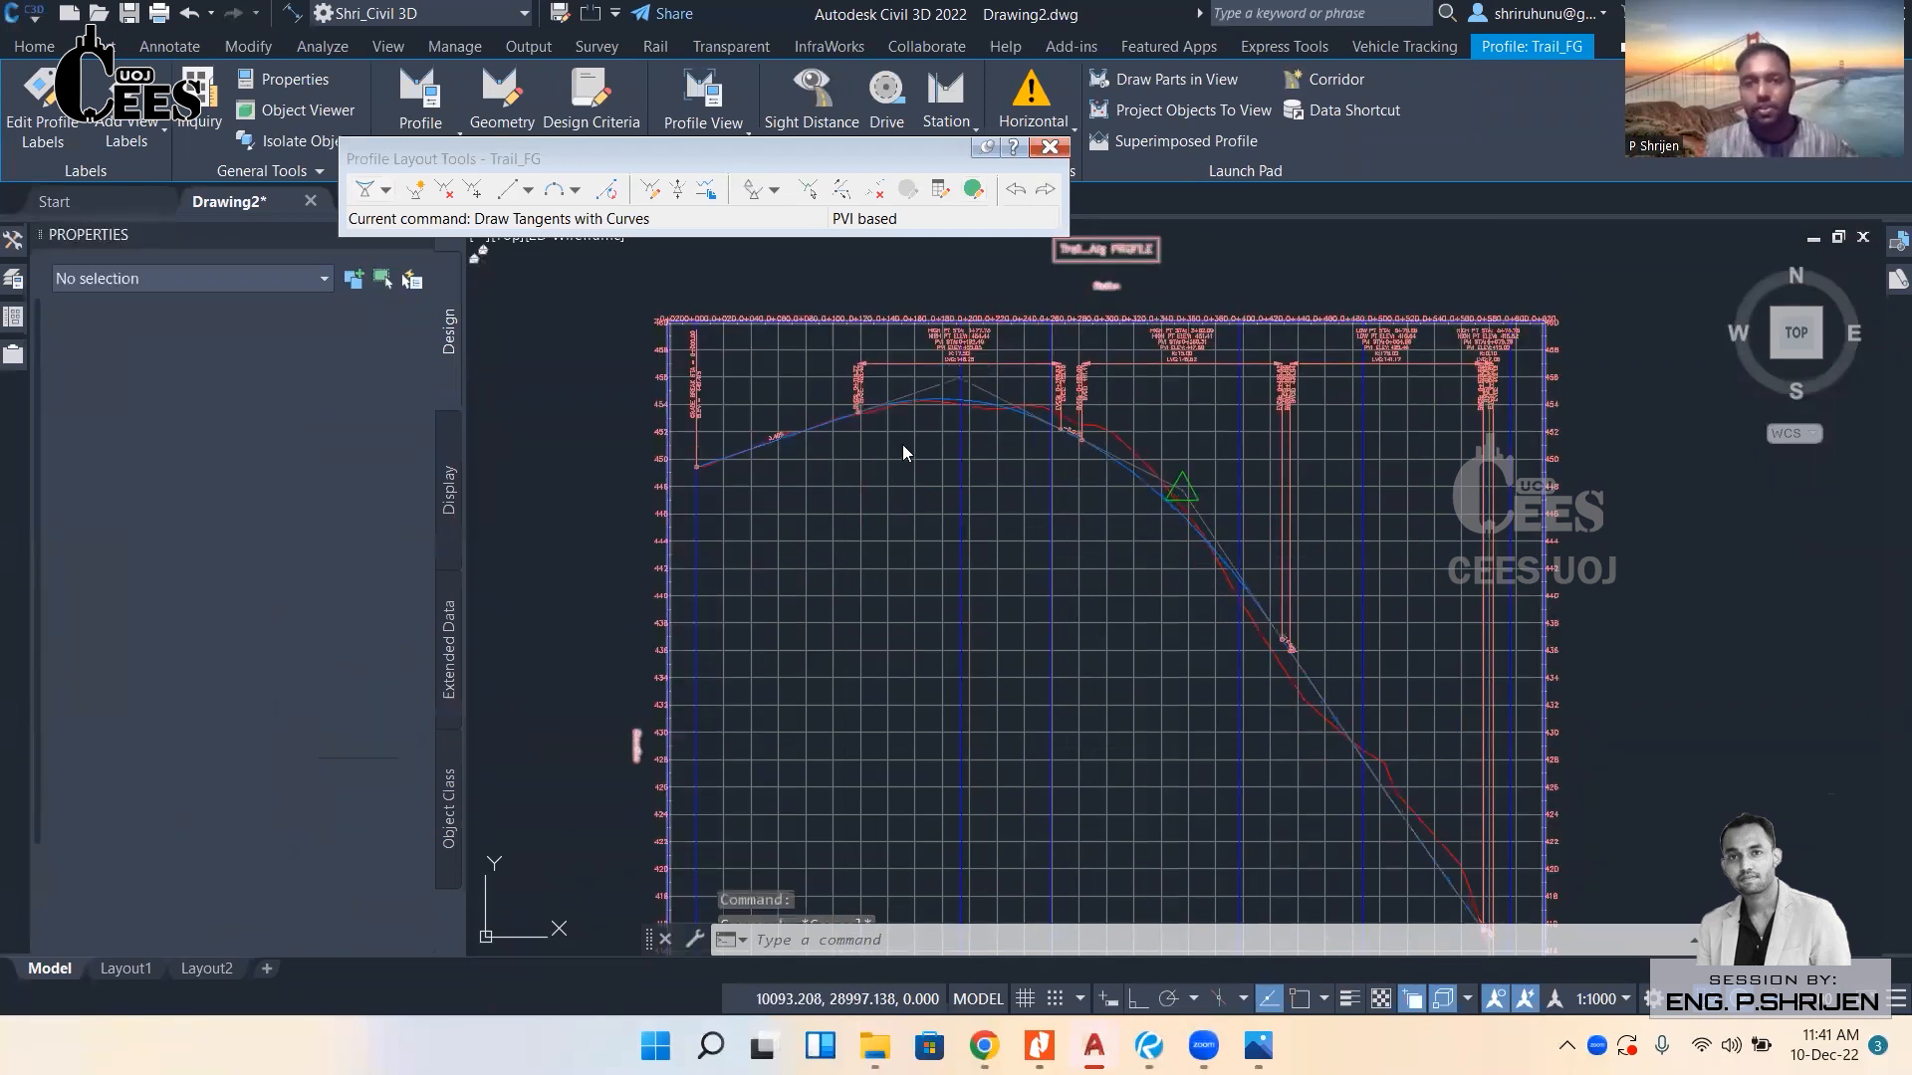
key("Escape")
left_click(557, 511)
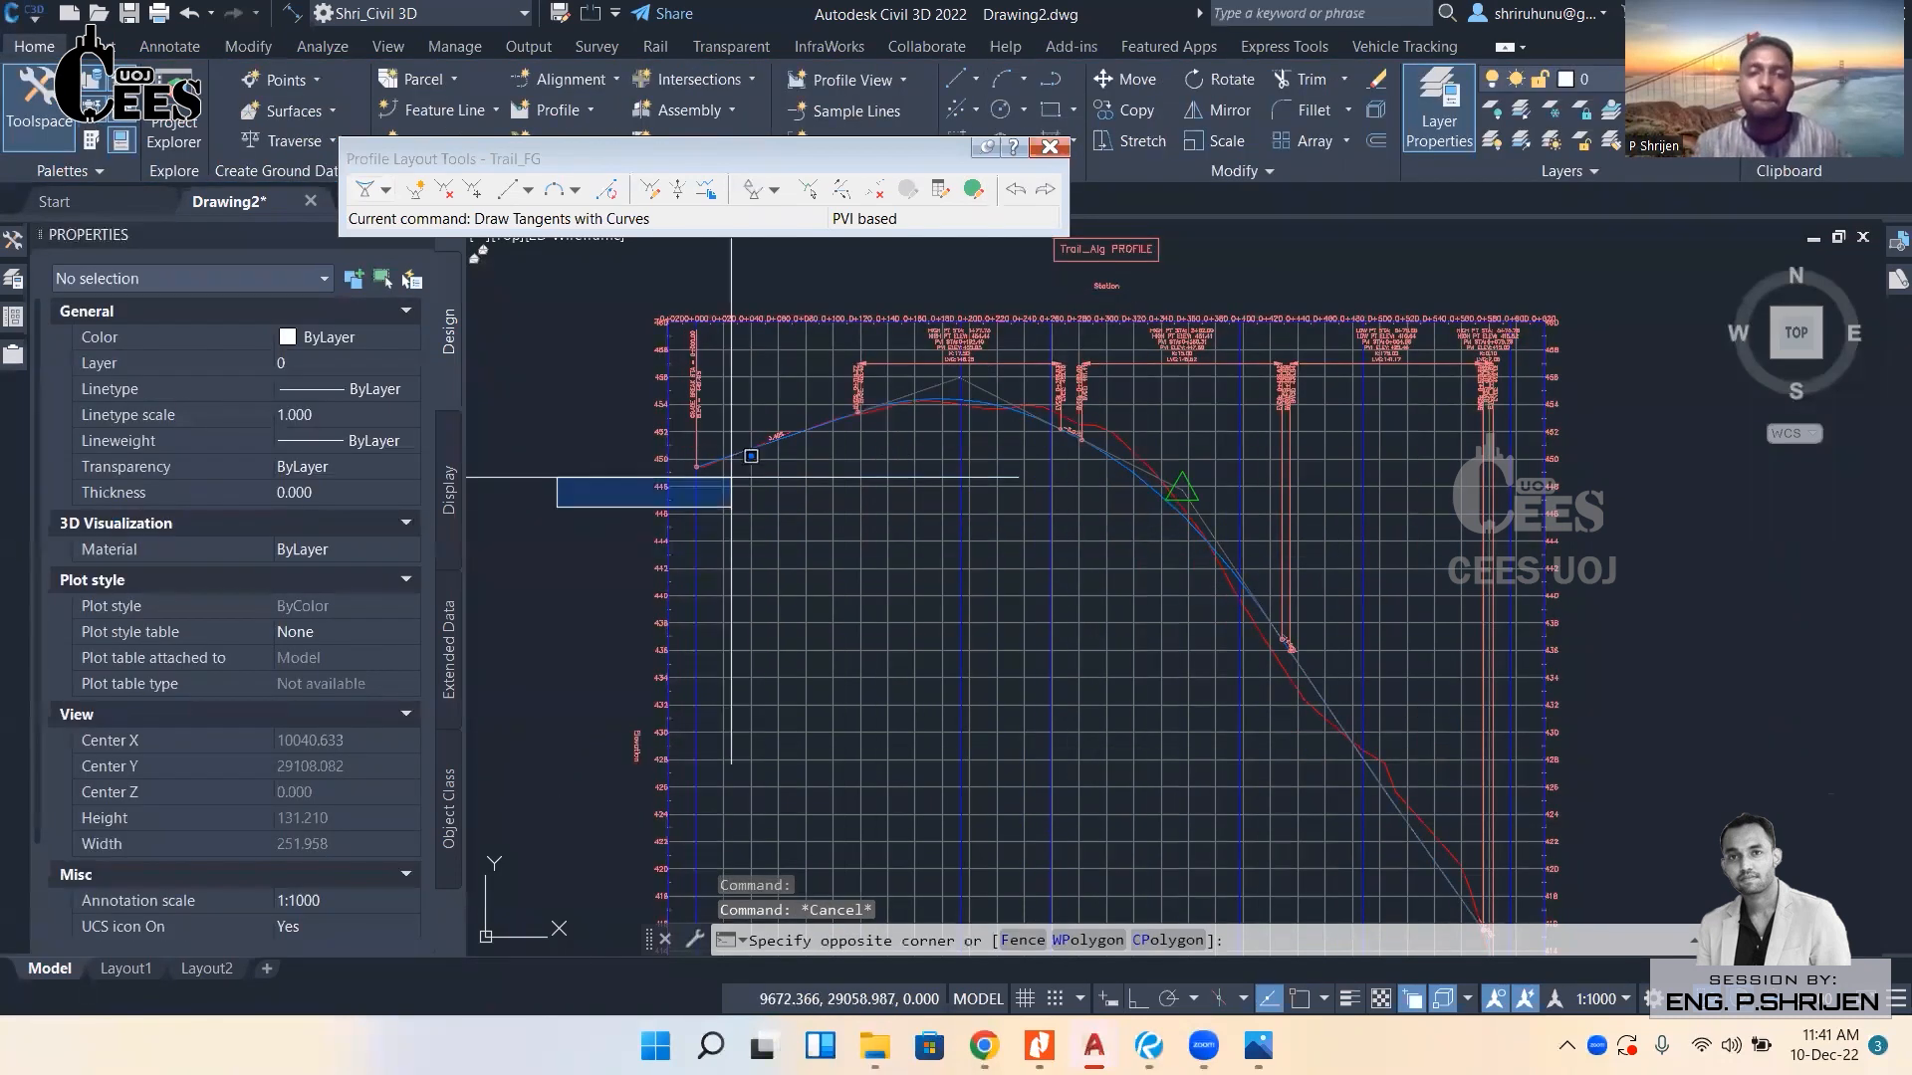
left_click(631, 448)
scroll(775, 428, "up", 2)
scroll(986, 379, "up", 5)
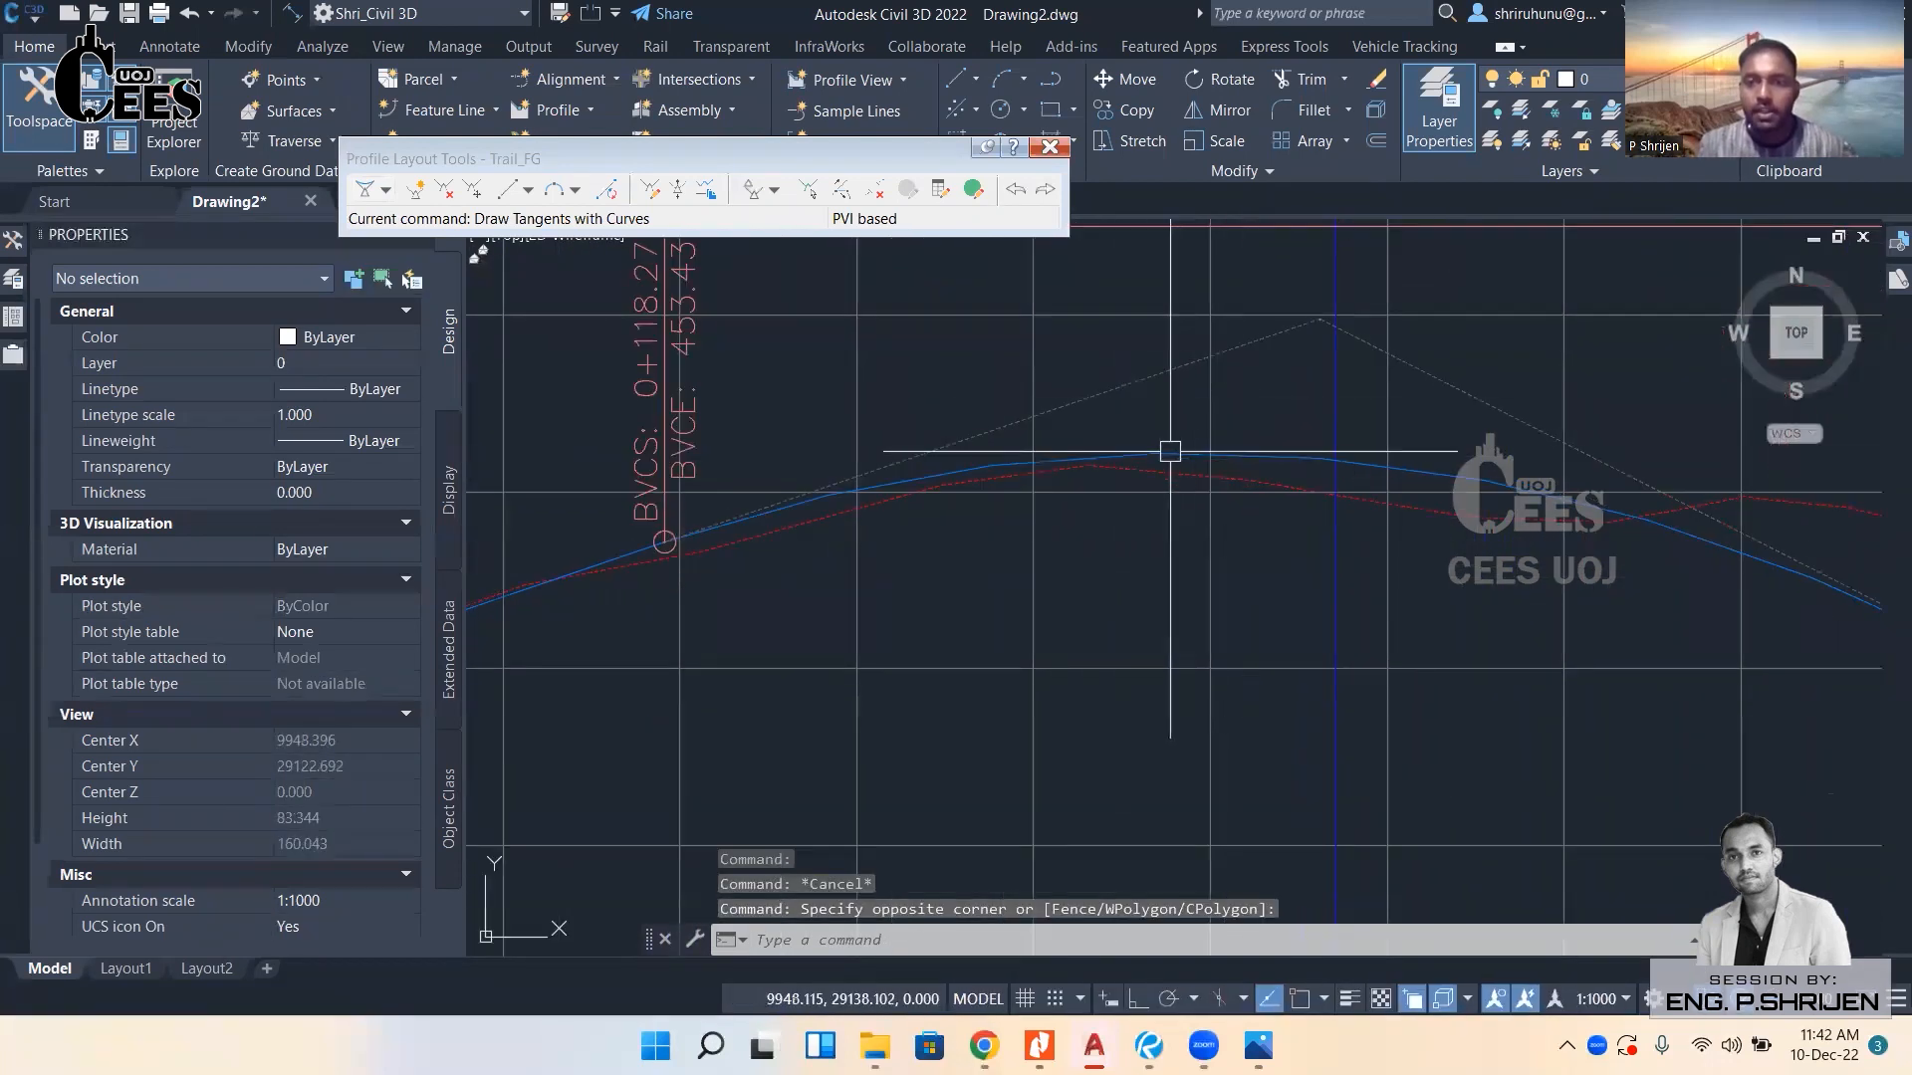
scroll(1169, 448, "down", 2)
scroll(1207, 469, "down", 3)
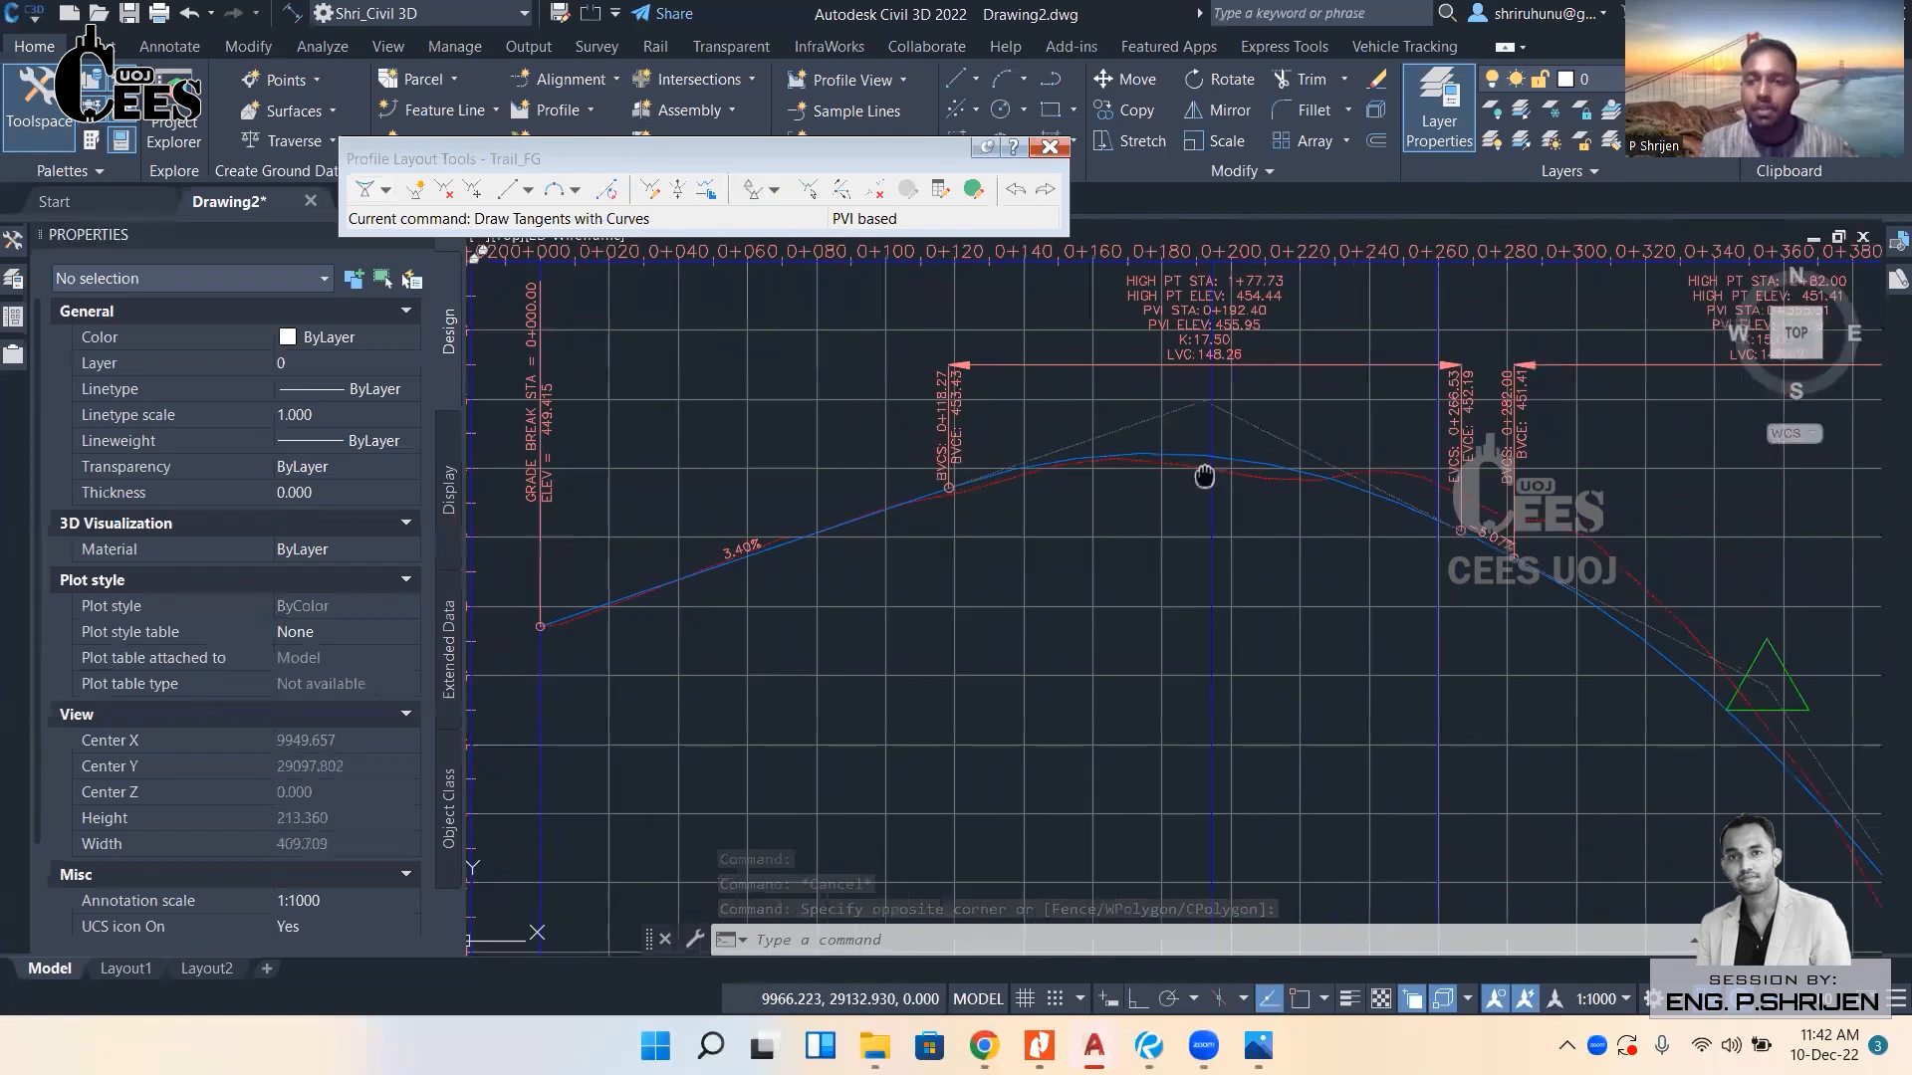
scroll(1245, 457, "up", 3)
scroll(1245, 457, "down", 5)
scroll(1180, 475, "up", 2)
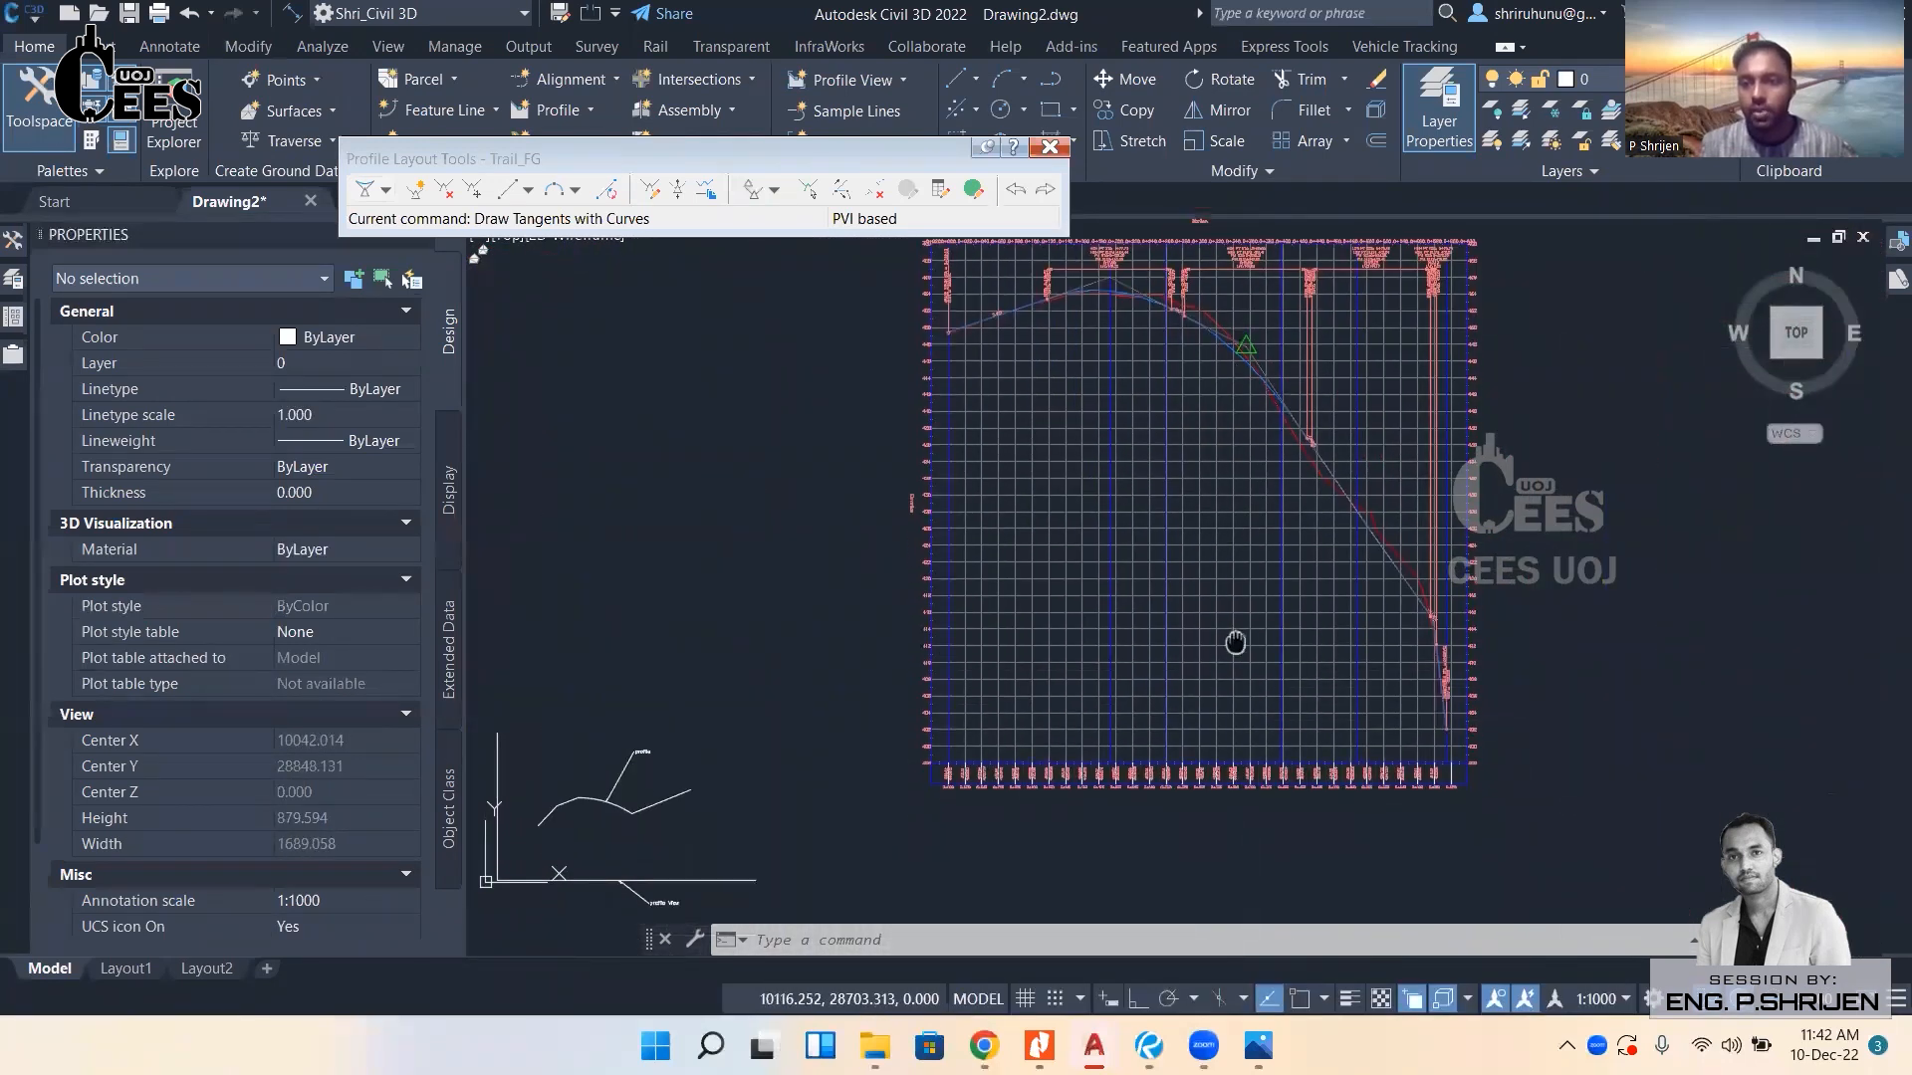
scroll(1271, 641, "down", 2)
middle_click_drag(1251, 465, 1182, 476)
scroll(1182, 477, "up", 5)
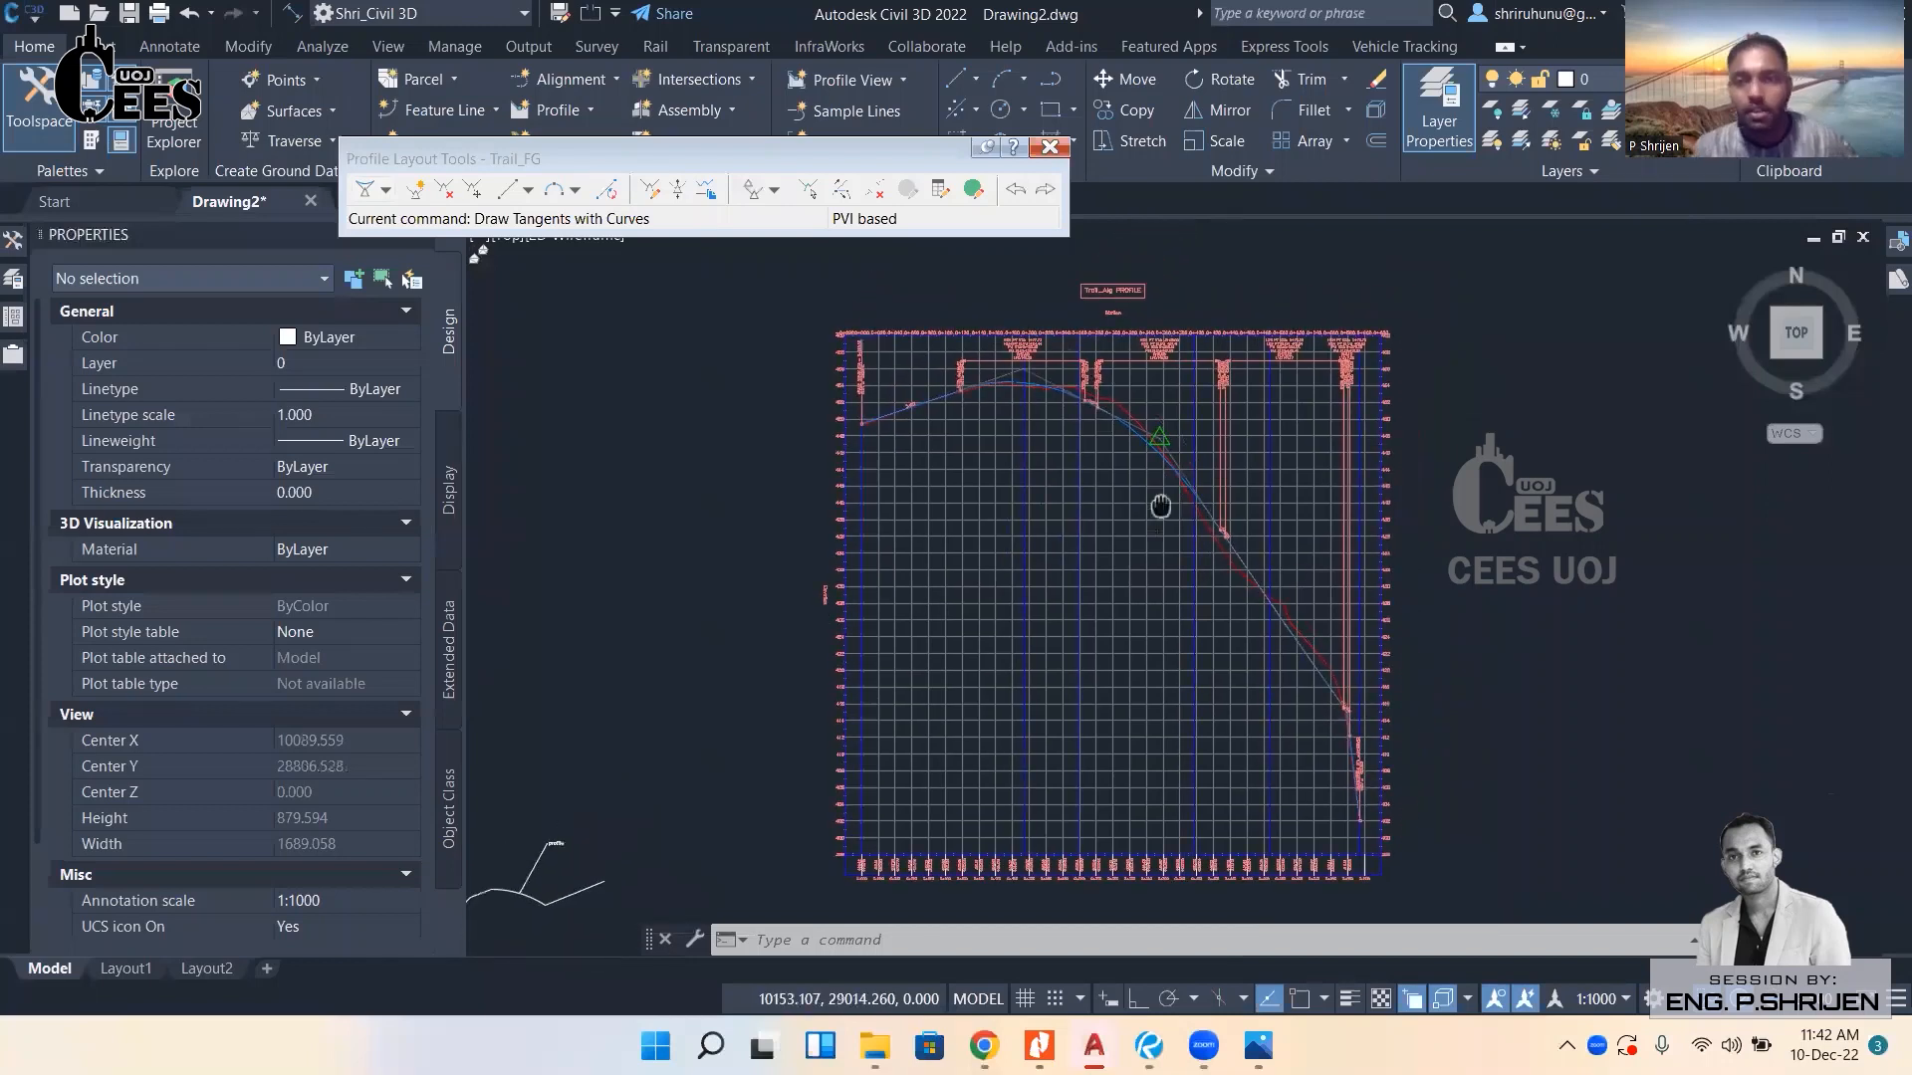
Close the Profile Layout Tools for Trail_FG and clear the profile selection.
left_click(1151, 495)
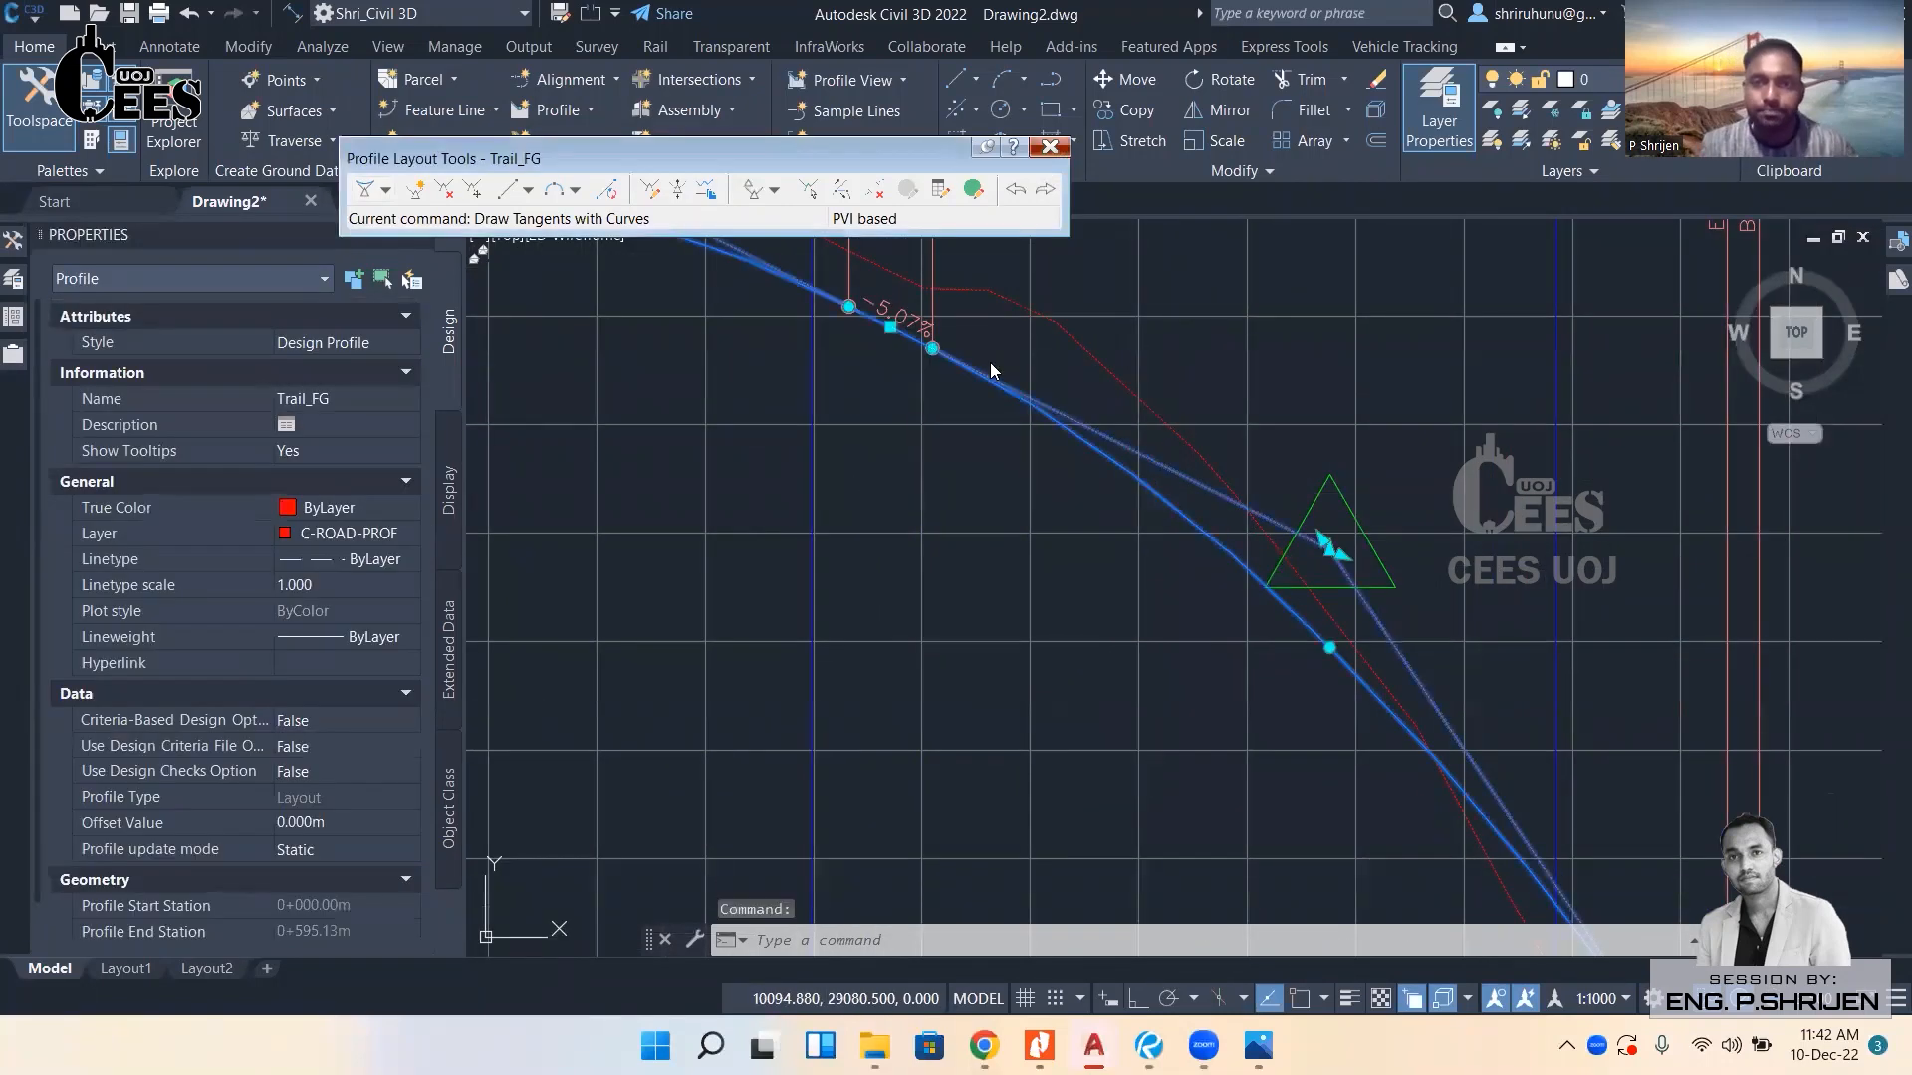
left_click(1049, 148)
scroll(990, 377, "down", 4)
key("Escape")
scroll(989, 376, "down", 2)
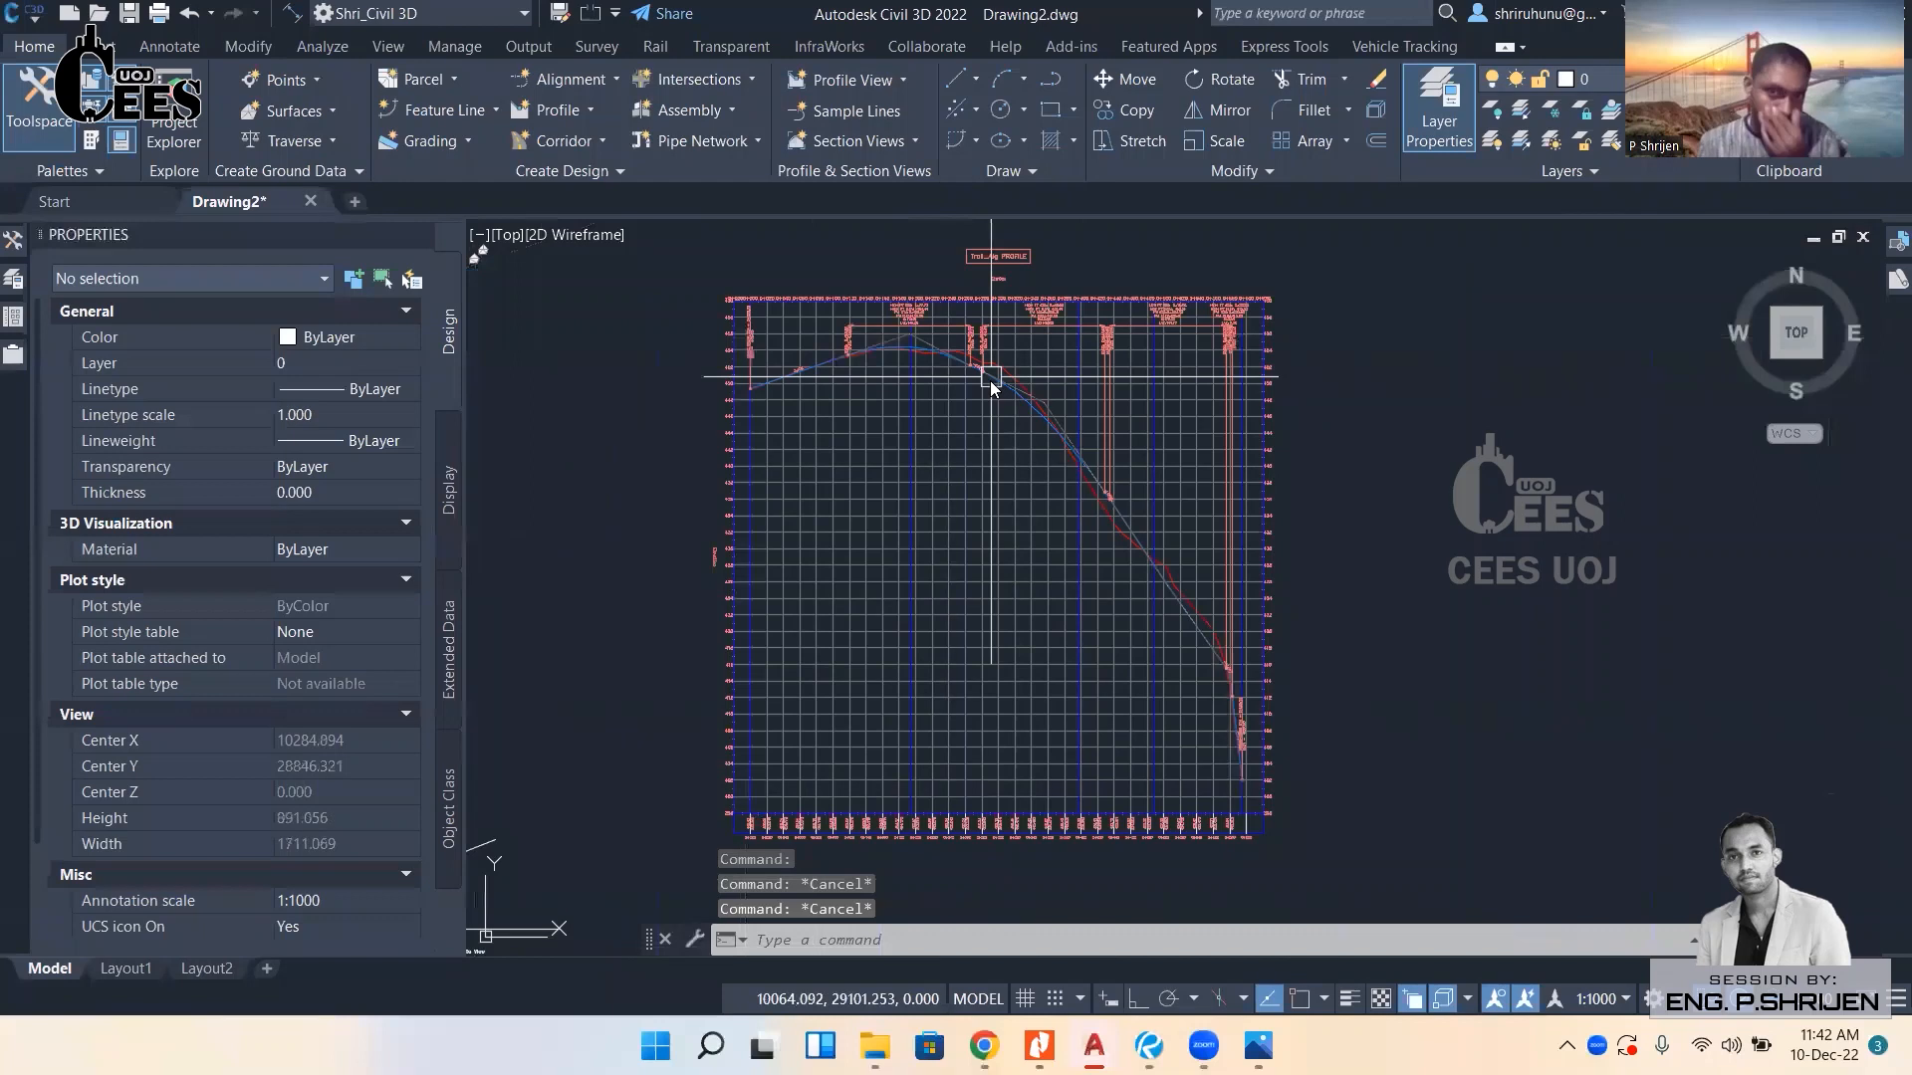
scroll(984, 400, "up", 3)
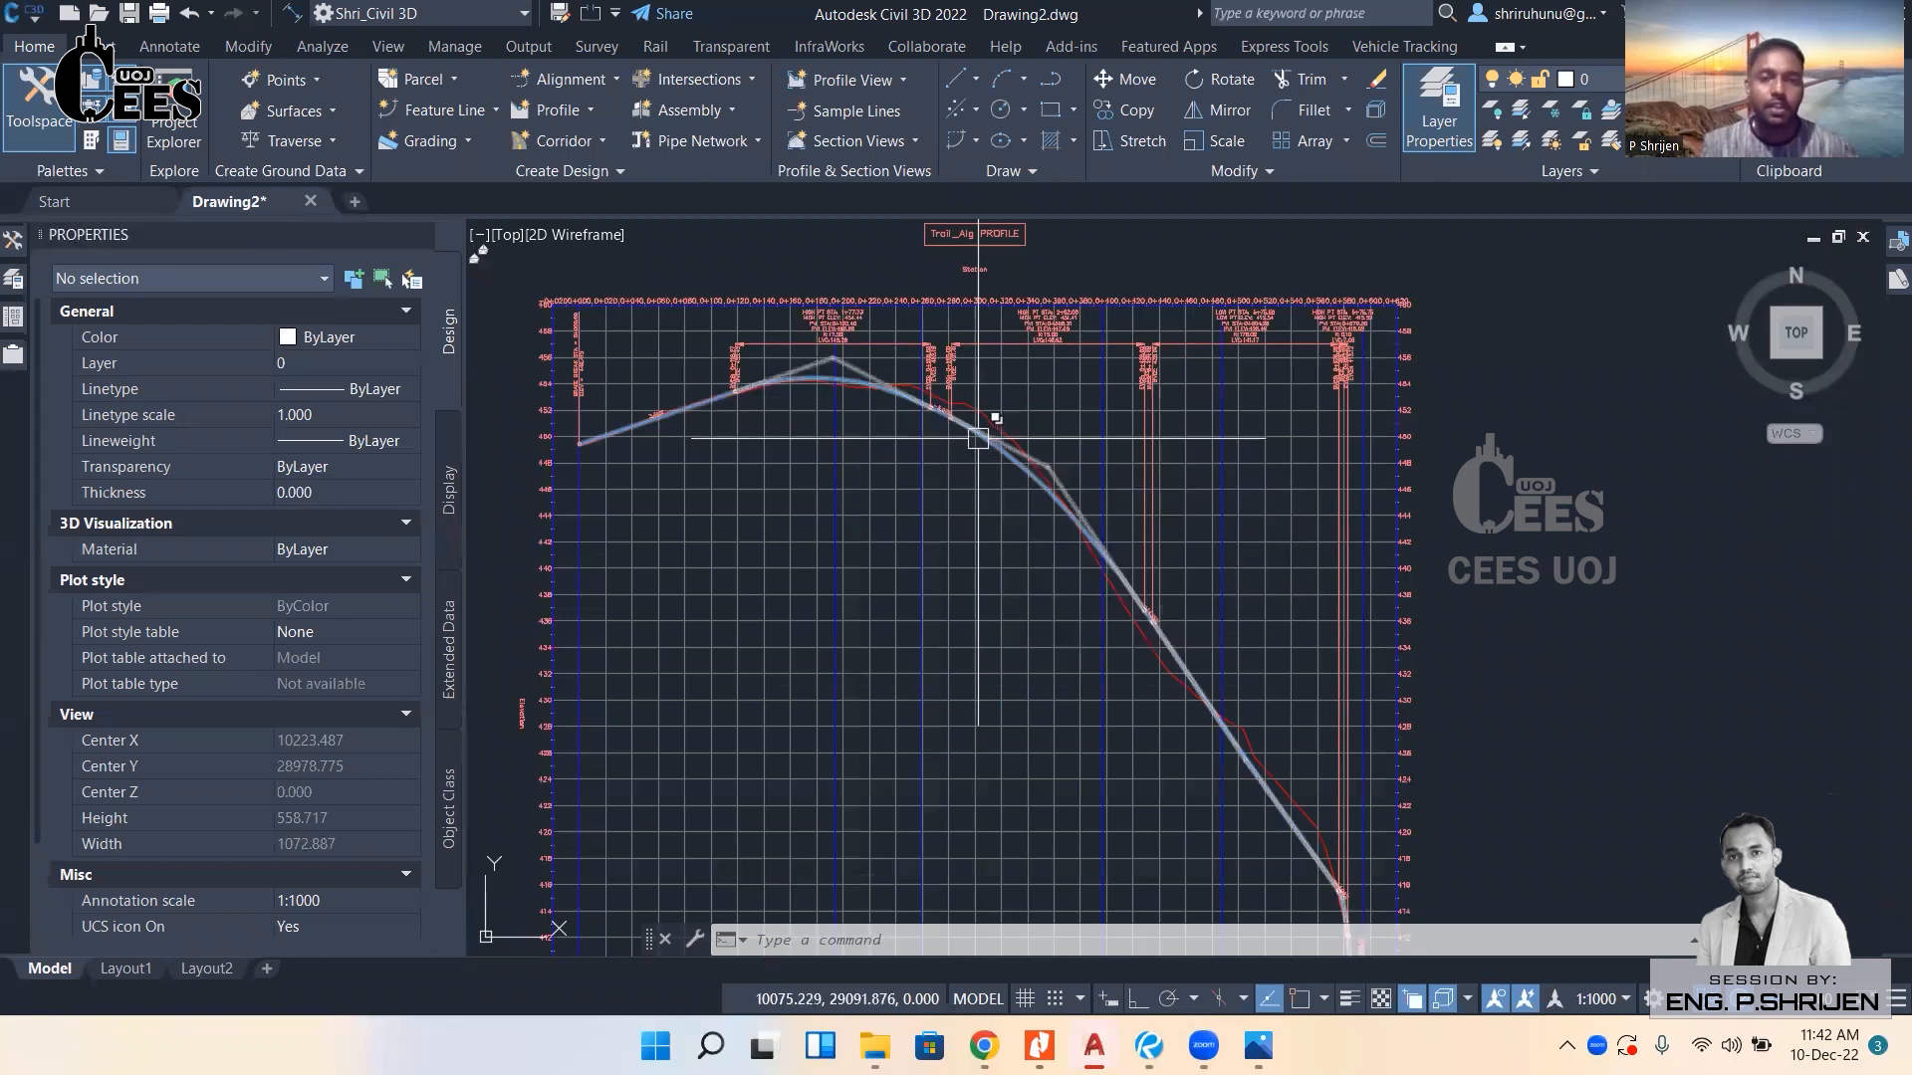
scroll(985, 518, "down", 3)
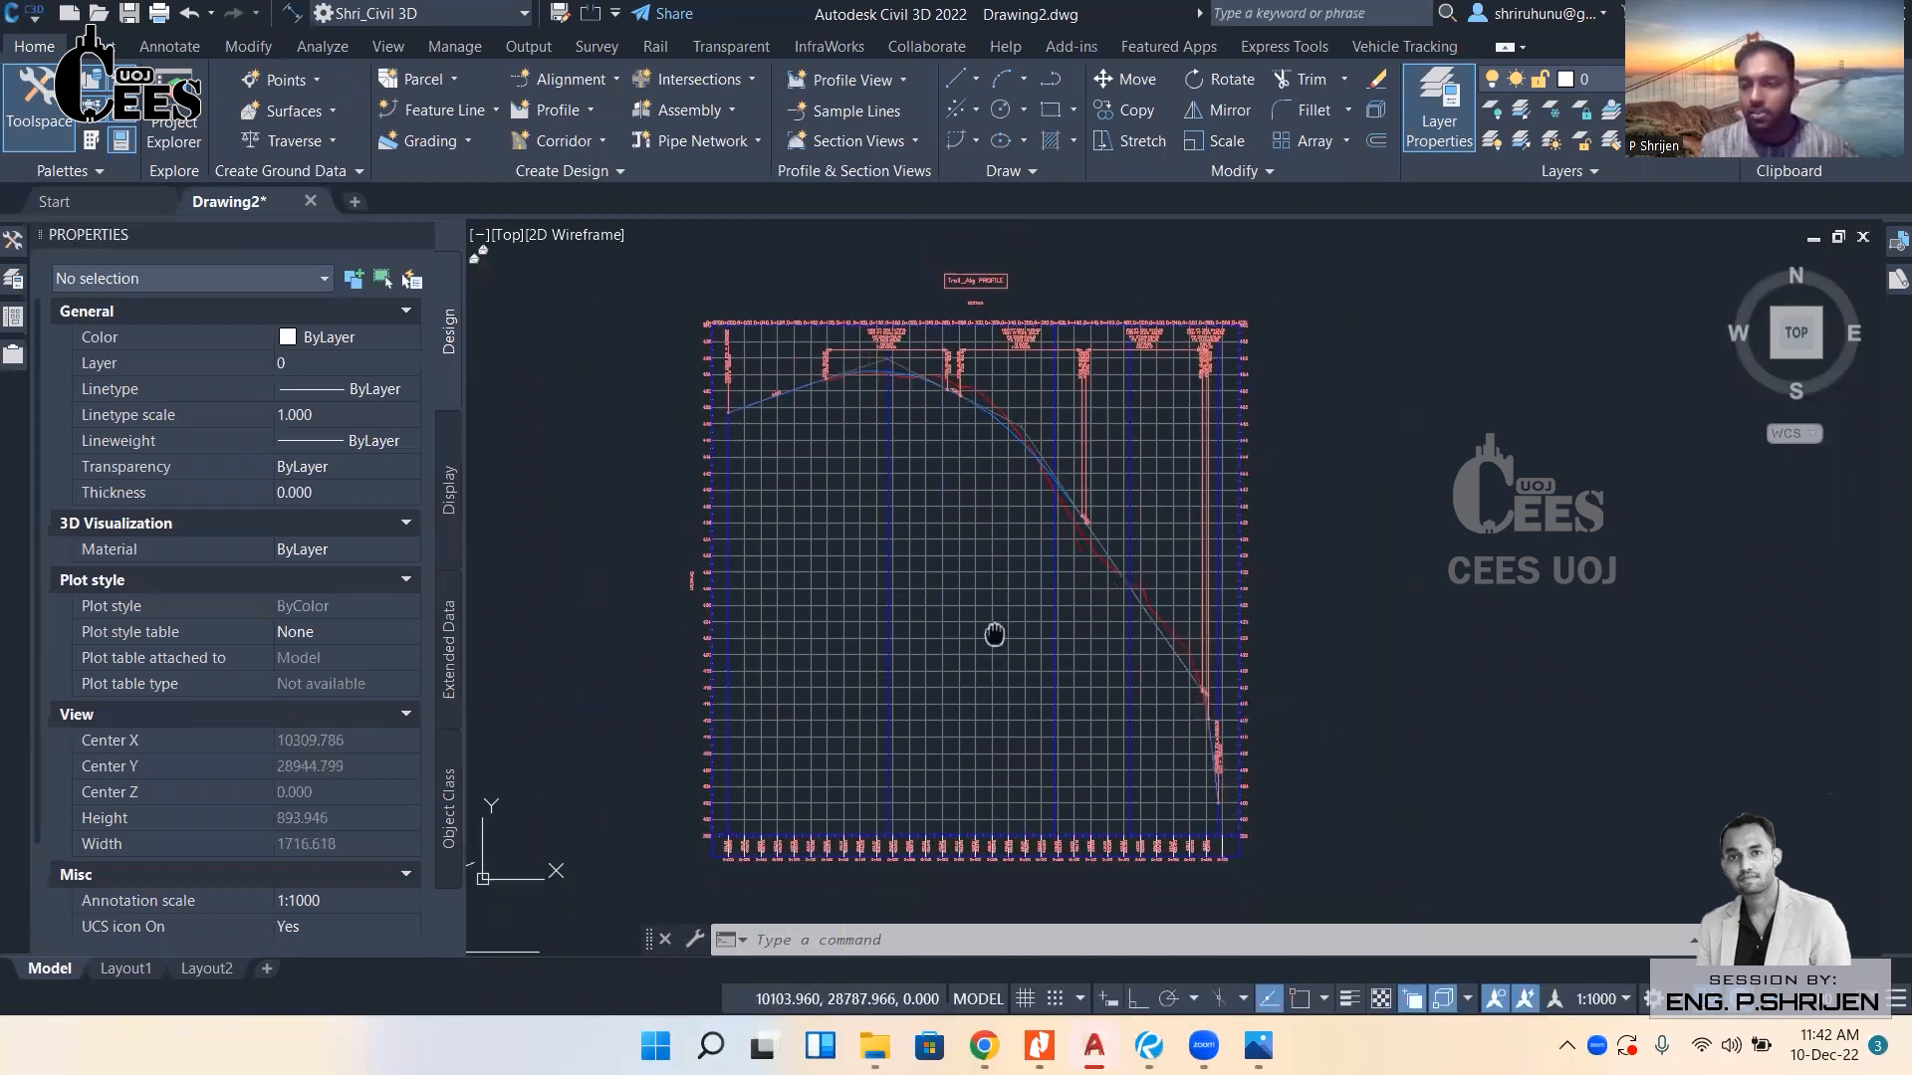
middle_click_drag(991, 635, 820, 568)
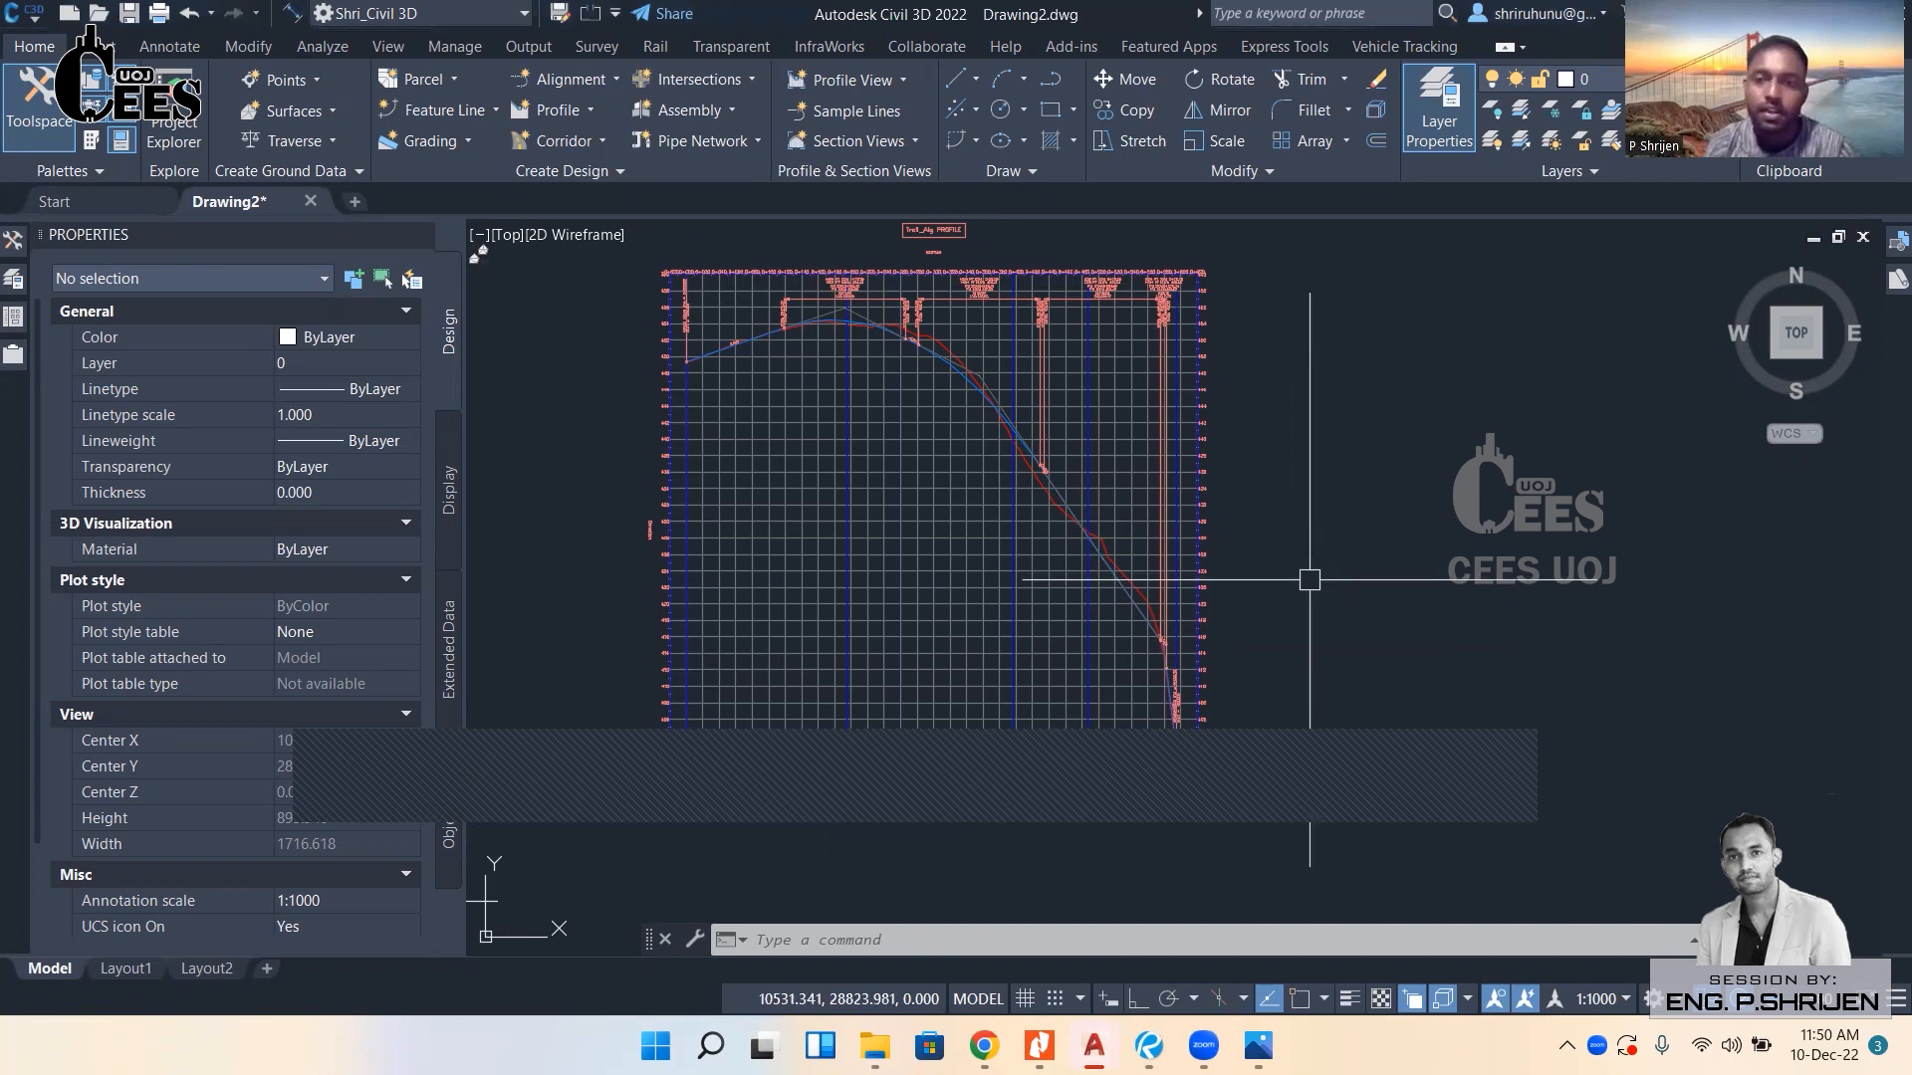
scroll(1309, 580, "down", 4)
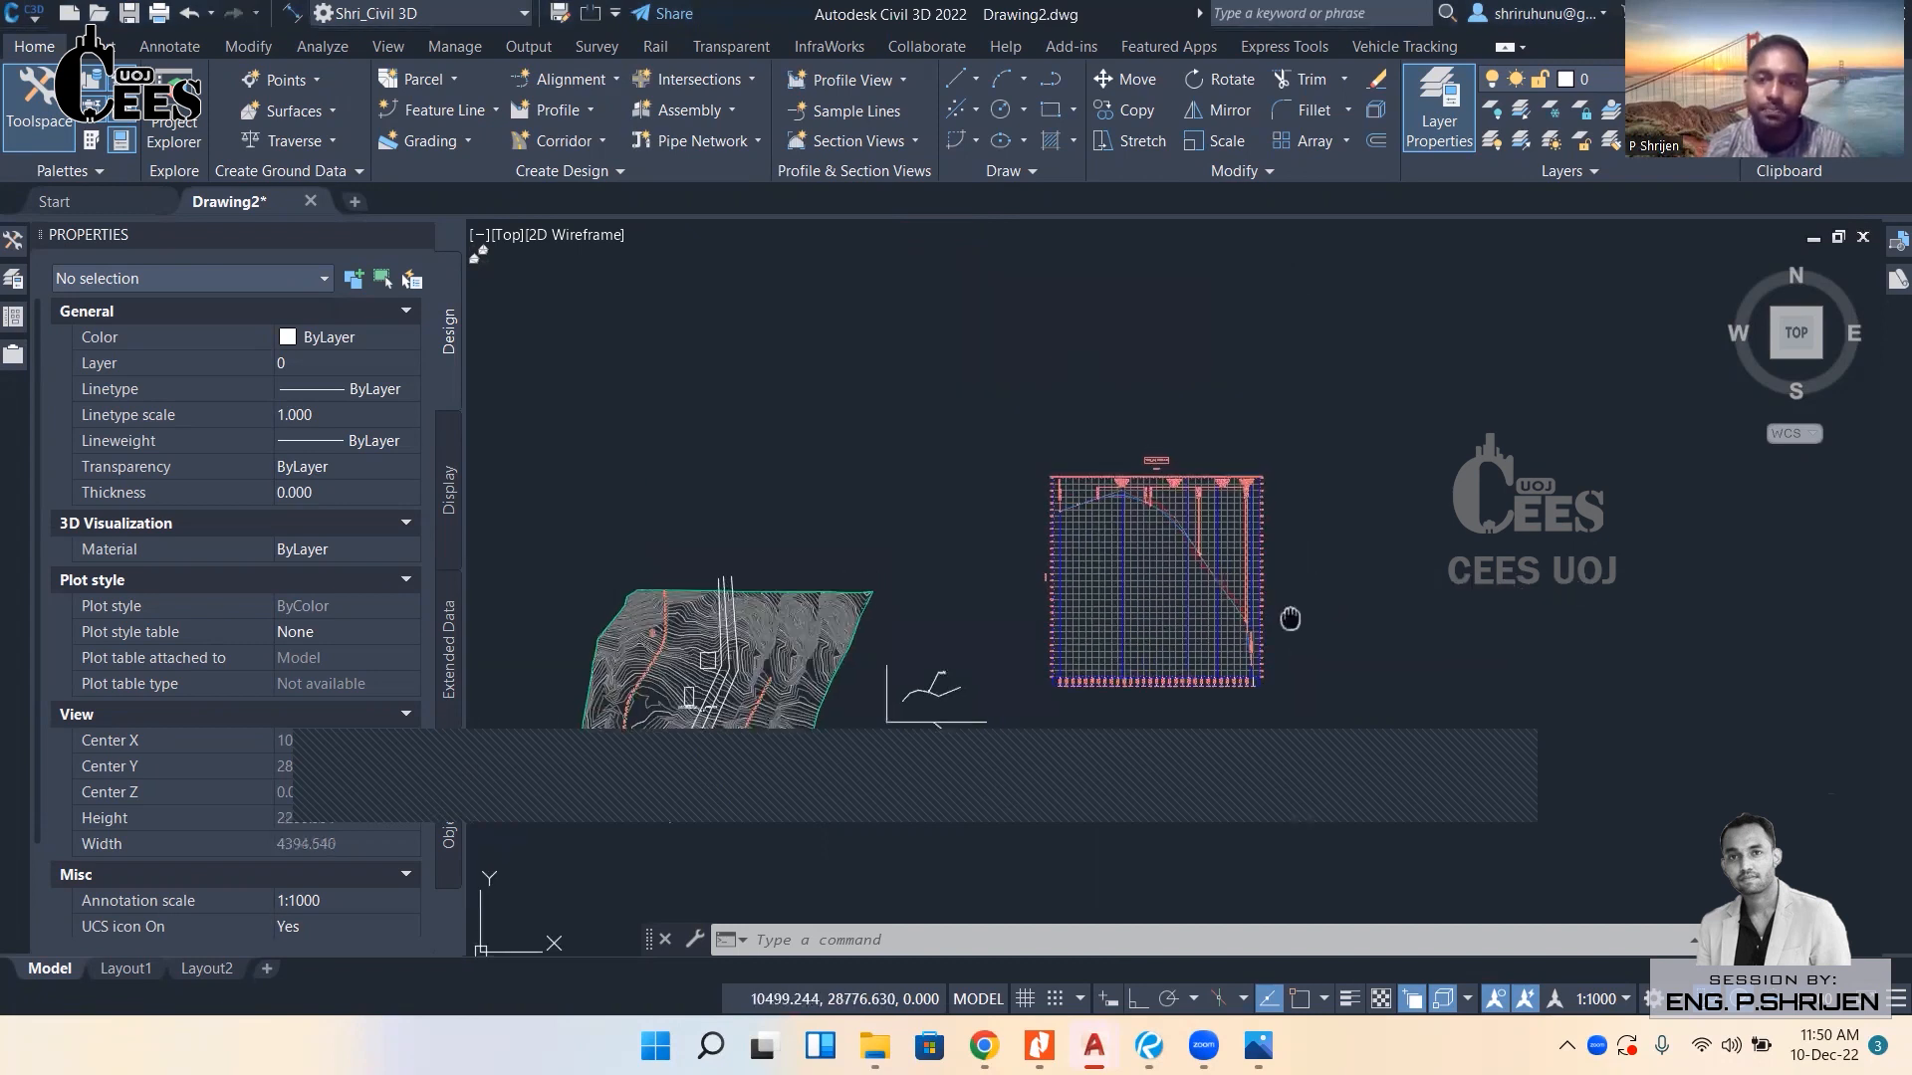
mouse_move(1291, 618)
middle_mouse_down()
mouse_move(1191, 606)
mouse_move(1088, 630)
middle_mouse_up()
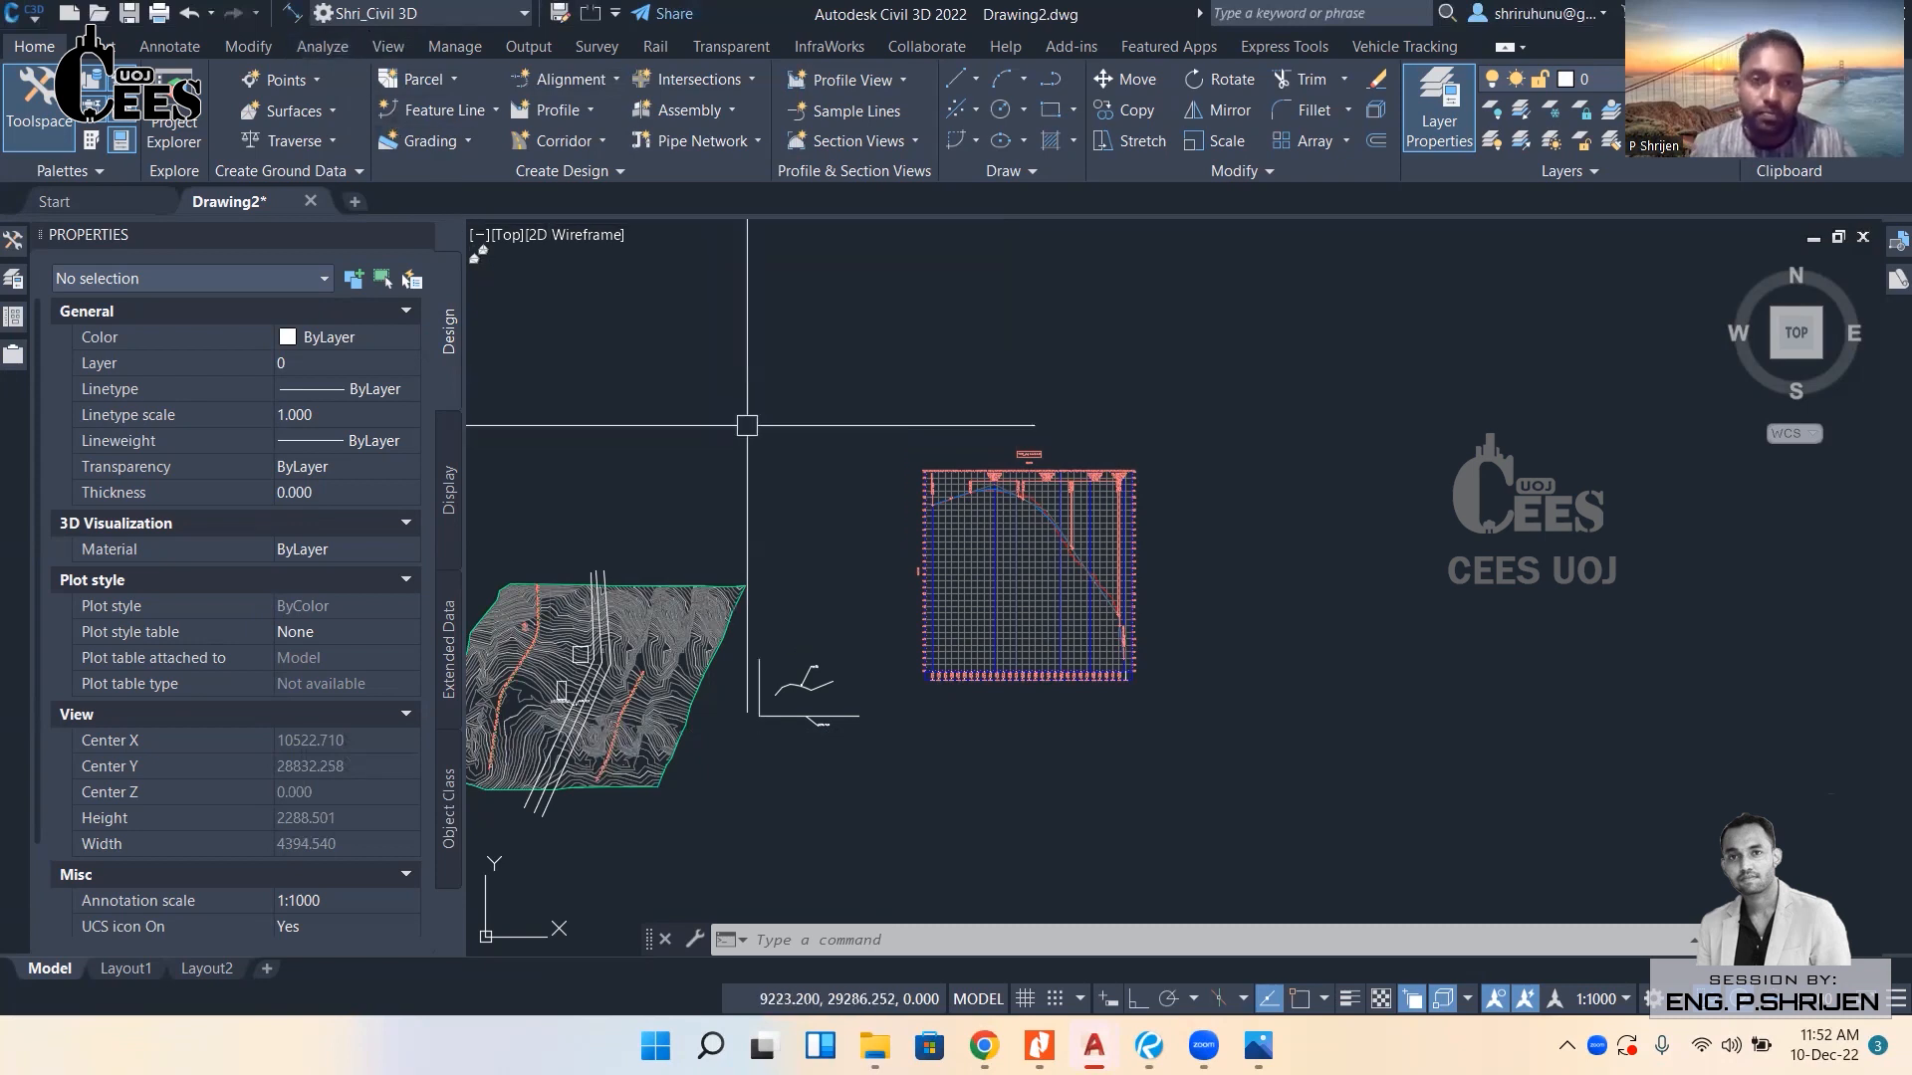
left_click(225, 54)
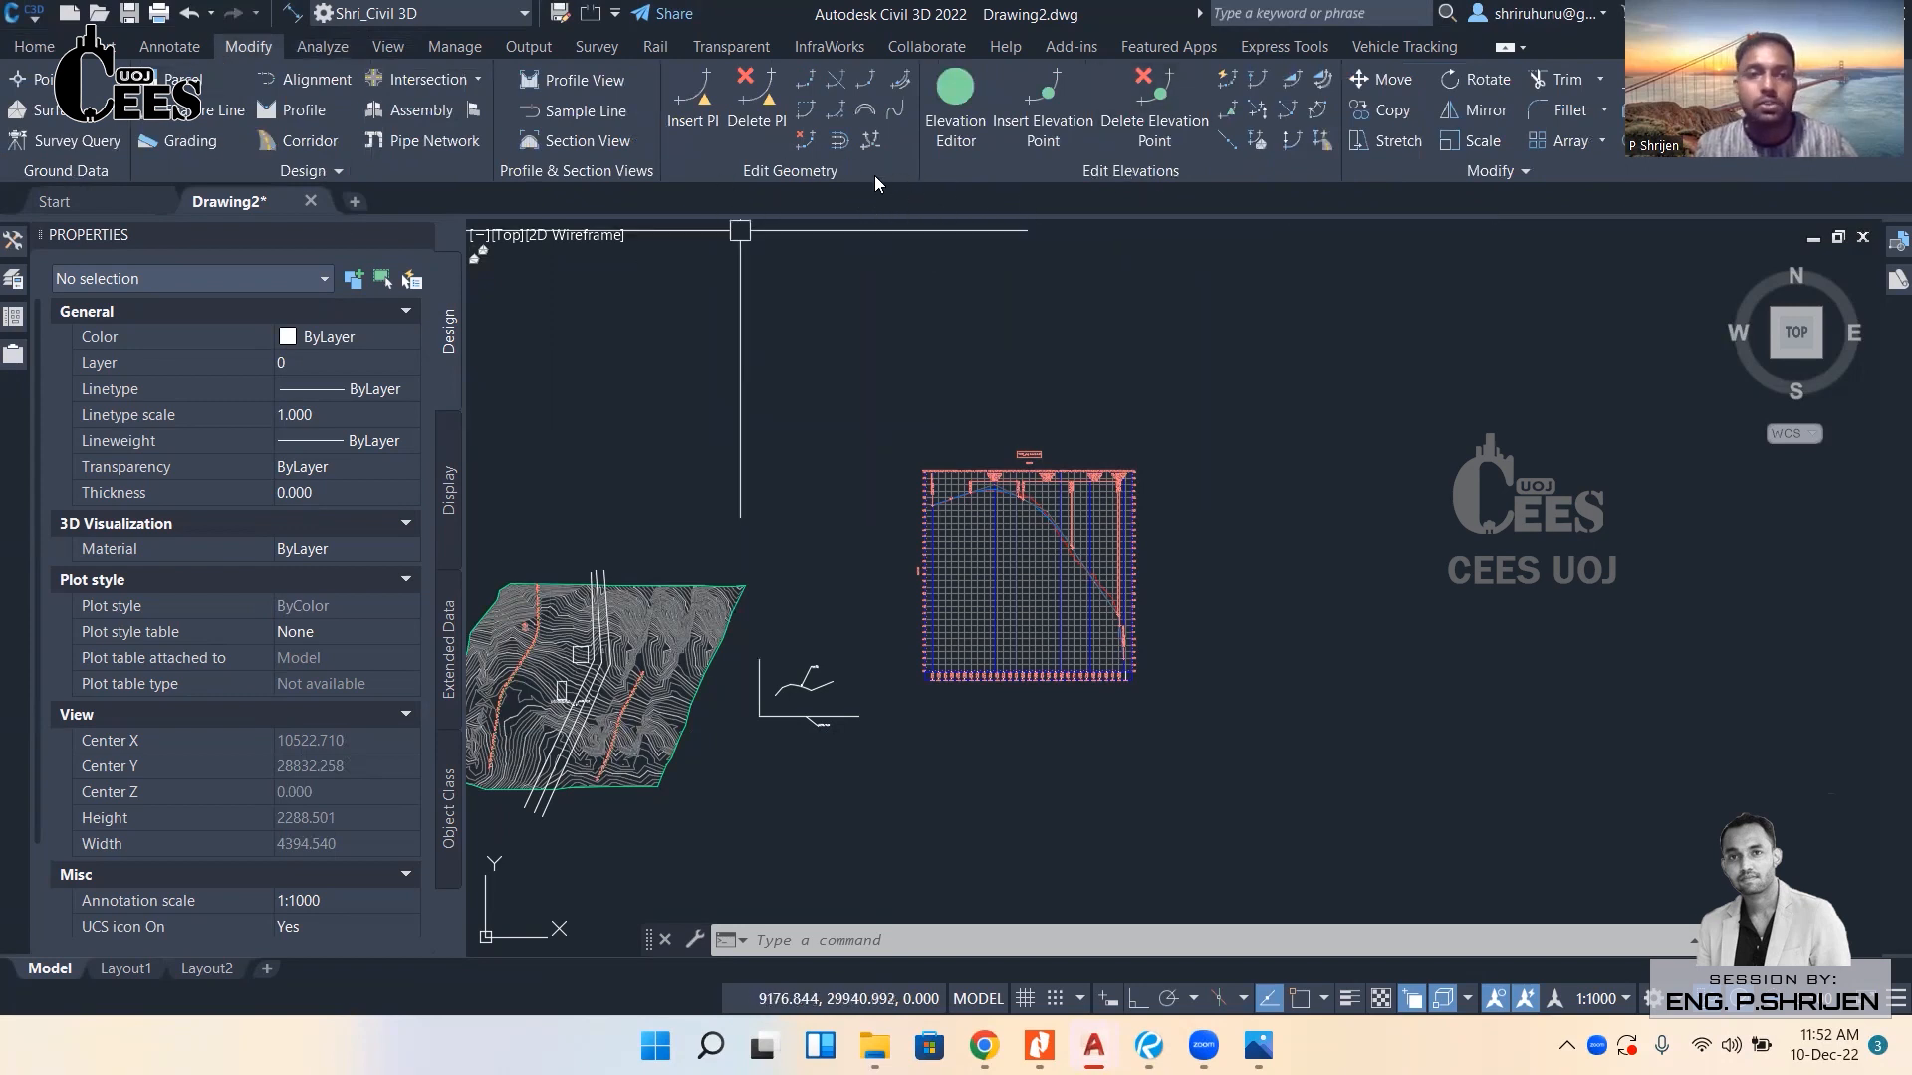
left_click(33, 46)
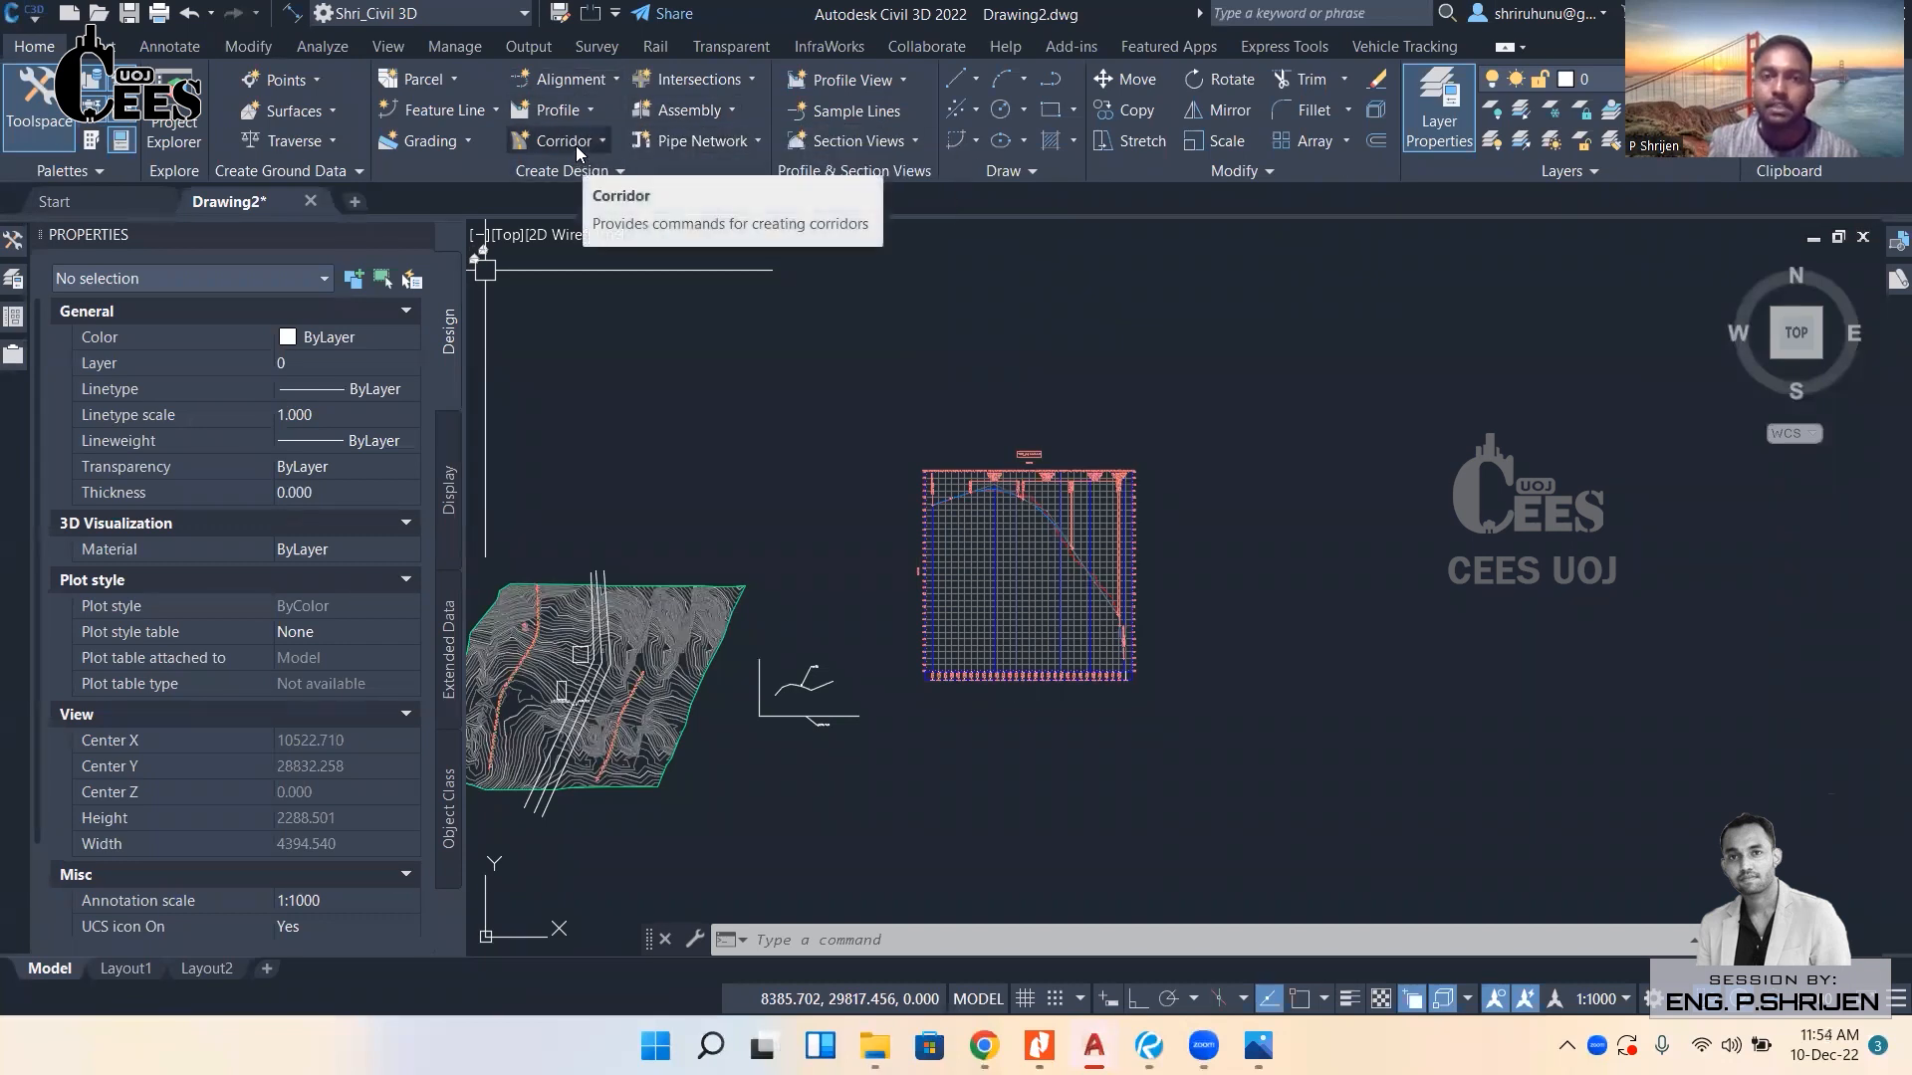
Examine the contour surface and the road alignments drawn across it.
scroll(698, 443, "down", 2)
mouse_move(698, 444)
middle_mouse_down()
mouse_move(759, 414)
mouse_move(682, 610)
middle_mouse_up()
scroll(618, 661, "up", 2)
scroll(684, 456, "up", 2)
scroll(683, 610, "down", 2)
scroll(795, 669, "up", 2)
middle_click_drag(795, 669, 896, 644)
mouse_move(1724, 418)
middle_mouse_down()
mouse_move(1381, 550)
mouse_move(1499, 452)
middle_mouse_up()
mouse_move(672, 721)
middle_mouse_down()
mouse_move(1173, 521)
mouse_move(914, 721)
middle_mouse_up()
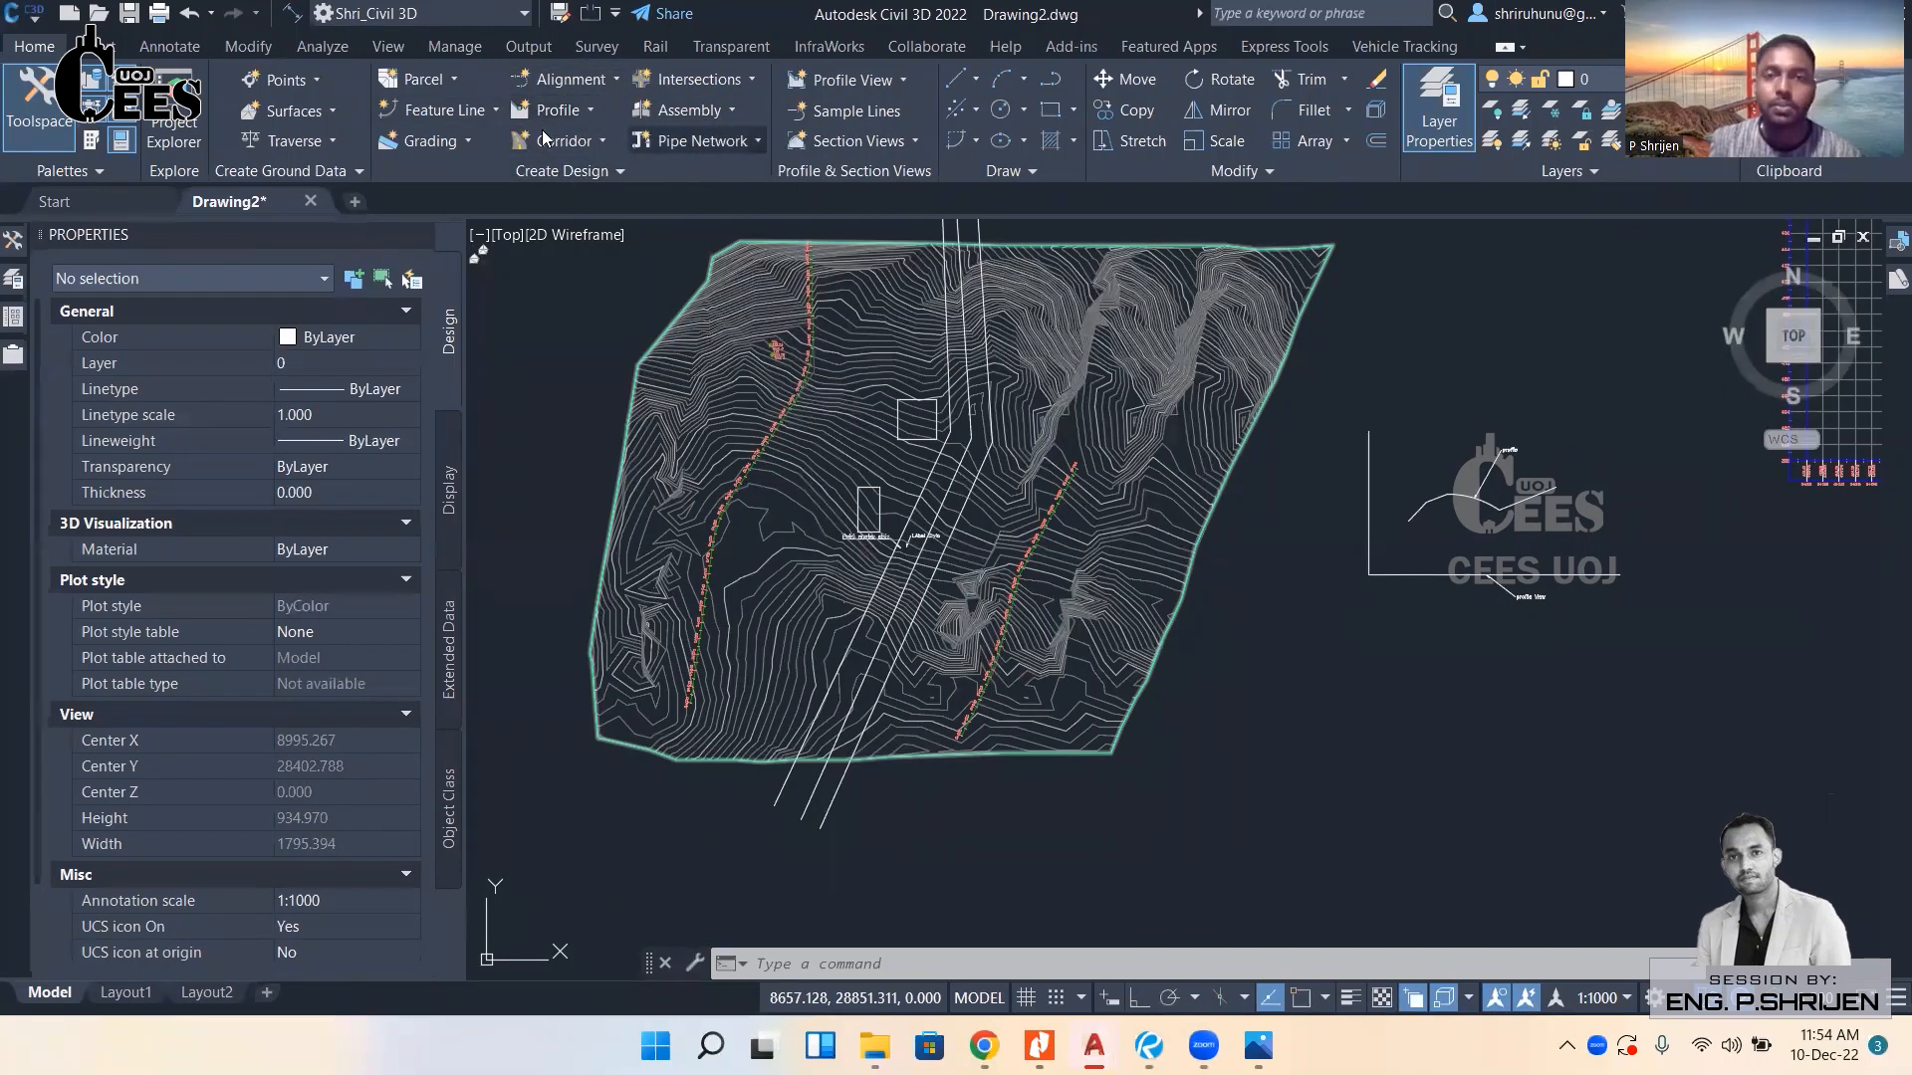
Create an assembly named "Smple road Assembly" with Basic style and All Codes, placing its baseline in the empty area between the surface and profile view.
scroll(632, 251, "down", 4)
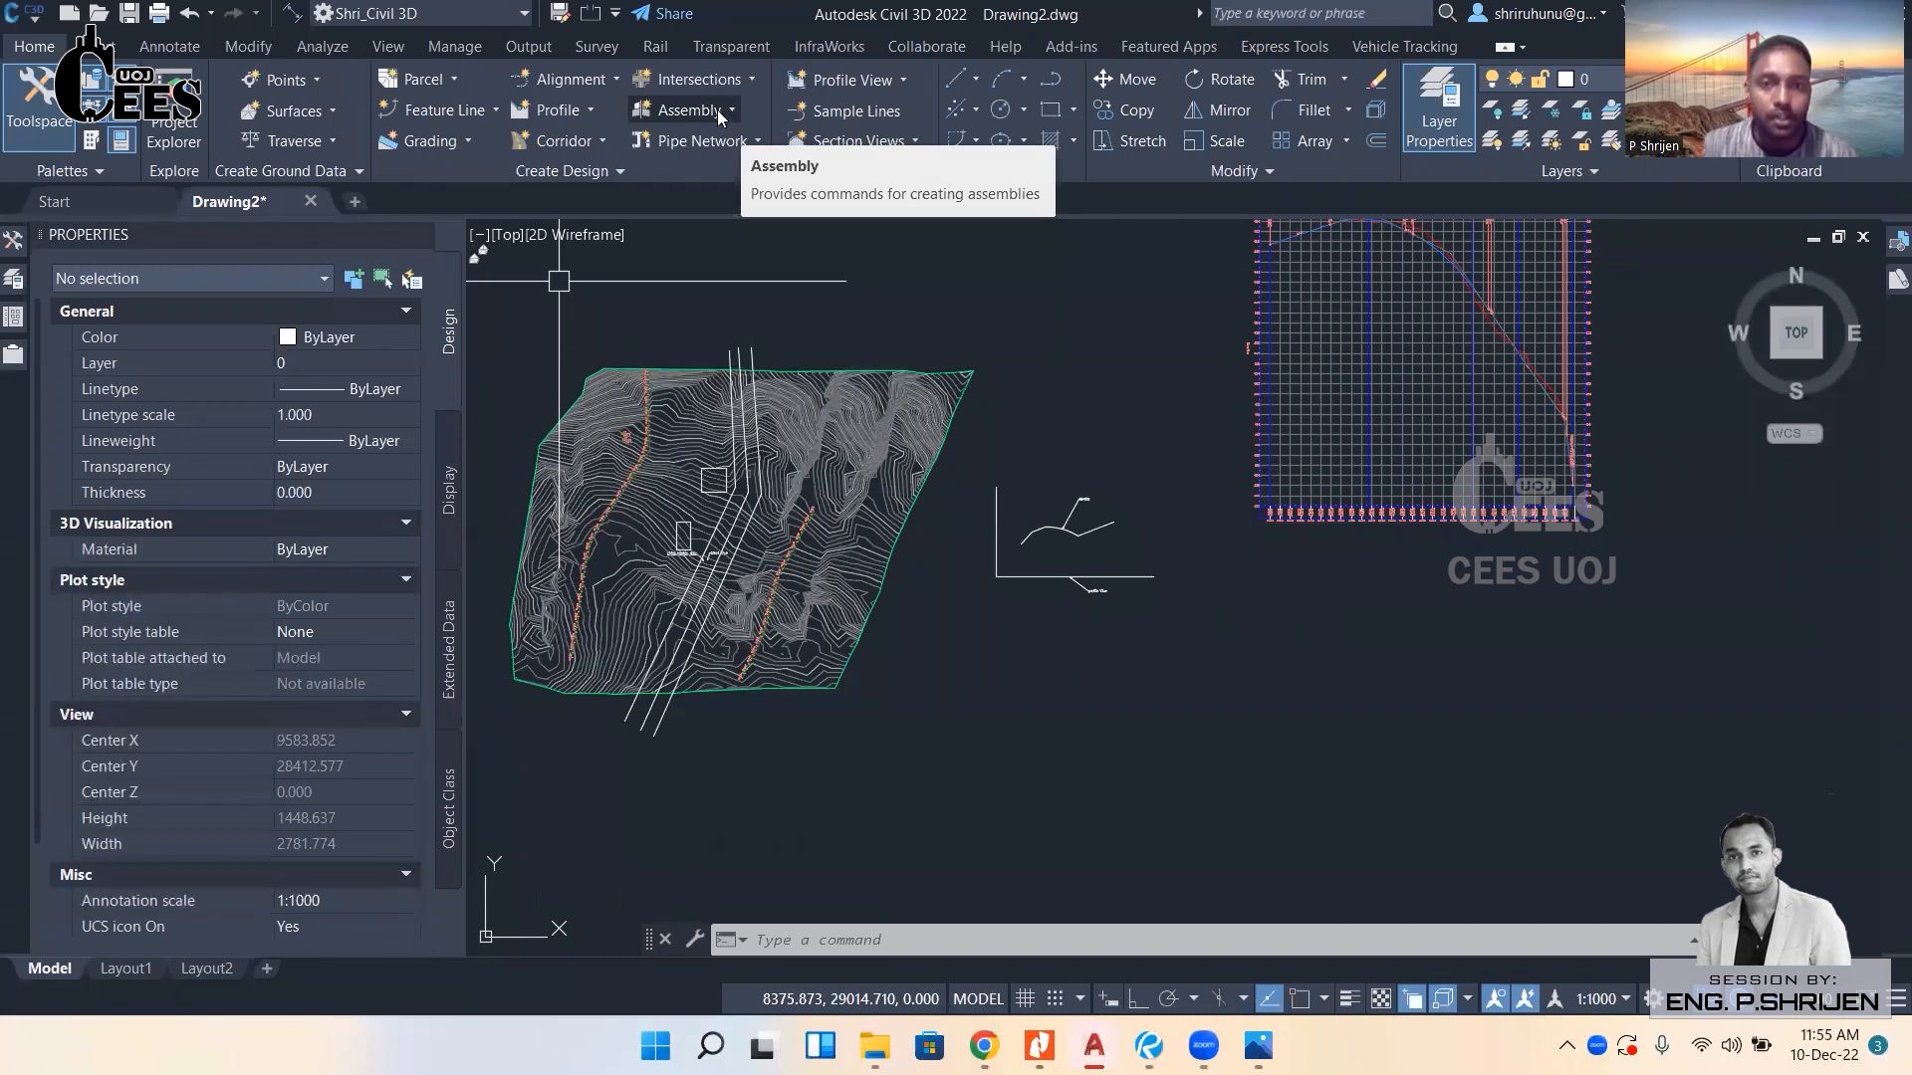
left_click(718, 109)
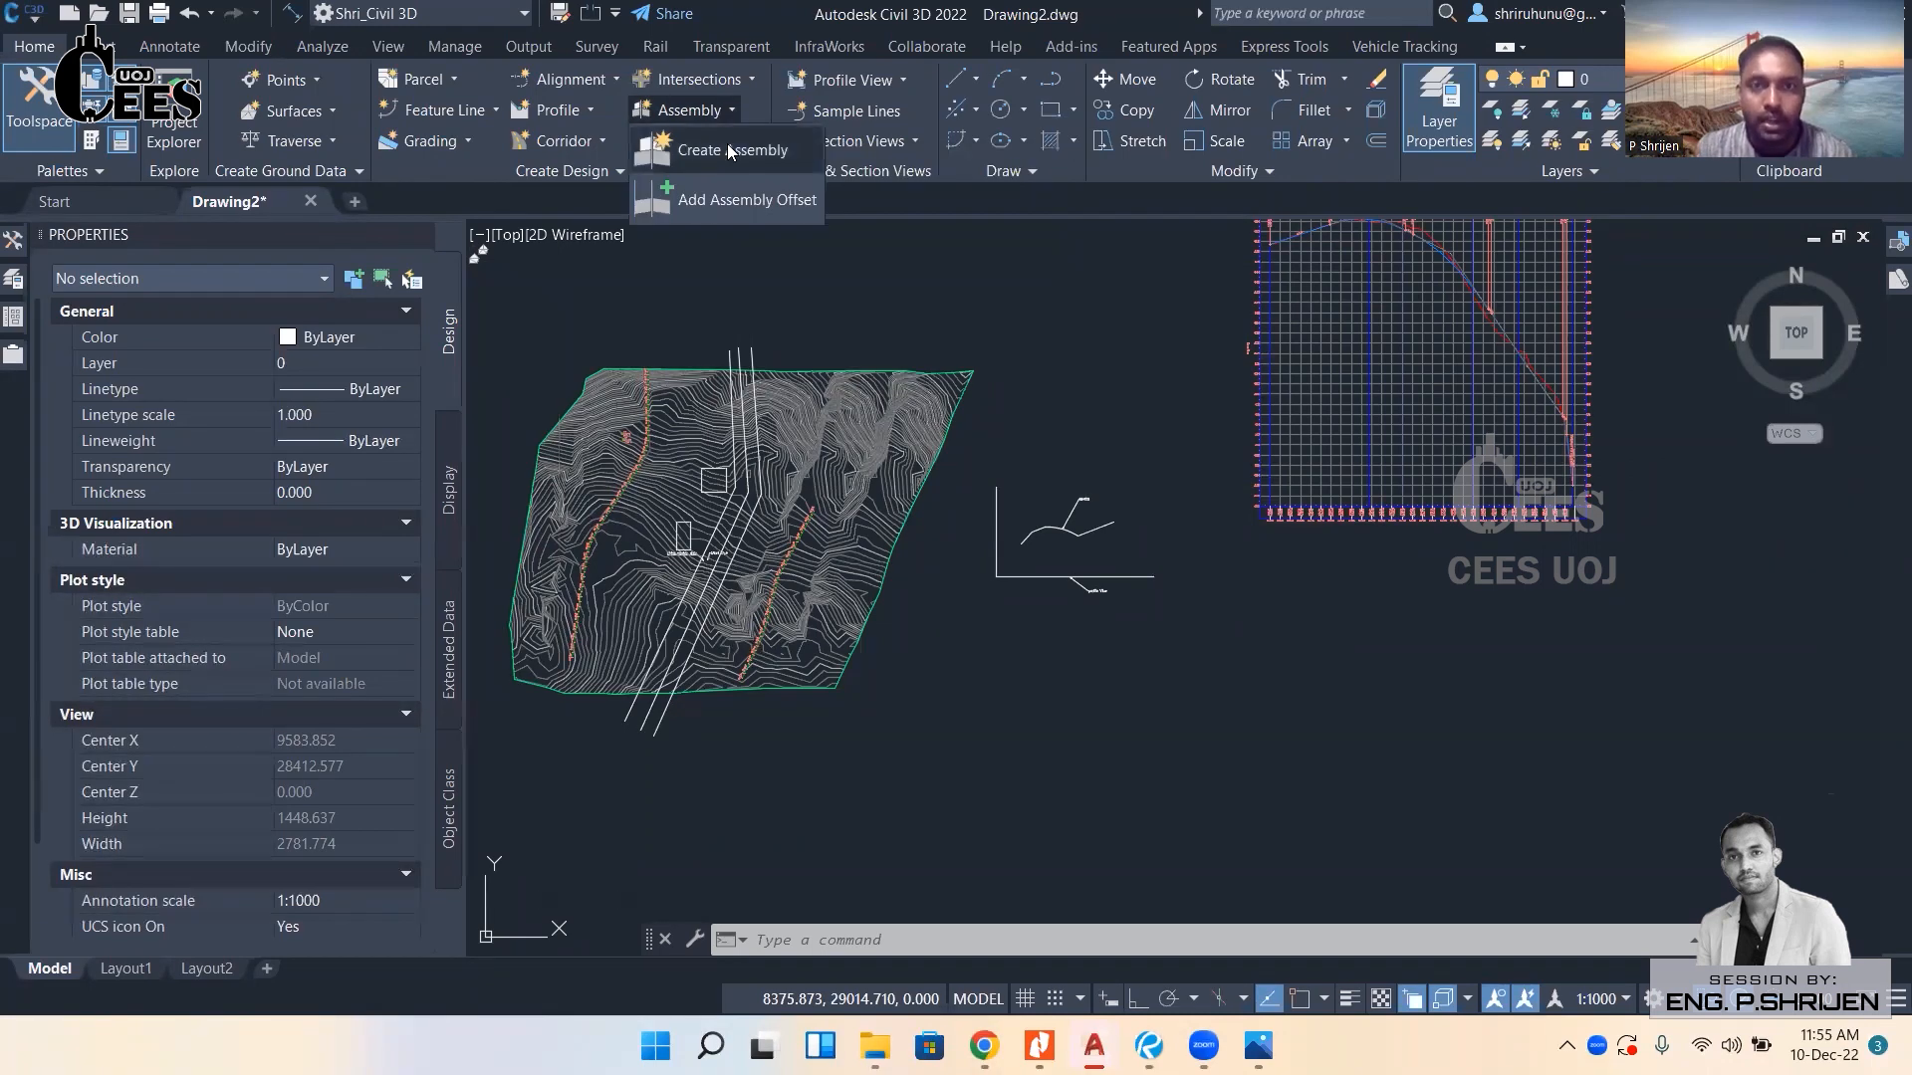
left_click(728, 151)
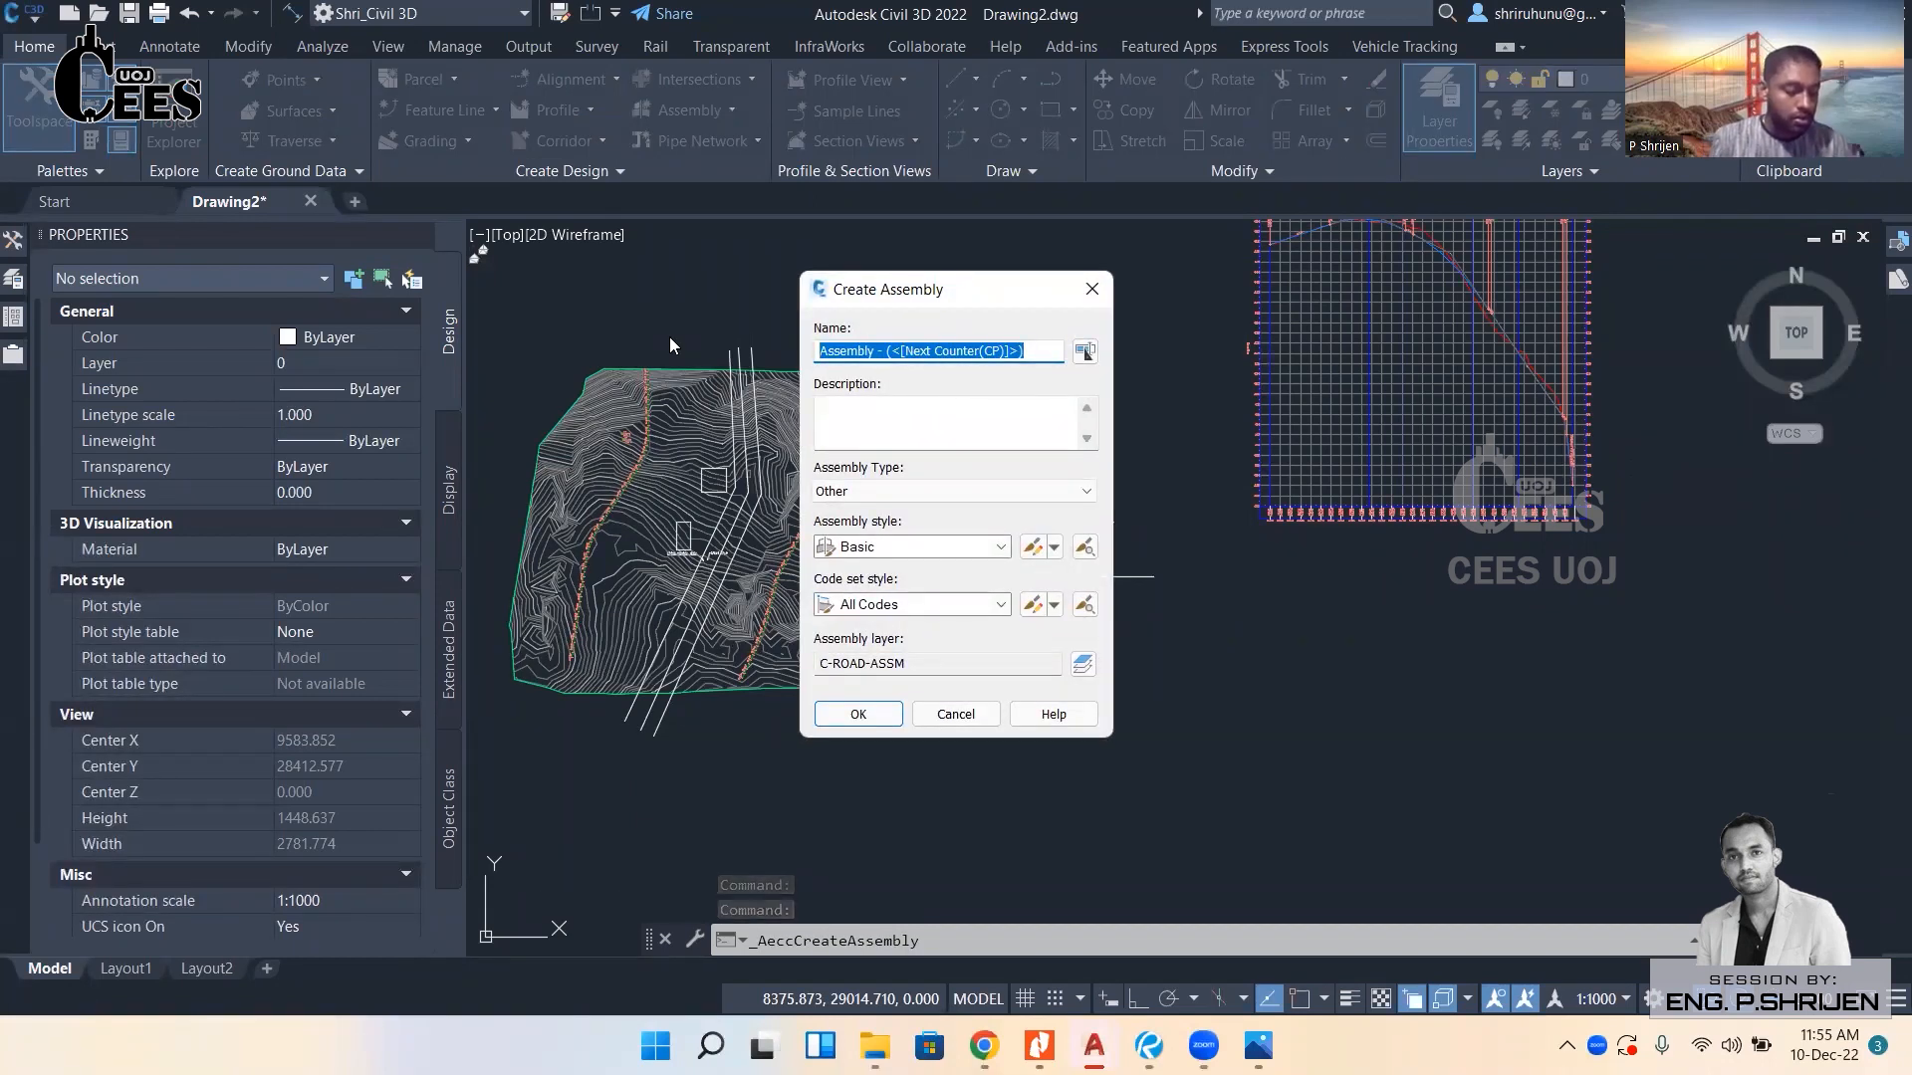
type("DW")
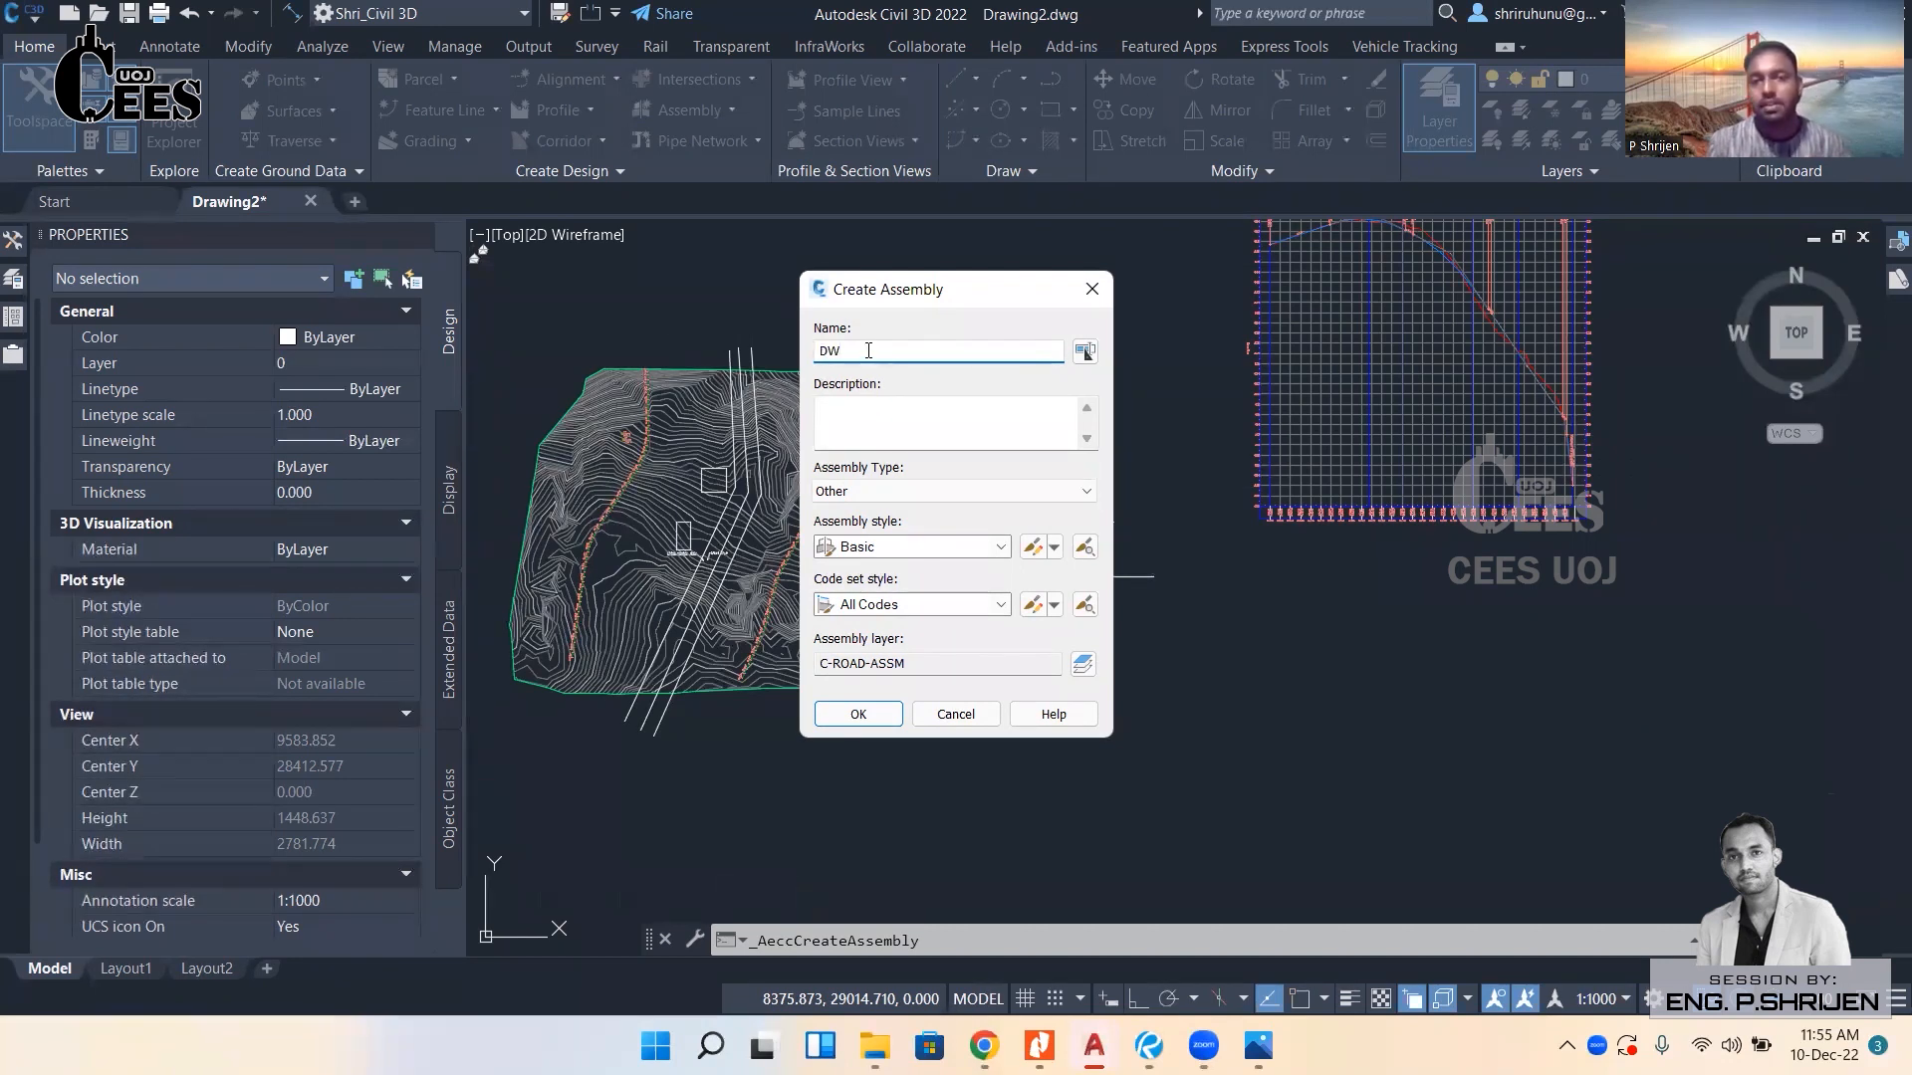
double_click(823, 353)
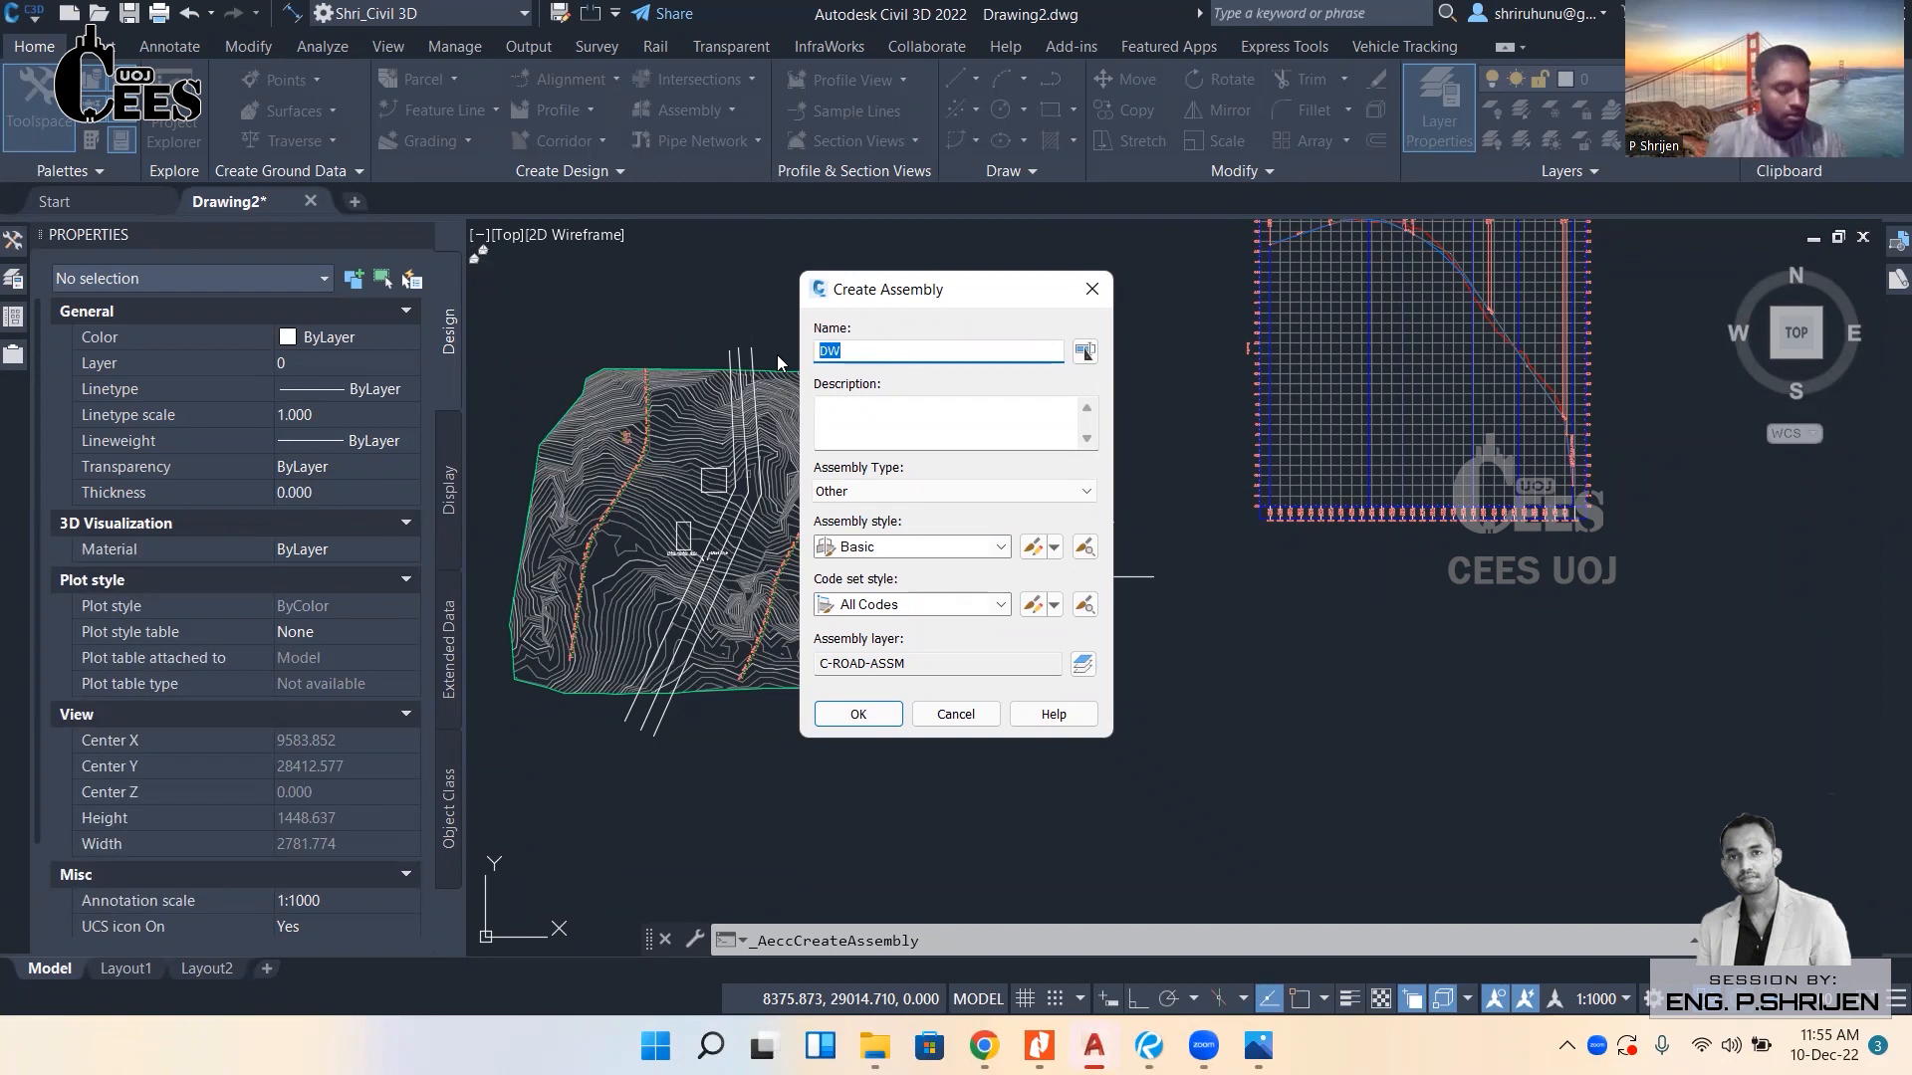
type("Smpl")
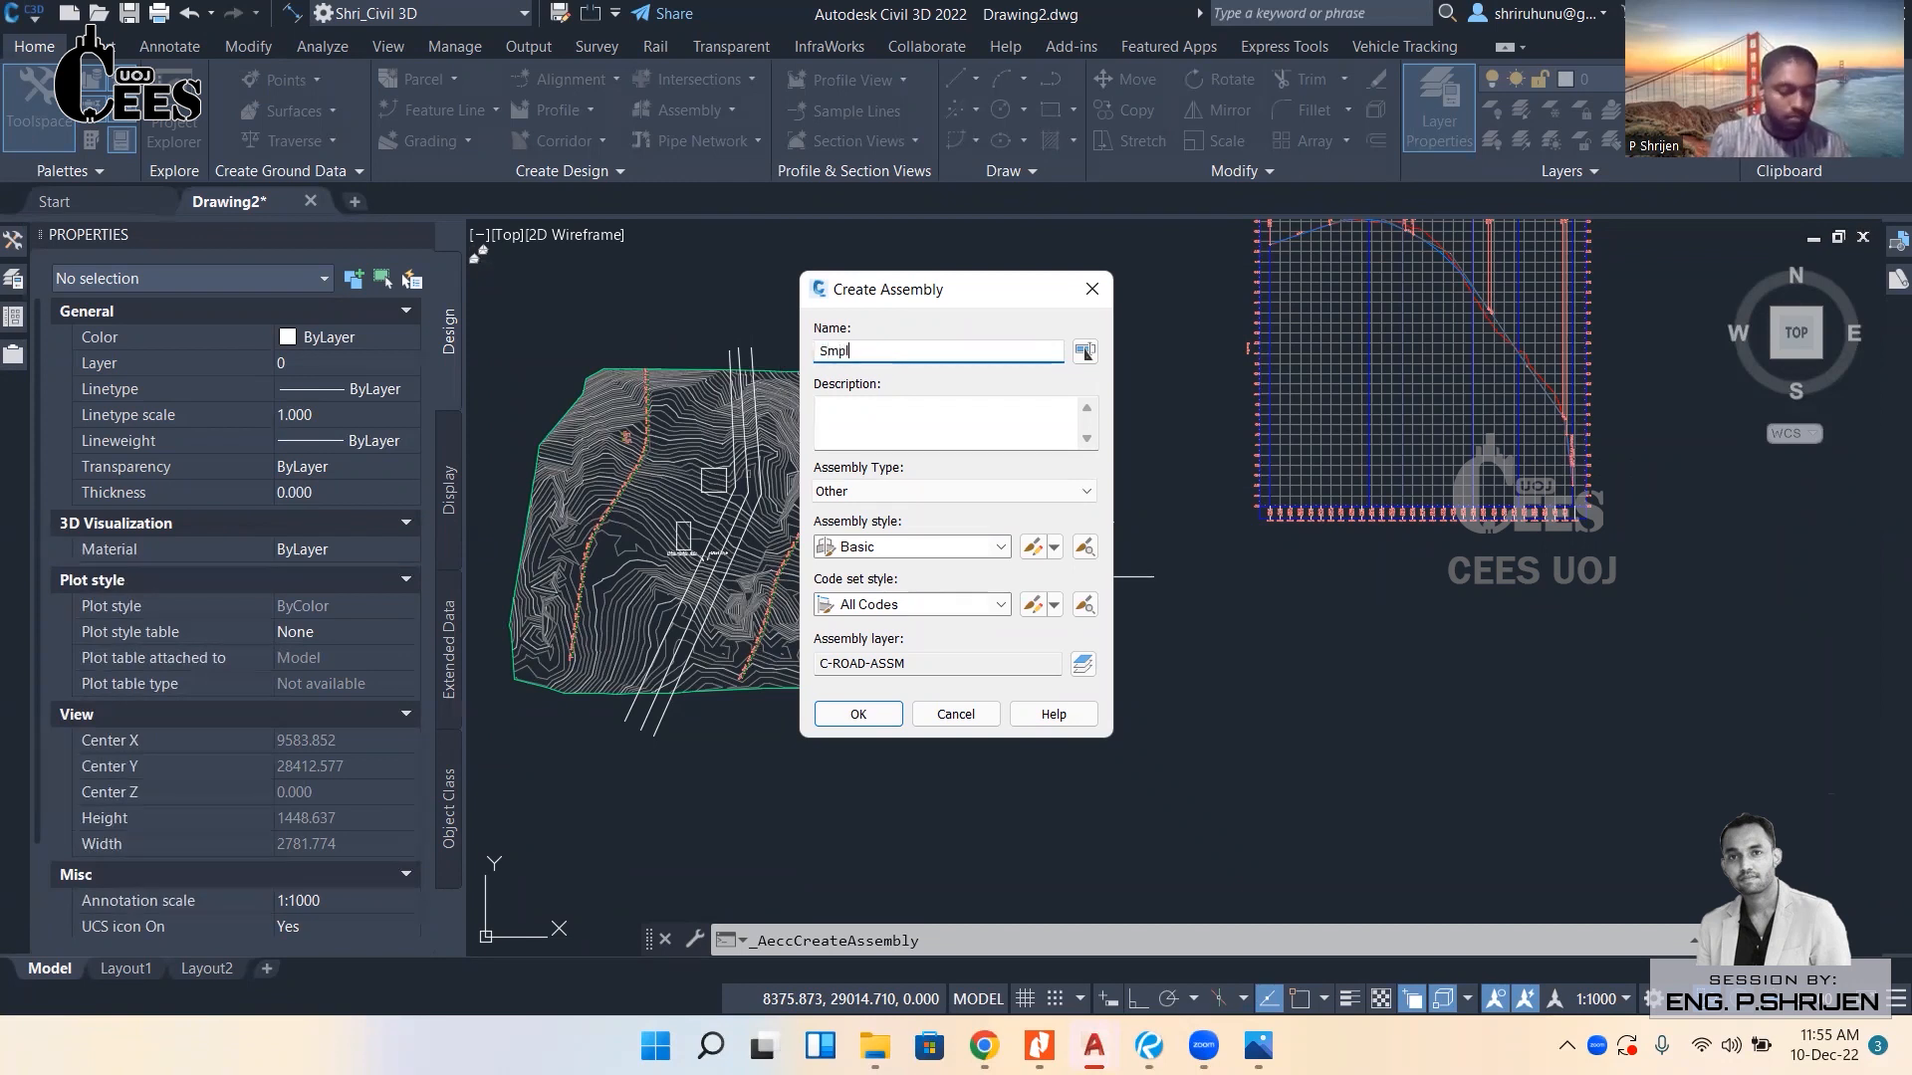
type("e road Assembly")
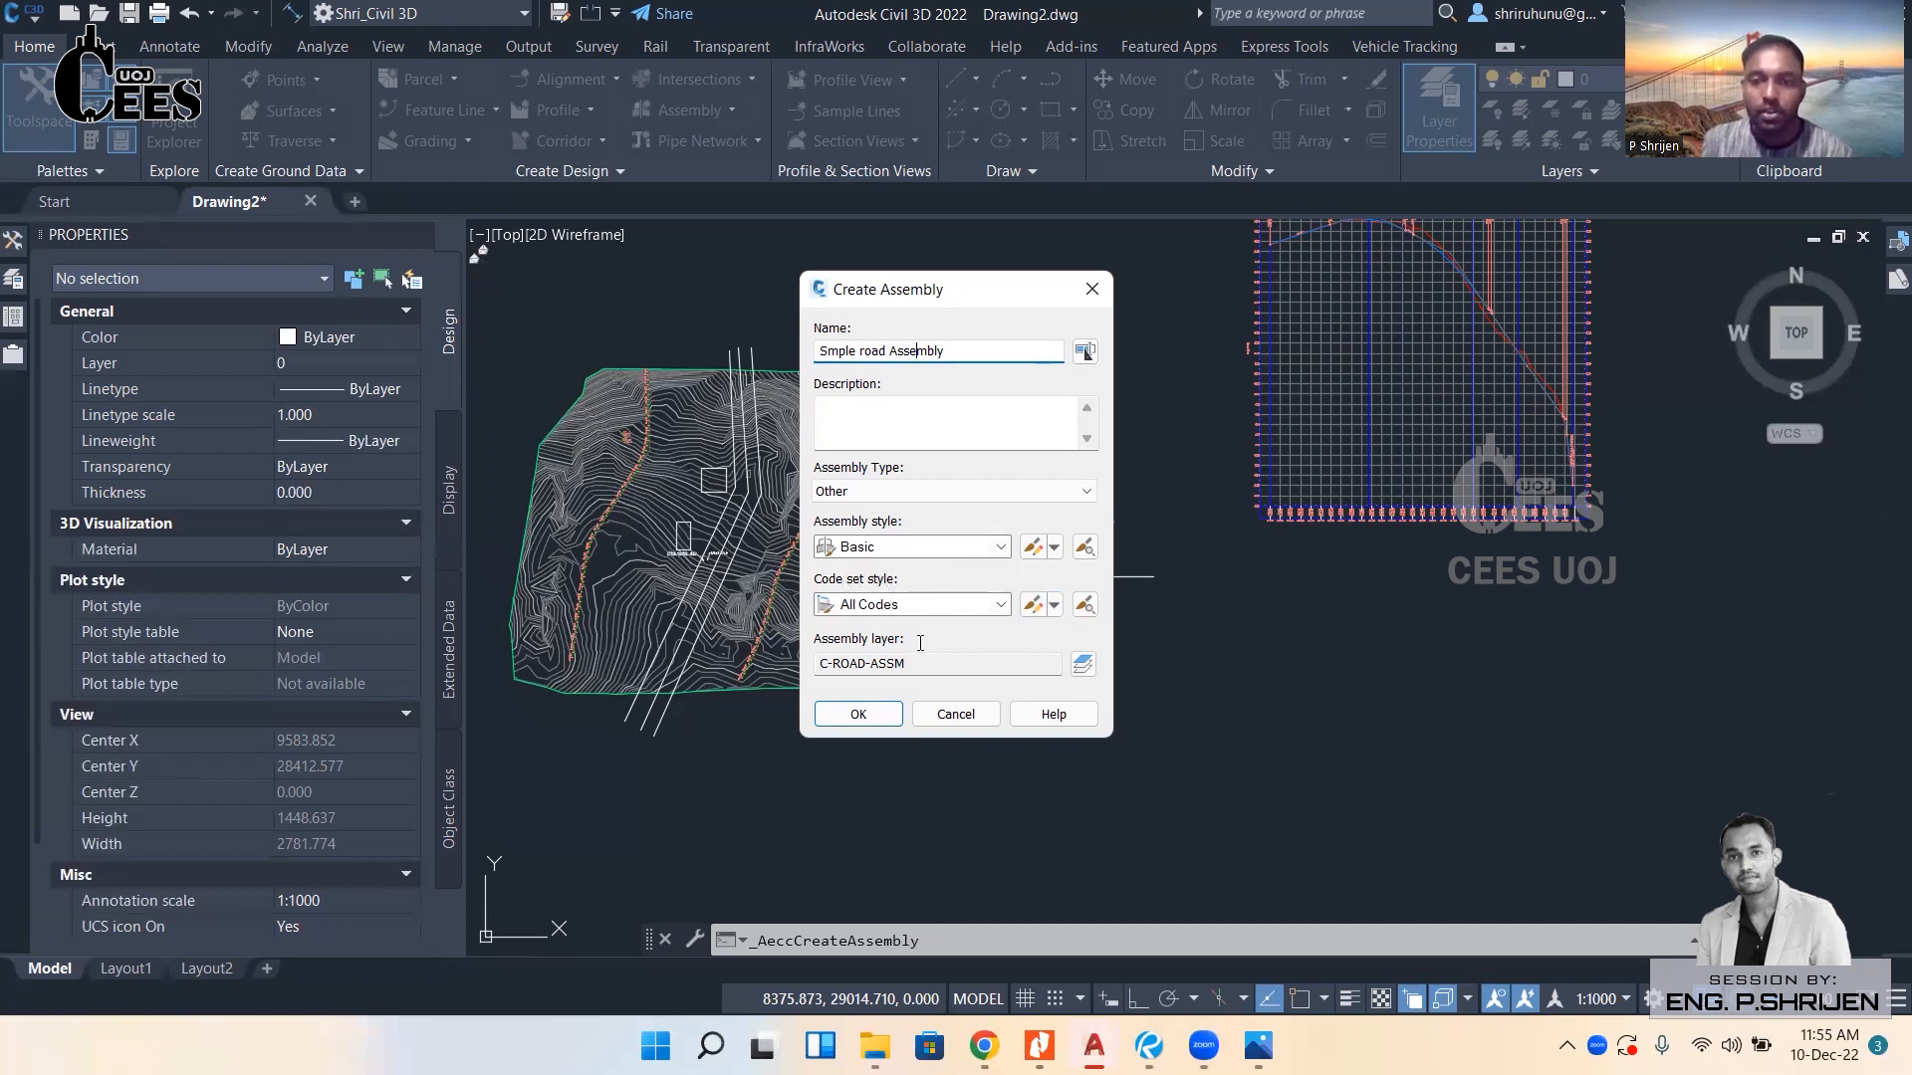
left_click(859, 714)
middle_click_drag(987, 402, 755, 514)
left_click(846, 455)
scroll(880, 638, "up", 12)
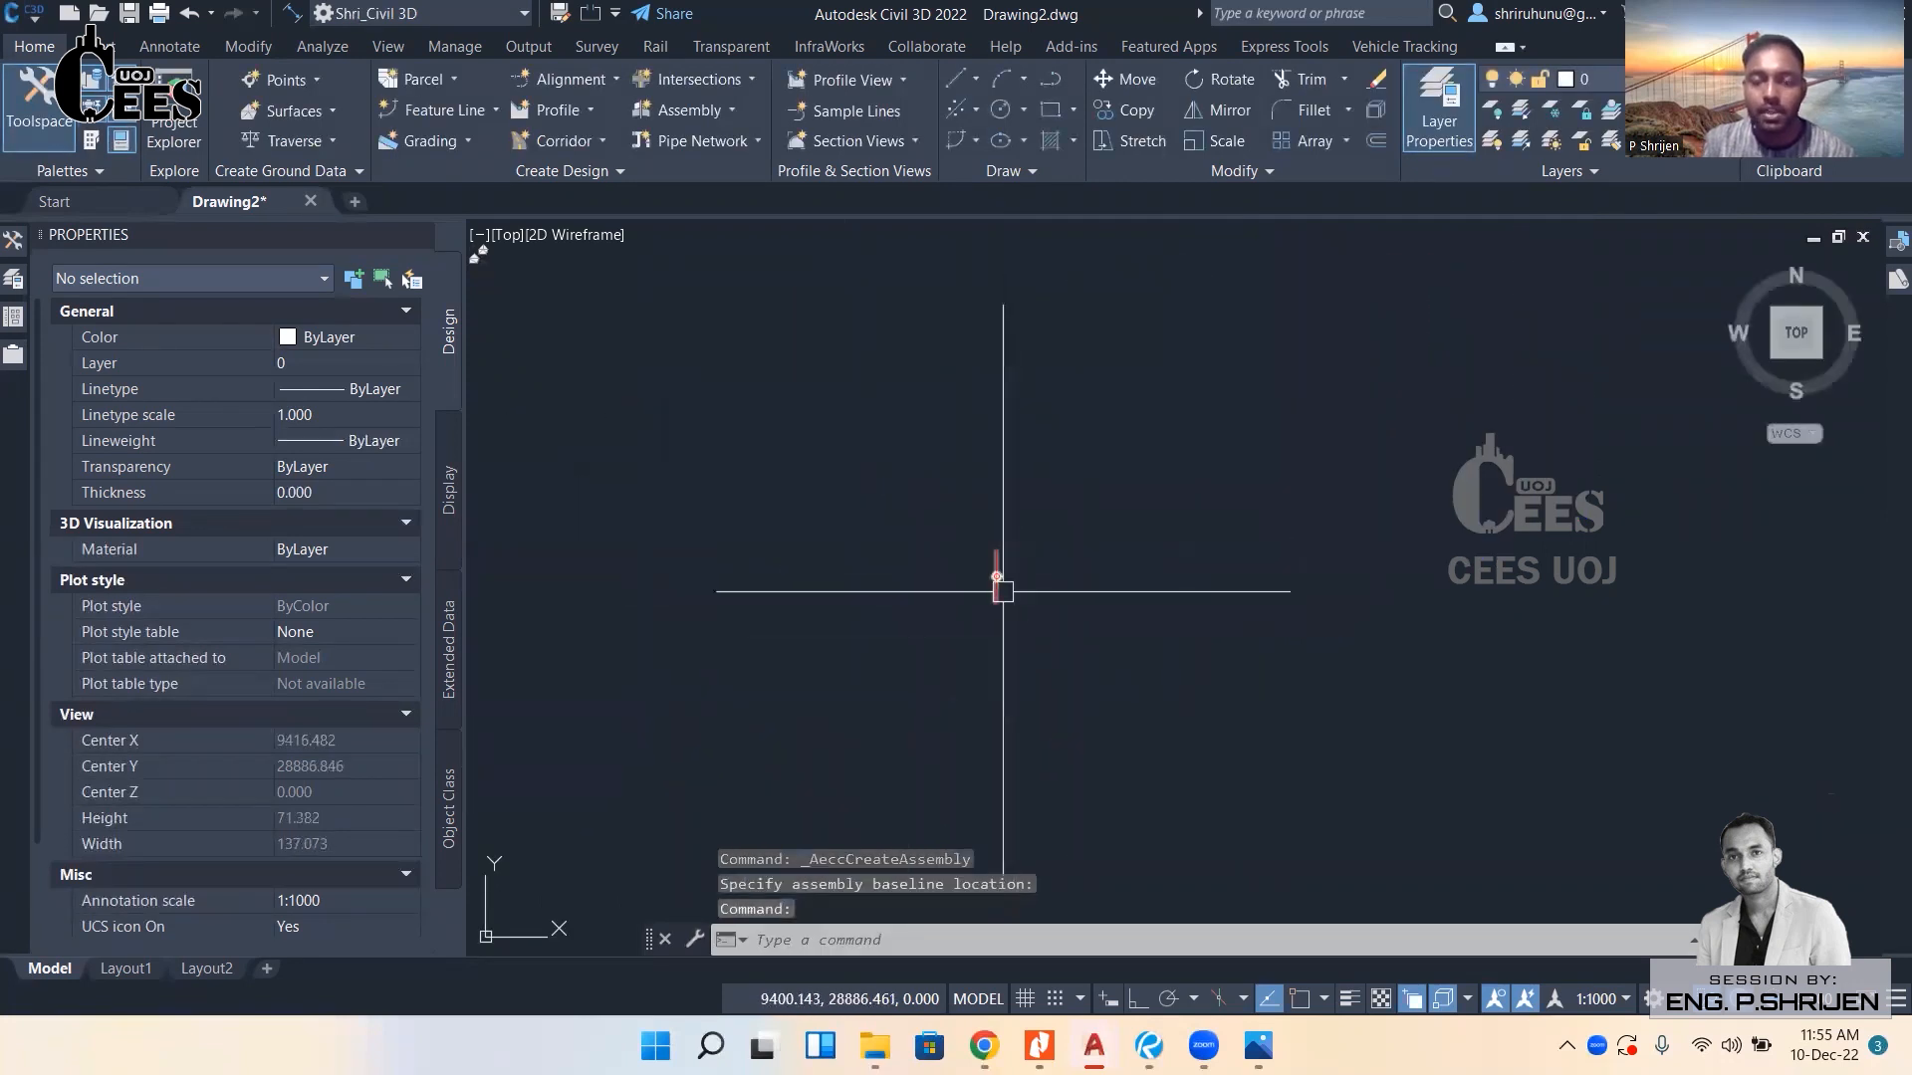
Add a multileader labelled "Assembly" that points at the midpoint marker of the new assembly baseline.
scroll(1115, 572, "down", 8)
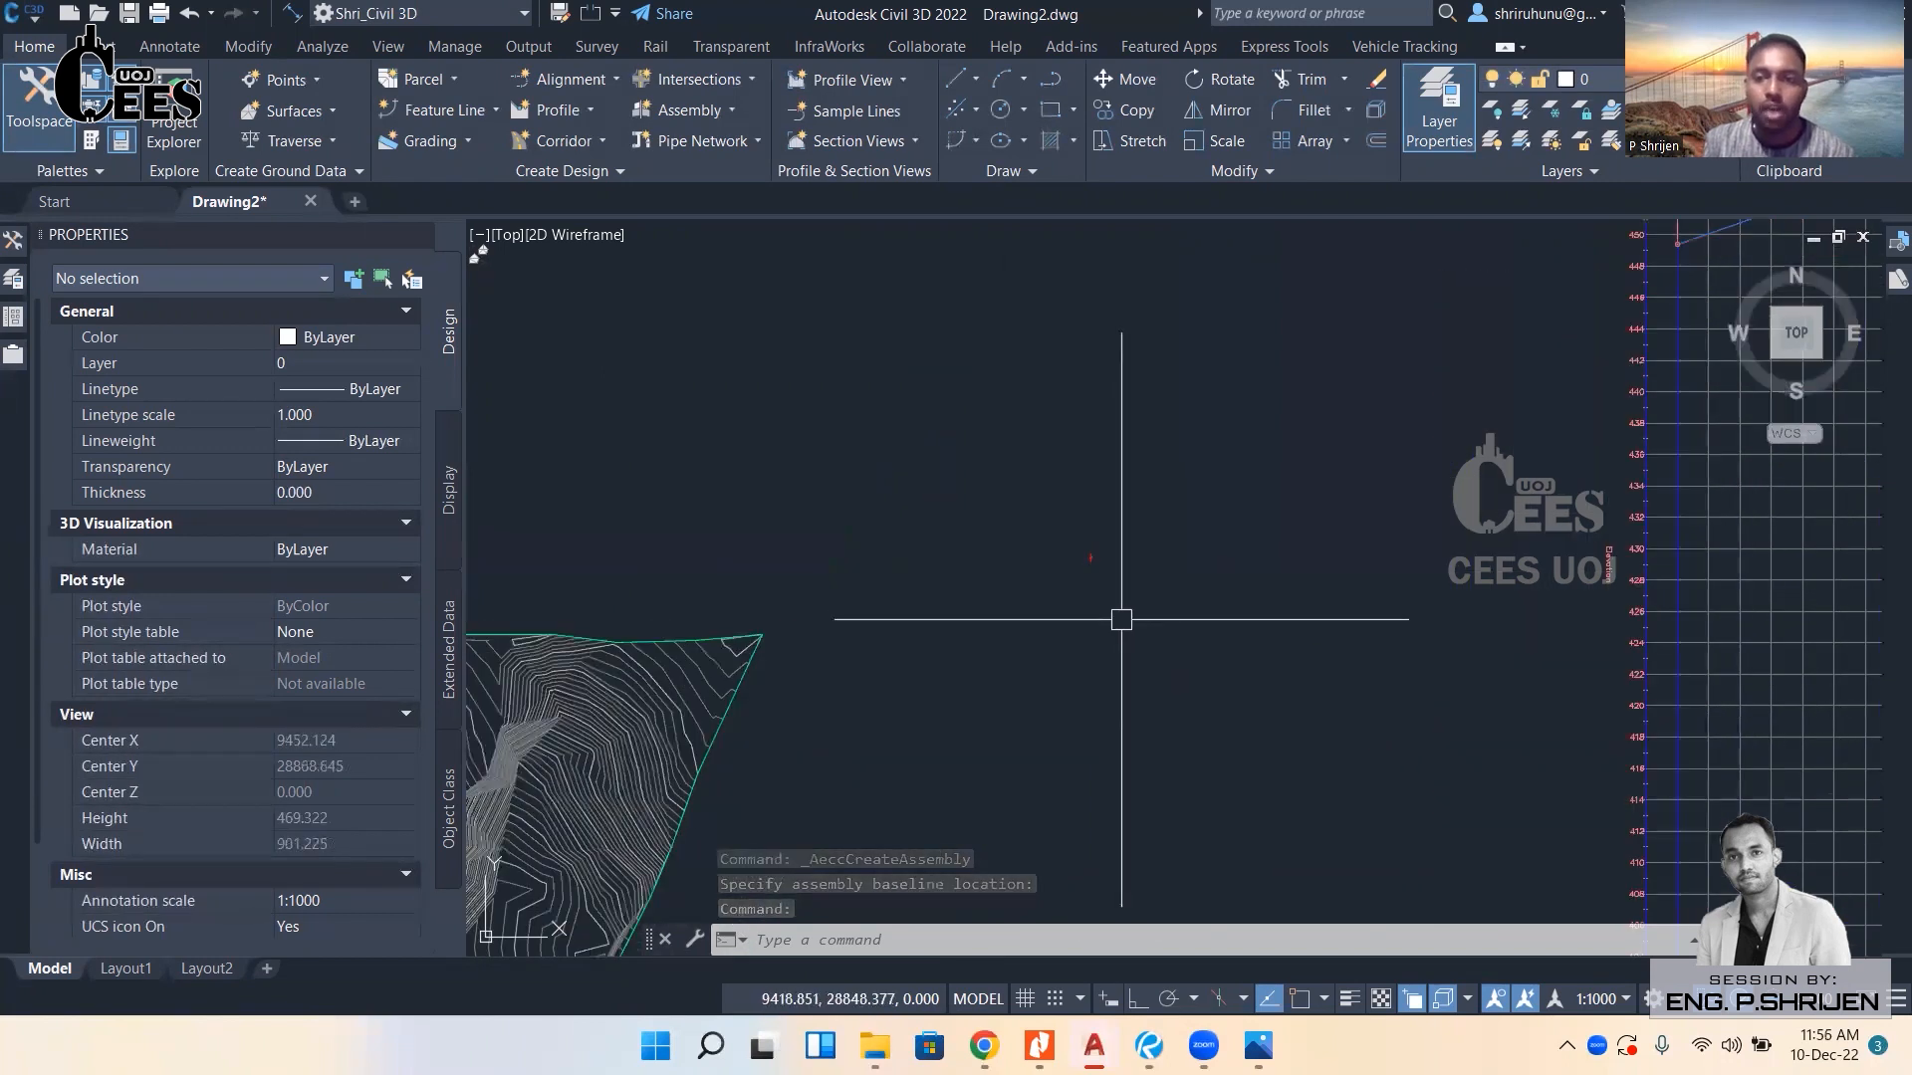
scroll(1096, 557, "up", 10)
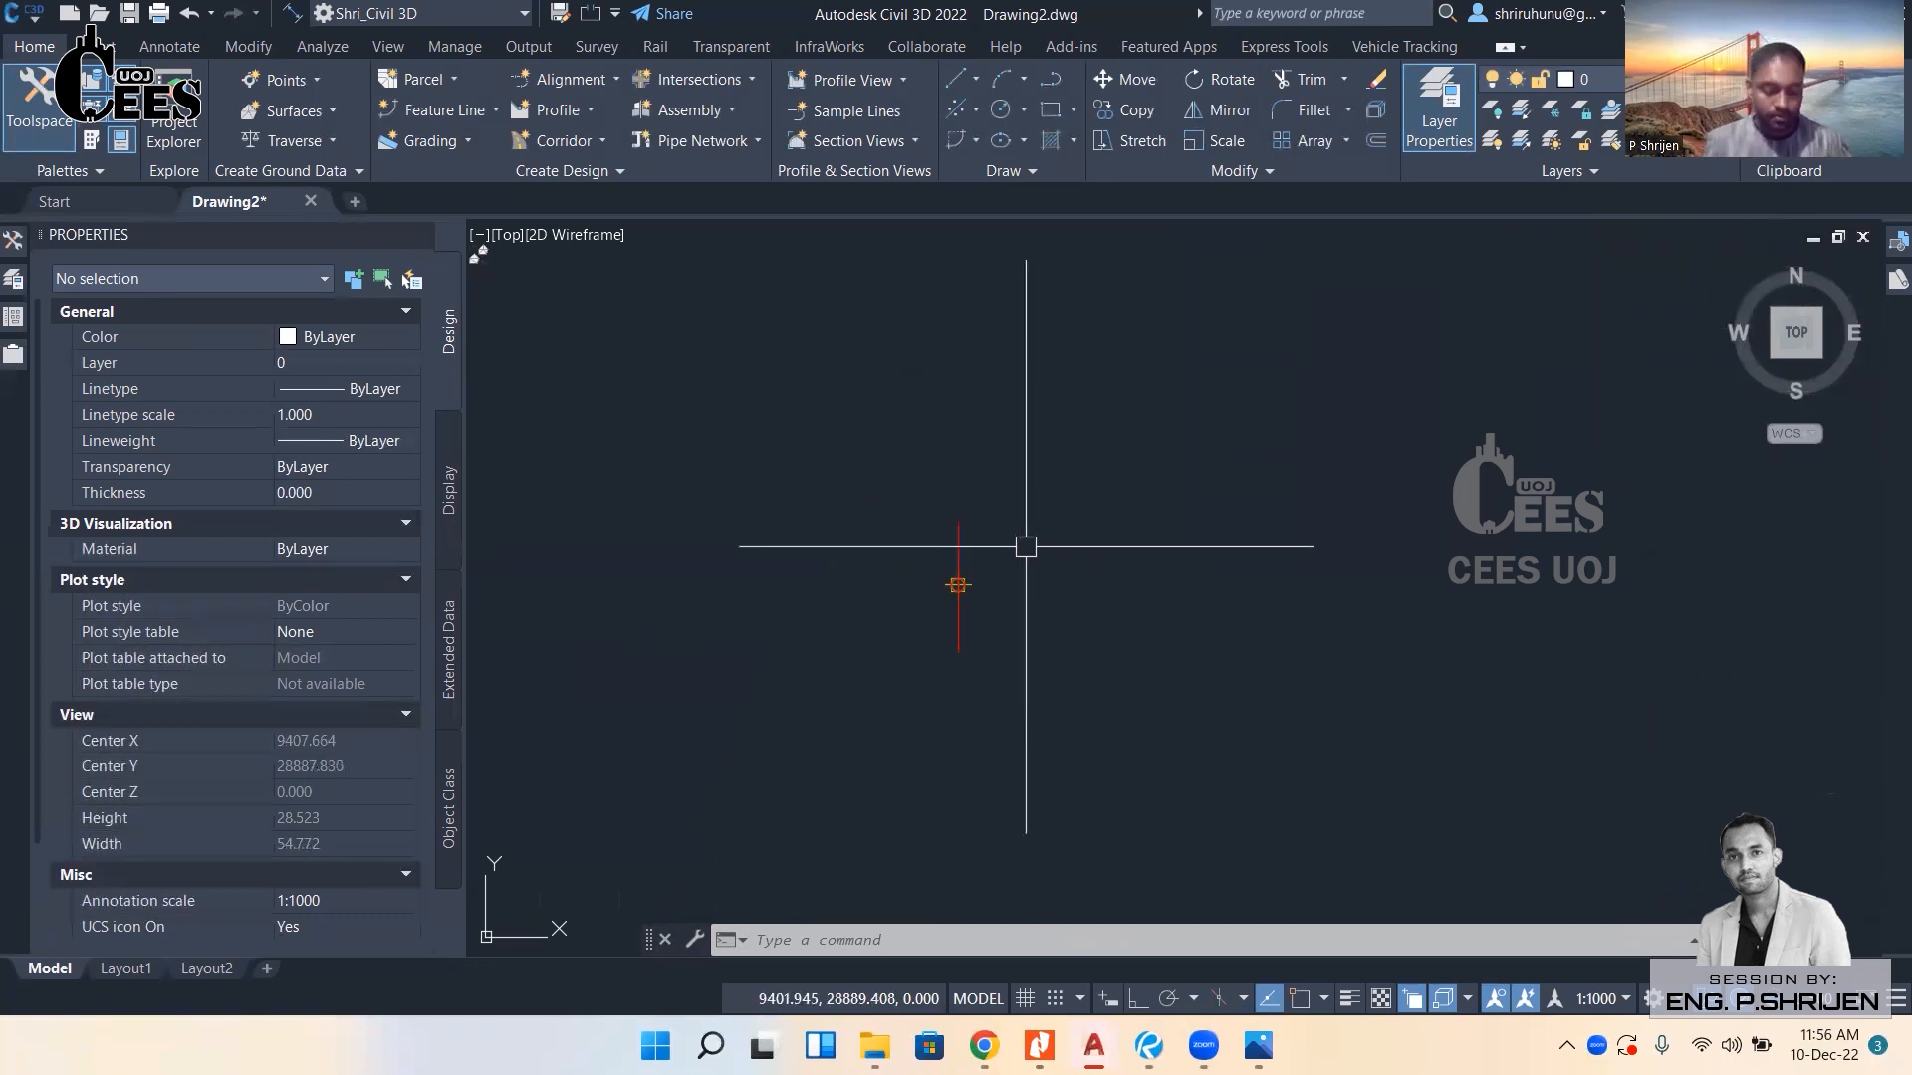
scroll(962, 99, "down", 2)
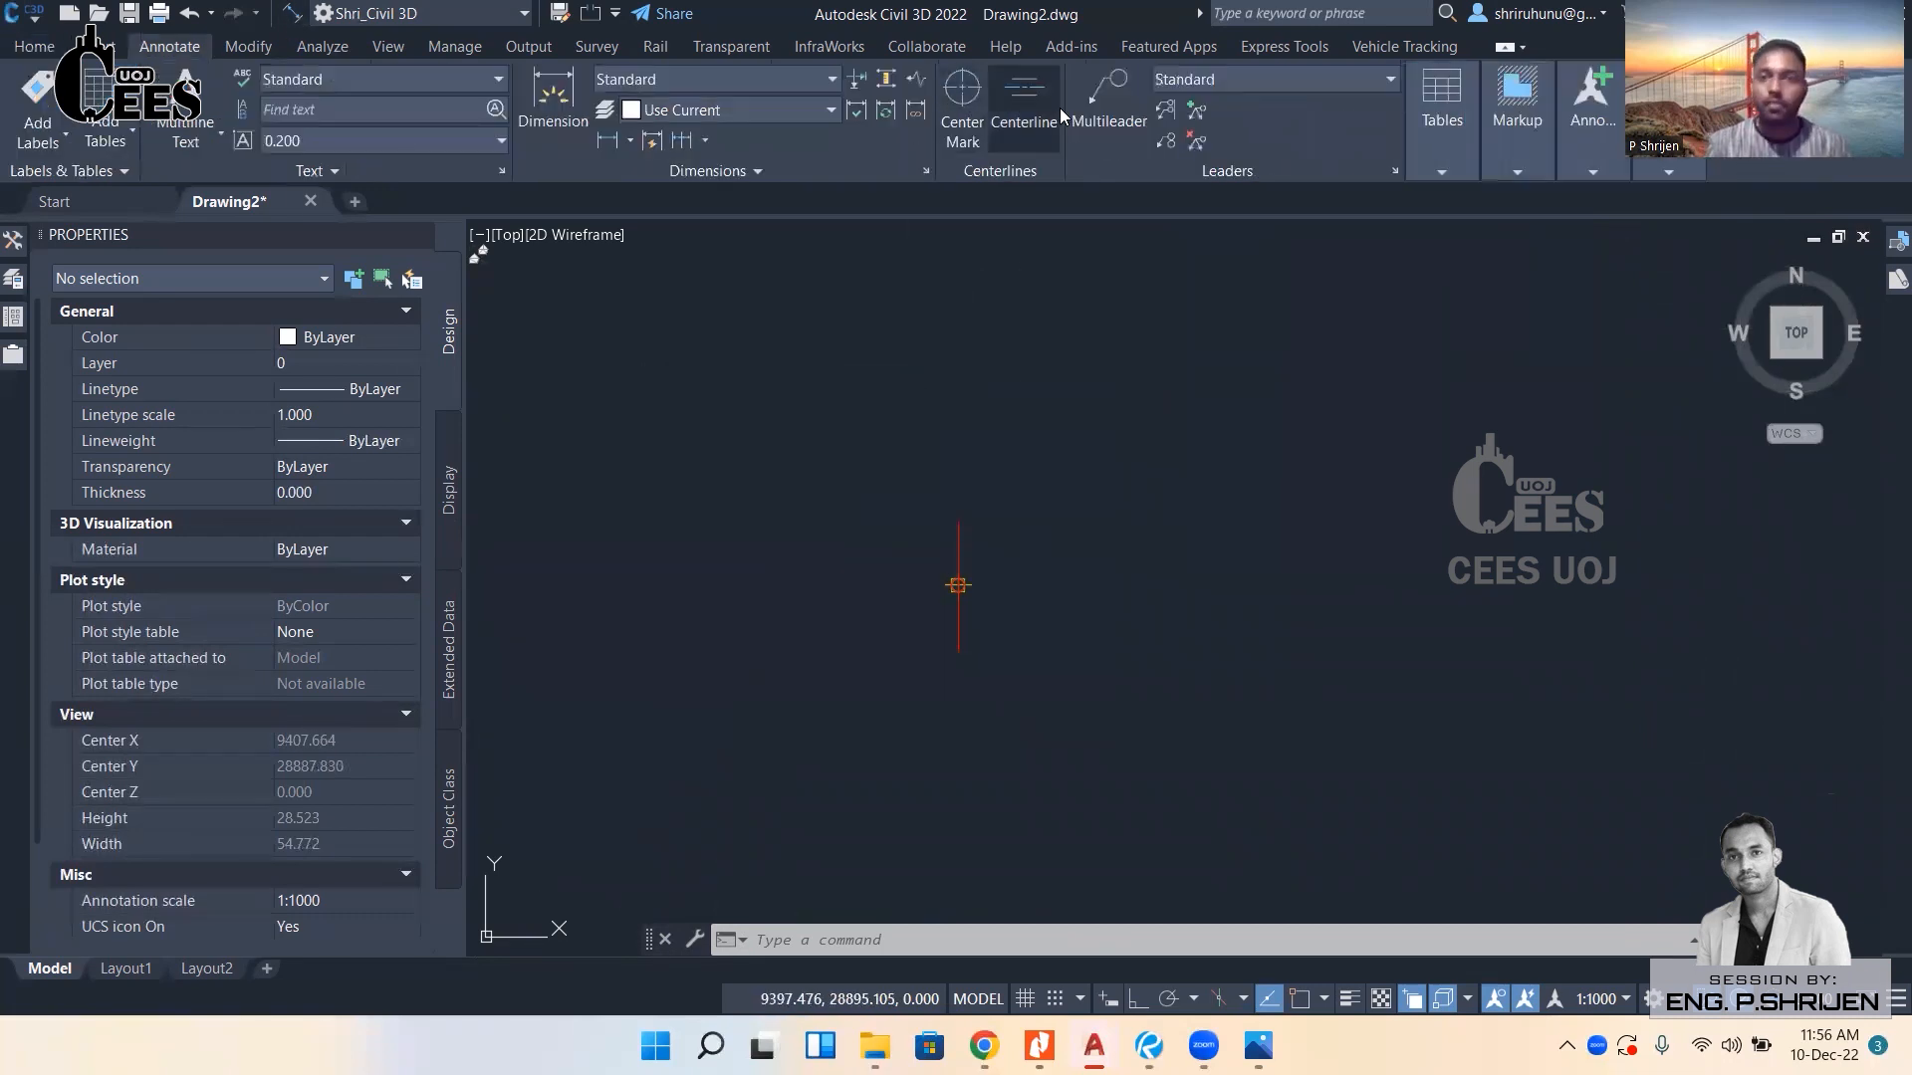
left_click(1107, 99)
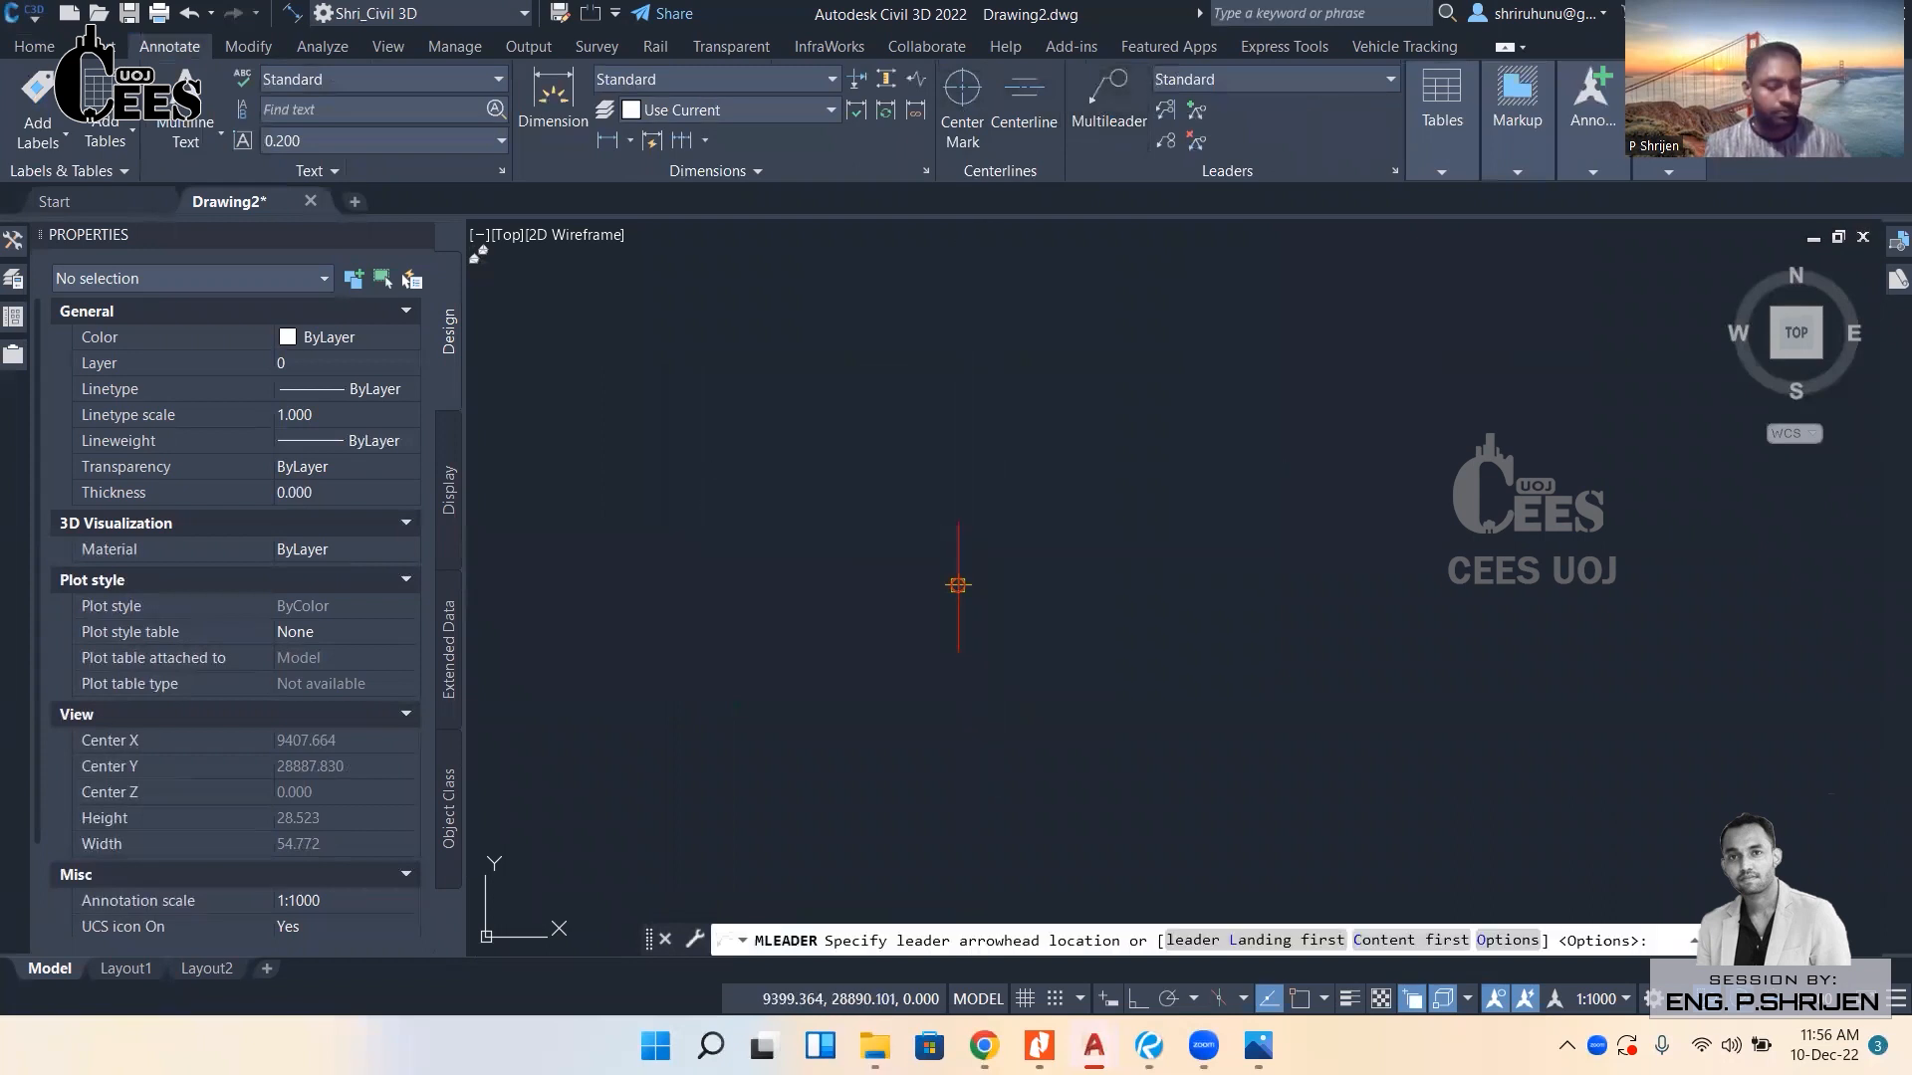
left_click(958, 586)
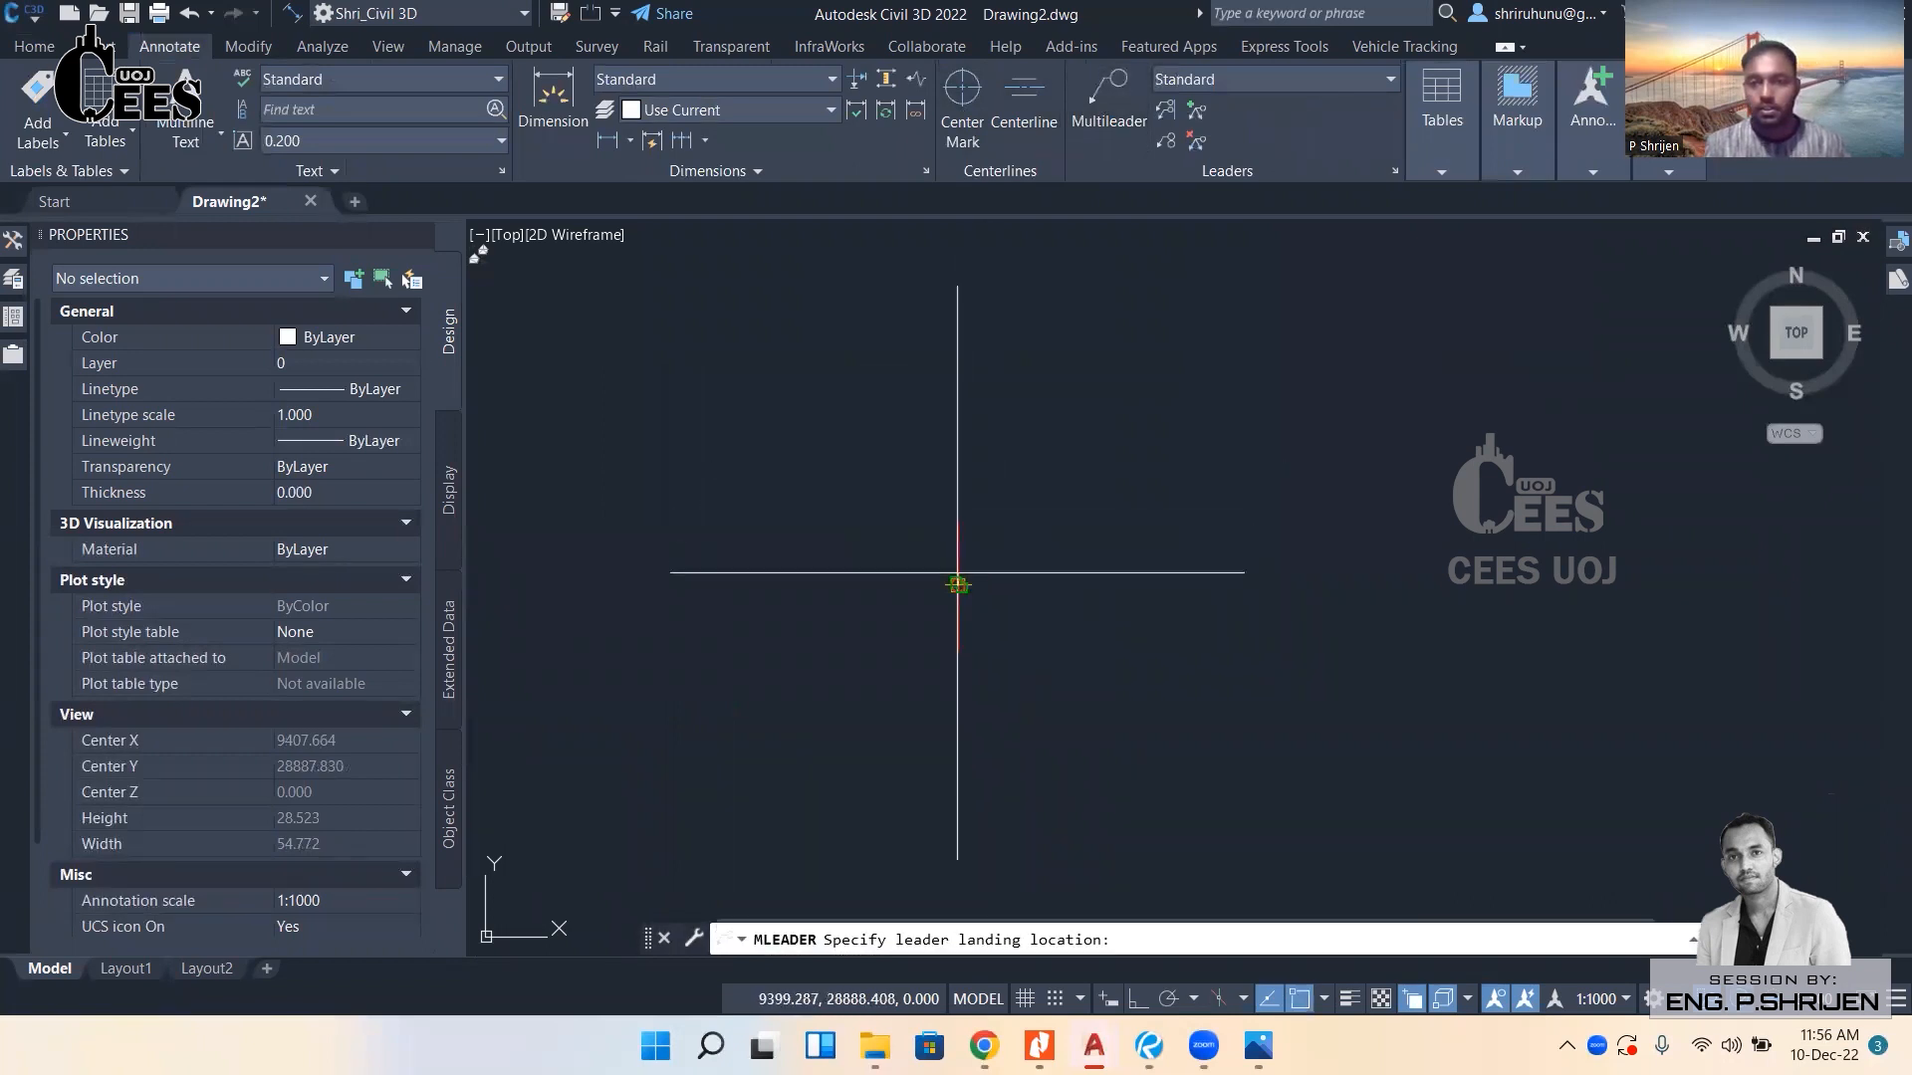
left_click(1138, 400)
type("AS")
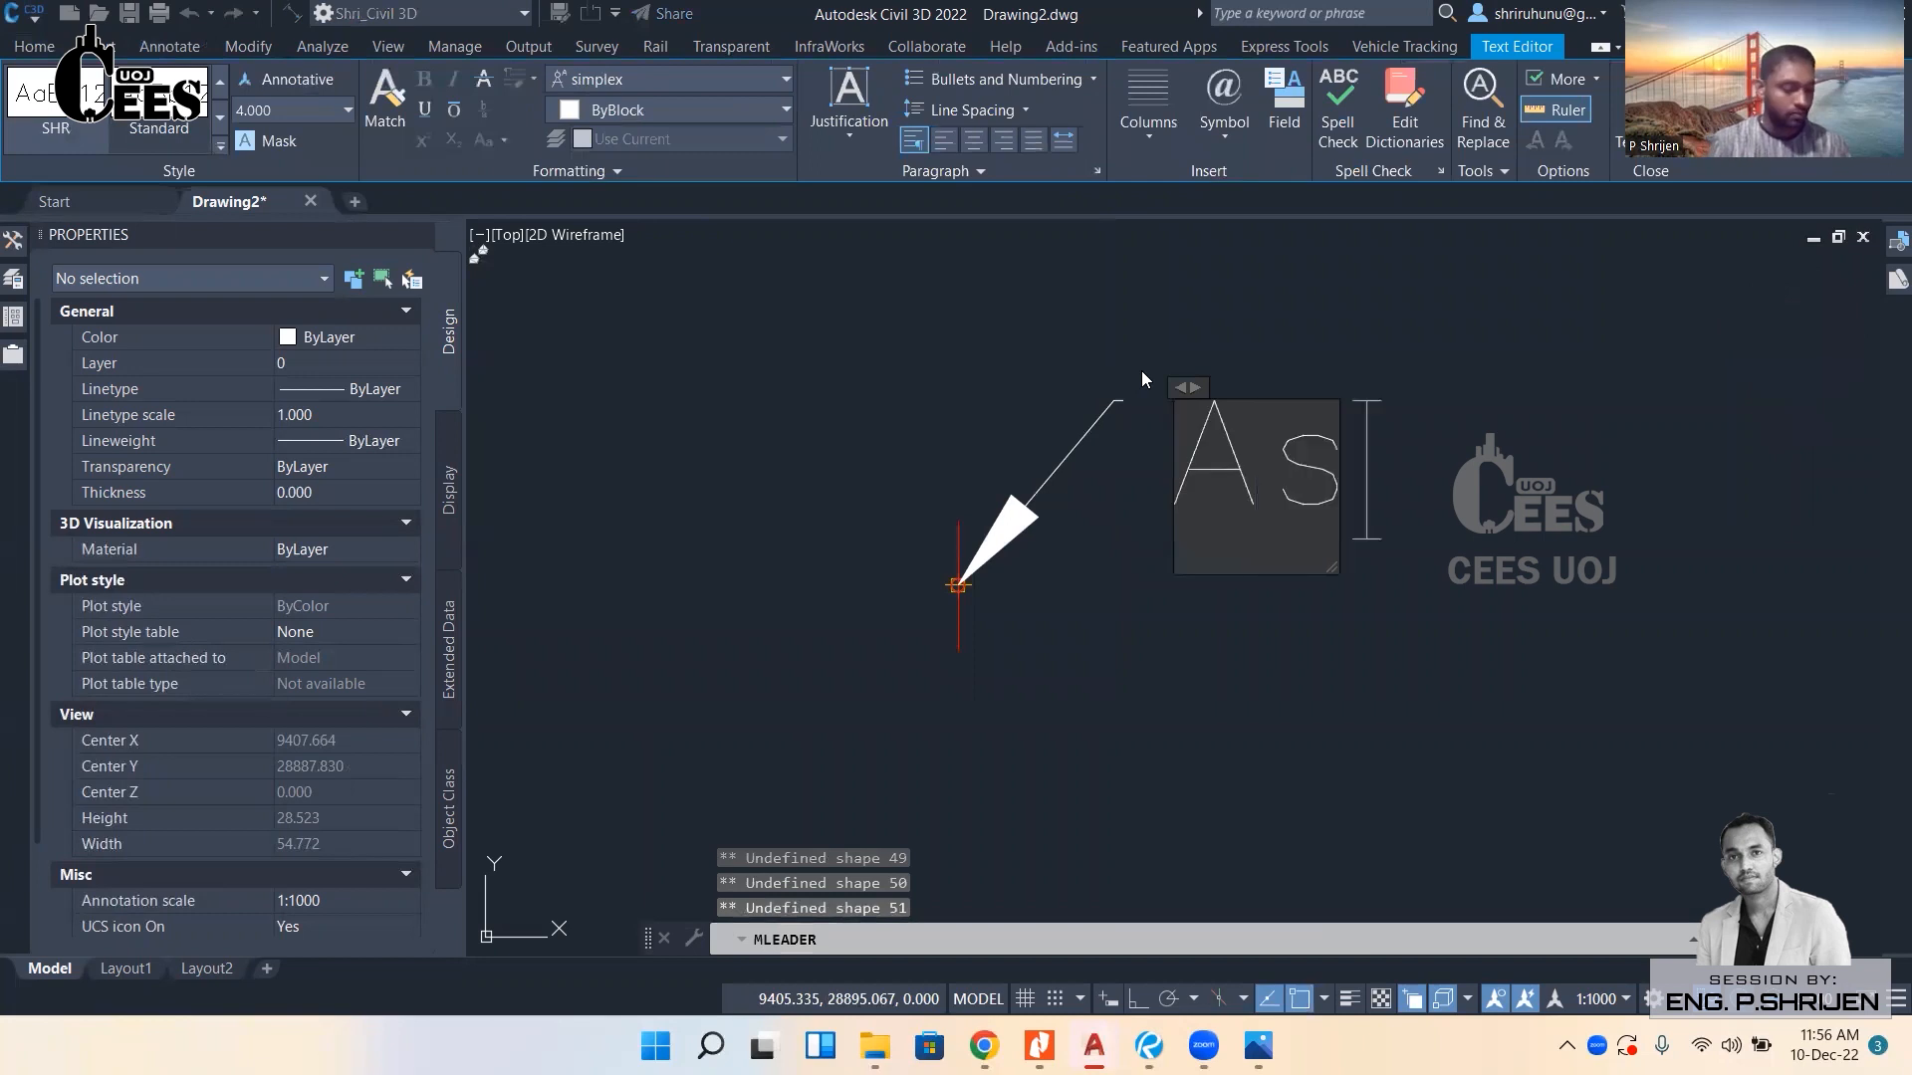
type("sembly")
left_click(1141, 372)
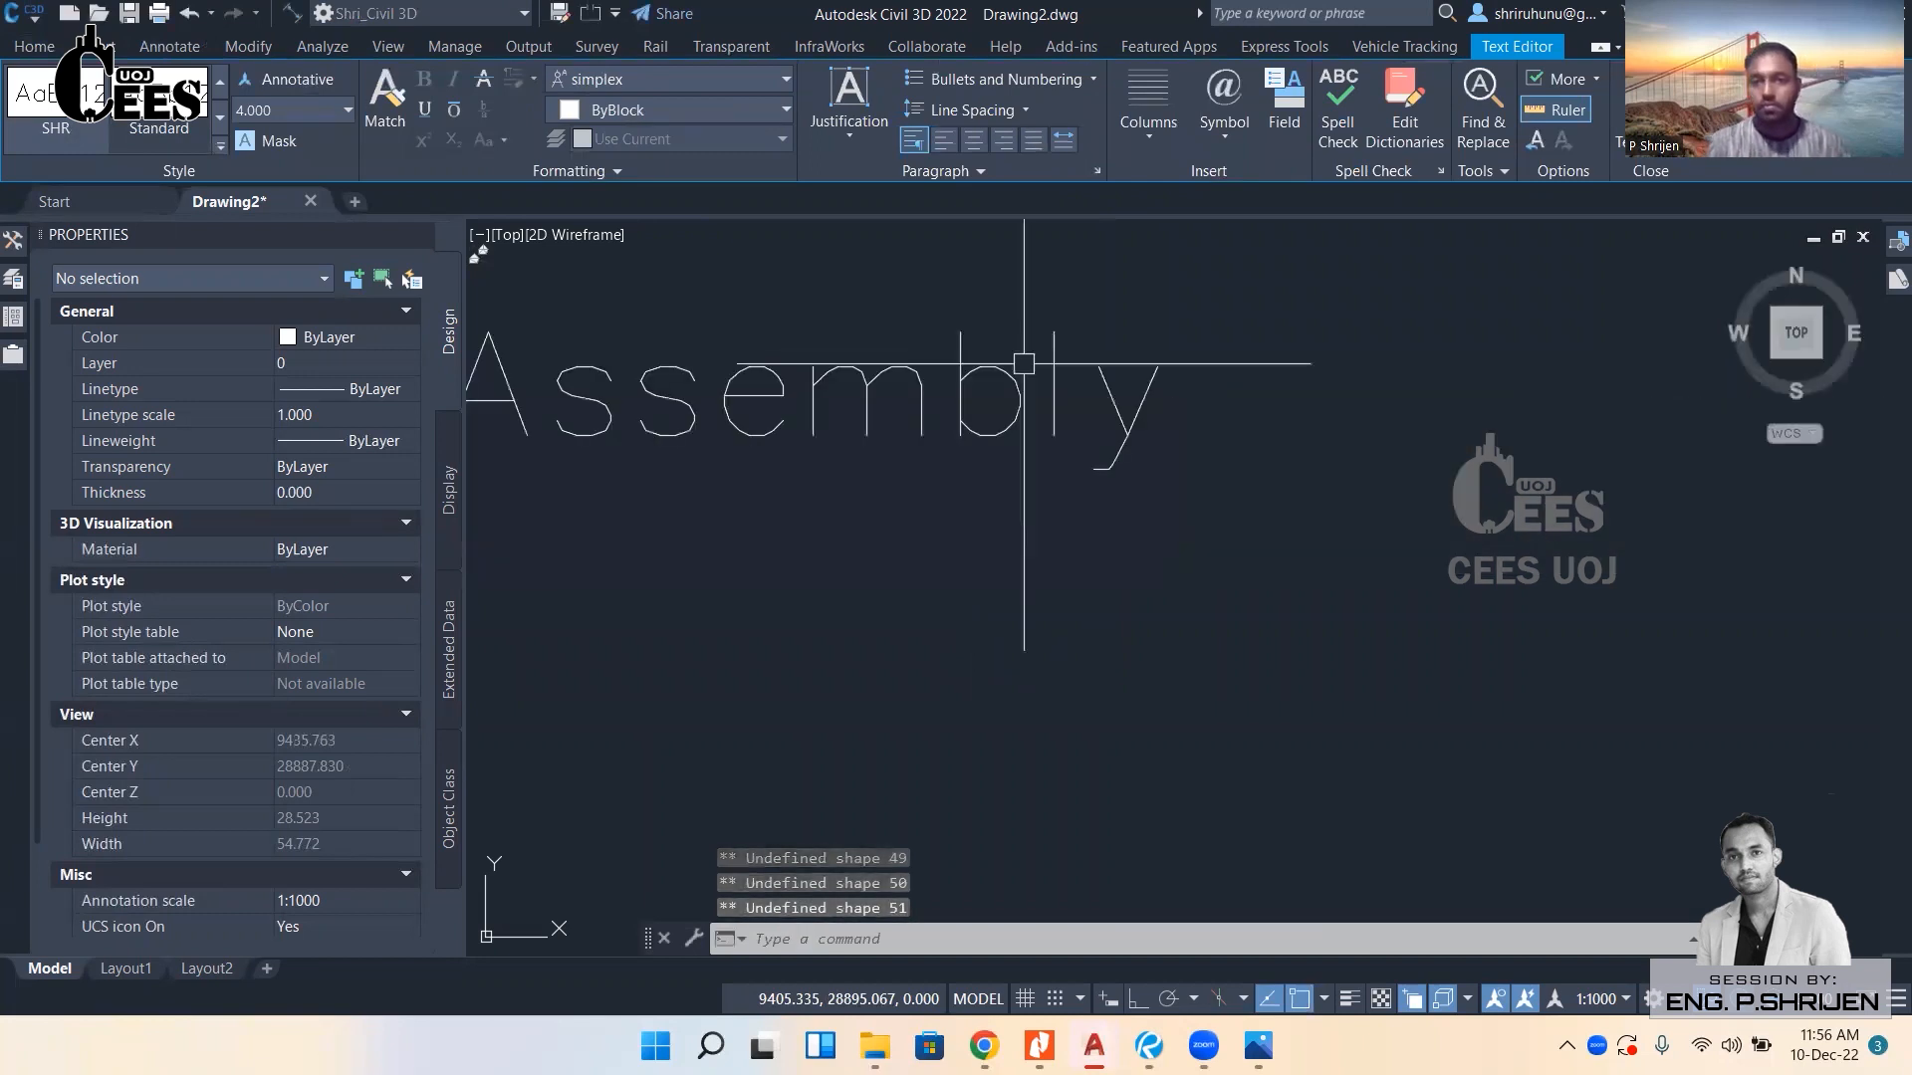
key("Escape")
scroll(791, 556, "up", 2)
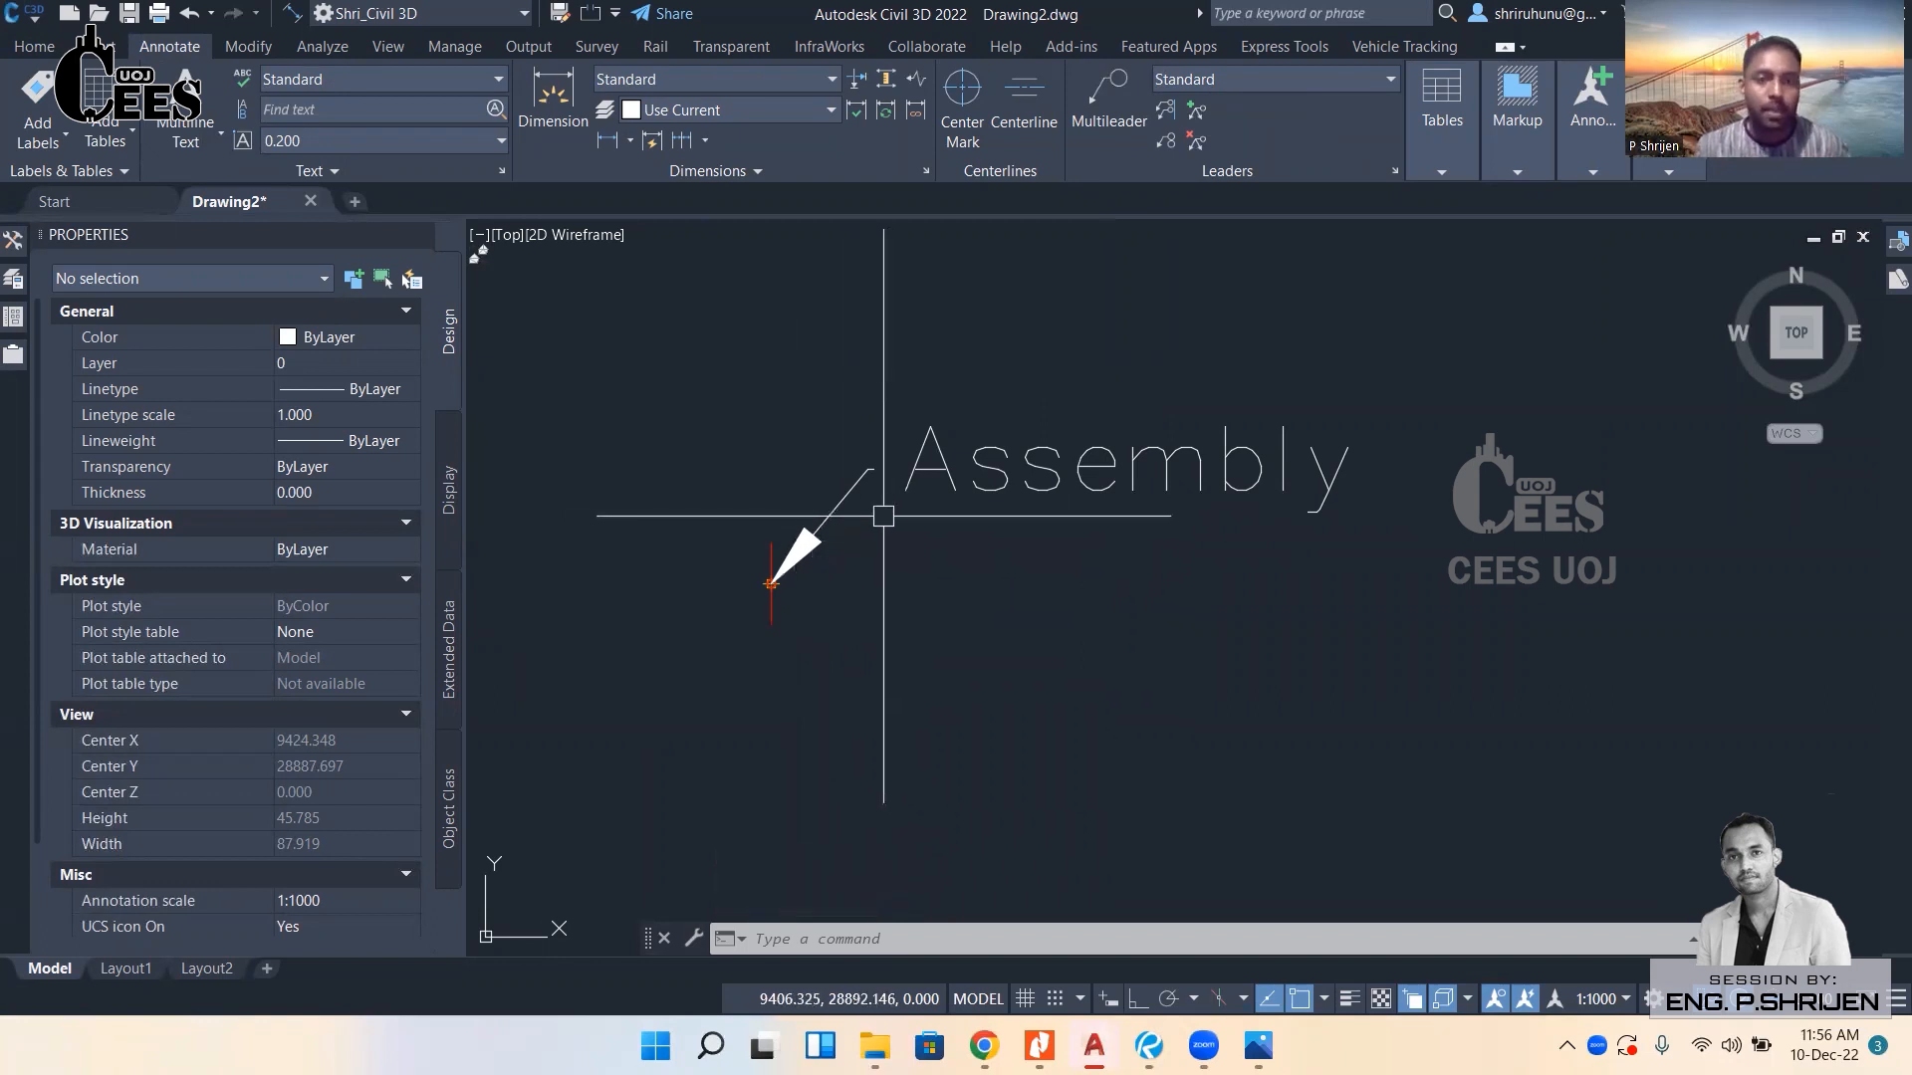
Bring up the subassembly tool palettes and display the Imperial Lanes subassemblies.
left_click(46, 48)
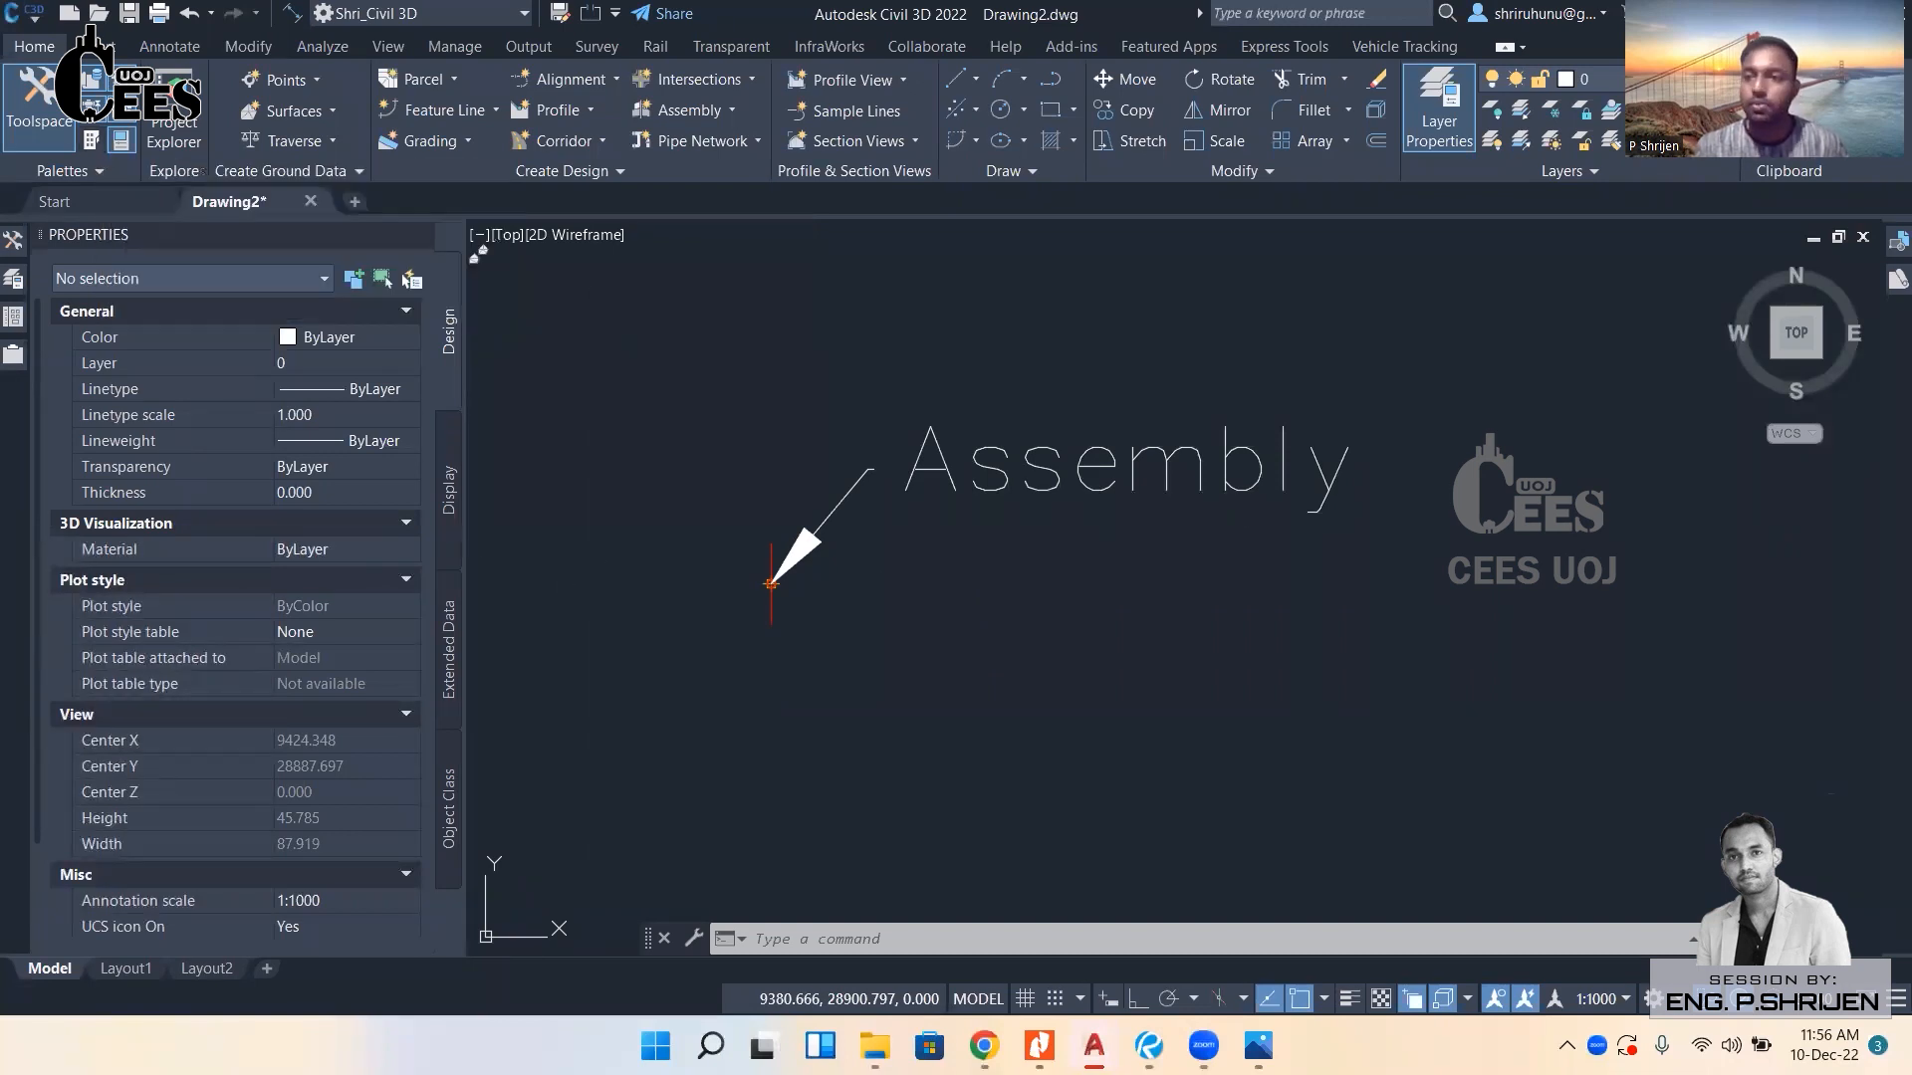
left_click(88, 145)
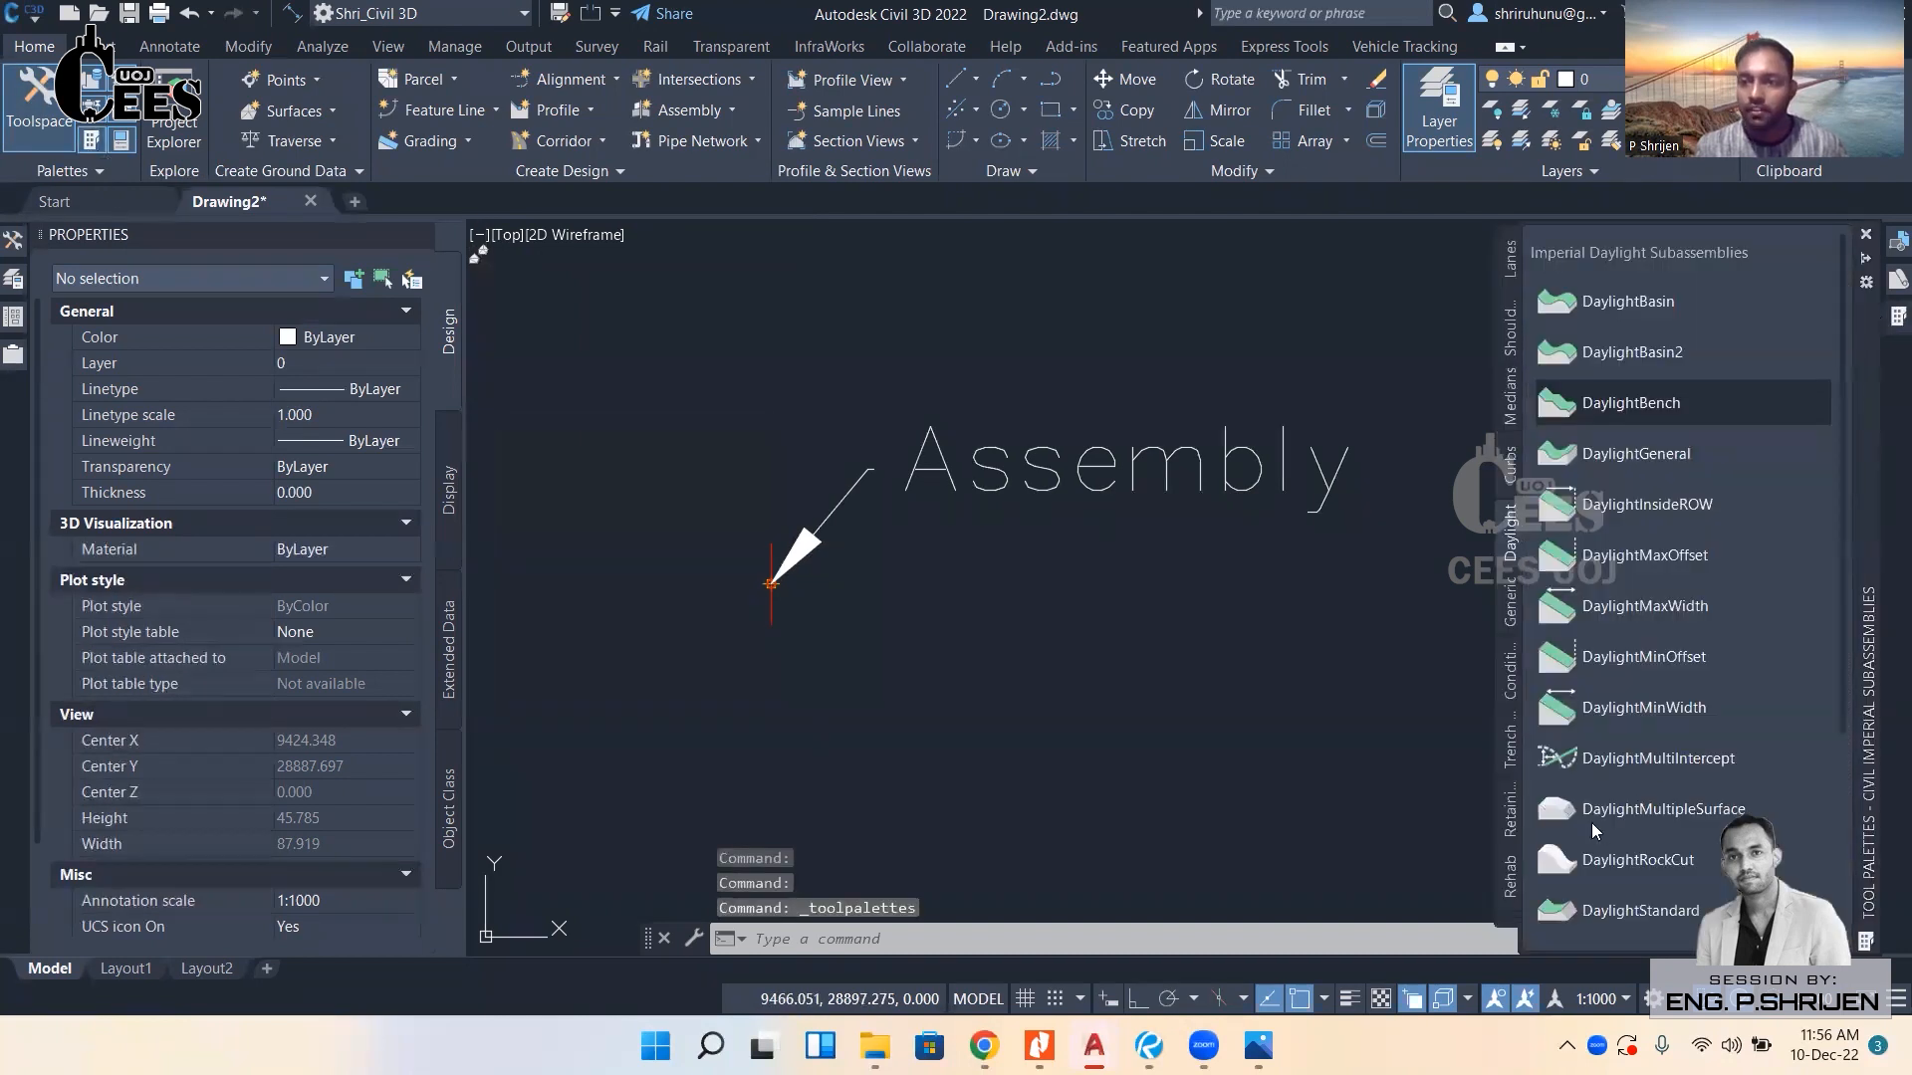
left_click(1508, 924)
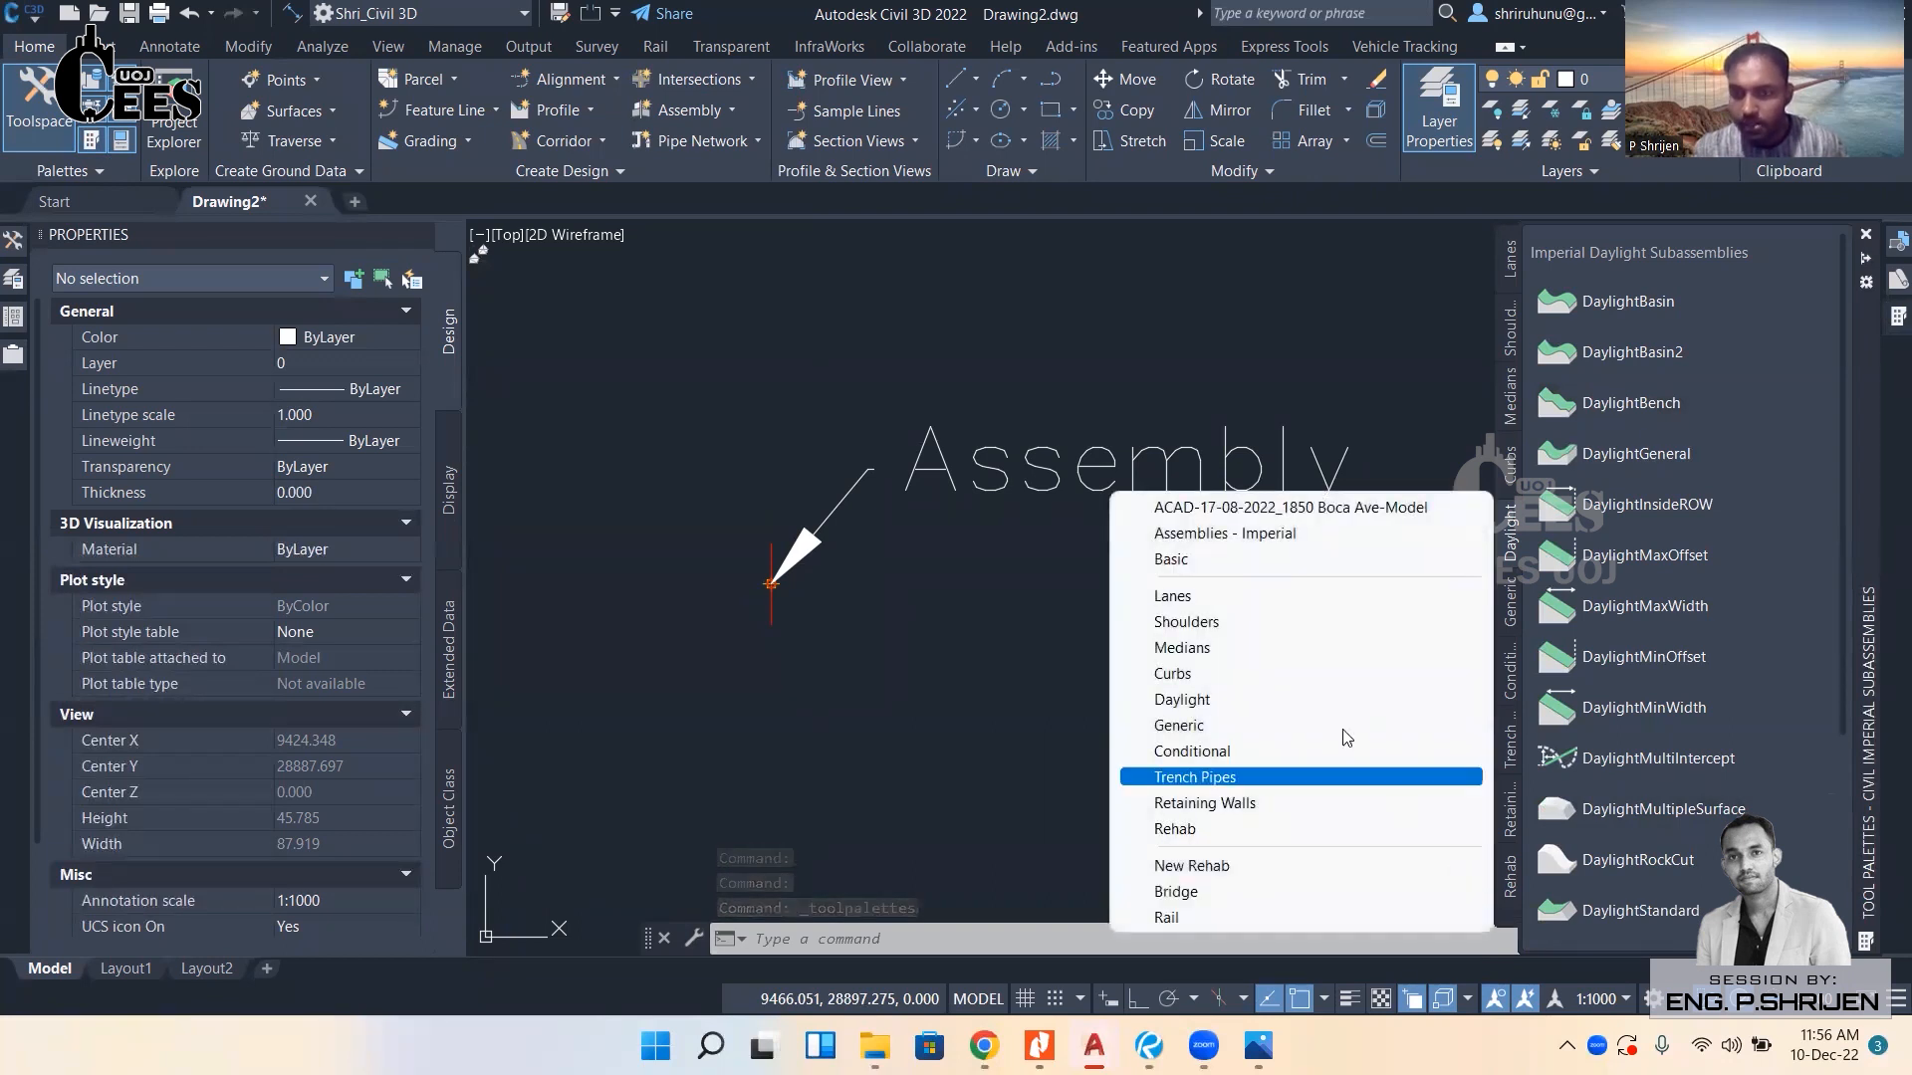
left_click(1174, 595)
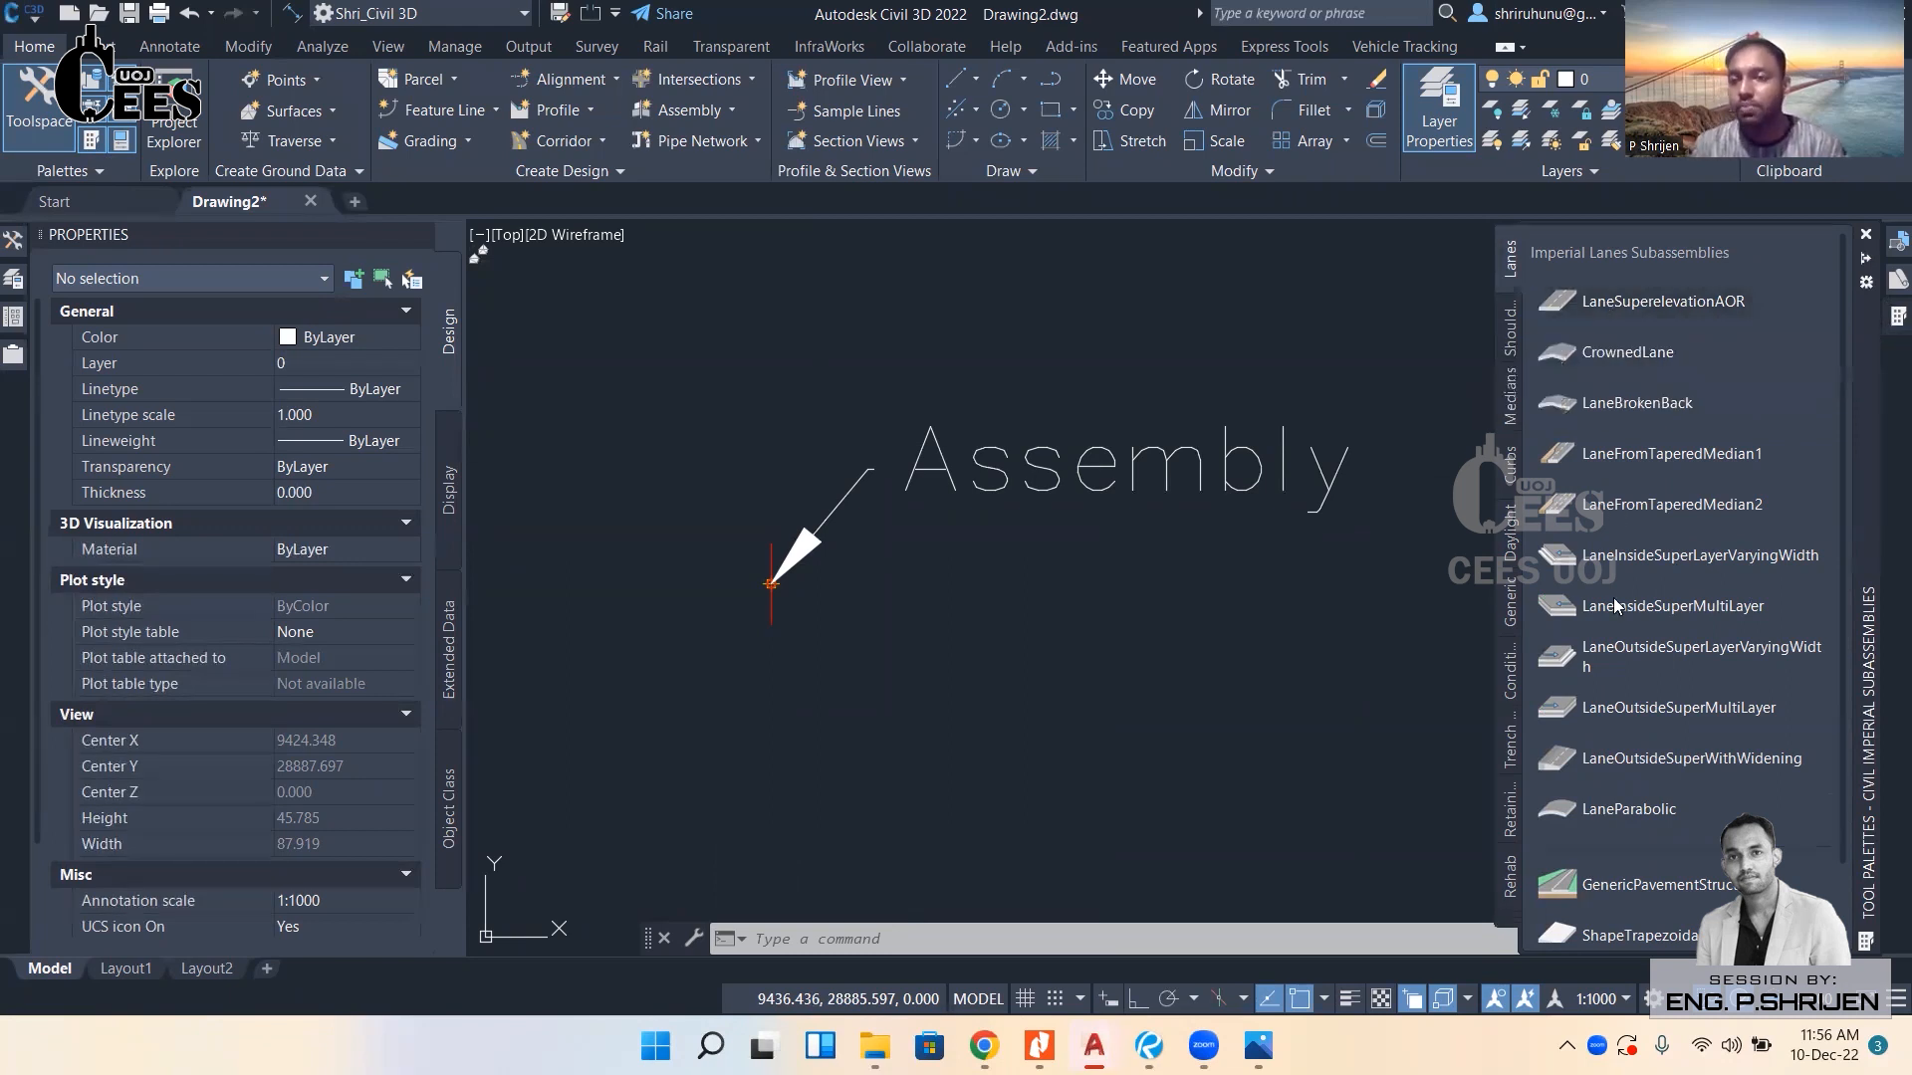
left_click(1521, 925)
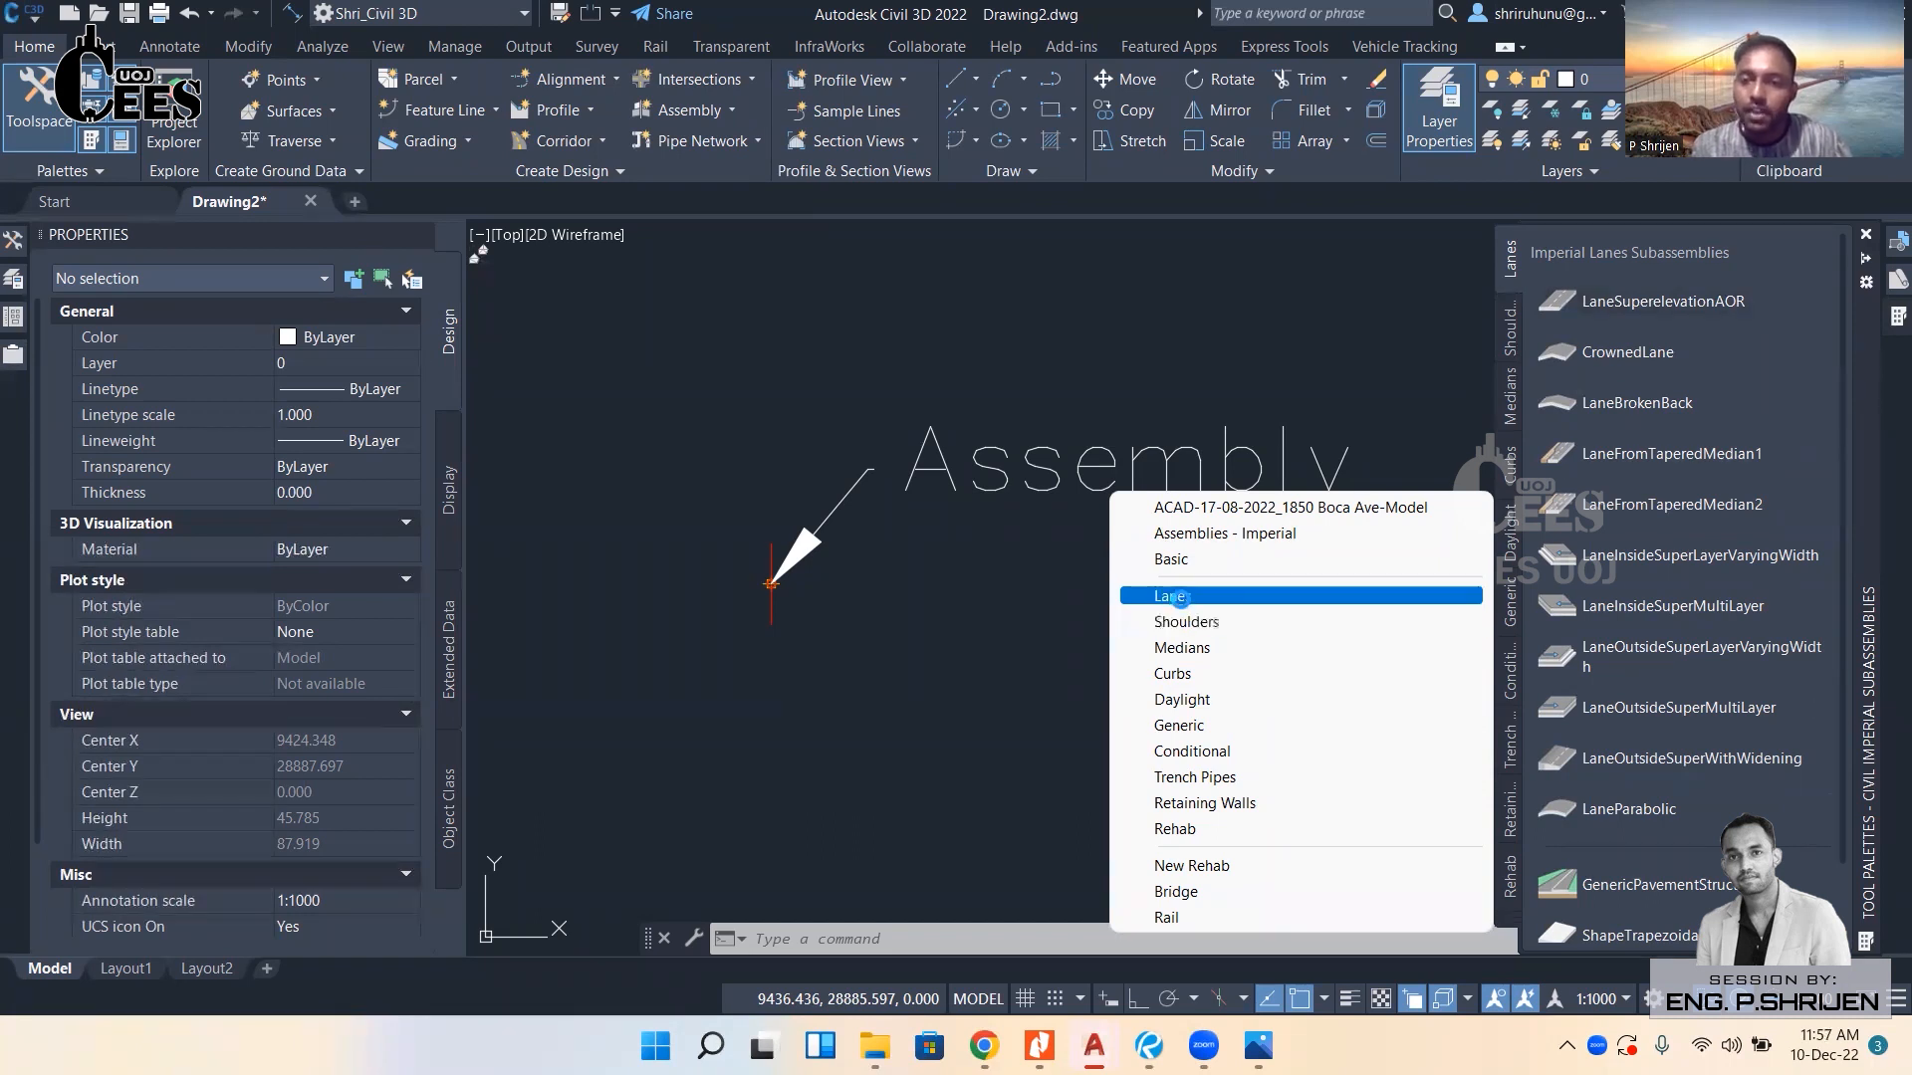
left_click(1178, 595)
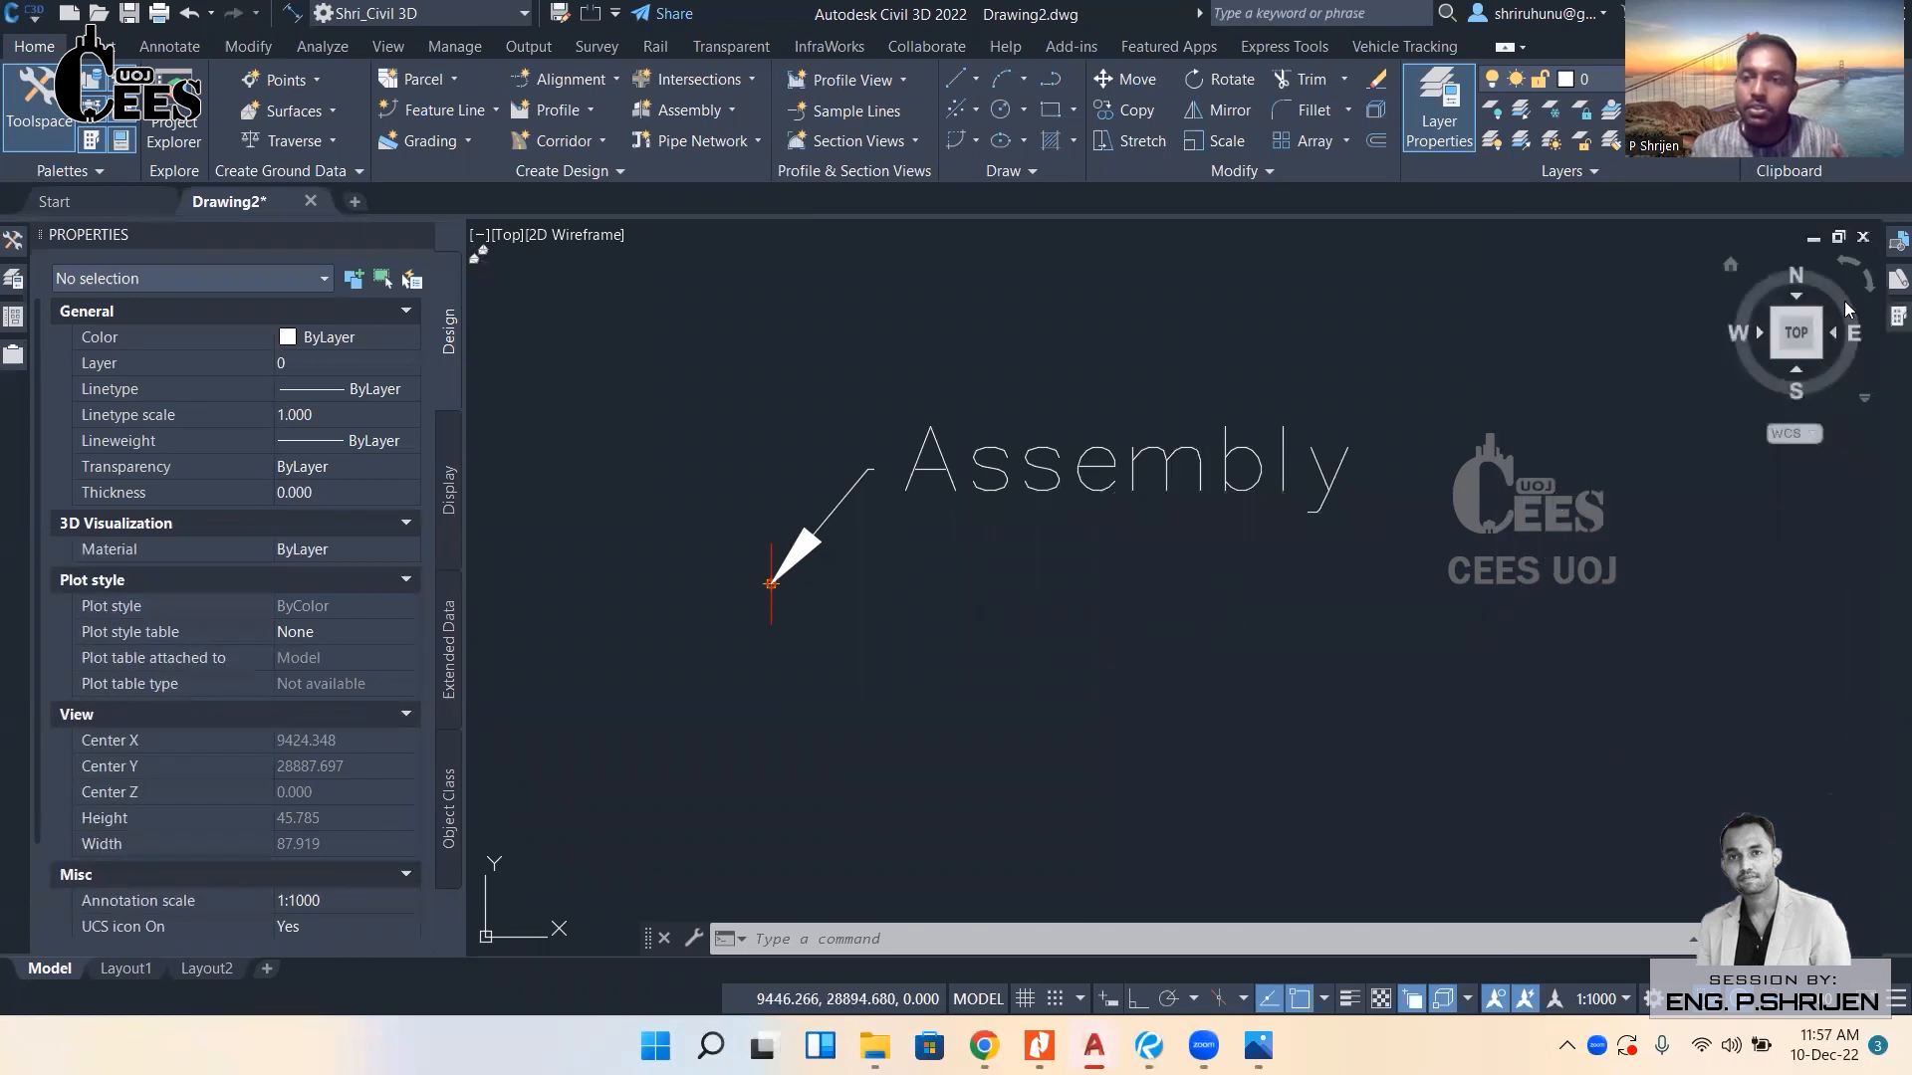
mouse_move(1884, 346)
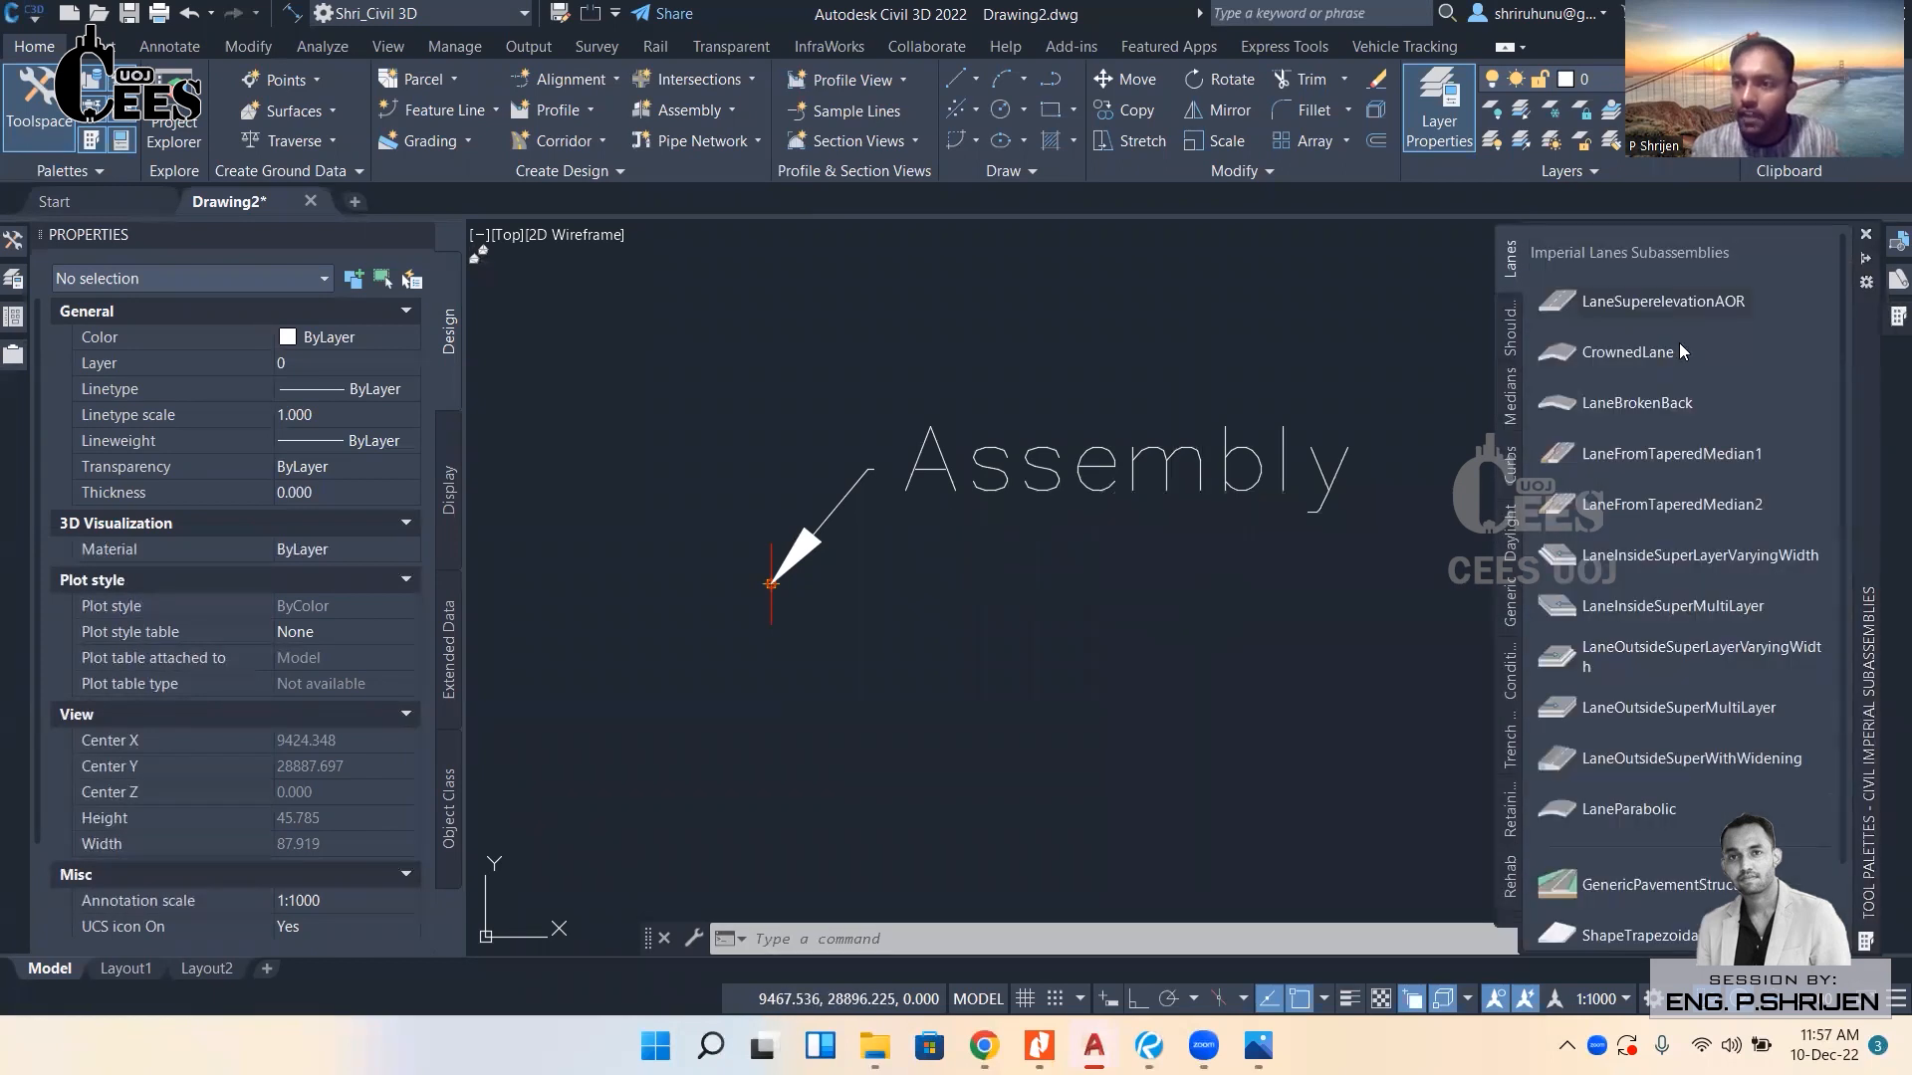
Attach a LaneSuperelevationAOR lane, 12 m wide on the right side, to the assembly's marker point and finish the command.
left_click(1645, 301)
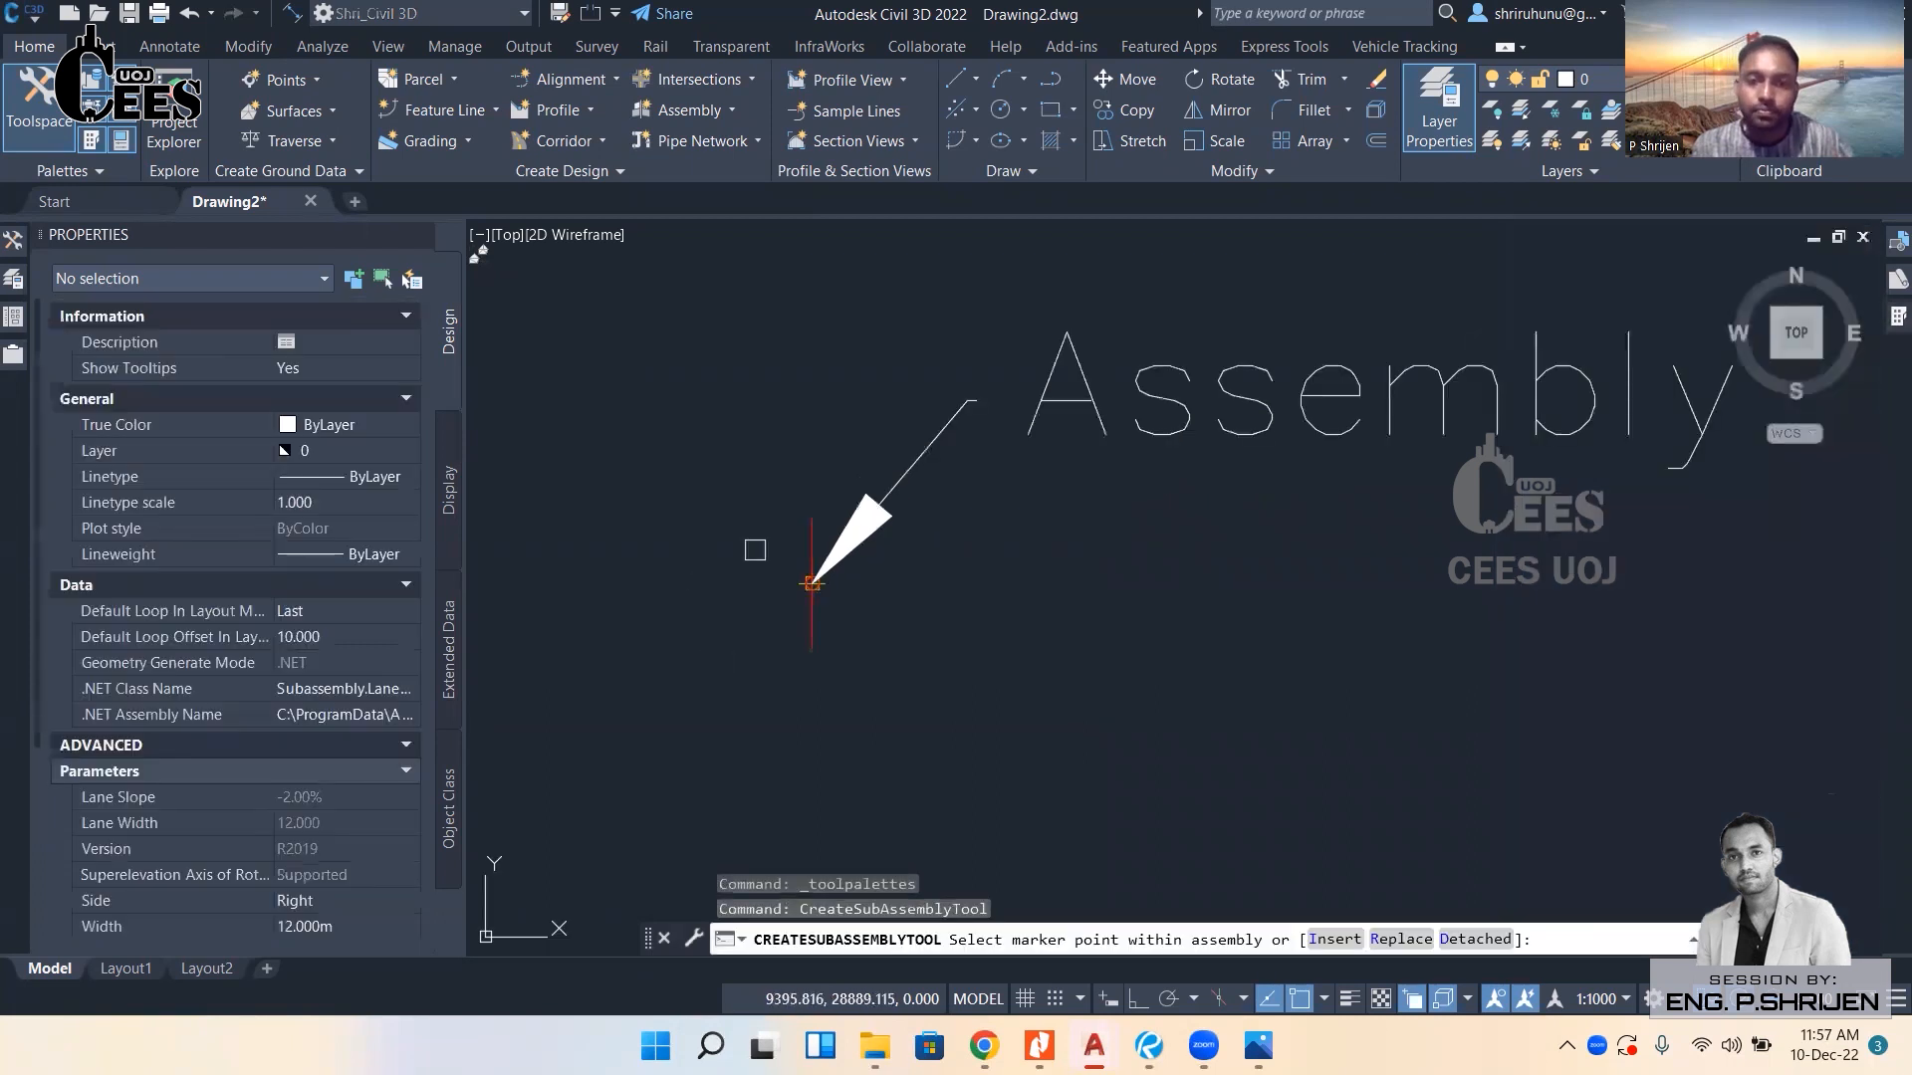
scroll(808, 588, "up", 4)
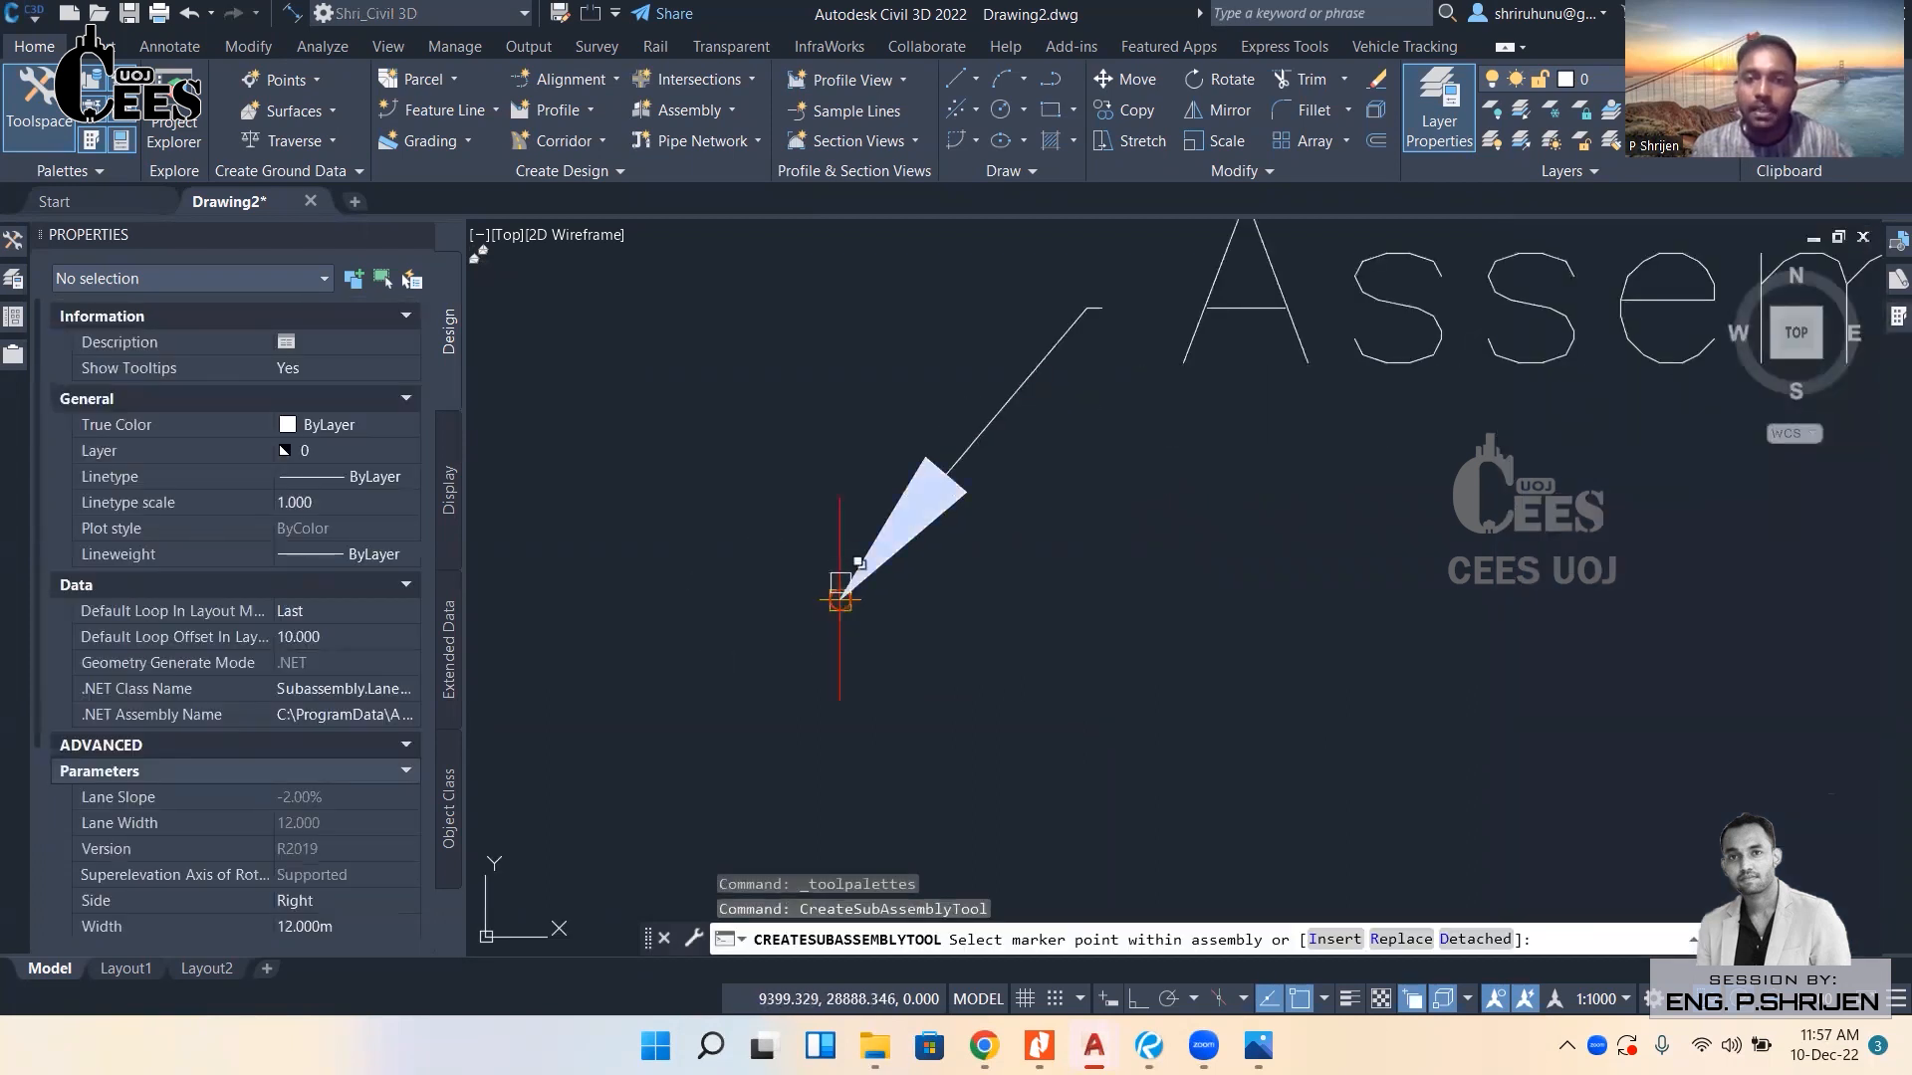
scroll(839, 598, "up", 3)
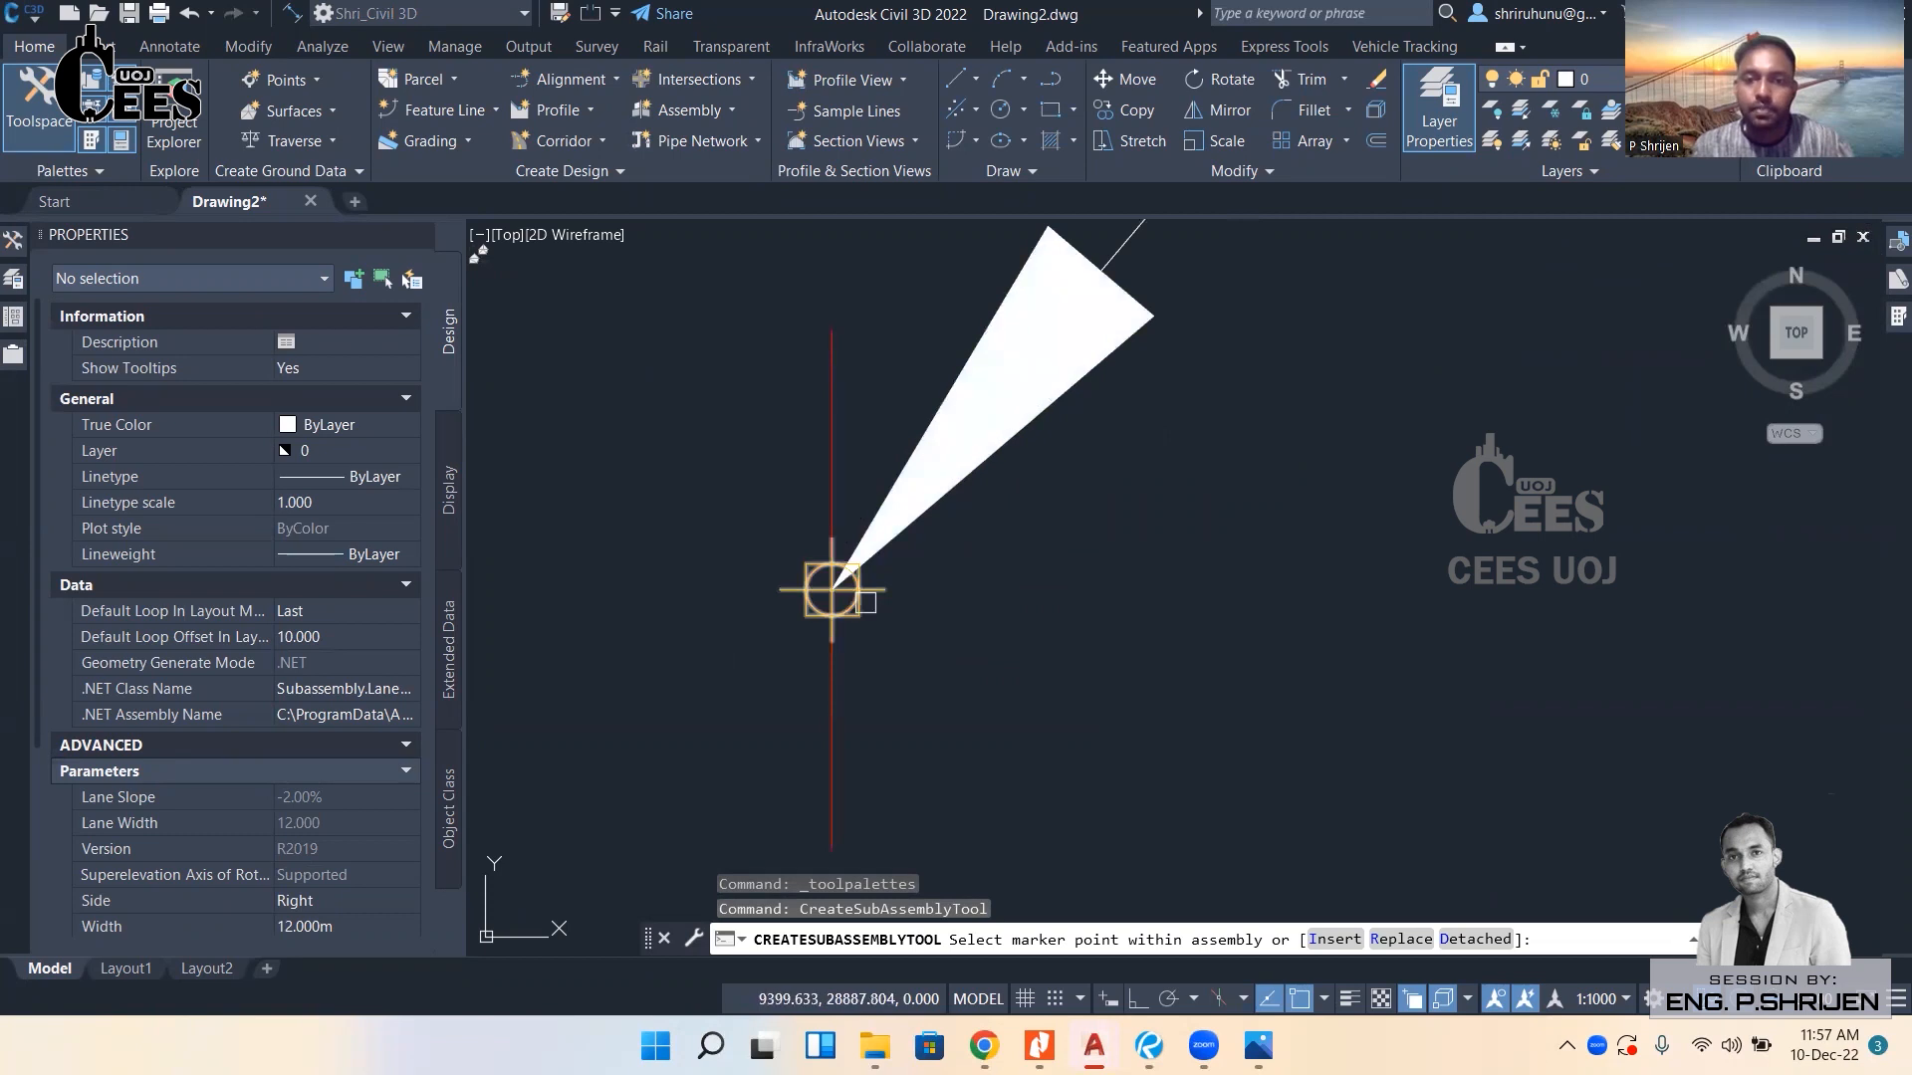
left_click(831, 589)
left_click(1037, 680)
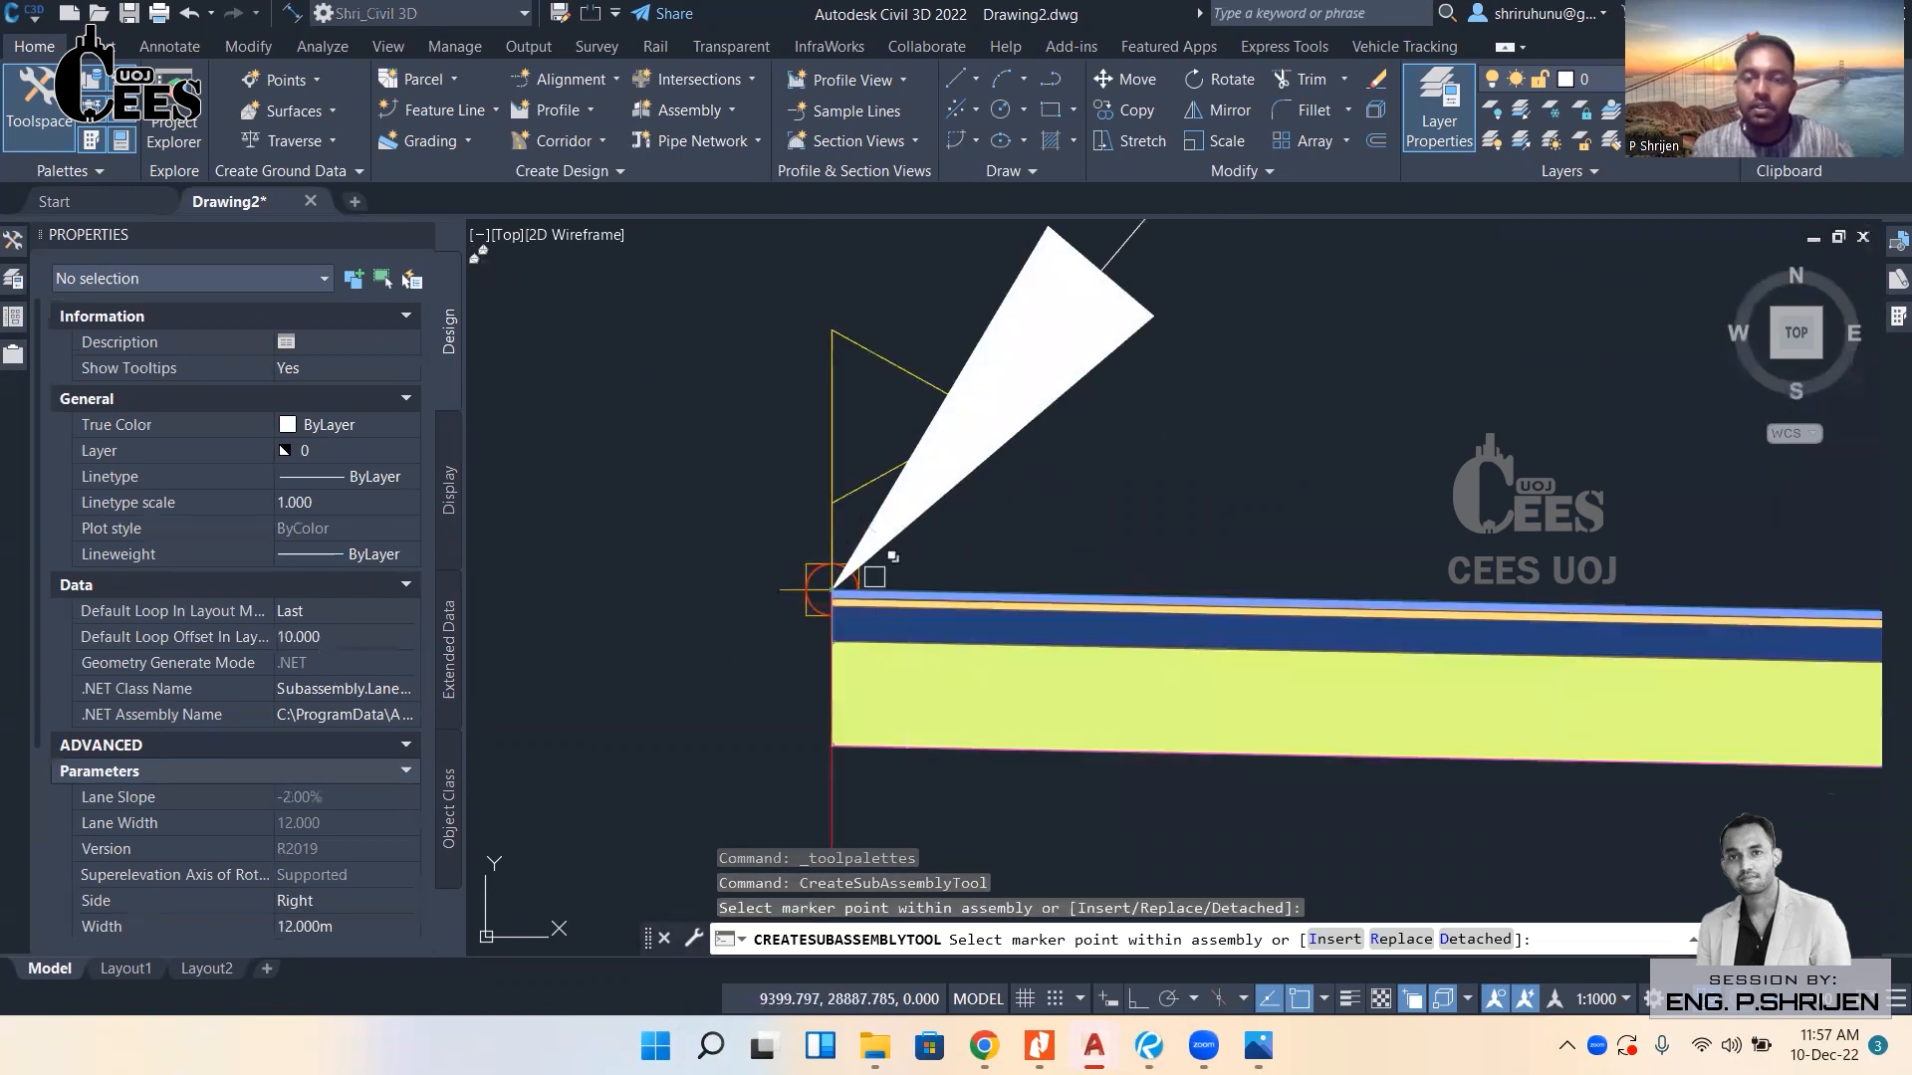
scroll(900, 585, "down", 3)
right_click(908, 555)
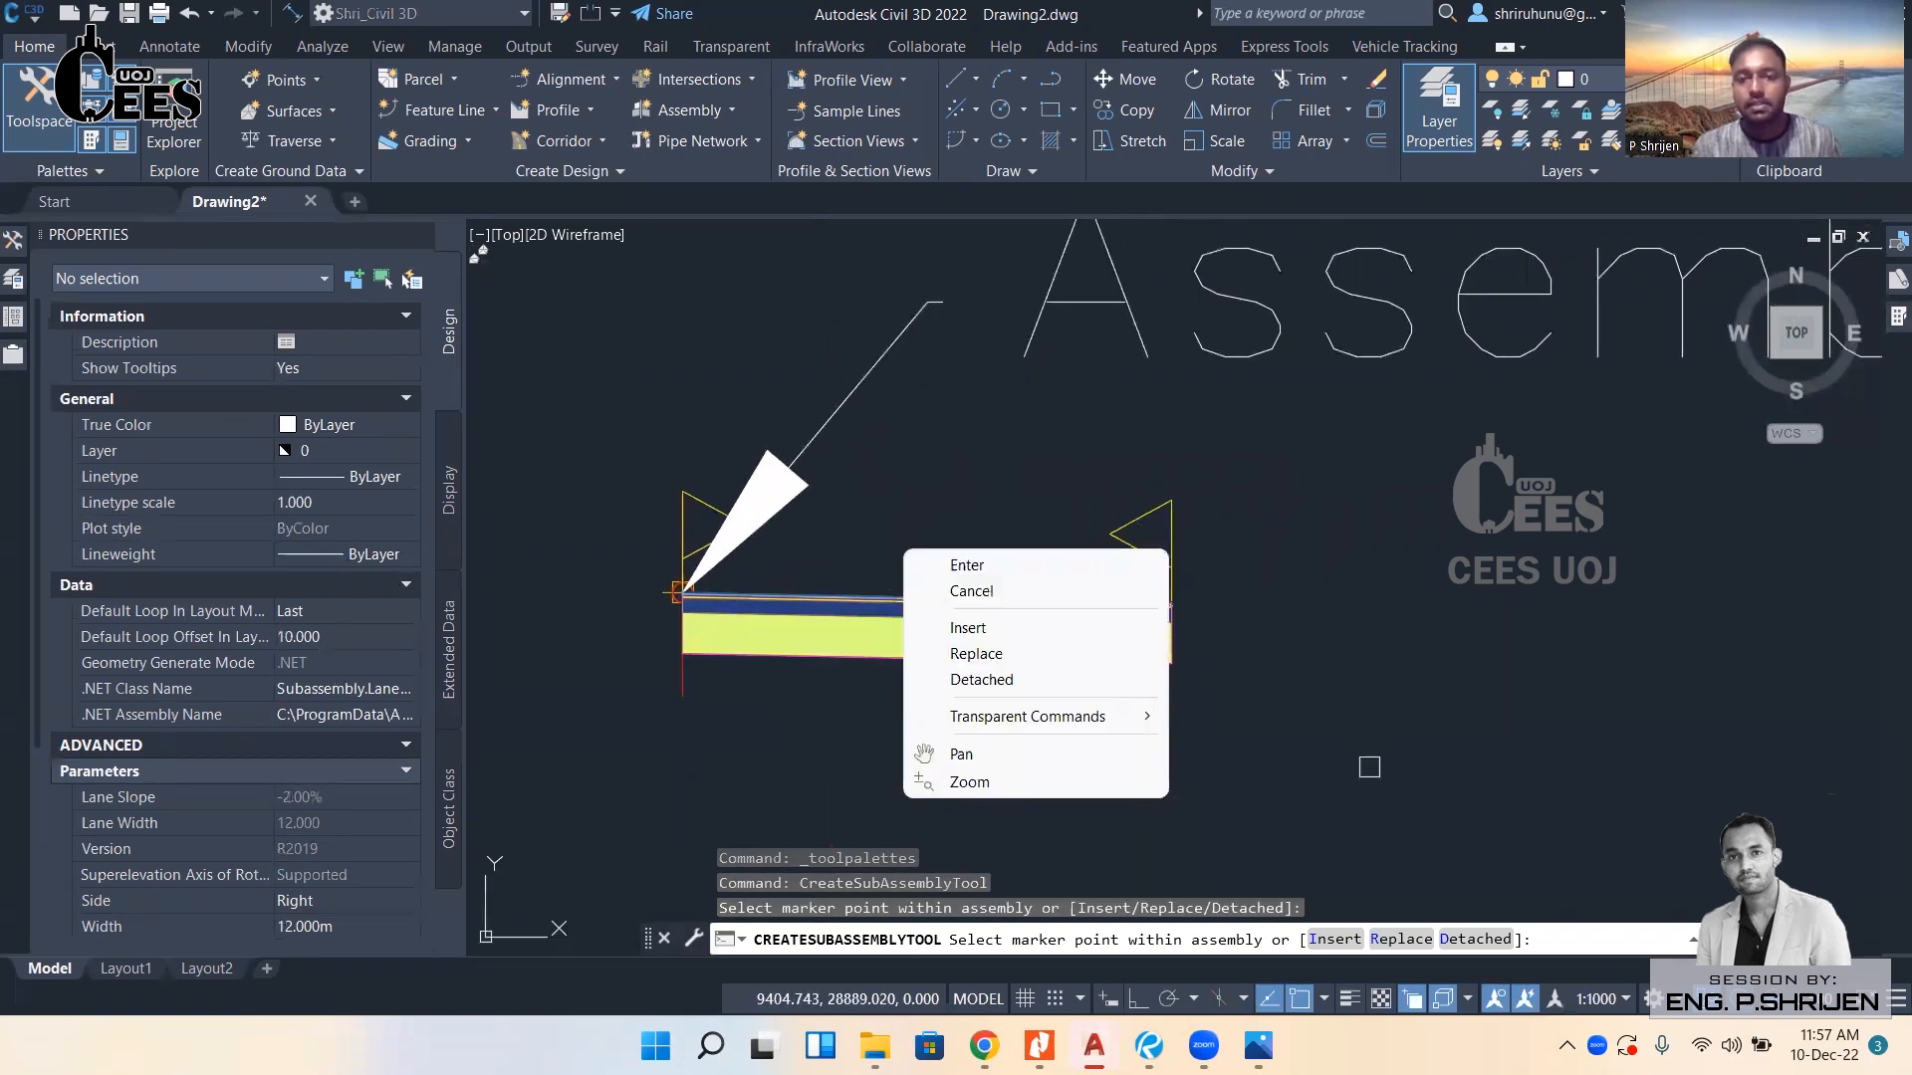
left_click(936, 564)
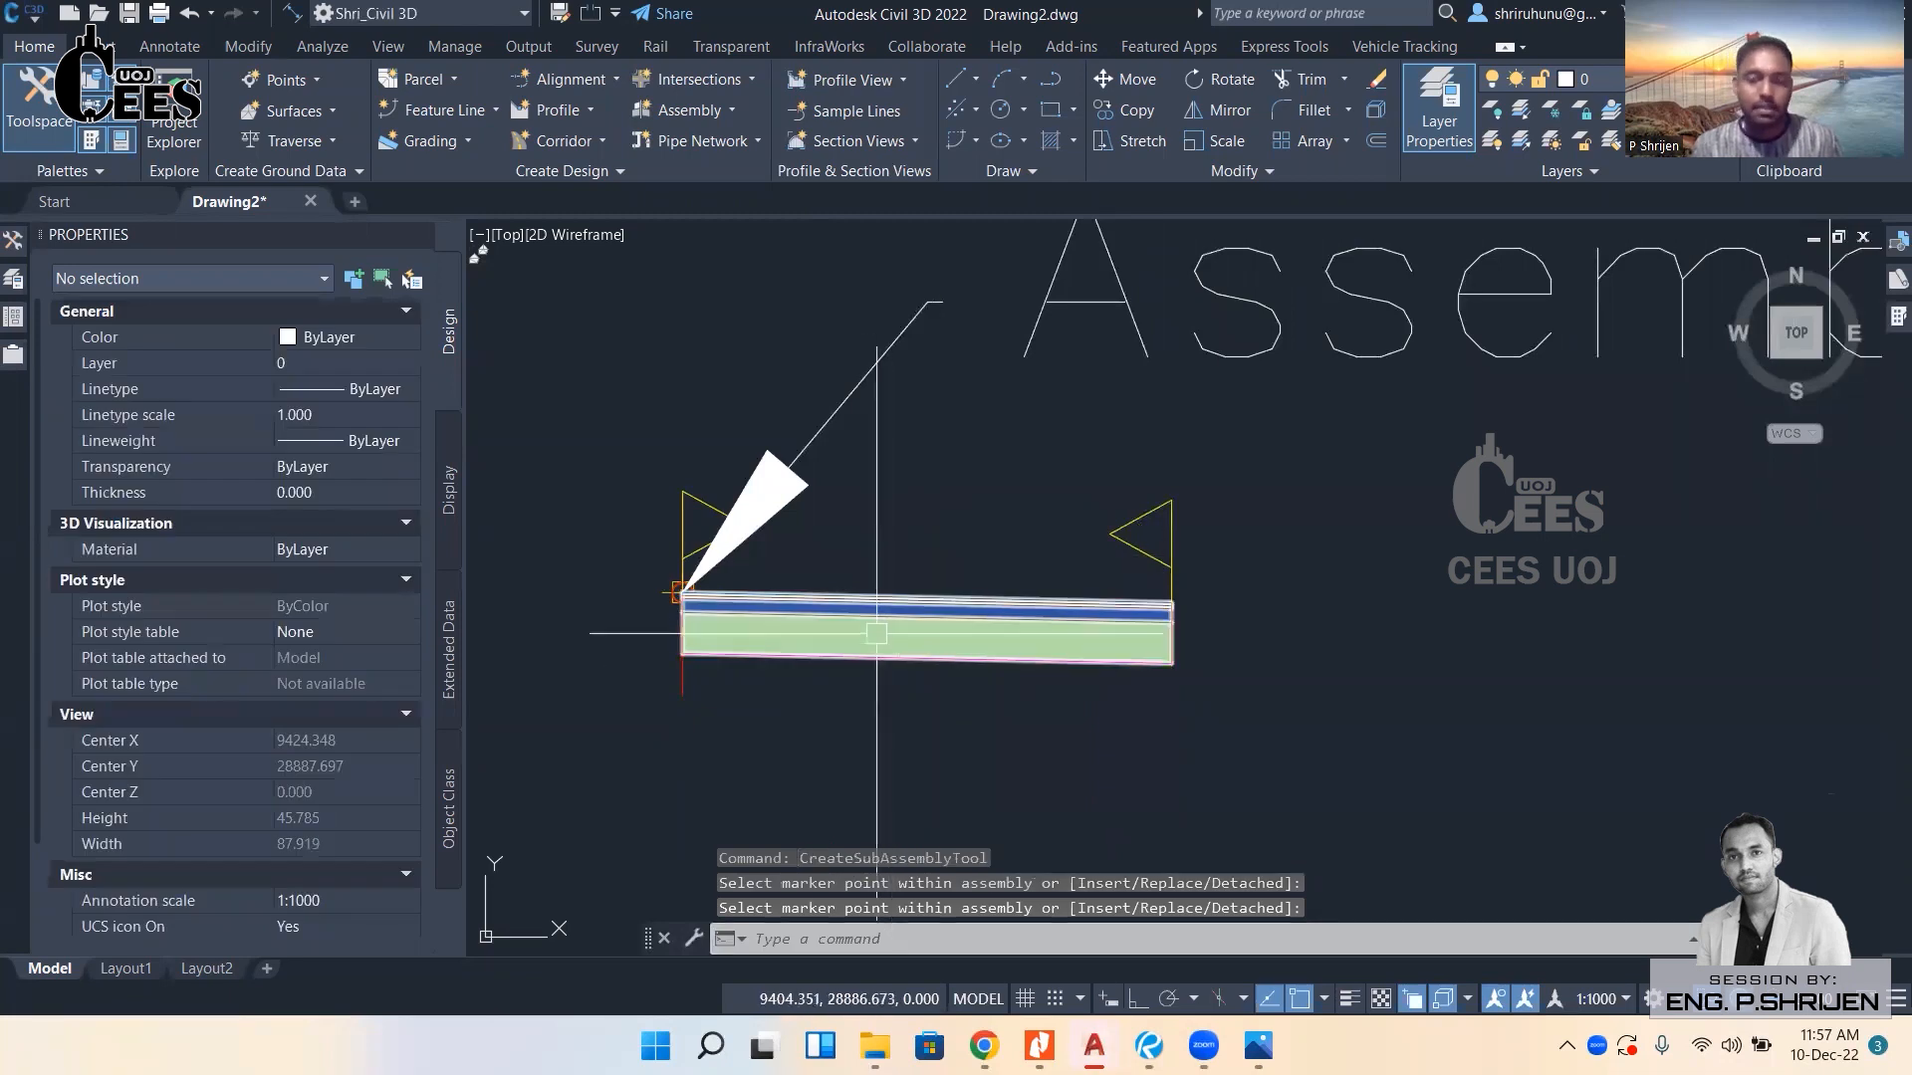
Examine the pavement, base and sub-base layers of the lane subassembly up close.
scroll(887, 642, "up", 10)
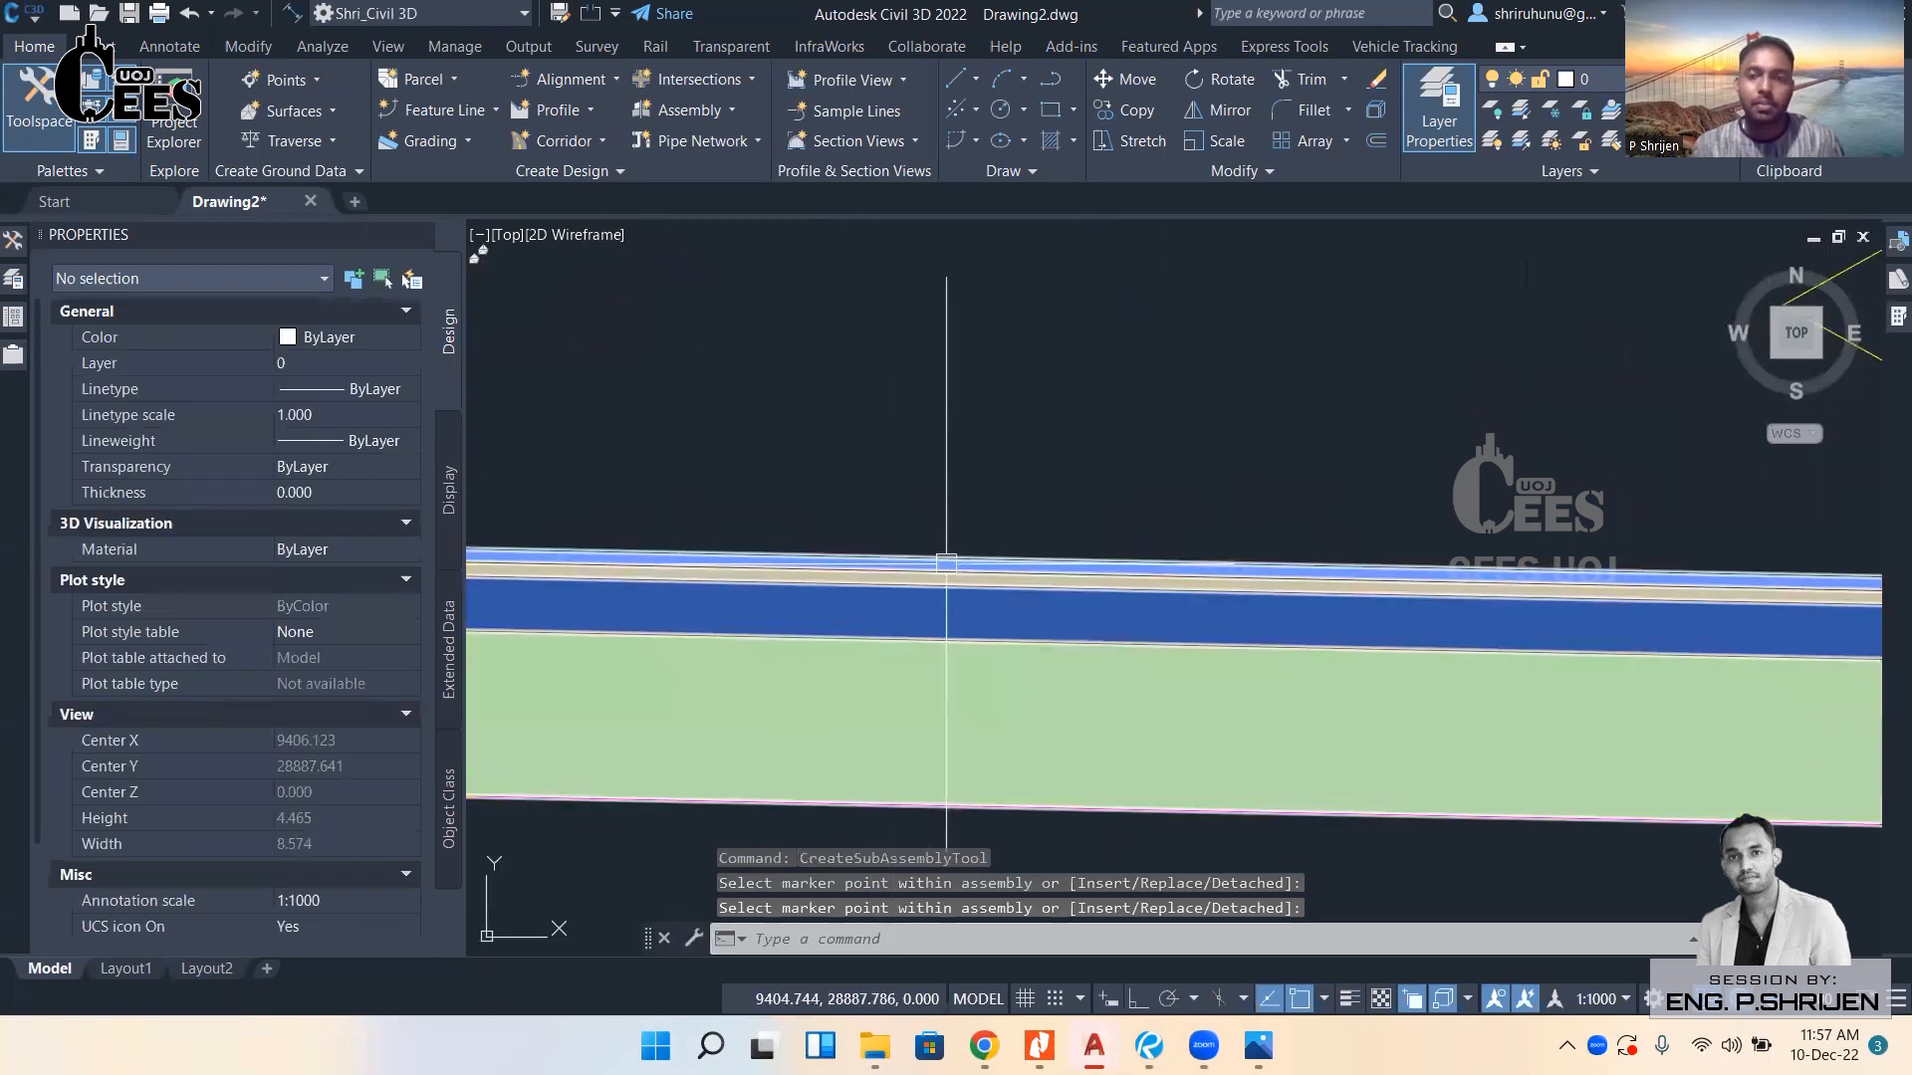
scroll(952, 599, "up", 2)
scroll(949, 621, "down", 4)
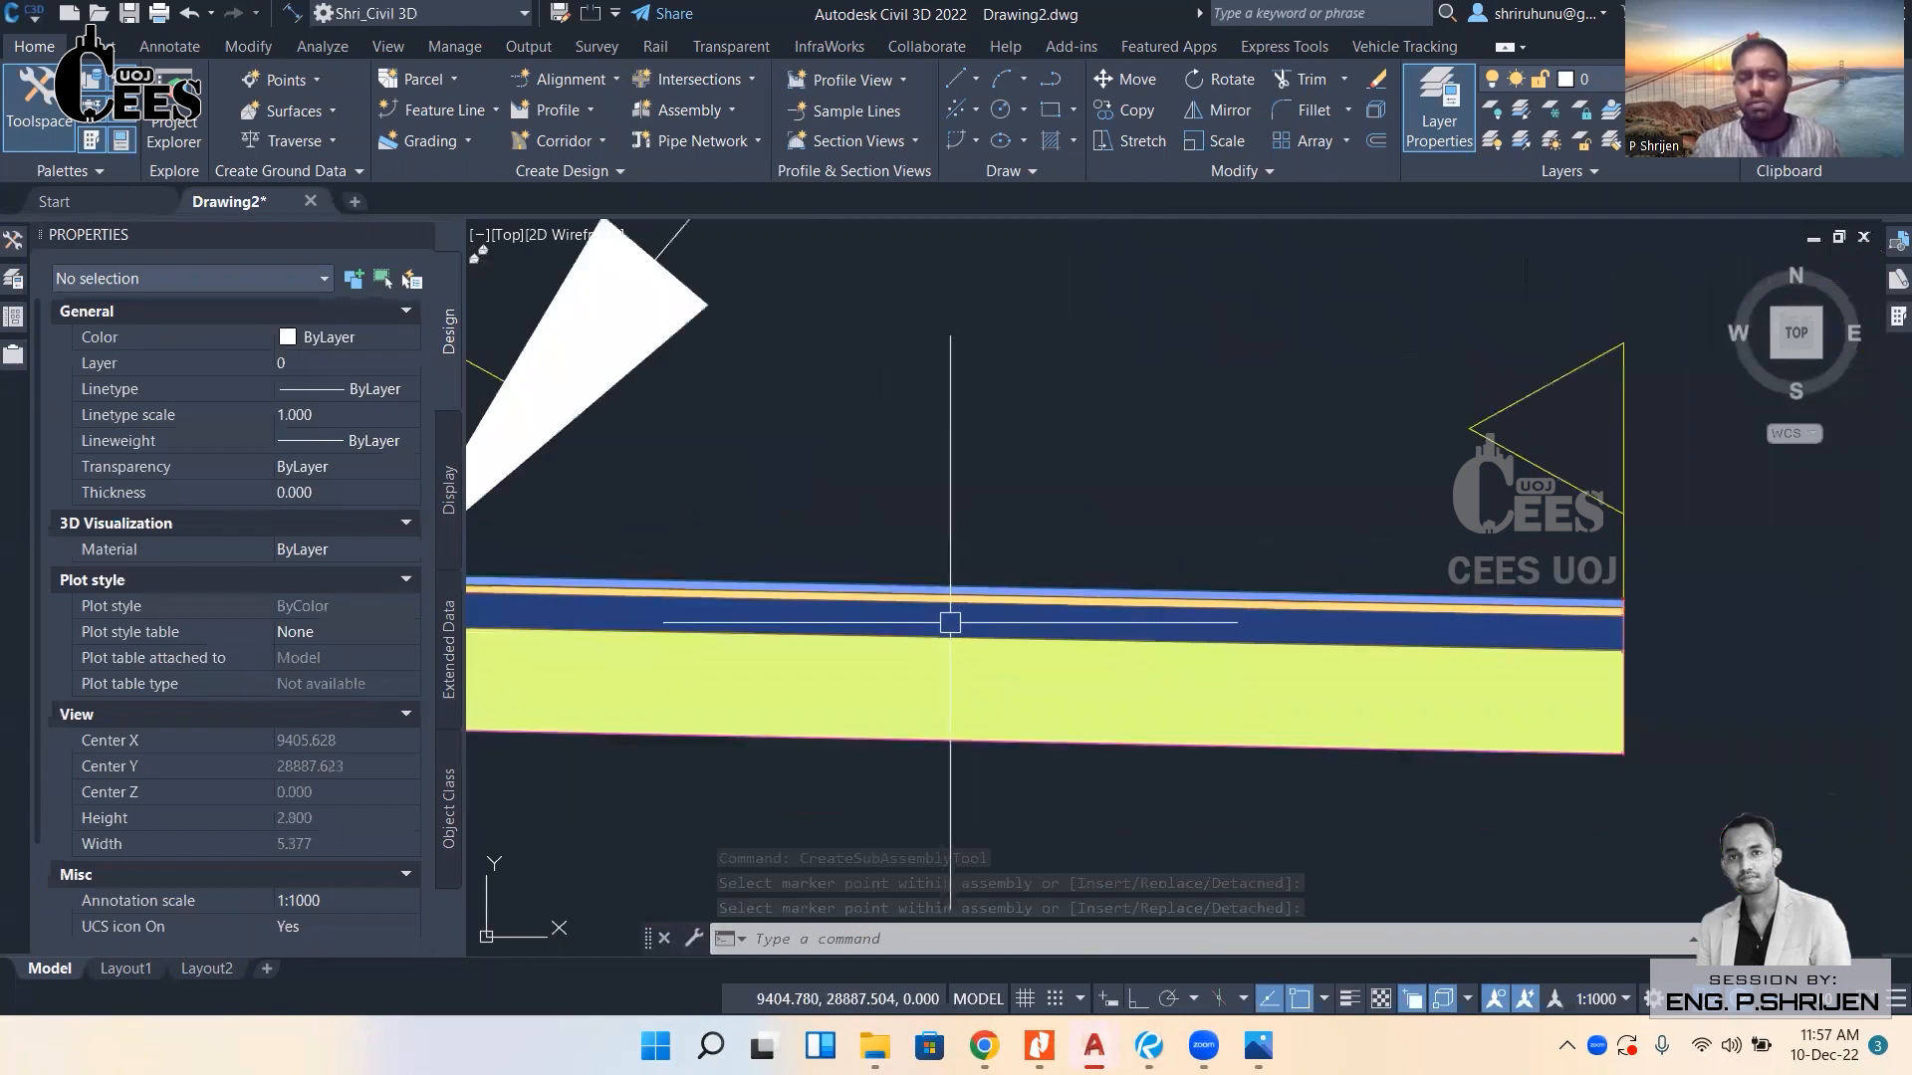
scroll(945, 697, "down", 8)
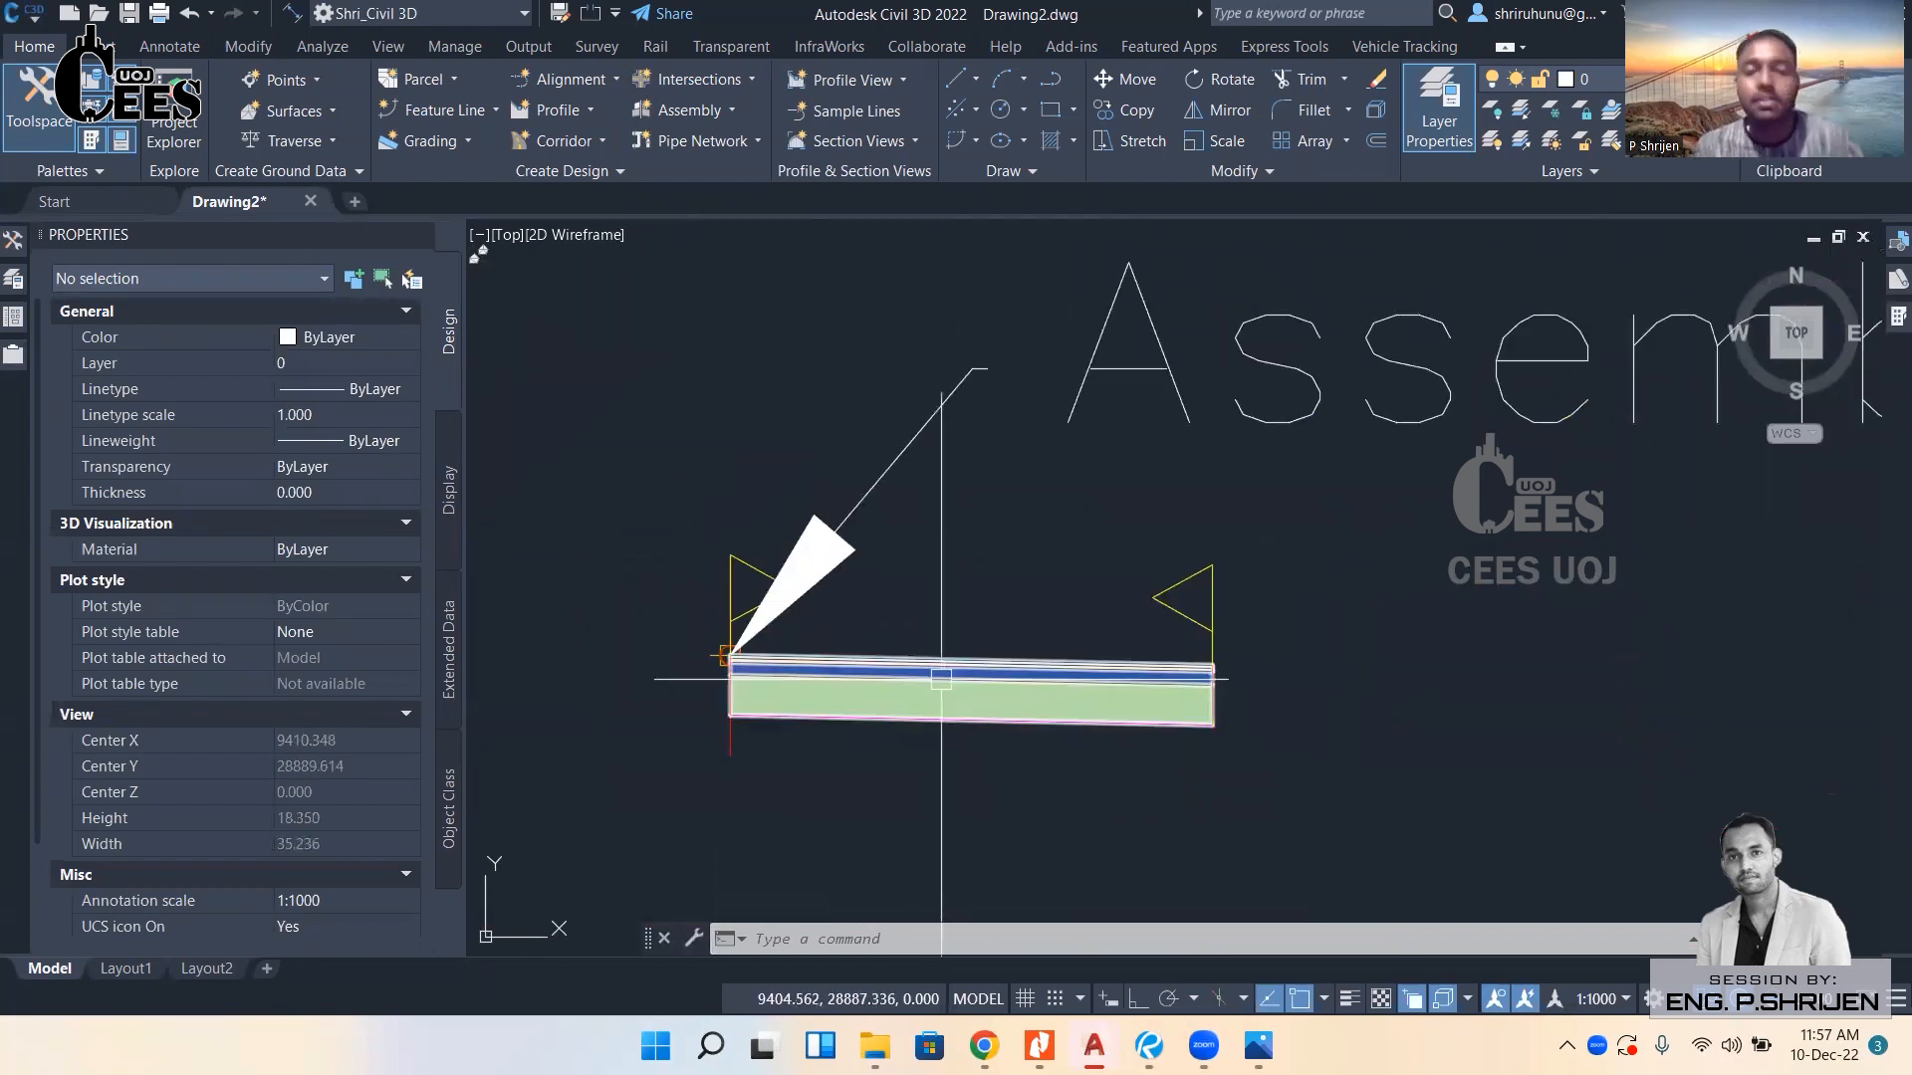
scroll(909, 670, "up", 2)
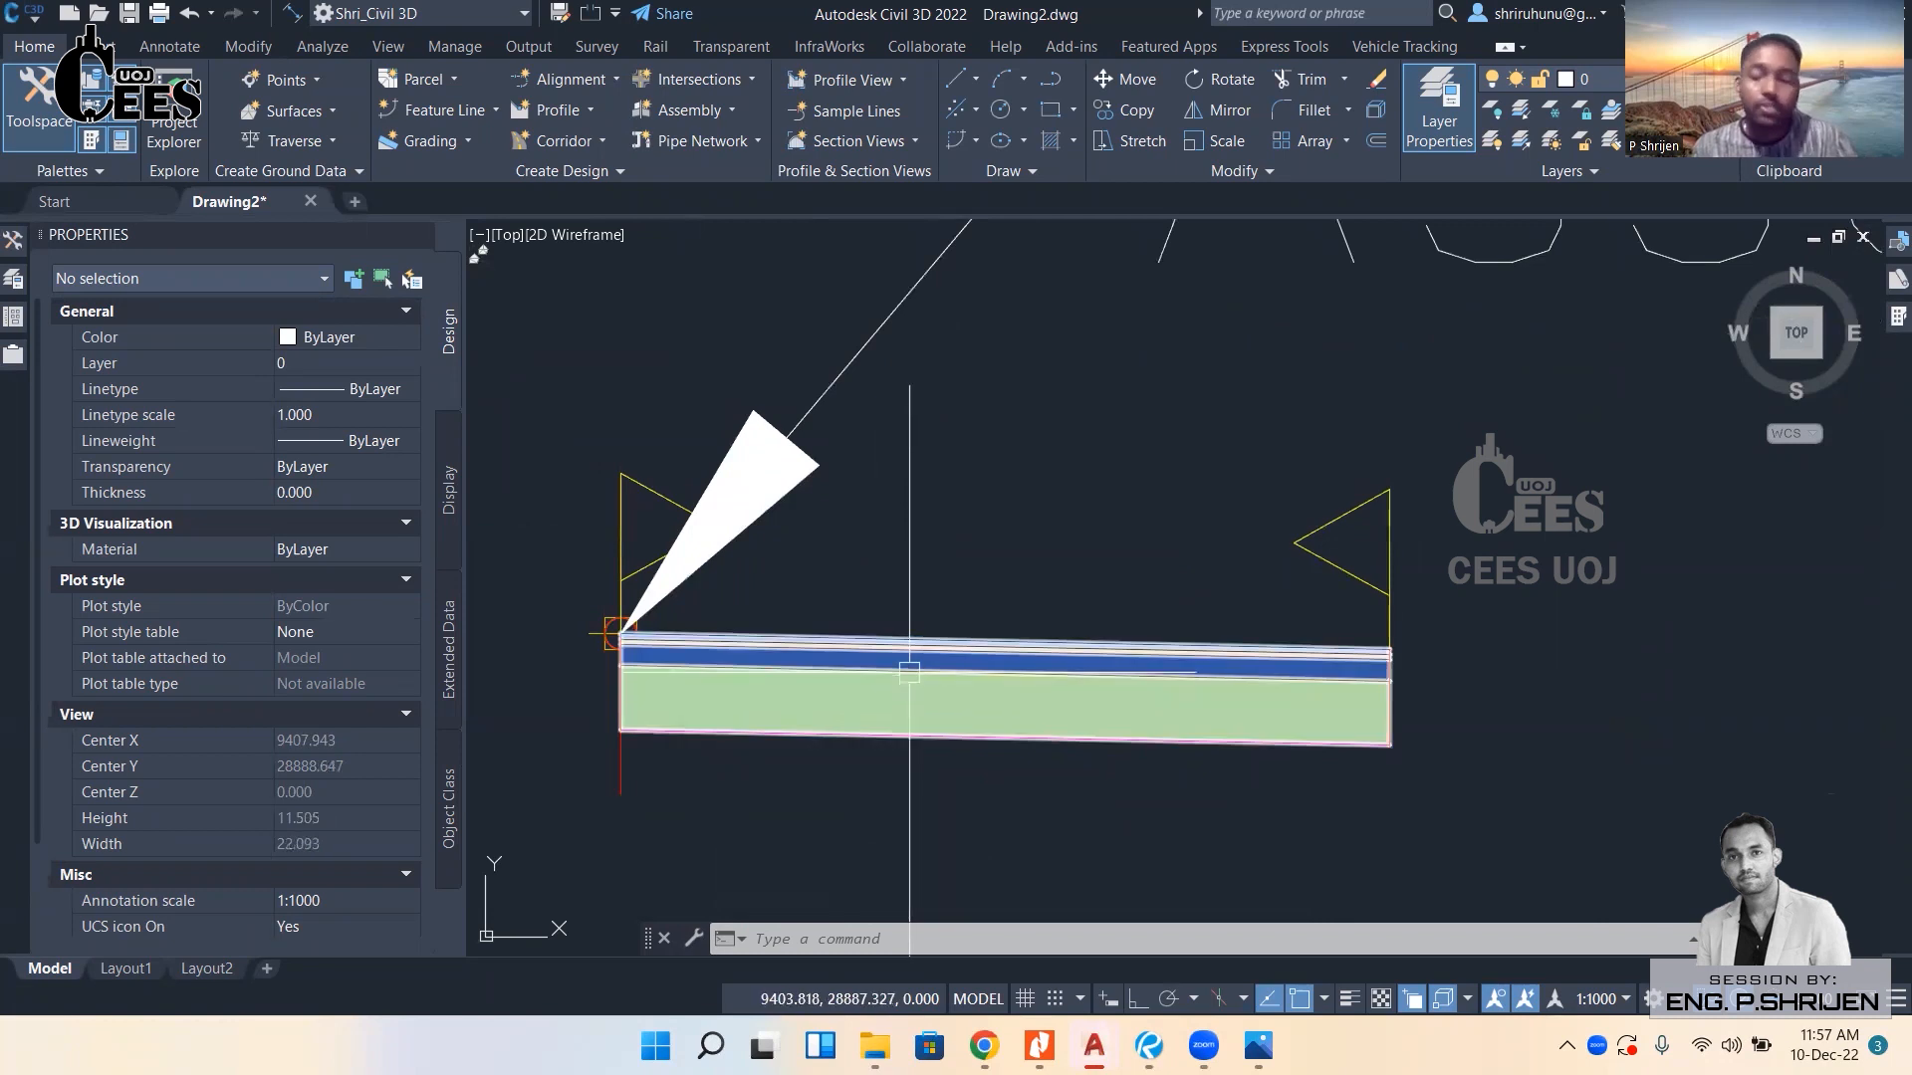
mouse_move(909, 672)
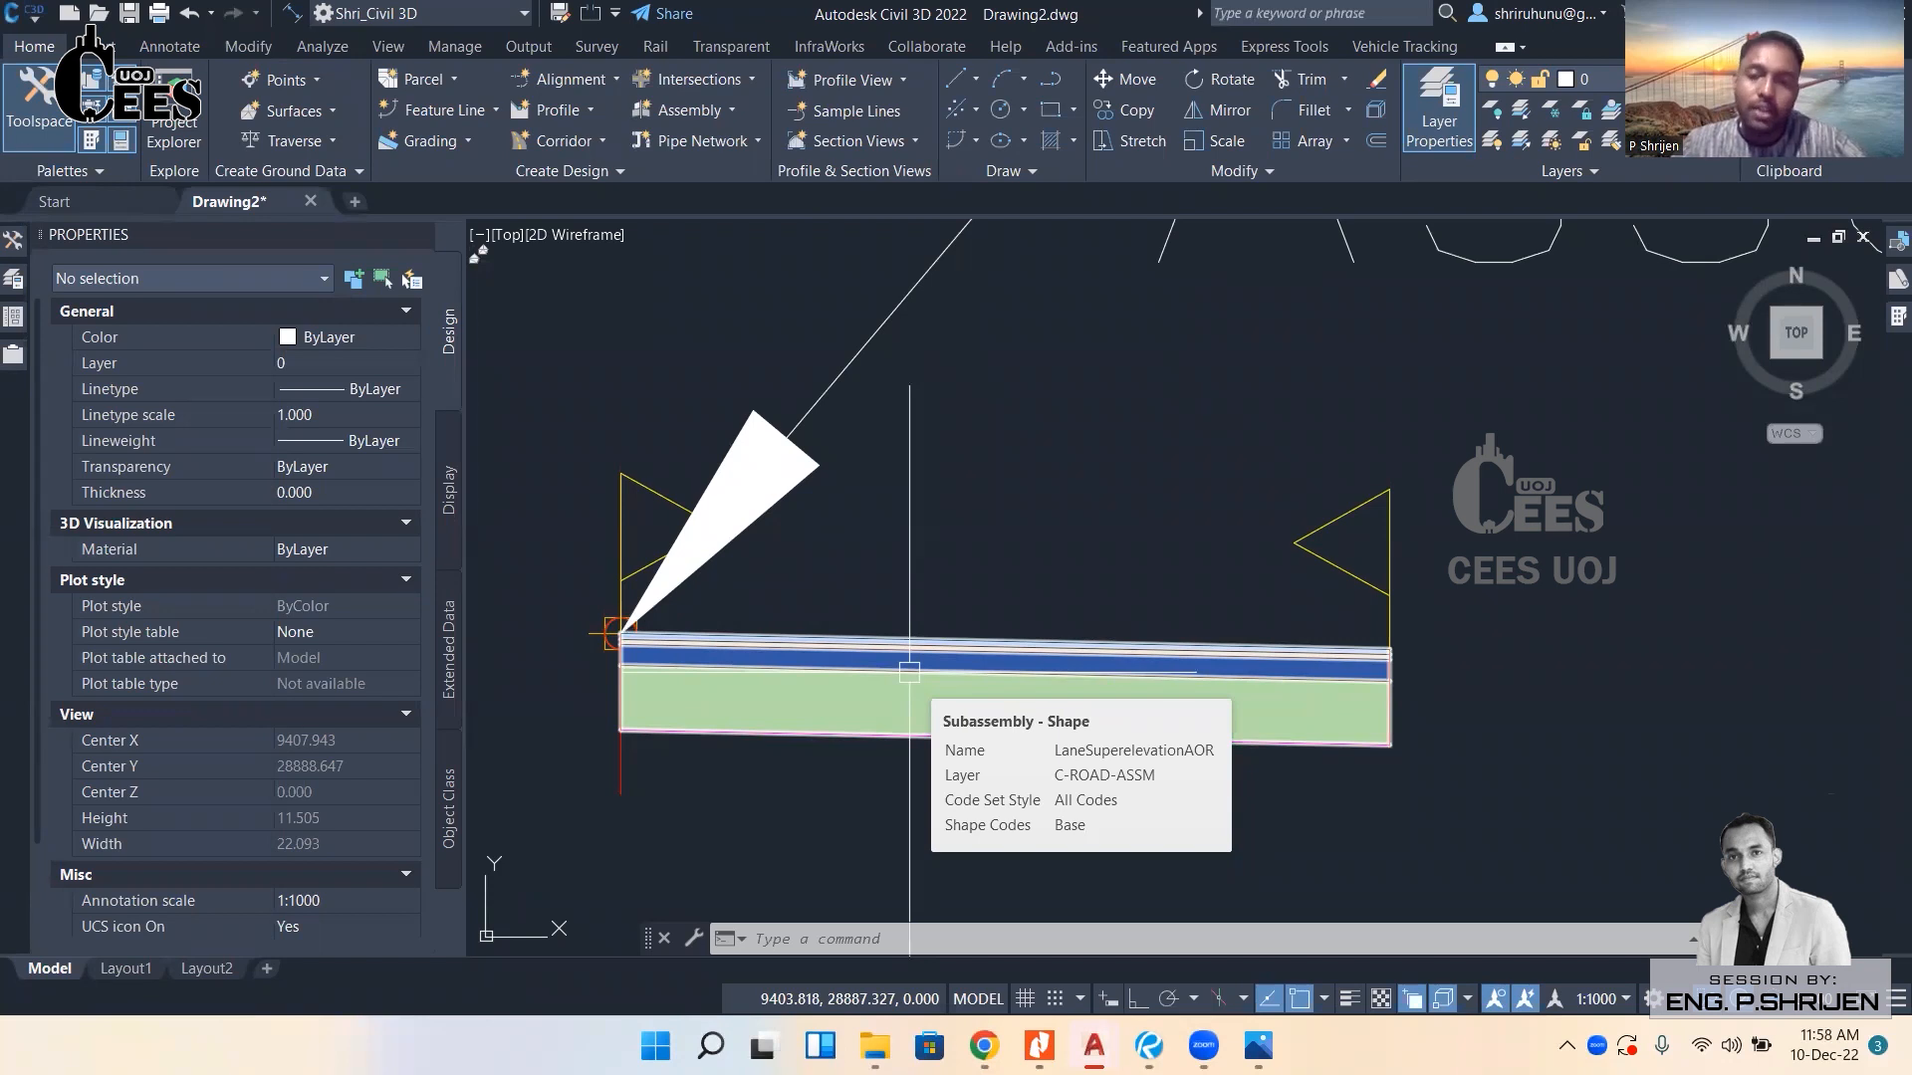
scroll(909, 671, "up", 3)
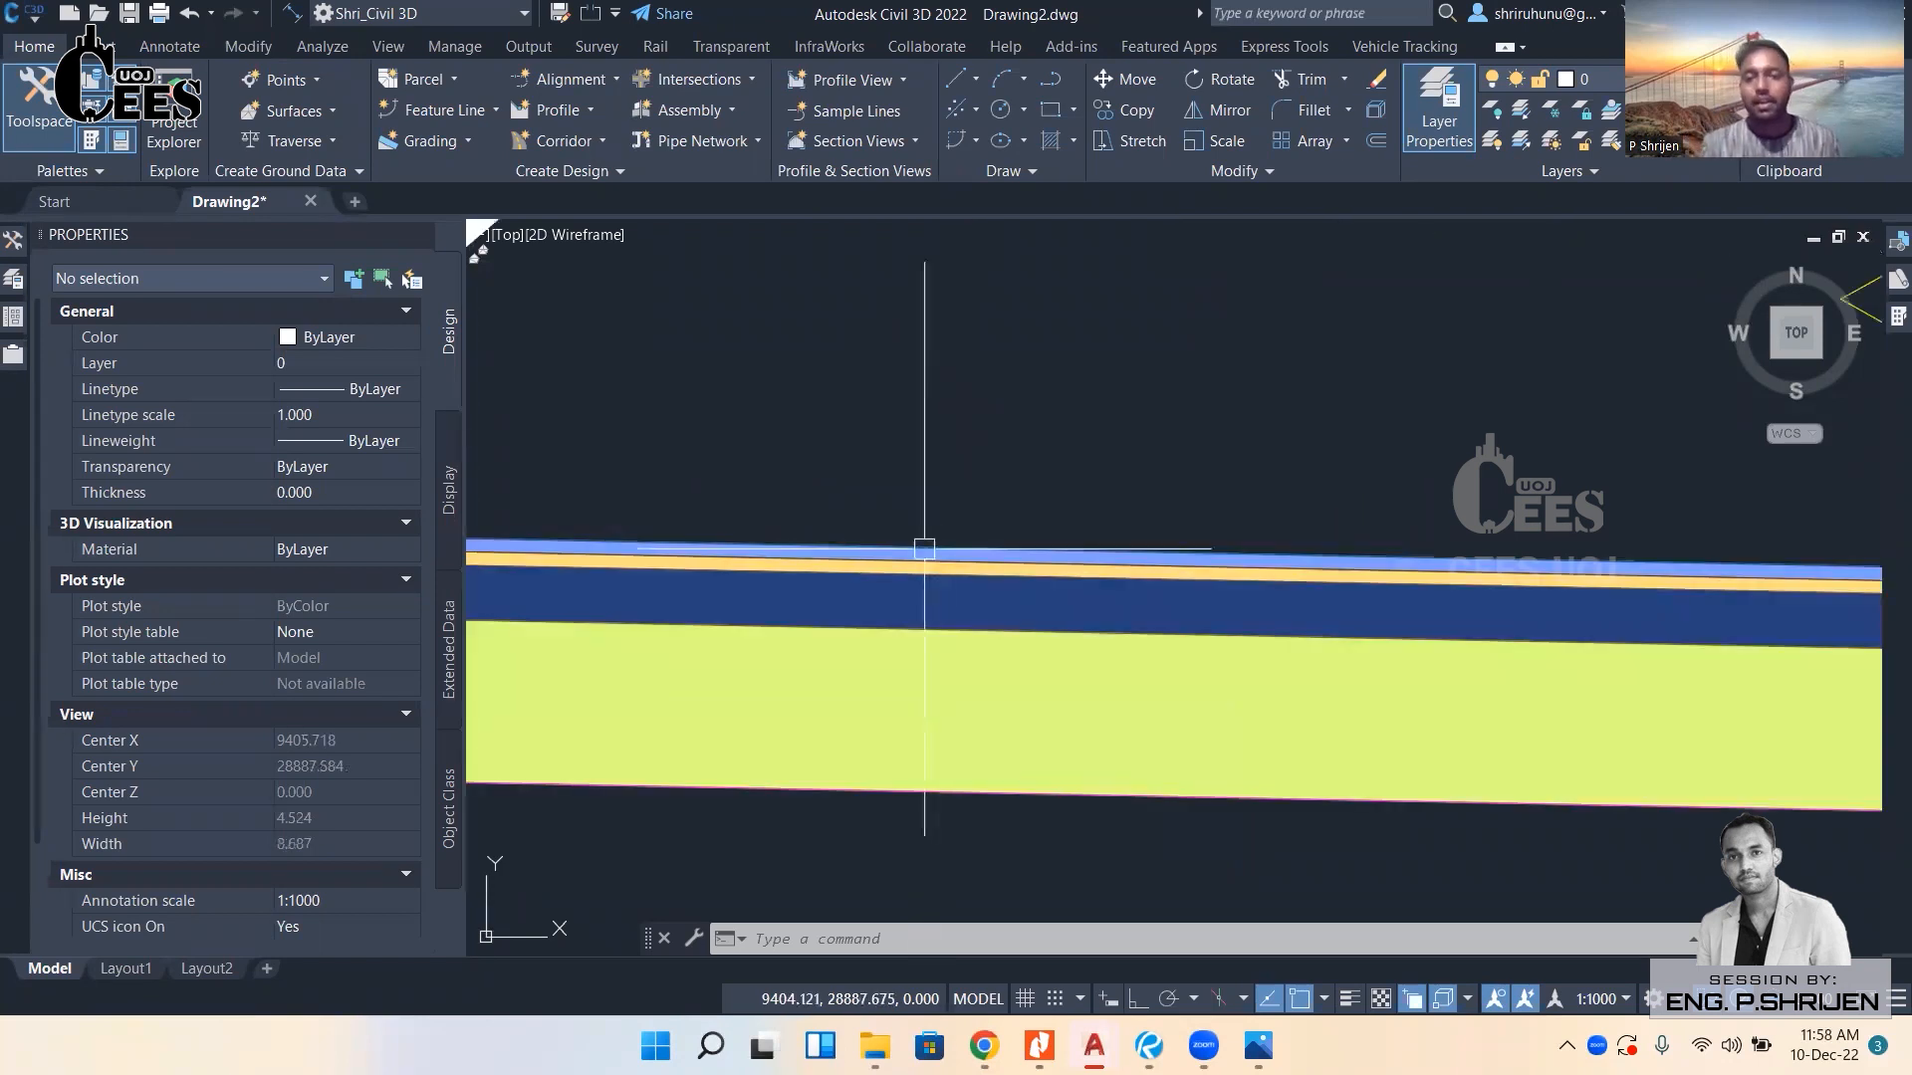
scroll(921, 569, "down", 5)
scroll(922, 569, "up", 4)
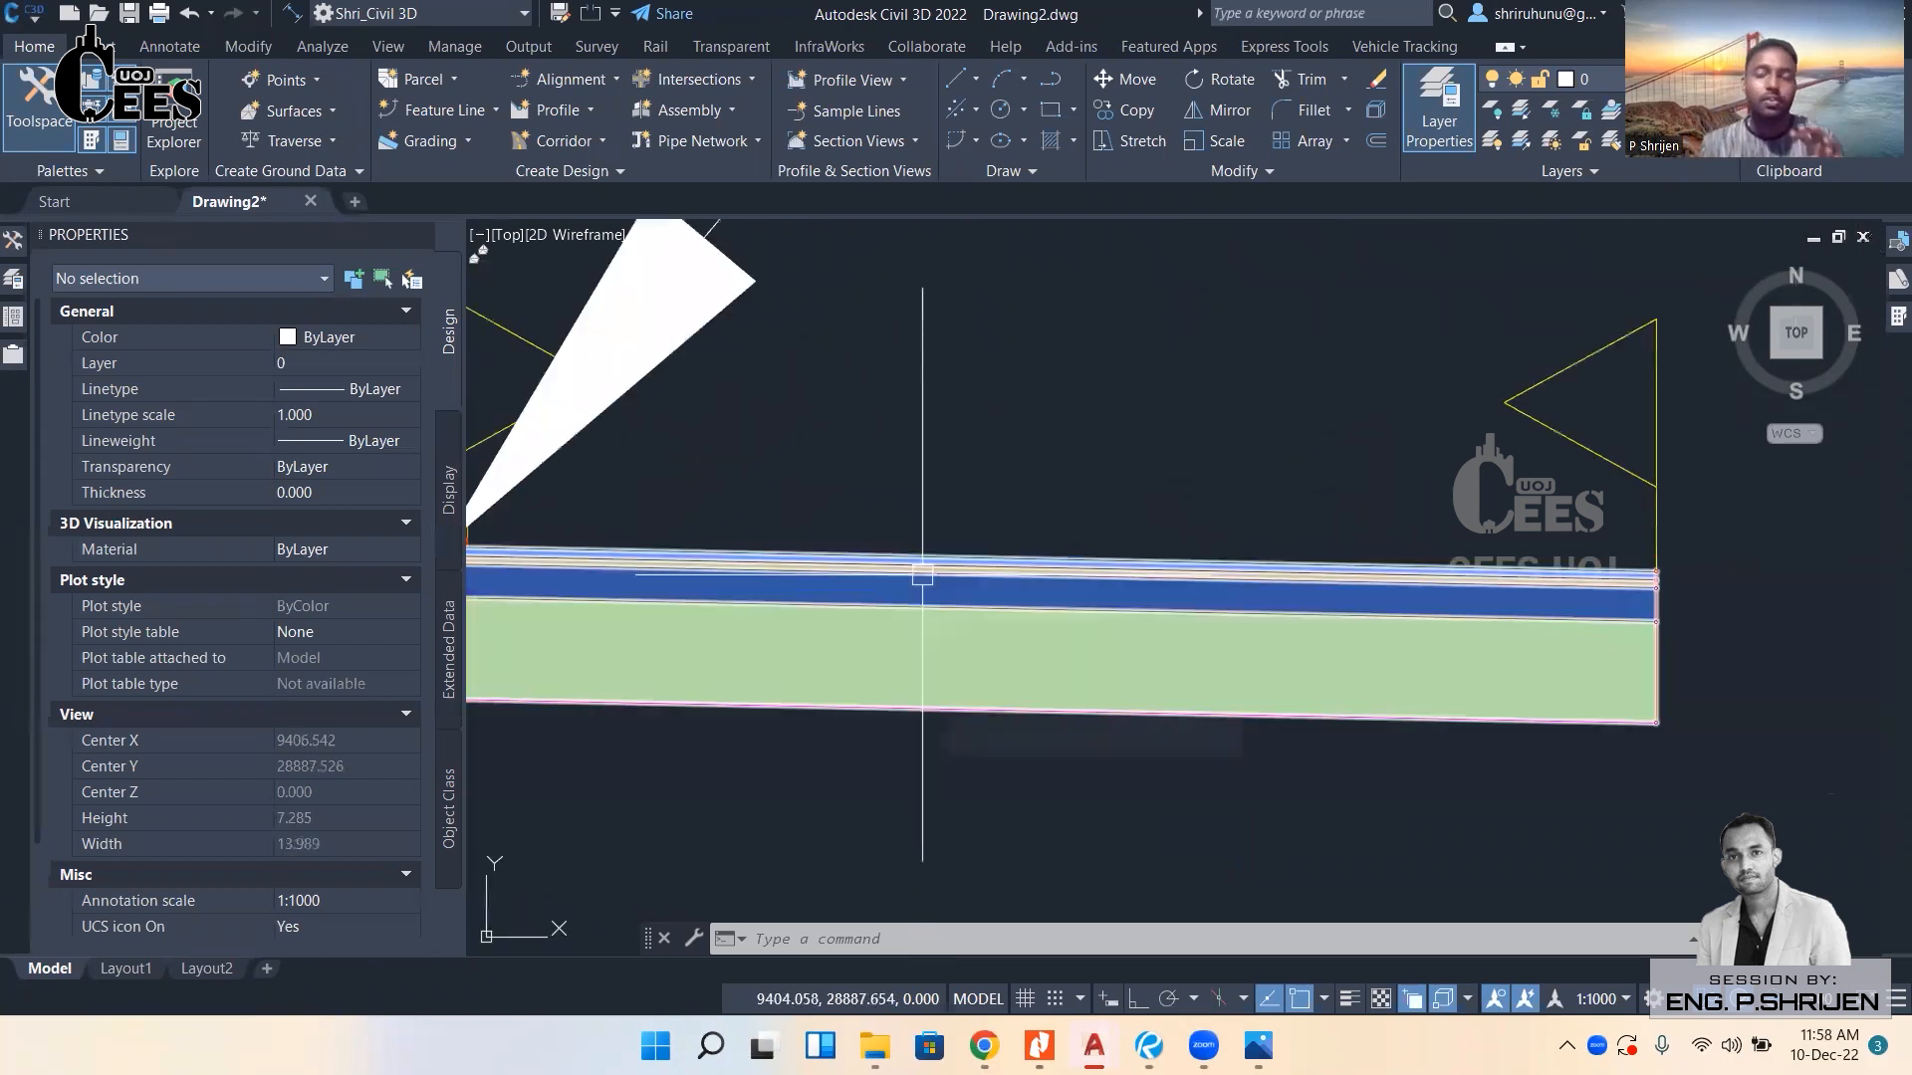
mouse_move(922, 574)
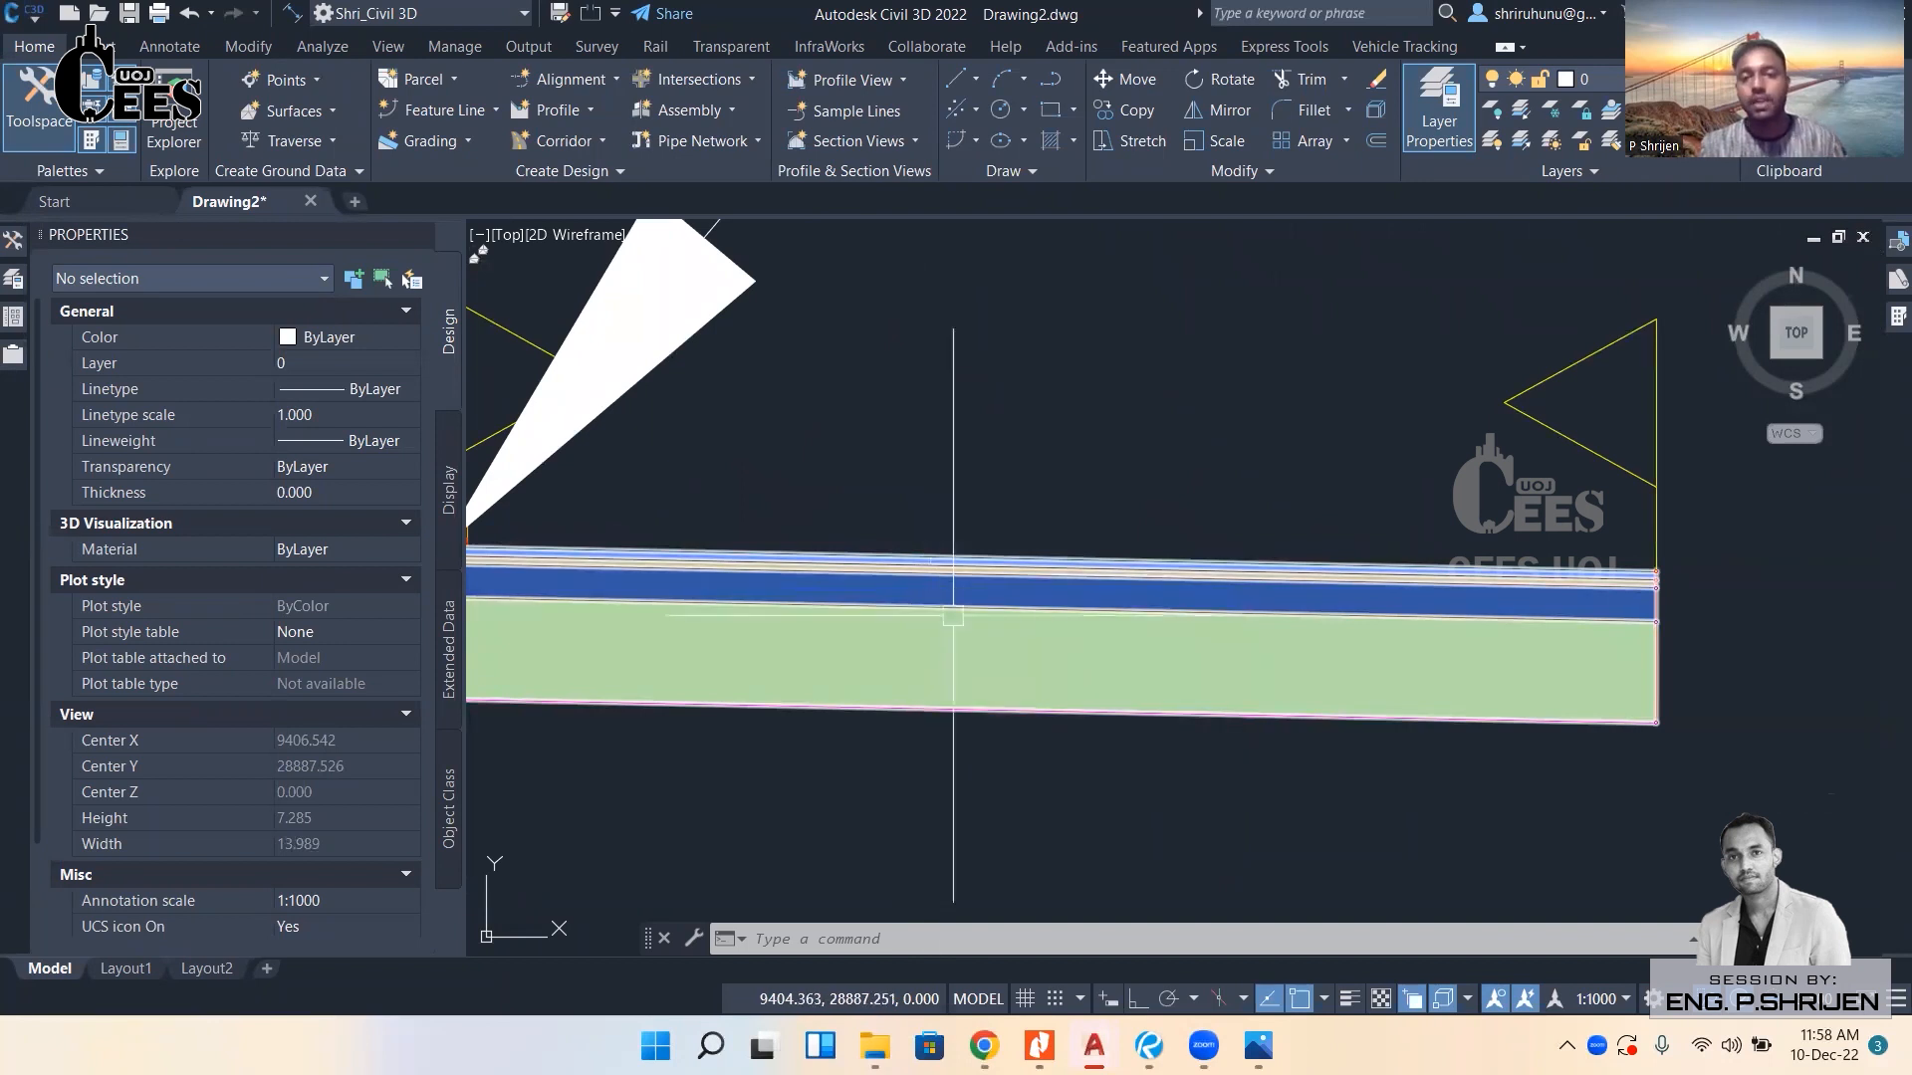
Open the lane's Subassembly Properties and review its Pave1, Pave2, Base and Sub-base Depth parameters.
left_click(941, 597)
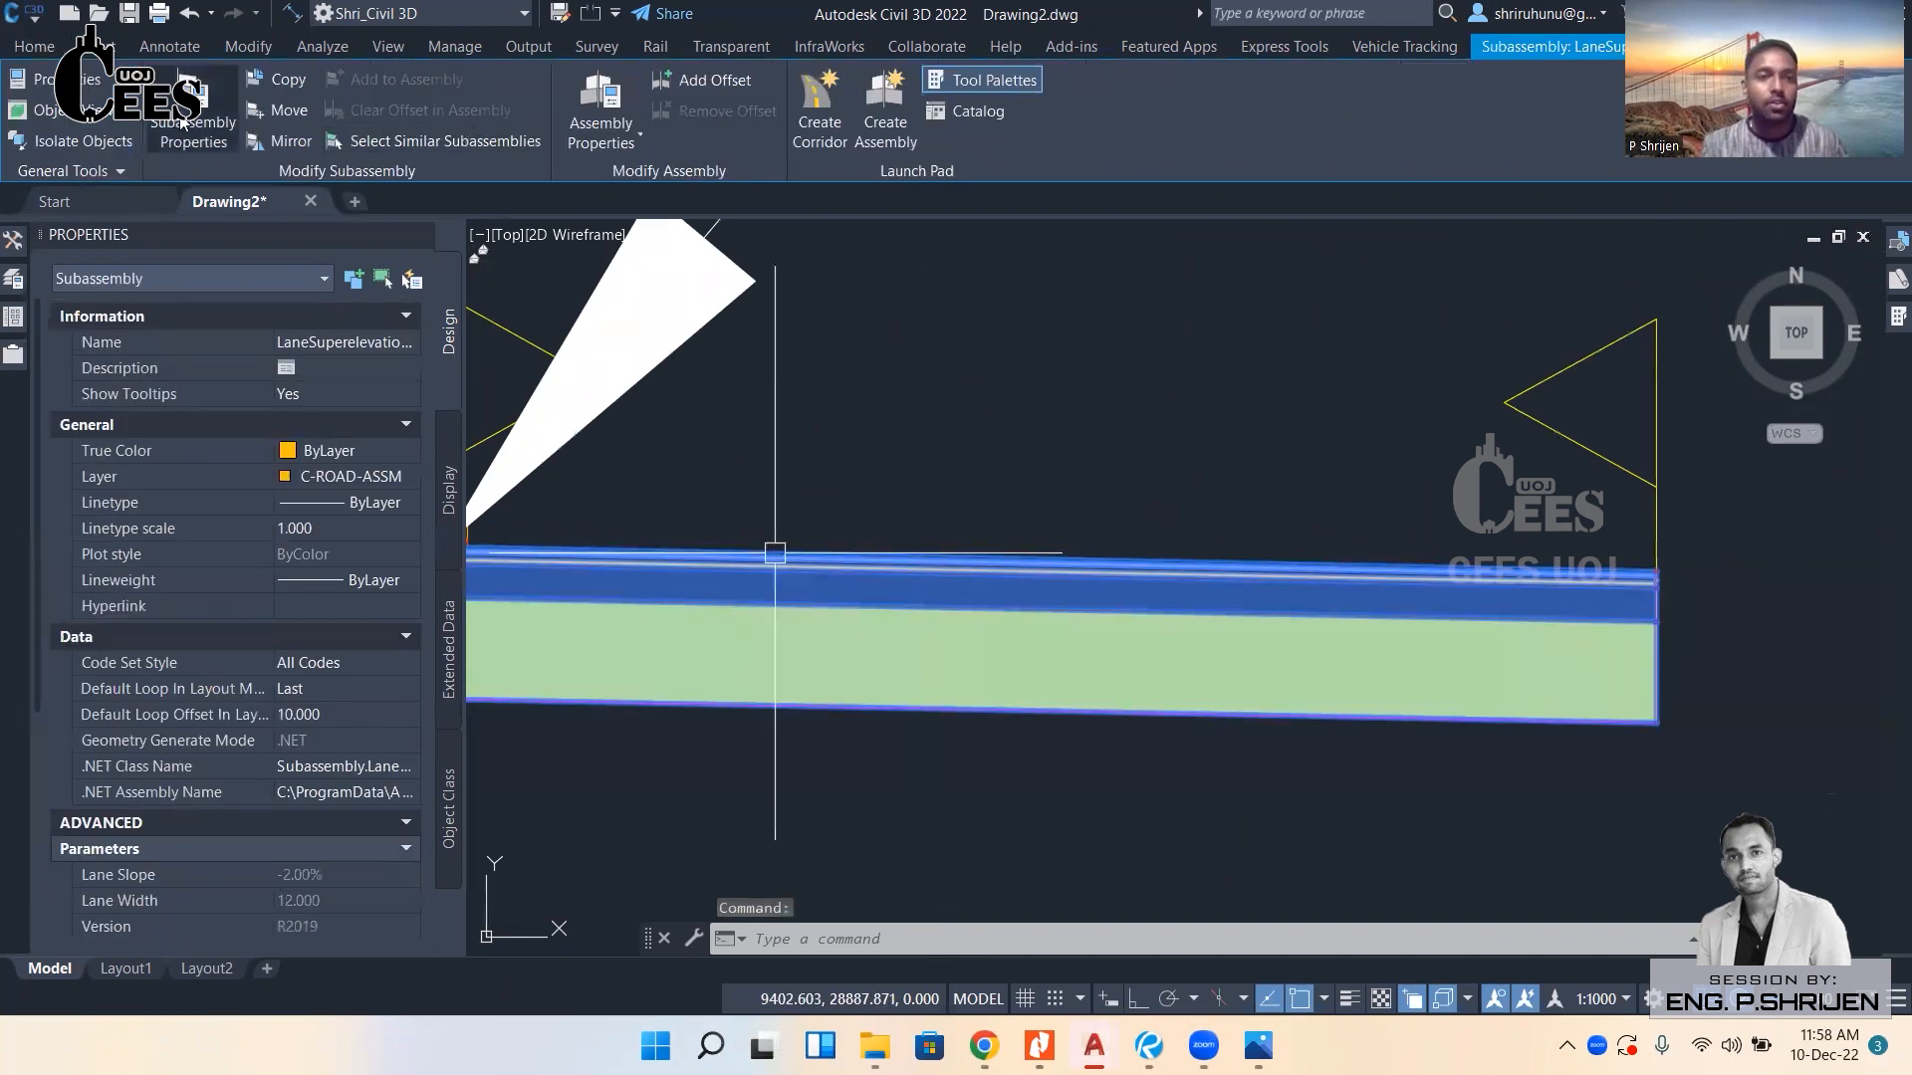
left_click(187, 135)
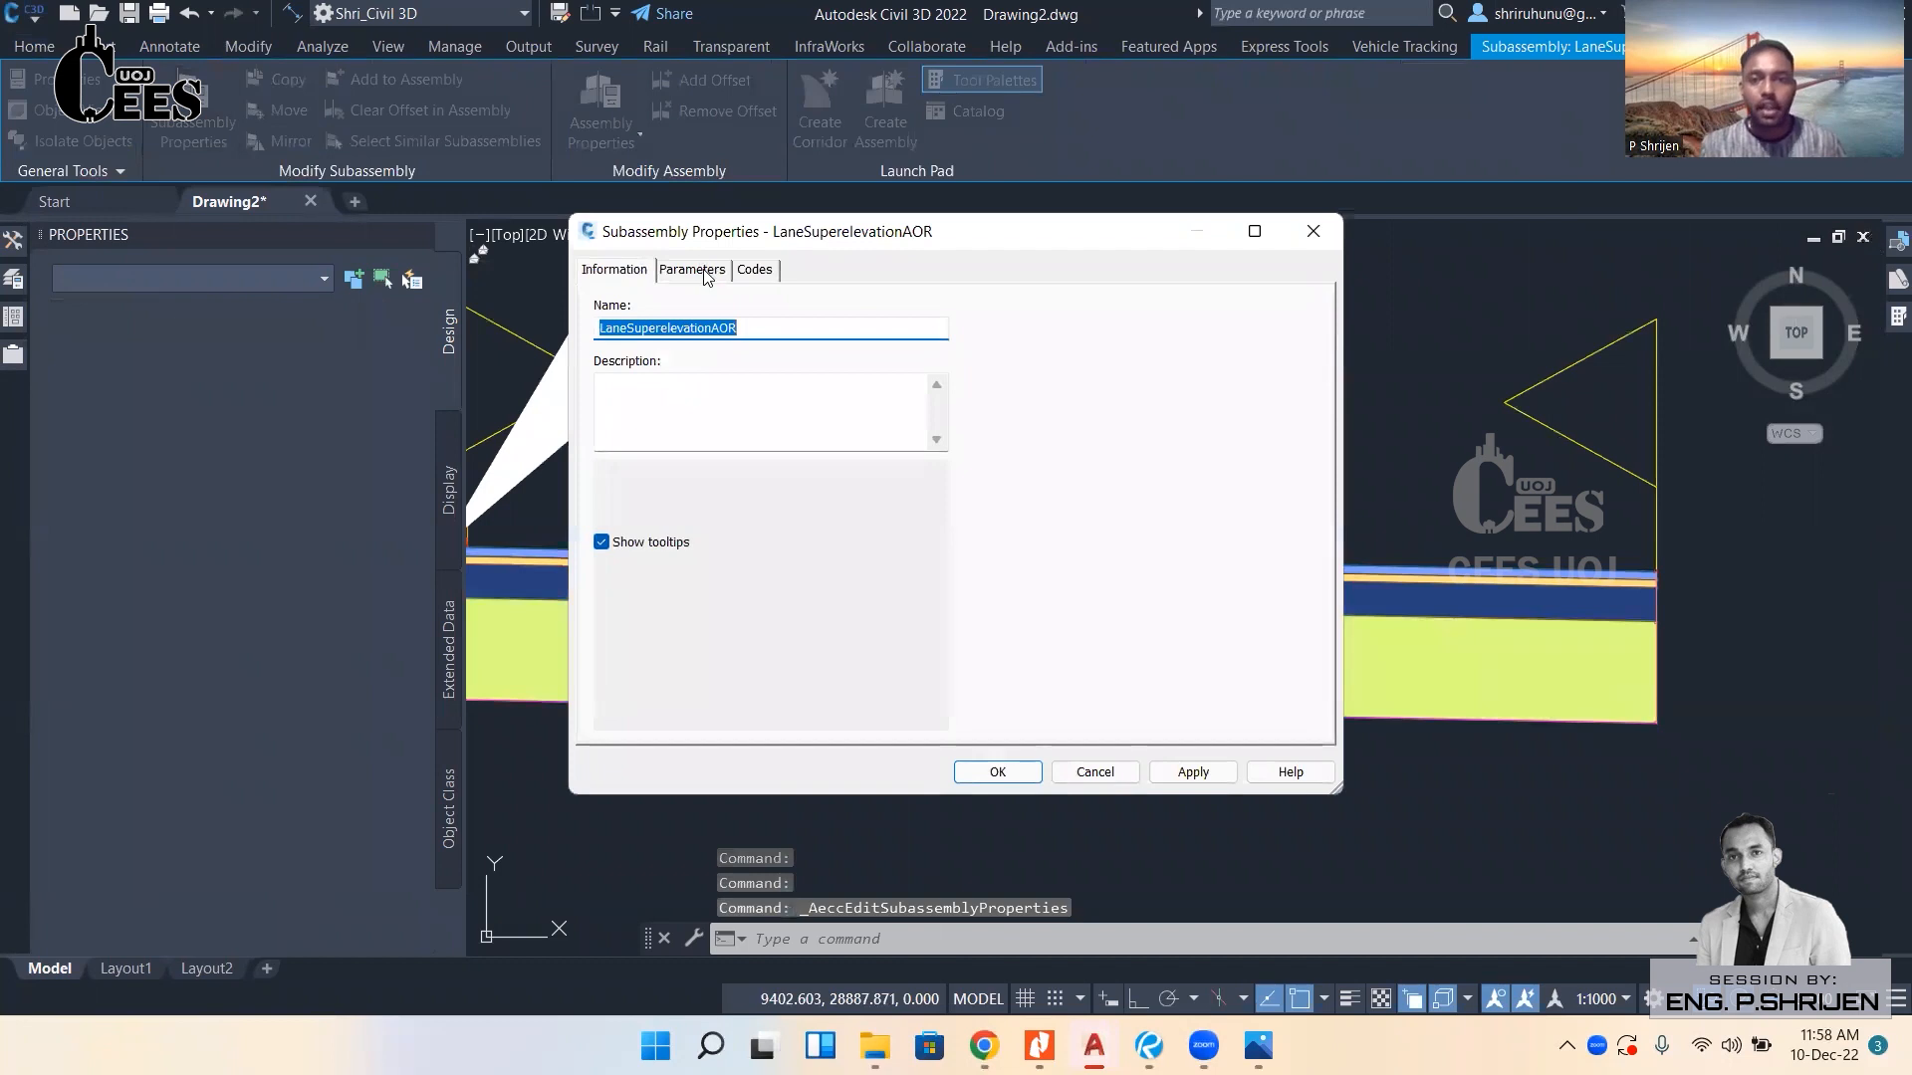
left_click(697, 271)
left_click(675, 426)
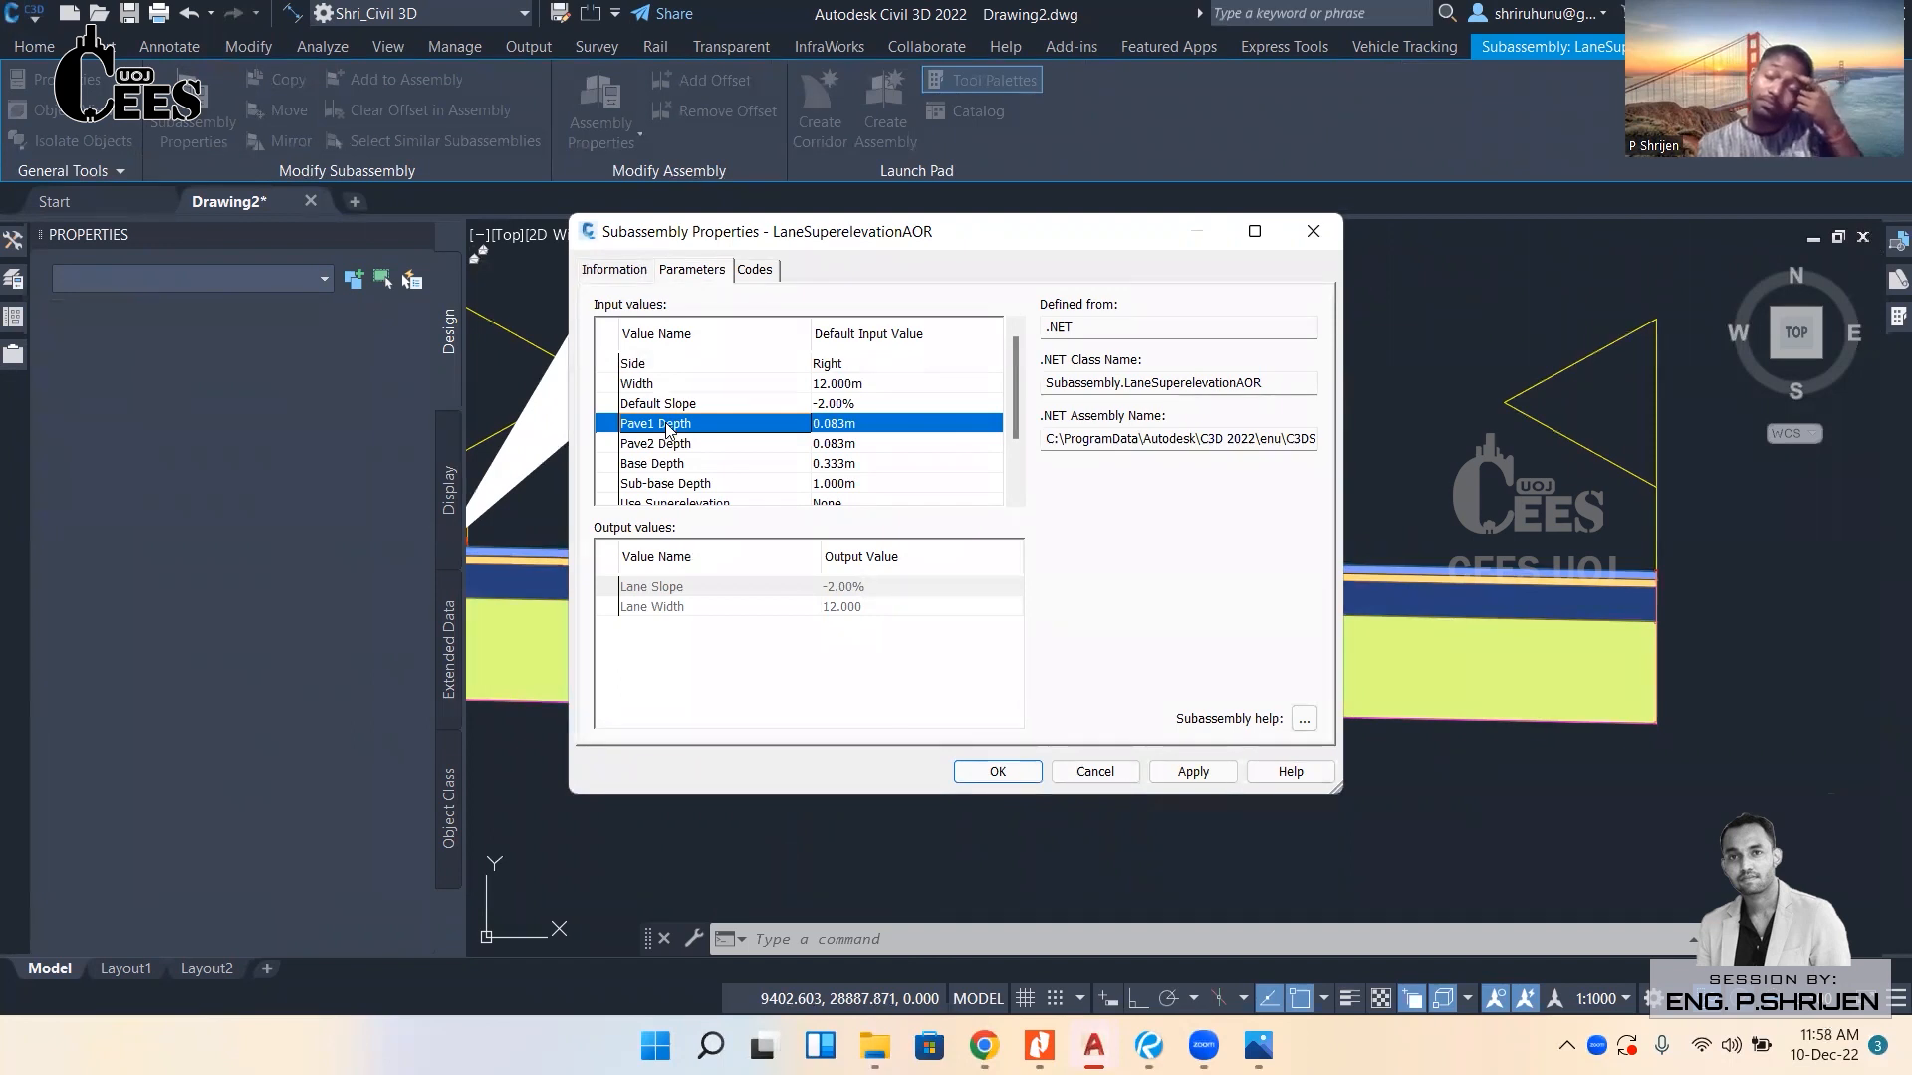
left_click(737, 448)
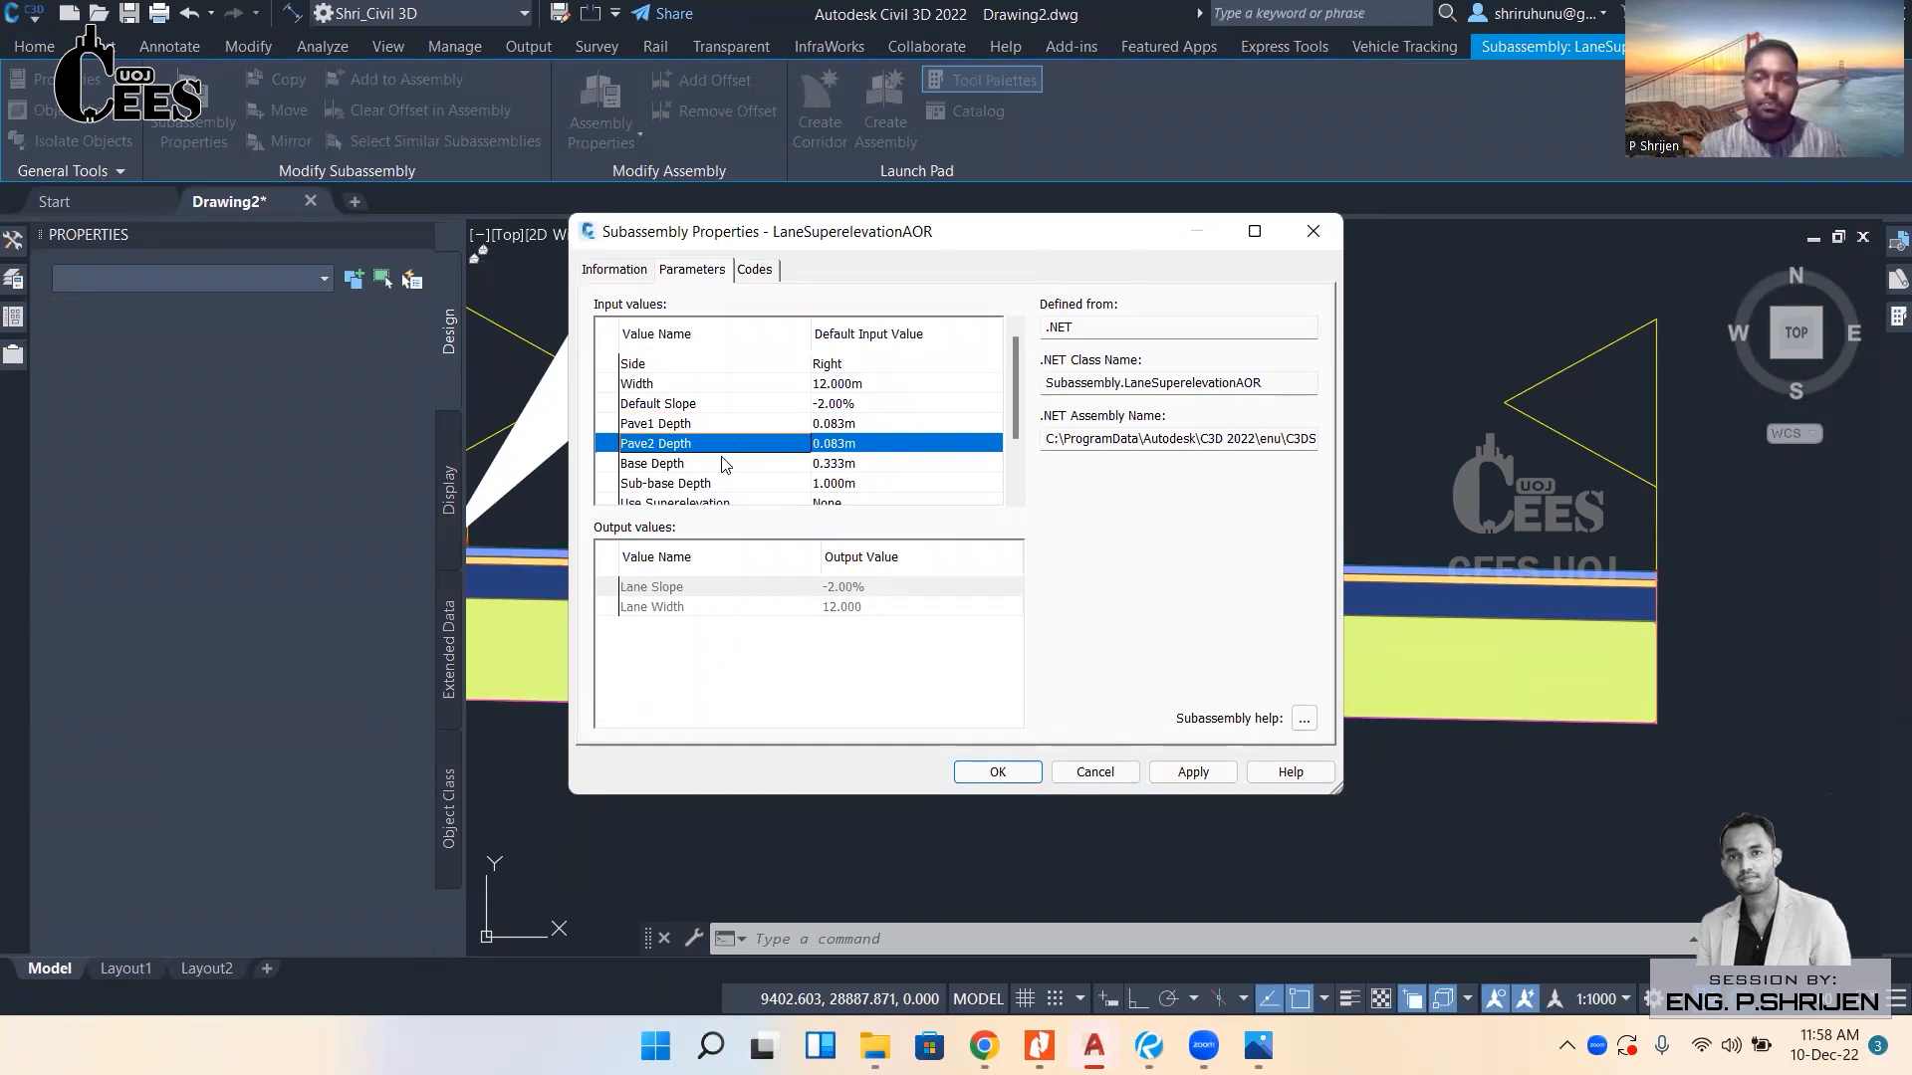
left_click(716, 464)
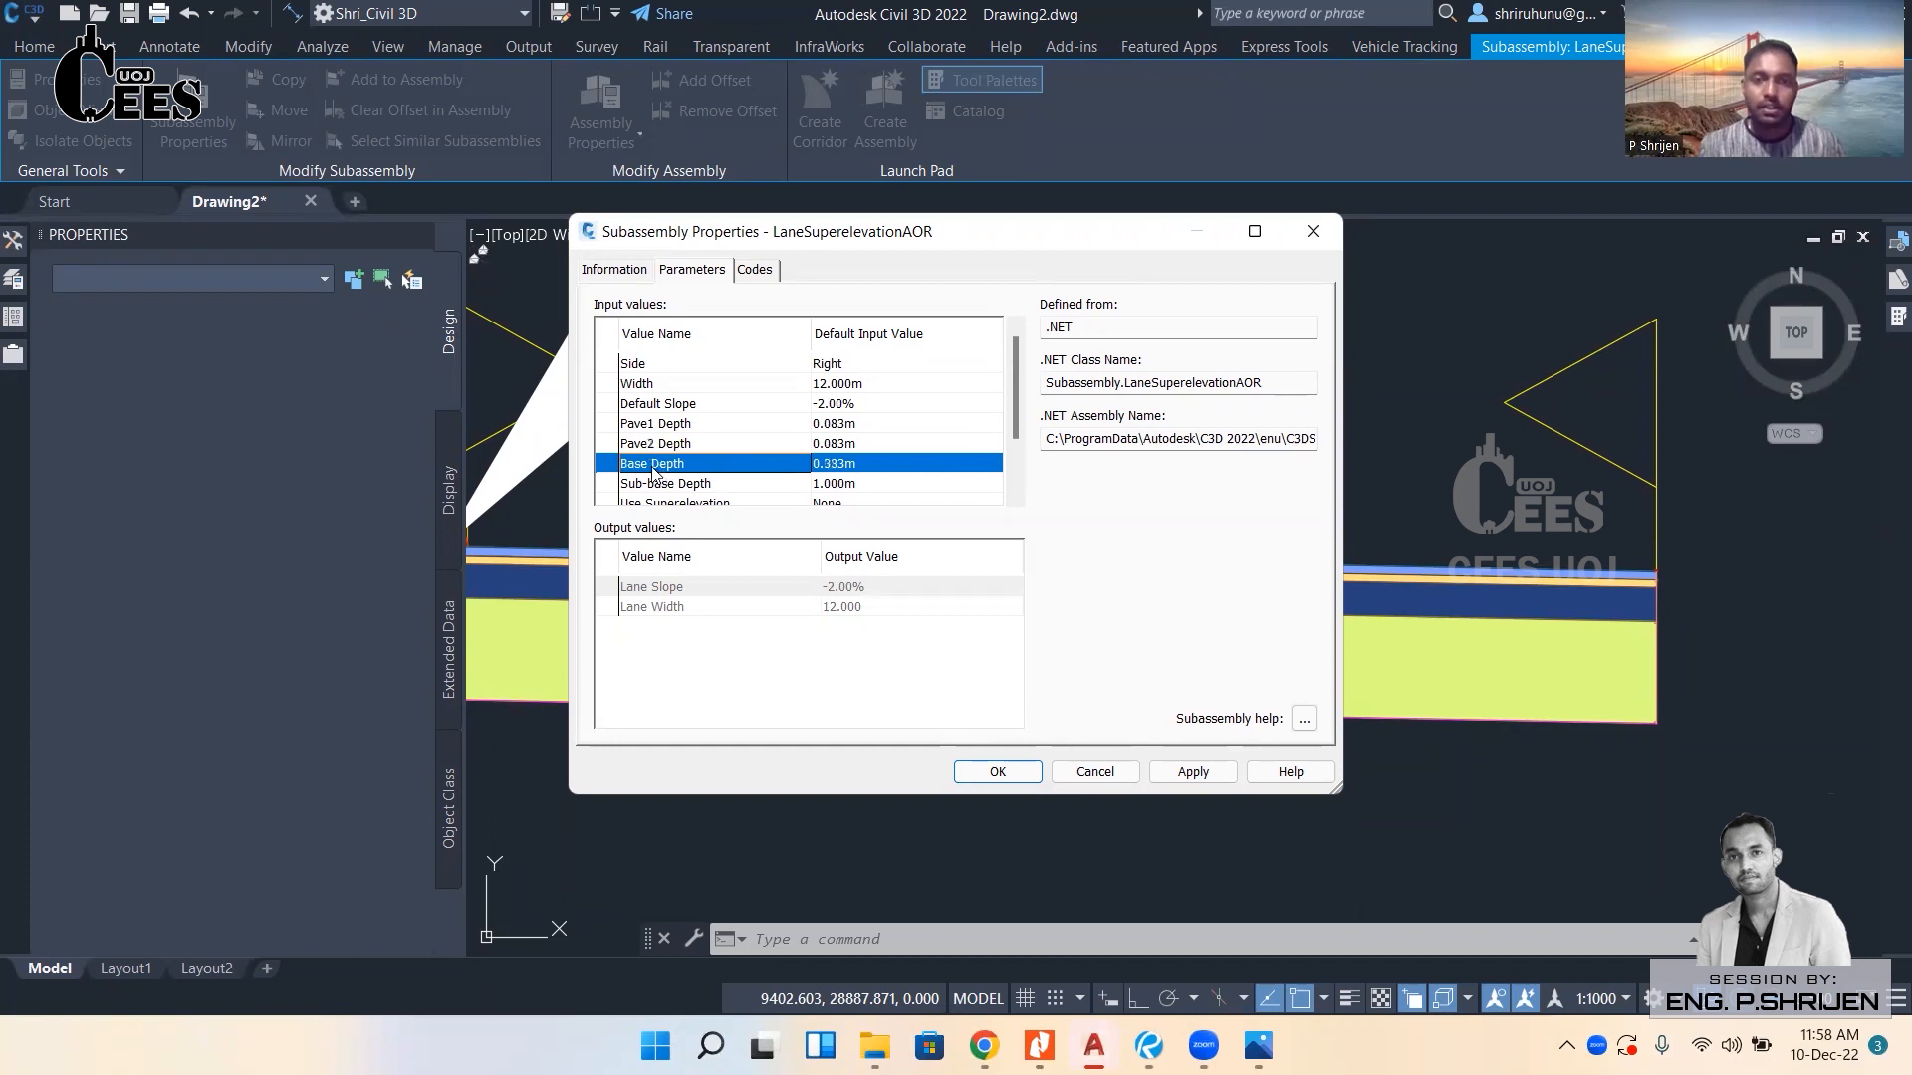
left_click(699, 485)
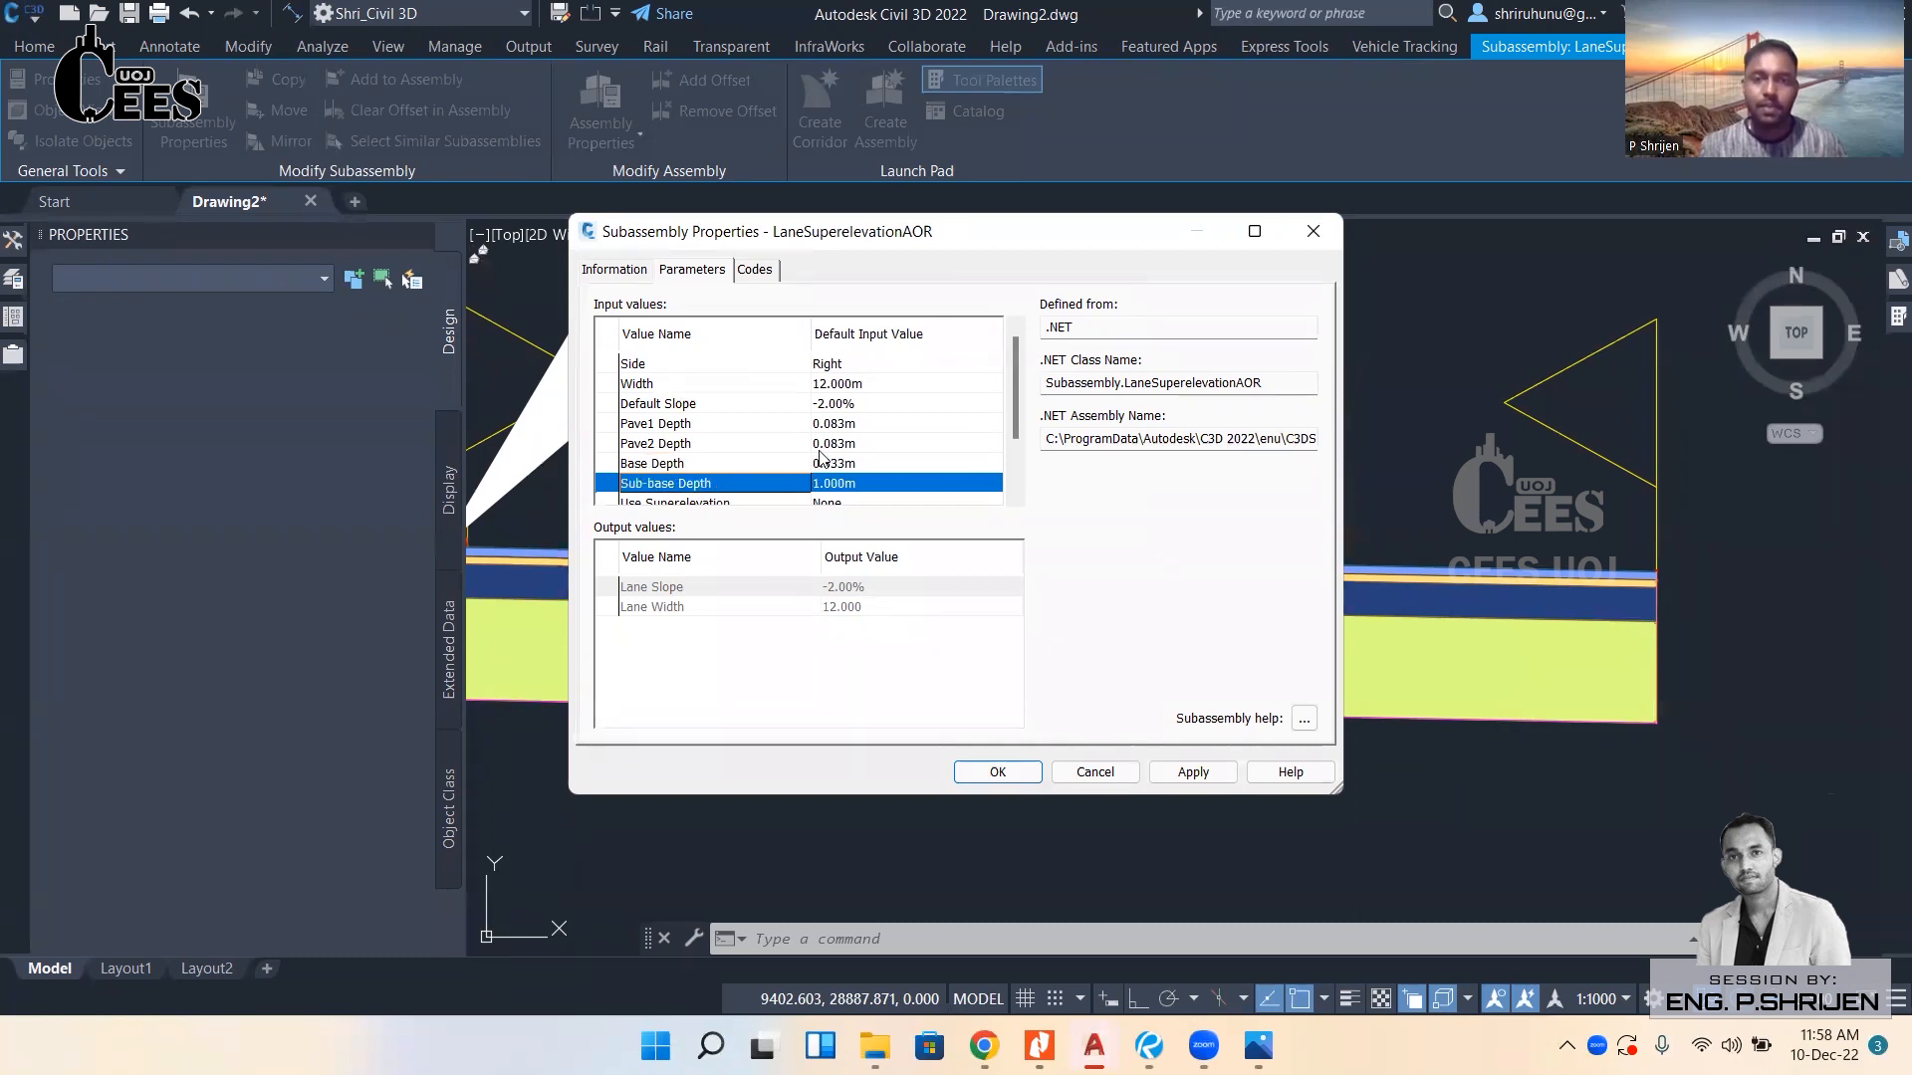
Review the lane's remaining input parameters from Width to Outside Point Code, then accept the properties and clear the selection.
scroll(820, 457, "down", 2)
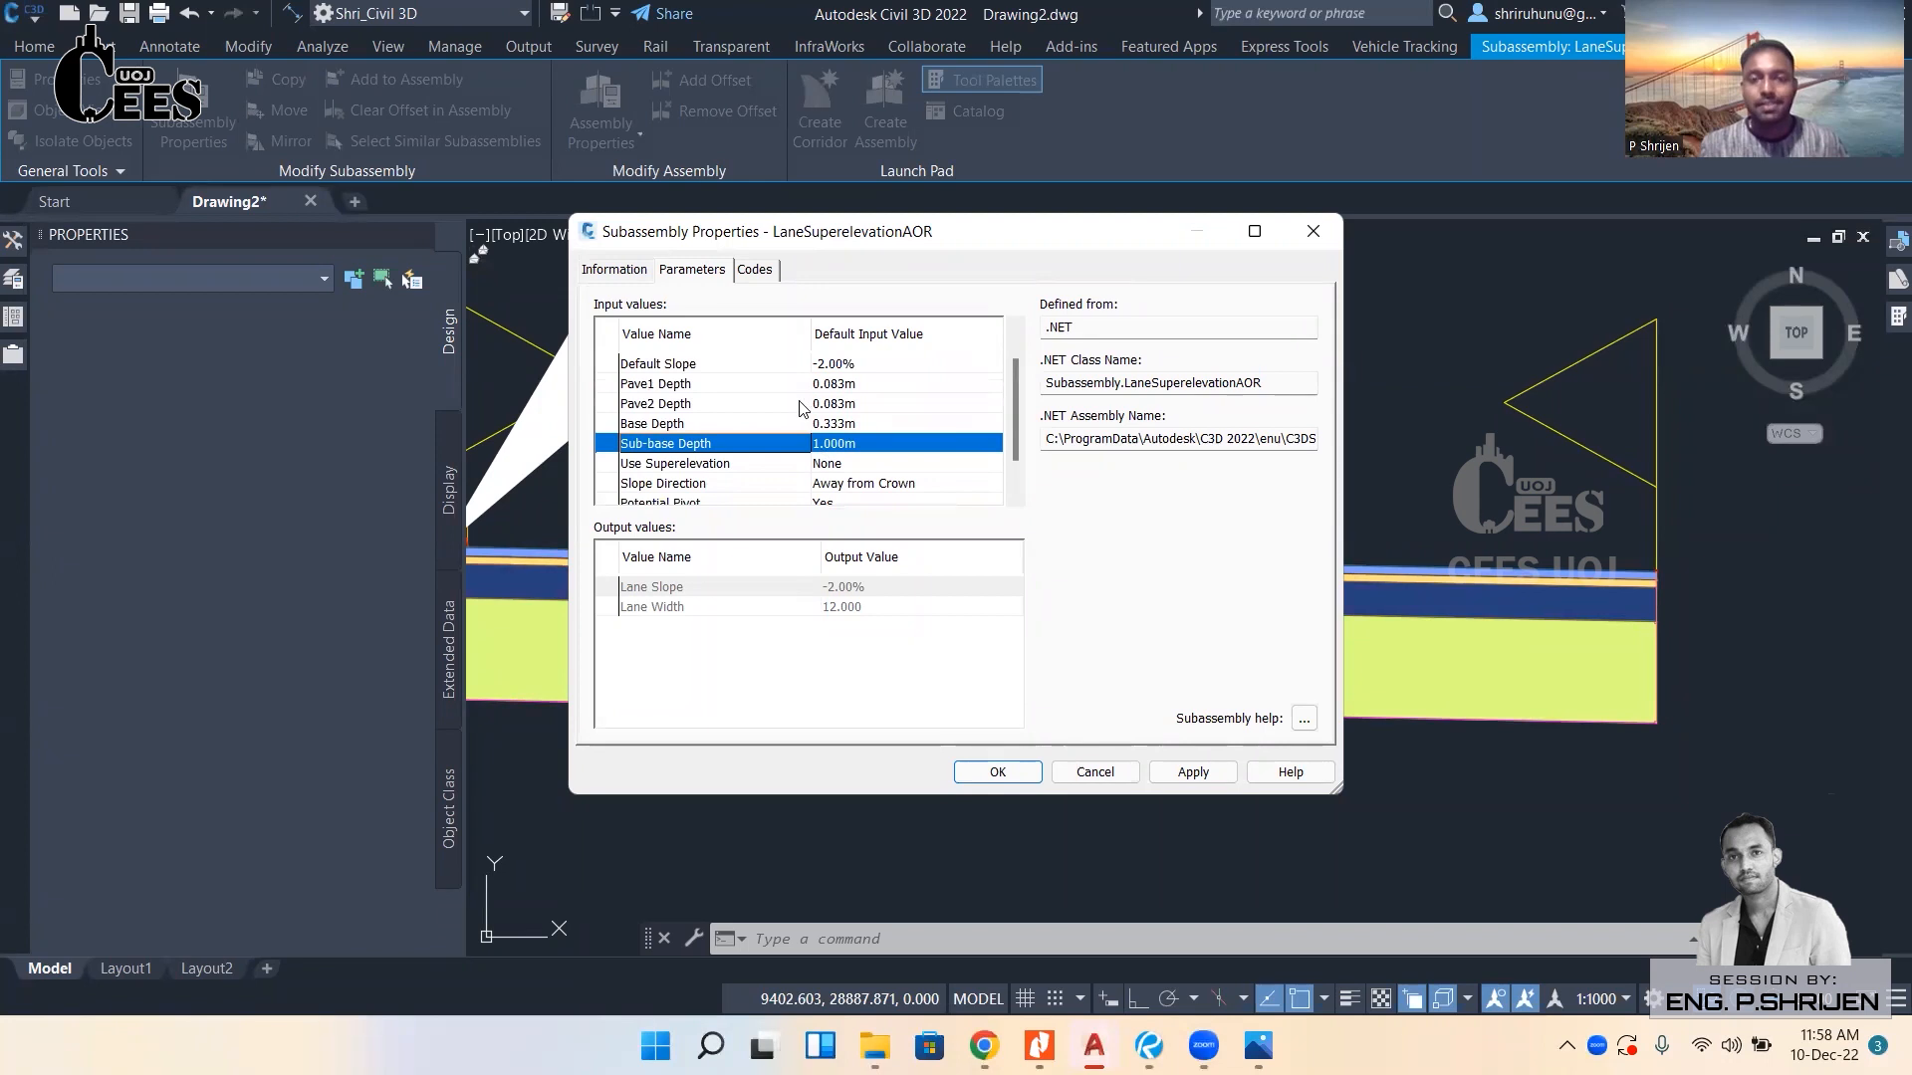
scroll(856, 428, "up", 2)
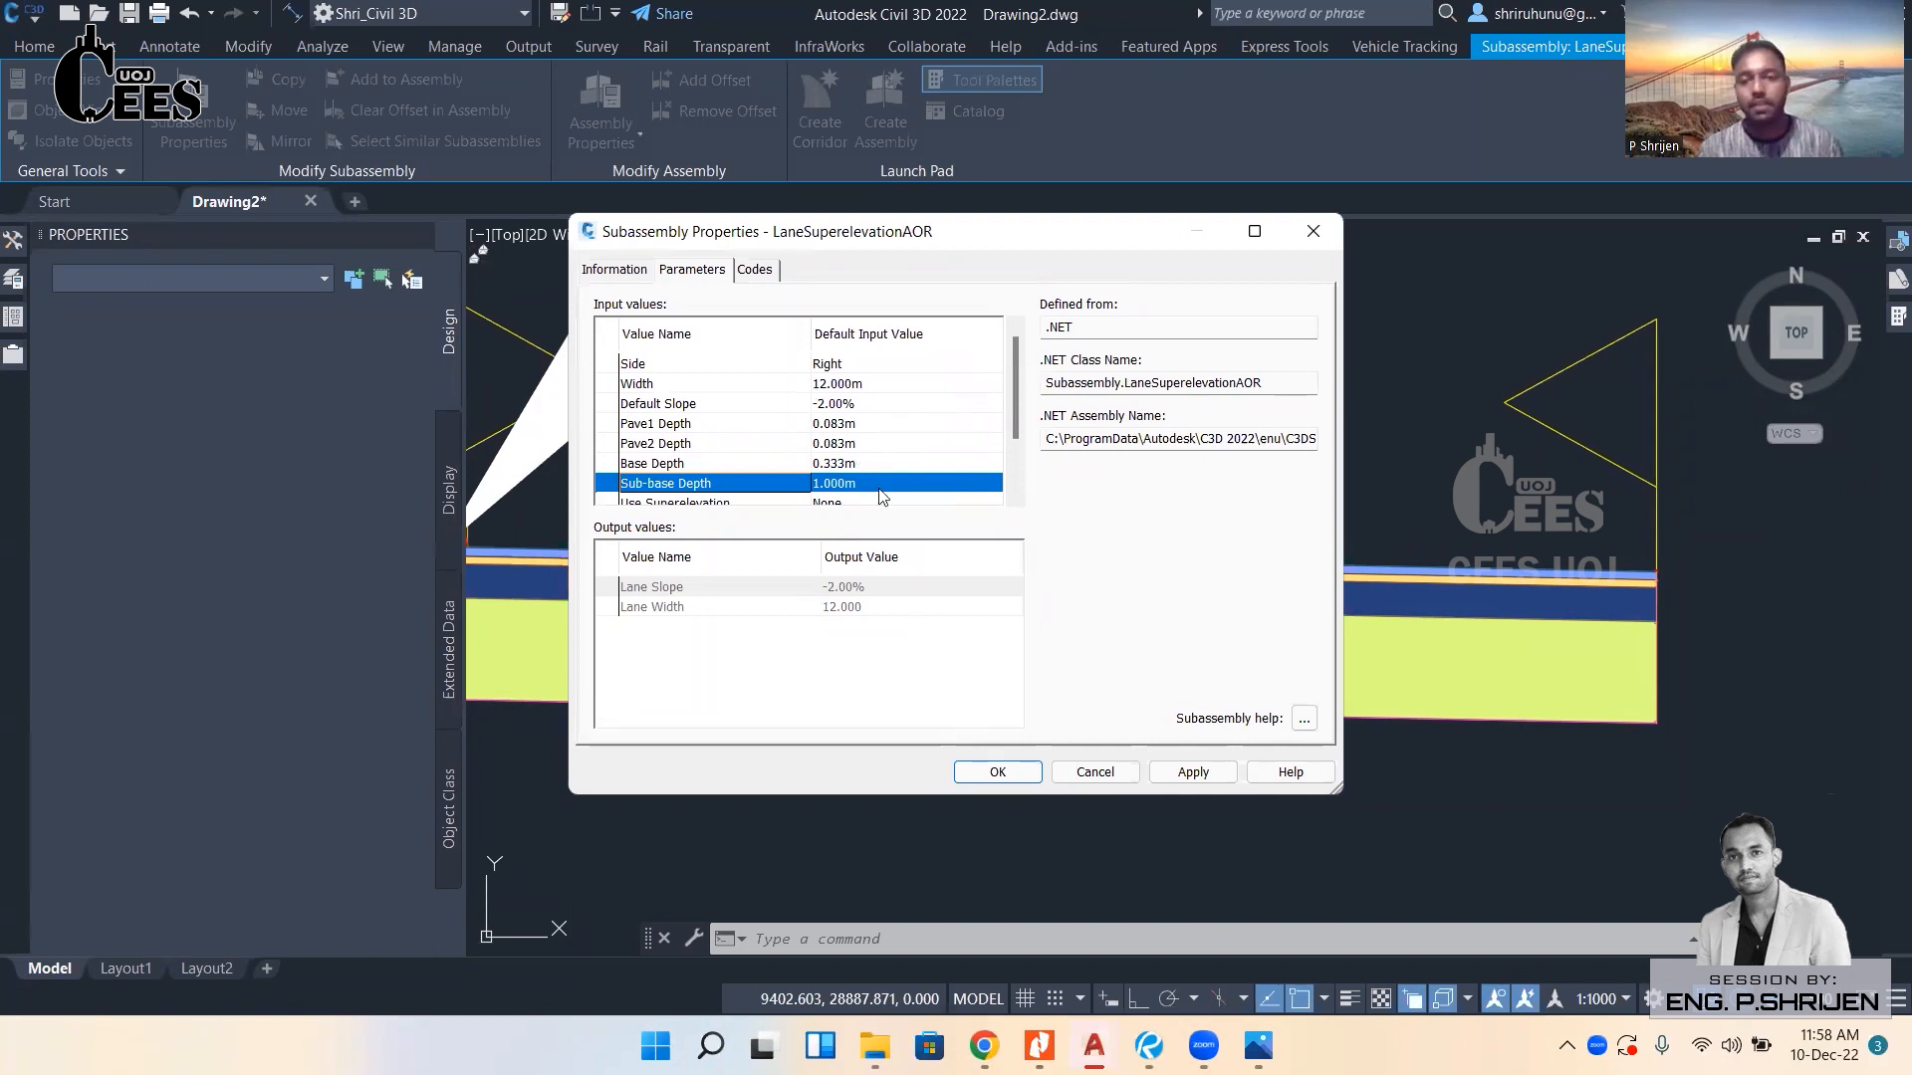
scroll(866, 449, "down", 4)
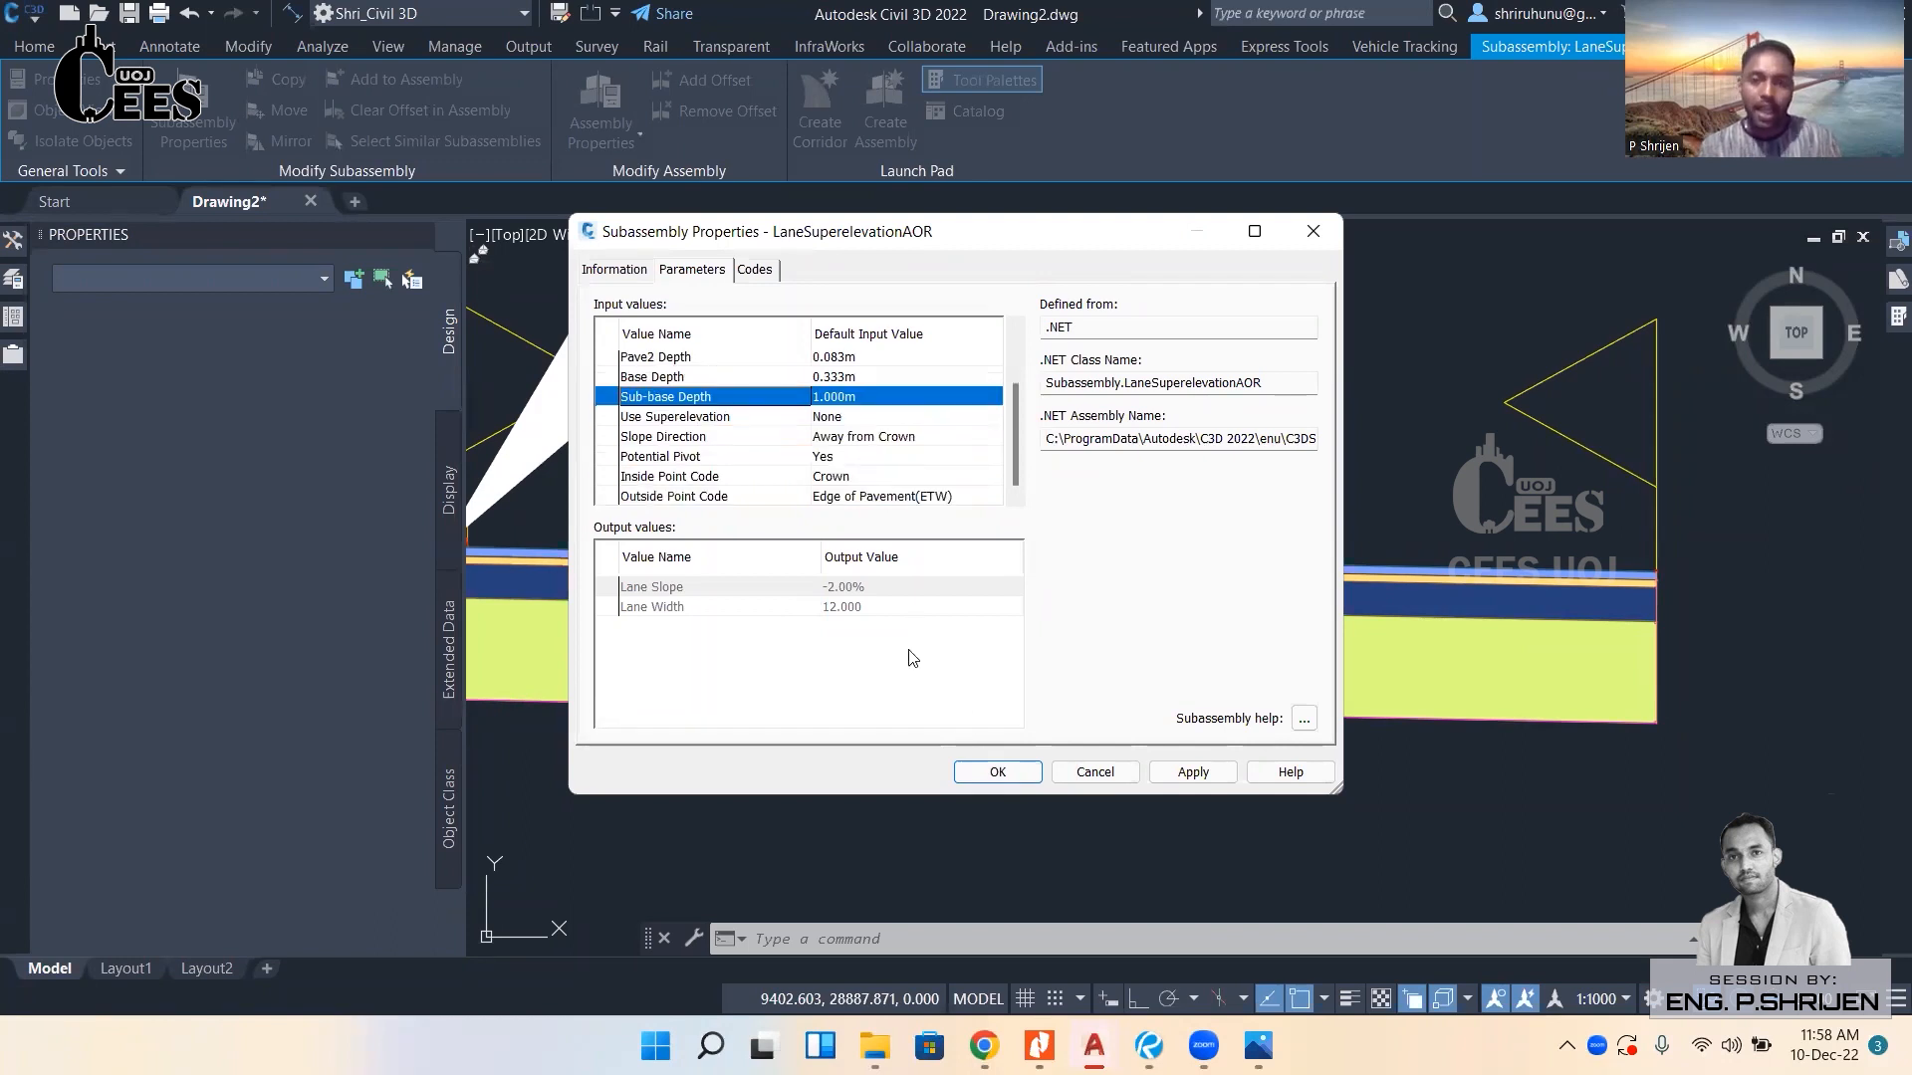
left_click(999, 776)
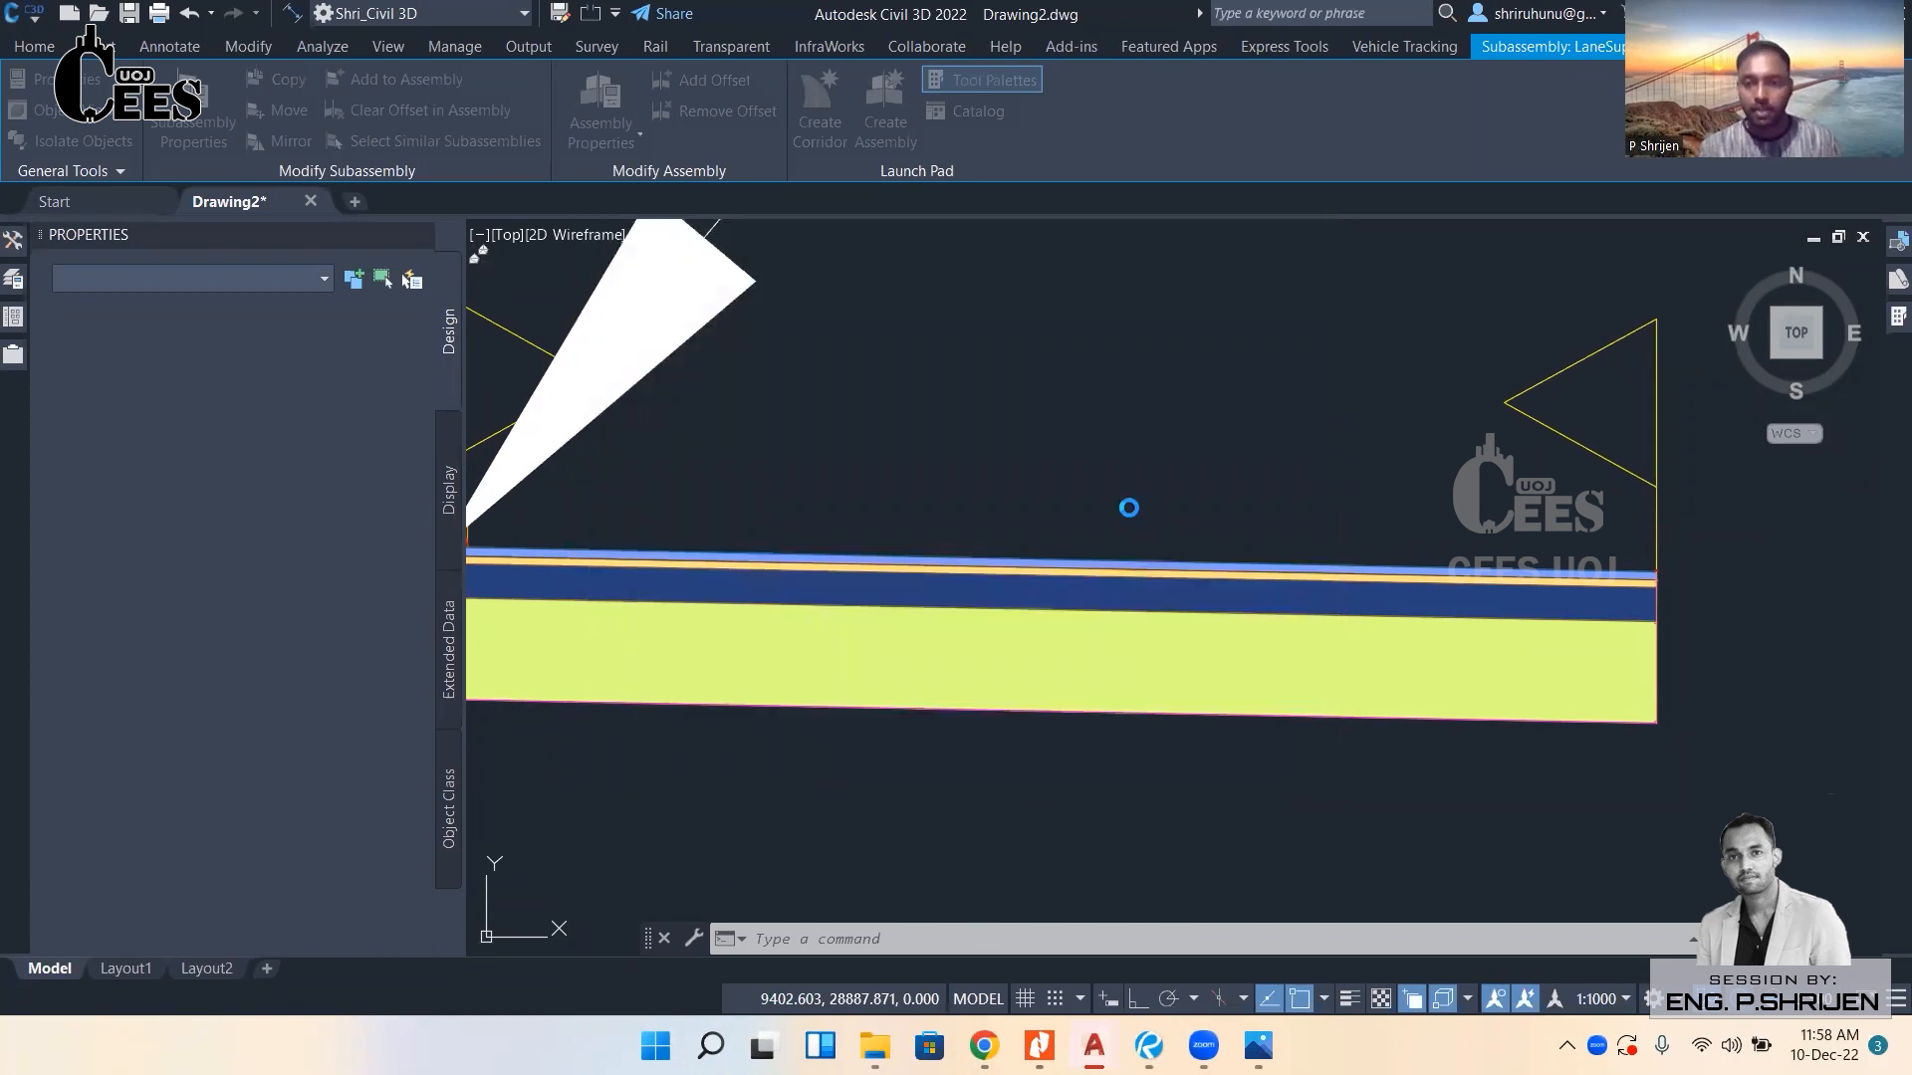
scroll(1129, 505, "down", 3)
scroll(1066, 541, "up", 2)
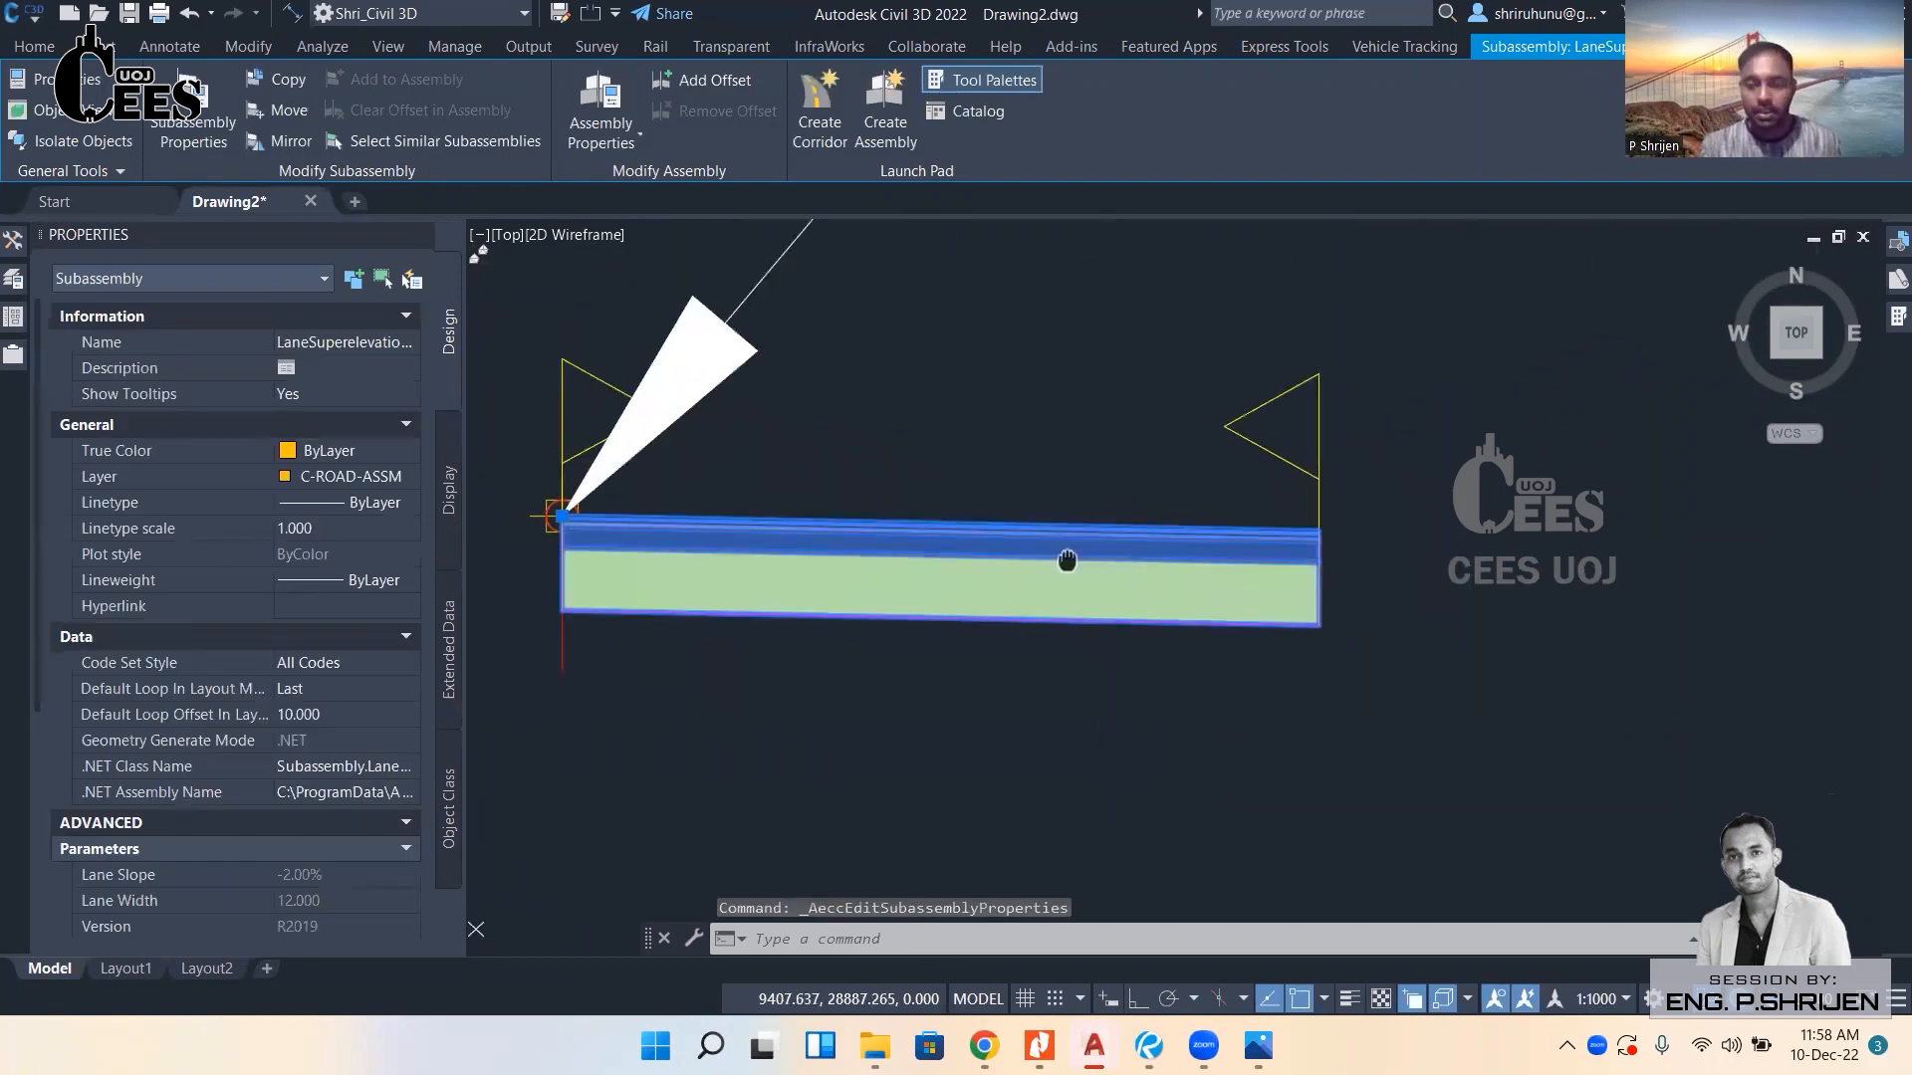
scroll(1067, 558, "down", 2)
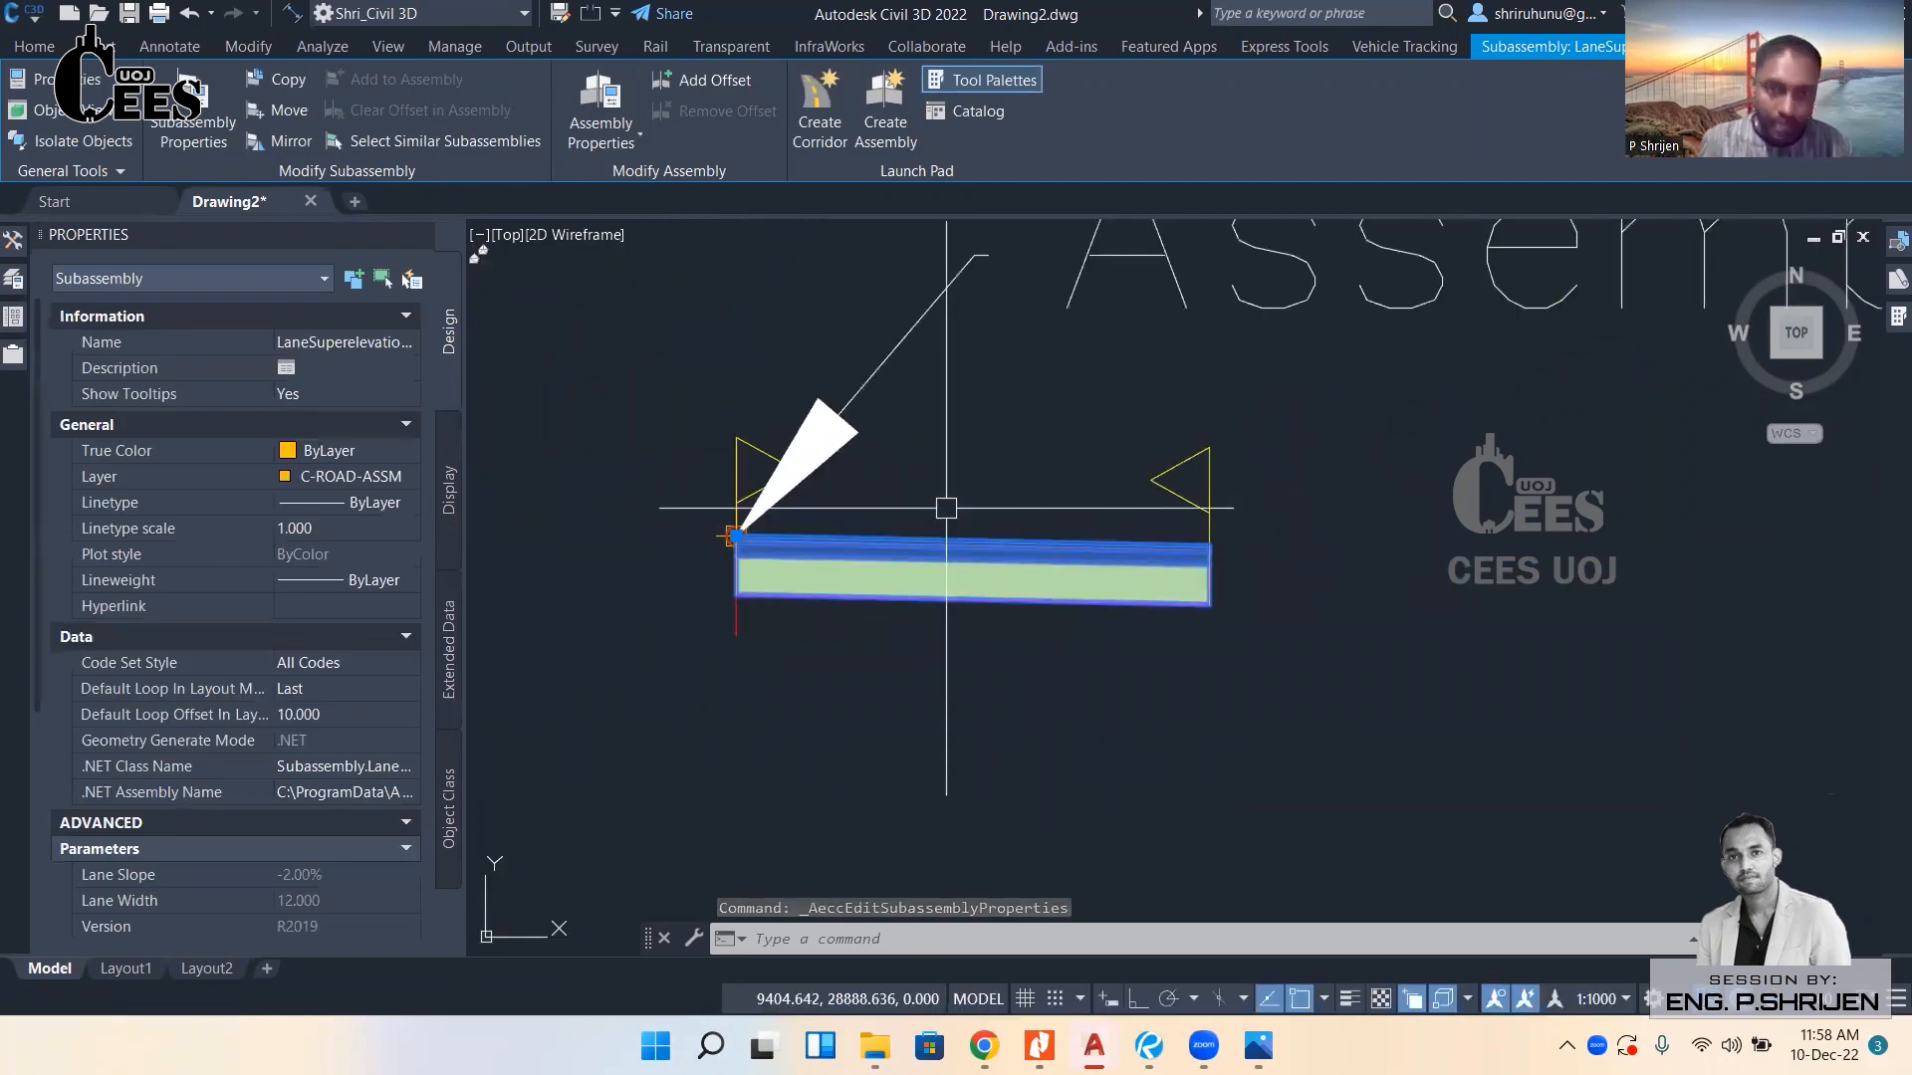
key("Escape")
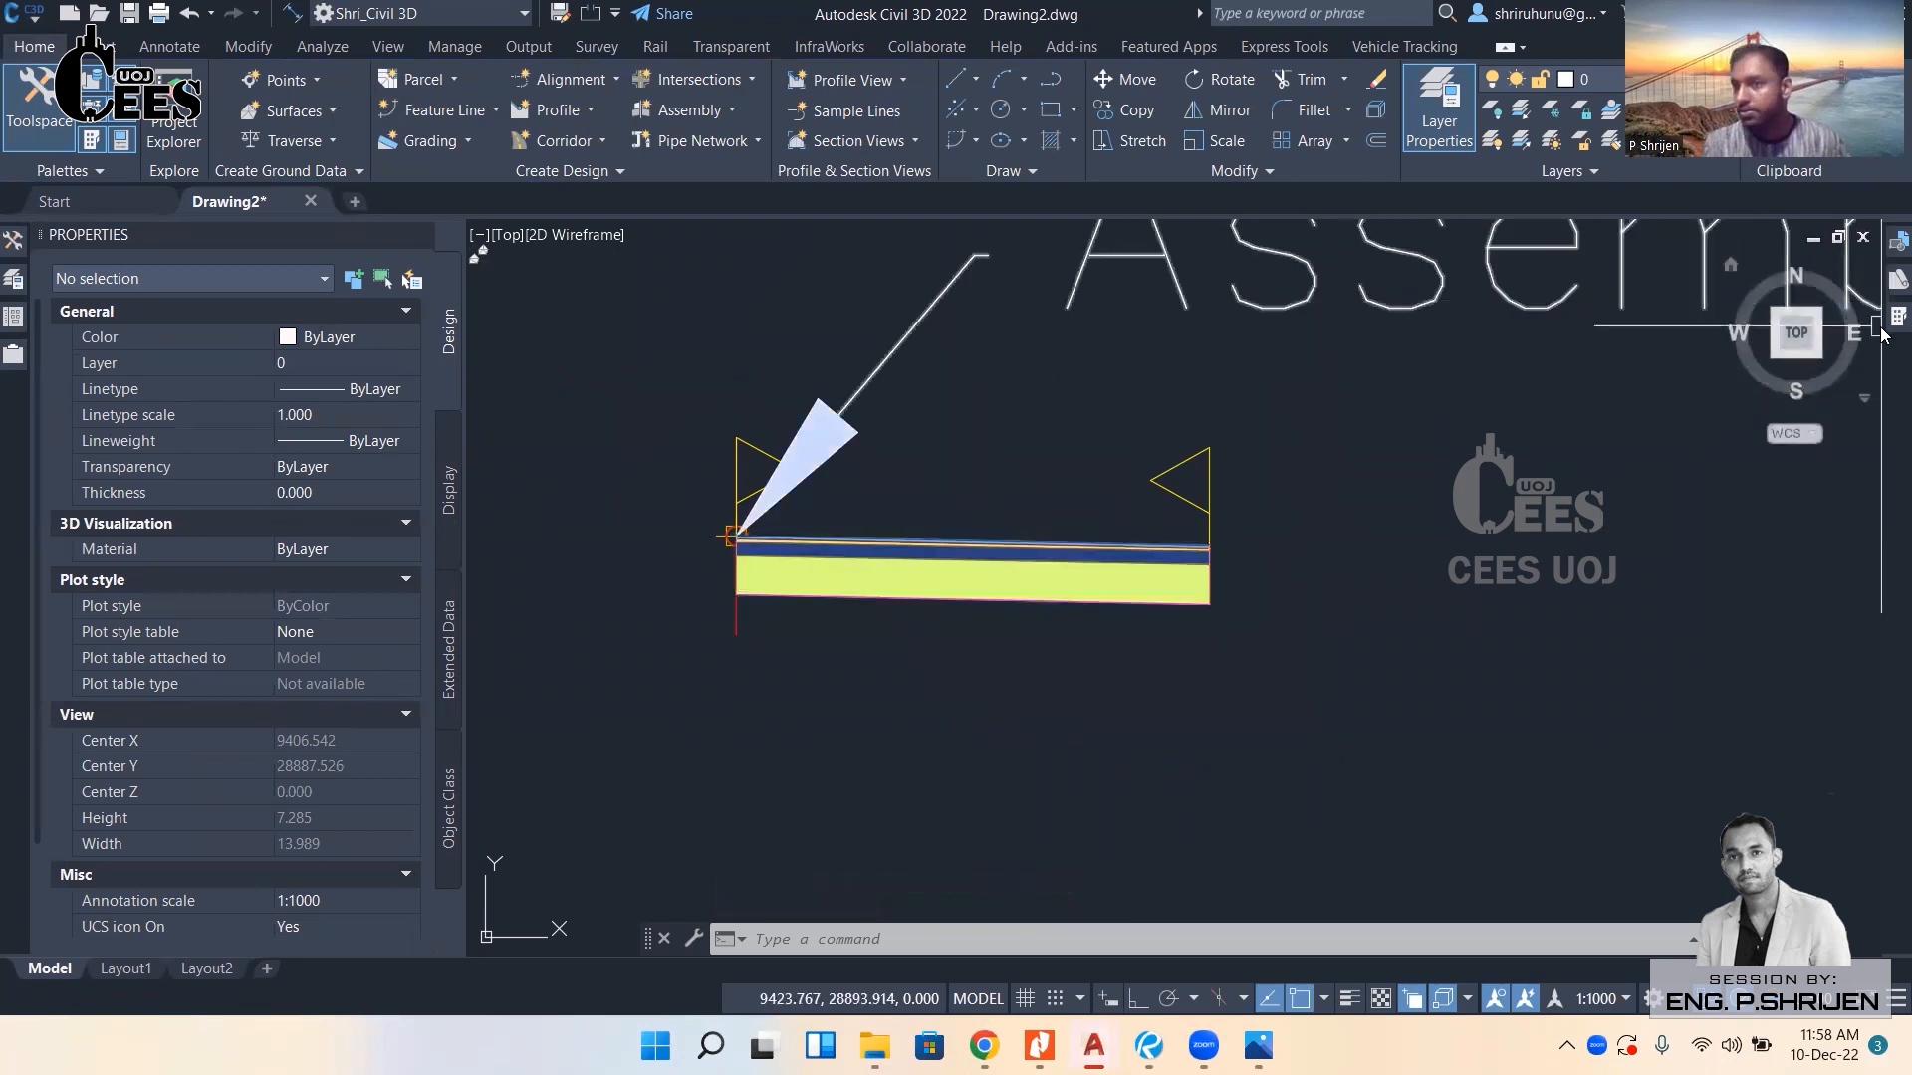
Bring up the subassembly tool palettes and display the Imperial Shoulders subassemblies.
key("ctrl+3")
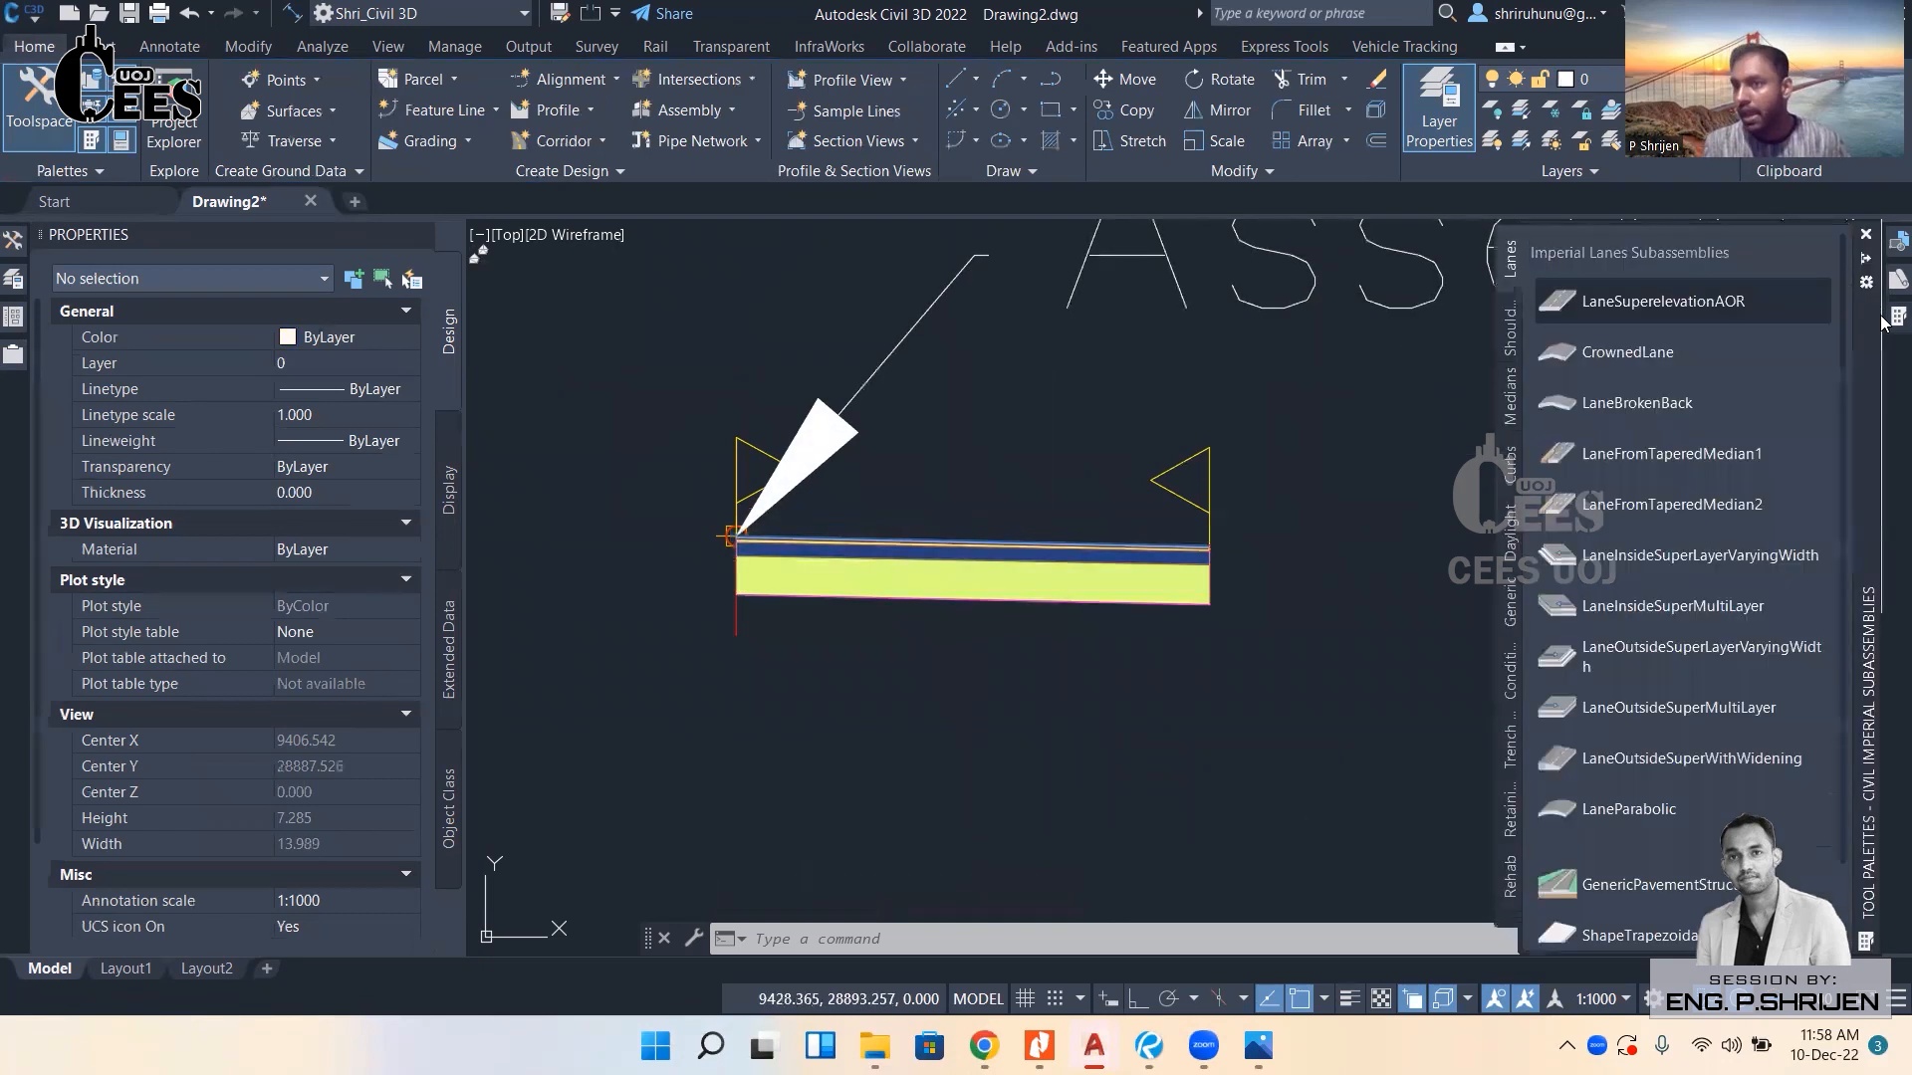
left_click(1508, 924)
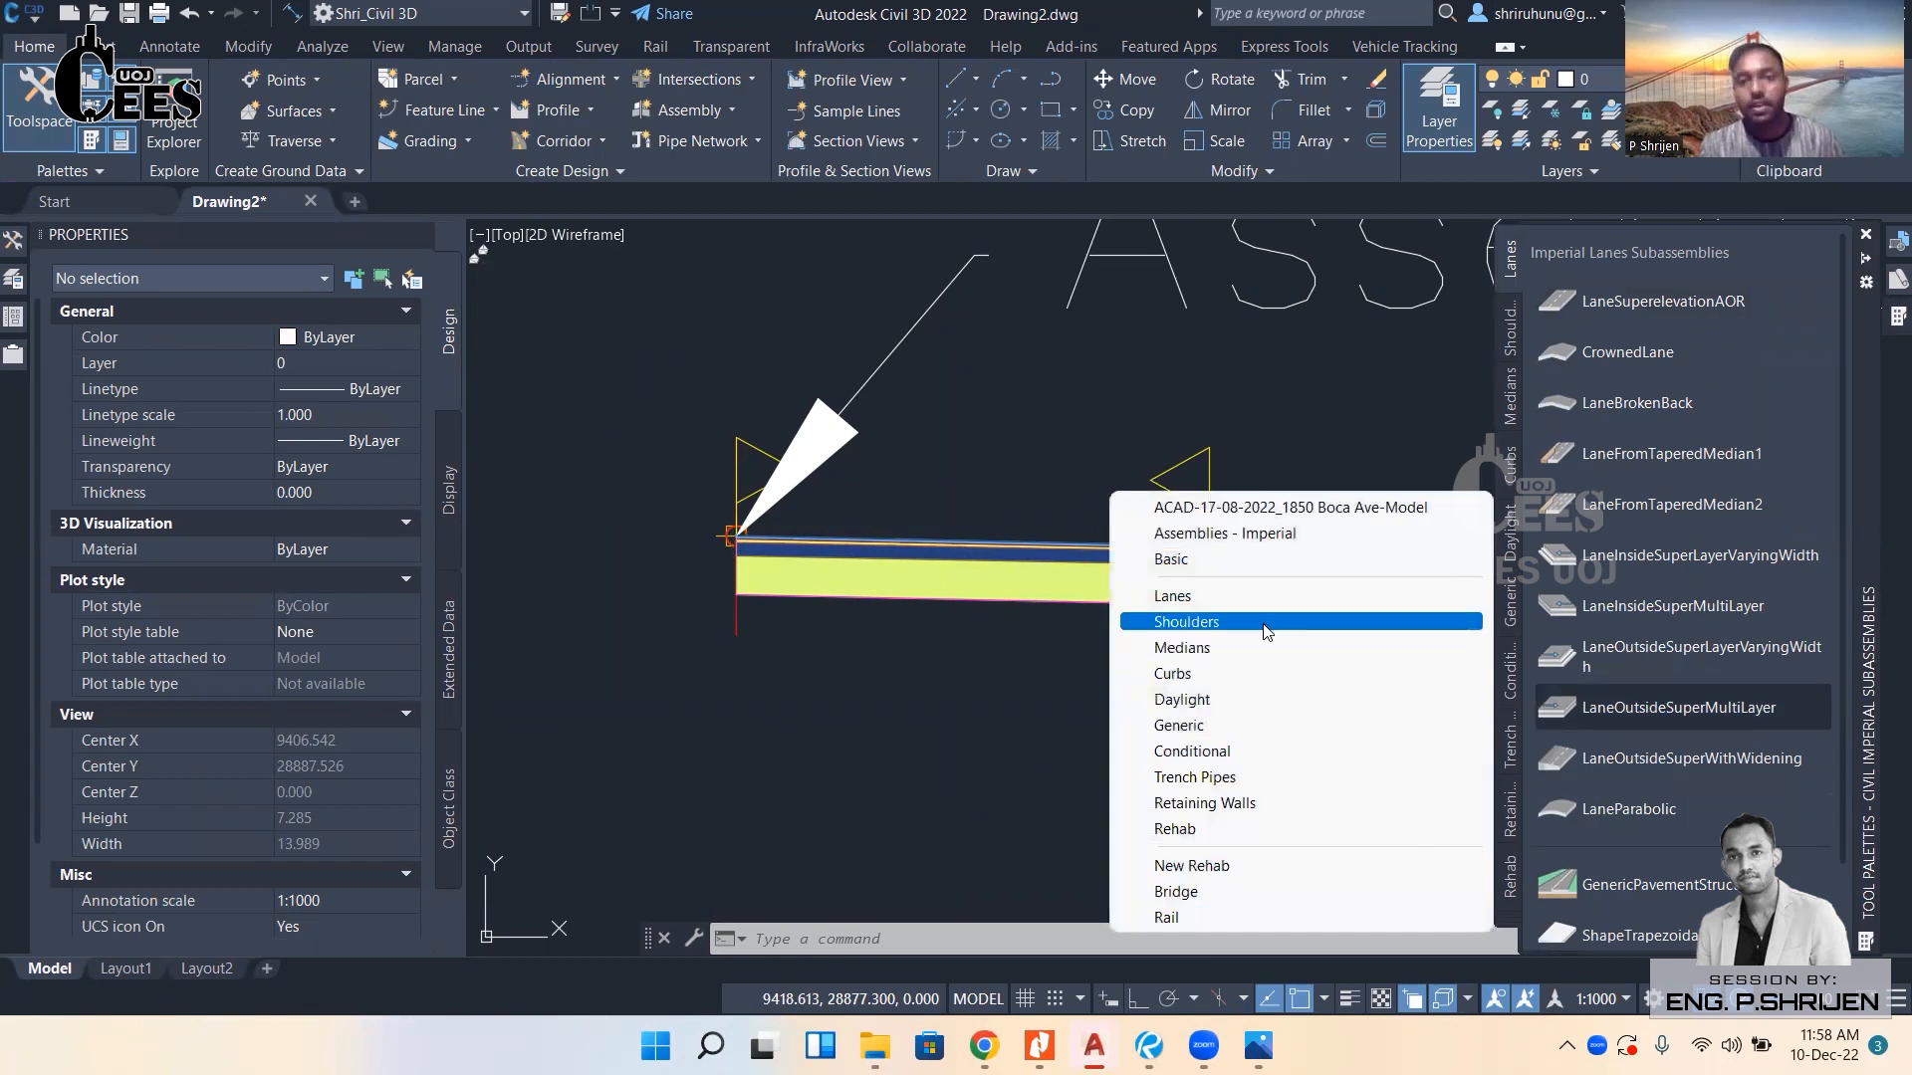
left_click(1157, 621)
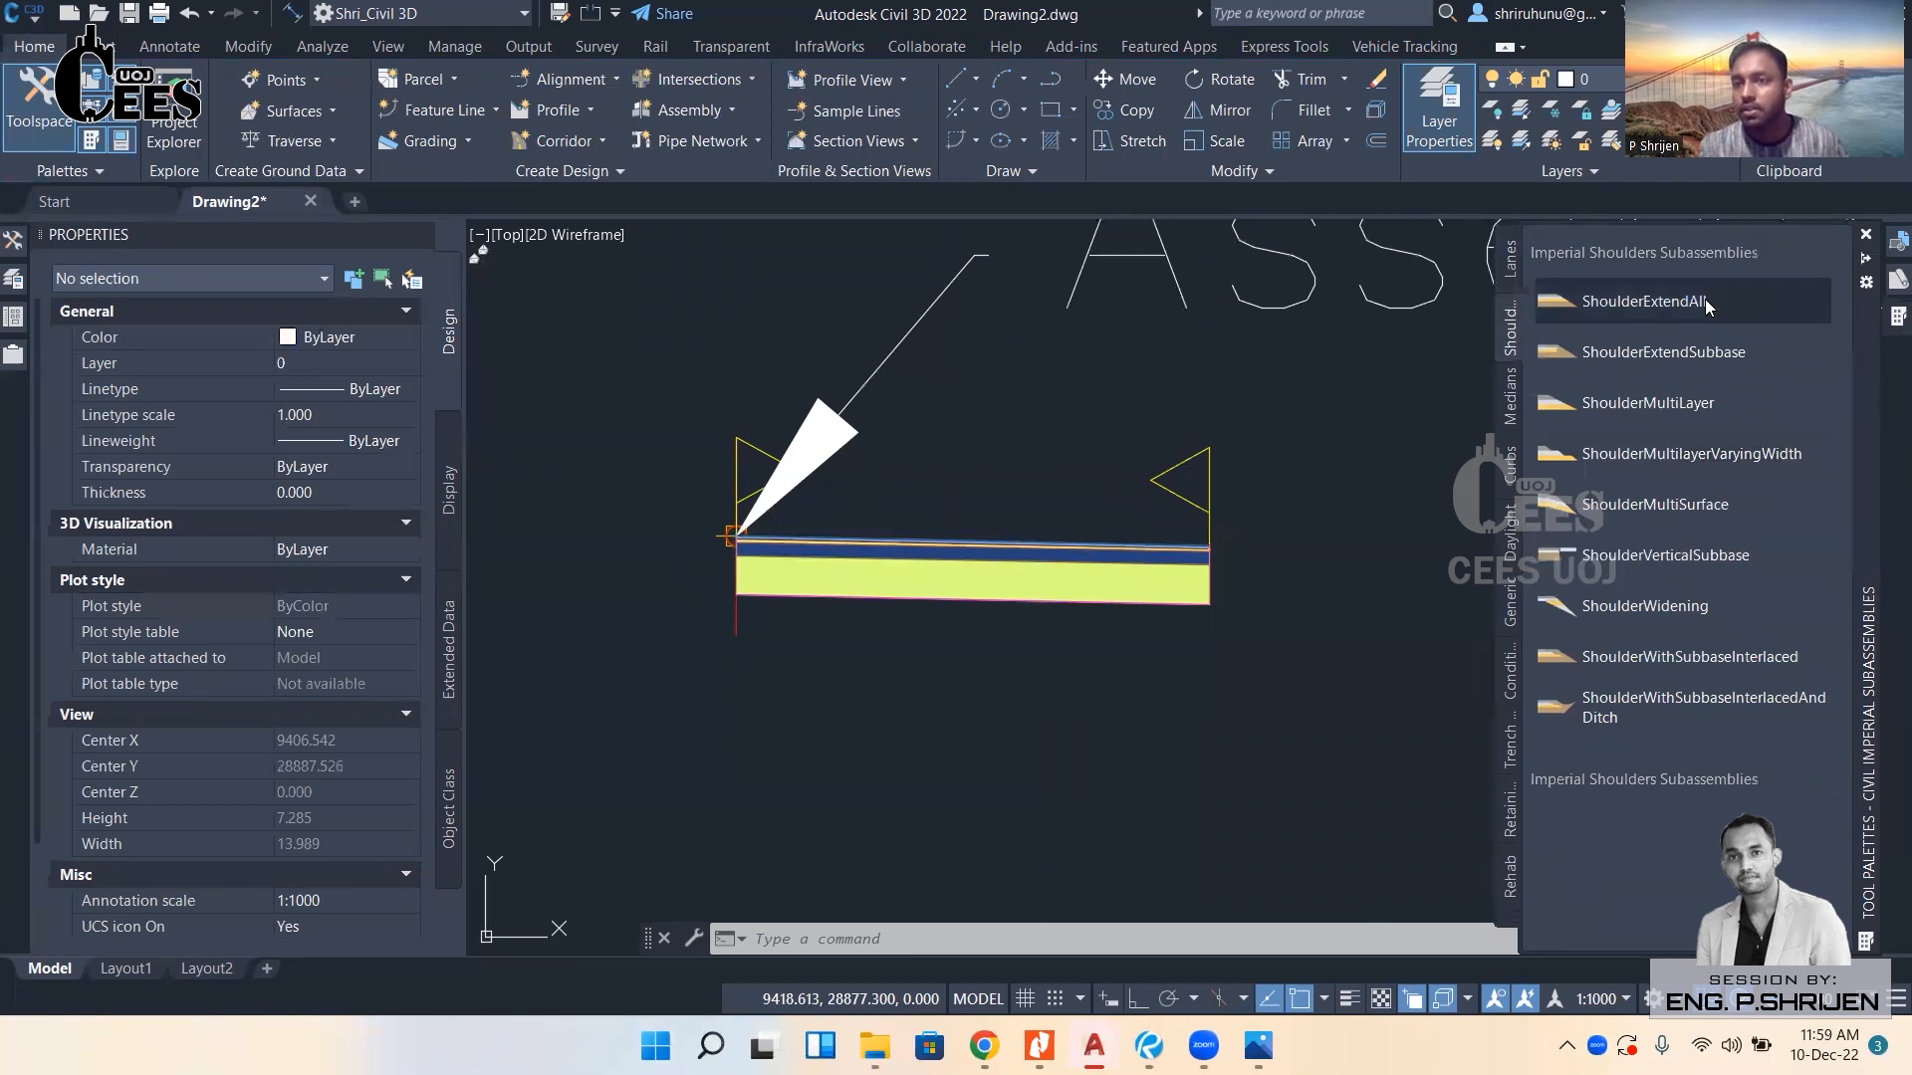
Attach a ShoulderExtendAll subassembly to the marker point at the lane's outer top edge and finish the command.
left_click(1683, 301)
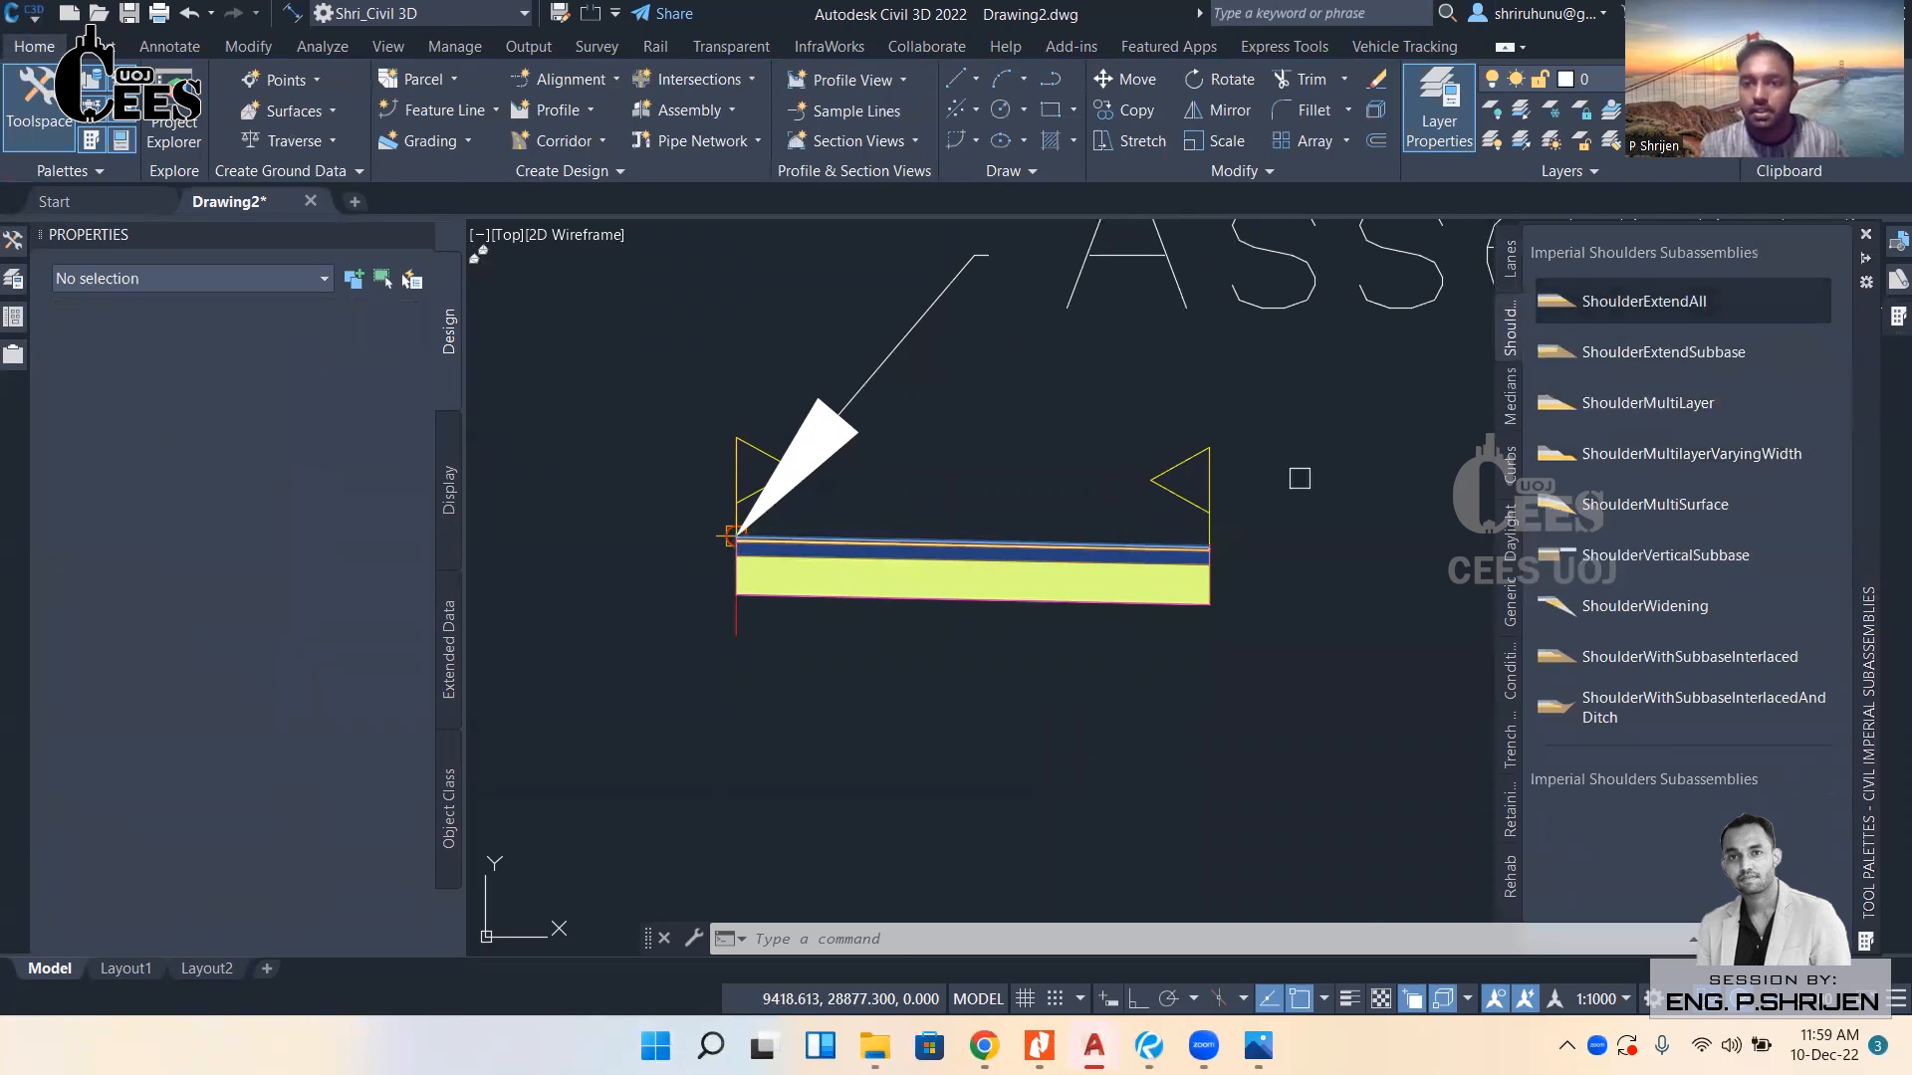
scroll(1262, 448, "up", 5)
scroll(1260, 458, "up", 3)
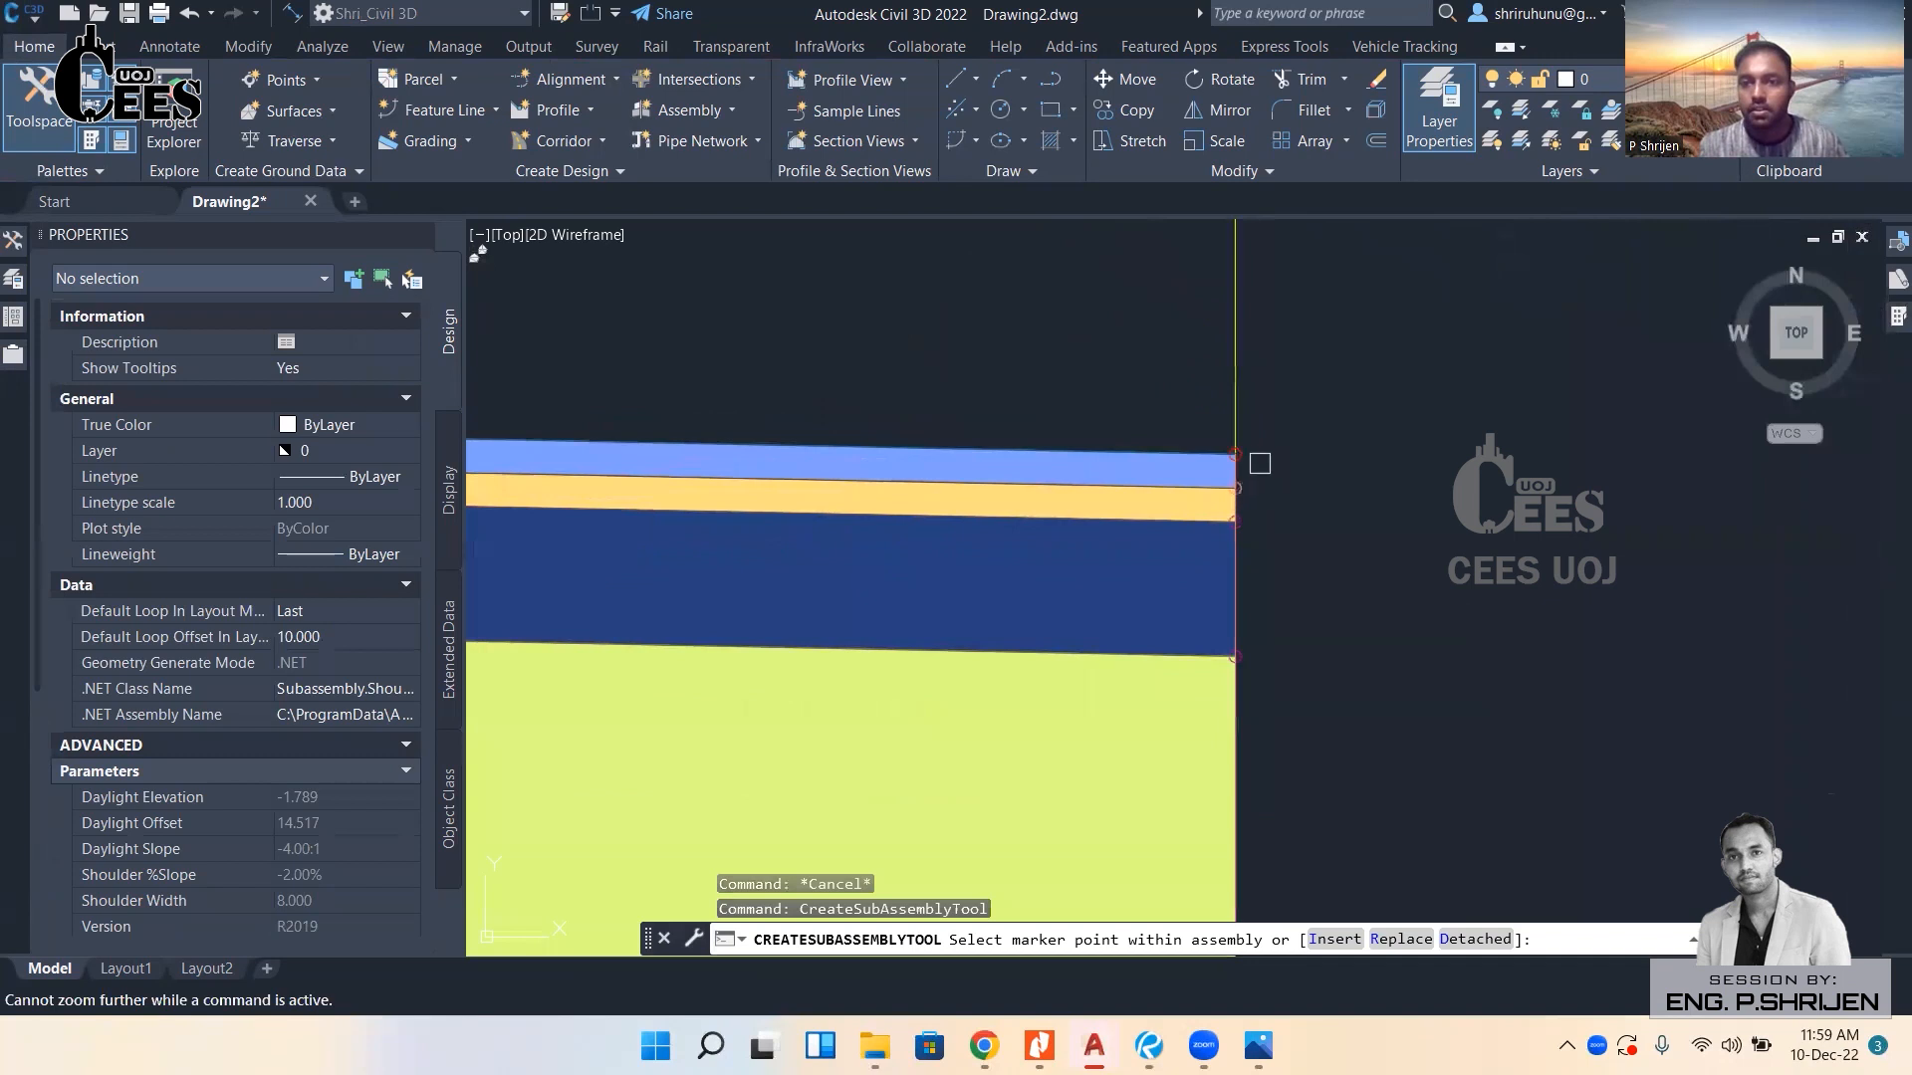
scroll(1260, 457, "up", 2)
left_click(1256, 455)
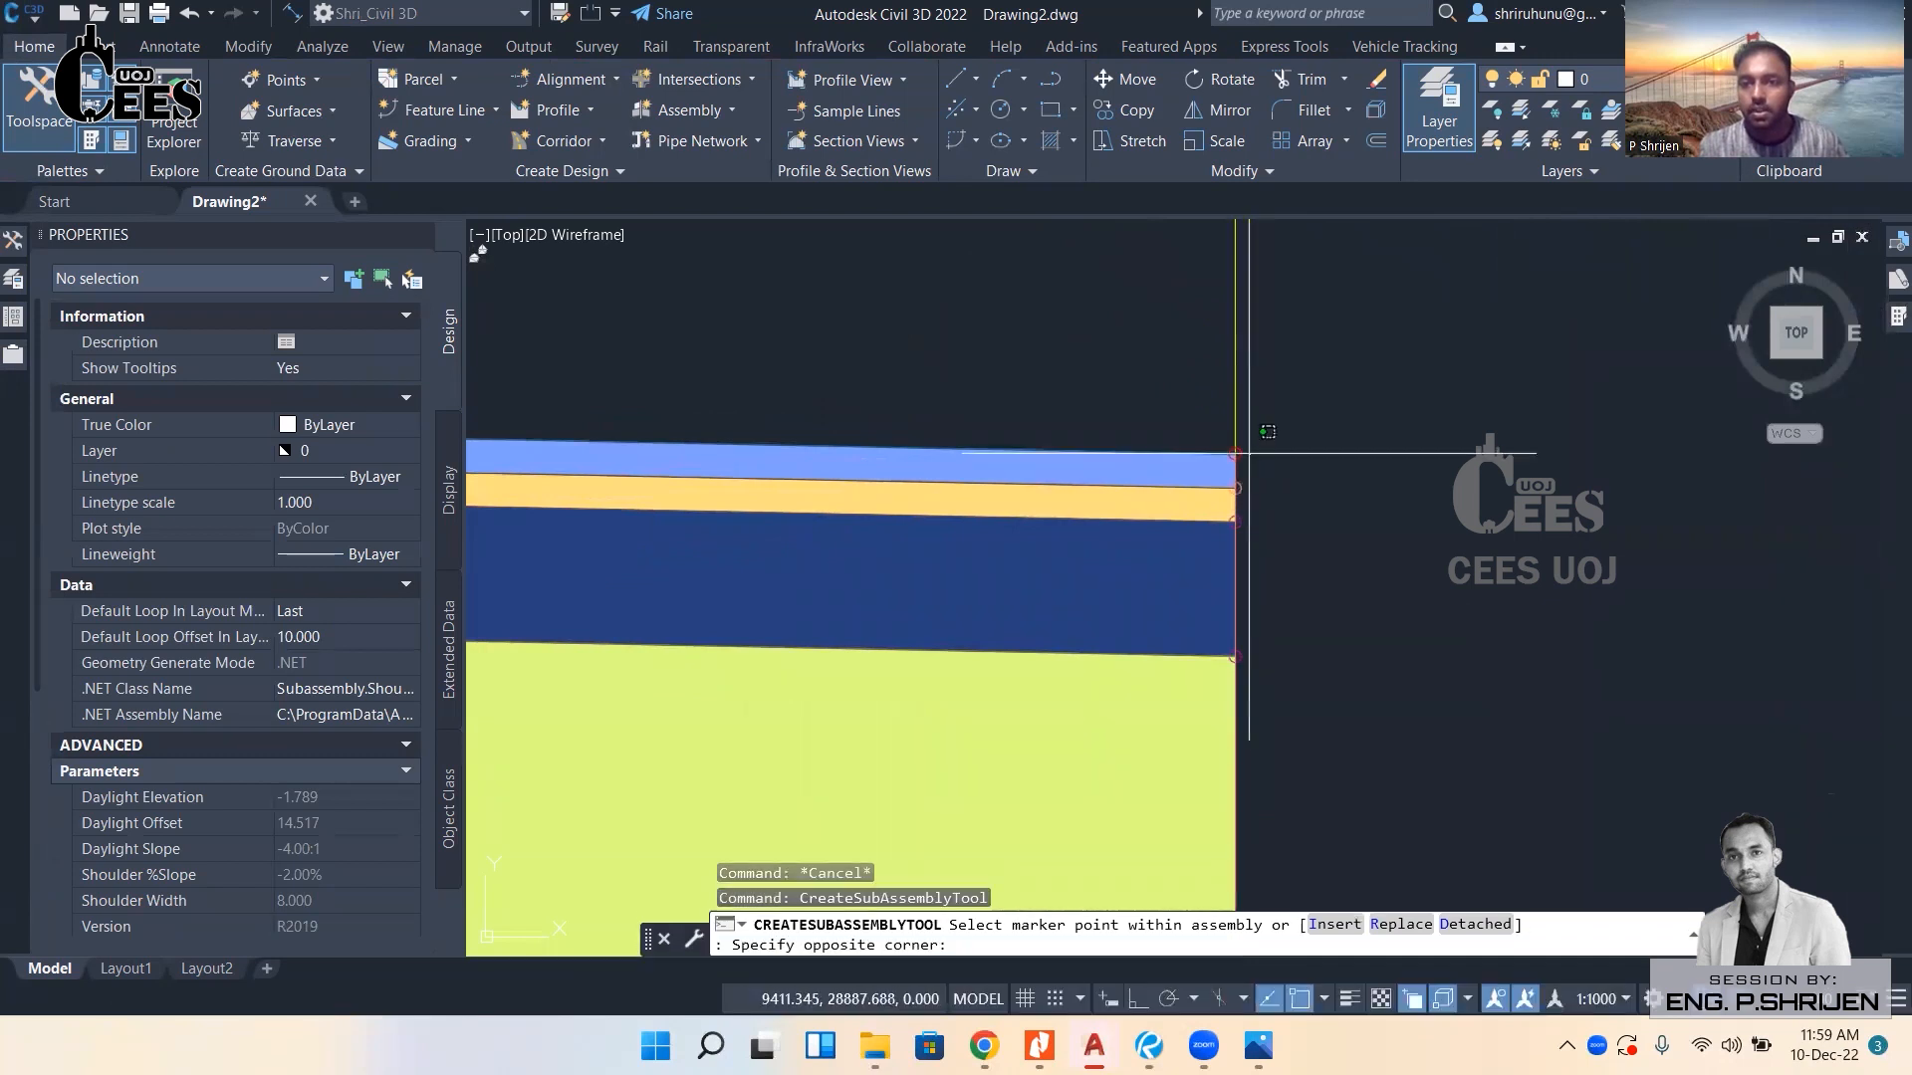
left_click(1249, 452)
left_click(1248, 453)
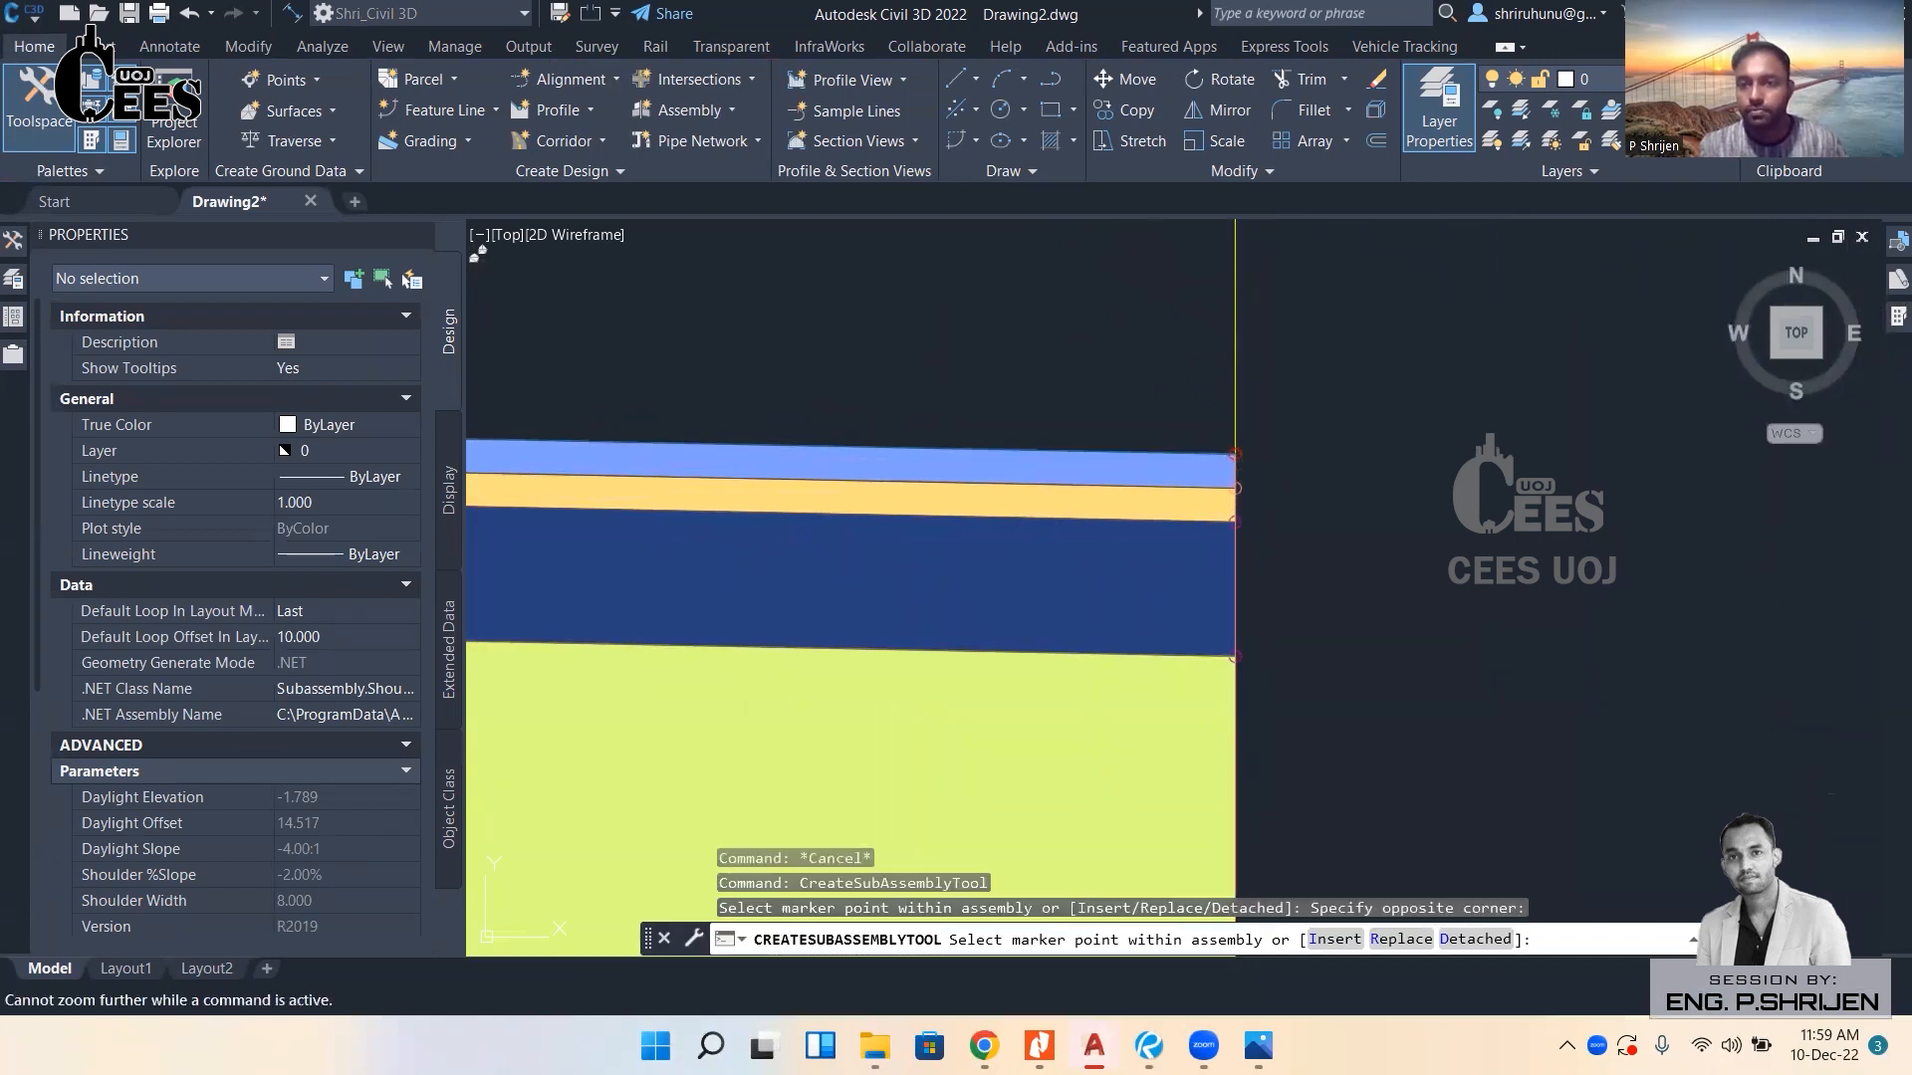
scroll(1234, 455, "down", 1)
scroll(1234, 455, "up", 1)
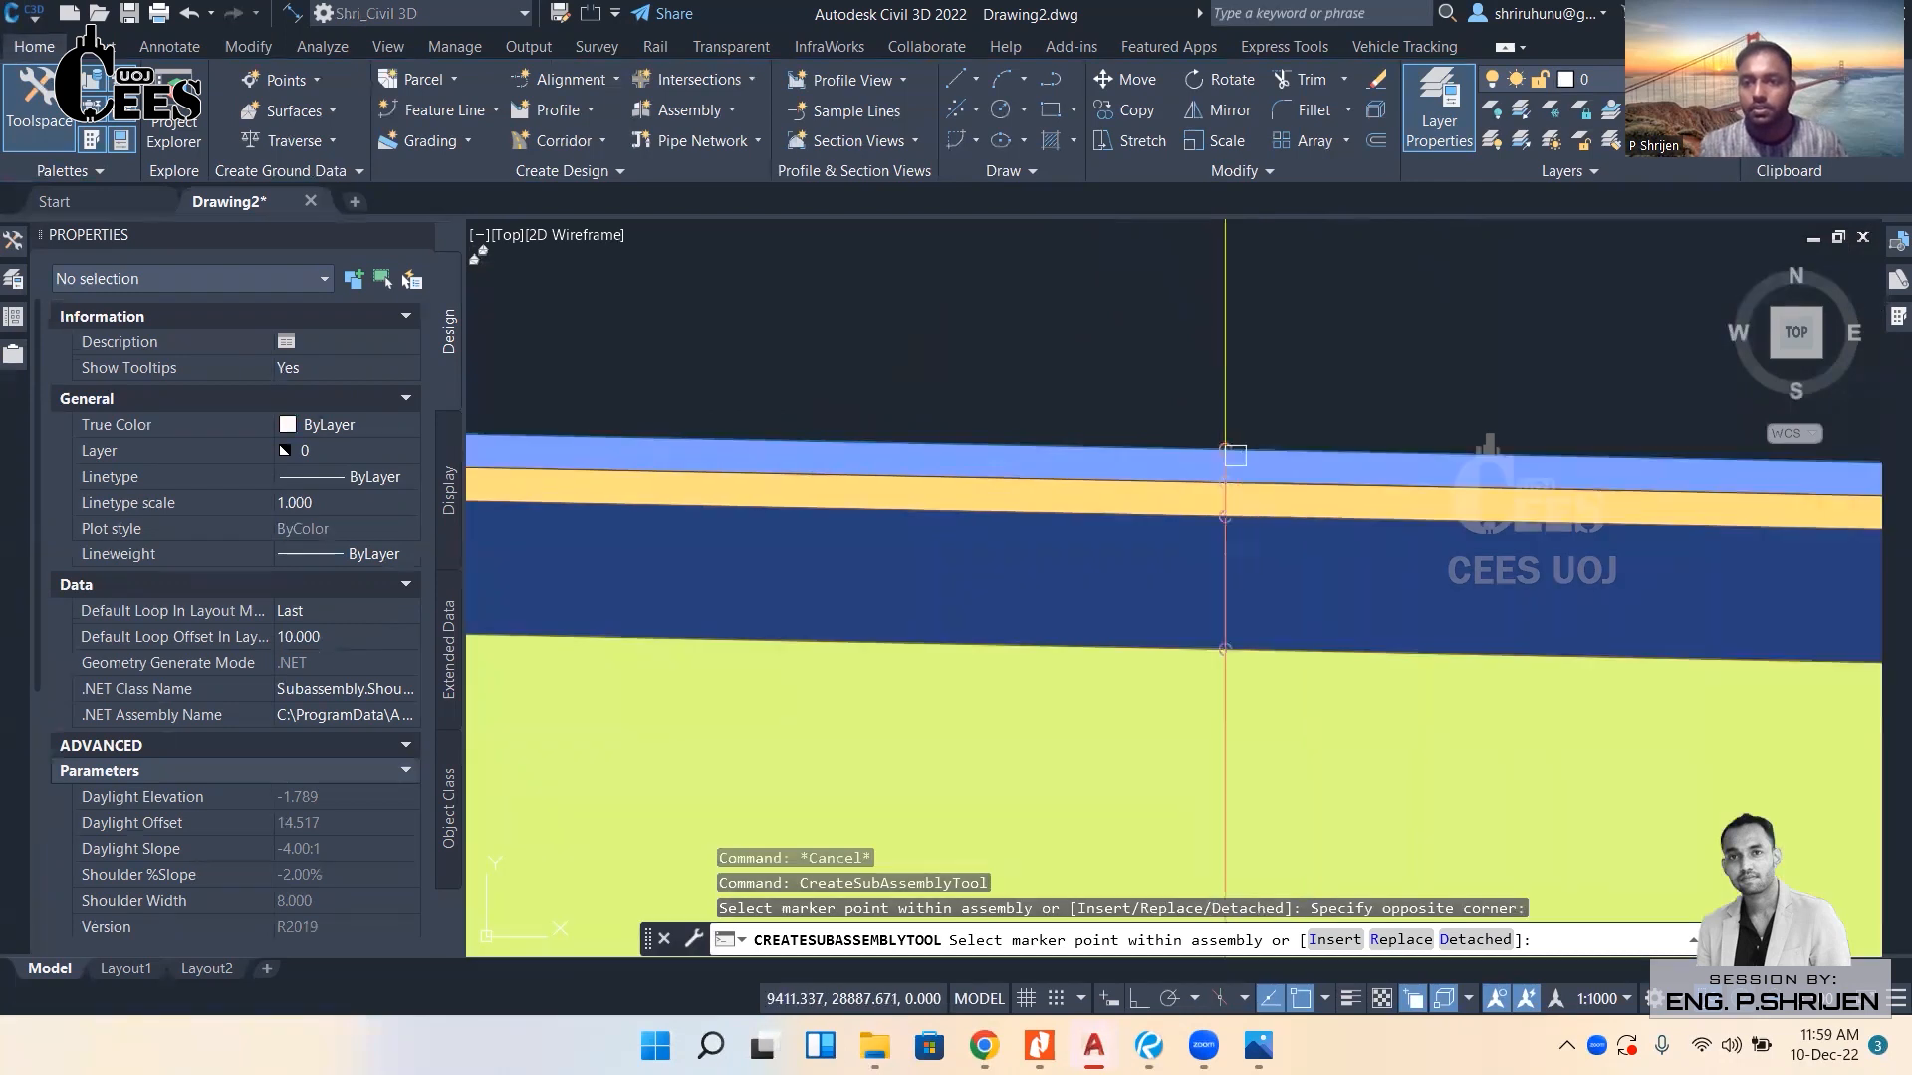
scroll(1235, 455, "down", 5)
right_click(1187, 487)
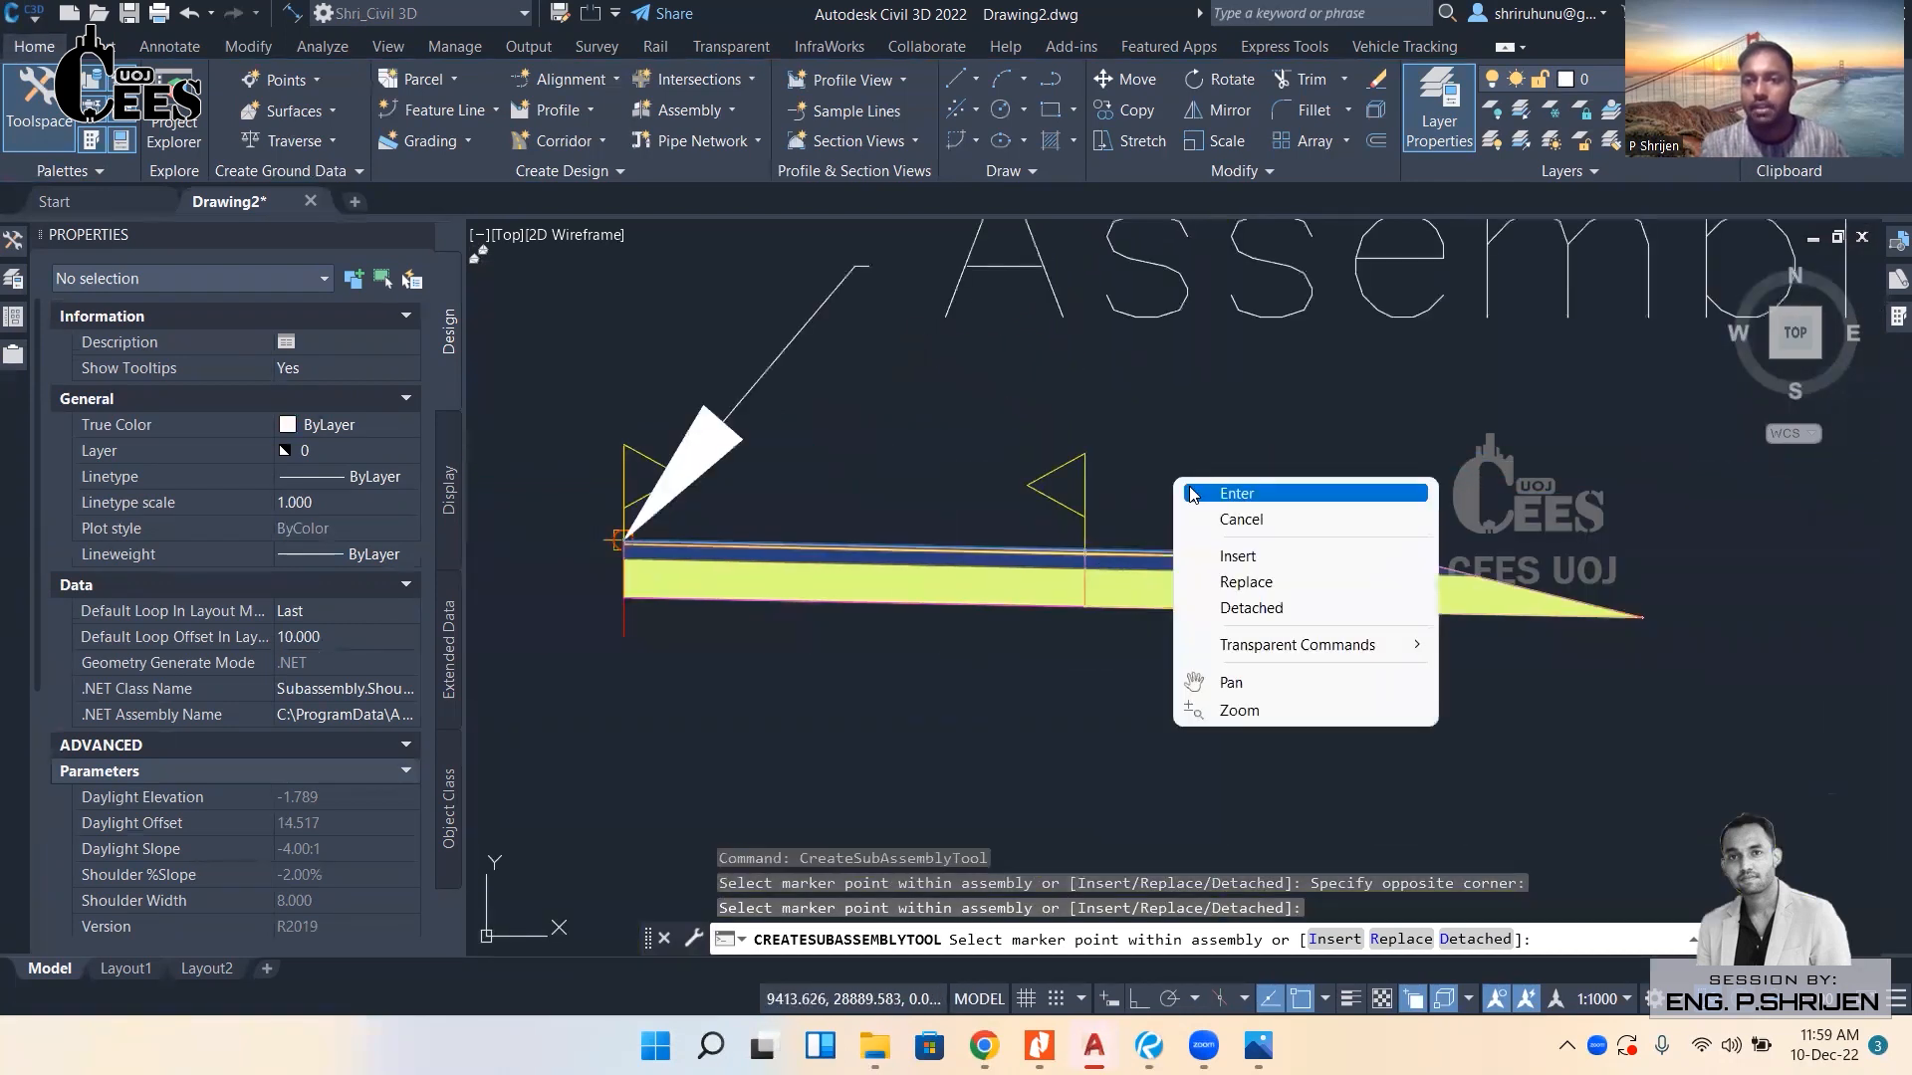
left_click(1191, 494)
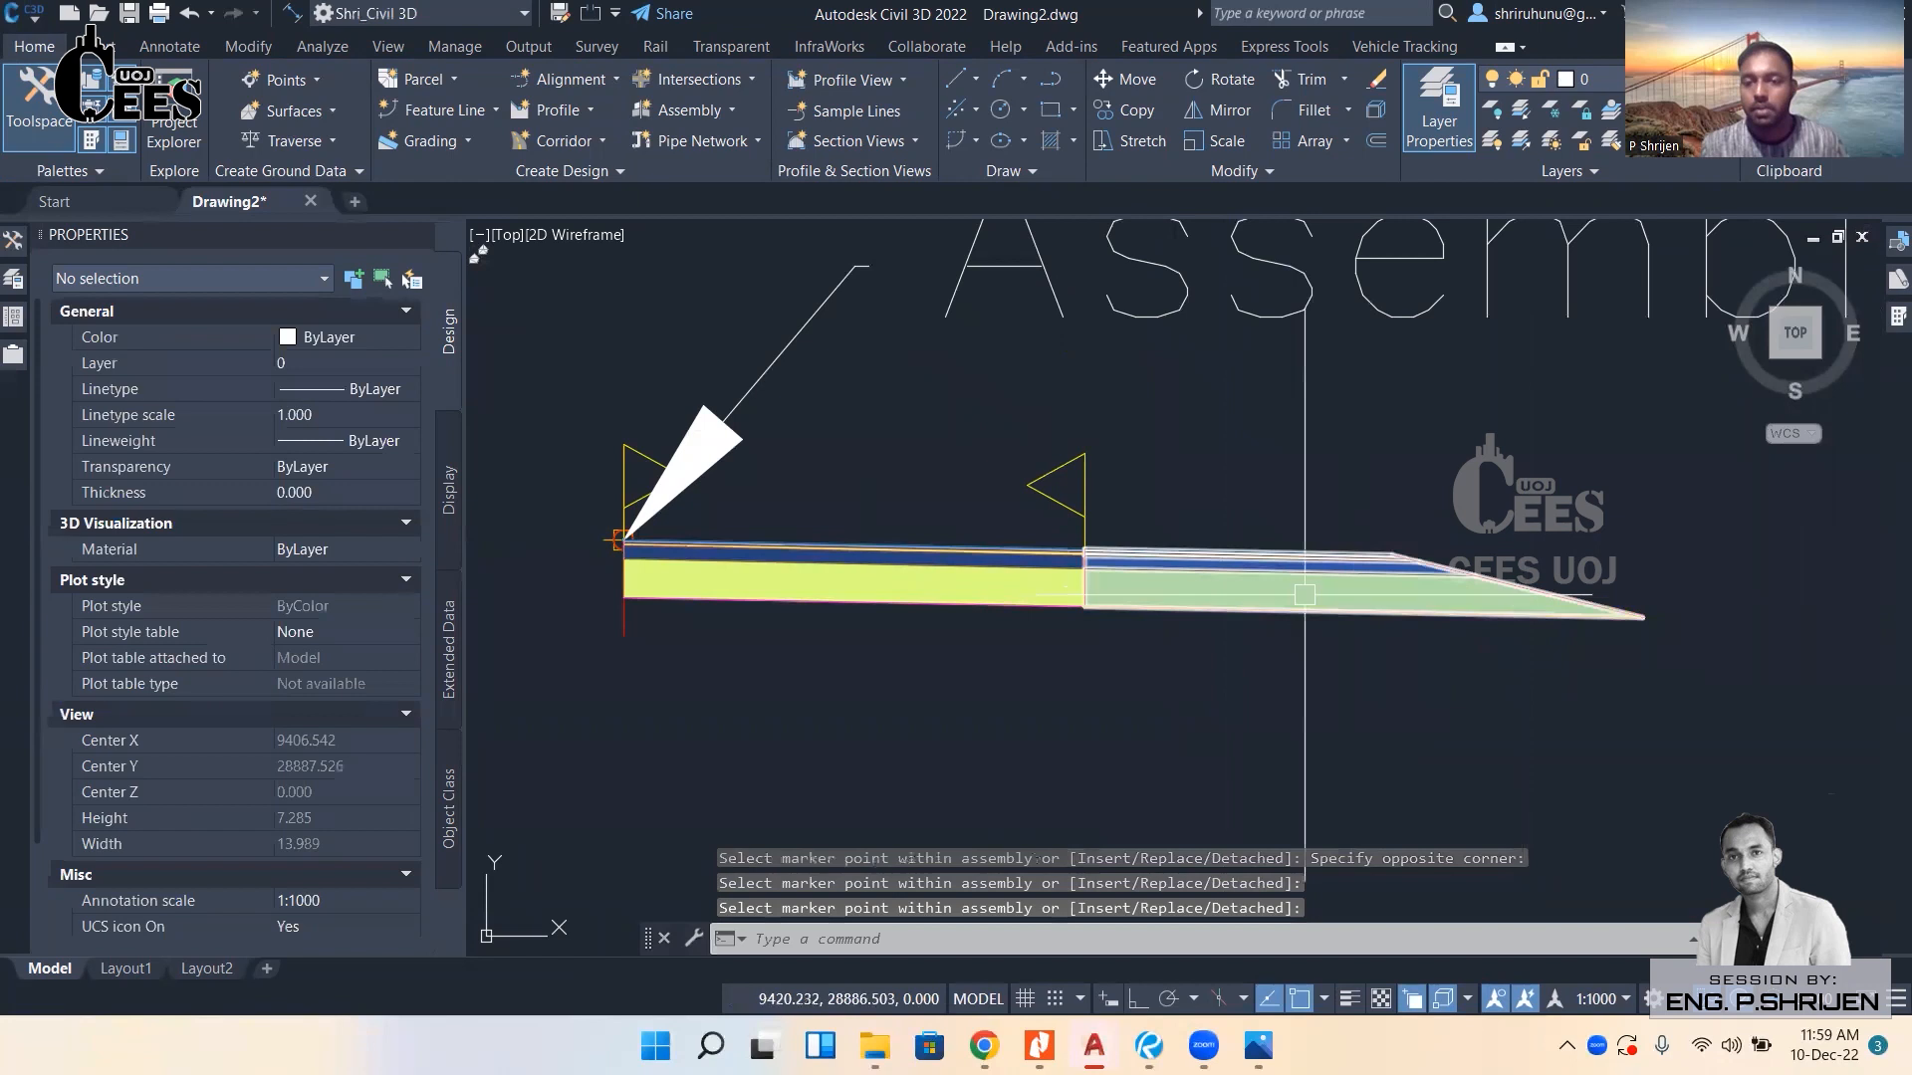
Set the Shoulder Width of the ShoulderExtendAll subassembly to 1 m in its properties.
left_click(1209, 574)
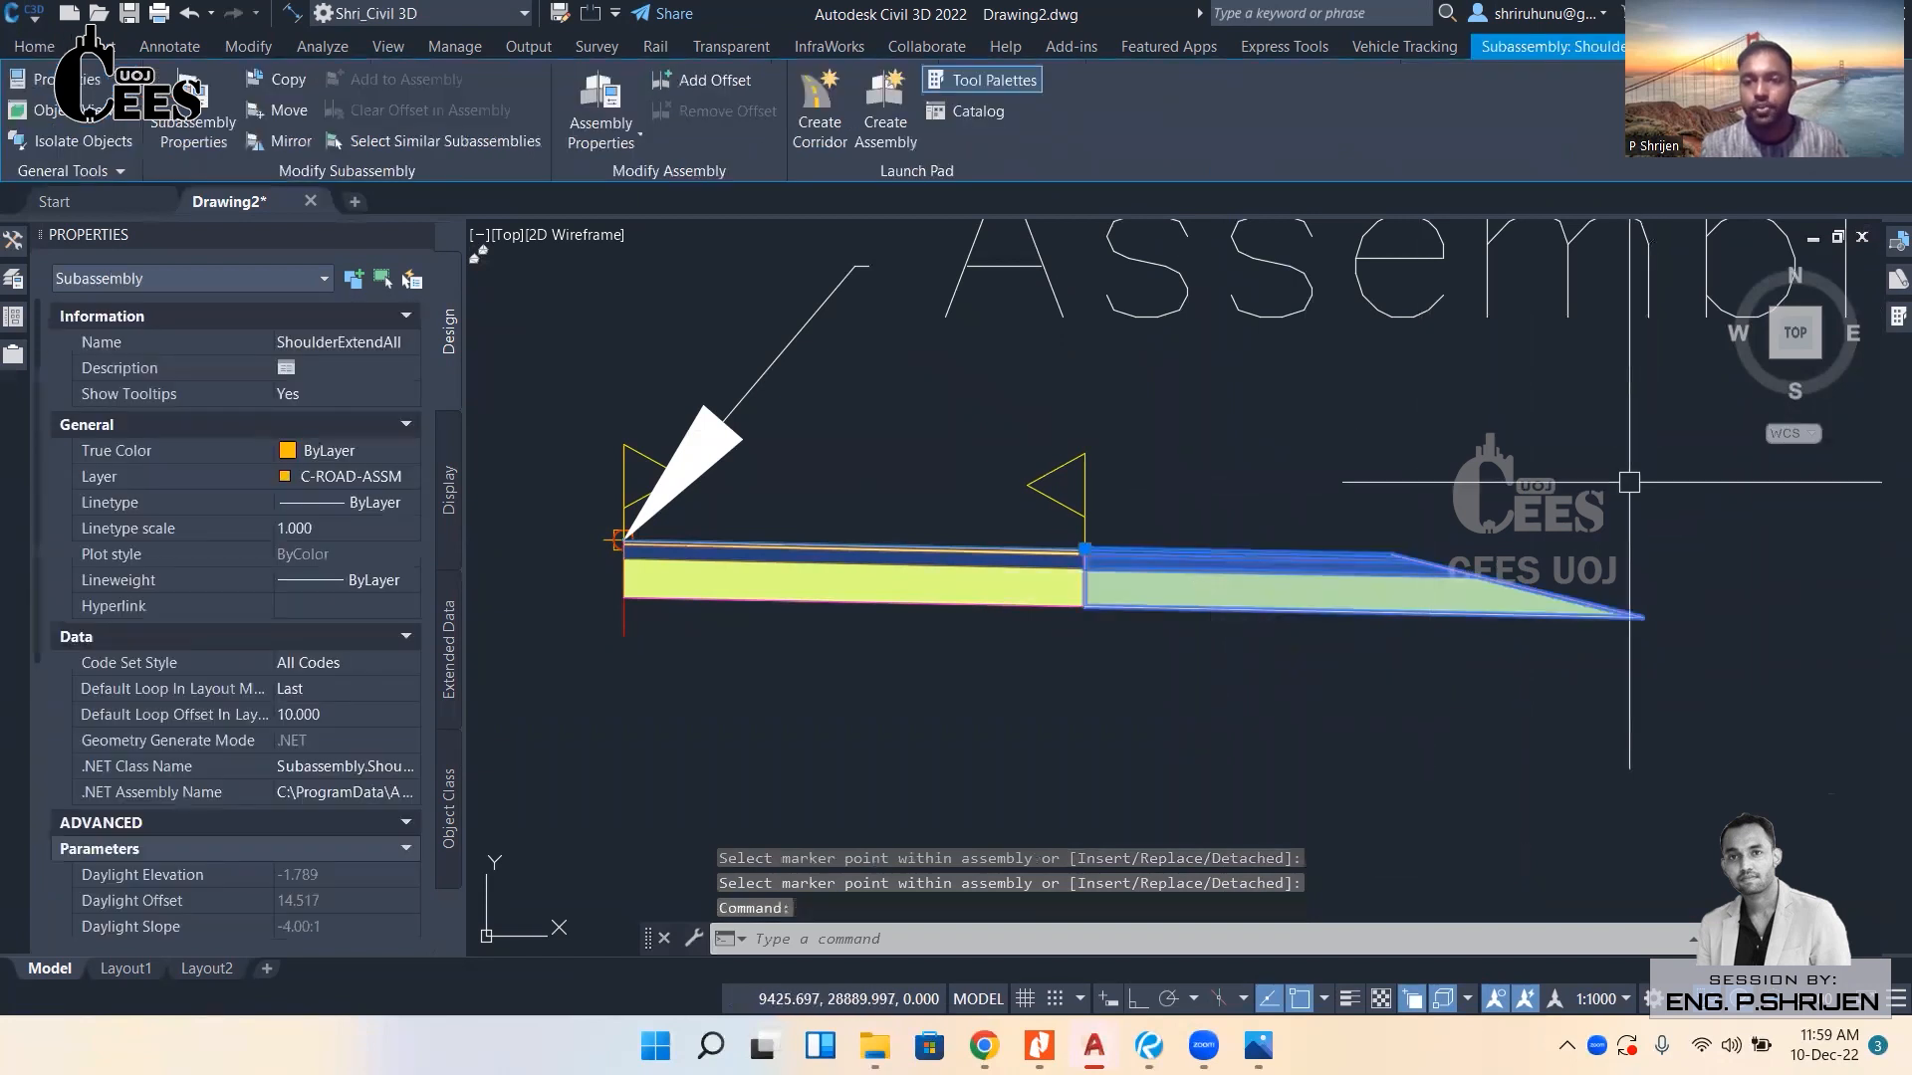
left_click(180, 127)
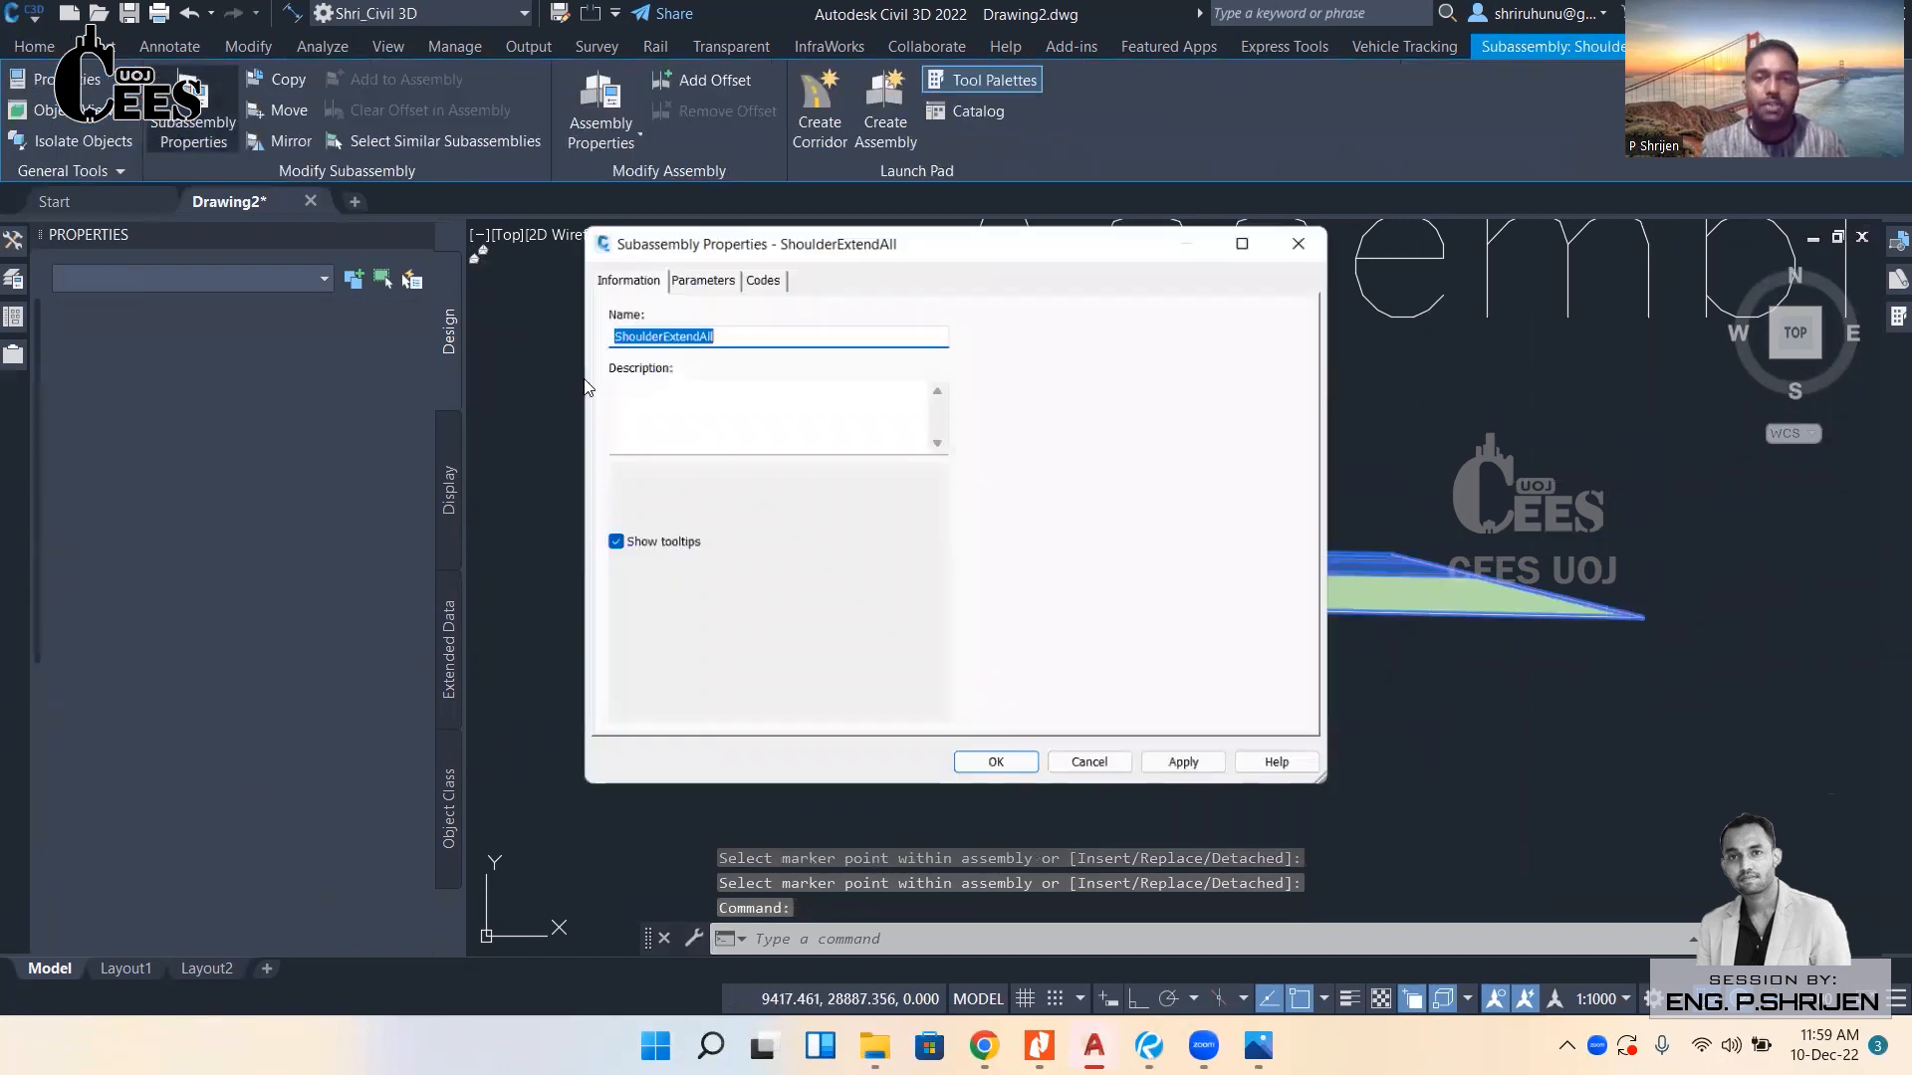
left_click(713, 269)
double_click(858, 386)
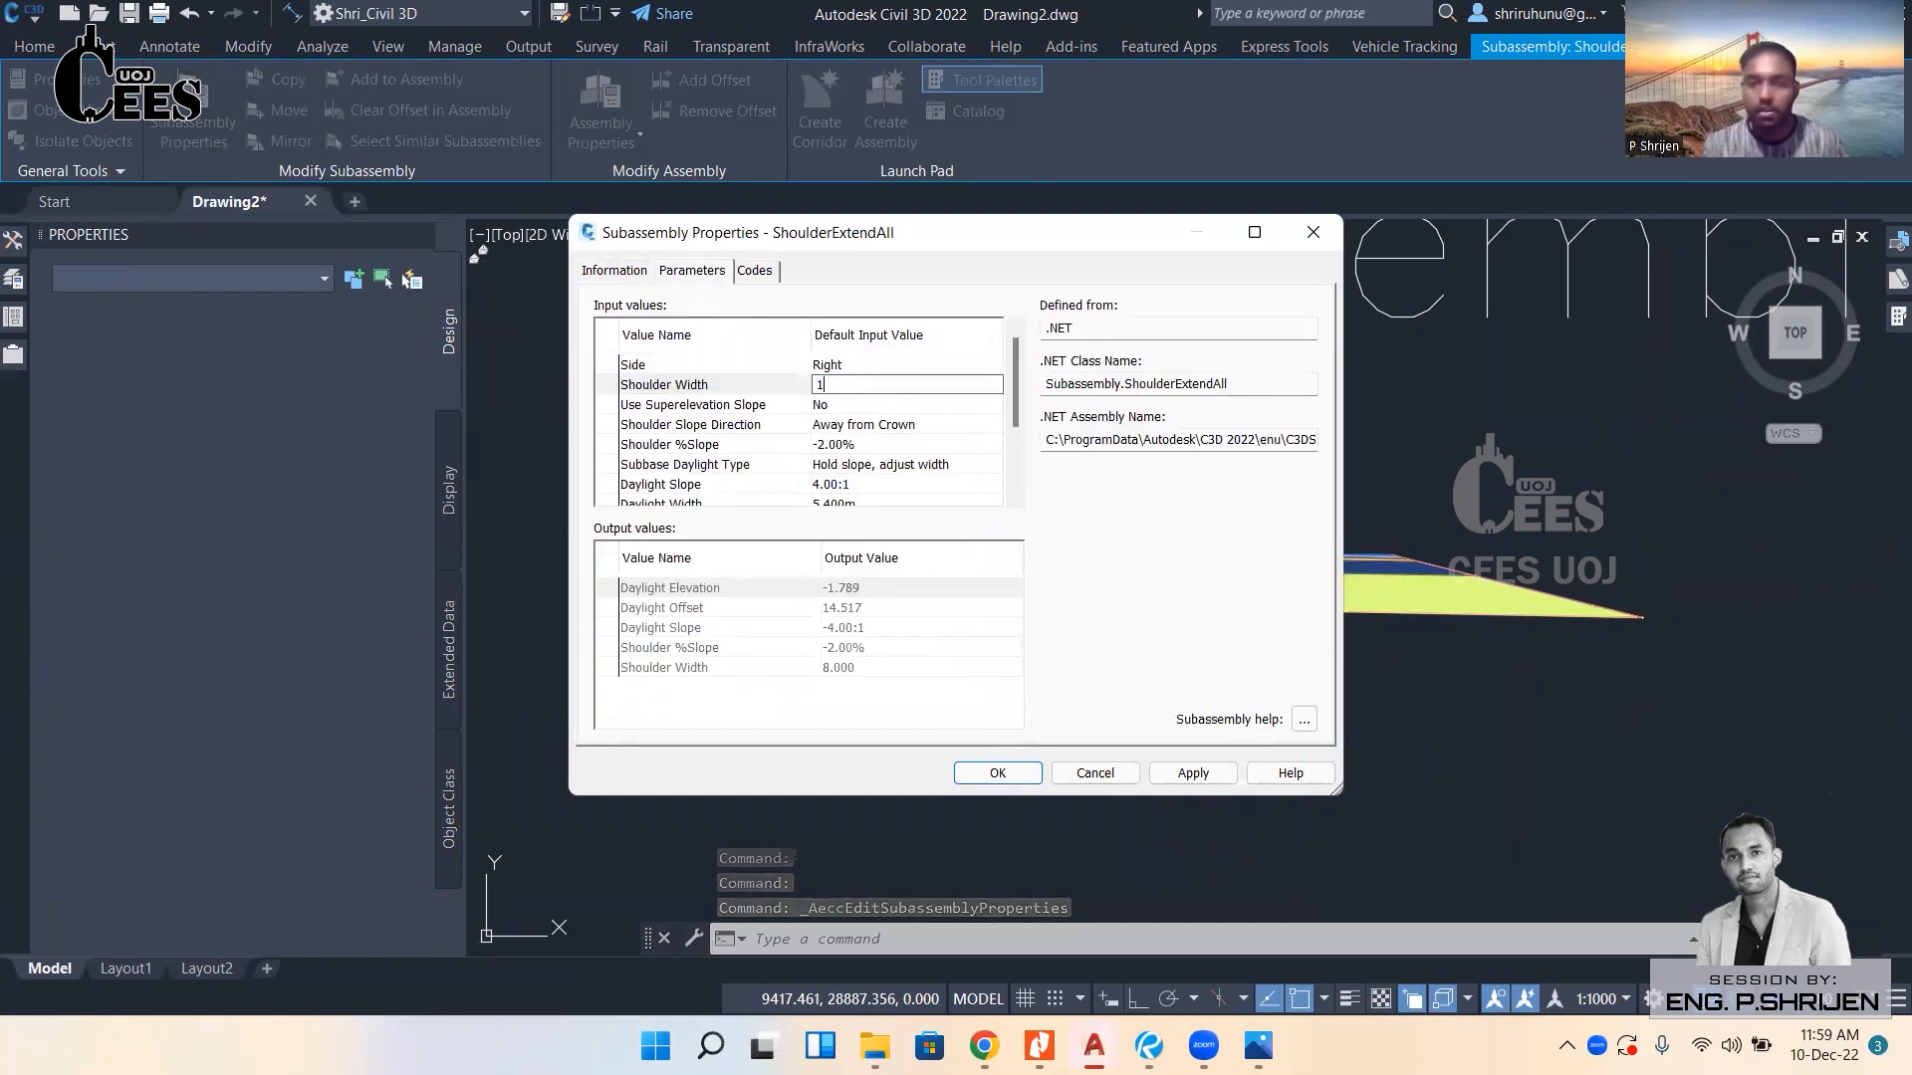
type("1")
left_click(995, 773)
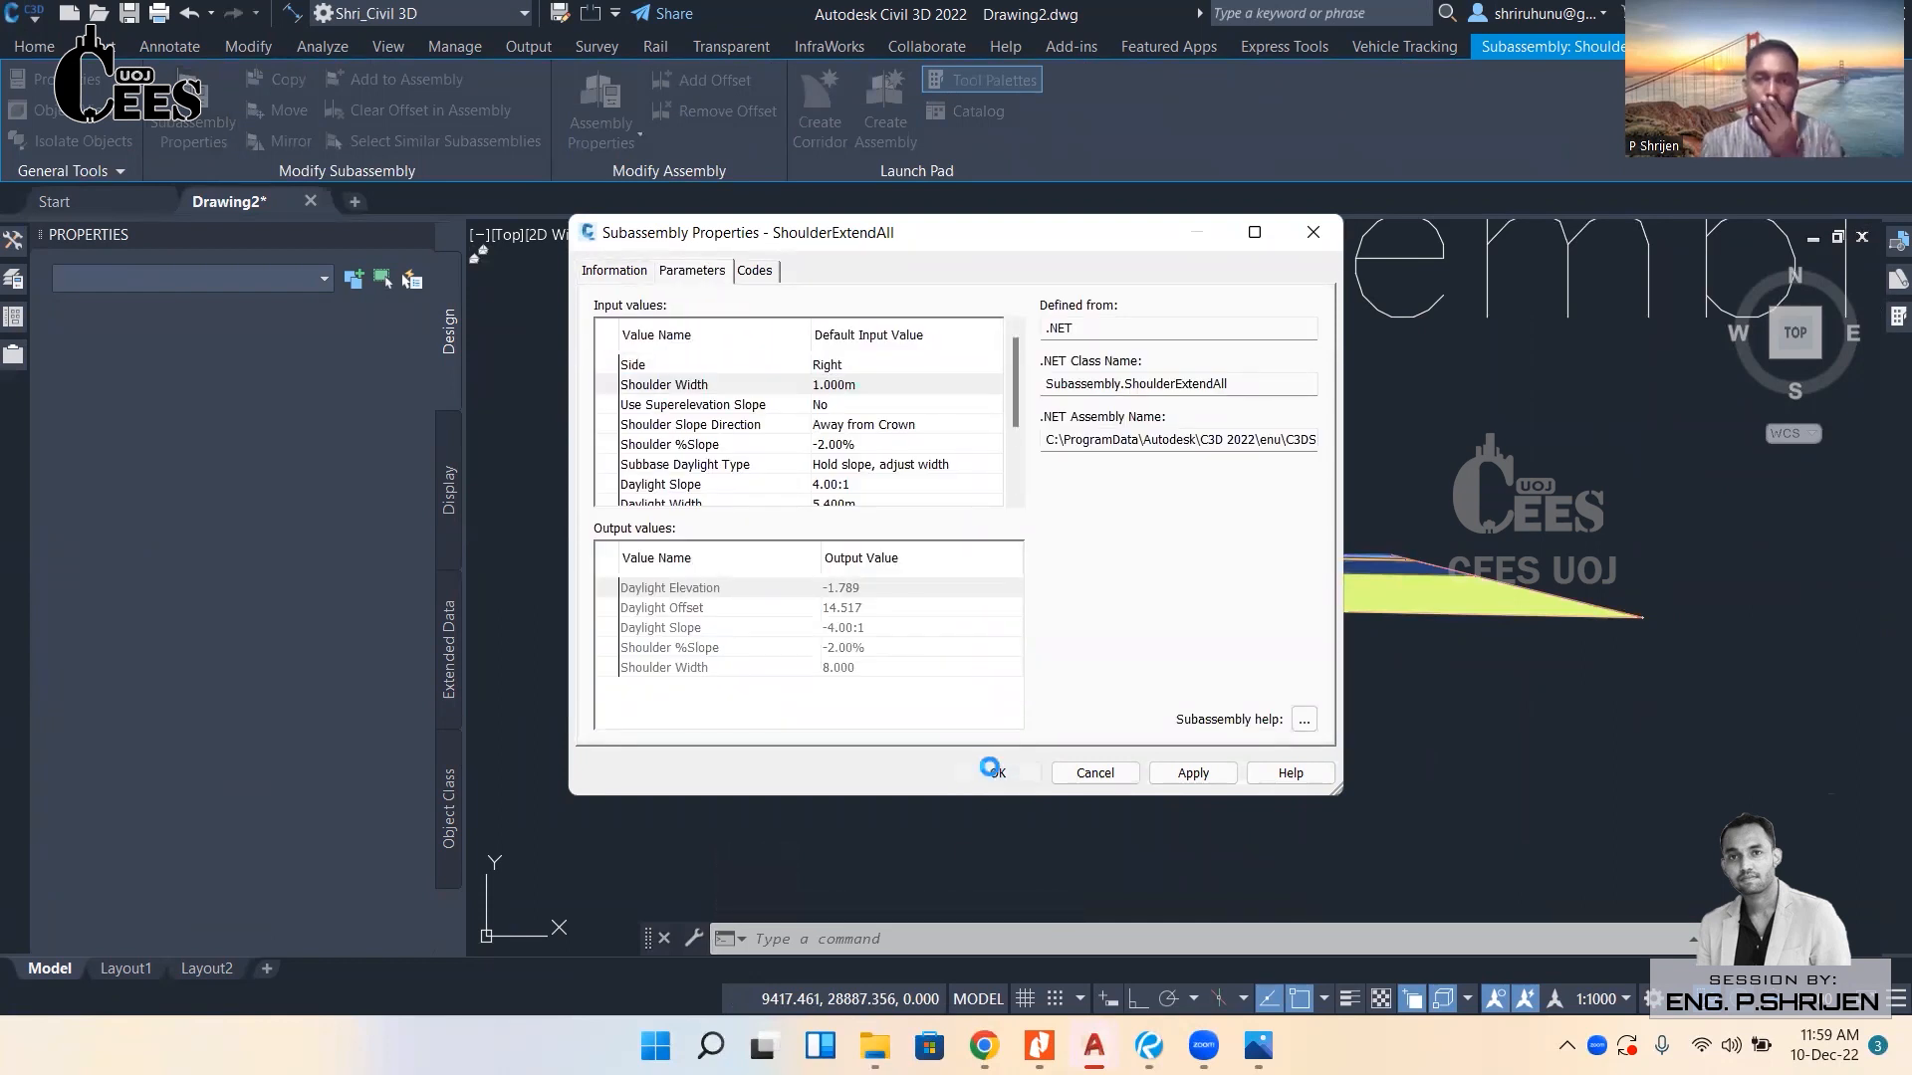
key("Escape")
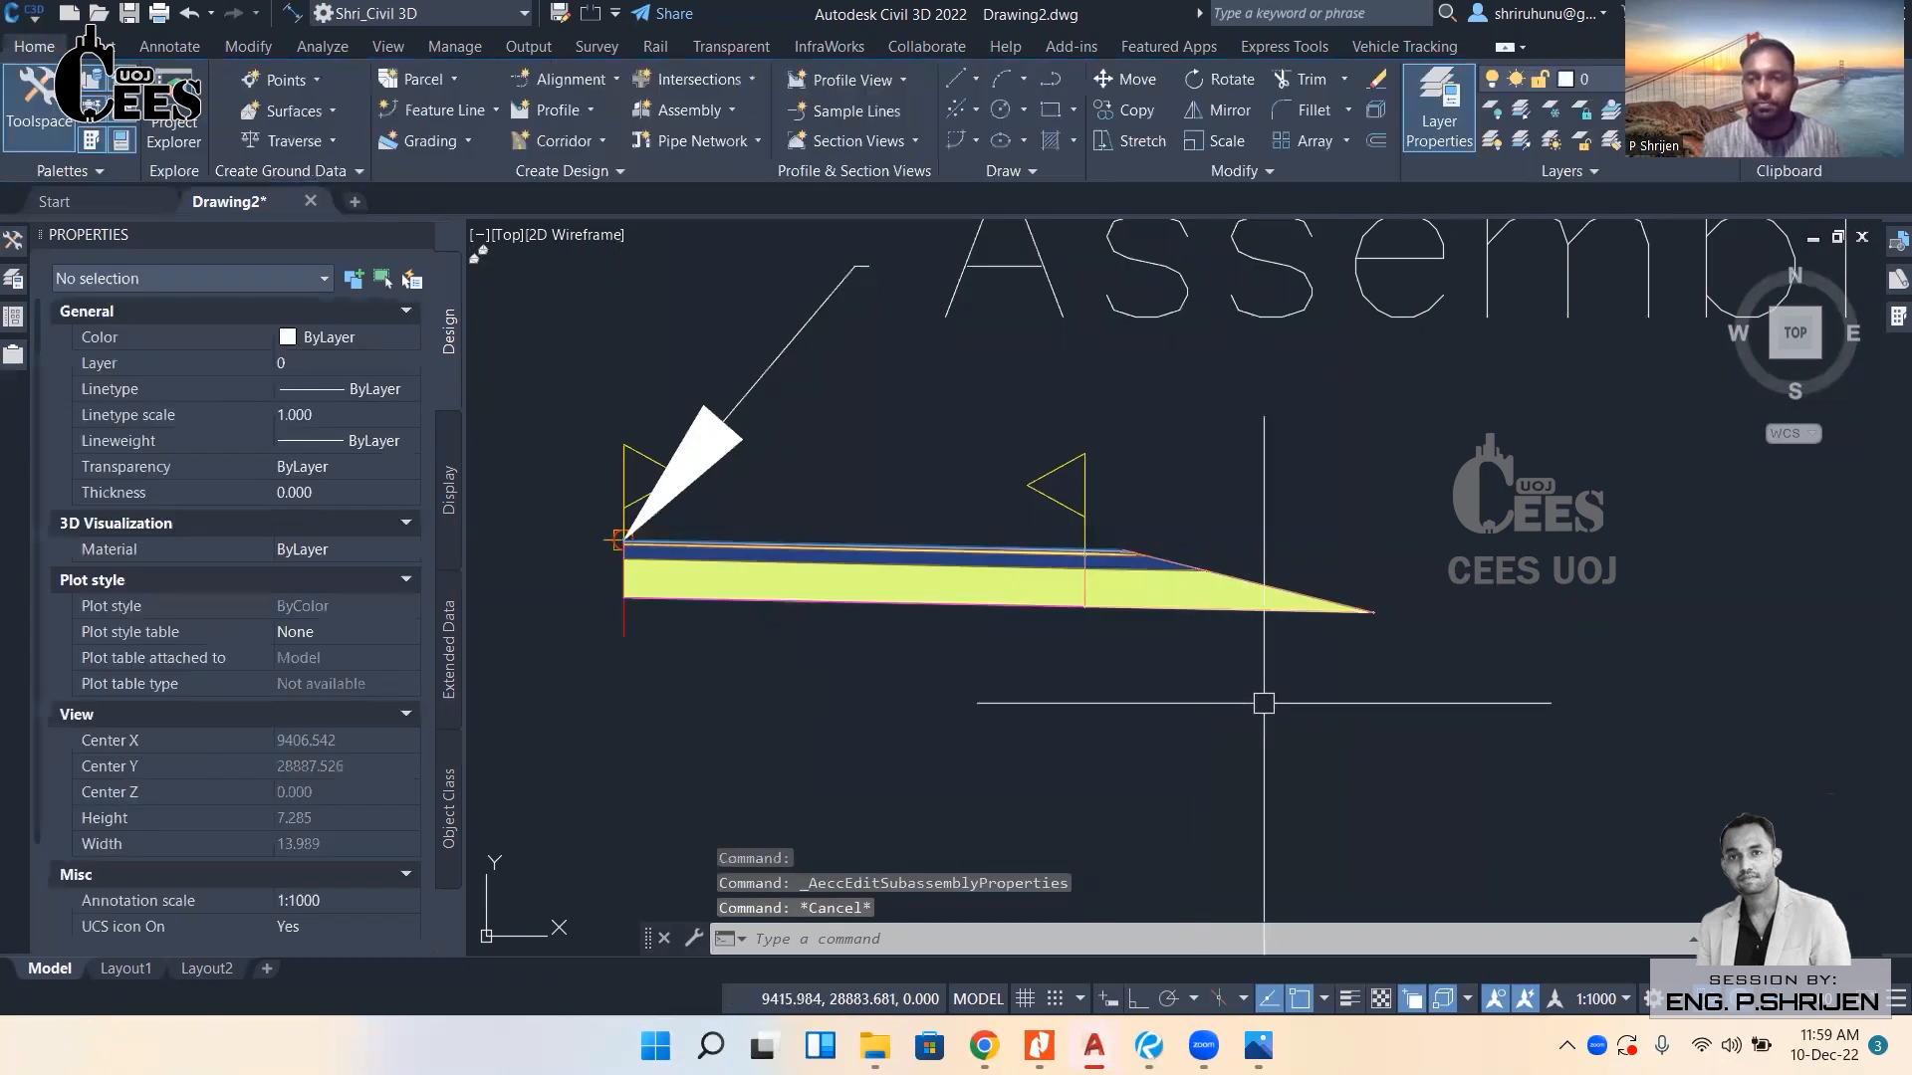
Set the shoulder subassembly's Daylight Slope to 2:1 and accept its properties.
left_click(1204, 594)
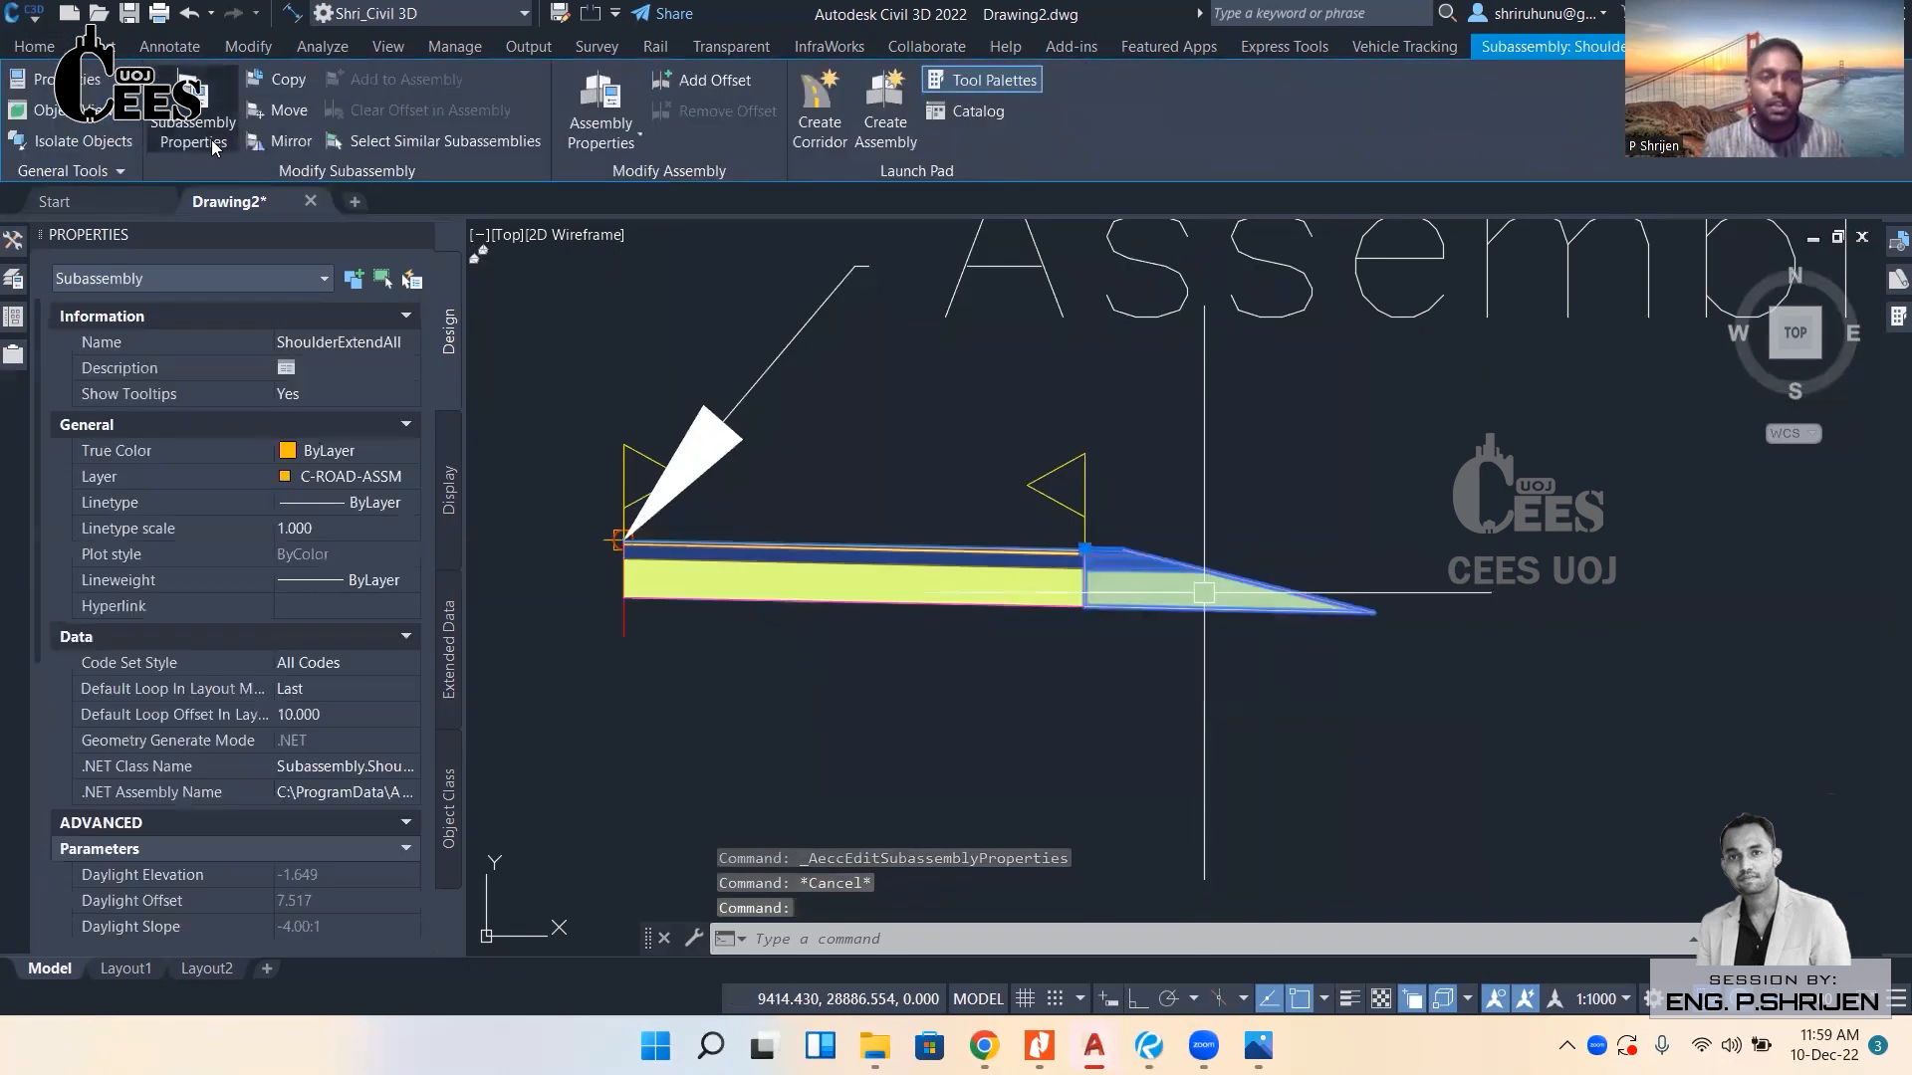
left_click(193, 132)
left_click(683, 278)
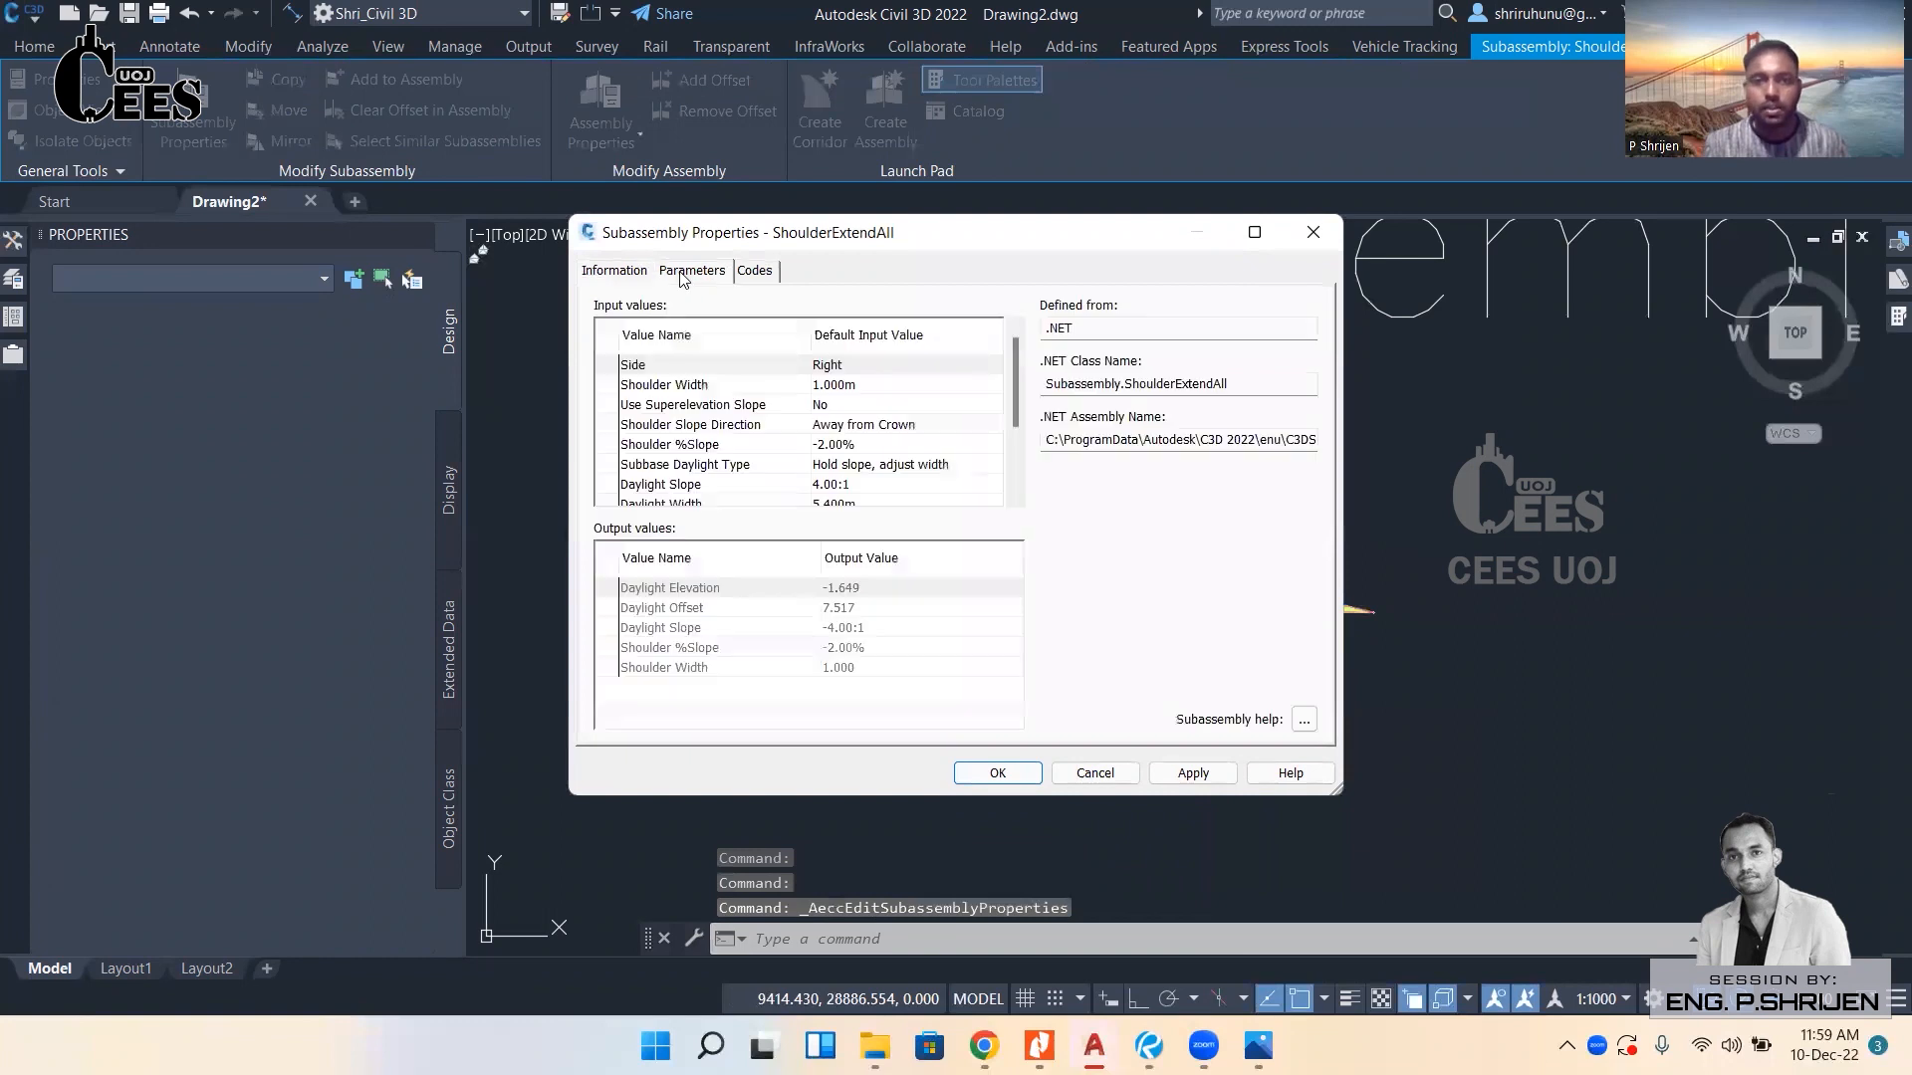
left_click(864, 486)
scroll(862, 489, "down", 1)
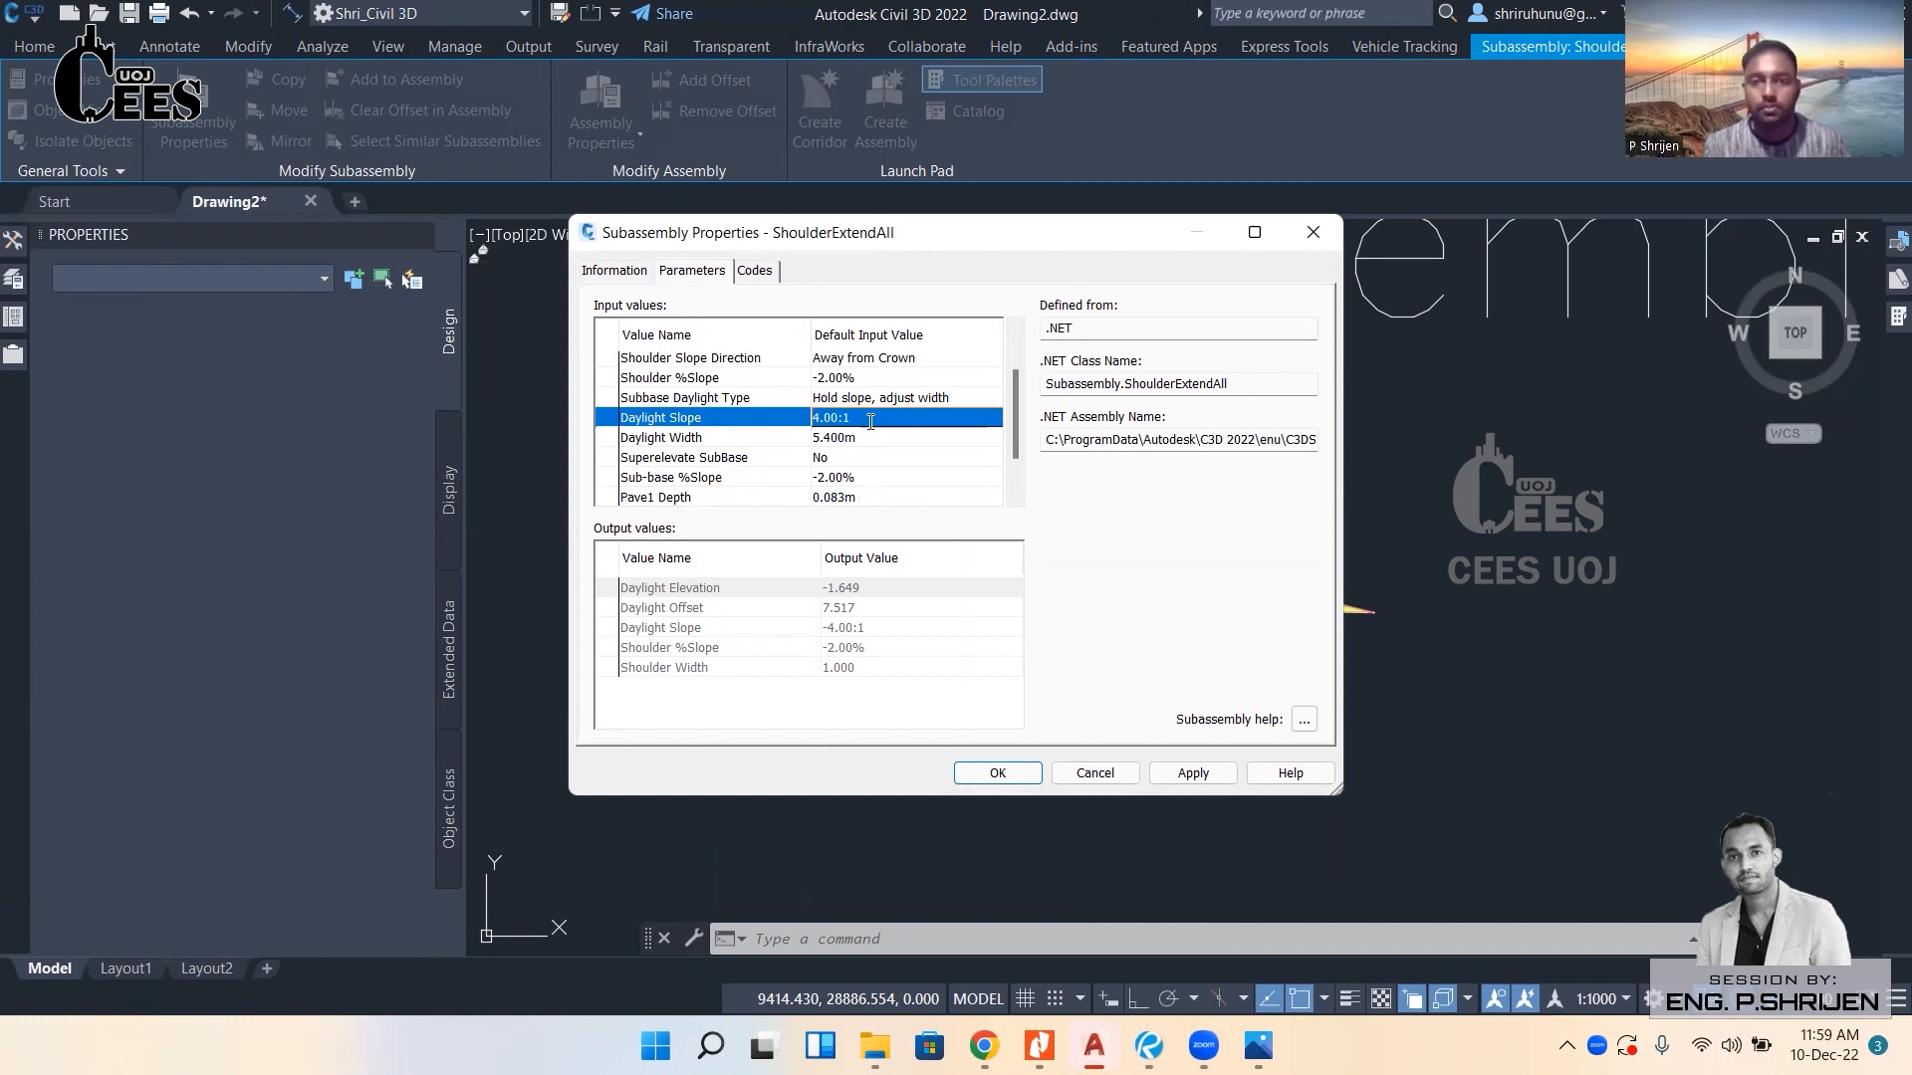
left_click(870, 419)
left_click(874, 480)
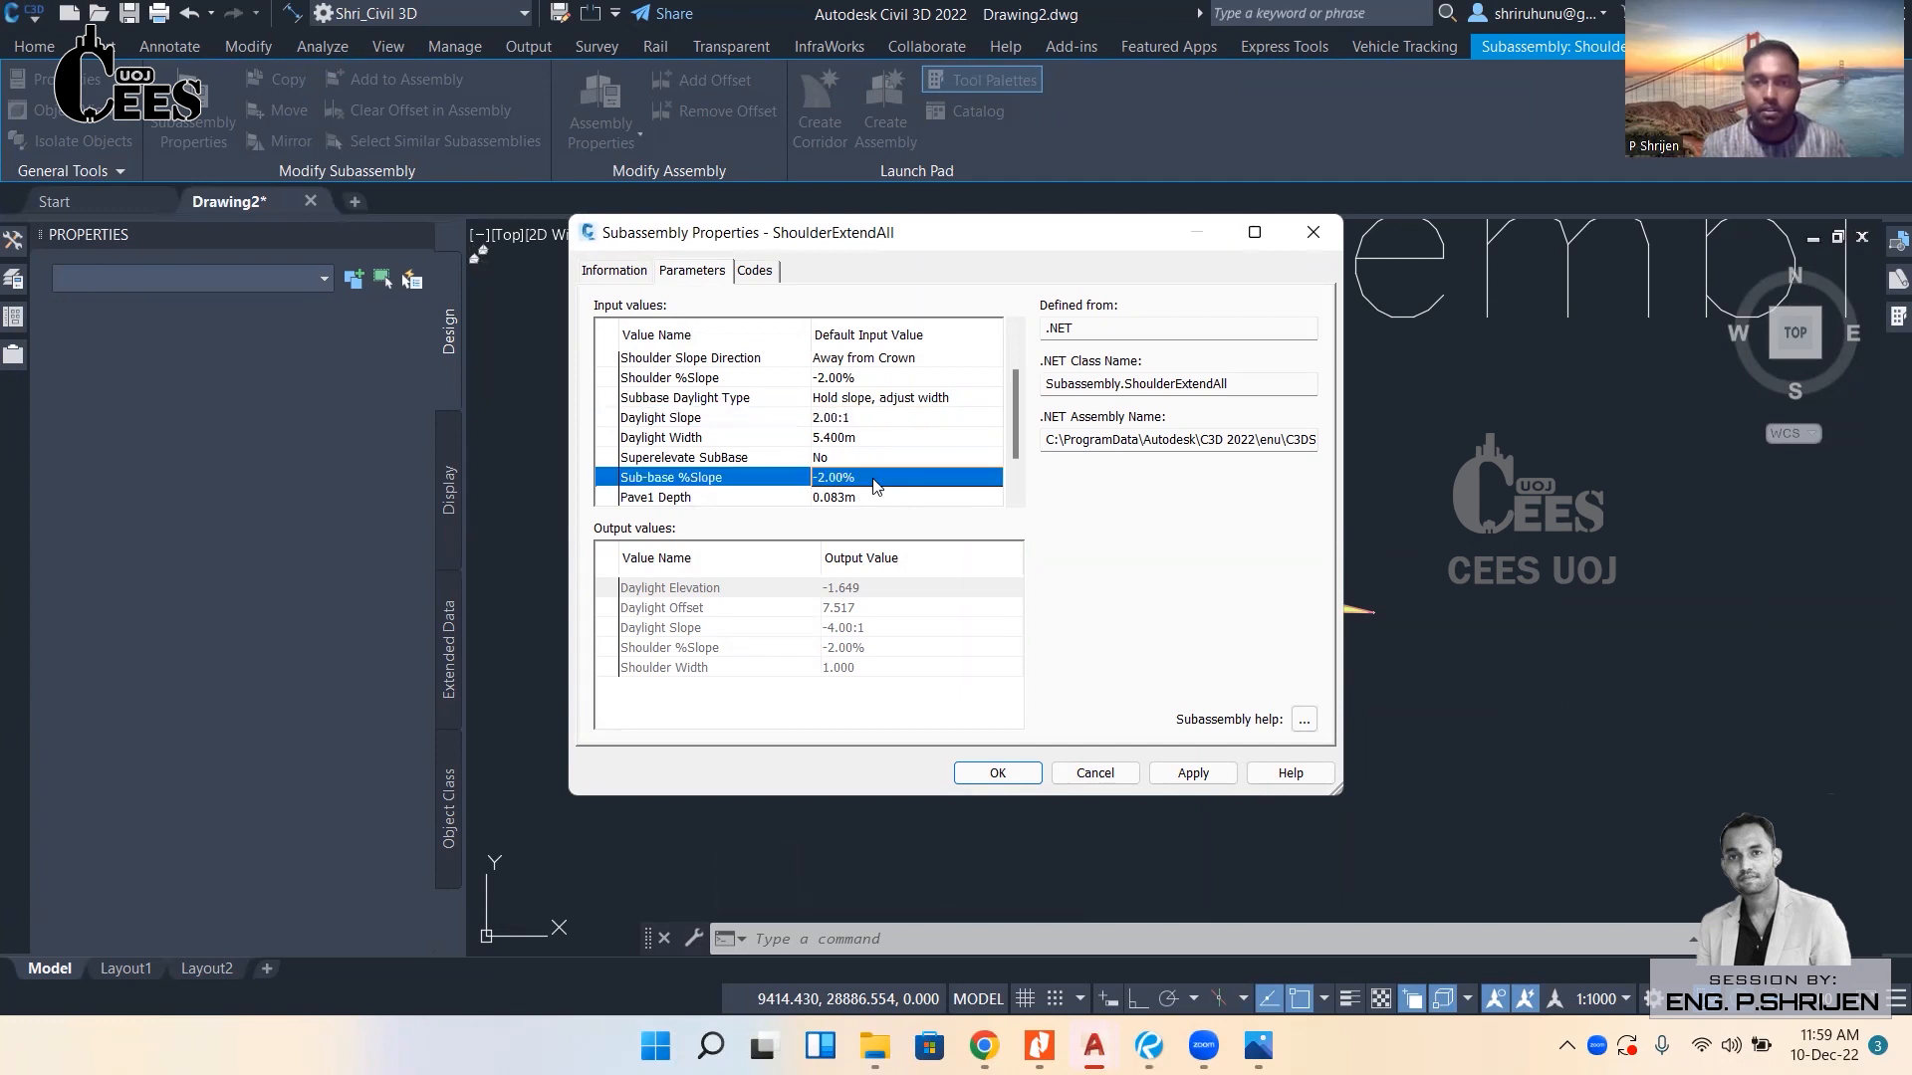
scroll(877, 488, "down", 1)
left_click(996, 774)
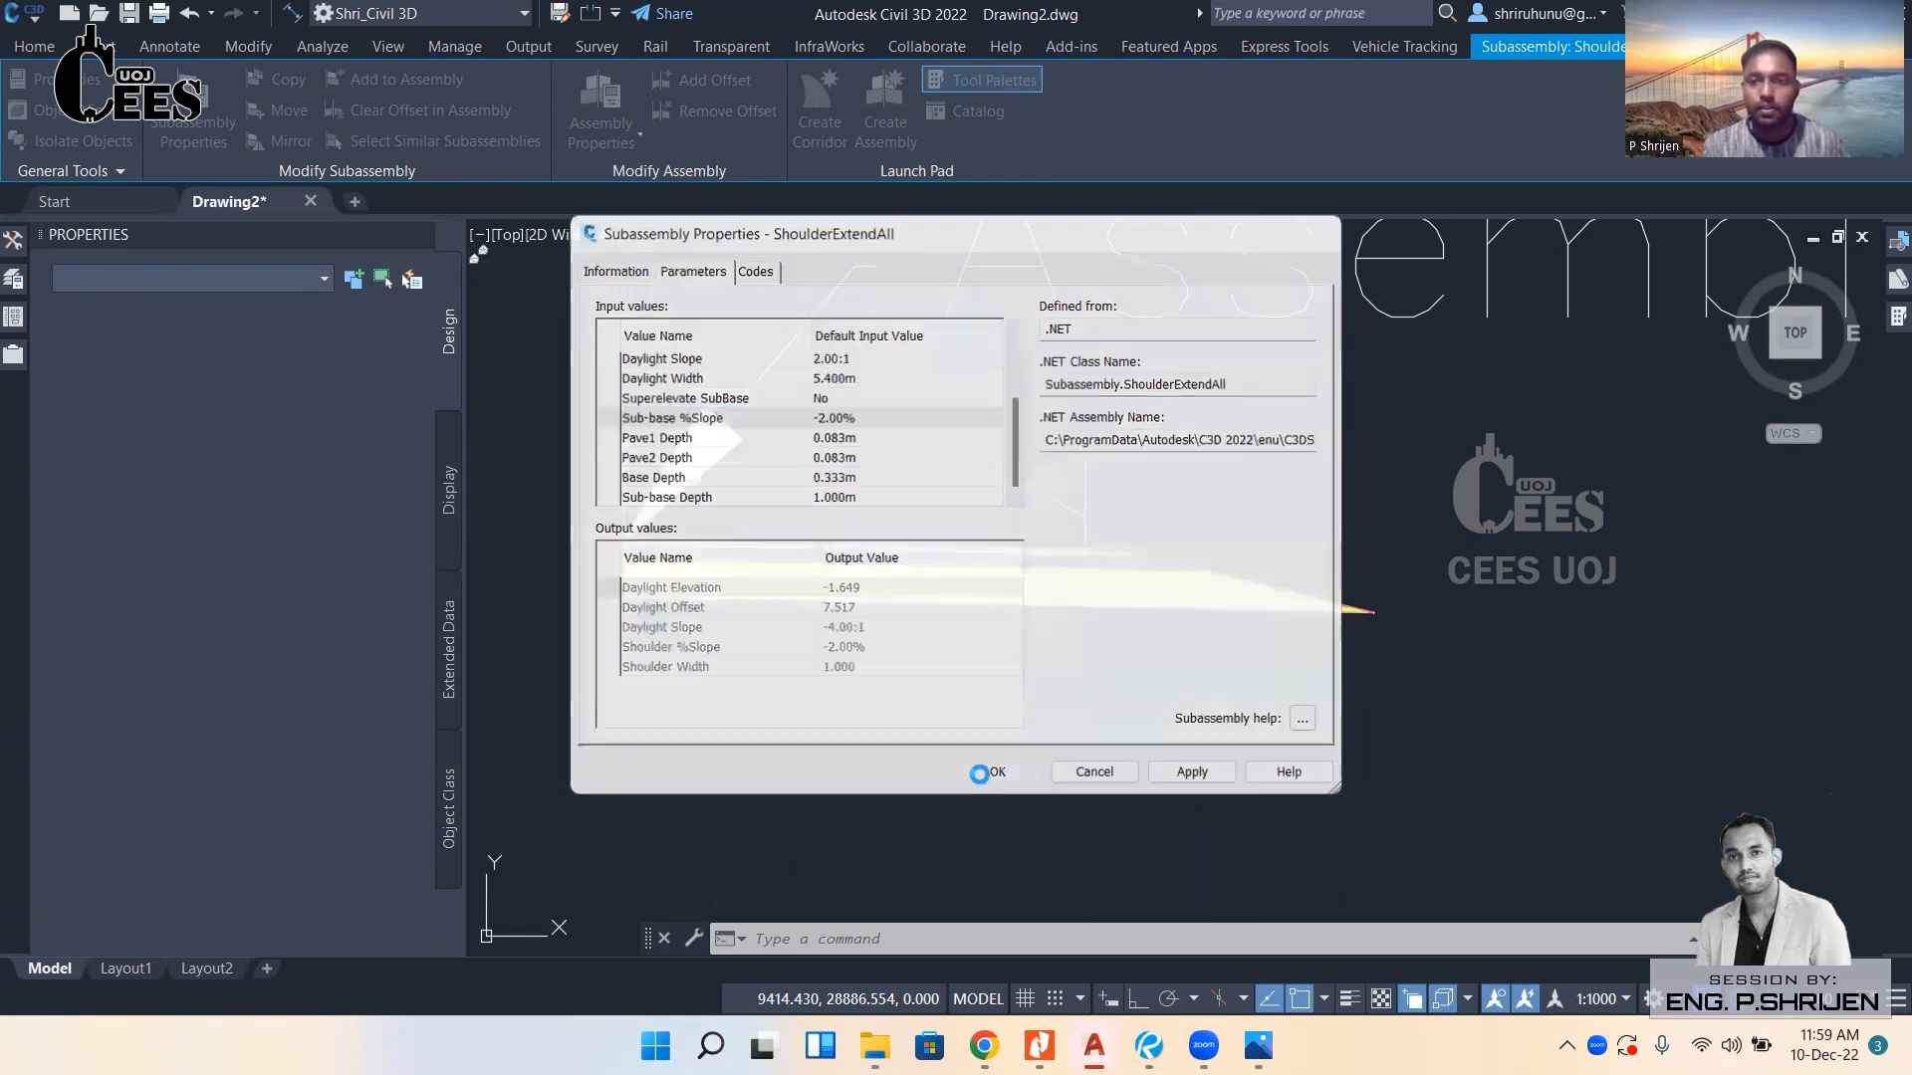
key("Escape")
Mirror the lane and shoulder subassemblies to the opposite side of the assembly at its central baseline marker.
mouse_move(1028, 622)
middle_mouse_down()
mouse_move(913, 627)
mouse_move(1152, 607)
middle_mouse_up()
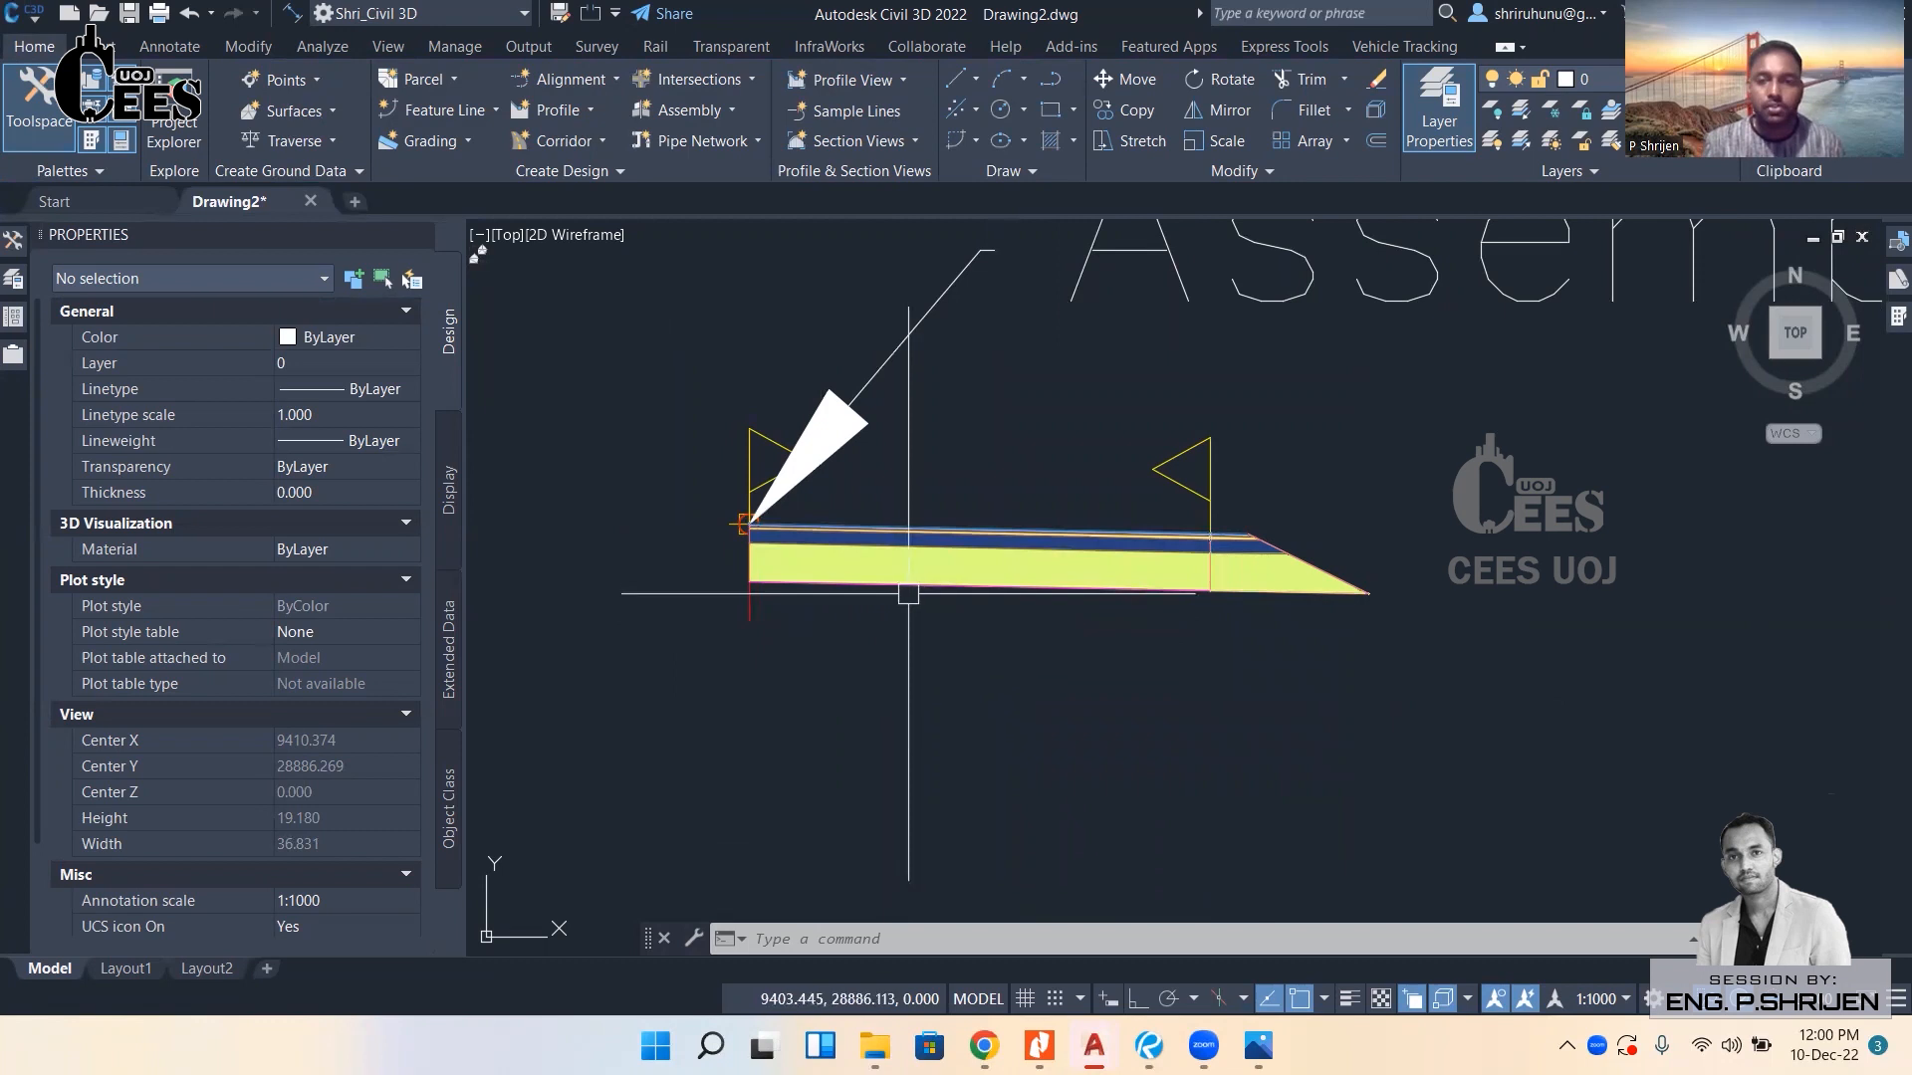
left_click(911, 559)
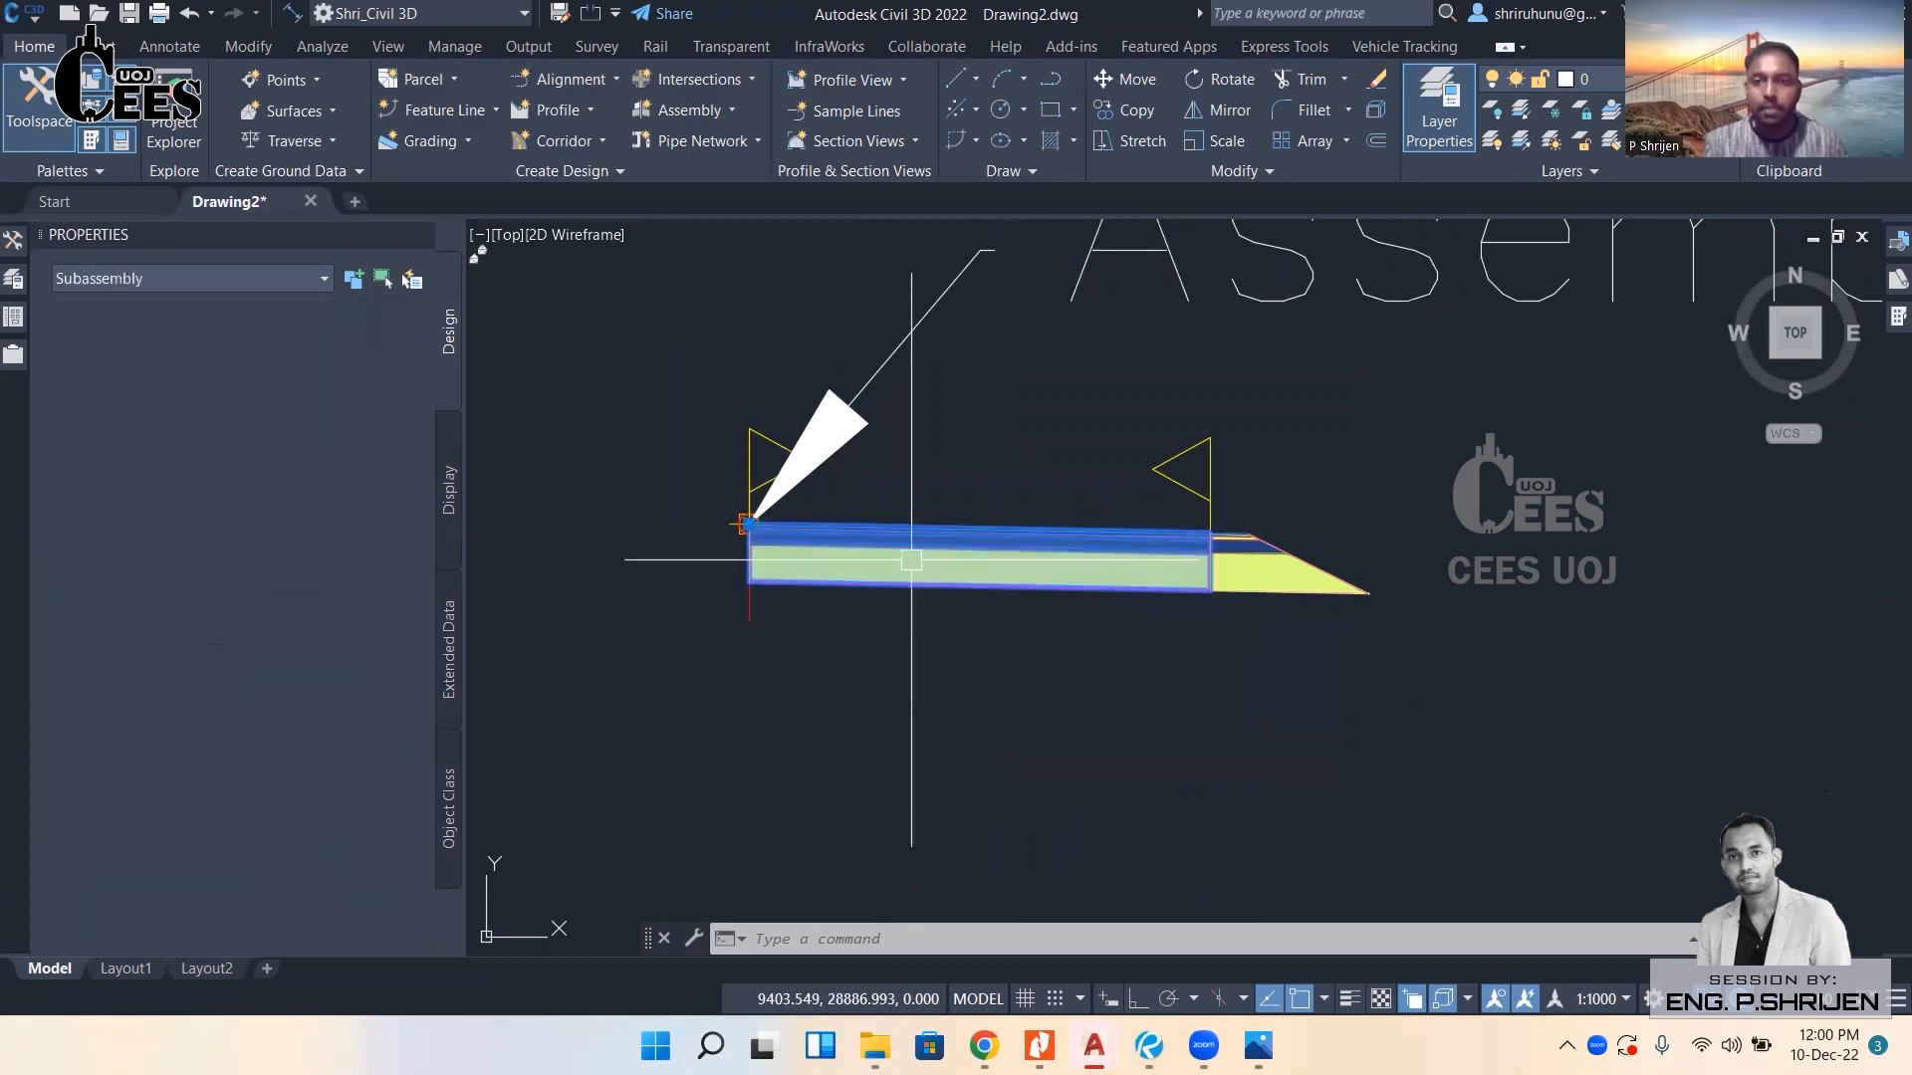
left_click(1276, 571)
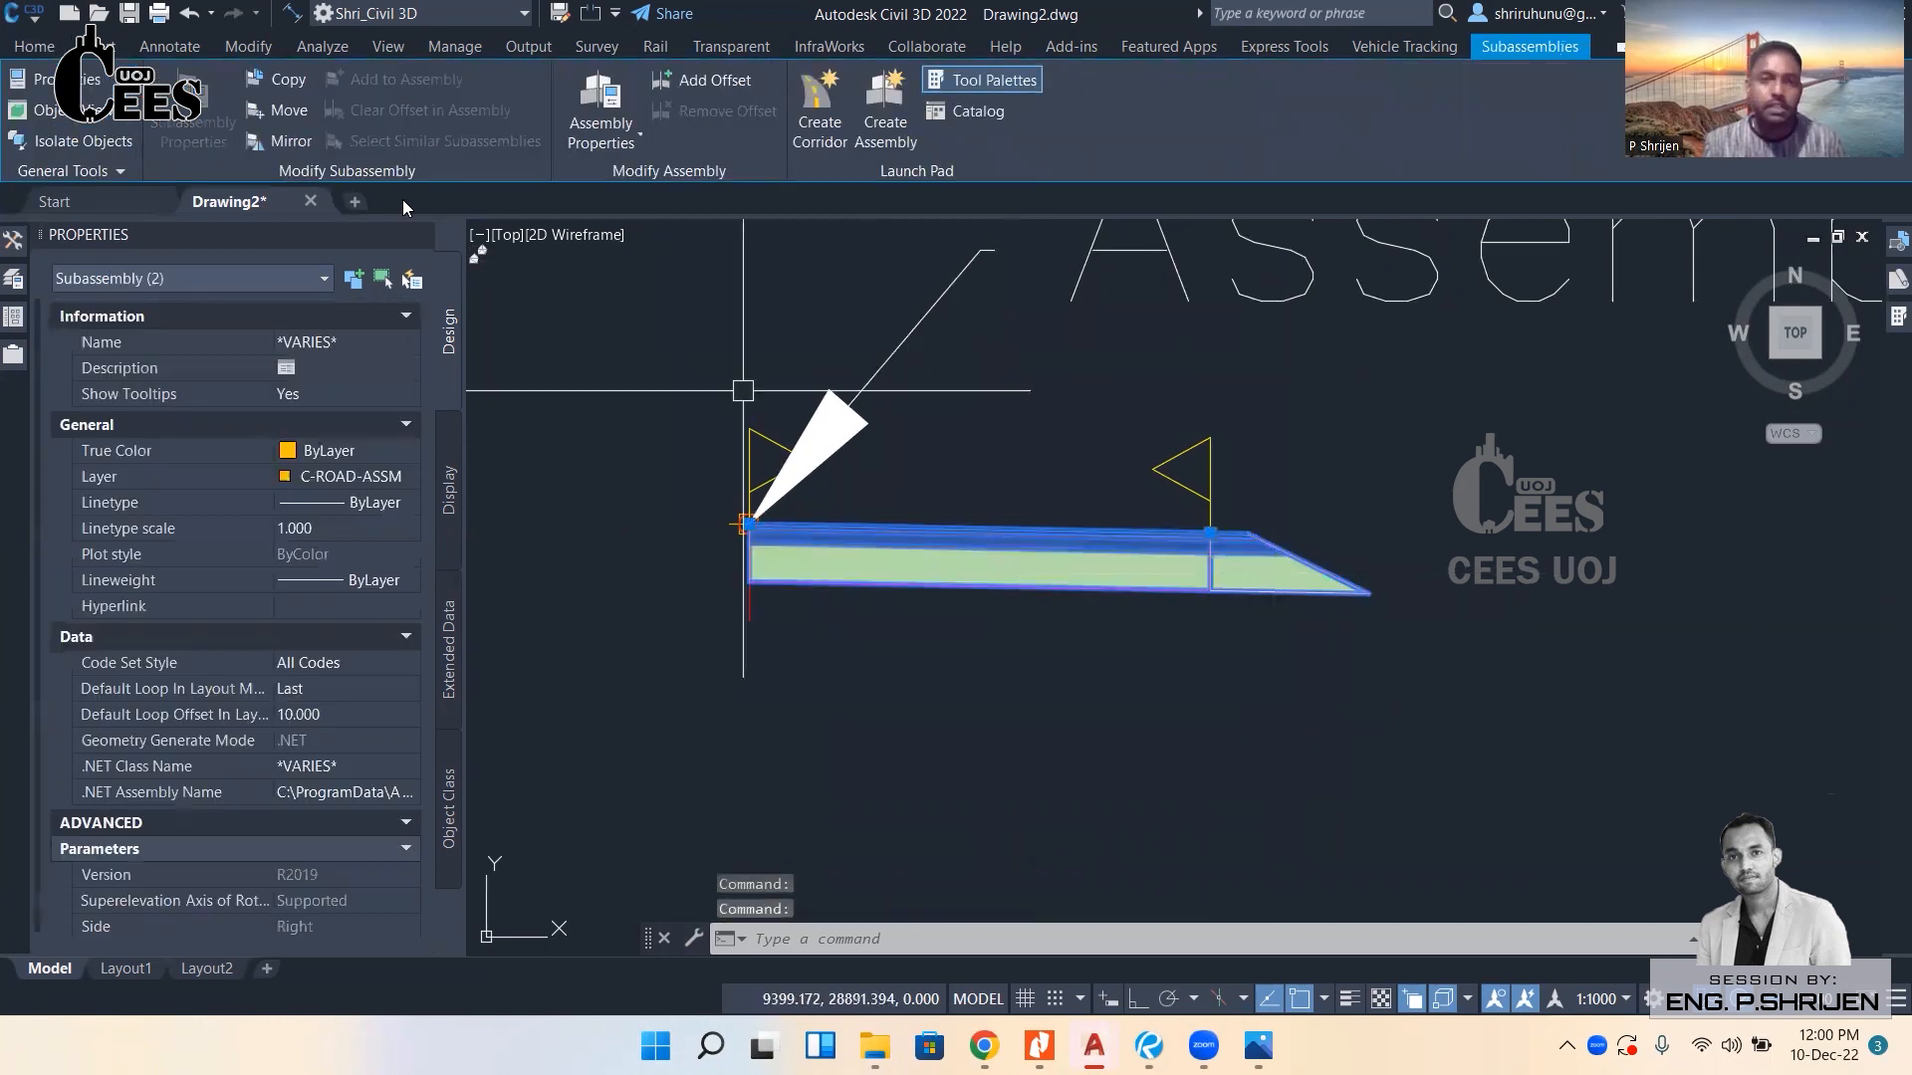
left_click(291, 143)
middle_click_drag(812, 668, 1004, 670)
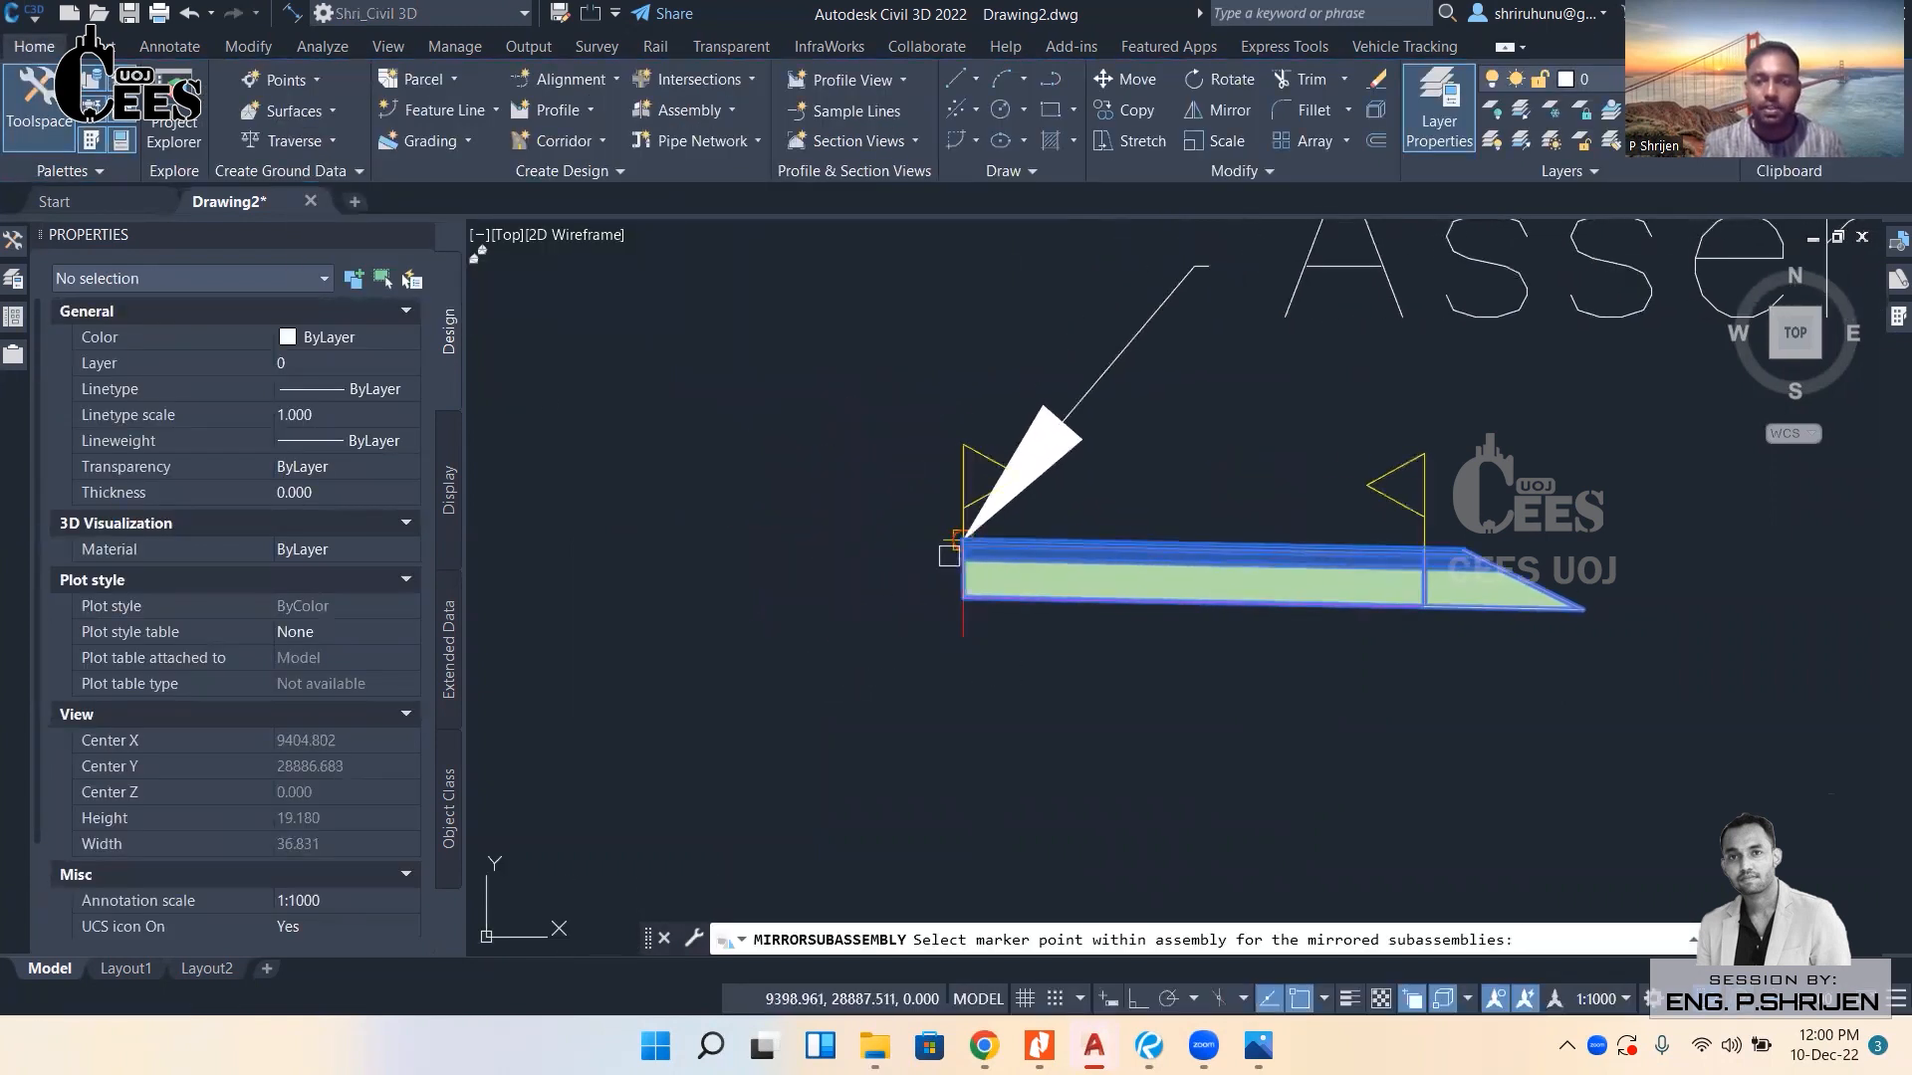
scroll(948, 537, "up", 4)
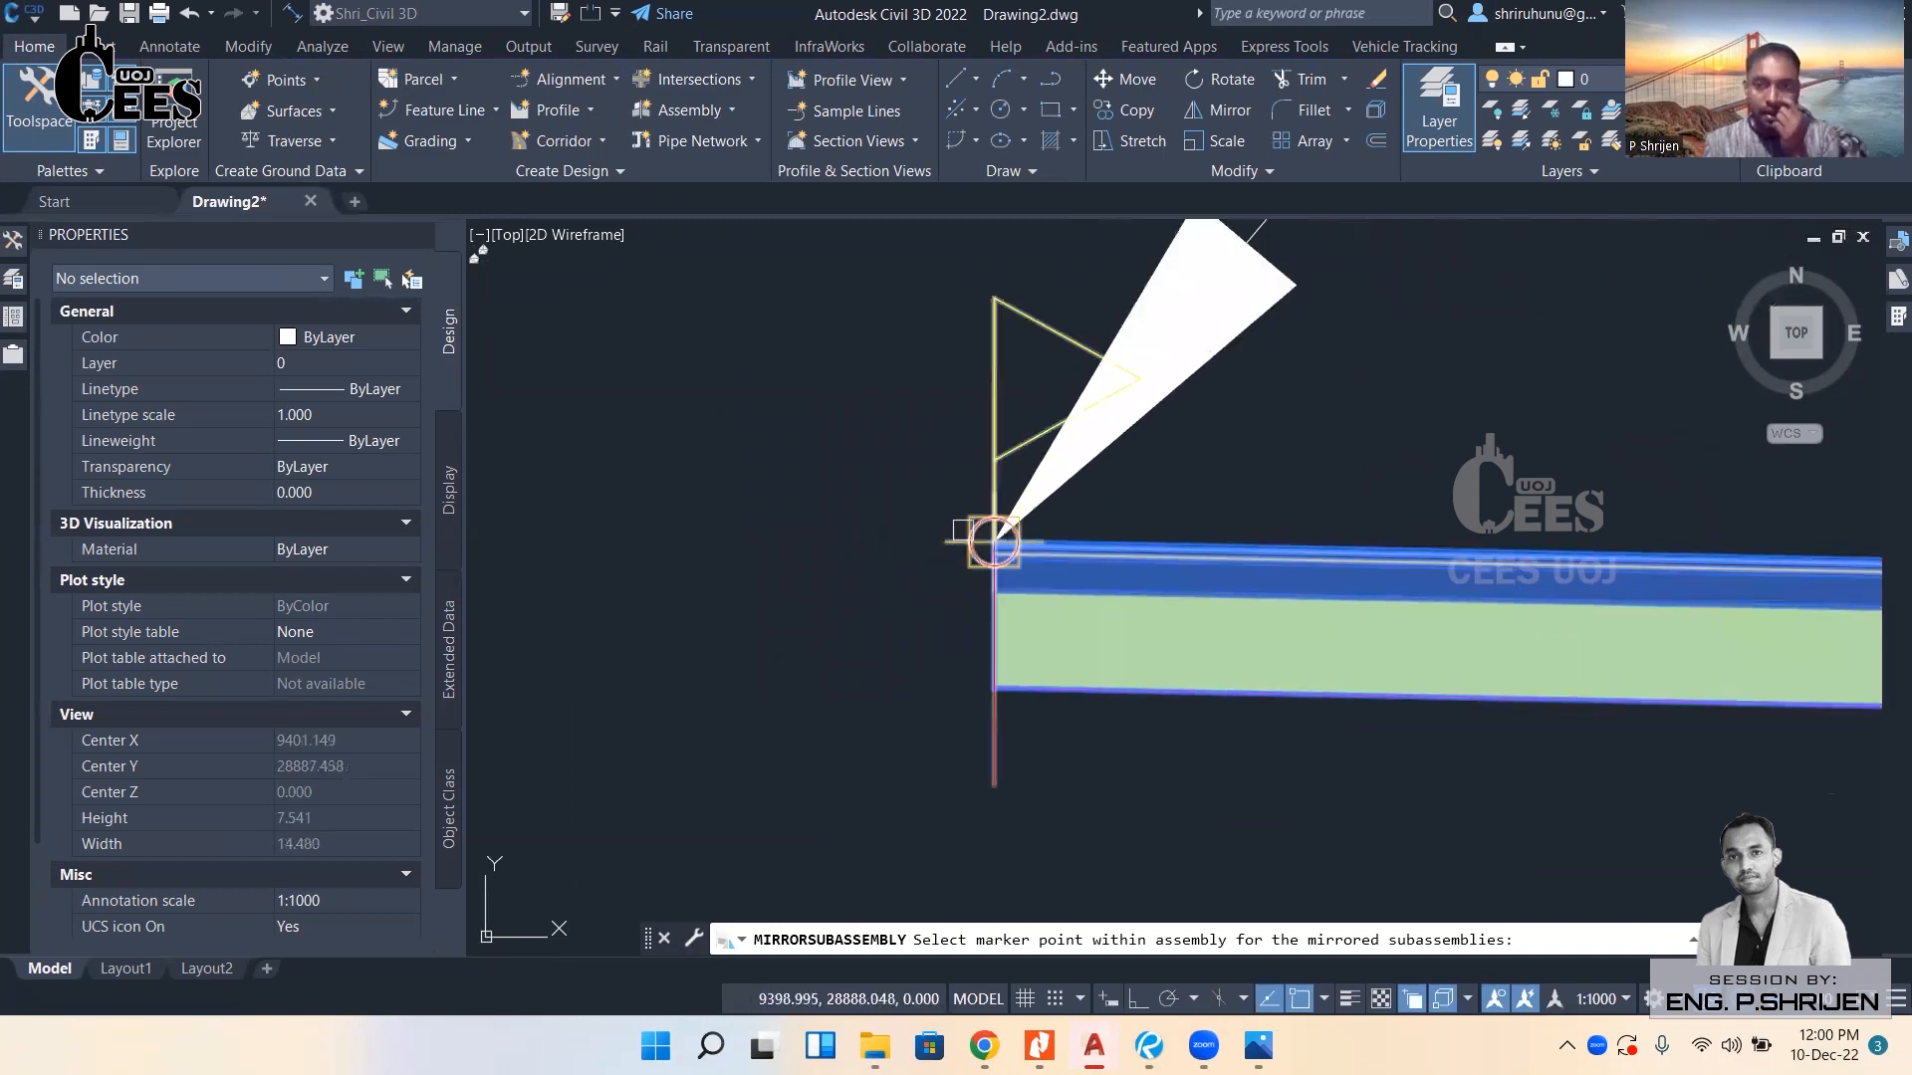
left_click(993, 543)
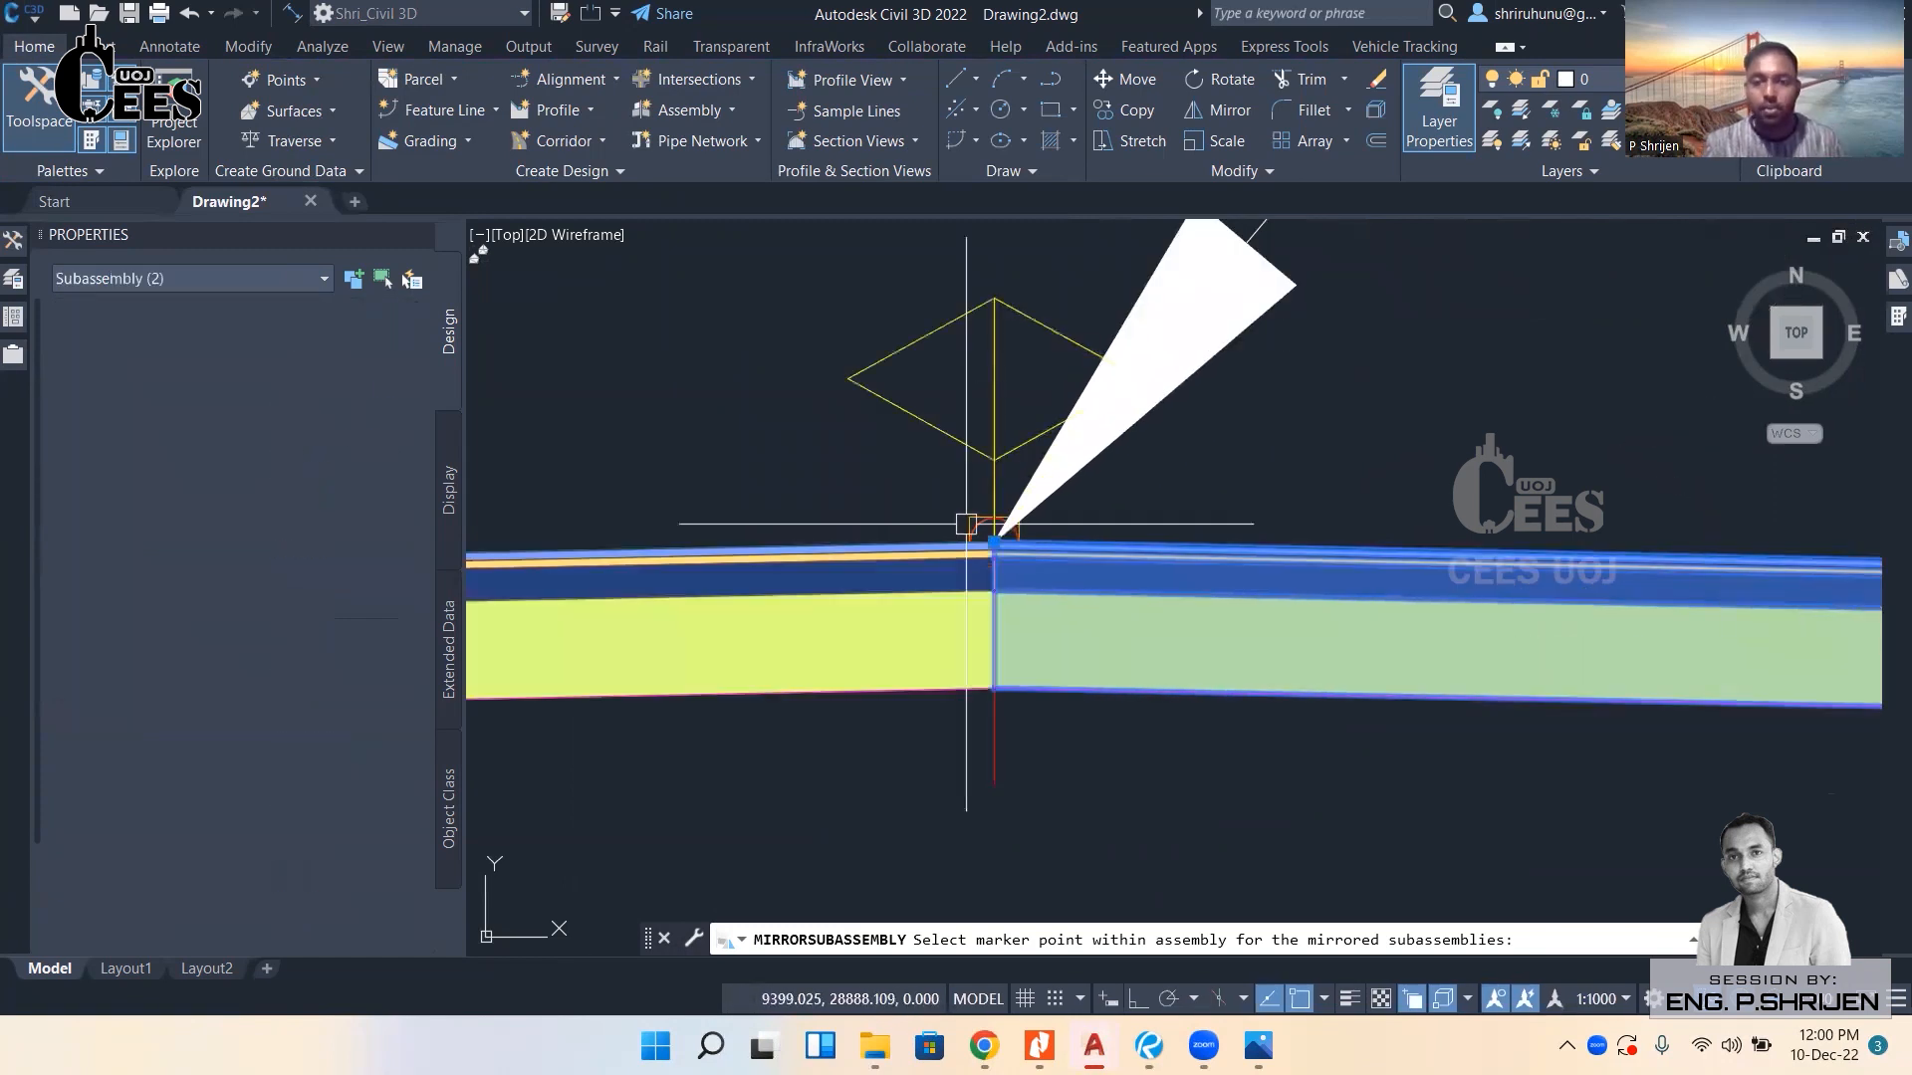
scroll(887, 487, "down", 2)
mouse_move(887, 487)
middle_mouse_down()
mouse_move(985, 491)
mouse_move(930, 521)
middle_mouse_up()
scroll(985, 491, "down", 2)
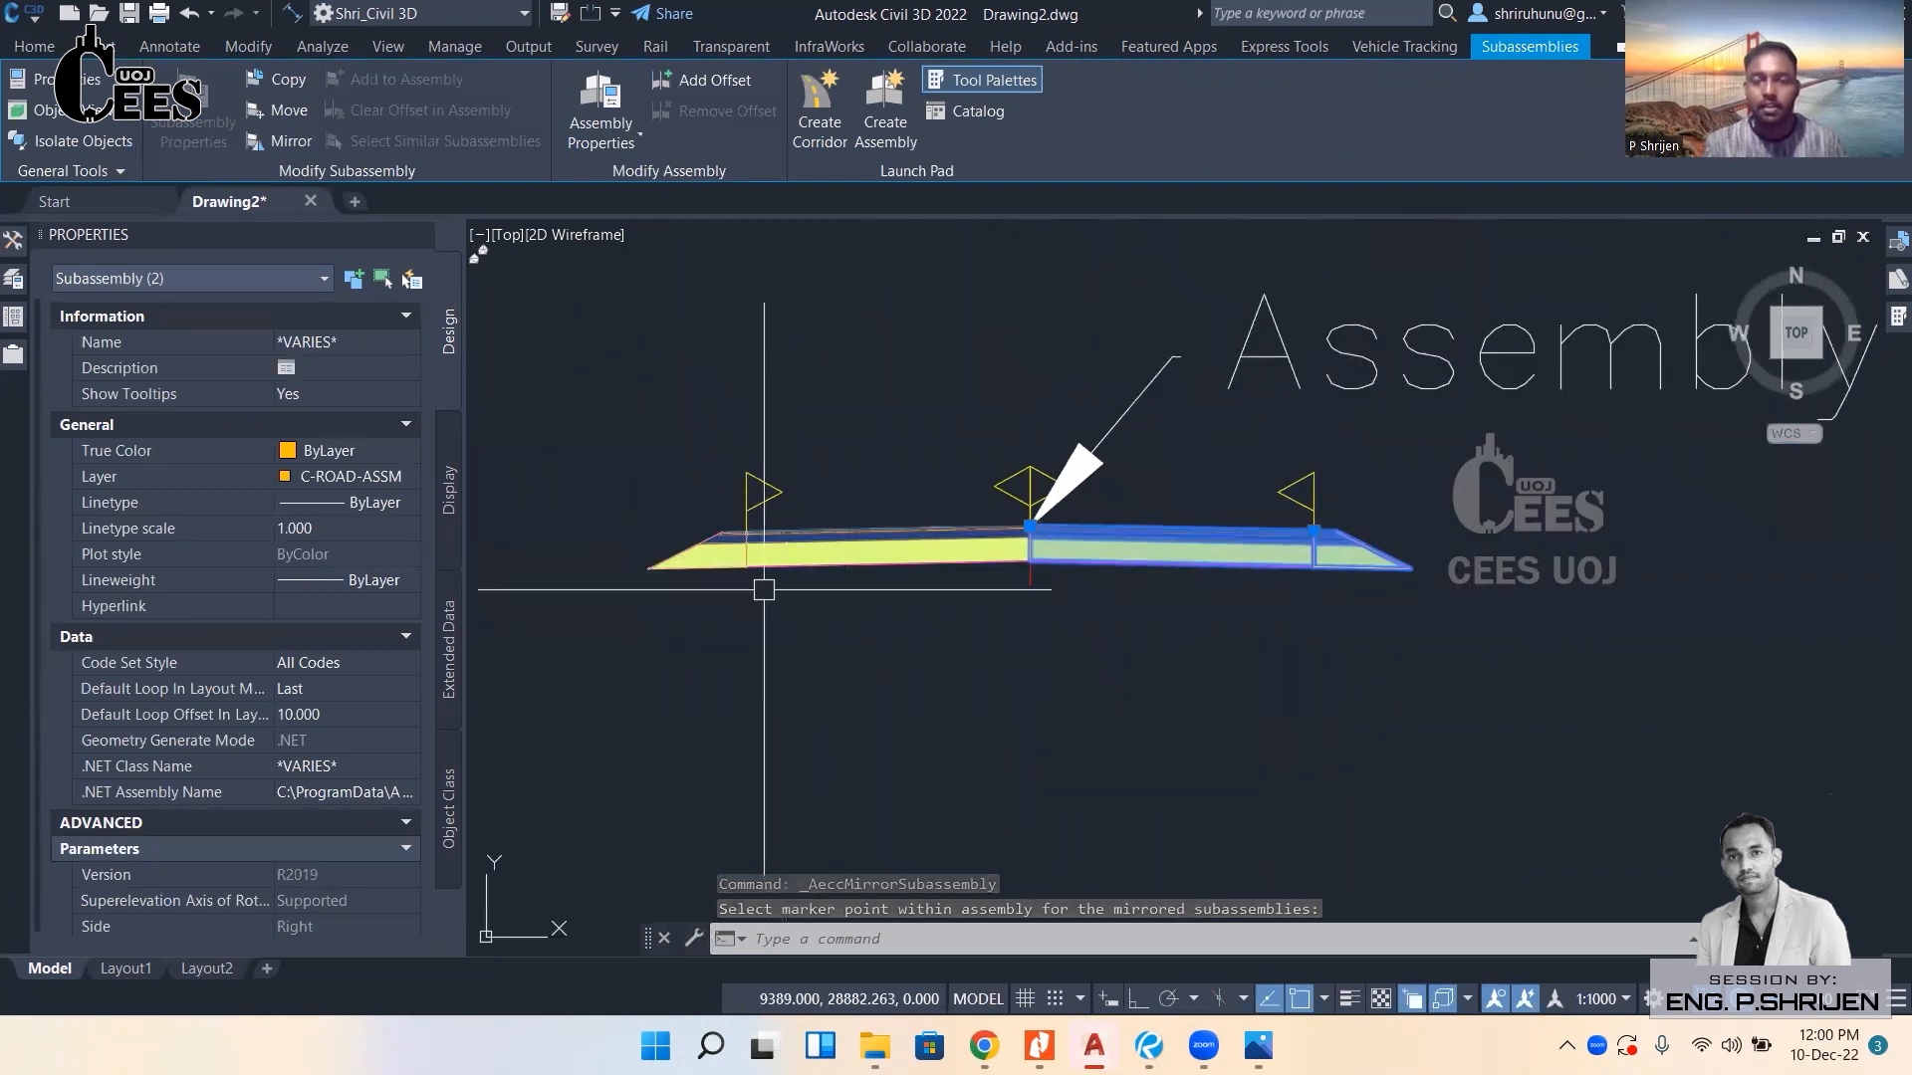
key("Escape")
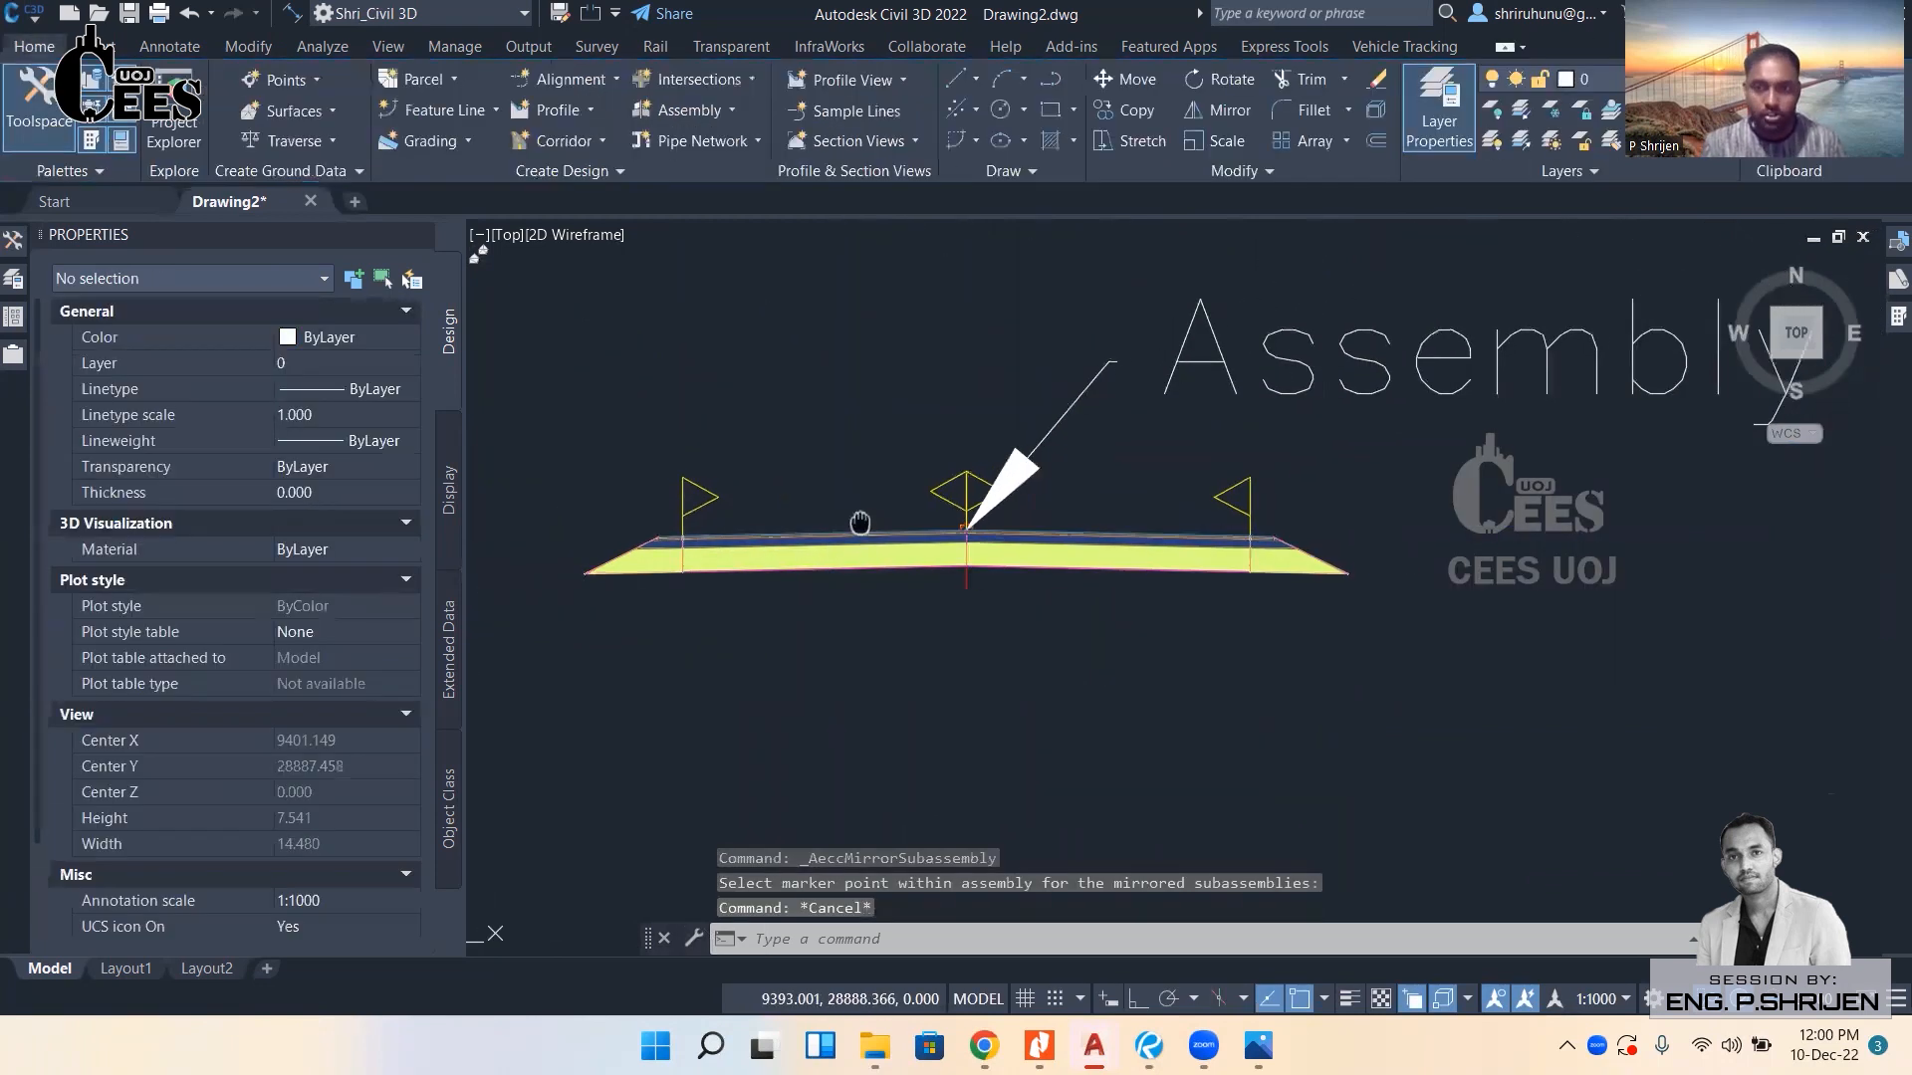
Copy the Assembly multileader label from the central marker to a point on the adjacent lane's top edge.
scroll(985, 468, "up", 2)
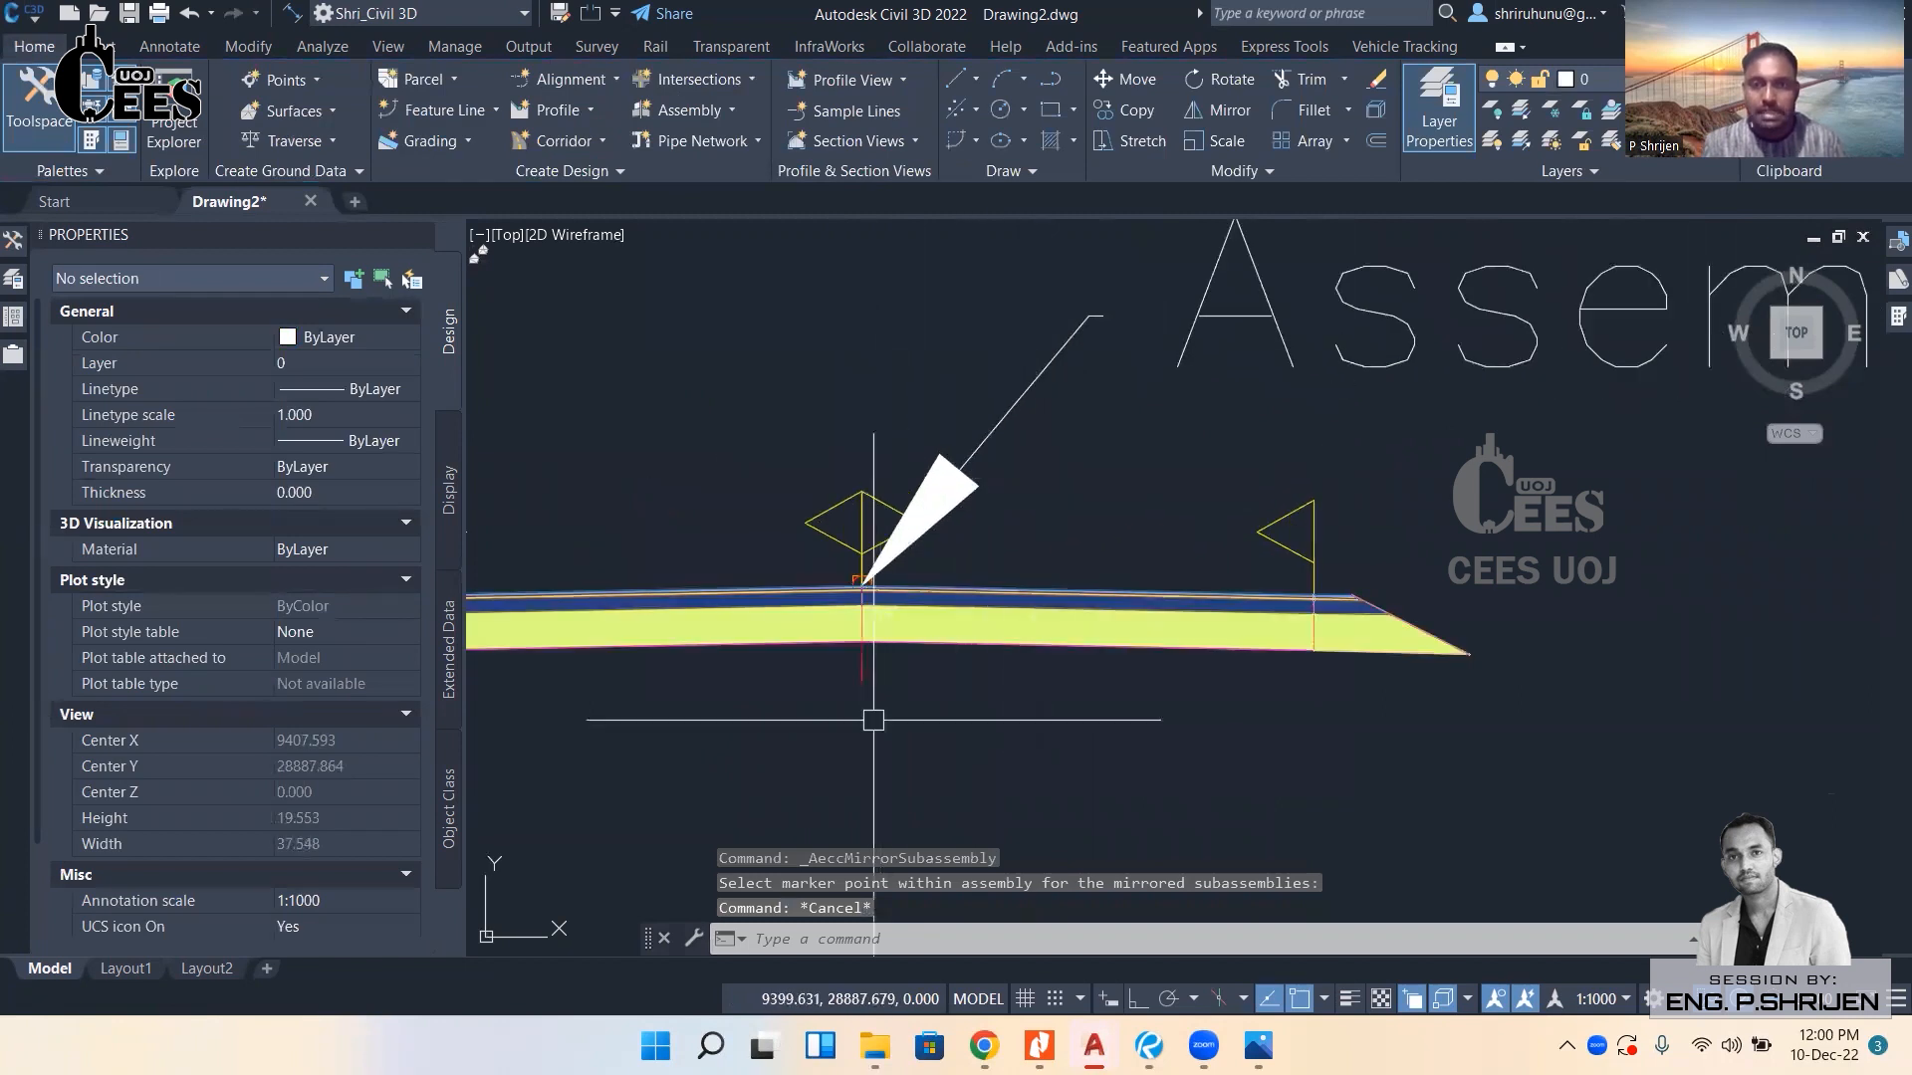
left_click(861, 585)
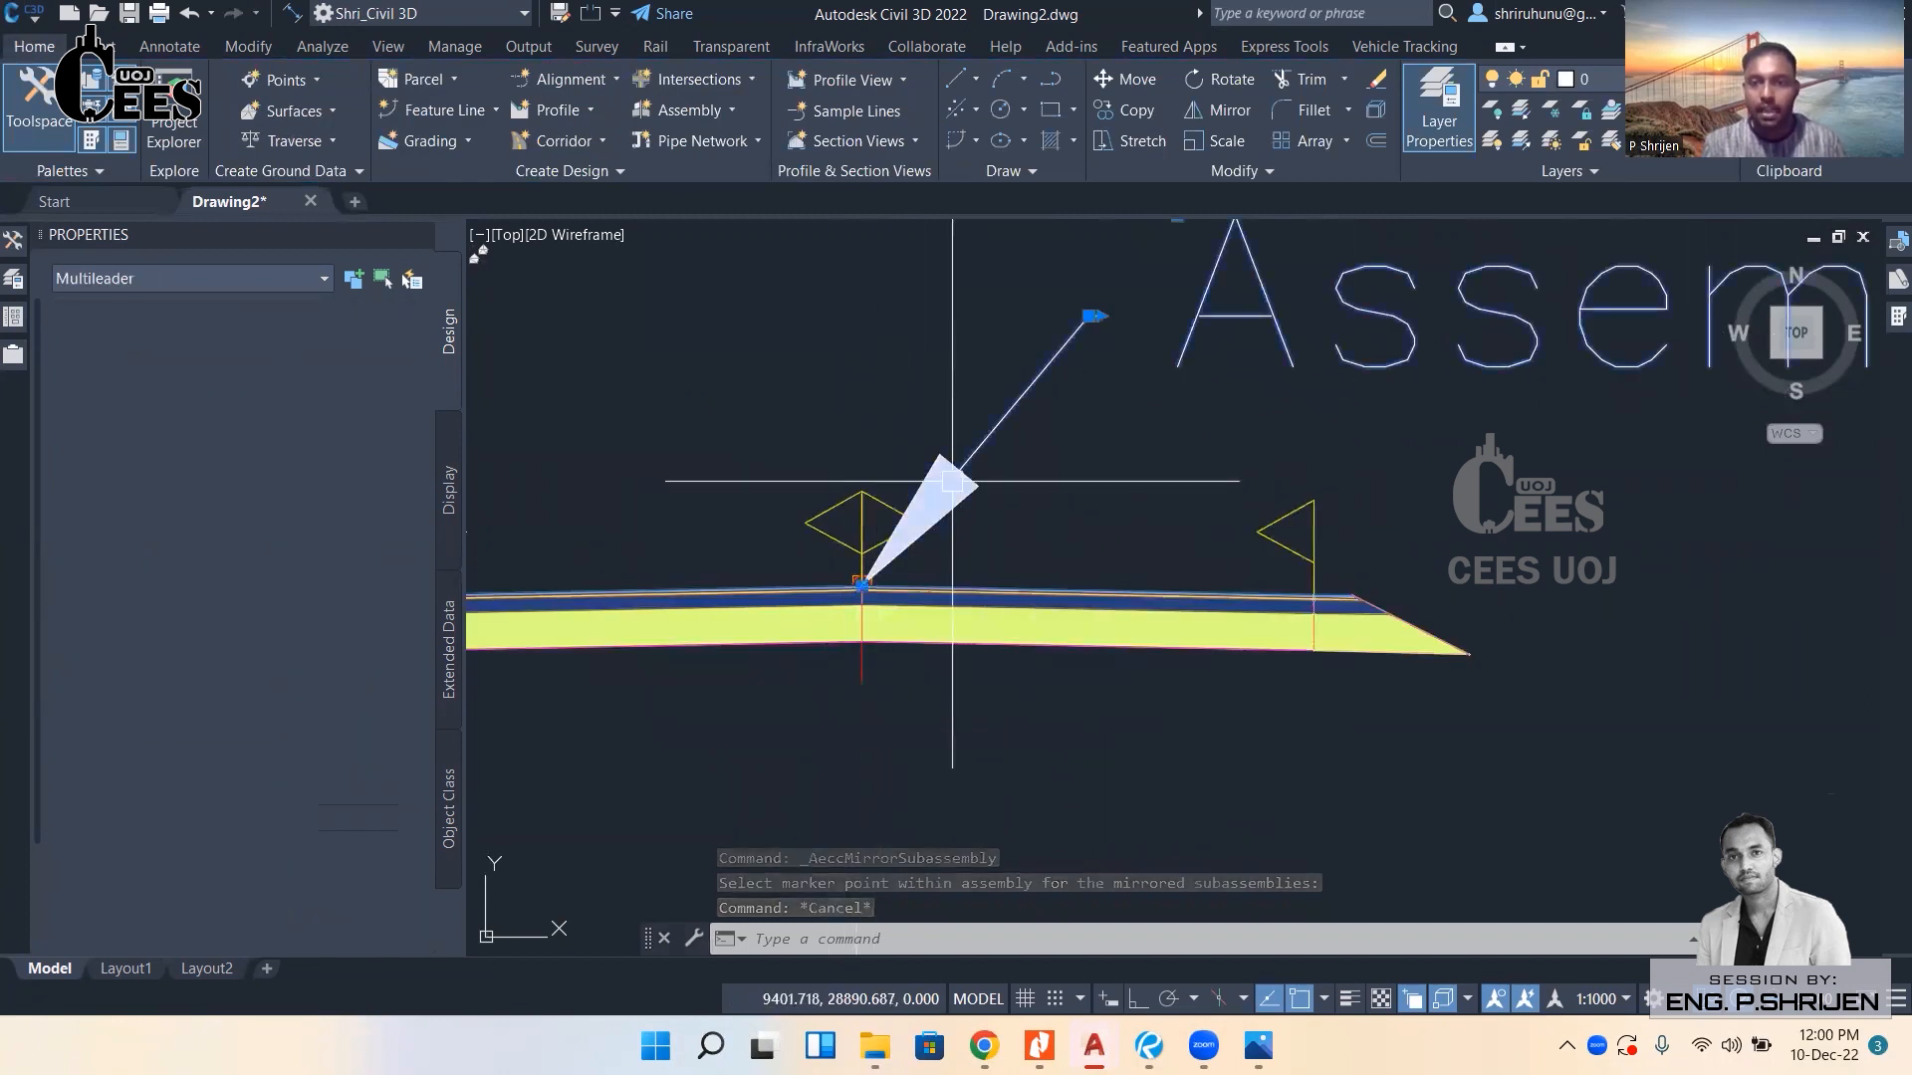
type("co")
key("Return")
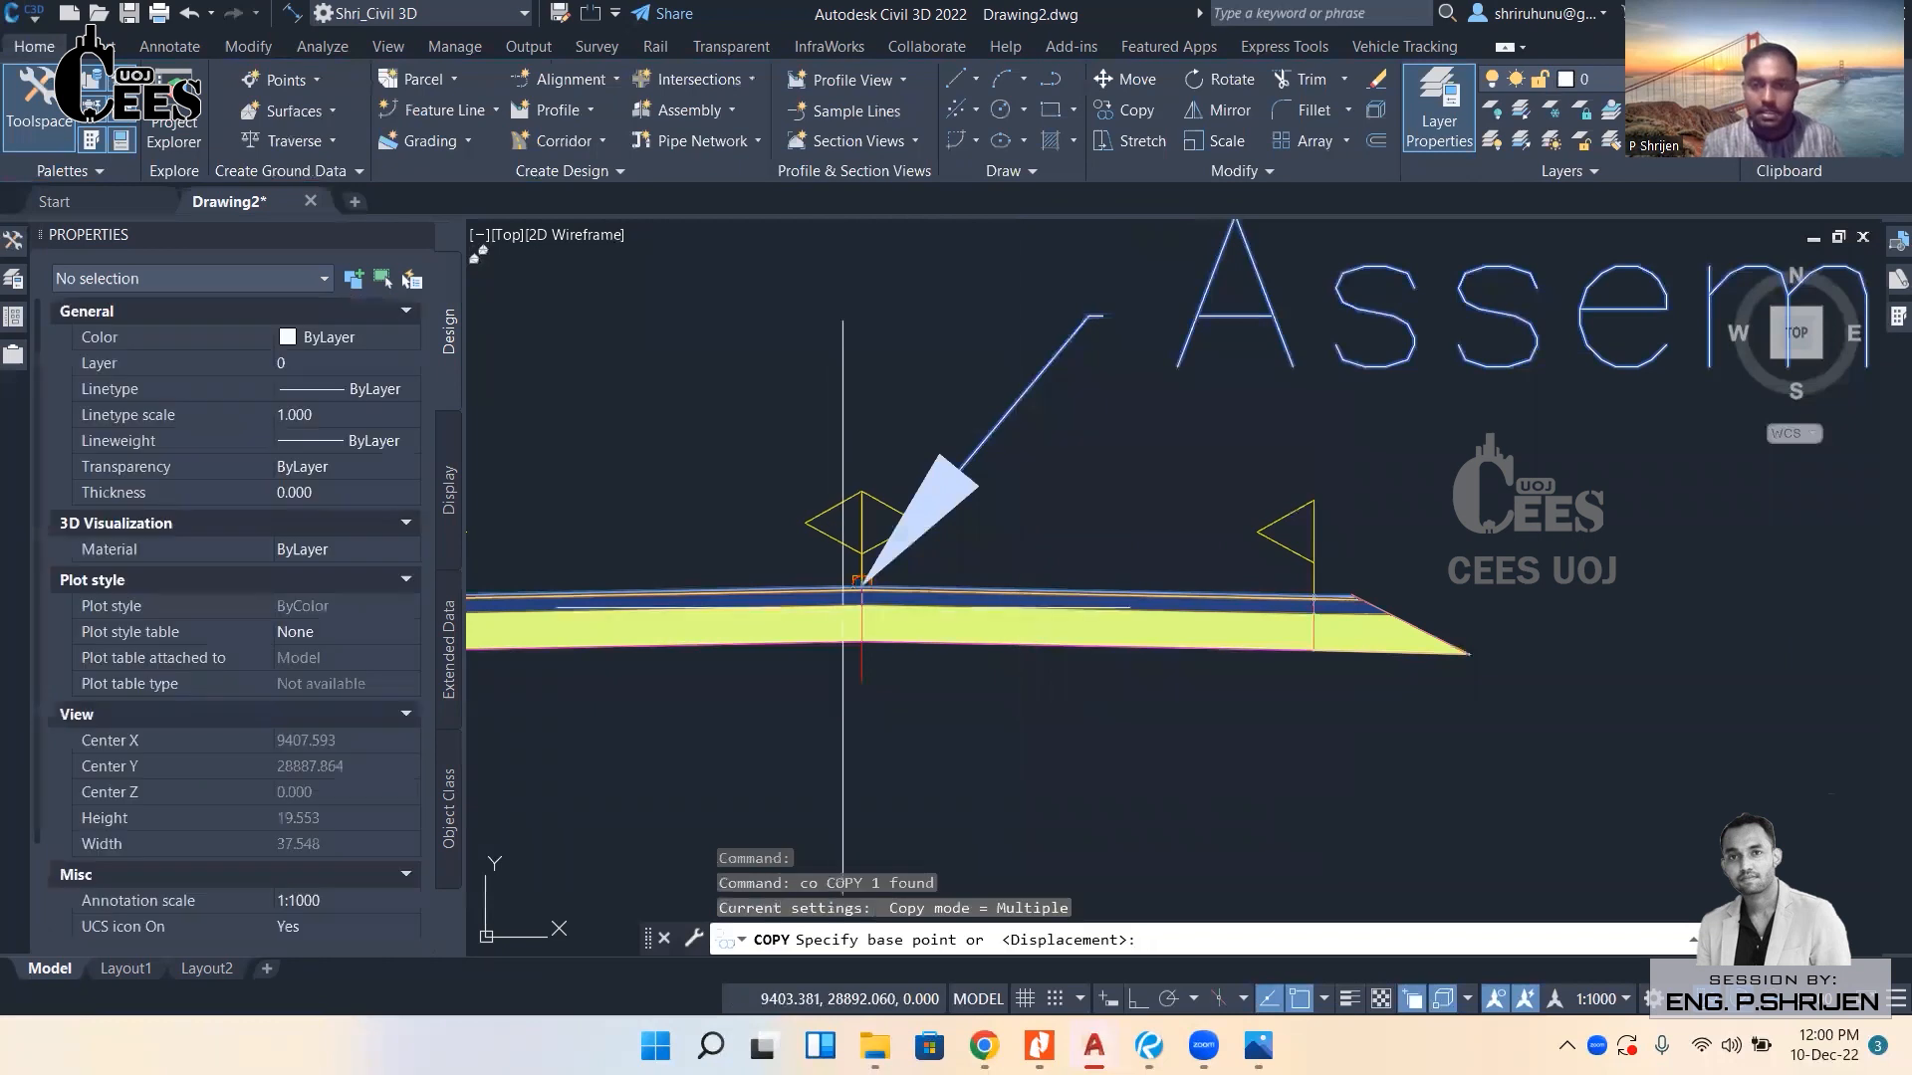
left_click(861, 587)
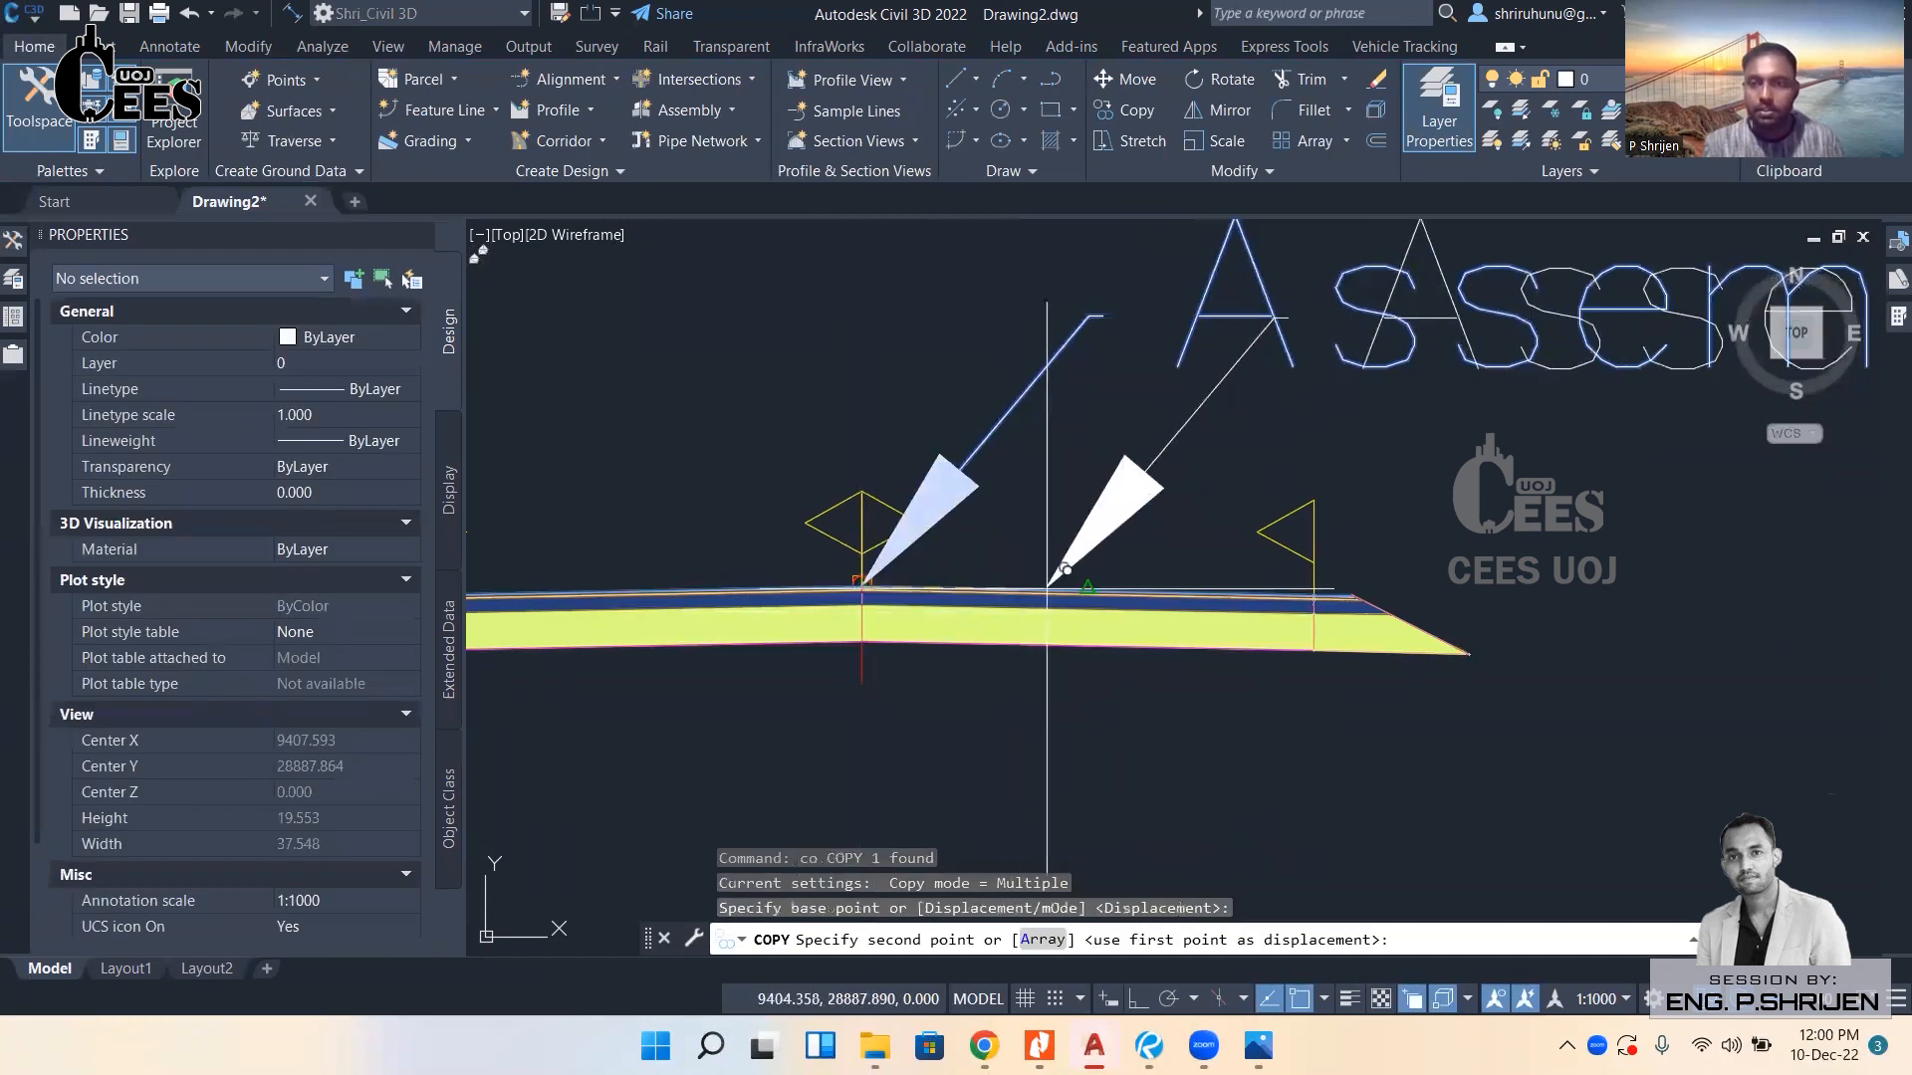
left_click(1088, 590)
key("Escape")
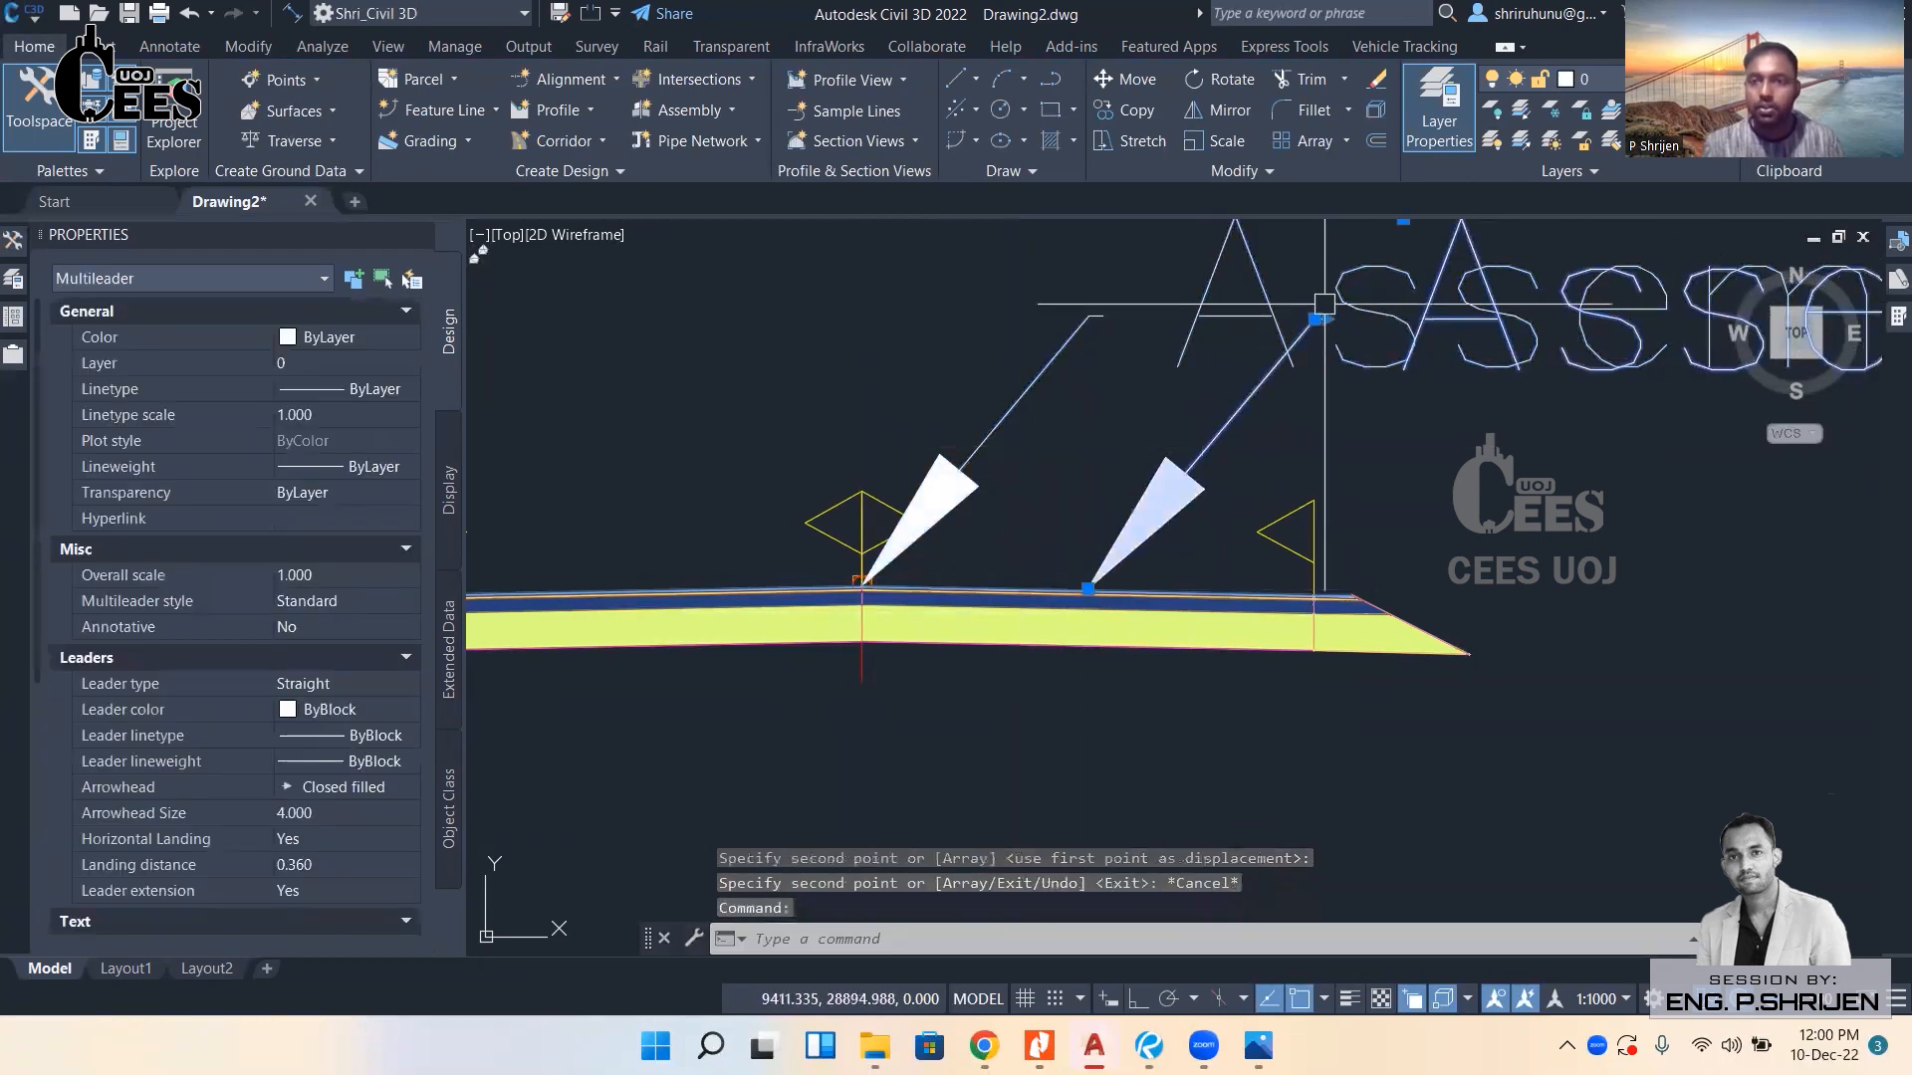
Stretch the copied label's landing so its text sits below the lane with the arrowhead still on the lane.
left_click(1319, 319)
middle_click_drag(1293, 776, 1208, 576)
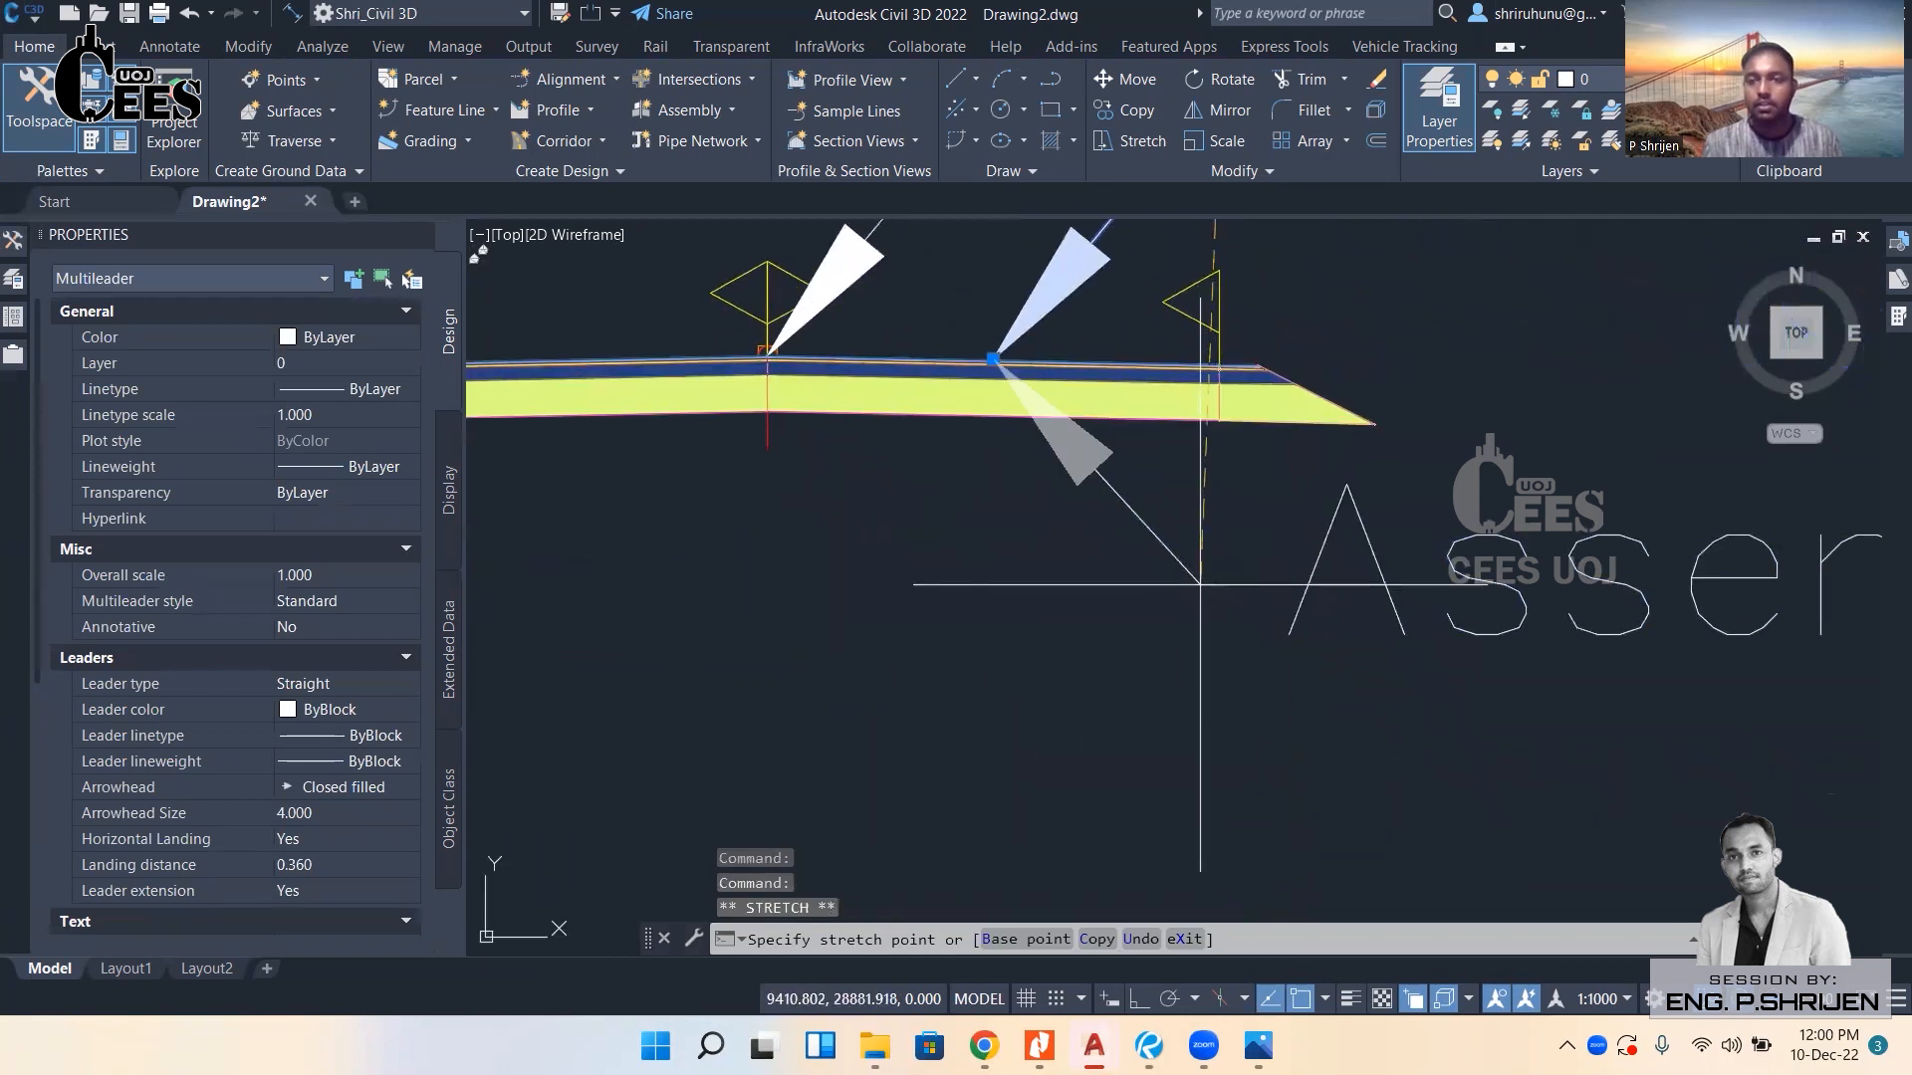
scroll(1074, 577, "down", 3)
key("Escape")
Change the copied label's text to "Sub Assembly".
double_click(1079, 578)
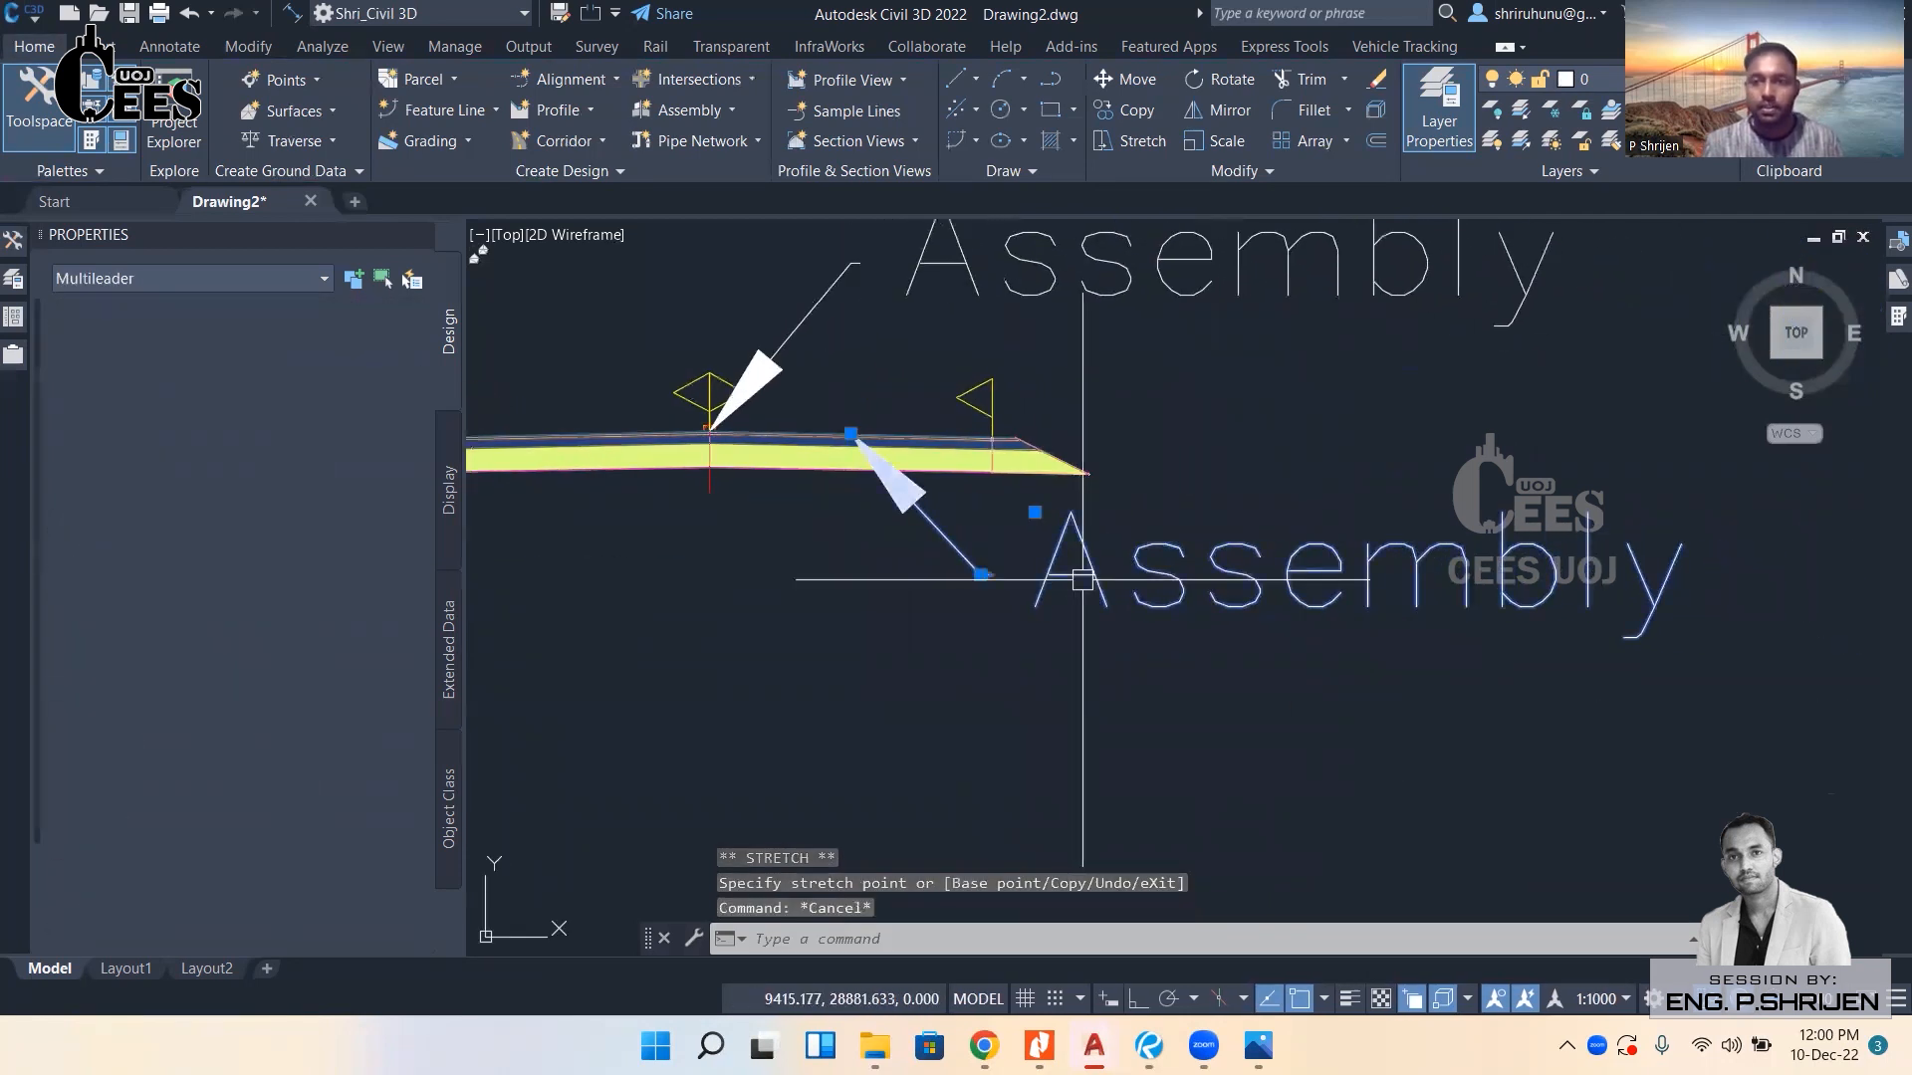
type("Su")
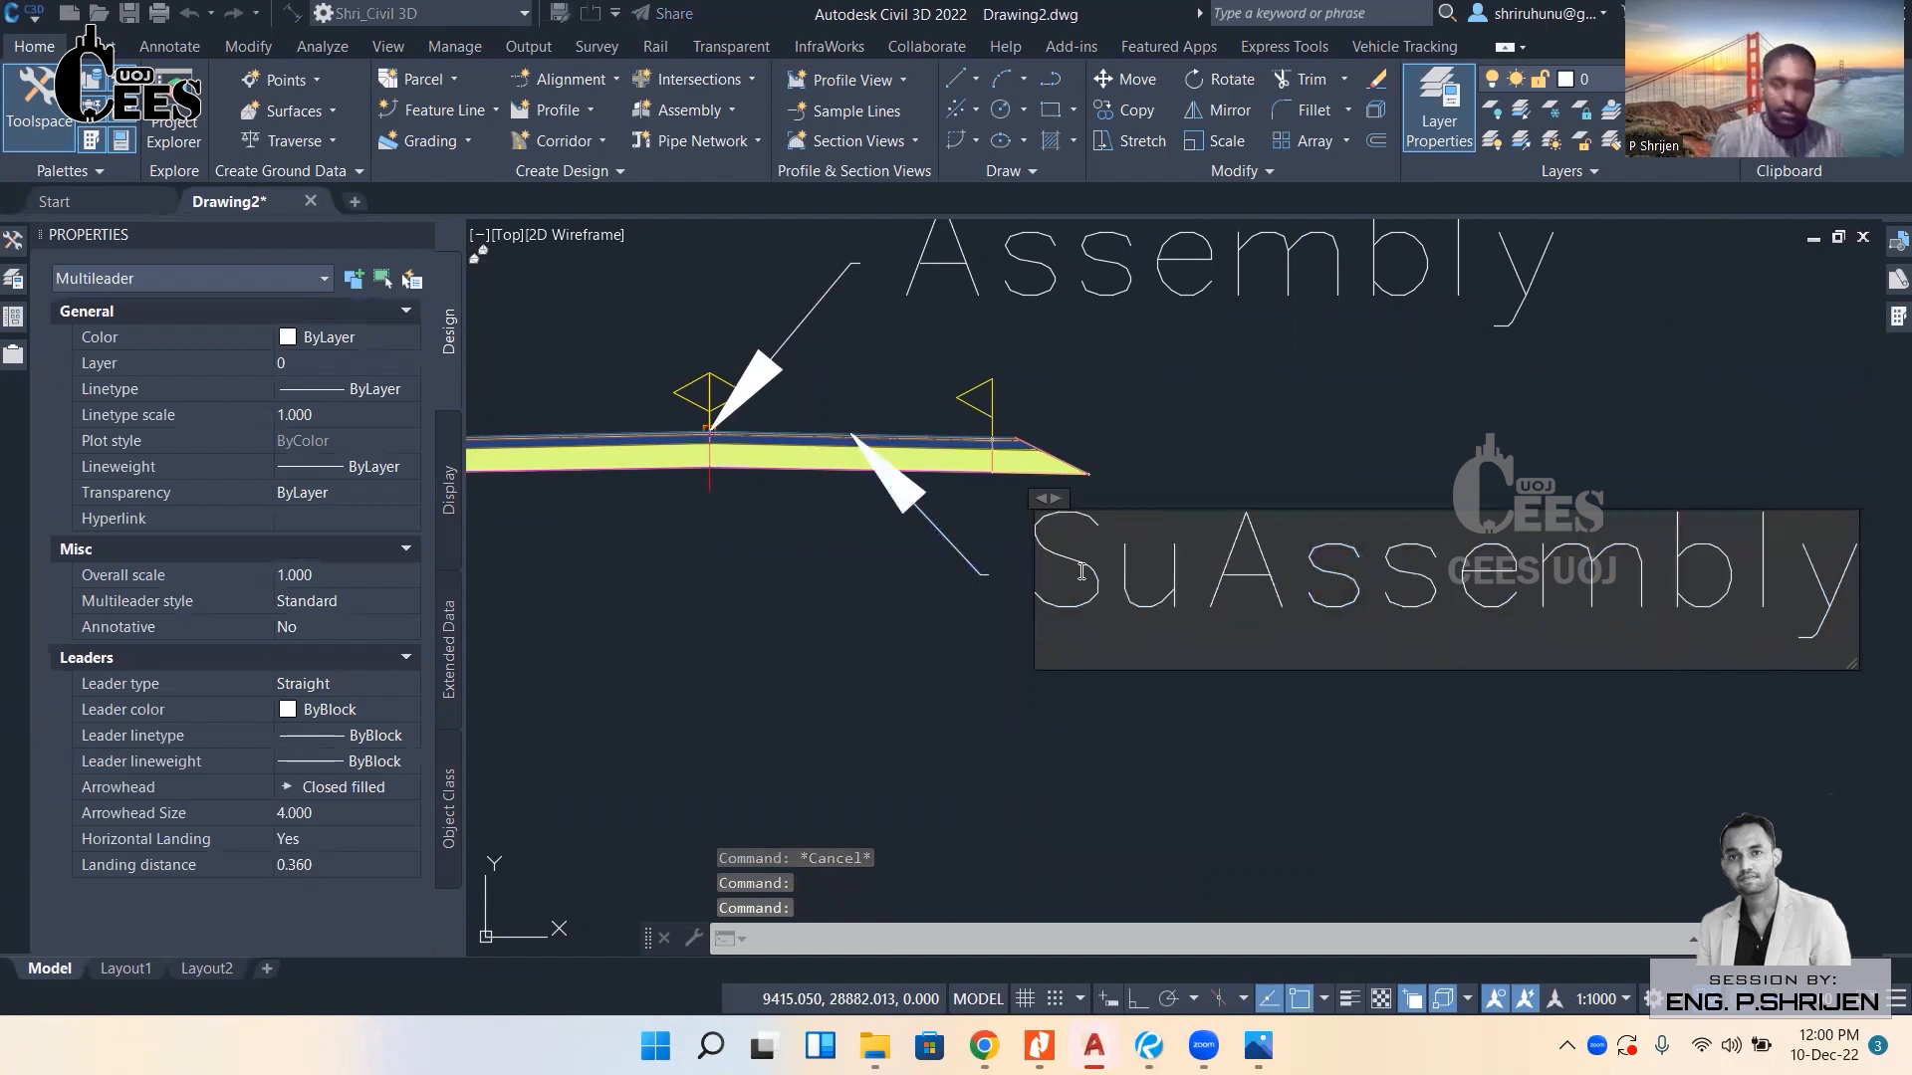
type("n")
key("BackSpace")
type("b")
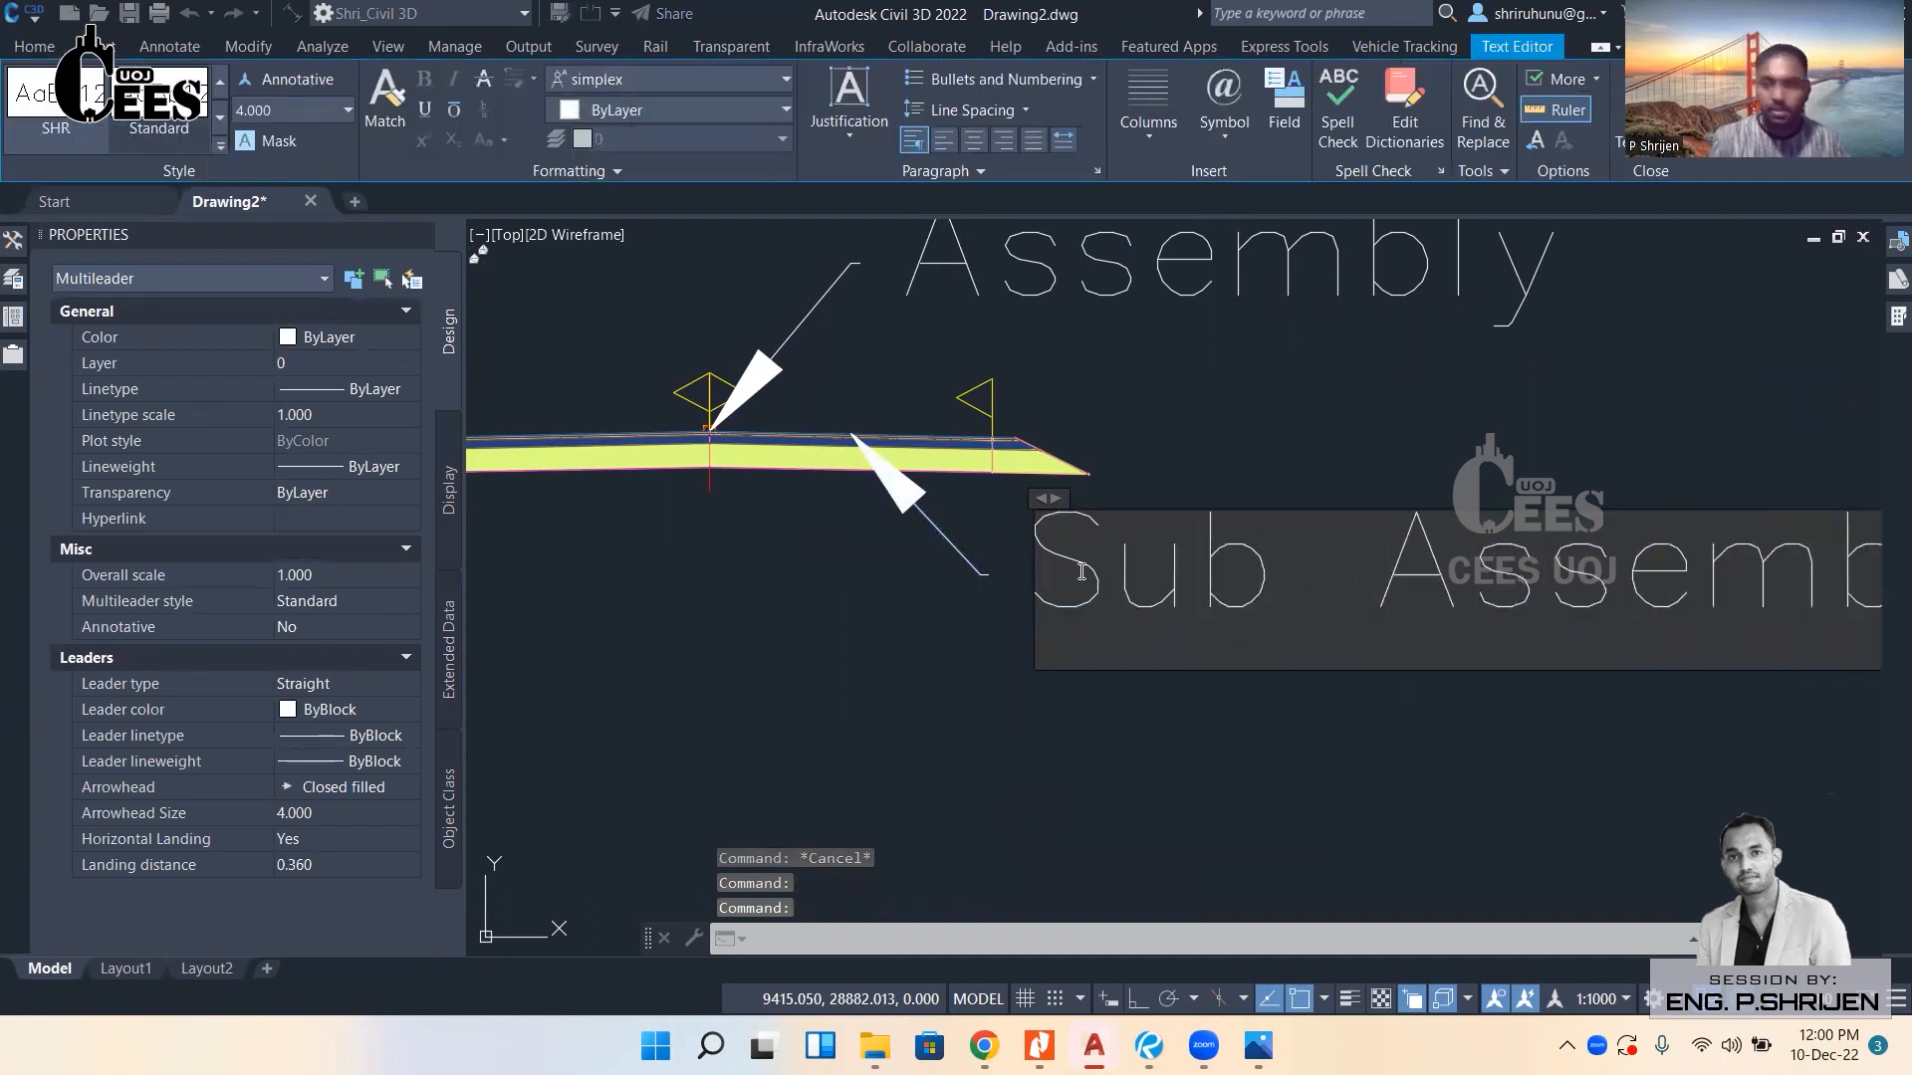
key("ctrl+Return")
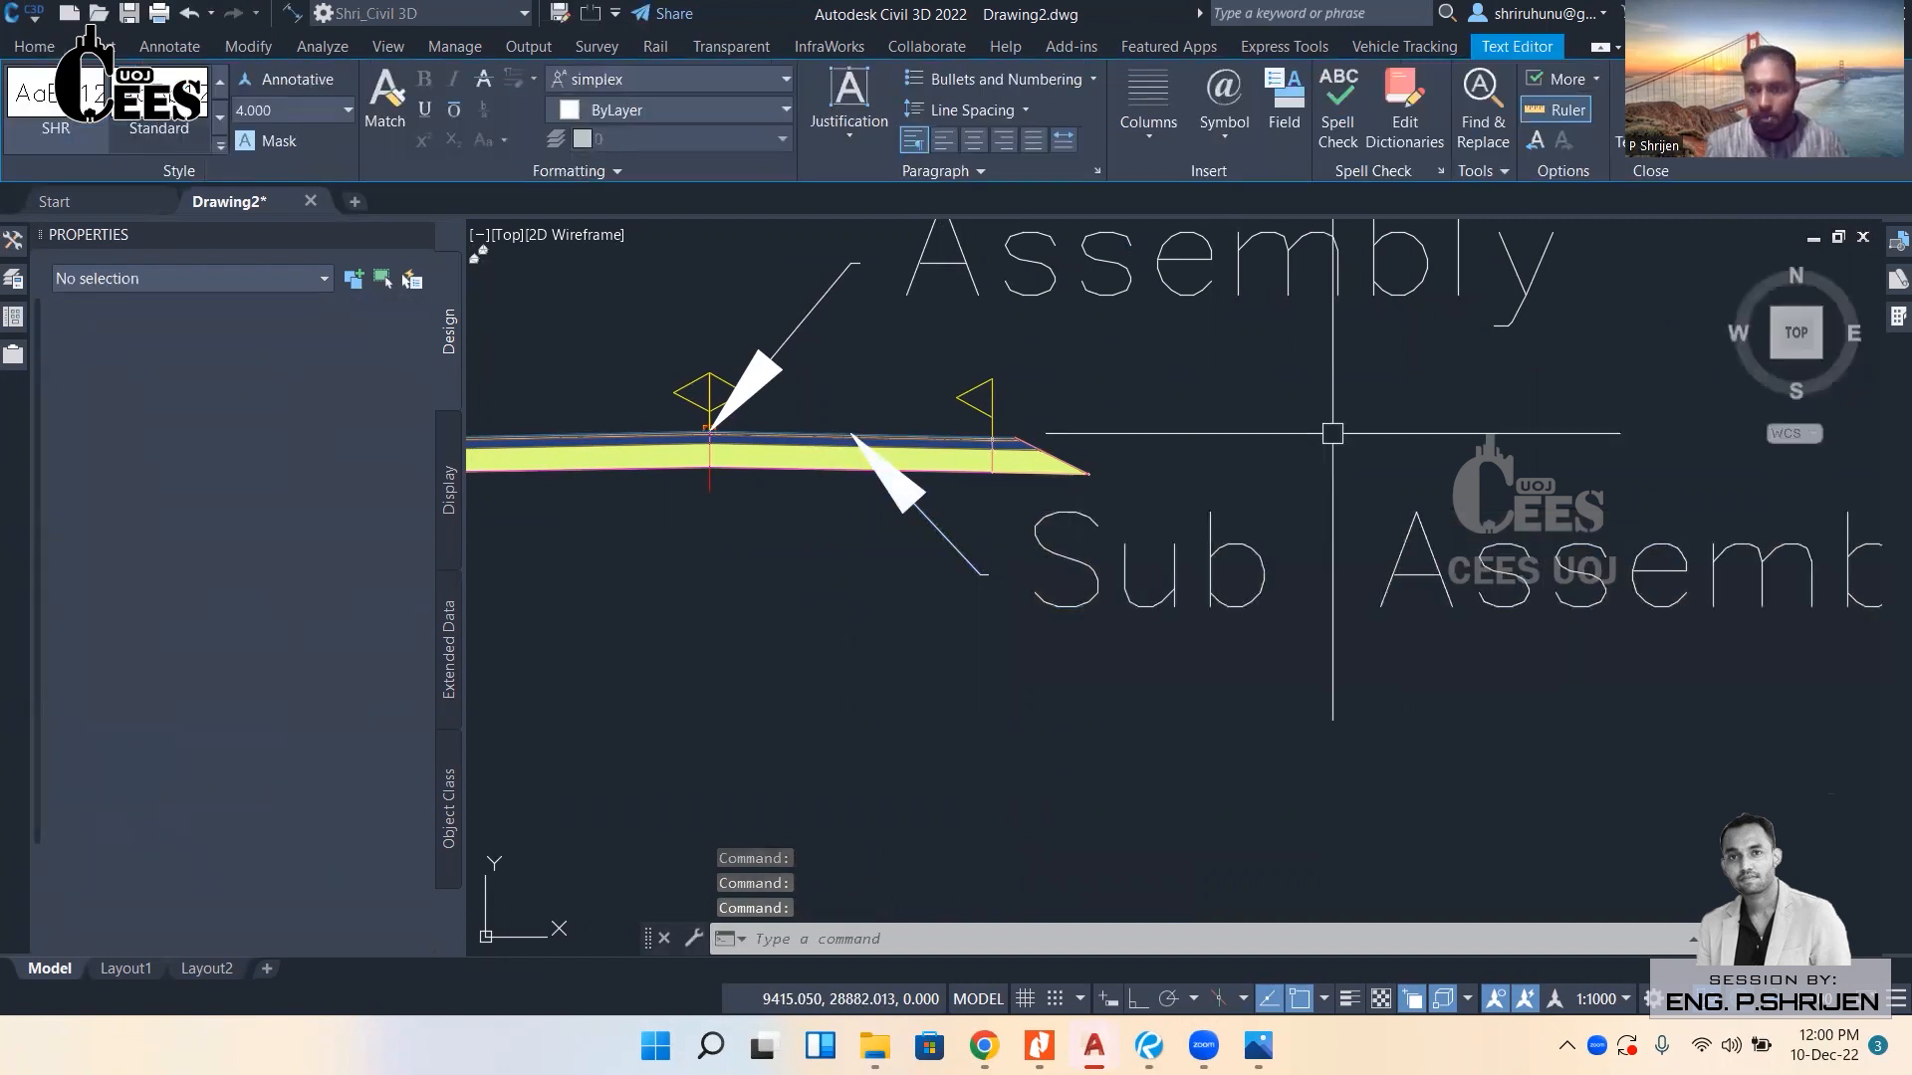
scroll(1148, 600, "down", 2)
middle_click_drag(1201, 597, 1178, 601)
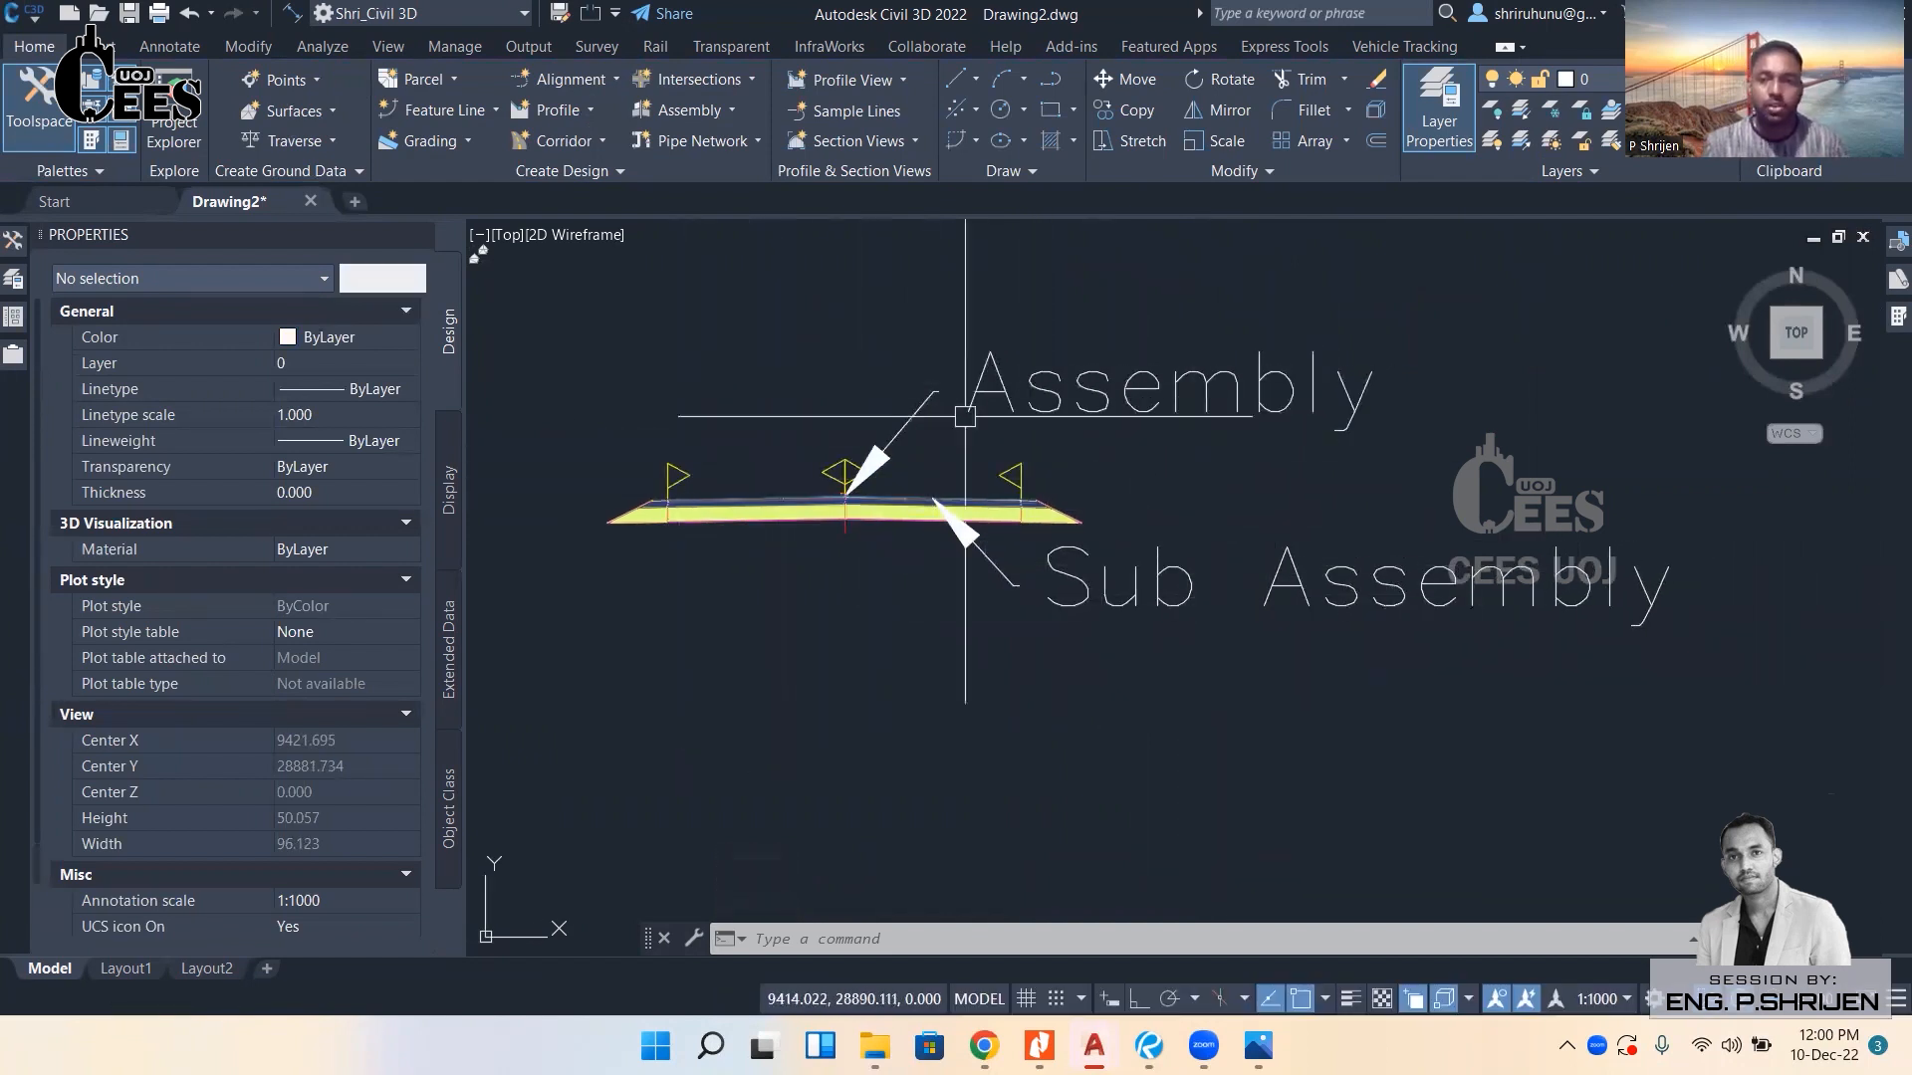
Check the name of the road assembly in its assembly properties and close them.
scroll(854, 553, "up", 5)
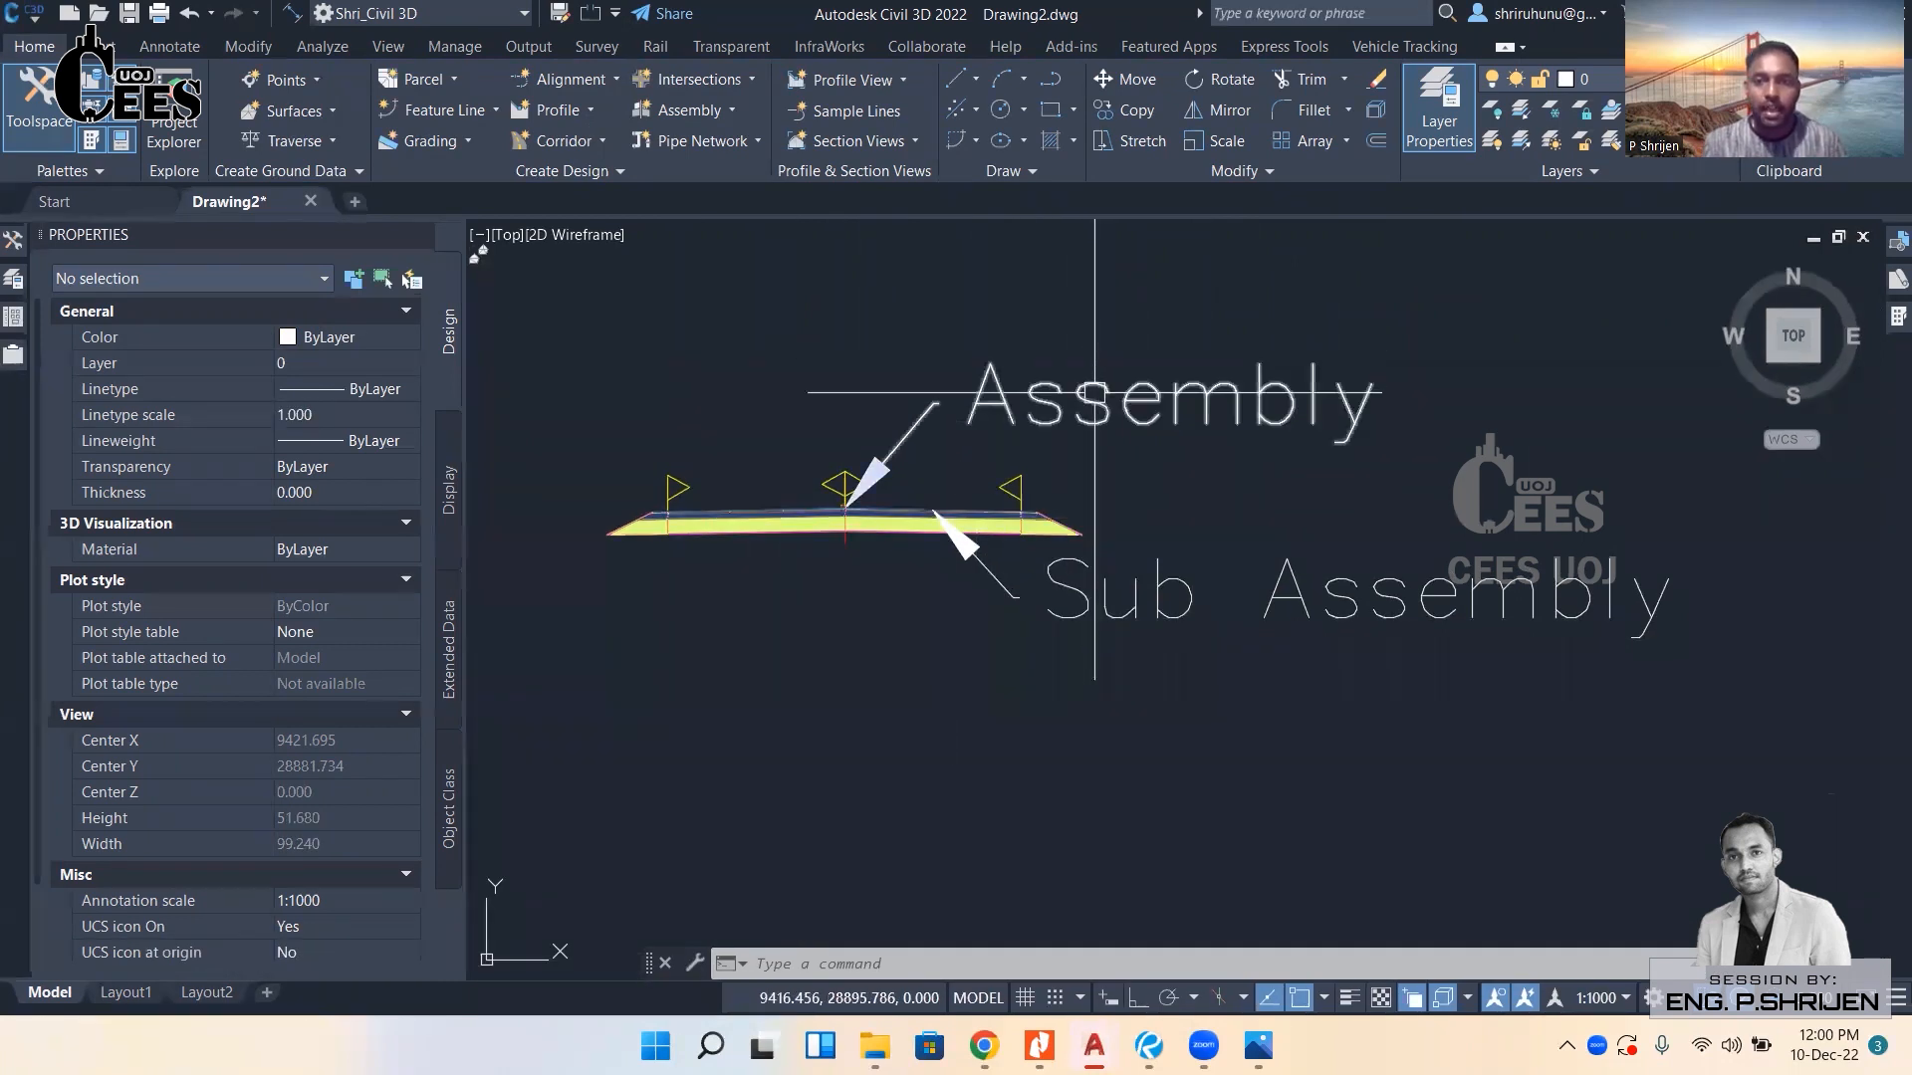
left_click(831, 539)
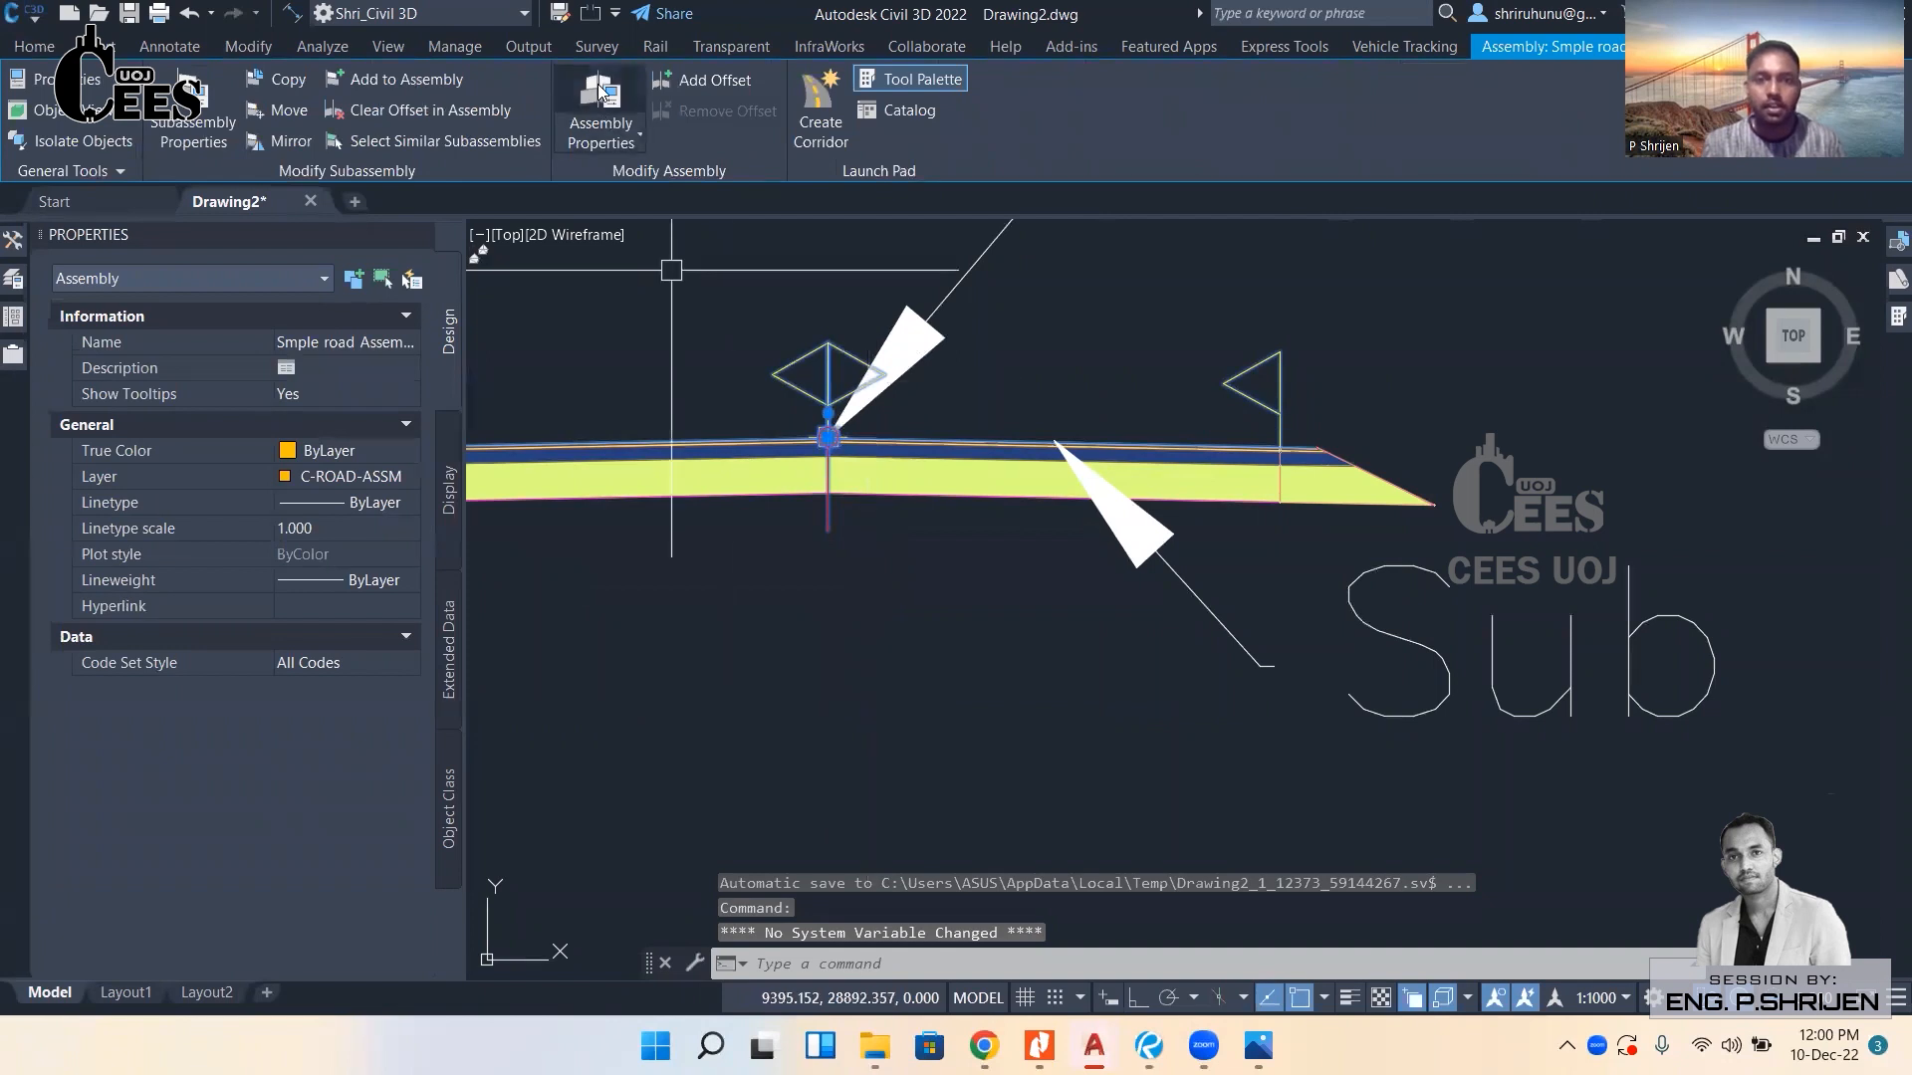
scroll(940, 511, "down", 4)
middle_click_drag(940, 510, 940, 567)
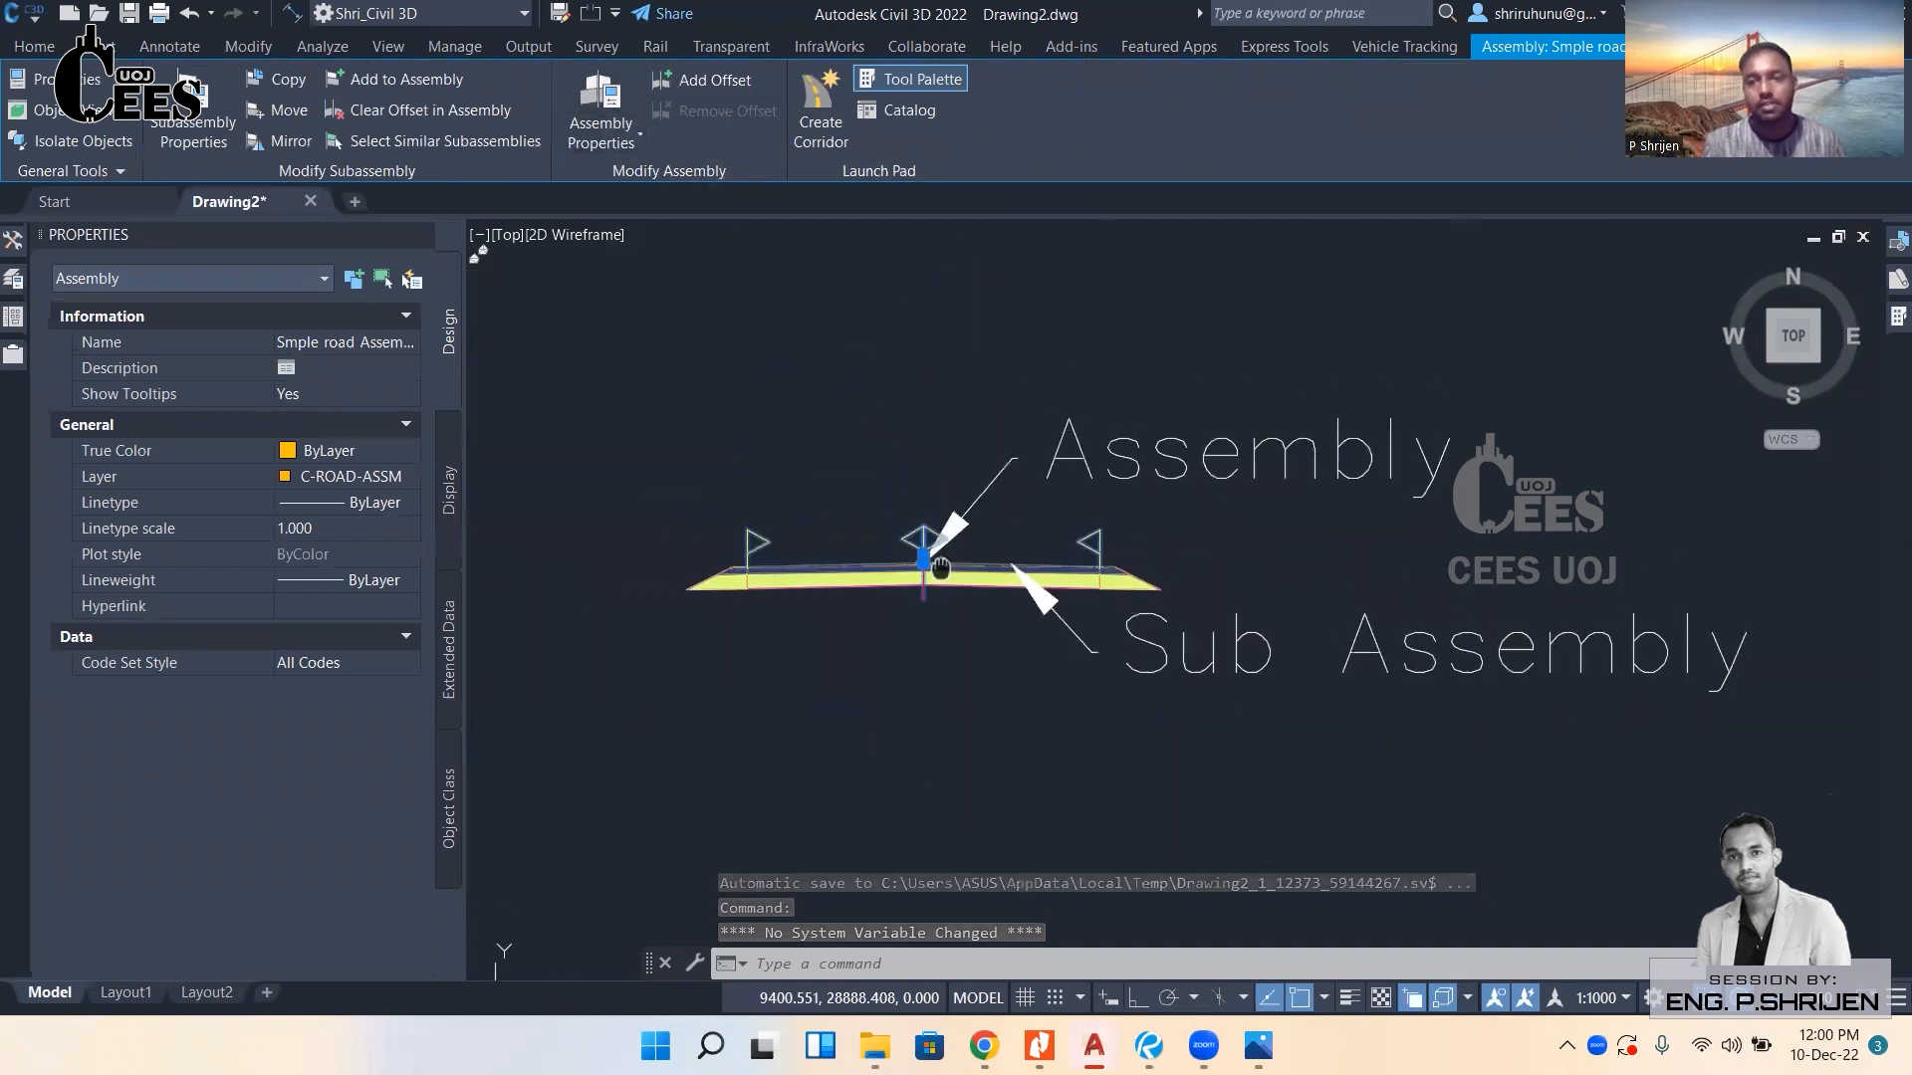
left_click(615, 84)
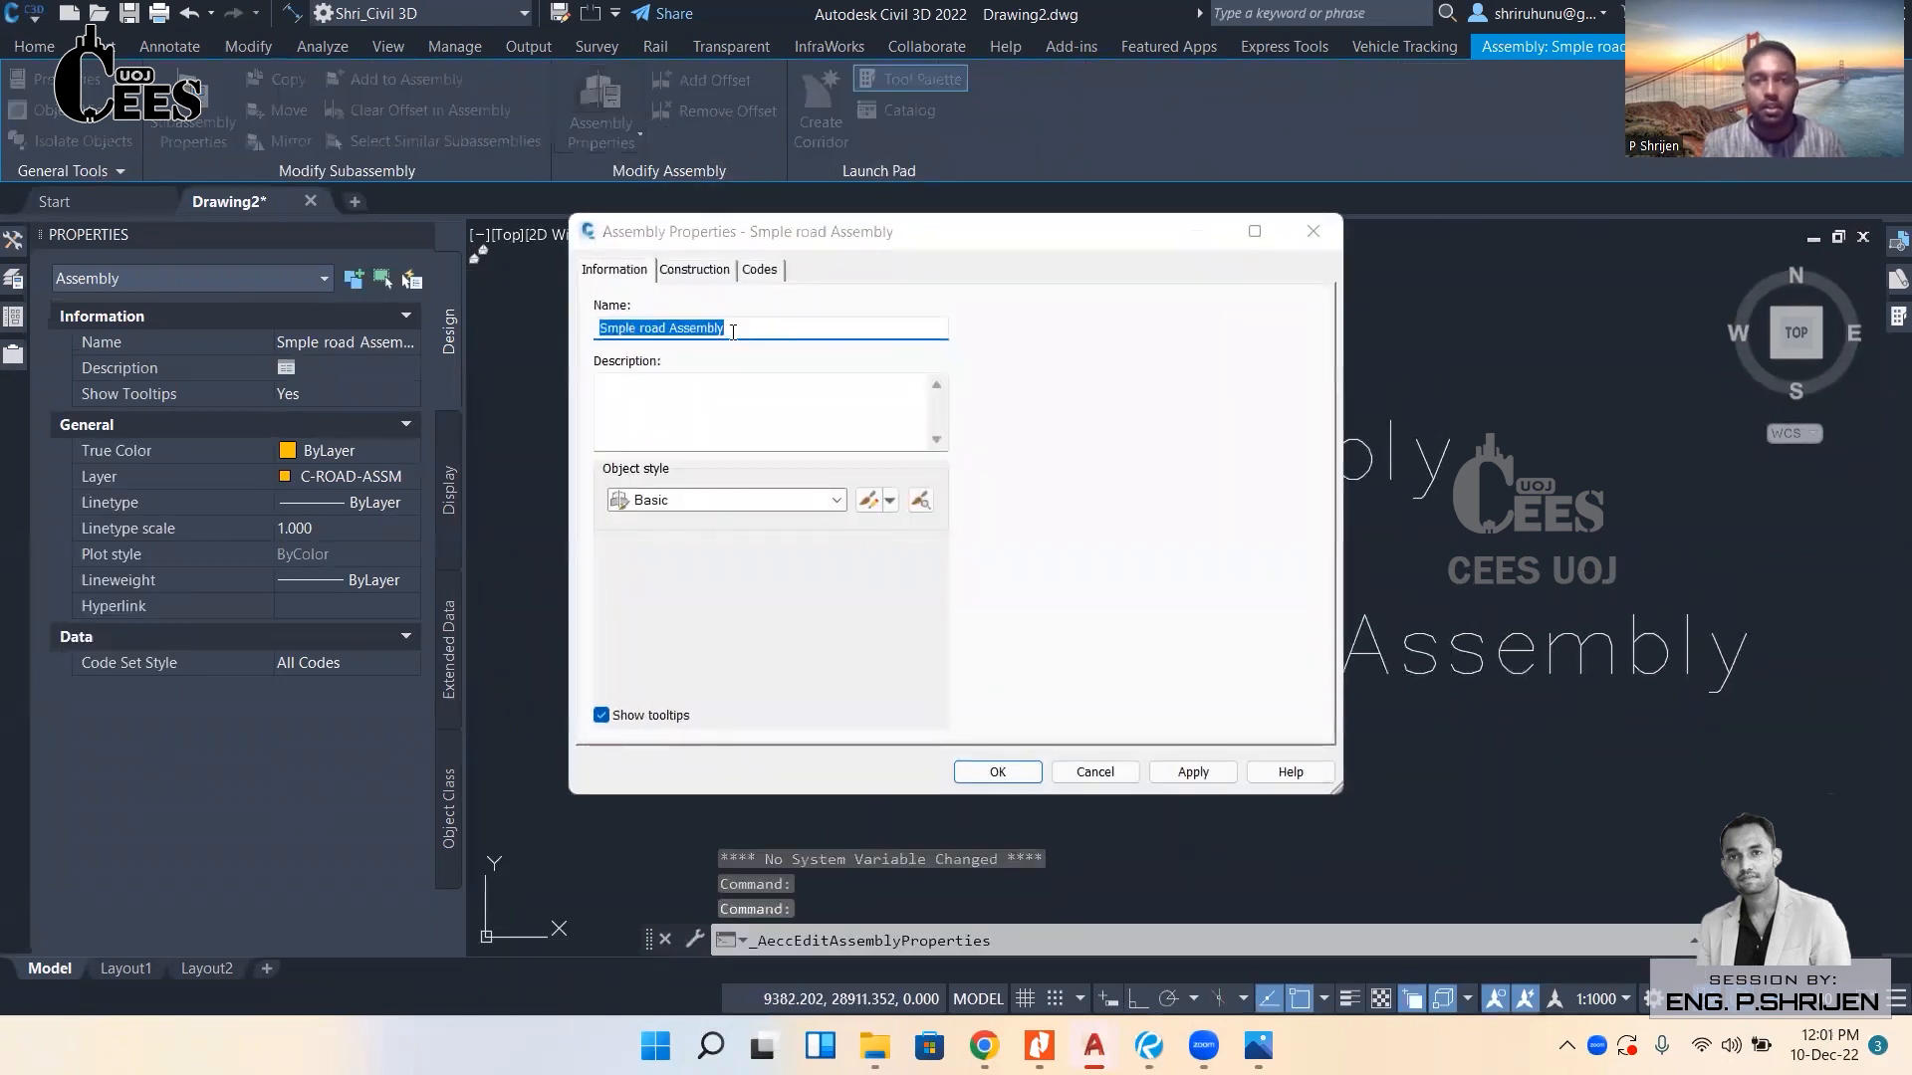
left_click(1010, 772)
scroll(1251, 594, "down", 8)
key("Escape")
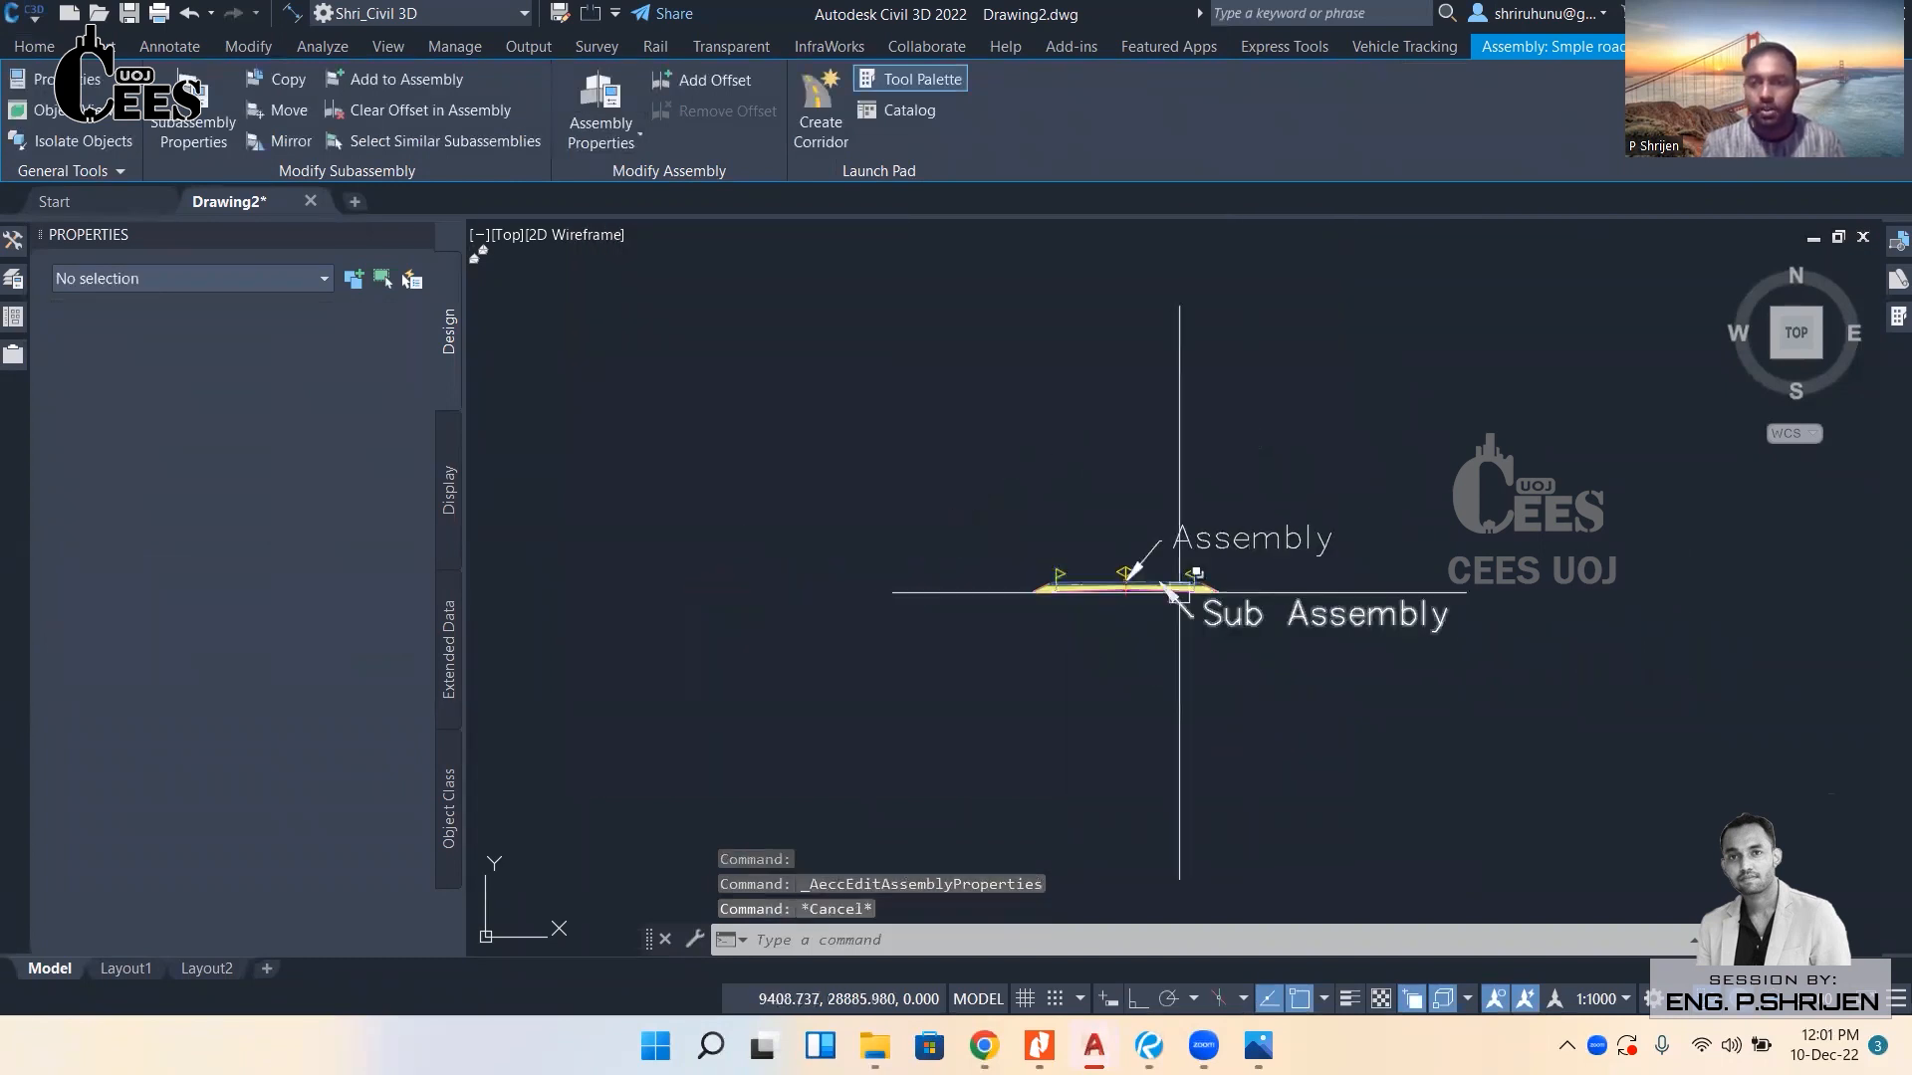
Start creating a corridor named Finish Corridor with the Basic corridor style.
scroll(1177, 588, "down", 6)
middle_click_drag(947, 661, 942, 352)
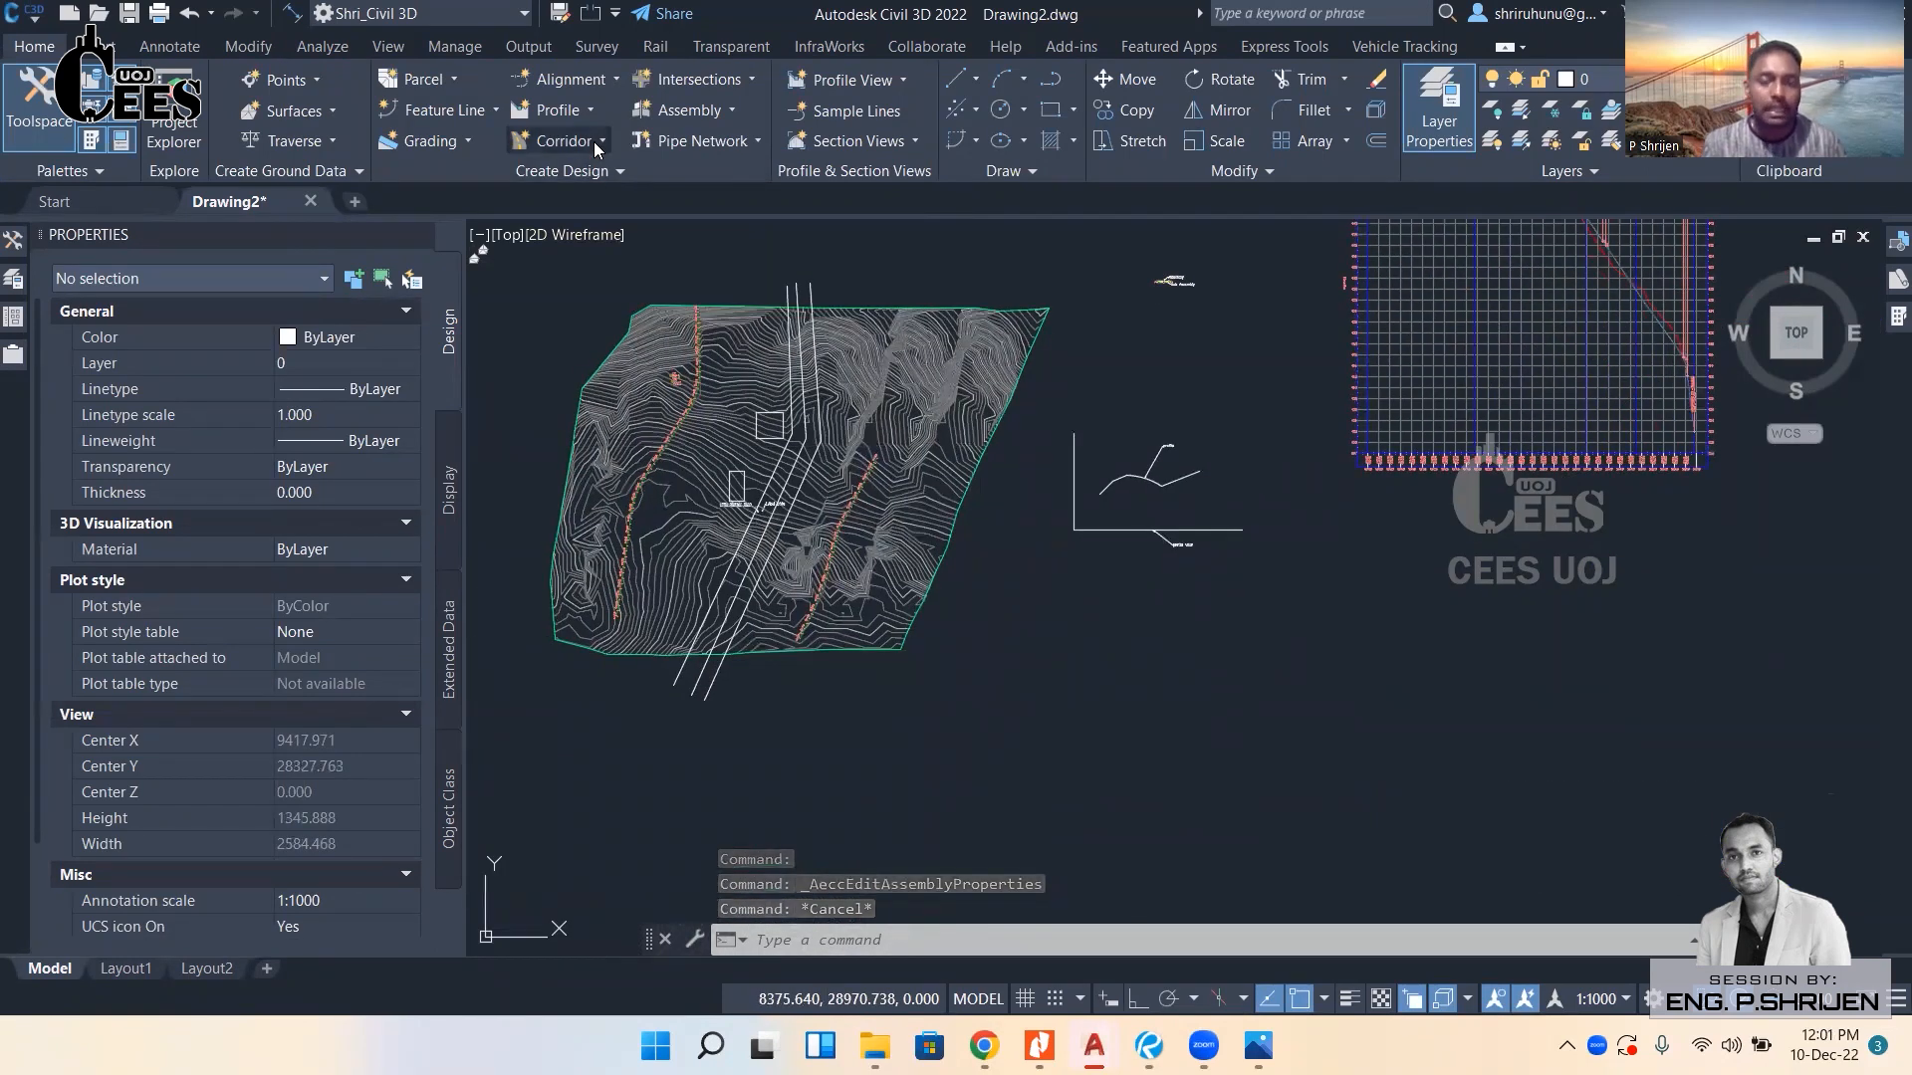
left_click(599, 144)
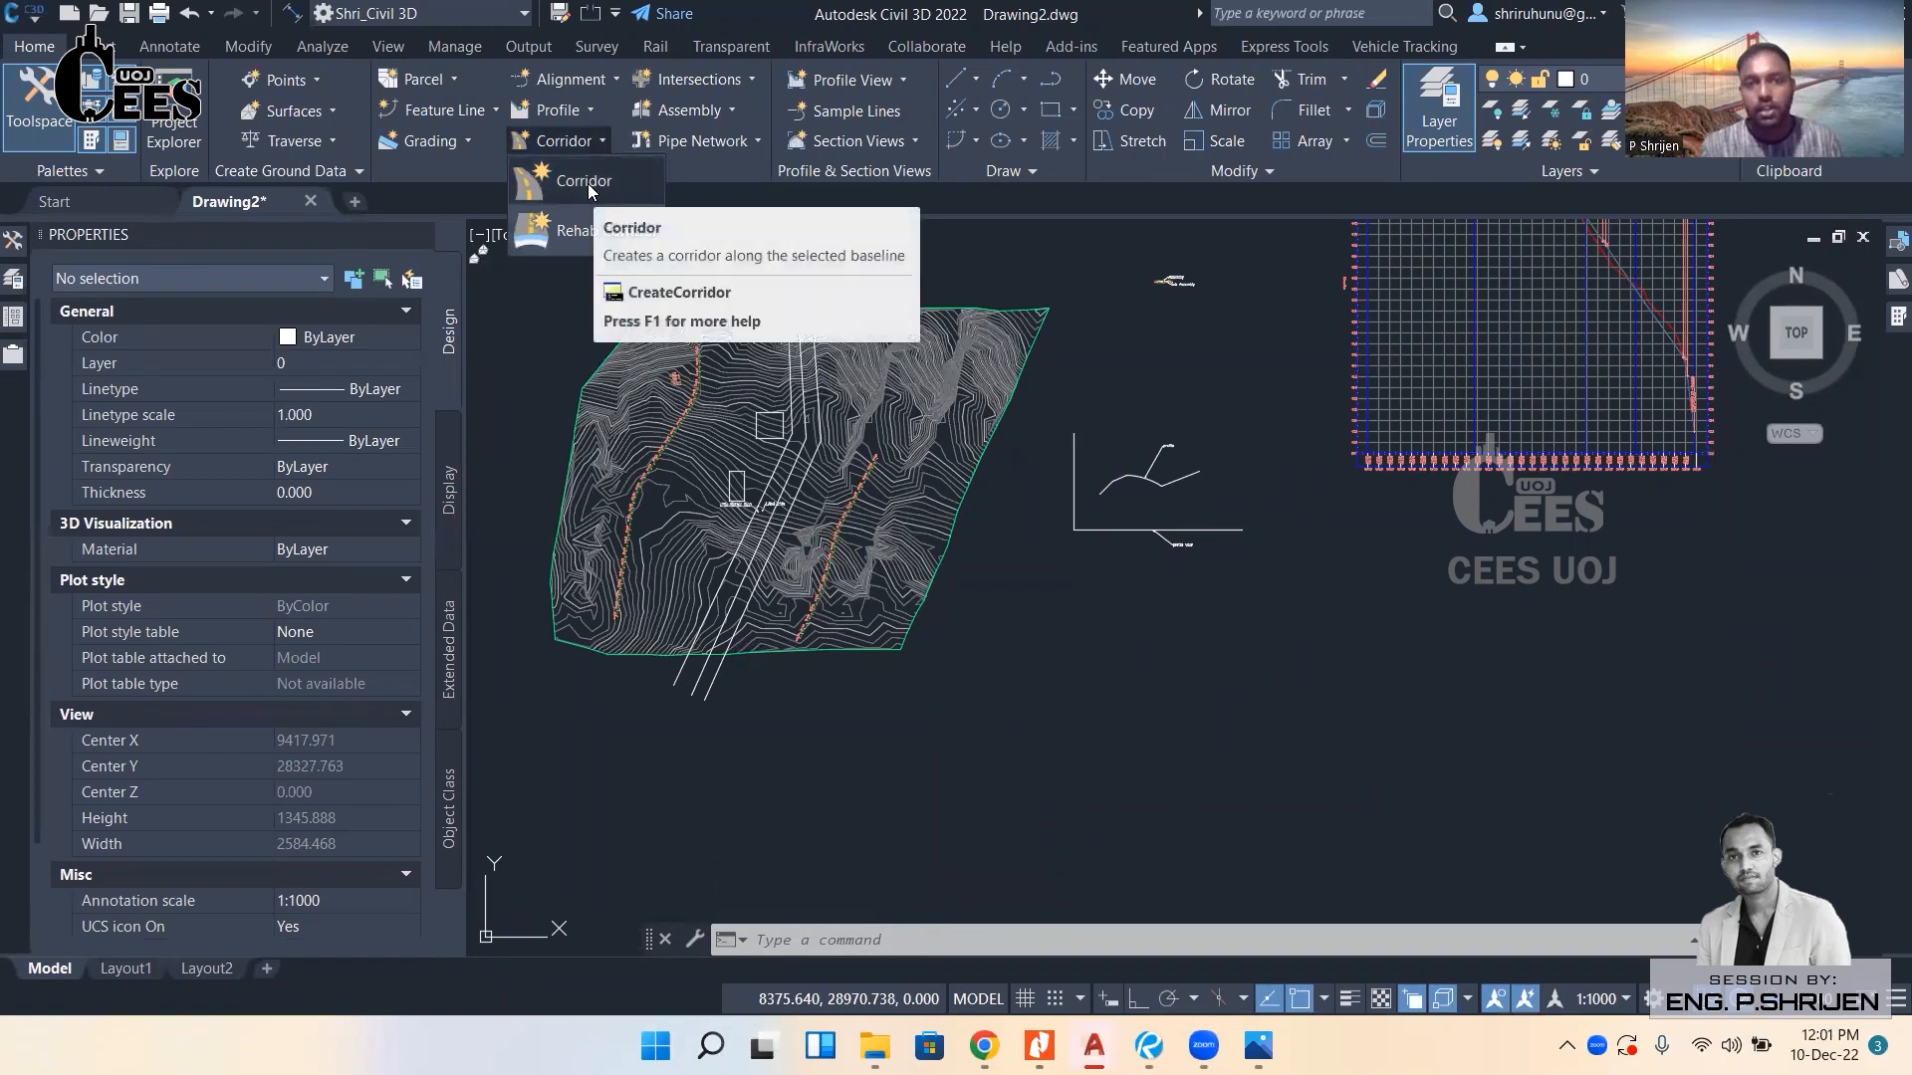
left_click(587, 183)
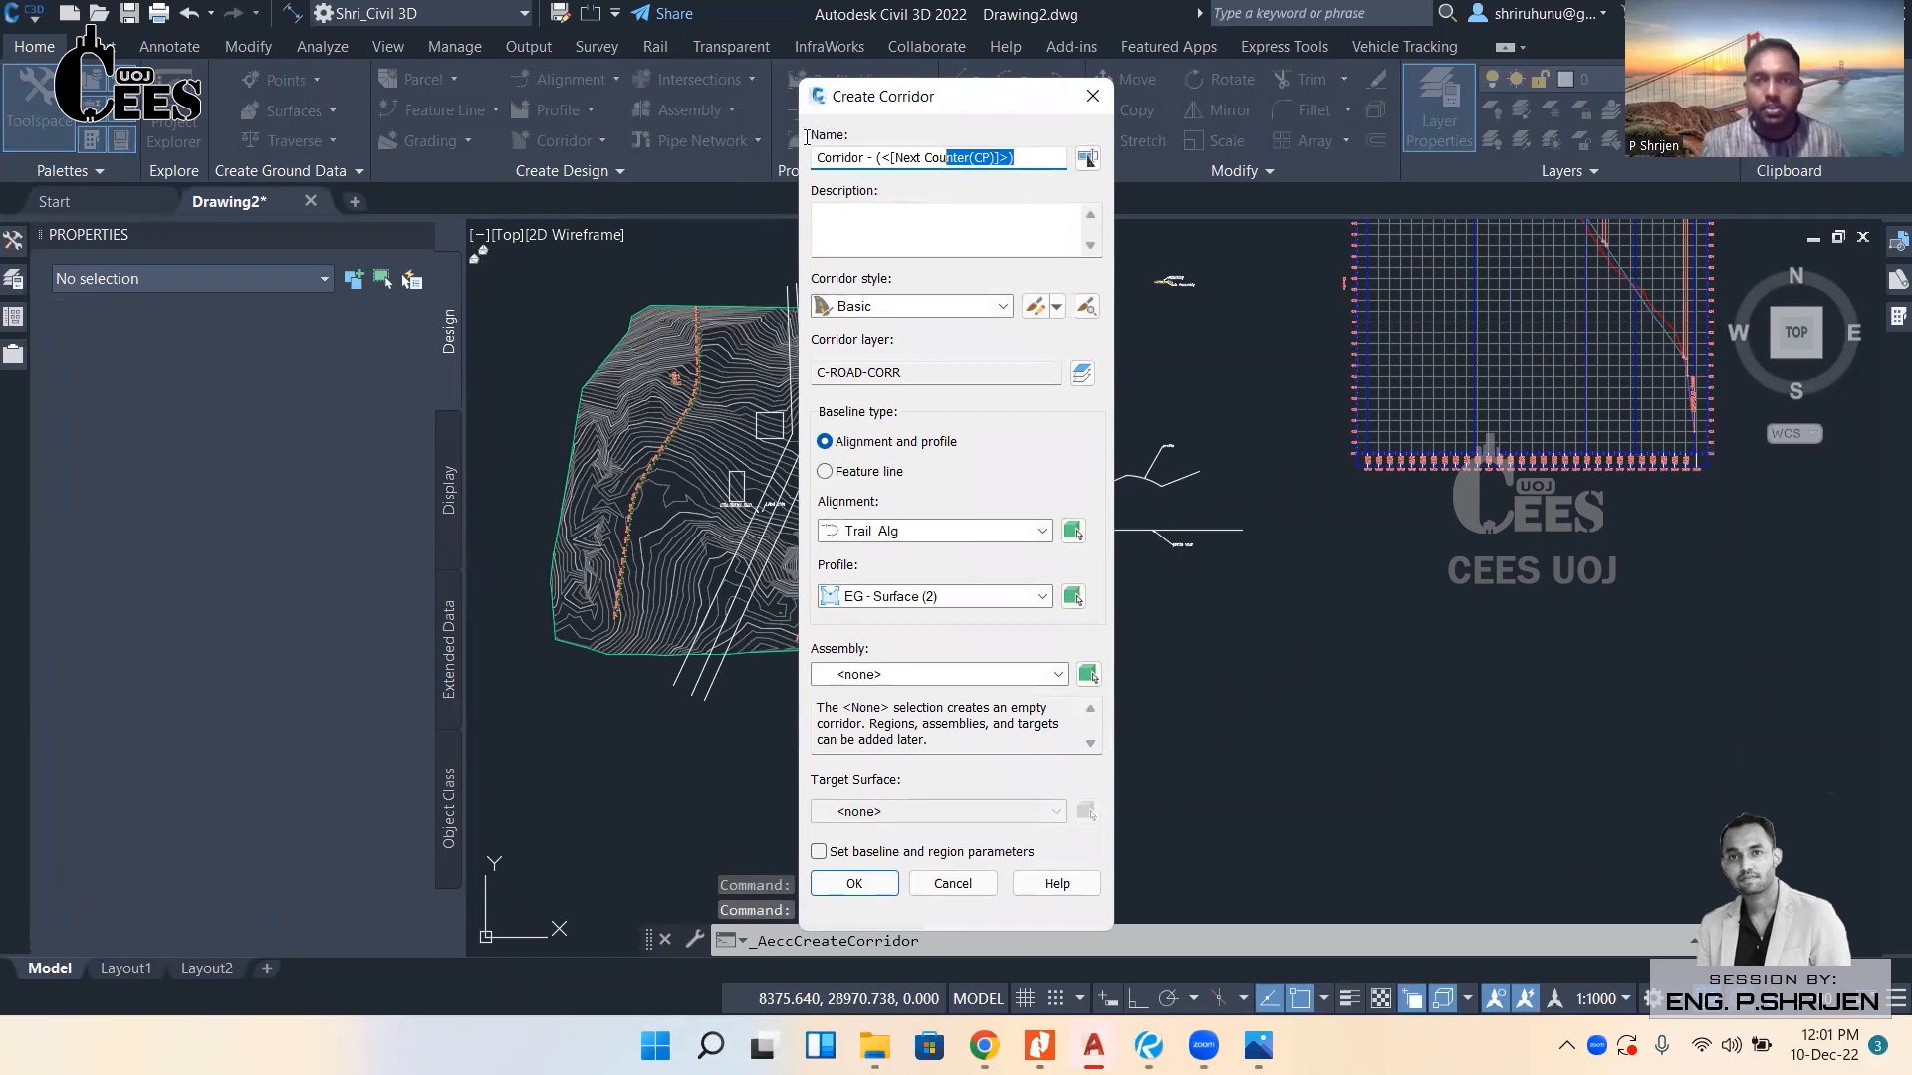
key("BackSpace")
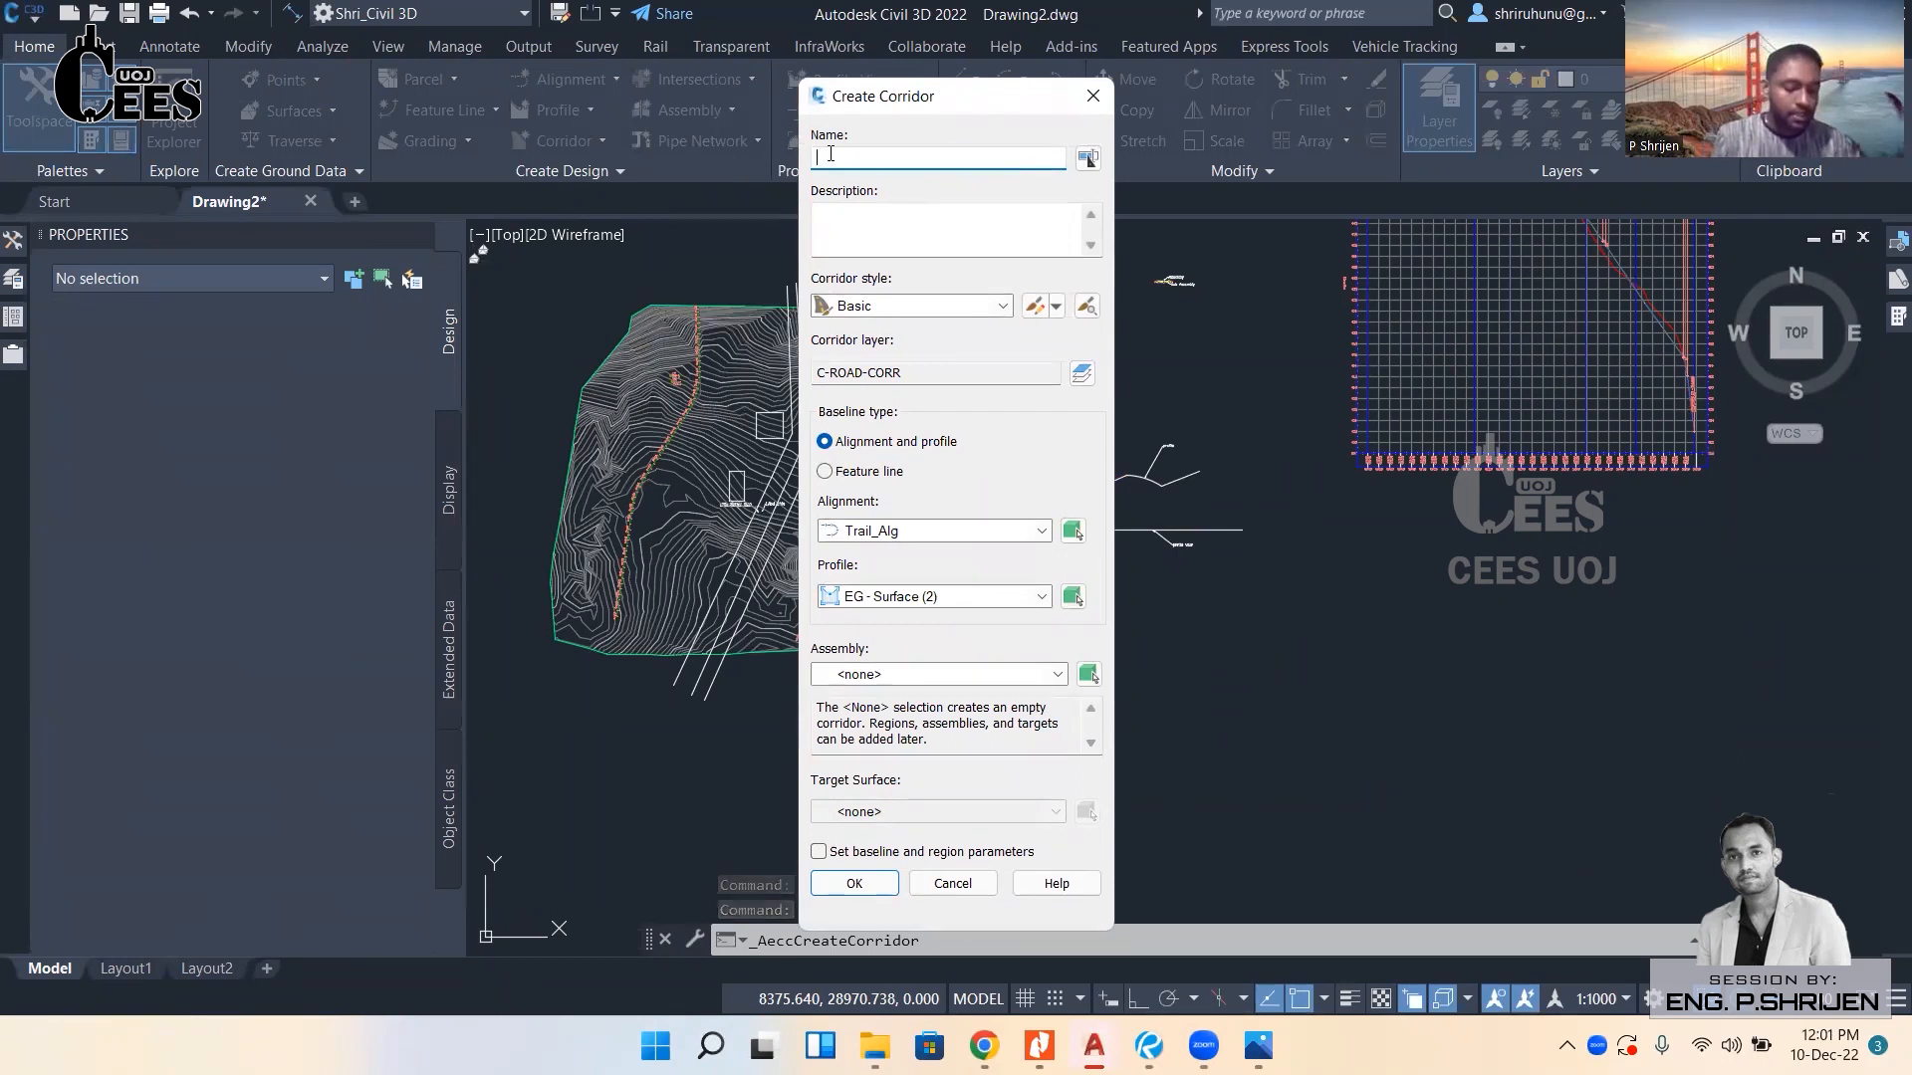
type("FG")
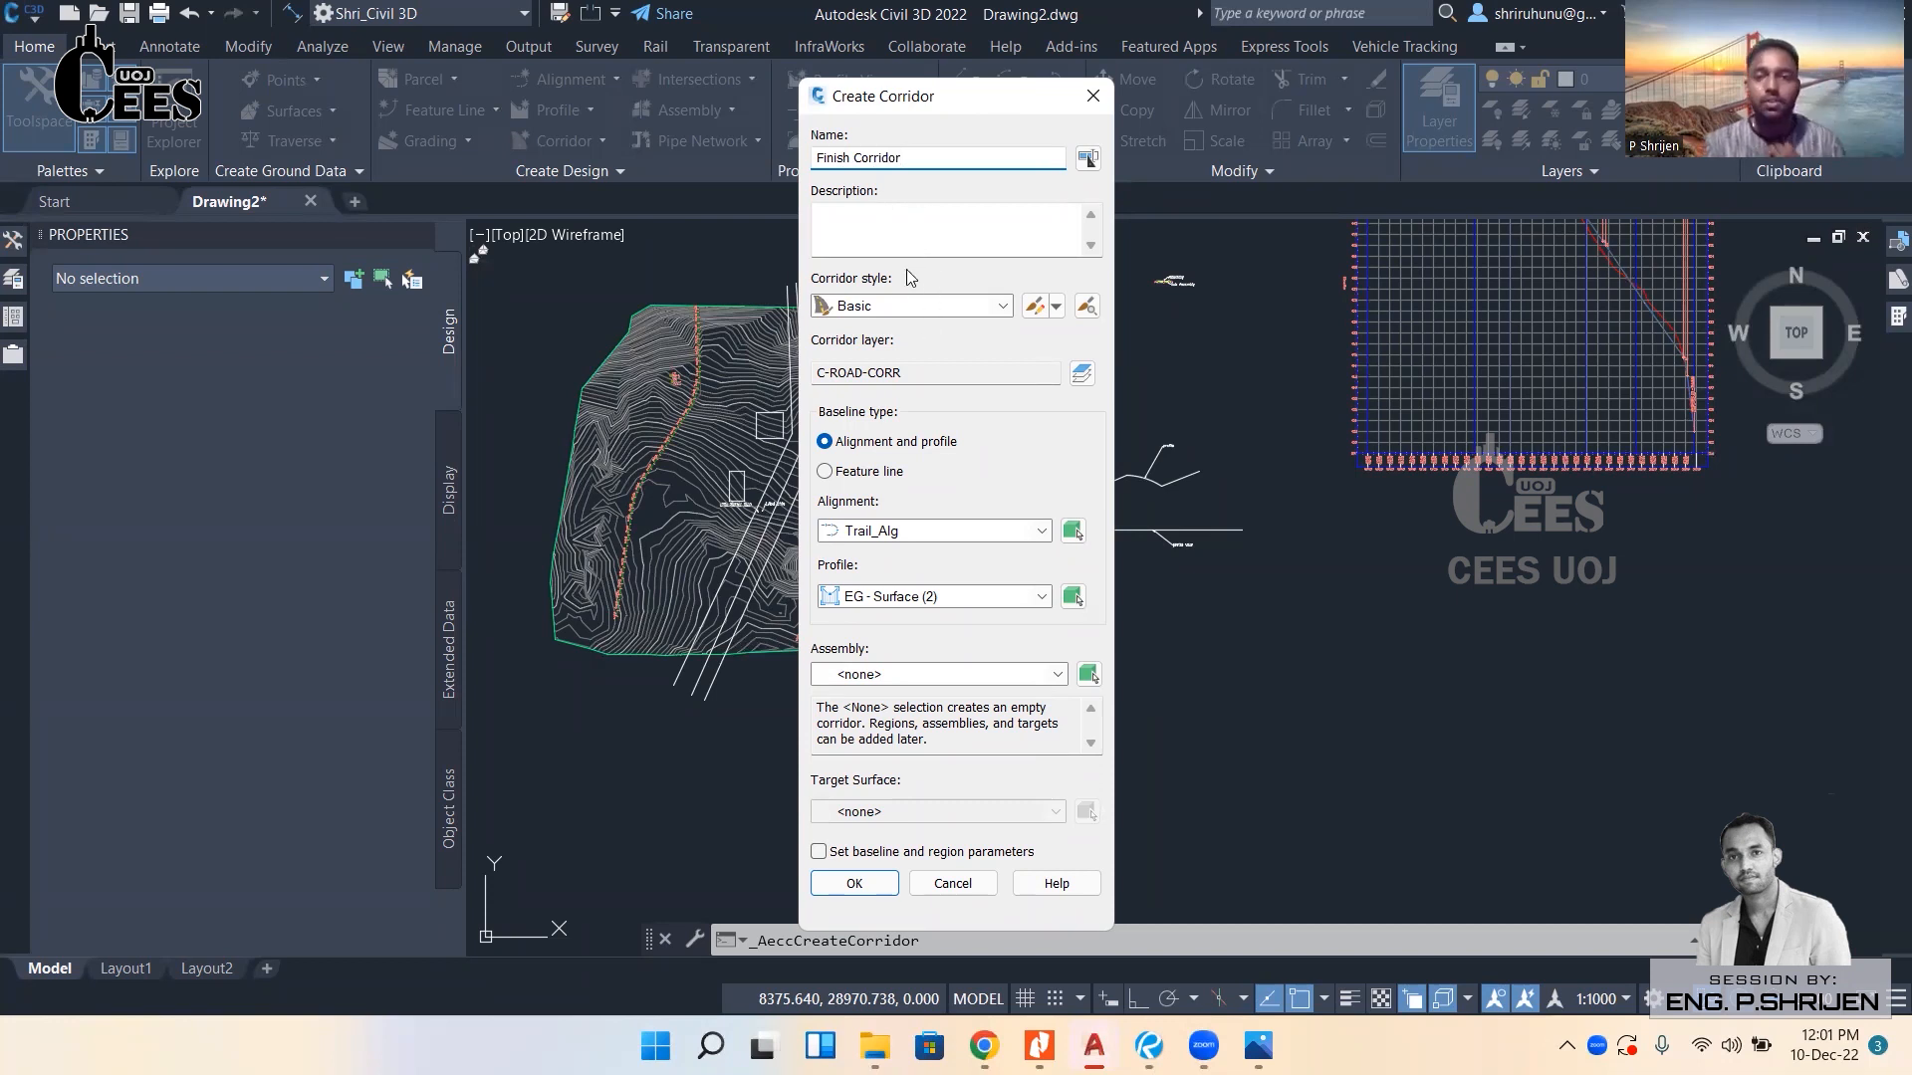
double_click(921, 315)
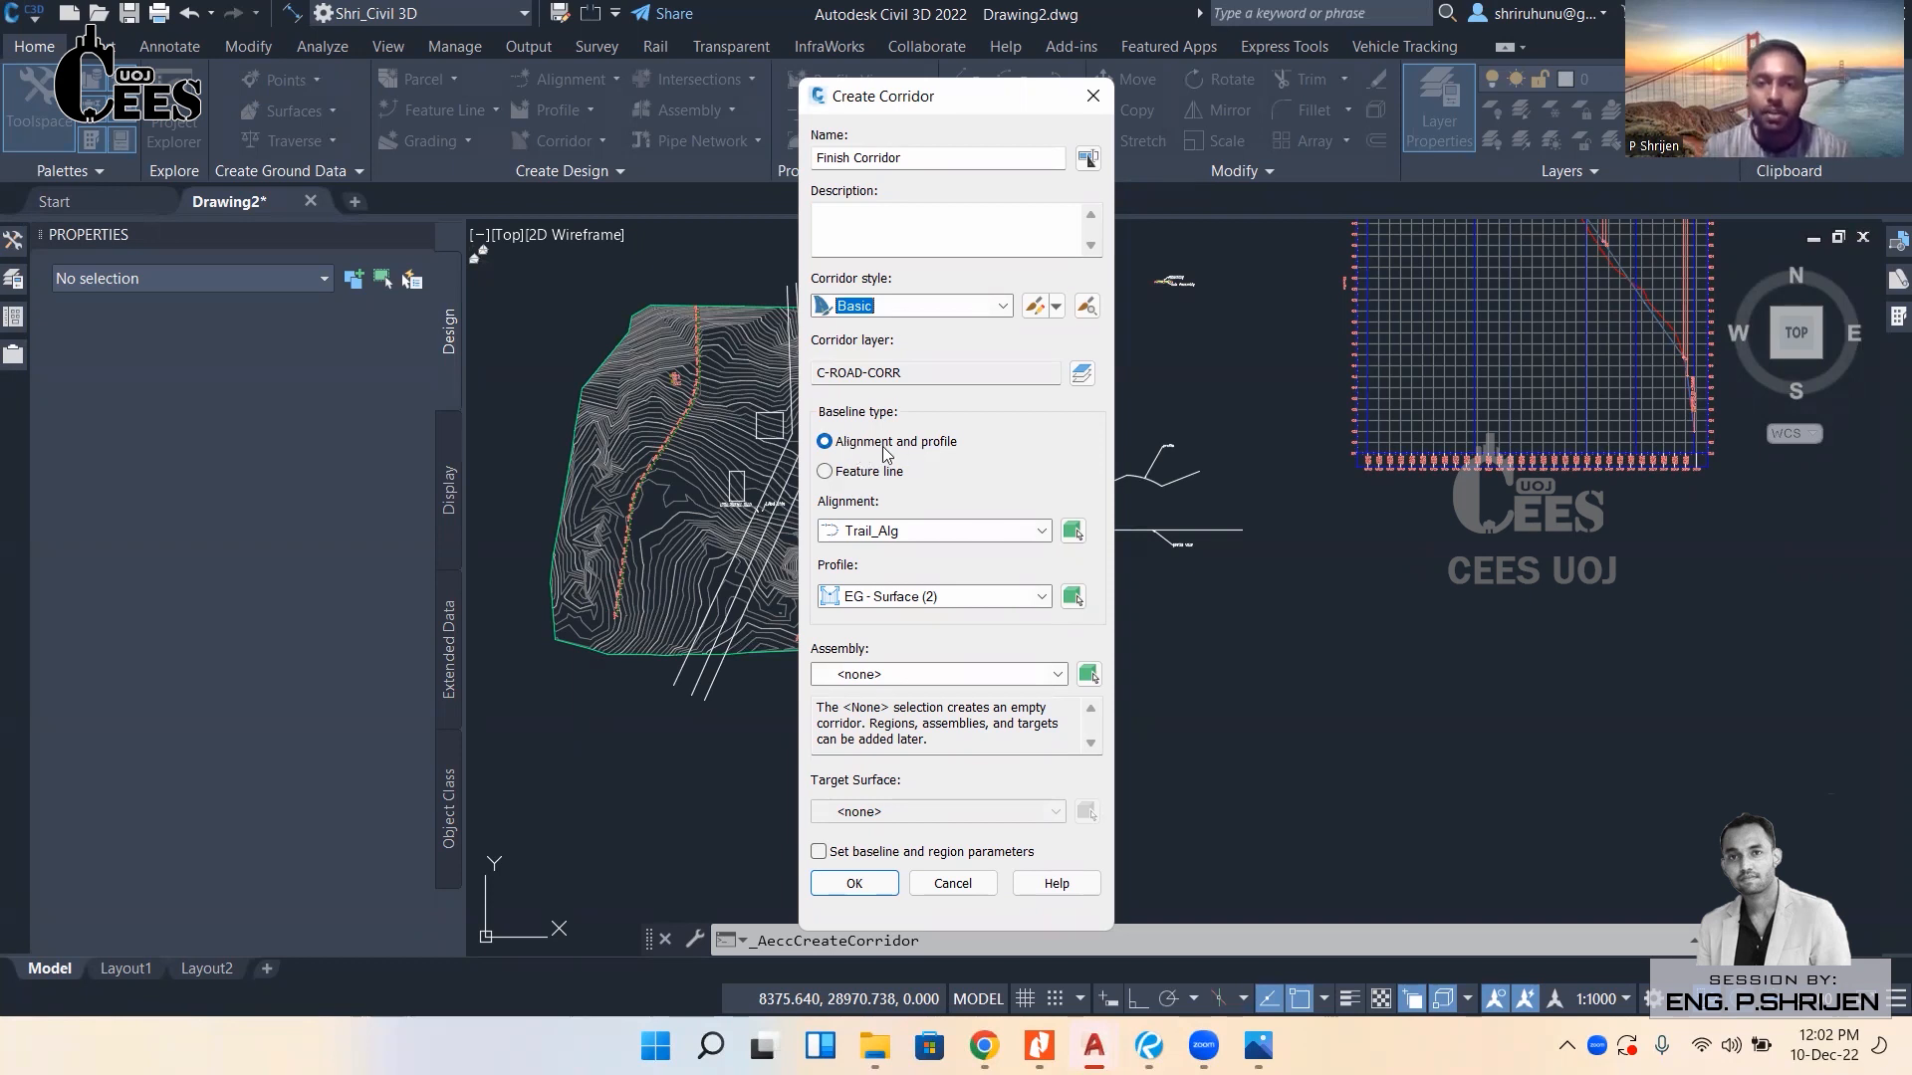
Assign the Trail_Alg alignment, Trail_FG profile and Smple road Assembly to the corridor, and cancel its creation.
left_click(896, 535)
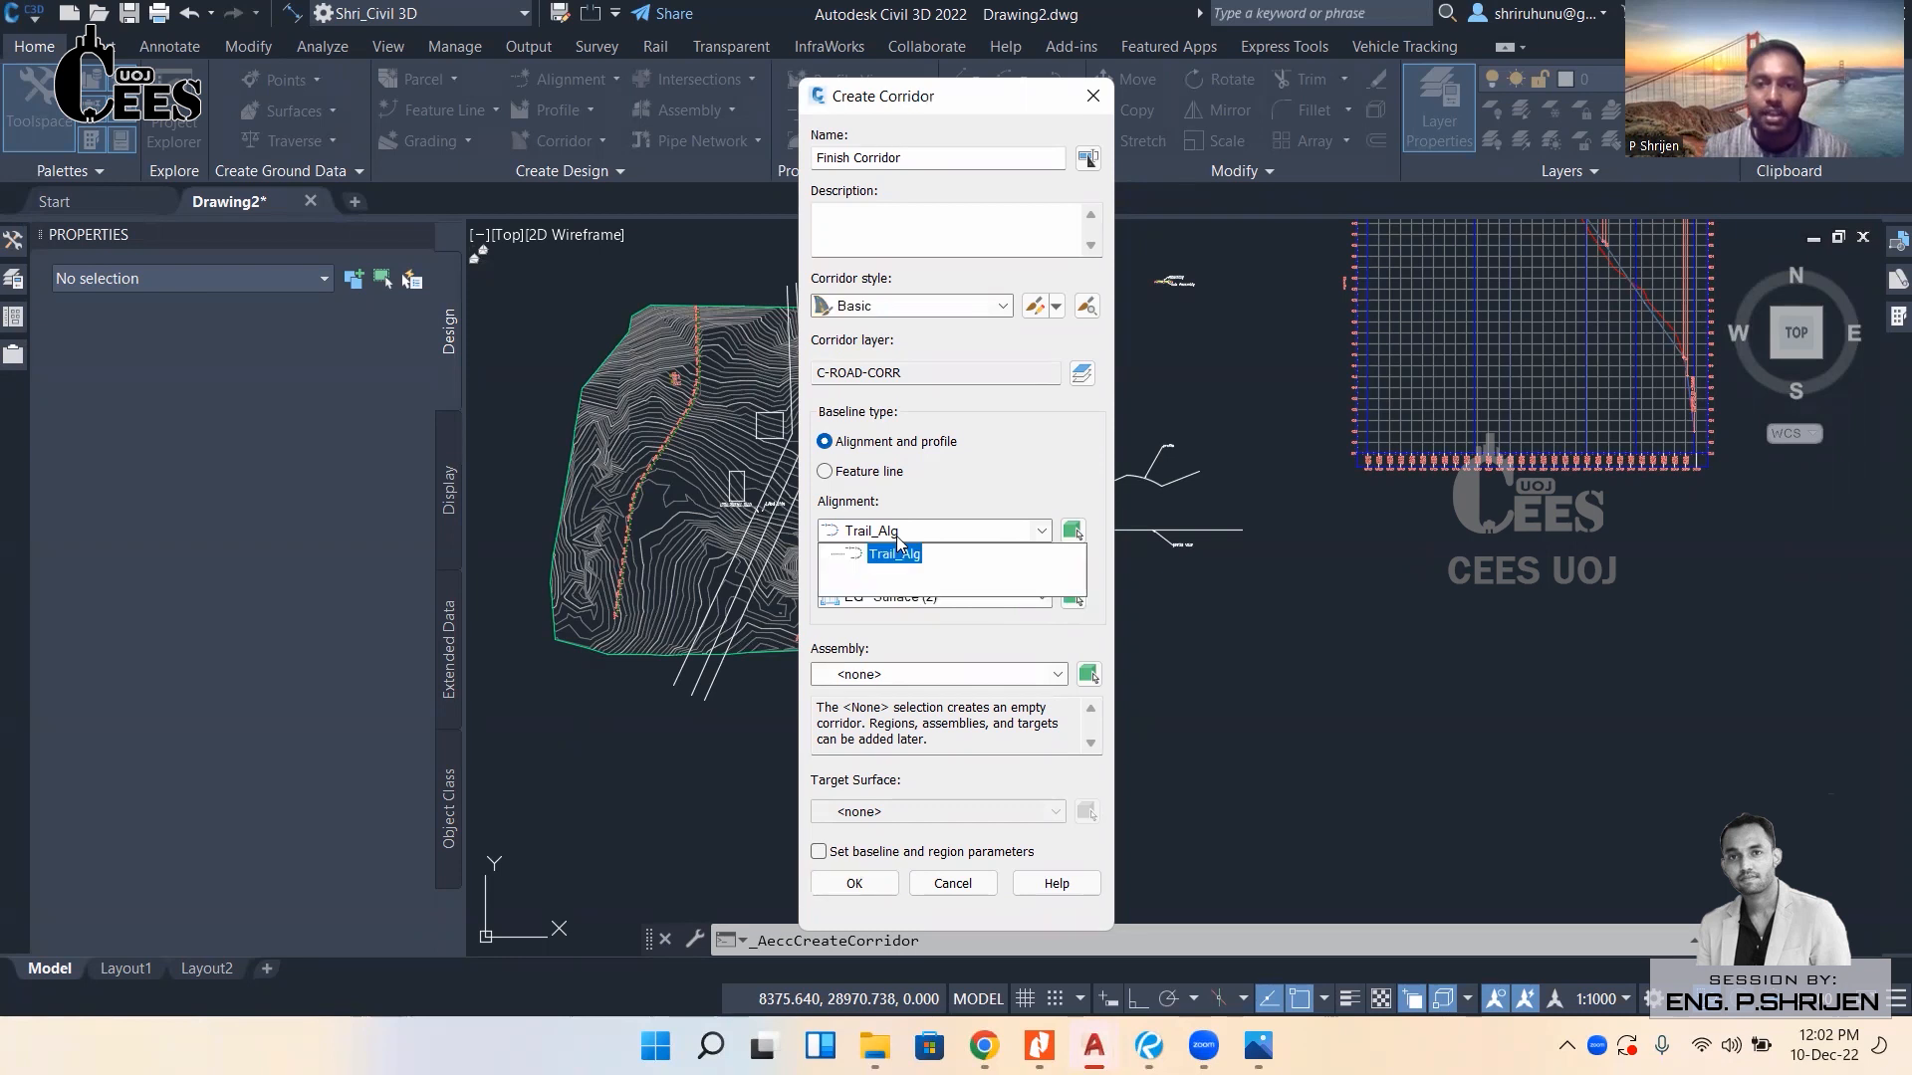
left_click(896, 555)
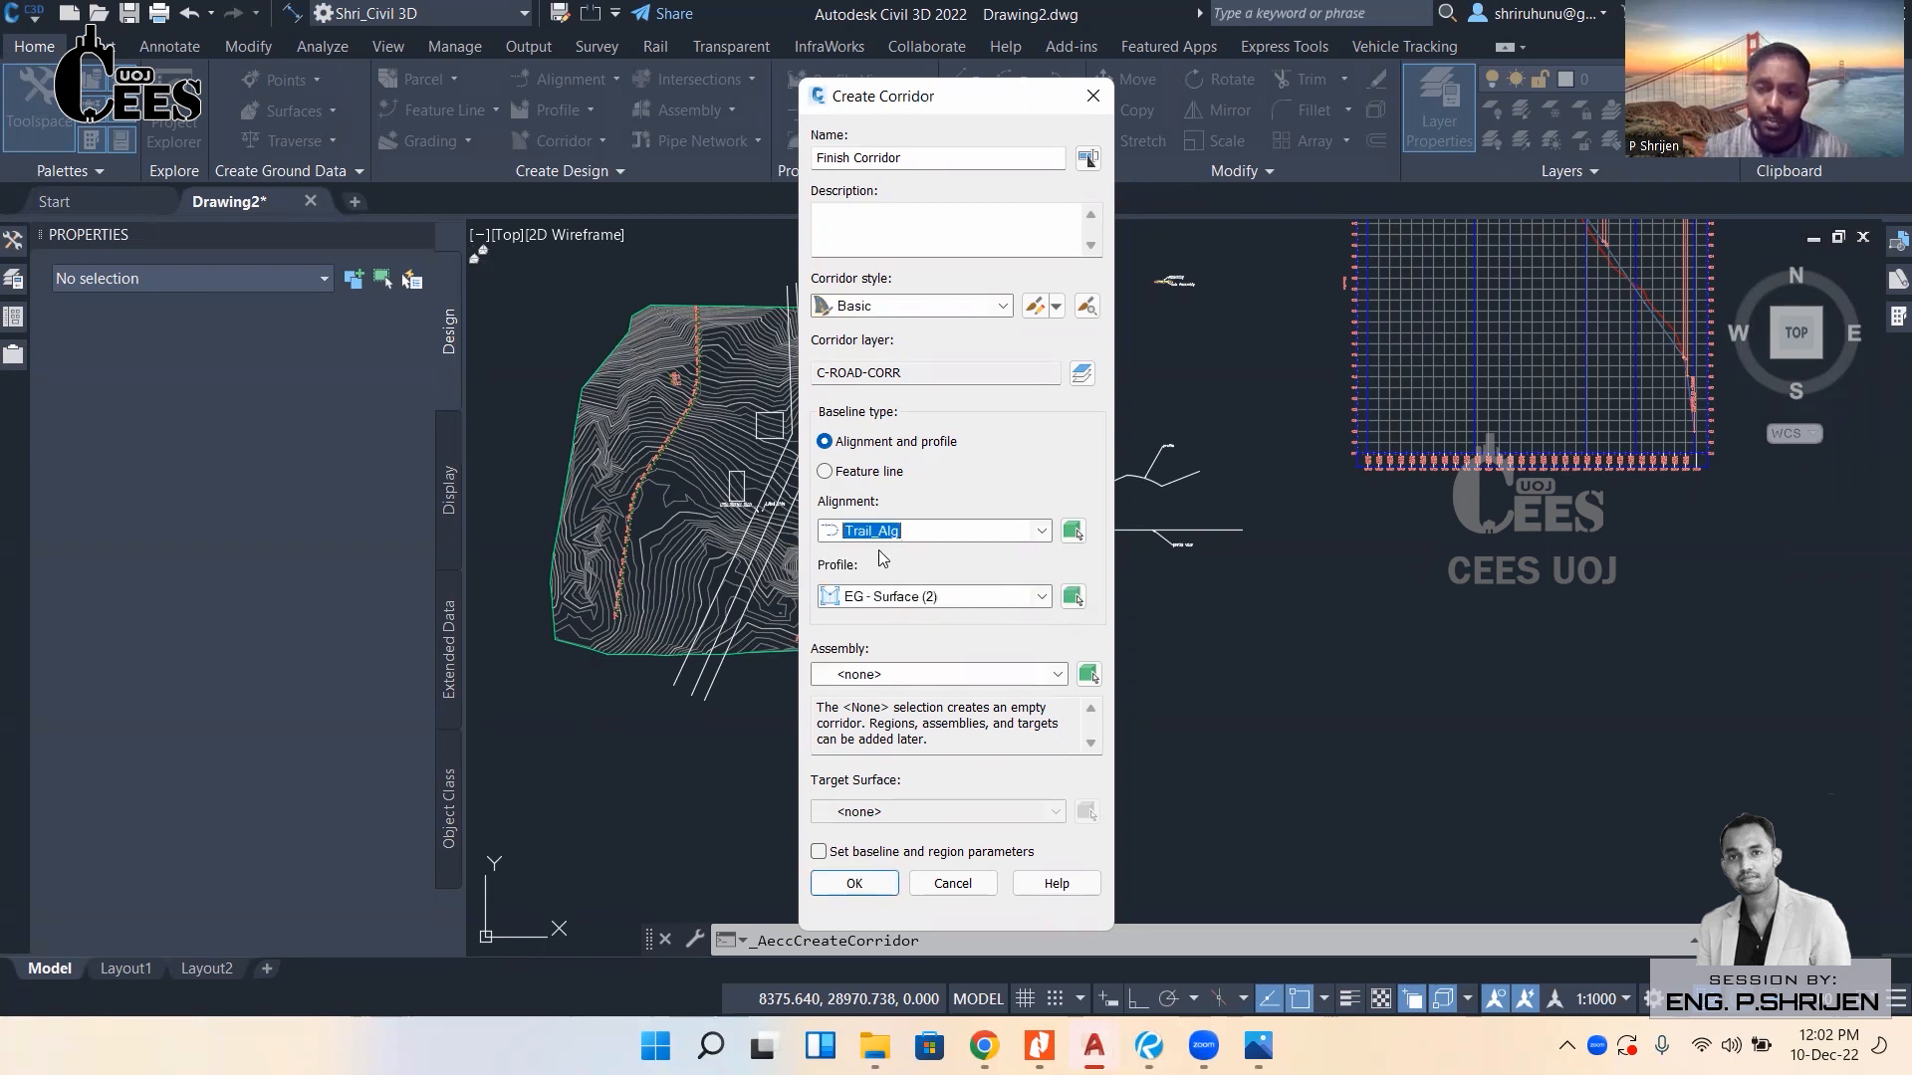
left_click(933, 598)
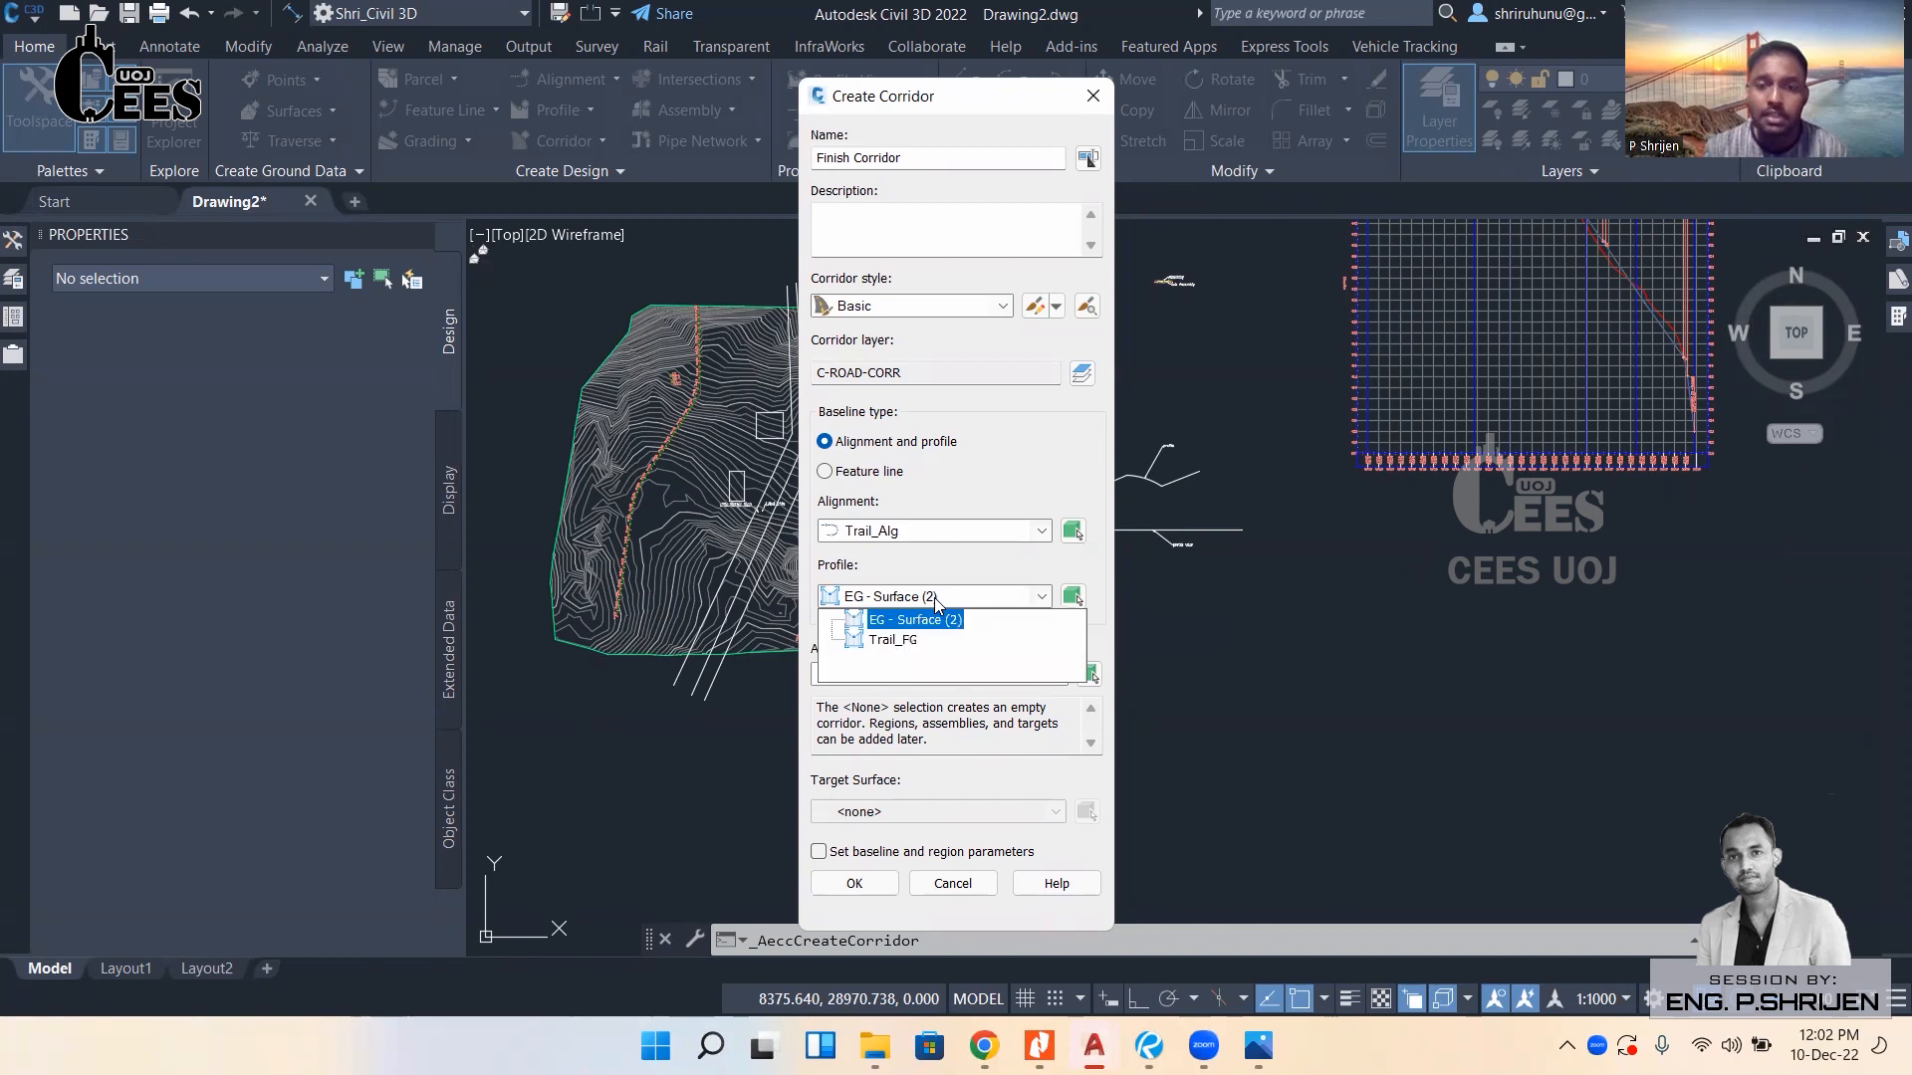
left_click(893, 640)
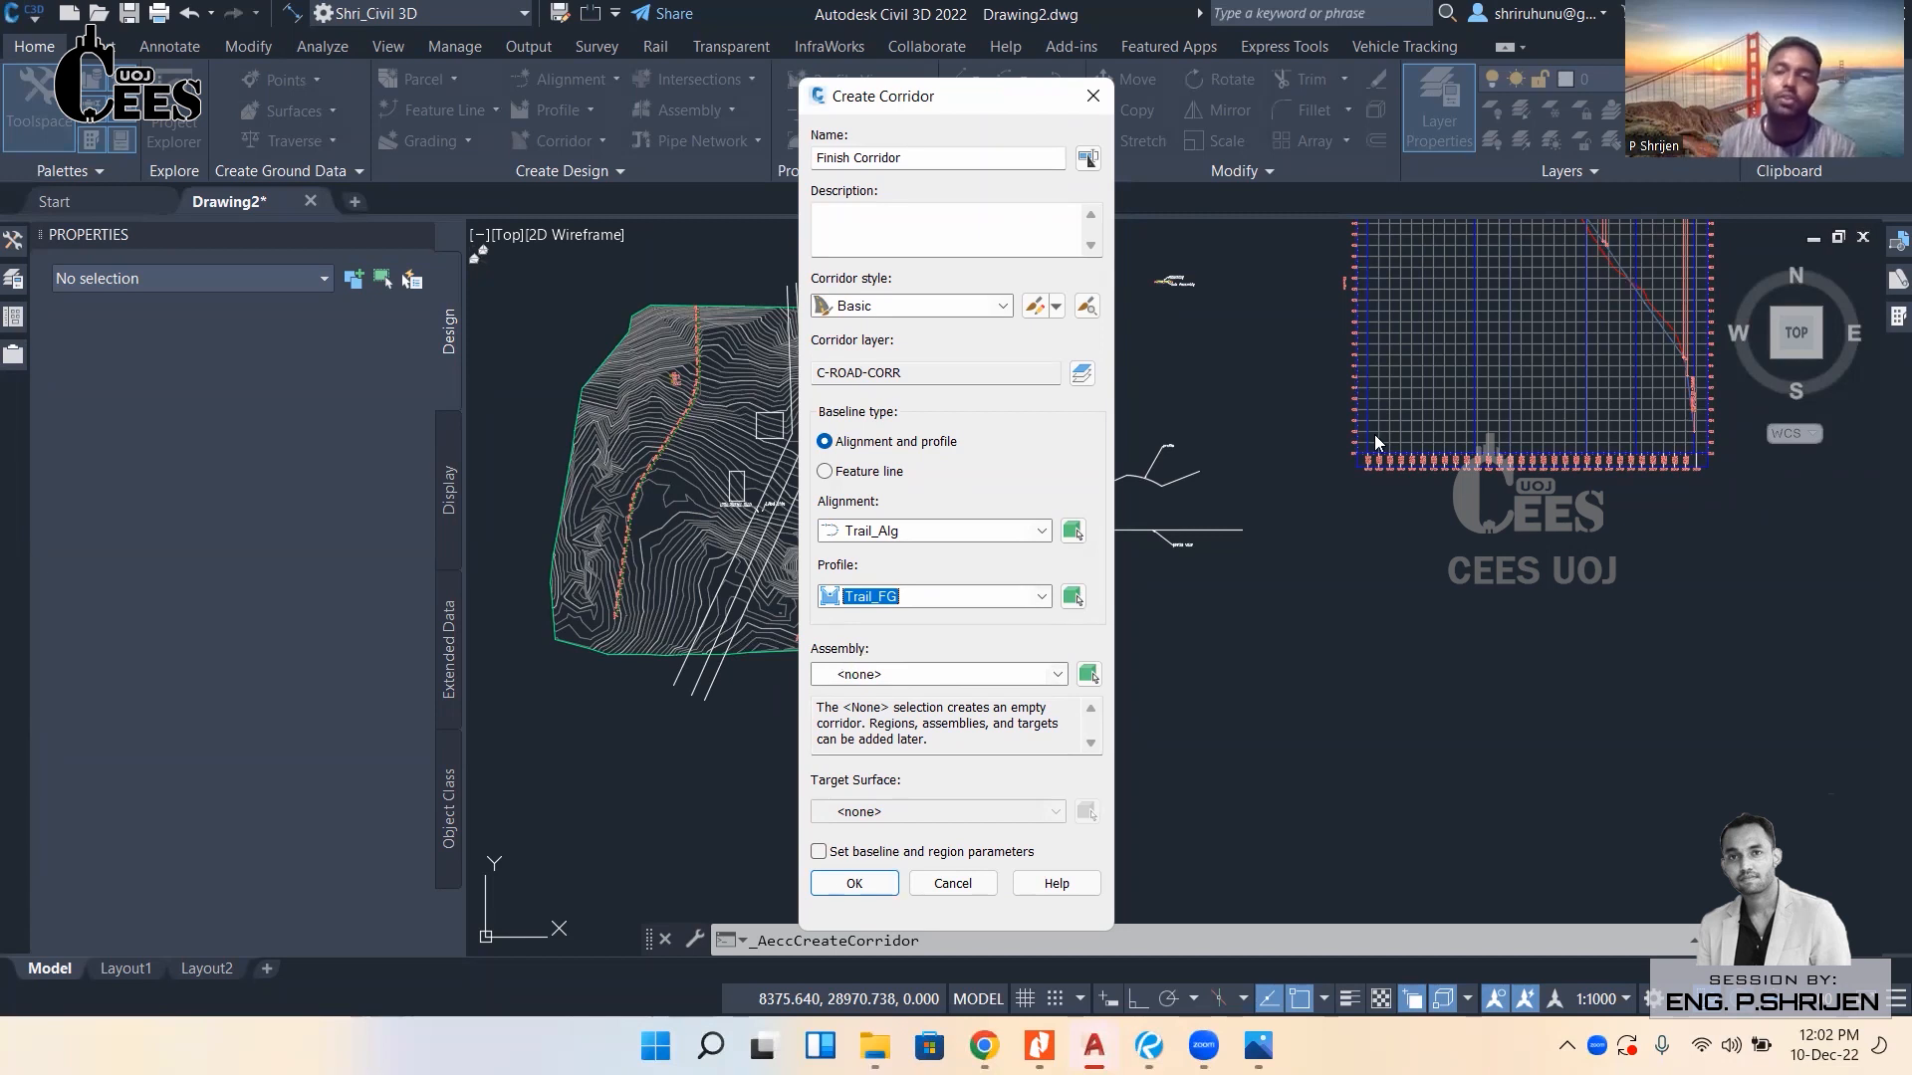
left_click(935, 674)
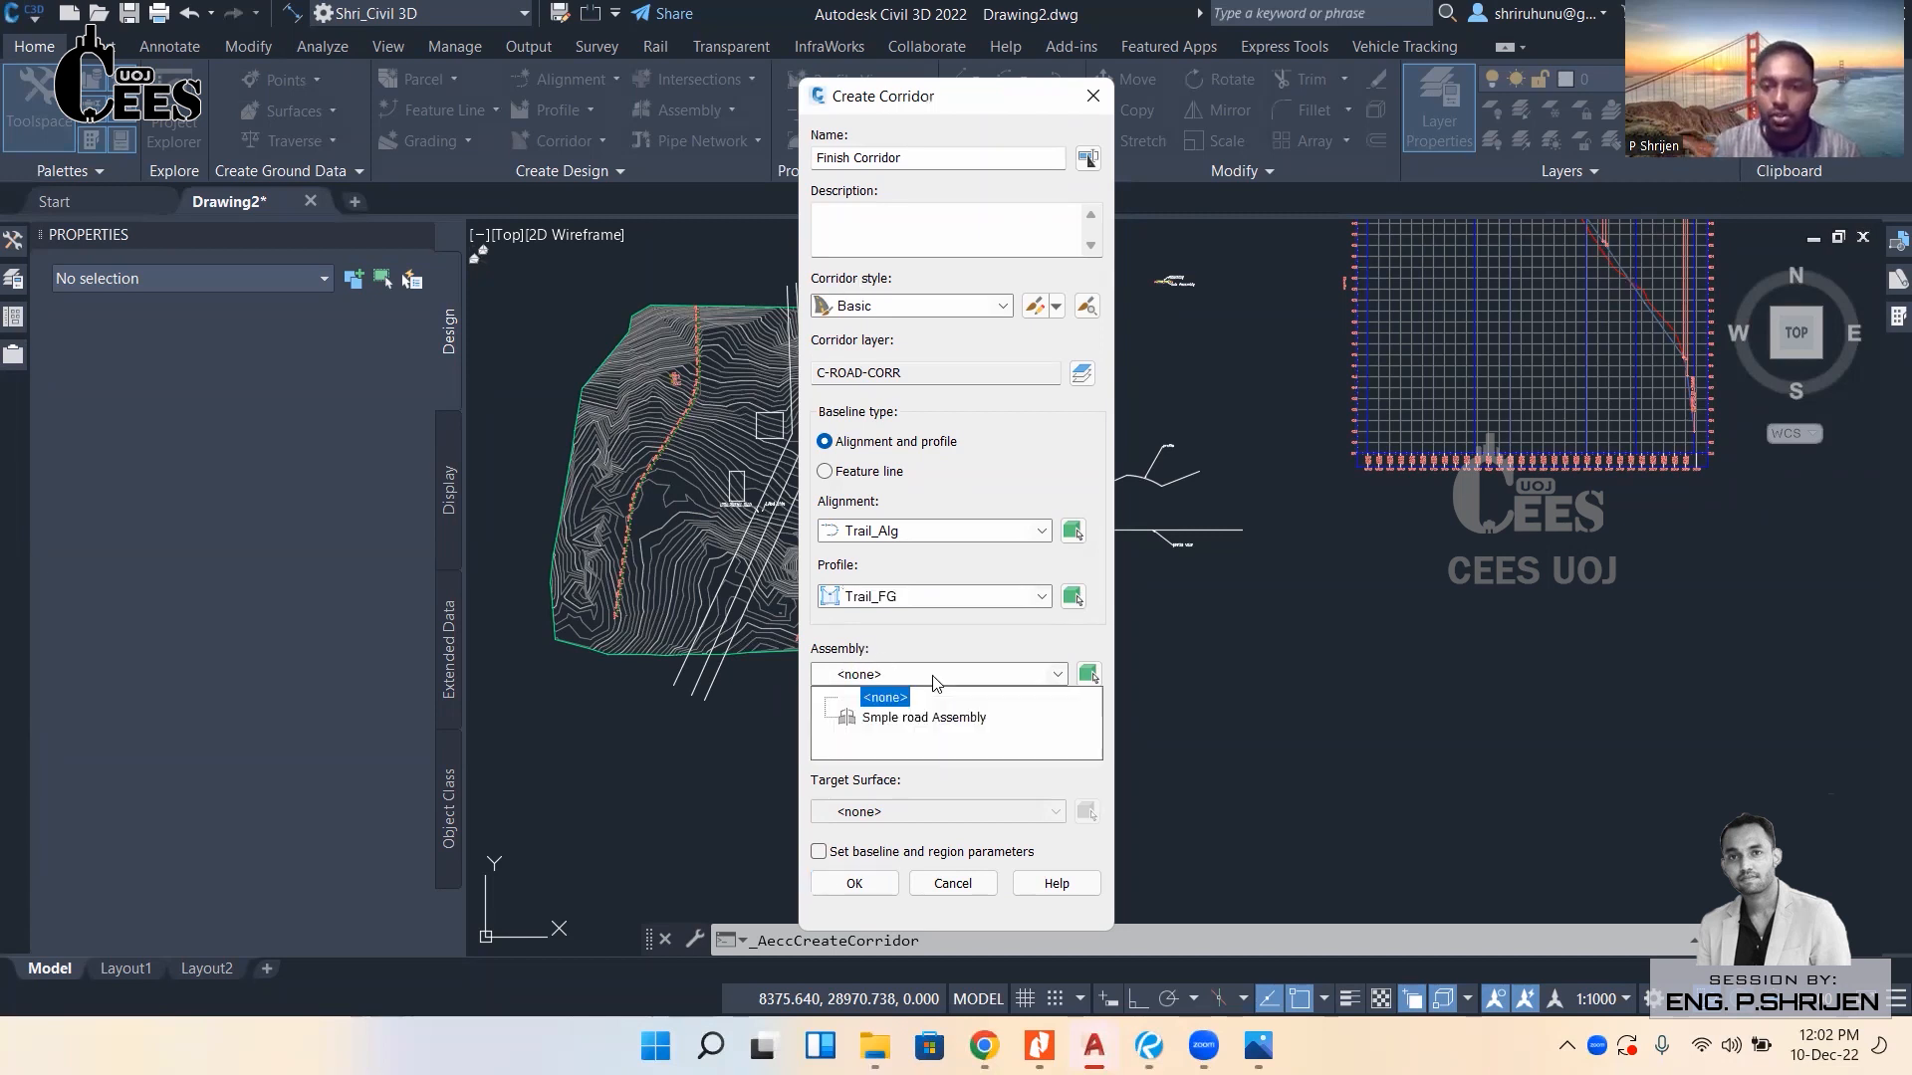
left_click(891, 719)
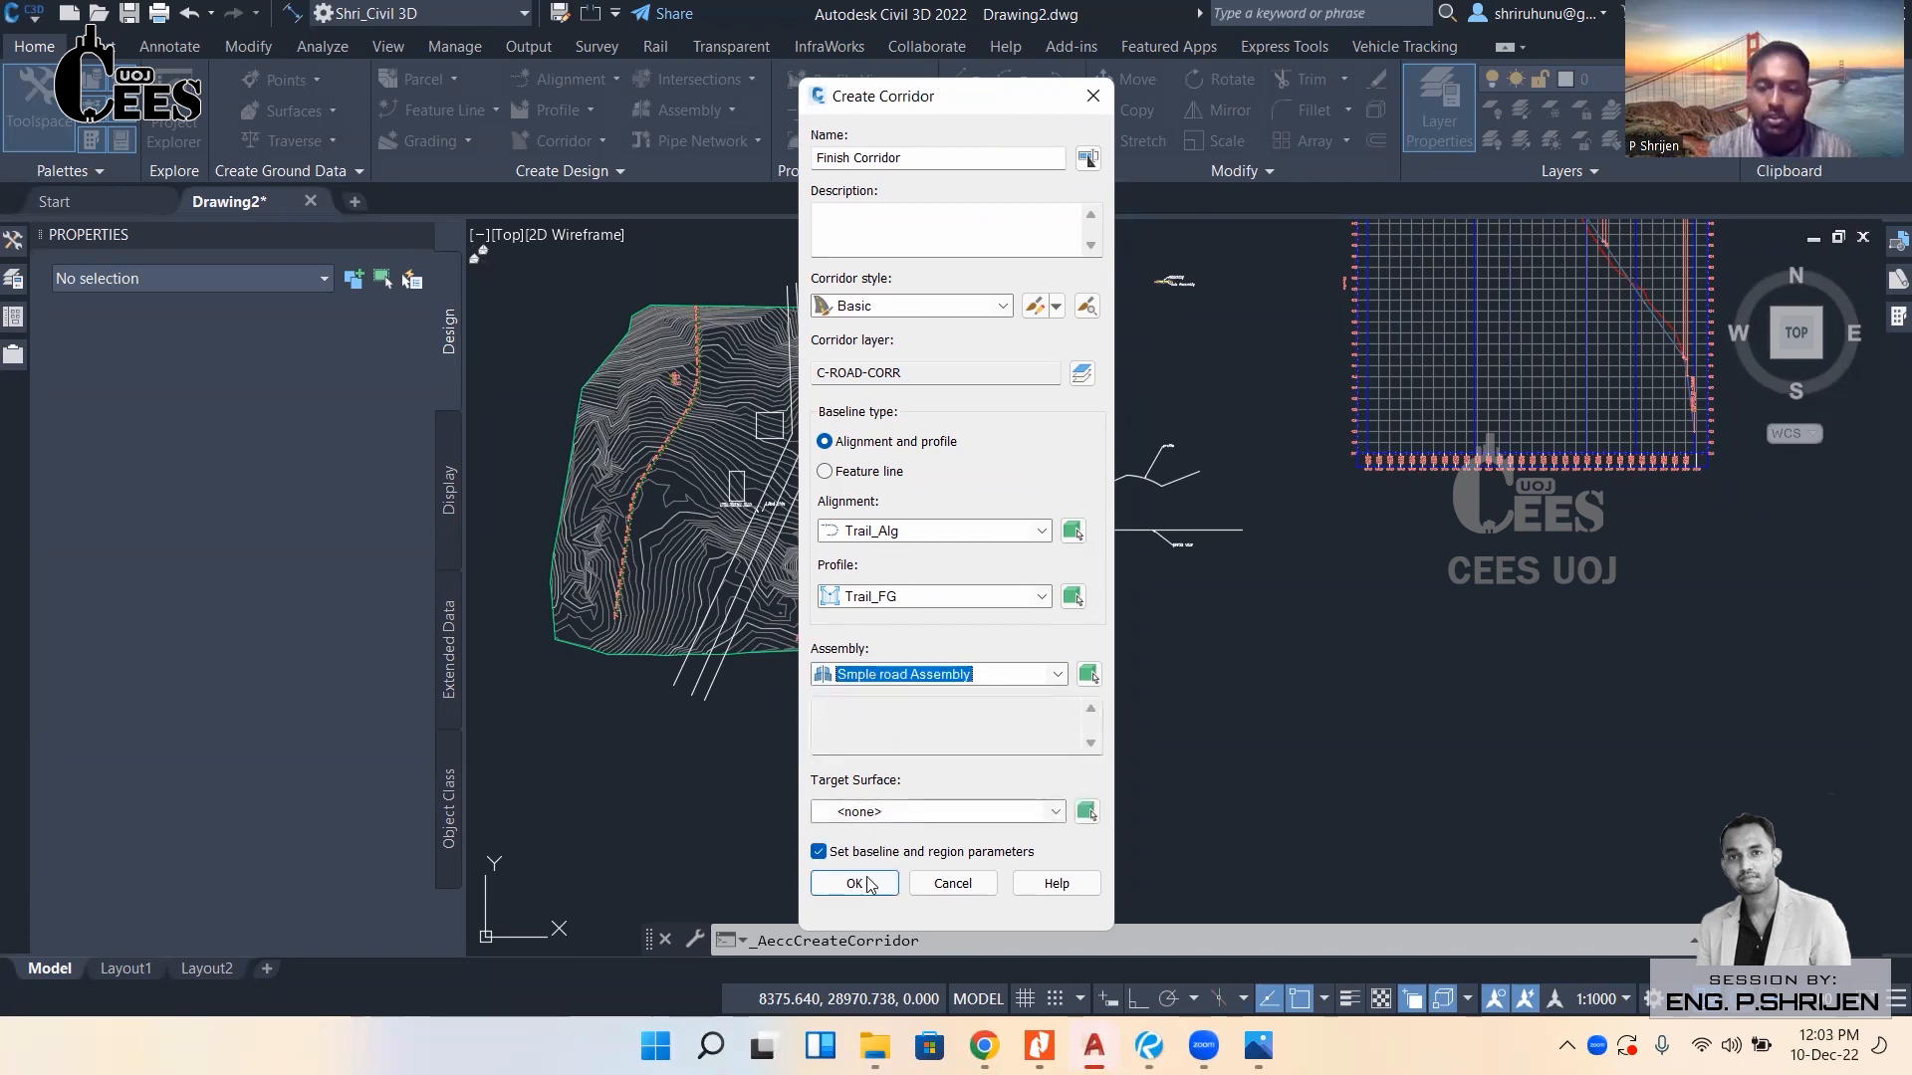
left_click(950, 883)
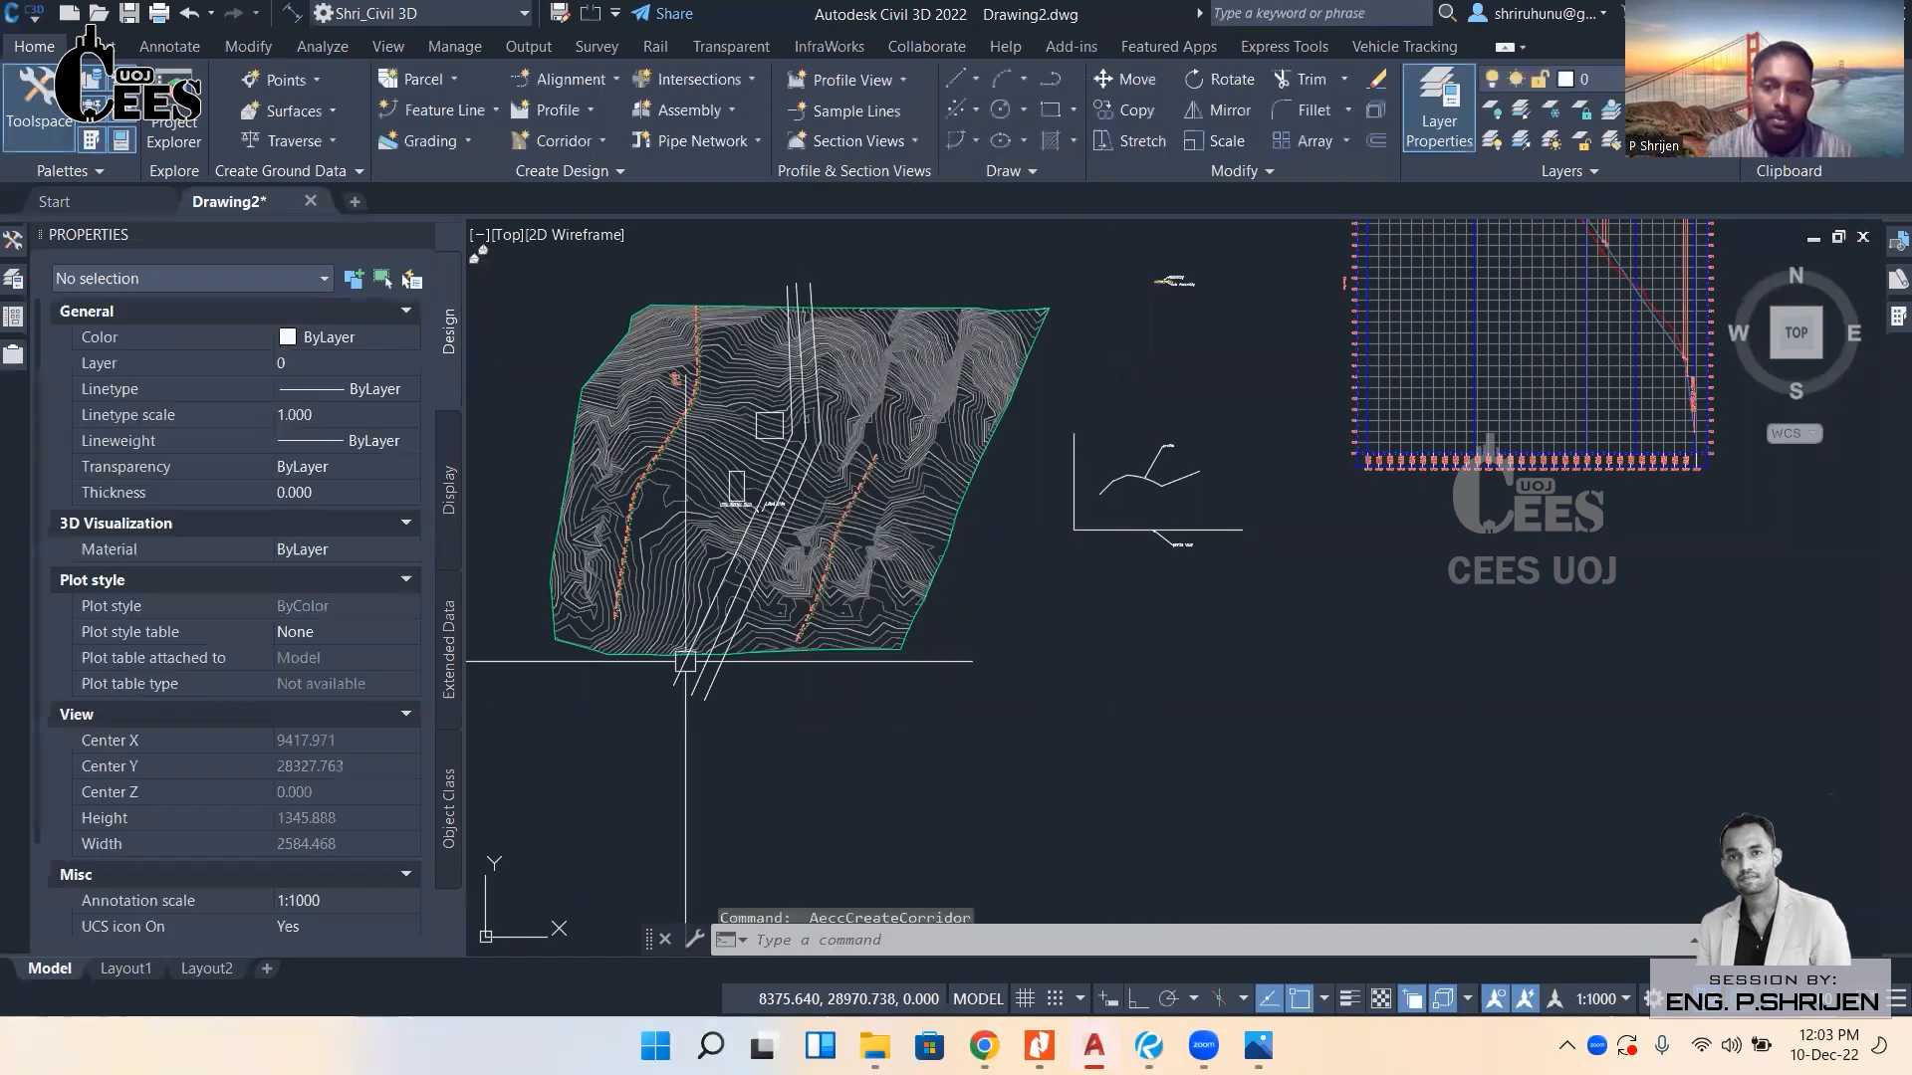
Examine the trail alignment's stations and the surrounding surface contours in plan view.
scroll(598, 615, "up", 6)
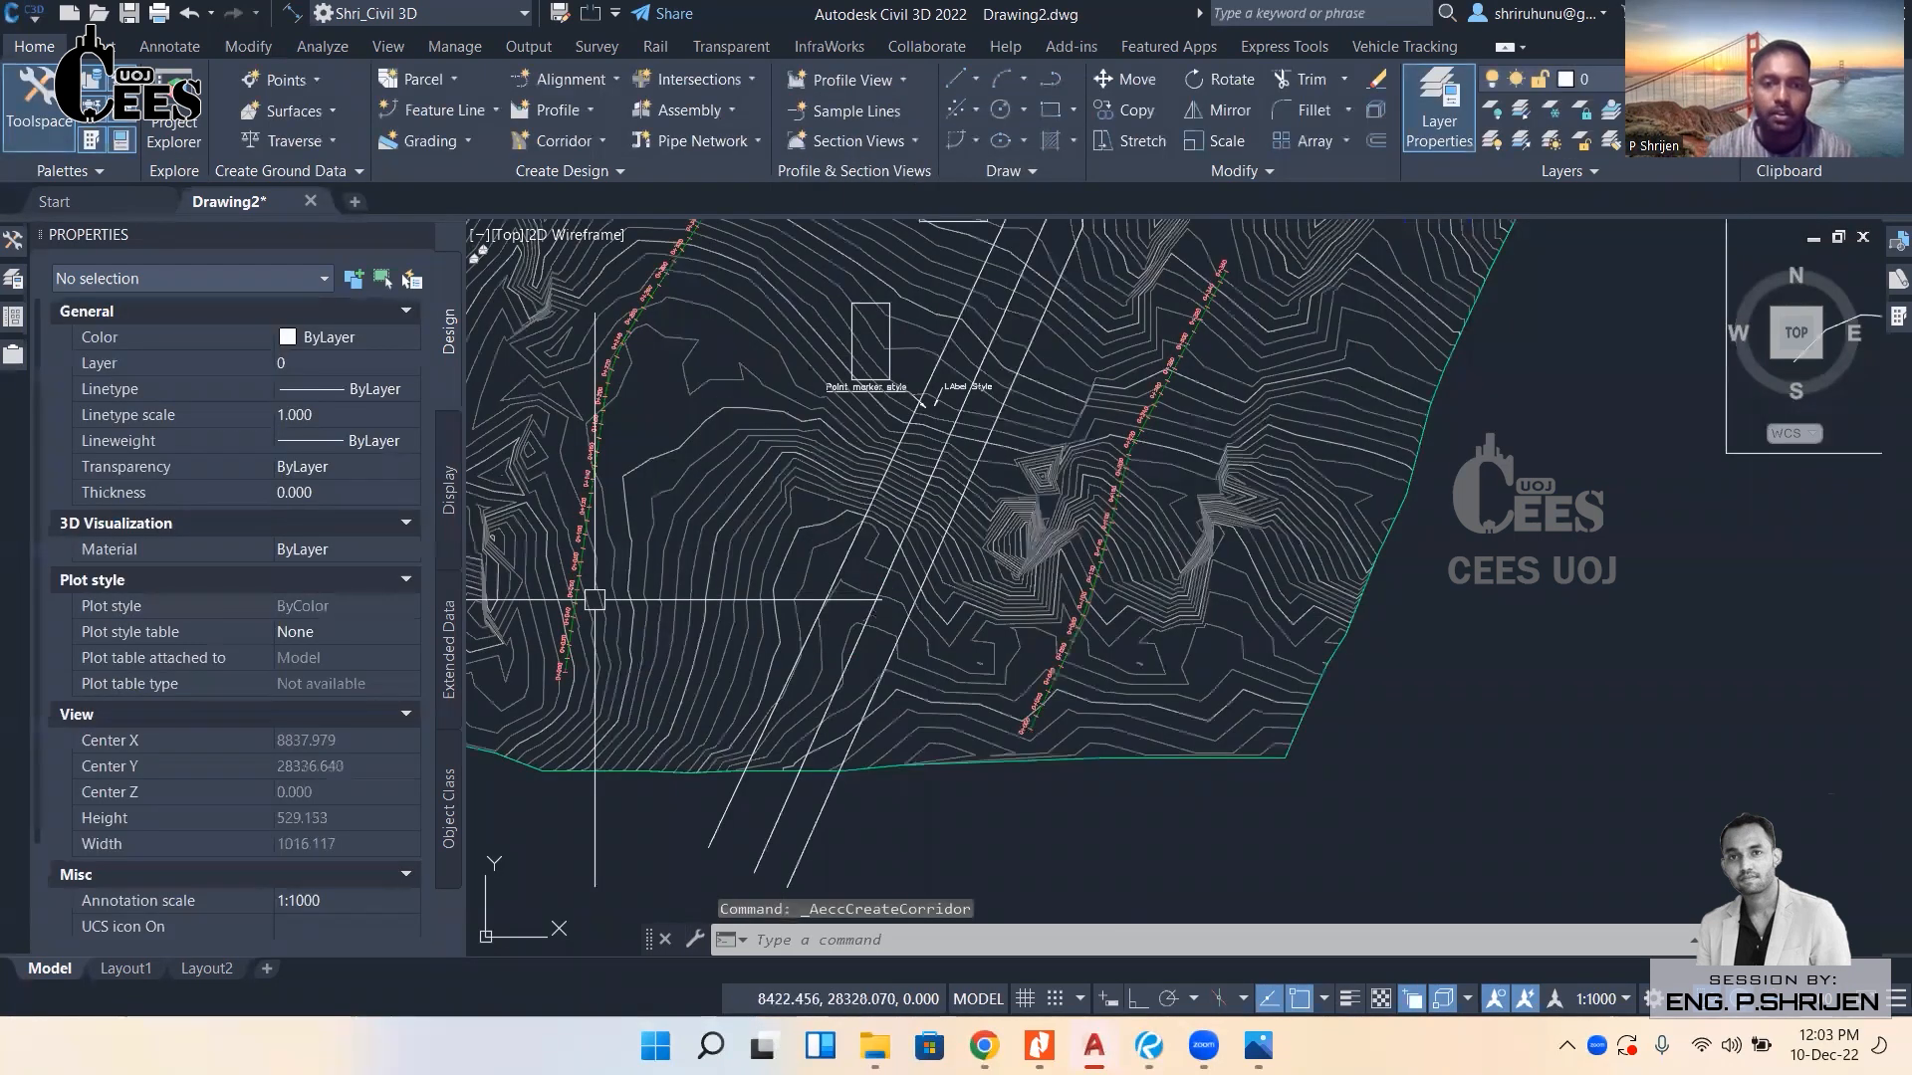
middle_click_drag(597, 615, 857, 559)
scroll(857, 559, "up", 3)
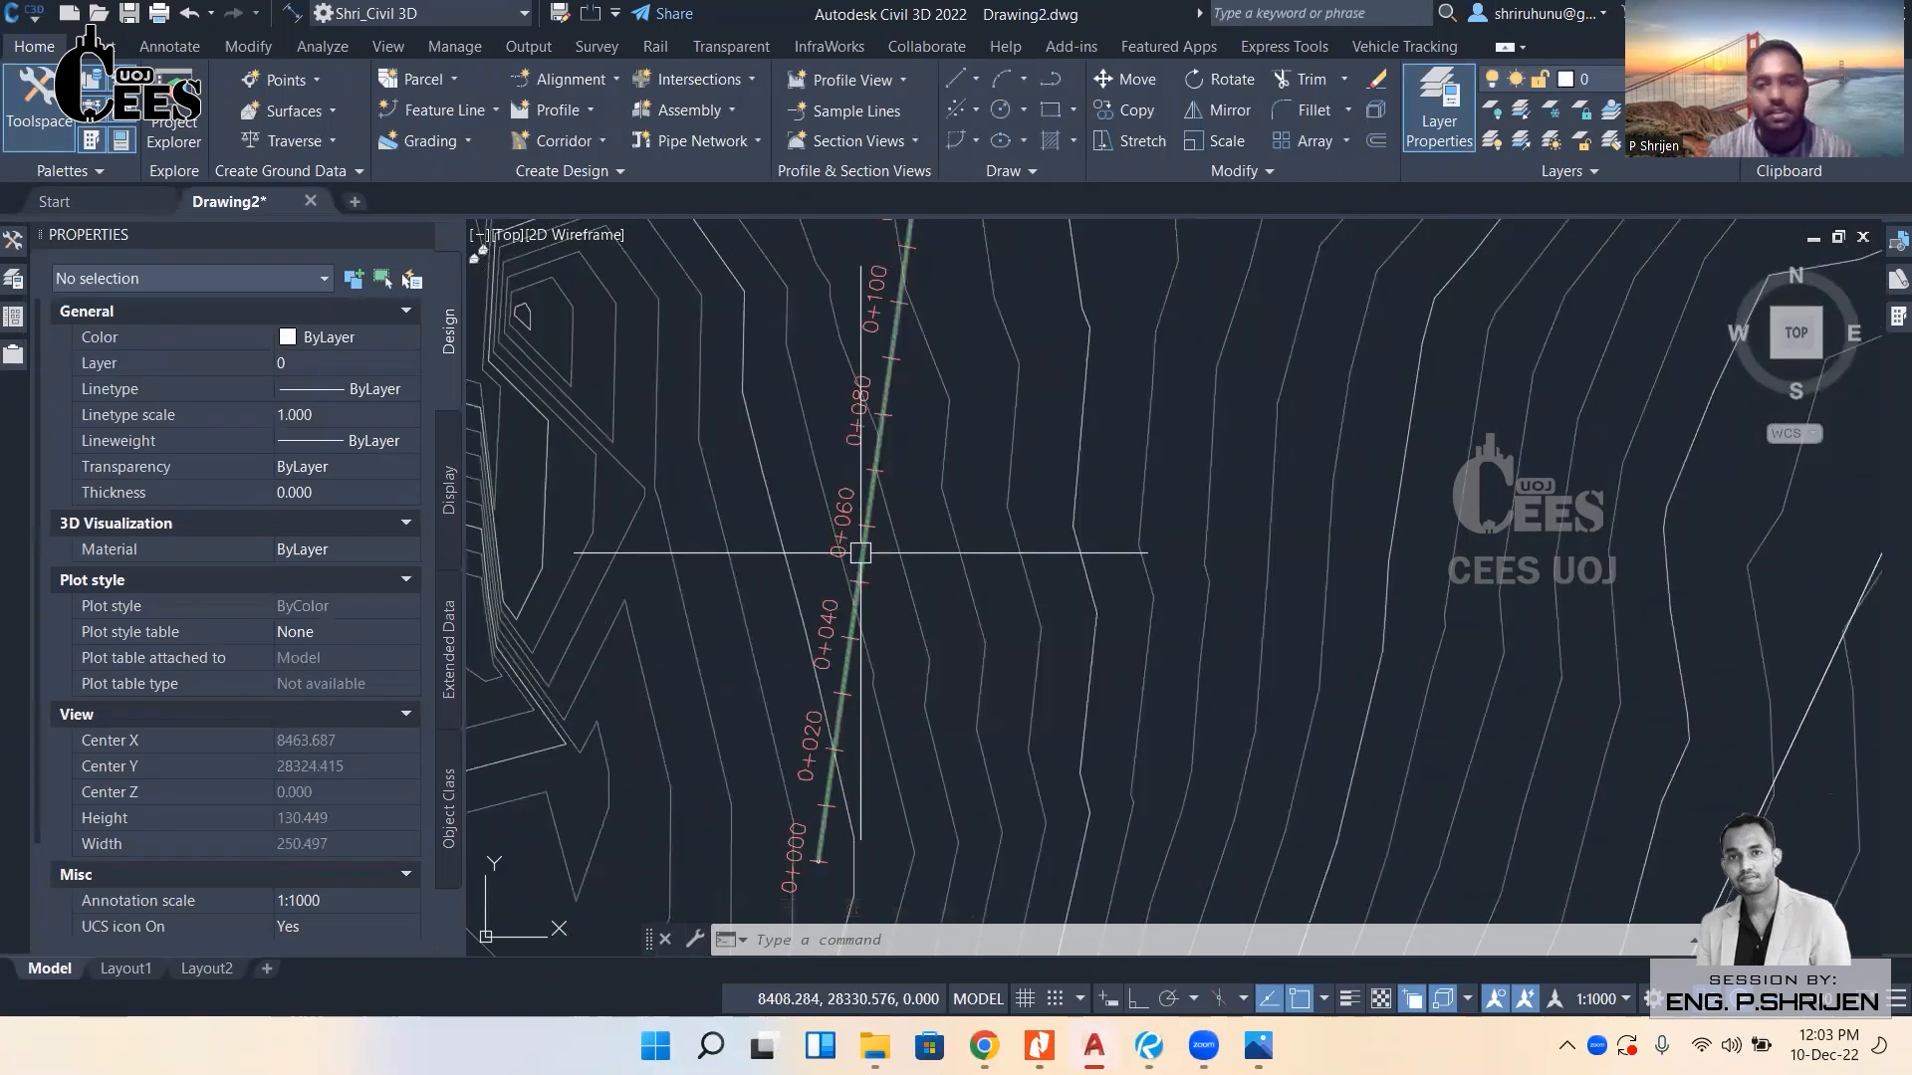
scroll(860, 552, "down", 2)
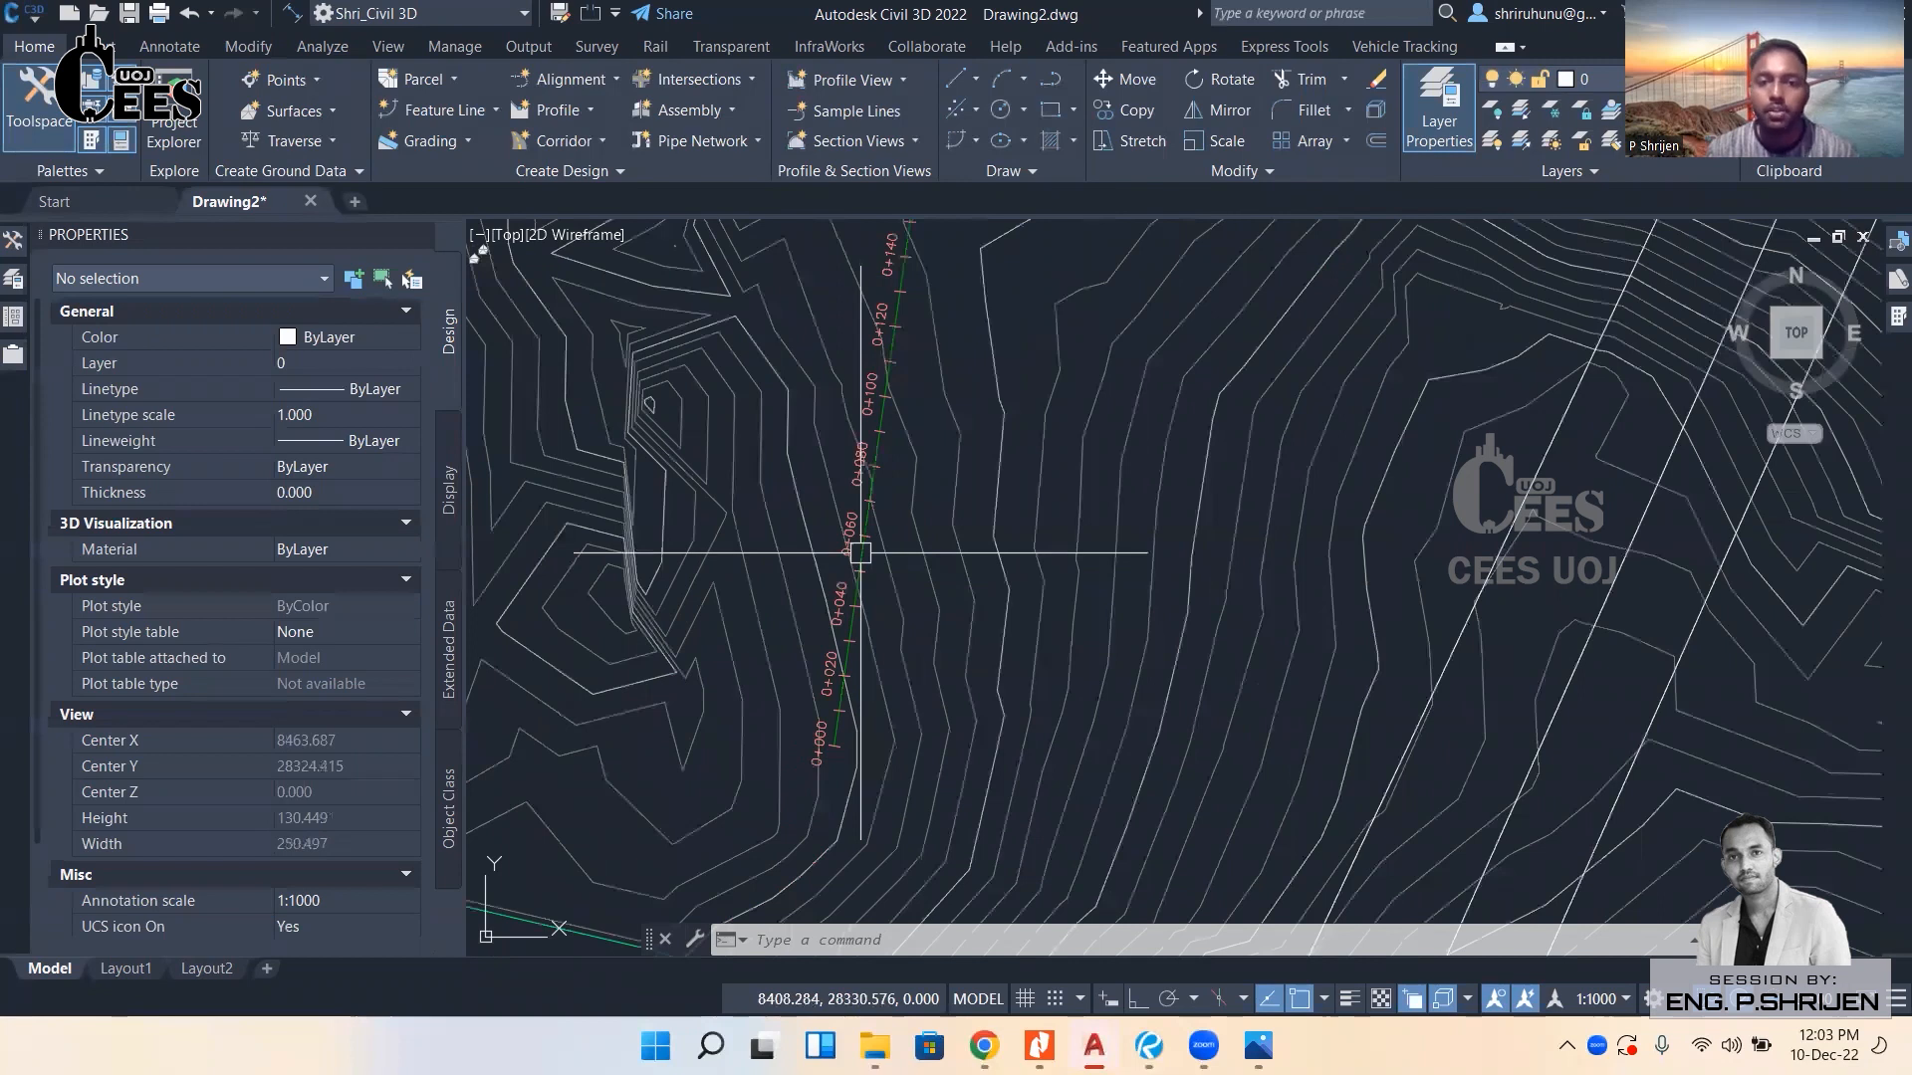
scroll(860, 552, "down", 3)
scroll(859, 547, "up", 3)
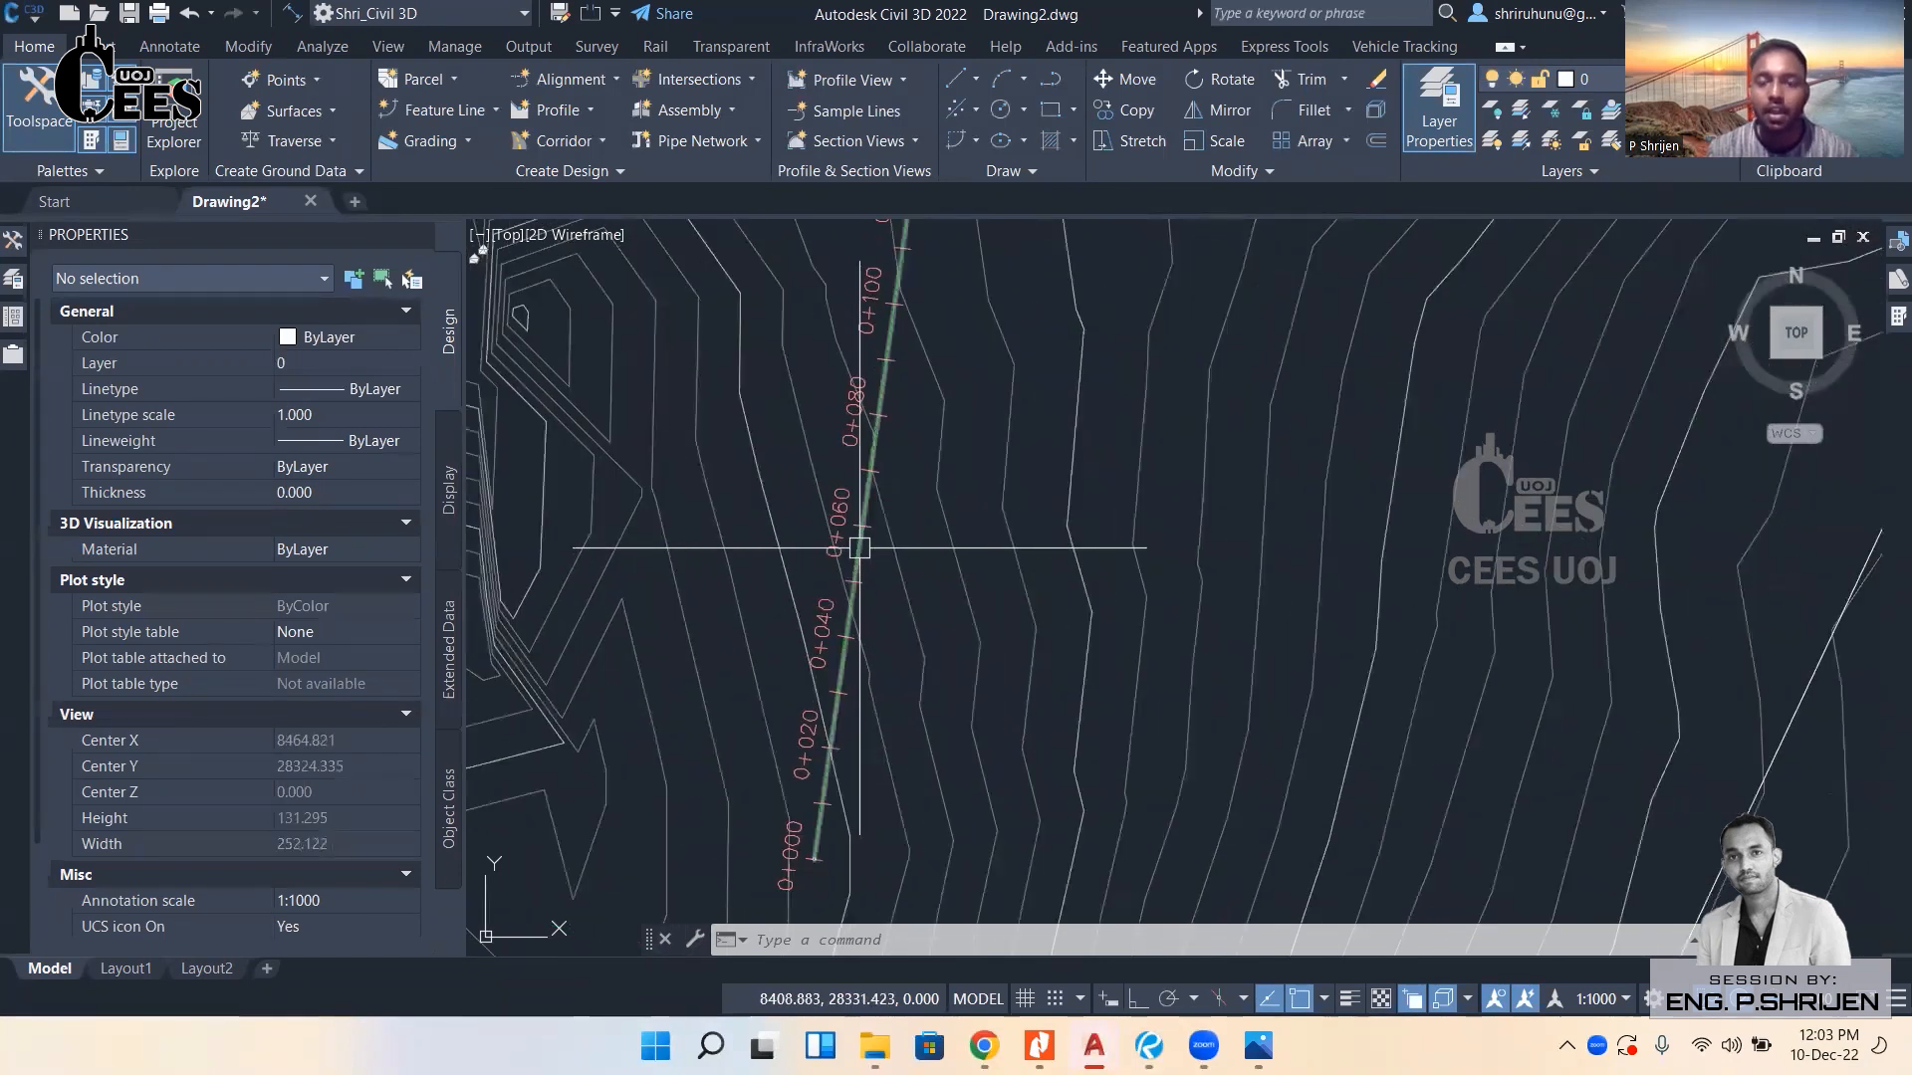
scroll(859, 547, "down", 2)
scroll(857, 543, "down", 3)
middle_click_drag(762, 576, 736, 580)
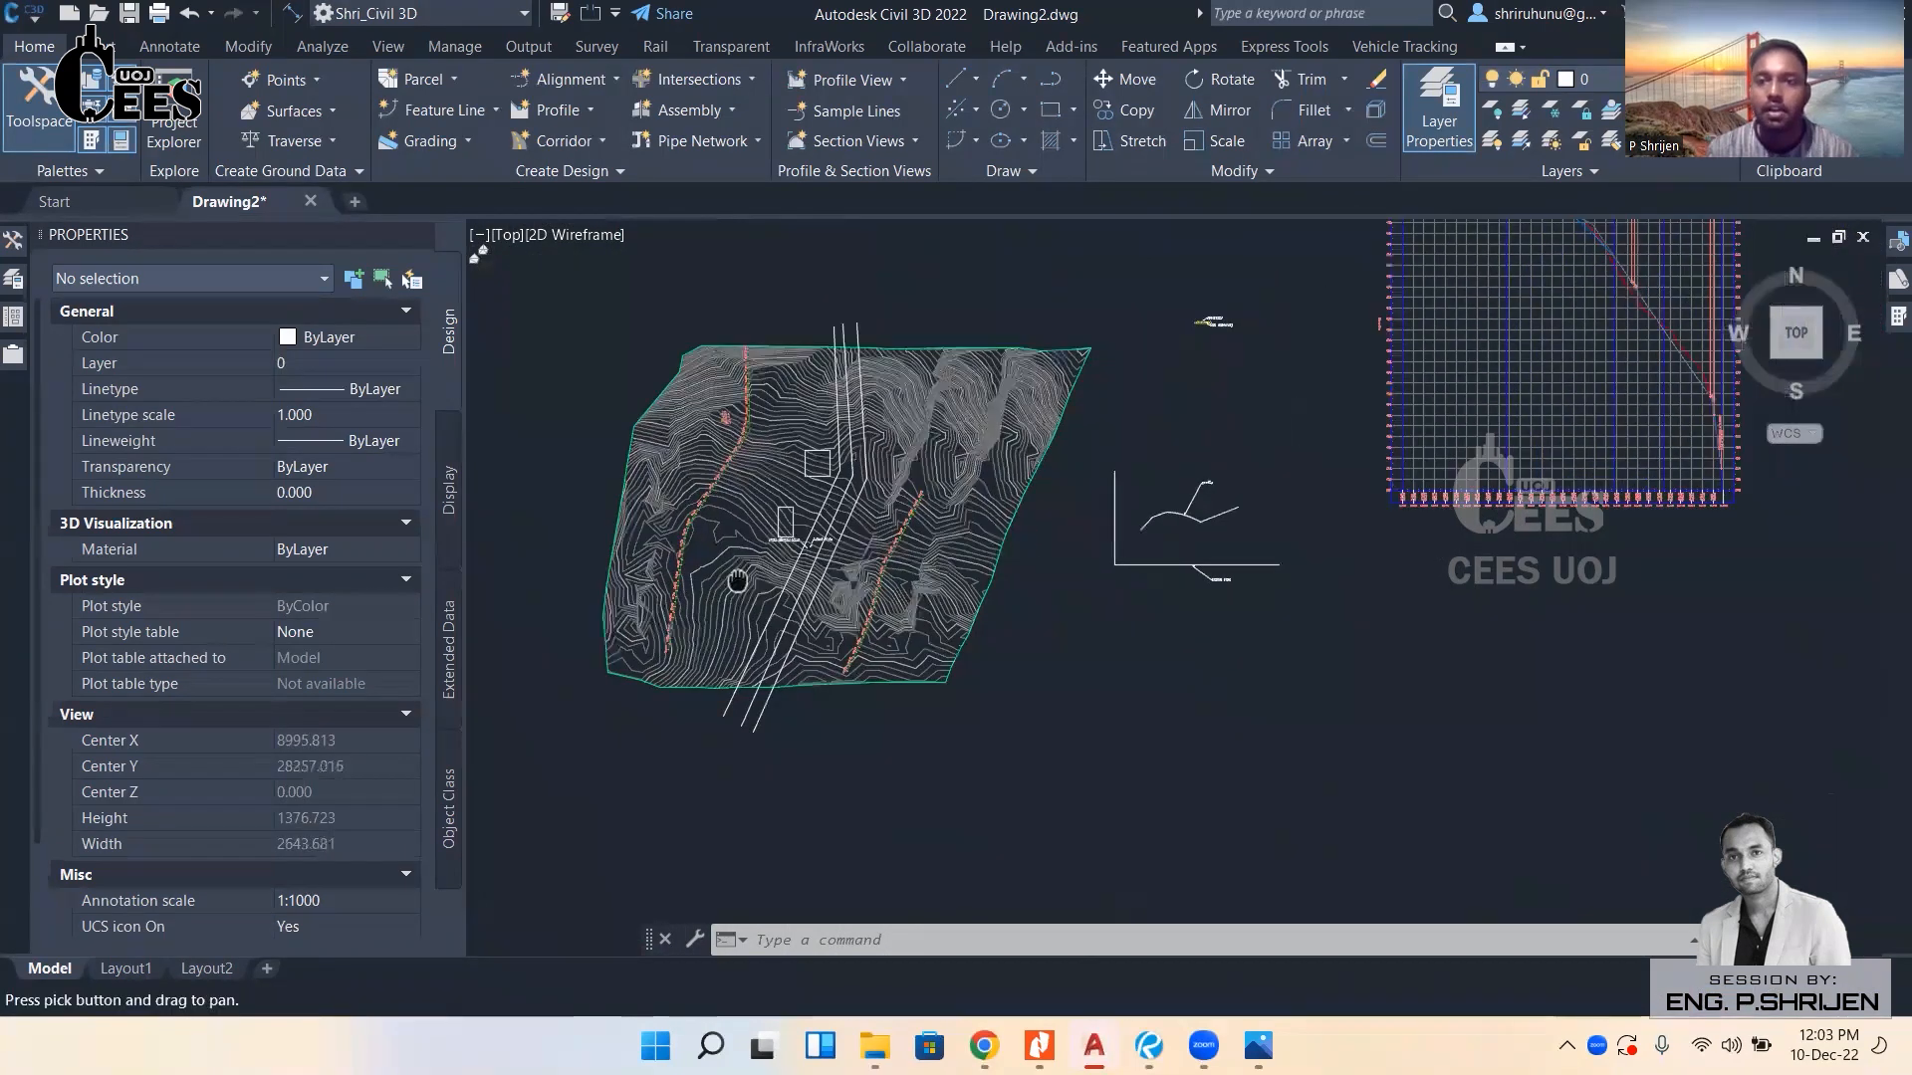
scroll(1214, 323, "up", 10)
scroll(1166, 521, "down", 6)
scroll(1166, 522, "down", 4)
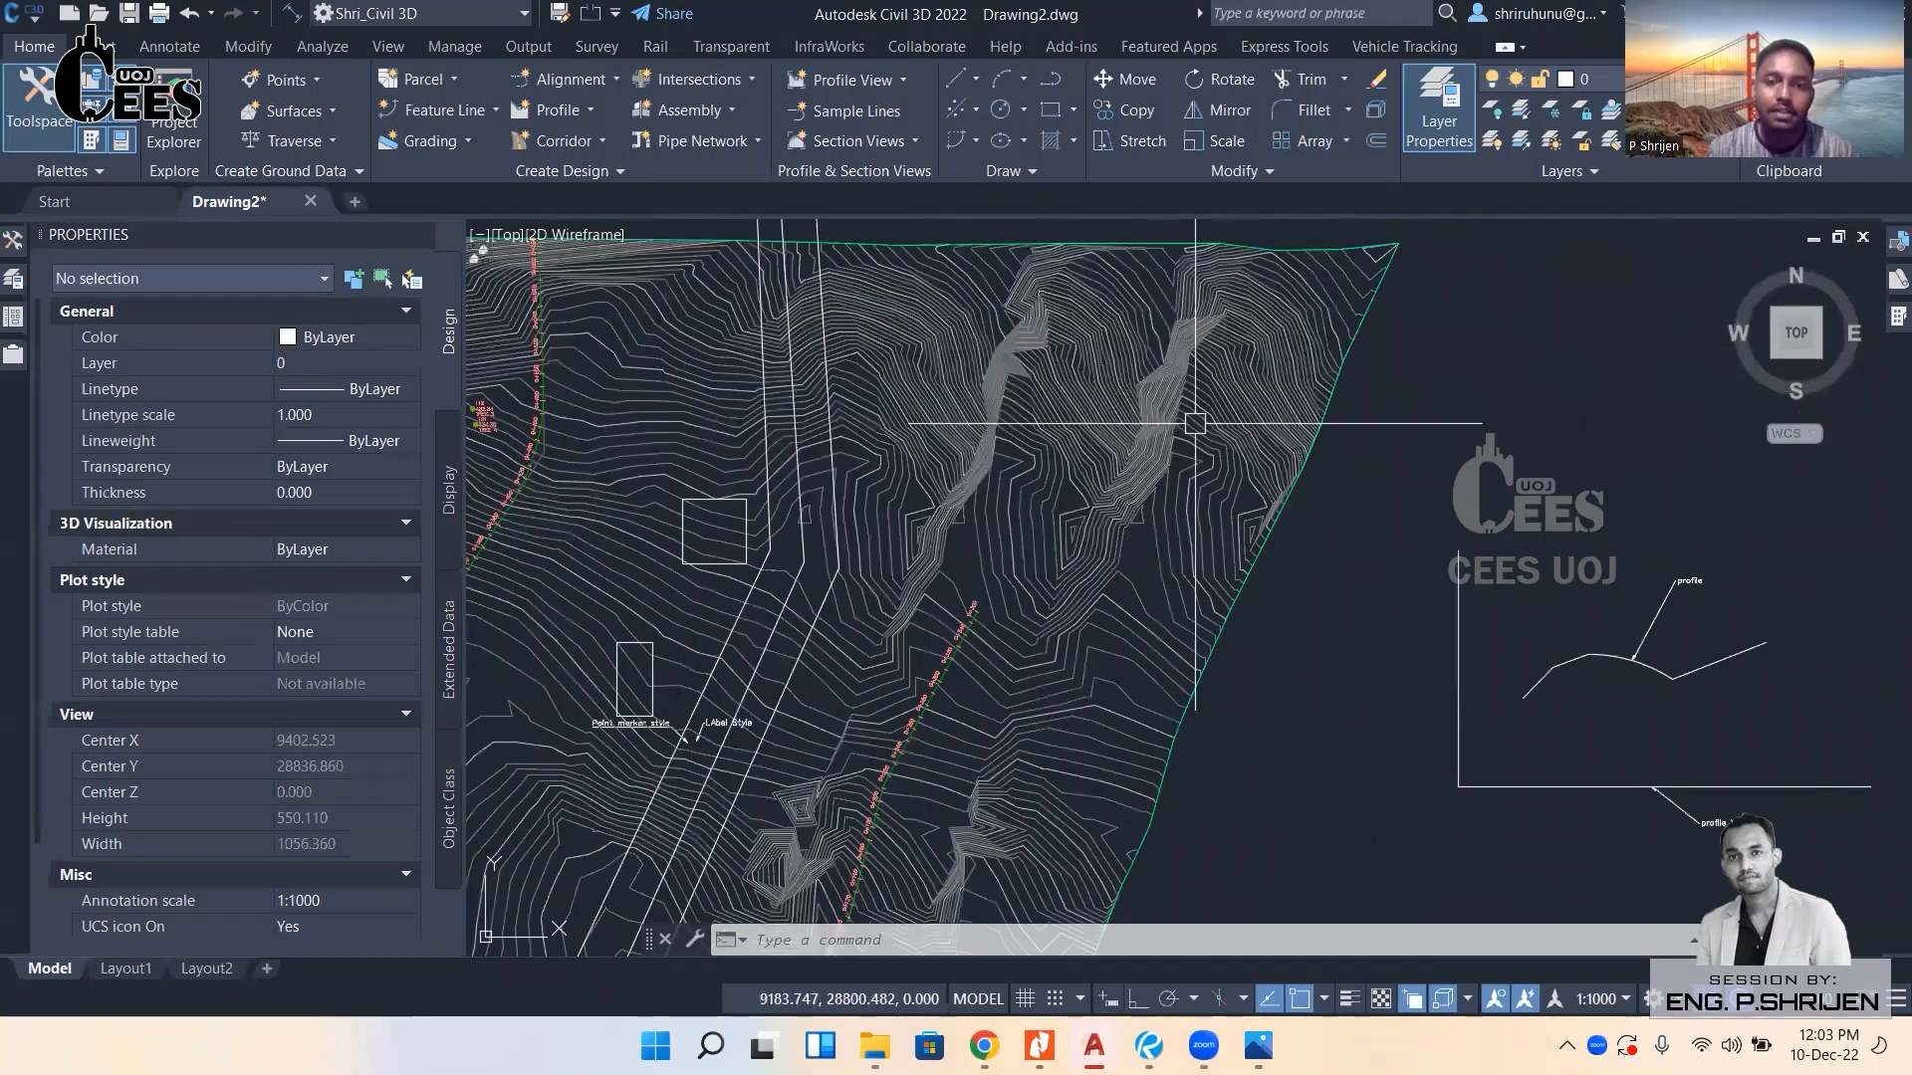
Compare the Trail_FG design profile with the existing ground profile along the trail's profile view.
scroll(1195, 423, "down", 3)
scroll(803, 674, "up", 3)
middle_click_drag(869, 311, 763, 548)
scroll(761, 547, "up", 3)
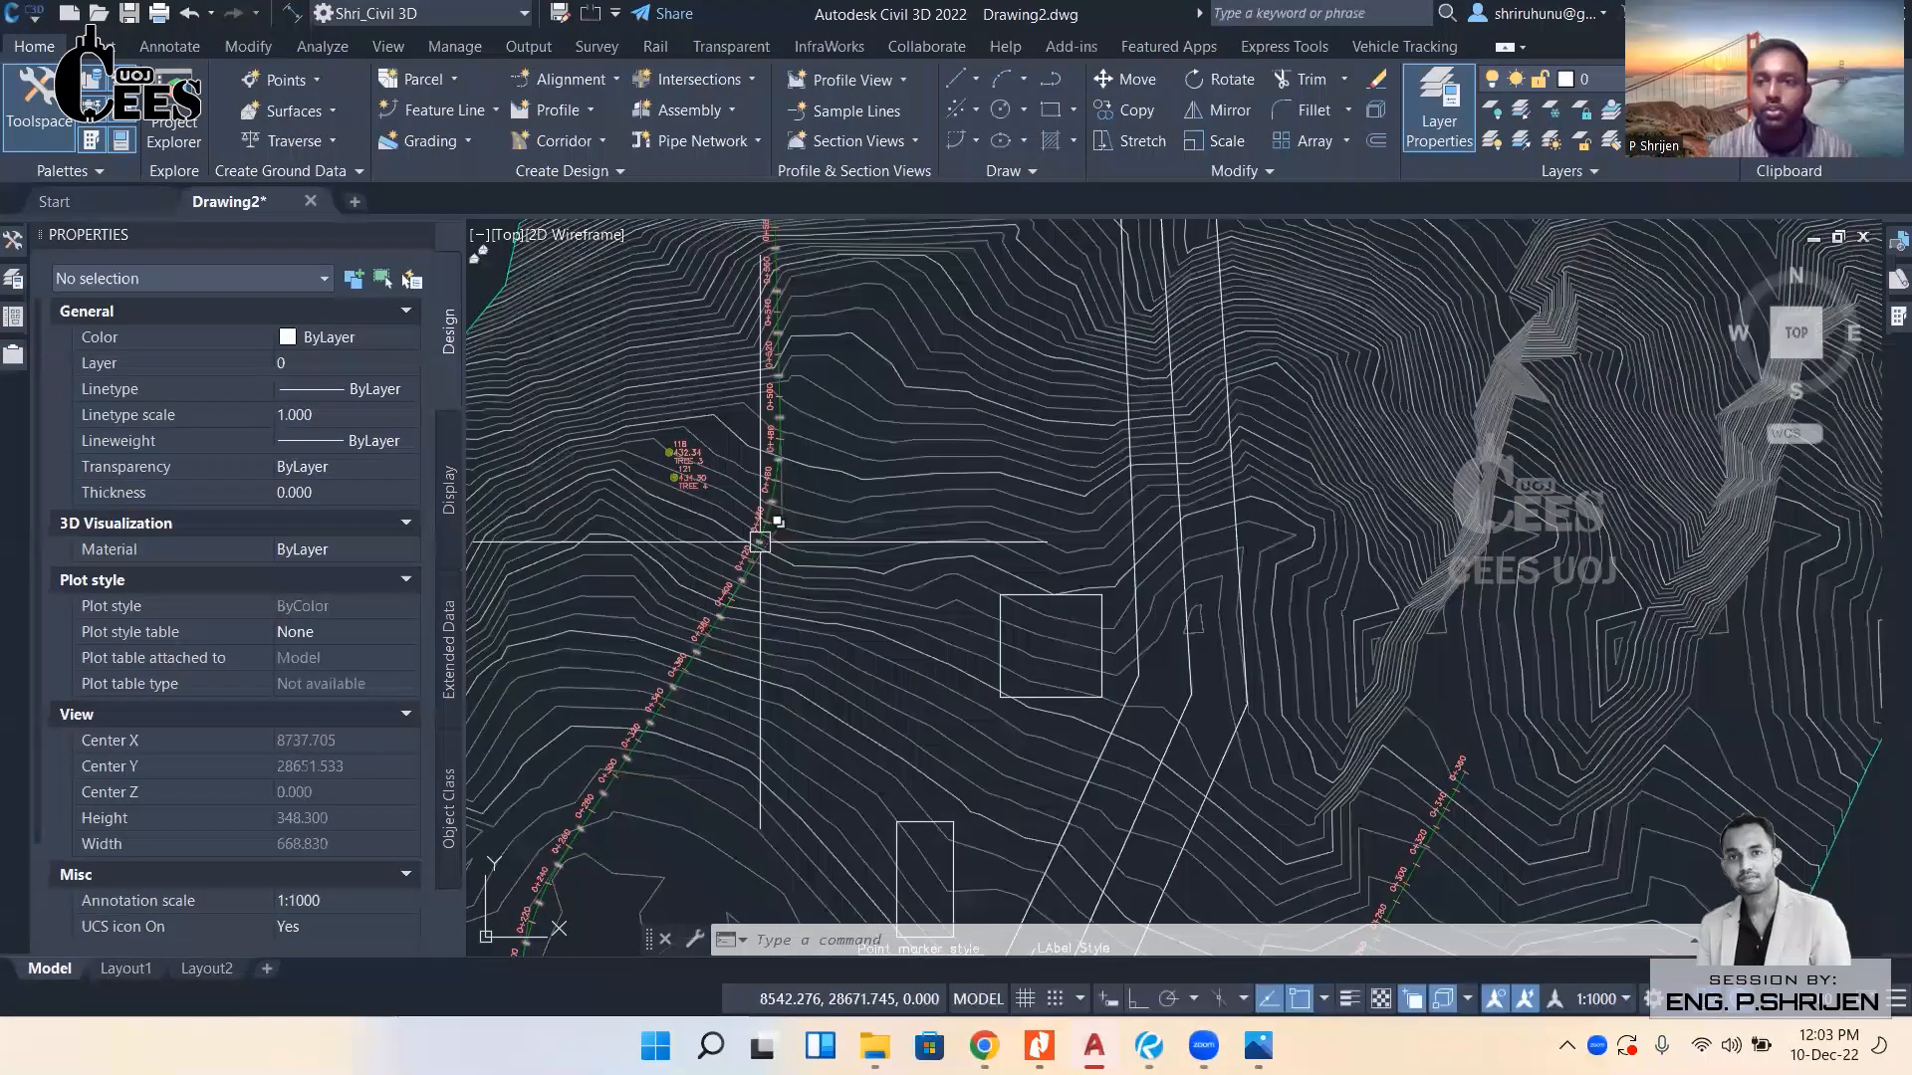
scroll(761, 547, "down", 5)
scroll(1287, 364, "up", 8)
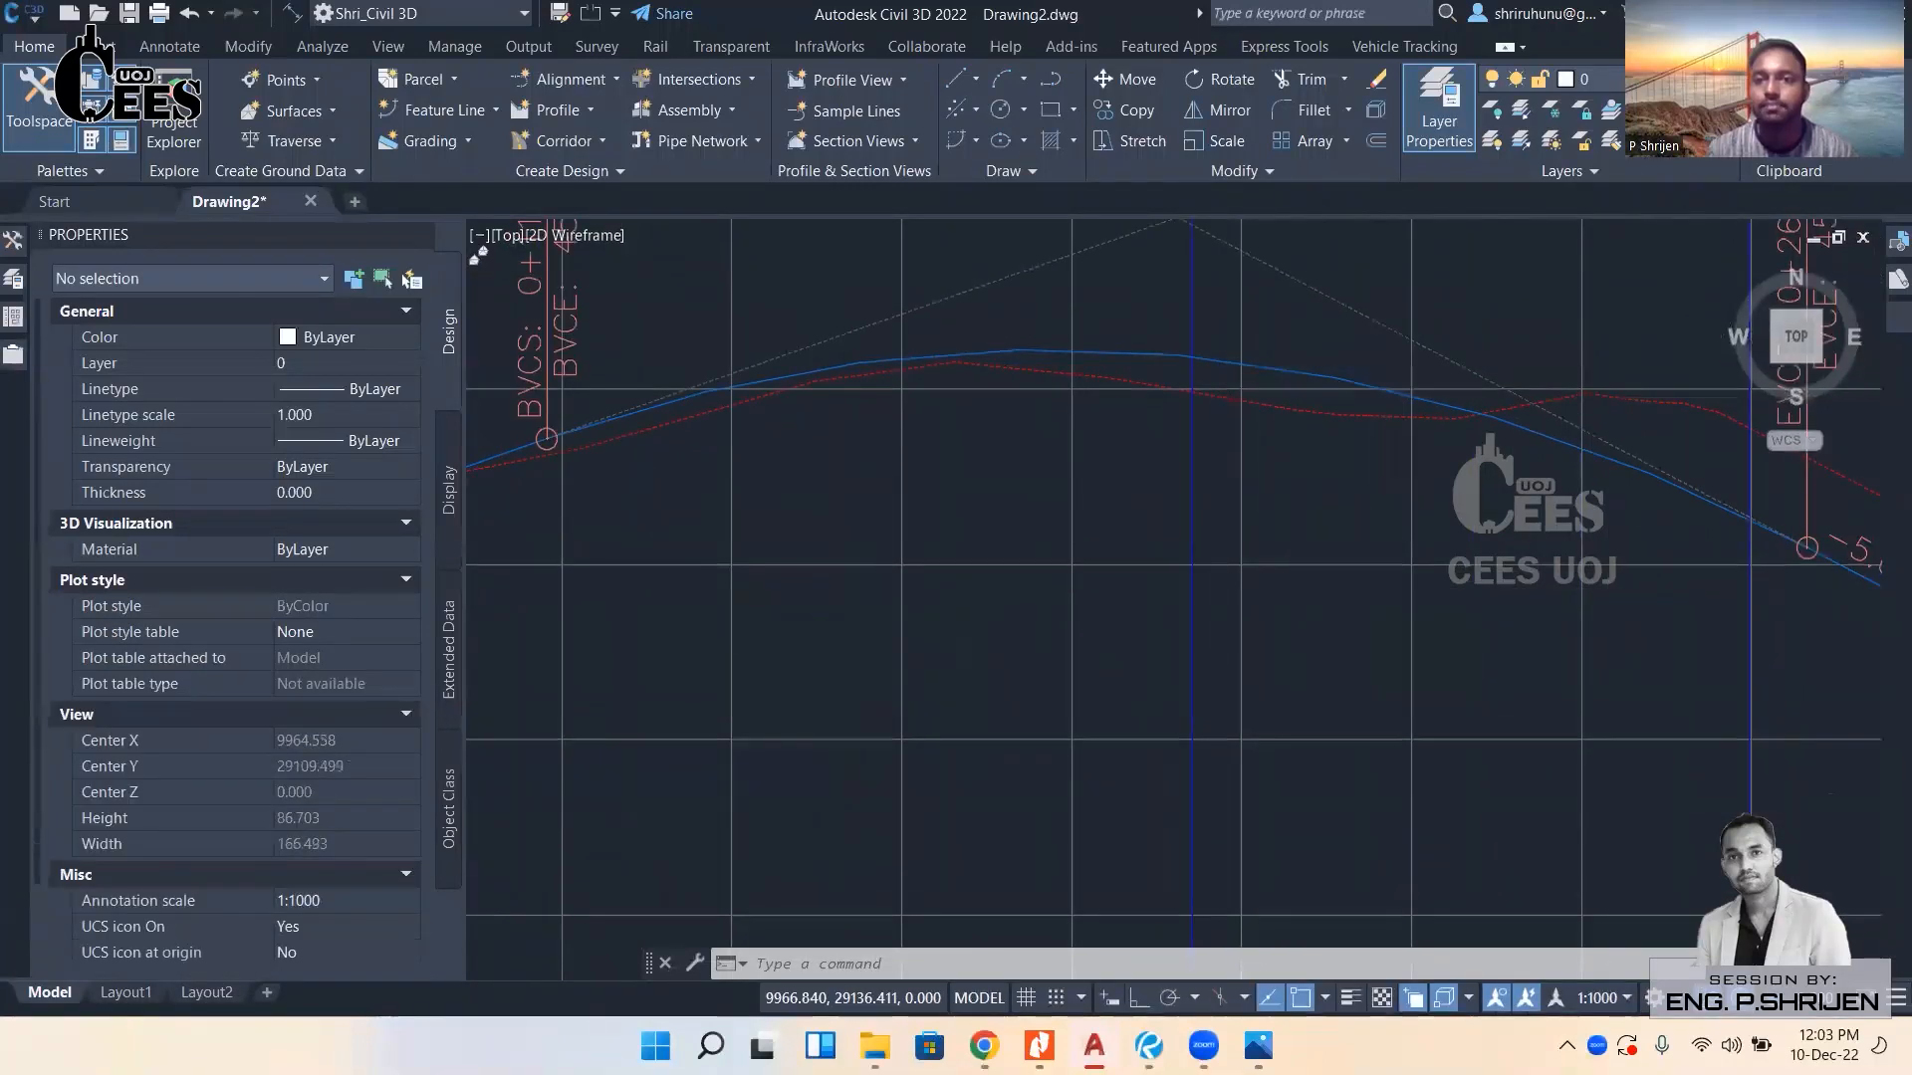
scroll(1146, 358, "down", 2)
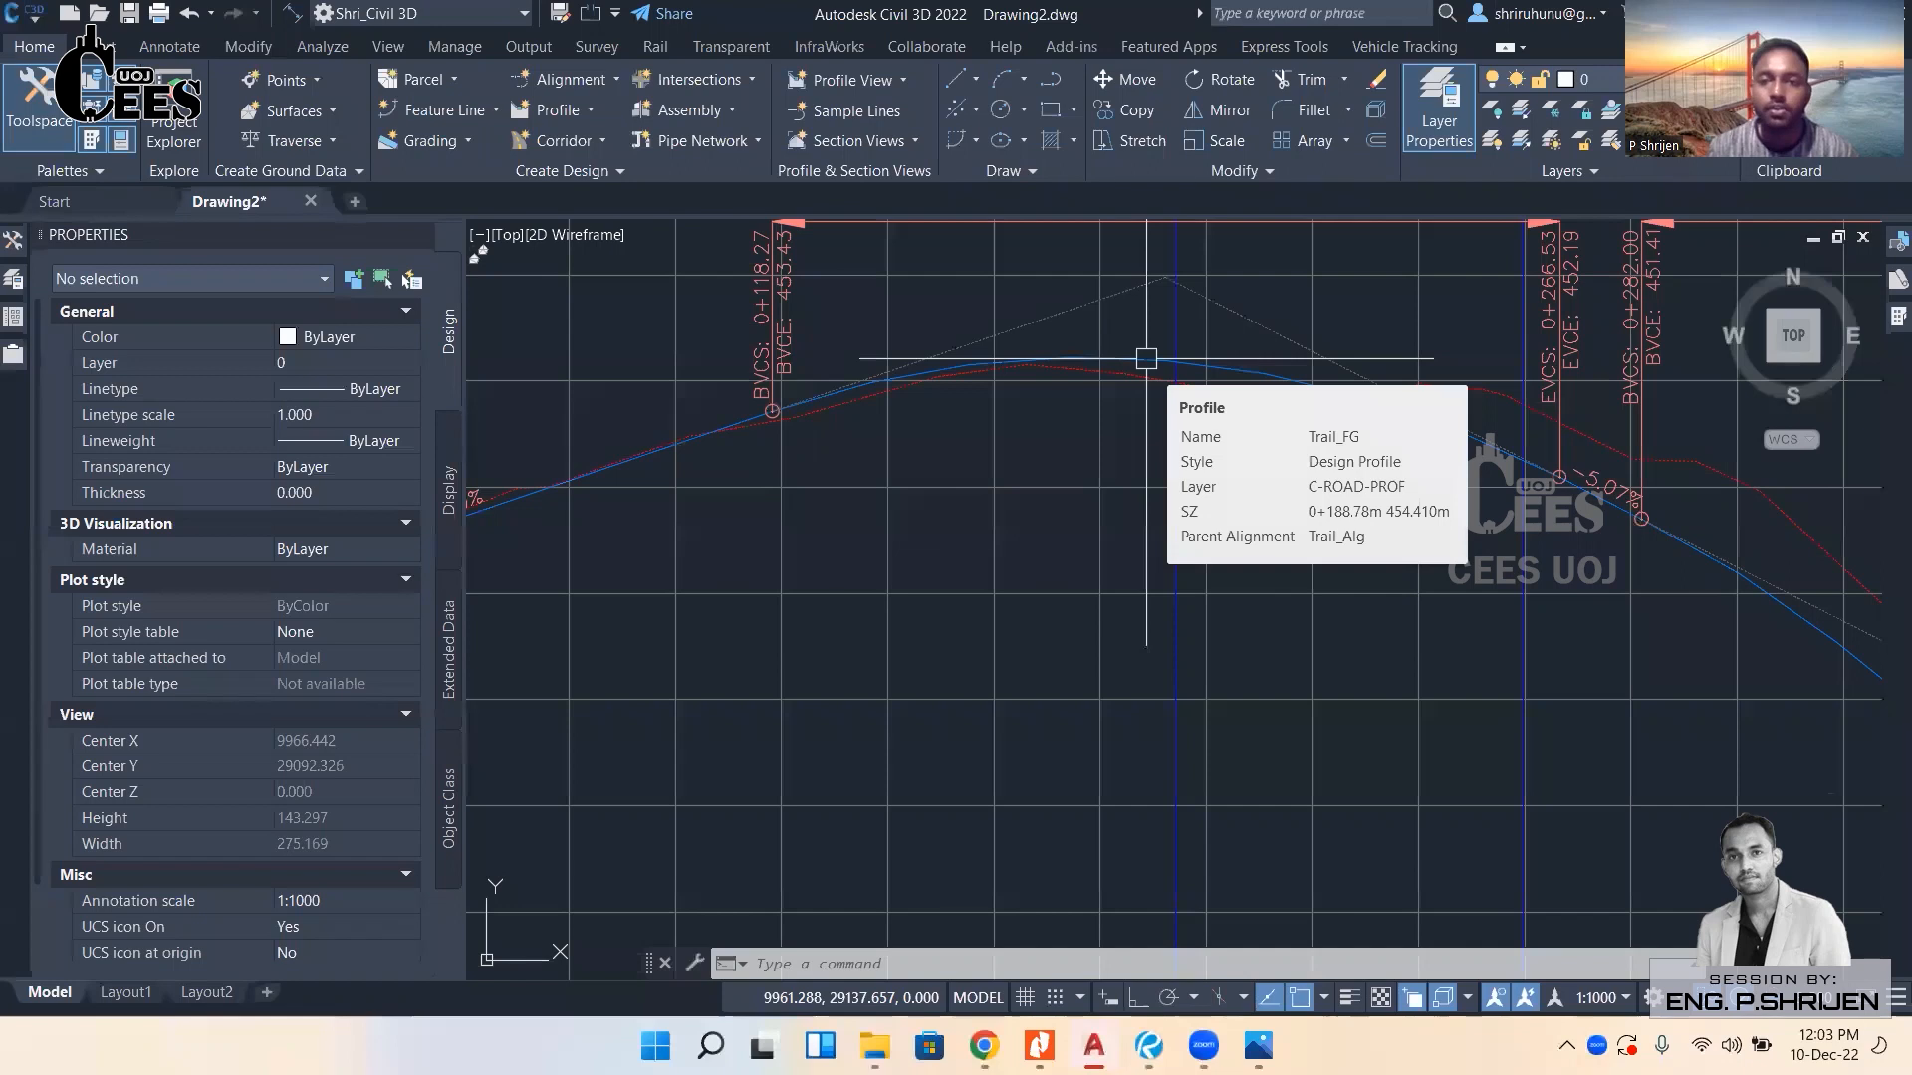
scroll(1142, 364, "up", 4)
scroll(1131, 366, "up", 2)
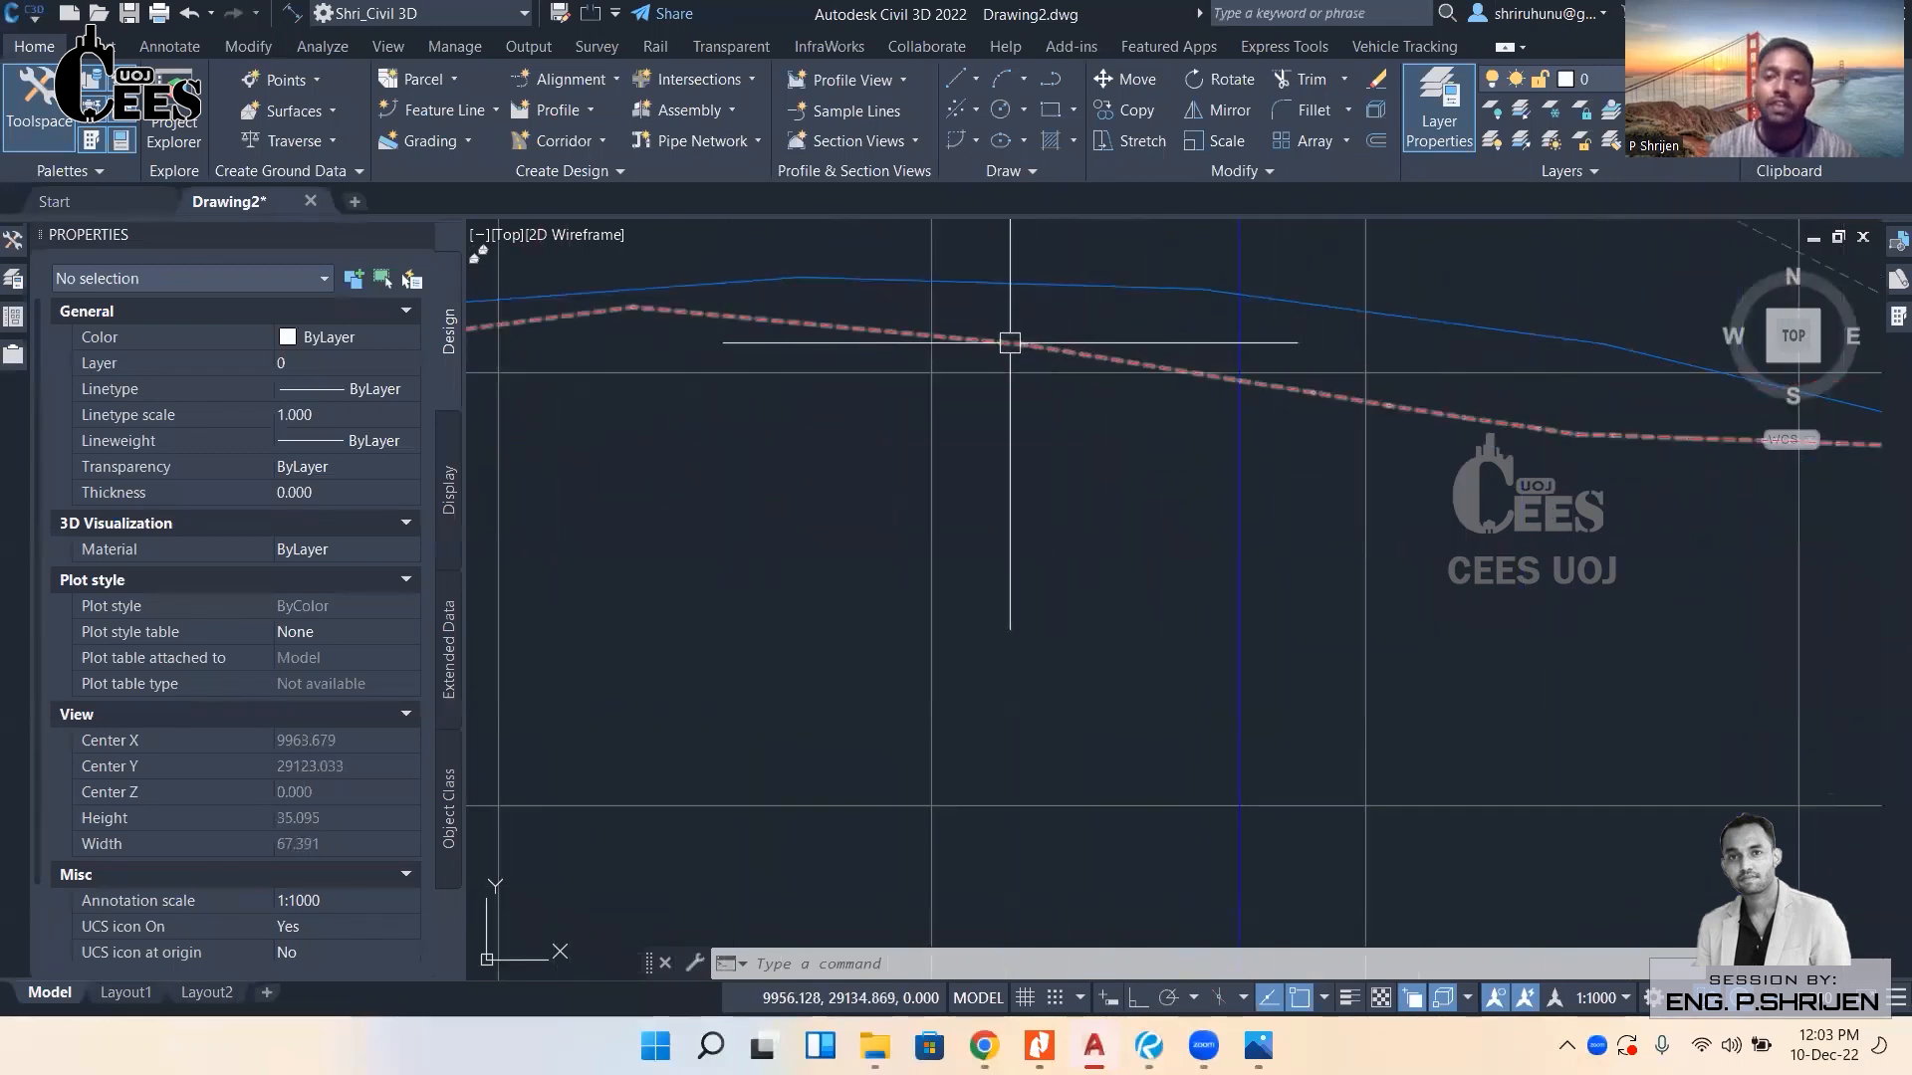
mouse_move(1009, 343)
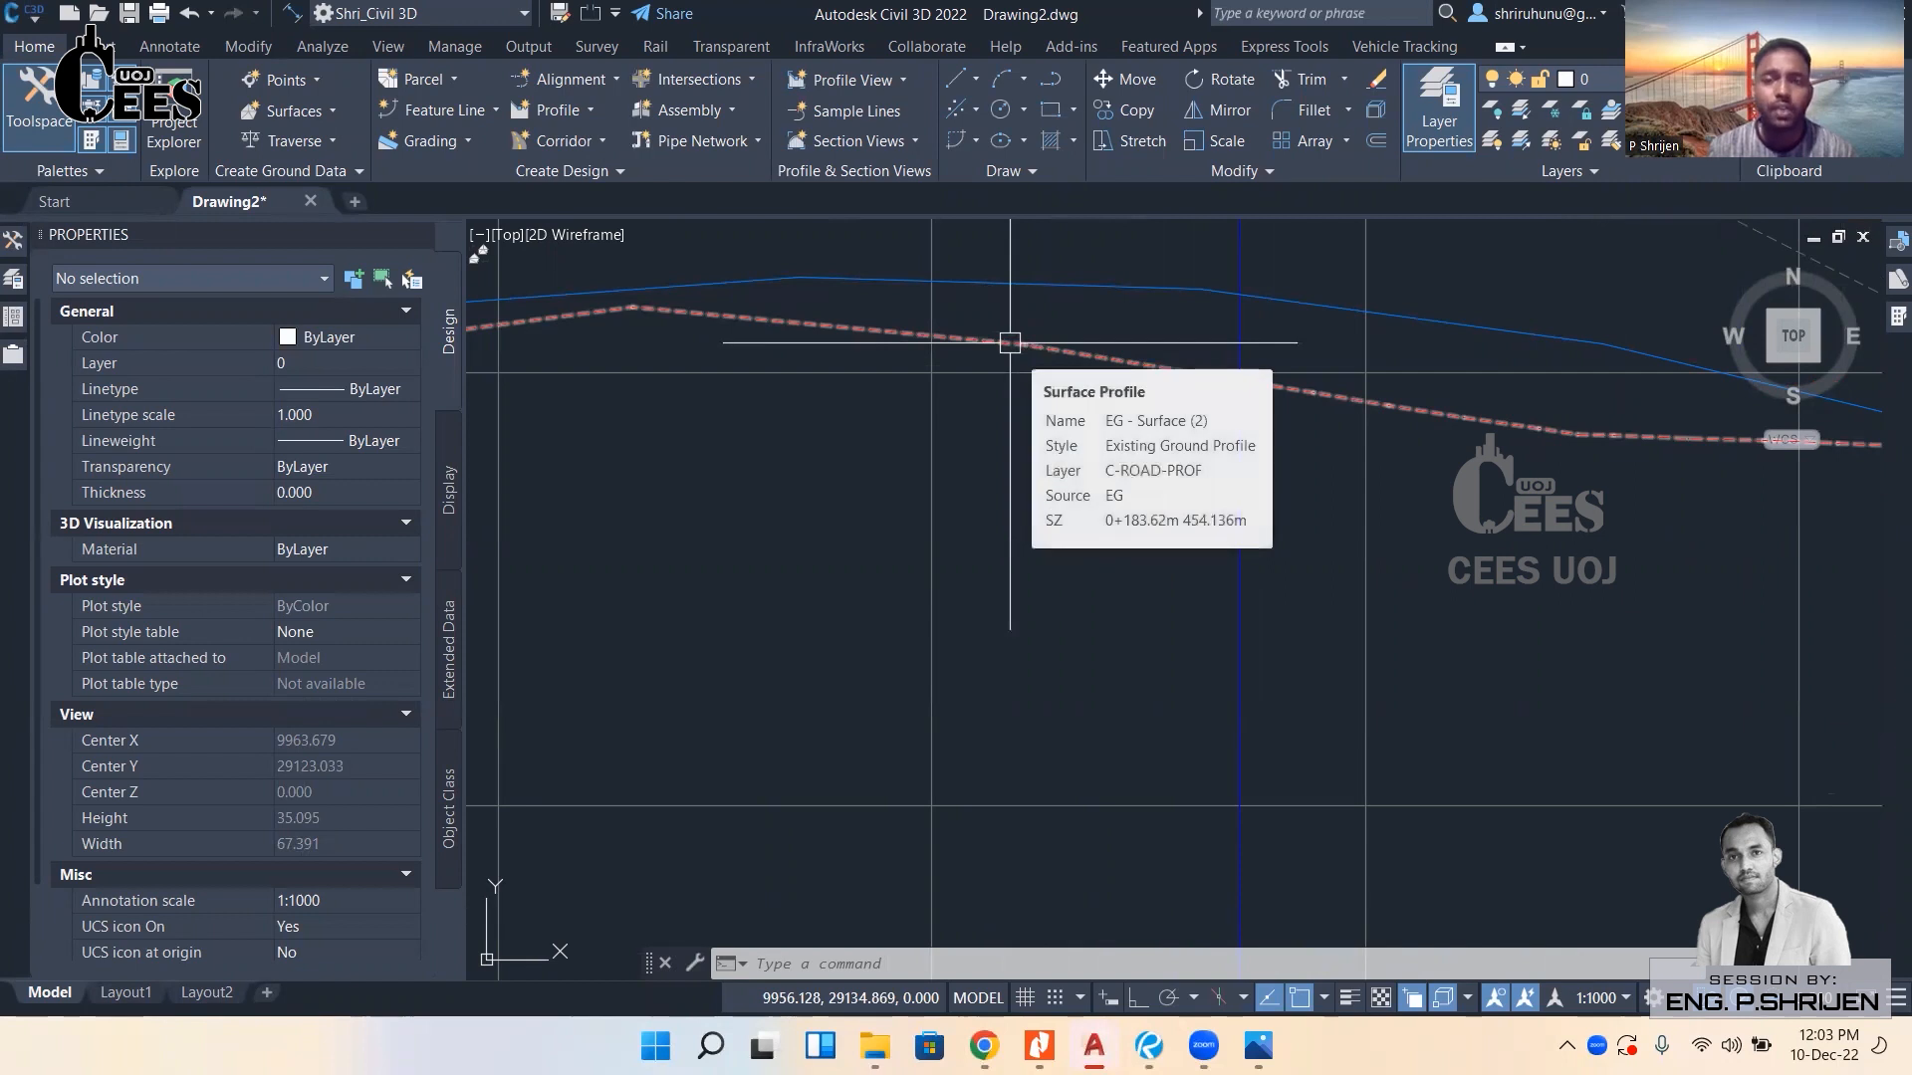
mouse_move(1002, 280)
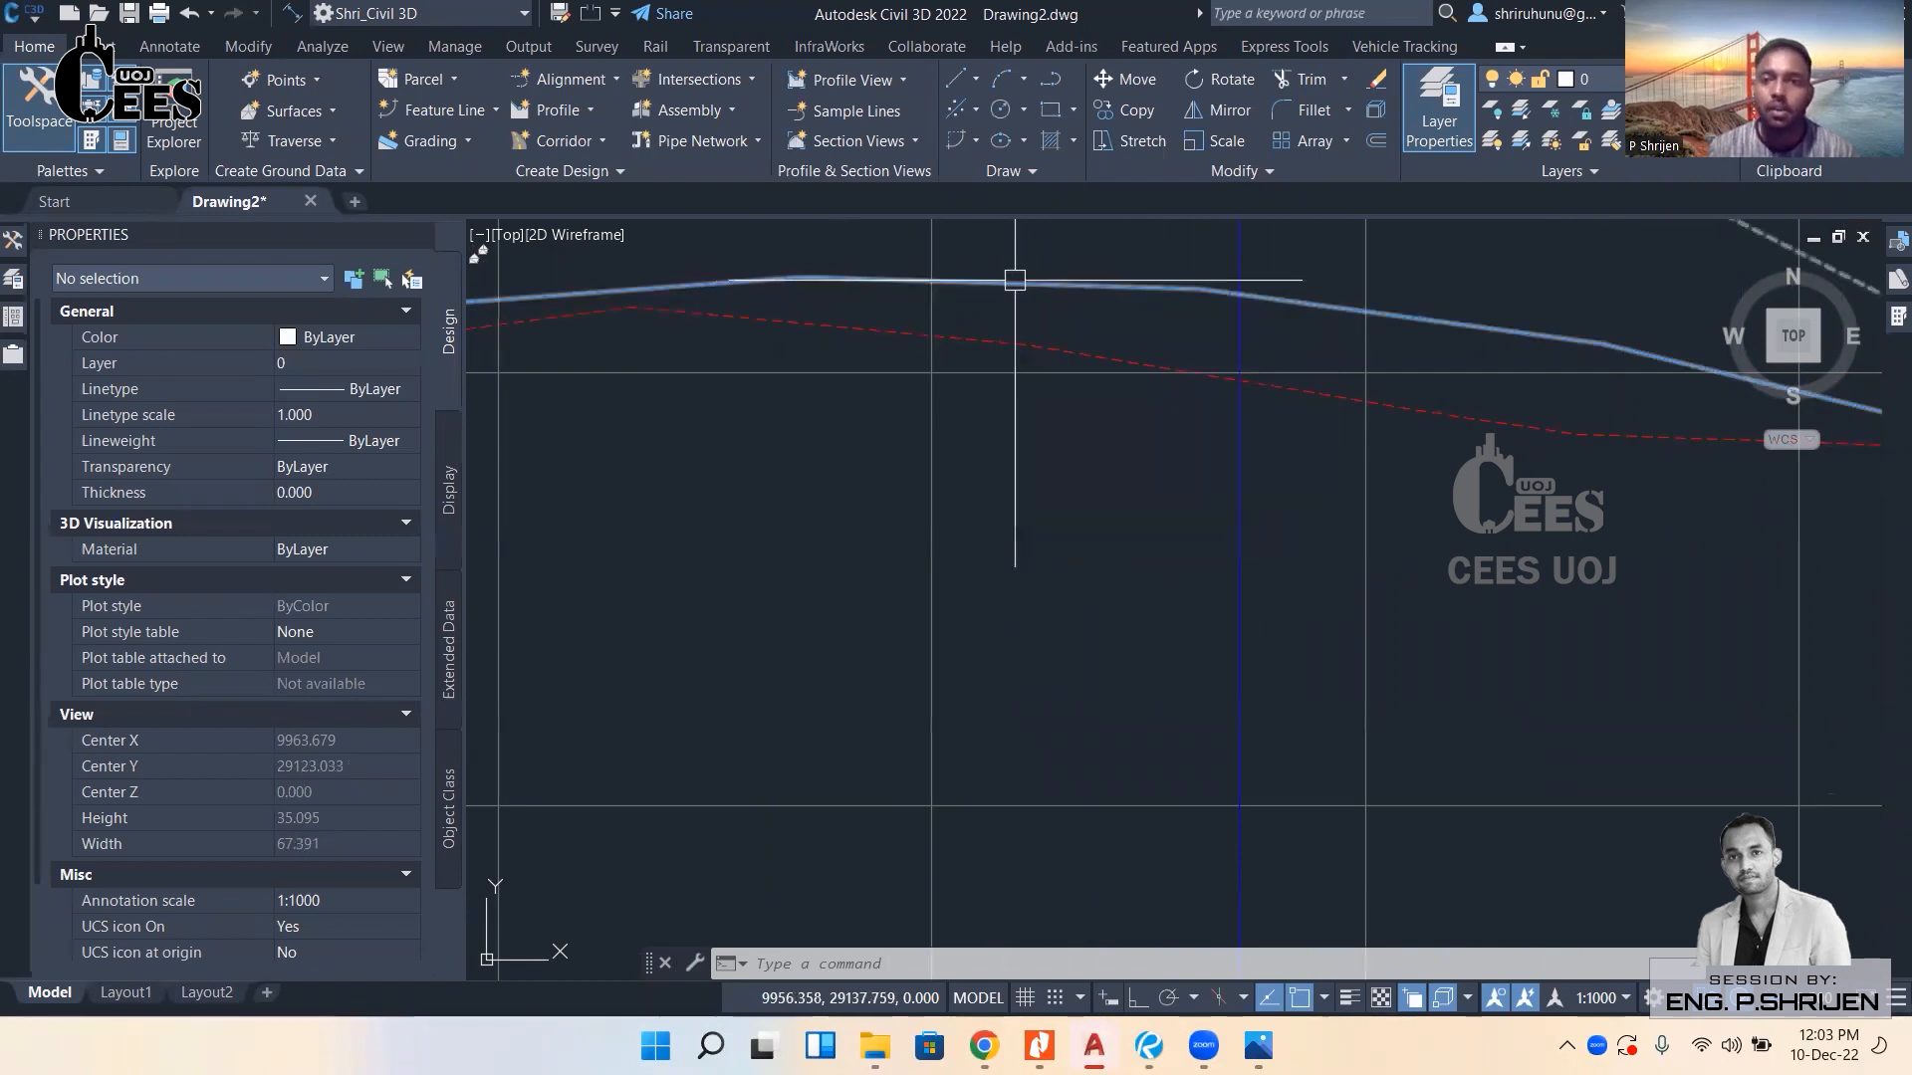
scroll(1013, 280, "down", 10)
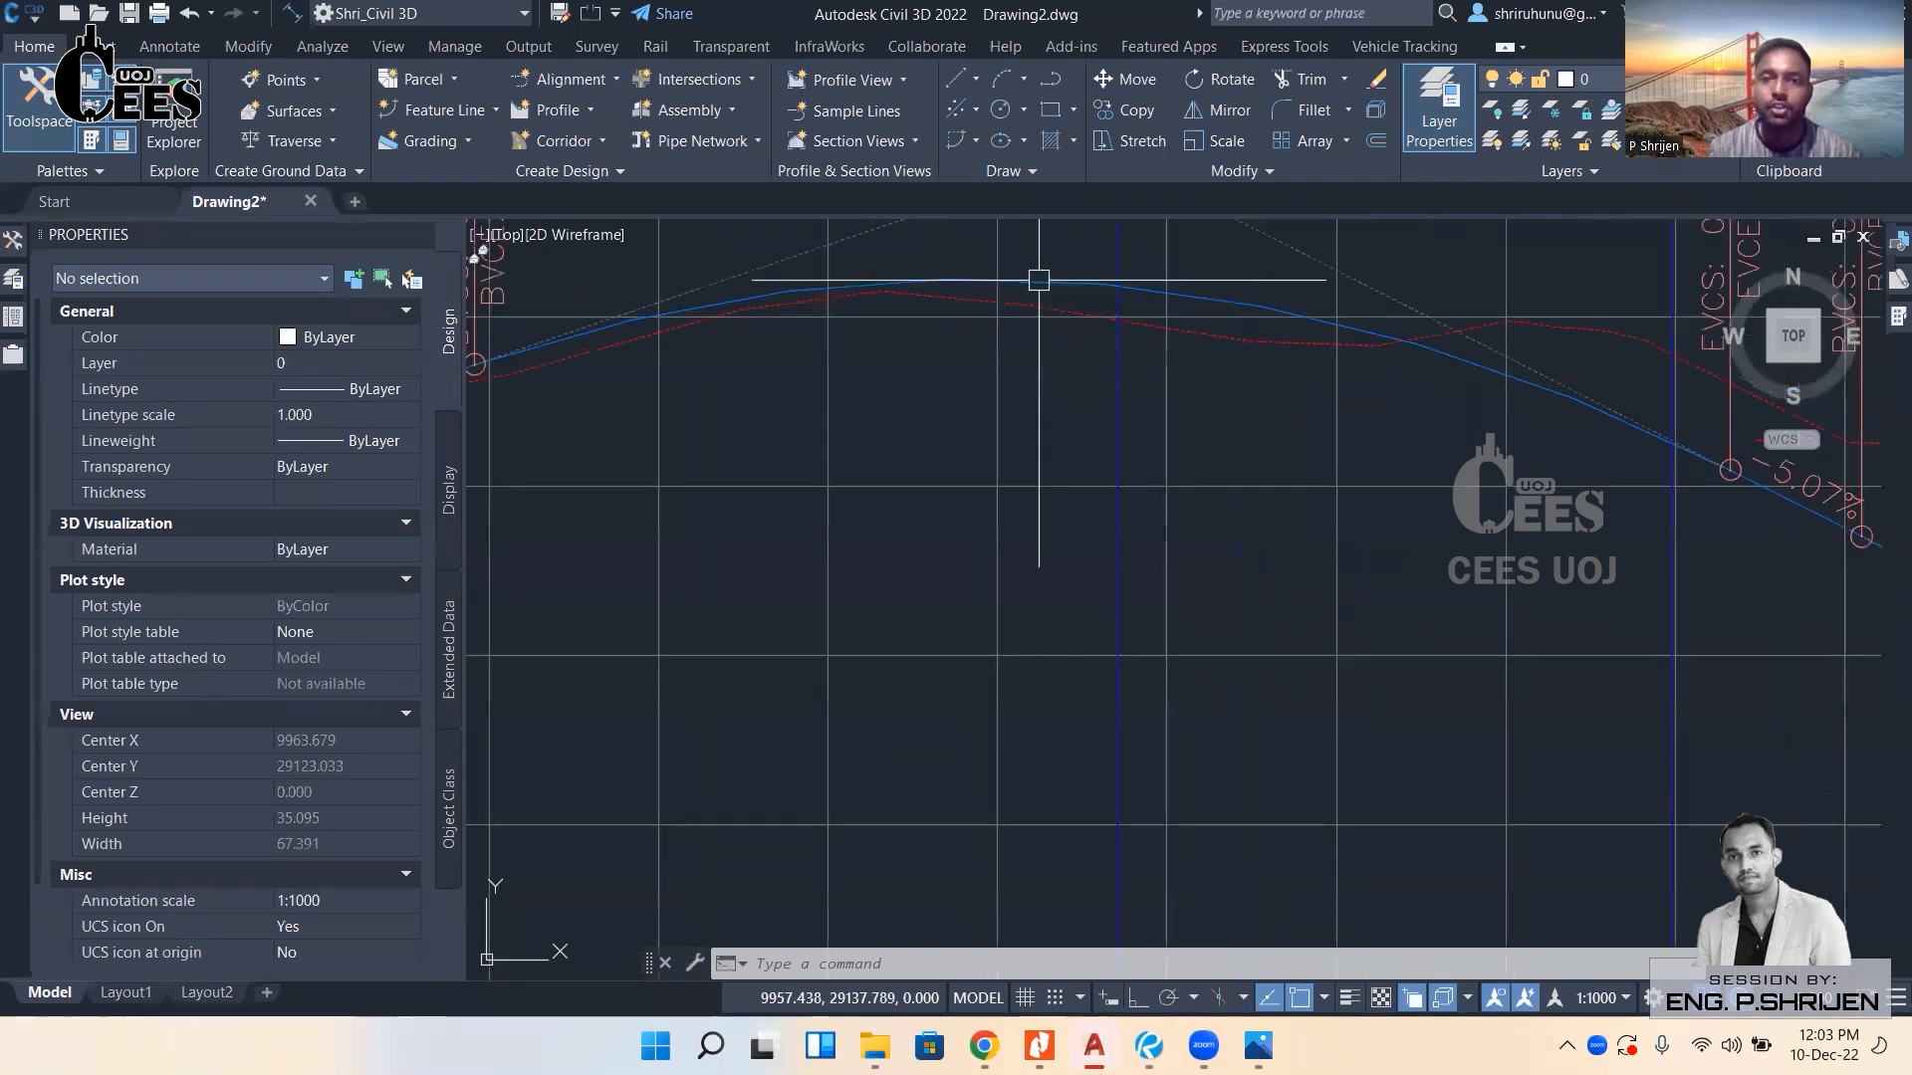
scroll(1050, 349, "up", 3)
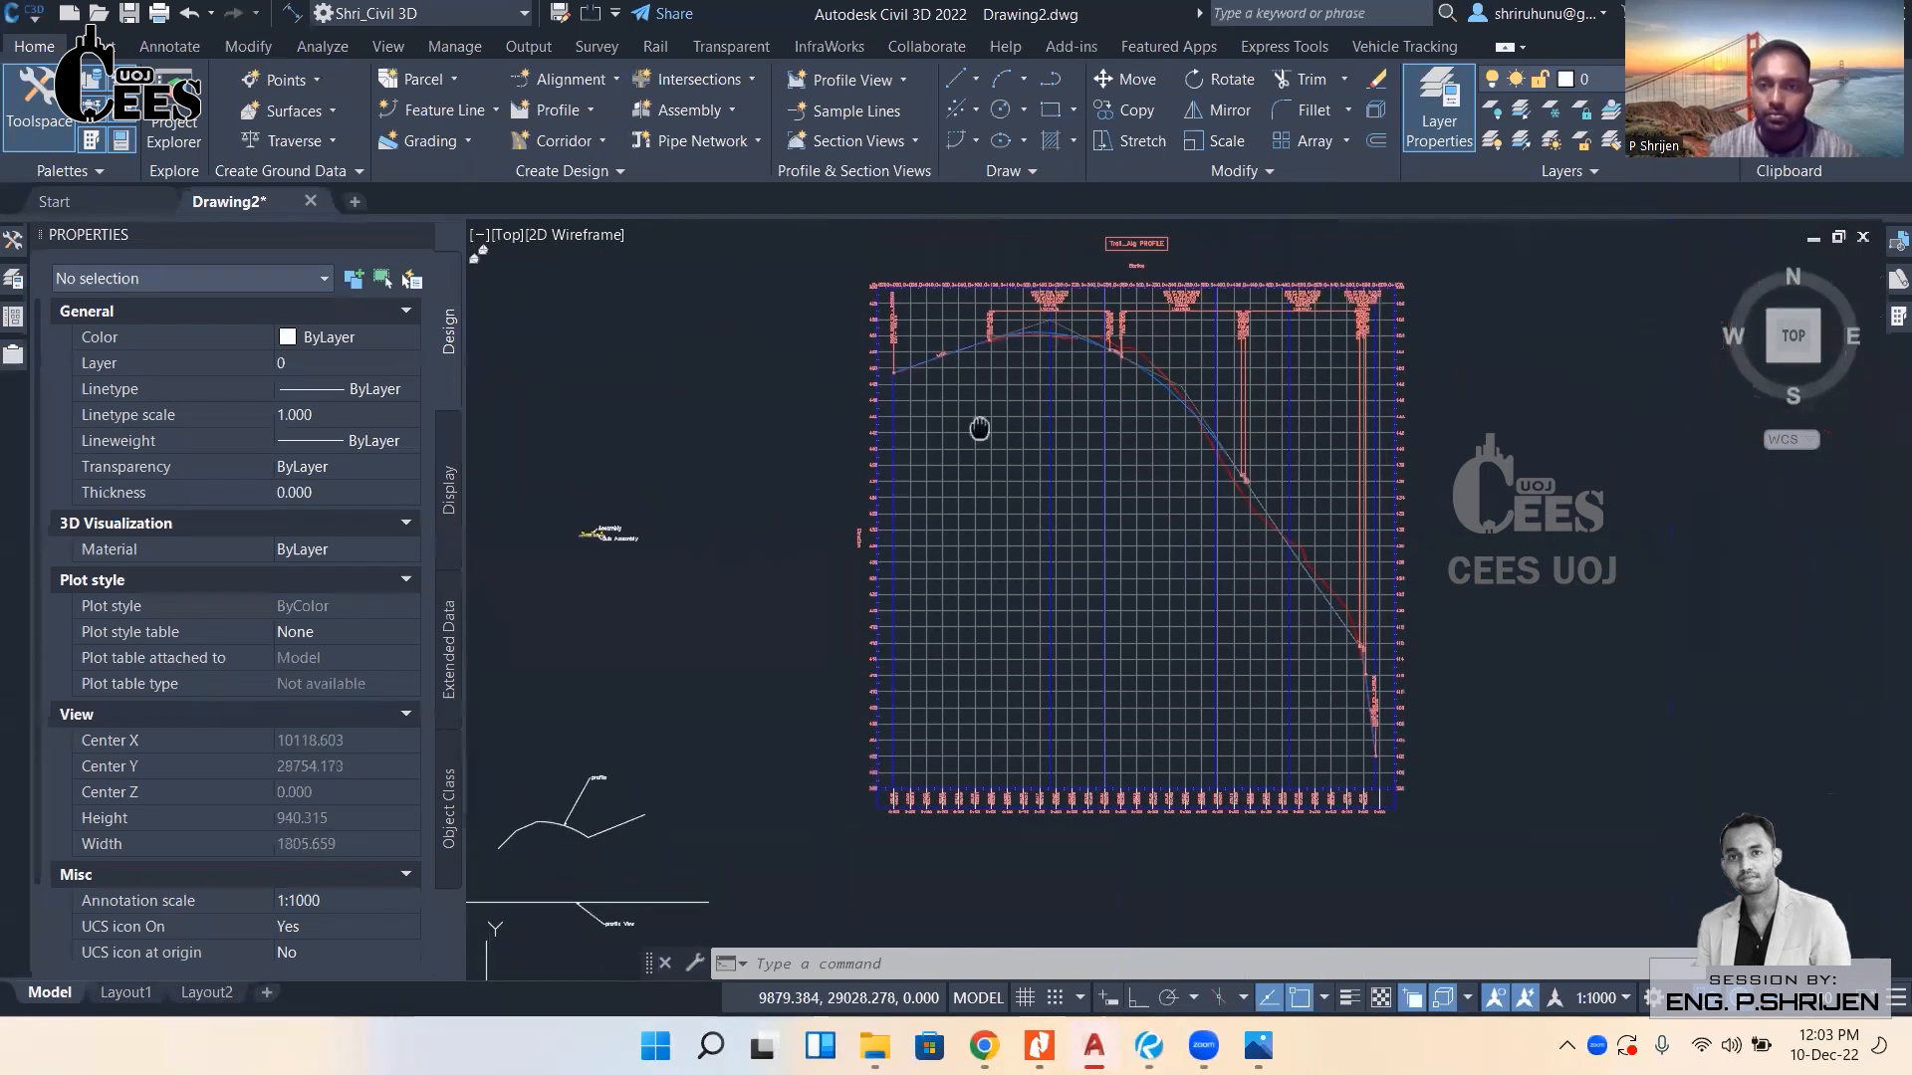
scroll(924, 389, "up", 4)
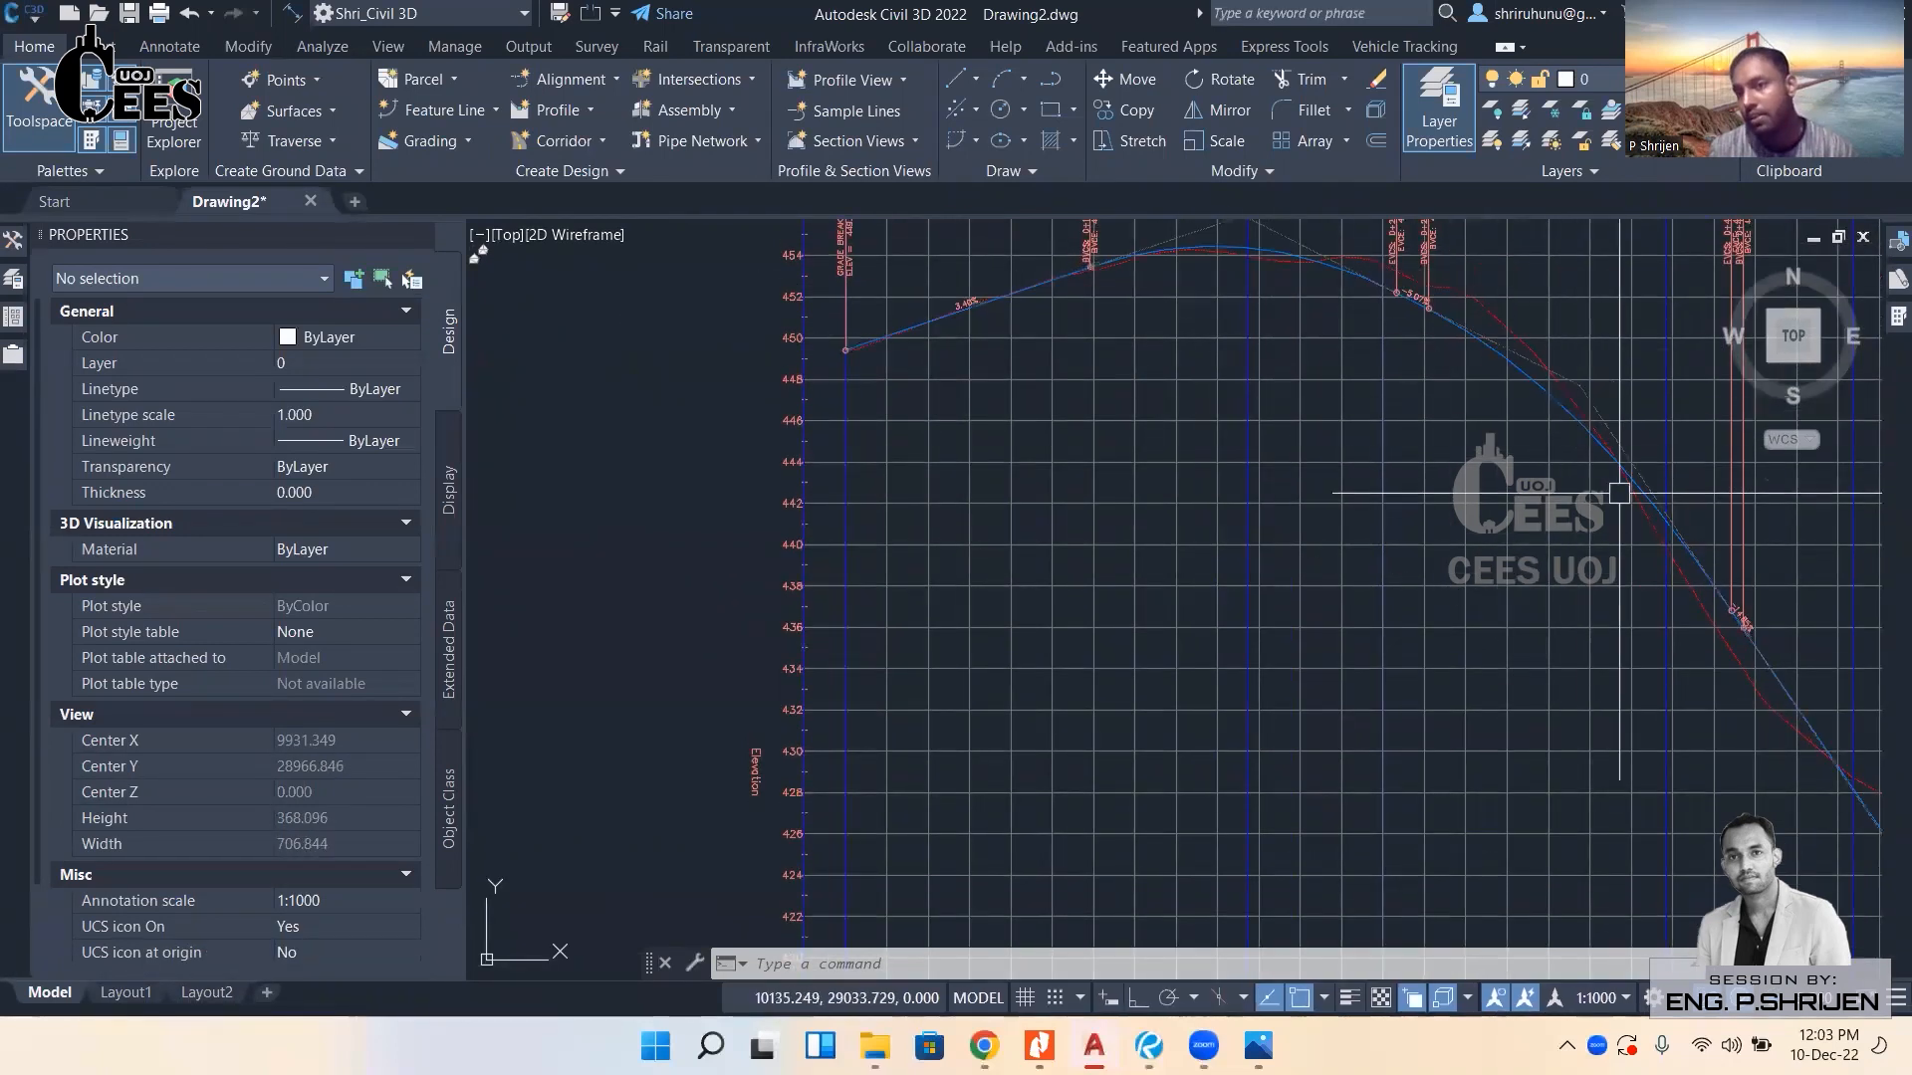
Start creating a new corridor and name it Corridor.
scroll(1190, 449, "down", 5)
middle_click_drag(795, 589, 1072, 369)
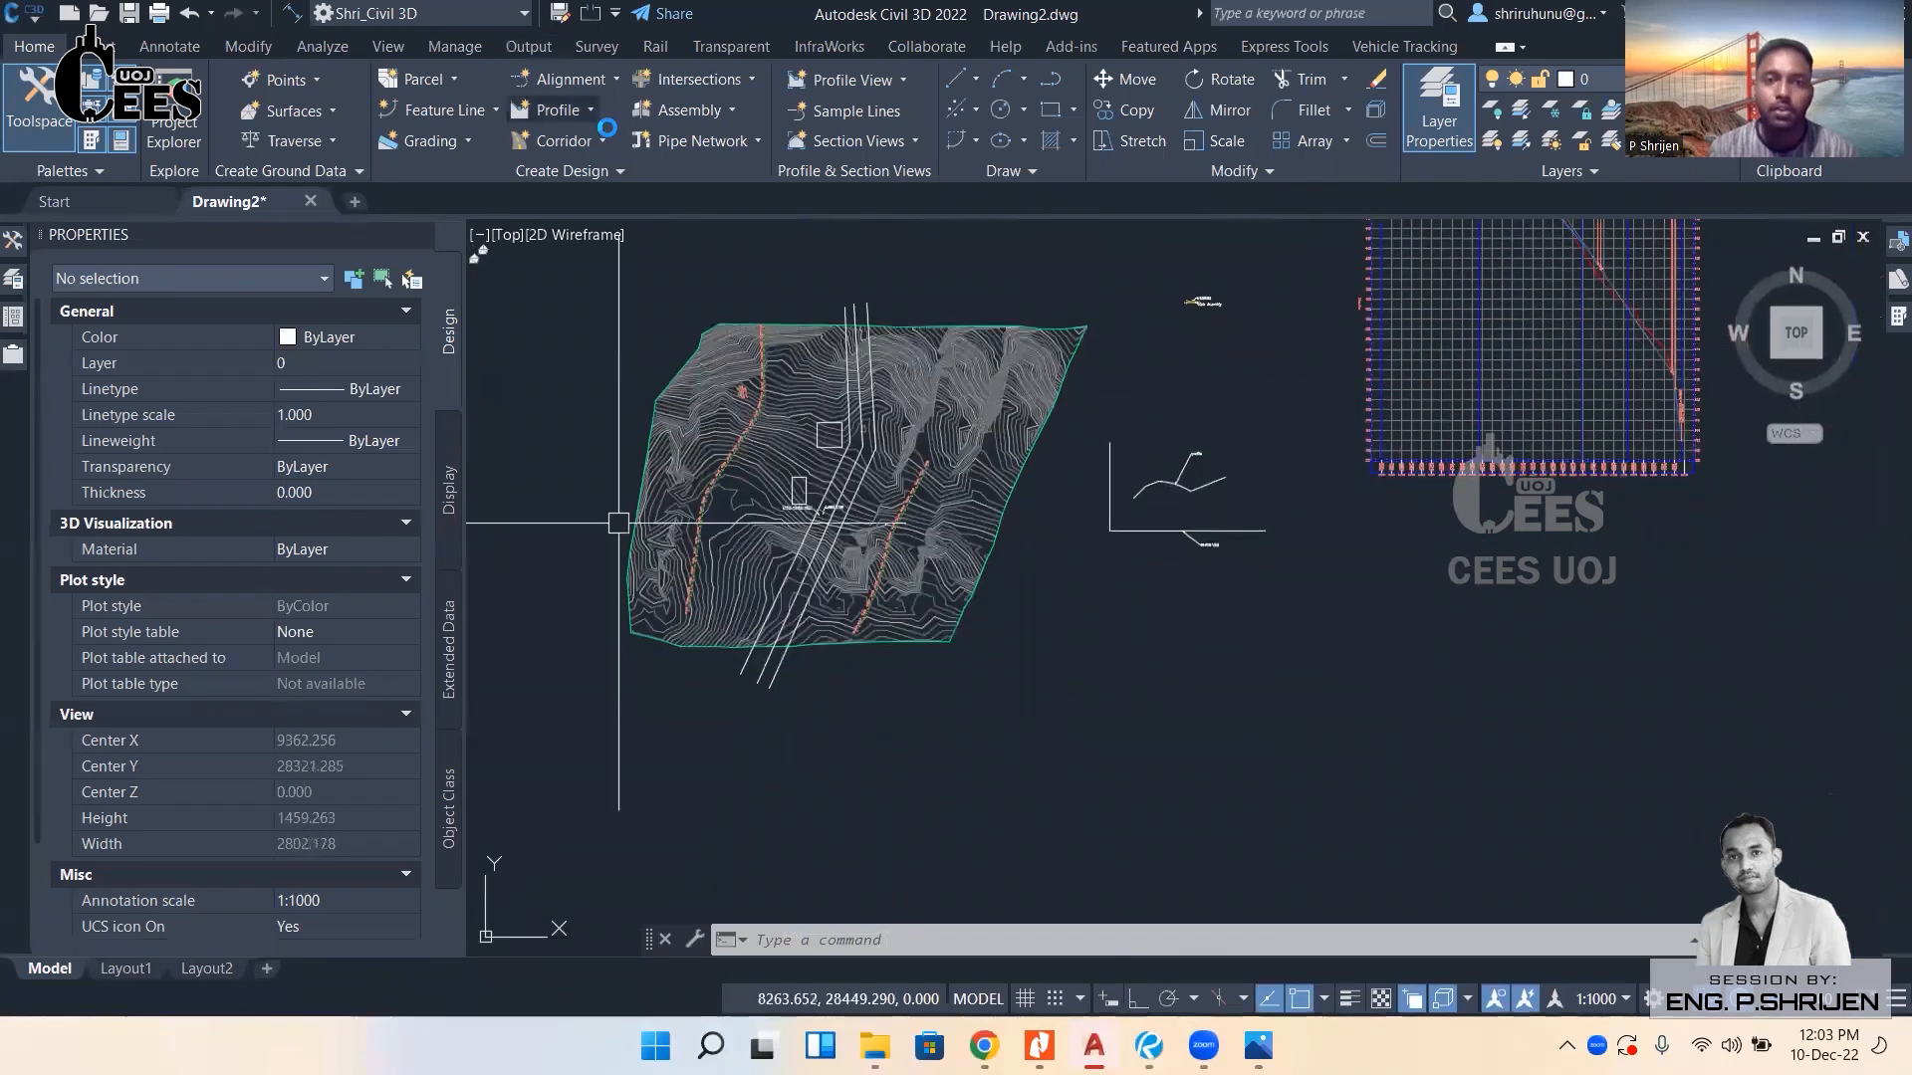
left_click(601, 141)
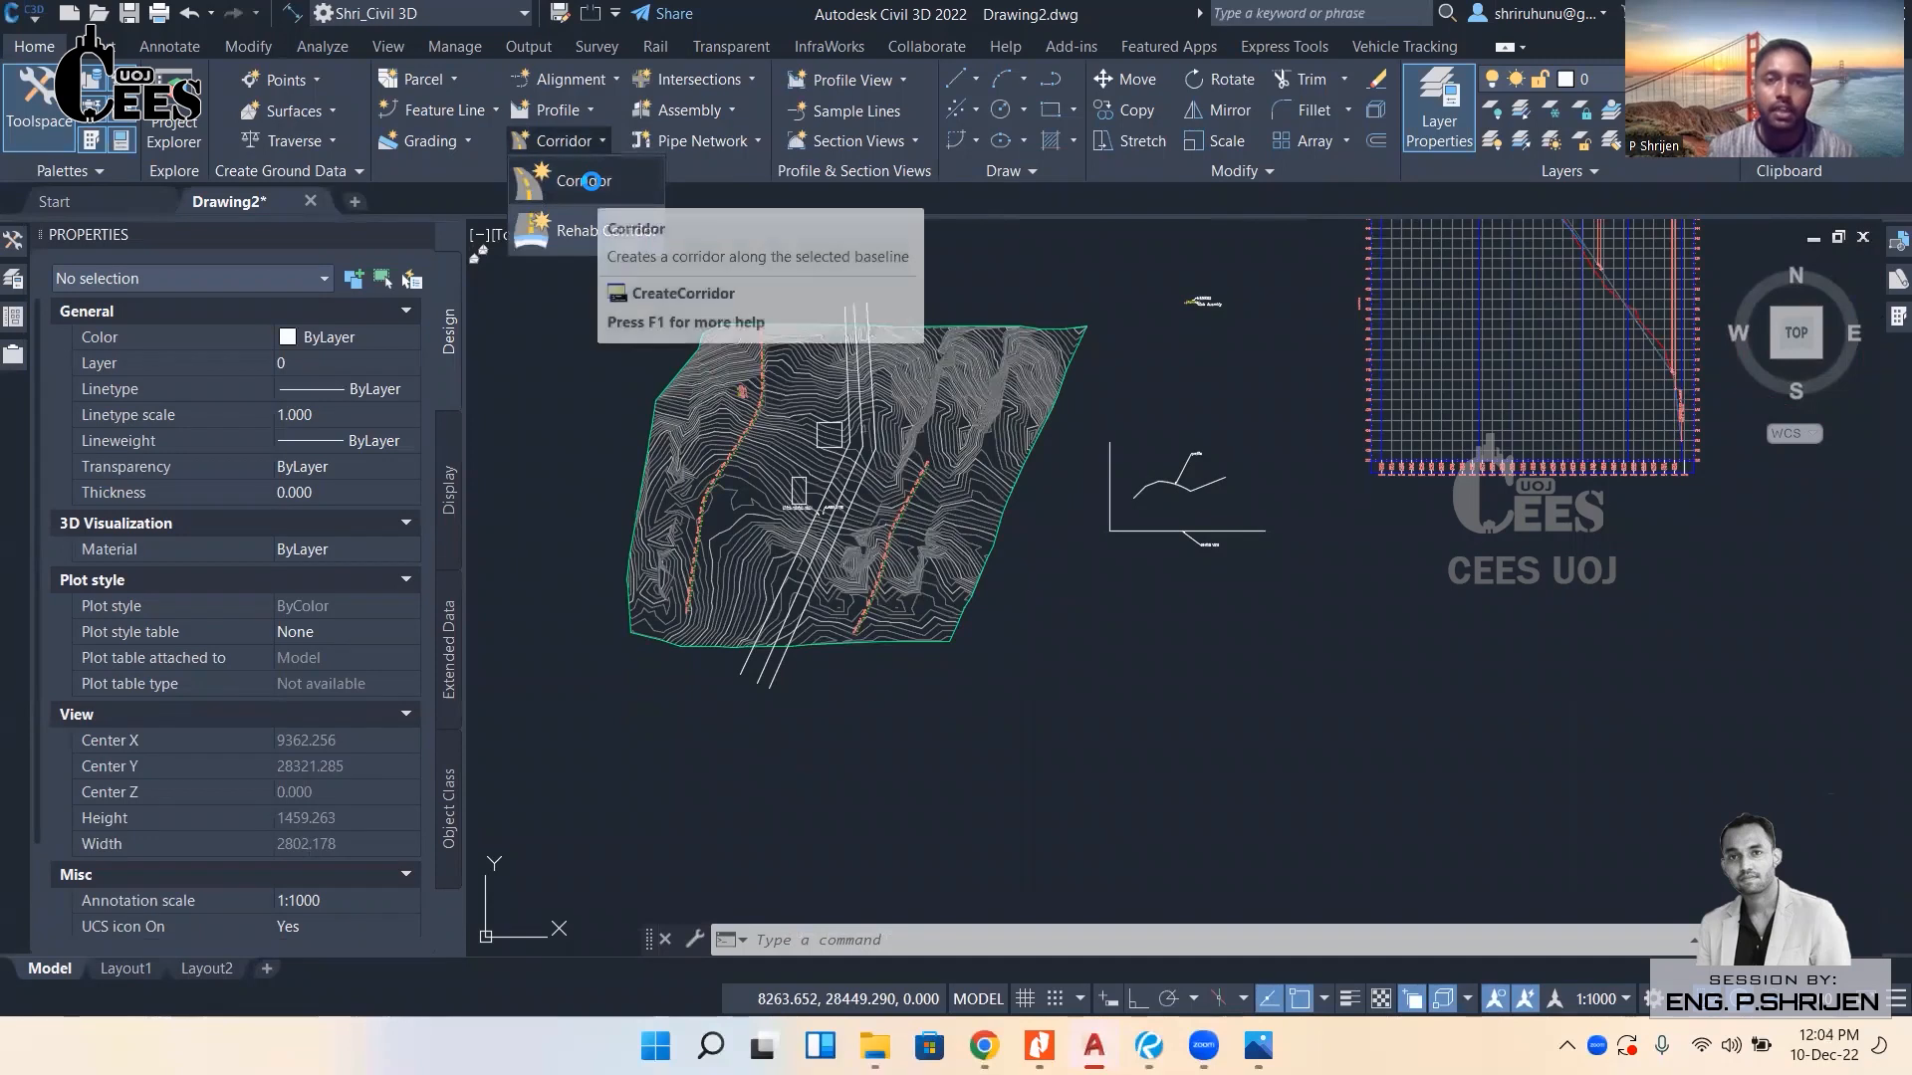
left_click(590, 180)
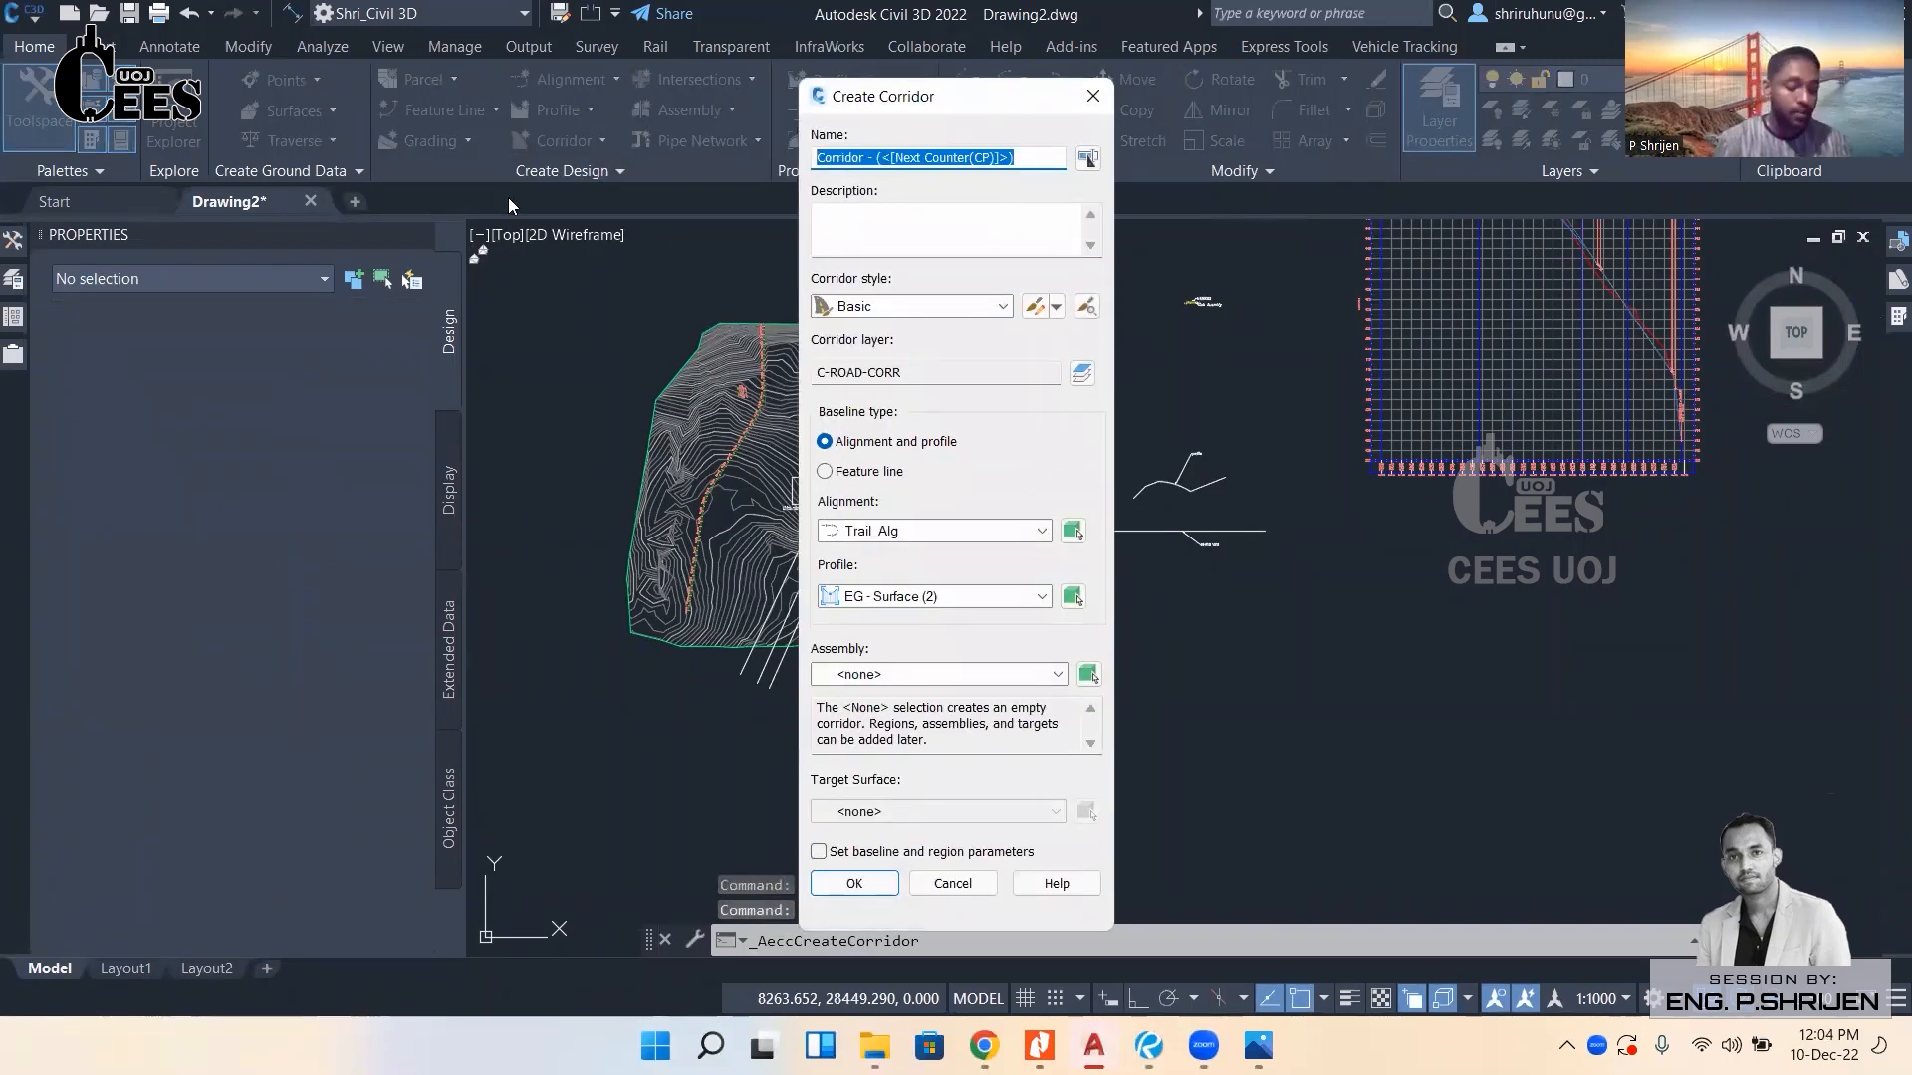
type("Corridor")
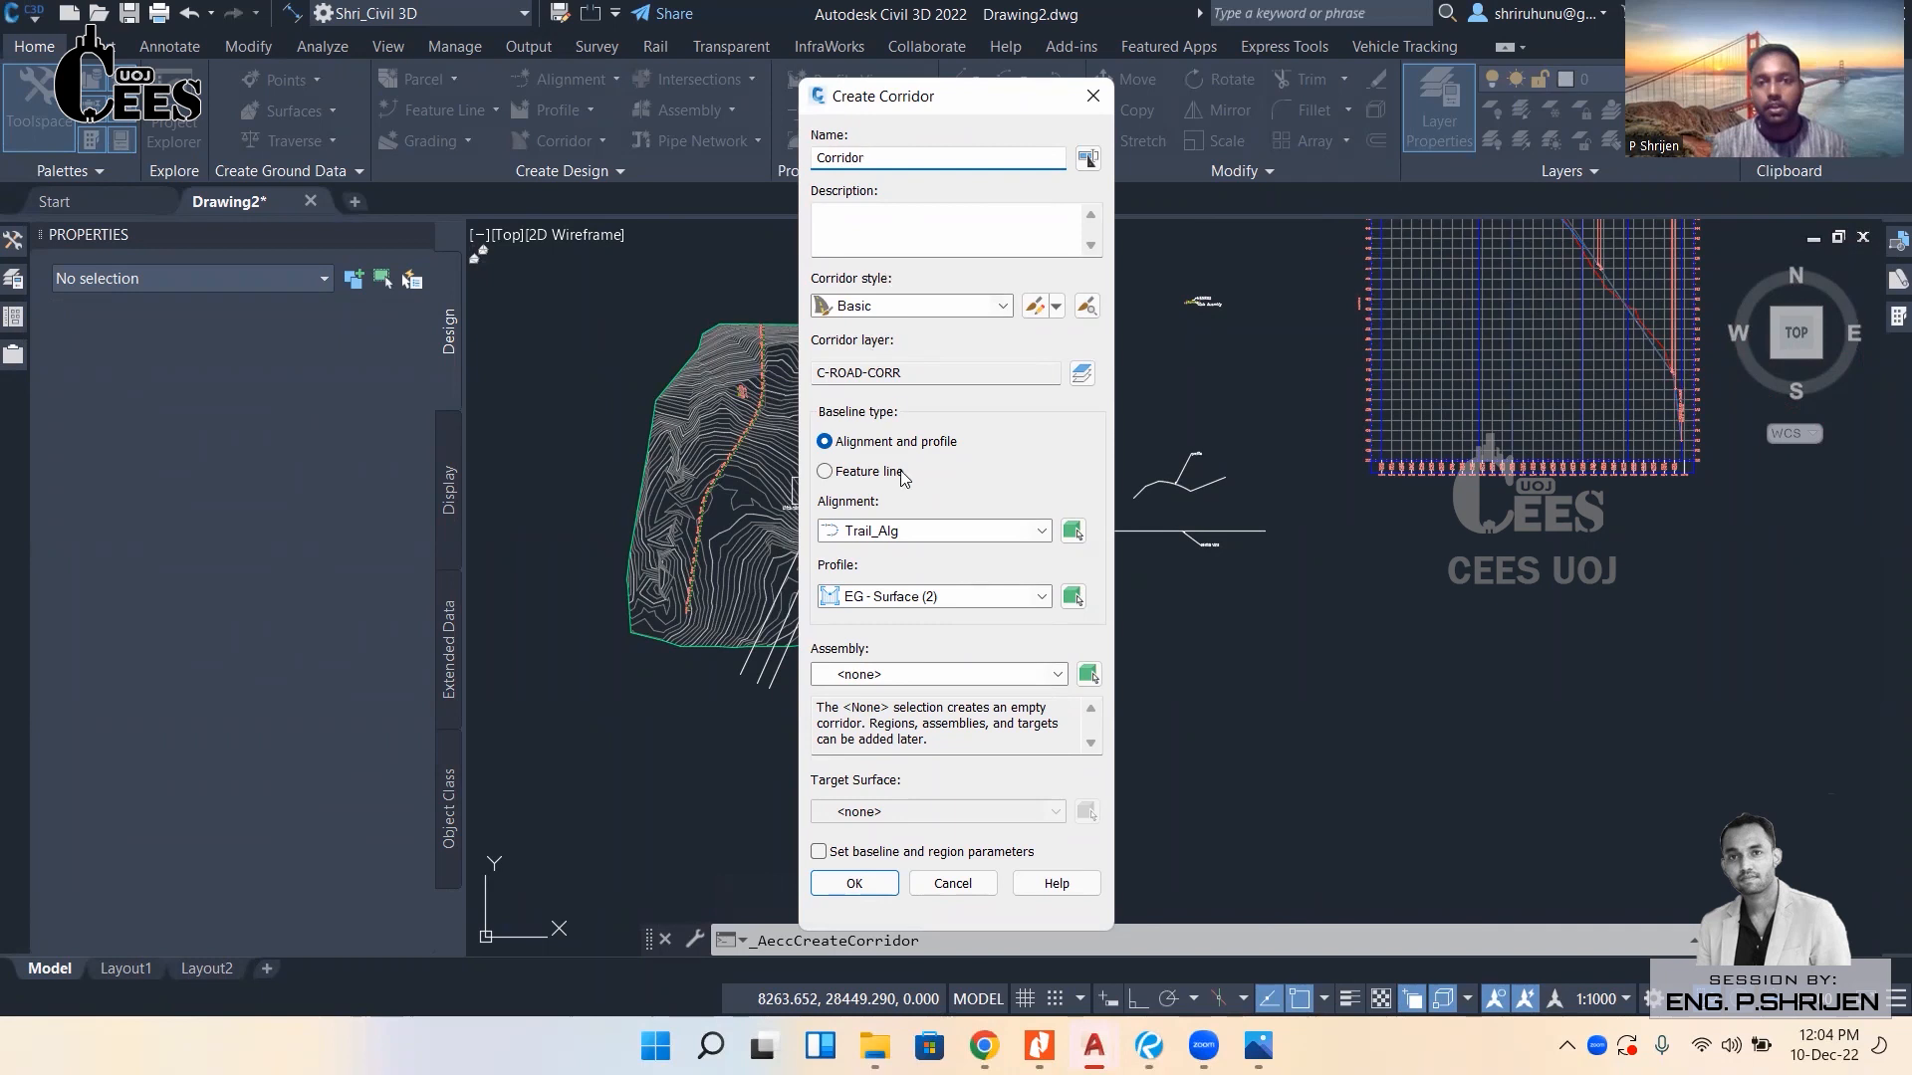
Assign the Trail_FG profile and Smple road Assembly to the corridor without a target surface, and accept the creation settings.
left_click(938, 598)
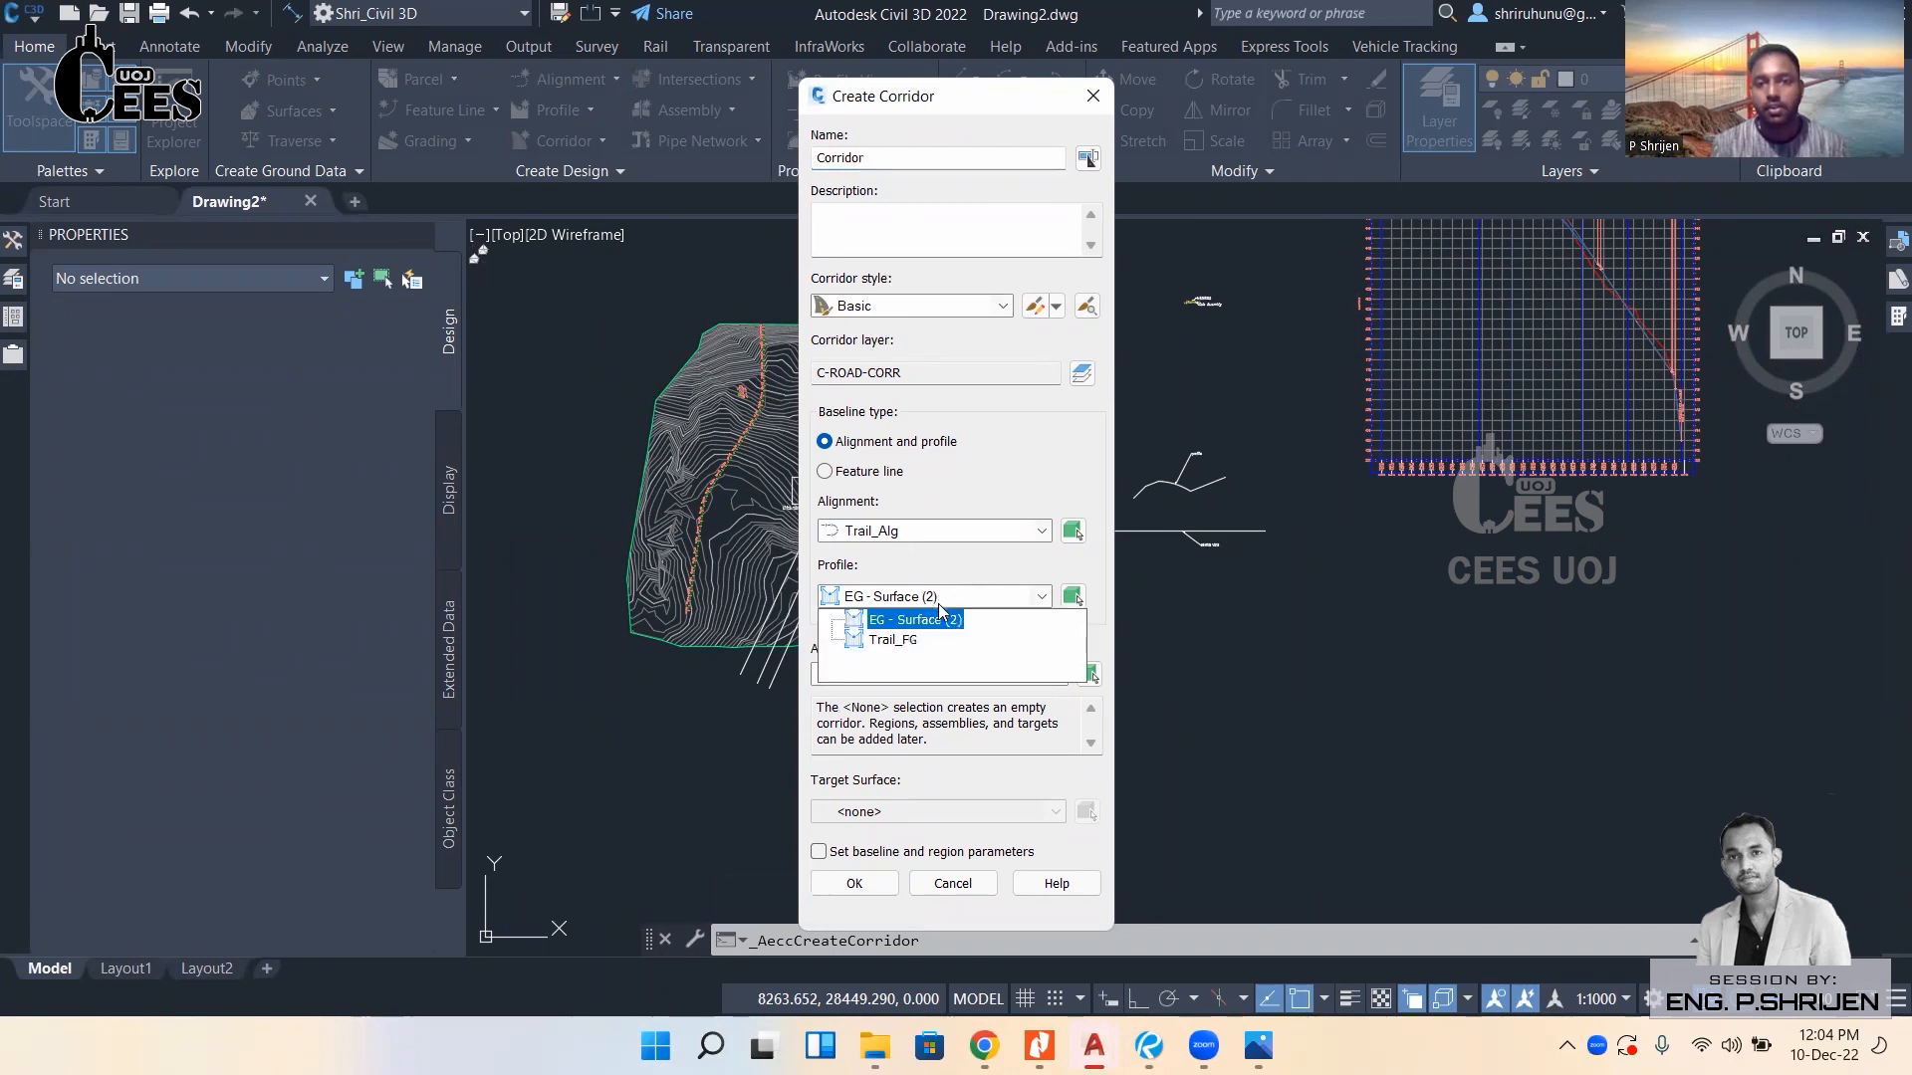
left_click(893, 640)
left_click(910, 676)
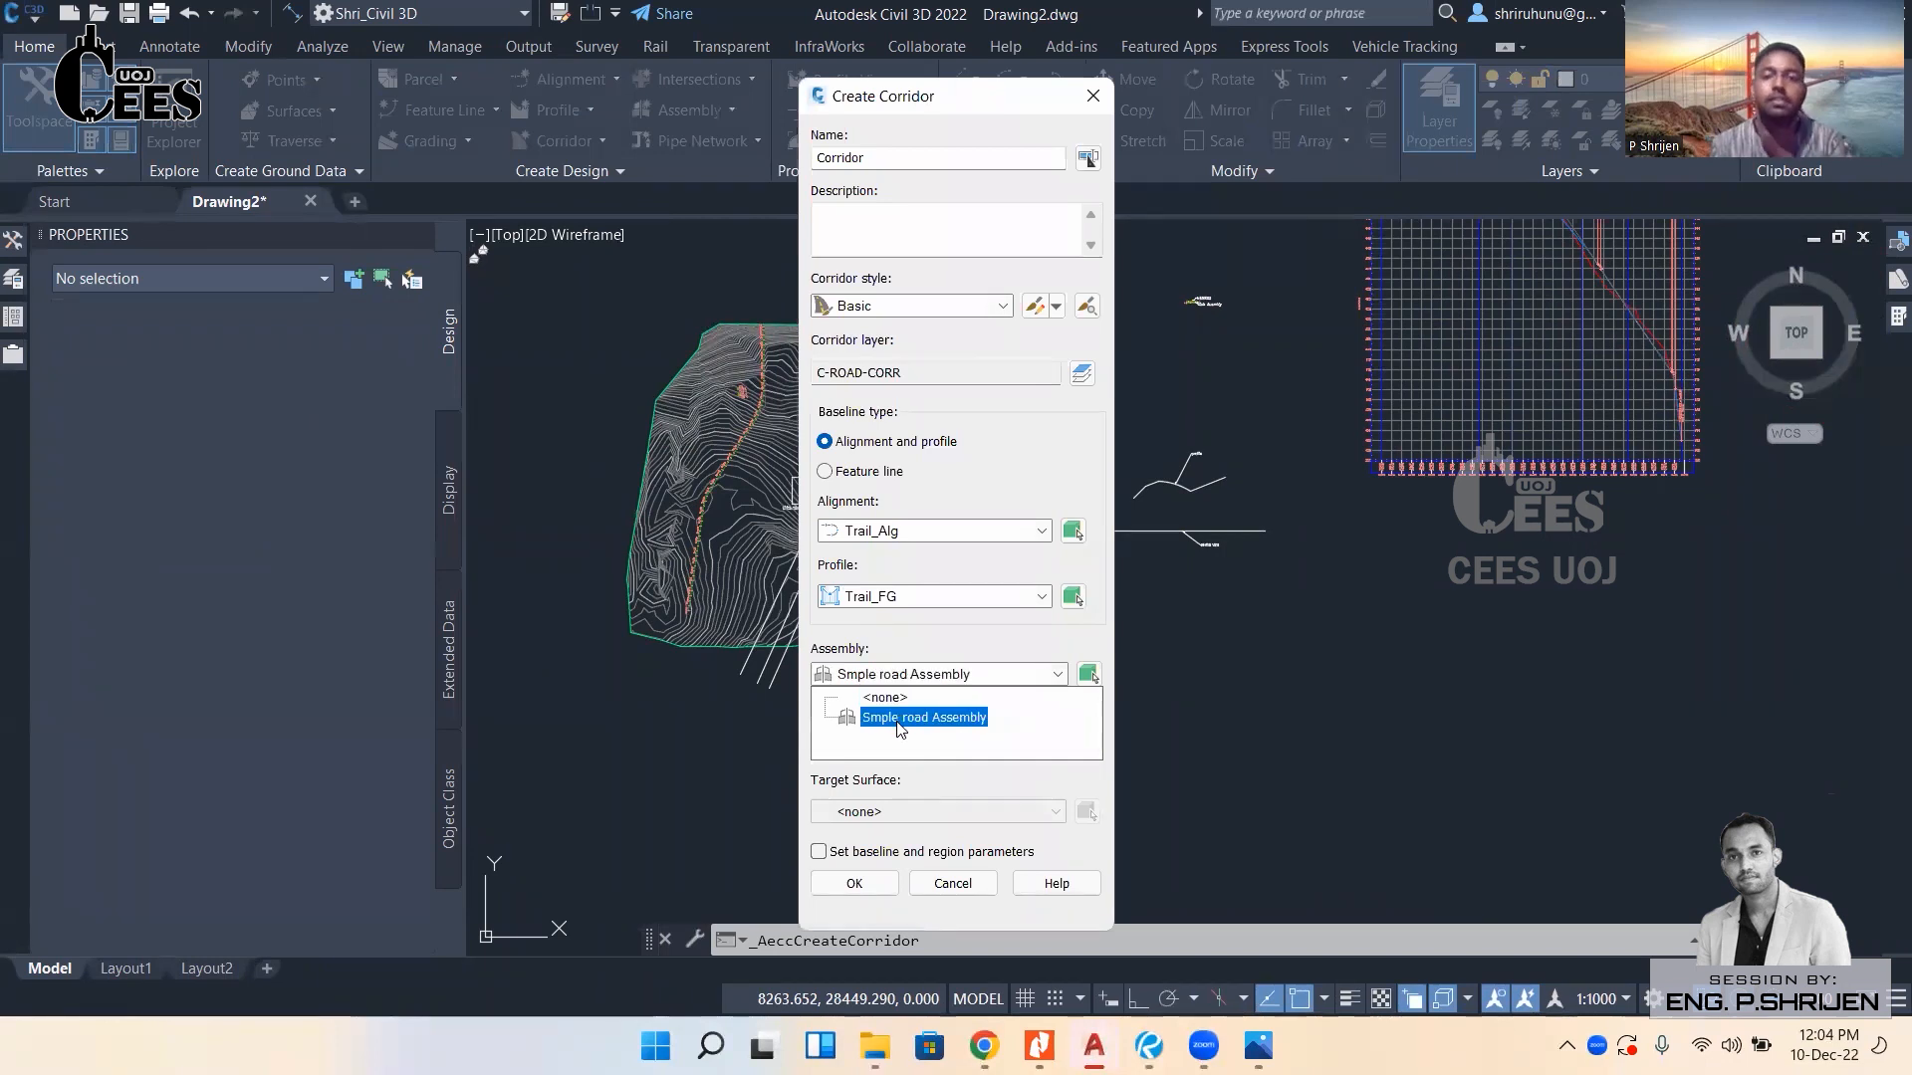
left_click(899, 718)
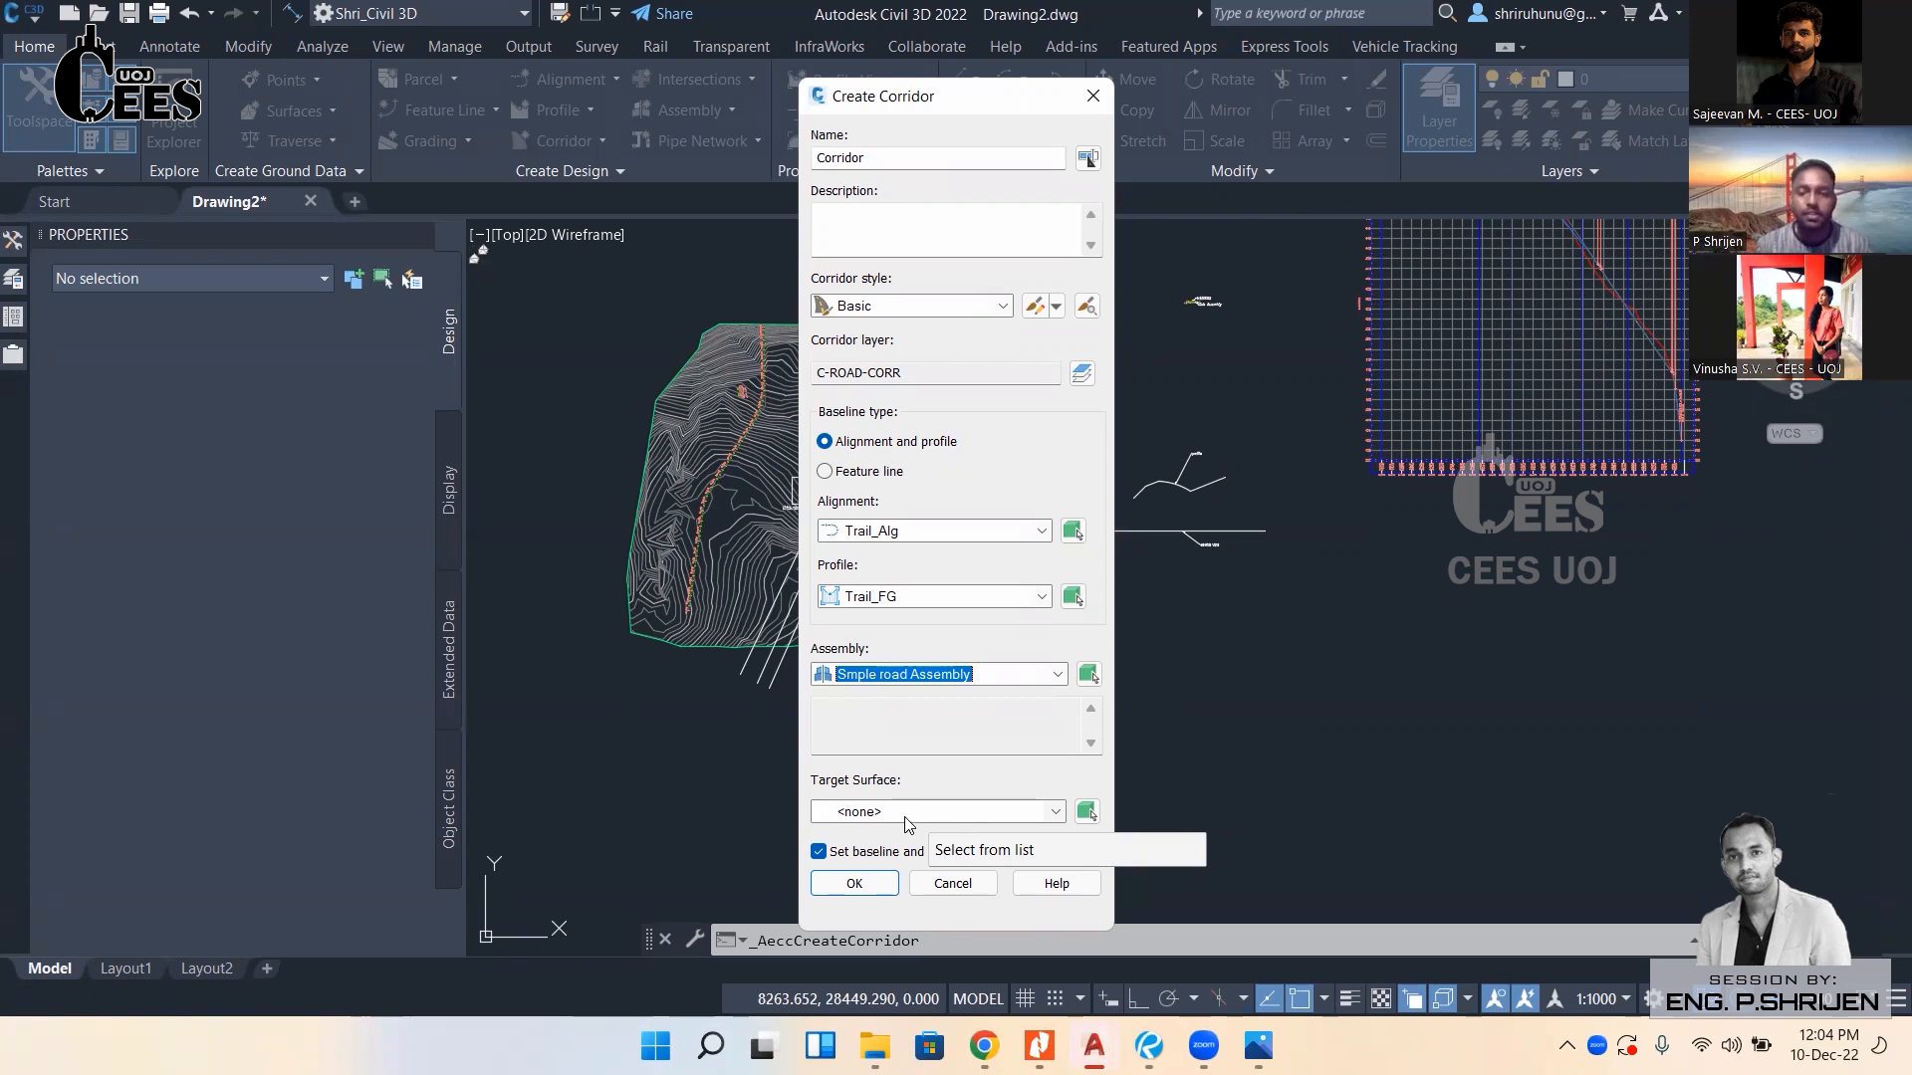
left_click(855, 885)
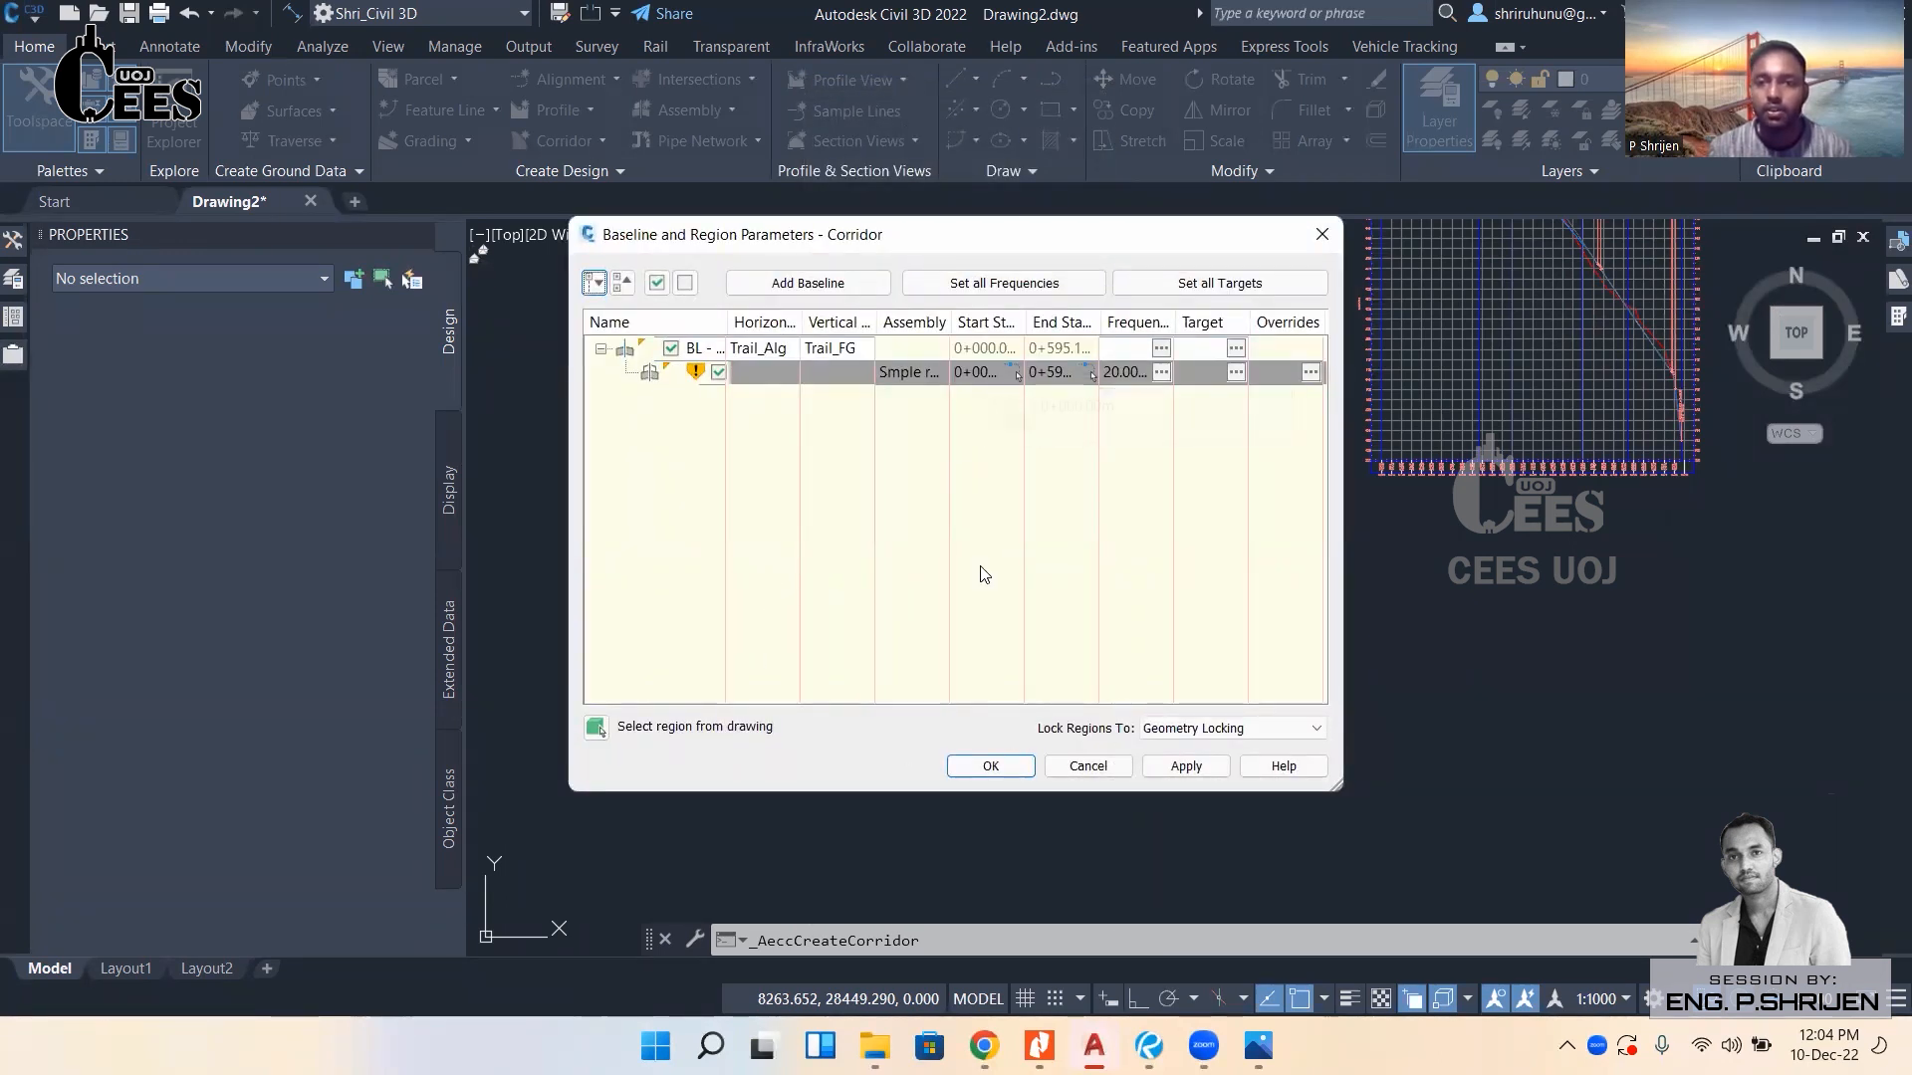
Adjust the column widths to review the corridor's baseline and region parameters, accept them and build the corridor.
left_click_drag(761, 317, 789, 331)
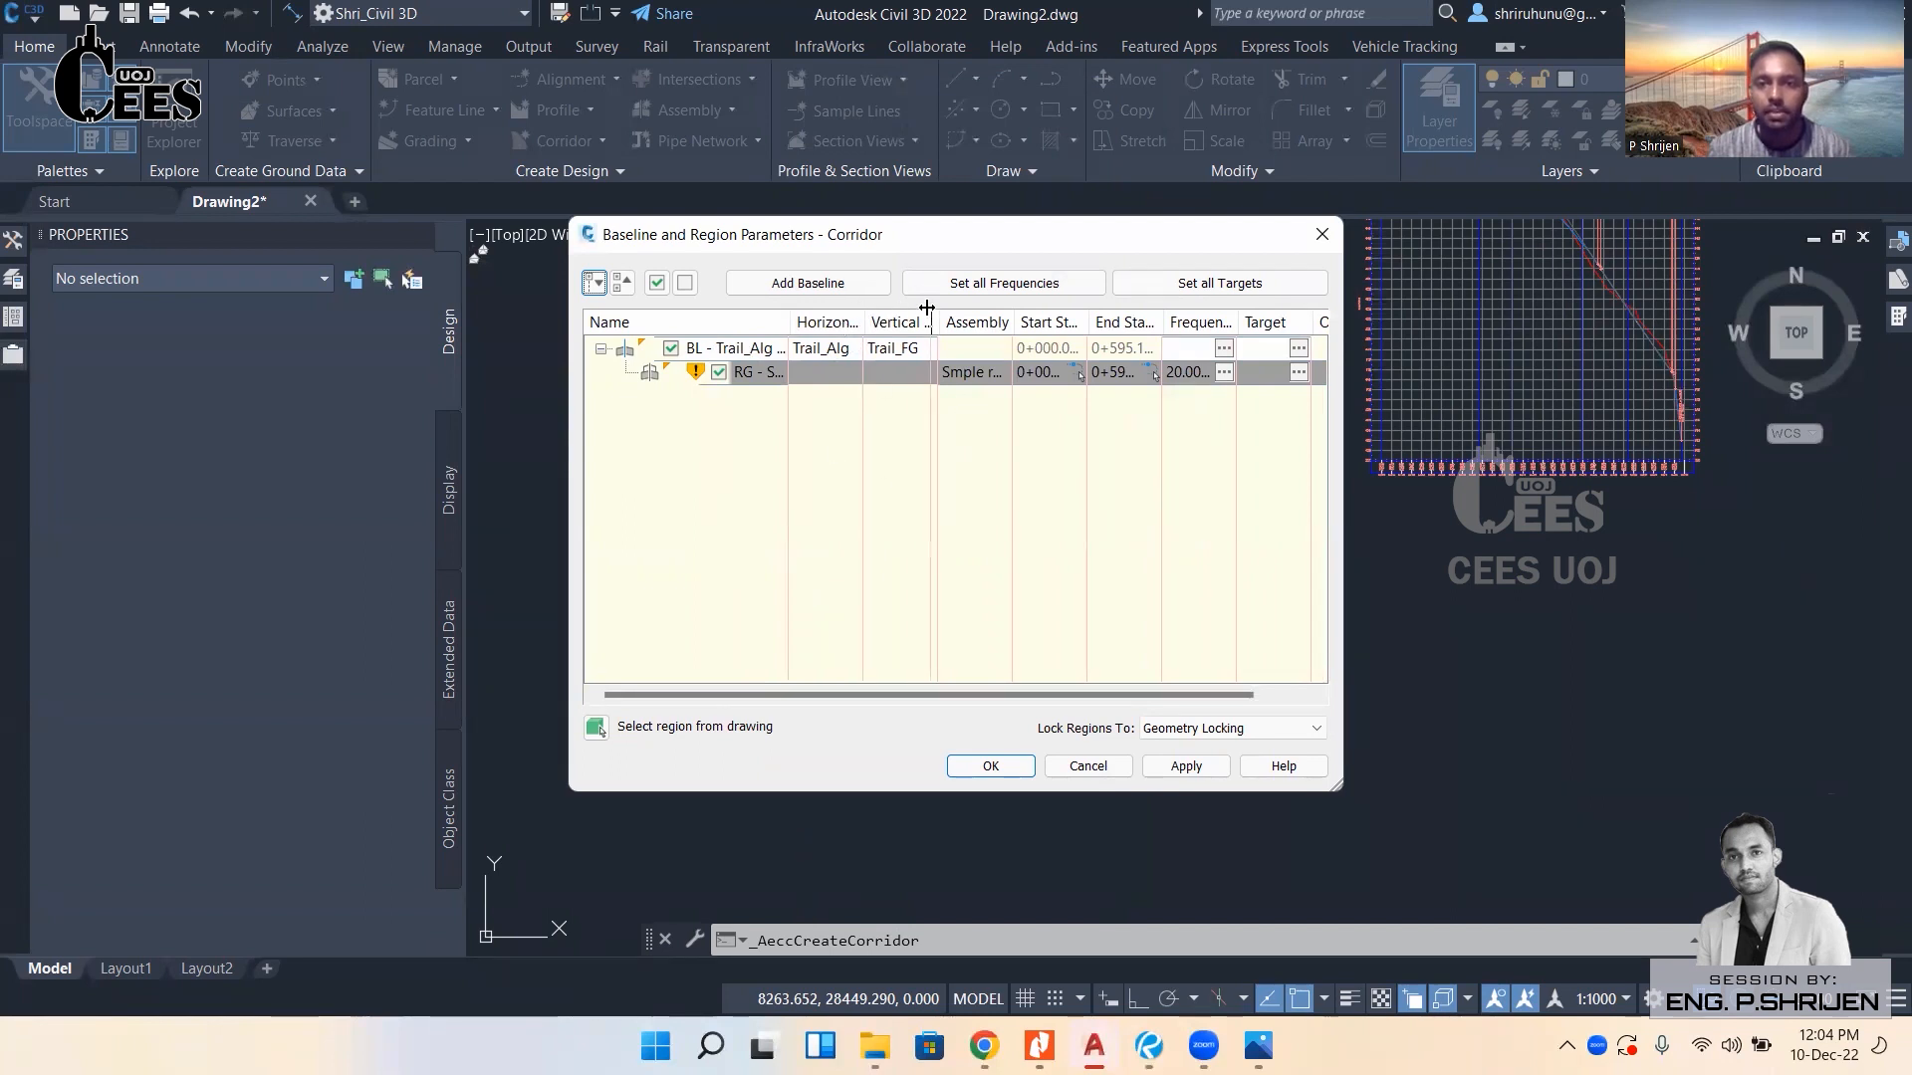
left_click_drag(927, 309, 928, 317)
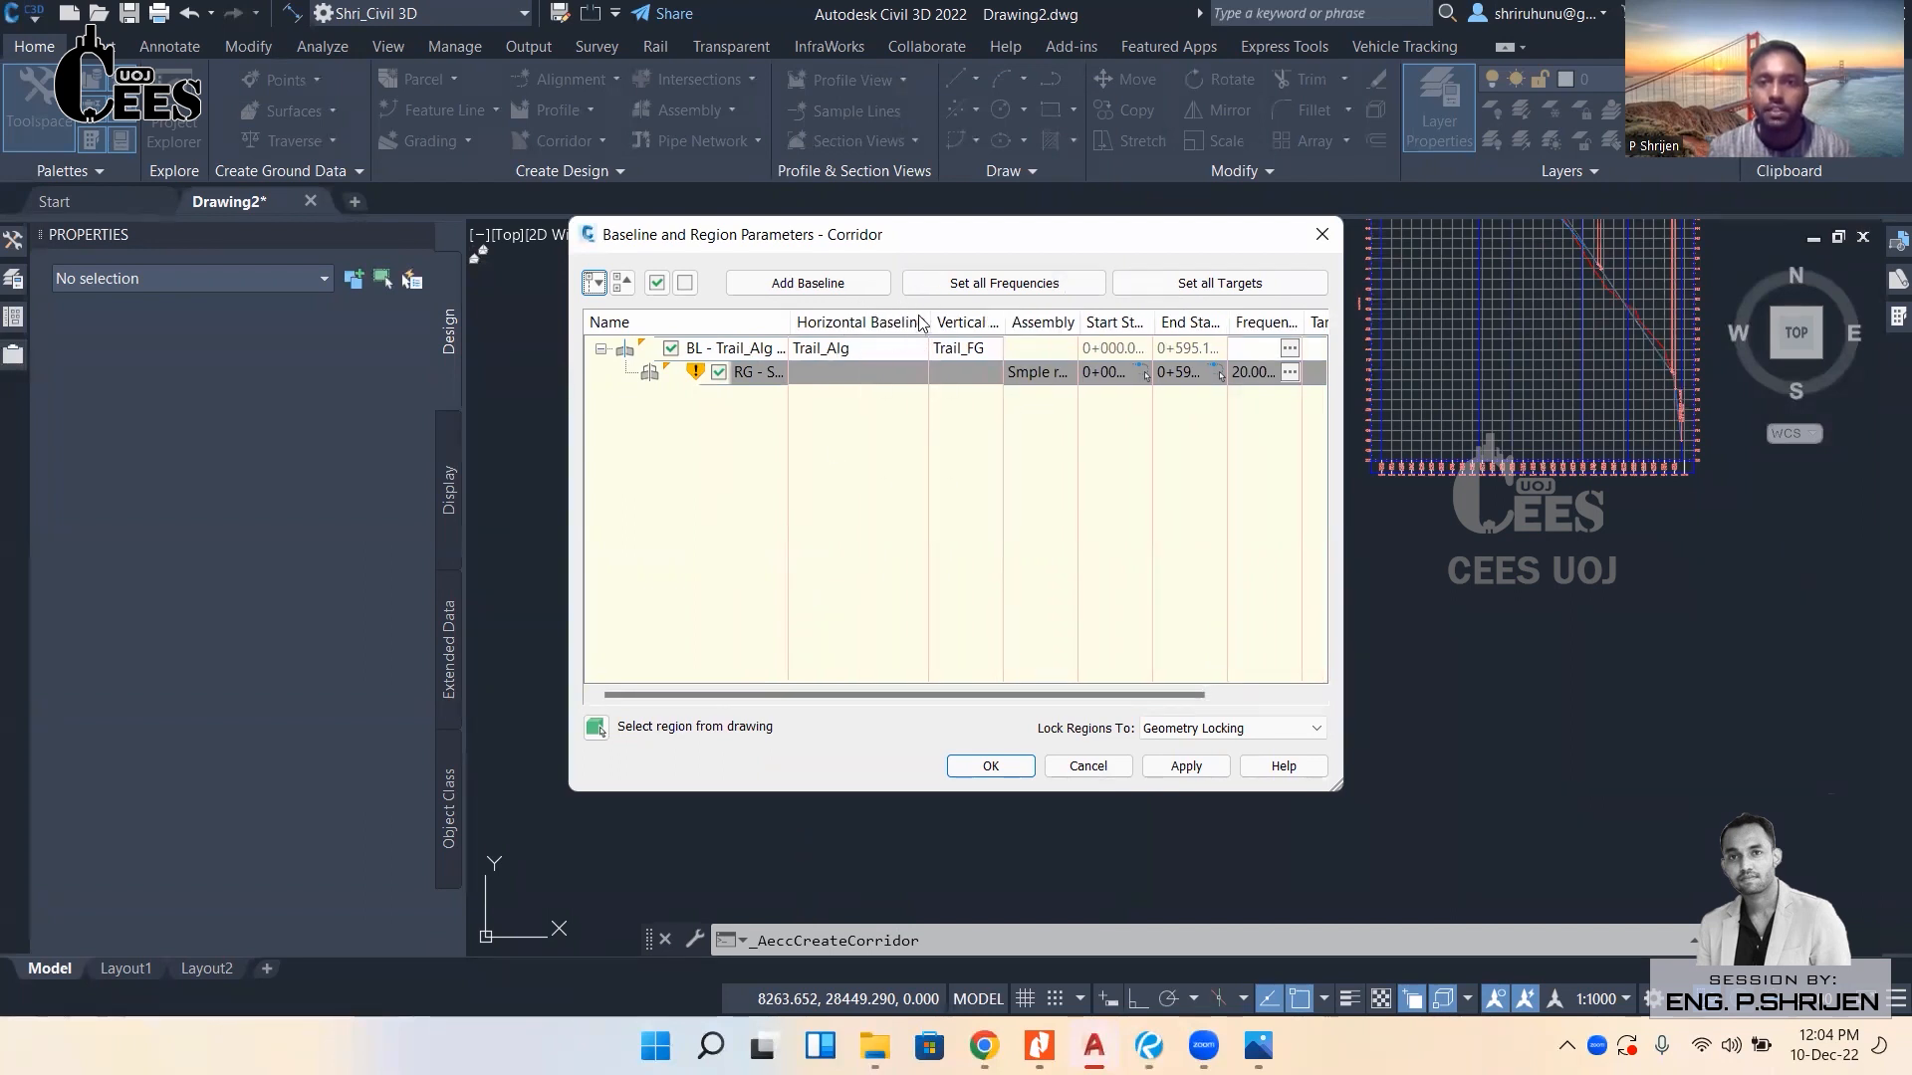
left_click_drag(863, 310, 860, 317)
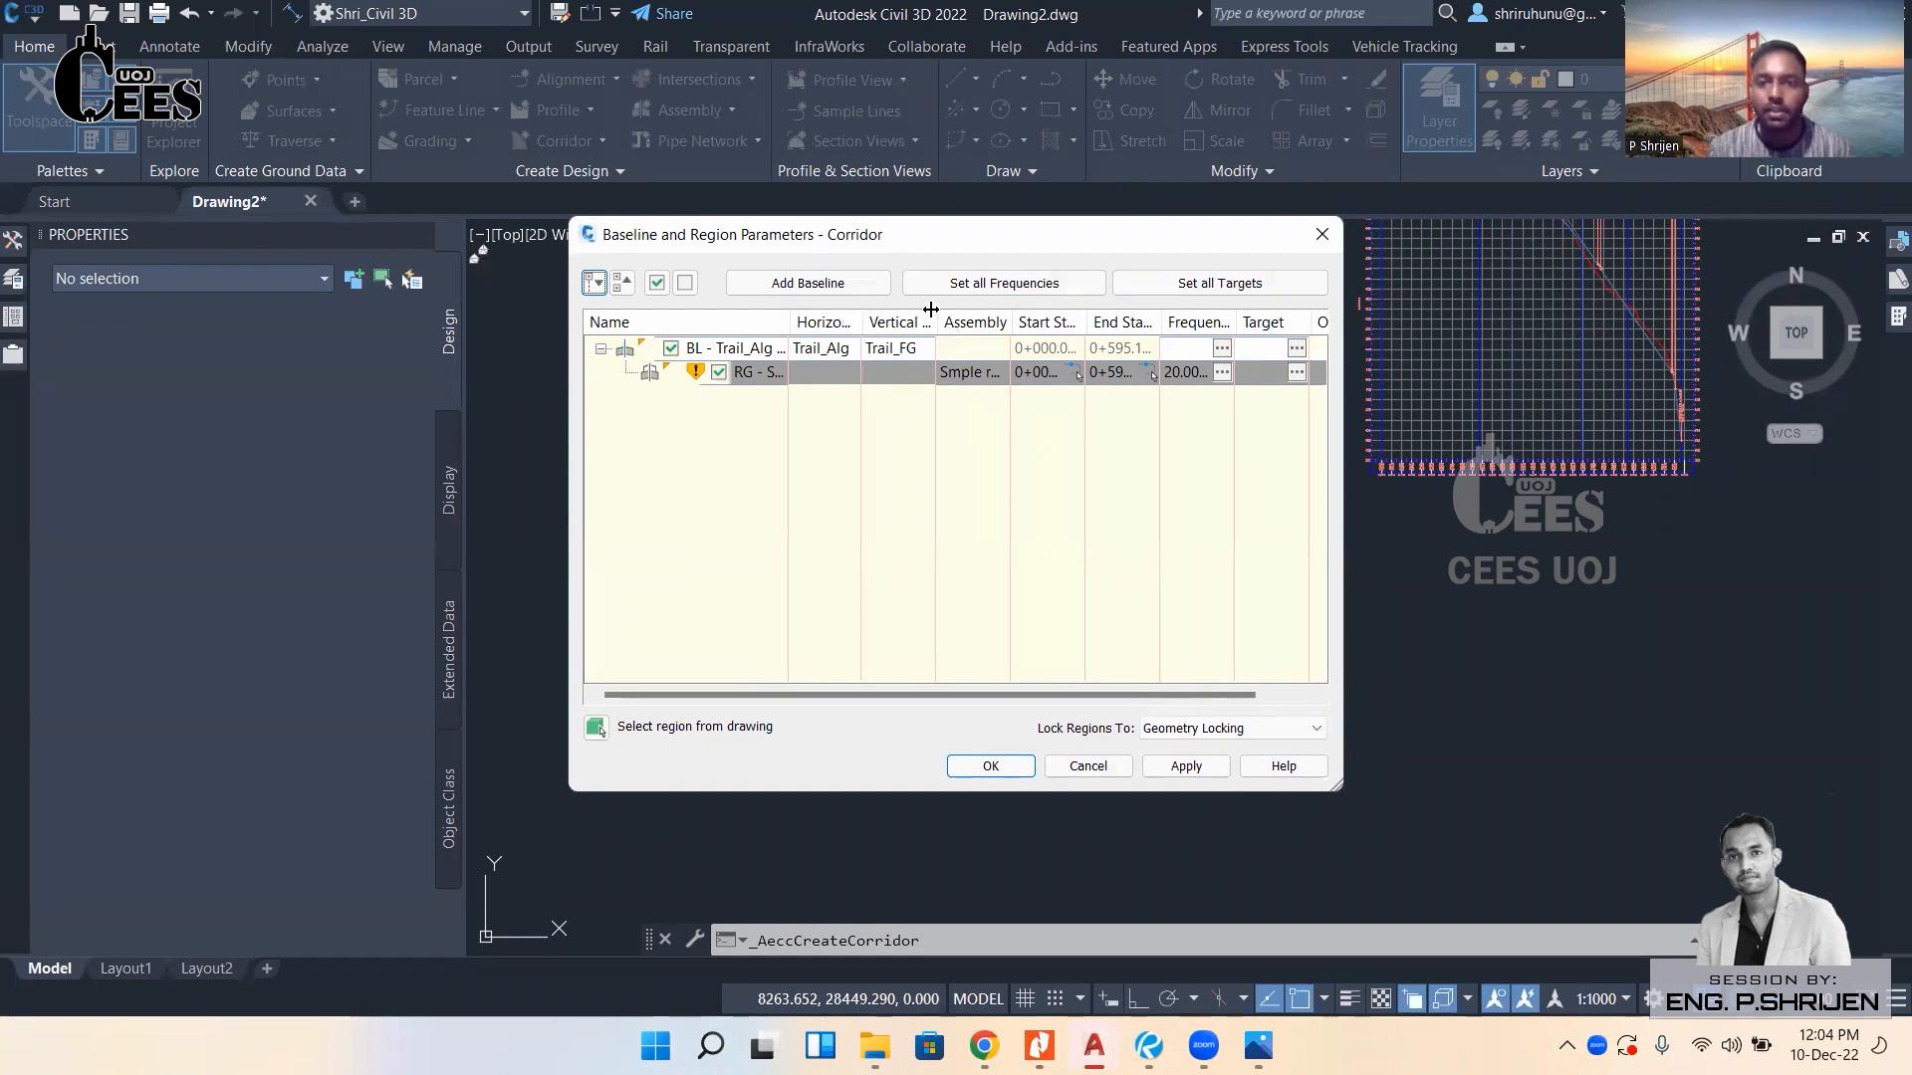
left_click_drag(981, 311, 1020, 325)
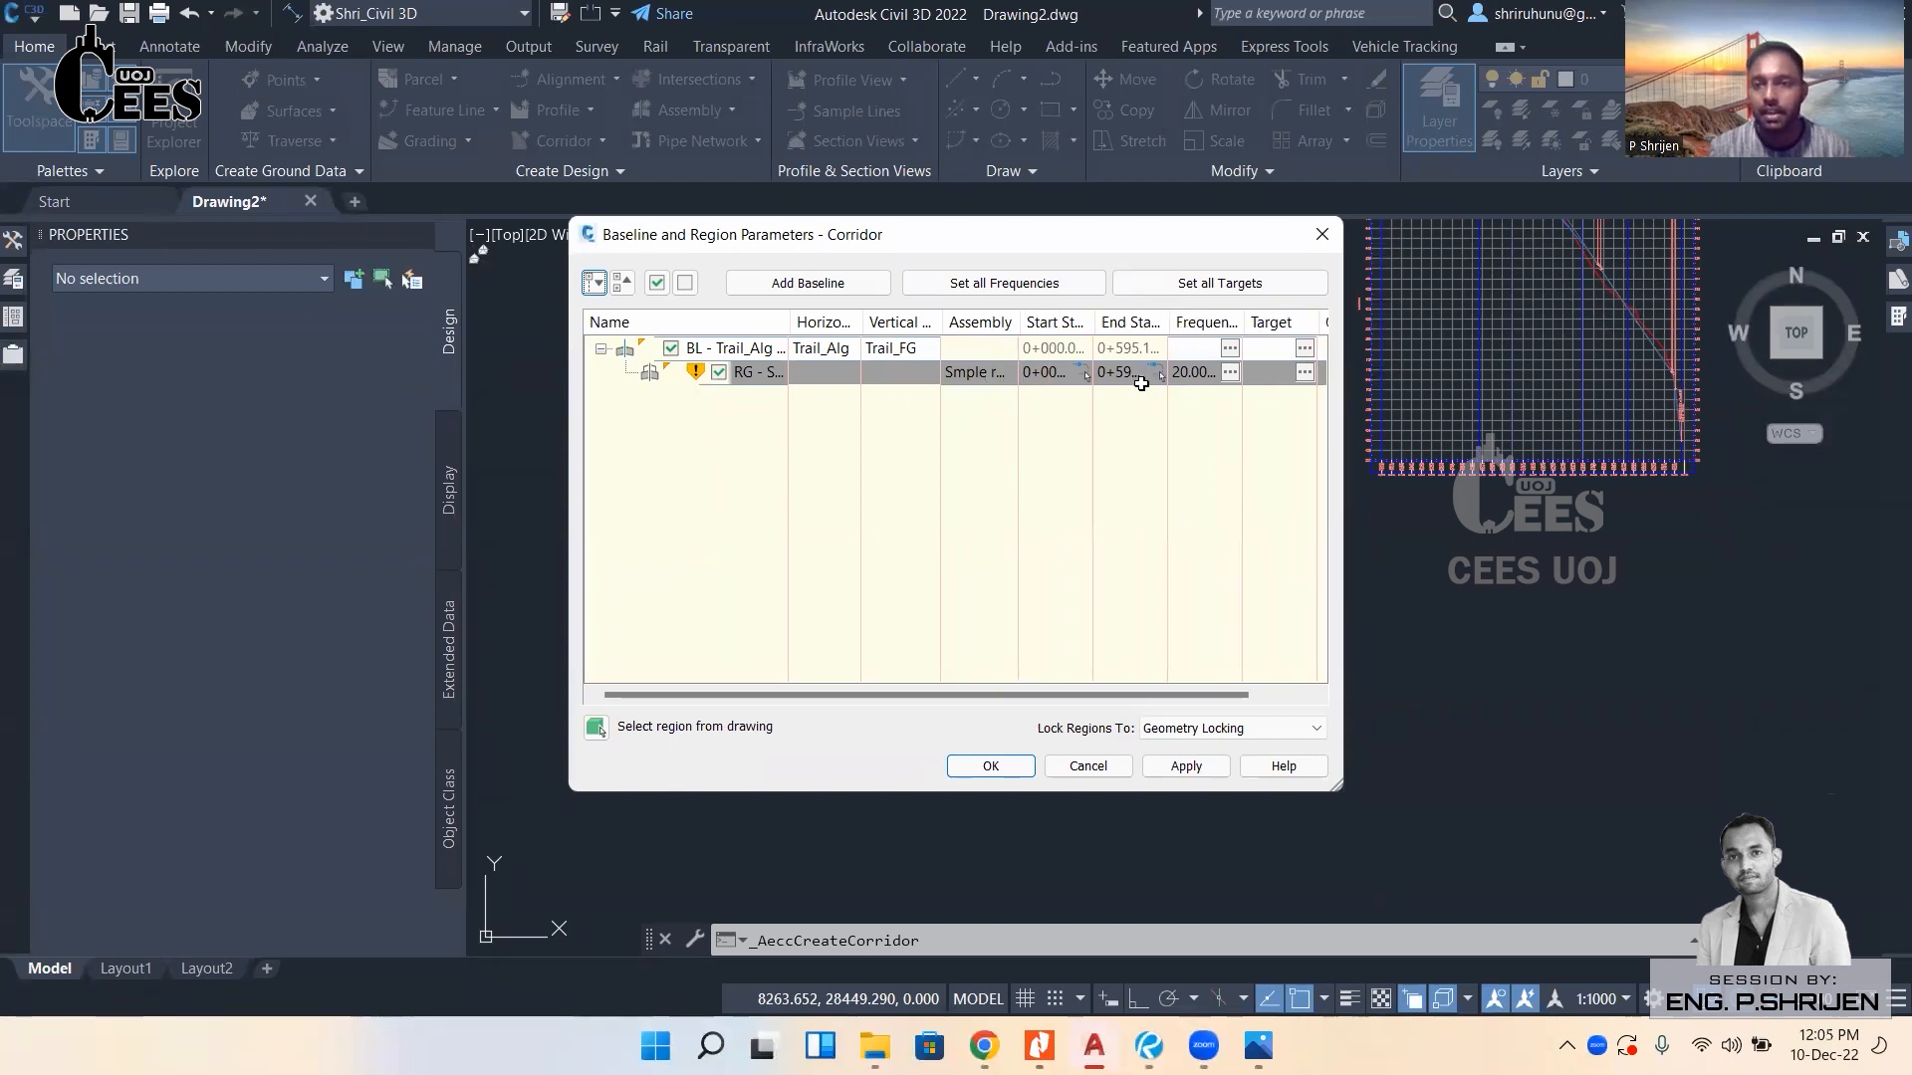
left_click(1012, 776)
left_click(862, 478)
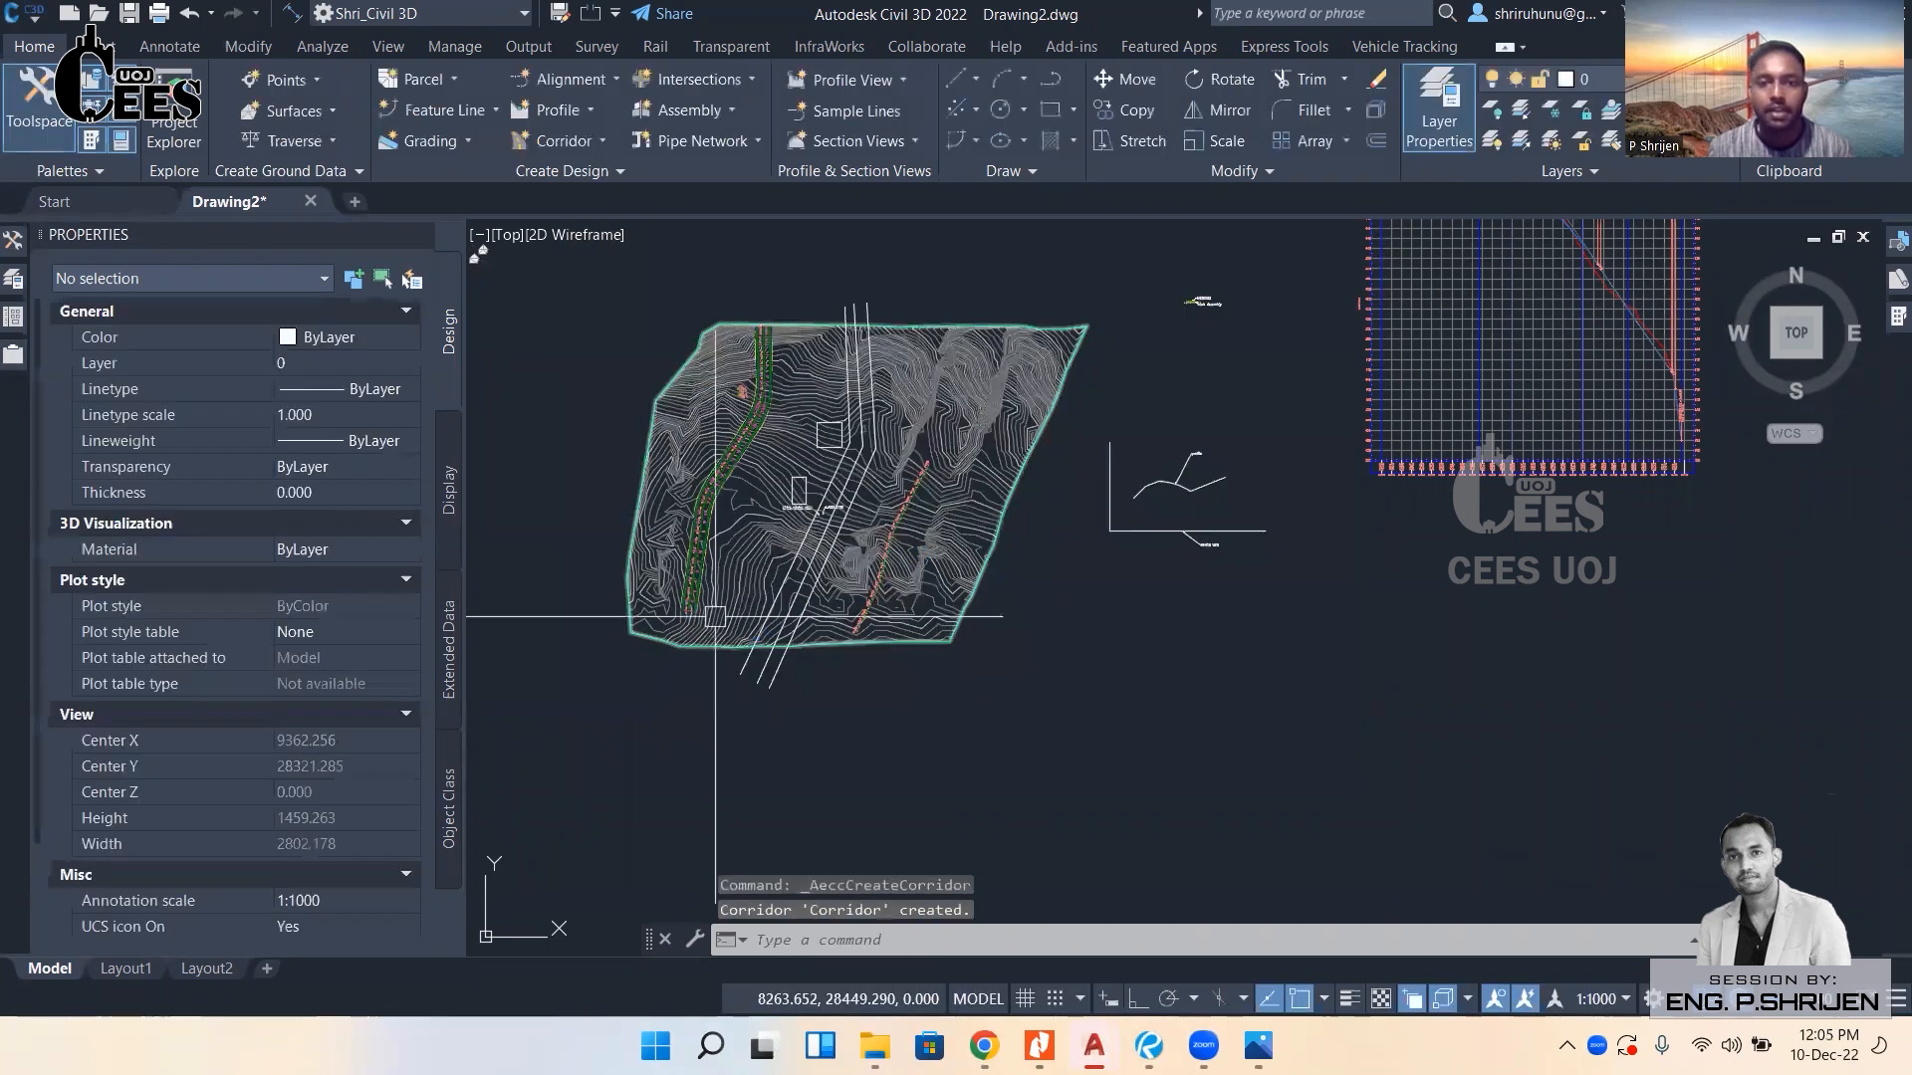
Examine the new corridor in plan along the whole trail alignment, down to station 0+000.
scroll(714, 616, "up", 12)
scroll(903, 597, "down", 2)
middle_click_drag(935, 521, 891, 836)
middle_click_drag(956, 358, 877, 836)
middle_click_drag(1005, 278, 918, 637)
middle_click_drag(1100, 269, 976, 677)
middle_click_drag(1185, 269, 1113, 448)
mouse_move(1183, 279)
middle_mouse_down()
mouse_move(1102, 391)
mouse_move(1046, 757)
middle_mouse_up()
middle_click_drag(1085, 393, 1043, 757)
middle_click_drag(1010, 666, 1018, 165)
middle_click_drag(974, 731, 1066, 108)
middle_click_drag(917, 869, 1110, 279)
mouse_move(982, 881)
middle_mouse_down()
mouse_move(1076, 418)
mouse_move(987, 446)
middle_mouse_up()
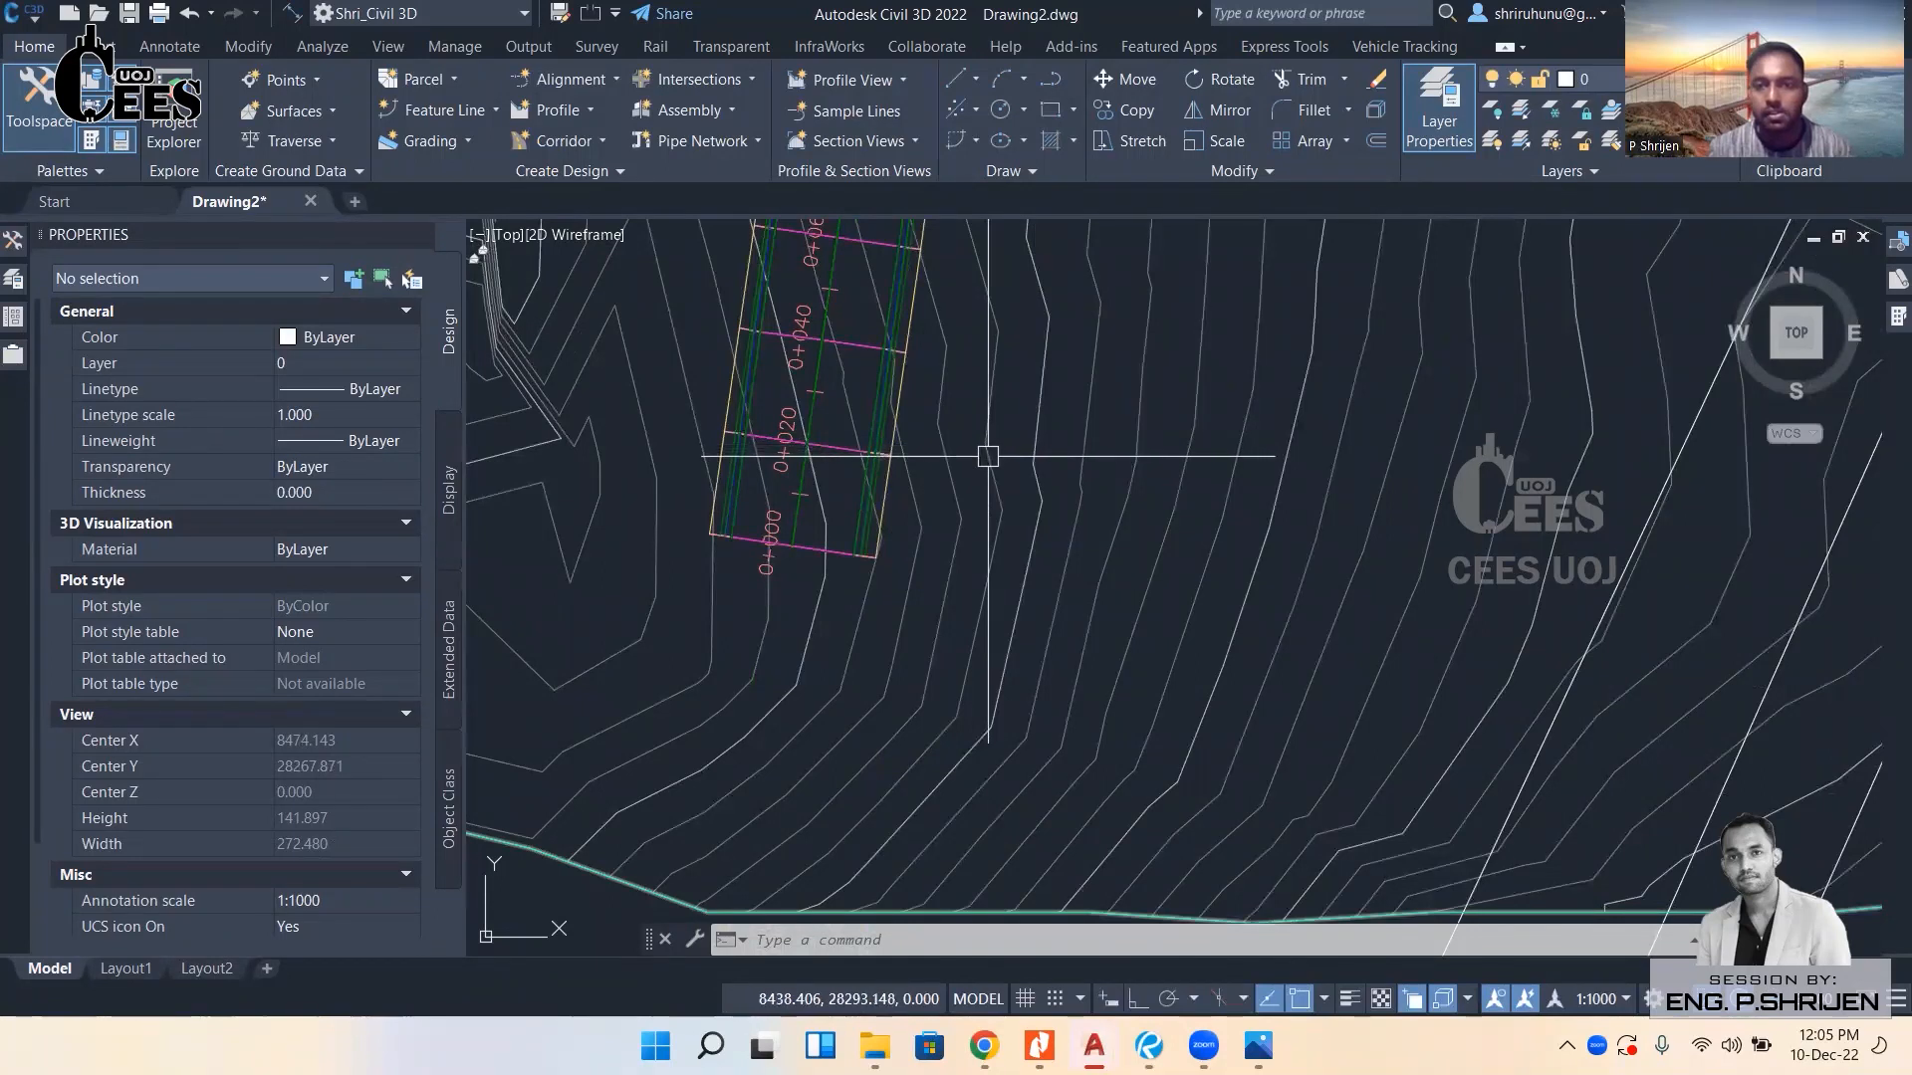
Open the corridor in the Object Viewer and tilt it into a 3D view.
left_click(902, 500)
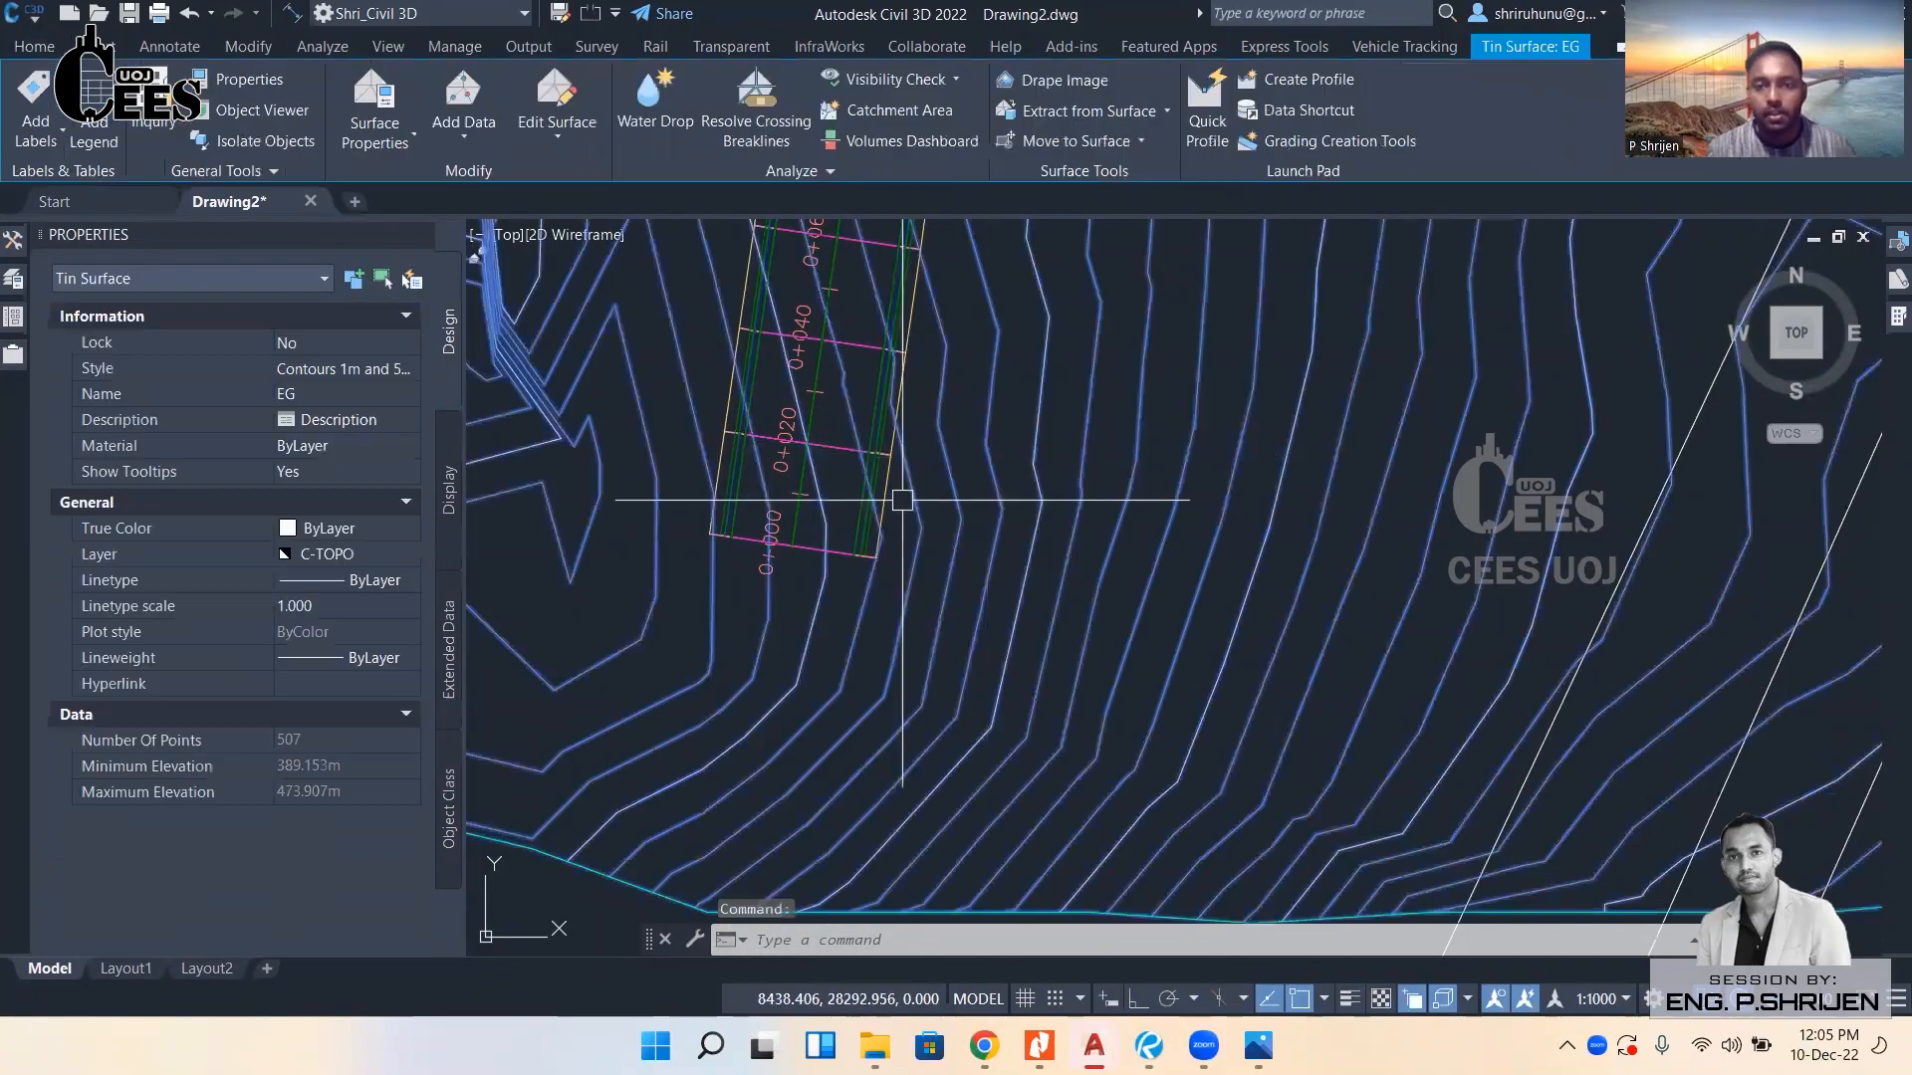
key("Escape")
left_click(830, 450)
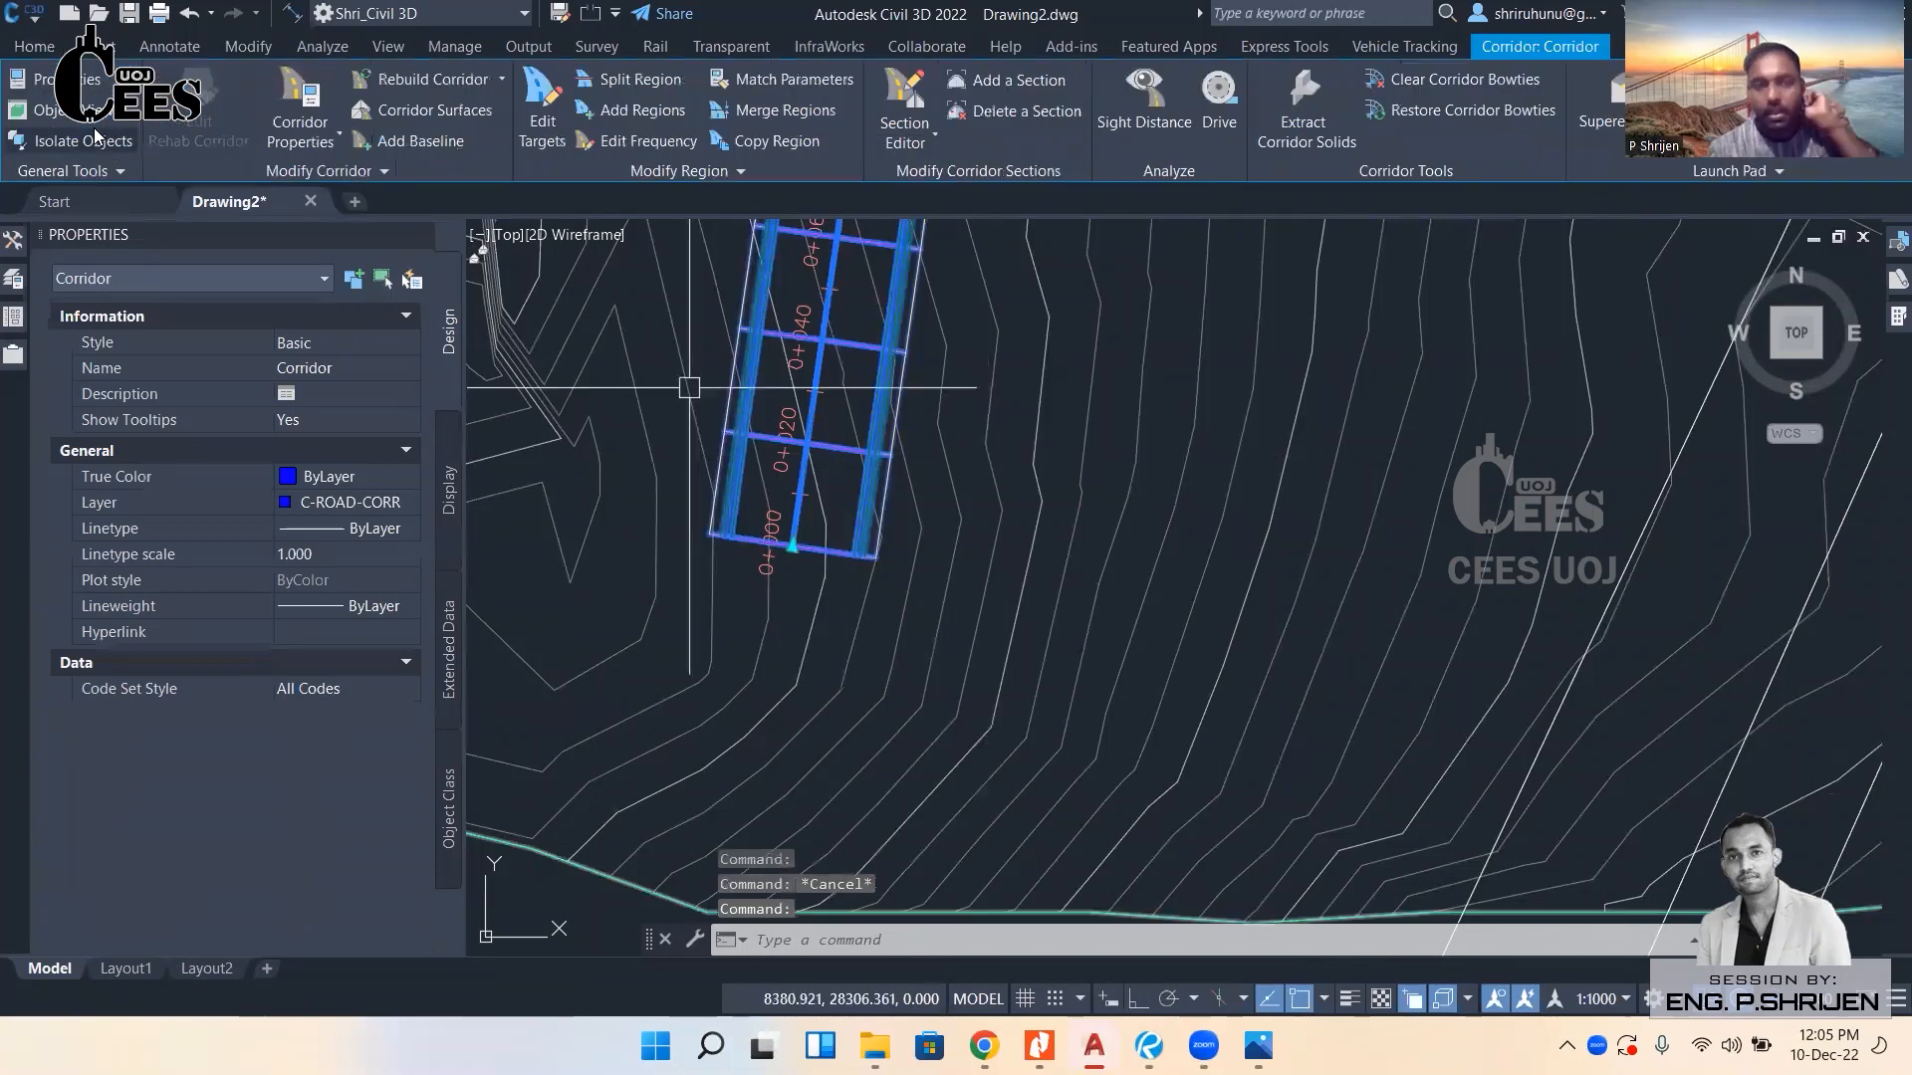
left_click(90, 138)
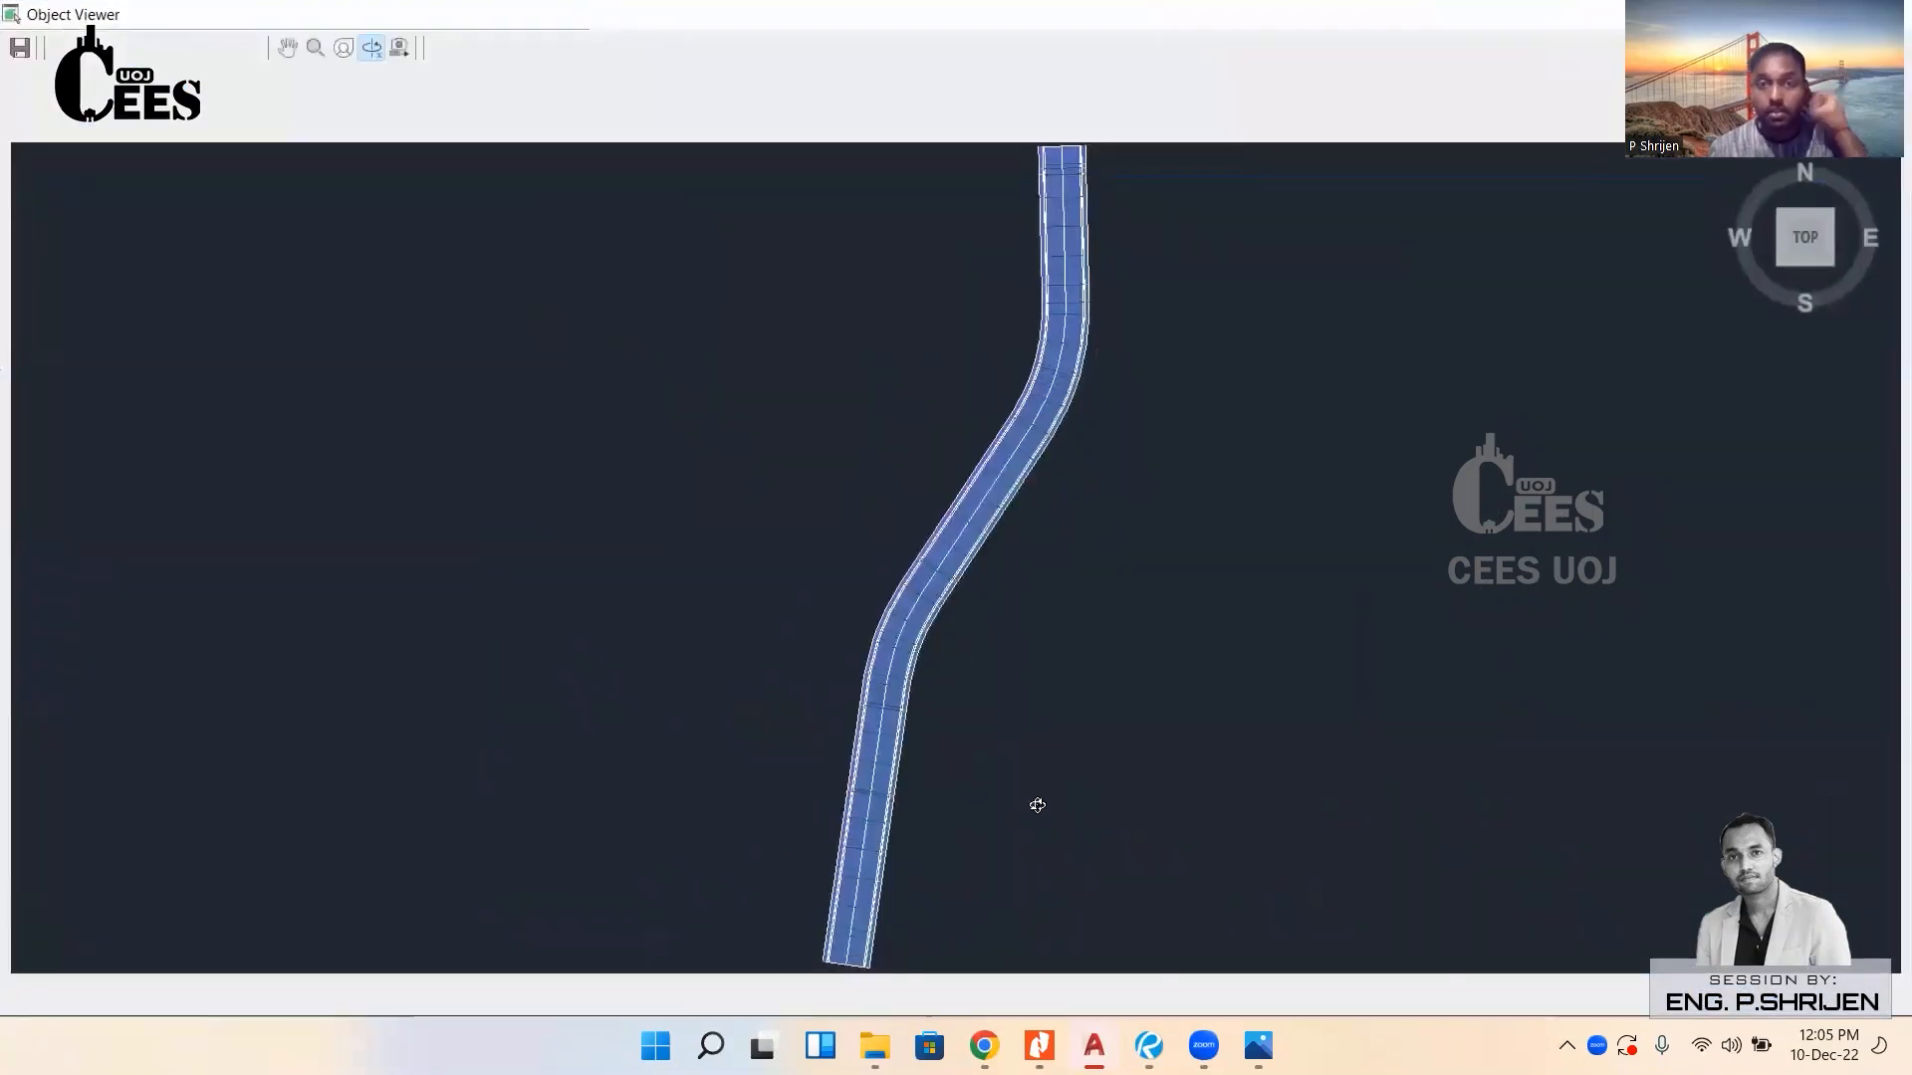
left_click_drag(1034, 798, 1059, 510)
Inspect the corridor's end section, side slopes and curves in 3D, close the viewer and clear the selection.
scroll(1112, 512, "up", 5)
middle_click_drag(1576, 235, 1296, 589)
scroll(1323, 369, "down", 3)
scroll(1285, 476, "up", 6)
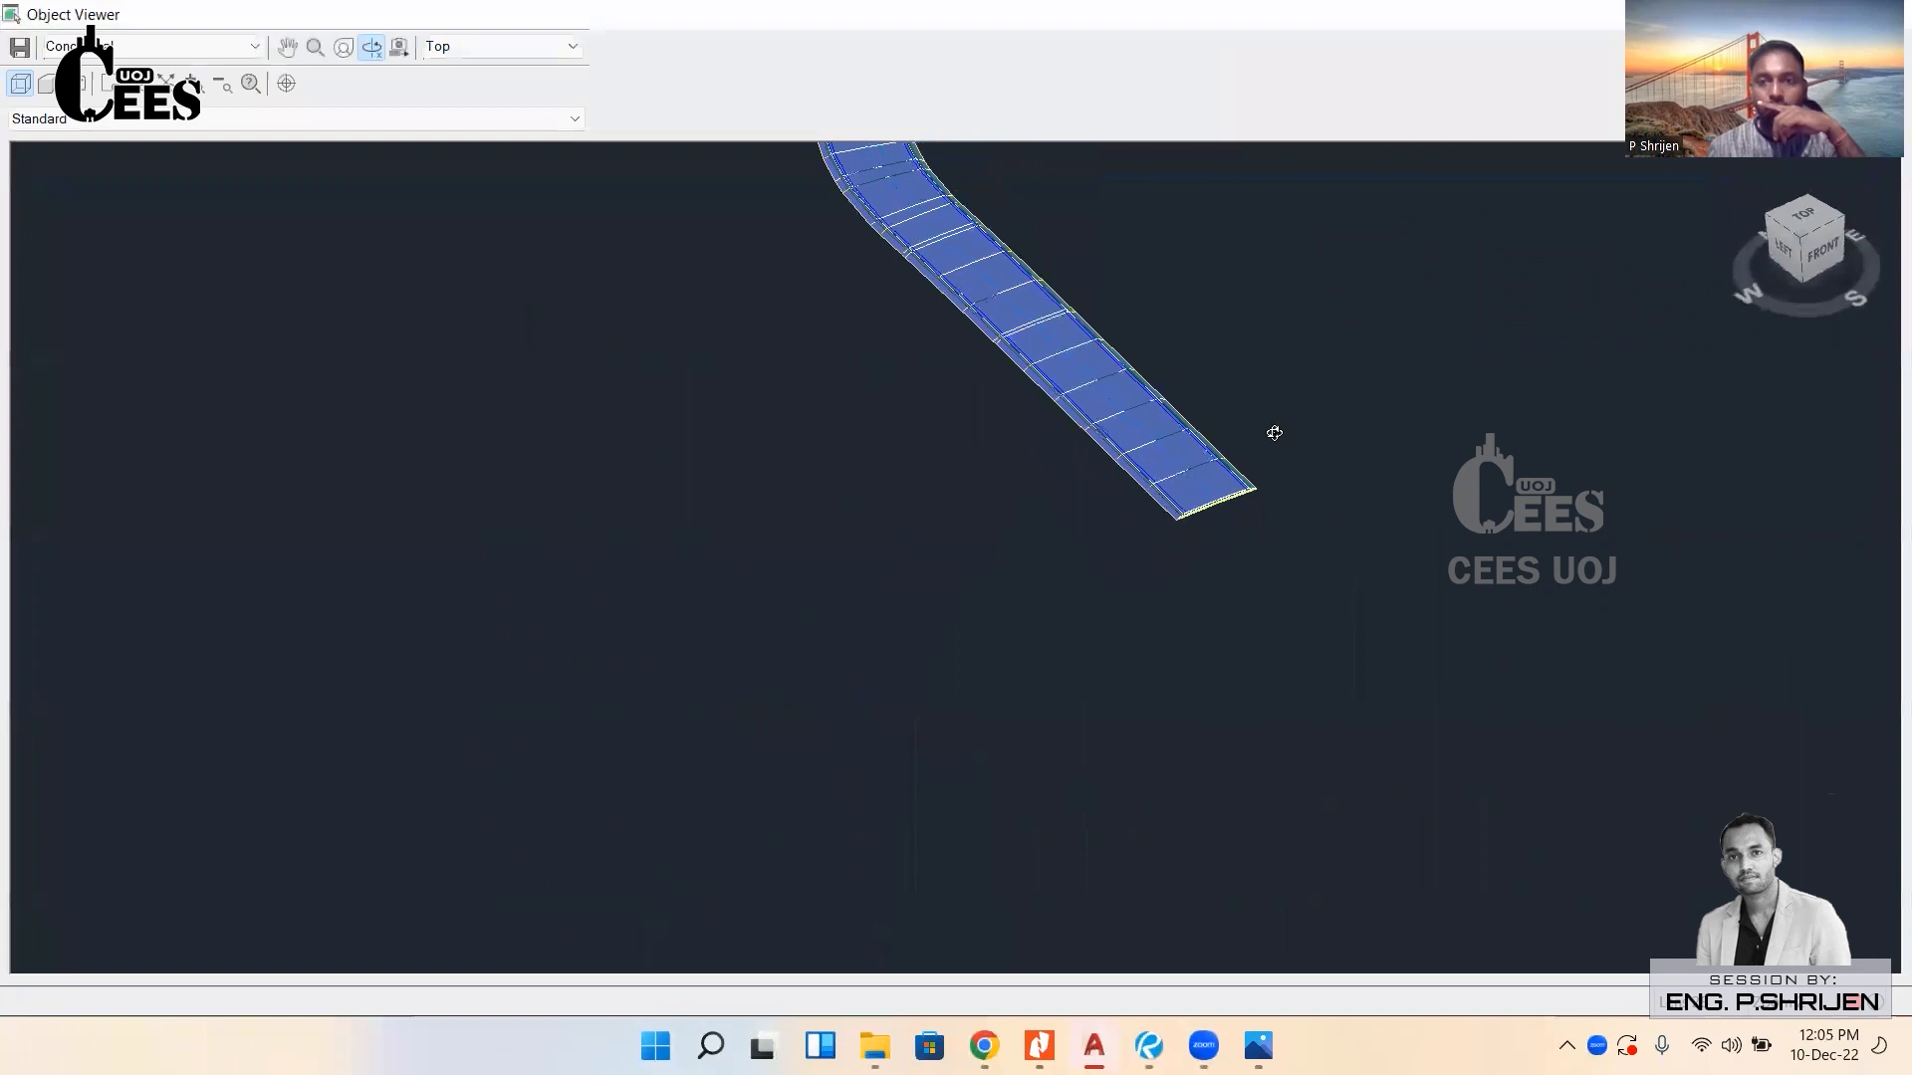
middle_click_drag(1233, 602, 977, 597)
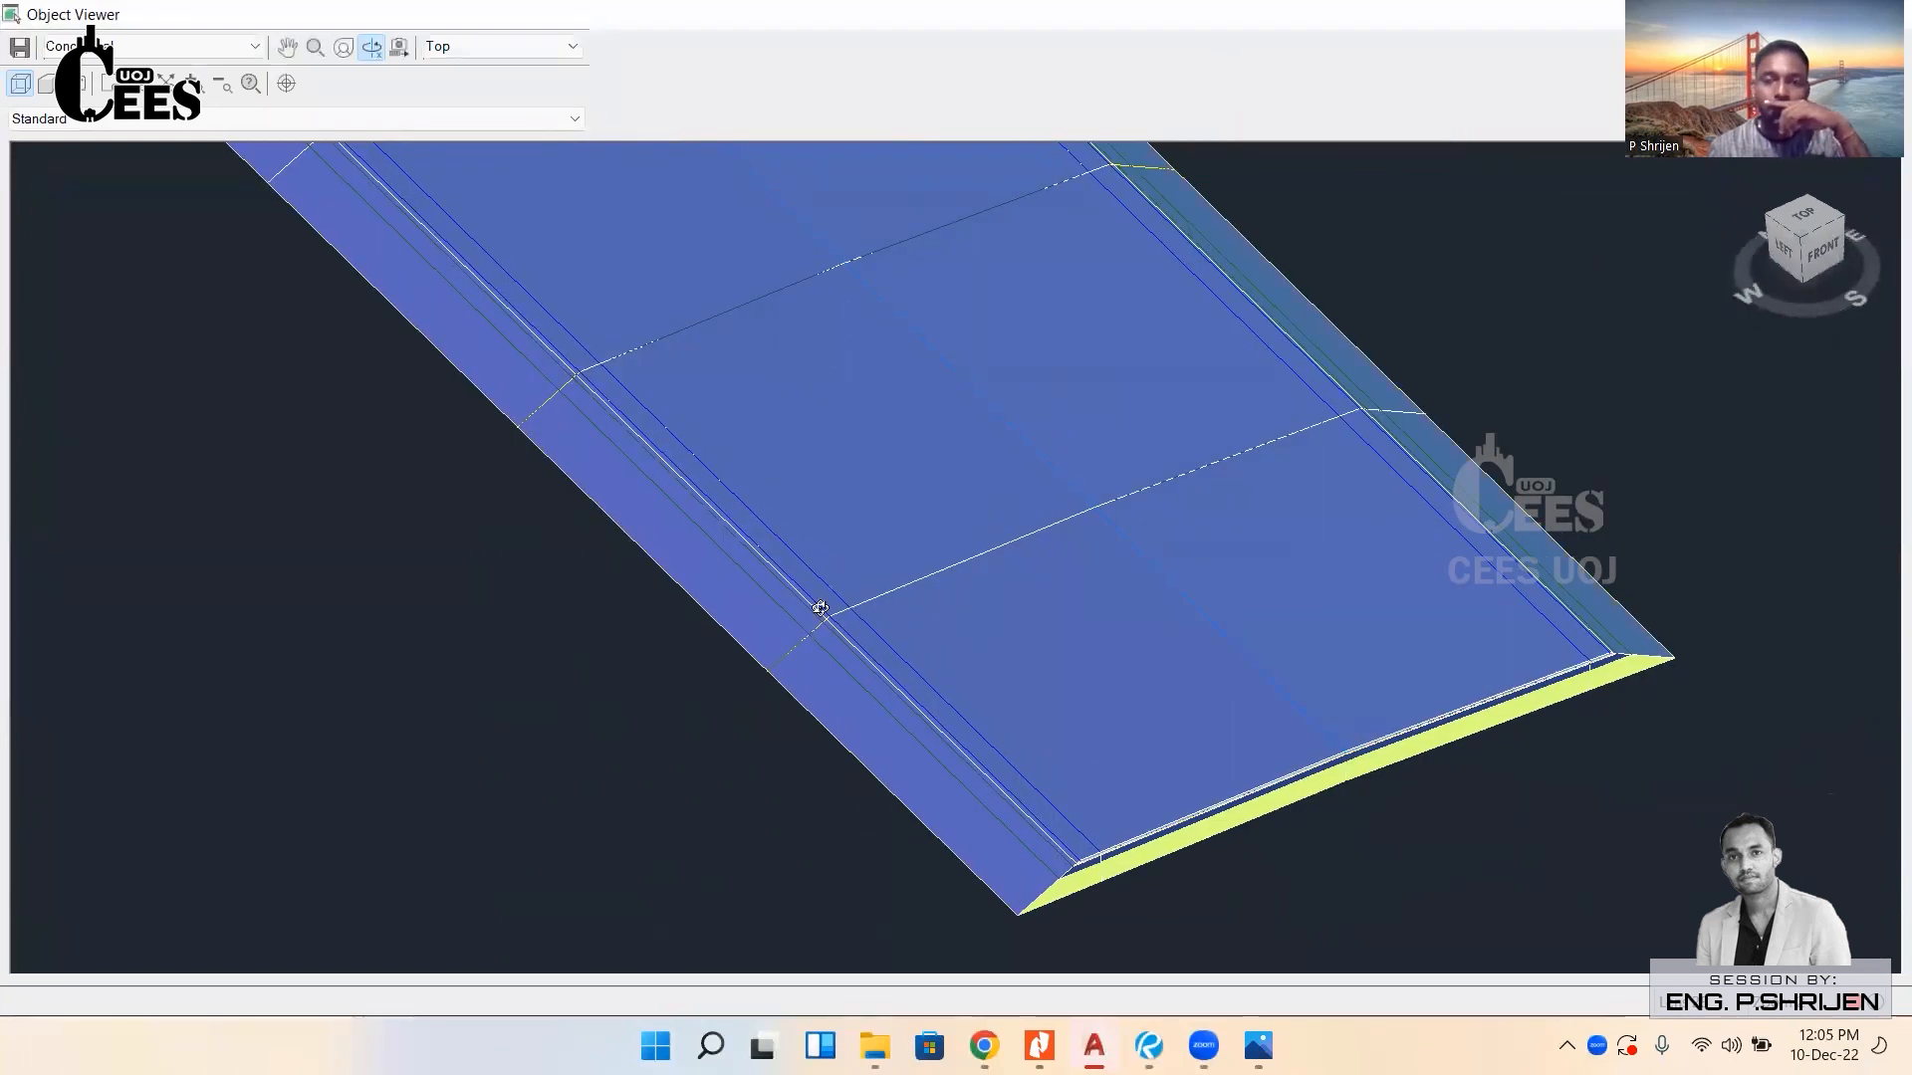
middle_click_drag(606, 418, 754, 623)
scroll(754, 624, "down", 5)
middle_click_drag(803, 793, 726, 644)
scroll(669, 521, "up", 3)
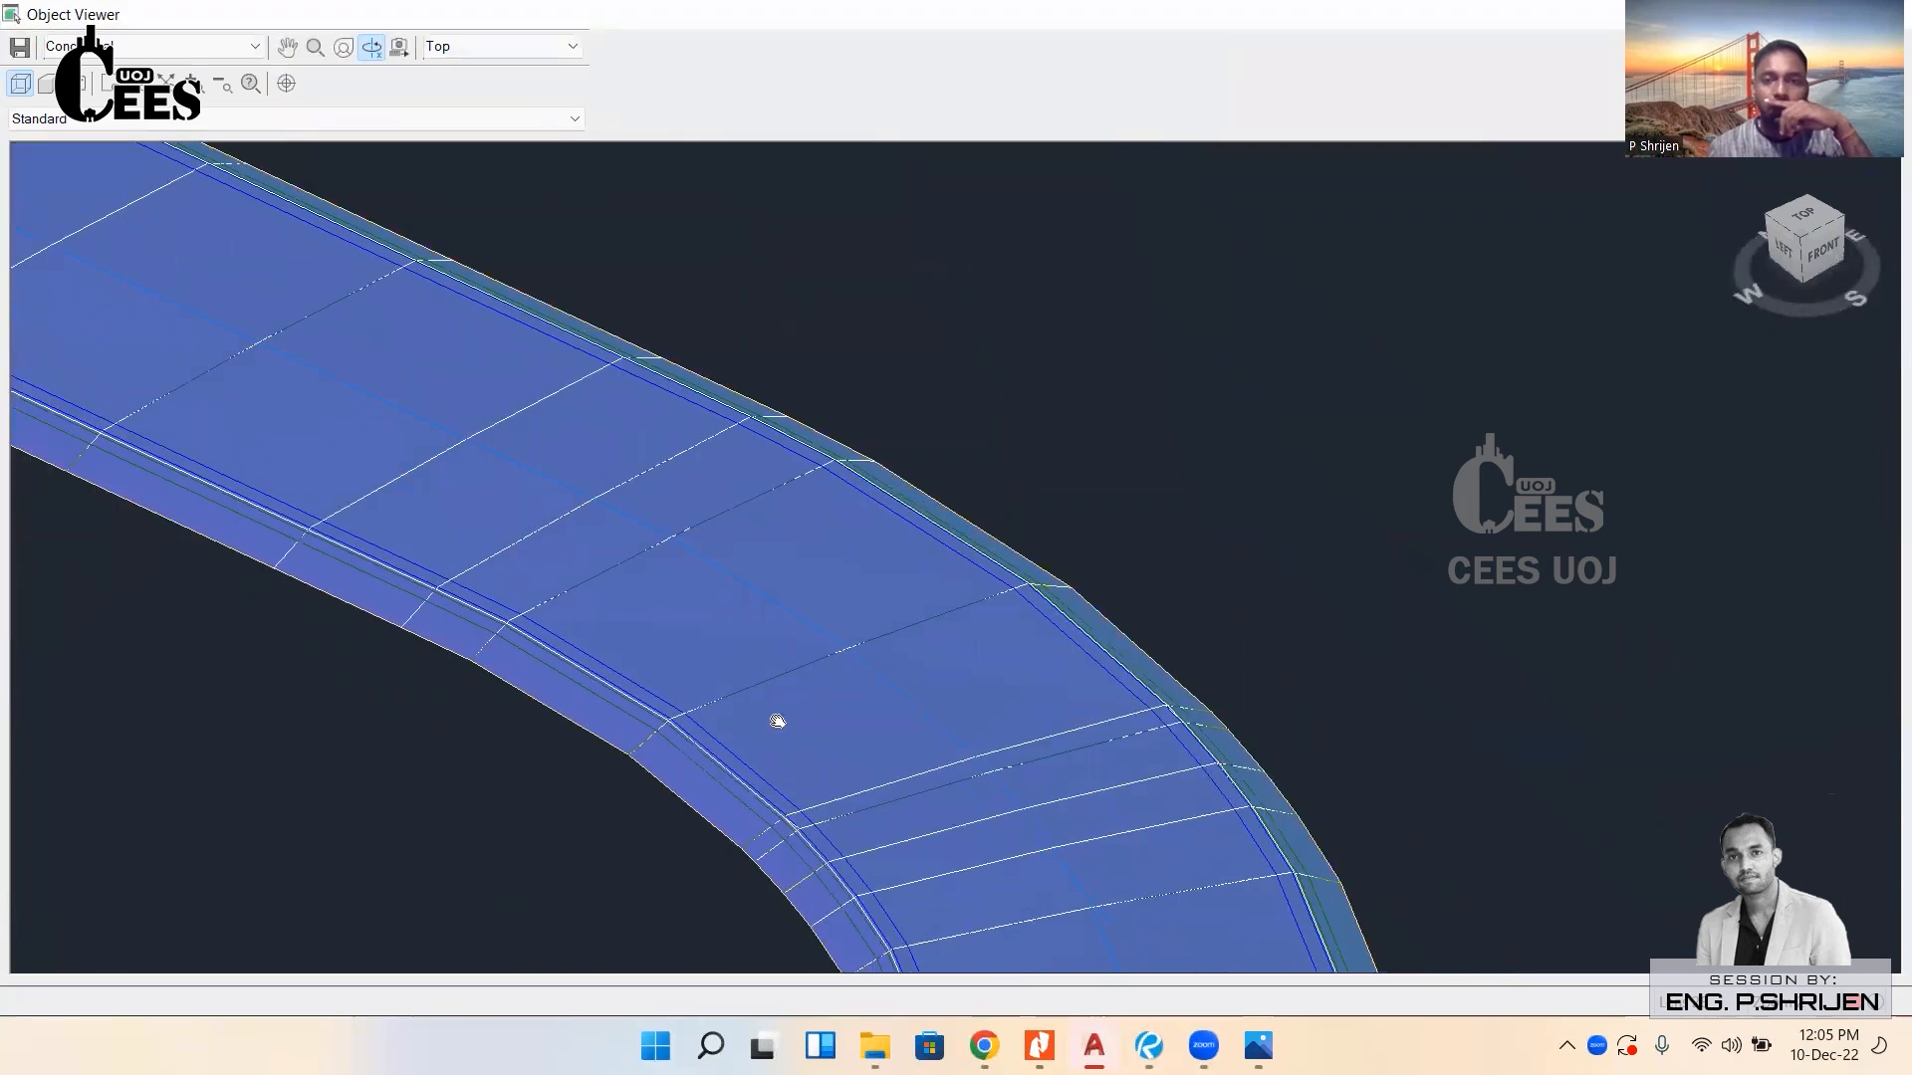
scroll(640, 354, "down", 4)
middle_click_drag(641, 354, 971, 719)
left_click_drag(971, 719, 936, 342)
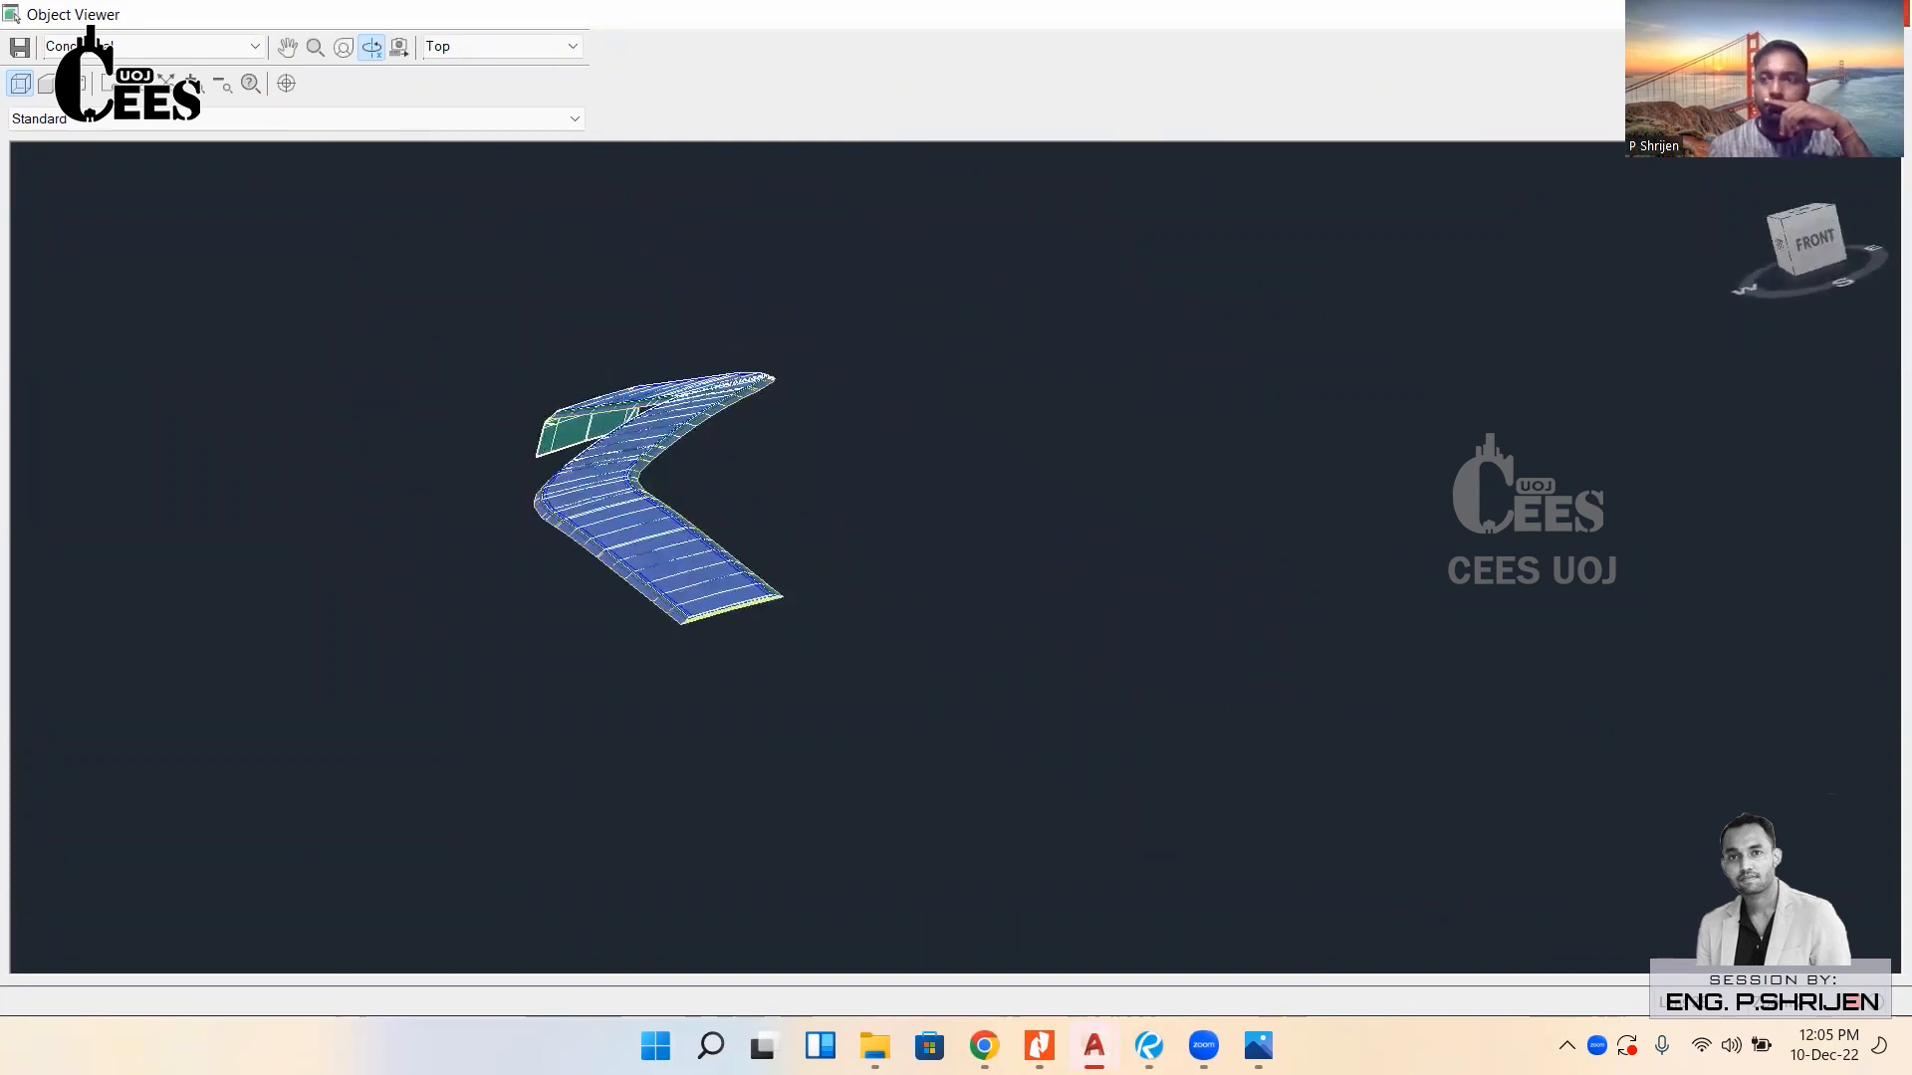
key("Escape")
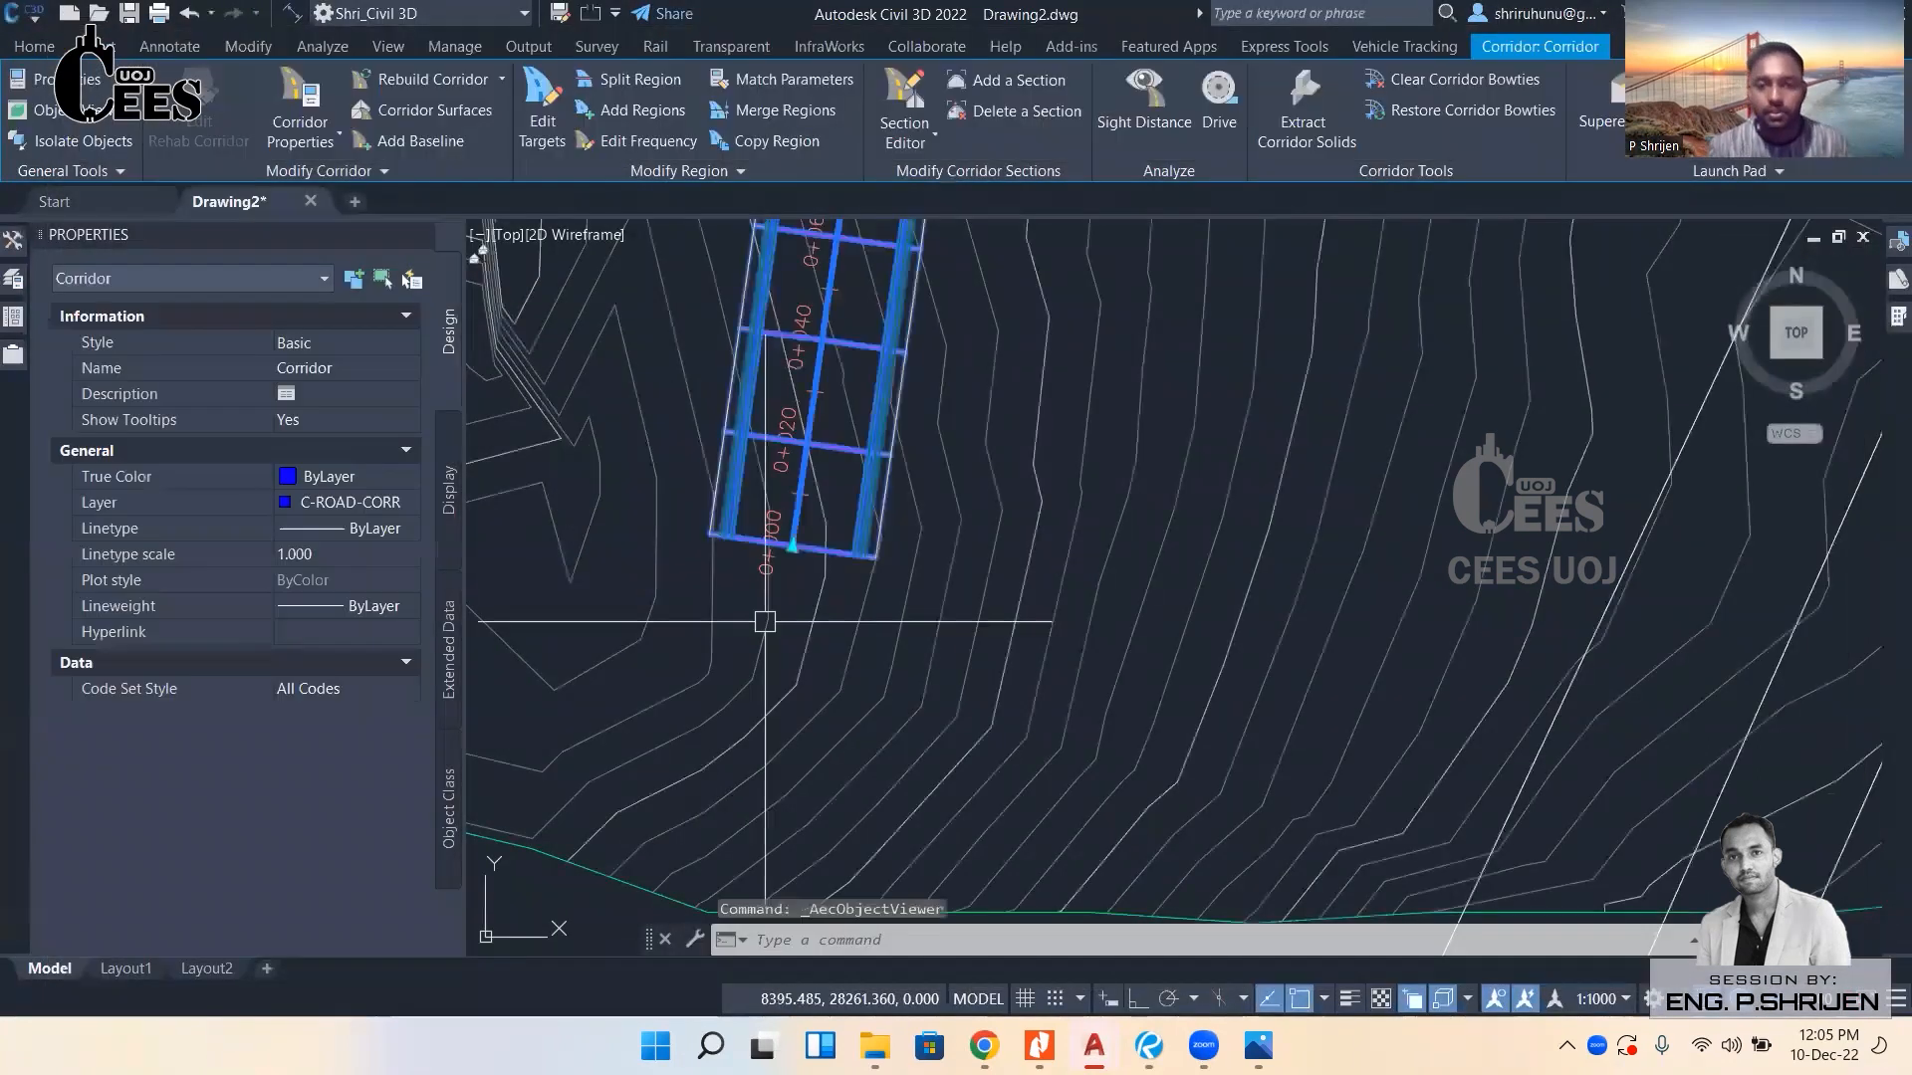
key("Escape")
Examine the spacing of the corridor's cross sections in plan between stations 0+000 and 0+040.
middle_click_drag(854, 286, 1009, 365)
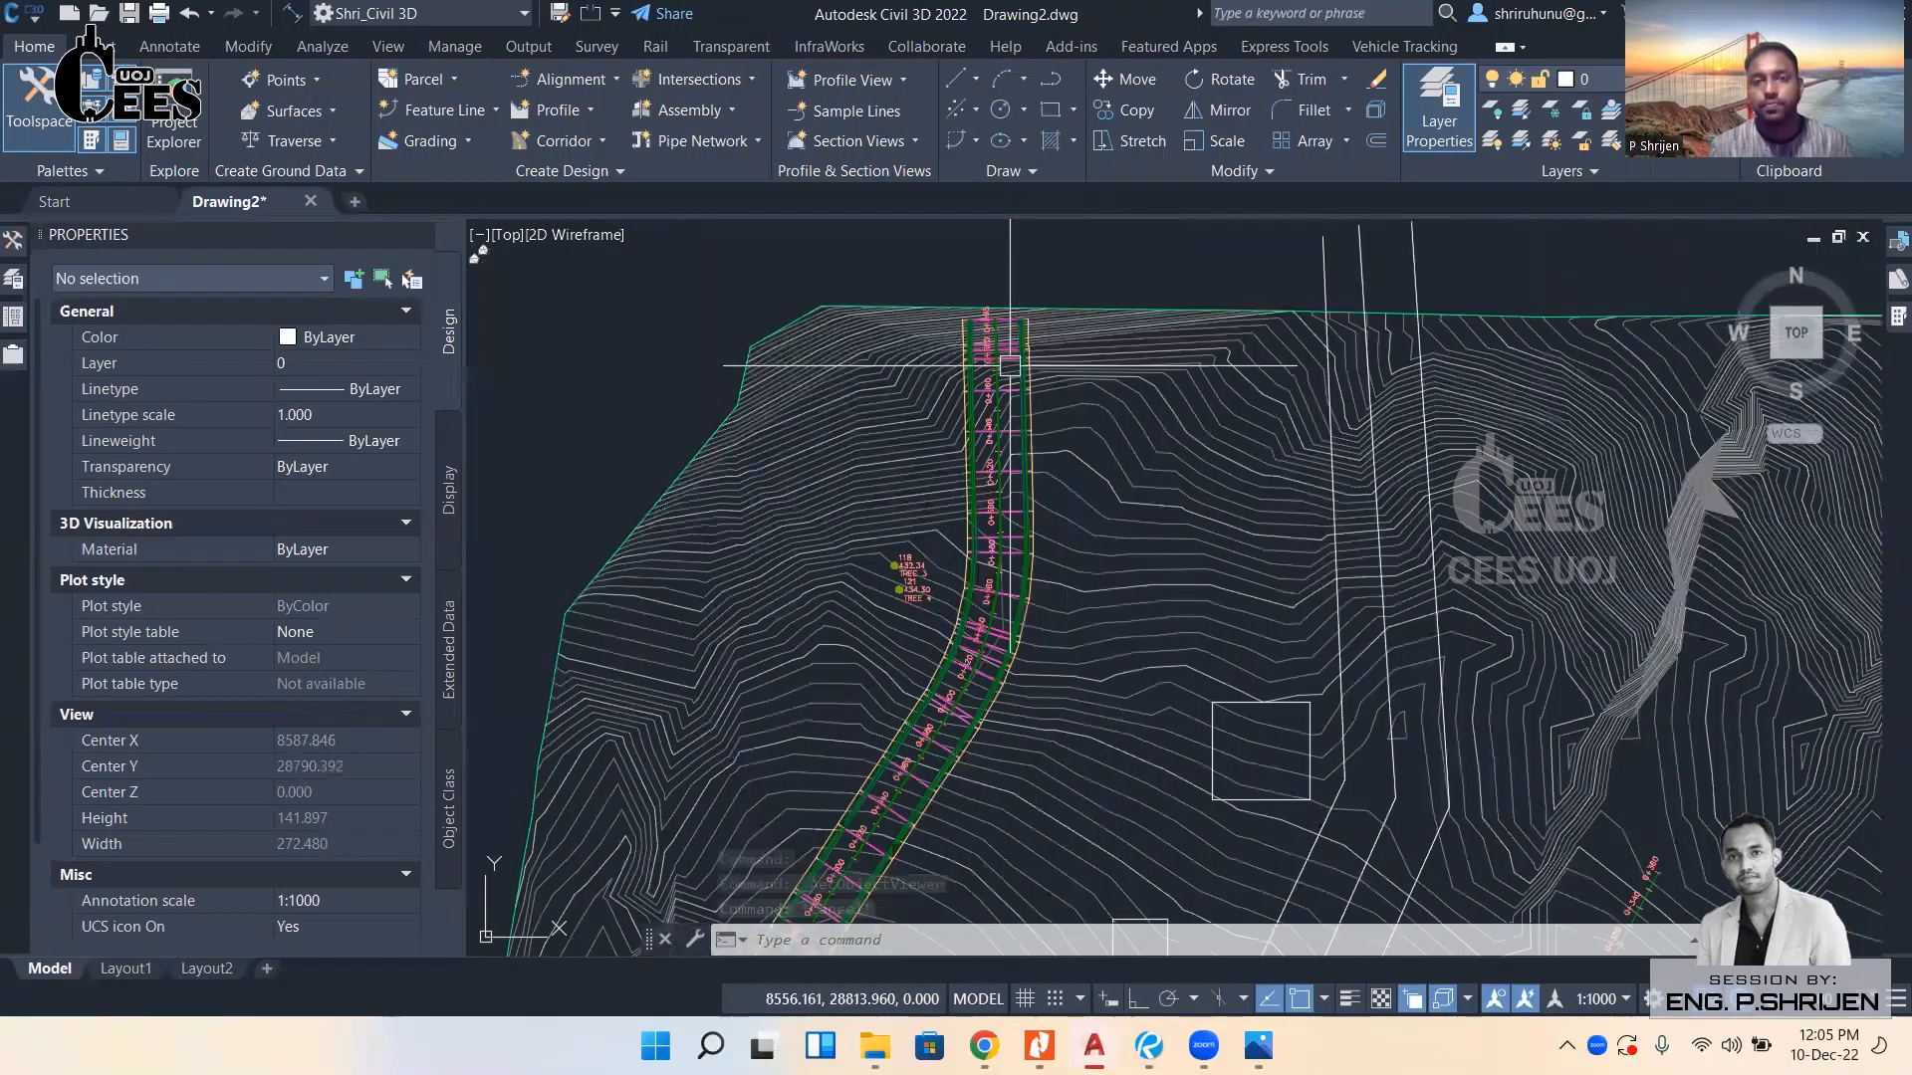
scroll(1009, 365, "down", 4)
middle_click_drag(880, 888, 938, 536)
scroll(675, 699, "up", 8)
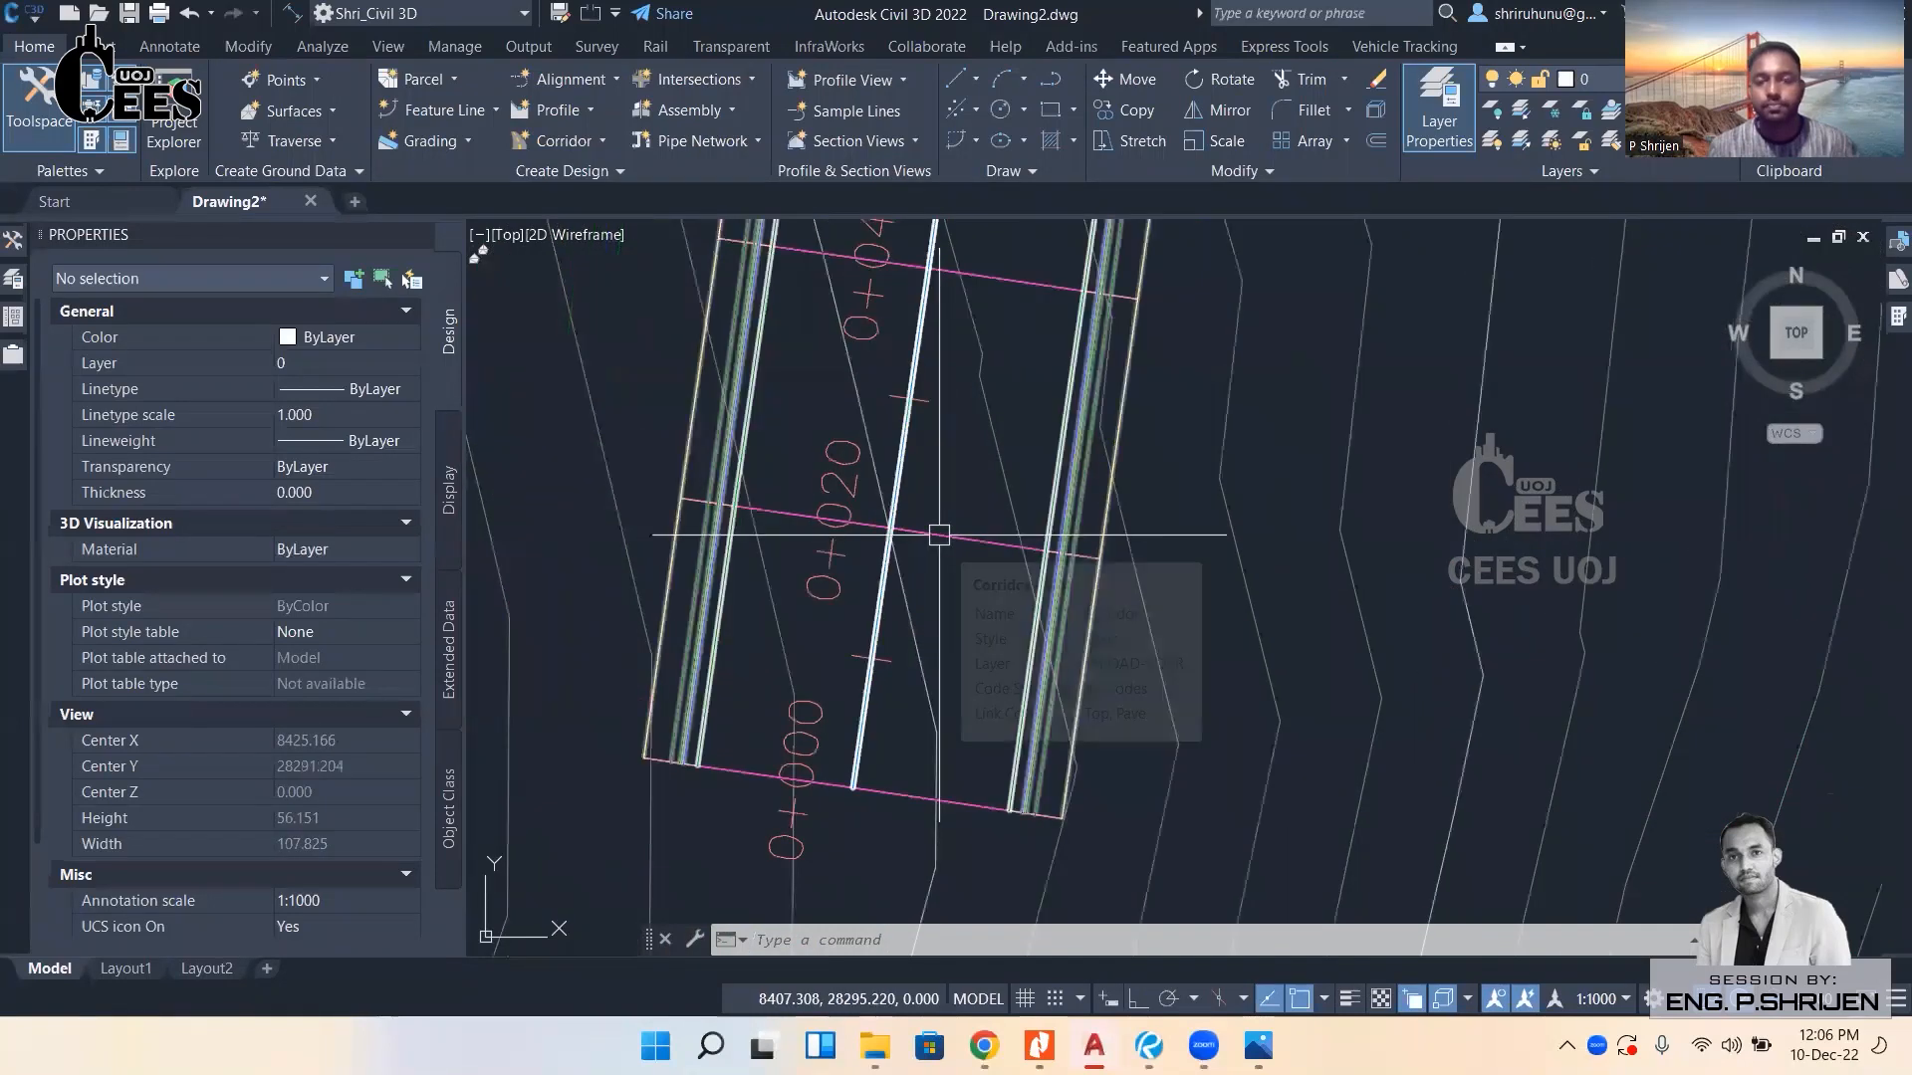
scroll(936, 548, "down", 3)
scroll(938, 559, "up", 3)
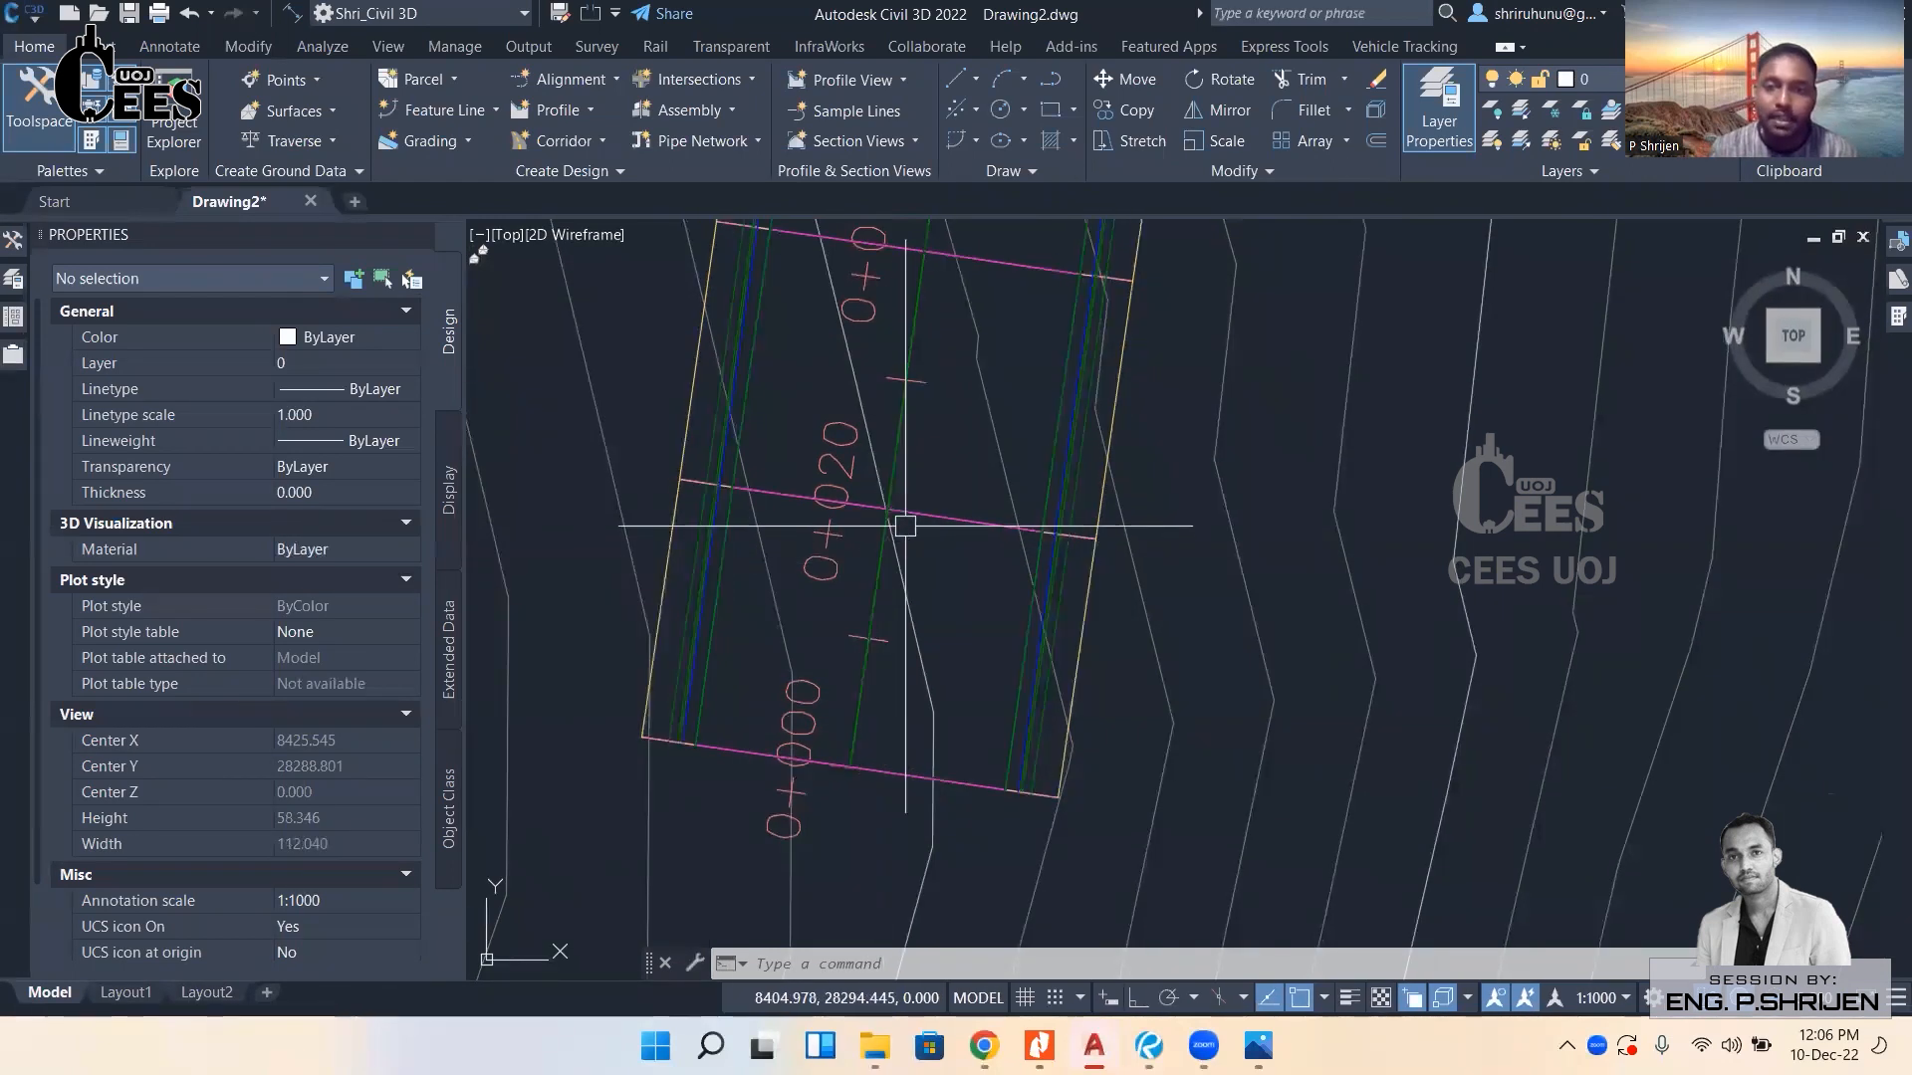
middle_click_drag(934, 430, 933, 573)
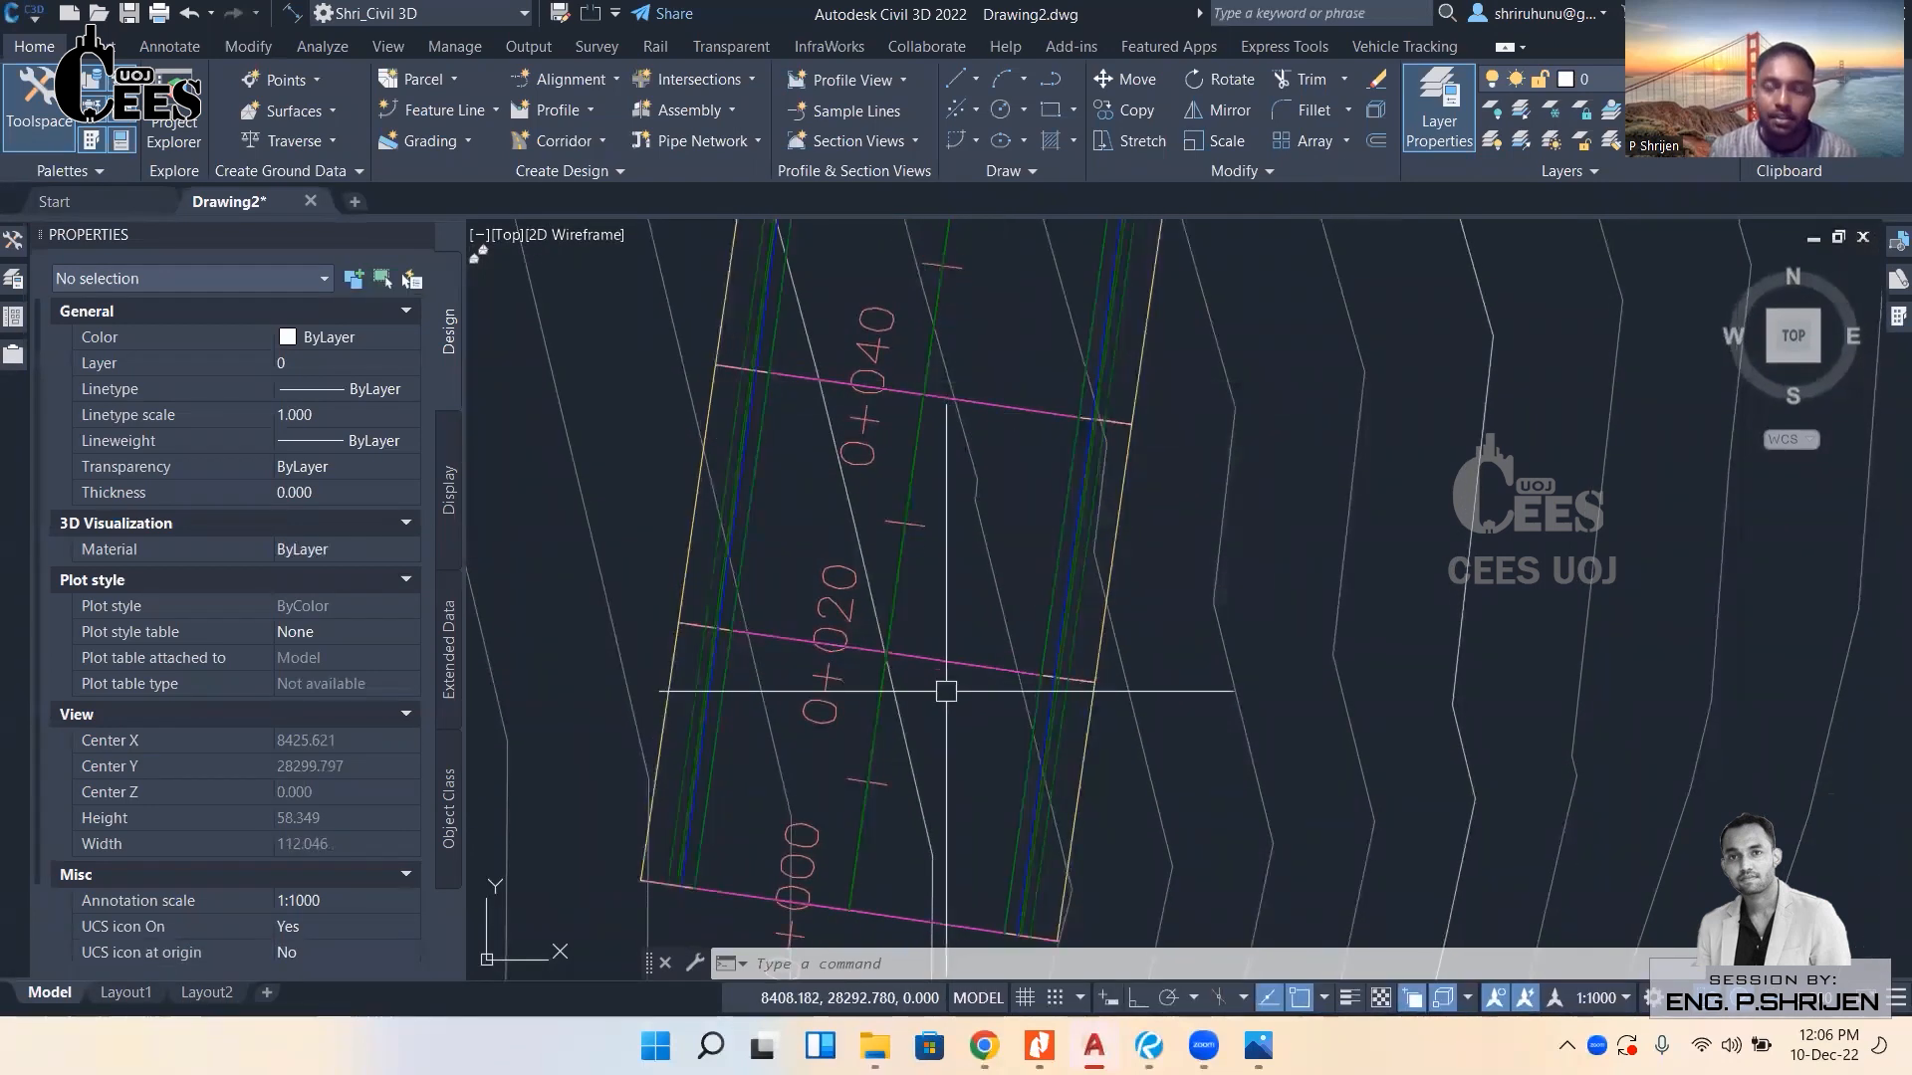
Place a multileader labelled 1 pointing at the corridor centerline at station 0+000.
left_click(162, 47)
left_click(1133, 153)
middle_click_drag(876, 926, 831, 619)
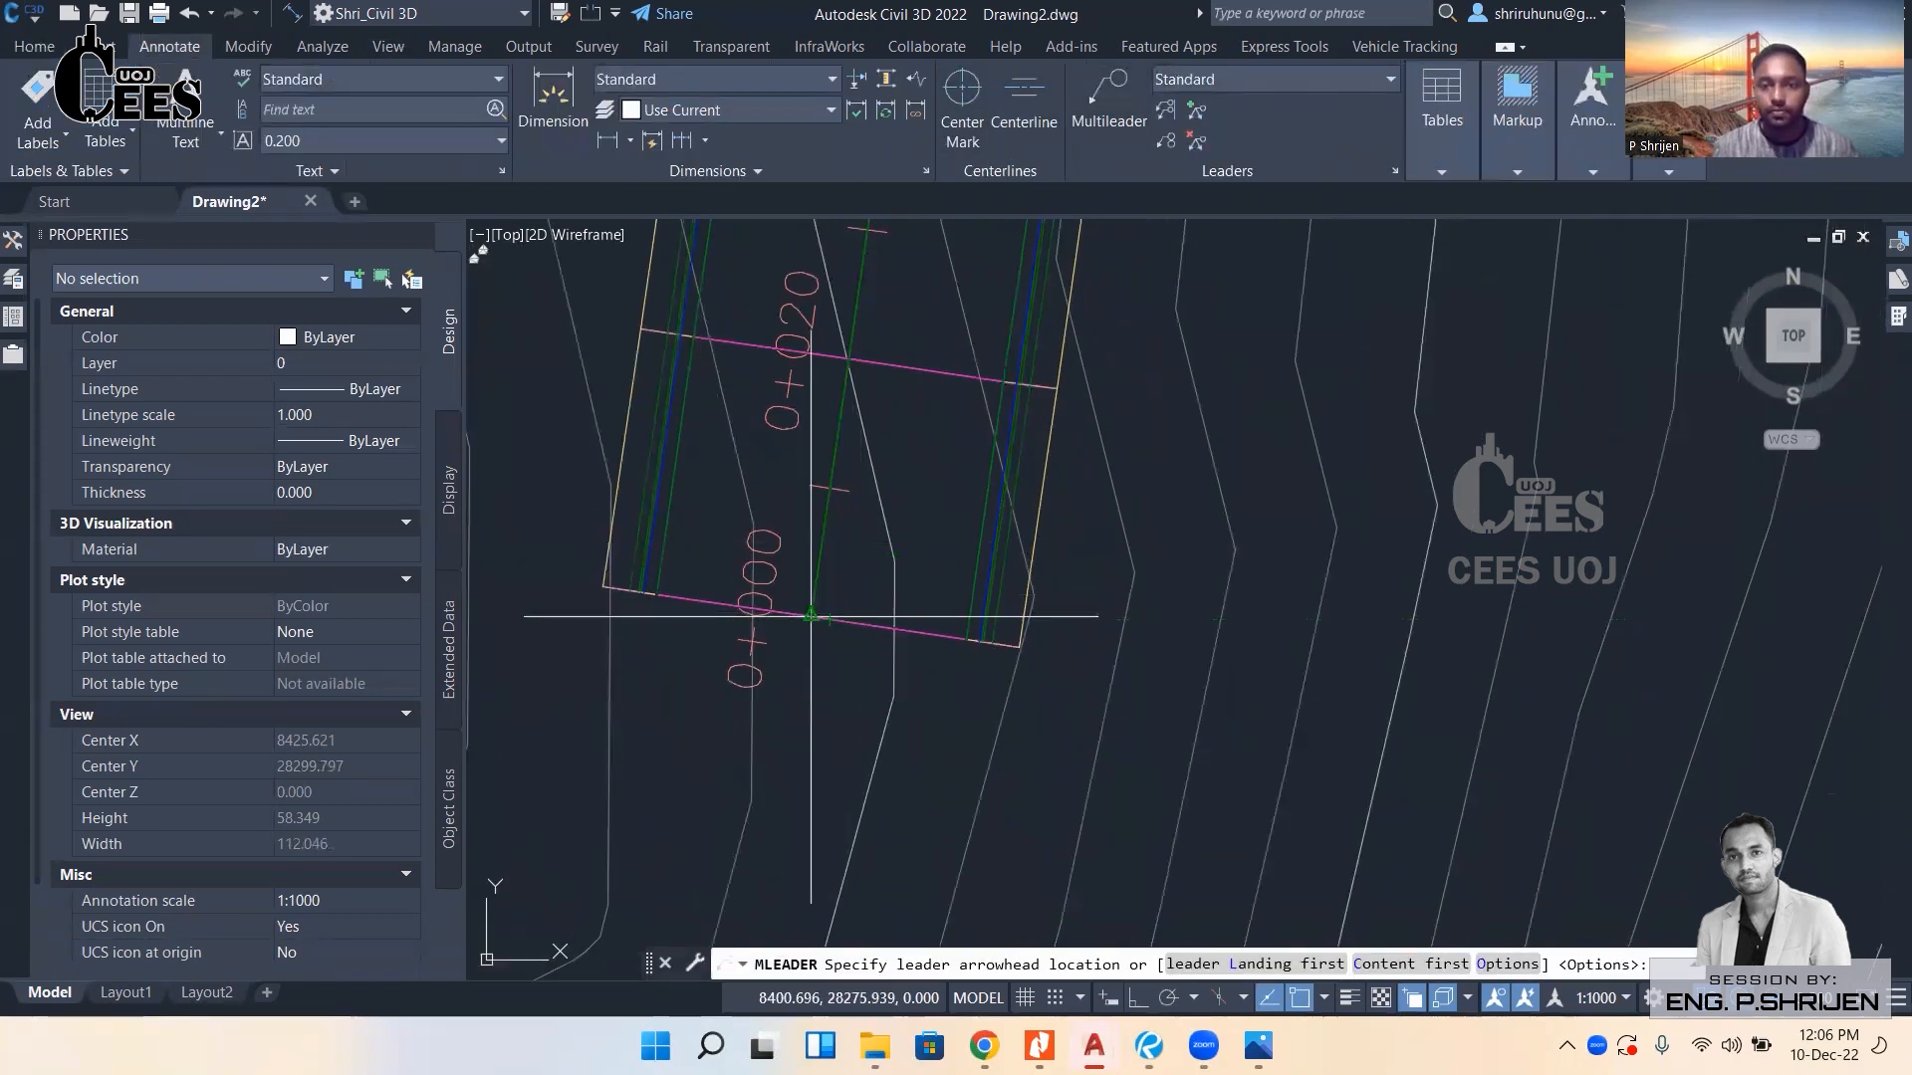
left_click(813, 619)
left_click(884, 729)
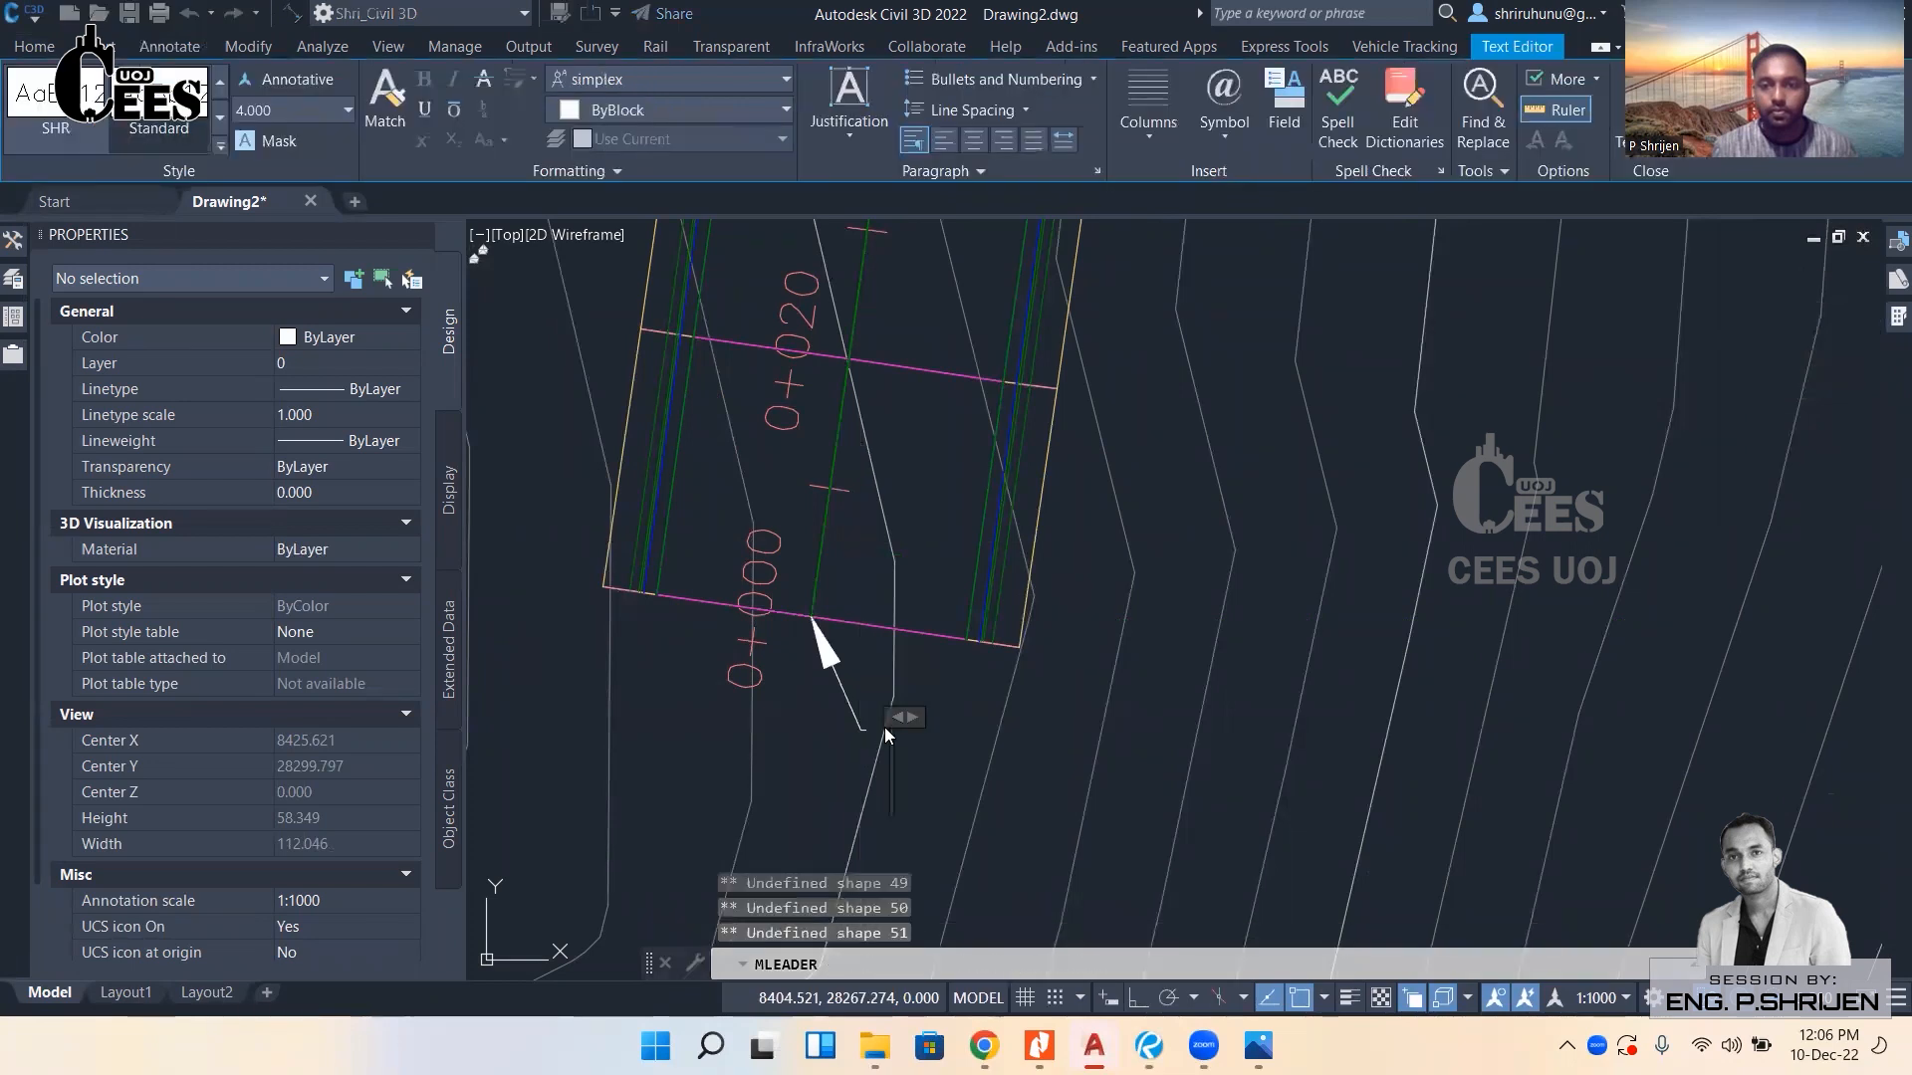
type("1")
left_click(910, 470)
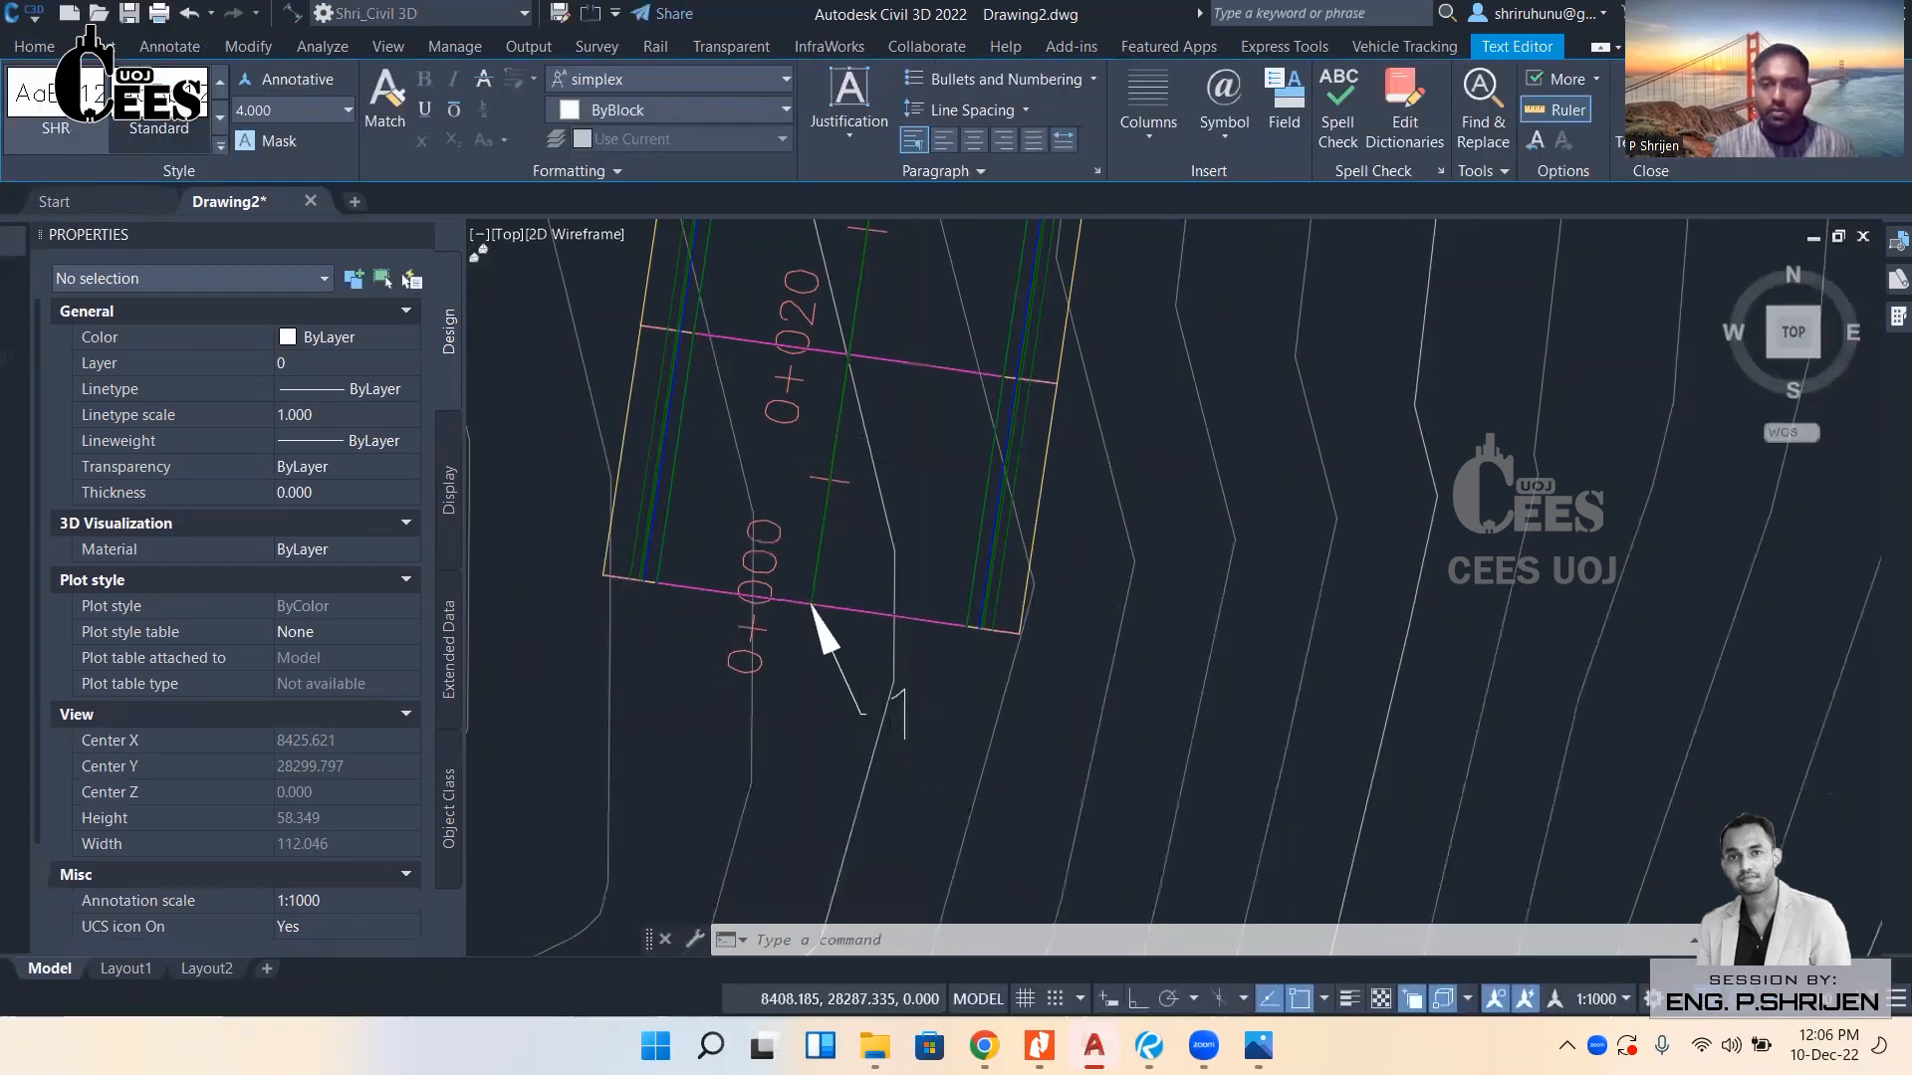
Place a multileader labelled 2 pointing at the centerline of the corridor section at station 0+020.
key("Return")
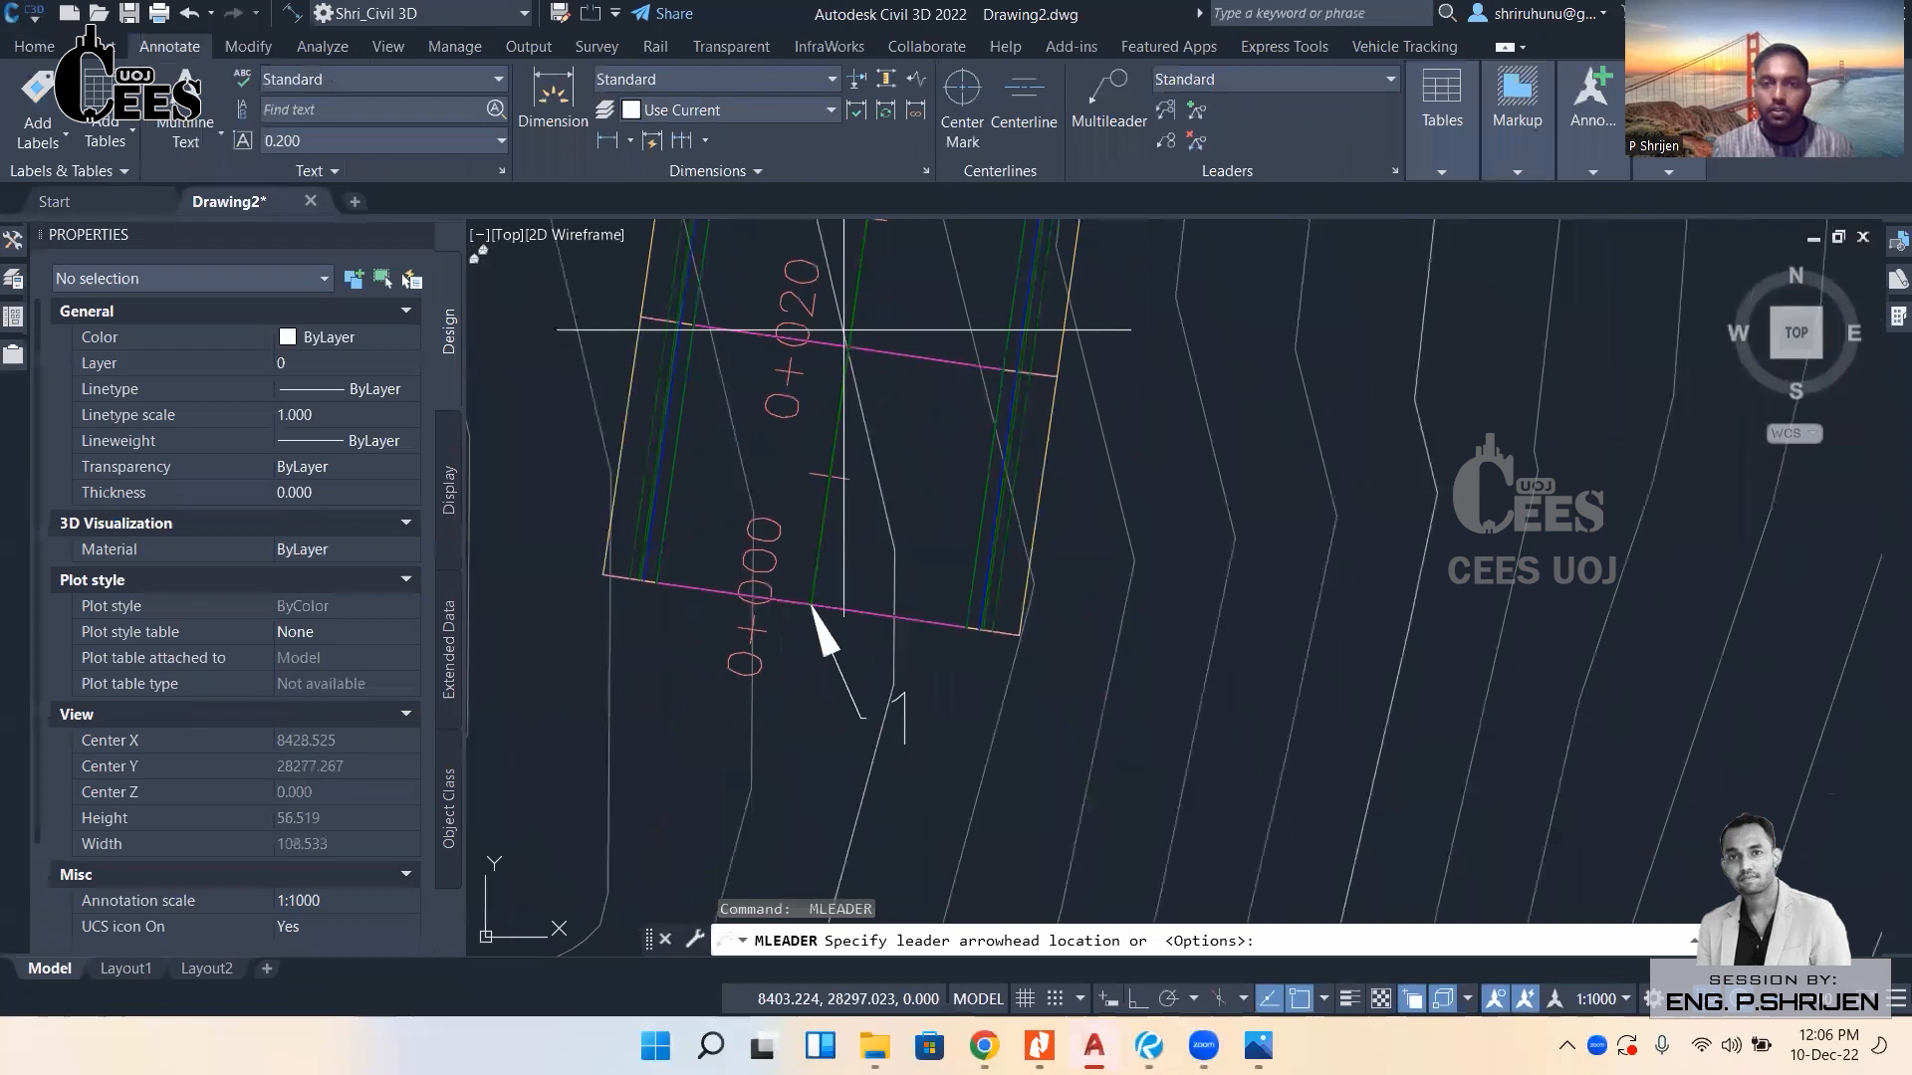
left_click(847, 342)
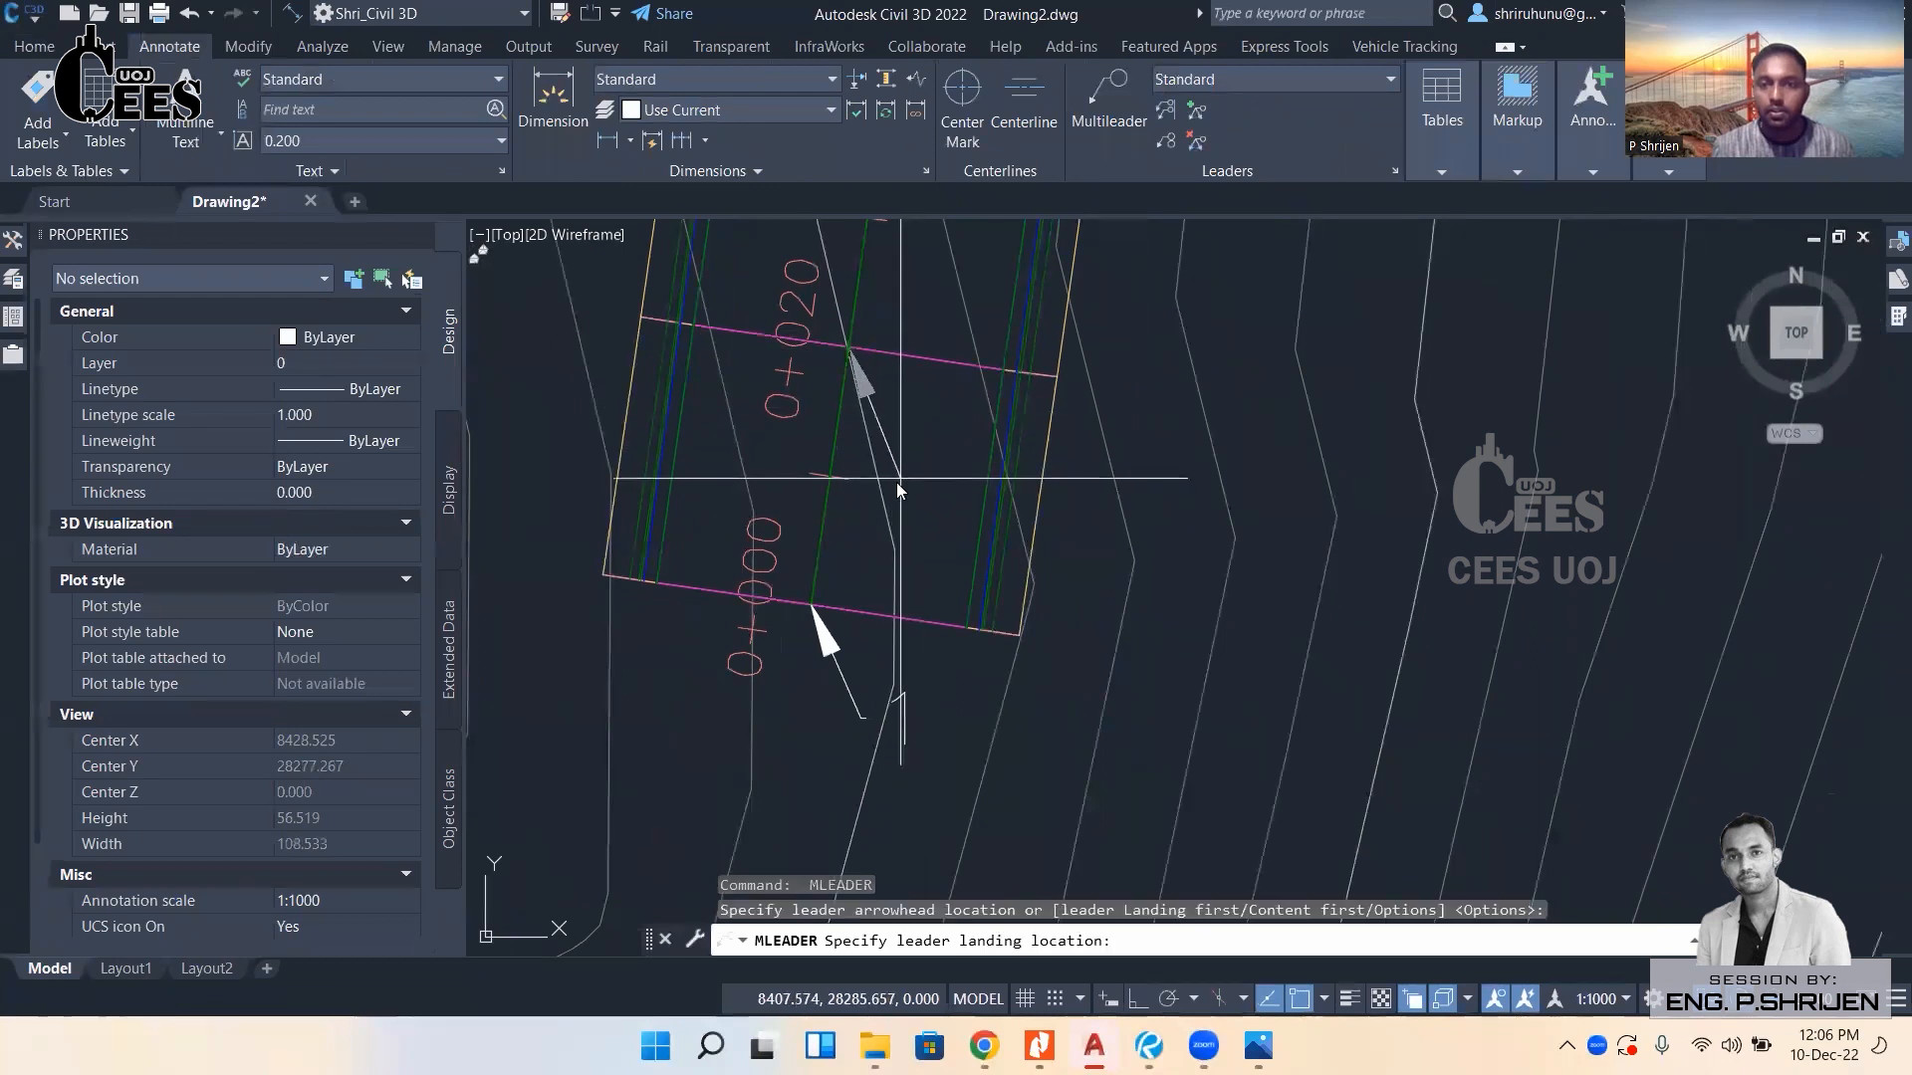
type("2")
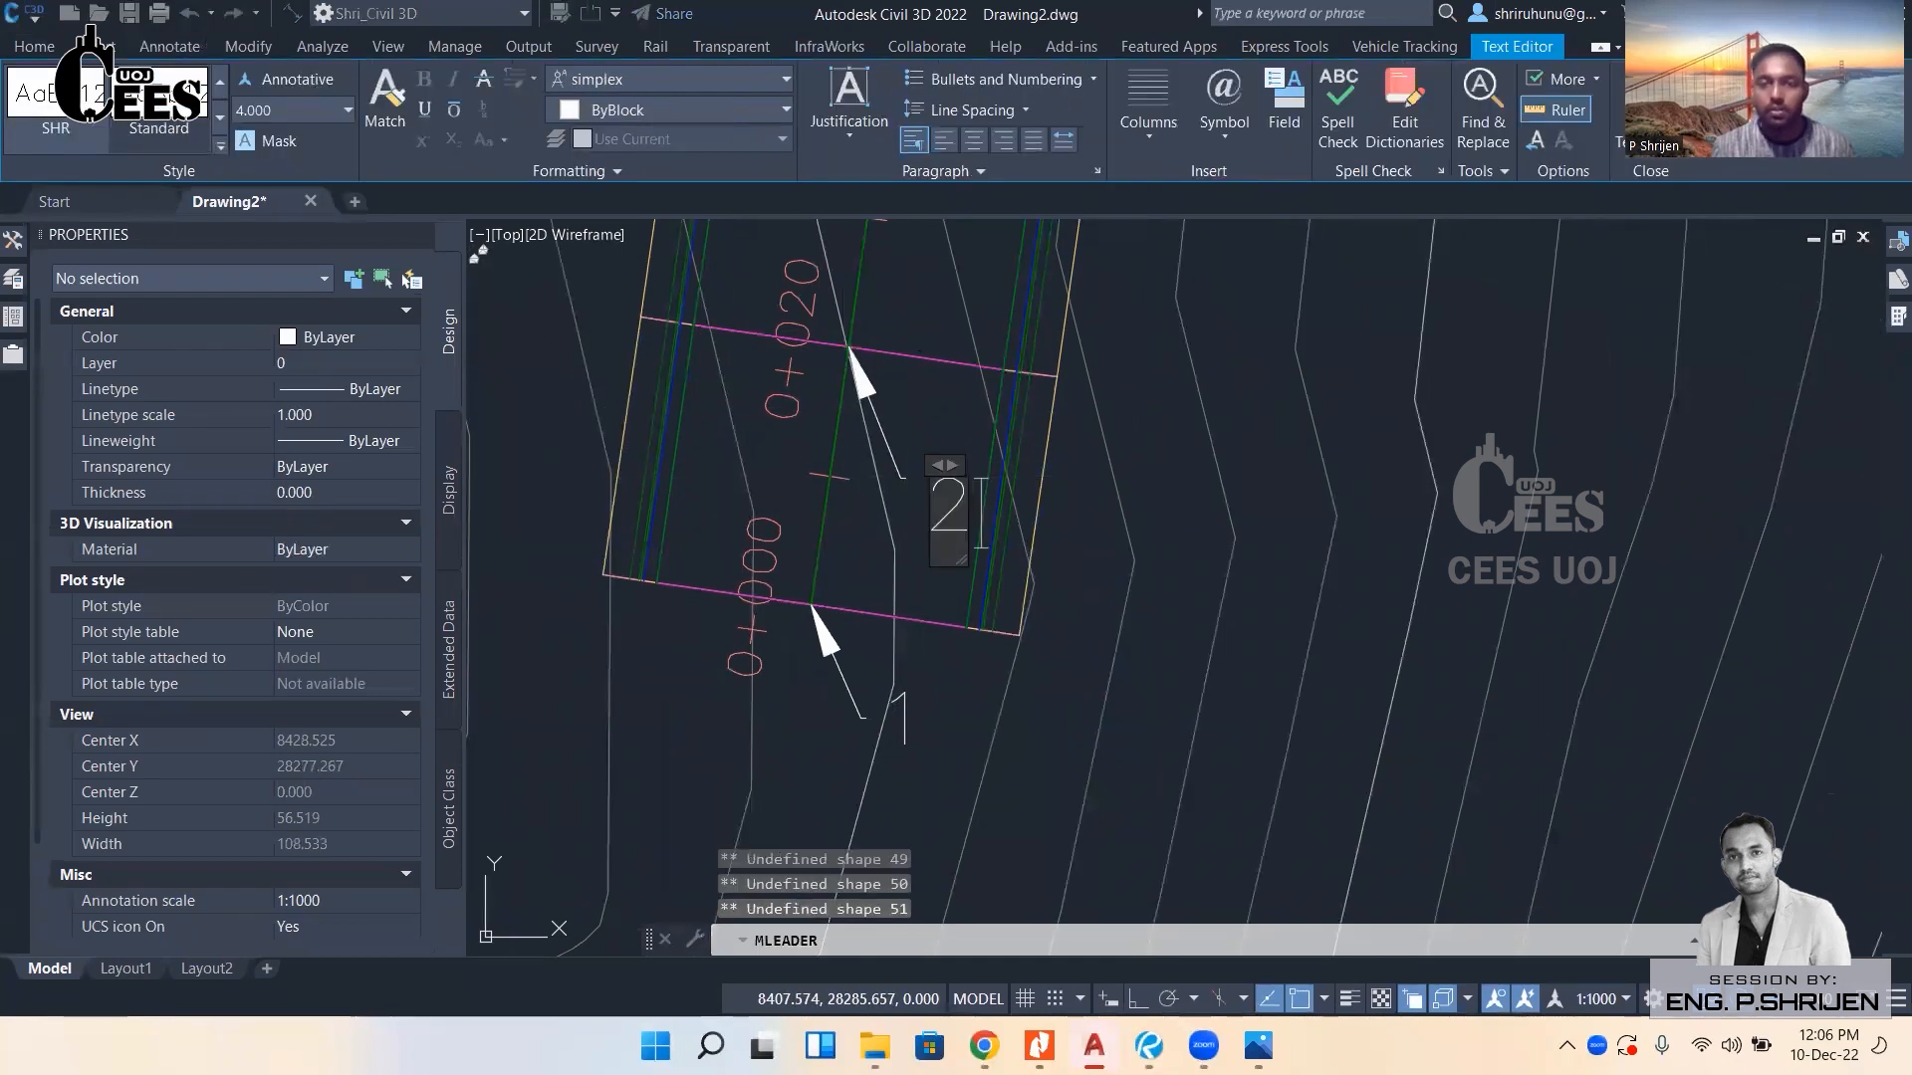
middle_click_drag(918, 343, 856, 462)
left_click(856, 443)
Place a multileader labelled 3 pointing at the centerline of the corridor section at station 0+040.
key("Return")
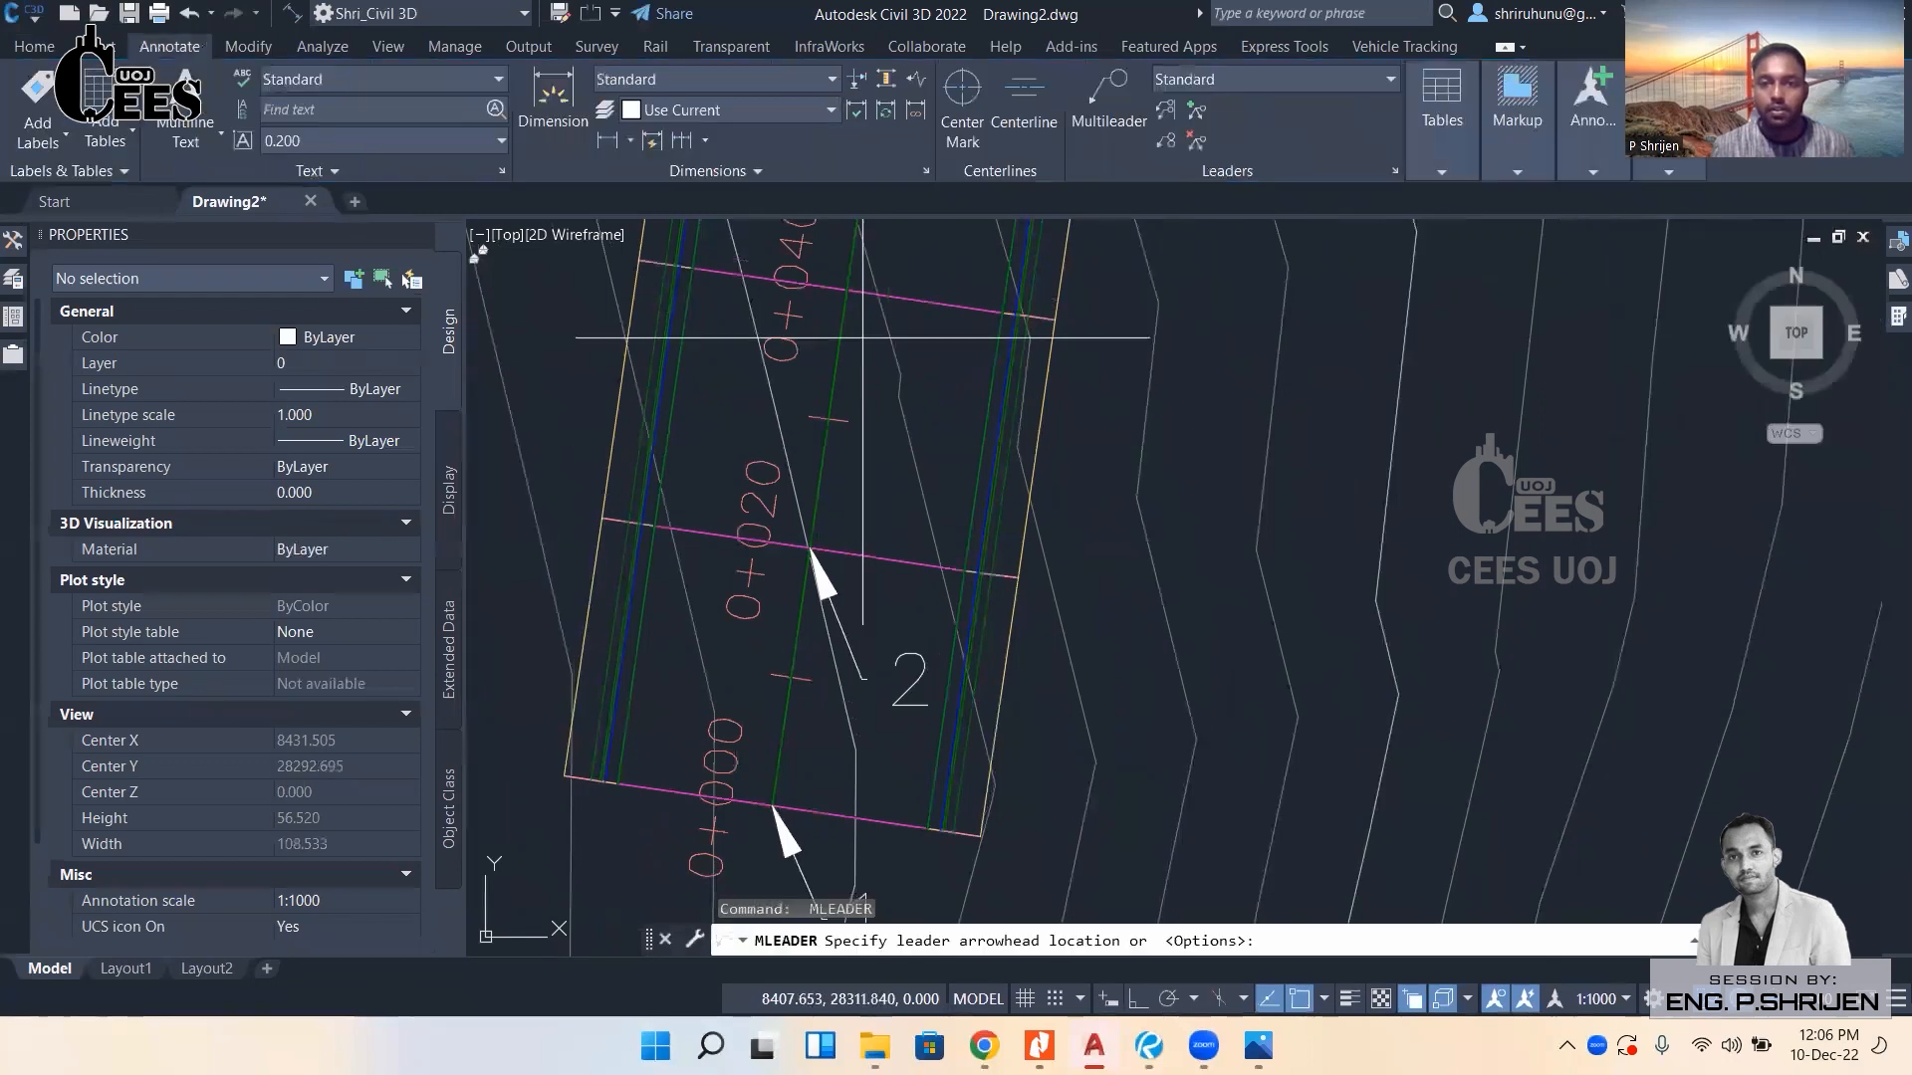
left_click(847, 291)
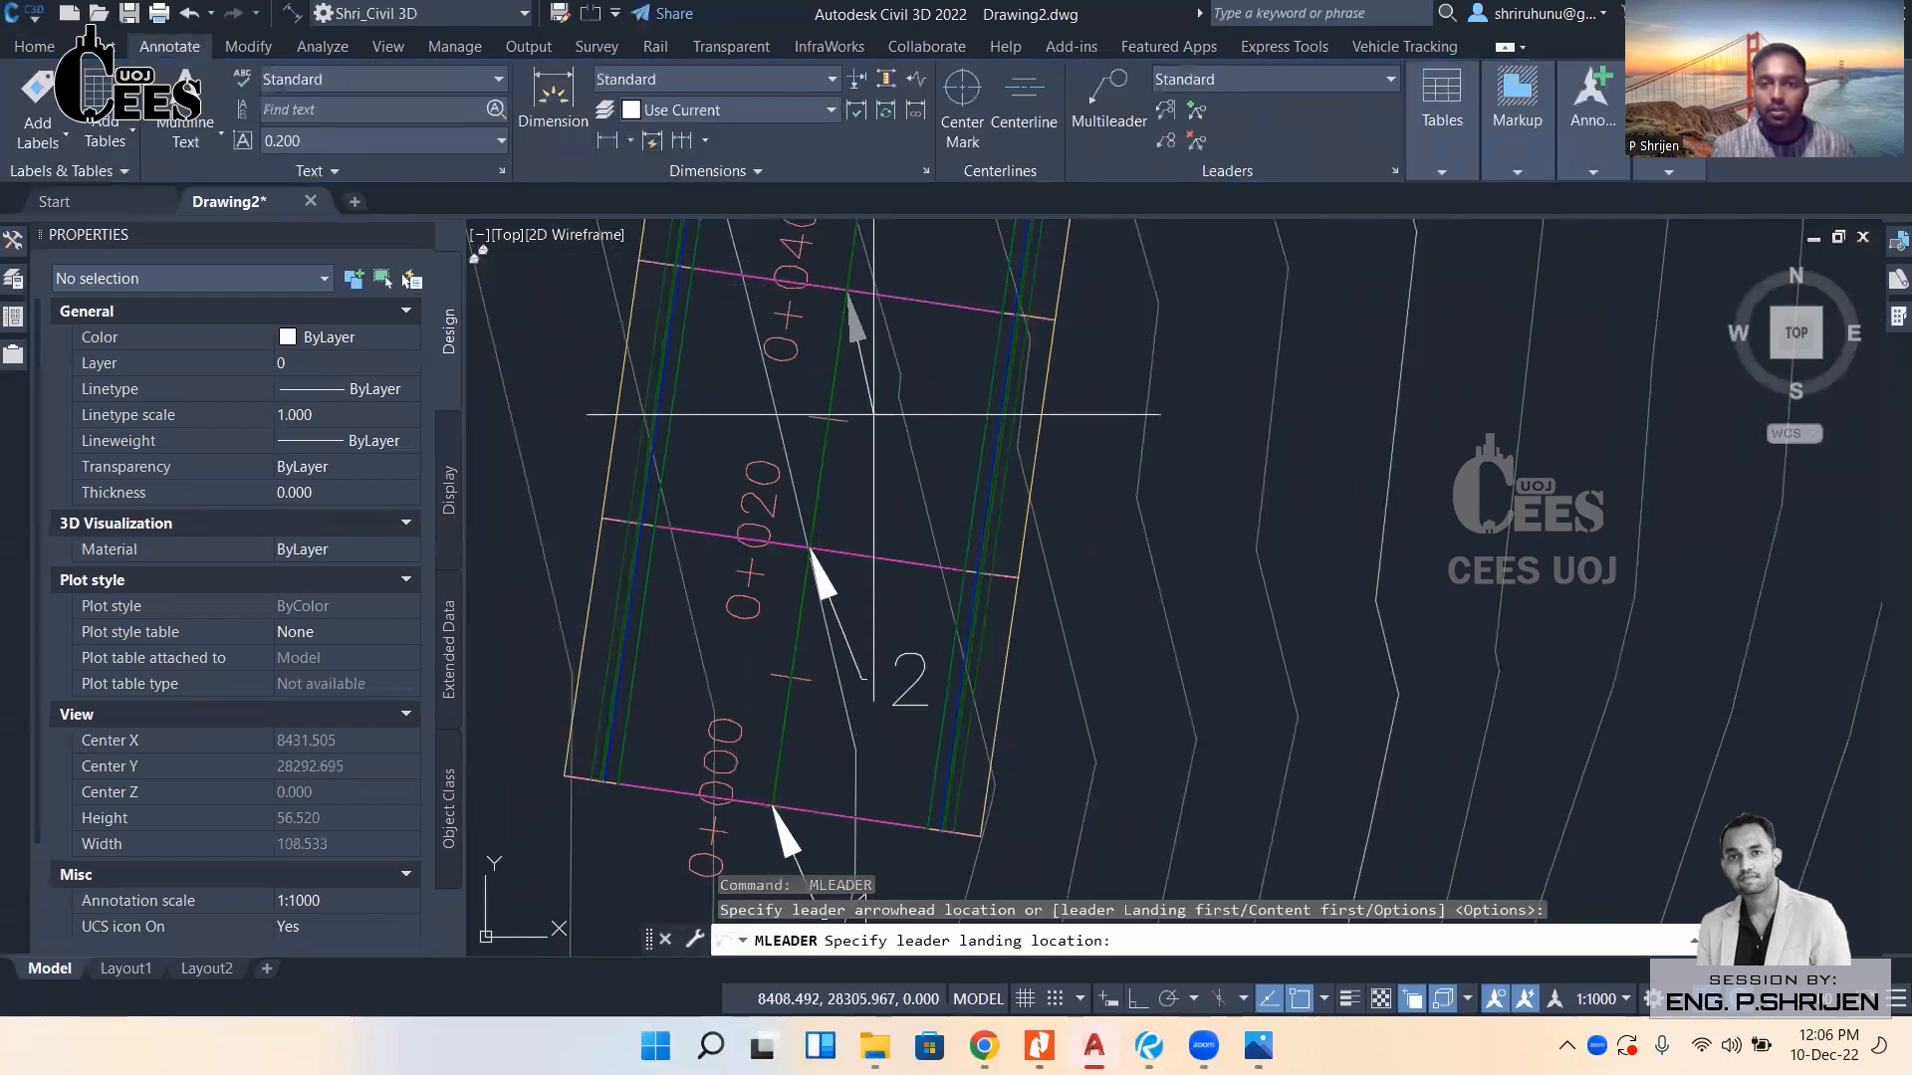
left_click(874, 416)
type("3")
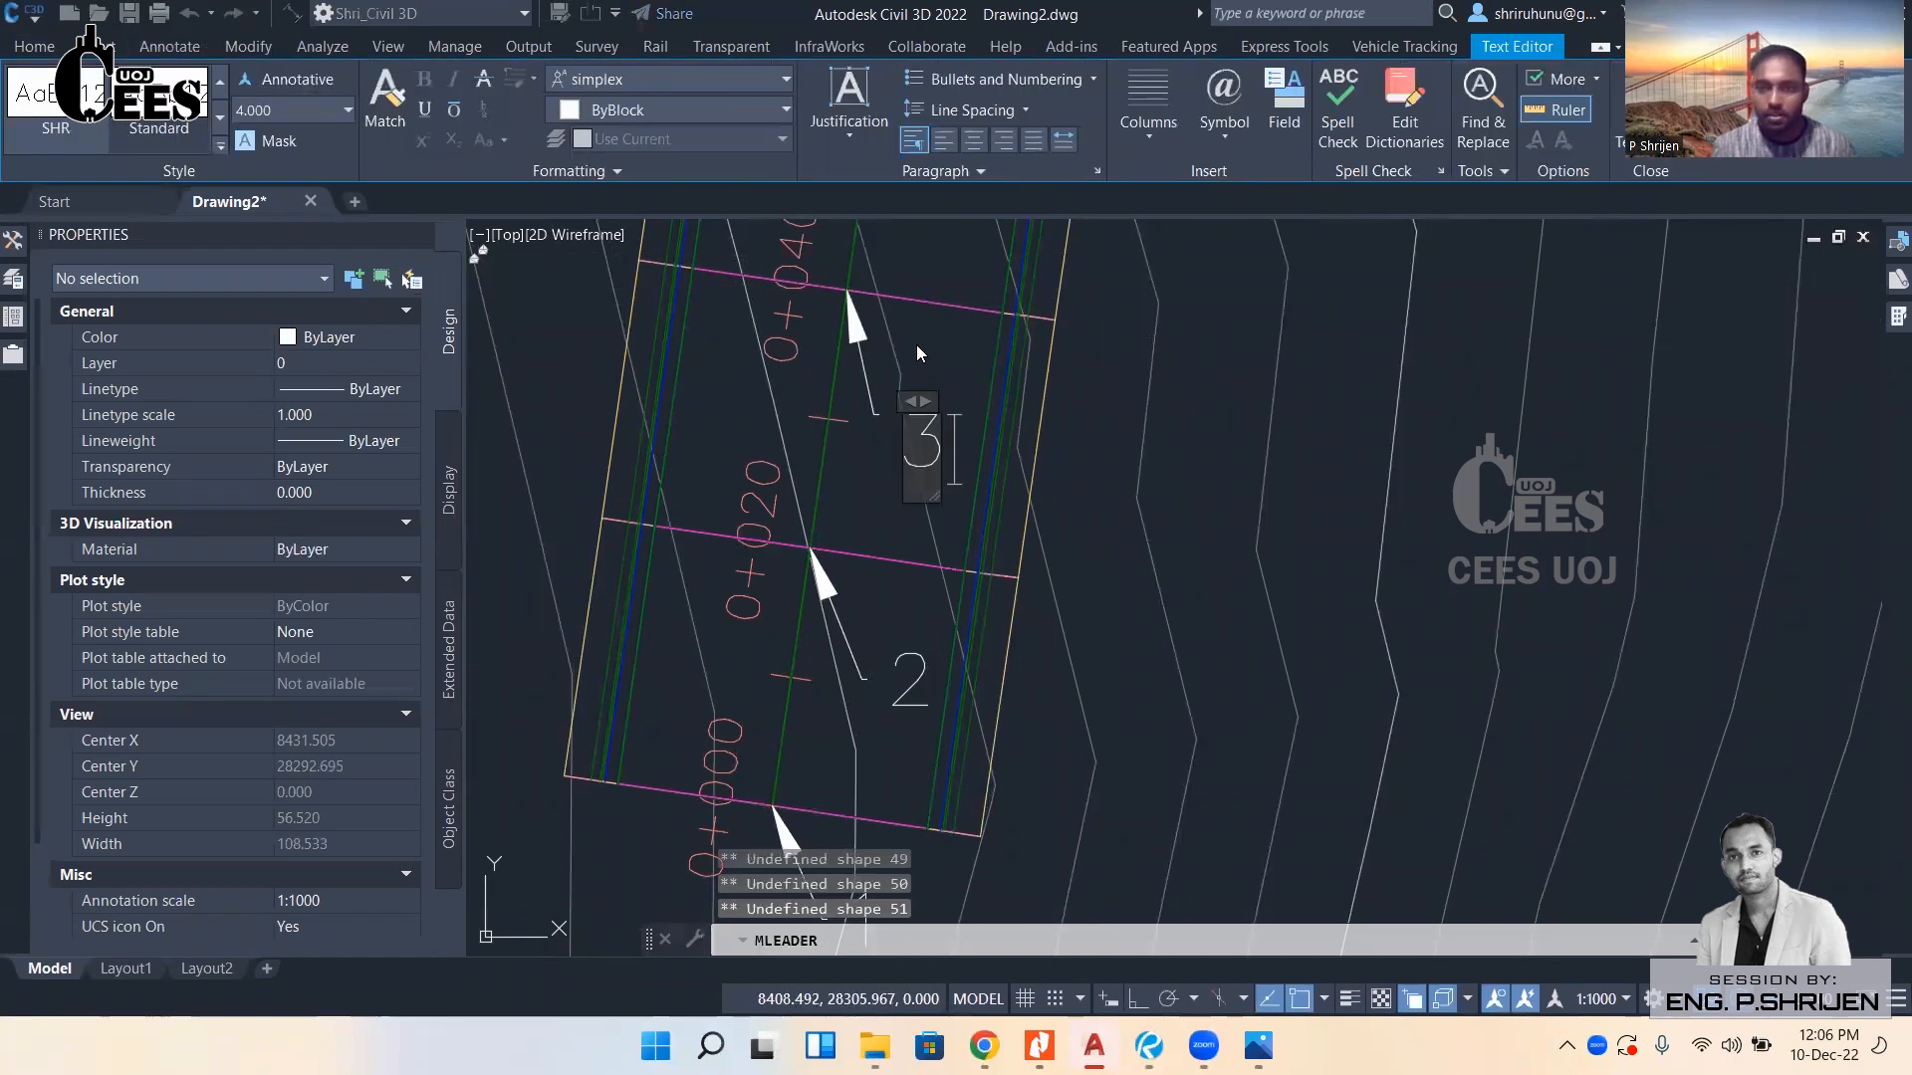
left_click(916, 344)
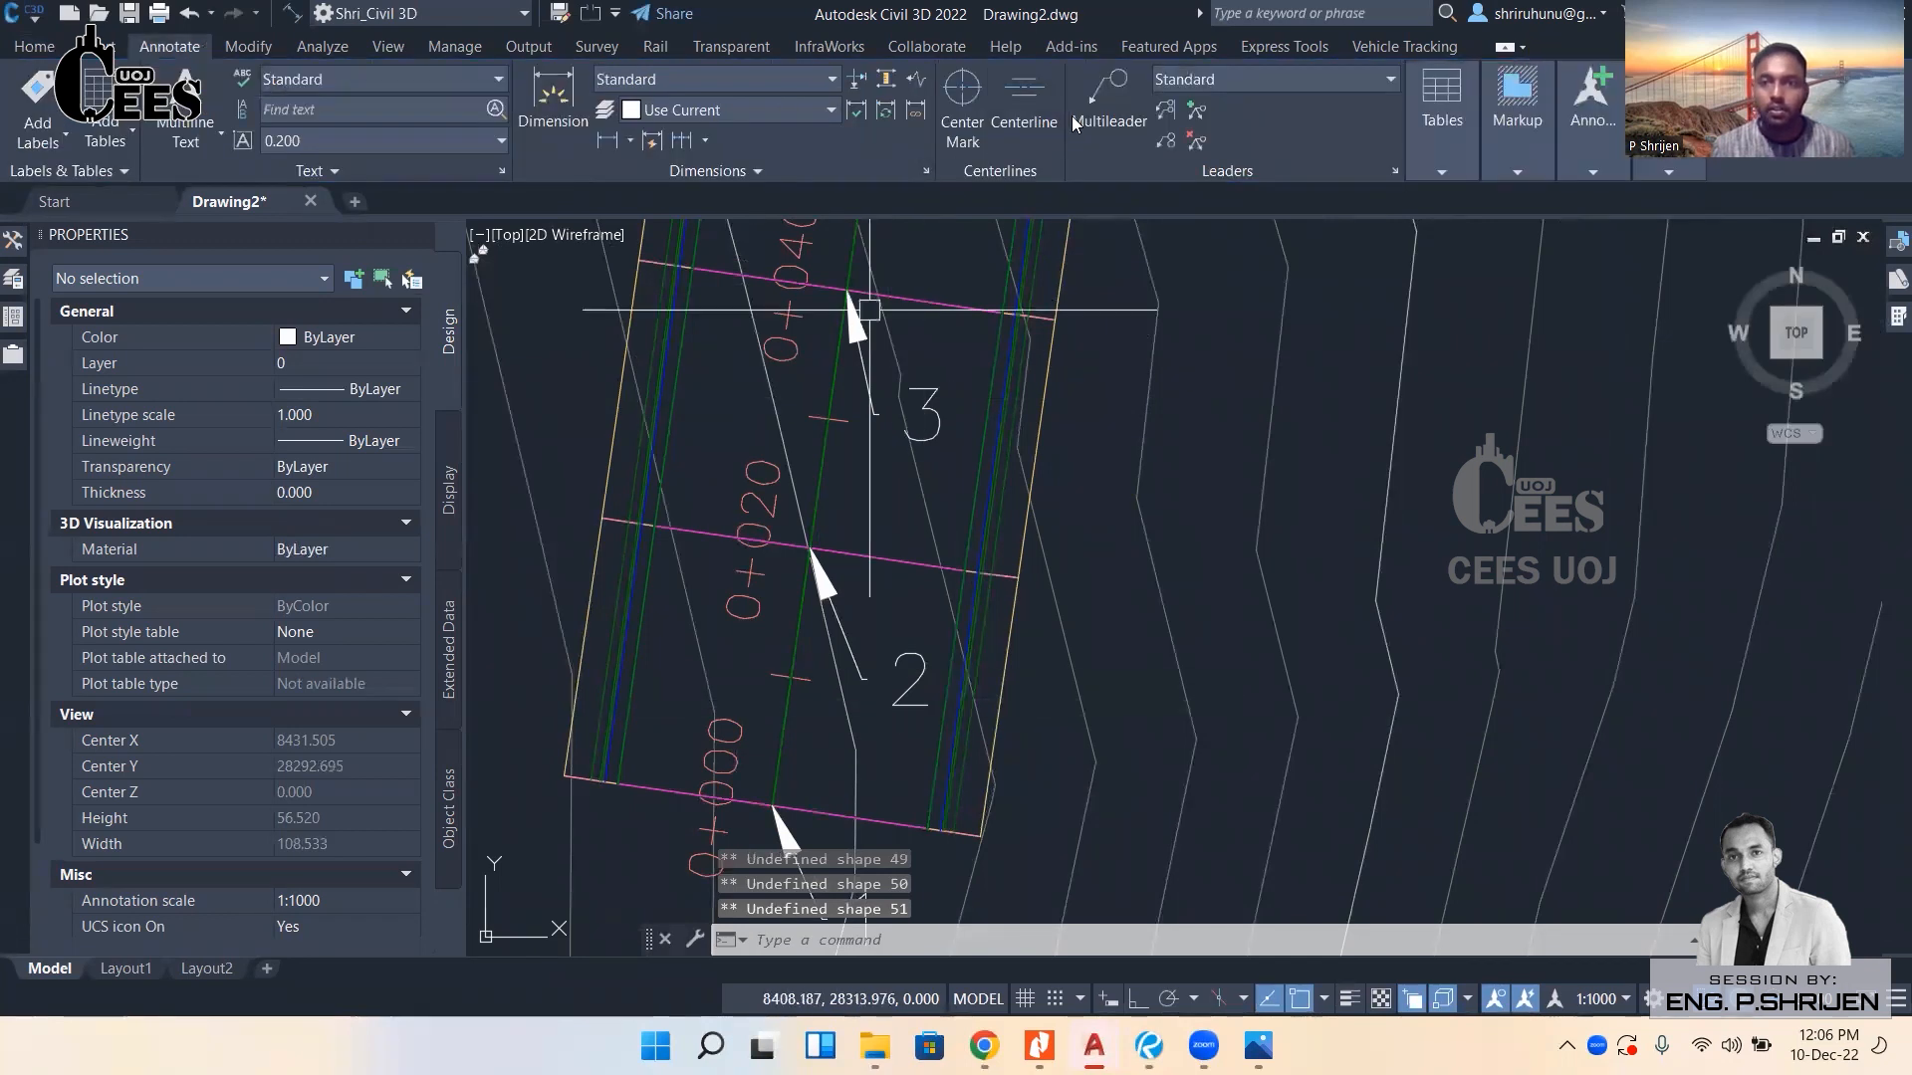
Compare the three numbered corridor sections with the road assembly drawing, highlight the corridor to view its sections, and clear the selection.
middle_click_drag(854, 640, 875, 512)
scroll(802, 626, "down", 3)
scroll(801, 626, "up", 2)
mouse_move(816, 407)
middle_mouse_down()
mouse_move(824, 455)
mouse_move(787, 580)
middle_mouse_up()
scroll(833, 363, "down", 10)
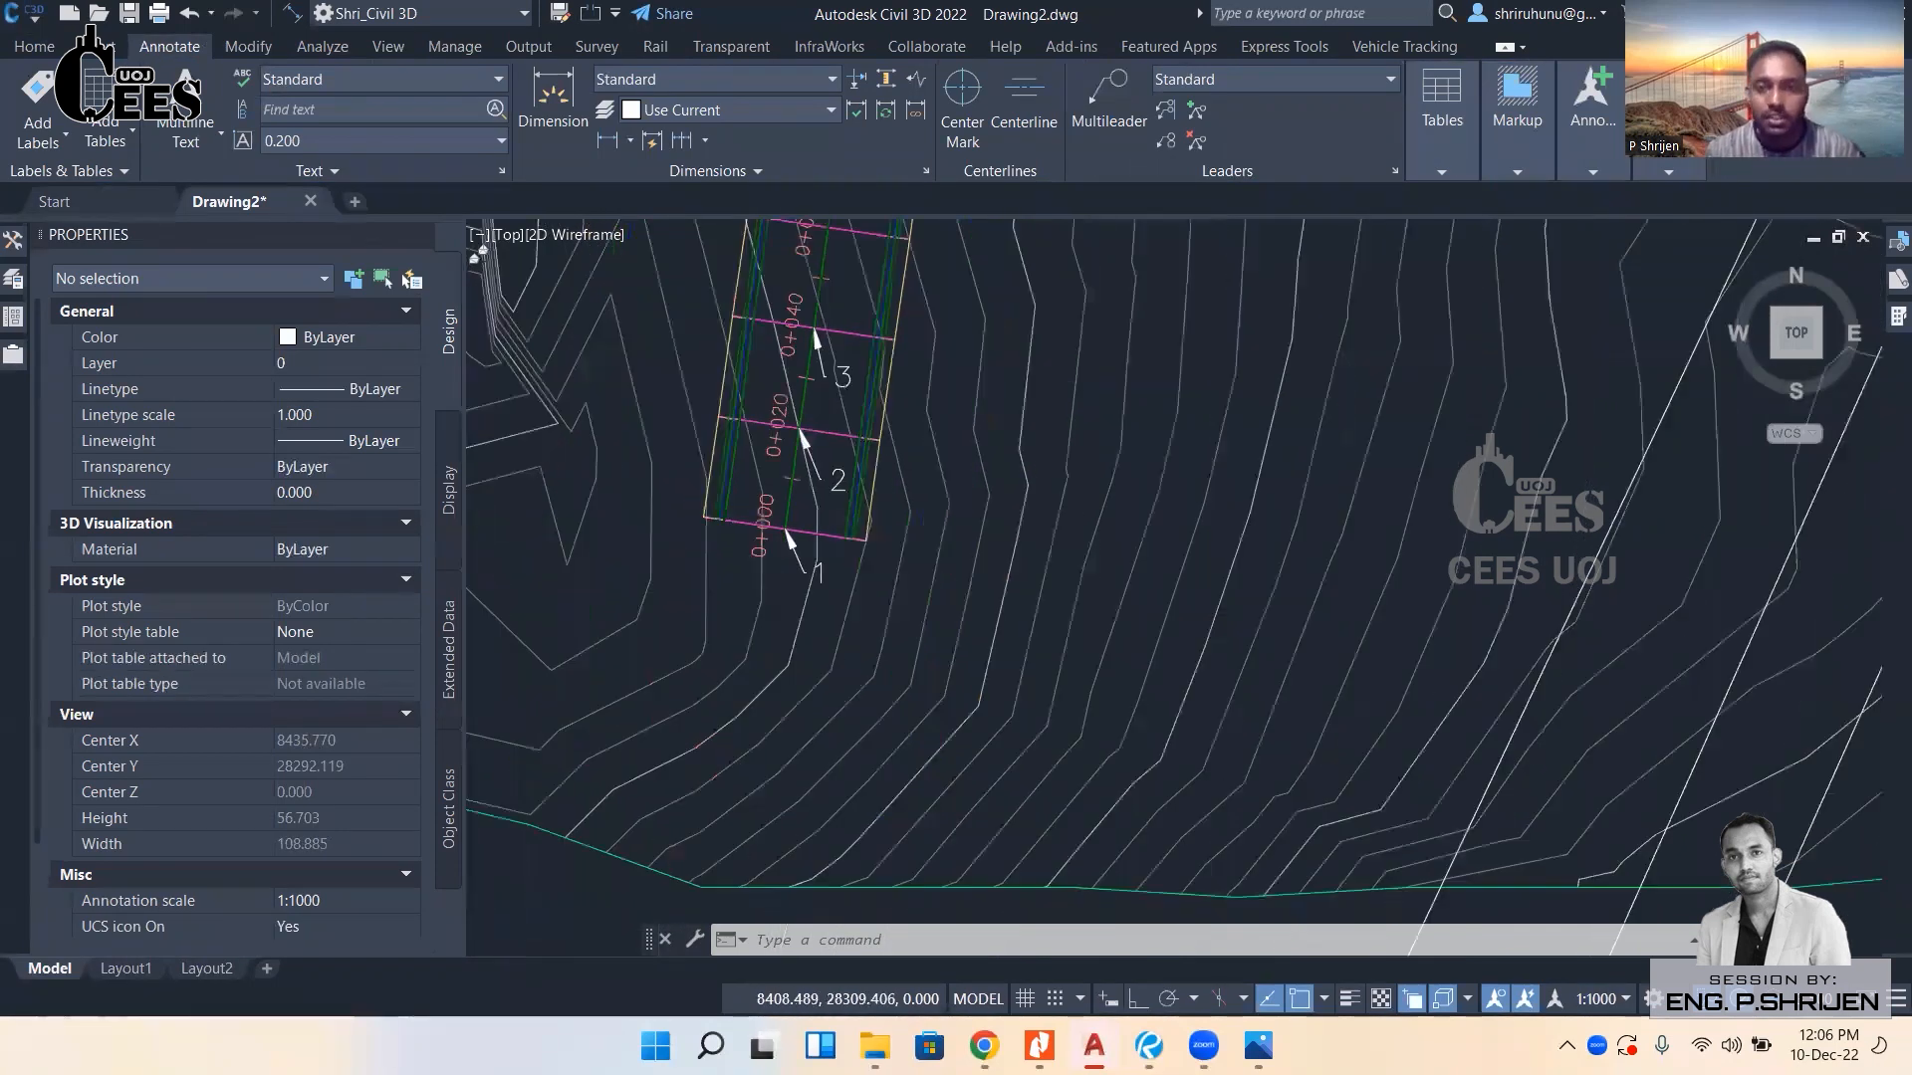
middle_click_drag(1459, 303, 1090, 564)
middle_click_drag(1220, 482, 1026, 956)
scroll(1484, 433, "up", 6)
scroll(1318, 406, "down", 3)
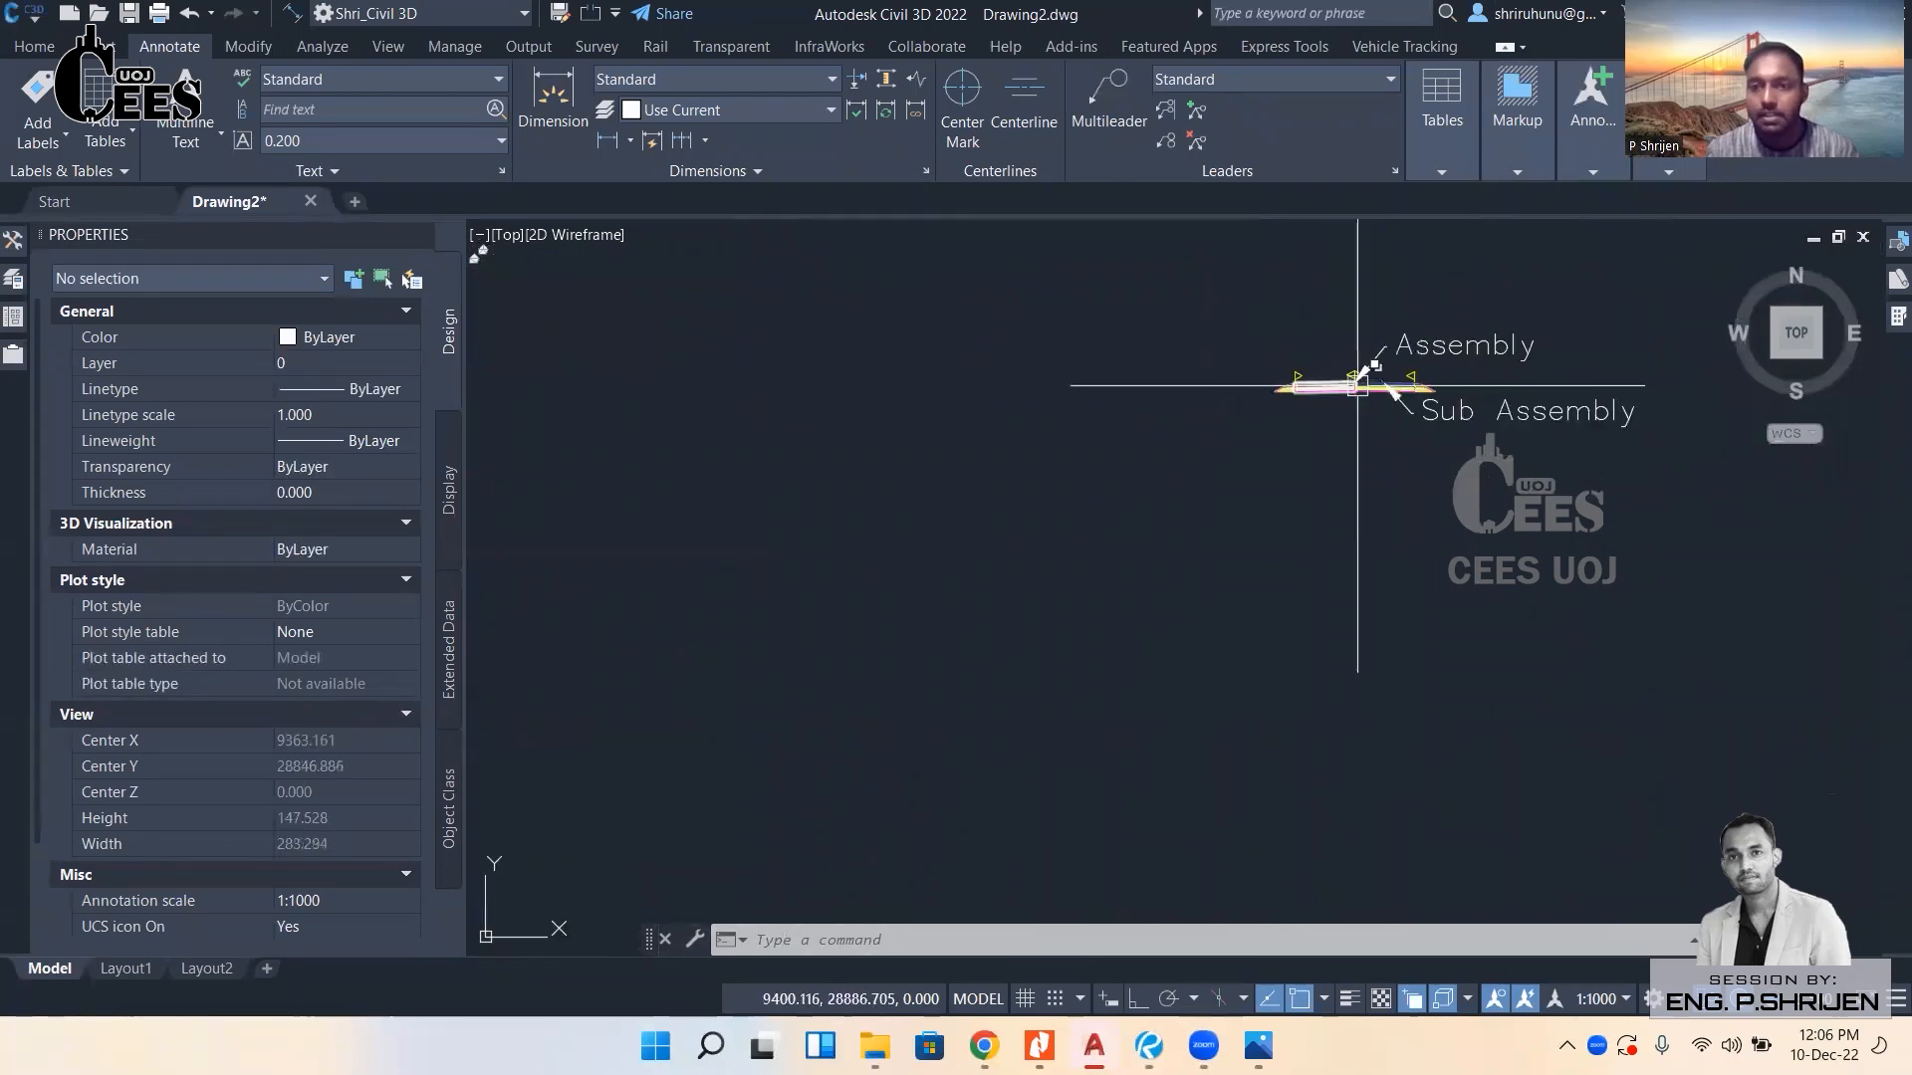
scroll(1348, 414, "down", 5)
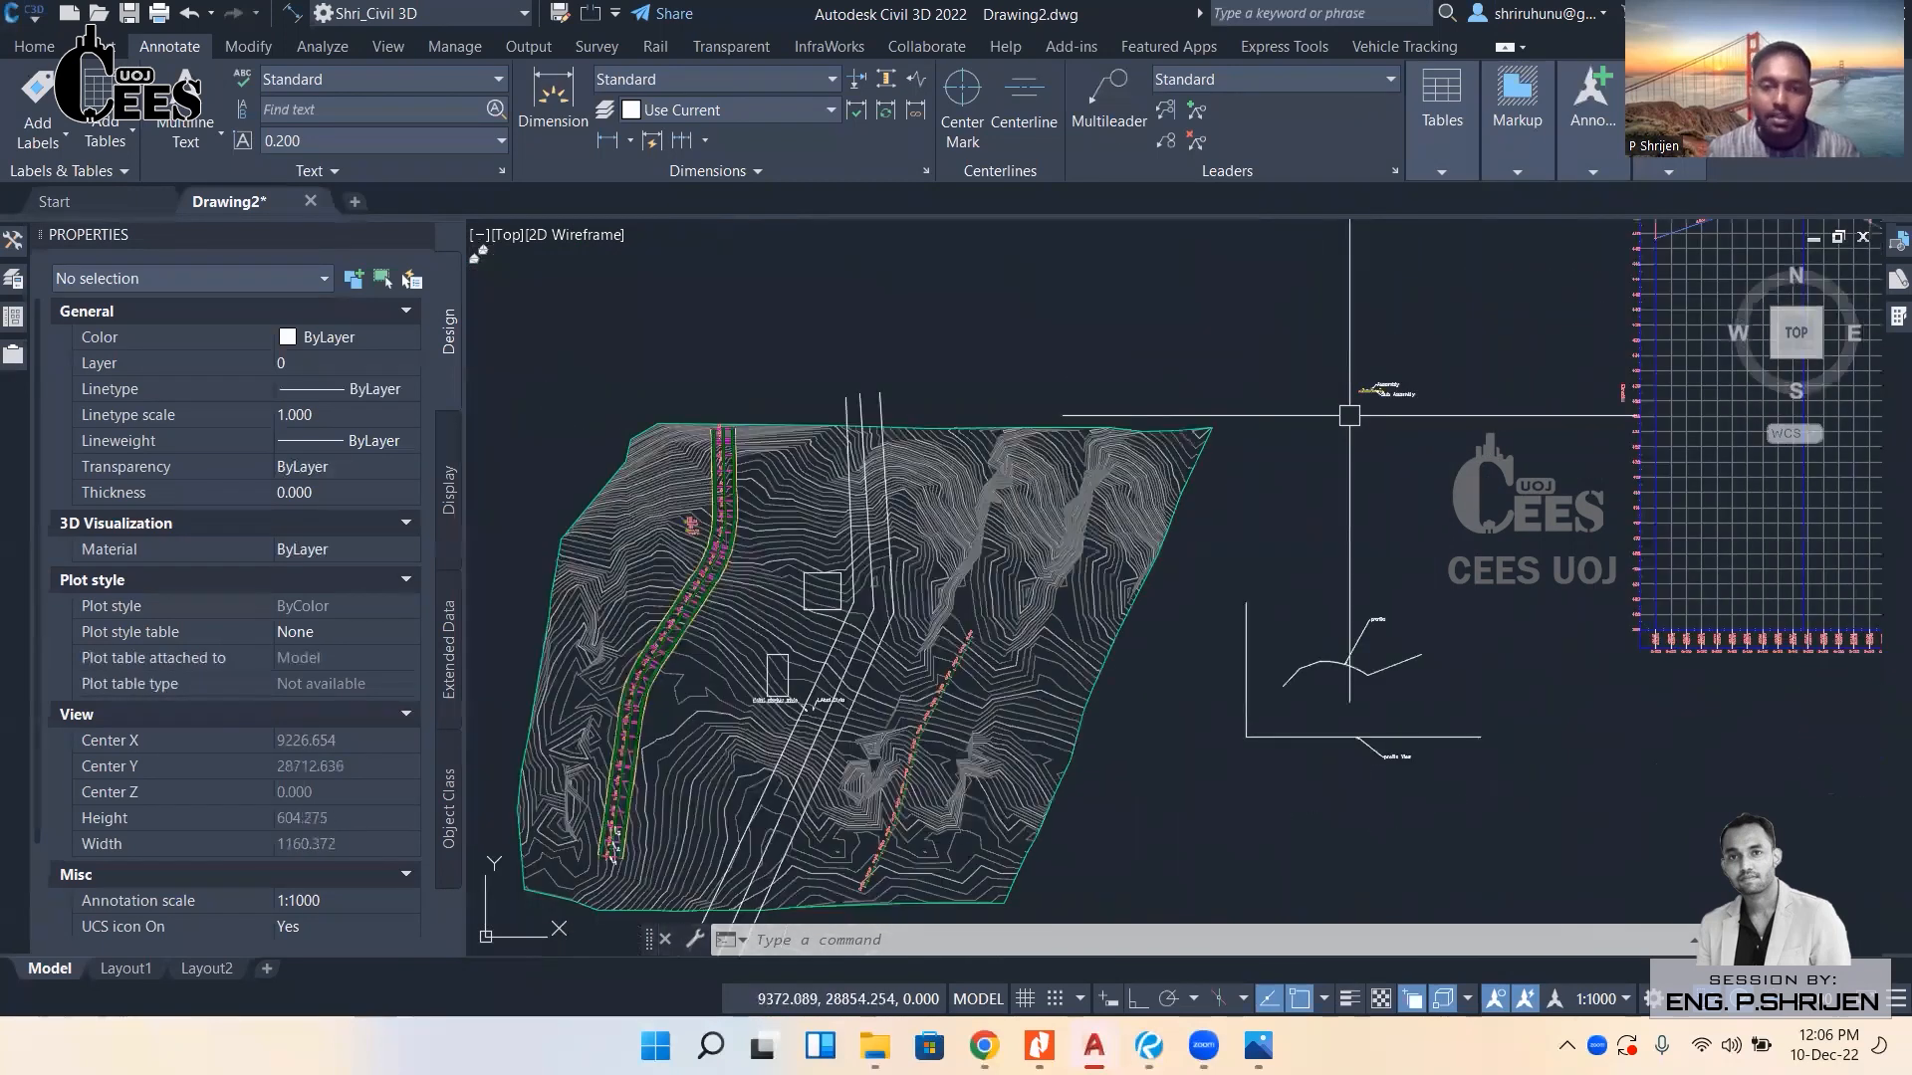
scroll(882, 405, "up", 5)
scroll(606, 798, "down", 4)
scroll(767, 640, "up", 4)
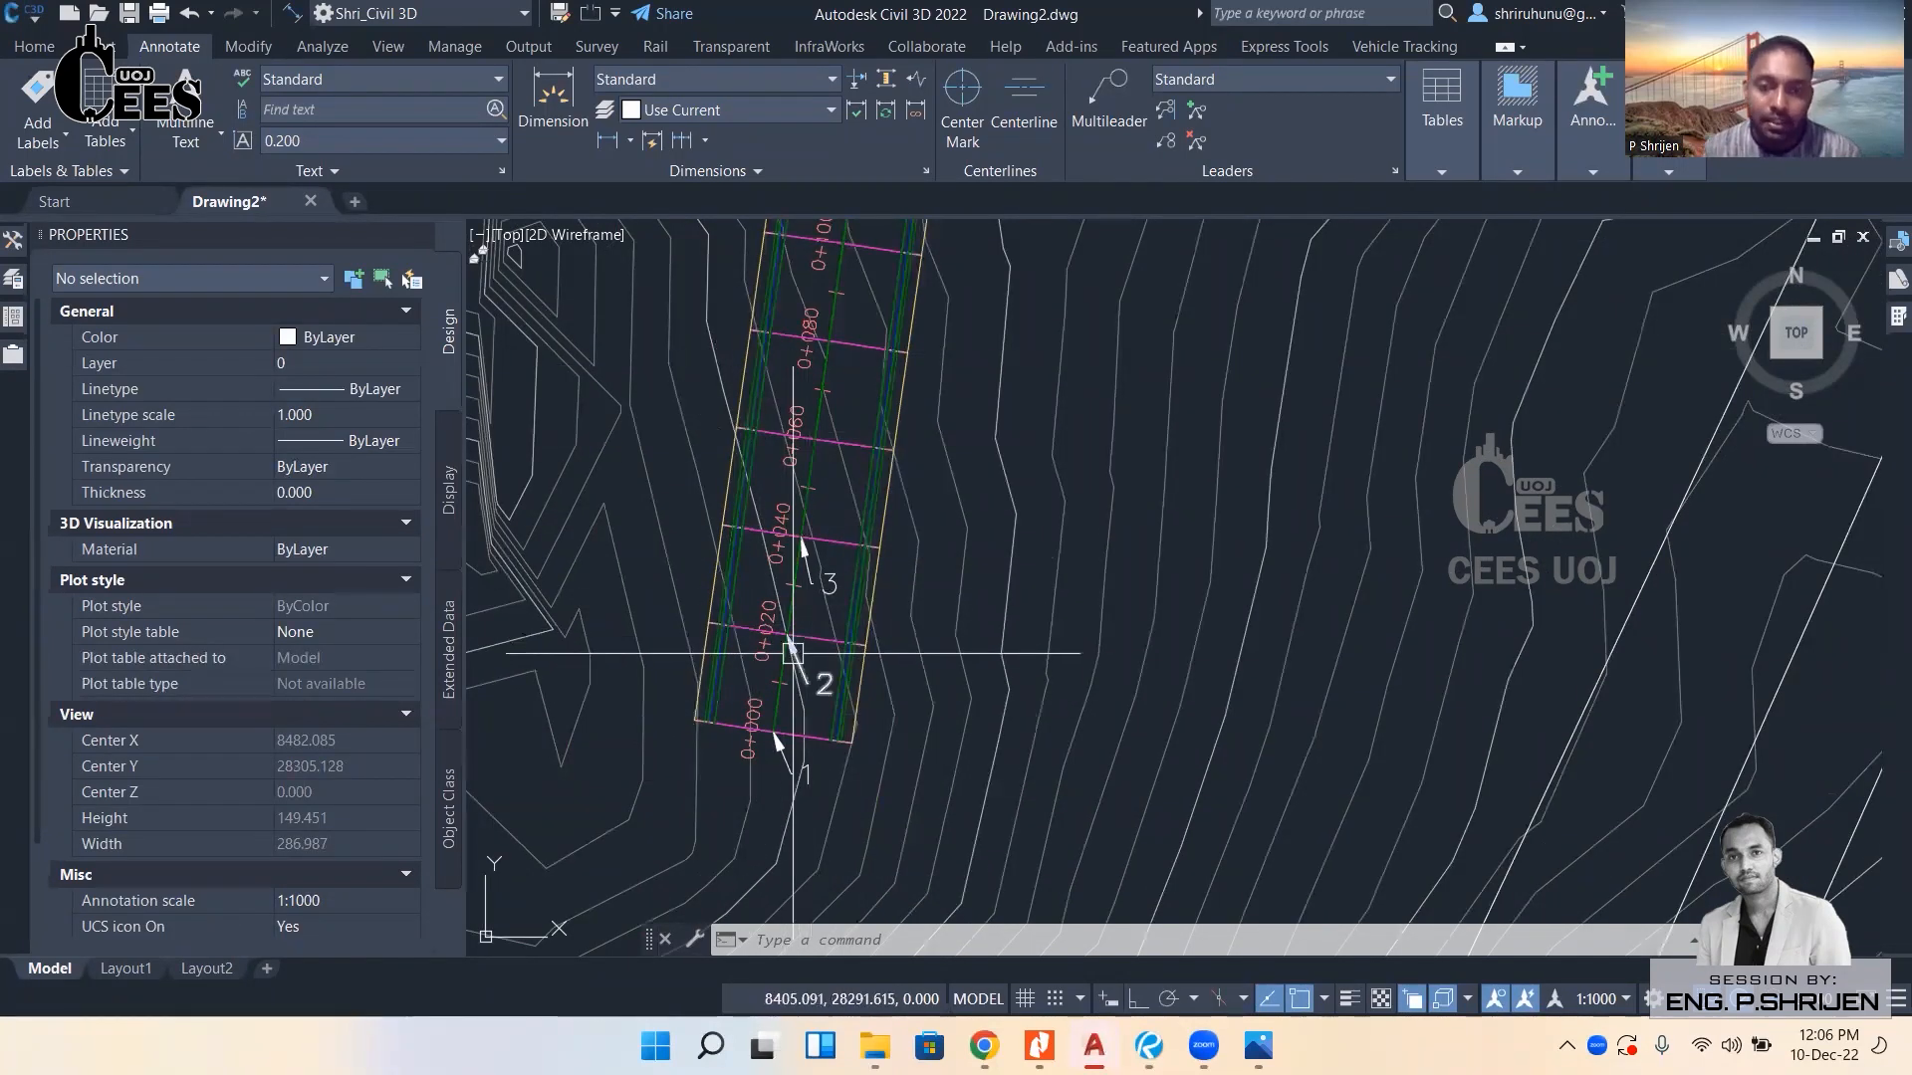
scroll(799, 622, "up", 4)
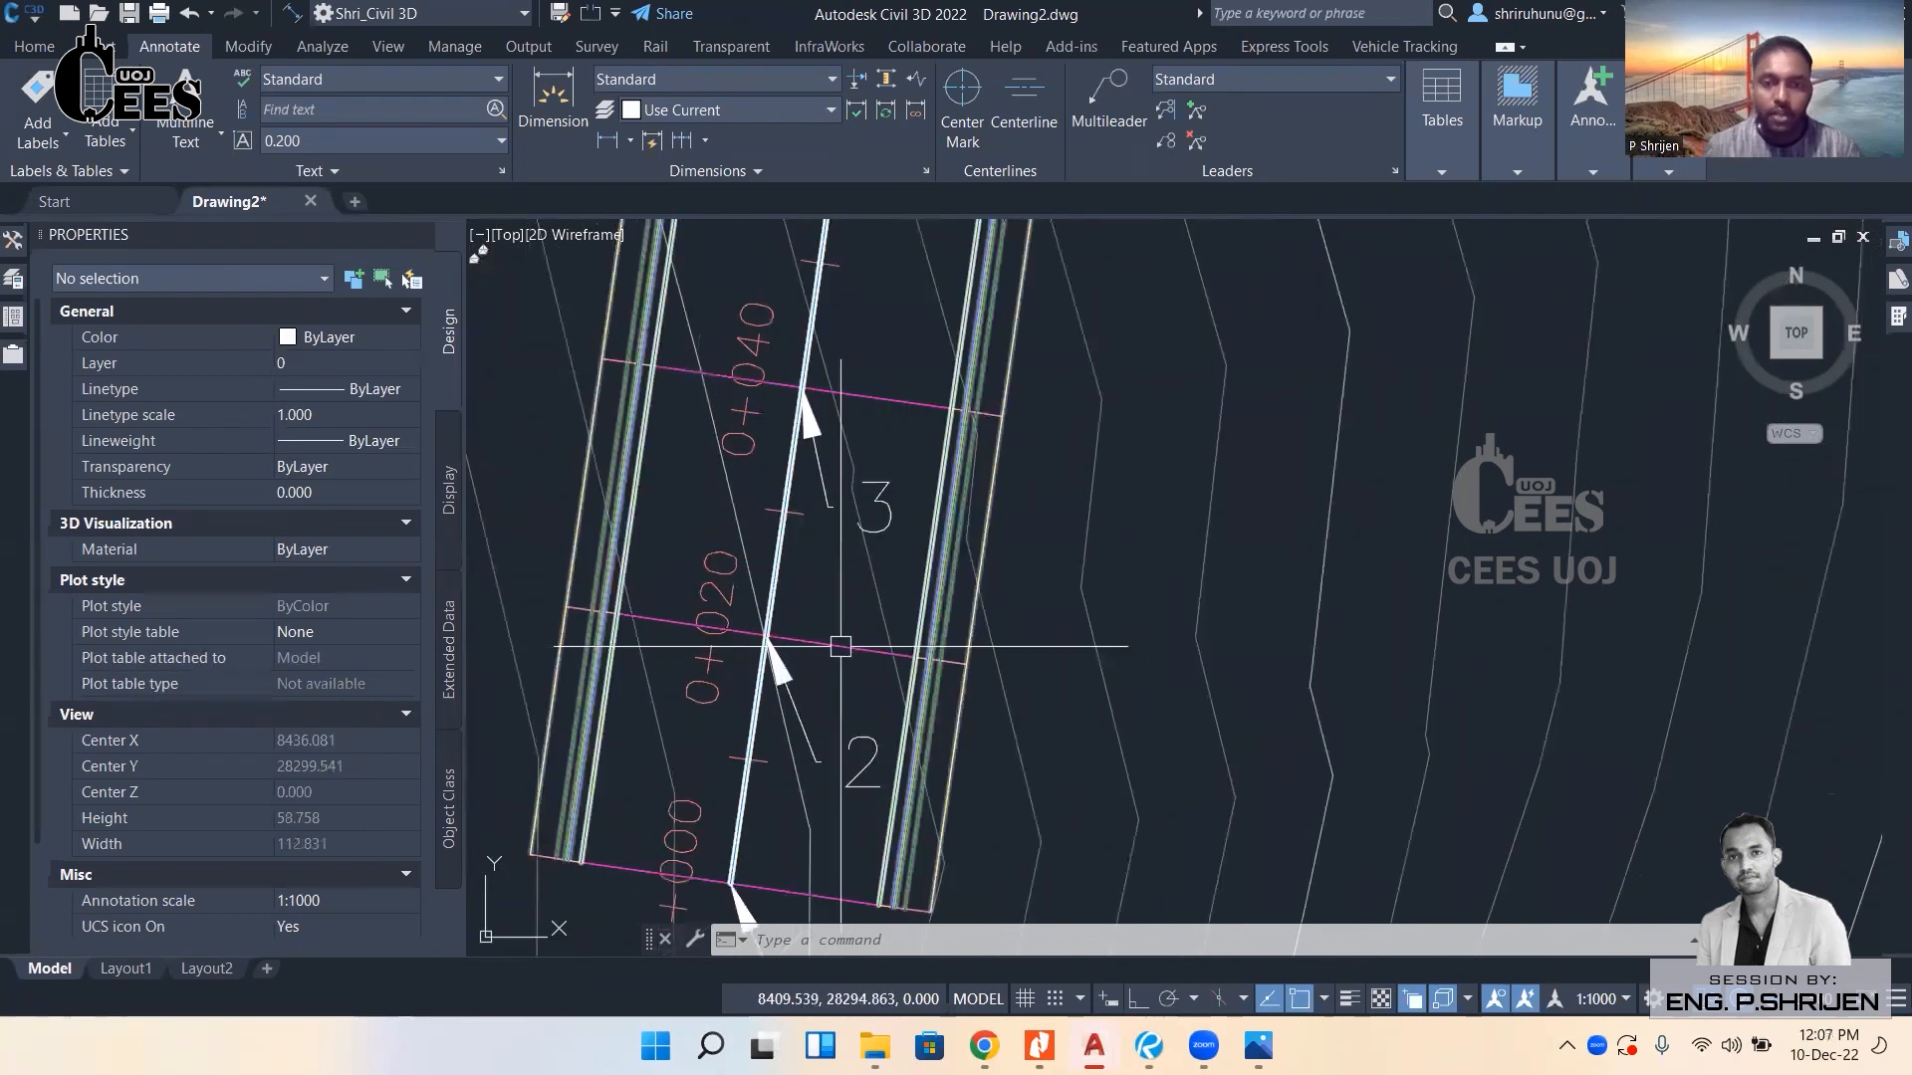
left_click(840, 640)
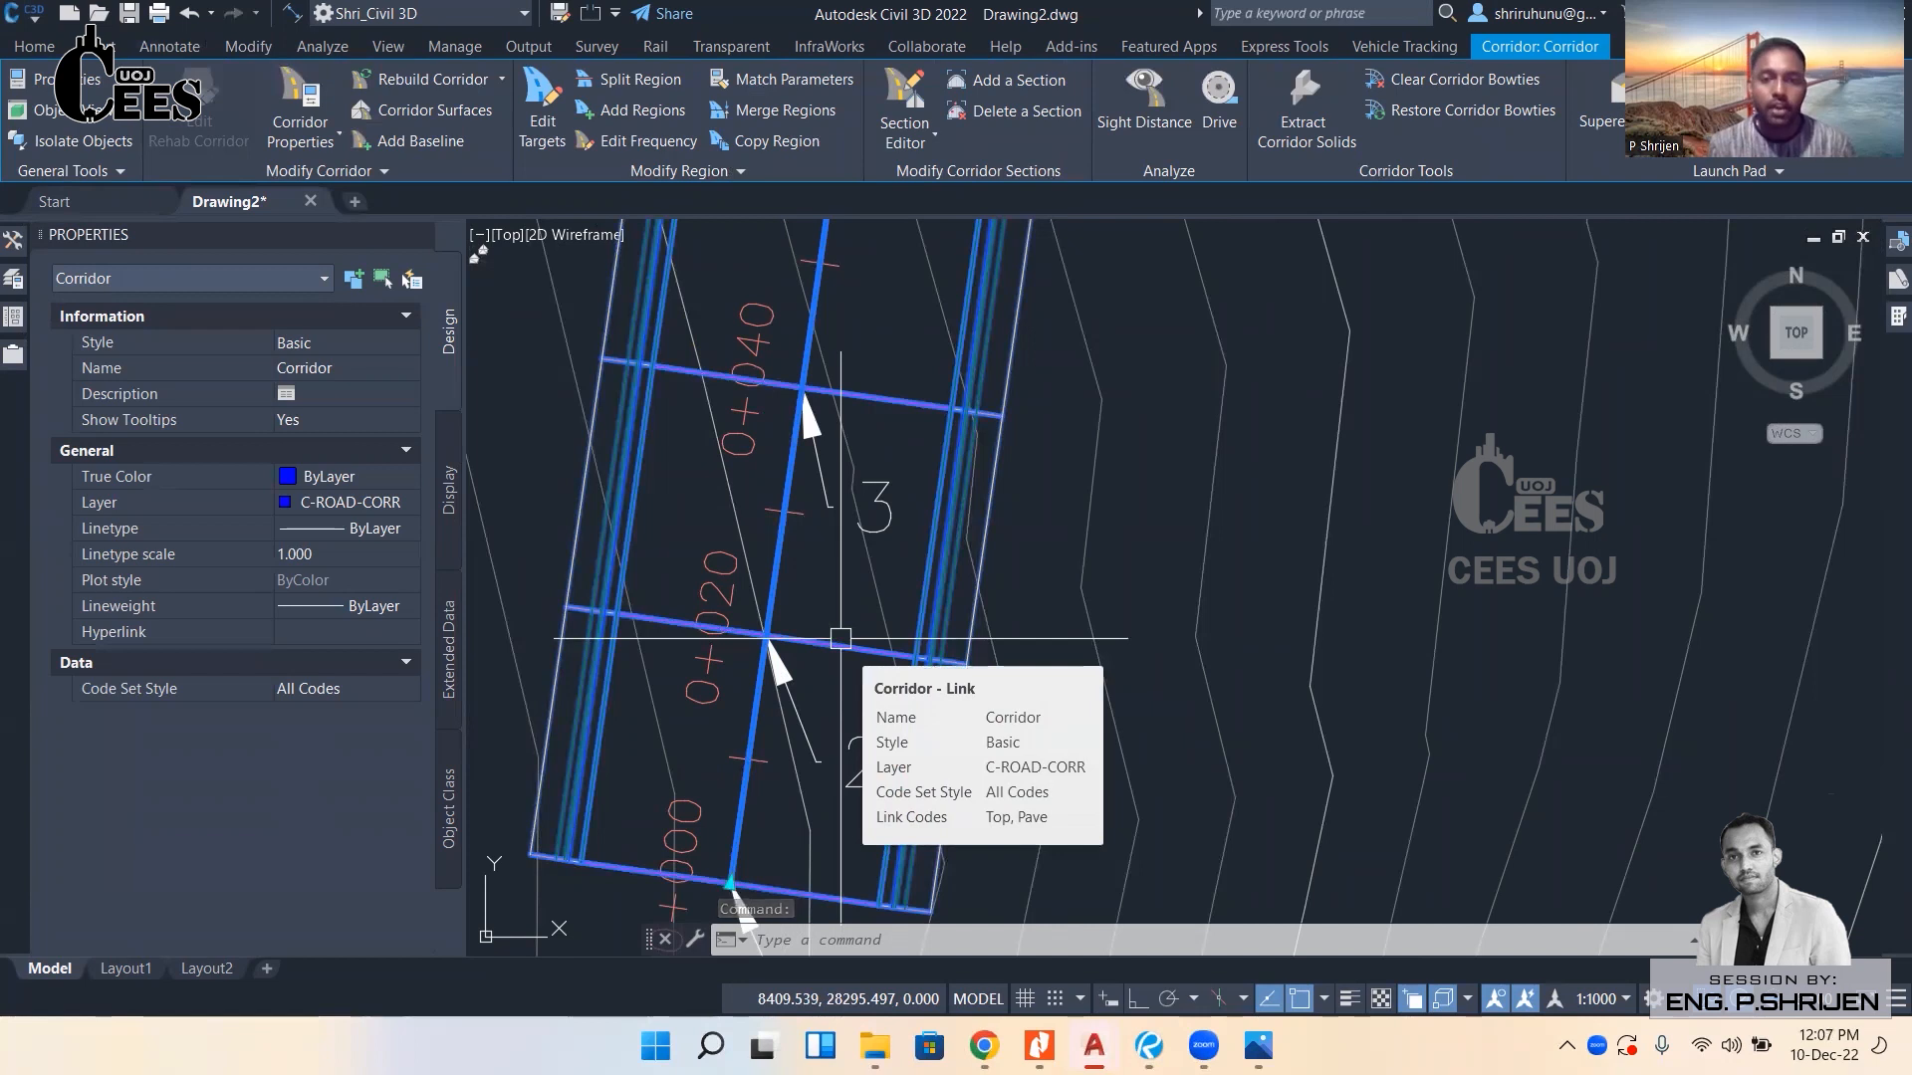
scroll(811, 702, "down", 3)
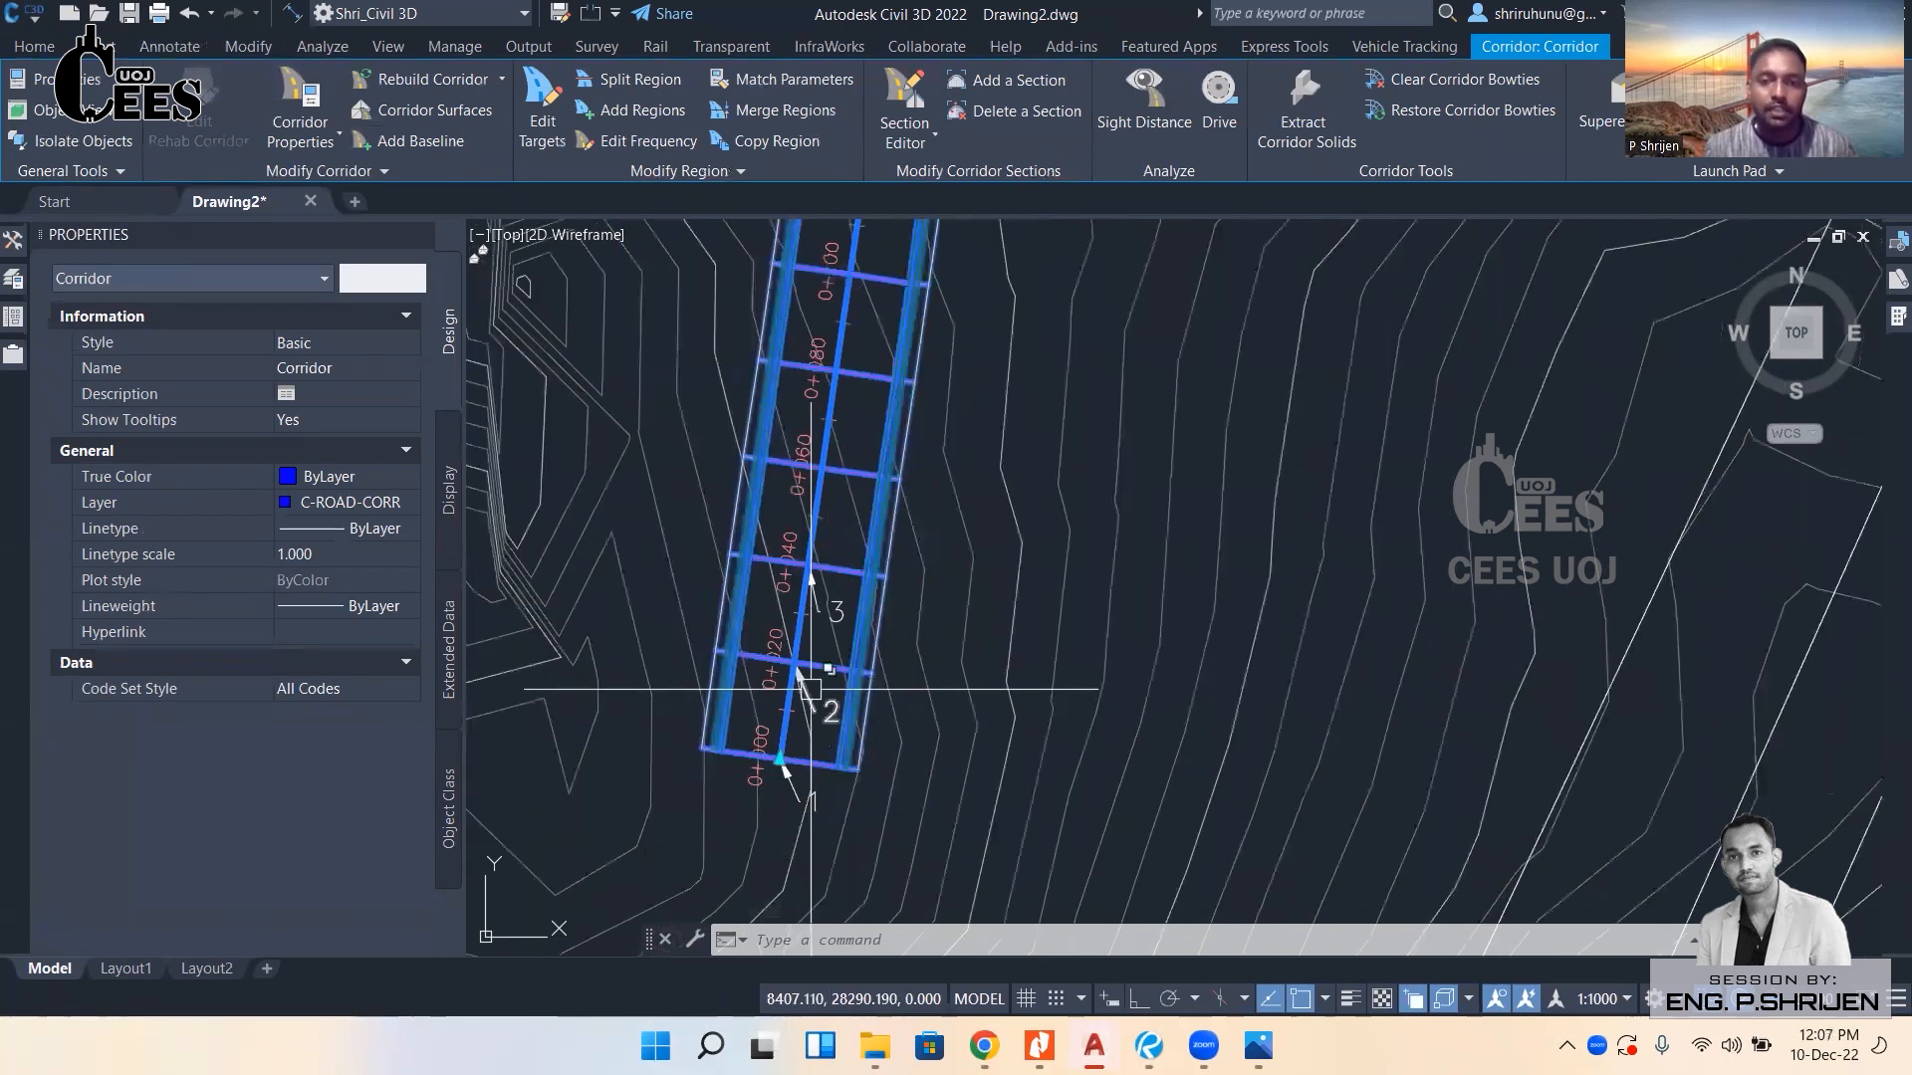
scroll(1024, 521, "down", 5)
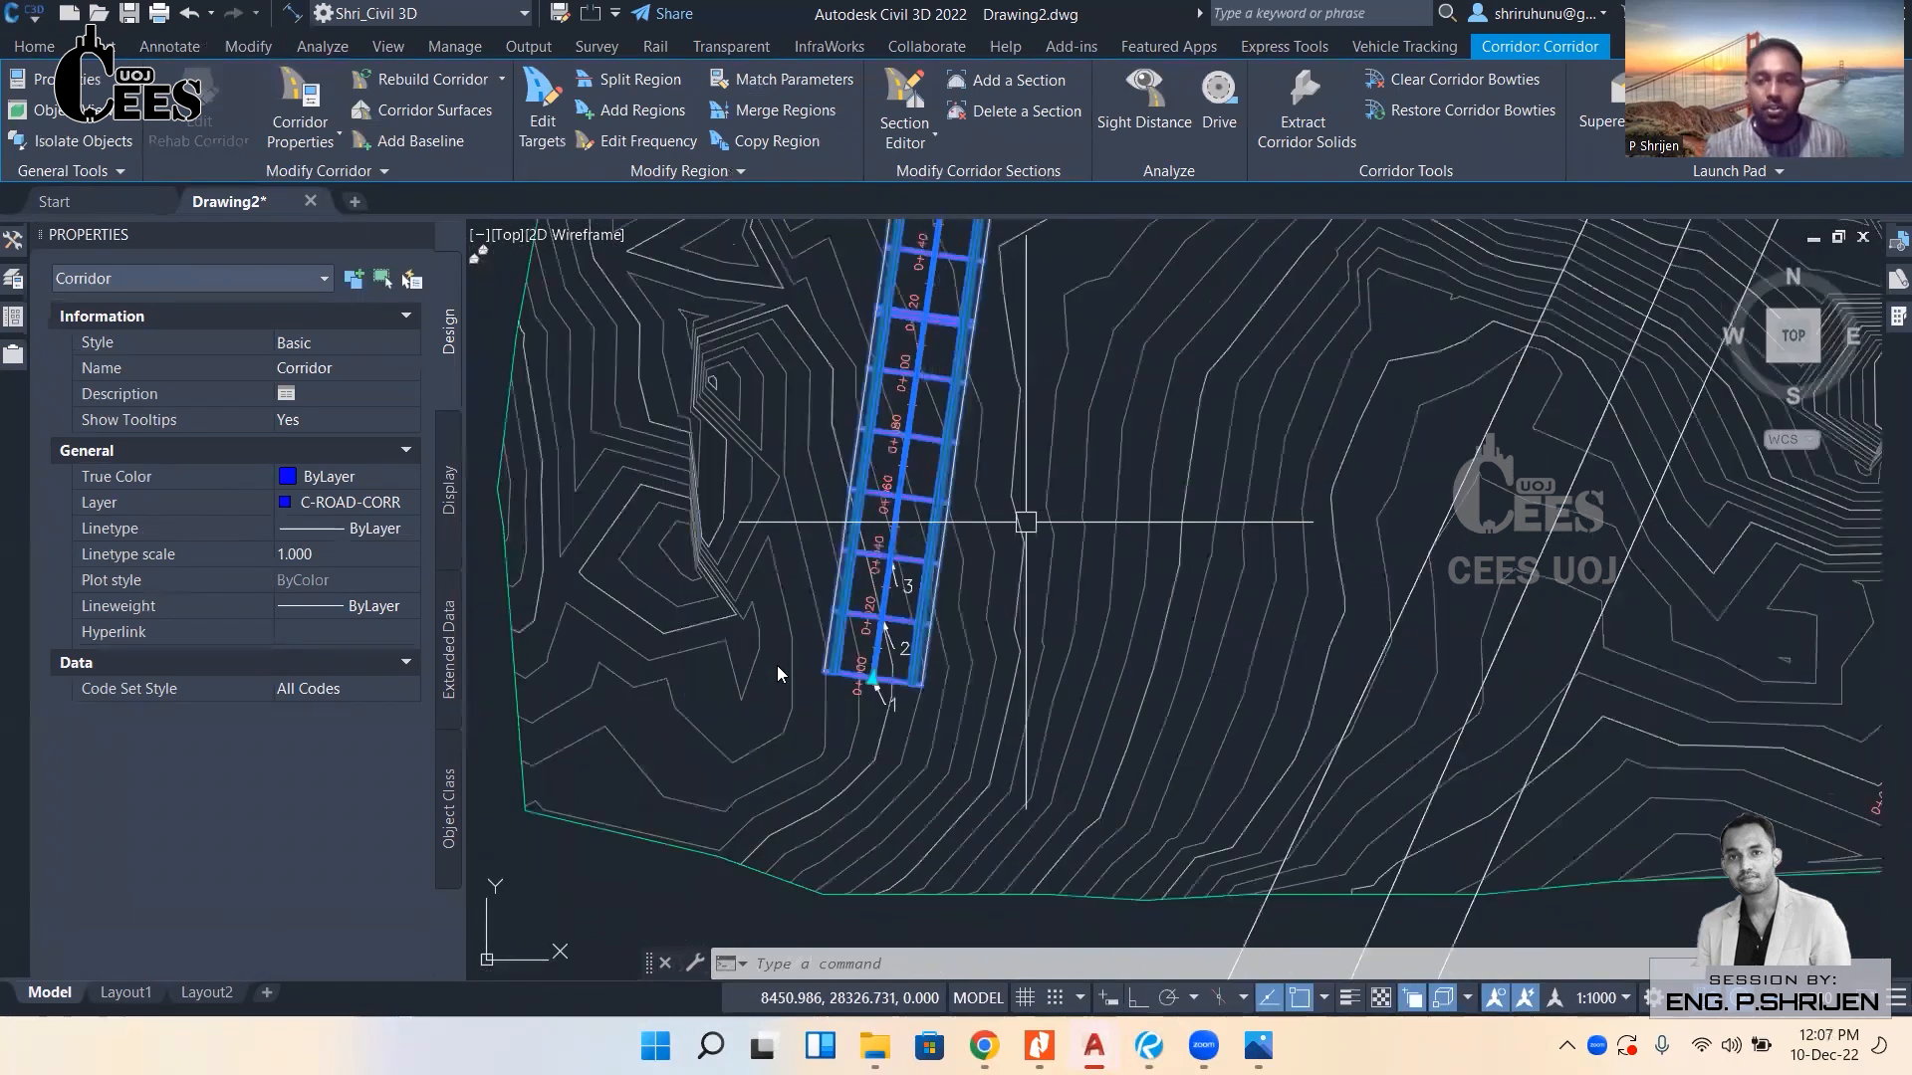
key("Escape")
Examine the cross-section spacing and edge lines through the corridor's curve between stations 0+200 and 0+260.
middle_click_drag(926, 561, 915, 558)
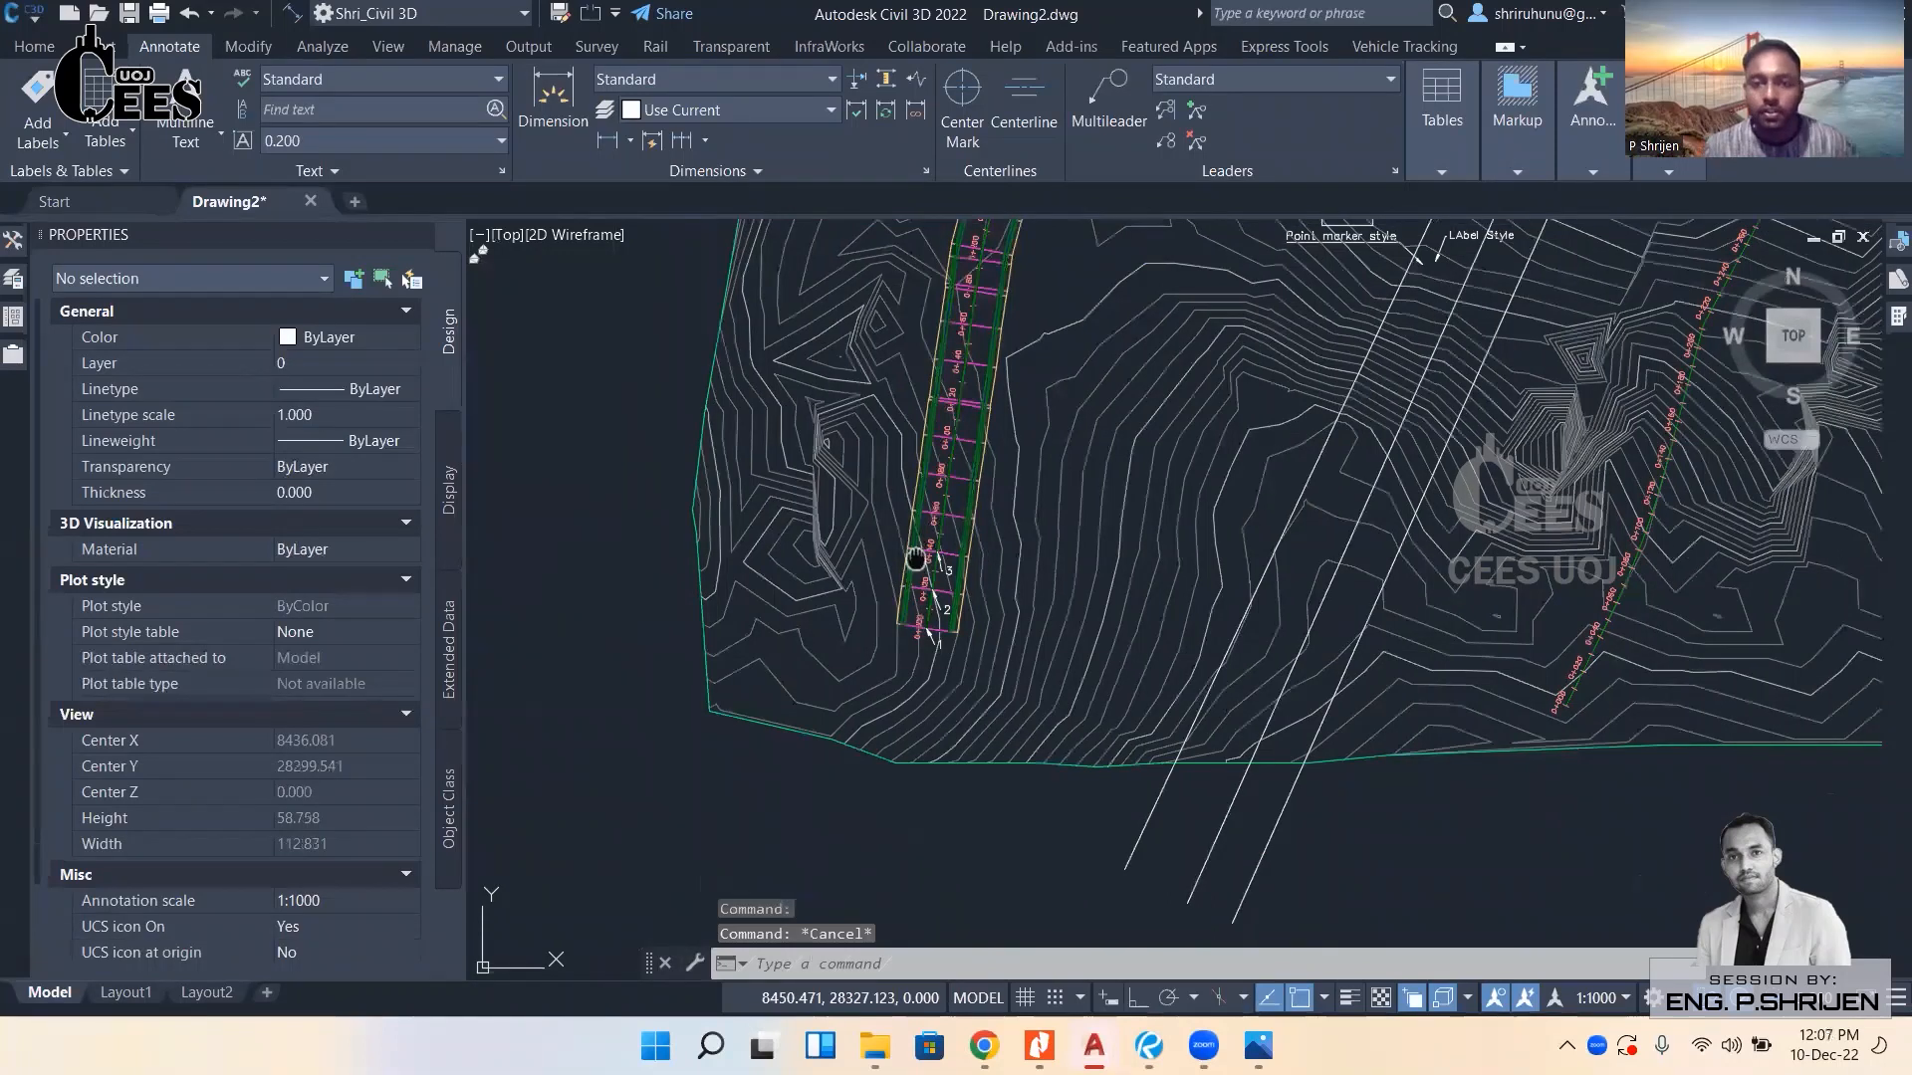
scroll(915, 560, "up", 6)
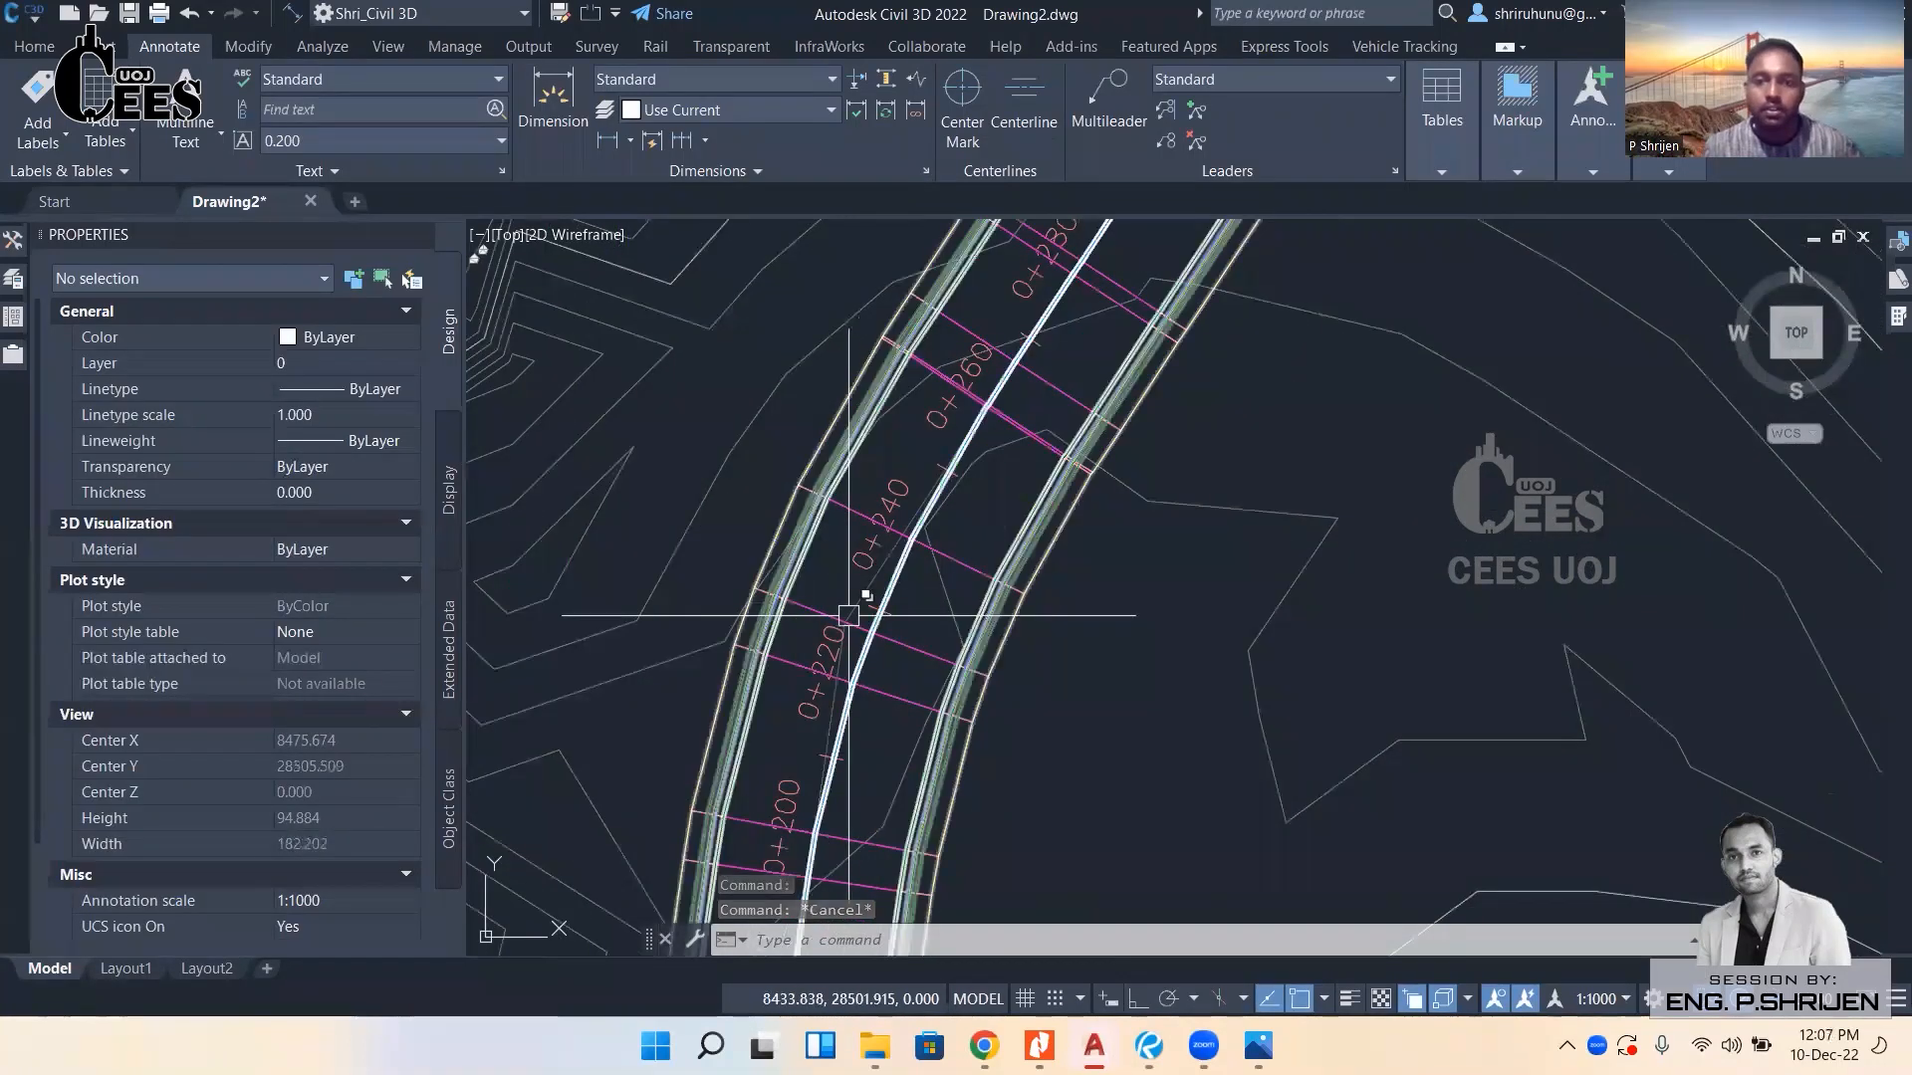
scroll(848, 615, "up", 3)
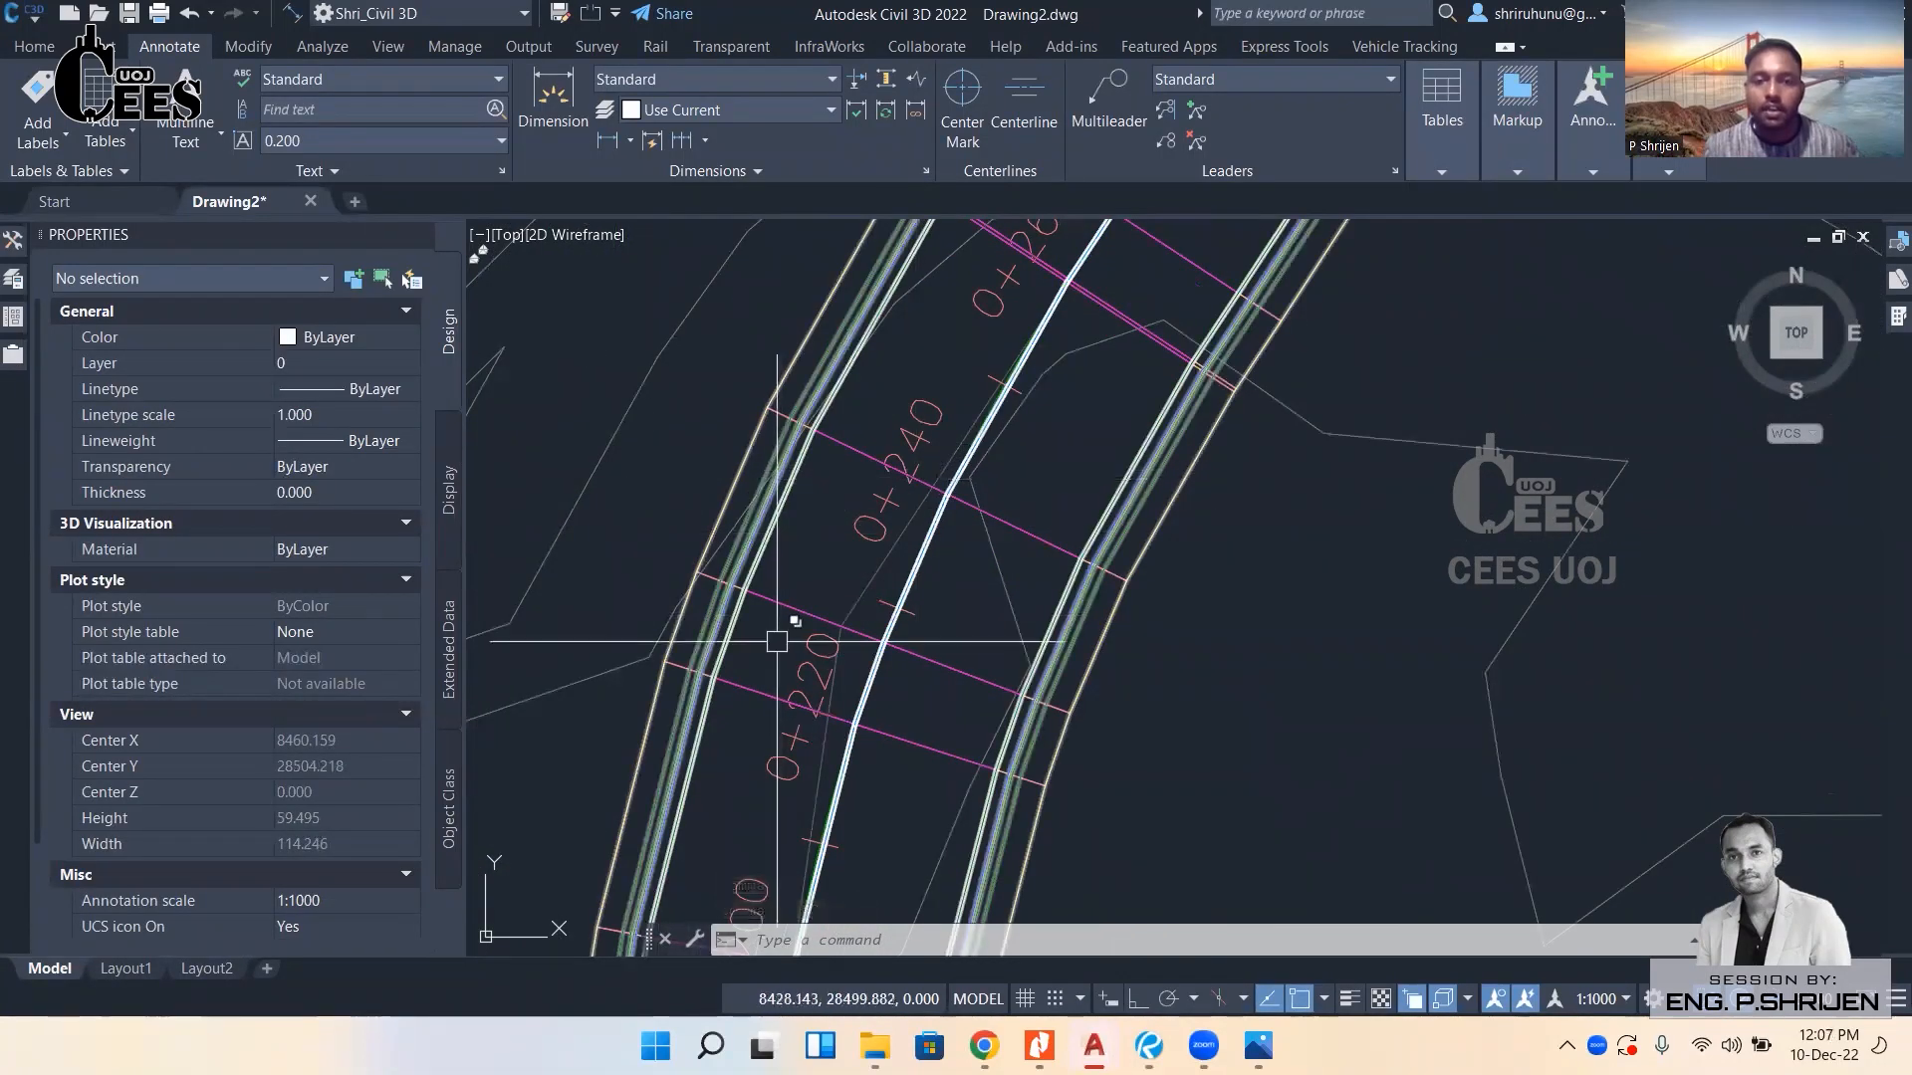
scroll(803, 484, "up", 10)
scroll(803, 482, "down", 3)
middle_click_drag(803, 521, 734, 653)
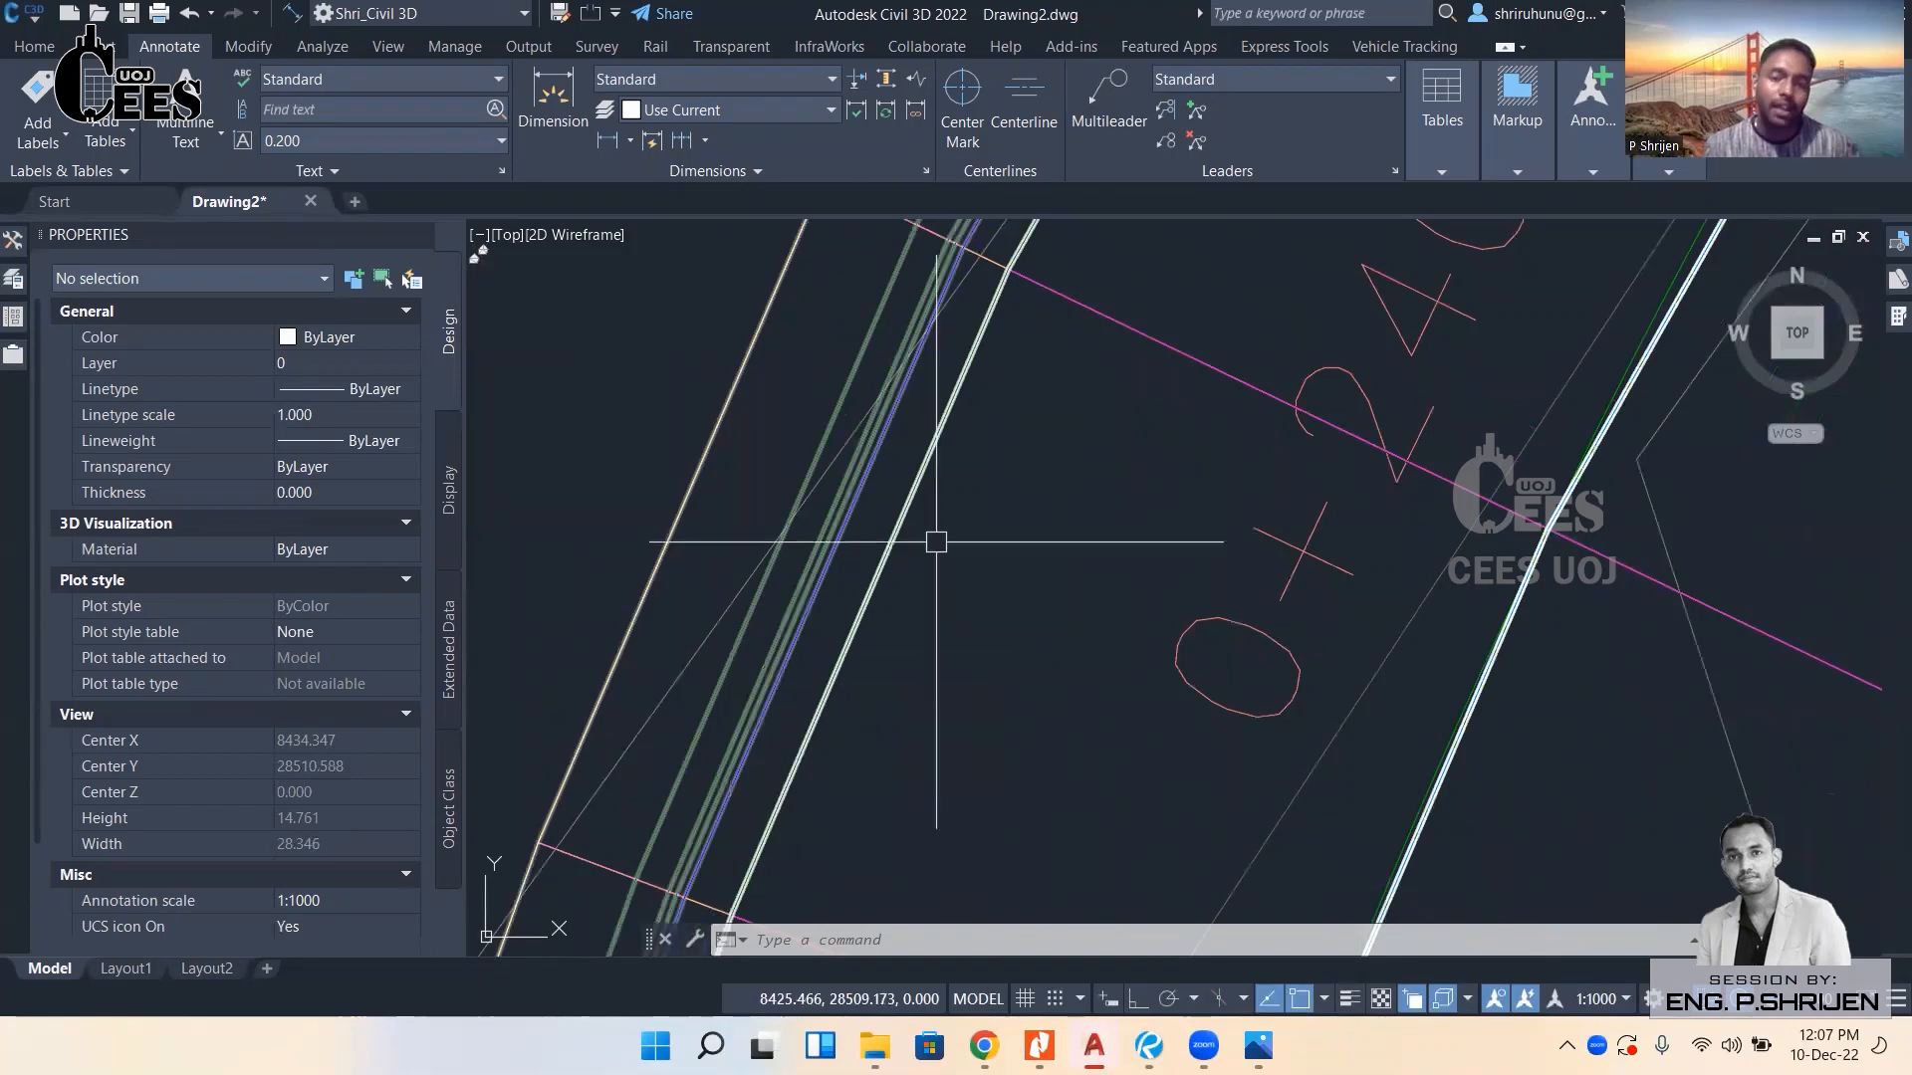
scroll(1150, 347, "down", 2)
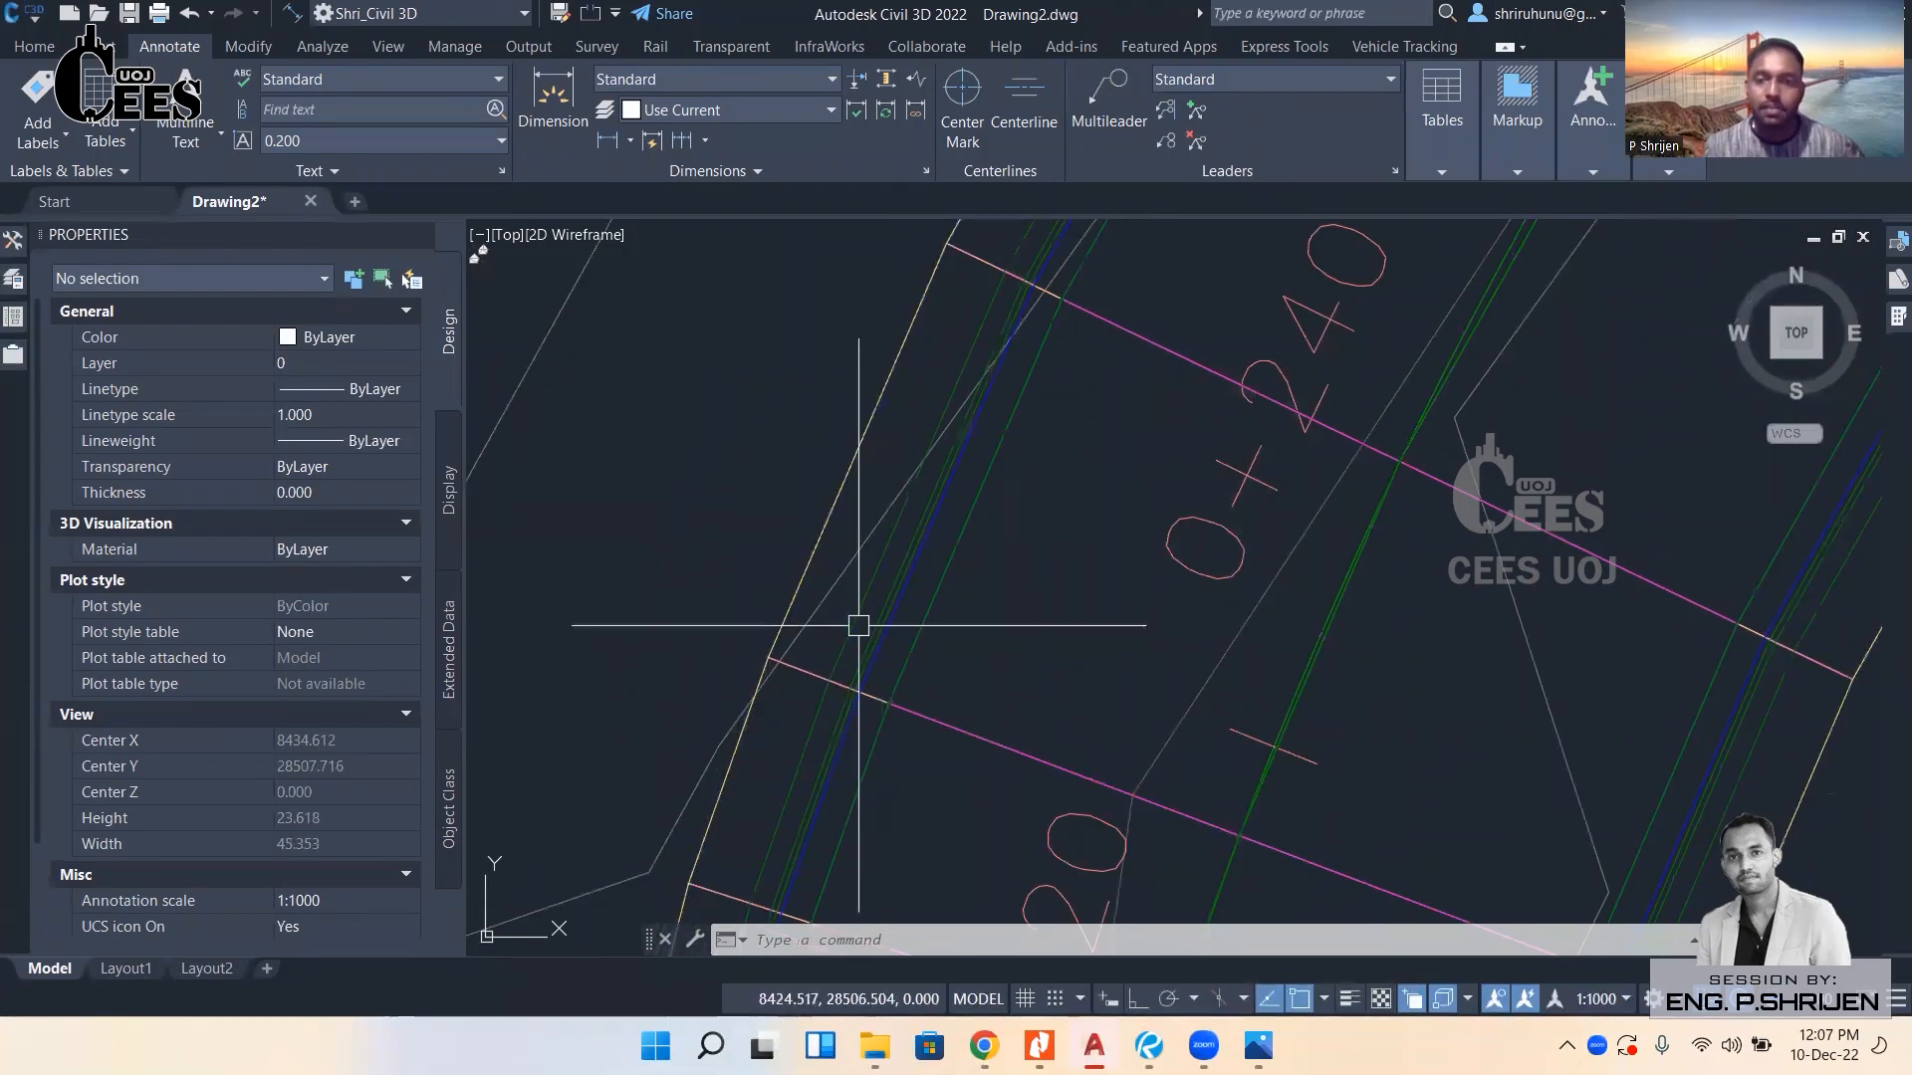
scroll(1021, 383, "down", 2)
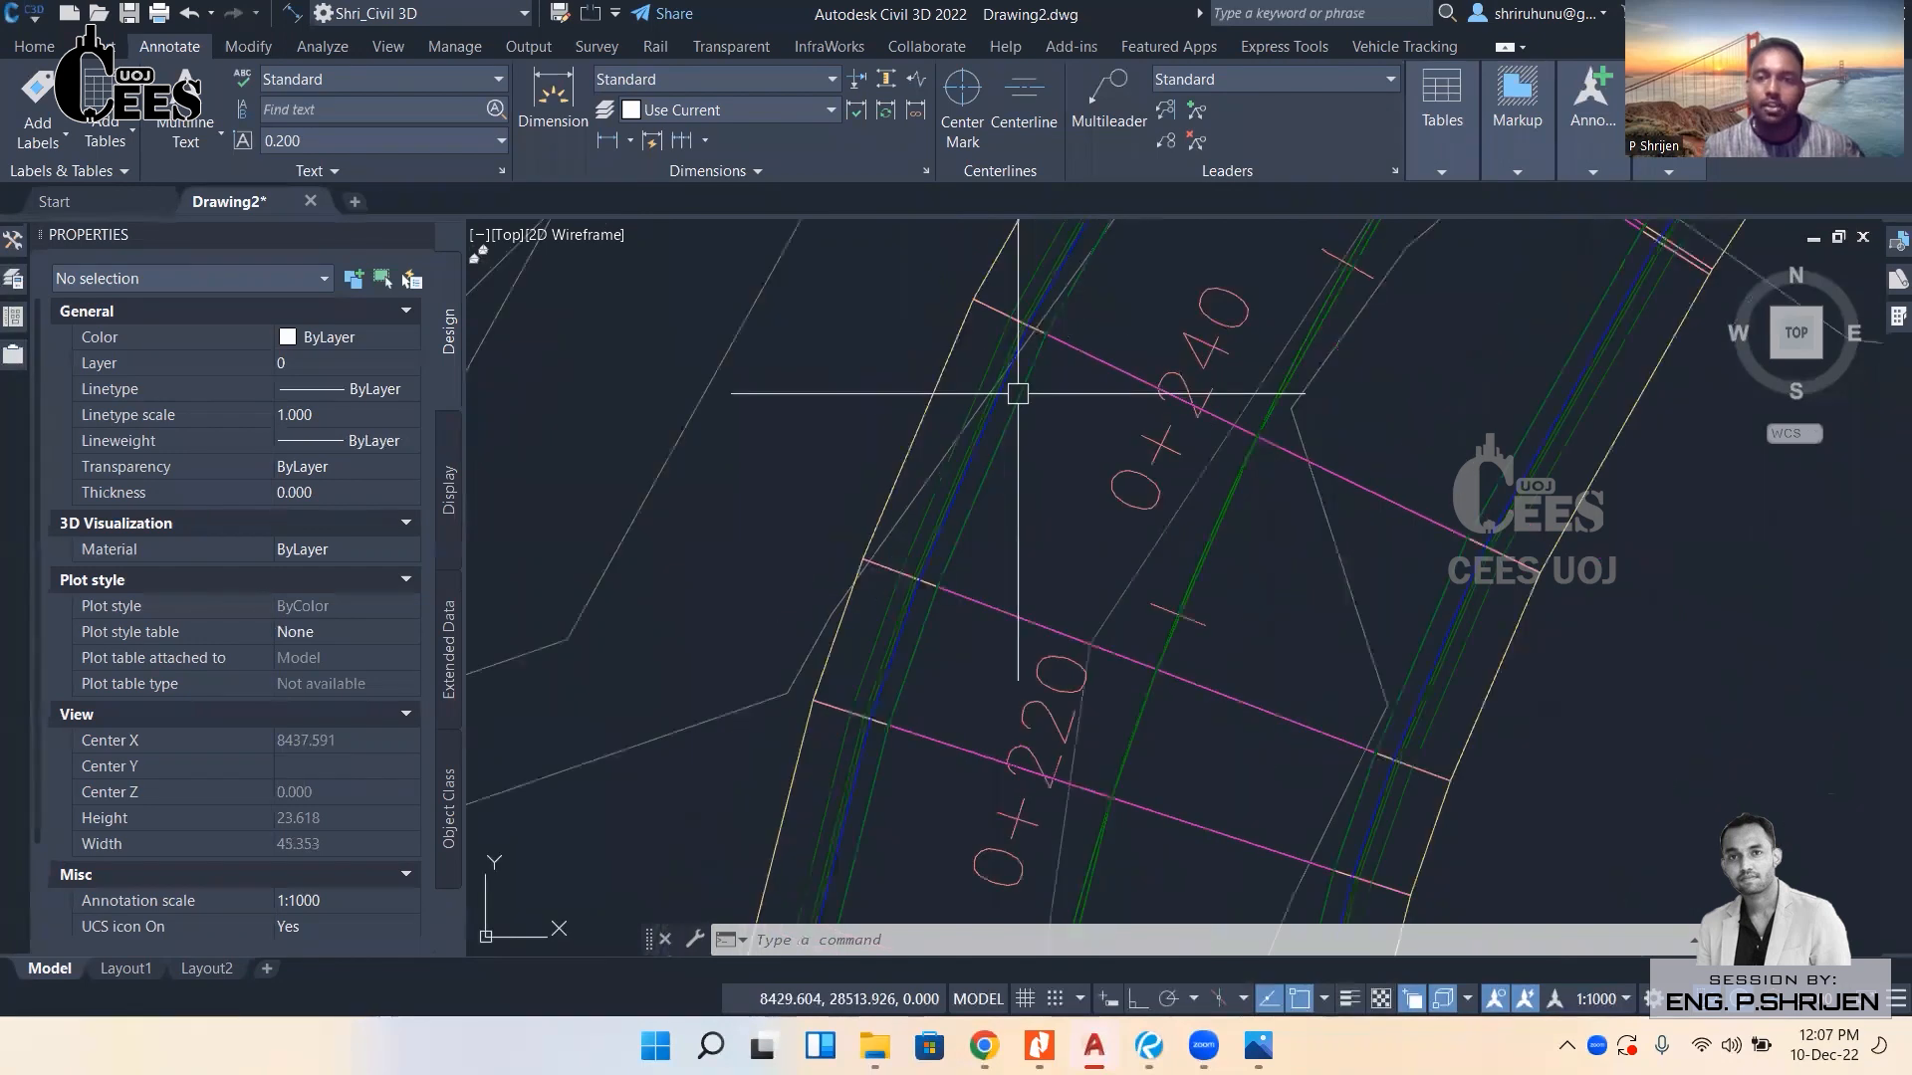
mouse_move(1033, 488)
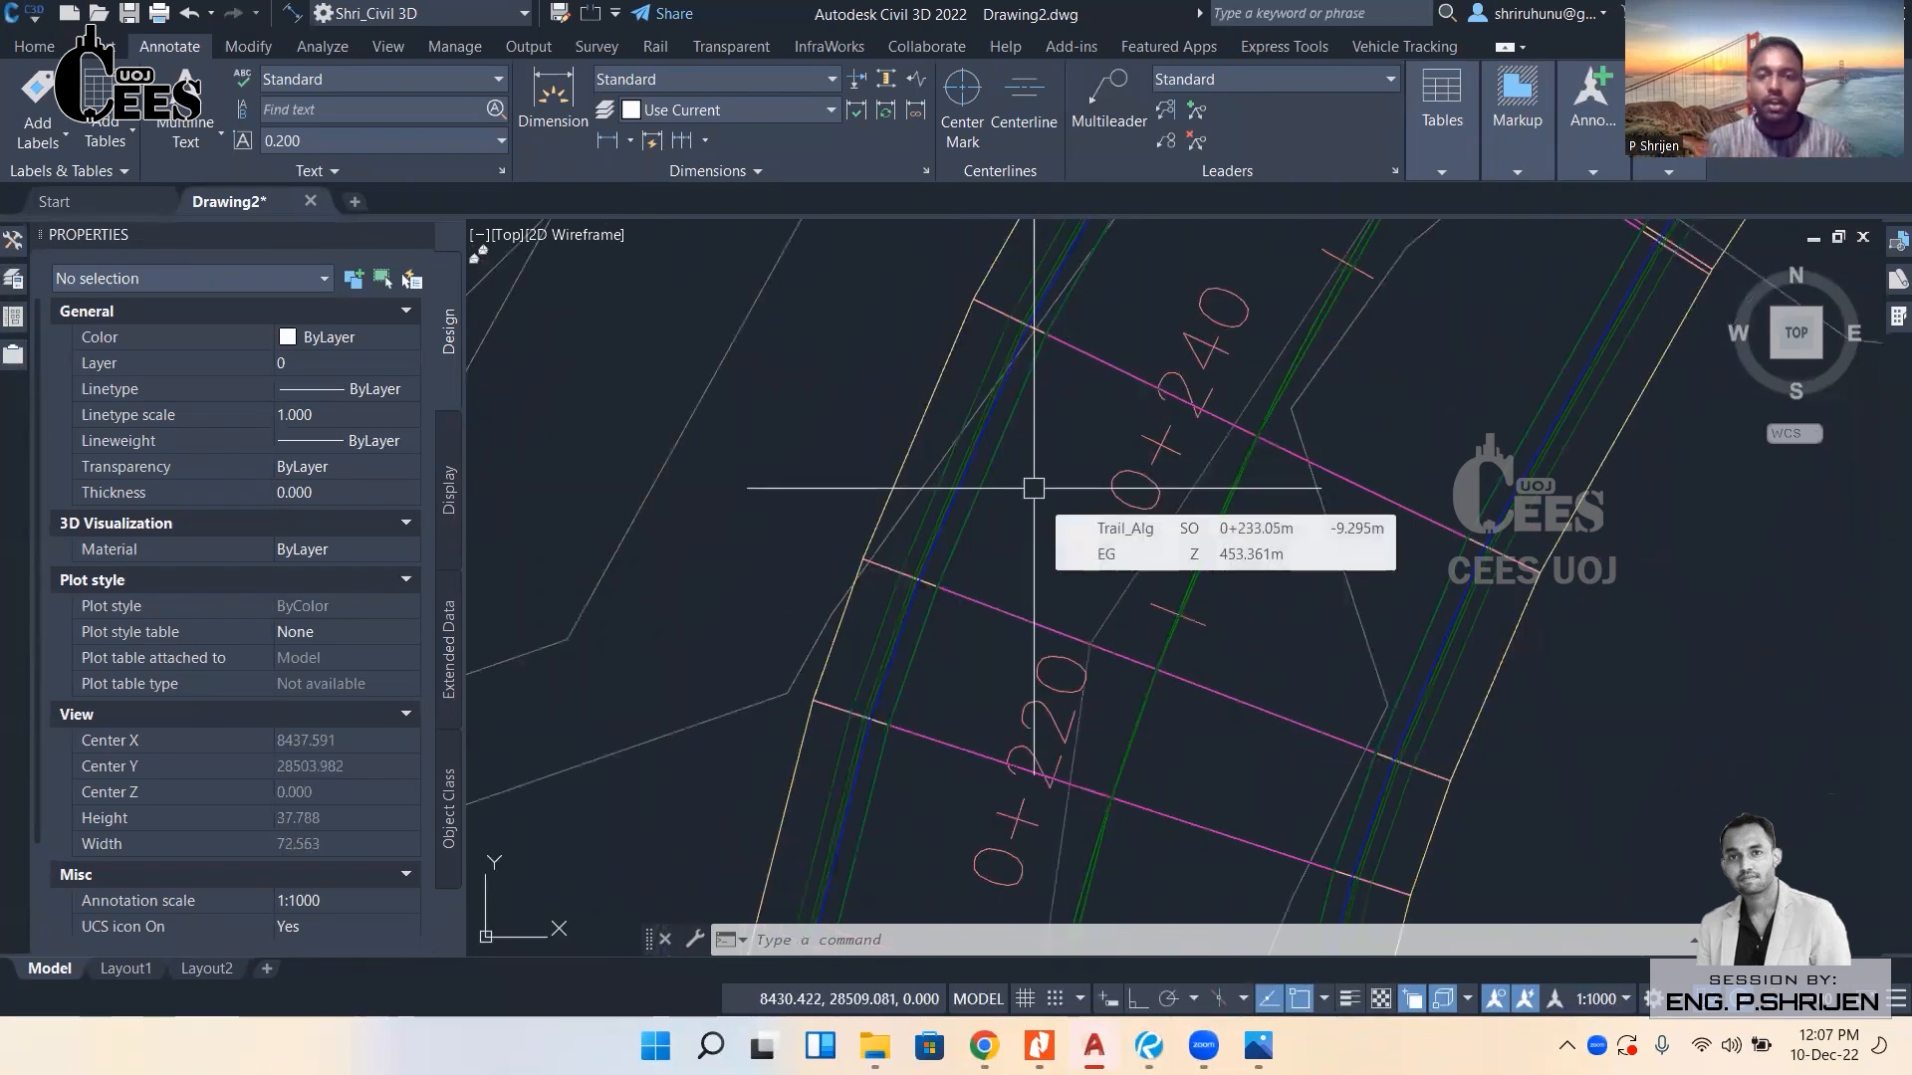
Open the assembly frequency settings for the corridor region RG - Smple road Assembly - (1).
left_click(983, 613)
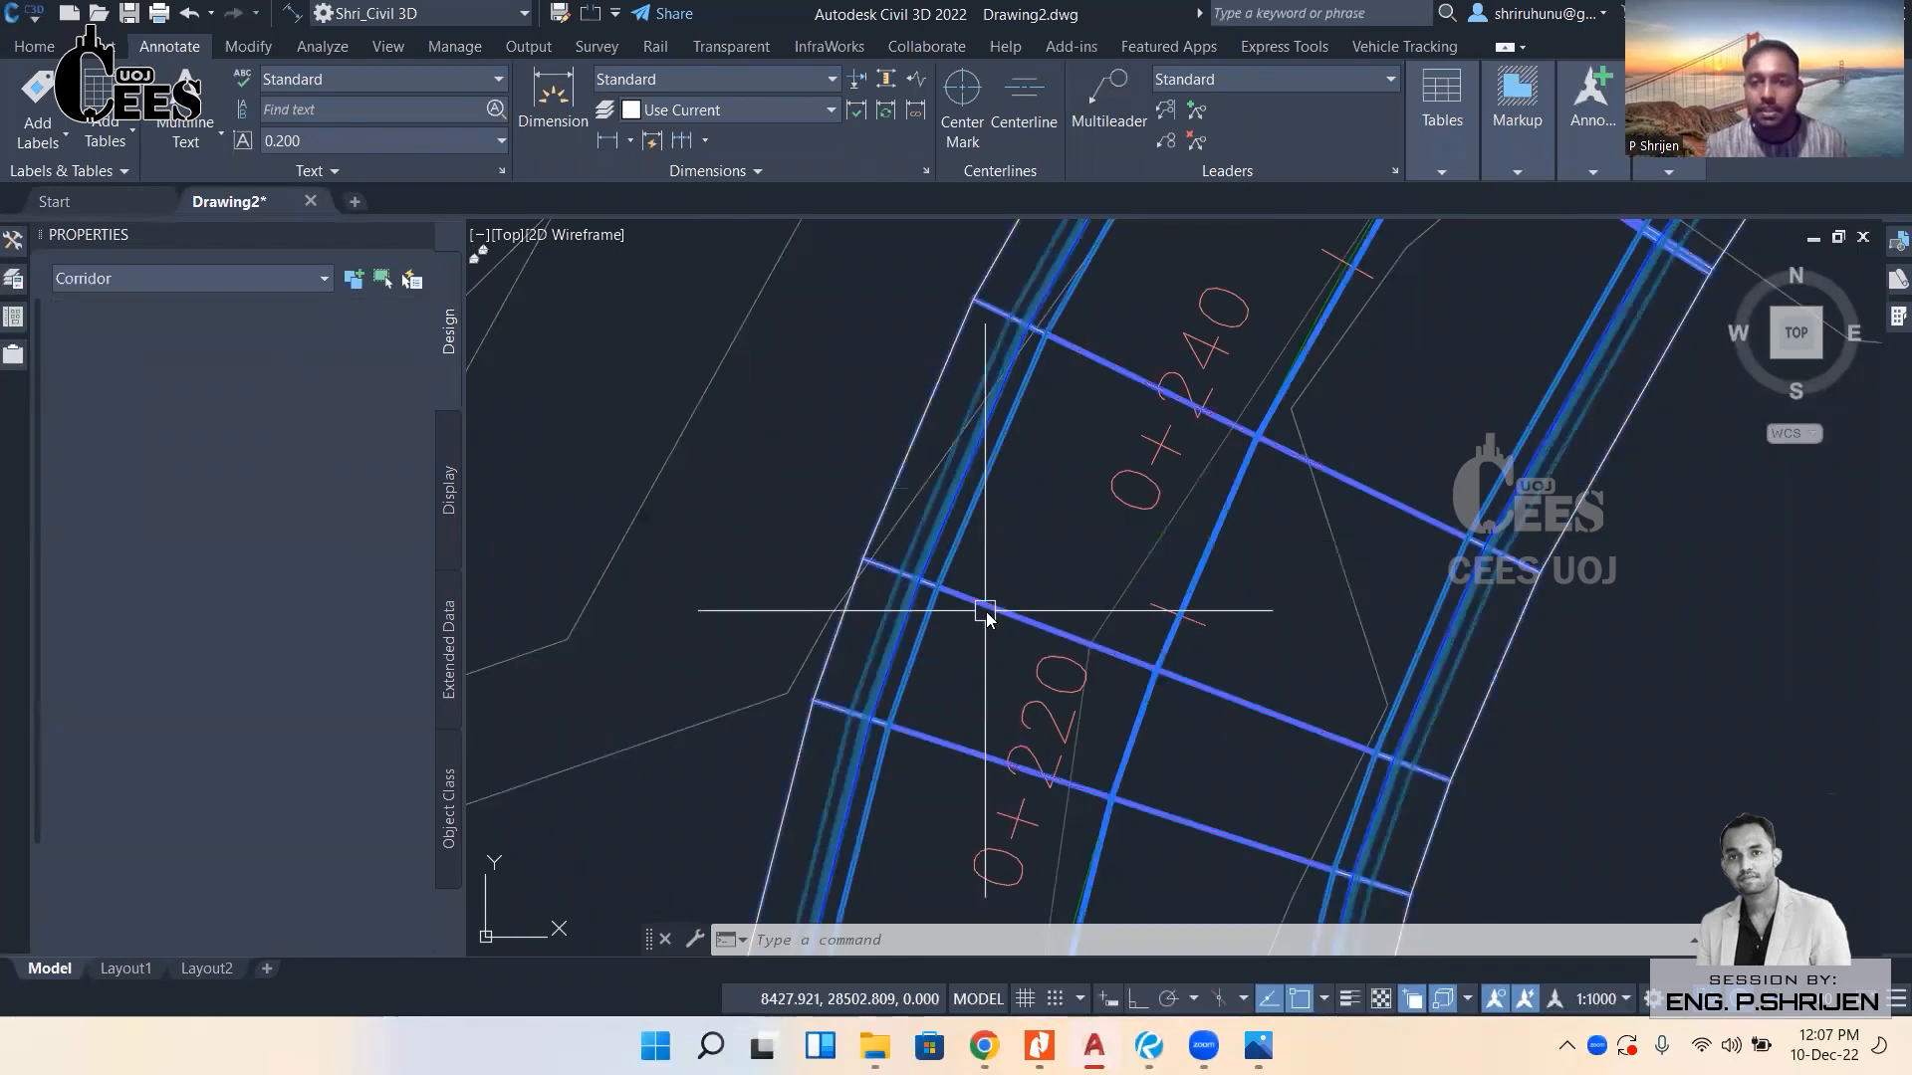
middle_click_drag(1340, 554, 1200, 535)
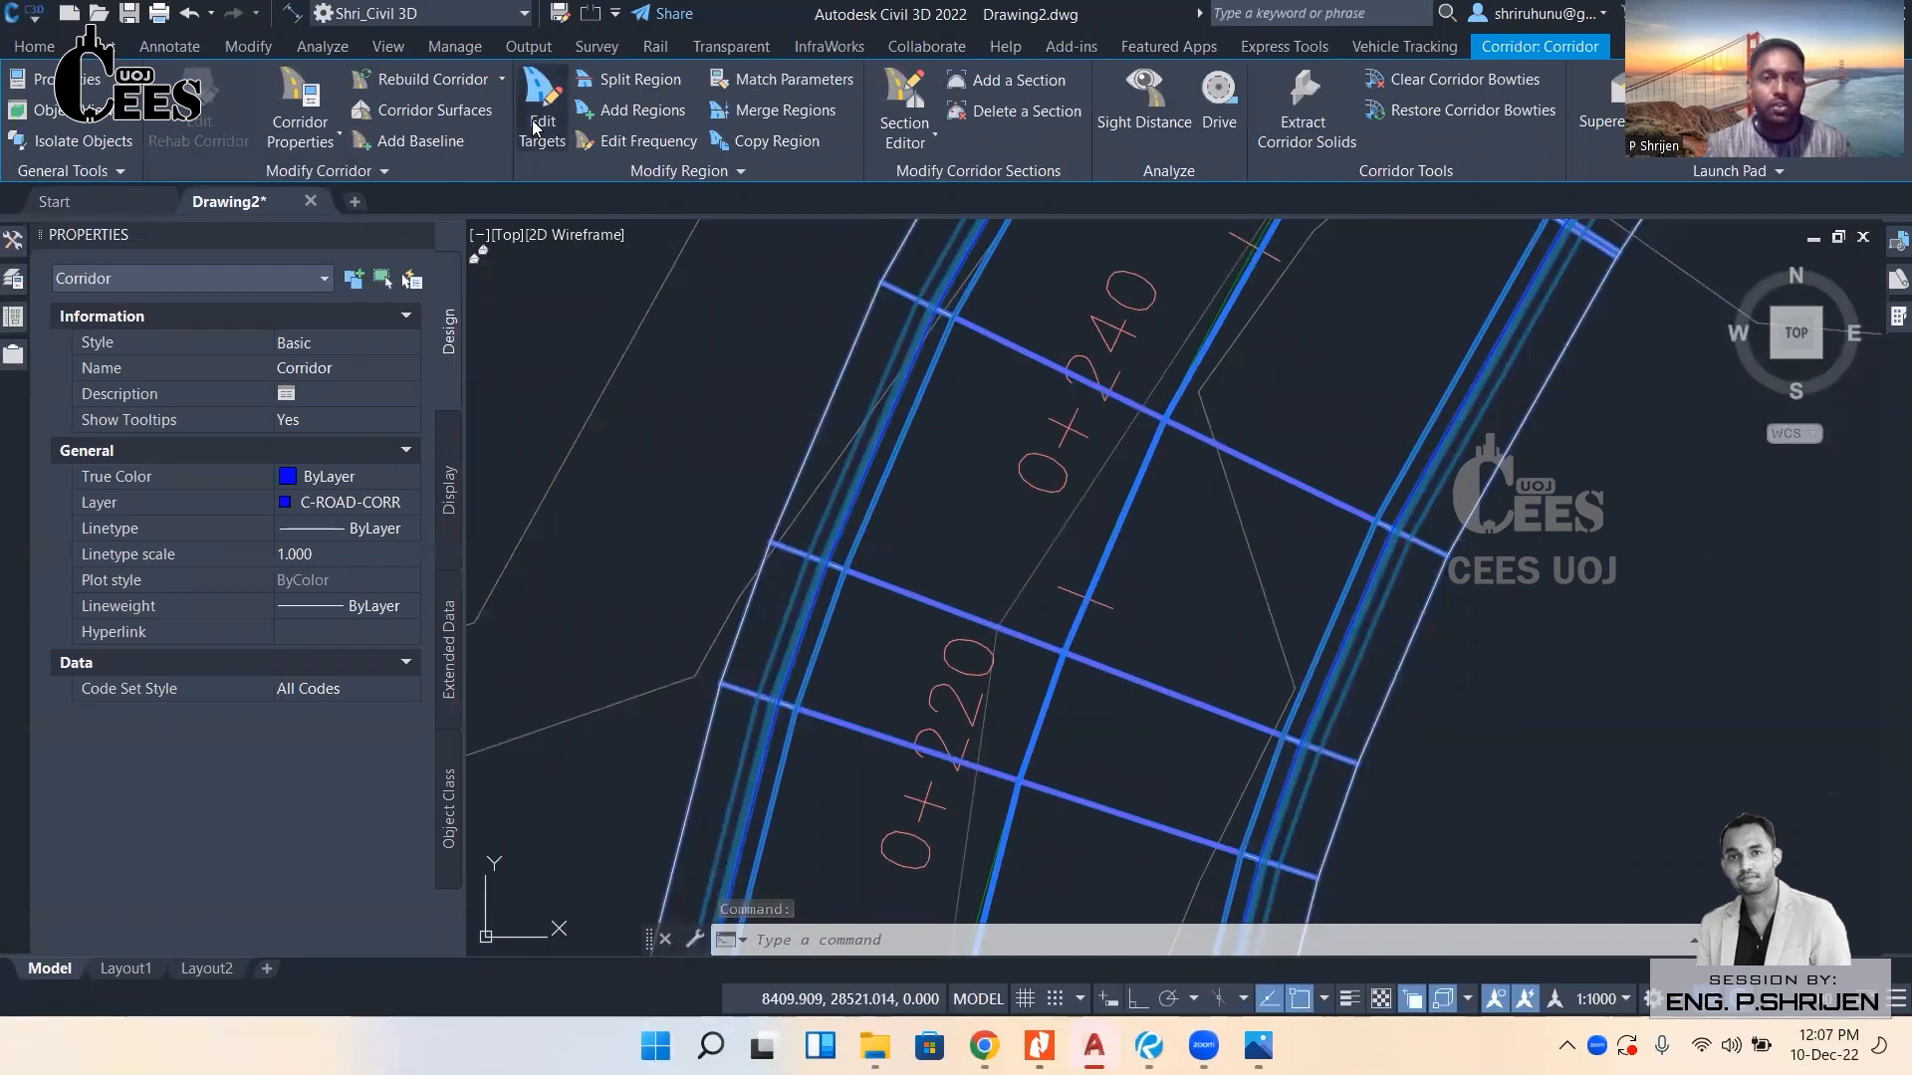
left_click(598, 148)
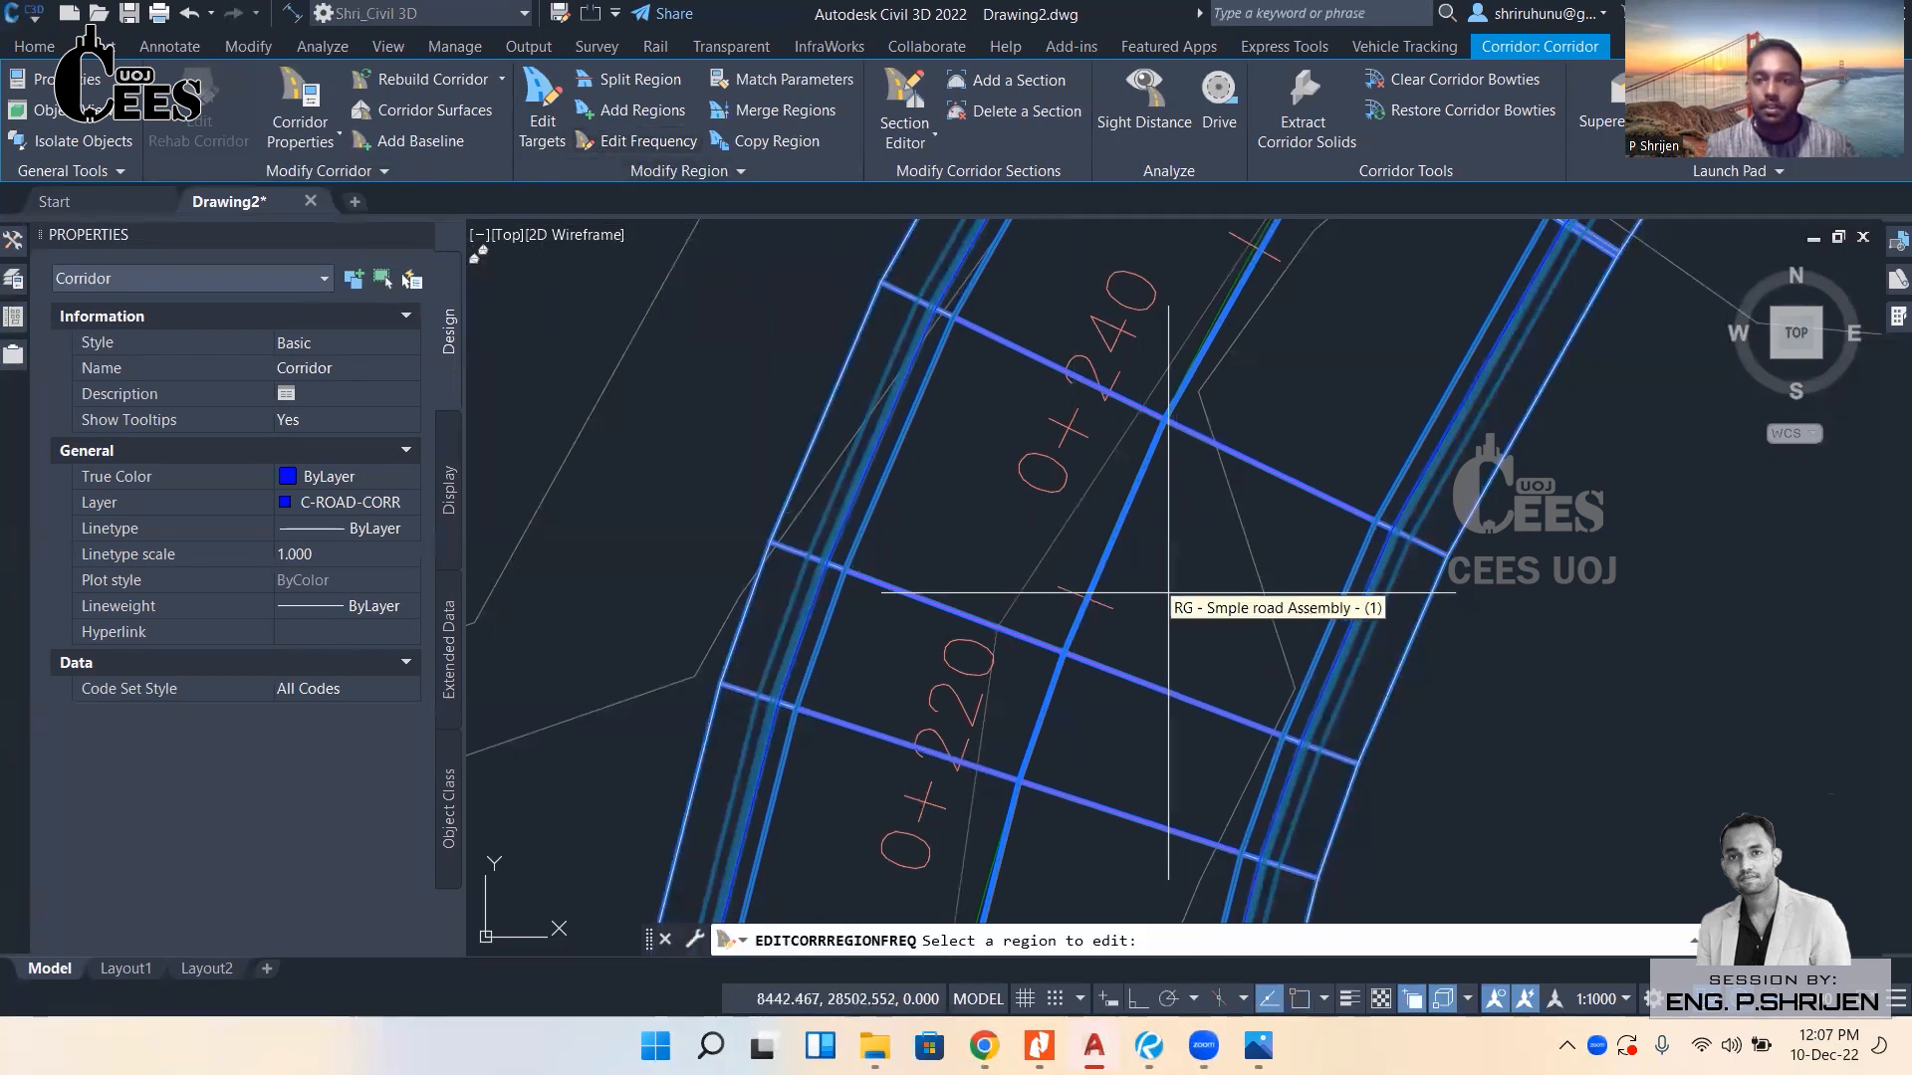
scroll(1155, 579, "down", 2)
mouse_move(1153, 593)
middle_mouse_down()
mouse_move(1111, 538)
mouse_move(1072, 342)
middle_mouse_up()
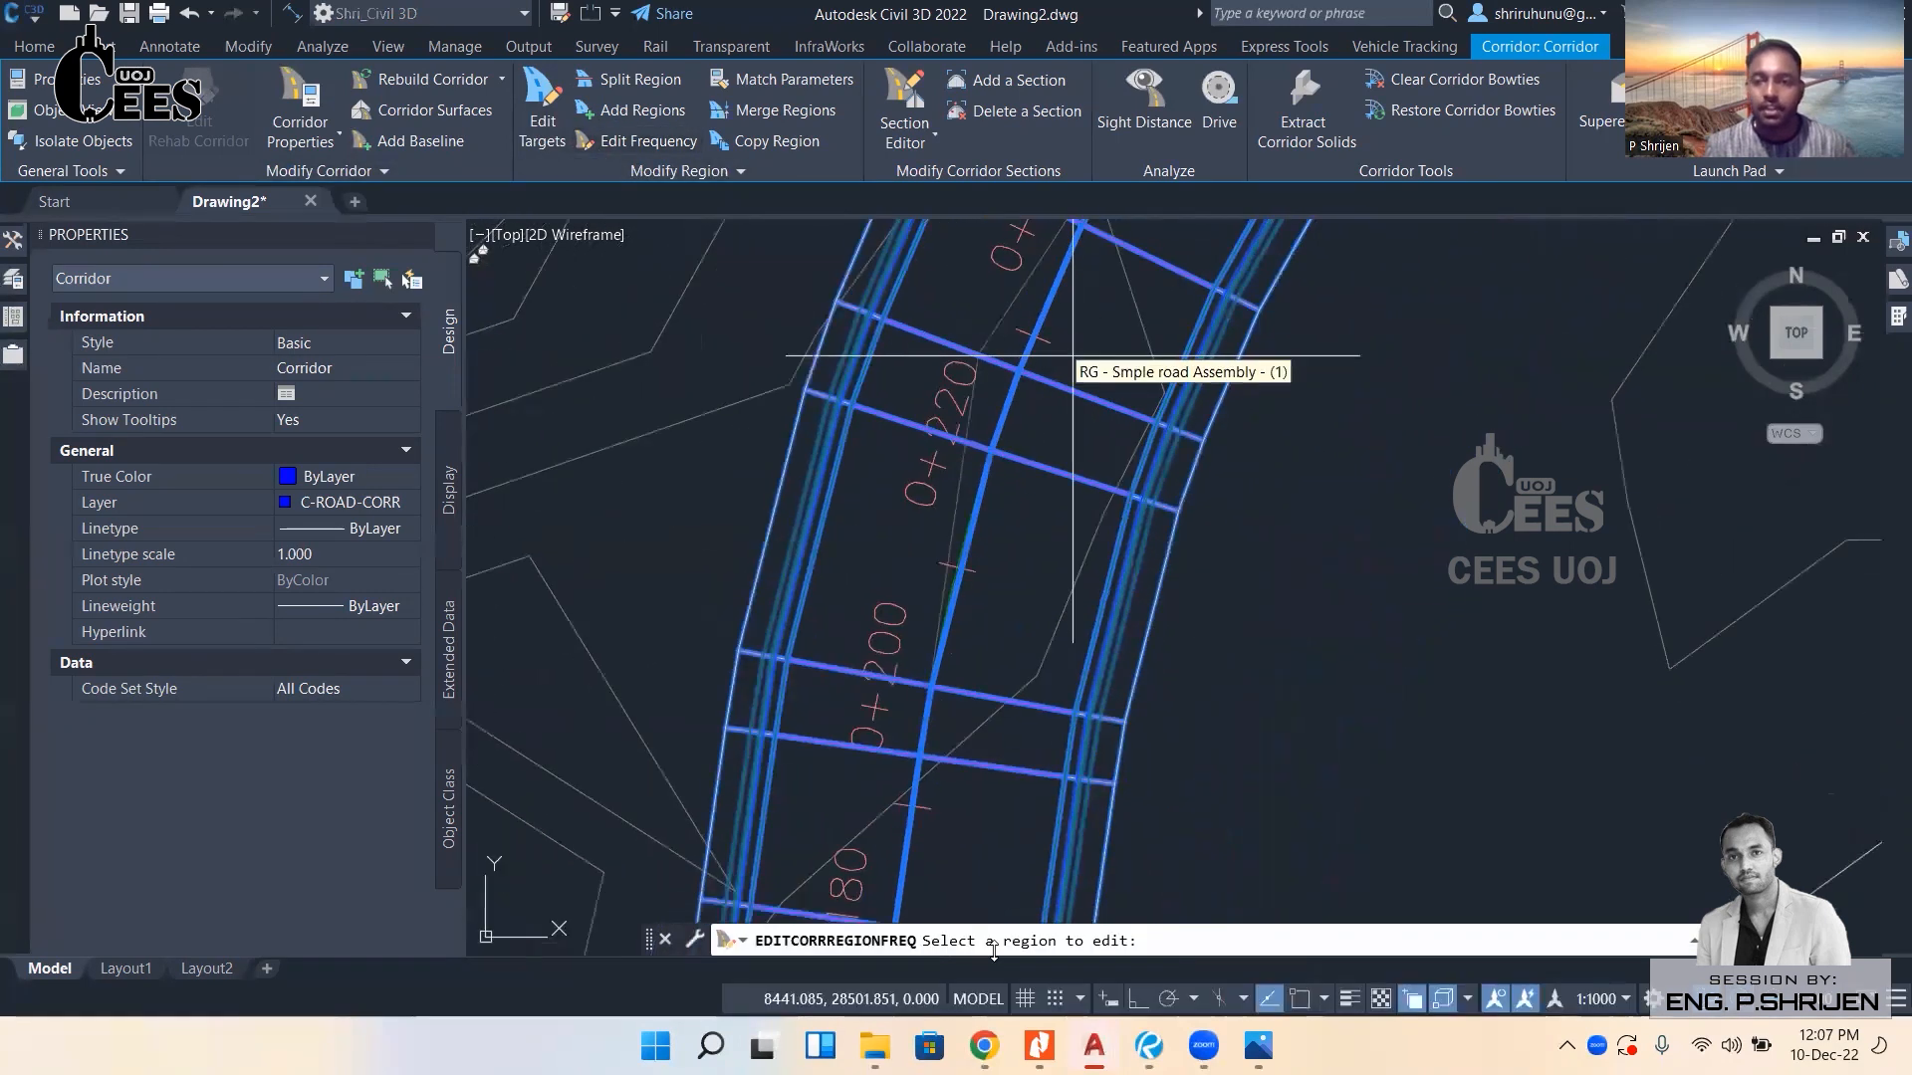
middle_click_drag(1076, 414, 1052, 500)
left_click(1066, 438)
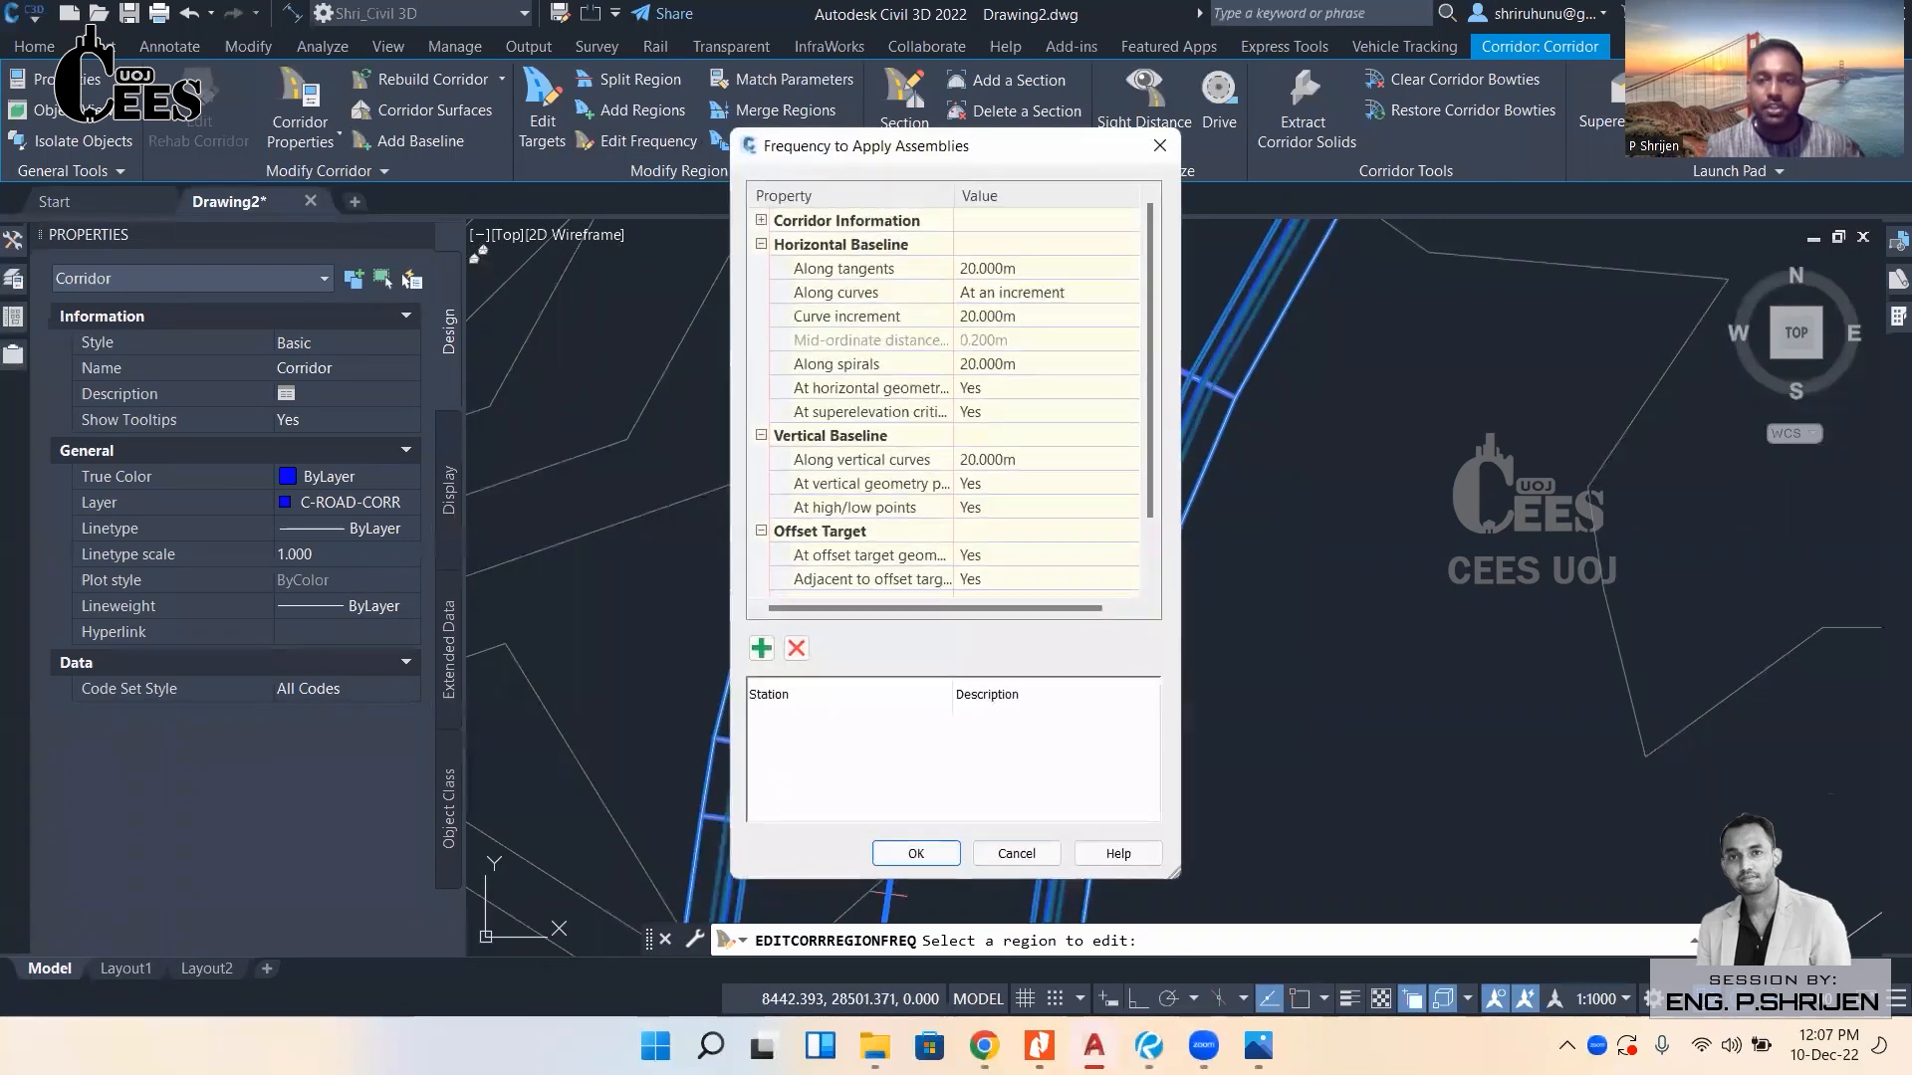
Set the assembly frequency along tangents, horizontal curves, spirals and vertical curves to 5 m and apply it to the corridor region.
left_click_drag(951, 150, 1586, 193)
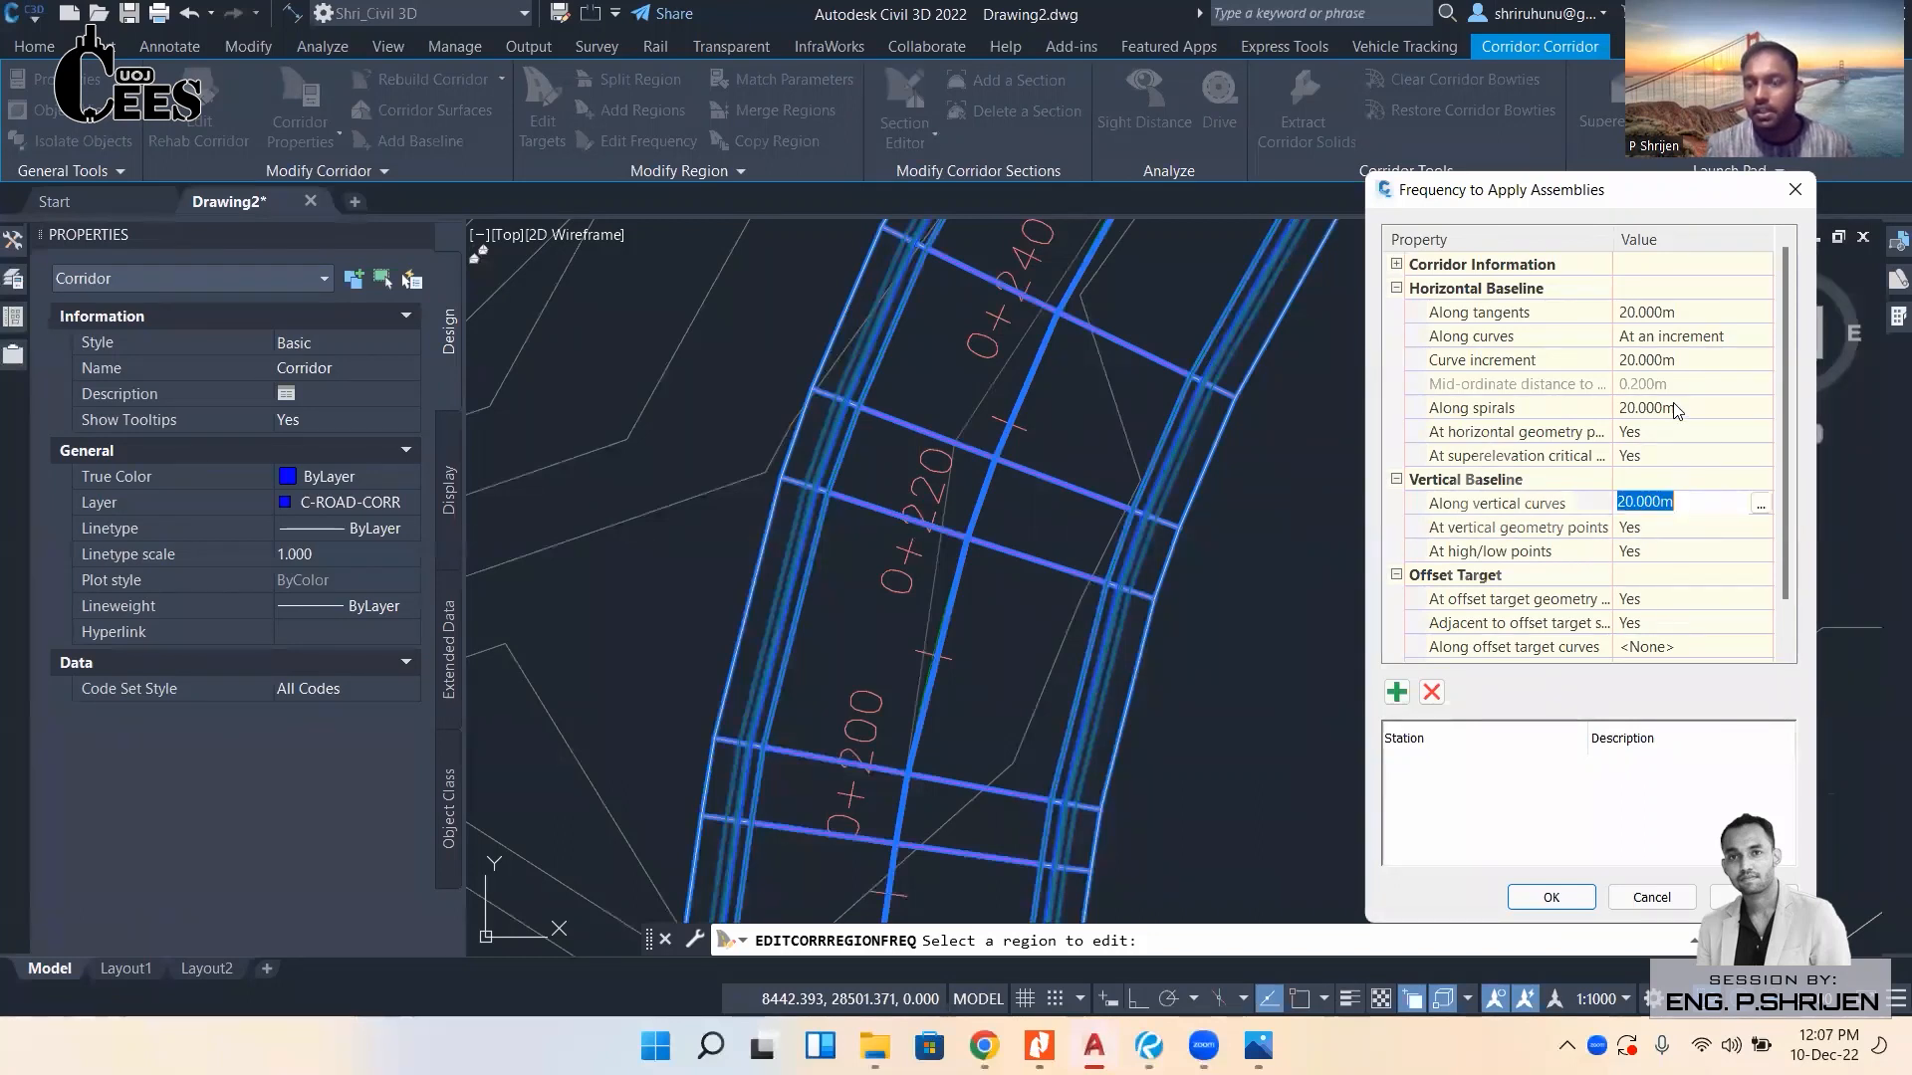
left_click(1696, 423)
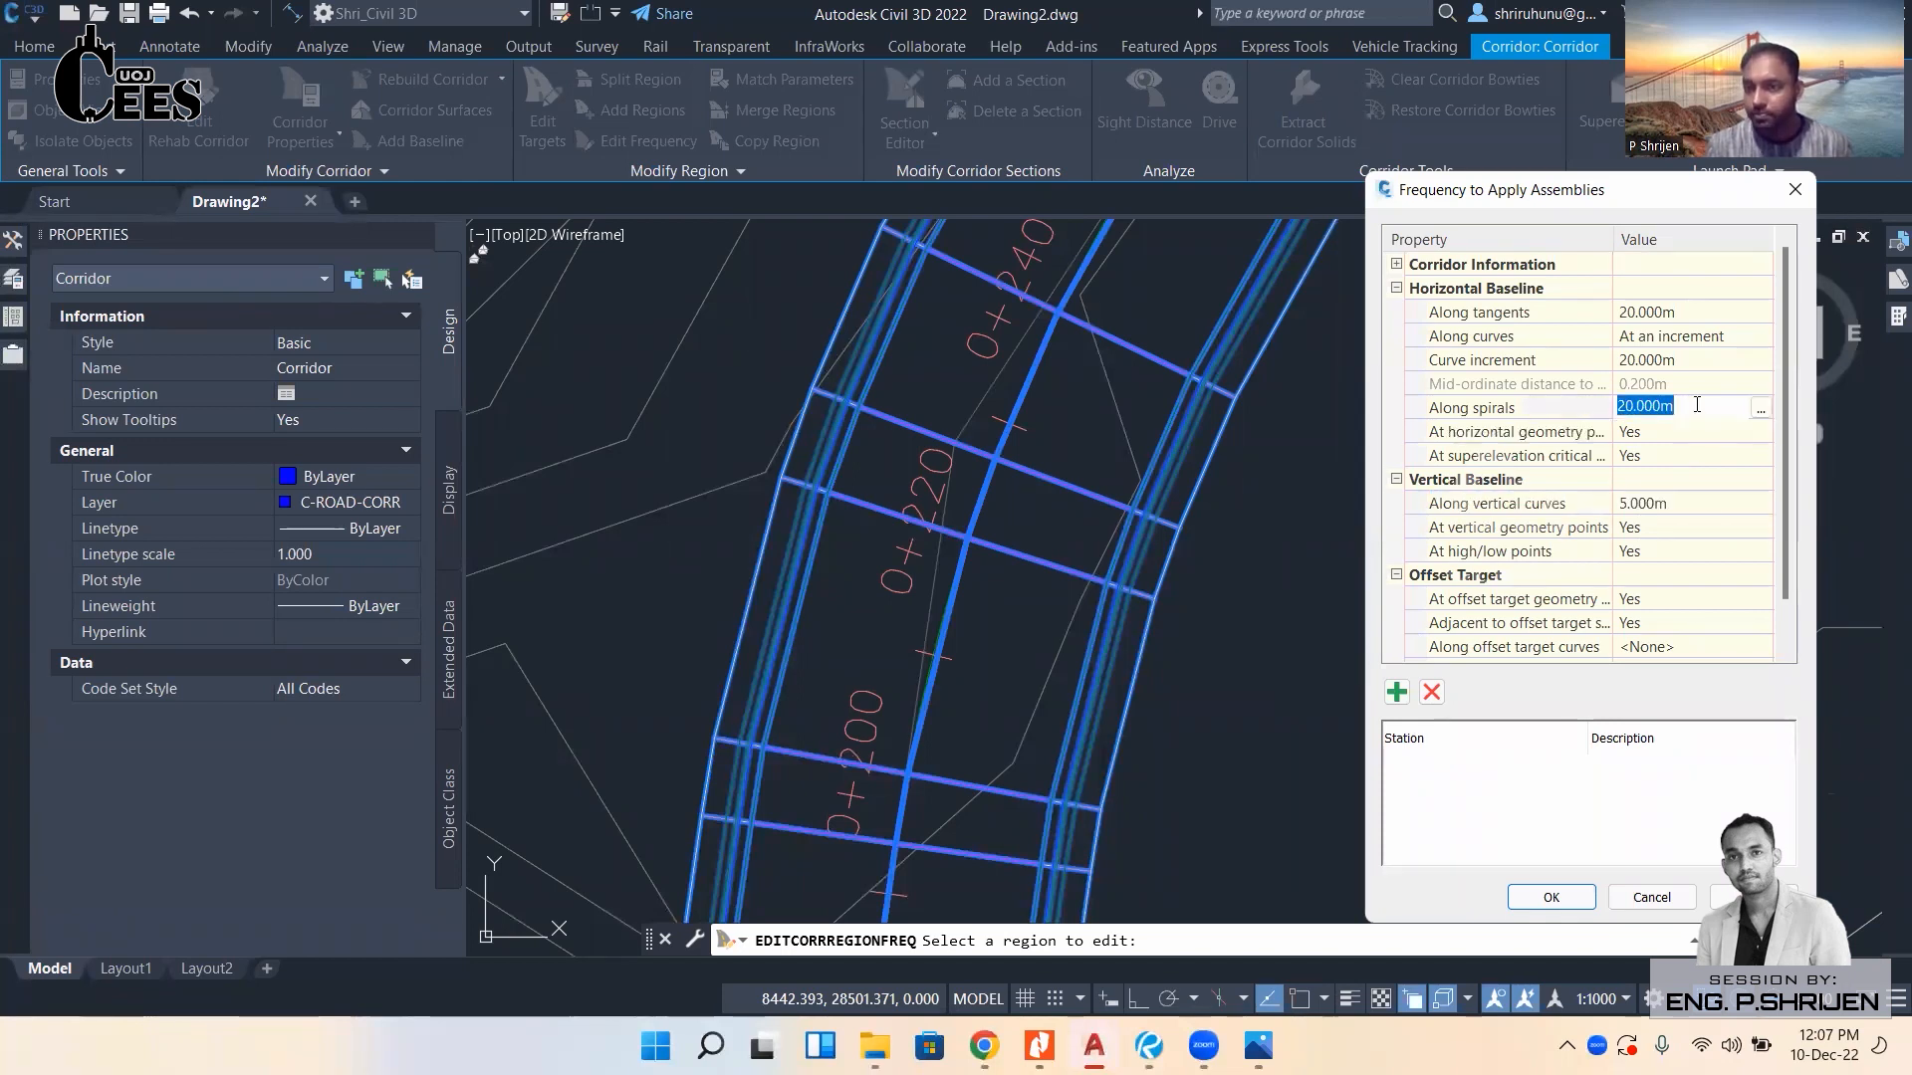
key("Return")
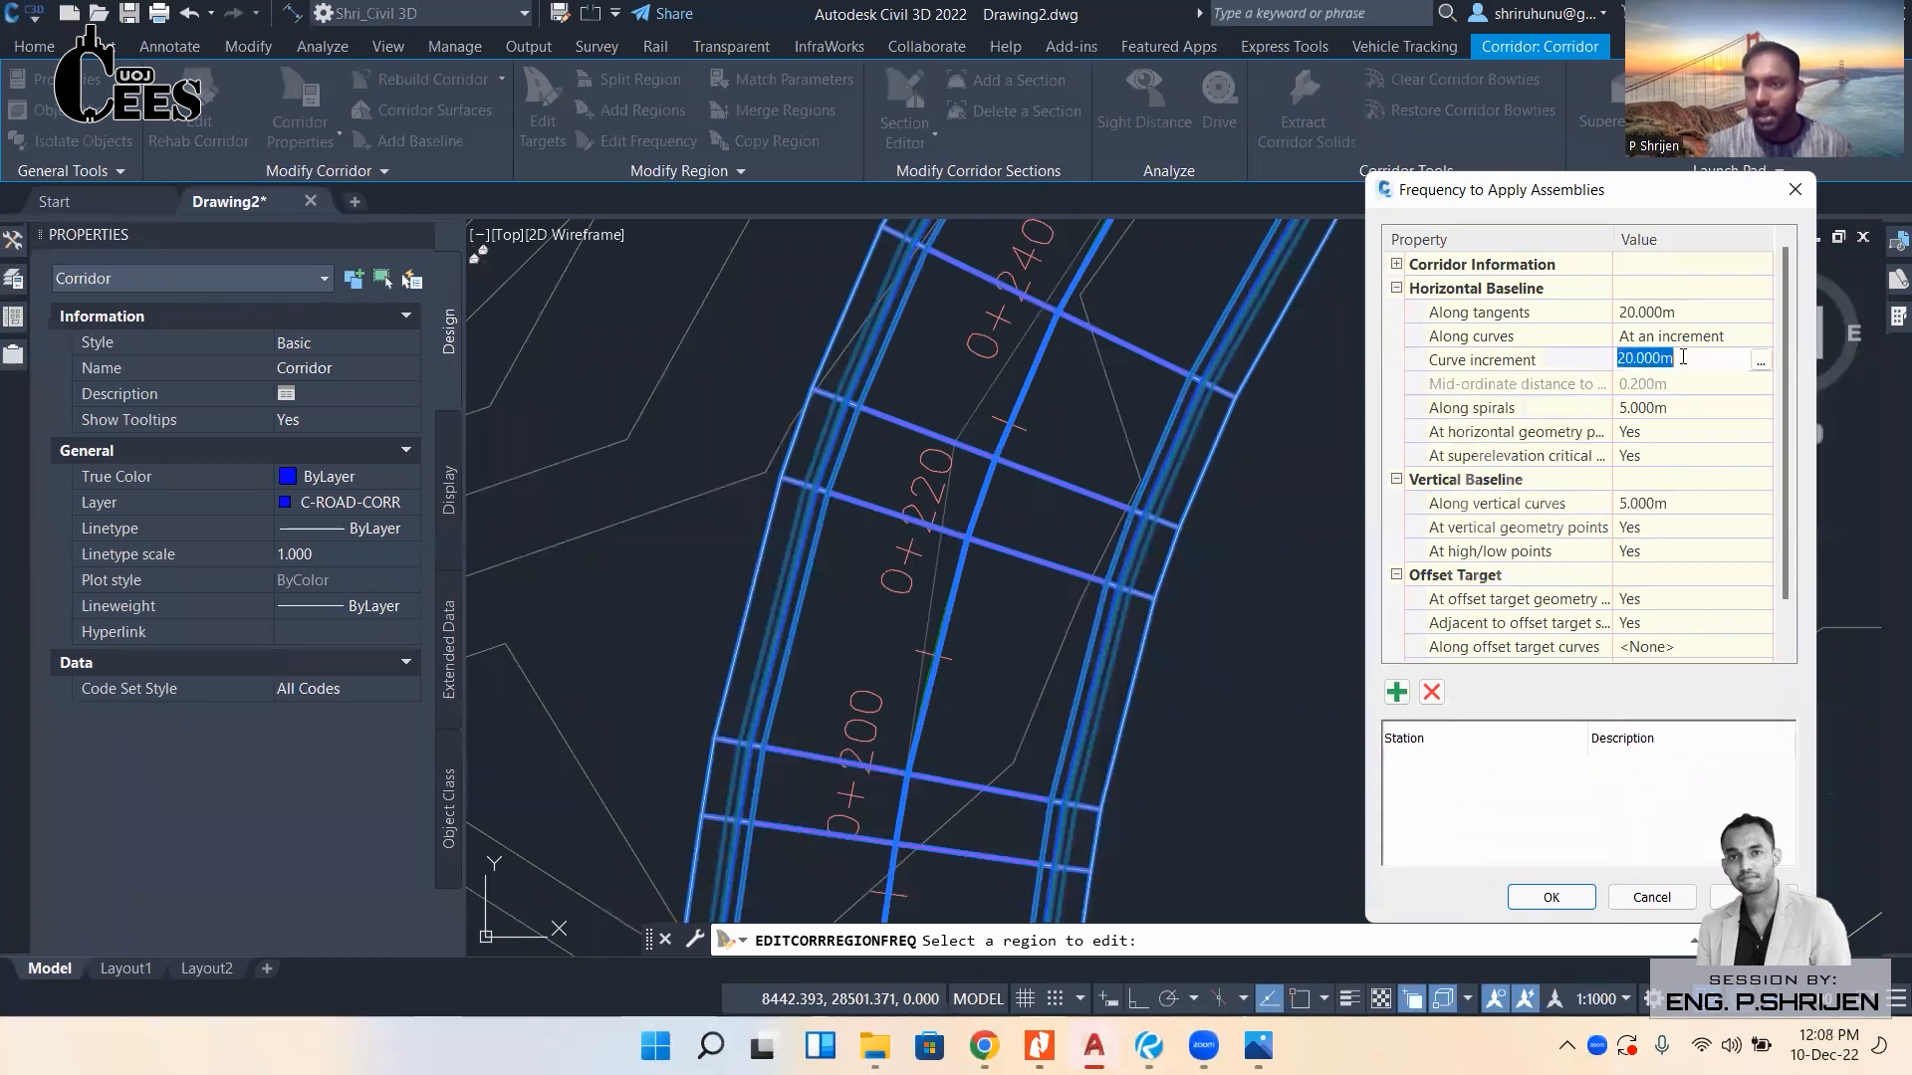
type("5")
left_click(1679, 313)
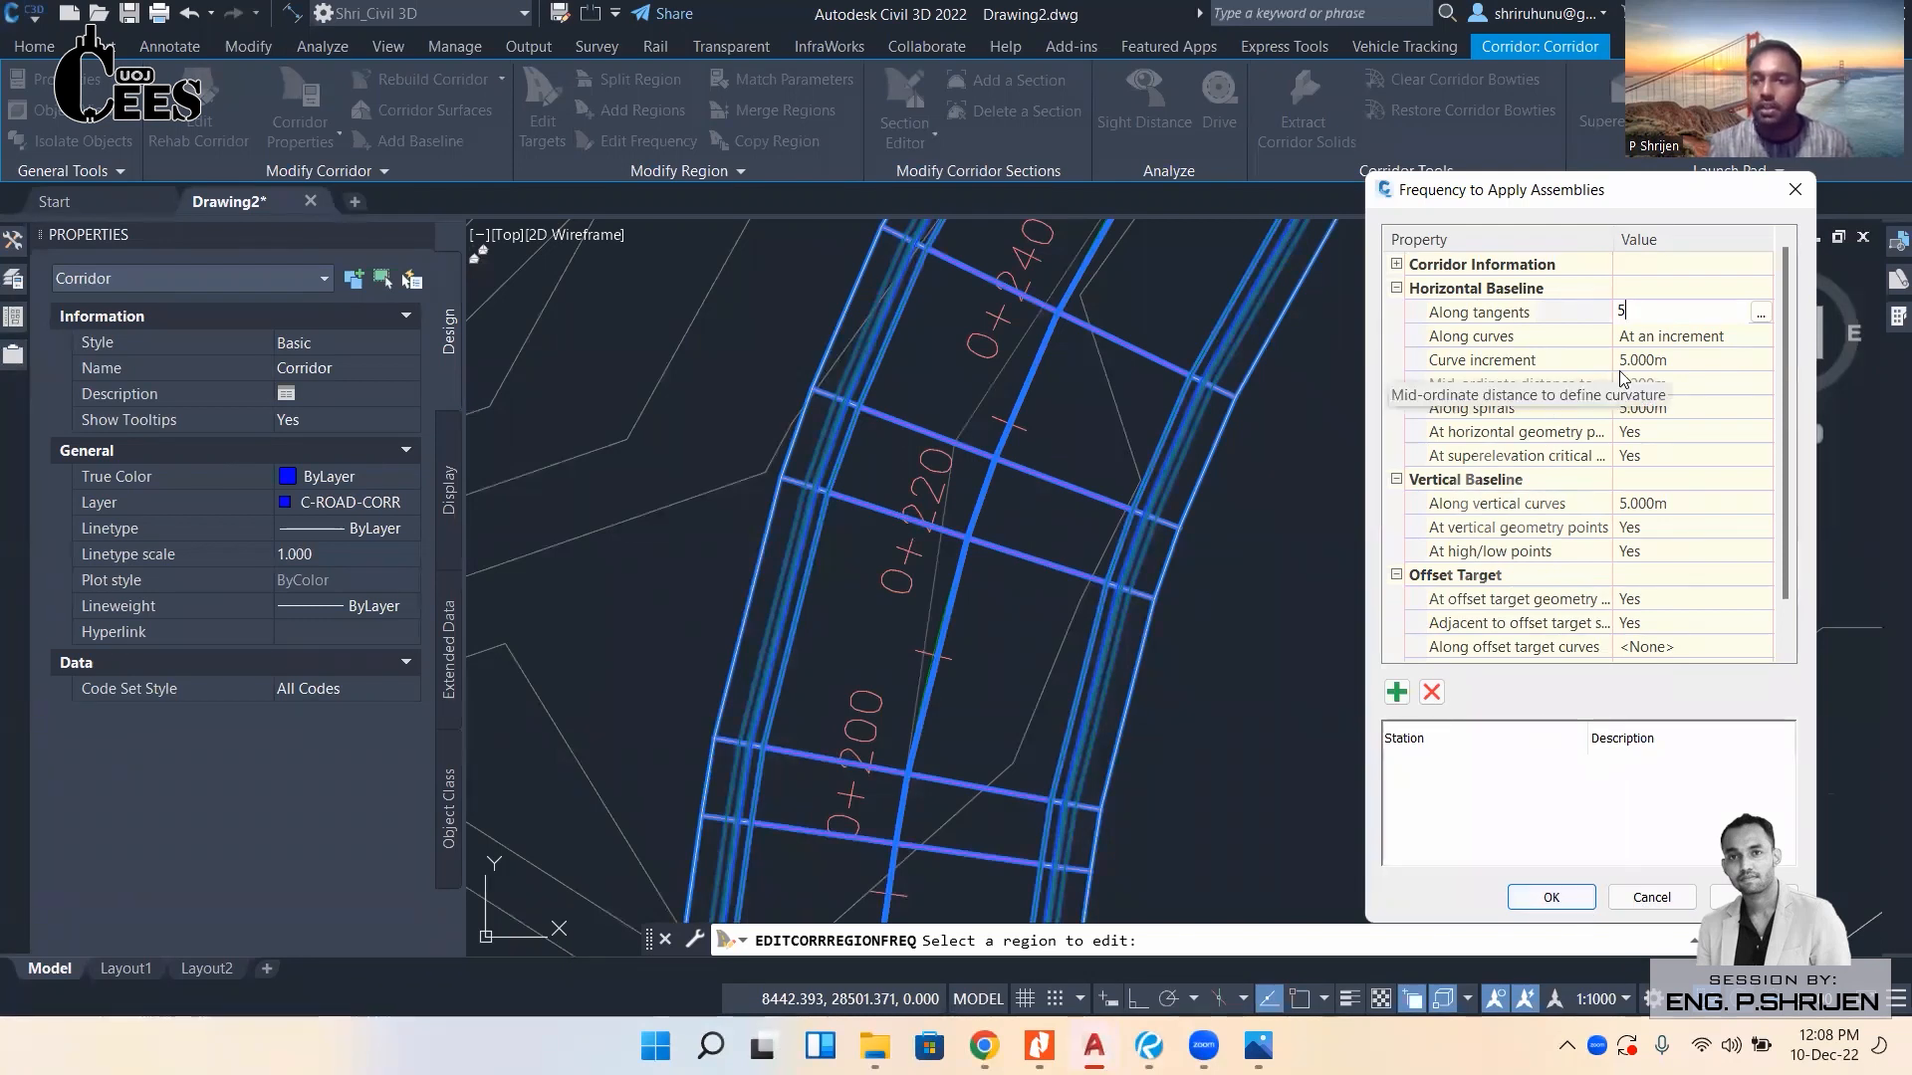
key("Return")
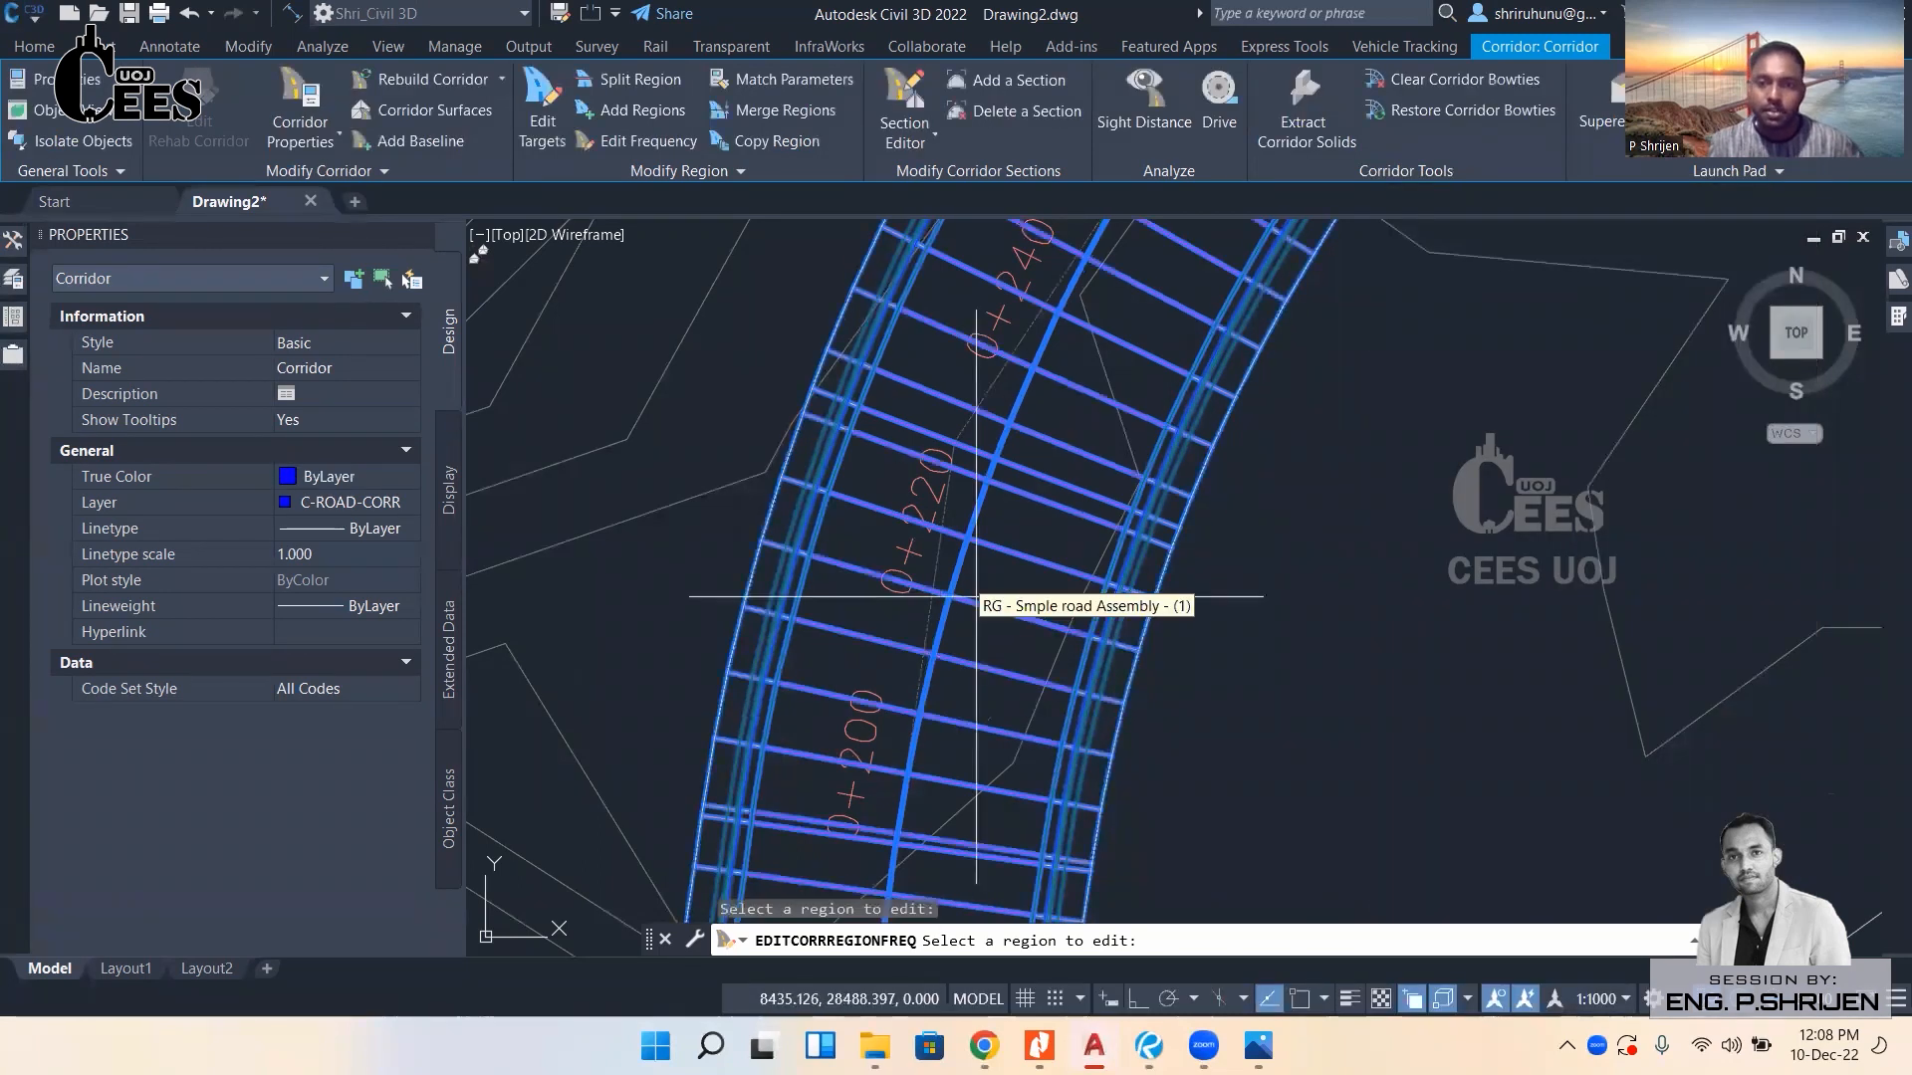
Inspect the cross-sections from the corridor's start towards the first curve, and end the region frequency editing.
scroll(976, 597, "down", 5)
scroll(931, 757, "up", 4)
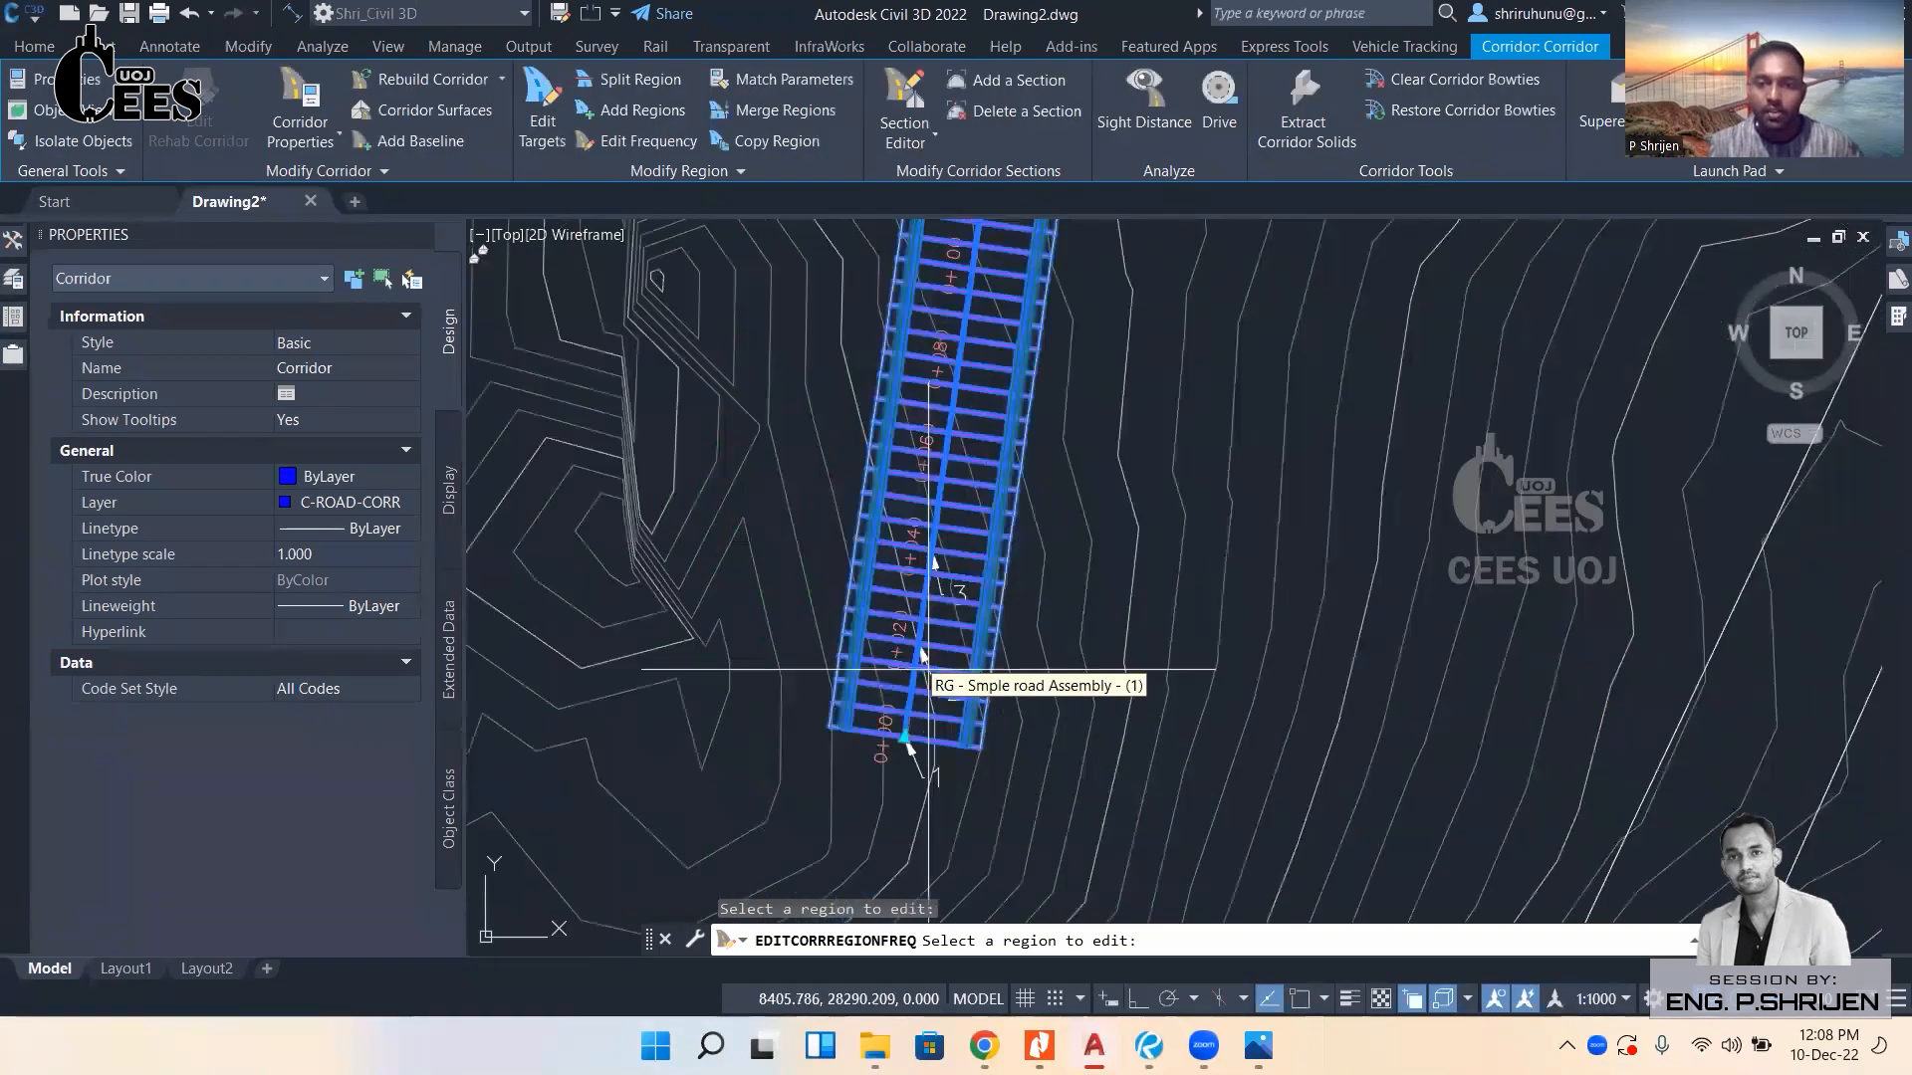
scroll(928, 669, "up", 4)
middle_click_drag(973, 453, 927, 876)
middle_click_drag(1019, 264, 961, 692)
middle_click_drag(961, 347, 911, 866)
middle_click_drag(994, 540, 951, 856)
middle_click_drag(1046, 438, 976, 811)
middle_click_drag(1007, 534, 909, 589)
key("Escape")
key("Escape")
key("Escape")
Examine the cross-section spacing along the corridor between about stations 0+220 and 0+360.
scroll(943, 517, "down", 2)
middle_click_drag(994, 398, 931, 567)
mouse_move(995, 428)
middle_mouse_down()
mouse_move(993, 469)
mouse_move(989, 452)
middle_mouse_up()
middle_click_drag(839, 538, 817, 580)
middle_click_drag(973, 499, 960, 533)
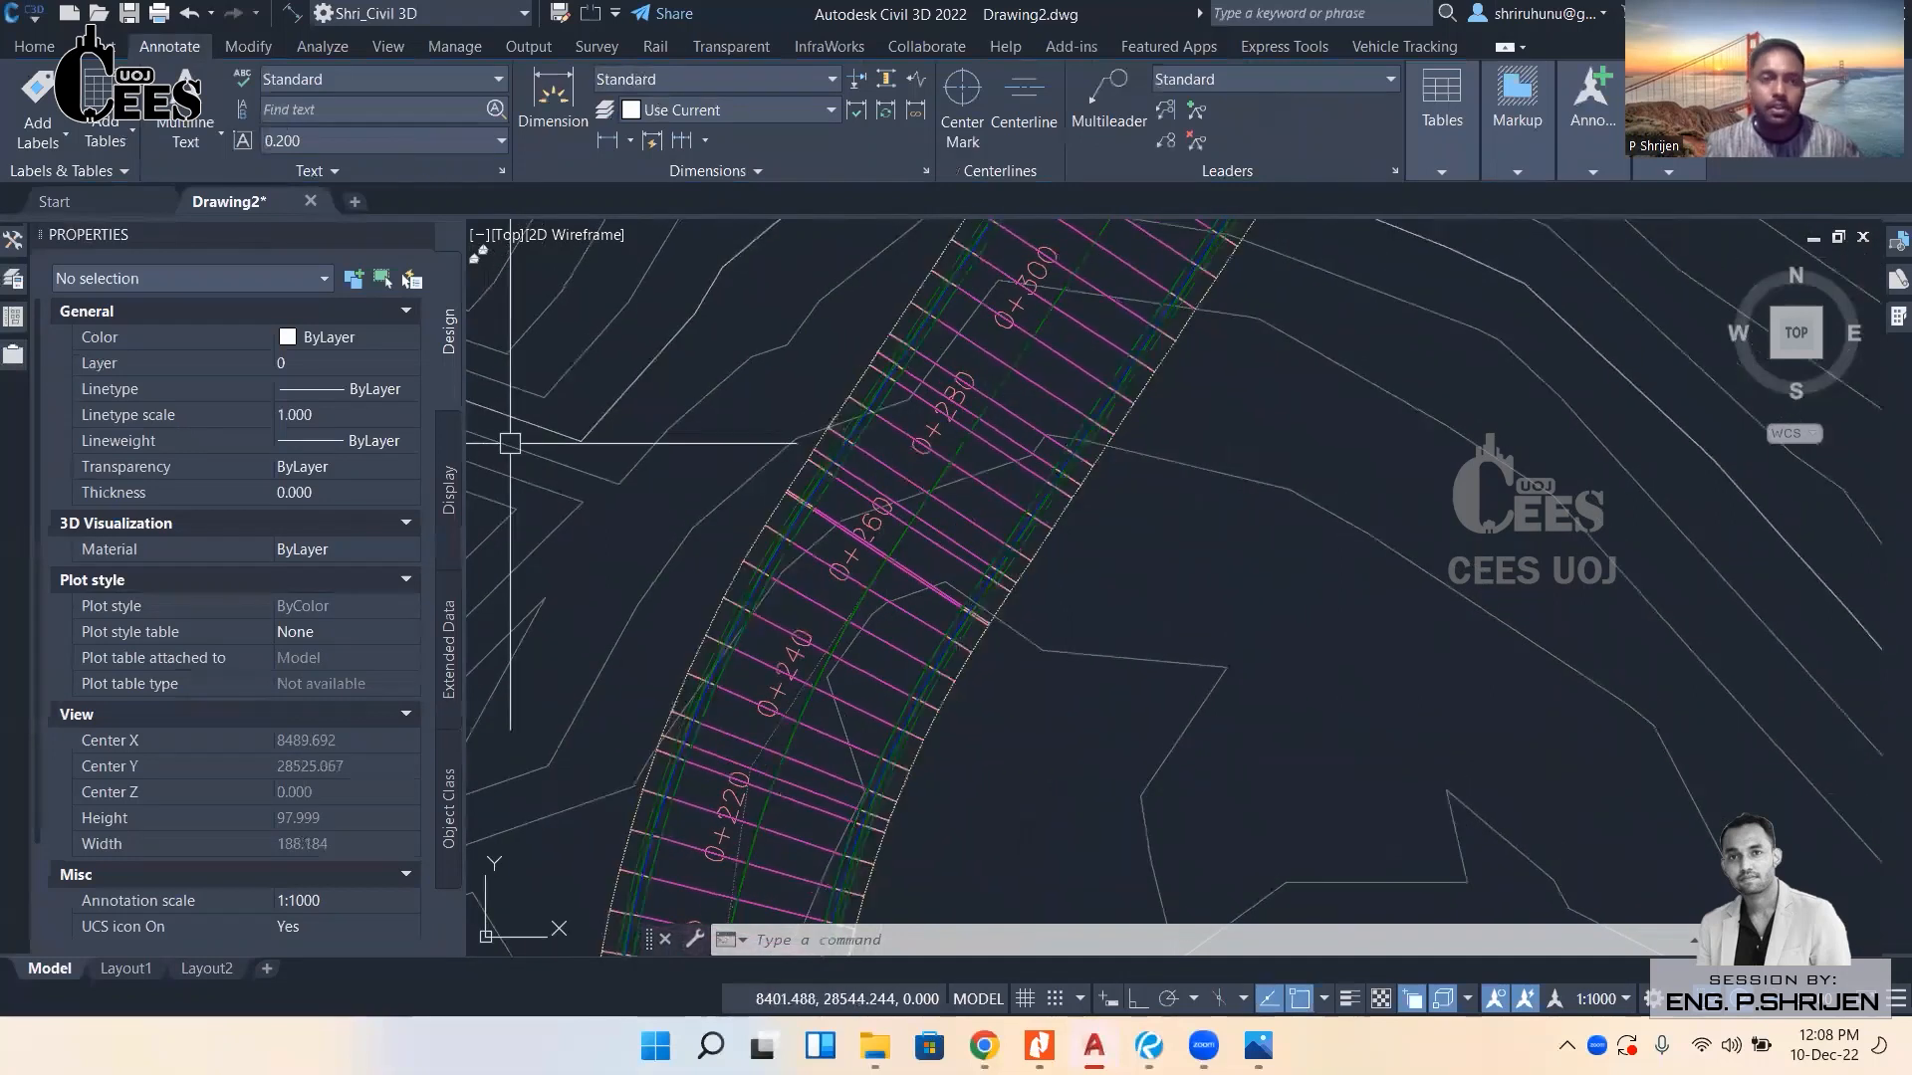
middle_click_drag(806, 472, 696, 585)
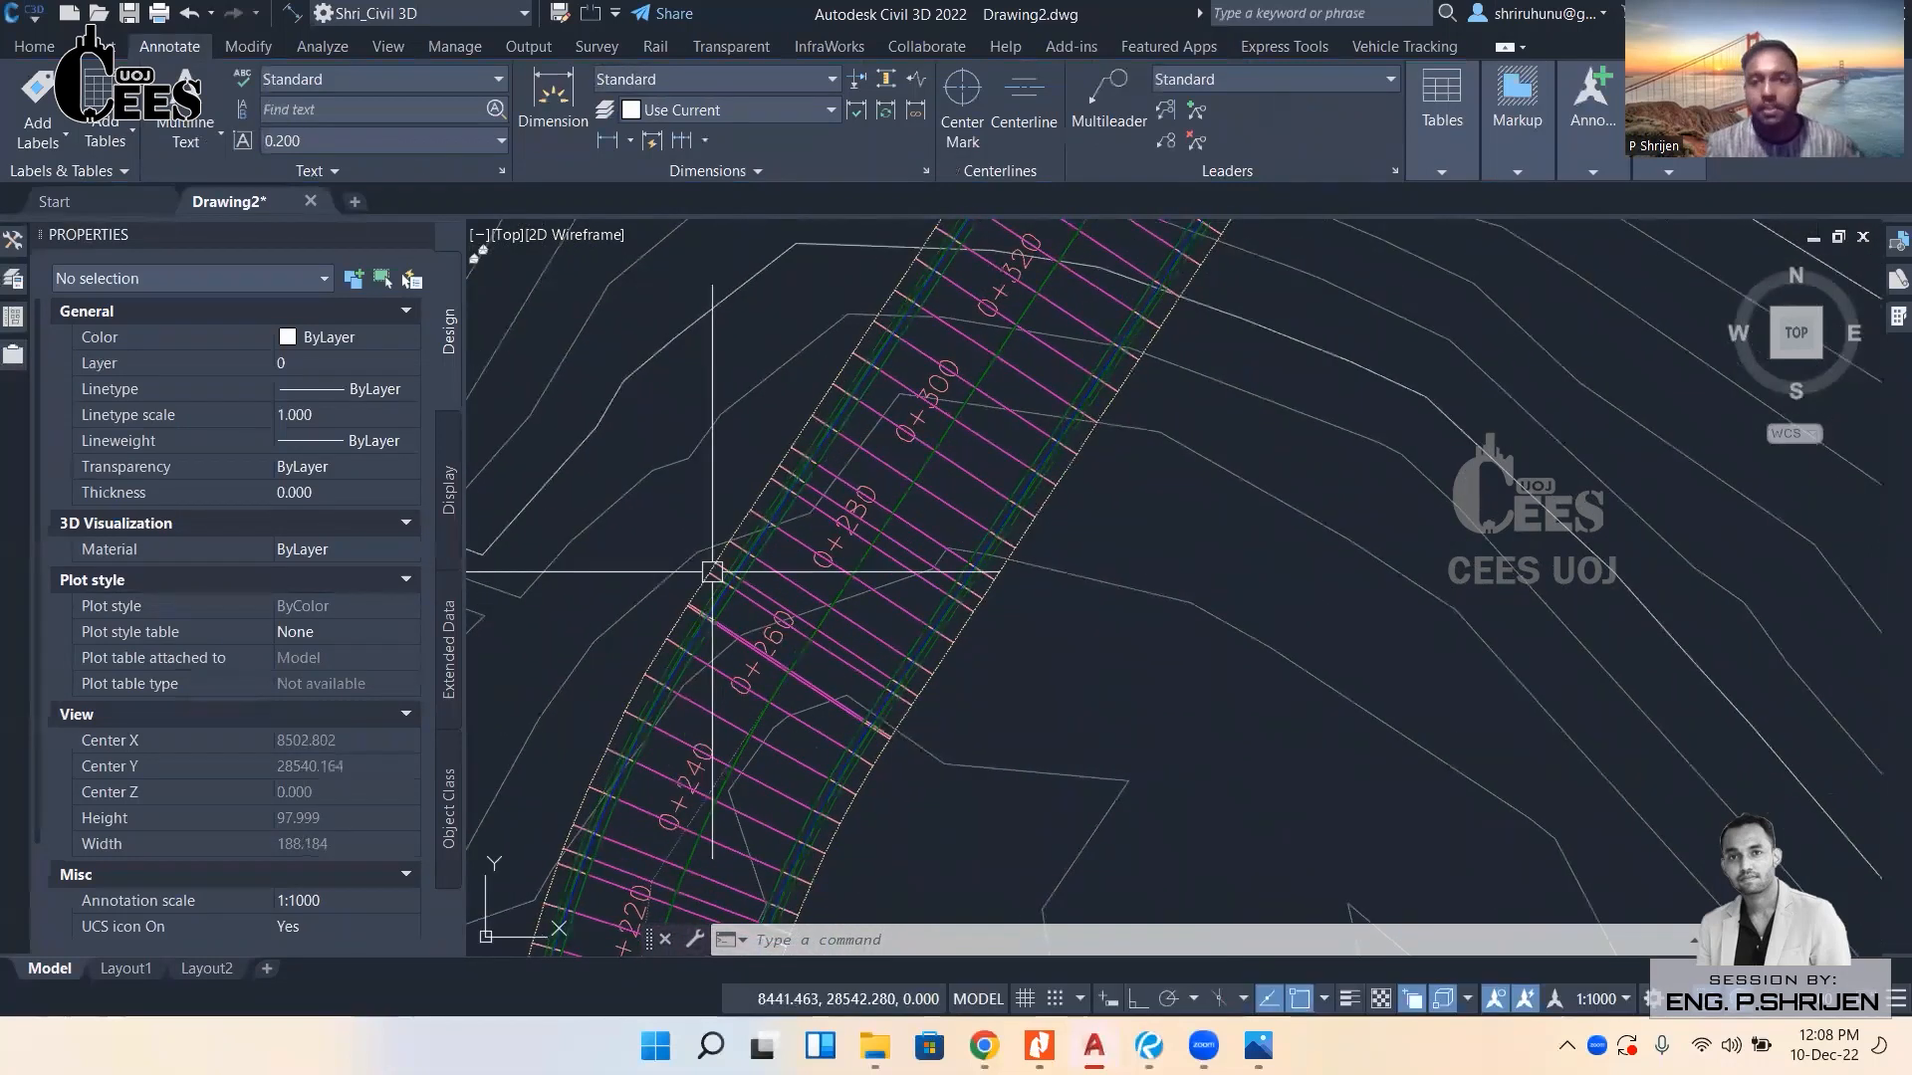
middle_click_drag(1049, 383, 951, 554)
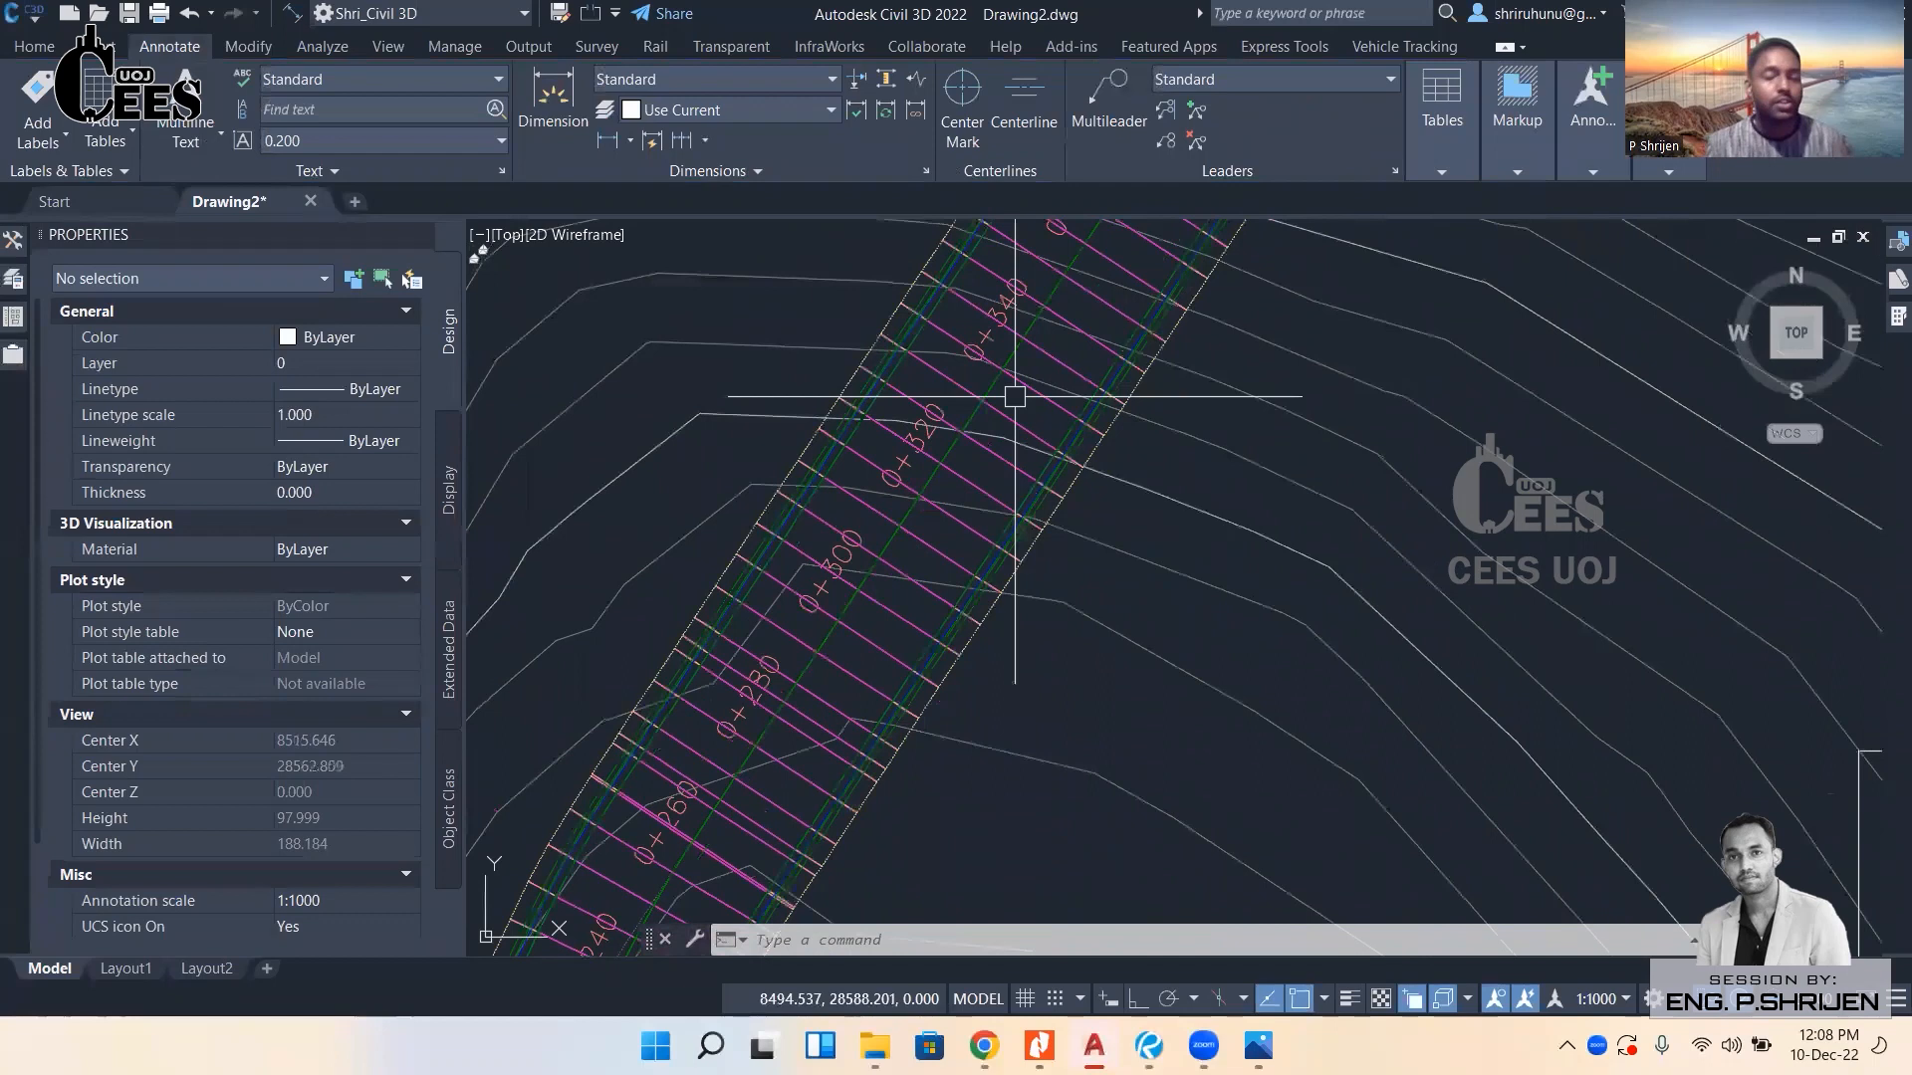
scroll(1014, 396, "down", 5)
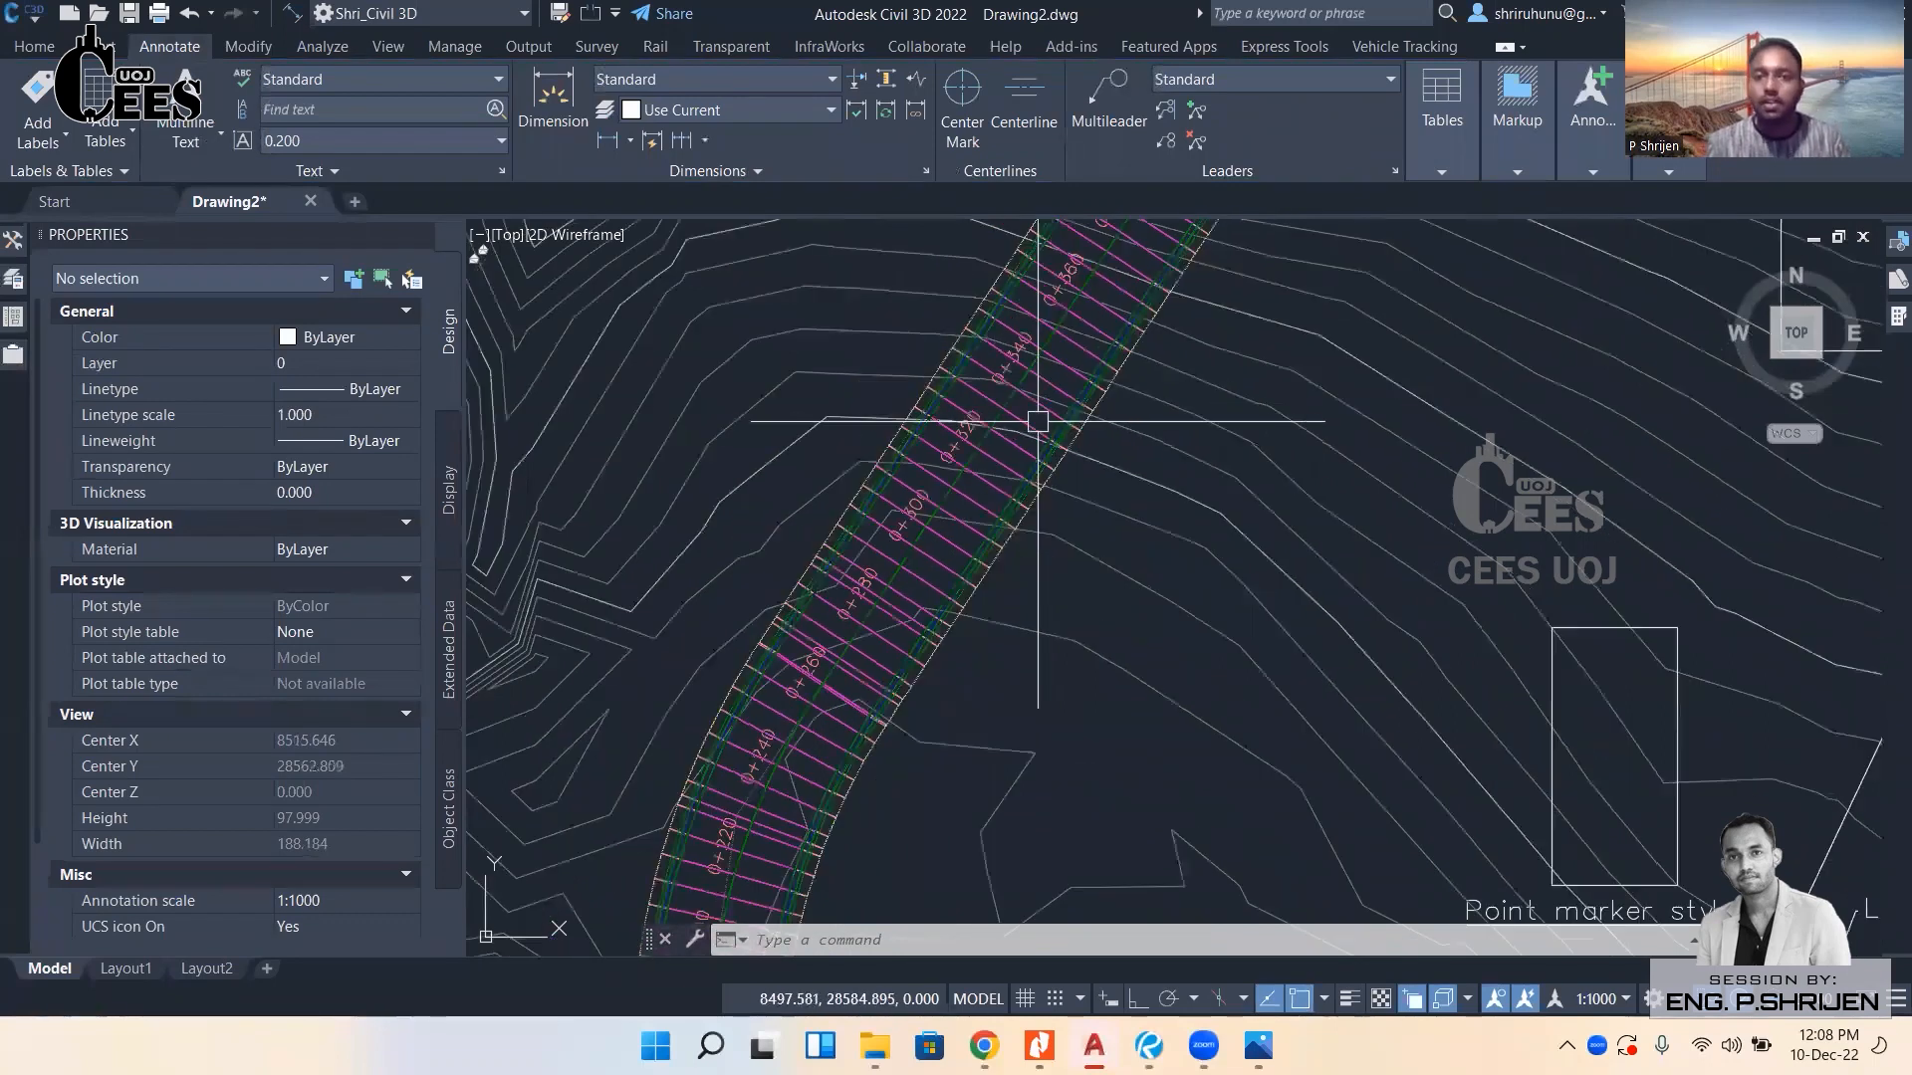
scroll(854, 510, "up", 5)
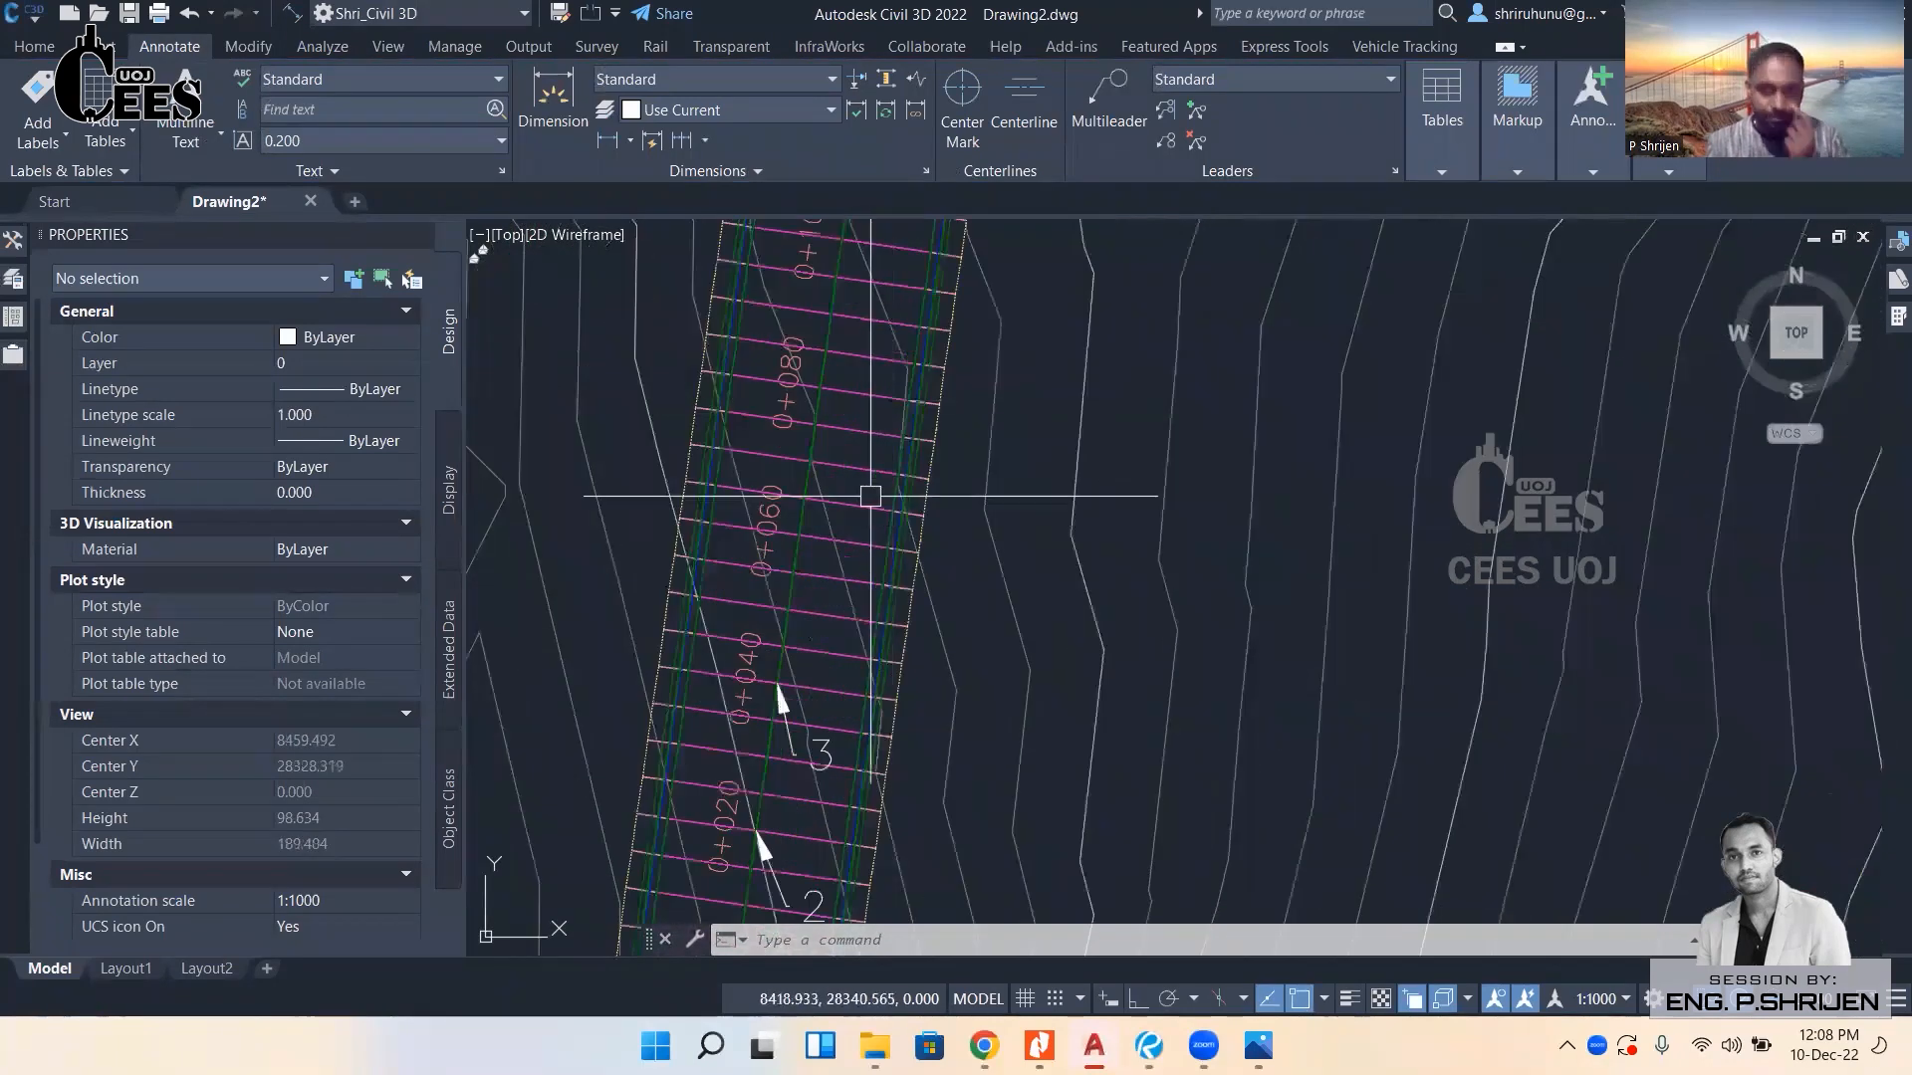
Highlight the corridor to view its sections, clear the selection, and examine numbered sections 1 and 2 near station 0+000.
left_click(854, 510)
scroll(853, 510, "down", 5)
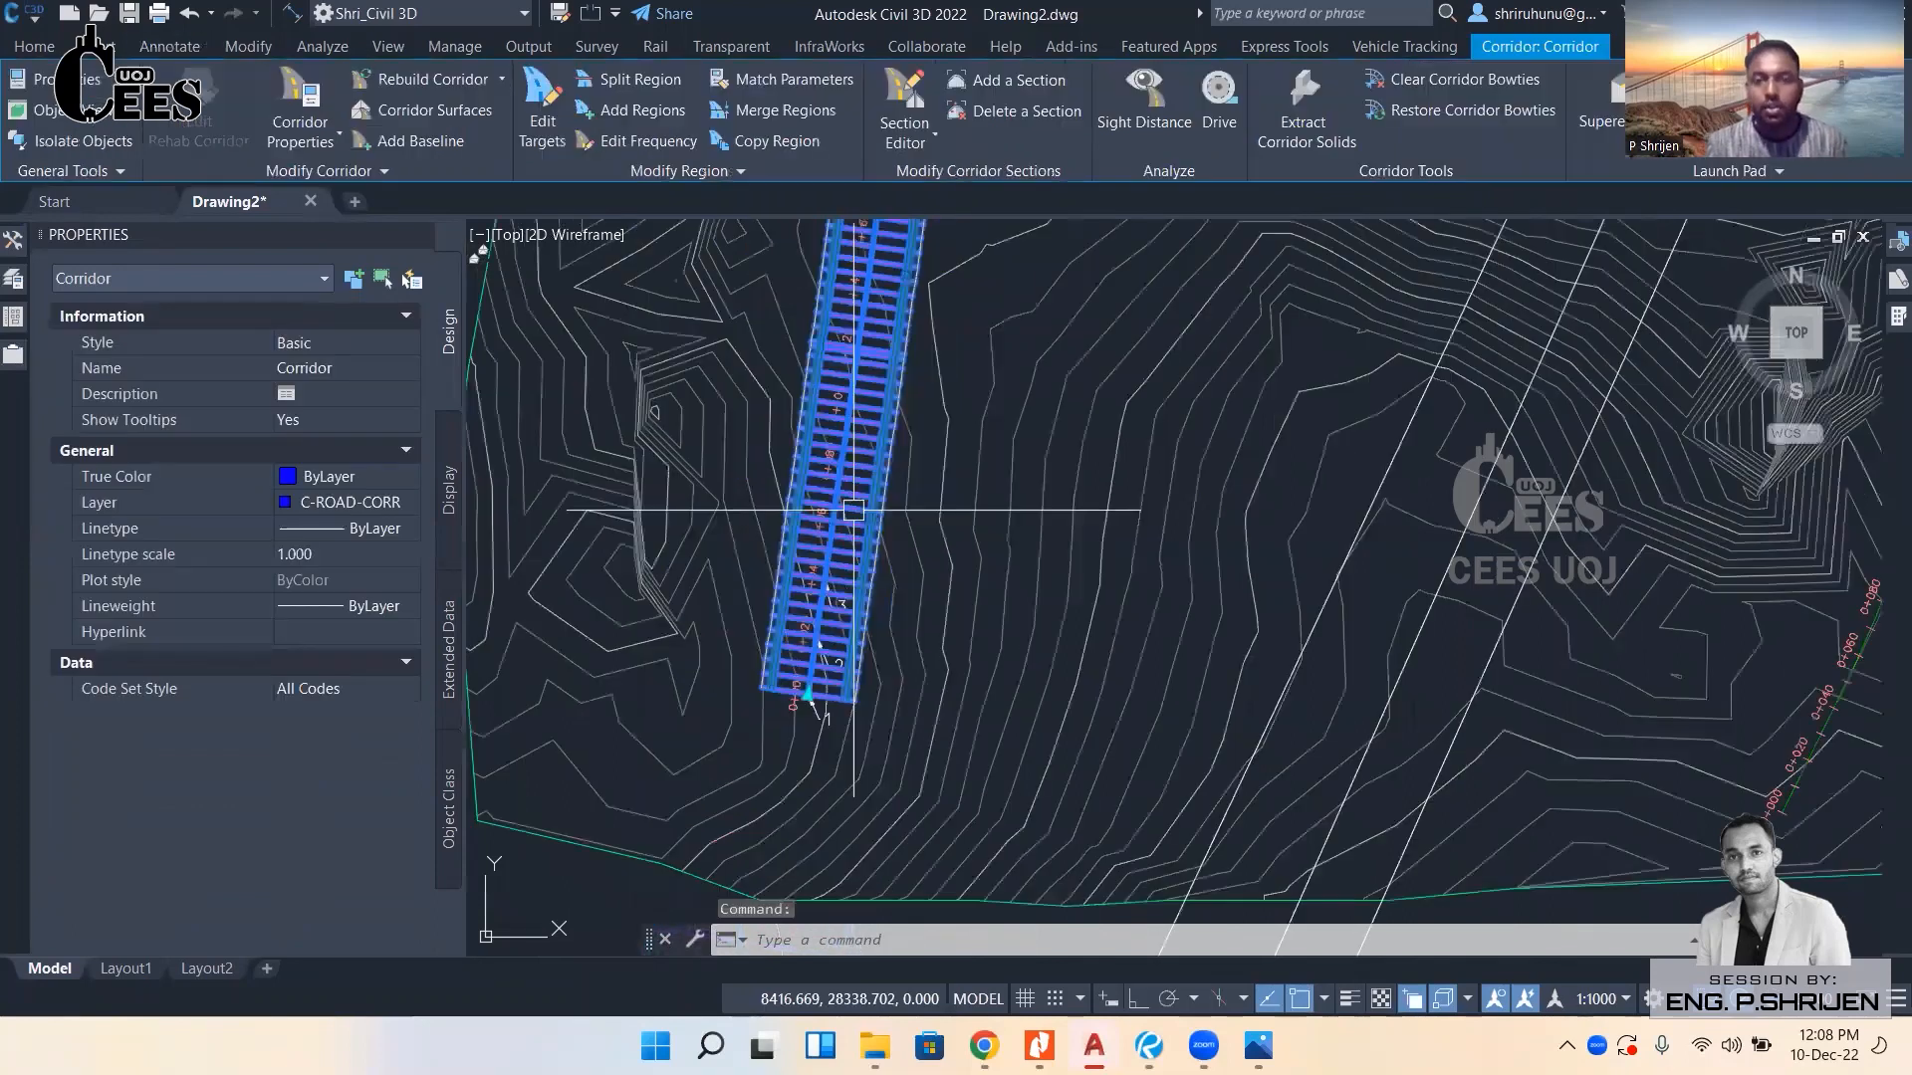
middle_click_drag(845, 358, 841, 393)
scroll(814, 550, "up", 5)
key("Escape")
key("Escape")
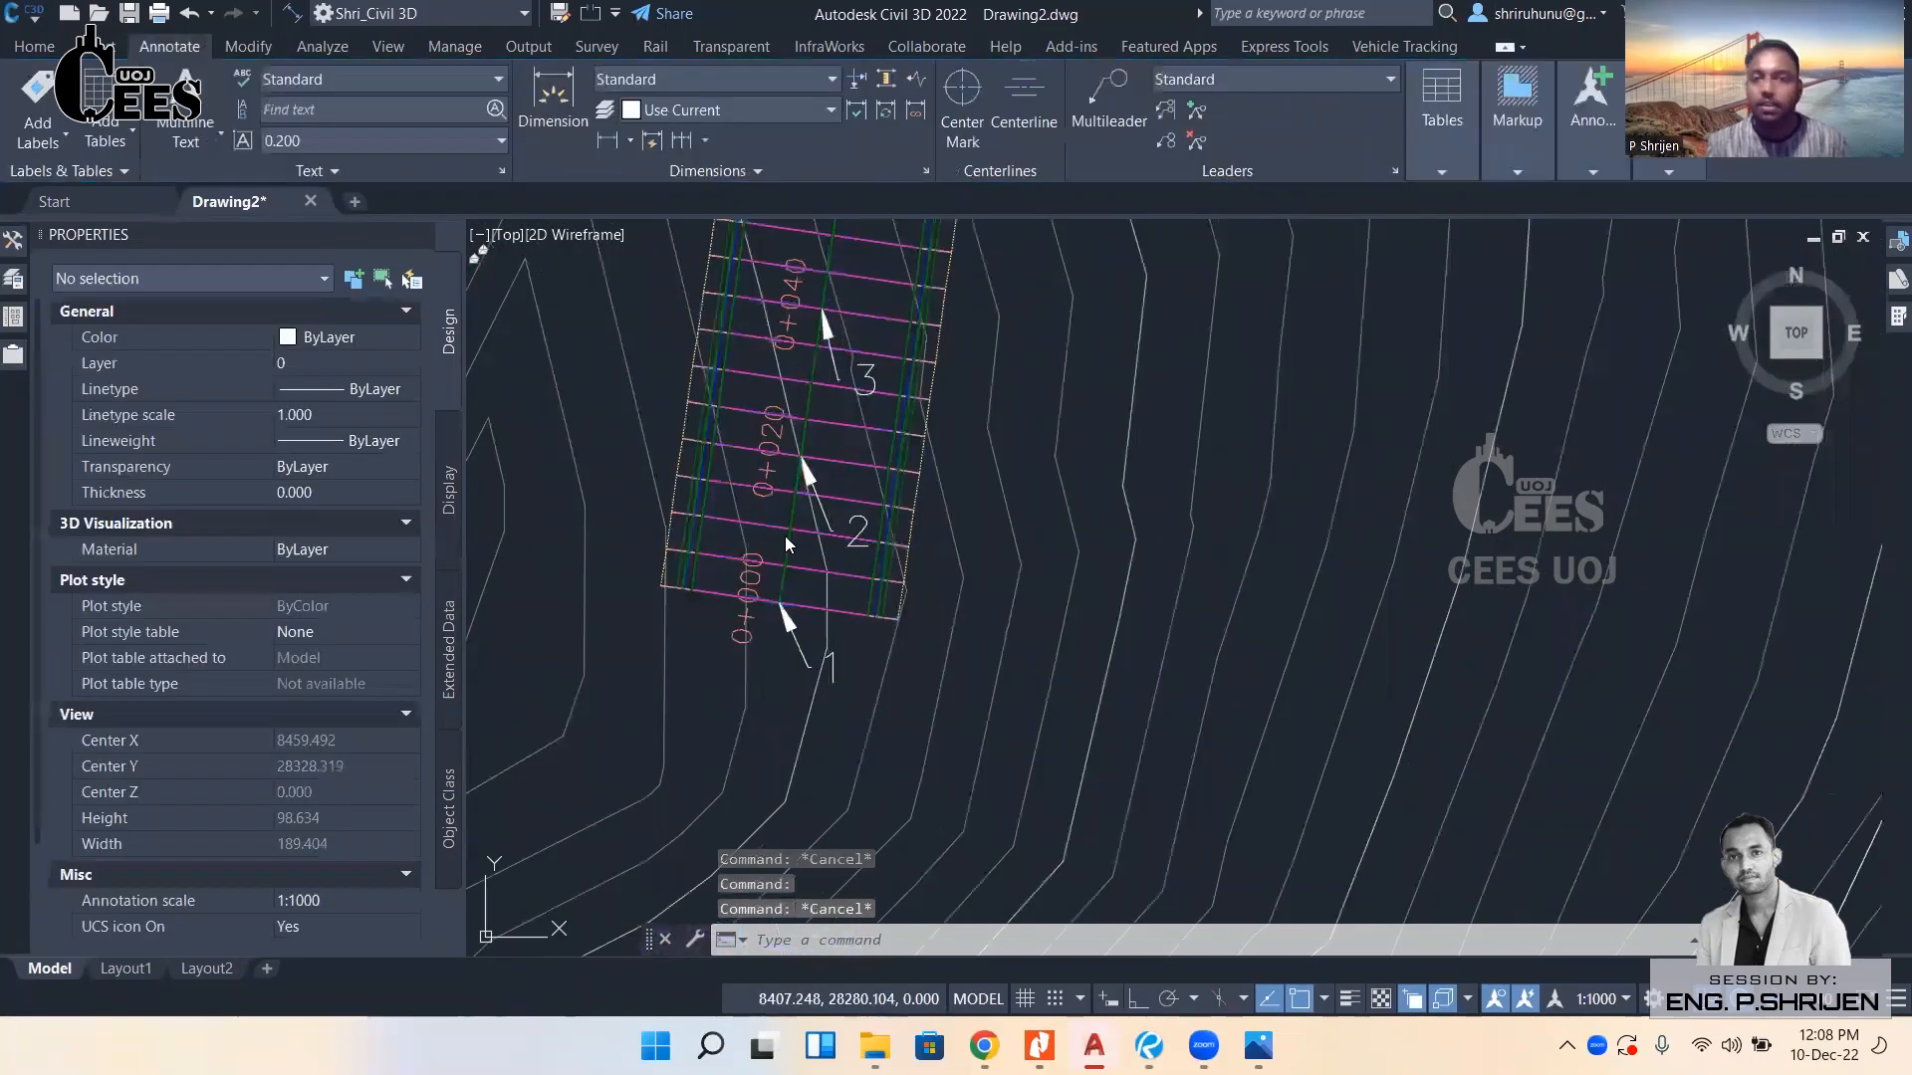
scroll(807, 566, "up", 5)
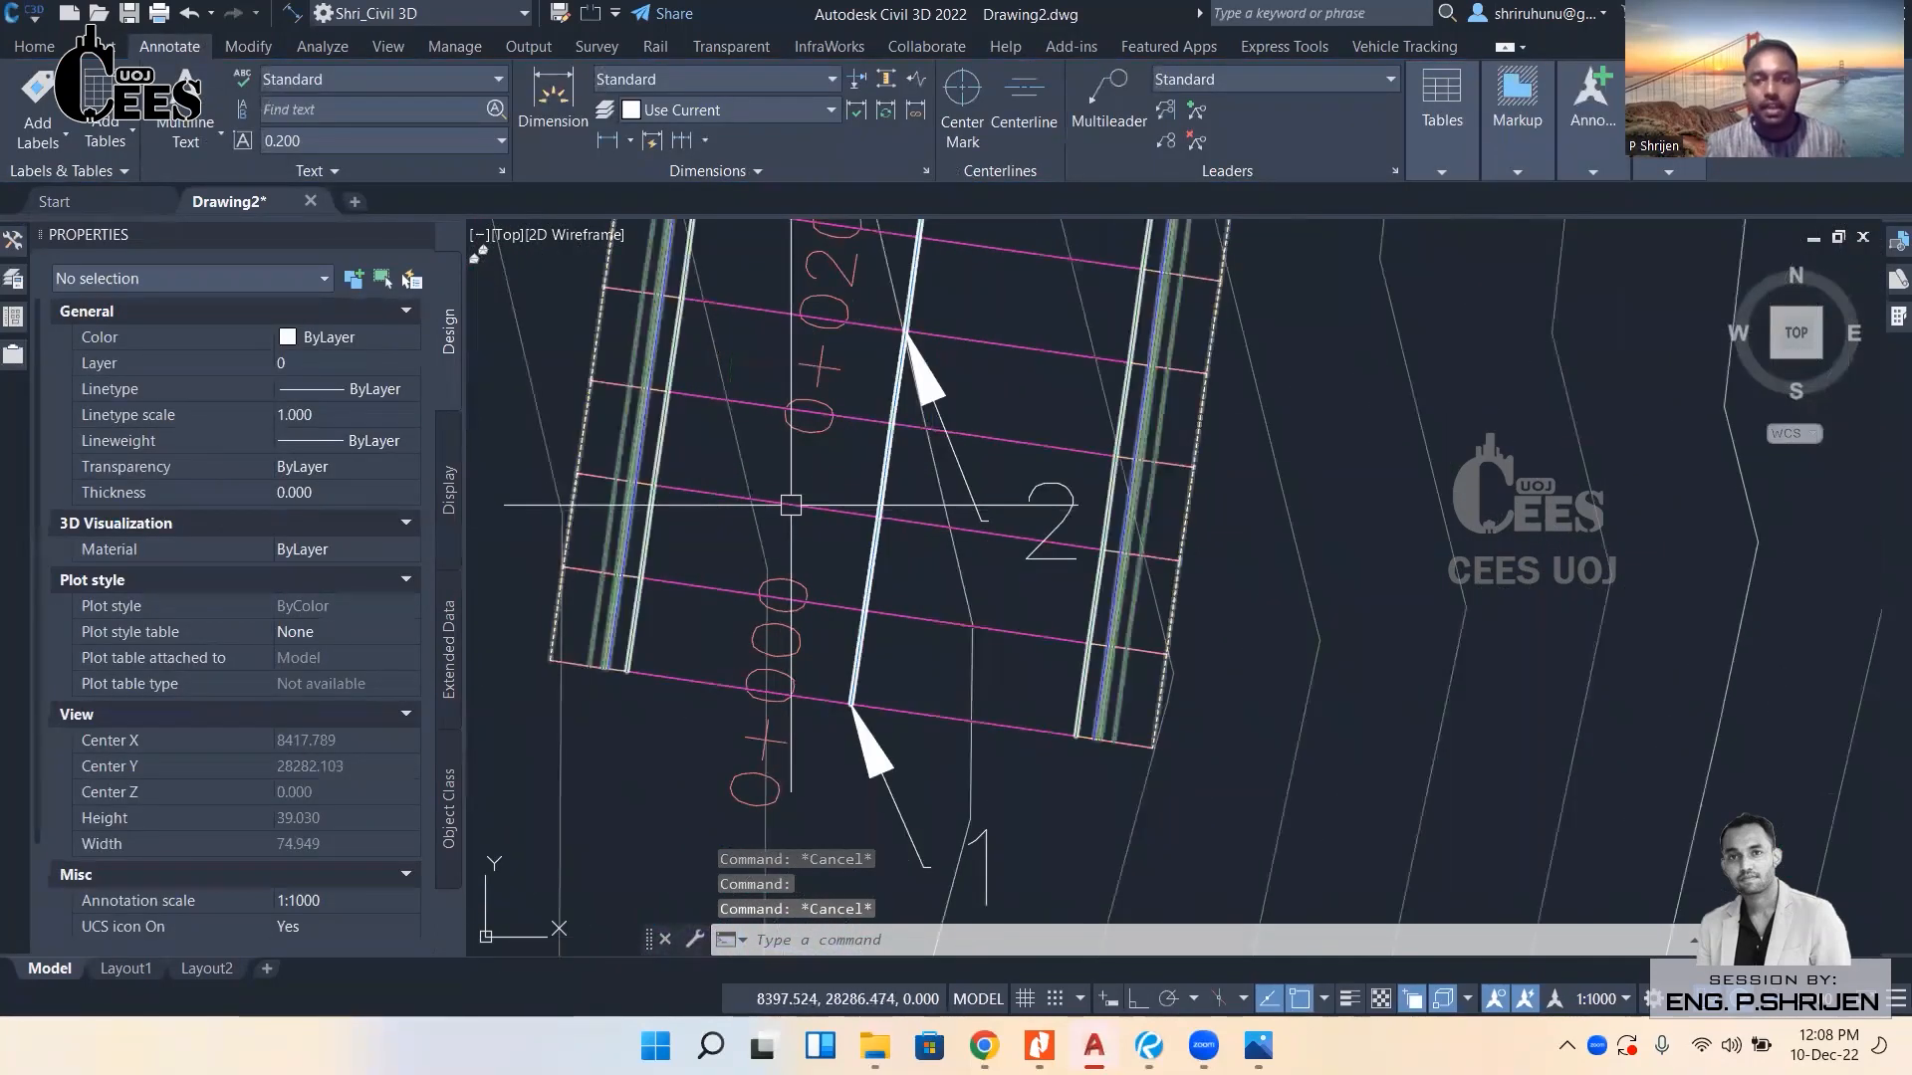
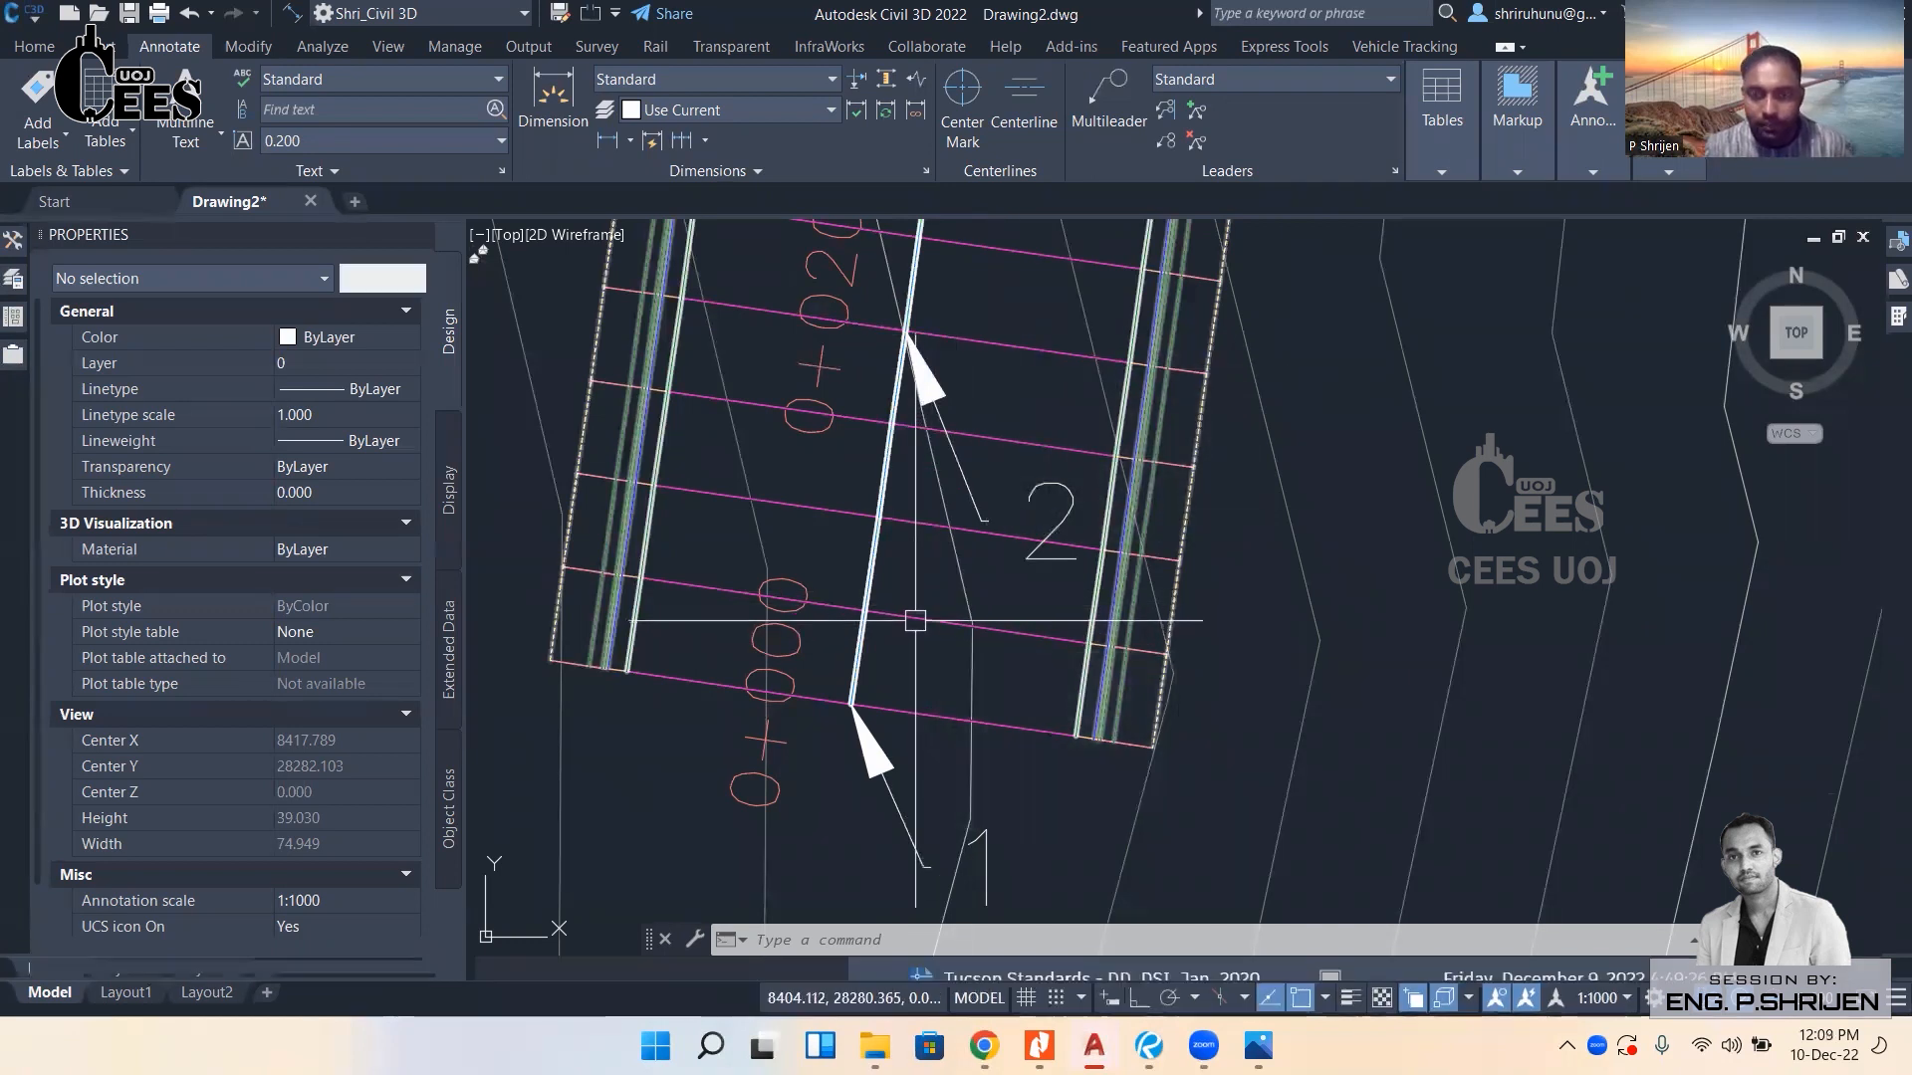
Show the corridor in the Object Viewer, tilt it to a 3D view, and set its visual style to 3D Wireframe.
left_click(916, 625)
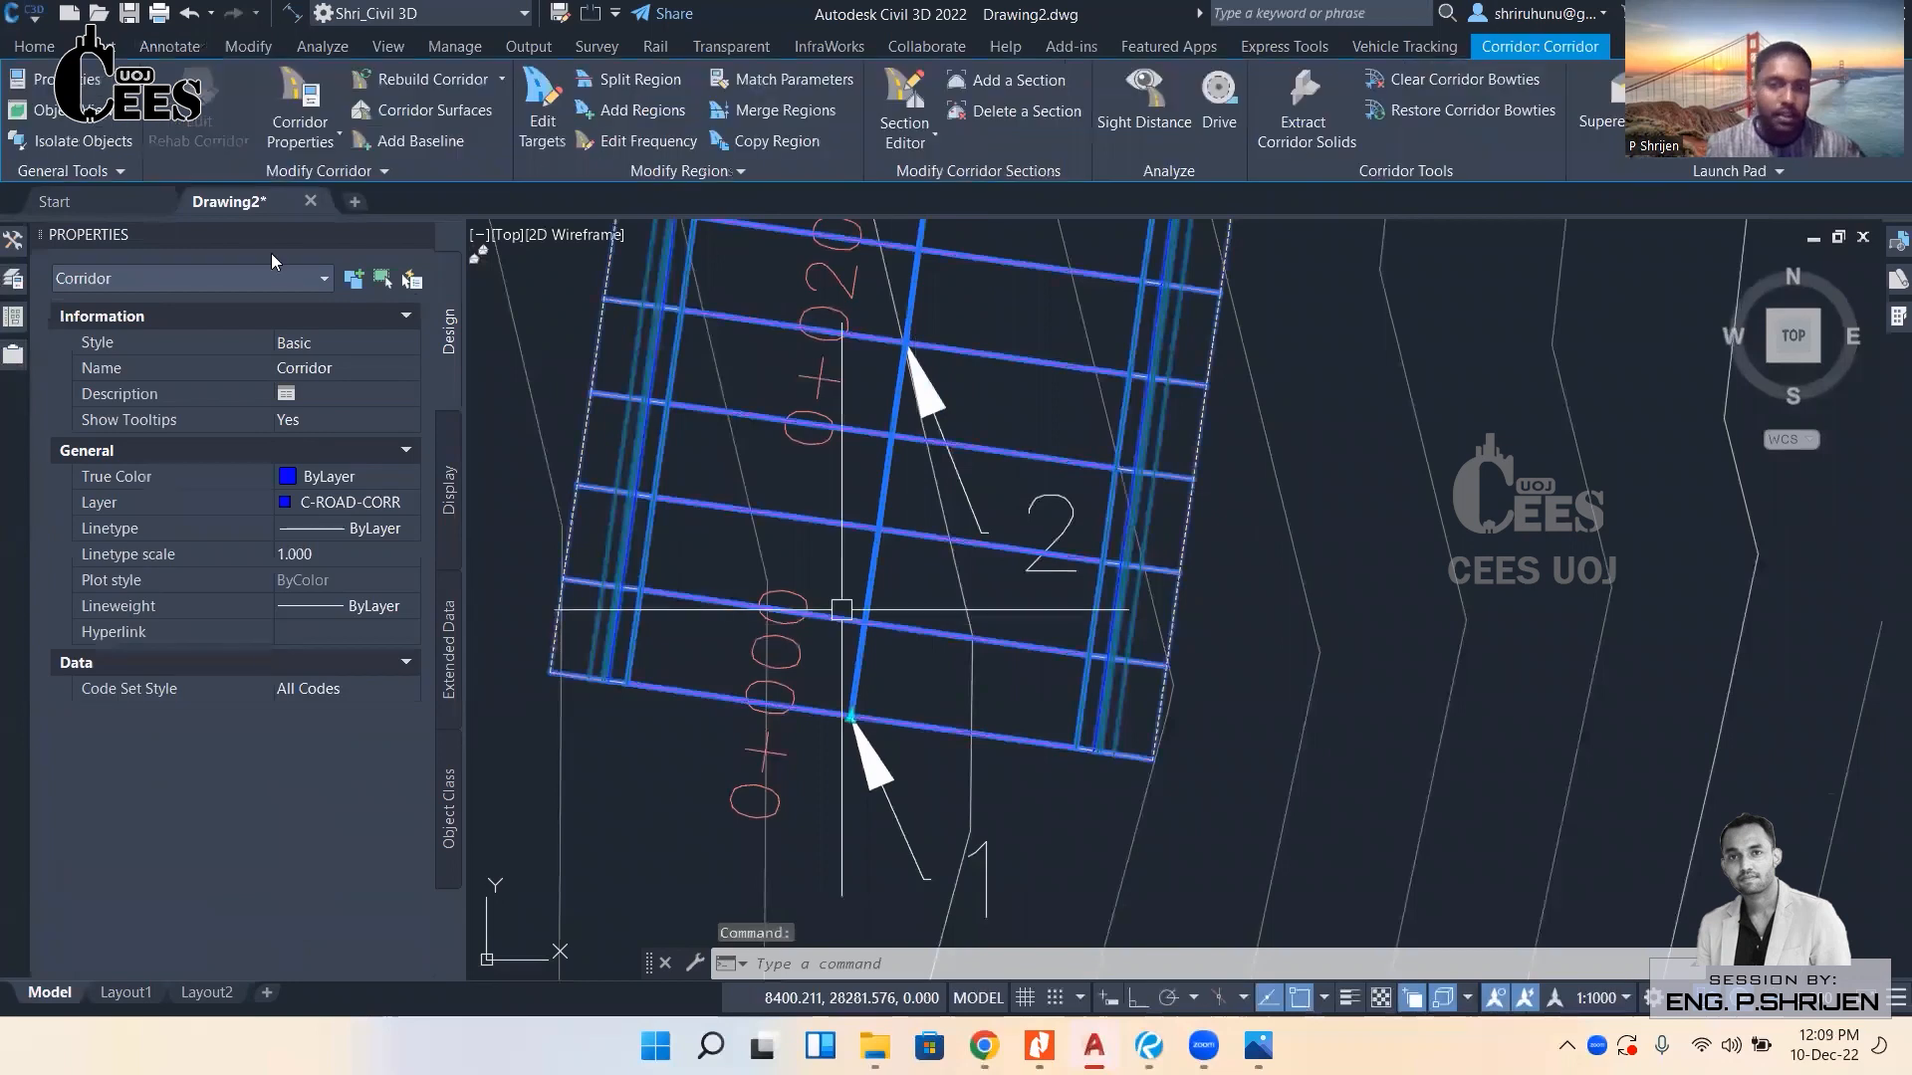
left_click(60, 111)
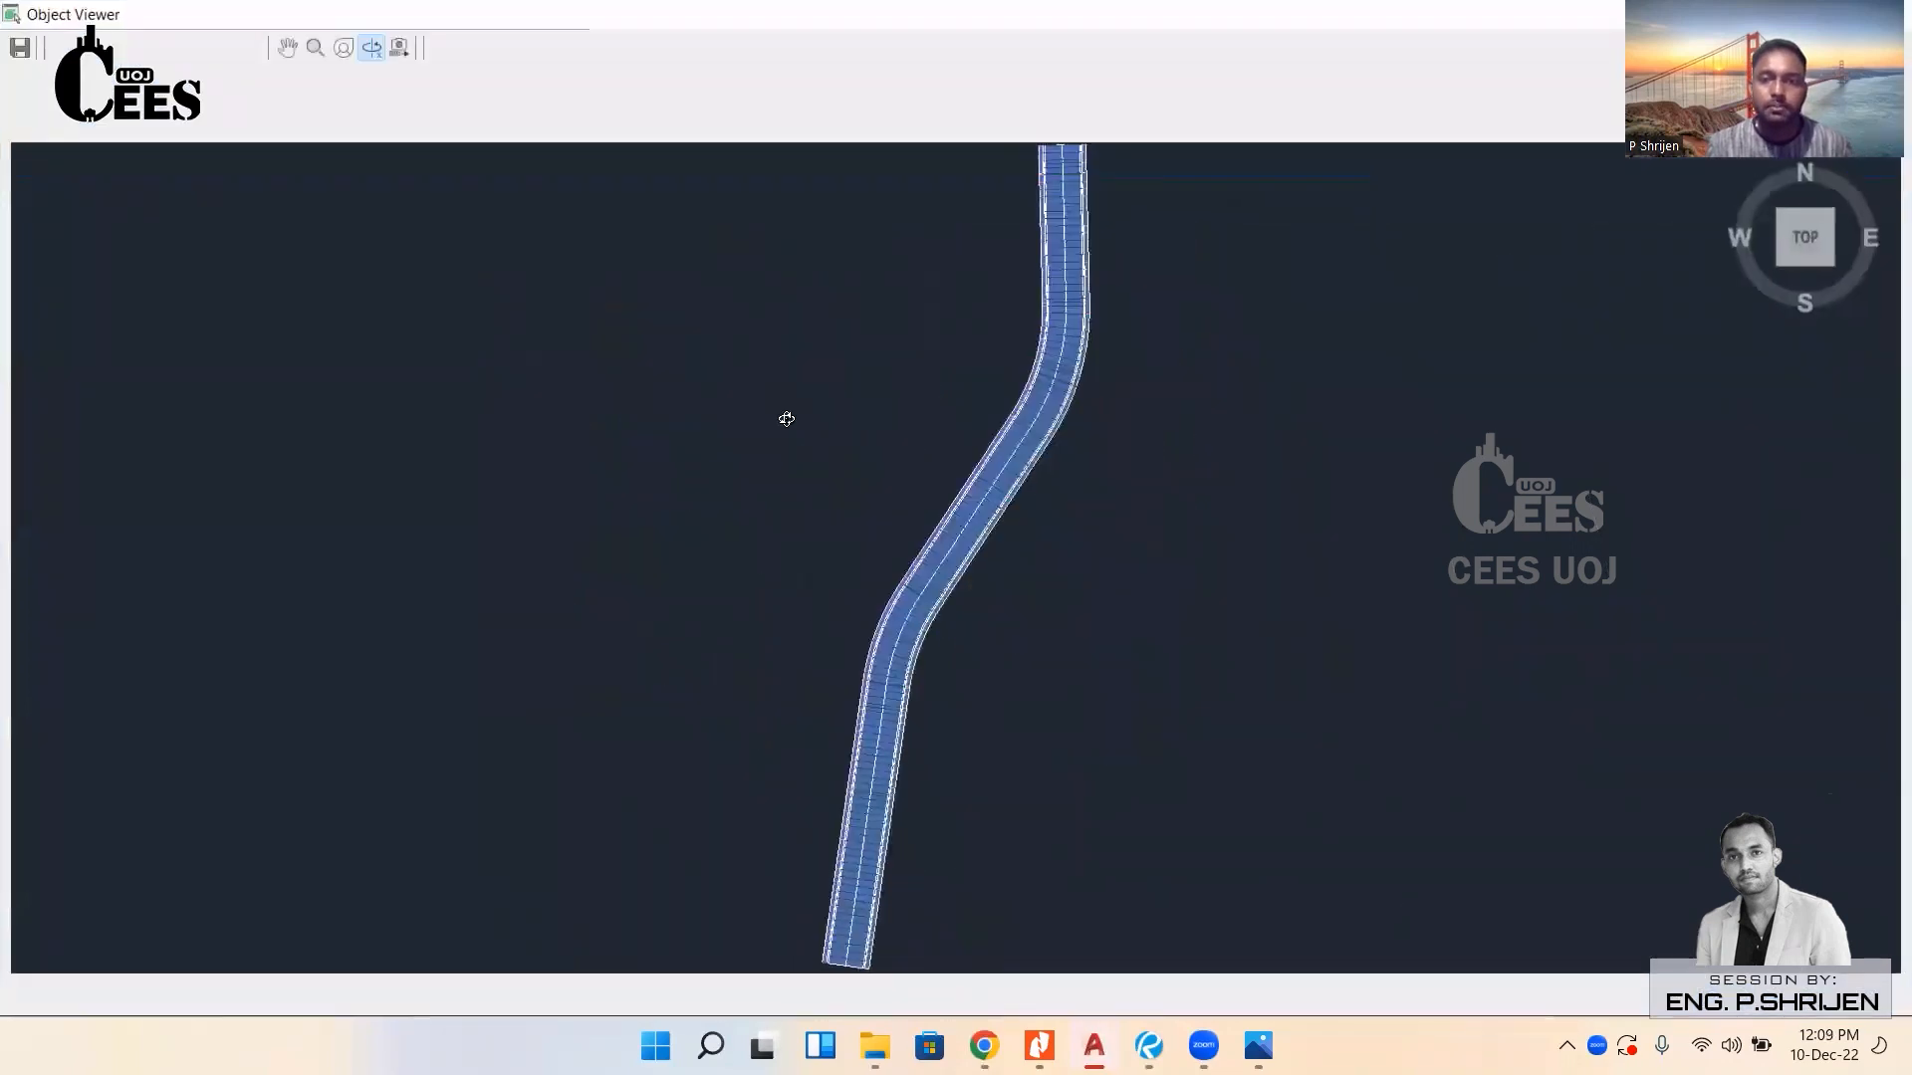
left_click_drag(784, 419, 866, 455)
left_click(162, 49)
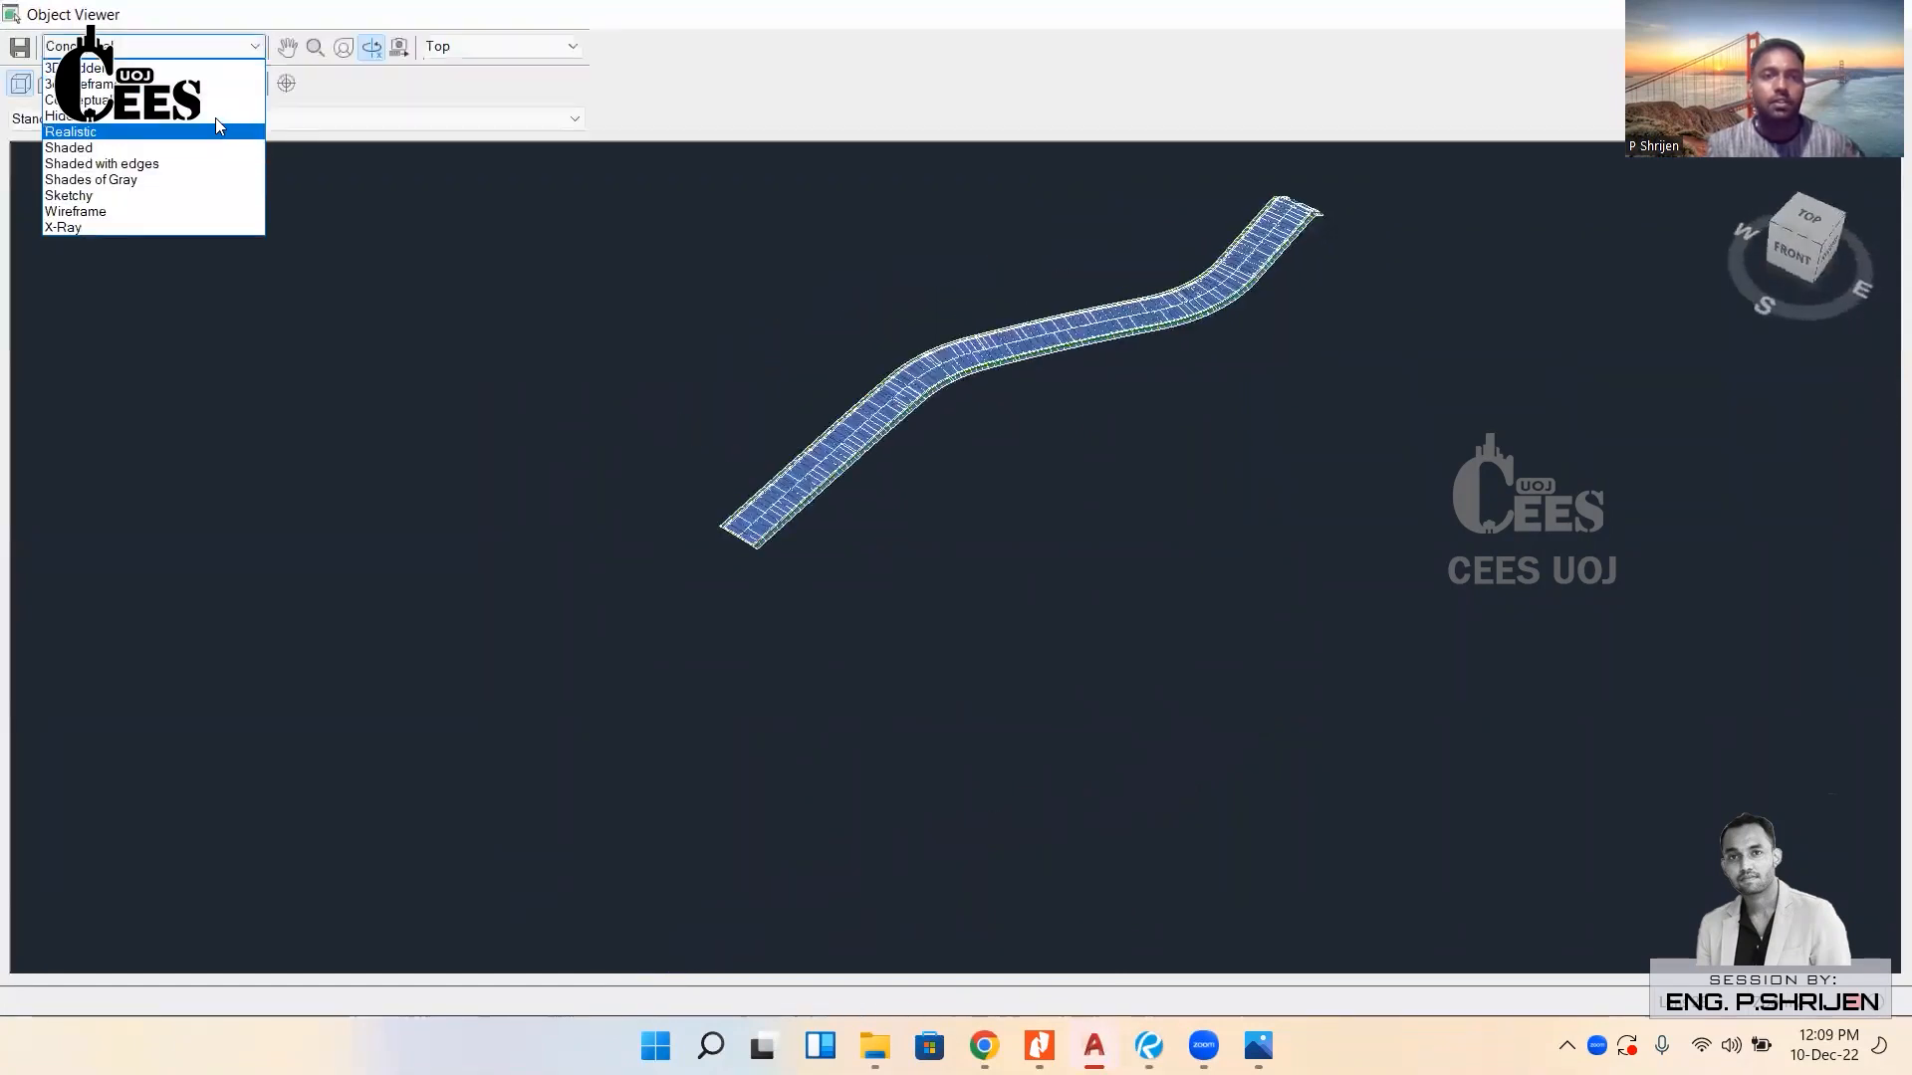
left_click(100, 84)
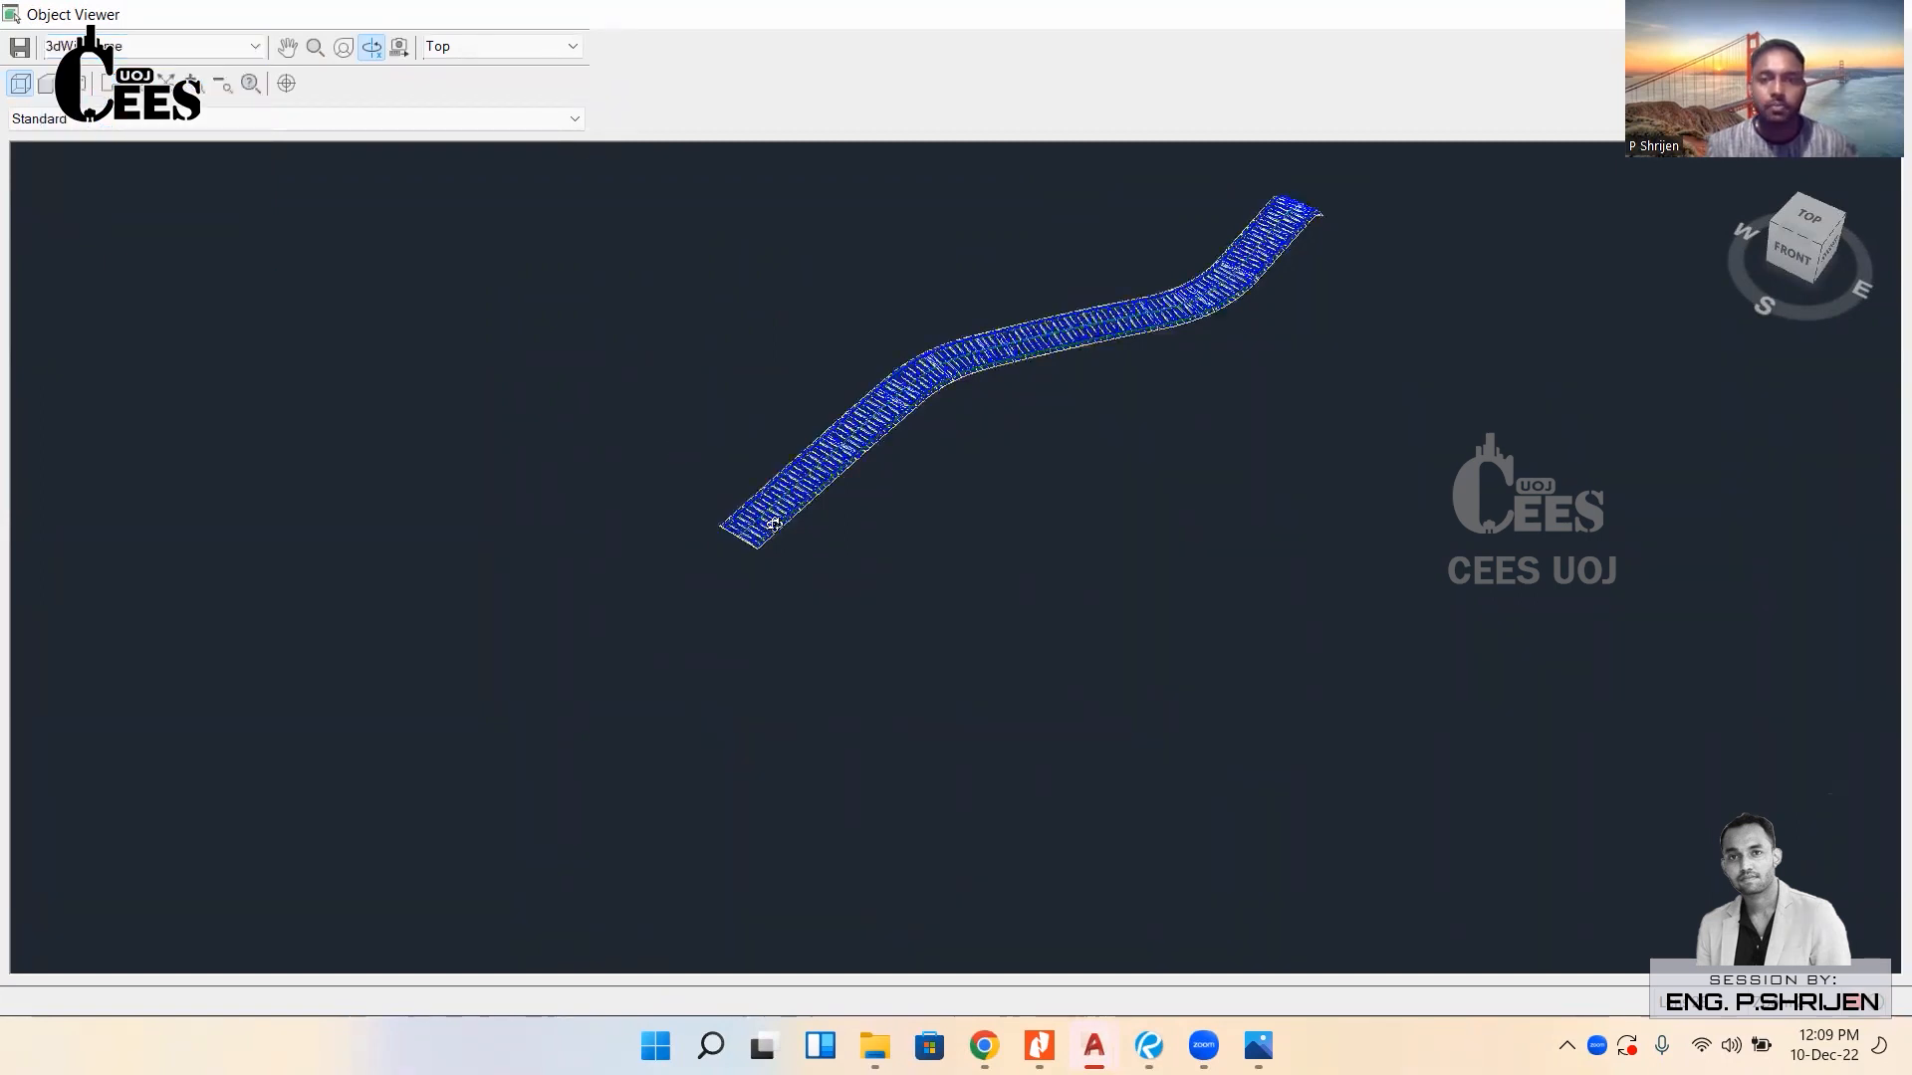
Examine the 3D shape and spacing of the first assembly sections at the corridor's start.
scroll(760, 531, "up", 5)
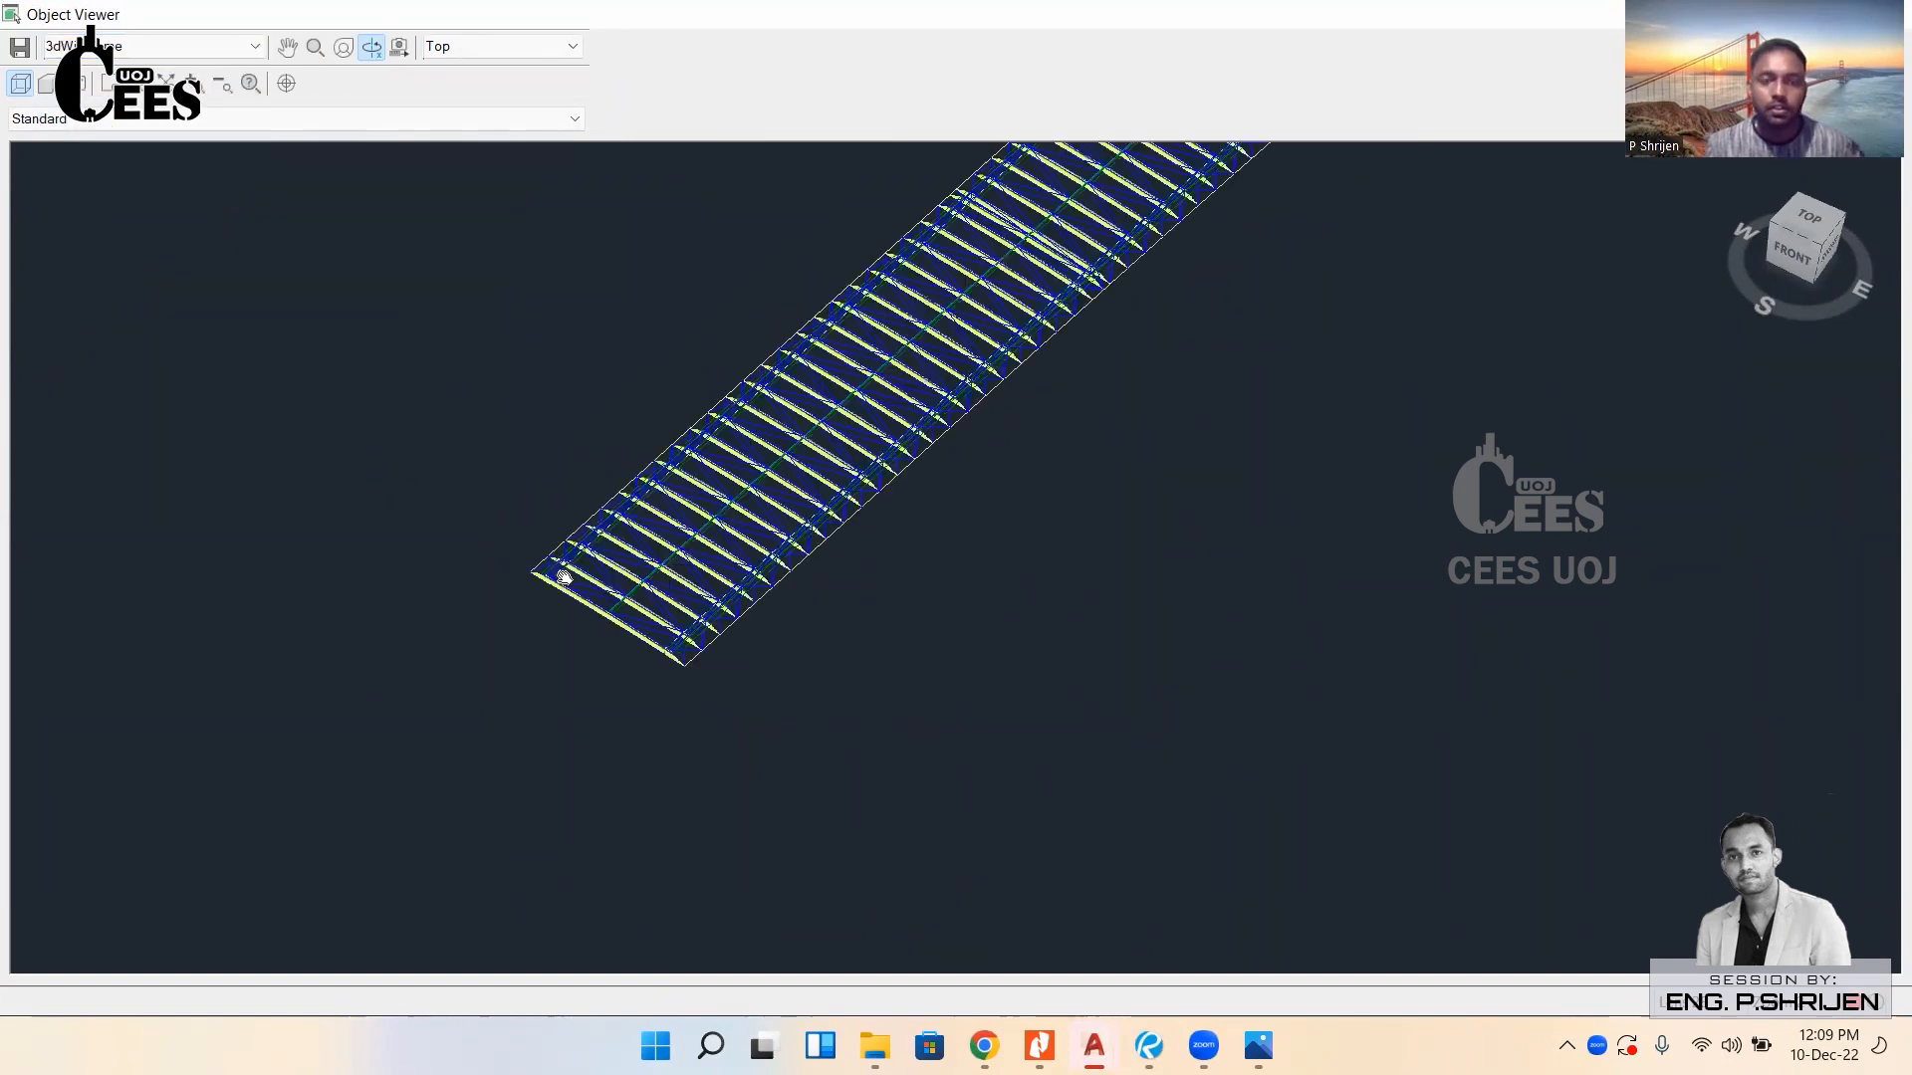
scroll(664, 533, "up", 2)
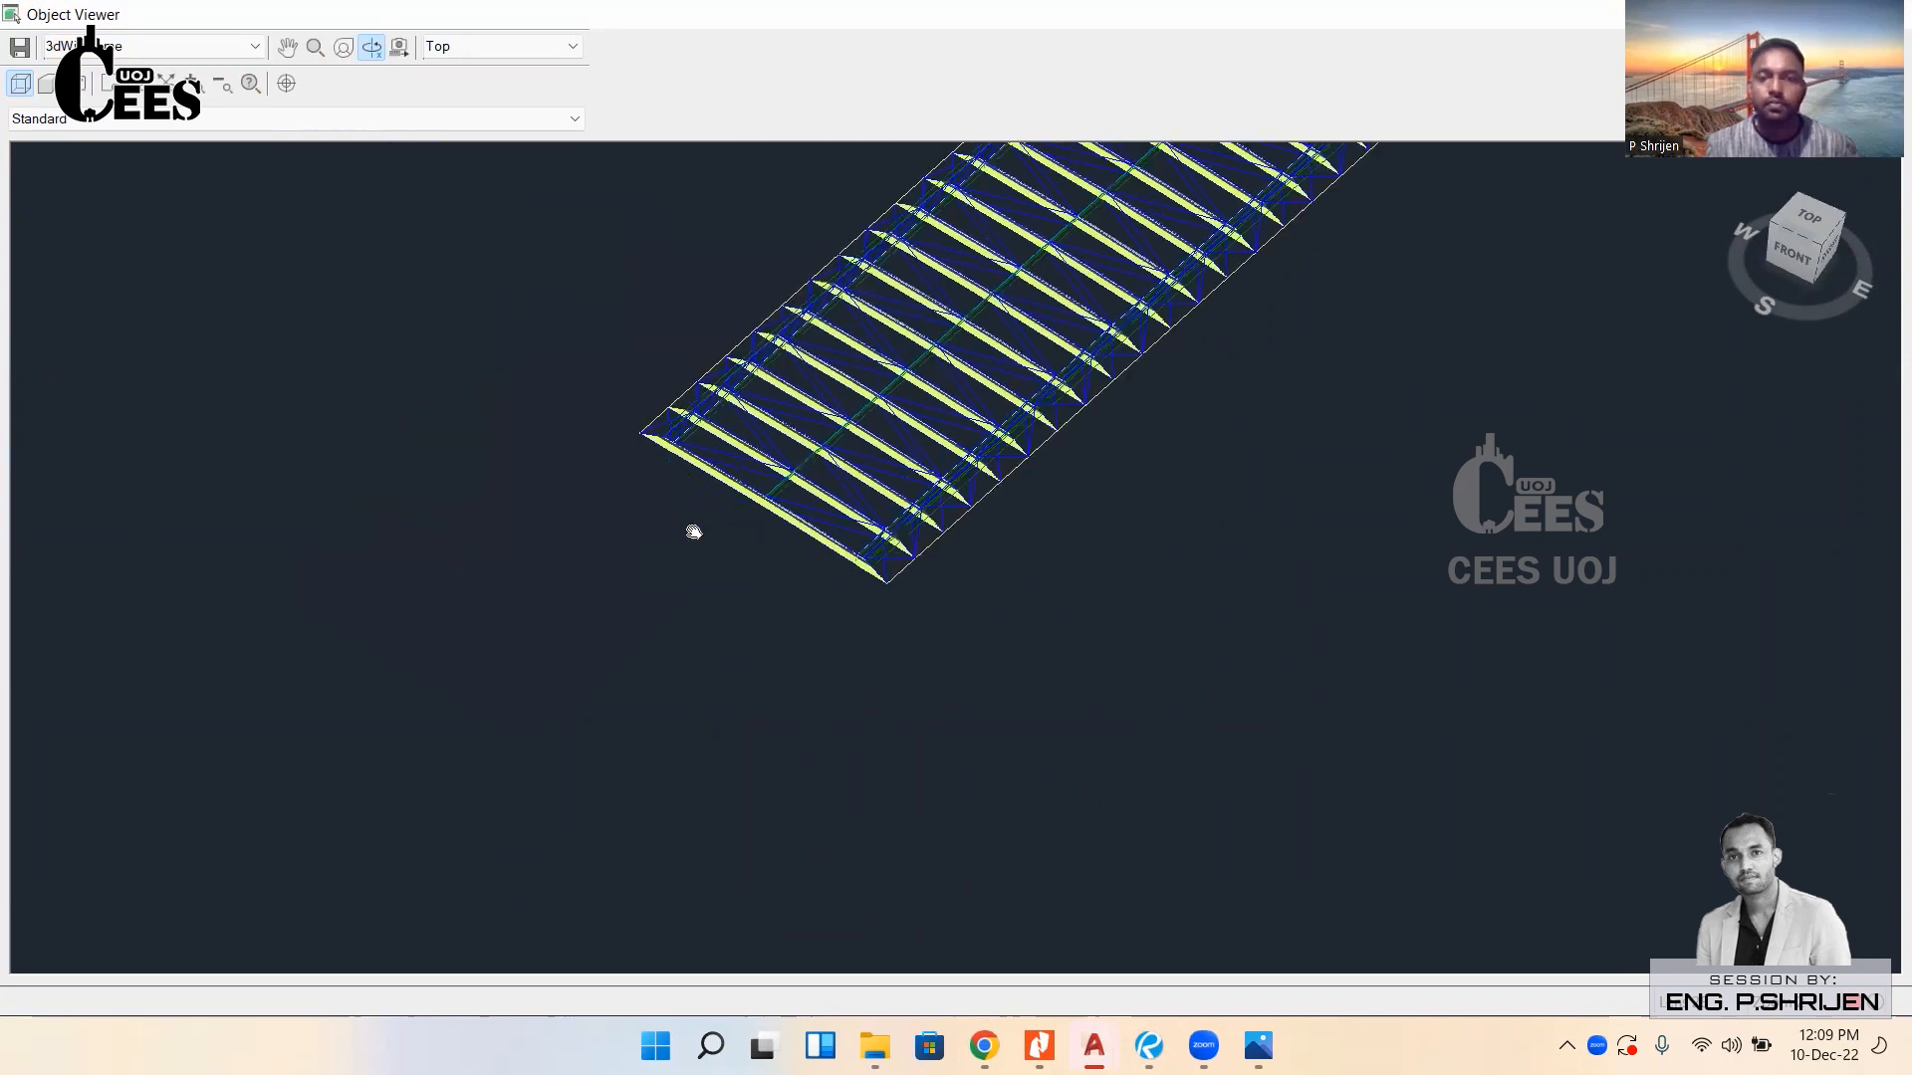
scroll(667, 532, "up", 3)
scroll(605, 524, "down", 2)
scroll(602, 558, "up", 2)
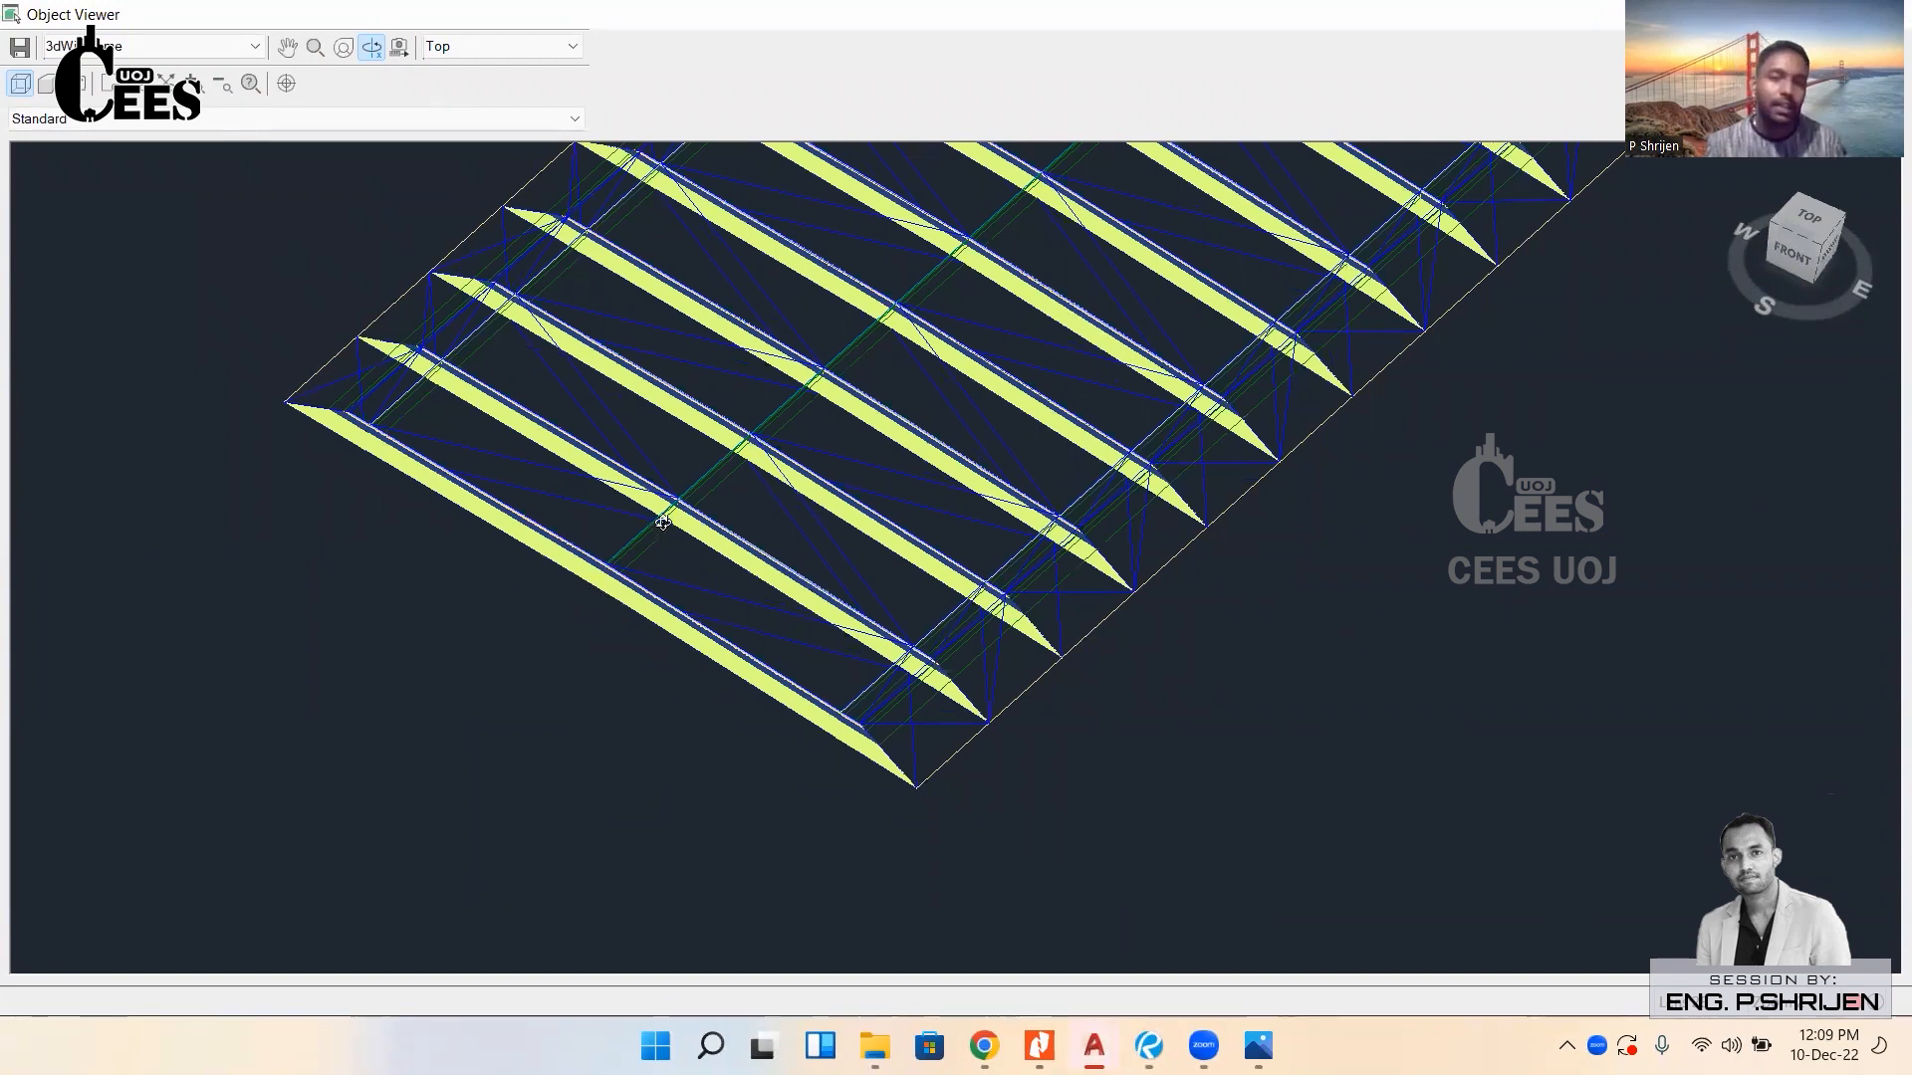
middle_click_drag(759, 499, 708, 559)
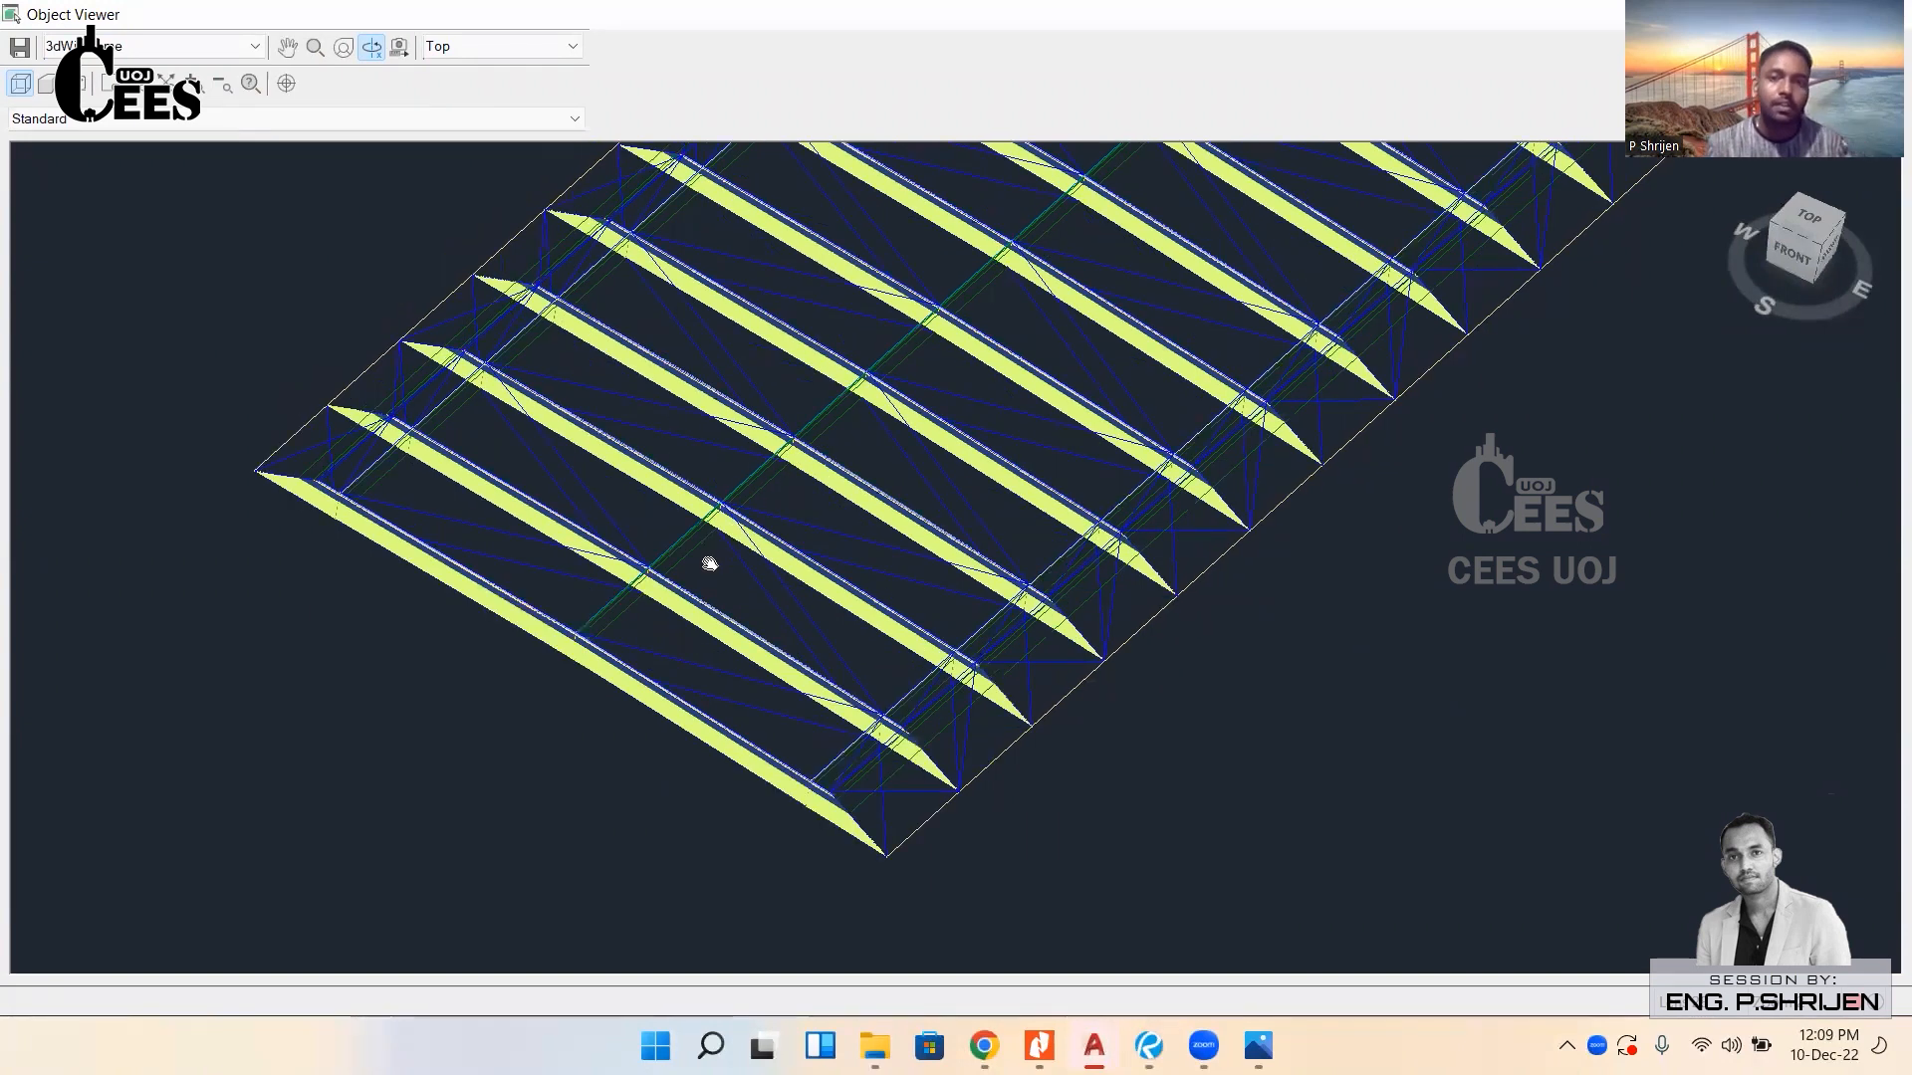
middle_click_drag(569, 708, 516, 745)
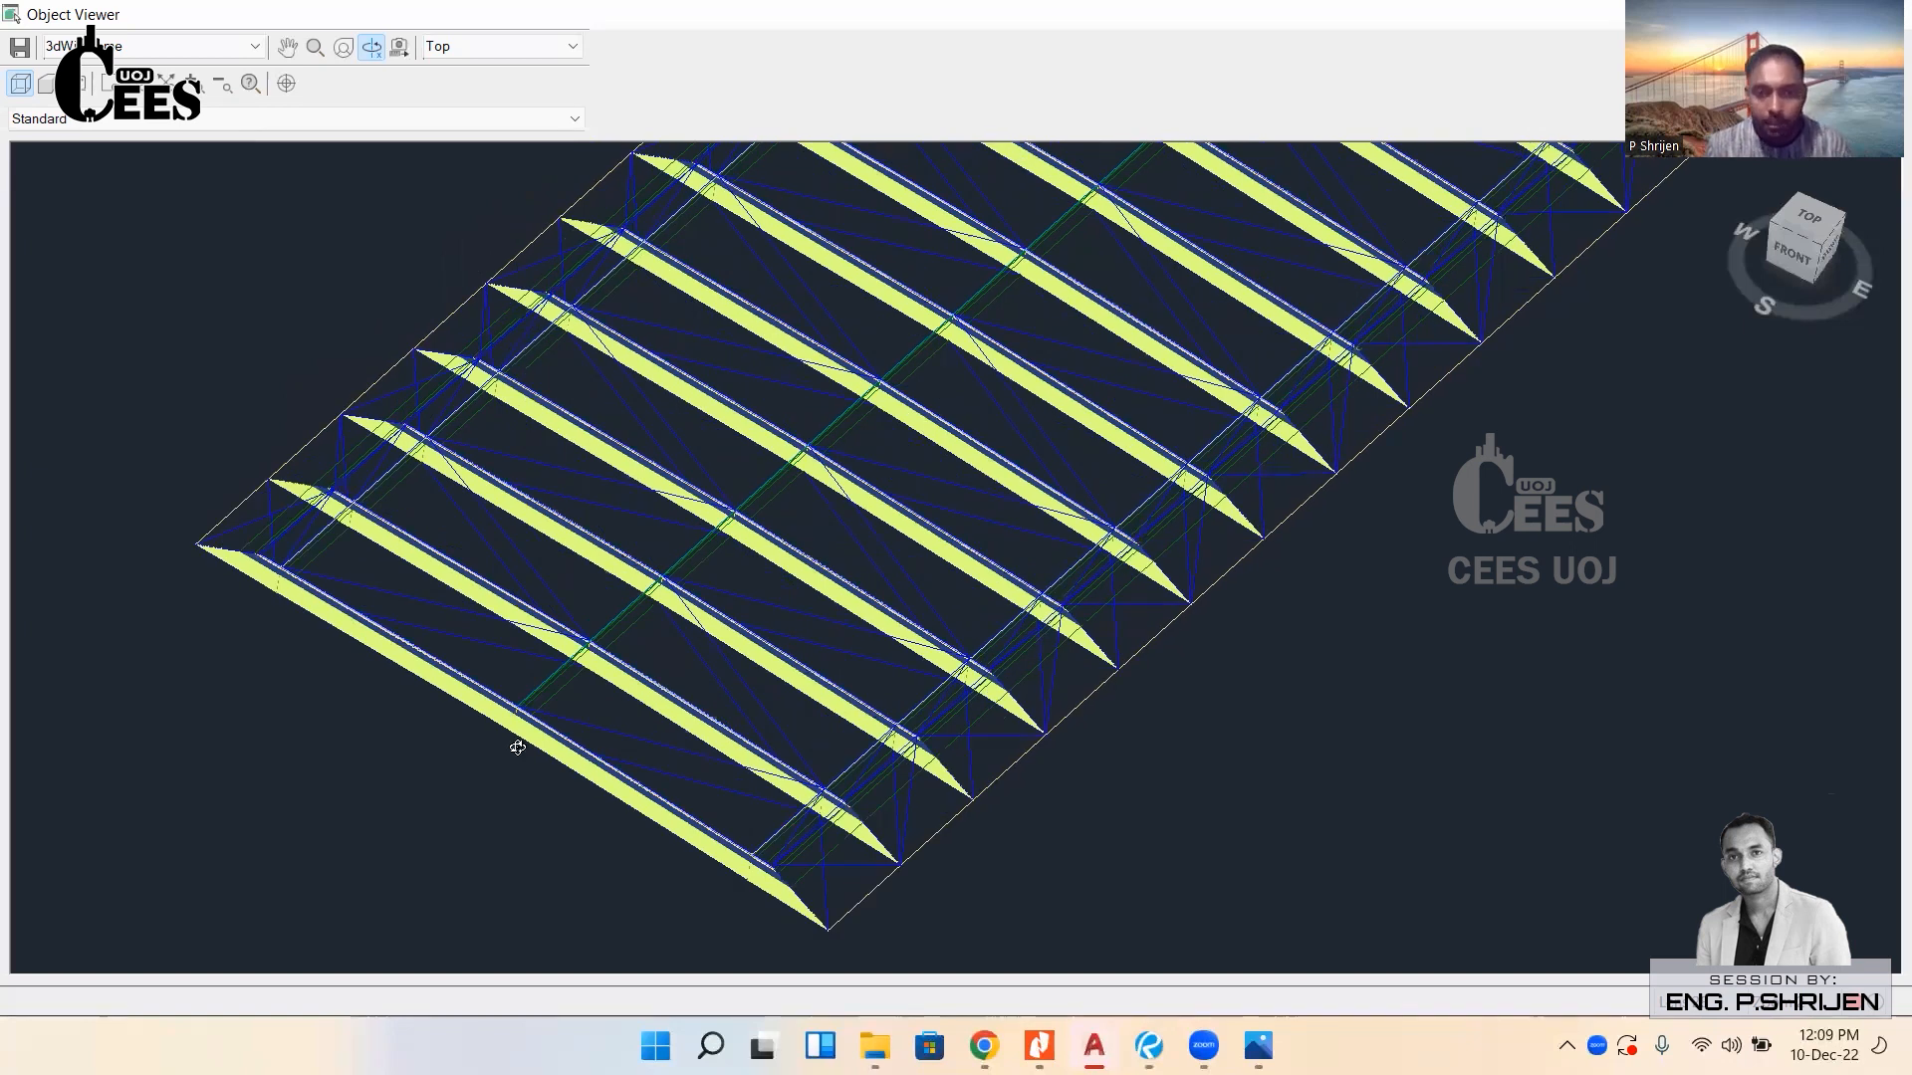
Follow the assembly sections in 3D through the corridor's first curve, close the Object Viewer, and clear the corridor selection.
scroll(694, 506, "down", 5)
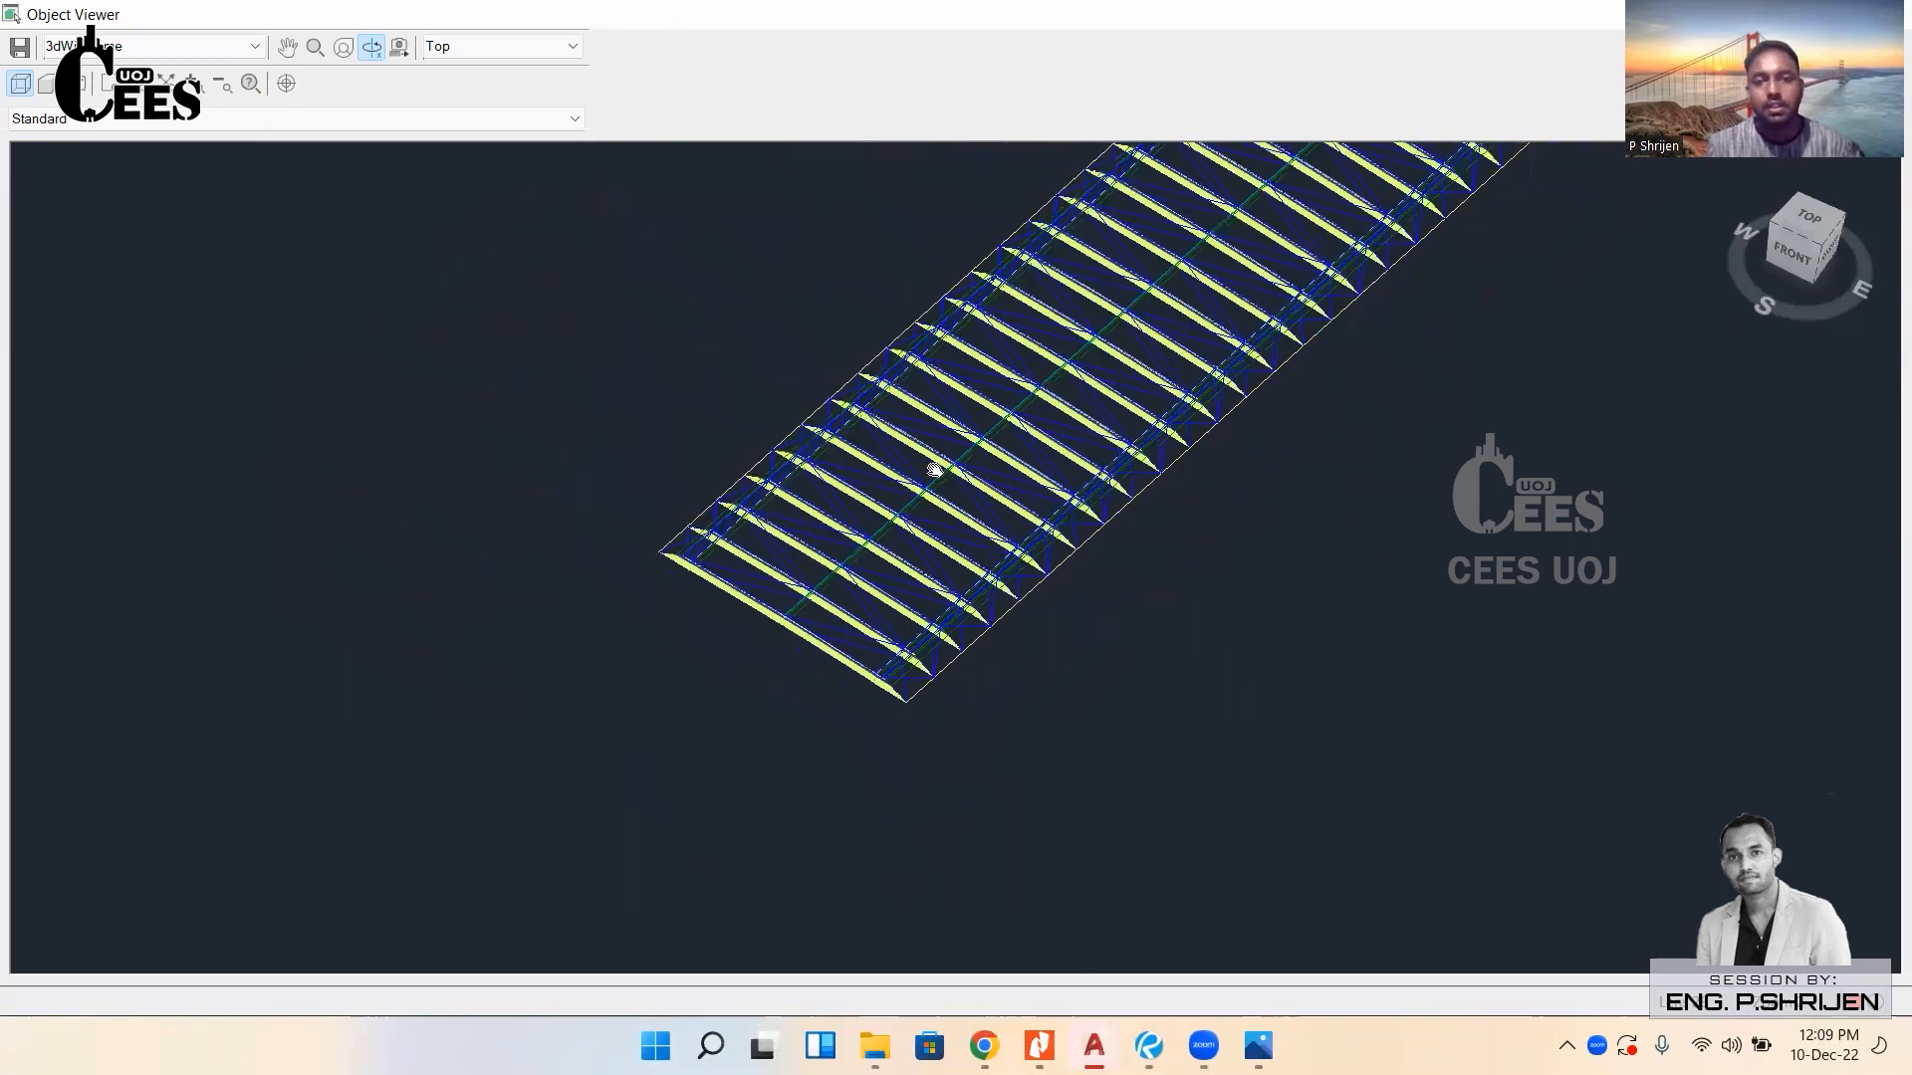
scroll(1090, 257, "up", 1)
left_click_drag(852, 506, 1058, 323)
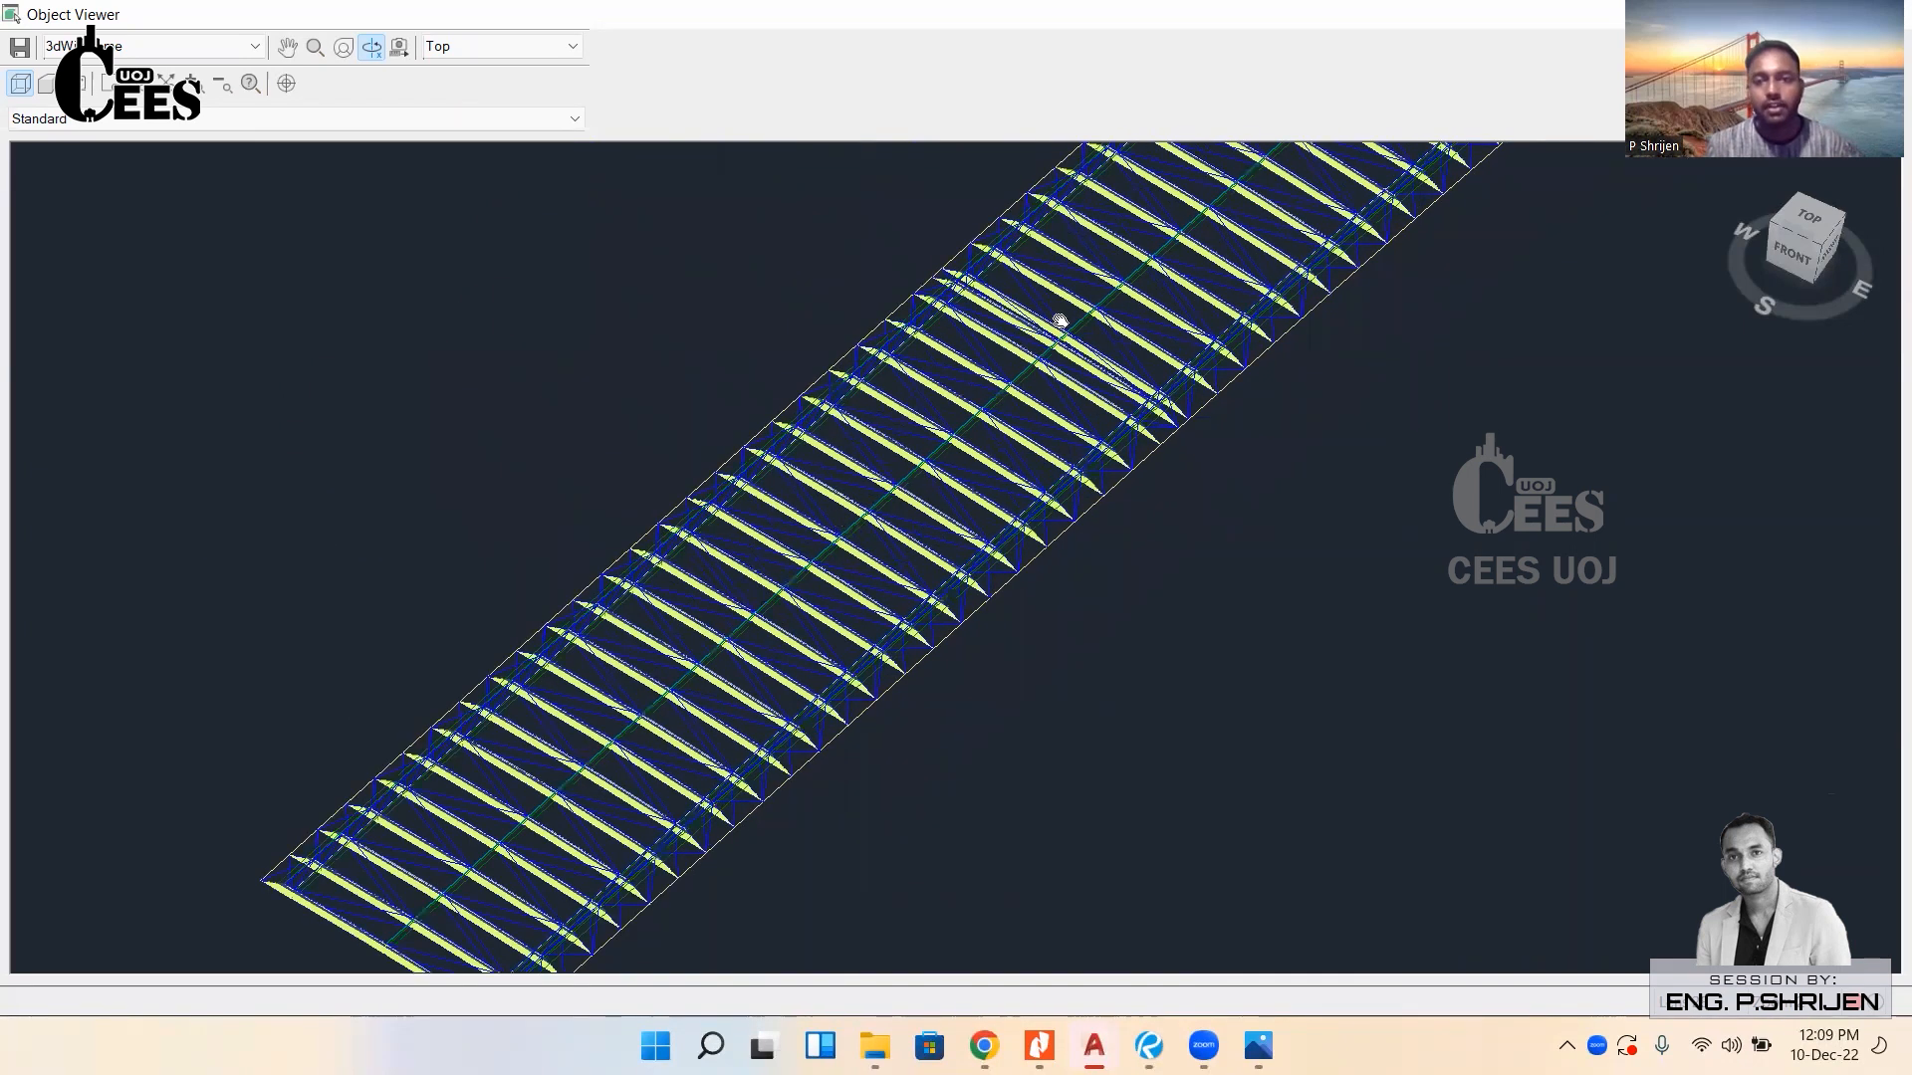
left_click_drag(1227, 241, 1130, 346)
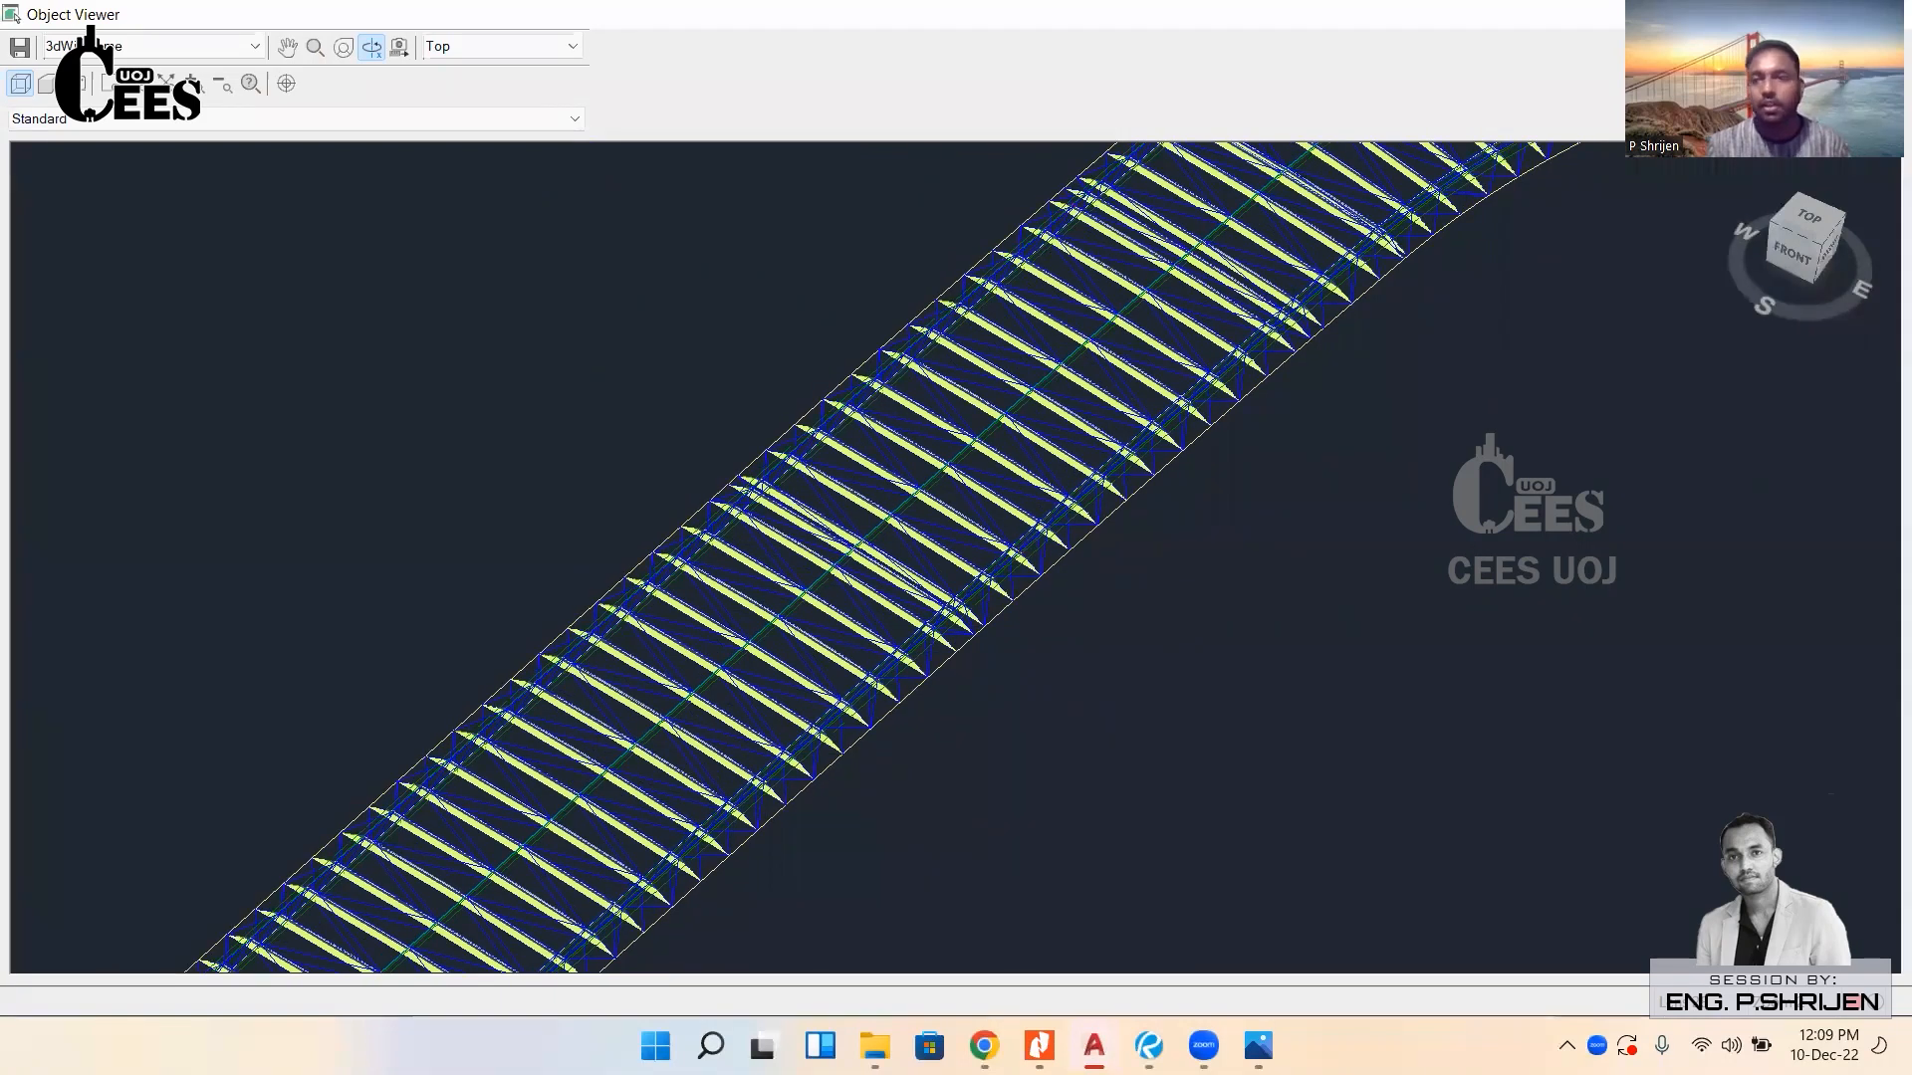
left_click_drag(938, 448, 894, 411)
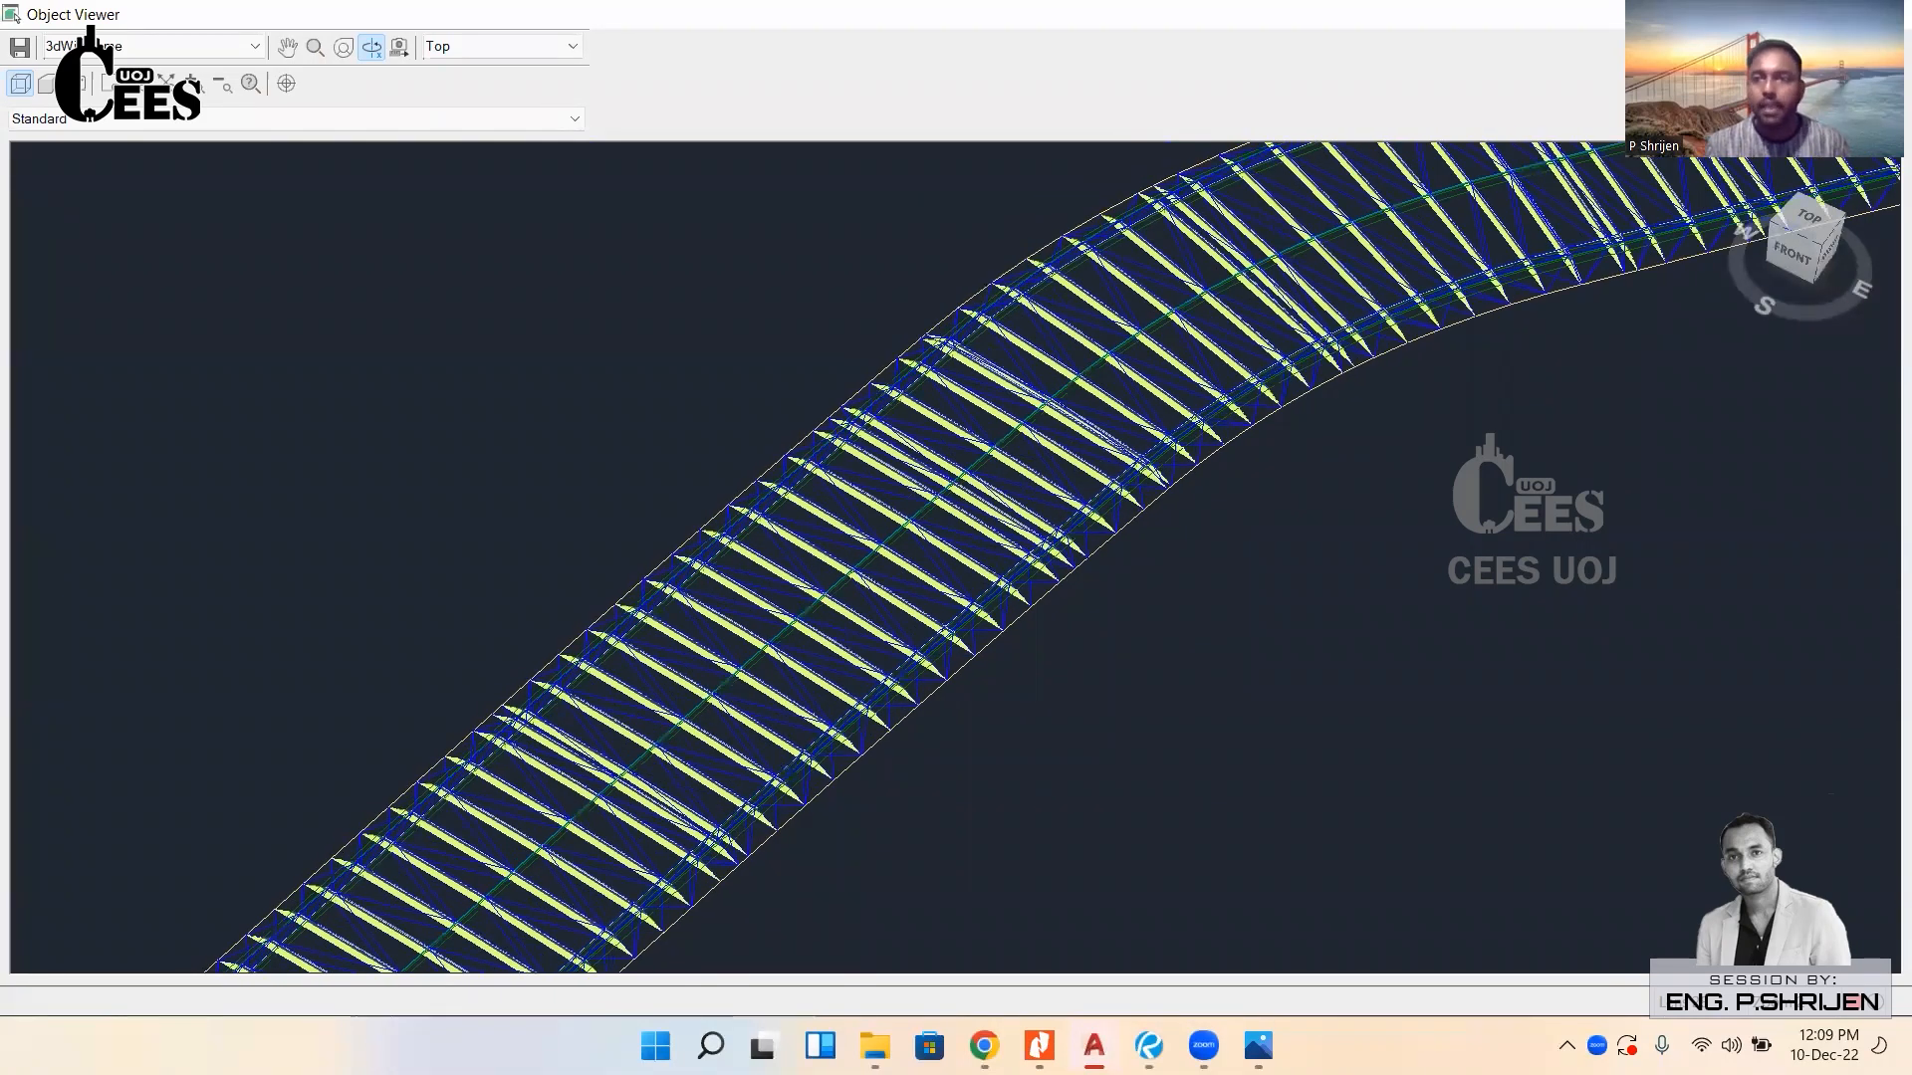
scroll(956, 558, "down", 5)
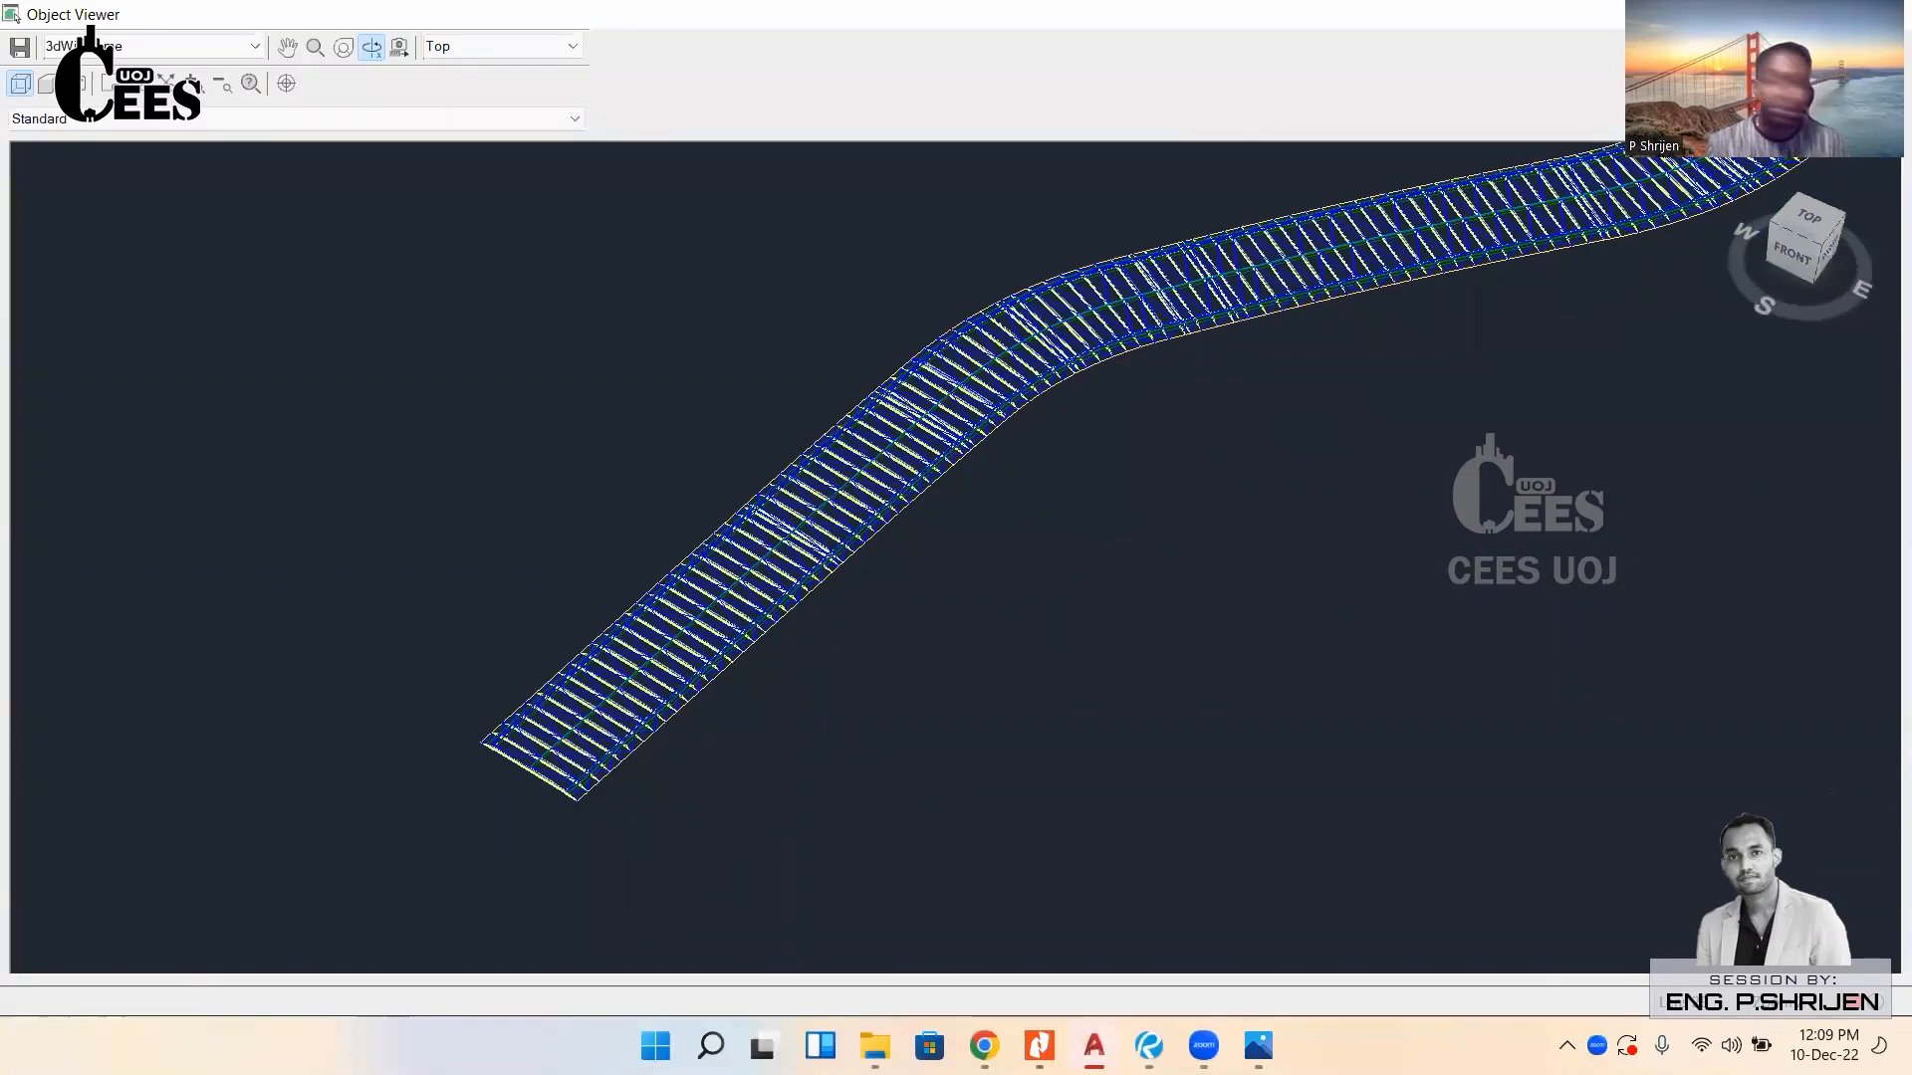
key("Escape")
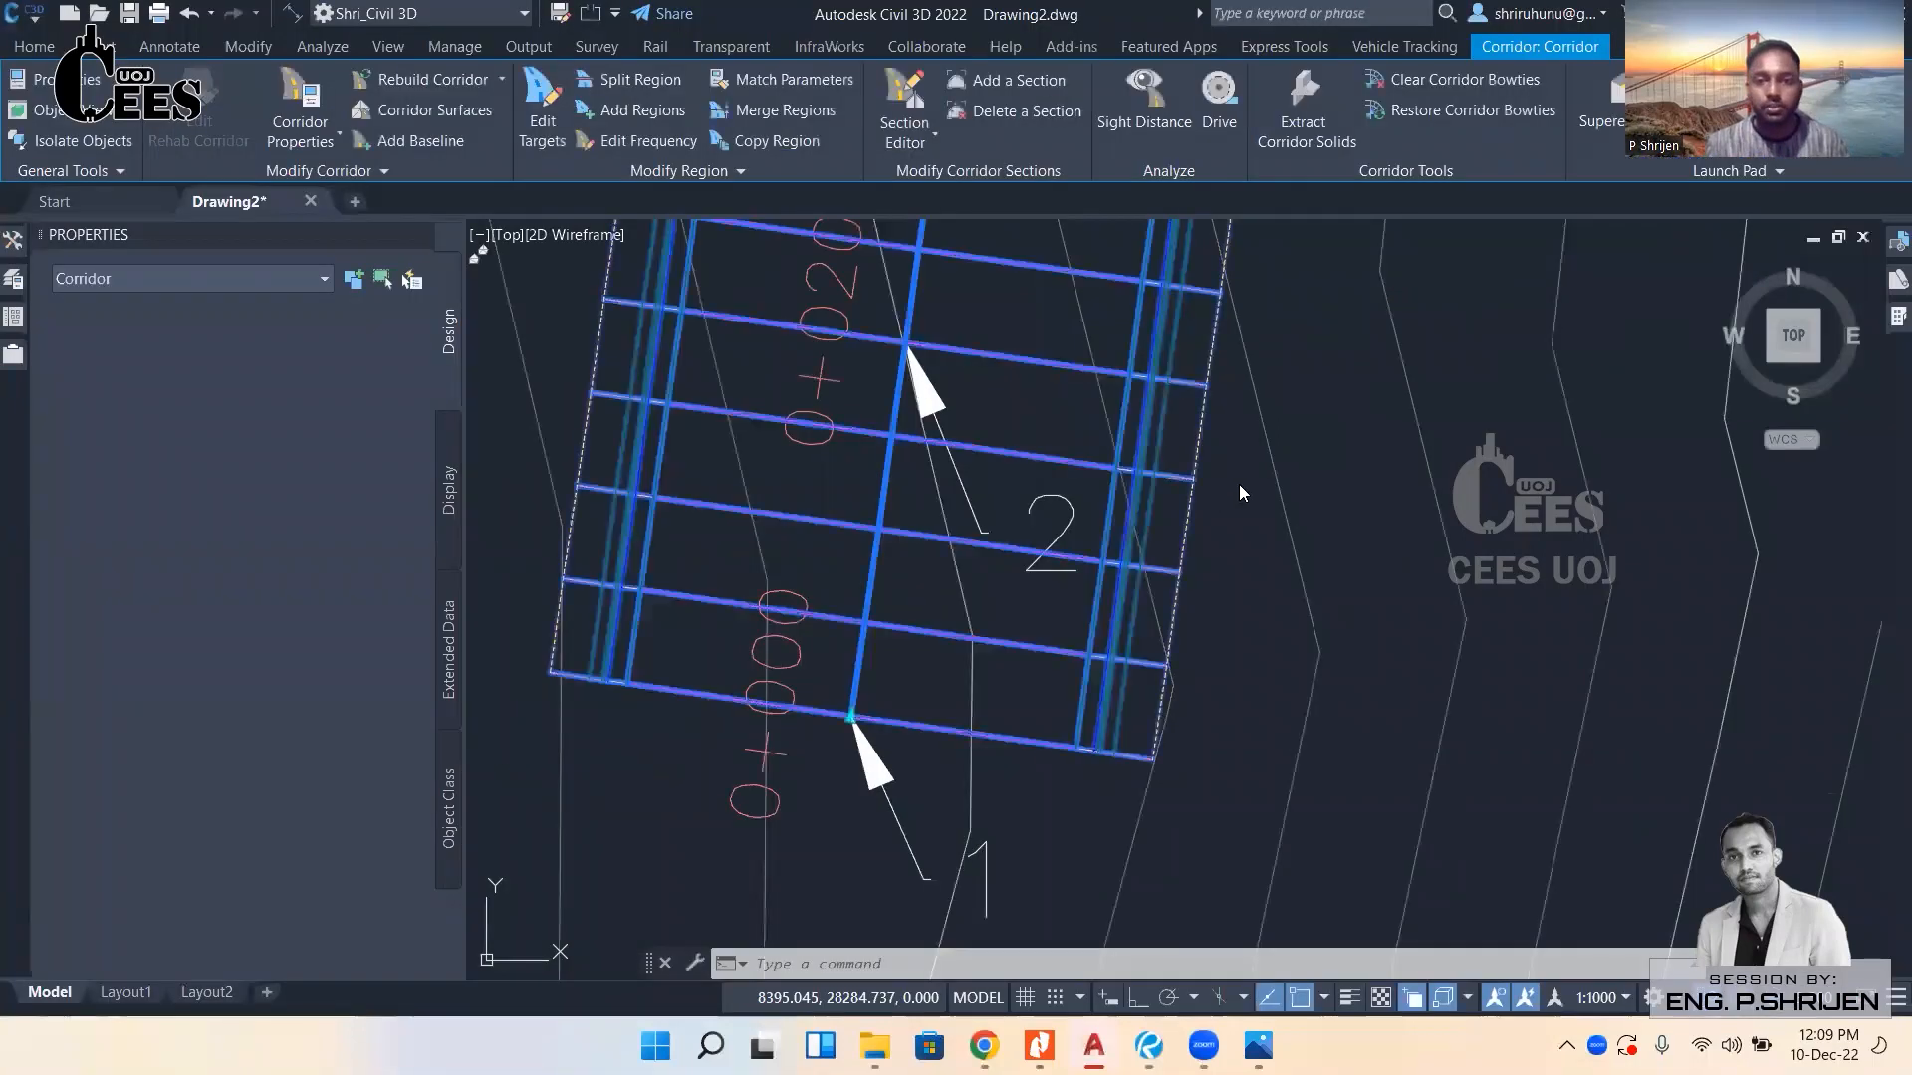
key("Escape")
left_click(1209, 642)
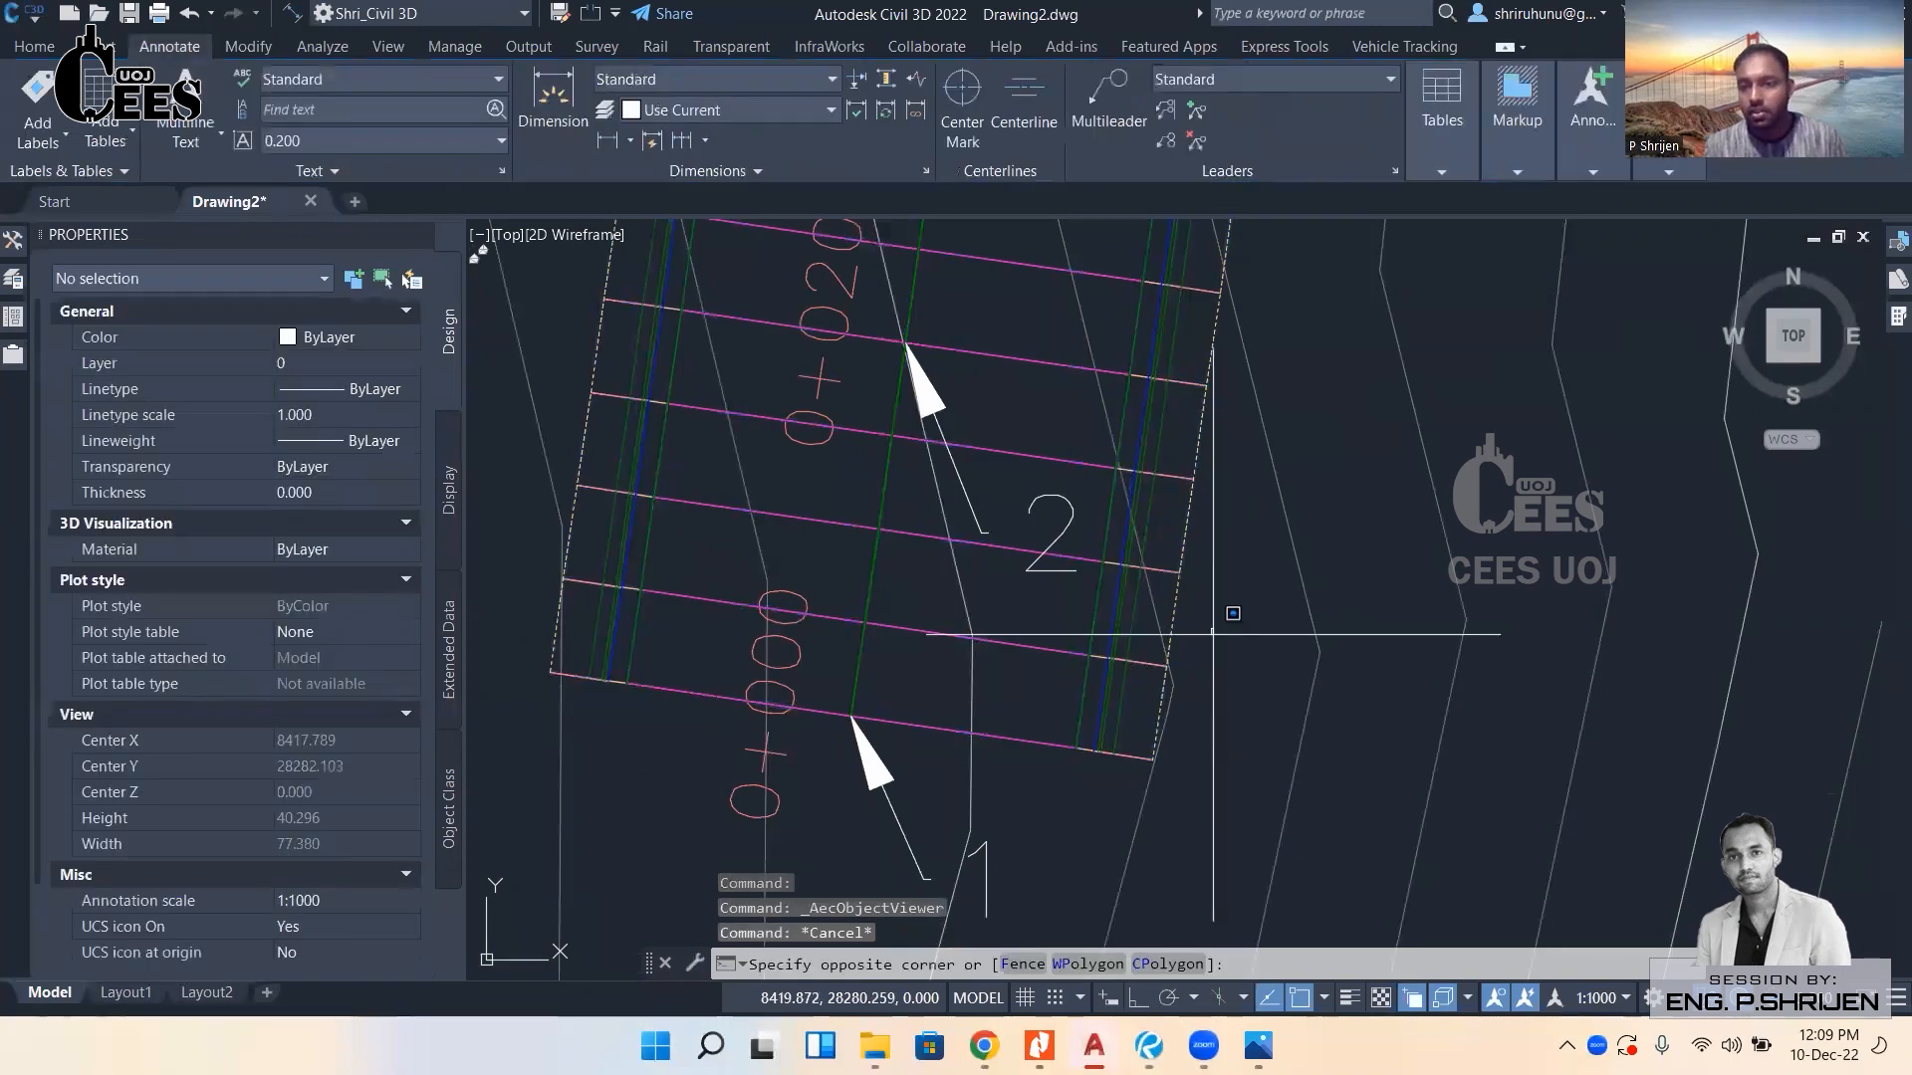
Highlight the corridor in plan, inspect its sections along both curves and back to station 0+000, and clear the selection.
middle_click_drag(1111, 672, 1067, 587)
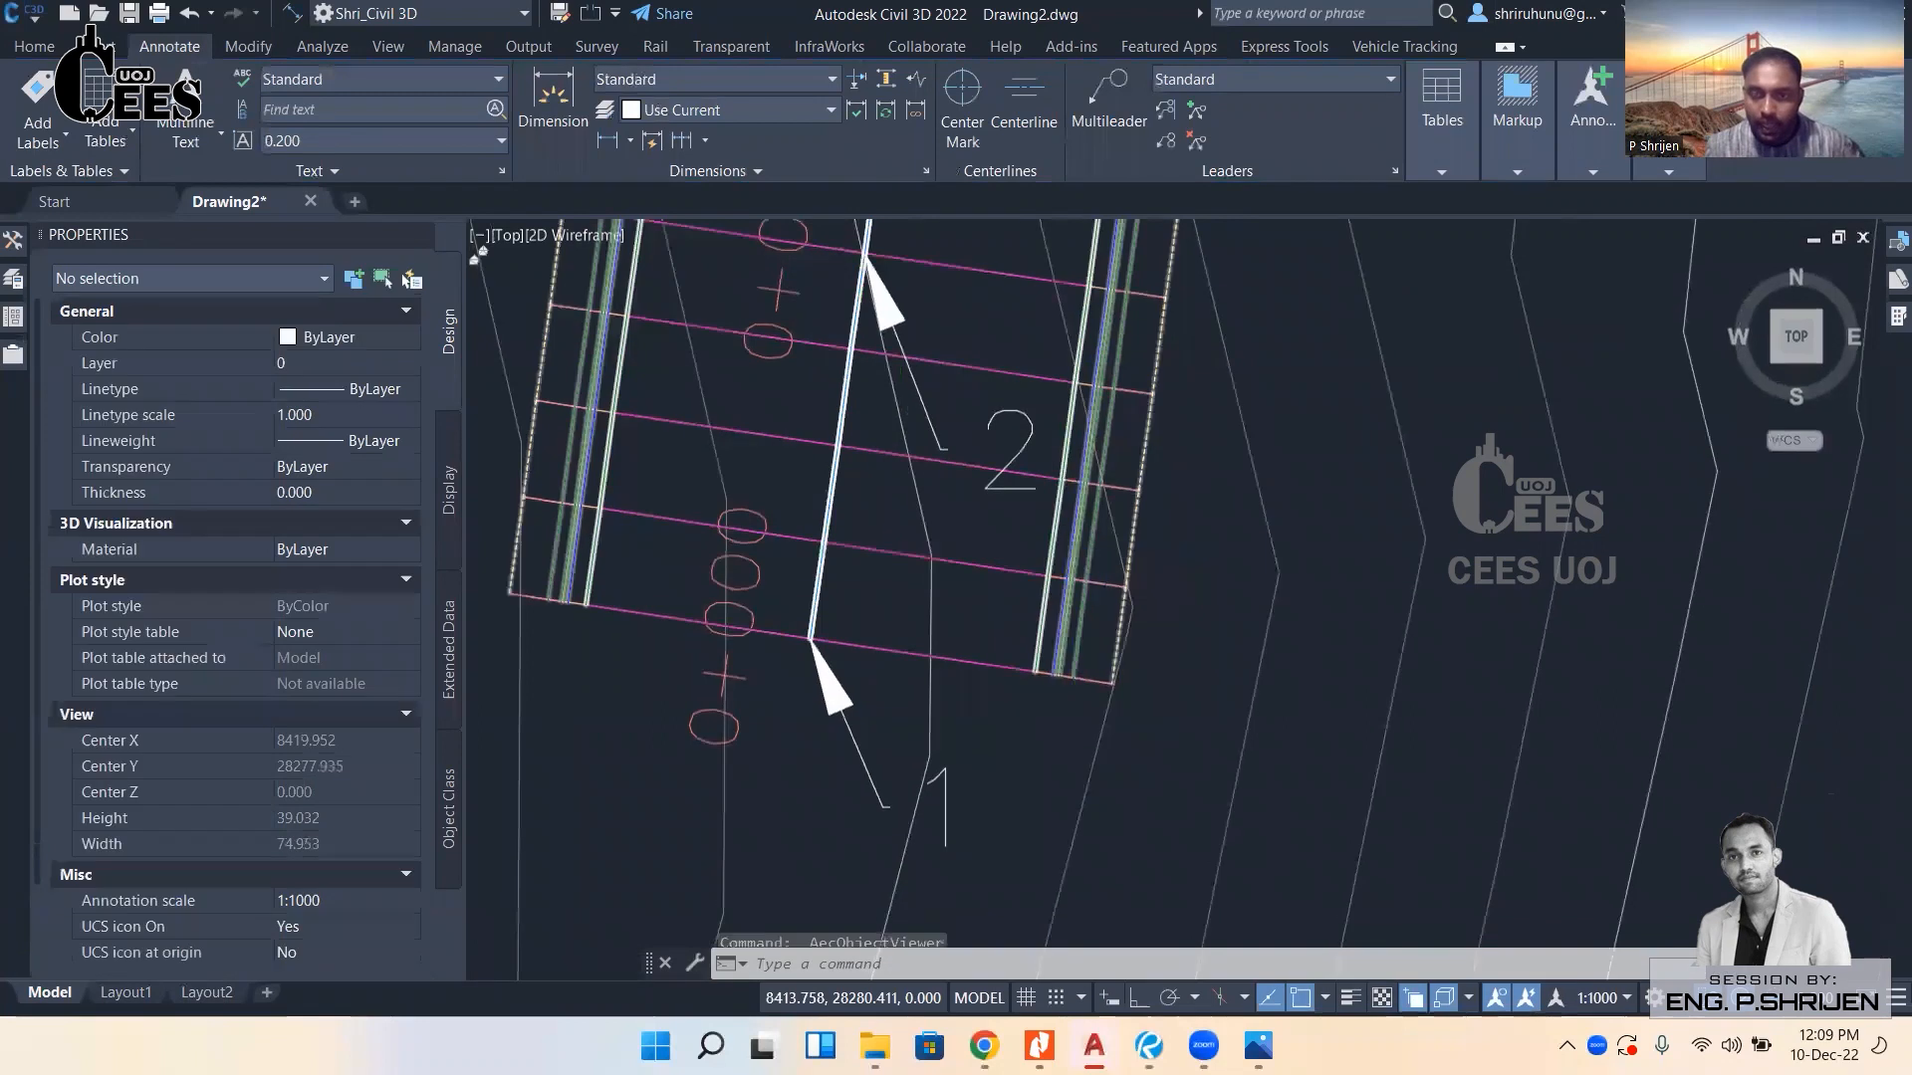
left_click(1051, 537)
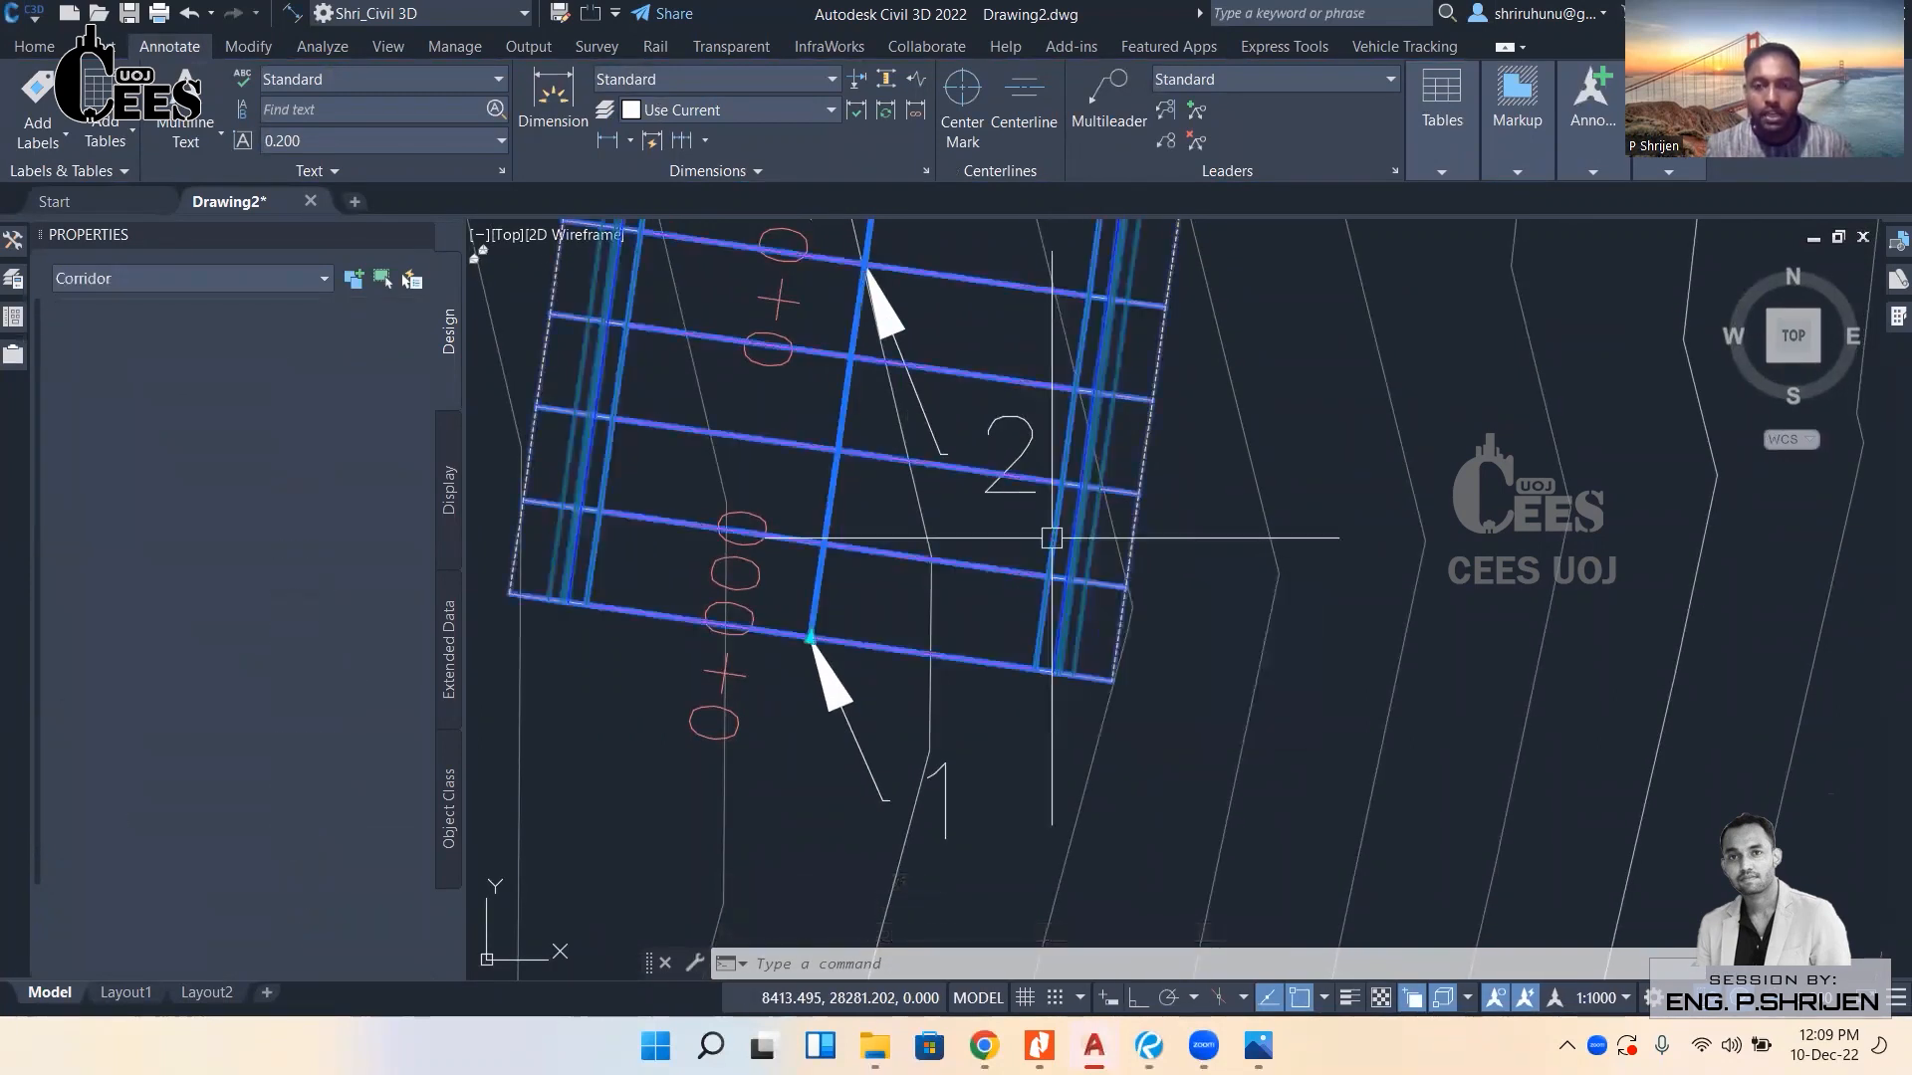
scroll(1047, 534, "down", 5)
scroll(896, 598, "up", 3)
middle_click_drag(896, 697, 875, 779)
middle_click_drag(1057, 291, 861, 773)
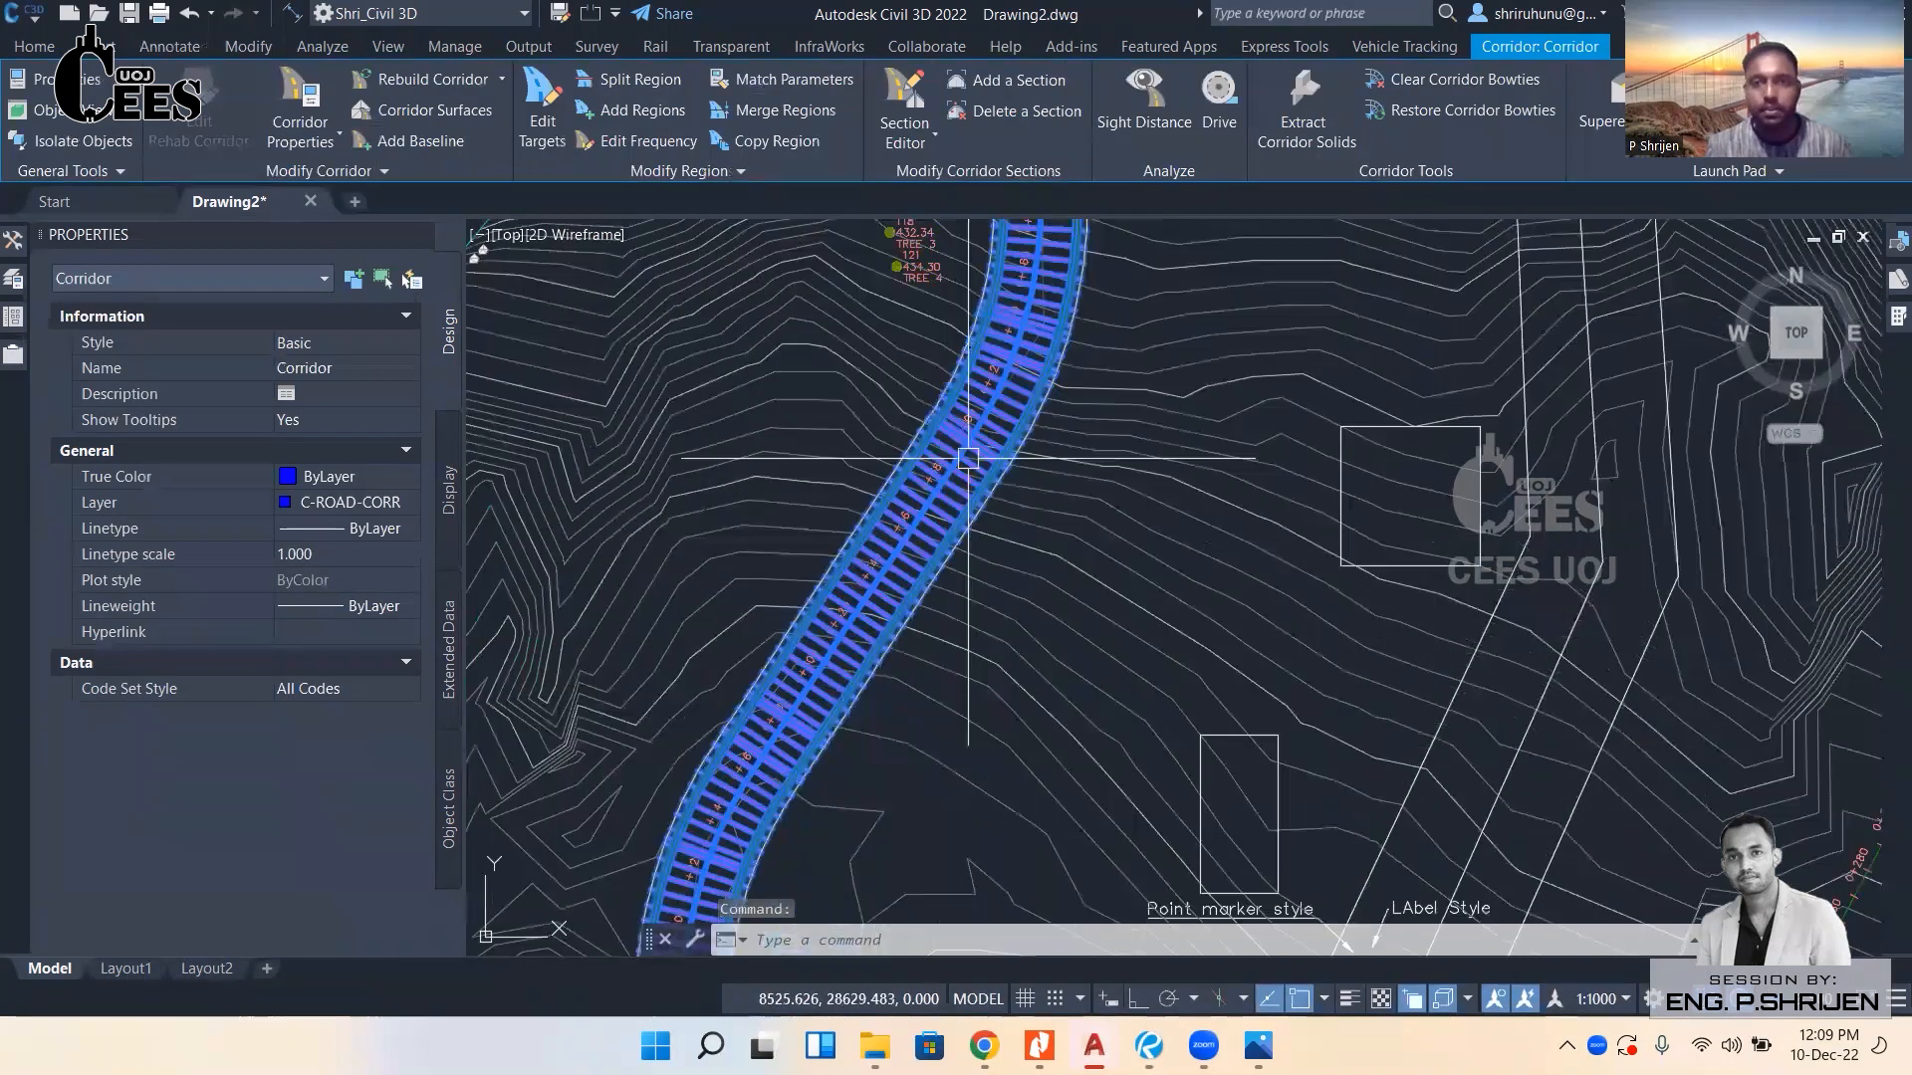
middle_click_drag(968, 459, 961, 329)
middle_click_drag(925, 757, 924, 339)
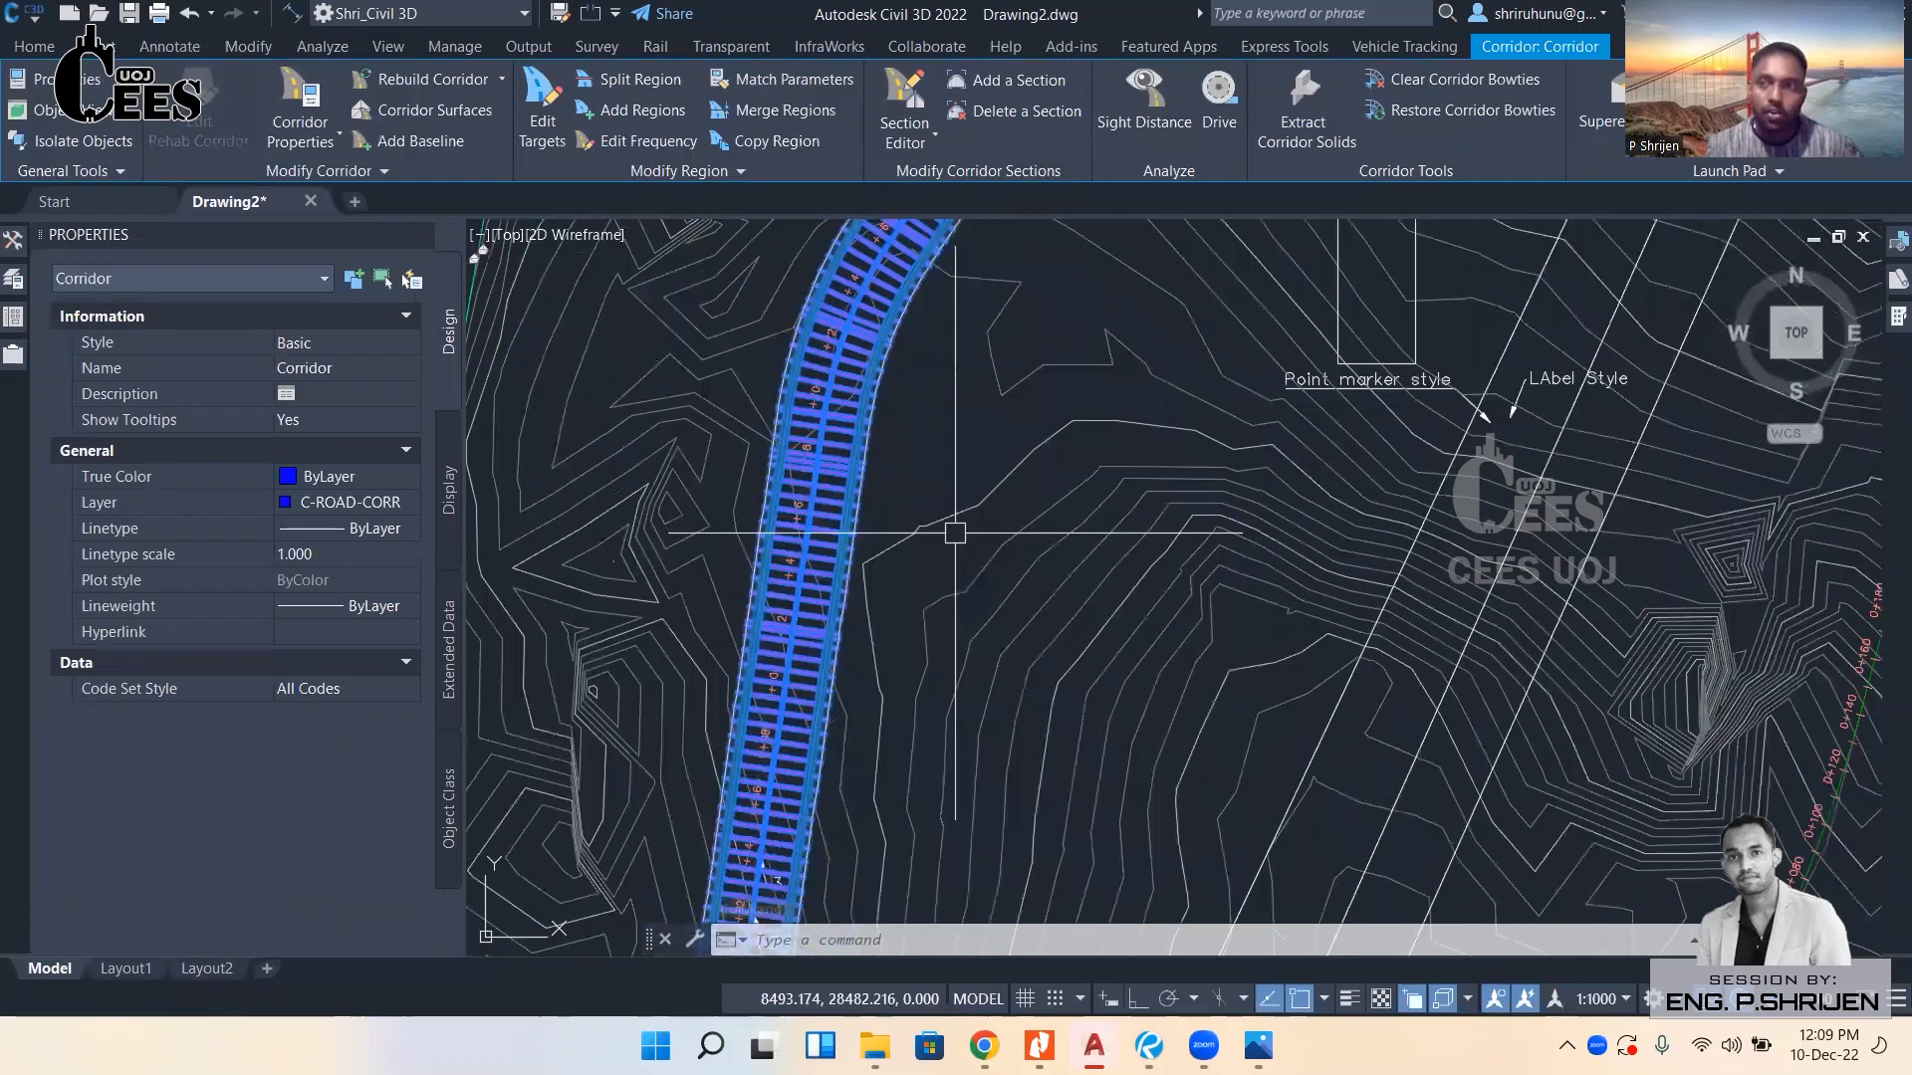
scroll(874, 552, "up", 5)
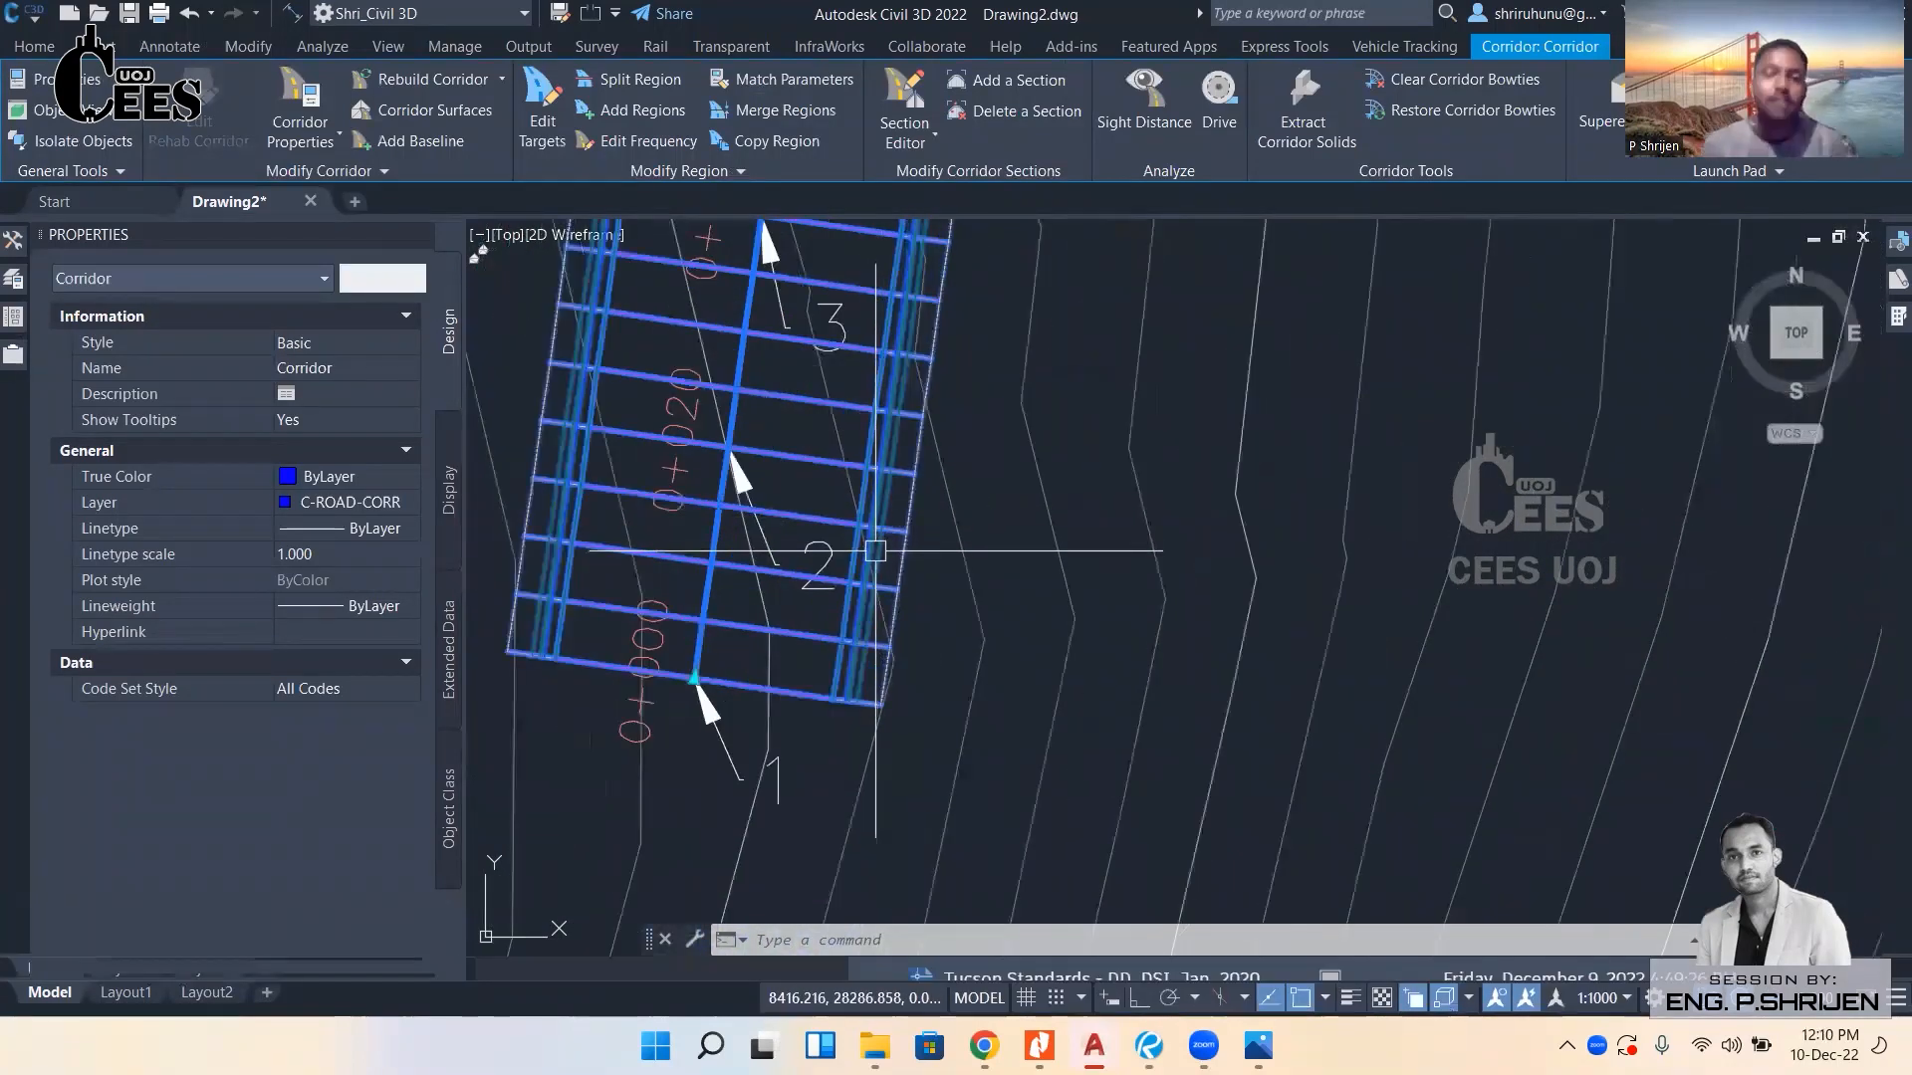
scroll(862, 598, "up", 3)
key("Escape")
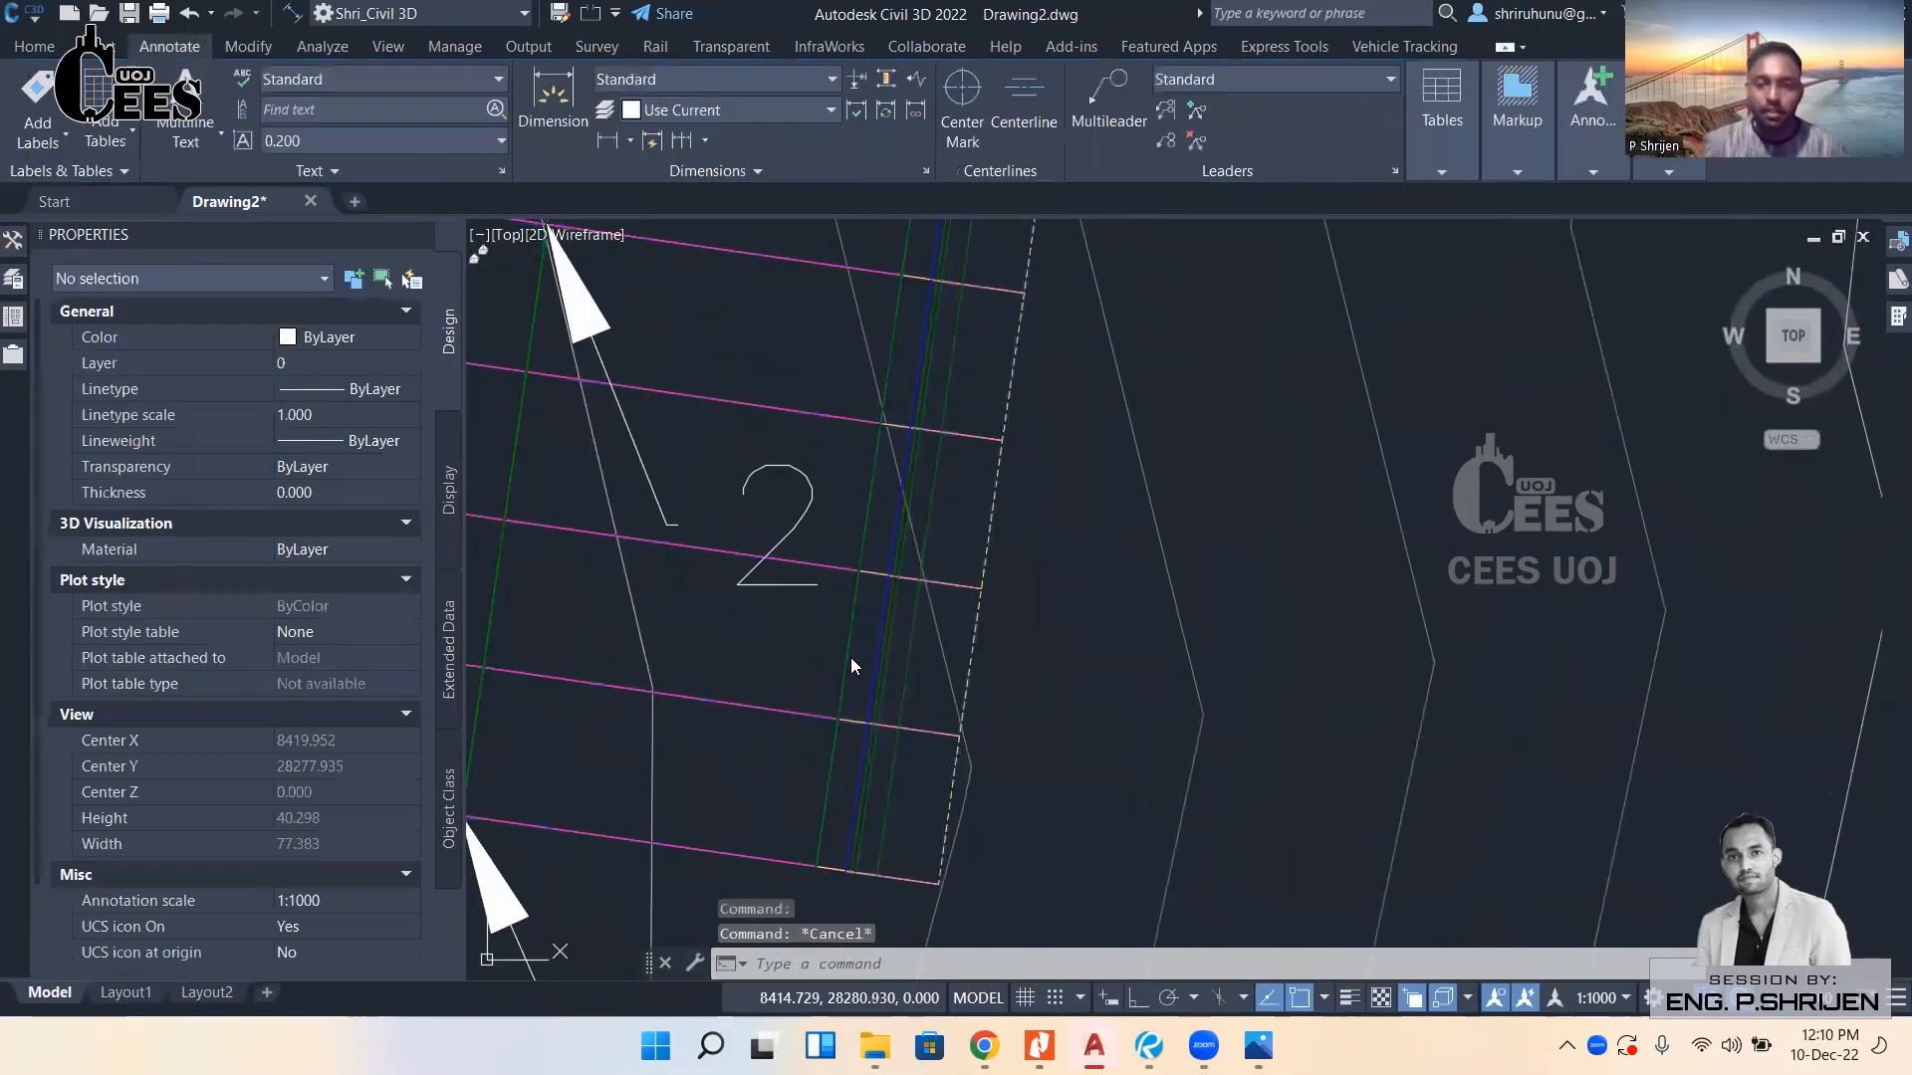
Identify the corridor feature line along the road edge beside section 2 by its point code.
left_click(851, 665)
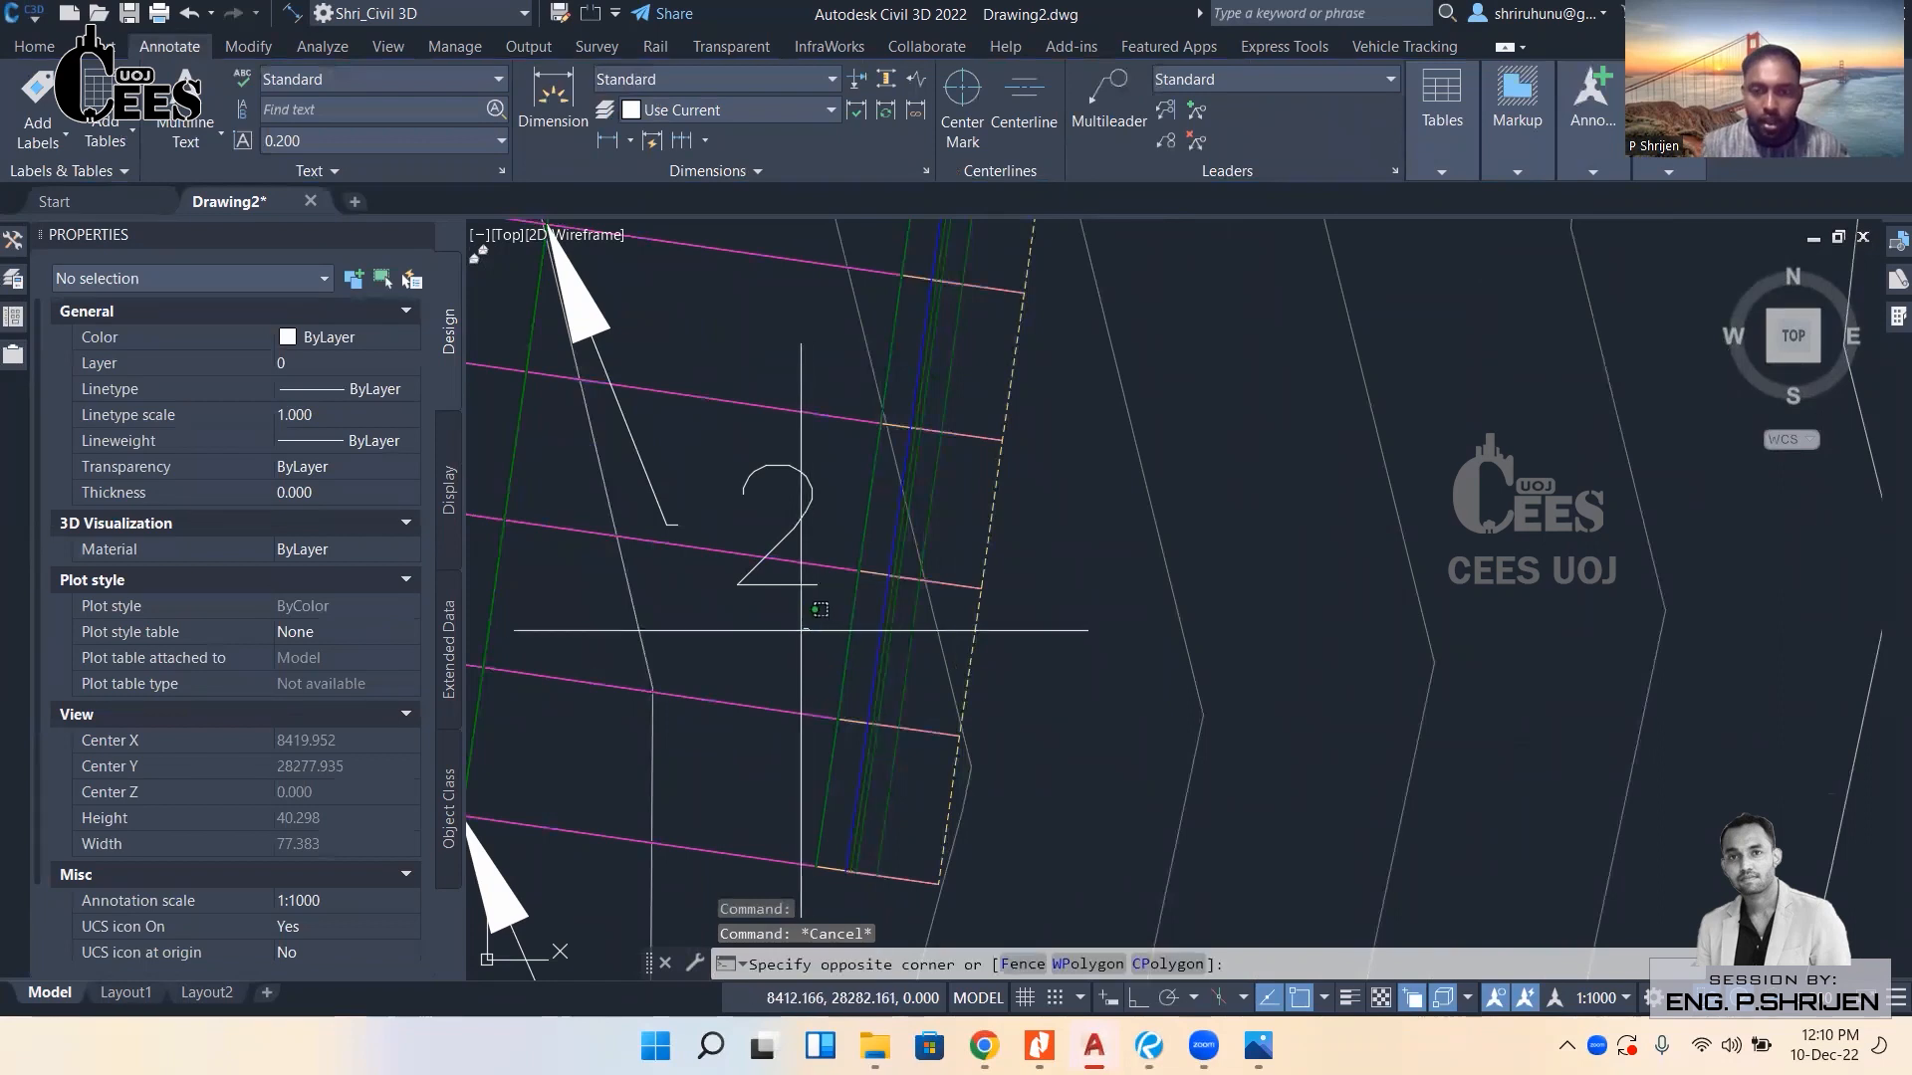
mouse_move(842, 679)
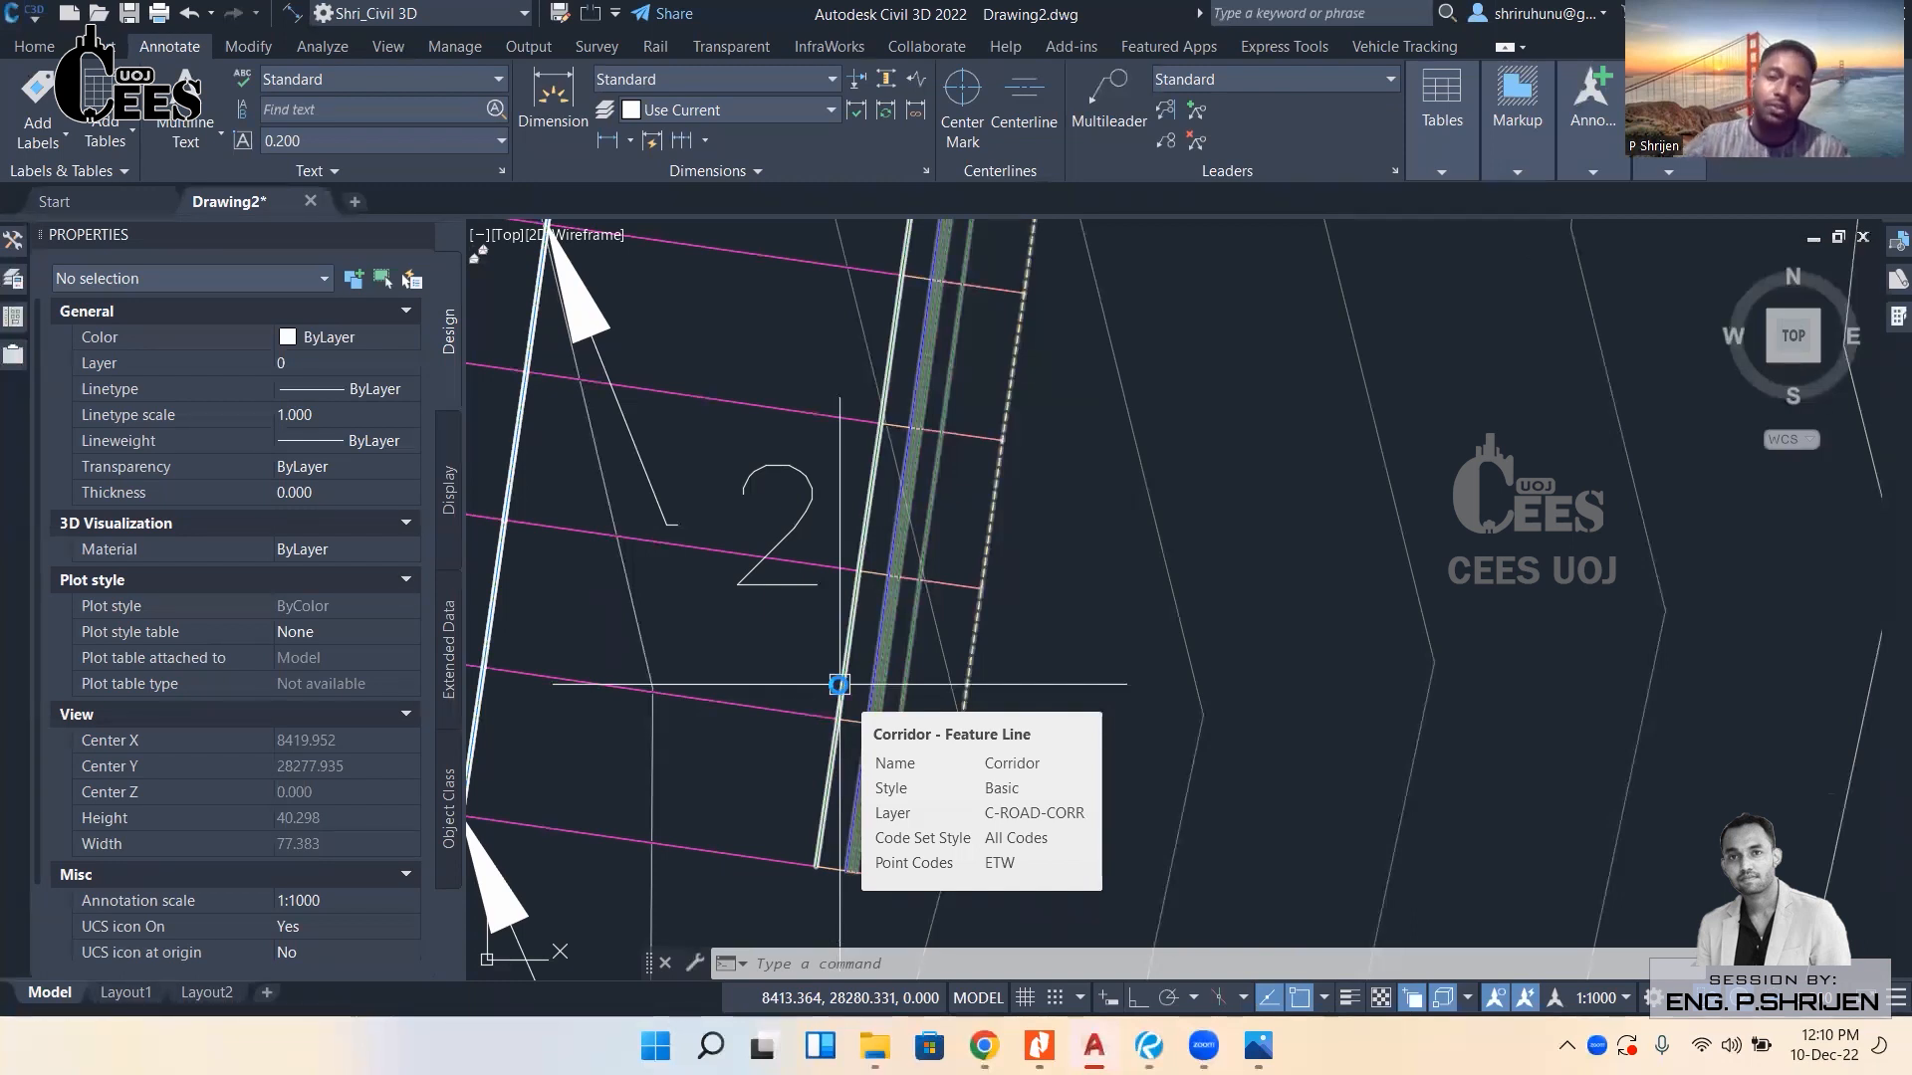
scroll(821, 598, "down", 2)
mouse_move(806, 498)
middle_mouse_down()
mouse_move(787, 696)
mouse_move(875, 448)
mouse_move(890, 515)
middle_mouse_up()
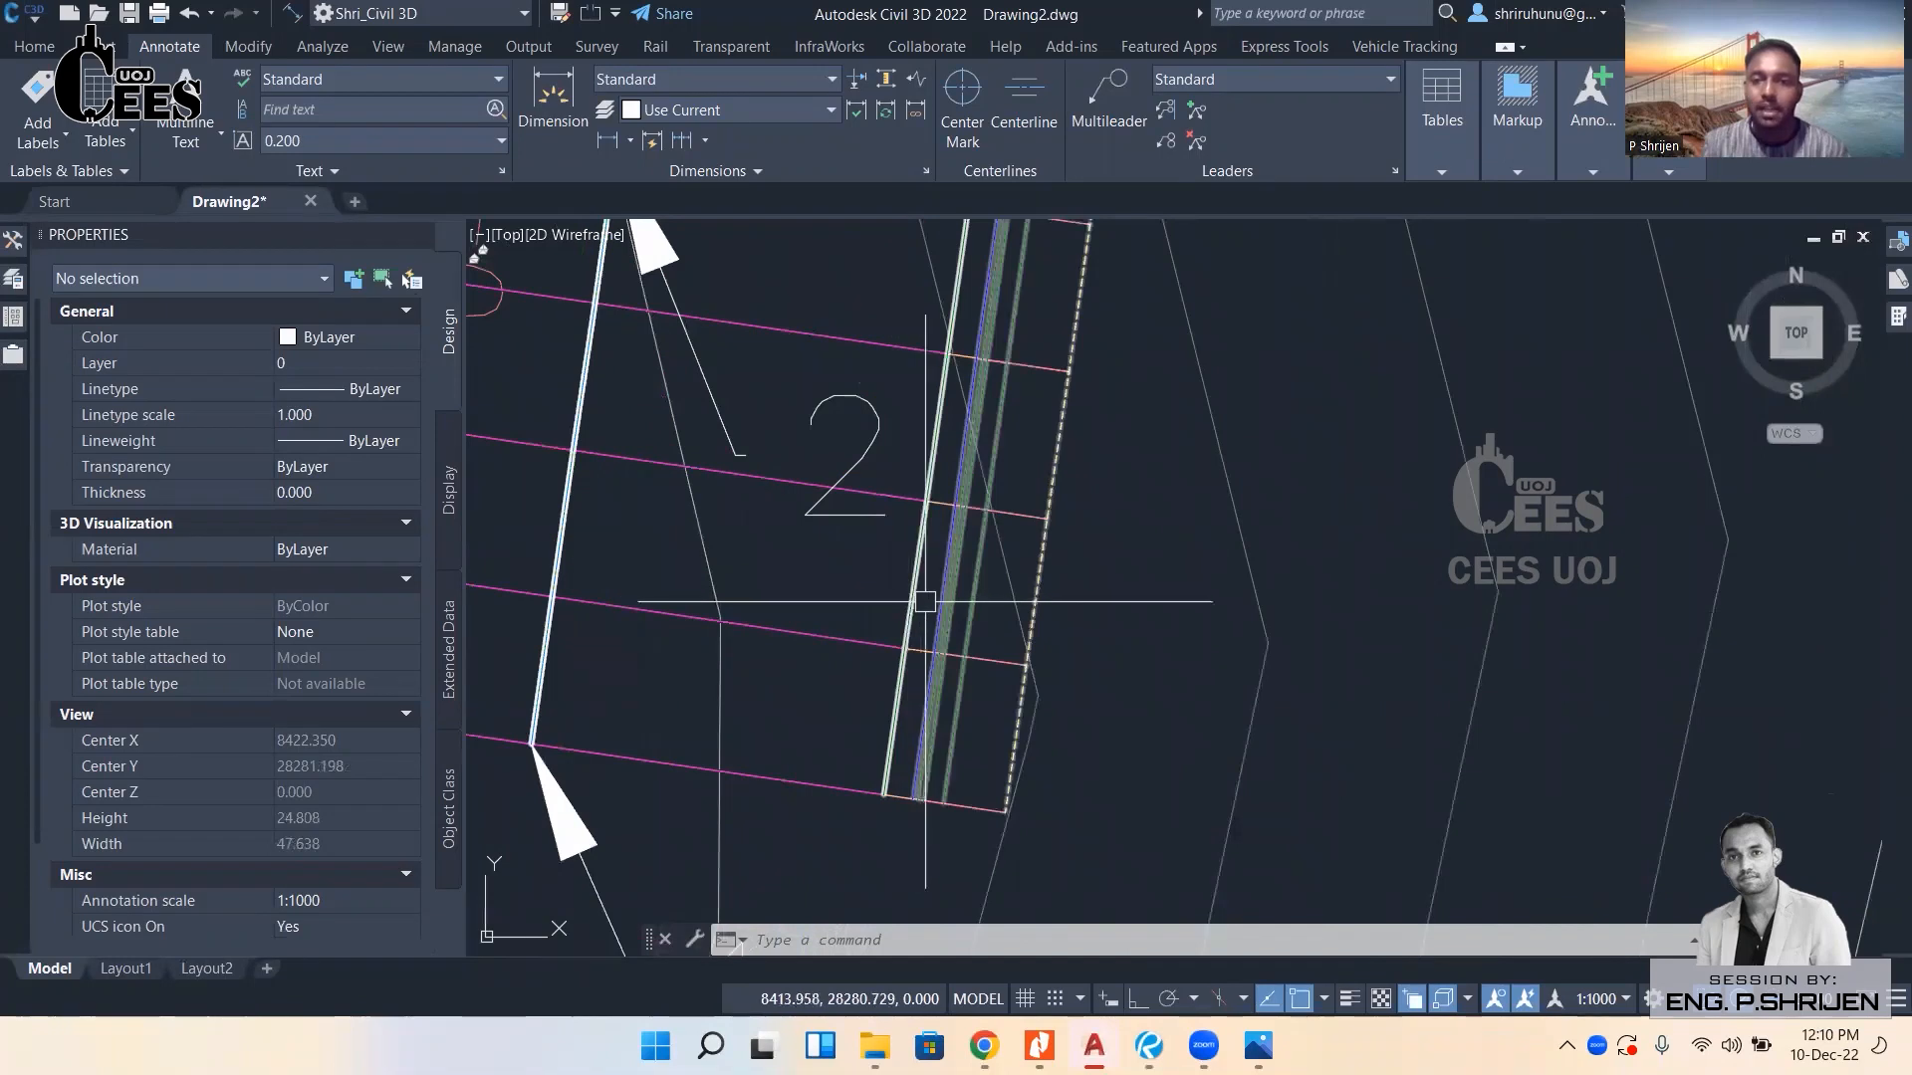
Identify the inner feature line on the road's right edge below section 2 by its point code.
scroll(907, 594, "up", 4)
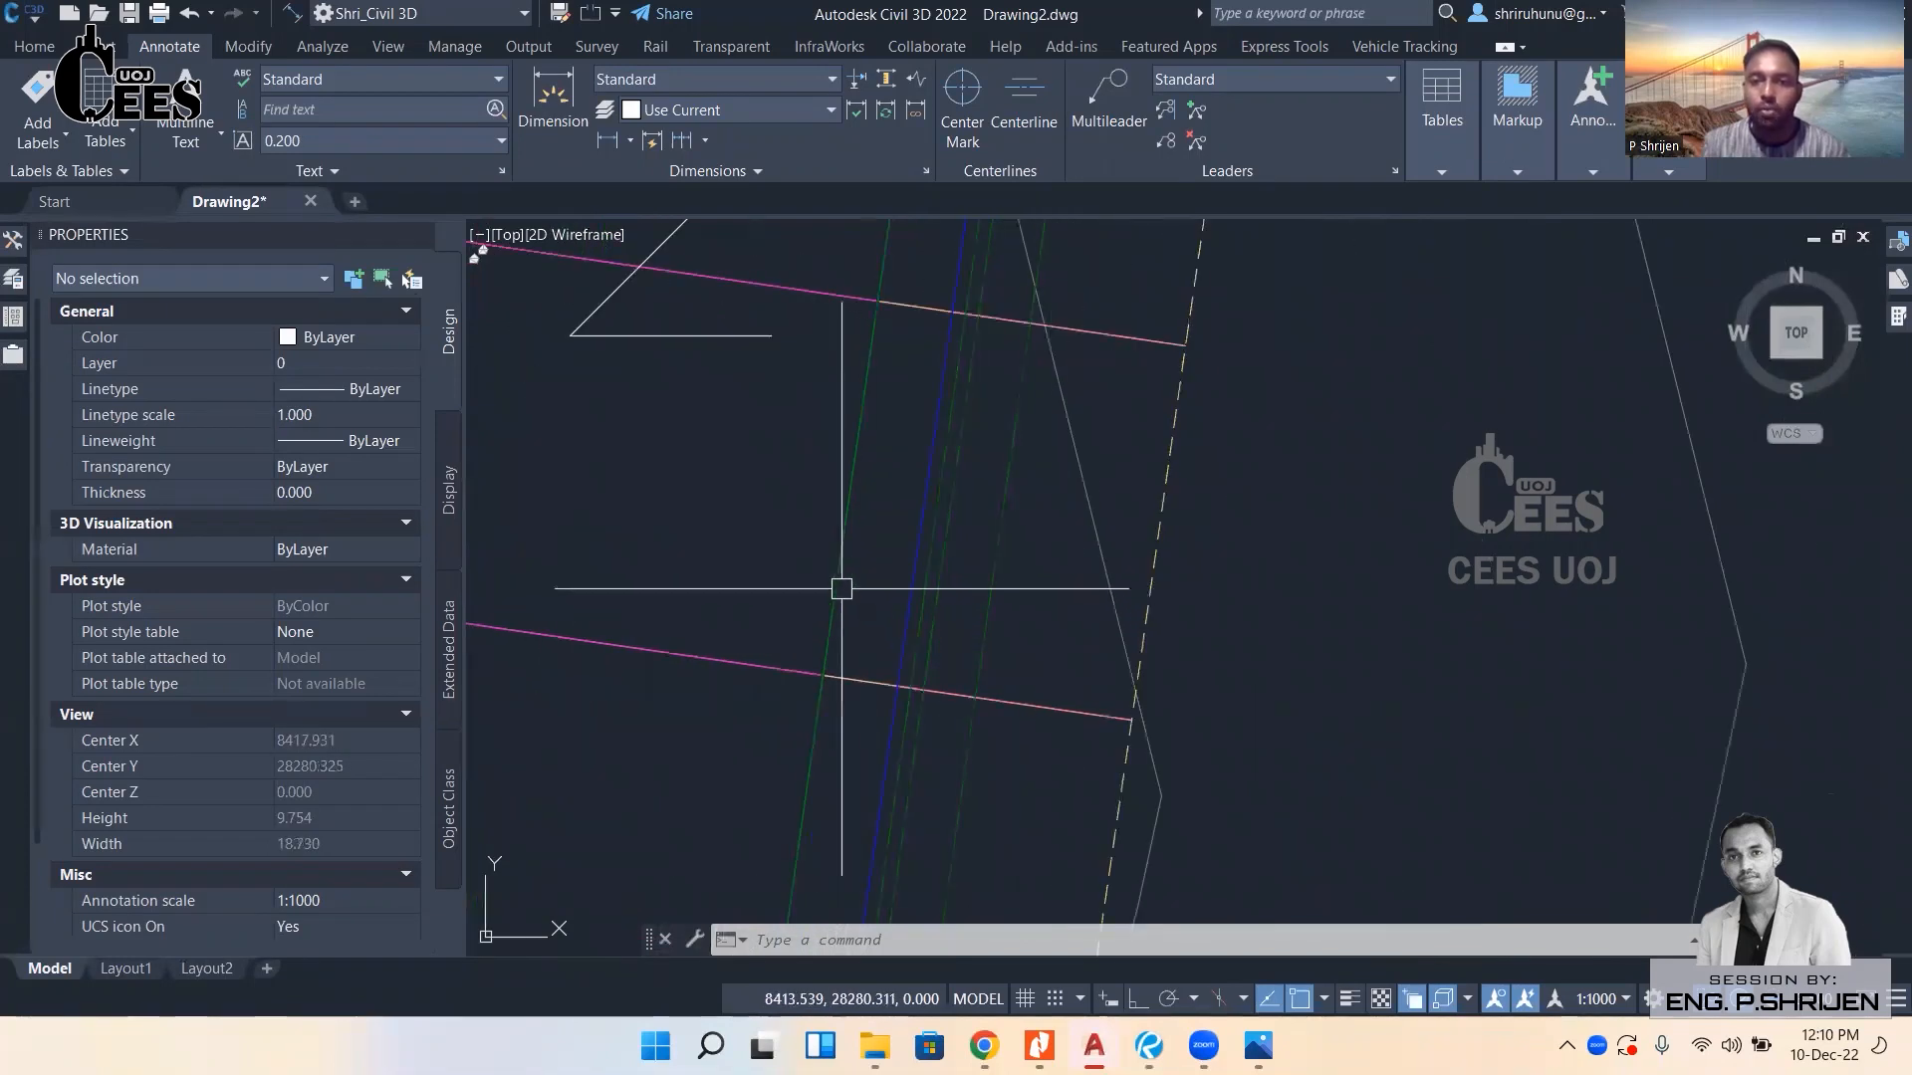
mouse_move(840, 587)
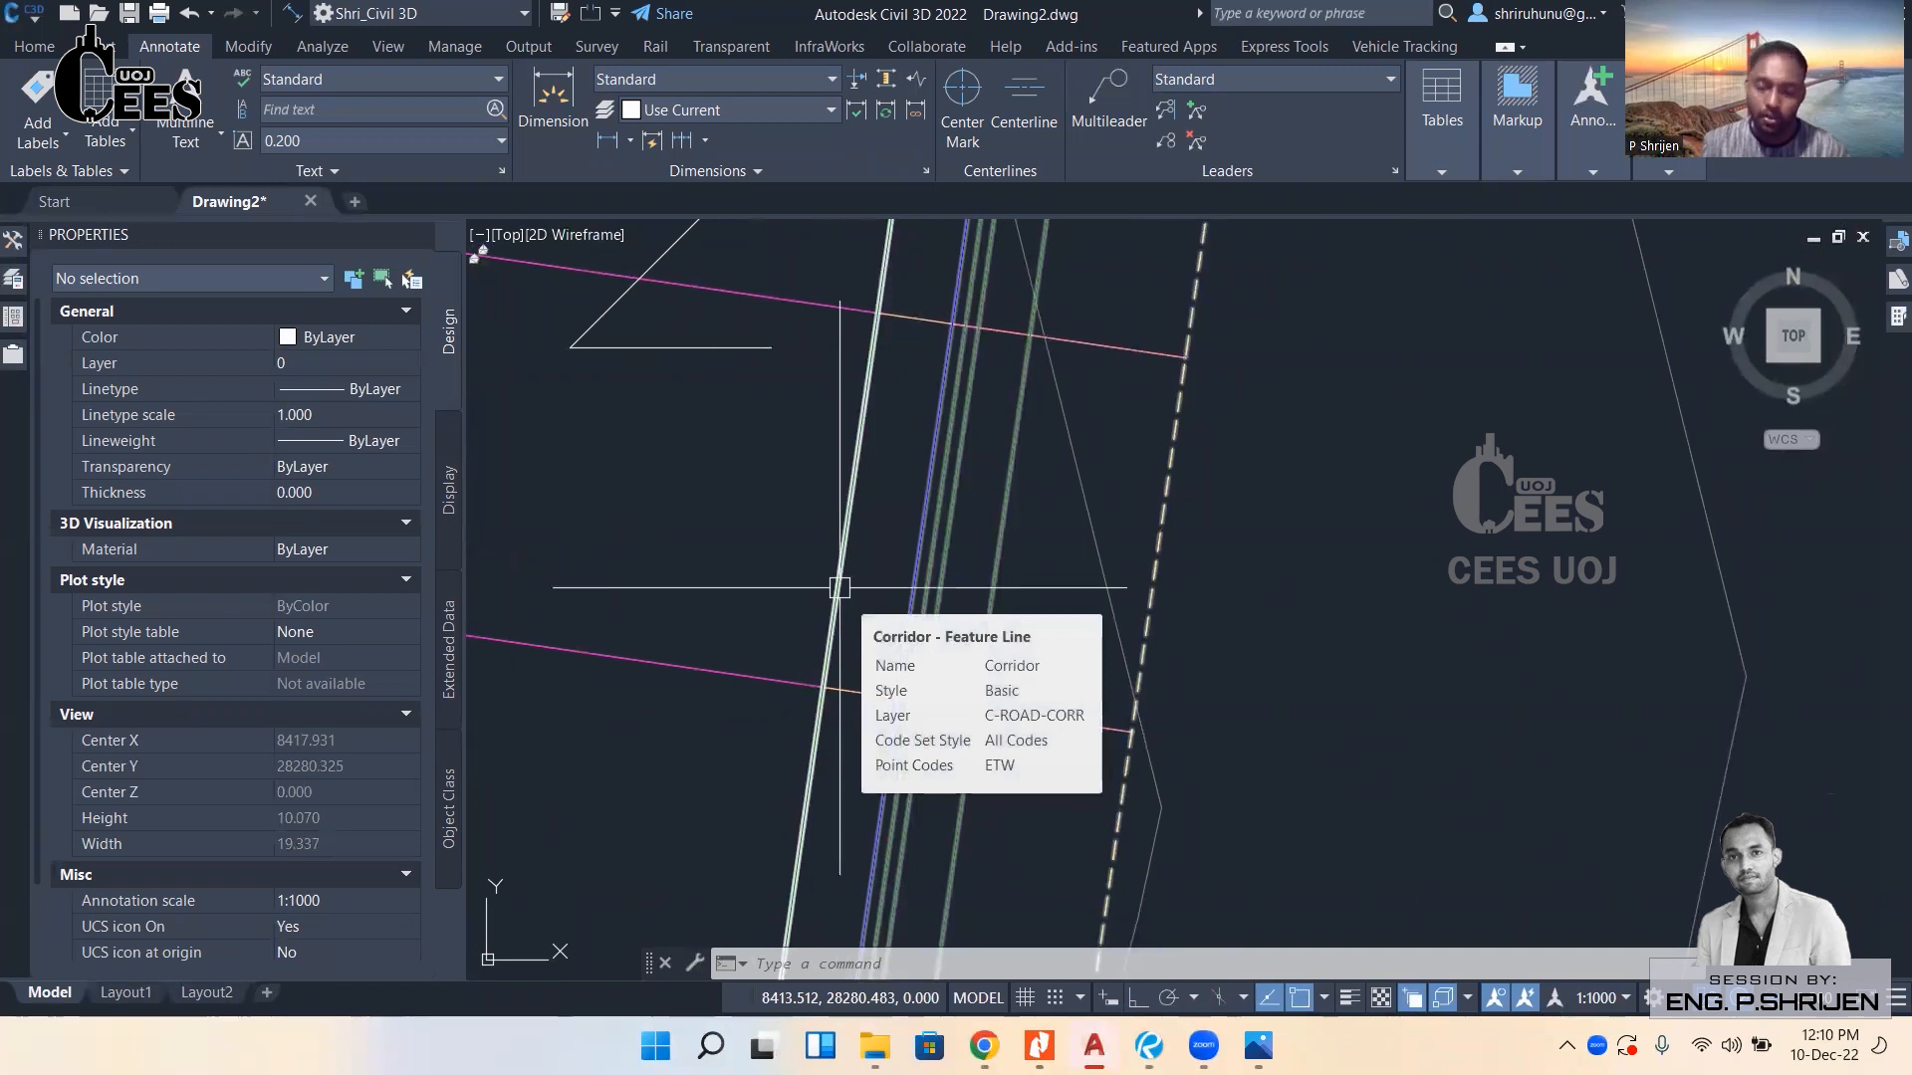
scroll(839, 587, "down", 6)
middle_click_drag(892, 606, 994, 676)
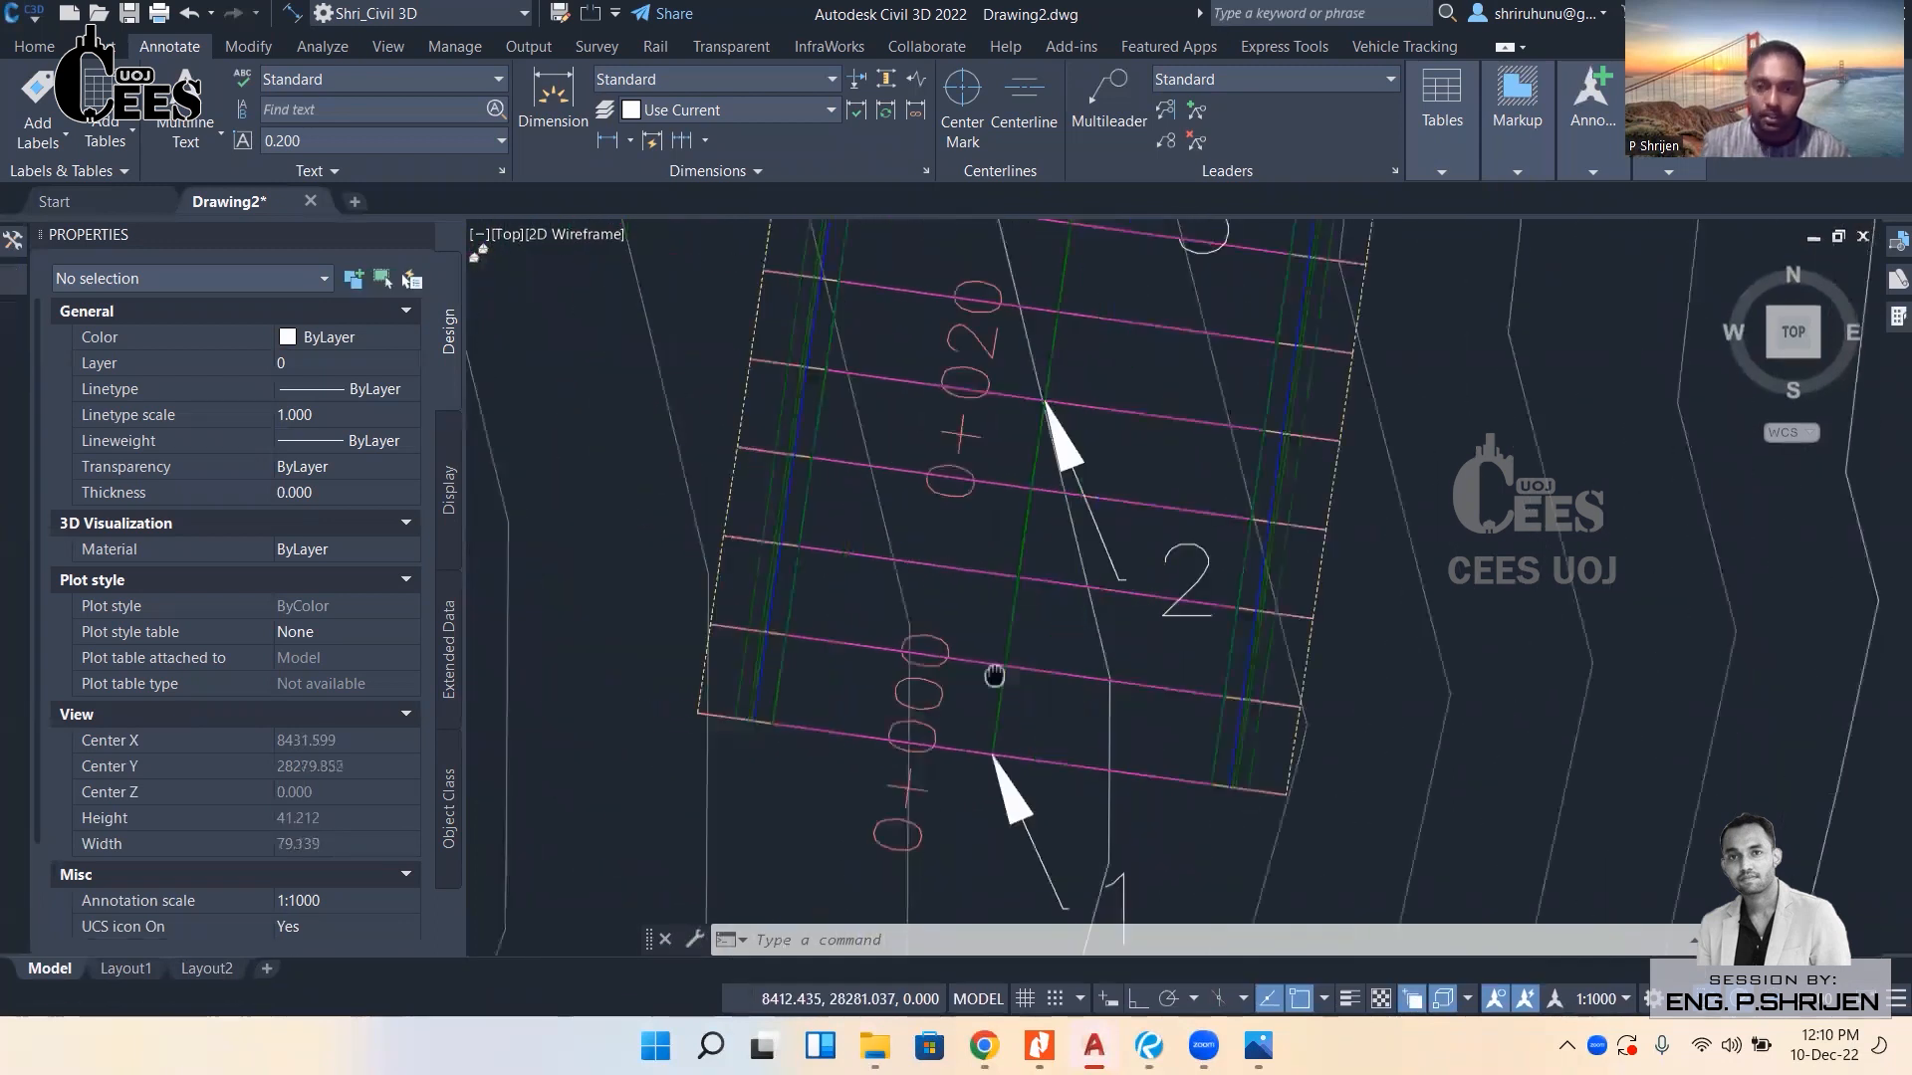
Open the corridor's properties and review its Parameters, Codes, Feature Lines and Slope Patterns settings.
left_click(927, 567)
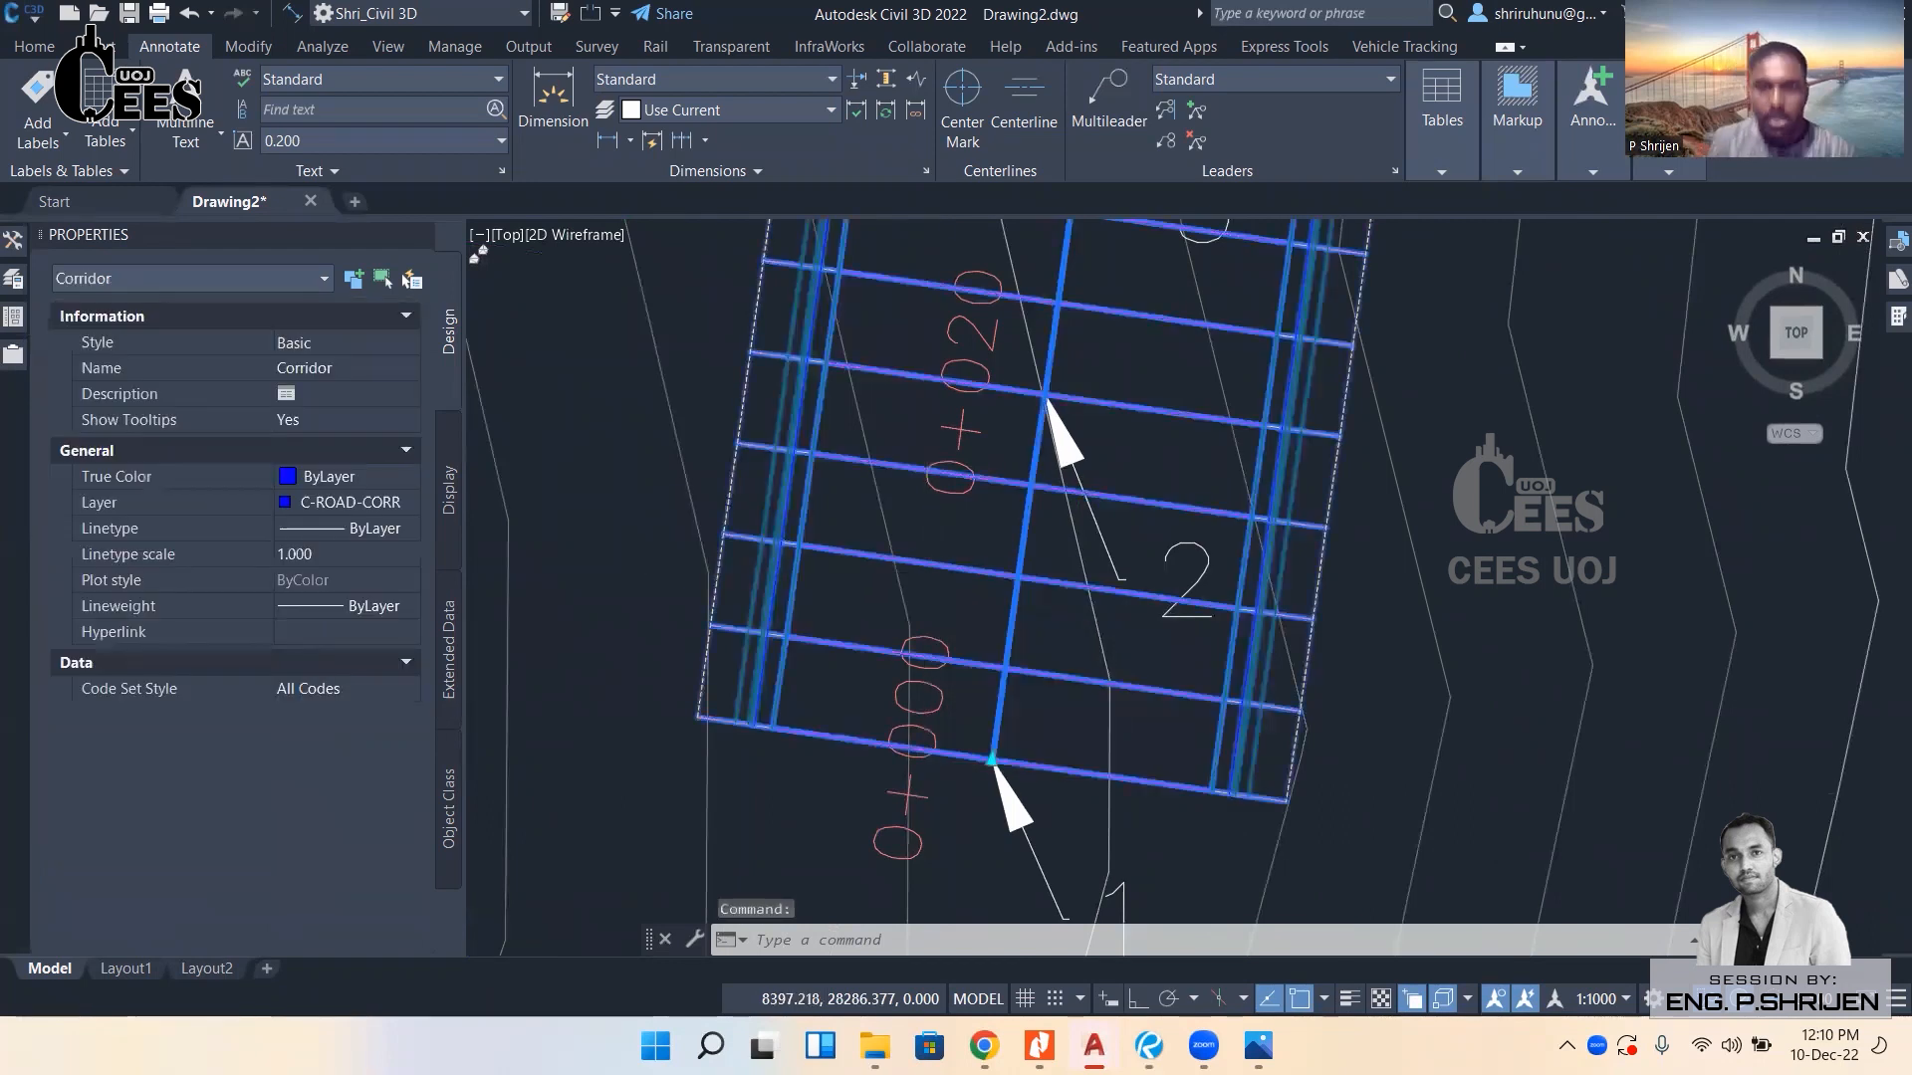
scroll(743, 648, "down", 8)
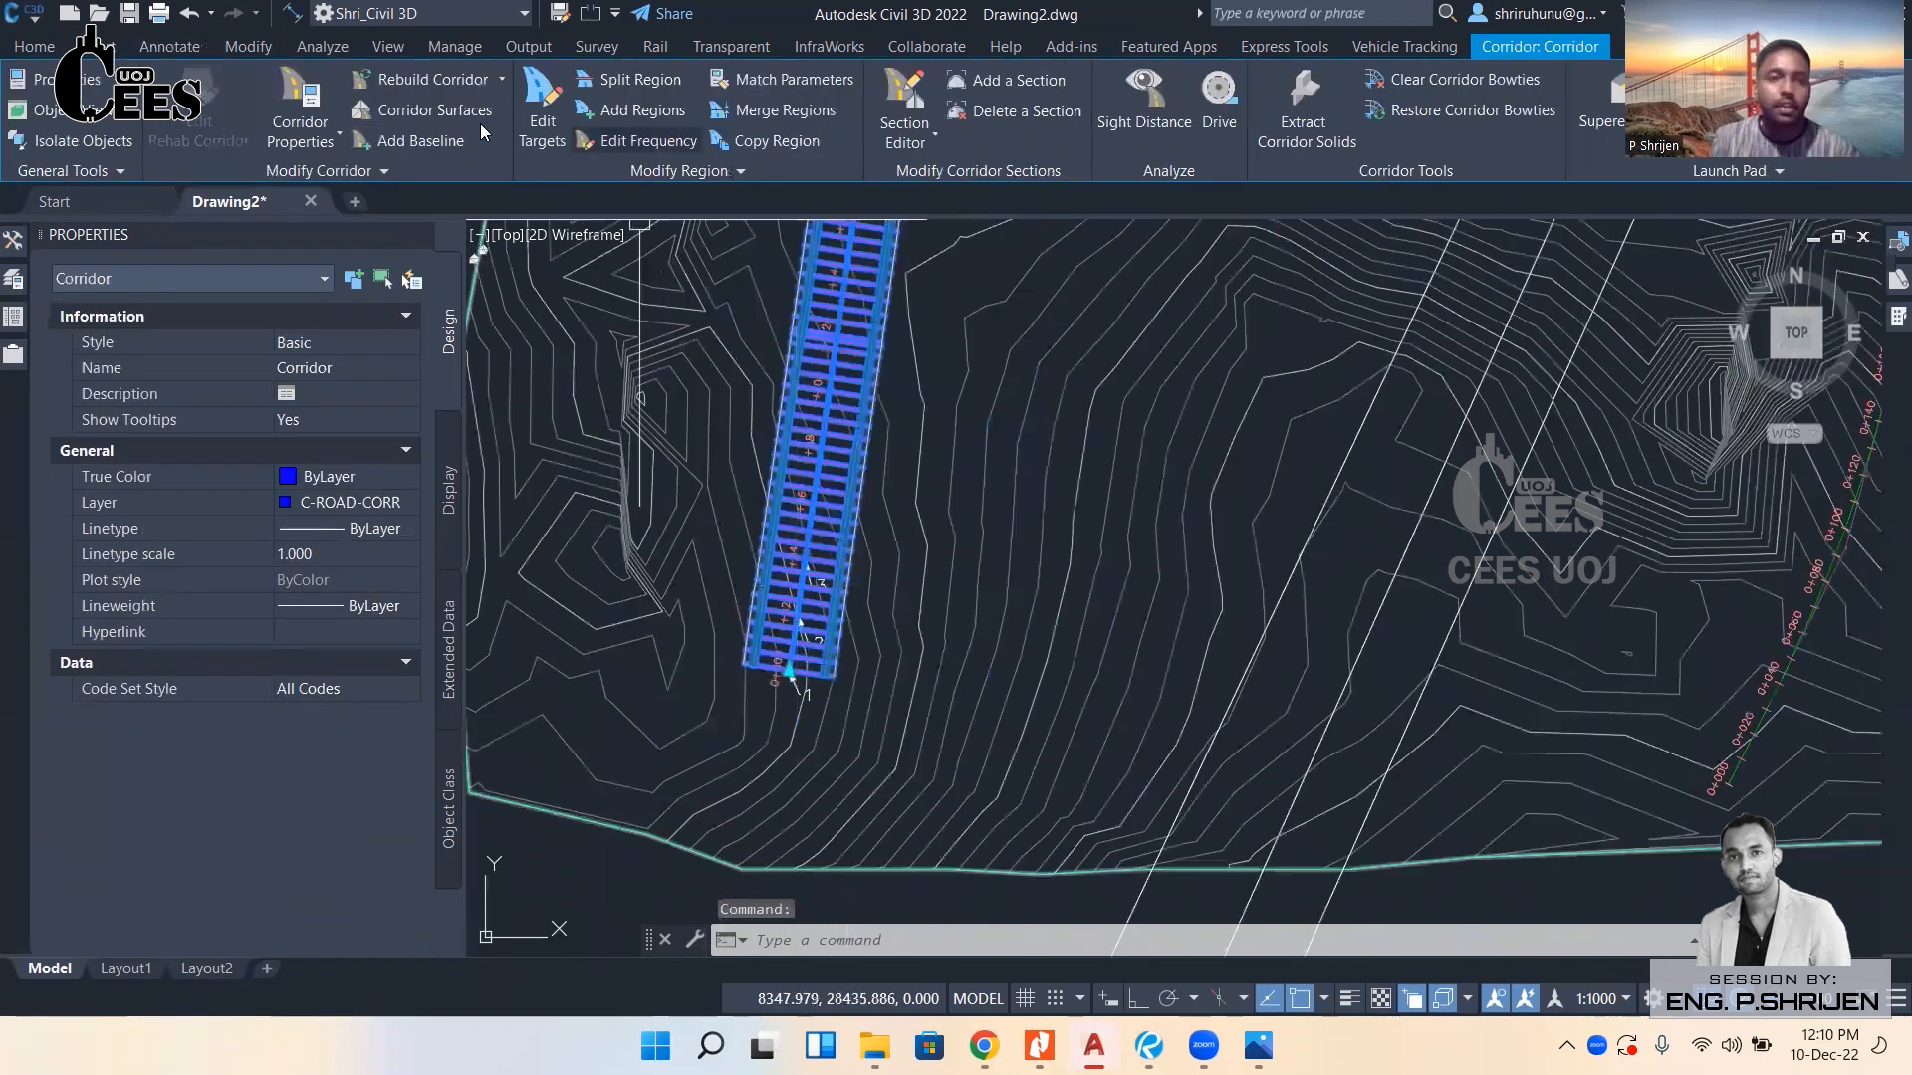
left_click(300, 100)
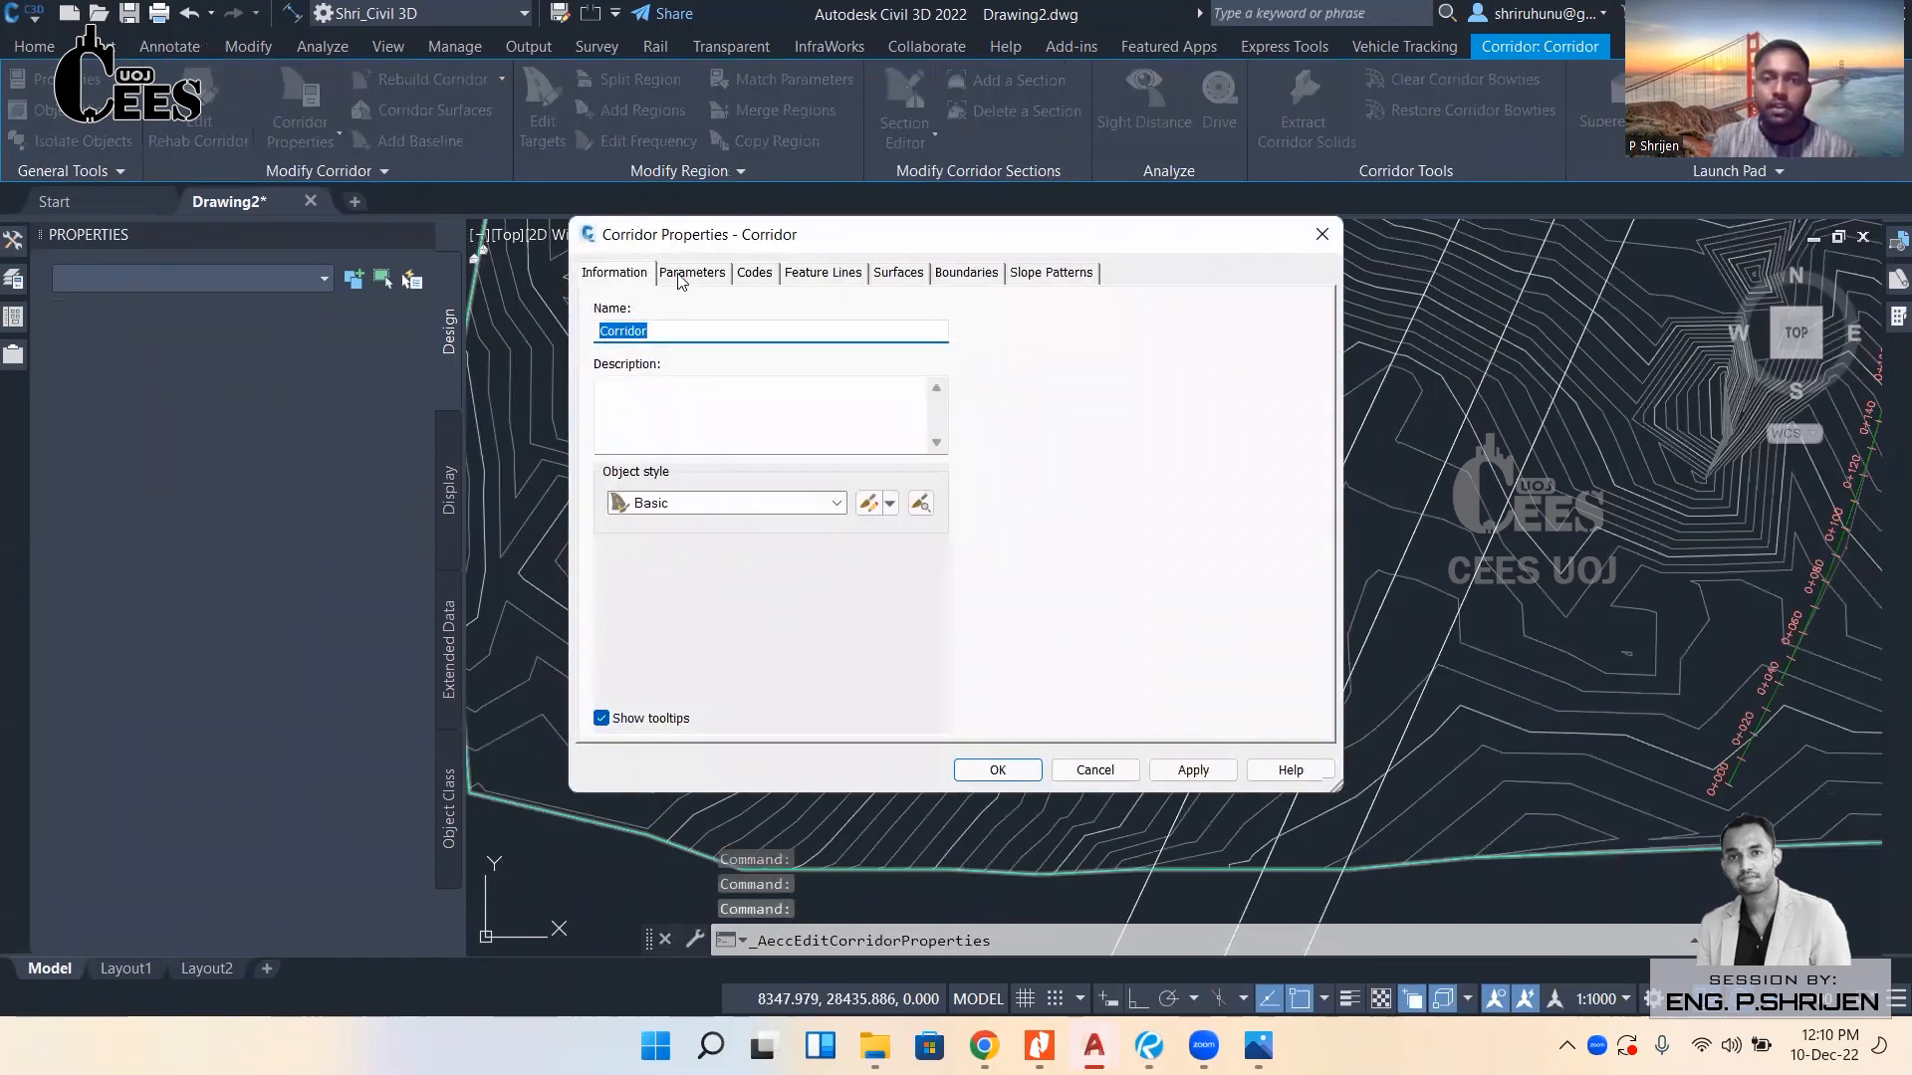
left_click(680, 282)
left_click(761, 276)
left_click(824, 278)
left_click(1052, 278)
left_click(642, 277)
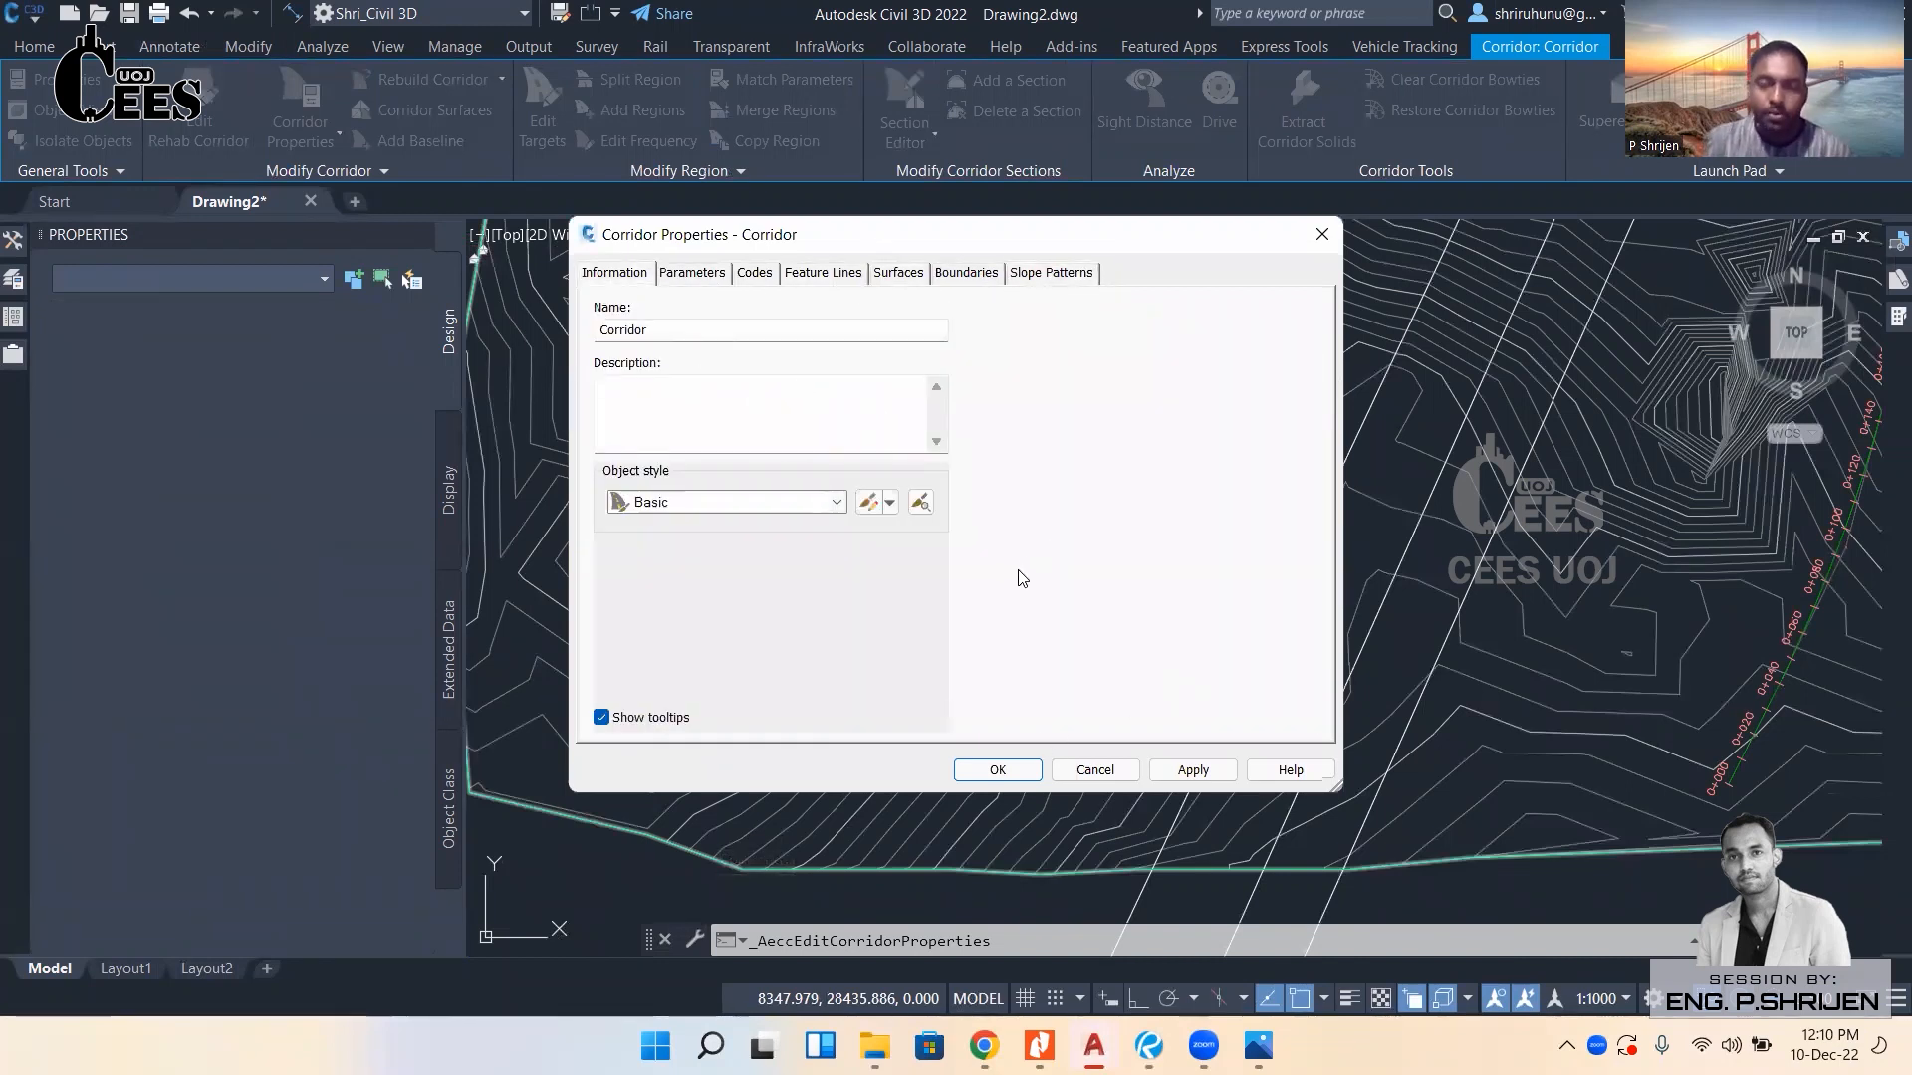
Create a corridor surface and add Links data with the Top code to it.
left_click(901, 276)
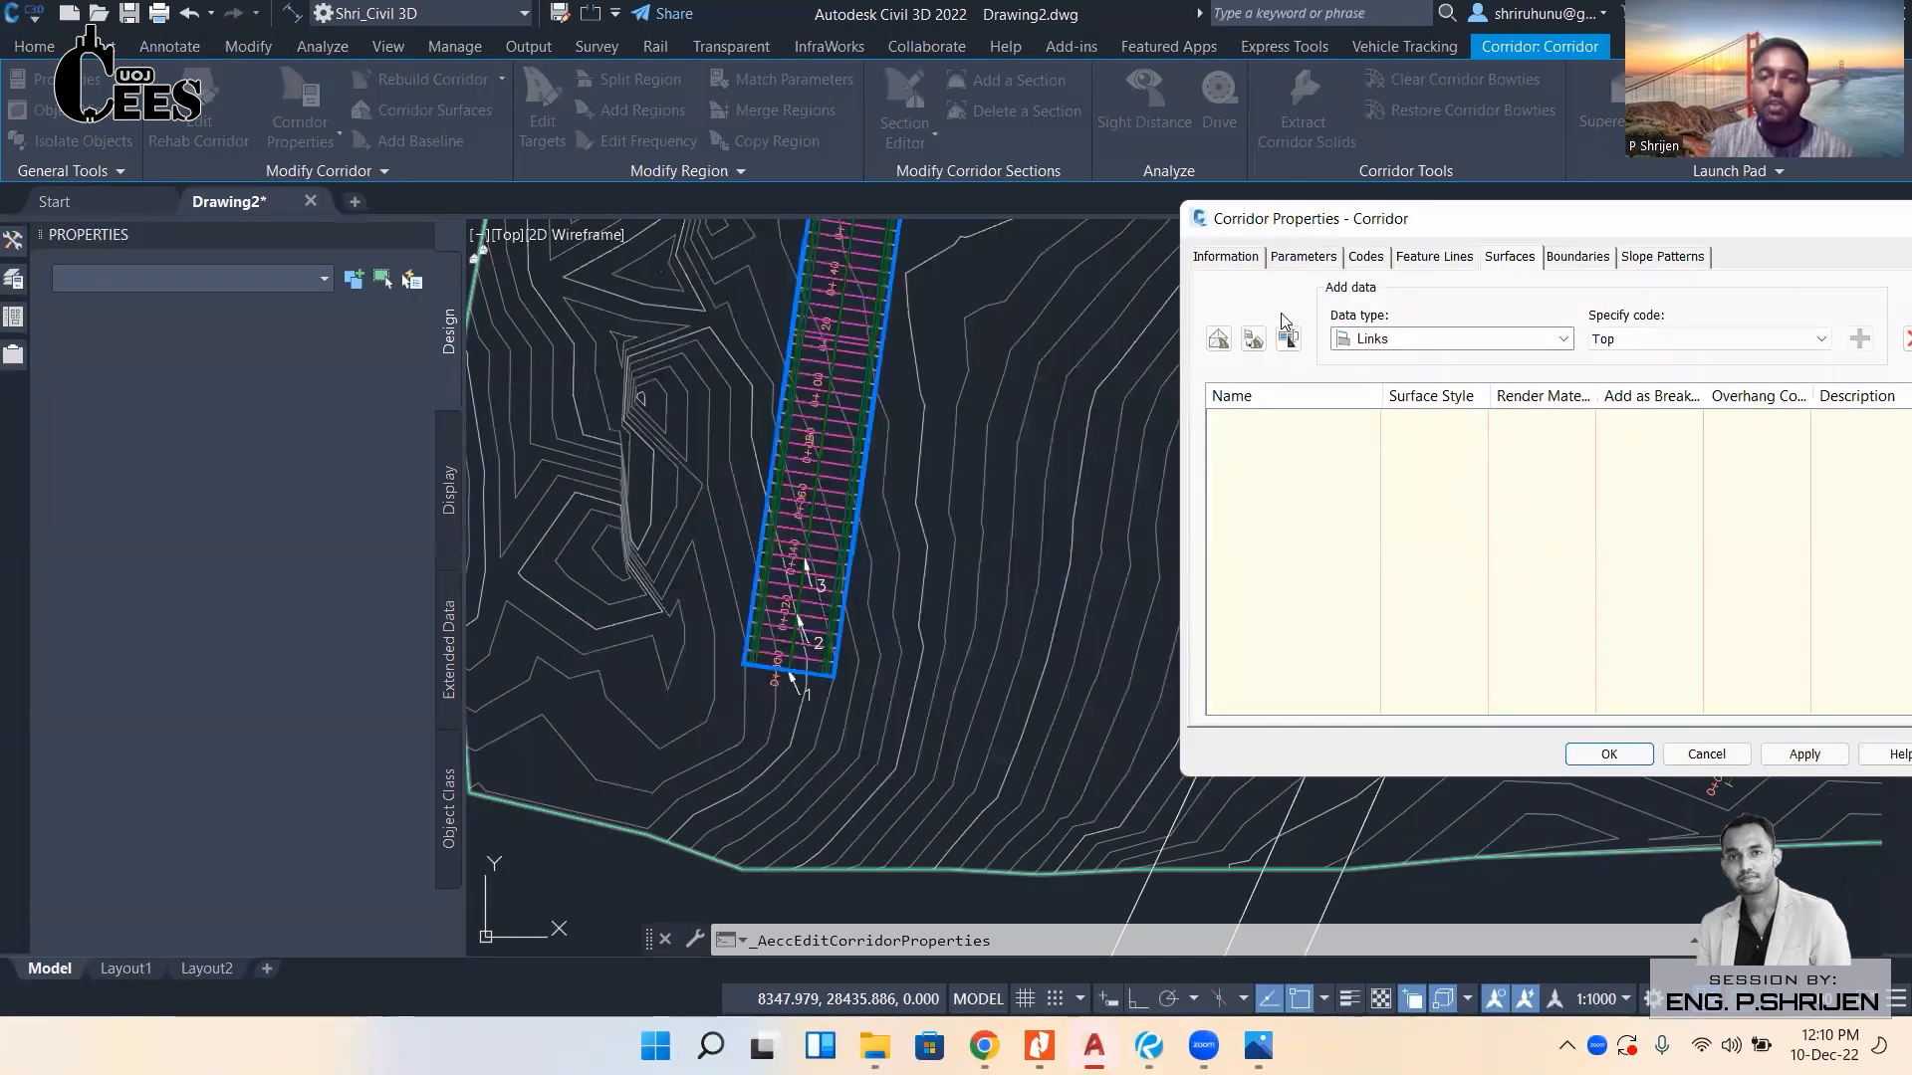
left_click_drag(1346, 220, 1221, 219)
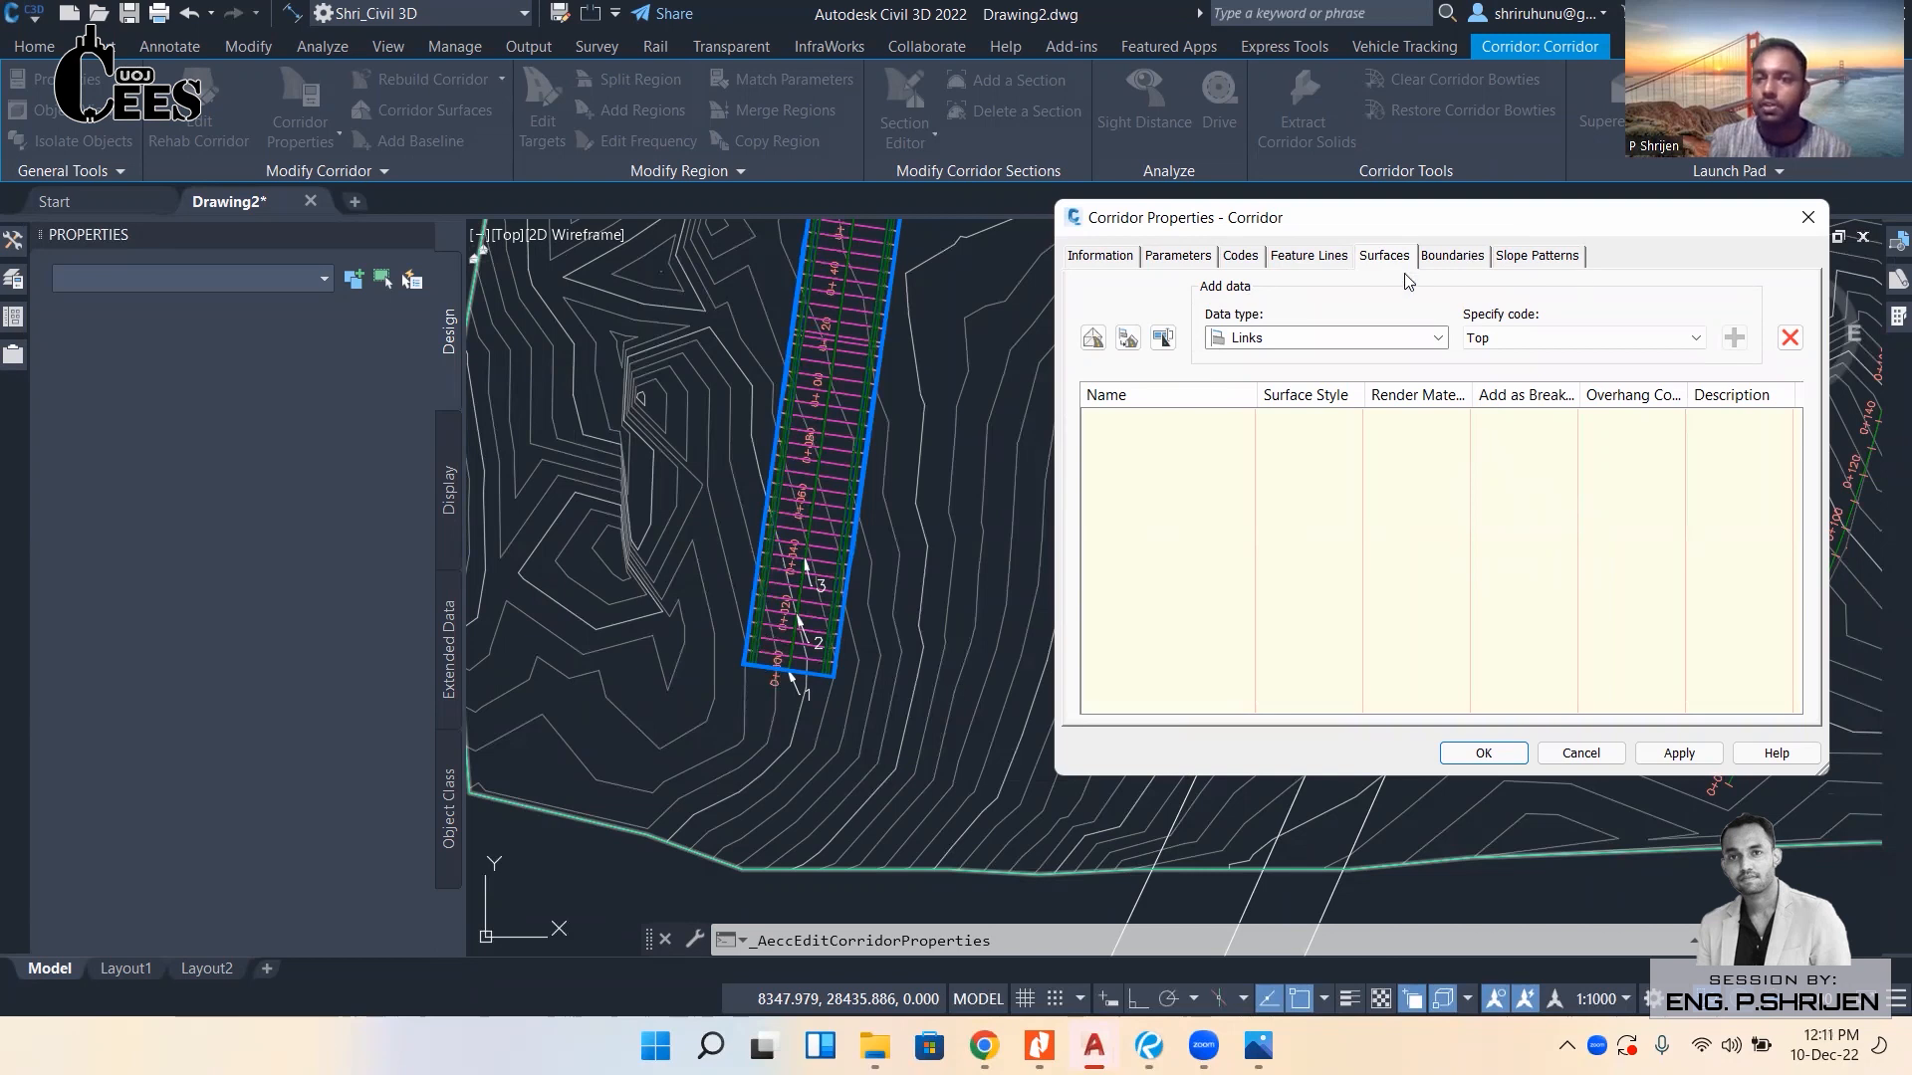
left_click(1093, 340)
mouse_move(1256, 394)
left_mouse_down()
mouse_move(1327, 391)
mouse_move(1284, 394)
left_mouse_up()
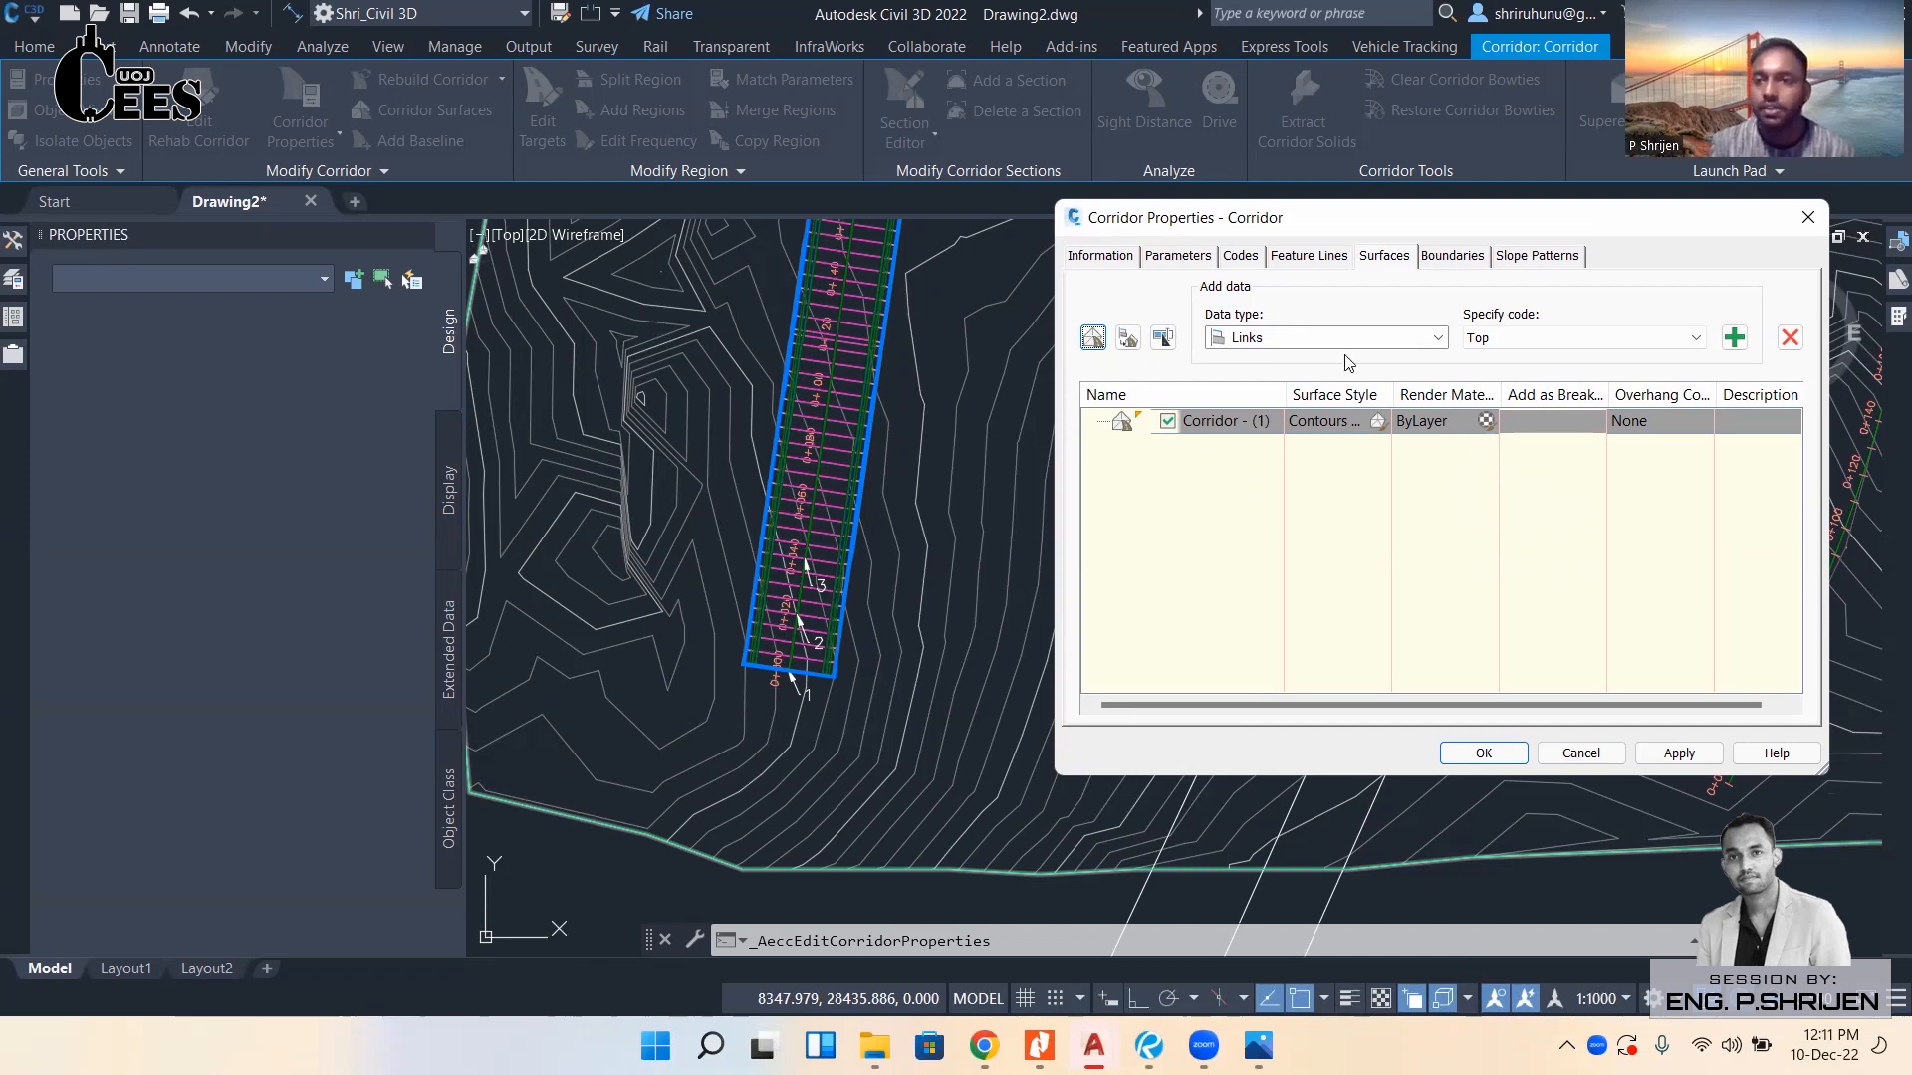
left_click(1305, 343)
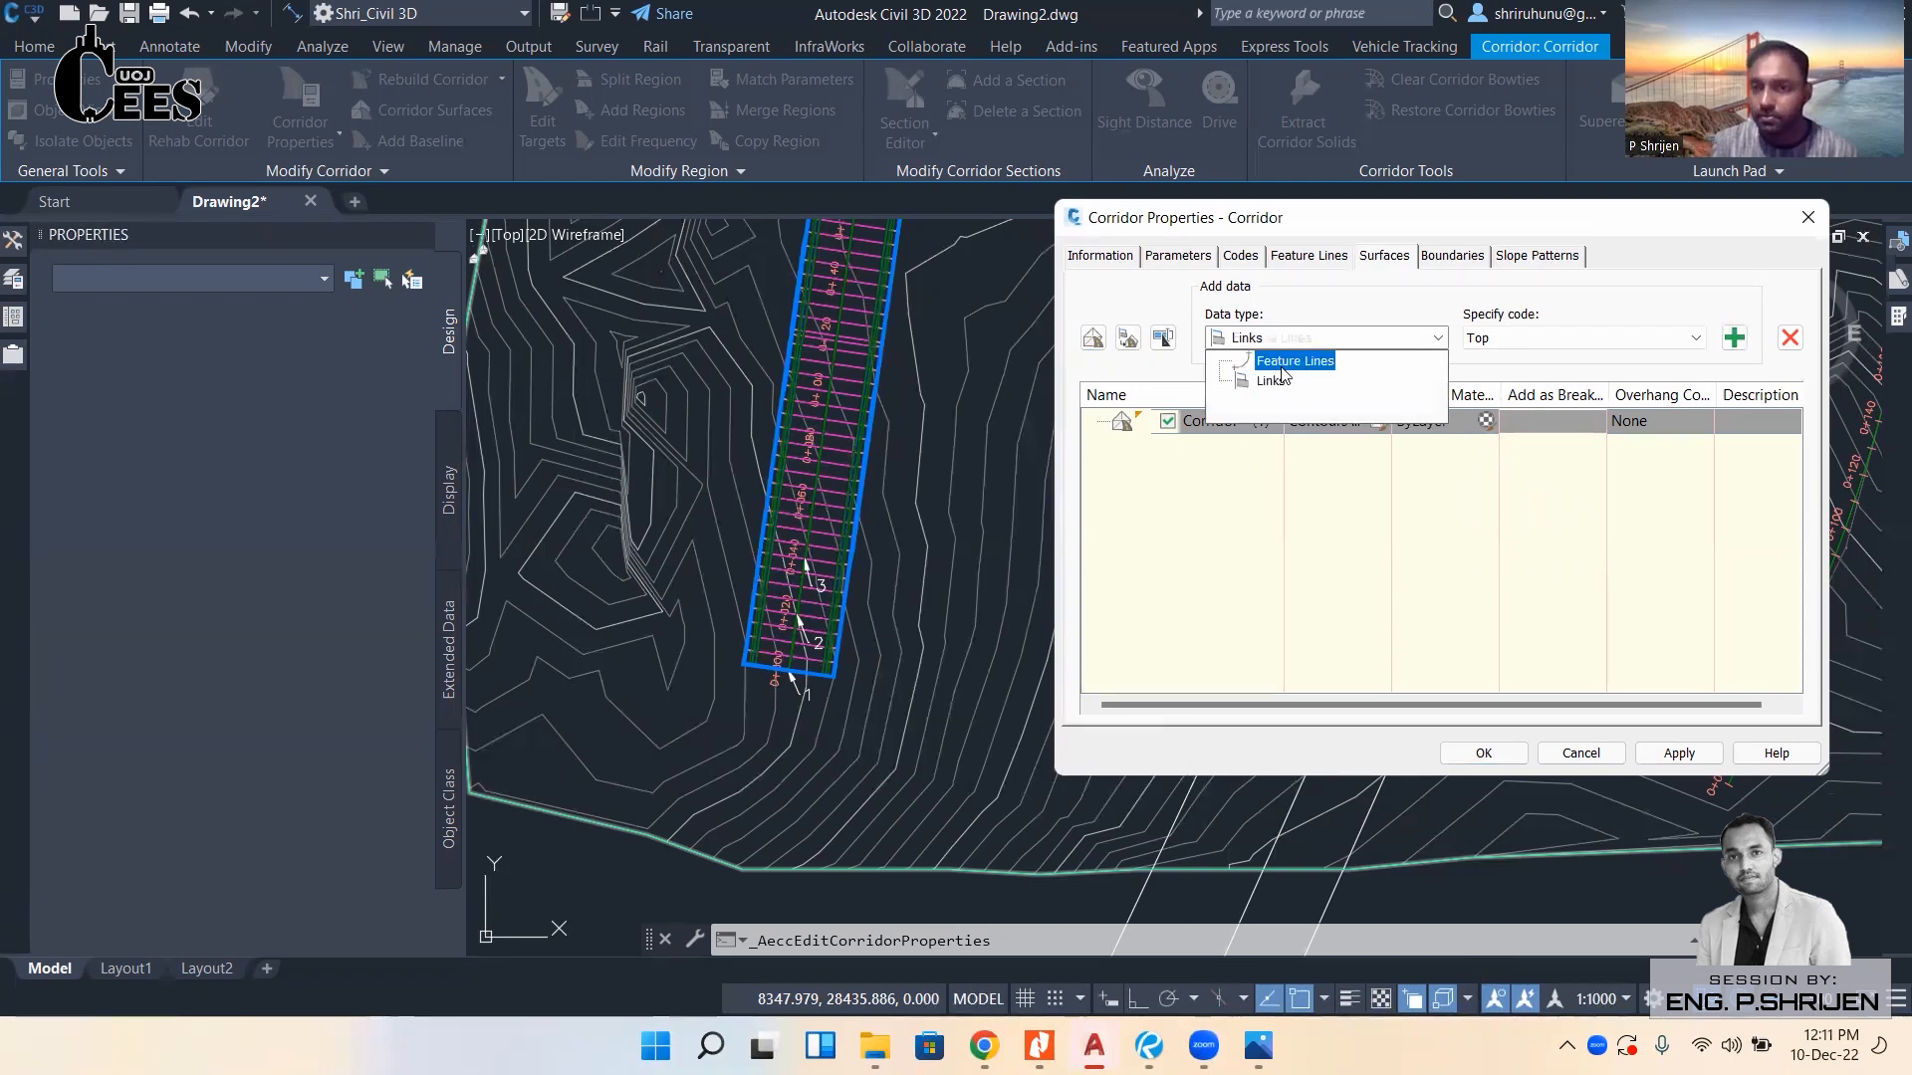
left_click(1270, 381)
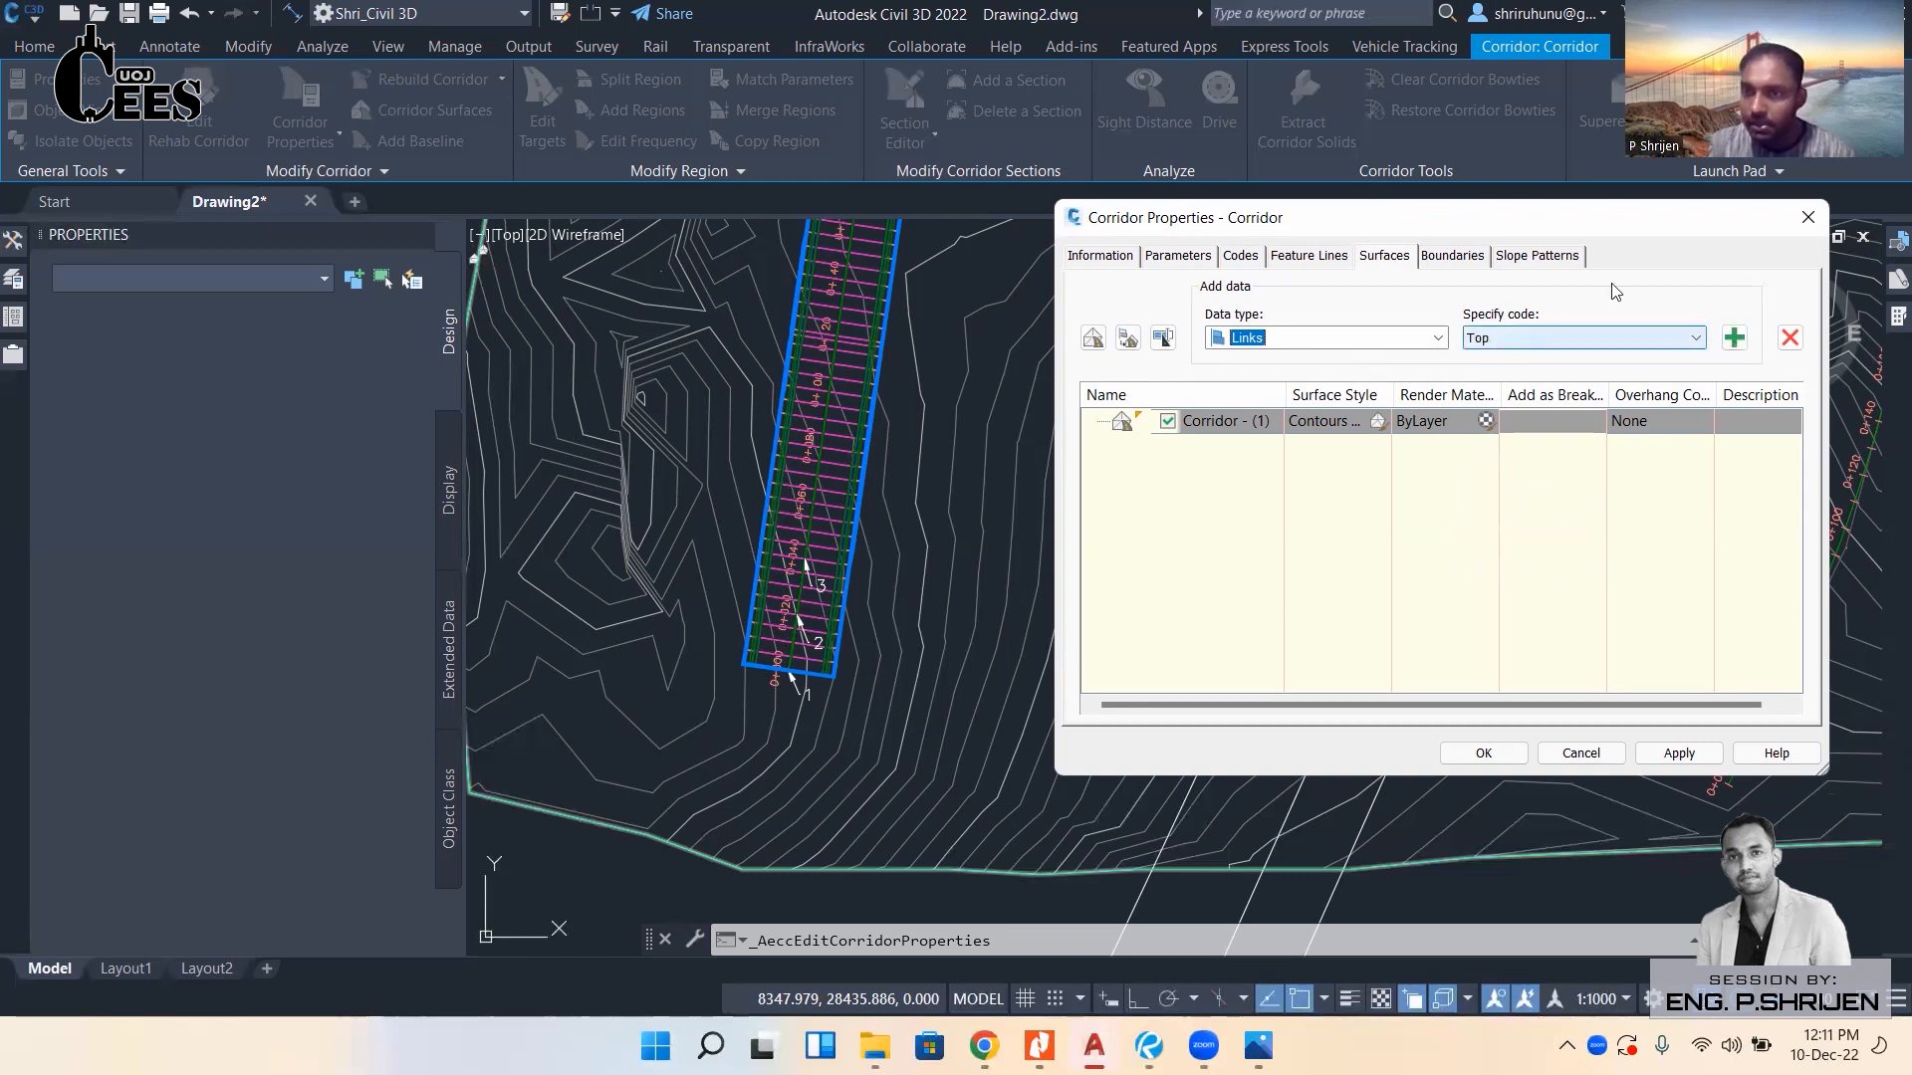
left_click(1733, 338)
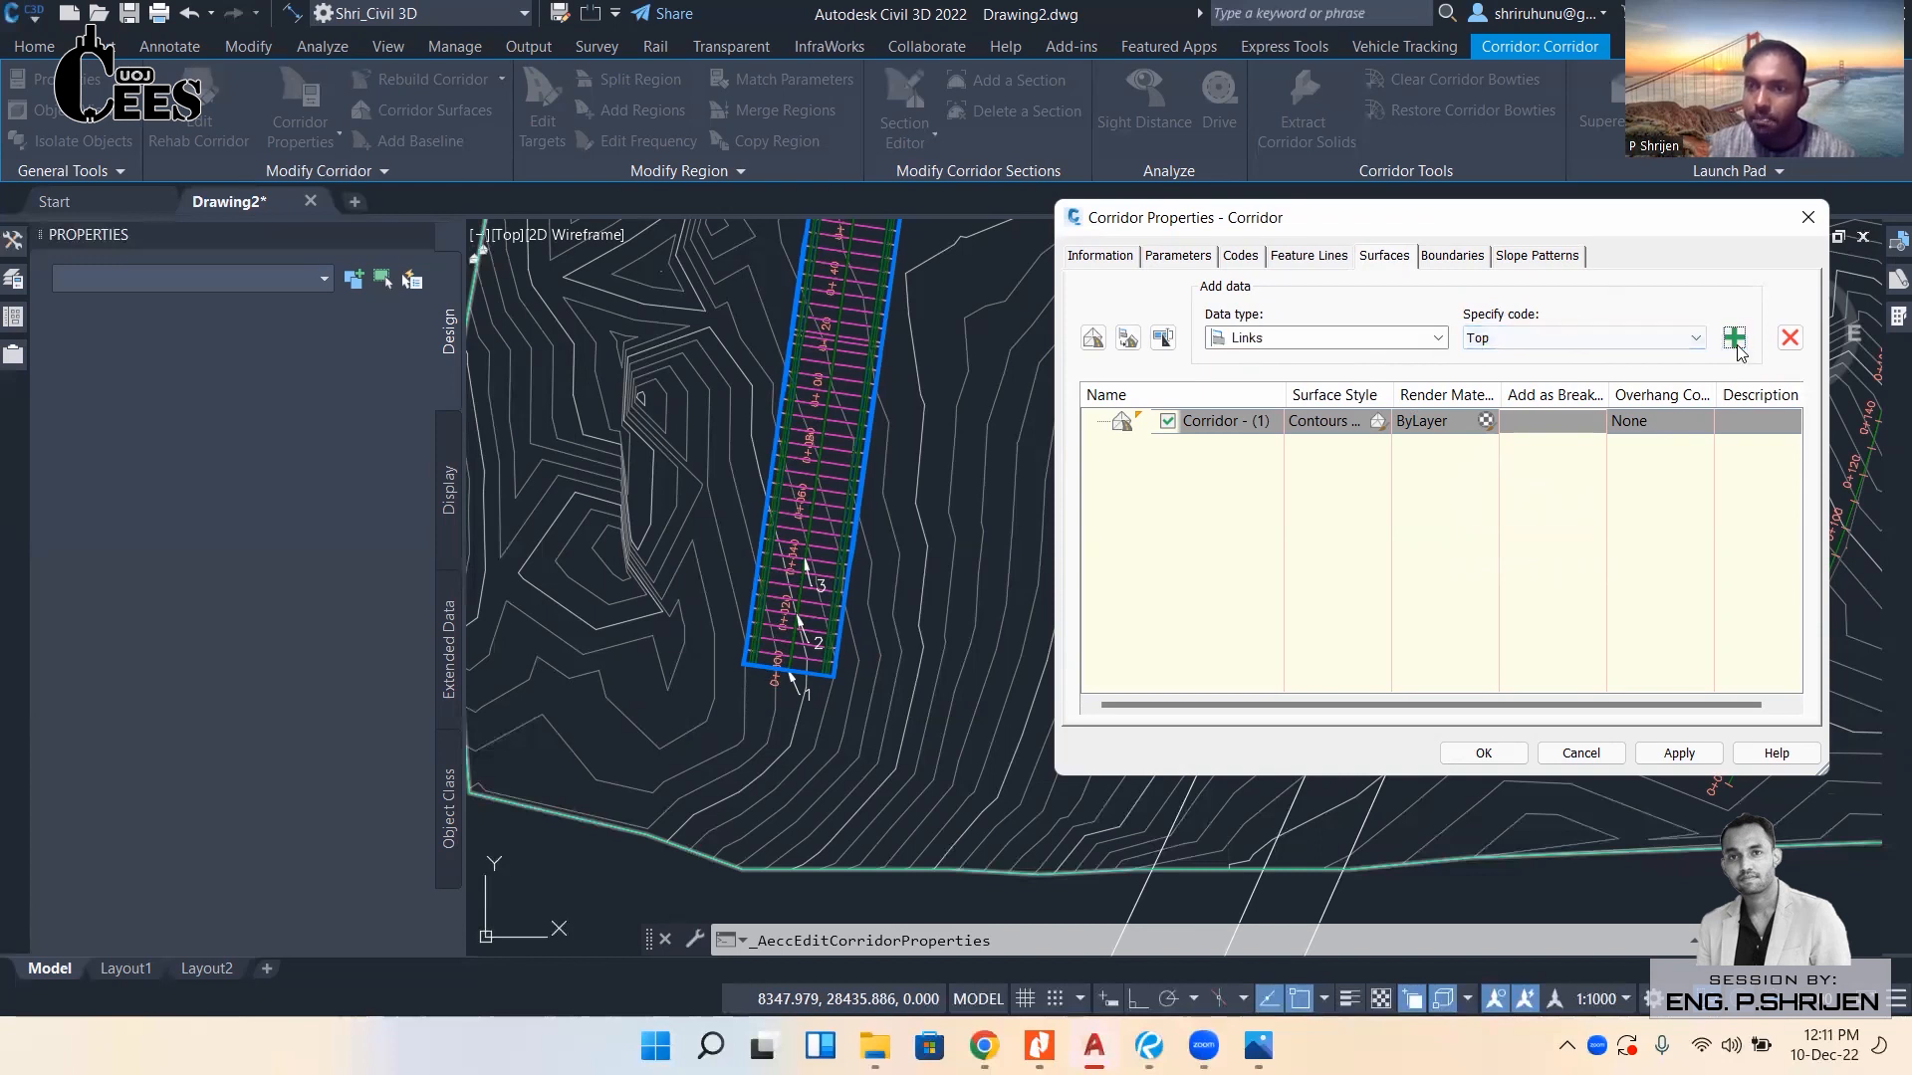
Rename the corridor surface as ROad Simple and rebuild the corridor to apply the change.
double_click(1247, 423)
left_click(1257, 423)
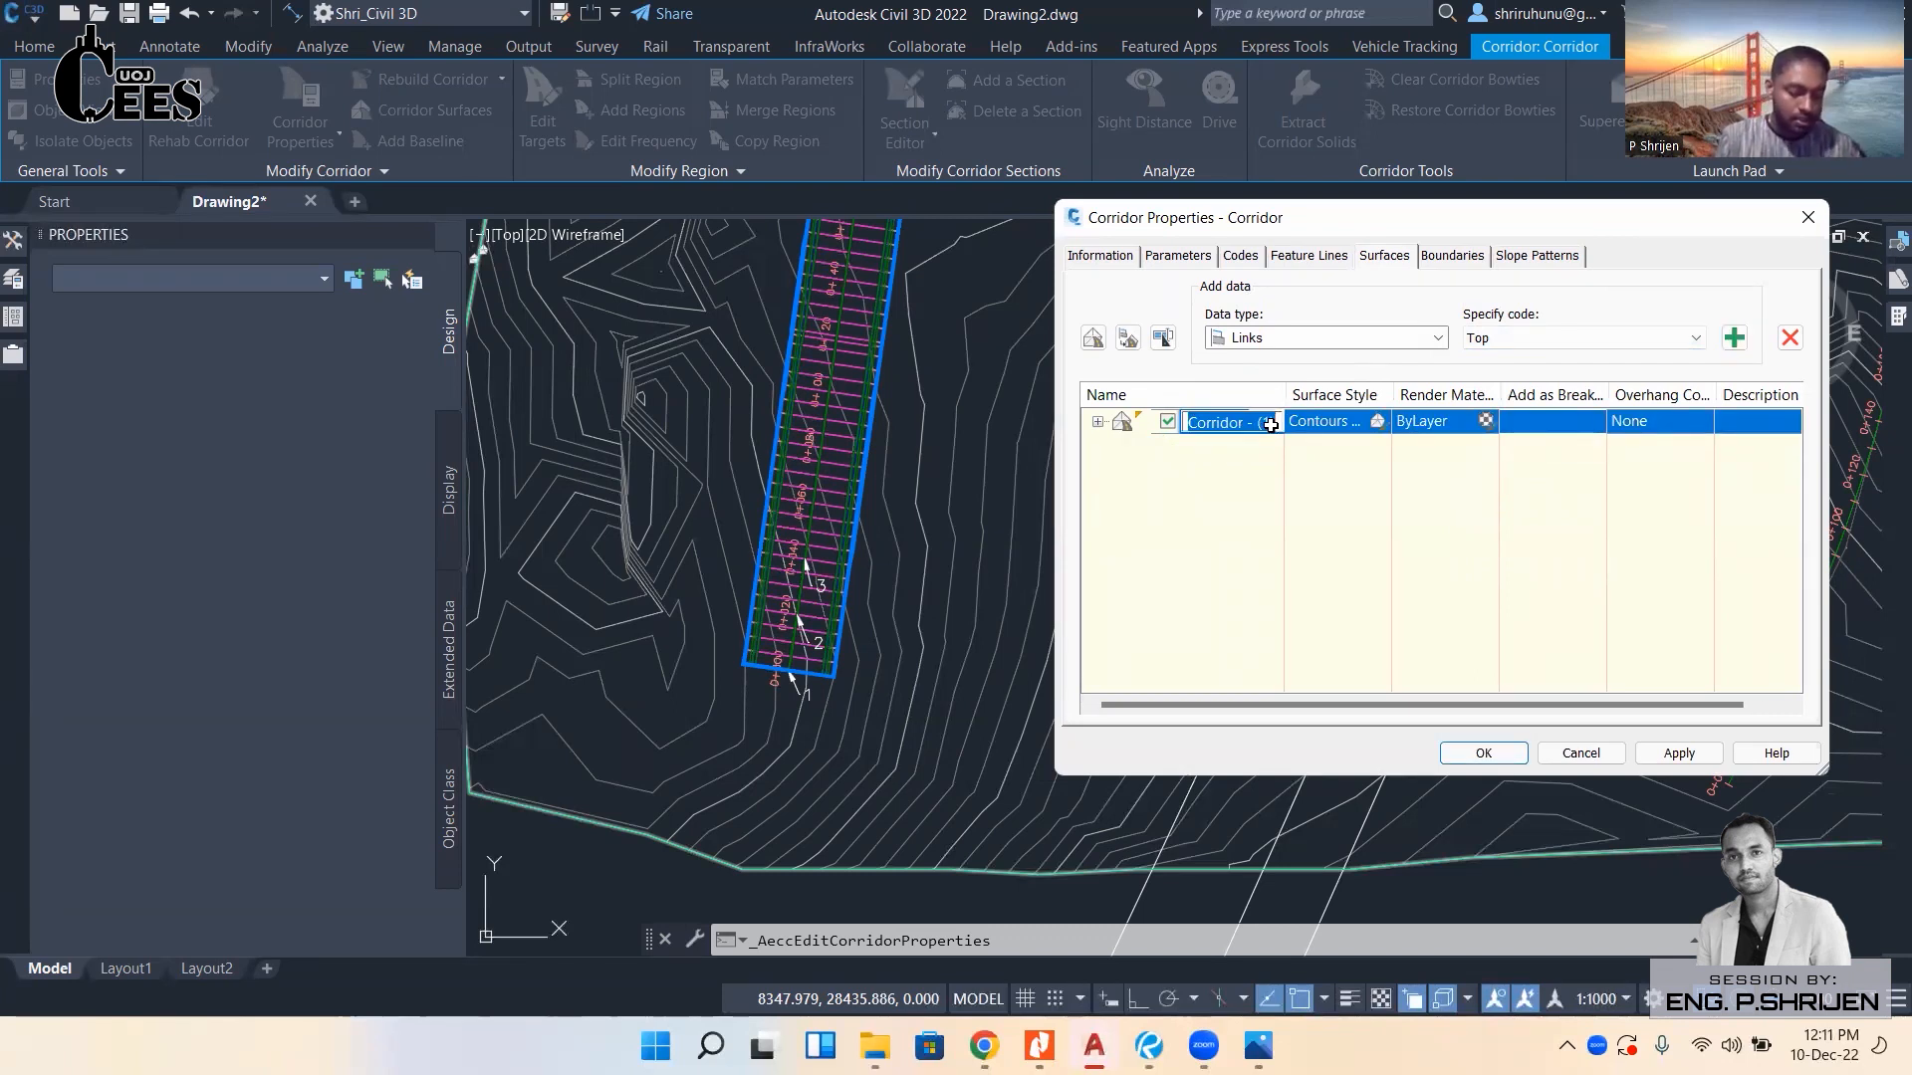
type("ROad Simple")
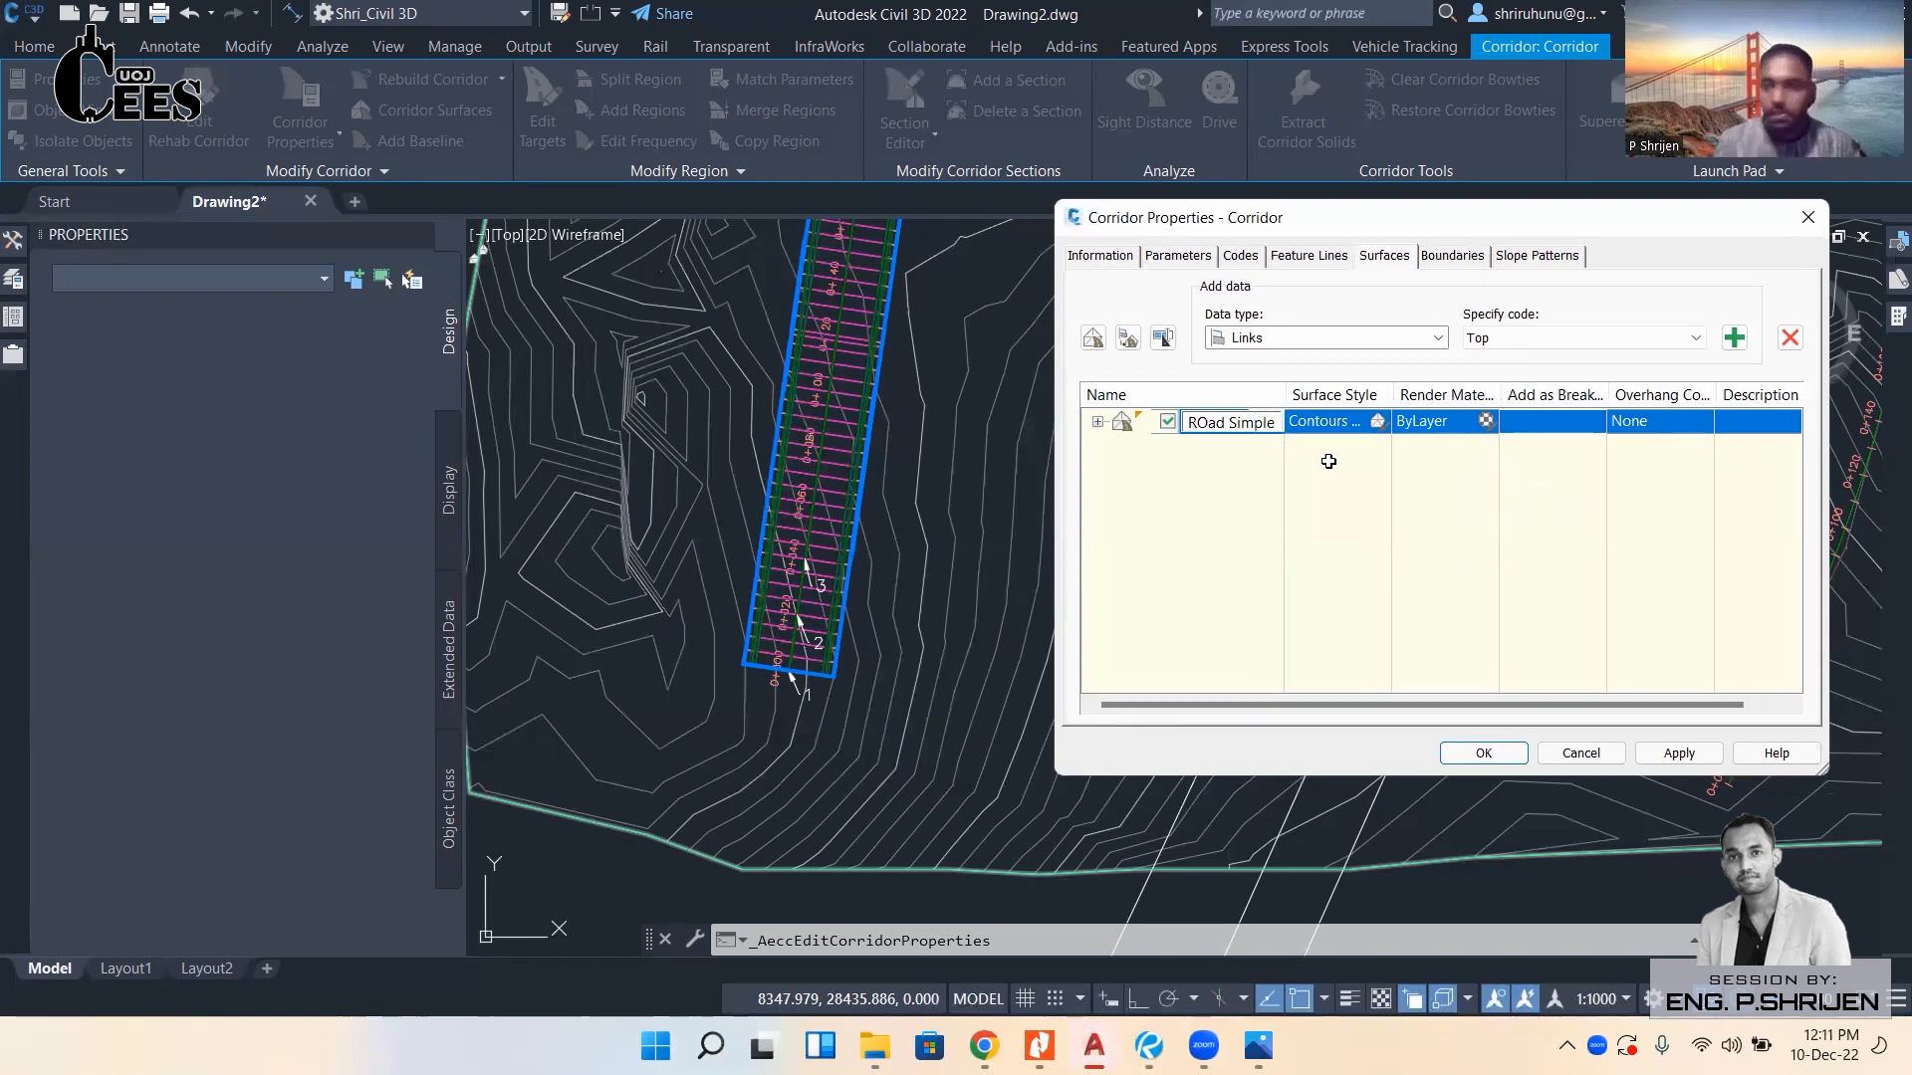
left_click(1260, 569)
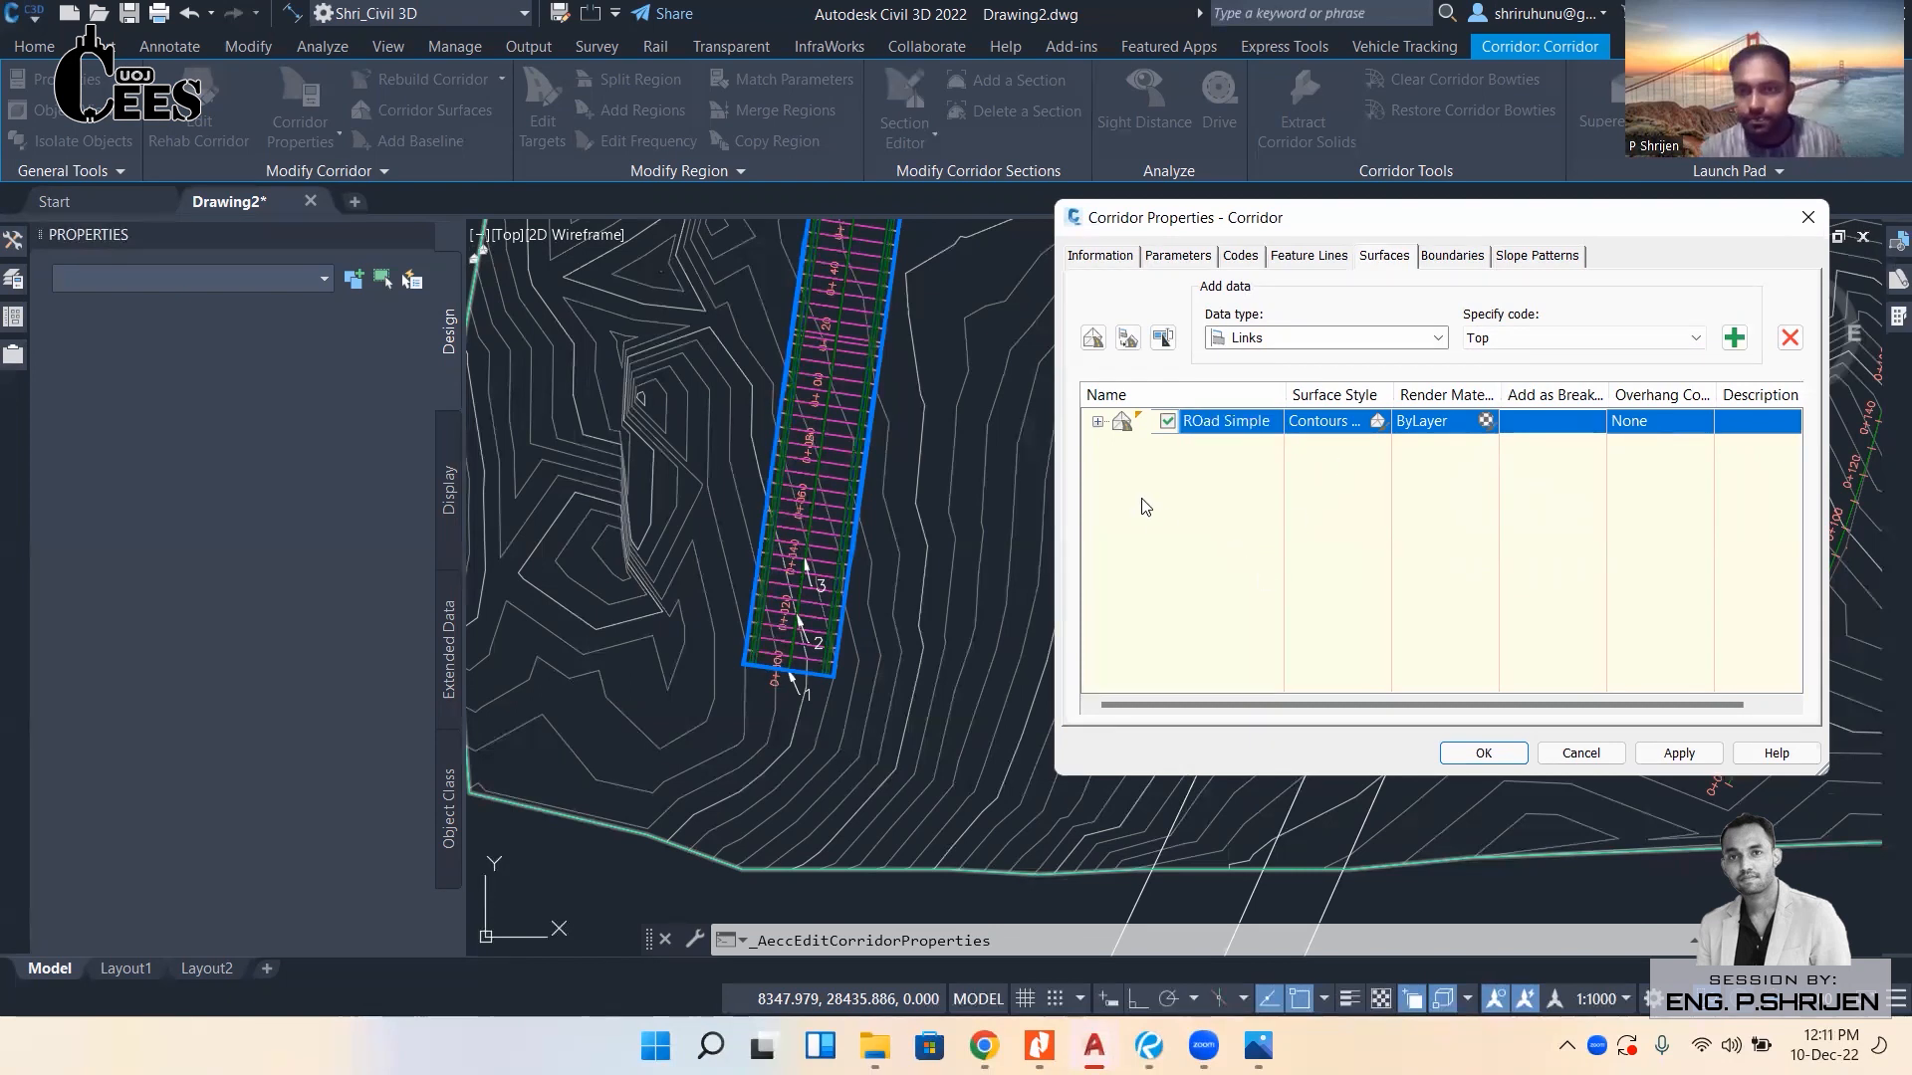
left_click(1098, 422)
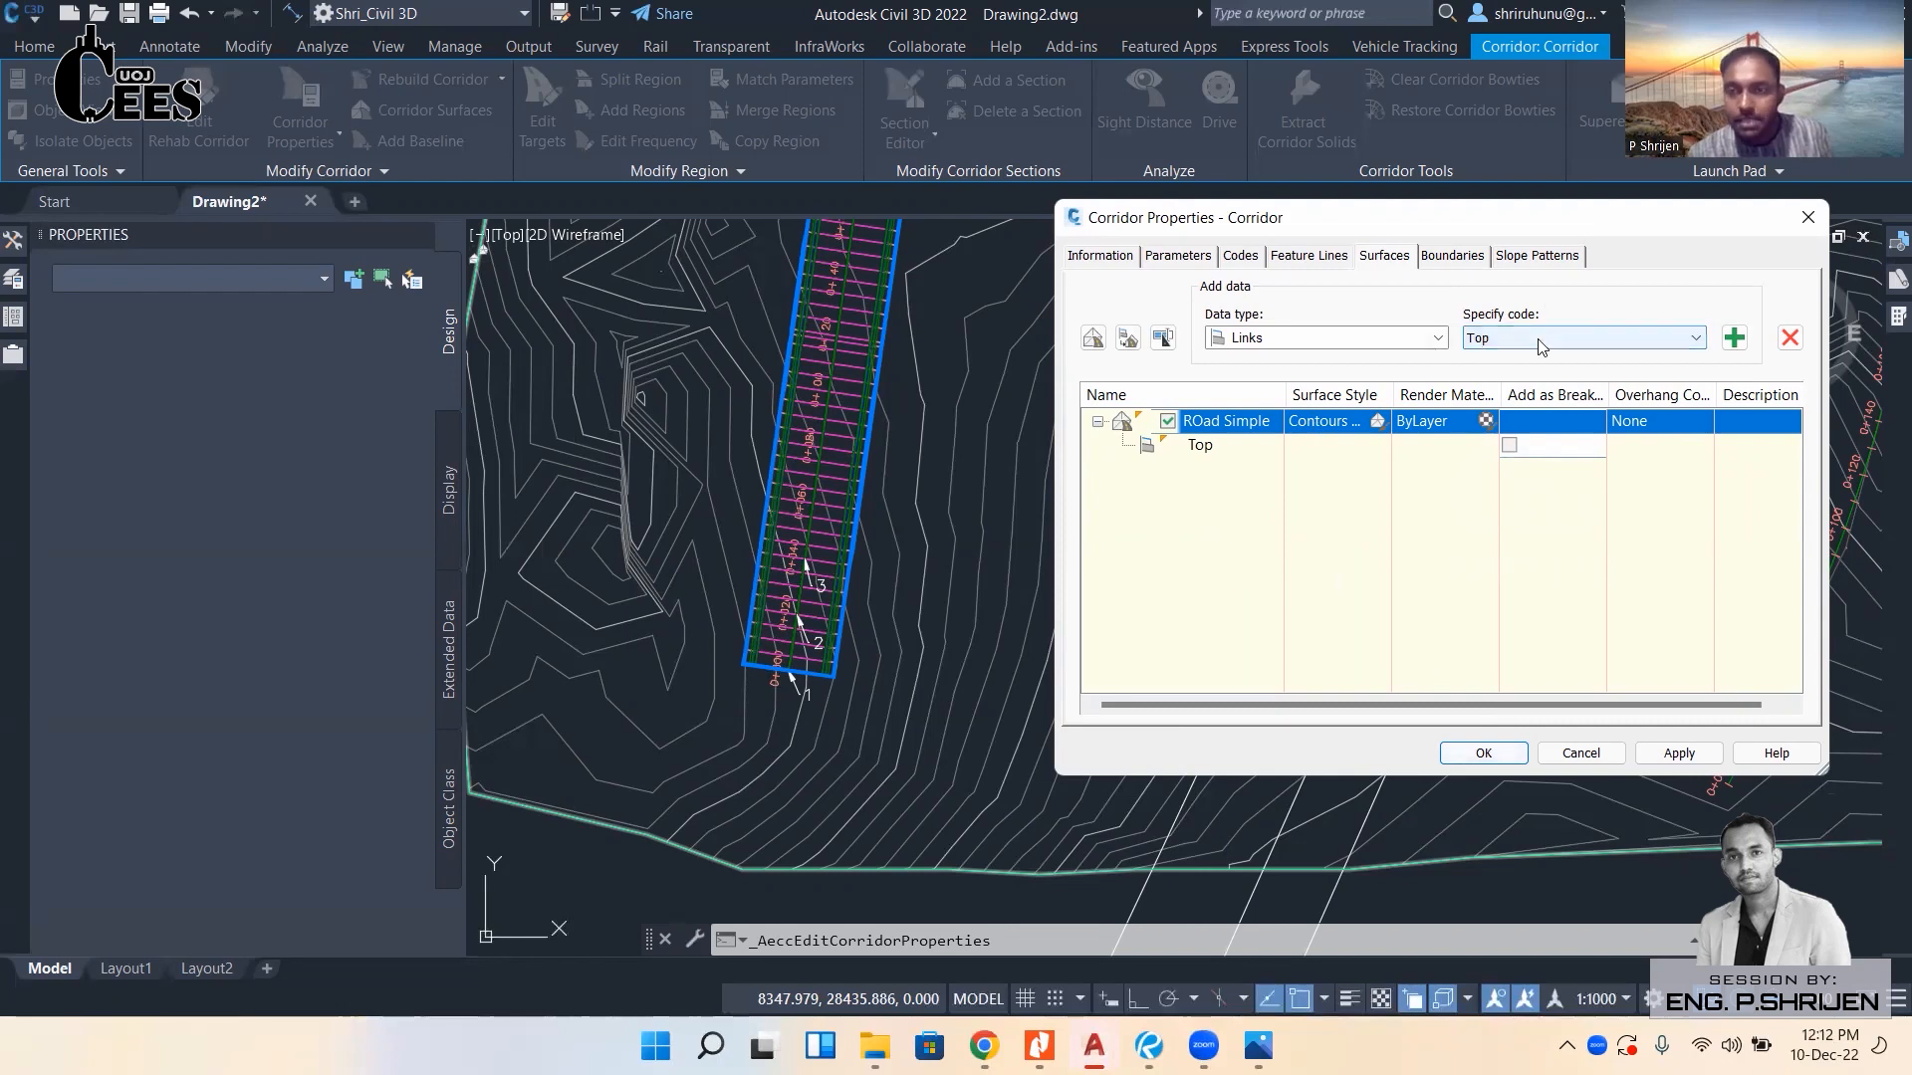
left_click(1483, 752)
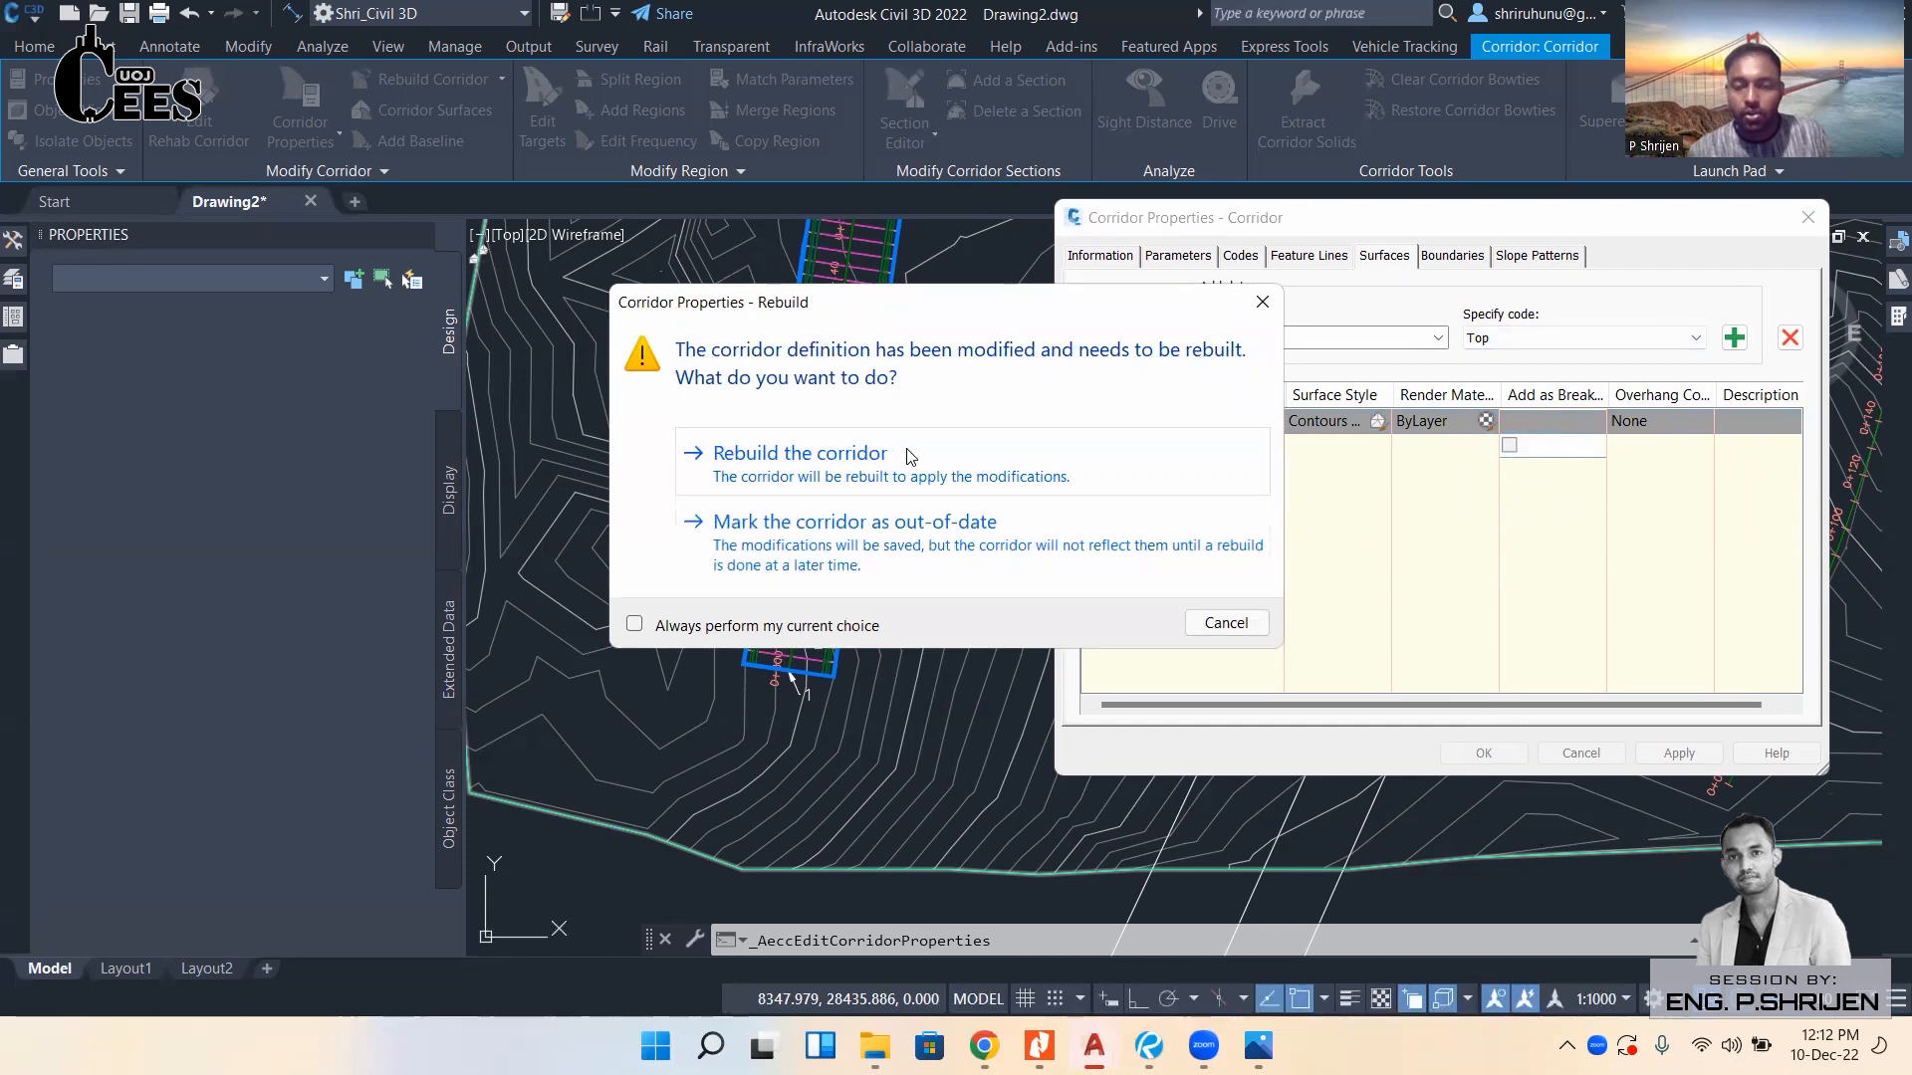
left_click(908, 464)
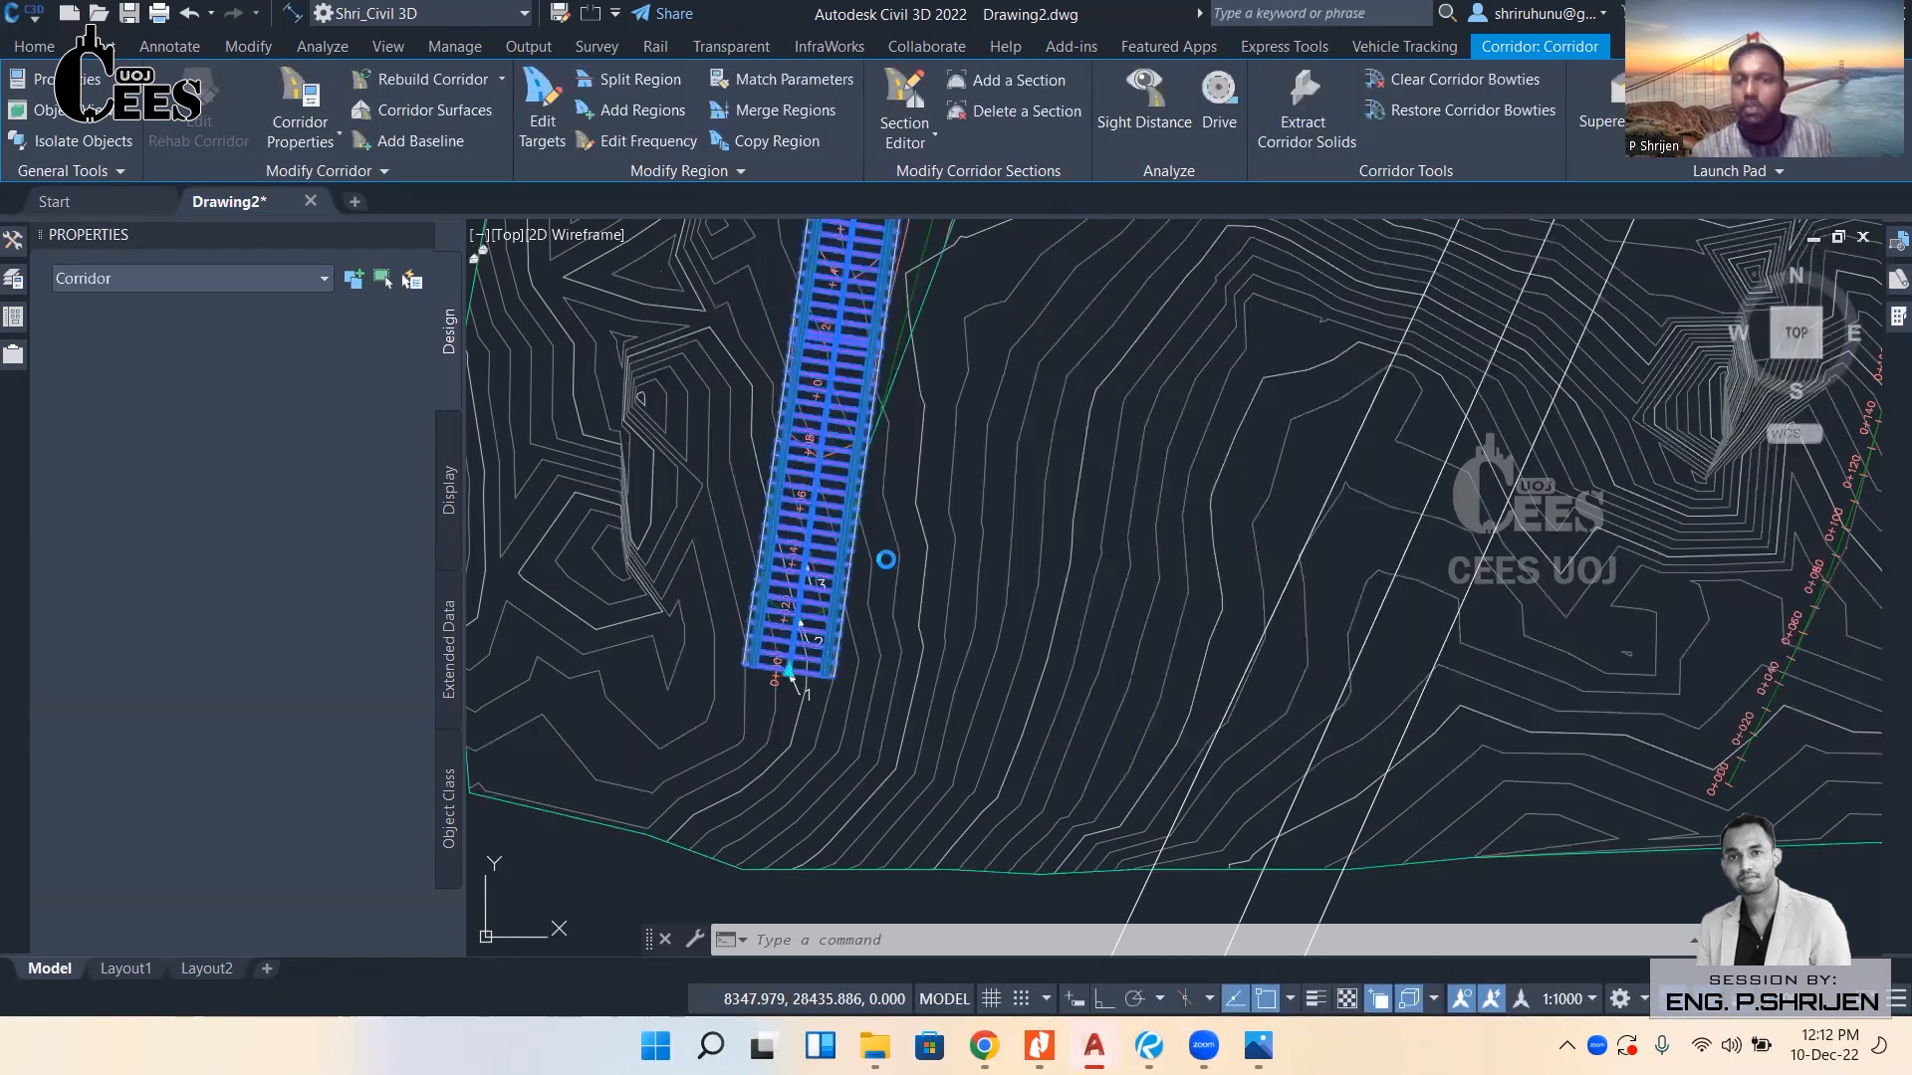
Start a polyline at the assembly's lower left corner and trace the side slope up to the pavement edge.
scroll(886, 550, "down", 6)
scroll(1113, 508, "up", 10)
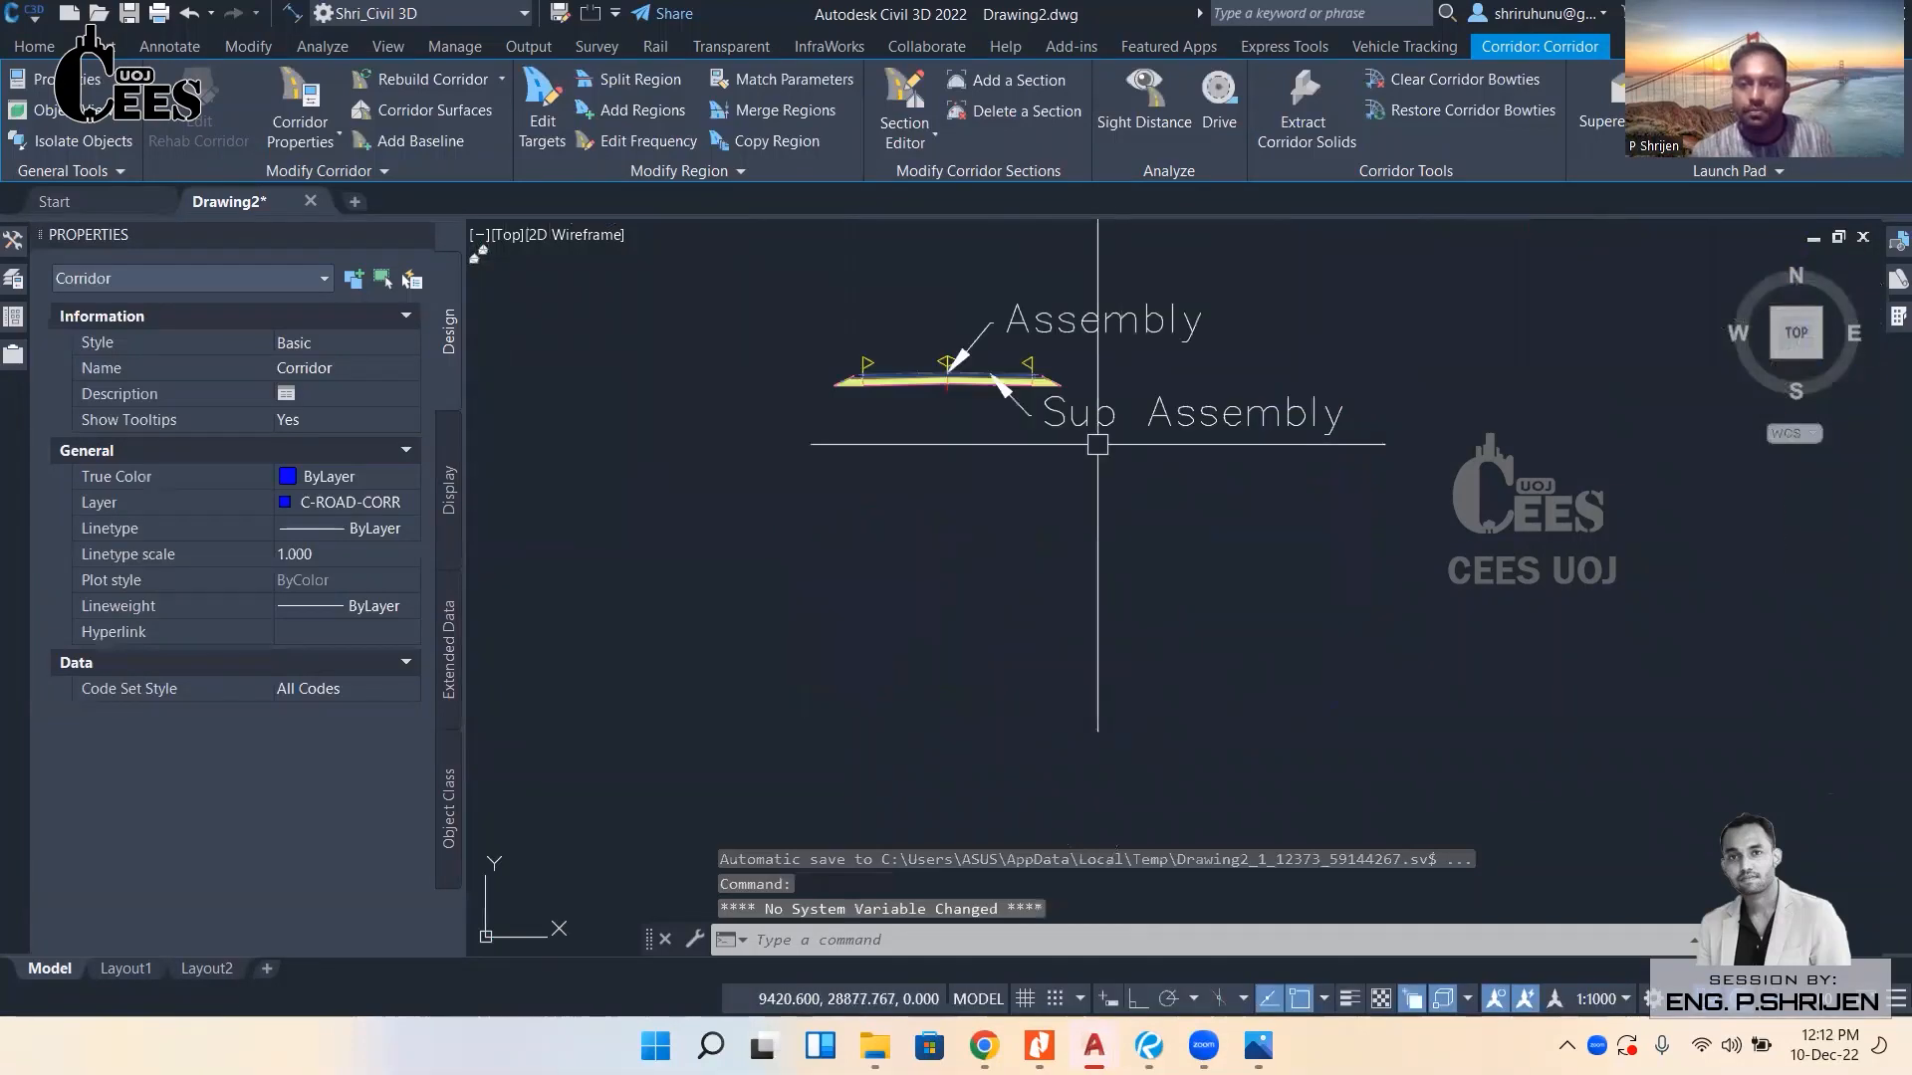
key("Escape")
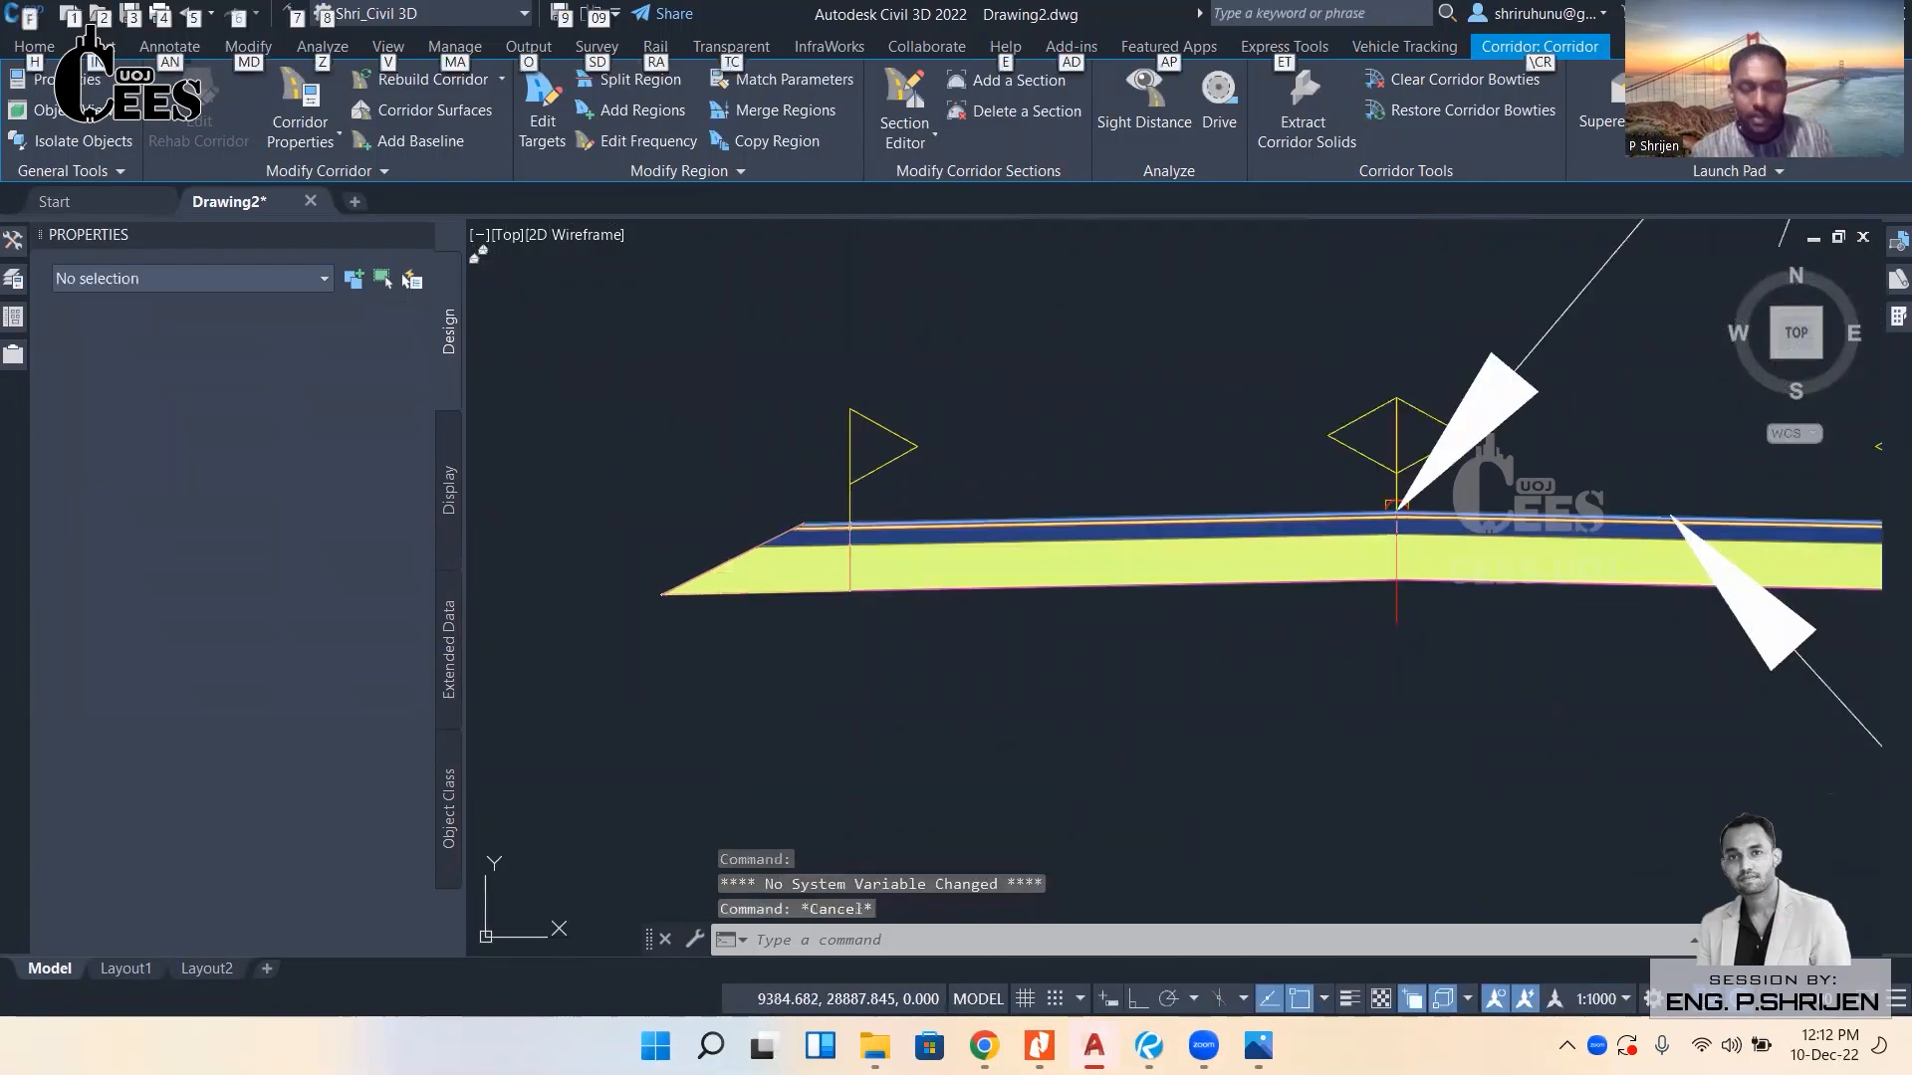
left_click(679, 491)
key("Escape")
type("pl")
key("Return")
scroll(657, 617, "up", 3)
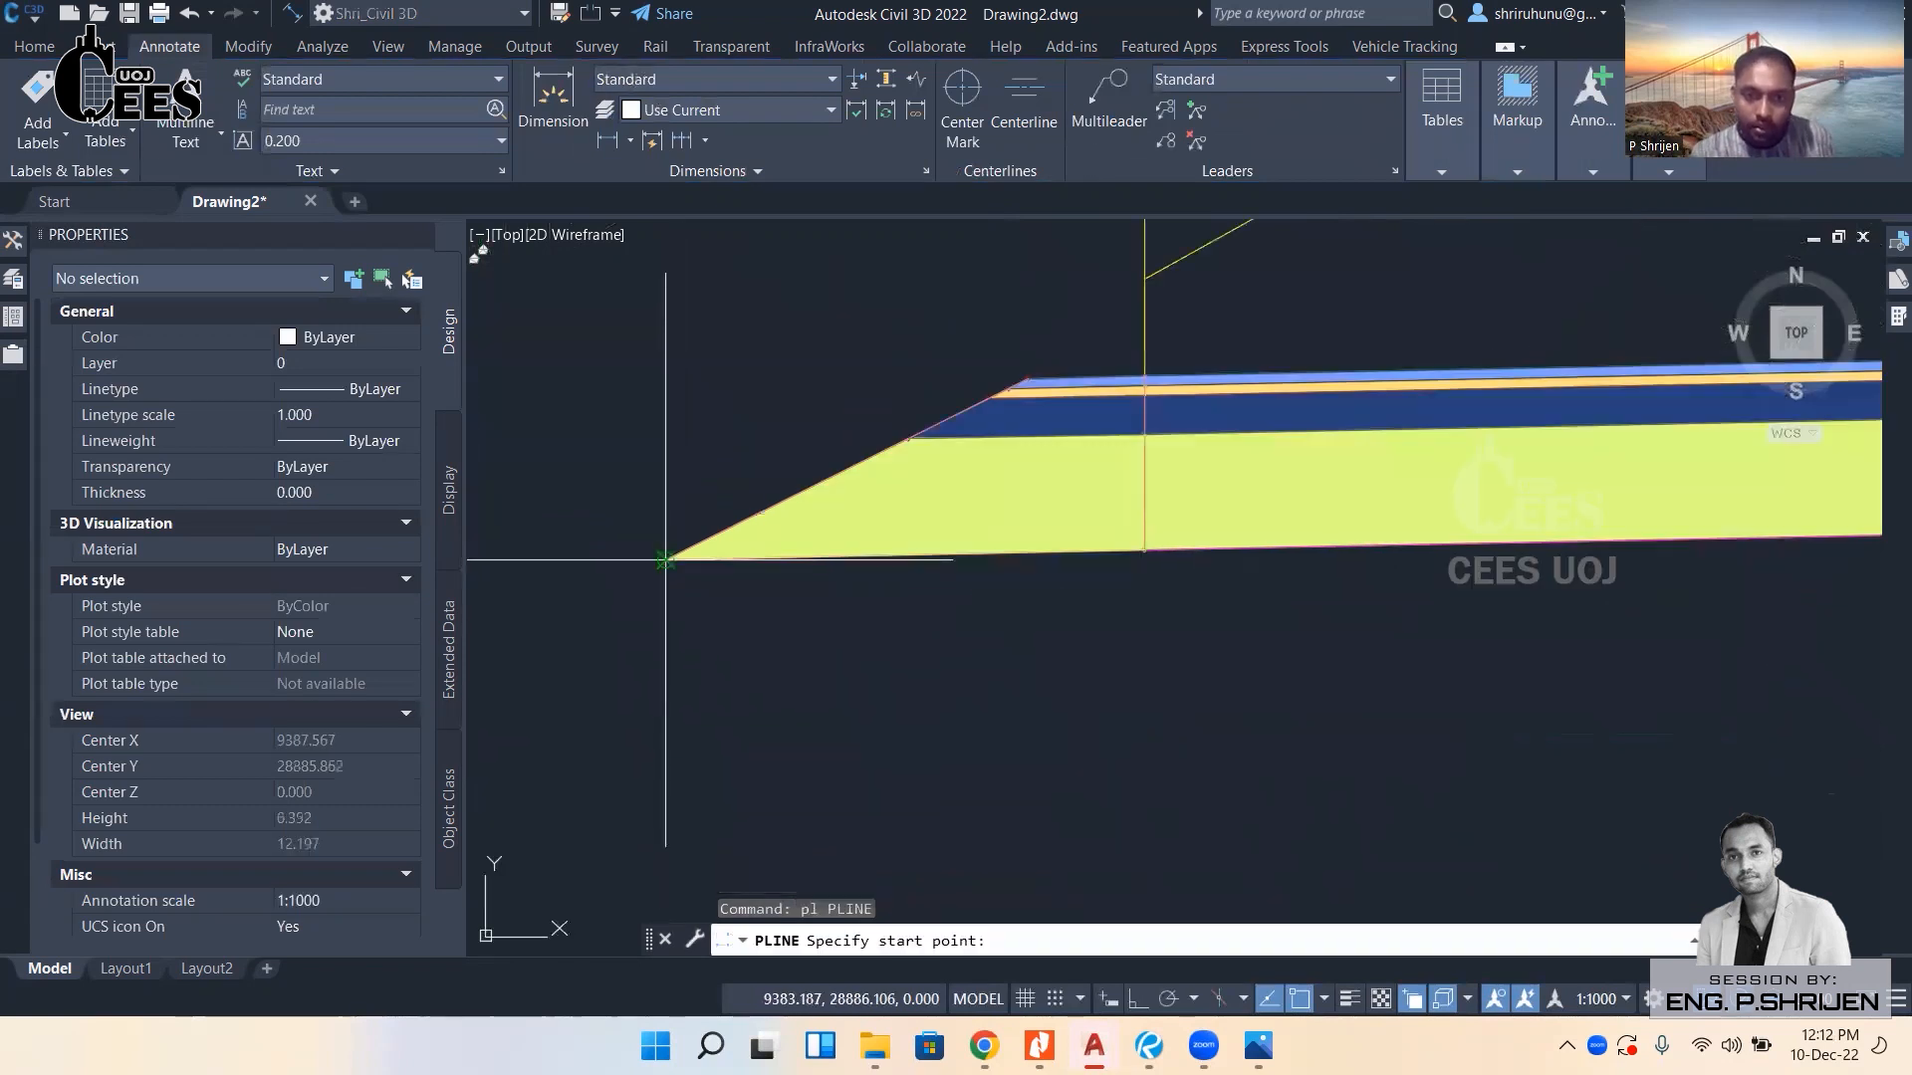
left_click(665, 559)
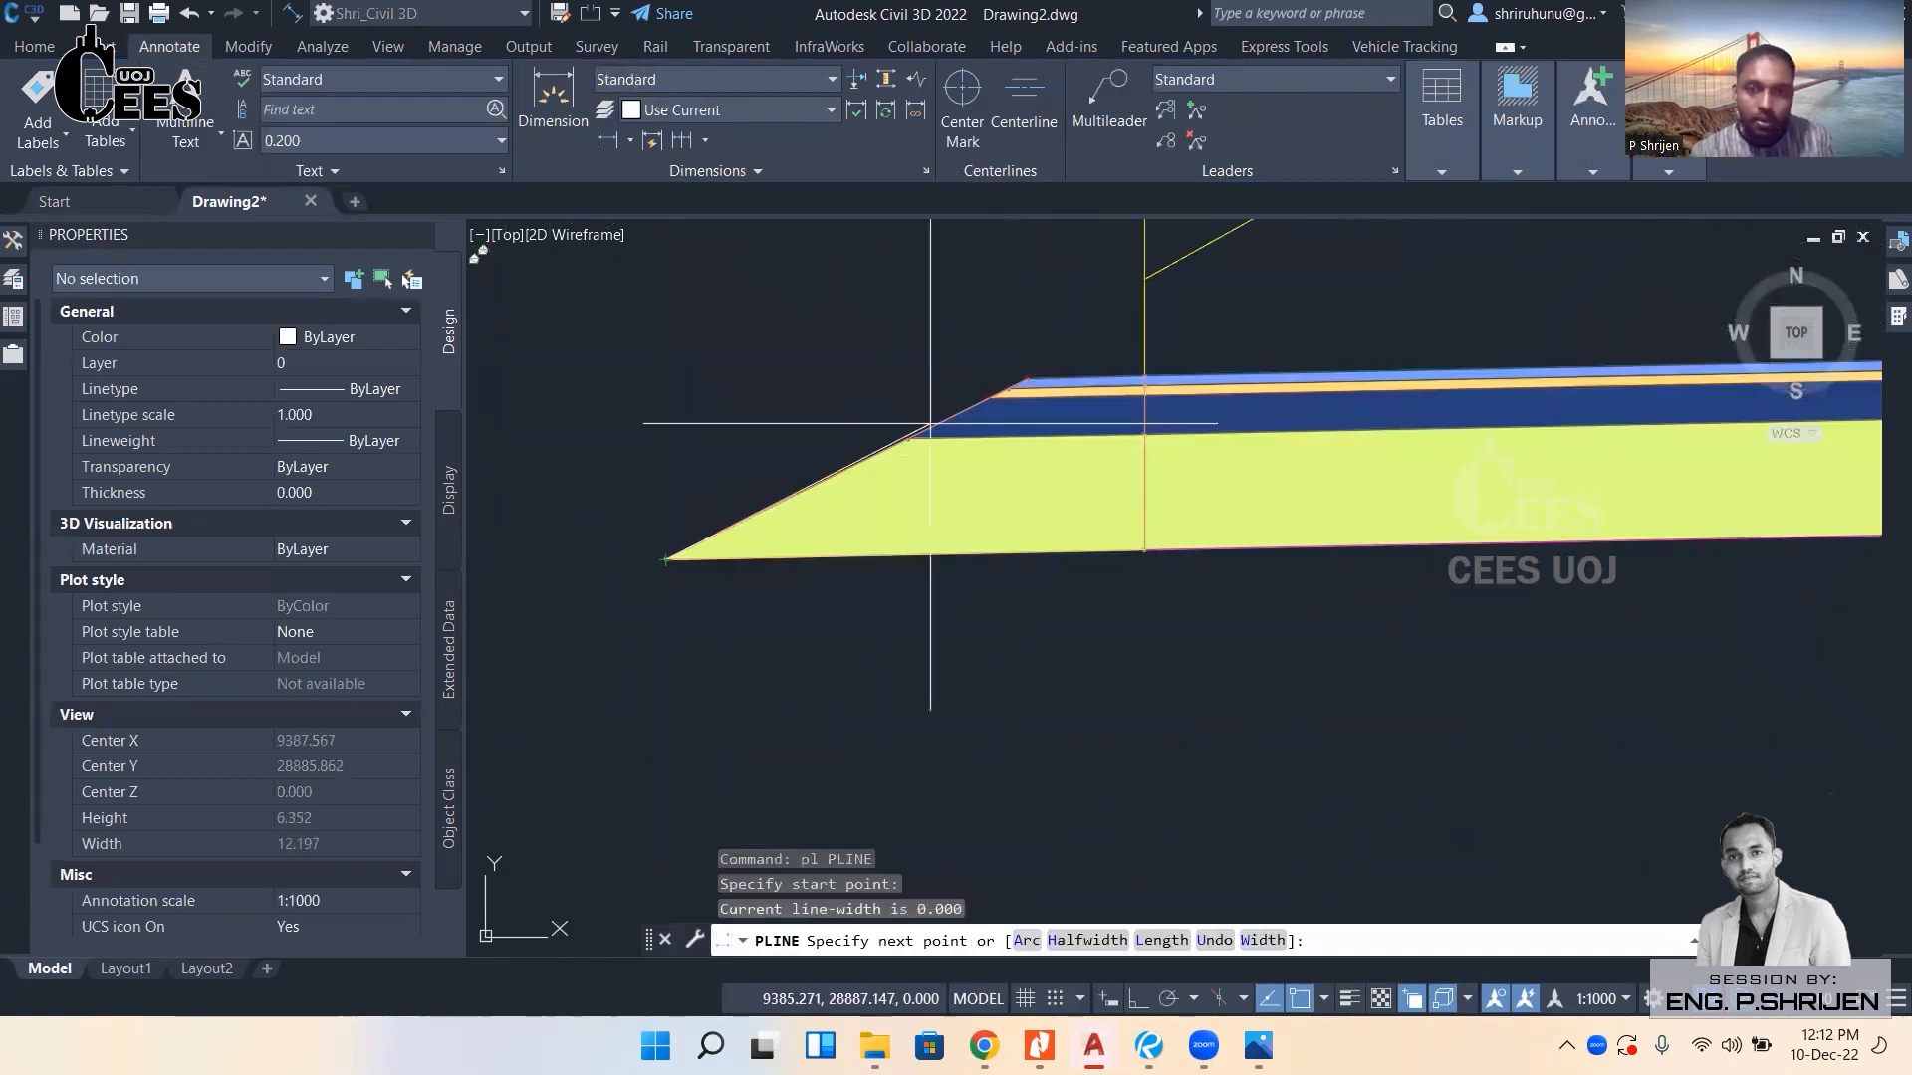
left_click(1014, 377)
Continue the polyline over the assembly's crown to the right pavement edge and down to the lower right corner.
middle_click_drag(1712, 316, 969, 423)
middle_click_drag(1717, 453, 1413, 453)
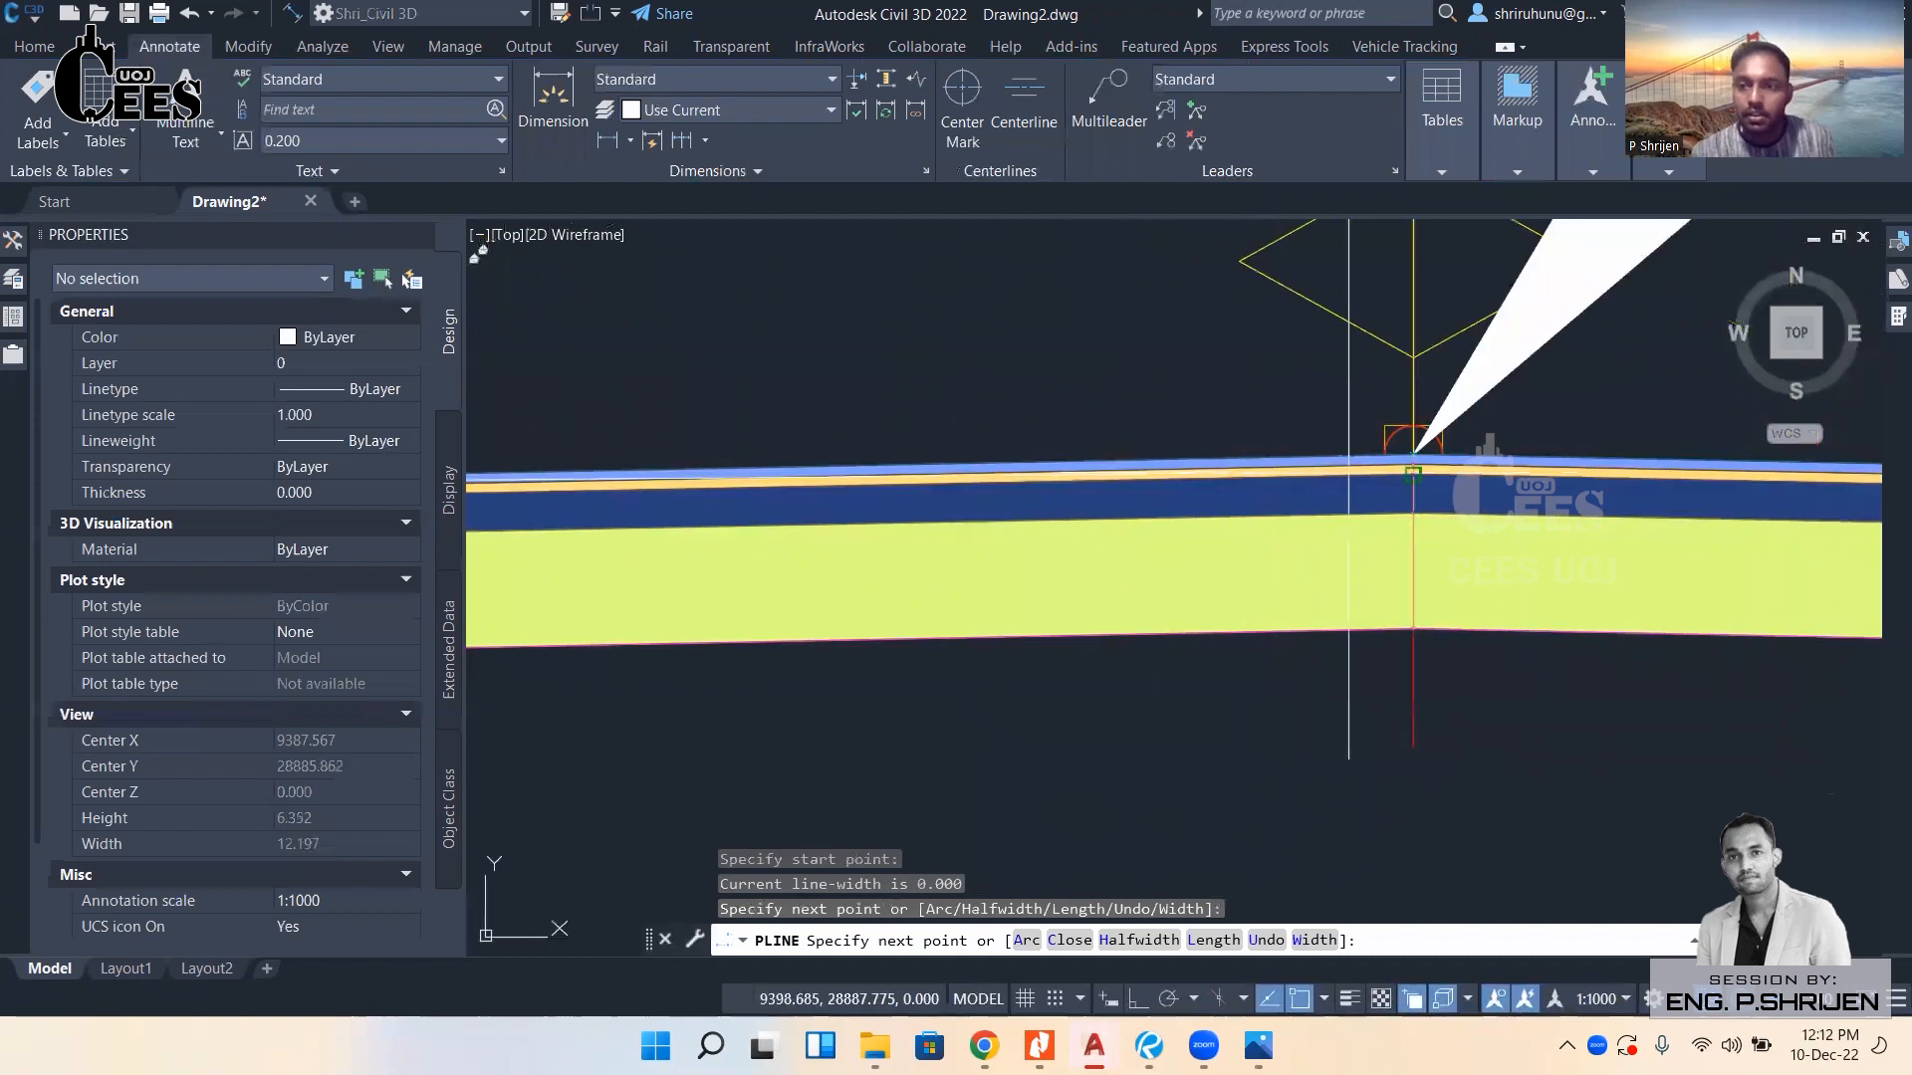
left_click(1414, 448)
mouse_move(1707, 456)
middle_mouse_down()
mouse_move(977, 448)
mouse_move(1153, 460)
middle_mouse_up()
middle_click_drag(1613, 458, 1211, 465)
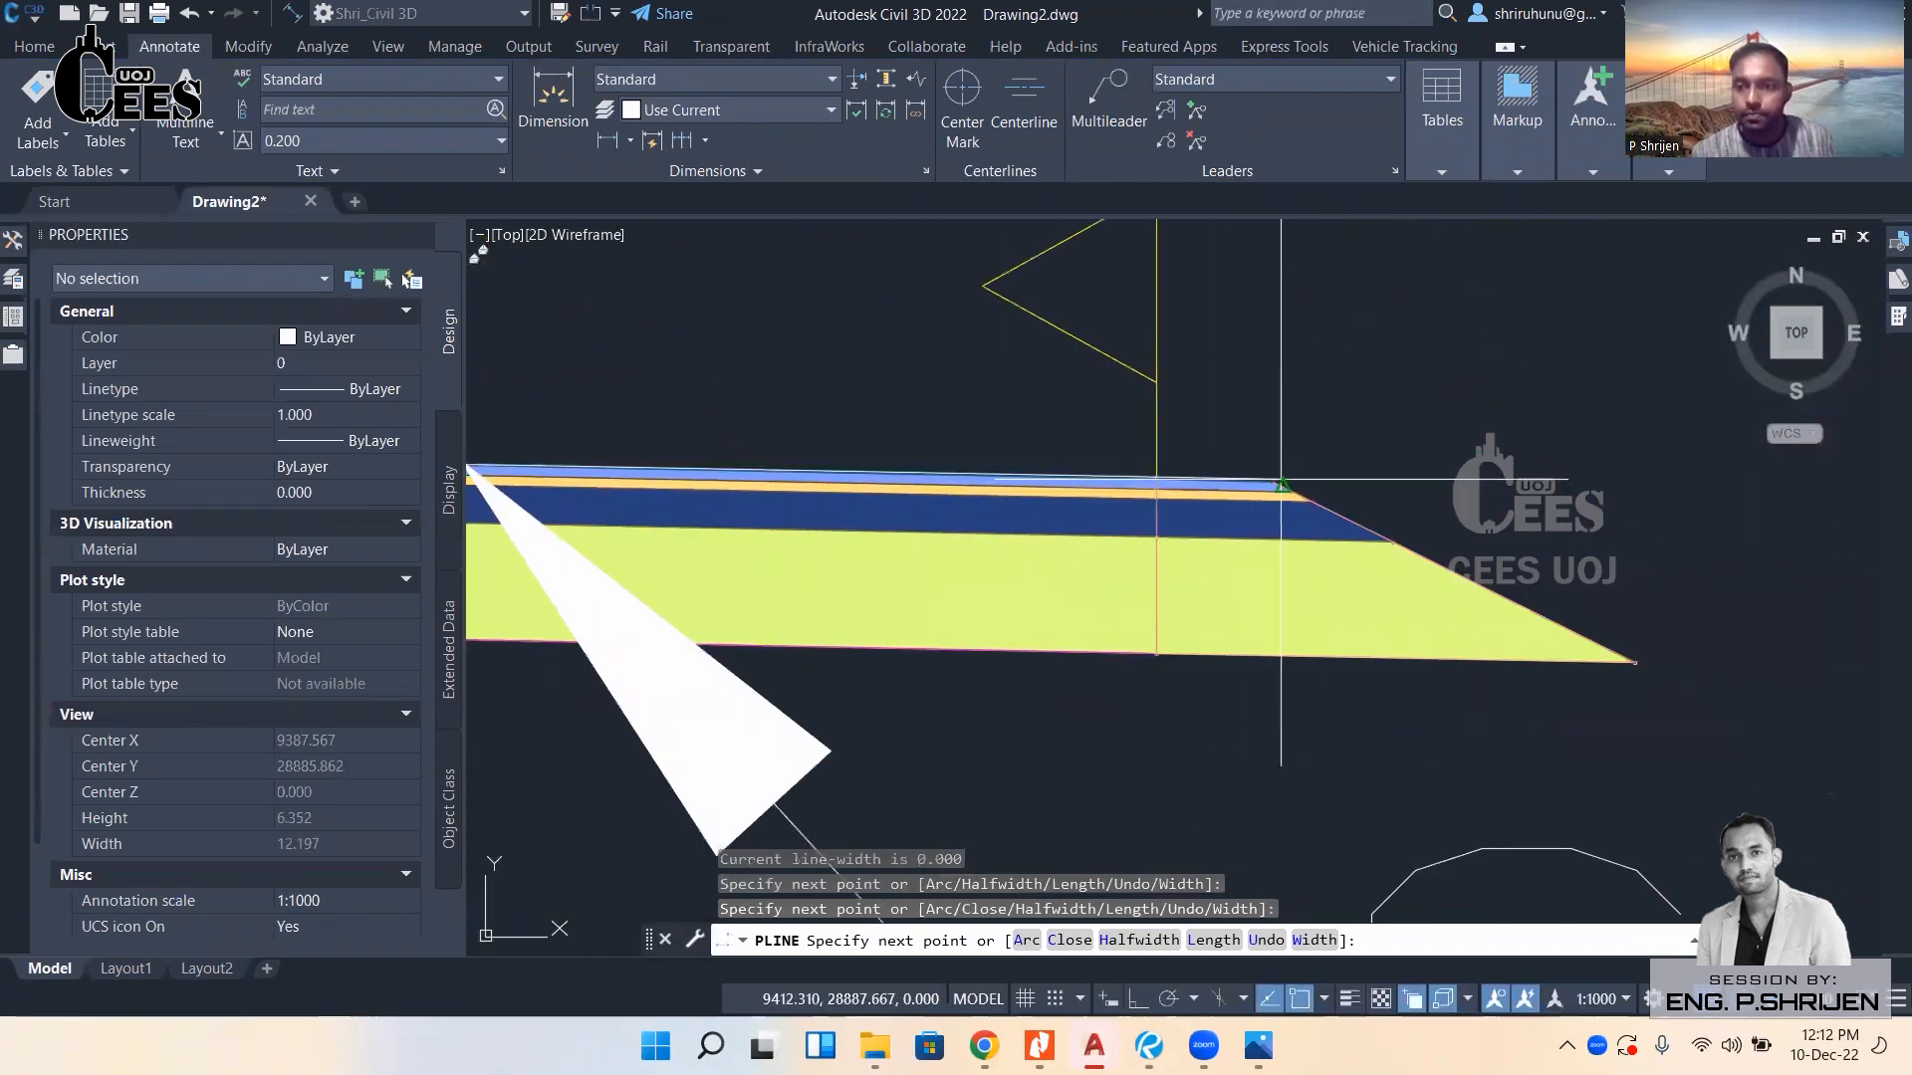
left_click(1276, 486)
key("Escape")
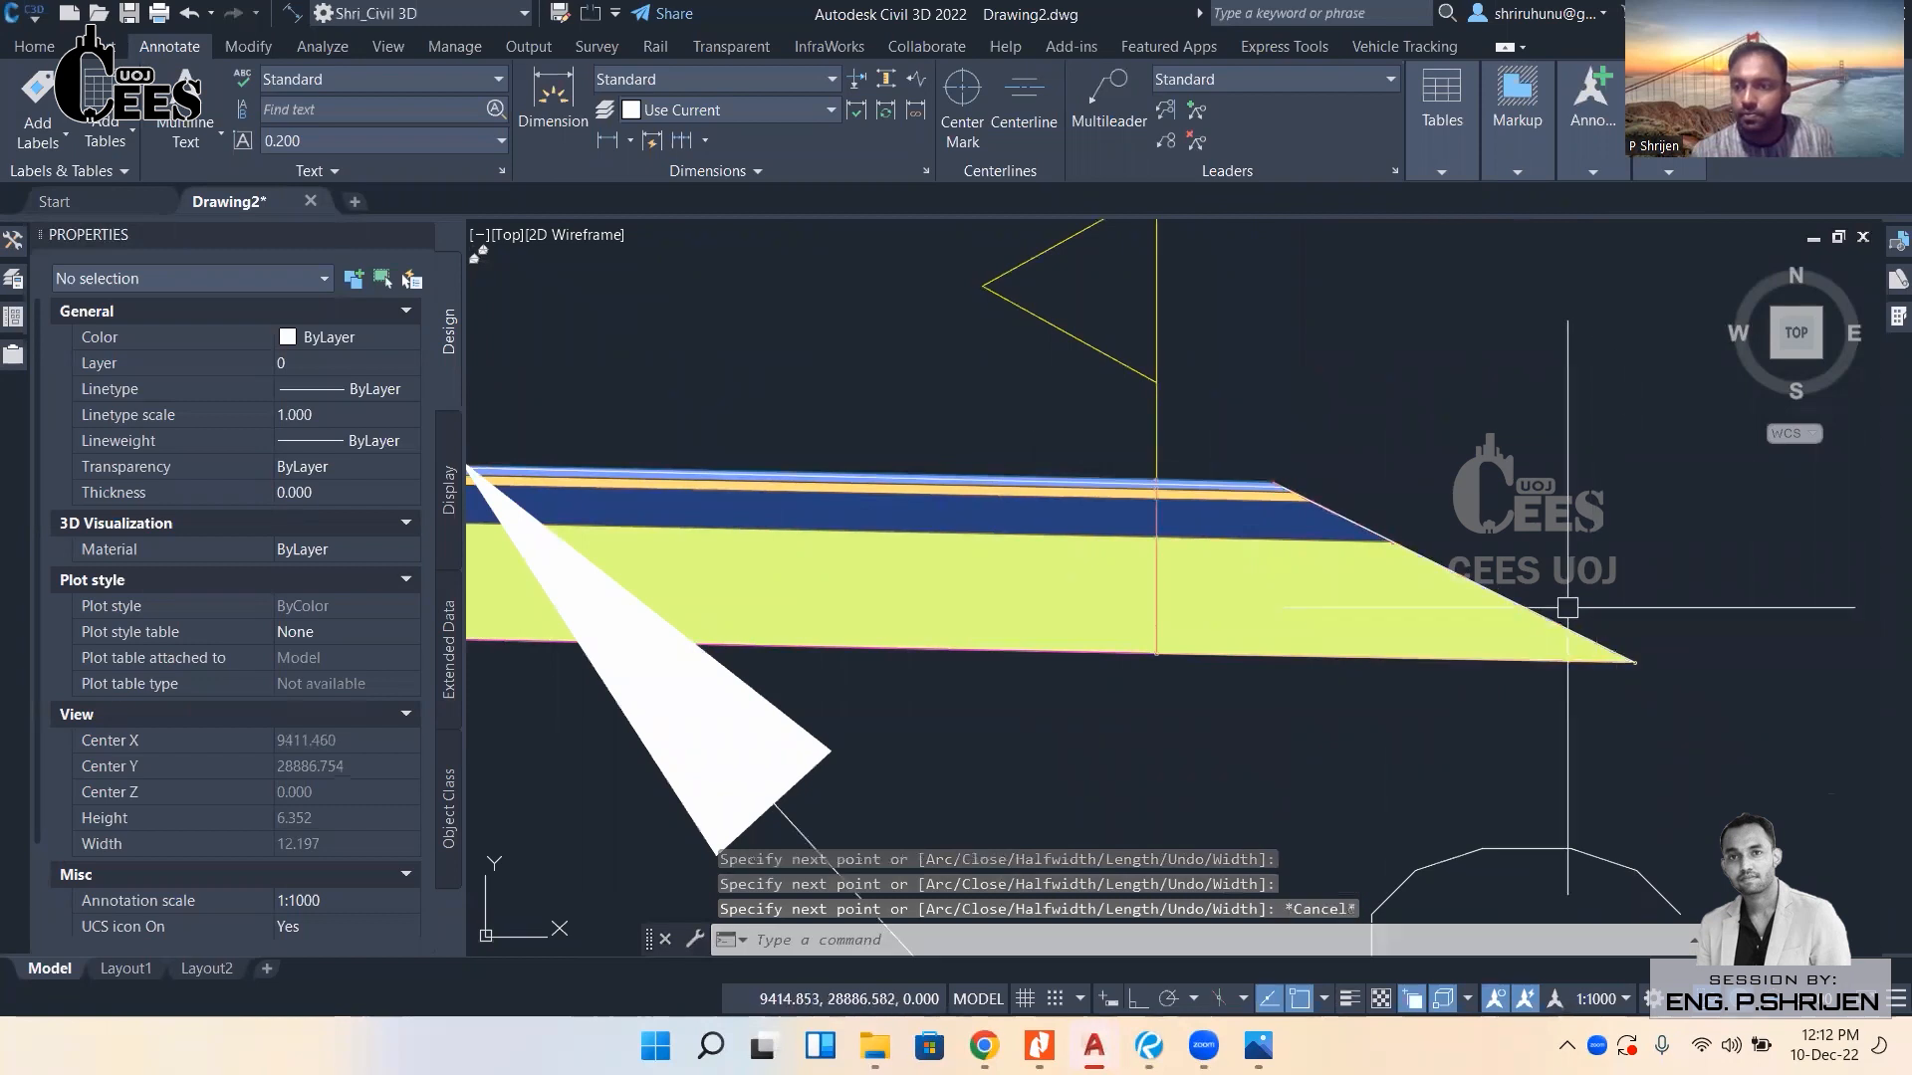
Move the traced top-link polyline off the assembly into the empty area to its upper left.
left_click(1634, 662)
scroll(1634, 662, "down", 4)
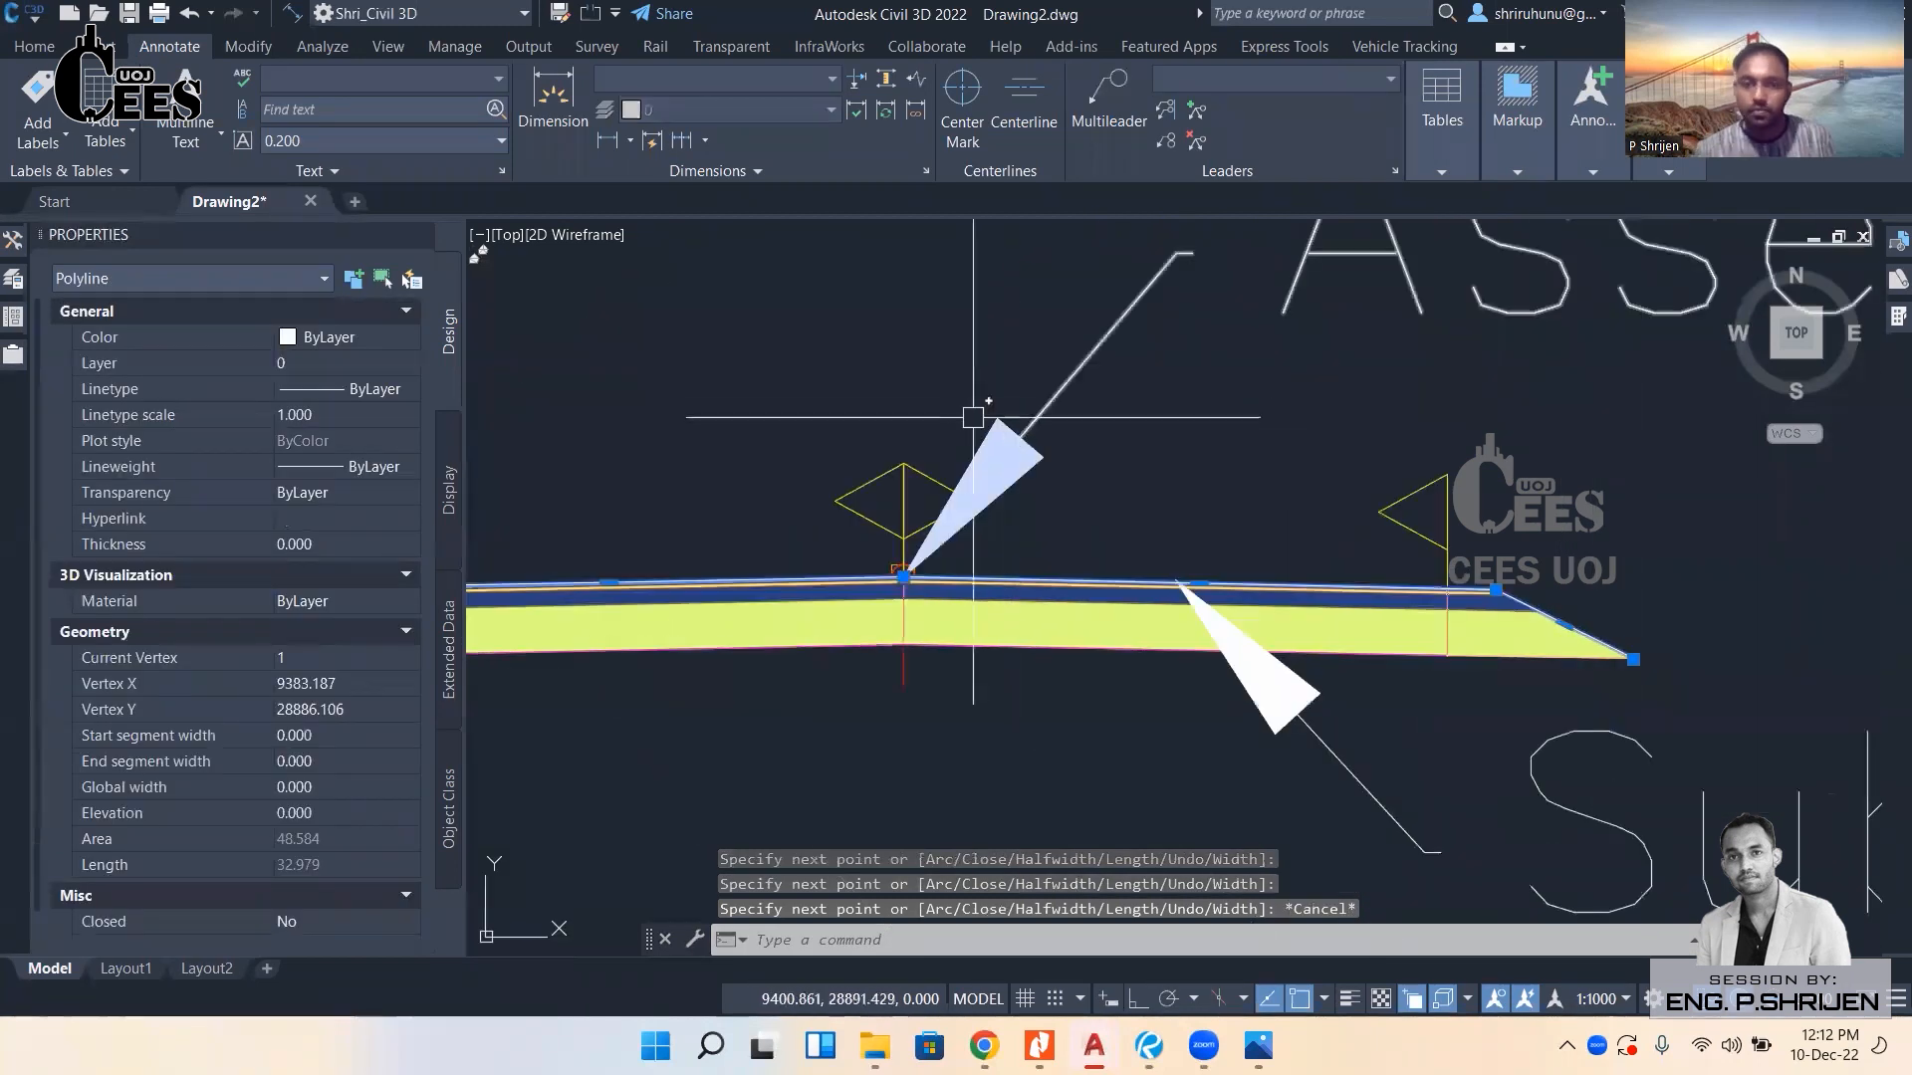
type("m")
key("Return")
left_click(1101, 372)
scroll(1301, 469, "down", 5)
key("Escape")
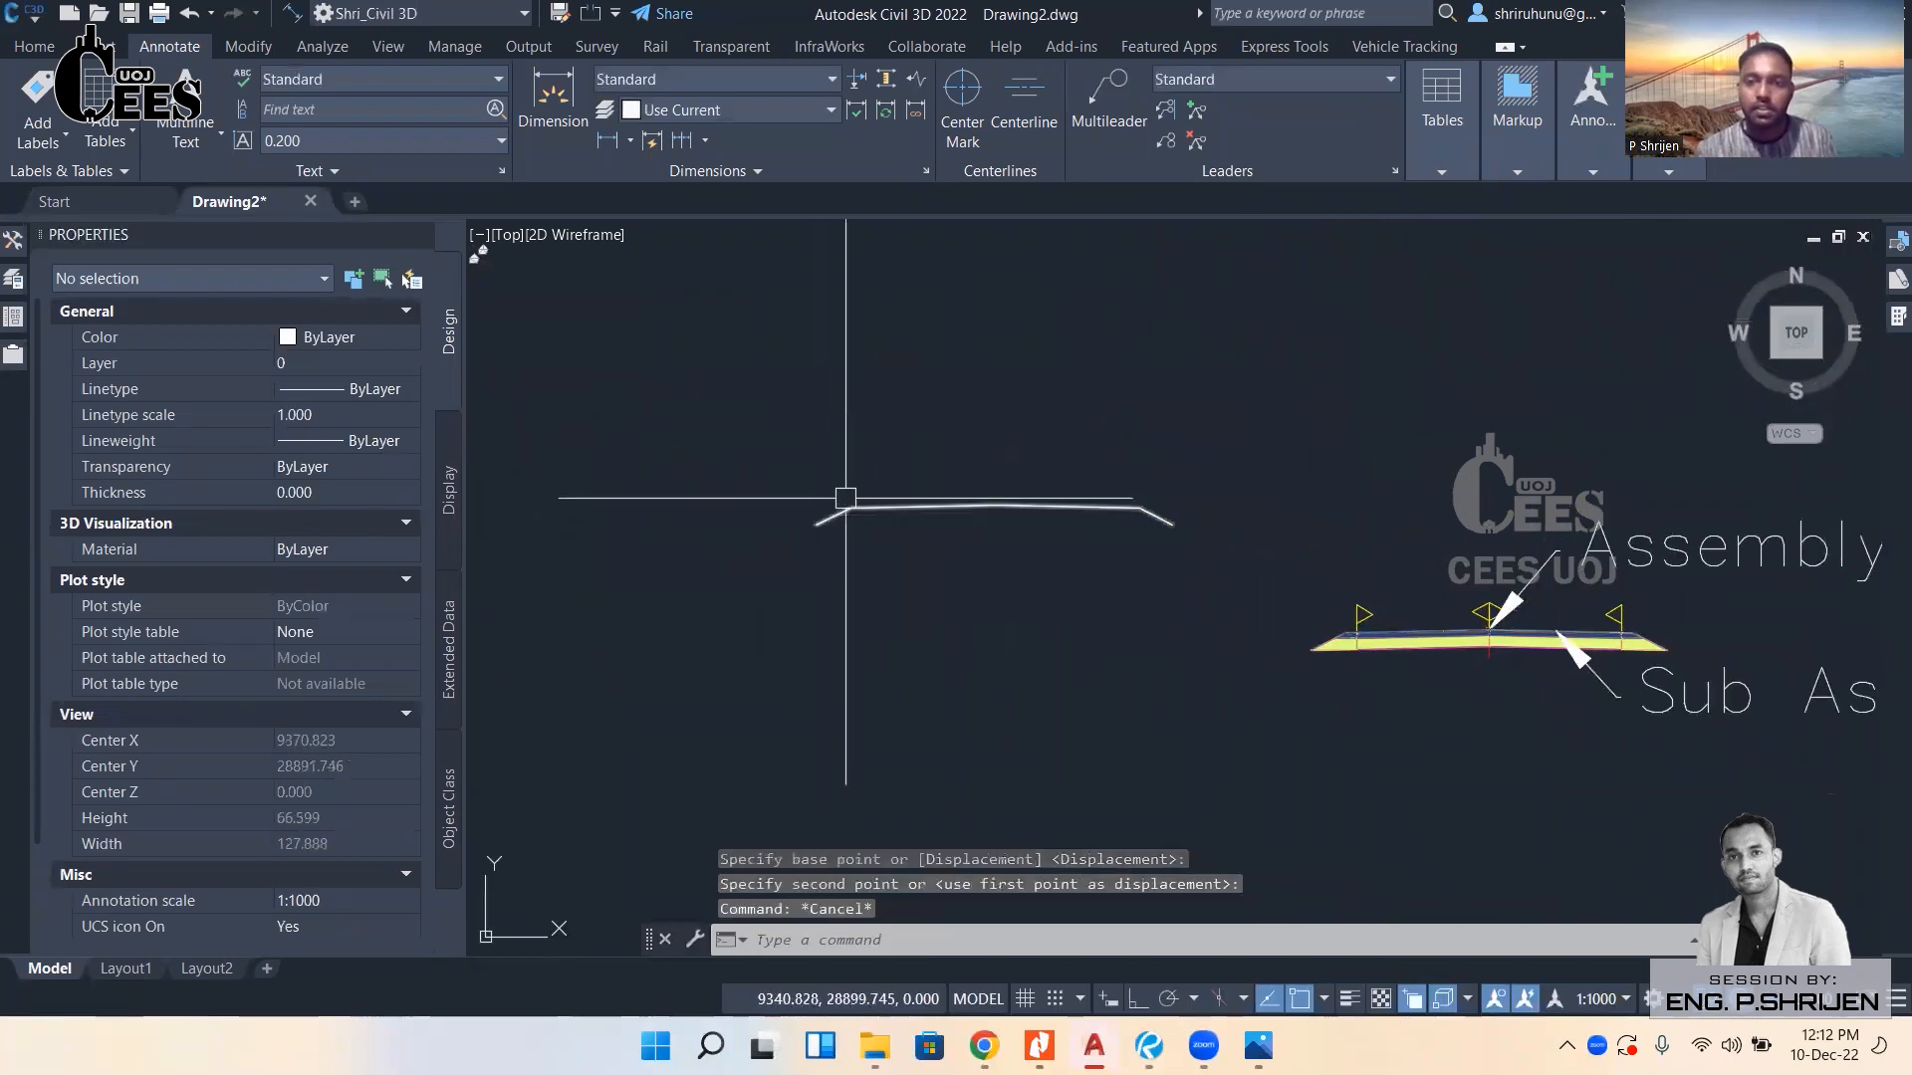
scroll(809, 531, "up", 2)
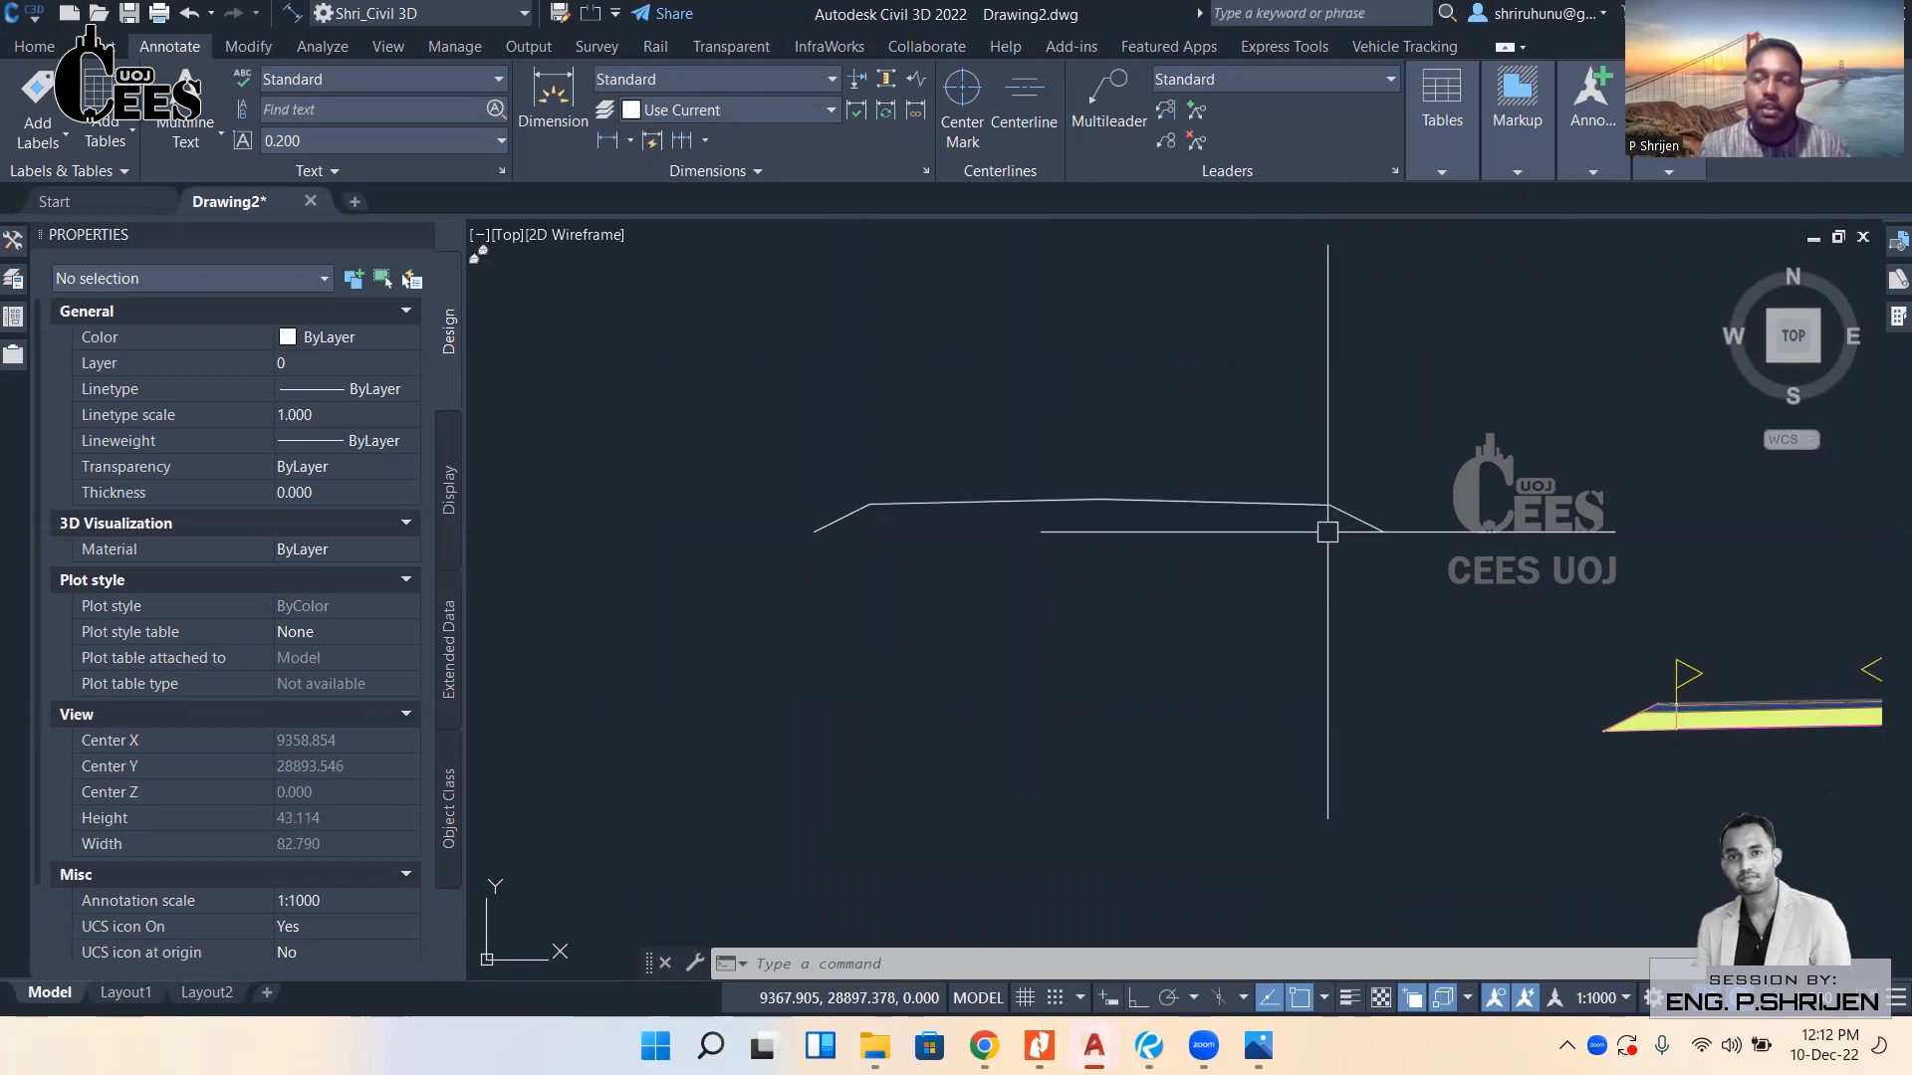
Return to the corridor, examine the Top link listed under the ROad Simple surface in its properties, and close the dialog.
scroll(1317, 529, "down", 10)
middle_click_drag(866, 717, 1150, 466)
mouse_move(1033, 538)
middle_mouse_down()
mouse_move(1062, 498)
mouse_move(1075, 378)
middle_mouse_up()
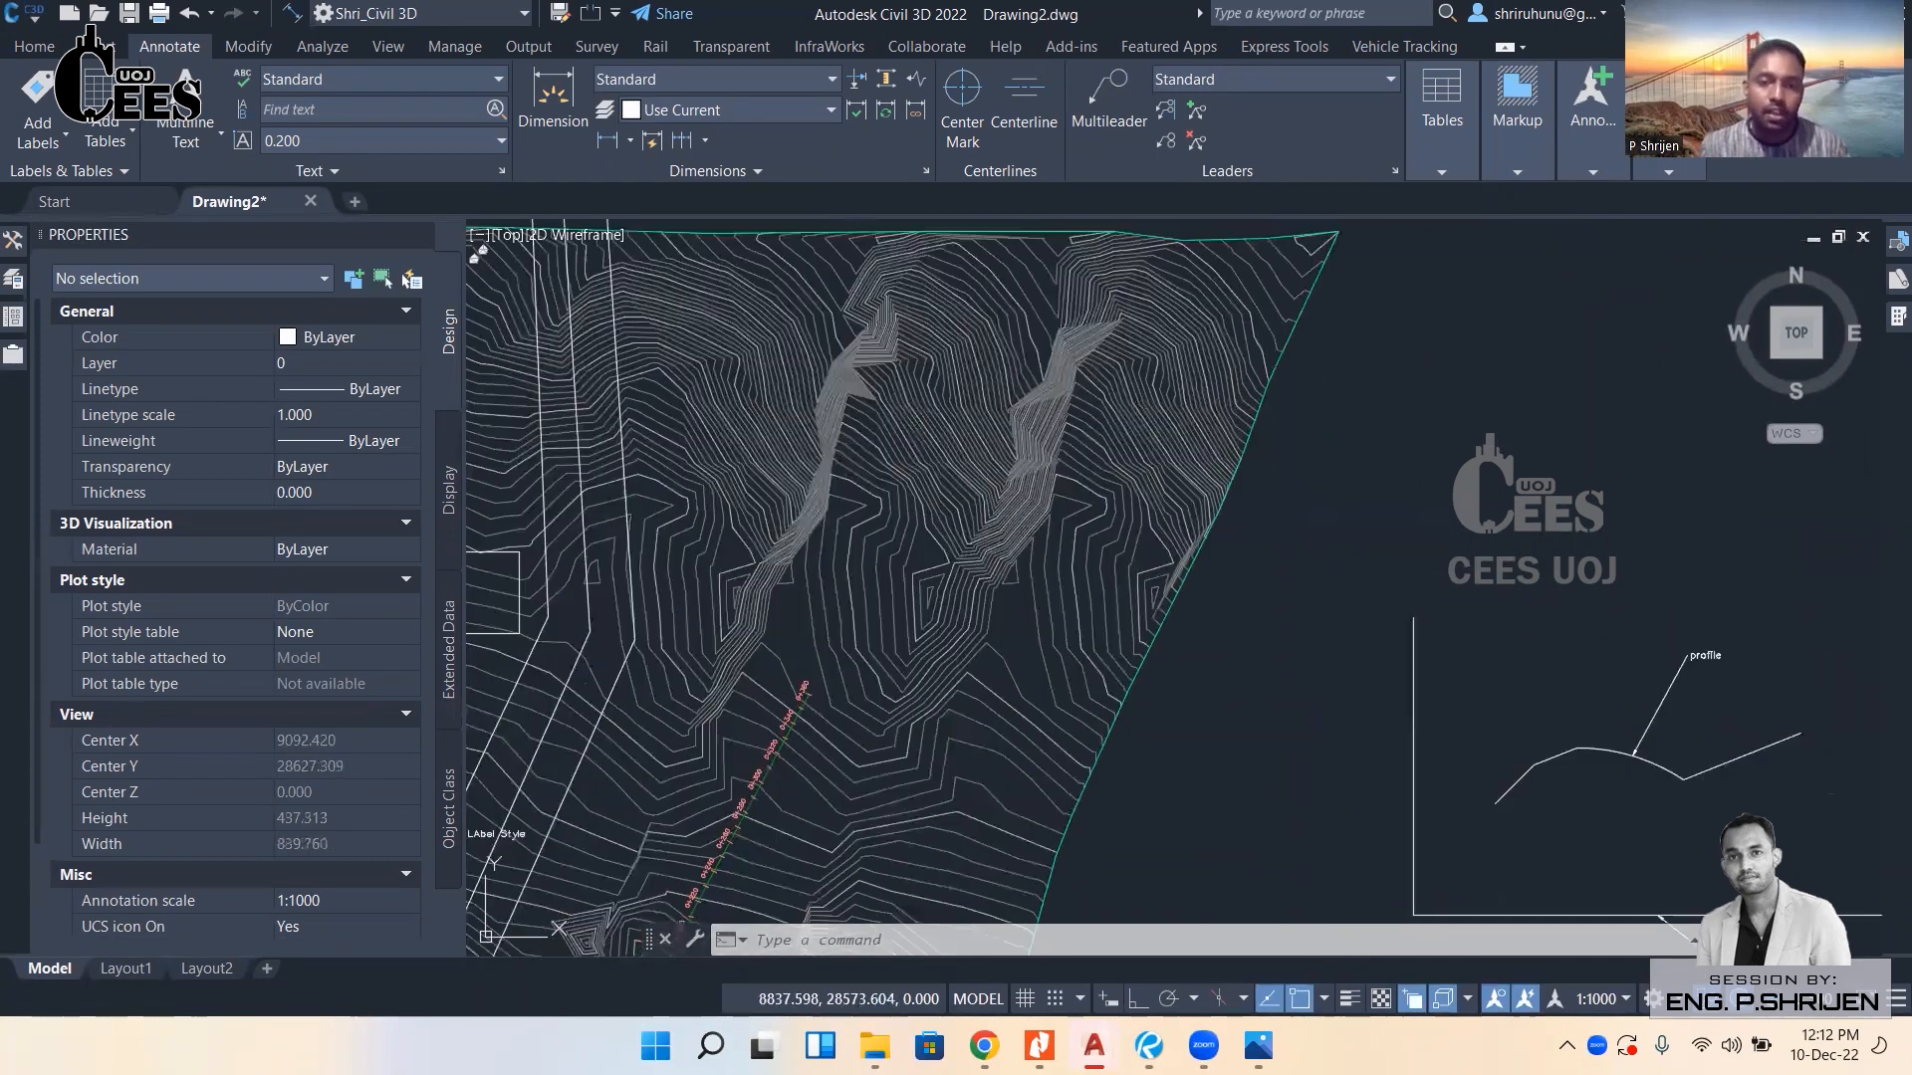
middle_click_drag(760, 655, 917, 498)
scroll(795, 620, "up", 8)
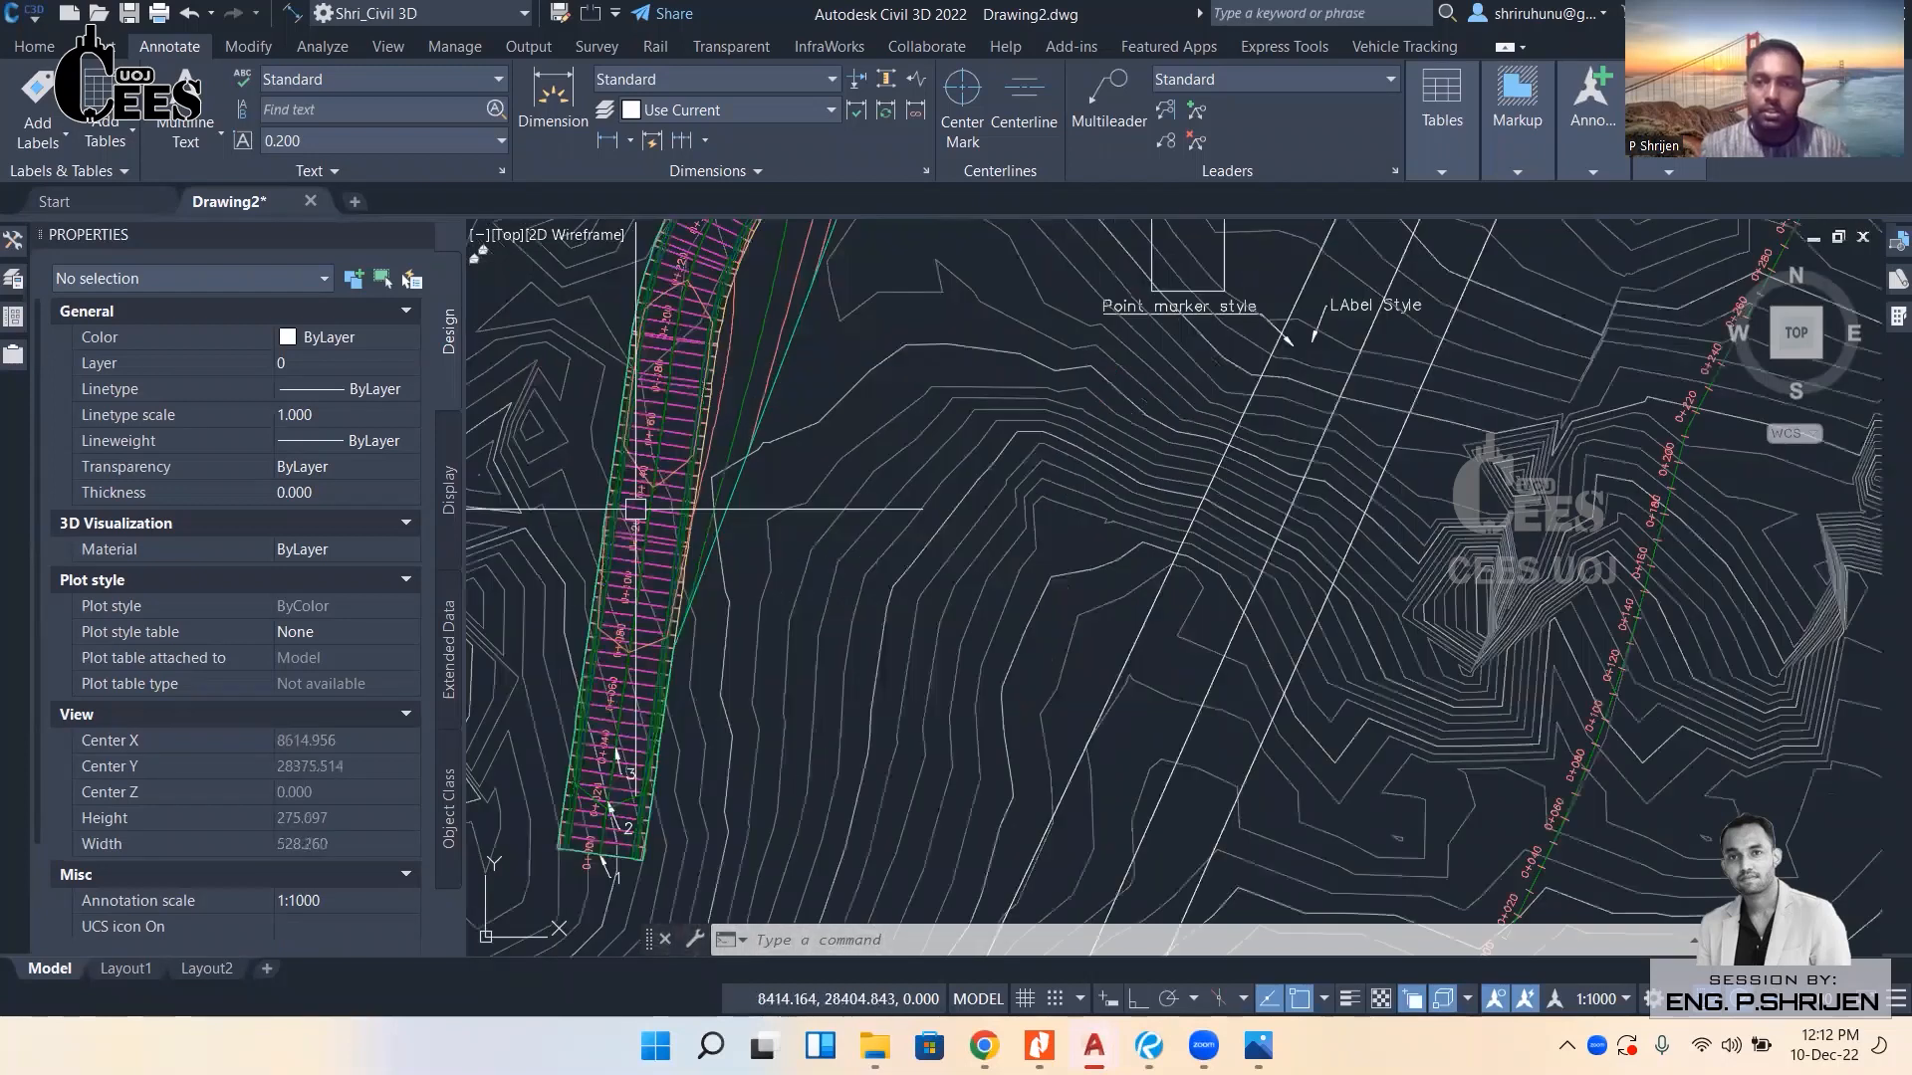
left_click(687, 446)
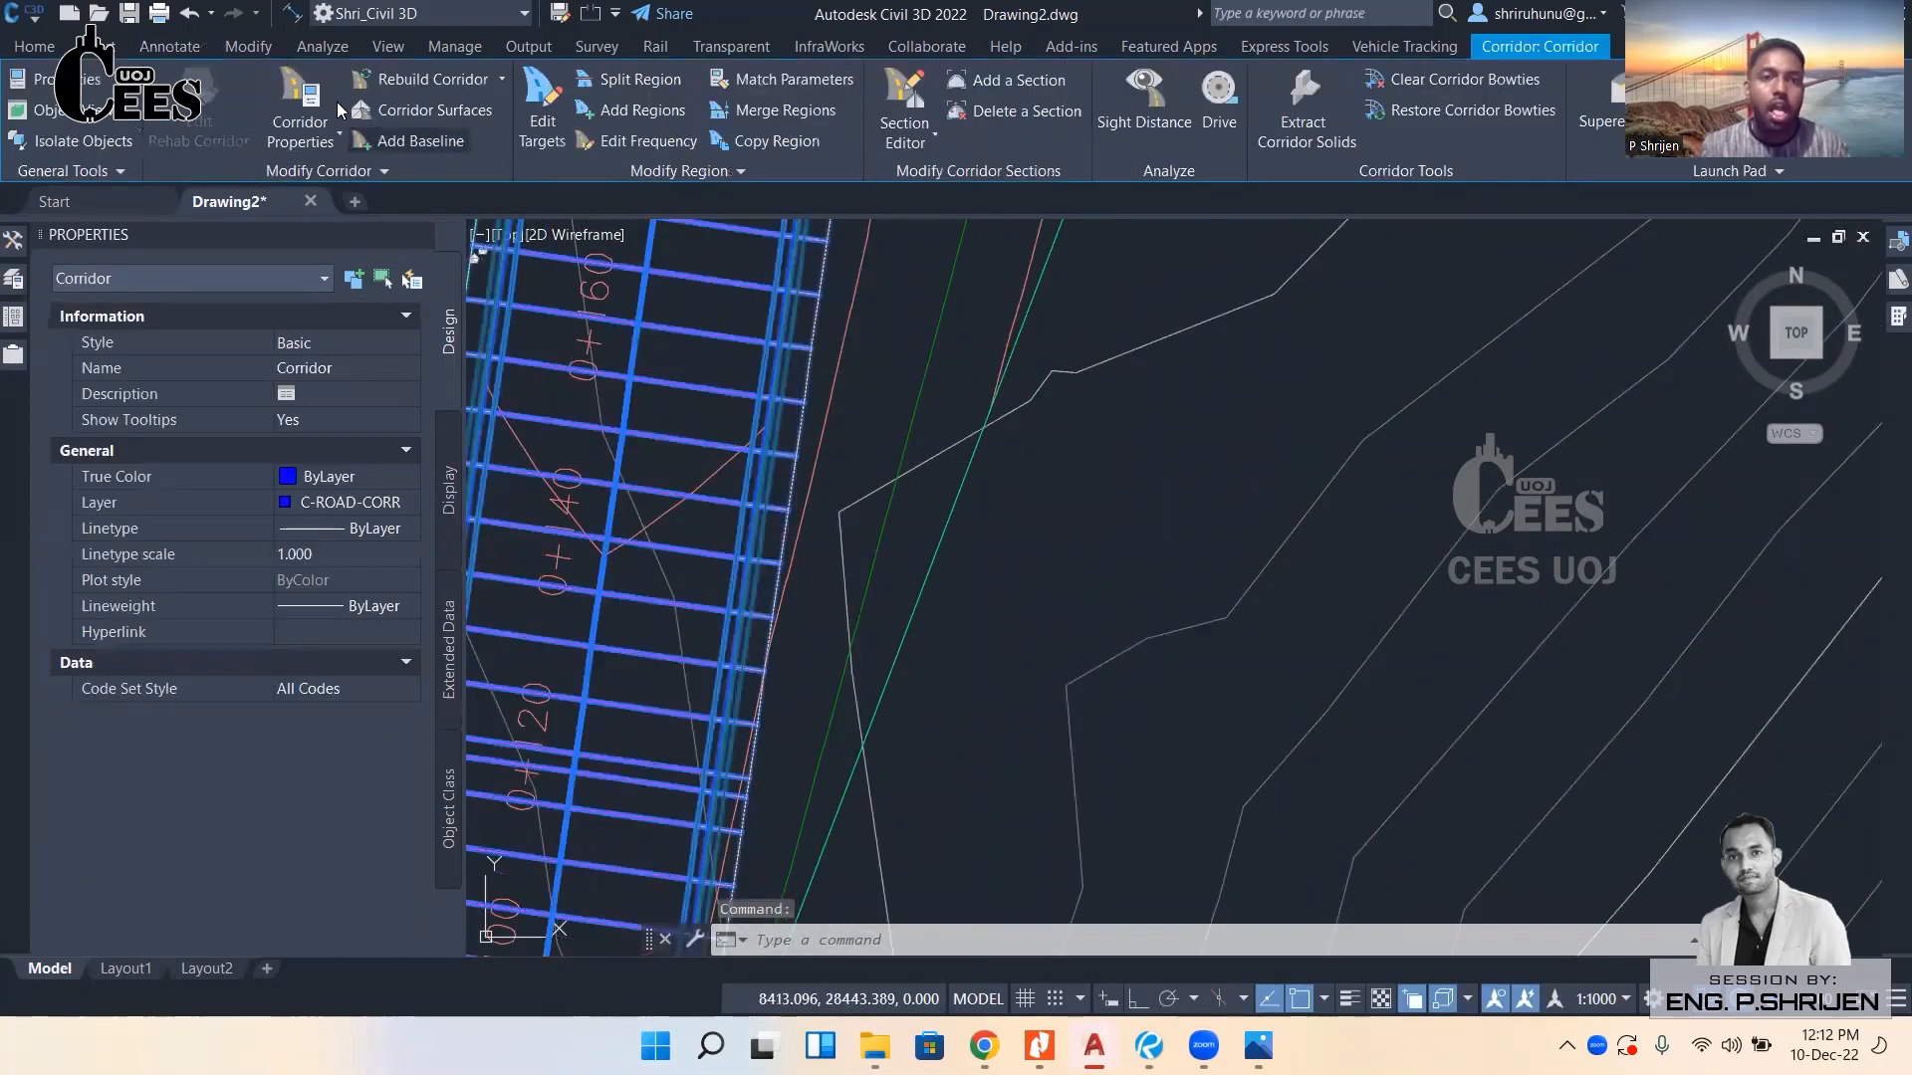
left_click(318, 102)
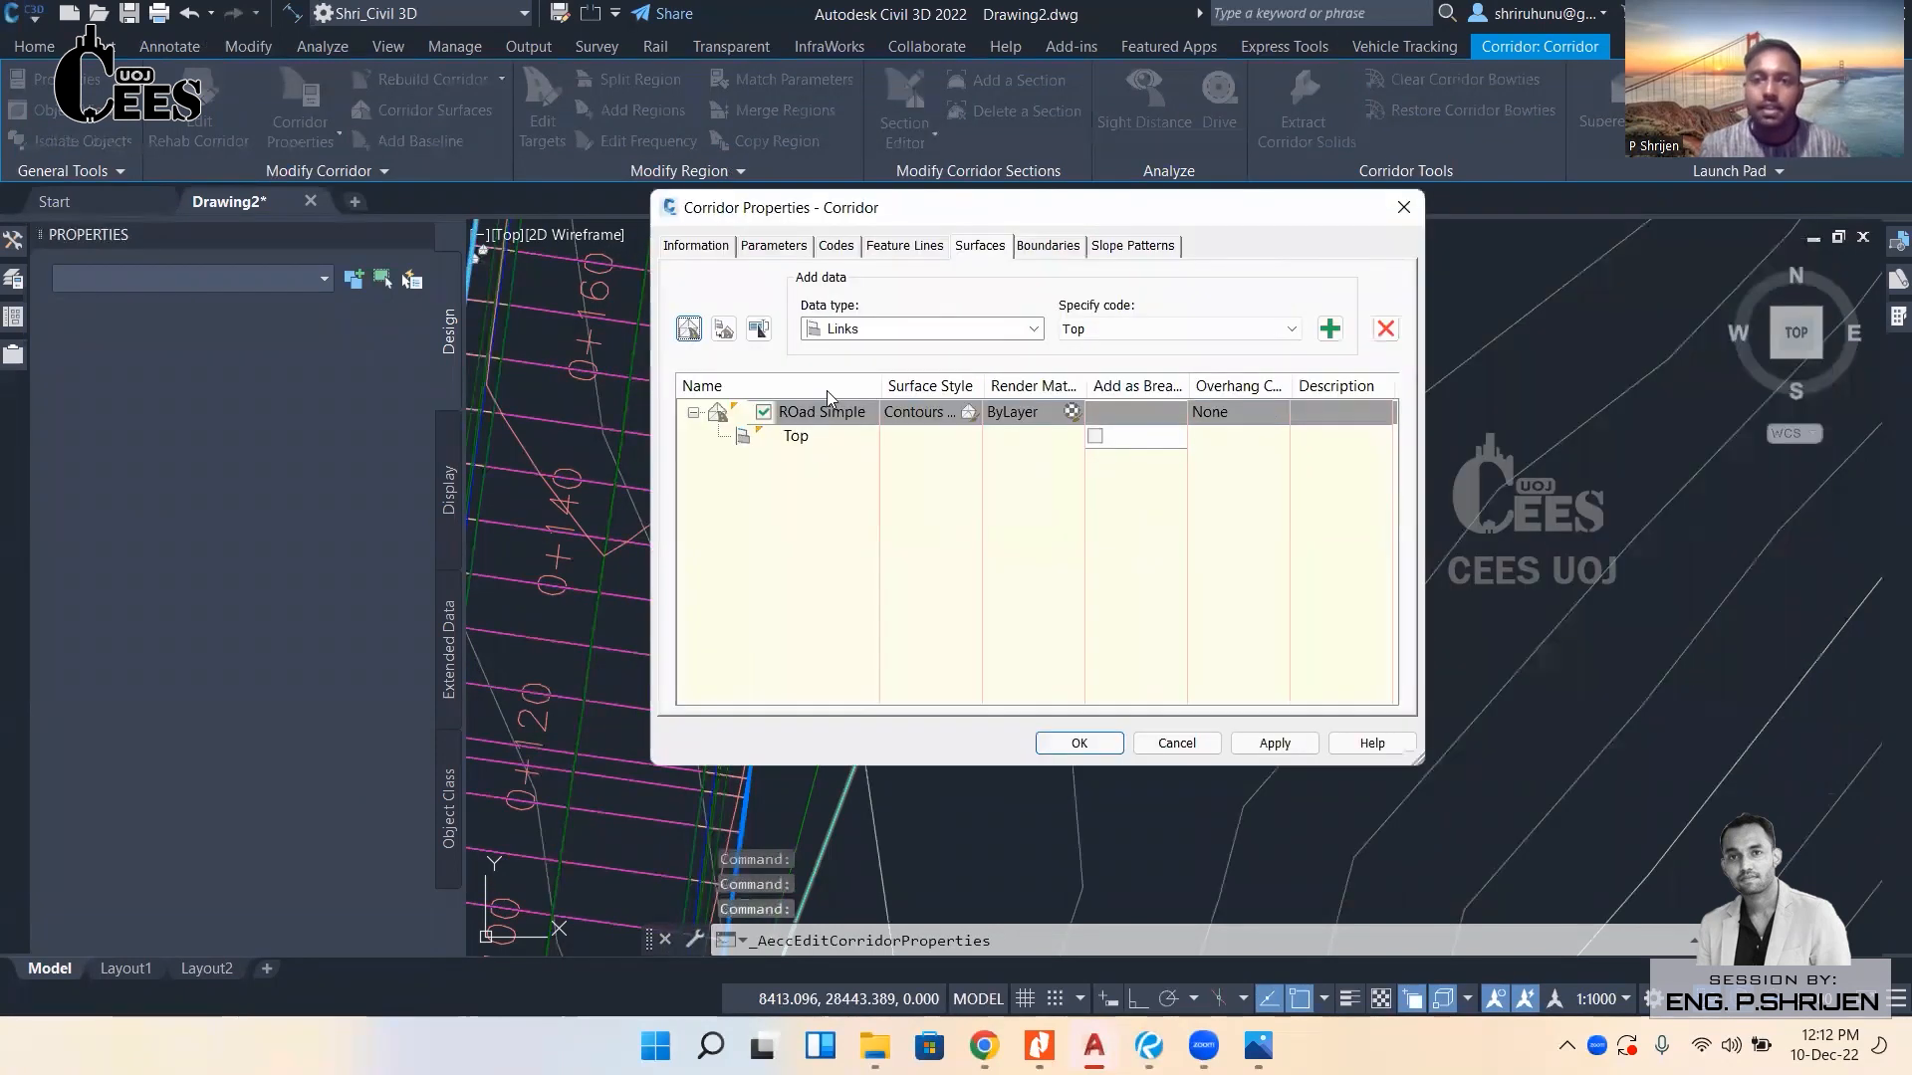
left_click(805, 444)
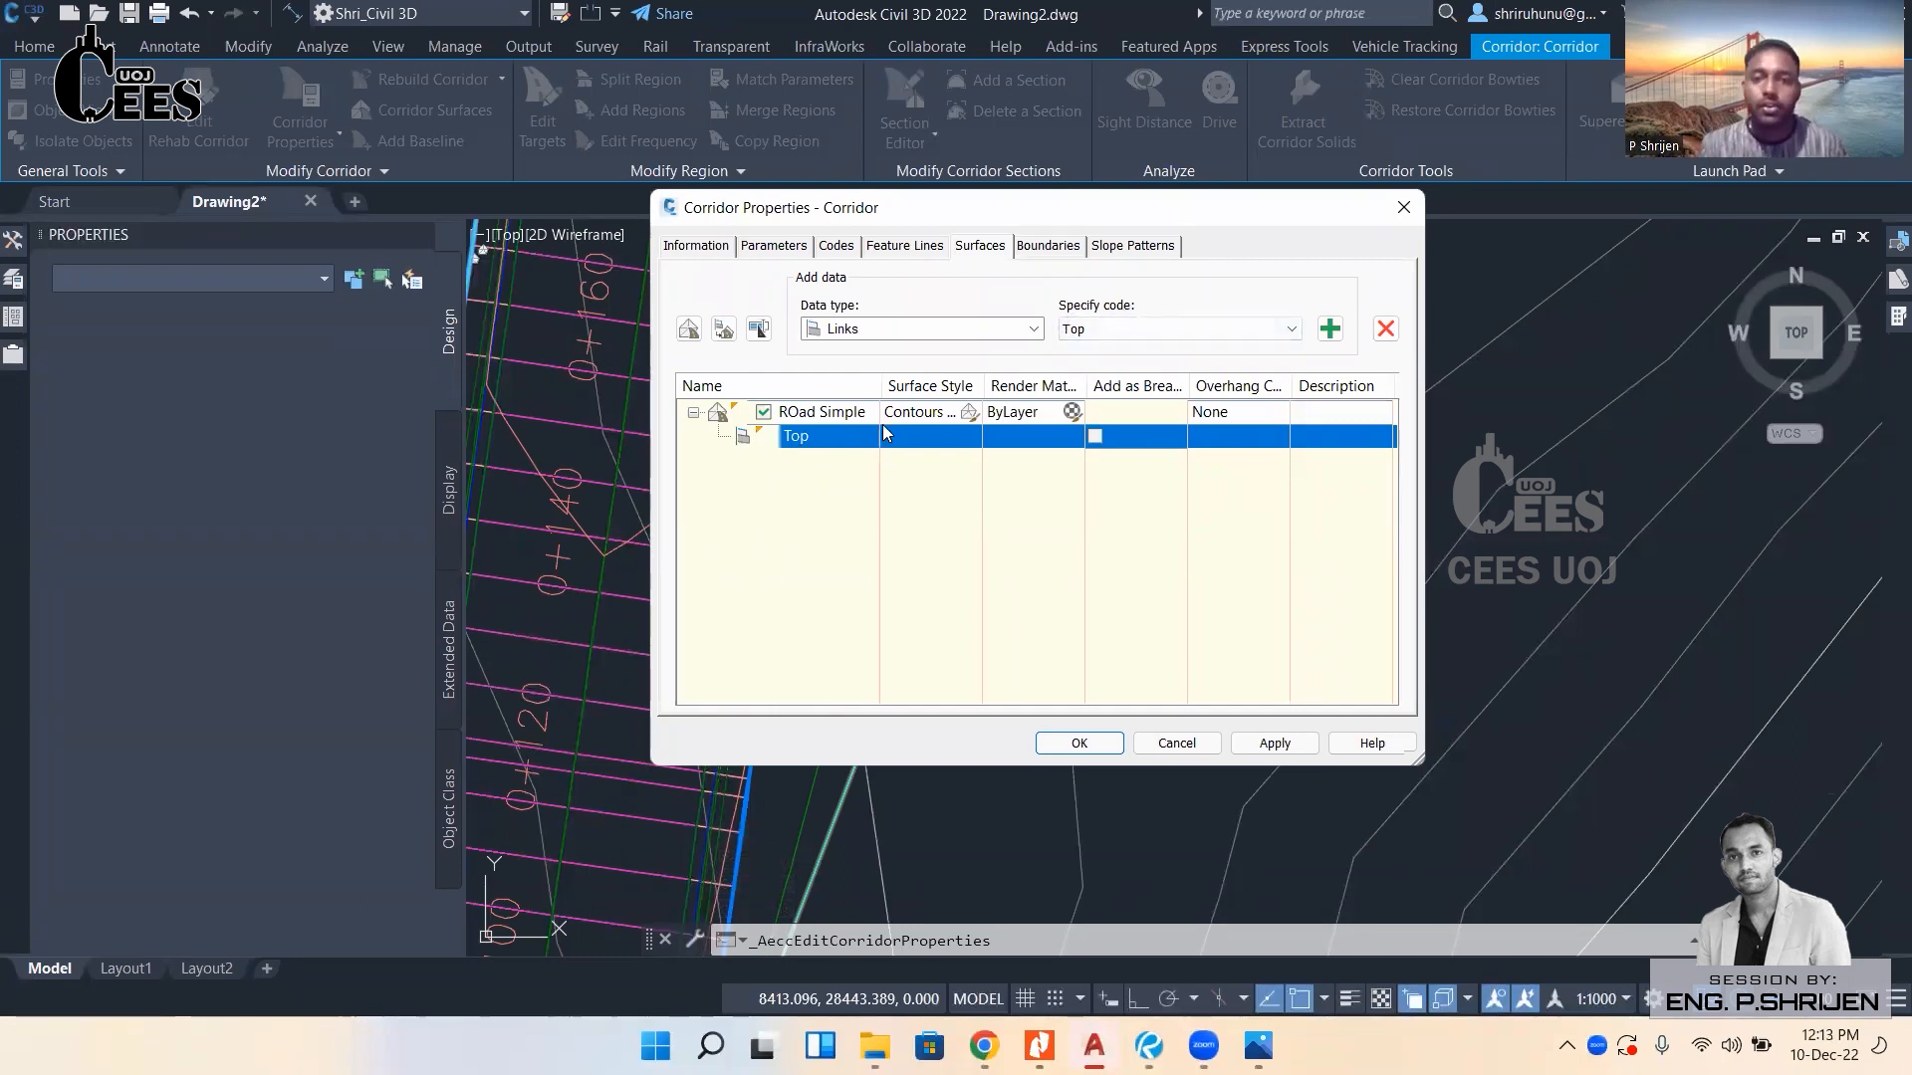
left_click(1092, 748)
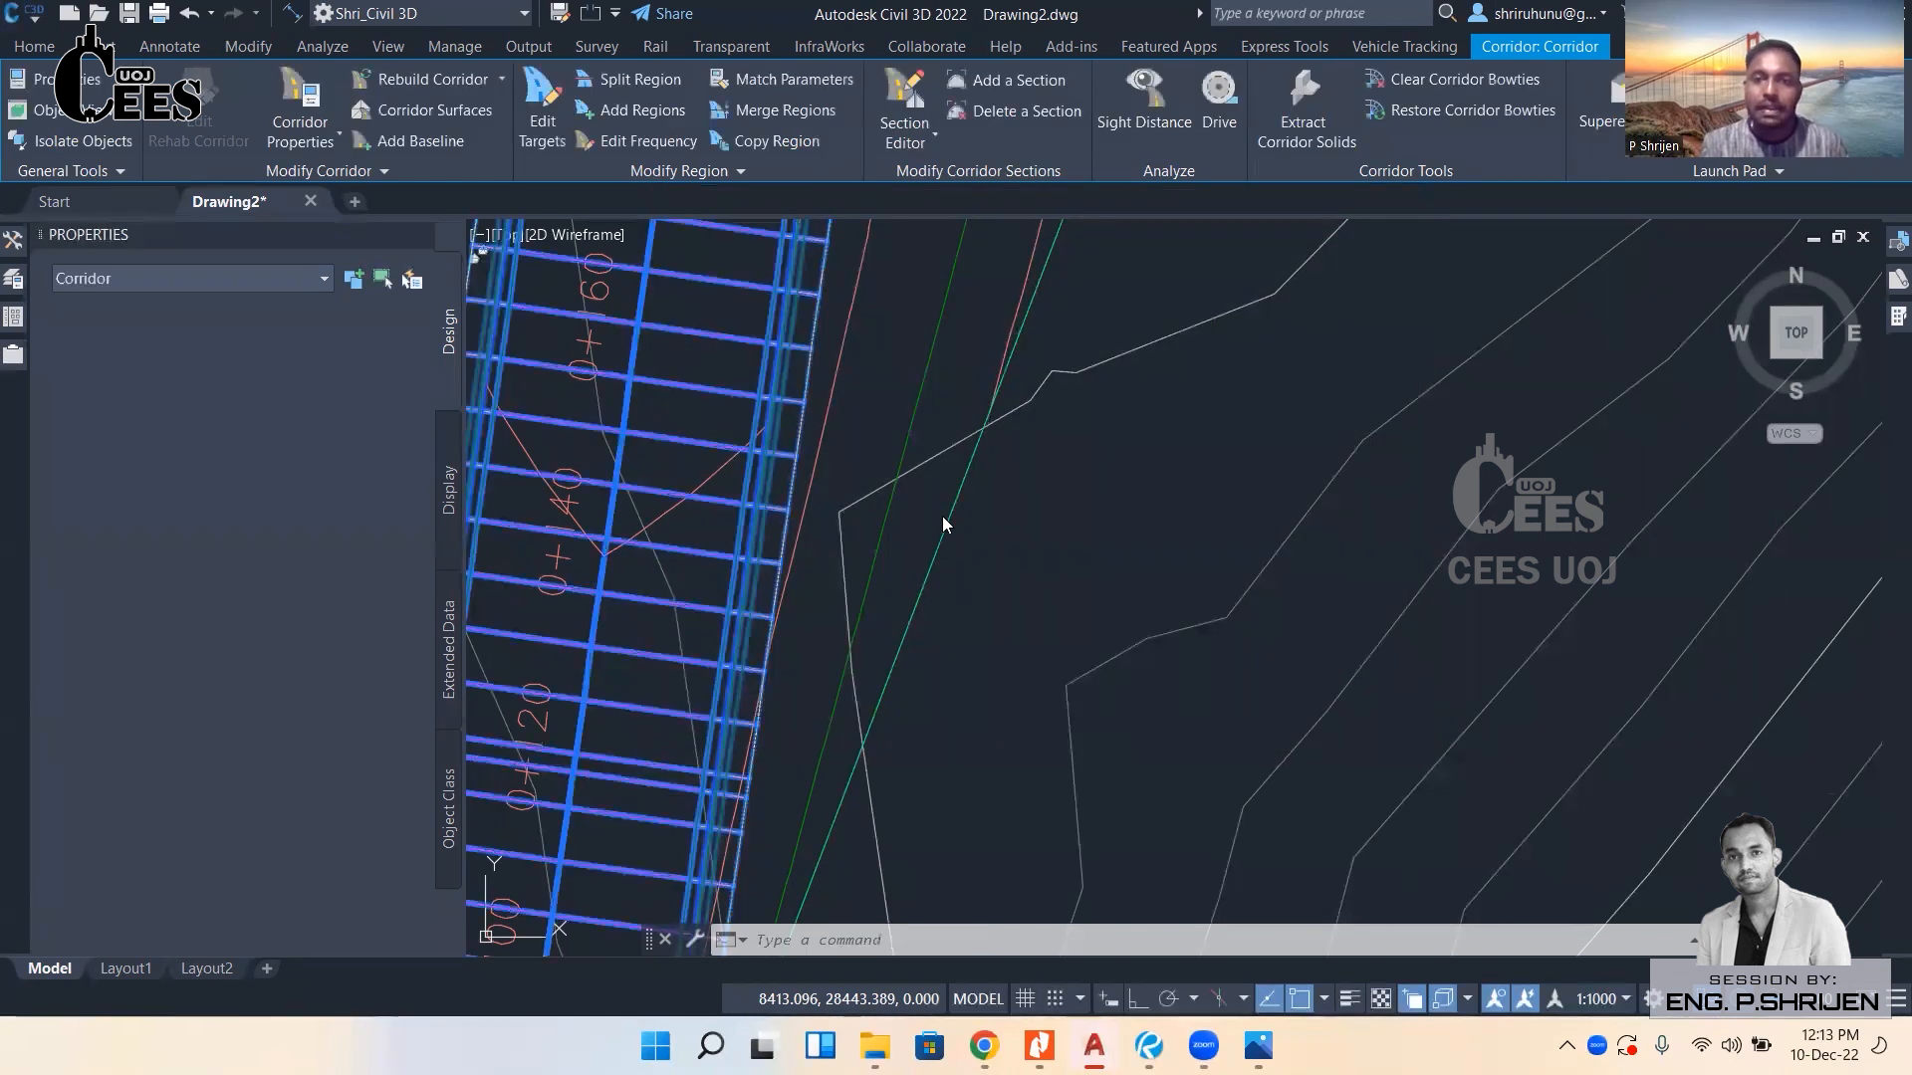
Compare the previews of the EG and ROad Simple surfaces in the drawing's Surfaces collection, and clear the corridor selection.
scroll(944, 524, "down", 4)
scroll(967, 431, "down", 2)
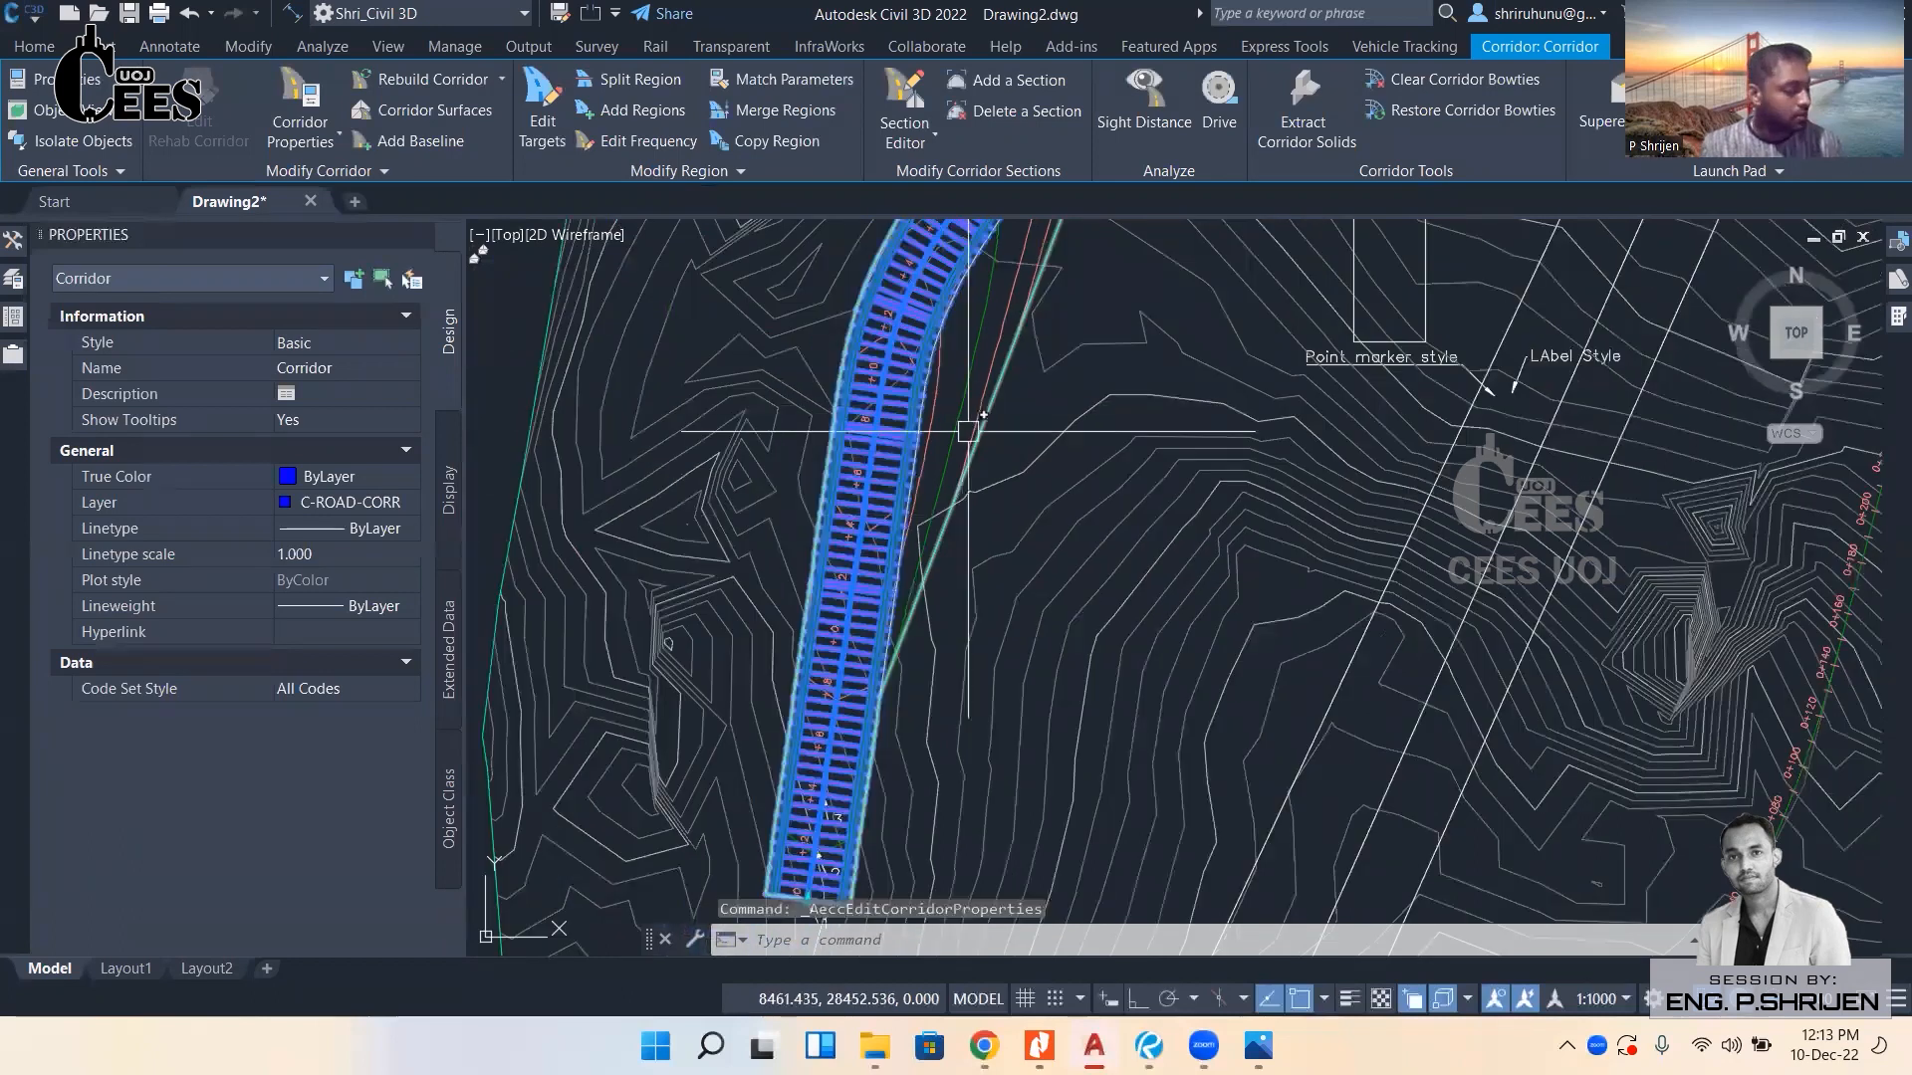
left_click(13, 241)
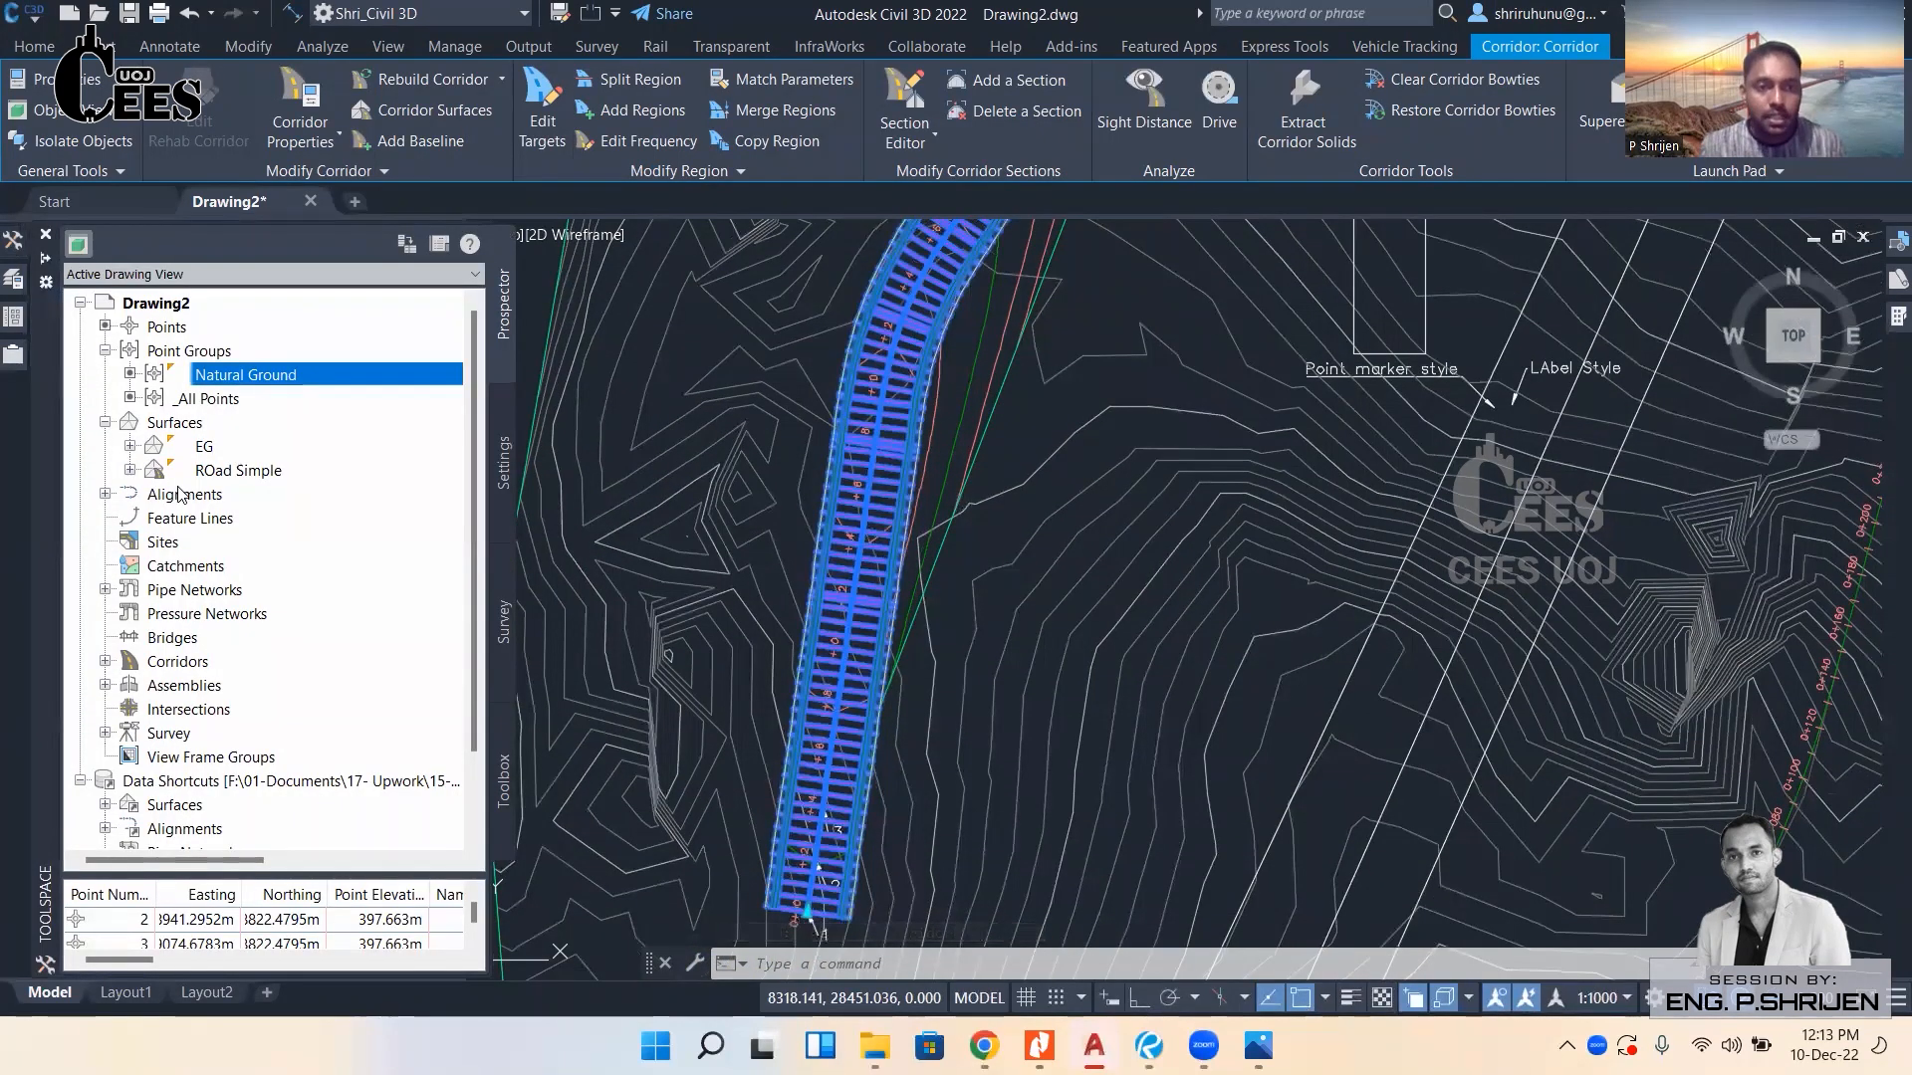
left_click(254, 478)
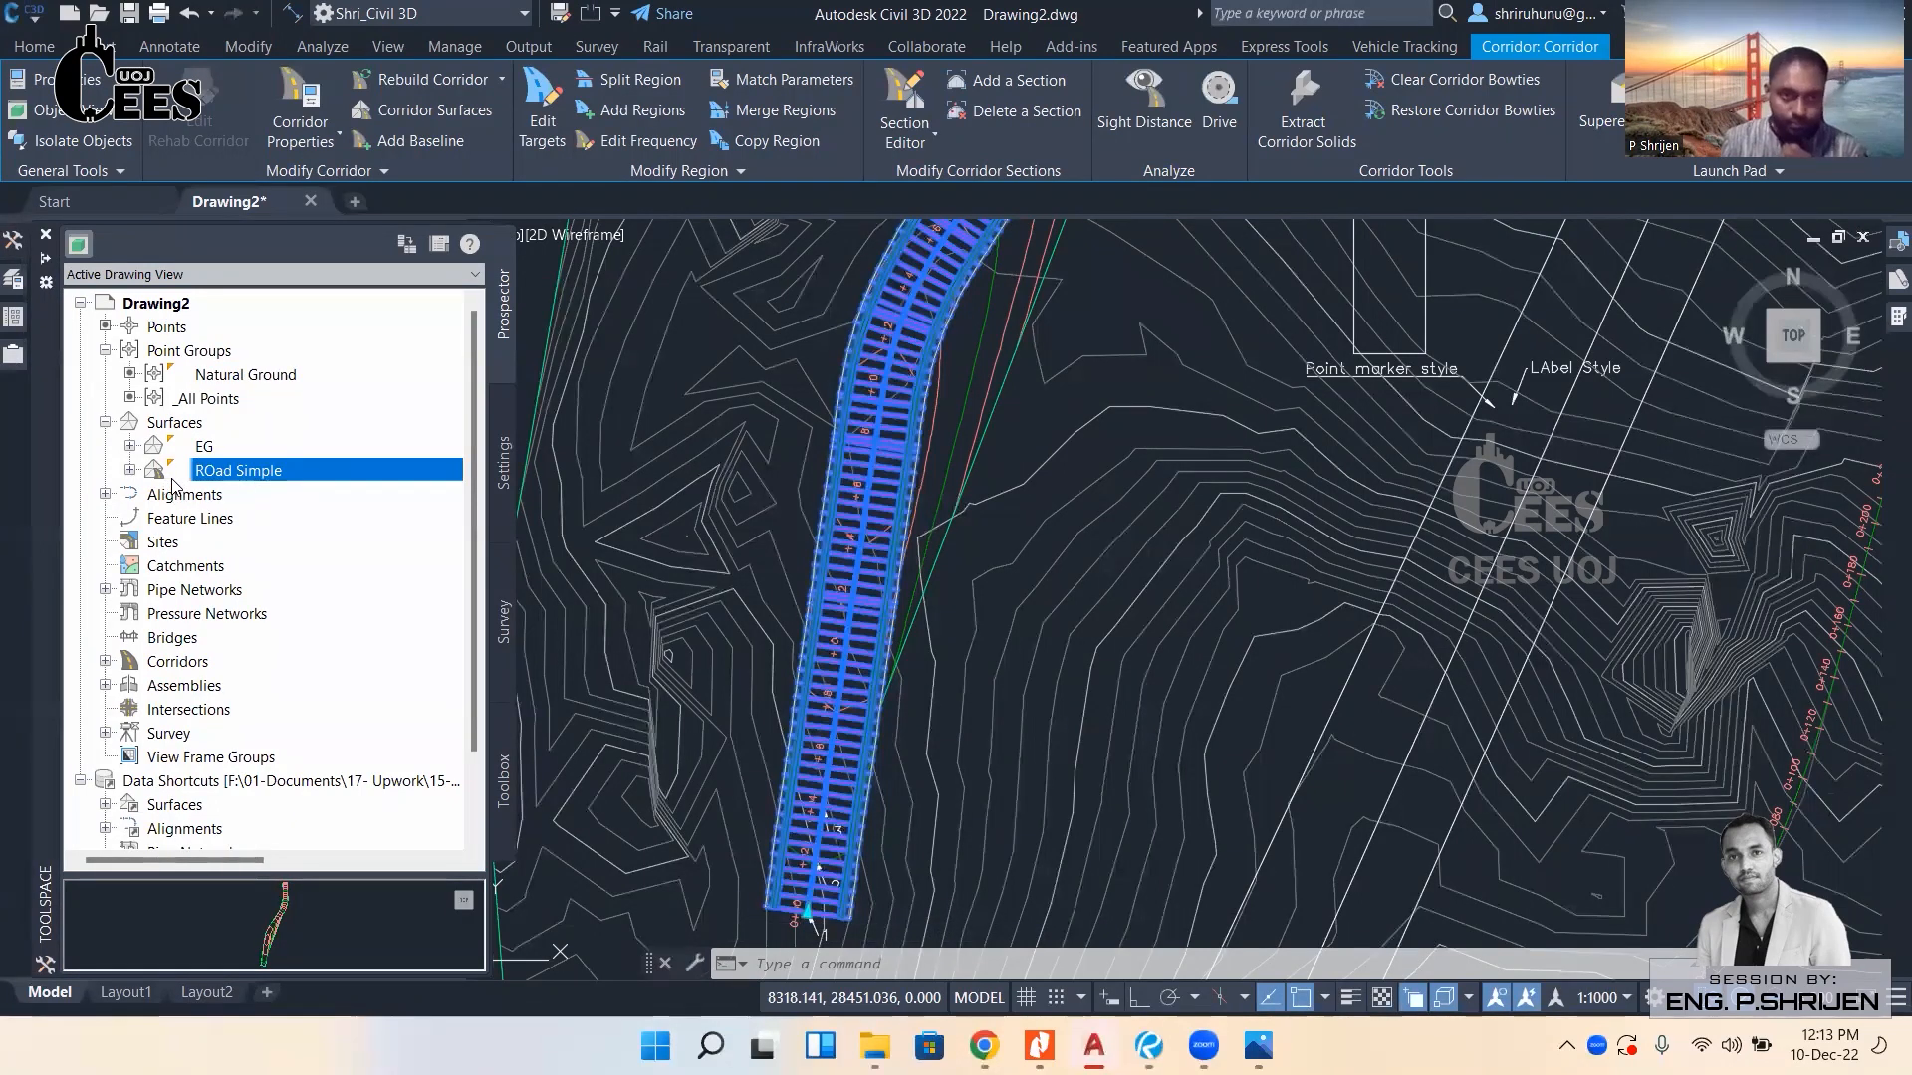
left_click(203, 448)
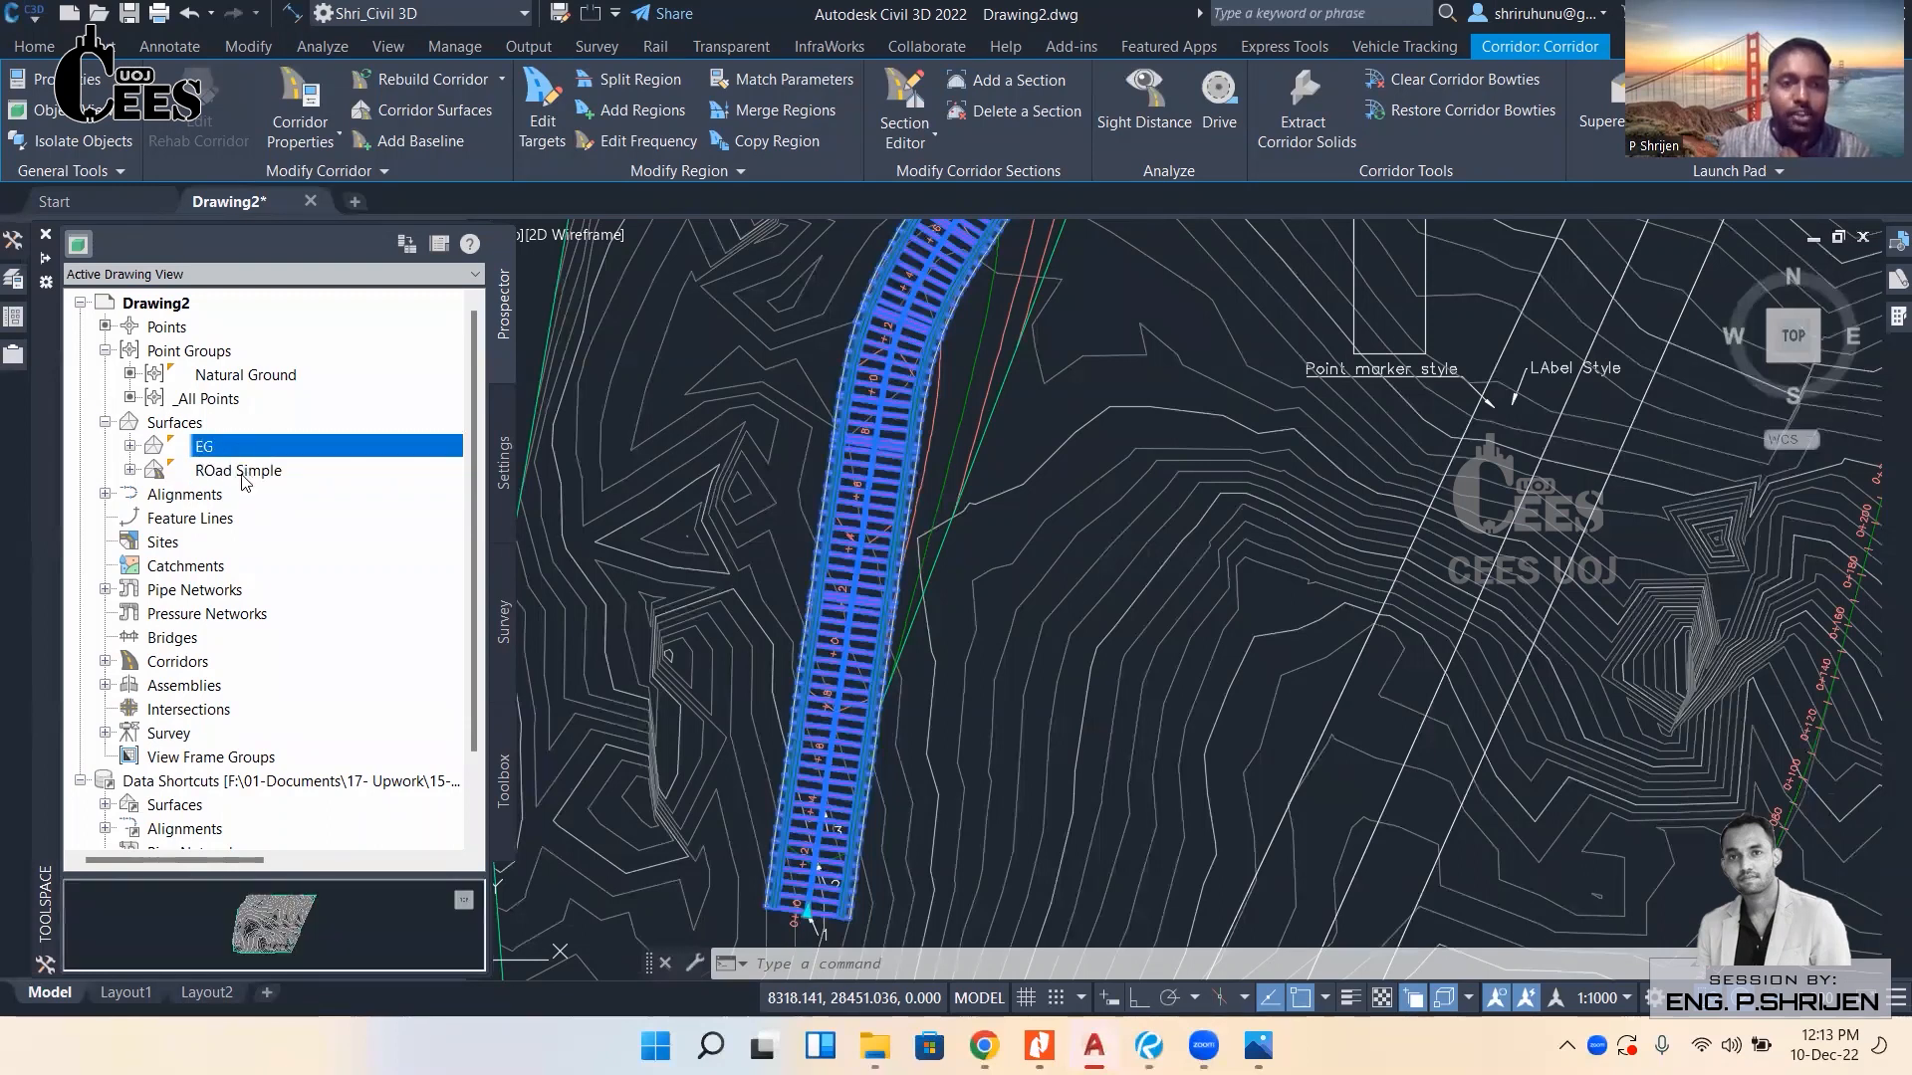
left_click(240, 471)
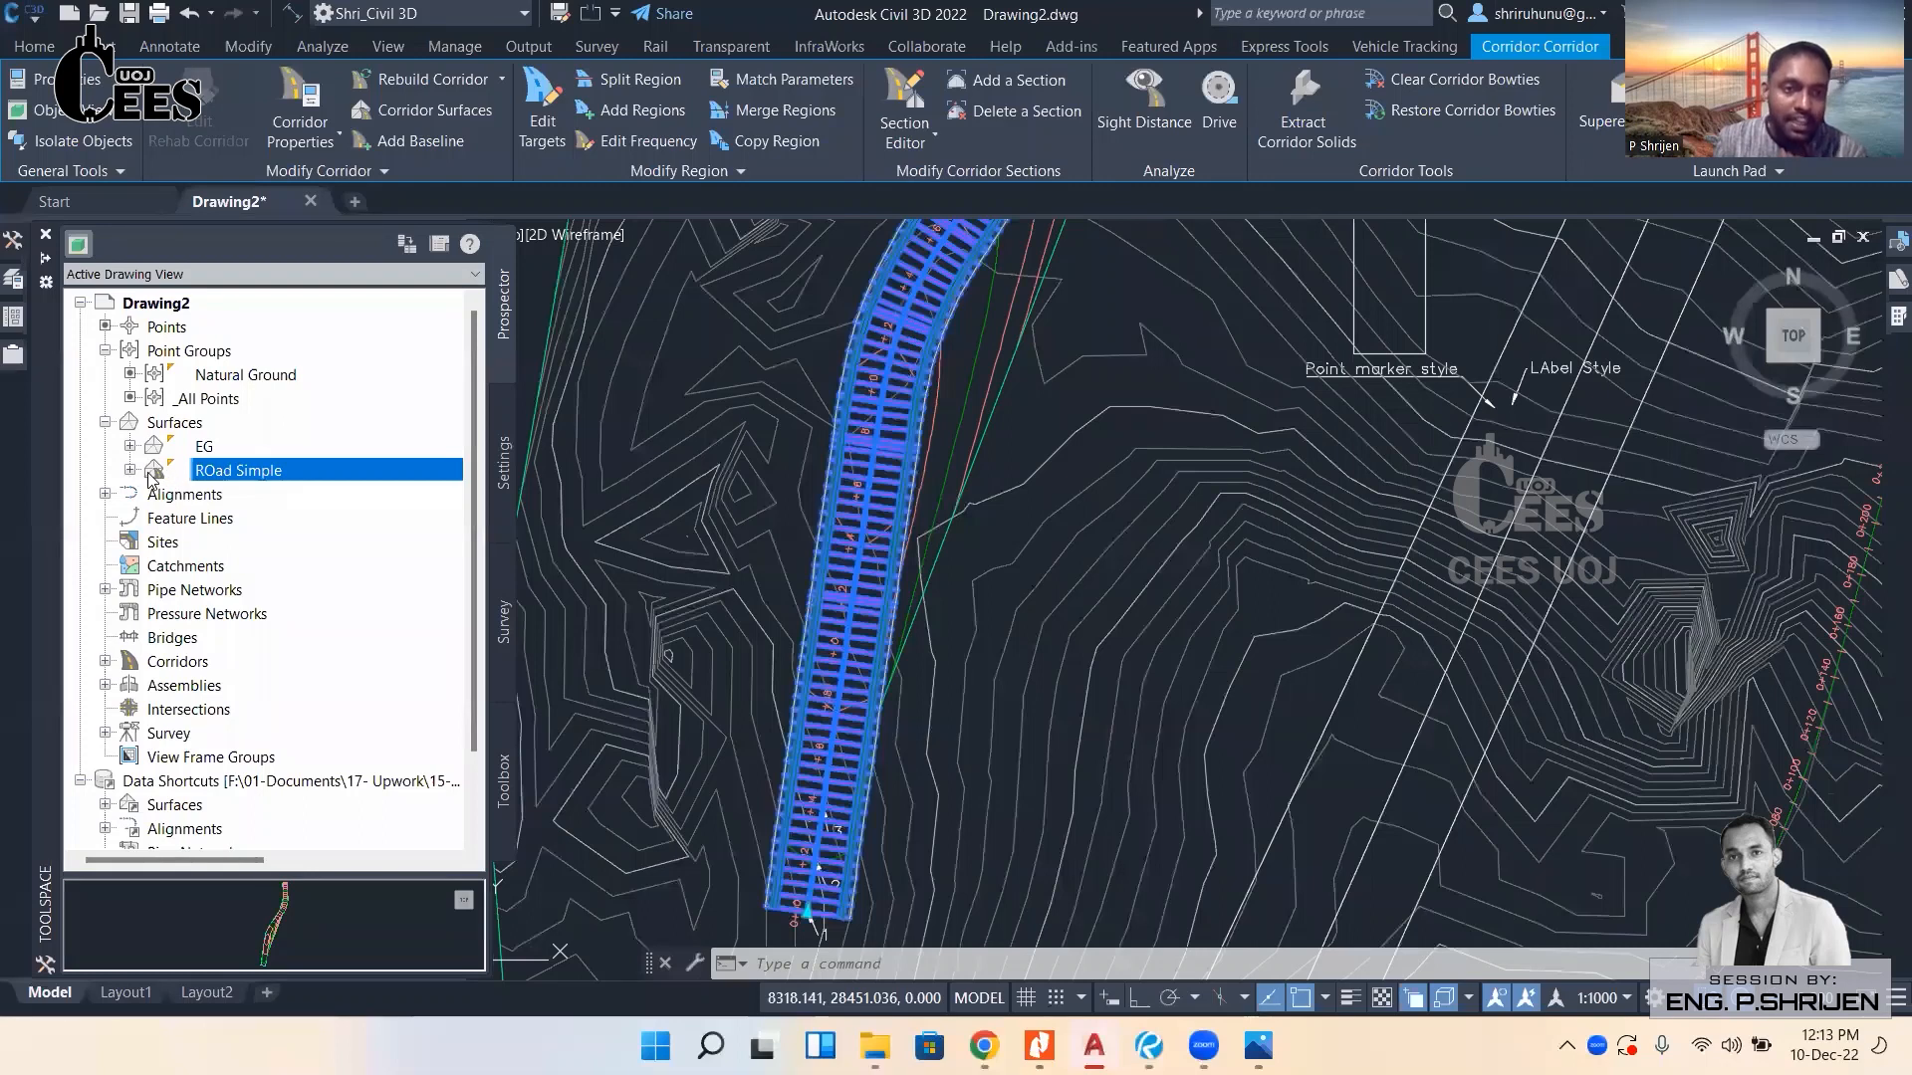
key("Escape")
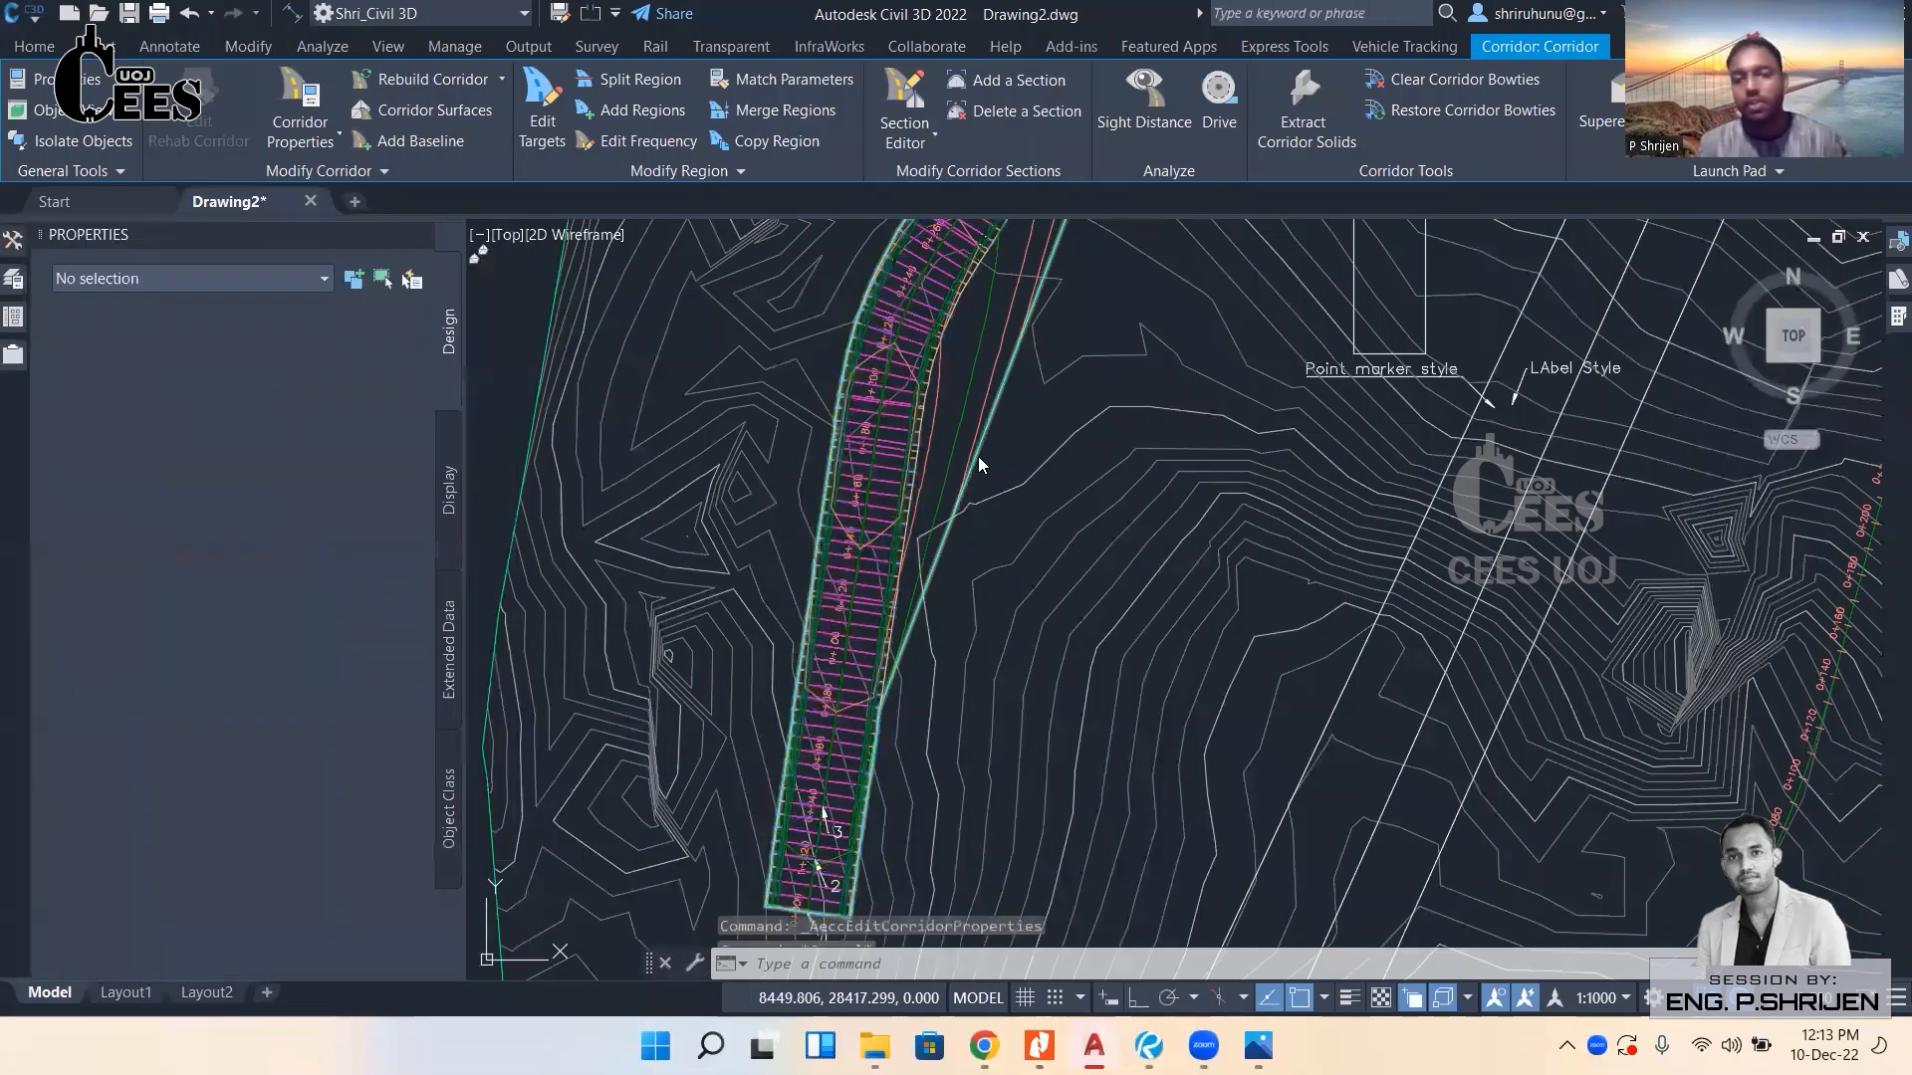
Select the ROad Simple surface and examine where its edges run past the corridor at the bends.
mouse_move(978, 456)
middle_mouse_down()
mouse_move(900, 576)
mouse_move(918, 473)
middle_mouse_up()
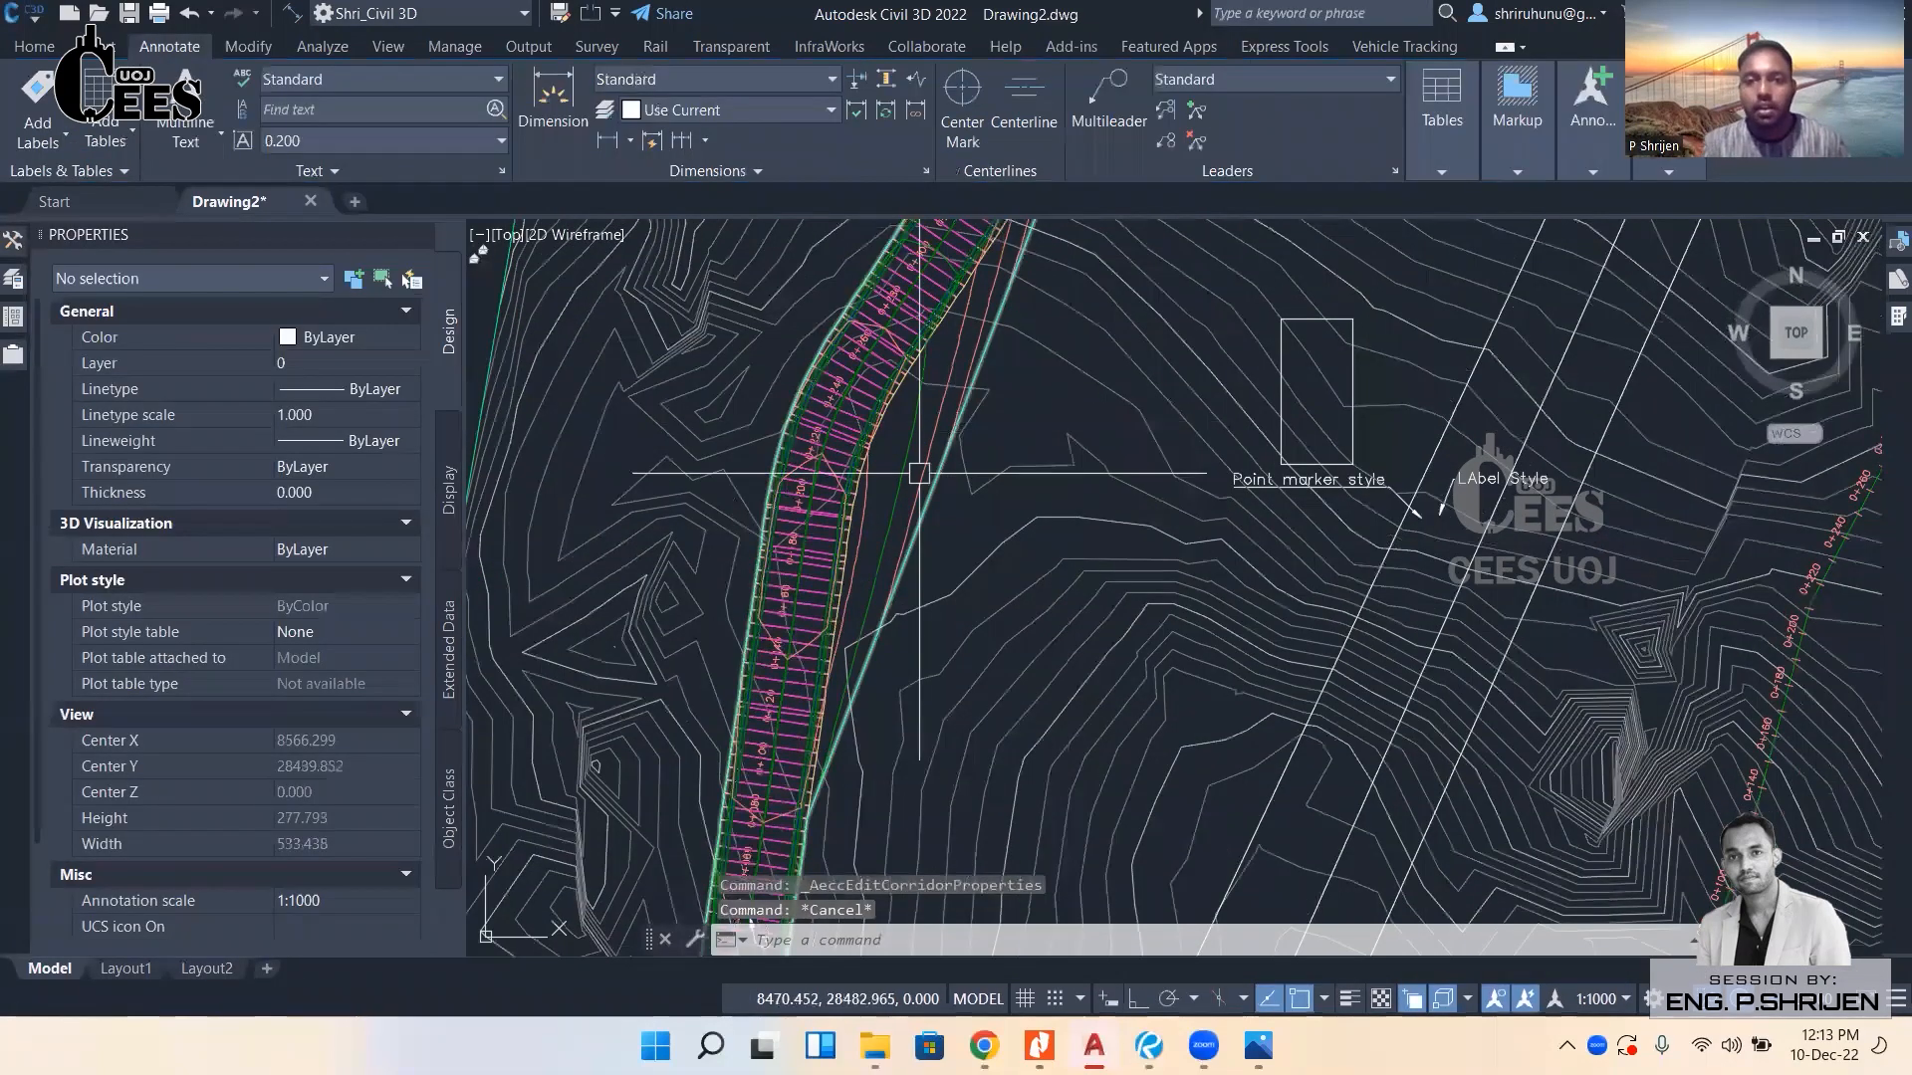
scroll(918, 473, "up", 6)
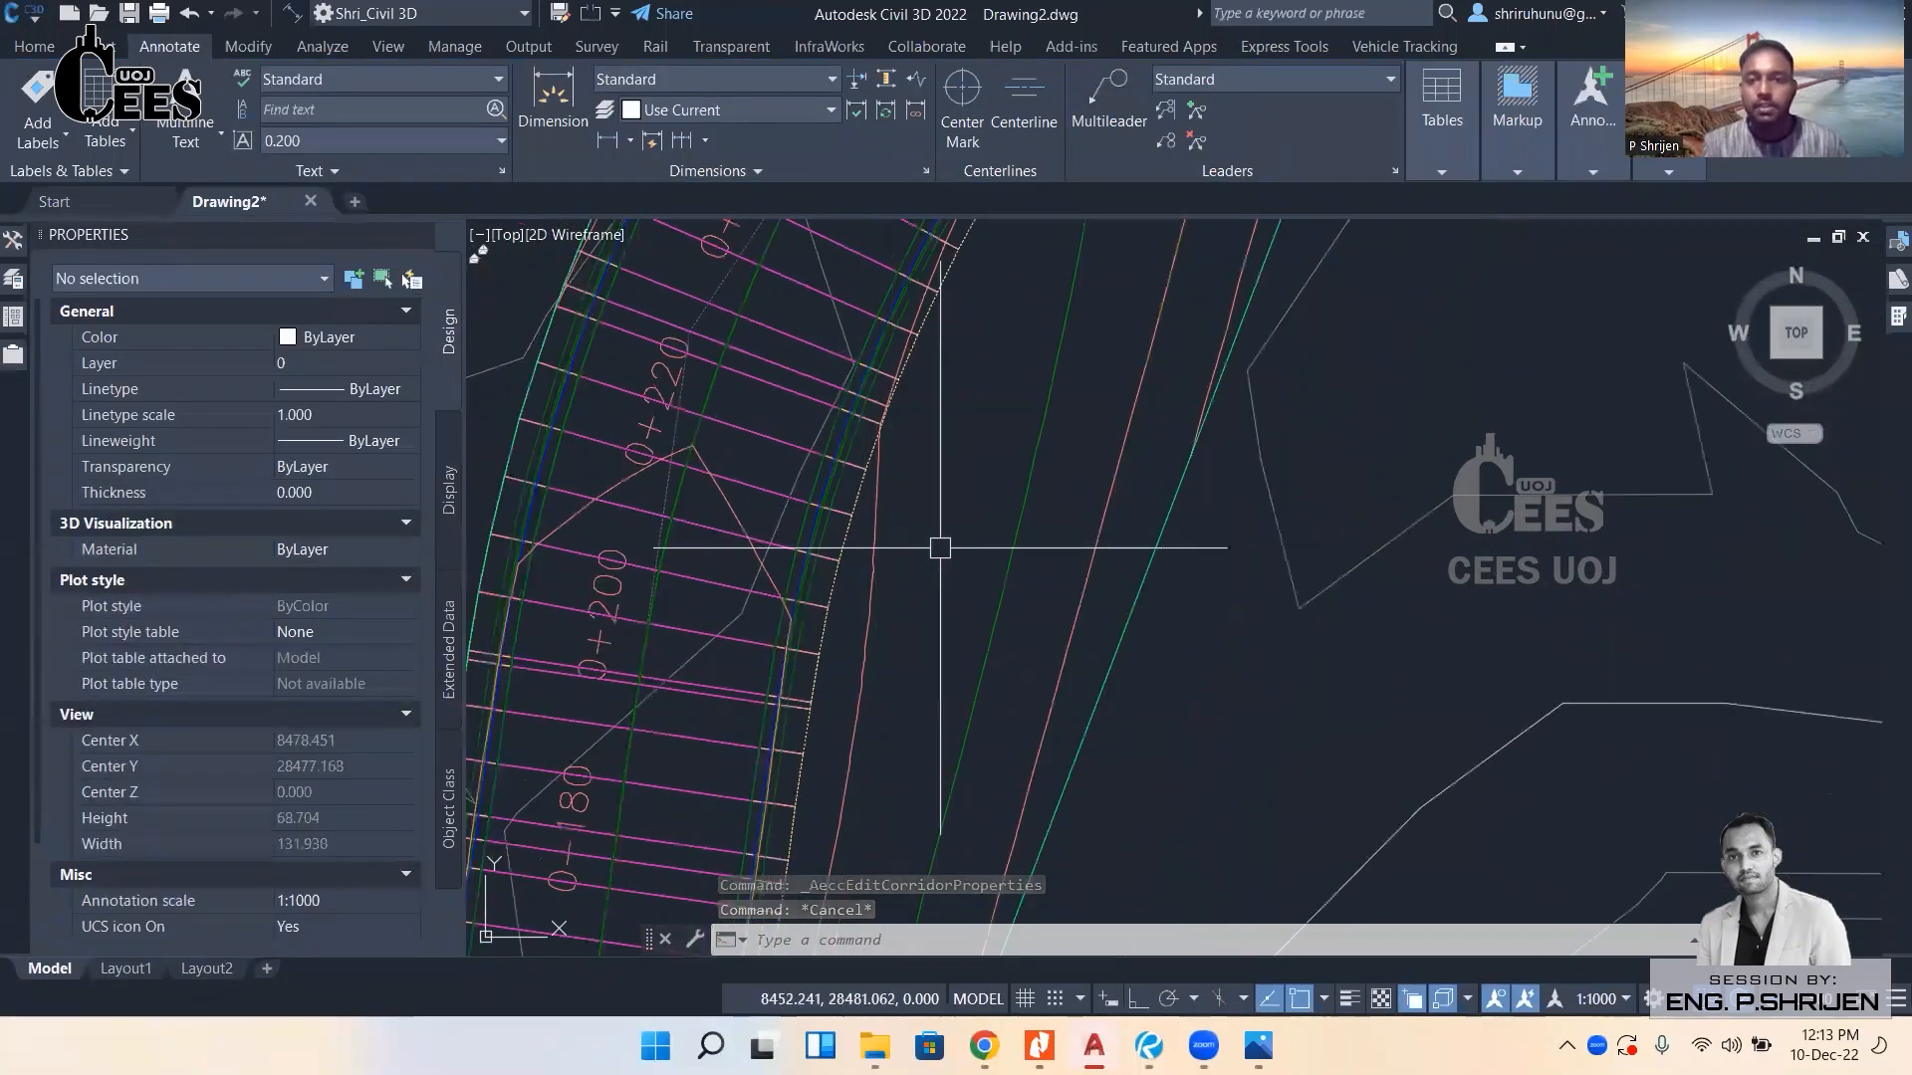
left_click(1011, 568)
scroll(1013, 570, "down", 4)
middle_click_drag(1015, 676, 1015, 666)
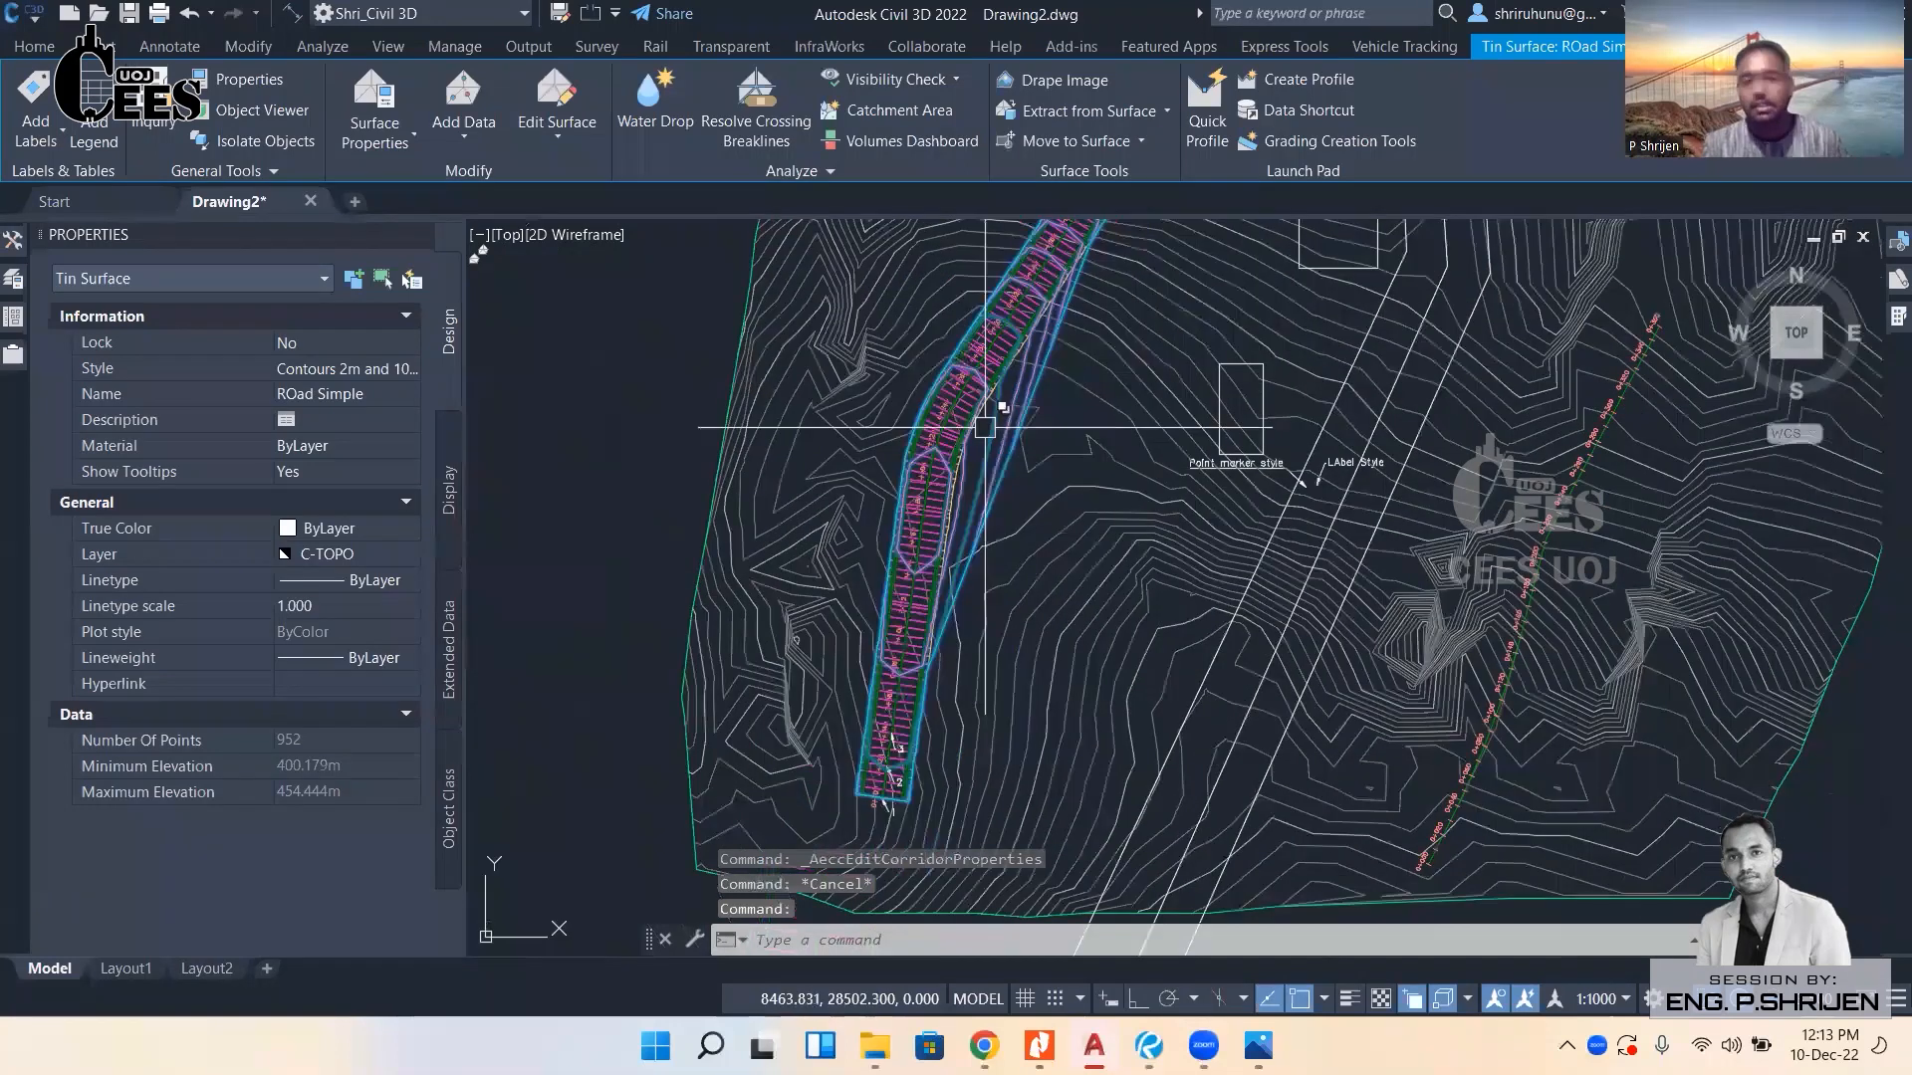
scroll(981, 414, "up", 3)
mouse_move(956, 478)
middle_mouse_down()
mouse_move(983, 515)
mouse_move(981, 620)
mouse_move(883, 523)
mouse_move(876, 389)
middle_mouse_up()
scroll(982, 568, "down", 3)
scroll(951, 416, "up", 3)
scroll(877, 389, "down", 3)
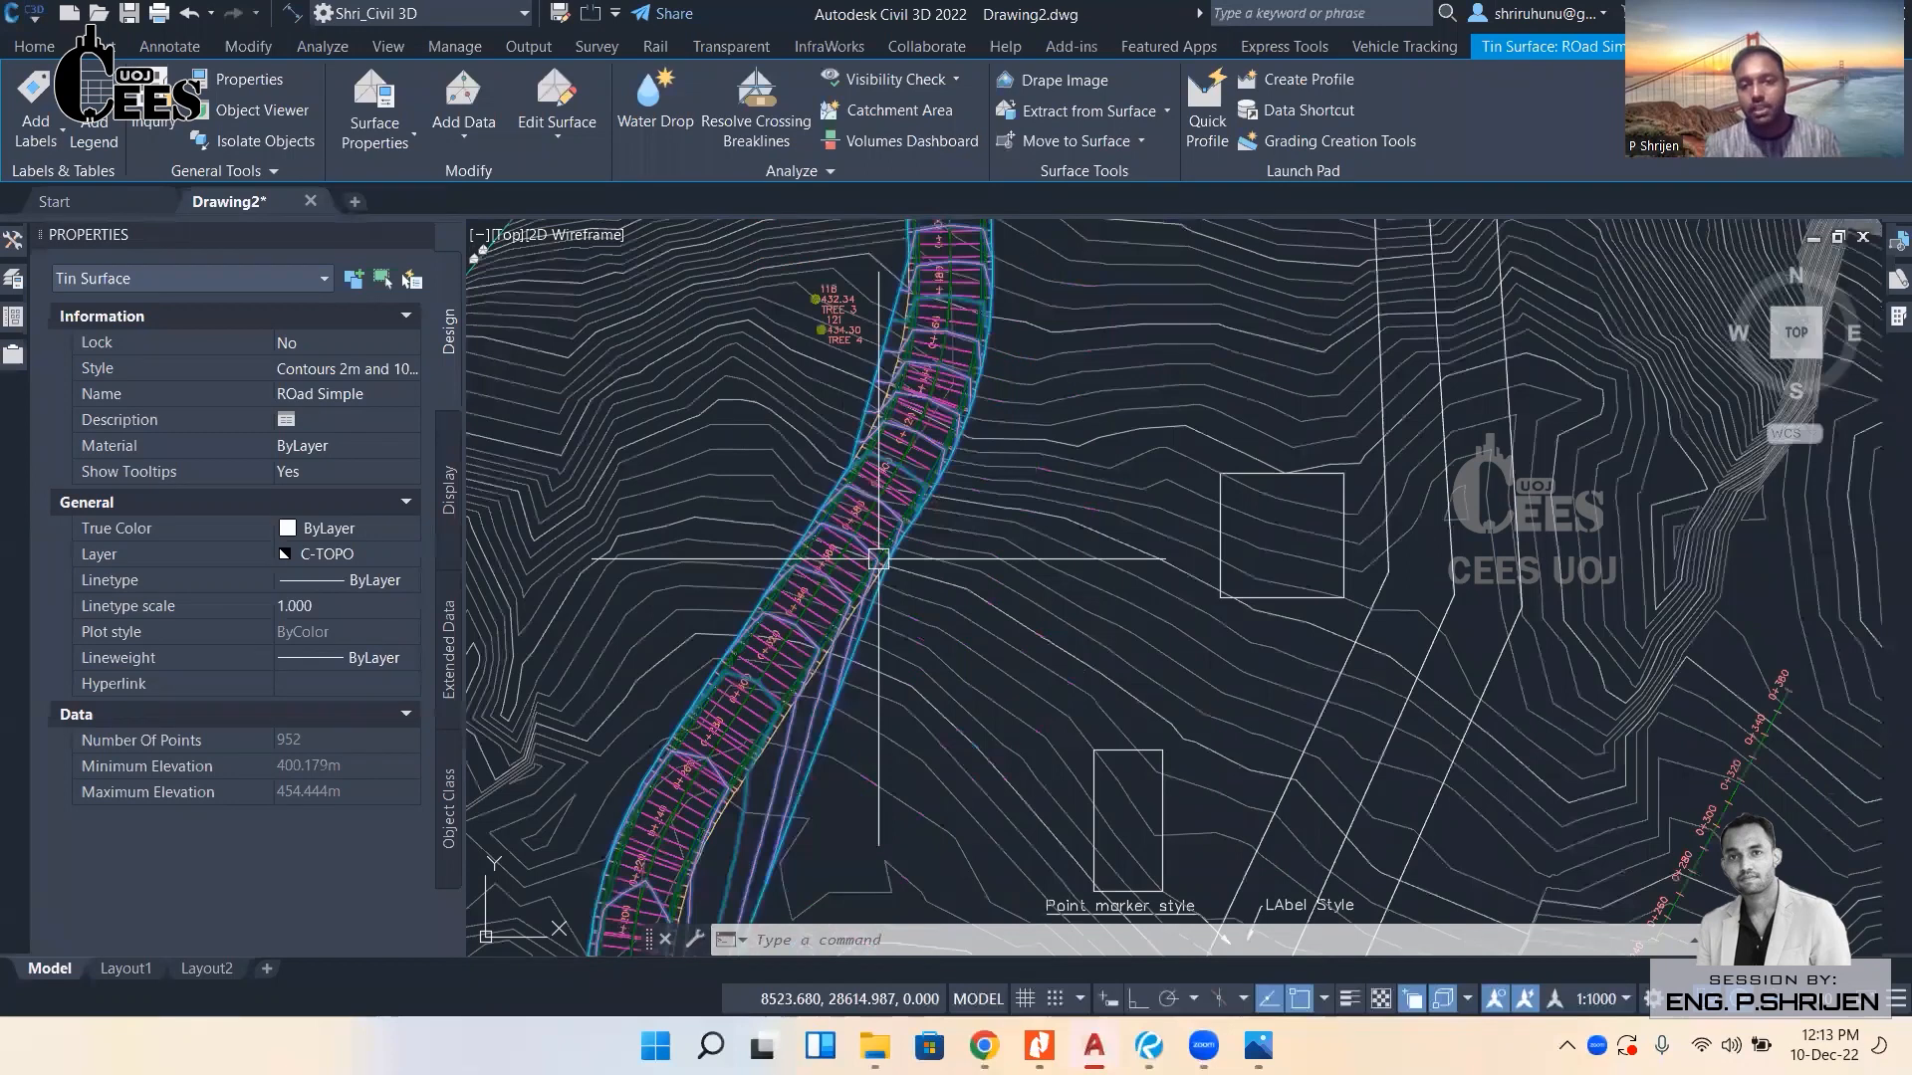
scroll(878, 558, "up", 2)
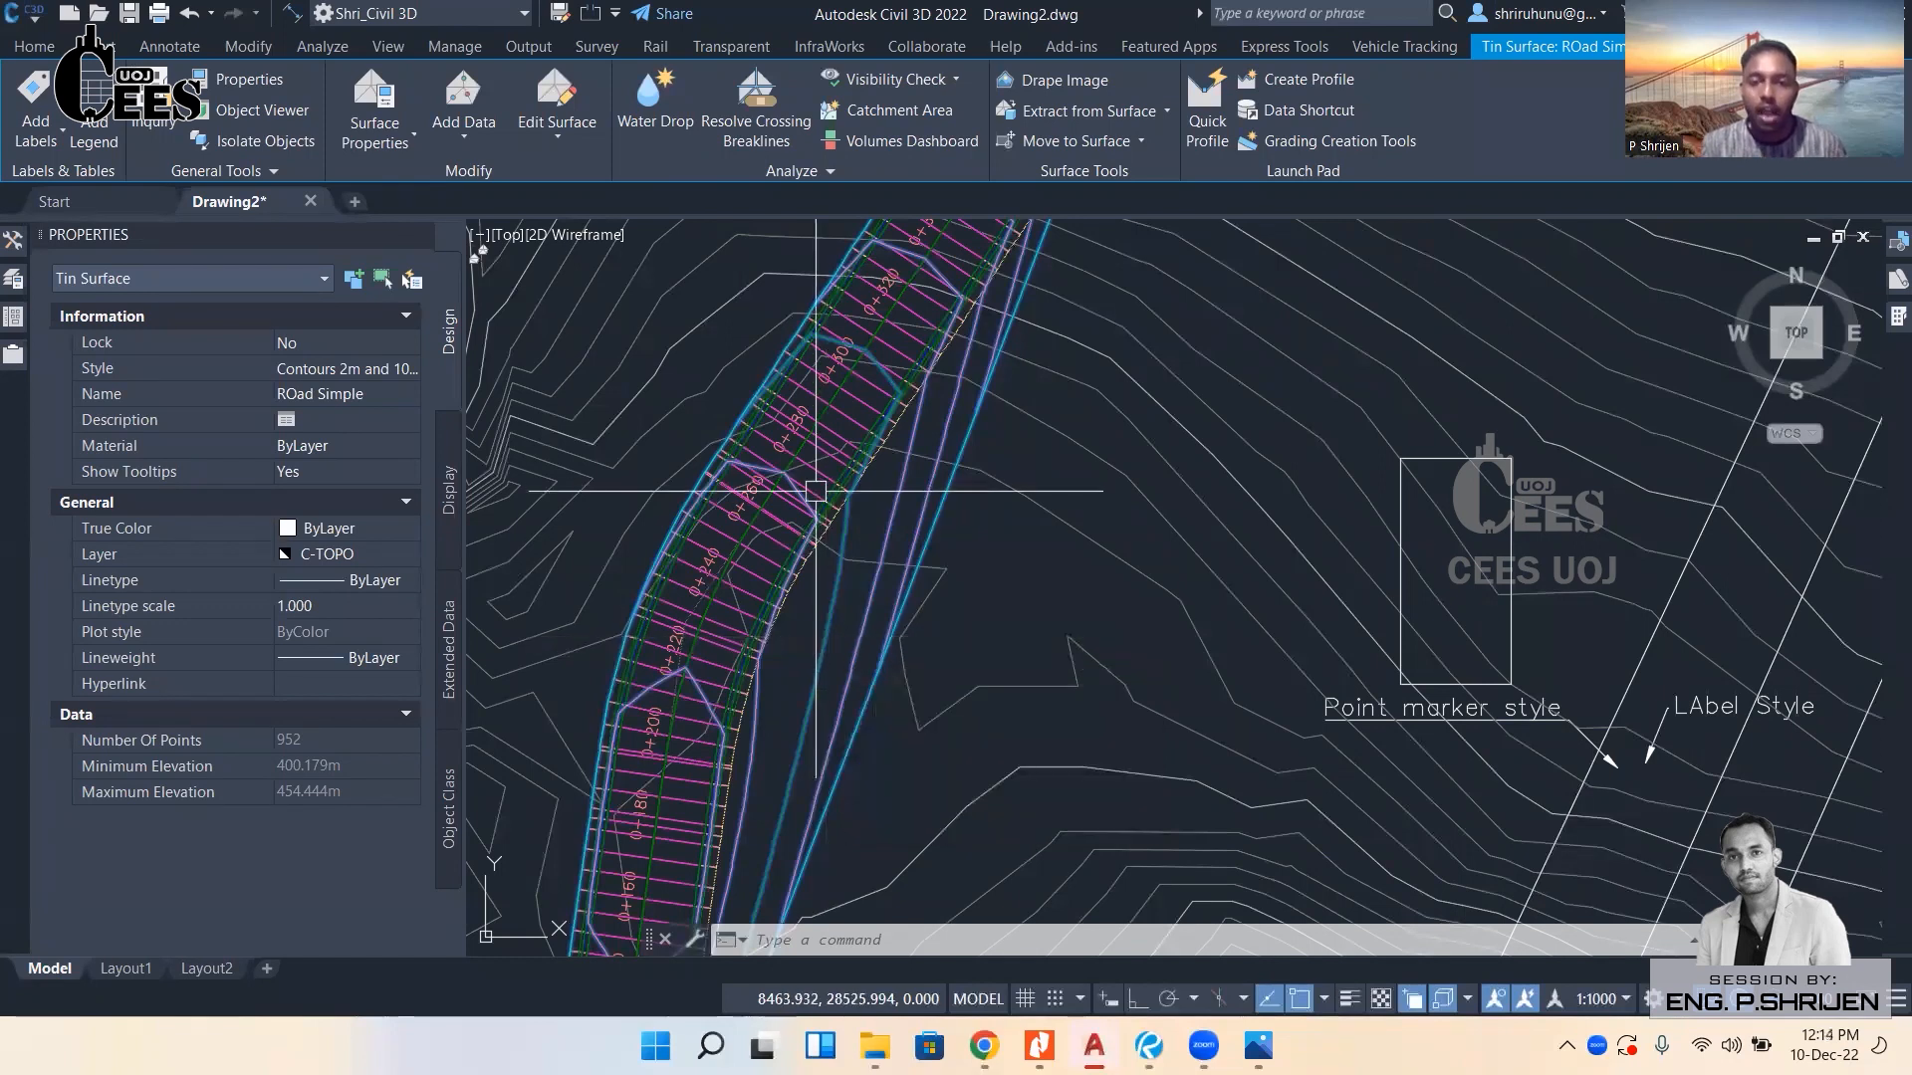
scroll(825, 617, "up", 2)
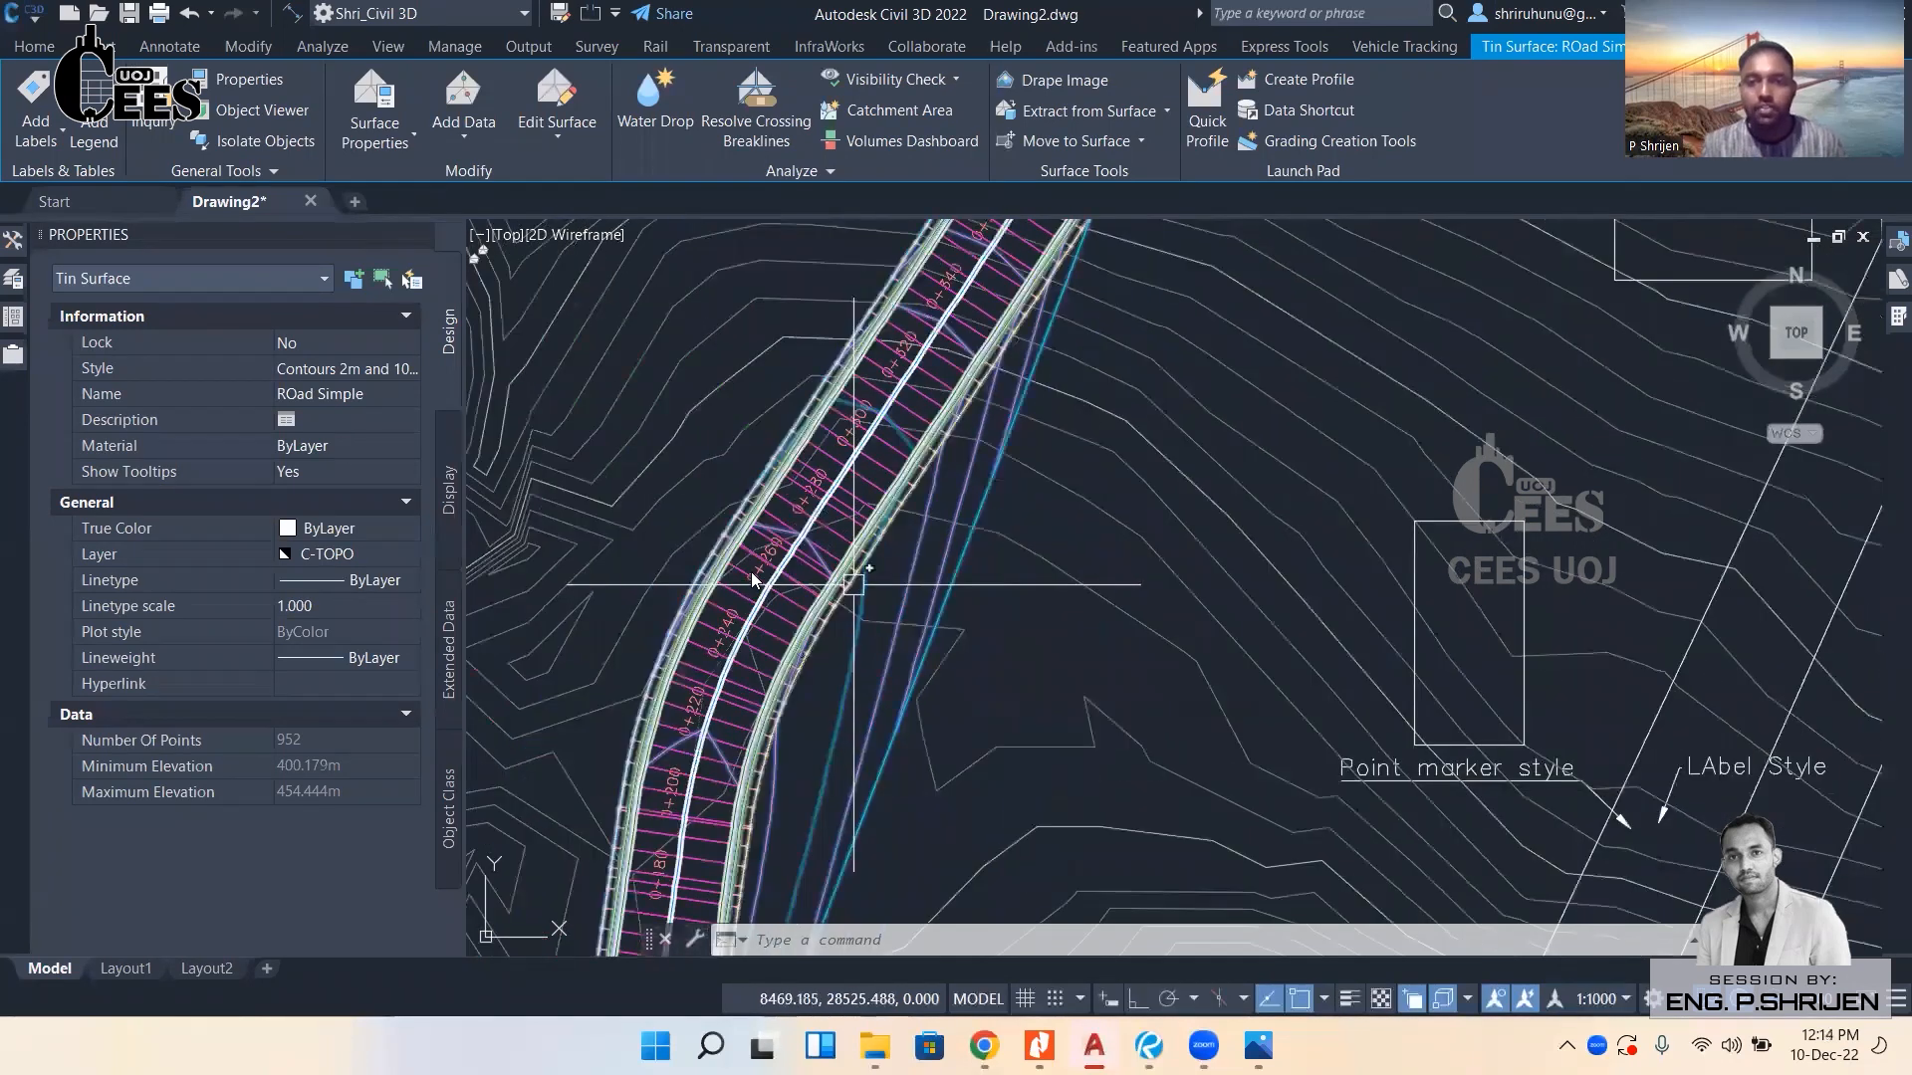
key("Escape")
In the corridor's properties, set the corridor extents as the outer boundary of the ROad Simple surface and accept the changes.
scroll(787, 597, "up", 2)
left_click(786, 598)
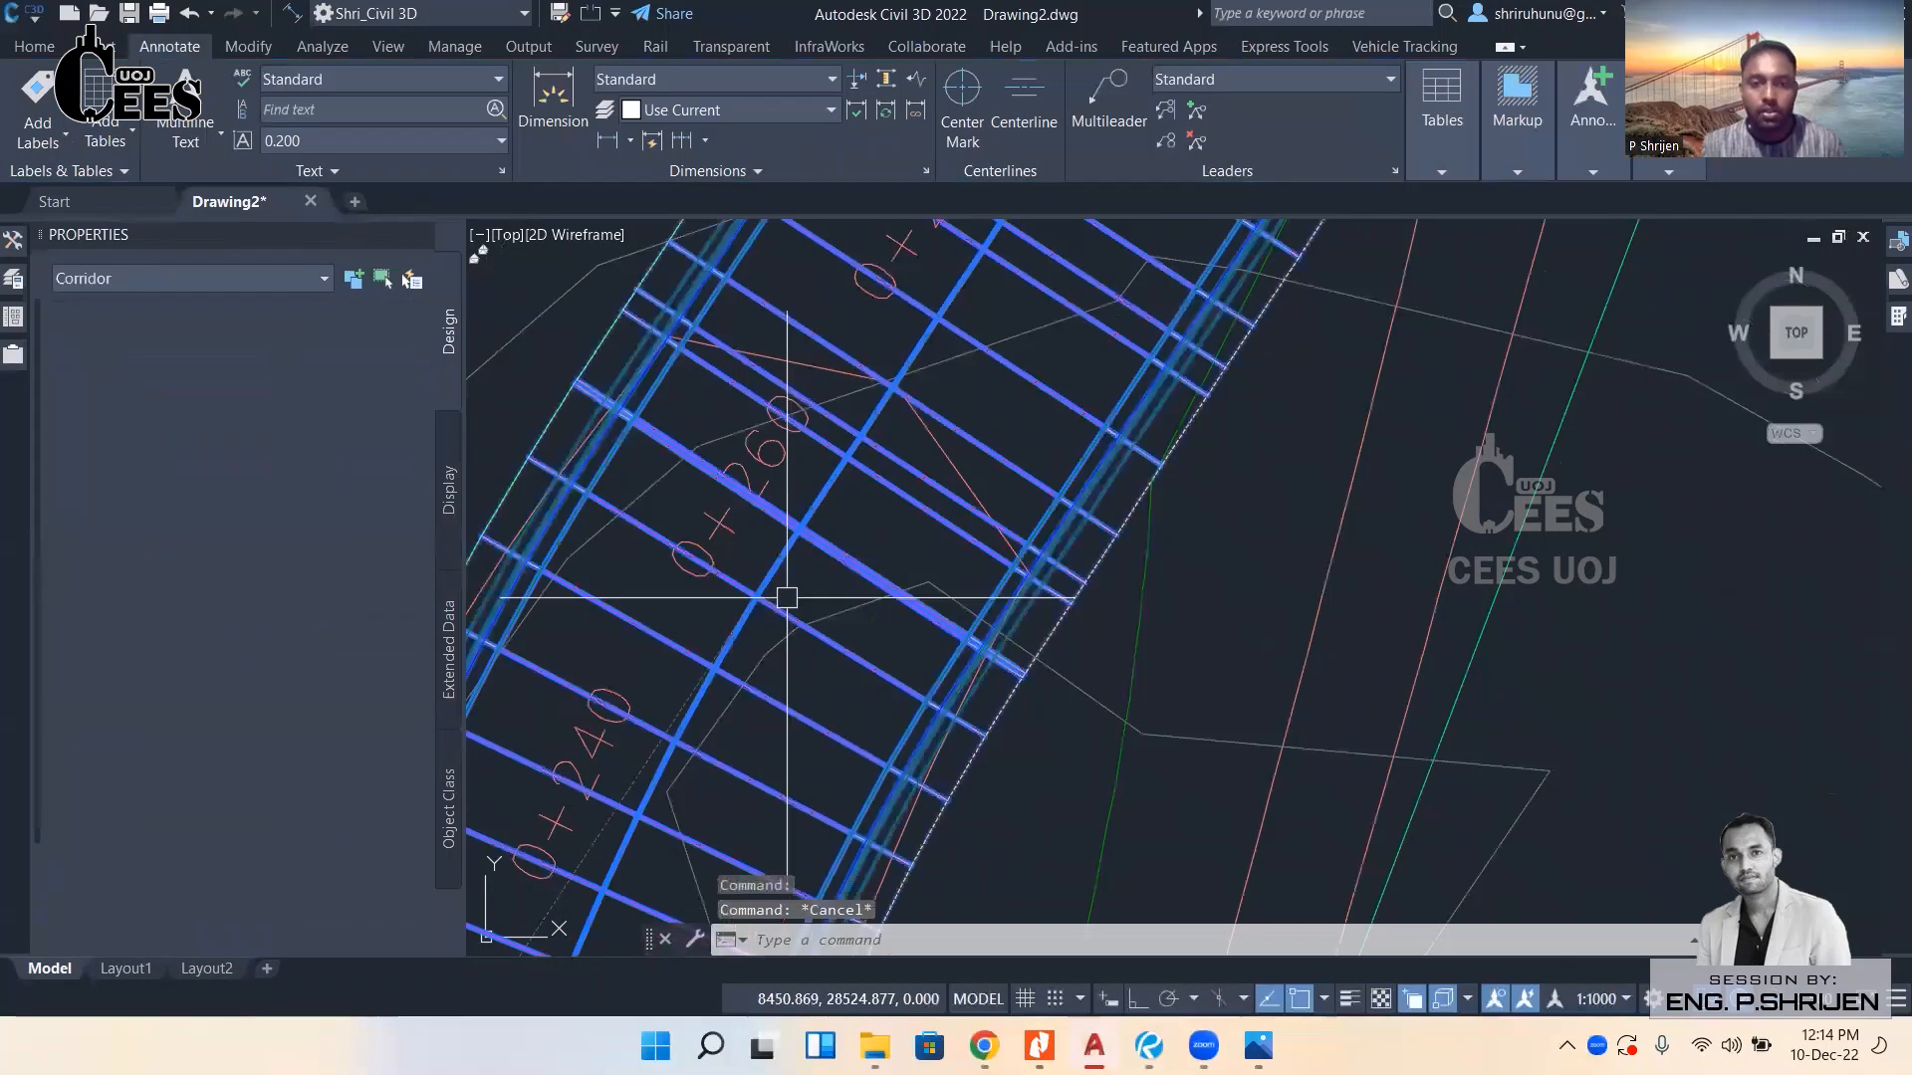
scroll(787, 597, "down", 3)
left_click(317, 100)
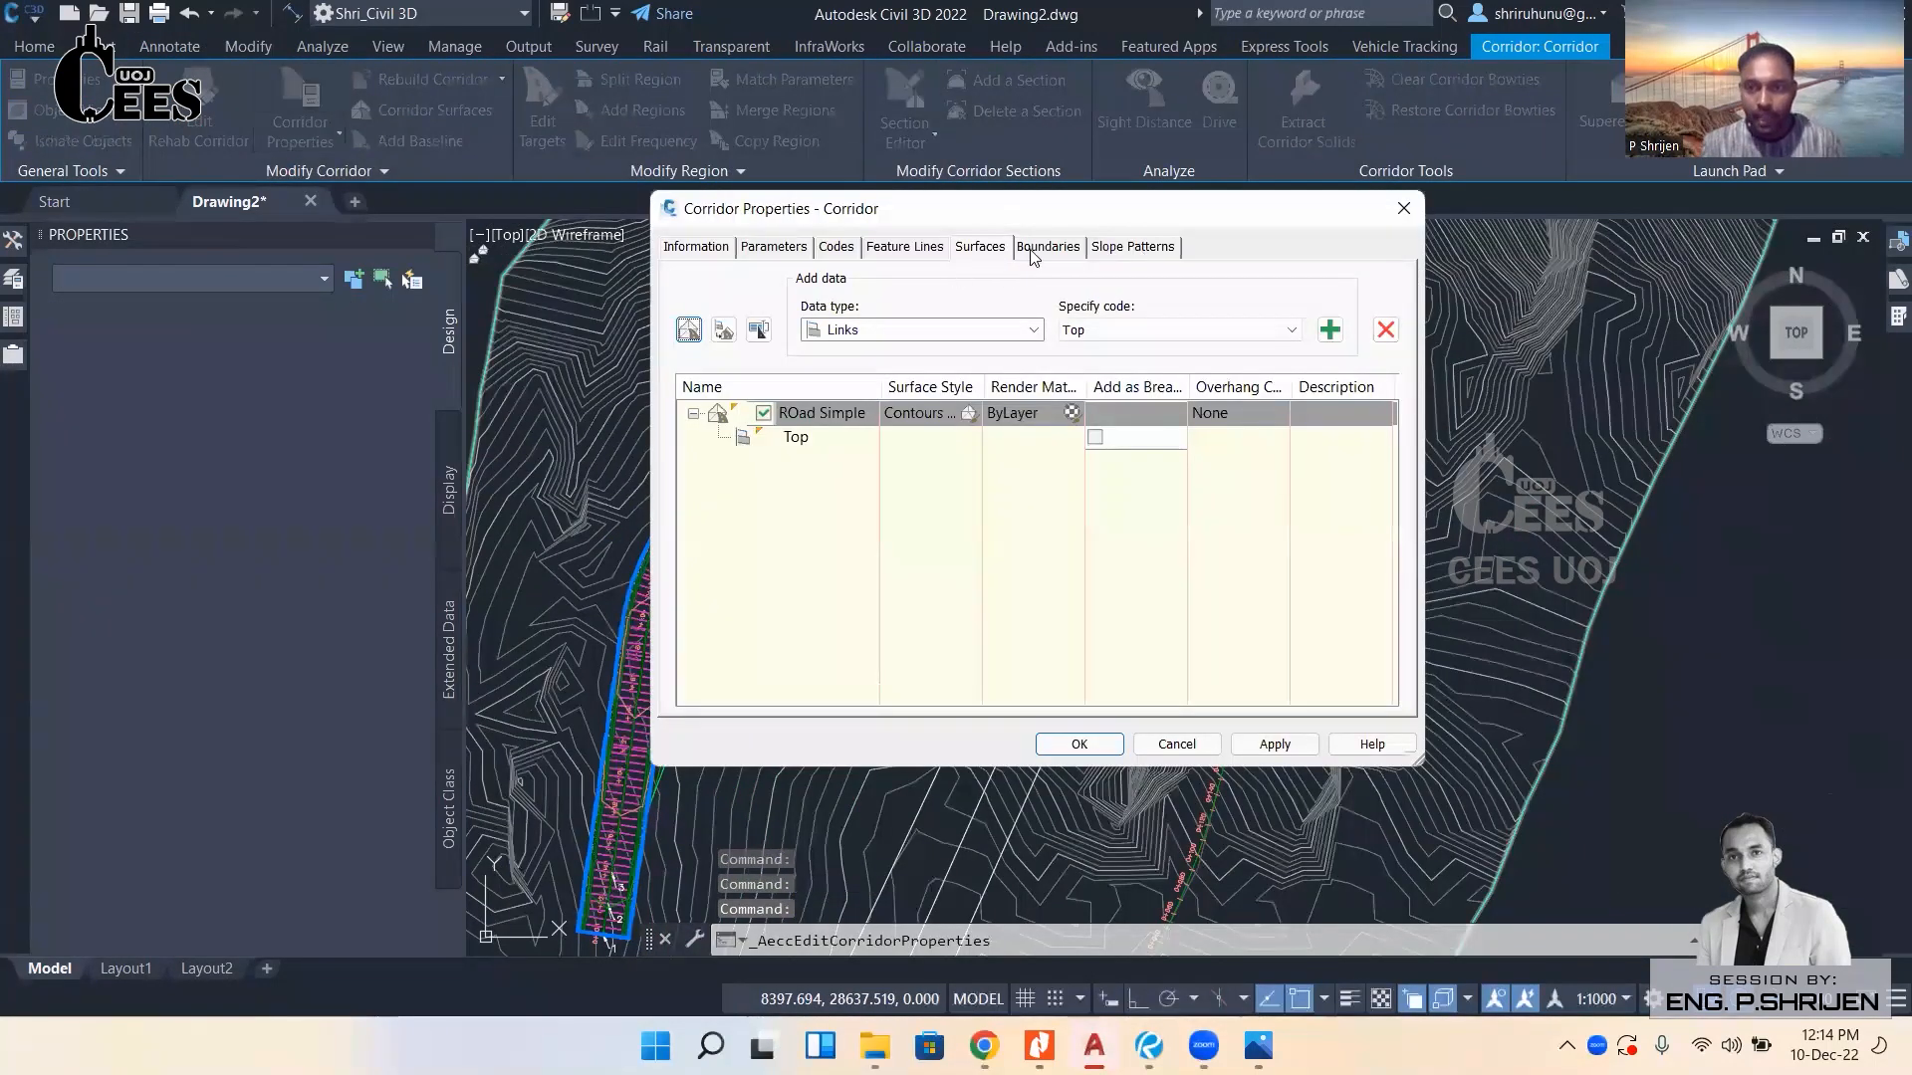
left_click(1044, 247)
left_click(814, 319)
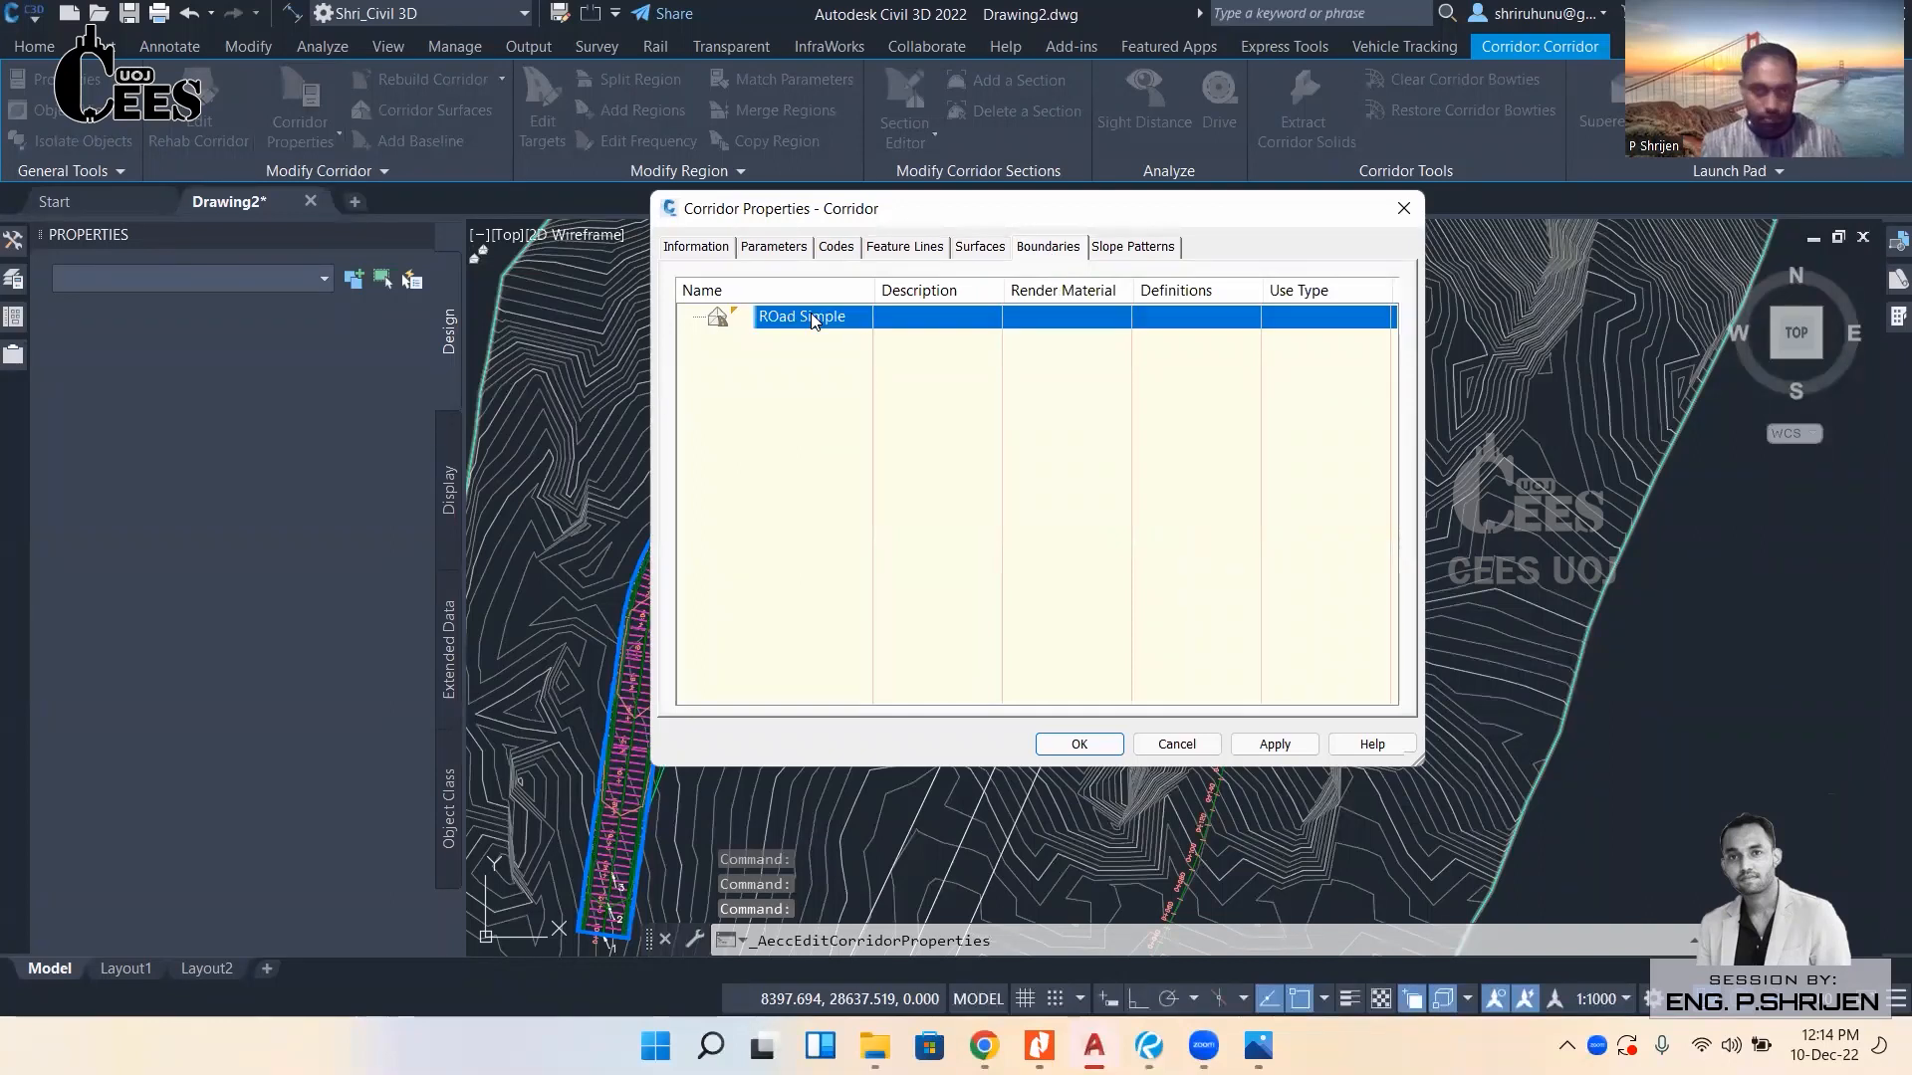
right_click(813, 319)
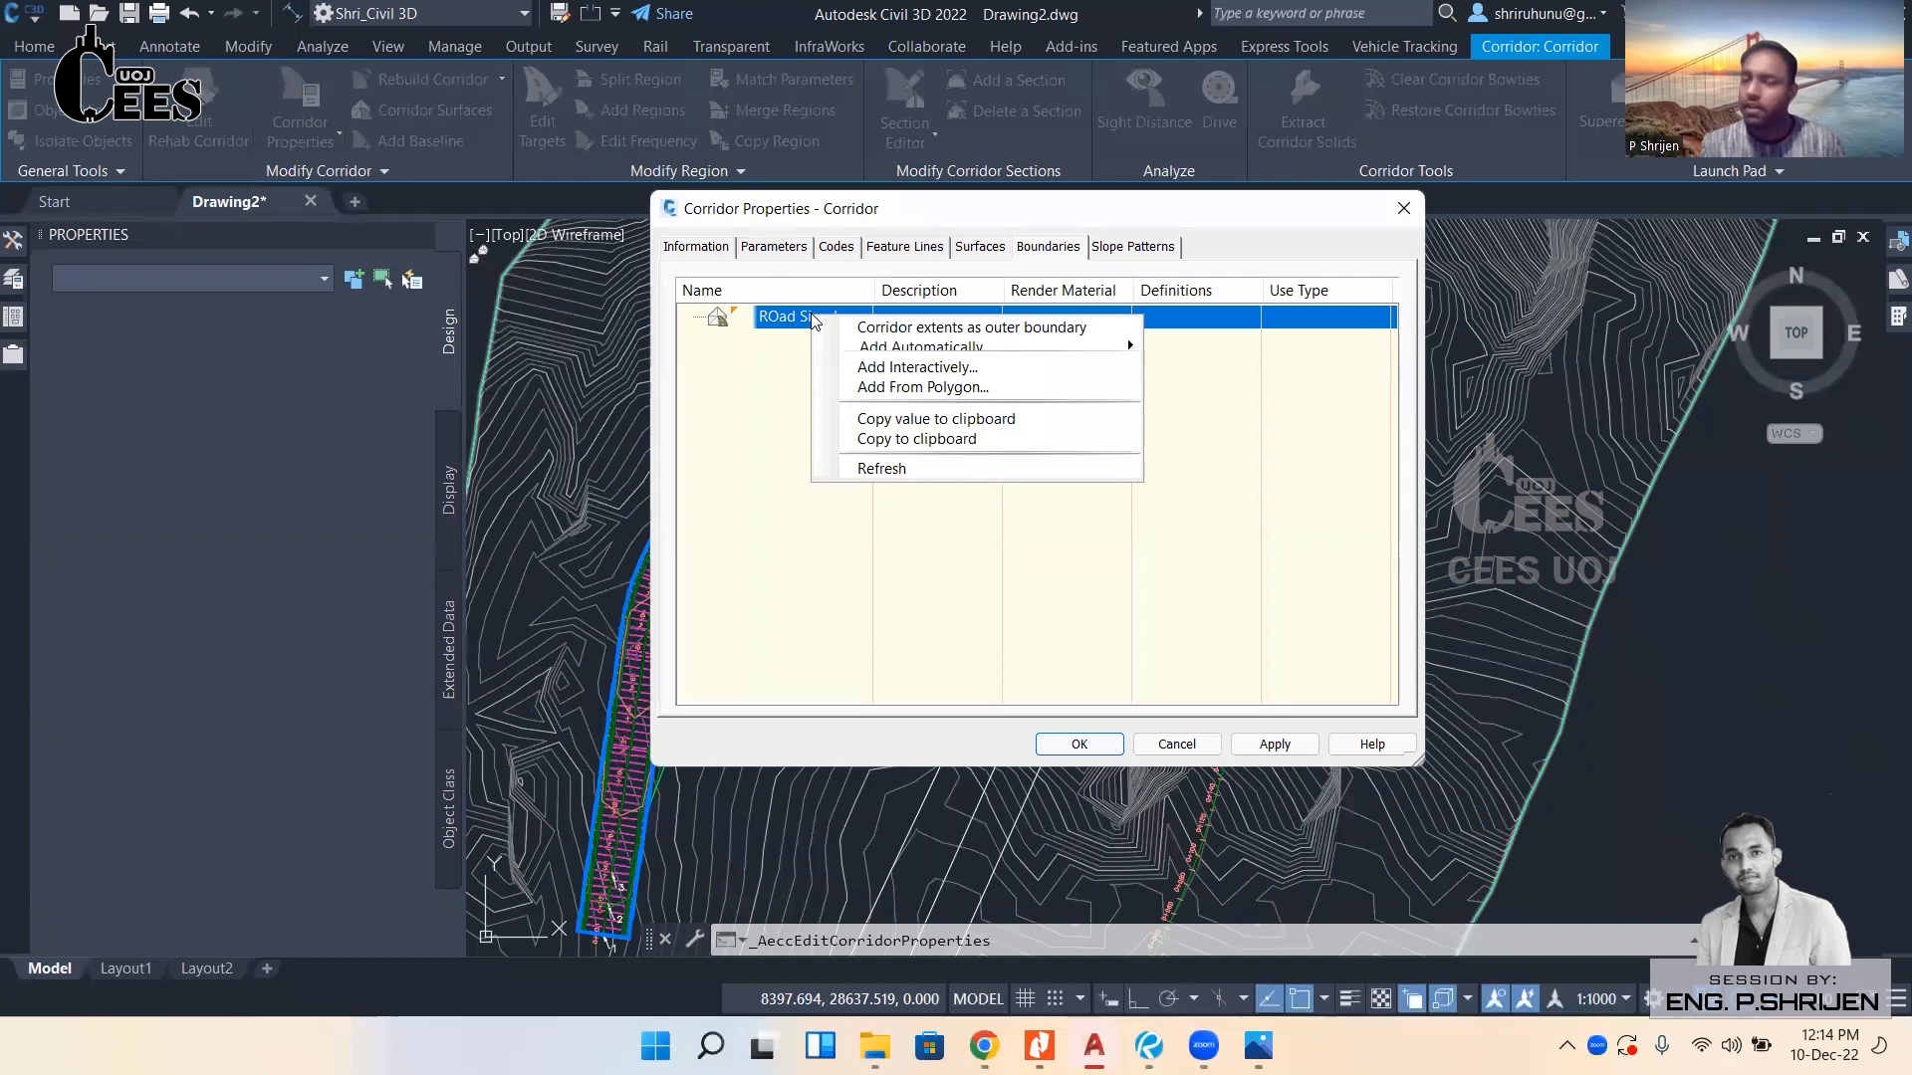
mouse_move(853, 354)
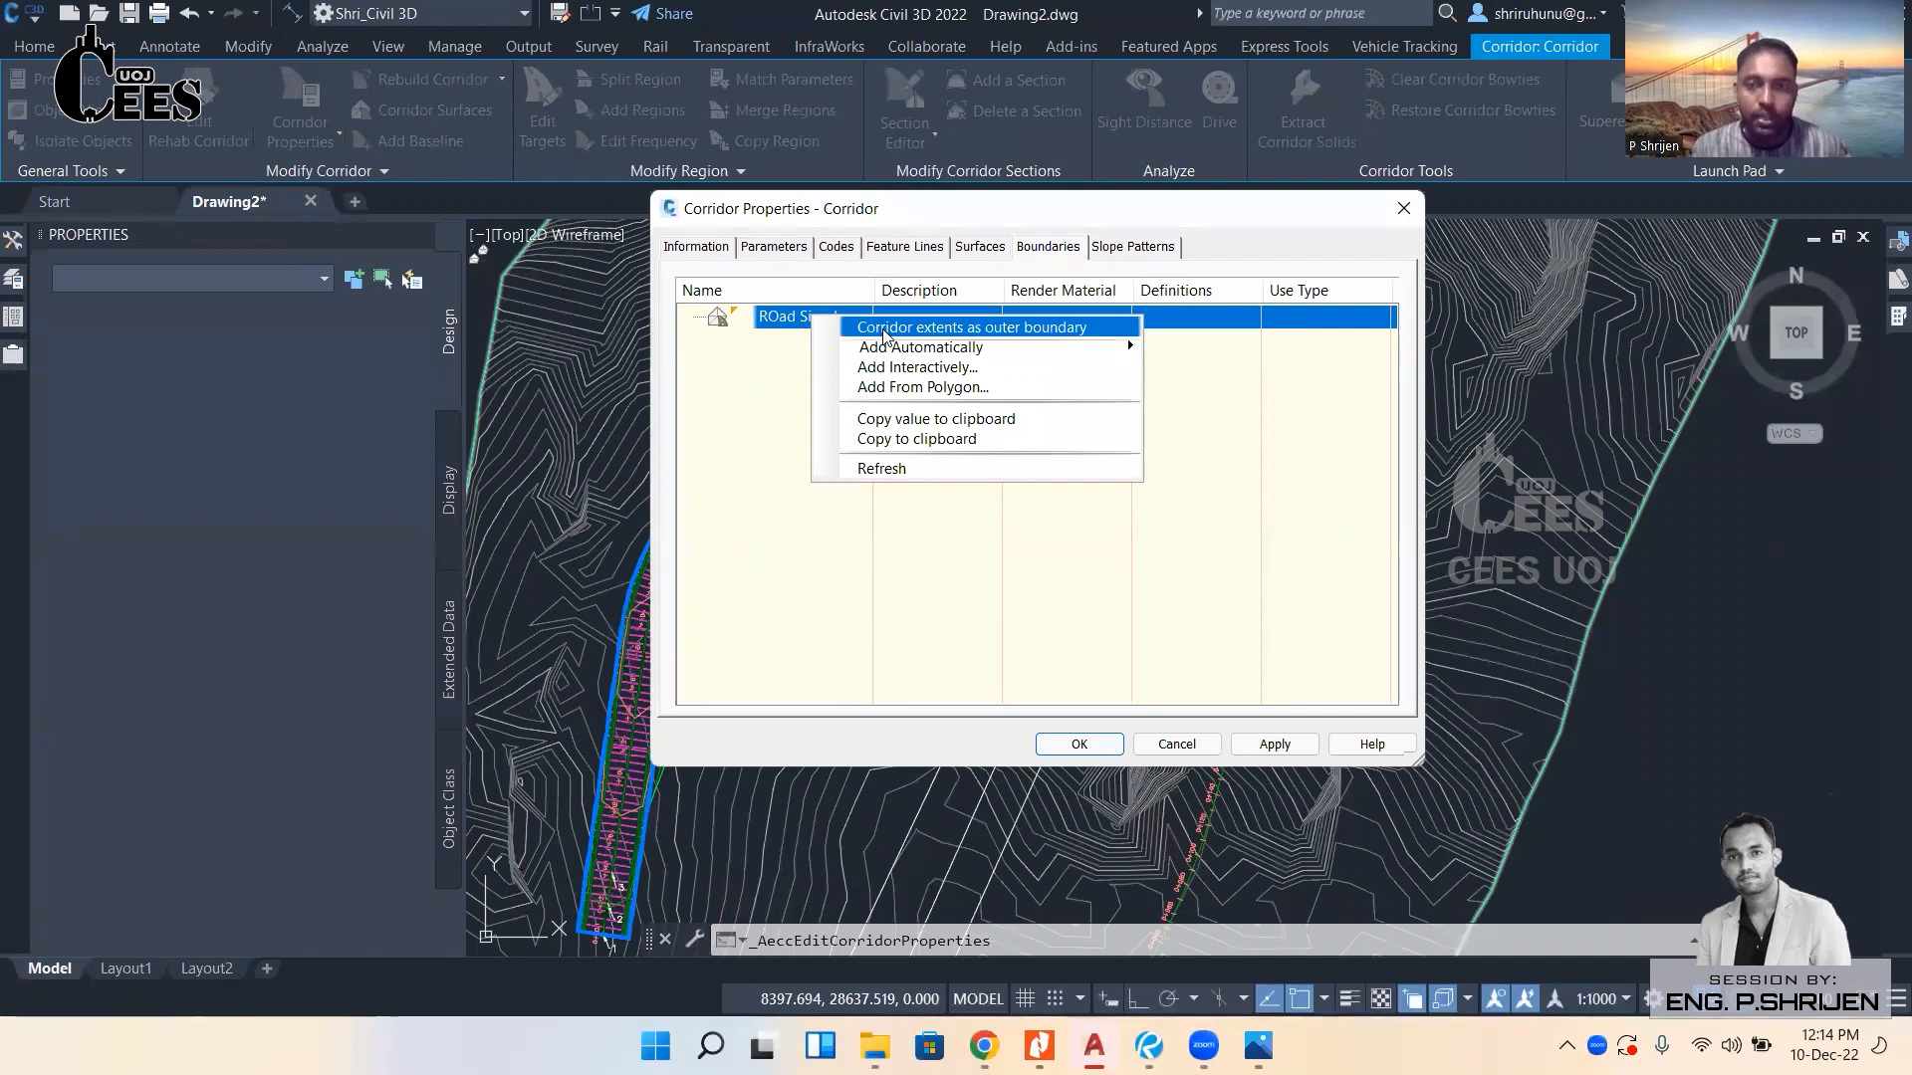
left_click(884, 337)
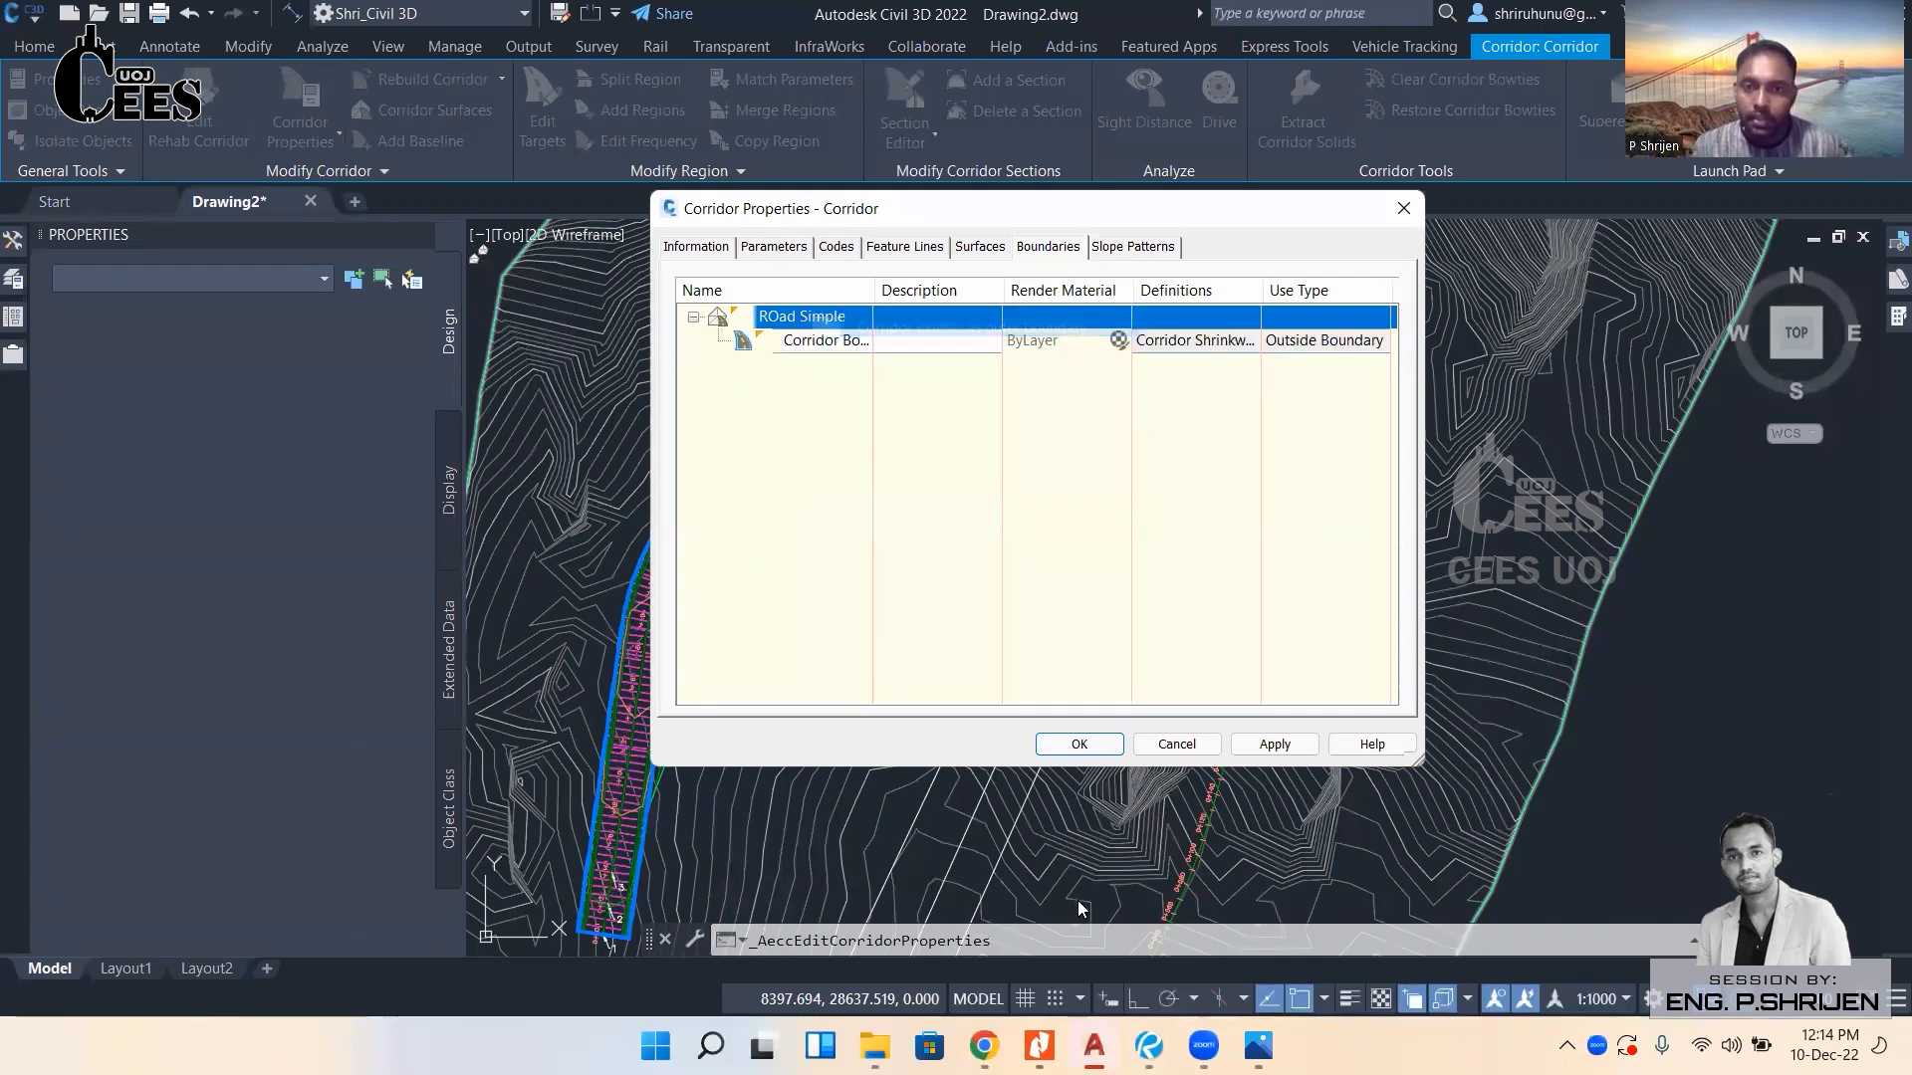
left_click(1051, 750)
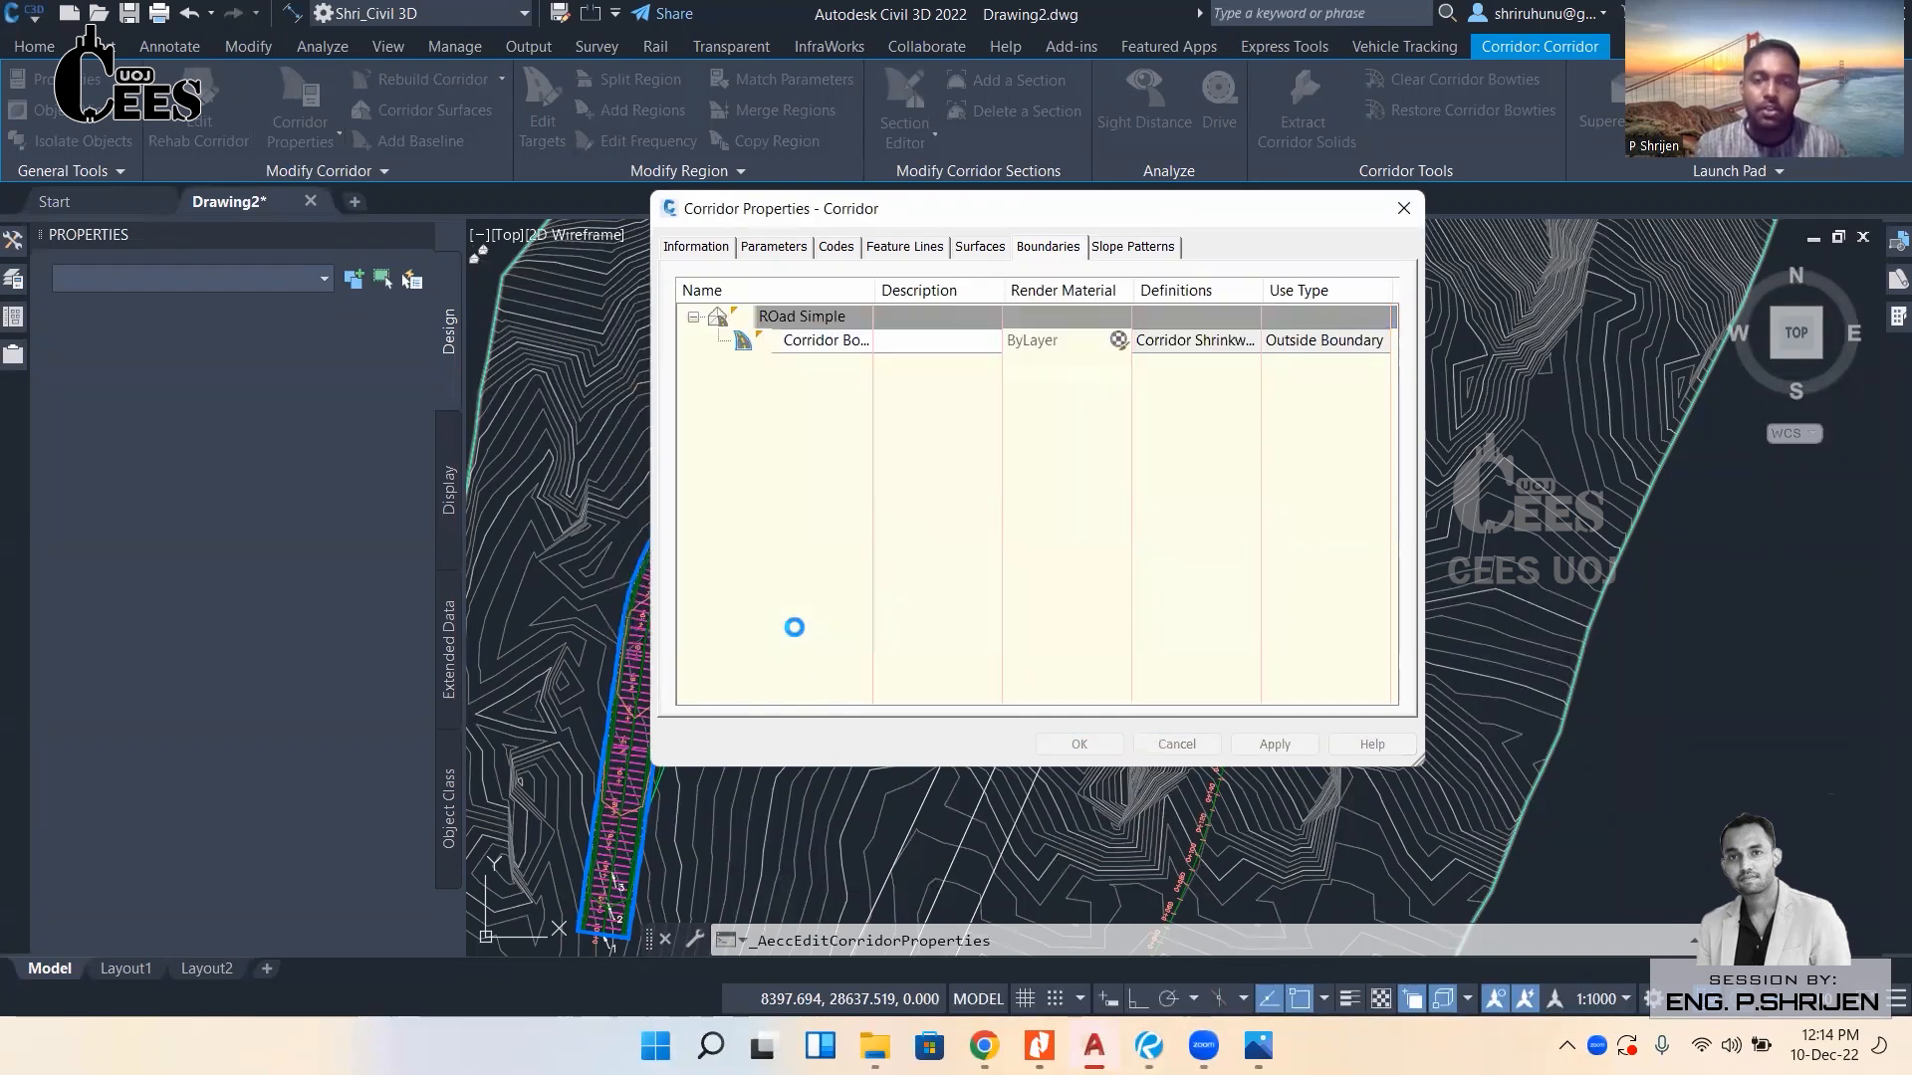
Select the ROad Simple surface and examine its edges and contours along the length of the corridor.
scroll(694, 571, "up", 3)
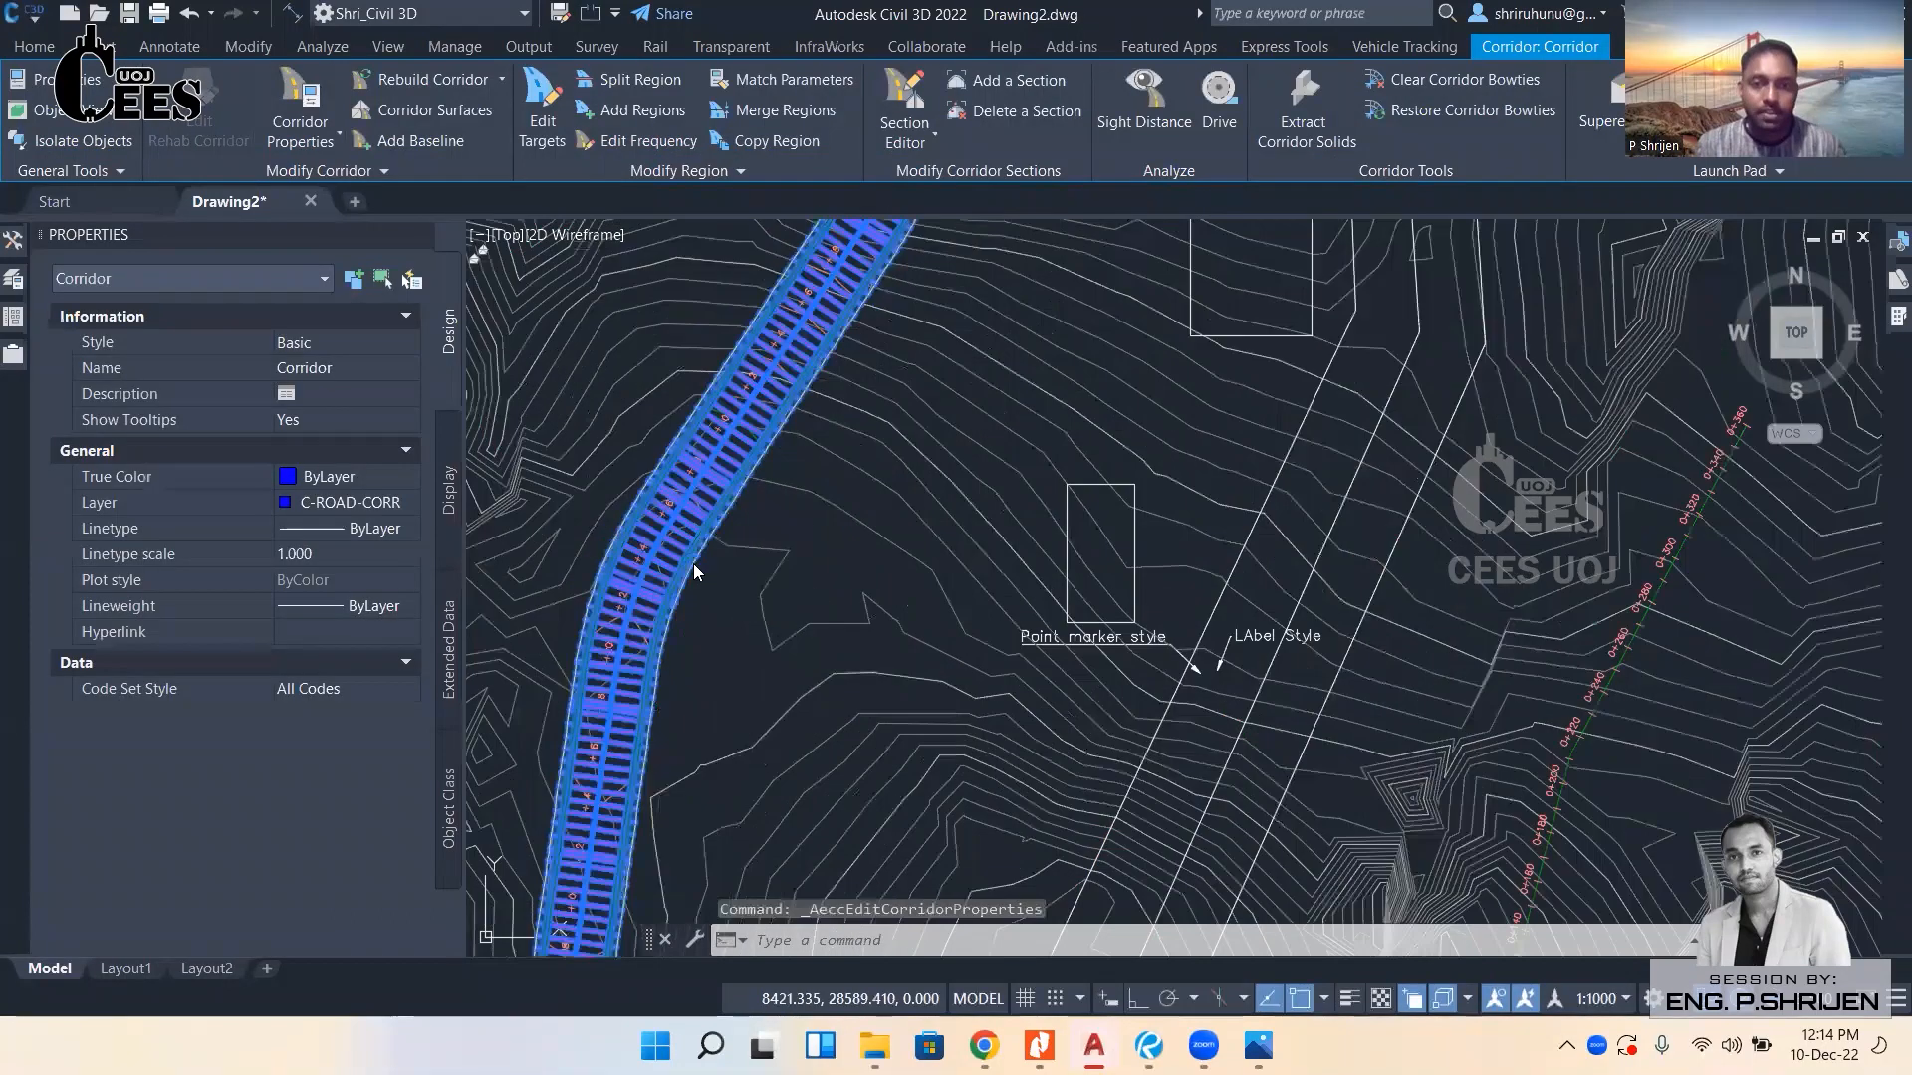
scroll(703, 573, "up", 2)
mouse_move(709, 579)
middle_mouse_down()
mouse_move(875, 588)
mouse_move(810, 811)
middle_mouse_up()
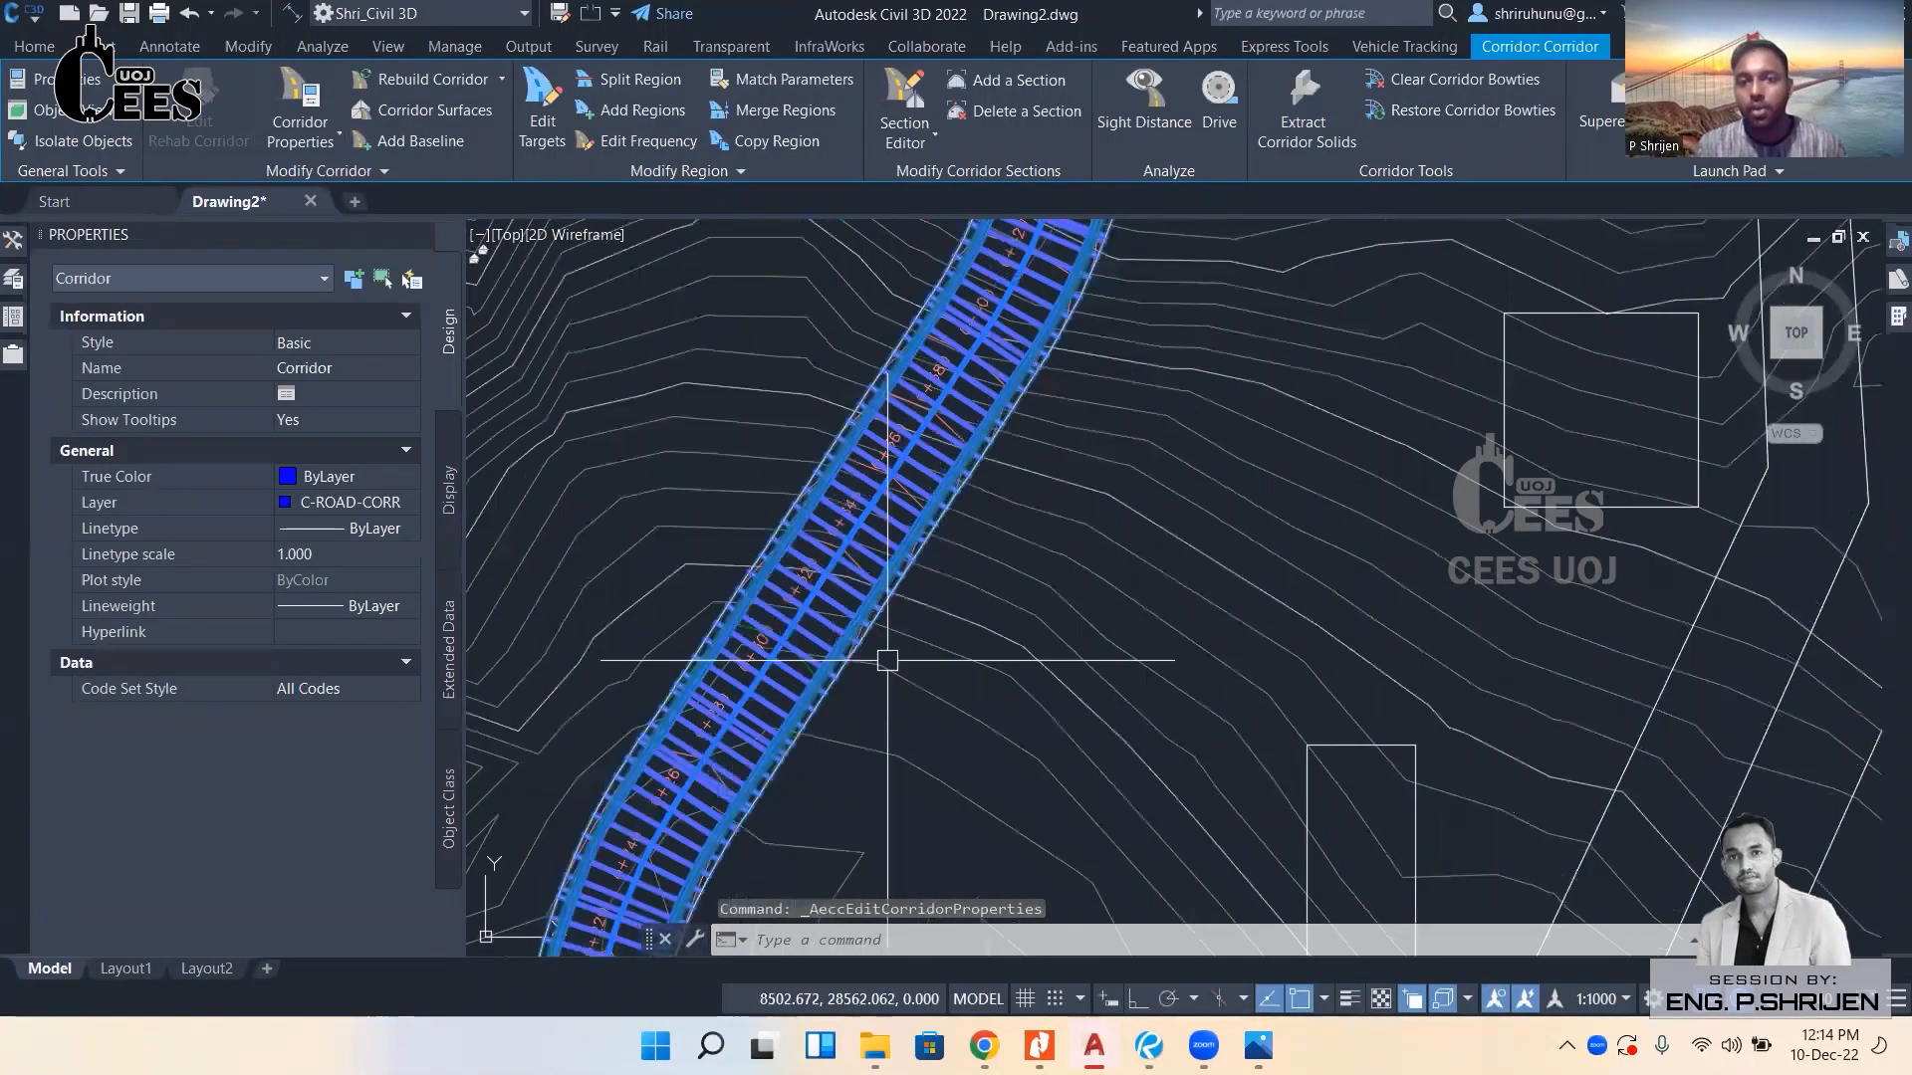
scroll(968, 548, "down", 2)
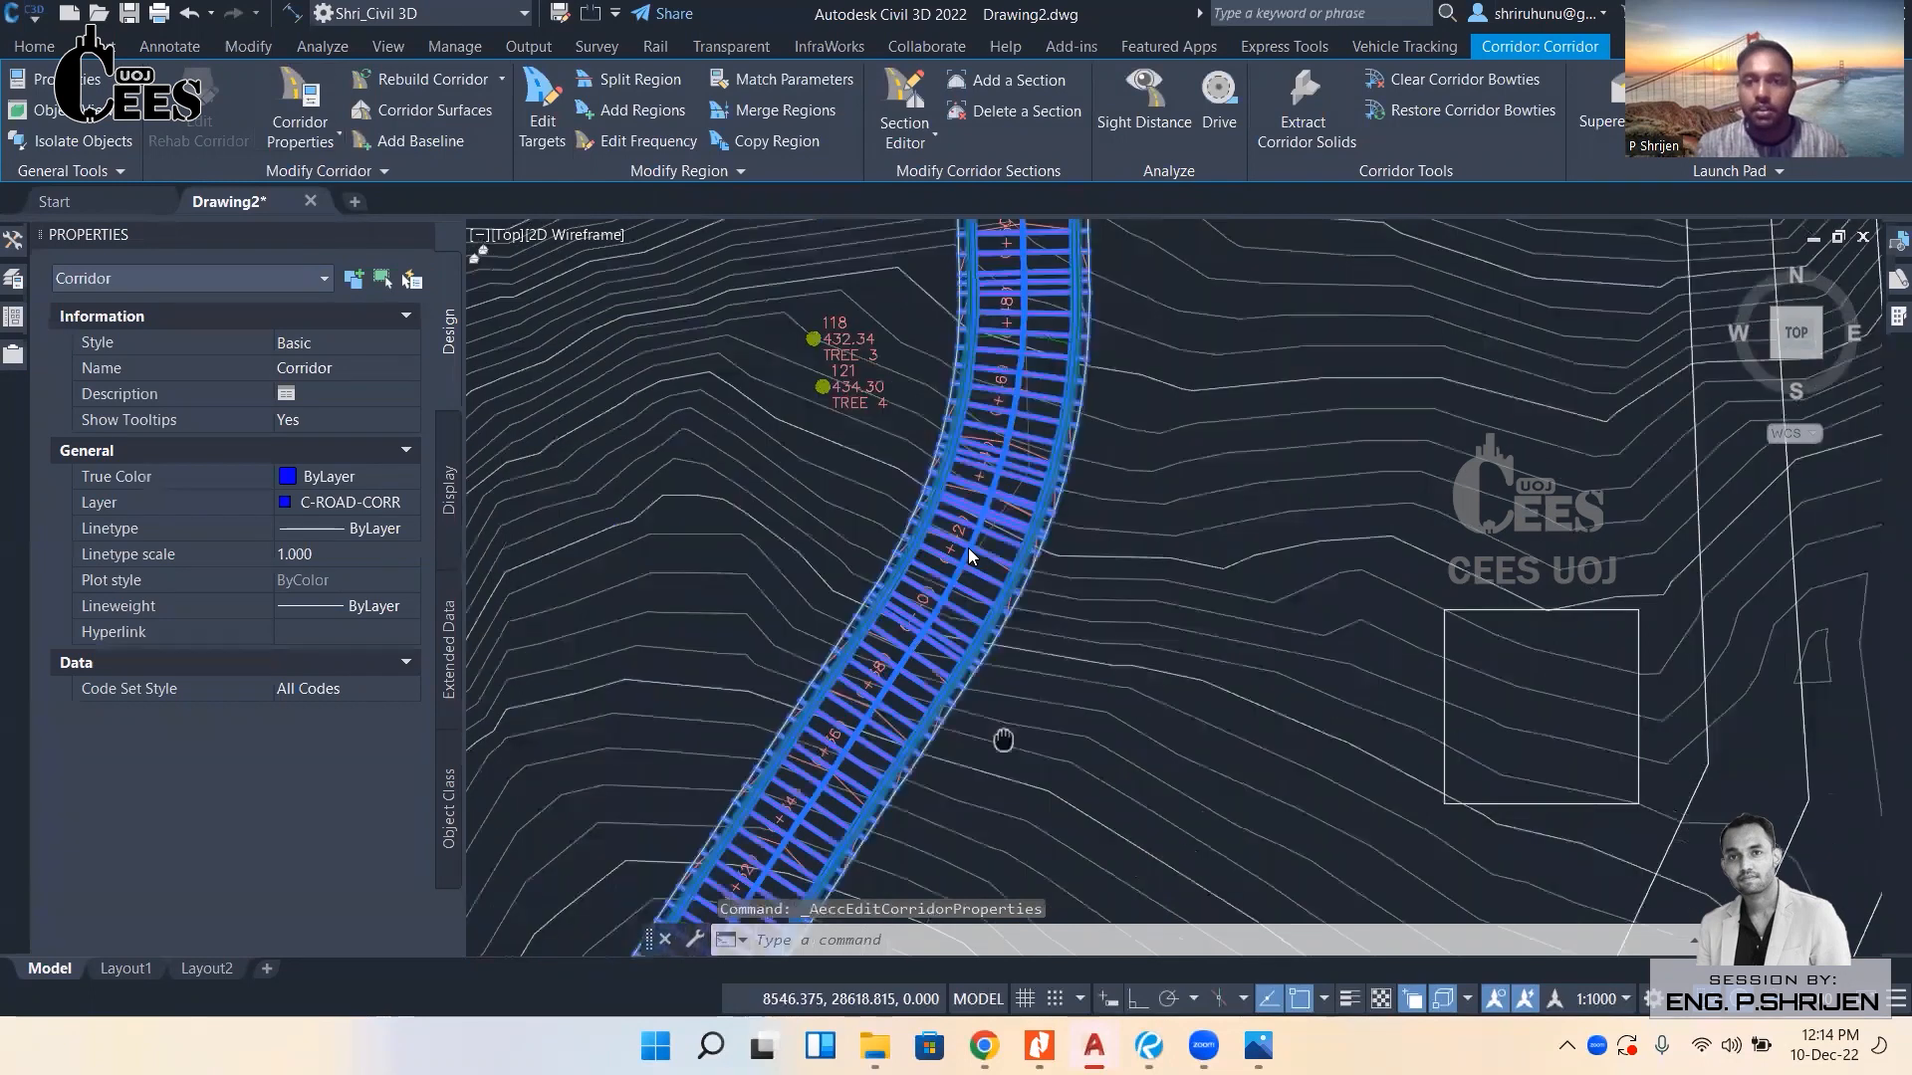
key("Escape")
scroll(1096, 448, "up", 5)
left_click(1094, 465)
scroll(1096, 465, "down", 4)
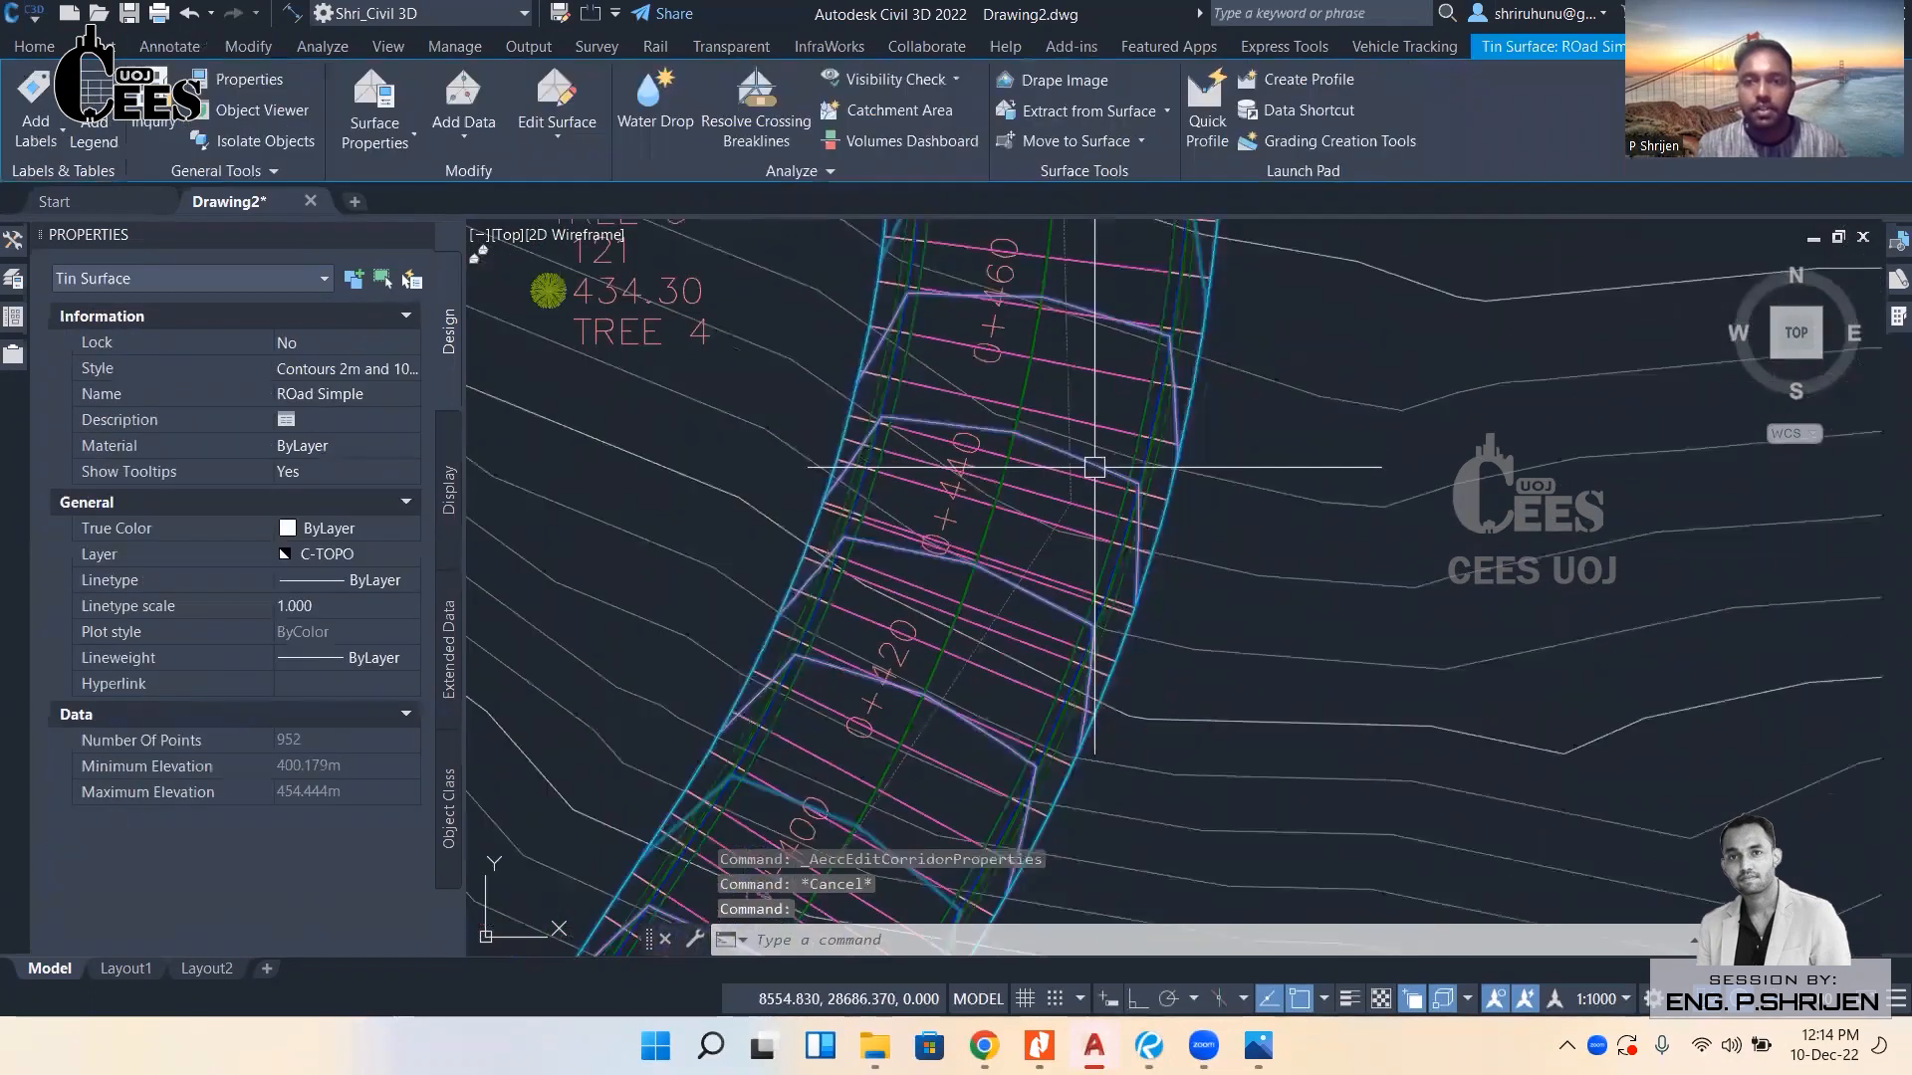
middle_click_drag(1095, 467, 937, 711)
scroll(1073, 505, "down", 6)
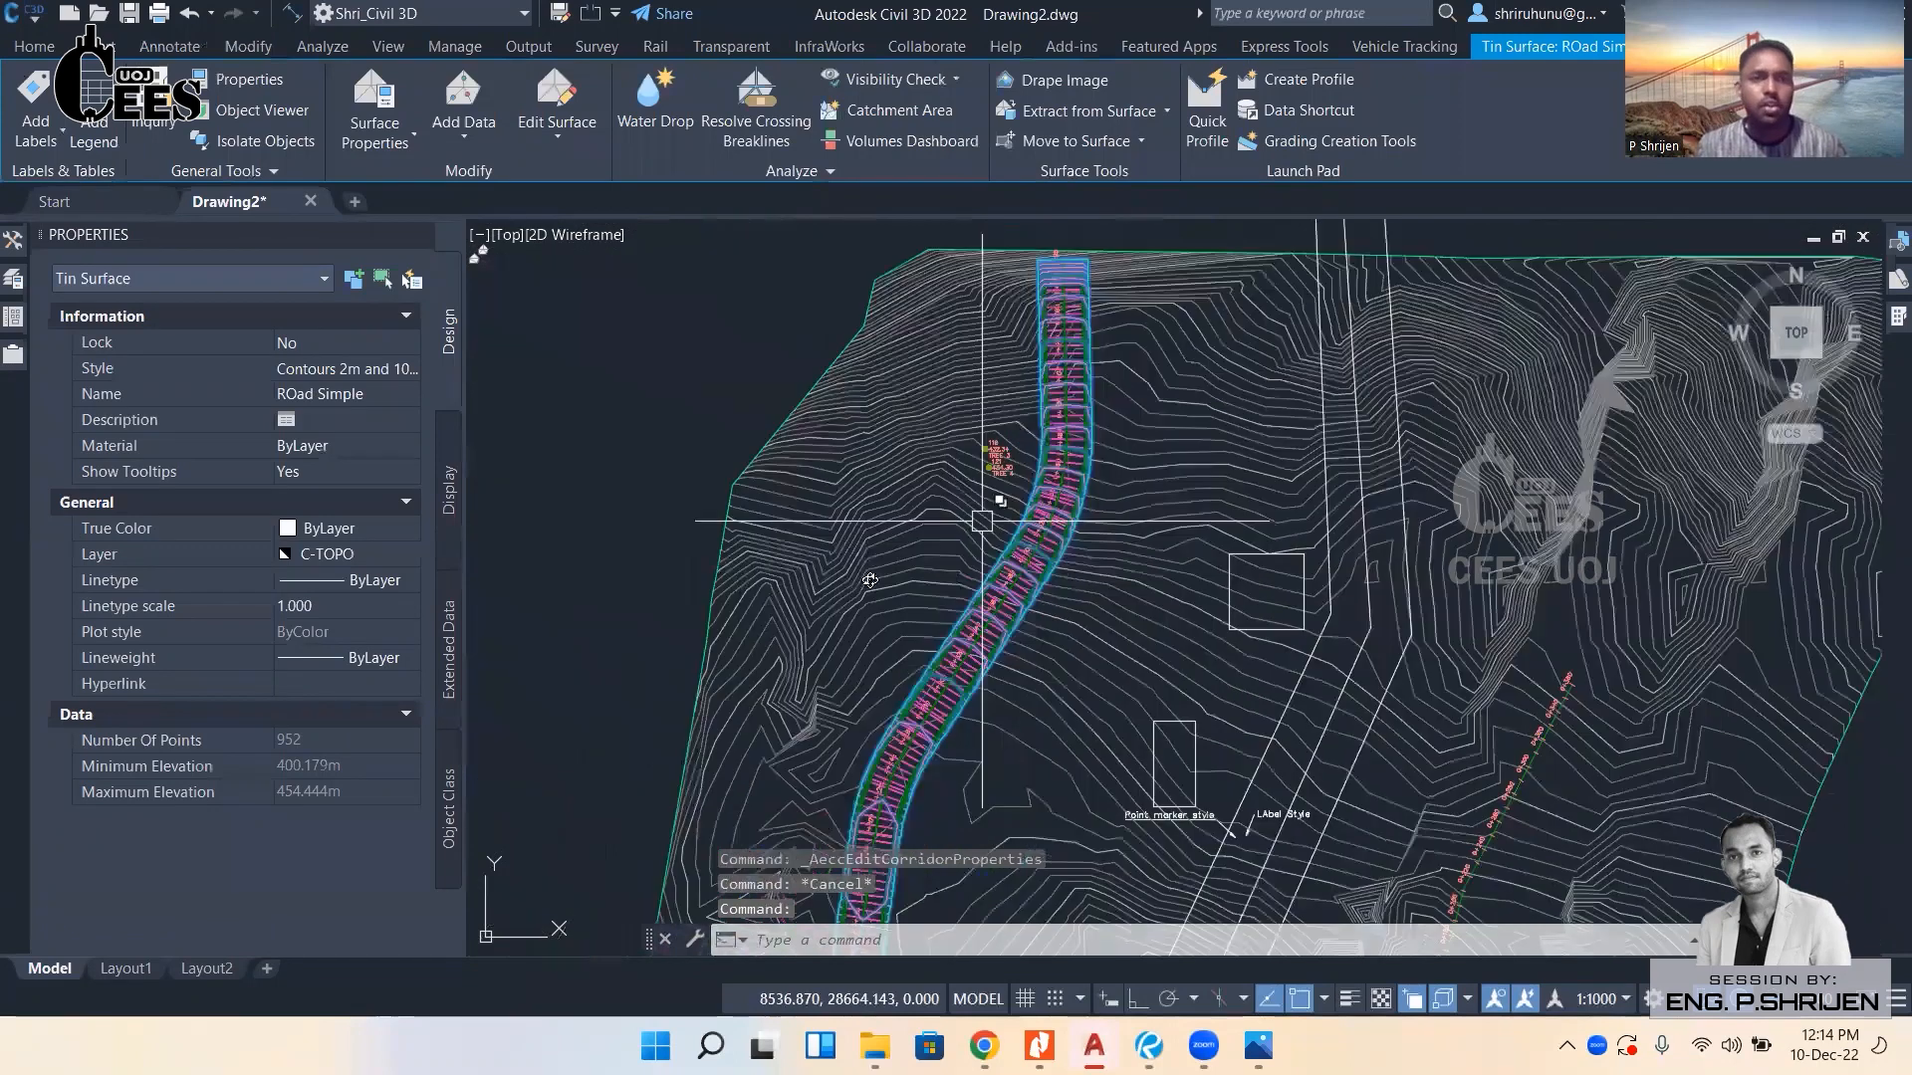
Inspect the ROad Simple surface in the Object Viewer, orbiting it in 3D and changing its visual style.
left_click(261, 110)
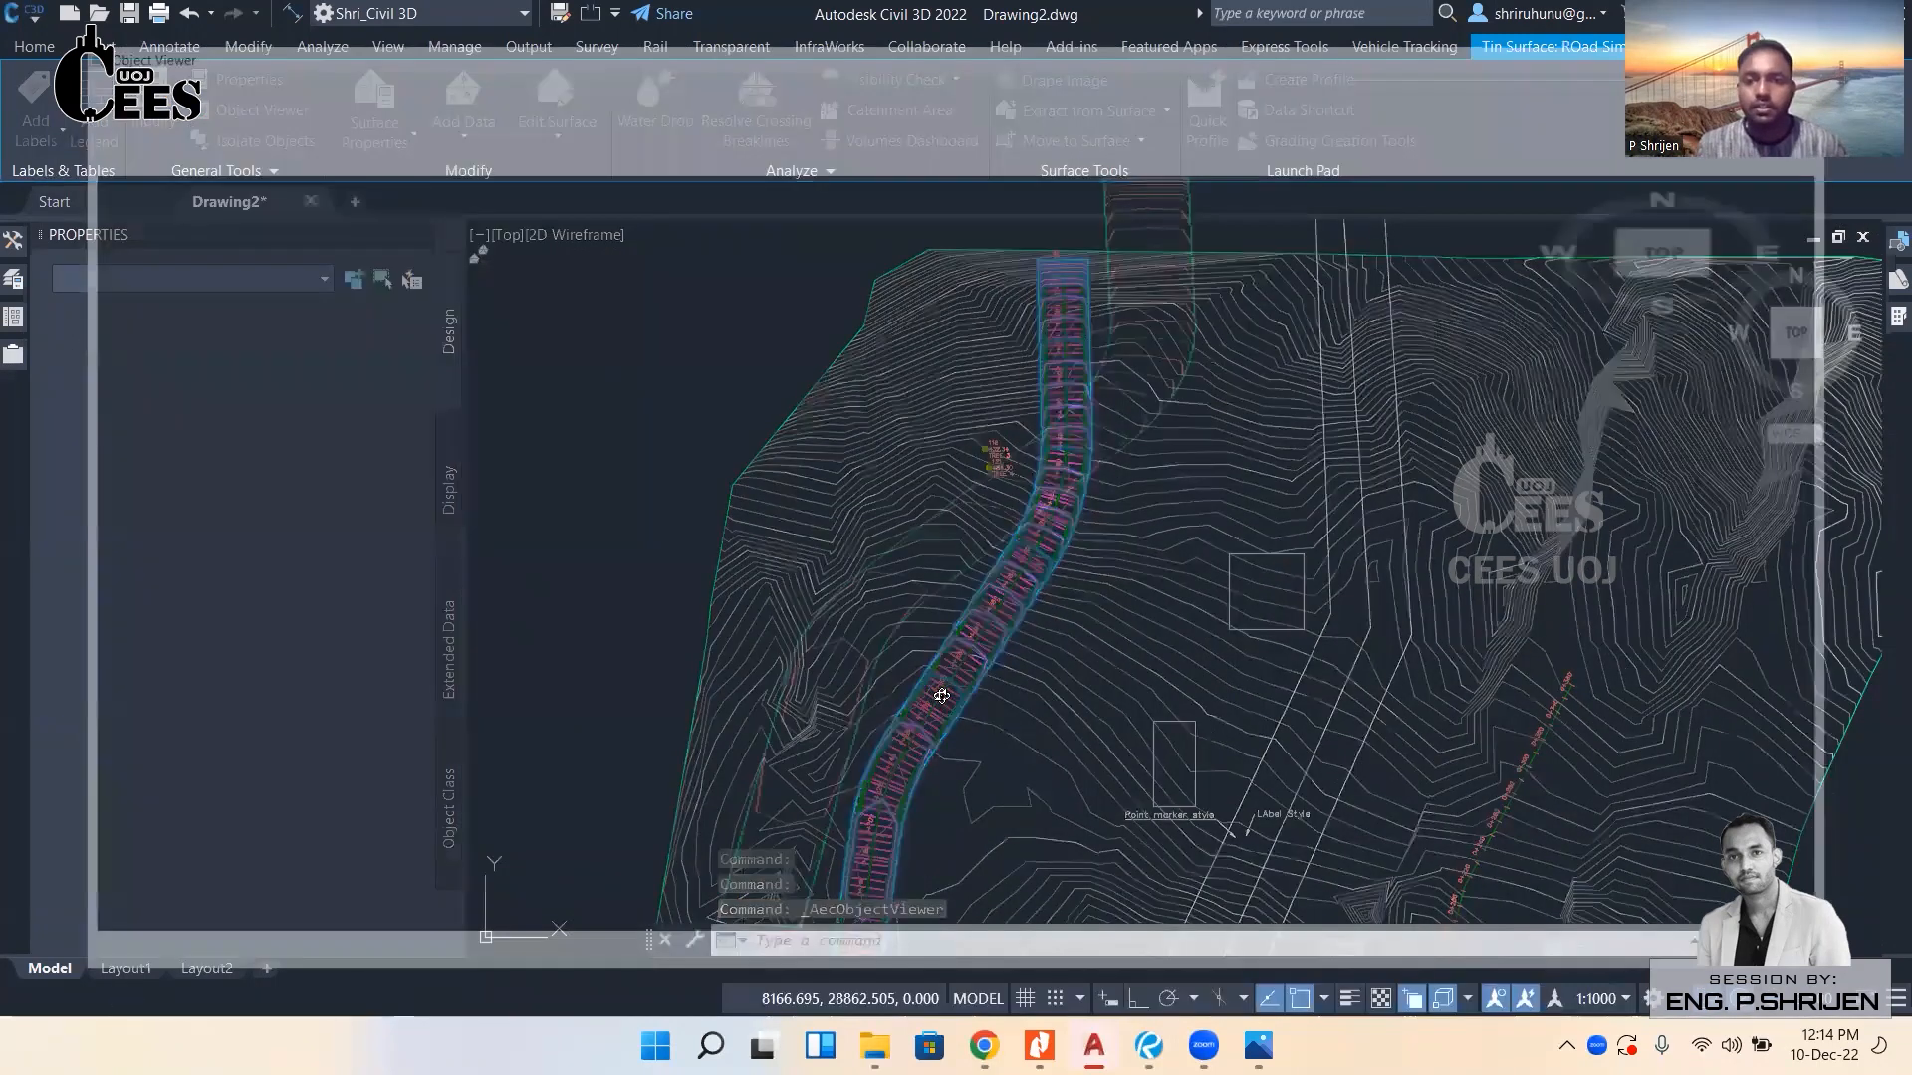
left_click_drag(903, 801, 933, 490)
left_click_drag(981, 732, 777, 578)
left_click(150, 46)
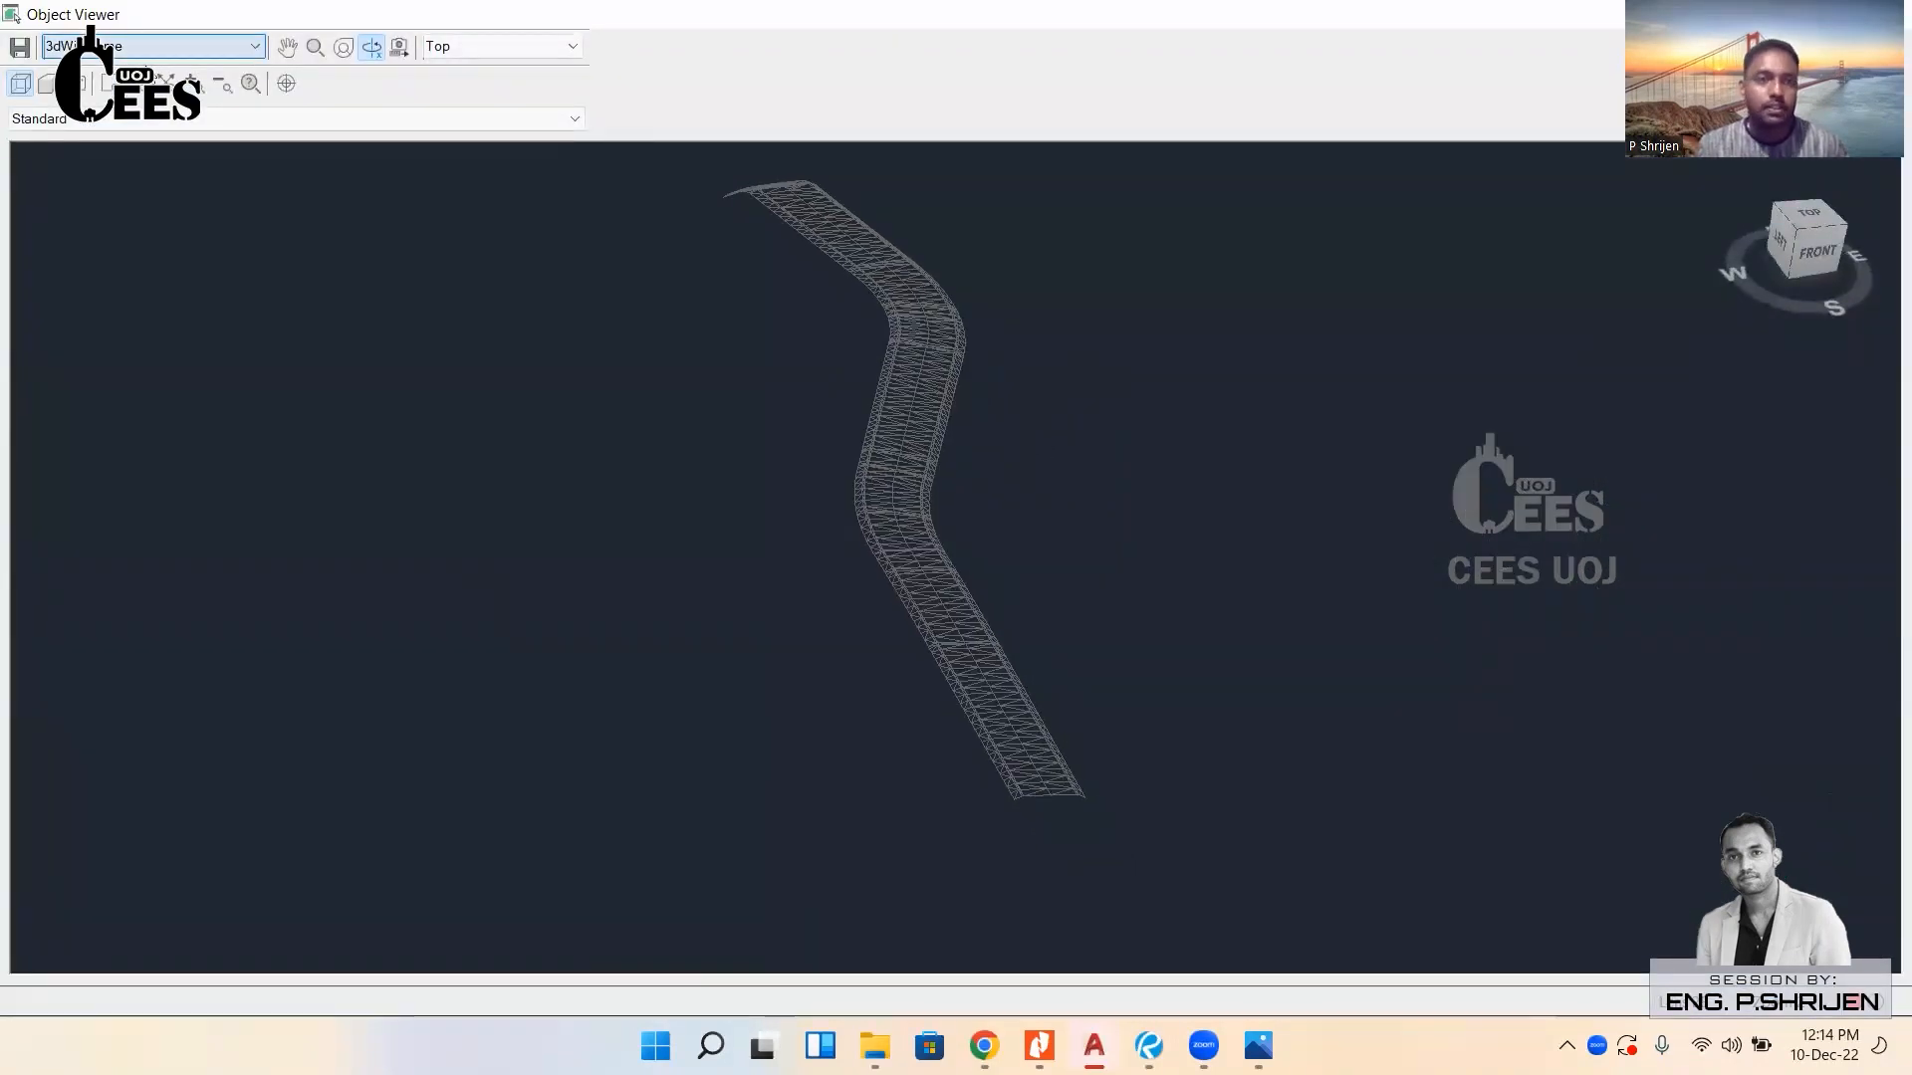
left_click(147, 145)
mouse_move(1028, 713)
left_mouse_down()
mouse_move(973, 631)
mouse_move(879, 624)
mouse_move(786, 577)
mouse_move(909, 558)
mouse_move(1007, 497)
mouse_move(964, 559)
mouse_move(896, 588)
mouse_move(1174, 555)
mouse_move(824, 457)
mouse_move(823, 674)
mouse_move(854, 484)
mouse_move(785, 239)
mouse_move(909, 474)
mouse_move(708, 598)
mouse_move(783, 509)
mouse_move(640, 849)
mouse_move(994, 580)
mouse_move(1267, 592)
left_mouse_up()
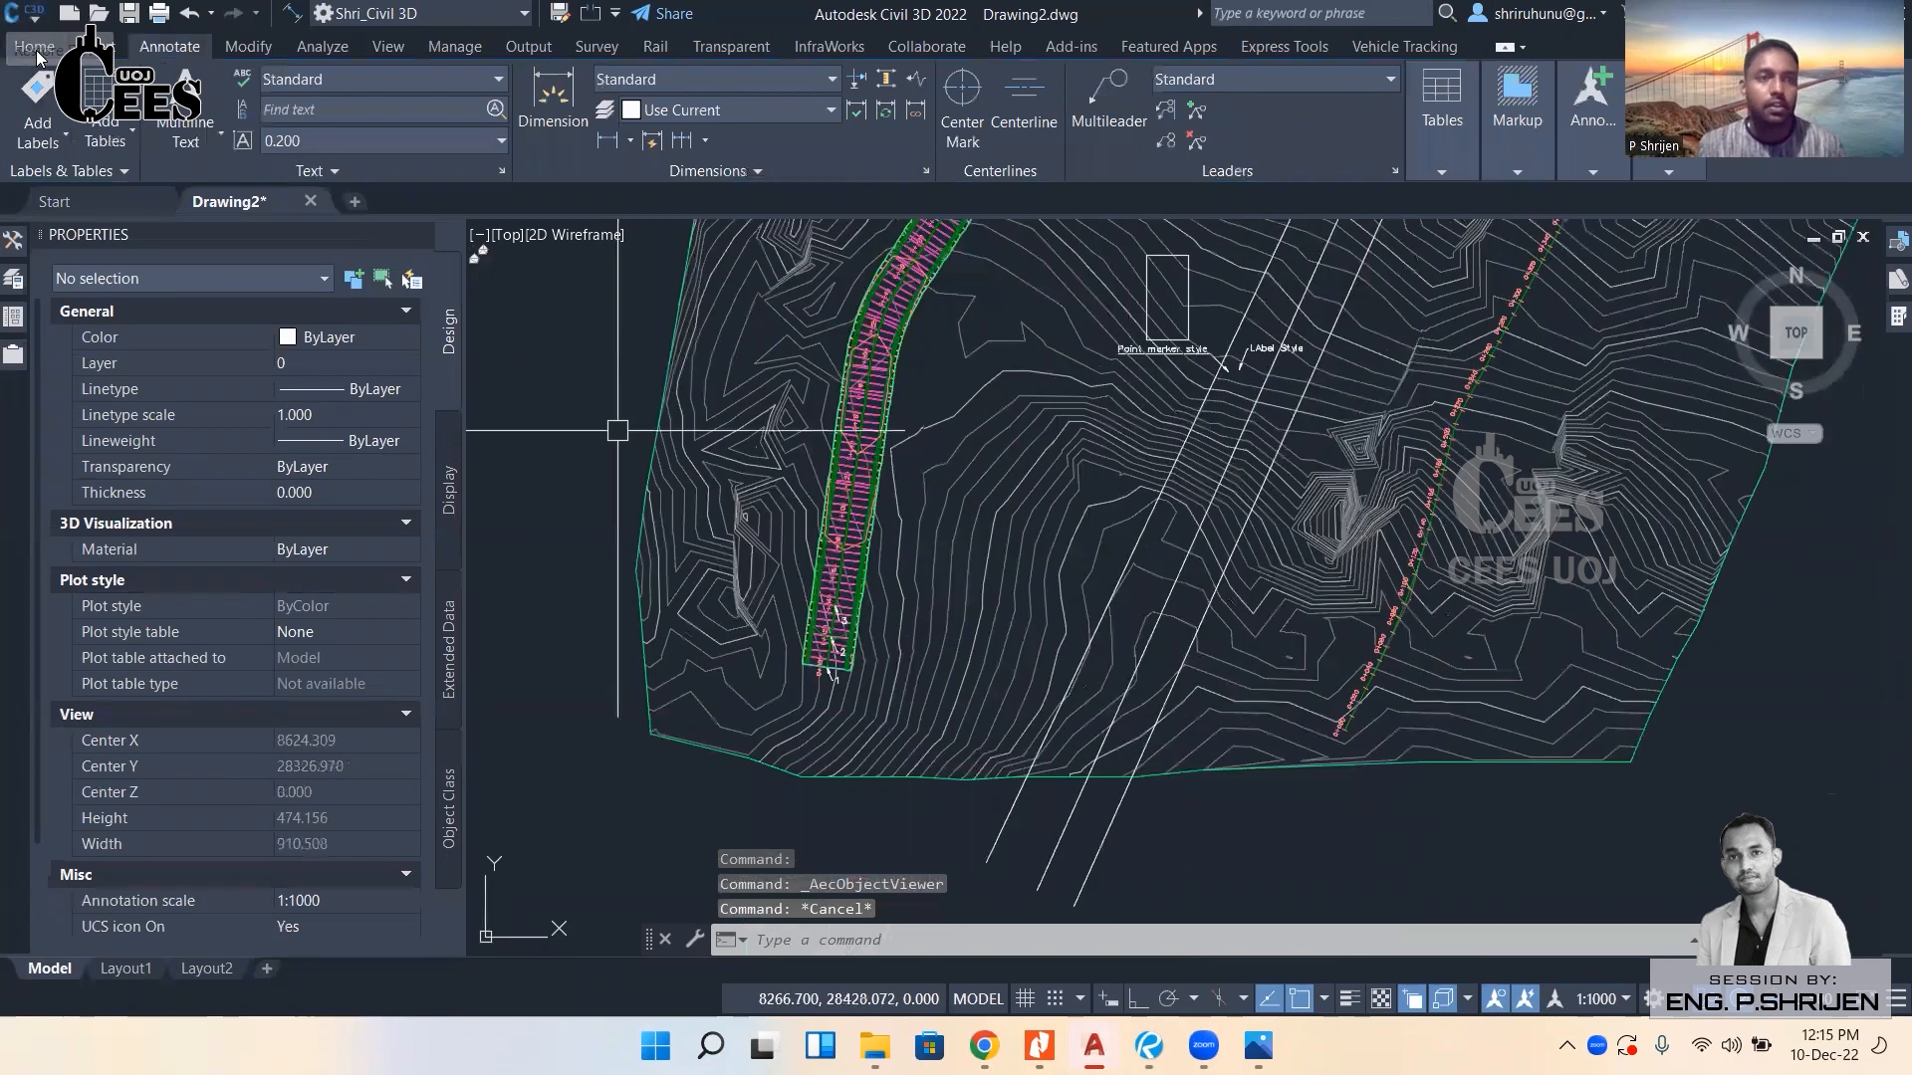
left_click(35, 48)
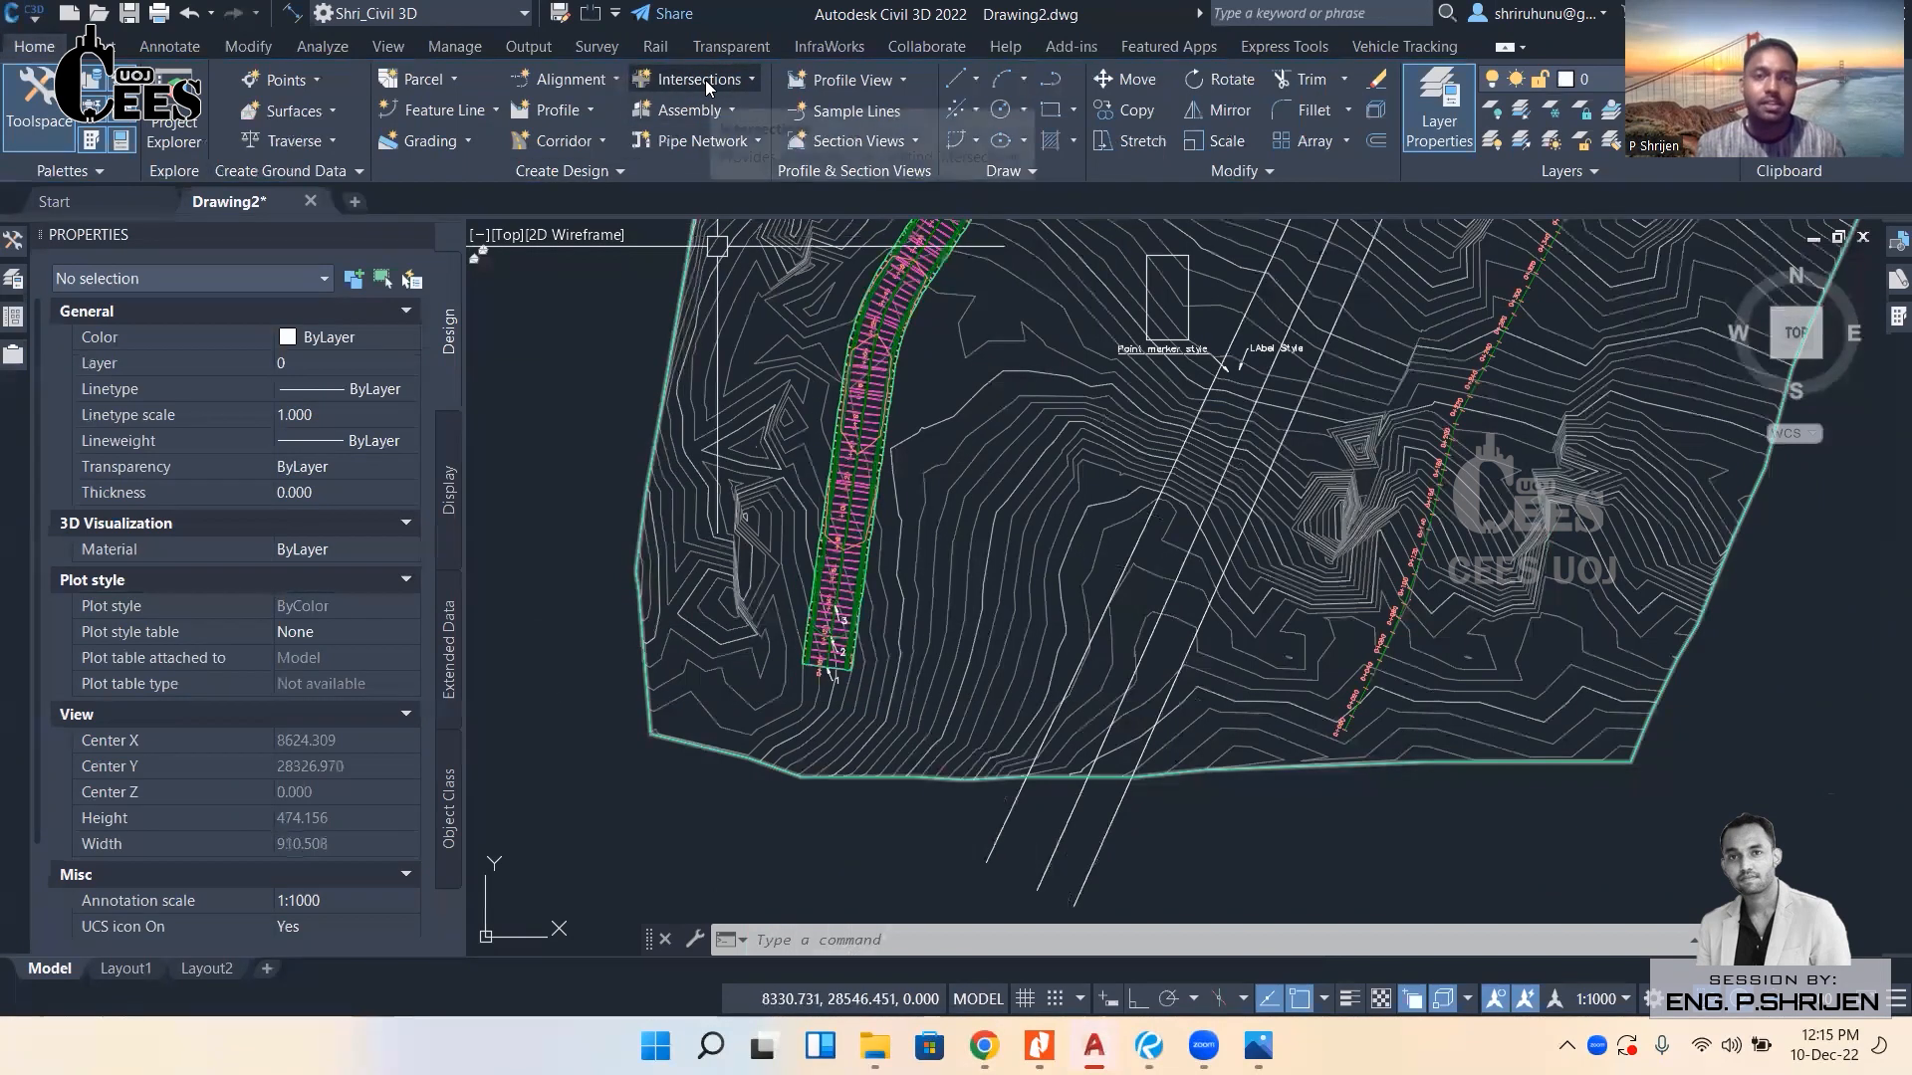
middle_click_drag(828, 552, 807, 603)
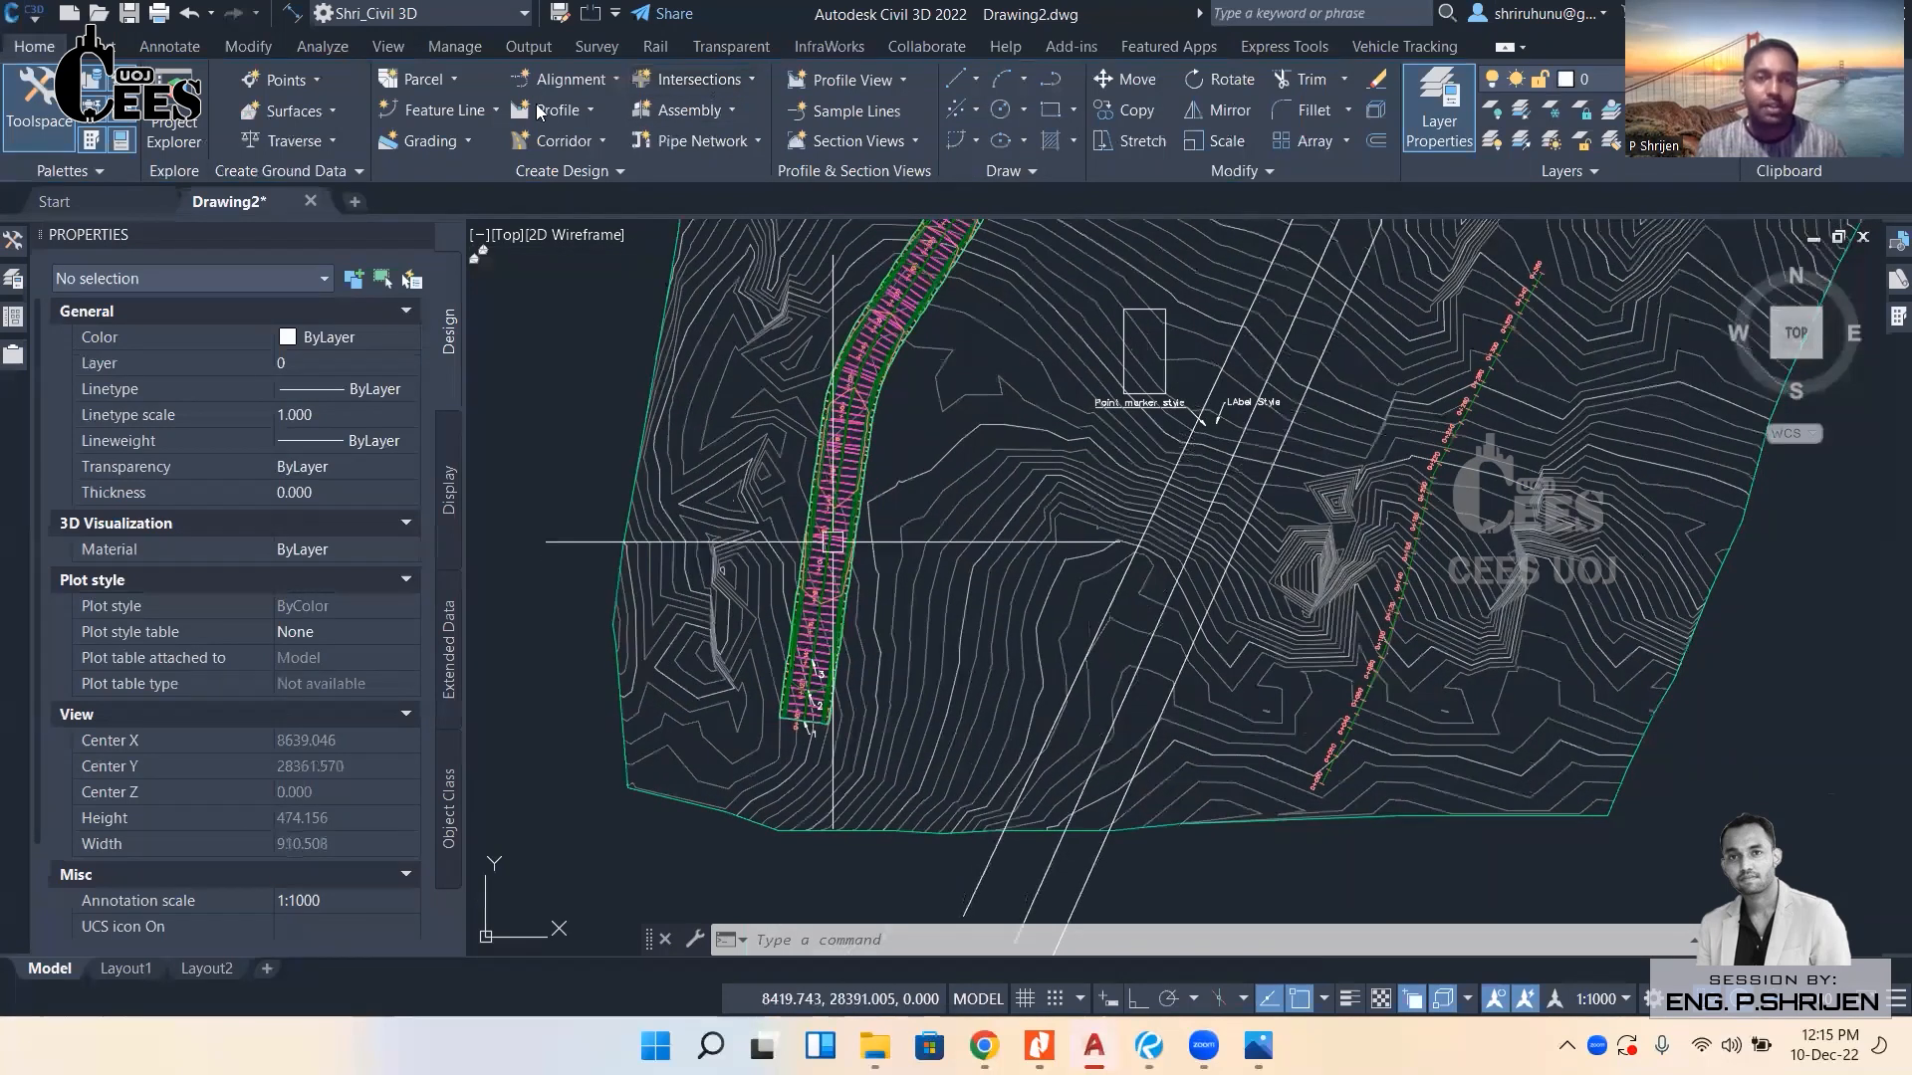
middle_click_drag(833, 497, 809, 590)
scroll(837, 478, "up", 4)
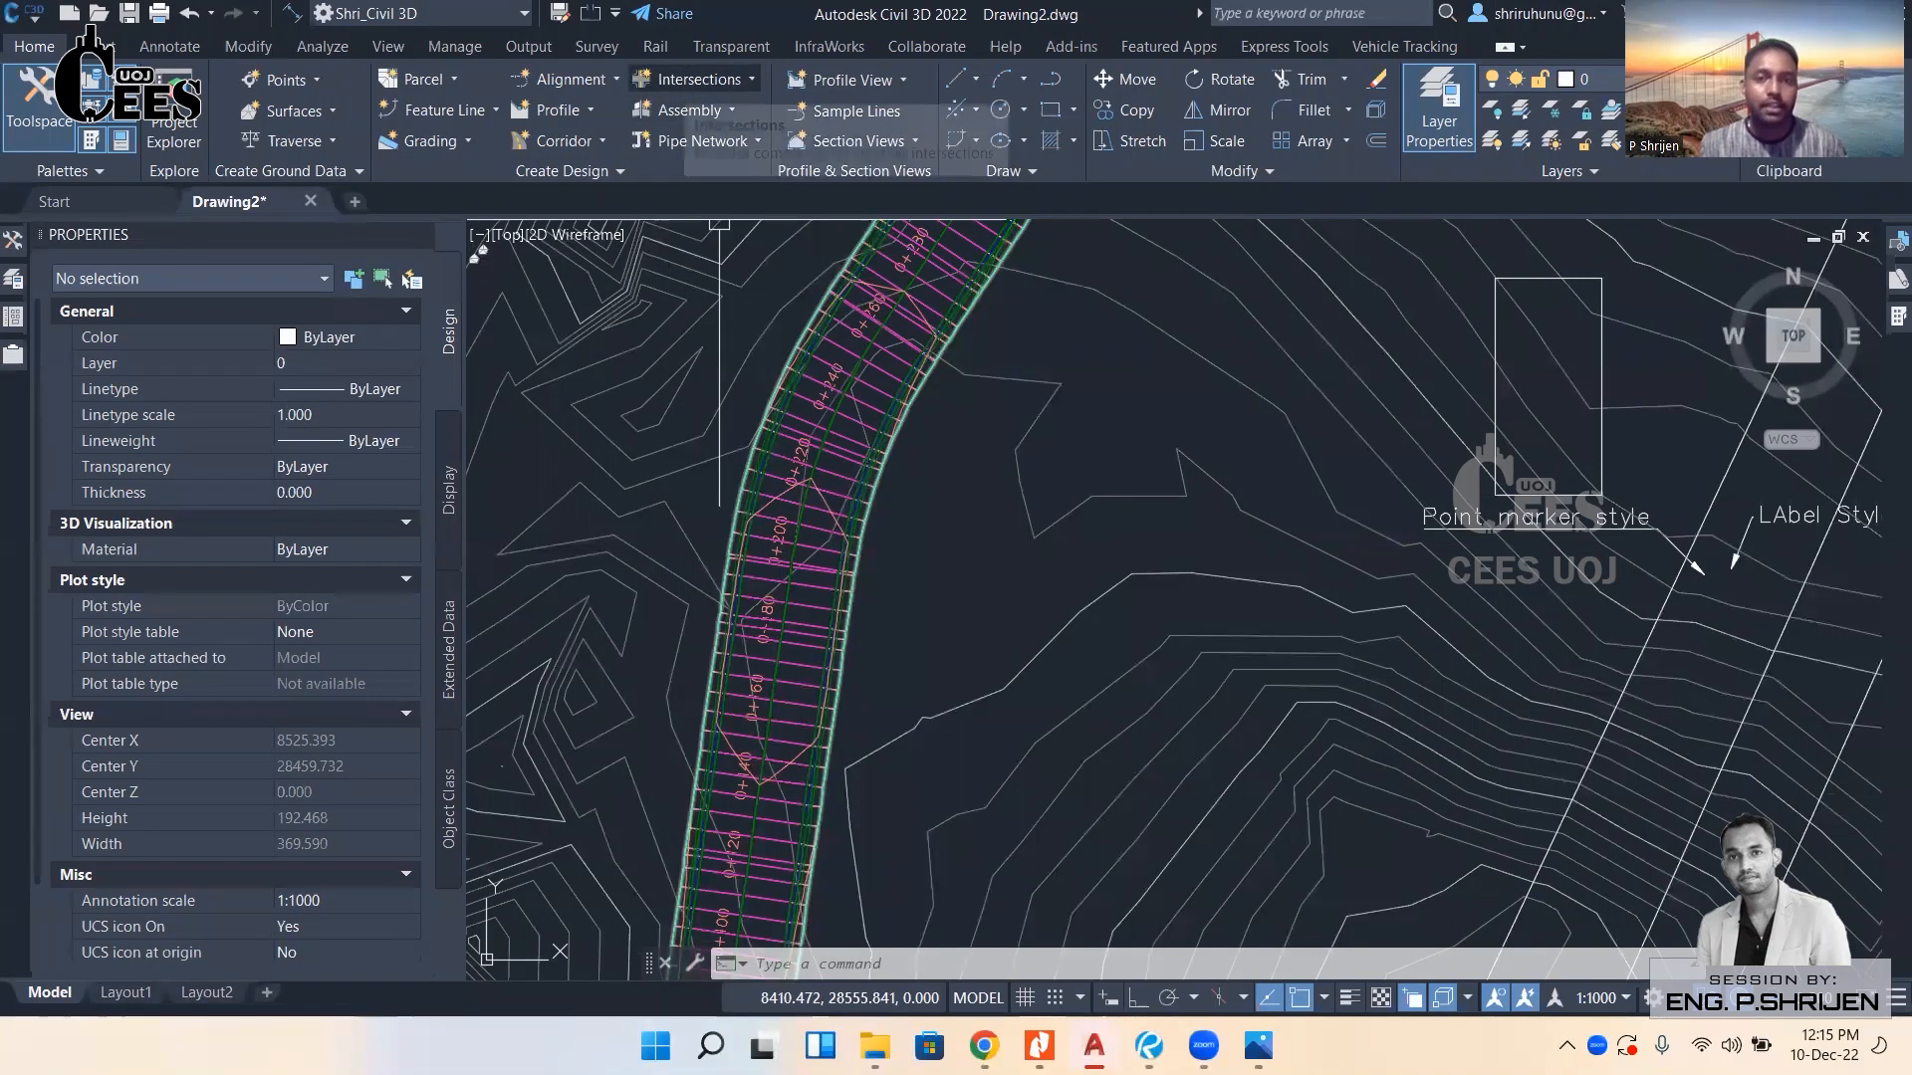
With Ortho on, draw a vertical single-segment polyline in the empty area west of the terrain surface.
scroll(945, 622, "down", 10)
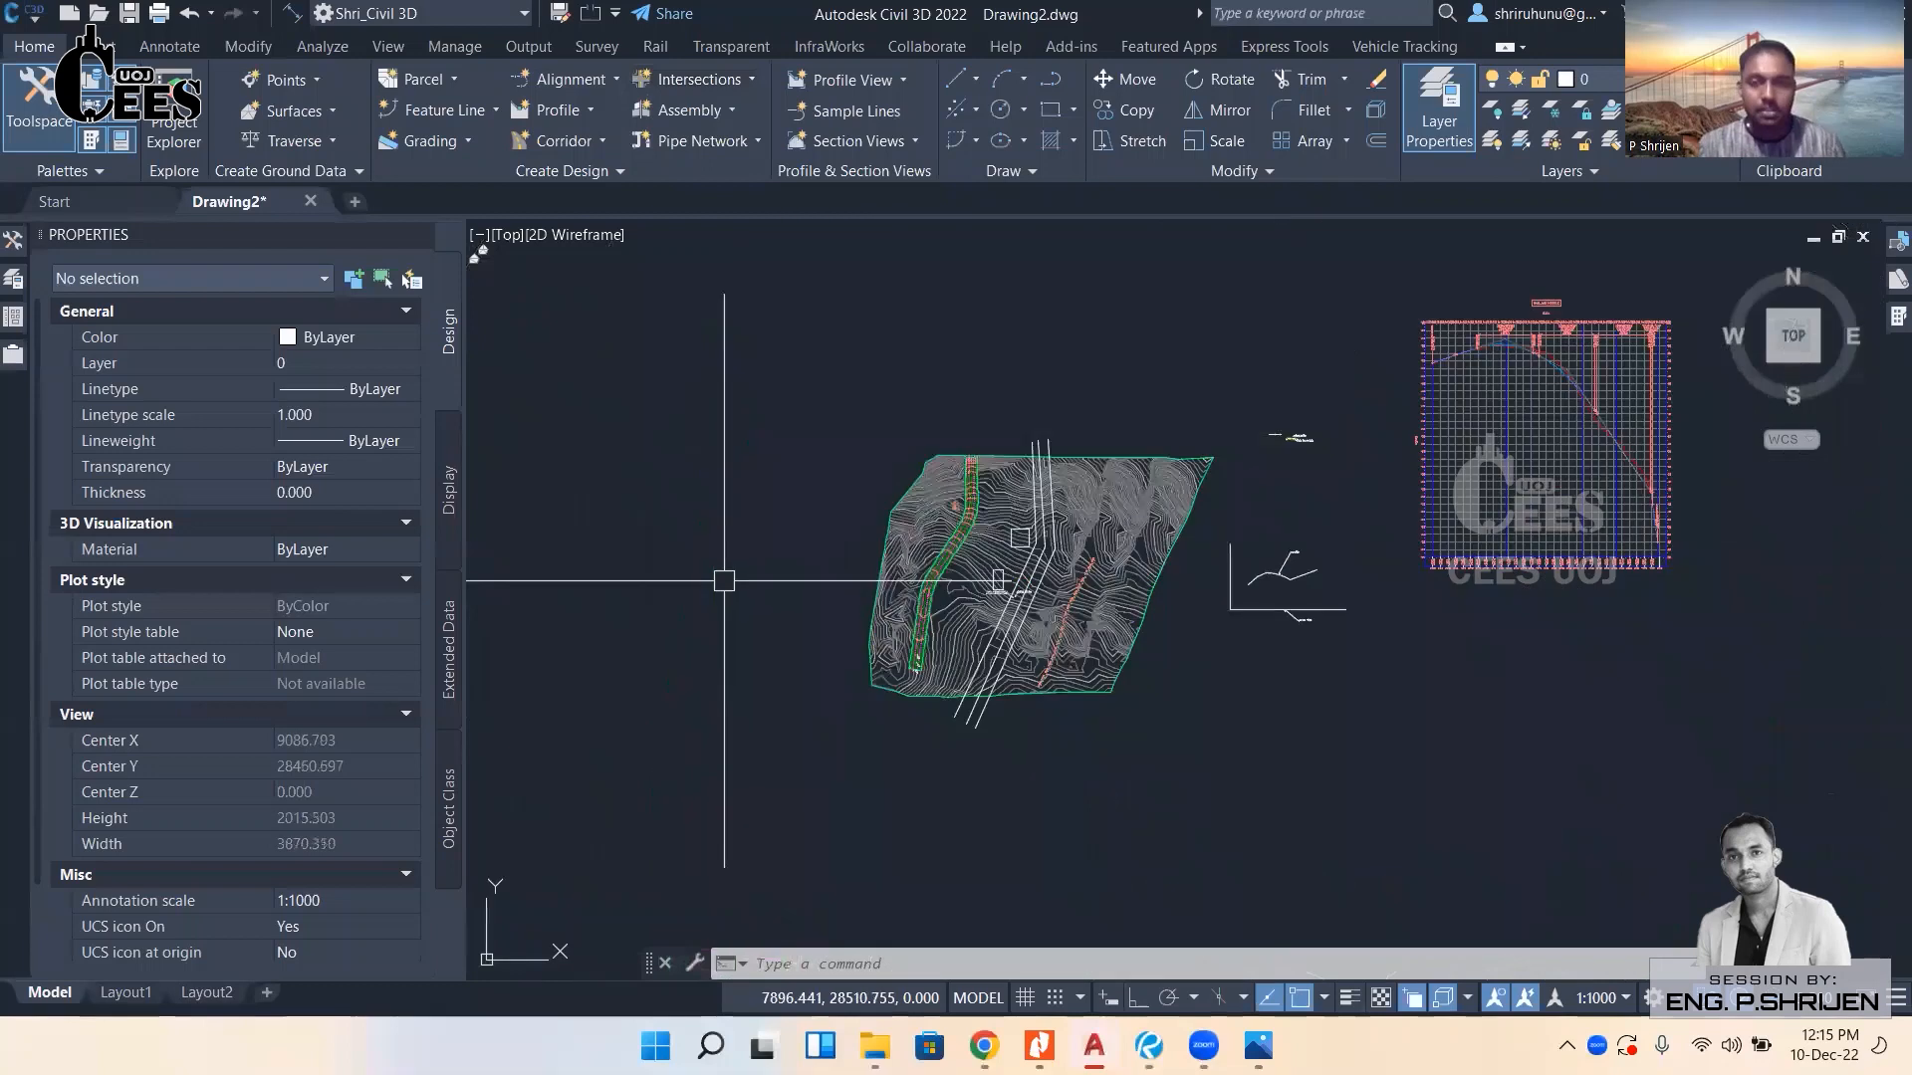
type("pl")
key("Return")
left_click(694, 423)
key("F8")
left_click(688, 618)
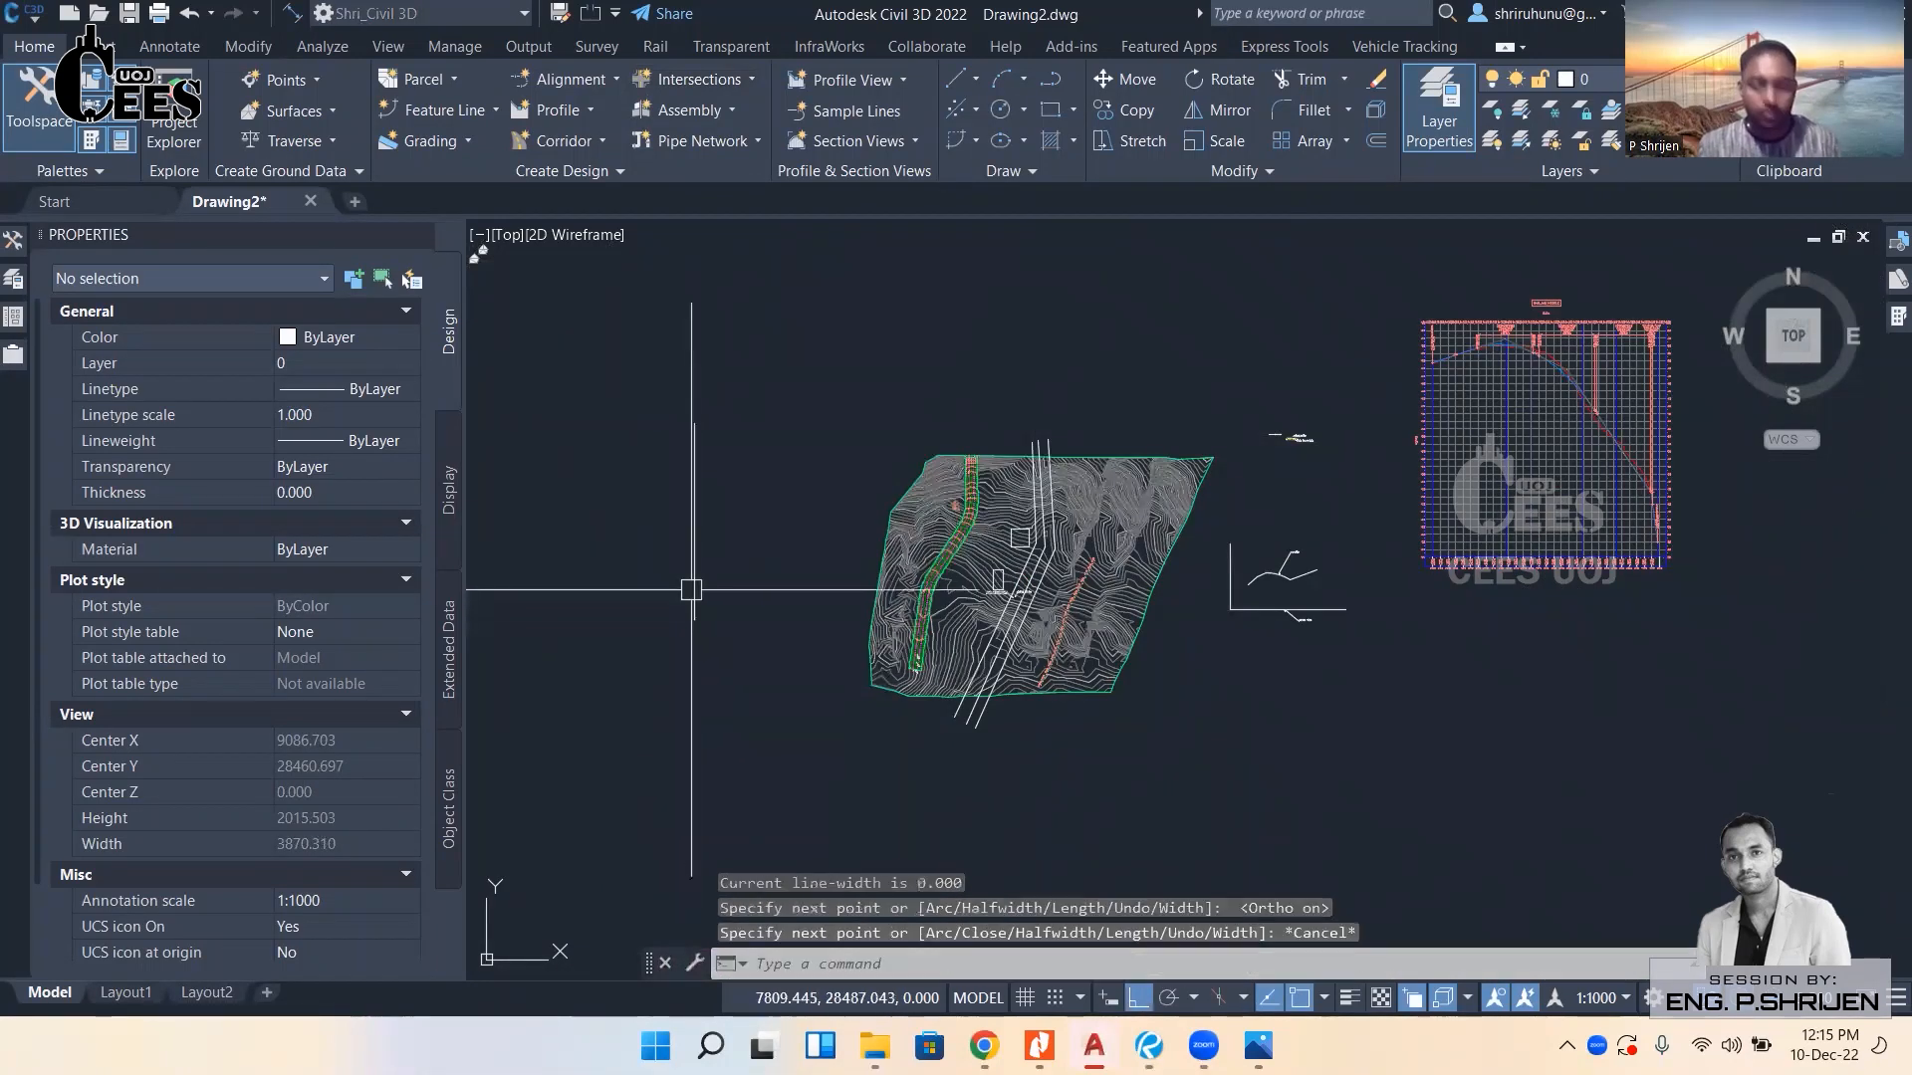
key("Escape")
Draw a horizontal polyline crossing the vertical one to illustrate a road intersection.
type("pl")
key("Return")
left_click(618, 501)
left_click(803, 501)
key("Escape")
Examine the two crossing polylines as an intersection example, and delete both of them.
scroll(669, 505, "up", 2)
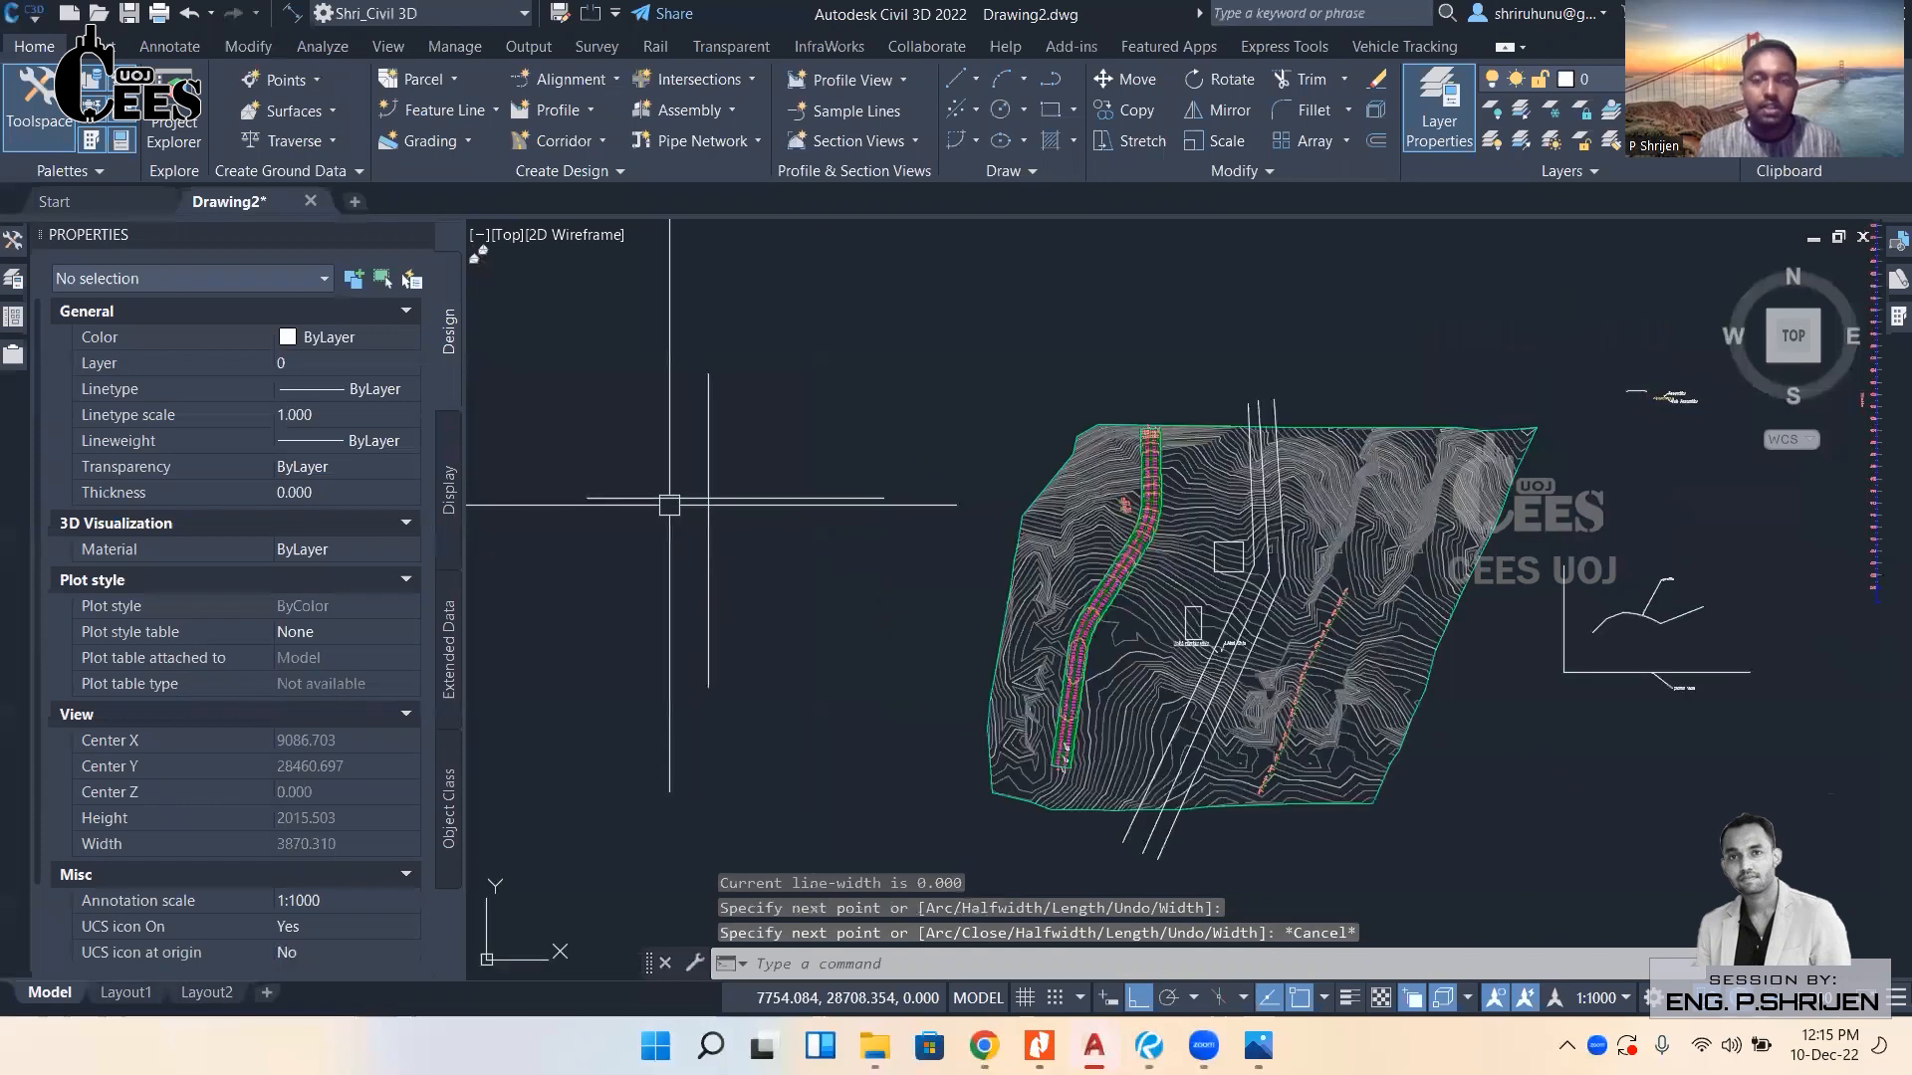
scroll(669, 504, "up", 6)
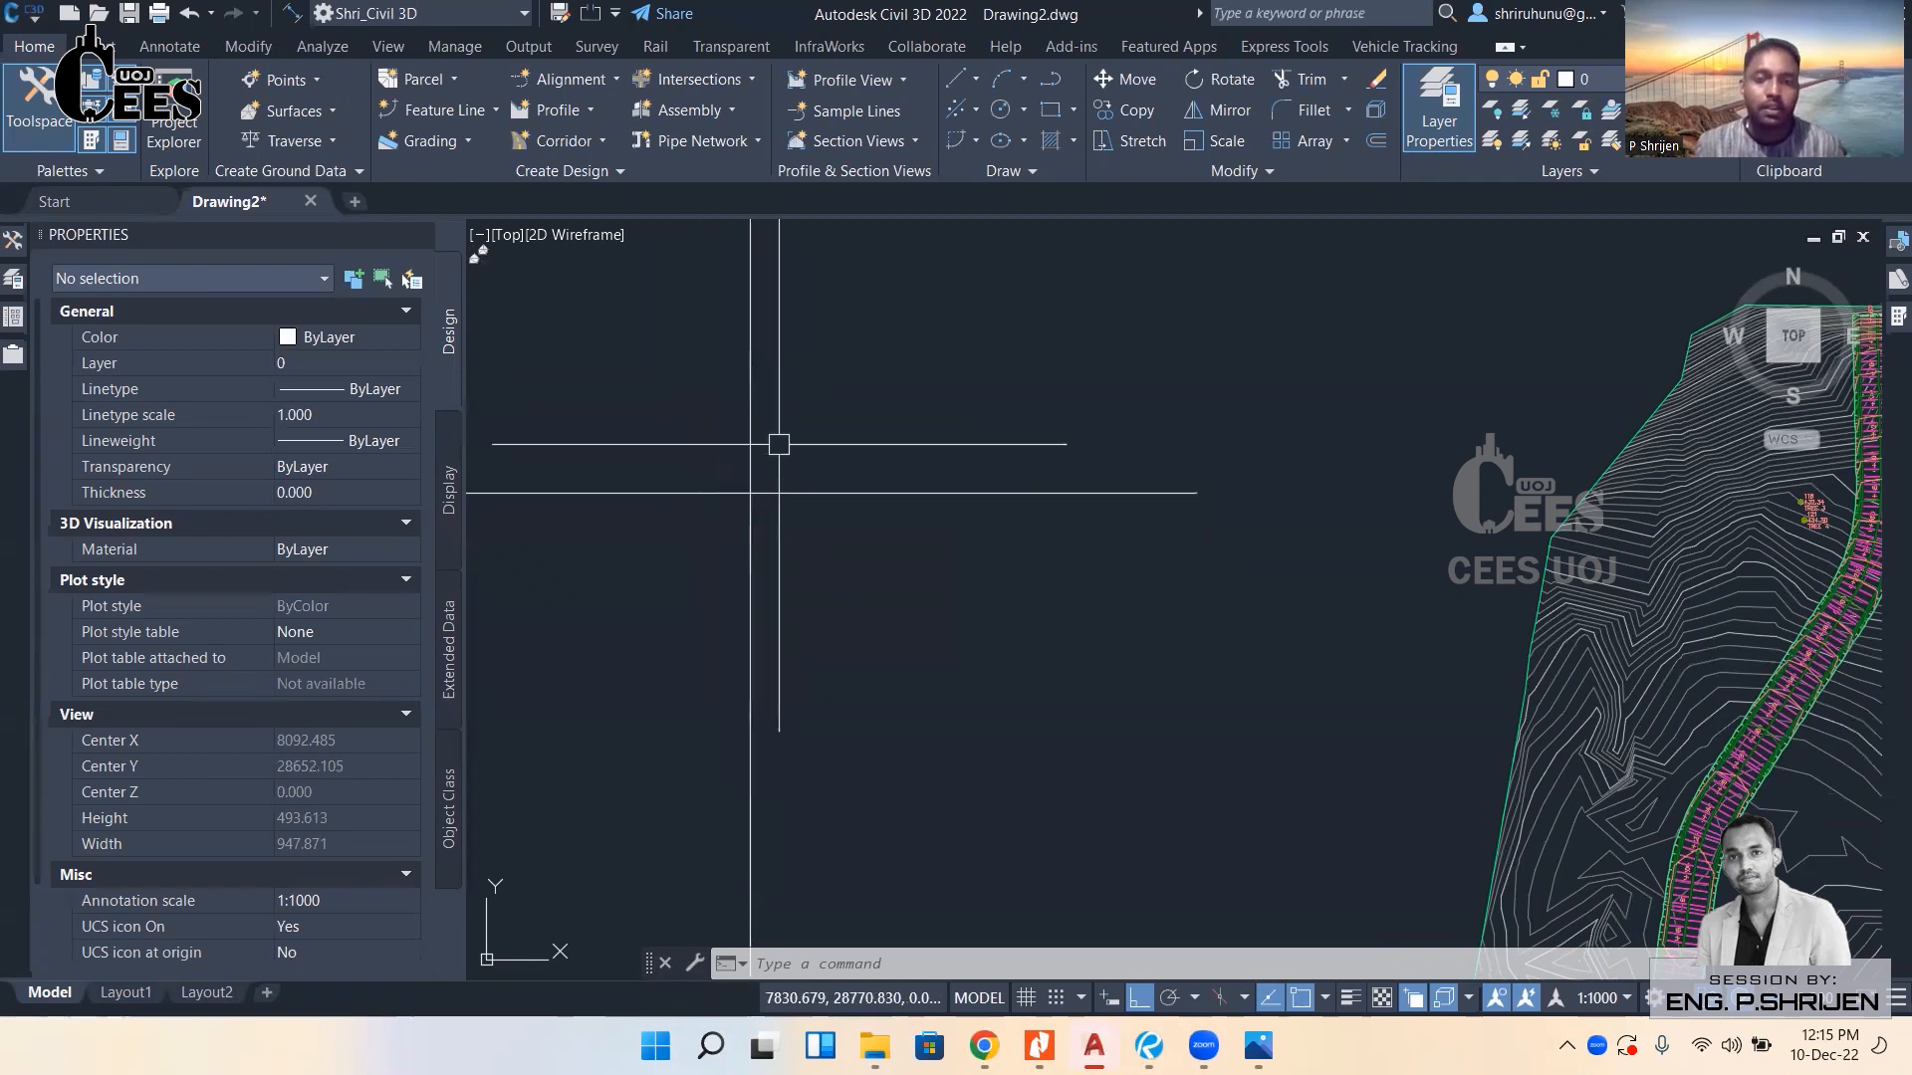
scroll(780, 456, "down", 4)
middle_click_drag(780, 456, 748, 491)
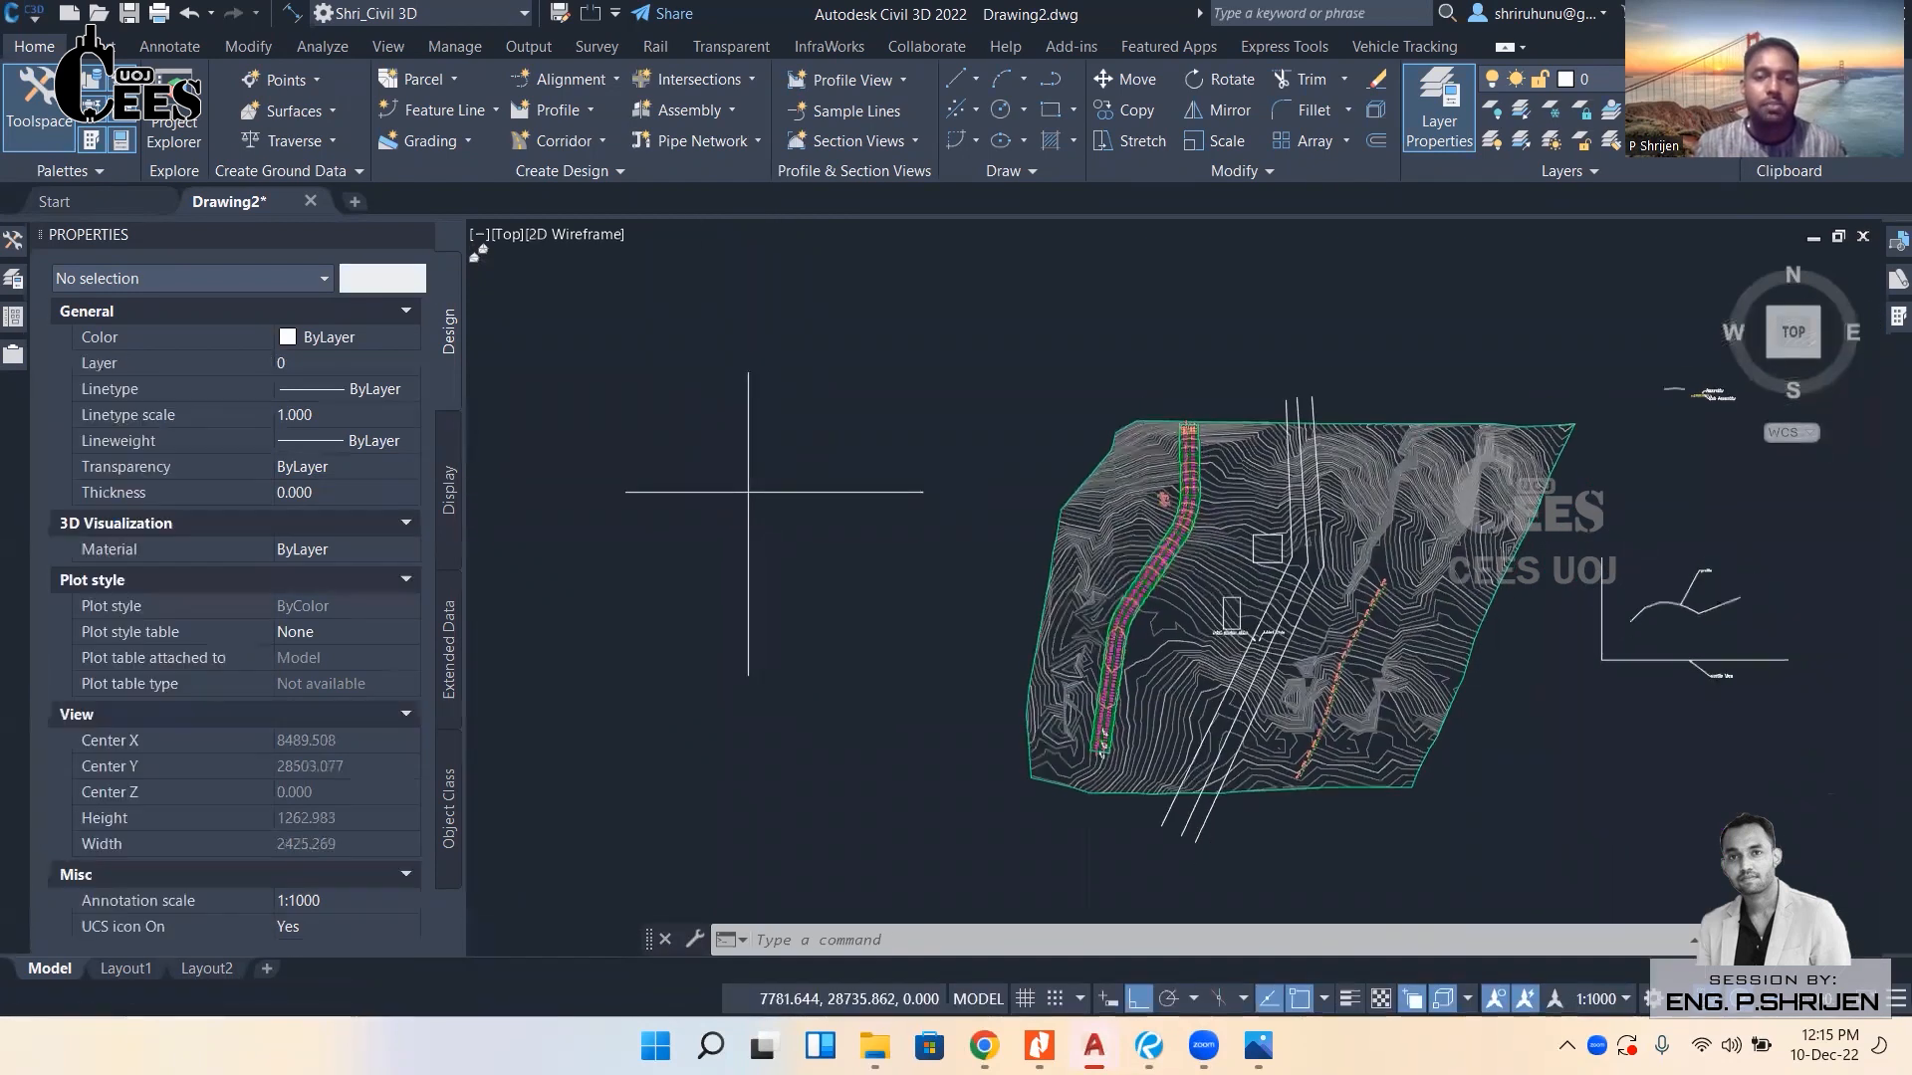
scroll(747, 491, "up", 2)
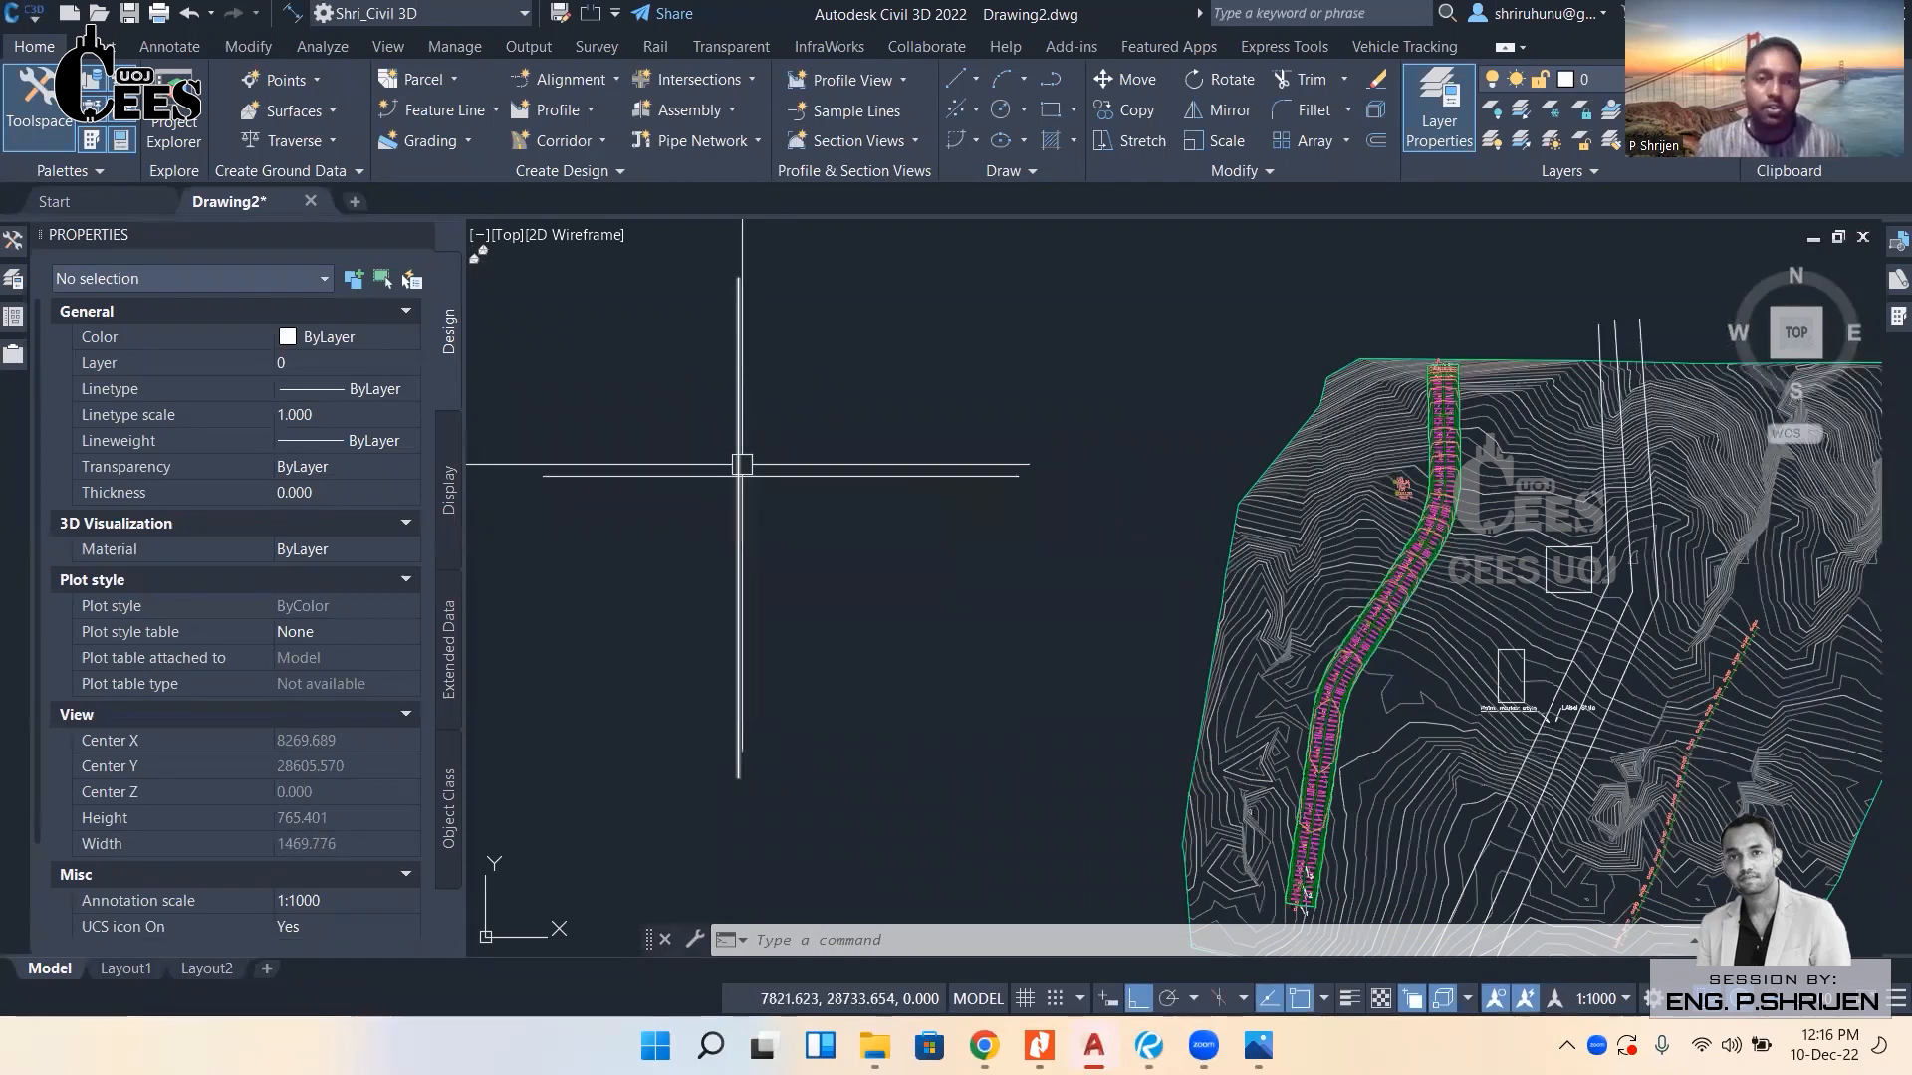
scroll(761, 467, "down", 2)
mouse_move(747, 473)
middle_mouse_down()
mouse_move(554, 471)
mouse_move(662, 484)
middle_mouse_up()
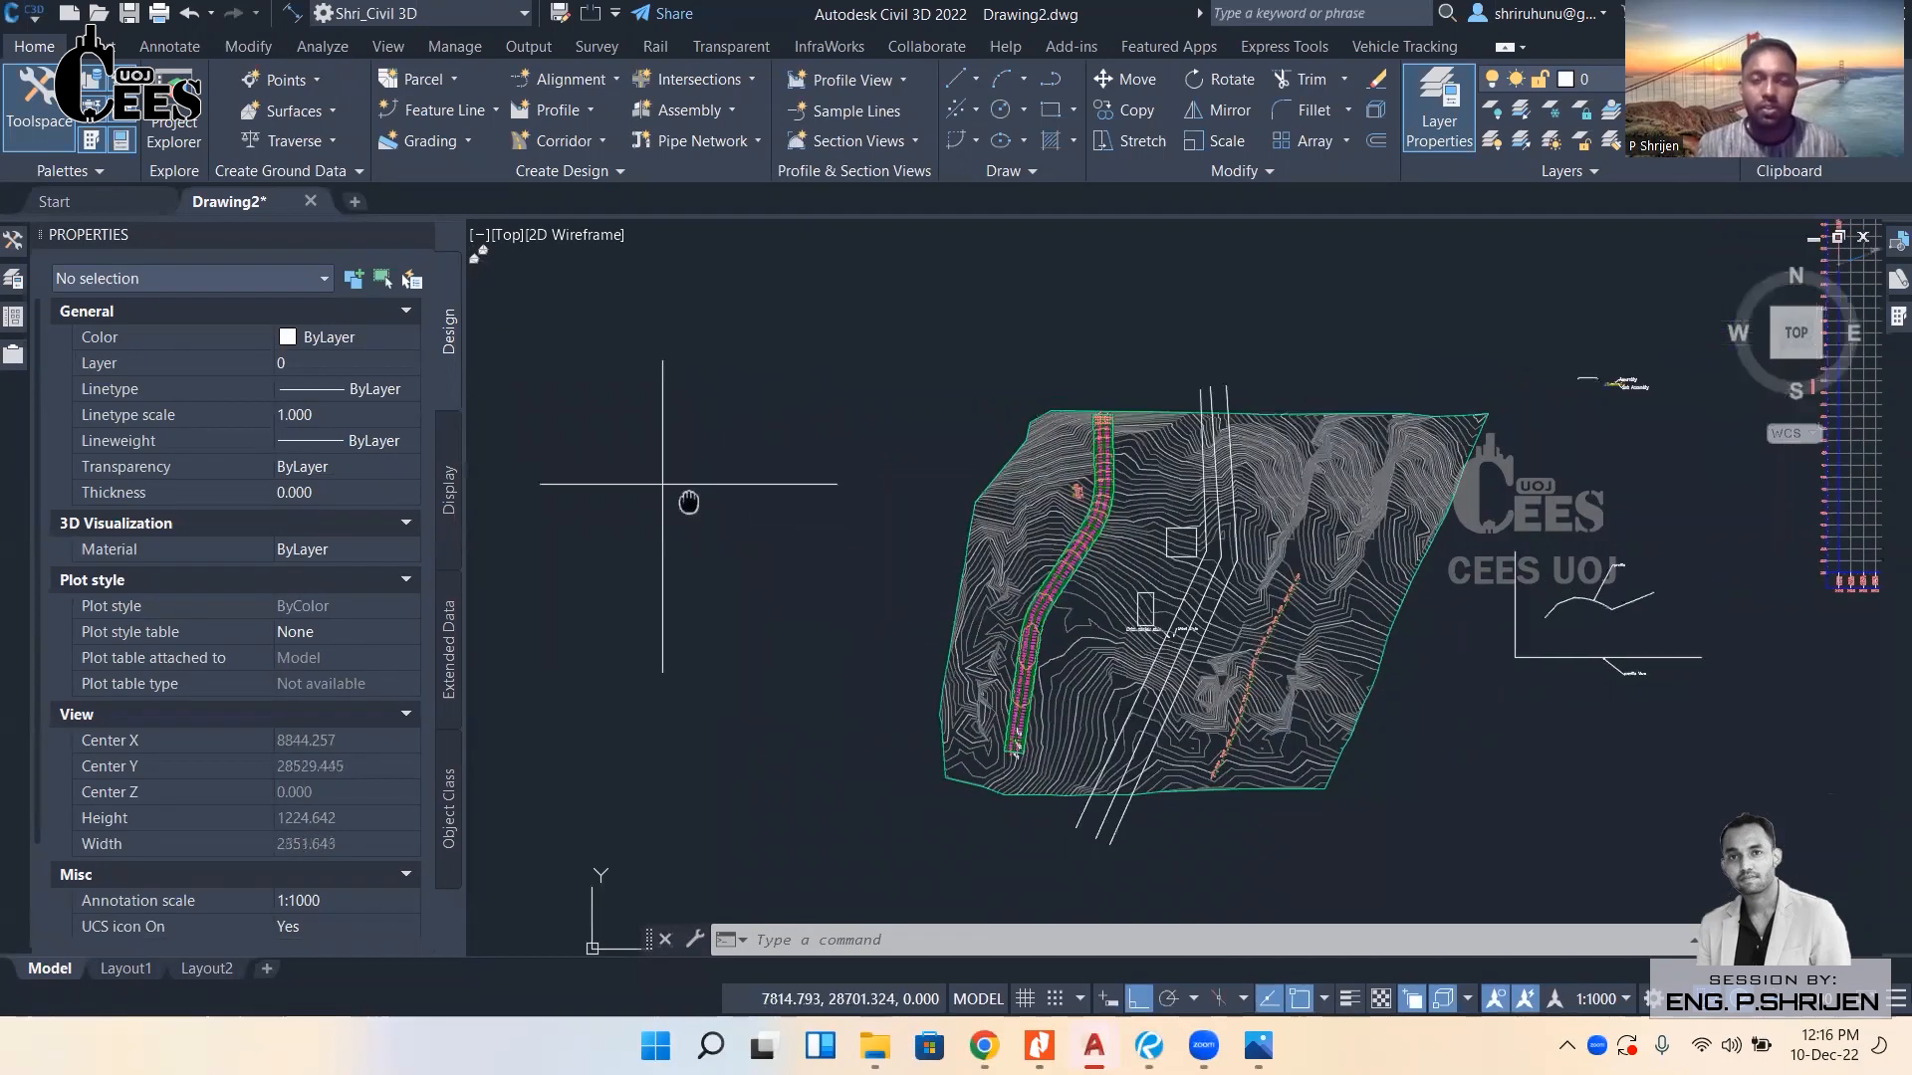
scroll(535, 400, "up", 2)
left_click(776, 431)
left_click(708, 558)
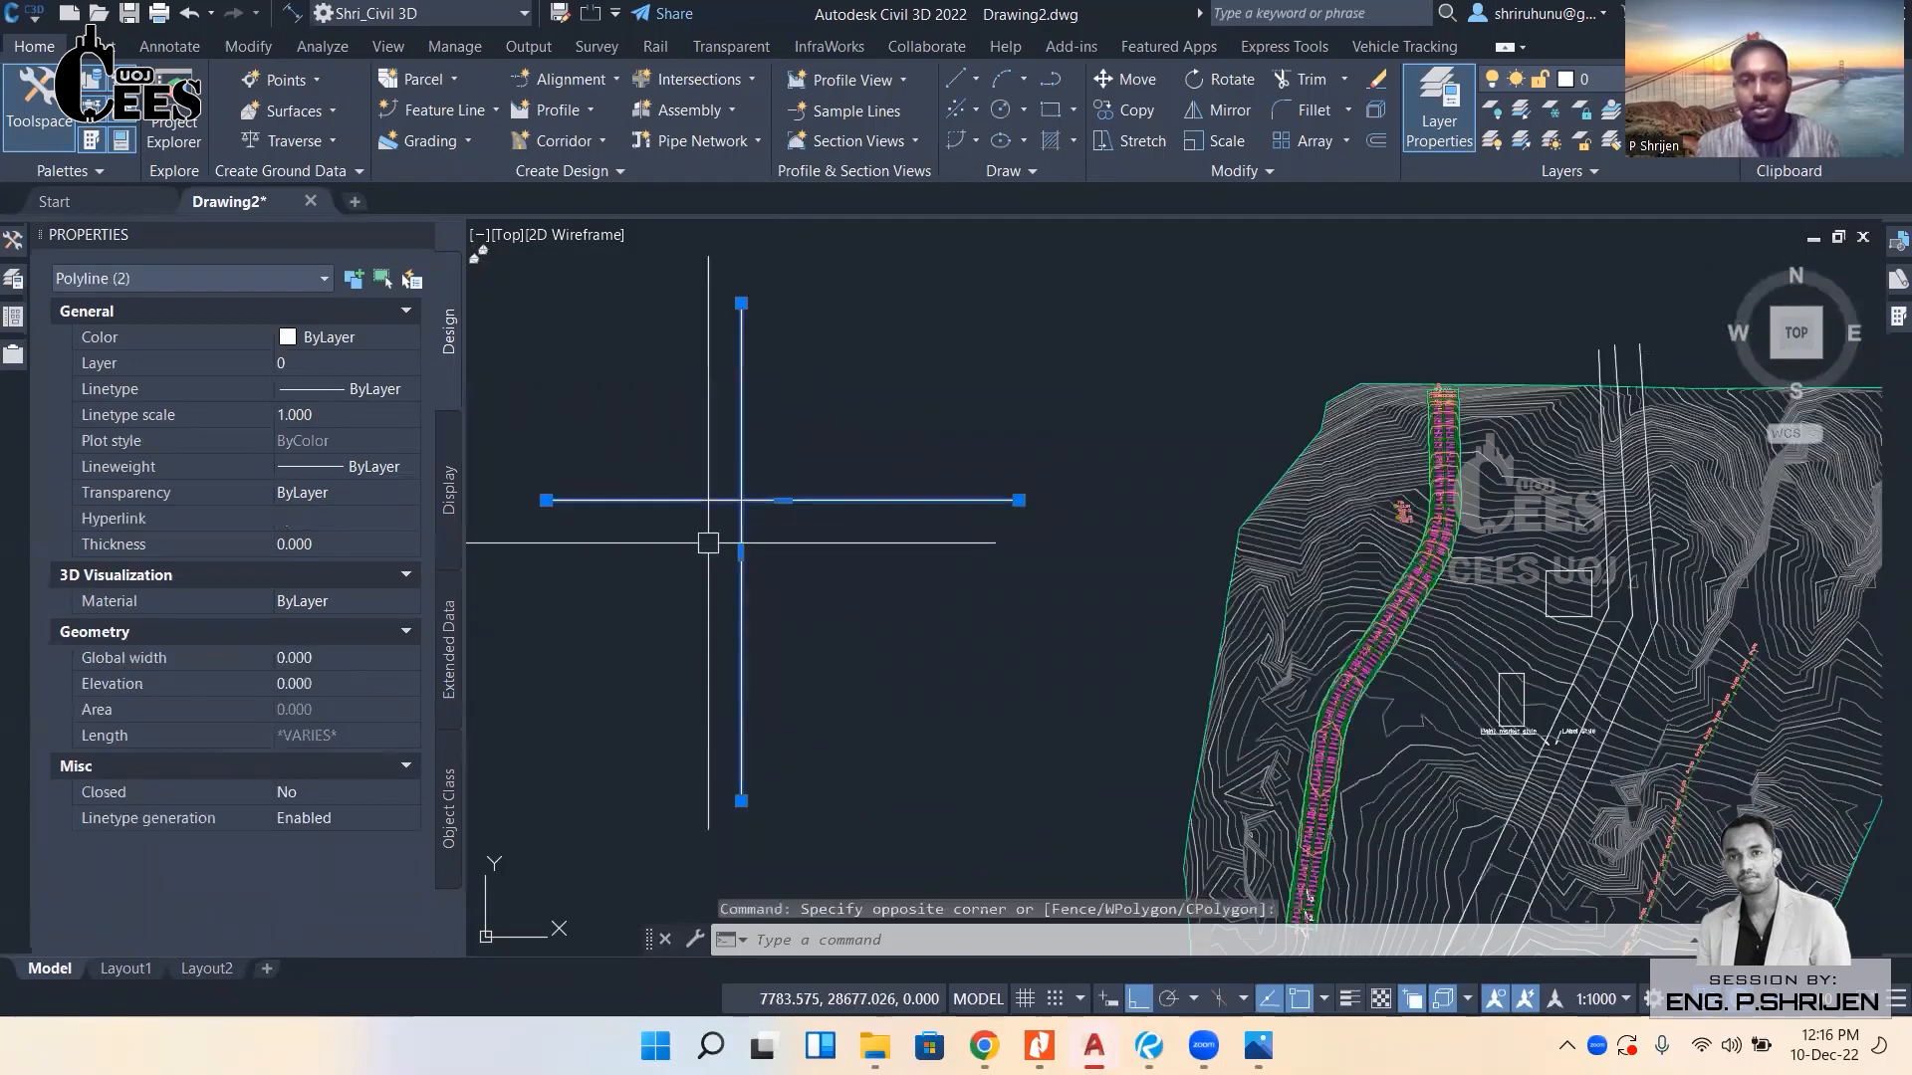
key("Delete")
Switch the model to the SW Isometric view.
scroll(1131, 554, "down", 2)
middle_click_drag(1131, 555, 564, 556)
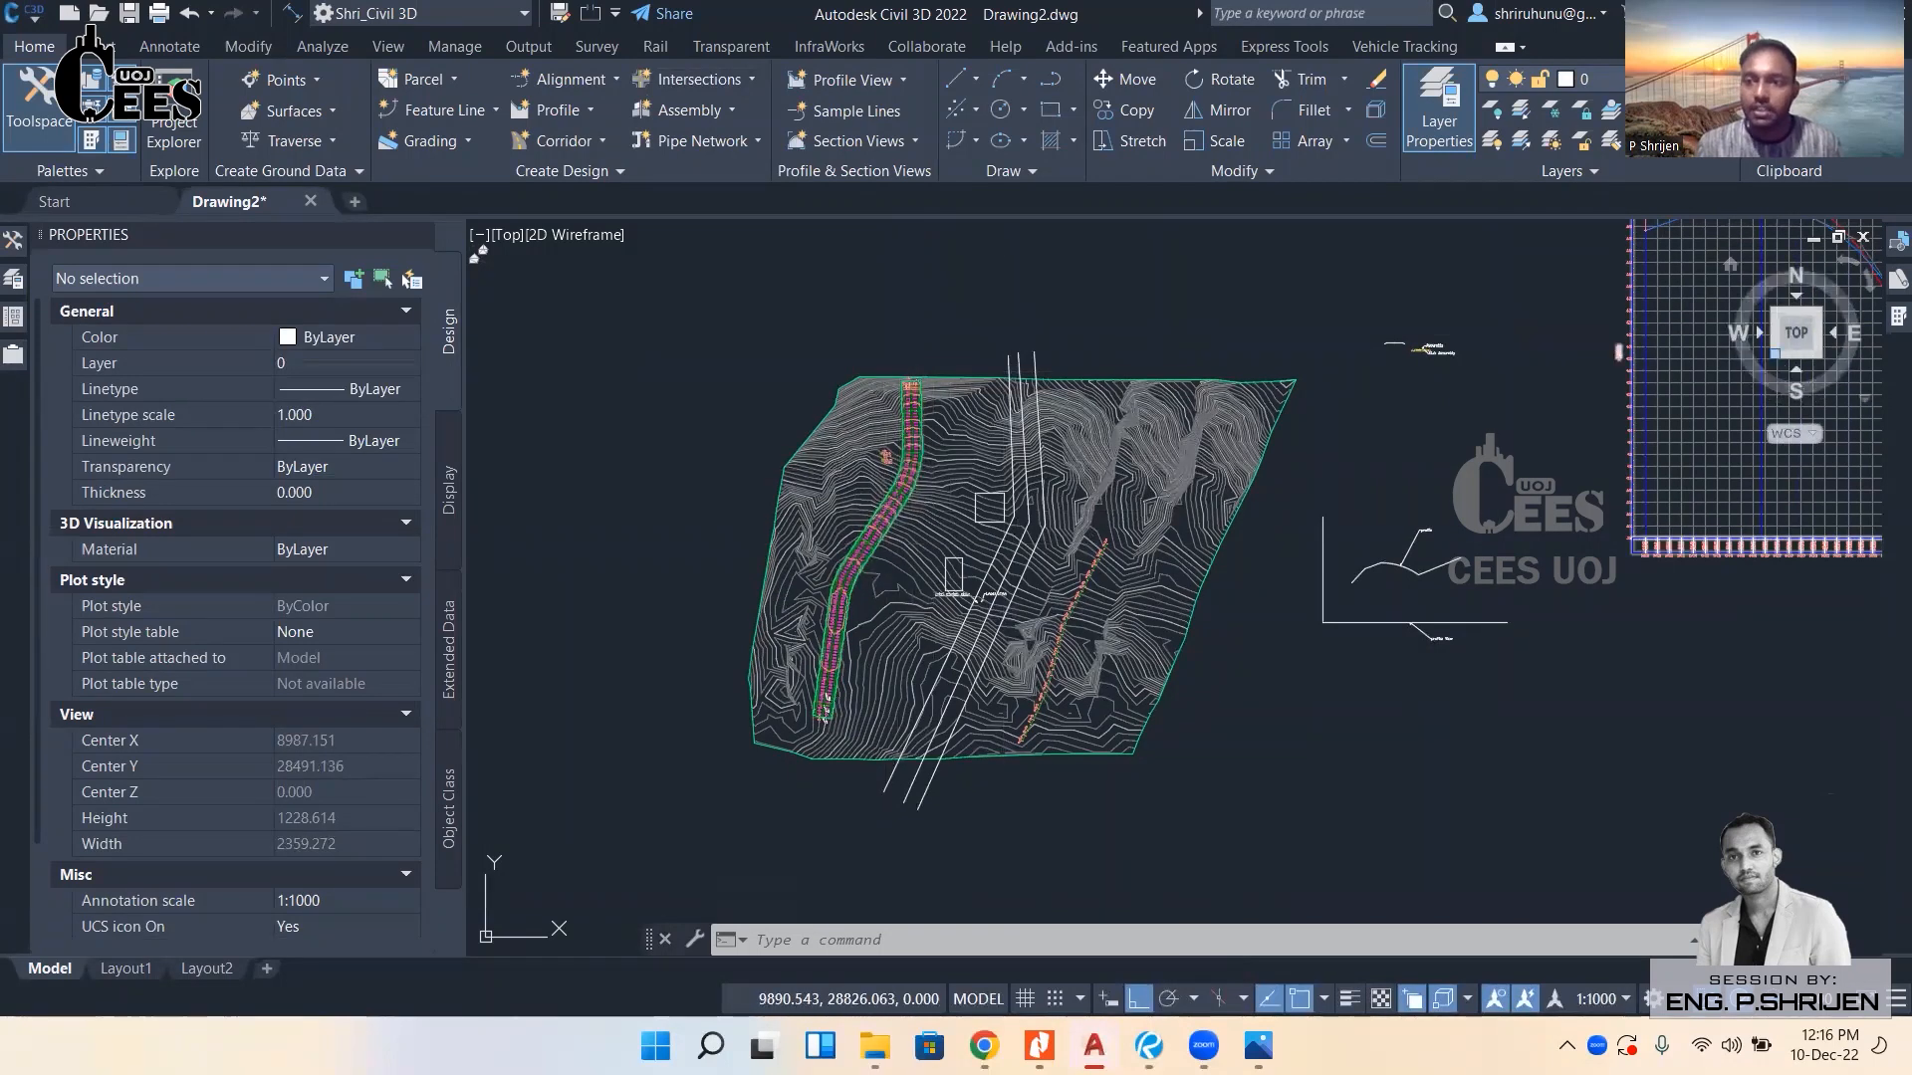
left_click(1779, 351)
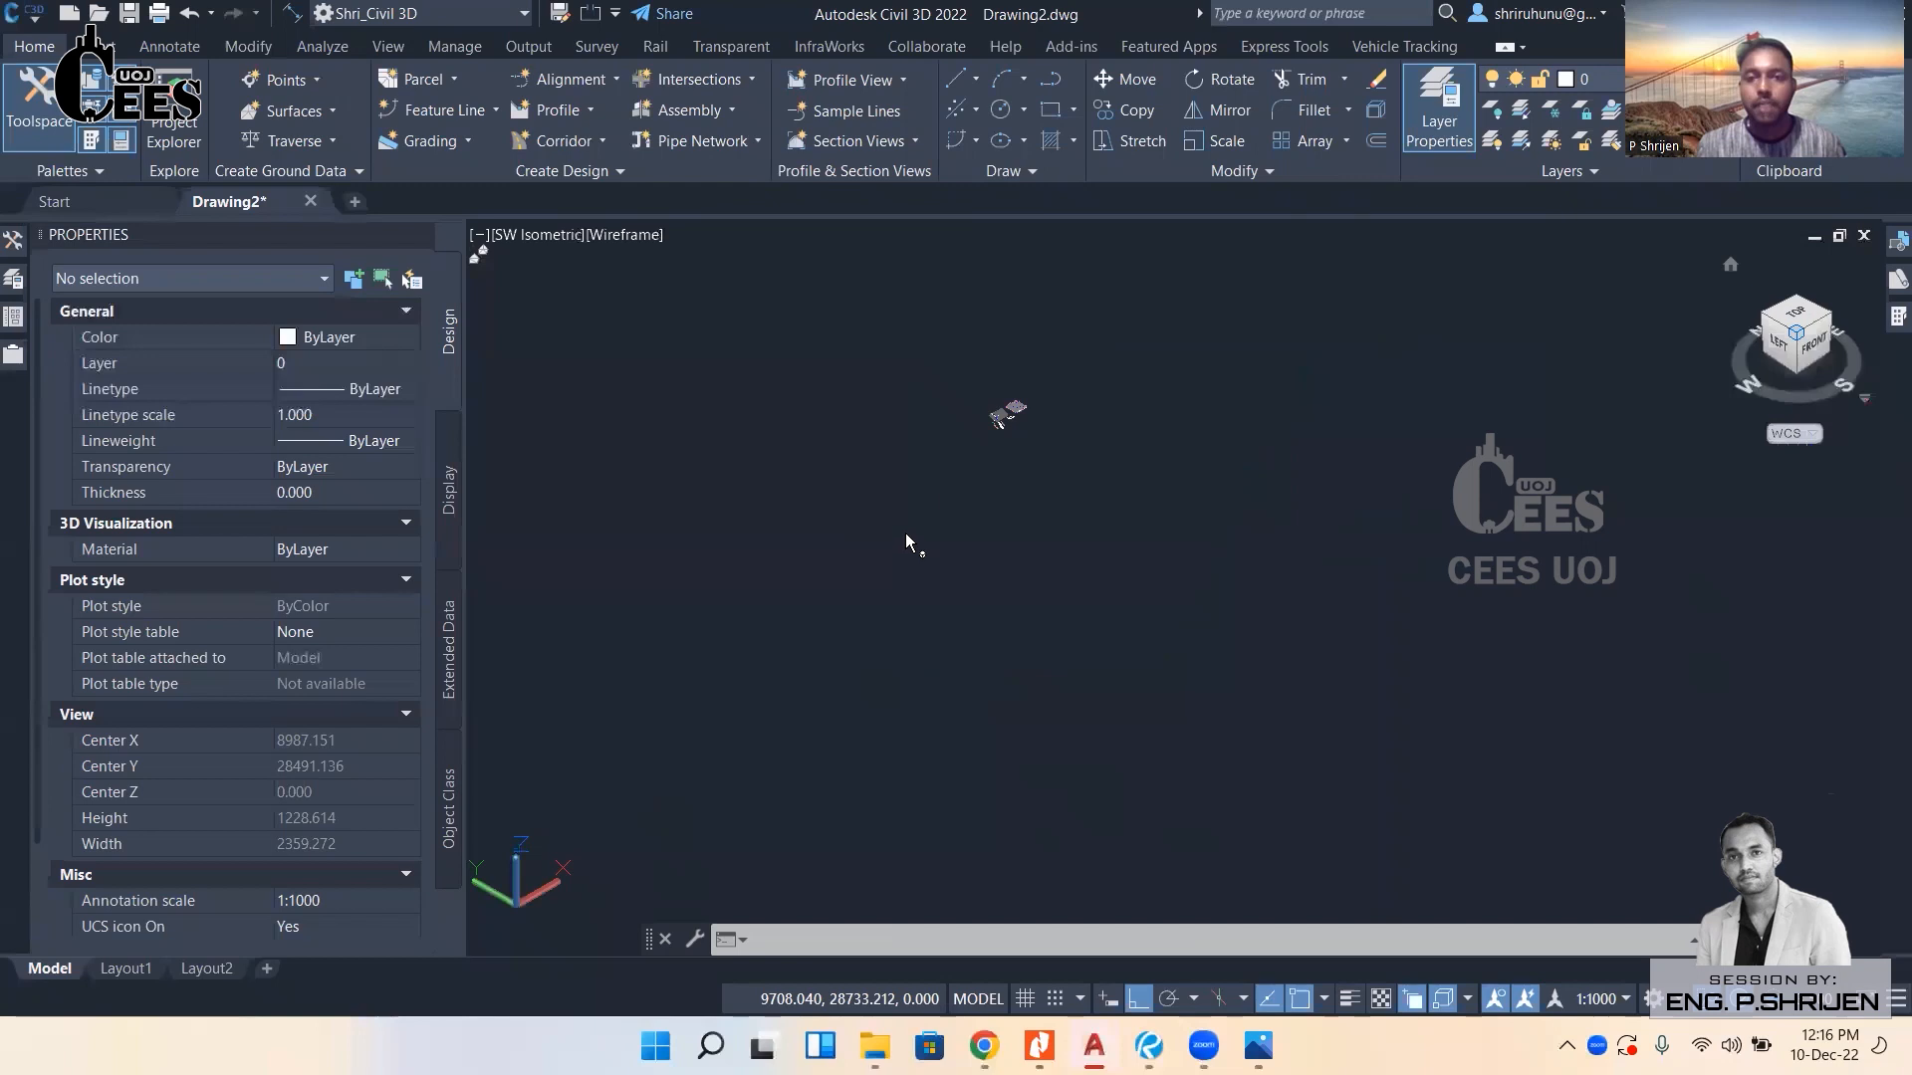
Show the terrain surface and road corridor in the isometric view with the Shaded visual style.
scroll(1004, 415, "up", 4)
scroll(951, 407, "up", 12)
middle_click_drag(1106, 409, 1056, 479)
scroll(1055, 479, "up", 3)
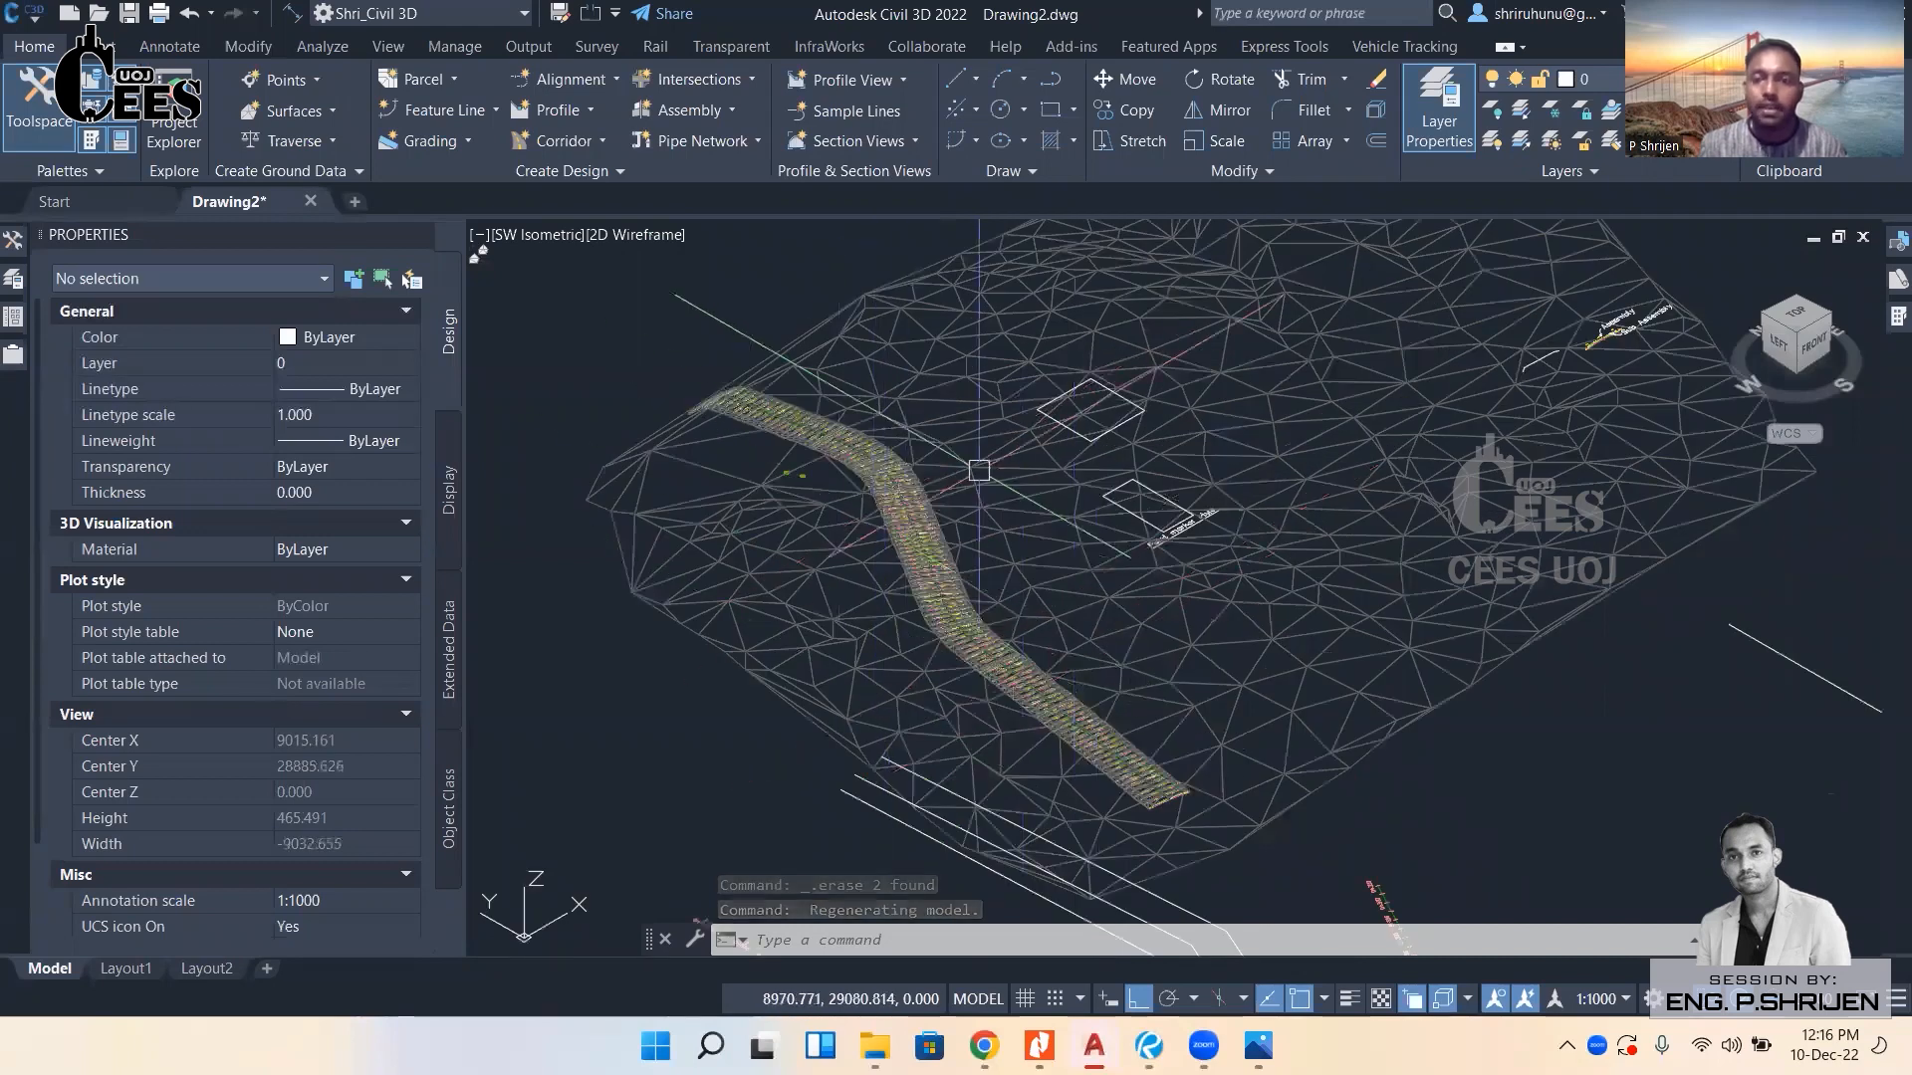
scroll(985, 606, "down", 6)
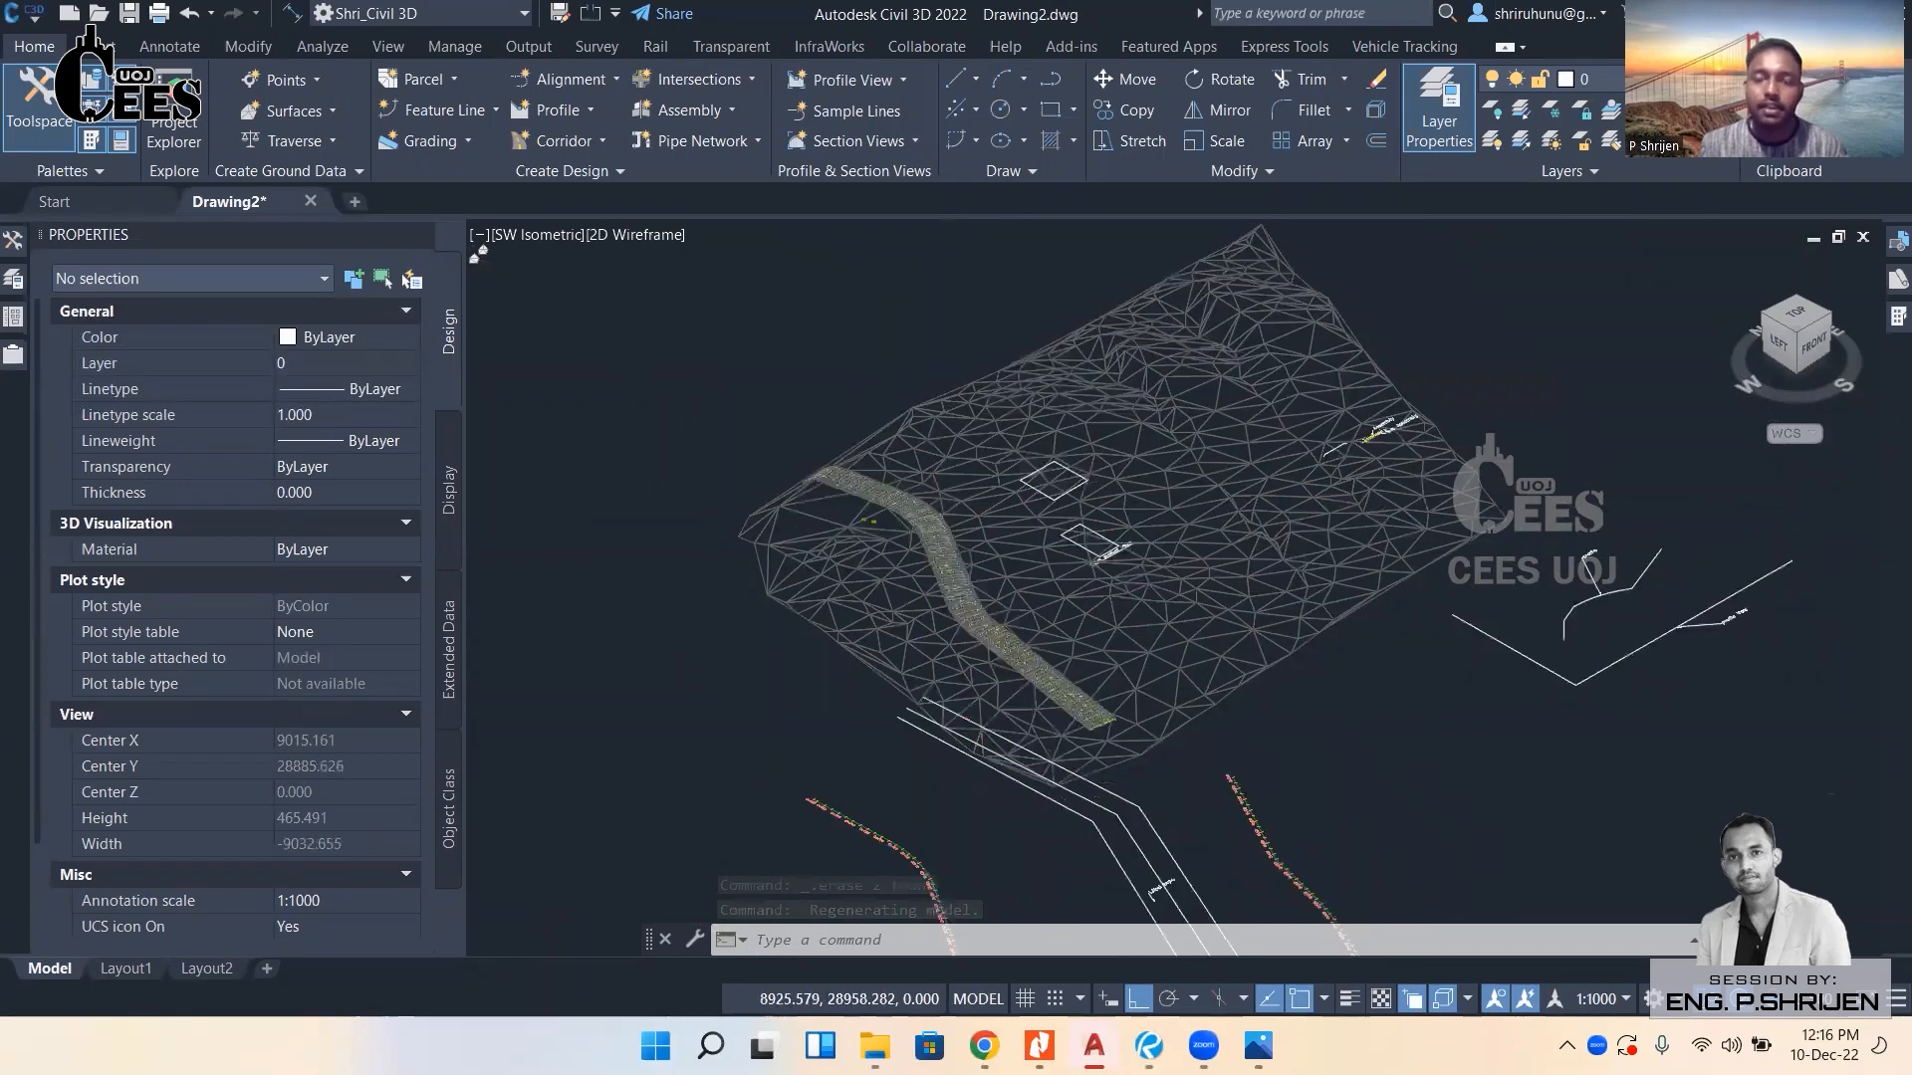
scroll(912, 638, "up", 2)
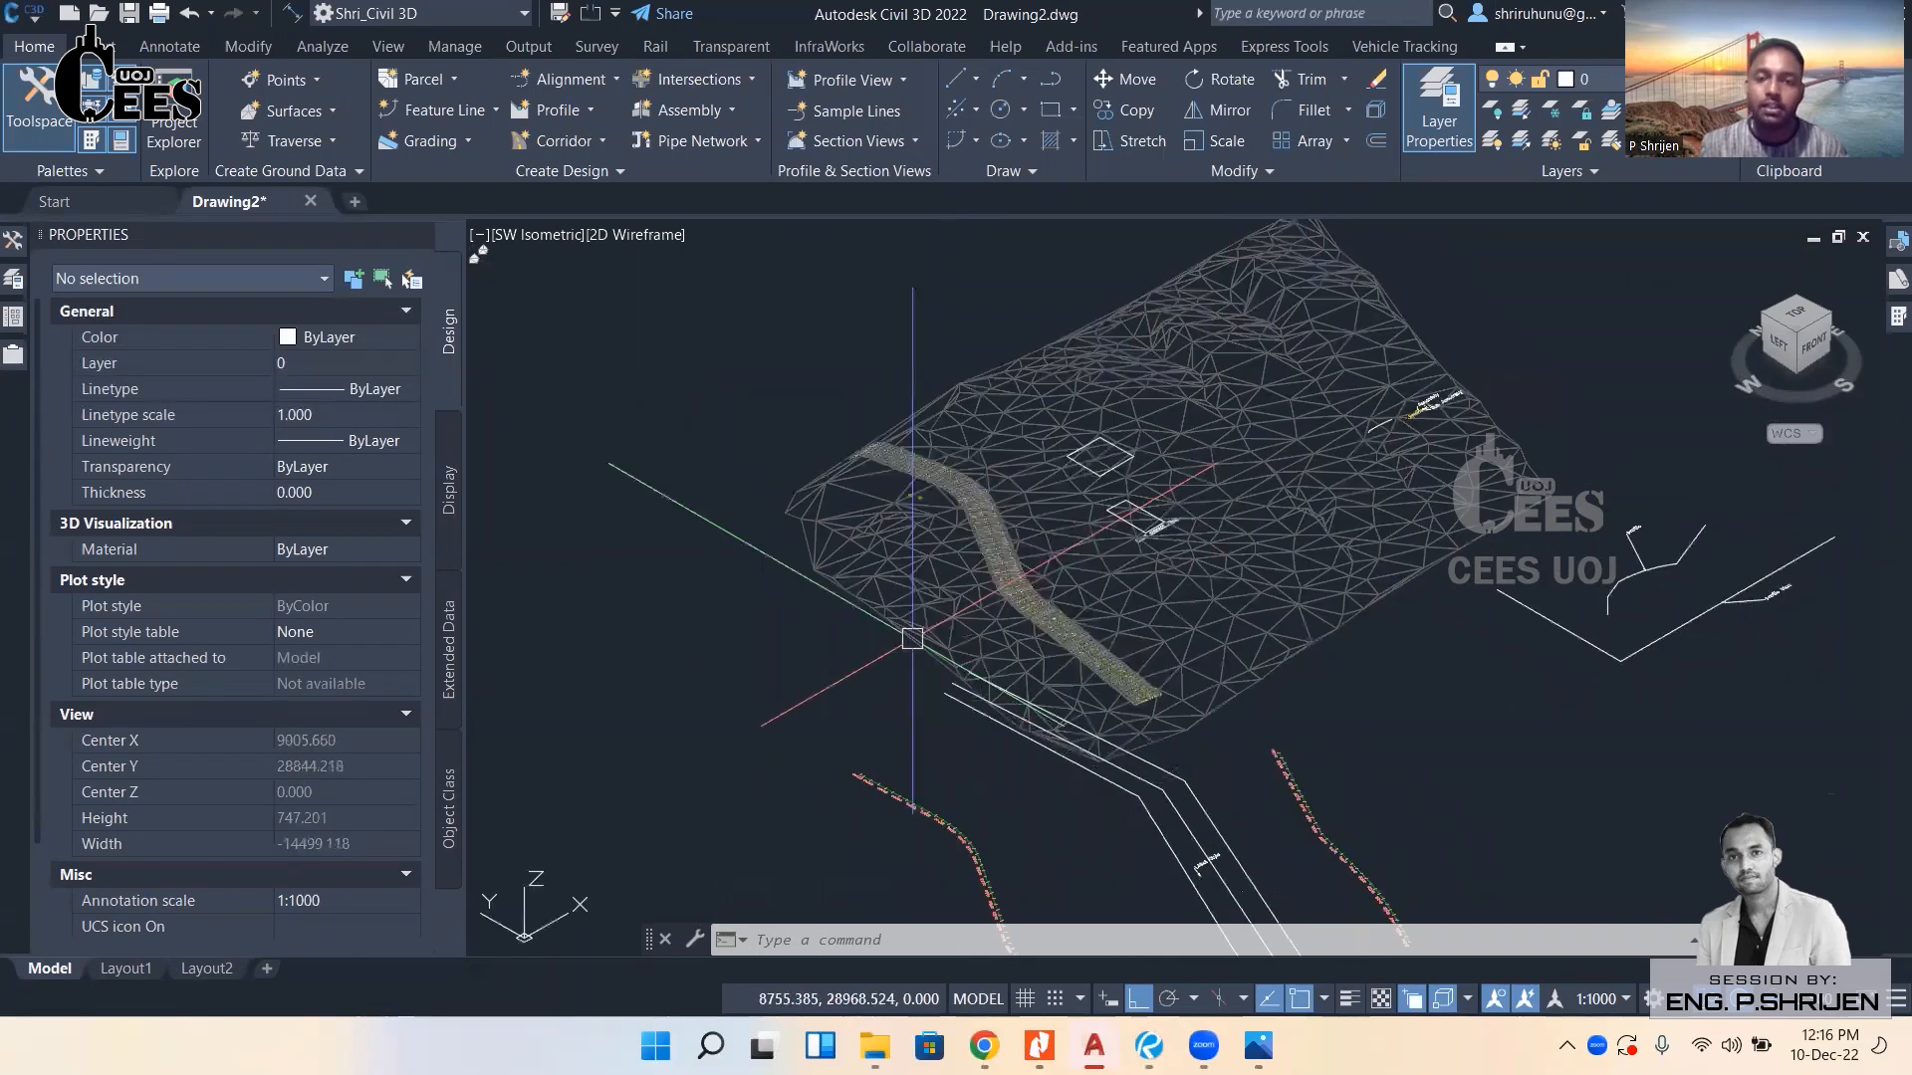
middle_click_drag(912, 638, 842, 639)
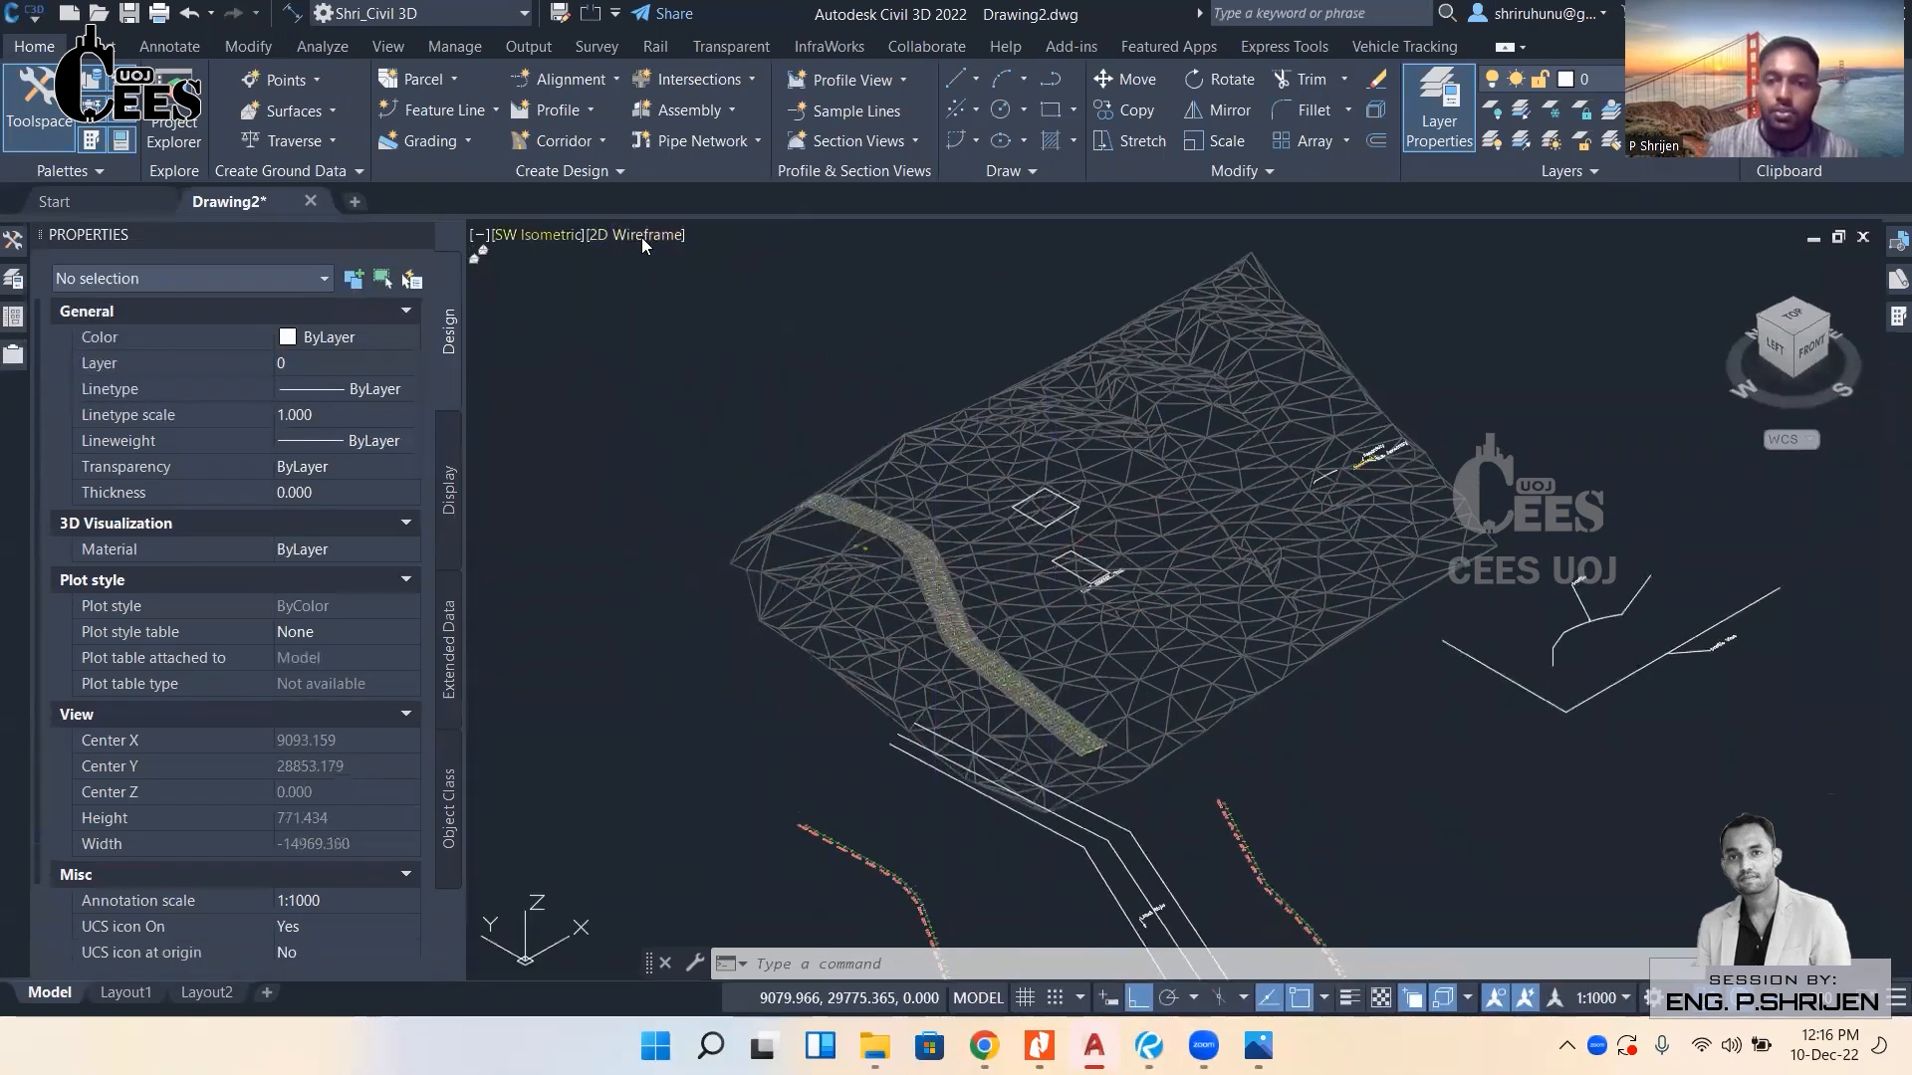
left_click(641, 236)
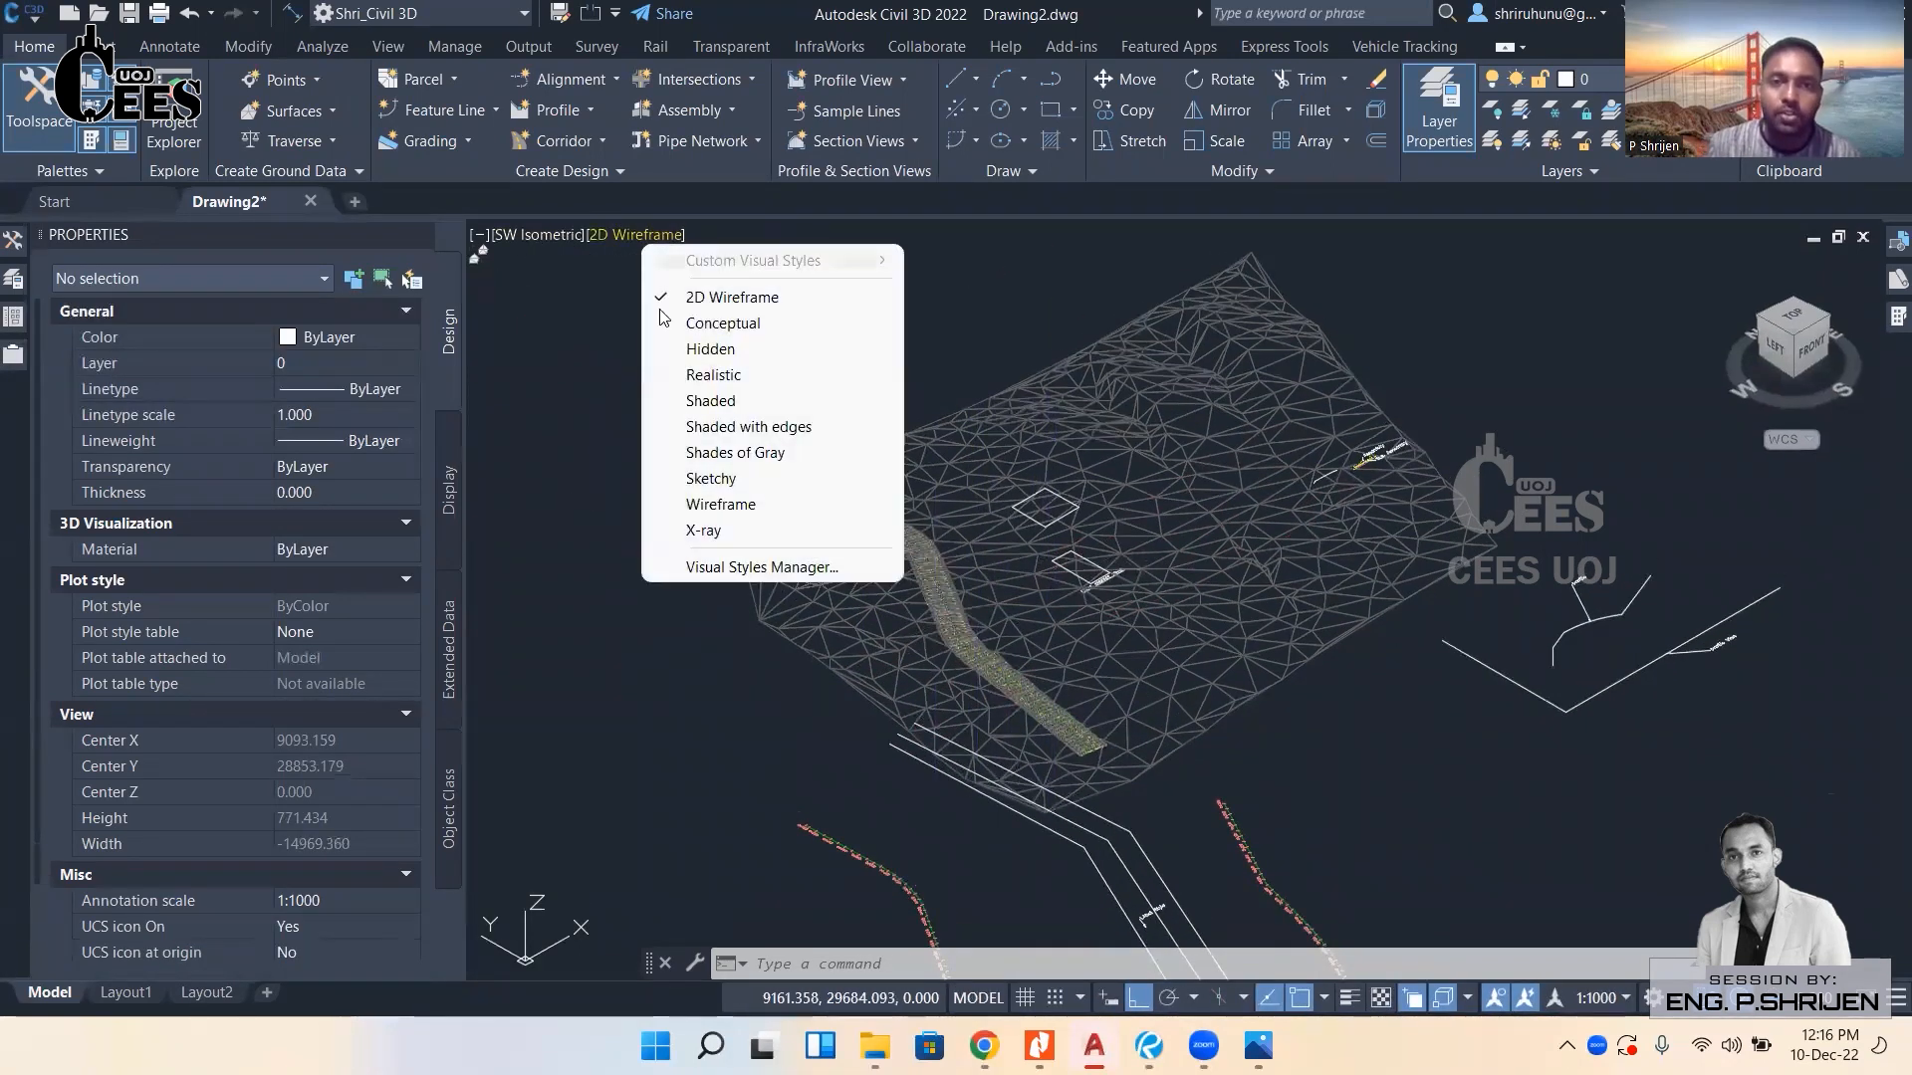
left_click(689, 402)
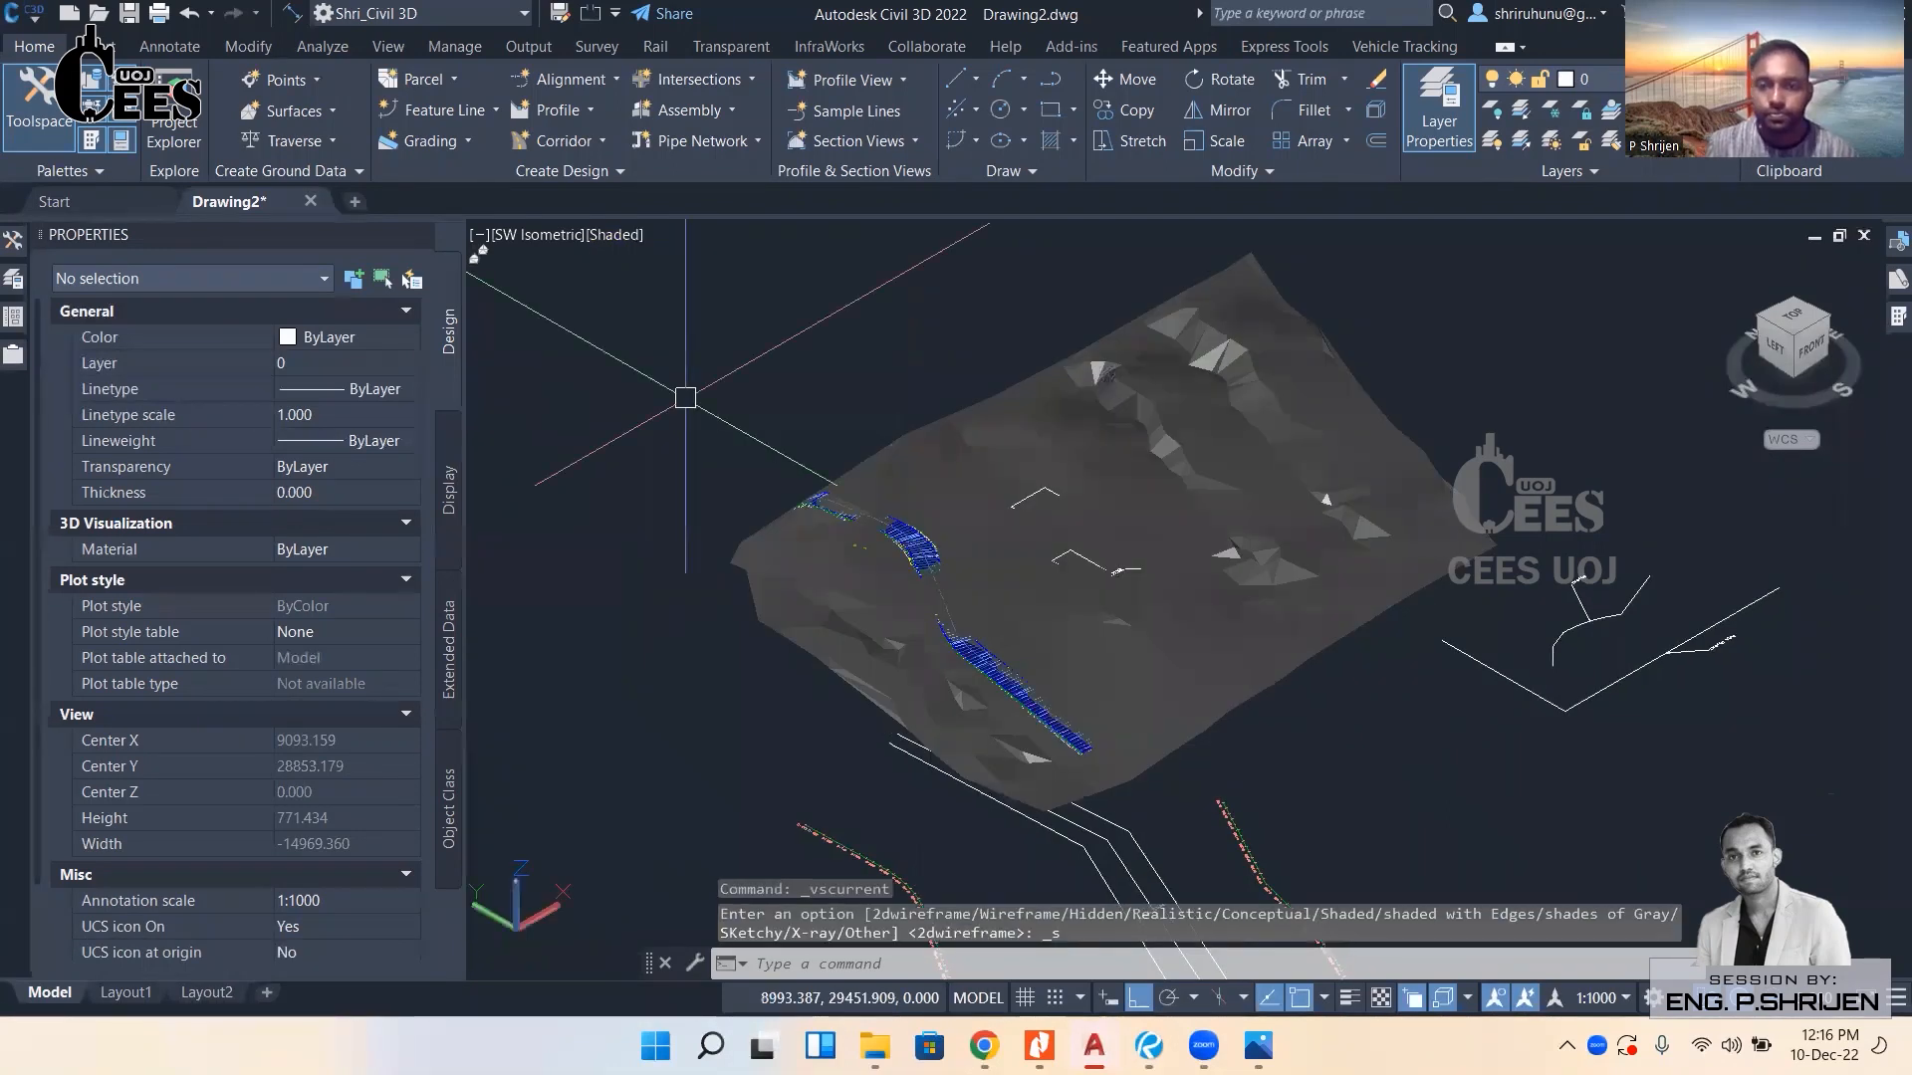
Examine the shaded corridor on the terrain surface and return the isometric view to the 2D Wireframe visual style.
scroll(1035, 749, "up", 3)
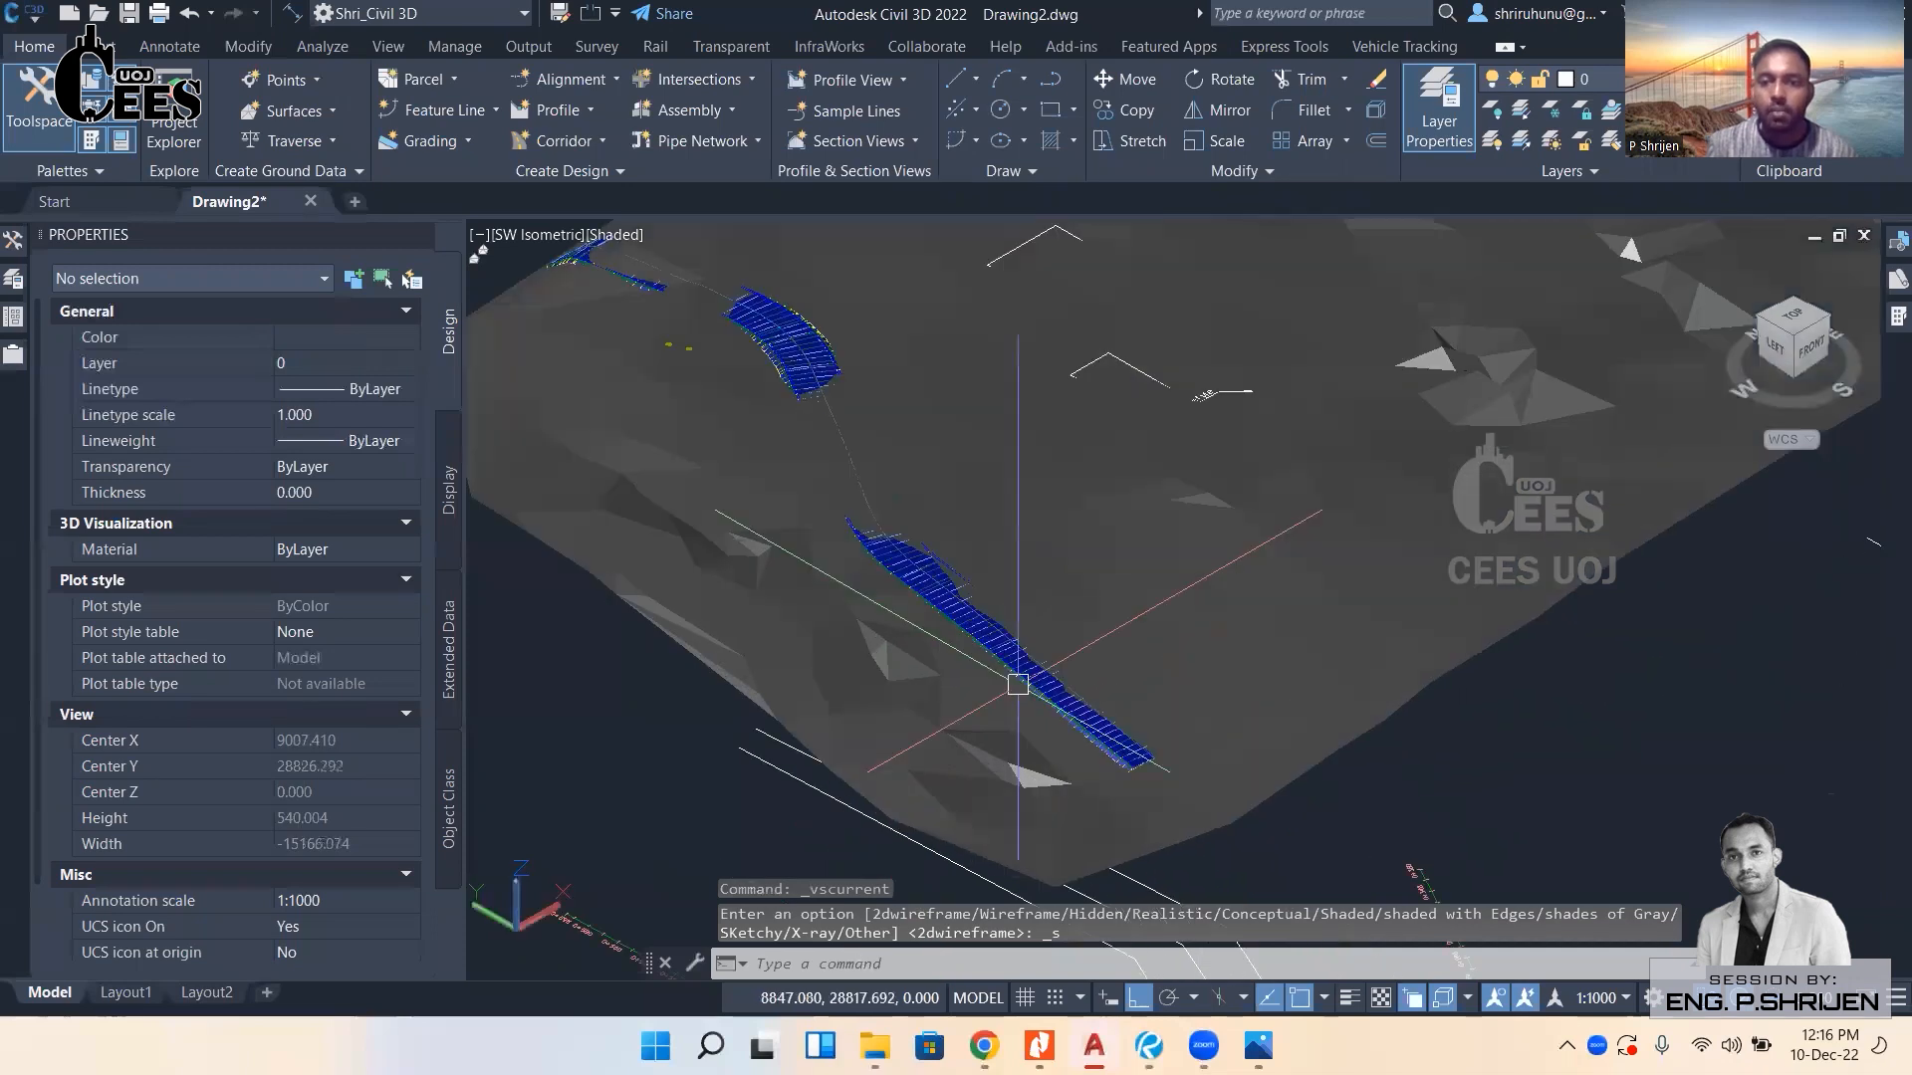
scroll(1133, 465, "down", 3)
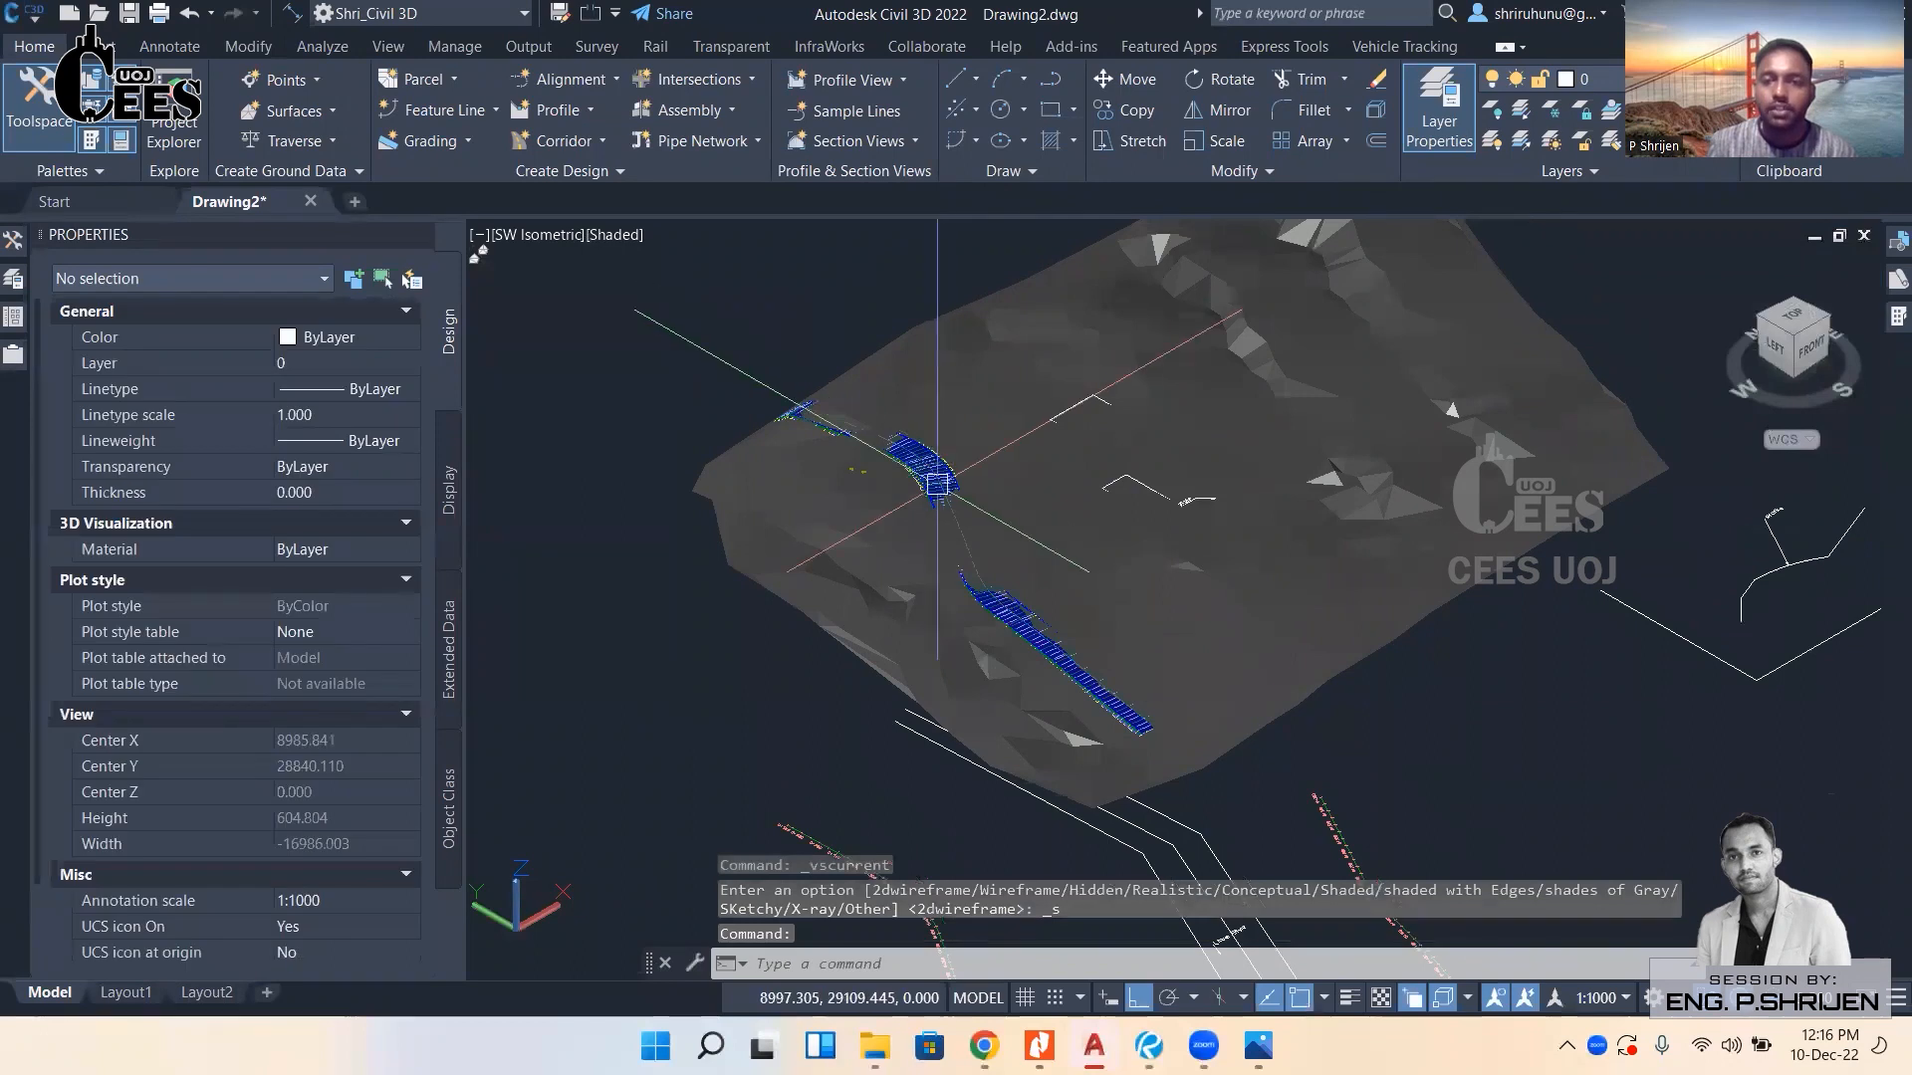
scroll(1166, 474, "down", 4)
middle_click_drag(1165, 474, 627, 242)
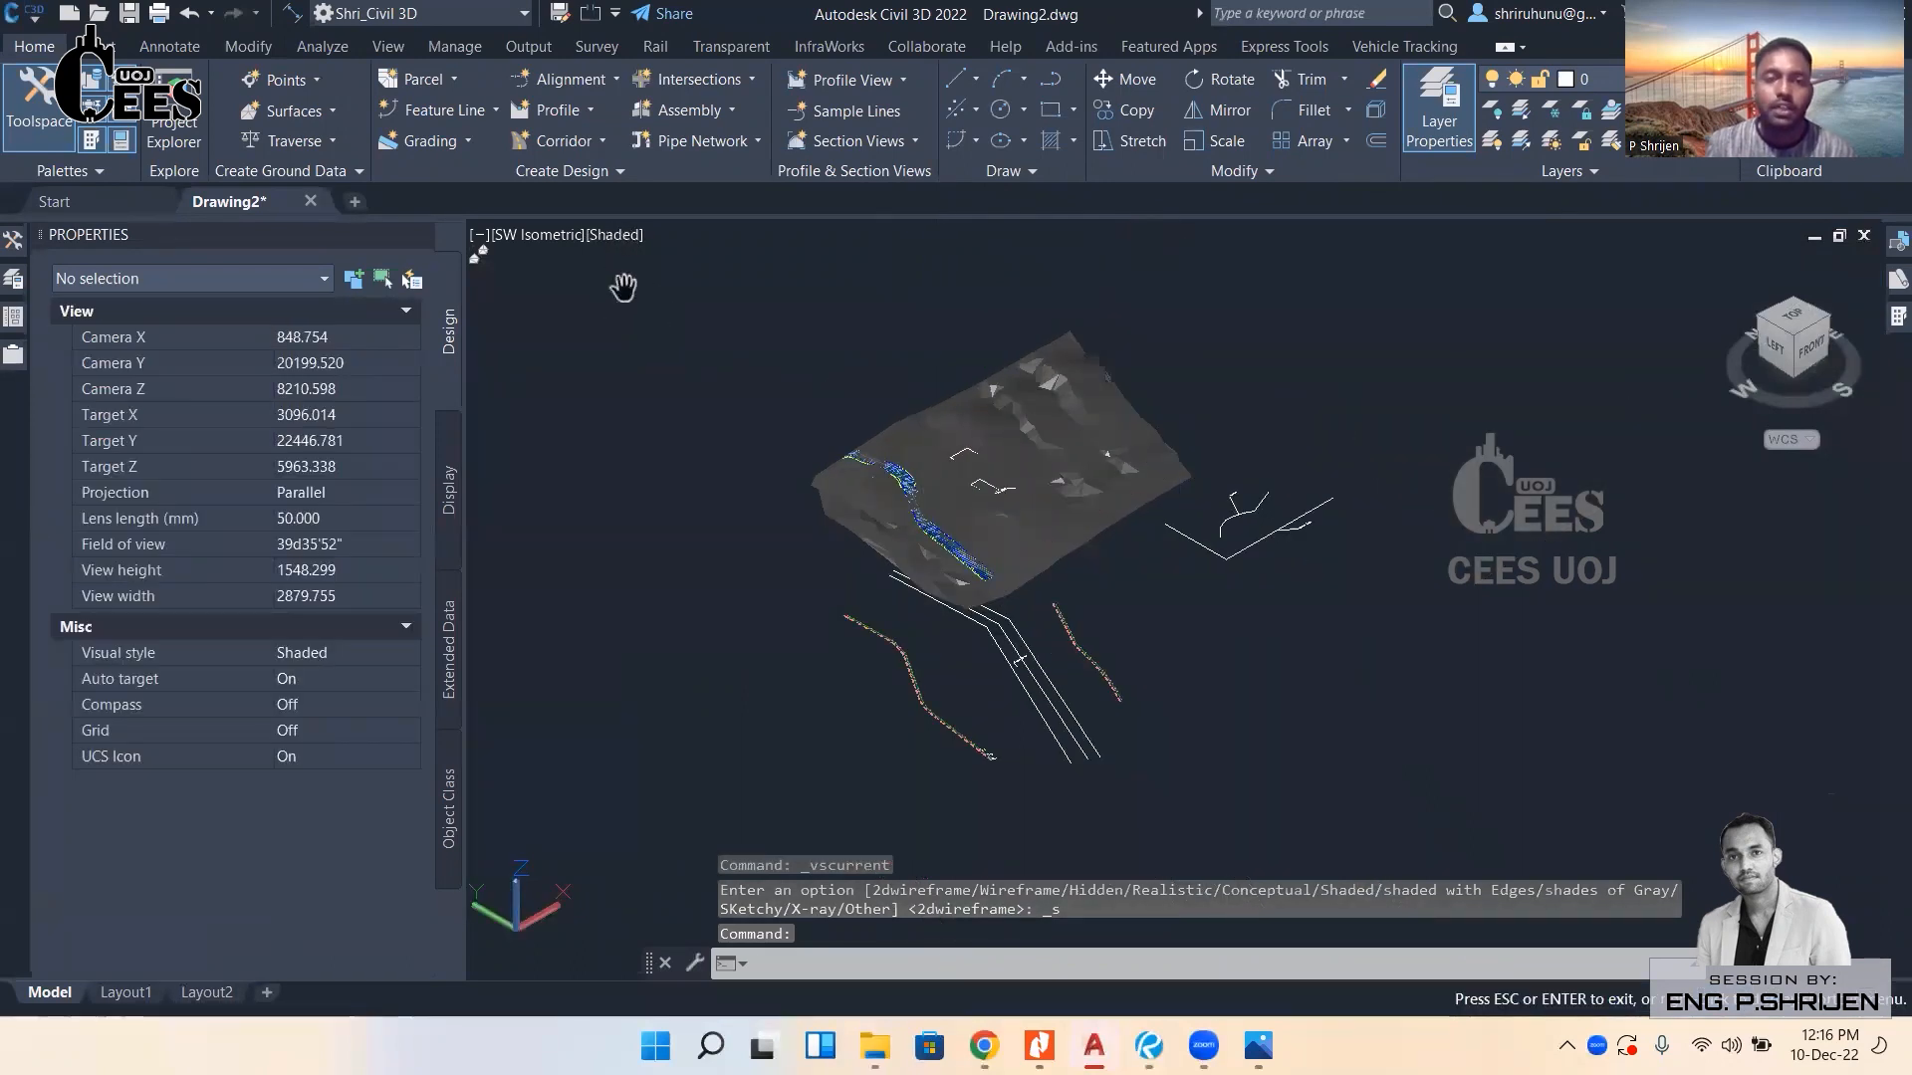
key("Escape")
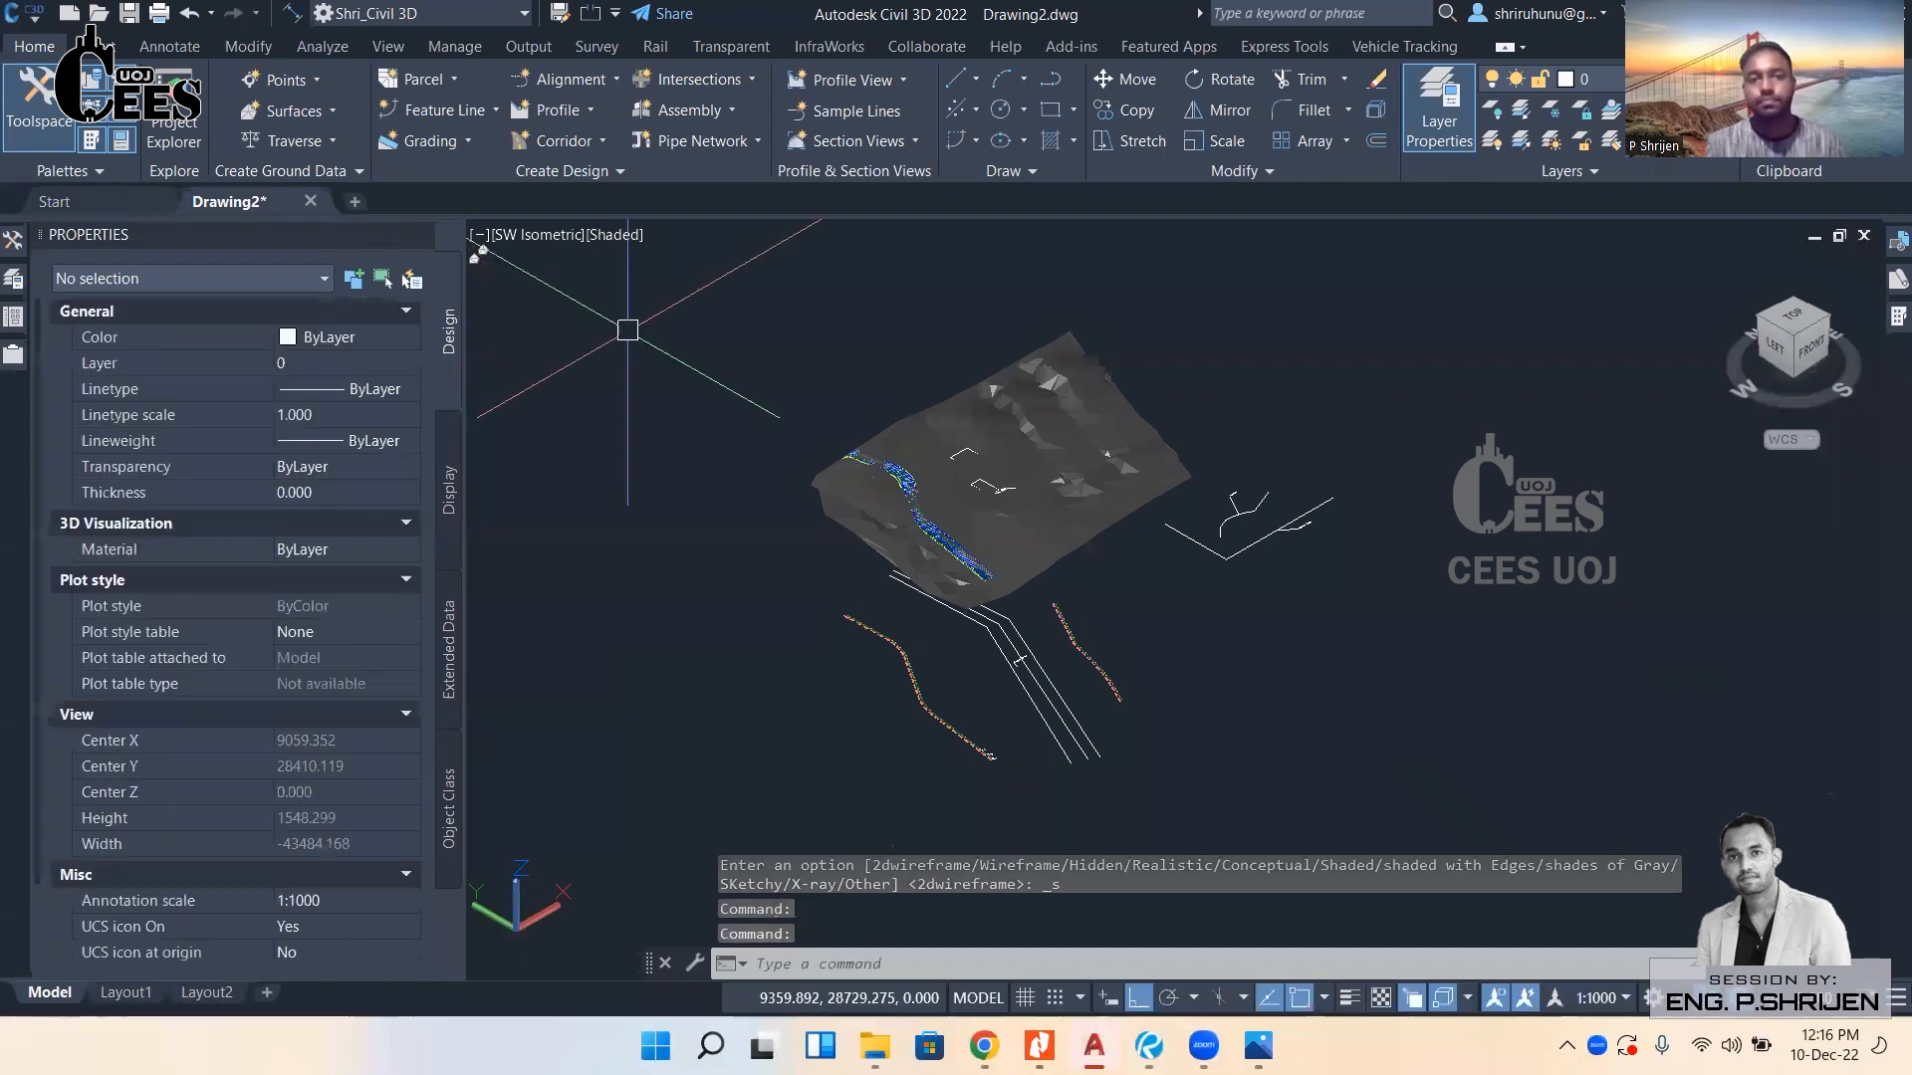
left_click(611, 233)
left_click(648, 296)
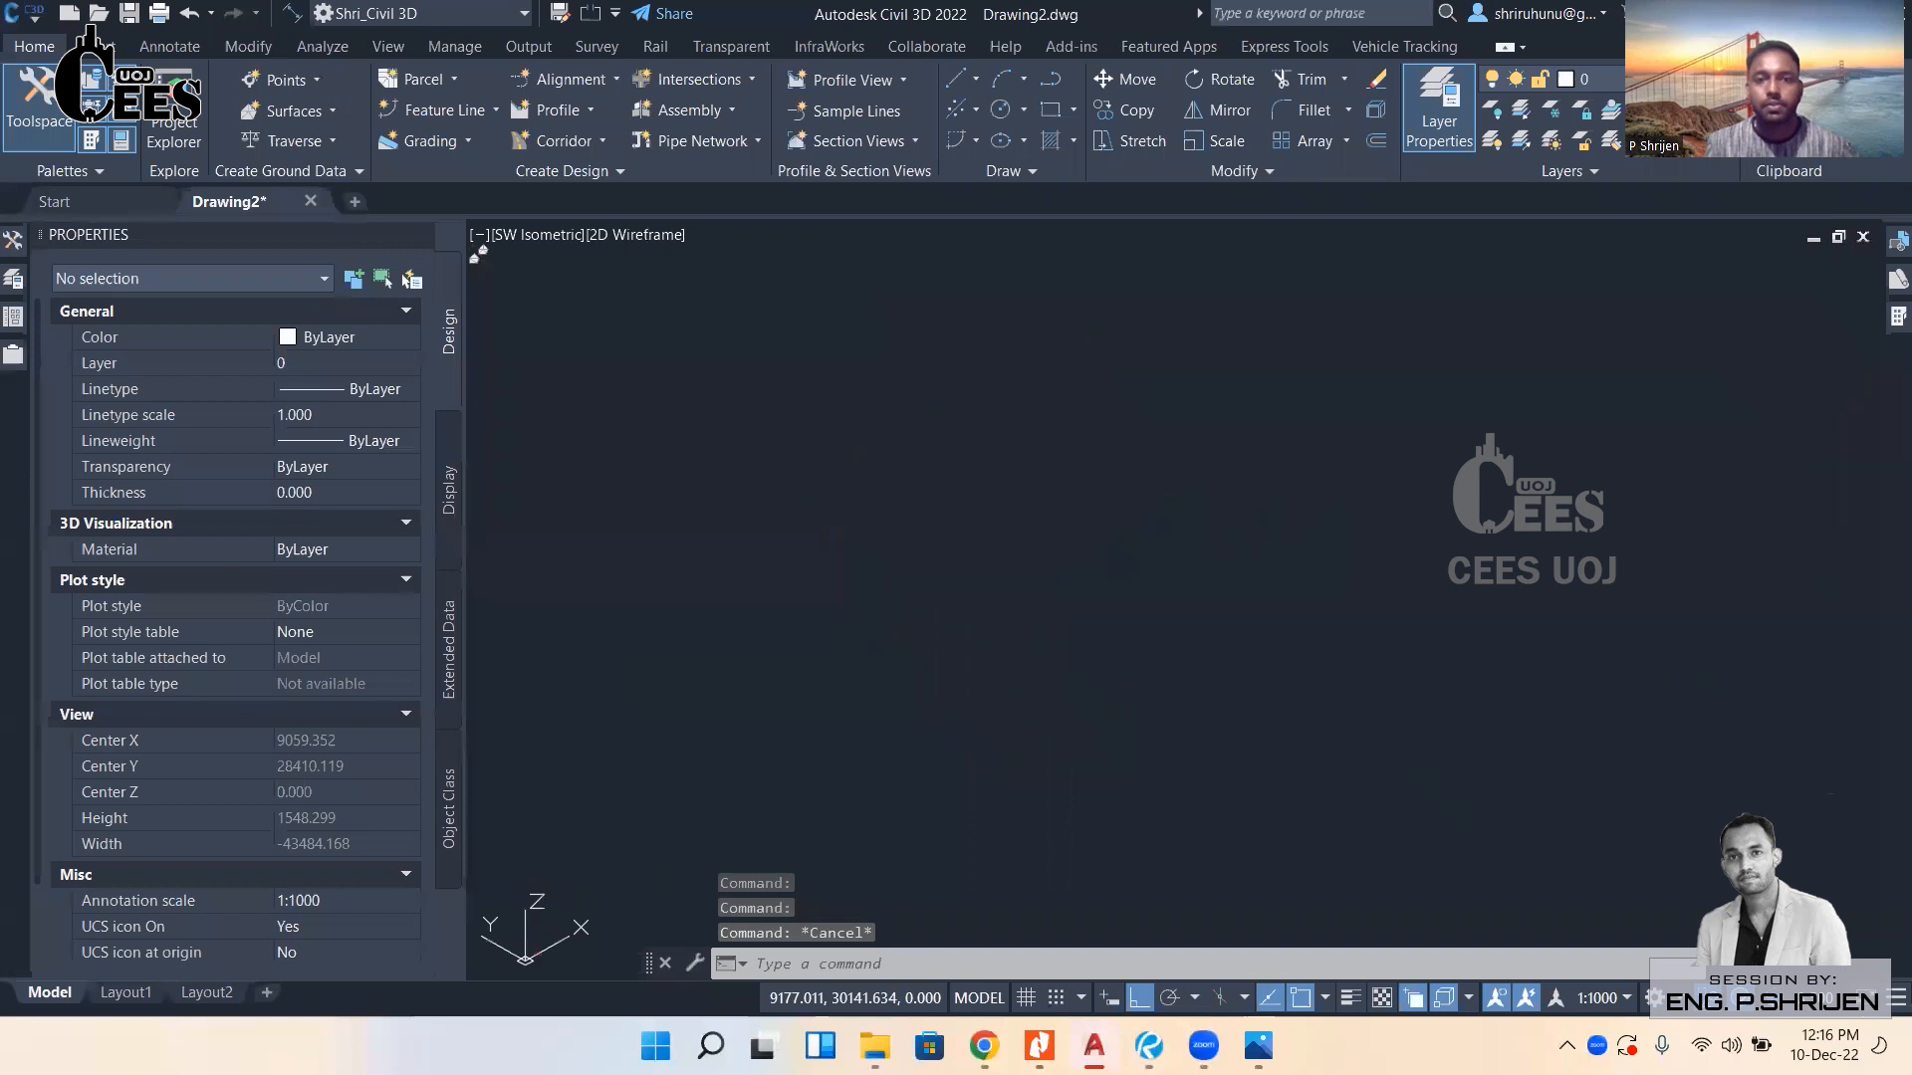
Switch the drawing to the plan view of the current UCS, showing the whole EG surface and corridor.
type("pla")
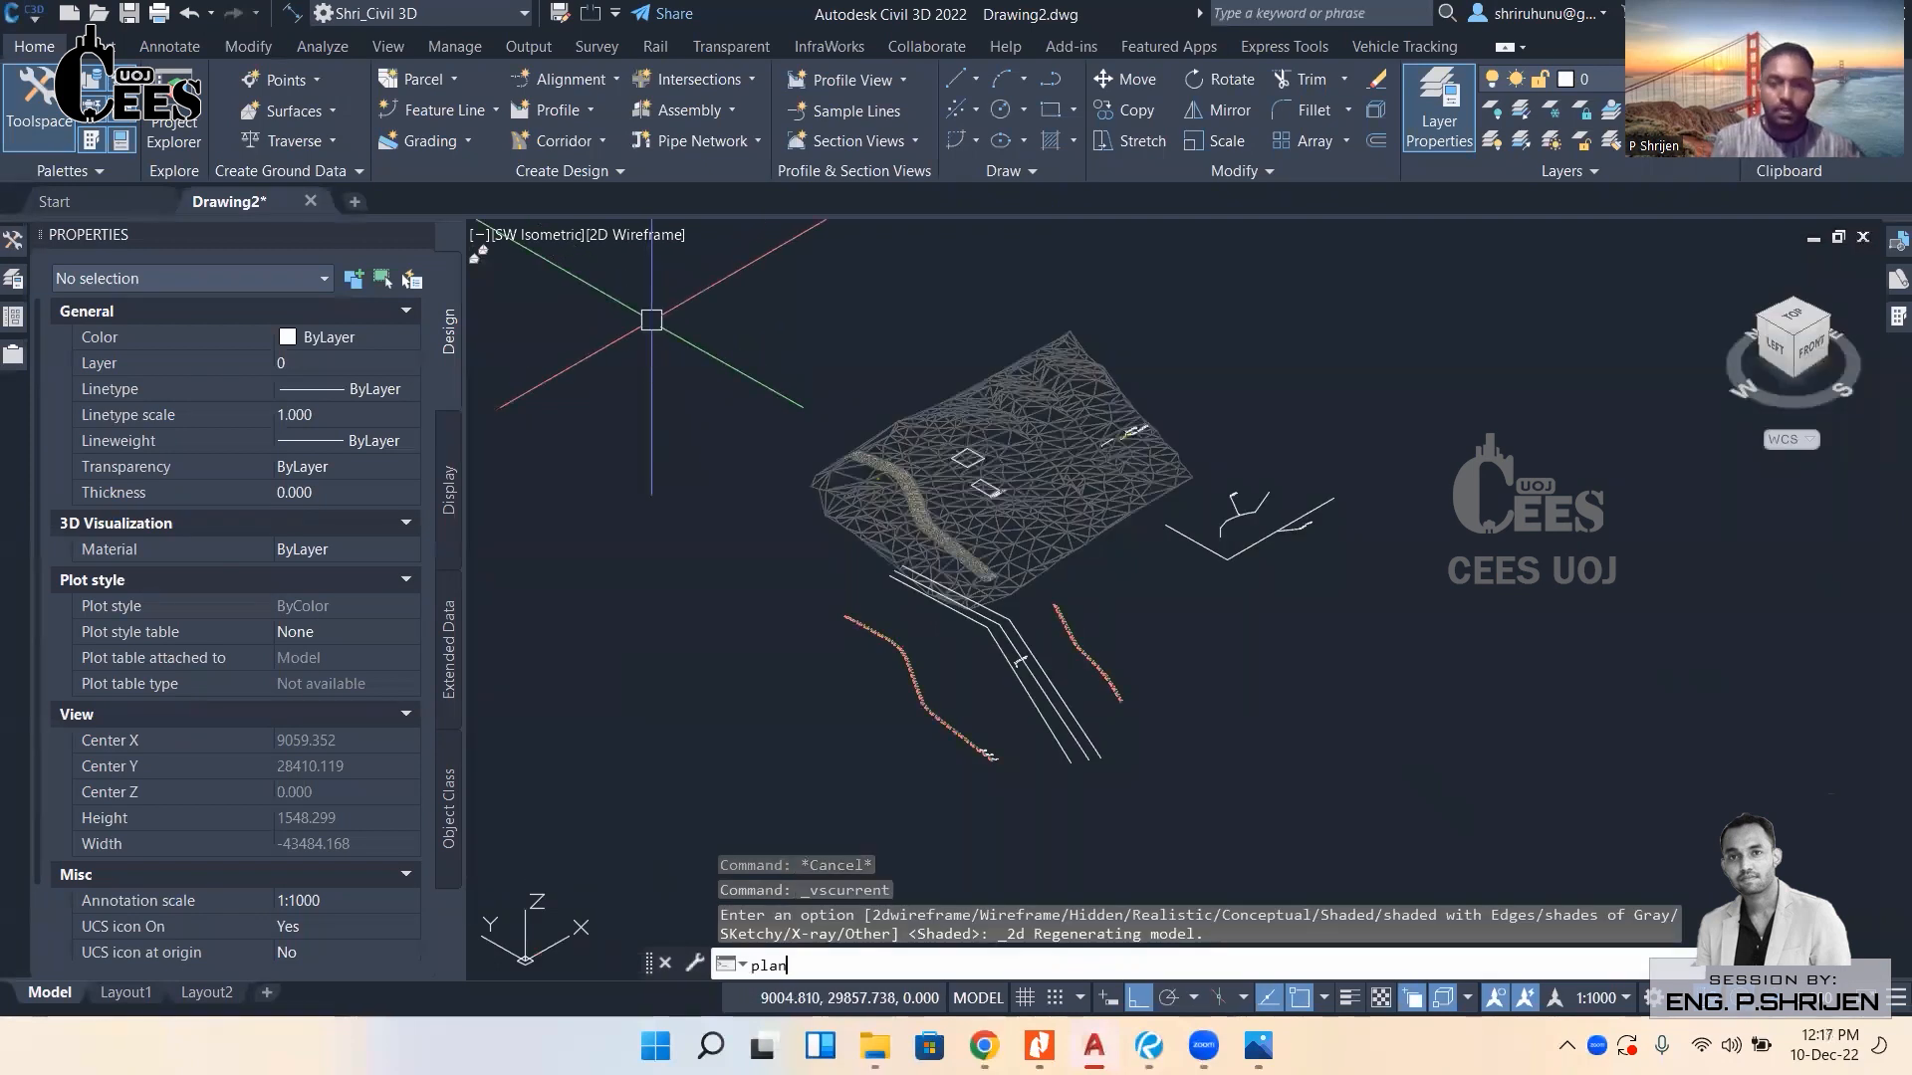
type("n")
key("Return")
type("cu")
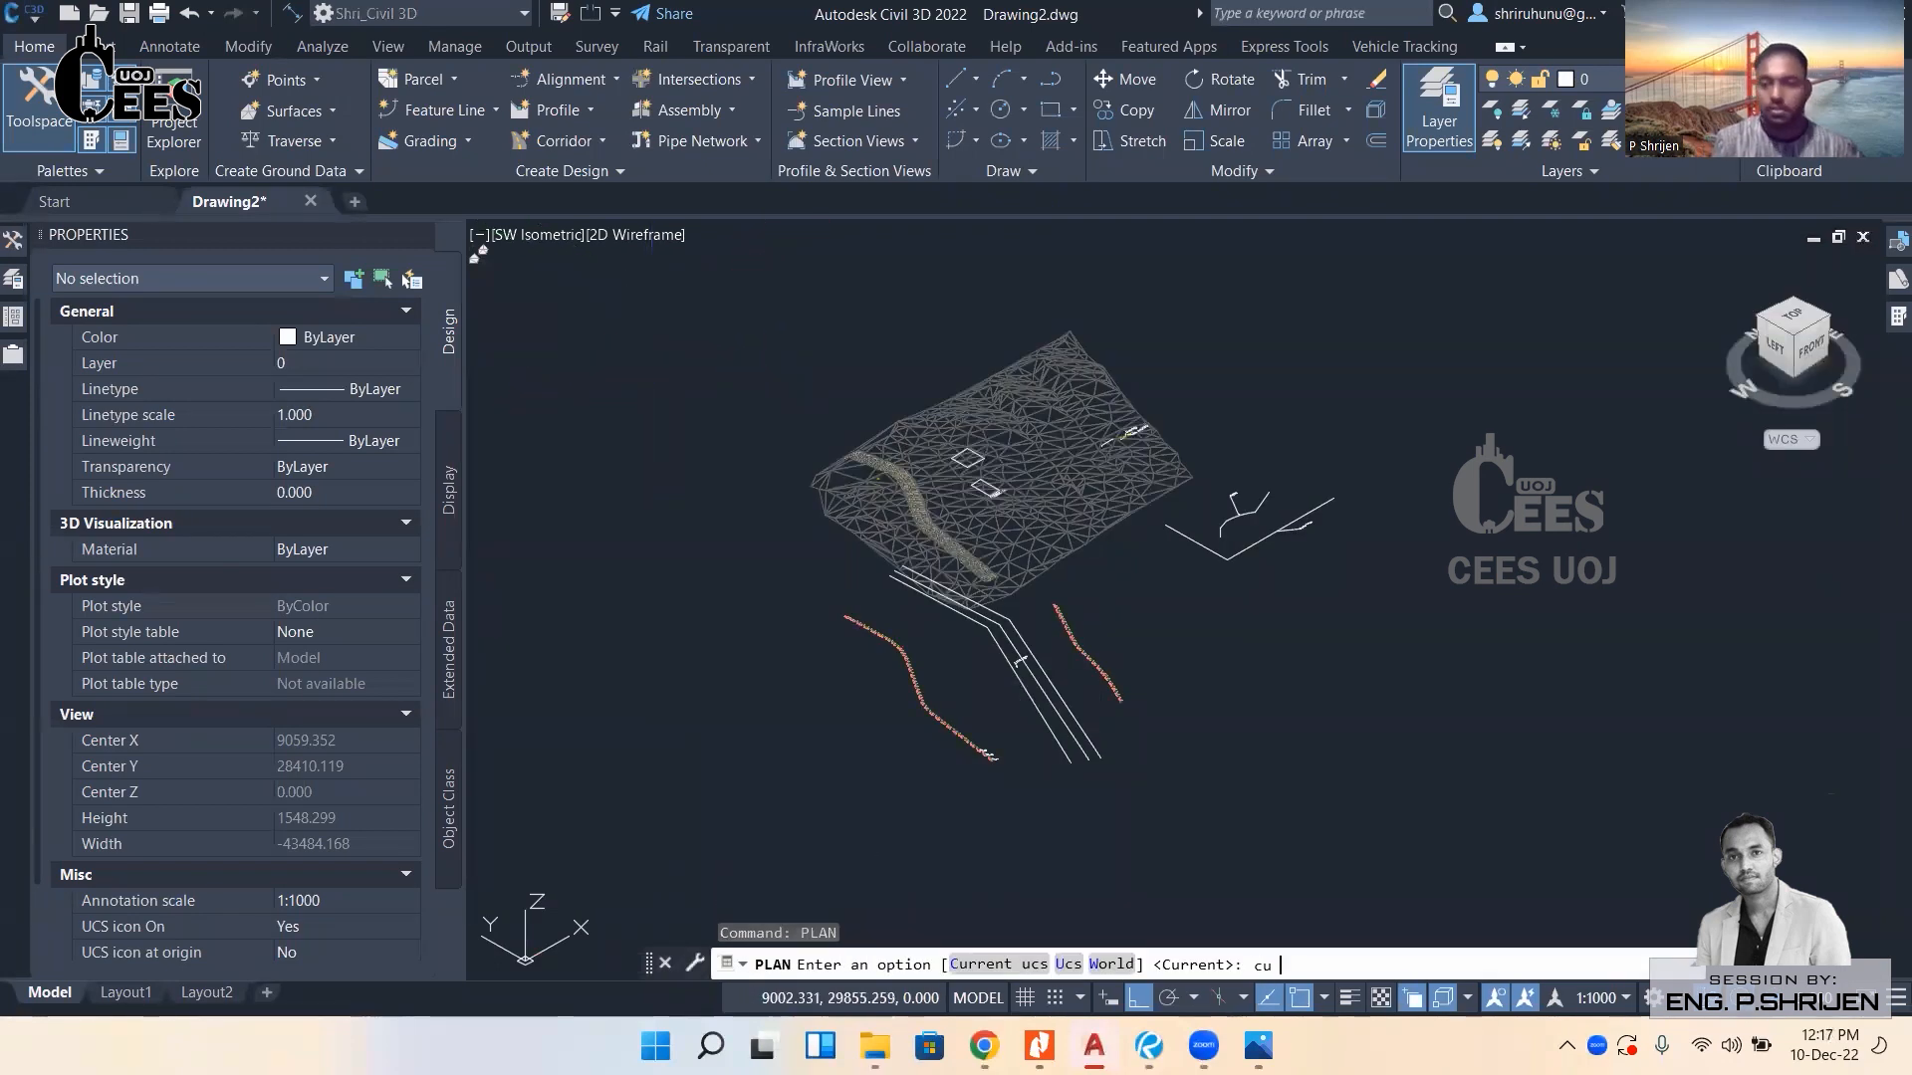
key("Return")
mouse_move(745, 719)
middle_mouse_down()
mouse_move(824, 530)
mouse_move(837, 548)
middle_mouse_up()
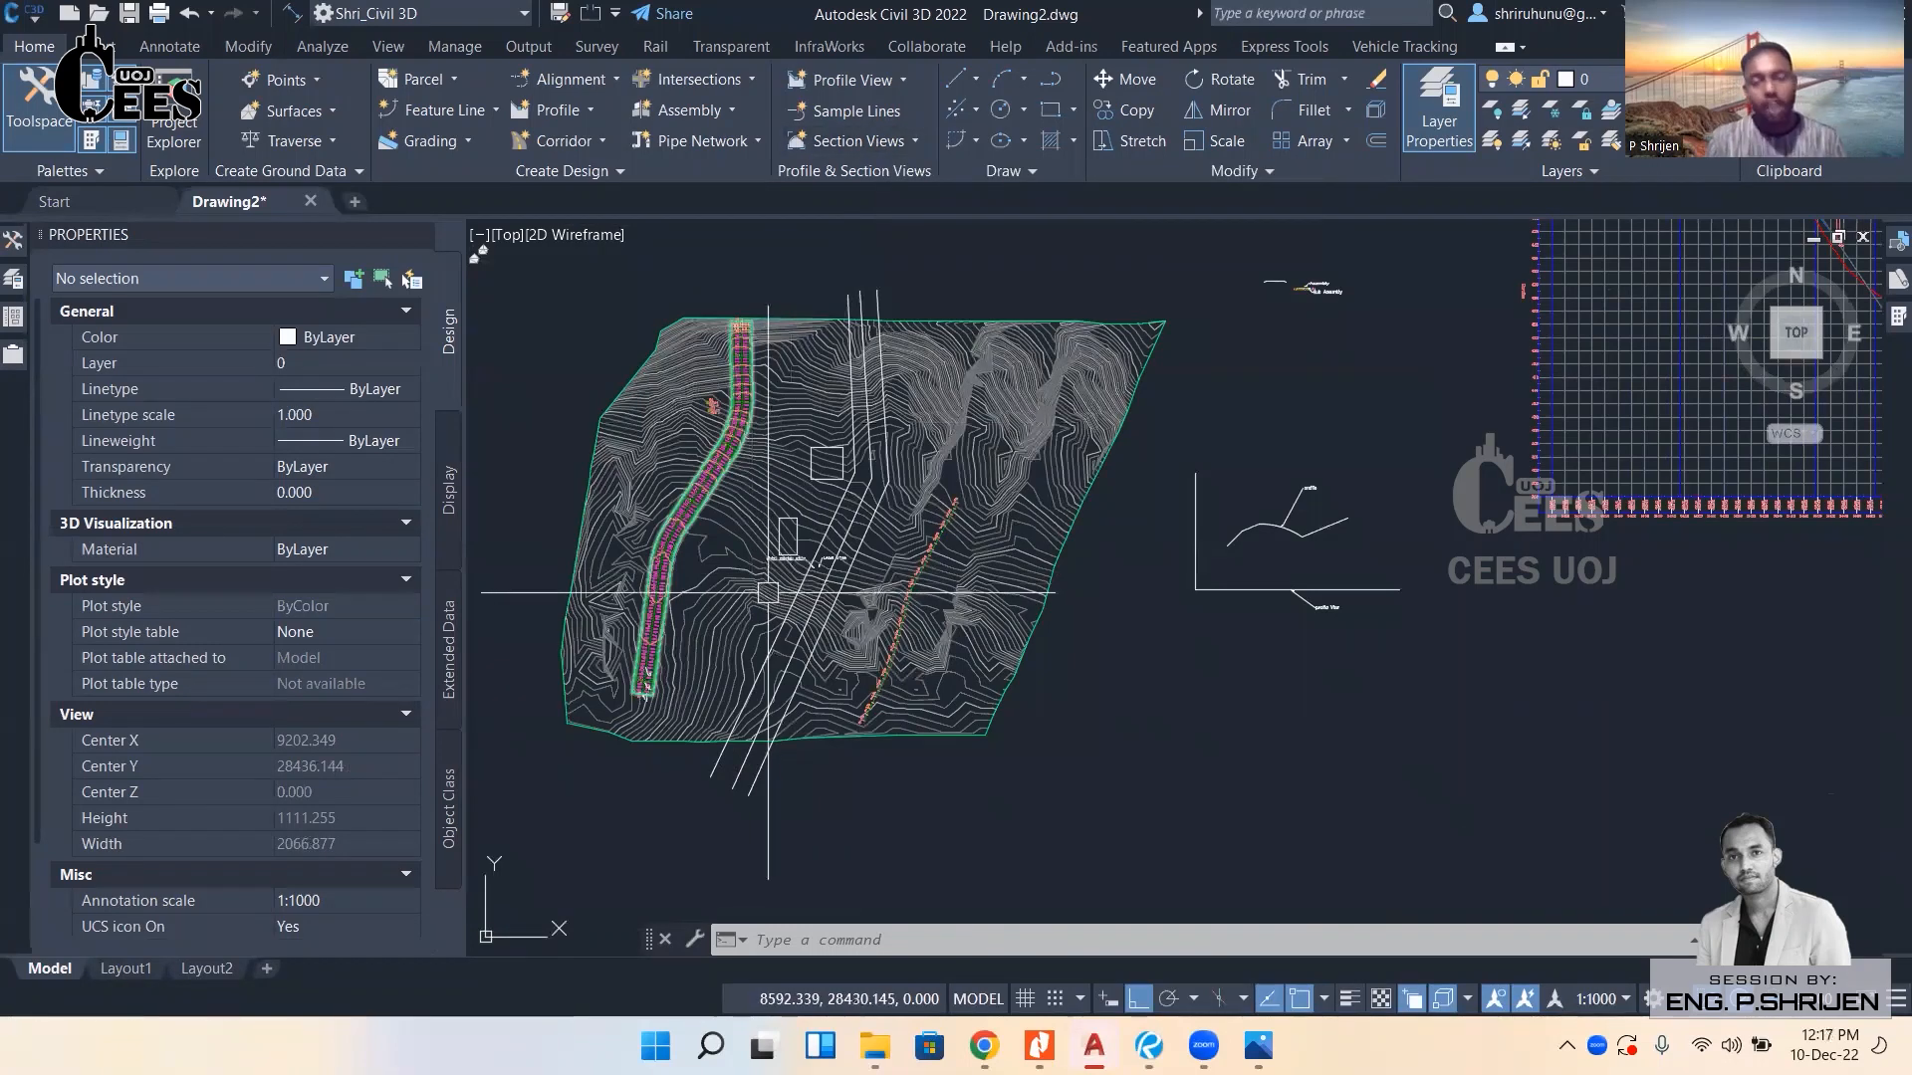
mouse_move(741, 591)
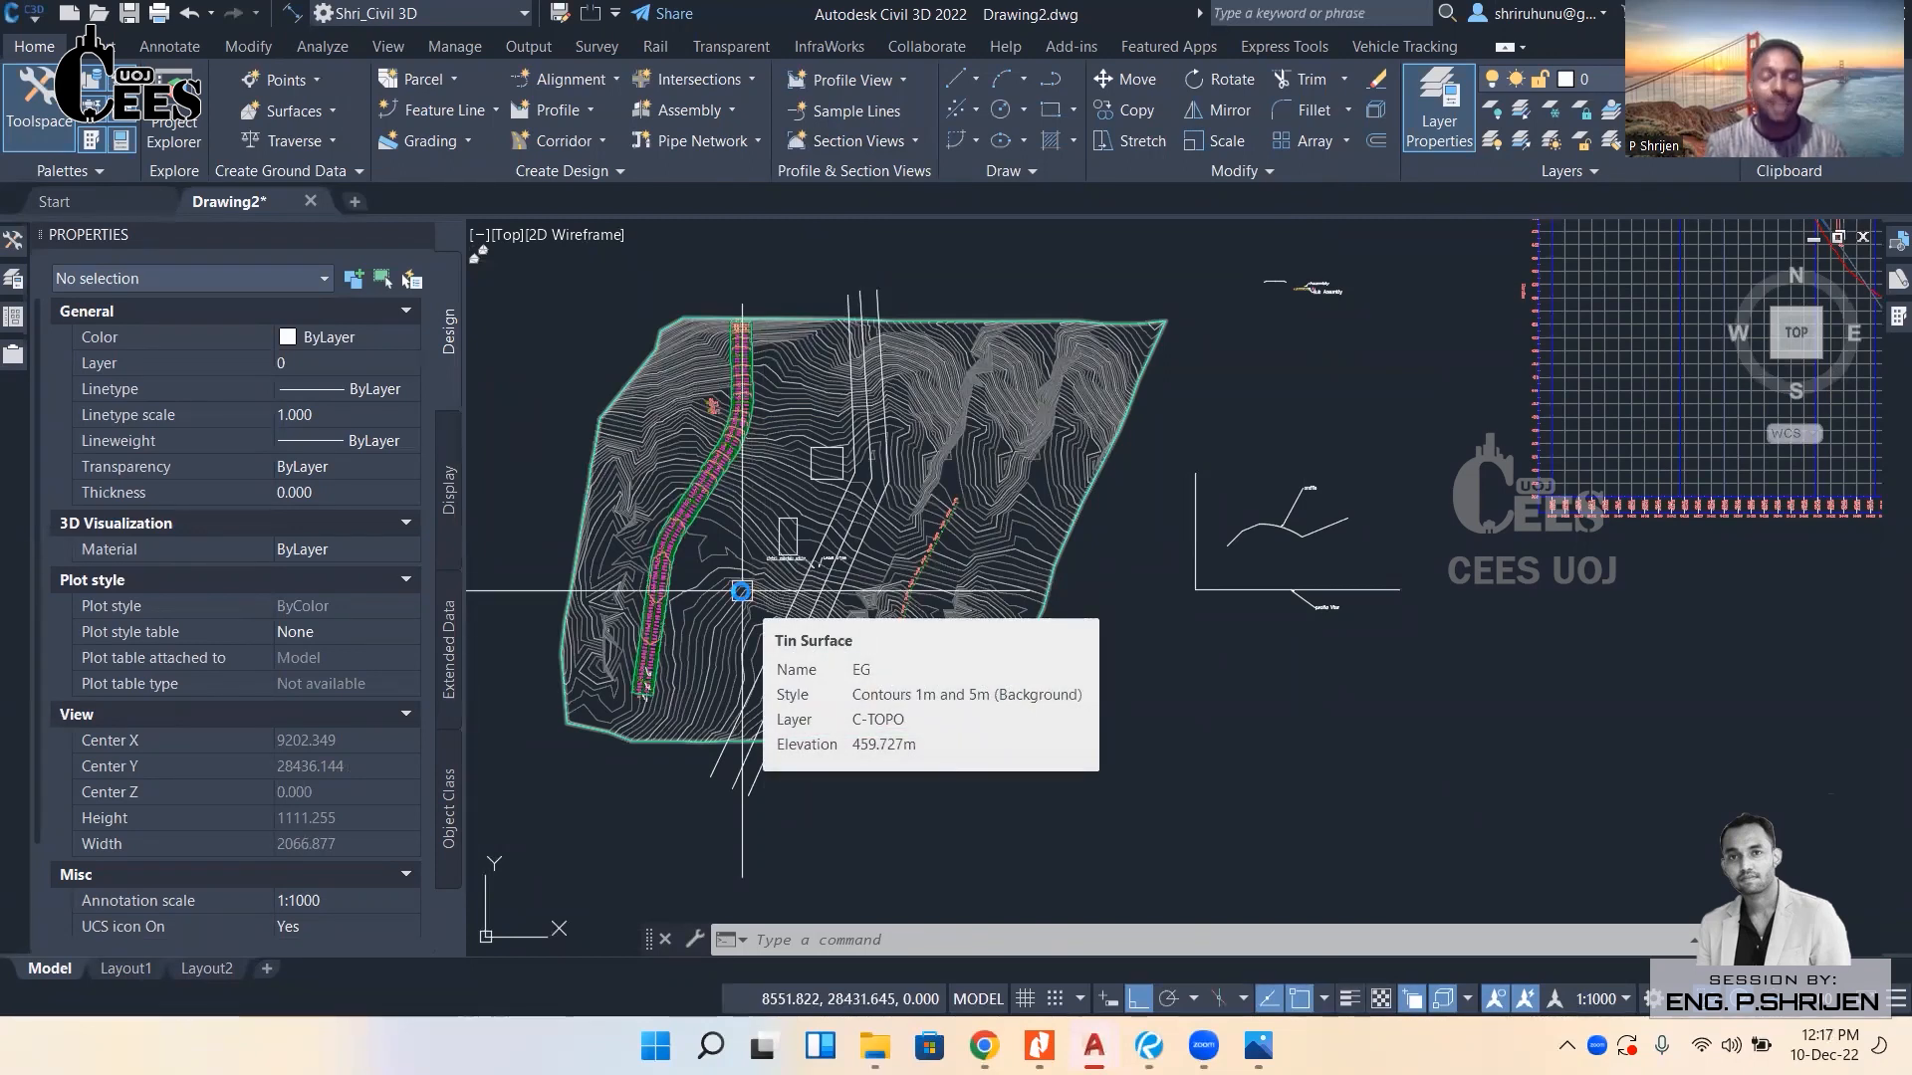
left_click(844, 113)
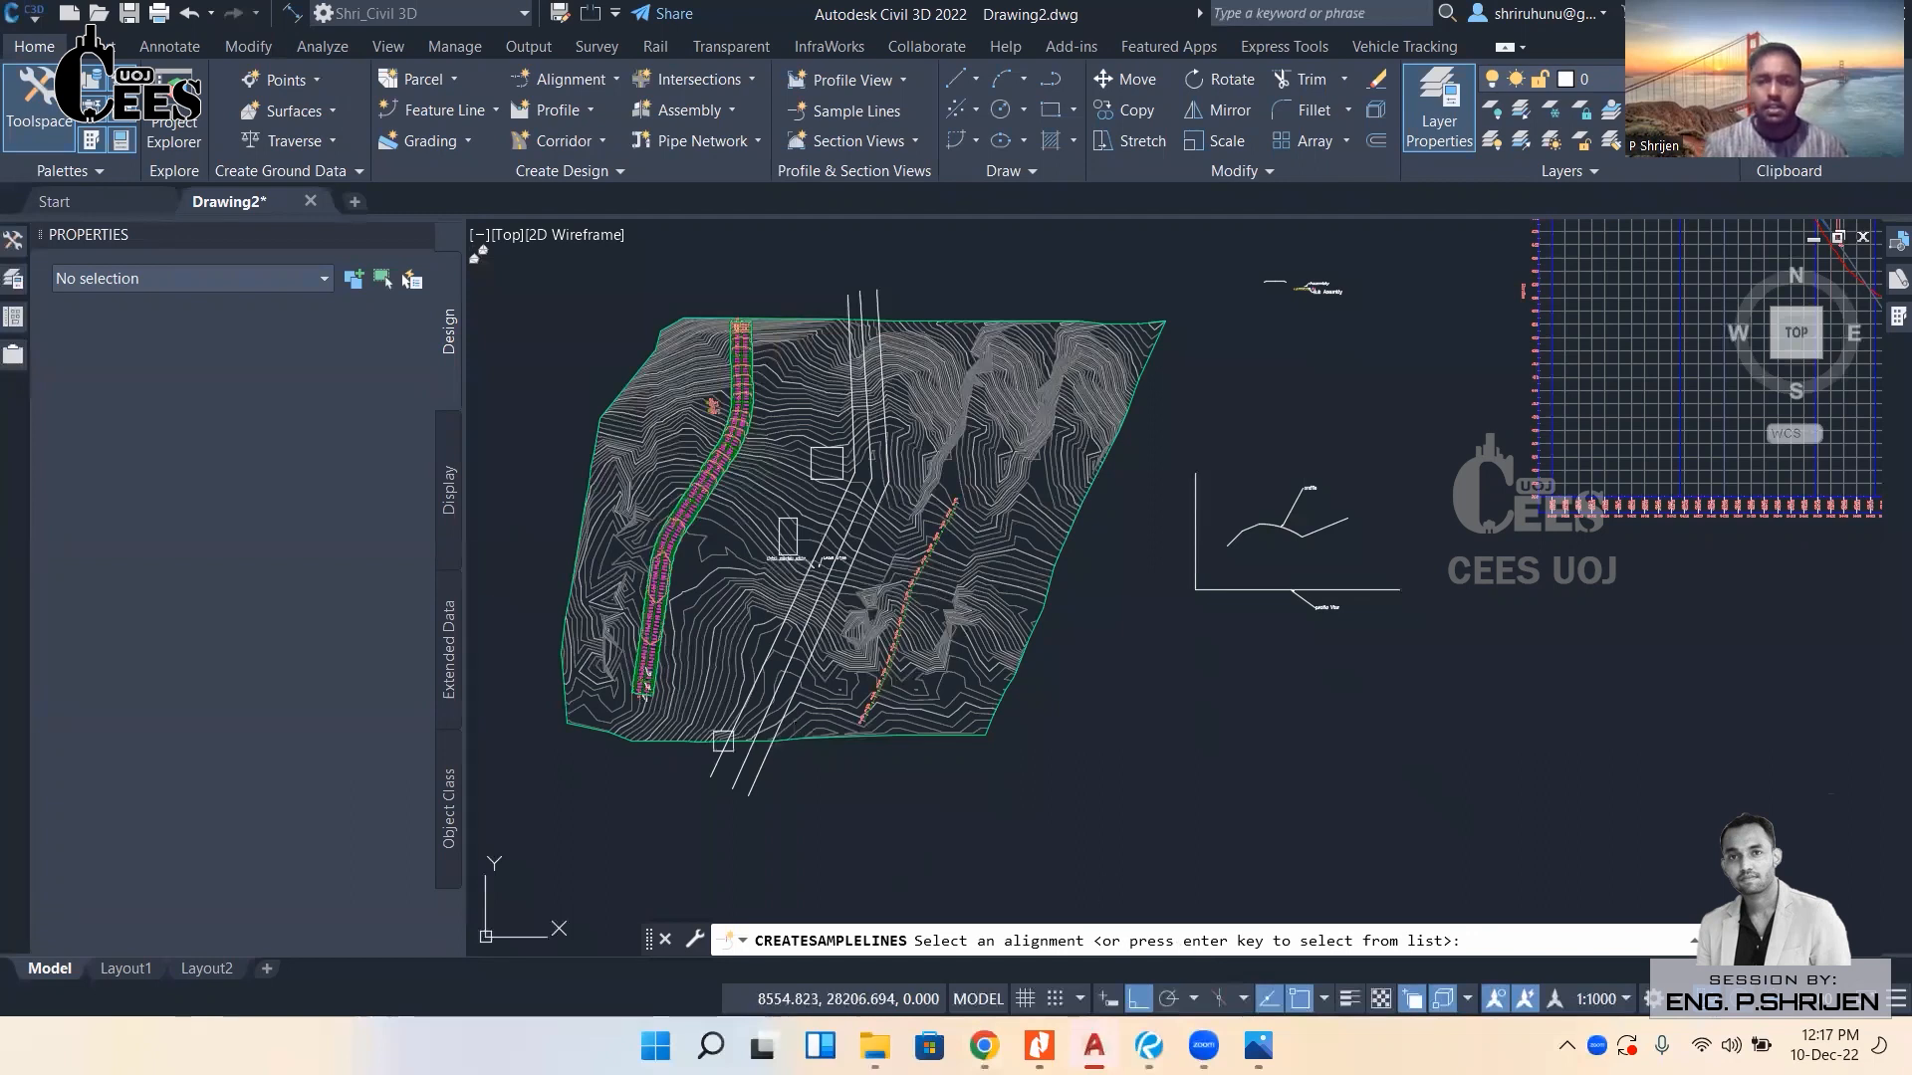
scroll(646, 687, "up", 10)
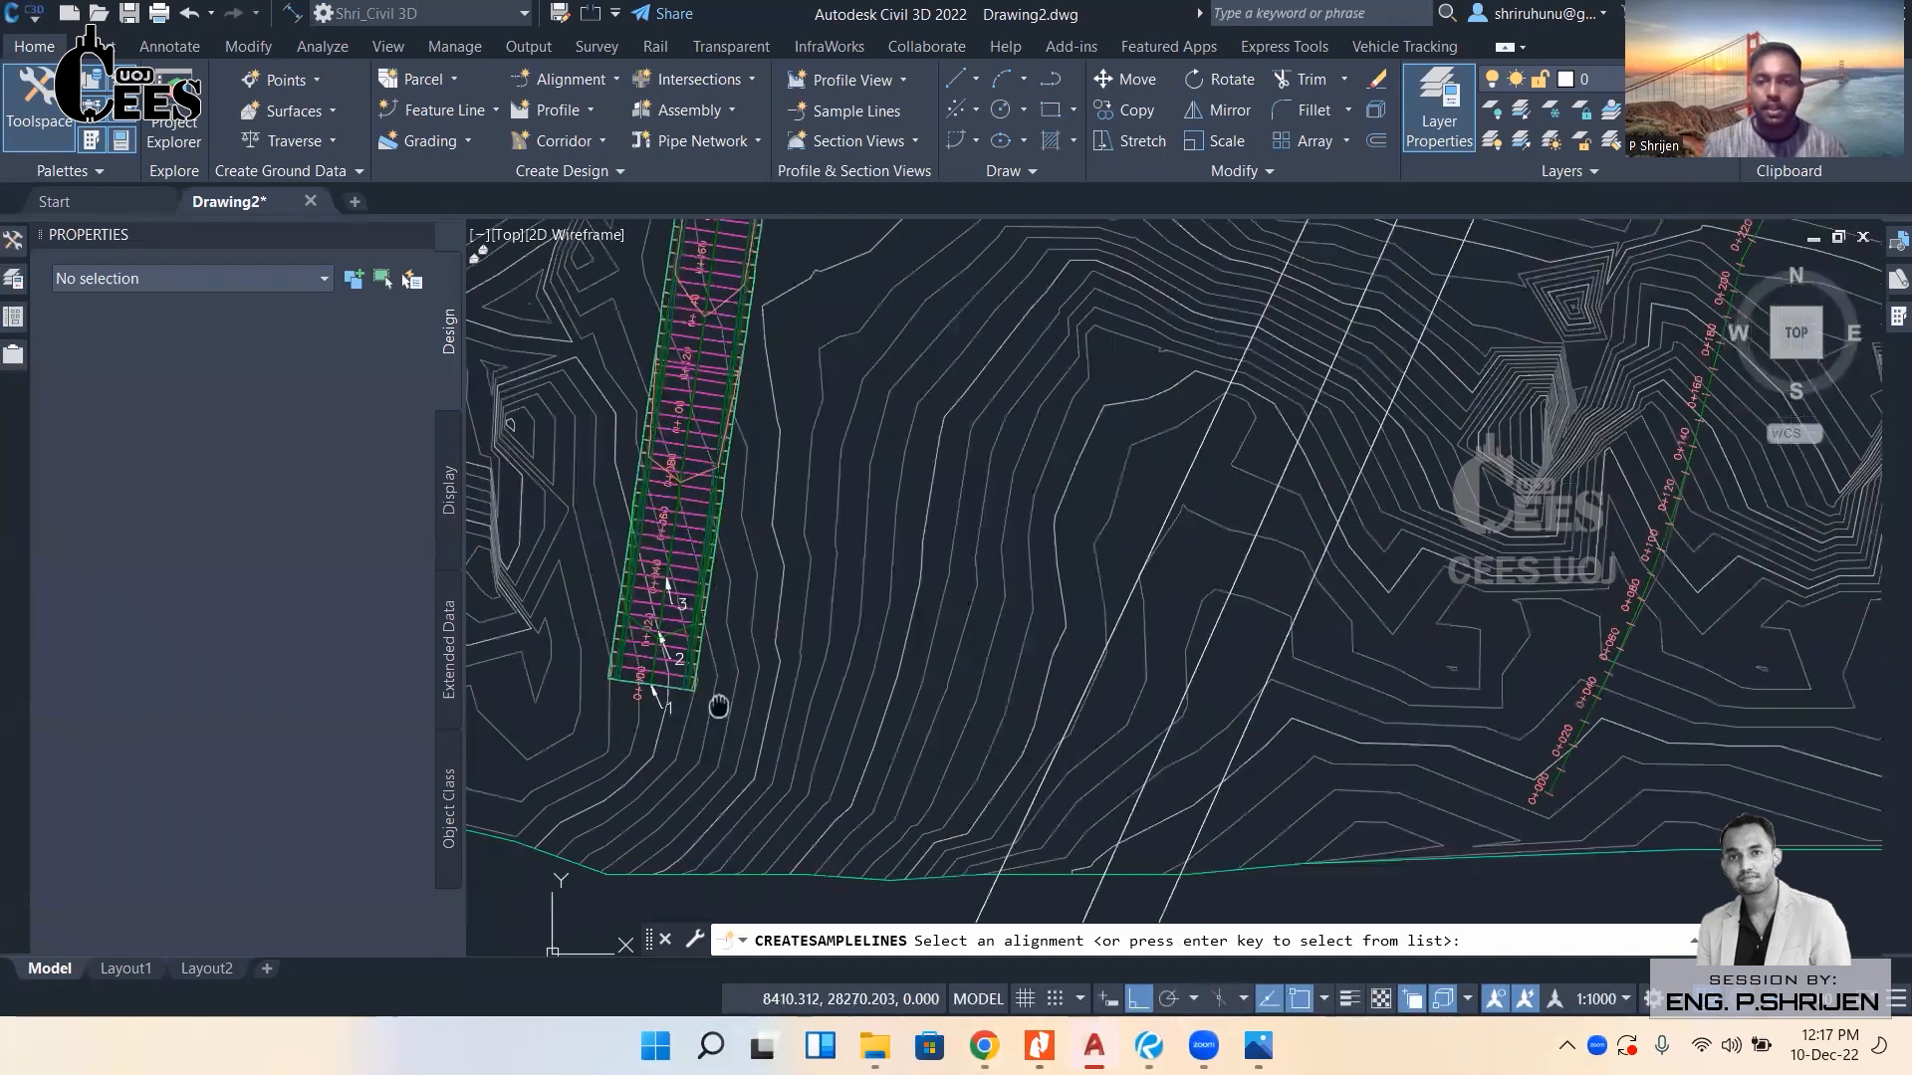
left_click(946, 648)
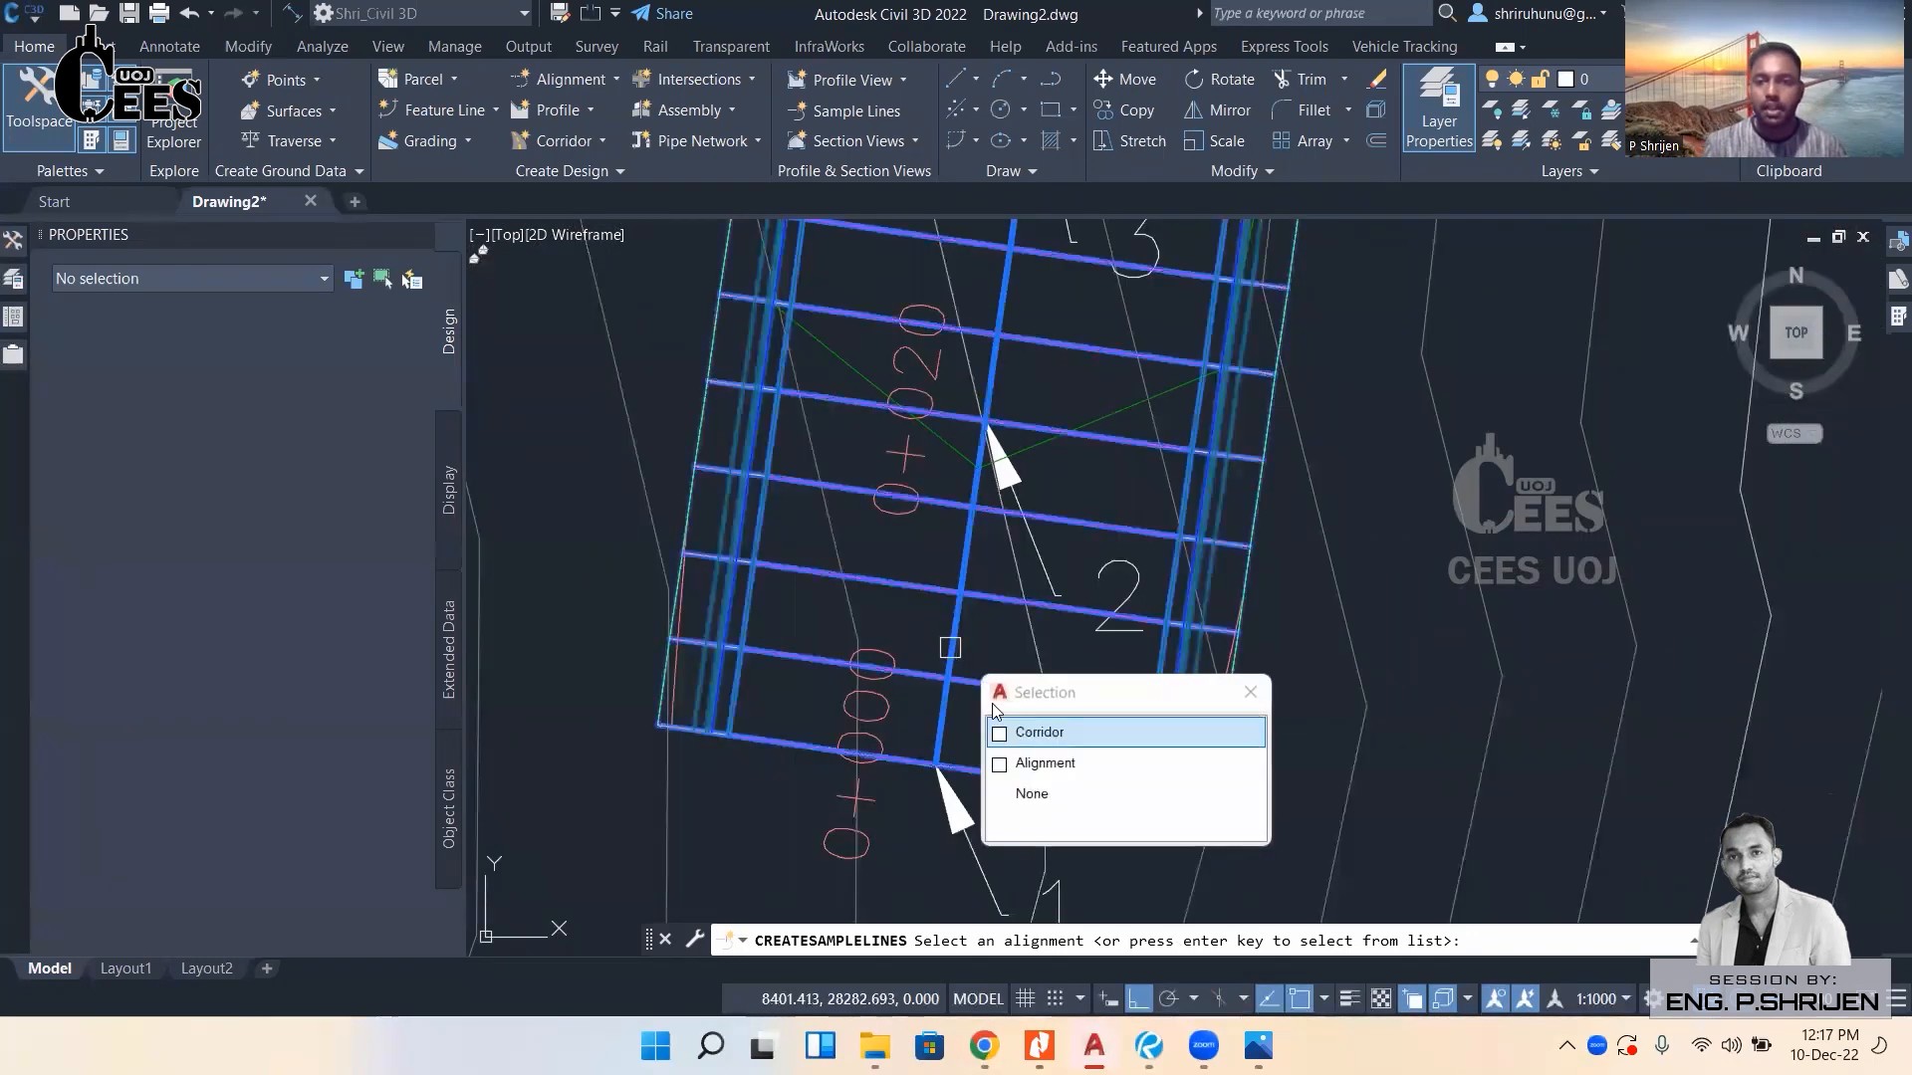
left_click(1025, 765)
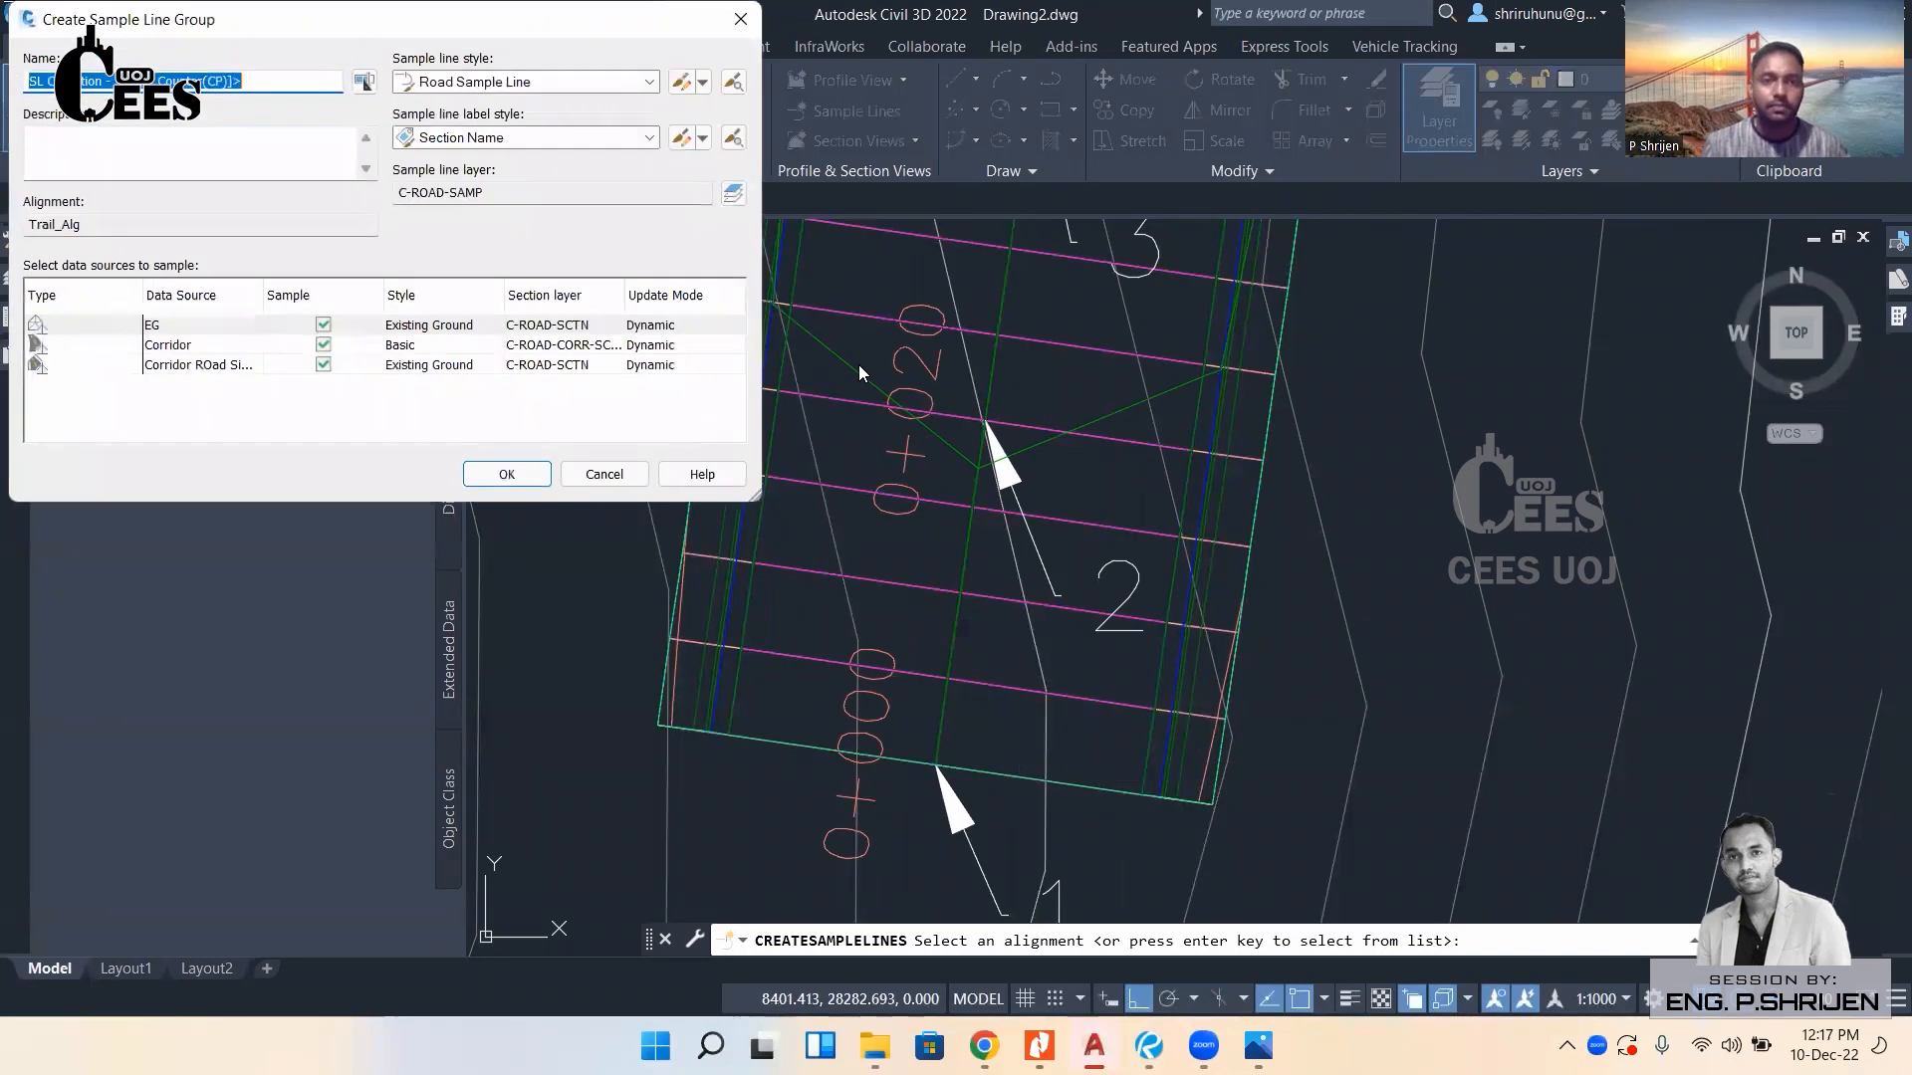
left_click_drag(311, 6, 368, 74)
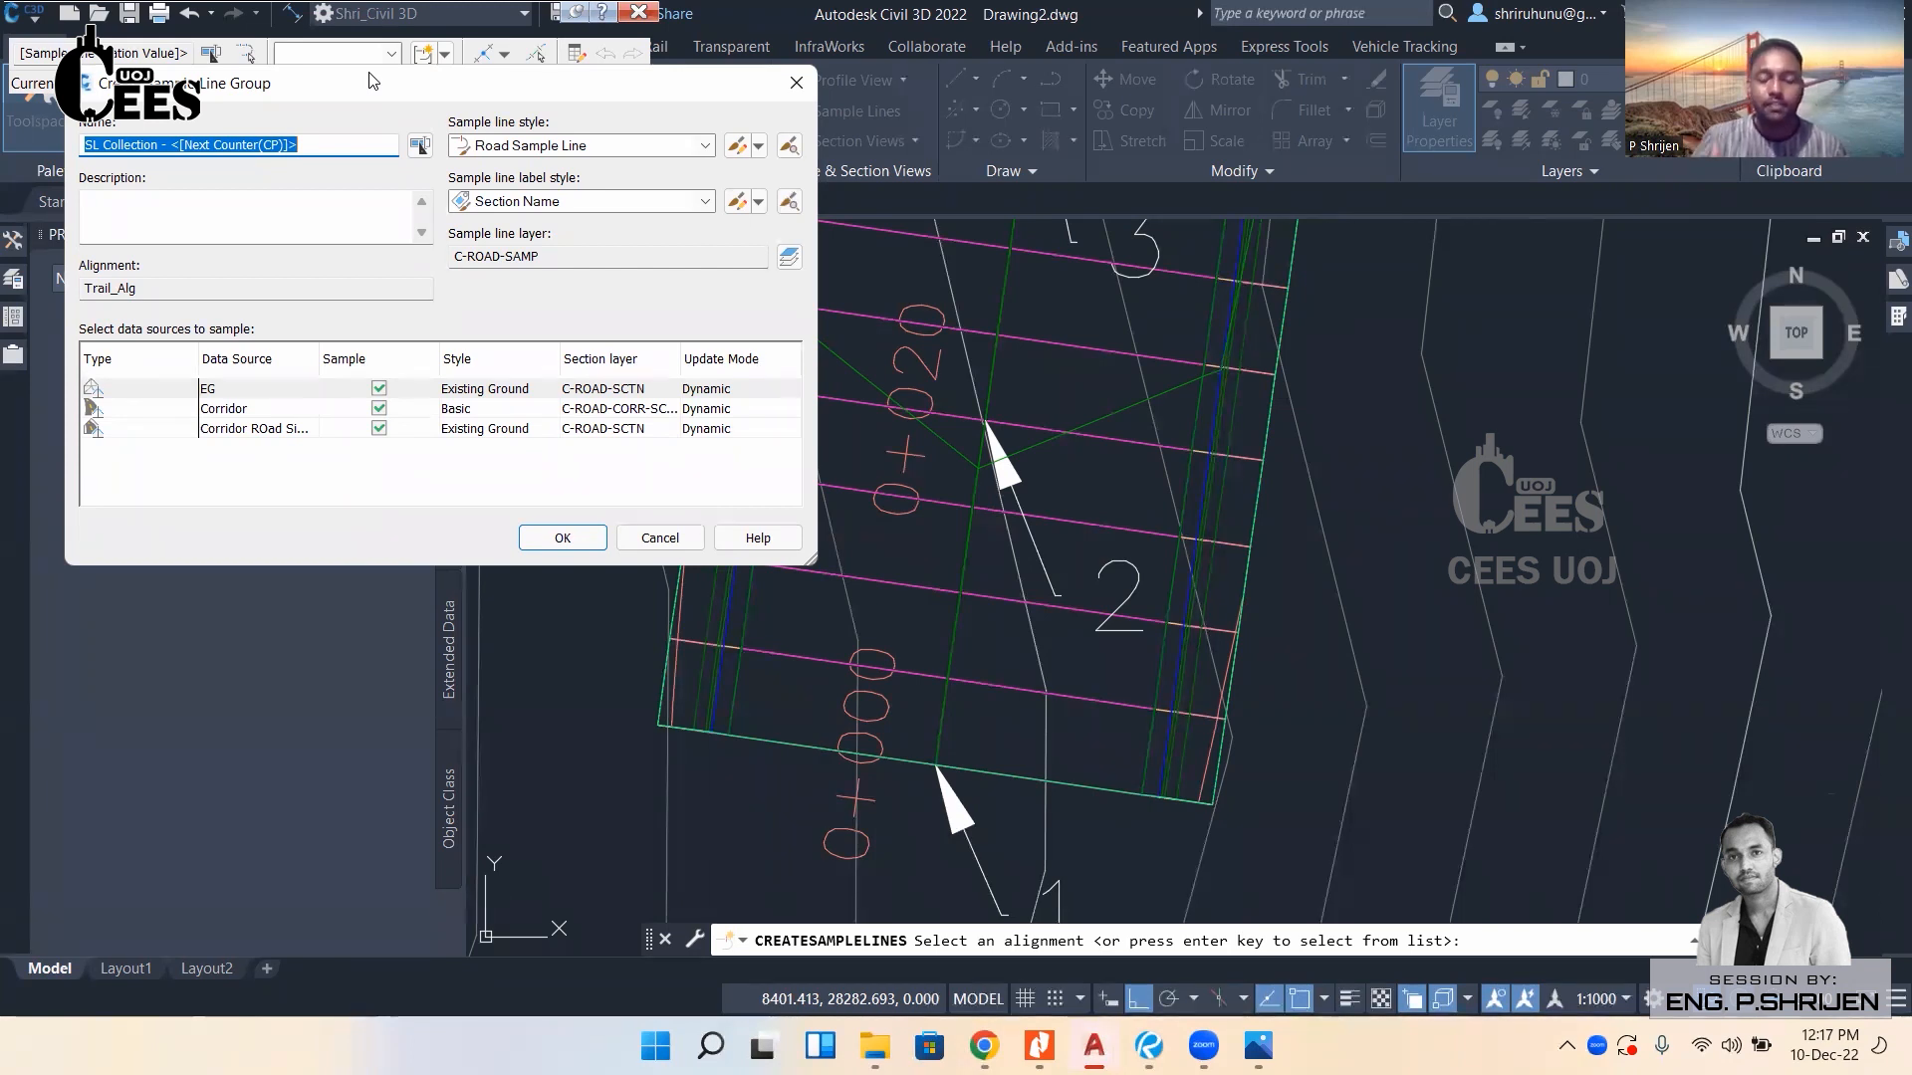
left_click(660, 537)
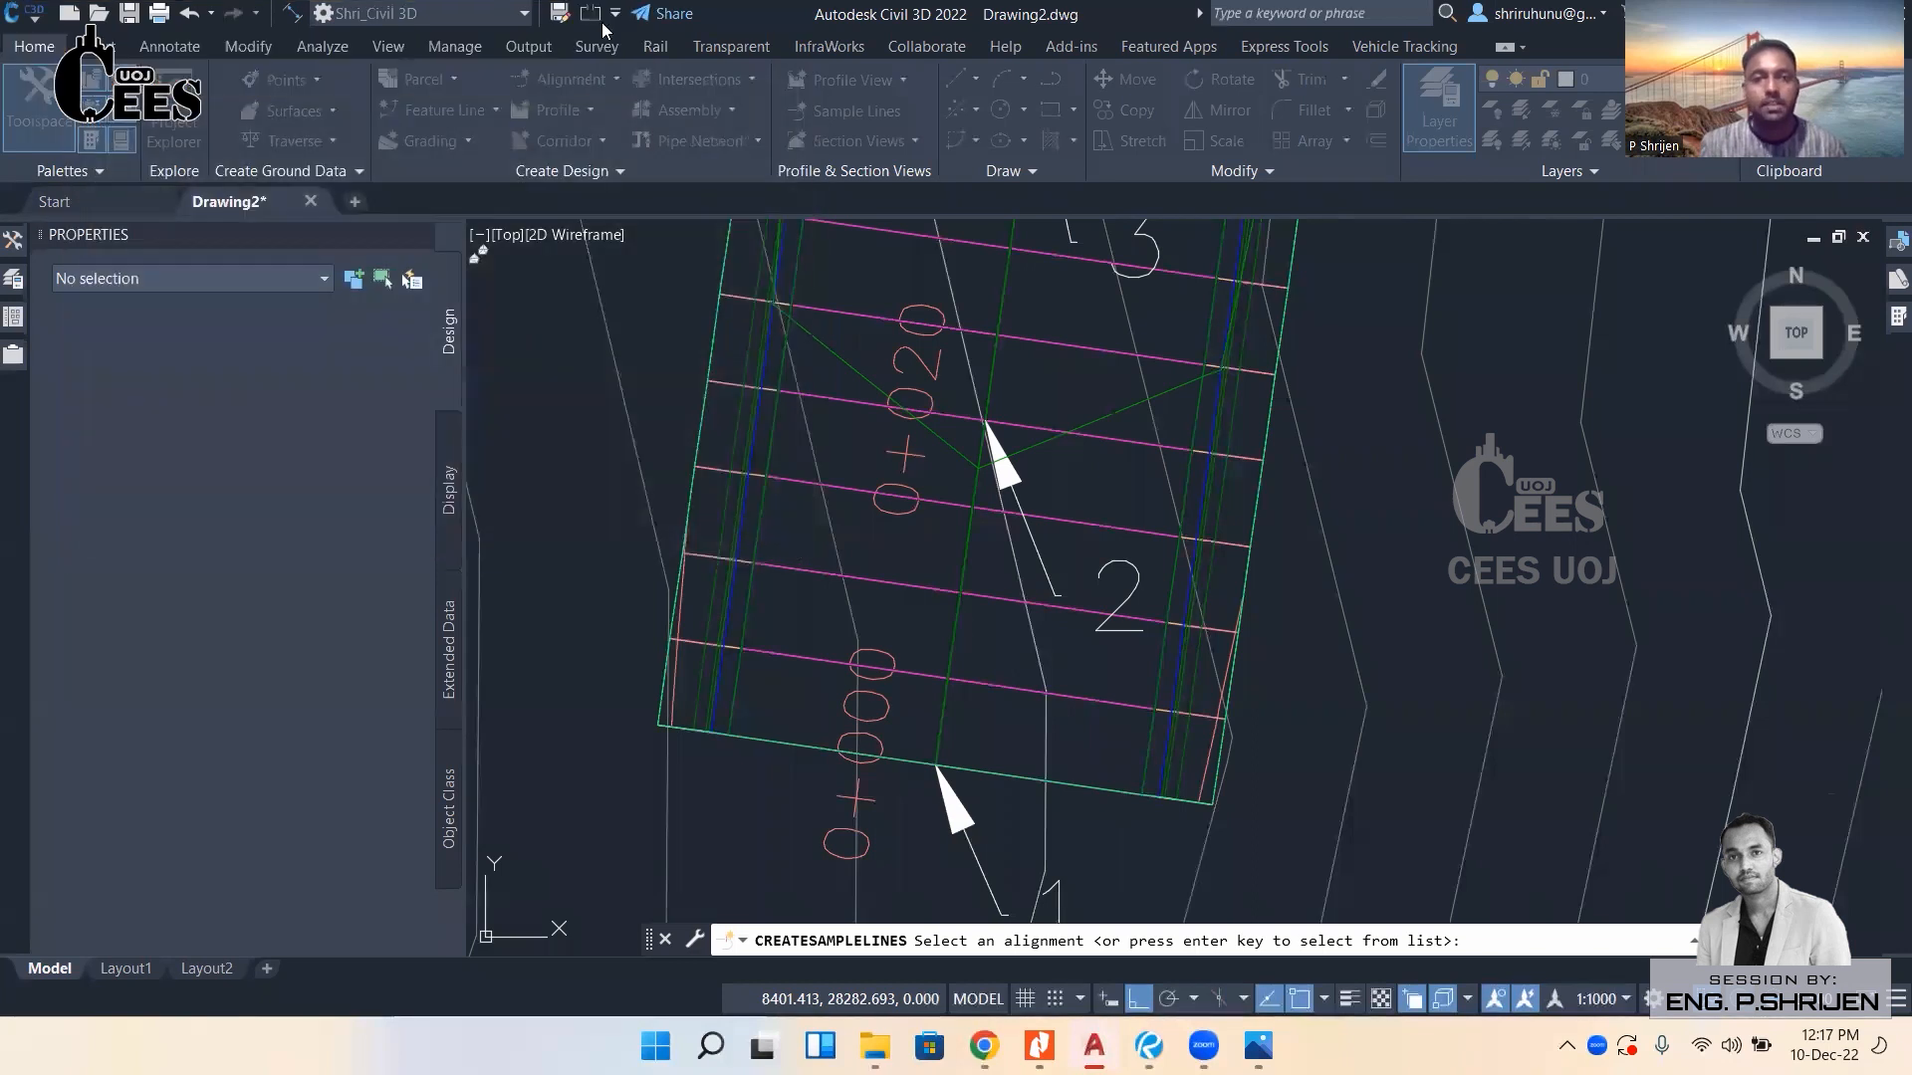
scroll(963, 536, "down", 10)
key("Escape")
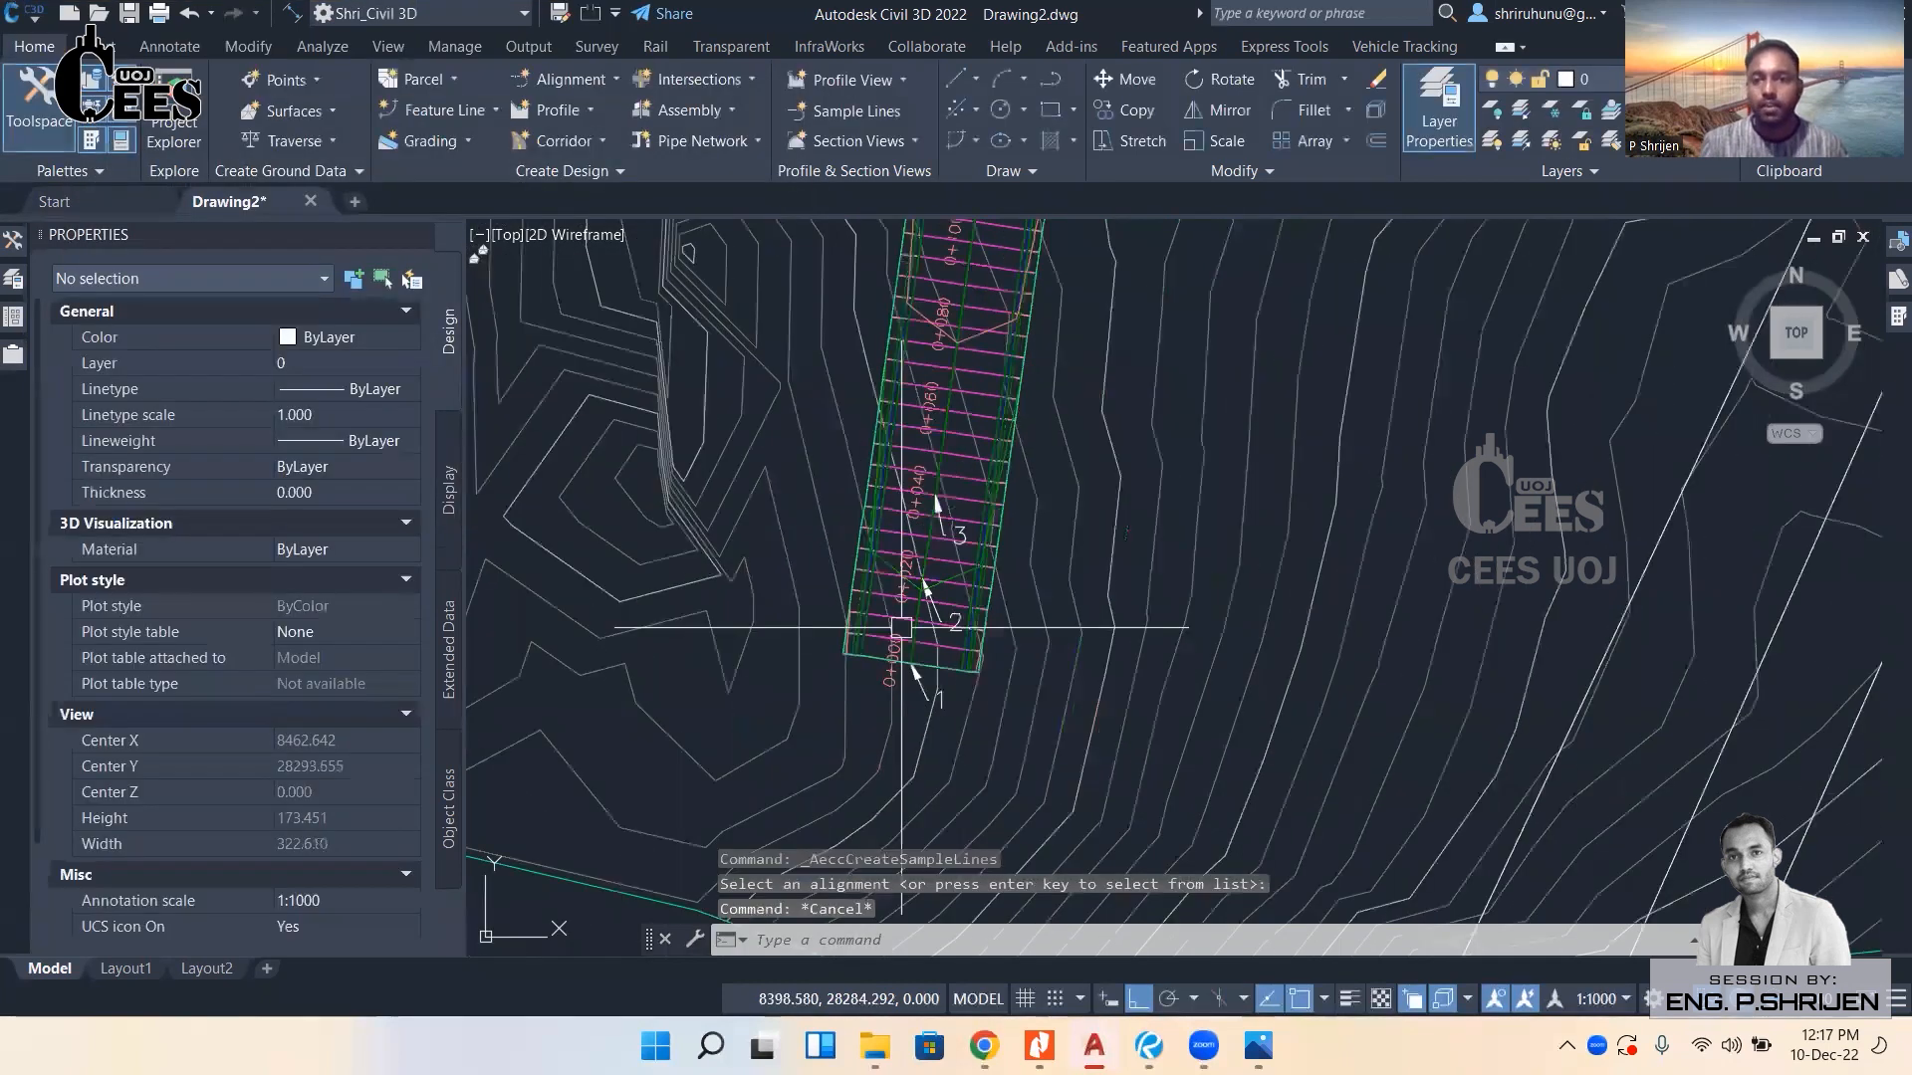
Draw a straight polyline about 102 m long across the corridor at station 0+000, with Ortho mode off.
scroll(930, 665, "up", 2)
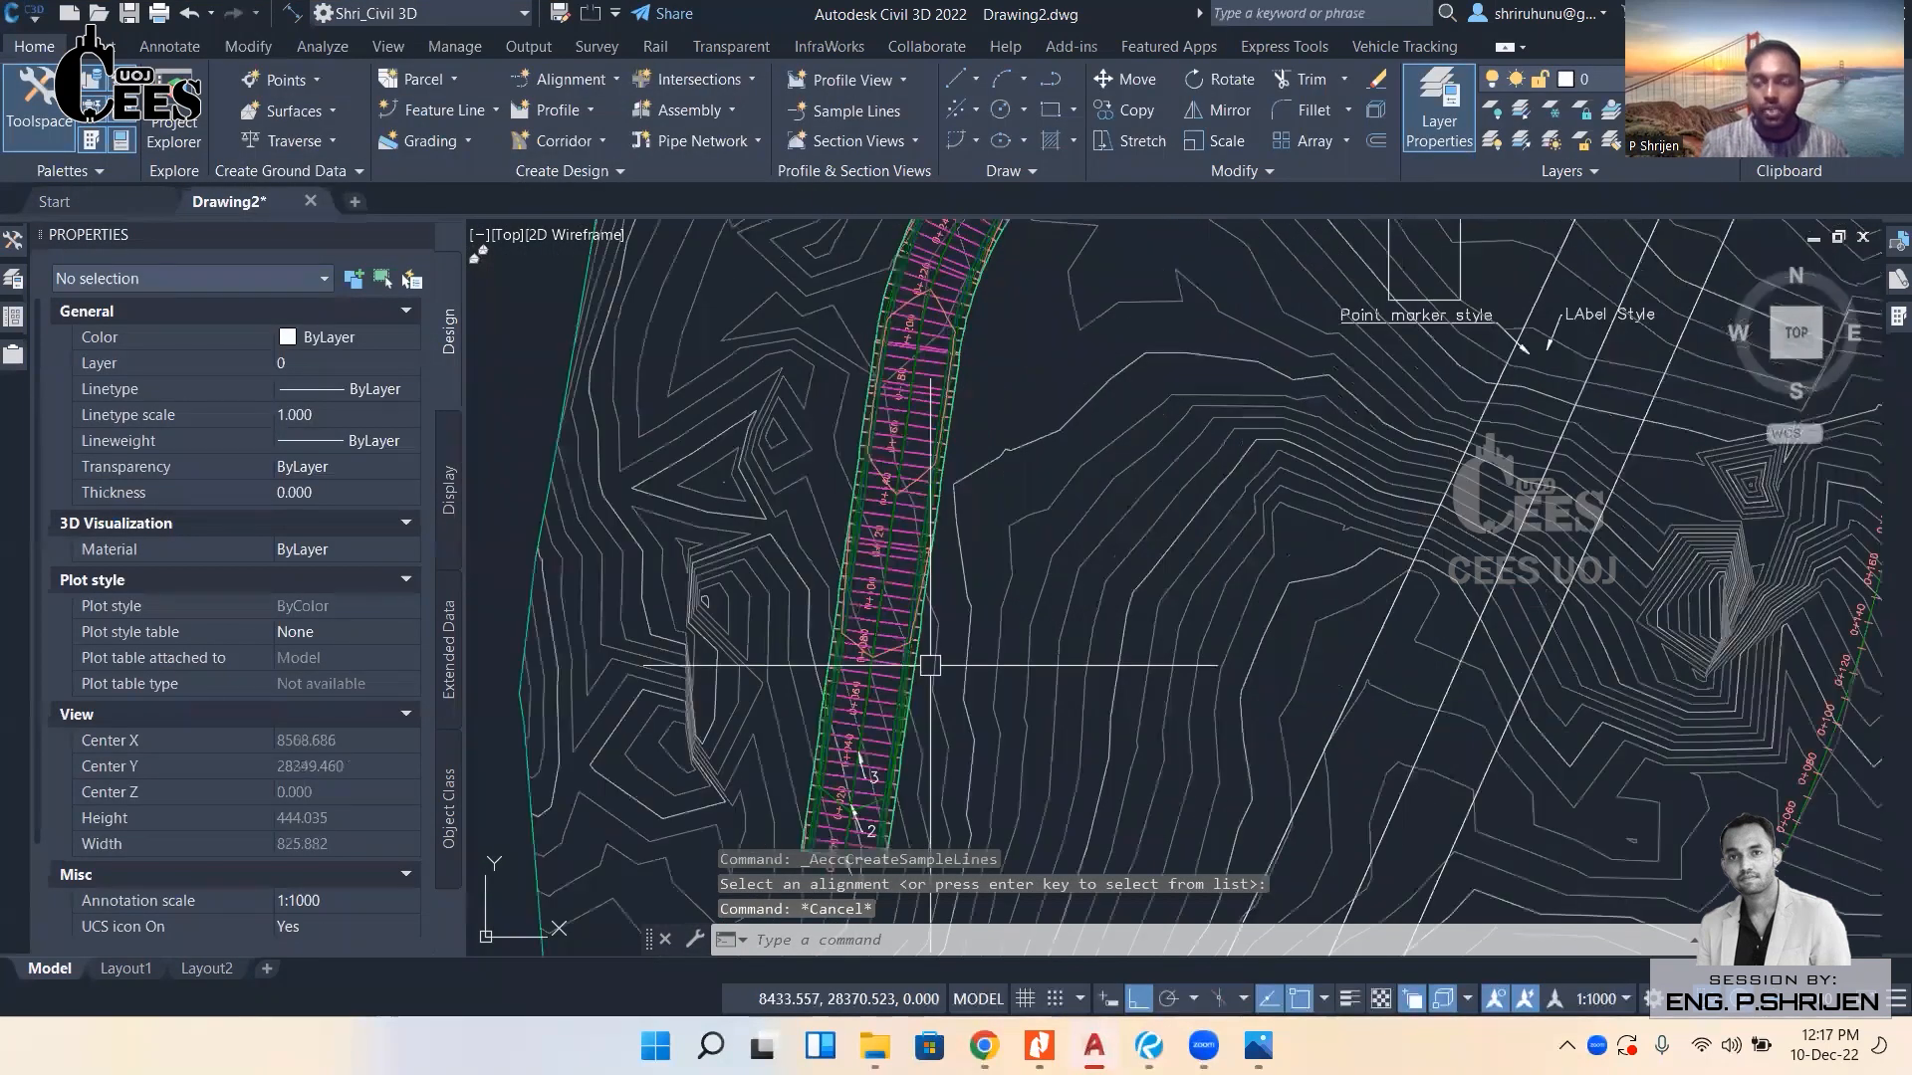
scroll(930, 665, "down", 3)
scroll(936, 649, "up", 3)
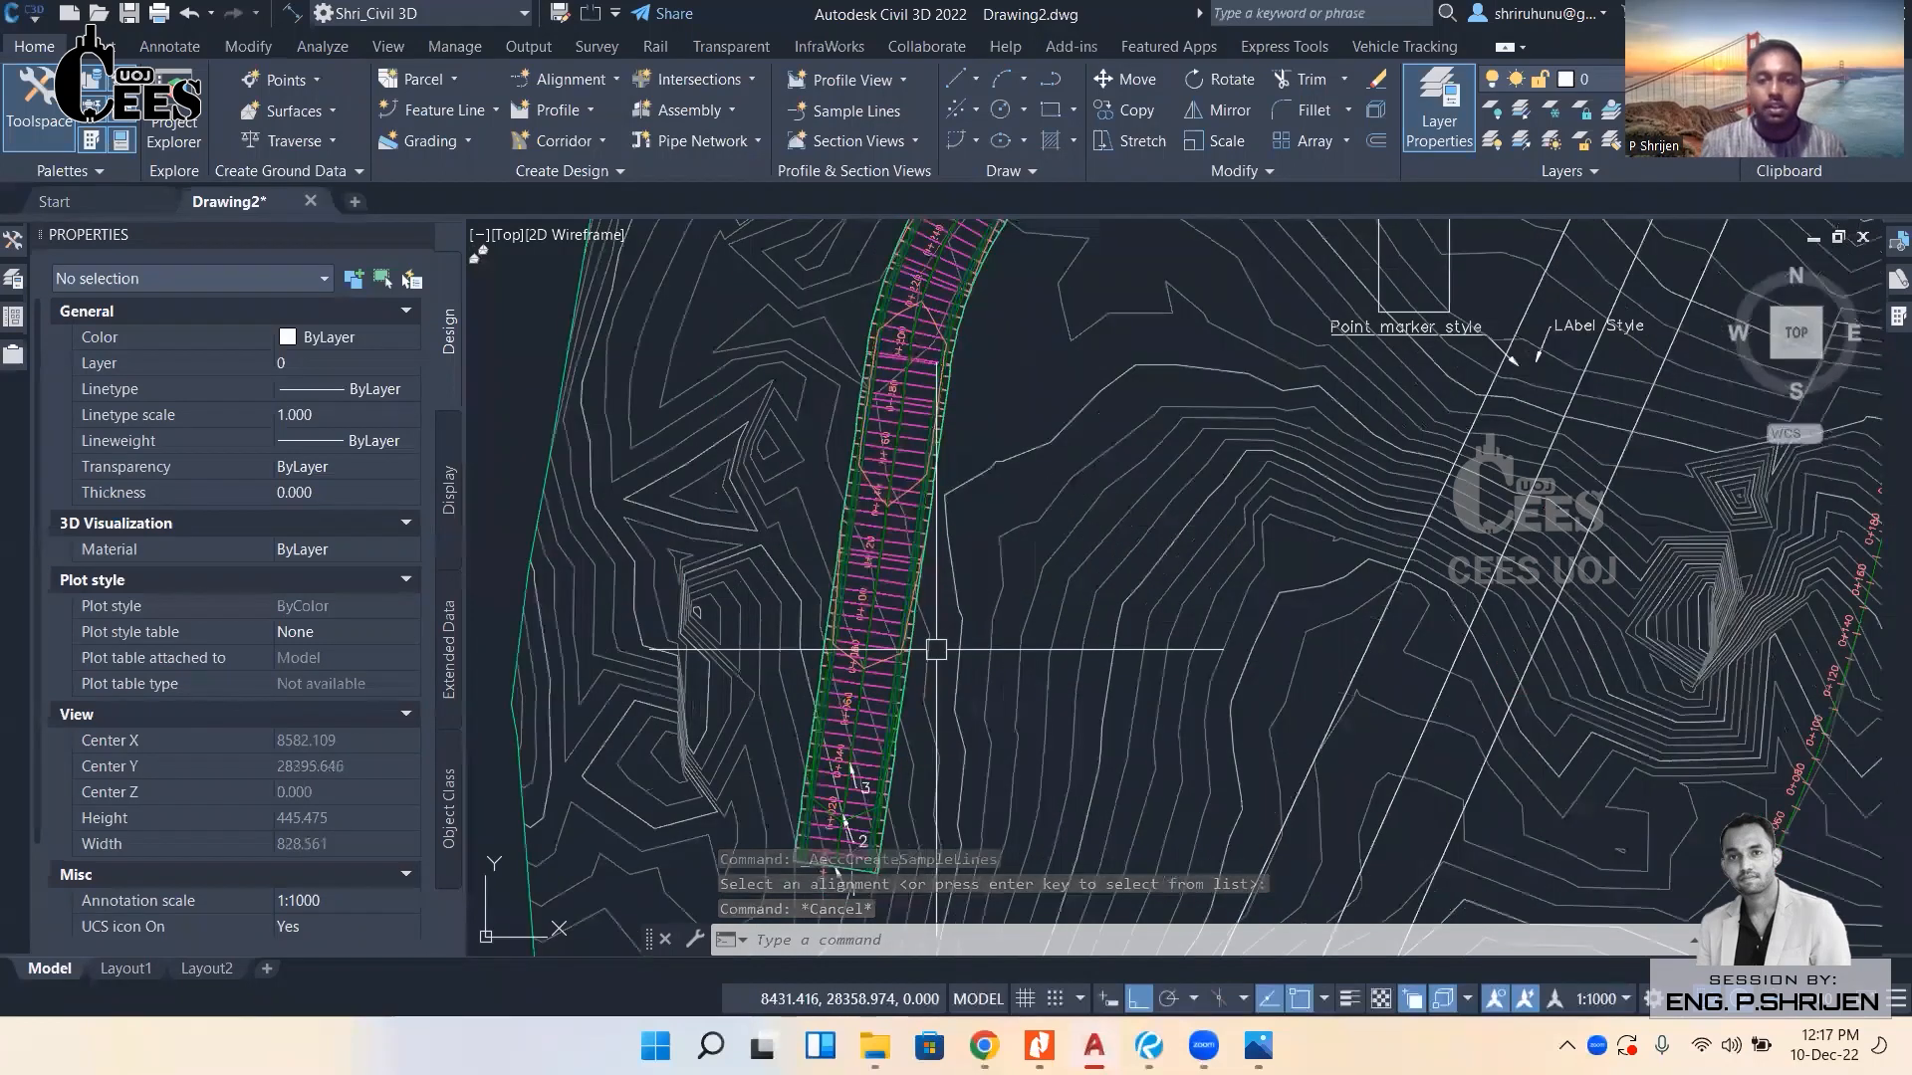
scroll(936, 649, "up", 4)
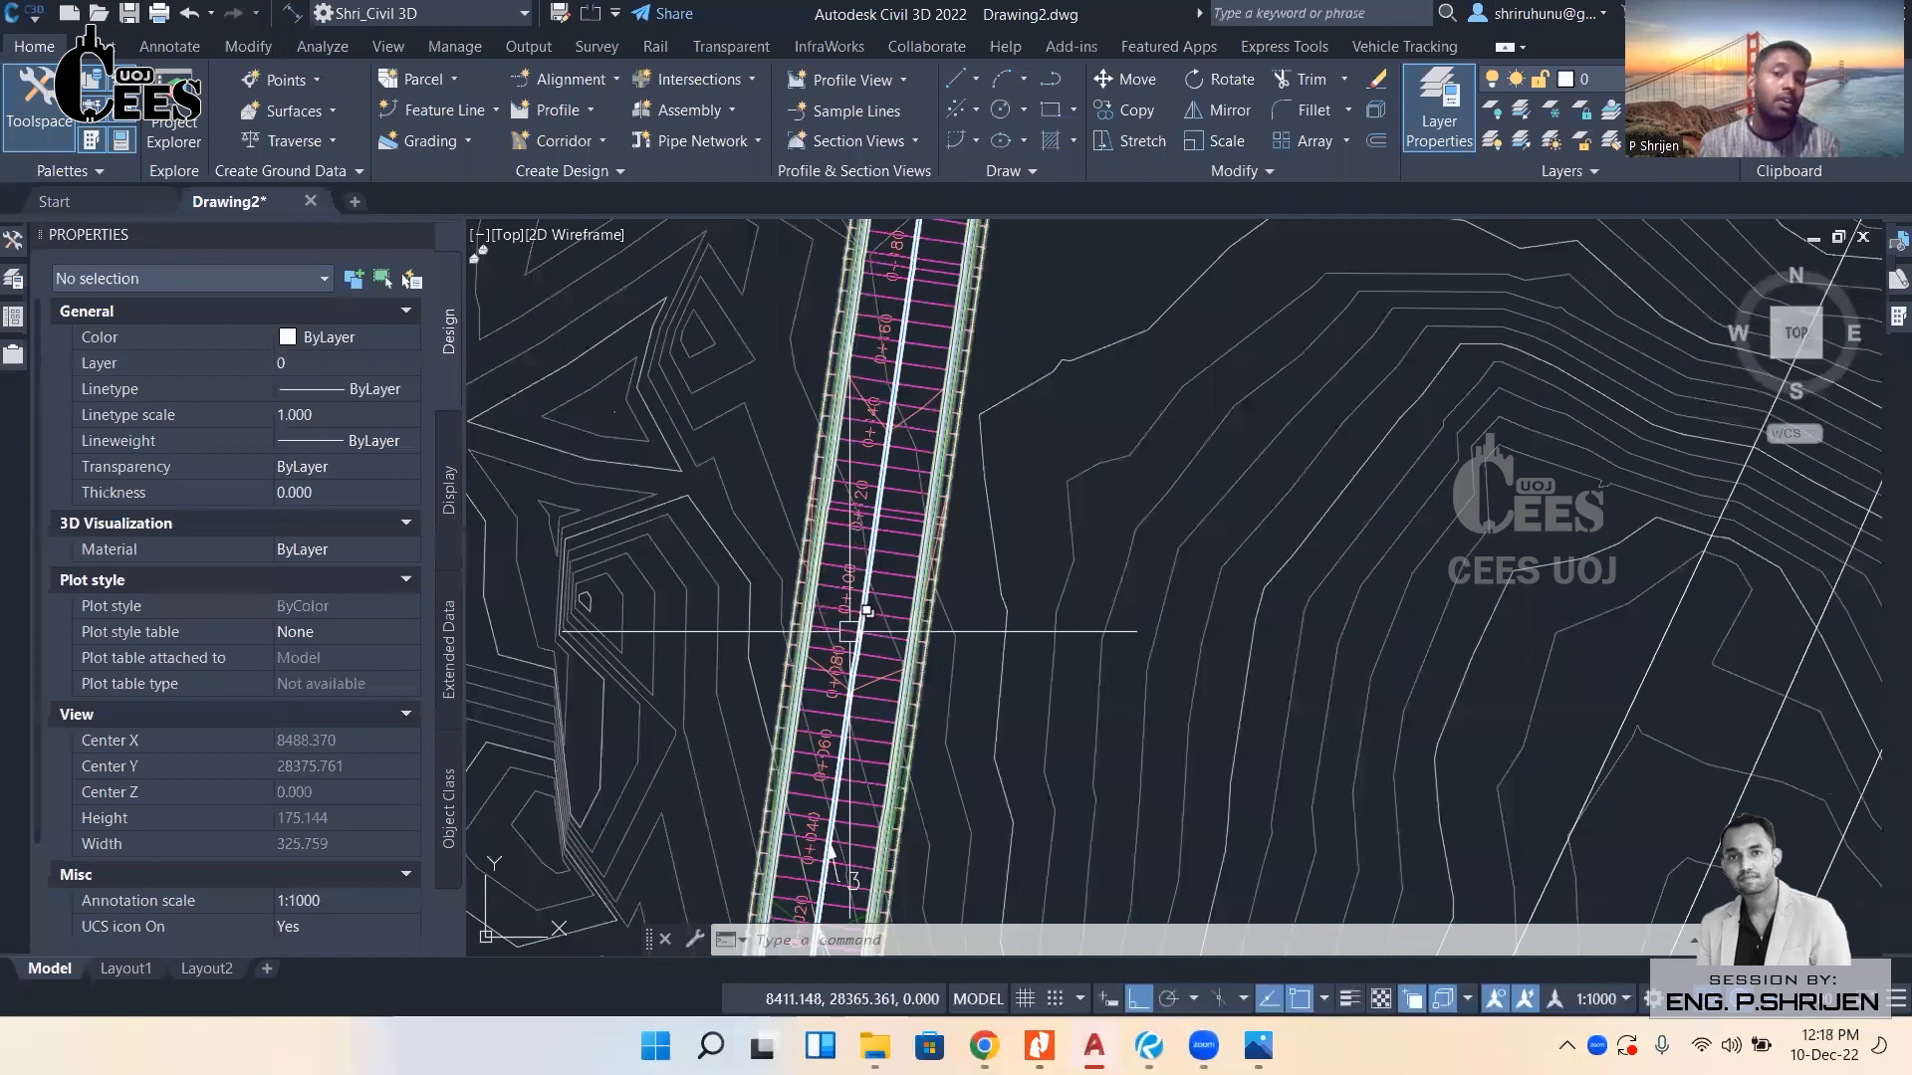
scroll(856, 631, "down", 2)
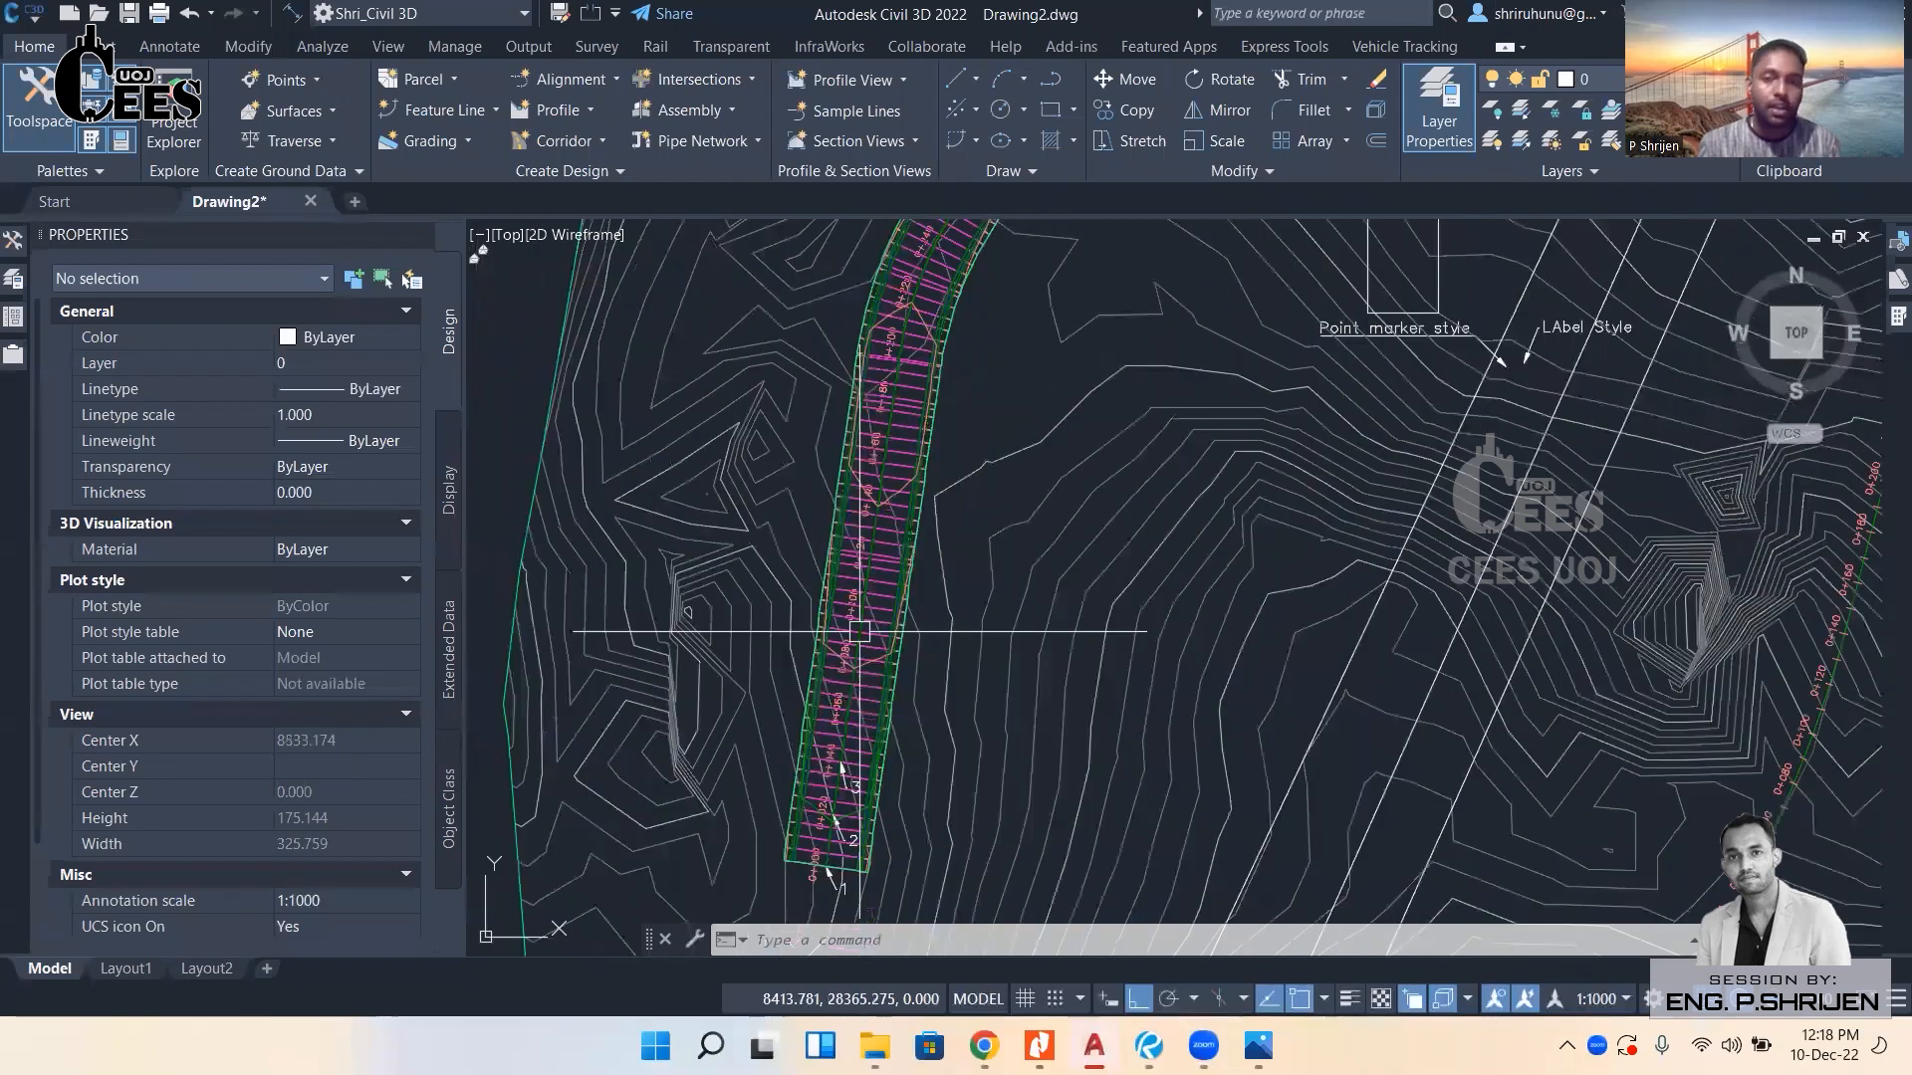
scroll(860, 631, "down", 2)
type("pl")
key("Return")
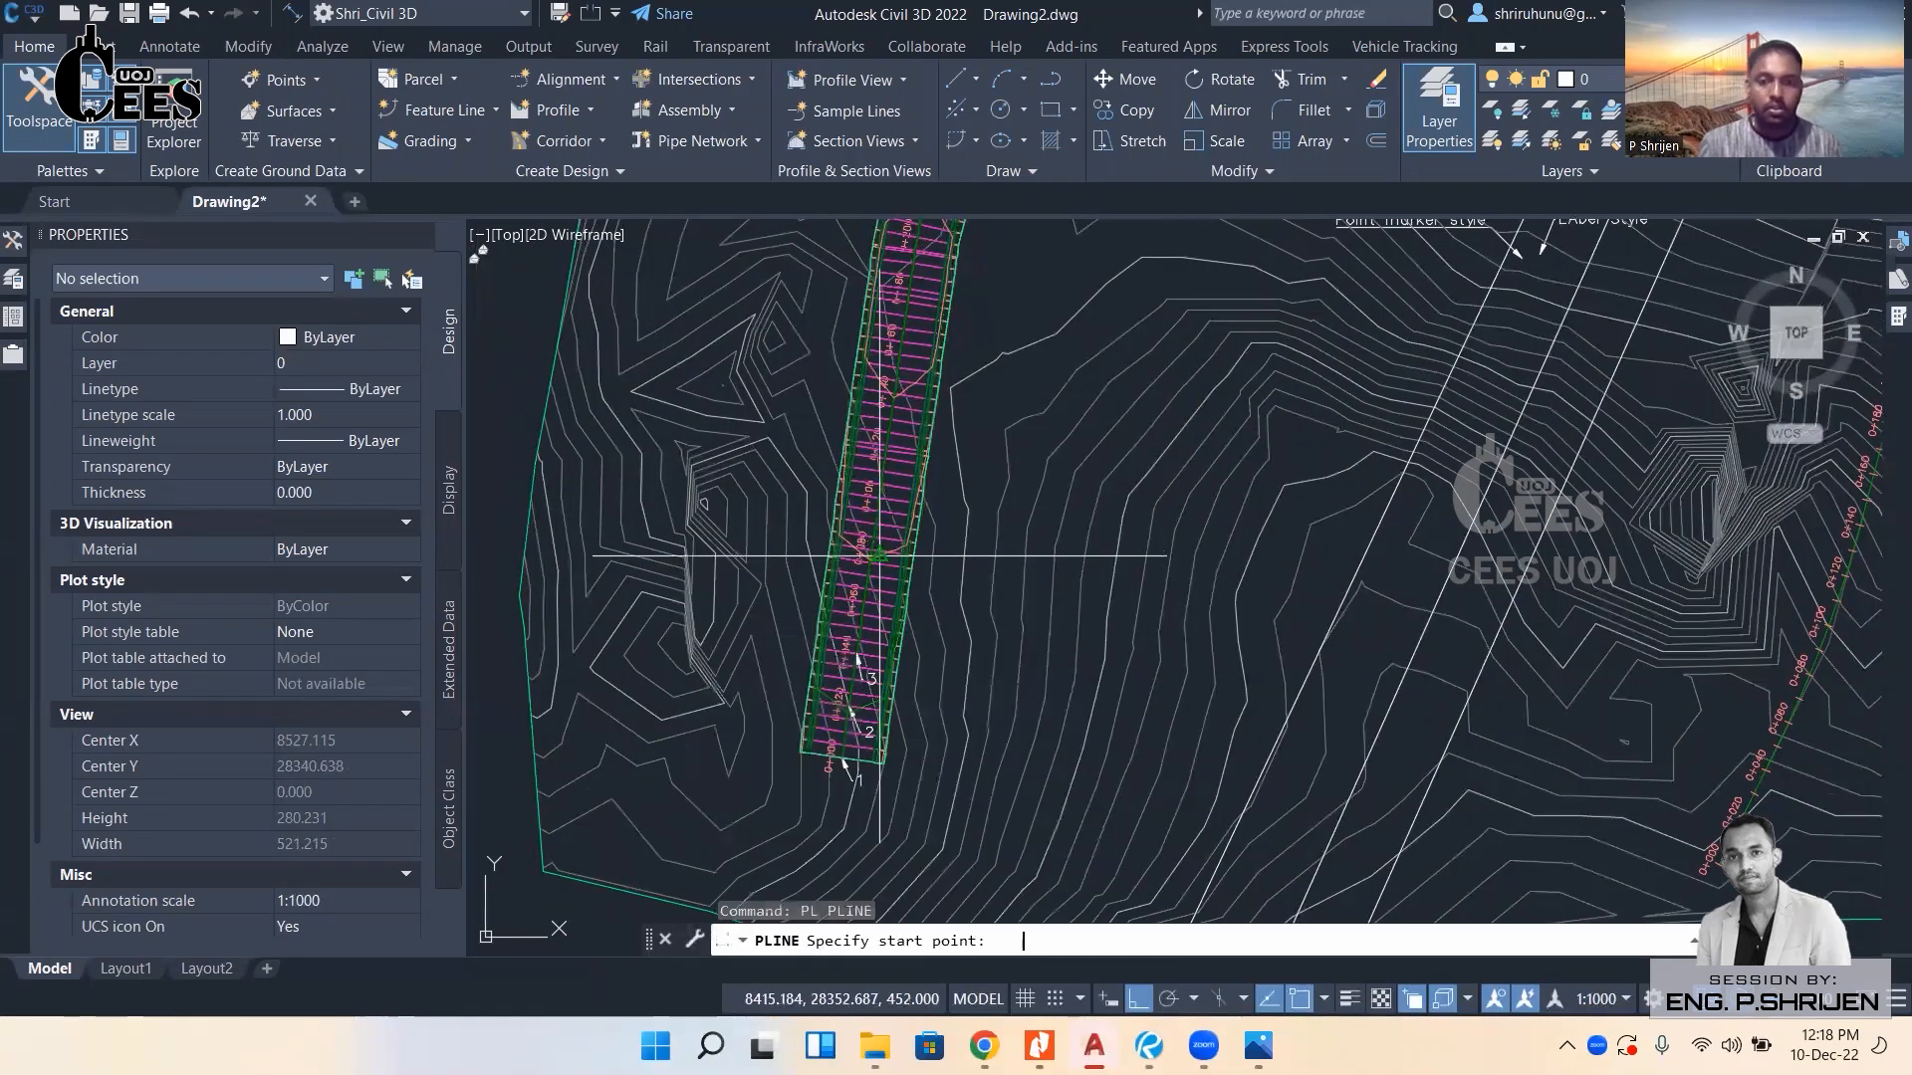
scroll(832, 762, "up", 4)
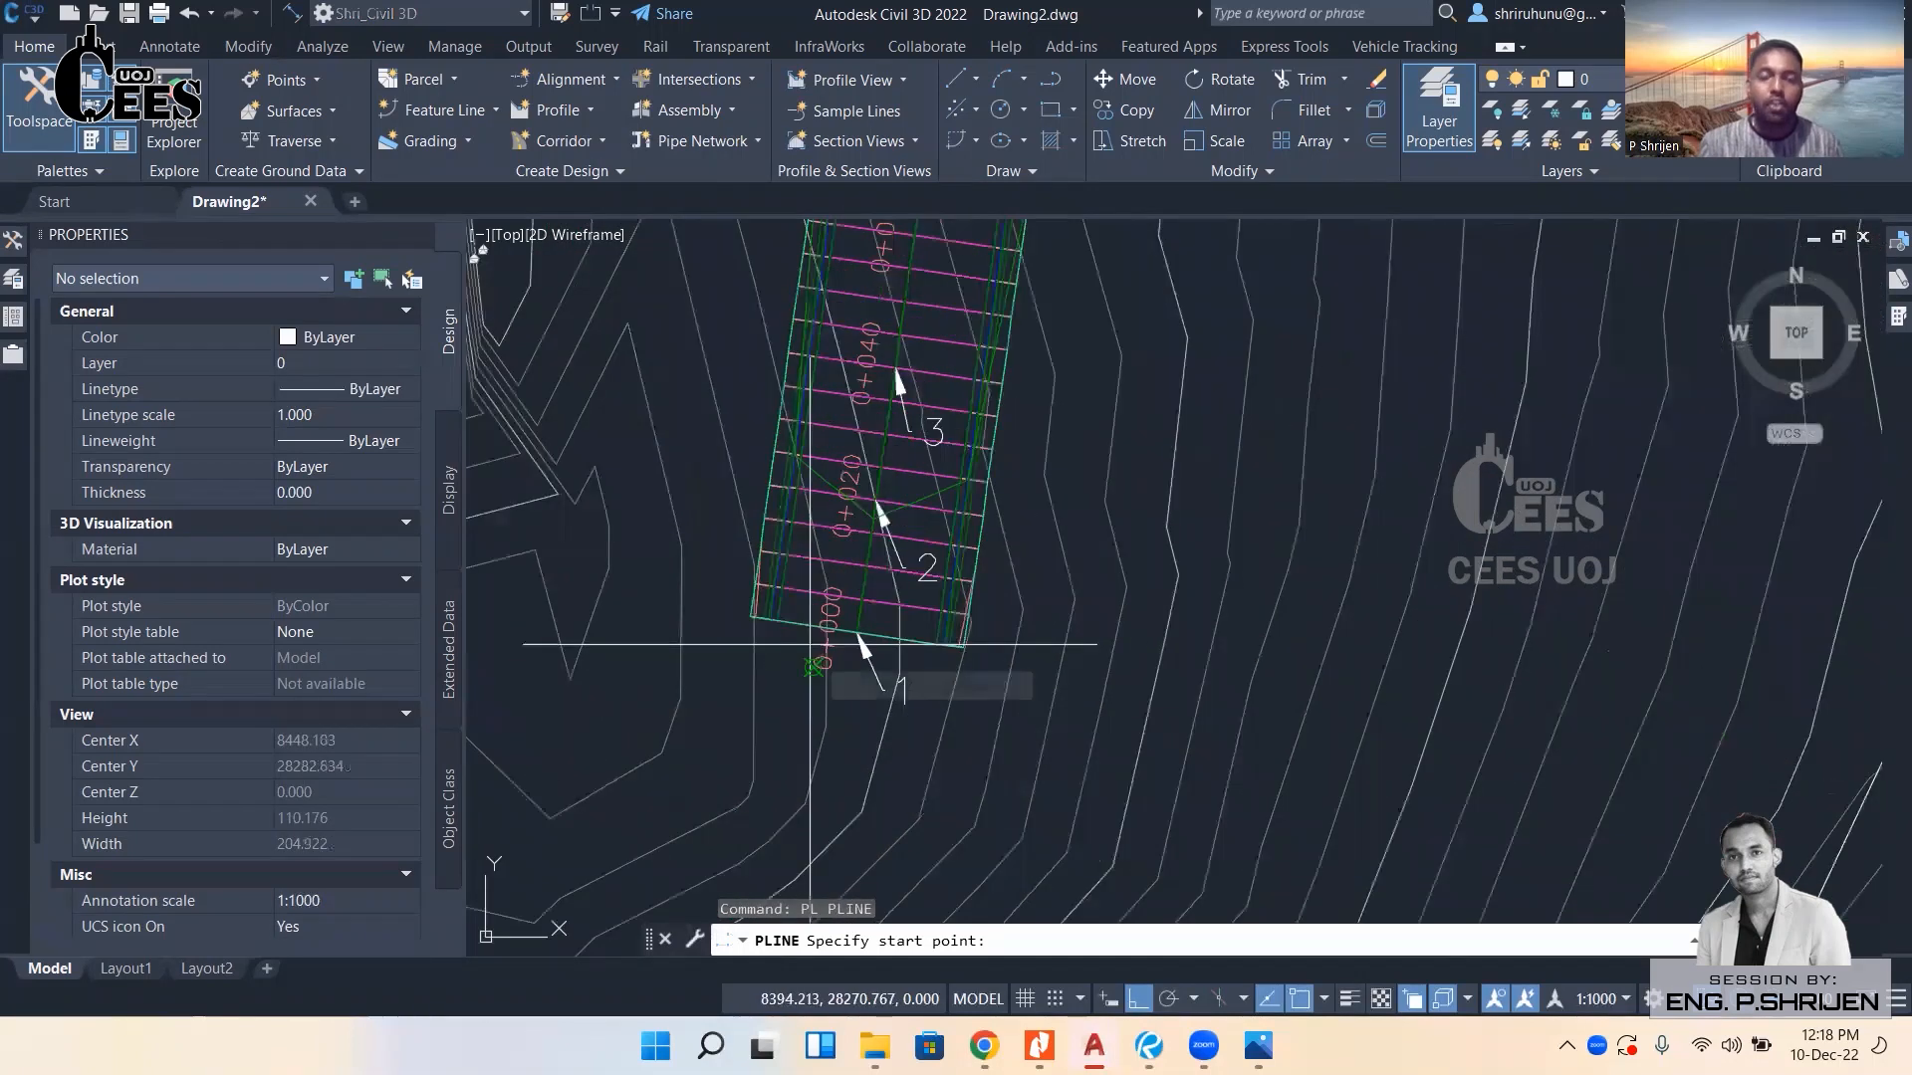
left_click(534, 549)
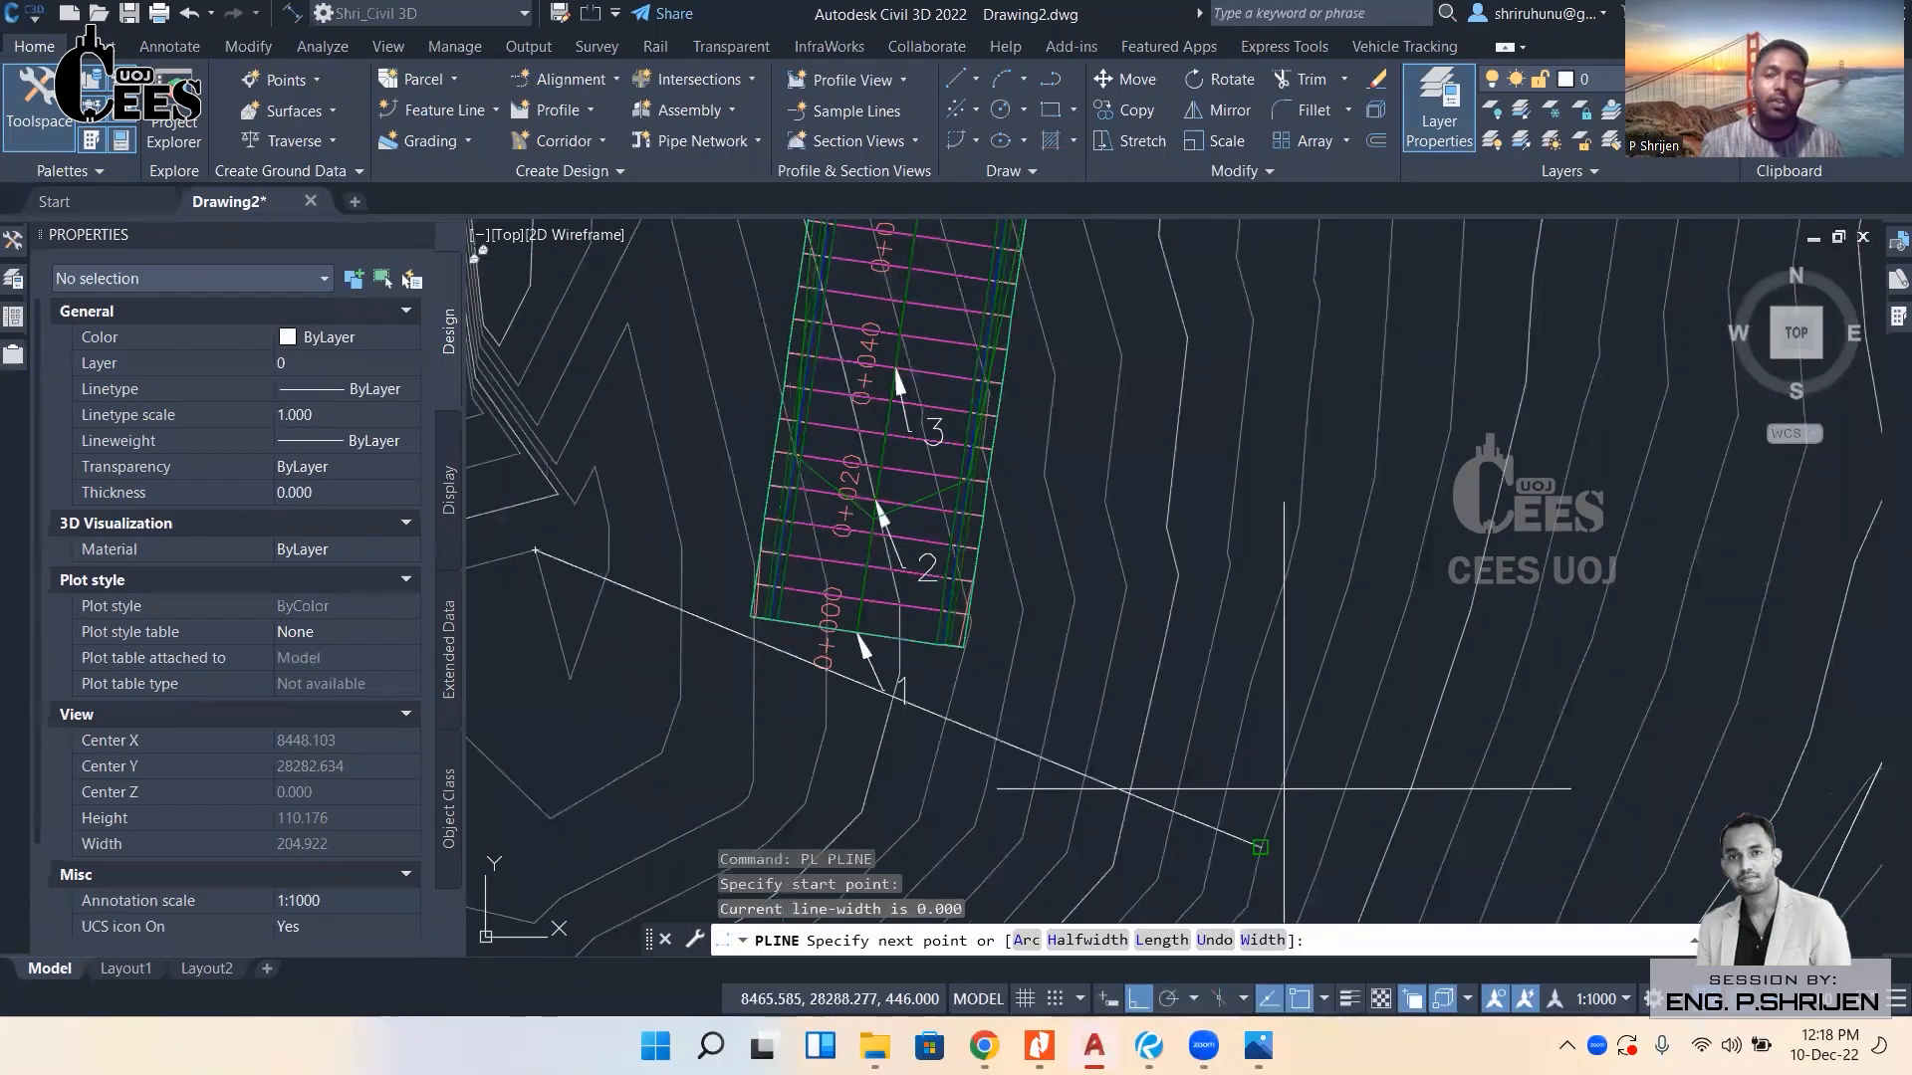
key("F8")
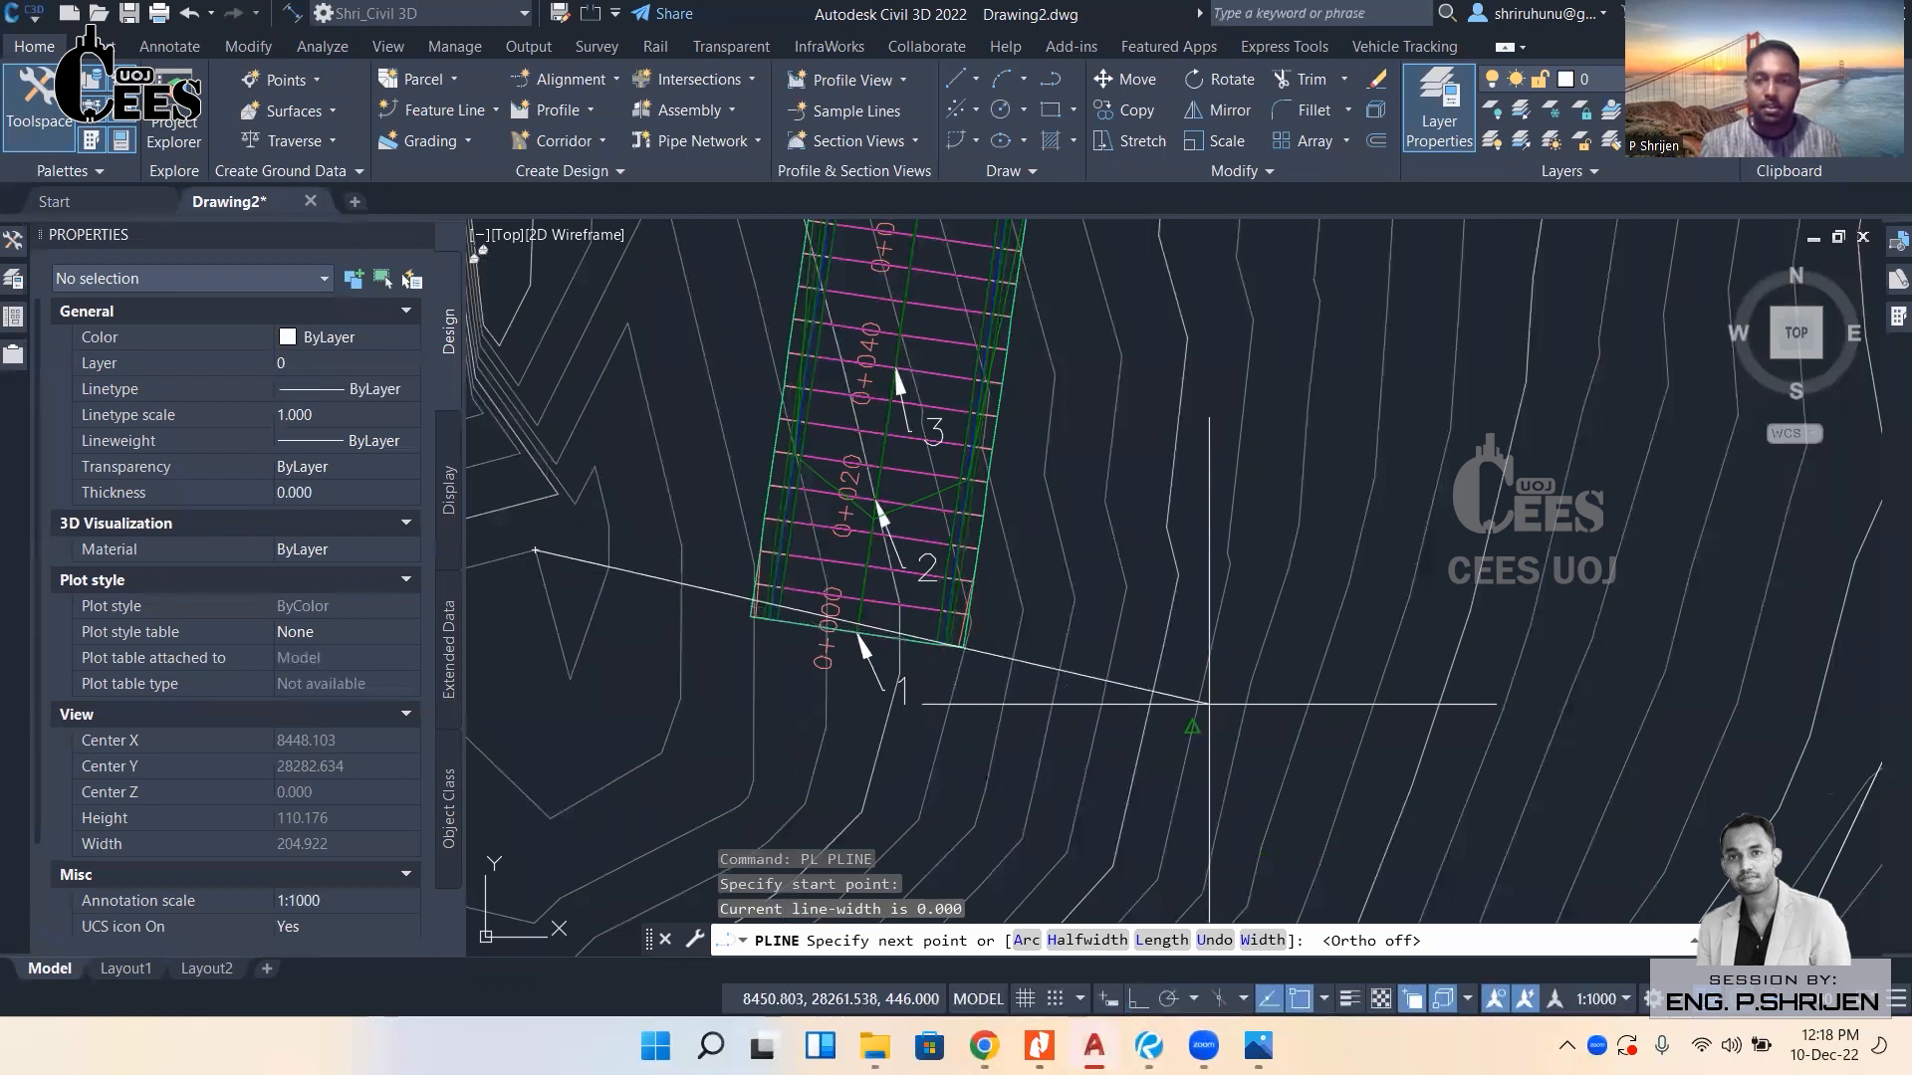
left_click(1193, 726)
key("Escape")
Copy the crossing polyline from the corridor's start to four positions spaced further along the alignment.
left_click(981, 669)
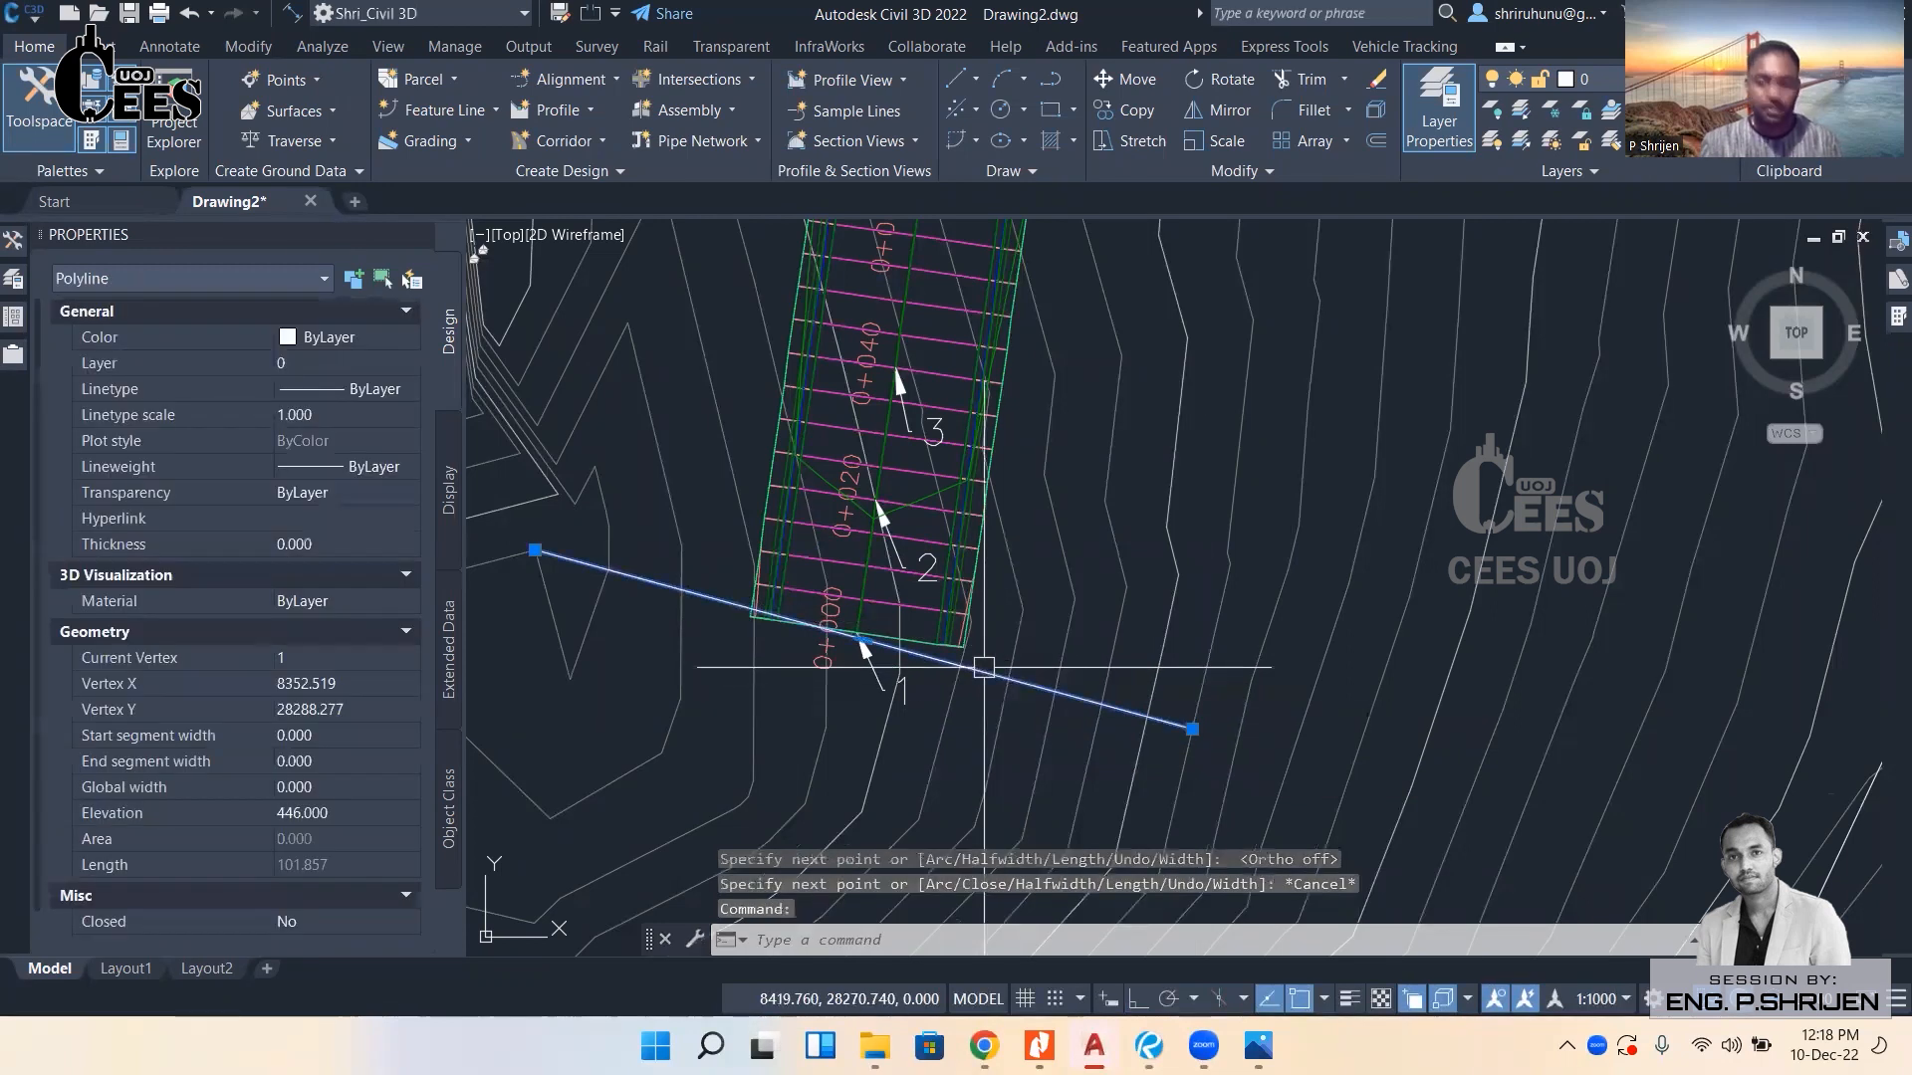
type("co")
key("space")
left_click(846, 632)
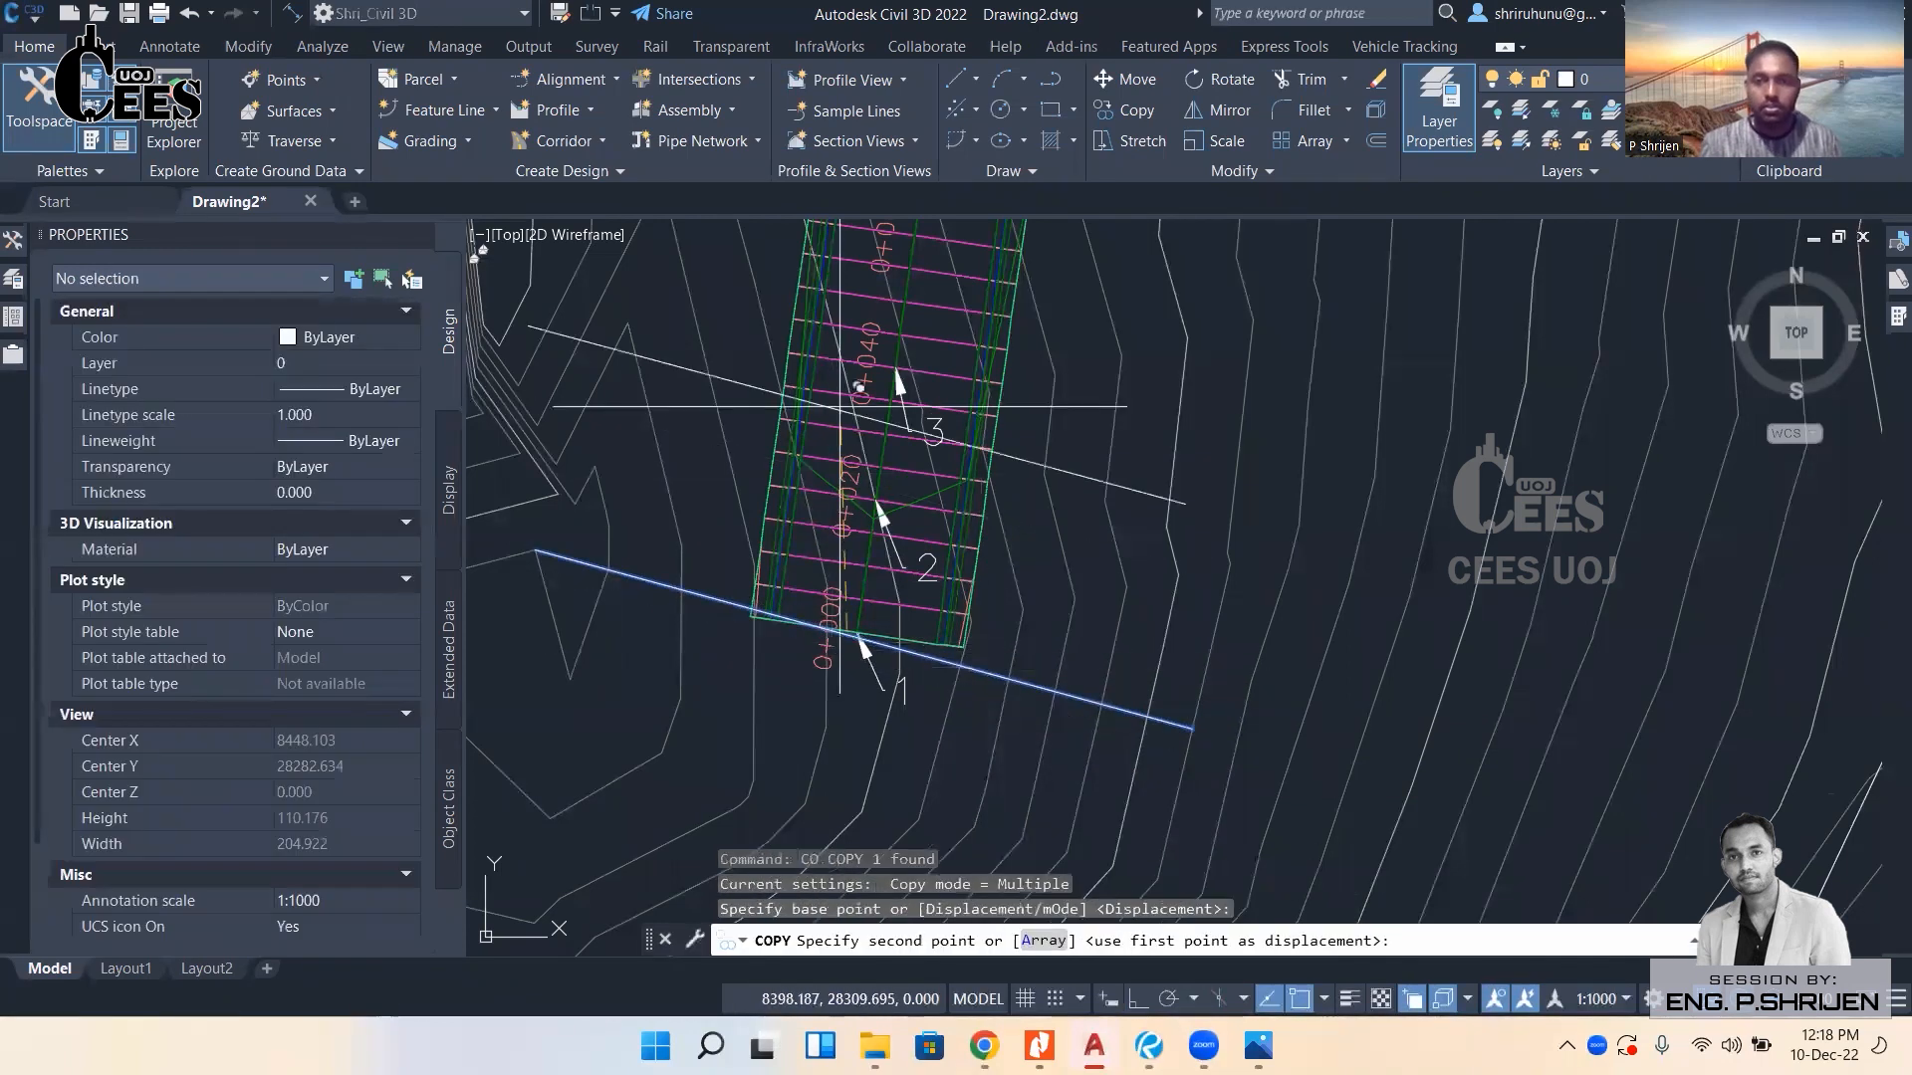
left_click(841, 360)
middle_click_drag(886, 271, 847, 644)
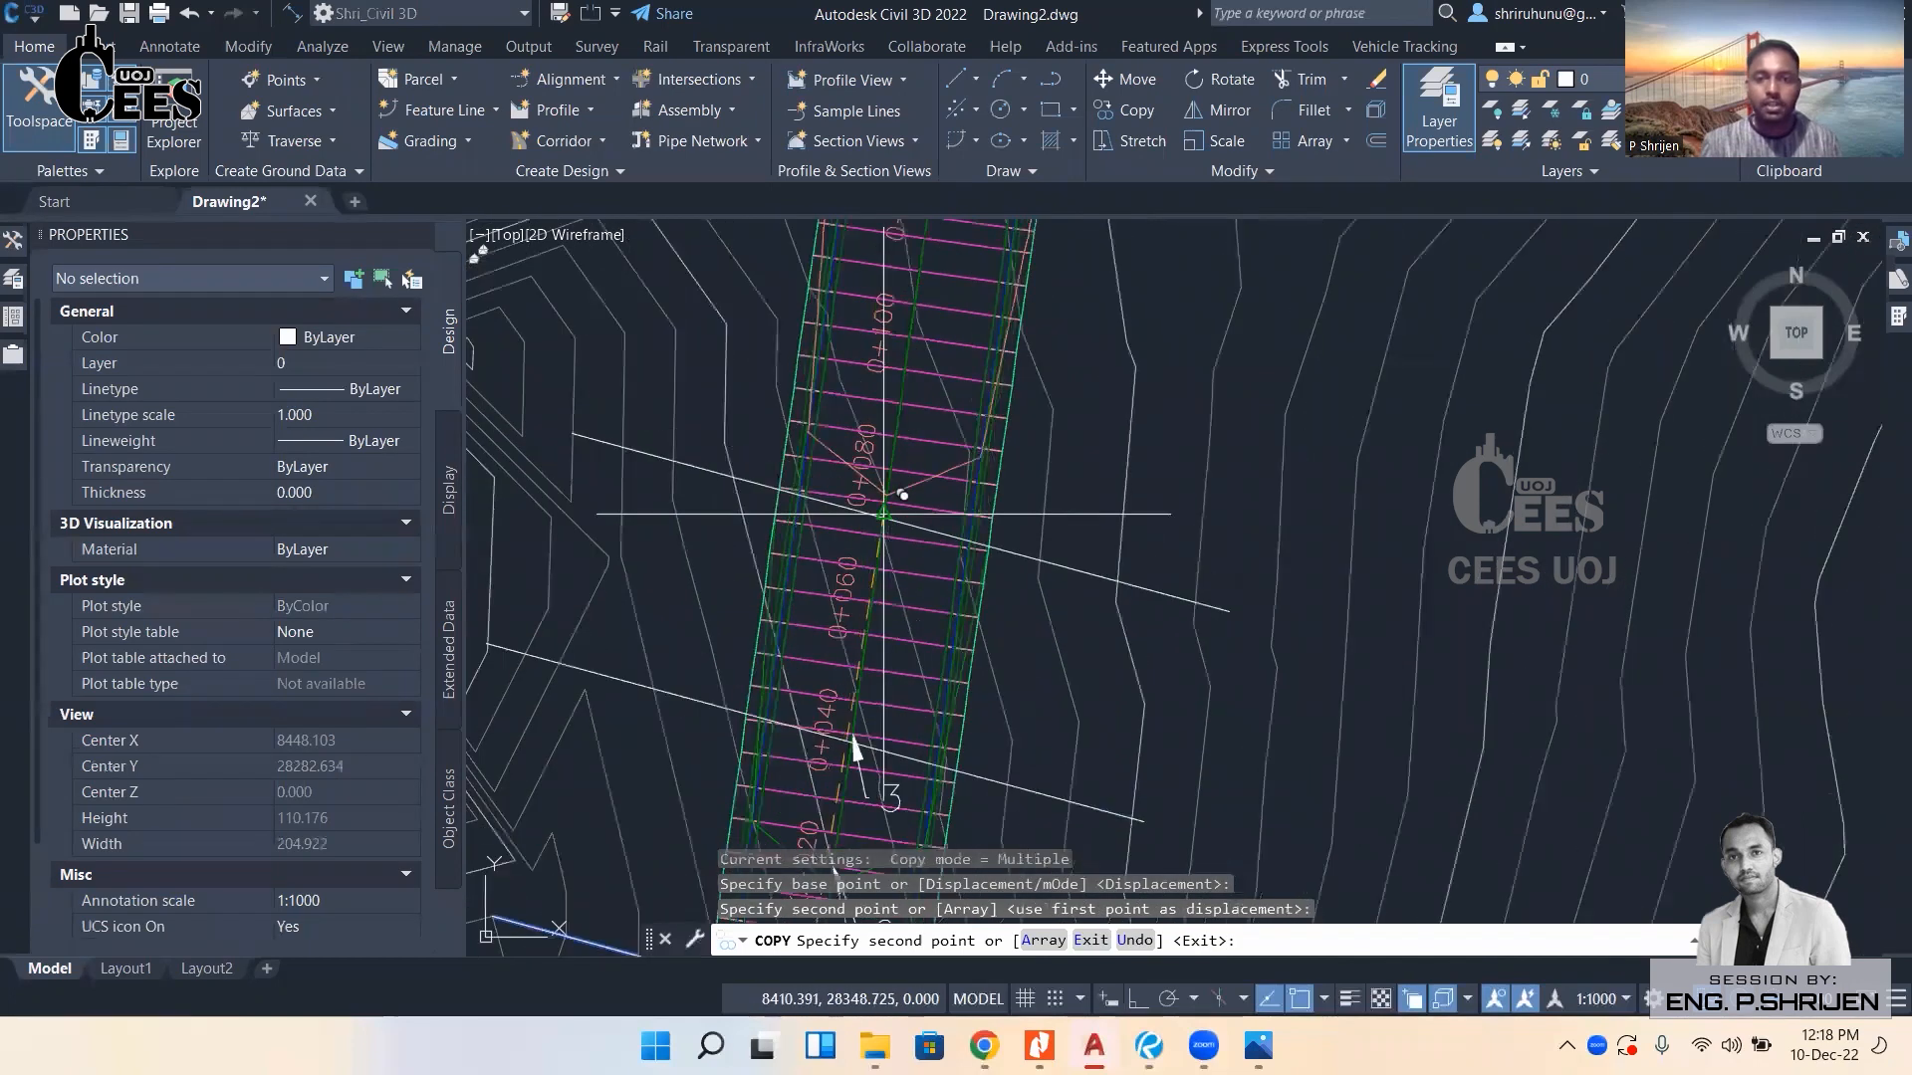
left_click(884, 517)
middle_click_drag(916, 320, 889, 509)
left_click(921, 369)
middle_click_drag(921, 369, 871, 793)
left_click(929, 408)
key("Escape")
scroll(929, 498, "down", 5)
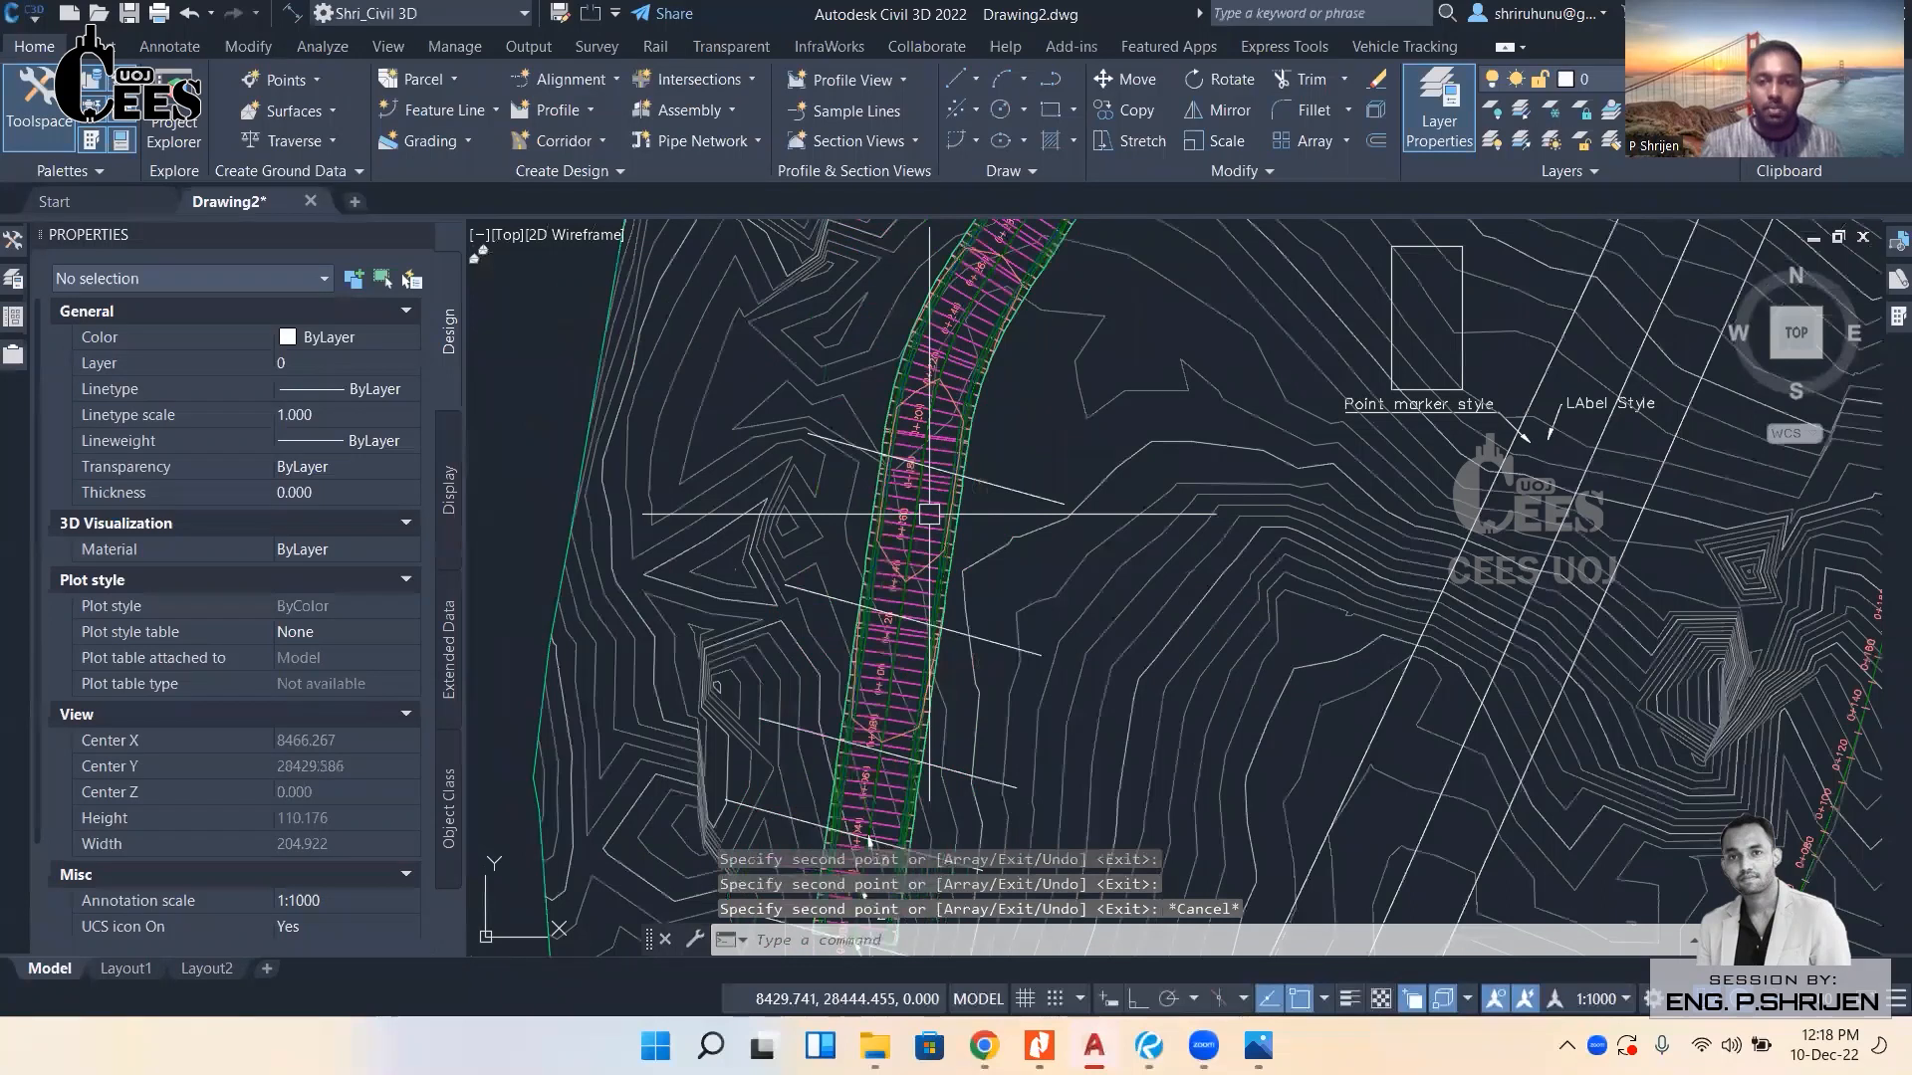
scroll(929, 514, "down", 4)
middle_click_drag(1045, 301, 1053, 403)
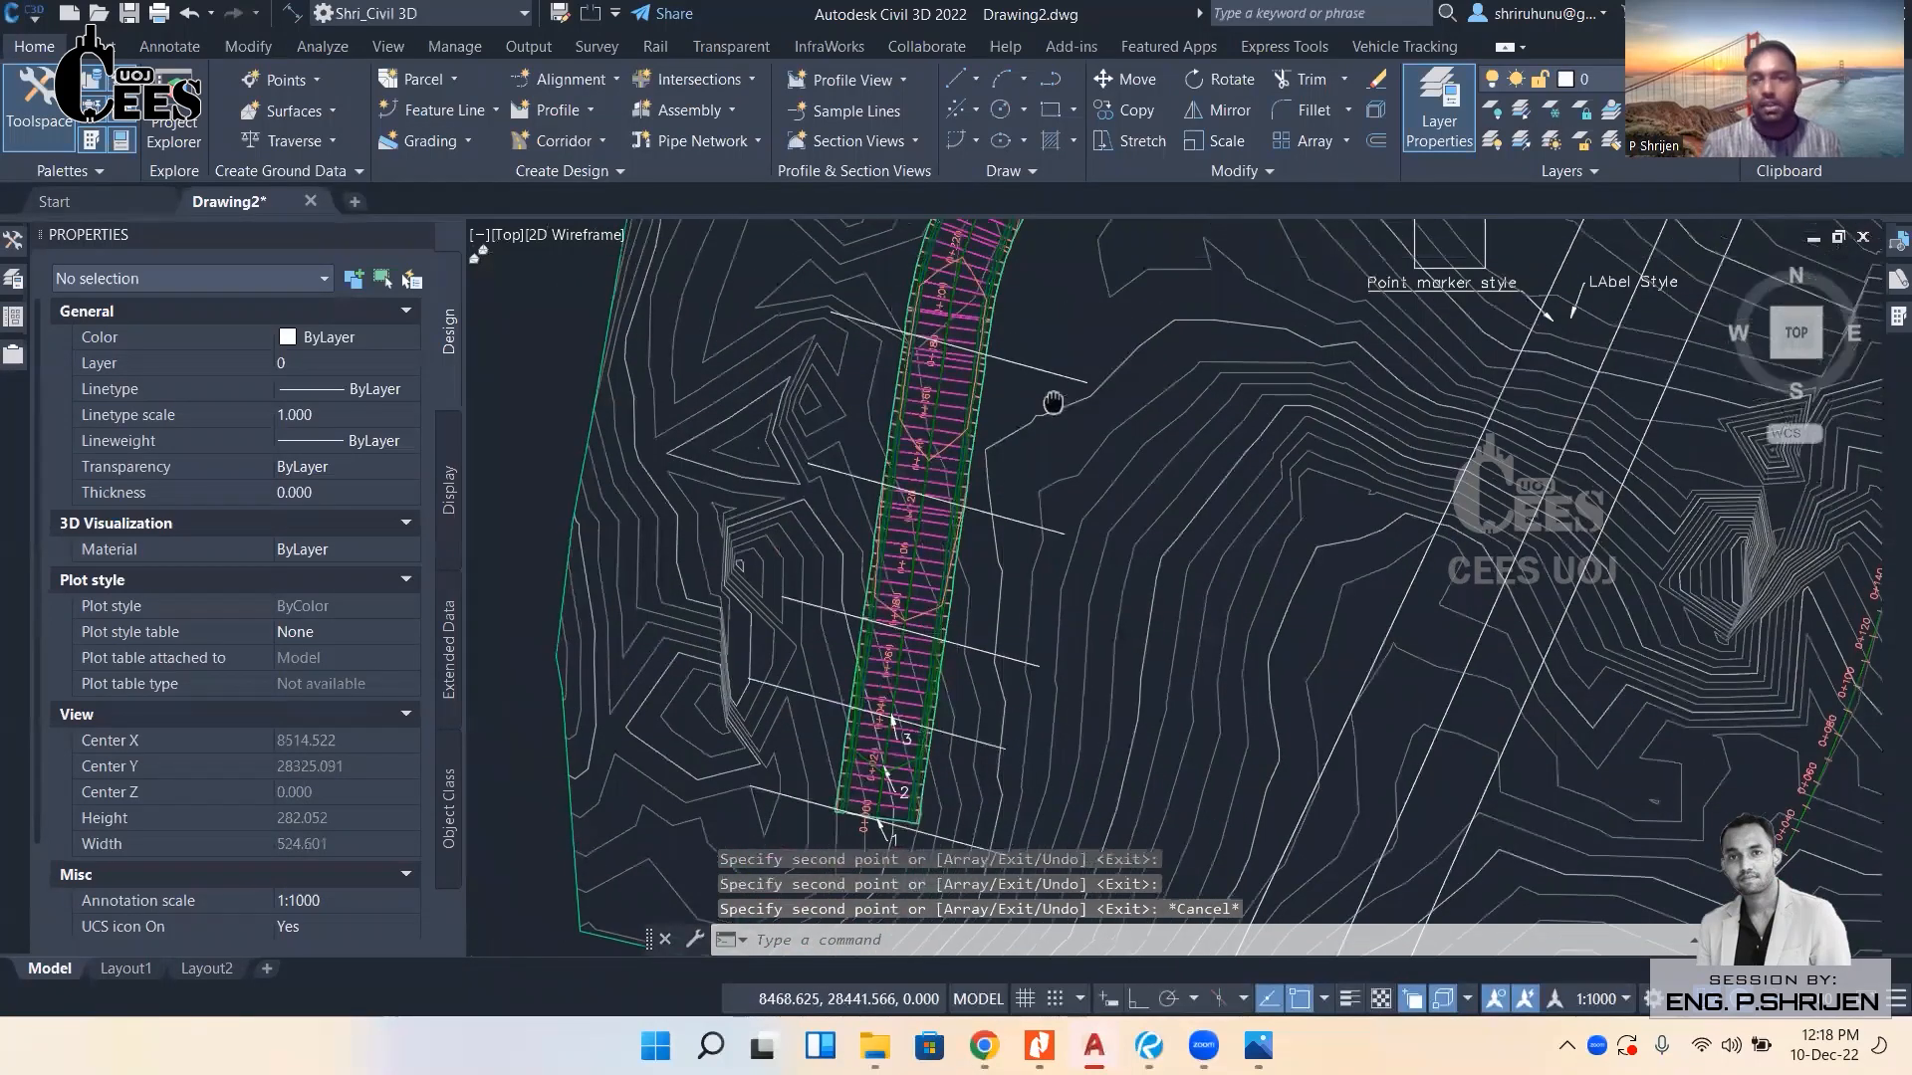
Erase all five polylines that cross the corridor between its start and the fourth copied position.
left_click(1042, 369)
key("Delete")
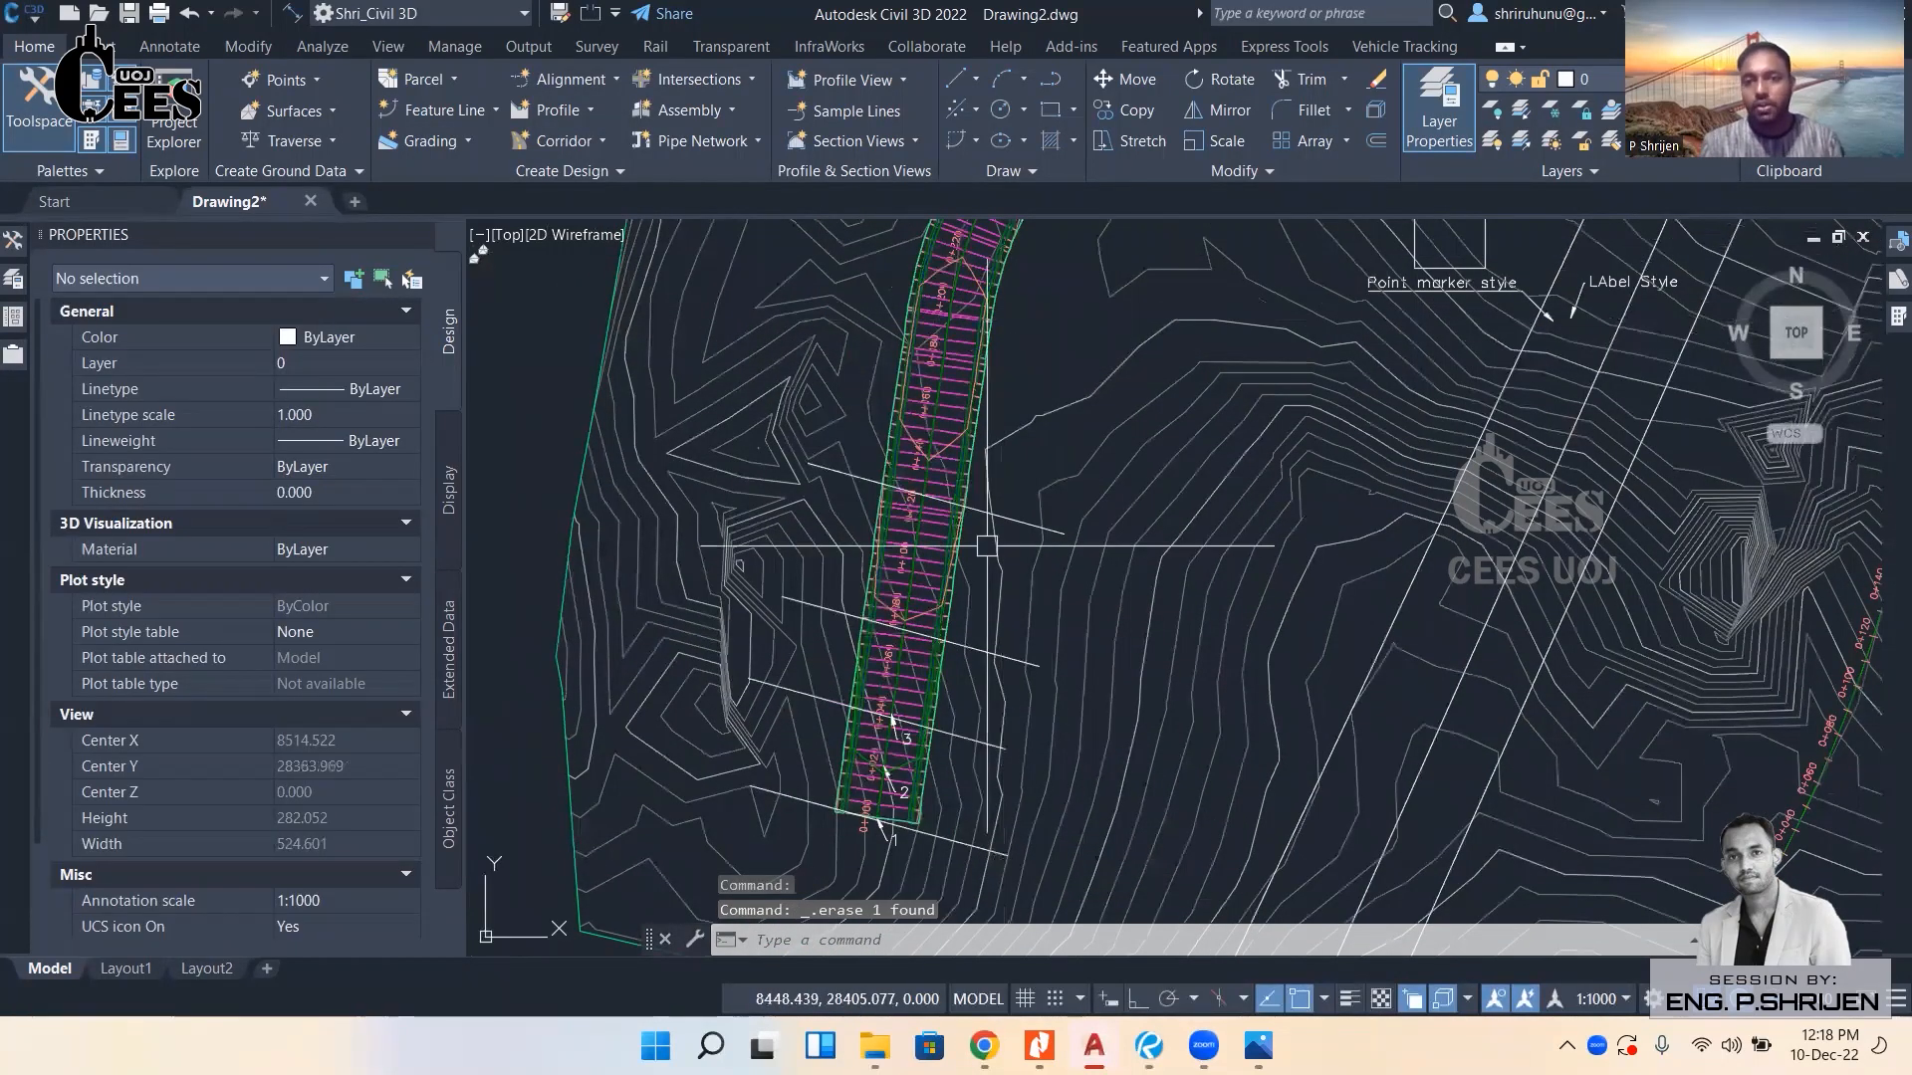
scroll(986, 545, "up", 3)
left_click(990, 492)
middle_click_drag(1036, 627, 1050, 435)
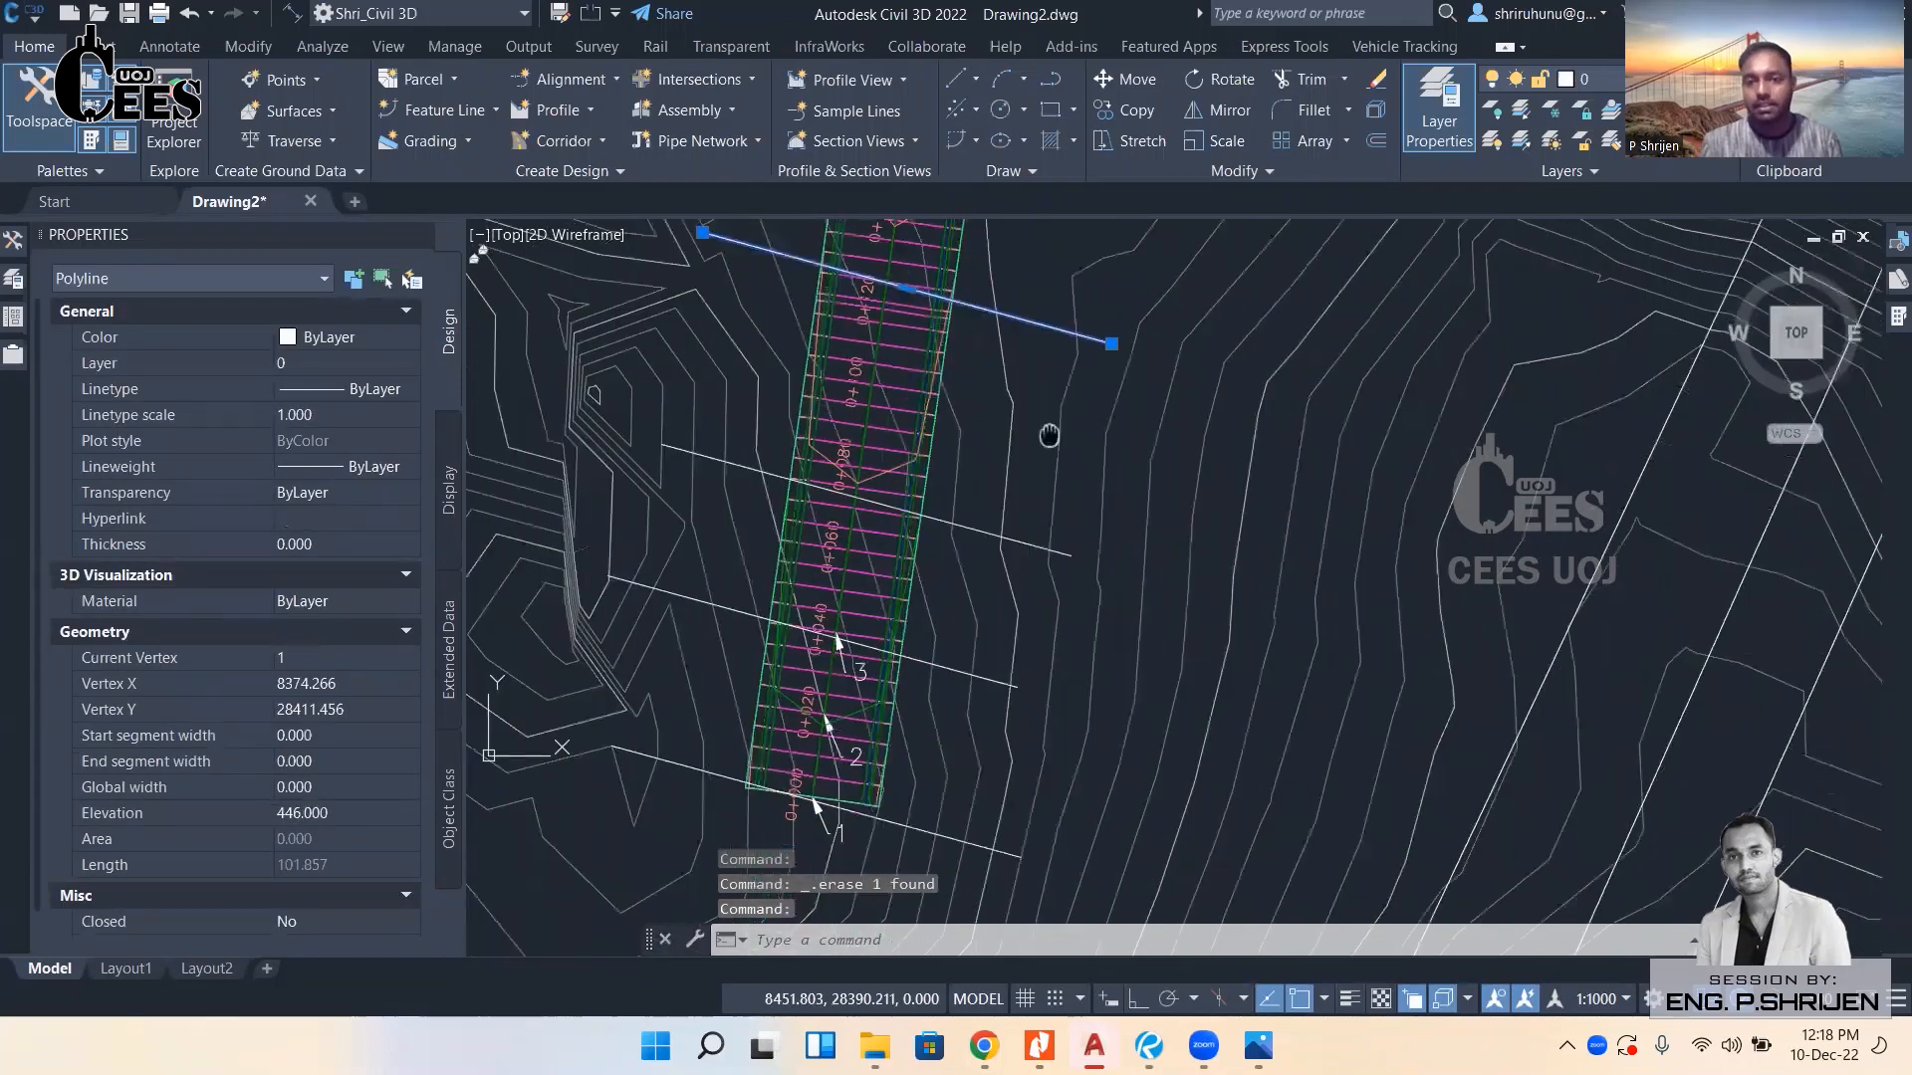
scroll(1035, 467, "up", 3)
left_click(1025, 489)
key("Delete")
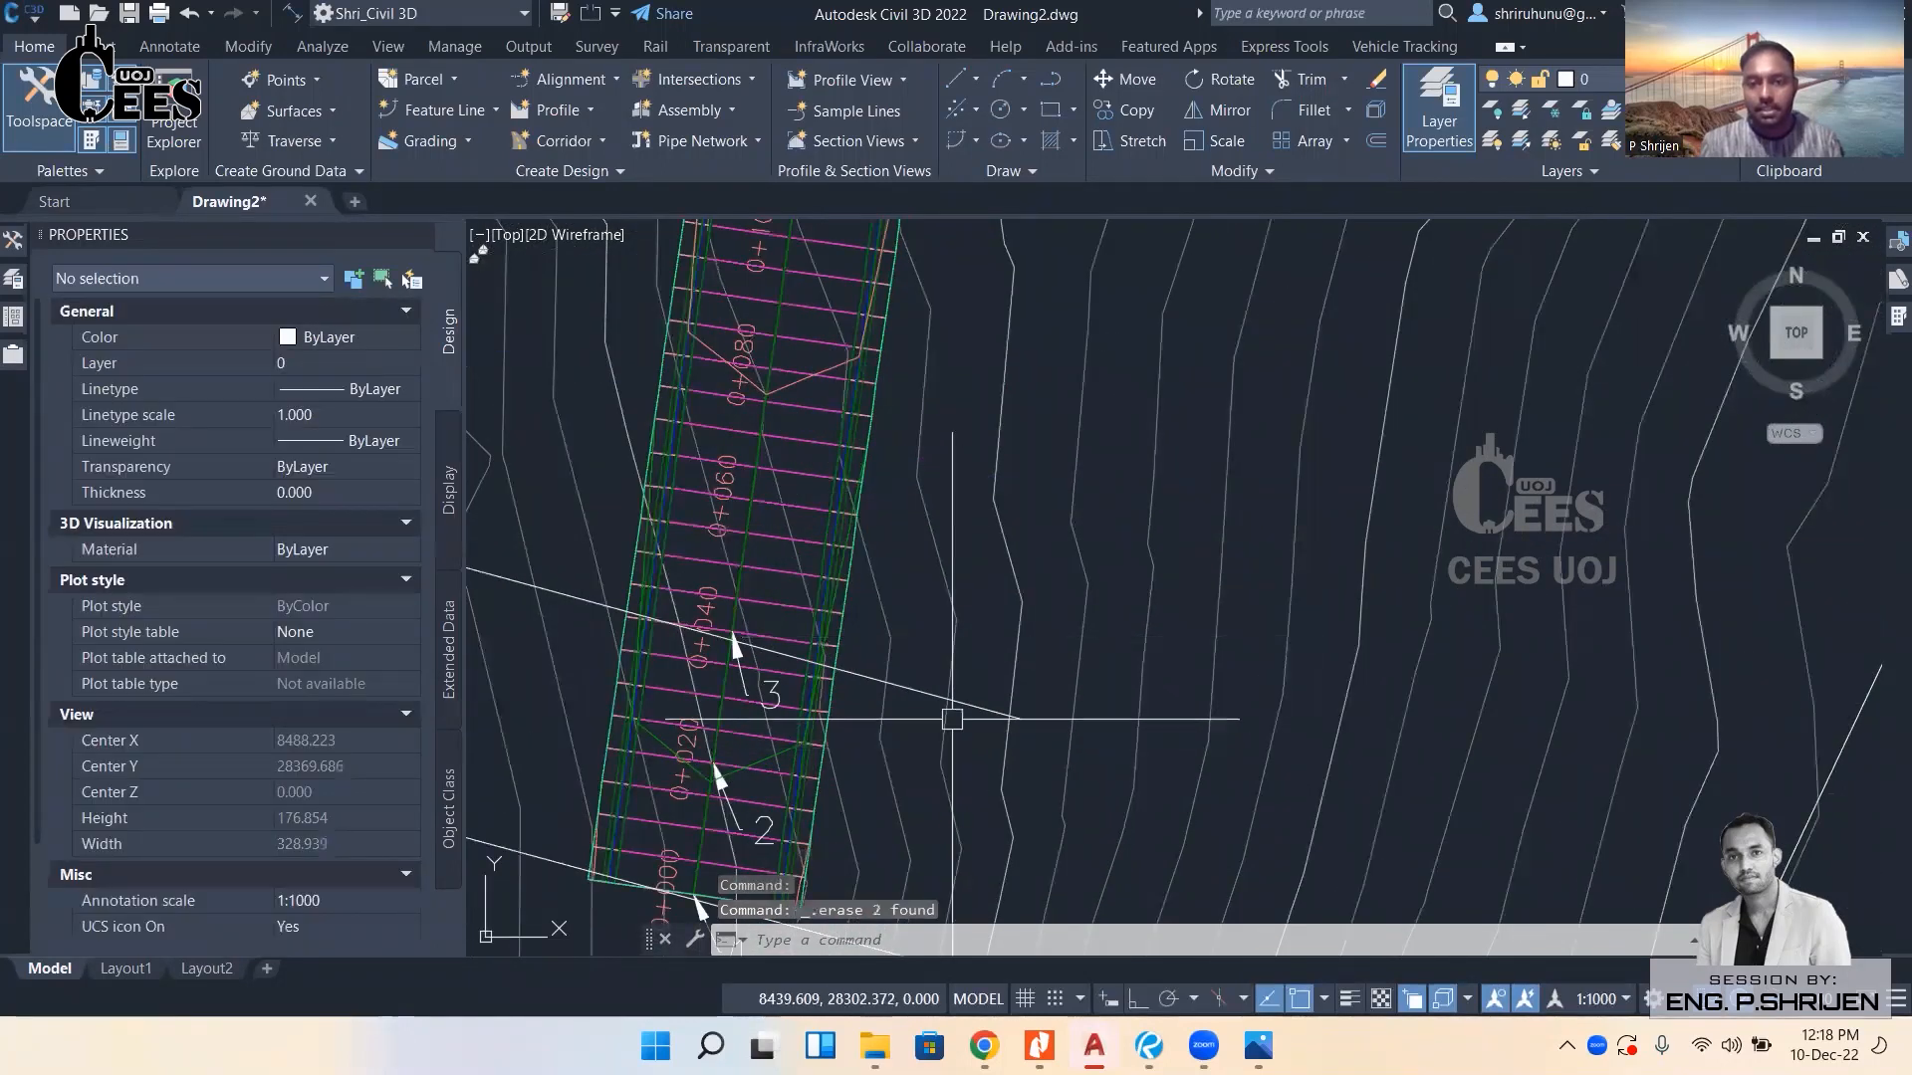
left_click(962, 706)
middle_click_drag(977, 670, 1025, 239)
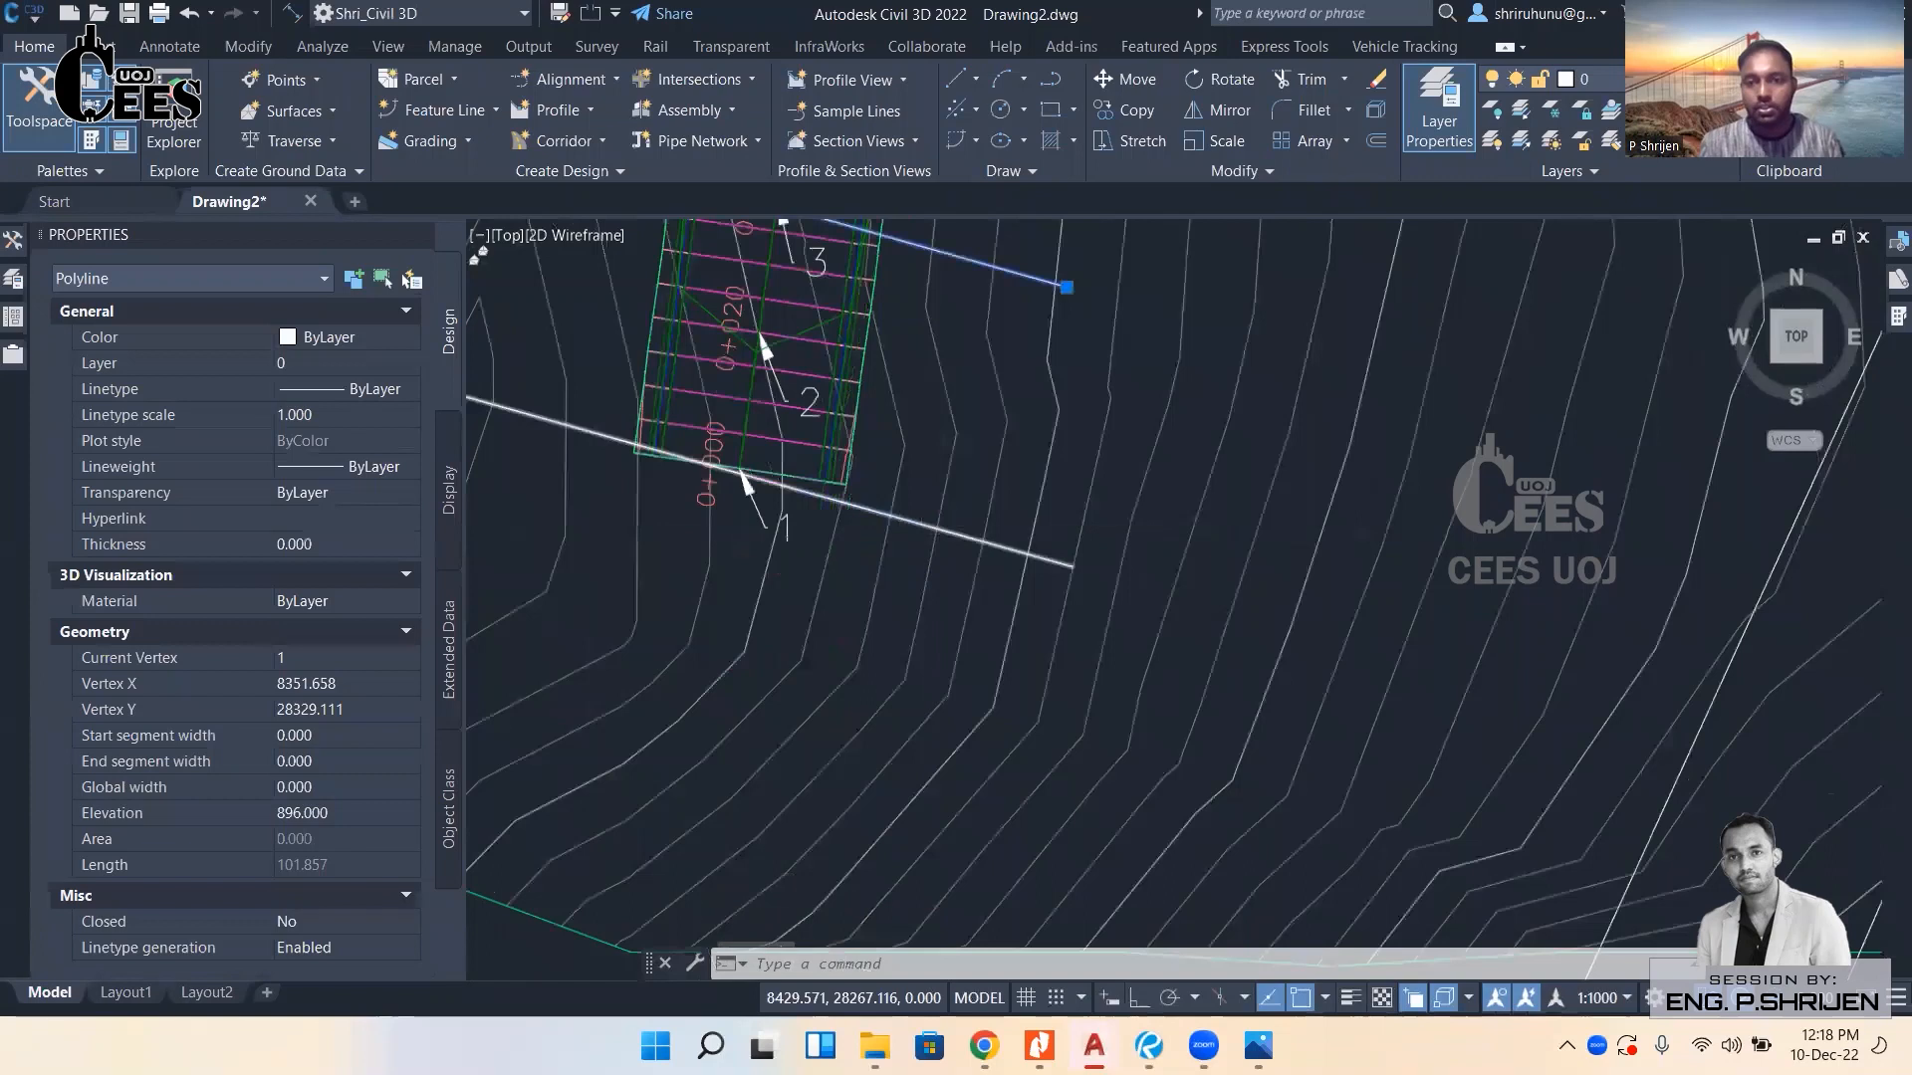
left_click(960, 537)
key("Delete")
scroll(960, 504, "down", 5)
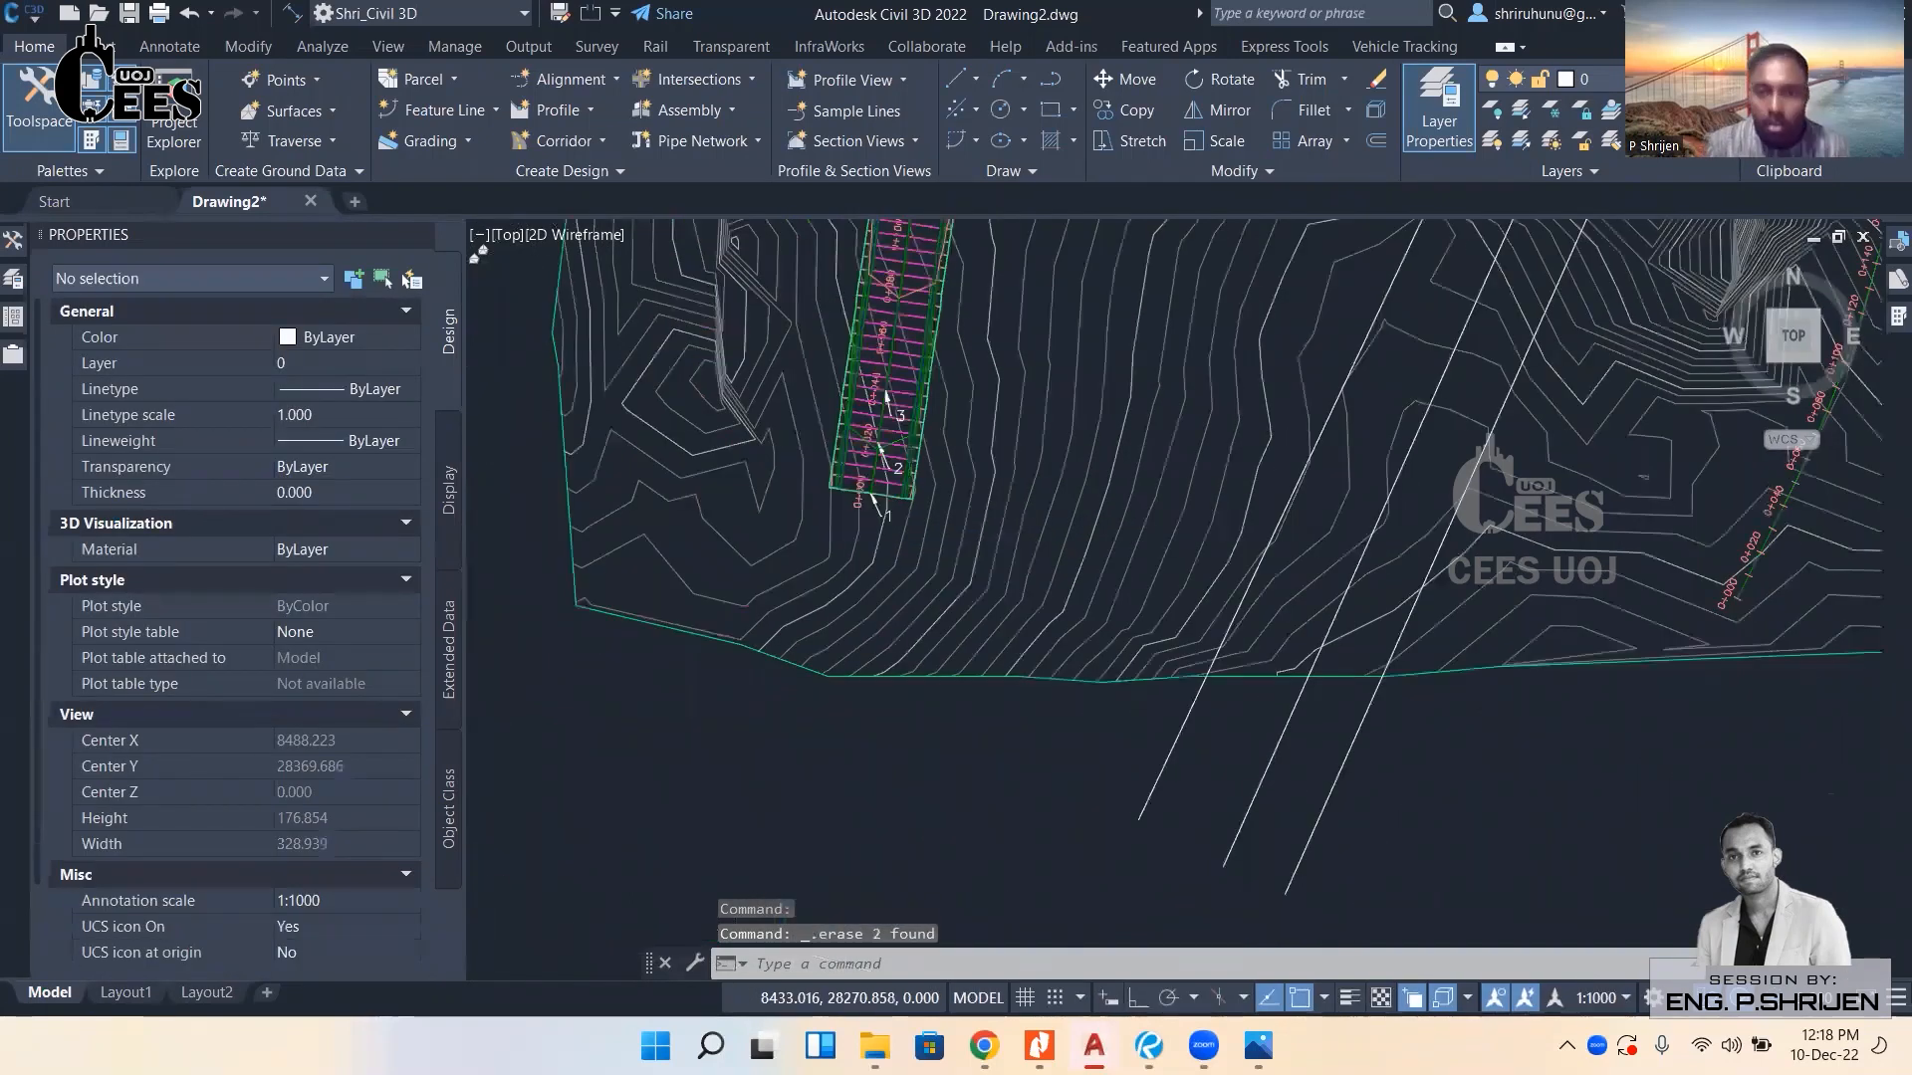
Start creating sample lines and pick the road alignment at station 0+000 rather than the overlapping corridor.
middle_click_drag(939, 408, 902, 557)
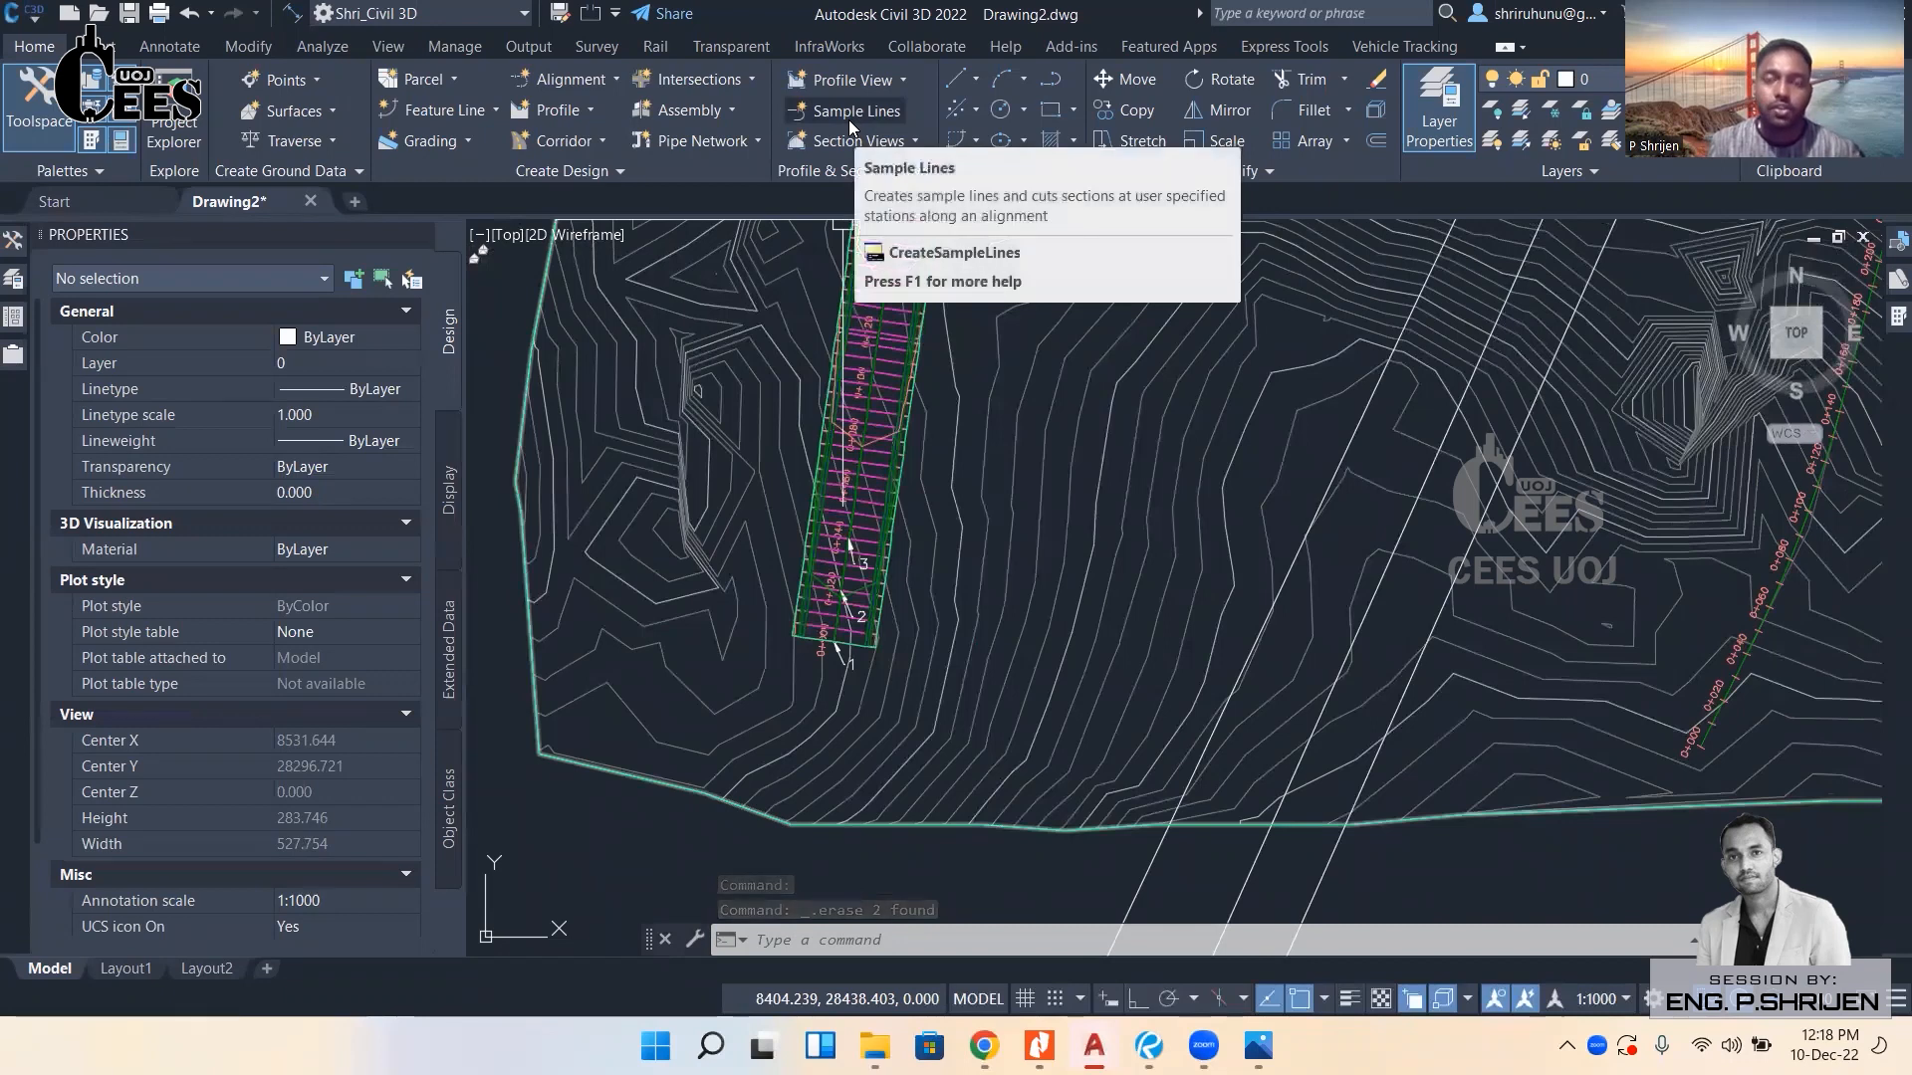
left_click(846, 116)
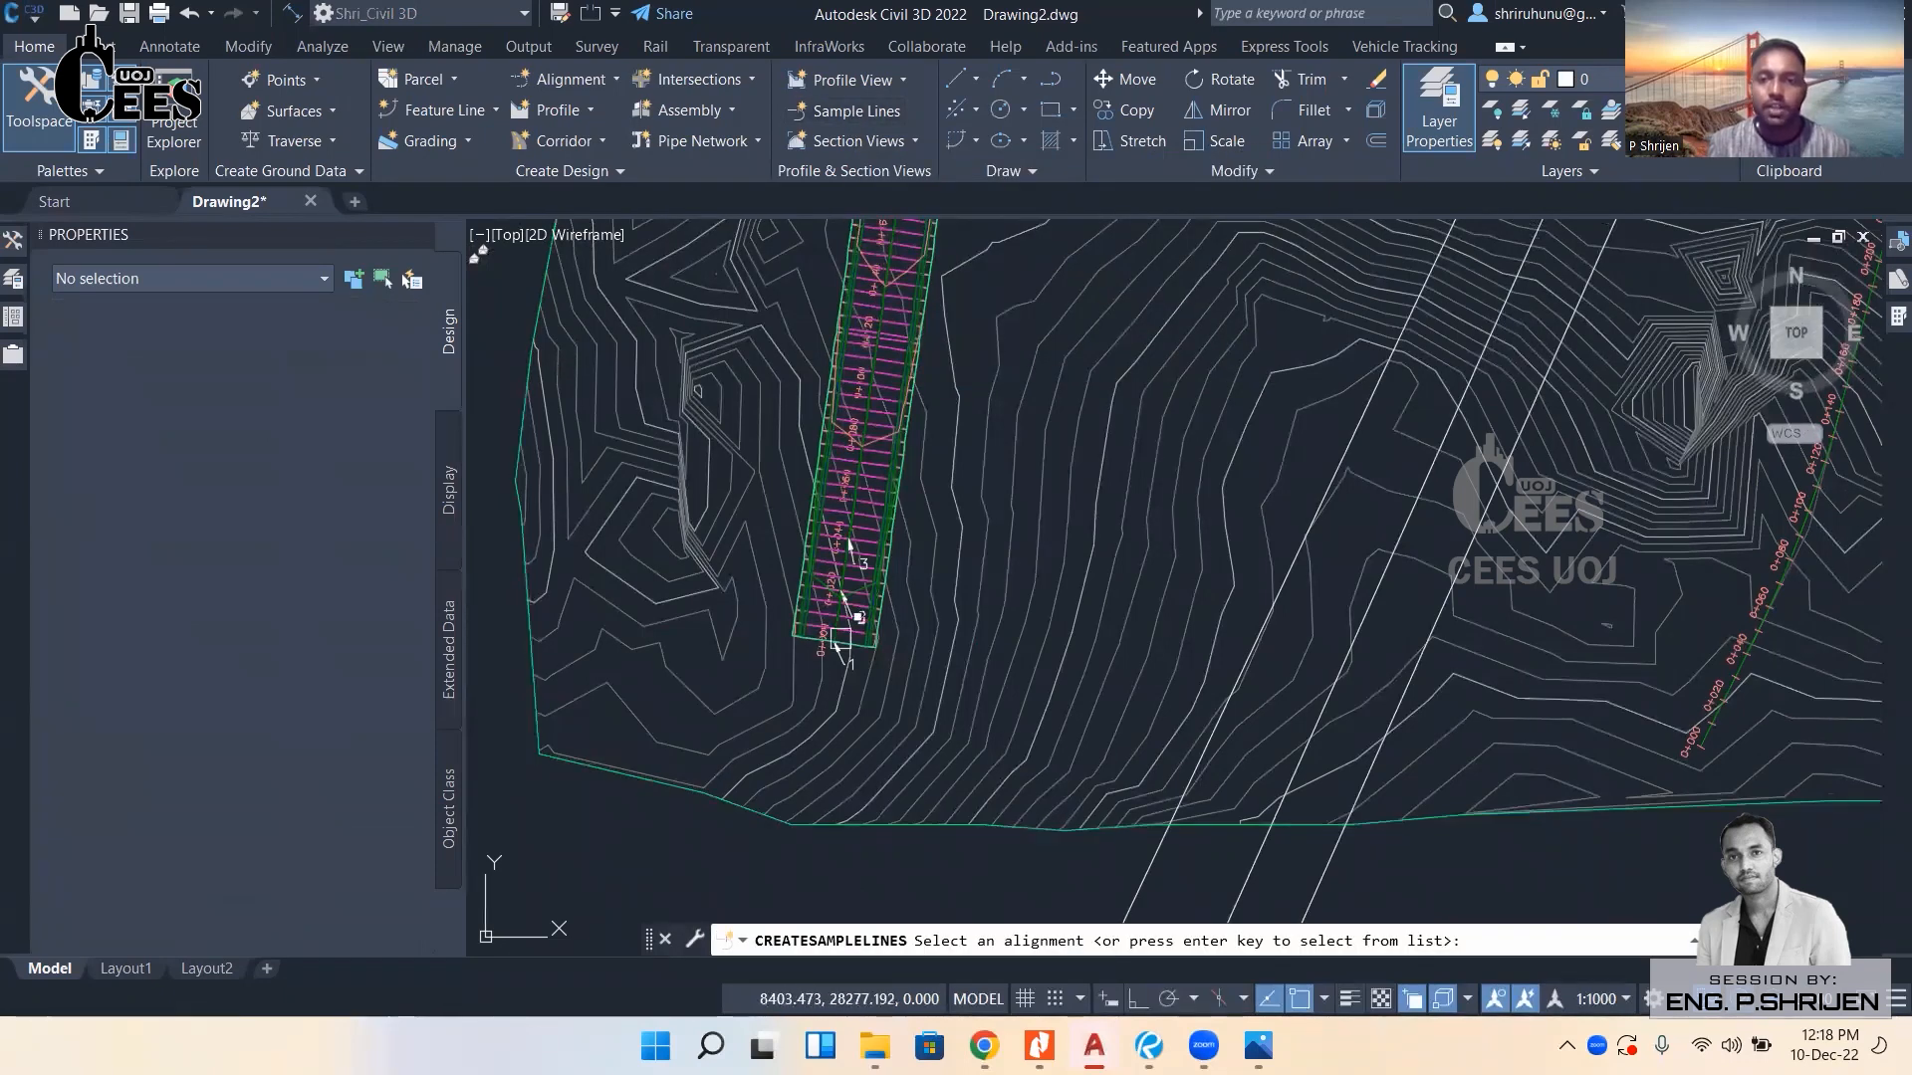
scroll(840, 638, "up", 6)
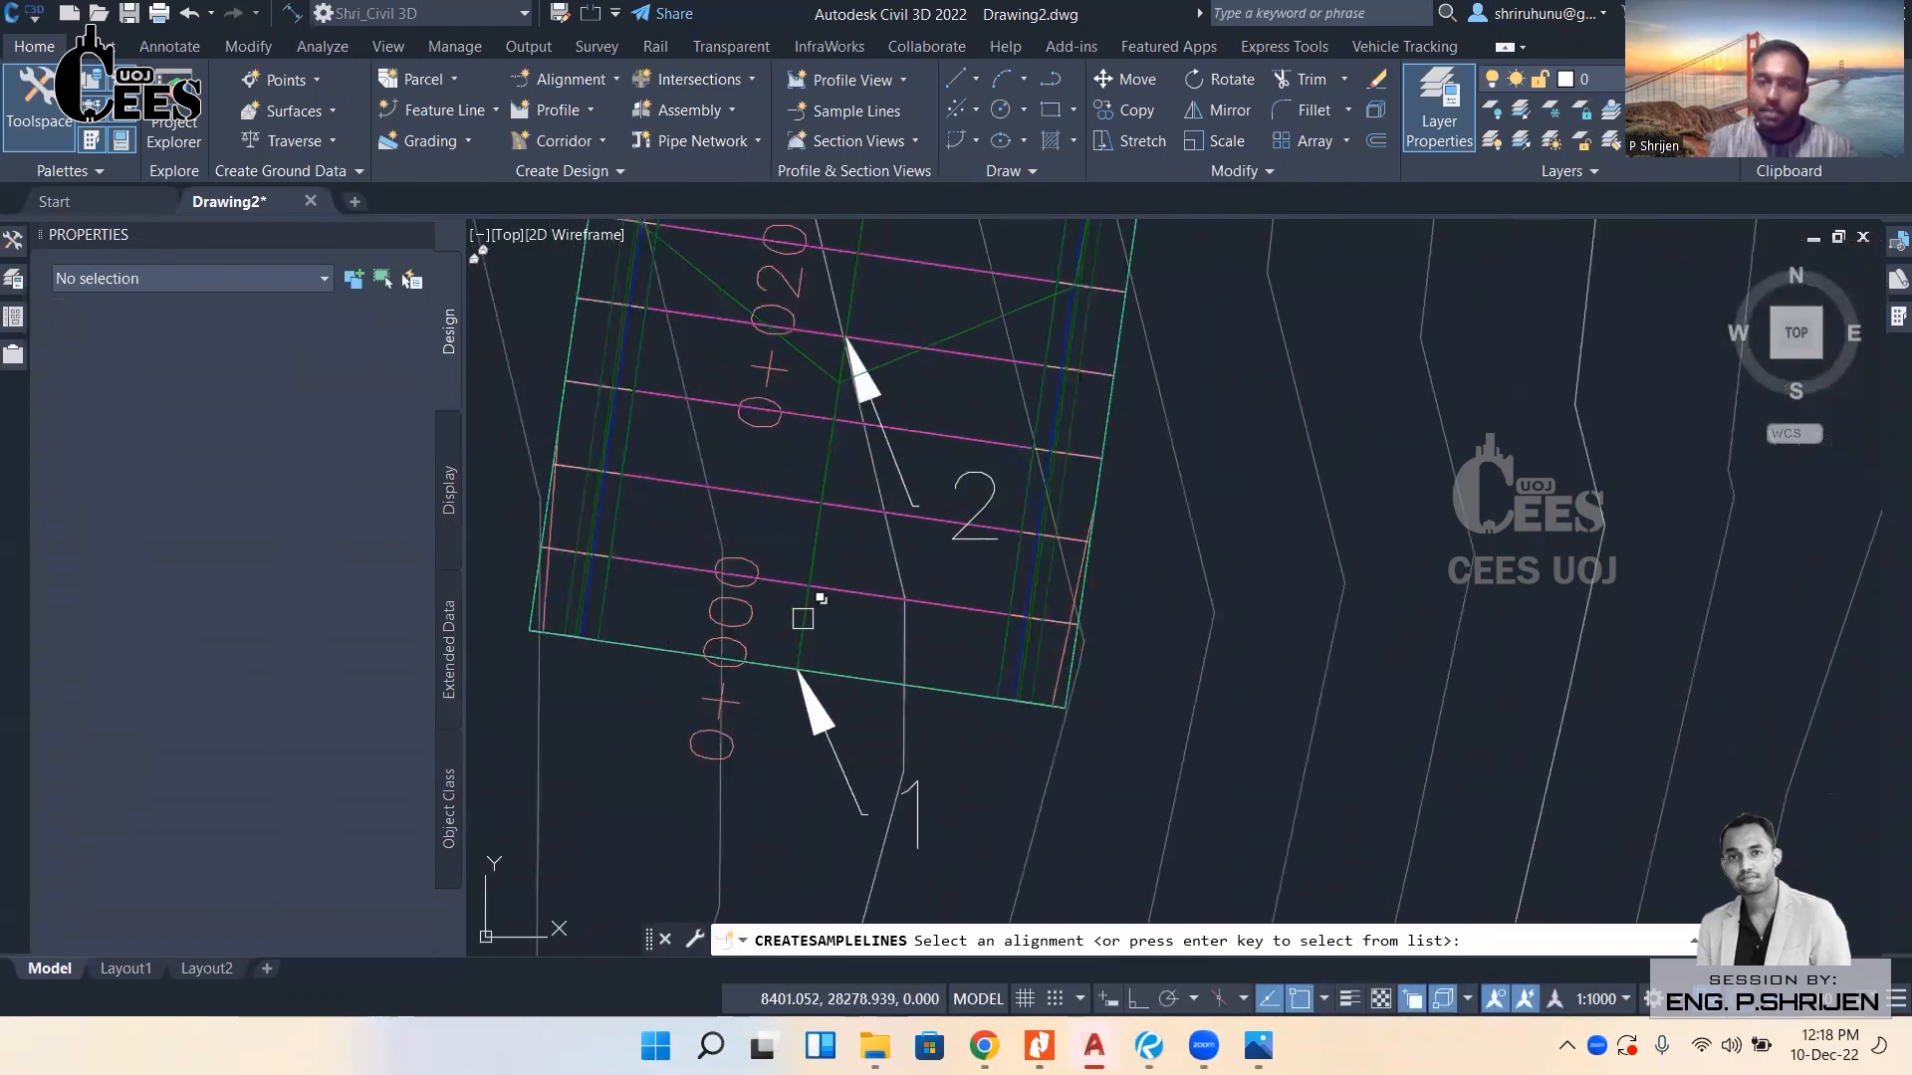
scroll(802, 618, "down", 5)
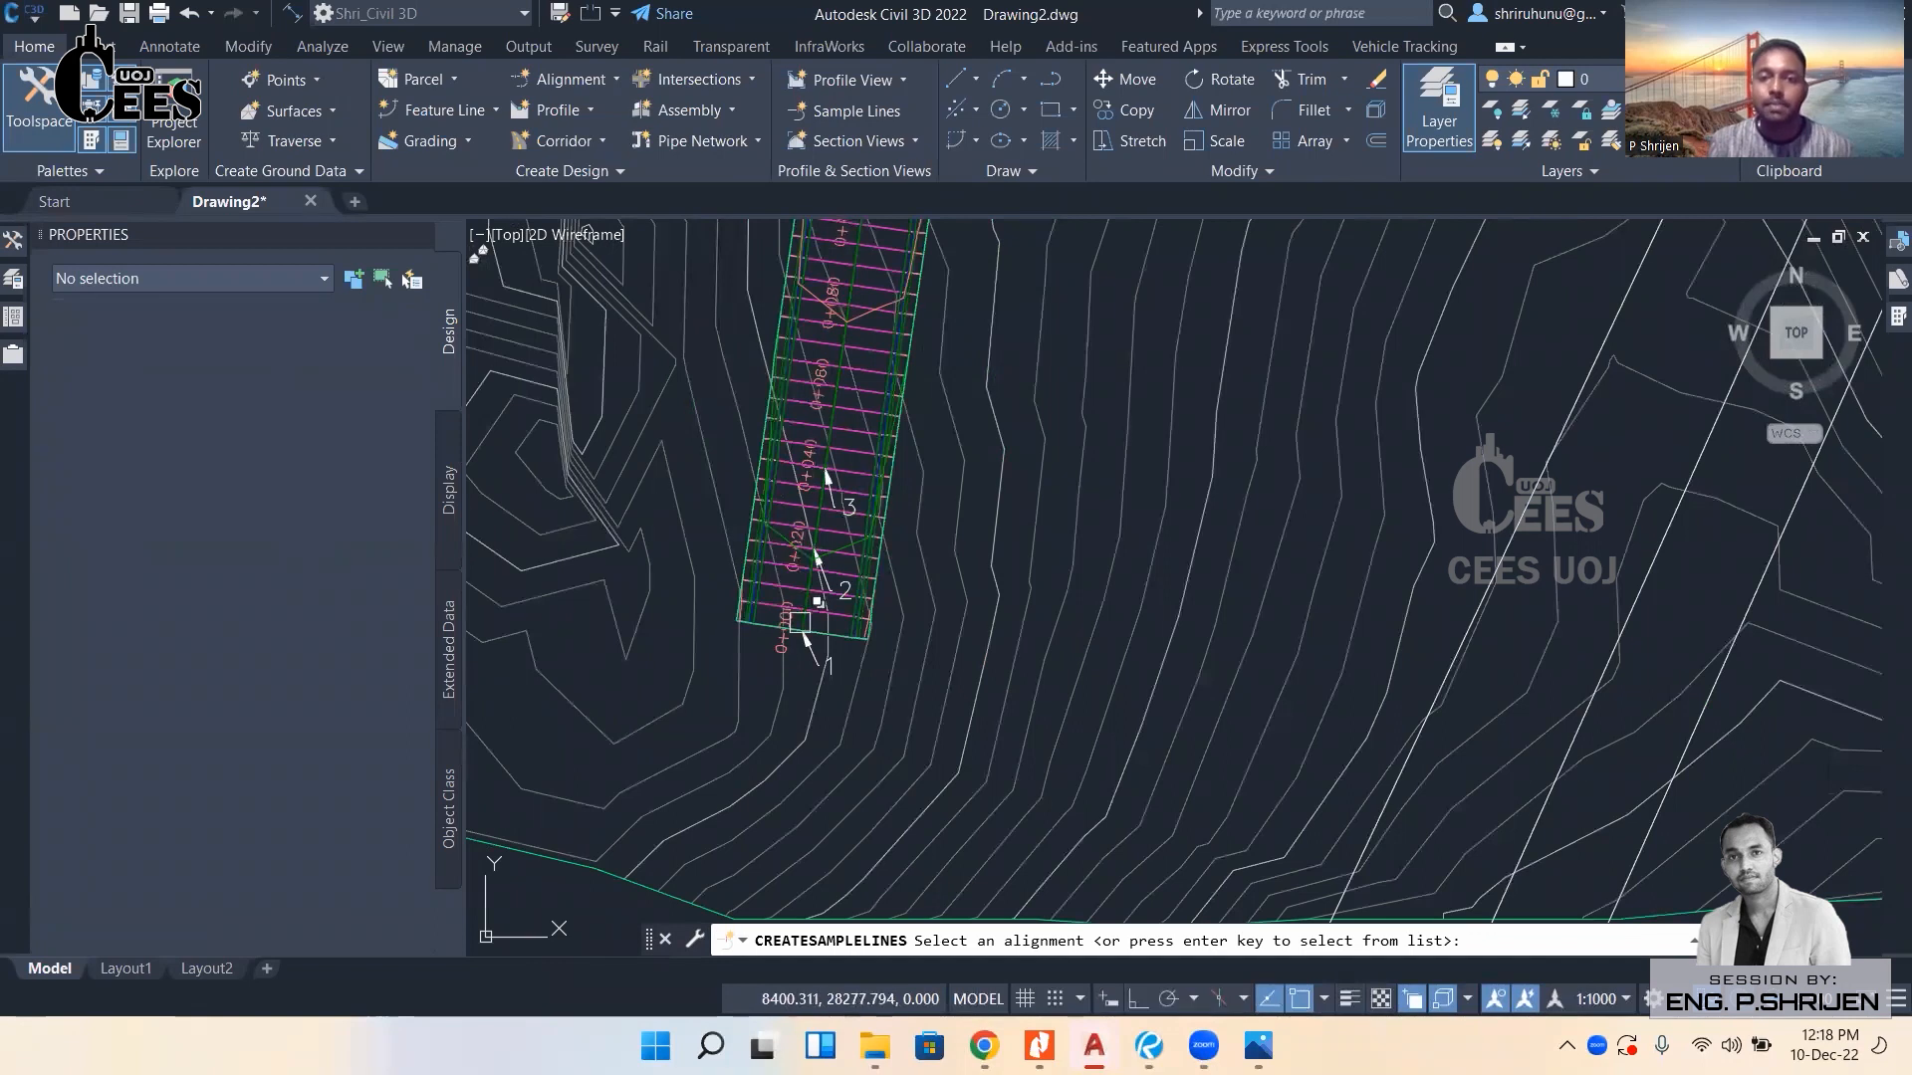
scroll(802, 622, "up", 3)
left_click(804, 626)
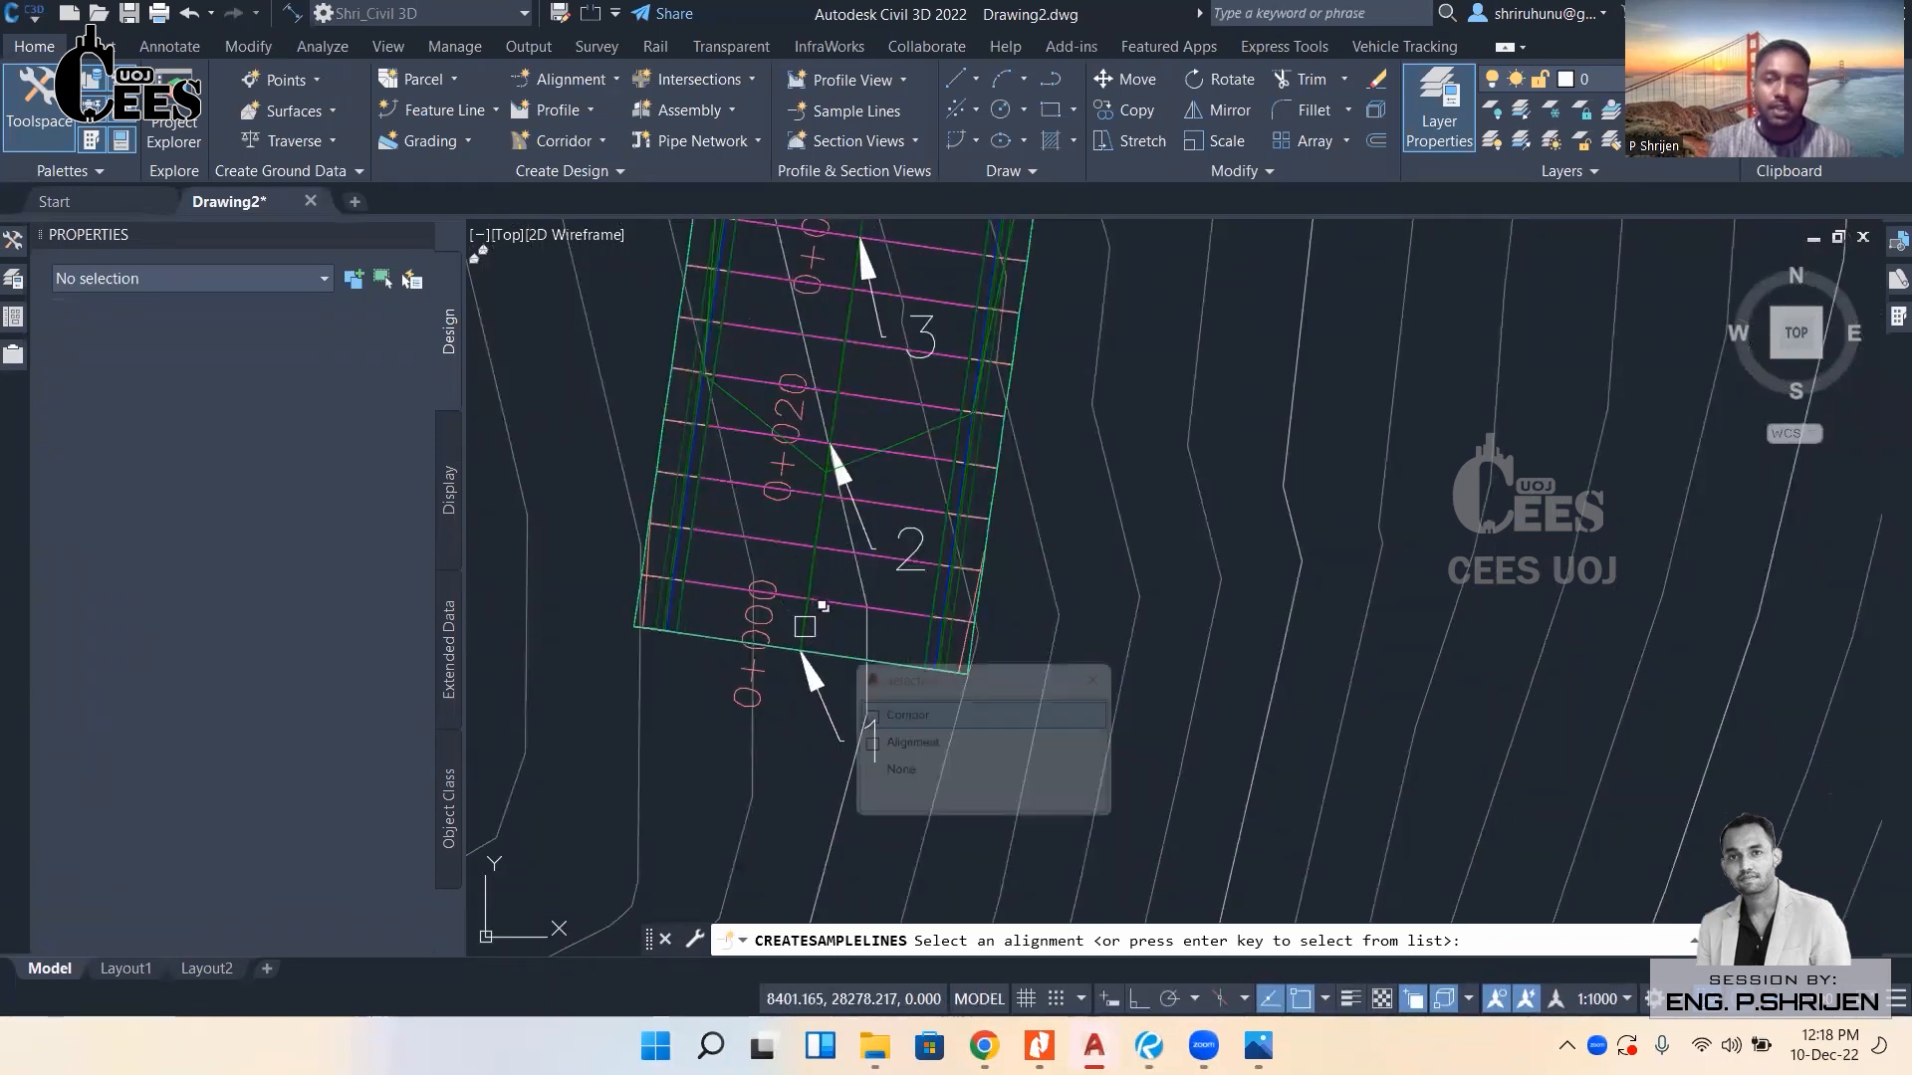
left_click(908, 743)
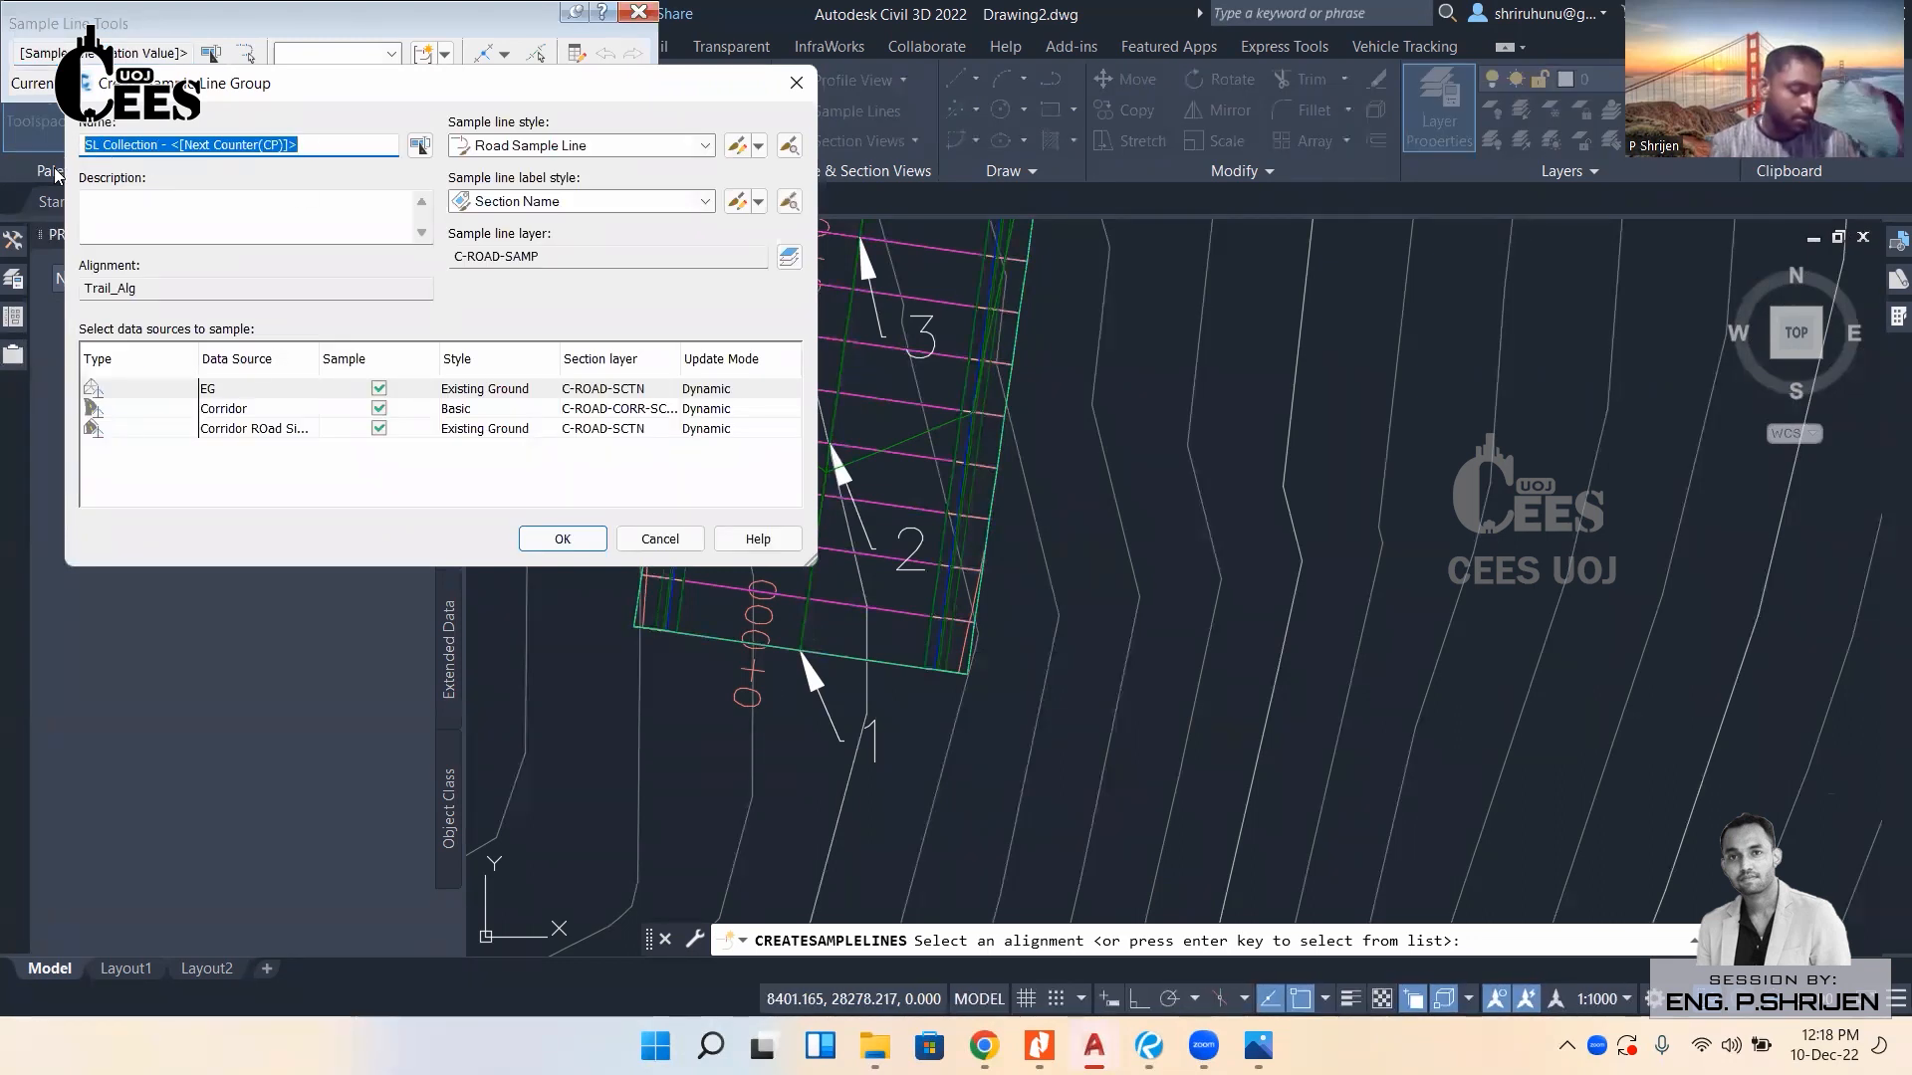
Name the sample line group Sample, keep the Road Sample Line style and all data sources, and accept the group.
type("Sample")
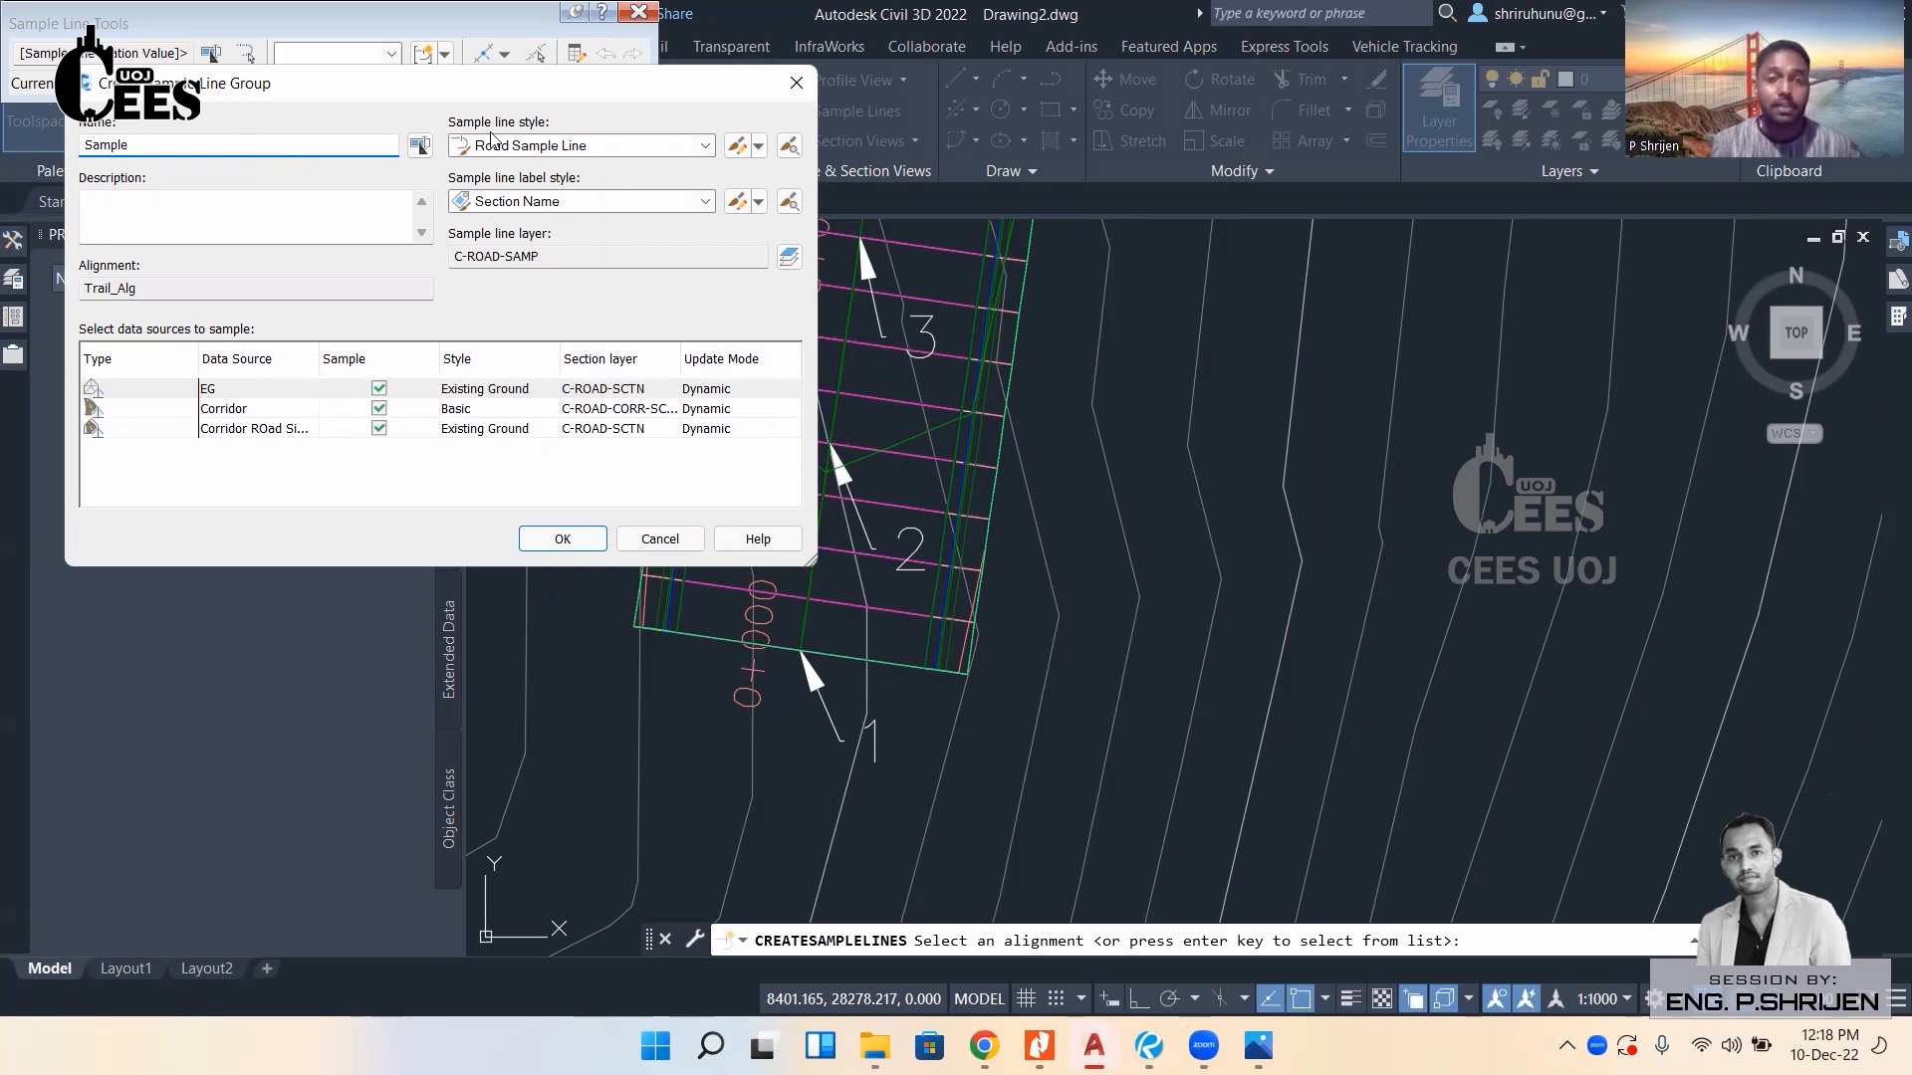
left_click(613, 150)
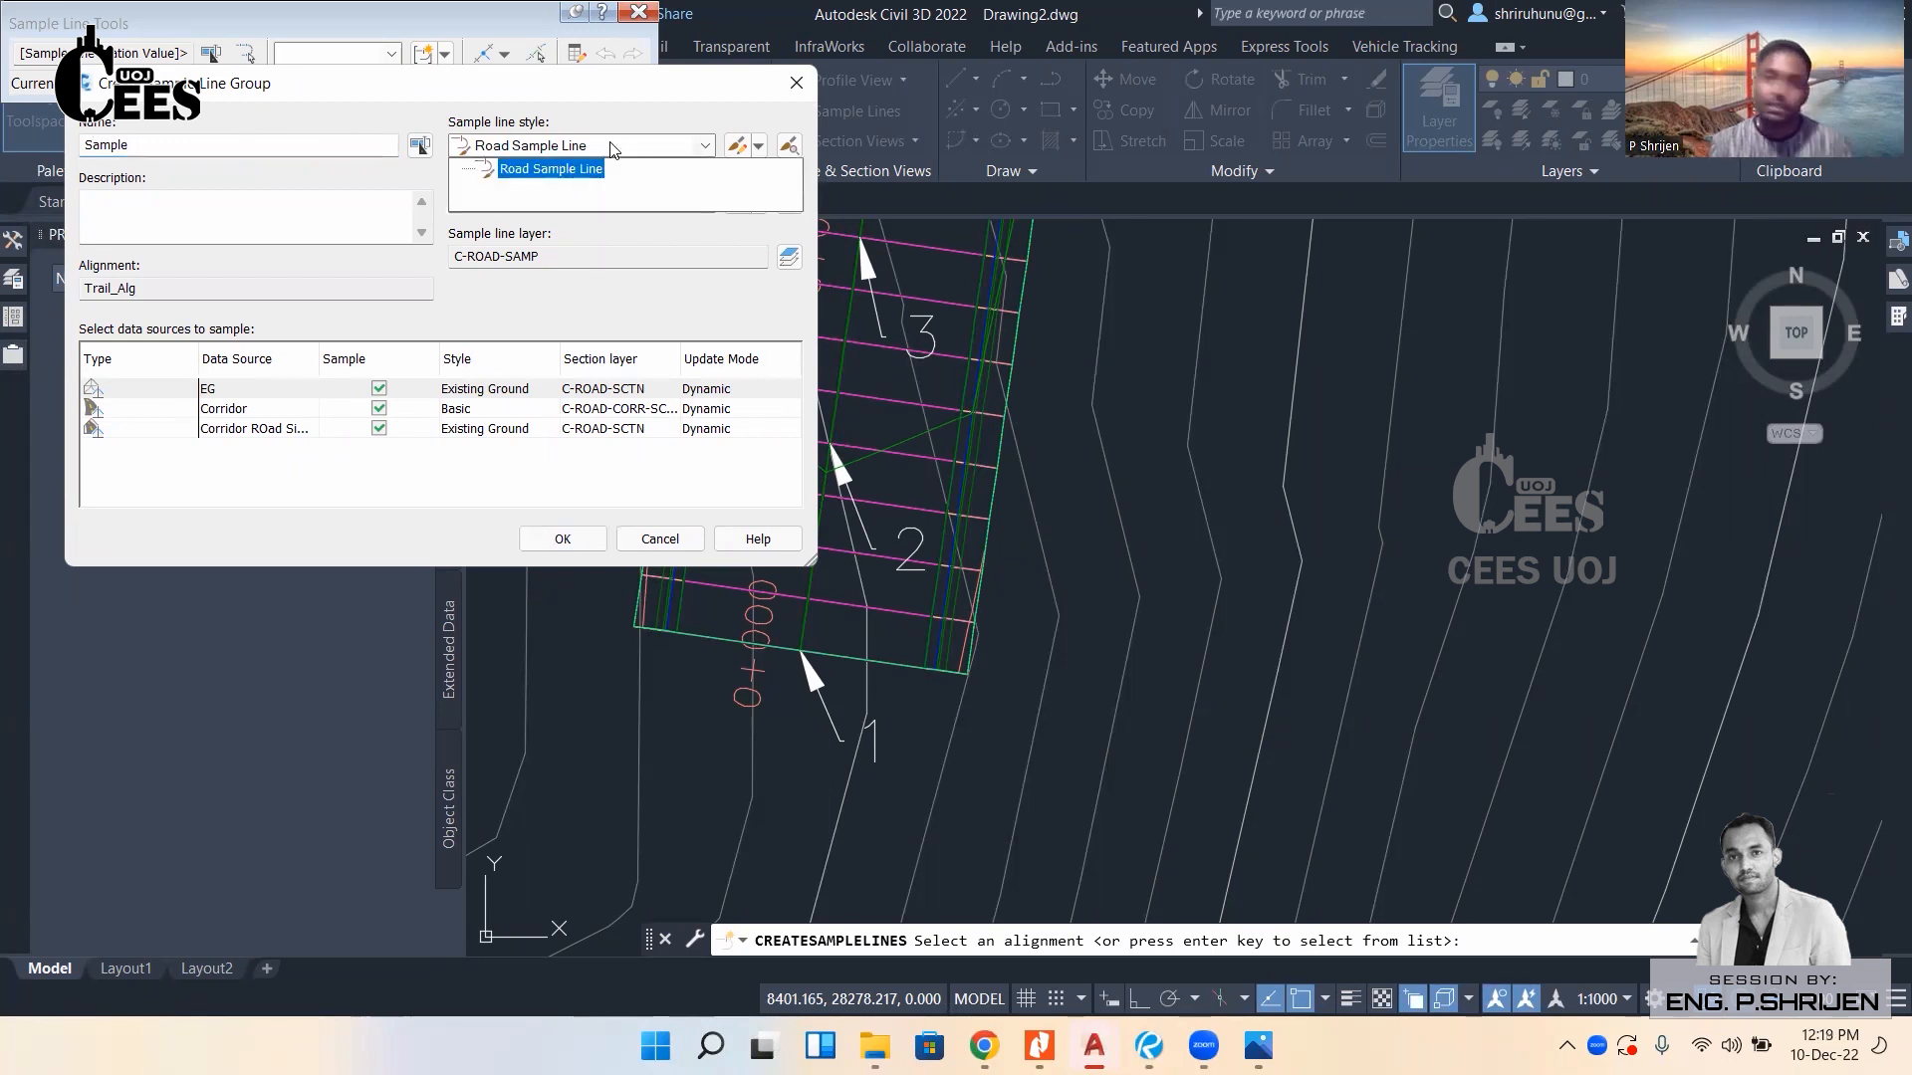
left_click(613, 149)
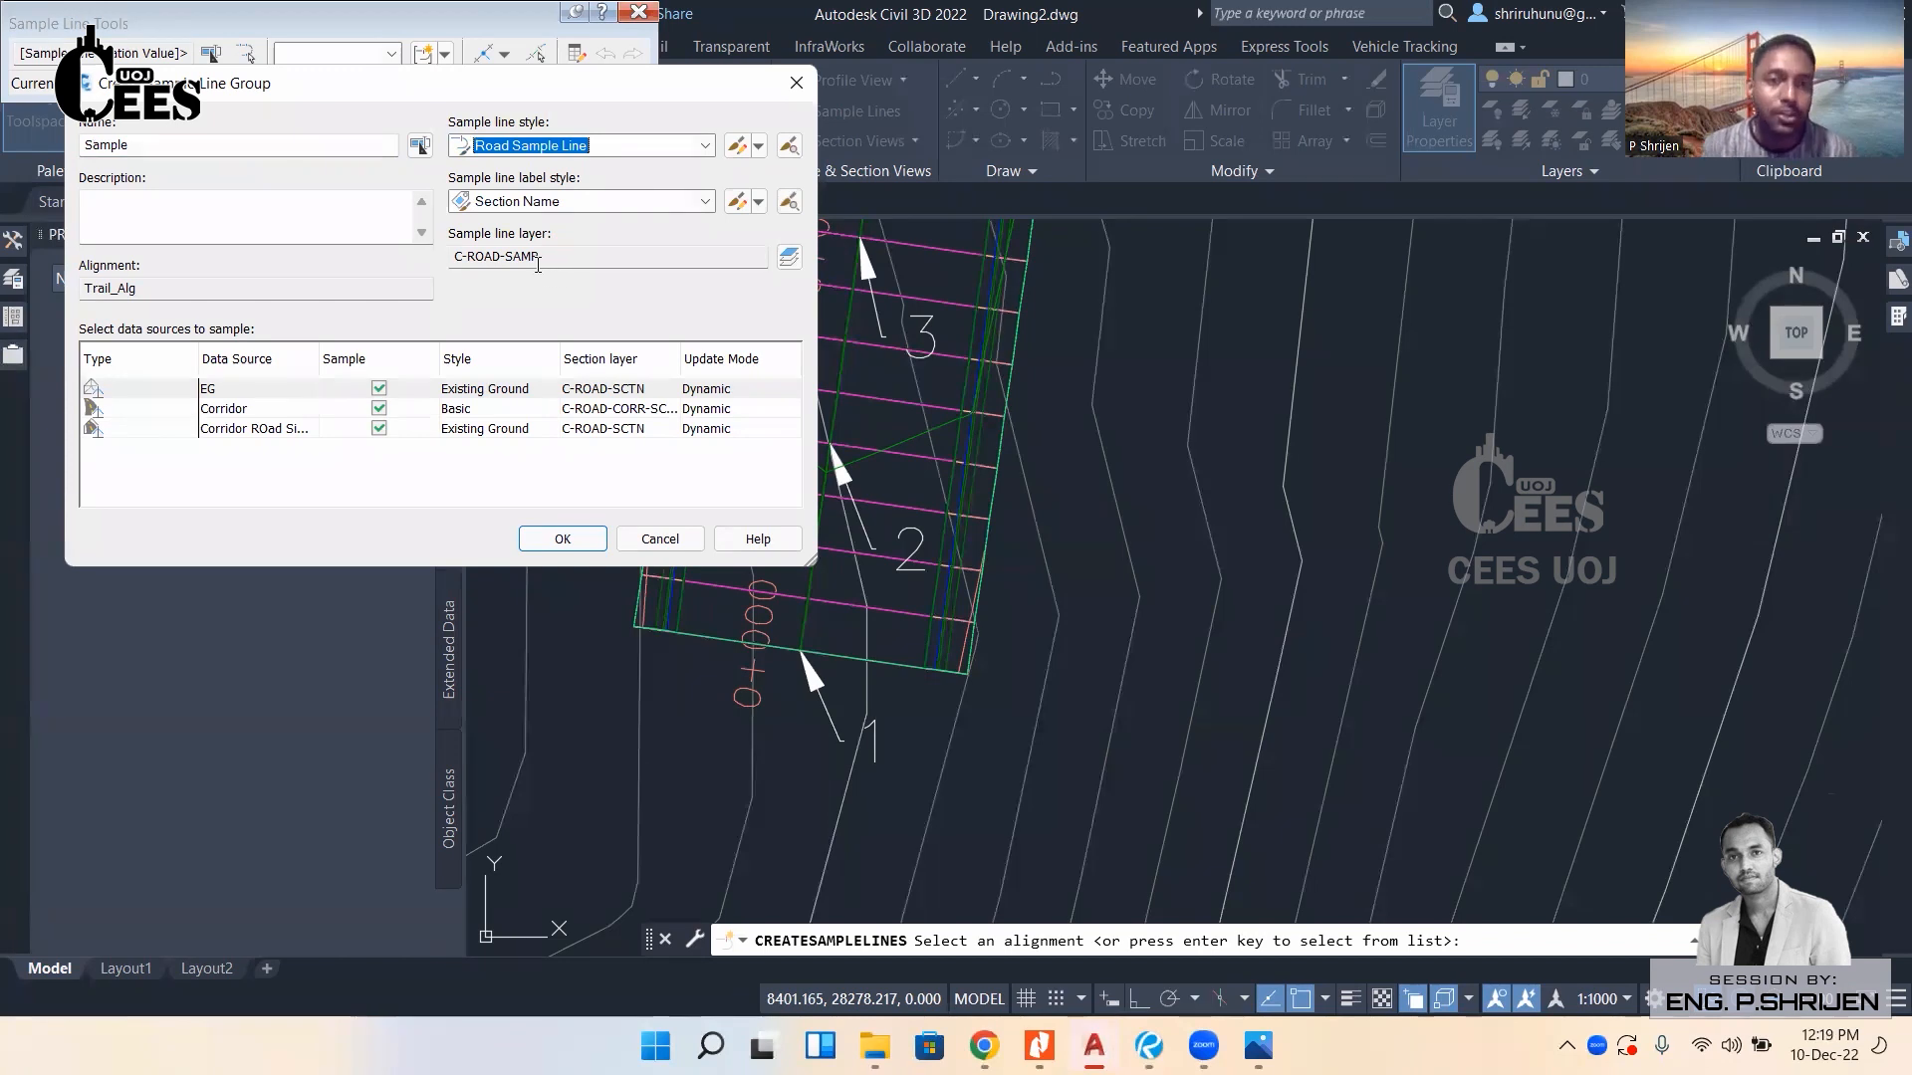
left_click(563, 541)
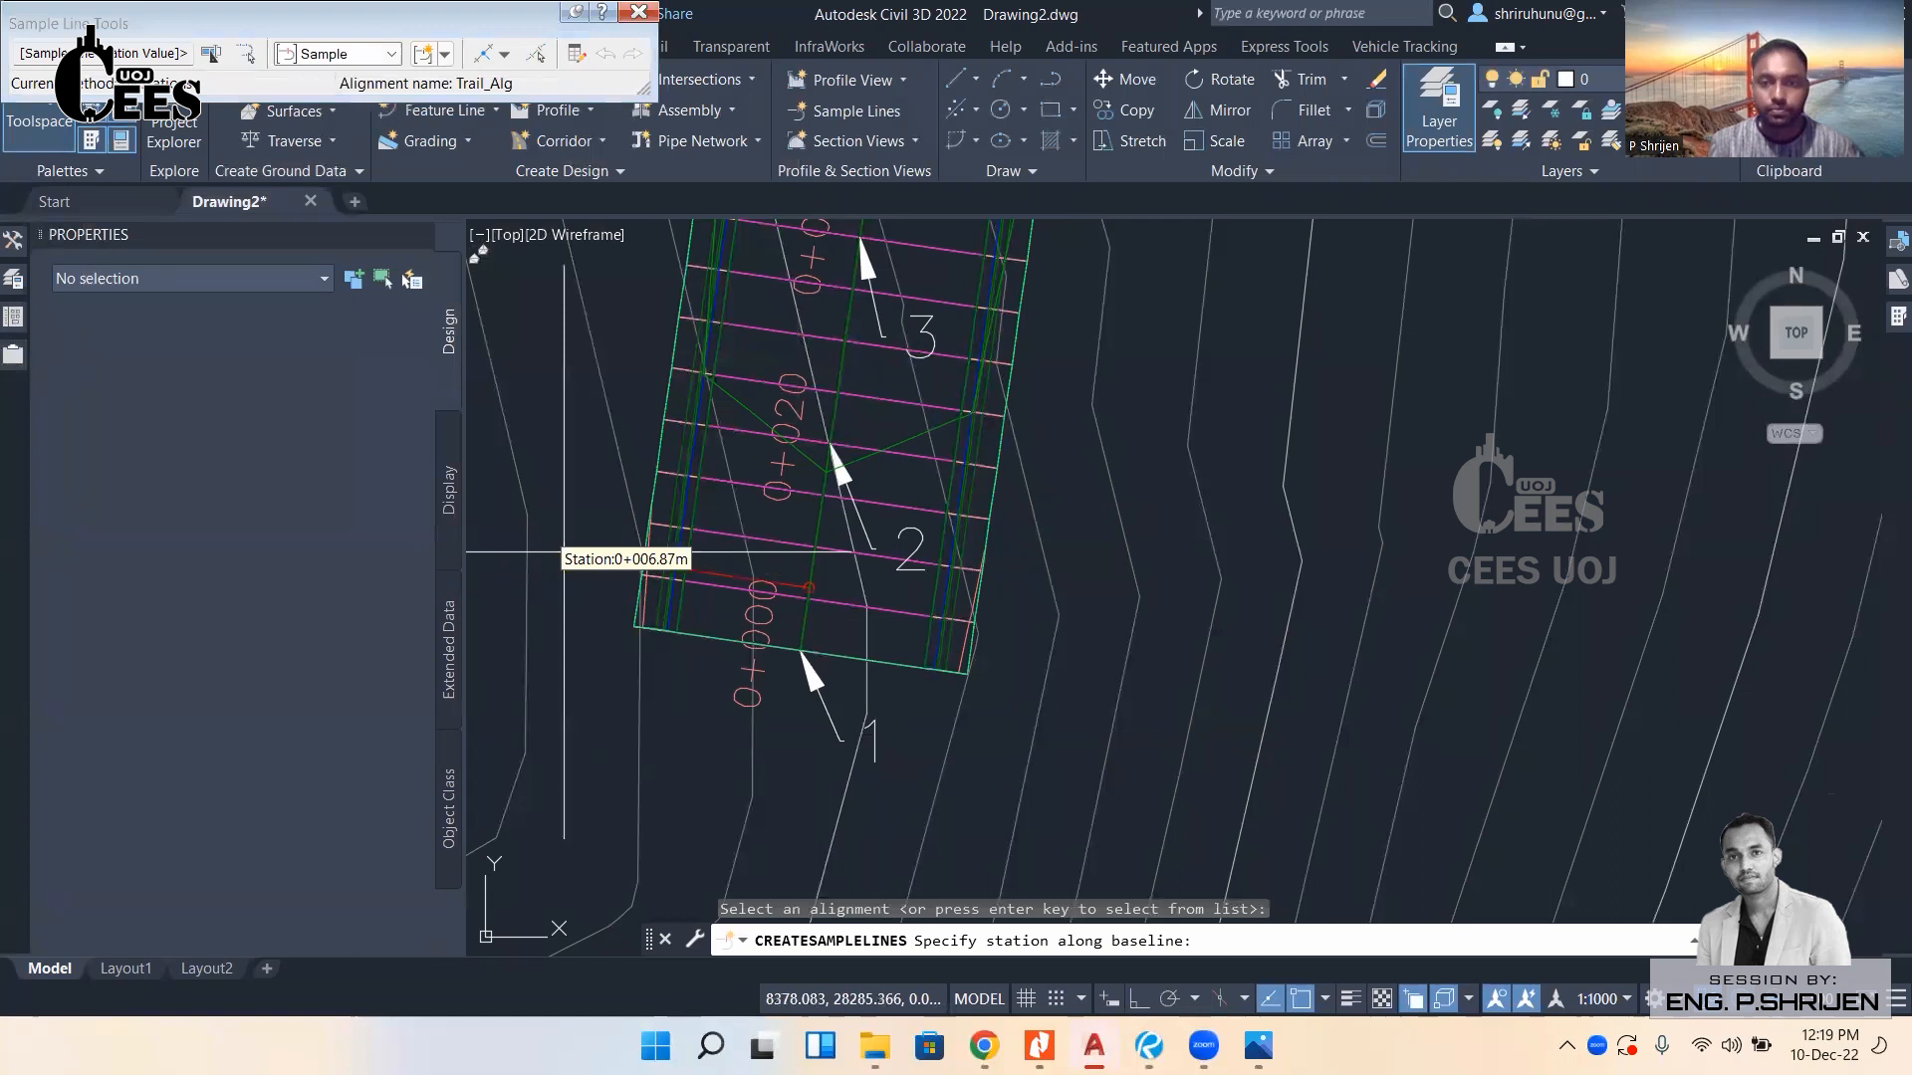
Choose the By range of stations method for placing sample lines along Trail_Alg.
middle_click_drag(1160, 607, 1193, 748)
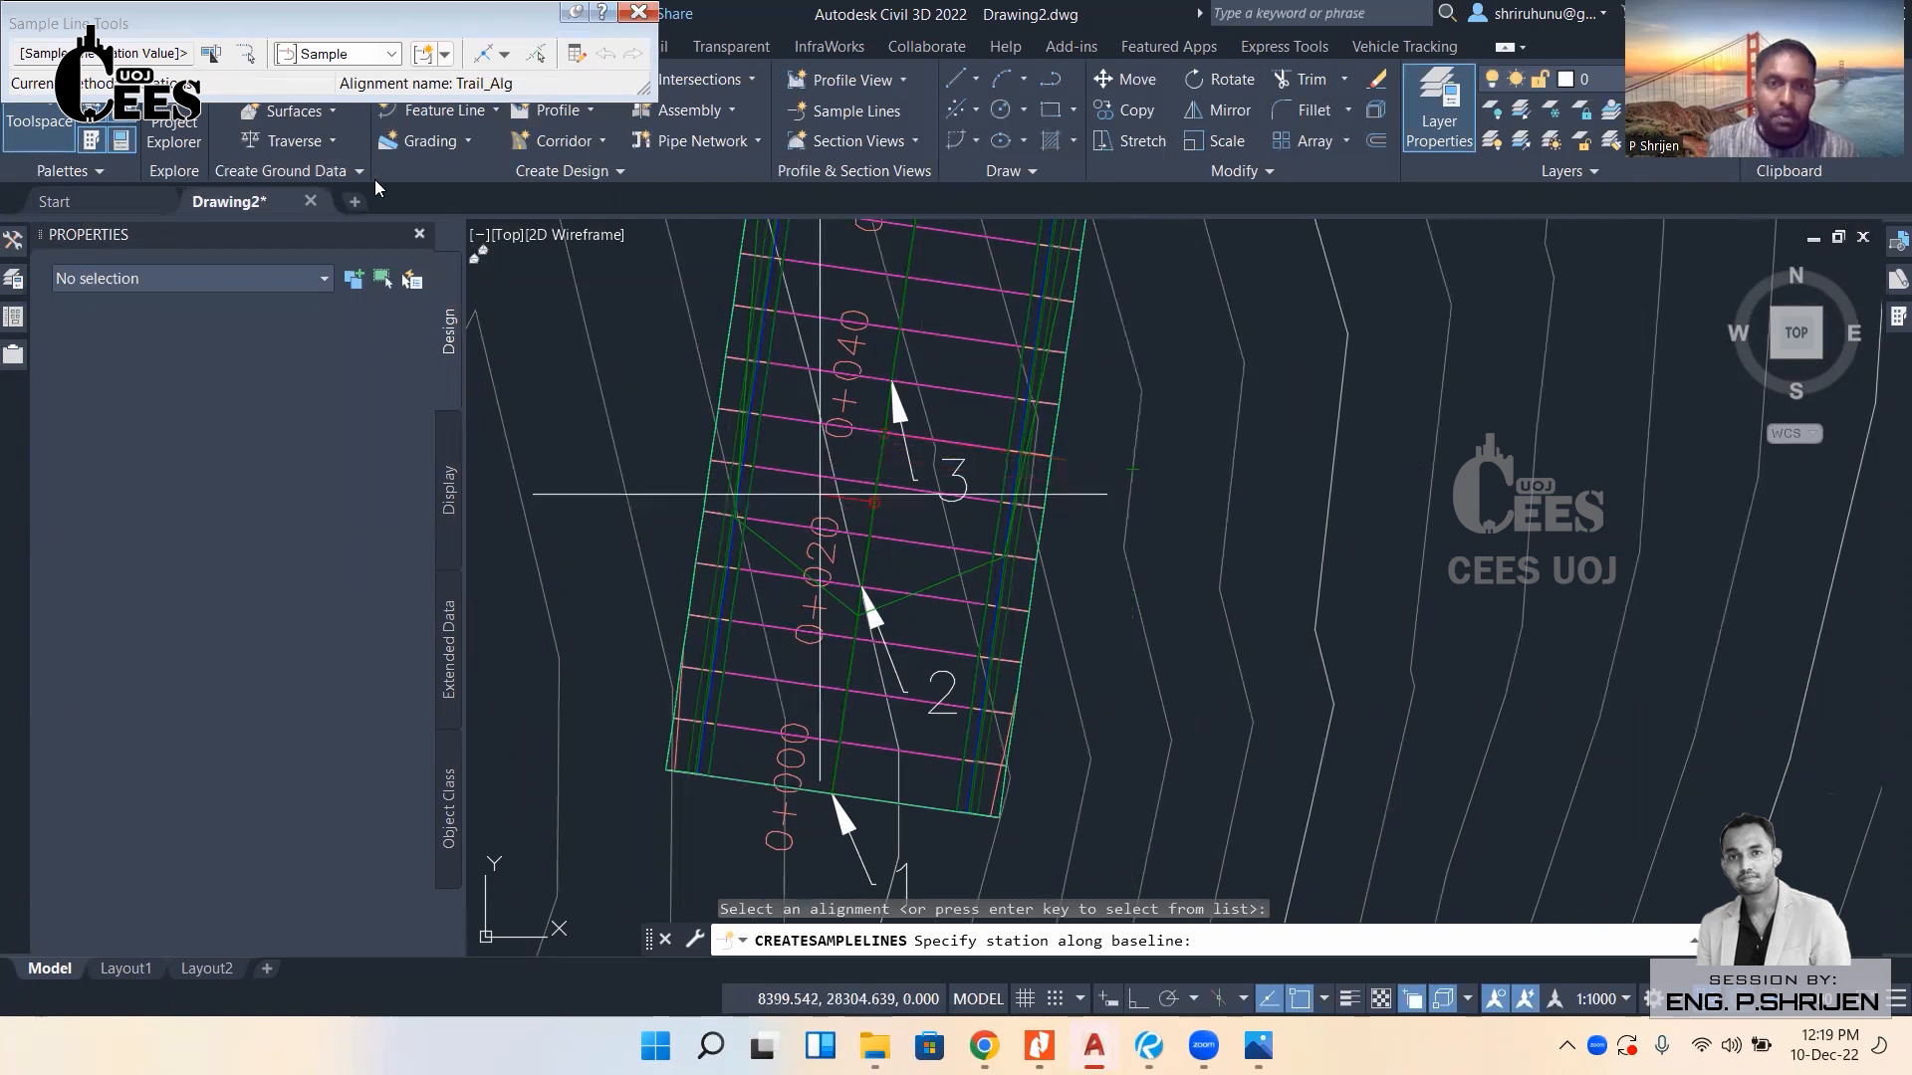
left_click(508, 55)
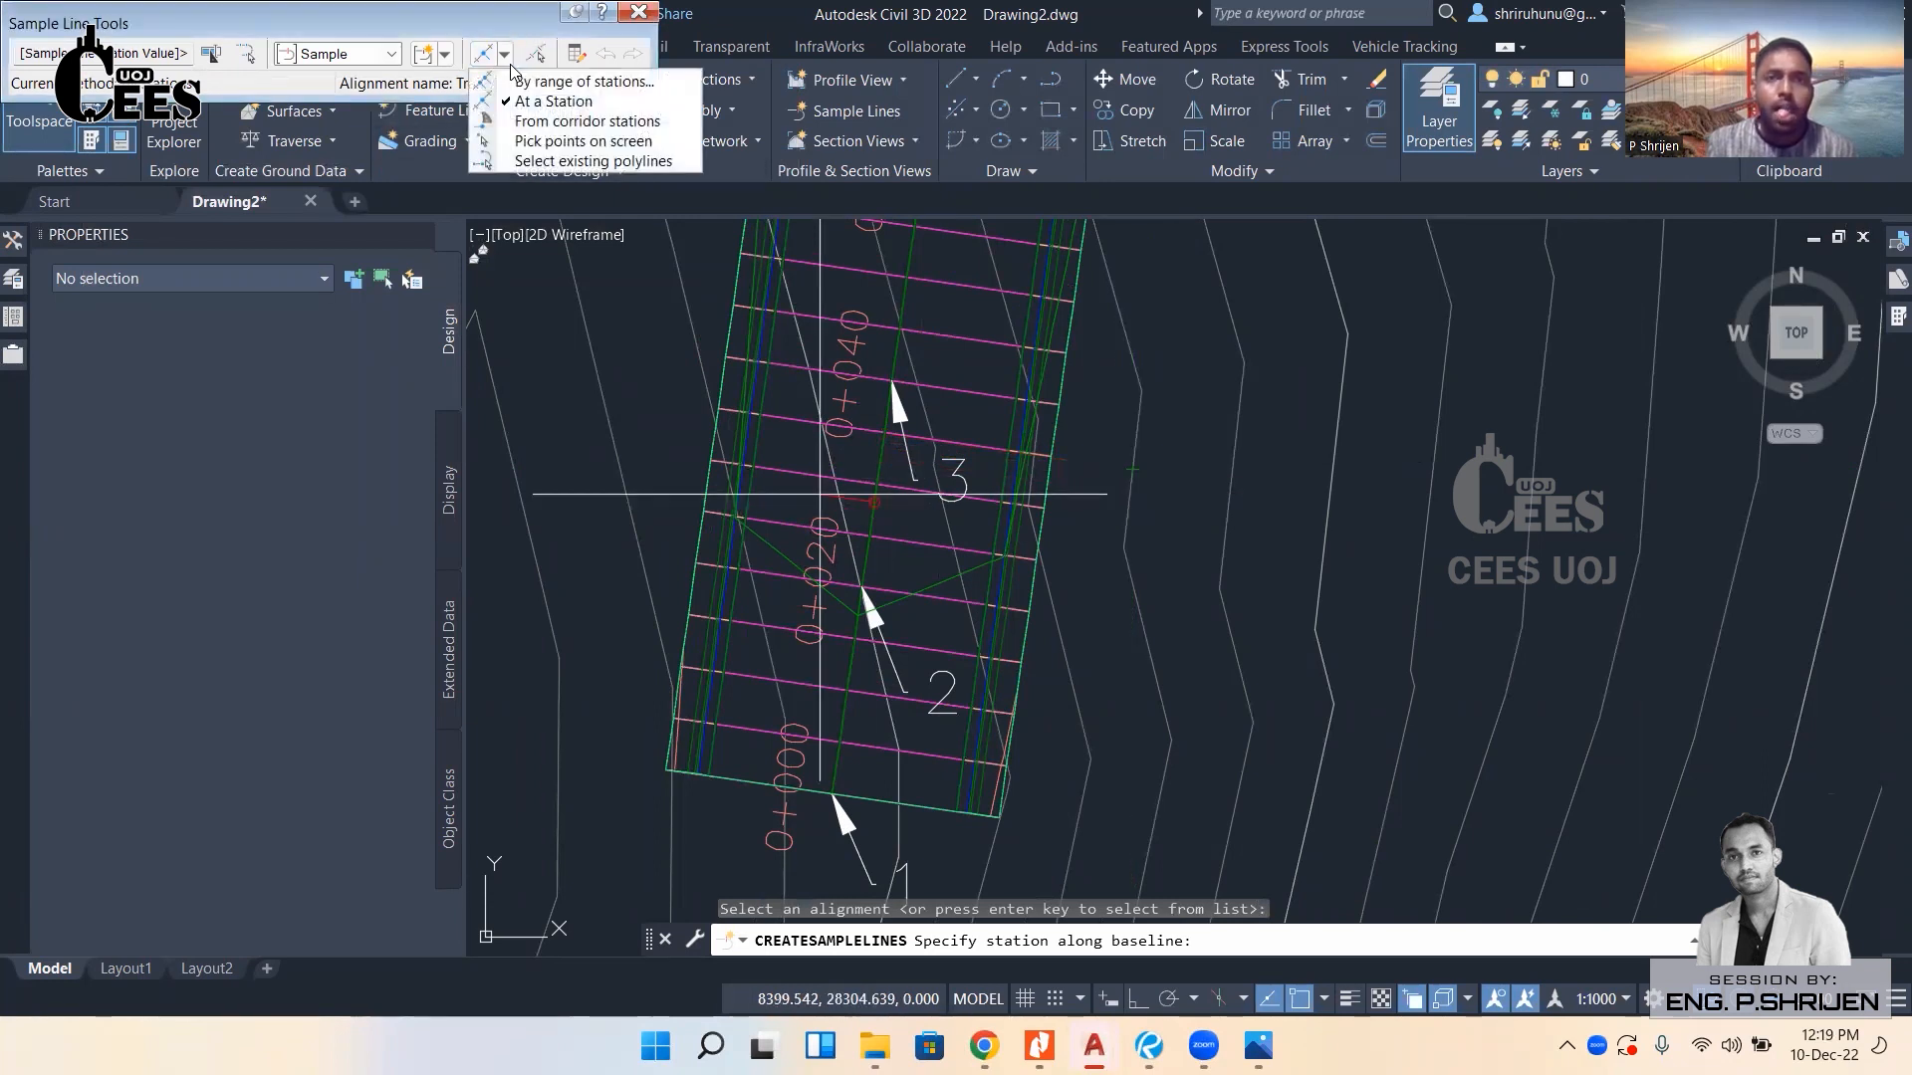
left_click(524, 102)
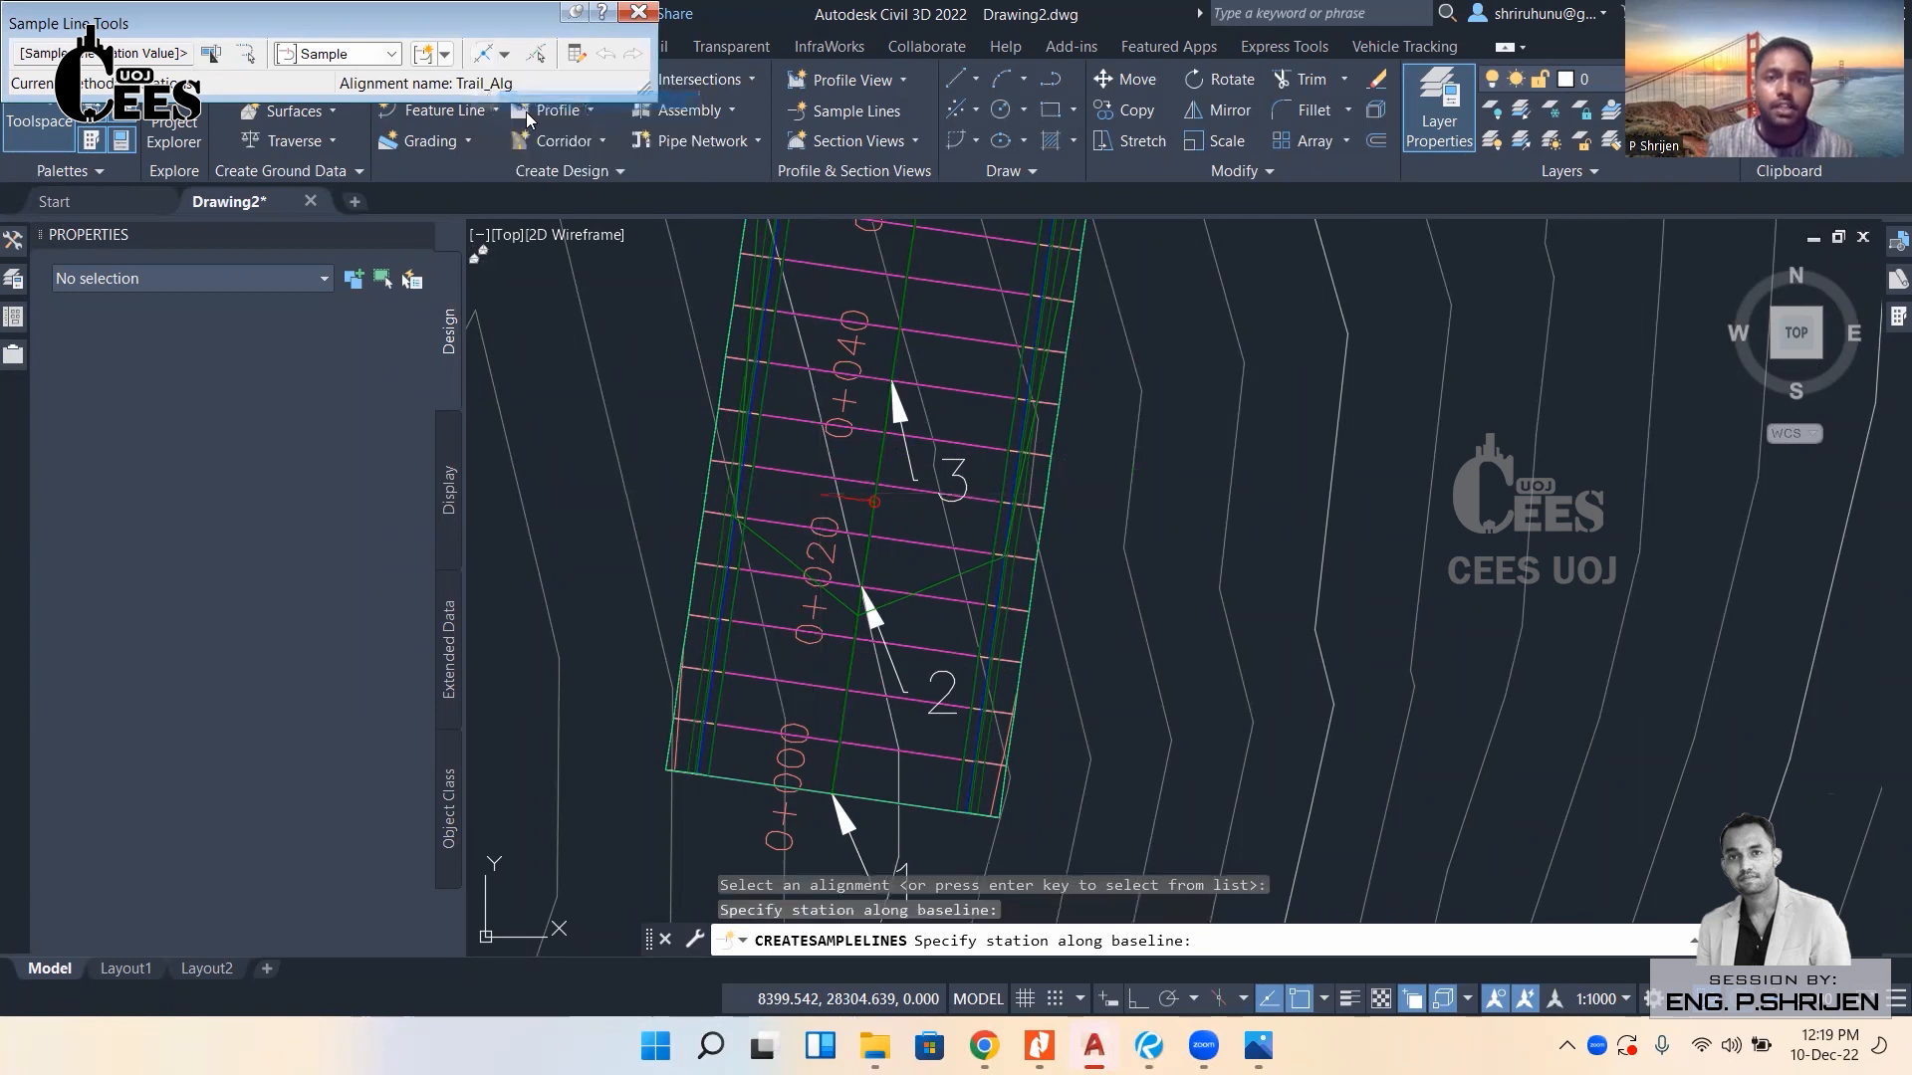
left_click(506, 55)
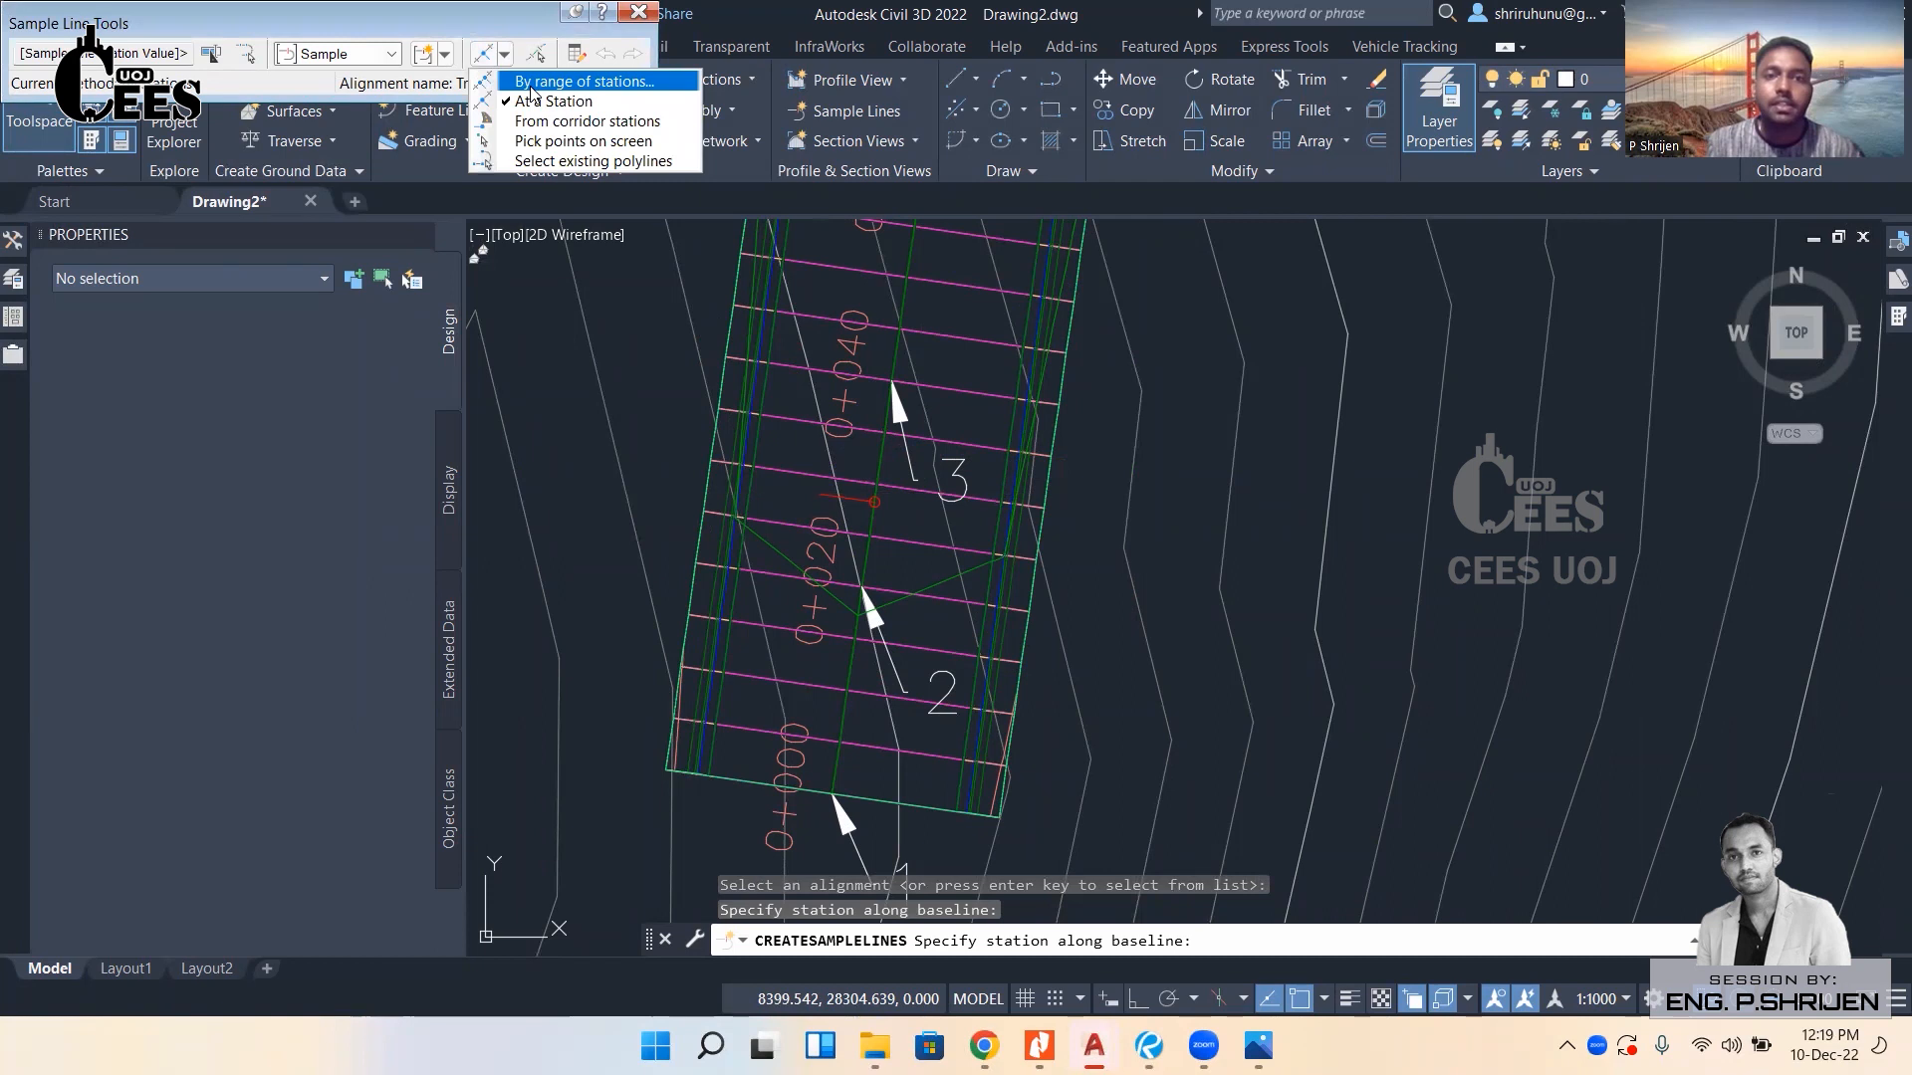
left_click(533, 84)
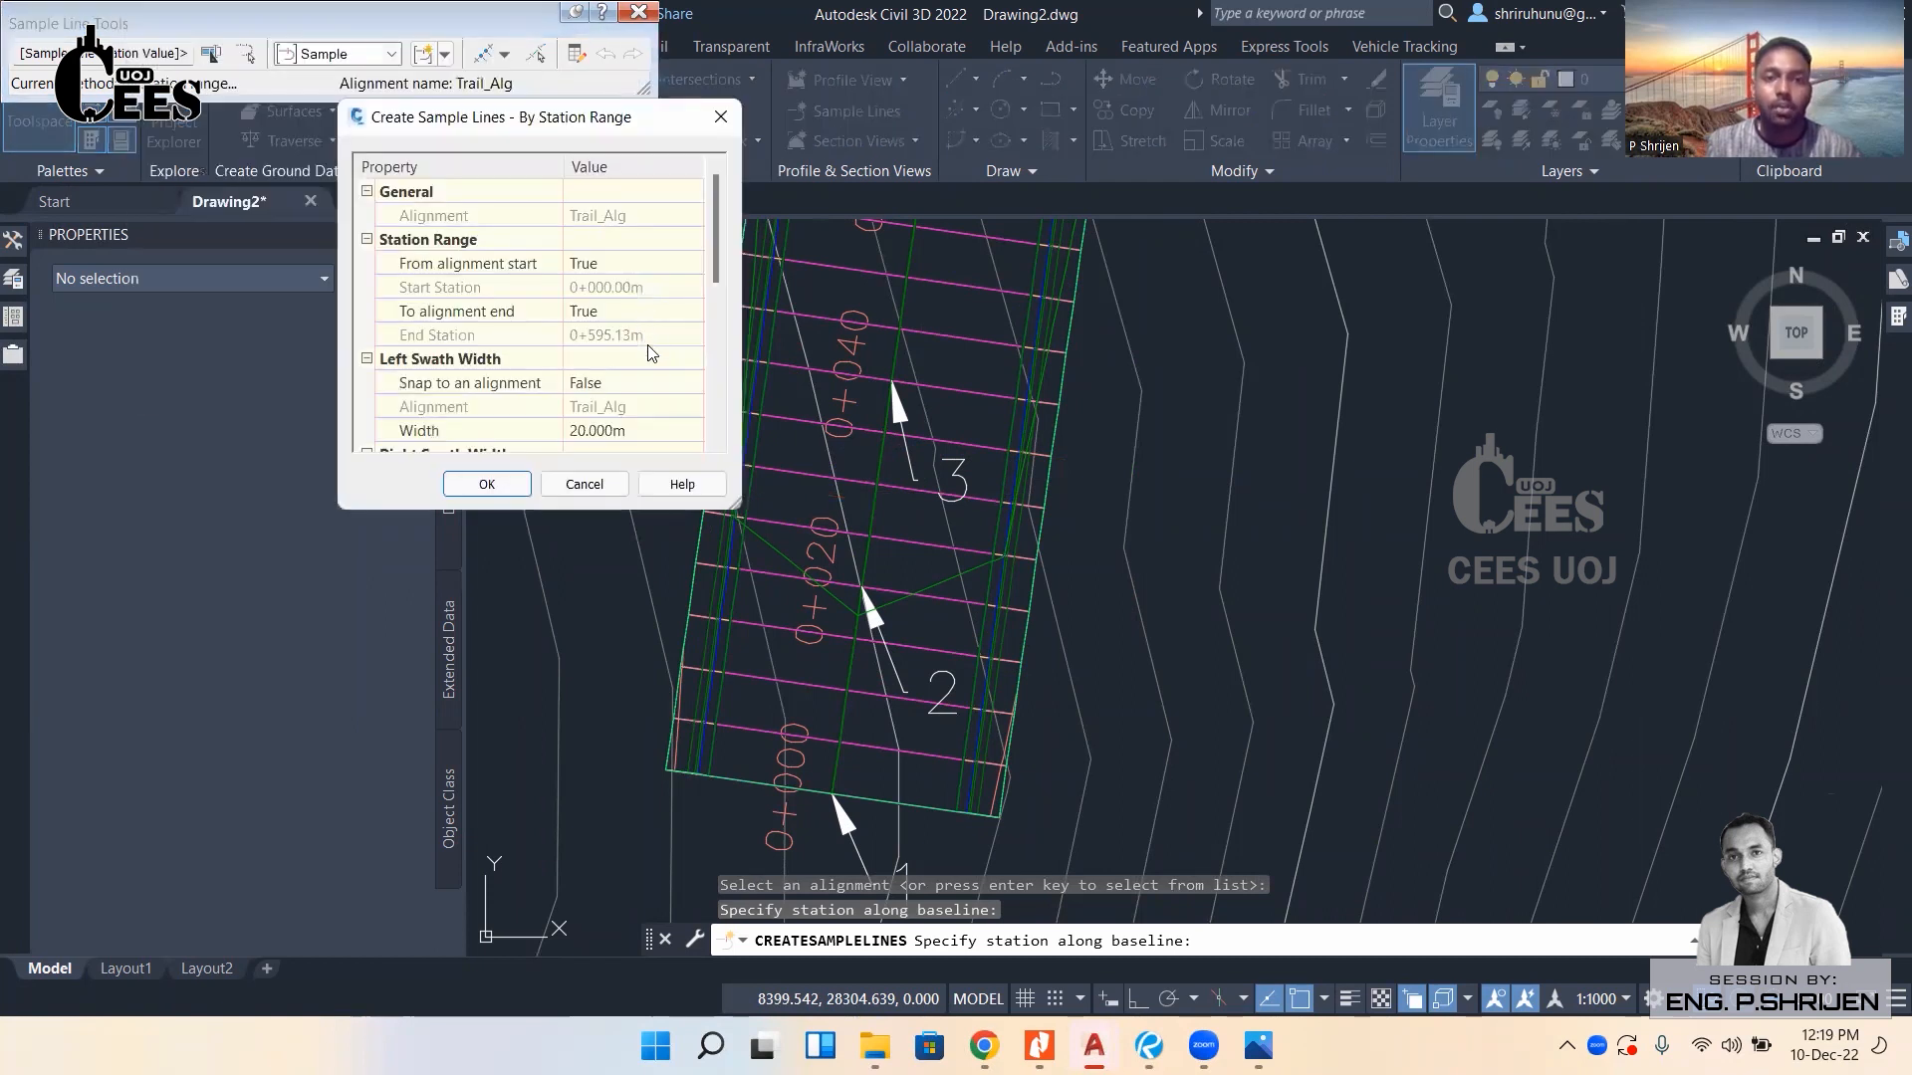
Review the station range, swath width and sampling increment settings for the station-range sample lines.
scroll(651, 353, "down", 1)
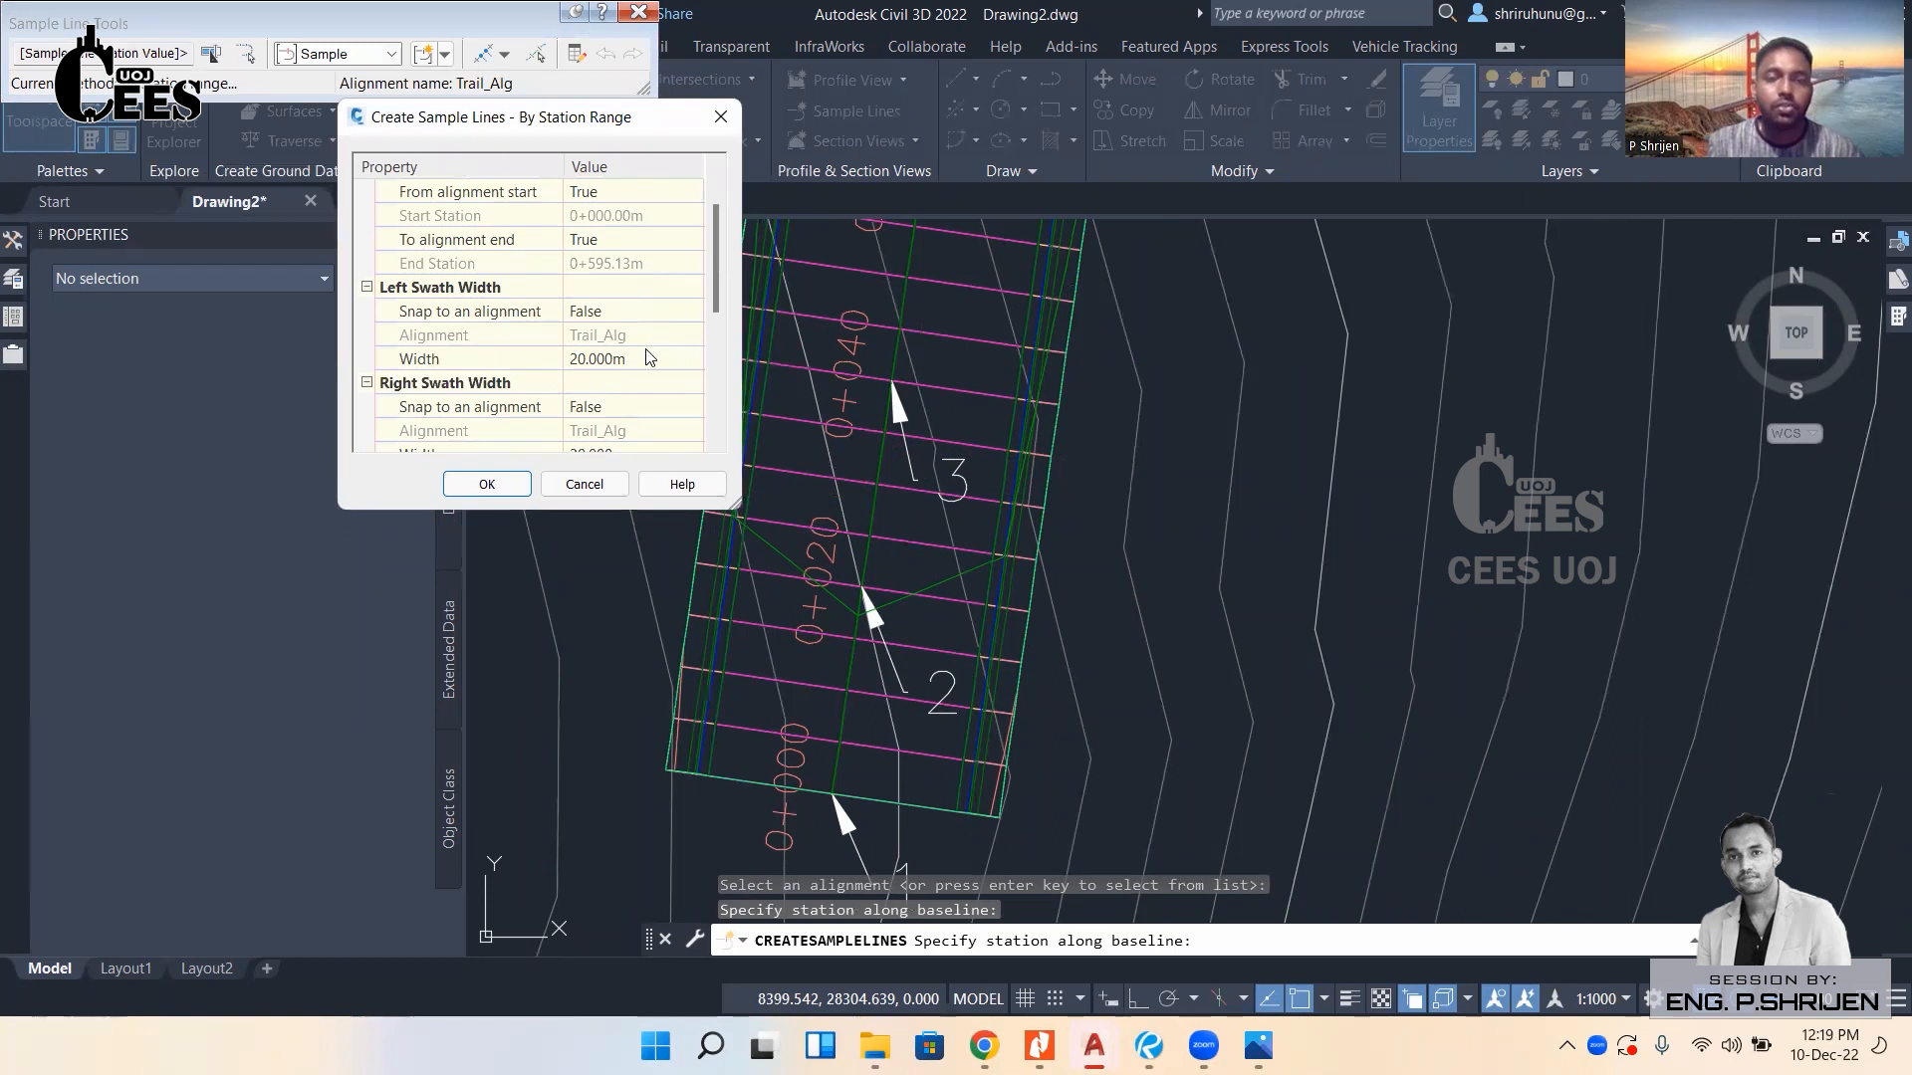
scroll(652, 356, "up", 1)
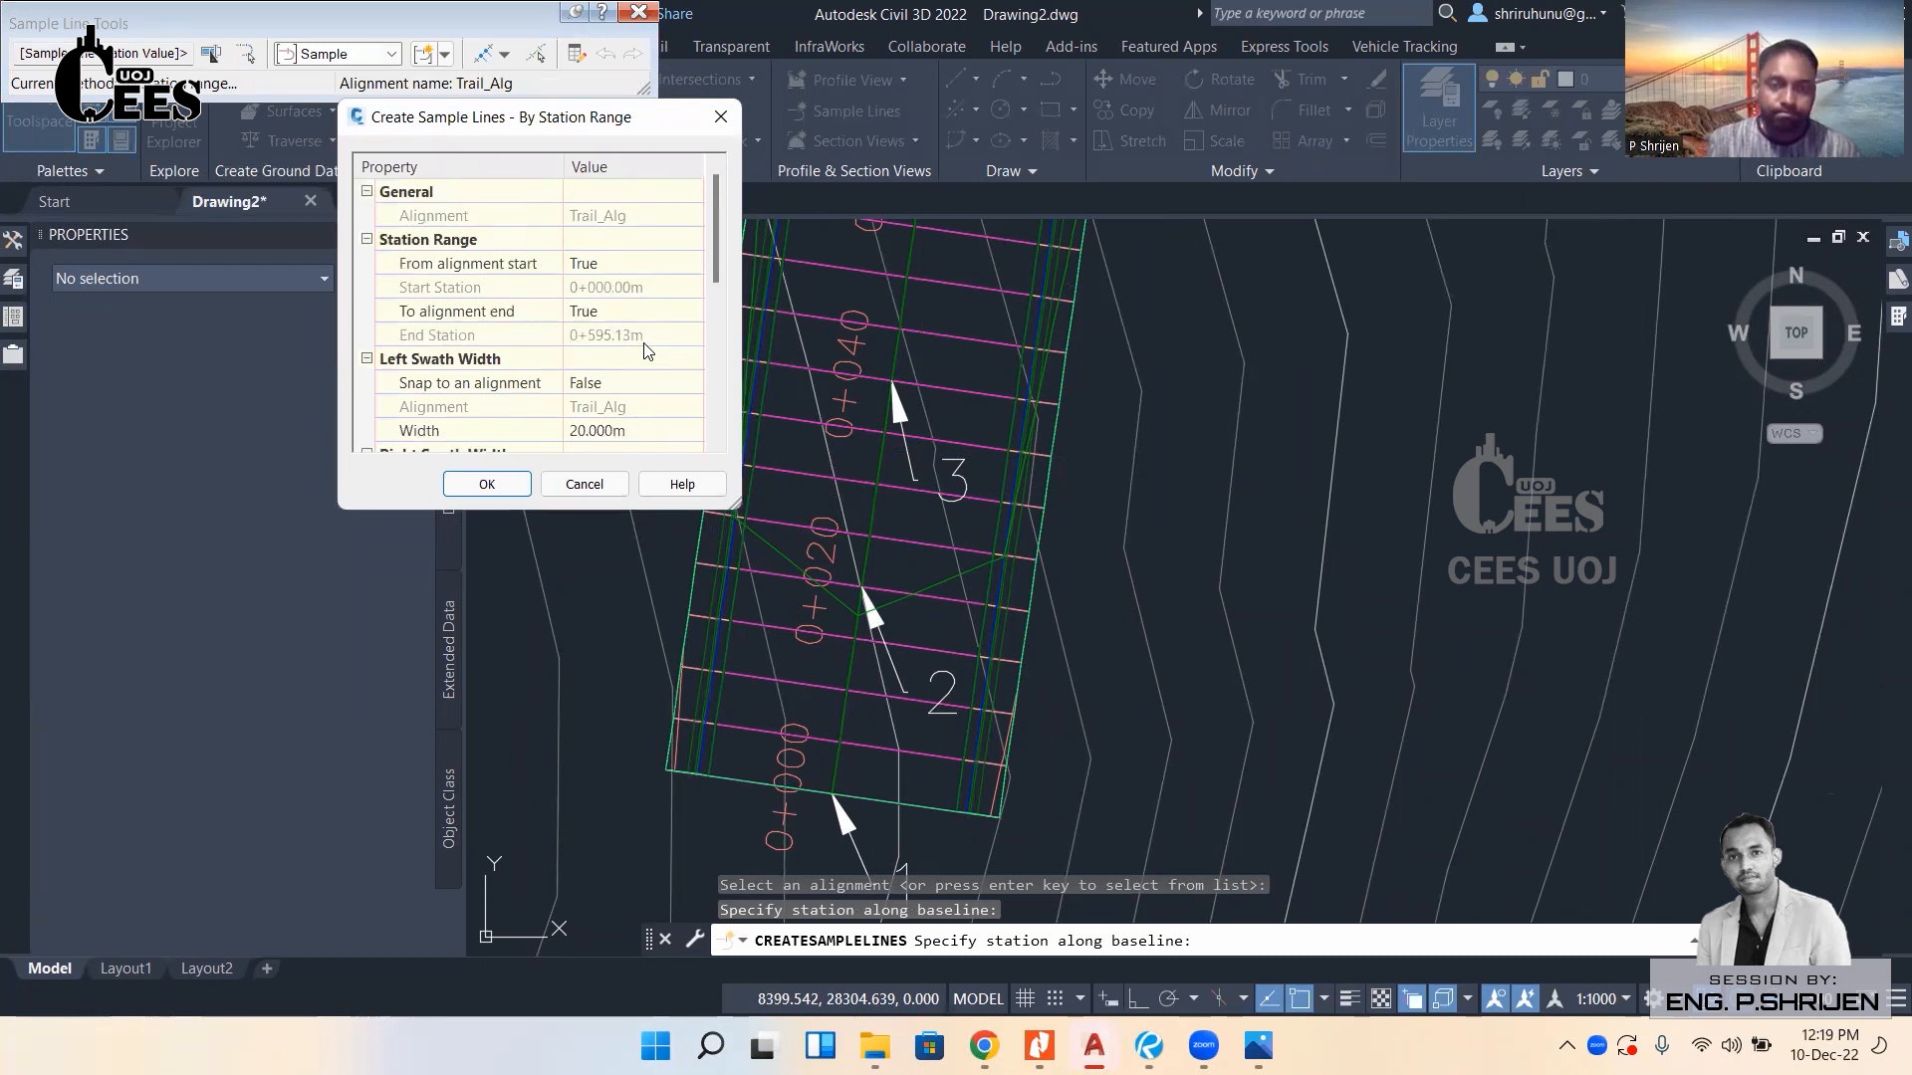
scroll(643, 348, "down", 3)
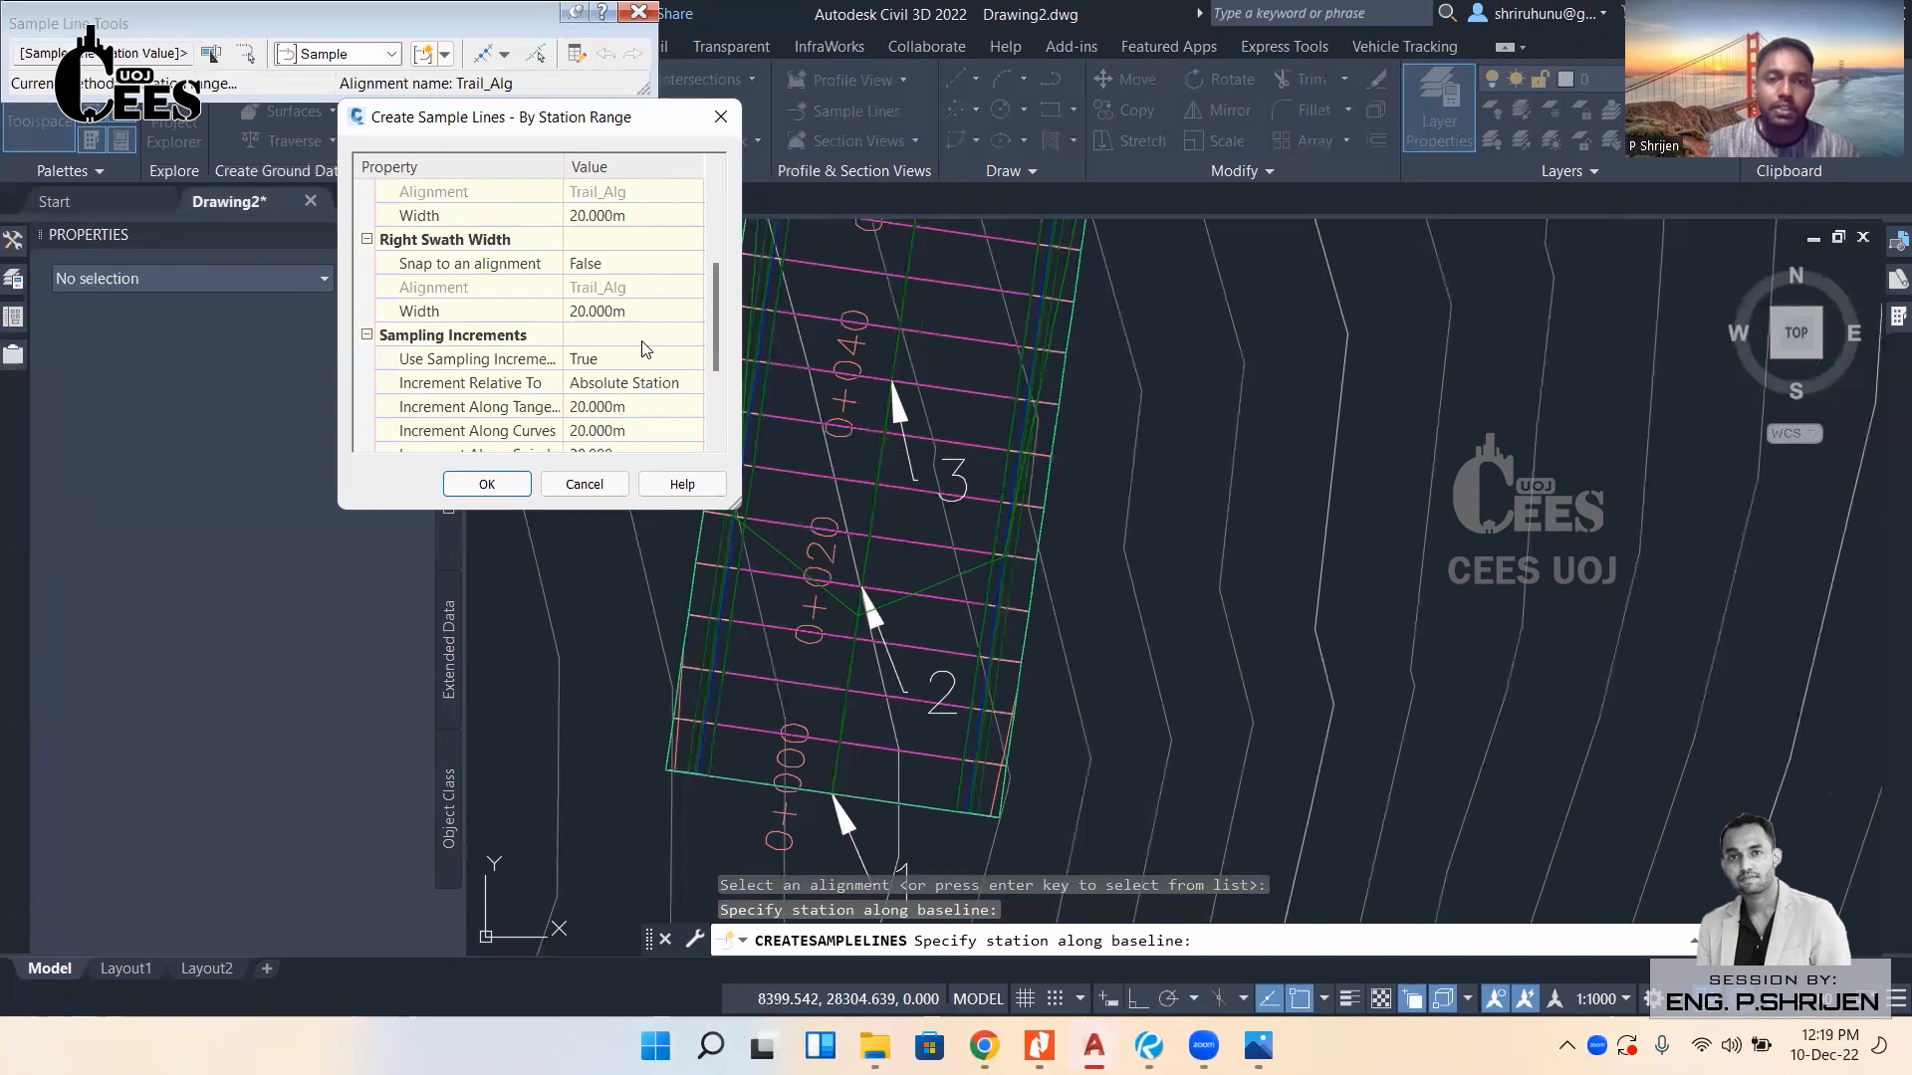
scroll(643, 349, "down", 1)
scroll(643, 351, "up", 3)
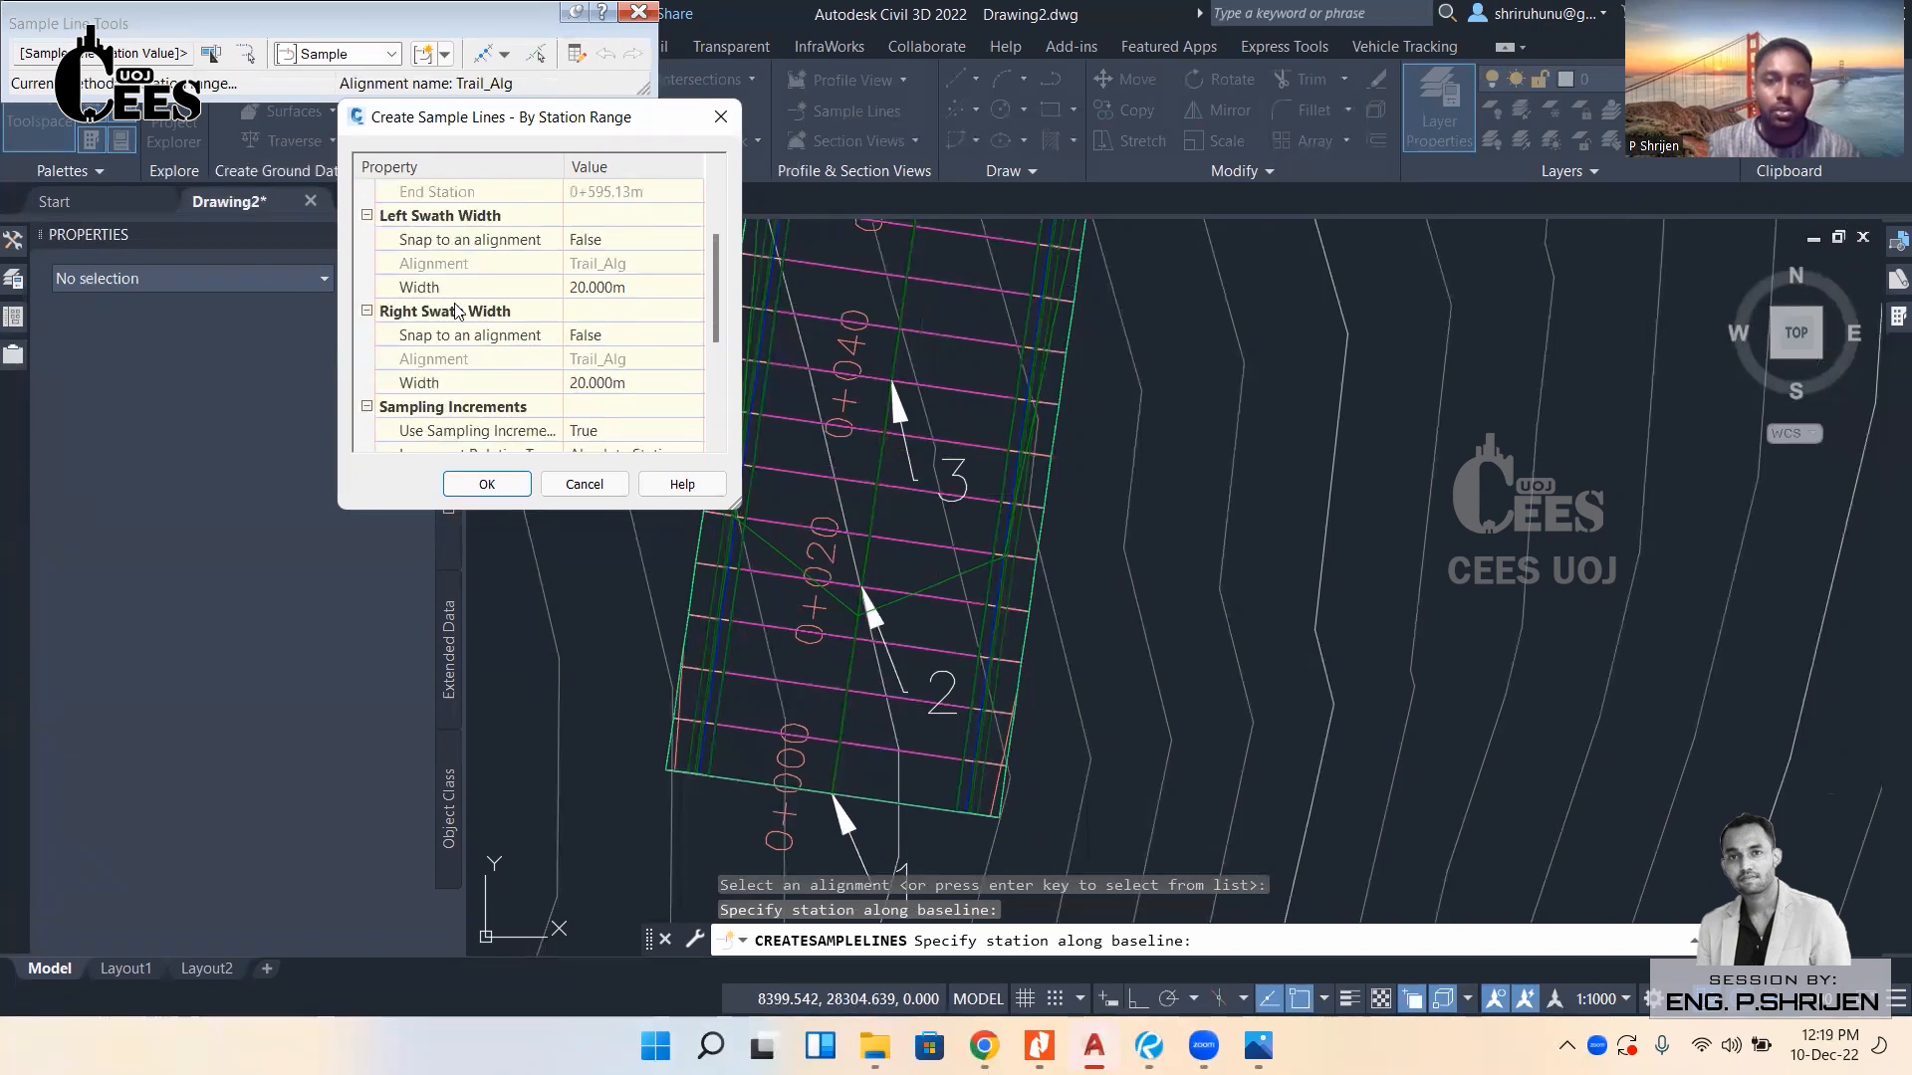
scroll(453, 313, "up", 2)
scroll(408, 289, "up", 1)
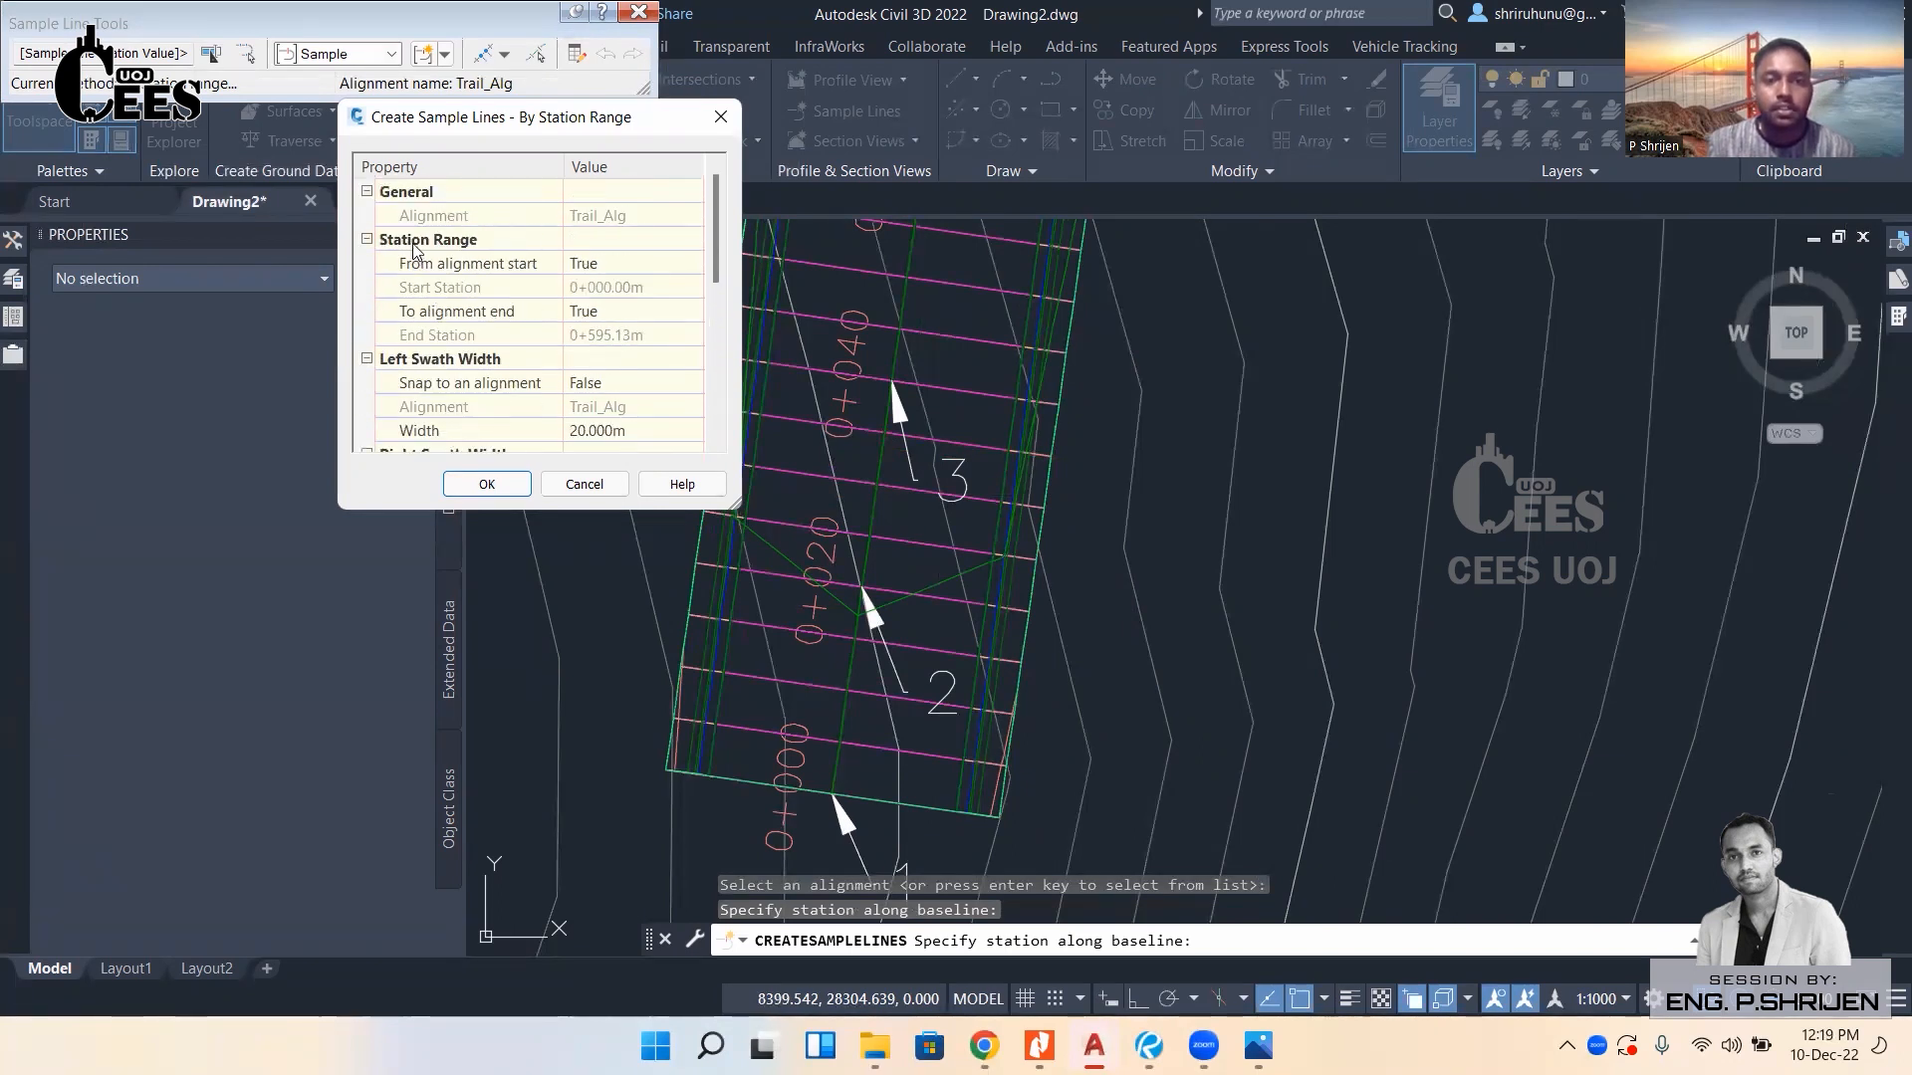
scroll(498, 326, "down", 1)
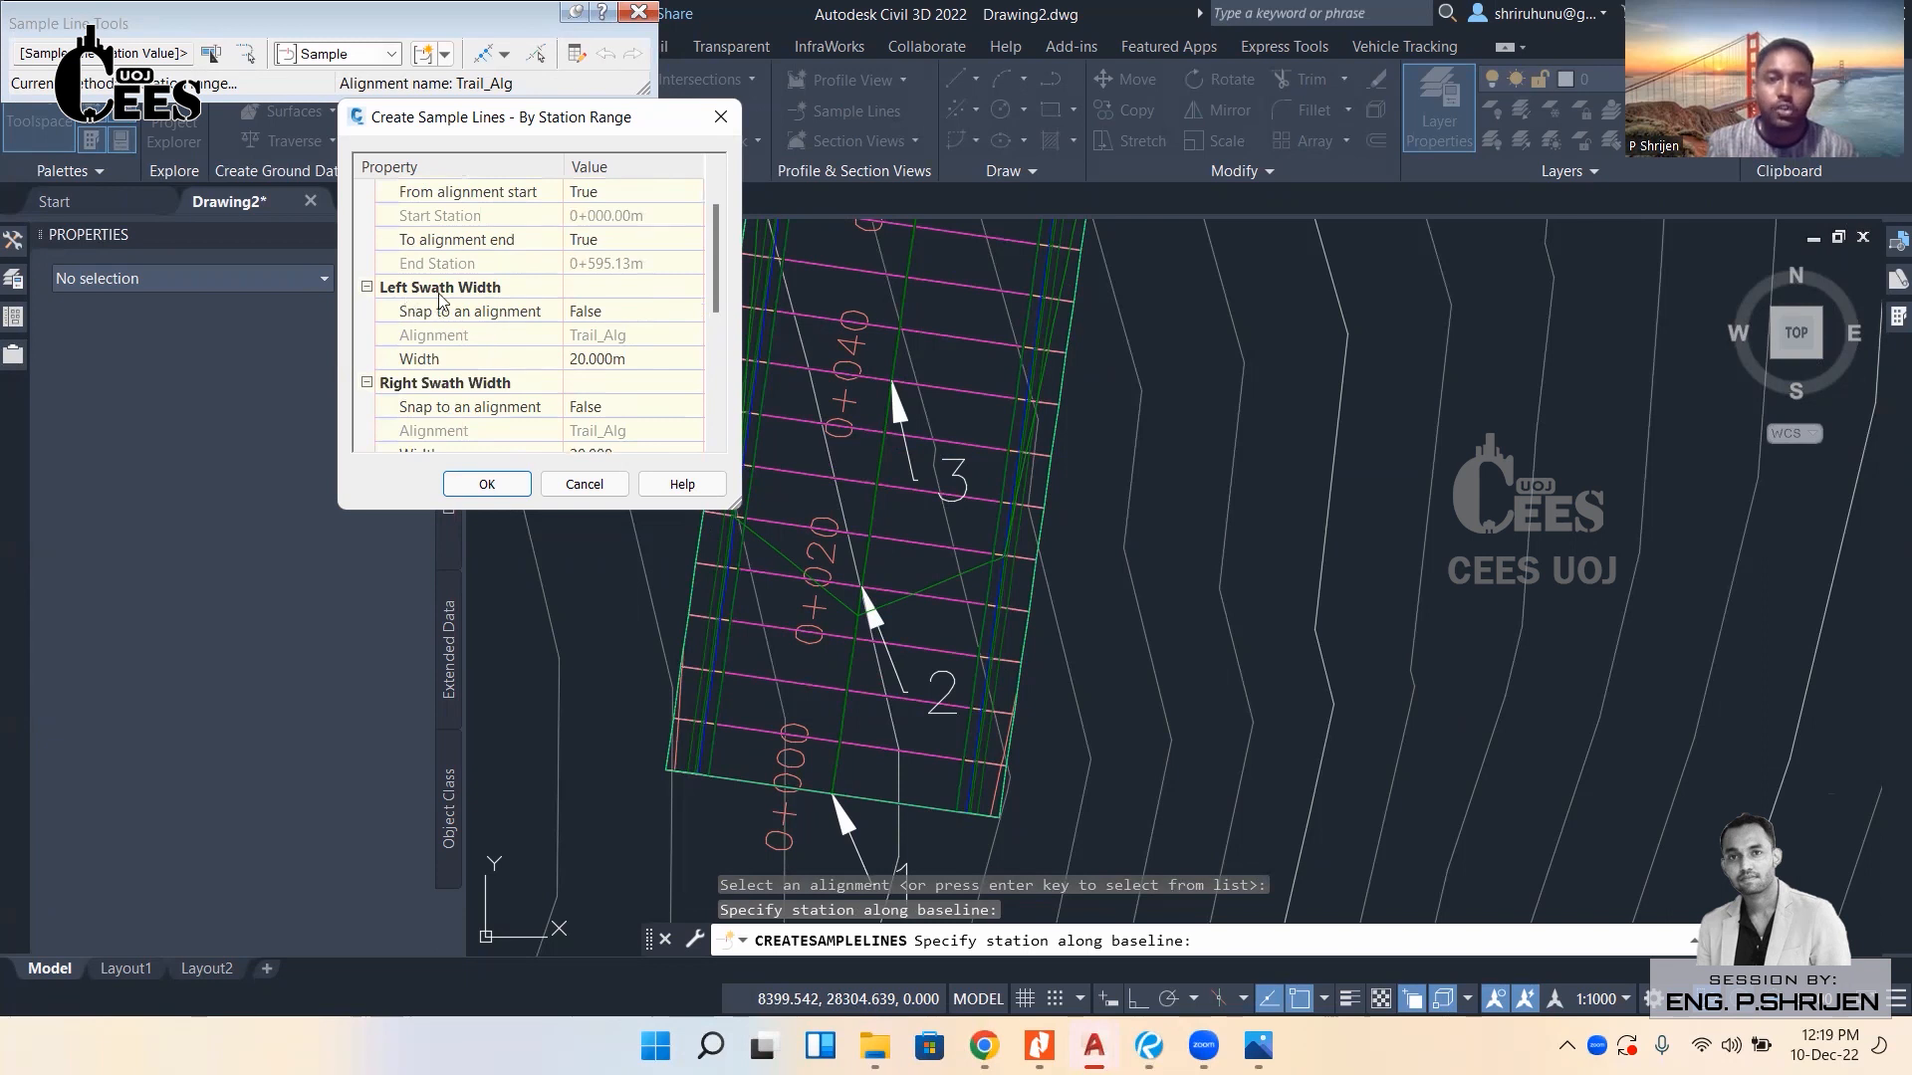
Set both the left and right swath widths to 12 m.
left_click(632, 362)
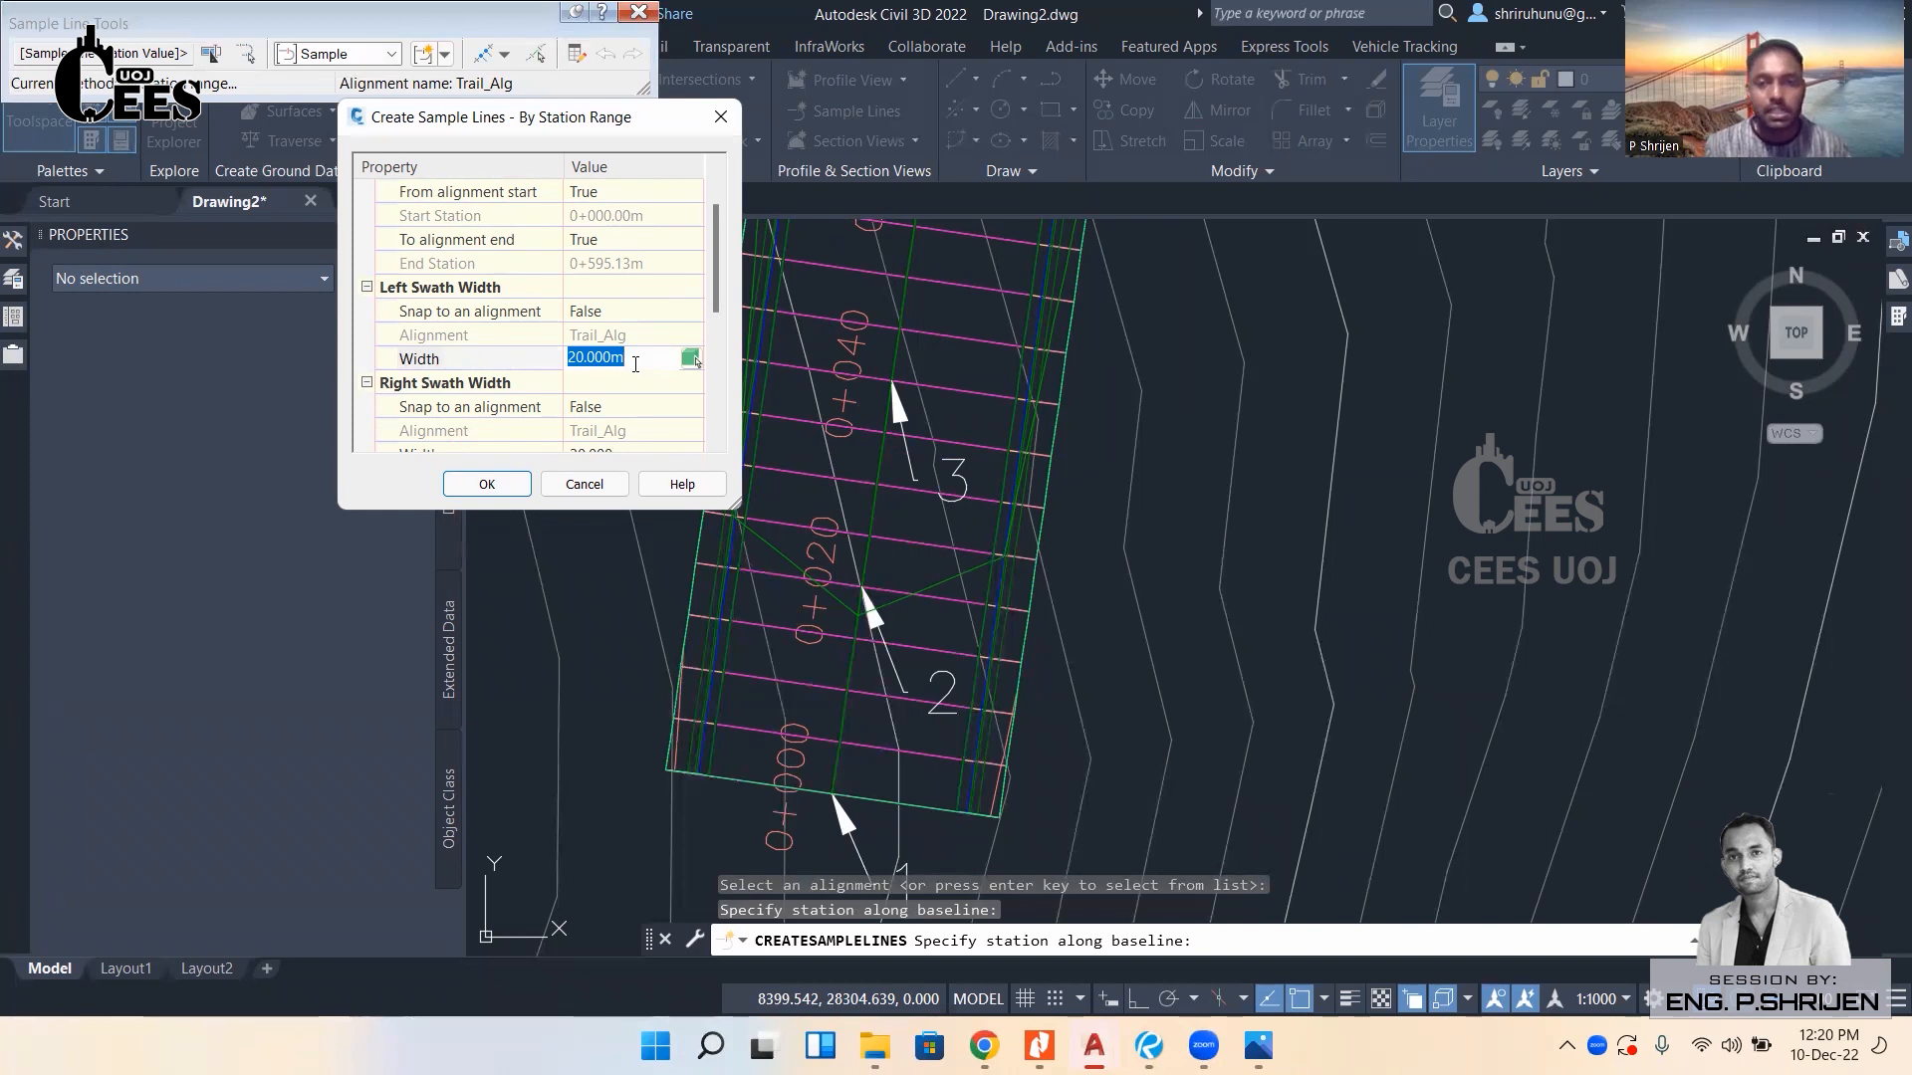
type("12")
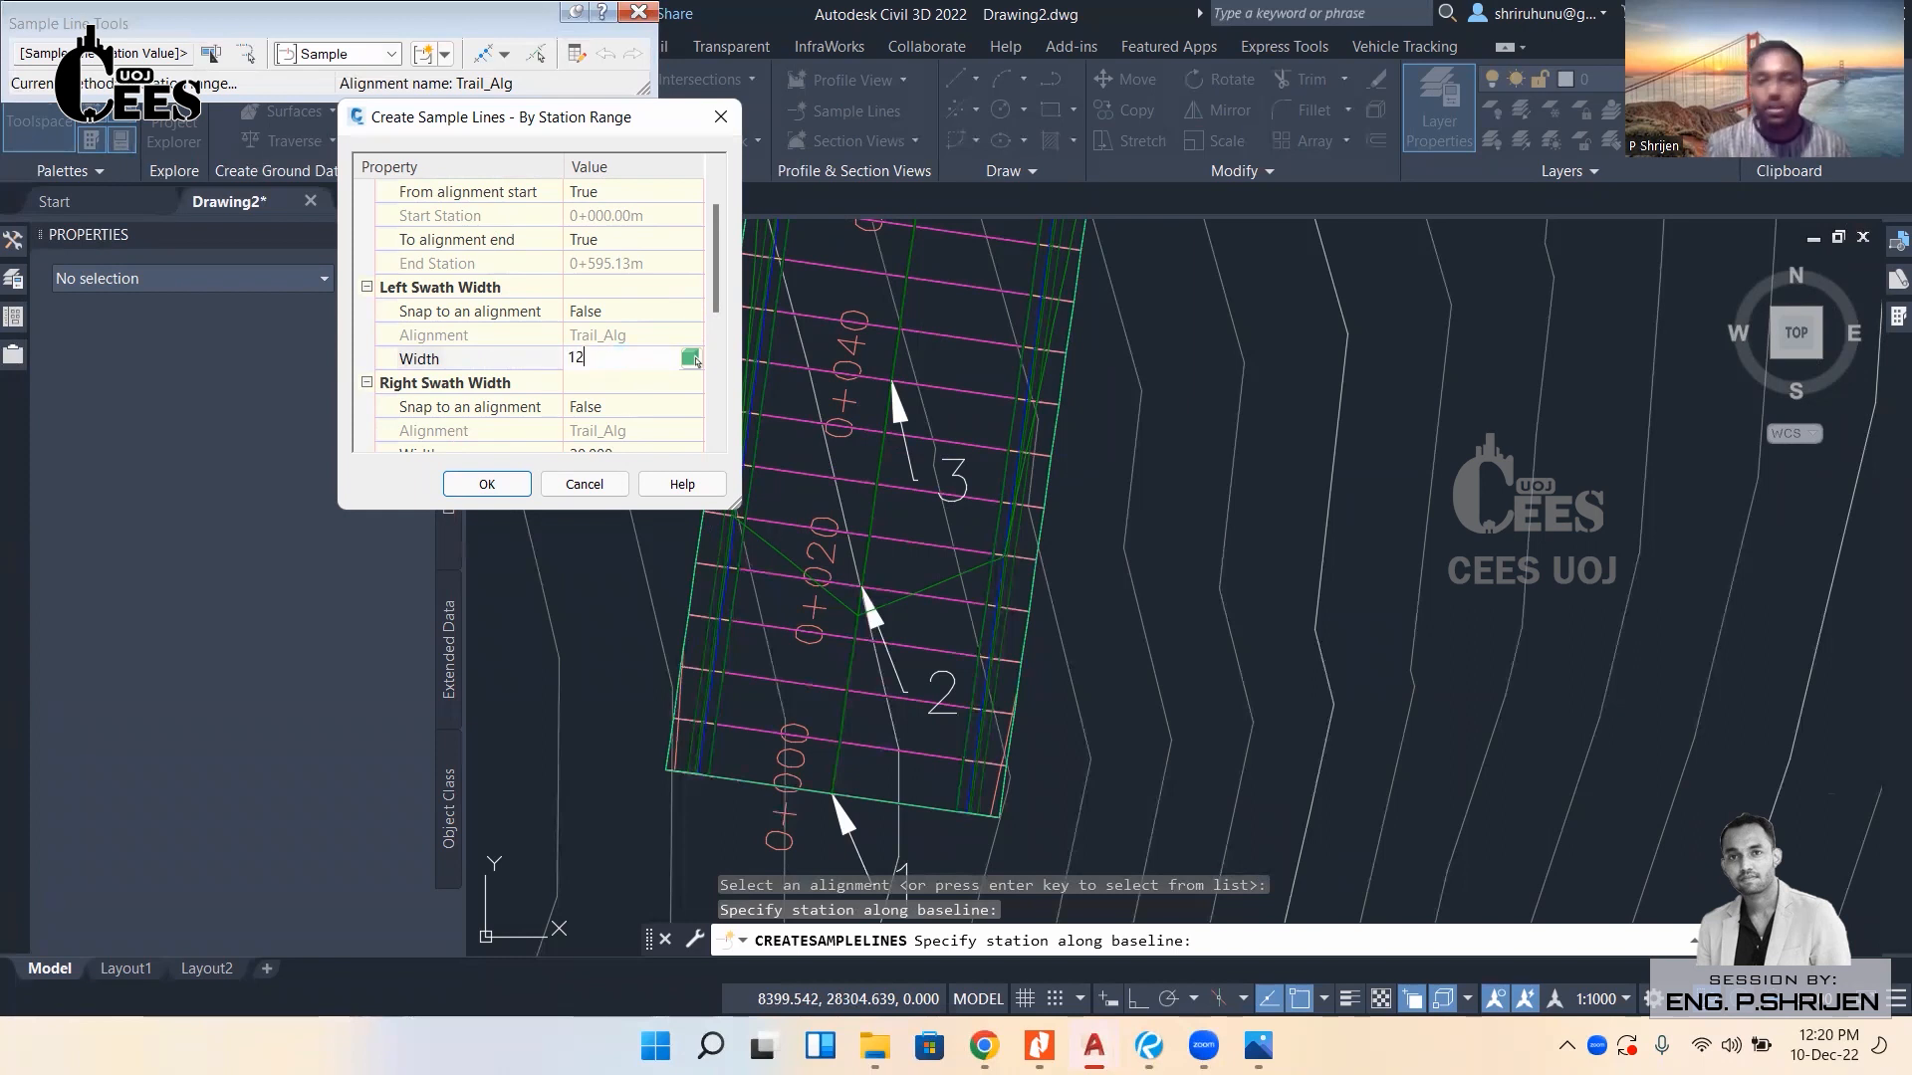
key("Return")
scroll(648, 402, "down", 1)
left_click(643, 382)
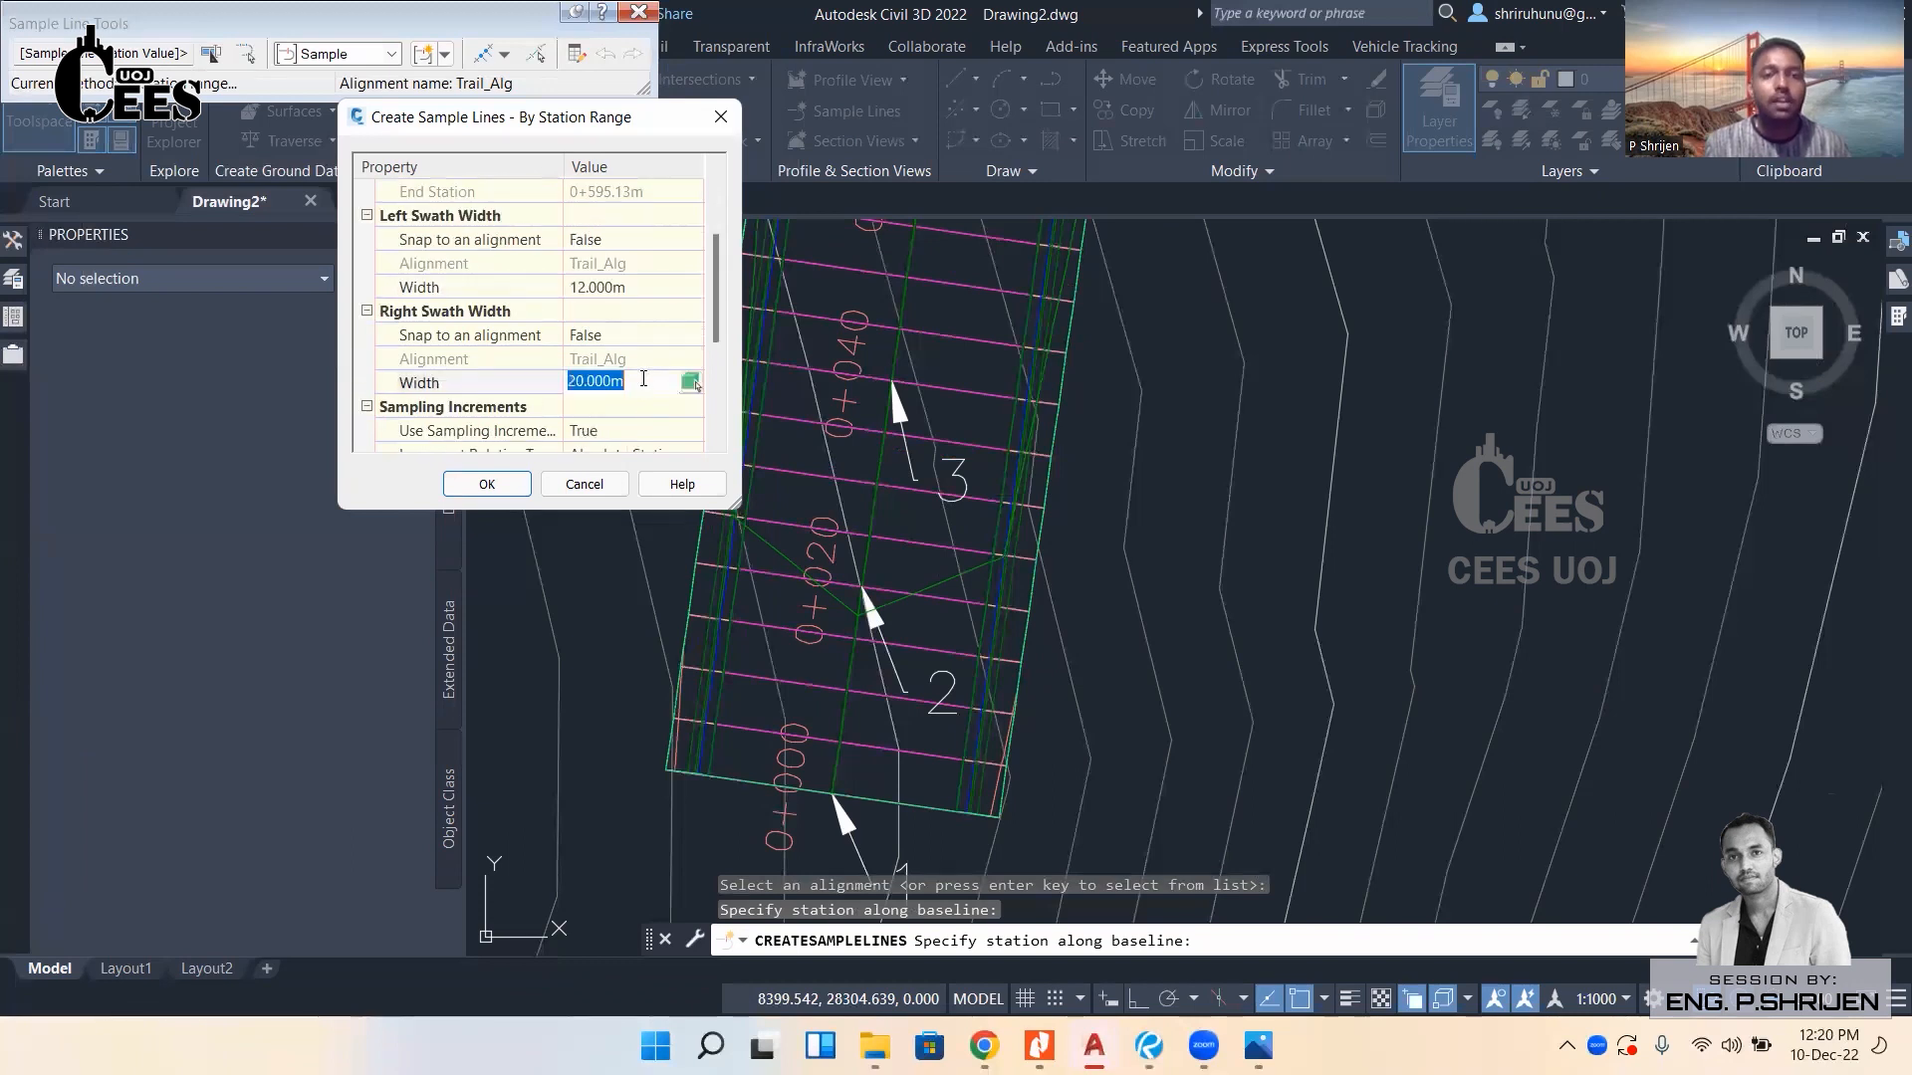
type("12")
key("Return")
Create the sample lines over the whole alignment with 20 m sampling increments and exit the sample line command.
scroll(643, 383, "down", 2)
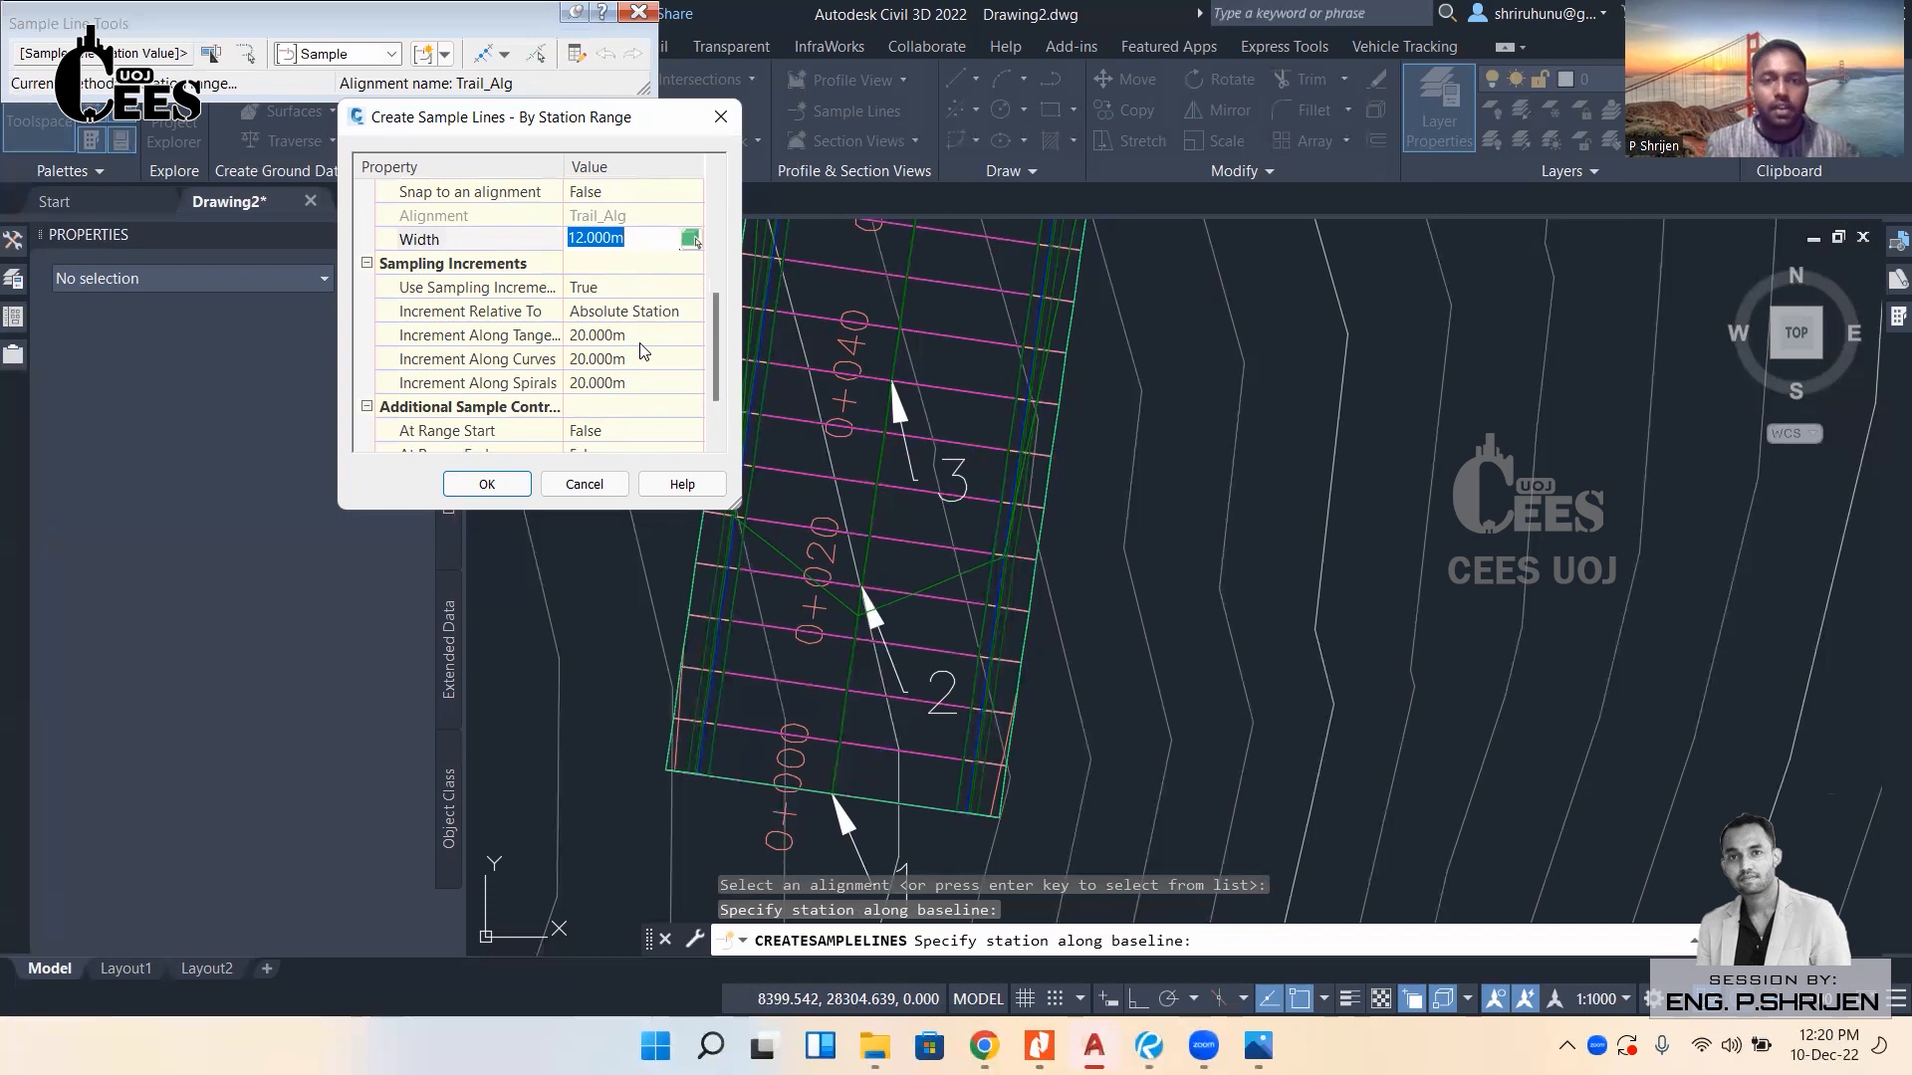
scroll(639, 381, "down", 1)
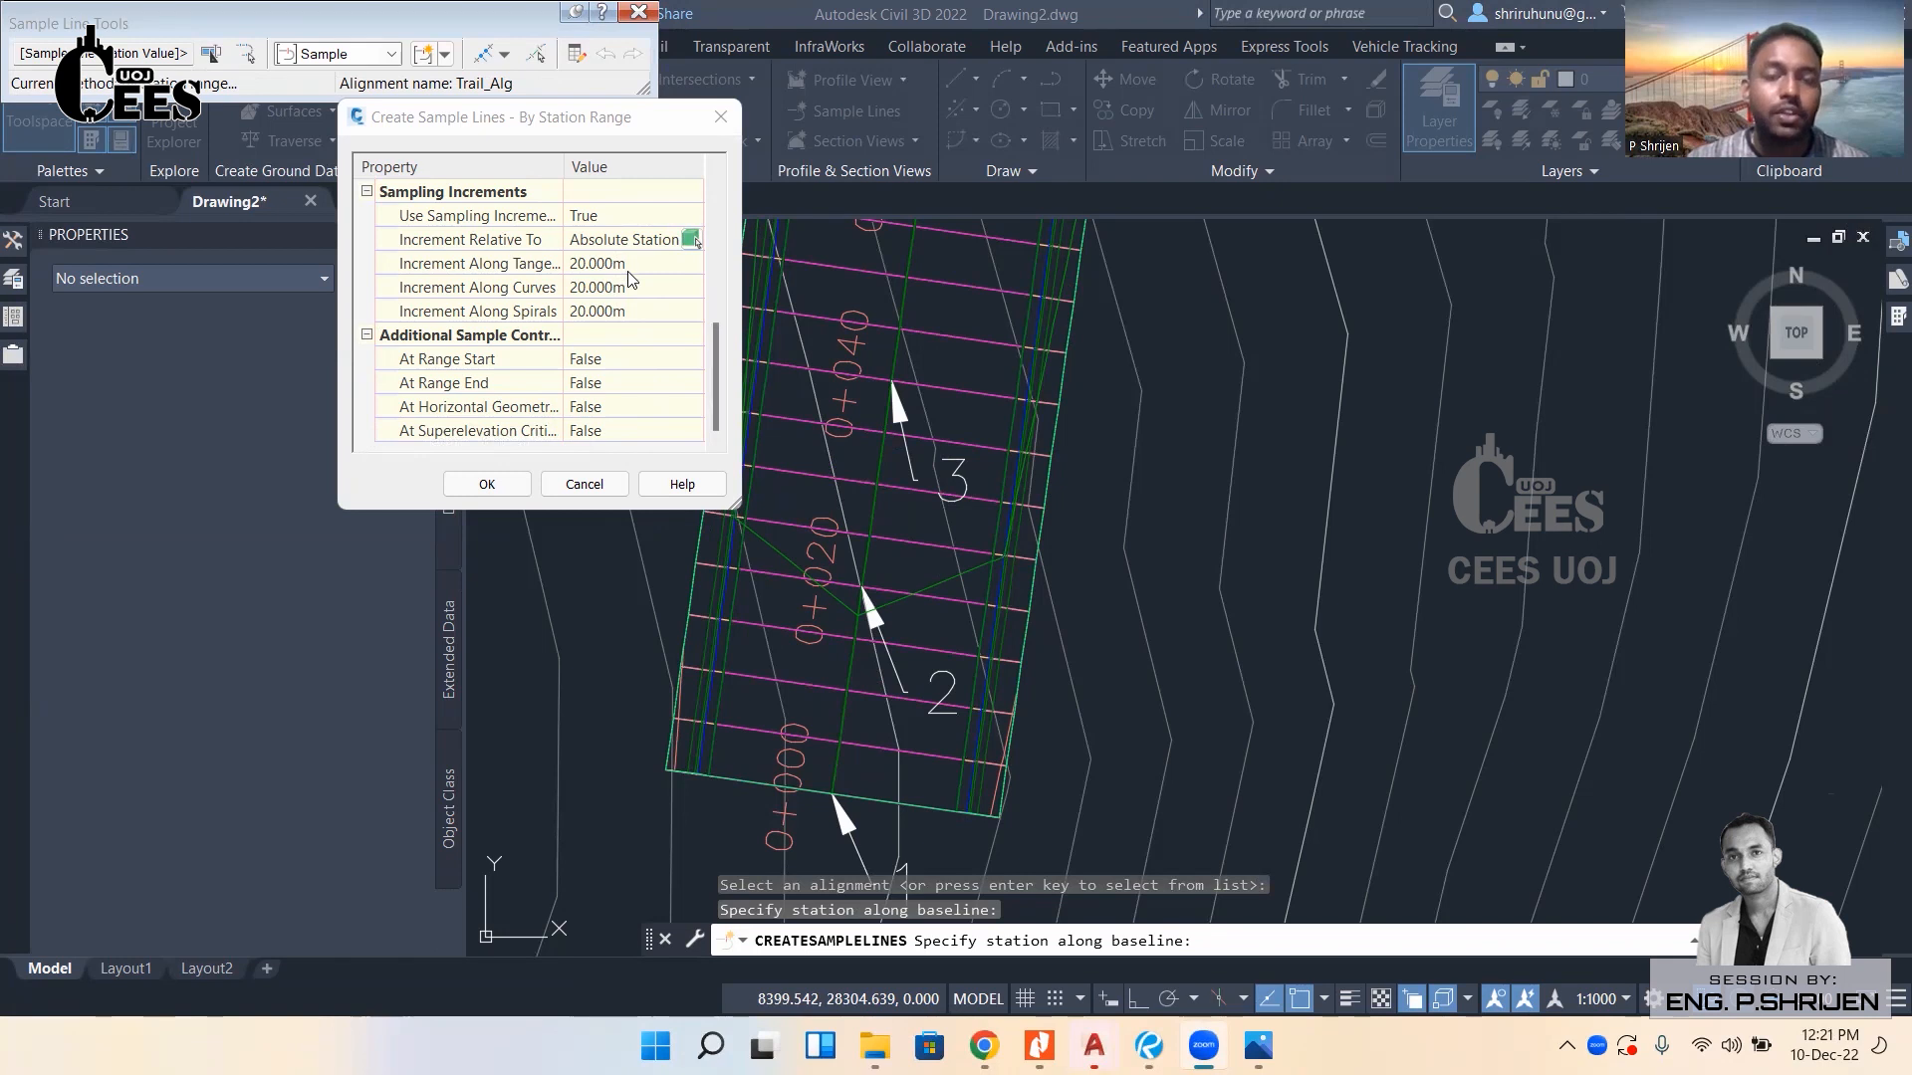
left_click(487, 484)
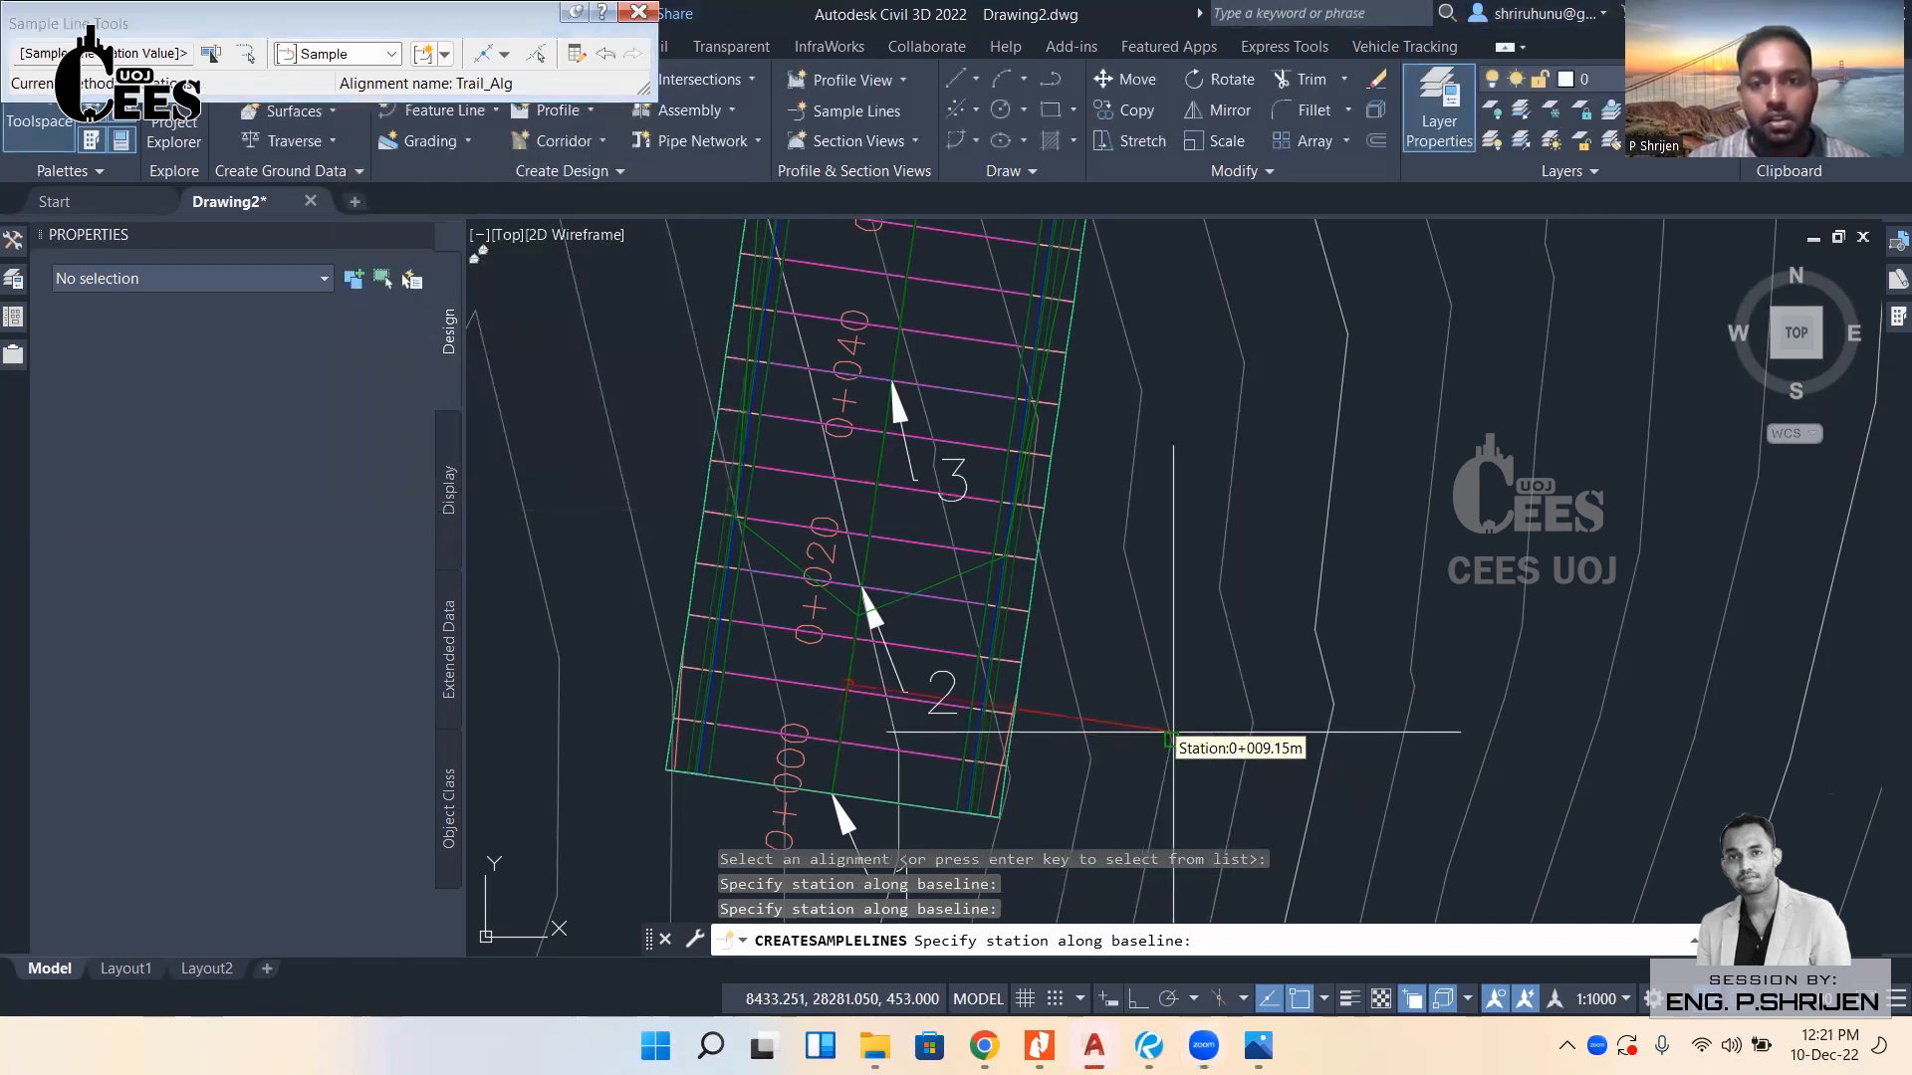
scroll(1077, 666, "down", 6)
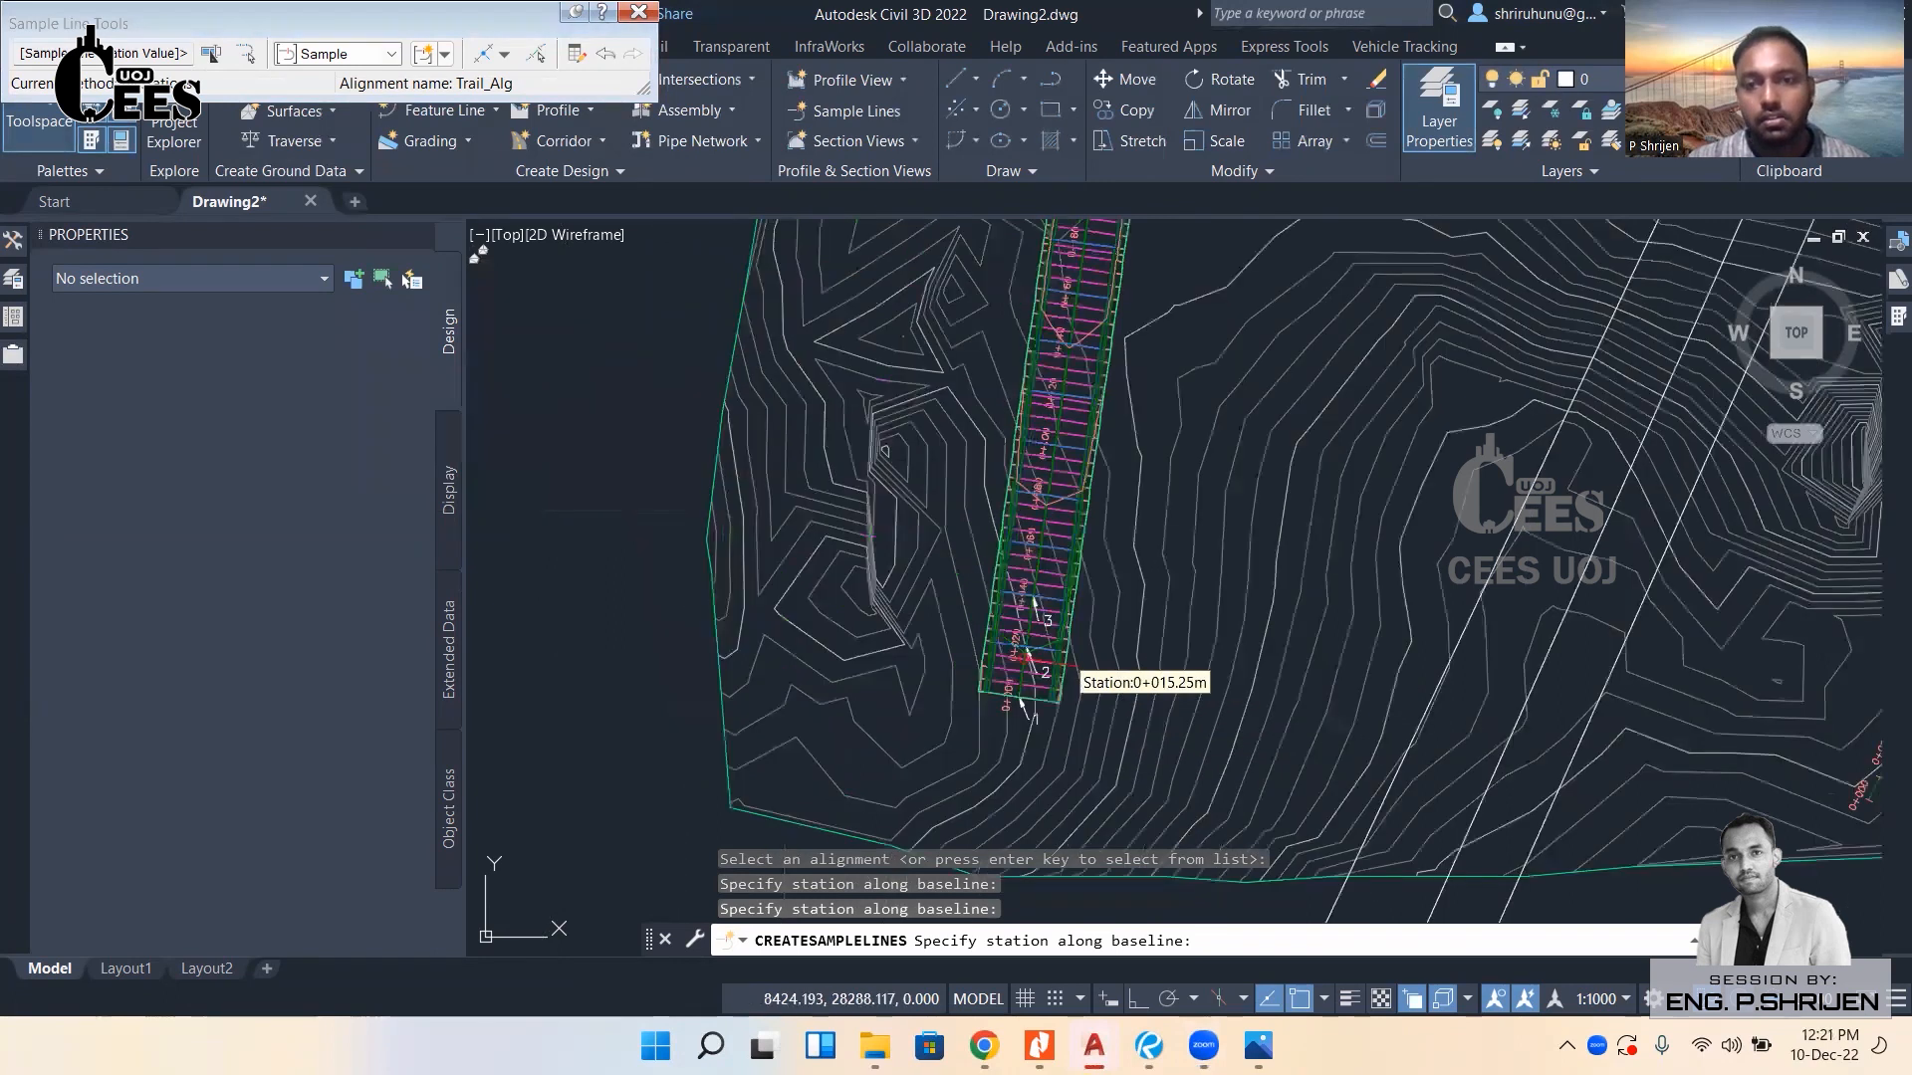
middle_click_drag(1125, 537, 1058, 696)
scroll(1041, 811, "up", 4)
middle_click_drag(1040, 811, 1115, 607)
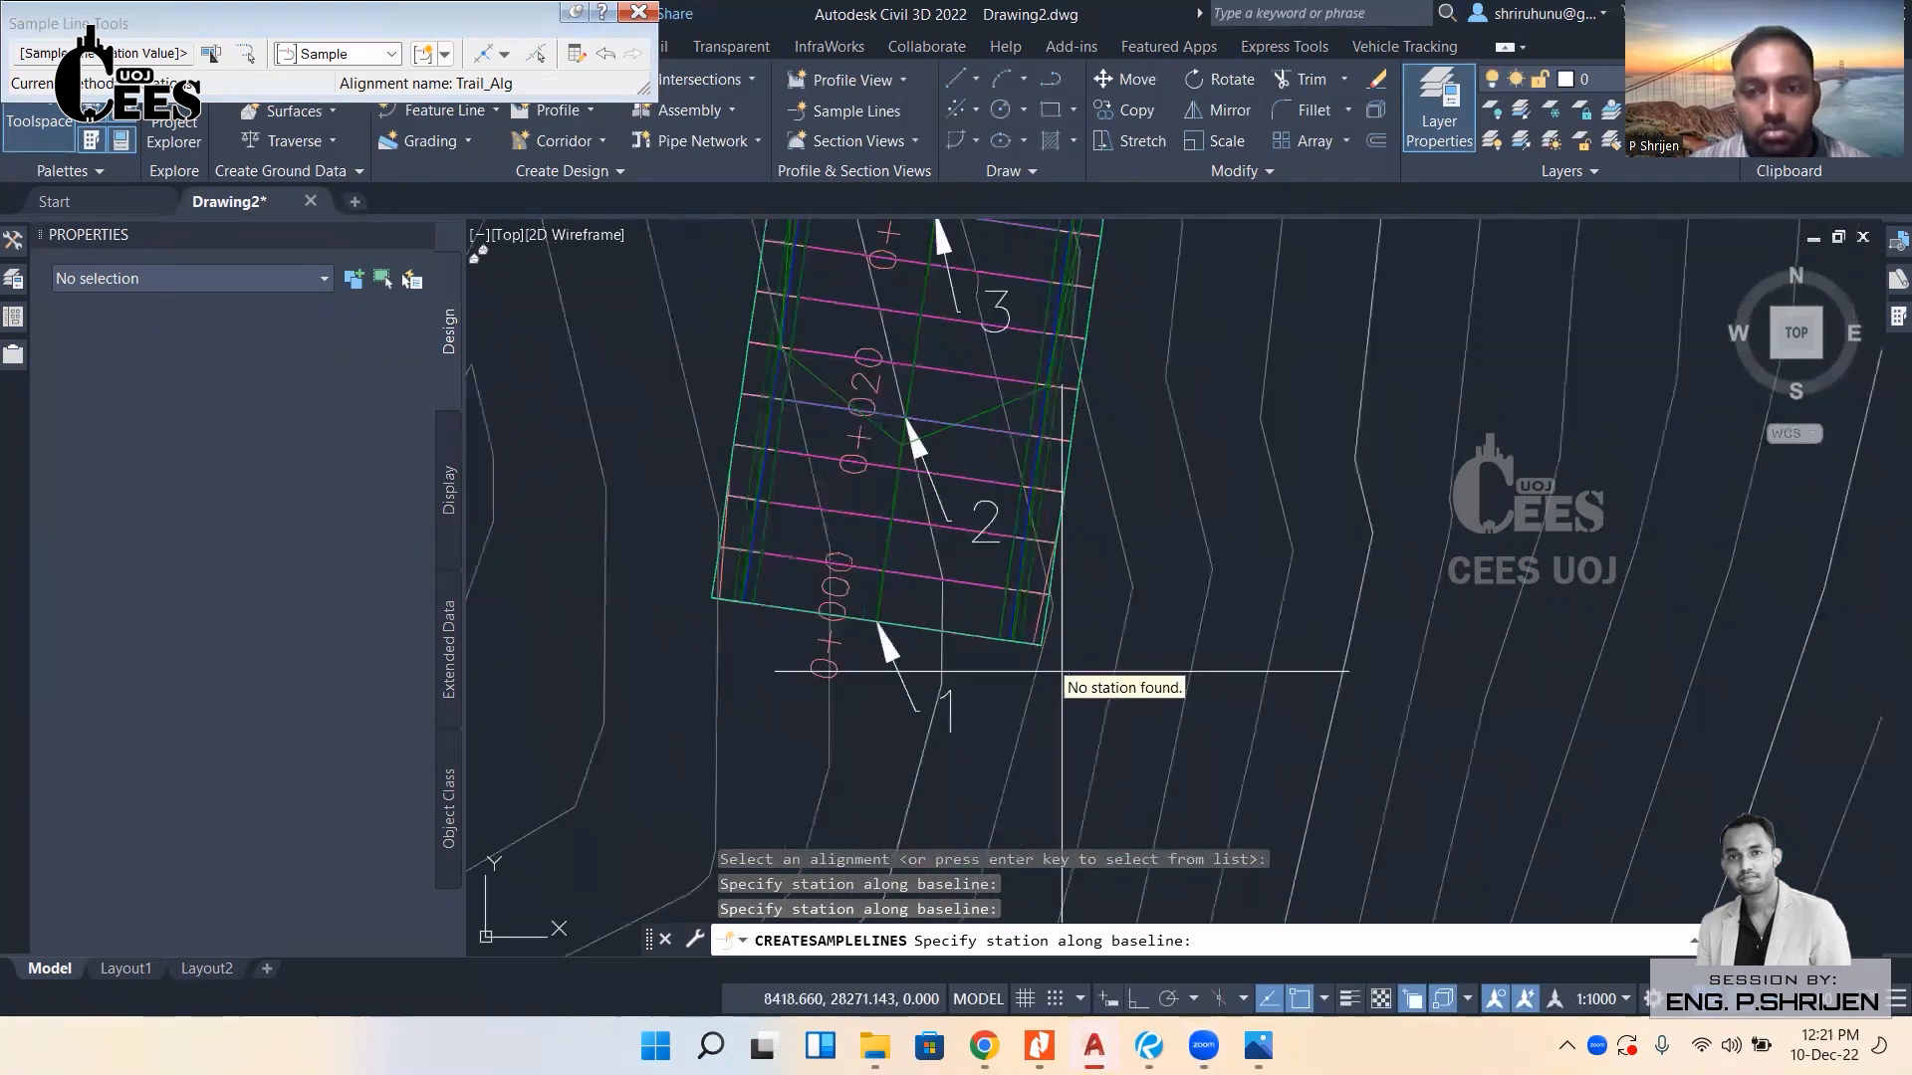
key("Escape")
Select the sample line at station 0+020 near the corridor's start to inspect its properties.
scroll(1088, 674, "up", 2)
middle_click_drag(1009, 675, 970, 442)
scroll(801, 507, "up", 2)
left_click(913, 627)
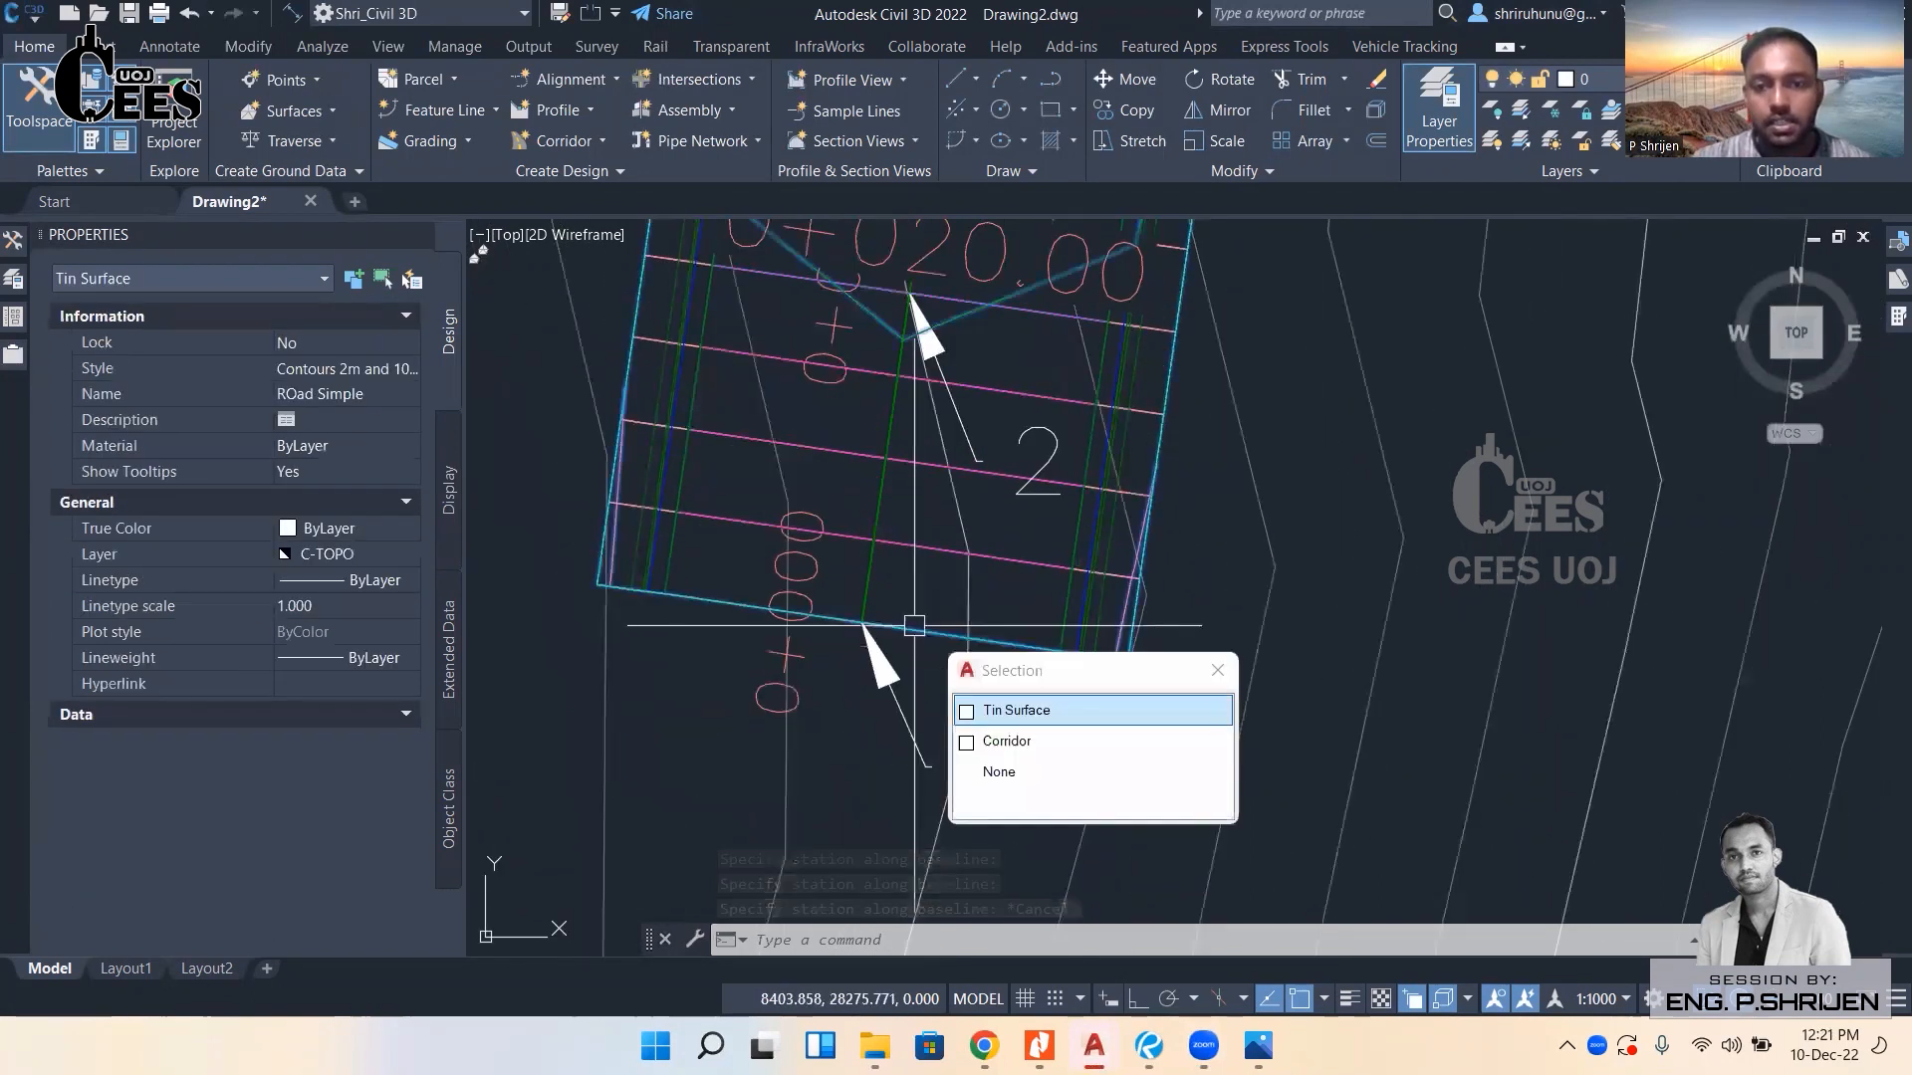
key("Escape")
middle_click_drag(1017, 255, 998, 398)
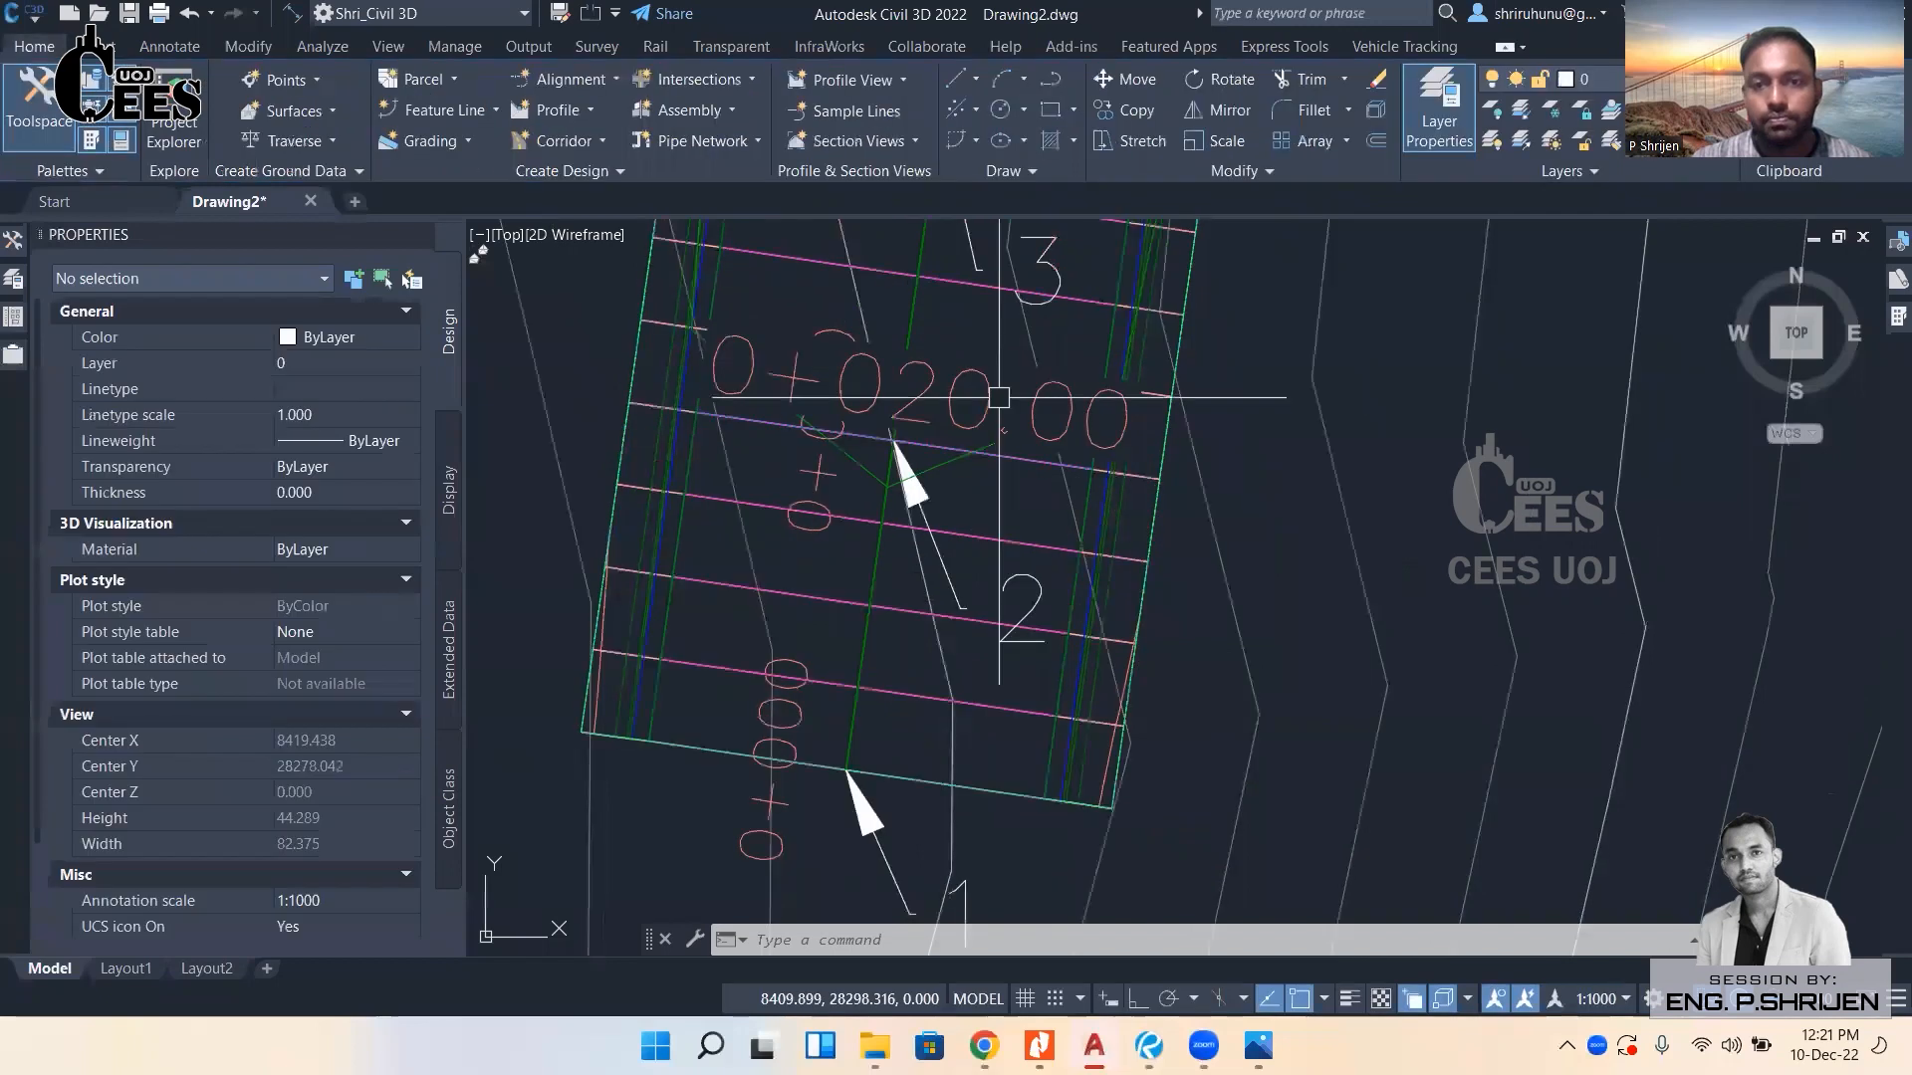
scroll(1008, 444, "up", 2)
left_click(1012, 457)
left_click(1085, 555)
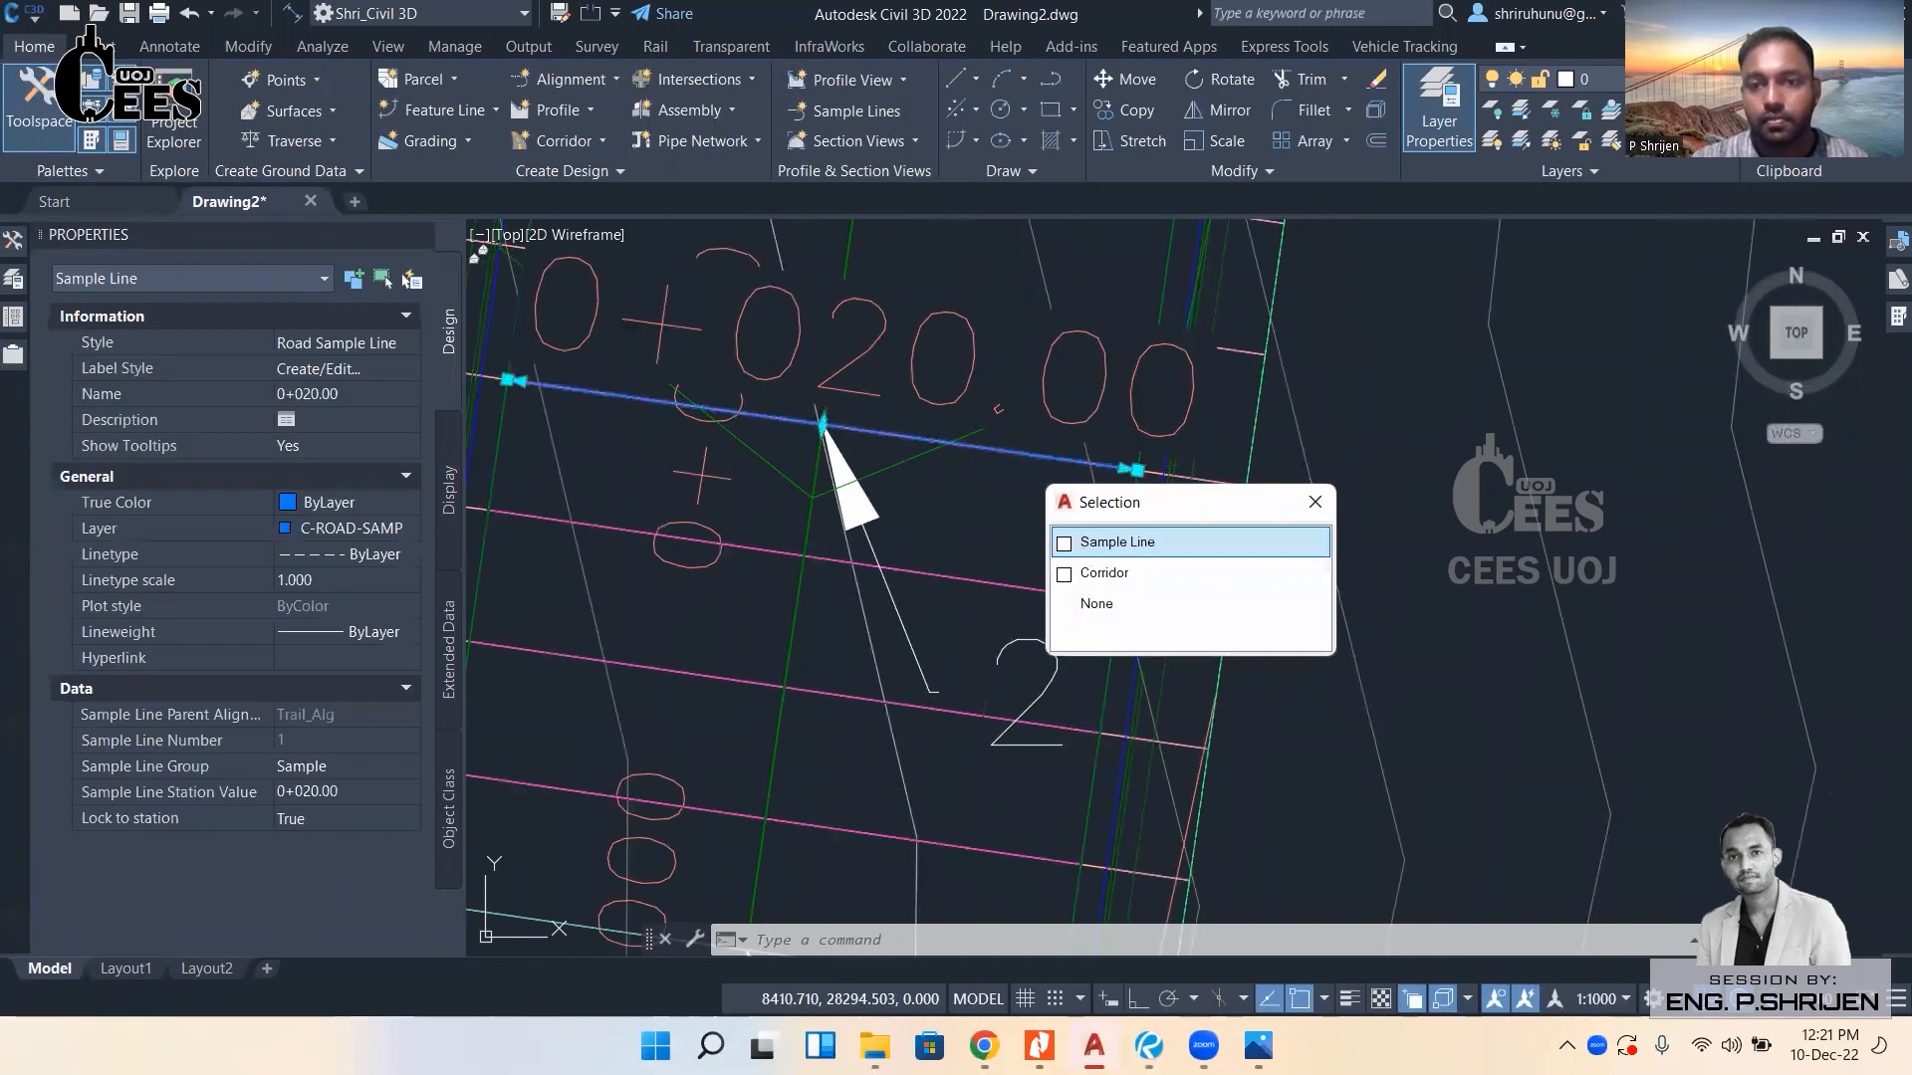
Examine the sample lines and their station labels further along the corridor, around station 0+120, and clear the selection.
scroll(1083, 554, "down", 2)
middle_click_drag(1063, 545, 962, 845)
scroll(1026, 580, "up", 2)
scroll(989, 589, "down", 2)
mouse_move(1006, 411)
middle_mouse_down()
mouse_move(1003, 590)
mouse_move(1019, 385)
mouse_move(982, 640)
mouse_move(1036, 412)
mouse_move(1012, 568)
middle_mouse_up()
middle_click_drag(1019, 359, 974, 602)
middle_click_drag(987, 434, 972, 555)
scroll(964, 557, "down", 2)
scroll(931, 574, "up", 4)
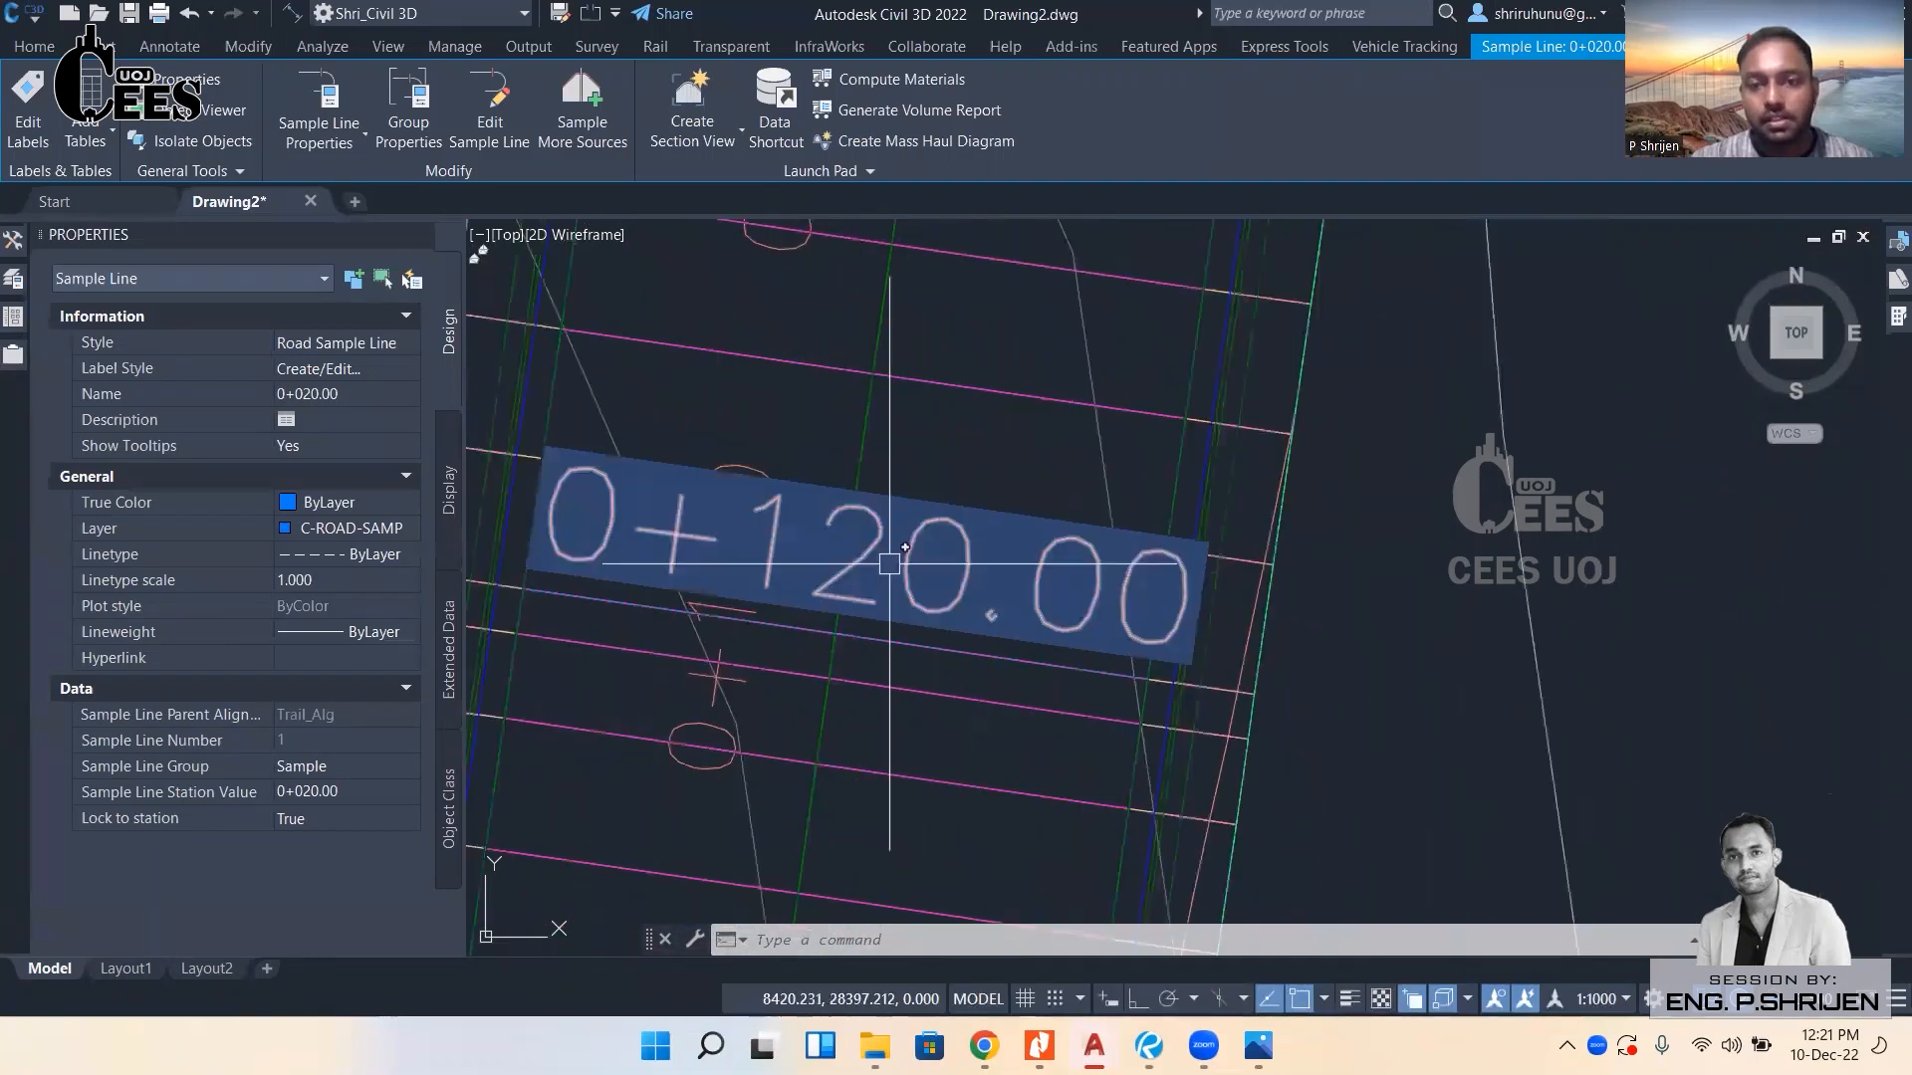
scroll(886, 562, "down", 3)
middle_click_drag(909, 695, 866, 333)
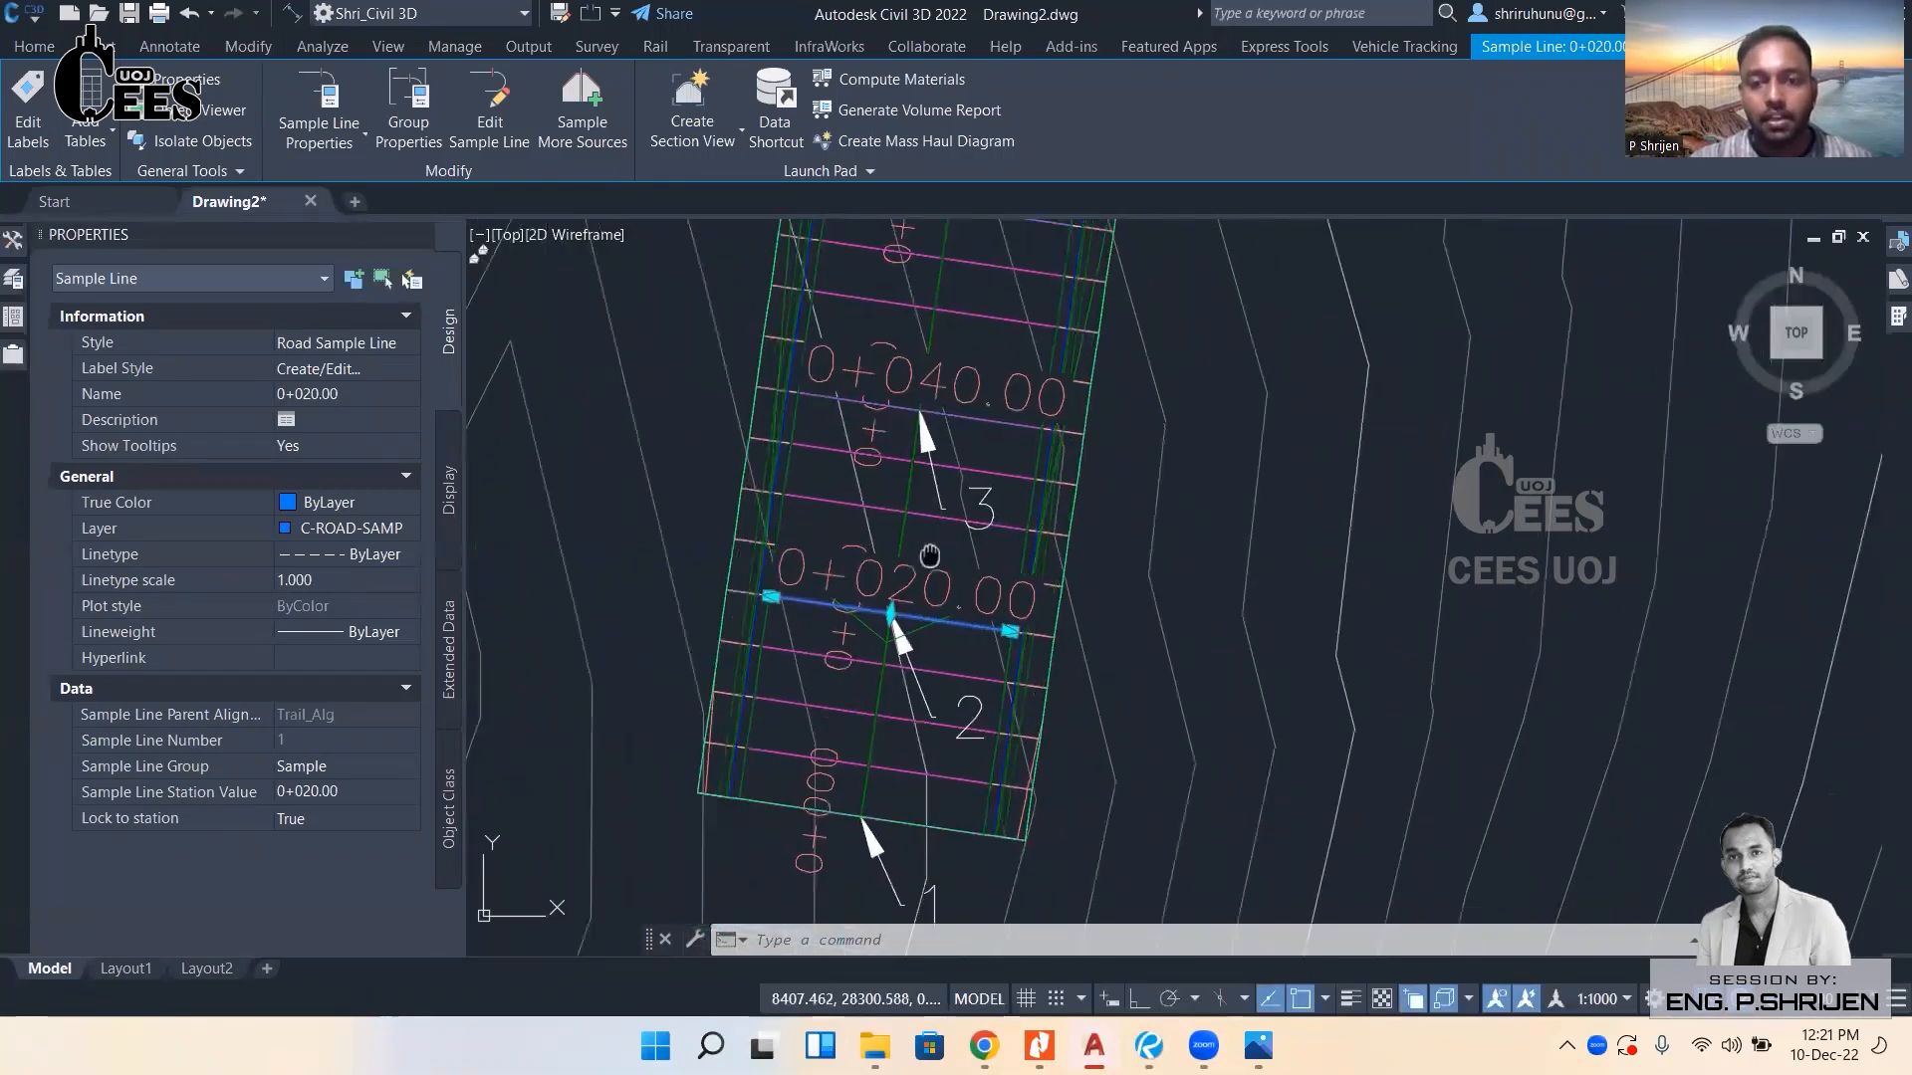
scroll(896, 538, "up", 3)
key("Escape")
Delete the sample line label group that shows the station values along the corridor.
left_click(831, 598)
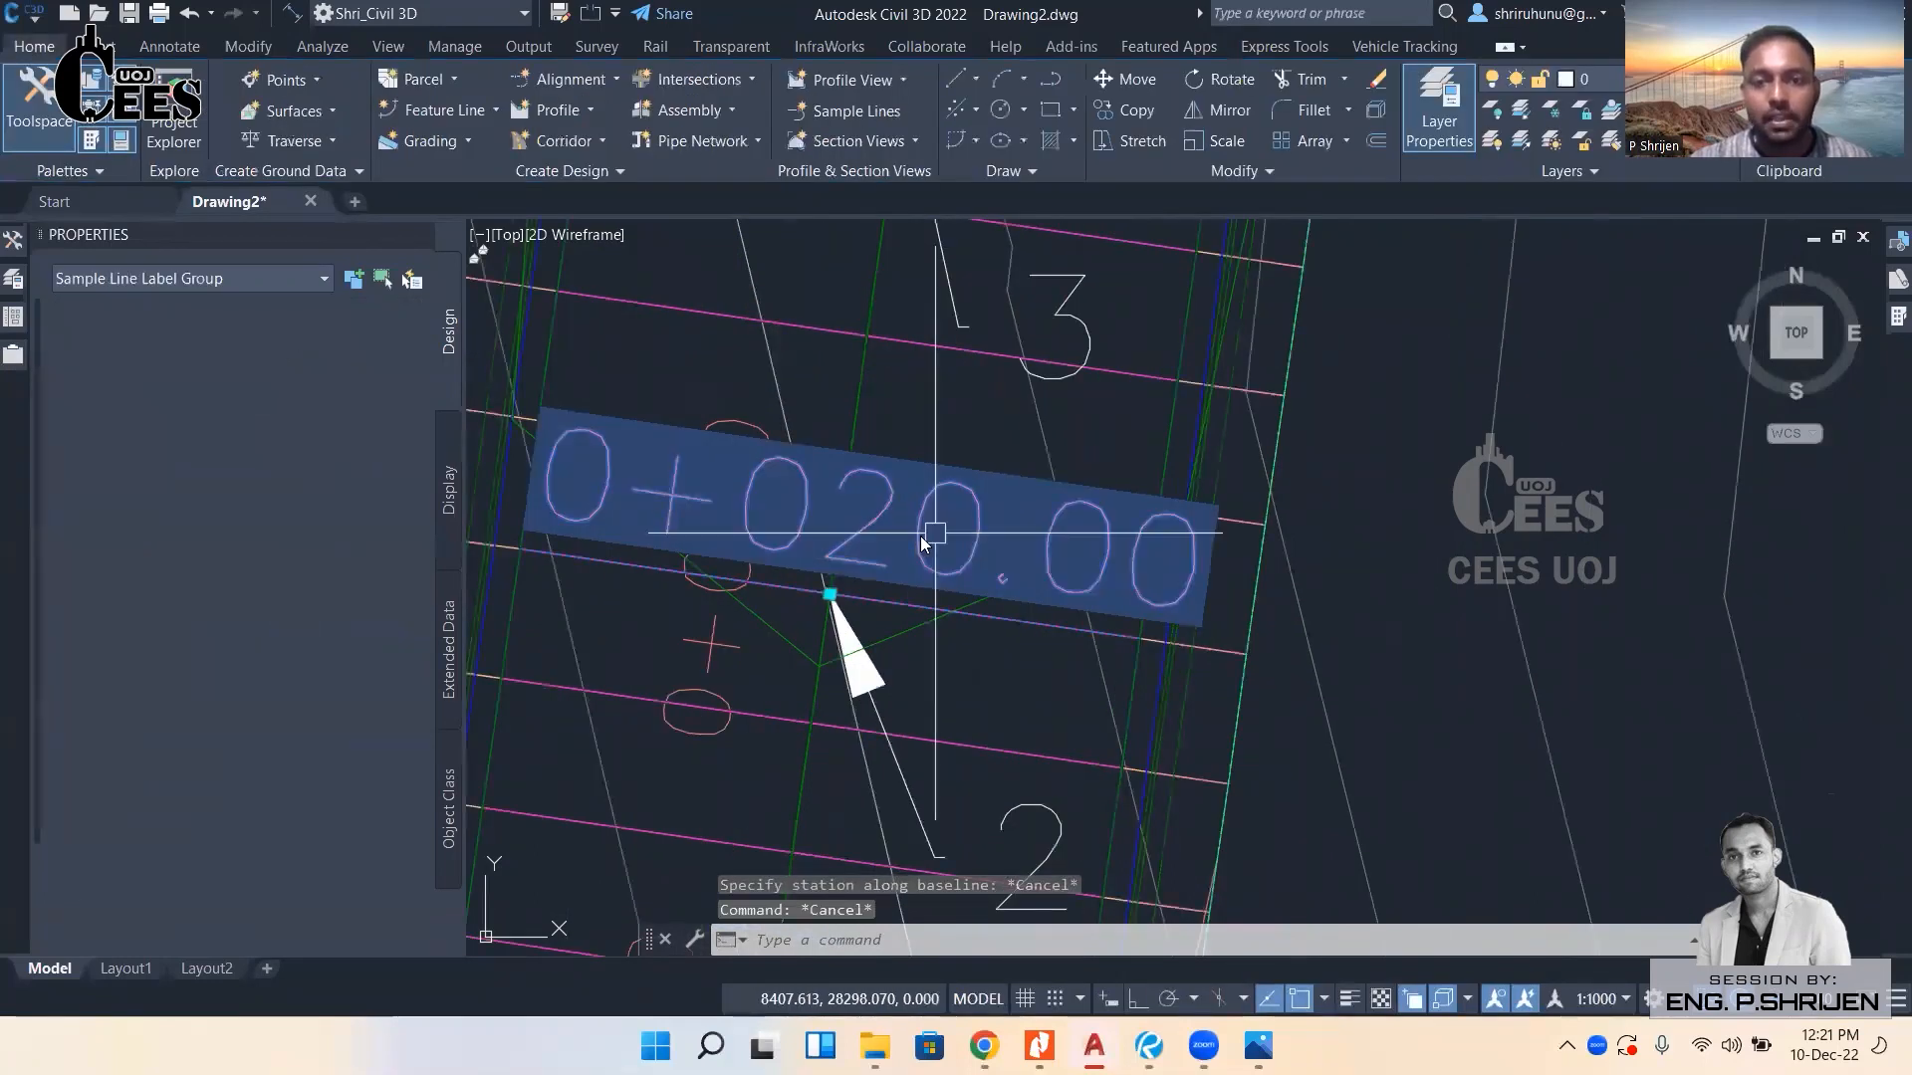
scroll(836, 602, "down", 4)
middle_click_drag(932, 487, 912, 562)
middle_click_drag(975, 412, 943, 612)
middle_click_drag(951, 477, 936, 556)
scroll(942, 340, "down", 2)
middle_click_drag(942, 340, 942, 402)
middle_click_drag(961, 310, 903, 534)
scroll(828, 911, "down", 5)
middle_click_drag(986, 378, 1015, 475)
scroll(1144, 346, "up", 10)
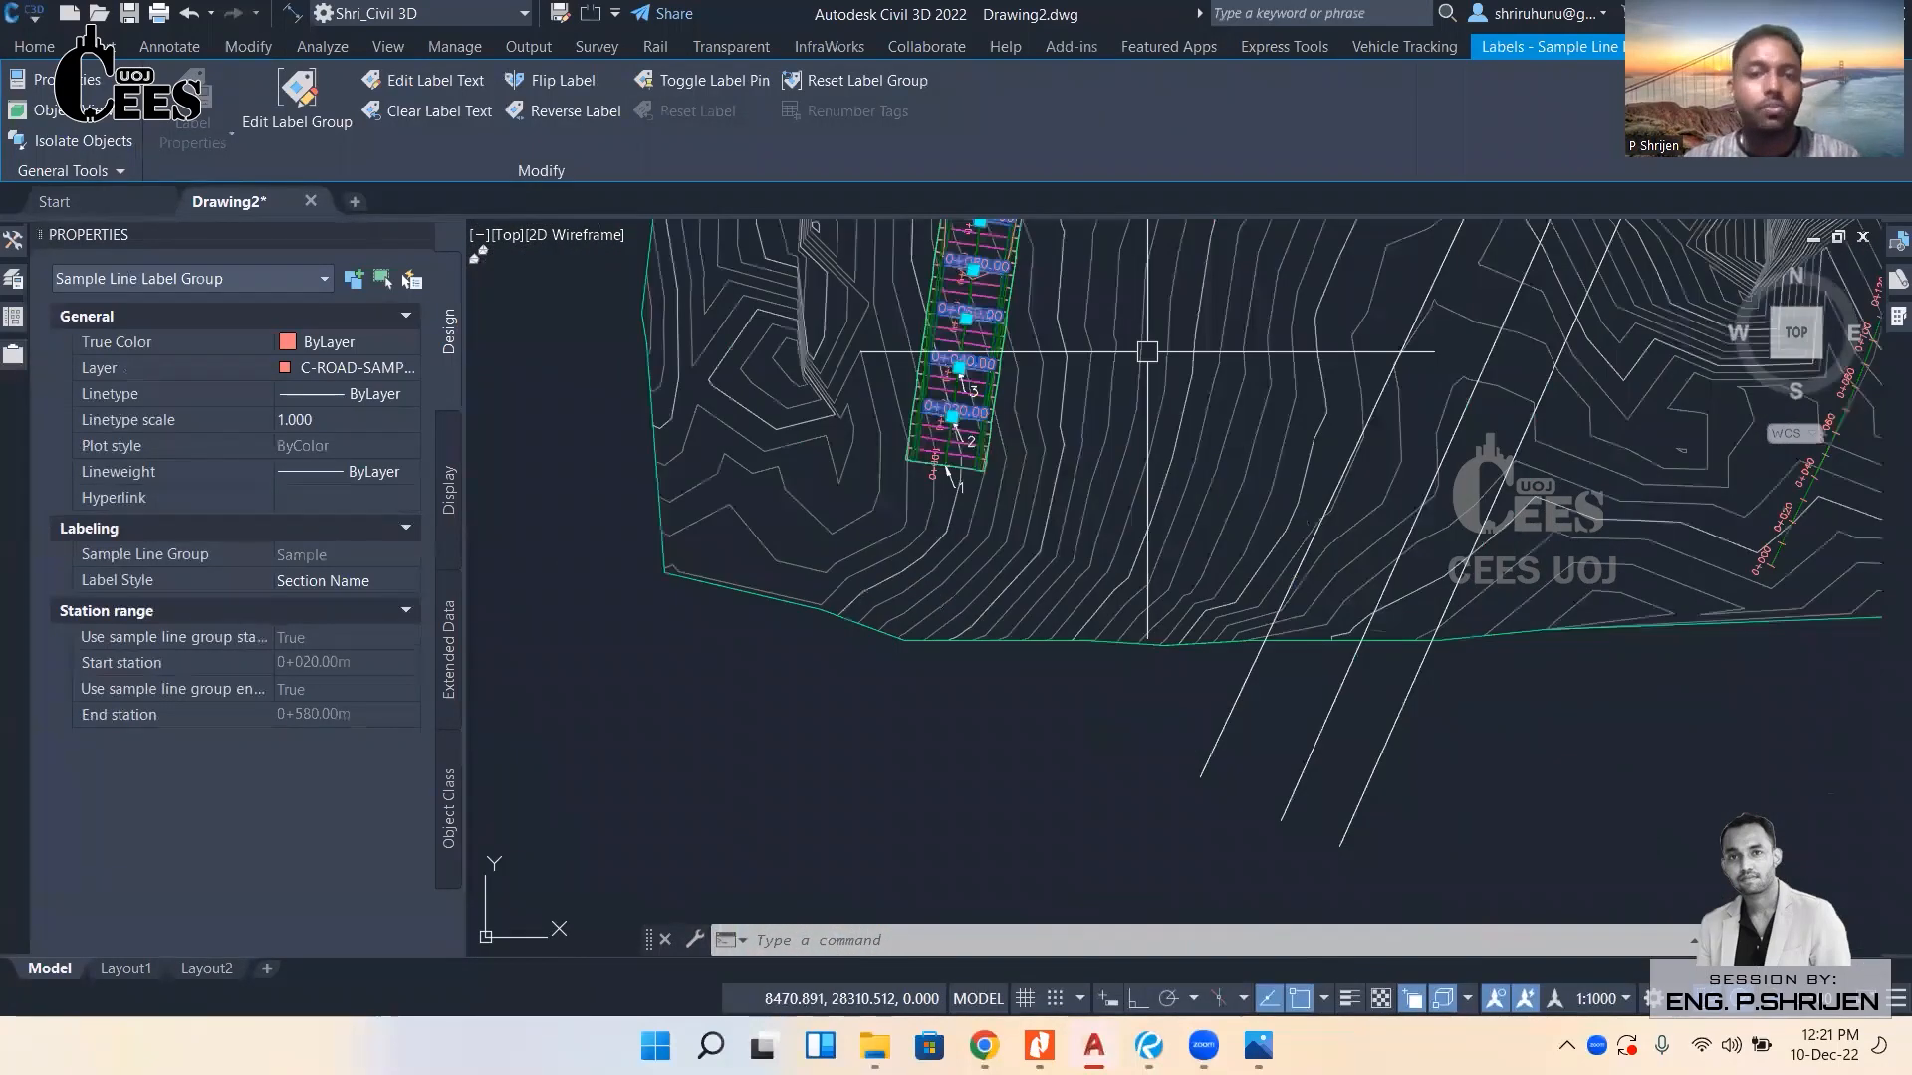
key("Delete")
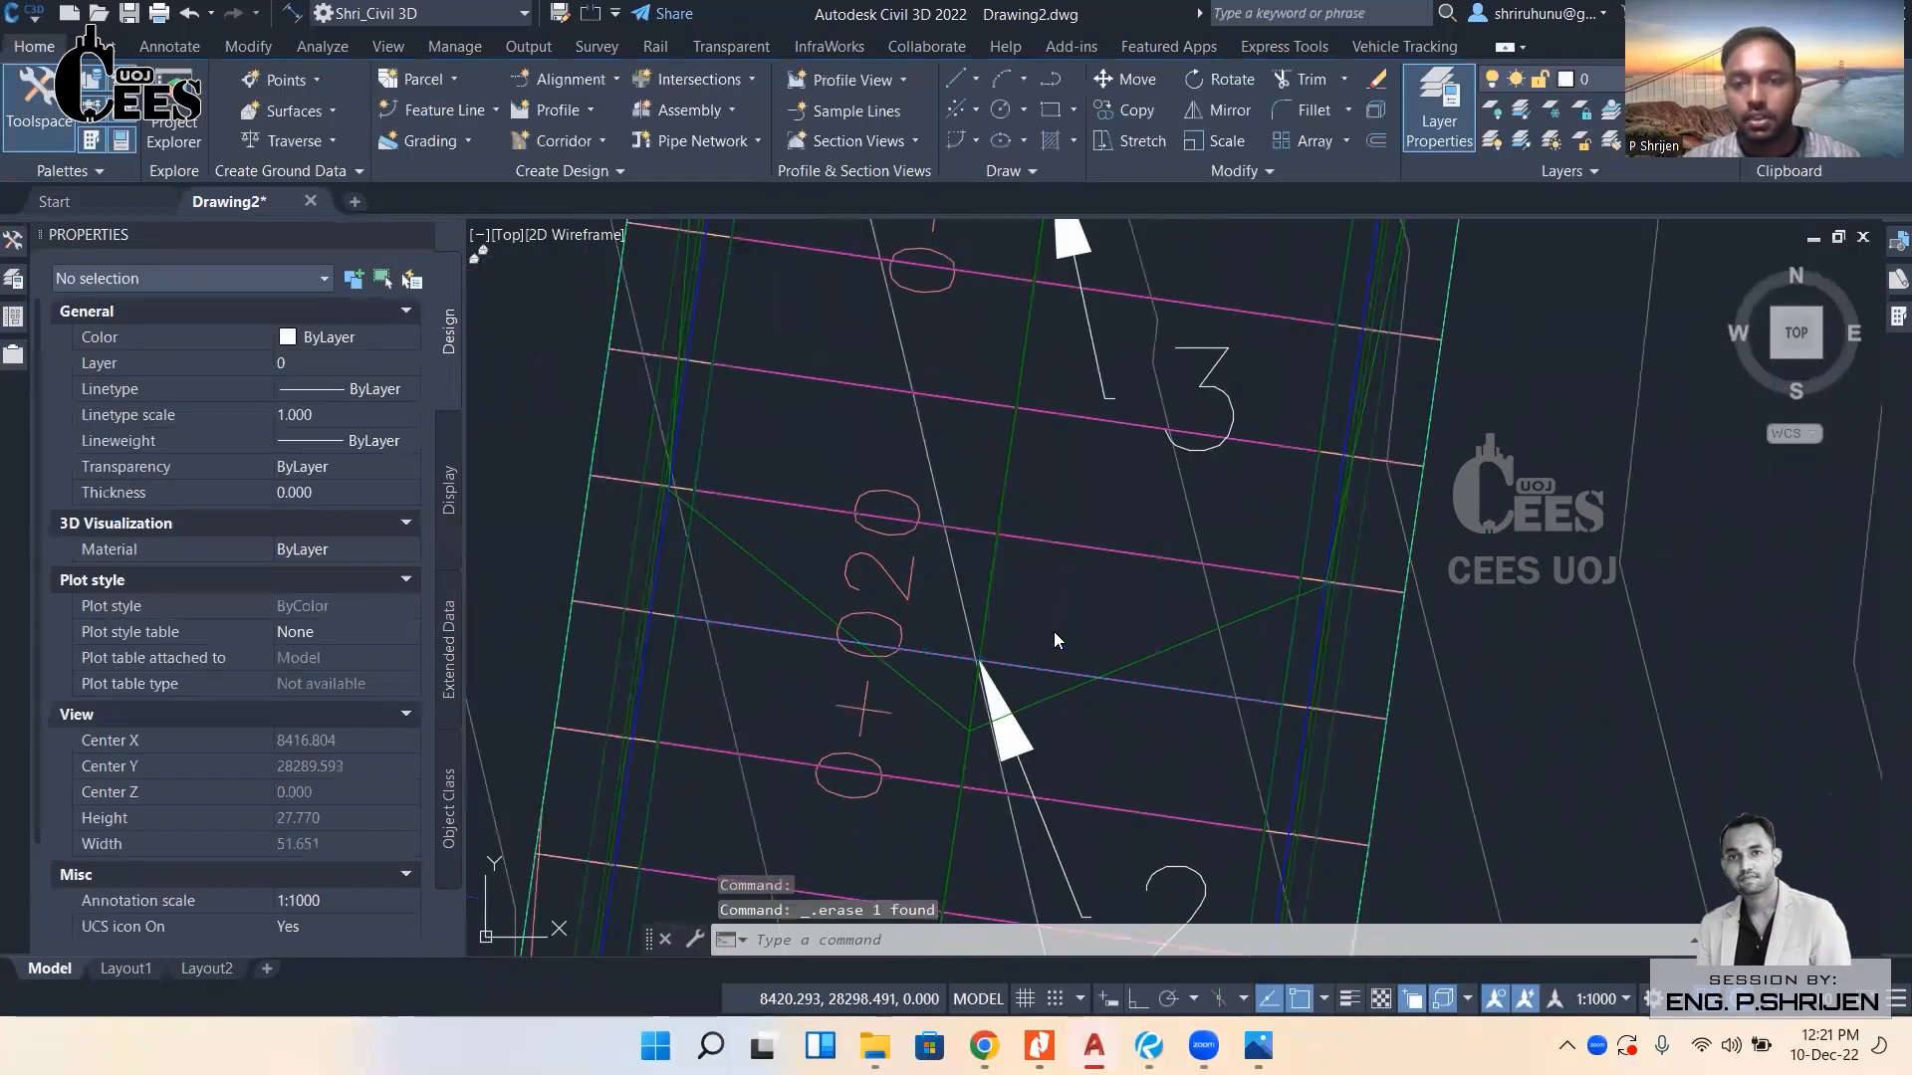
Inspect the unlabelled sample line at station 0+020 and clear the selection.
middle_click_drag(1050, 755, 1039, 616)
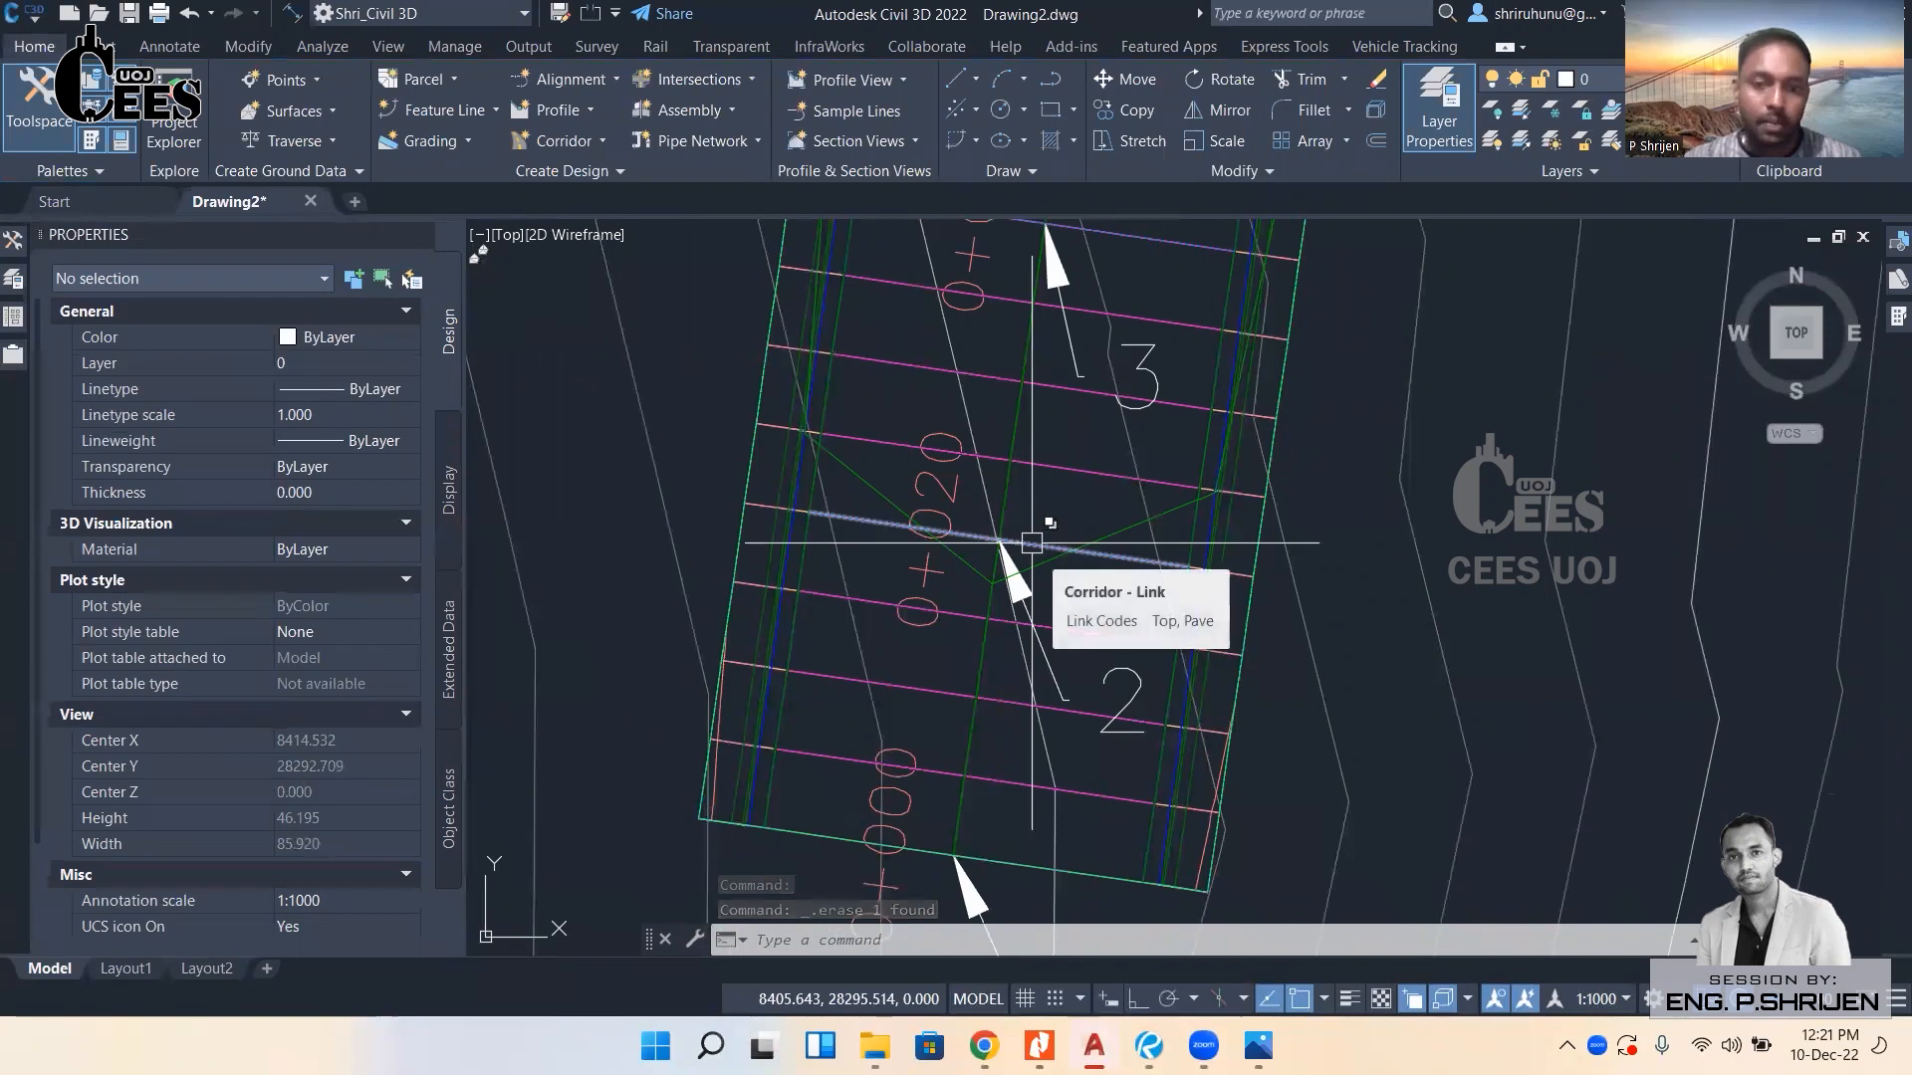
left_click(1032, 543)
left_click(1103, 628)
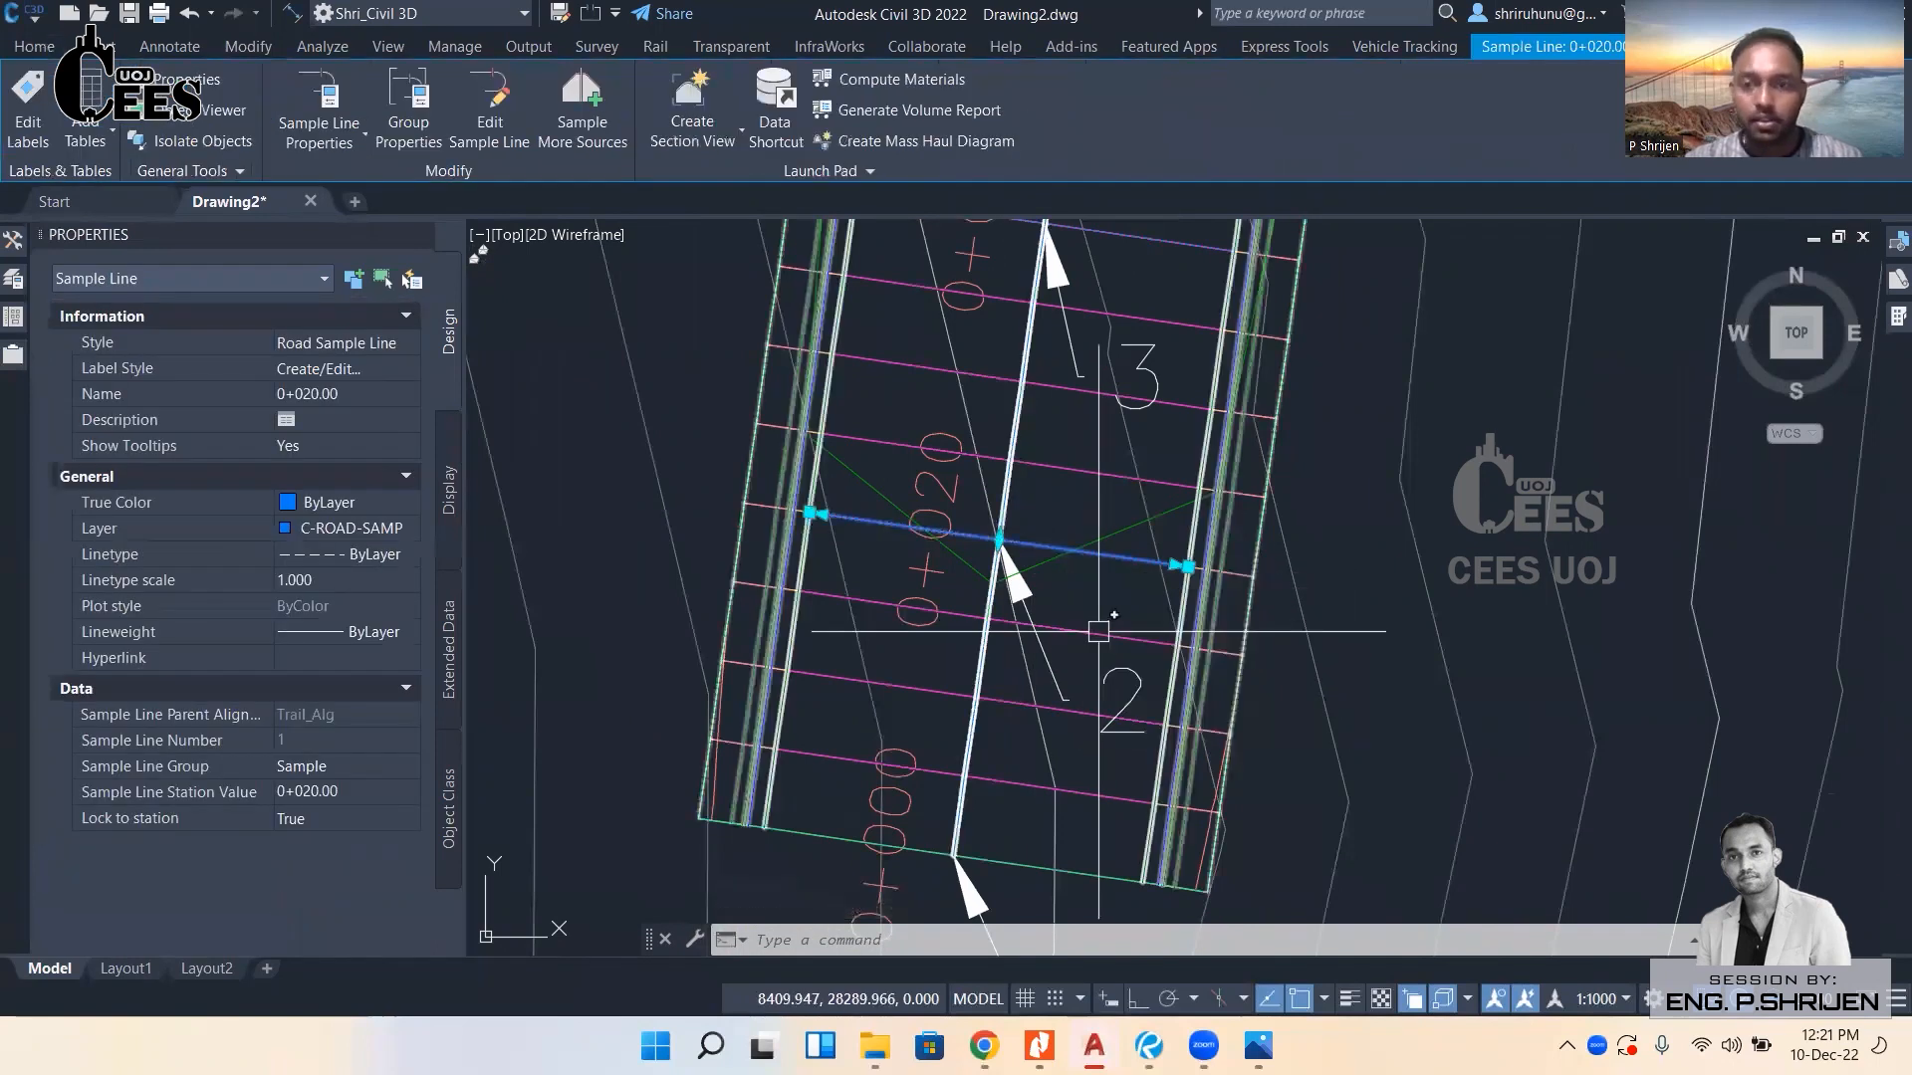
scroll(1036, 648, "down", 6)
key("Escape")
scroll(1037, 647, "up", 4)
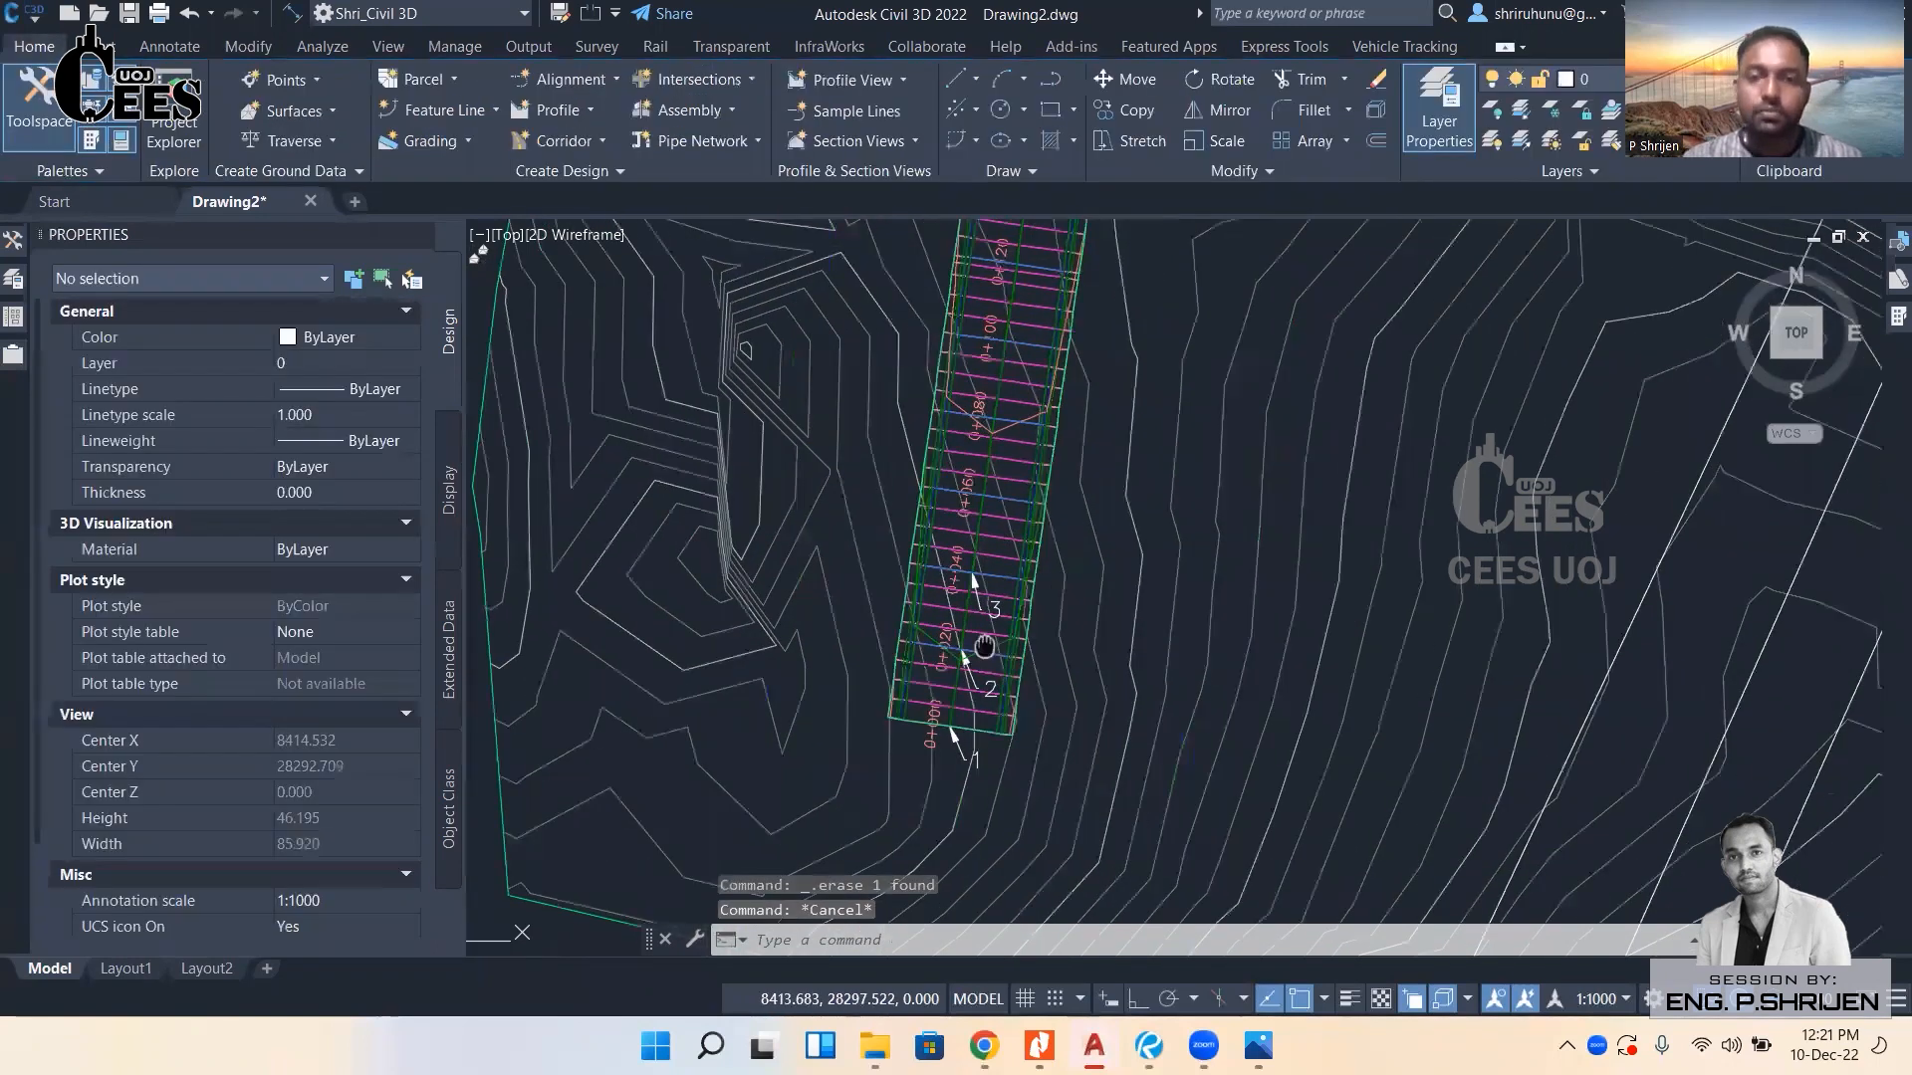
Start creating multiple section views for alignment Trail_Alg with the sample line group Sample.
left_click(902, 144)
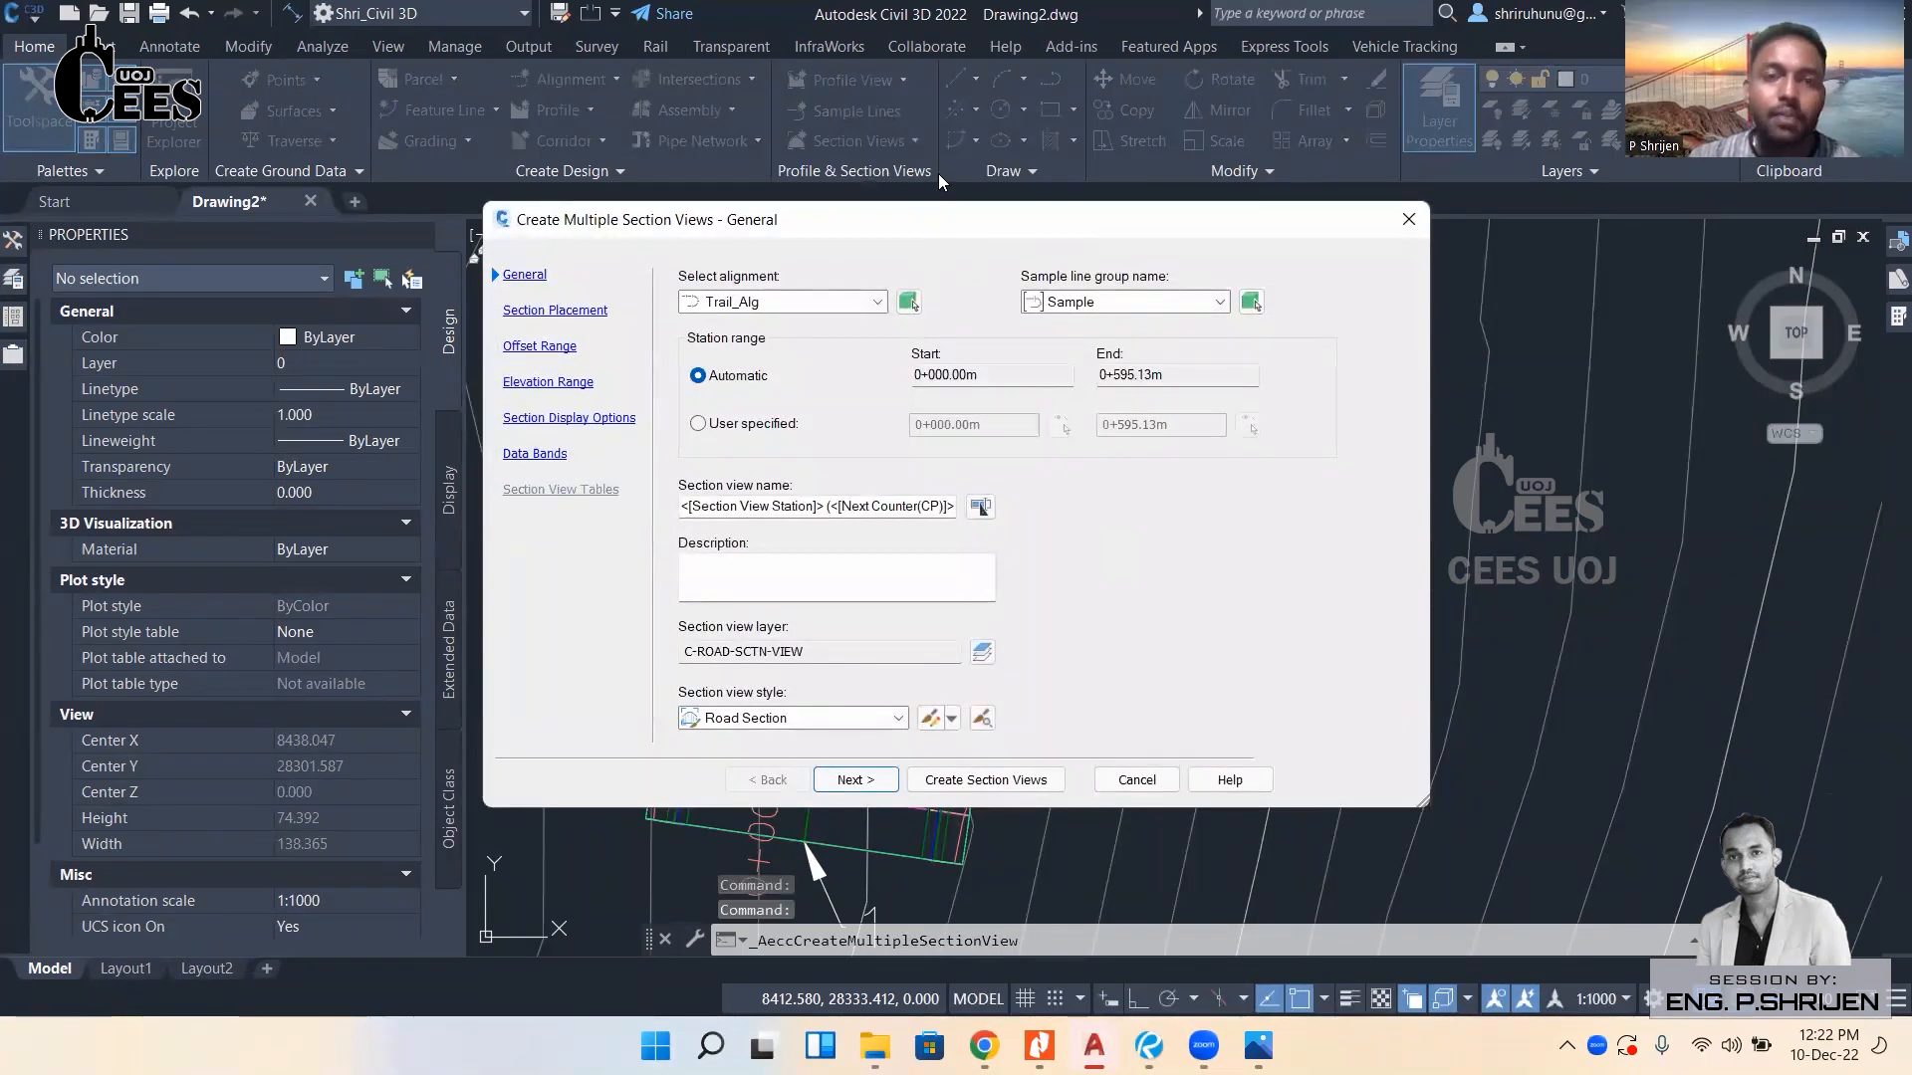
left_click(894, 257)
left_click(894, 257)
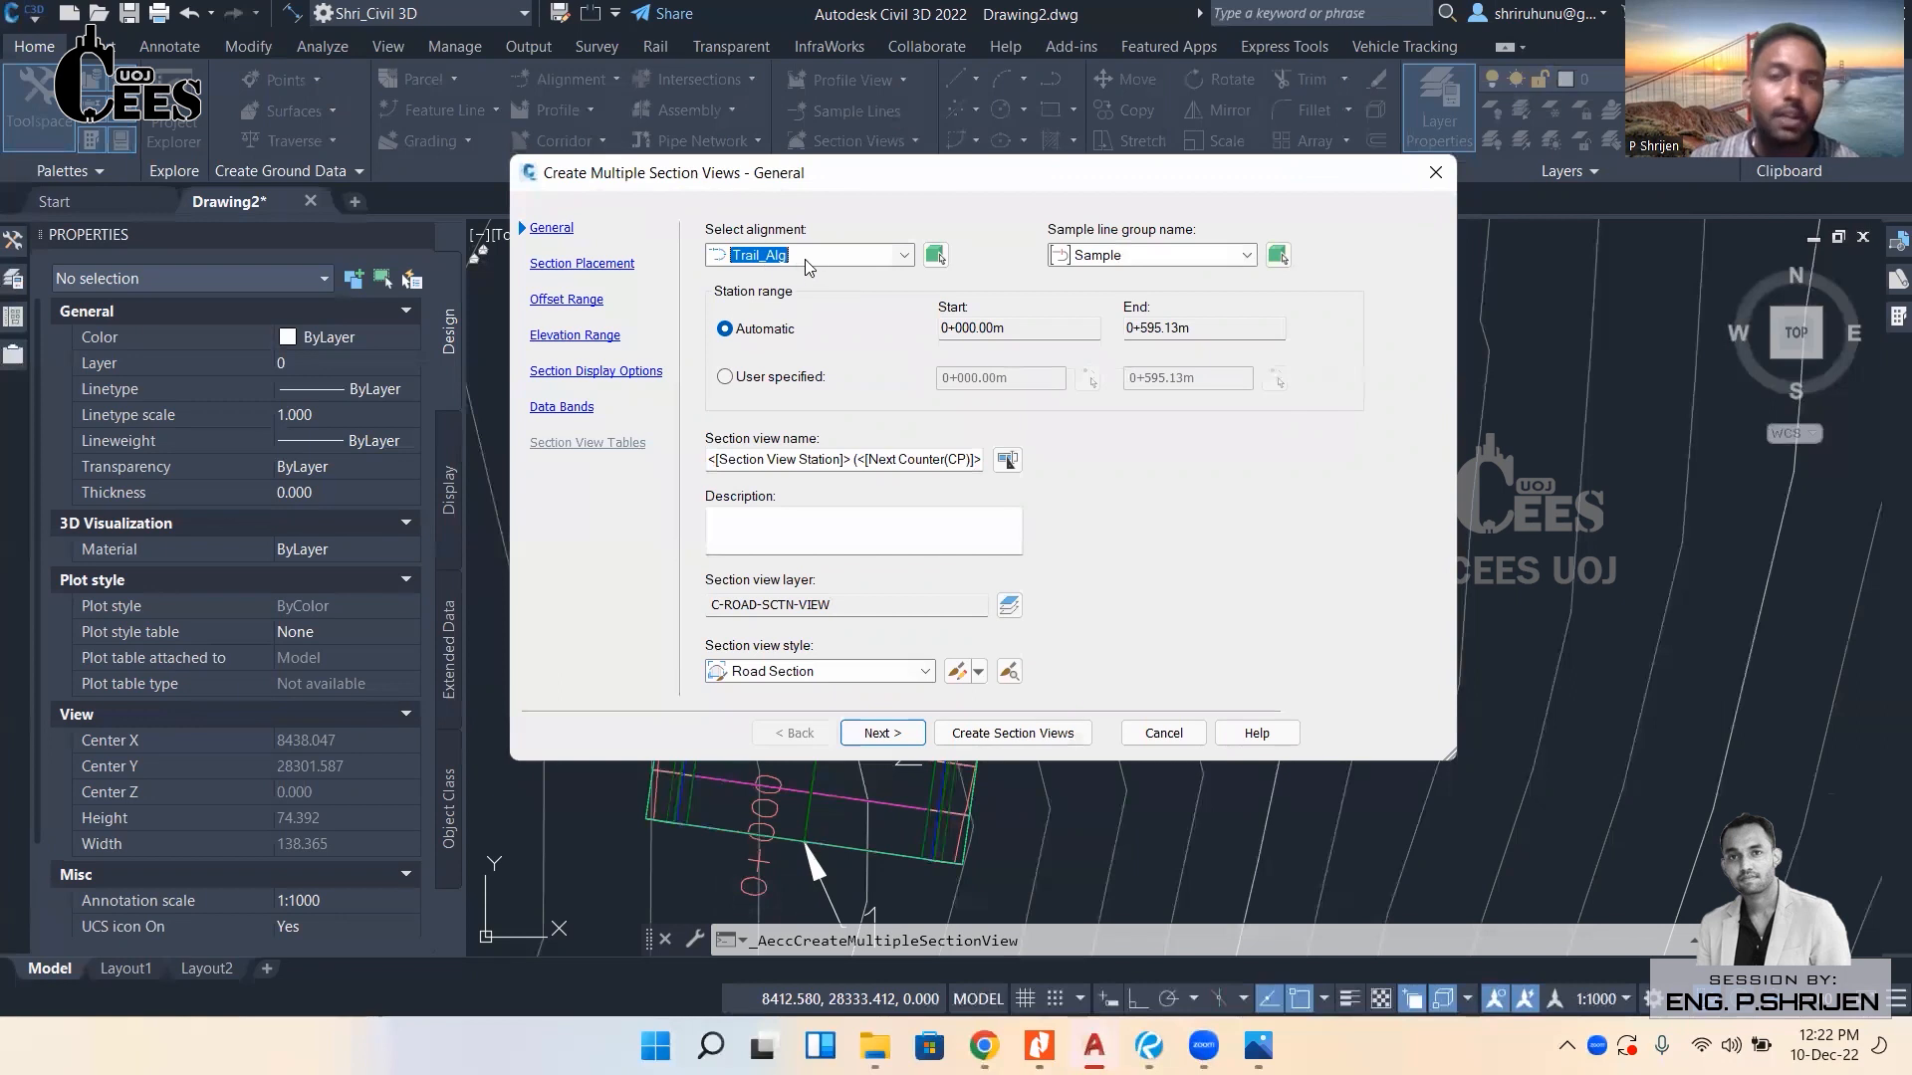
left_click(1246, 257)
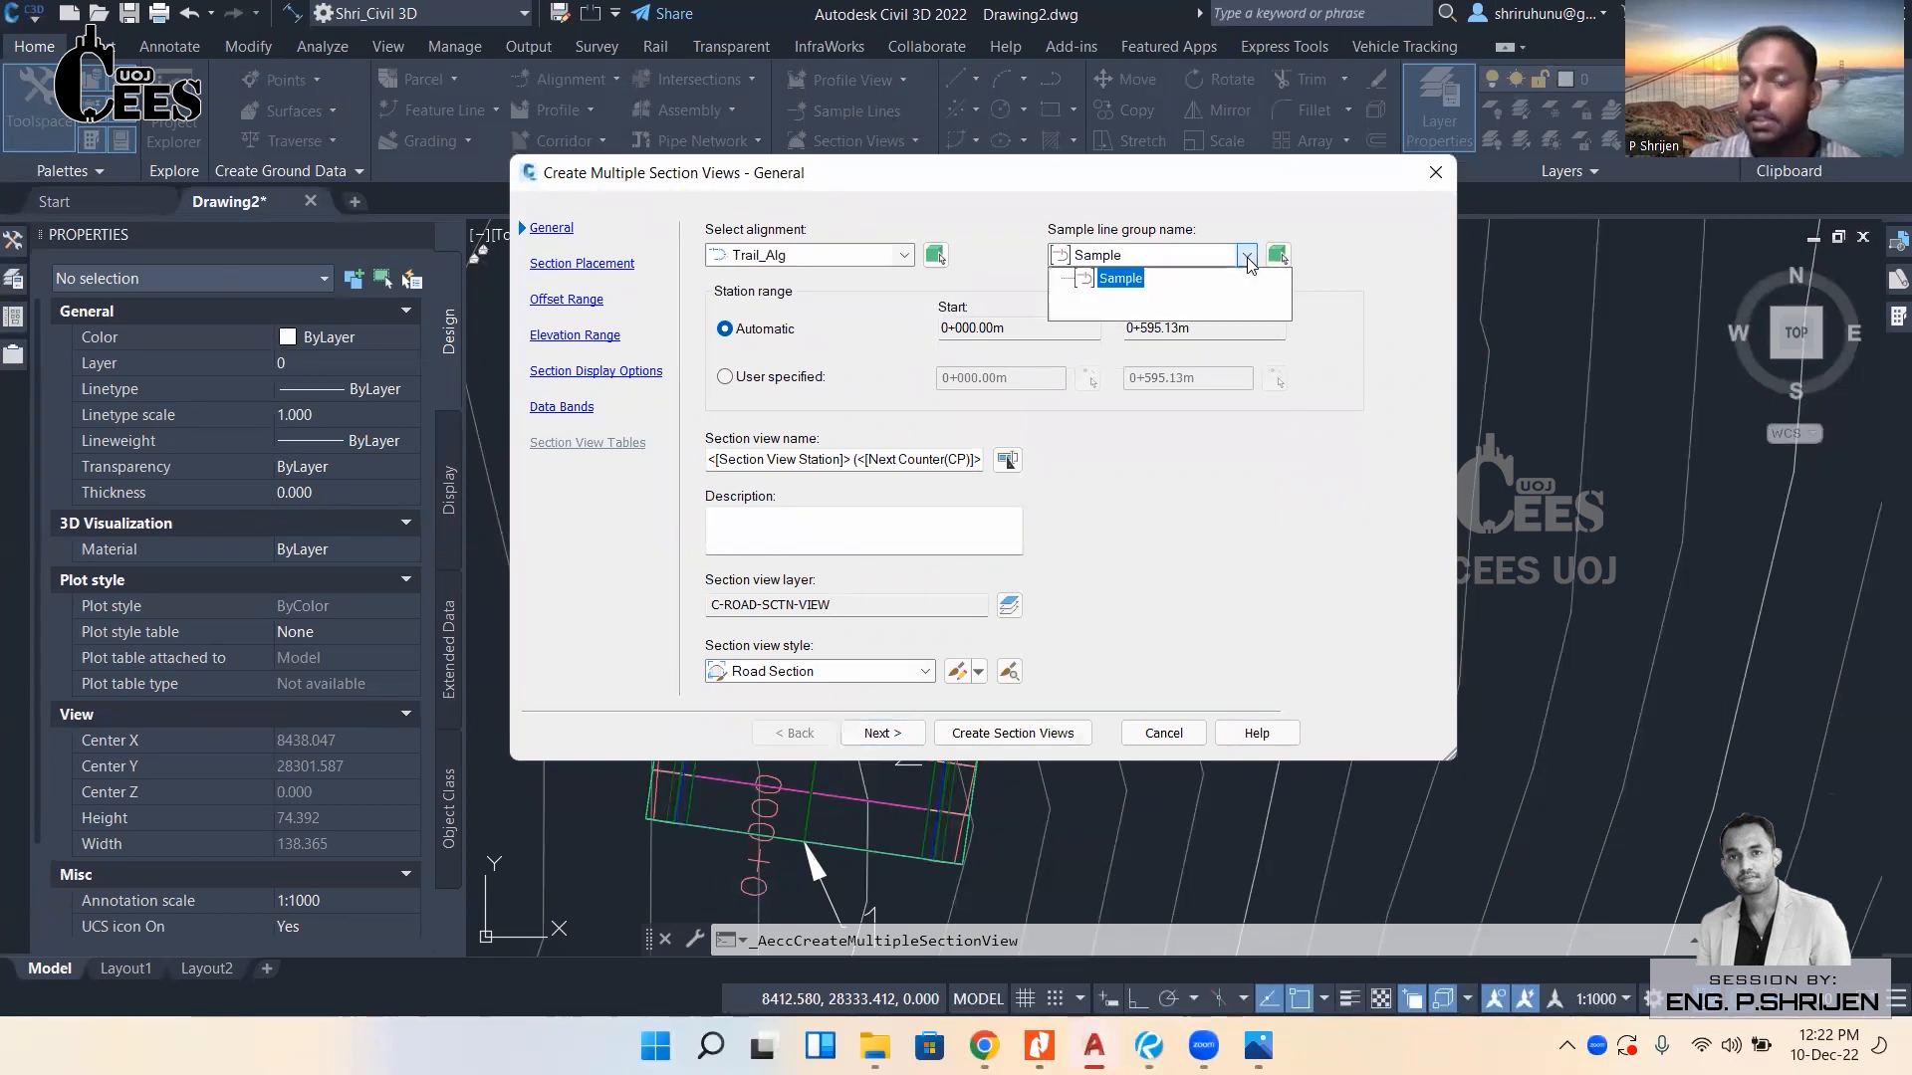
left_click(1113, 280)
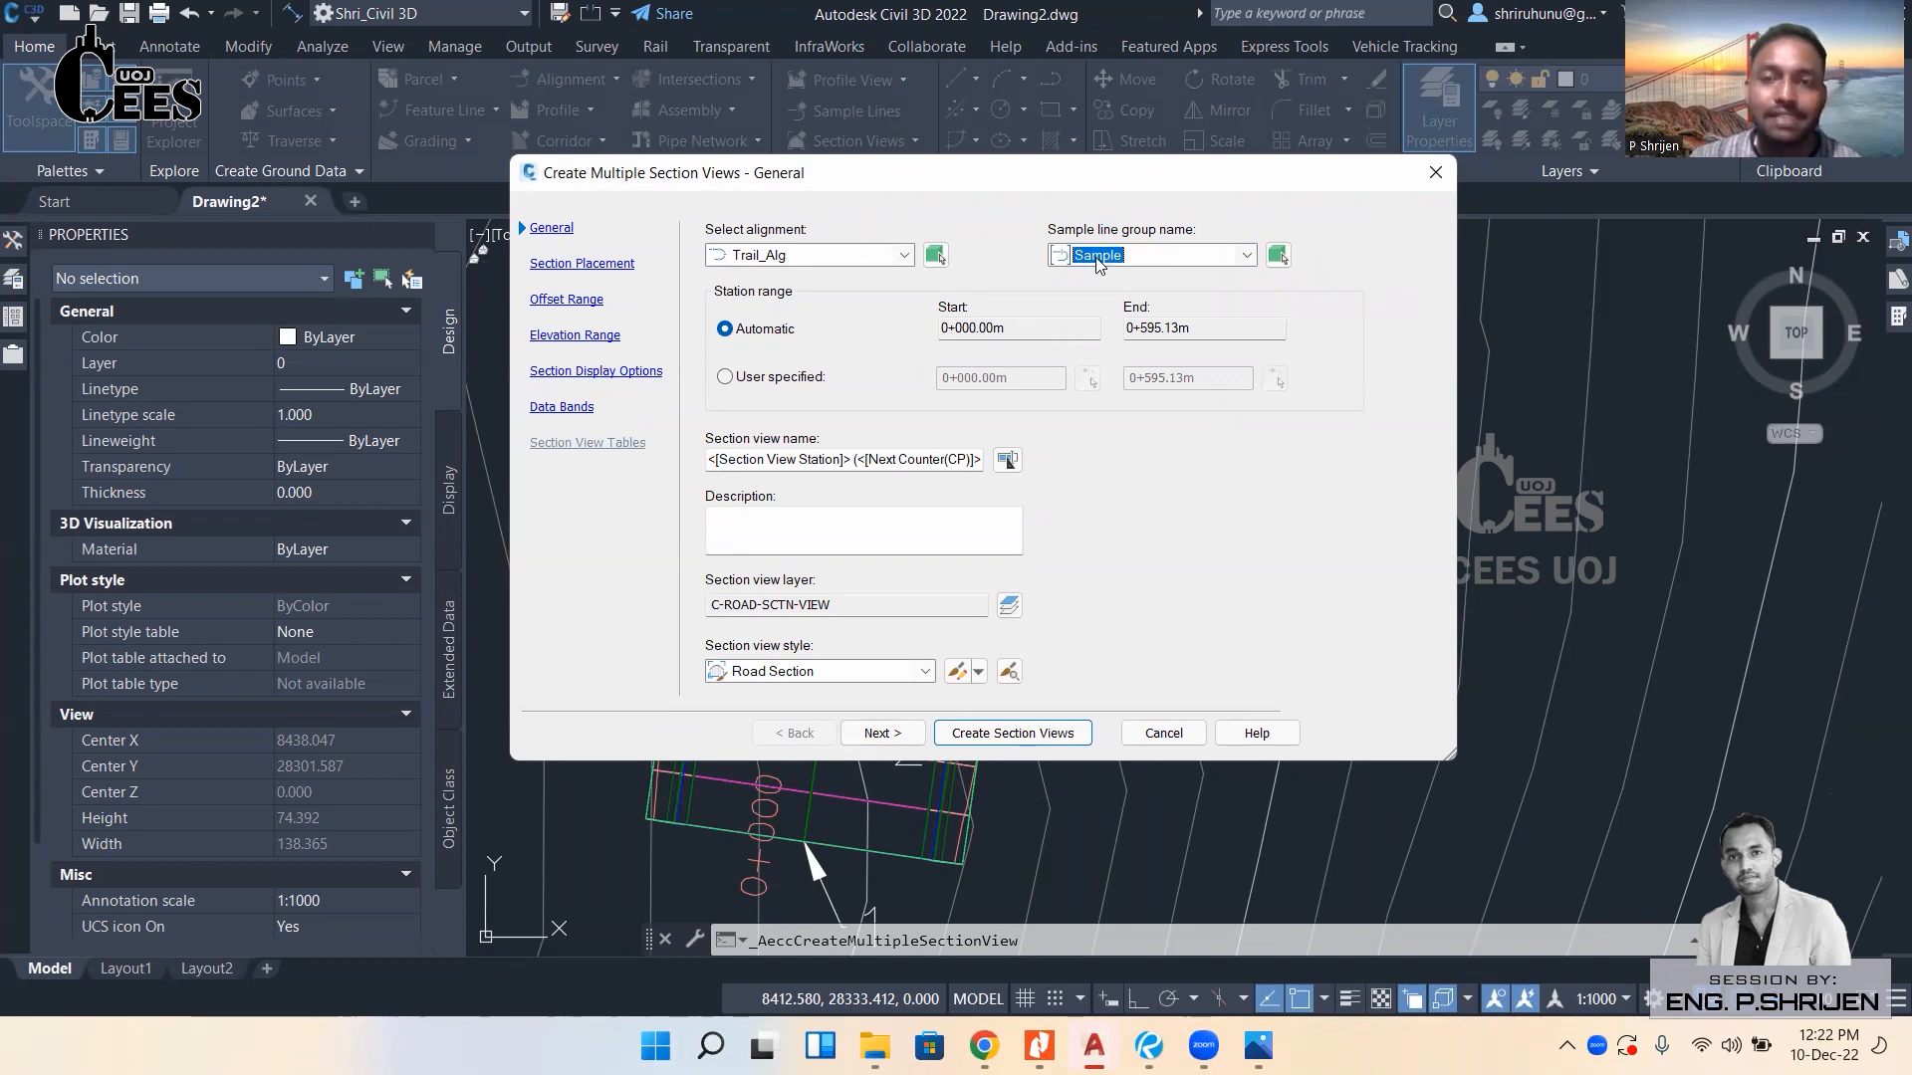
Try the user-specified station range option and return the range to automatic.
left_click(757, 380)
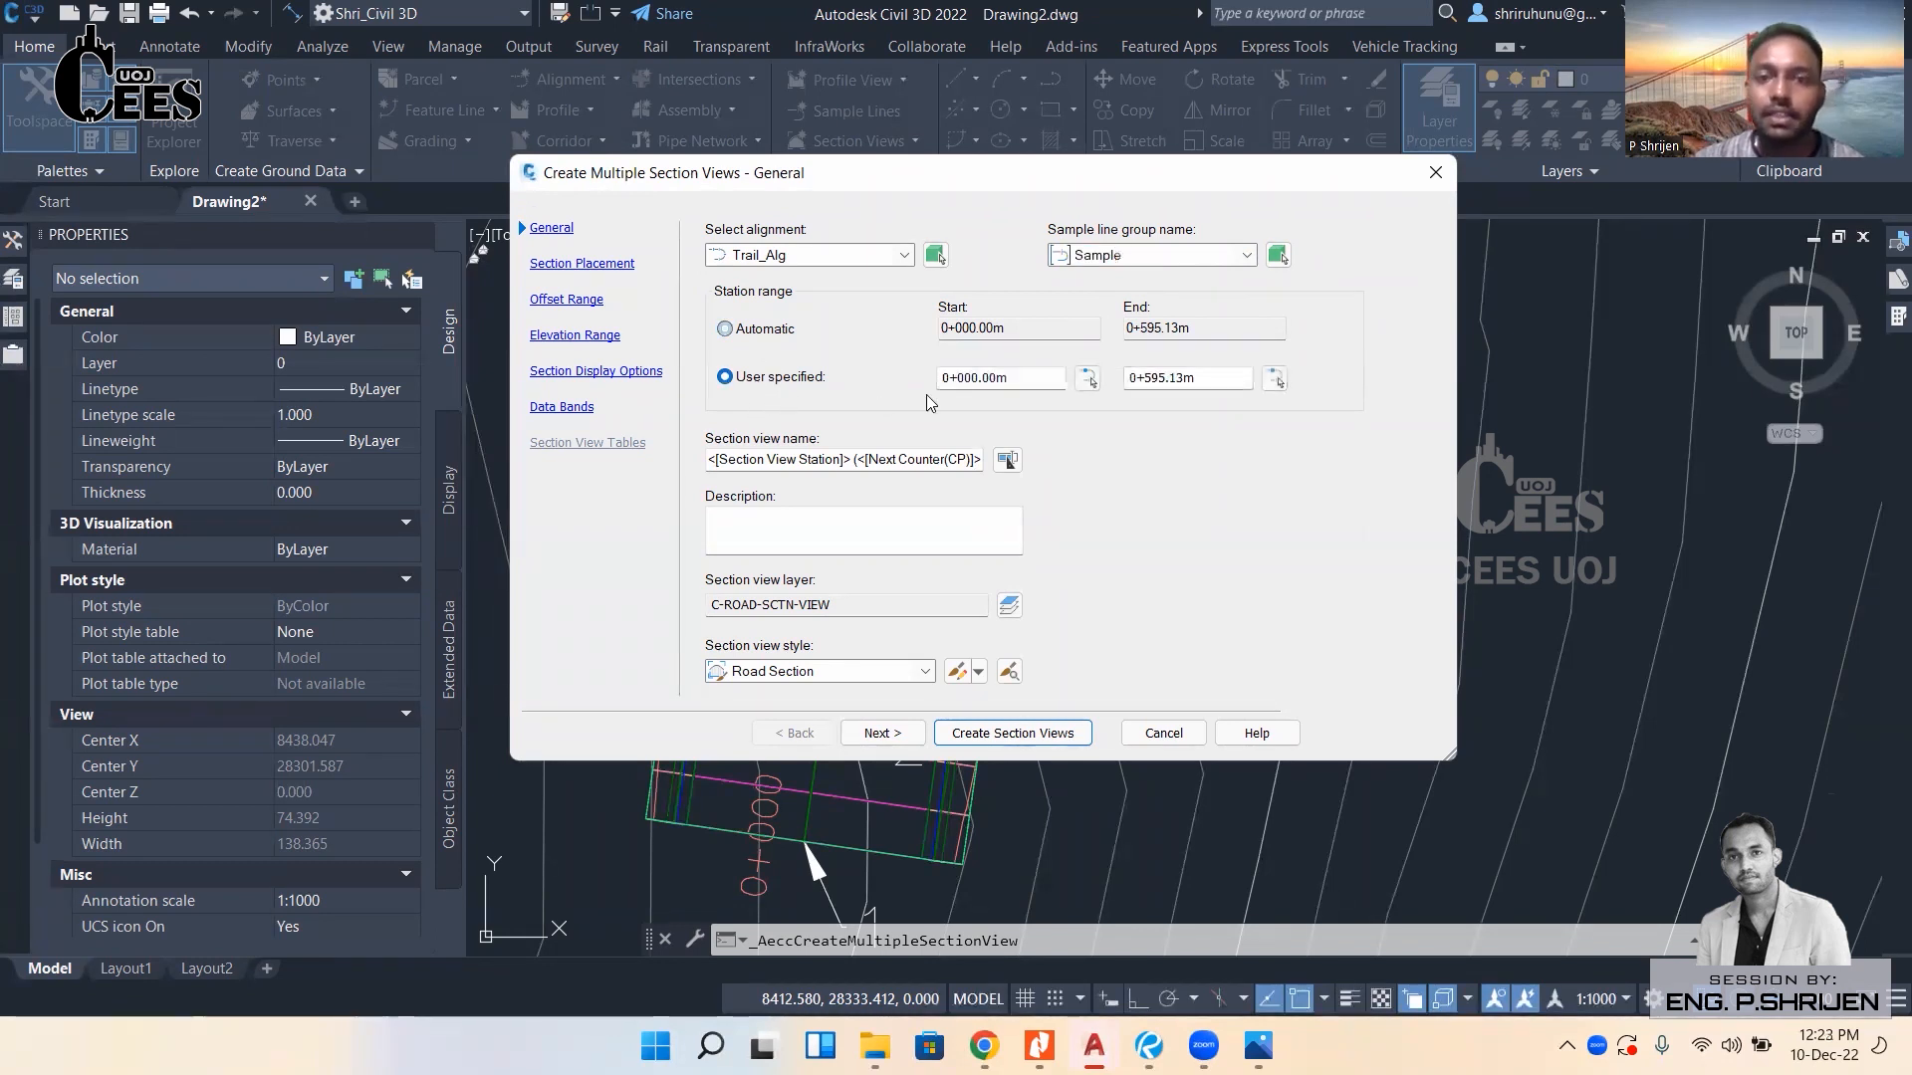
left_click(774, 329)
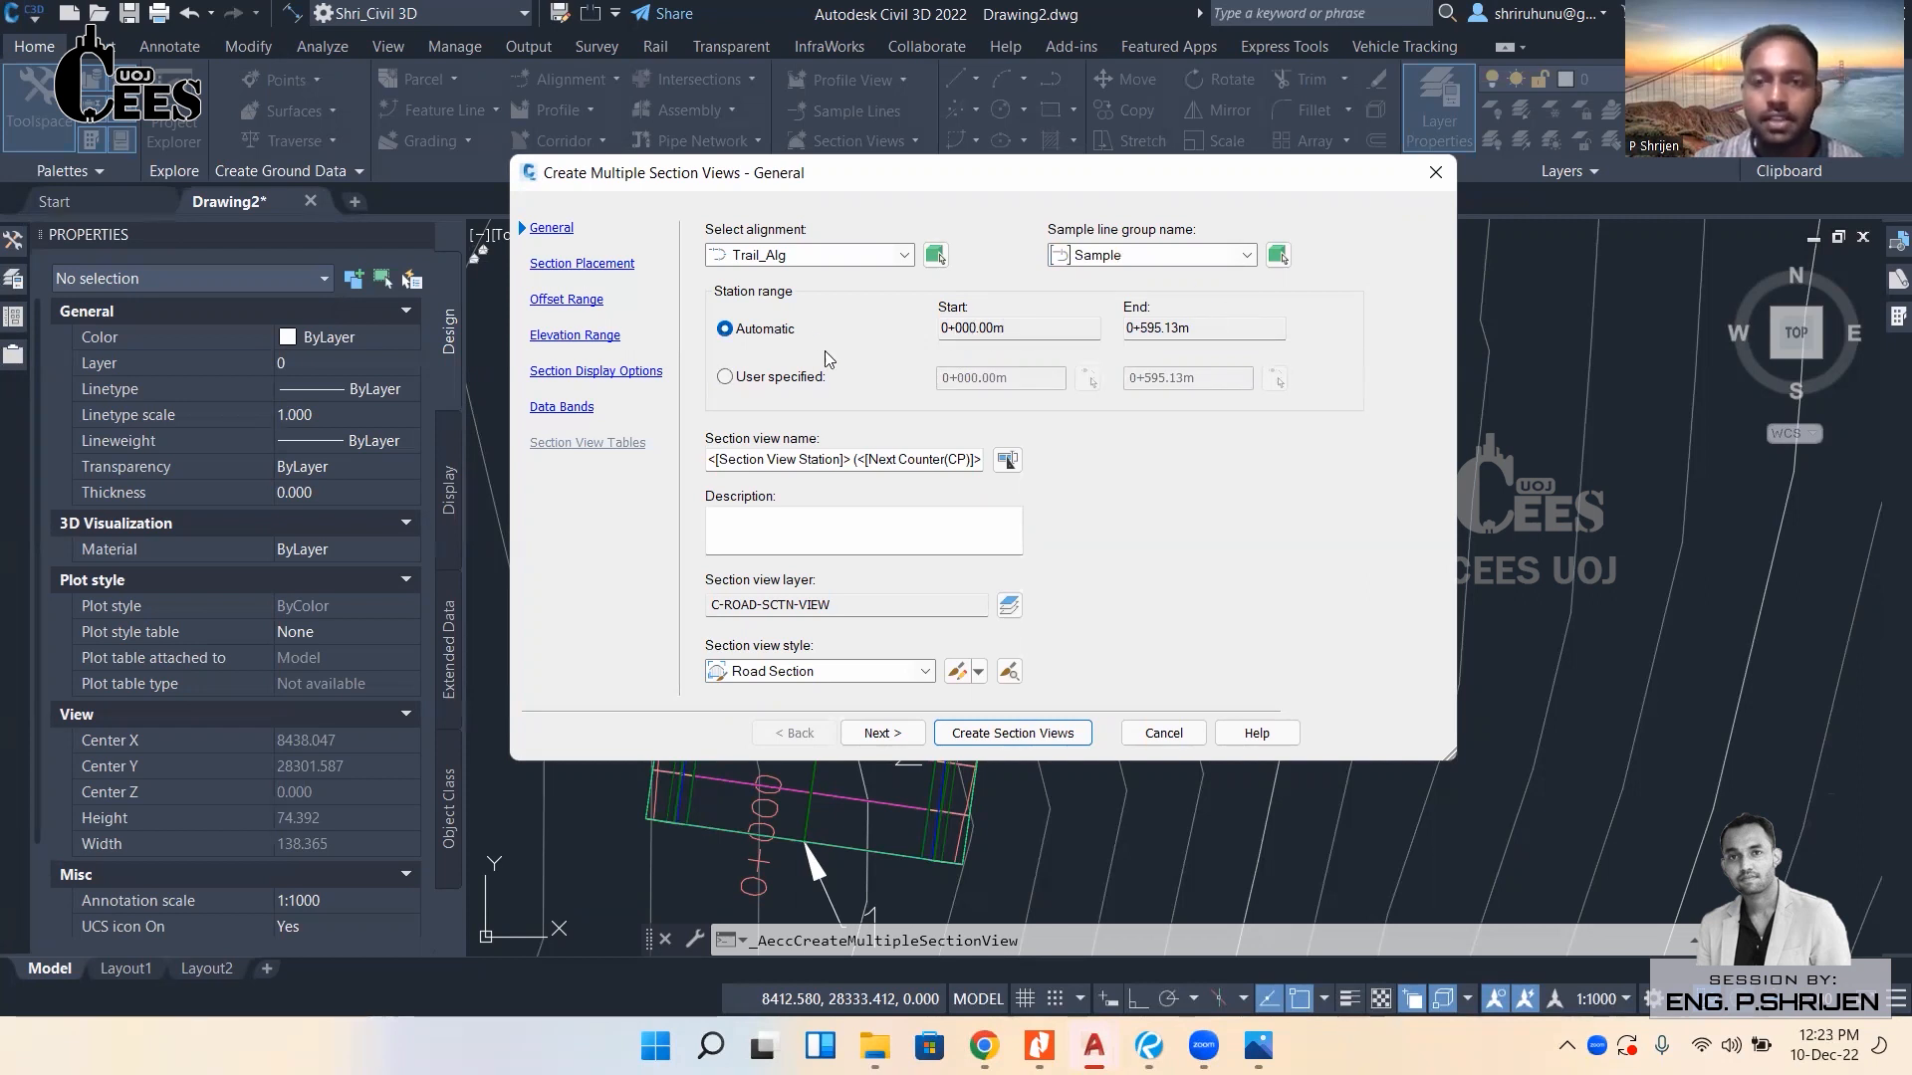
left_click(797, 379)
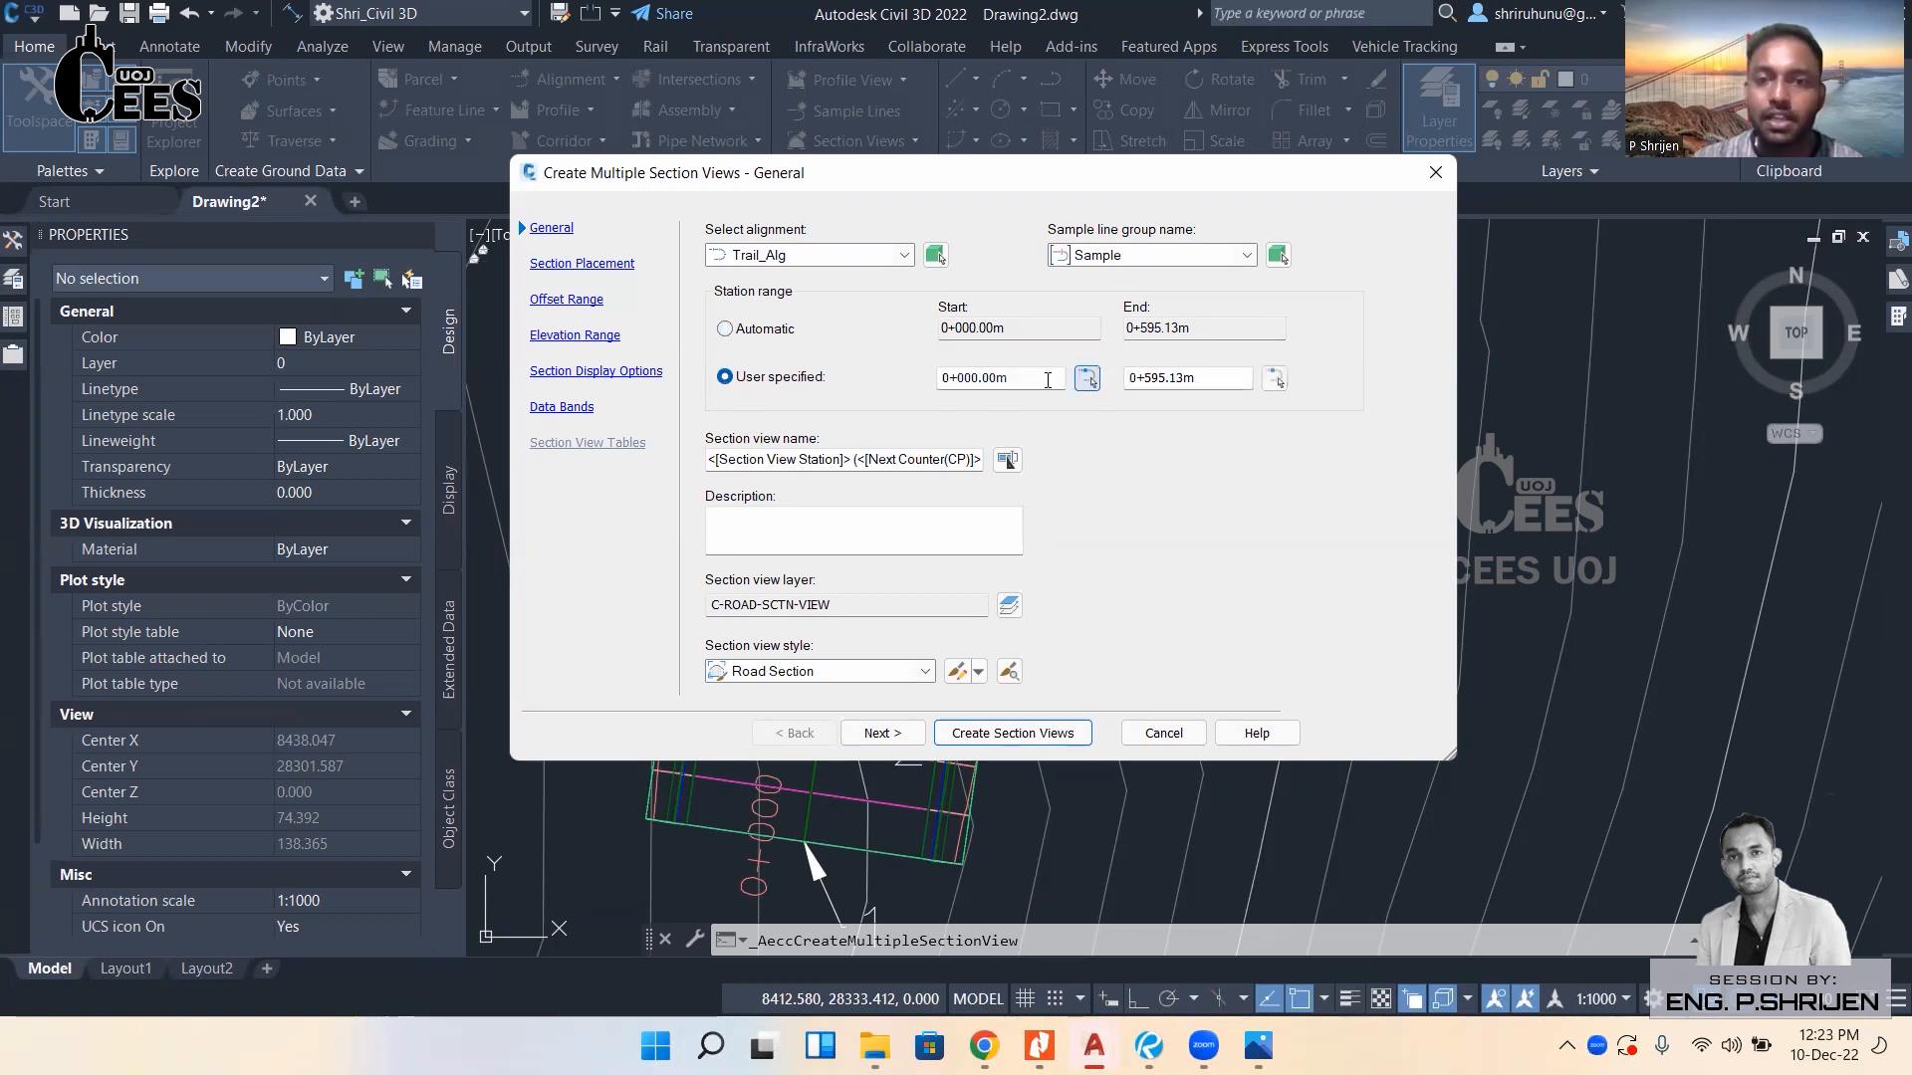
left_click(772, 330)
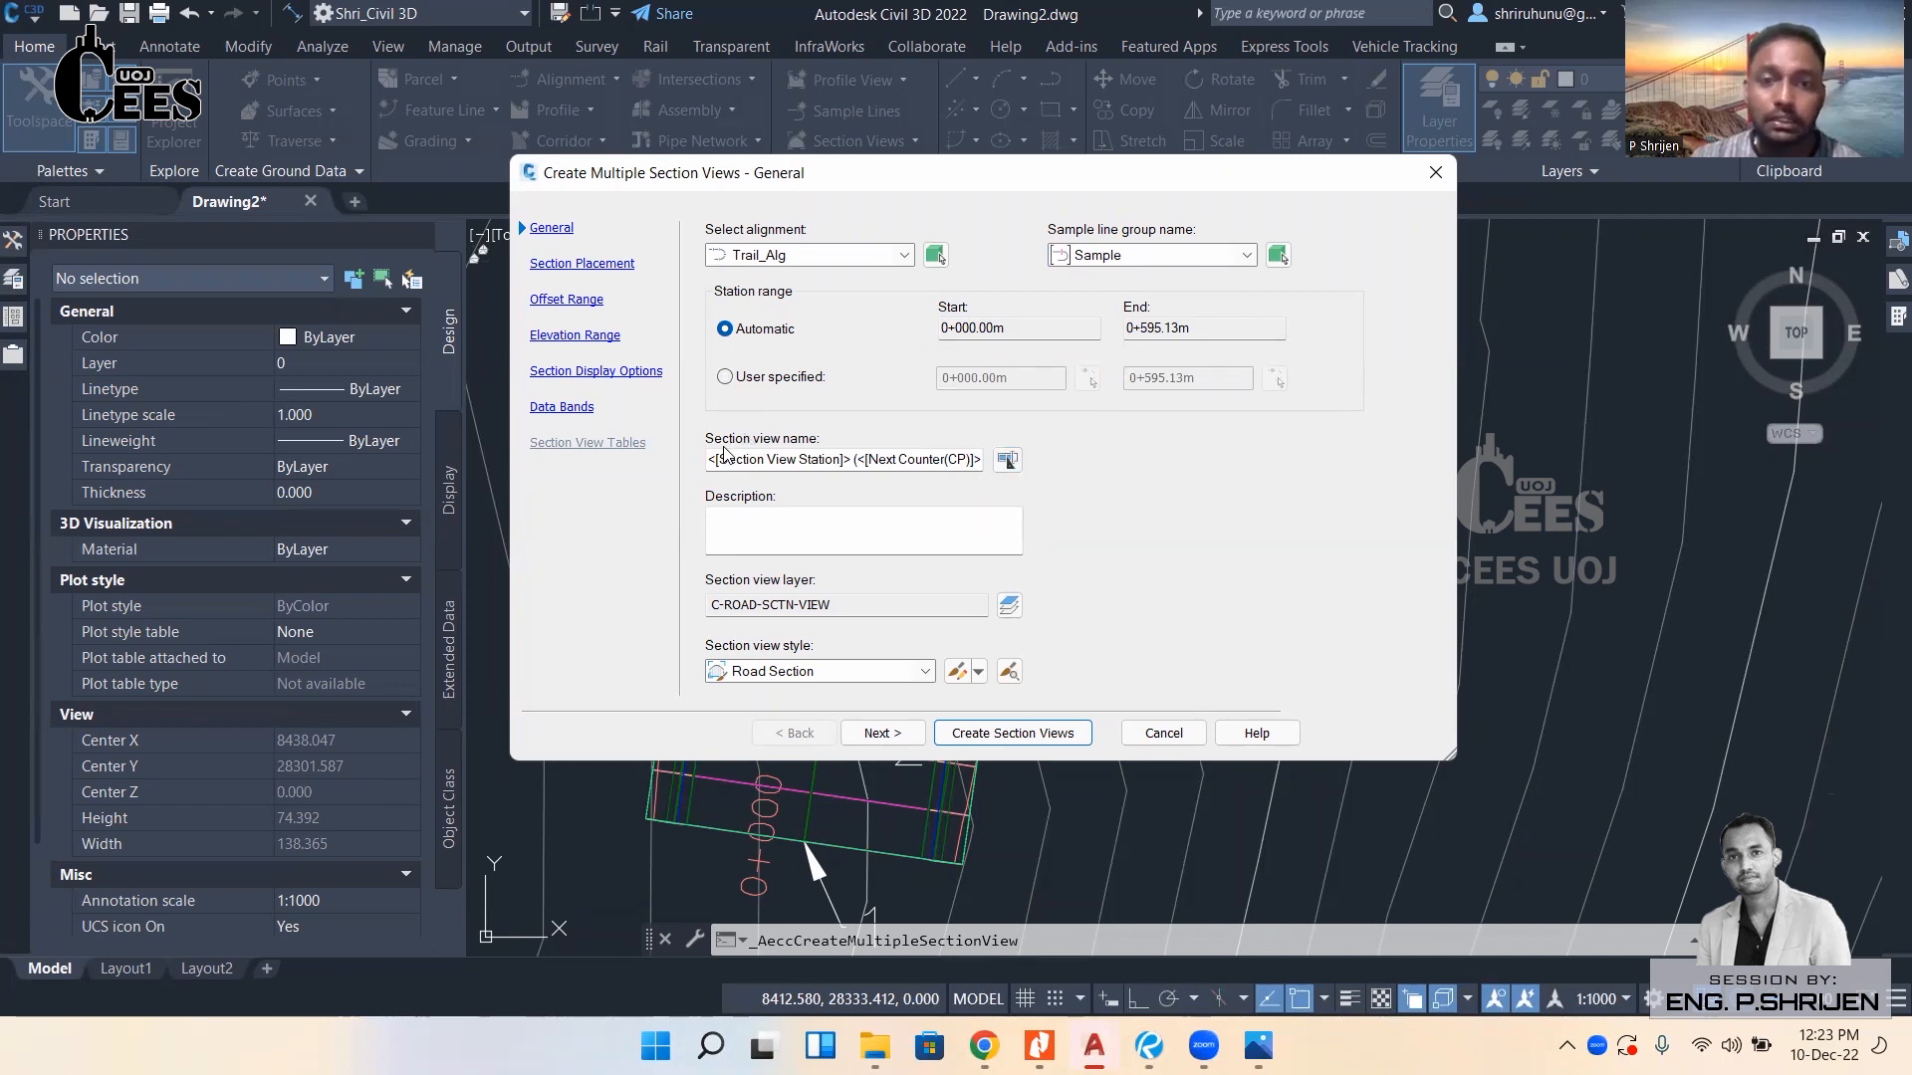
Check the section view name template and use the Road Section view style for the section views.
left_click(1007, 459)
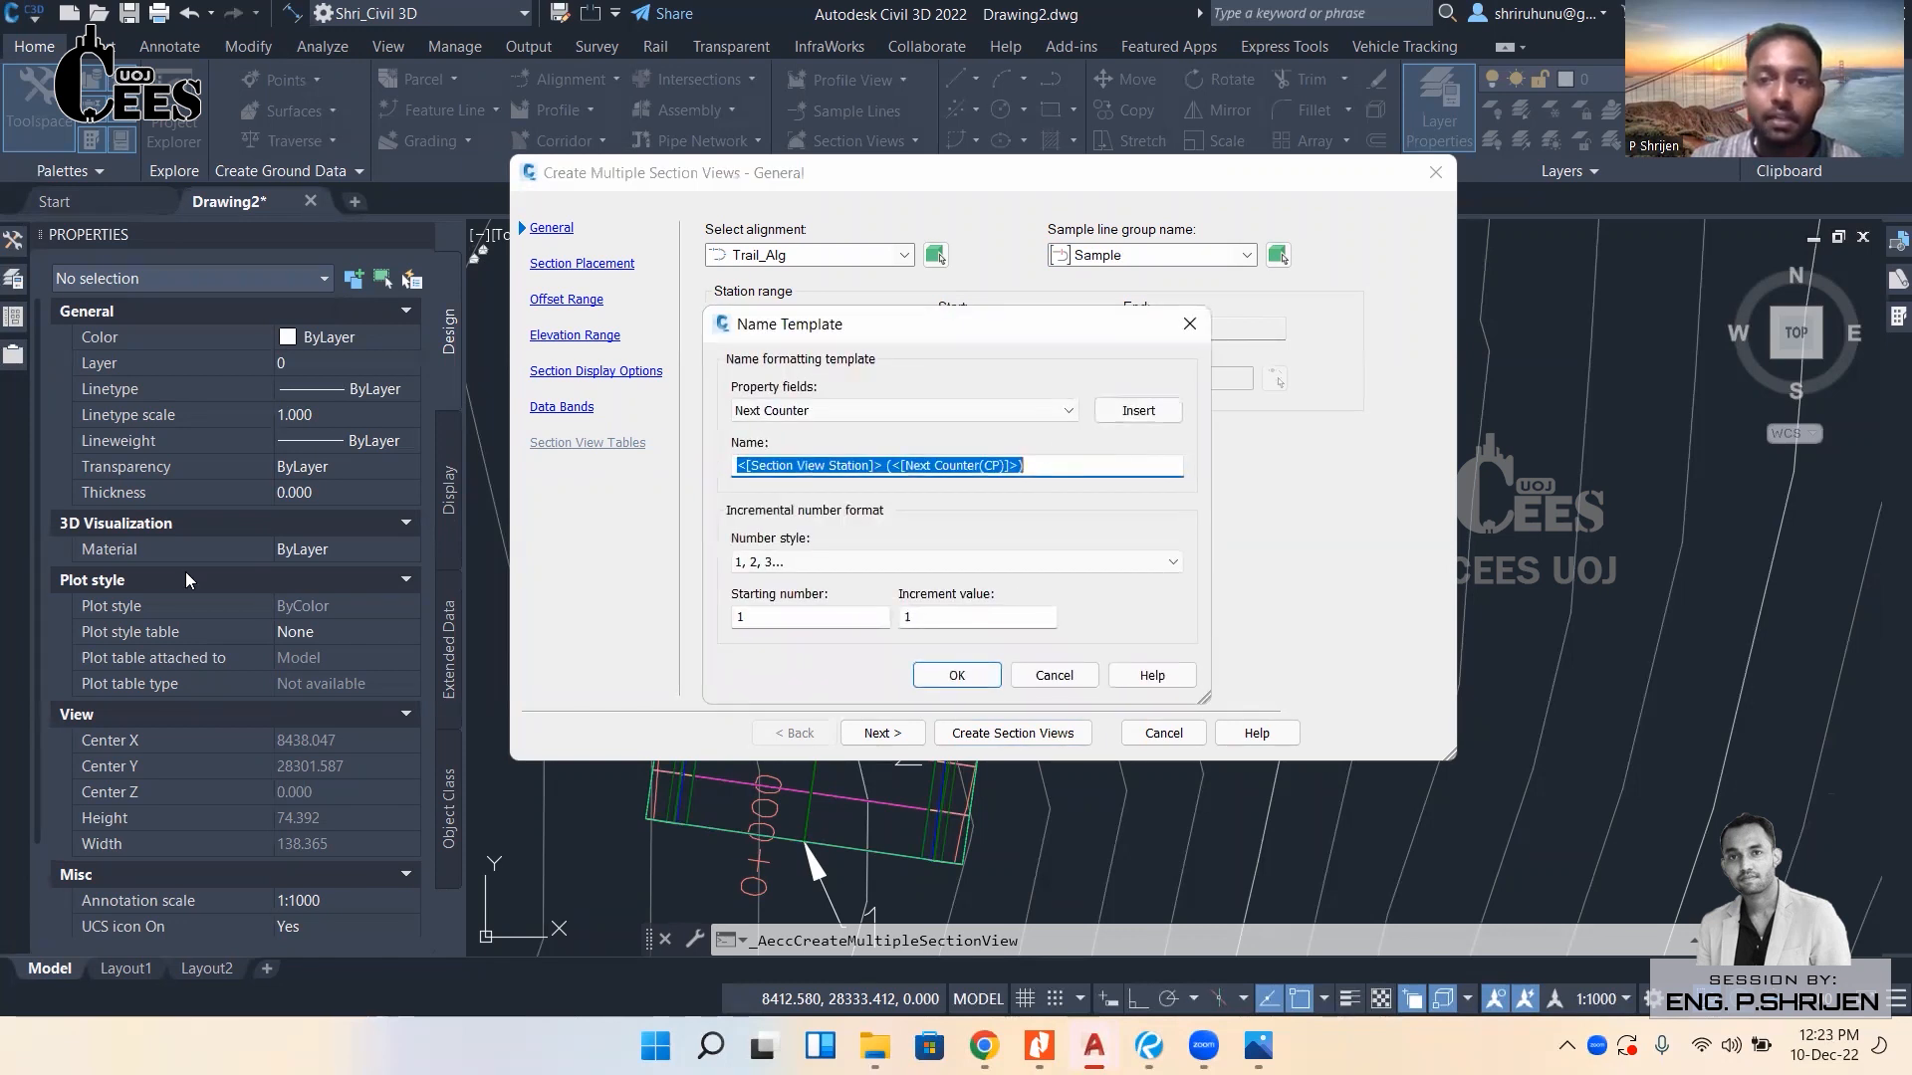
left_click(1020, 681)
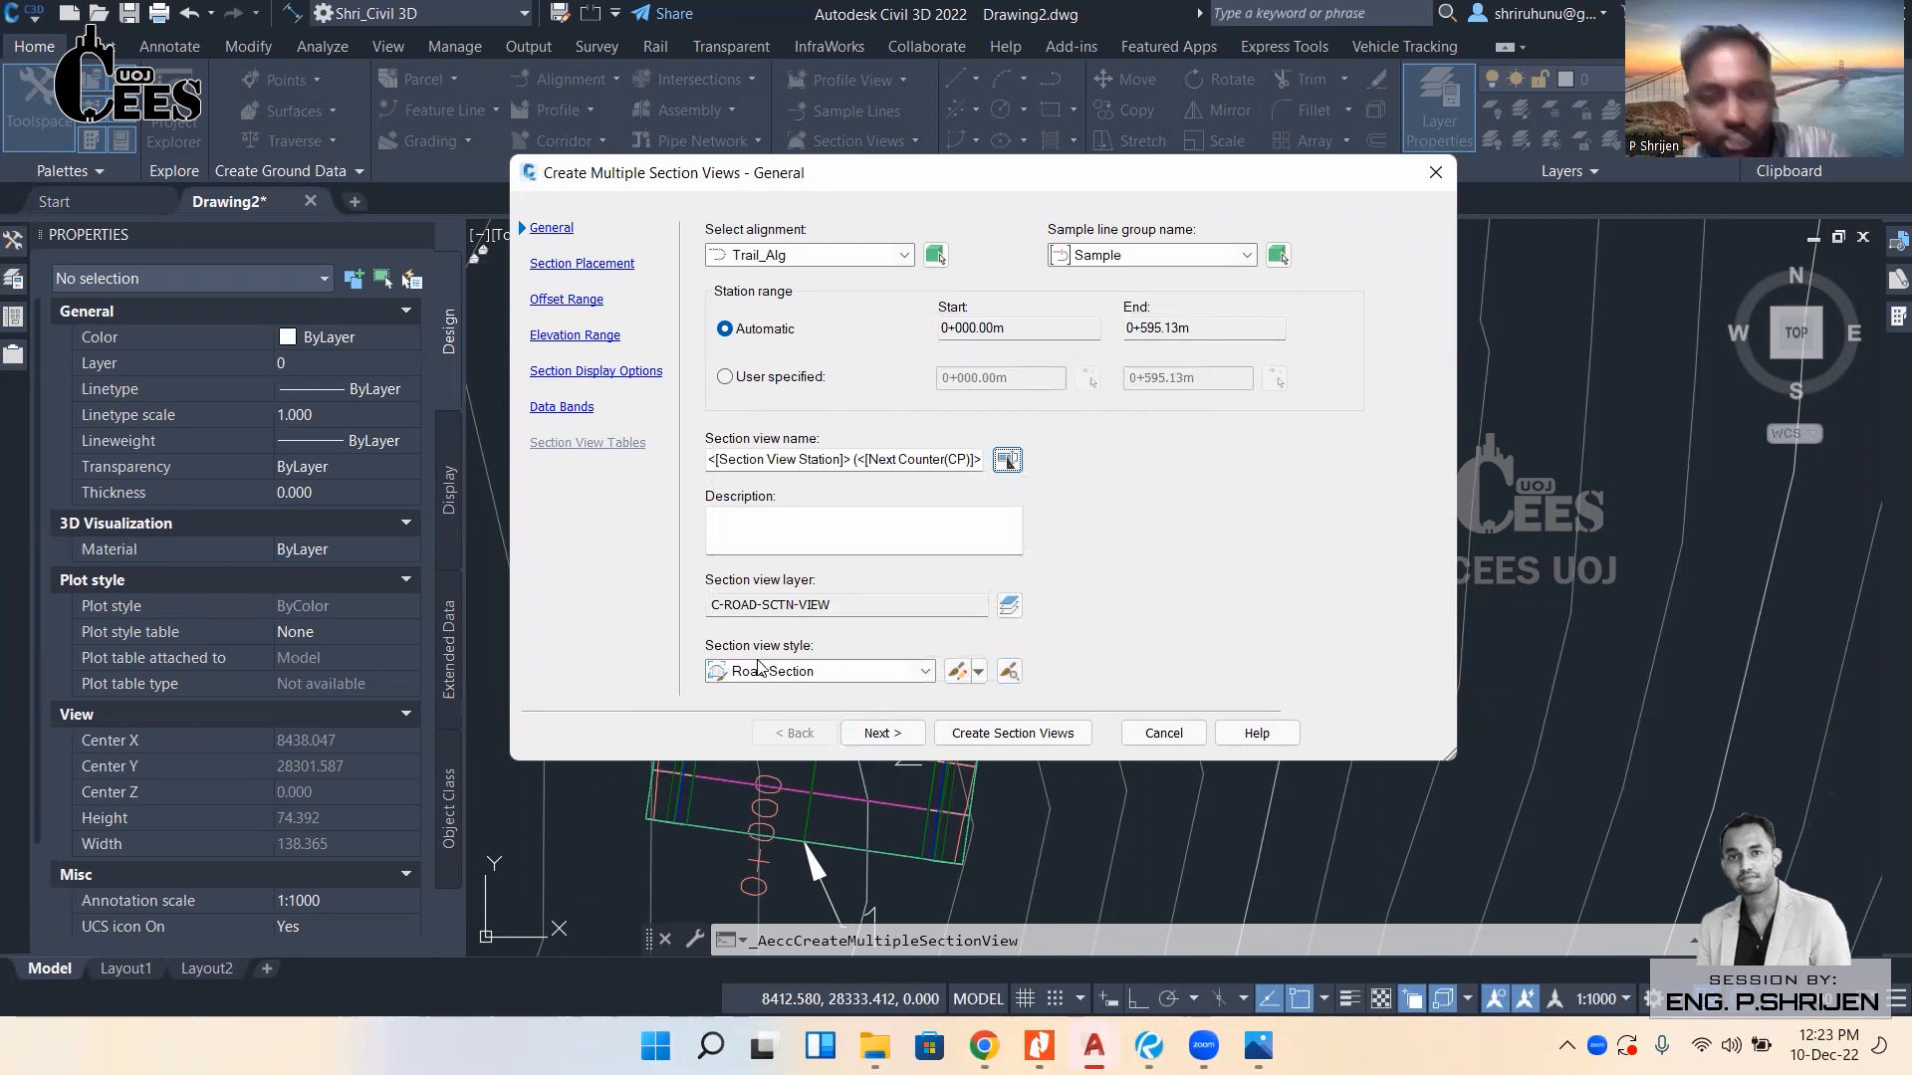
left_click(824, 672)
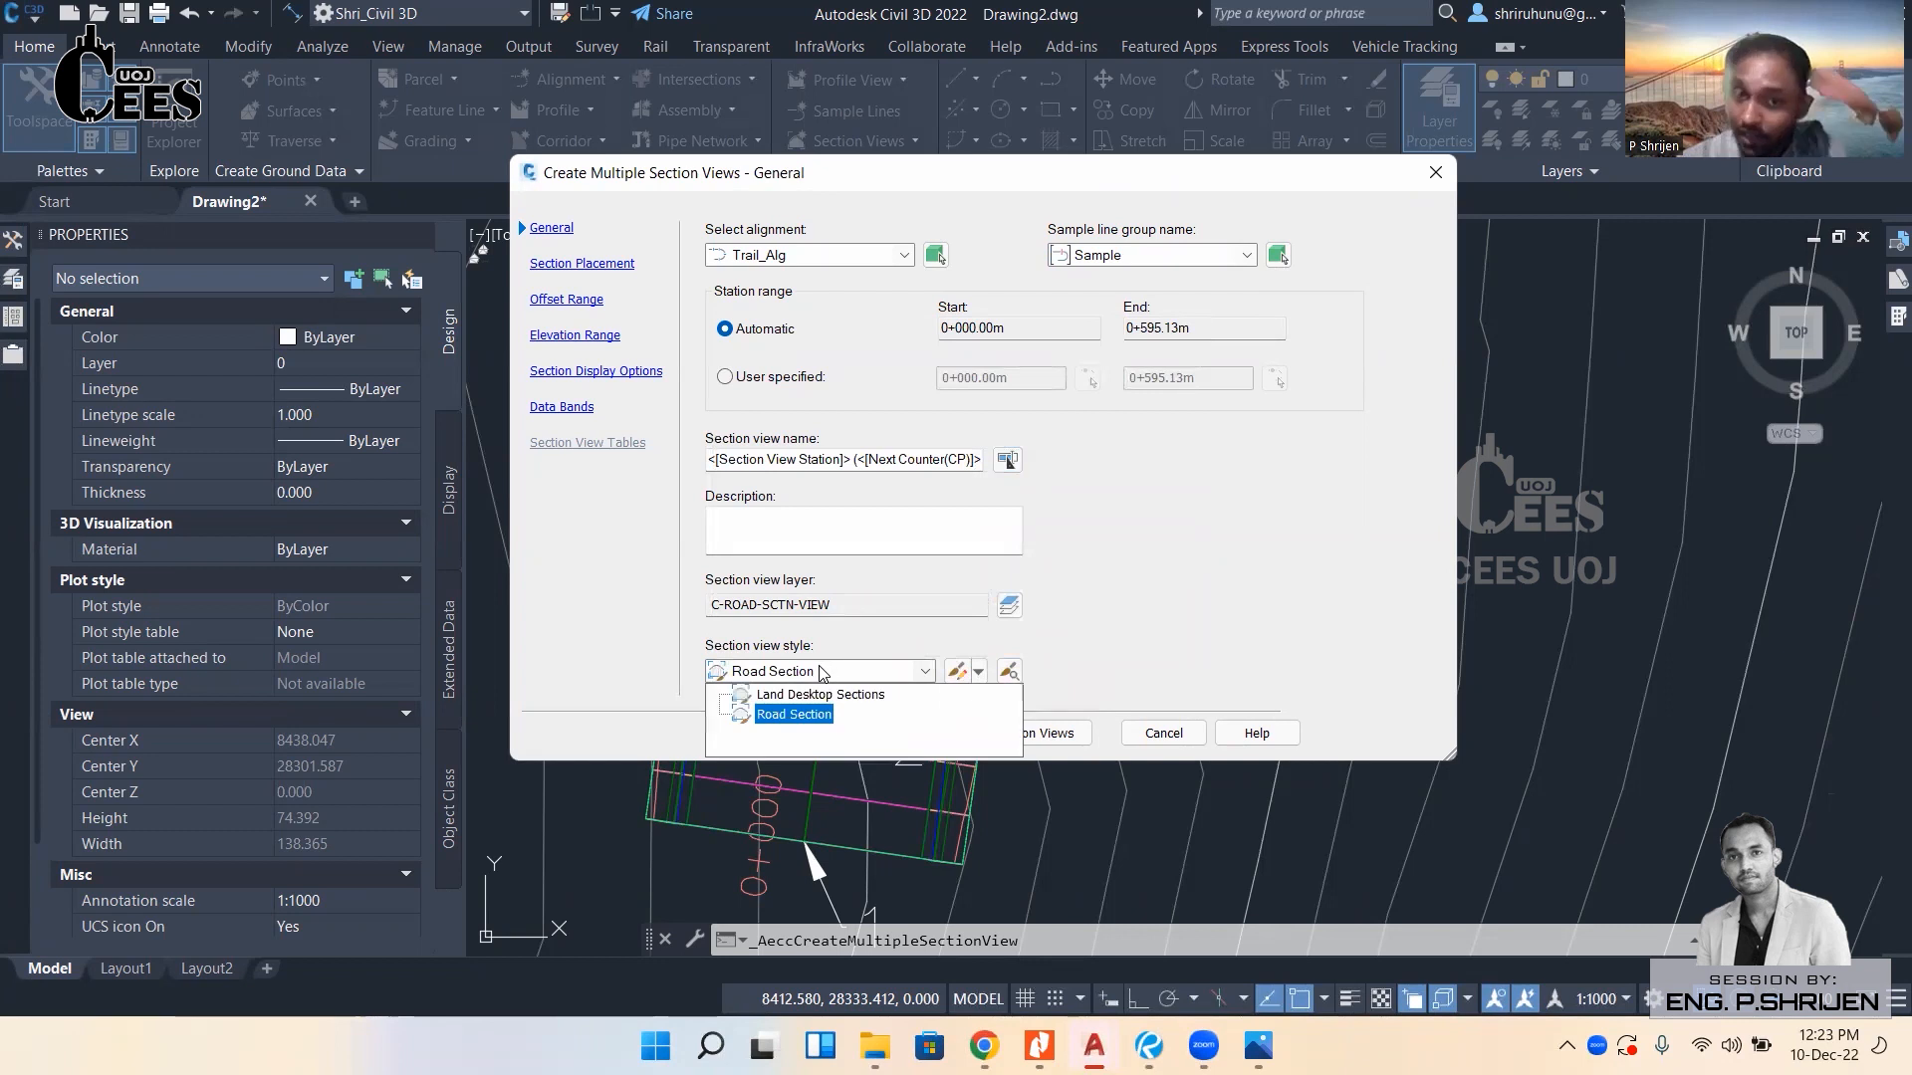
left_click(783, 714)
left_click(876, 734)
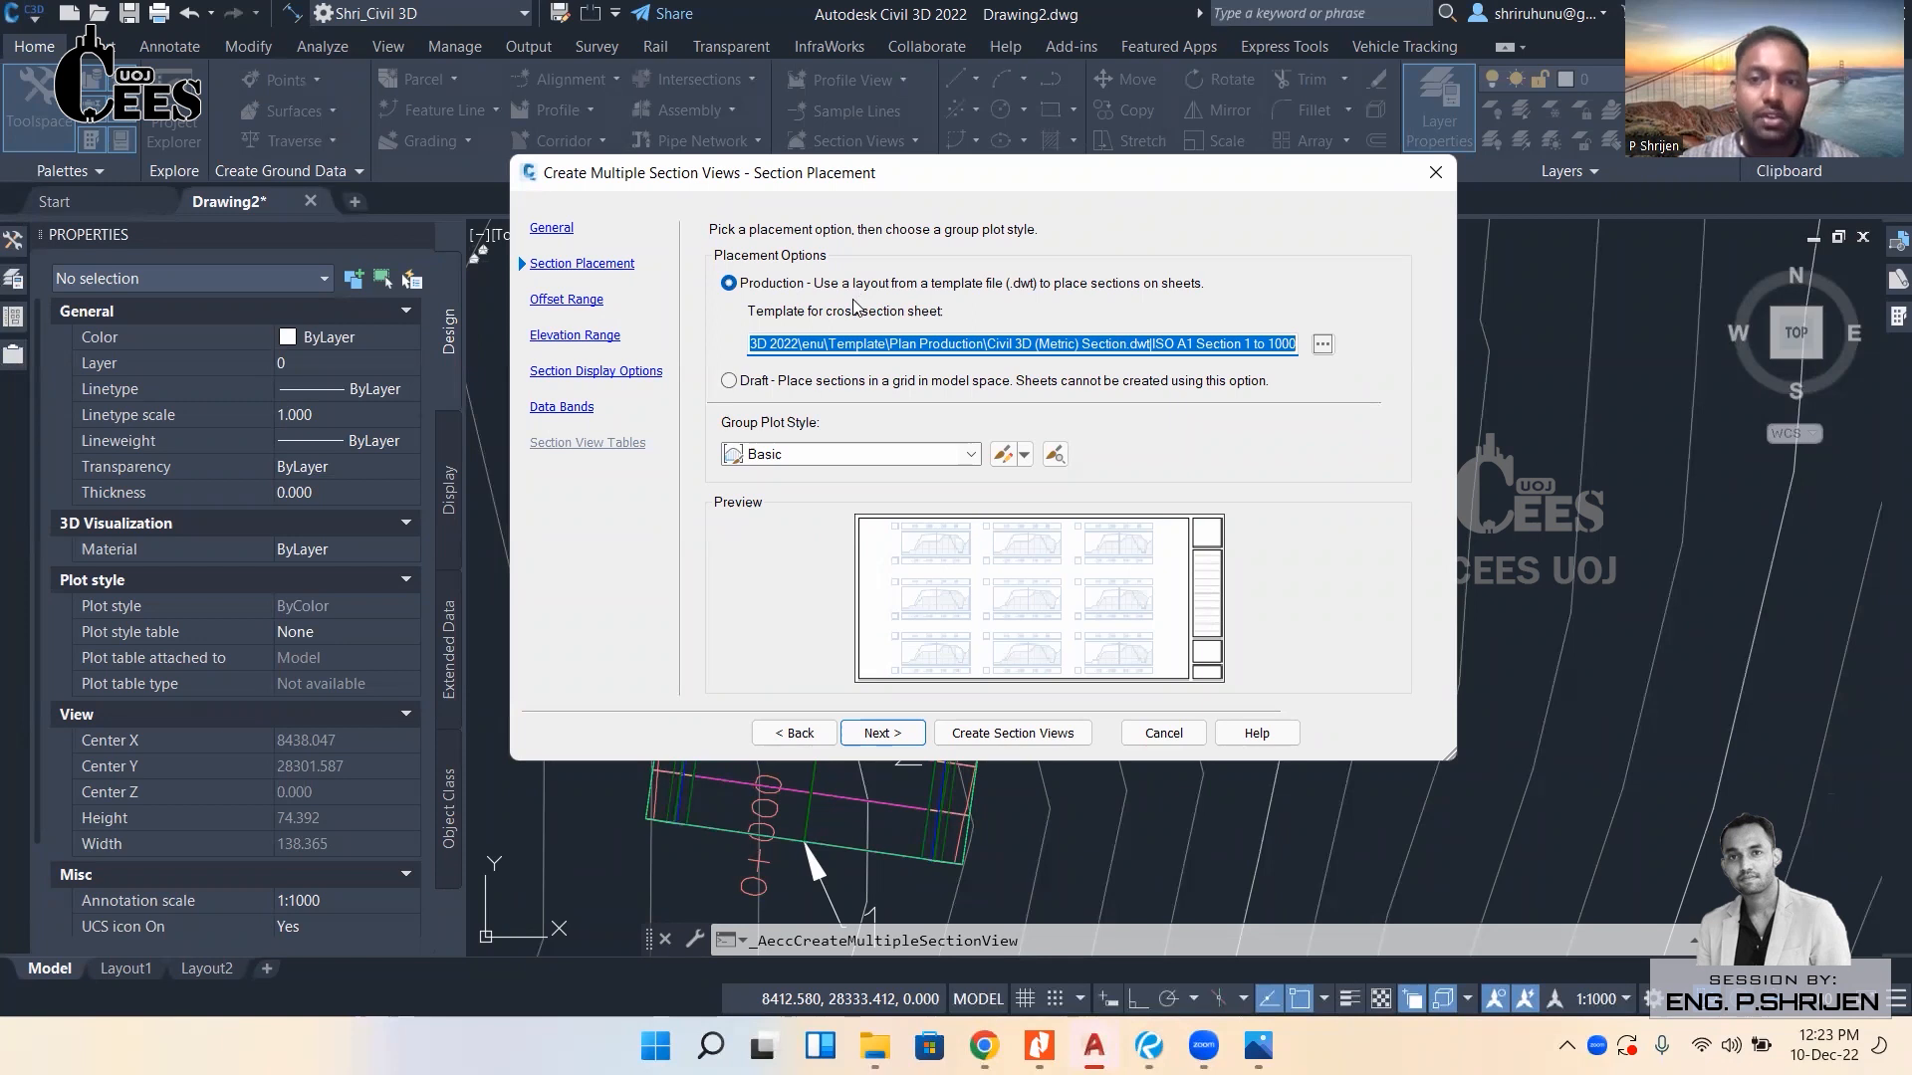
Set the section placement to Draft in model space and keep the automatic offset and elevation ranges.
left_click(742, 387)
left_click(735, 384)
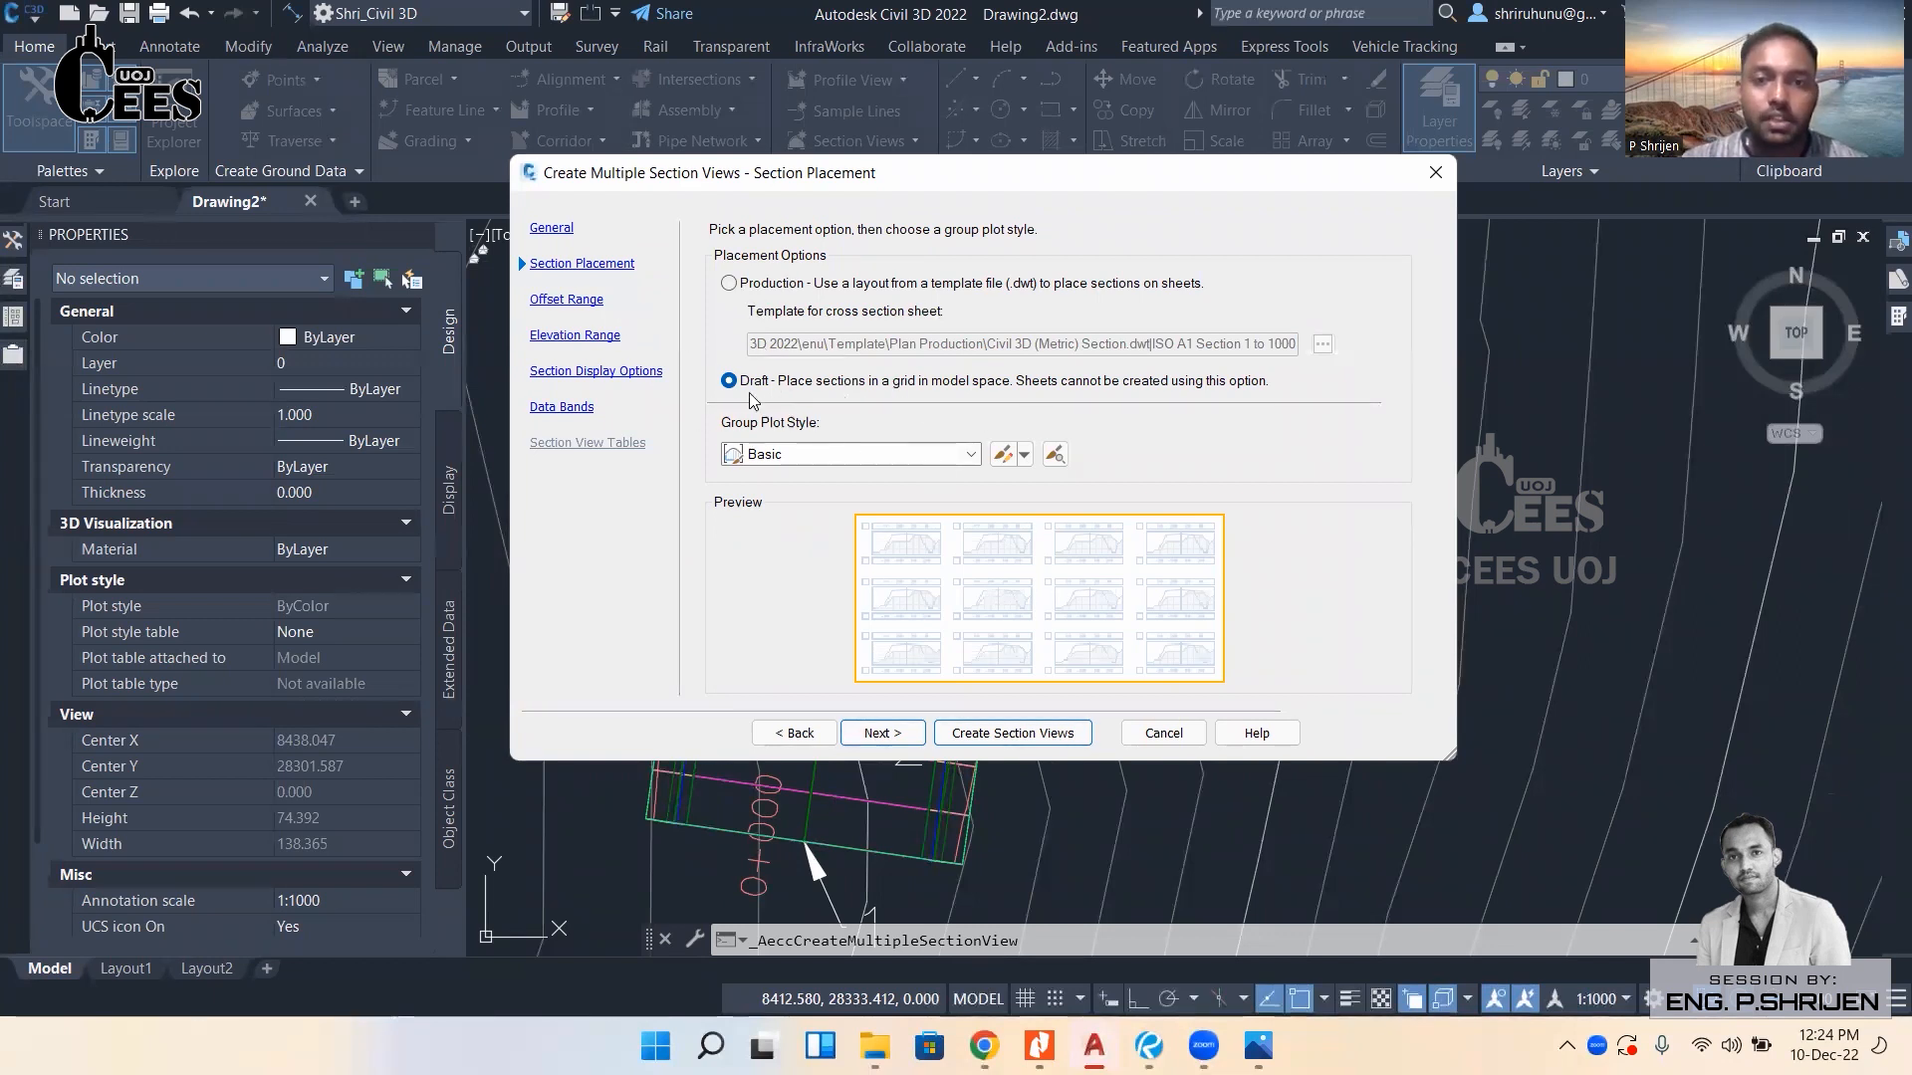
left_click(900, 738)
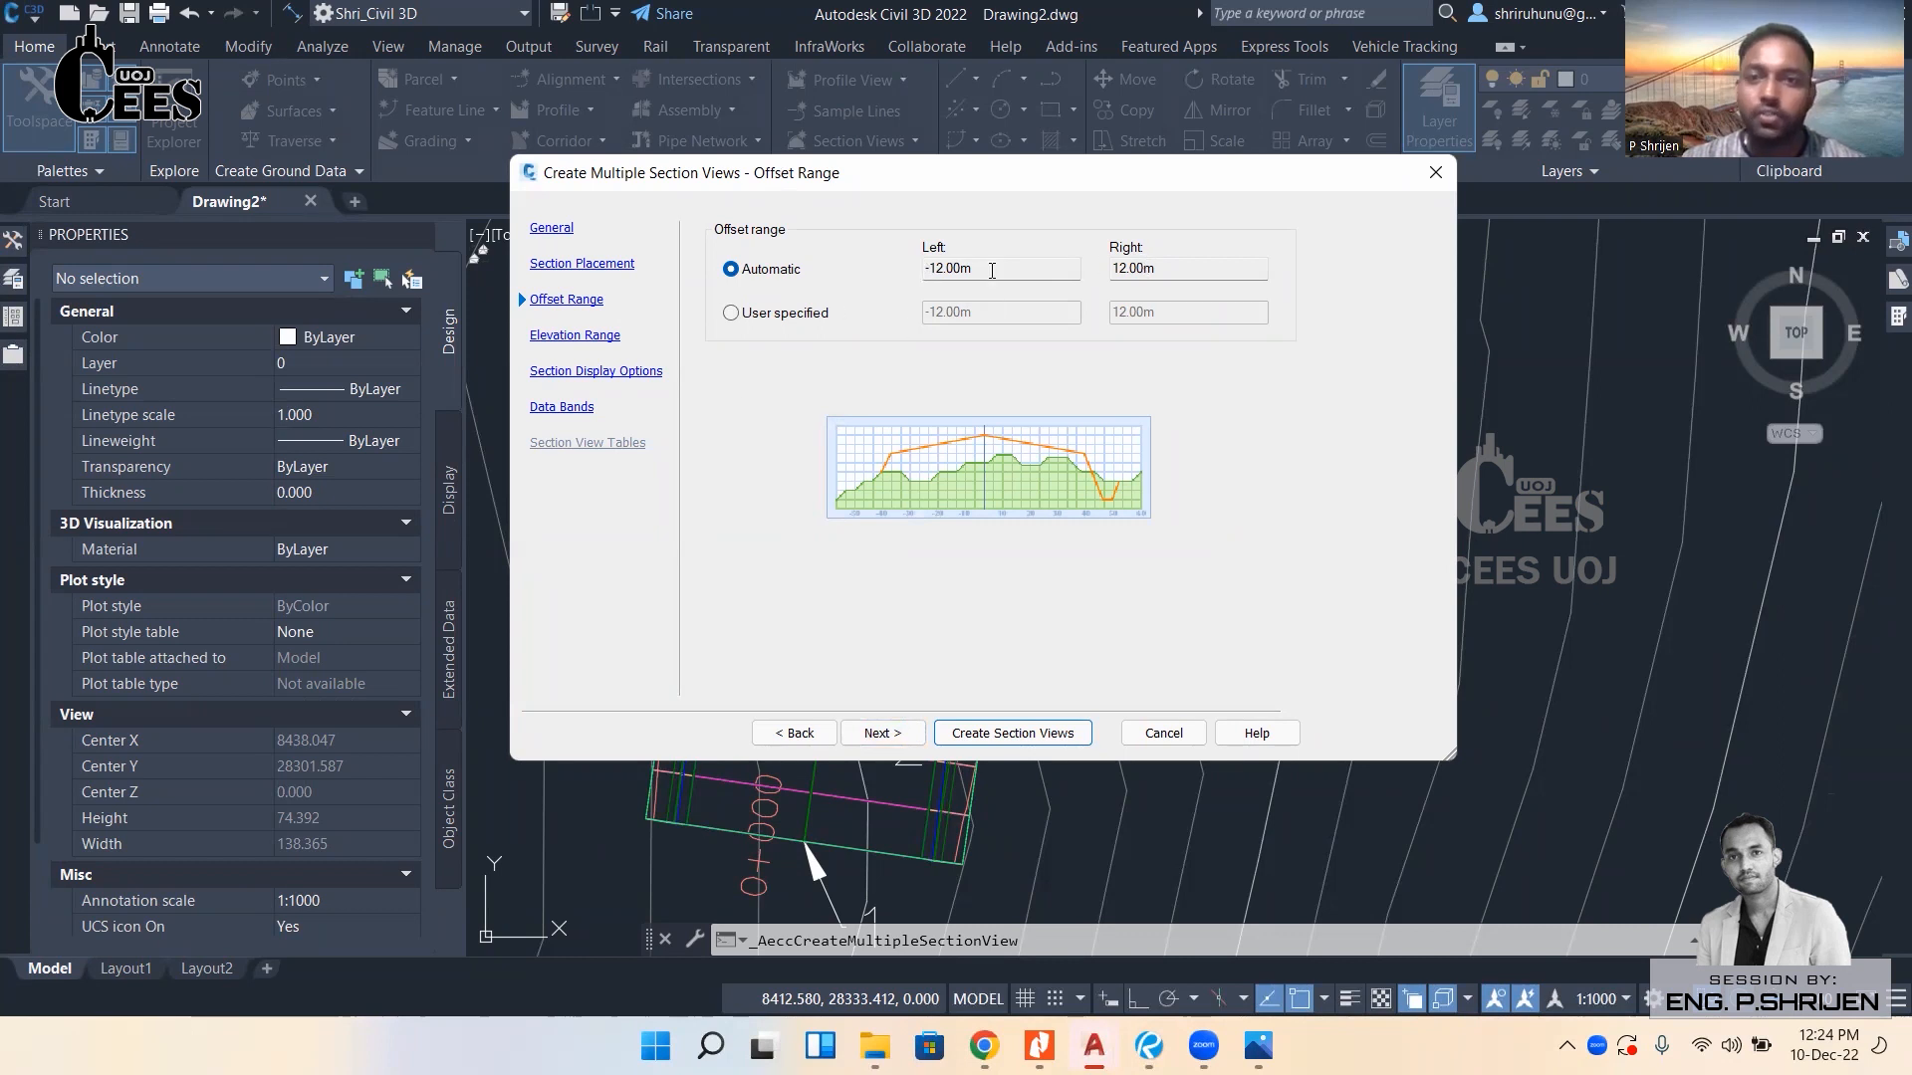
left_click(881, 732)
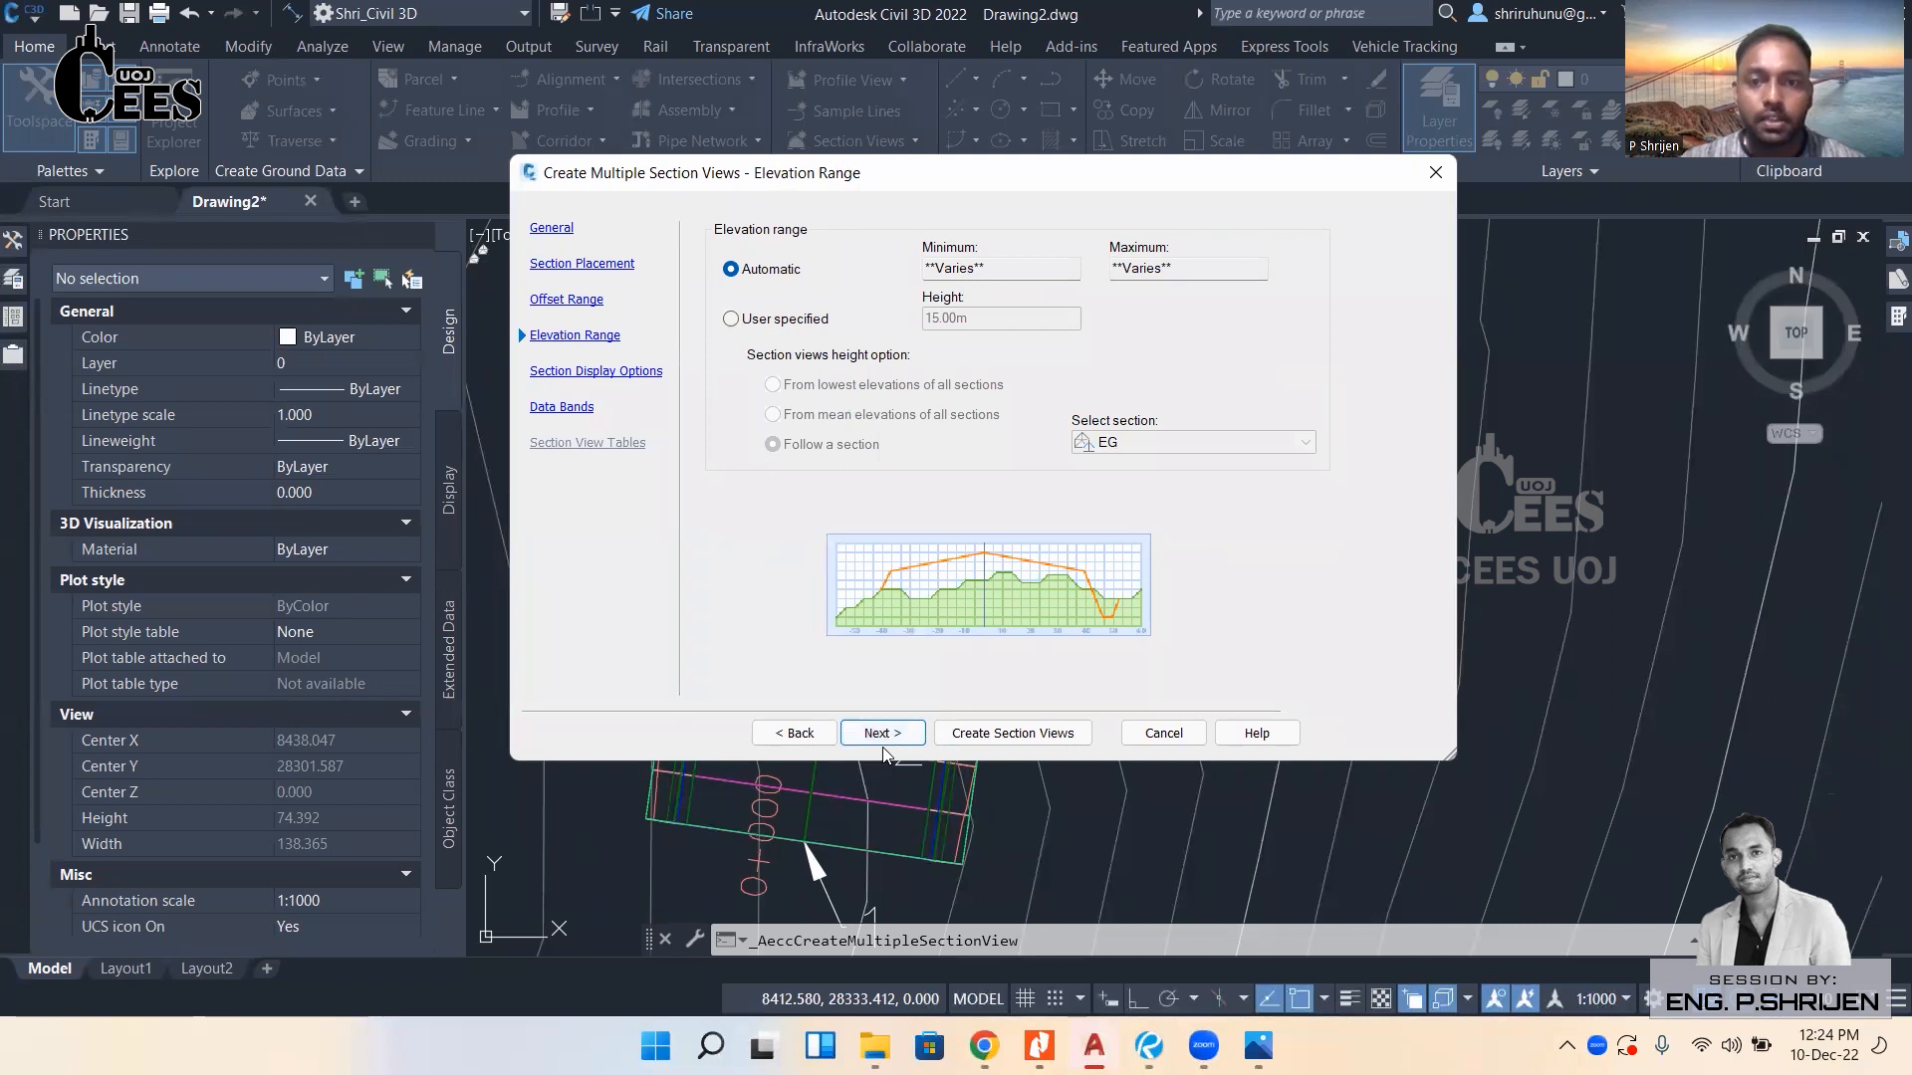
left_click(882, 738)
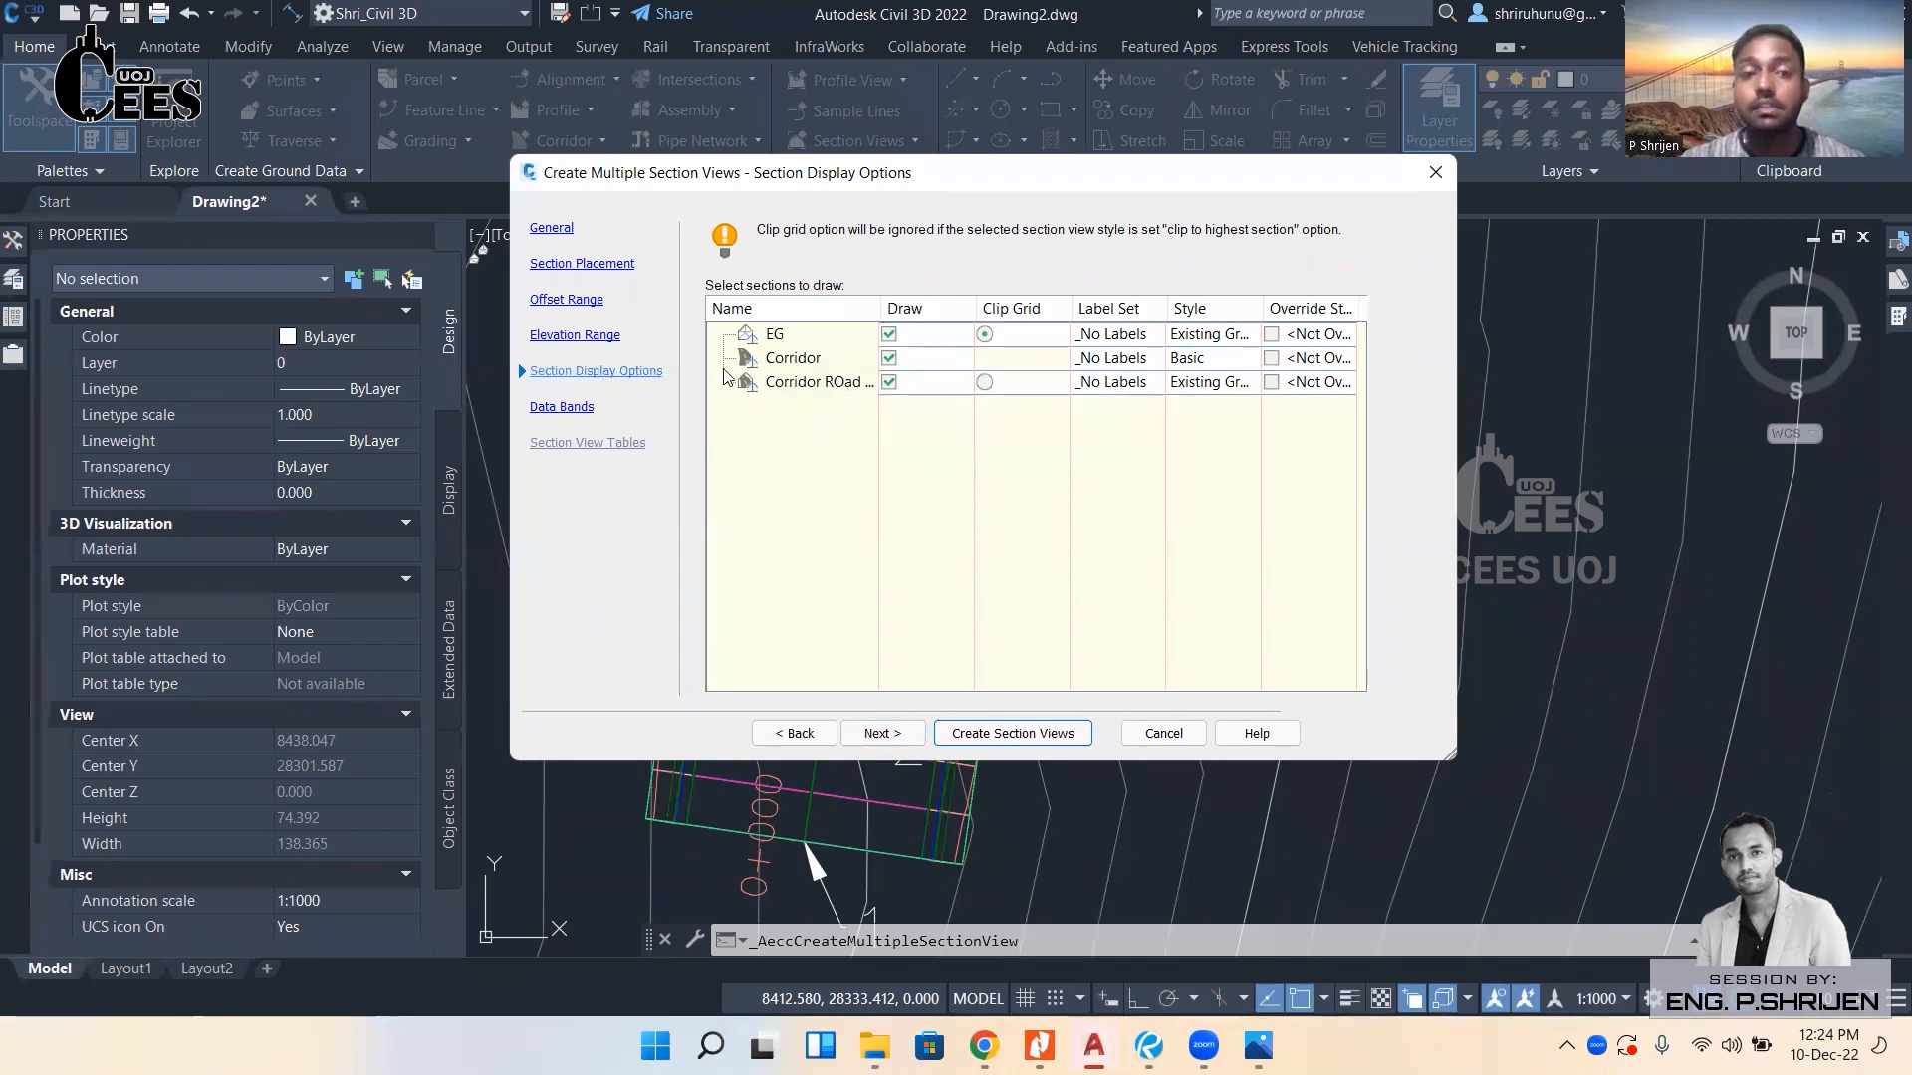
Review the sections listed for drawing and exclude the Corridor section from being drawn.
left_click(785, 340)
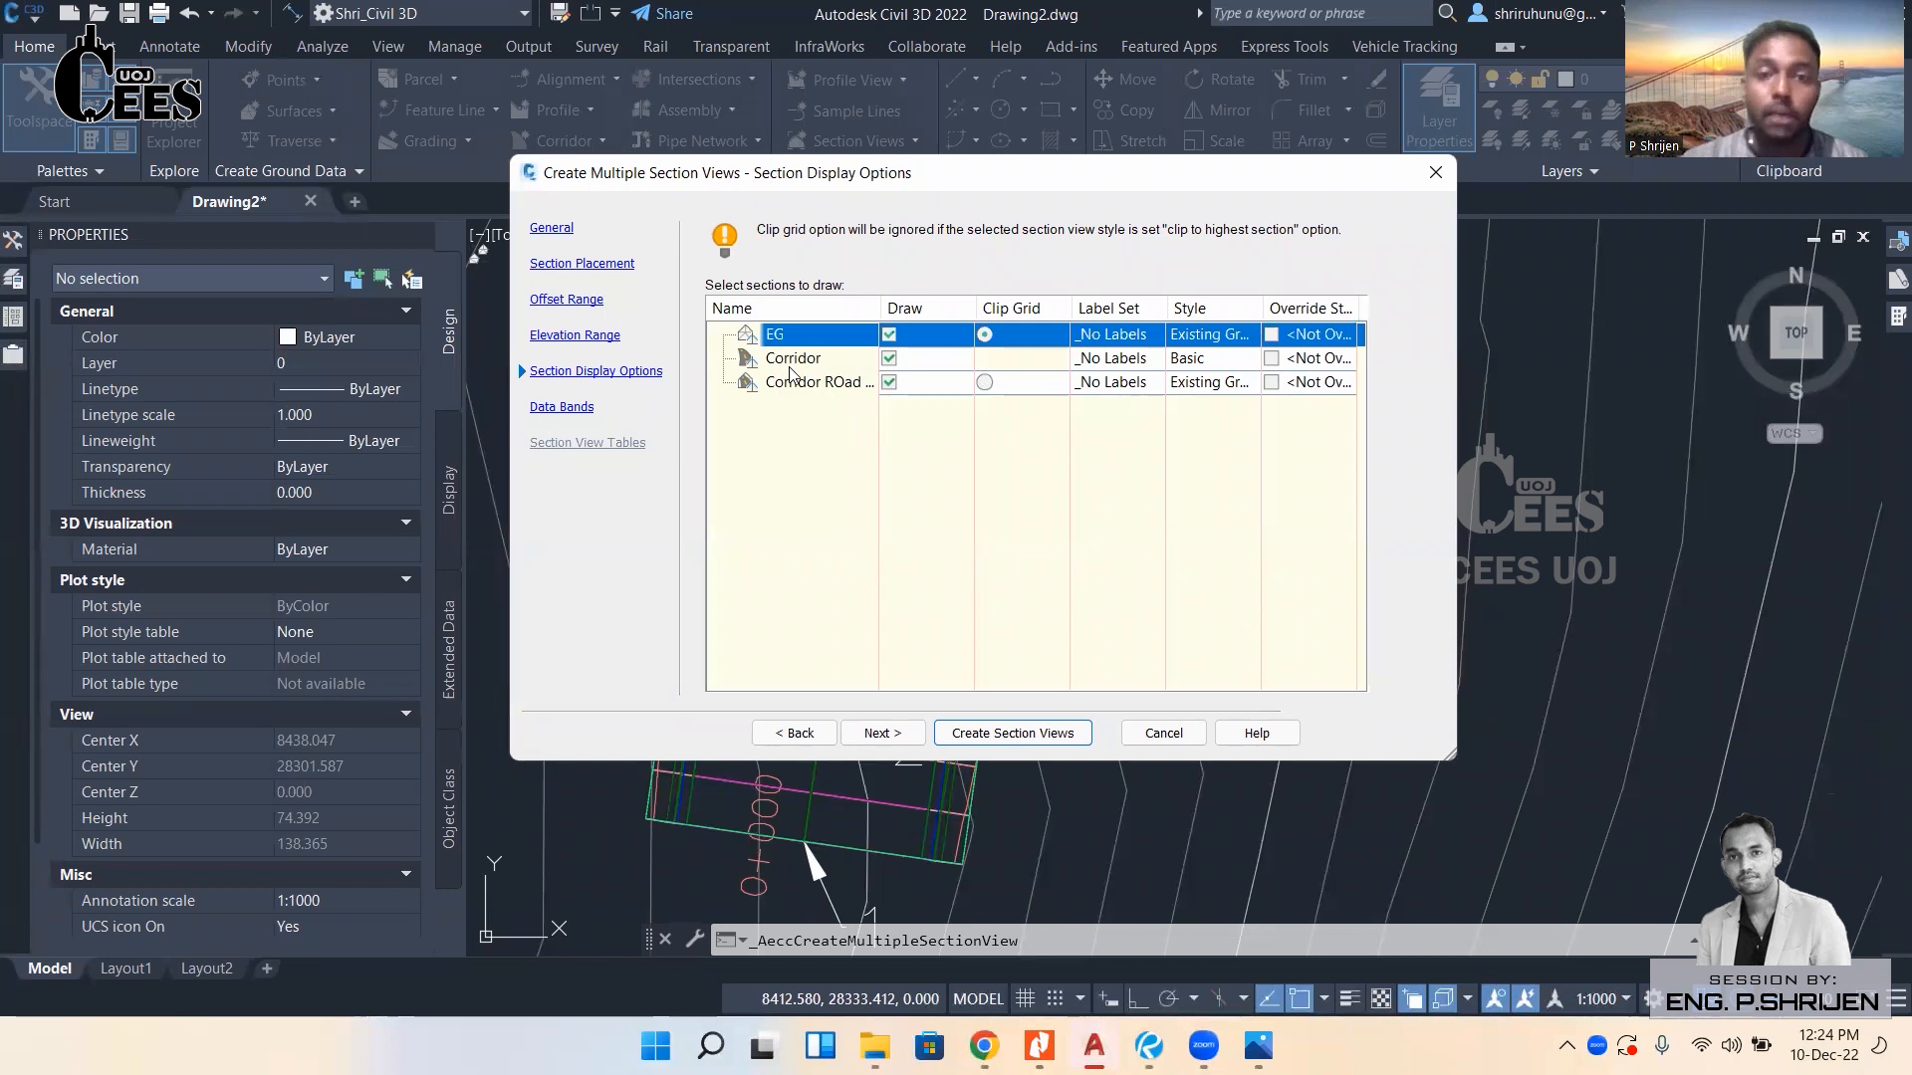
left_click(801, 362)
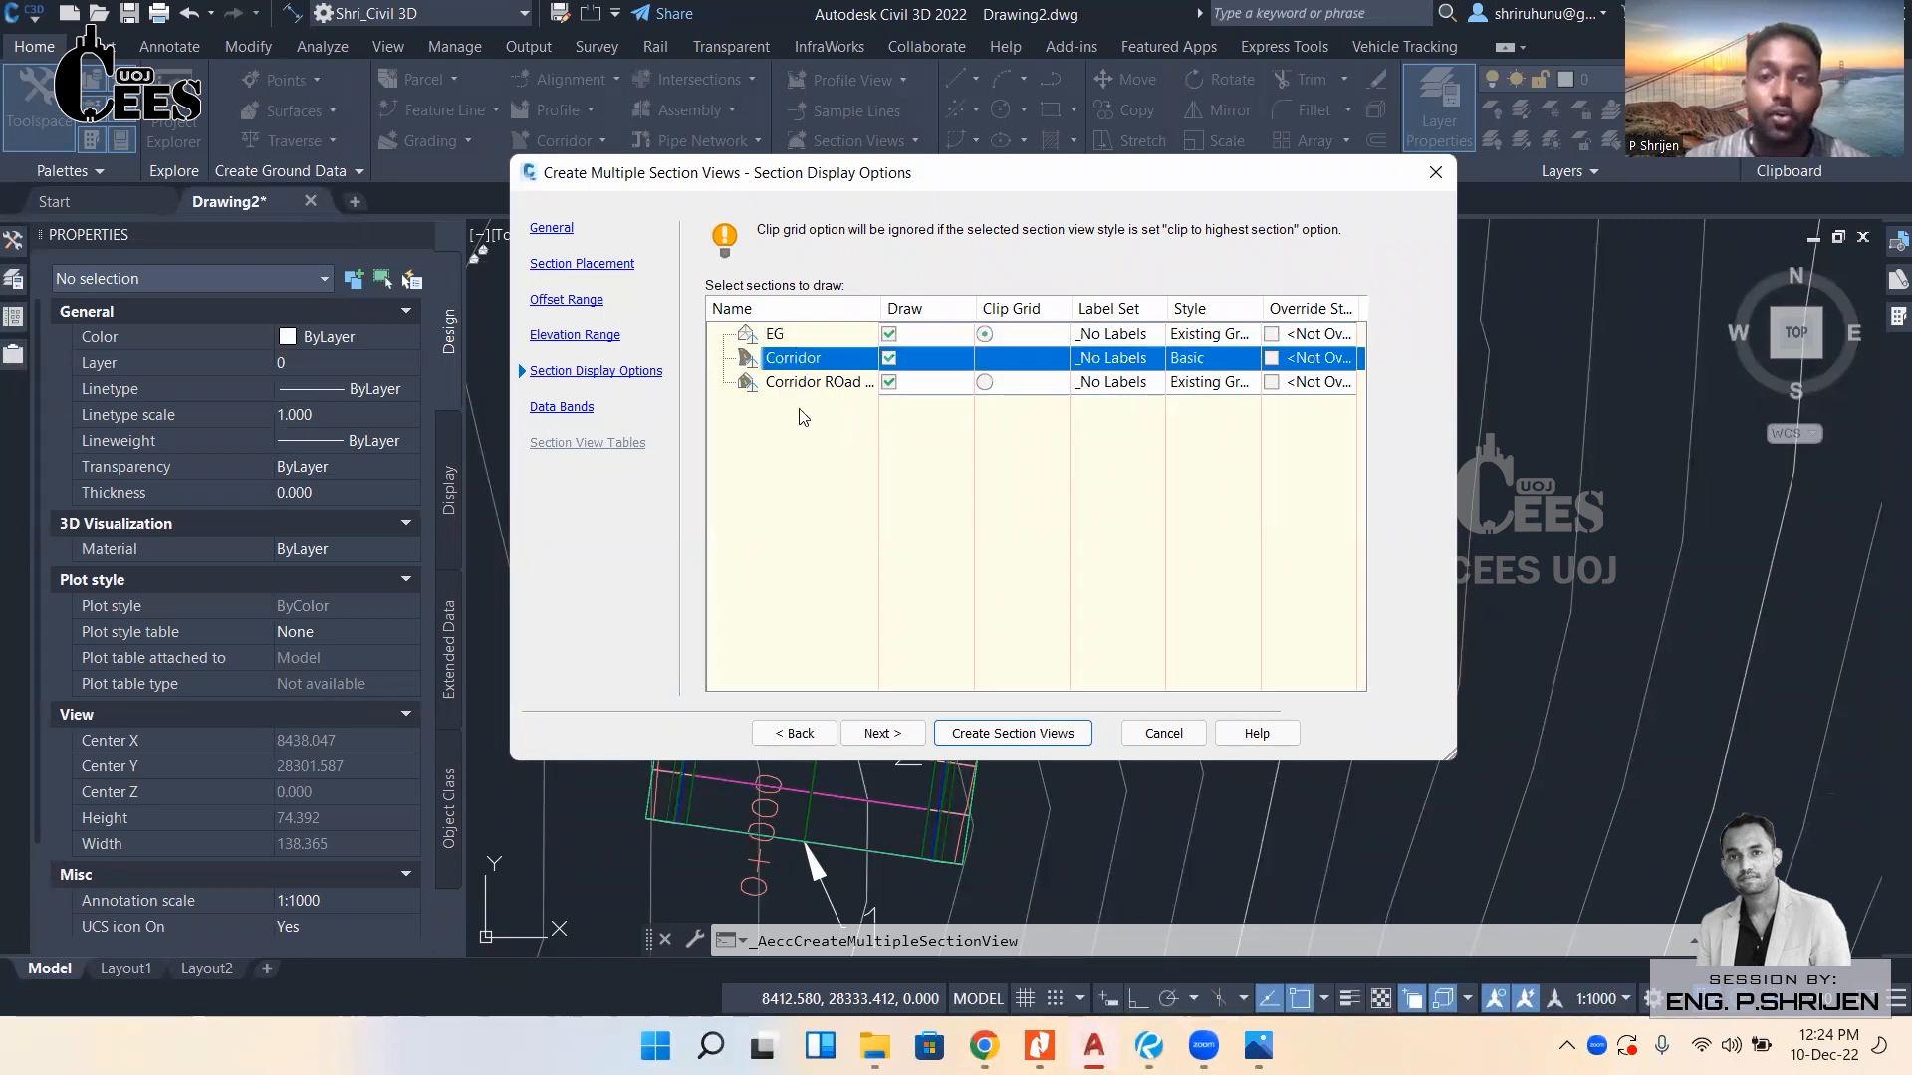
left_click(813, 387)
left_click_drag(879, 308, 923, 308)
left_click(826, 360)
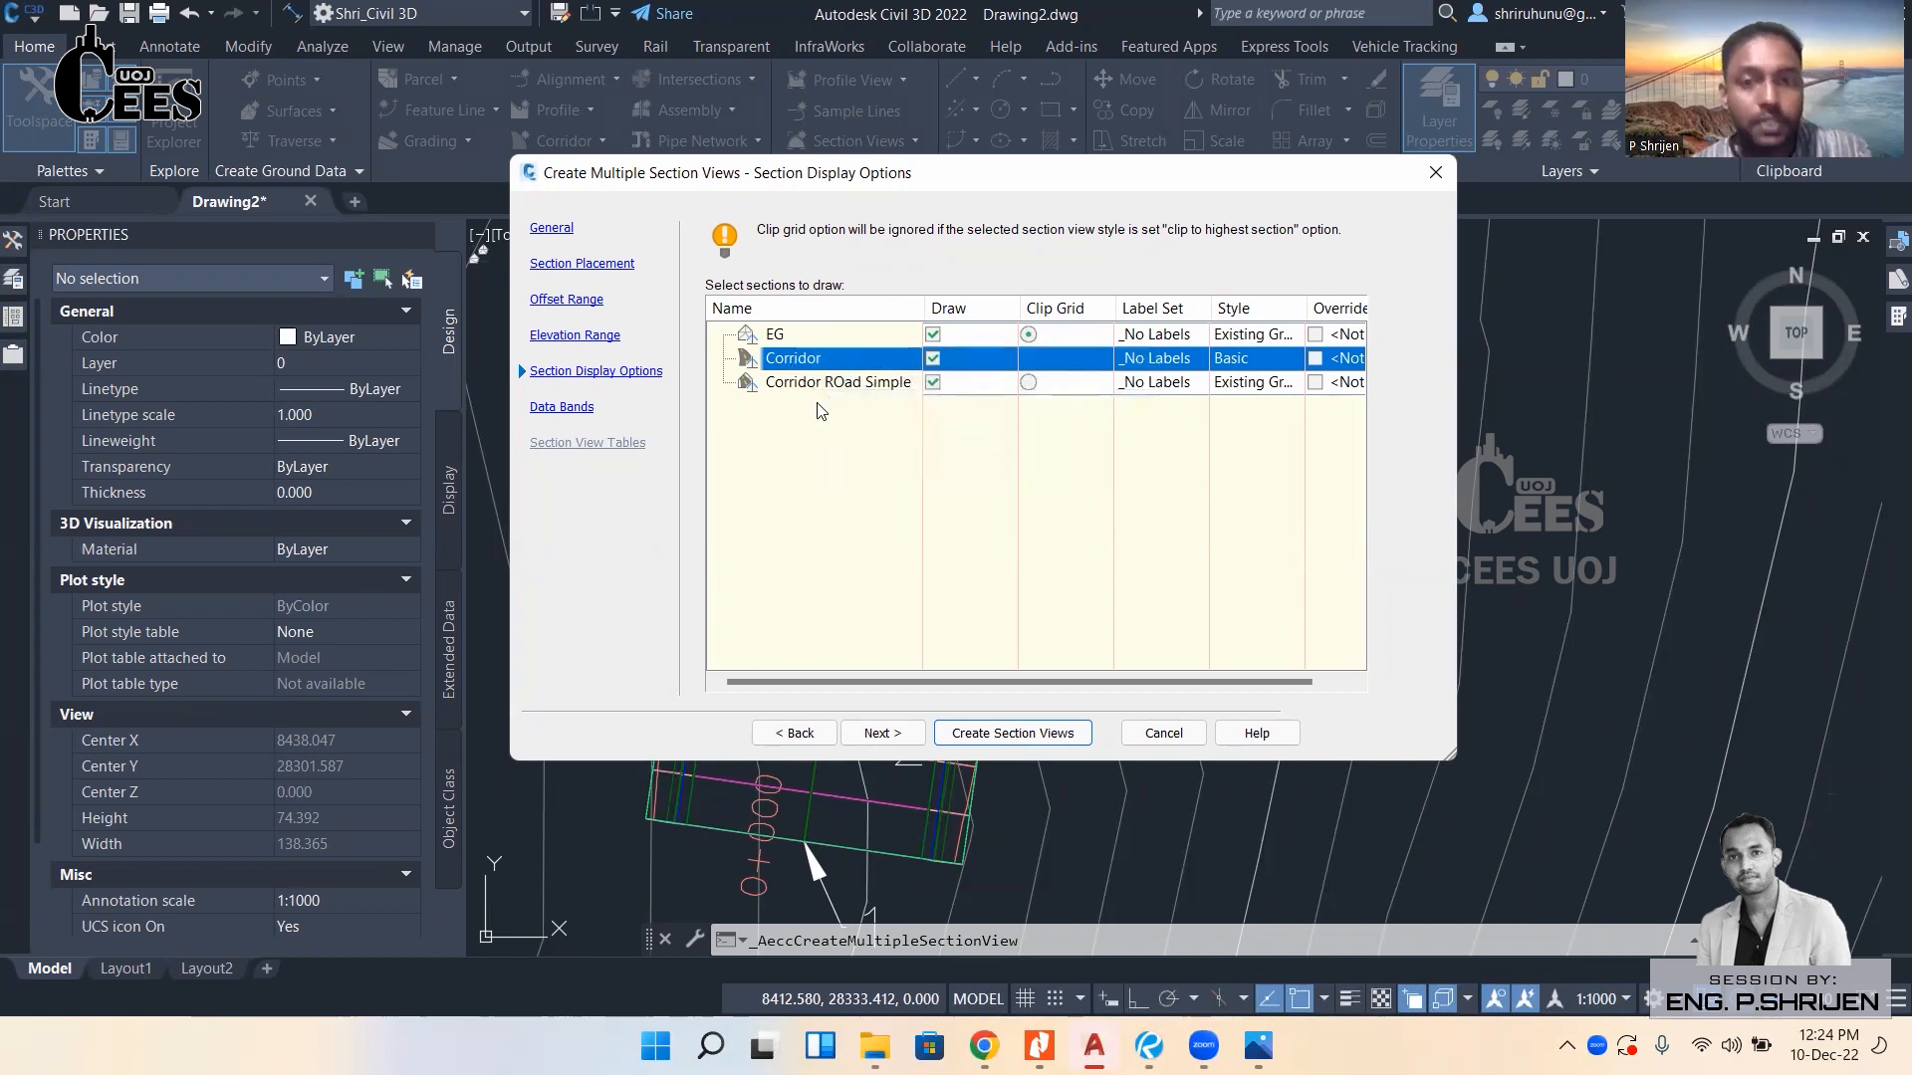
left_click(816, 393)
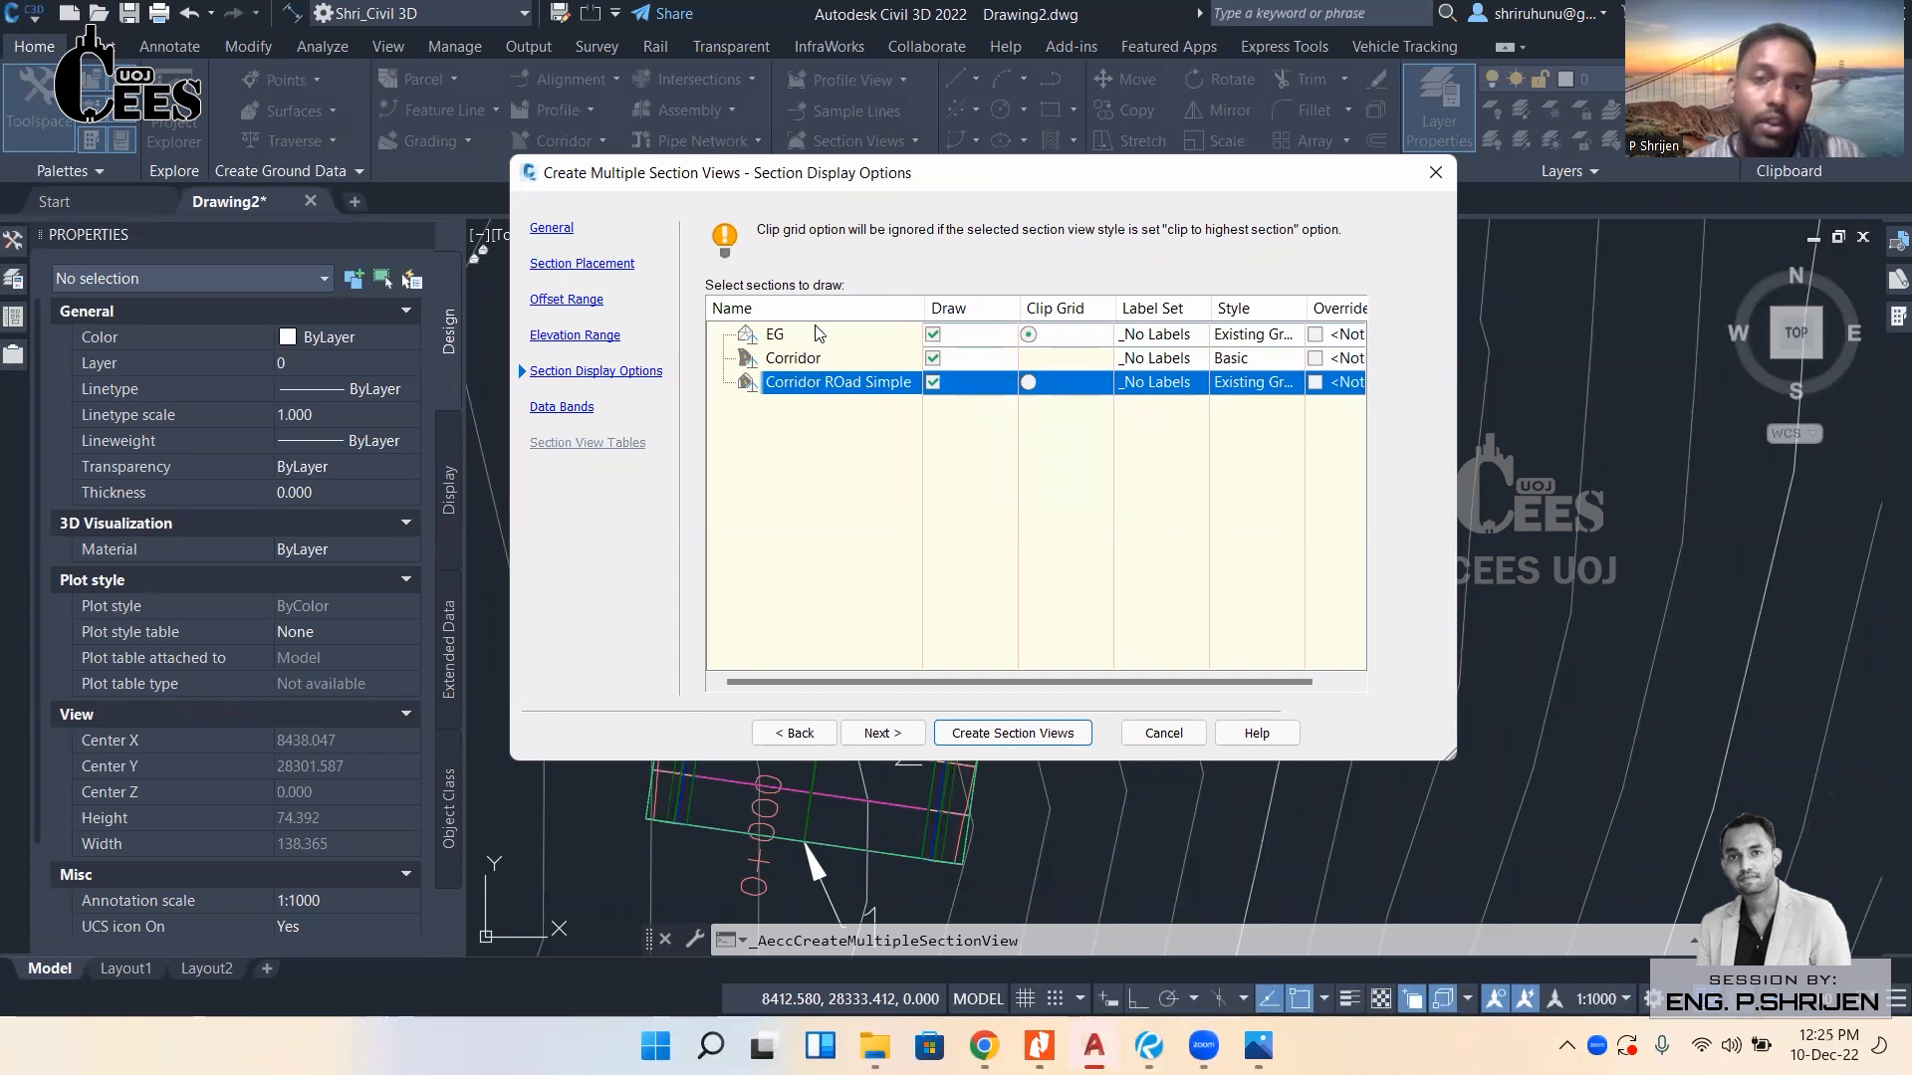
left_click(933, 359)
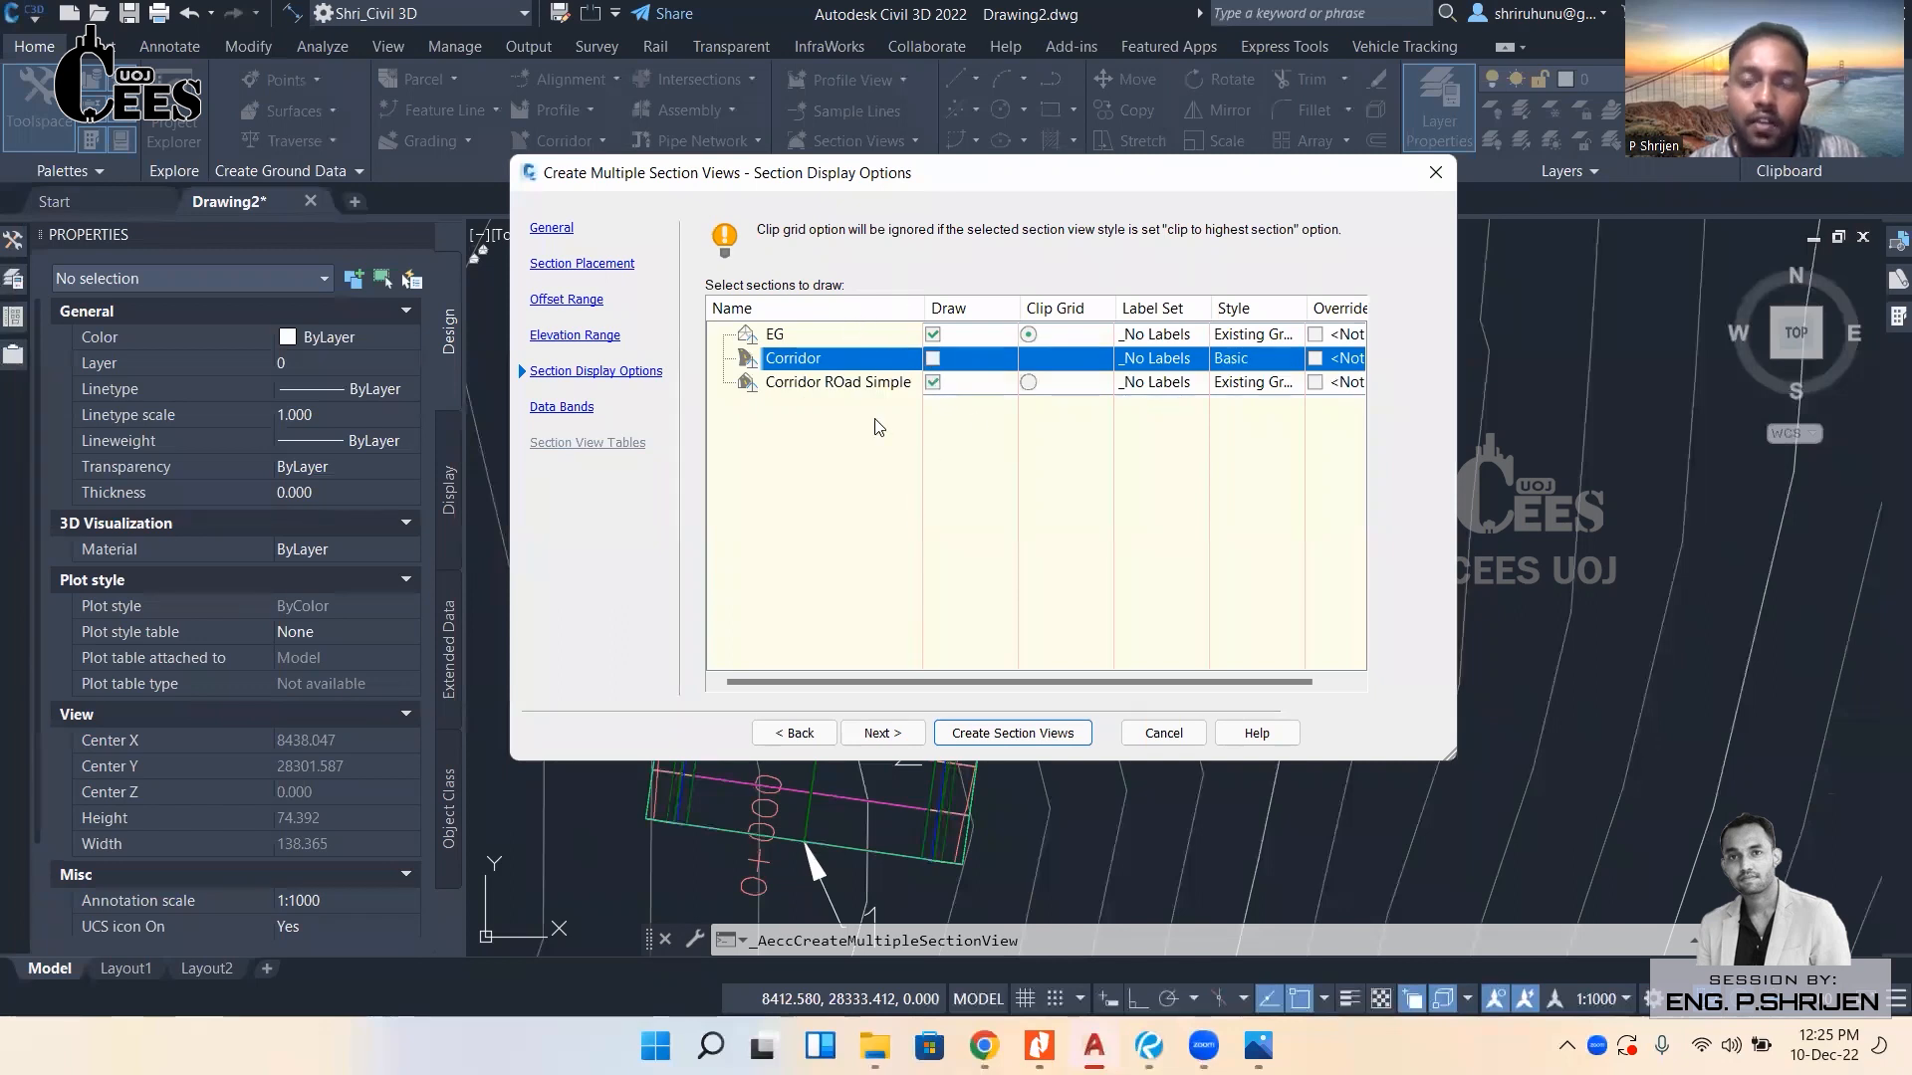
Set the section views' data band set to _No Bands.
left_click(882, 733)
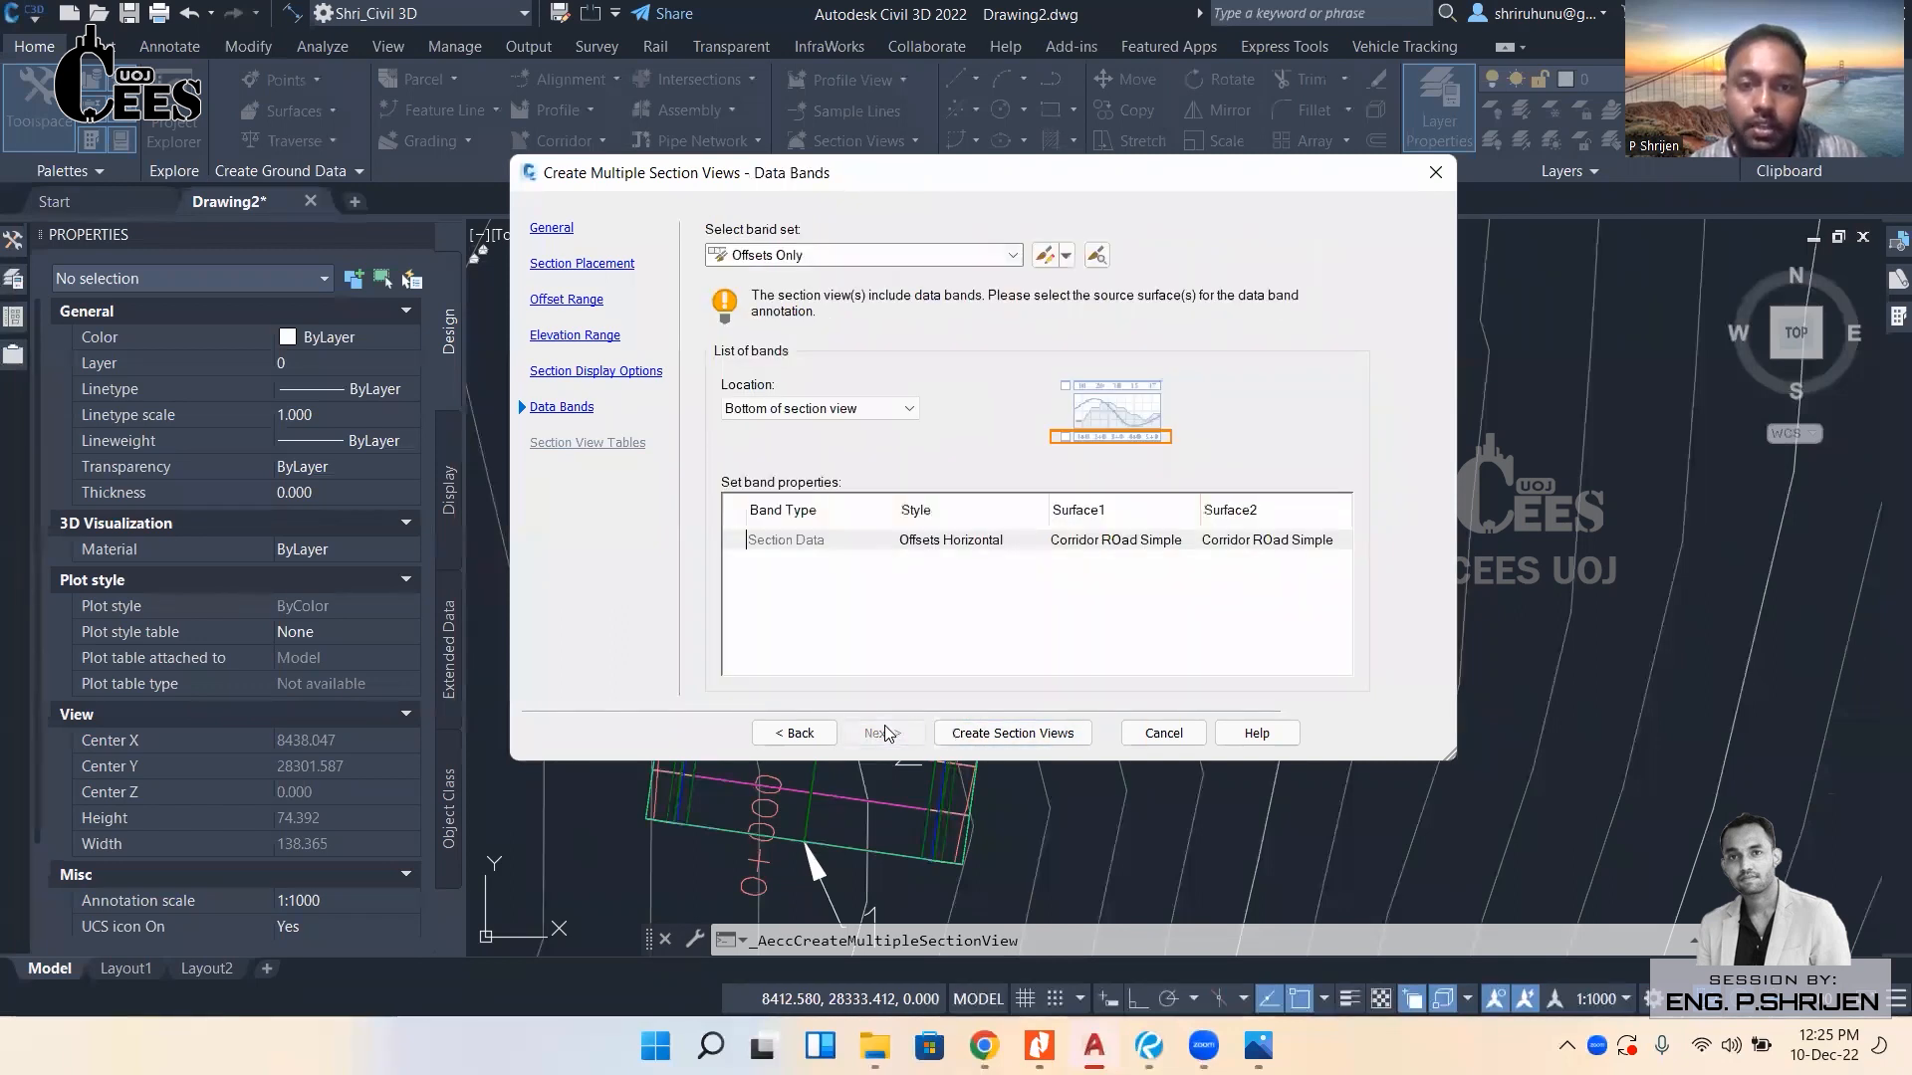
left_click(825, 258)
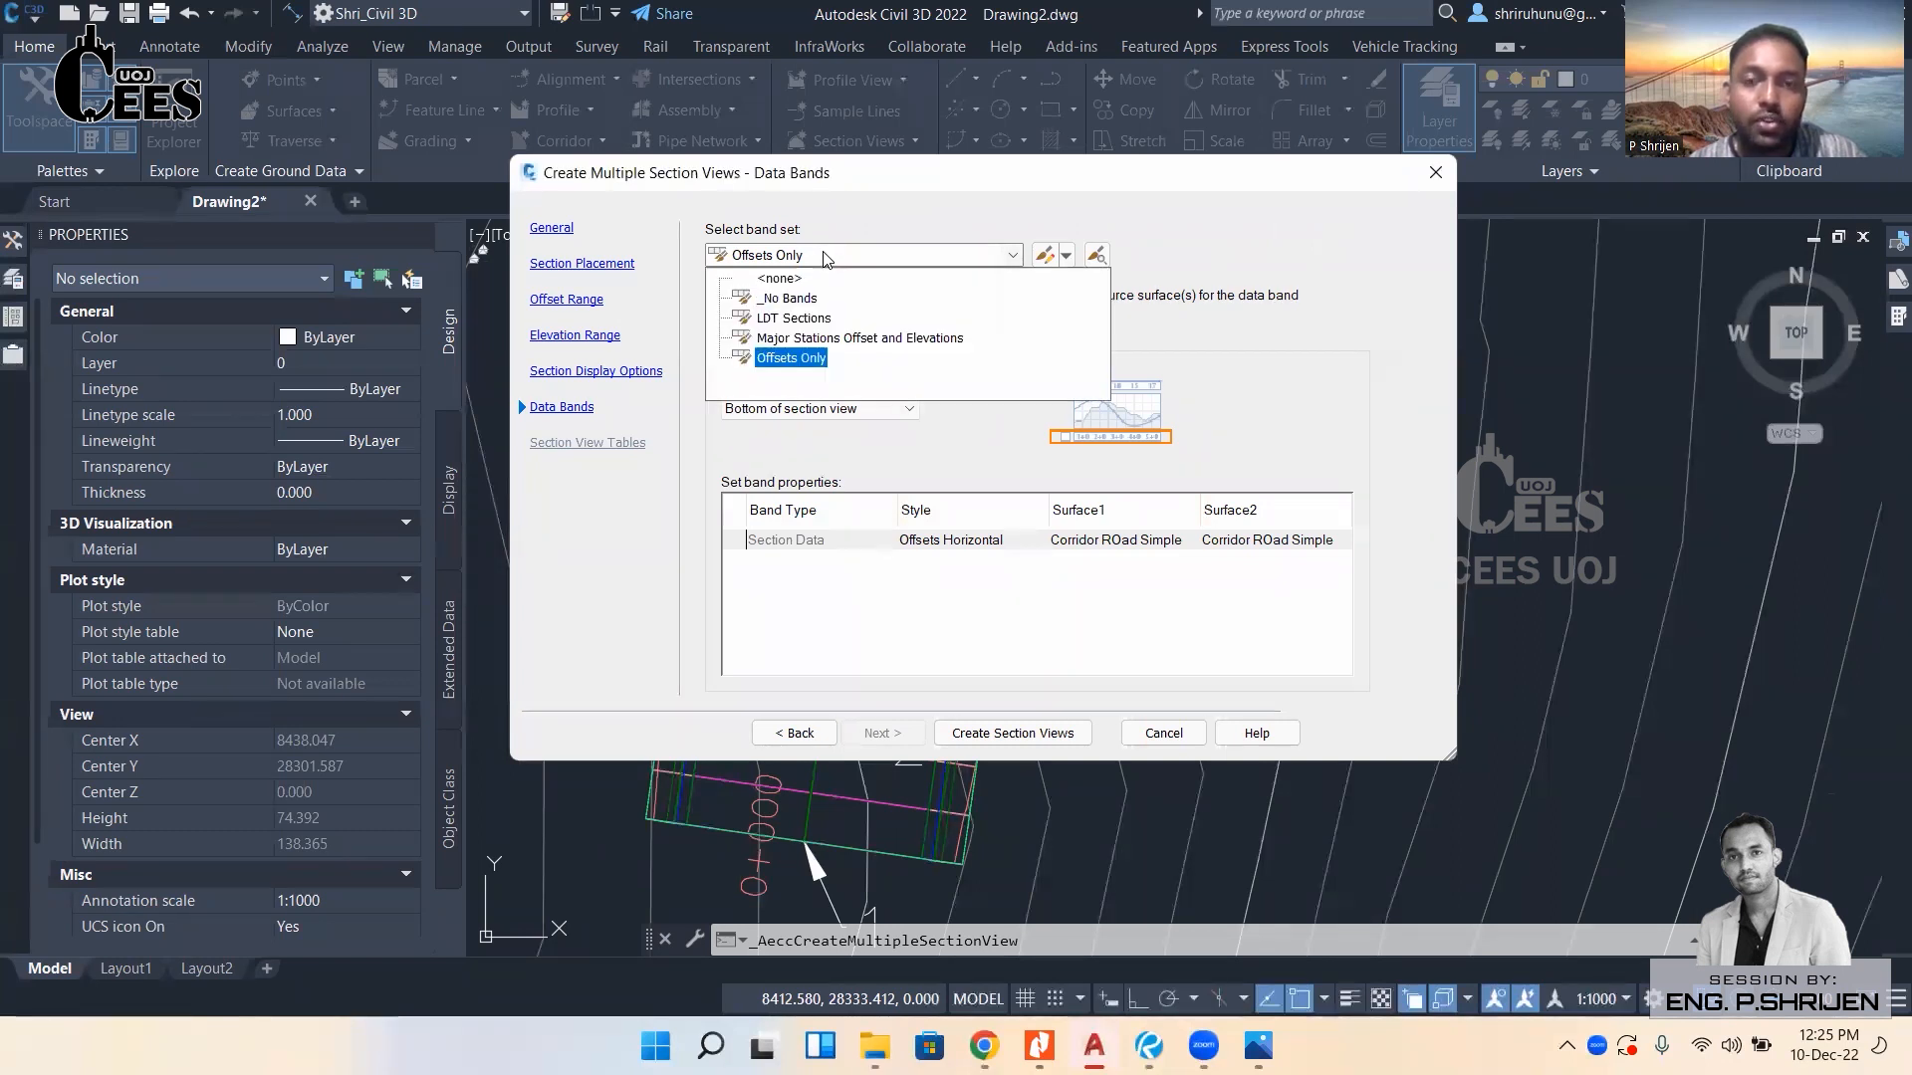
left_click(787, 298)
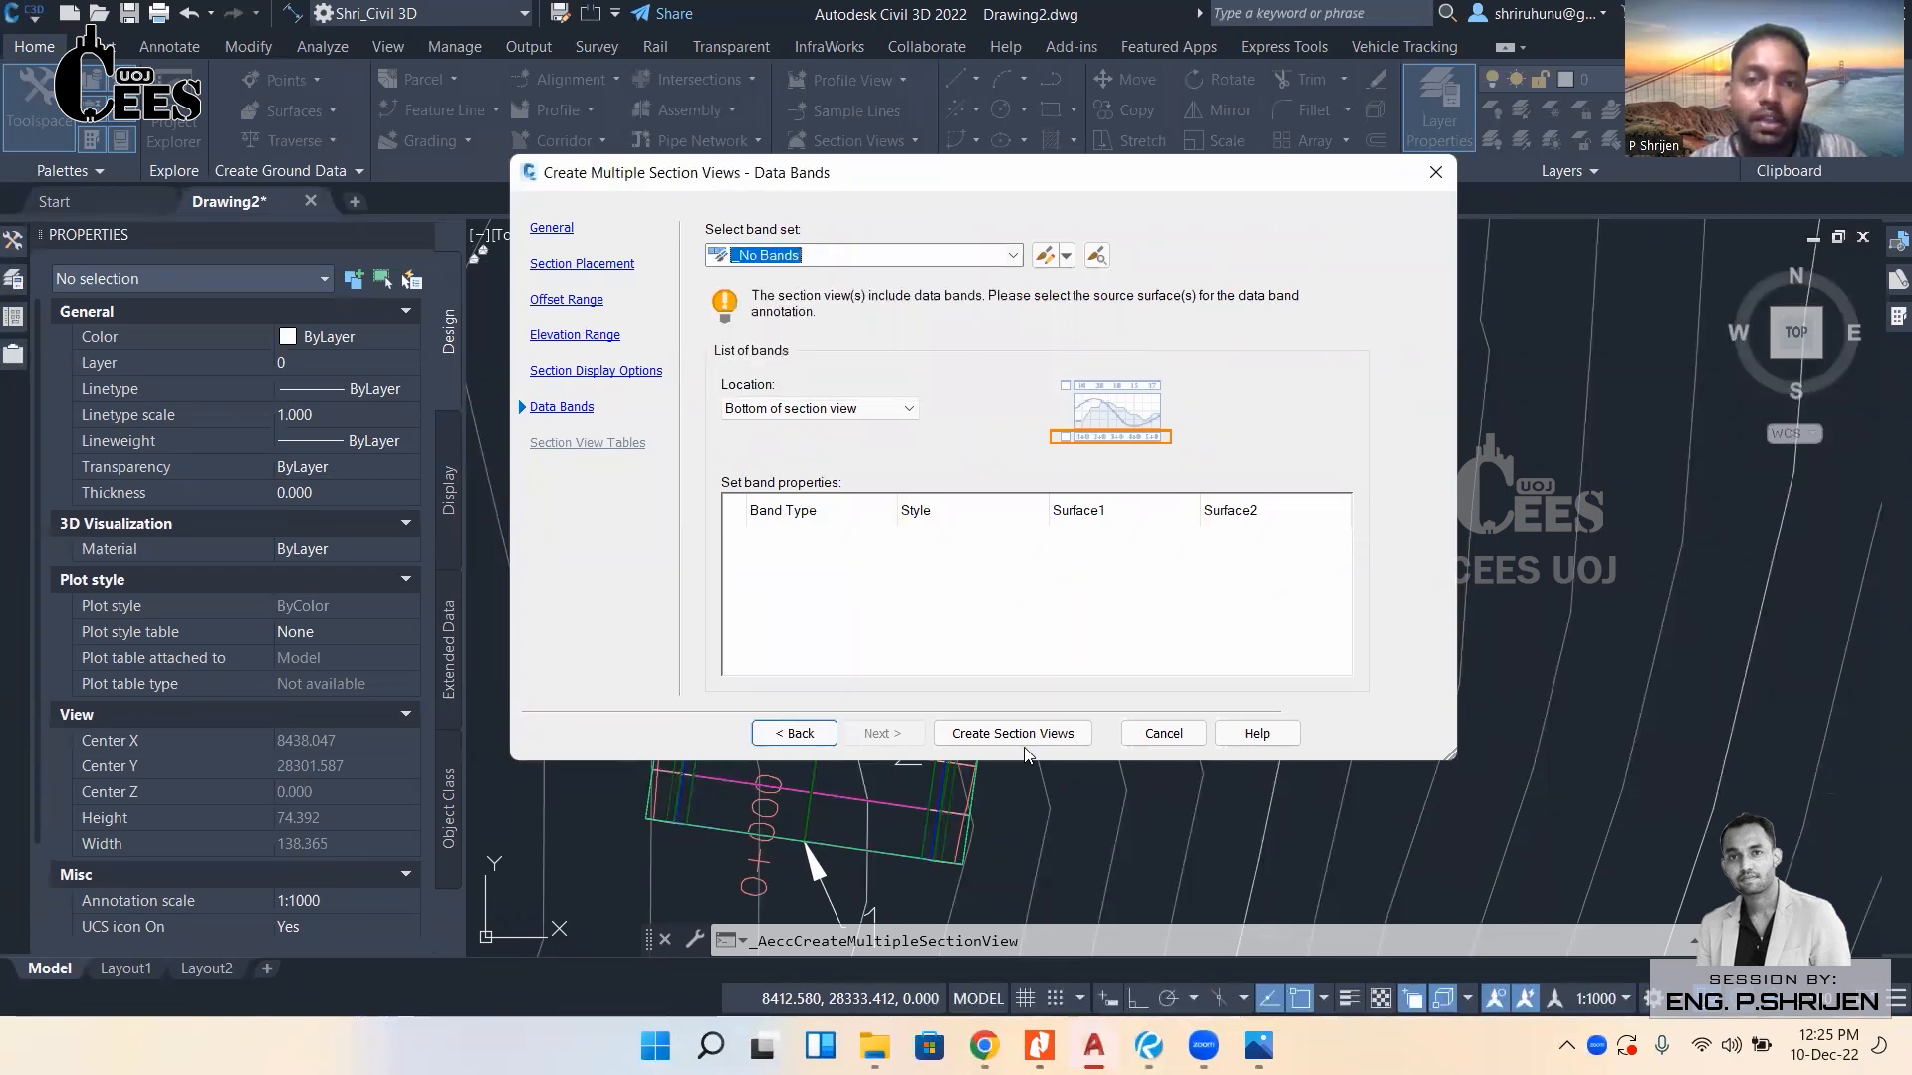
Use the Major Stations Offset and Elevations band set and place the section views in the empty space beyond the profile view.
left_click(951, 255)
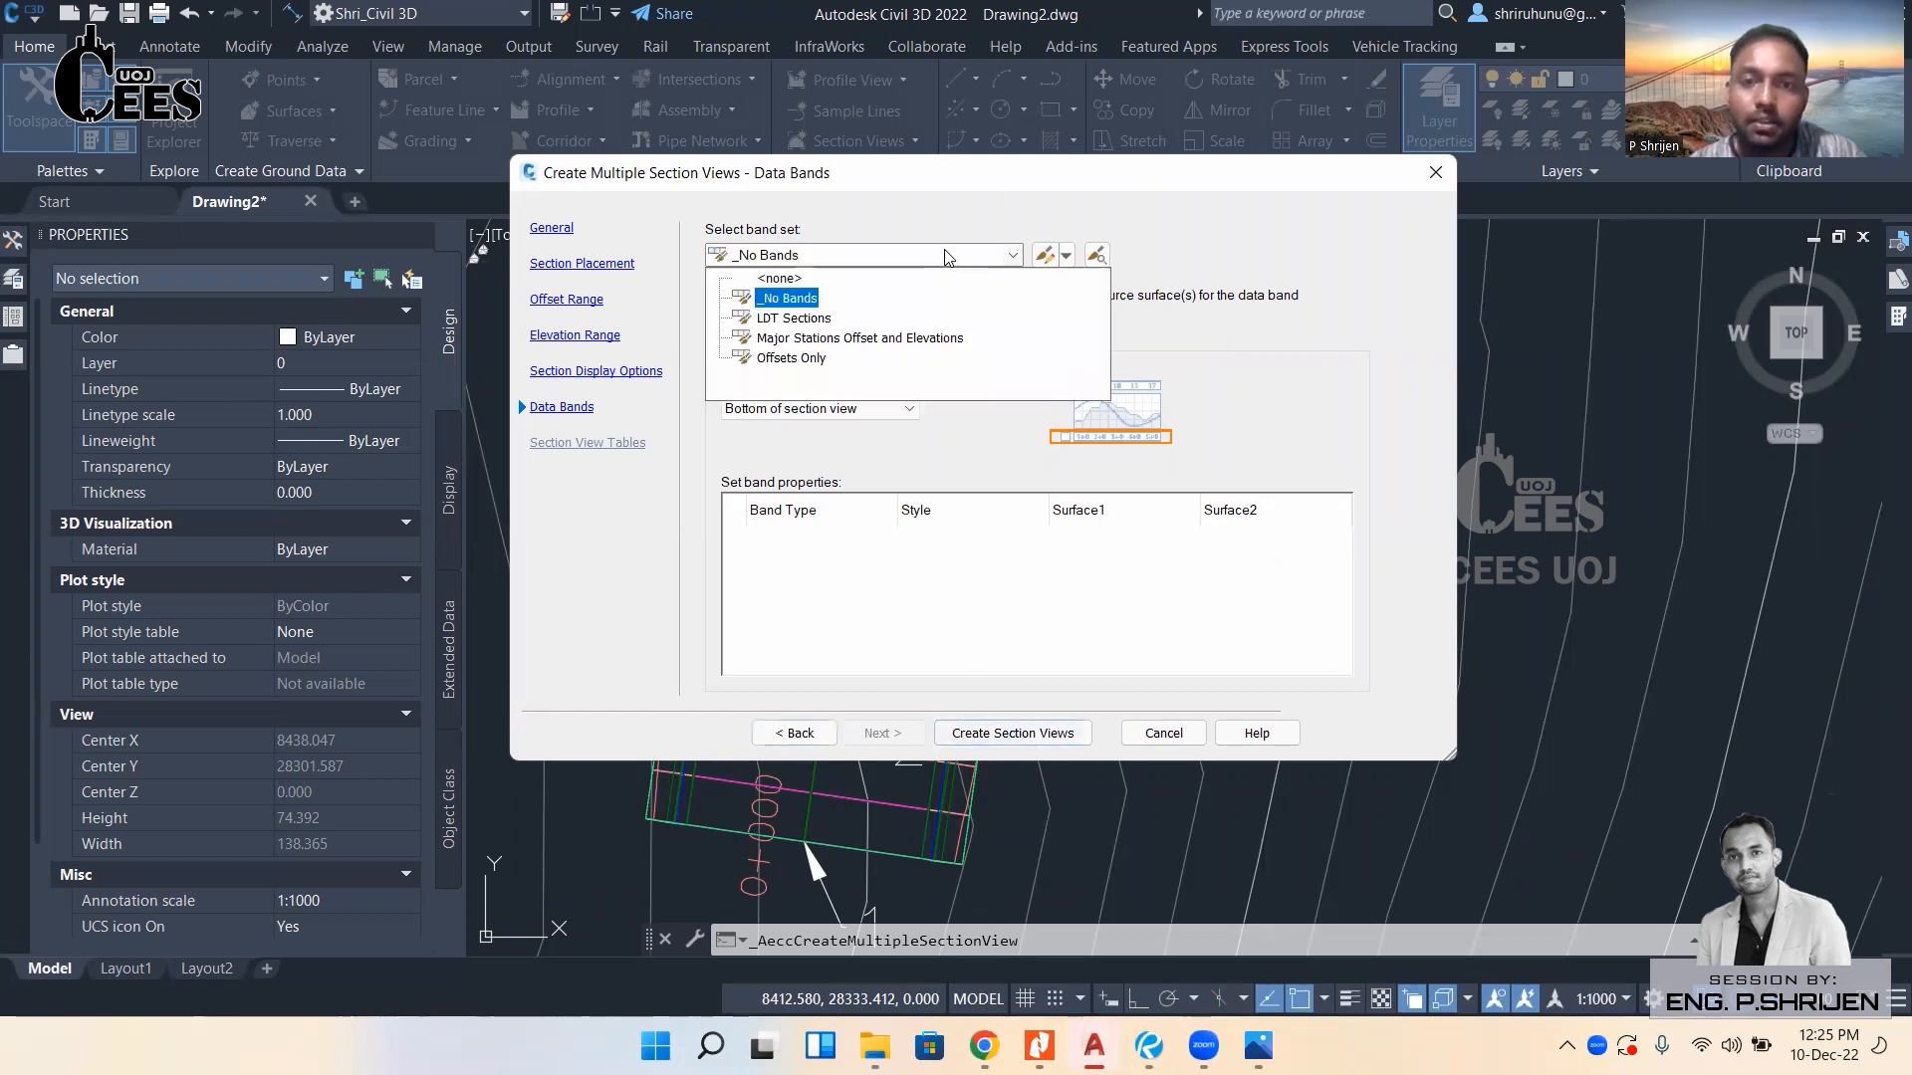
left_click(800, 339)
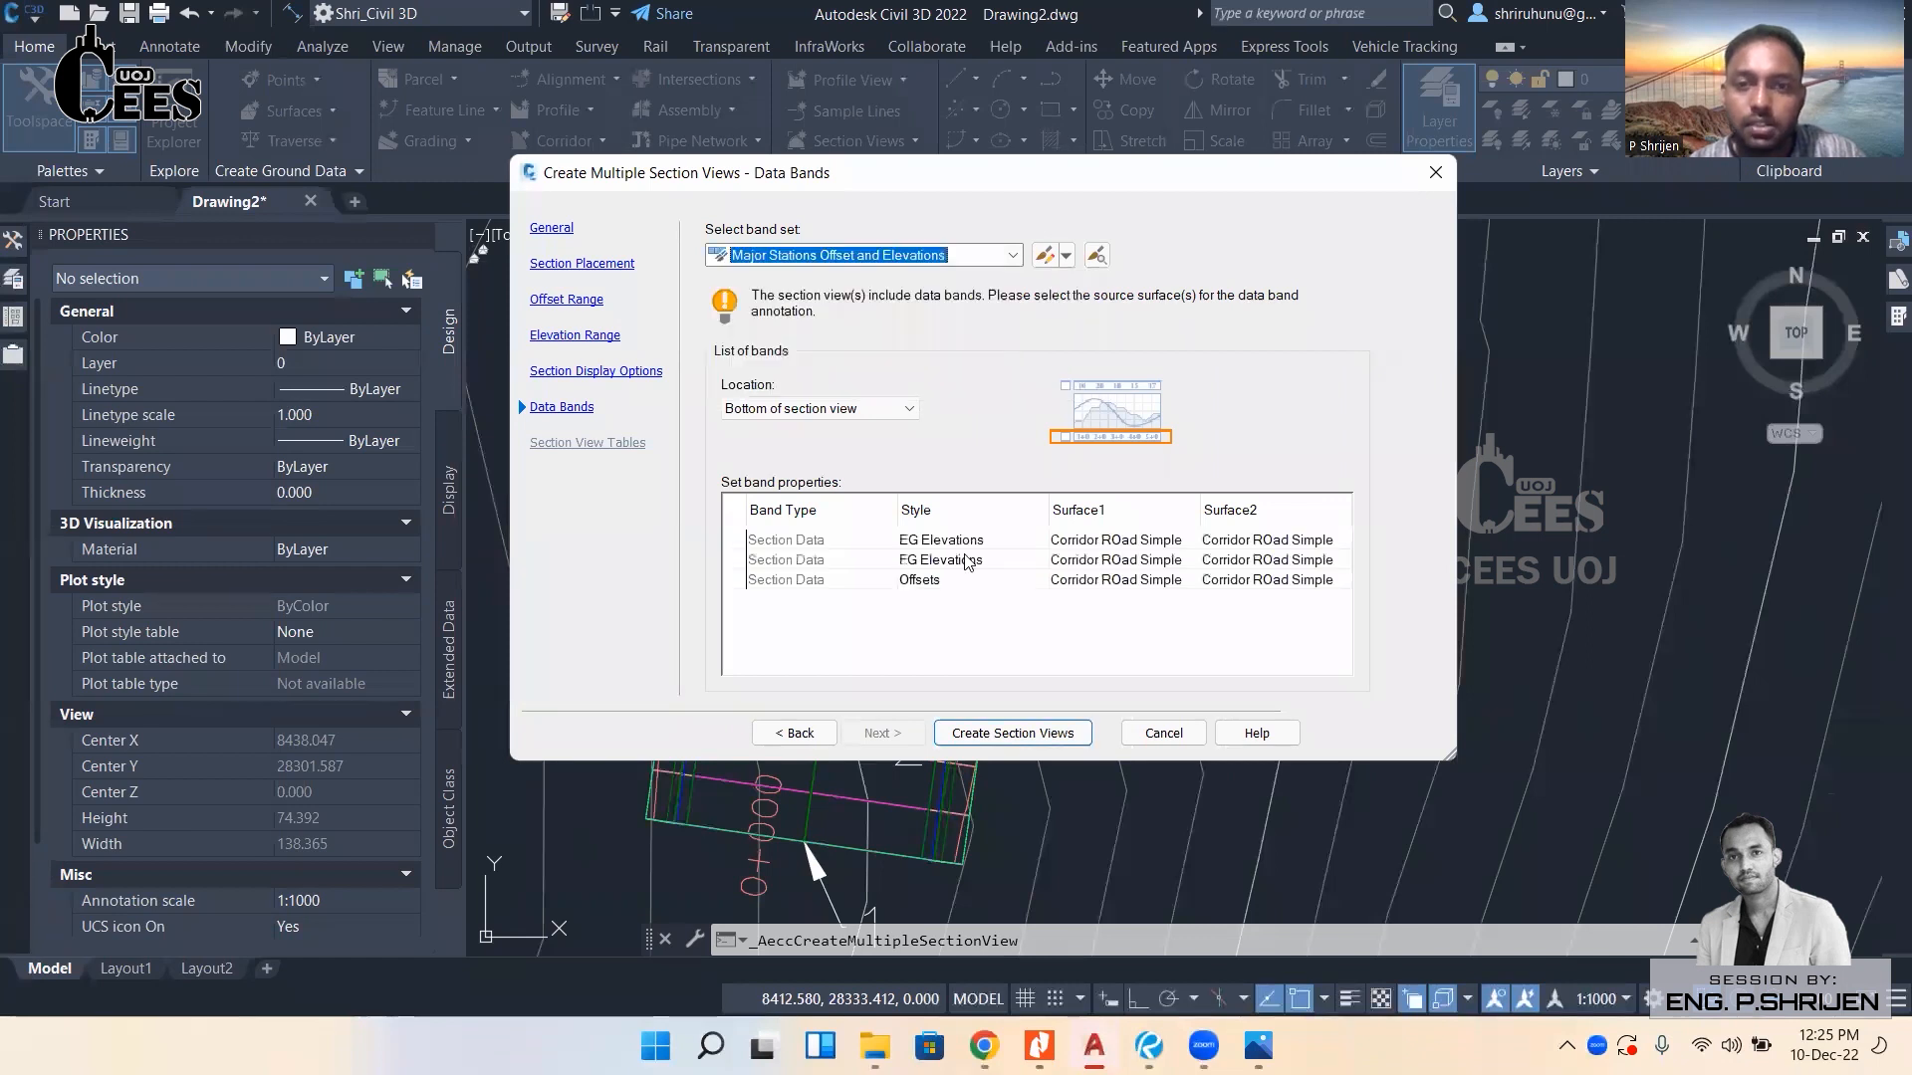
left_click(1014, 735)
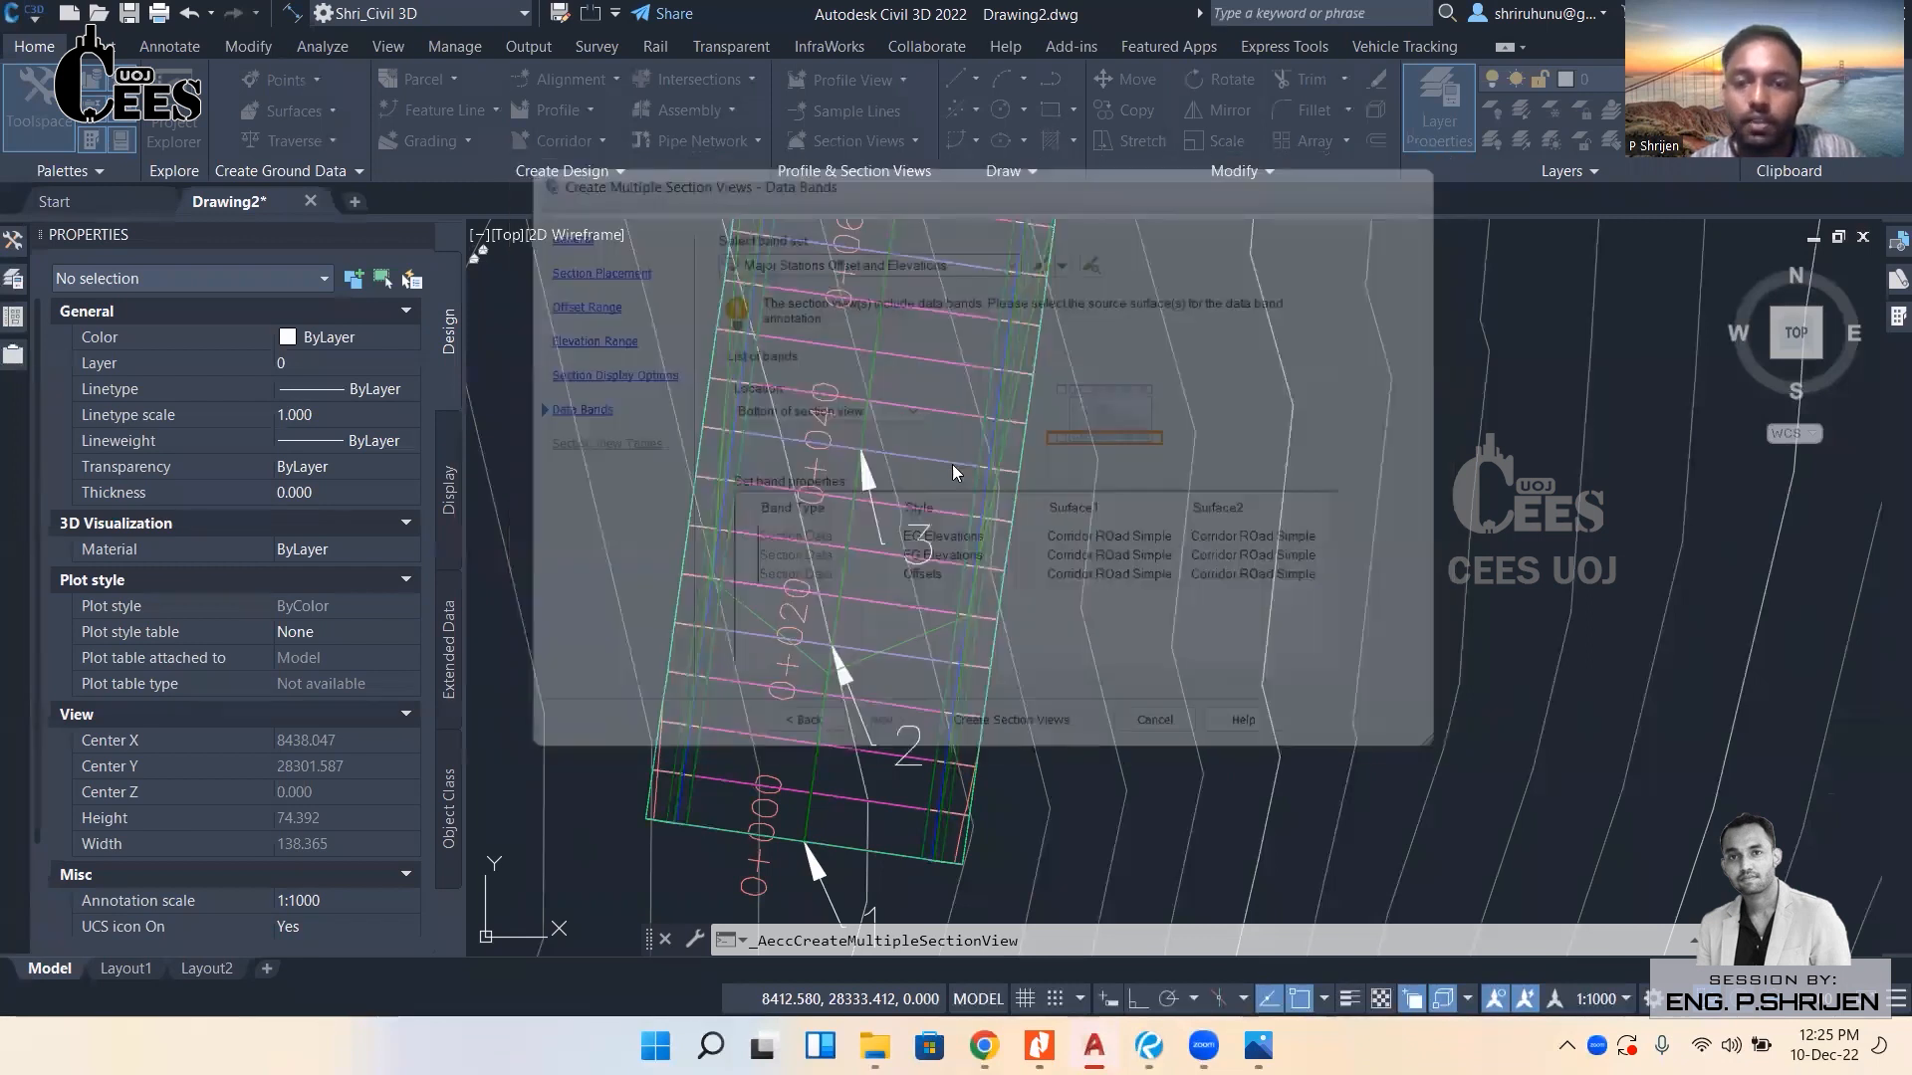
scroll(951, 466, "down", 15)
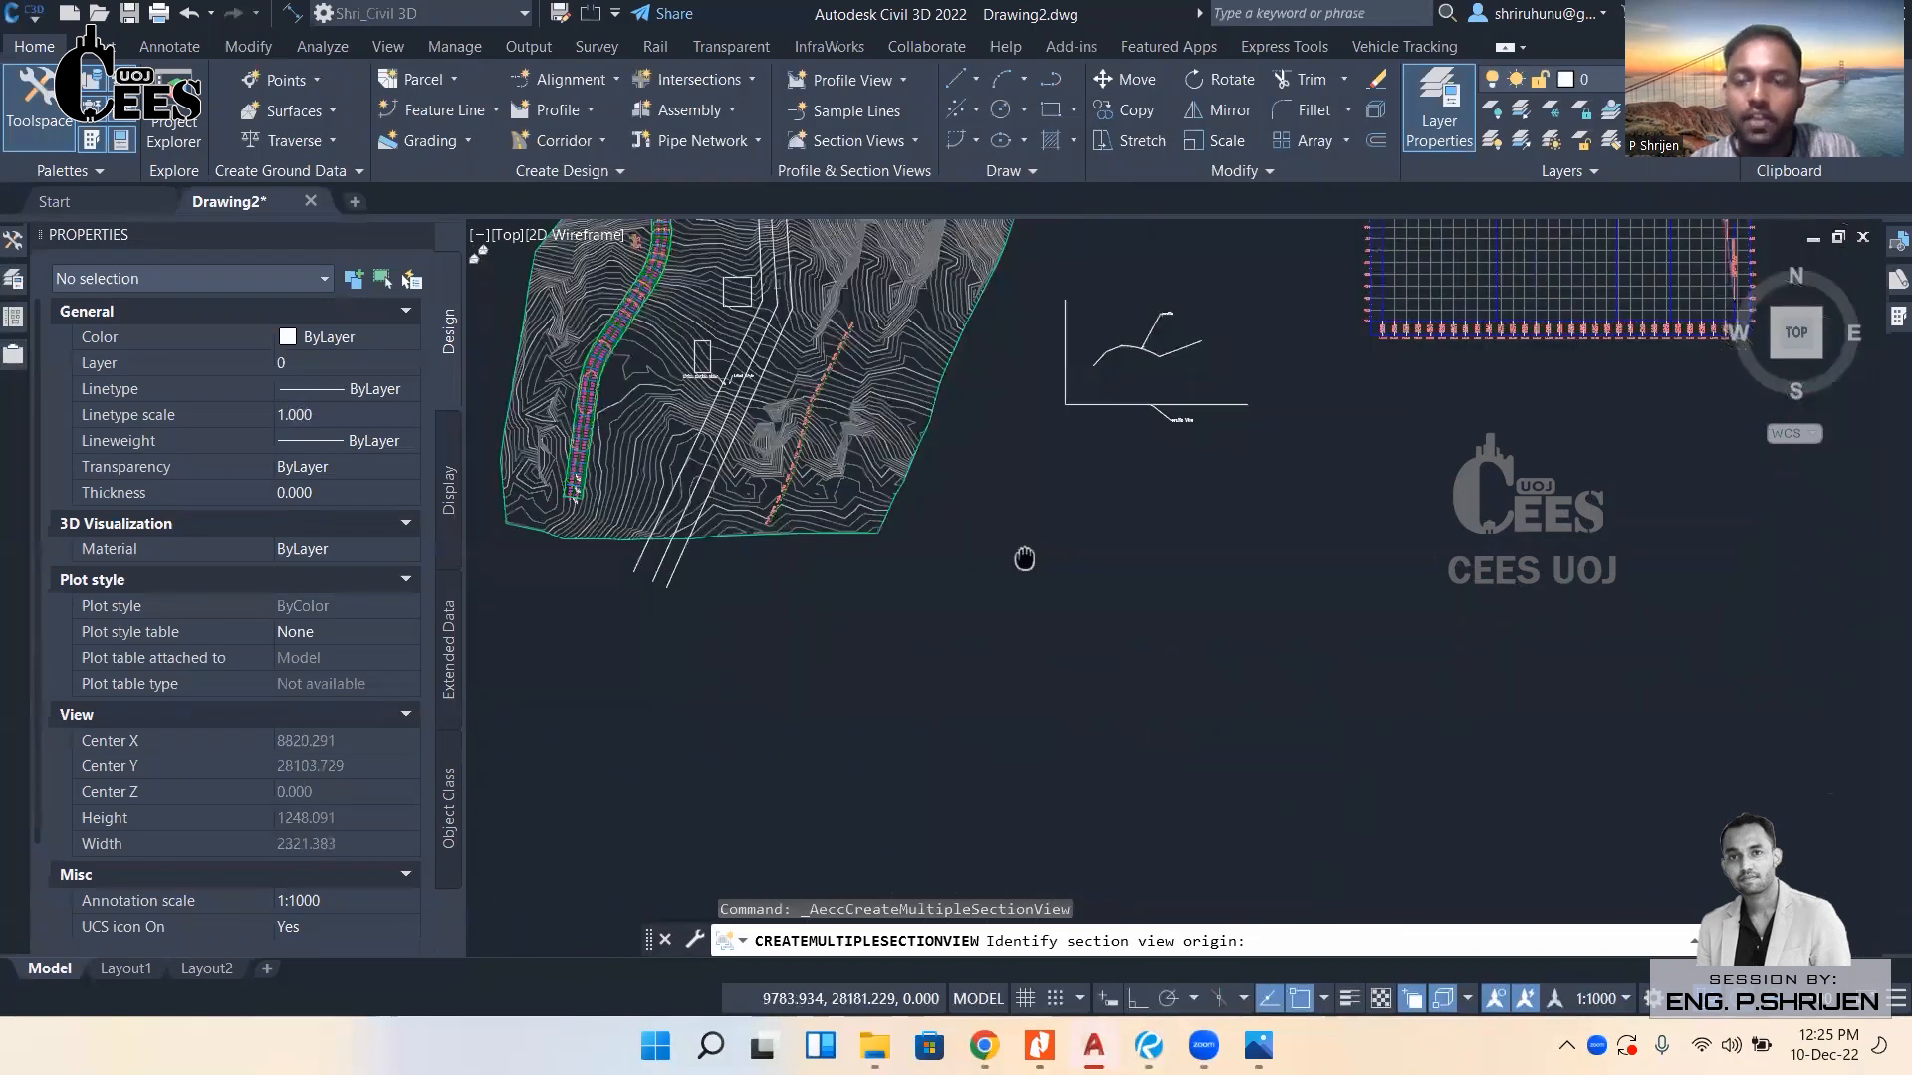
mouse_move(1420, 393)
middle_mouse_down()
mouse_move(1099, 416)
mouse_move(1095, 453)
mouse_move(1075, 443)
middle_mouse_up()
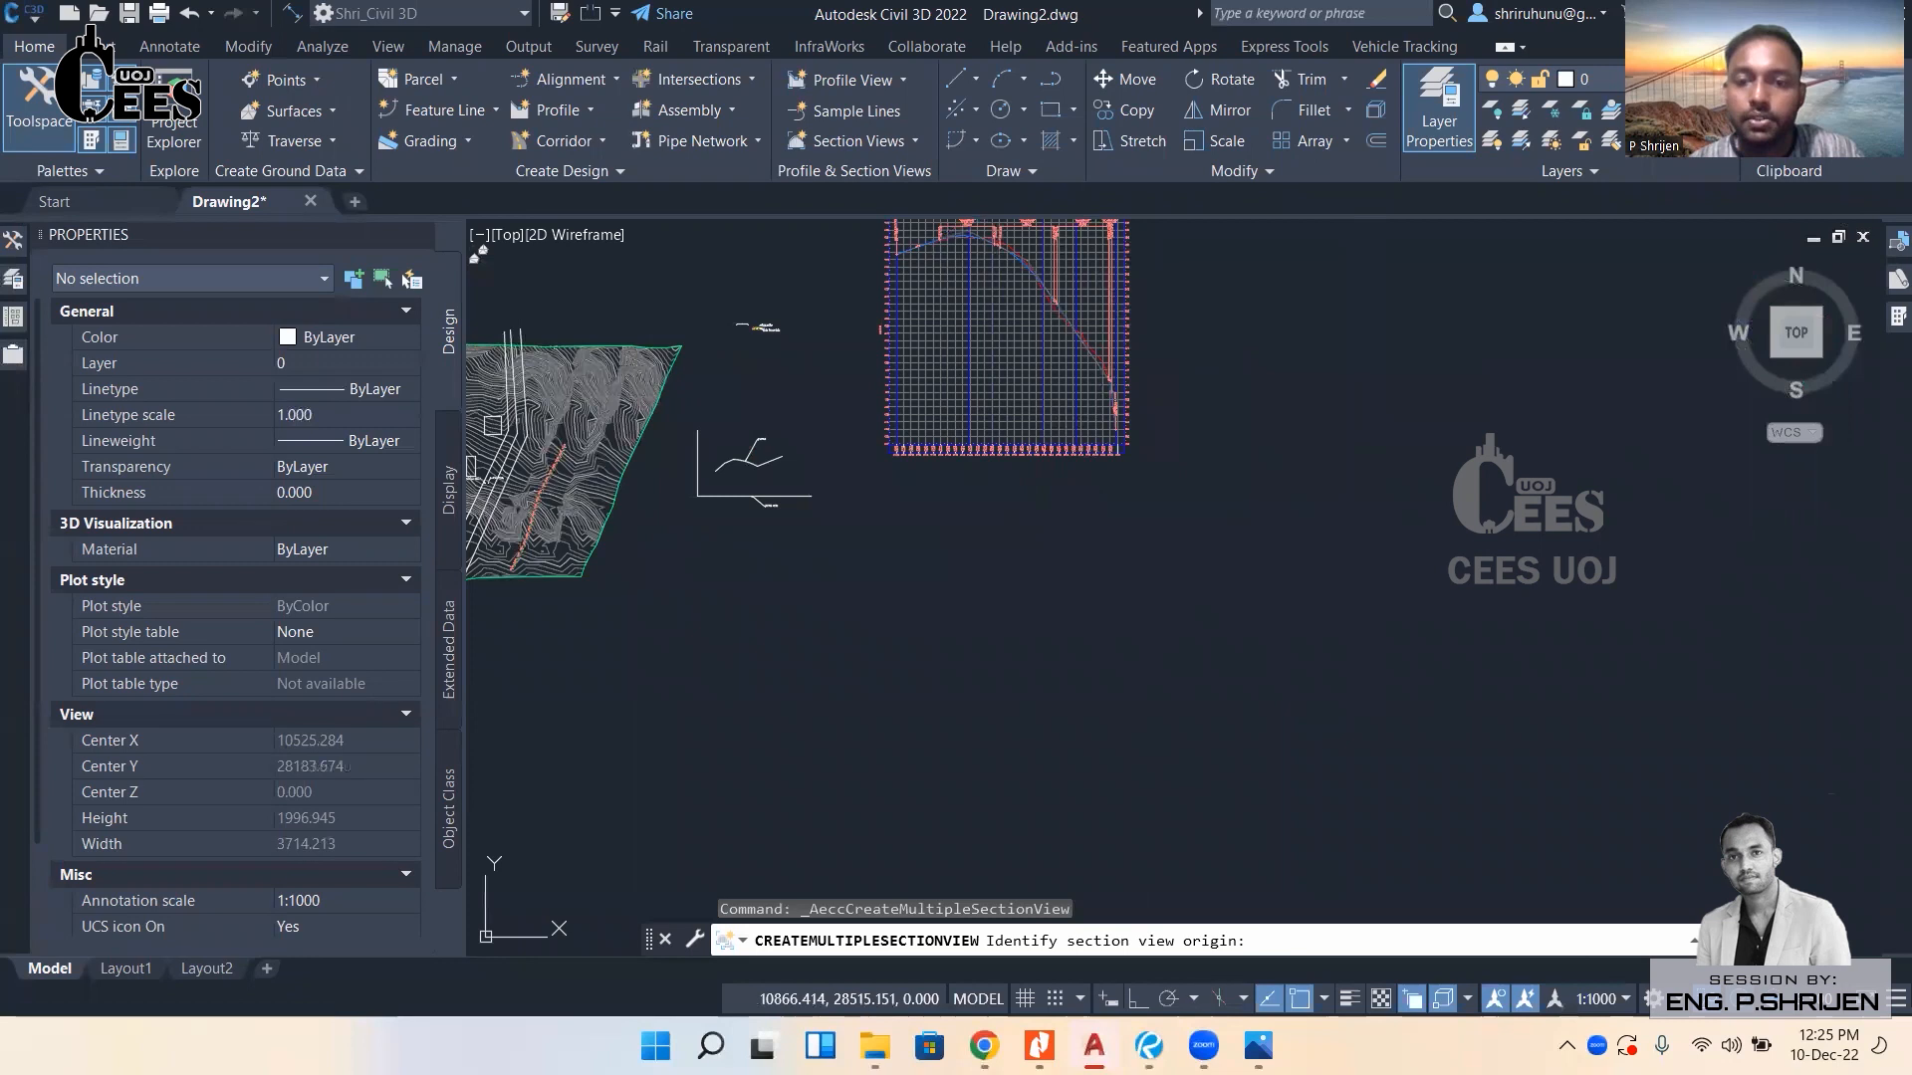
middle_click_drag(1161, 516, 1139, 520)
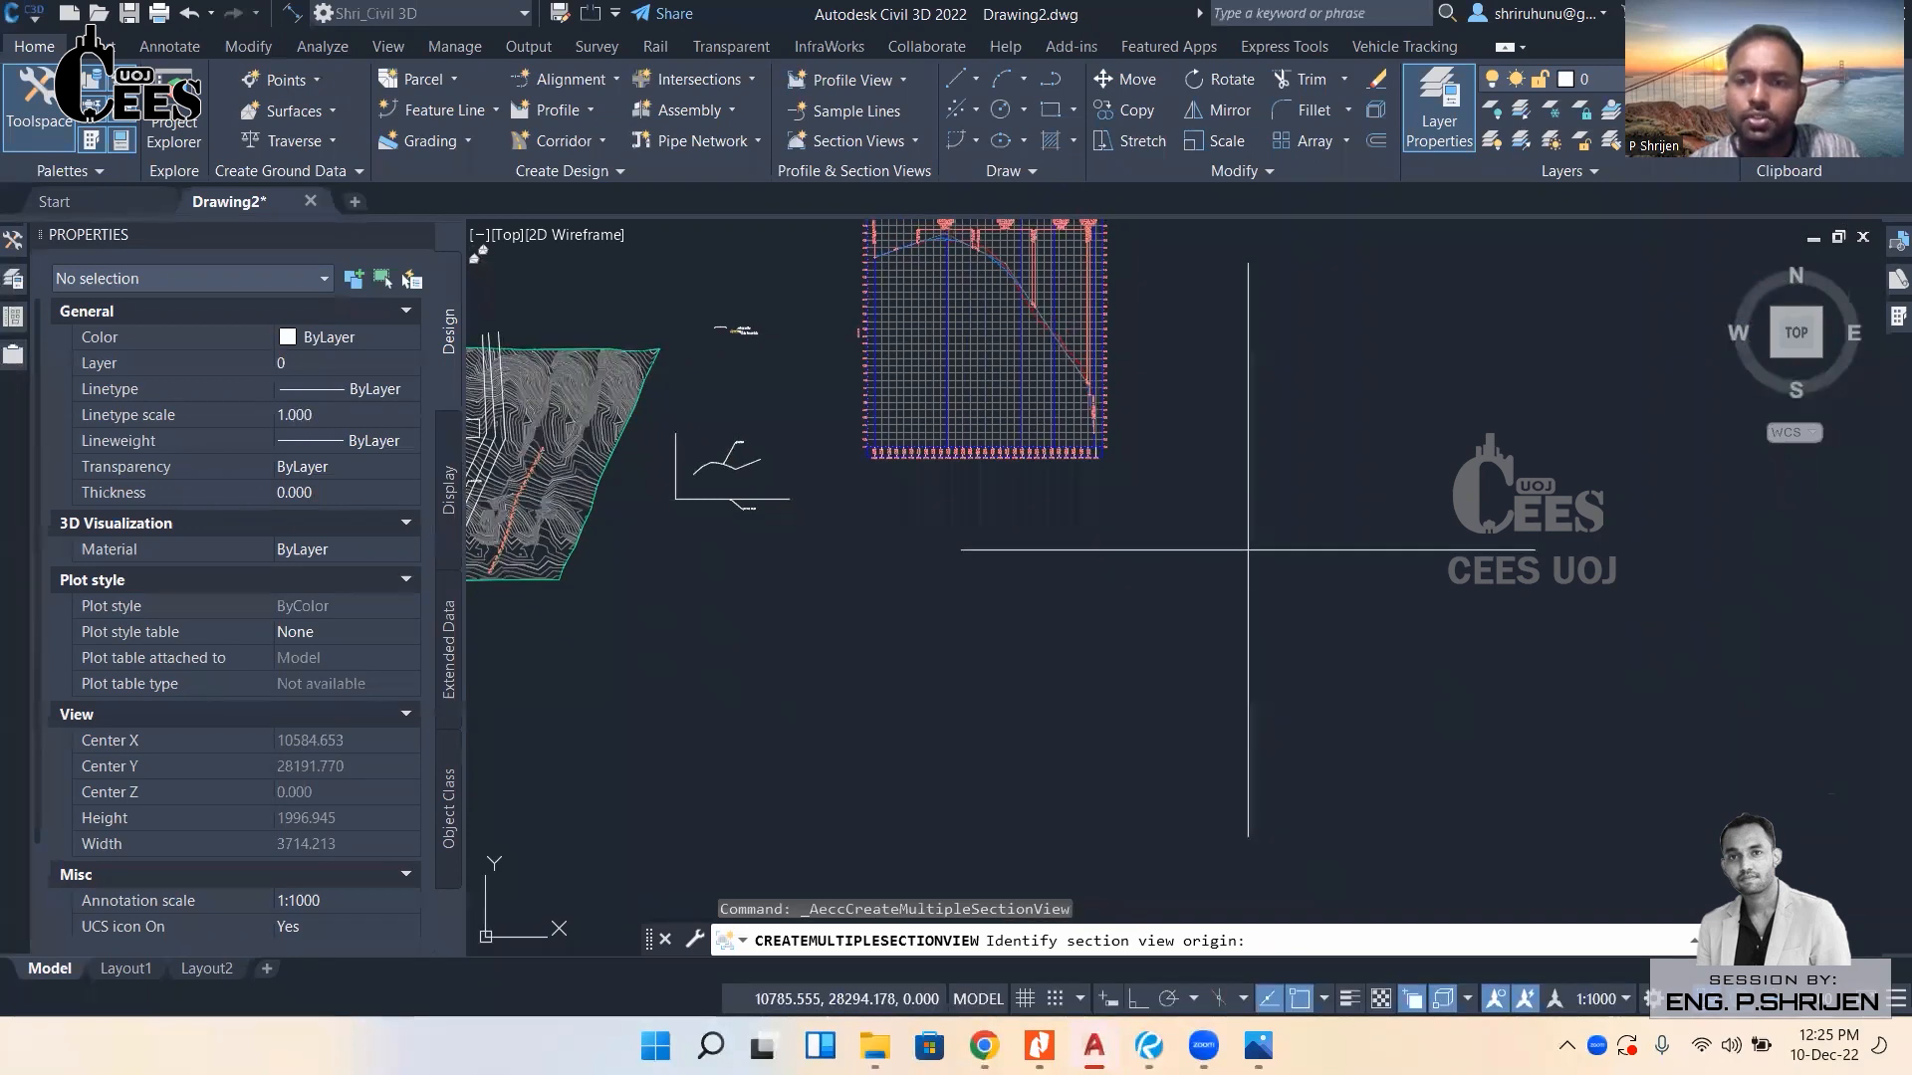
left_click(1483, 493)
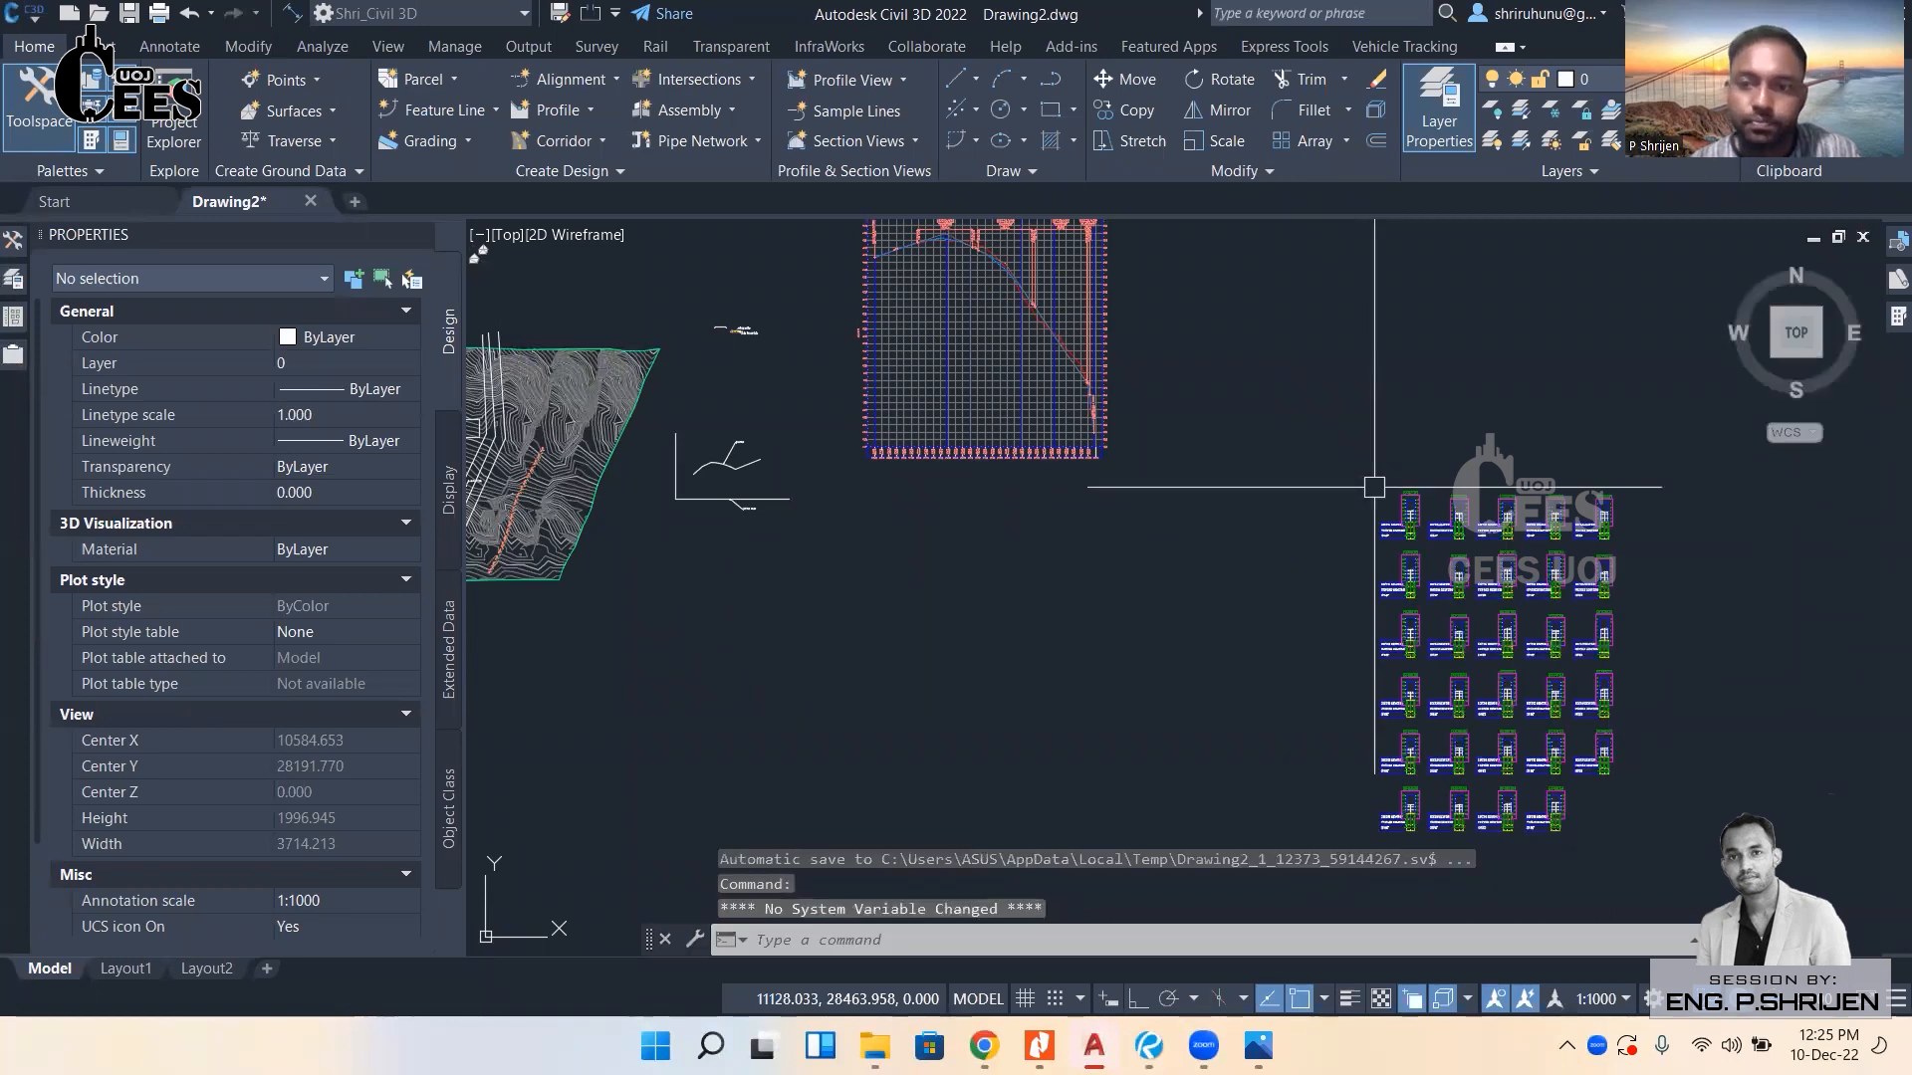
Examine the section view at station 0+020.00, including its surface lines, elevation axis and data bands.
middle_click_drag(1175, 530, 1207, 524)
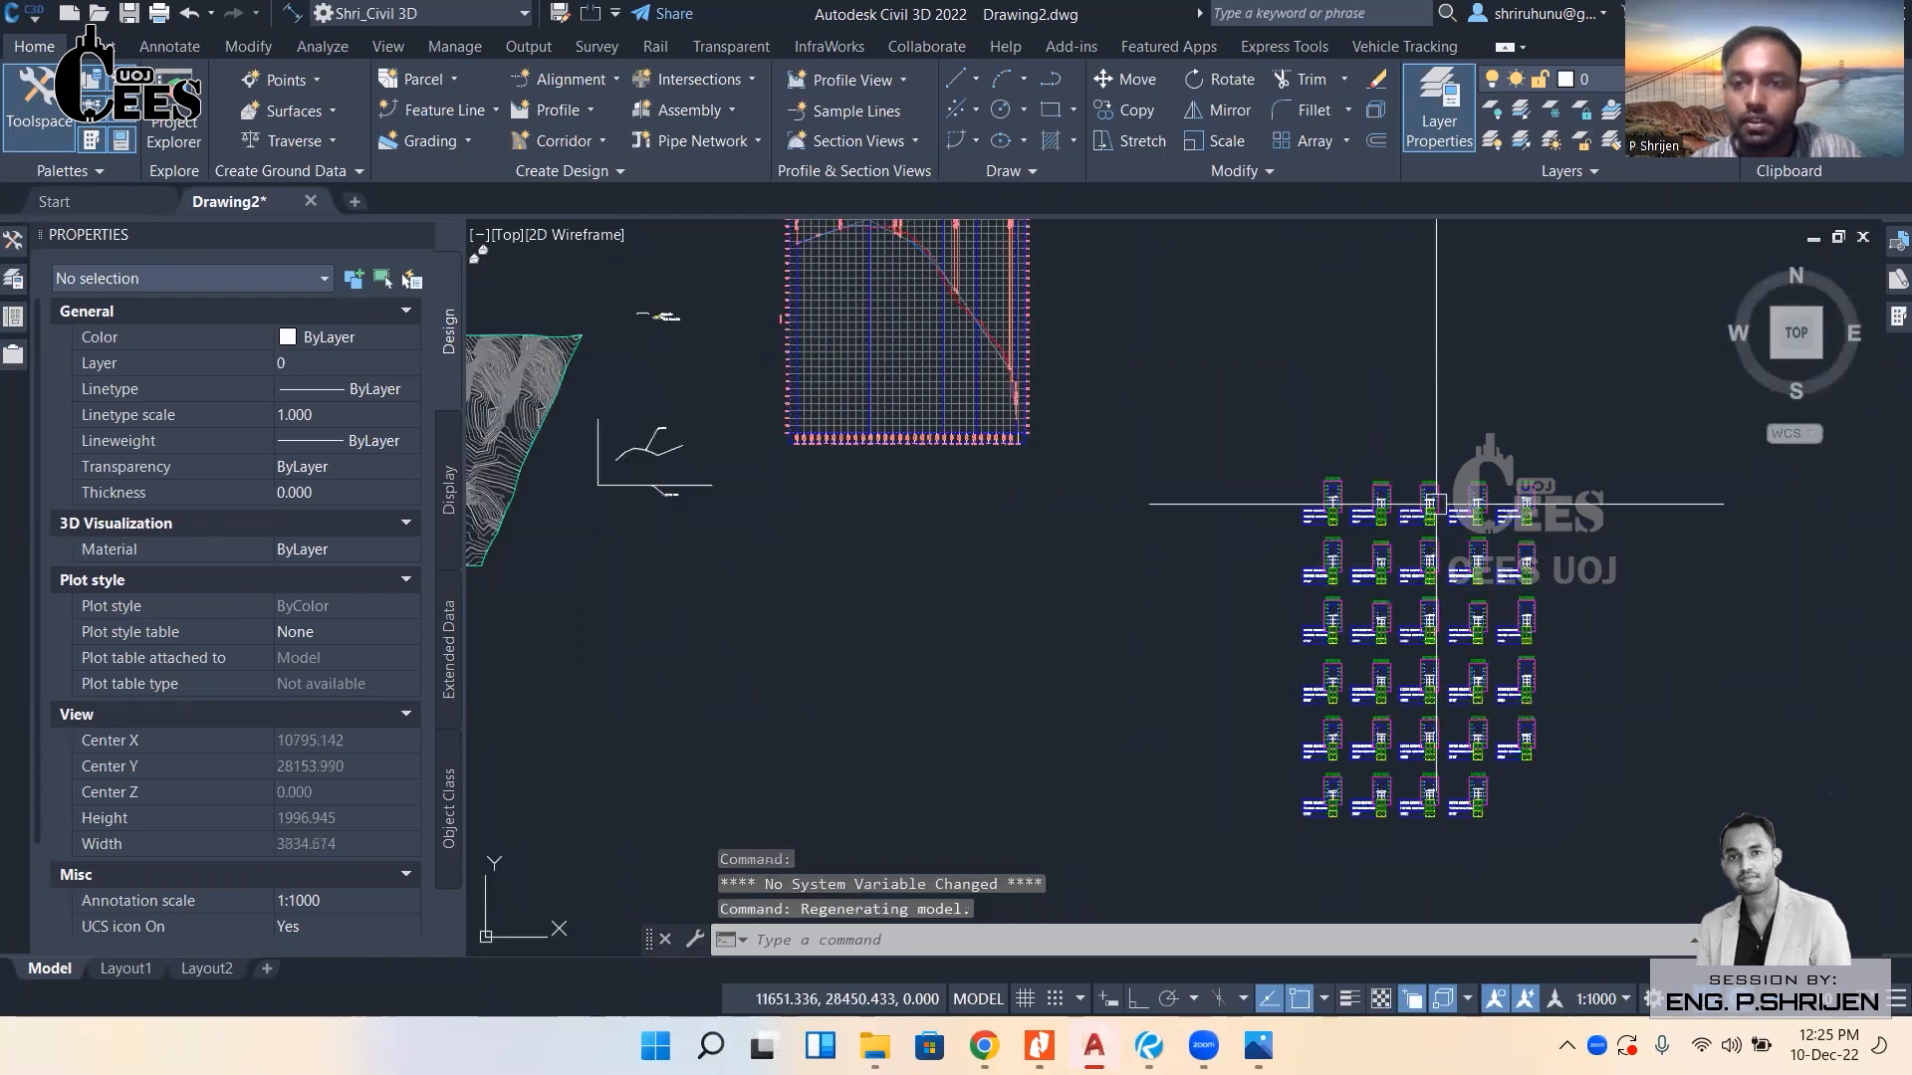
scroll(1295, 523, "up", 2)
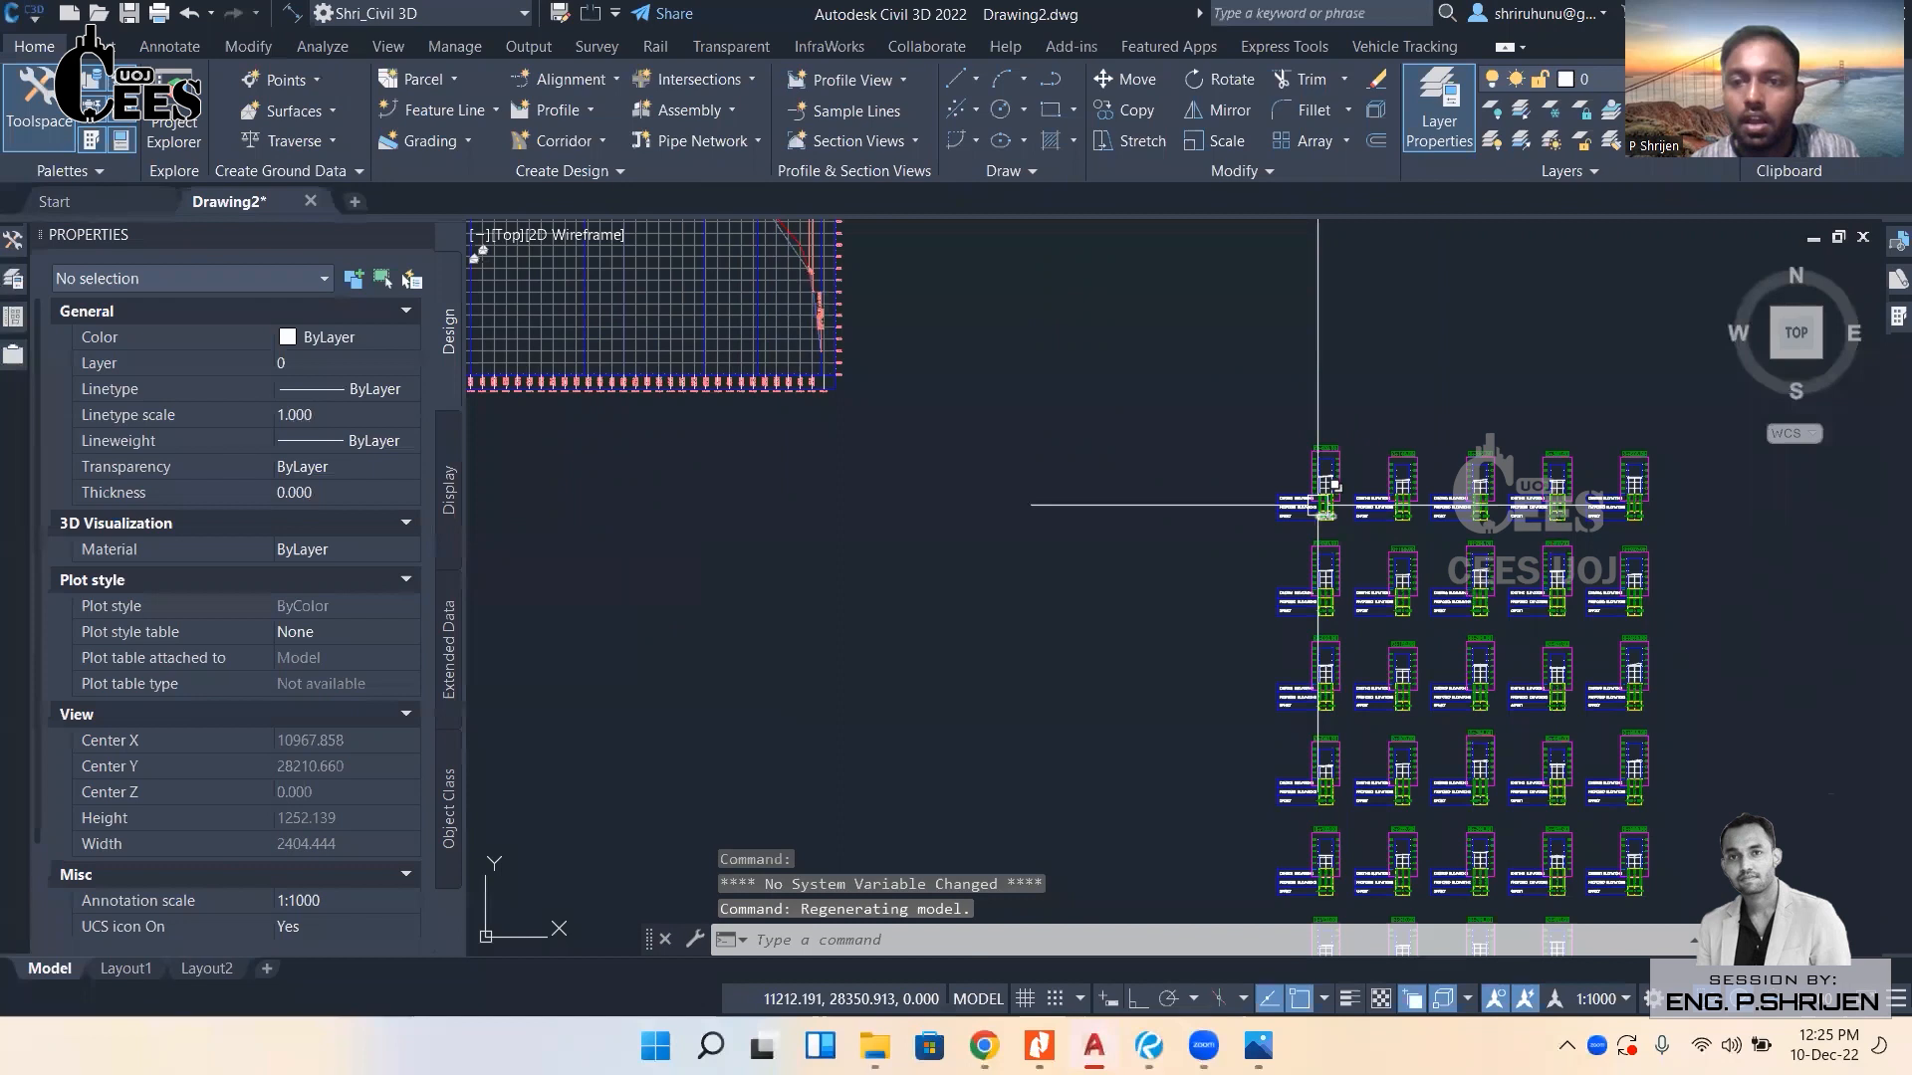
scroll(1318, 505, "up", 15)
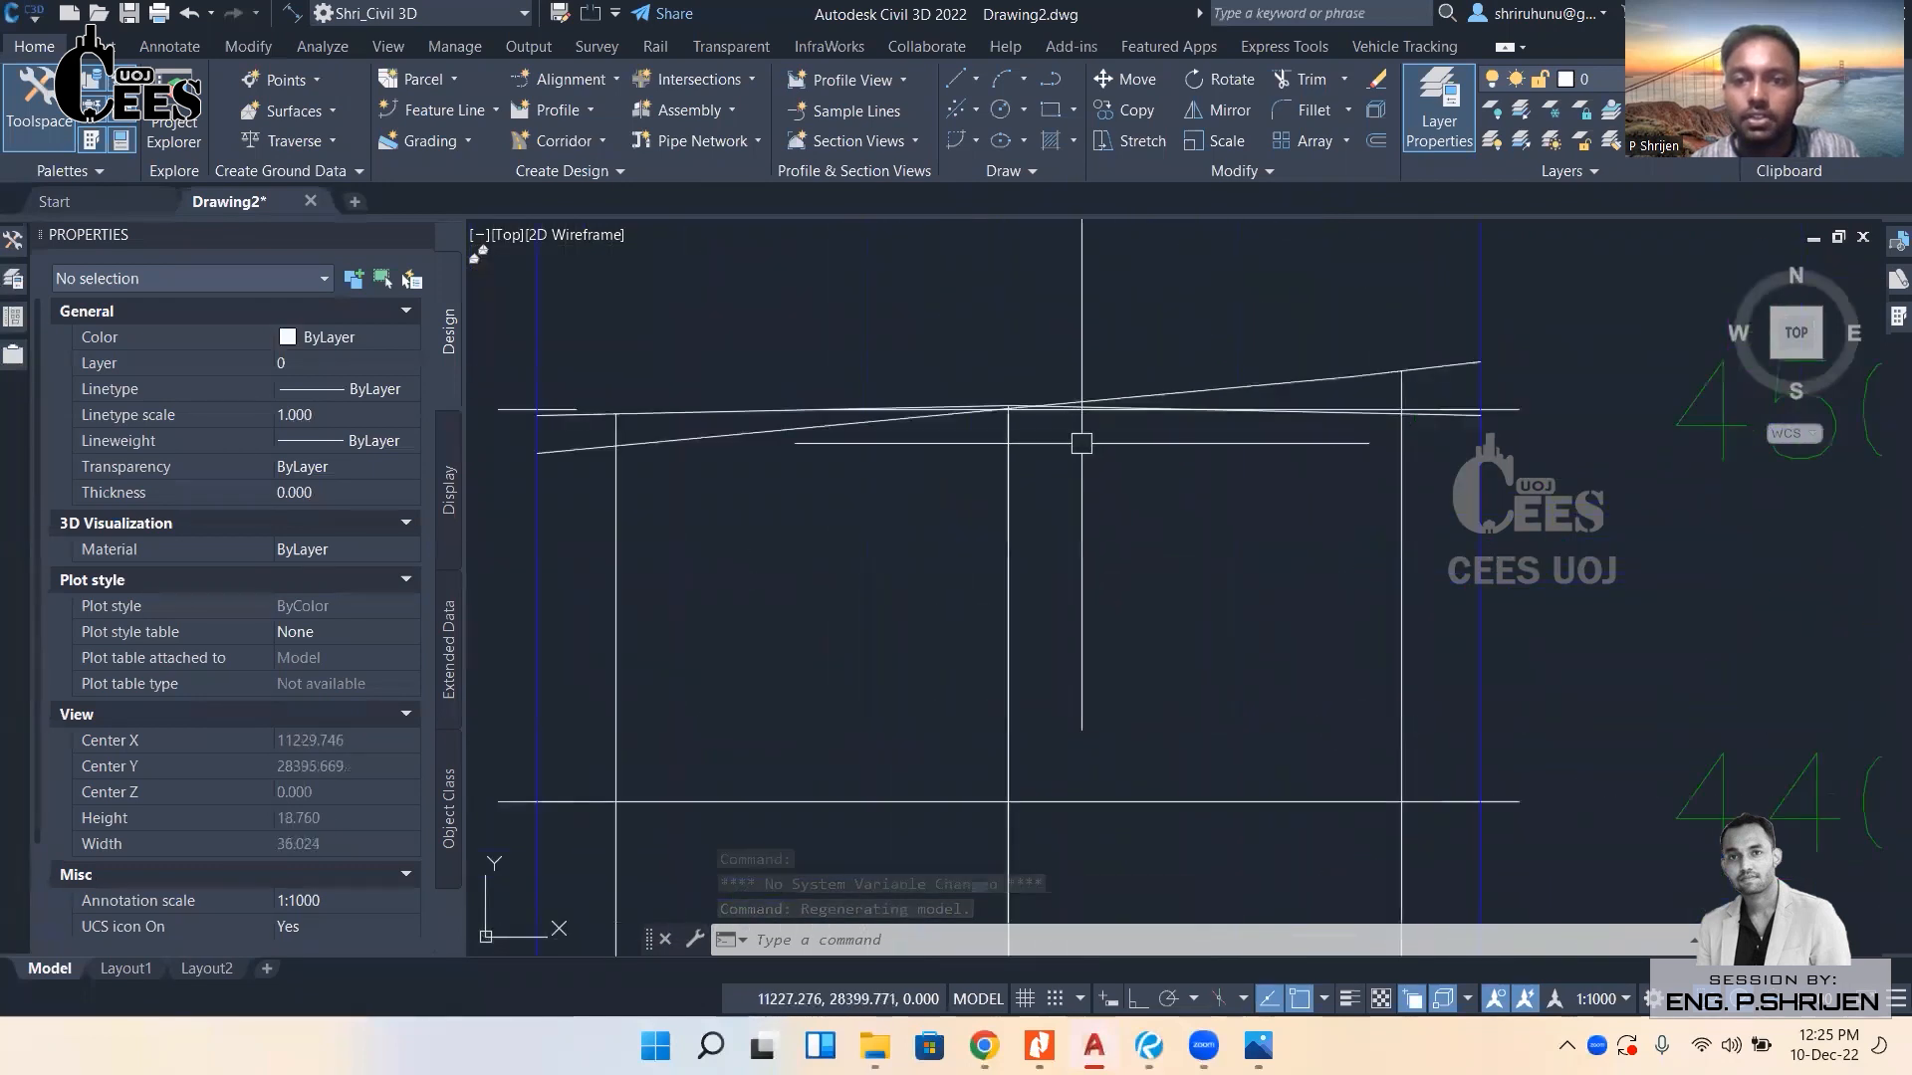
scroll(1265, 375, "down", 10)
mouse_move(1200, 612)
middle_mouse_down()
mouse_move(1143, 504)
mouse_move(1100, 610)
middle_mouse_up()
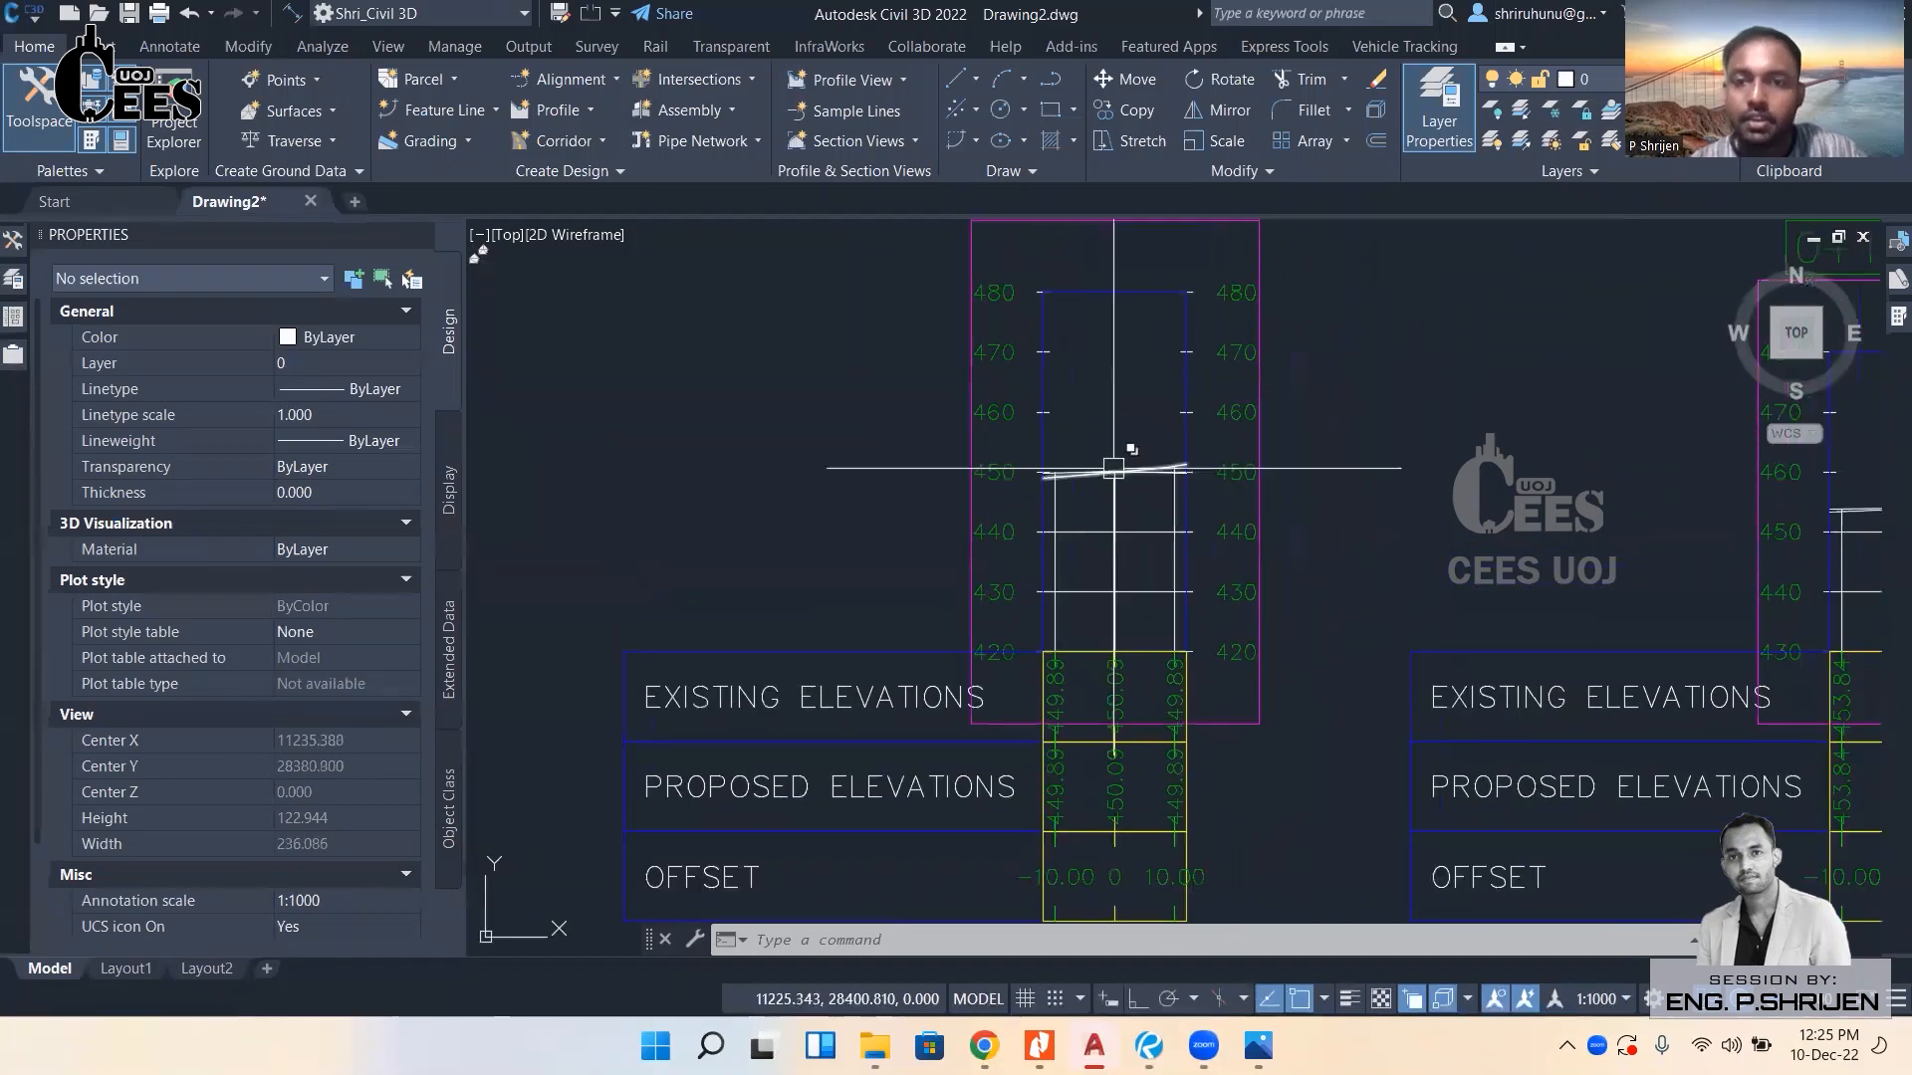
scroll(1115, 481, "up", 4)
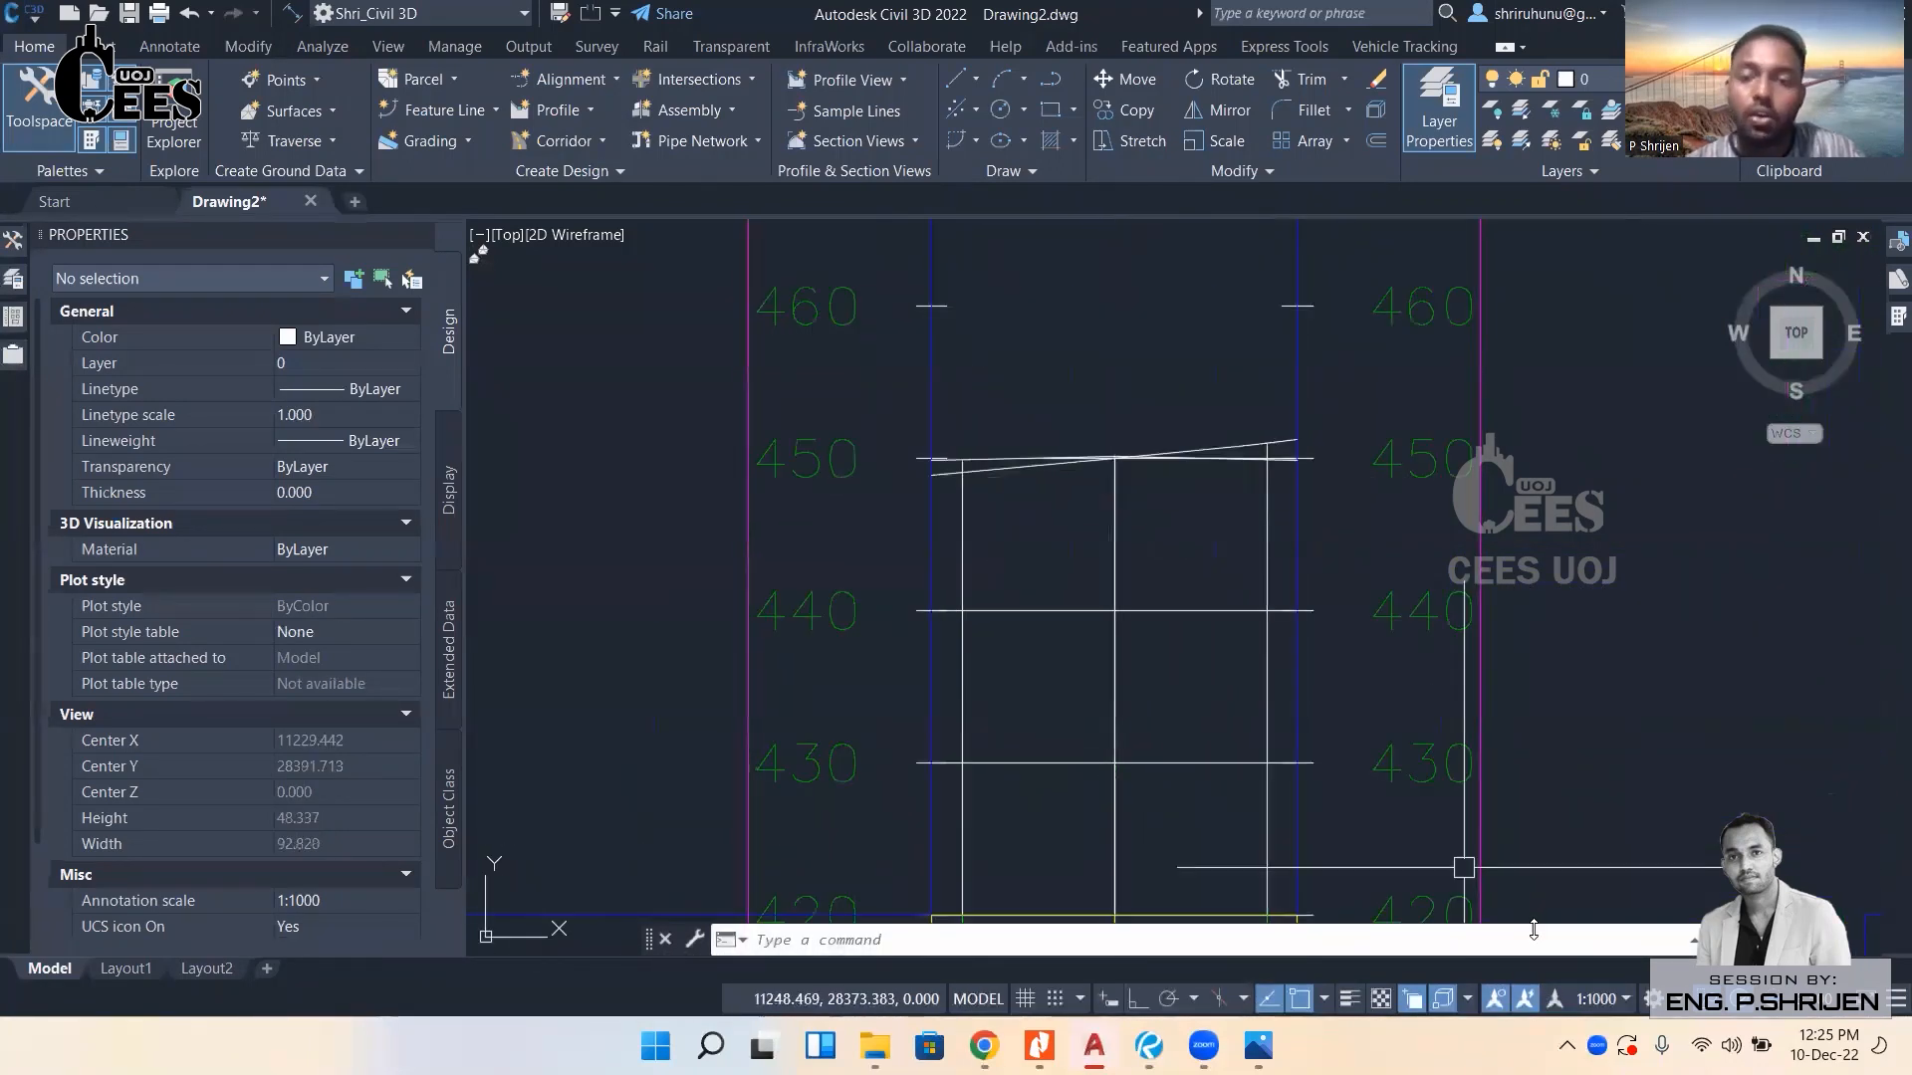
scroll(1132, 546, "down", 7)
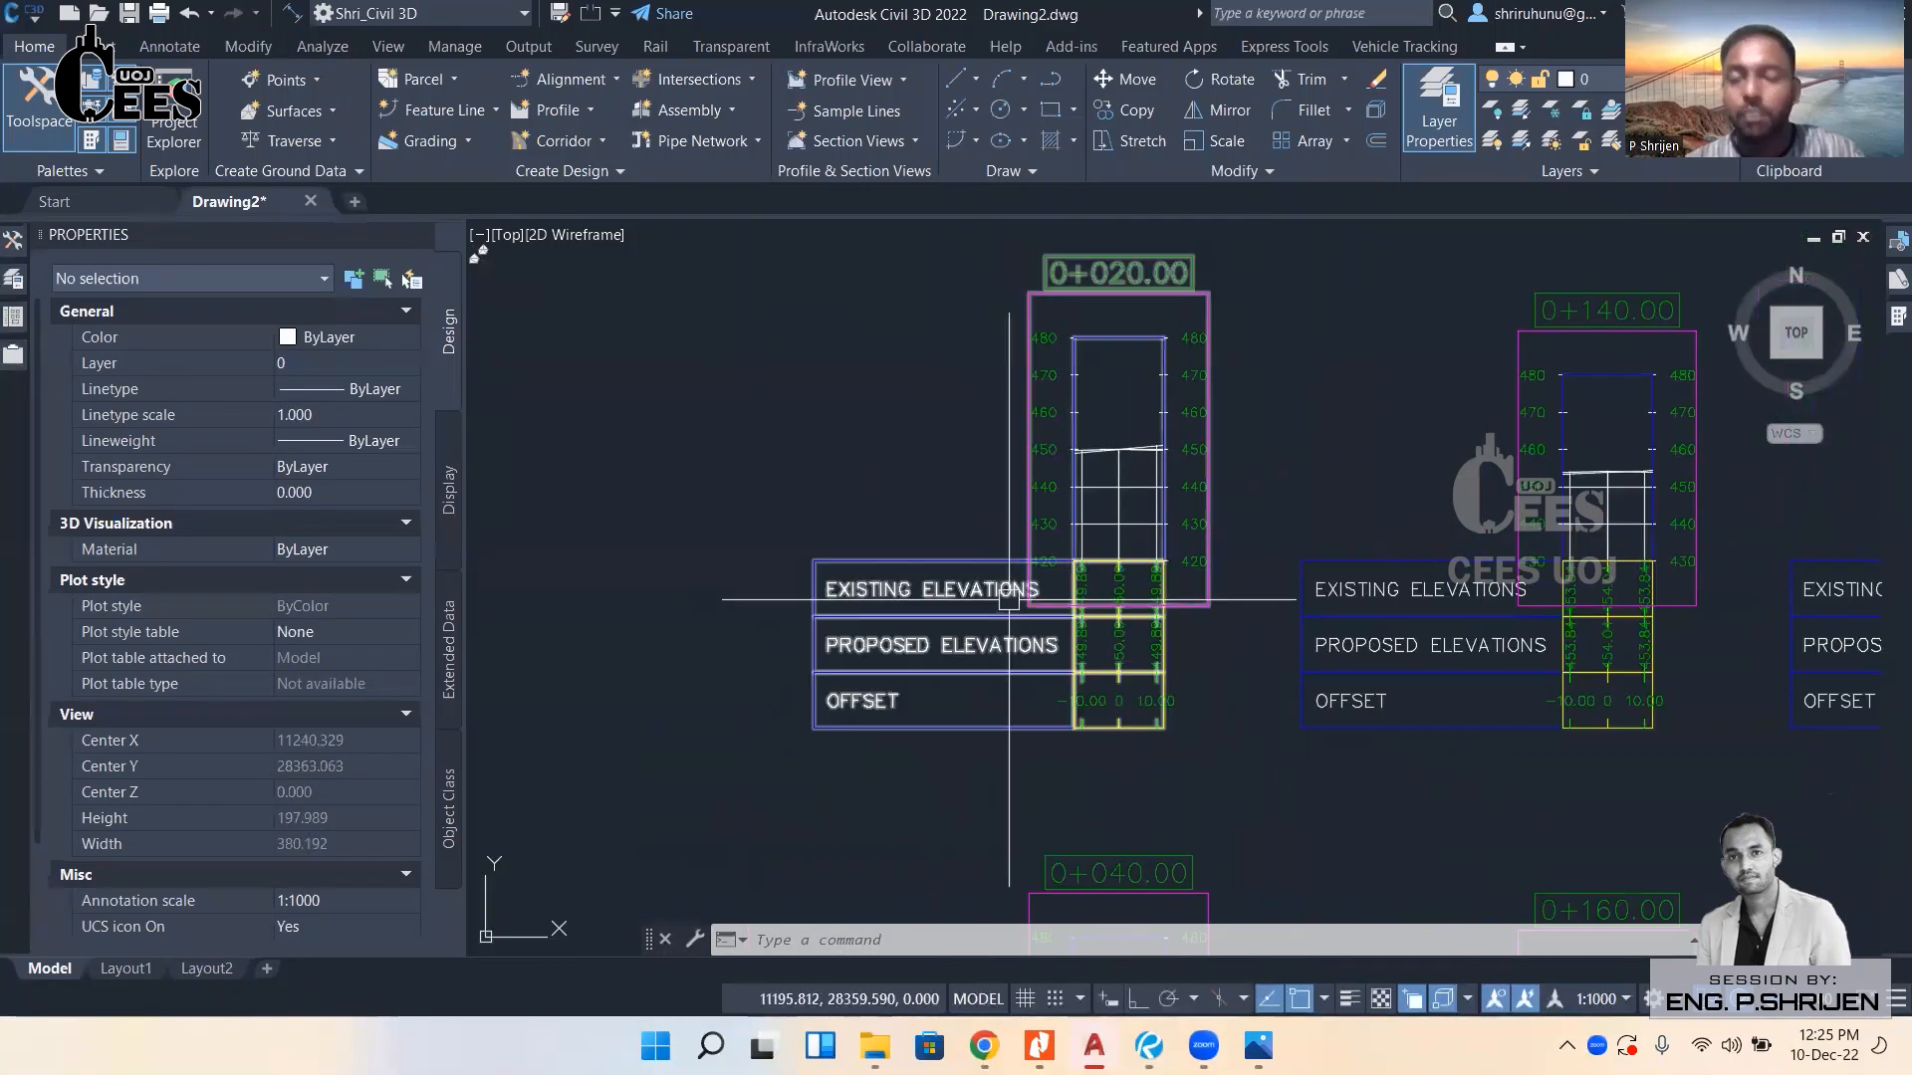
Try annotation scales of 1:750, 1:100 and 1:200 on the section views.
left_click(1625, 998)
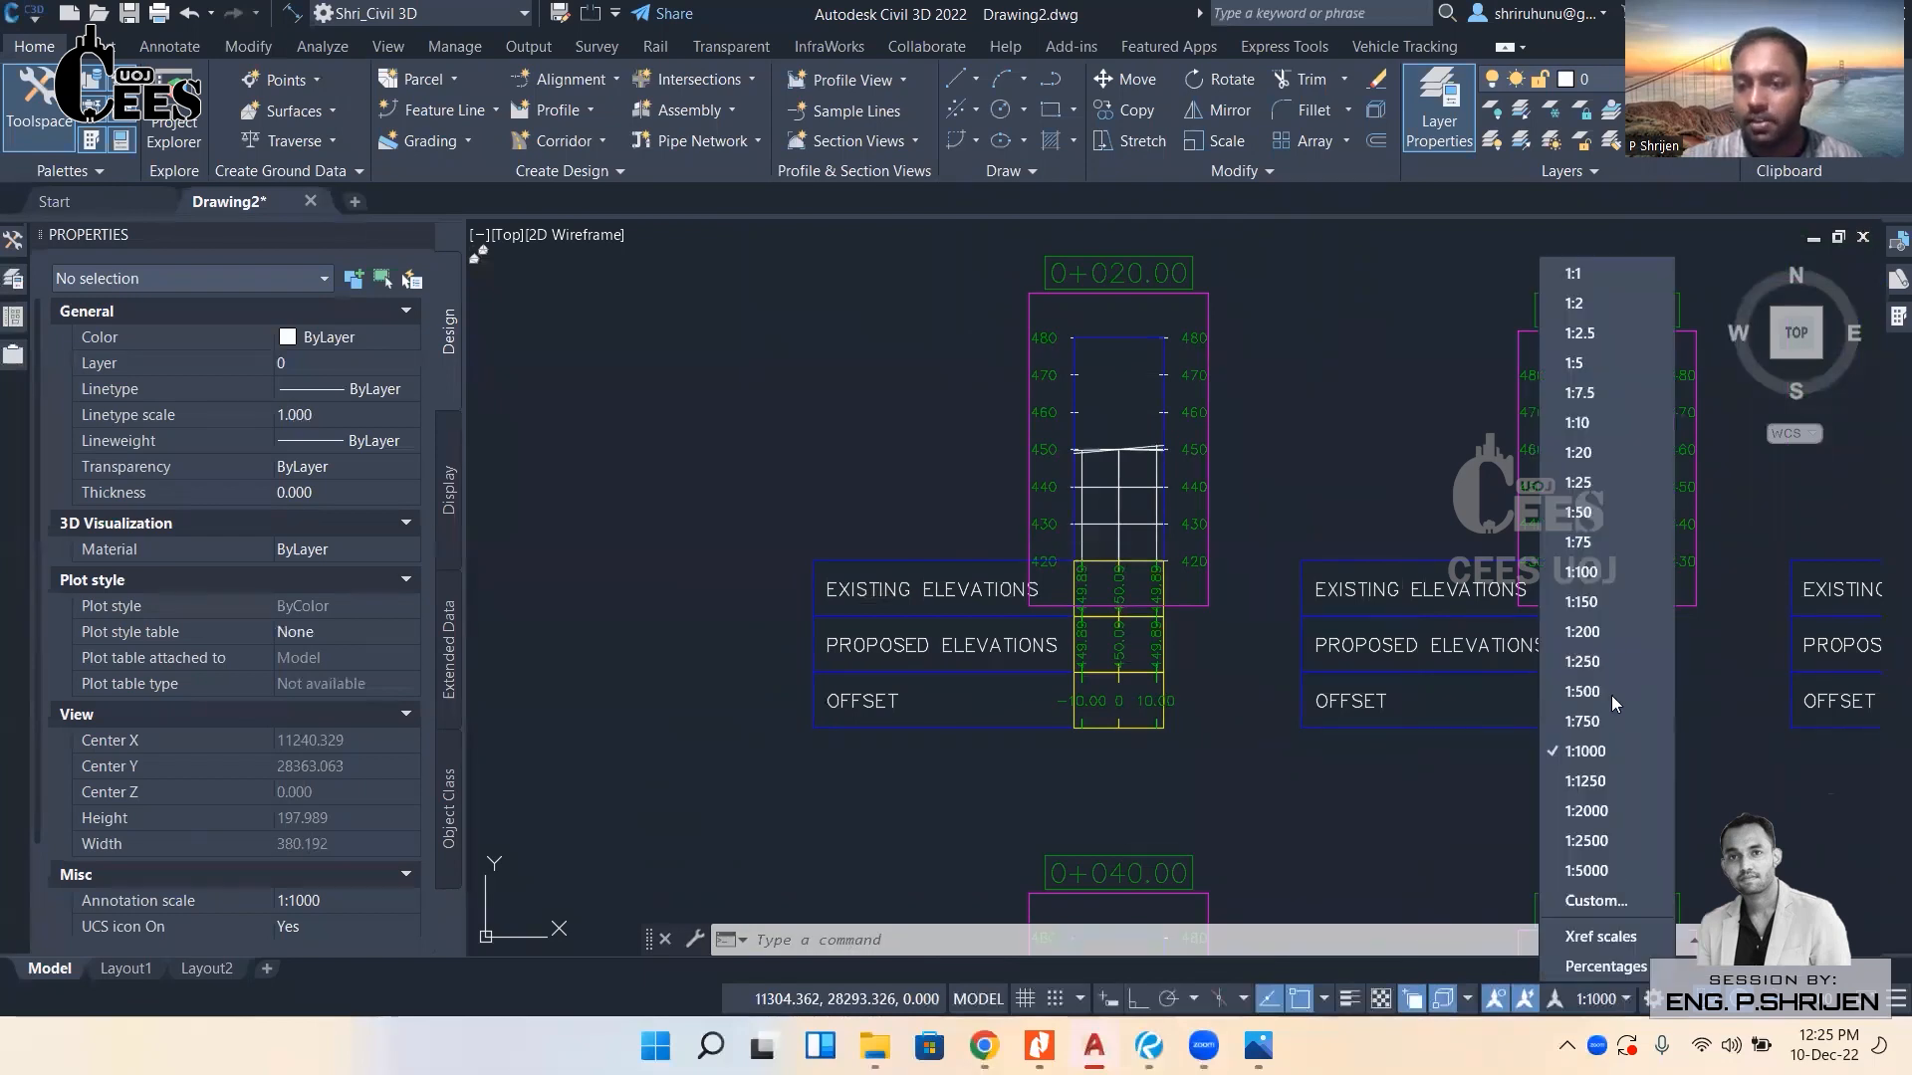
left_click(1584, 721)
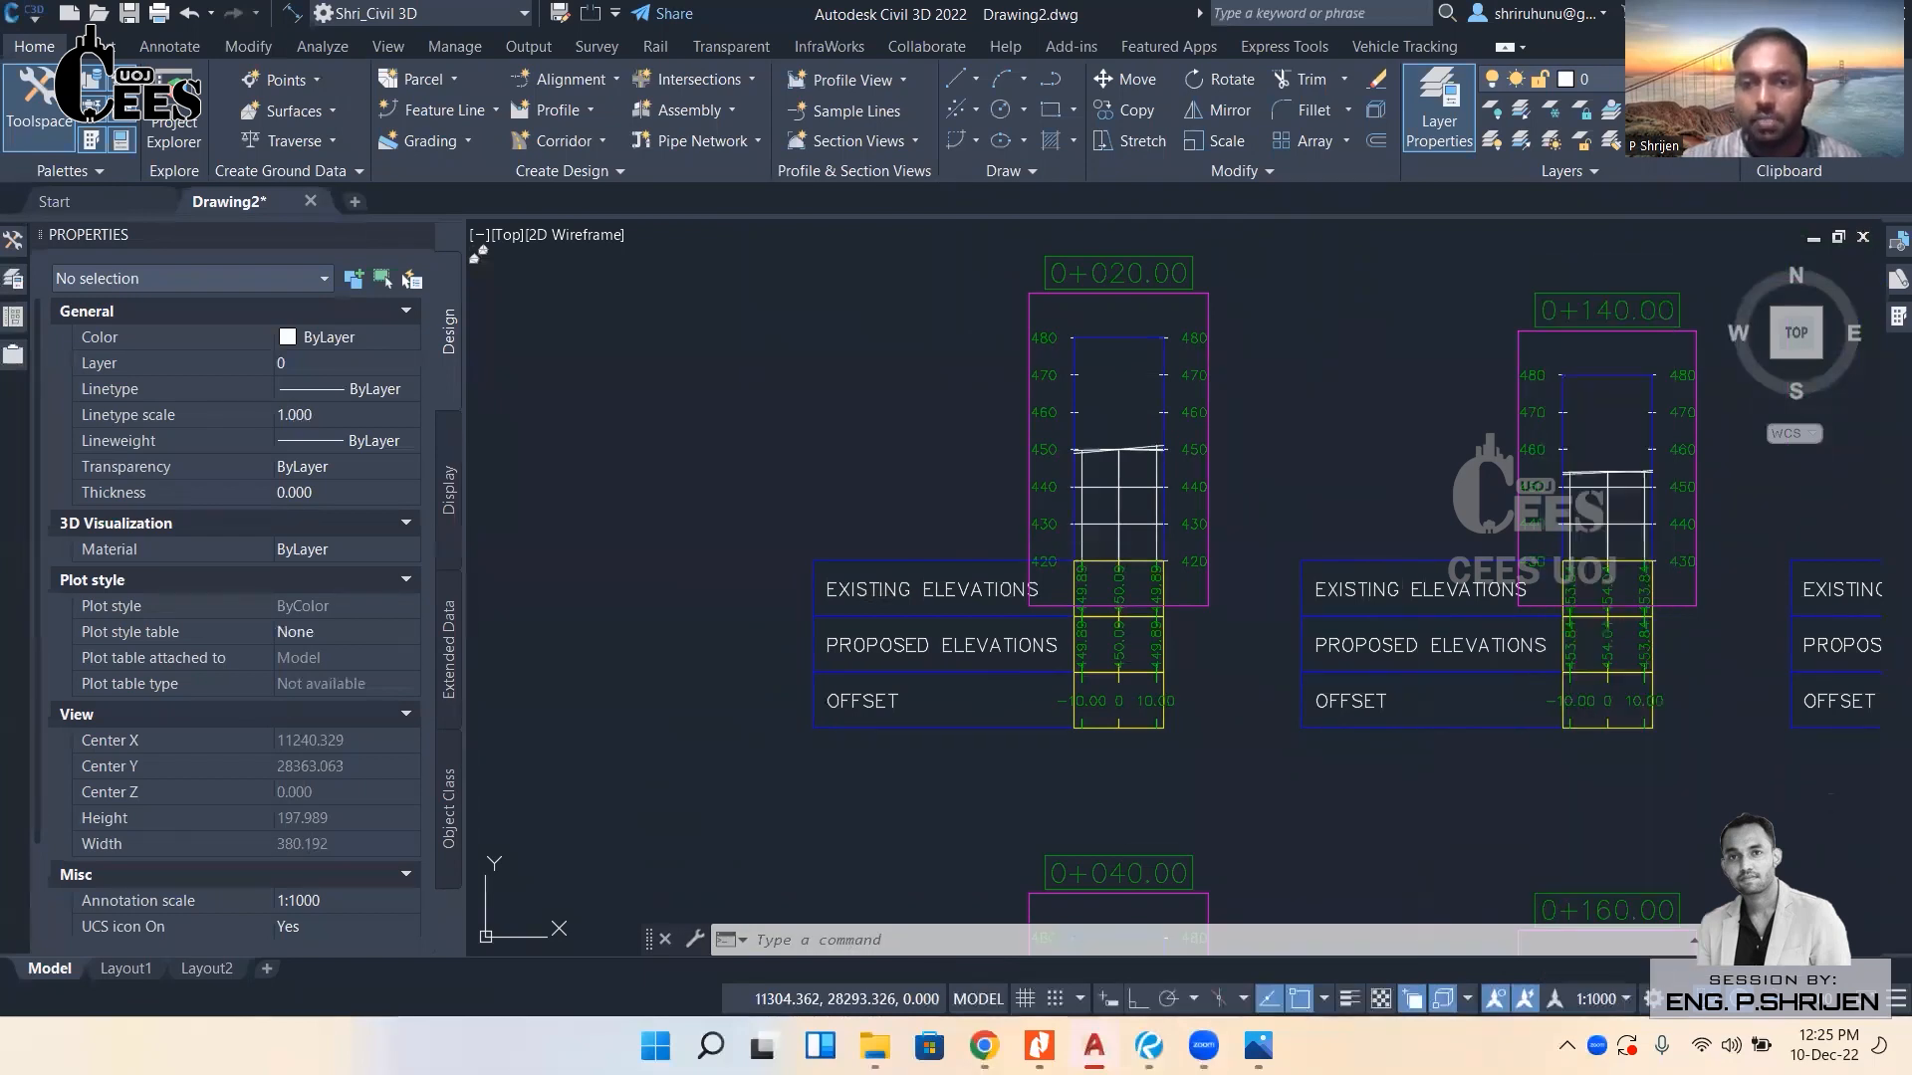
left_click(1653, 998)
left_click(1435, 758)
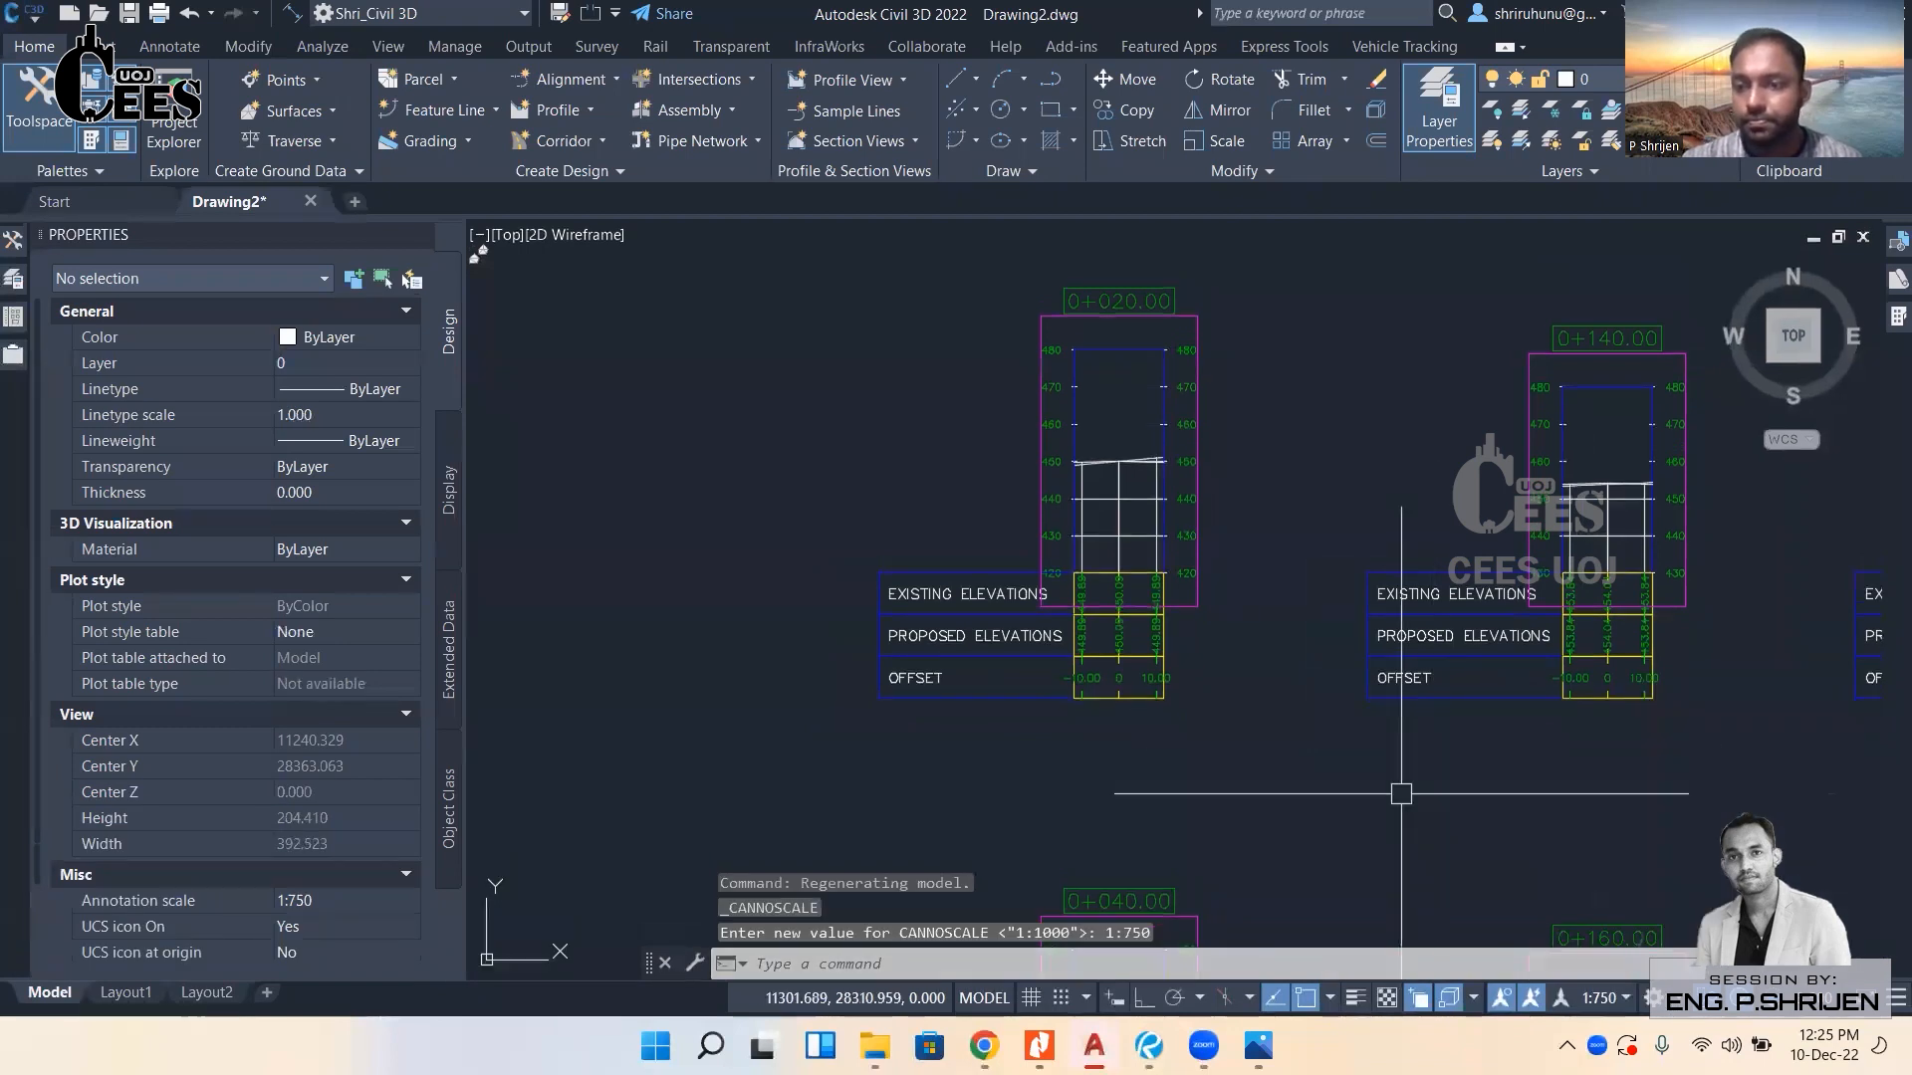
left_click(1613, 998)
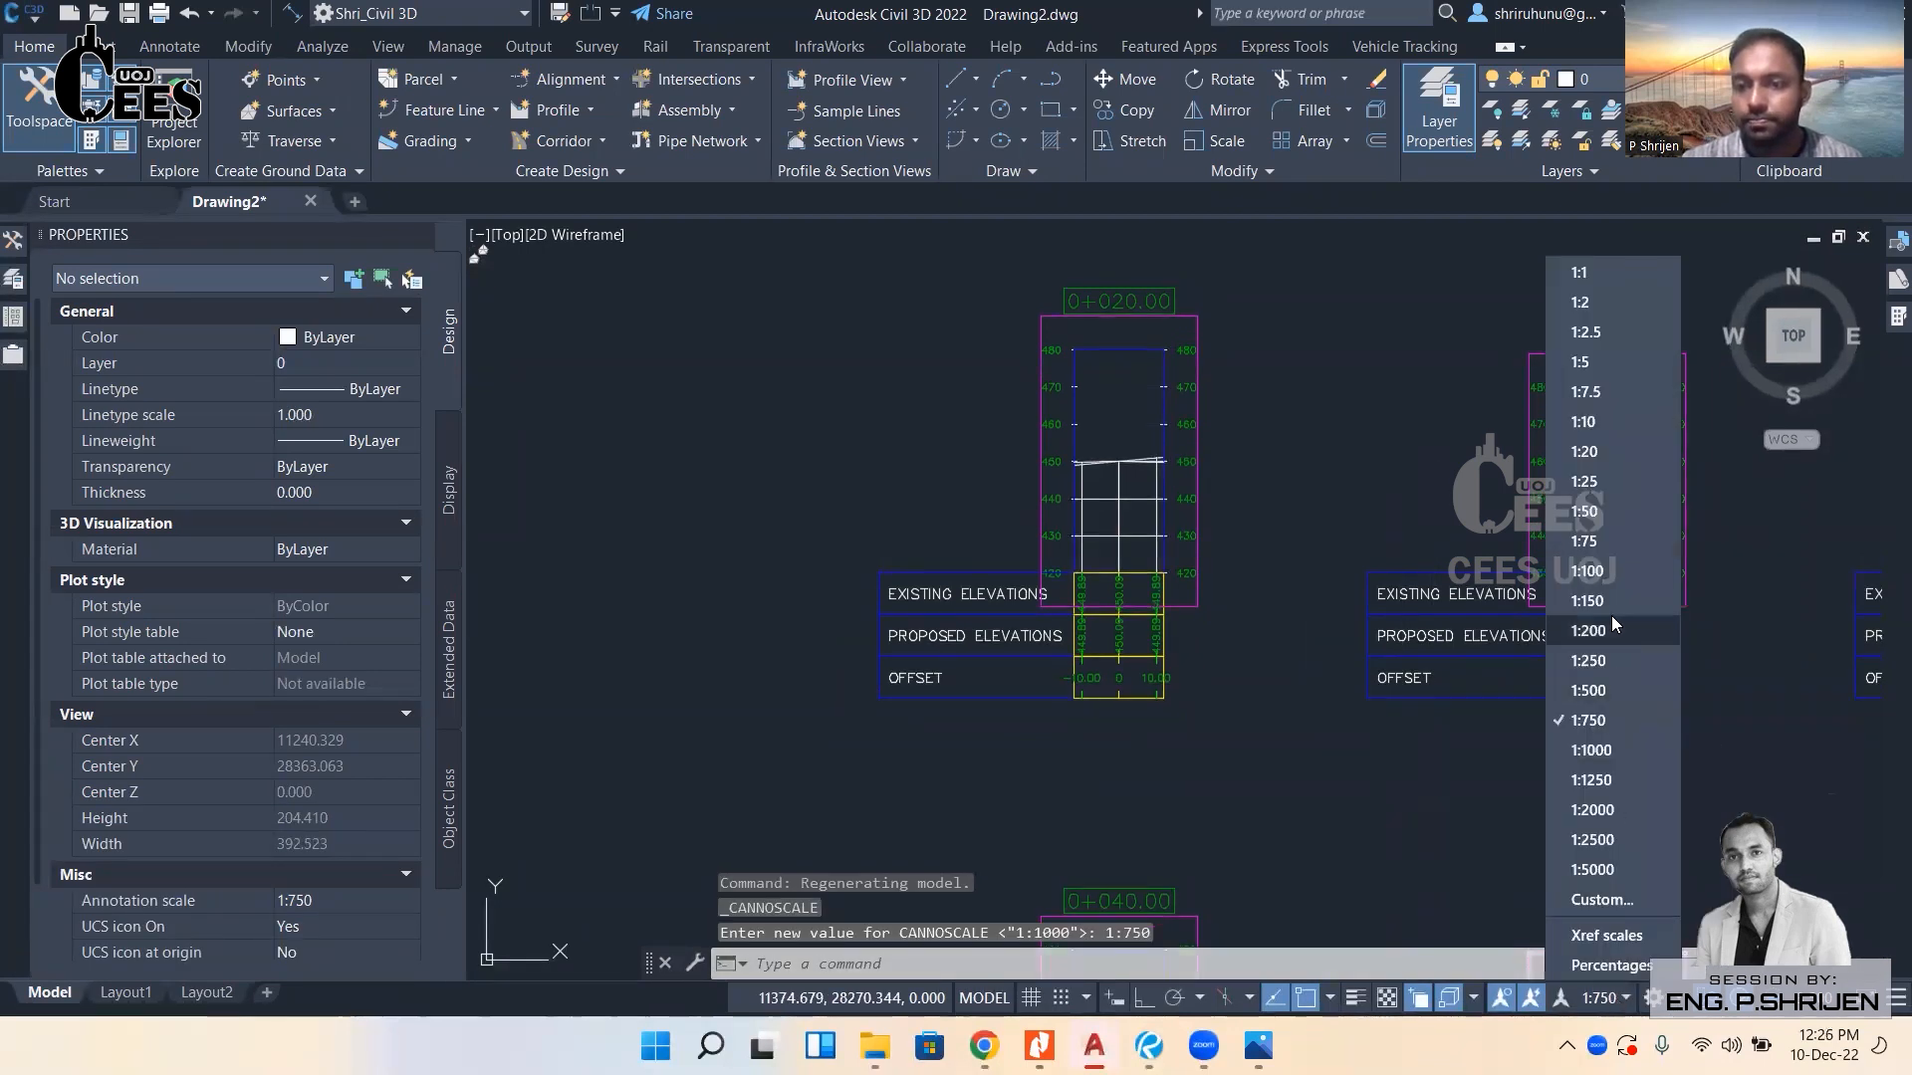
left_click(1601, 577)
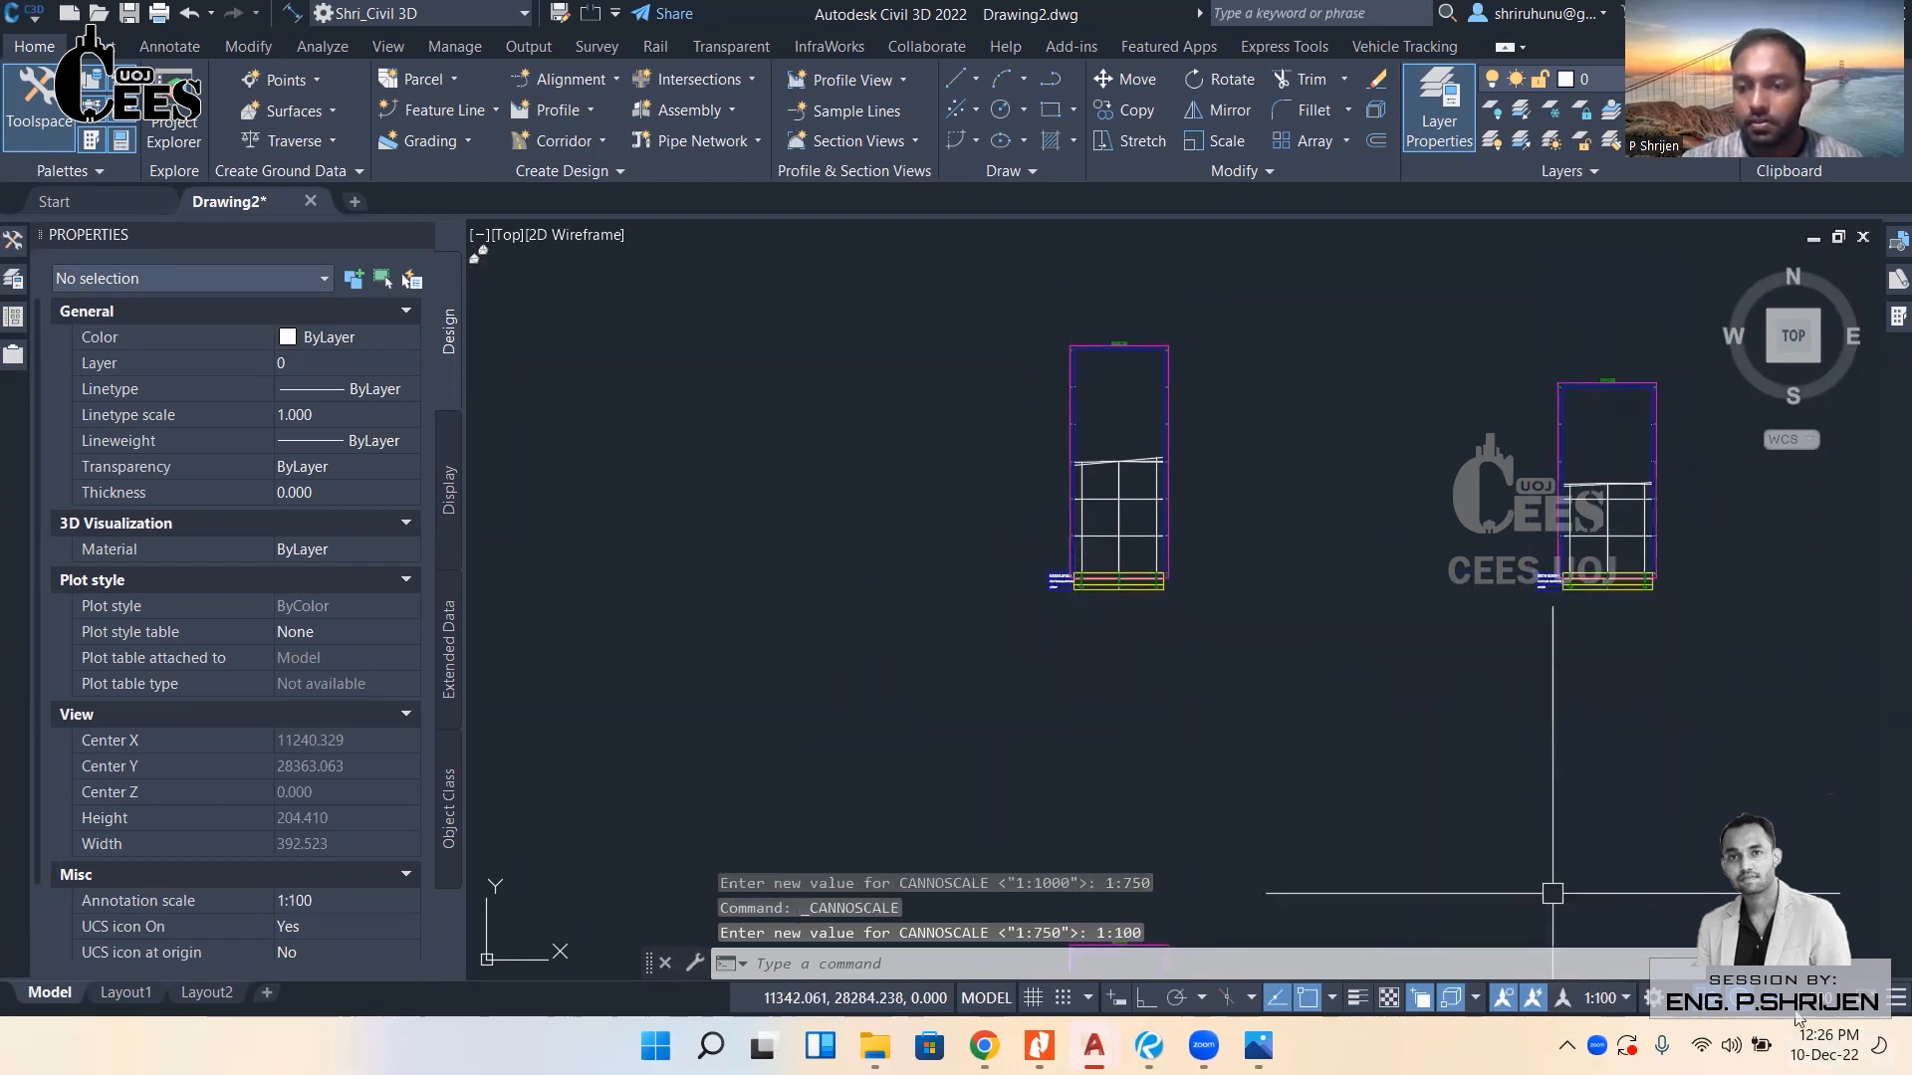
left_click(1613, 998)
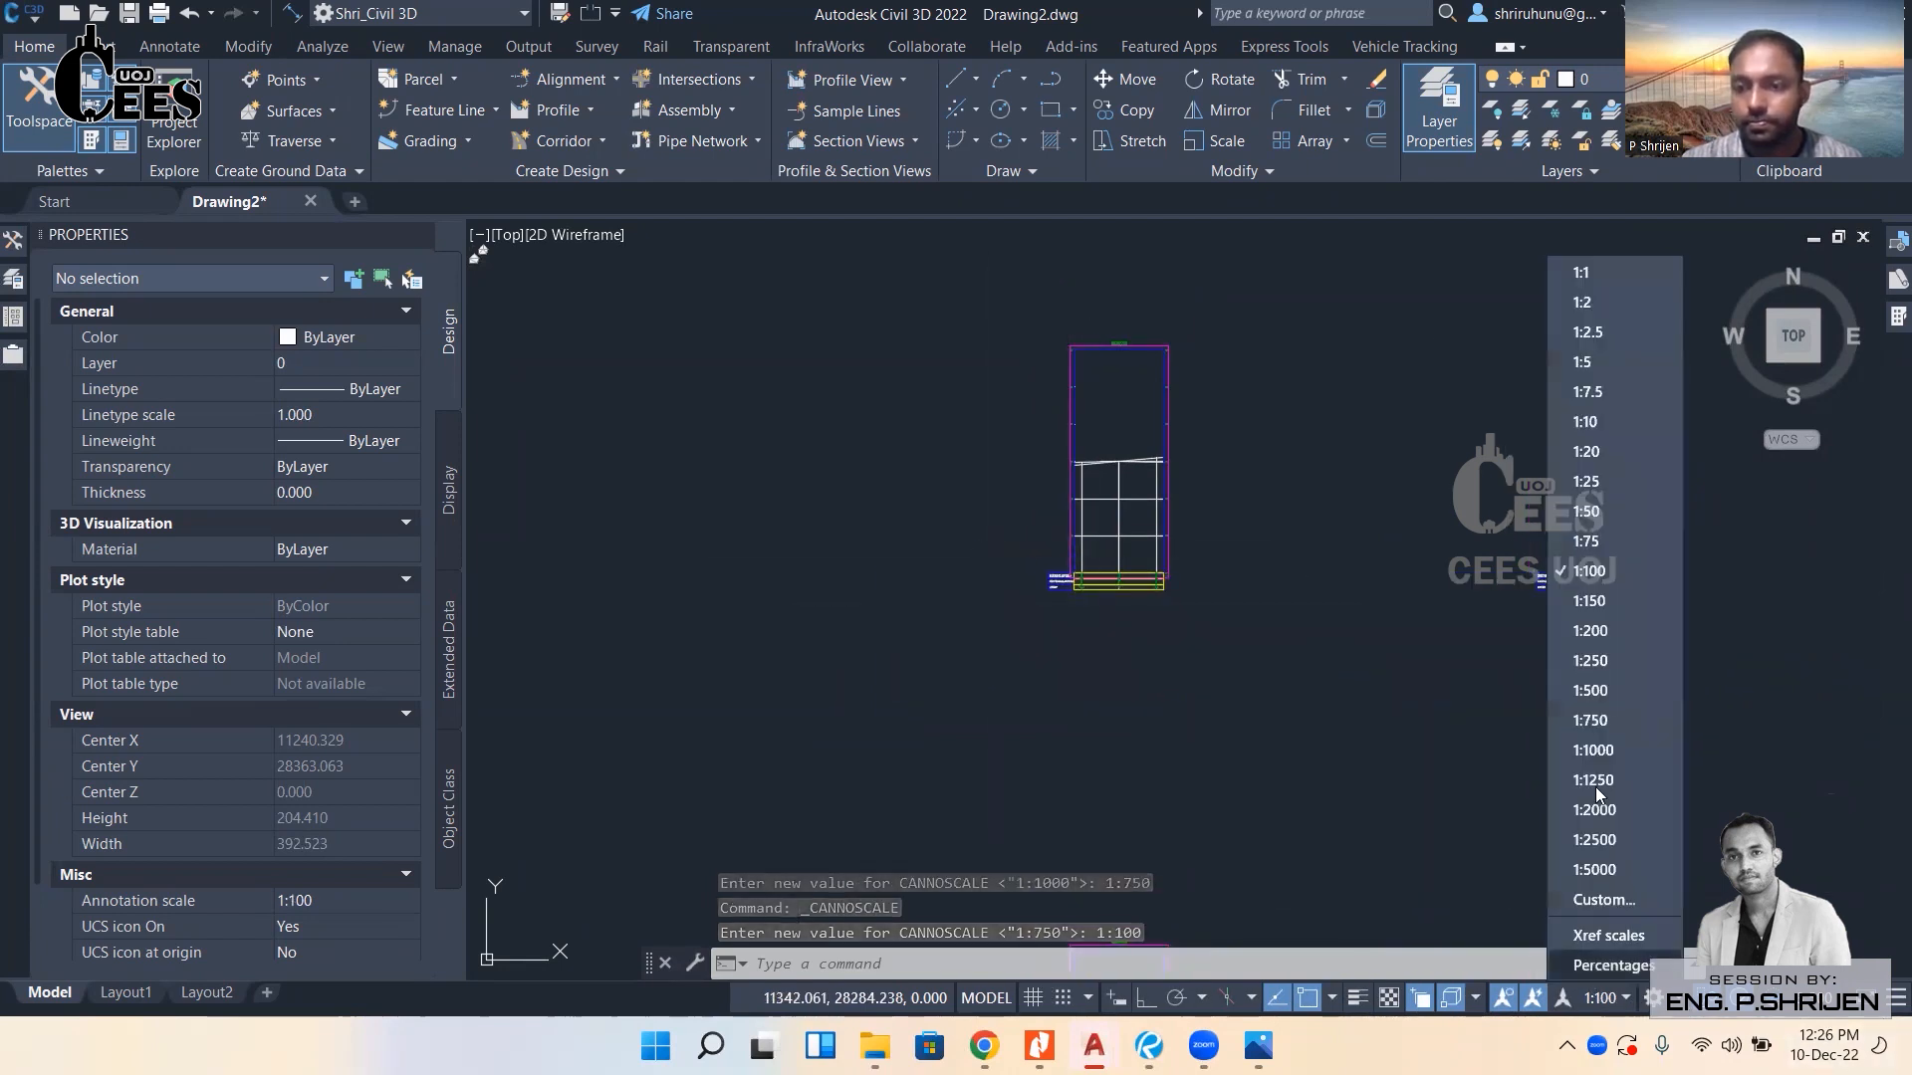
left_click(1607, 631)
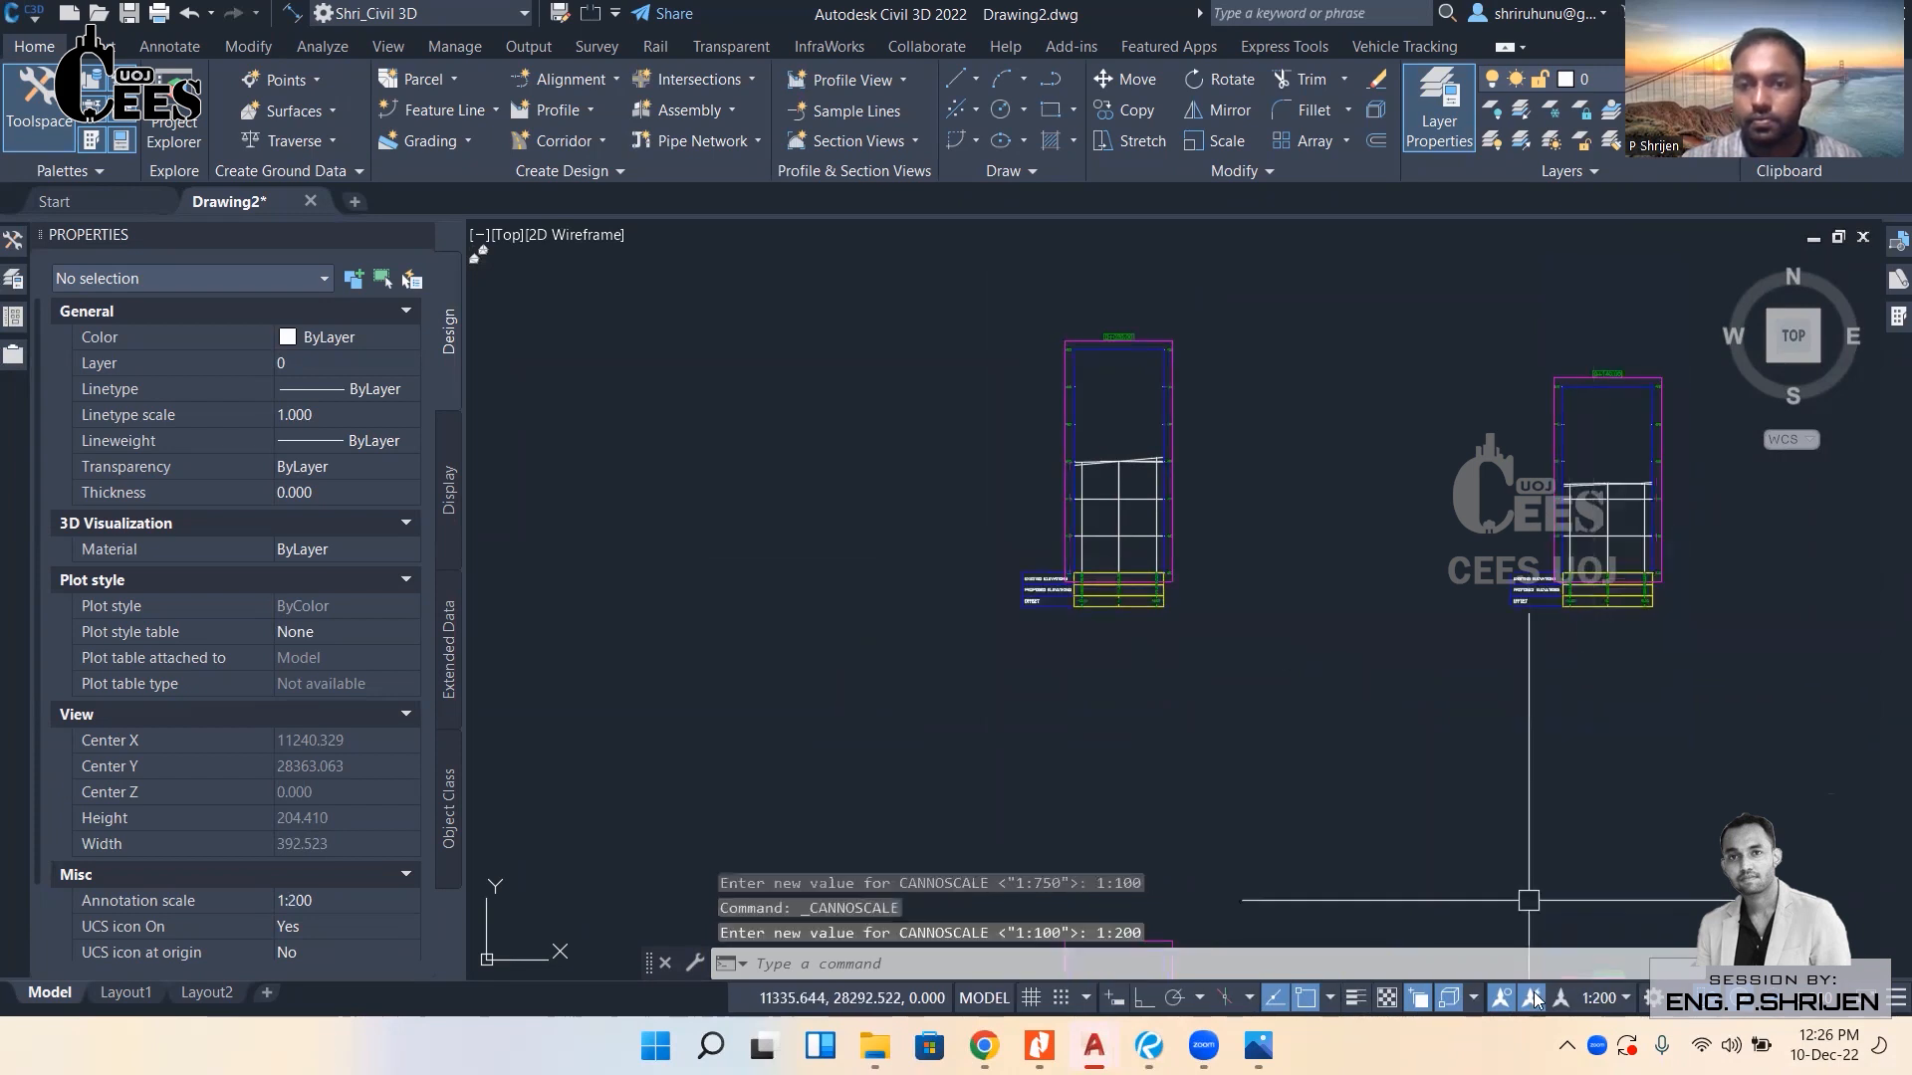
Set the drawing's annotation scale to 1:500.
left_click(1624, 999)
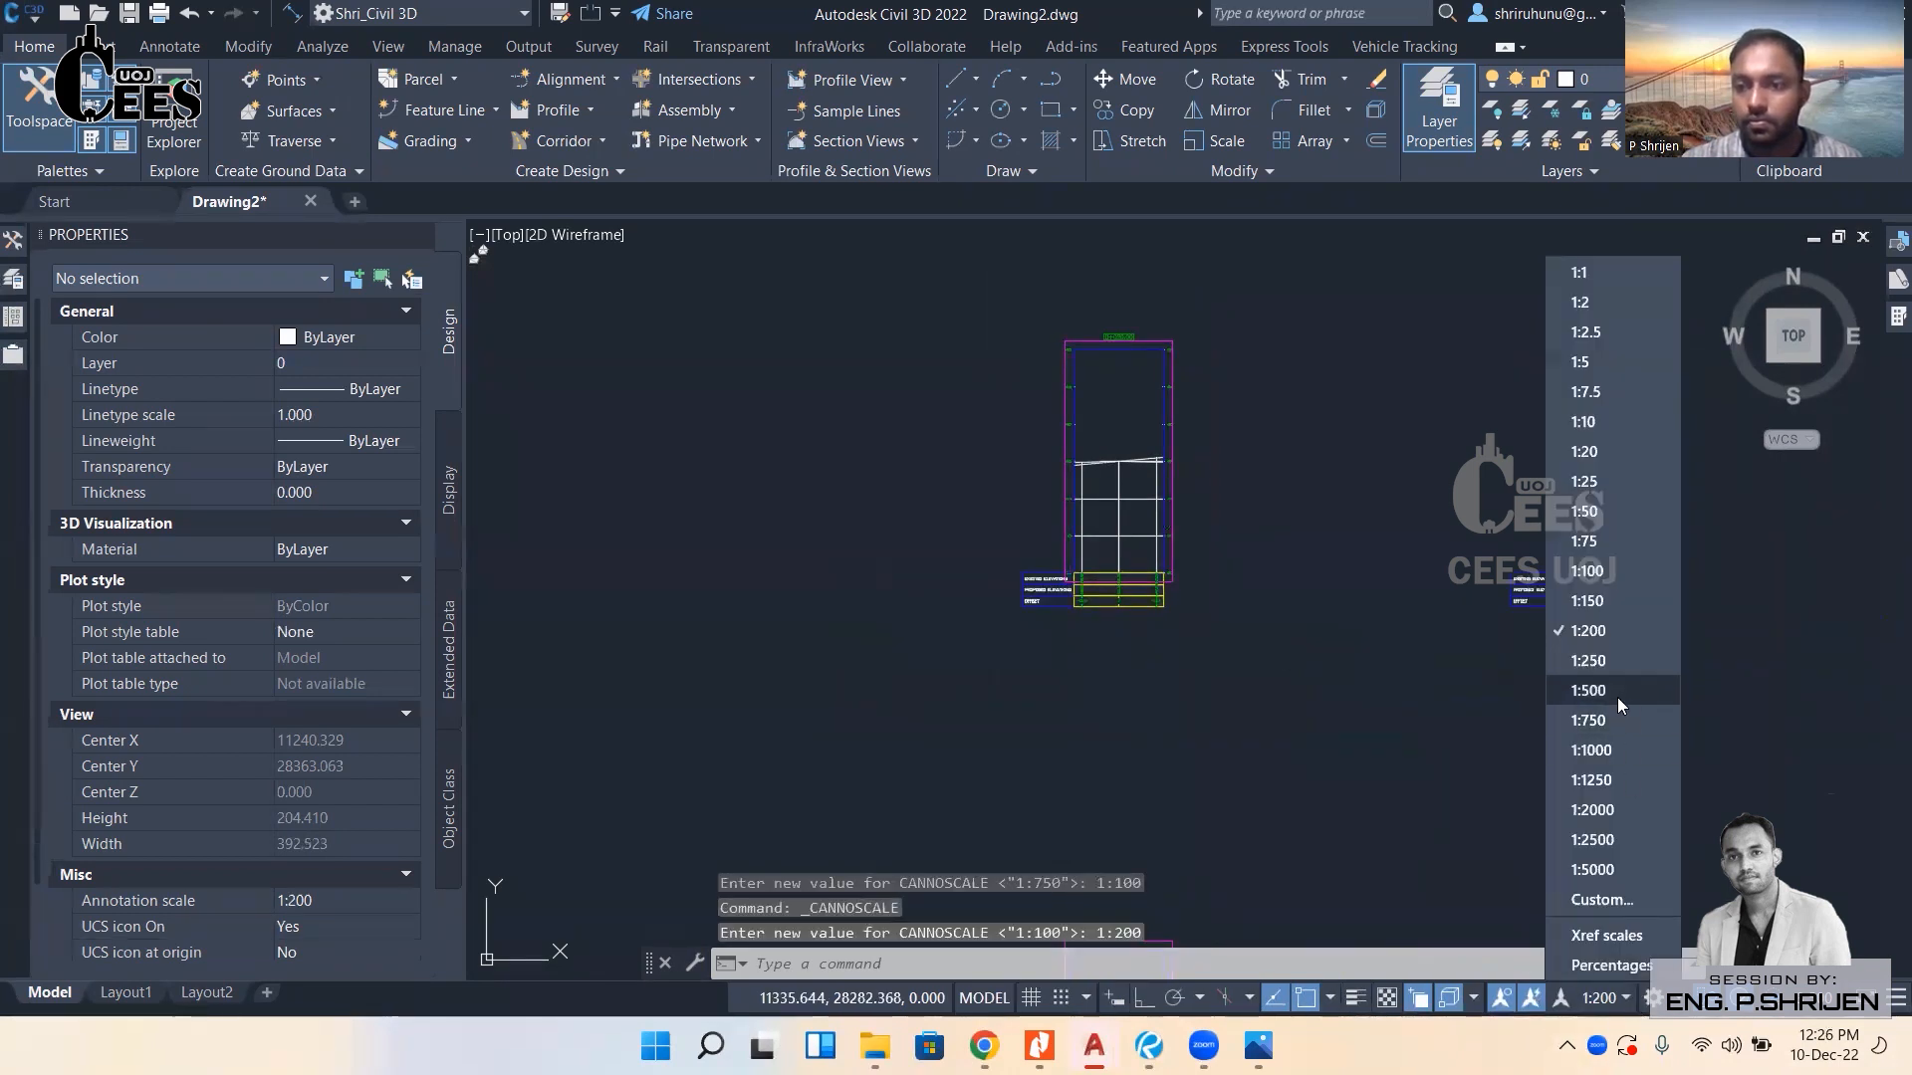
left_click(1609, 689)
scroll(1088, 517, "up", 4)
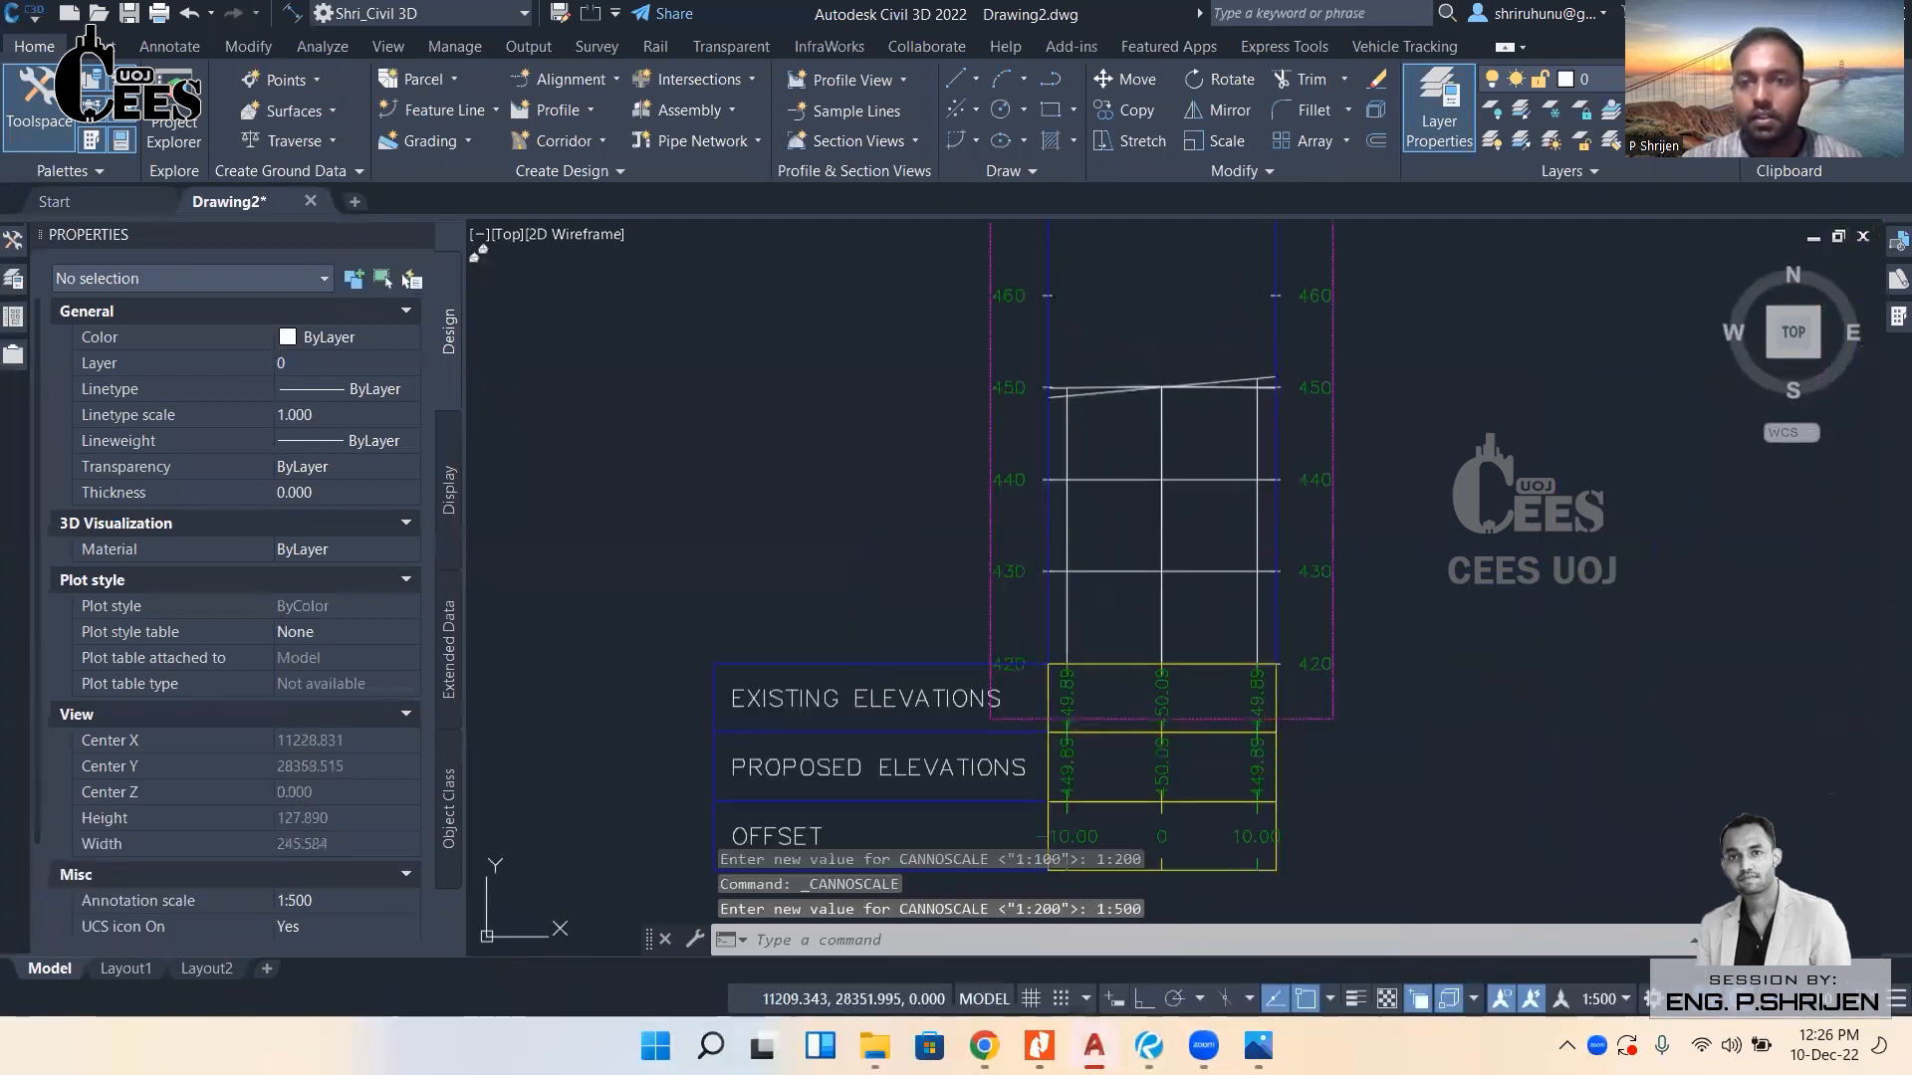
Inspect the text size and data bands of the rescaled section views, moving across neighbouring stations in the grid.
middle_click_drag(1120, 390, 1120, 524)
scroll(1120, 525, "up", 4)
scroll(1088, 548, "down", 6)
mouse_move(1126, 699)
middle_mouse_down()
mouse_move(1111, 530)
mouse_move(1117, 721)
middle_mouse_up()
middle_click_drag(1134, 335, 622, 336)
middle_click_drag(927, 668, 688, 892)
middle_click_drag(1370, 738, 1403, 1005)
scroll(1237, 272, "down", 1)
middle_click_drag(1173, 442, 1324, 637)
scroll(1349, 697, "down", 5)
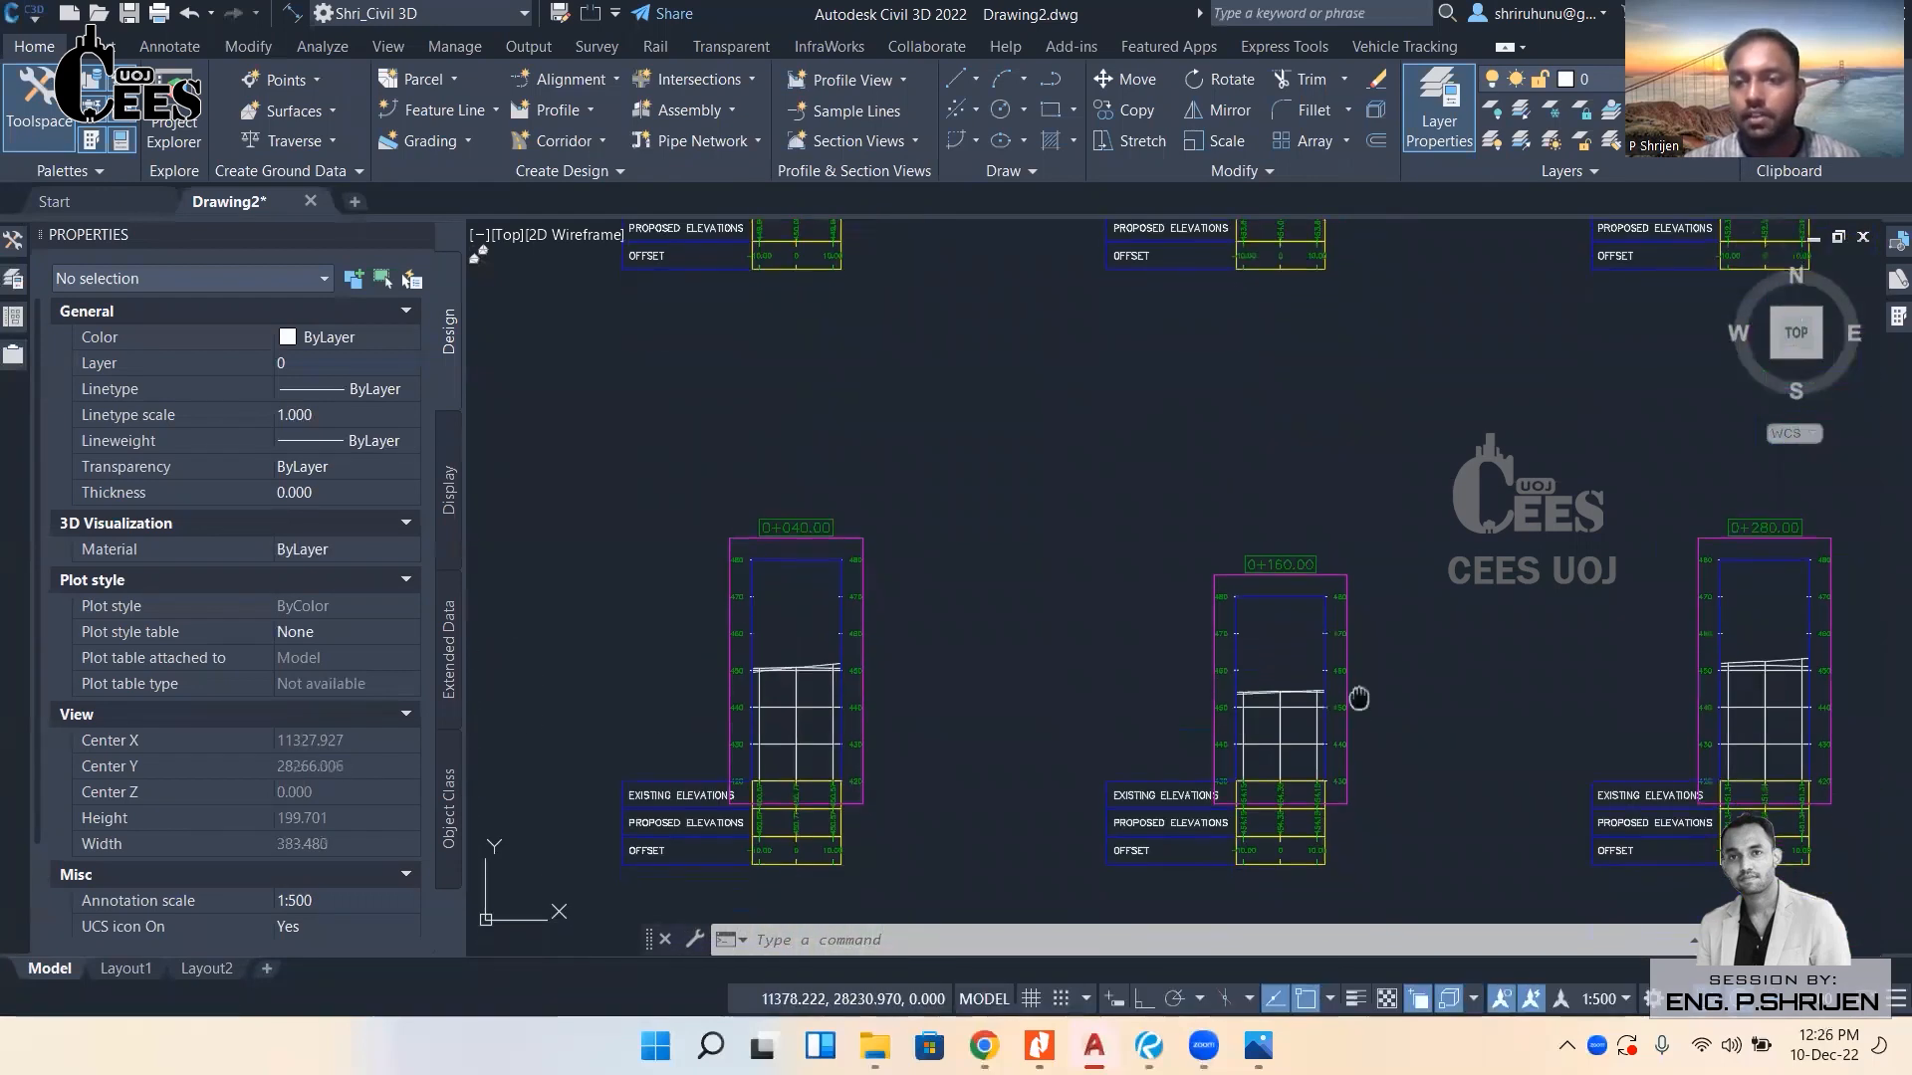
Review the overall drawing layout and the road corridor in plan against the grid of section views.
scroll(1346, 837, "down", 6)
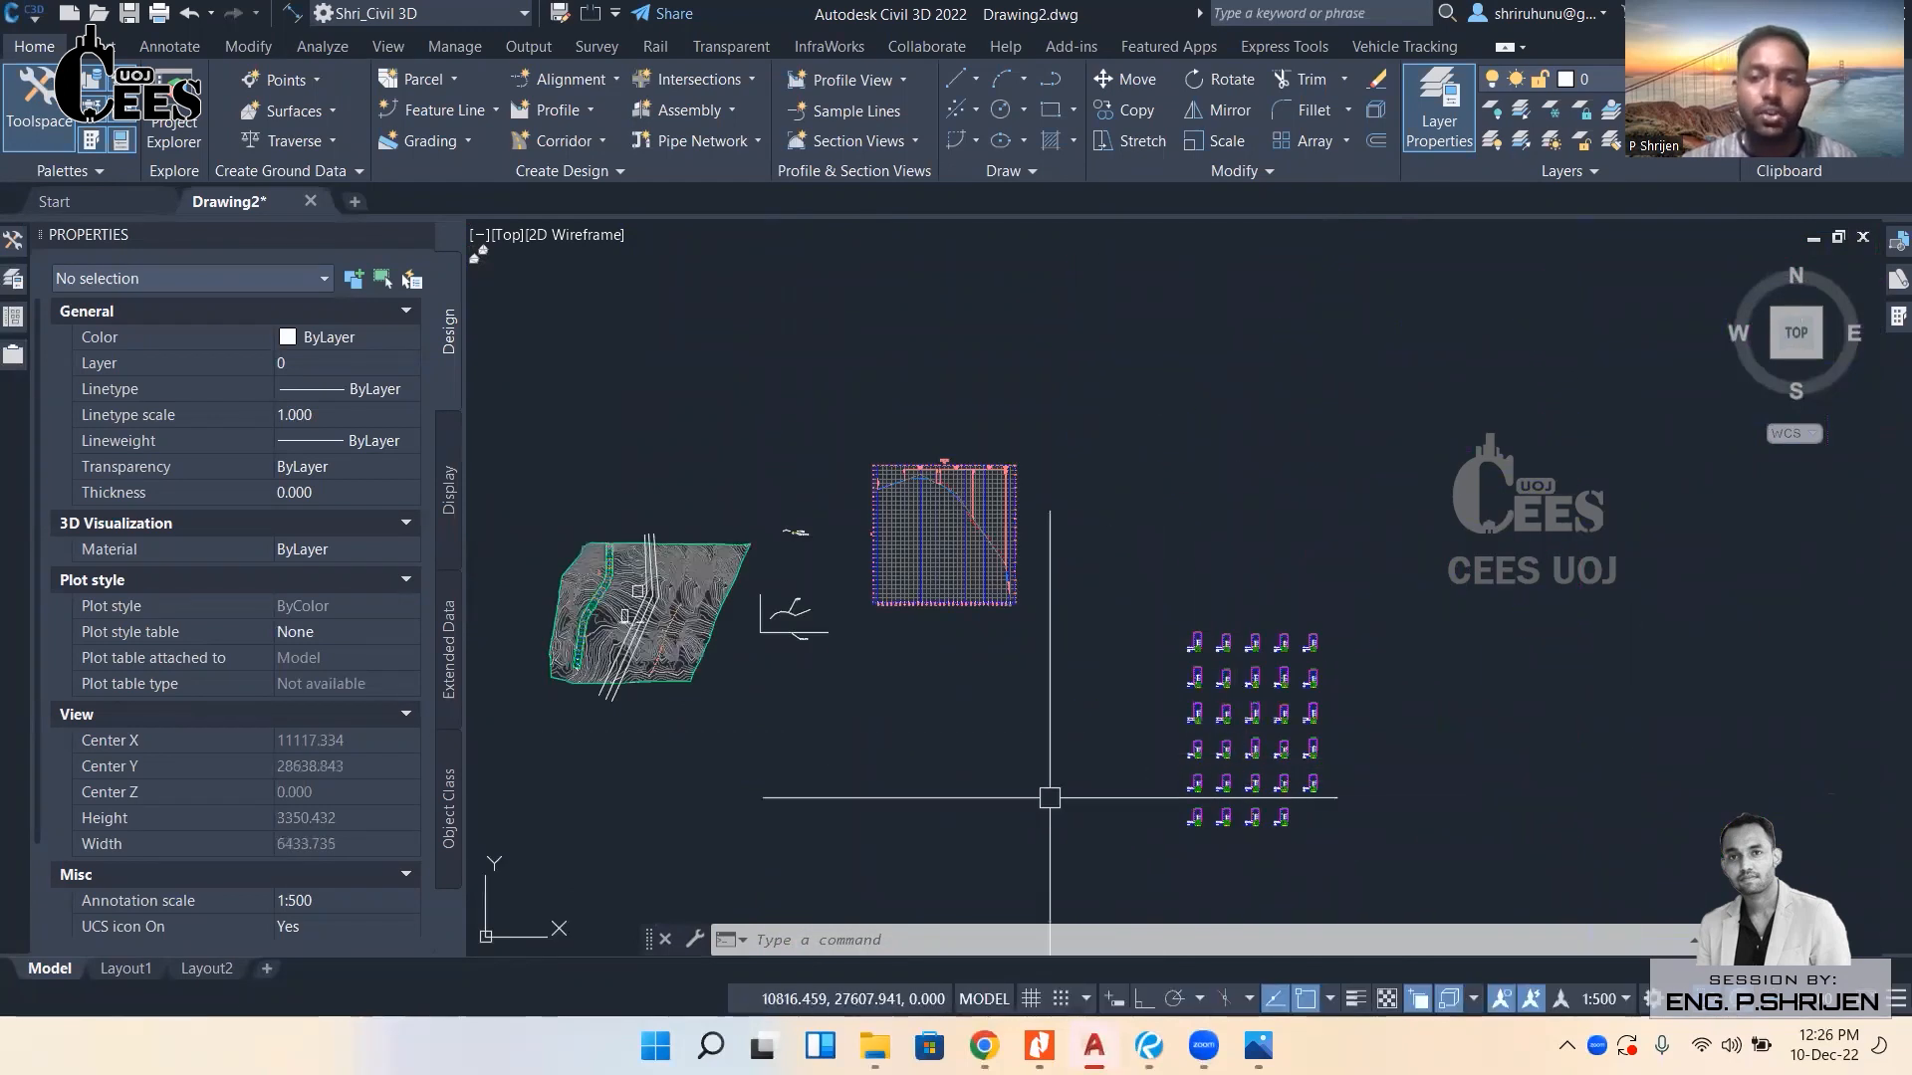
scroll(541, 649, "up", 2)
scroll(542, 652, "up", 6)
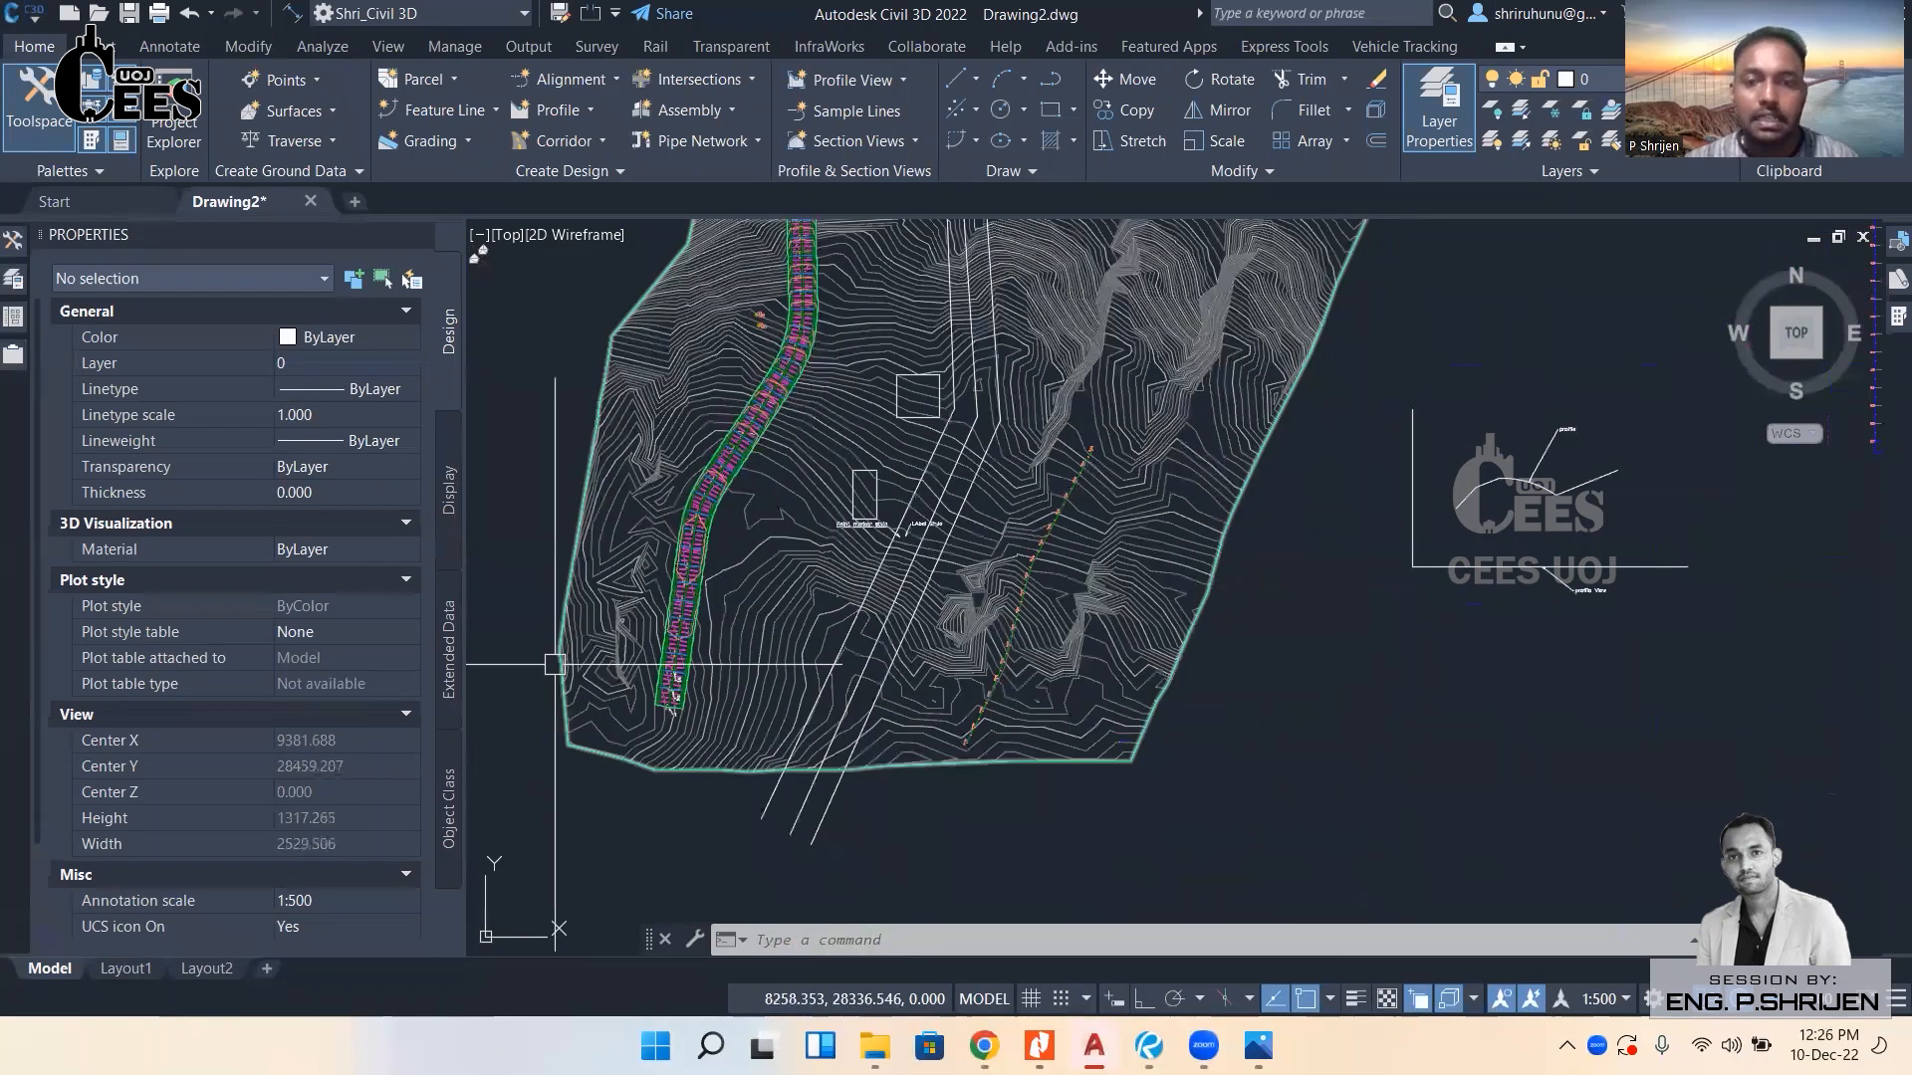
middle_click_drag(692, 664, 695, 682)
scroll(695, 682, "down", 3)
Examine the section view at station 0+120.00, comparing the ground and corridor lines with the existing, proposed and offset bands.
scroll(1178, 735, "up", 8)
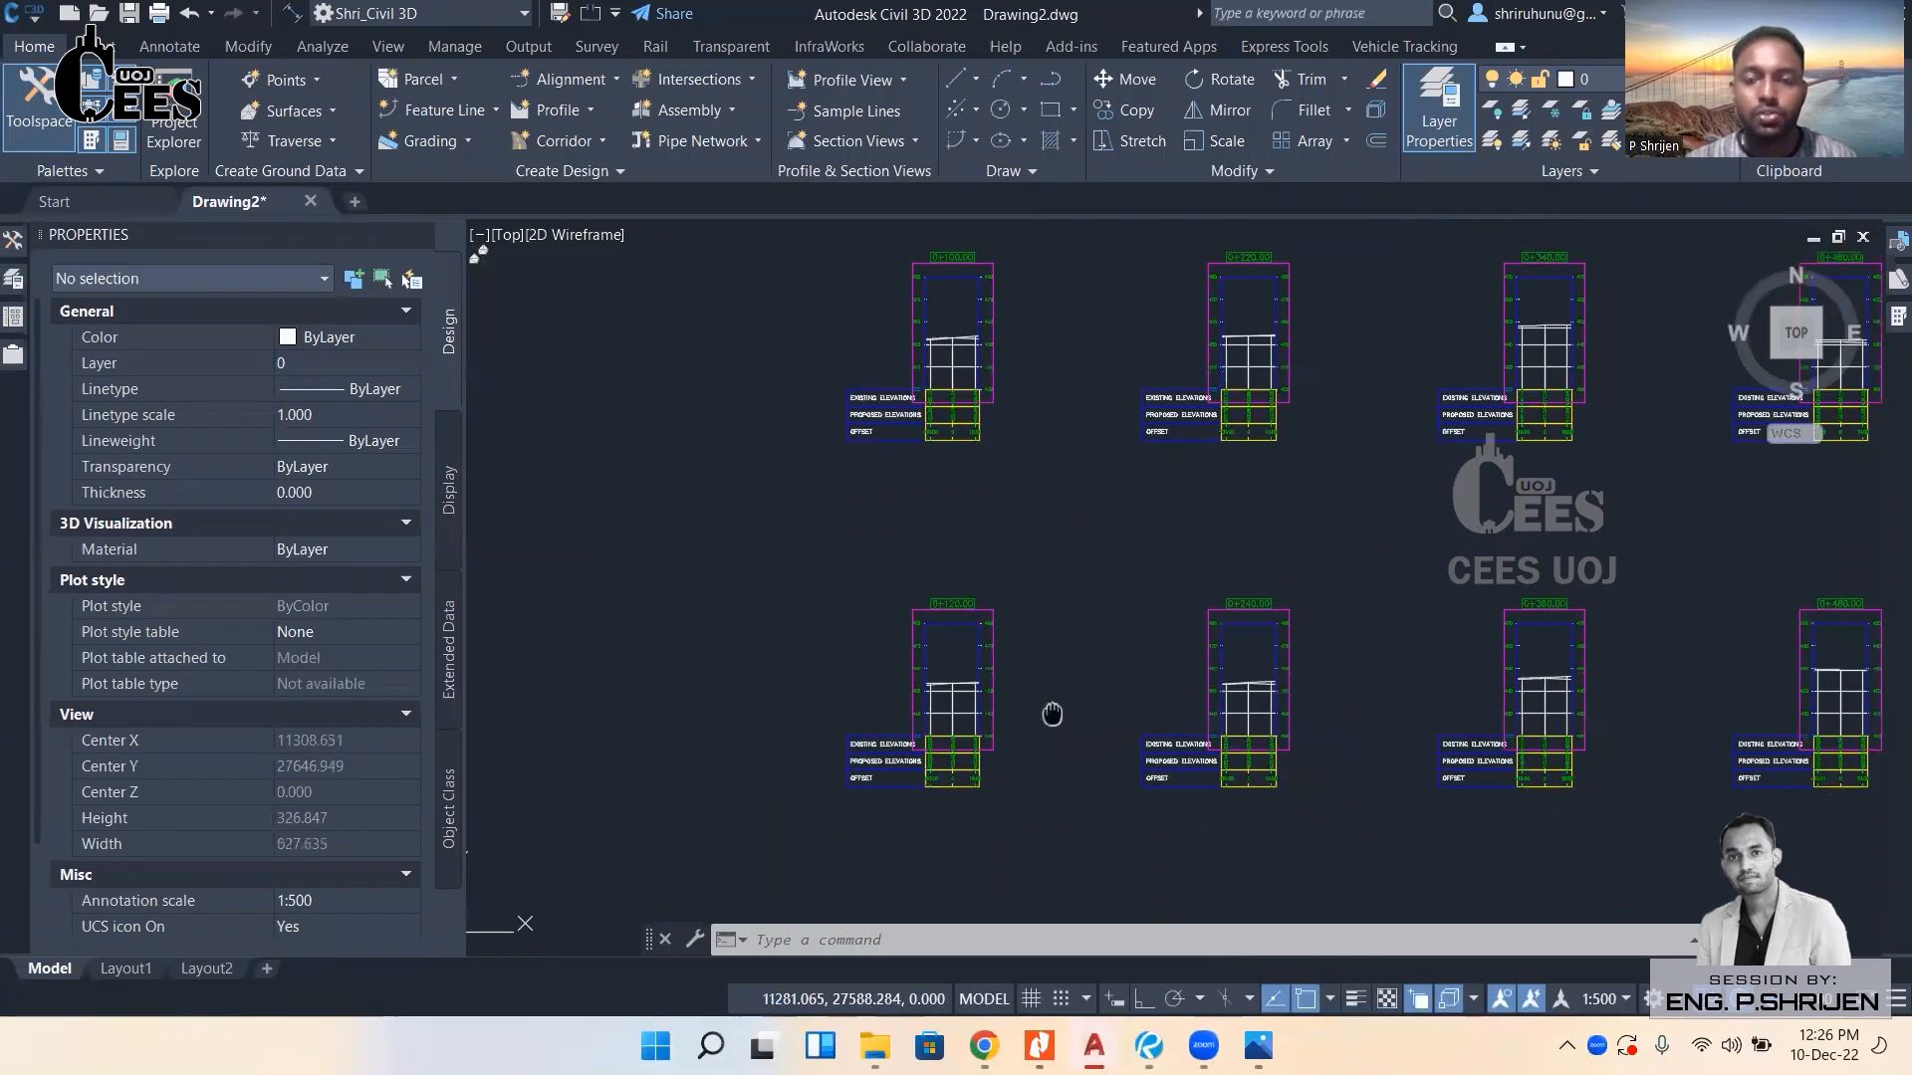
scroll(1055, 713, "up", 4)
scroll(984, 722, "down", 3)
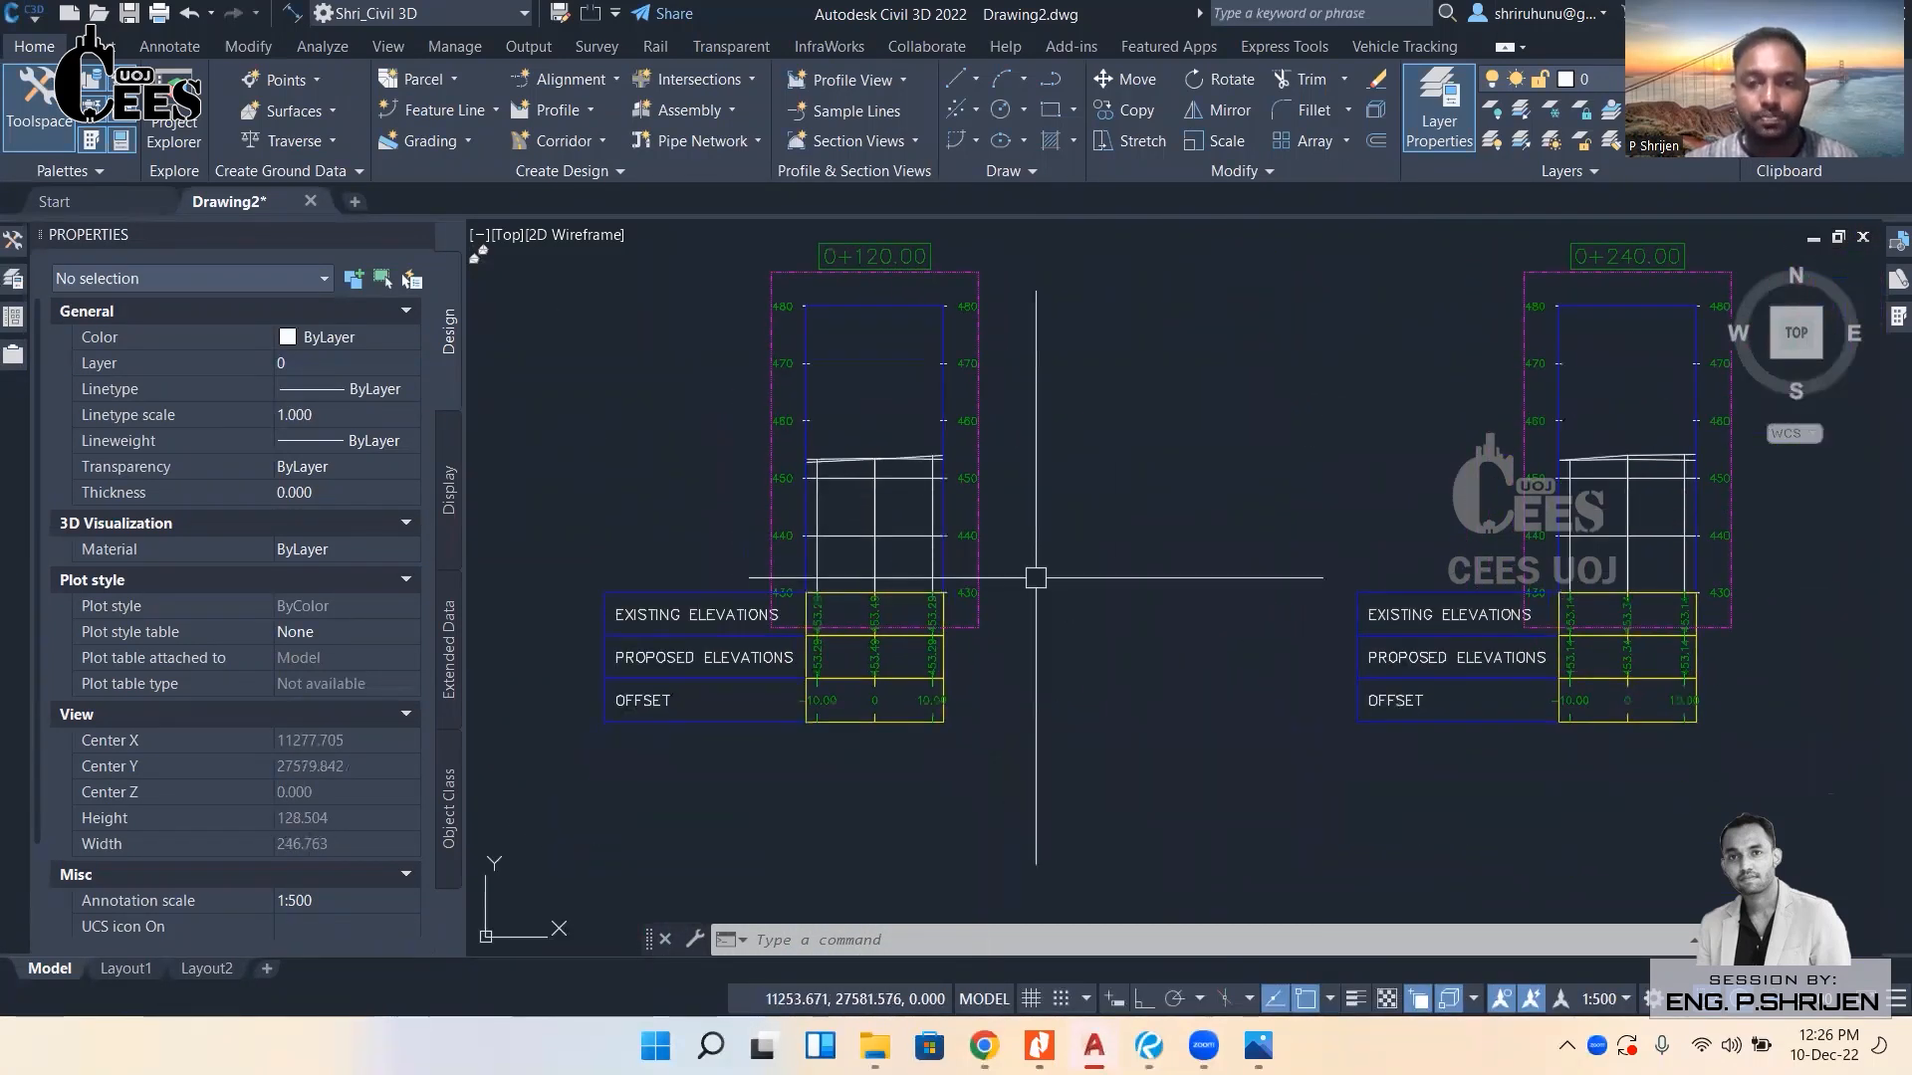
scroll(826, 657, "up", 6)
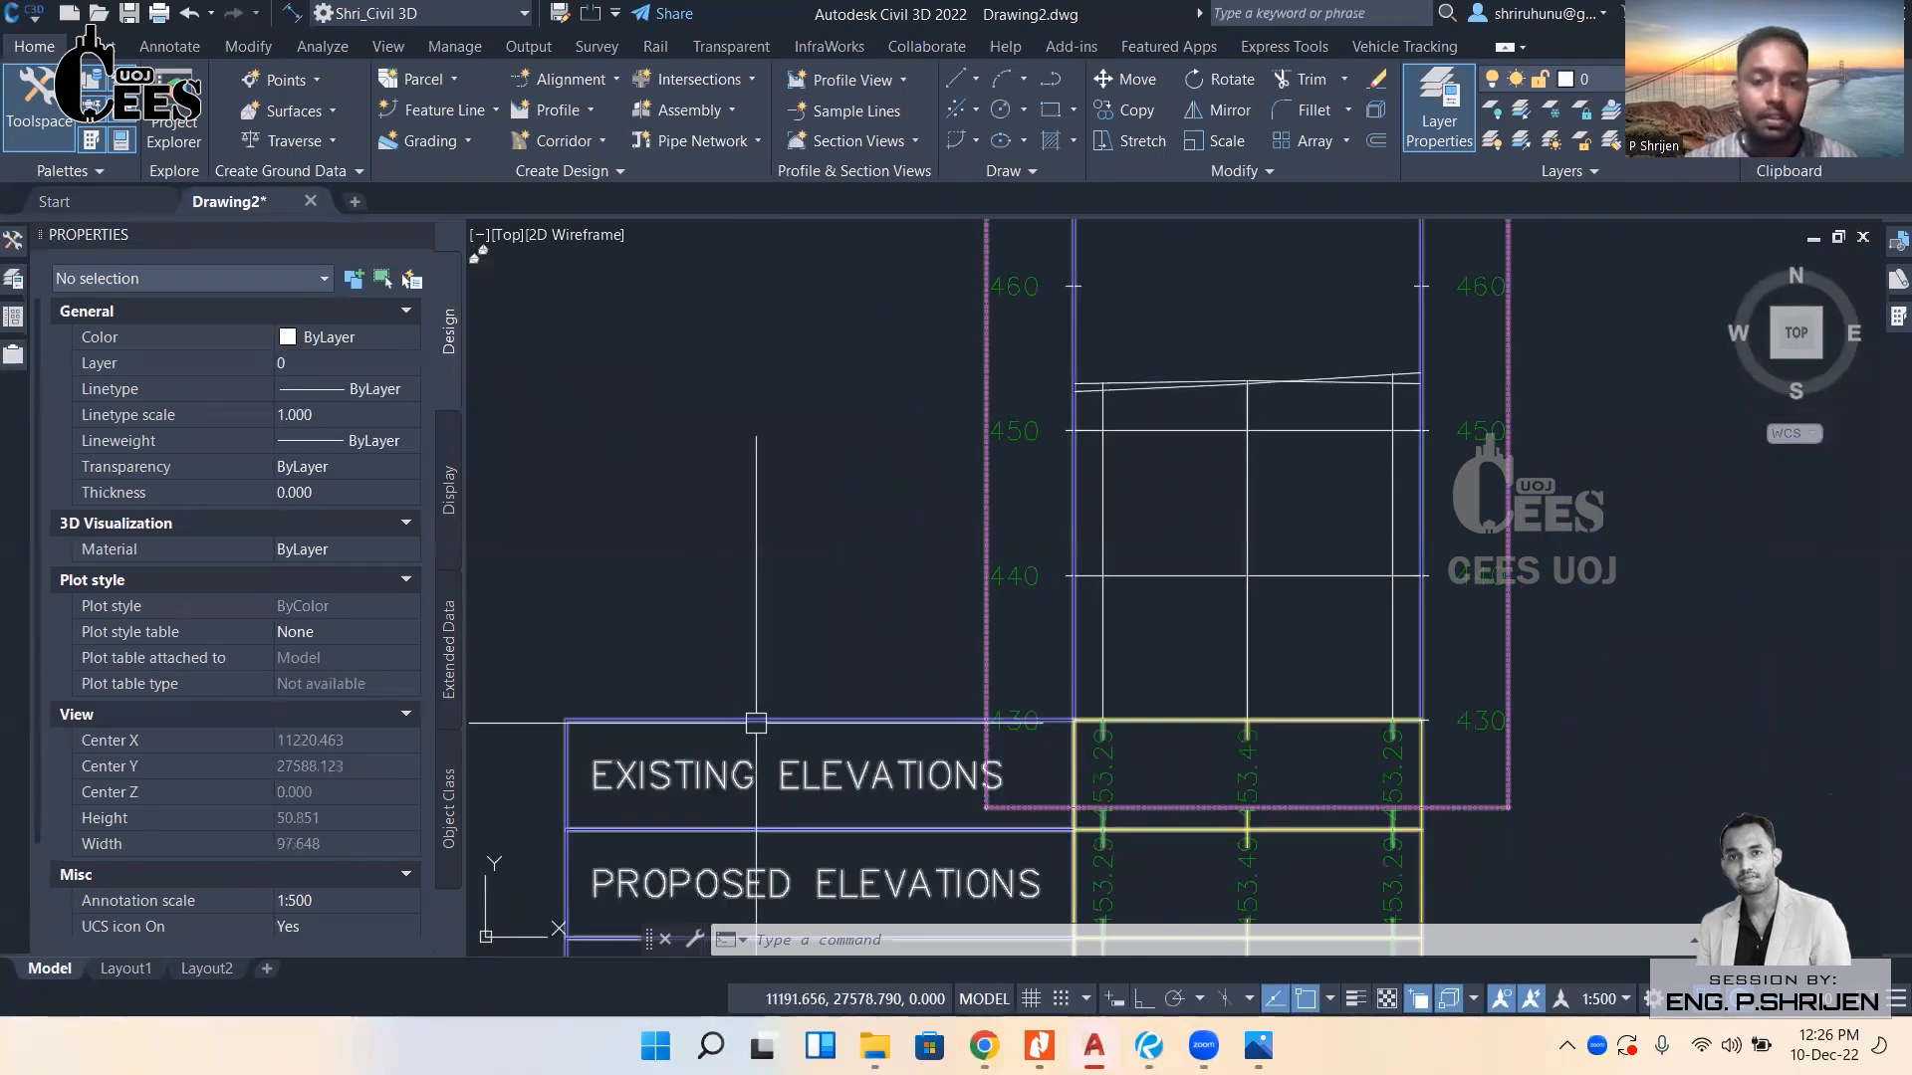
scroll(907, 606, "down", 4)
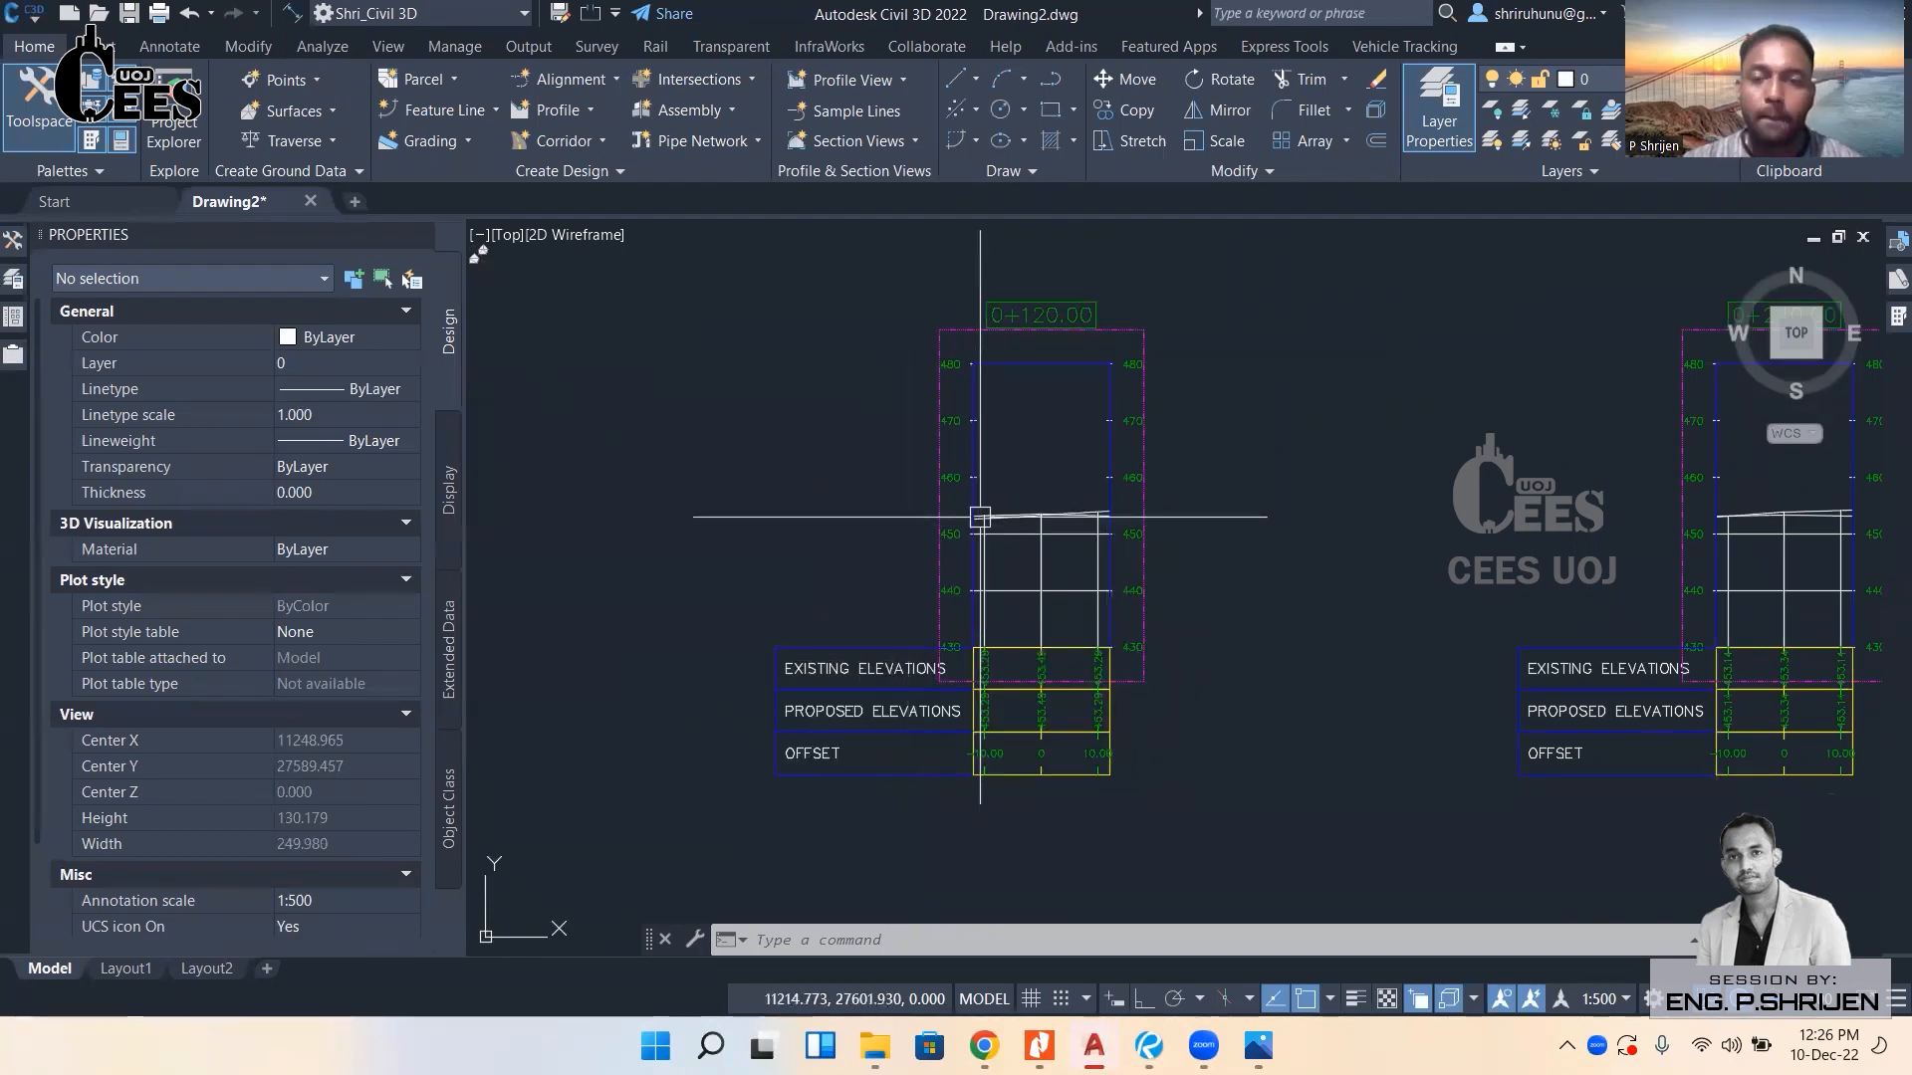
middle_click_drag(971, 513, 965, 523)
scroll(1006, 550, "up", 1)
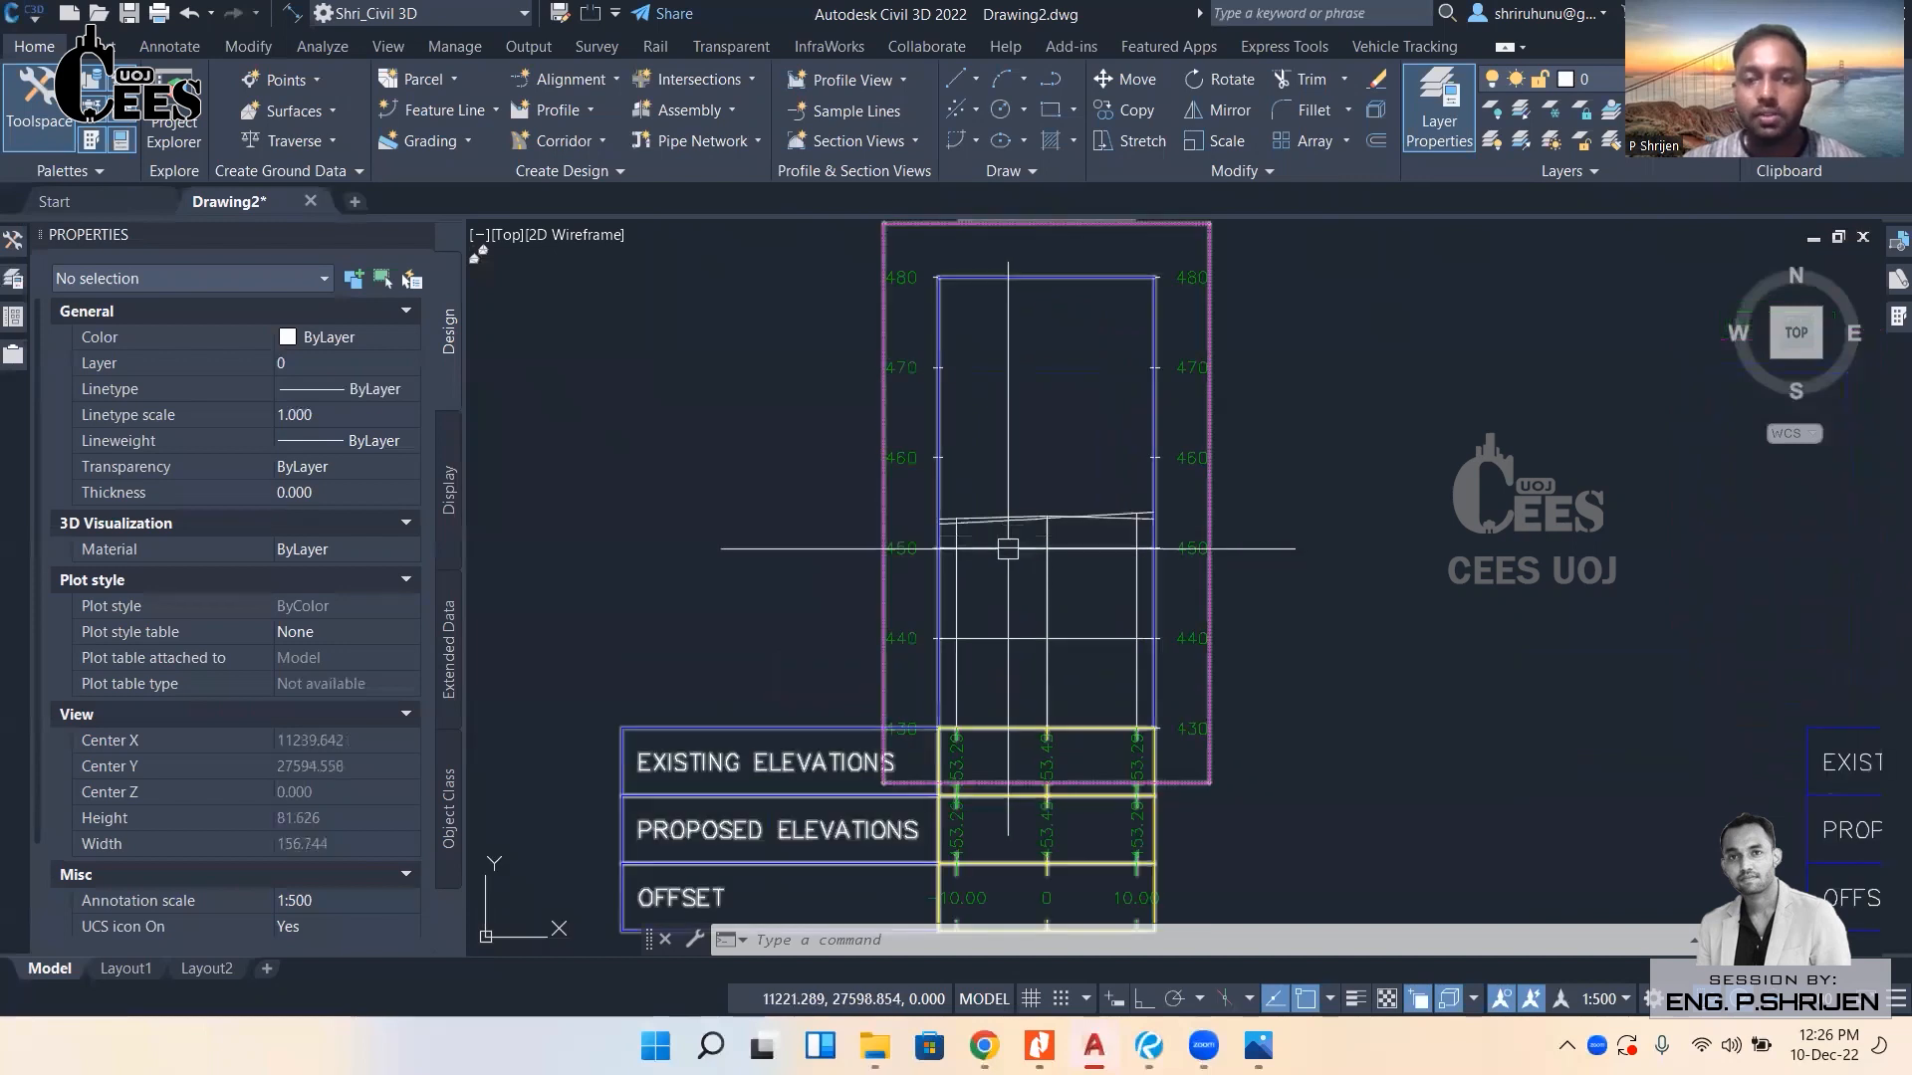
scroll(1021, 413, "down", 1)
scroll(1022, 413, "up", 1)
scroll(1033, 547, "down", 1)
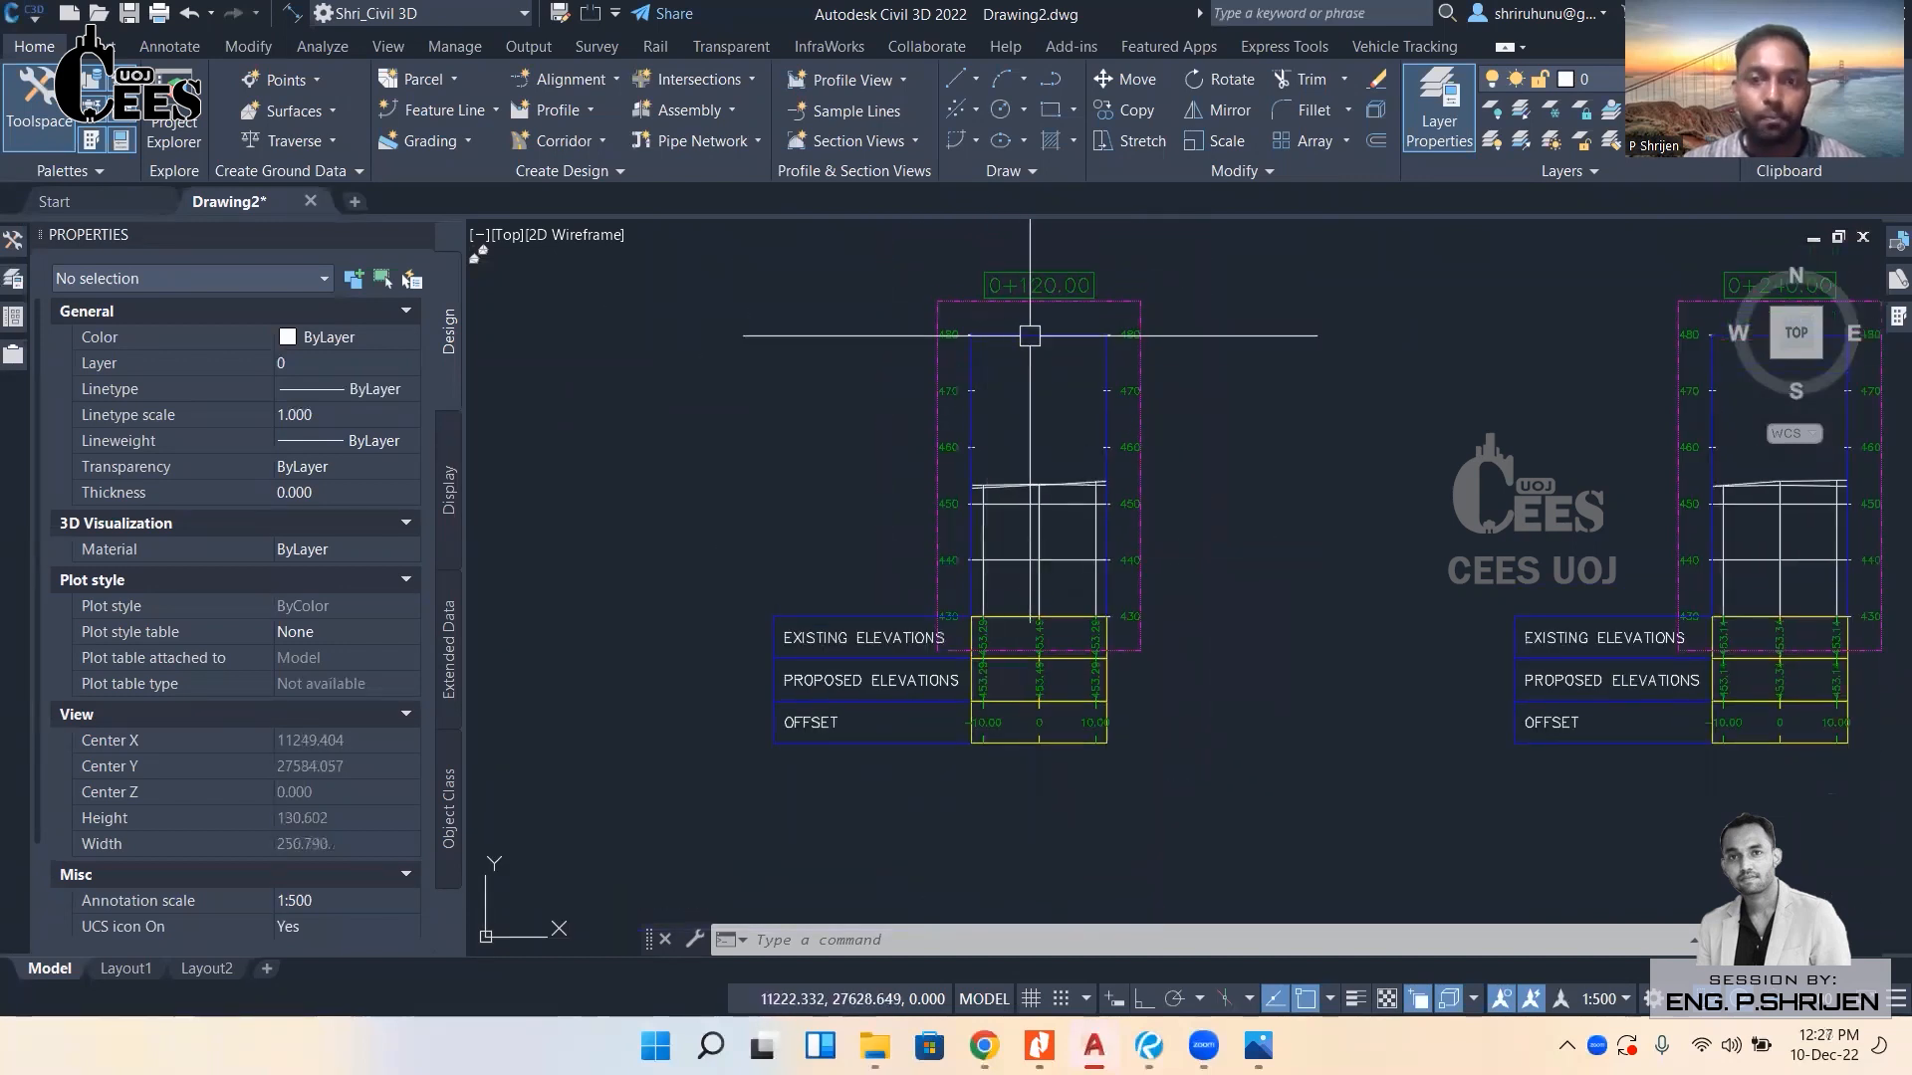
scroll(1141, 551, "up", 1)
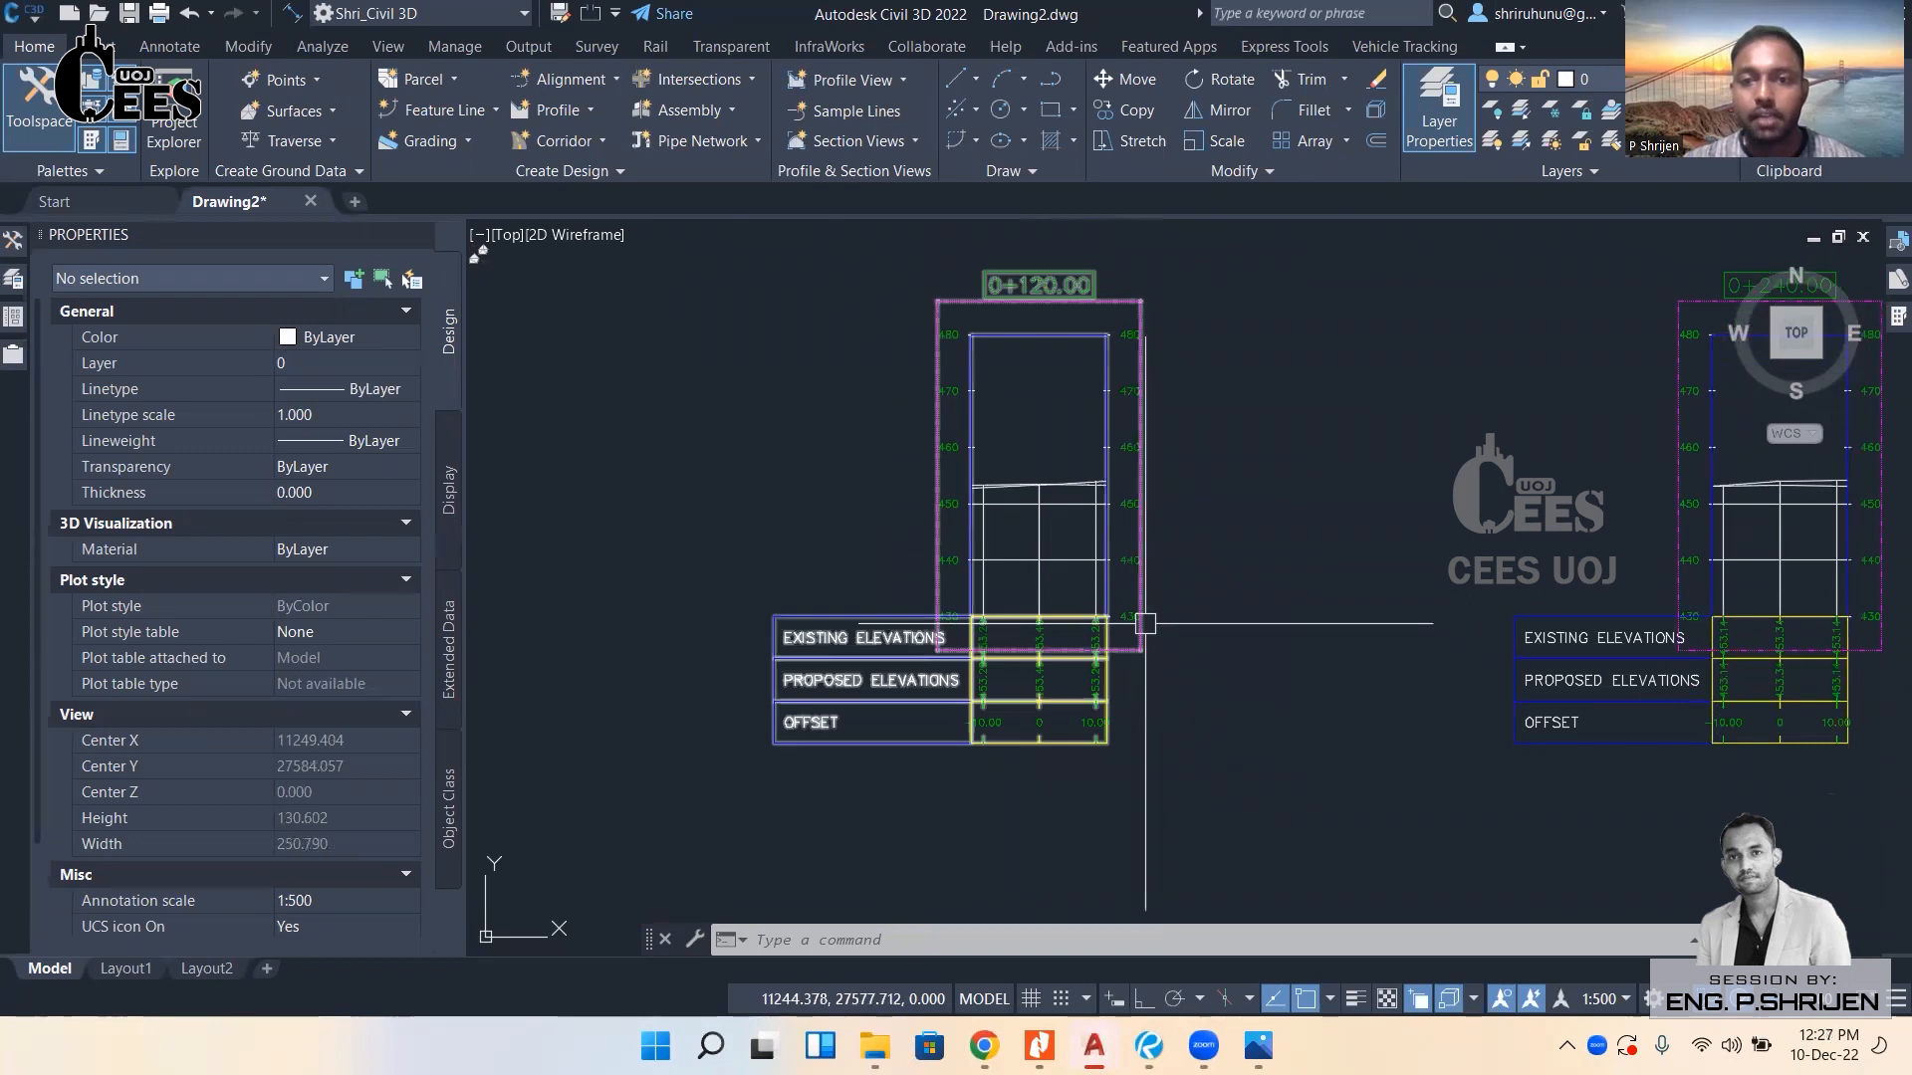
scroll(1096, 621, "down", 1)
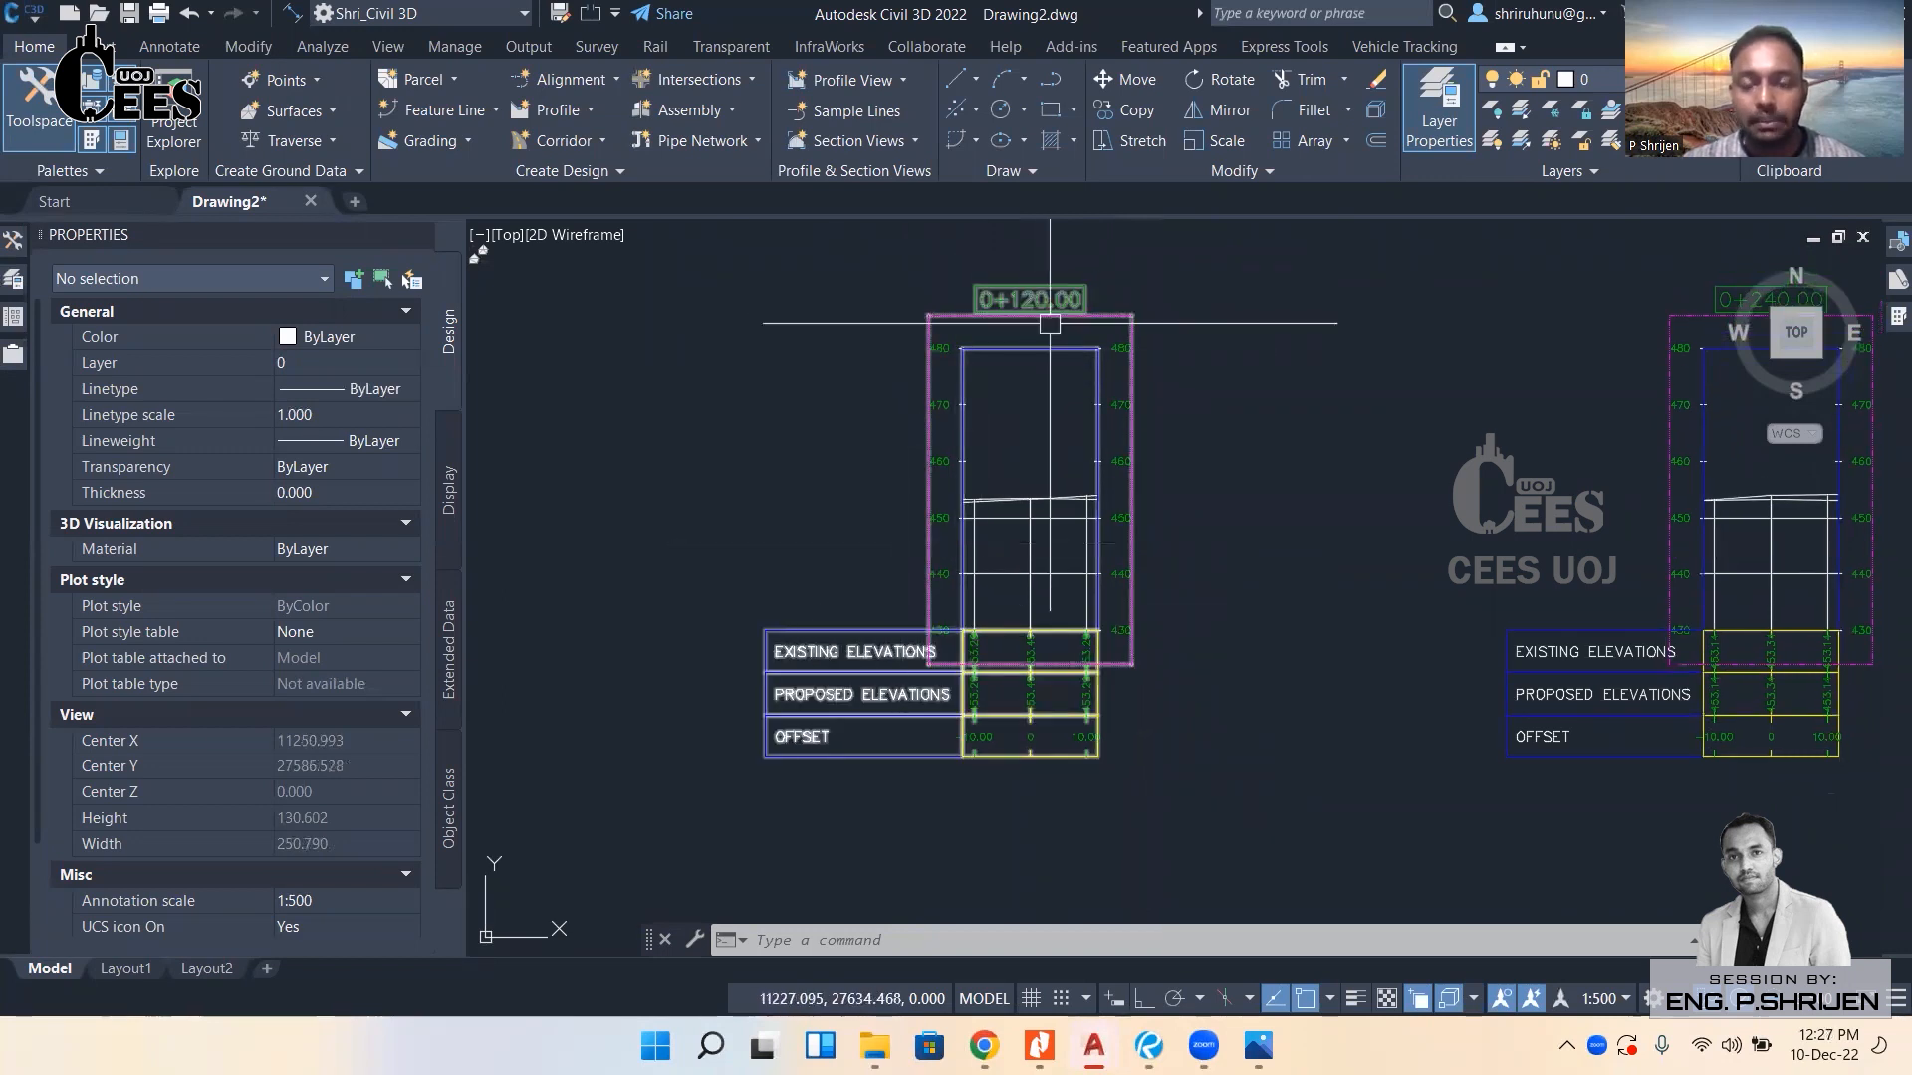
middle_click_drag(1008, 601, 994, 601)
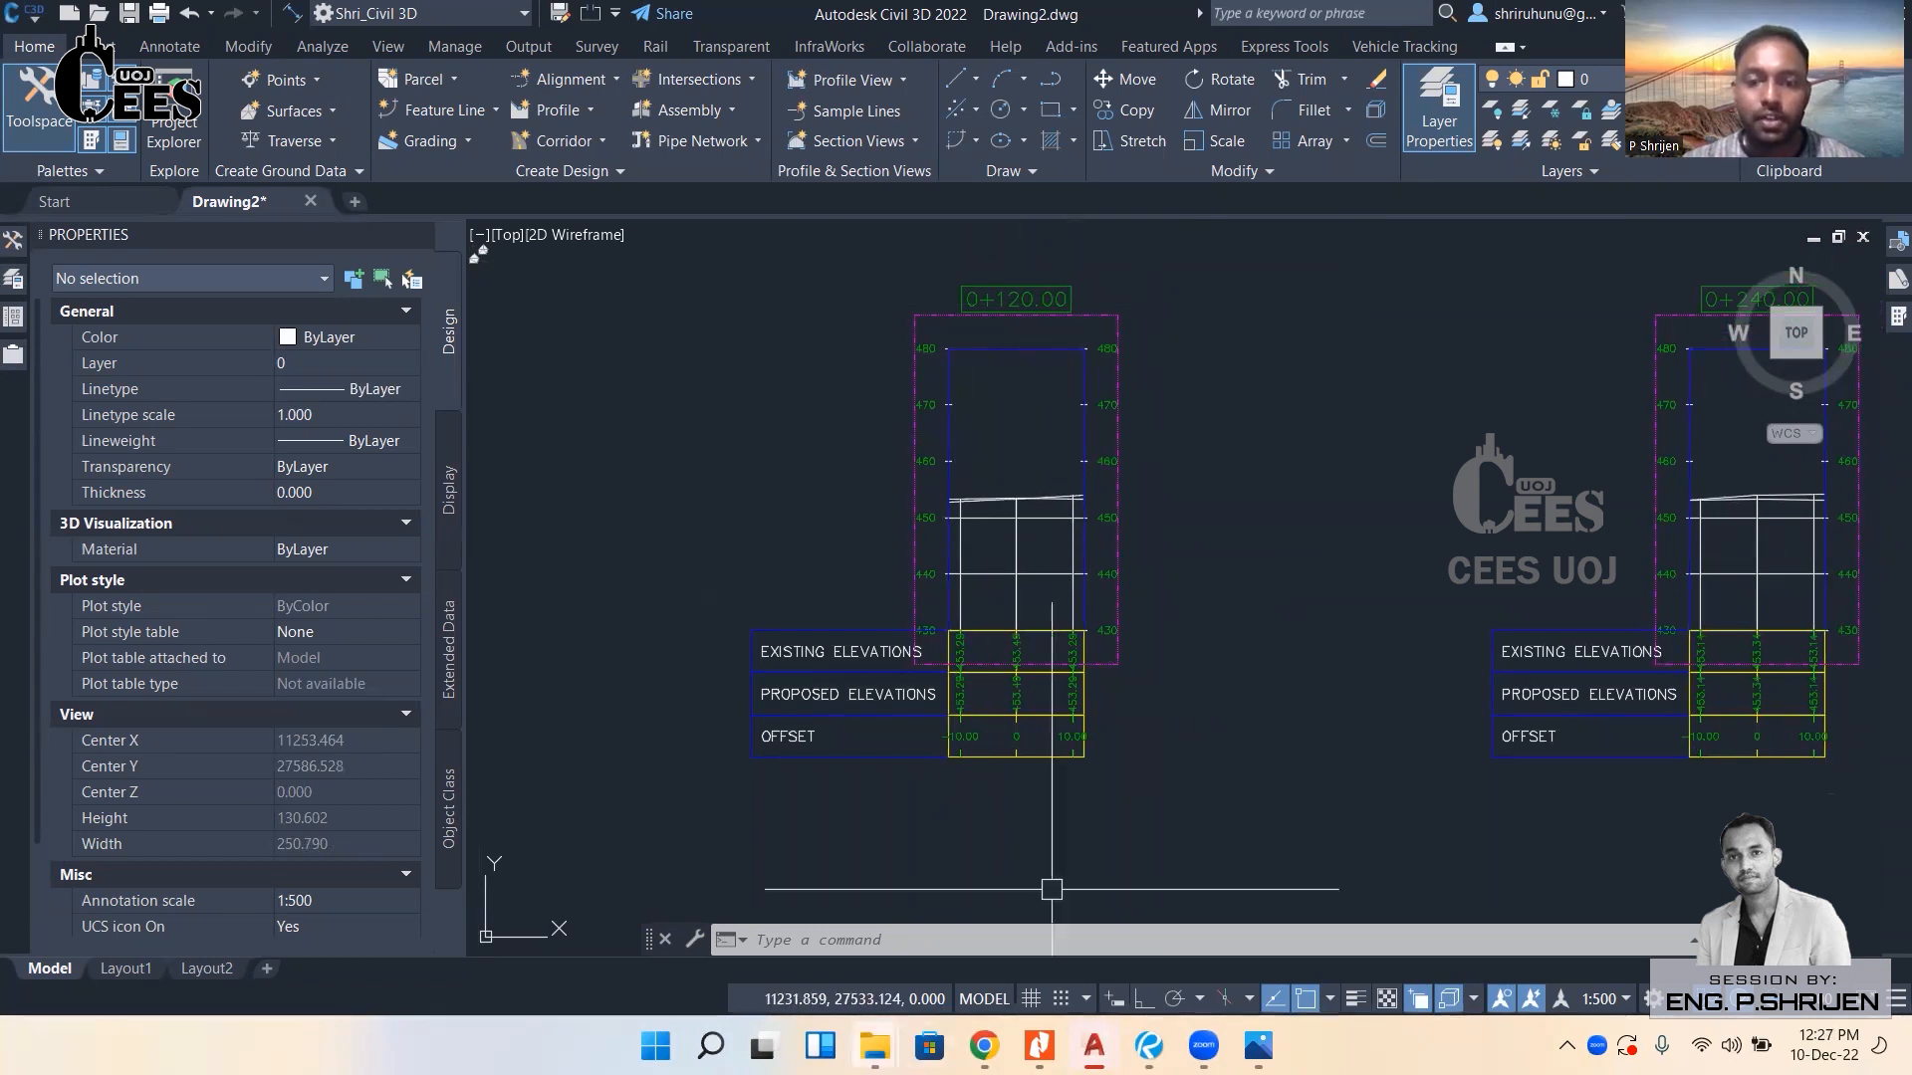
mouse_move(874, 1045)
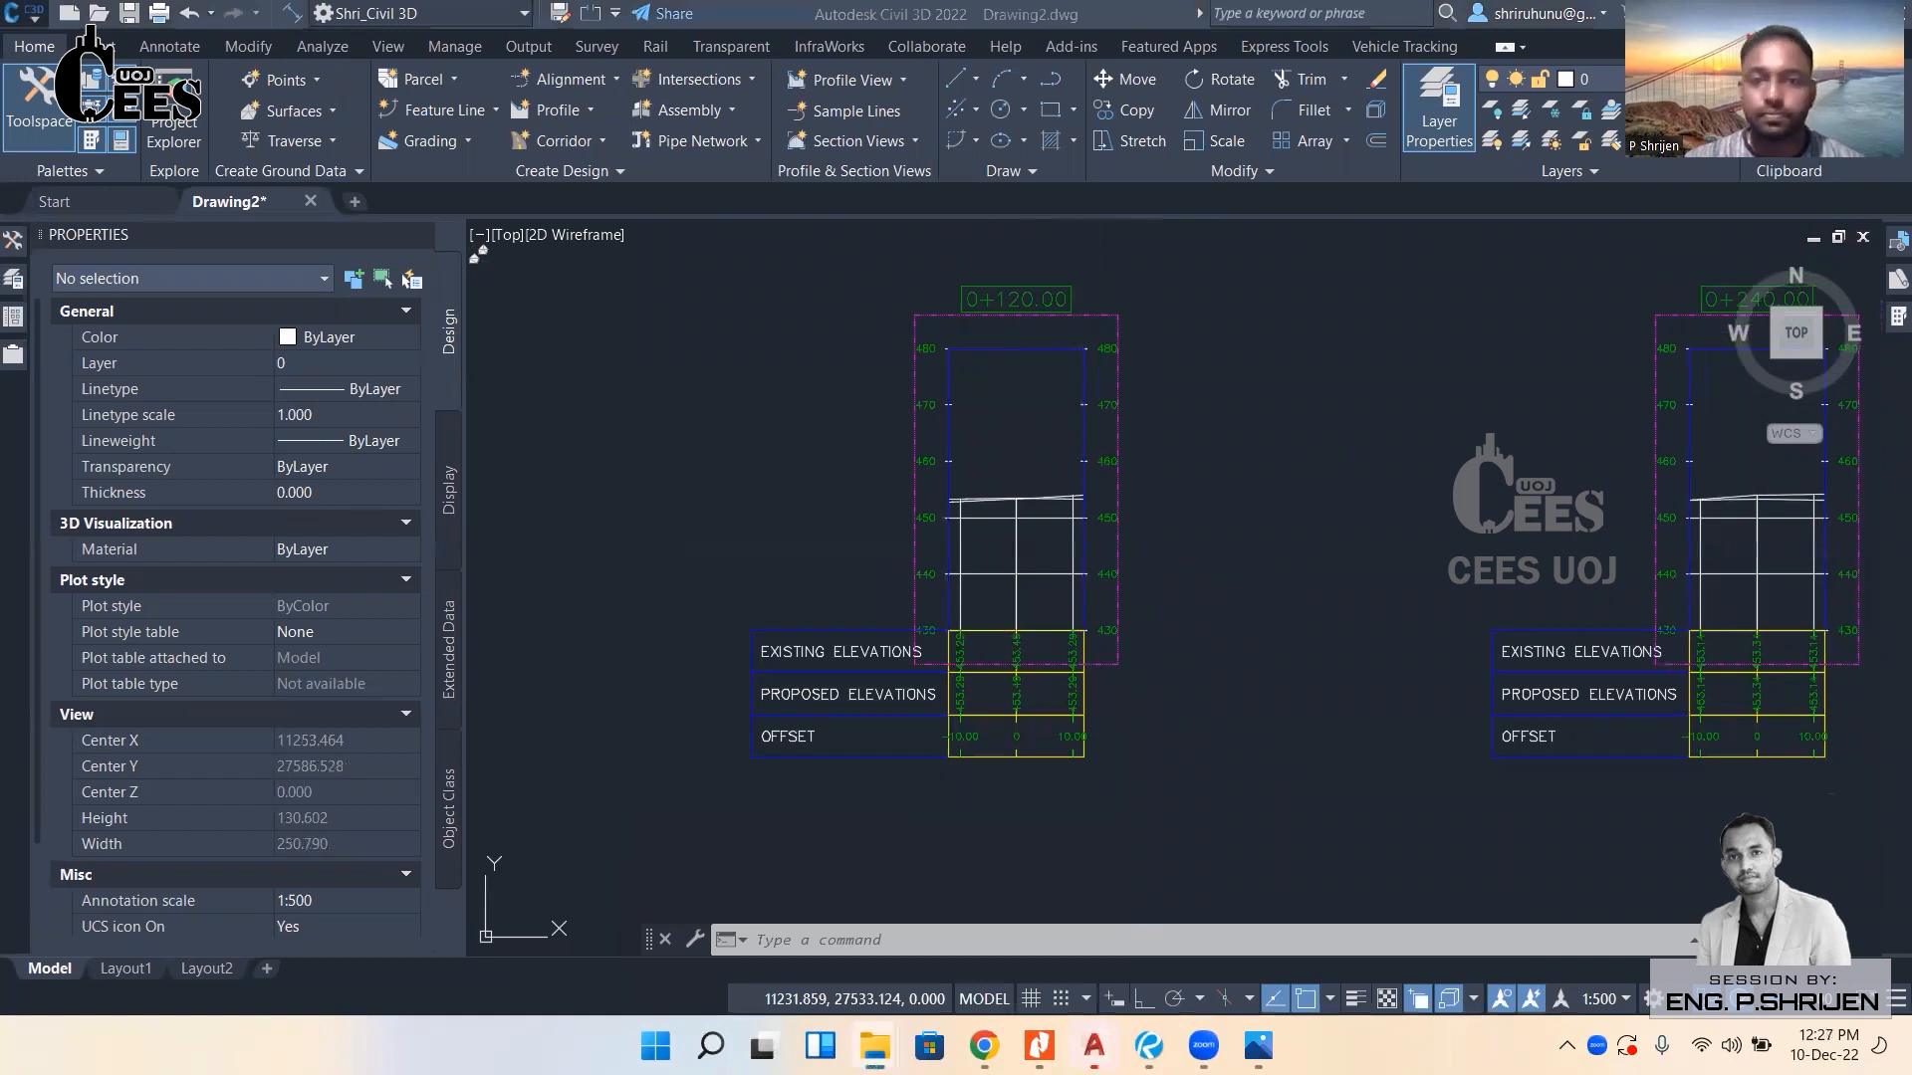
Switch to File Explorer and browse on Storage (F:) to the 04- Roads Design Templeates folder inside 01-Documents.
left_click(874, 1045)
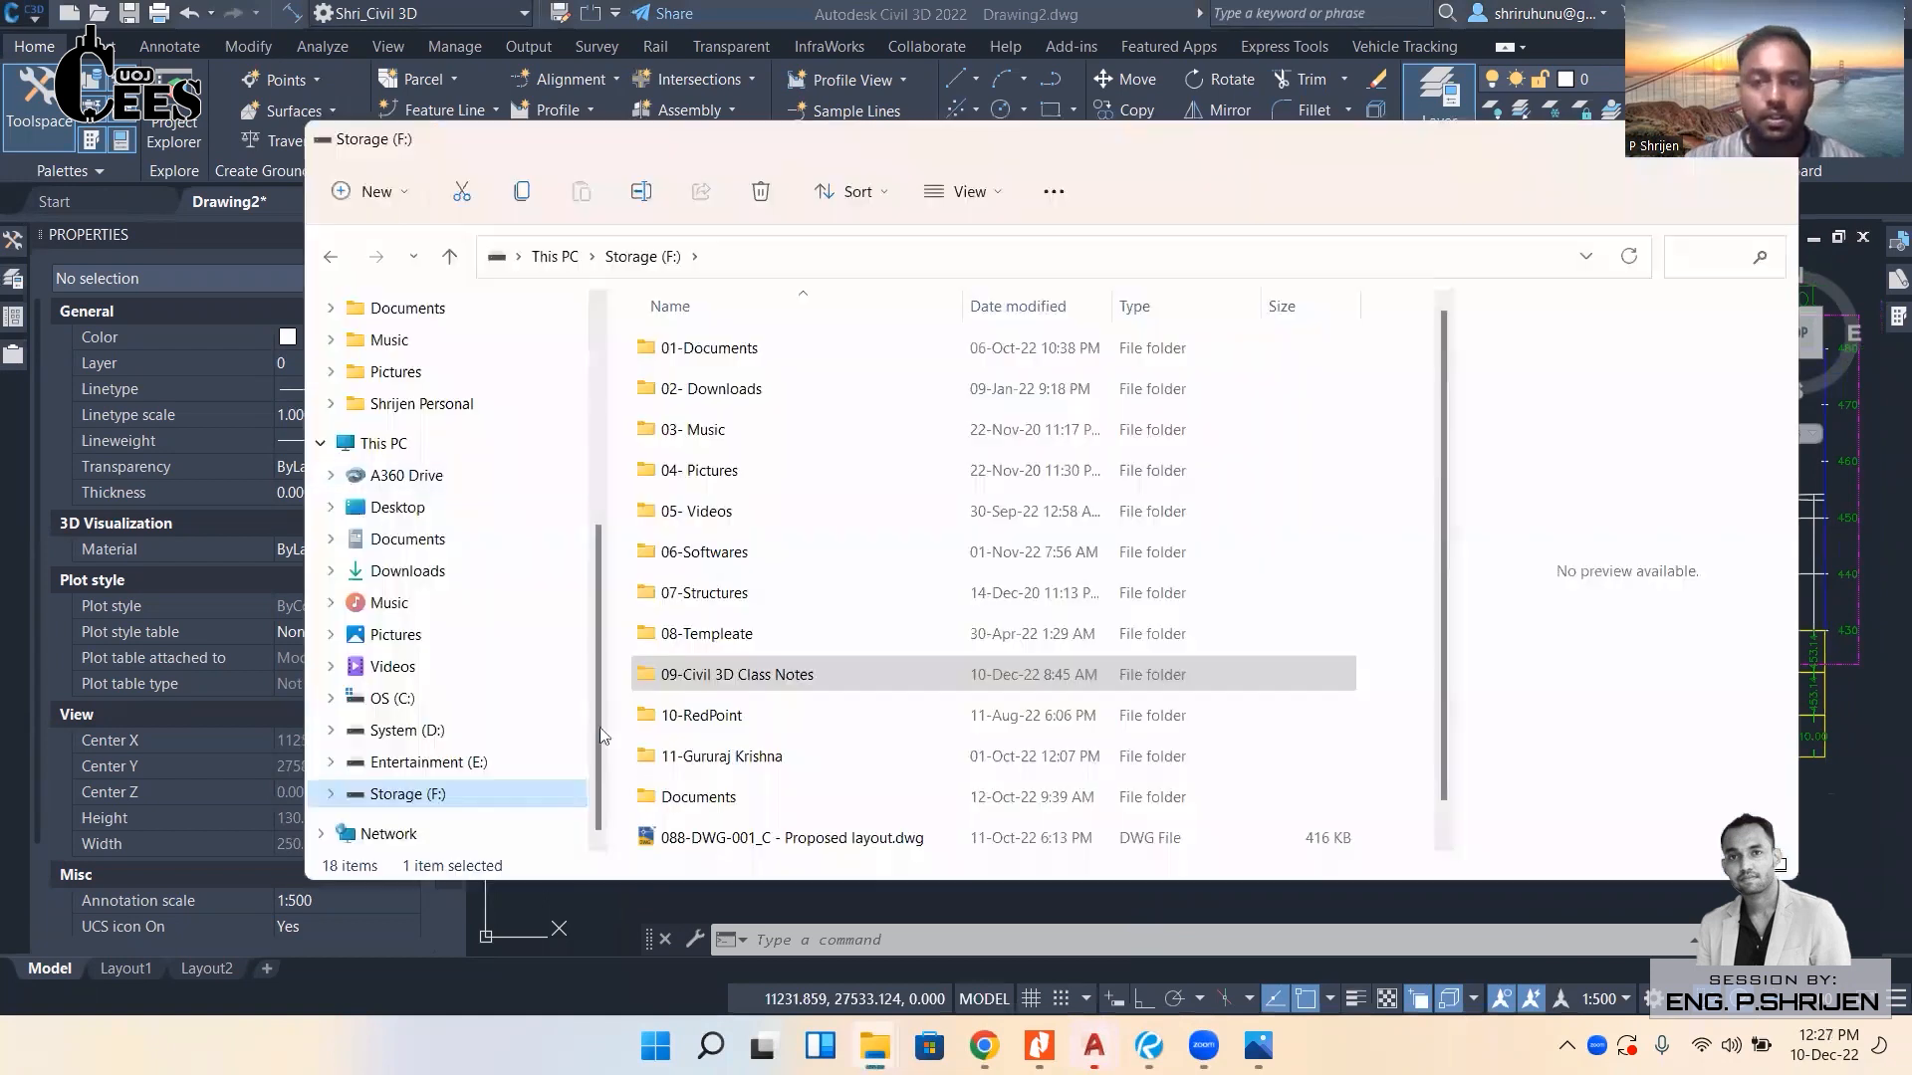
double_click(720, 355)
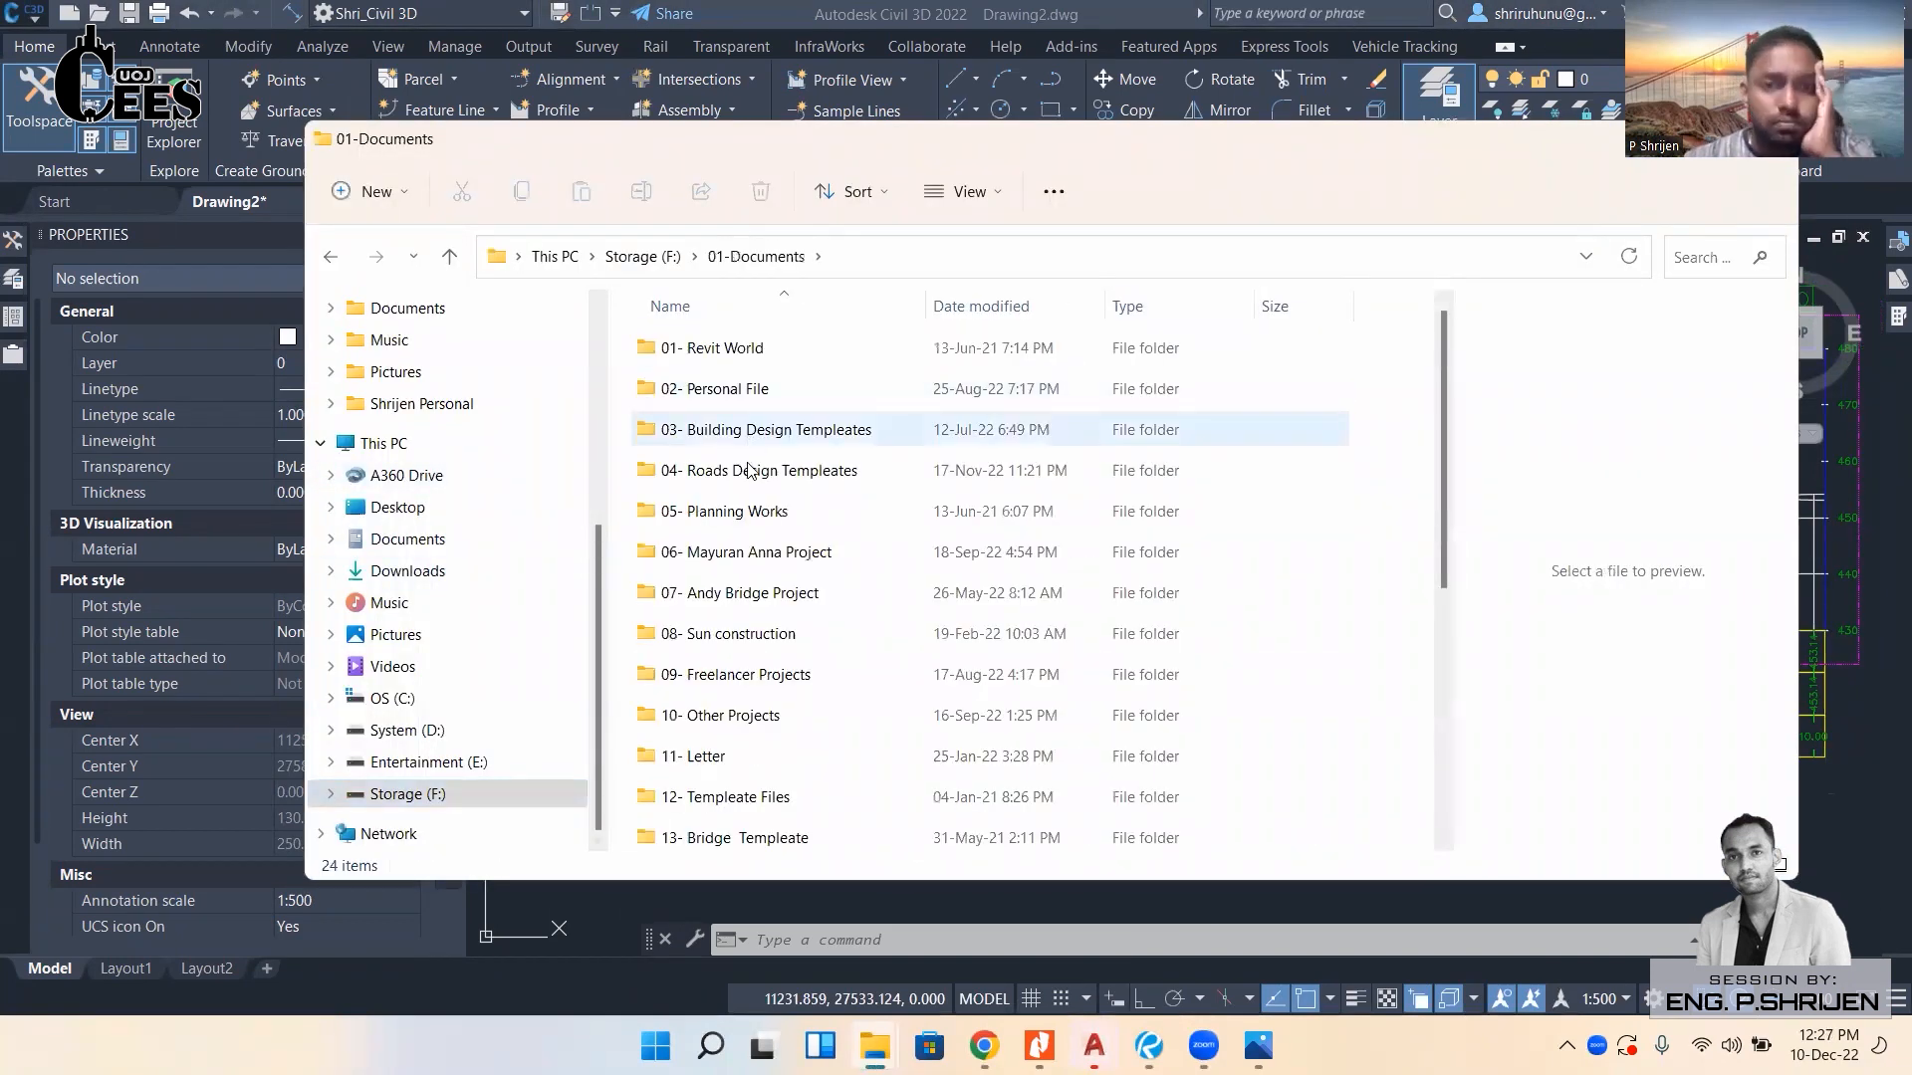
double_click(754, 474)
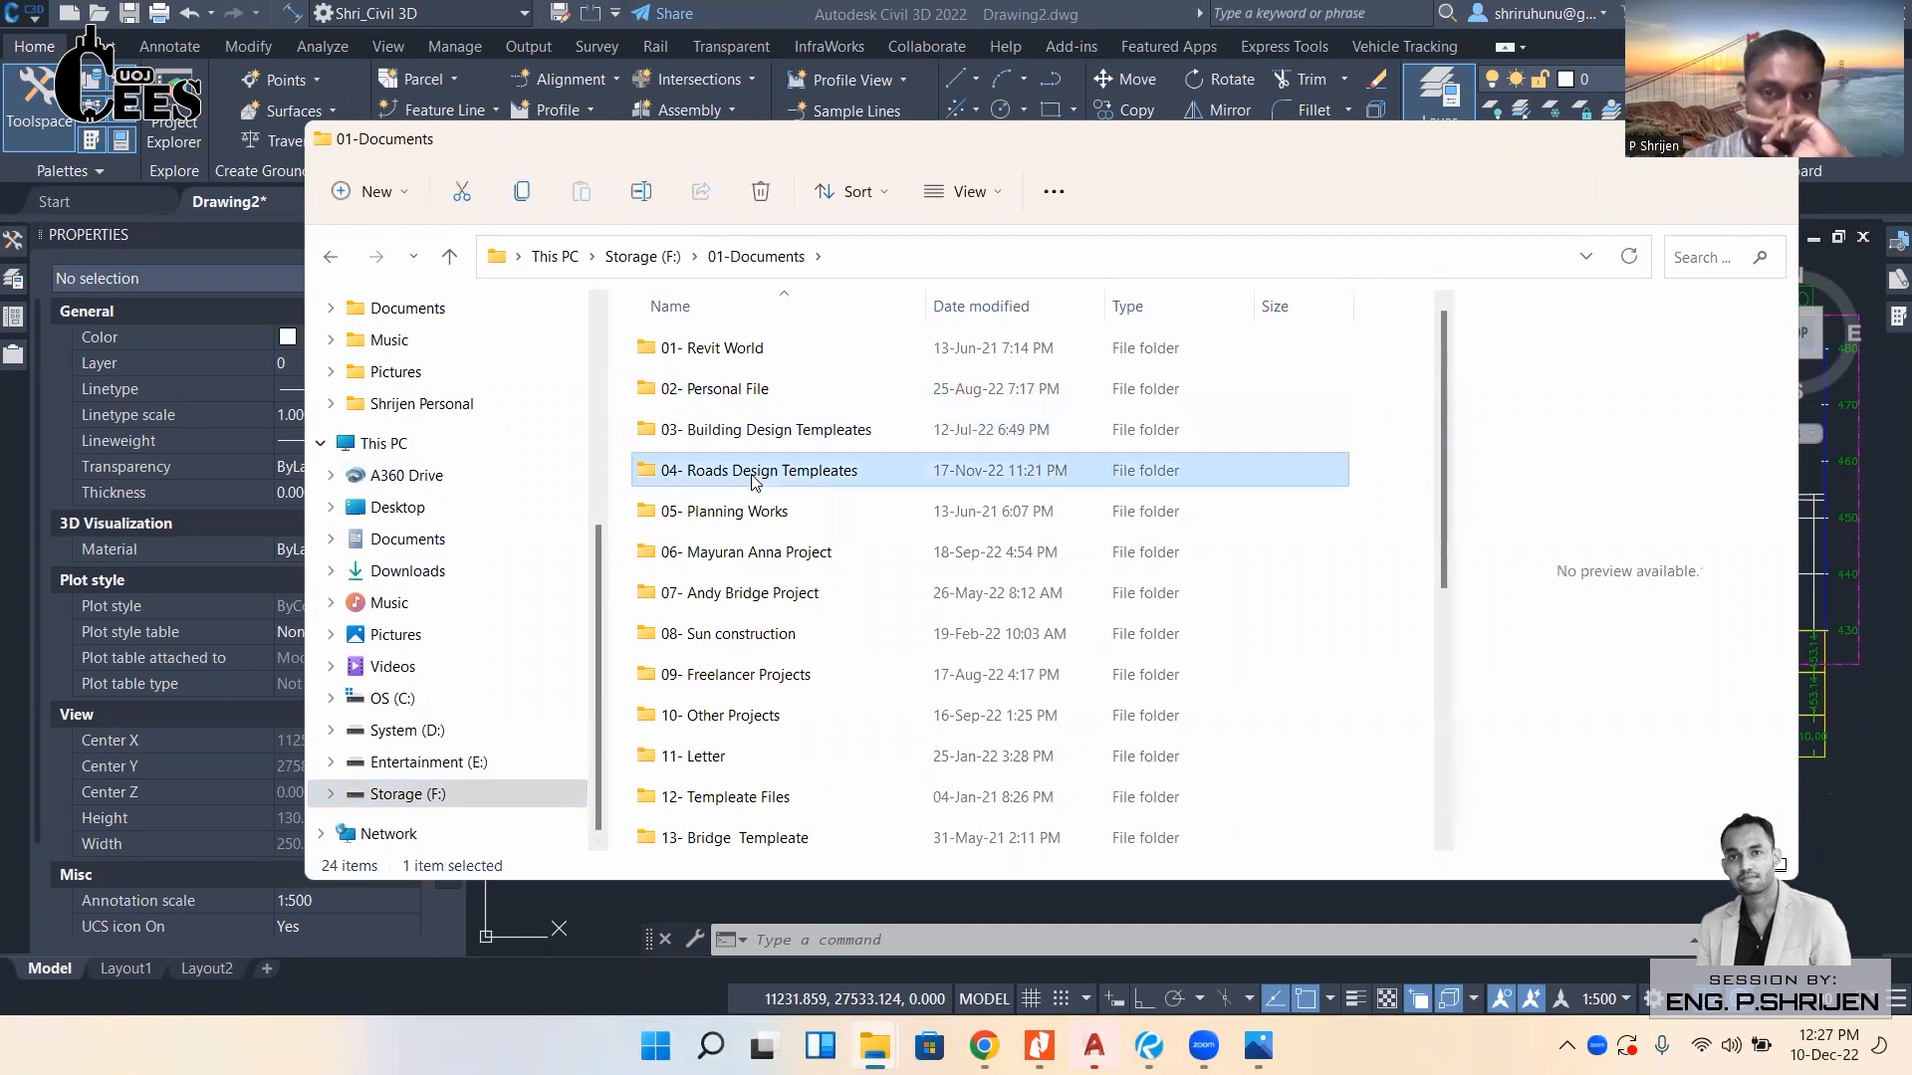
scroll(755, 482, "down", 3)
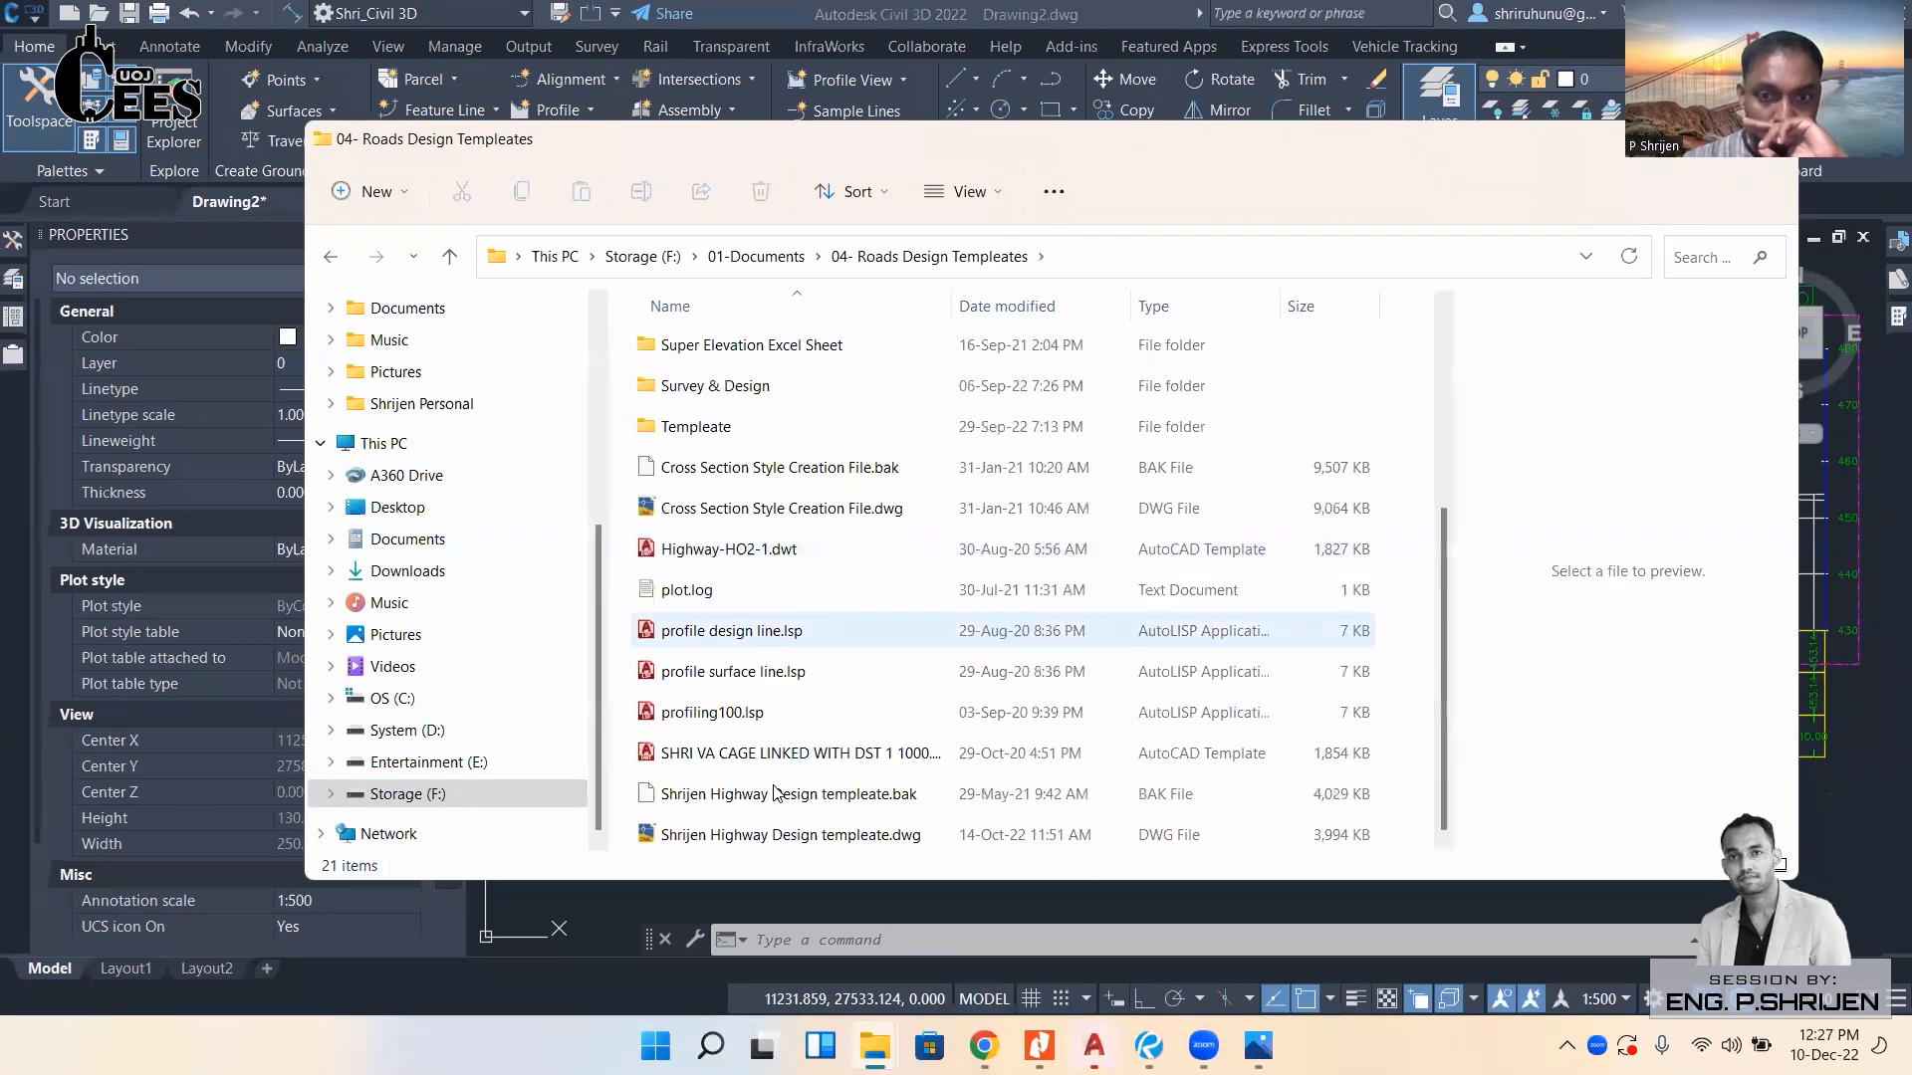
Compare the previews of Cross Section Style Creation File.dwg and the Highway Design templeate drawing, checking the folder's other contents.
left_click(756, 511)
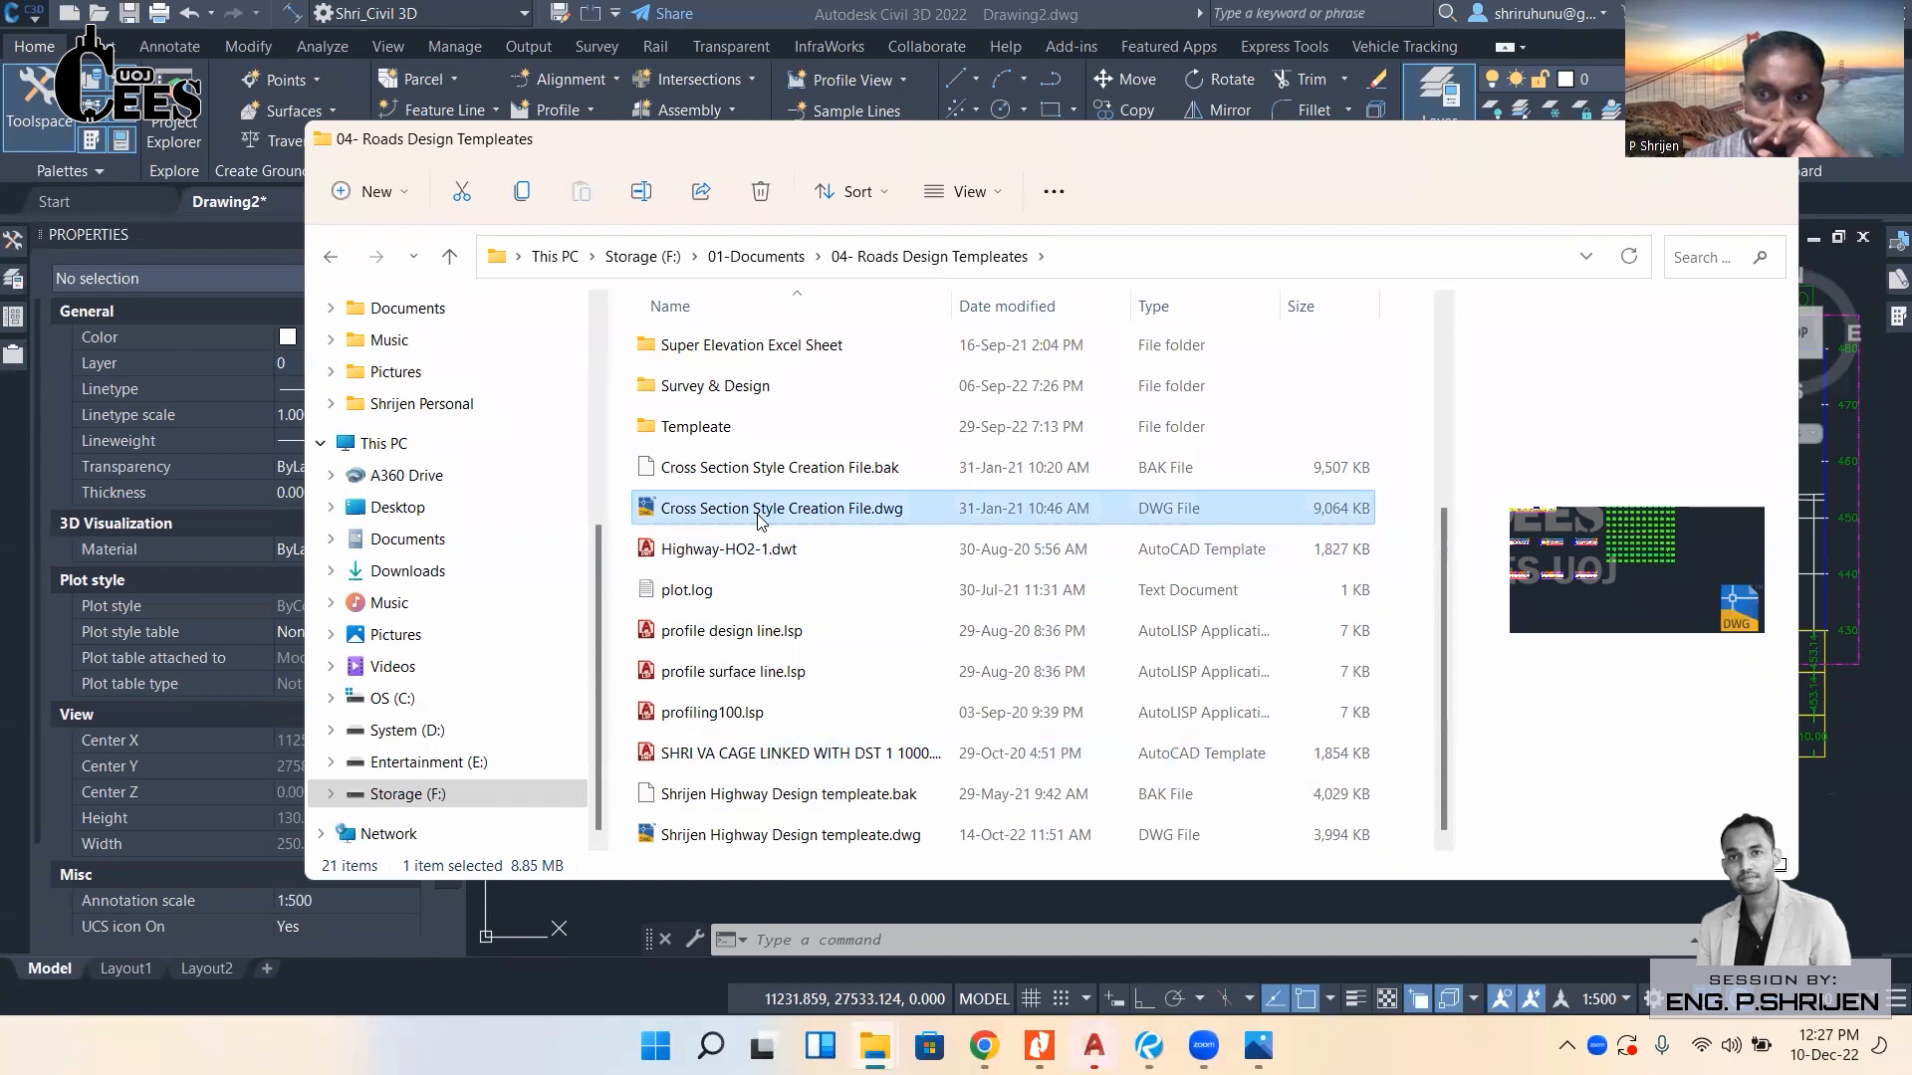
left_click(789, 836)
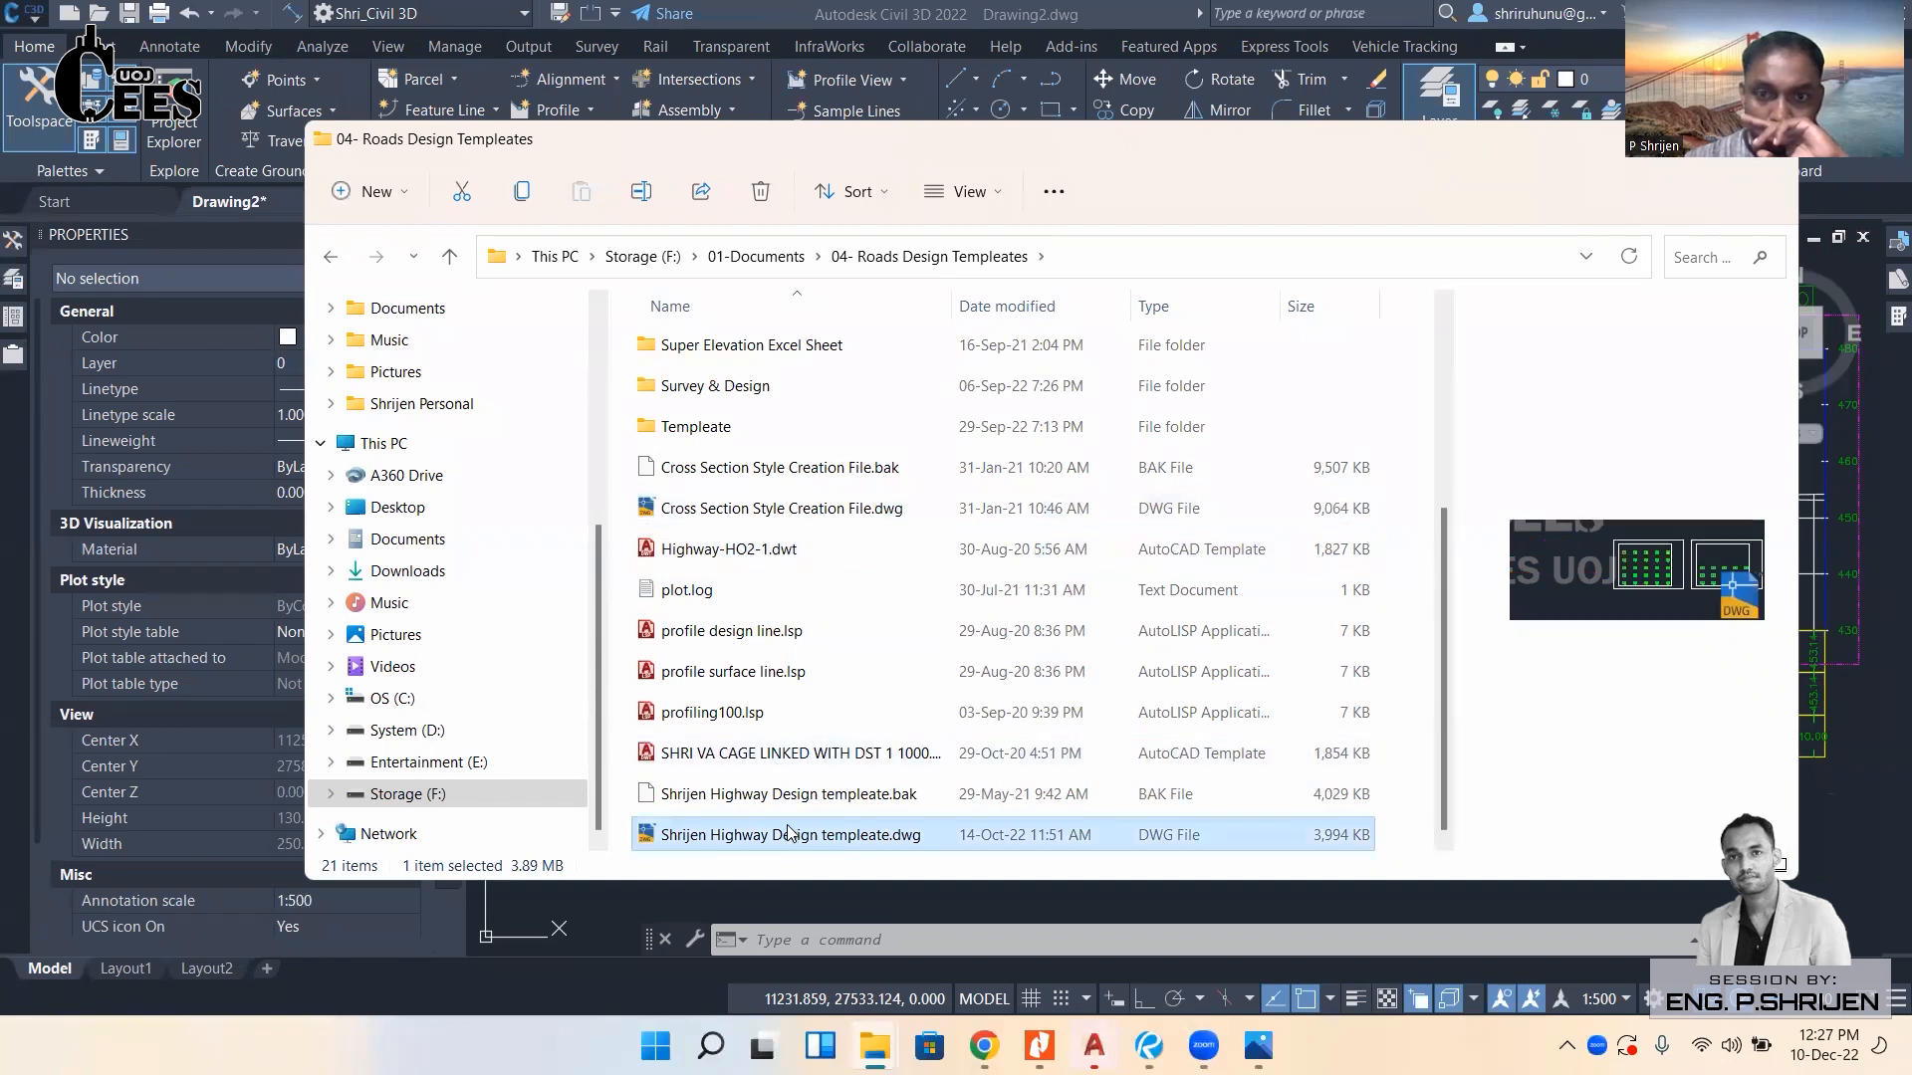
left_click(785, 510)
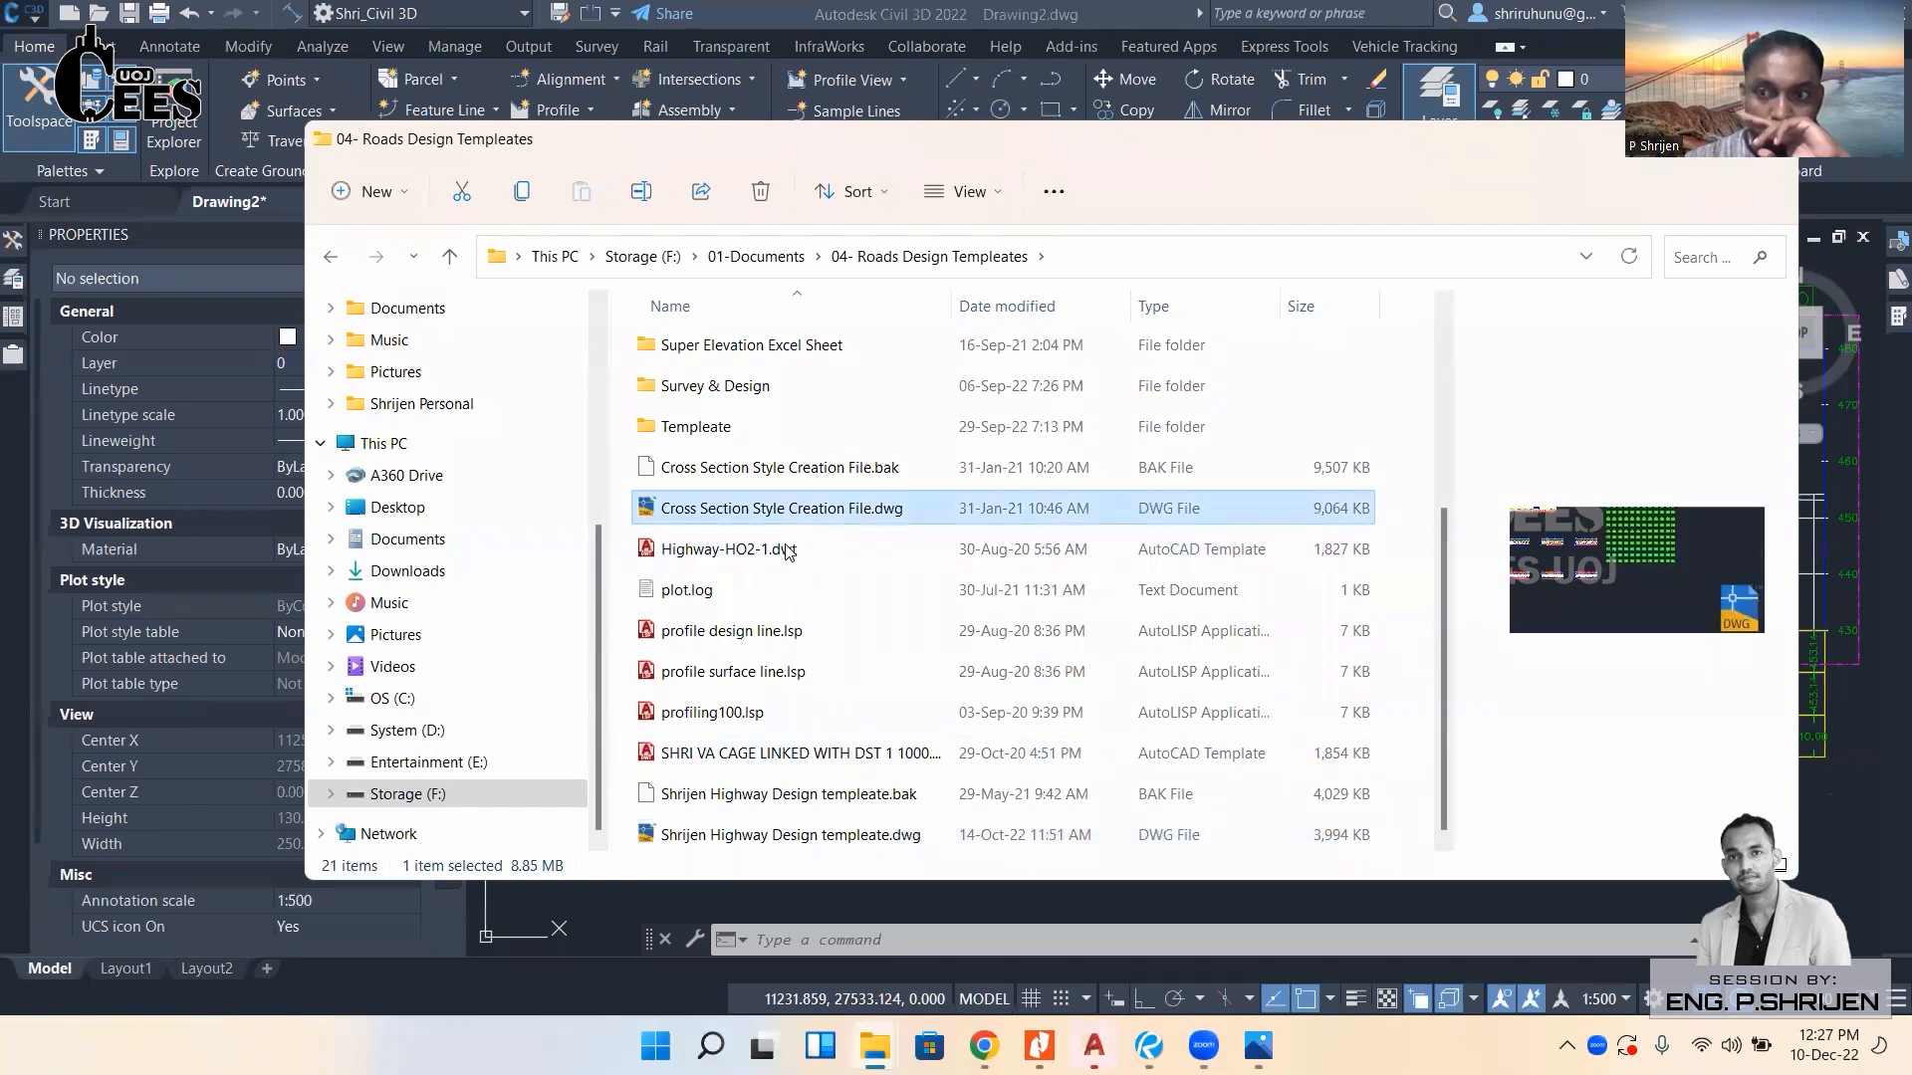
left_click(777, 834)
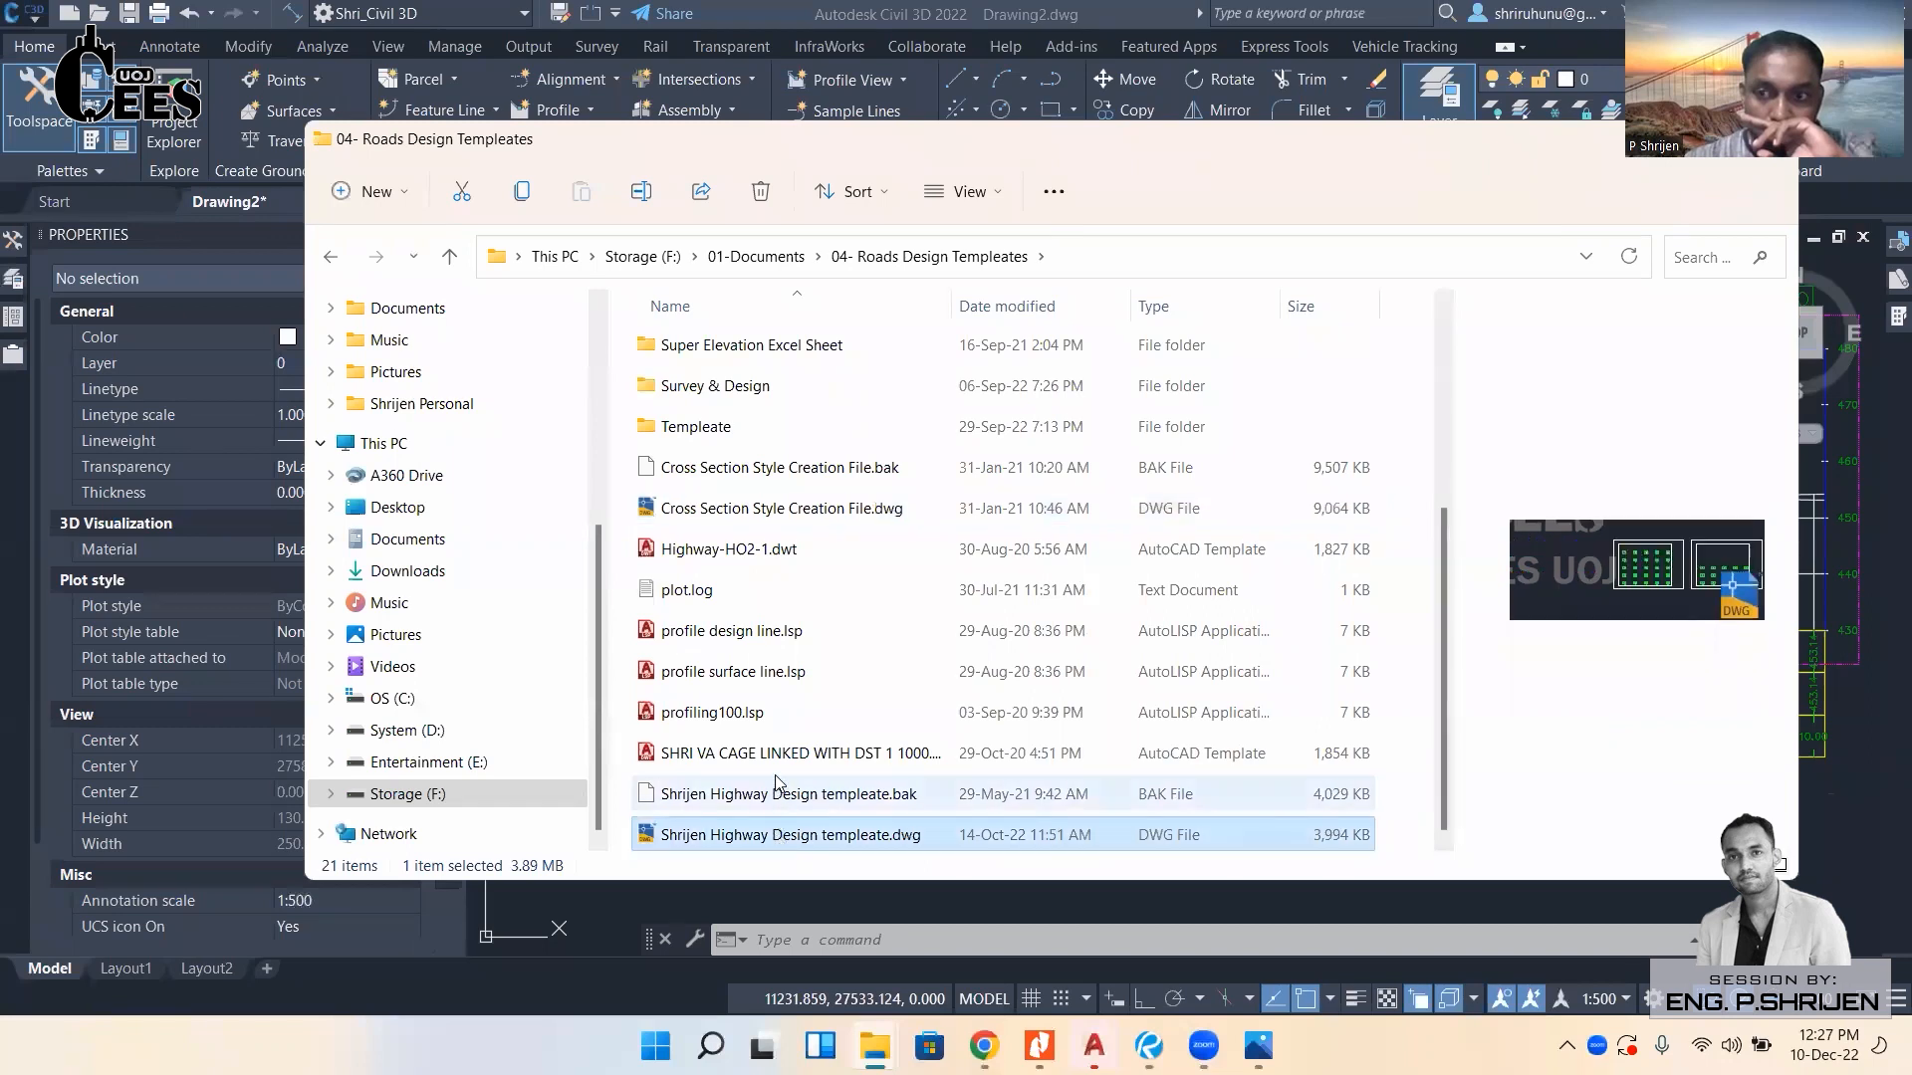
scroll(777, 787, "up", 3)
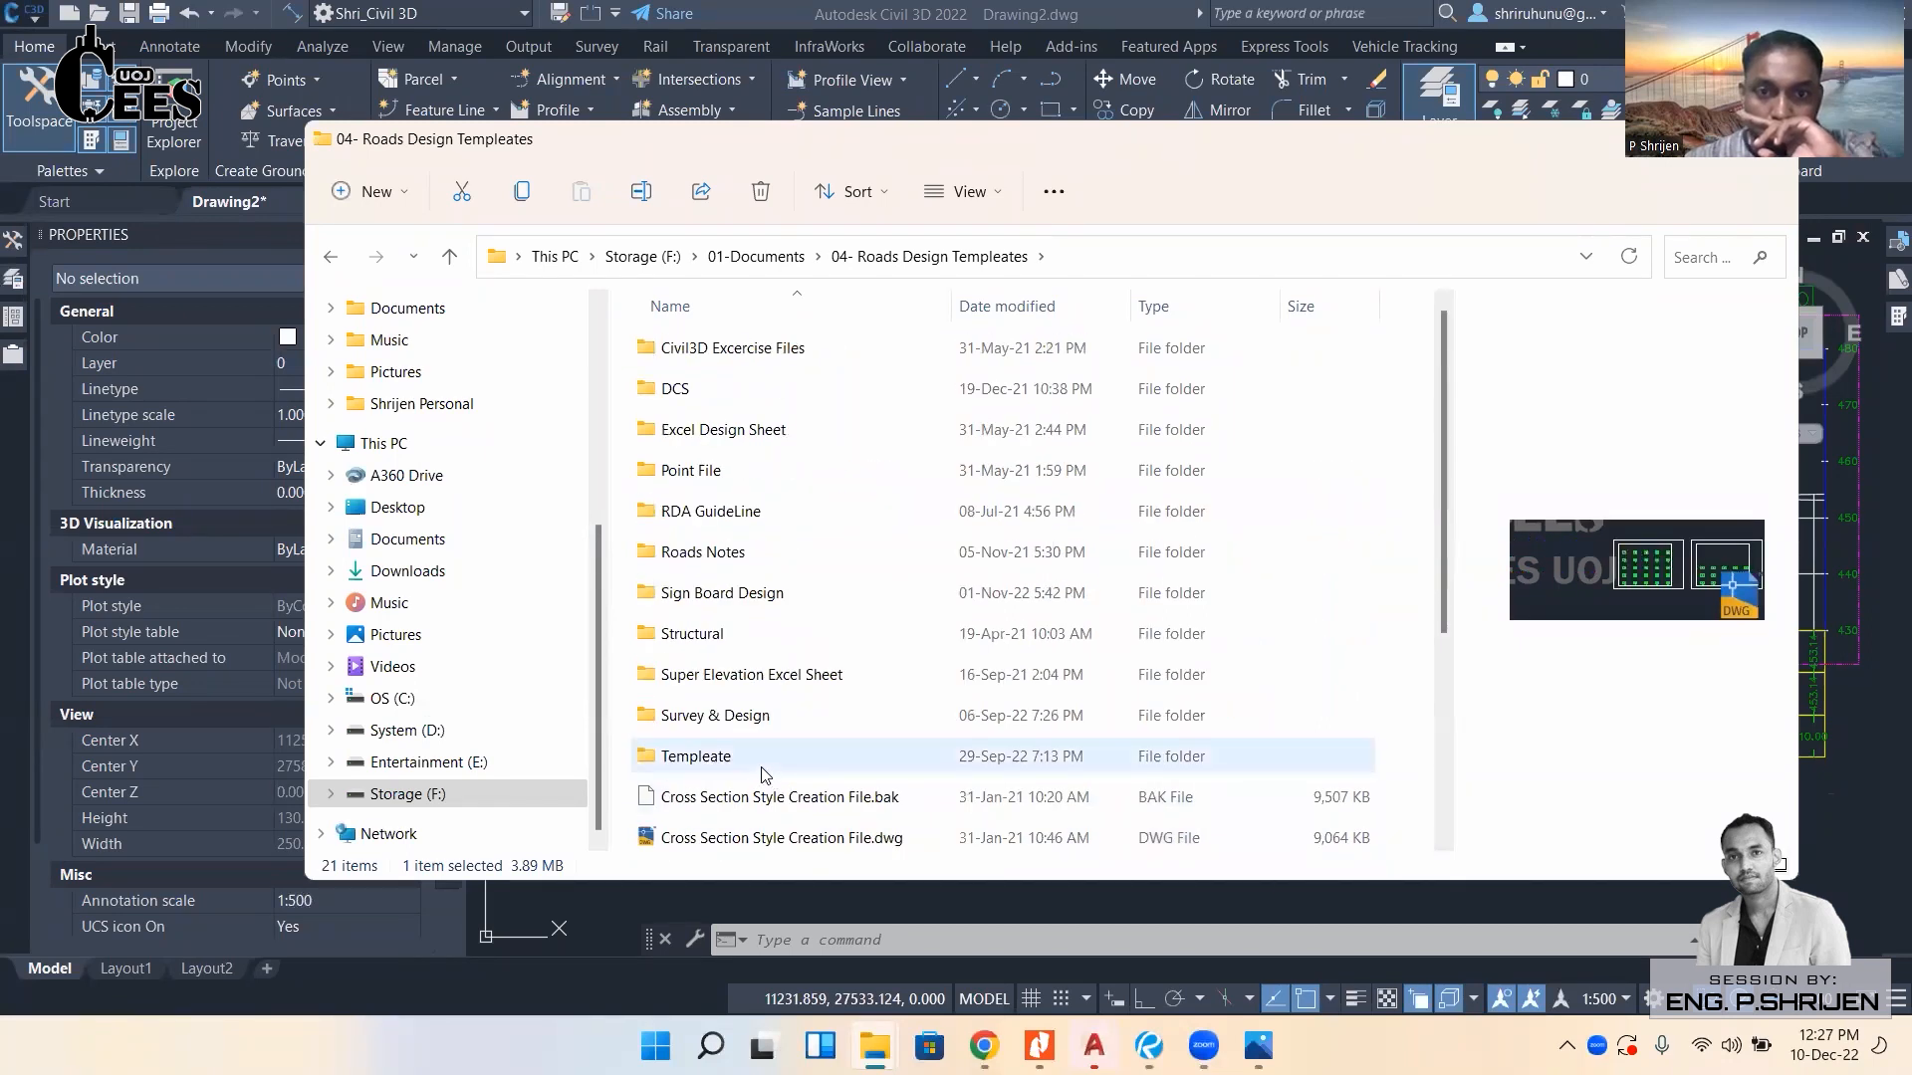
scroll(762, 775, "down", 3)
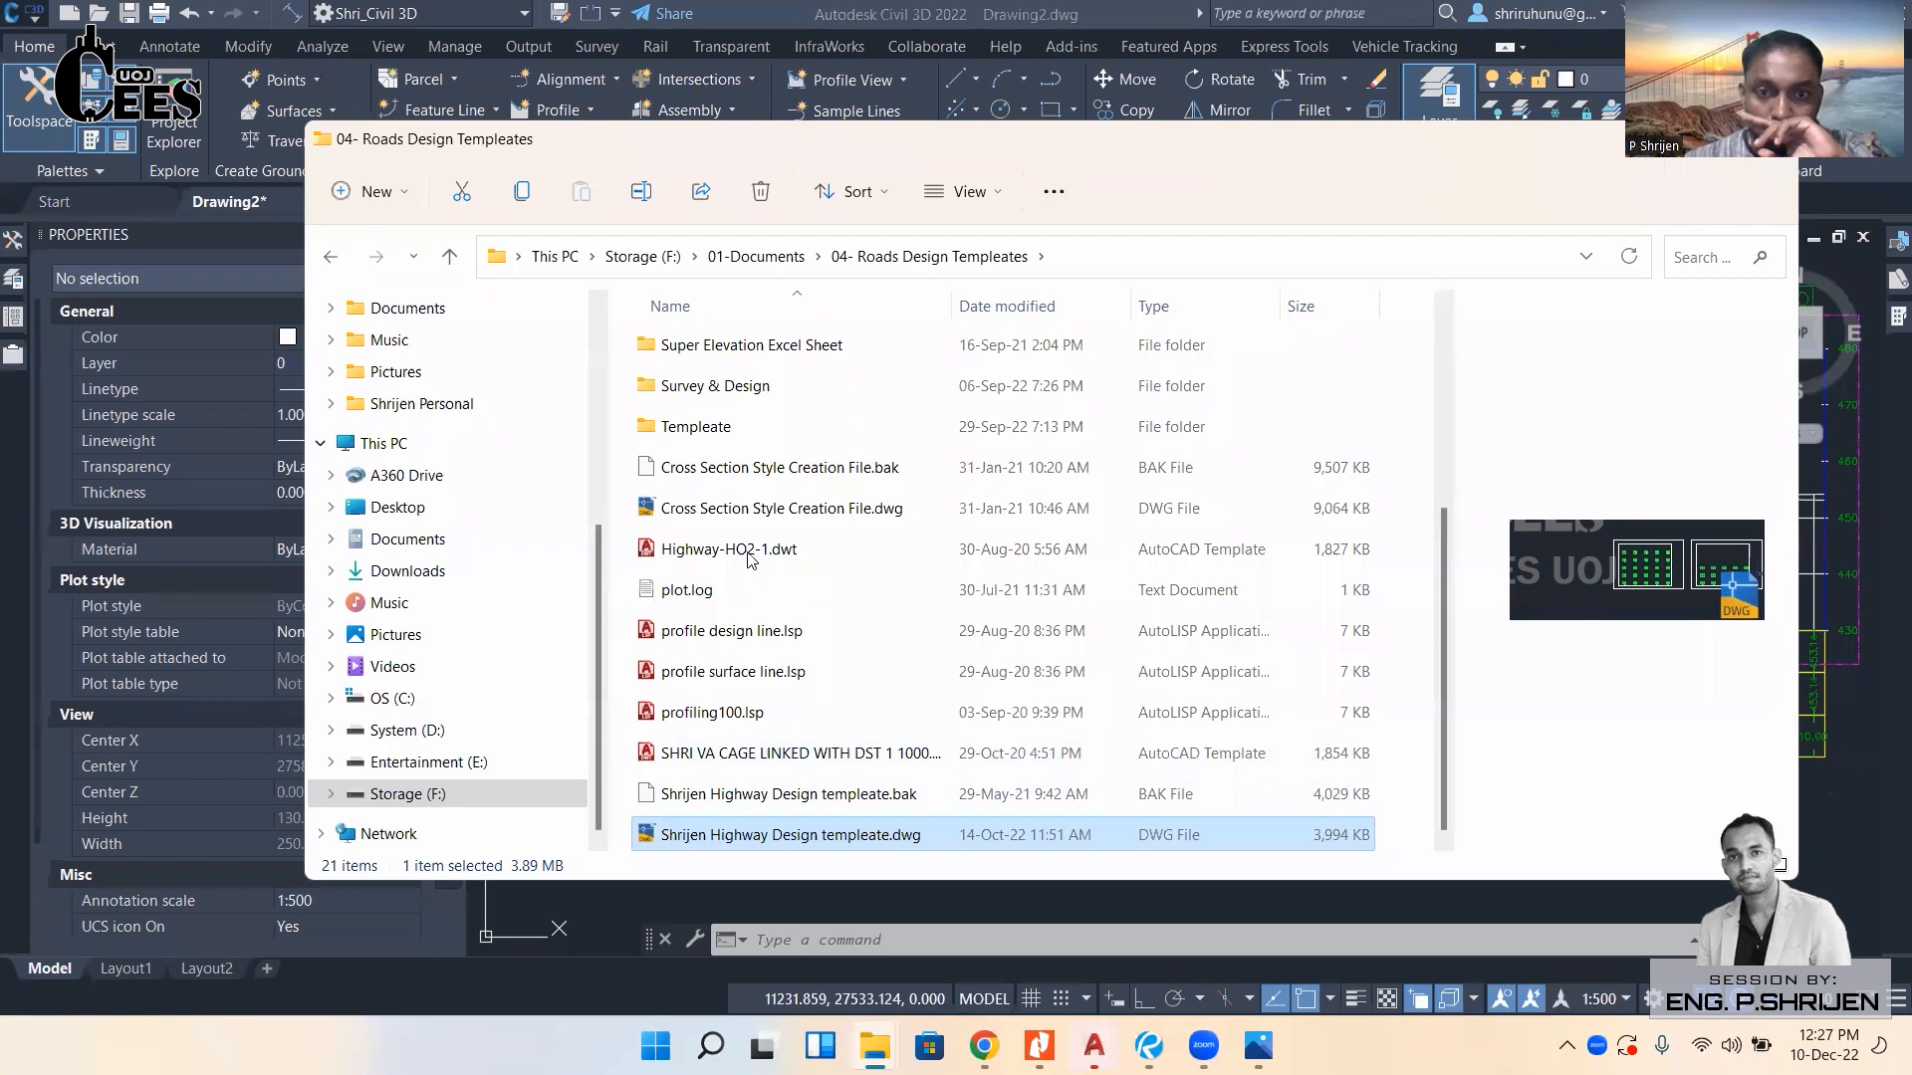
left_click(751, 510)
Open the Highway Design templeate drawing, continuing with the current command without converting its VBA content.
left_click(749, 837)
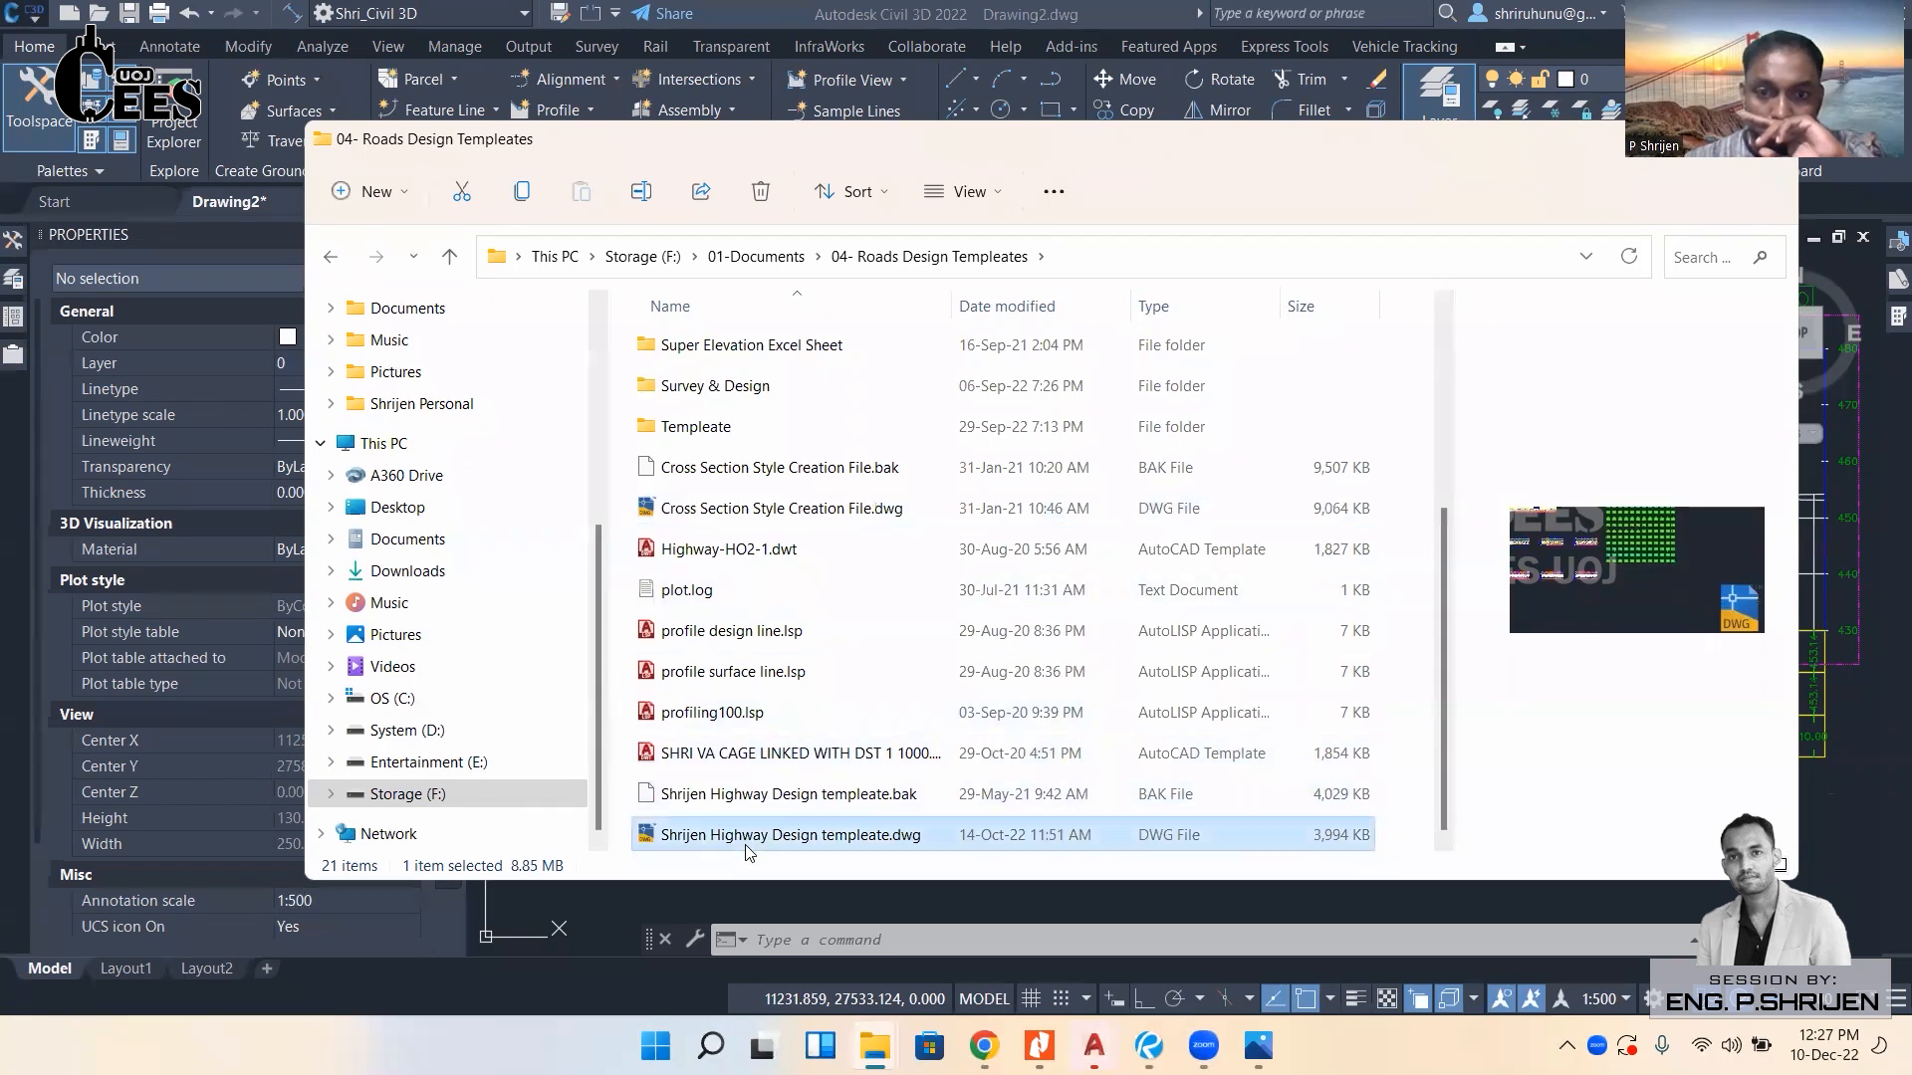
double_click(743, 837)
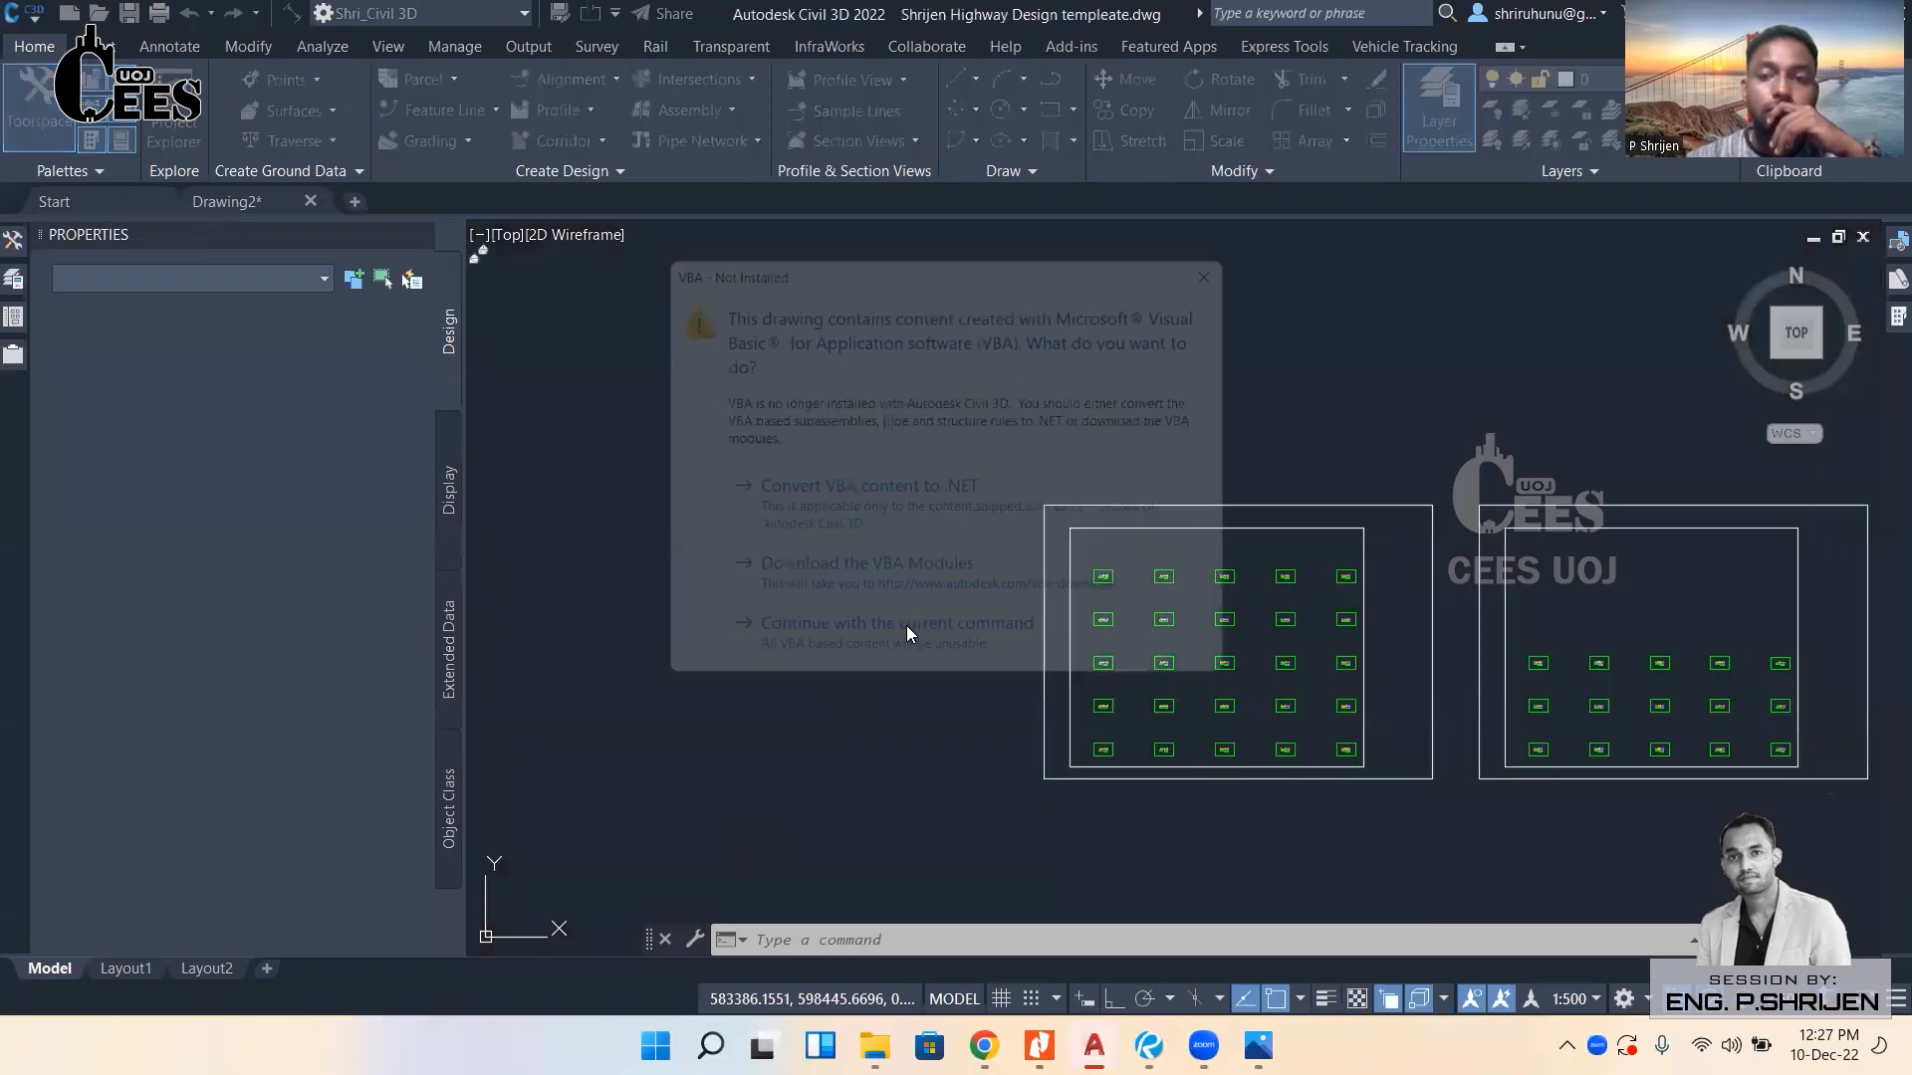
left_click(903, 645)
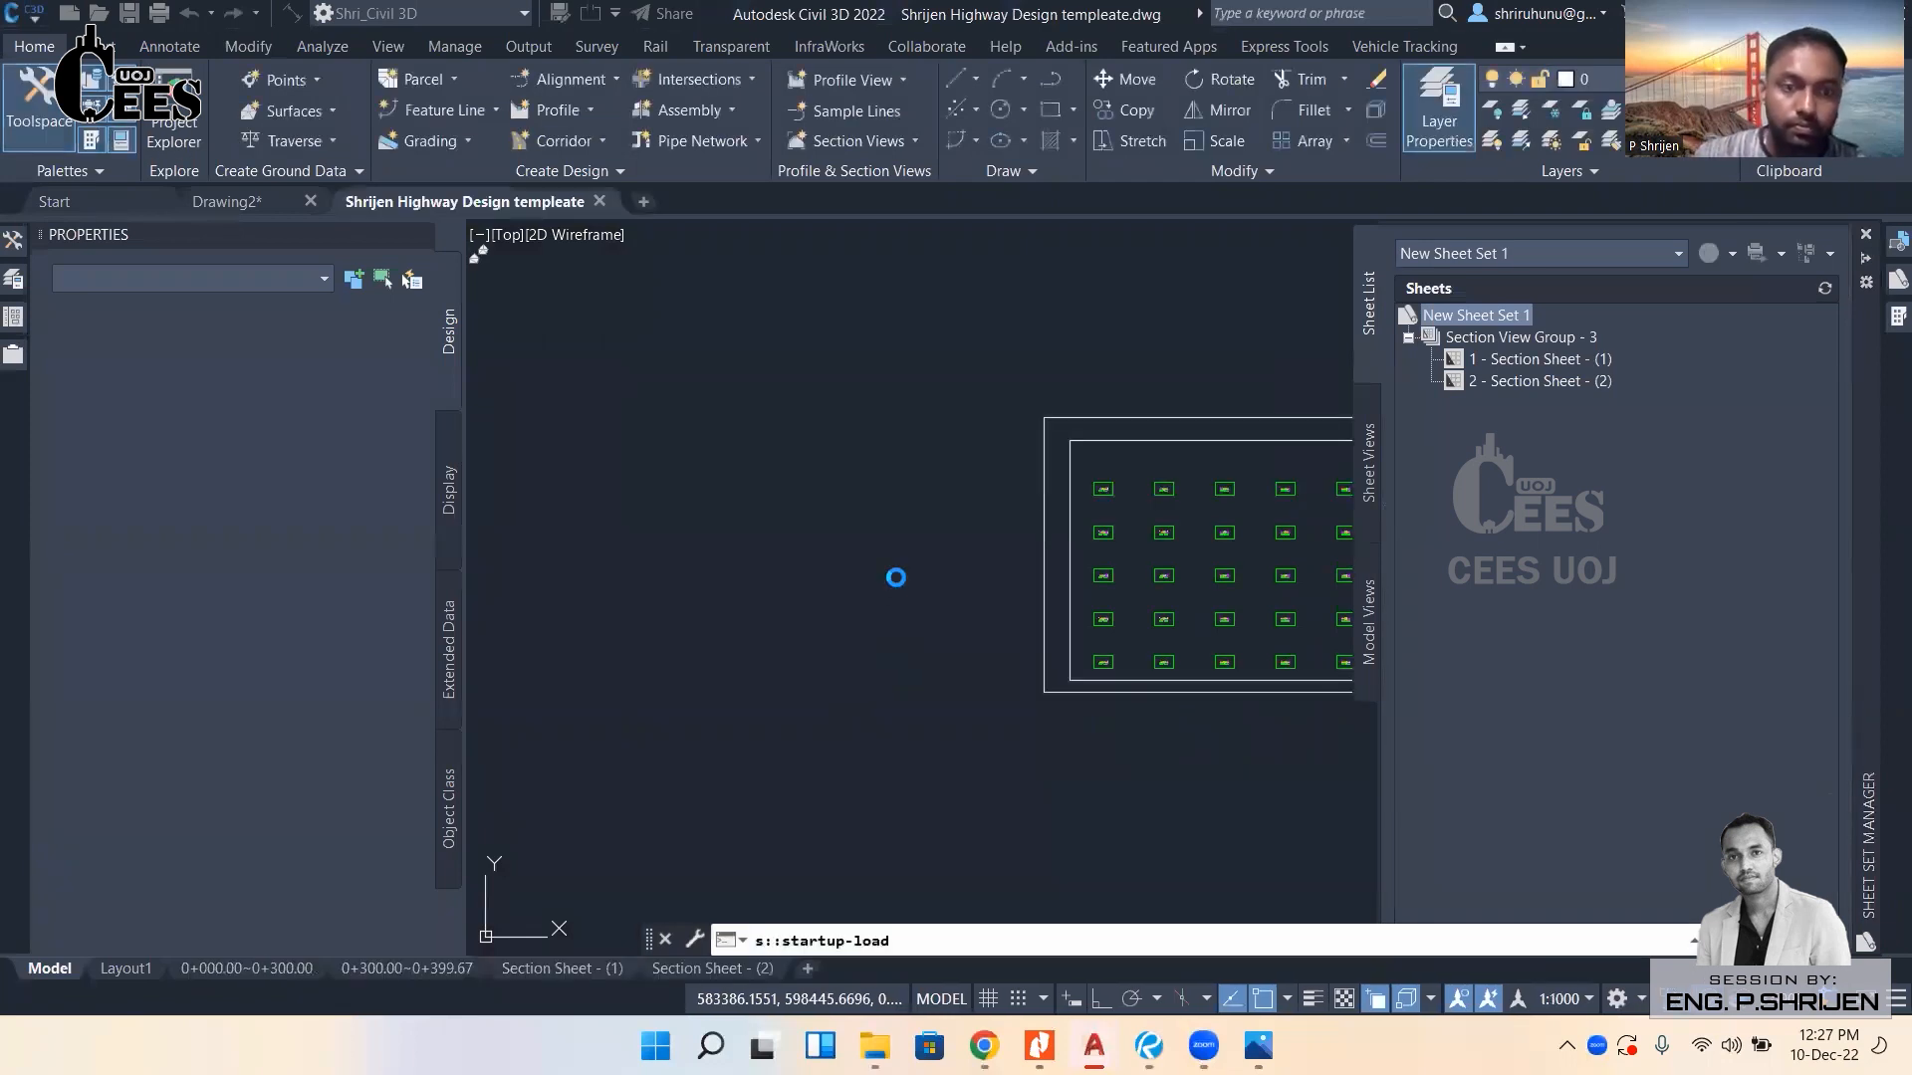
Inspect the road plan near its end station, examining the survey points, edge lines and station labels around 0+380 to 0+399.672.
scroll(896, 577, "down", 4)
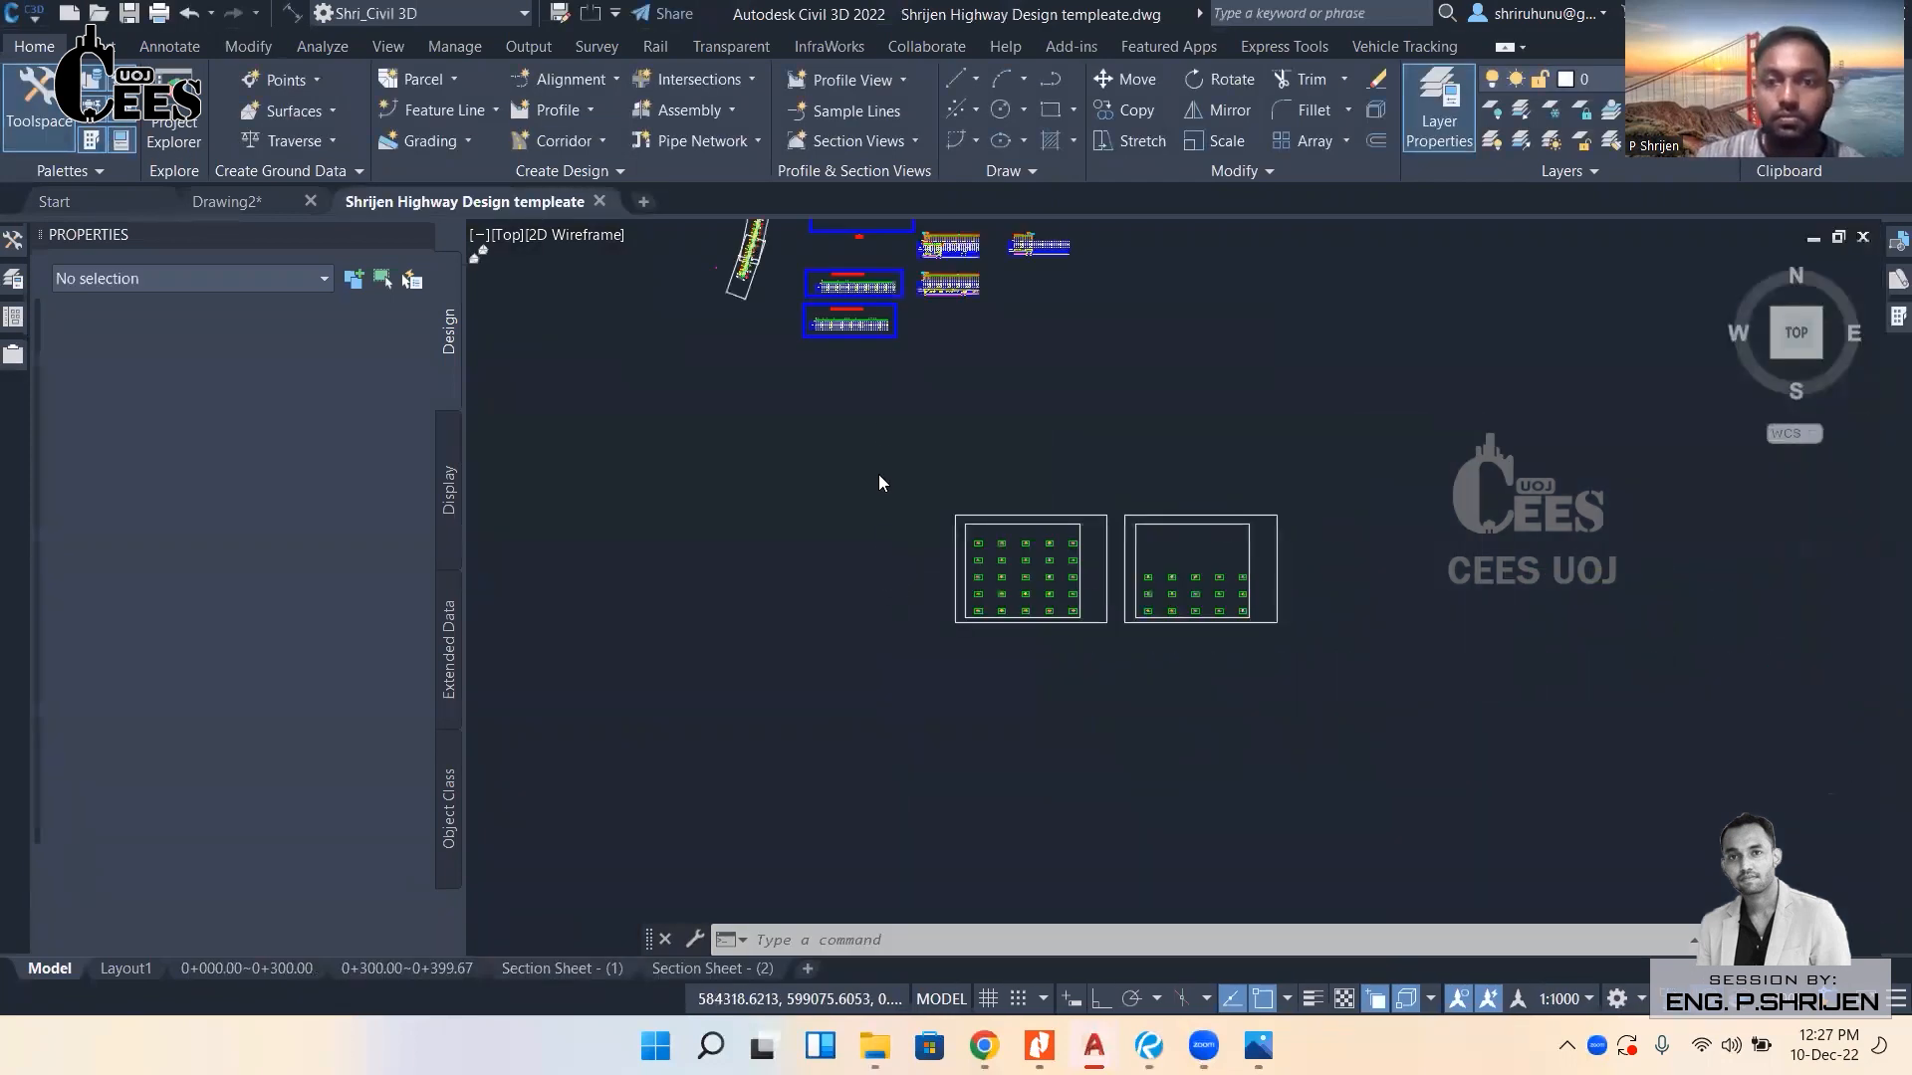
scroll(897, 576, "down", 2)
scroll(856, 577, "up", 6)
scroll(782, 631, "up", 15)
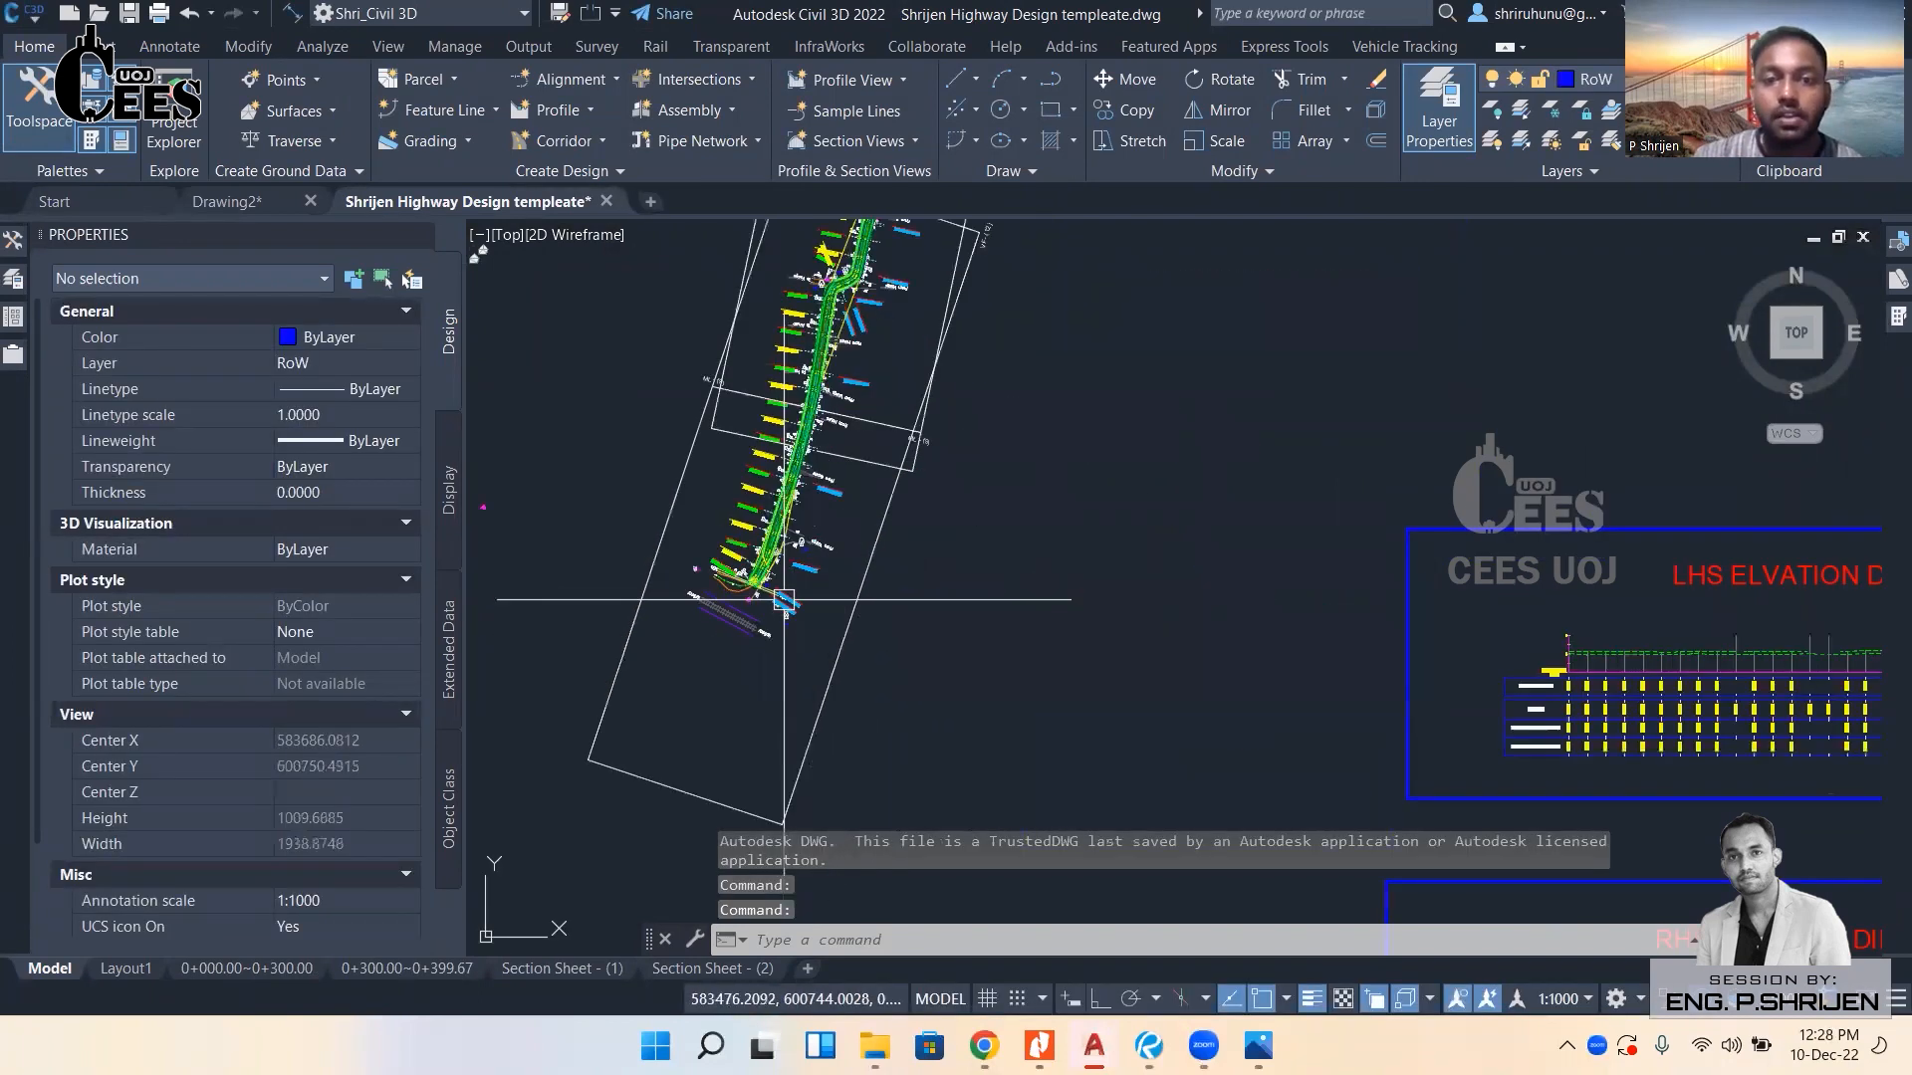
scroll(794, 497, "up", 3)
scroll(794, 496, "down", 3)
scroll(794, 497, "up", 4)
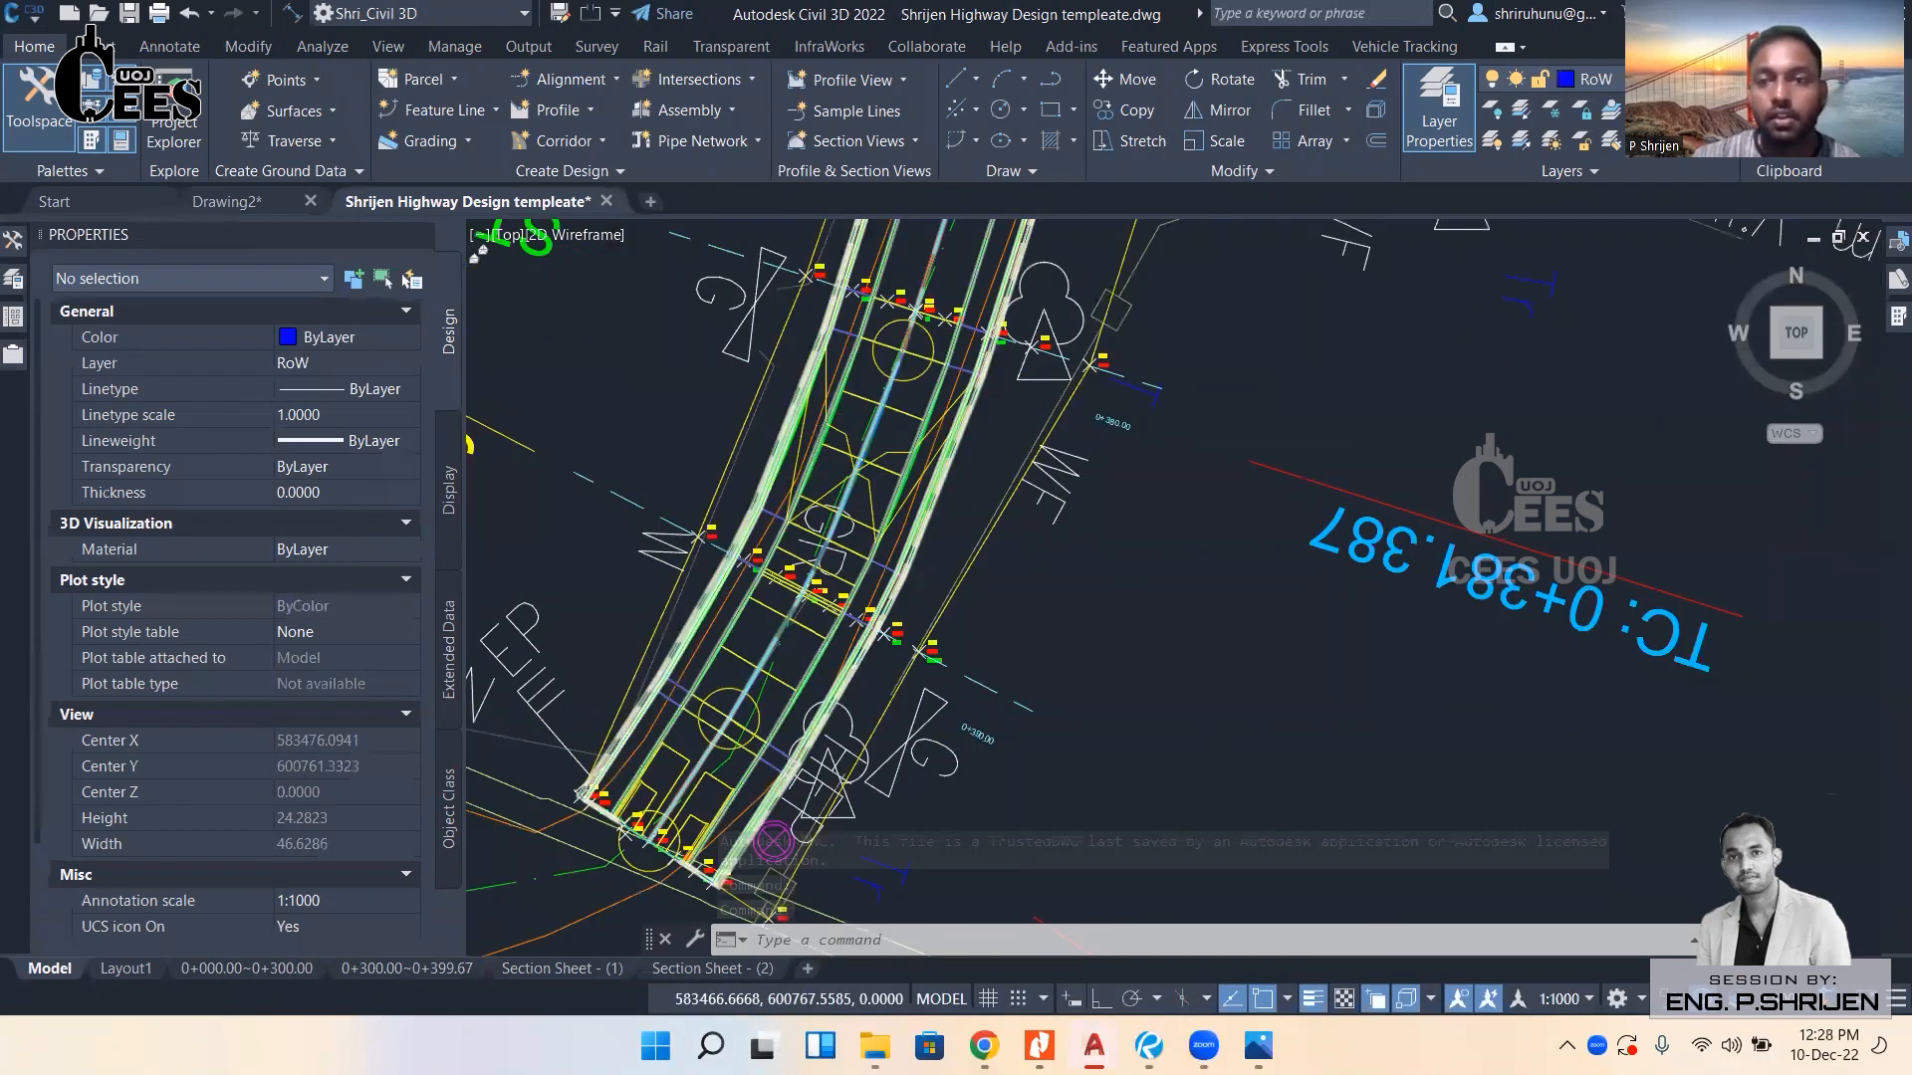
scroll(799, 533, "down", 8)
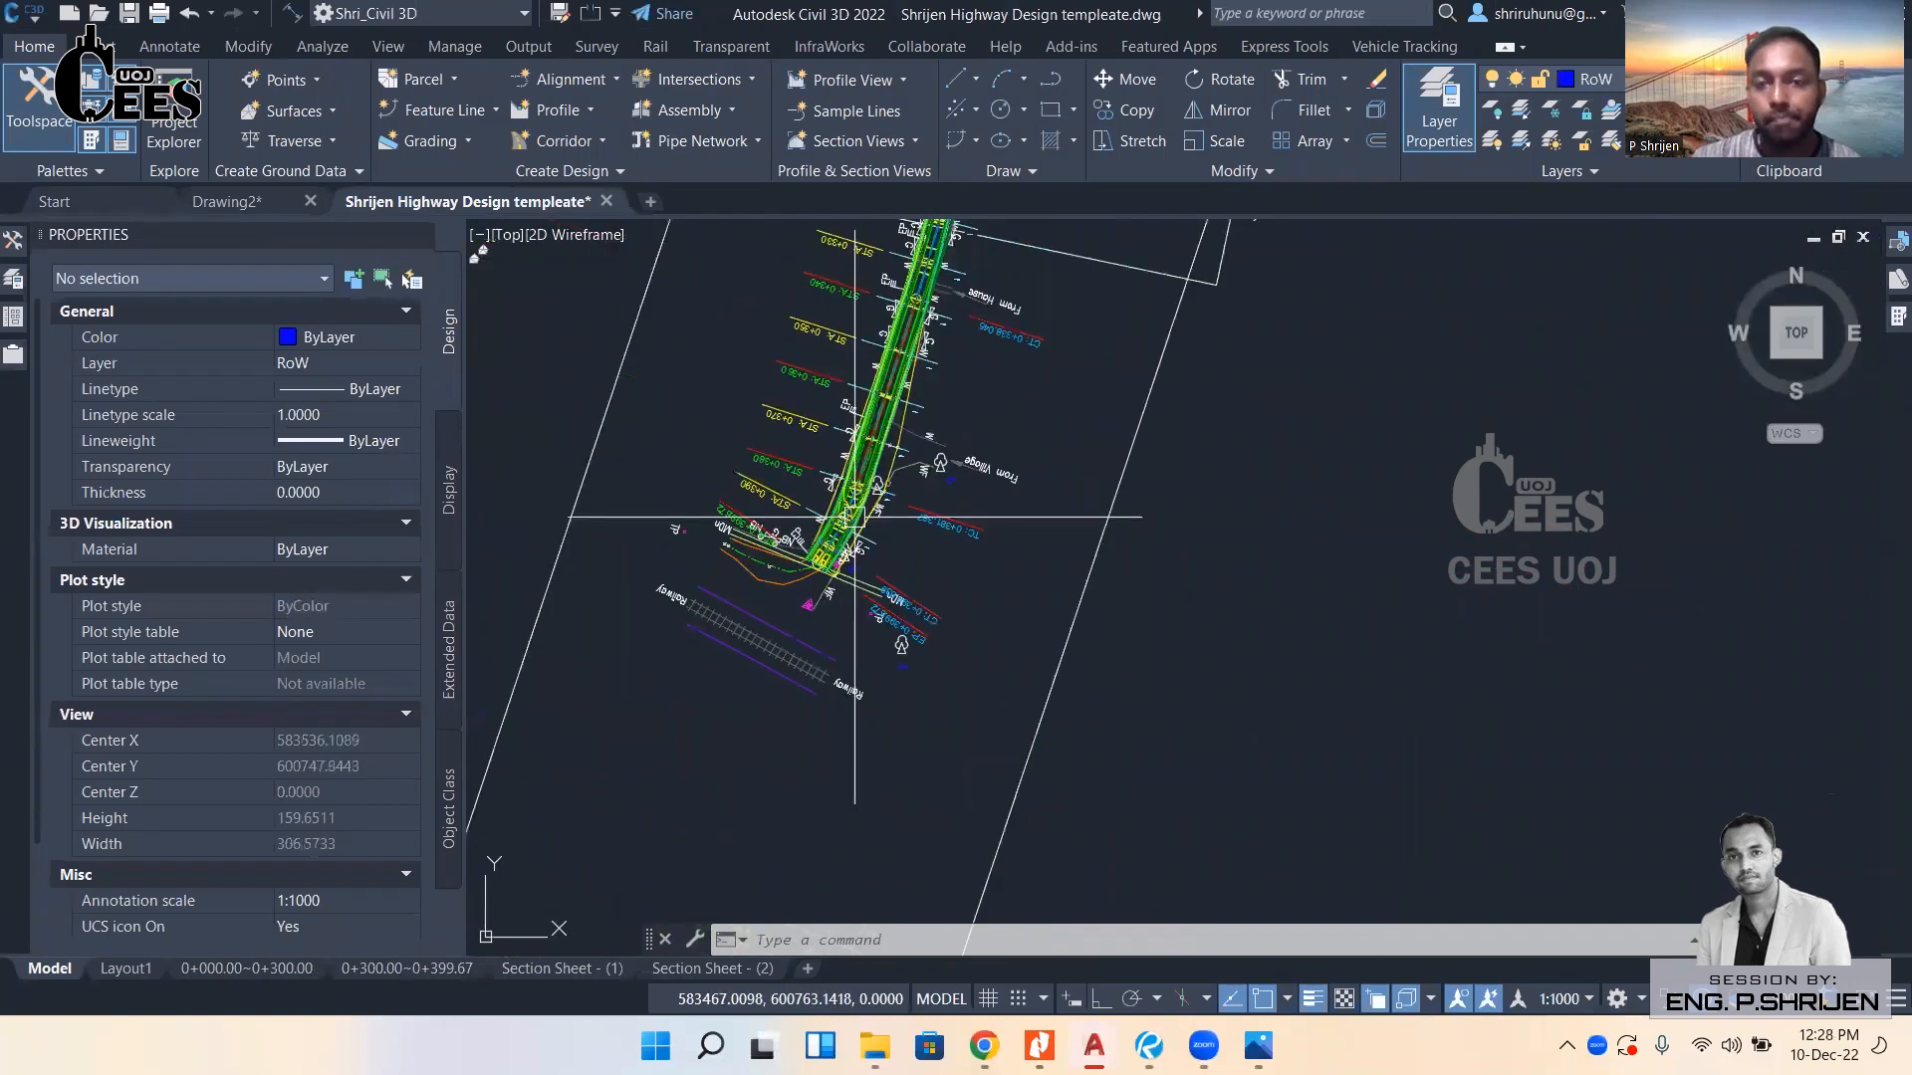
scroll(798, 532, "up", 8)
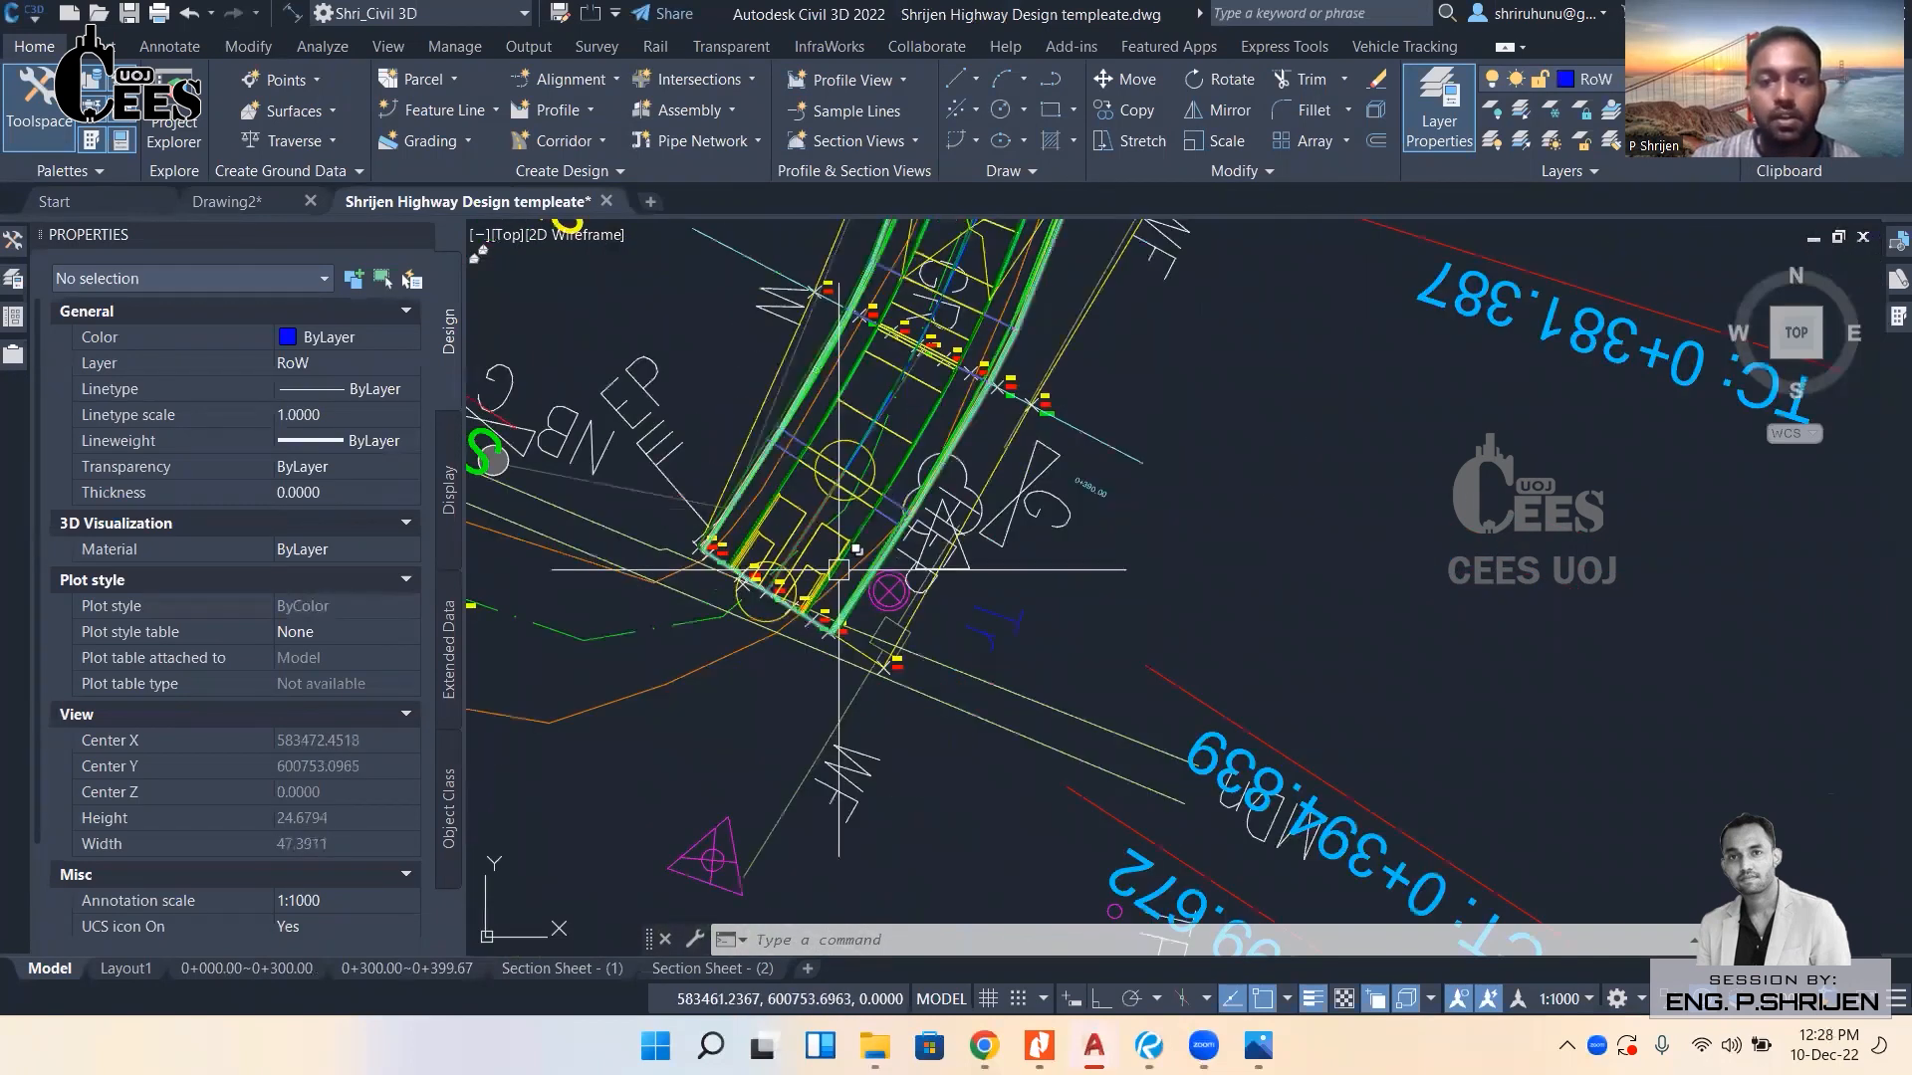
scroll(838, 570, "up", 4)
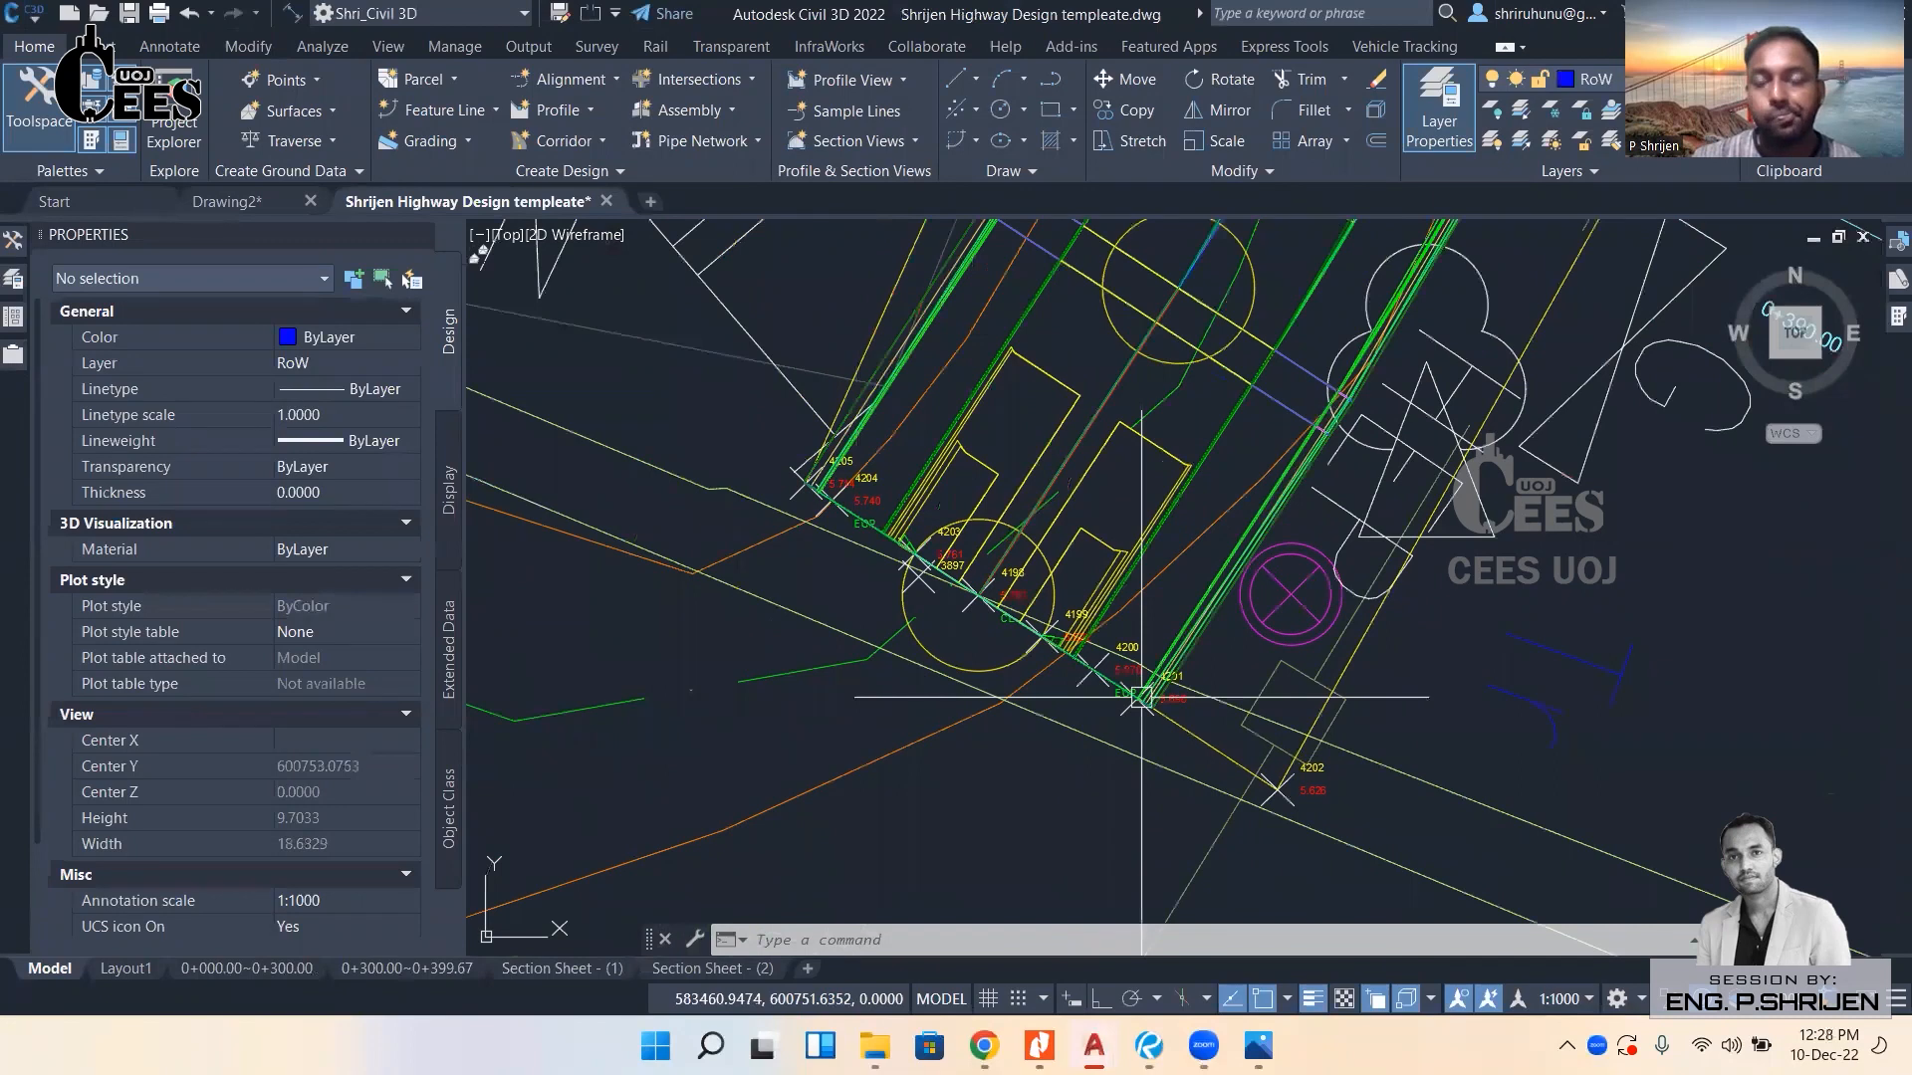
scroll(1141, 697, "up", 4)
scroll(1077, 569, "down", 2)
scroll(1078, 568, "down", 10)
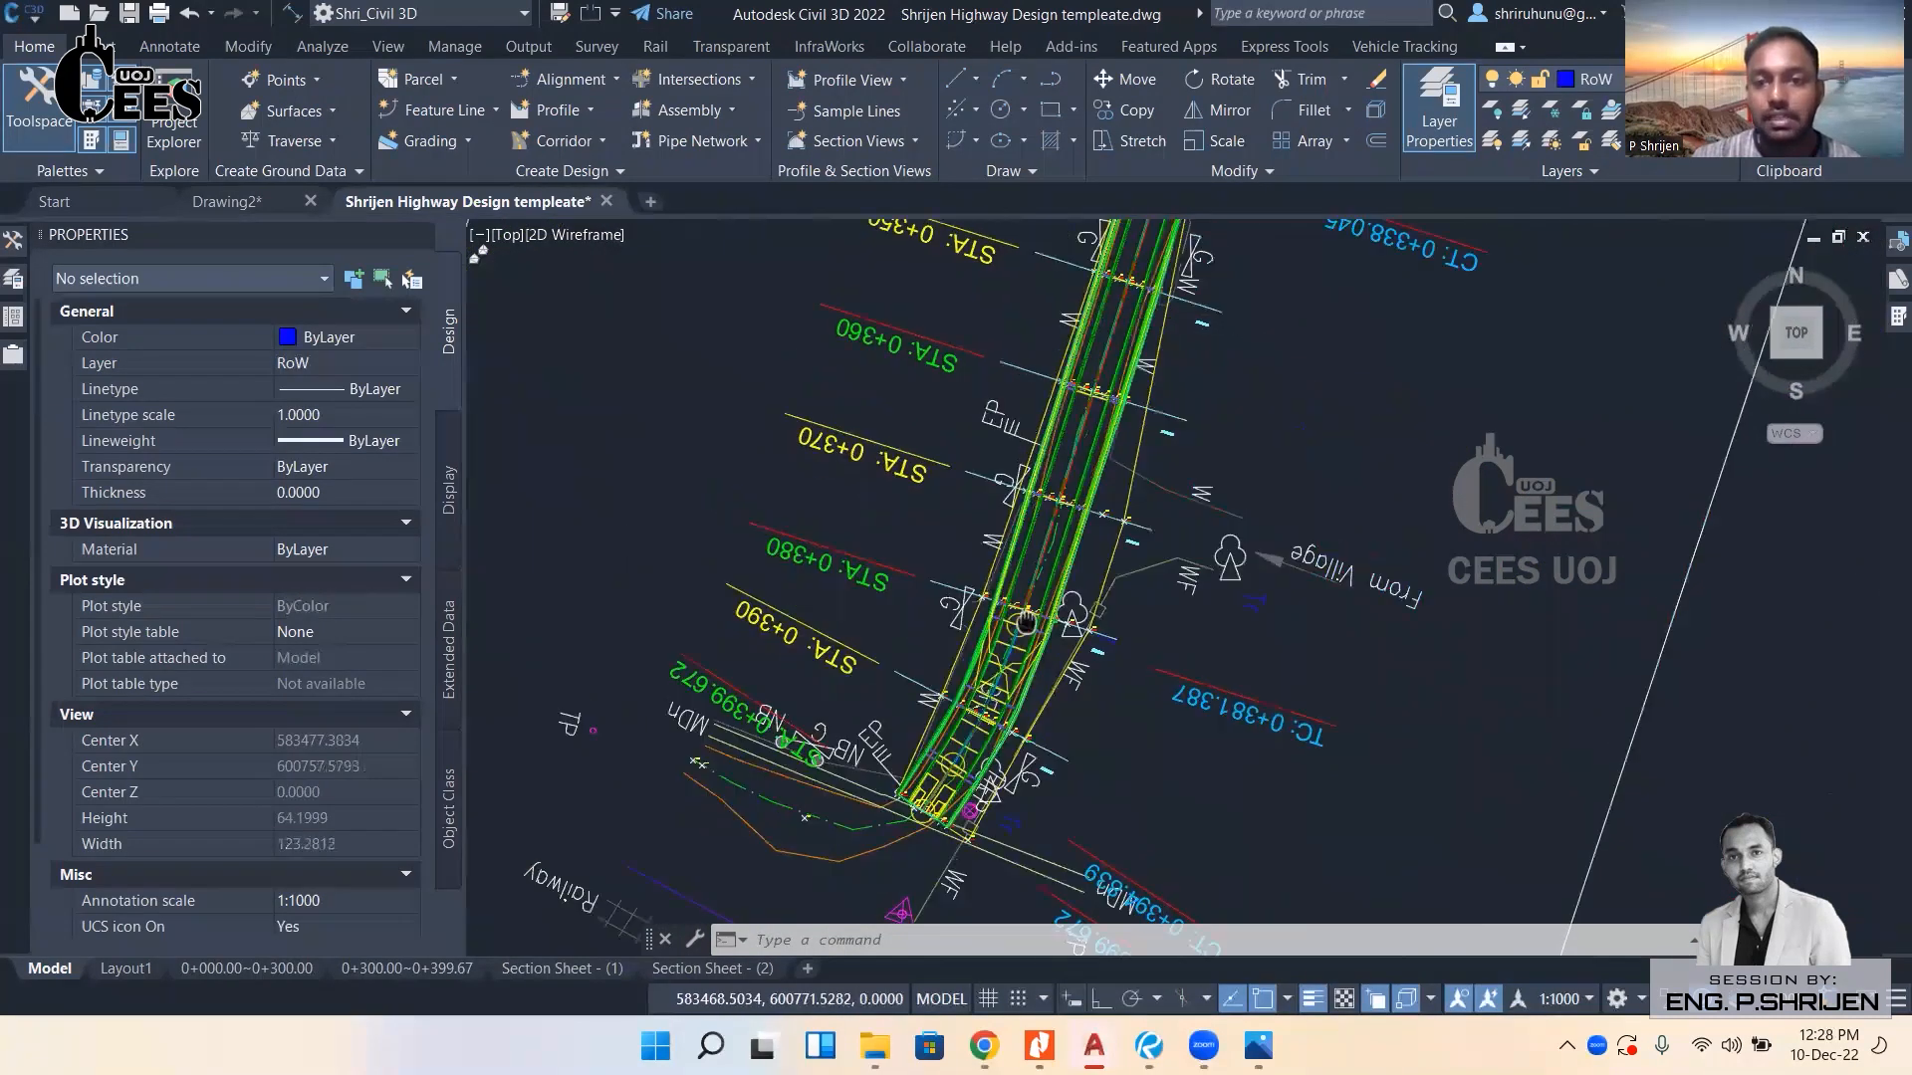
middle_click_drag(1025, 622, 1024, 635)
Examine the start of the longitudinal profile view, including its vertical curve labels, grade and ground lines.
scroll(1024, 635, "down", 10)
middle_click_drag(1504, 525, 1212, 474)
scroll(1212, 474, "up", 2)
scroll(1020, 474, "up", 5)
middle_click_drag(1079, 278, 1046, 659)
scroll(791, 403, "up", 10)
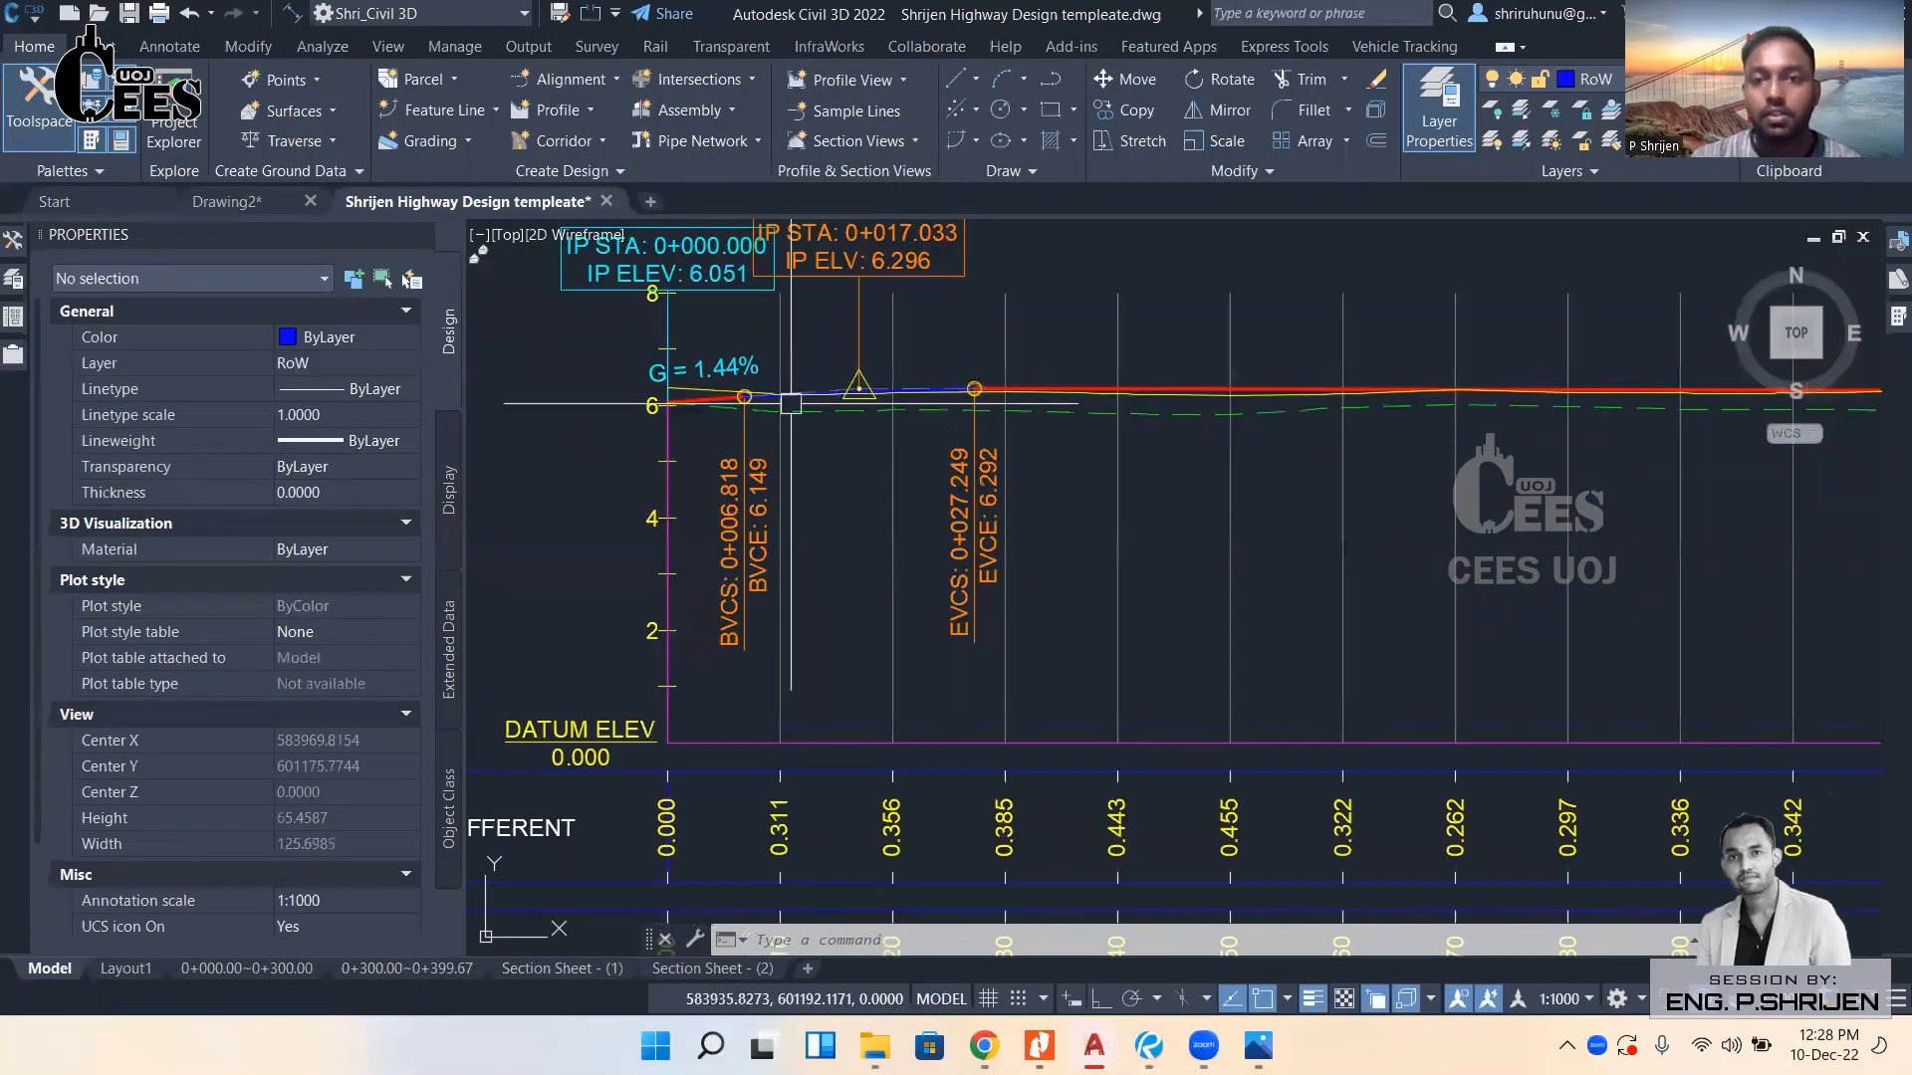
scroll(864, 435, "down", 2)
Review the profile's data bands, from level difference and ground levels to vertical geometry, horizontal geometry and superelevation.
middle_click_drag(933, 729, 963, 601)
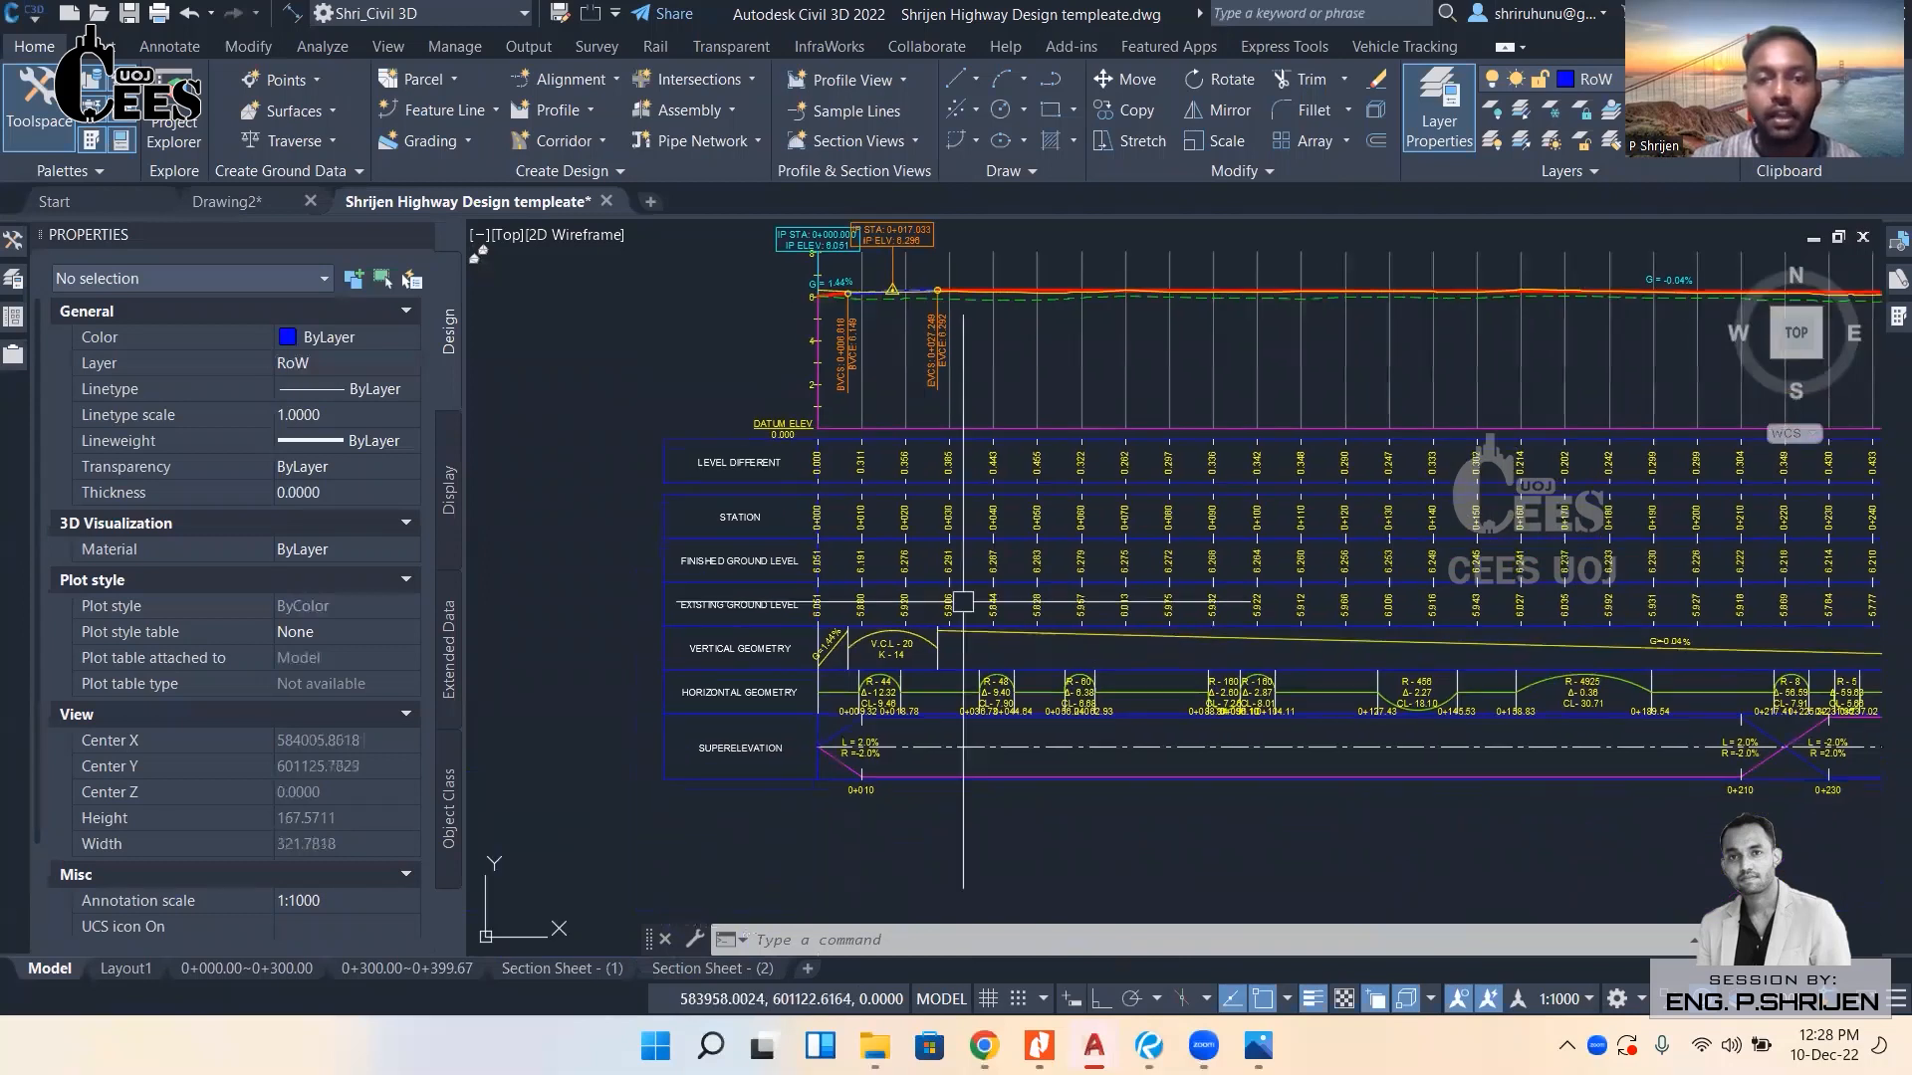
scroll(697, 482, "up", 2)
middle_click_drag(960, 497, 975, 558)
middle_click_drag(834, 663, 845, 535)
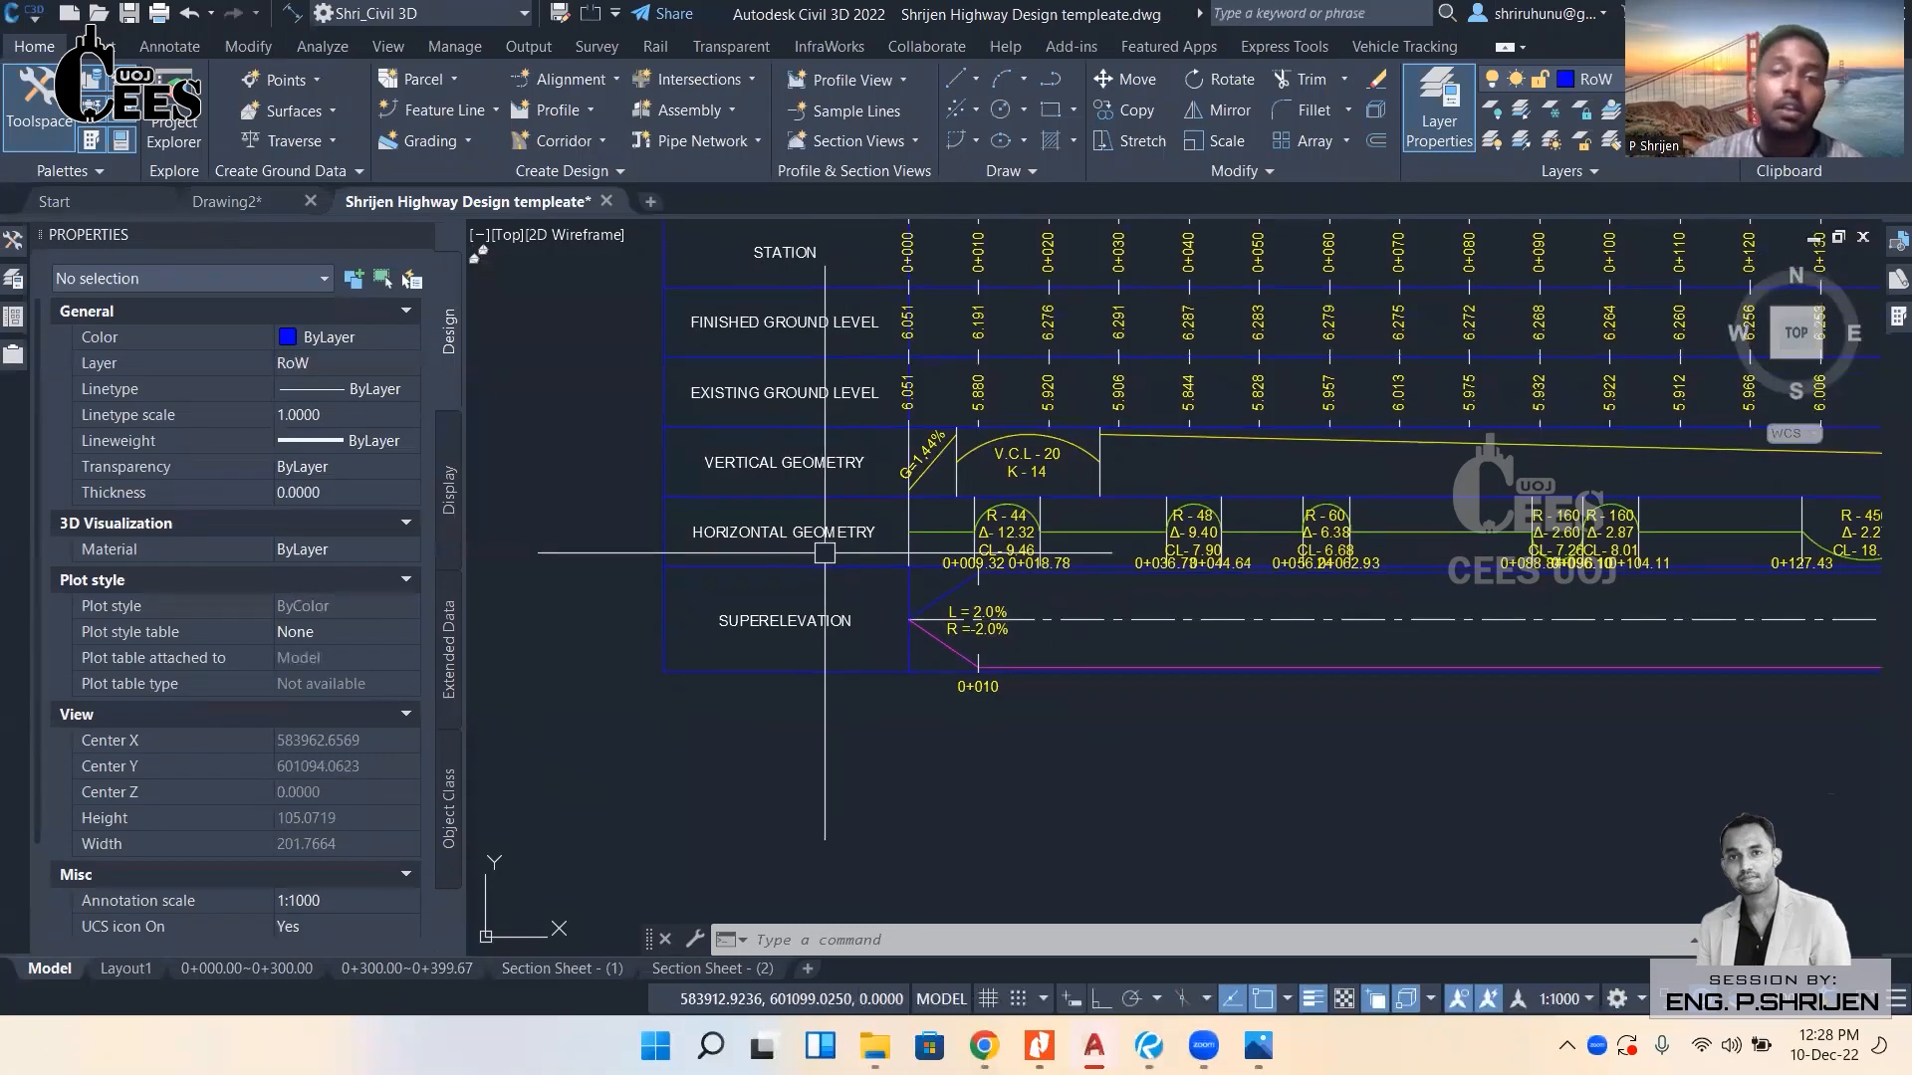
scroll(697, 567, "down", 3)
scroll(576, 581, "up", 3)
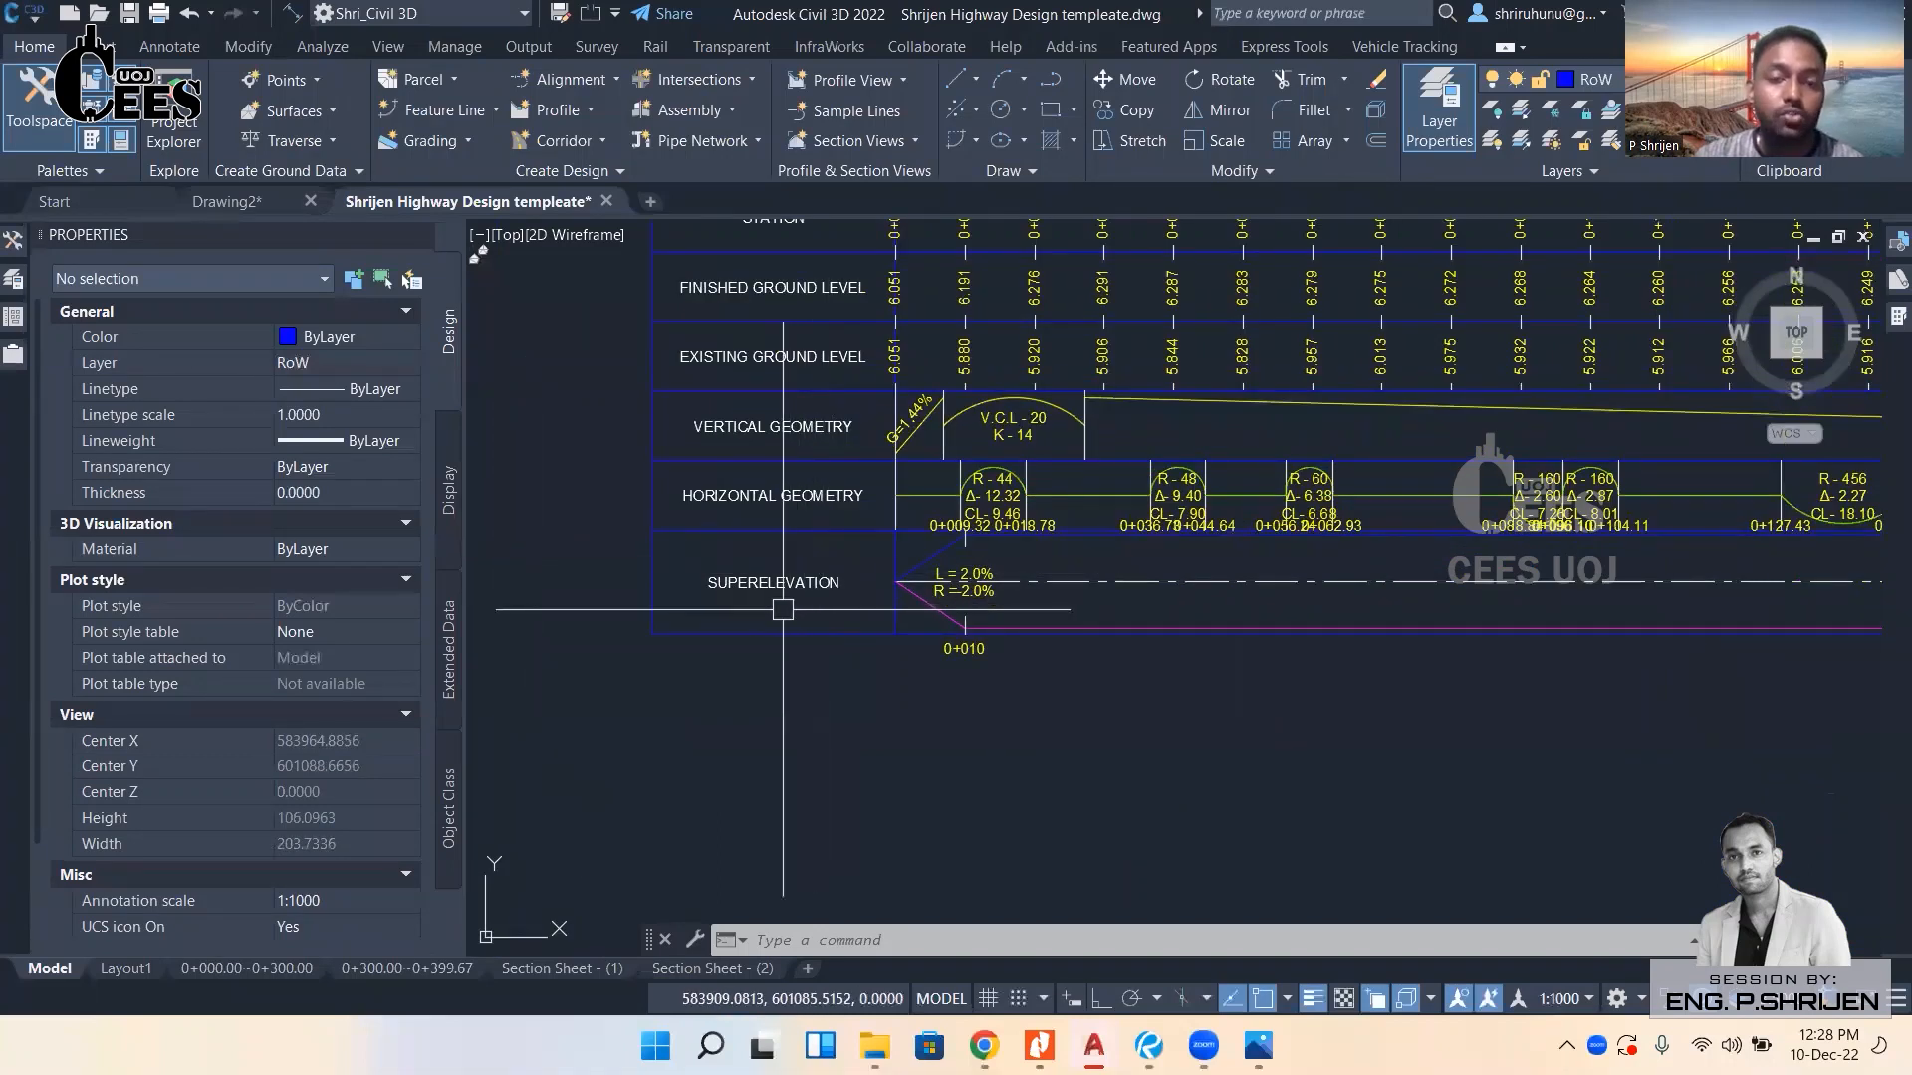
Locate the section sheets and examine the cross-section view at station 0.000 with its offset labels.
scroll(858, 585, "down", 6)
mouse_move(1194, 647)
middle_mouse_down()
mouse_move(1336, 515)
mouse_move(1737, 300)
middle_mouse_up()
scroll(1252, 606, "down", 6)
middle_click_drag(1386, 845, 821, 354)
scroll(827, 541, "up", 6)
scroll(1037, 542, "up", 6)
scroll(802, 551, "up", 6)
scroll(911, 584, "up", 5)
scroll(911, 584, "up", 3)
scroll(1025, 503, "down", 3)
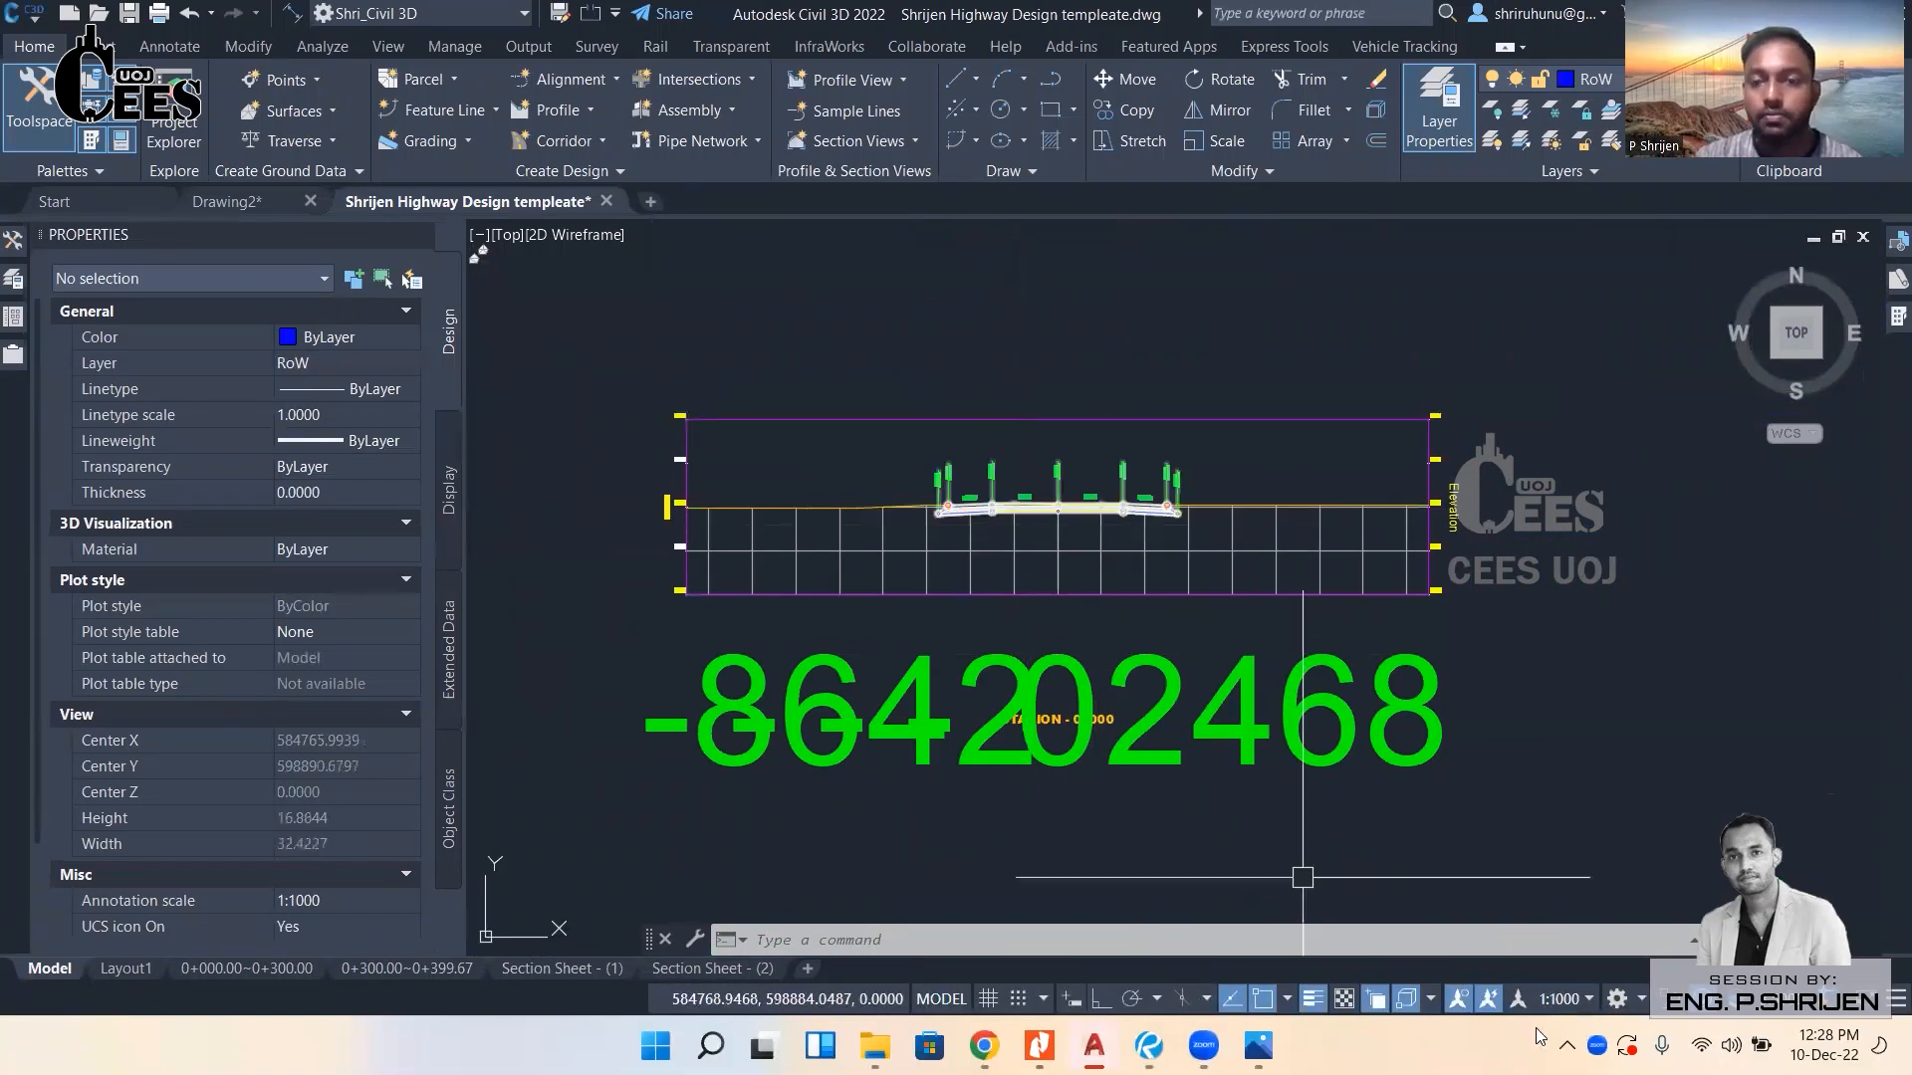
Try annotation scales of 1:10, 1:25, 1:50 and 1:250 on the cross-section view at station 0.000.
left_click(1571, 1002)
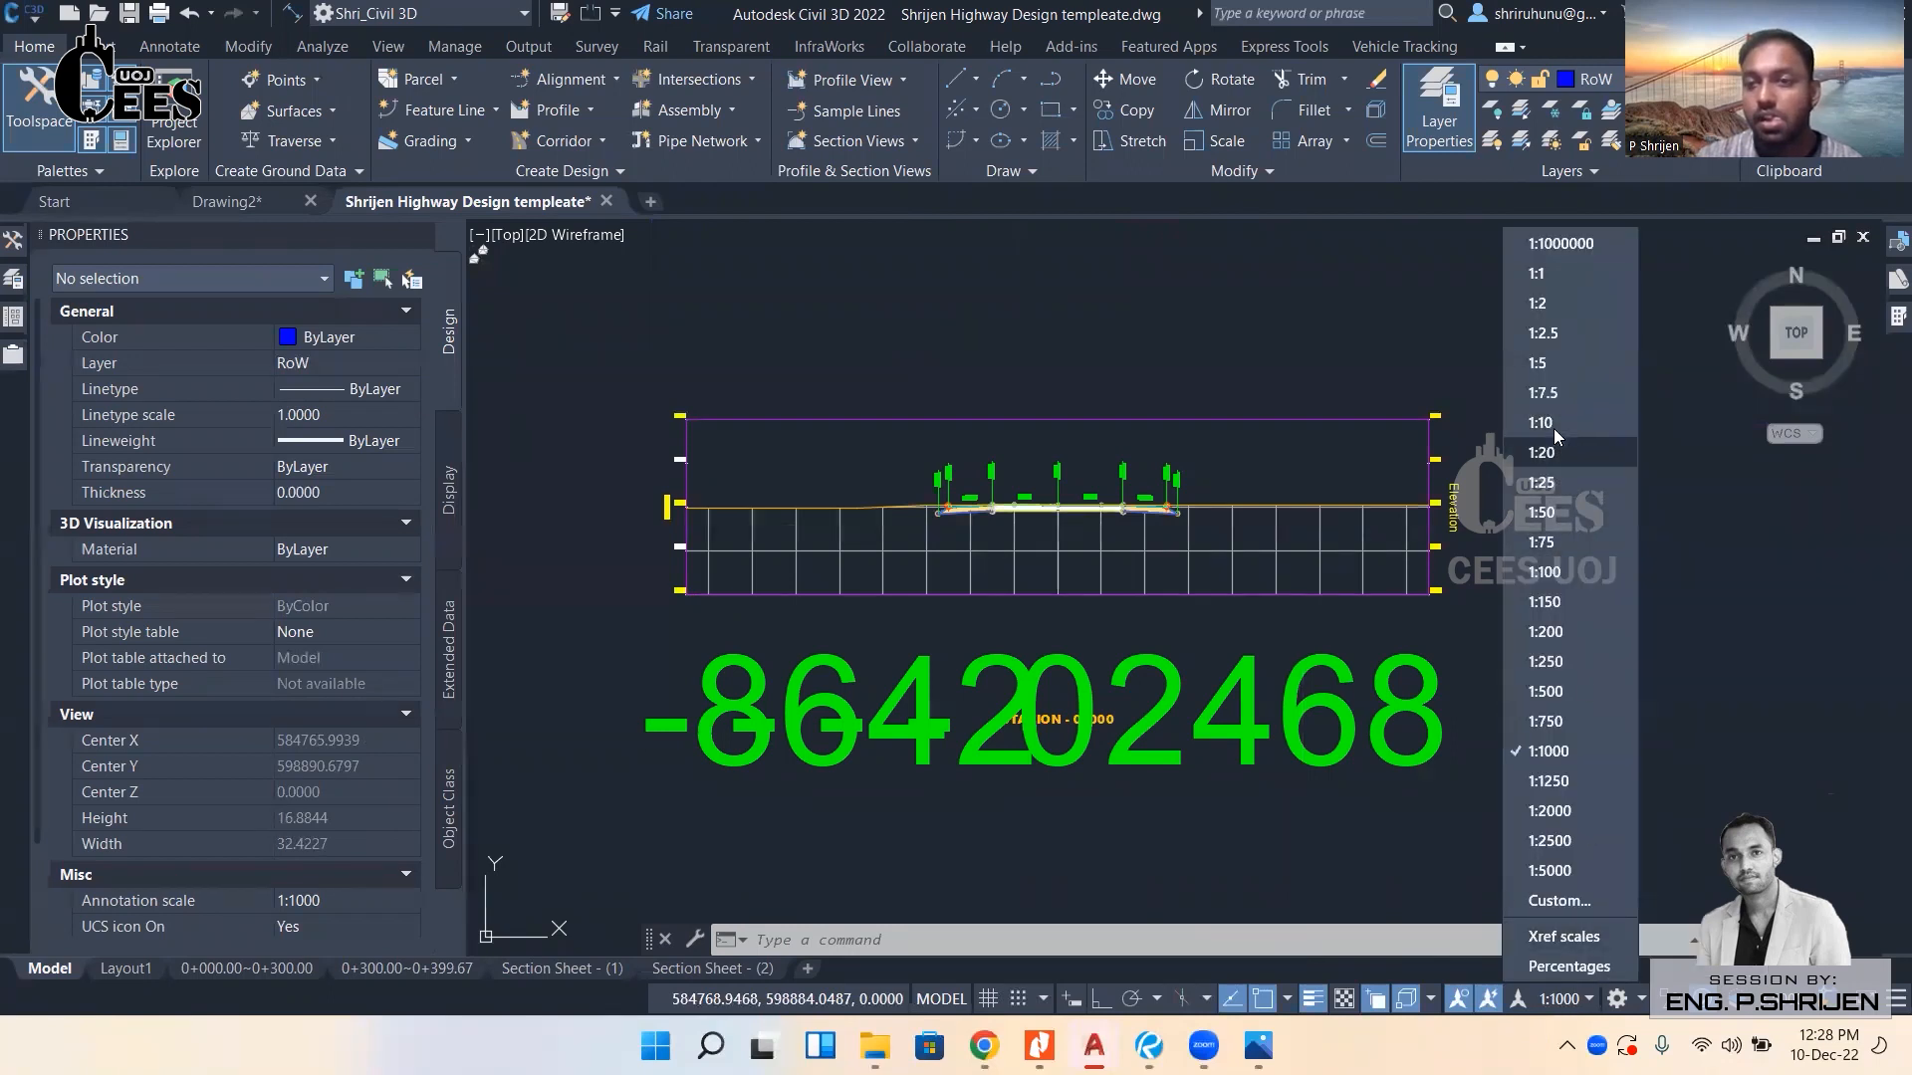
key("Escape")
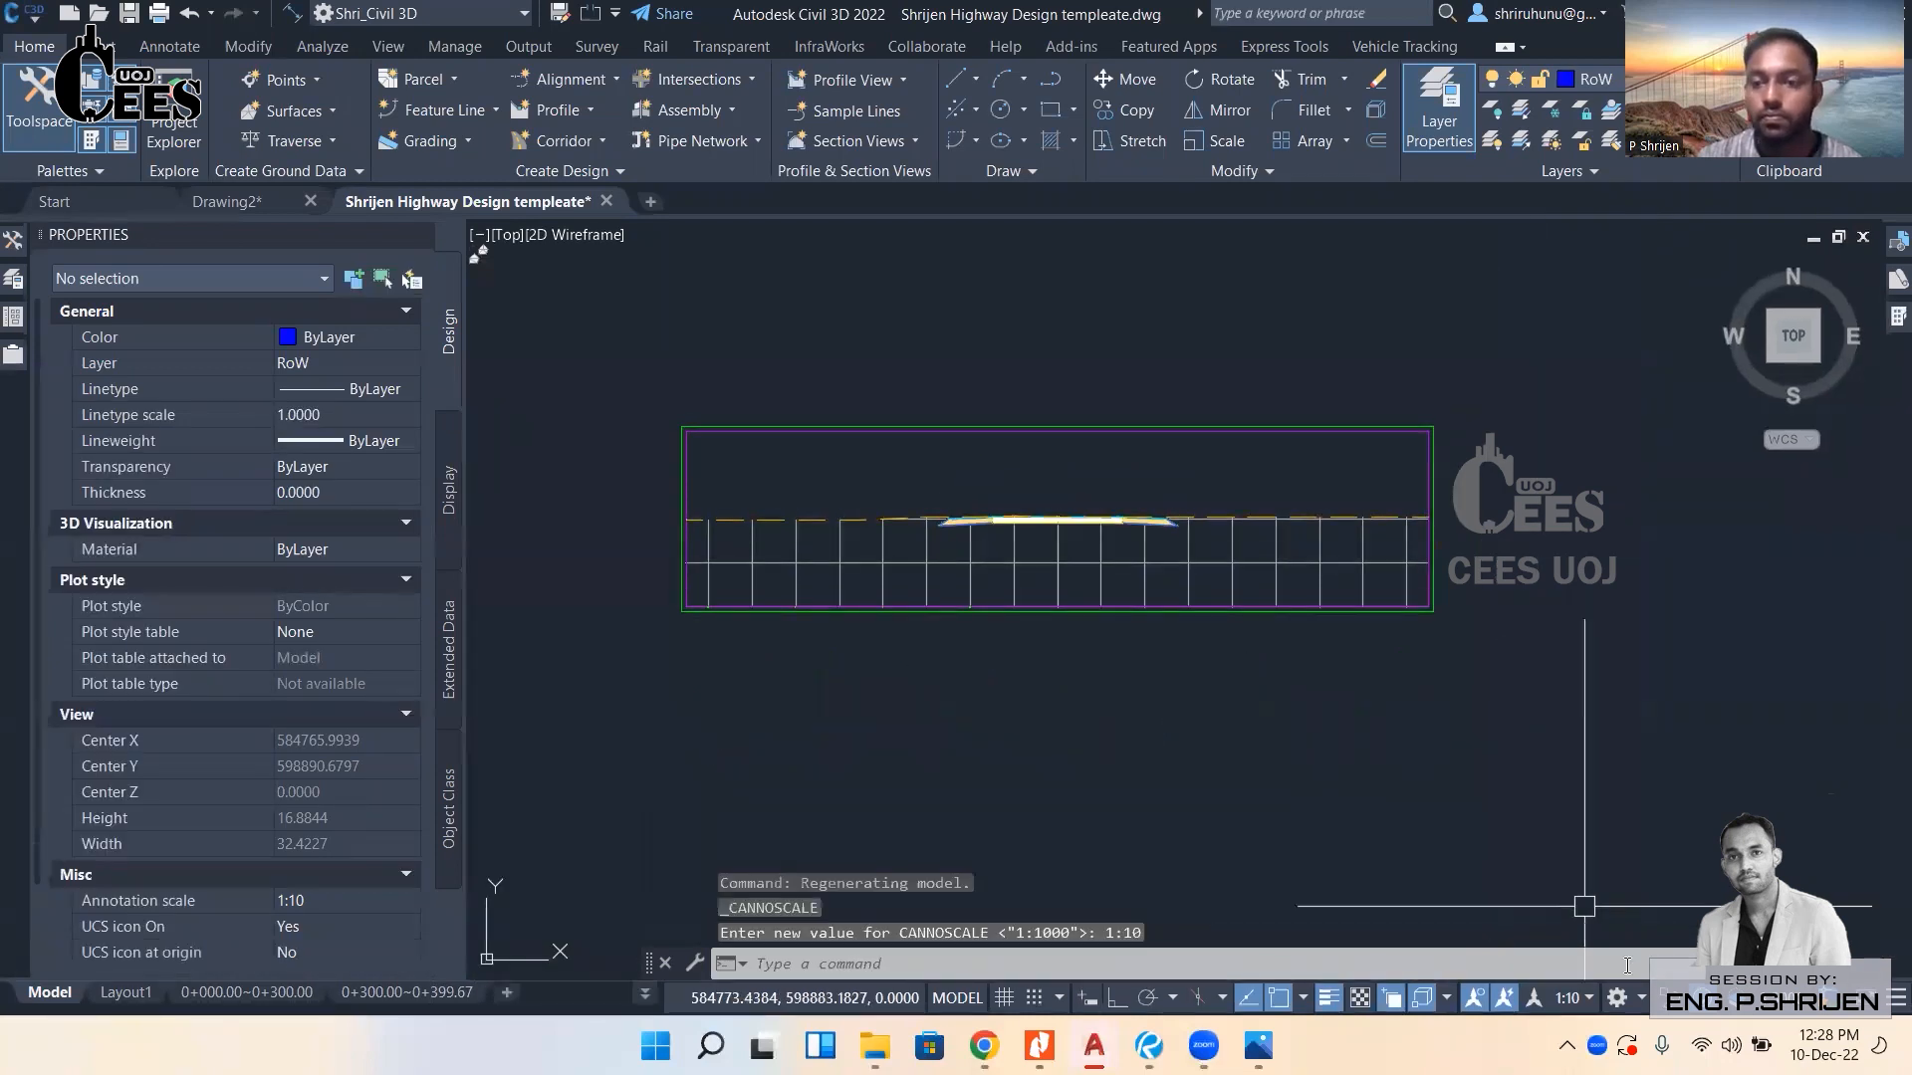
left_click(1583, 998)
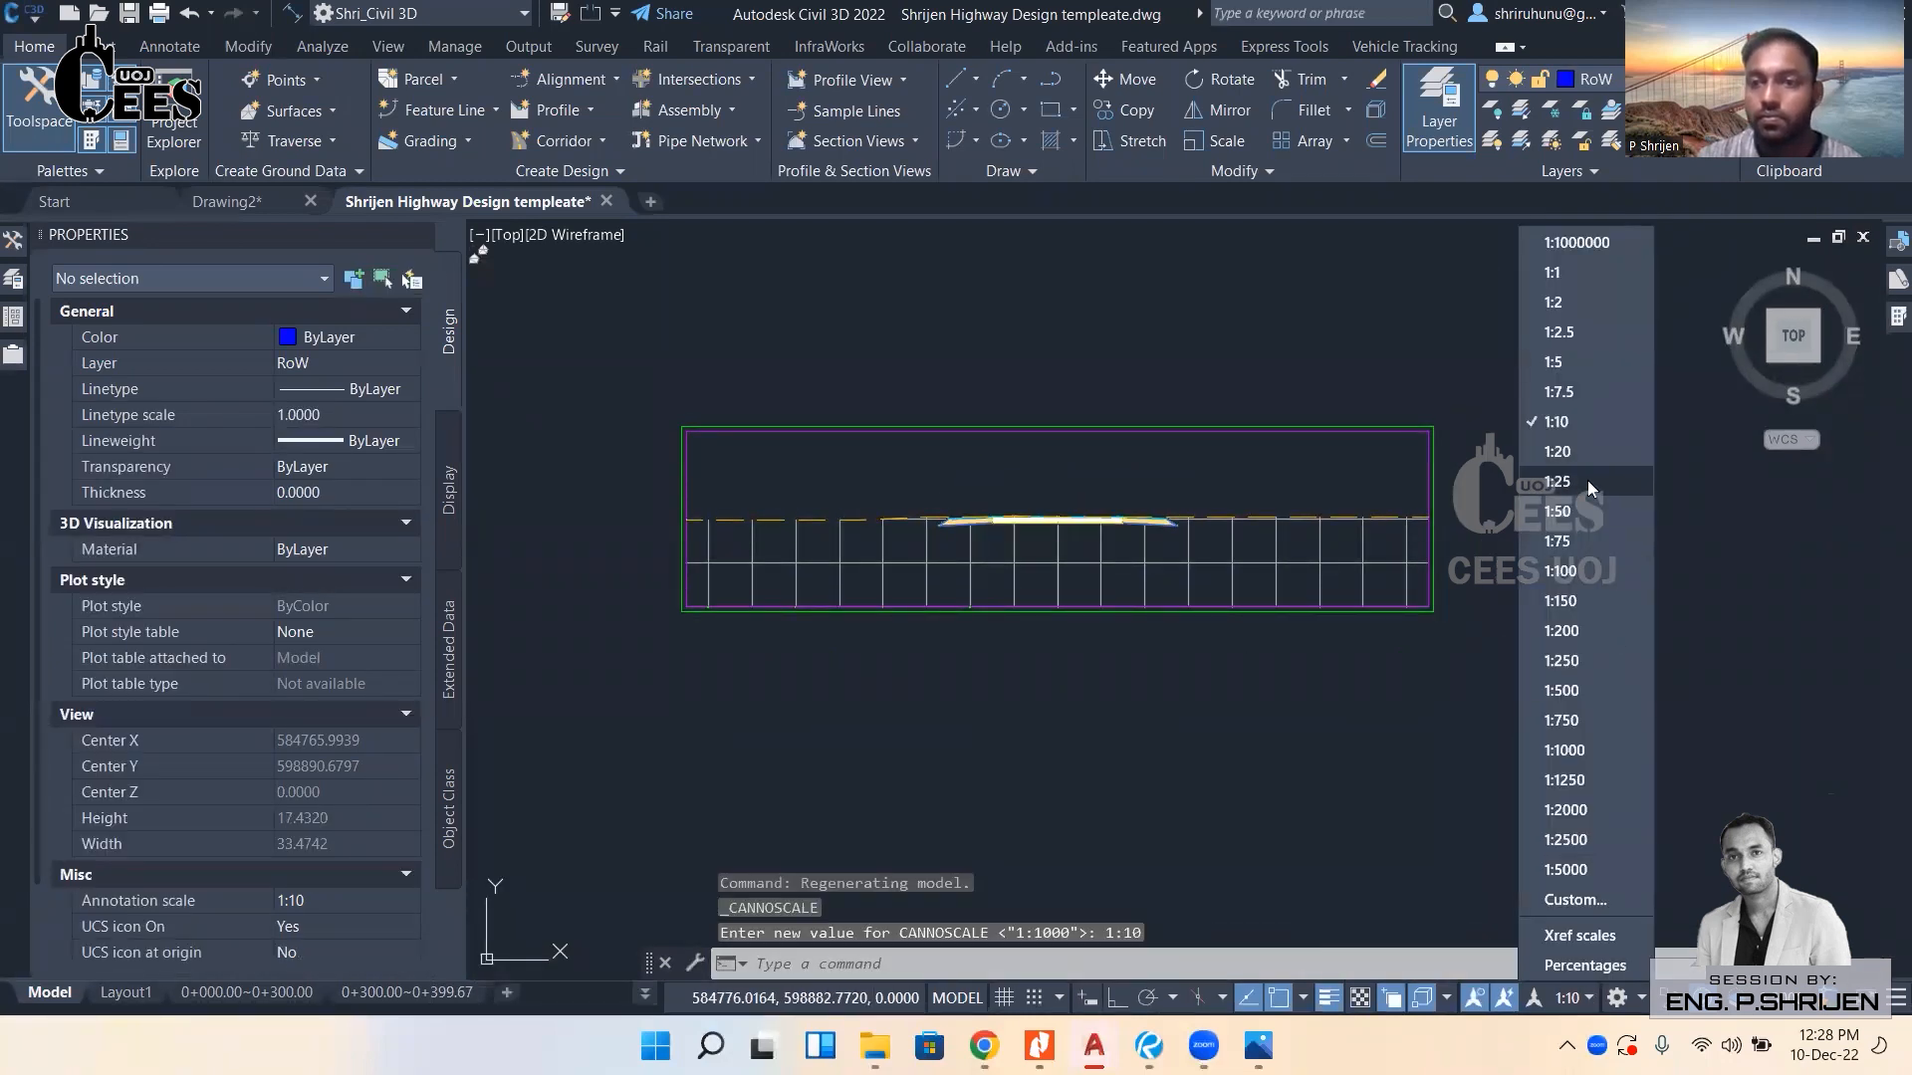
left_click(1587, 480)
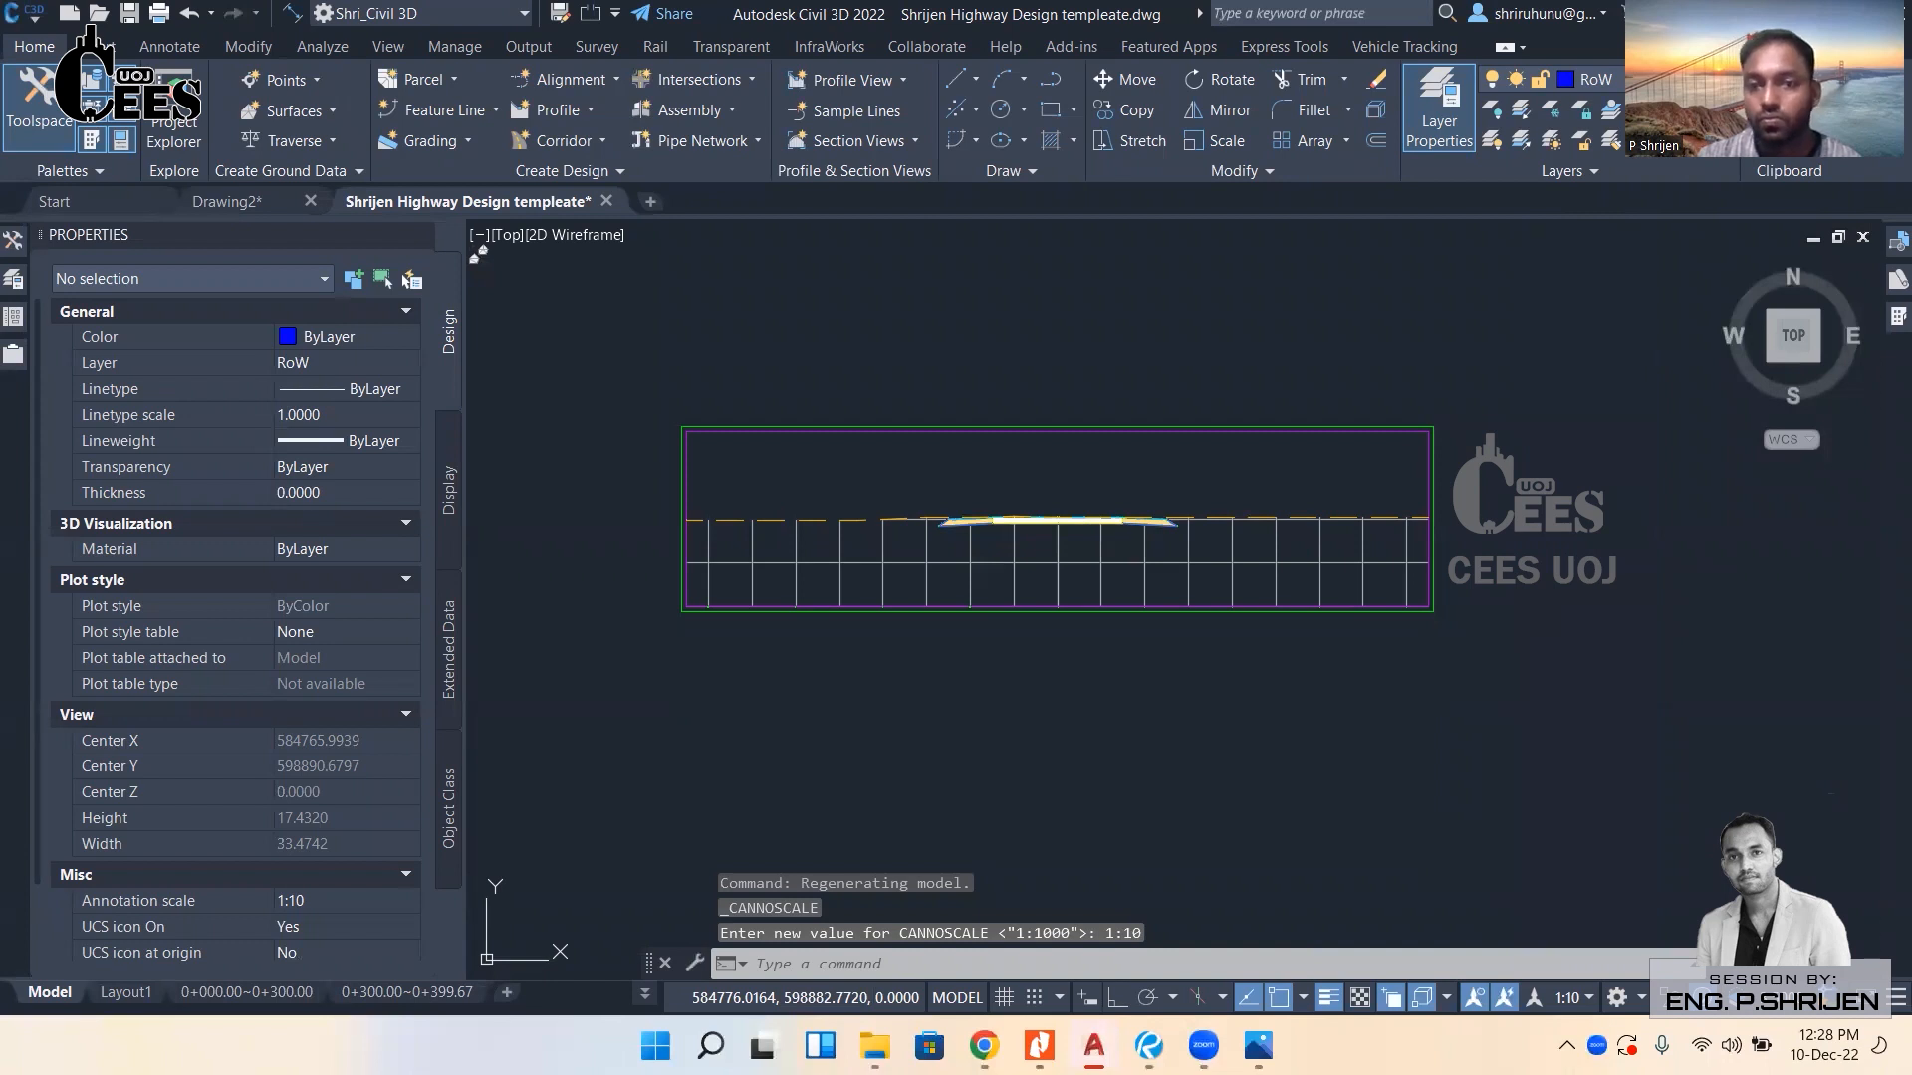
left_click(1576, 1004)
left_click(1593, 513)
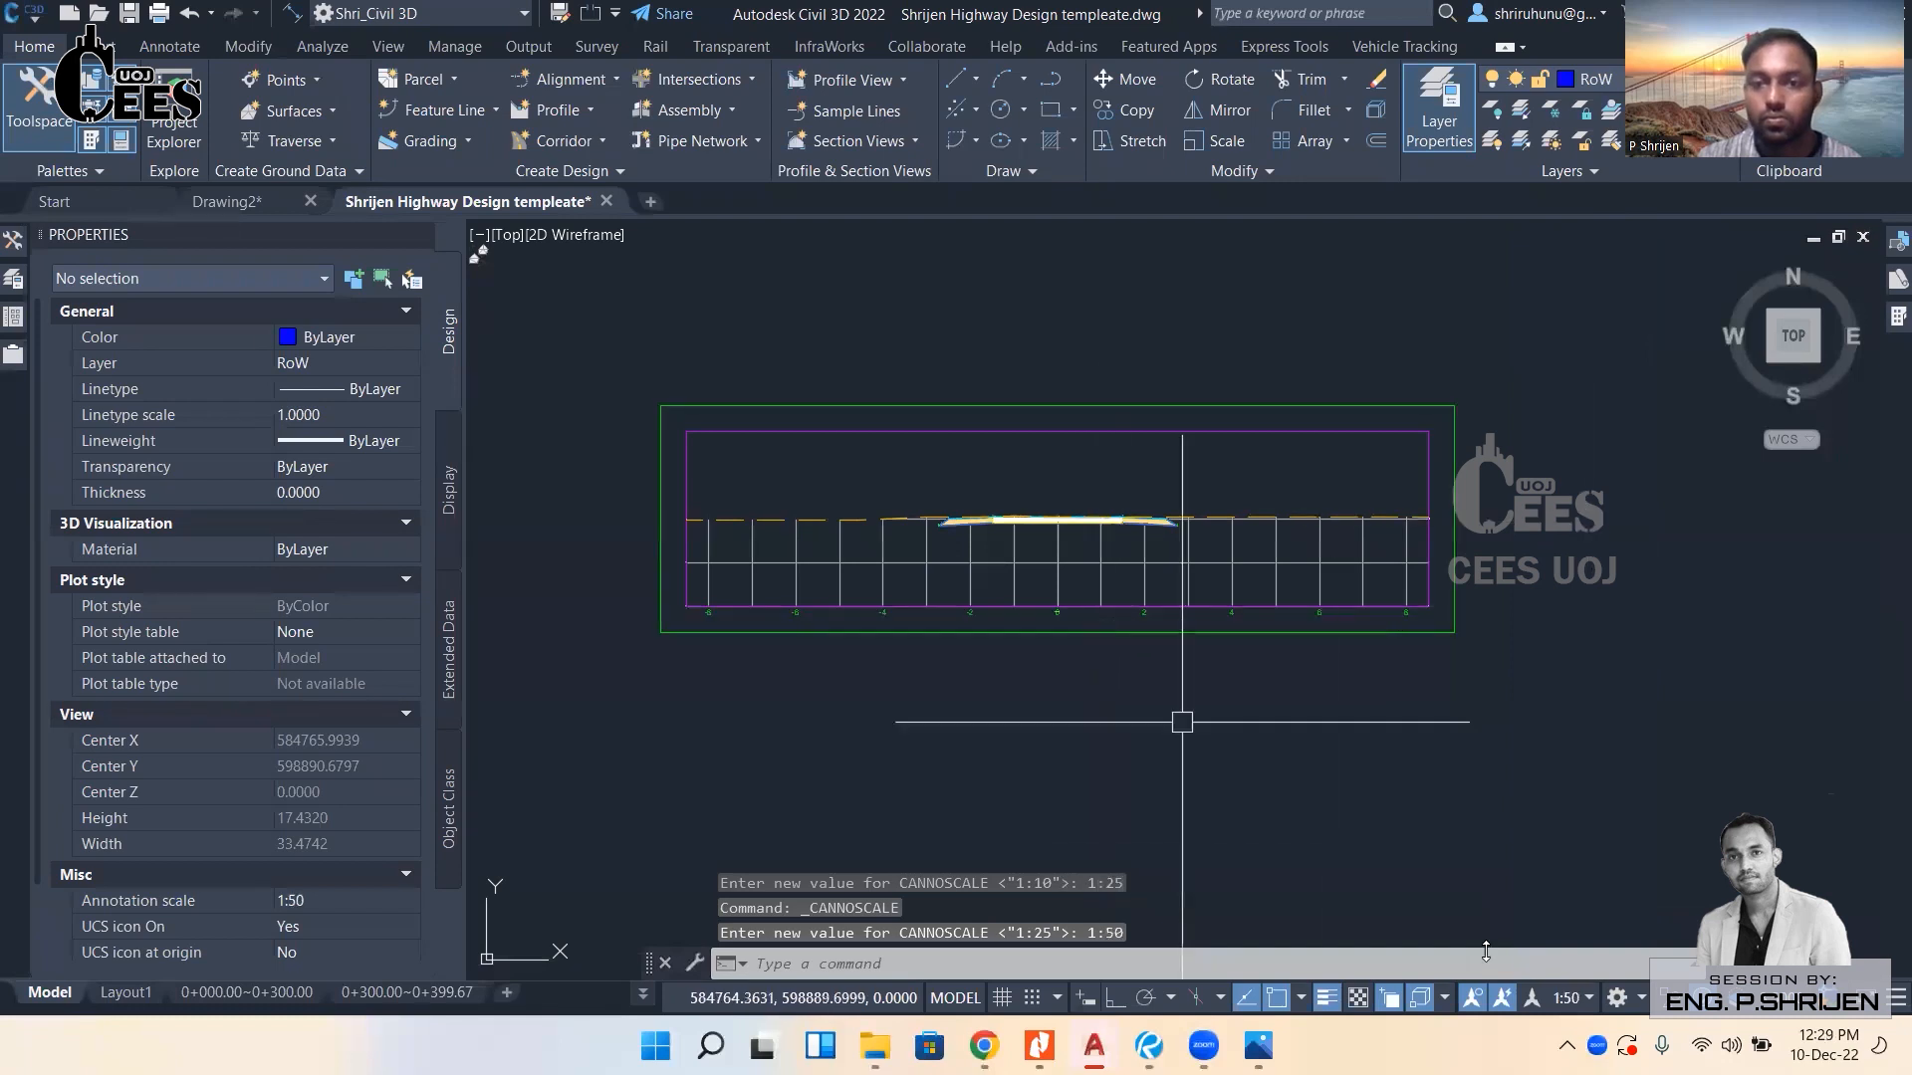
left_click(1579, 1003)
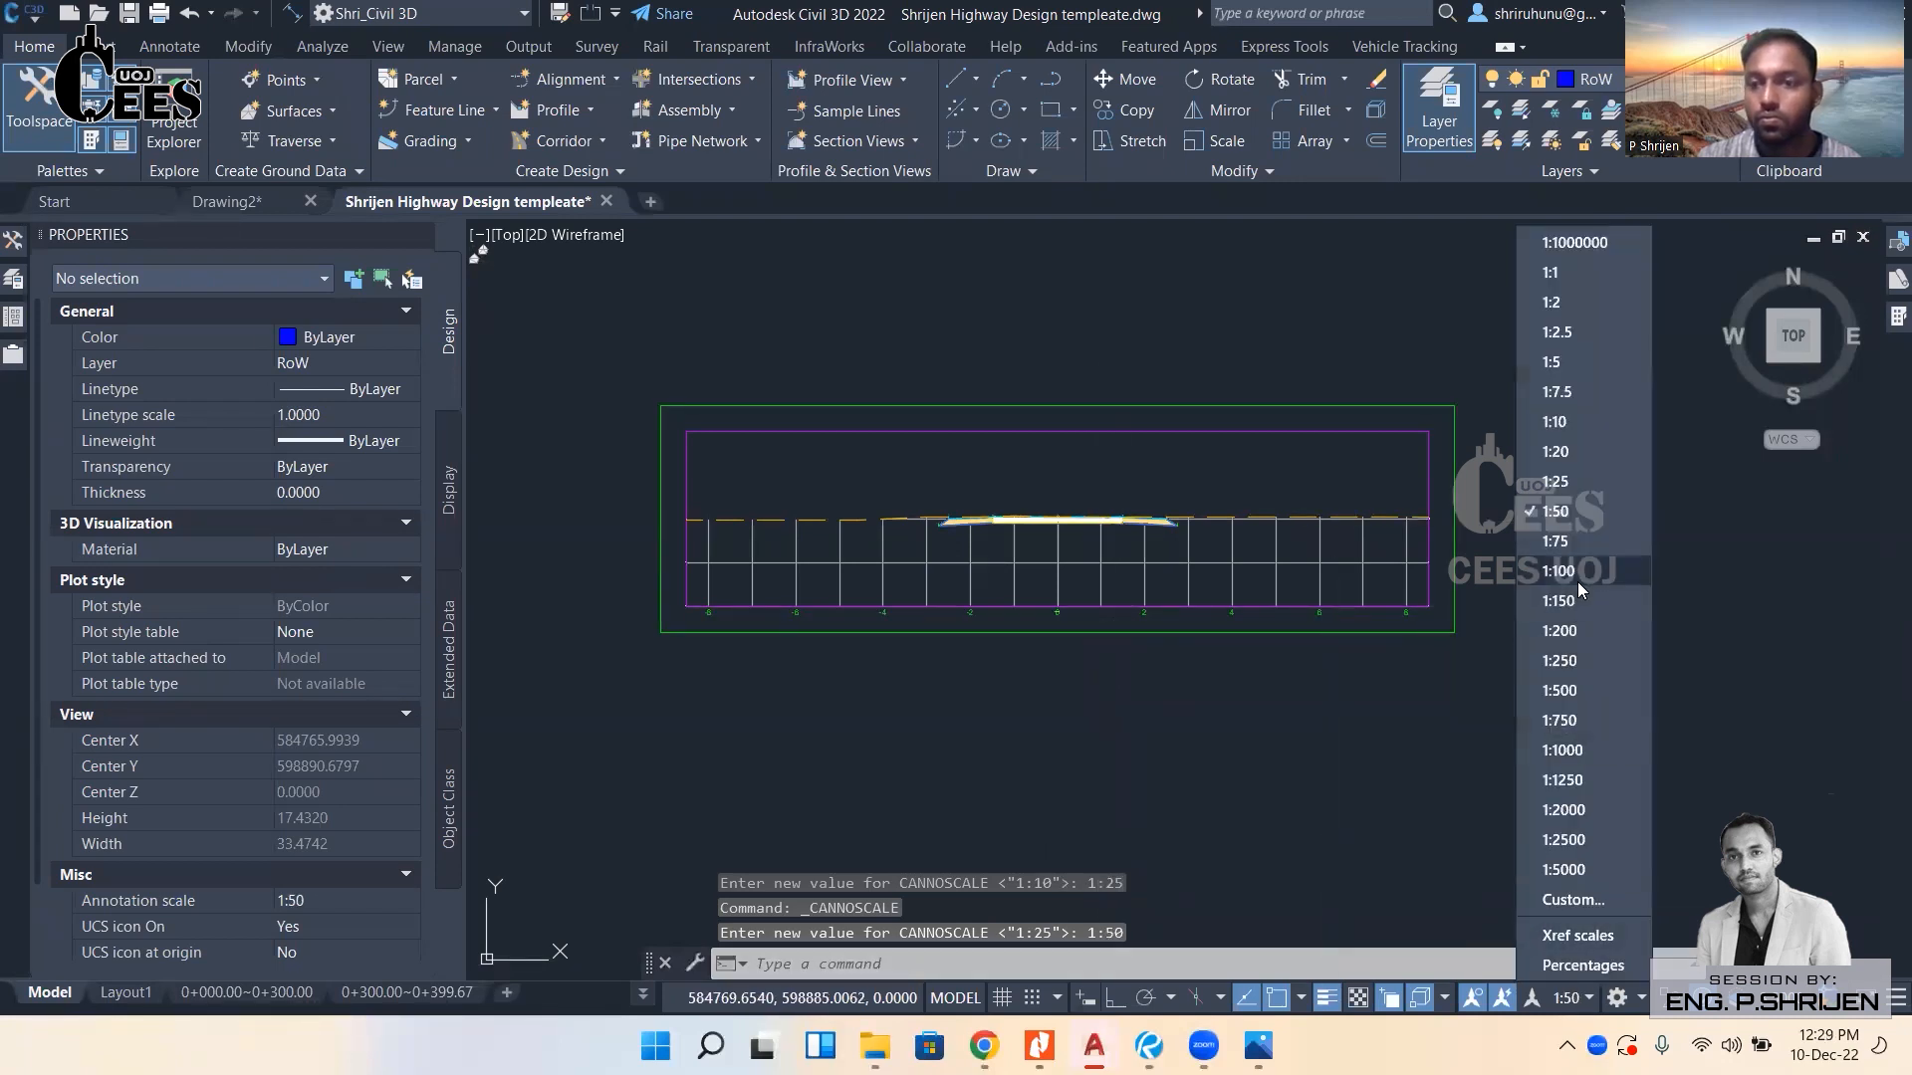
left_click(1579, 658)
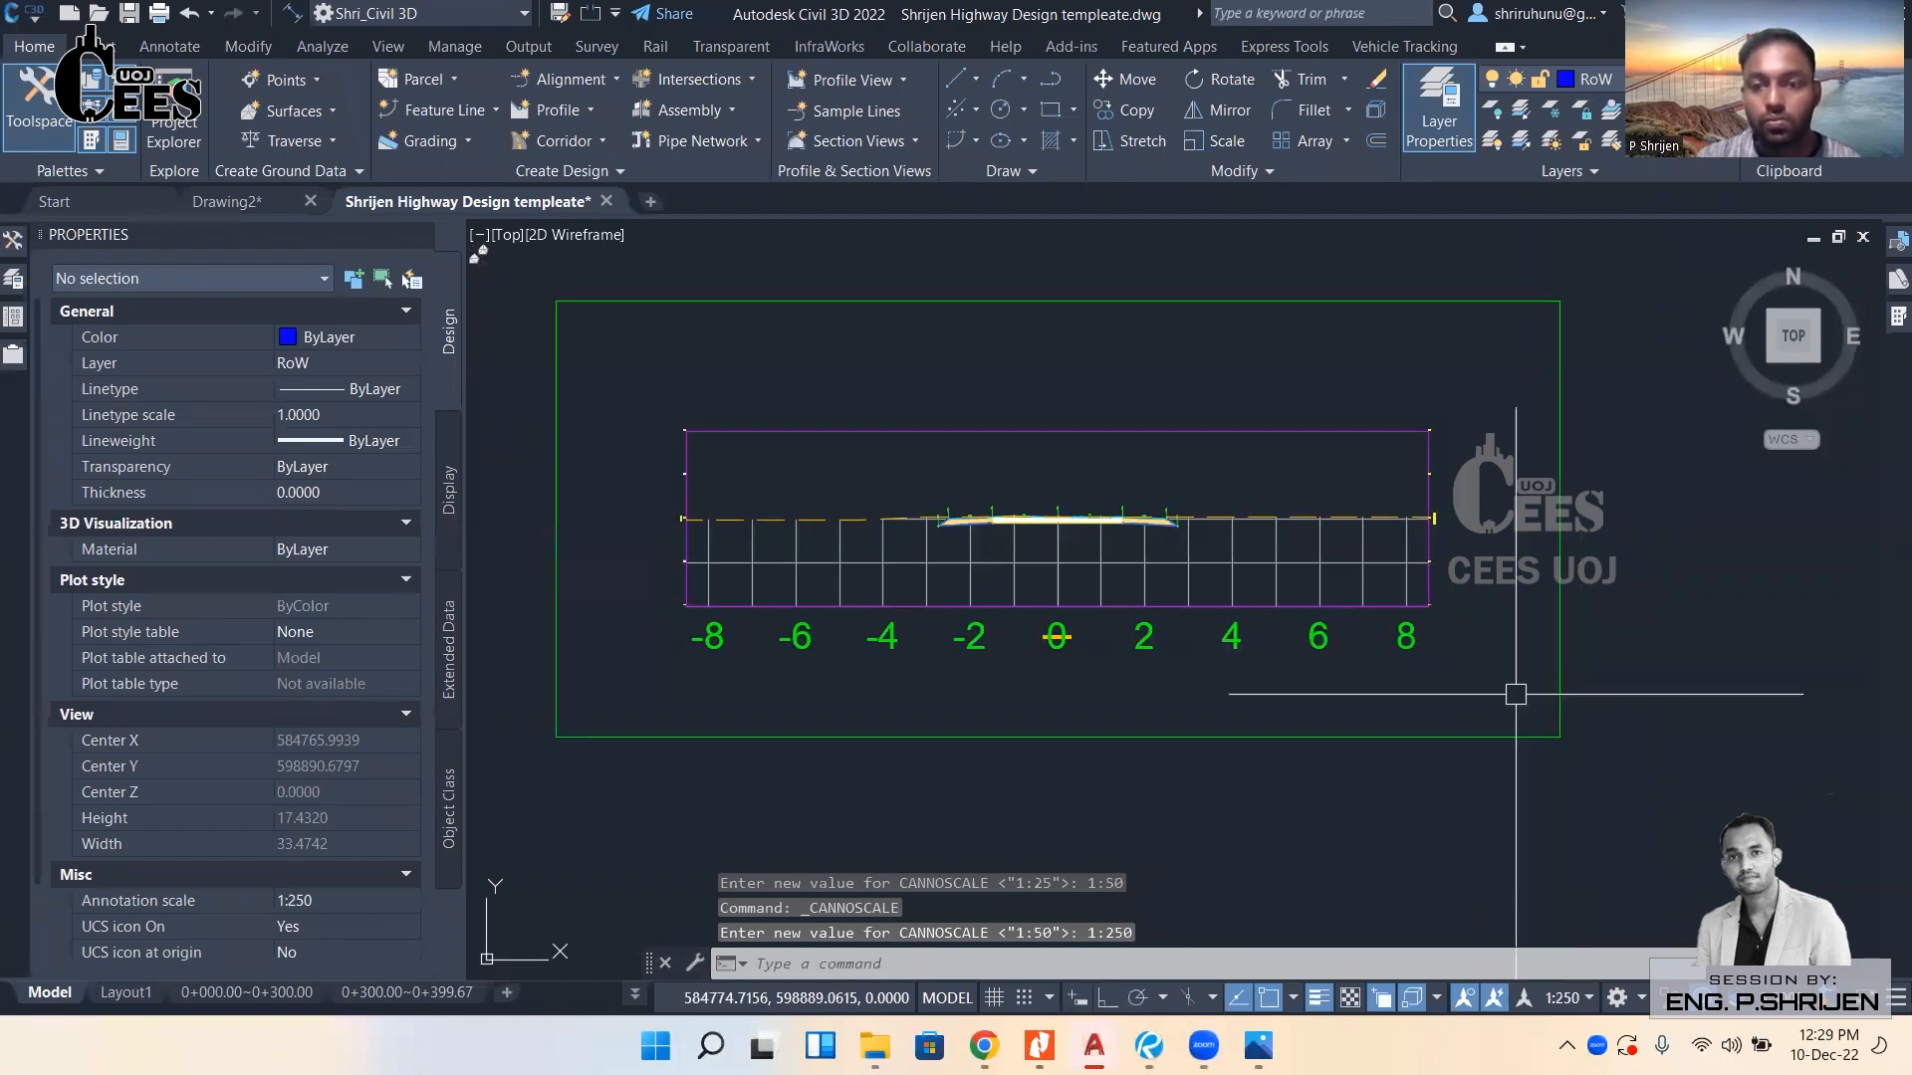
Set the drawing's annotation scale to 1:150 and examine the road pavement in the cross section up close.
left_click(1589, 998)
left_click(1591, 589)
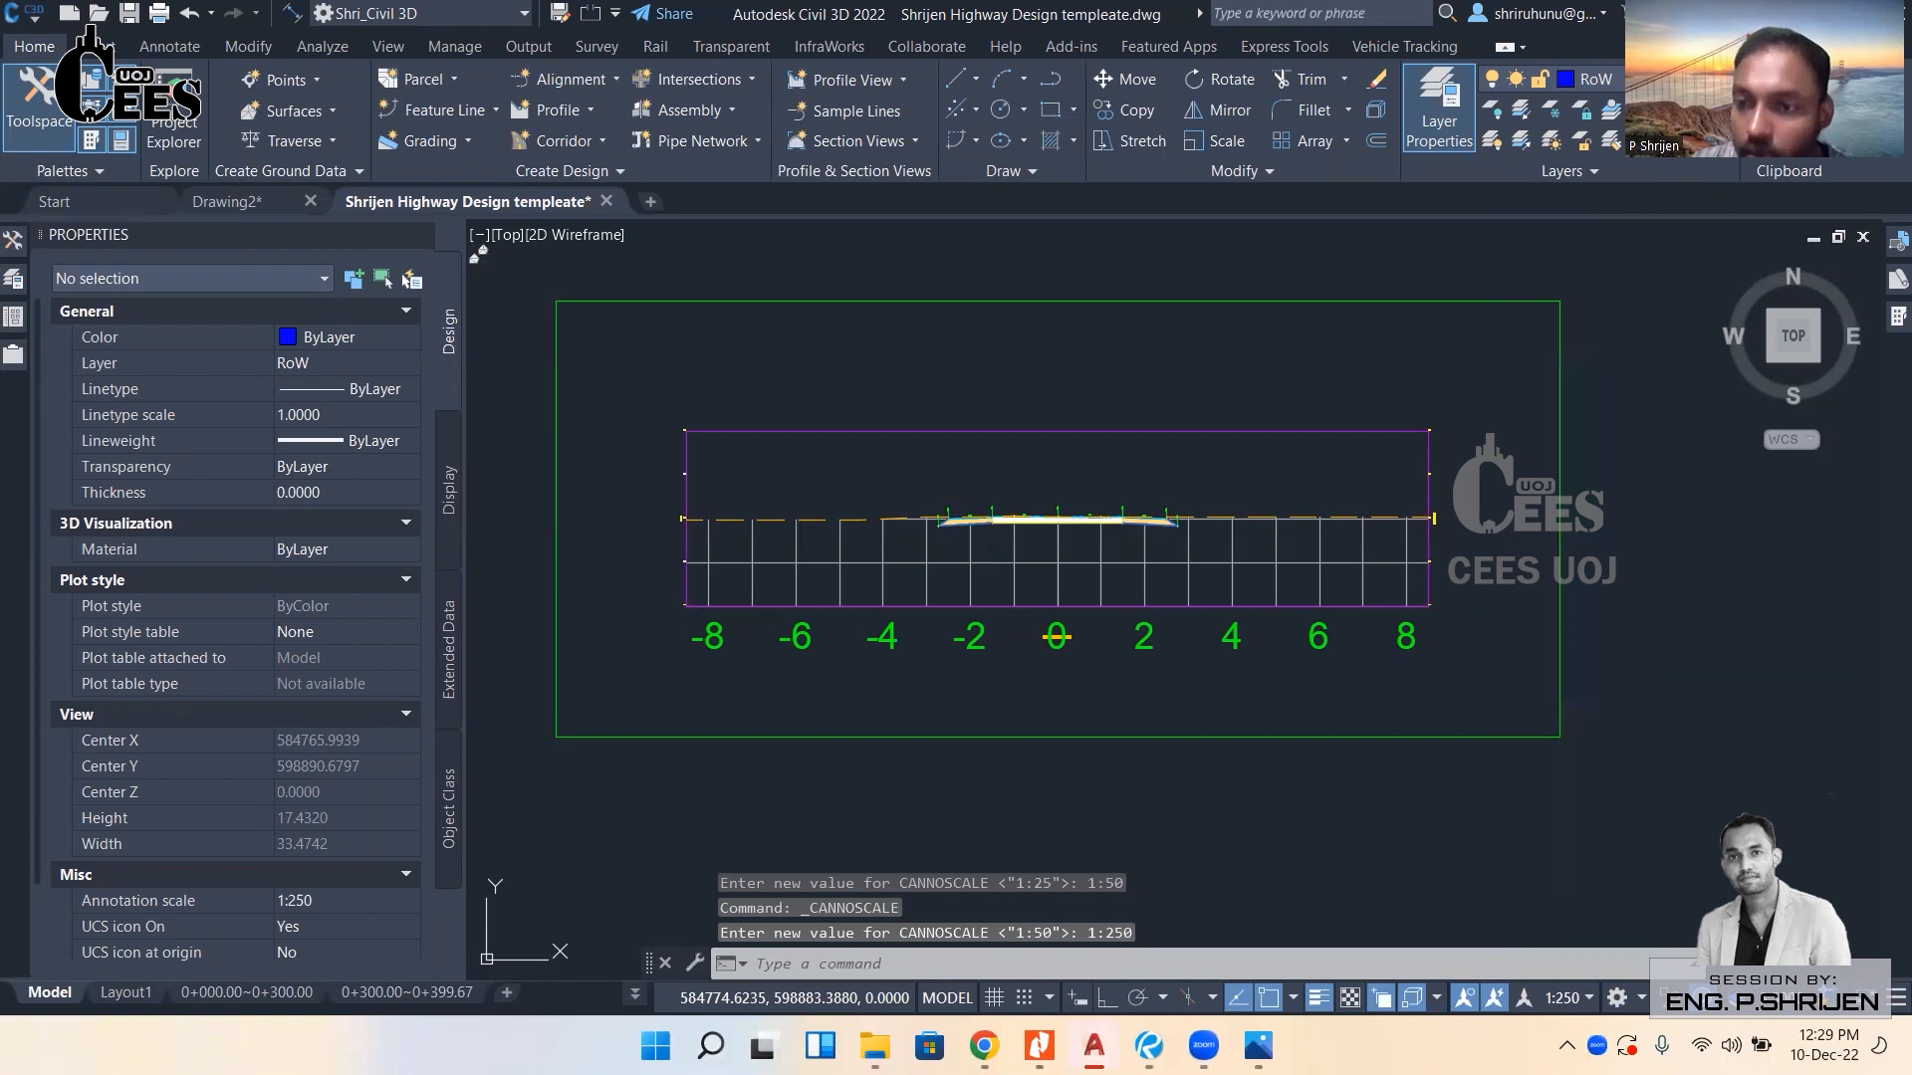
scroll(1055, 524, "up", 5)
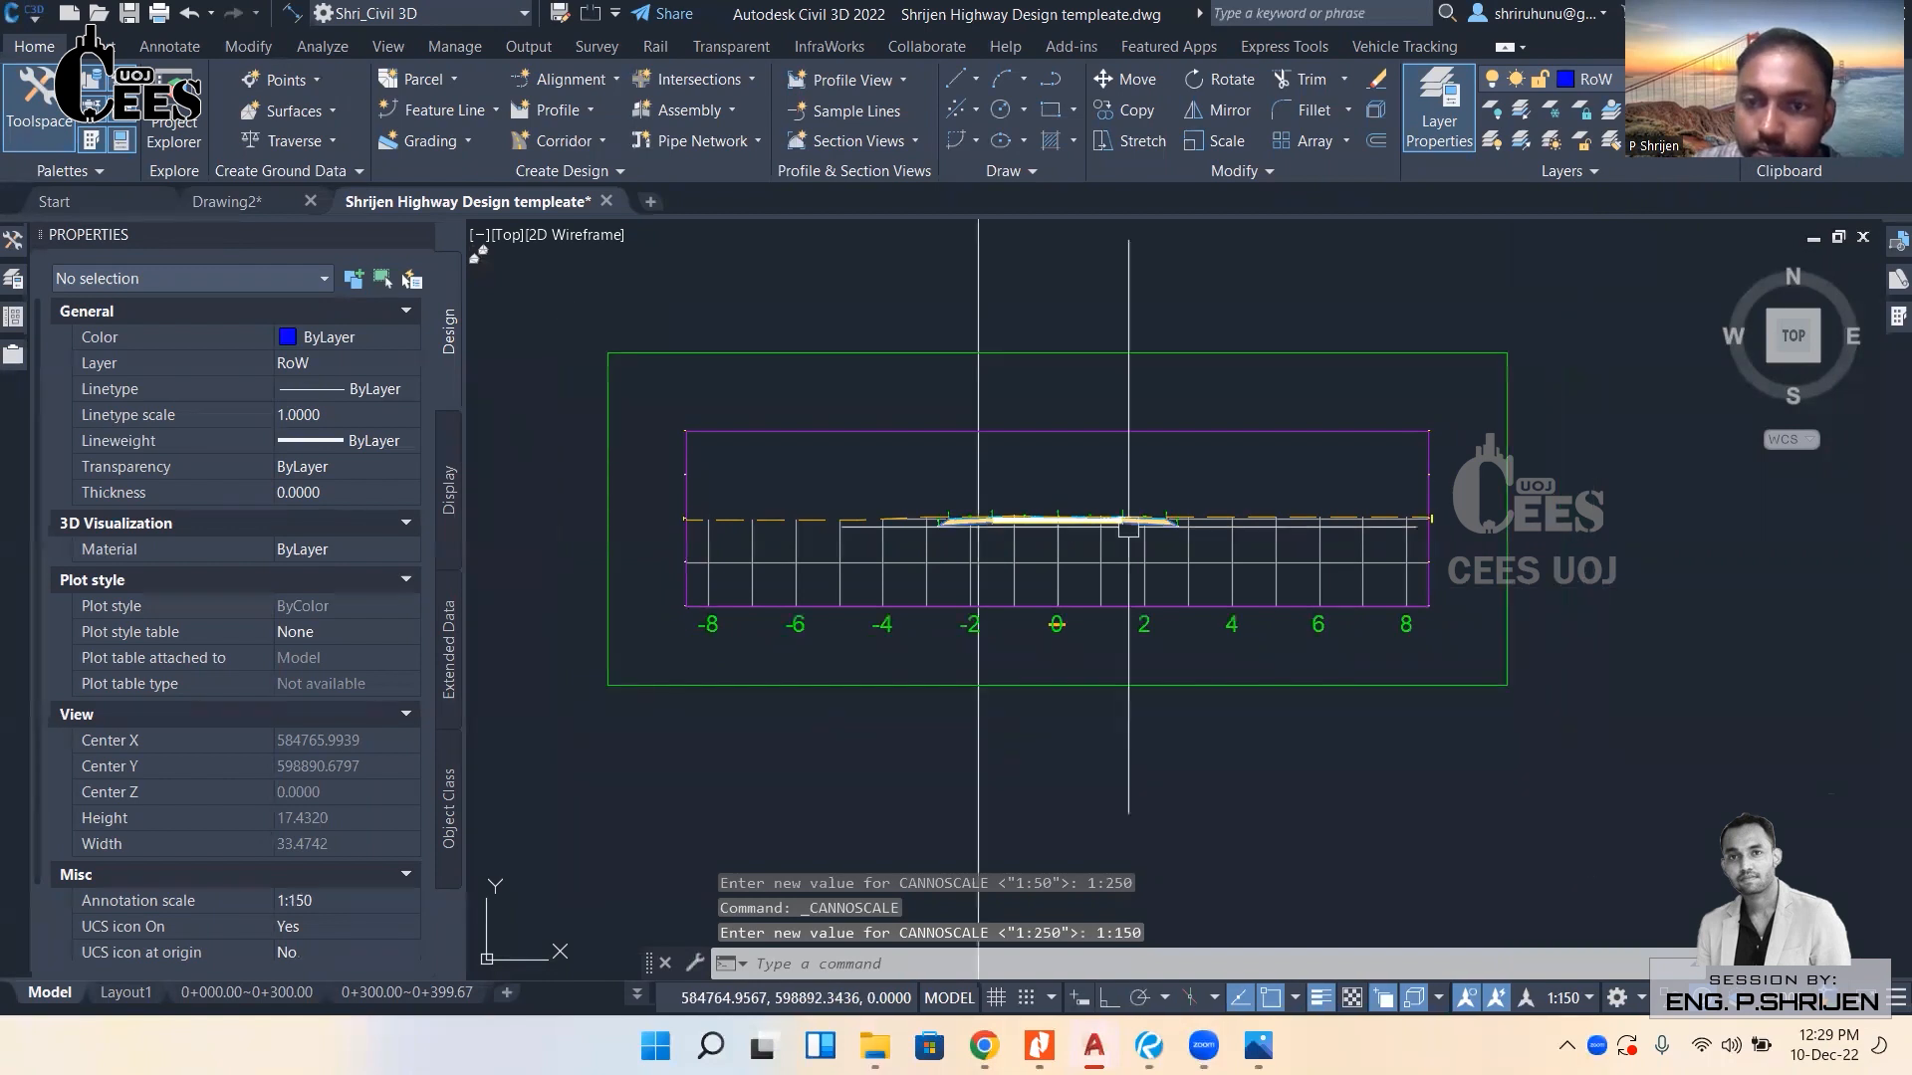
Try the annotation scale 1:100 on the cross section, and set it to 1:2.
left_click(1589, 997)
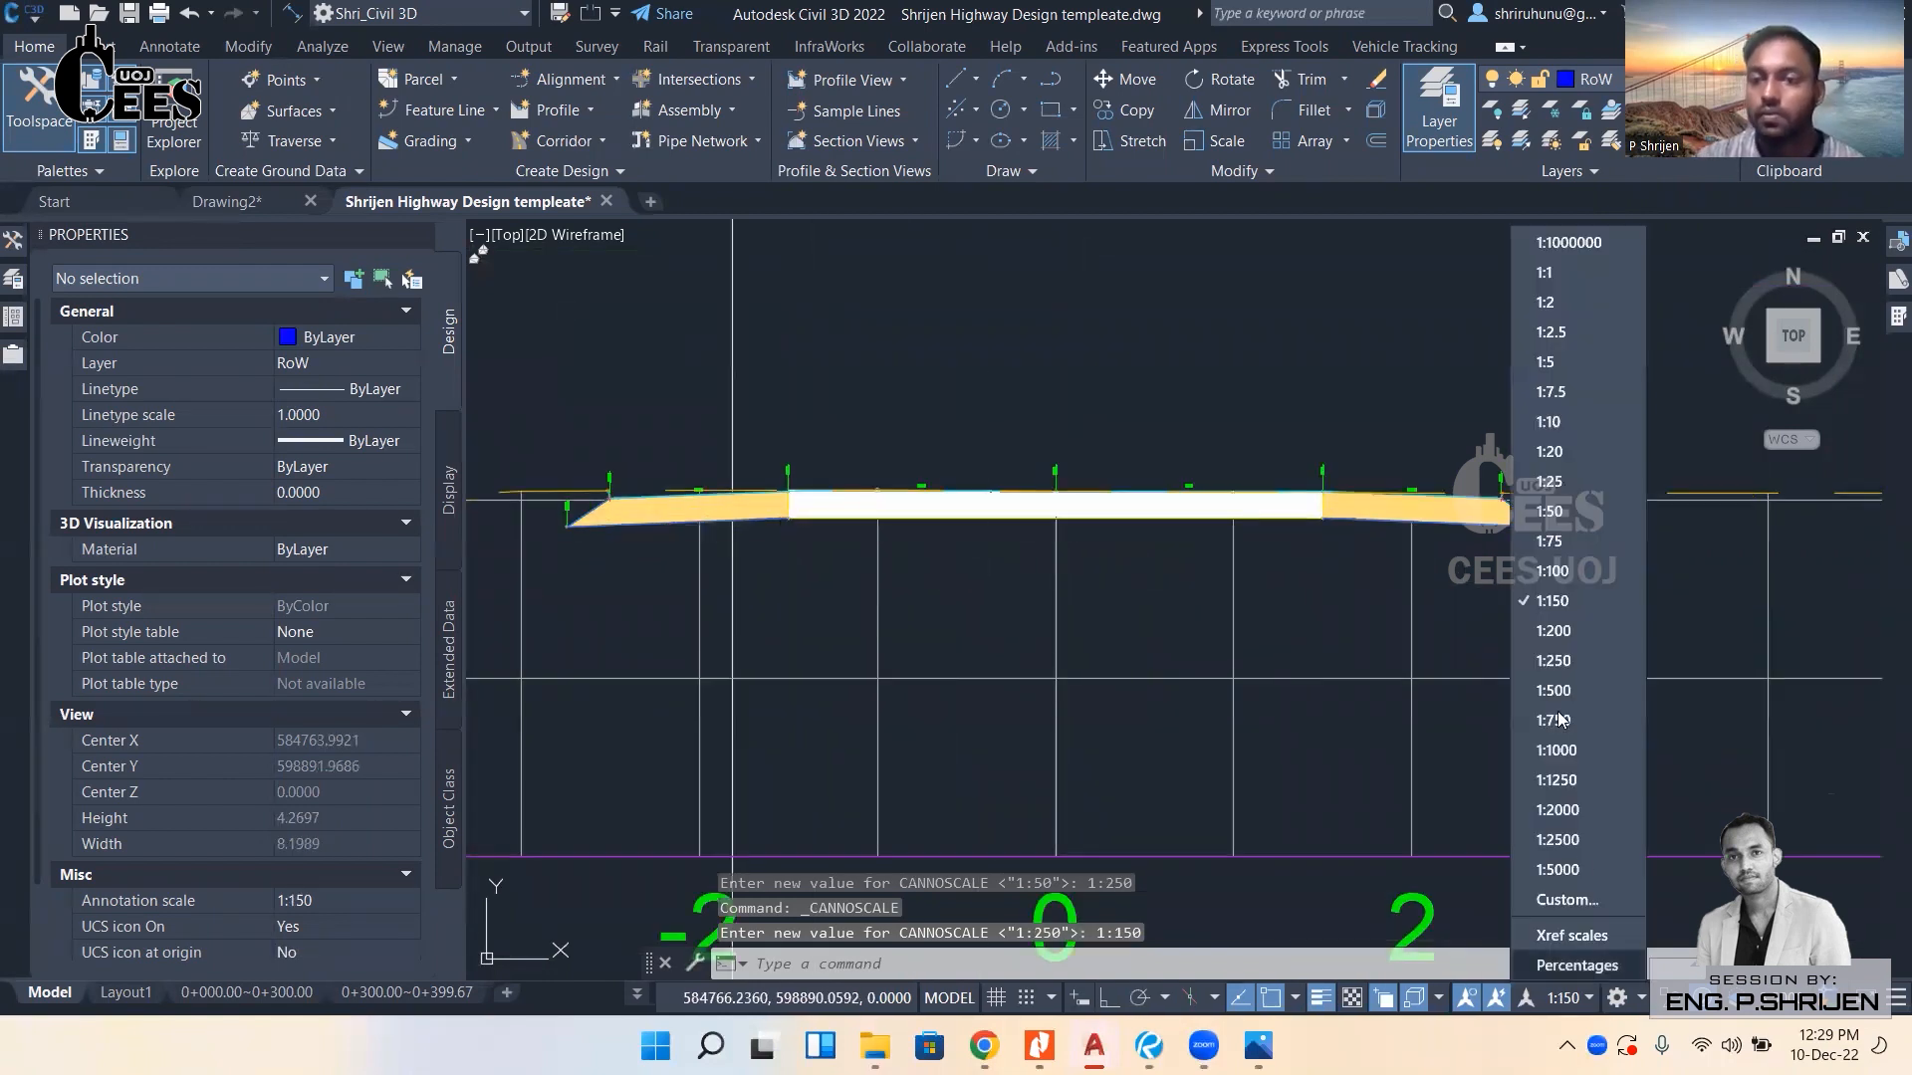
left_click(1538, 578)
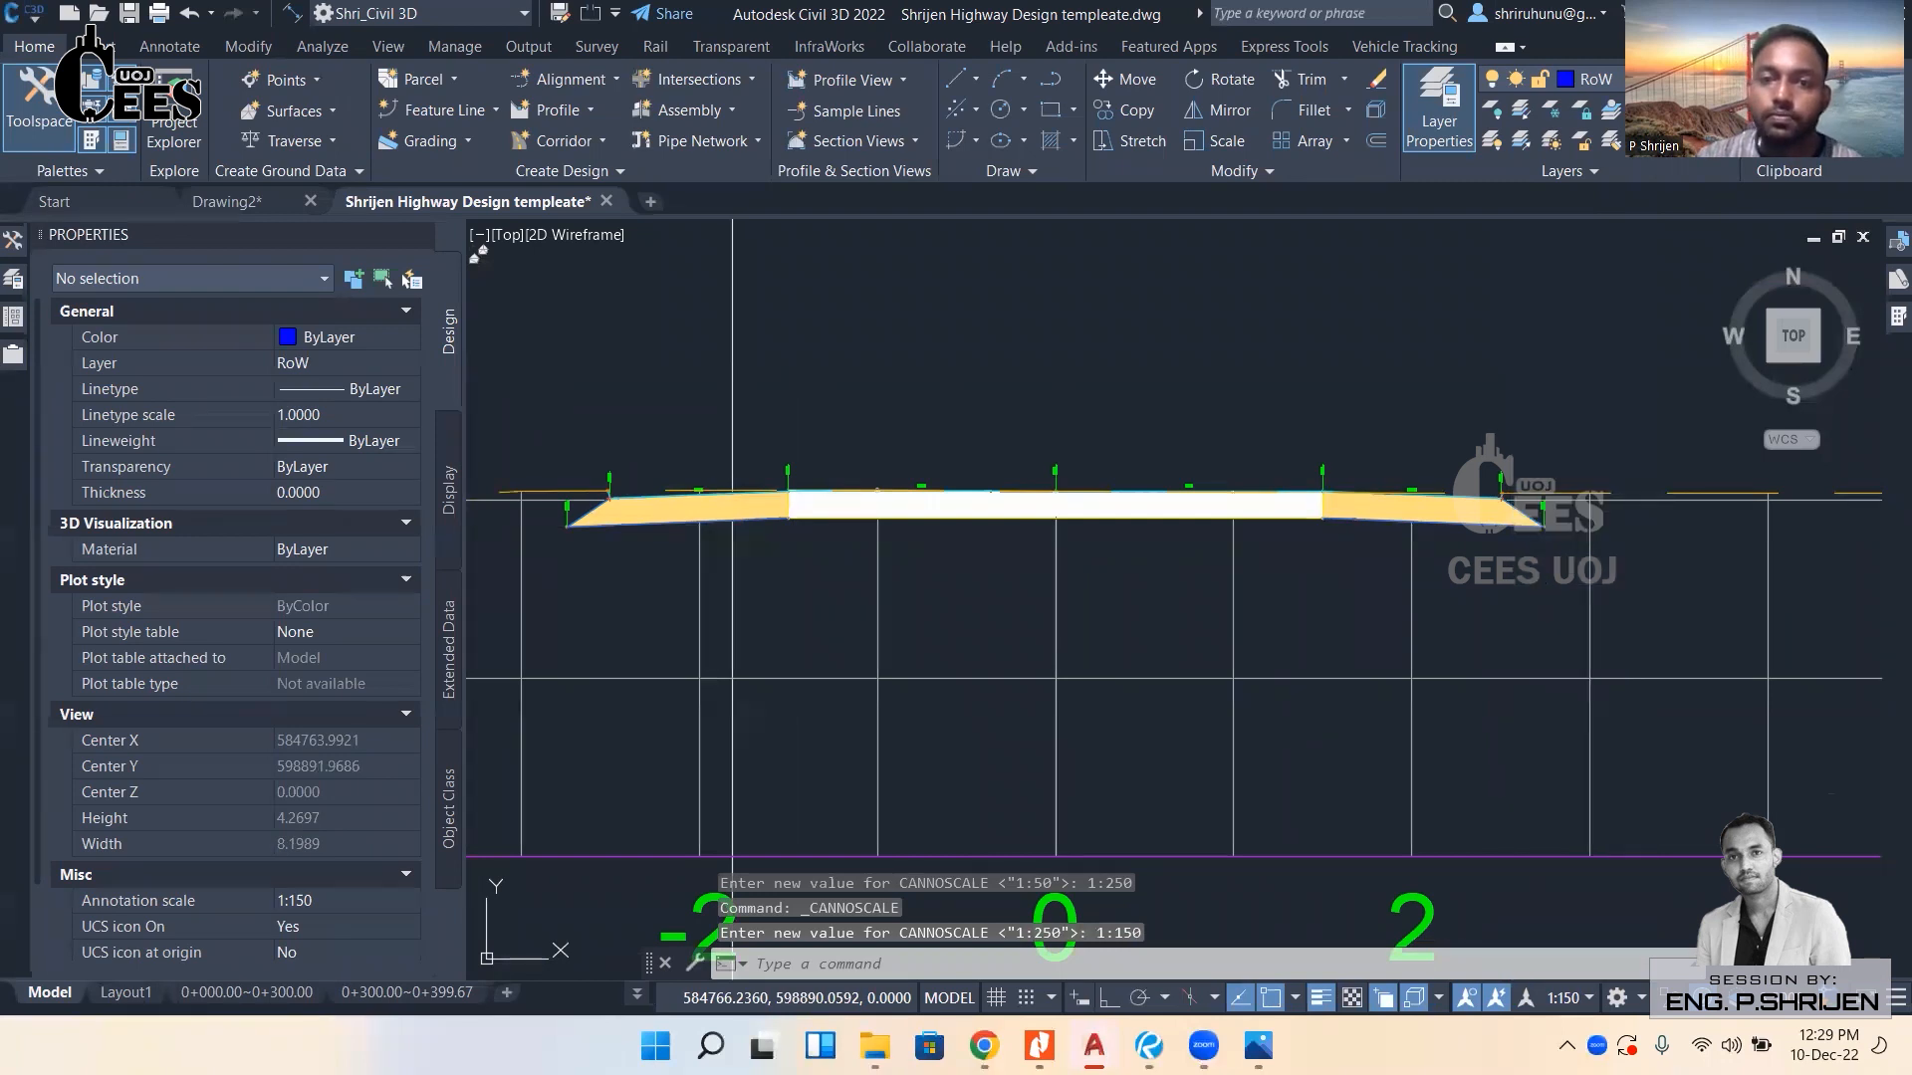
left_click(1589, 997)
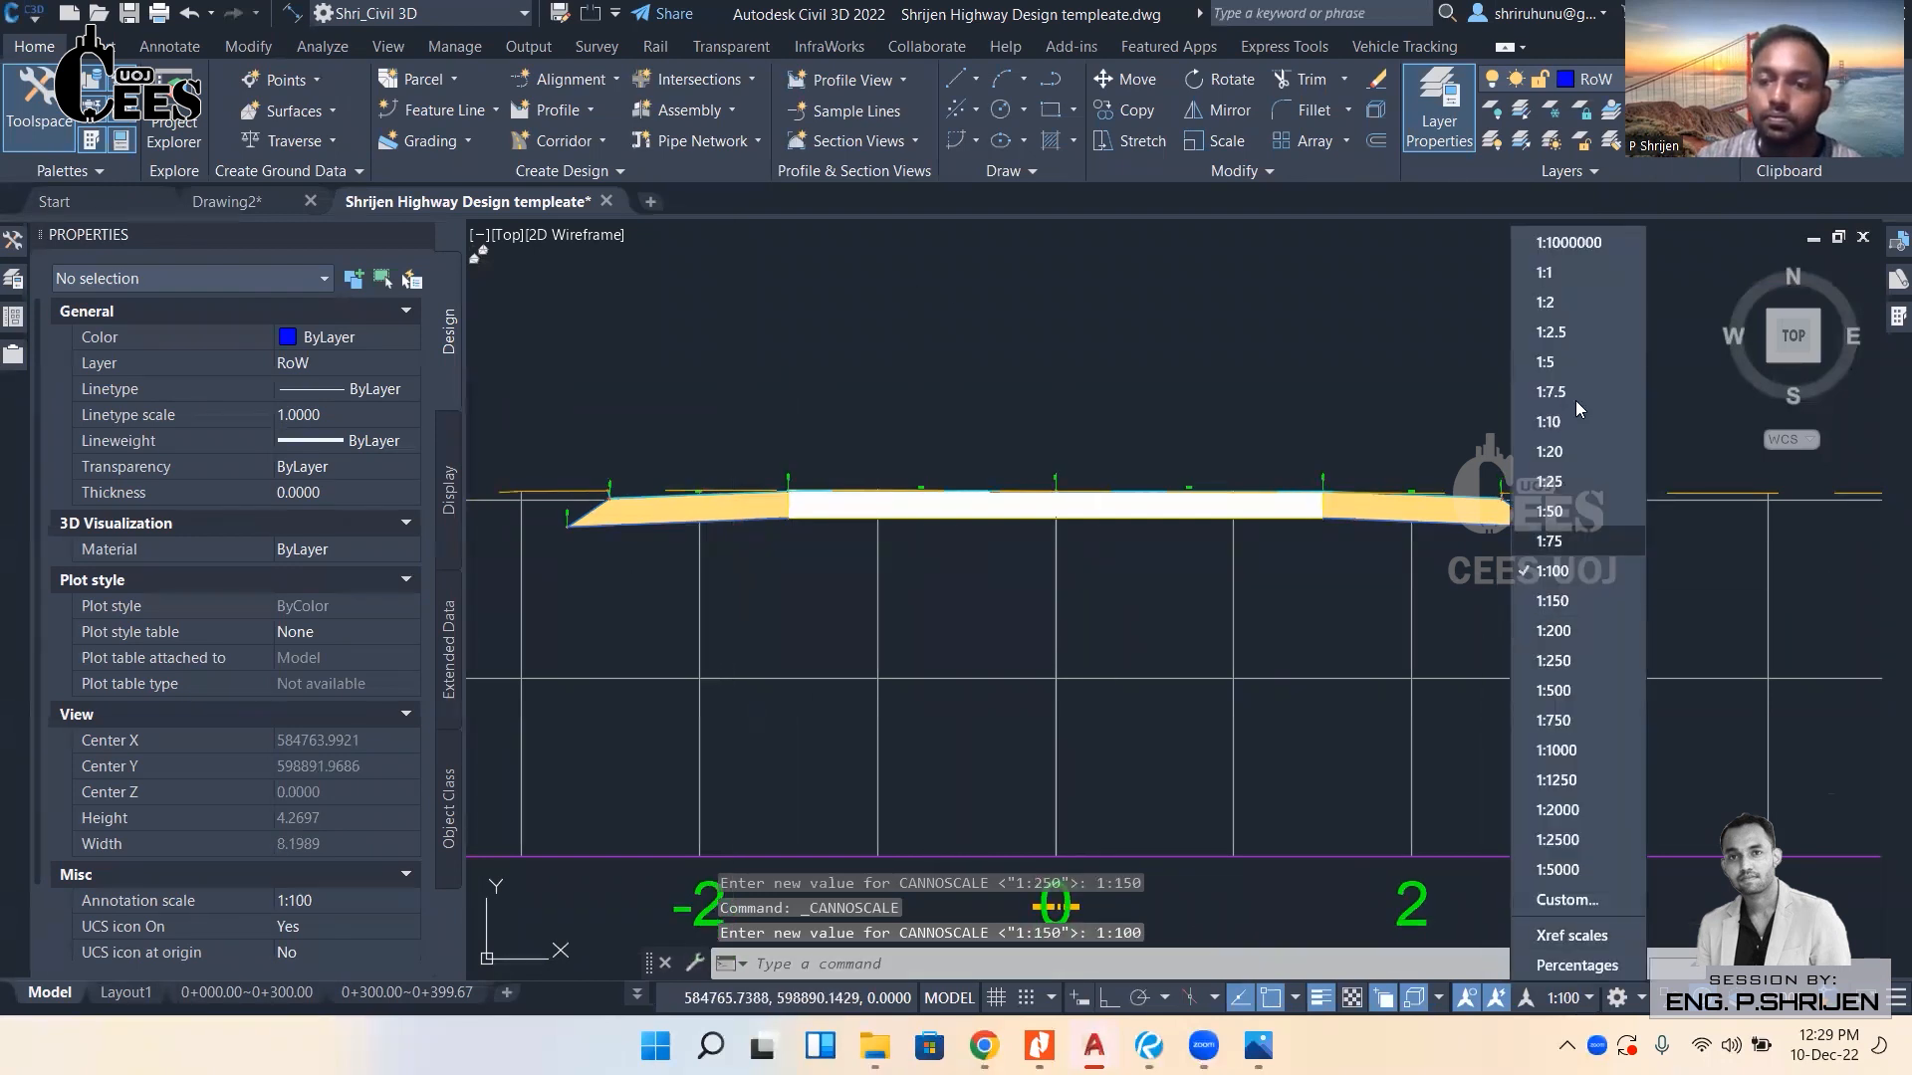
left_click(1565, 311)
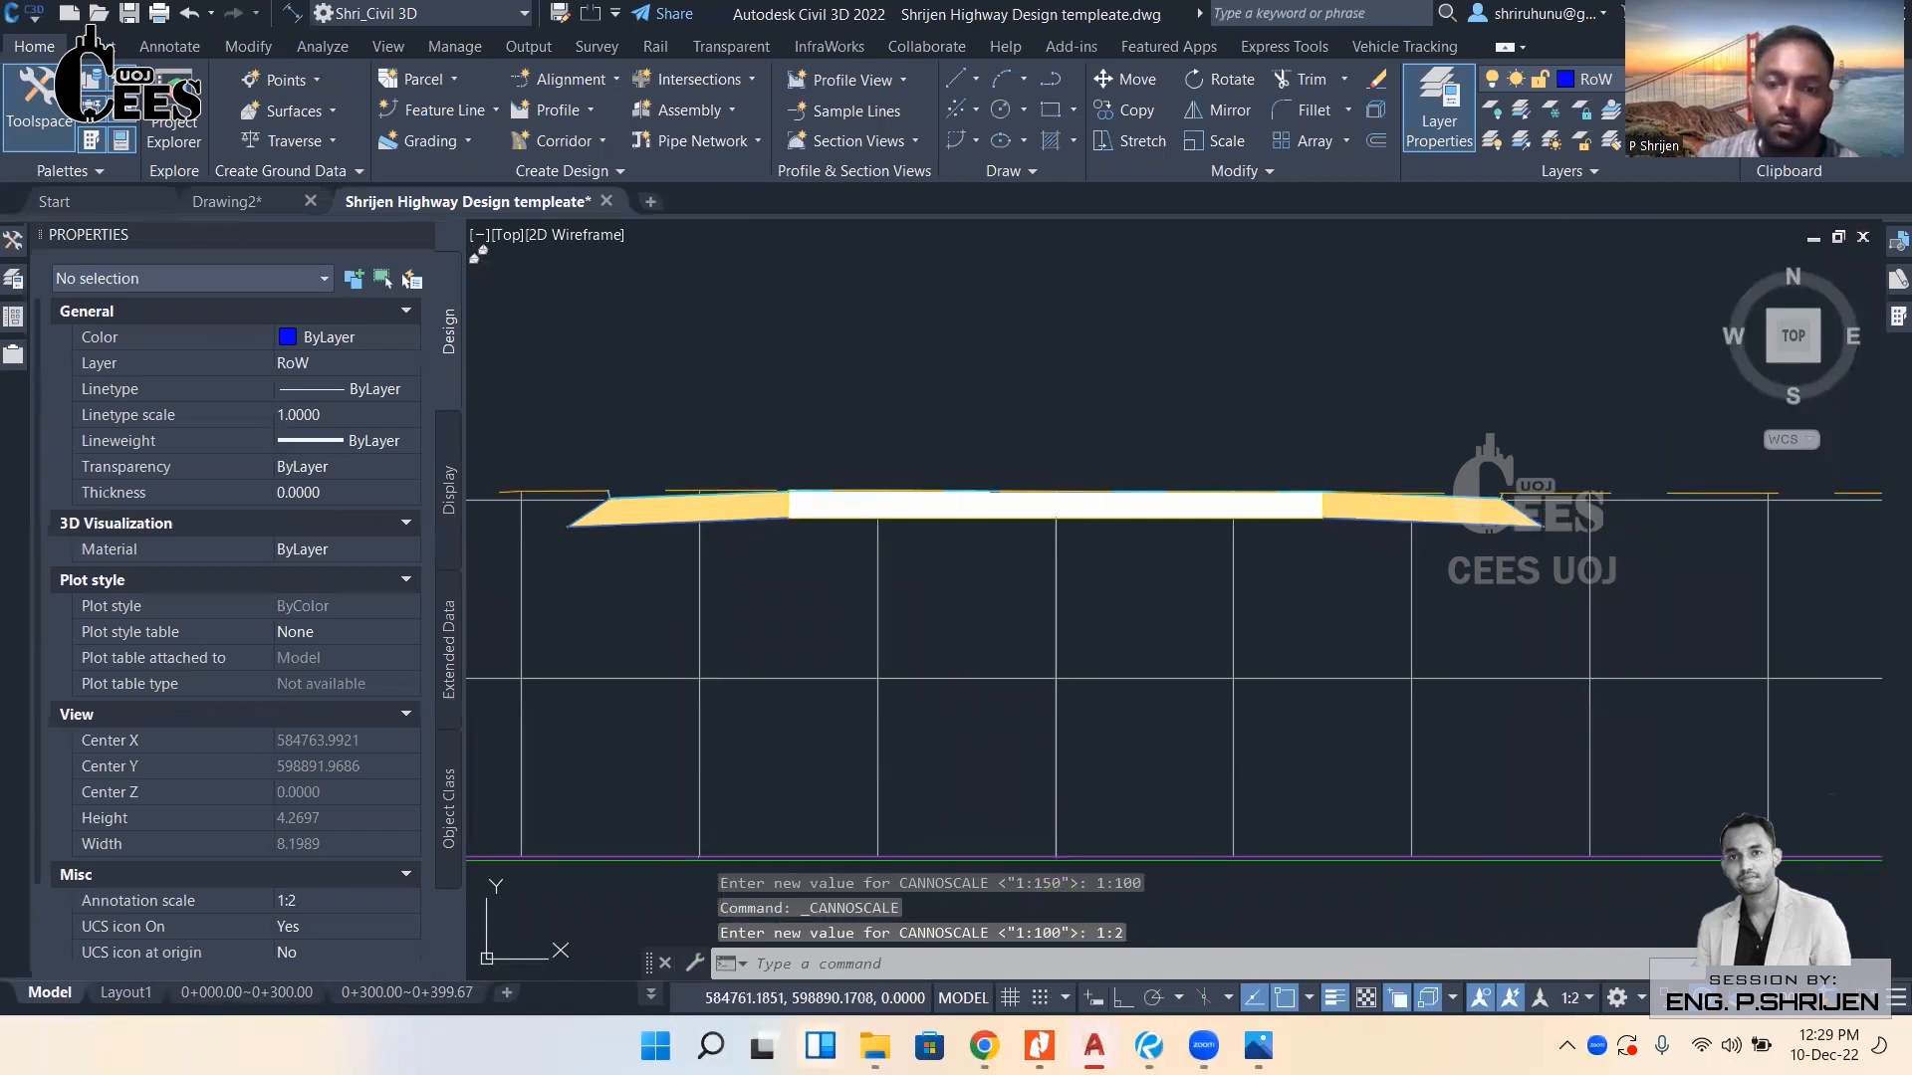
Open the drawing Cross Section Style Creation File.dwg from the 04- Roads Design Templeates folder.
mouse_move(874, 1046)
left_click(792, 951)
left_click(787, 508)
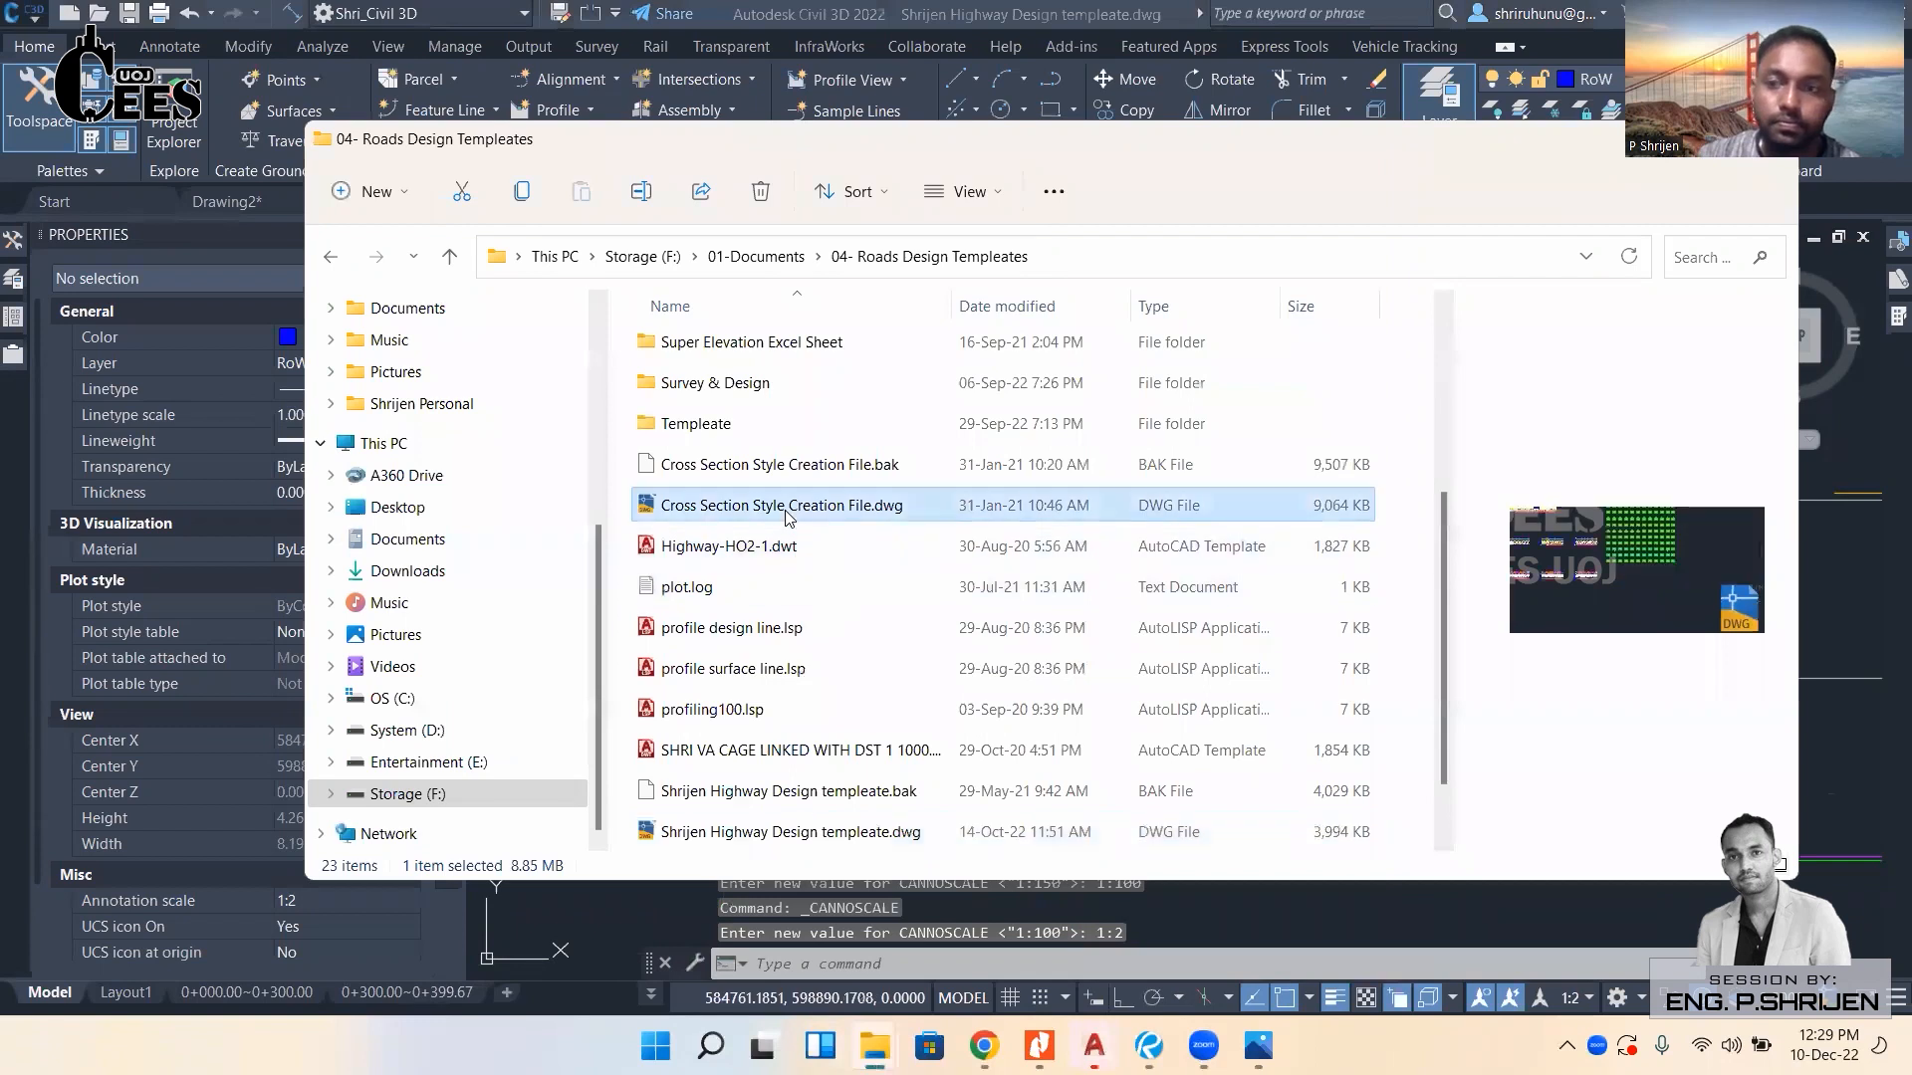
double_click(786, 508)
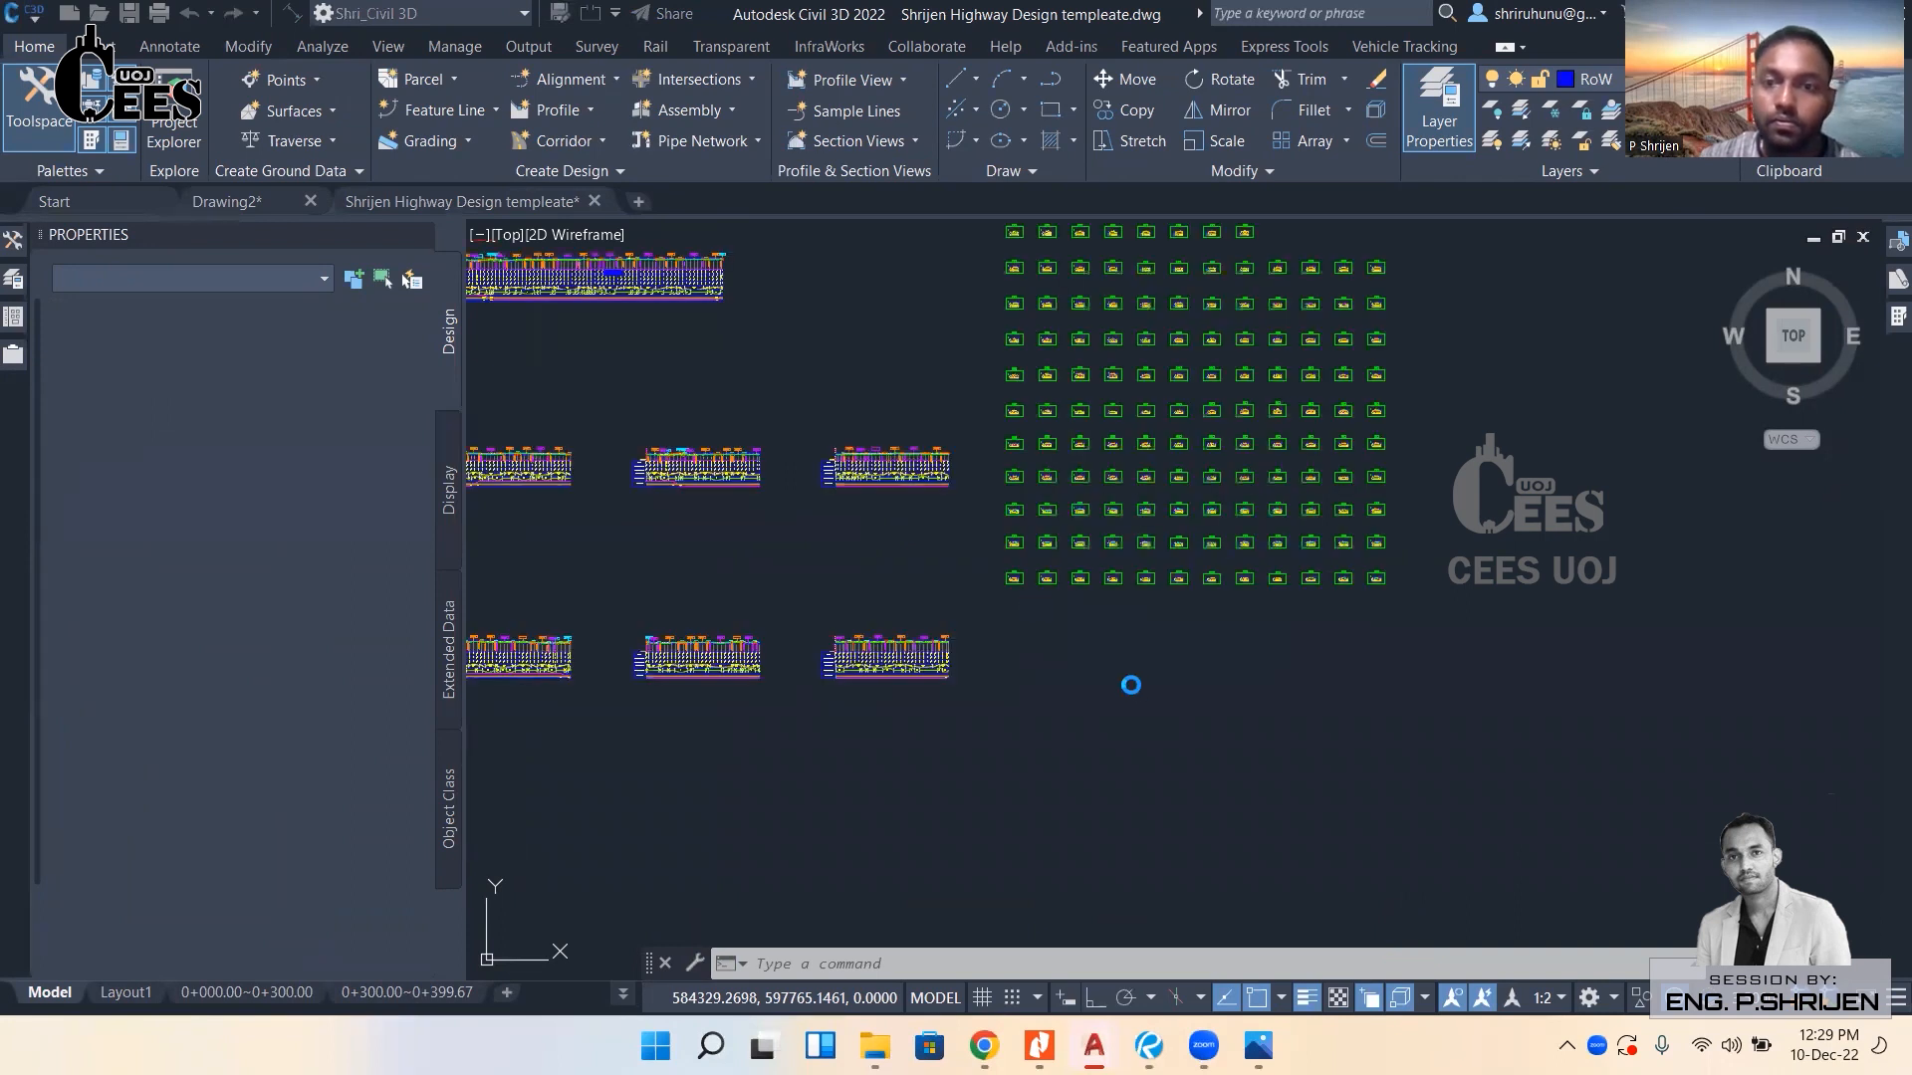
left_click(1051, 677)
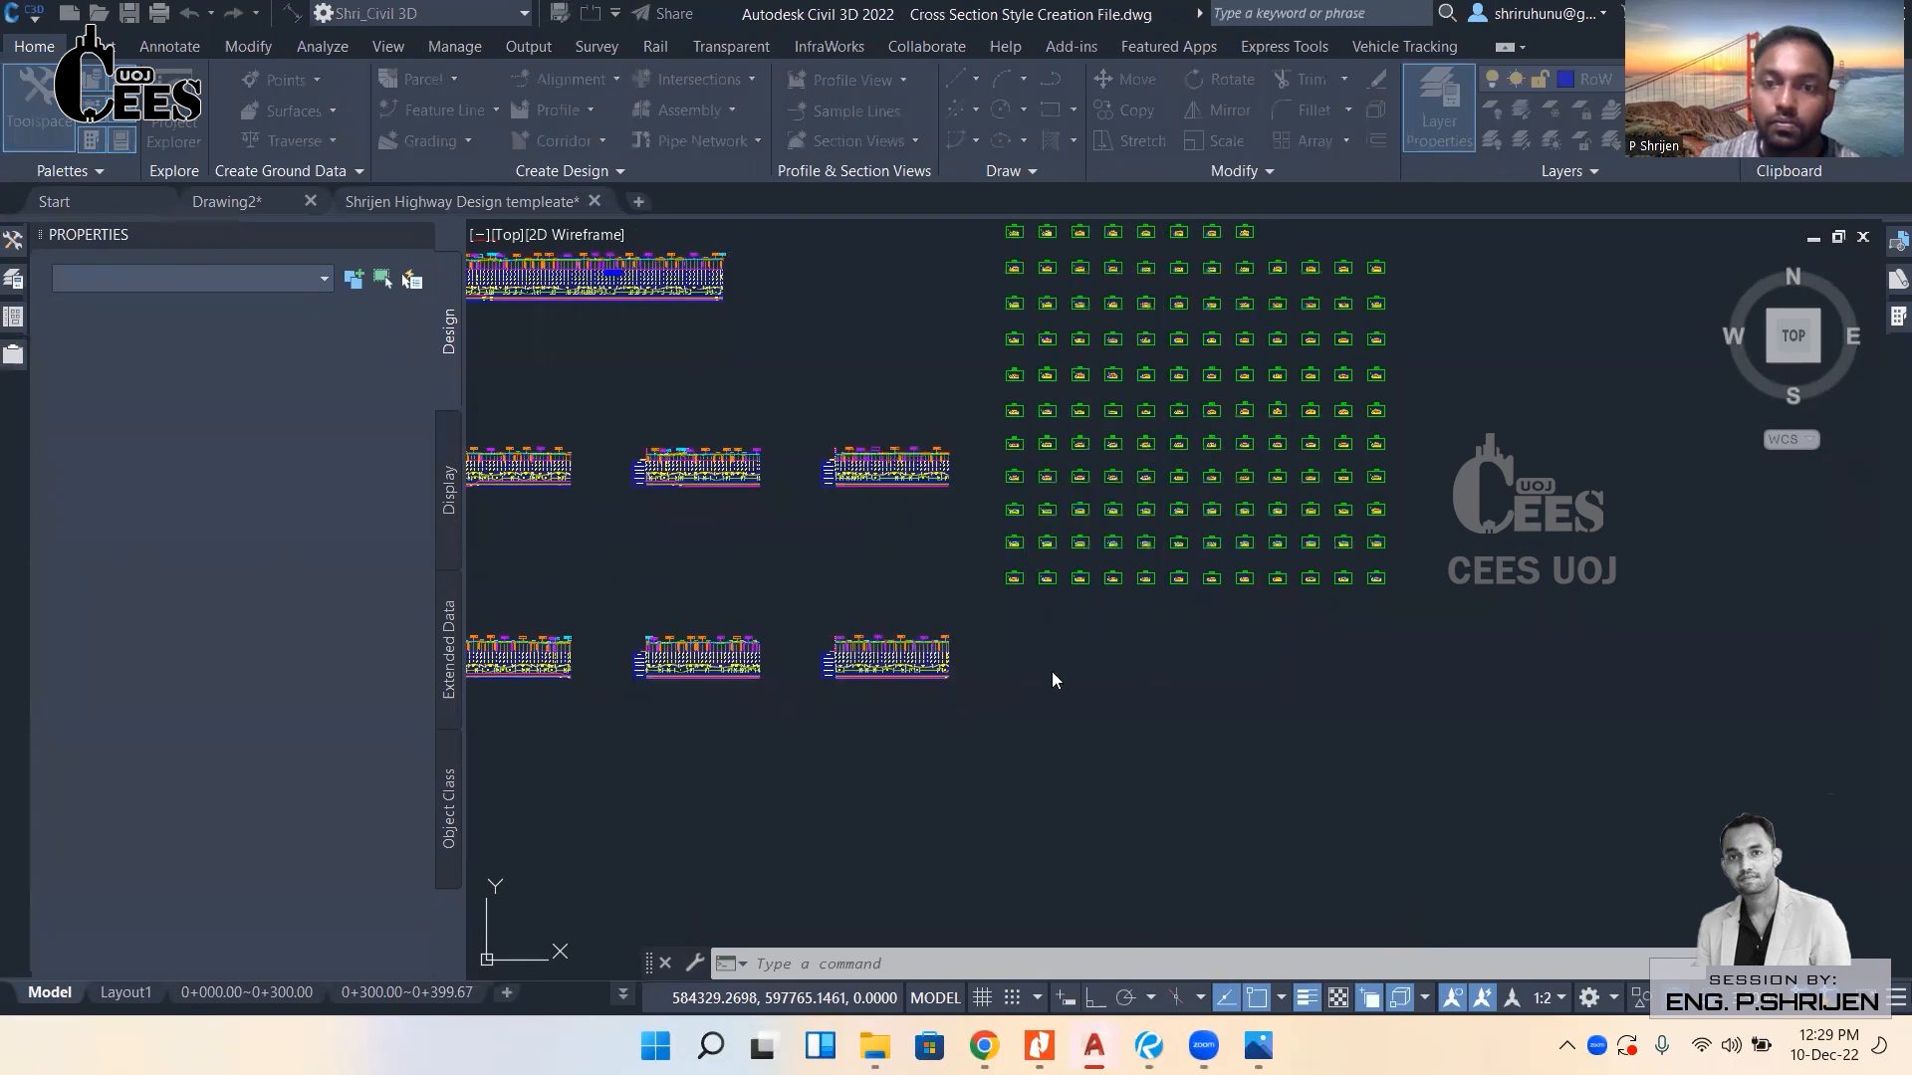
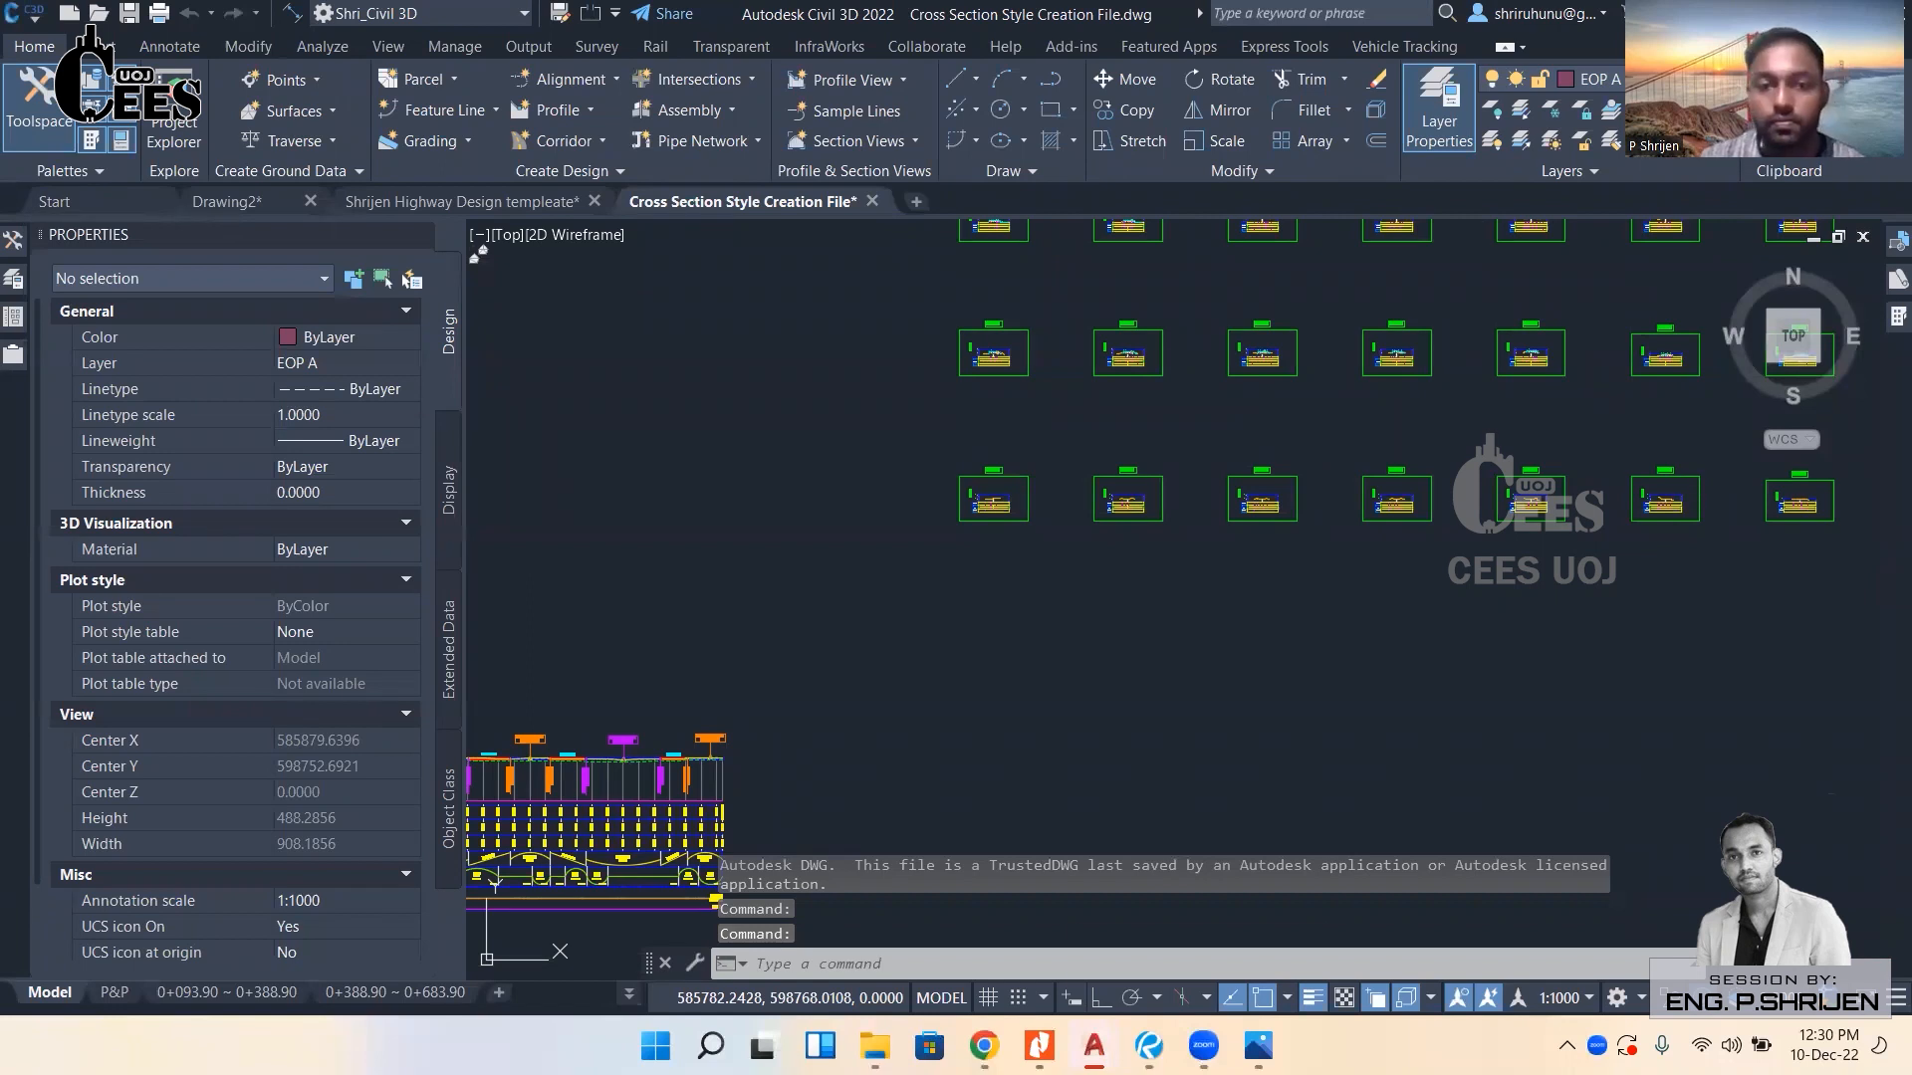
Examine the section view at station 0+010.00 and a neighbouring one, including their design level, design offset, existing ground elevation and initial offset bands.
scroll(1006, 517, "up", 2)
scroll(906, 478, "up", 10)
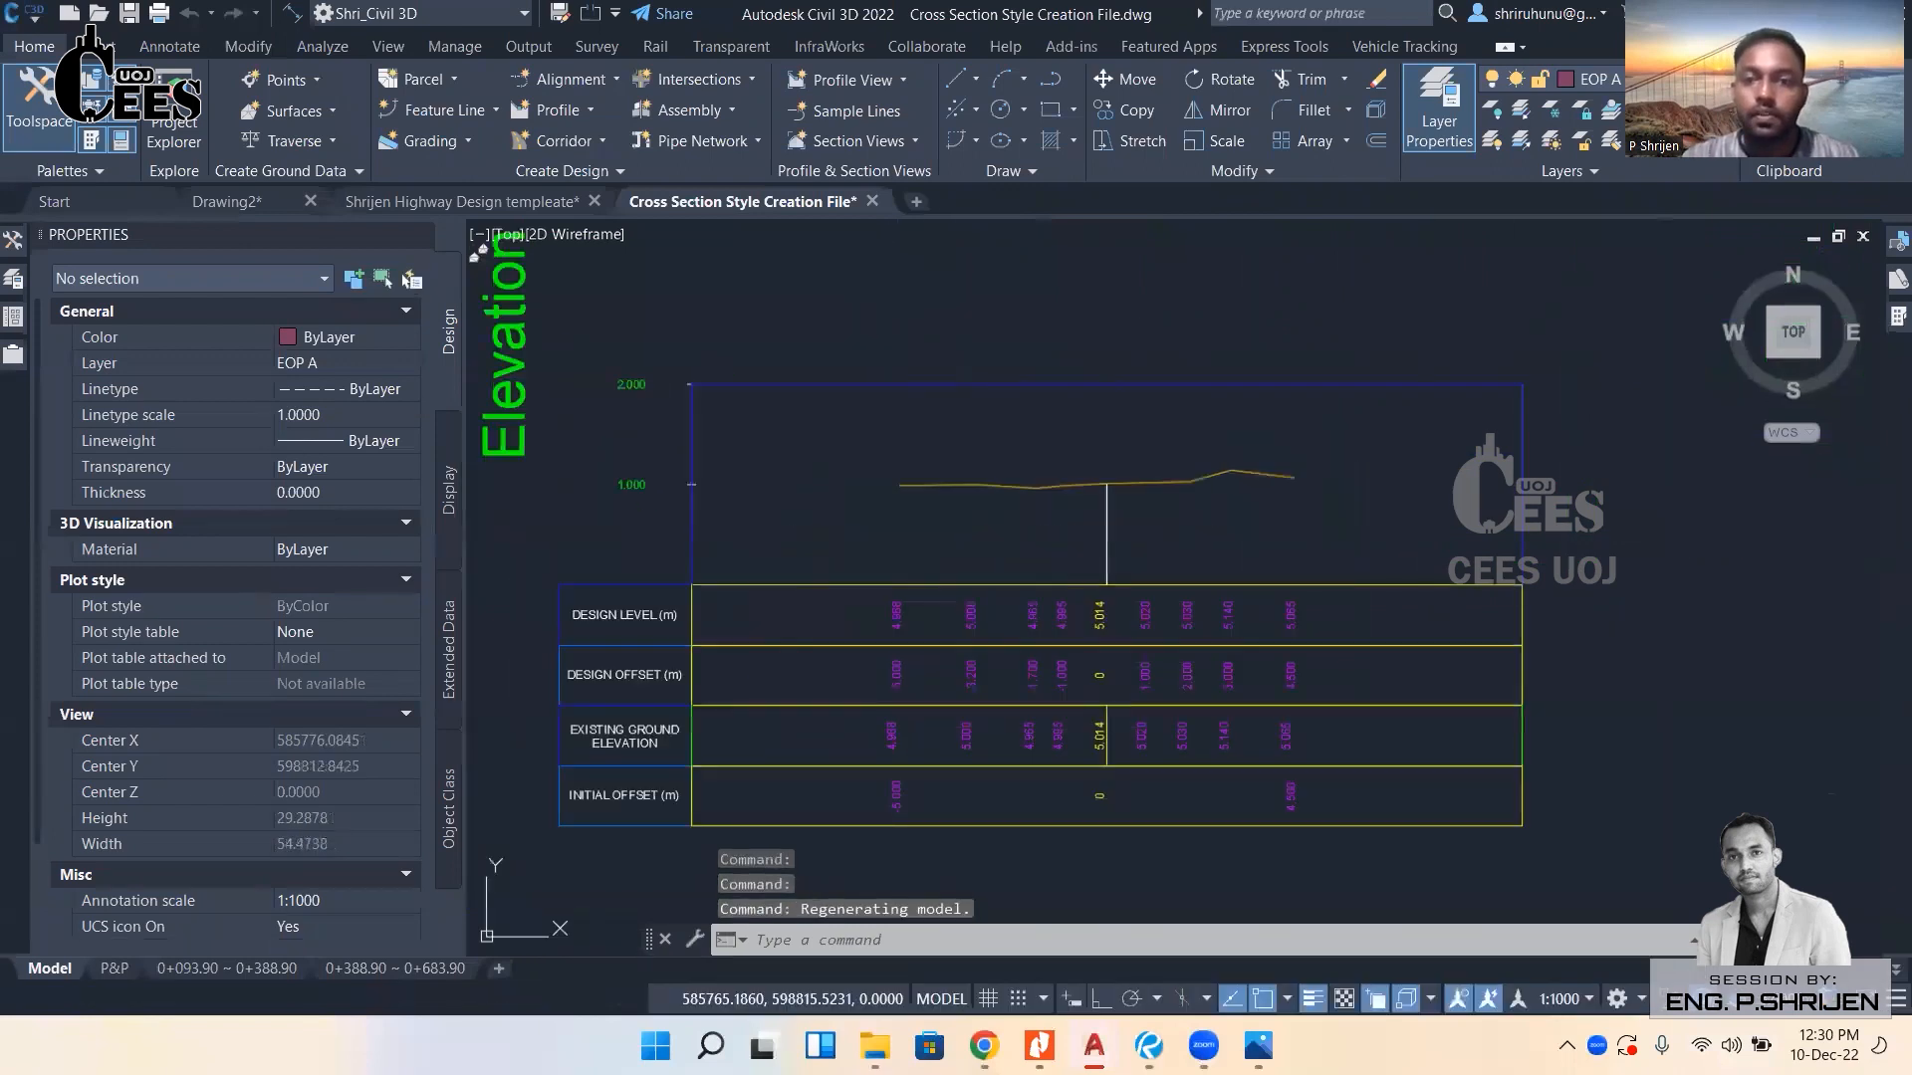
scroll(986, 632, "down", 4)
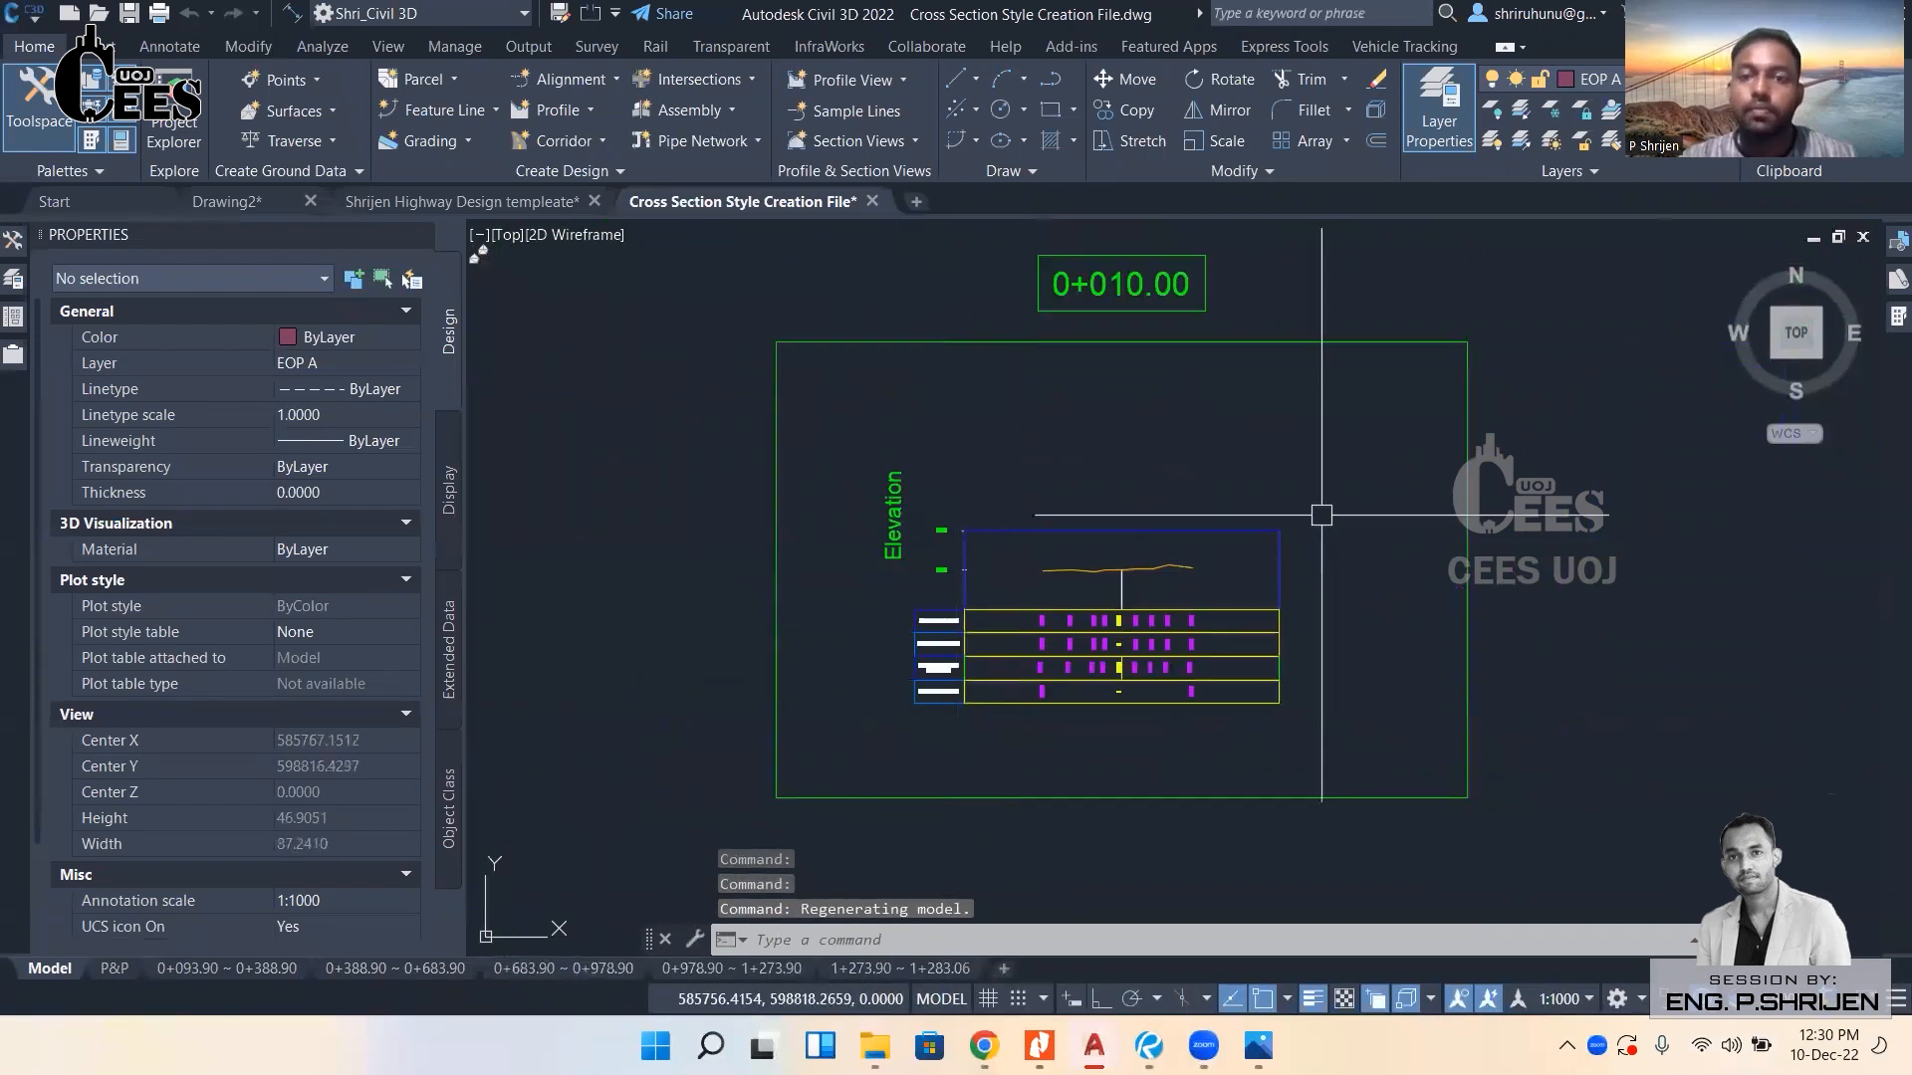
middle_click_drag(1034, 627, 1033, 599)
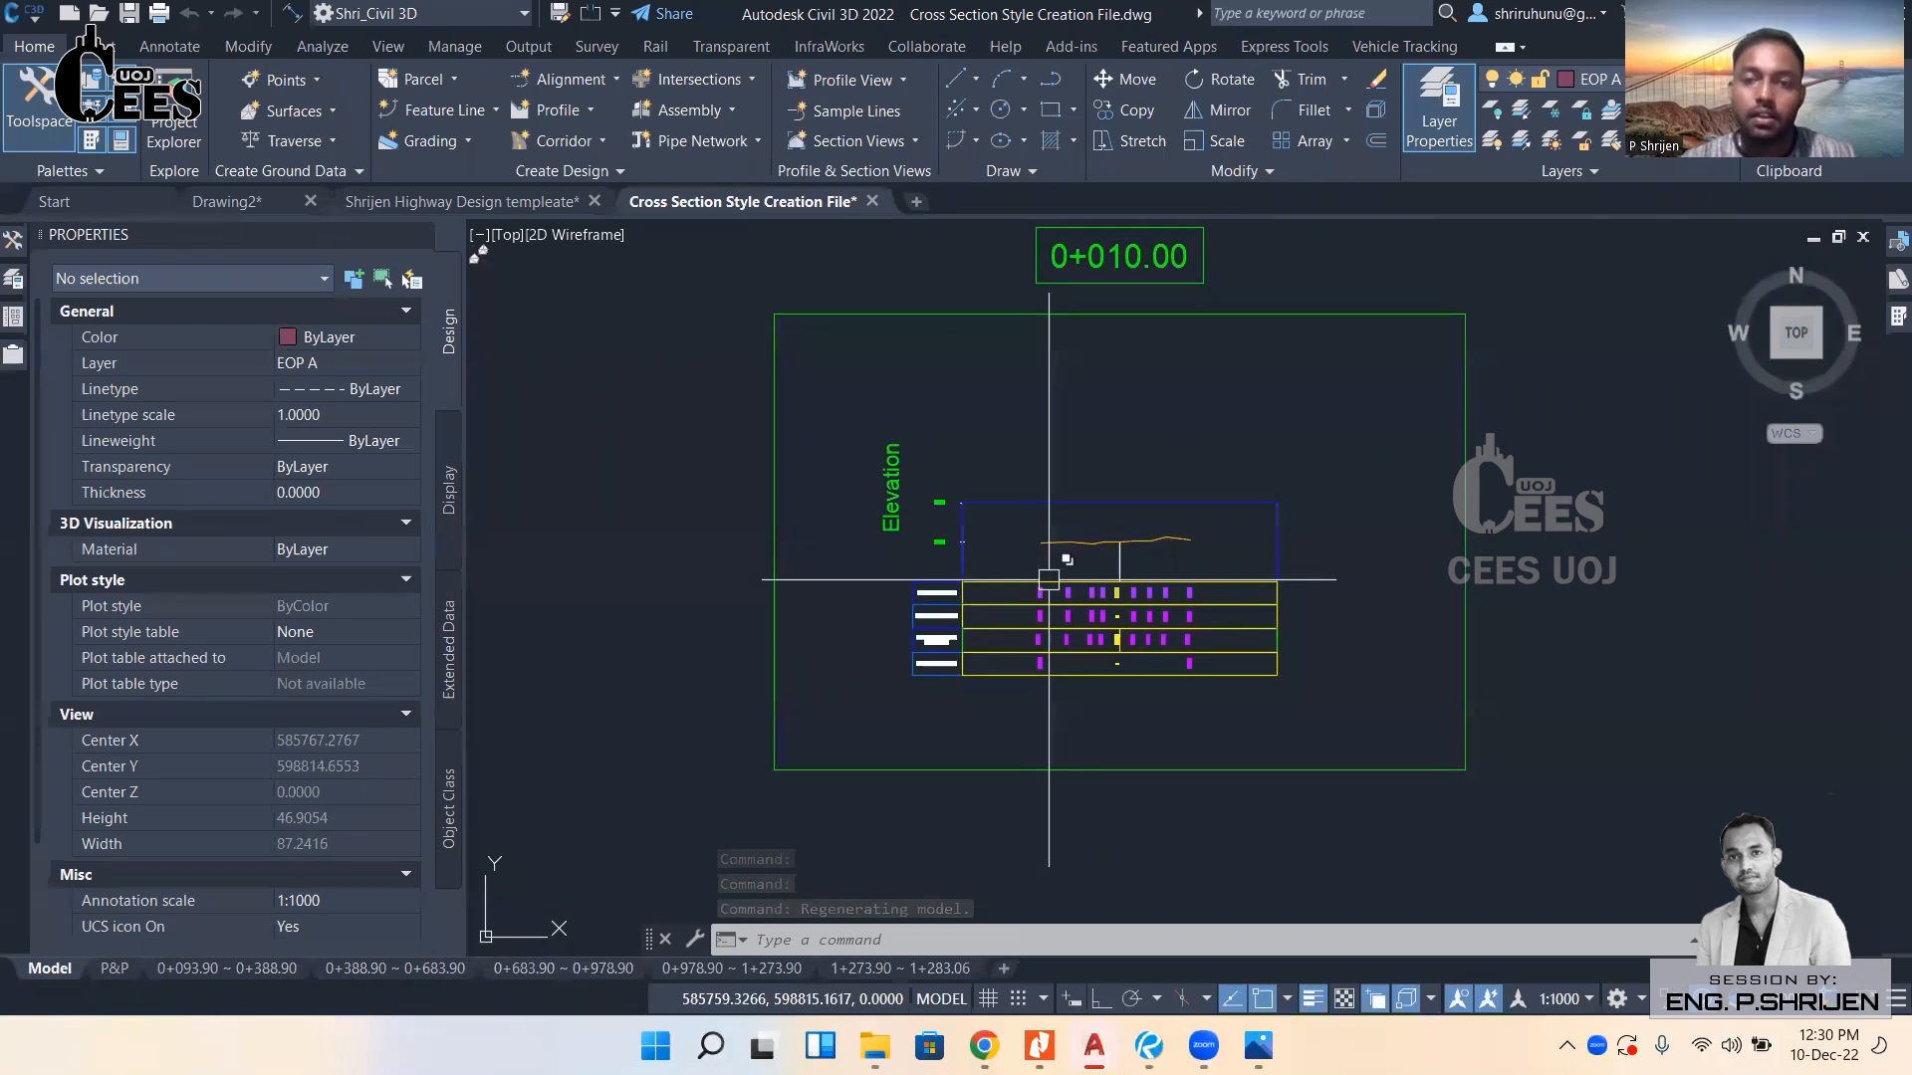
scroll(1048, 578, "up", 2)
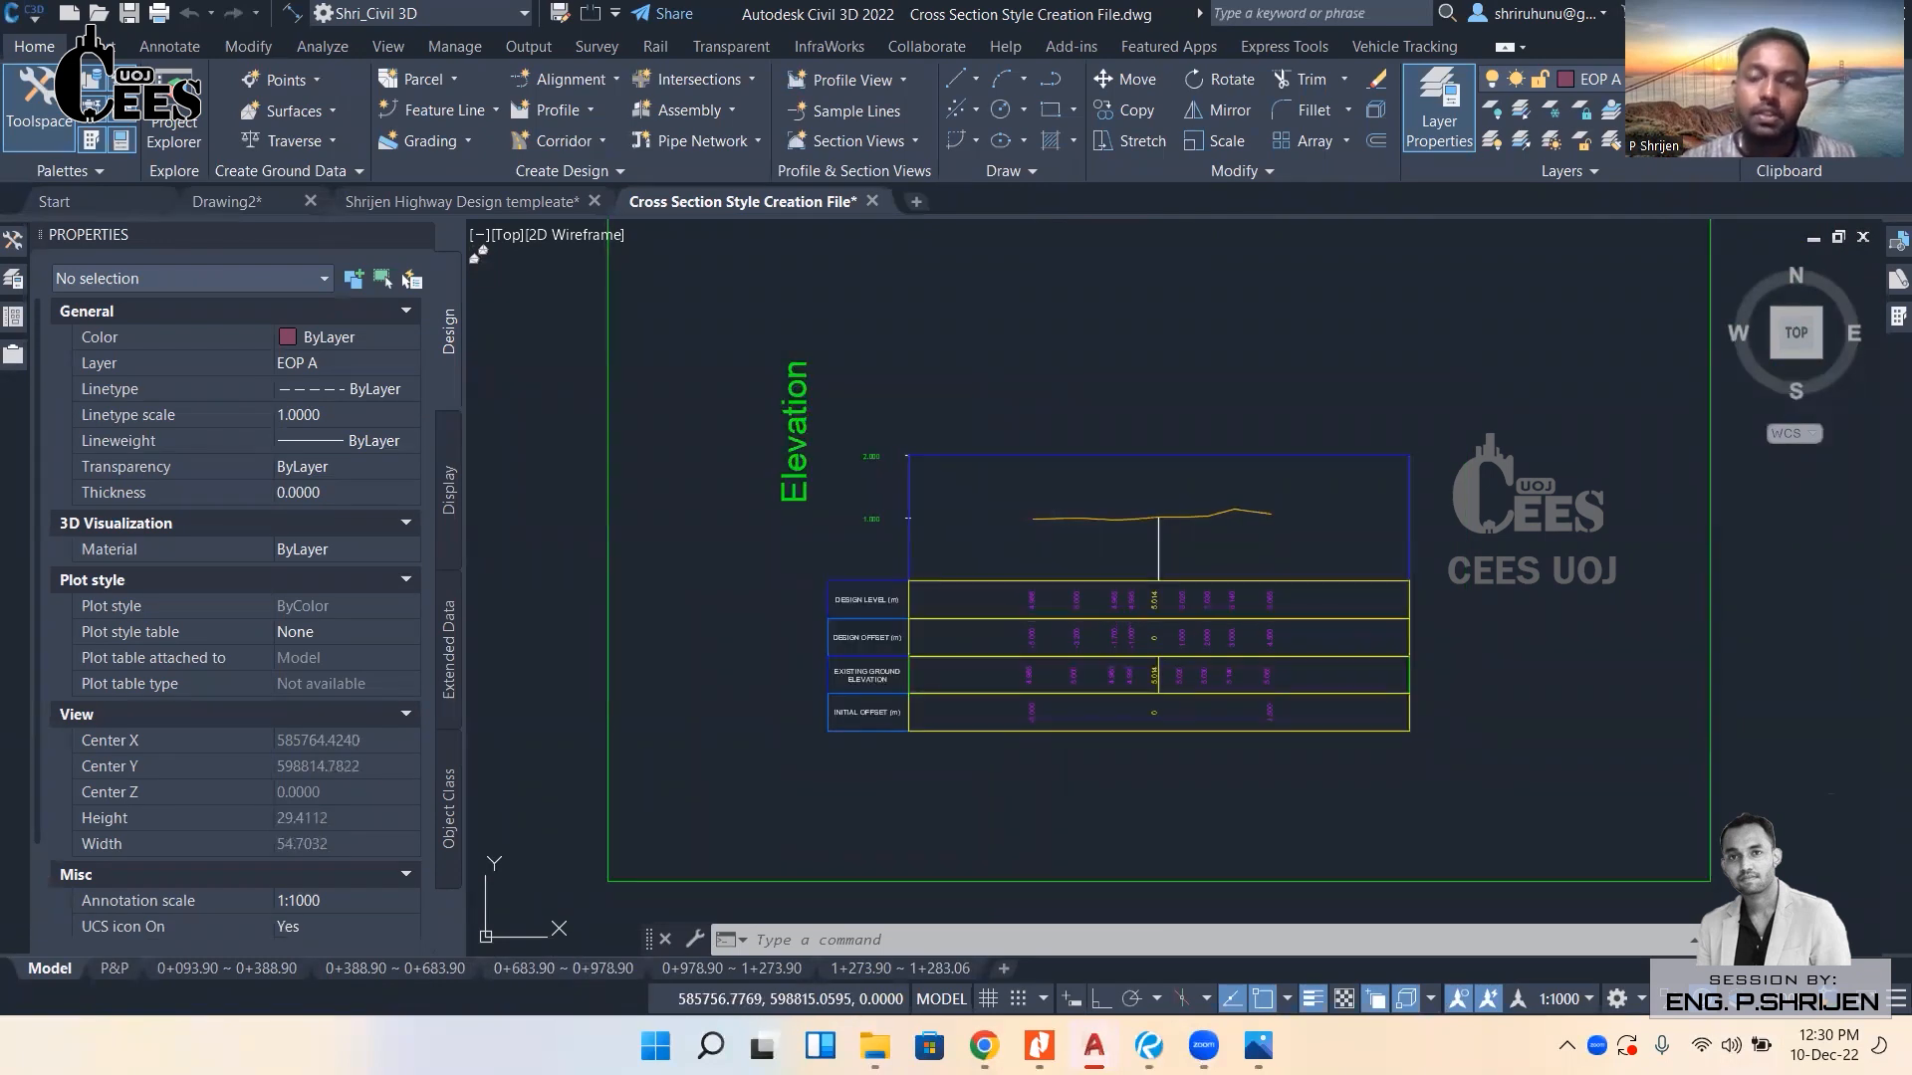
middle_click_drag(957, 577, 873, 592)
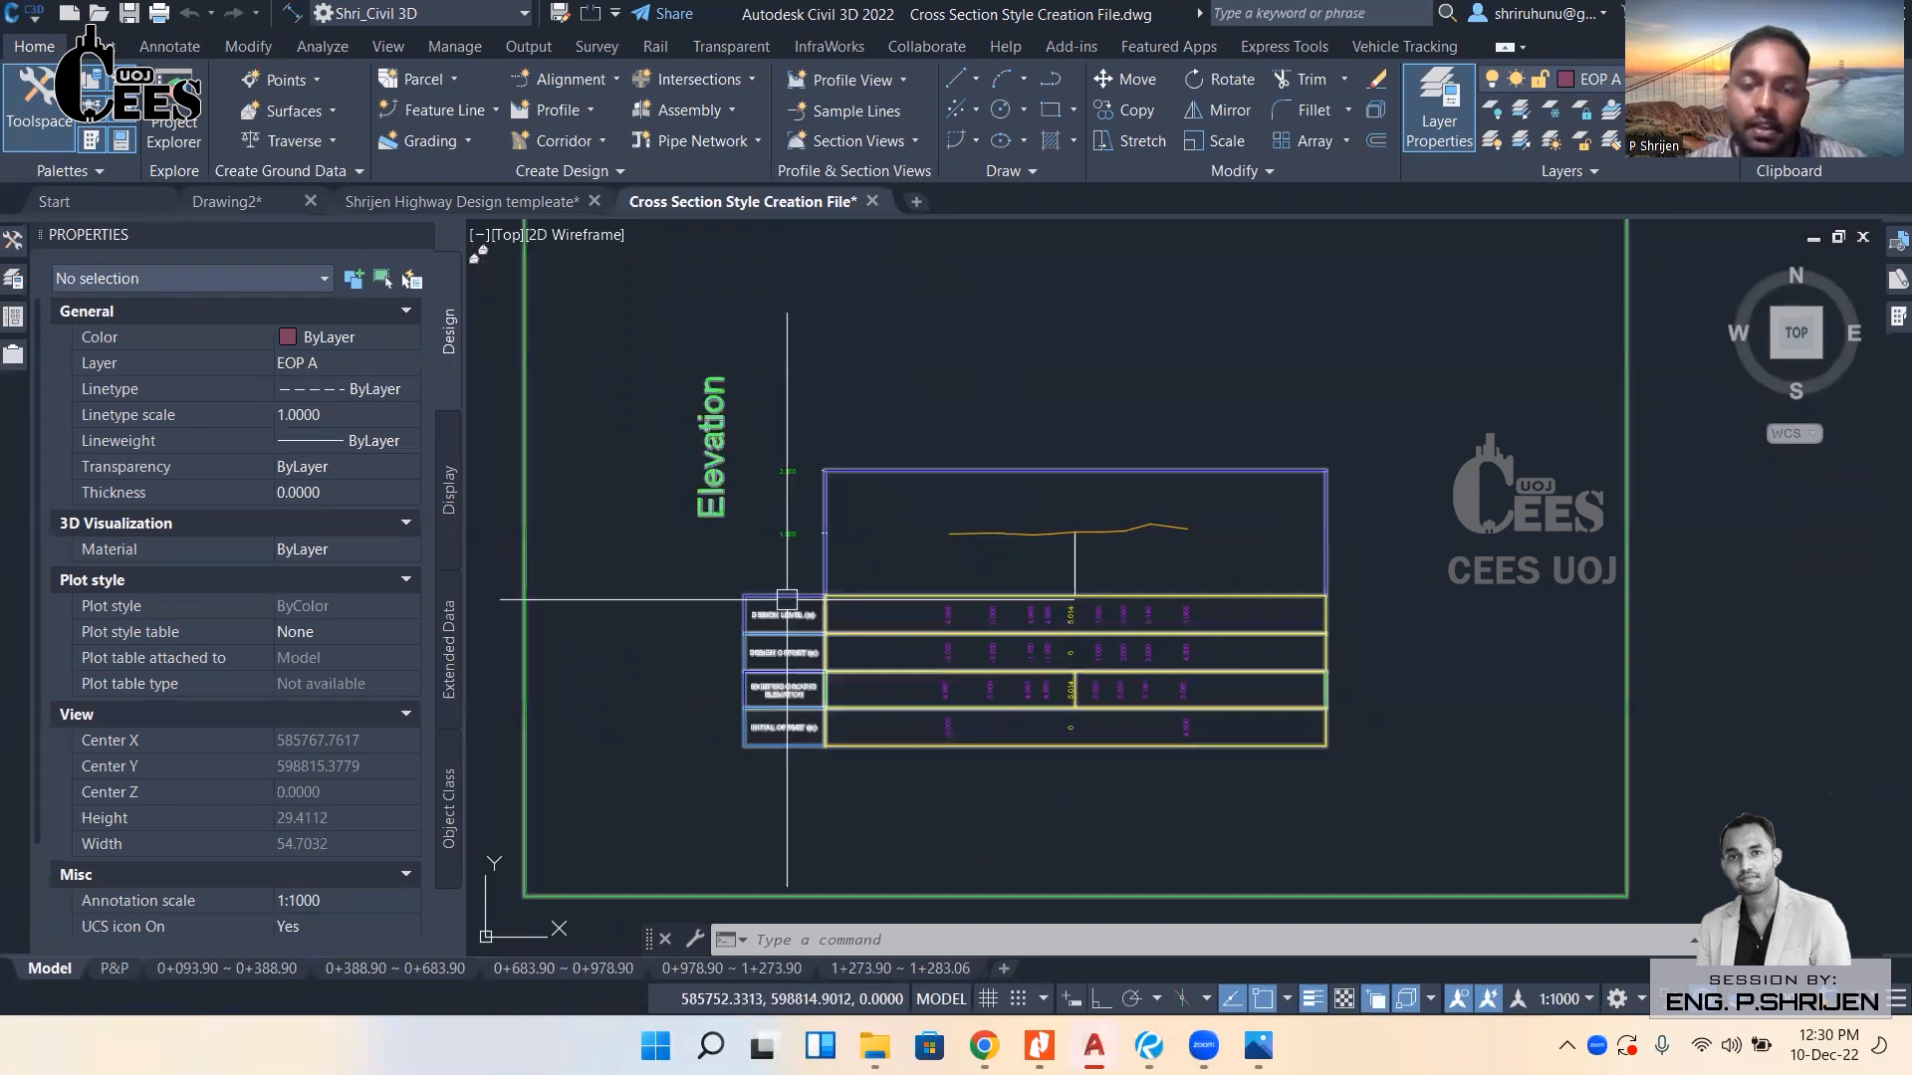
middle_click_drag(787, 599, 776, 604)
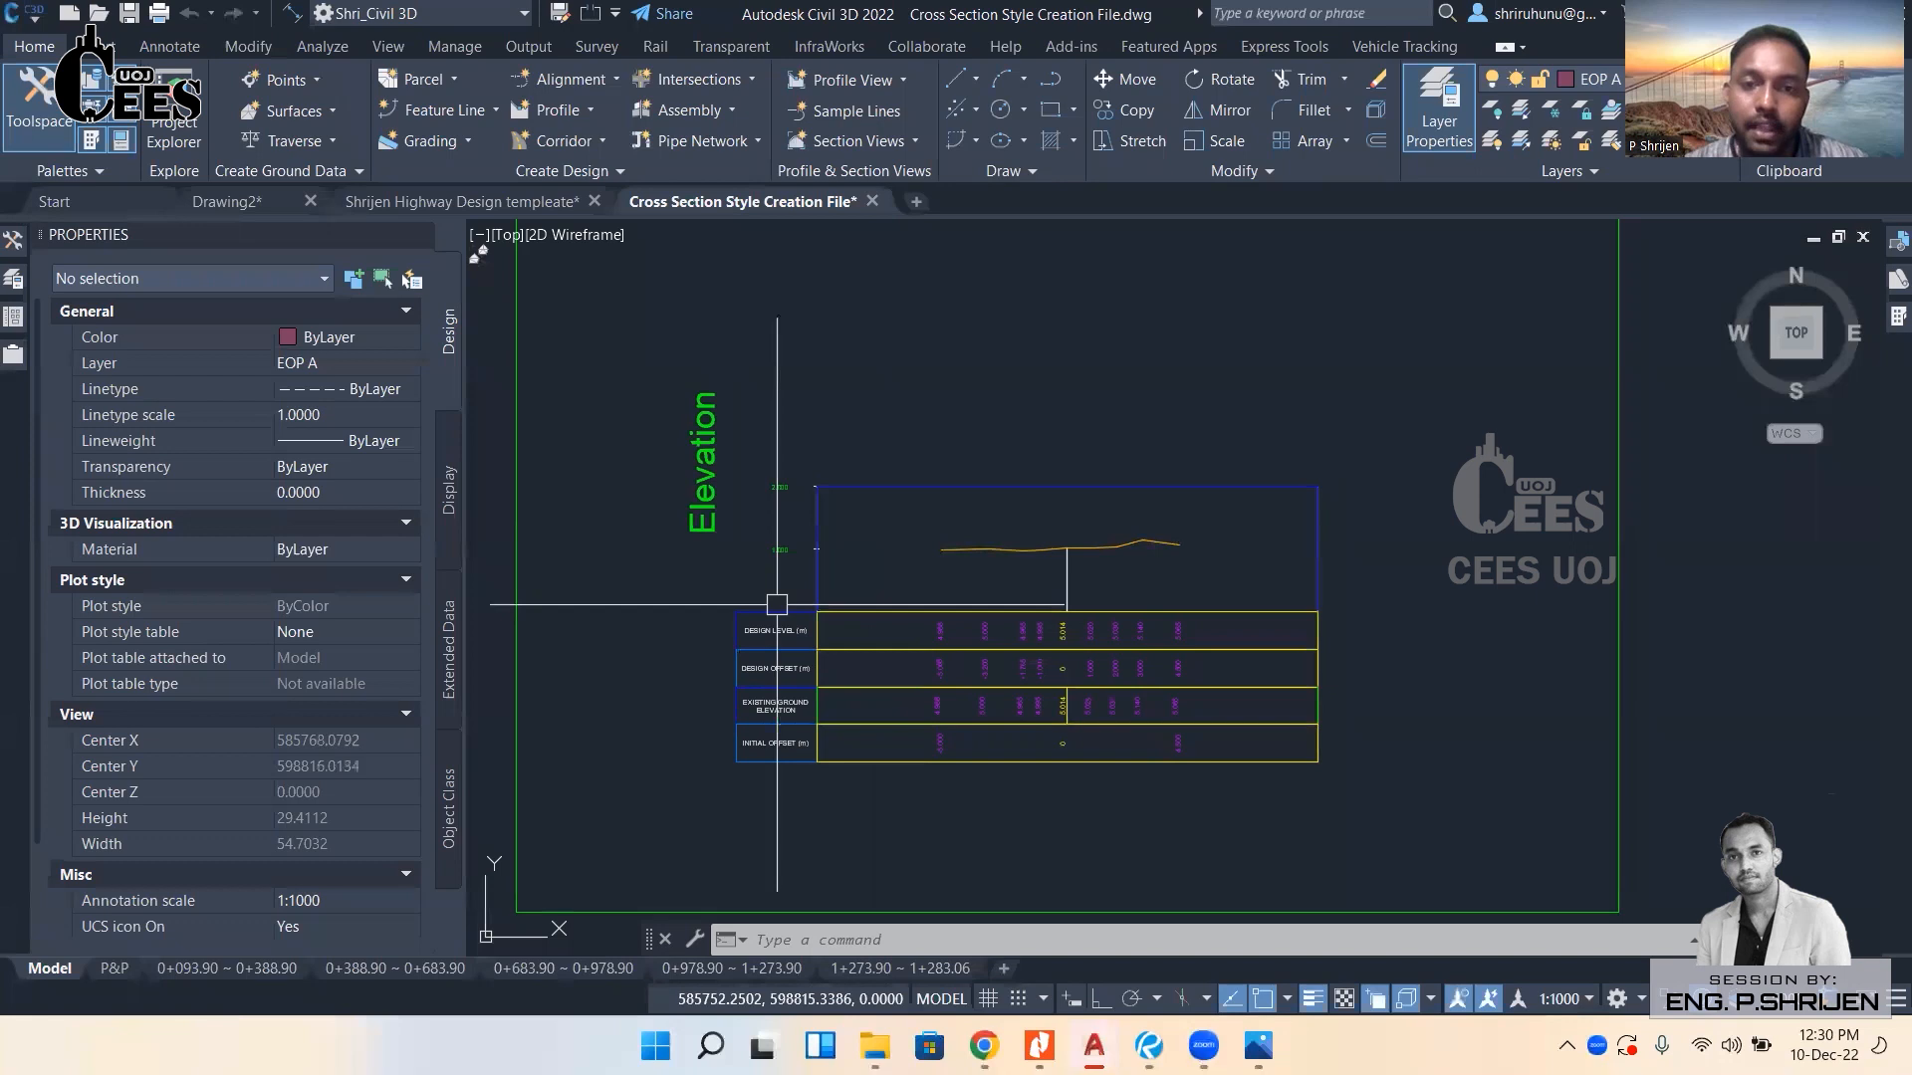
scroll(901, 582, "down", 5)
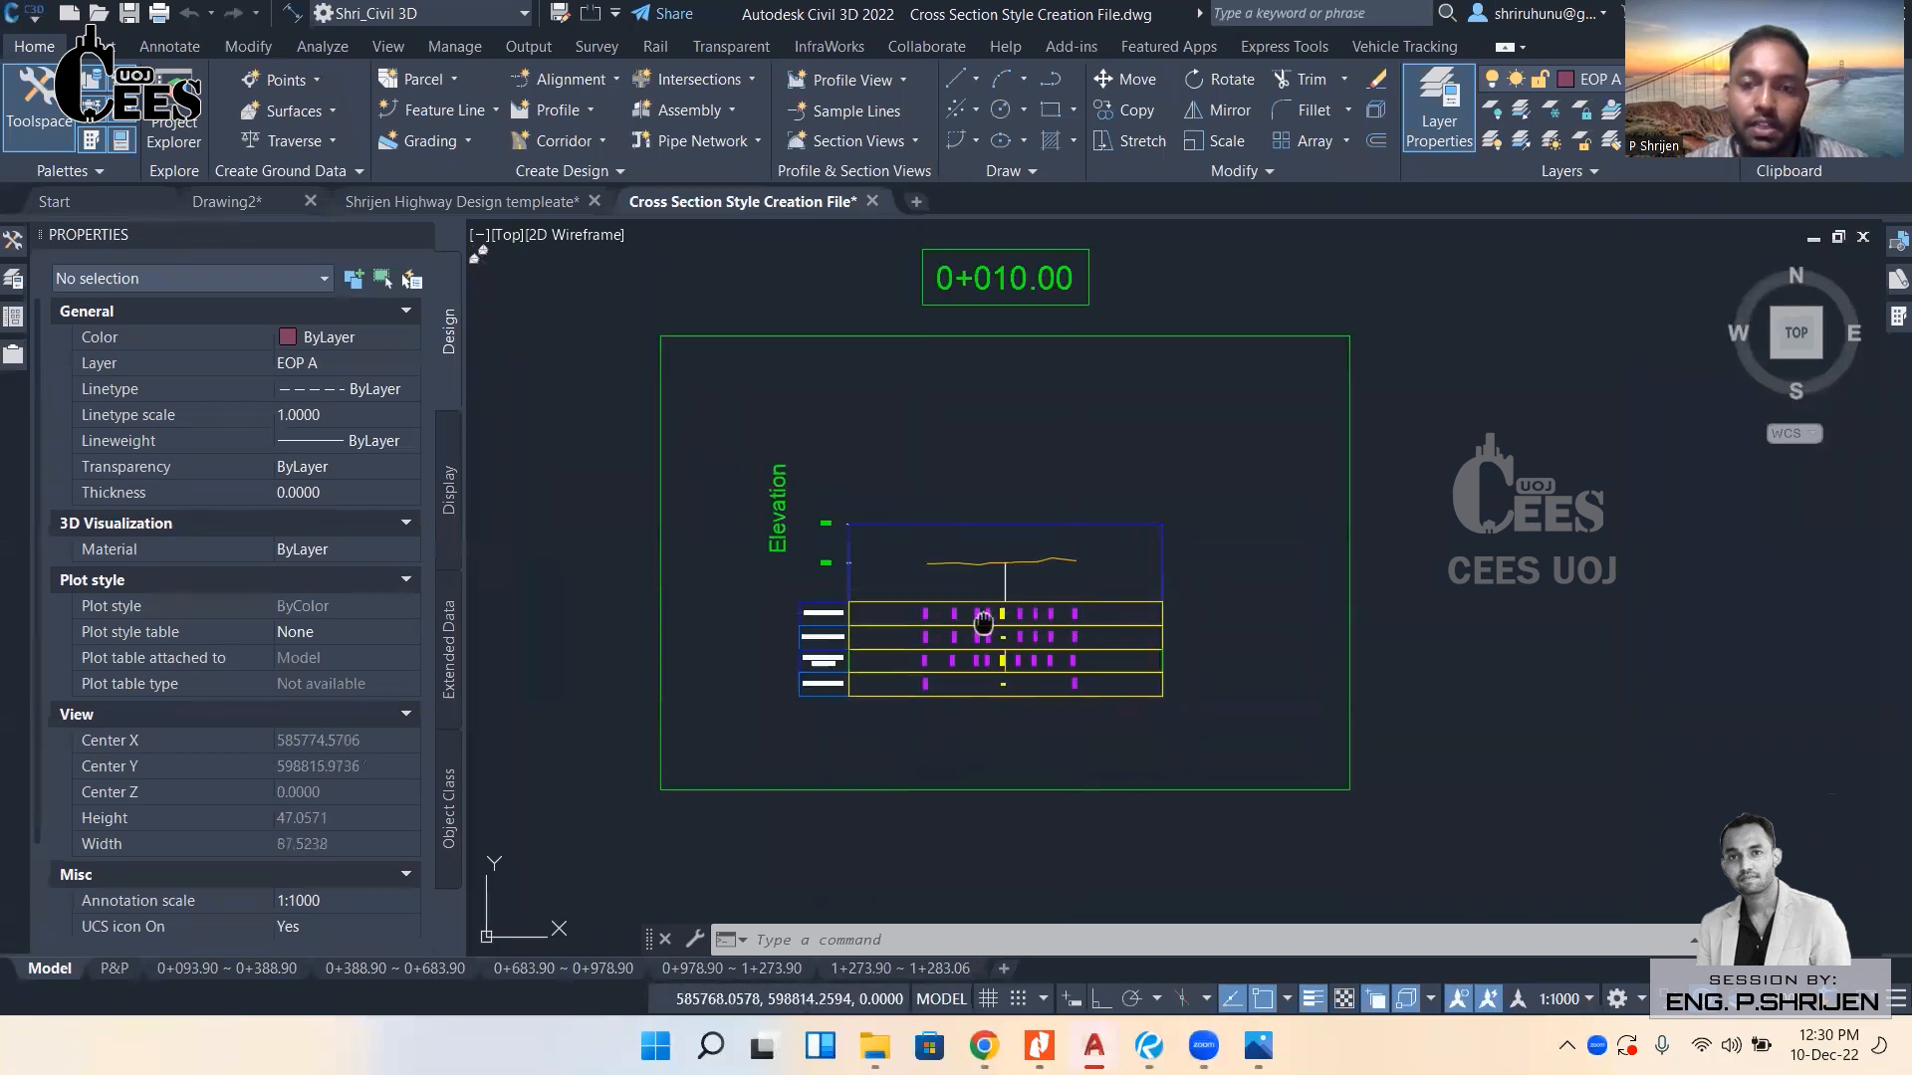
scroll(1216, 611, "up", 4)
scroll(1216, 611, "up", 3)
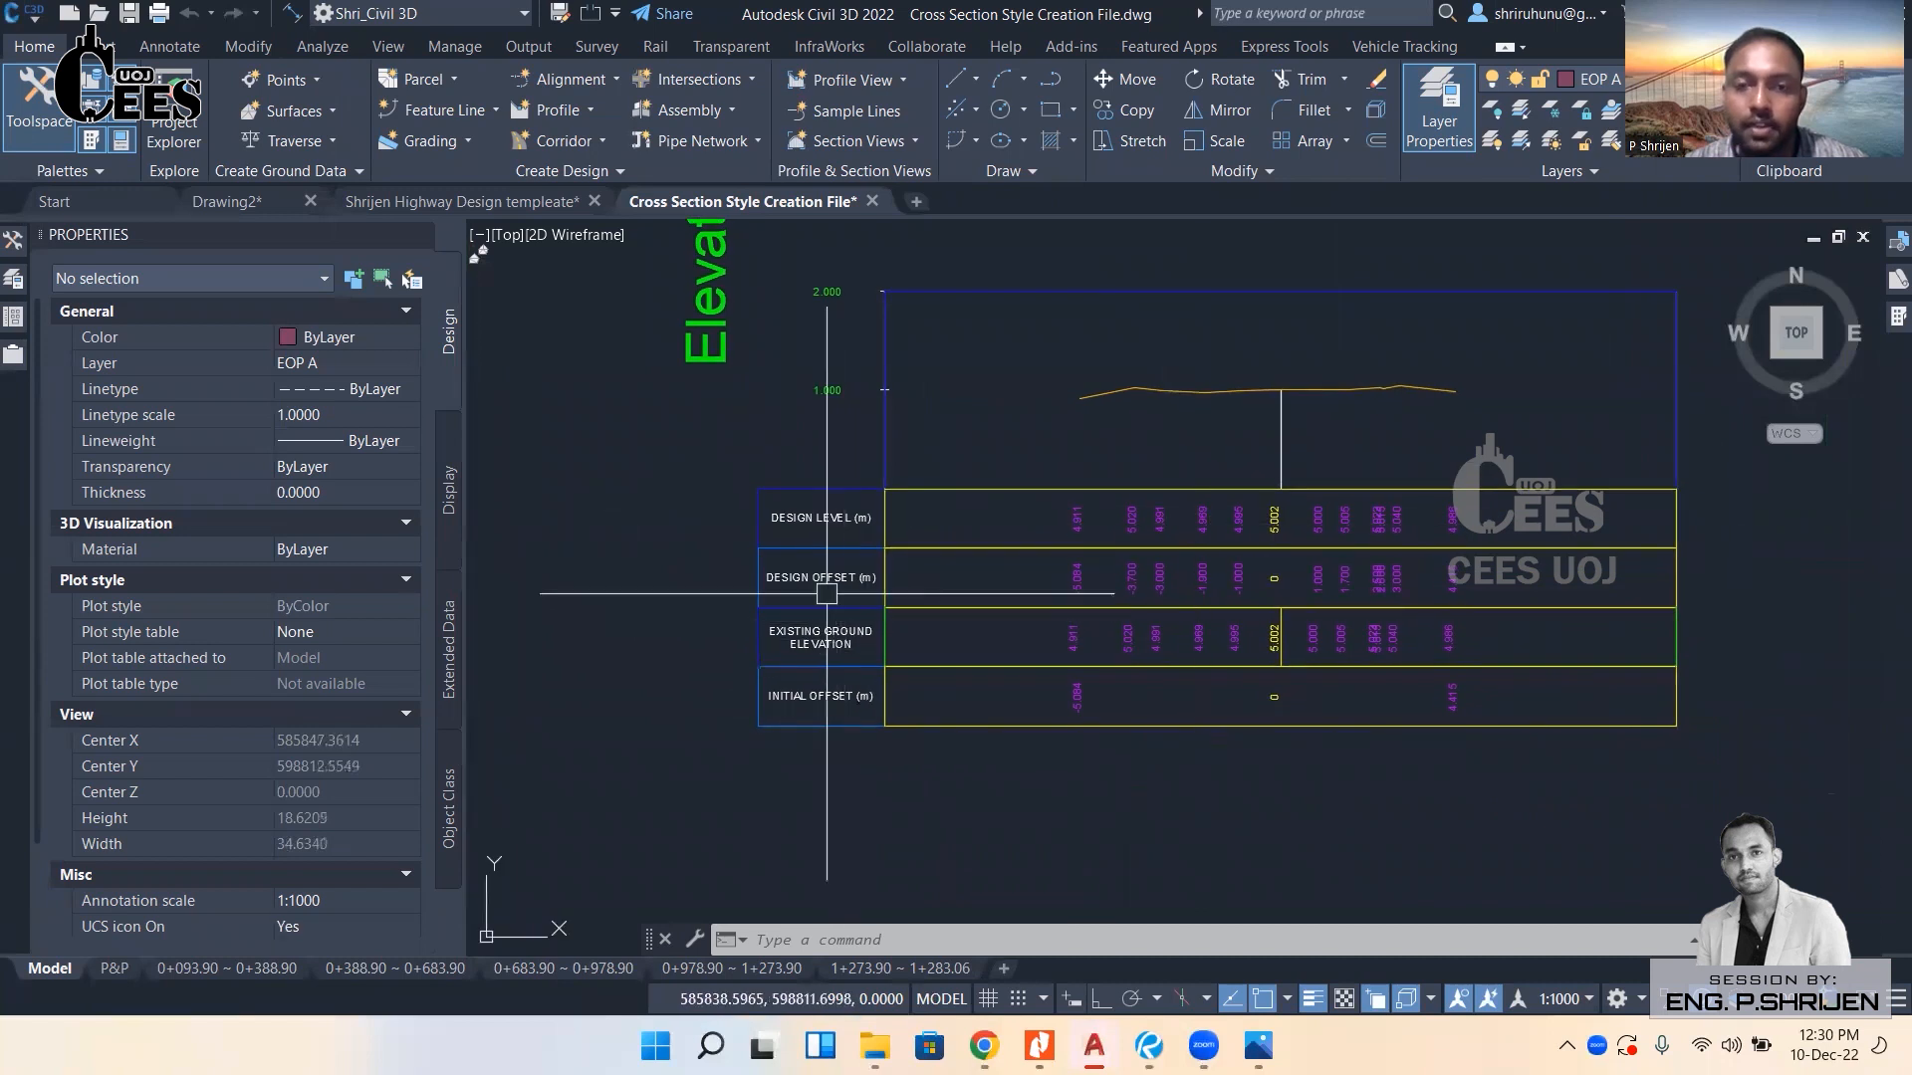
scroll(1419, 560, "down", 8)
scroll(1418, 561, "down", 6)
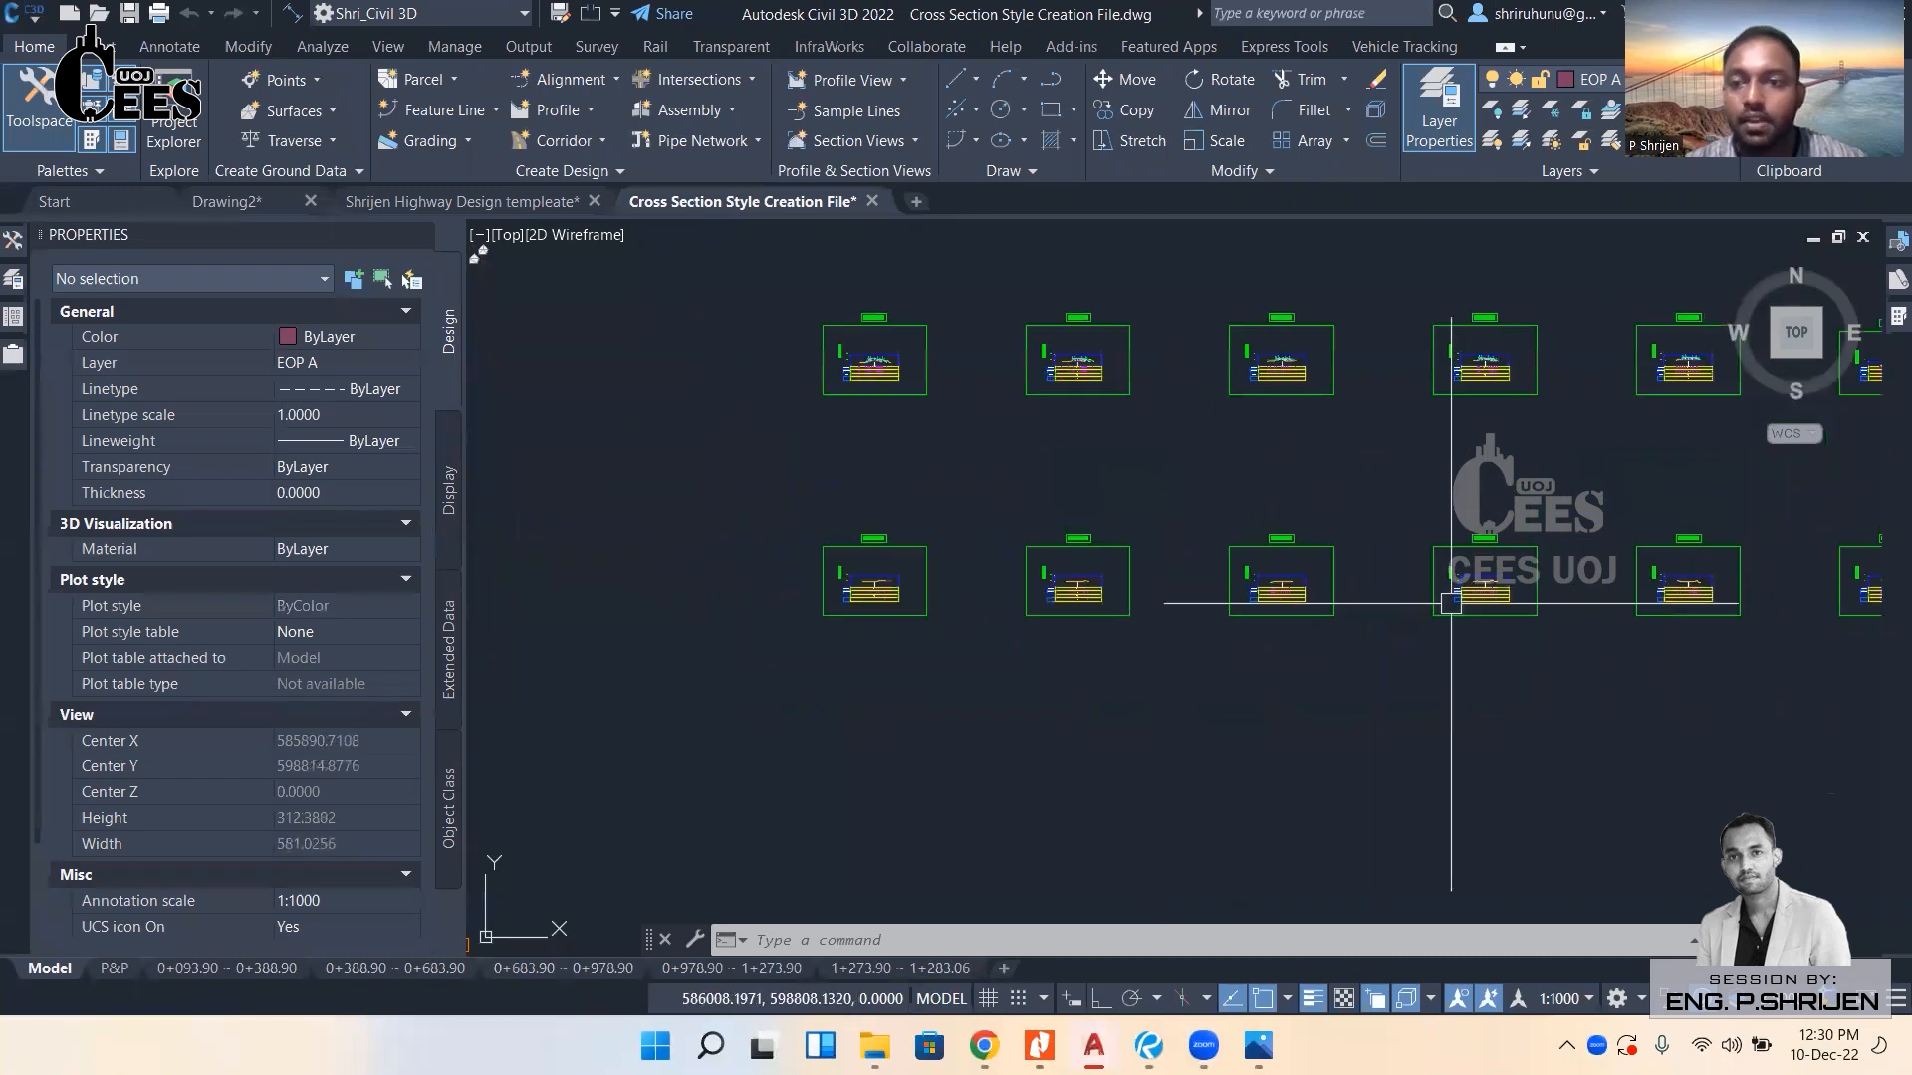
Review the profile views beside the section sheets and the overall arrangement of plan, profiles and cross sections.
middle_click_drag(1144, 650, 1321, 898)
middle_click_drag(1071, 670, 1611, 451)
mouse_move(682, 743)
middle_mouse_down()
mouse_move(866, 670)
mouse_move(1527, 683)
middle_mouse_up()
middle_click_drag(578, 724, 963, 731)
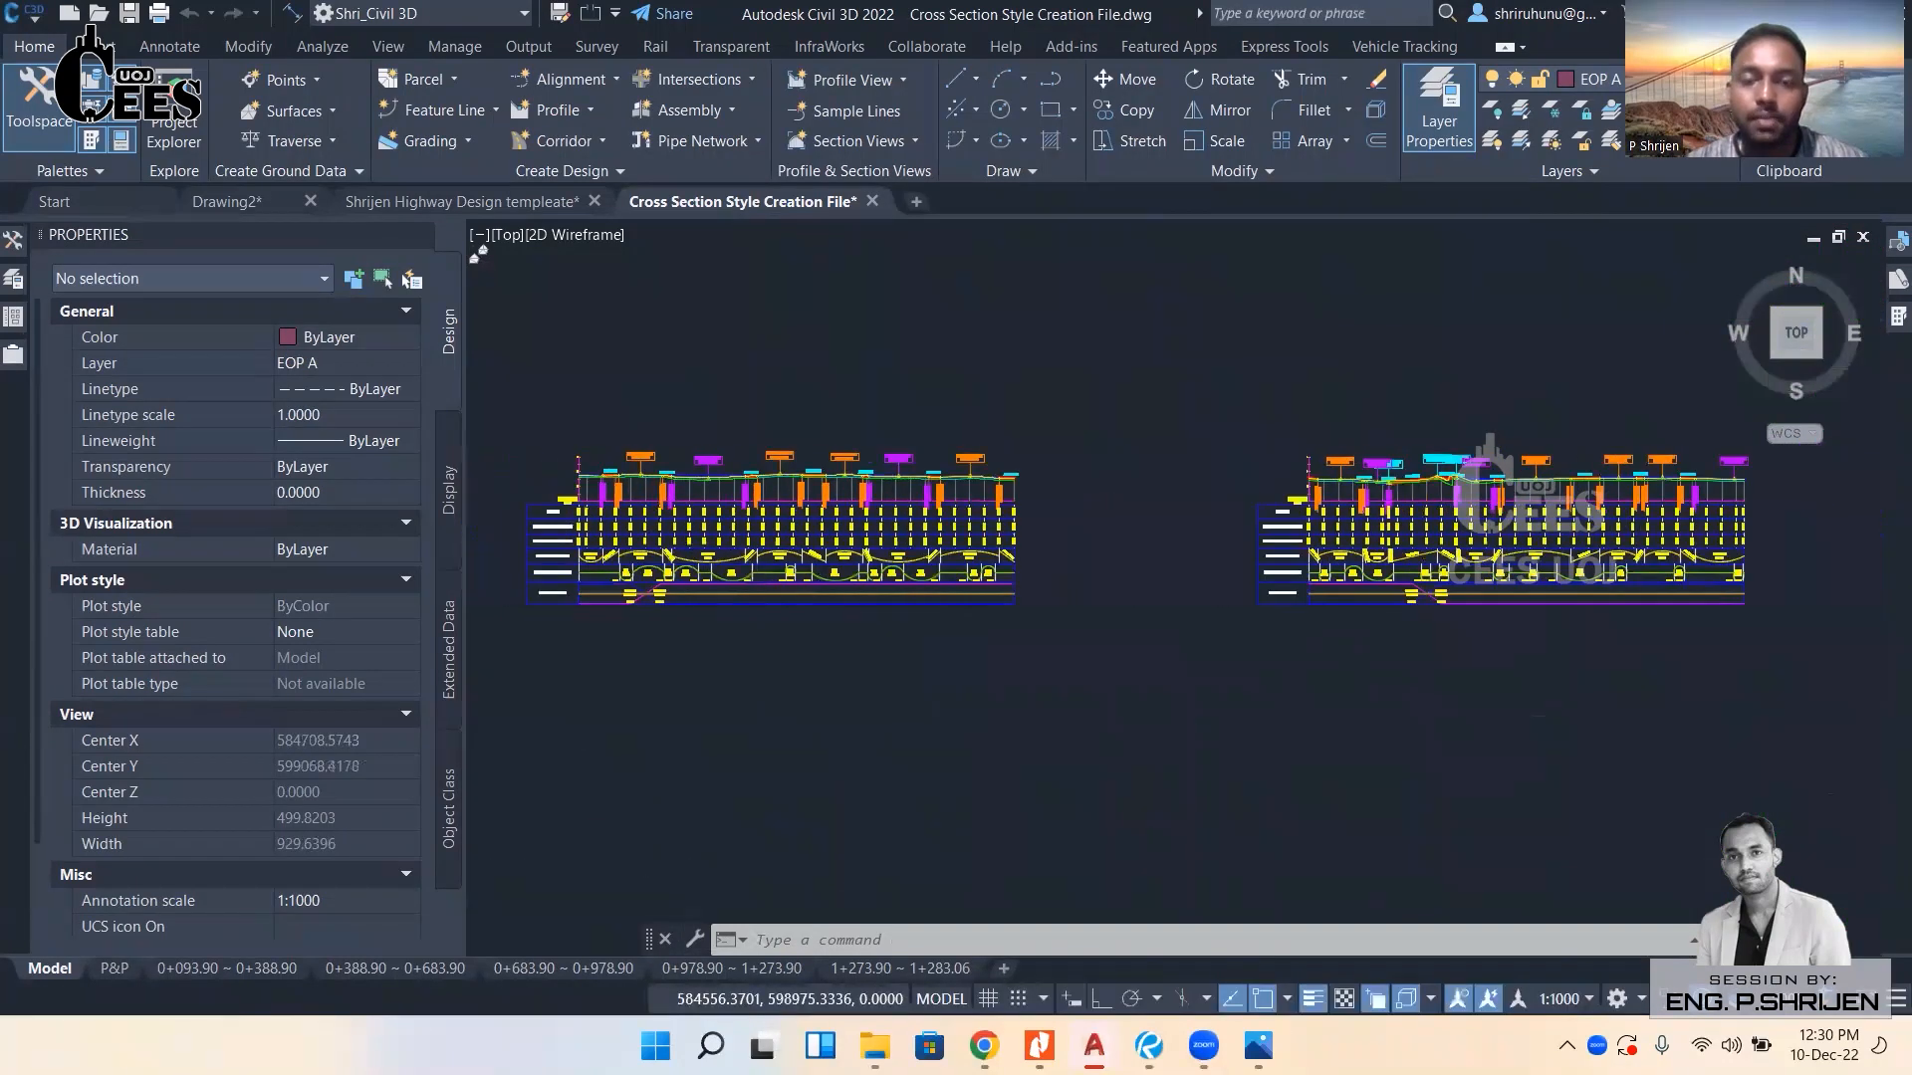
scroll(925, 721, "down", 4)
mouse_move(885, 868)
middle_mouse_down()
mouse_move(874, 664)
mouse_move(1031, 769)
middle_mouse_up()
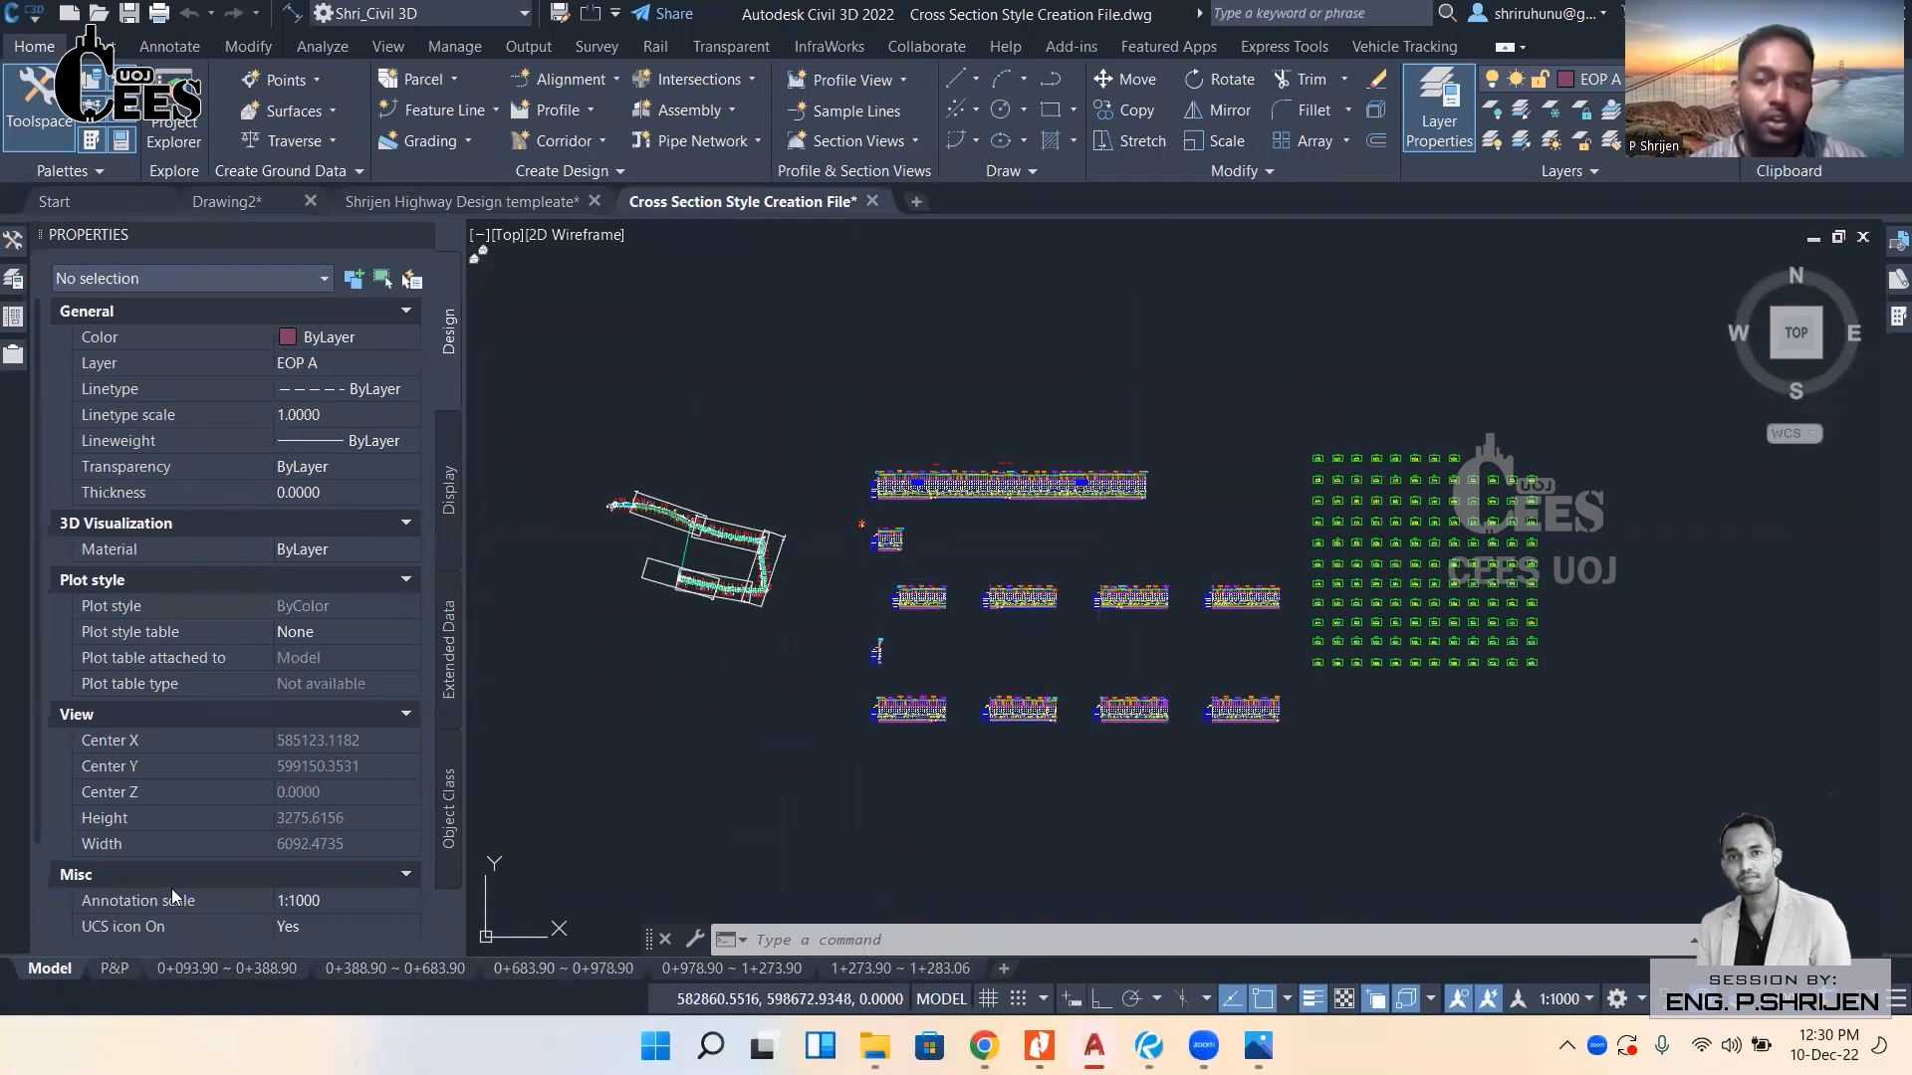
Review the plan and profile sheet layouts 0+093.90 ~ 0+388.90, 0+388.90 ~ 0+683.90 and 1+273.90 ~ 1+283.06.
left_click(215, 969)
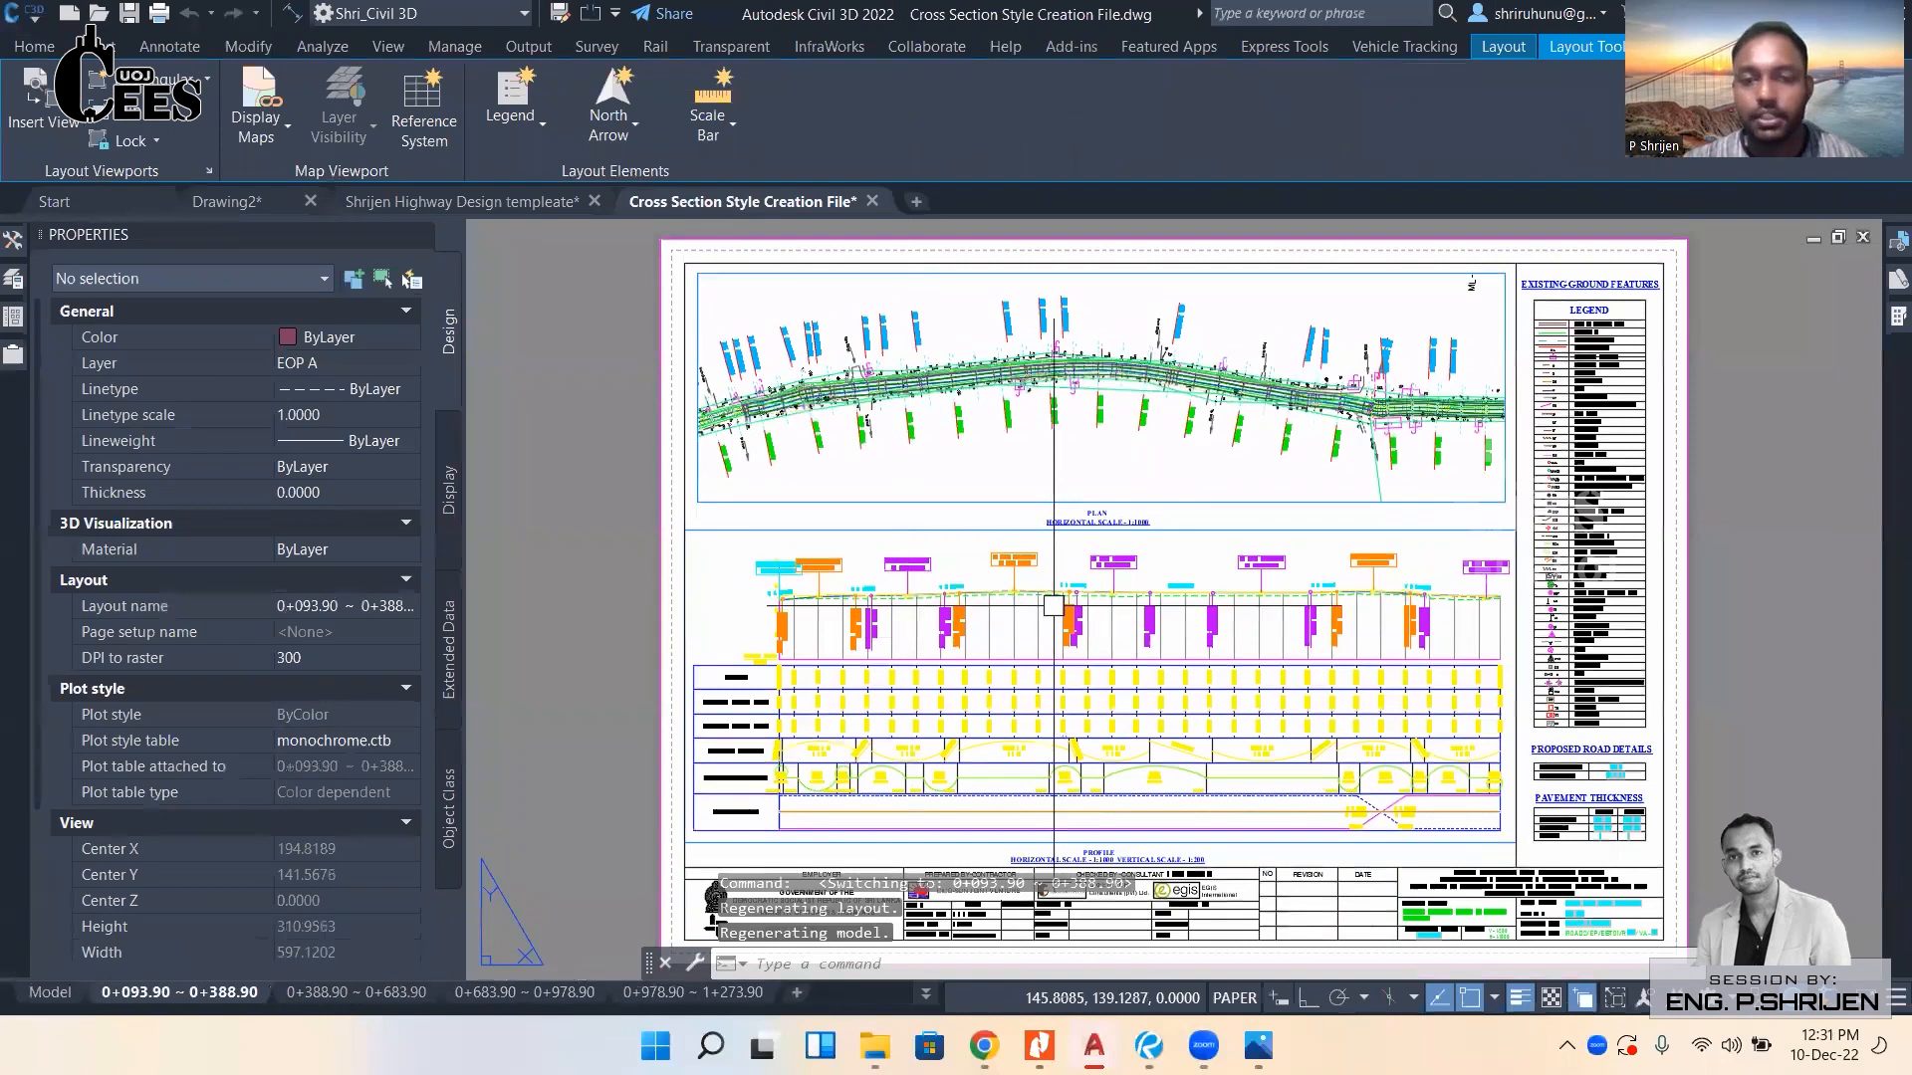
left_click(369, 994)
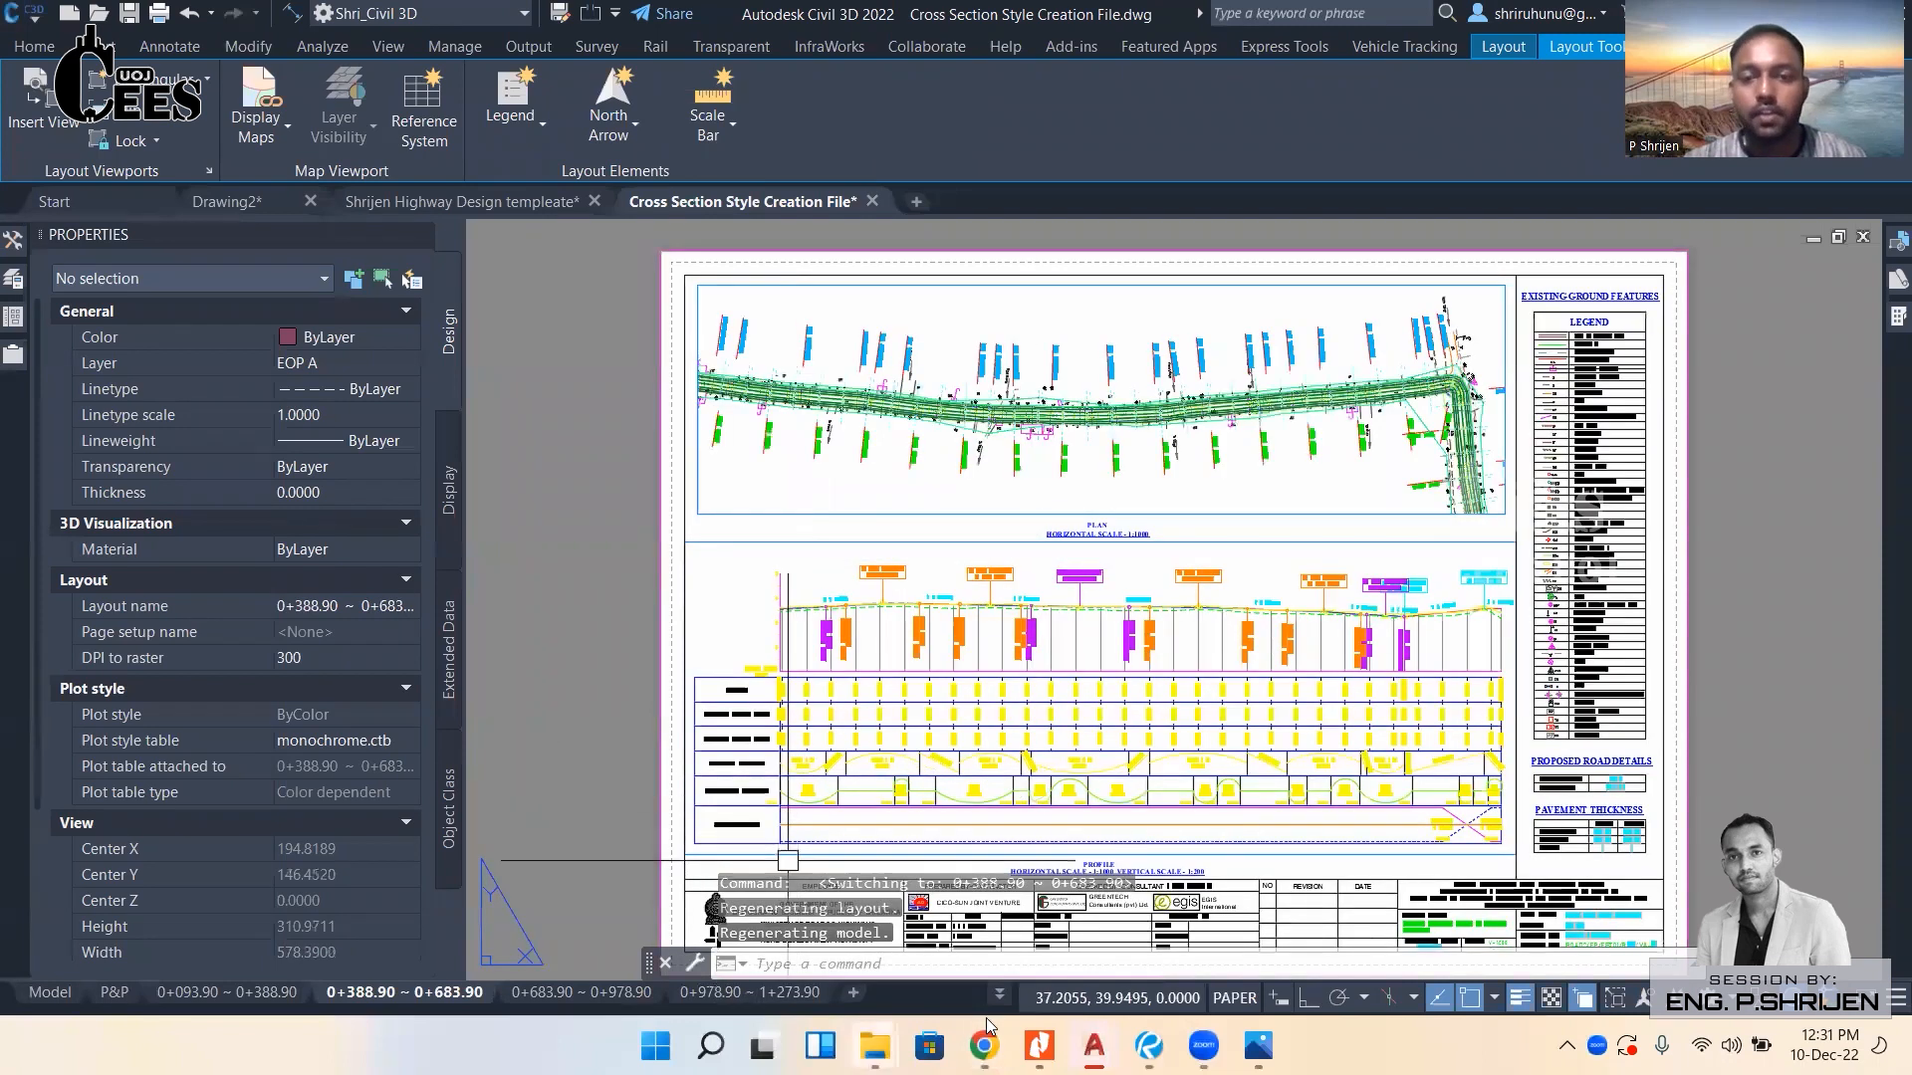
left_click(999, 994)
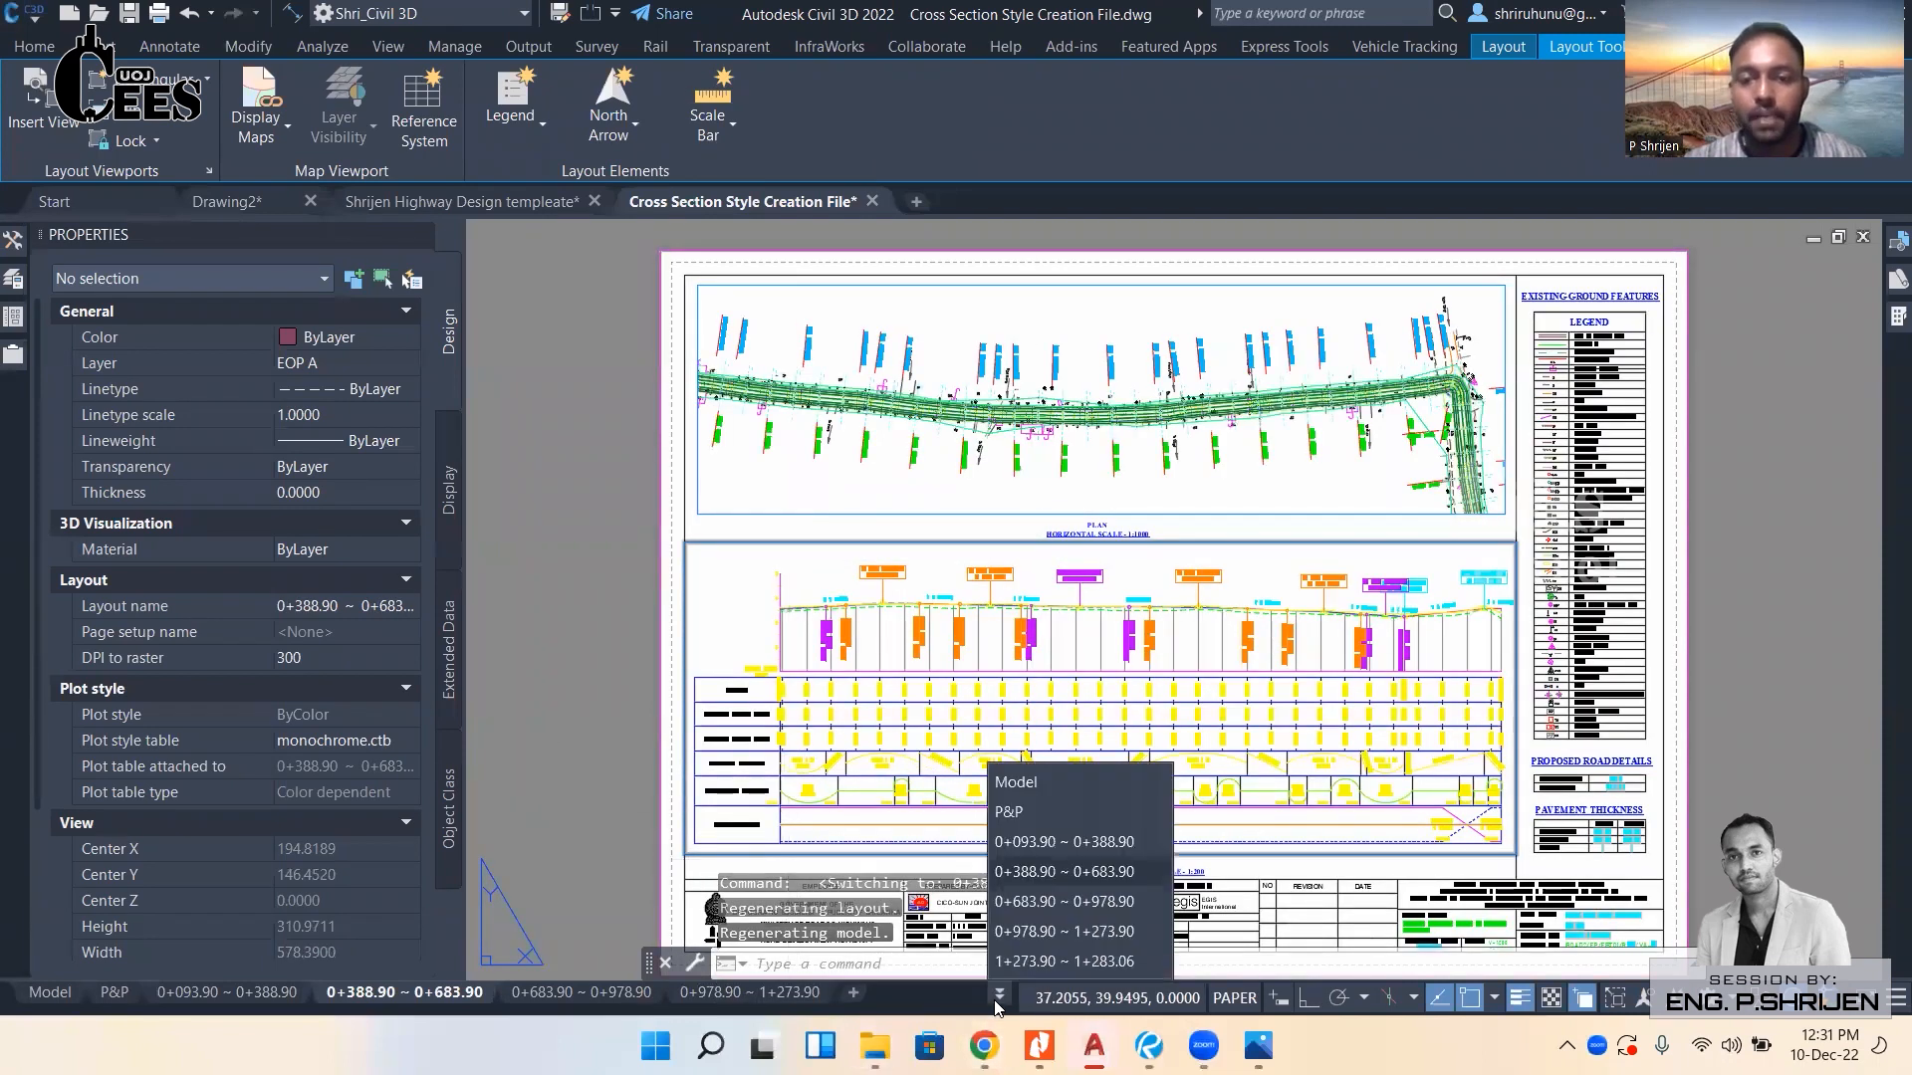
left_click(1058, 962)
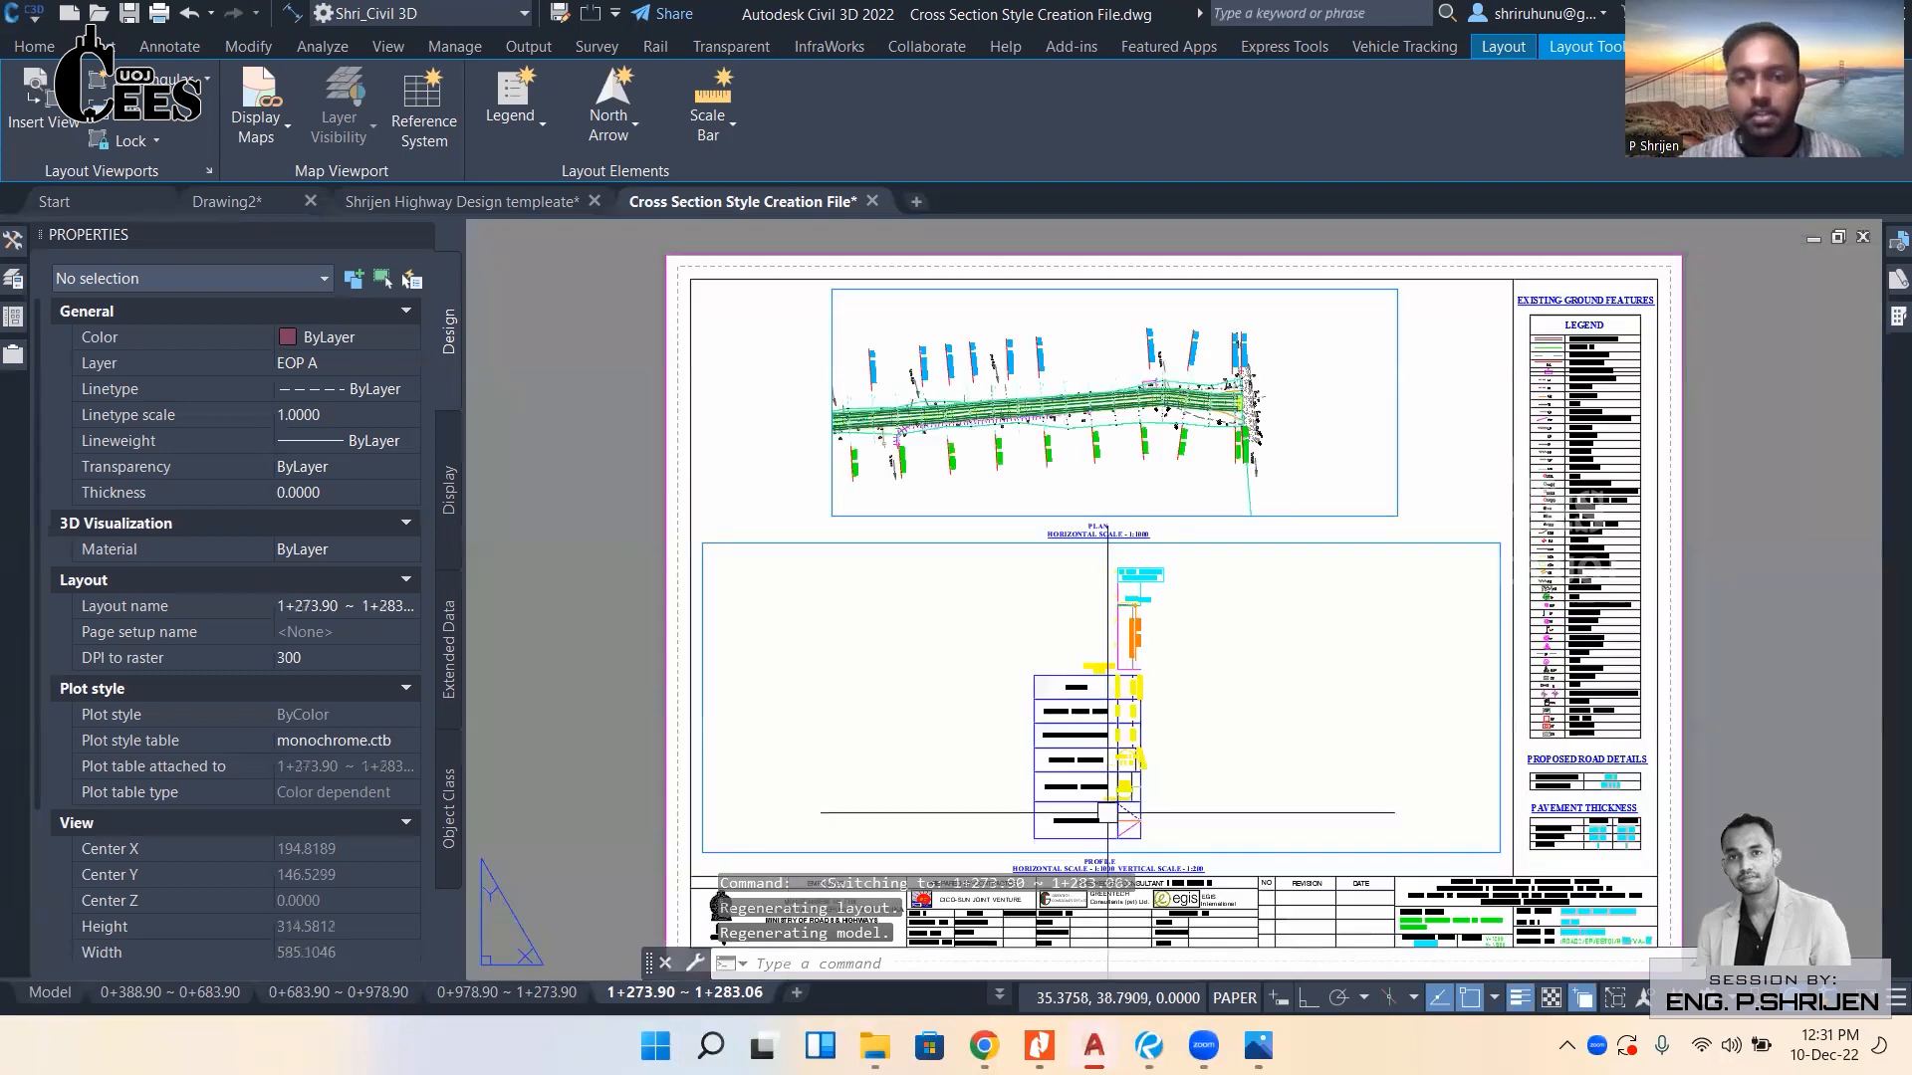
Return to model space and look over the plan production and plotting commands for creating view frames, sheets and section sheets.
left_click(86, 994)
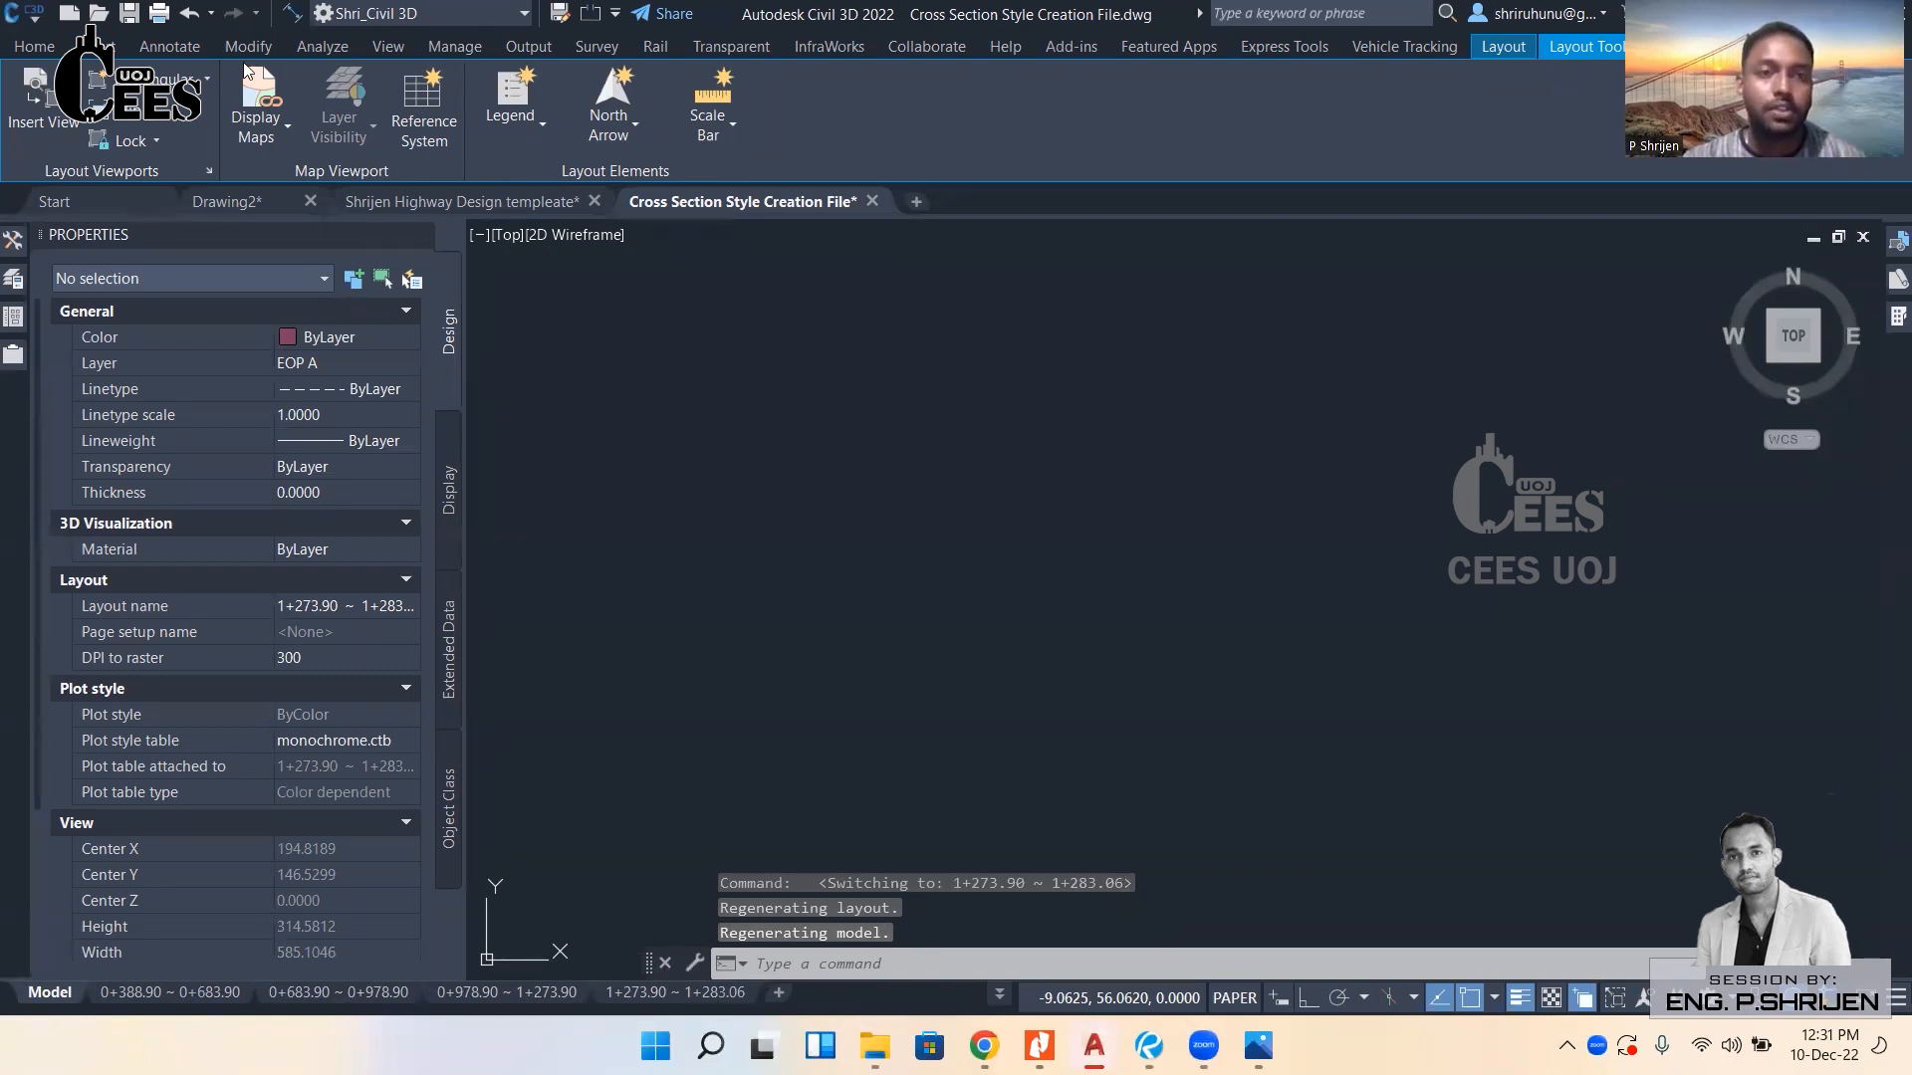
left_click(926, 480)
key("Escape")
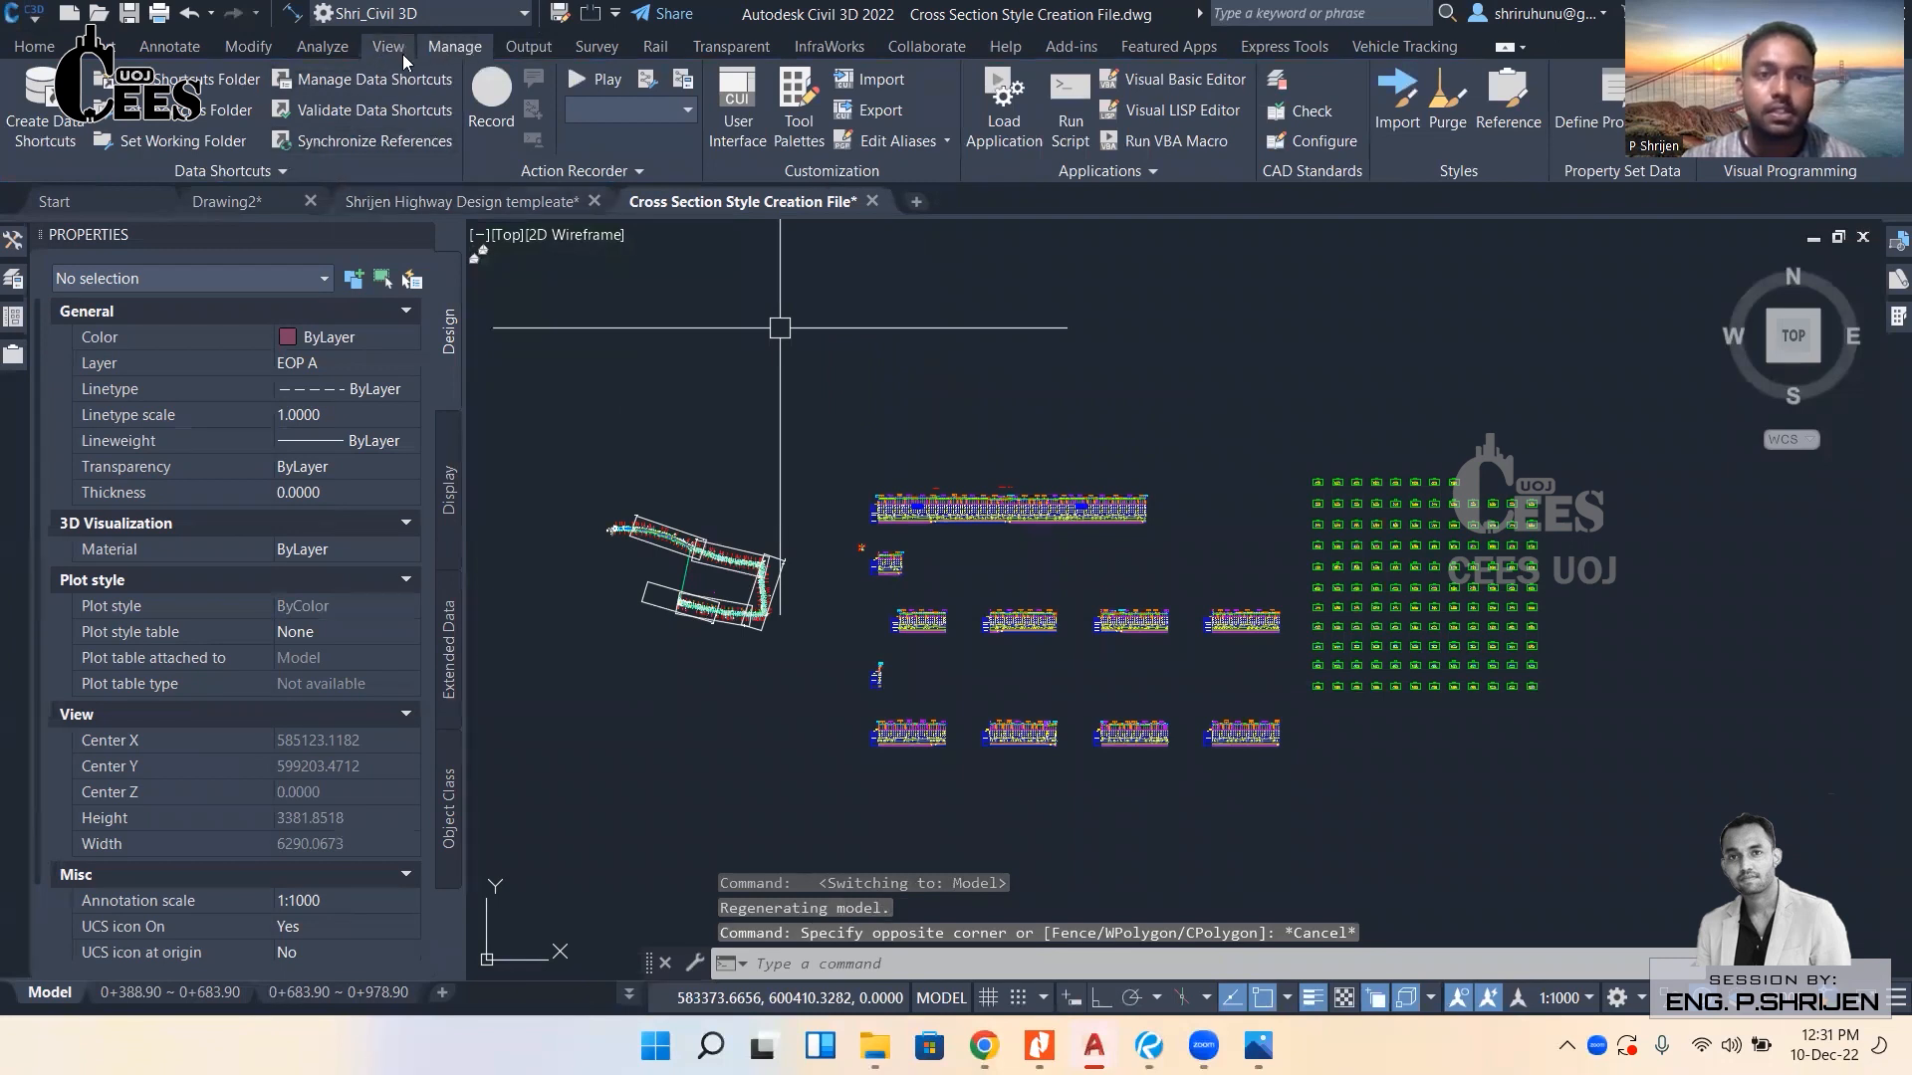
left_click(527, 46)
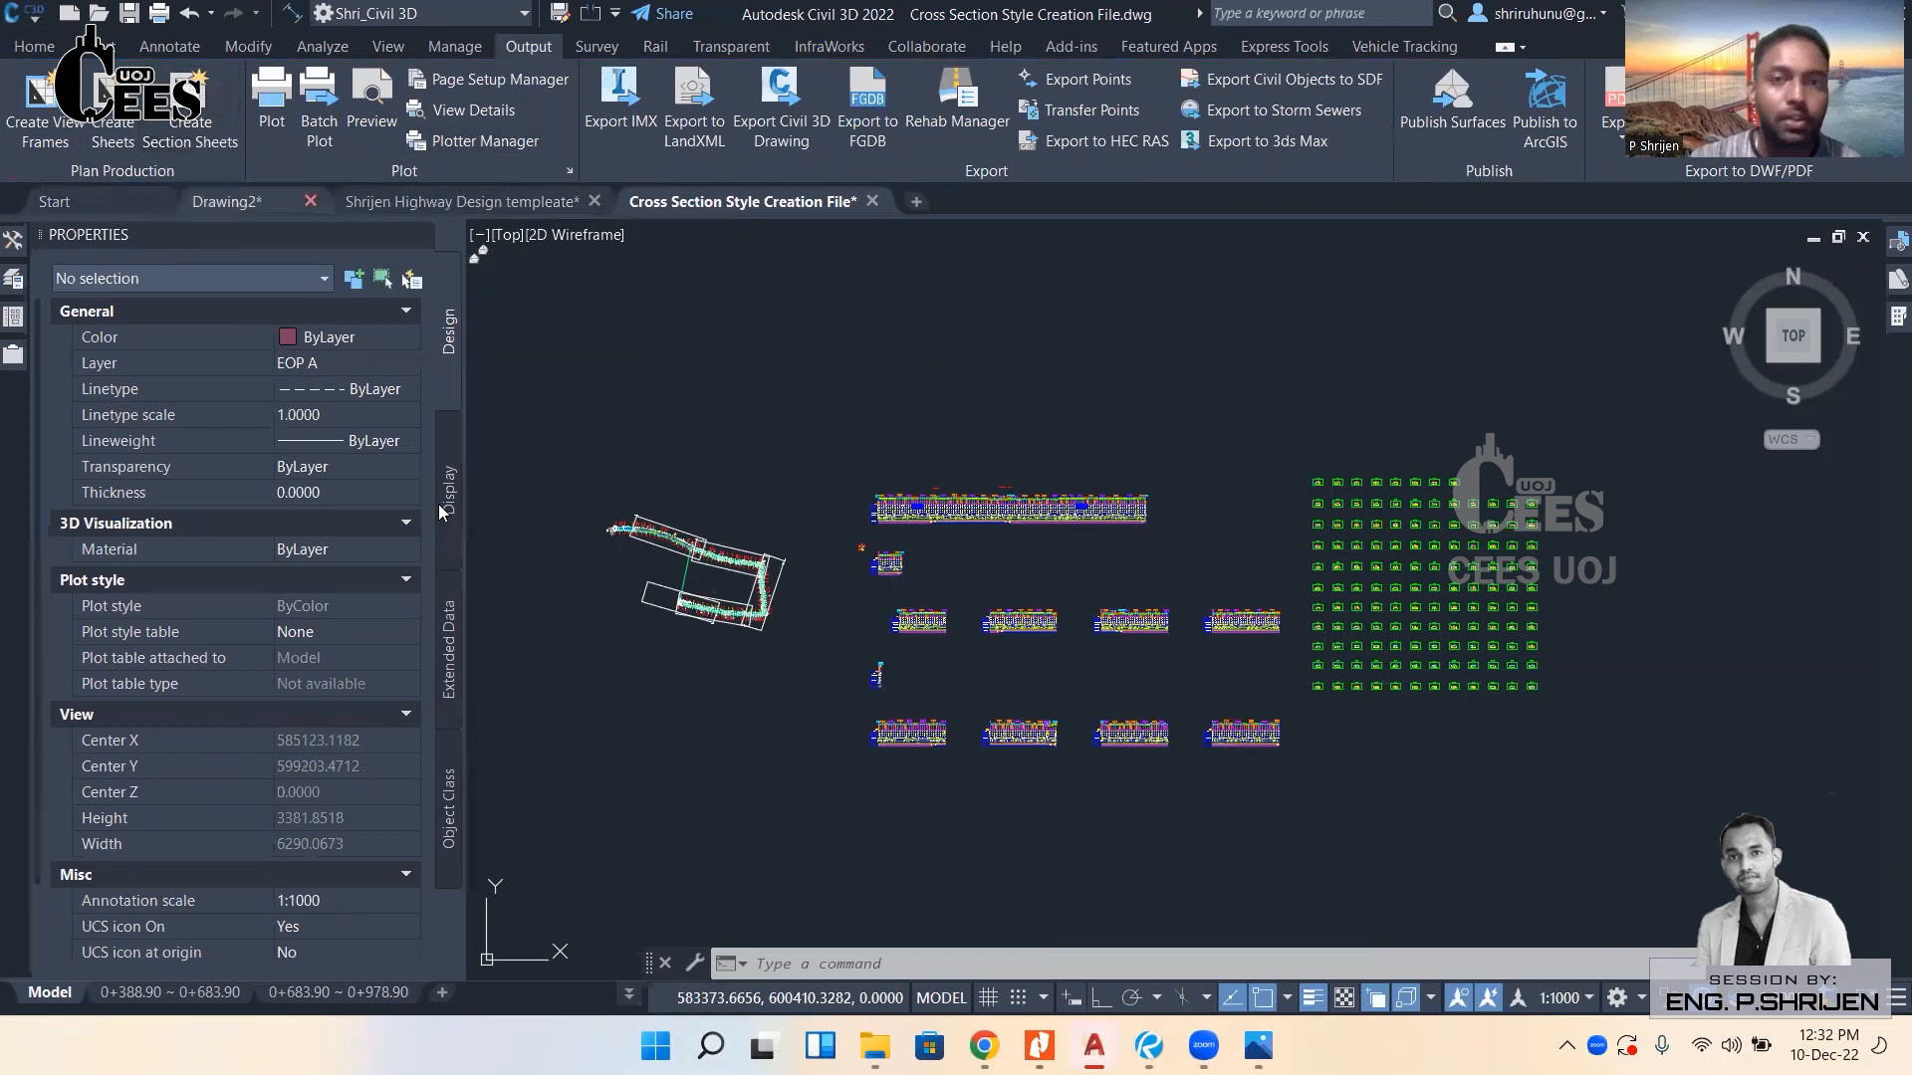
left_click(35, 45)
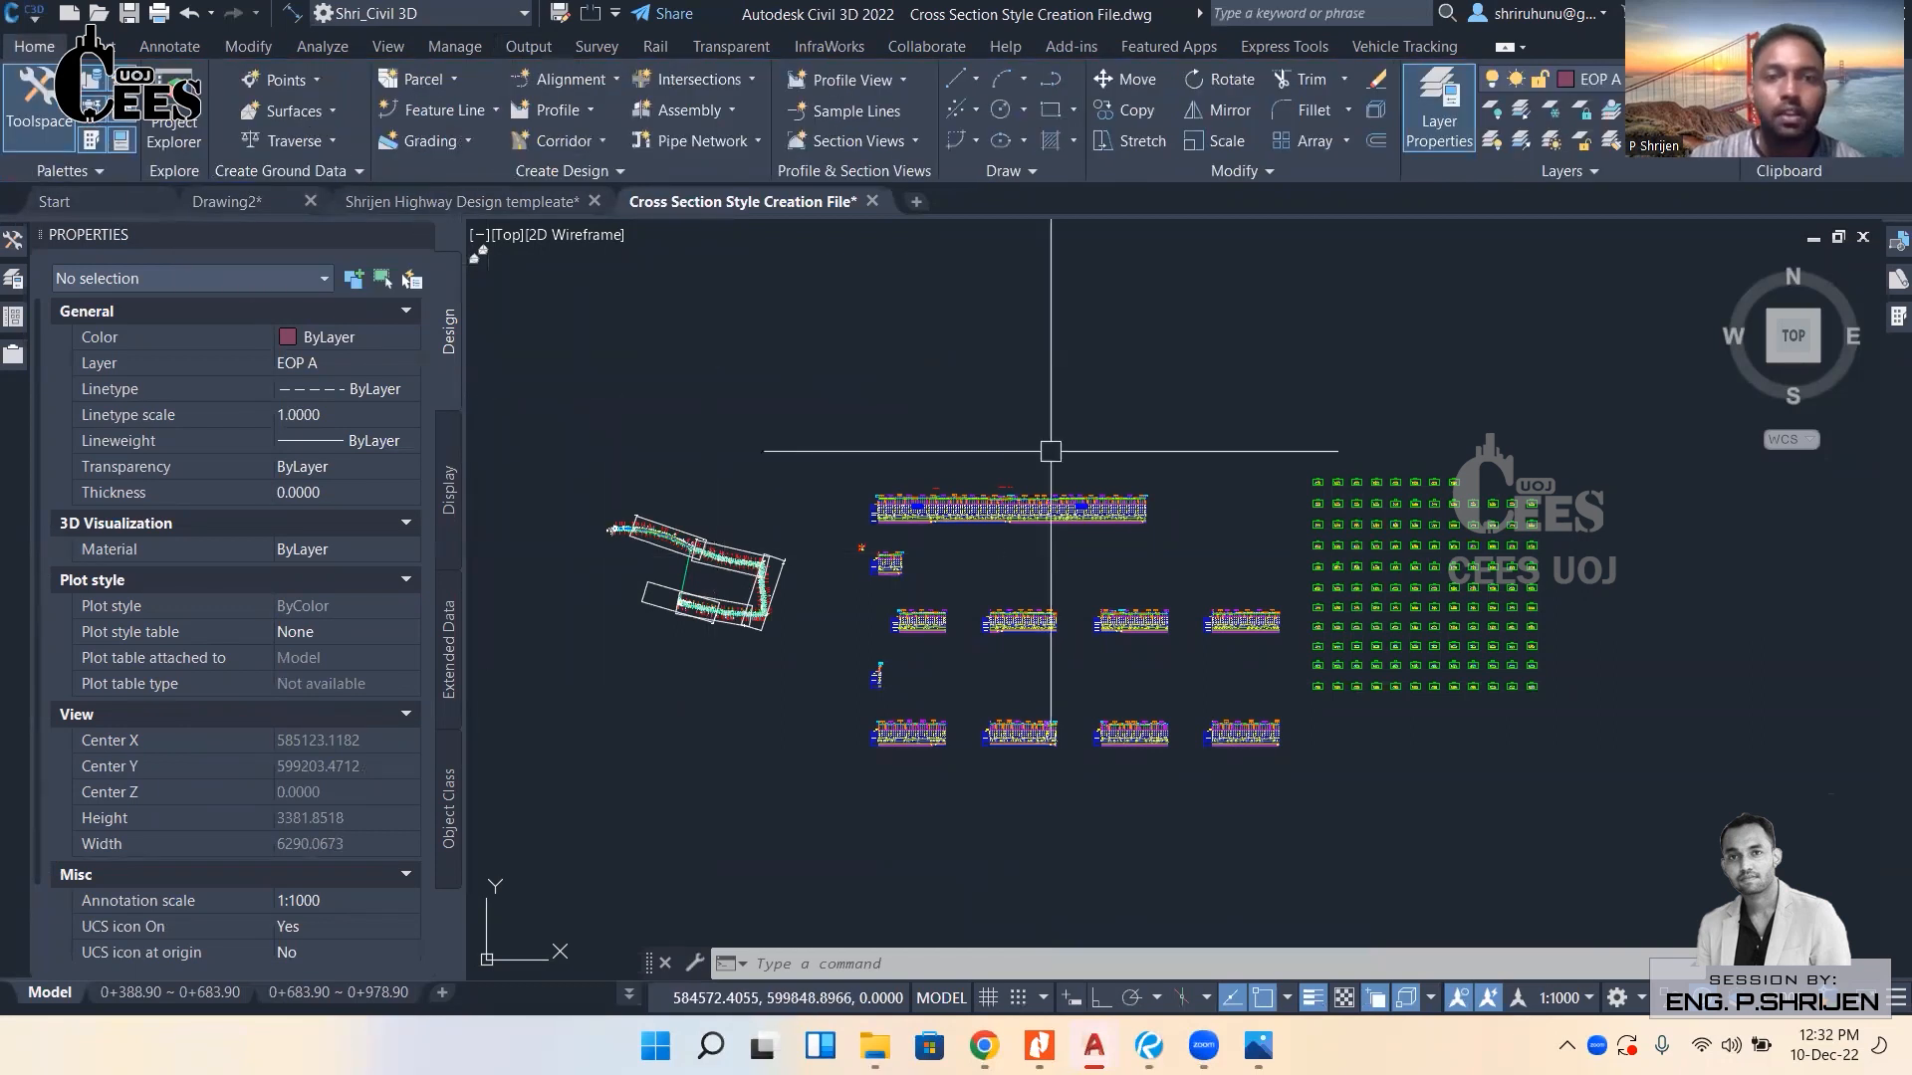
scroll(876, 448, "down", 3)
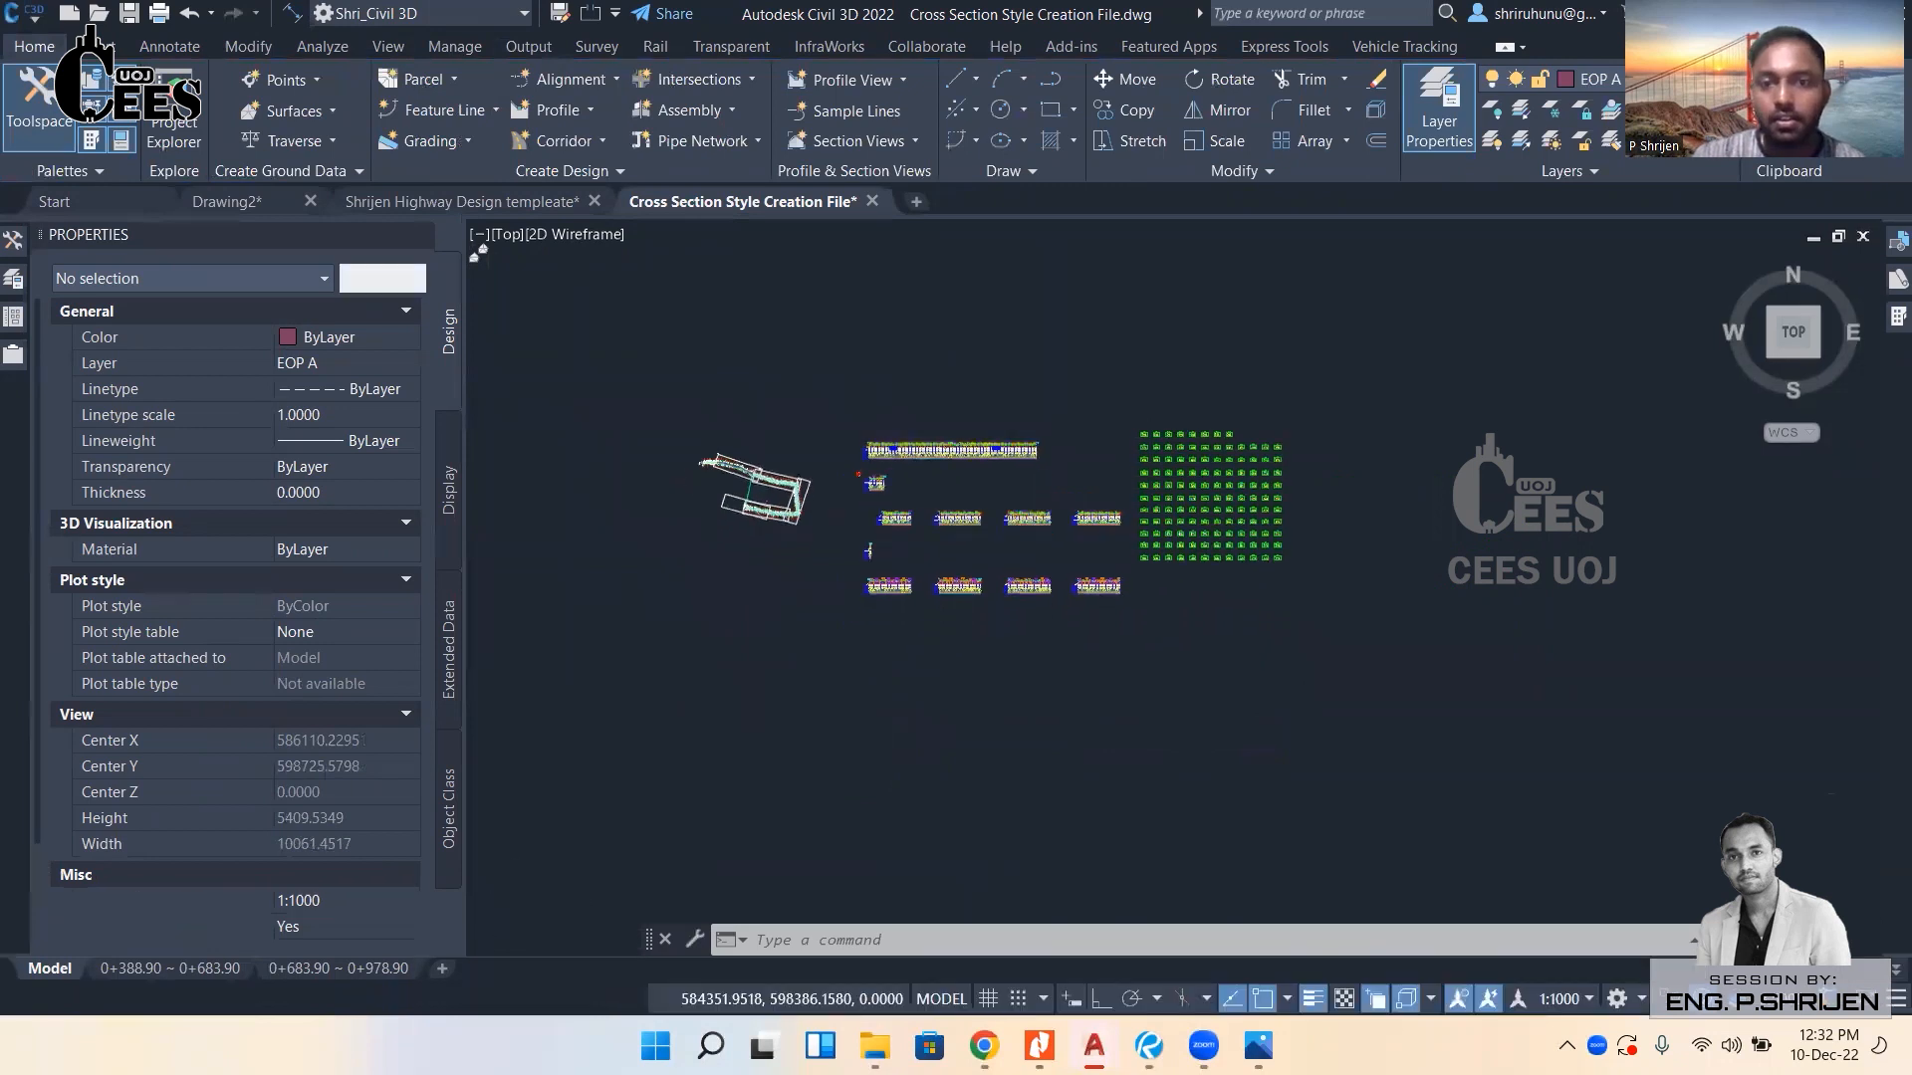
scroll(856, 617, "up", 5)
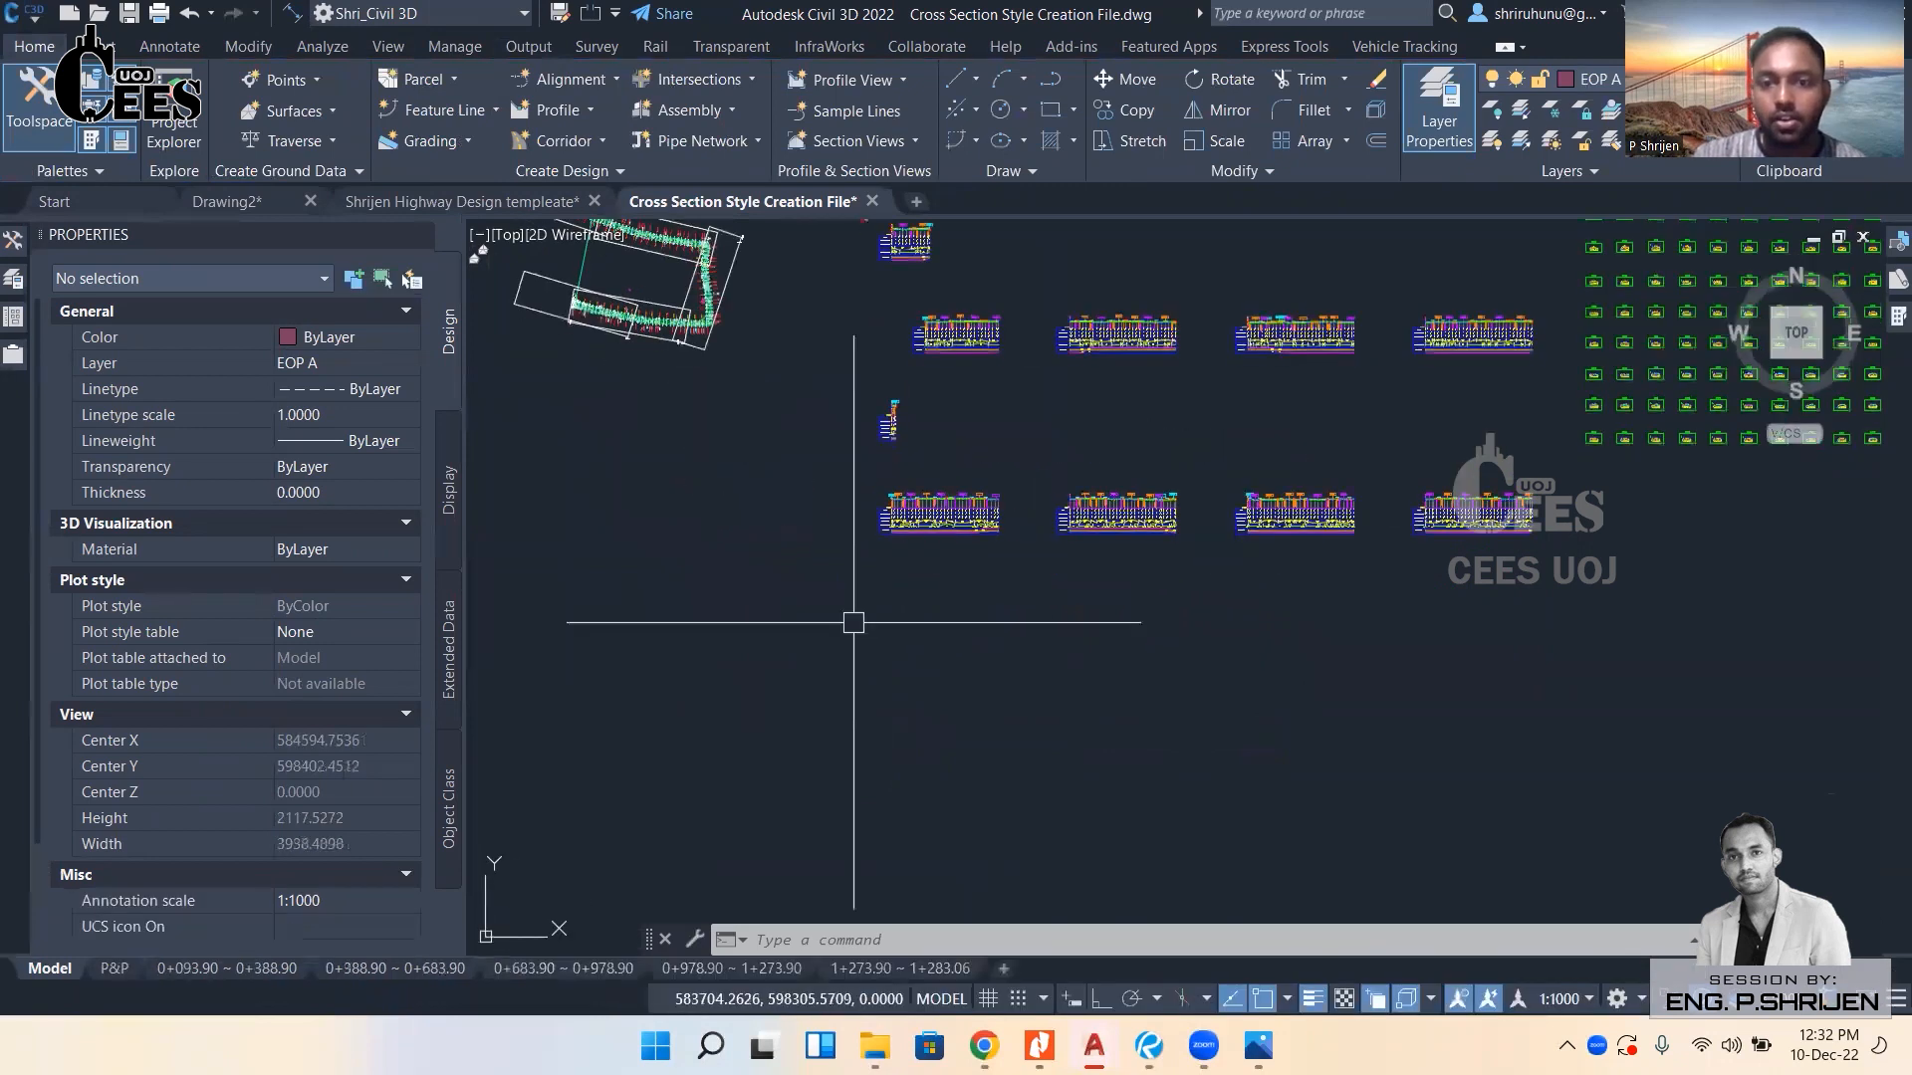
Switch to Drawing2 and review its section views, profile and contour plan with the road corridor.
left_click(239, 203)
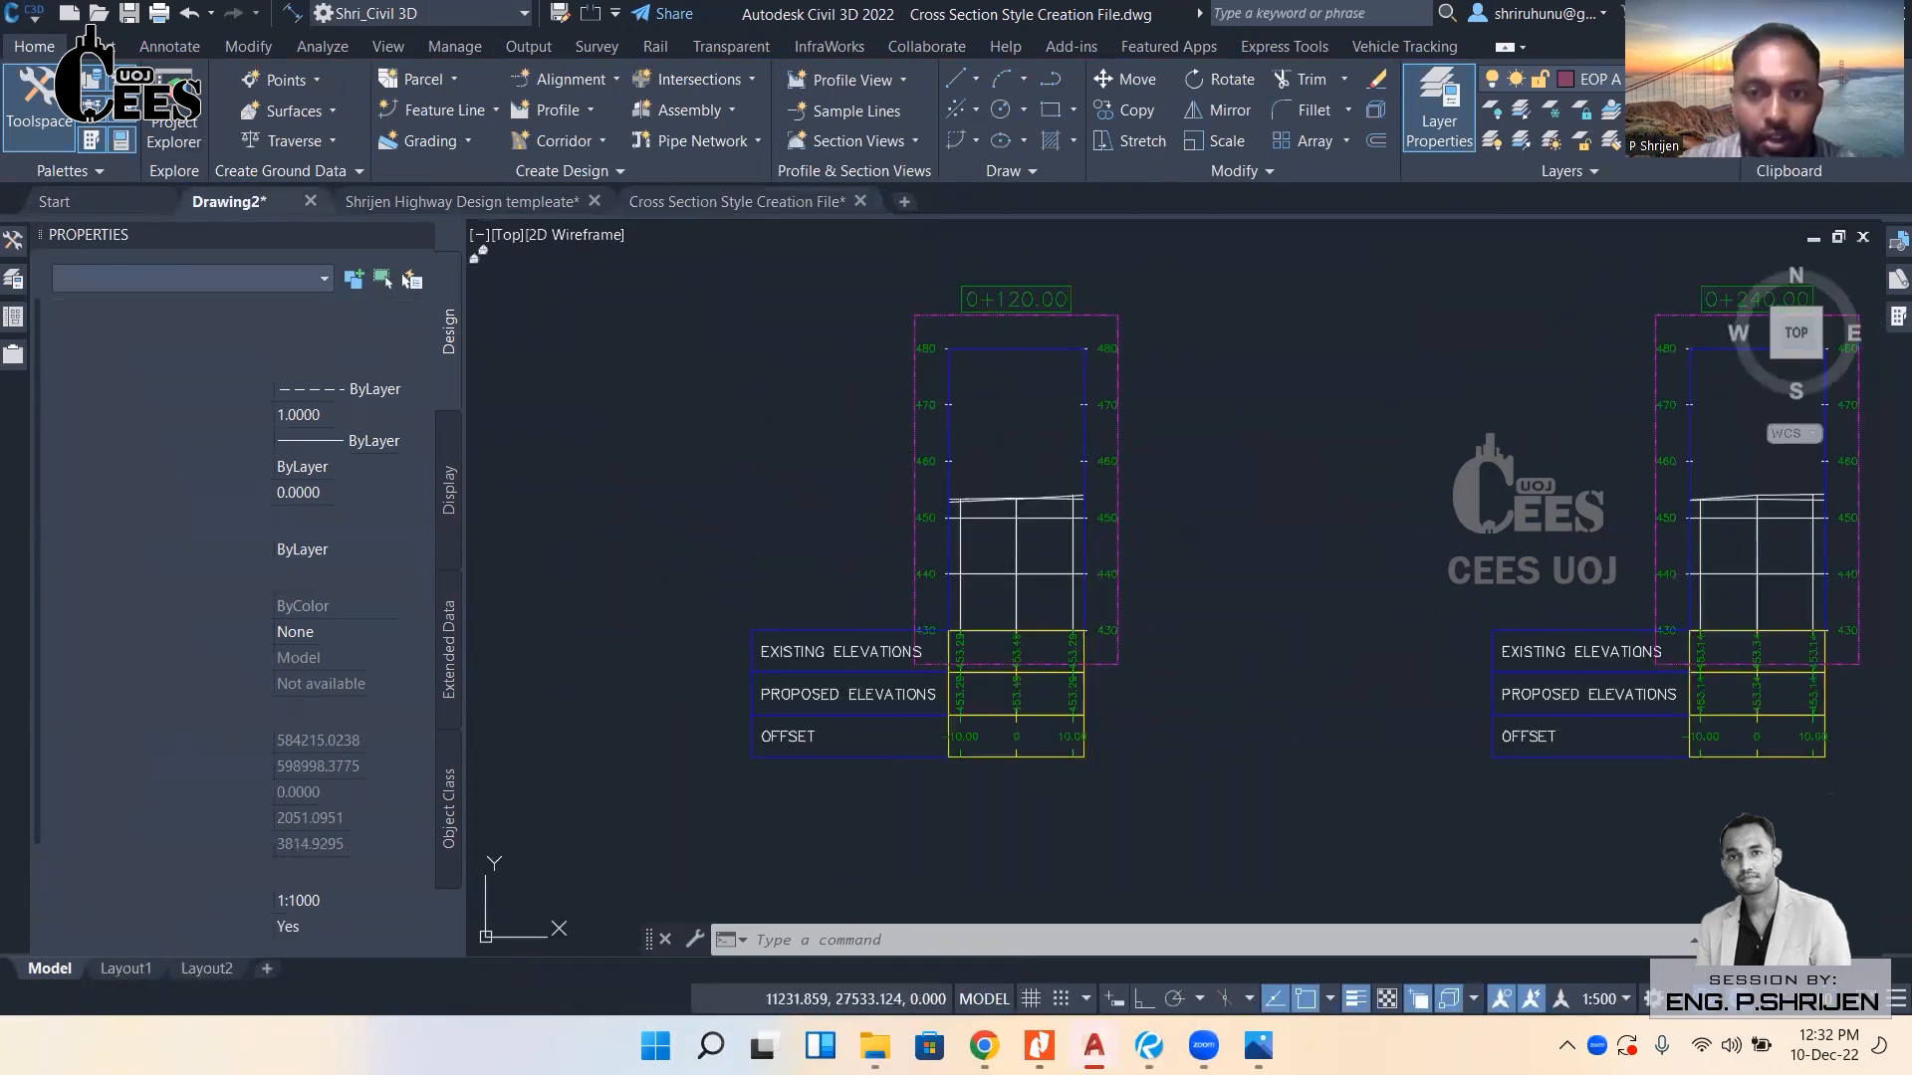
scroll(832, 397, "down", 10)
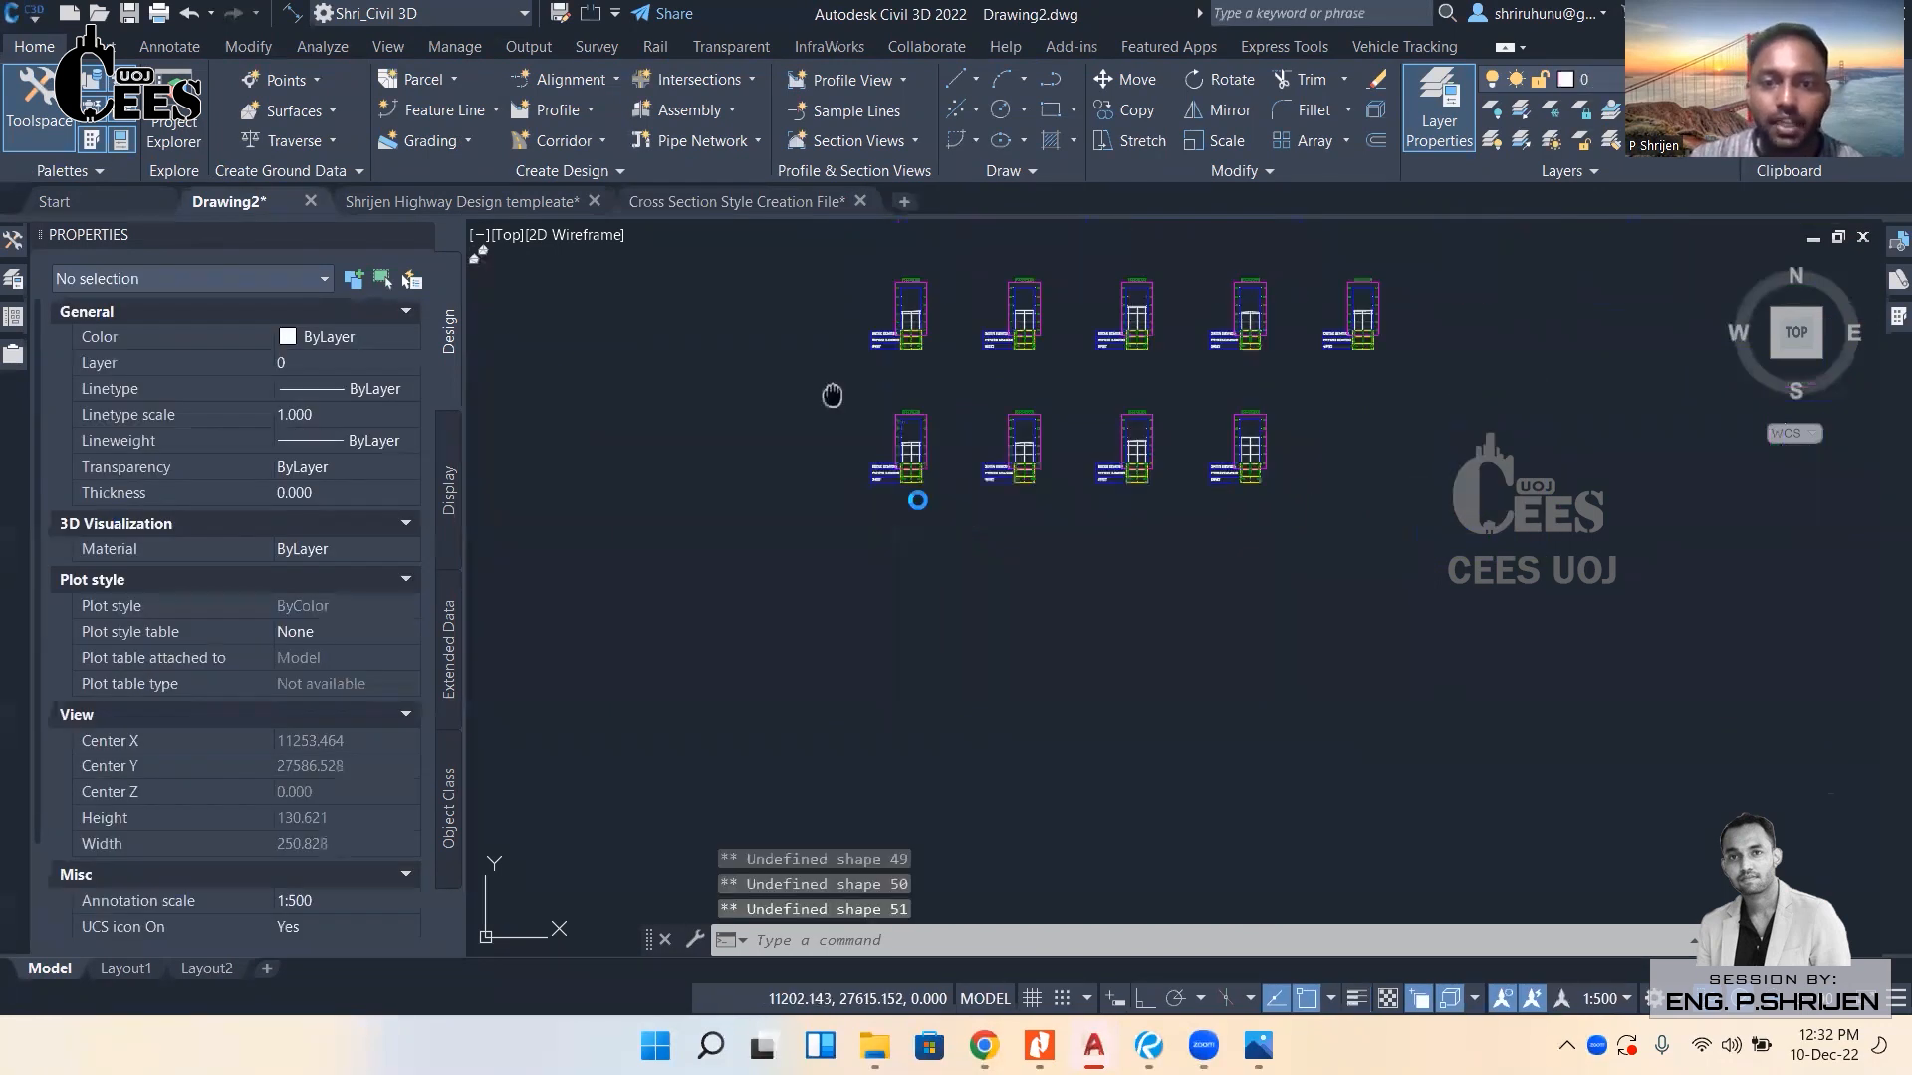
scroll(957, 564, "down", 5)
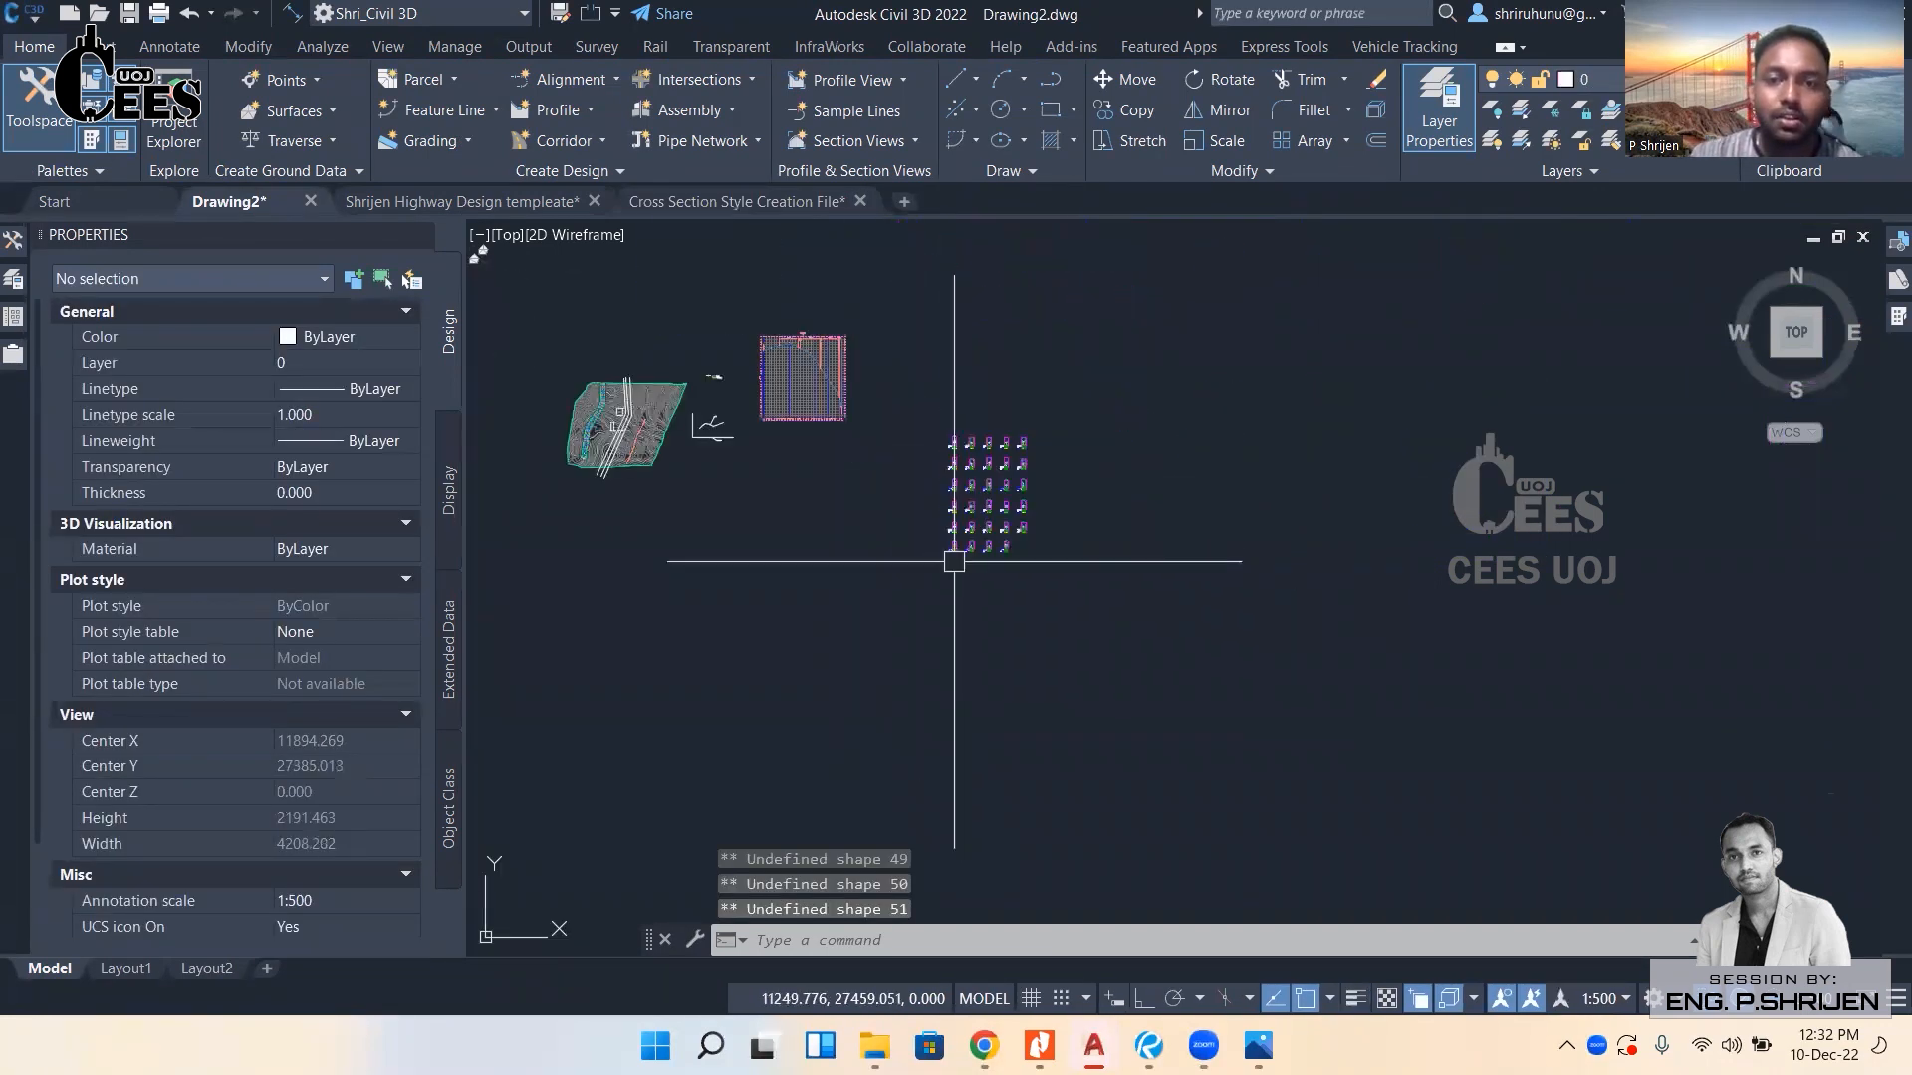
scroll(796, 562, "up", 7)
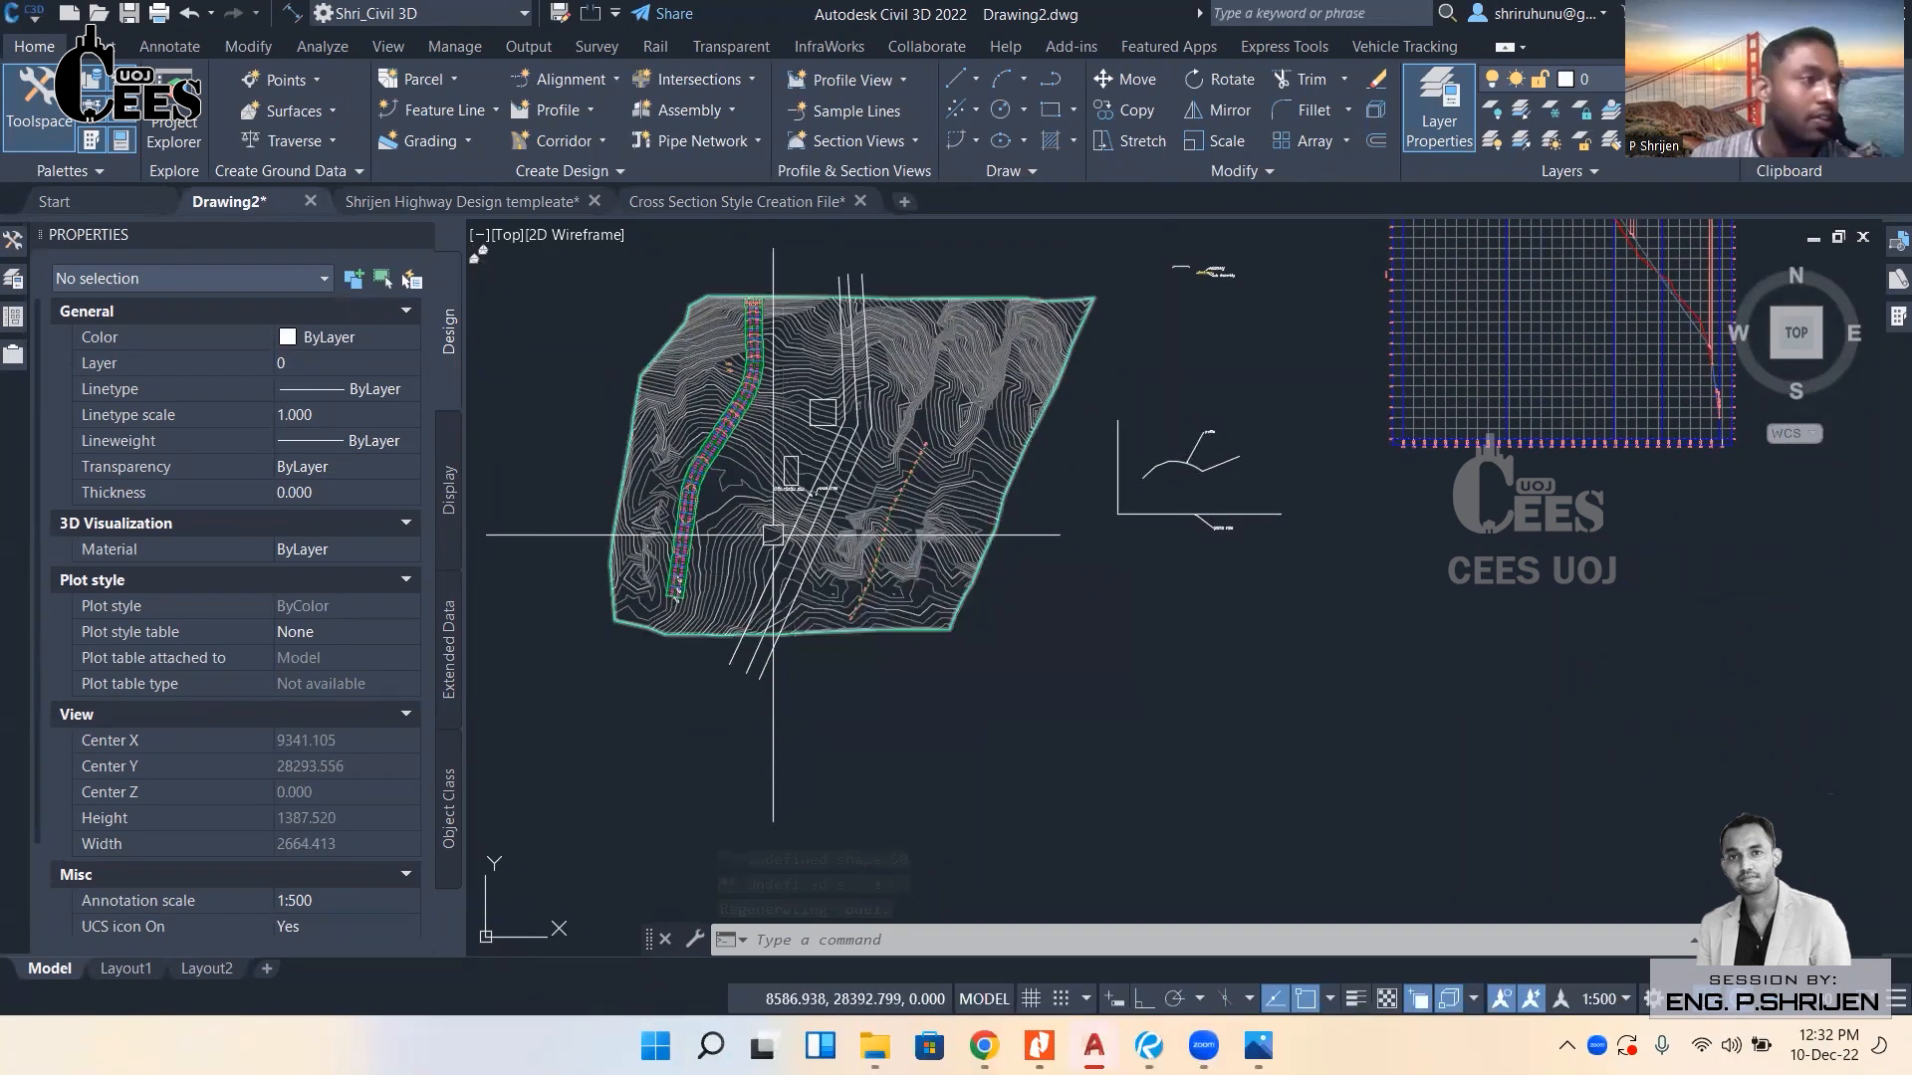
Close the Shrijen Highway Design templeate and Cross Section Style Creation File drawings without saving their changes.
left_click(510, 207)
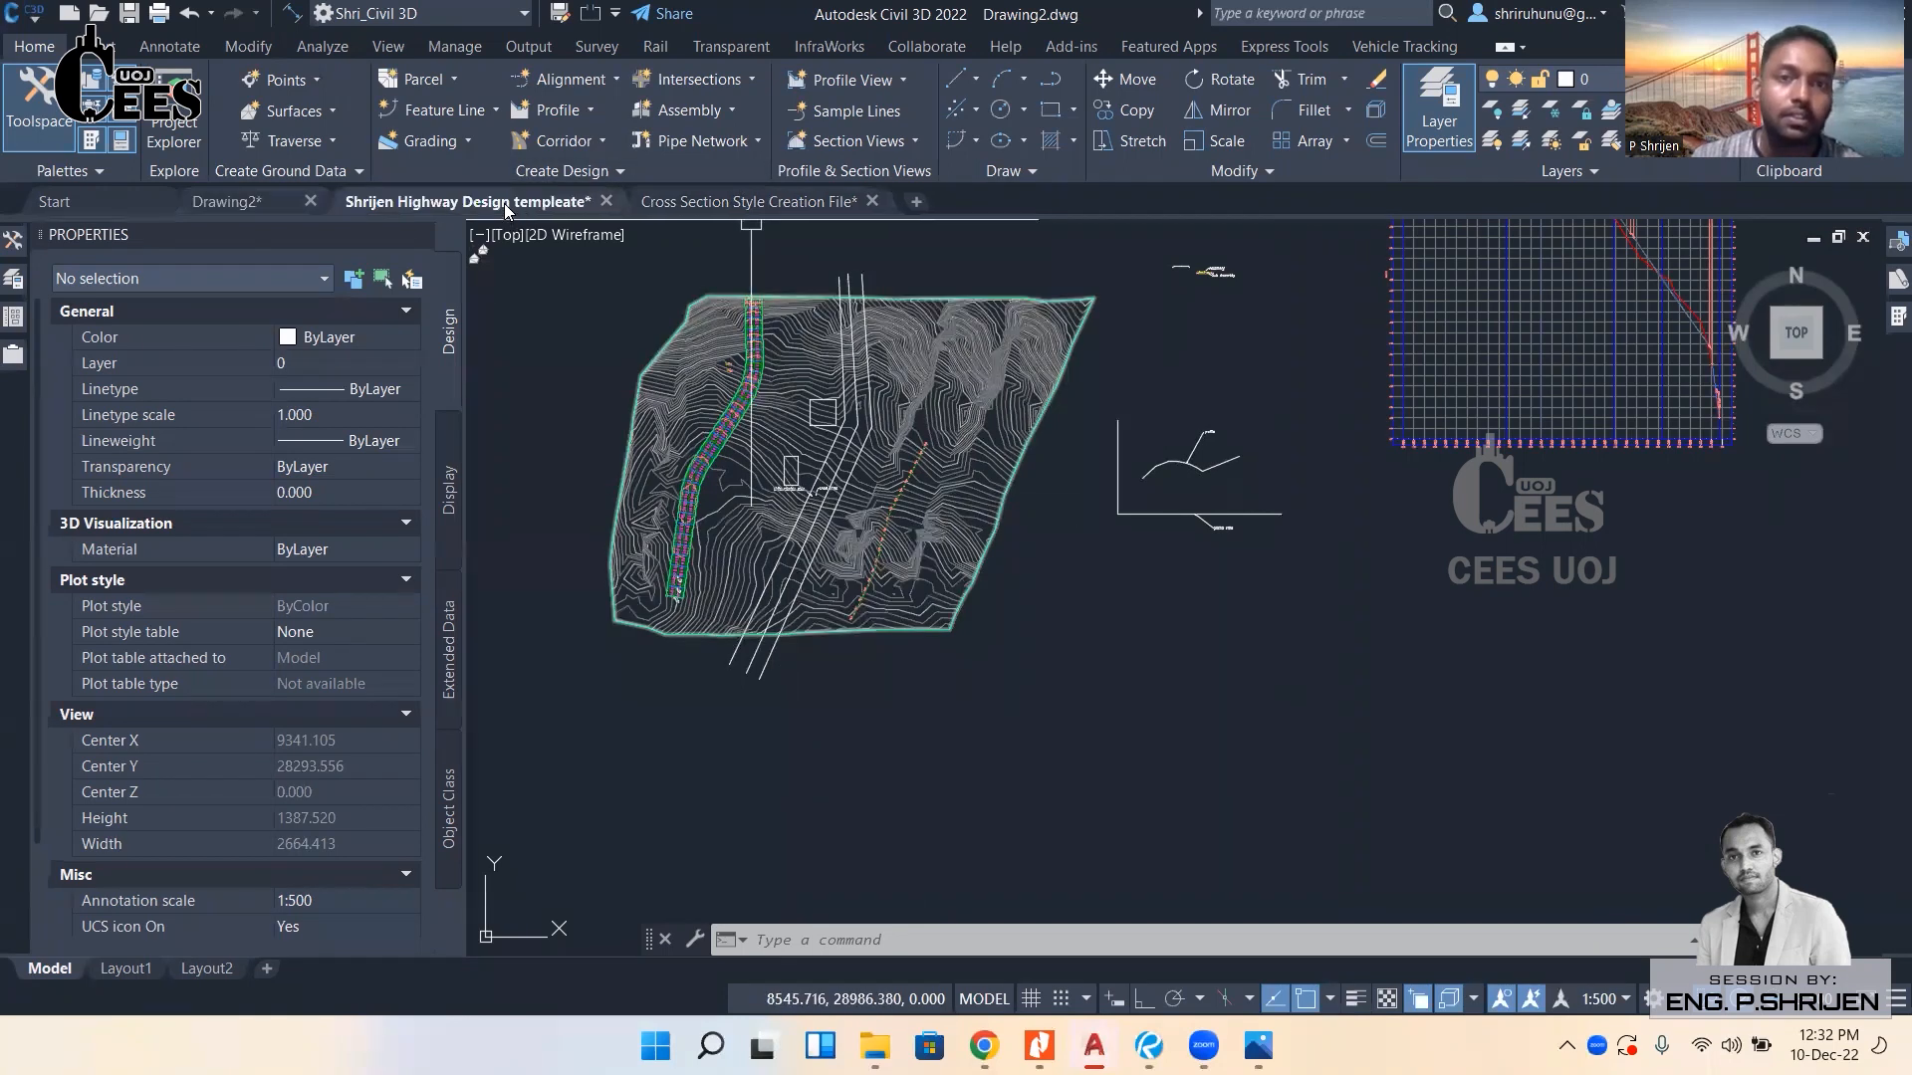
left_click(606, 202)
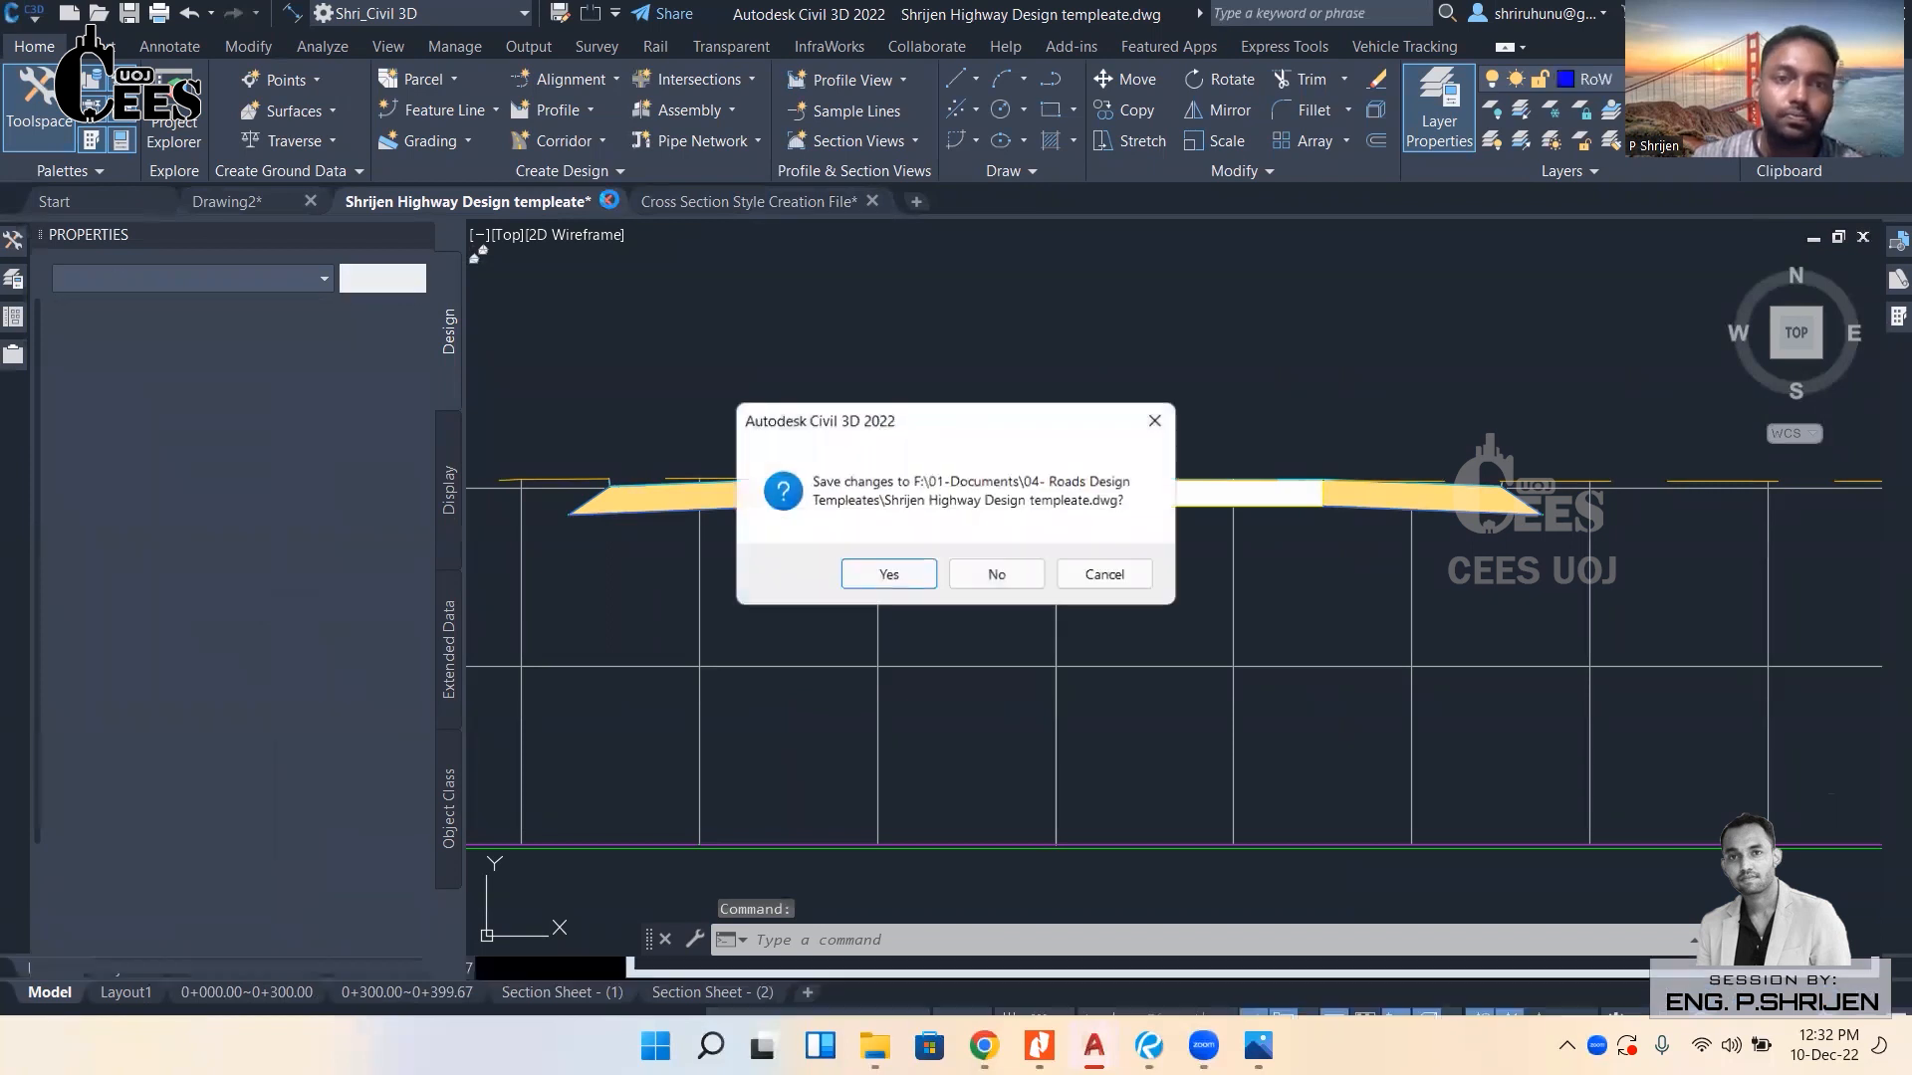
left_click(995, 576)
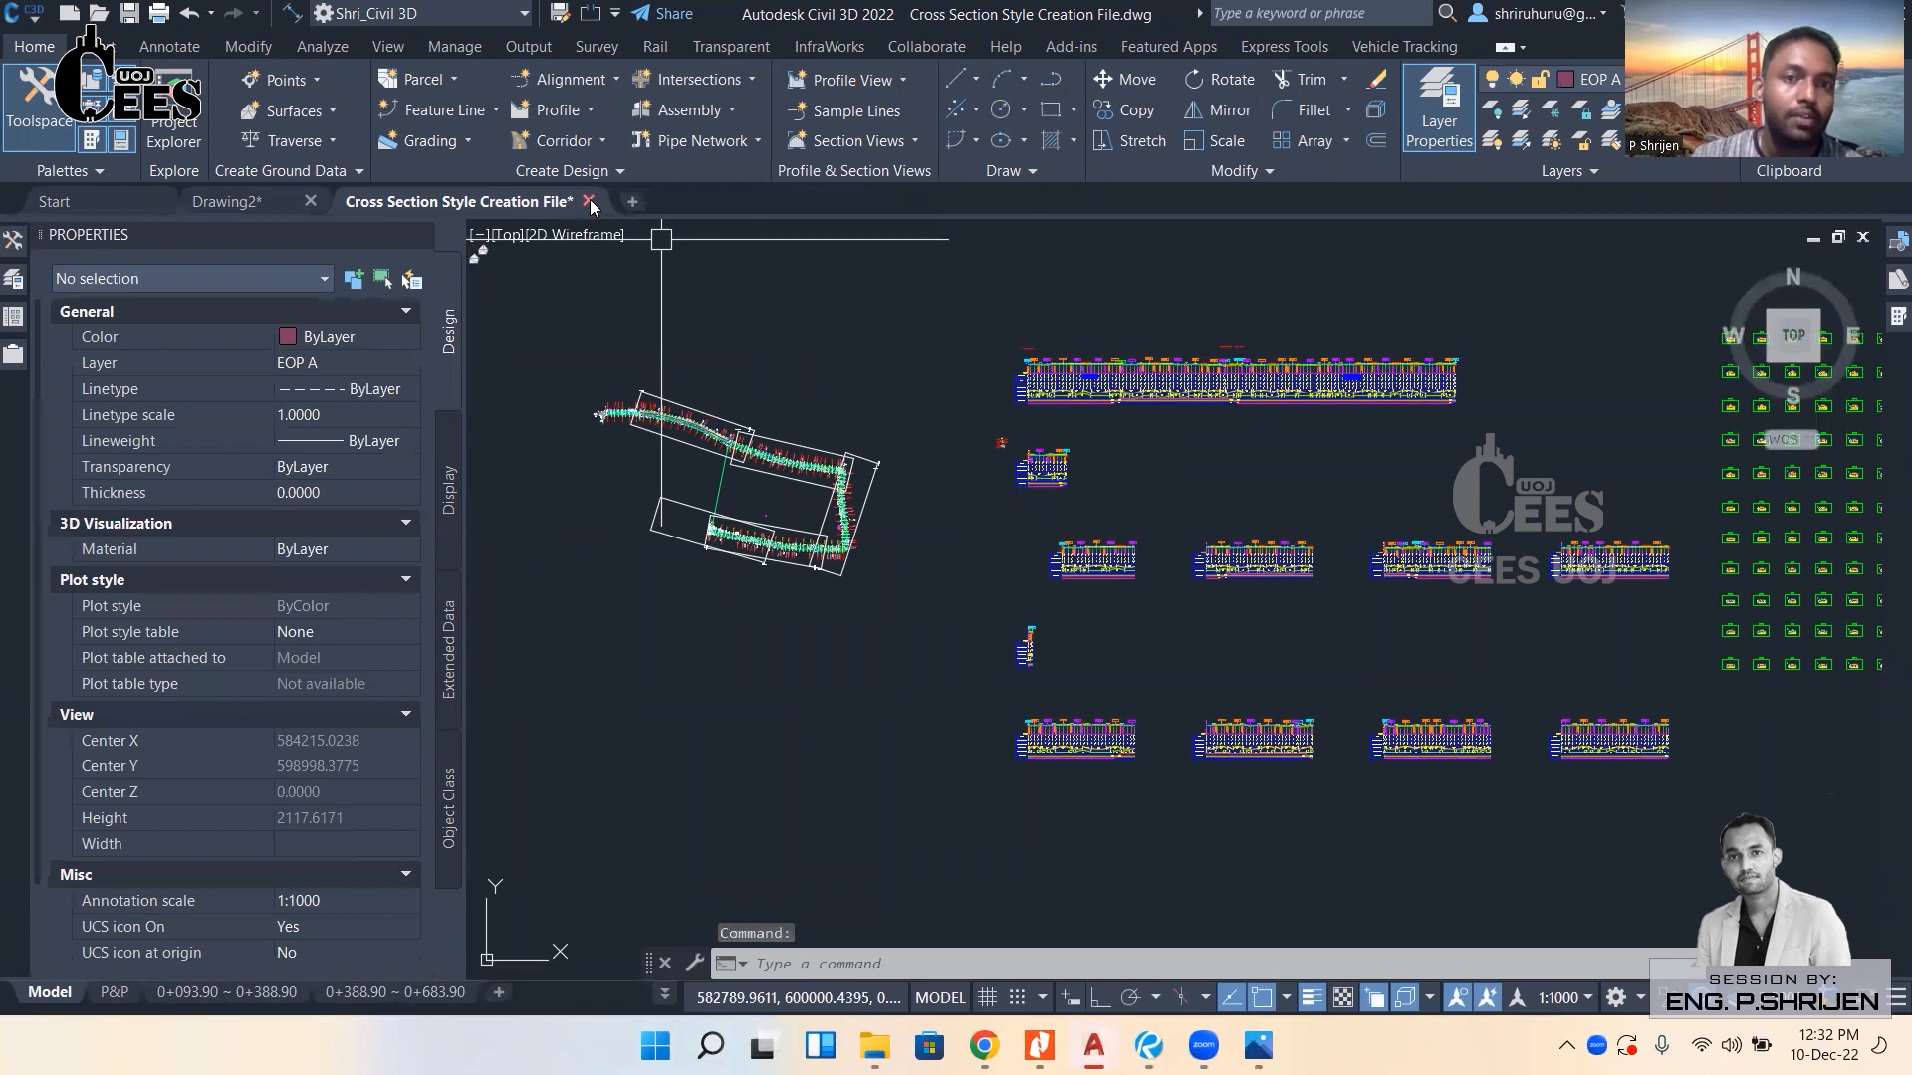
mouse_move(587, 199)
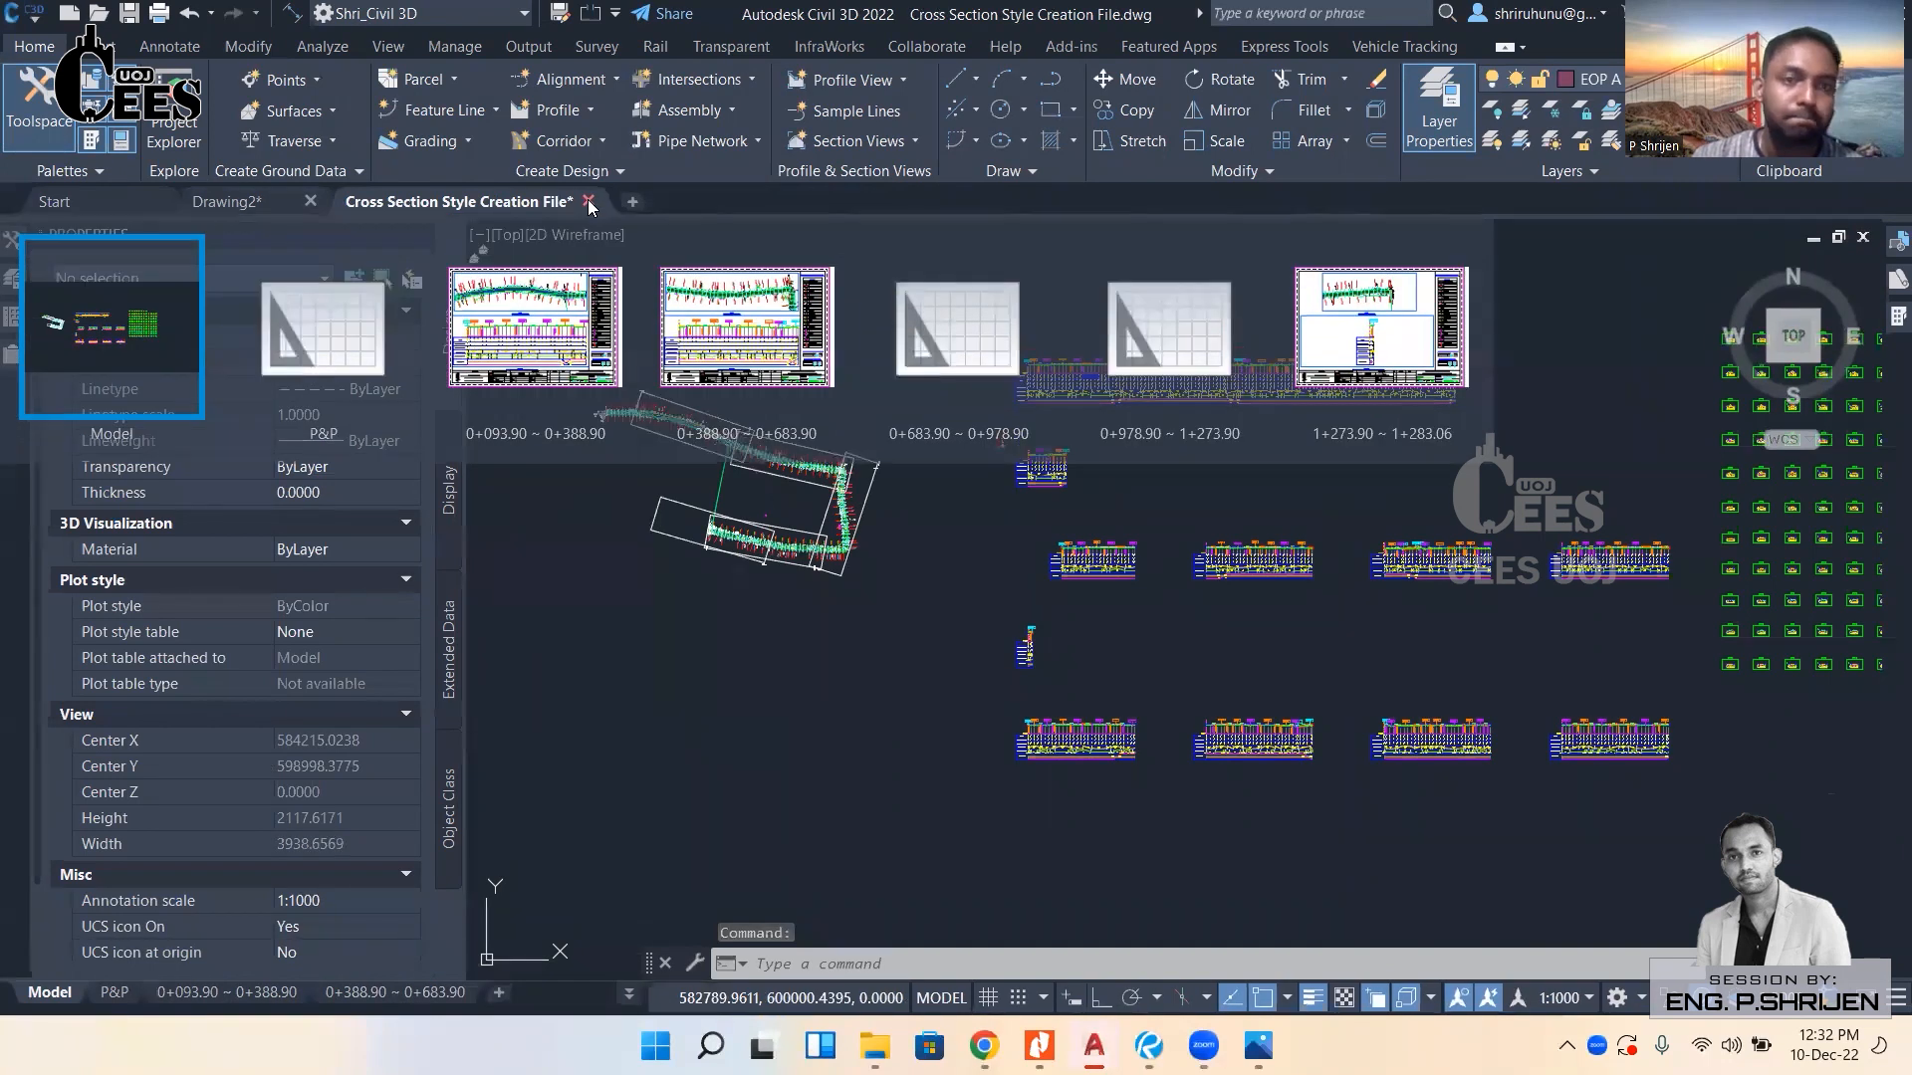
left_click(588, 199)
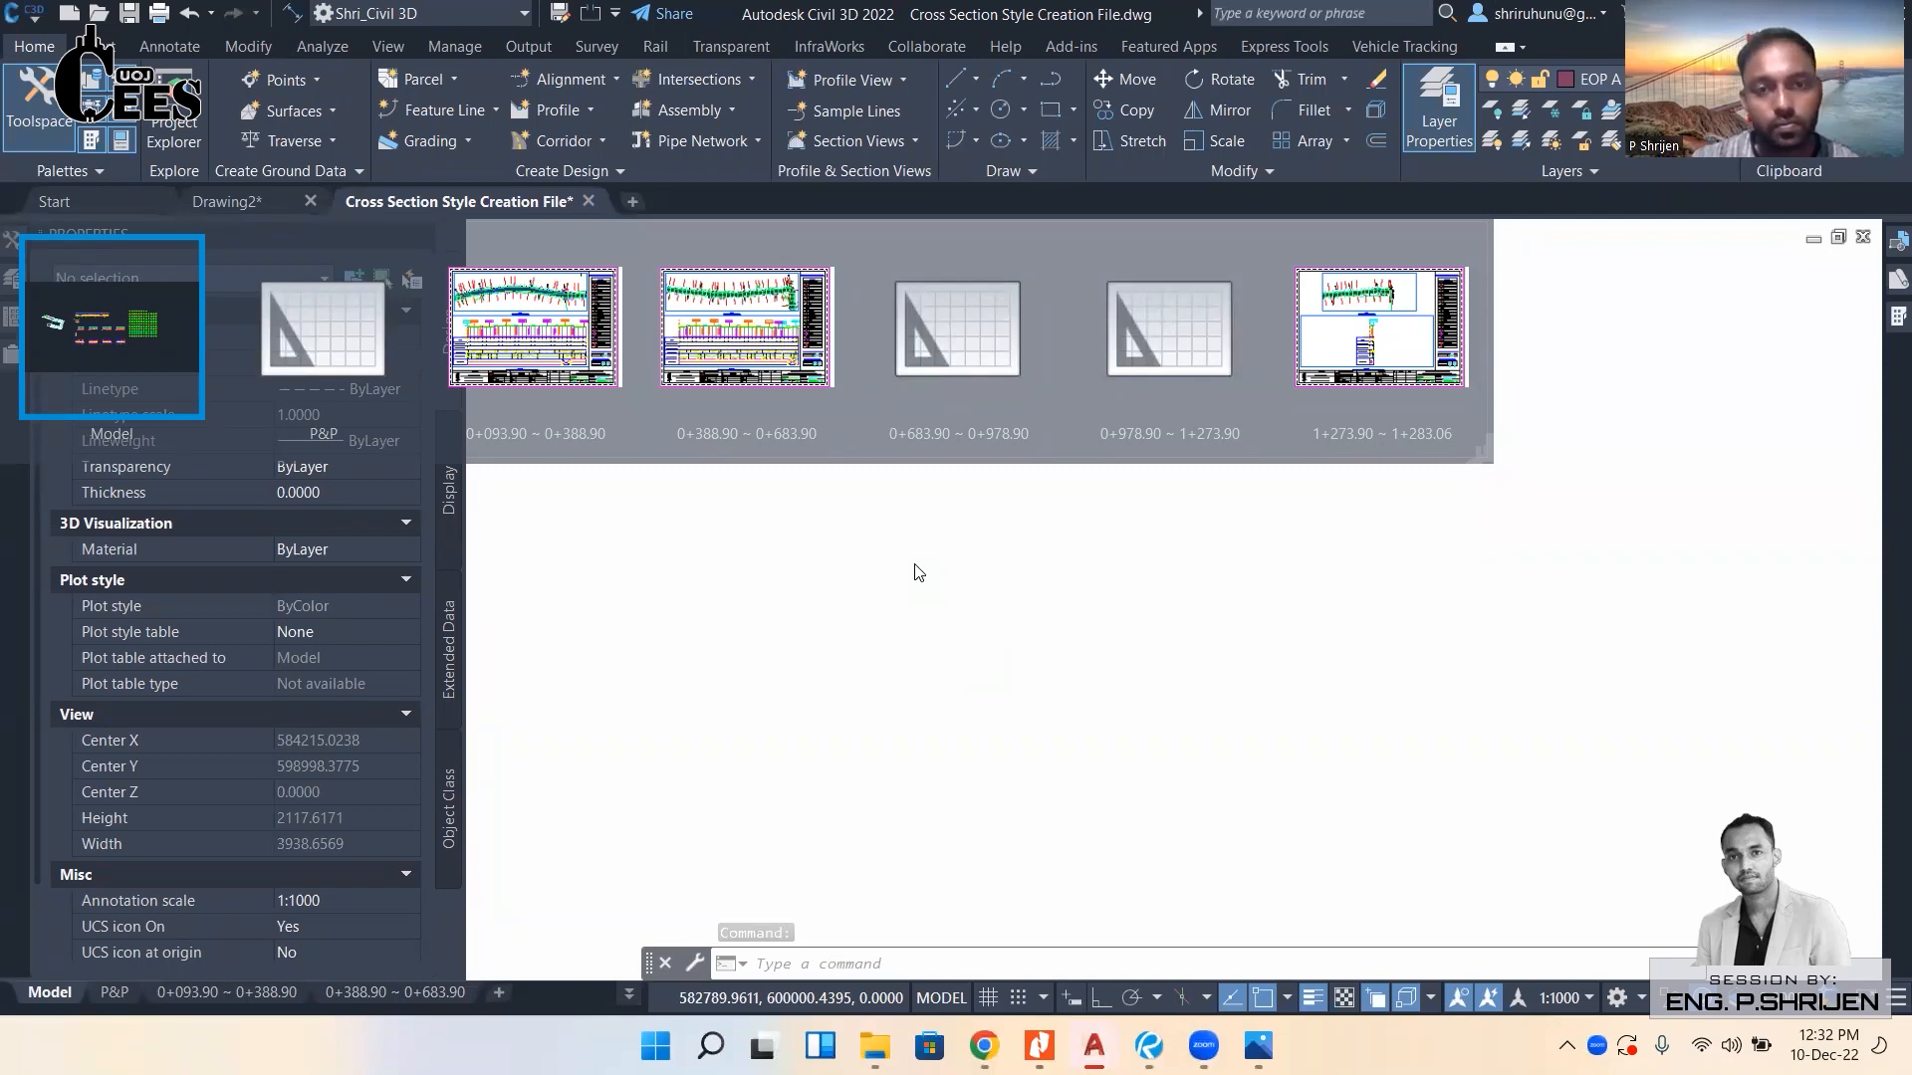
left_click(589, 203)
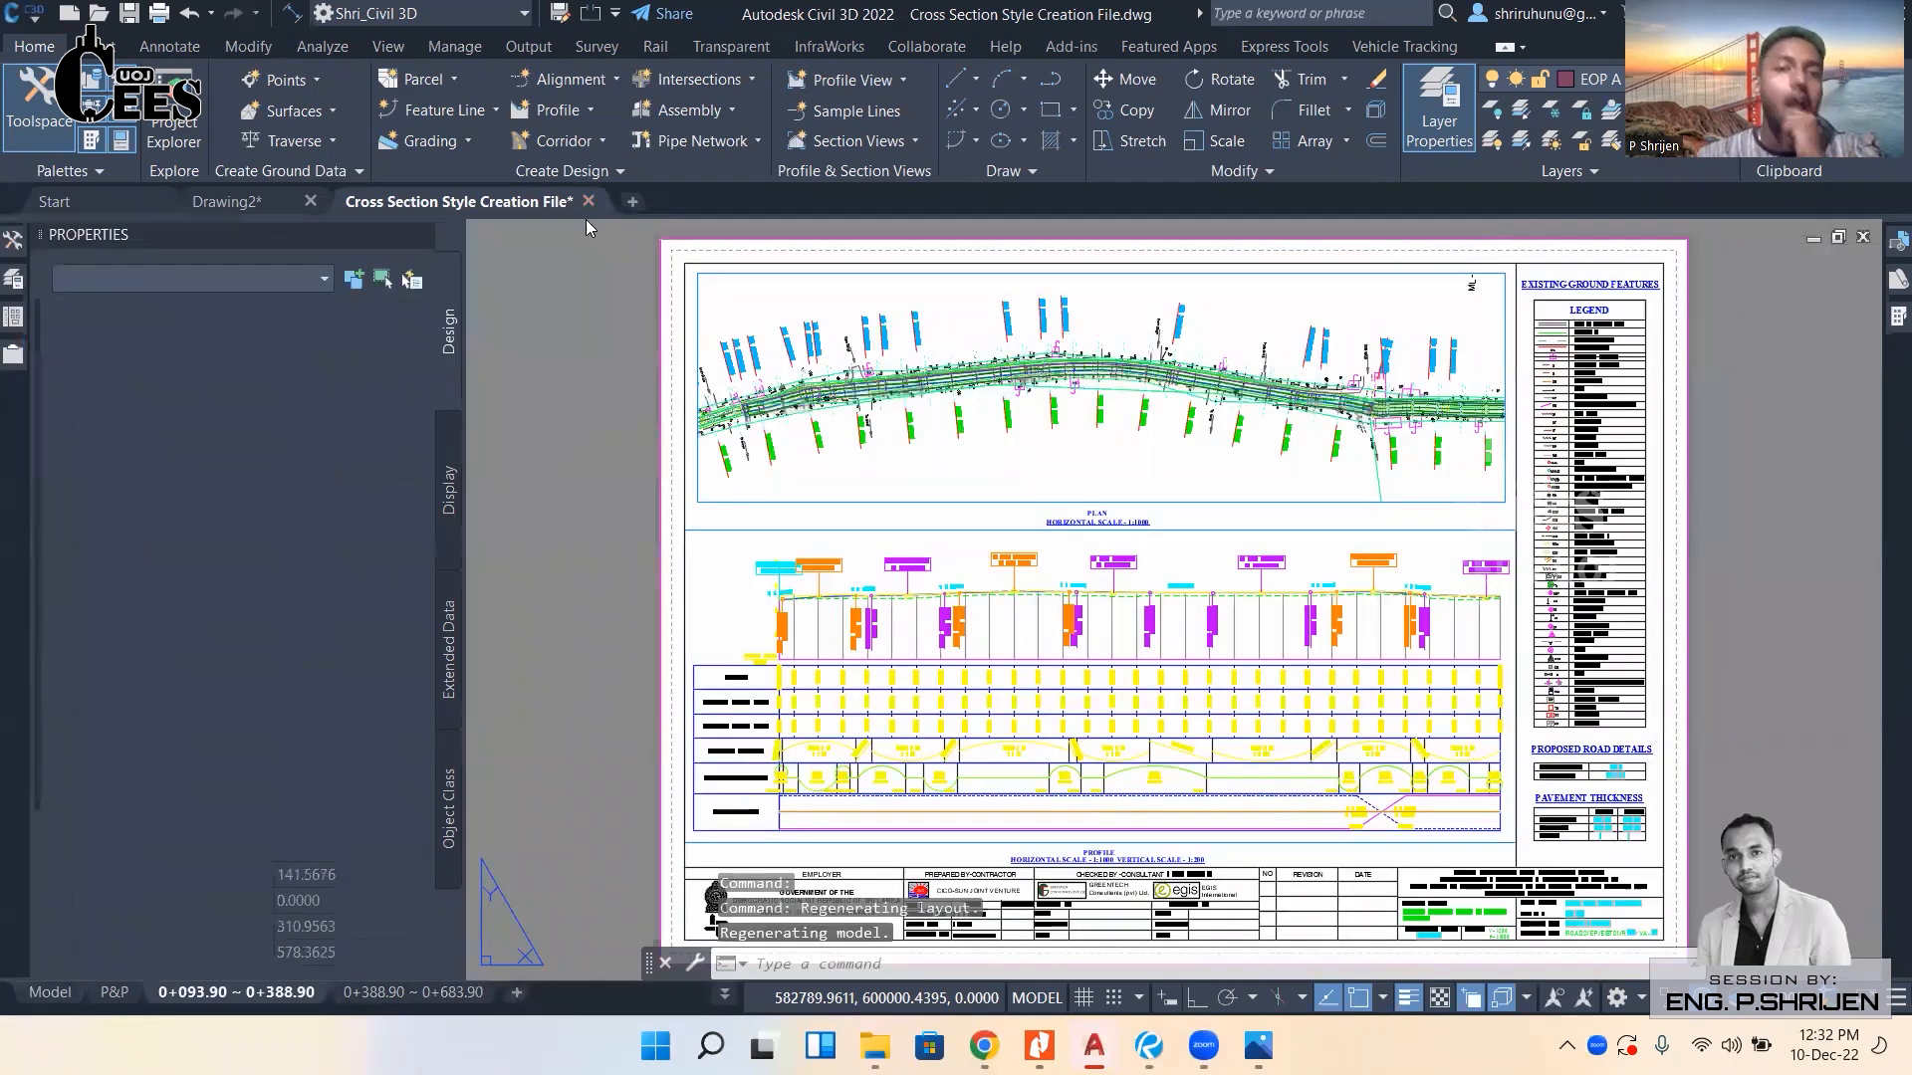
left_click(994, 575)
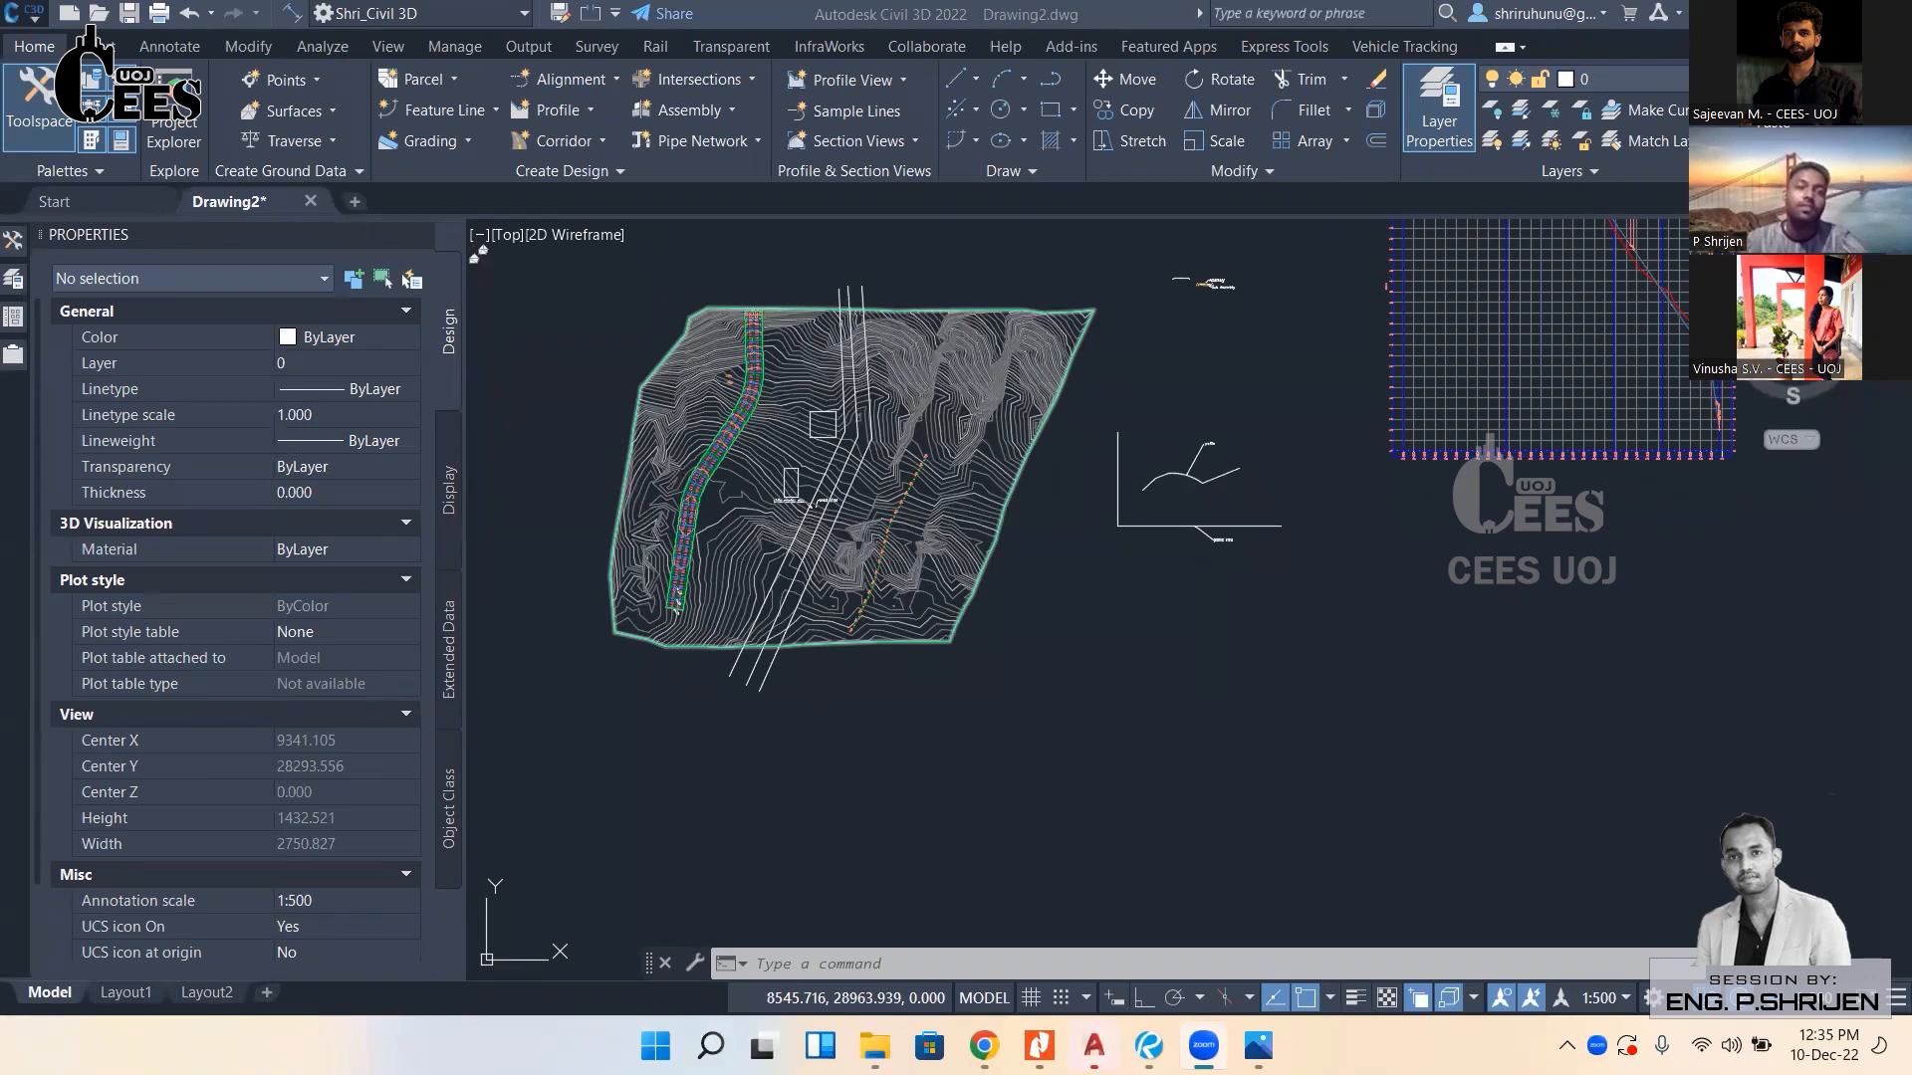
middle_click_drag(657, 680, 741, 768)
mouse_move(822, 628)
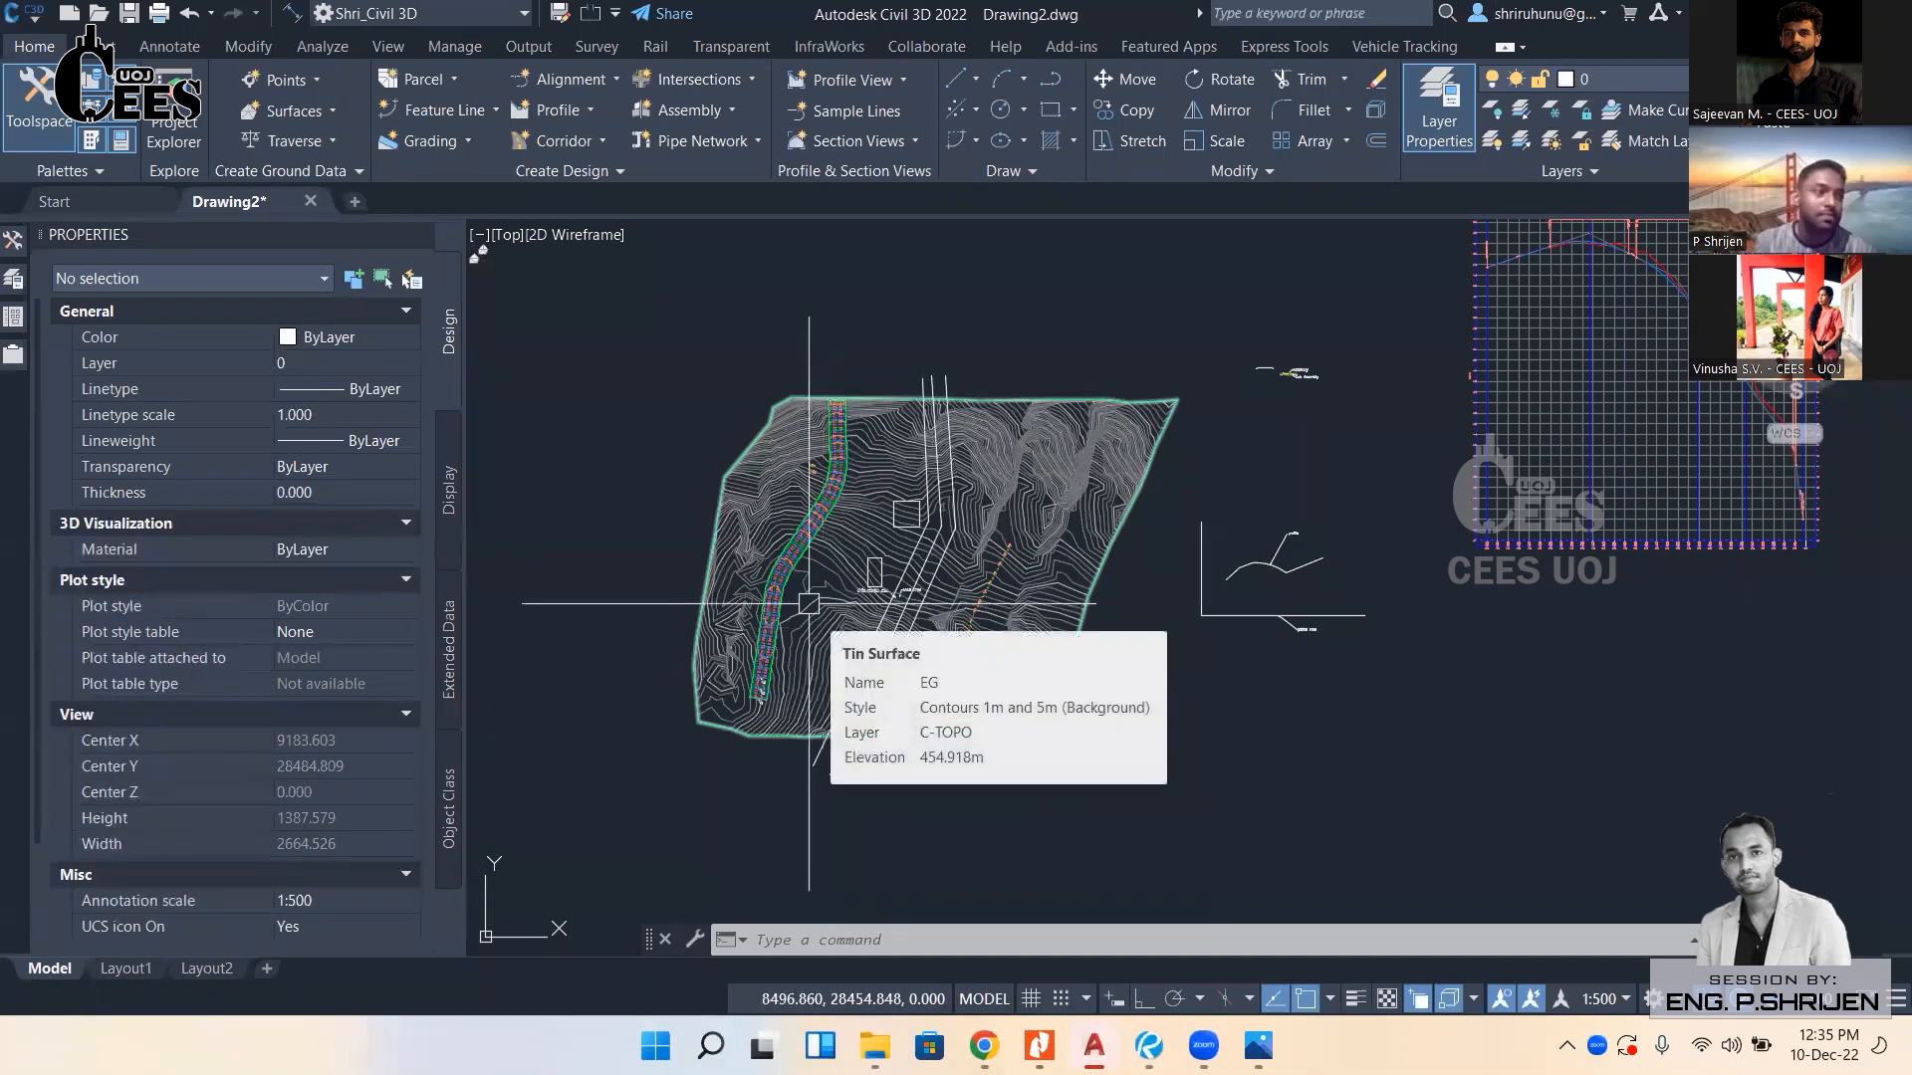
middle_click_drag(810, 632, 837, 541)
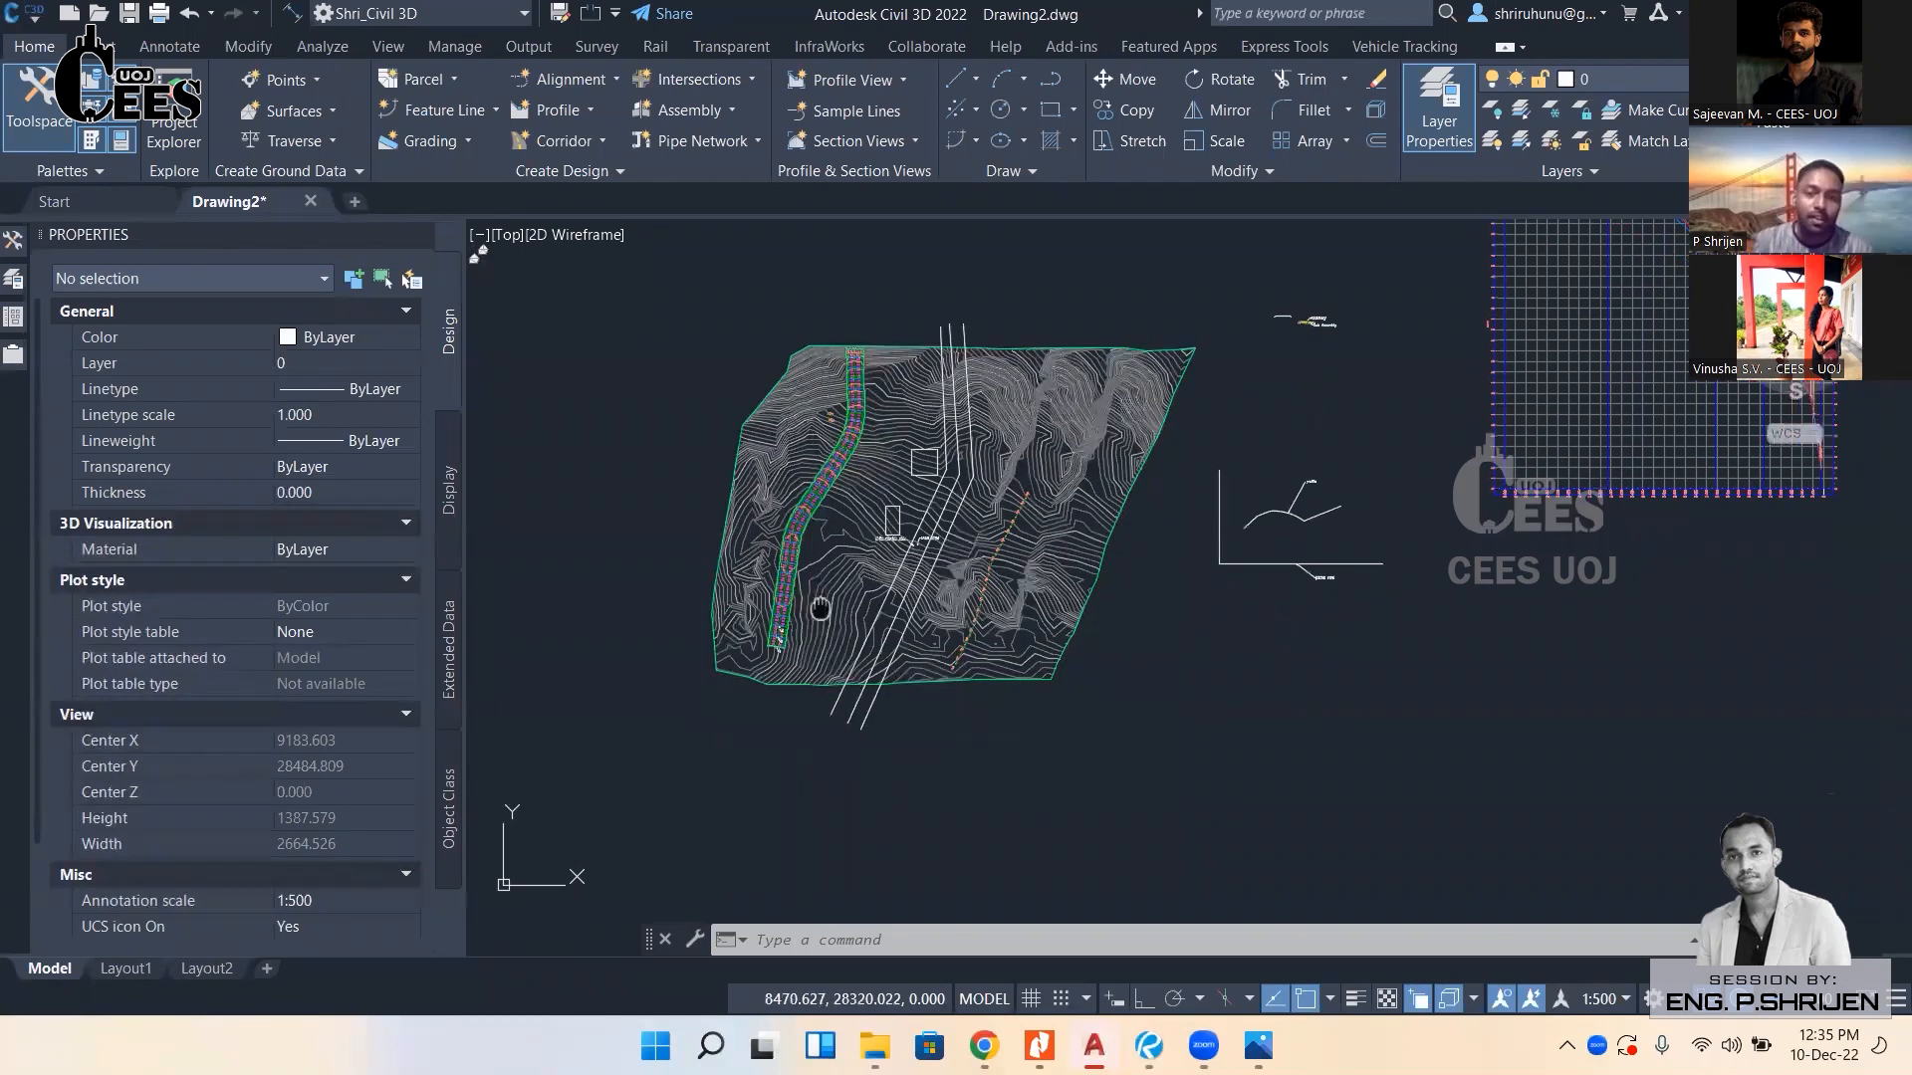
mouse_move(811, 580)
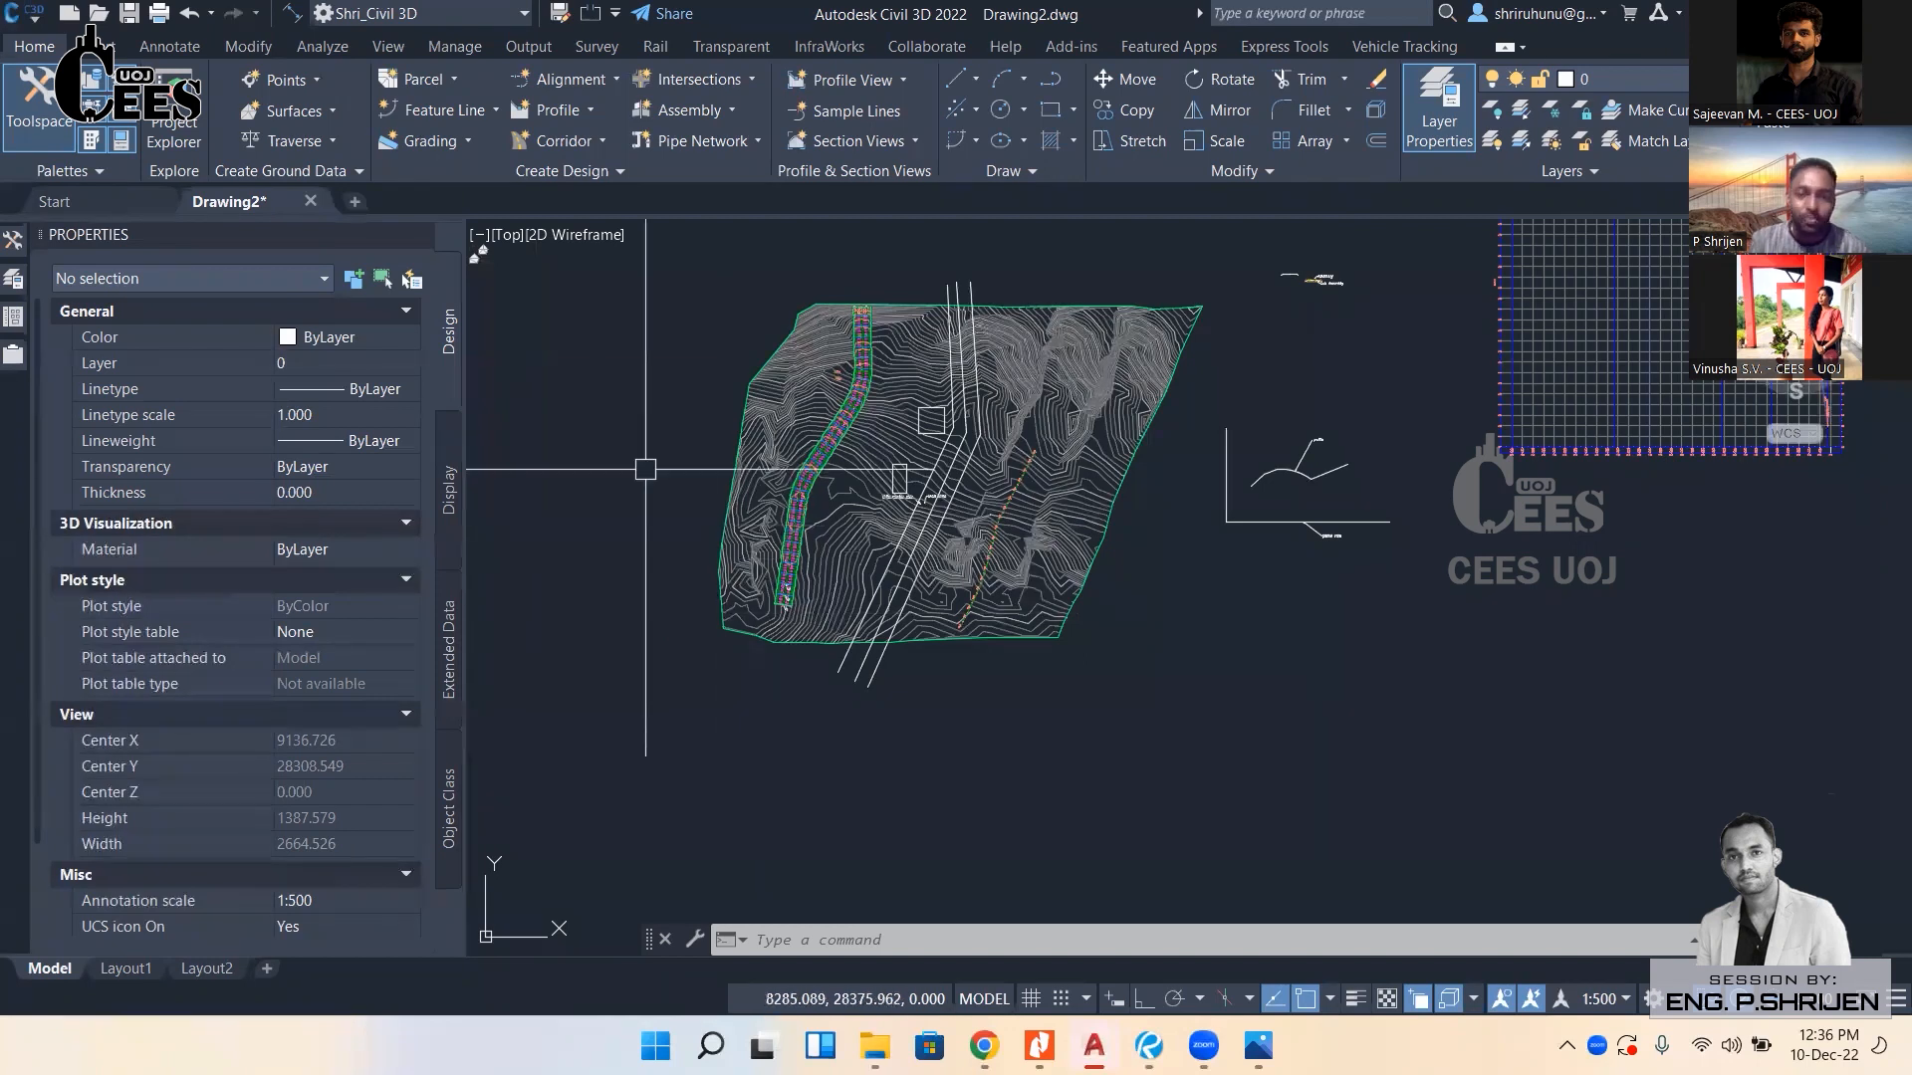
middle_click_drag(774, 452, 760, 500)
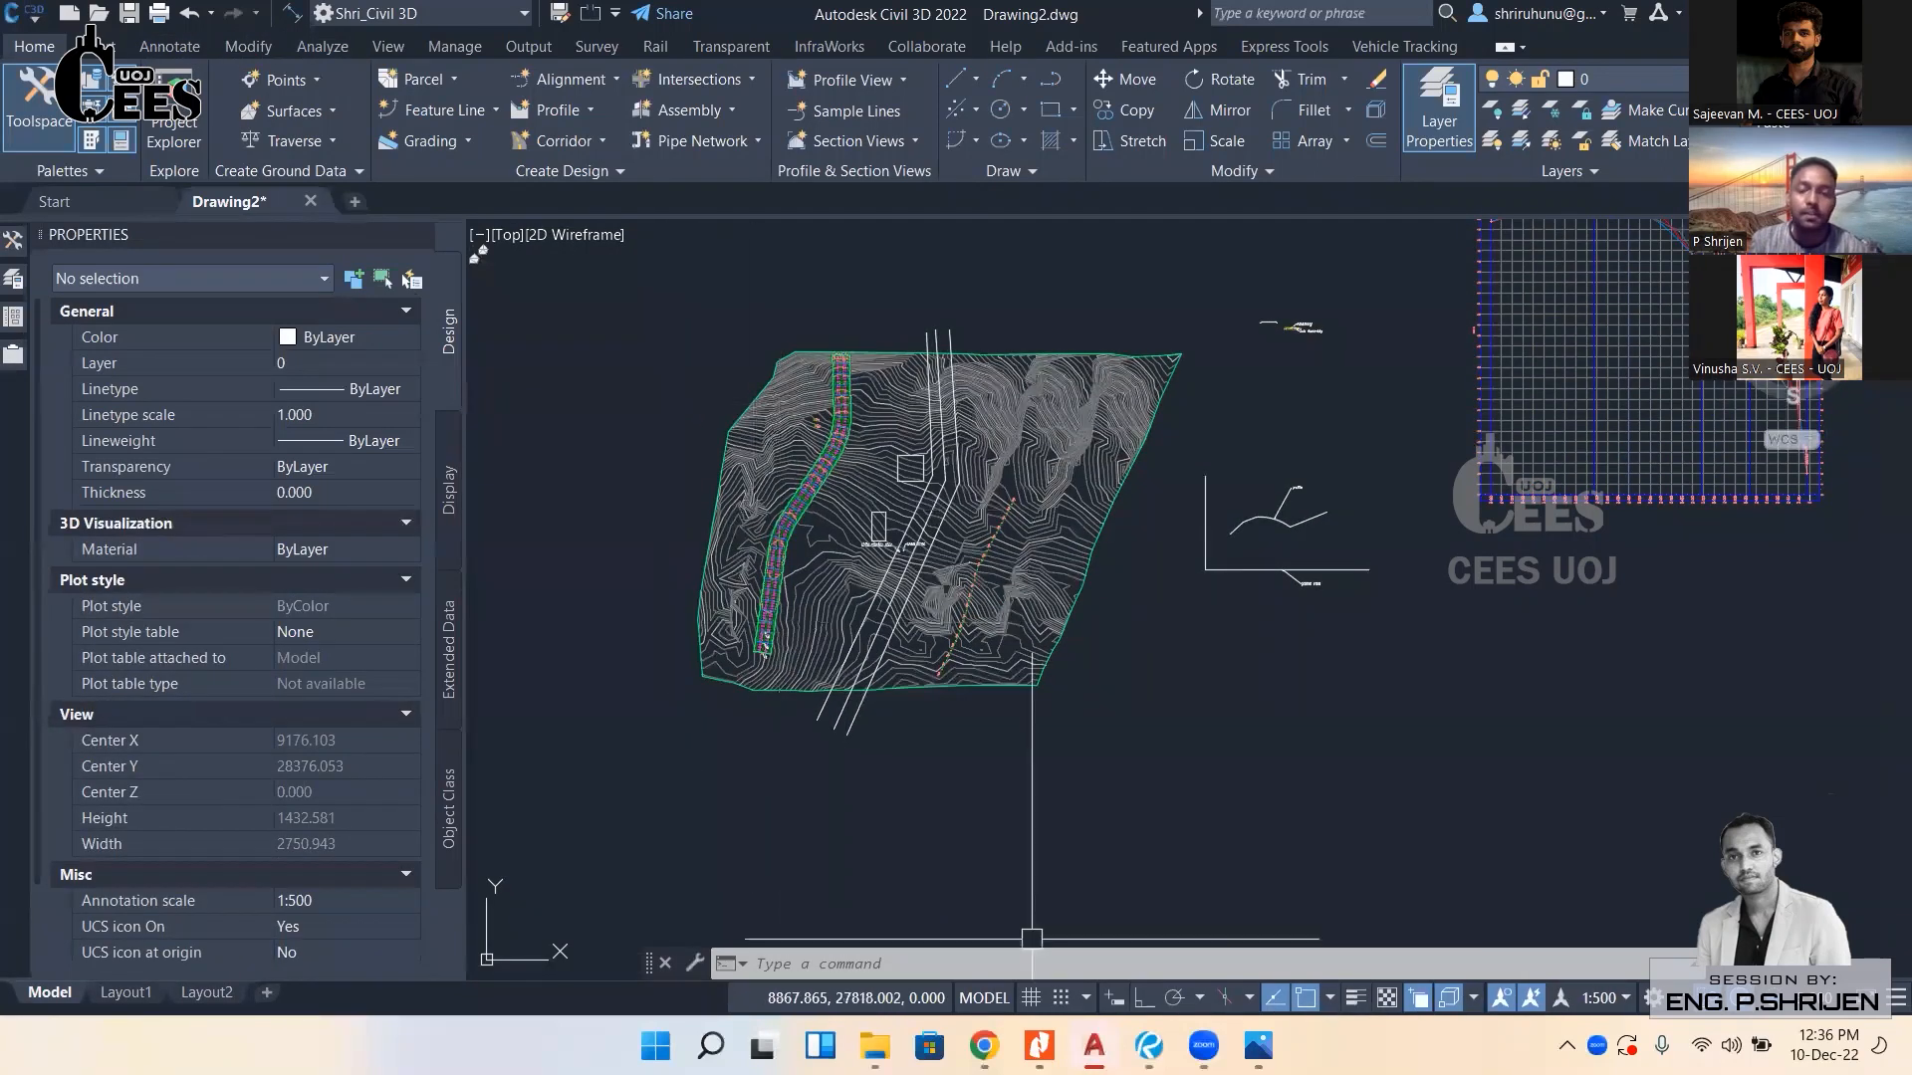
Switch to the Highway Design PDF in Bluebeam Revu and review its plan-profile sheet and horizontal geometry sheet.
left_click(1258, 1045)
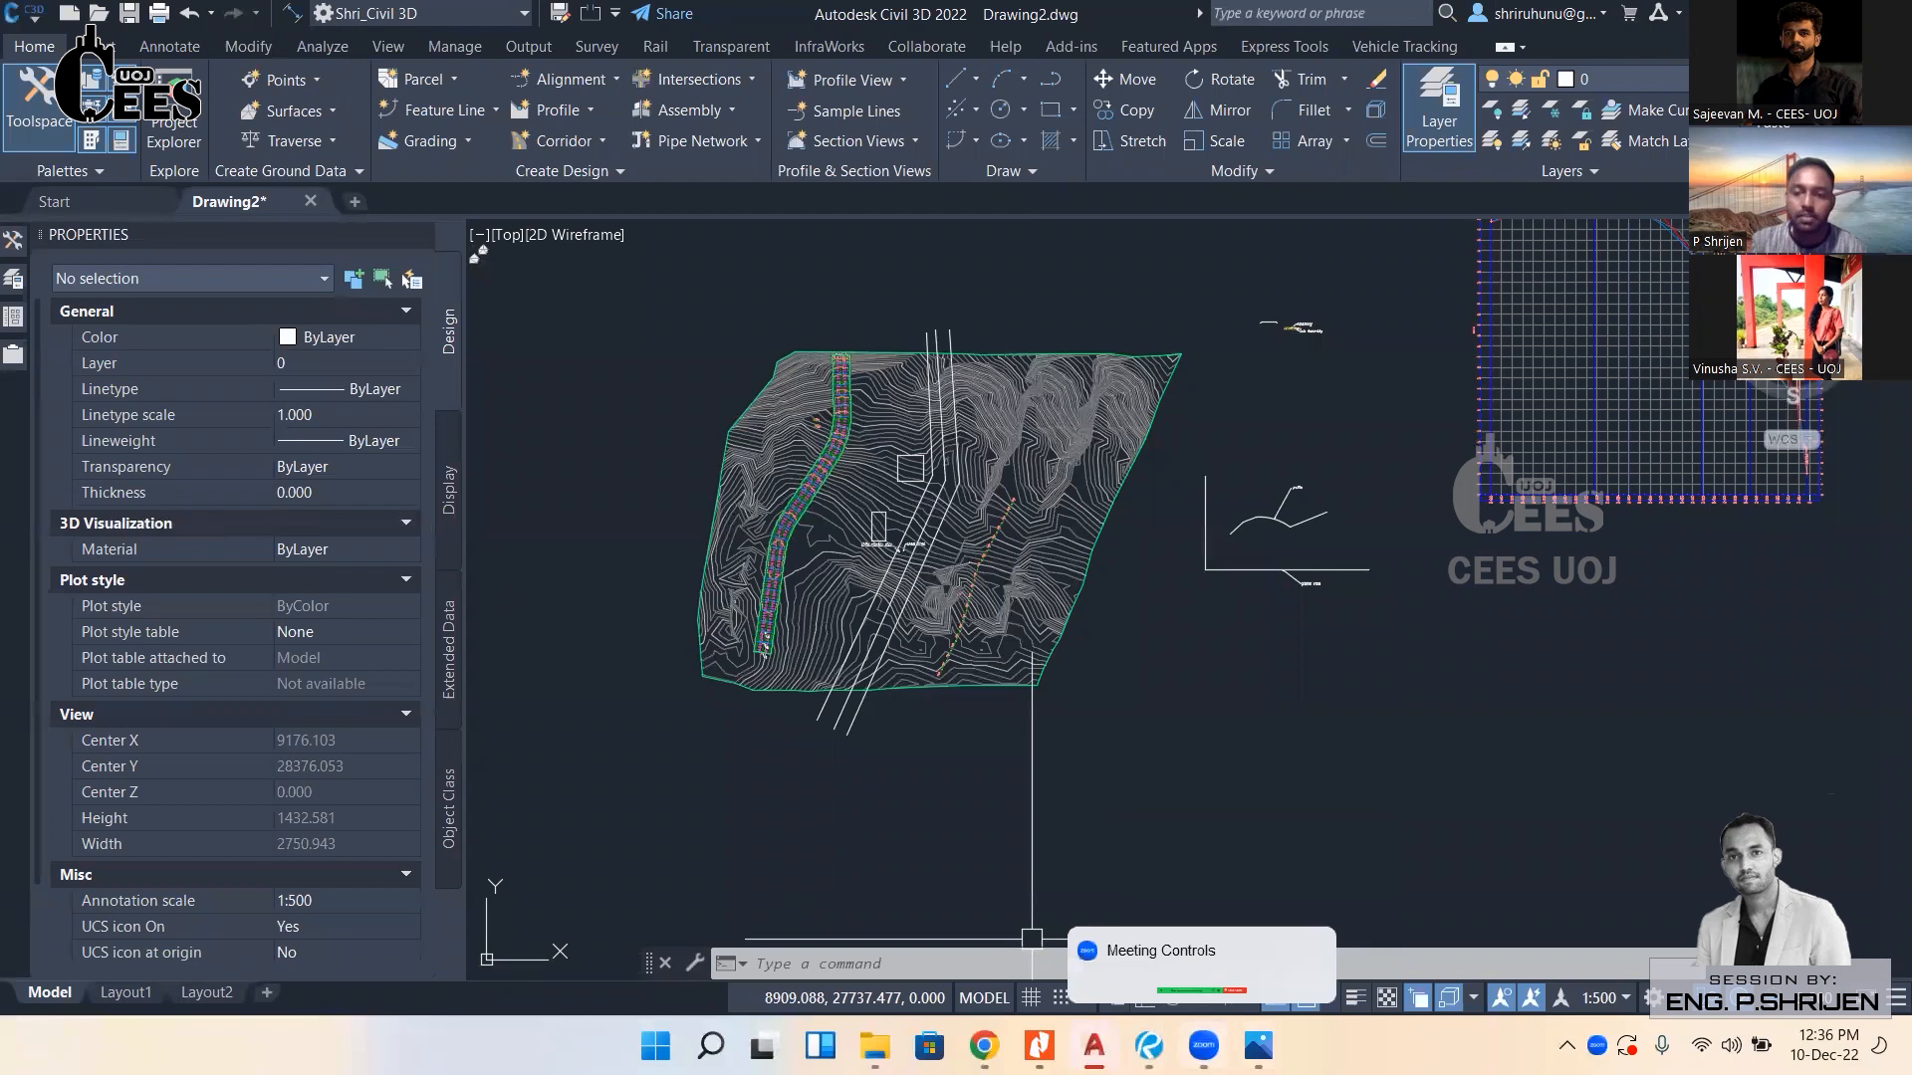
left_click(1149, 1046)
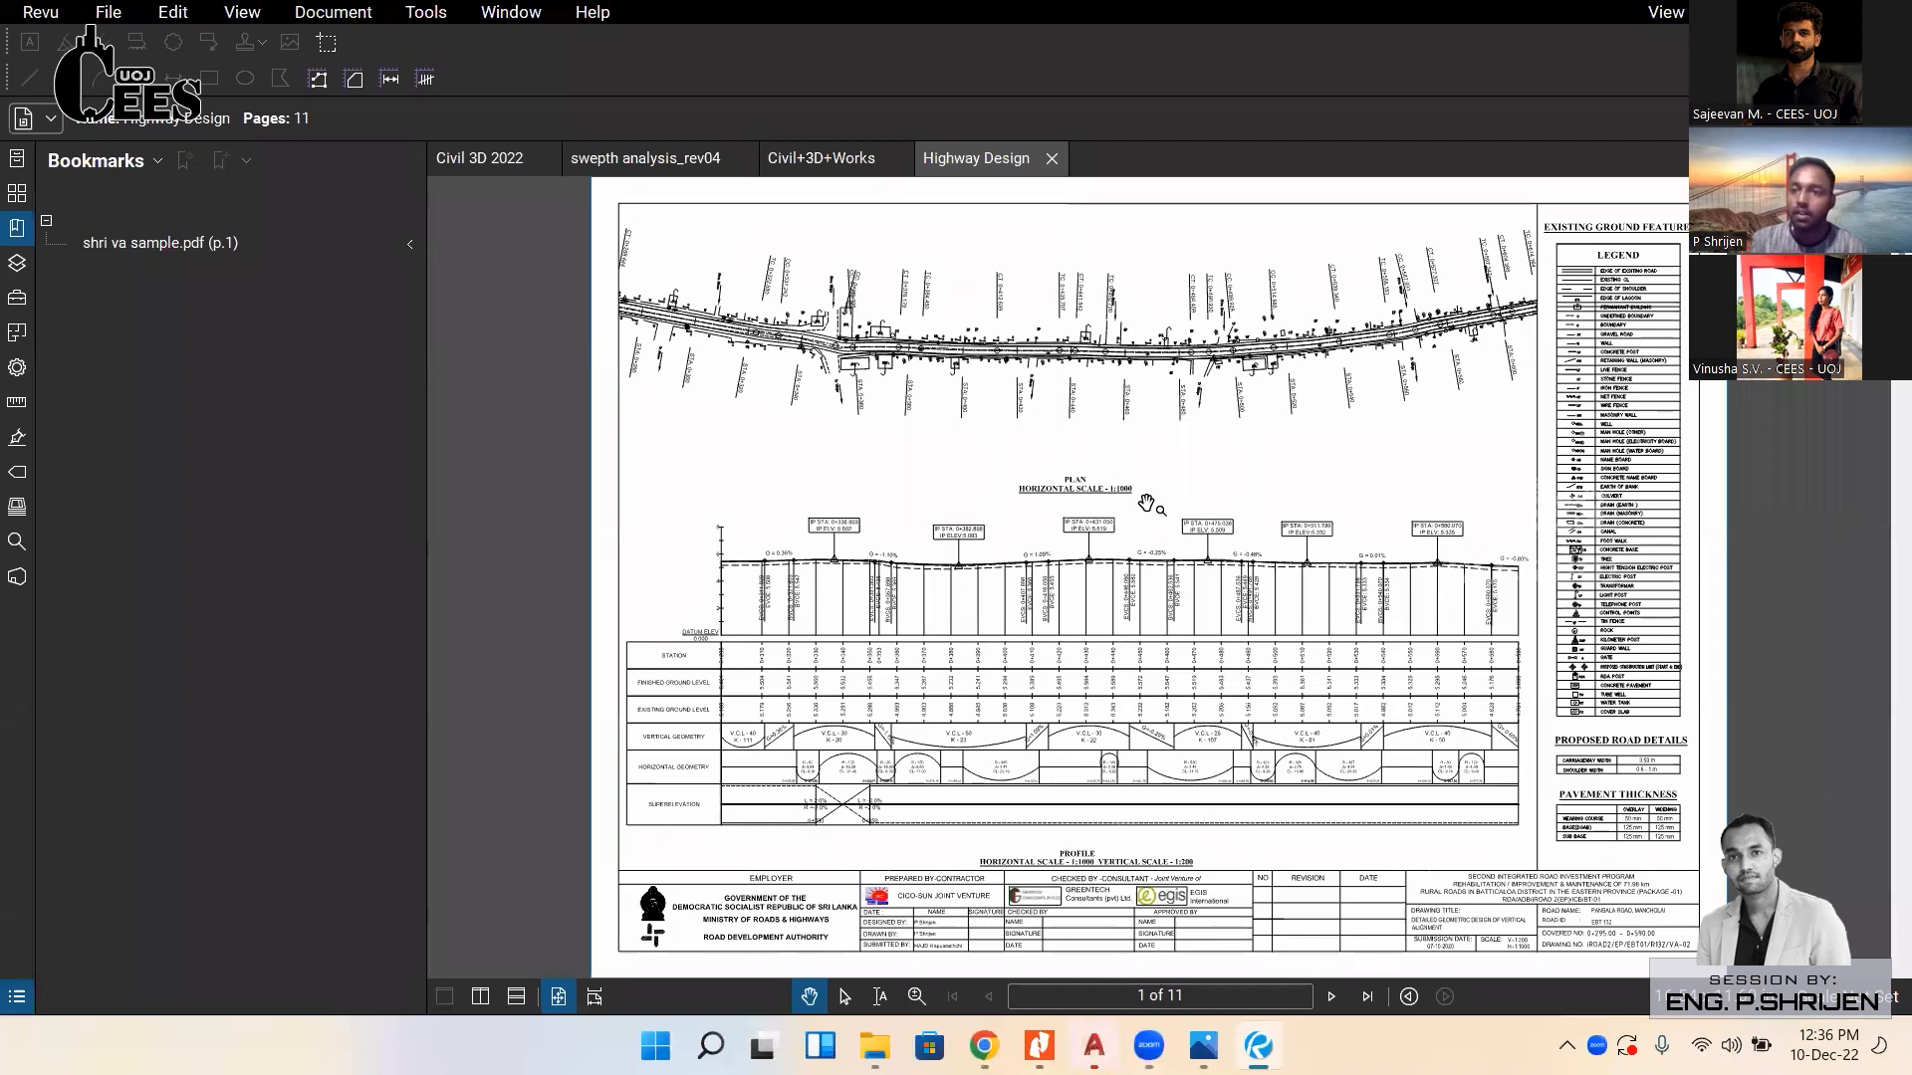
scroll(1147, 505, "down", 1)
scroll(1155, 592, "up", 1)
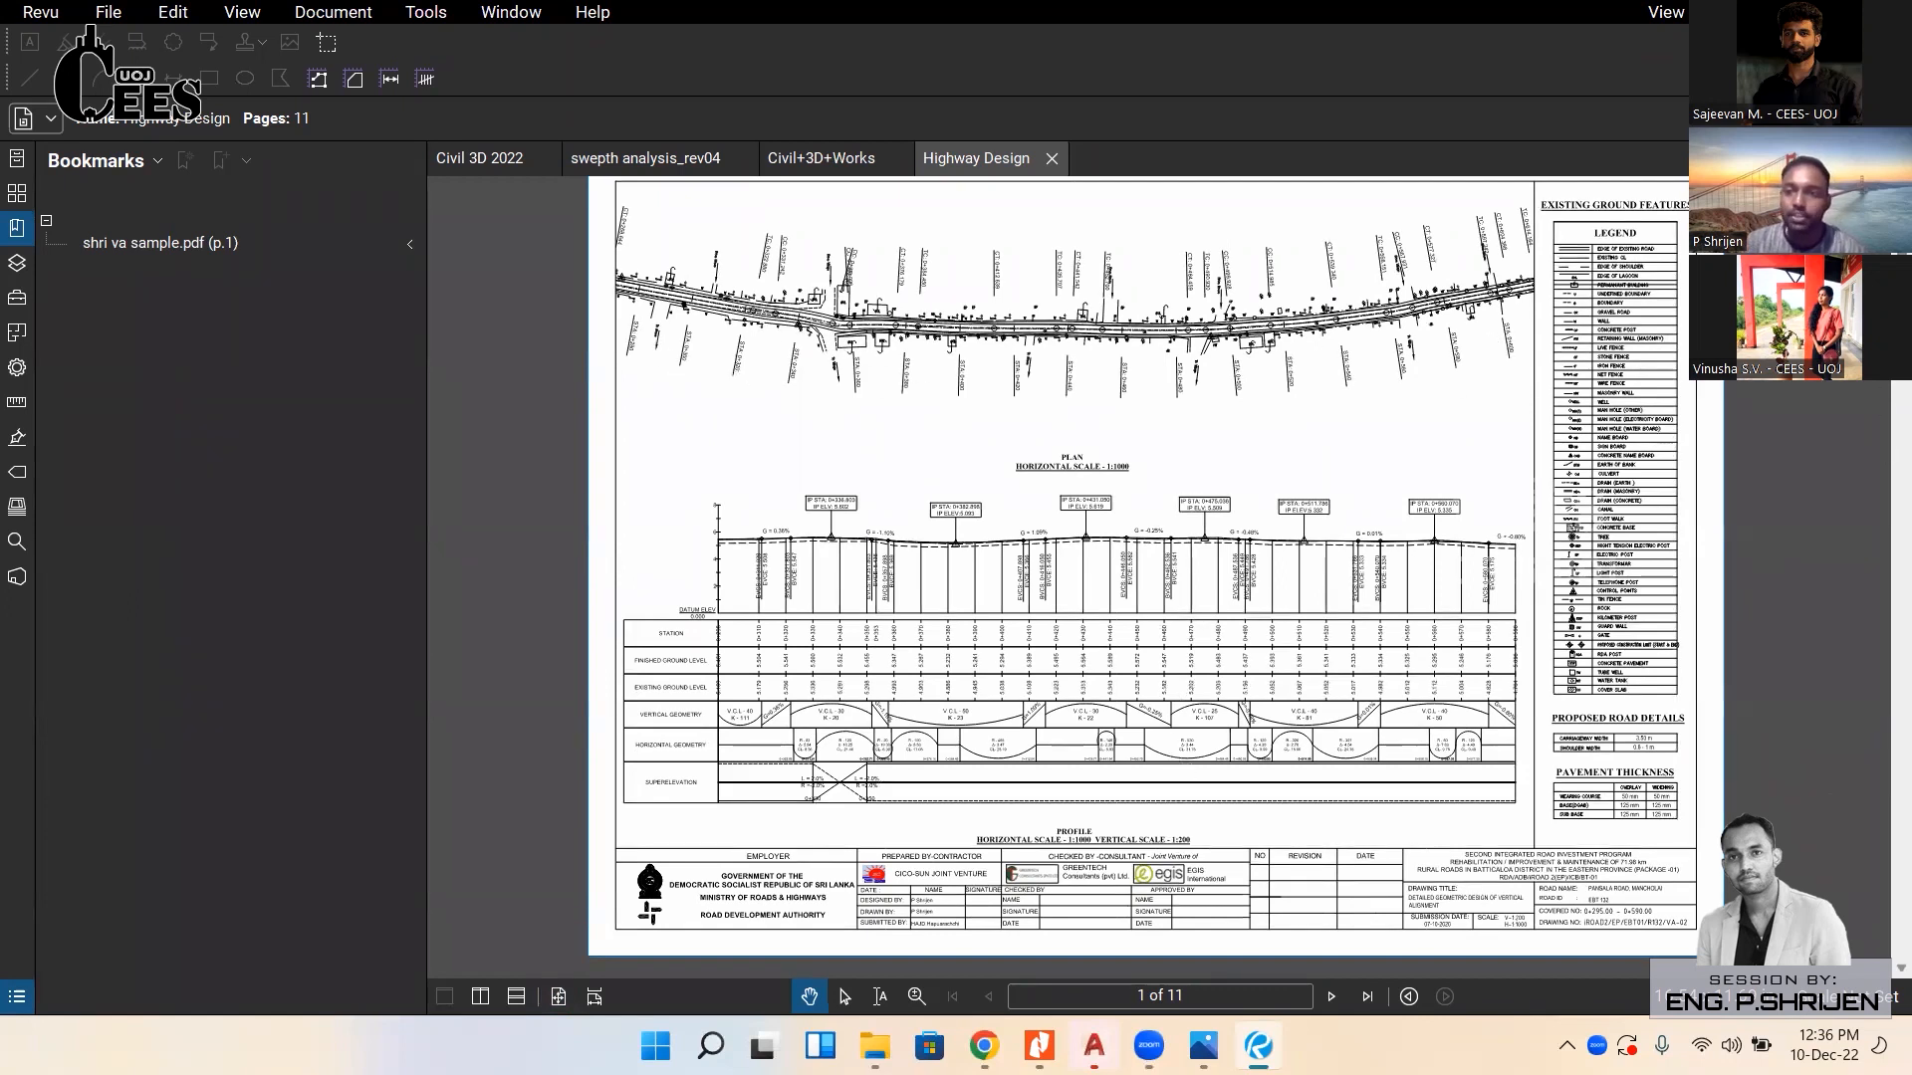
scroll(1618, 235, "down", 3)
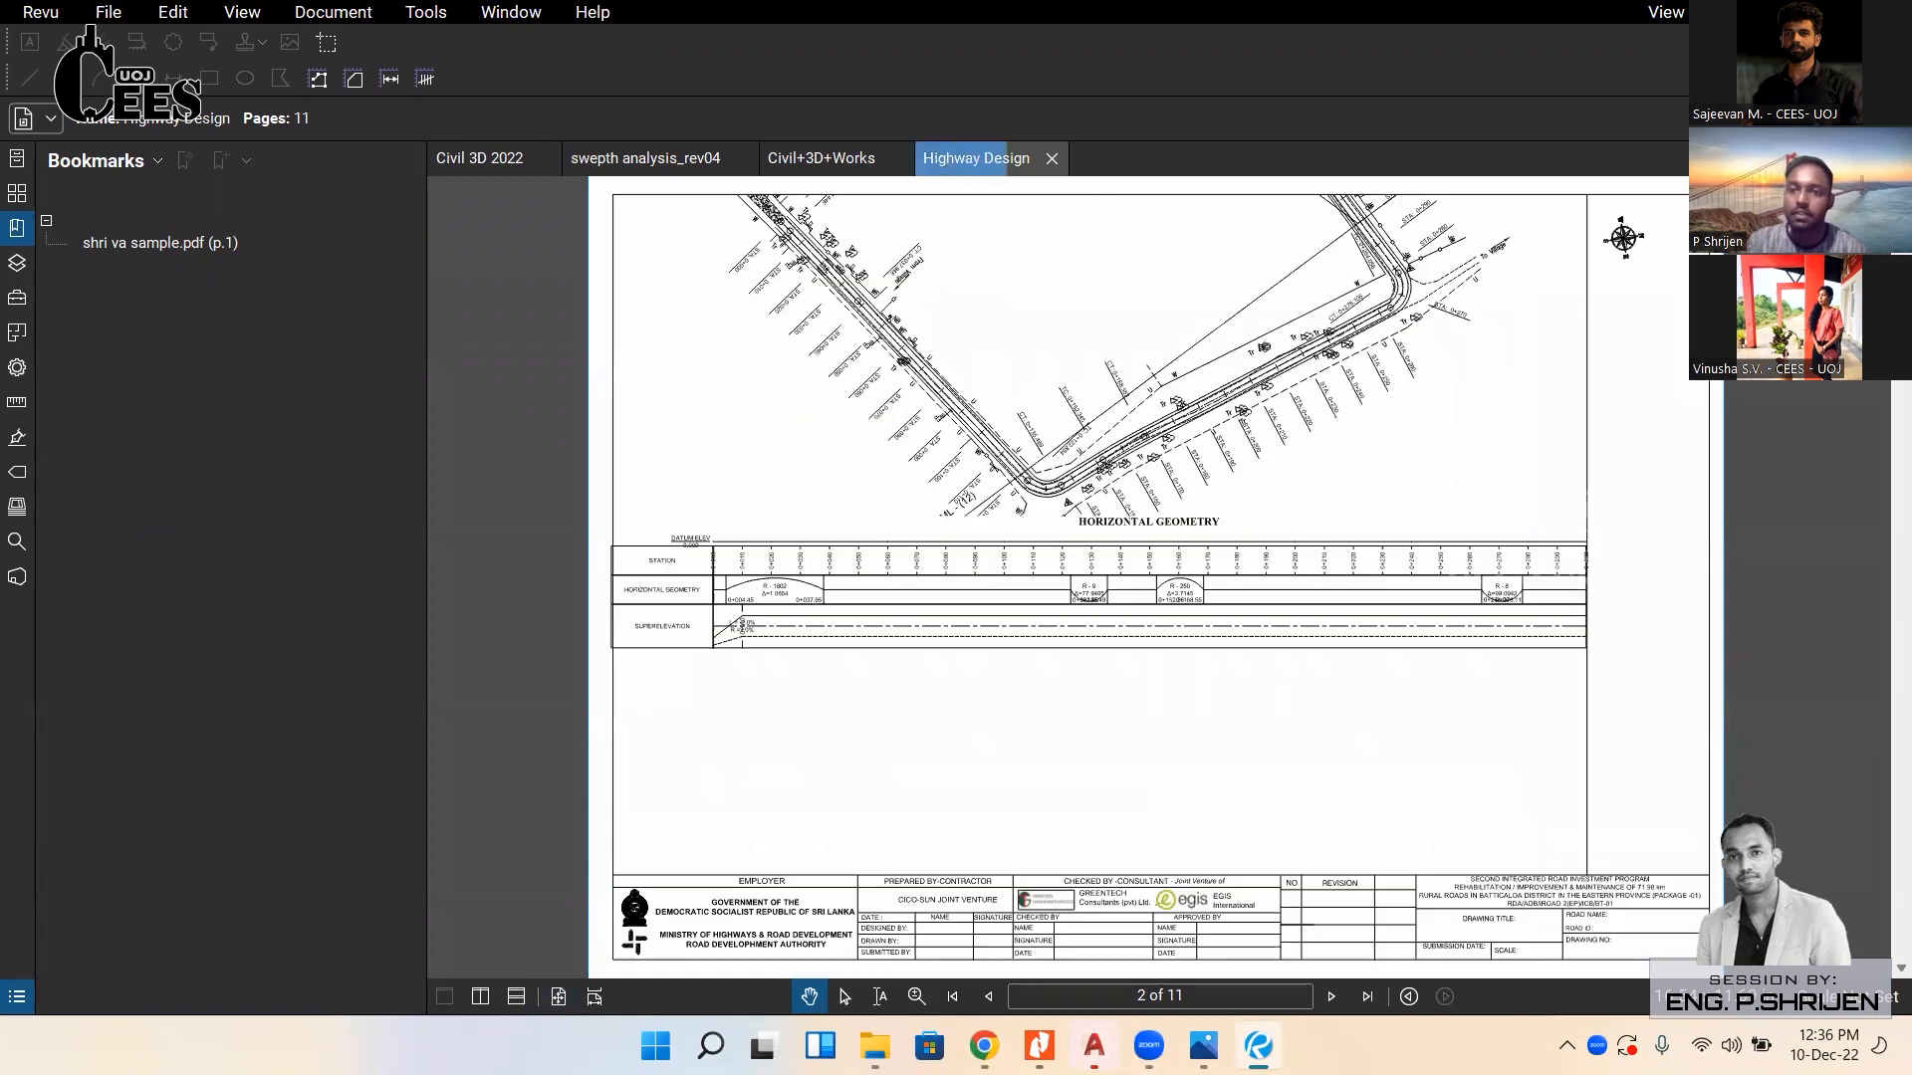
Examine the design cross-section sheet for chainage 0+310, including its pavement layers, slopes, level and offset bands, and quantity summary.
scroll(1618, 235, "down", 3)
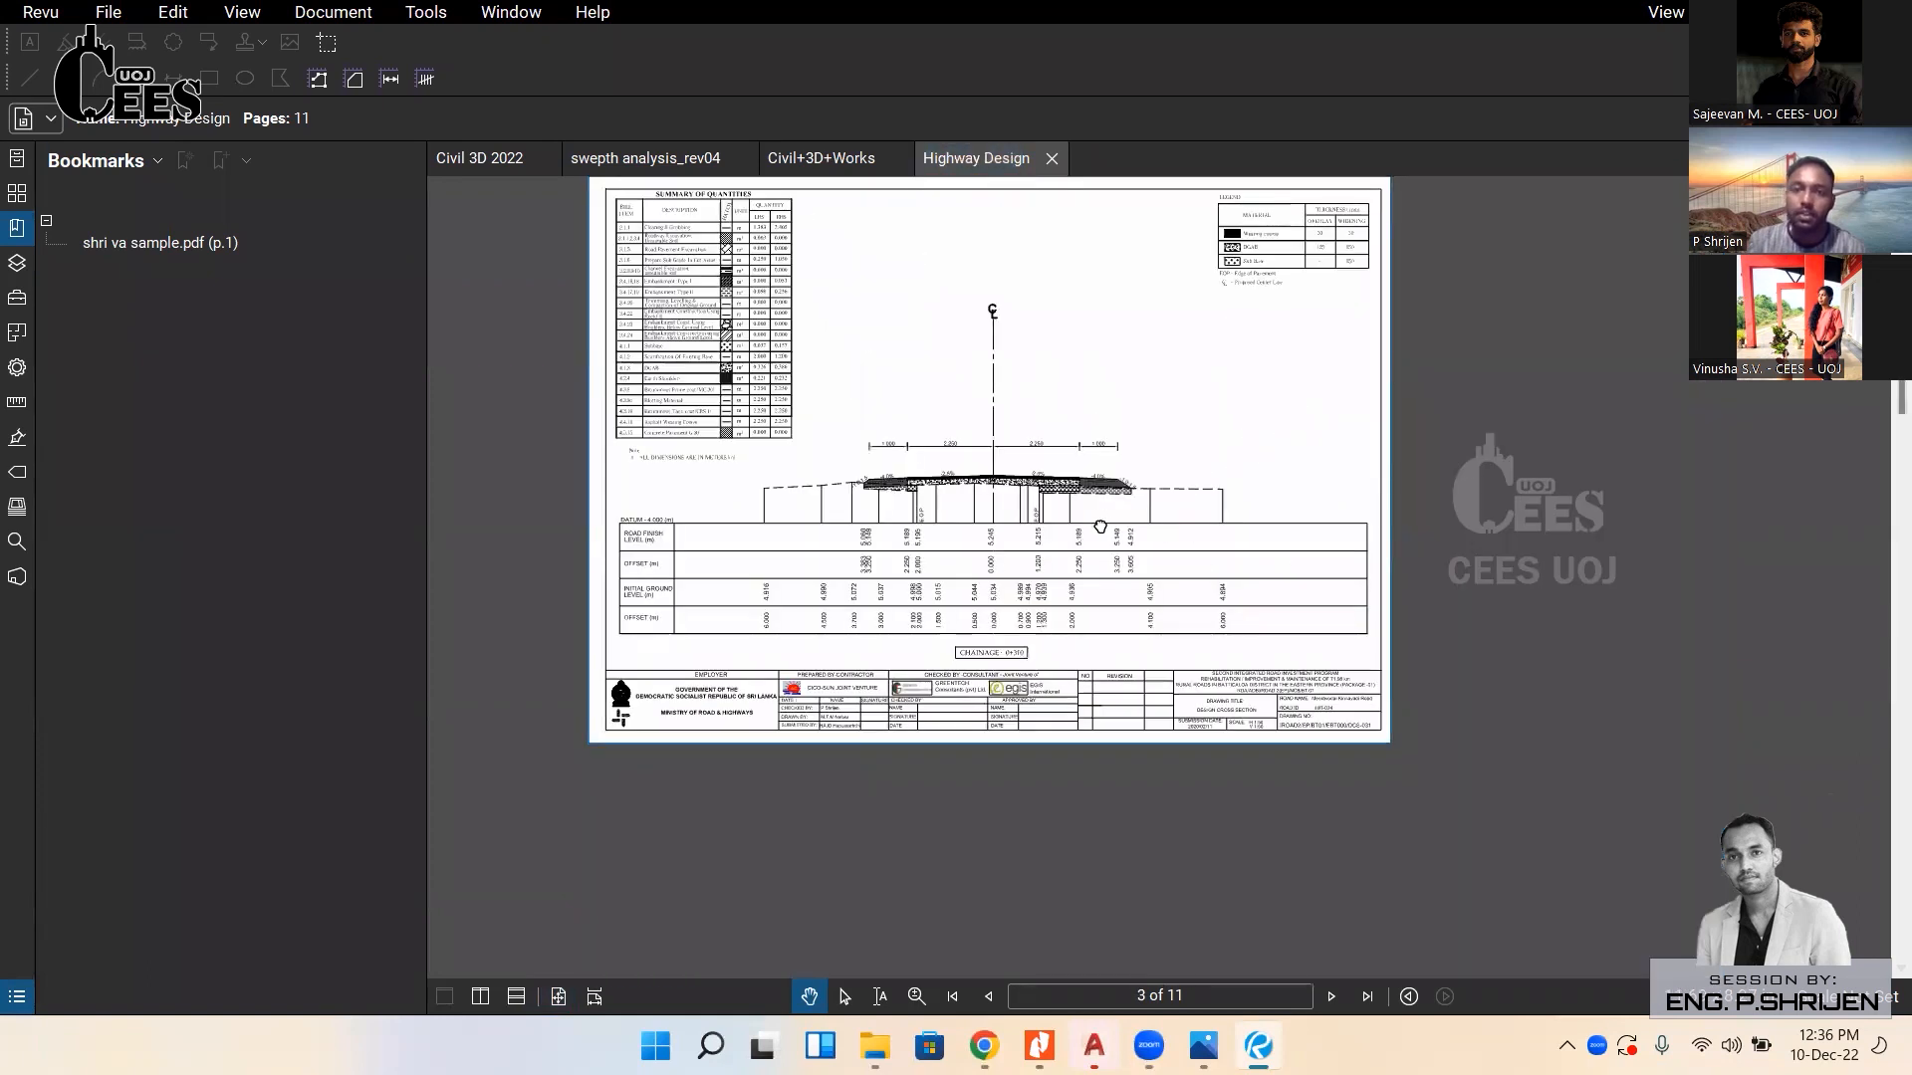
scroll(1152, 528, "up", 1)
scroll(728, 560, "up", 1, "ctrl")
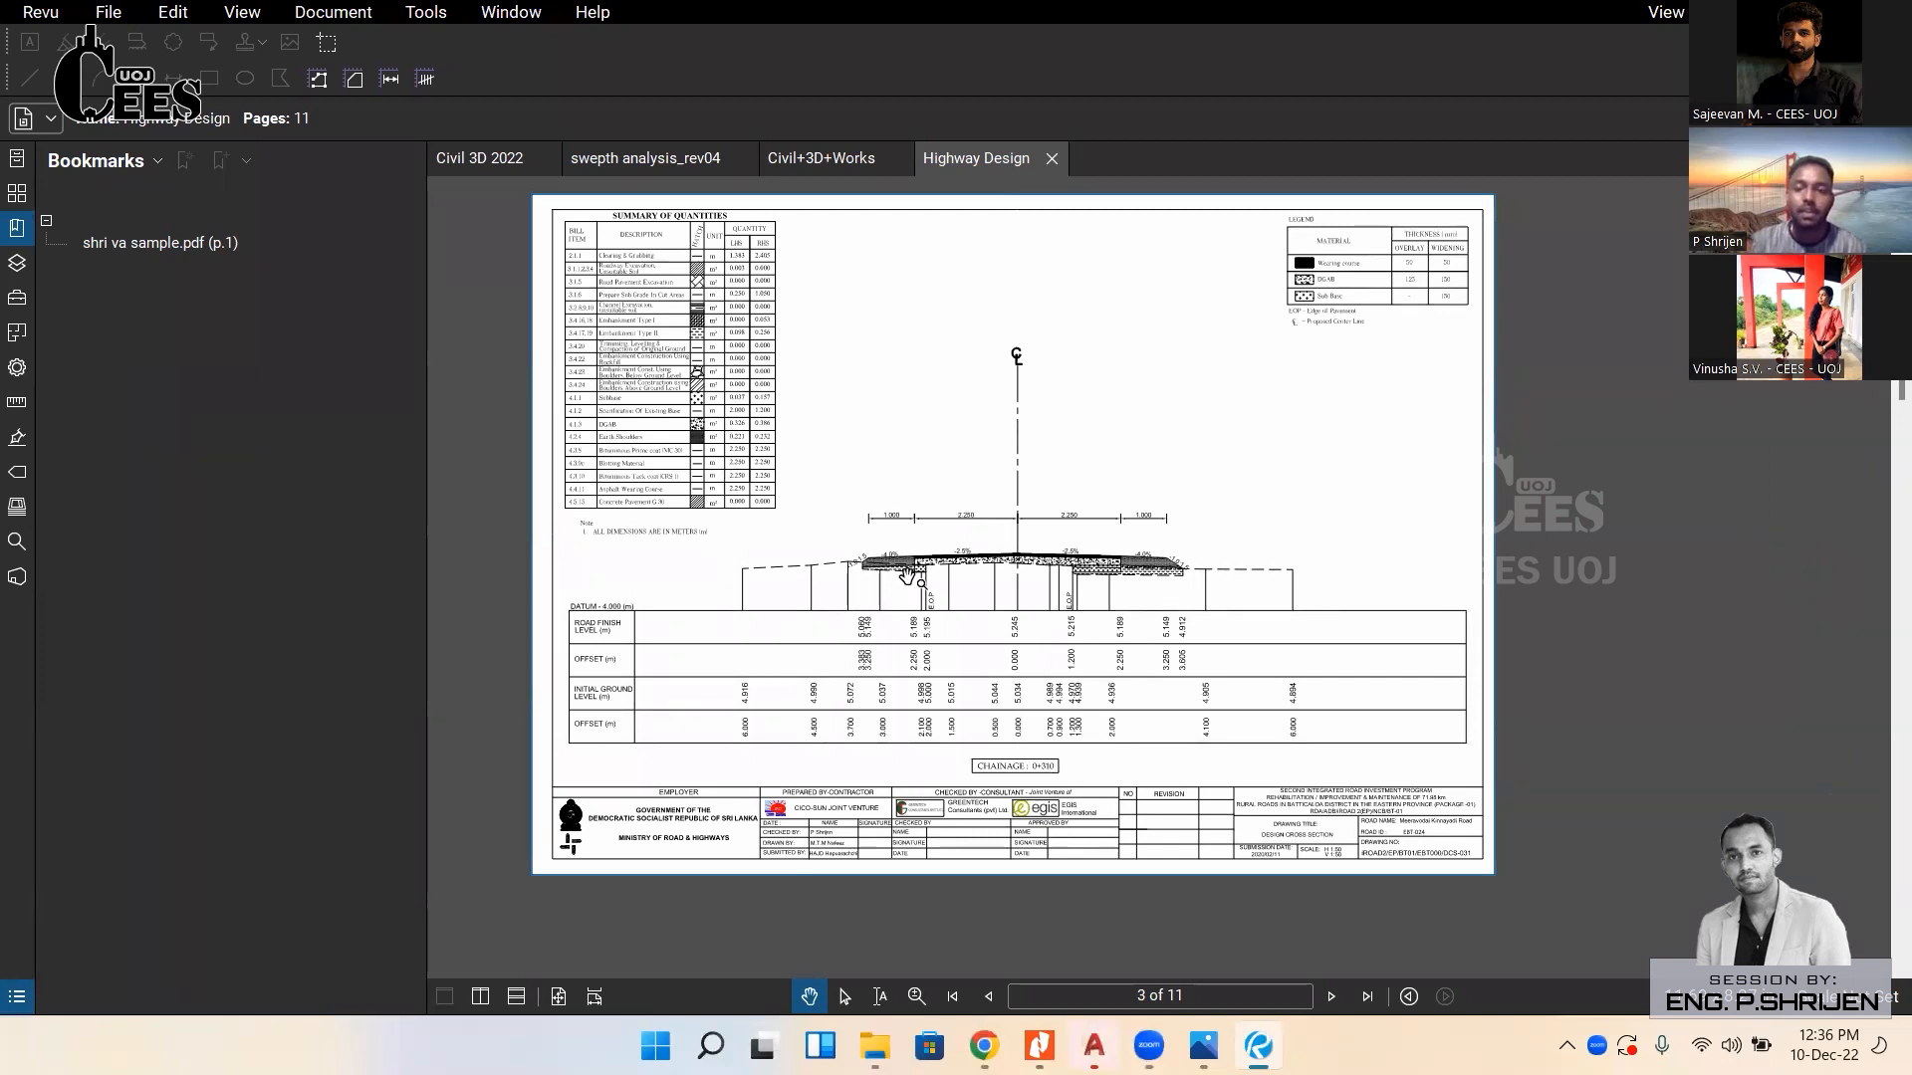
scroll(908, 576, "up", 5, "ctrl")
left_click_drag(1201, 546, 1102, 540)
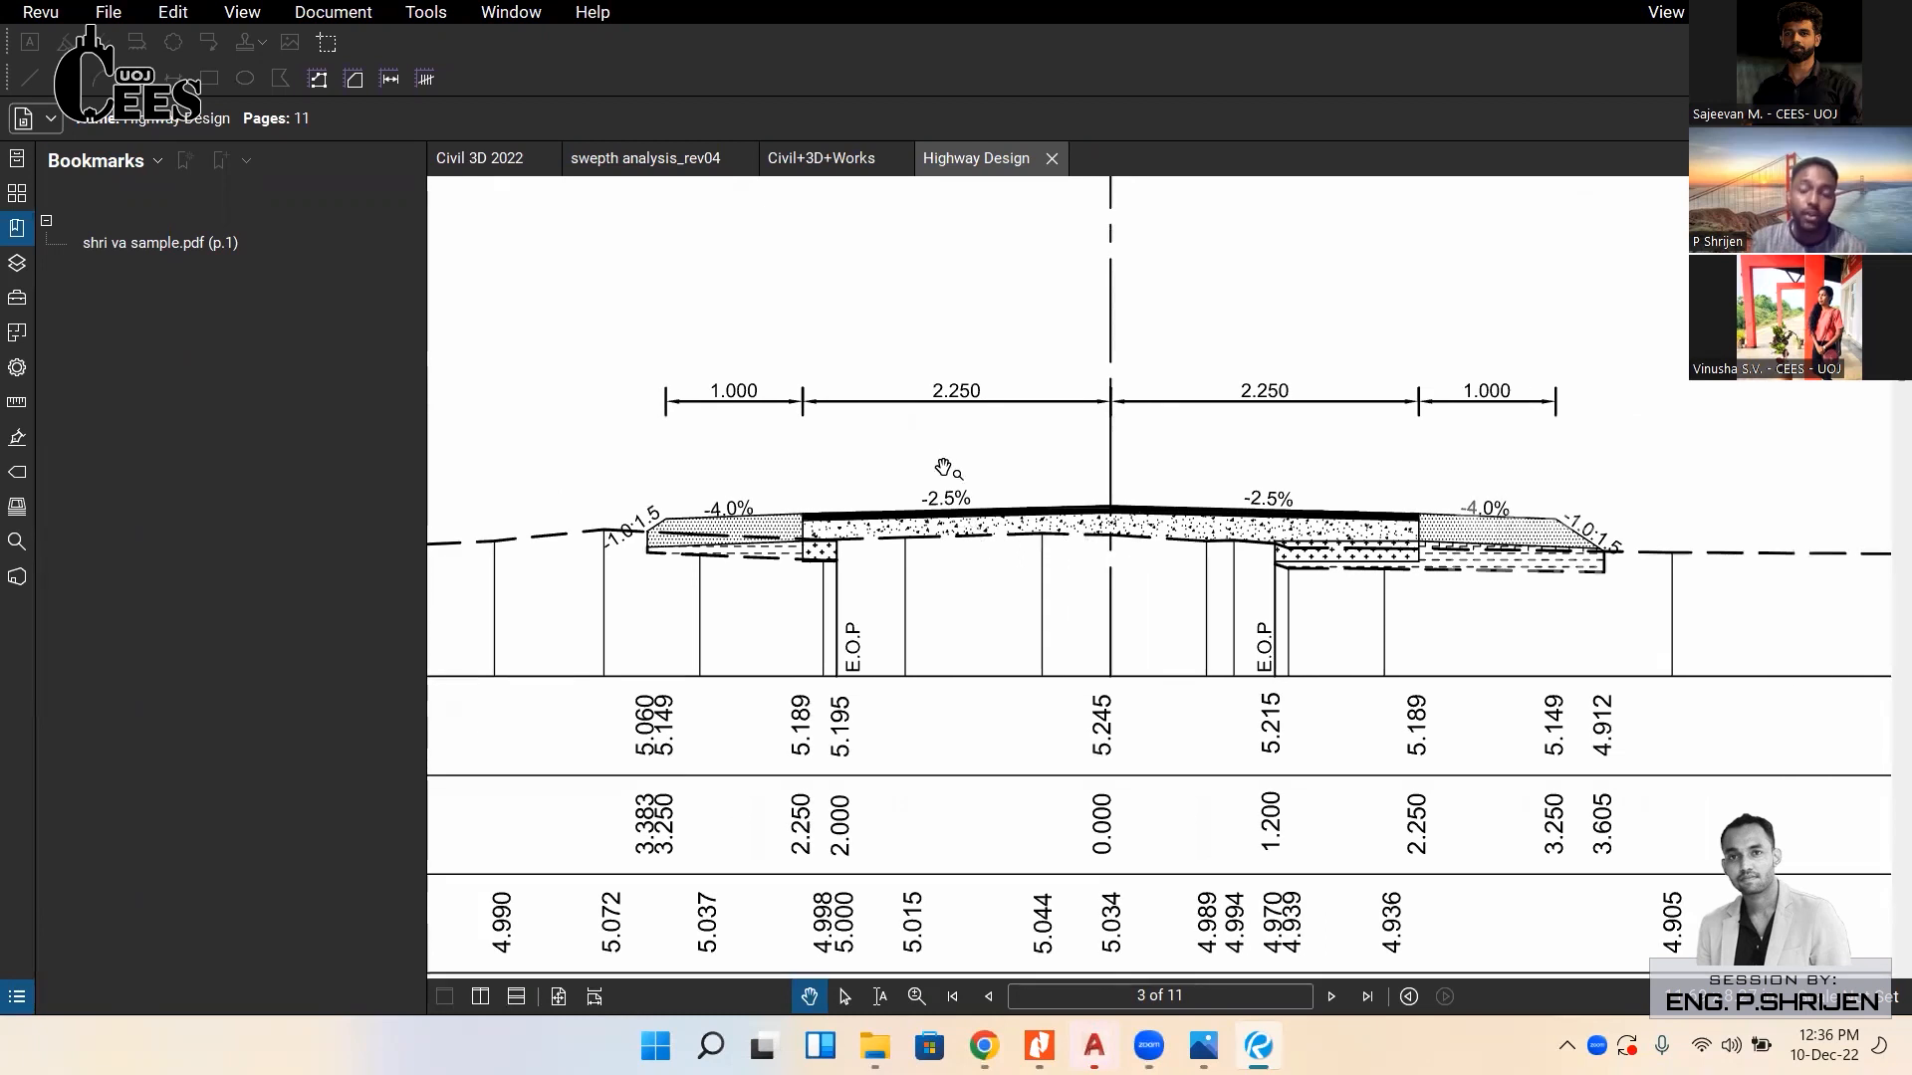
scroll(973, 576, "down", 2, "ctrl")
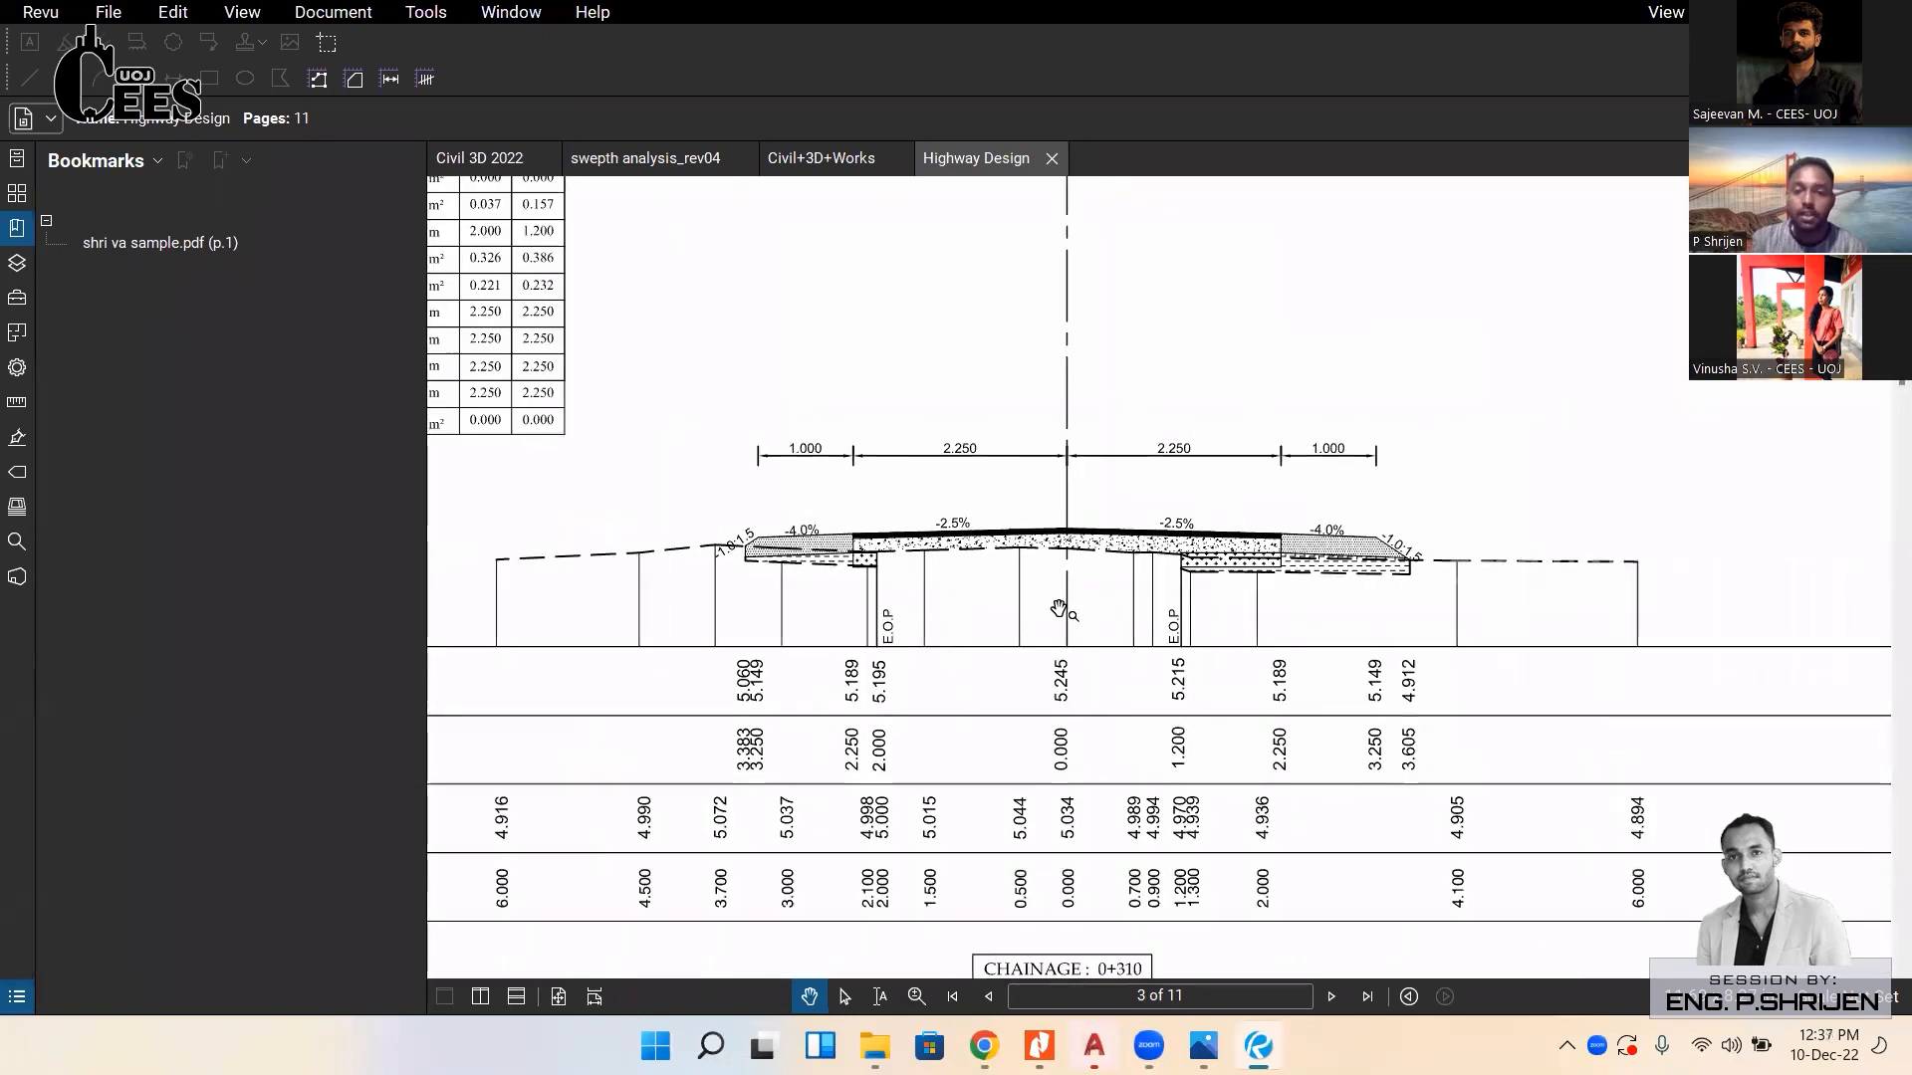
scroll(1058, 563, "up", 1, "ctrl")
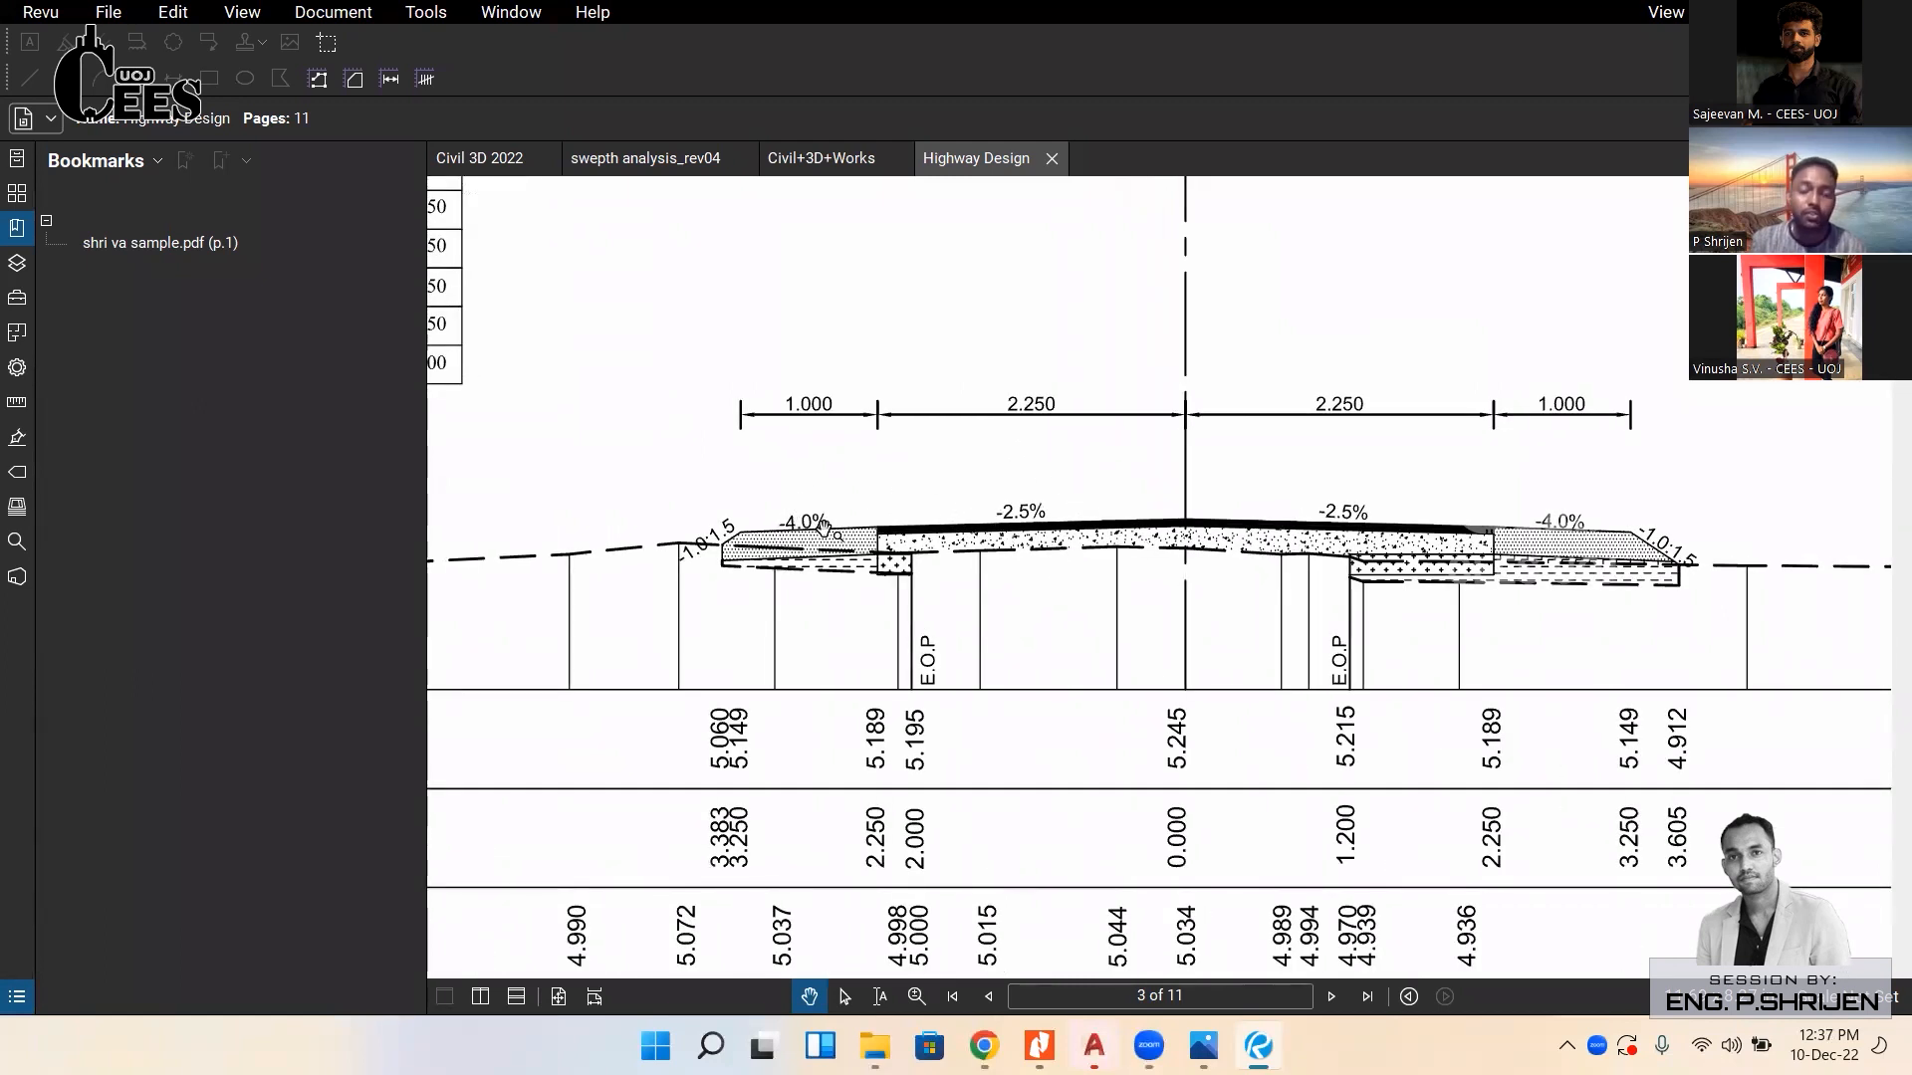
scroll(825, 528, "down", 5)
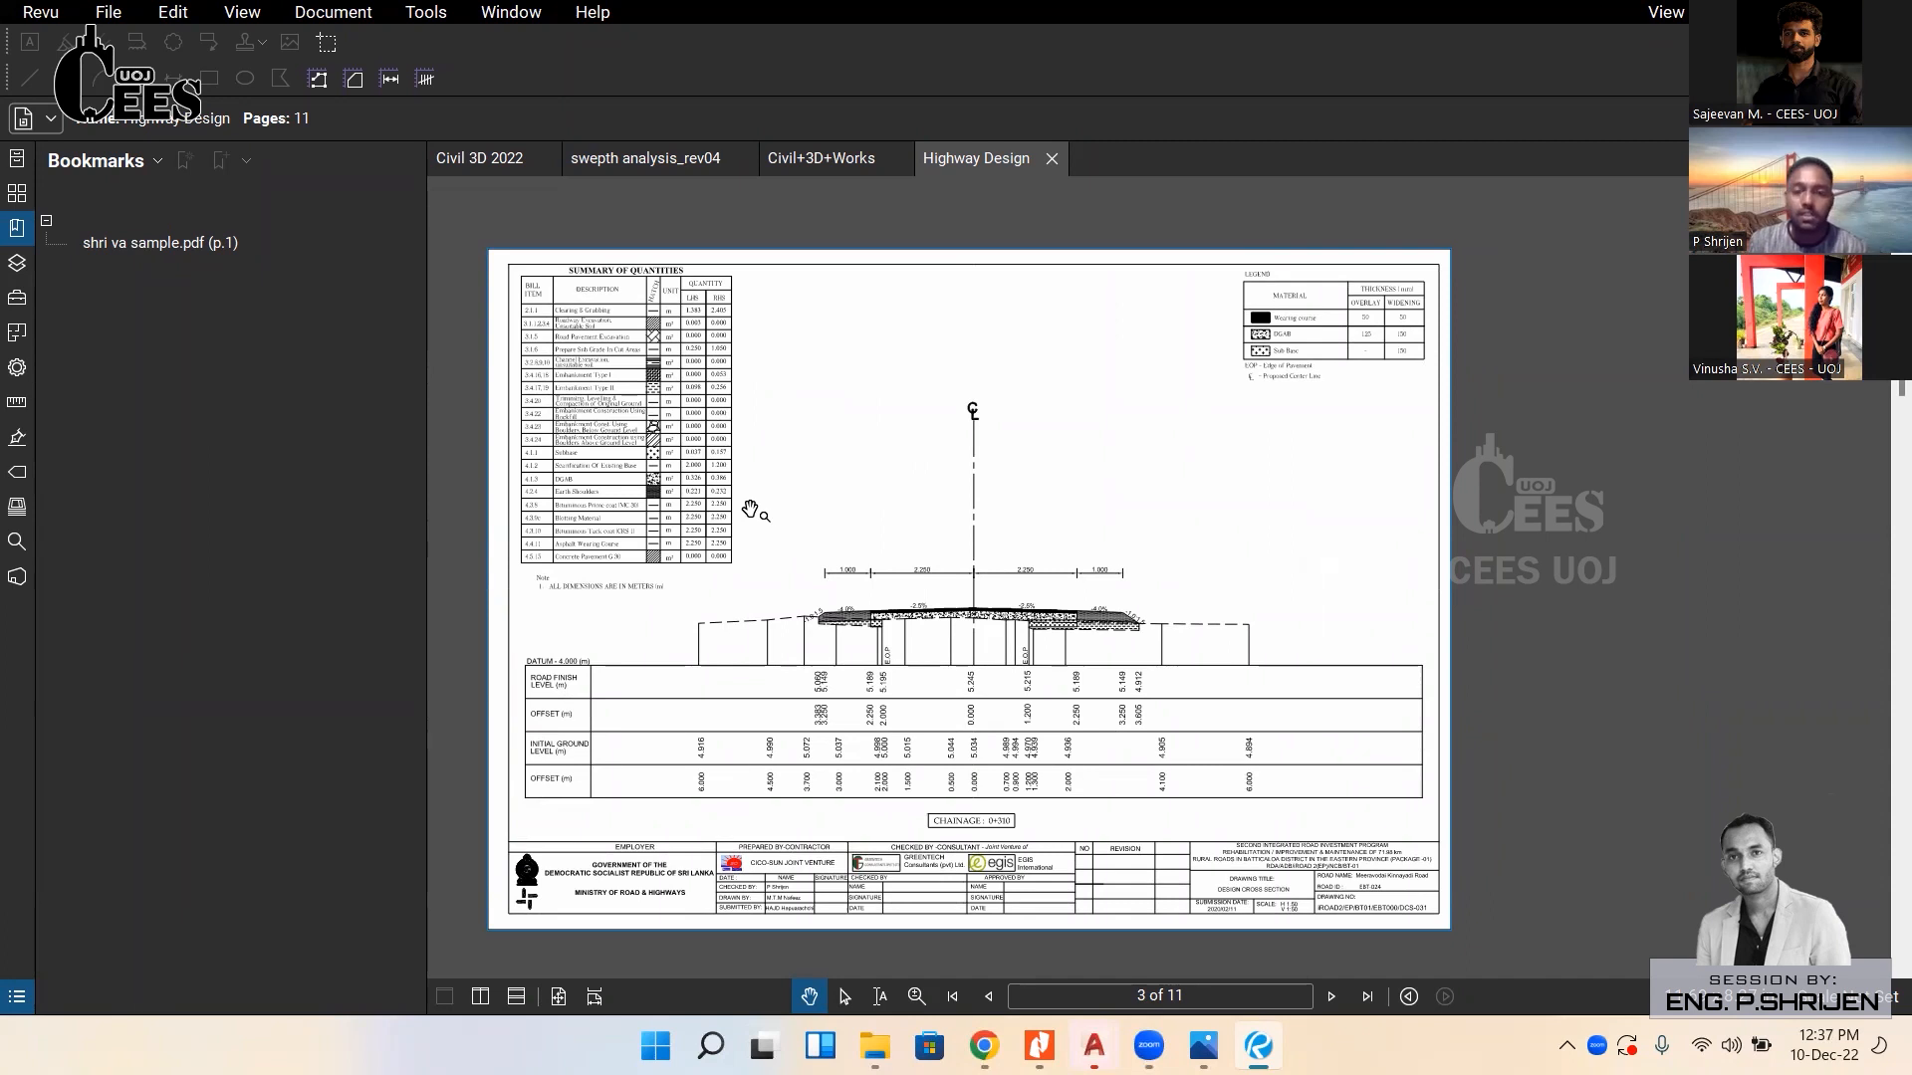
Review the cross drain details sheet and the pavement design calculation page of the Highway Design PDF.
left_click_drag(1900, 368, 1901, 425)
left_click_drag(1460, 469, 1374, 456)
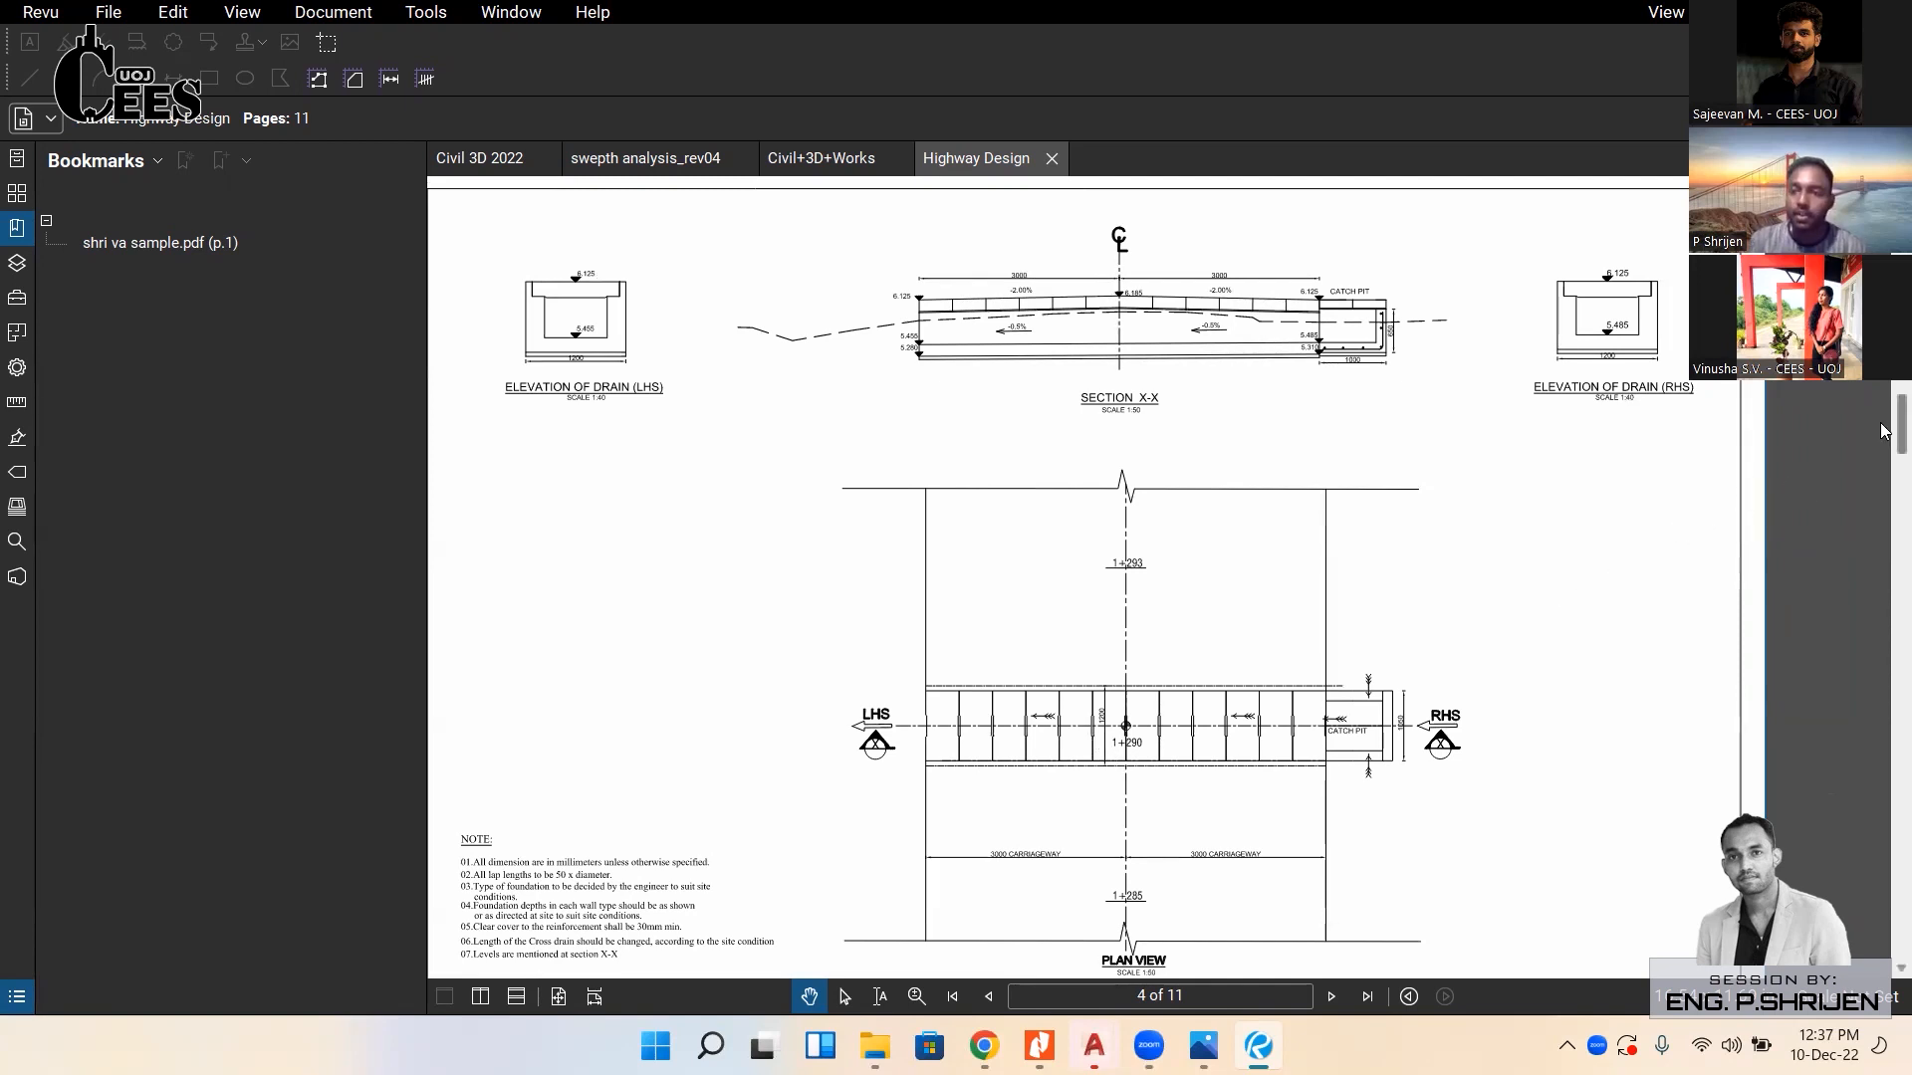
scroll(1881, 430, "down", 5)
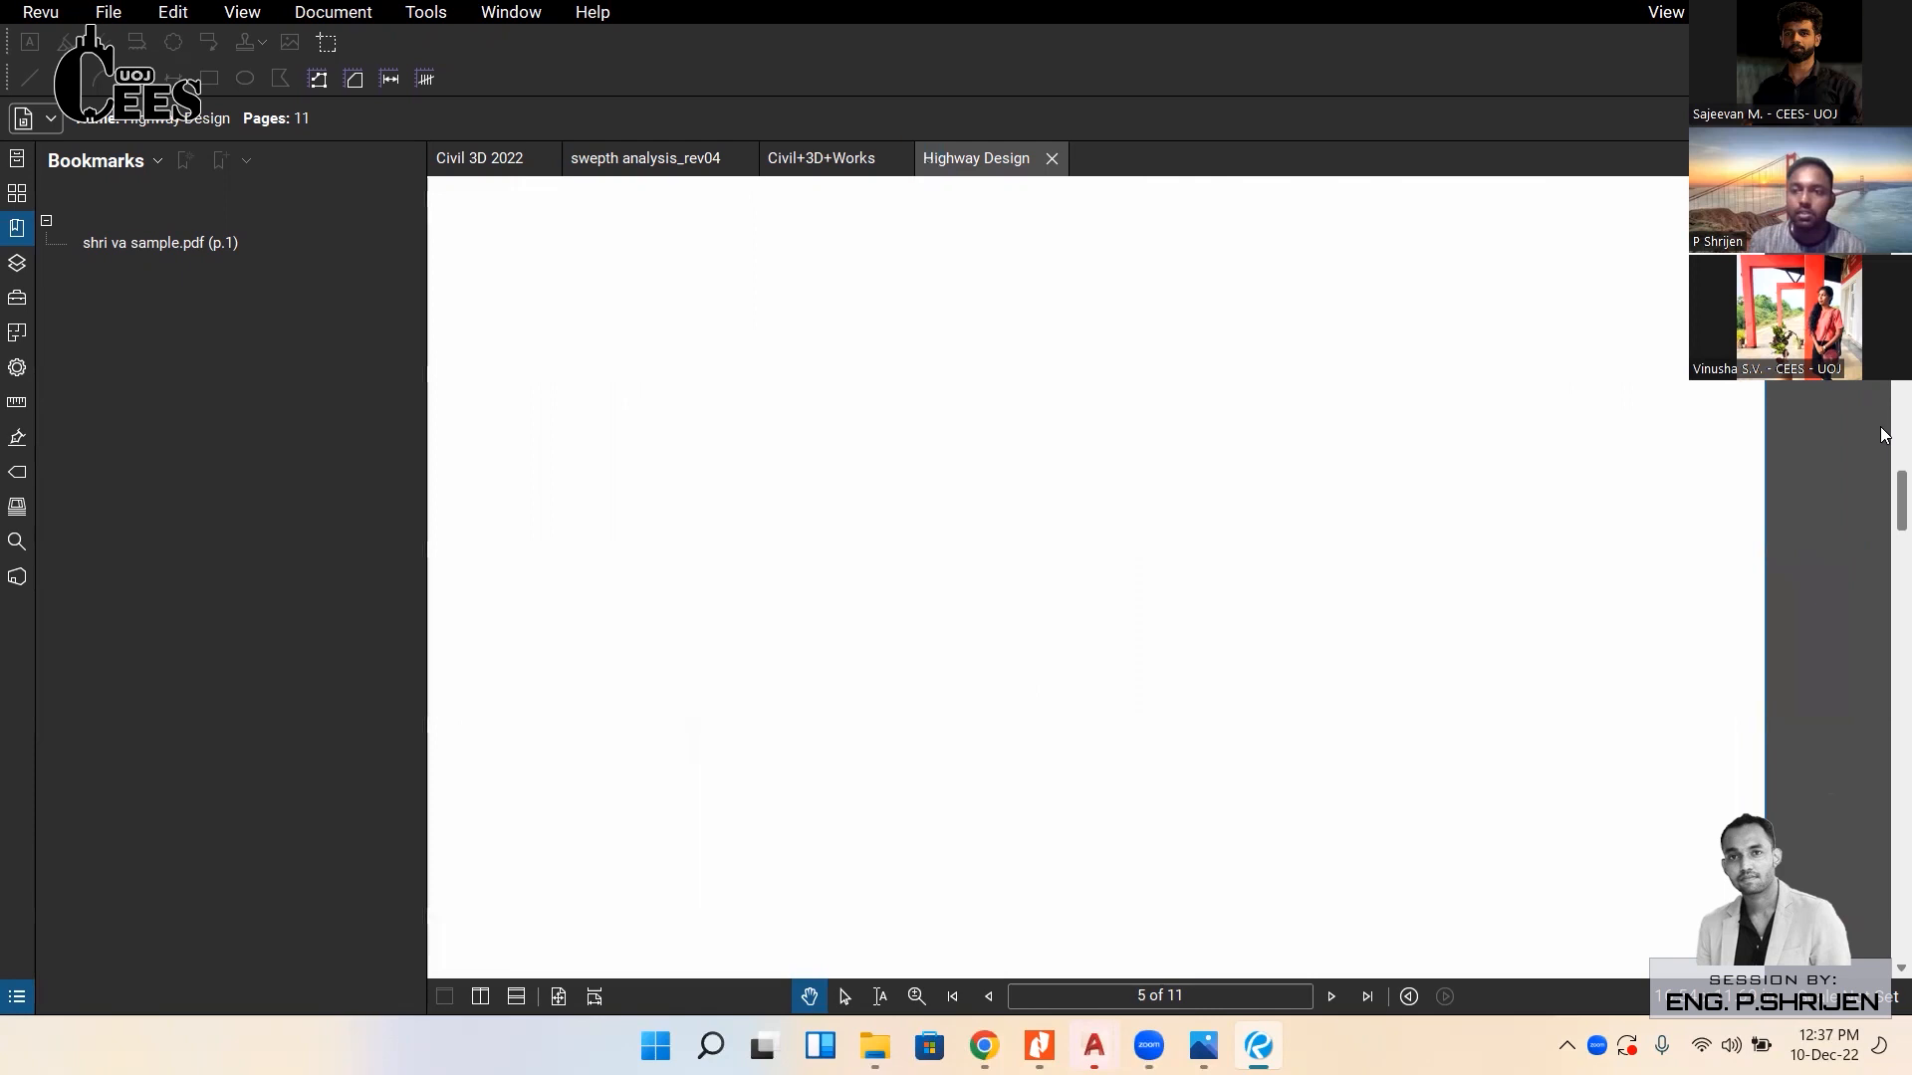
scroll(1882, 438, "down", 10)
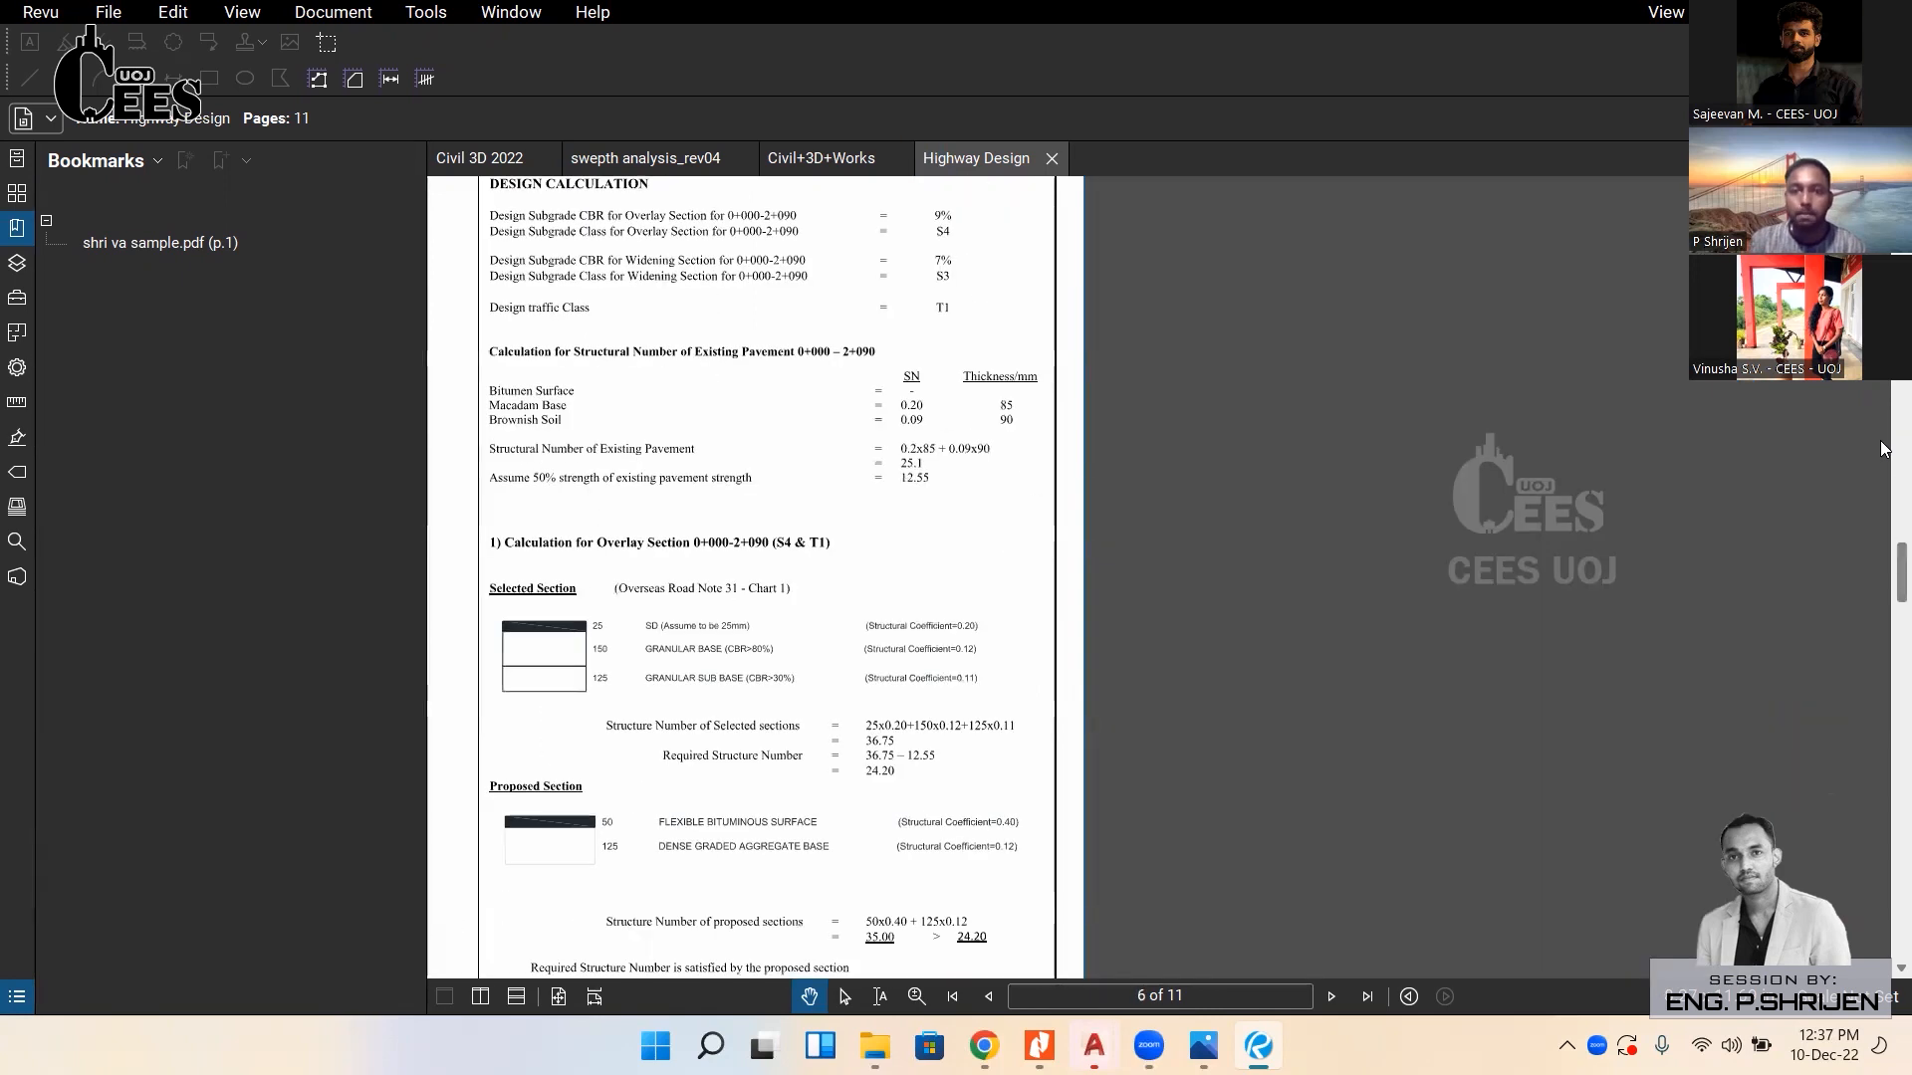
Open the Civil+3D+Works PDF and examine the graded parking lot in the residential storm water arrangement.
left_click(816, 157)
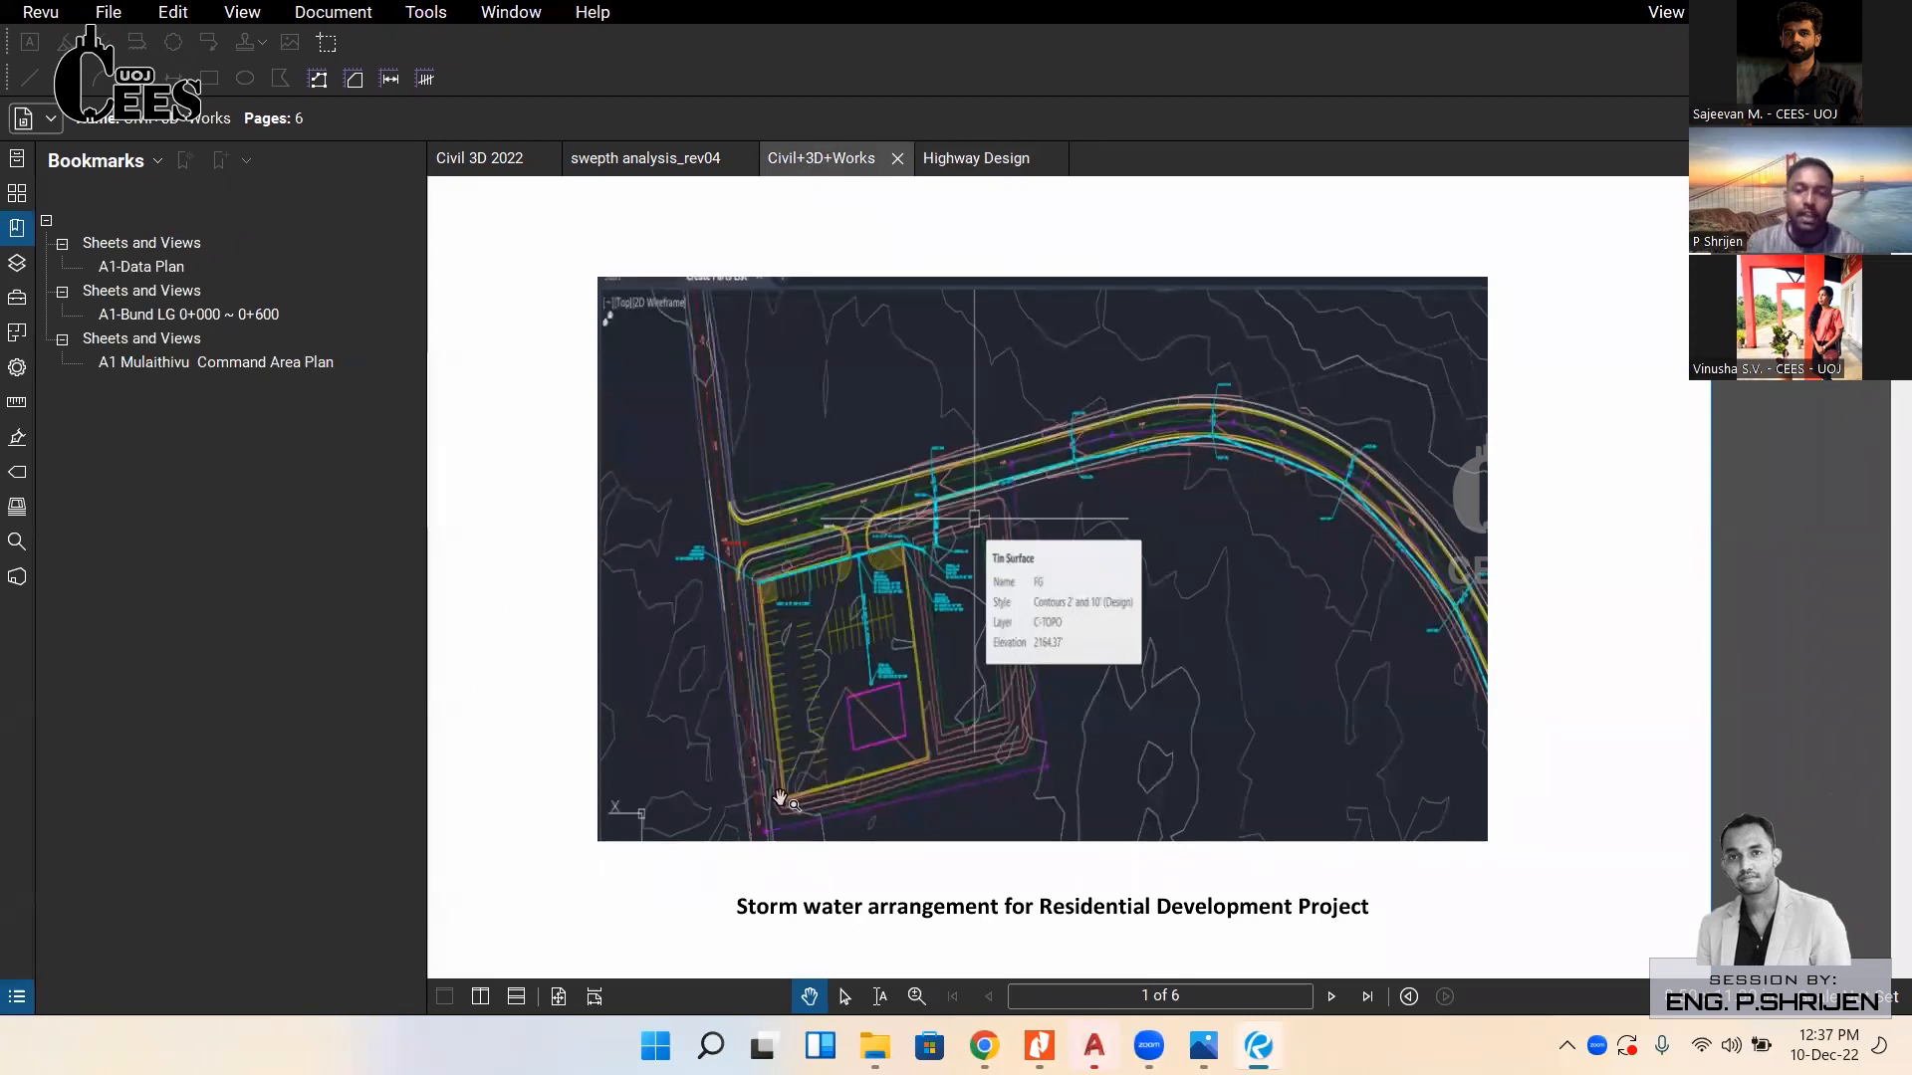
scroll(845, 645, "up", 6)
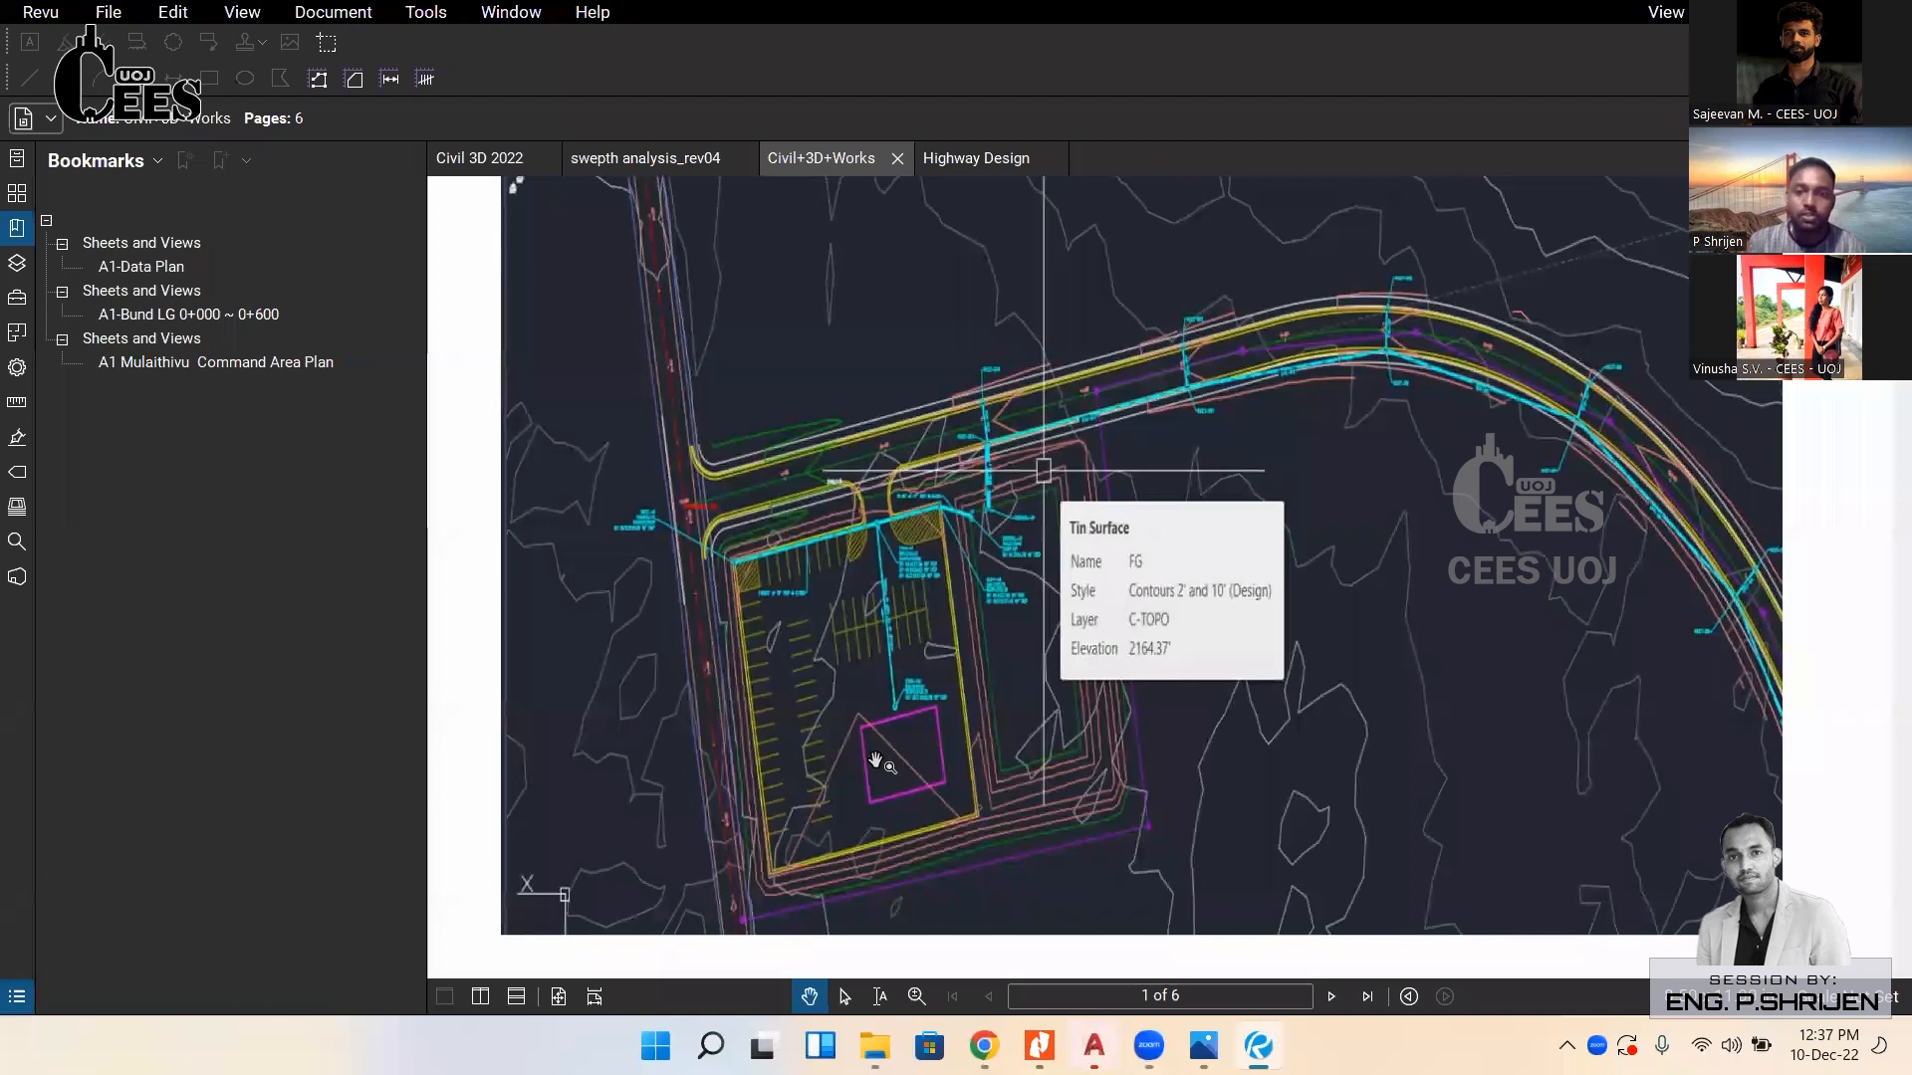
scroll(896, 653, "down", 2)
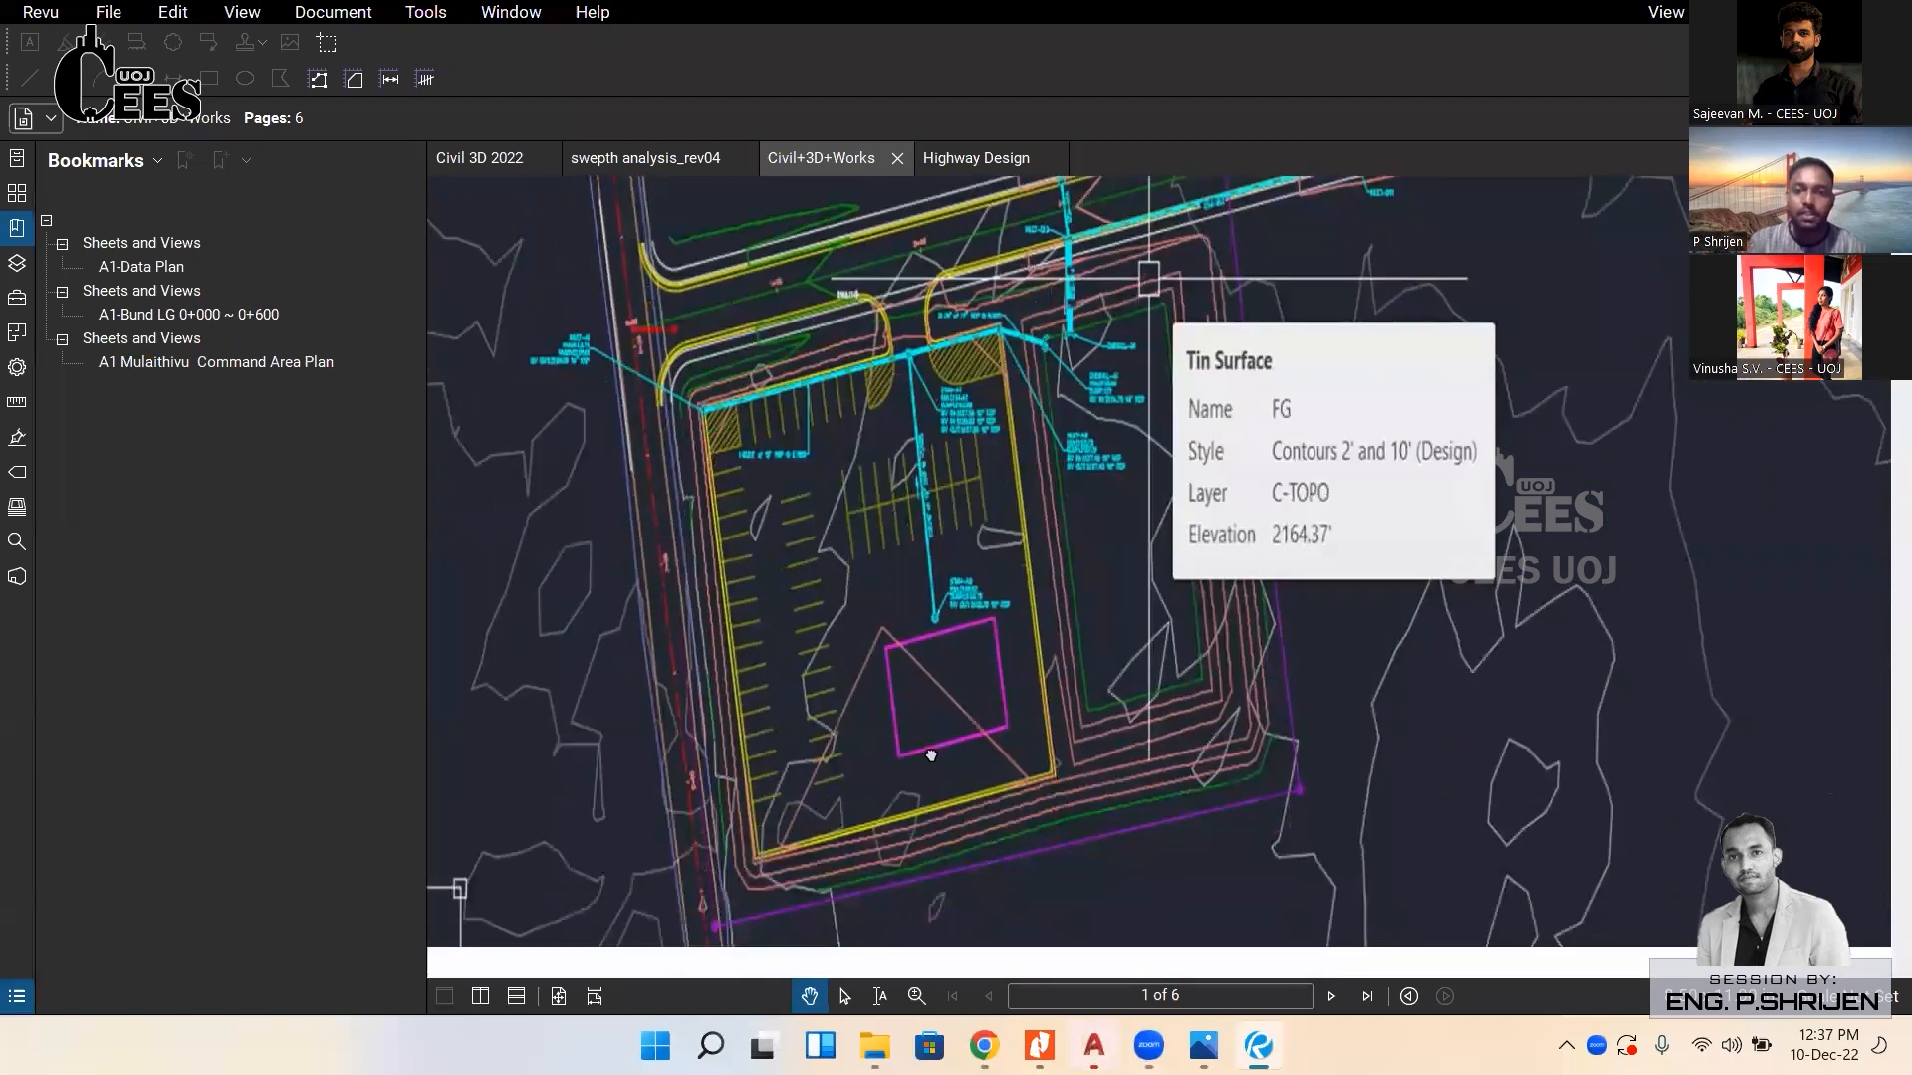
scroll(931, 756, "up", 1)
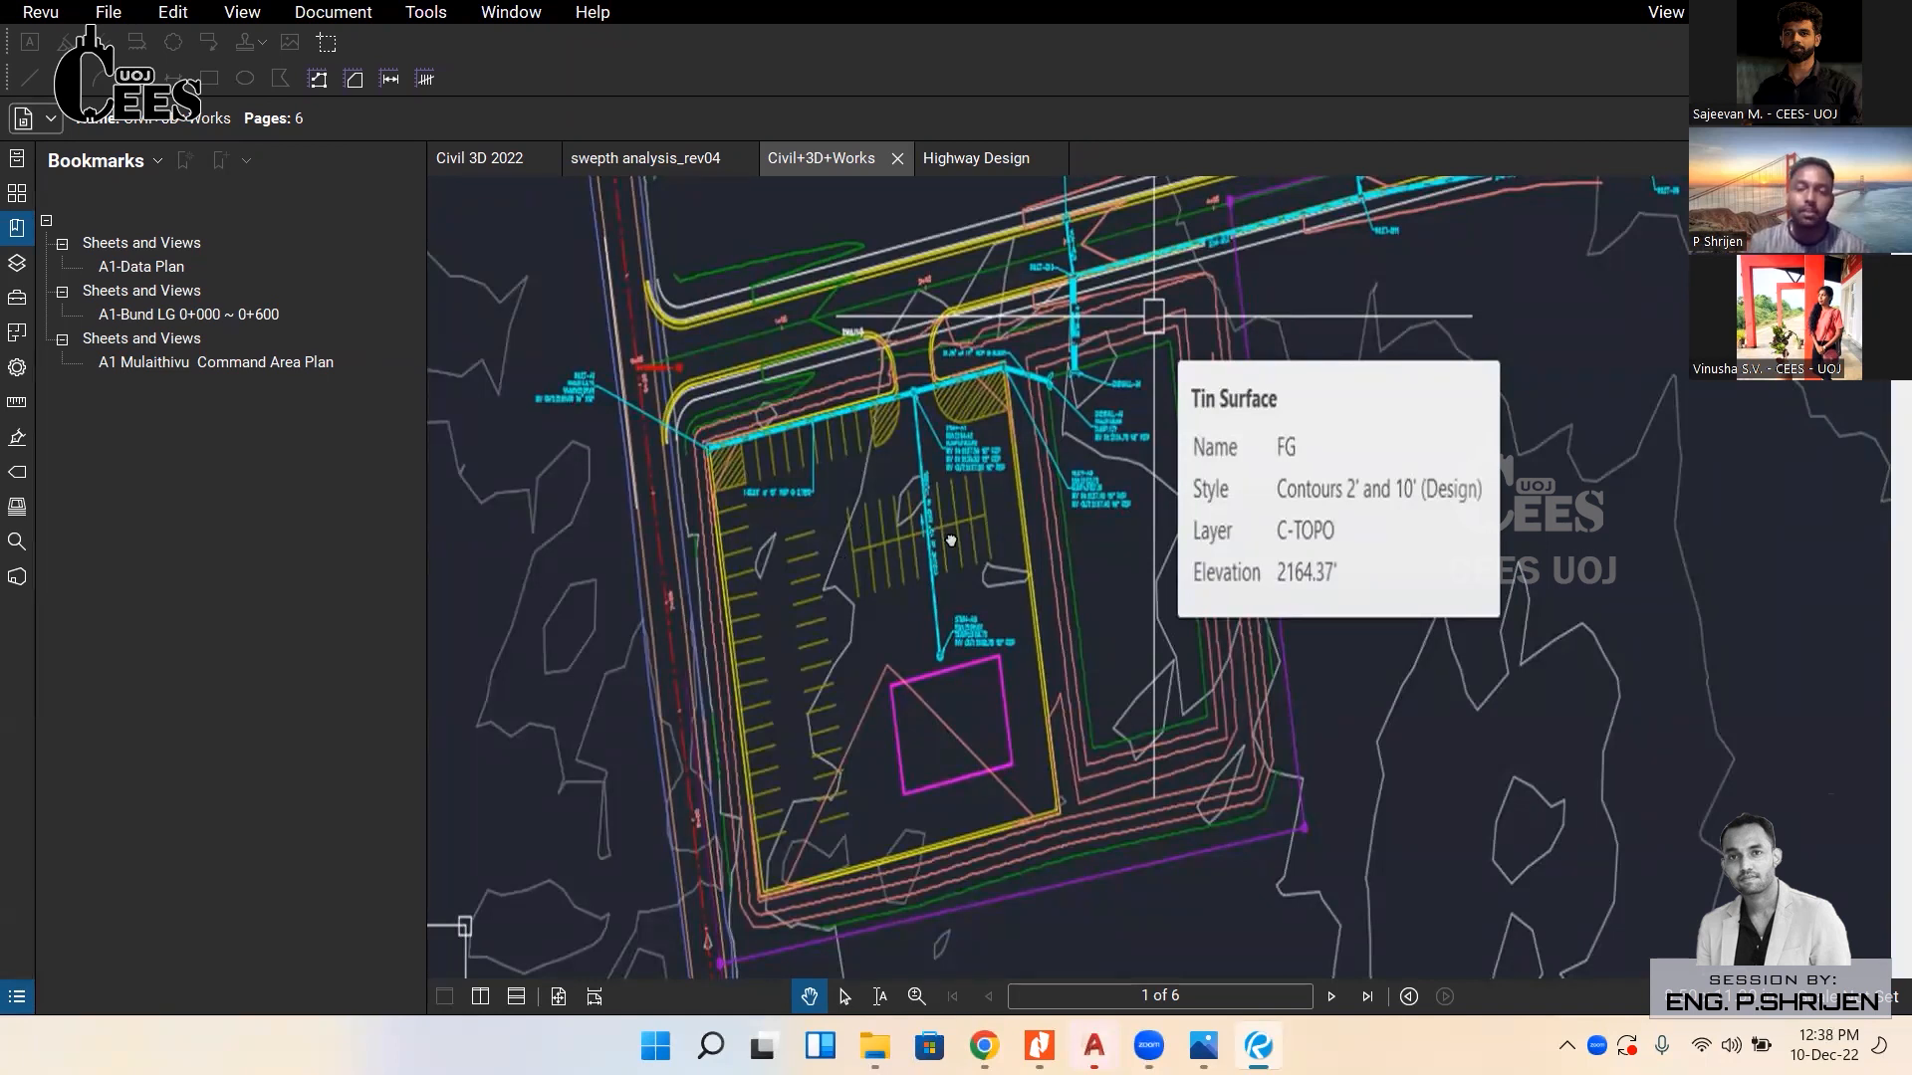
scroll(950, 540, "down", 2)
Examine the storm water pipes and structures along the access road and into the parking lot on the same plan.
scroll(881, 424, "up", 3)
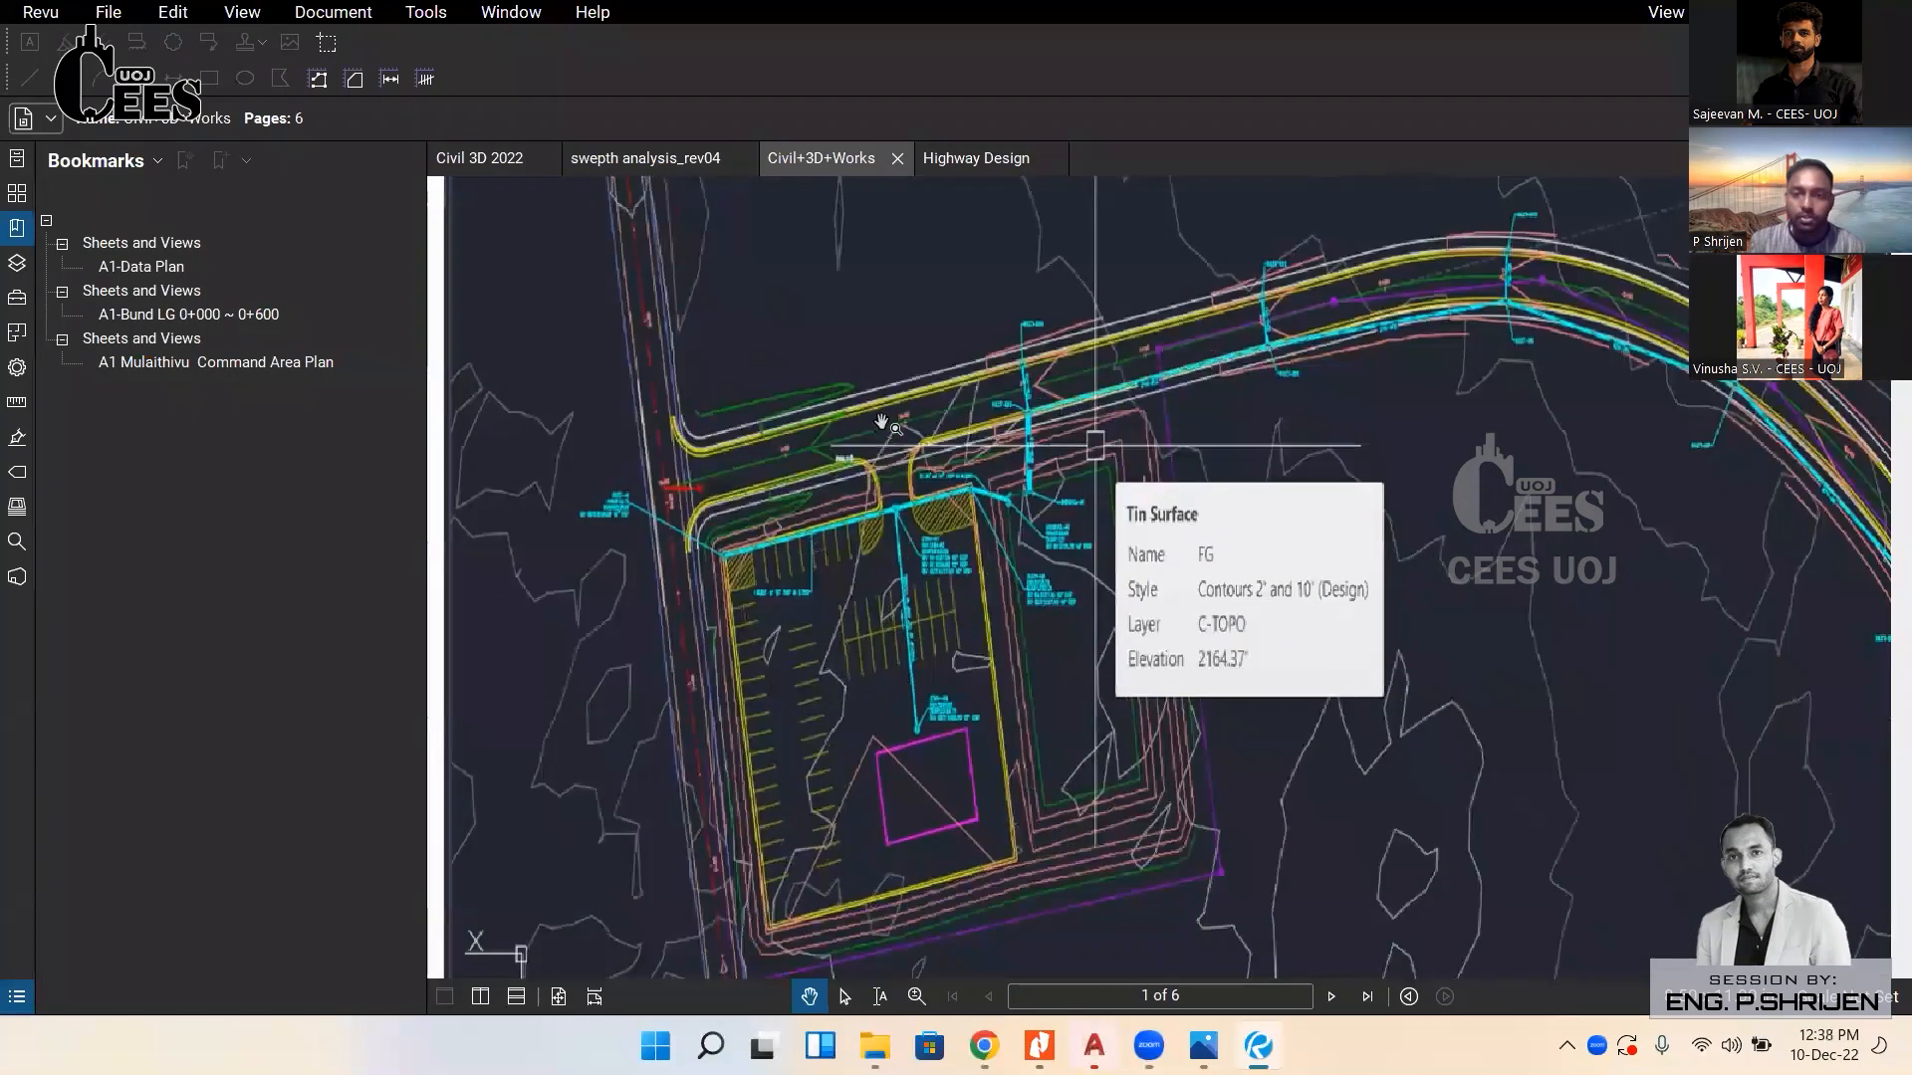
scroll(881, 423, "up", 3)
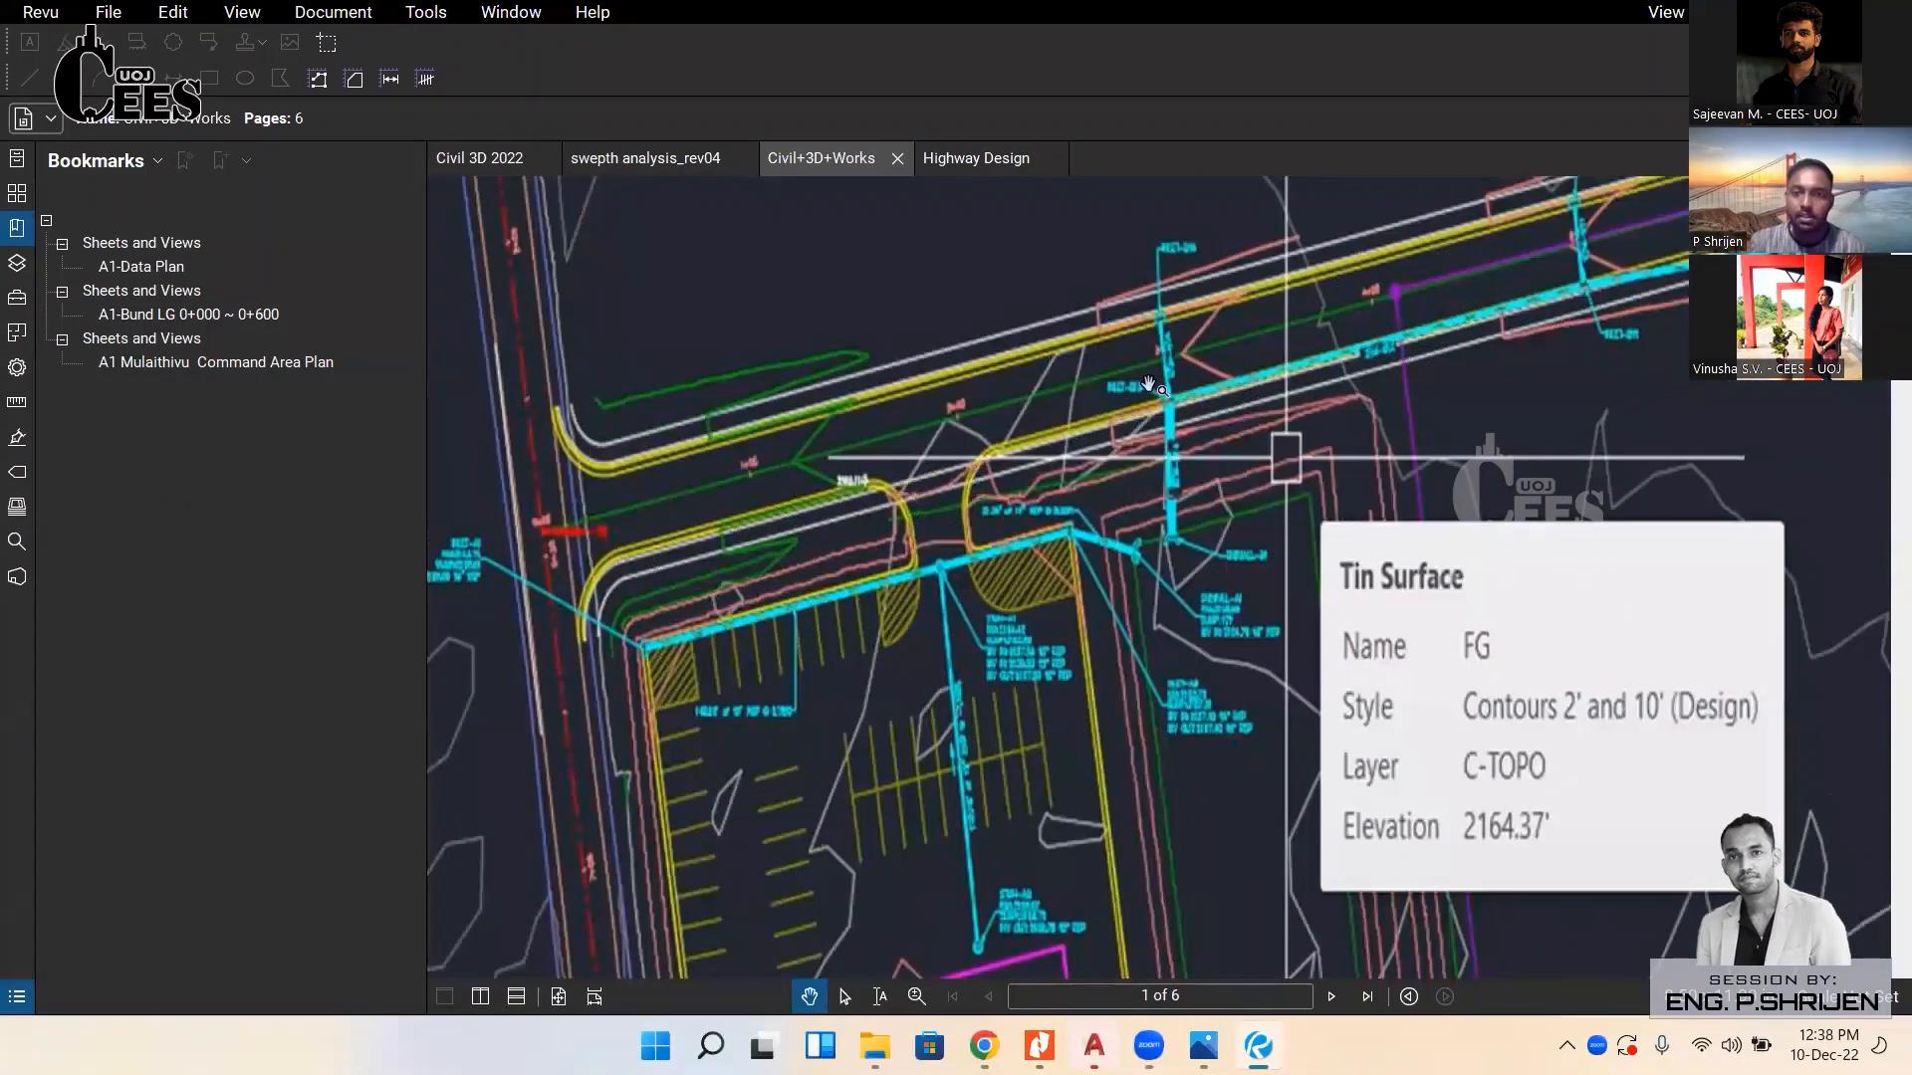
scroll(1394, 359, "down", 2)
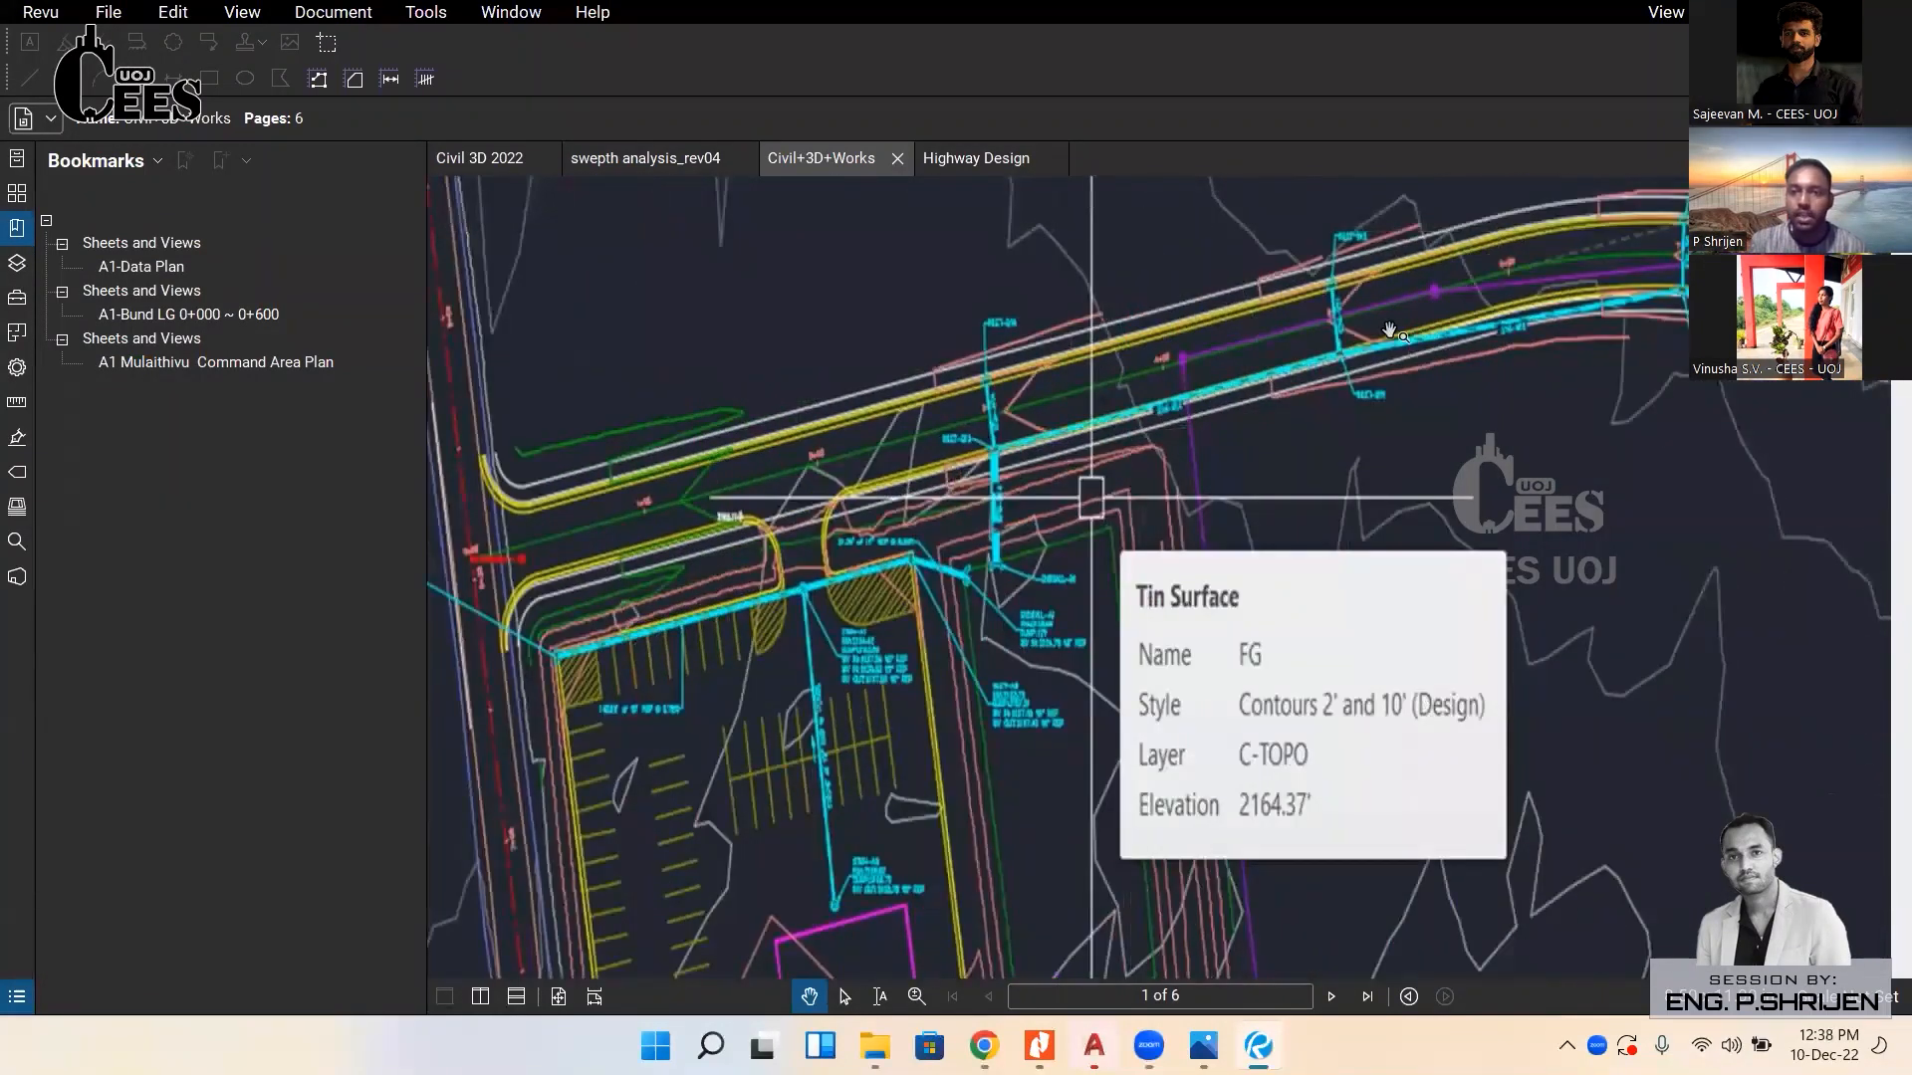
scroll(1390, 331, "down", 3)
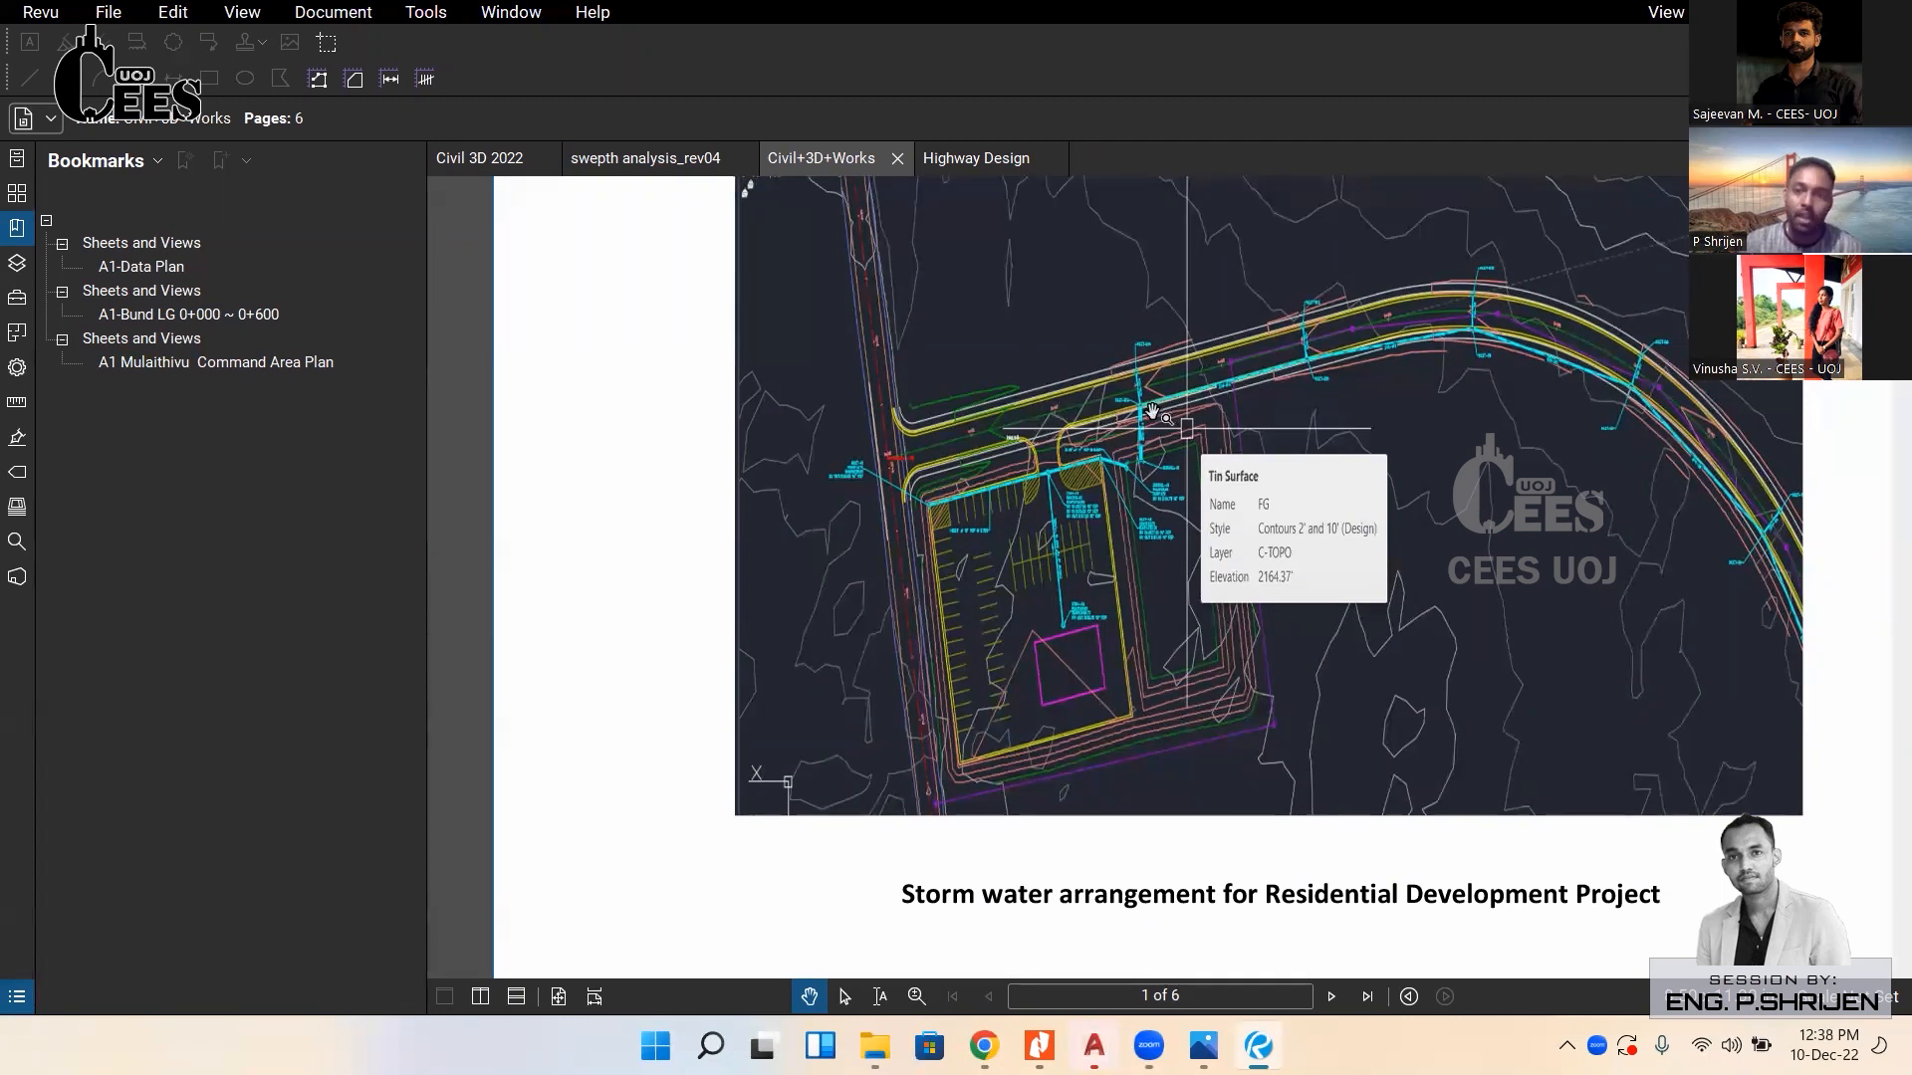
scroll(1152, 394, "up", 5)
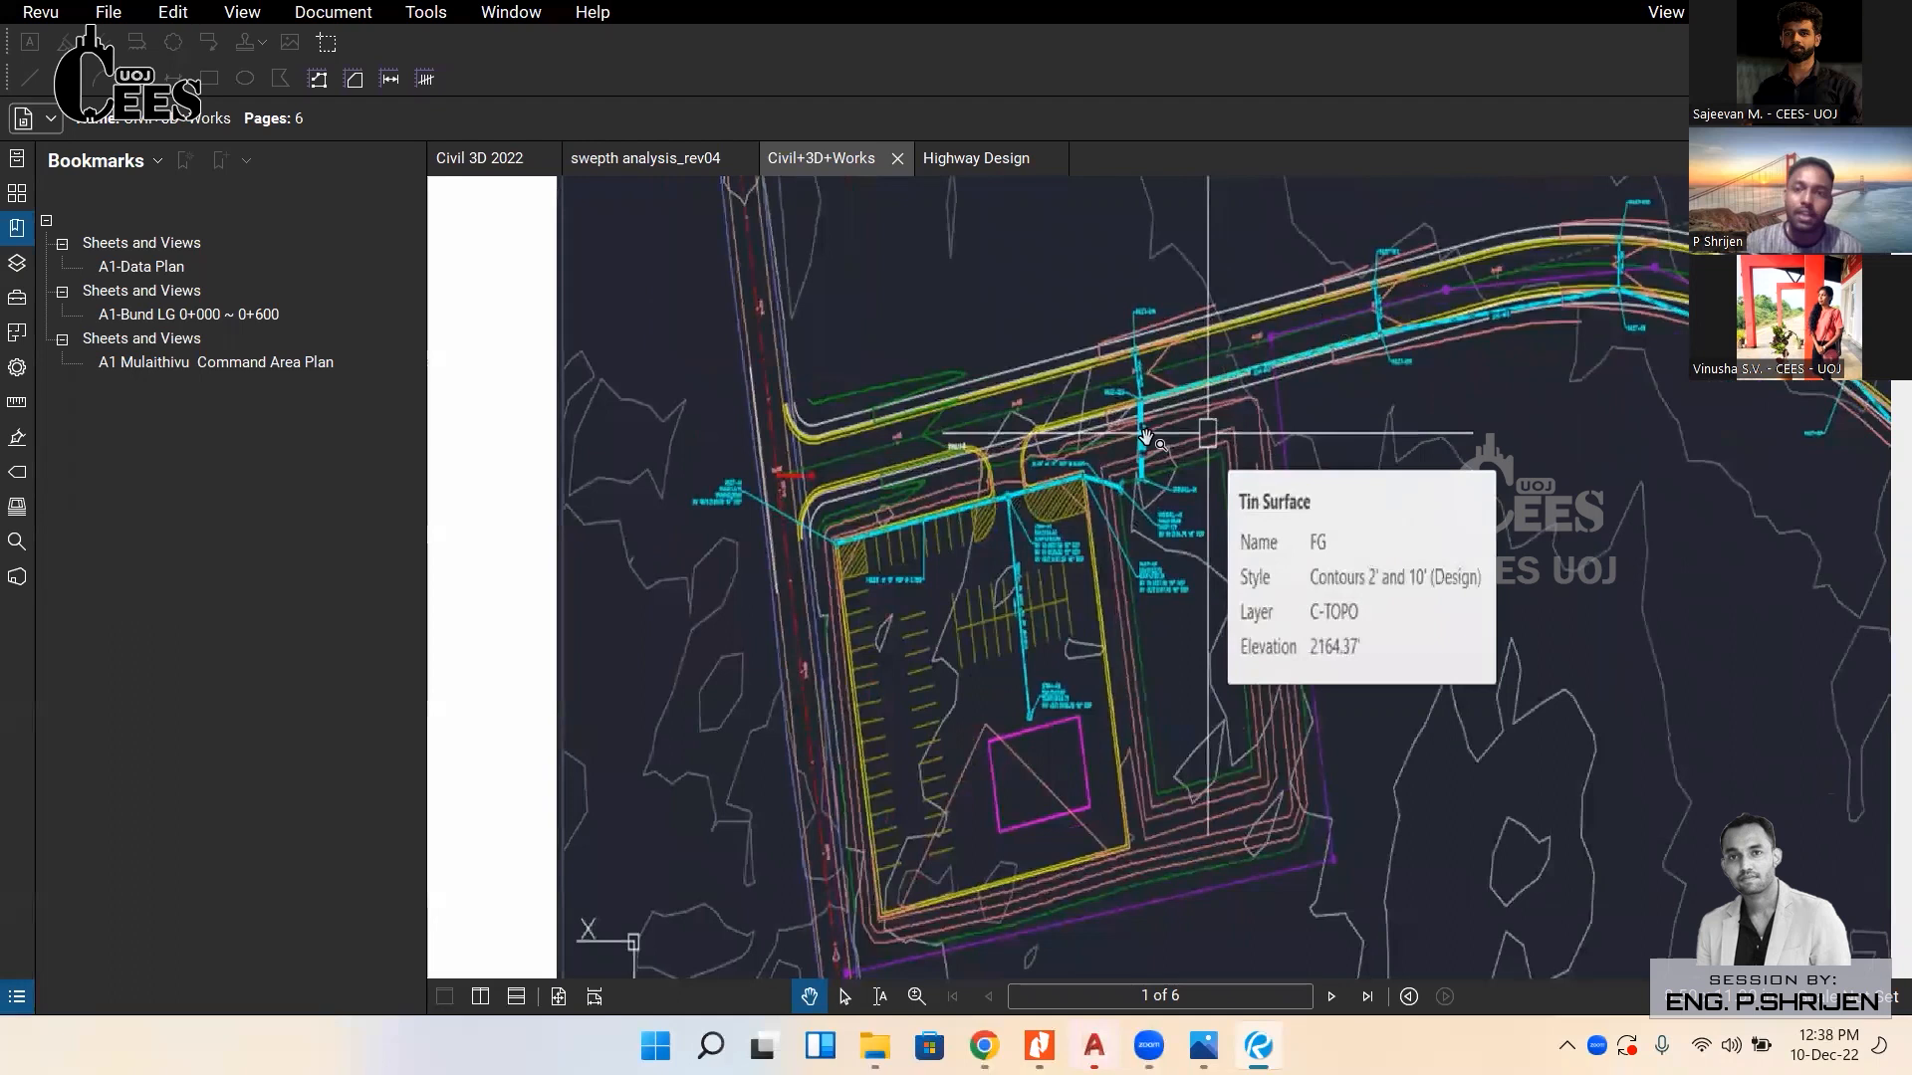
left_click_drag(1128, 475, 1116, 508)
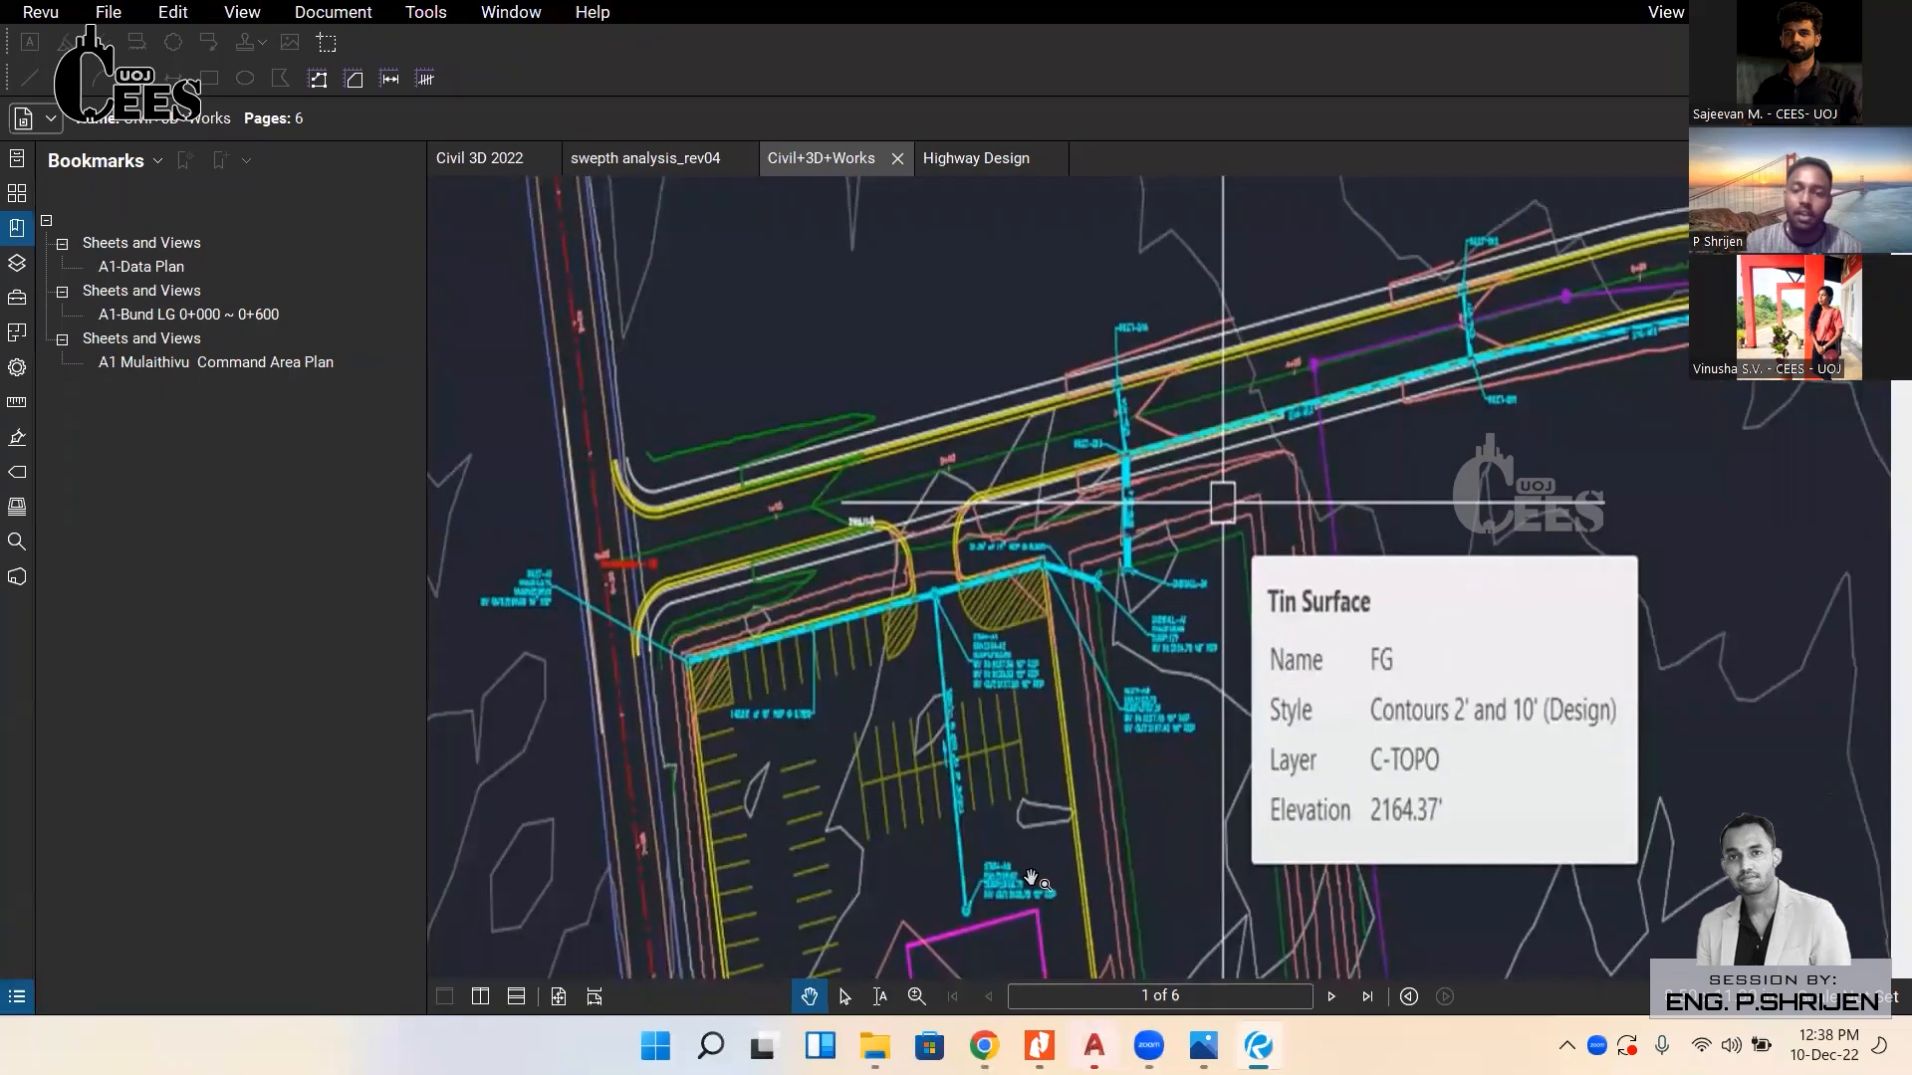
left_click_drag(1013, 721, 1011, 635)
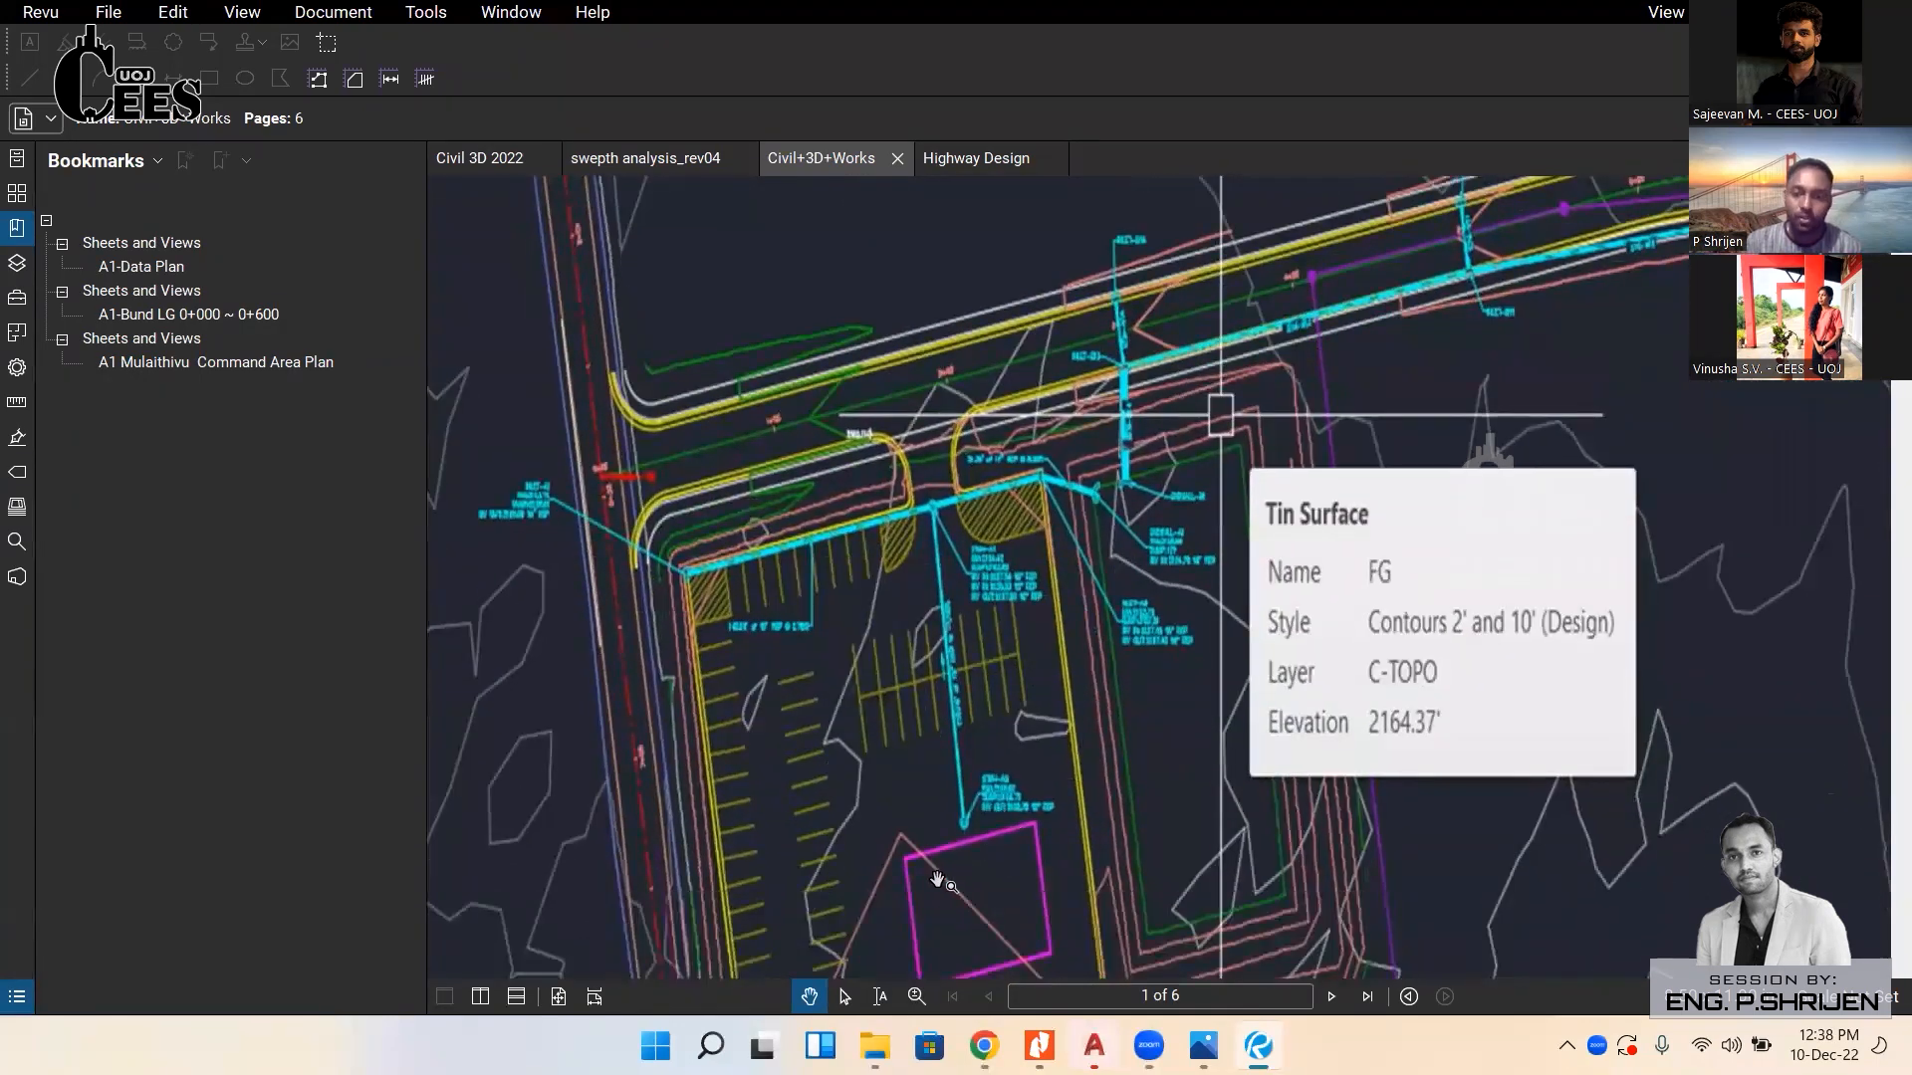
Examine the storm water arrangement along the curved access road beyond the residential parking lot.
left_click_drag(1096, 480, 1067, 538)
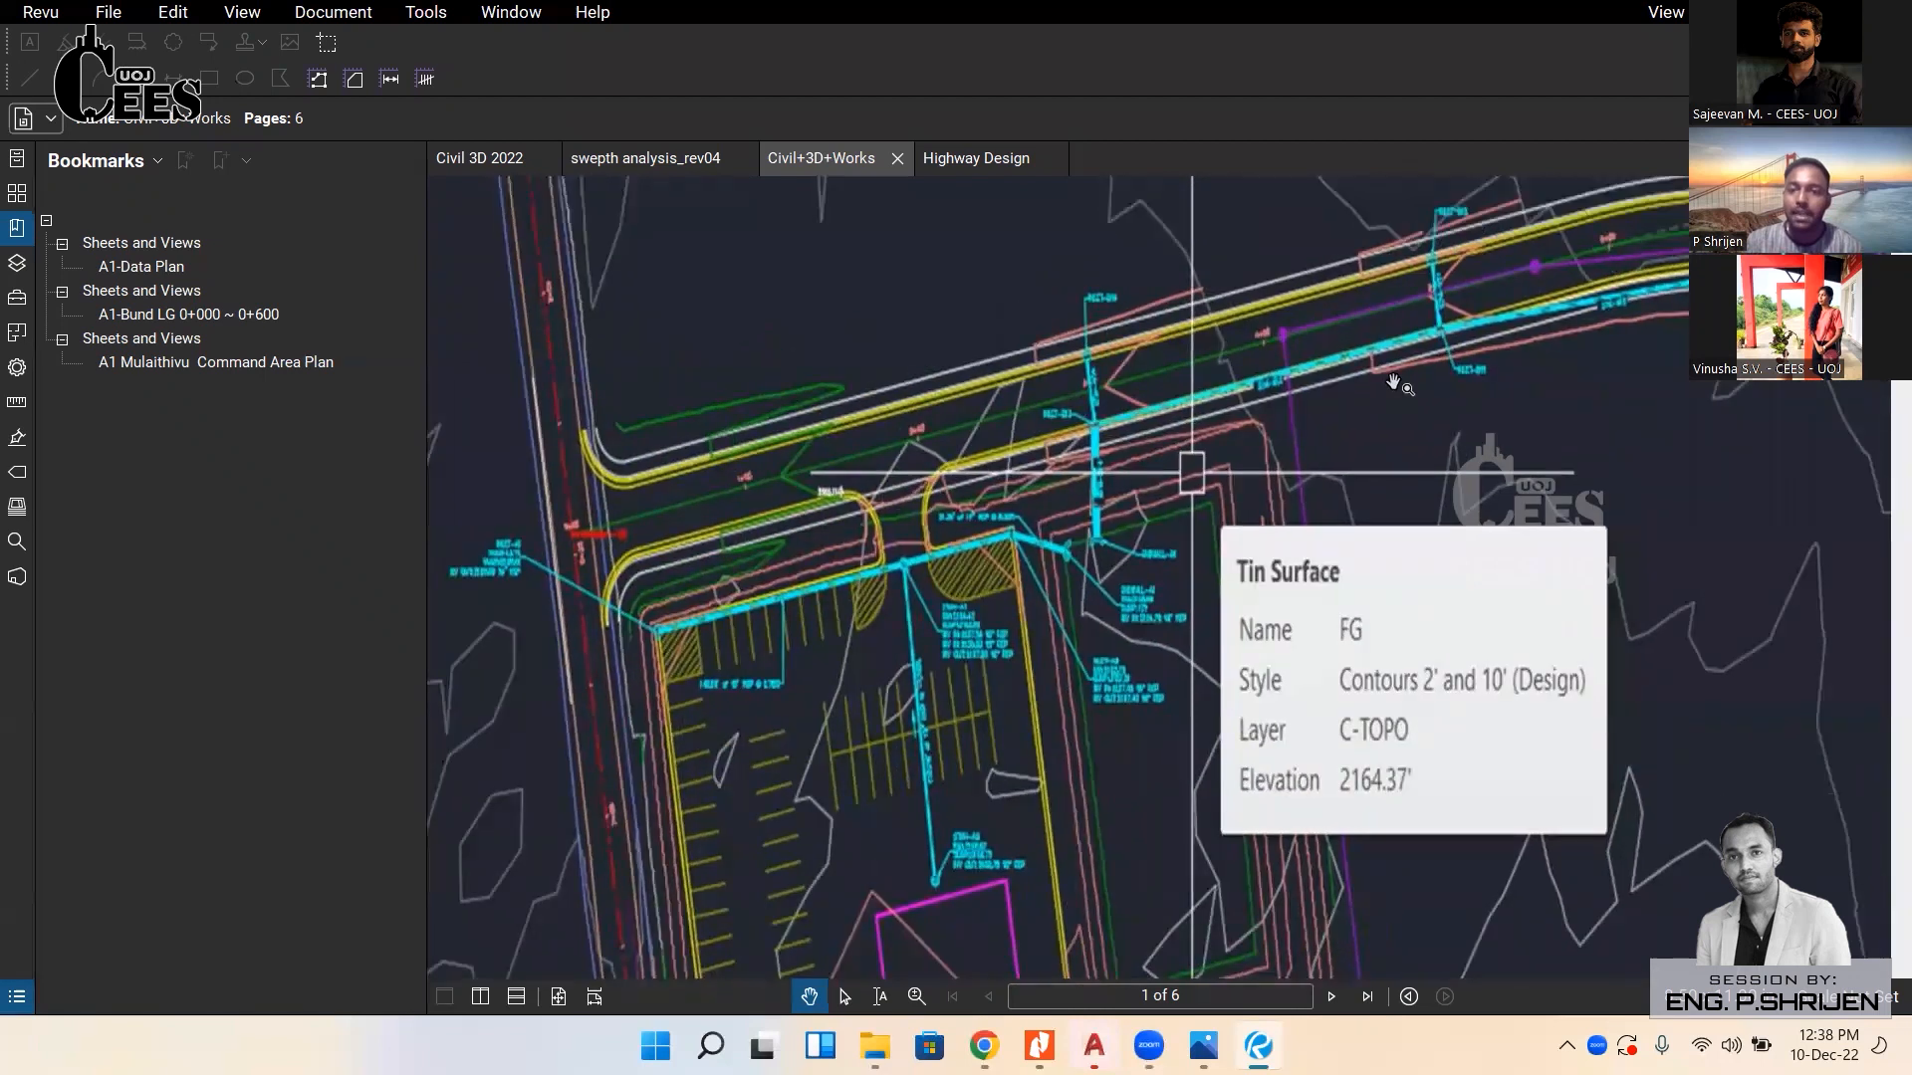
scroll(1447, 320, "down", 5)
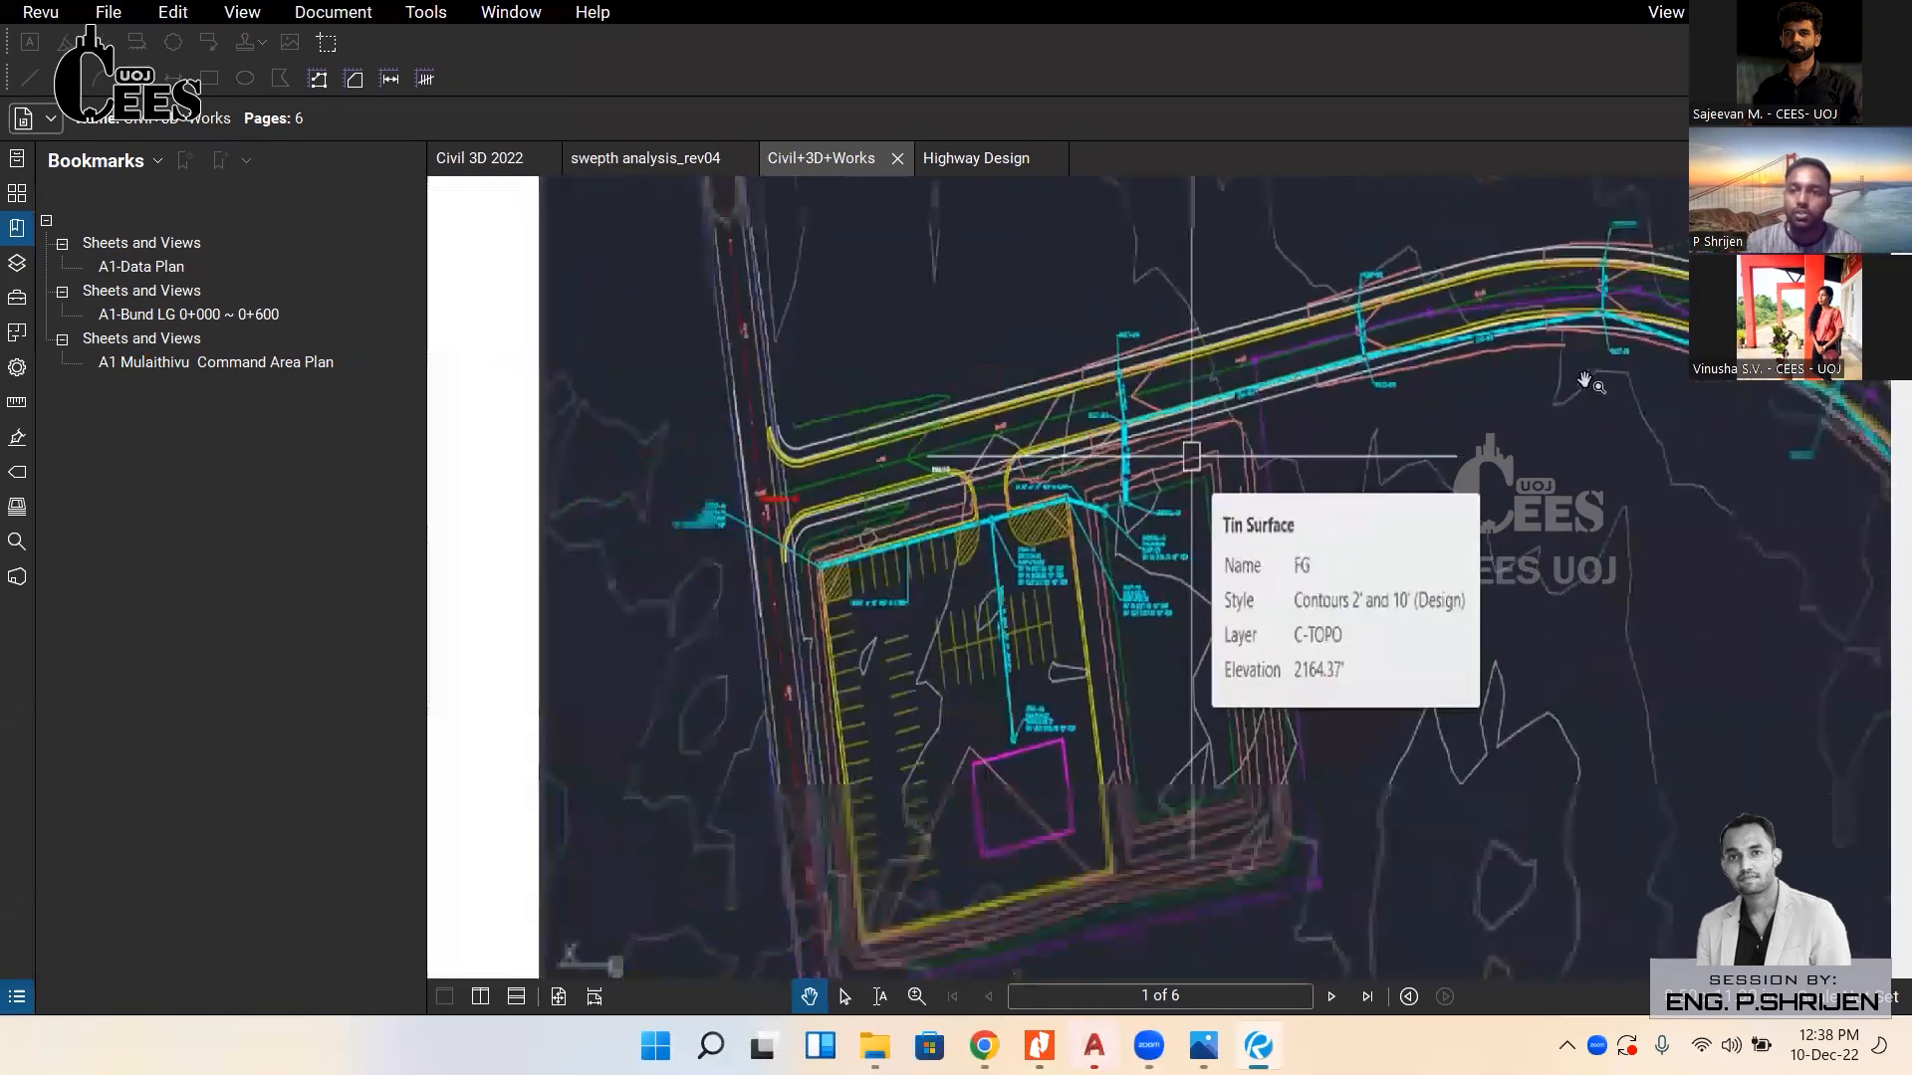
left_click_drag(1596, 441, 1508, 415)
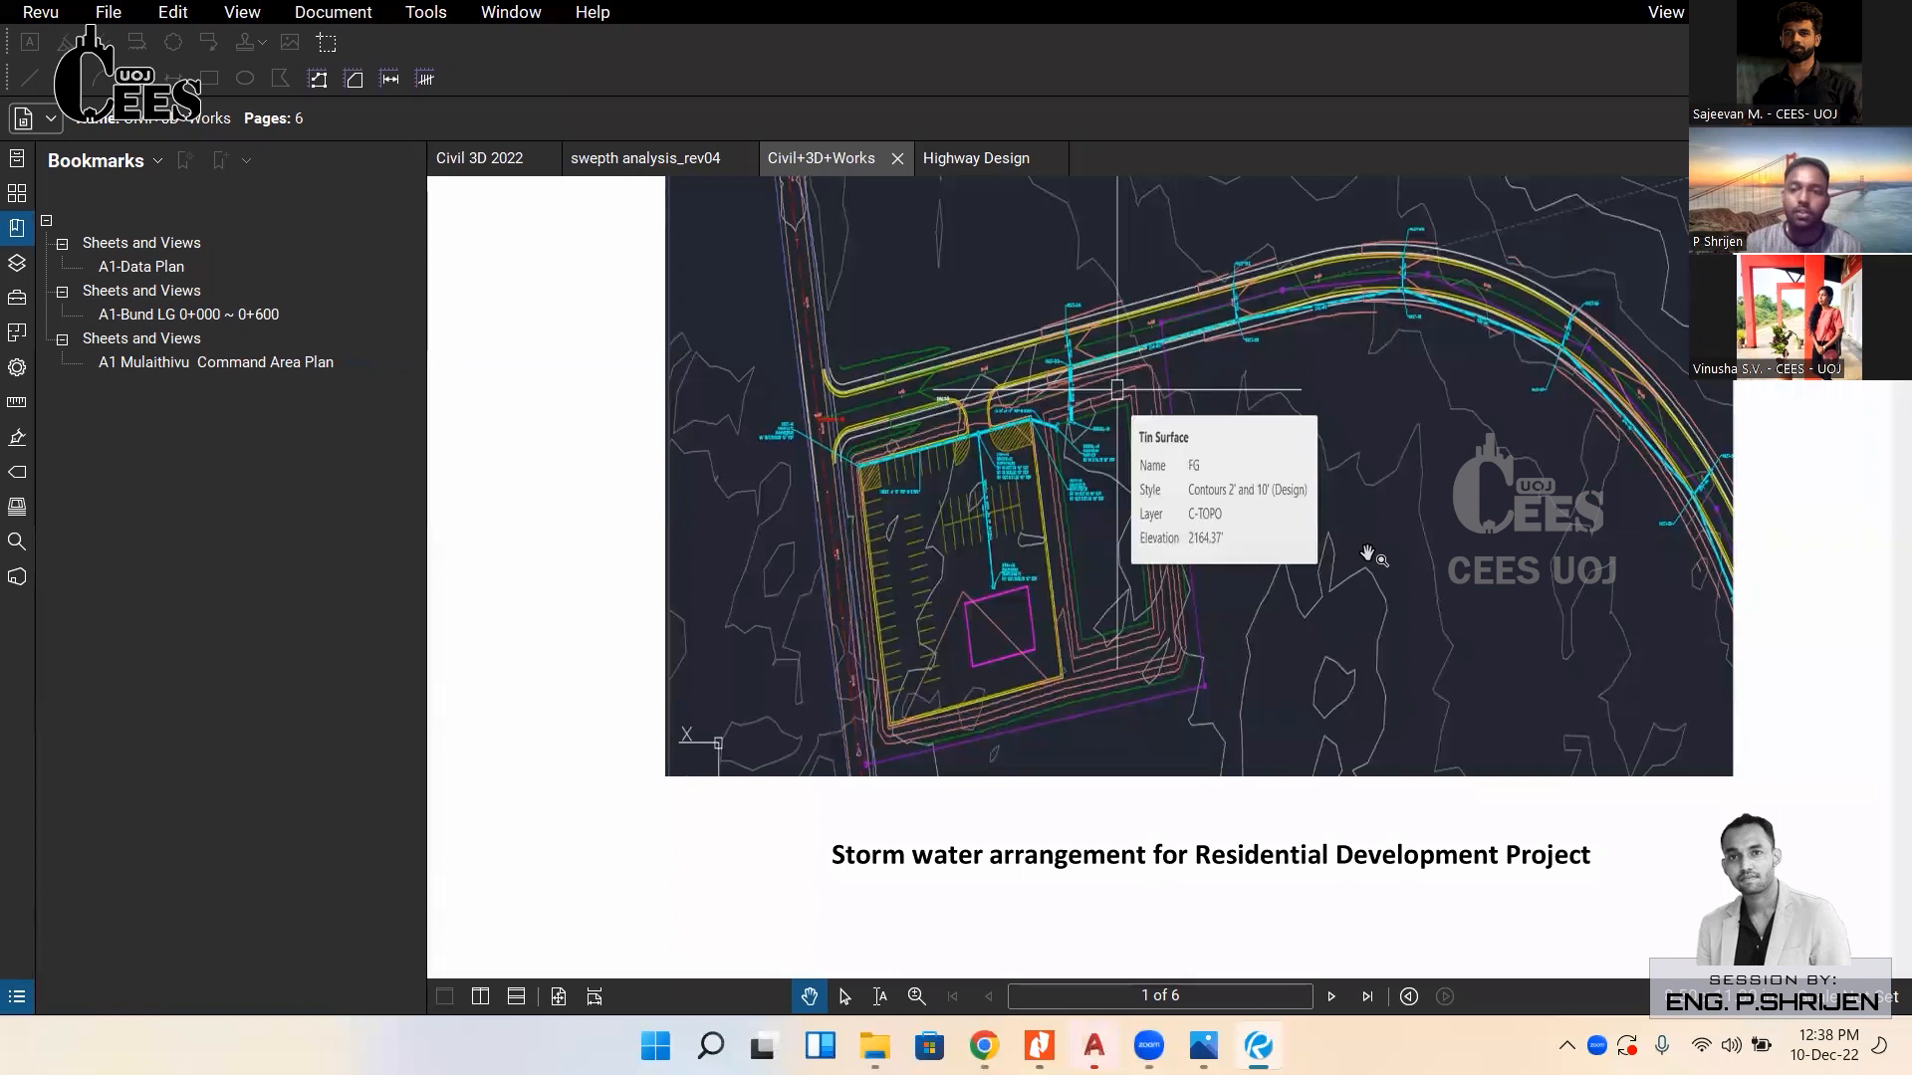
scroll(1033, 481, "up", 1)
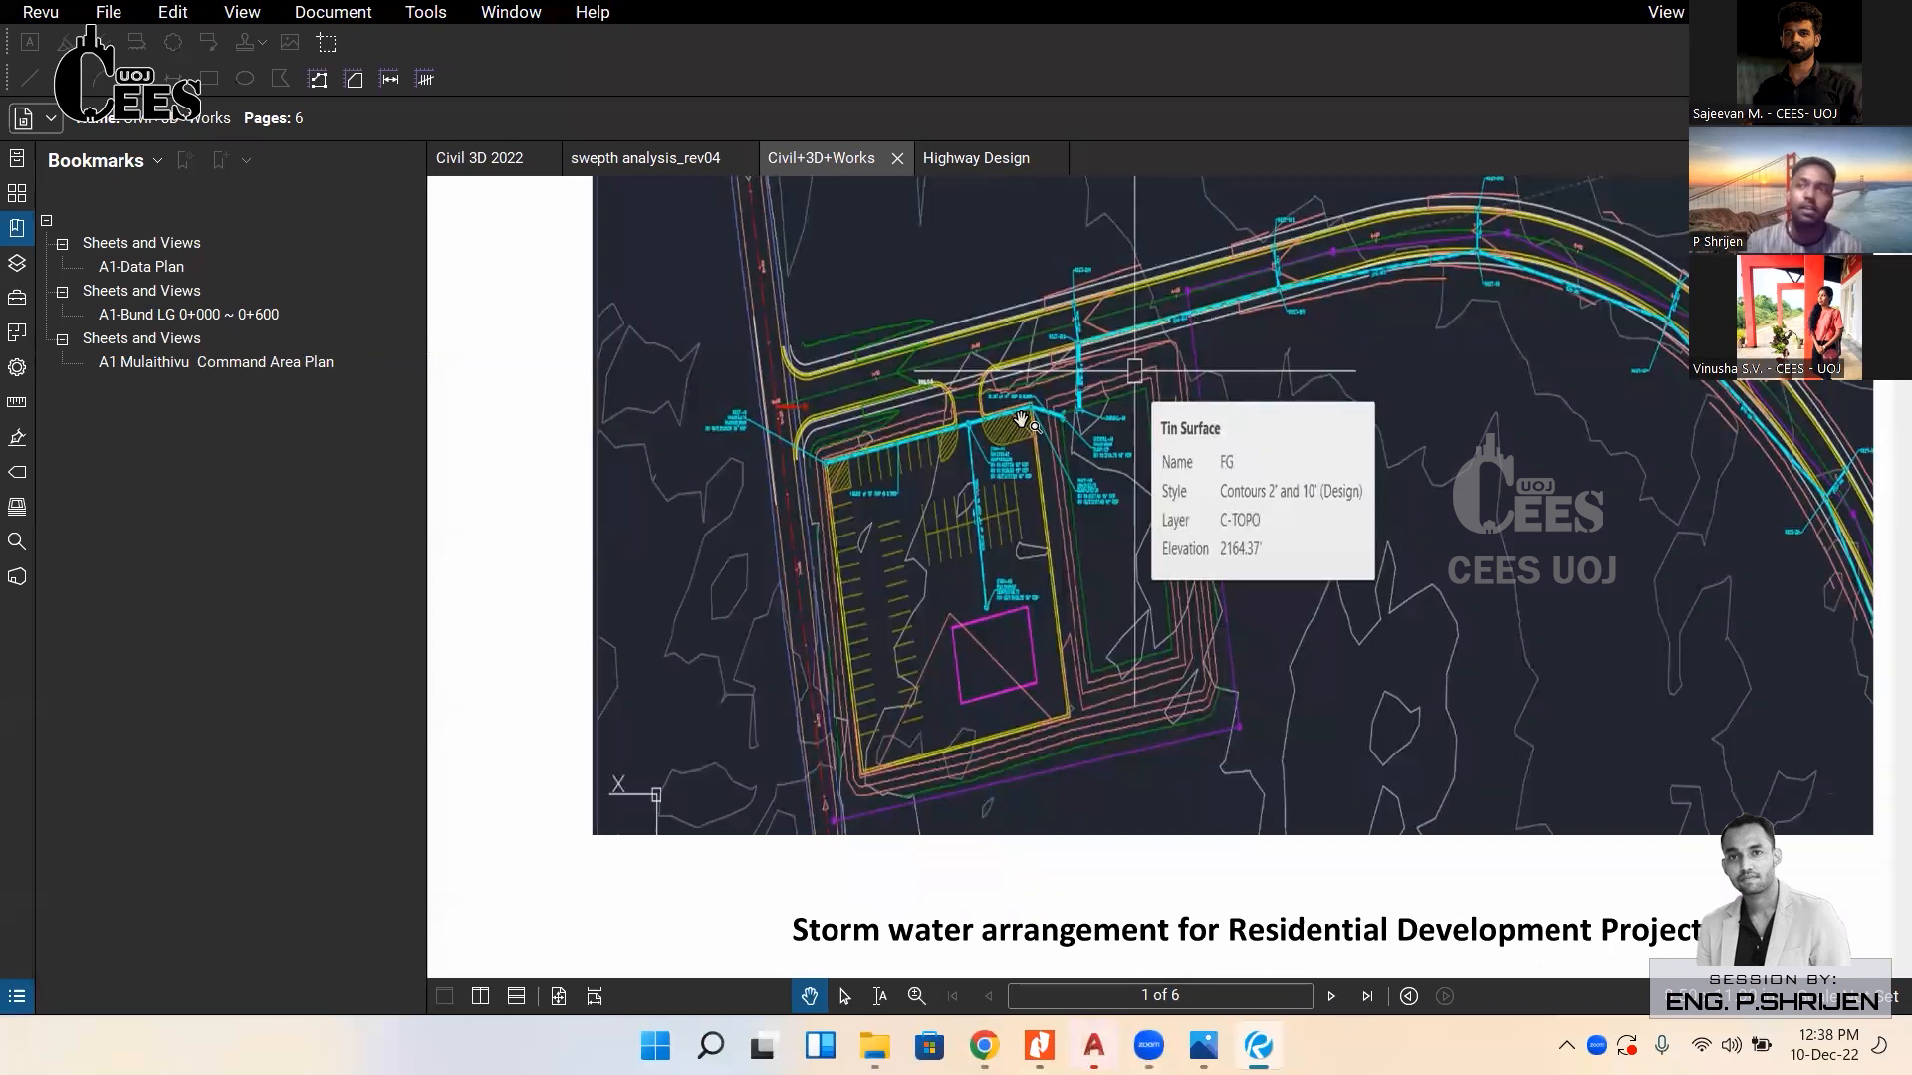
Look over the concrete overlay thickness calculation in the Highway Design PDF and return to the Civil+3D+Works PDF.
left_click(980, 164)
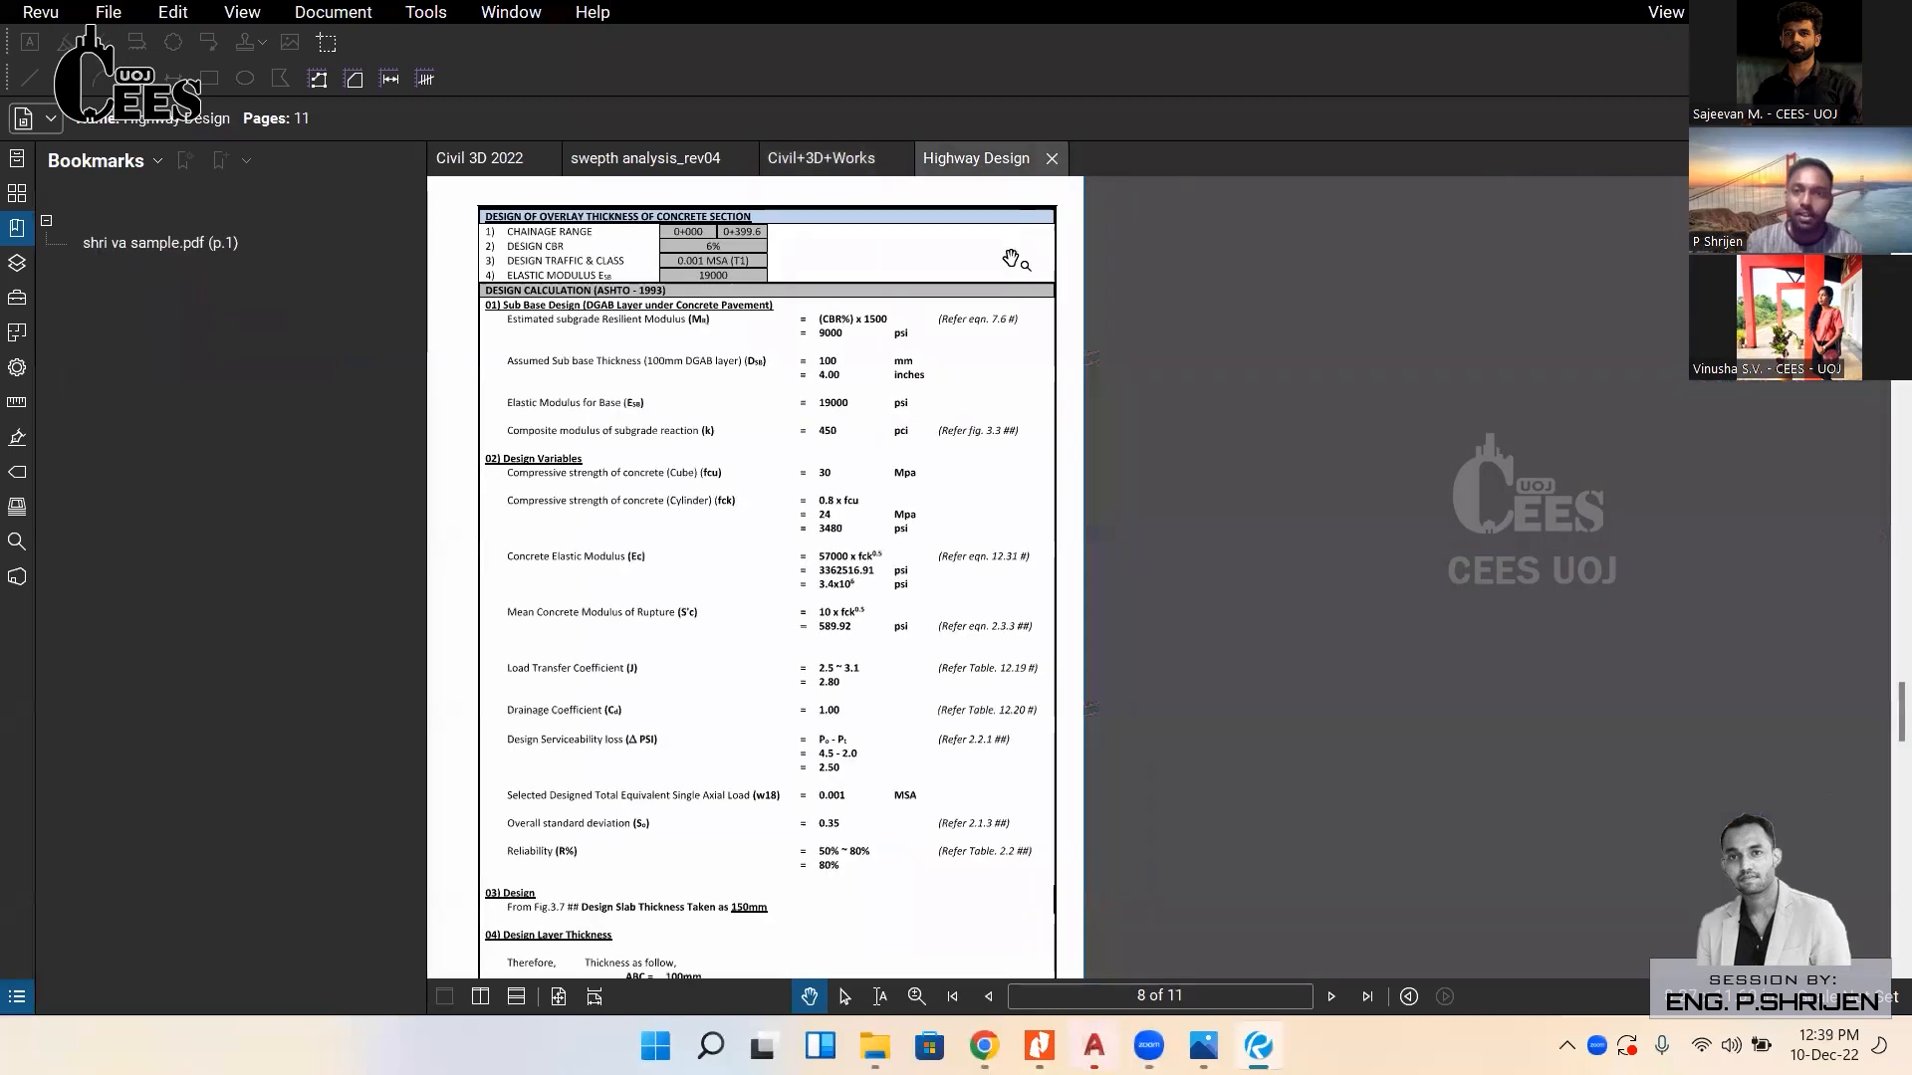
scroll(1216, 524, "up", 2, "ctrl")
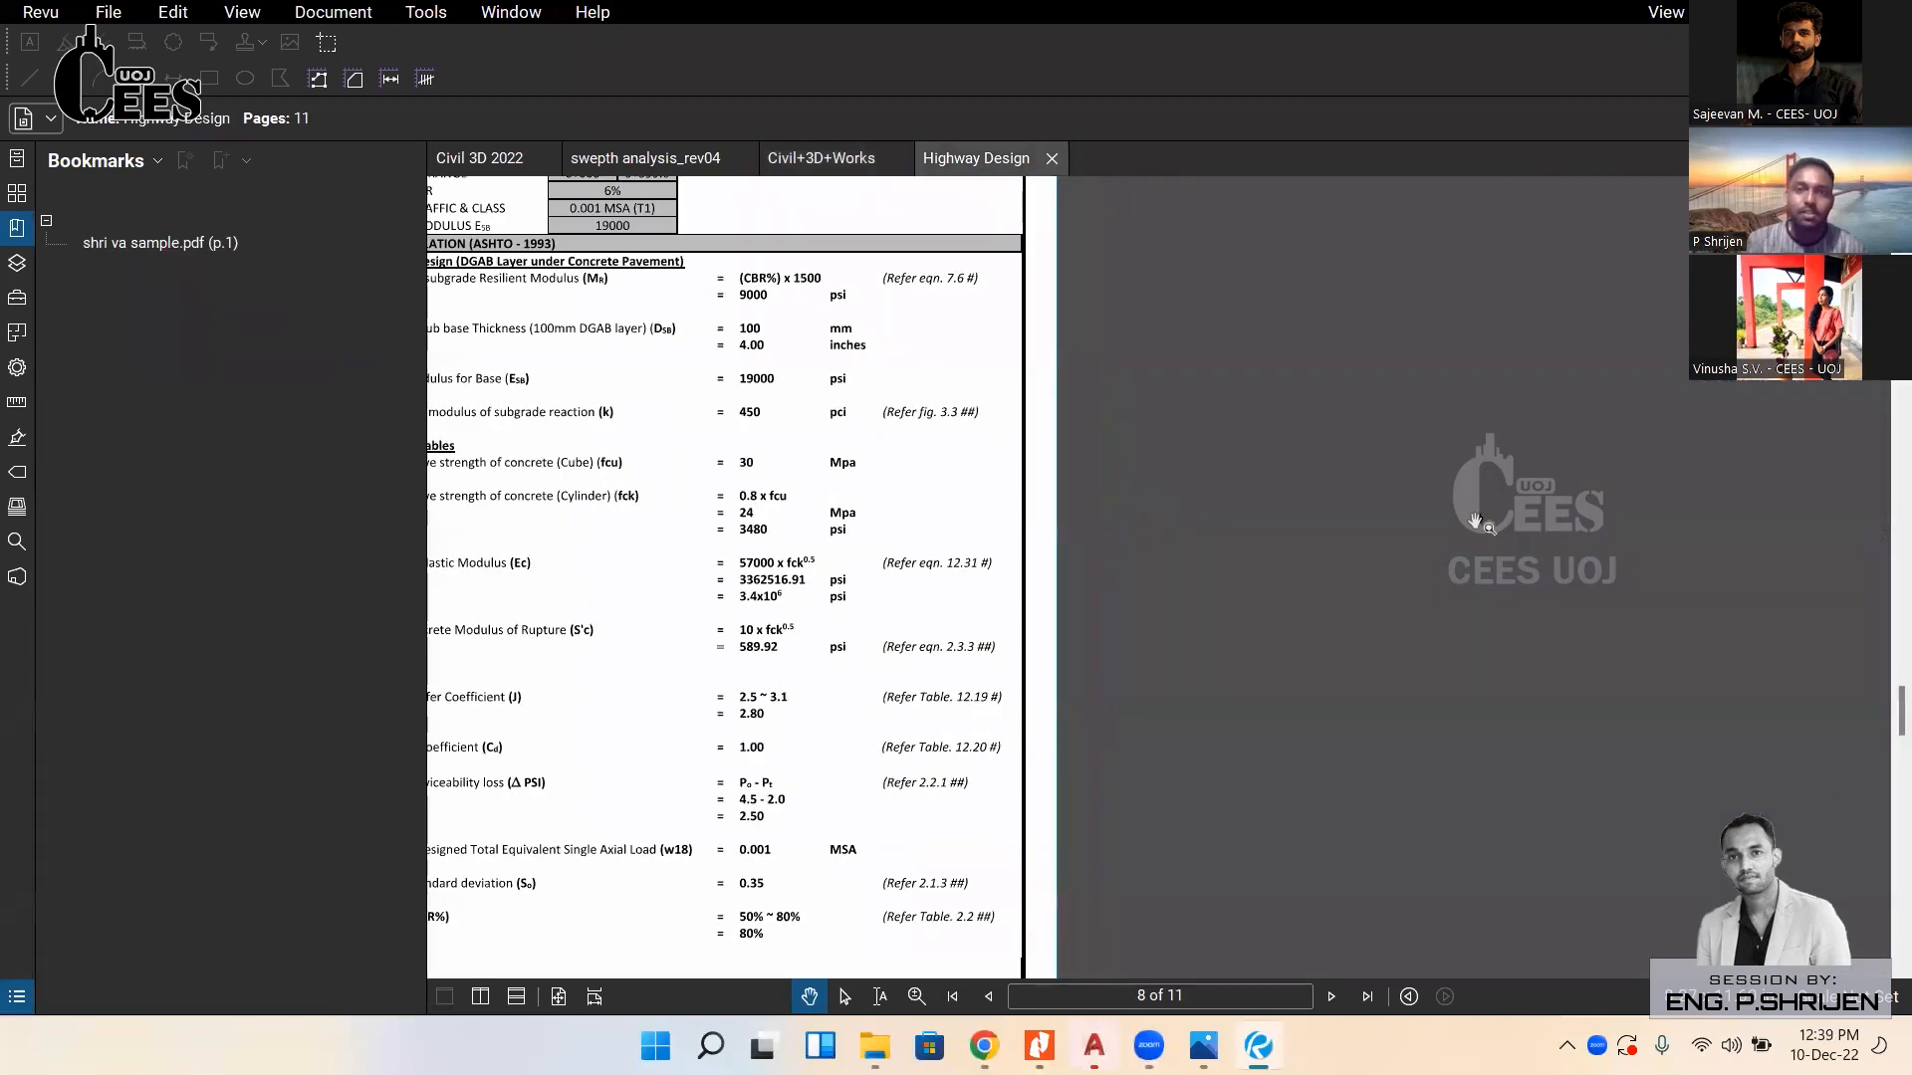
scroll(1357, 504, "down", 2, "ctrl")
left_click(819, 154)
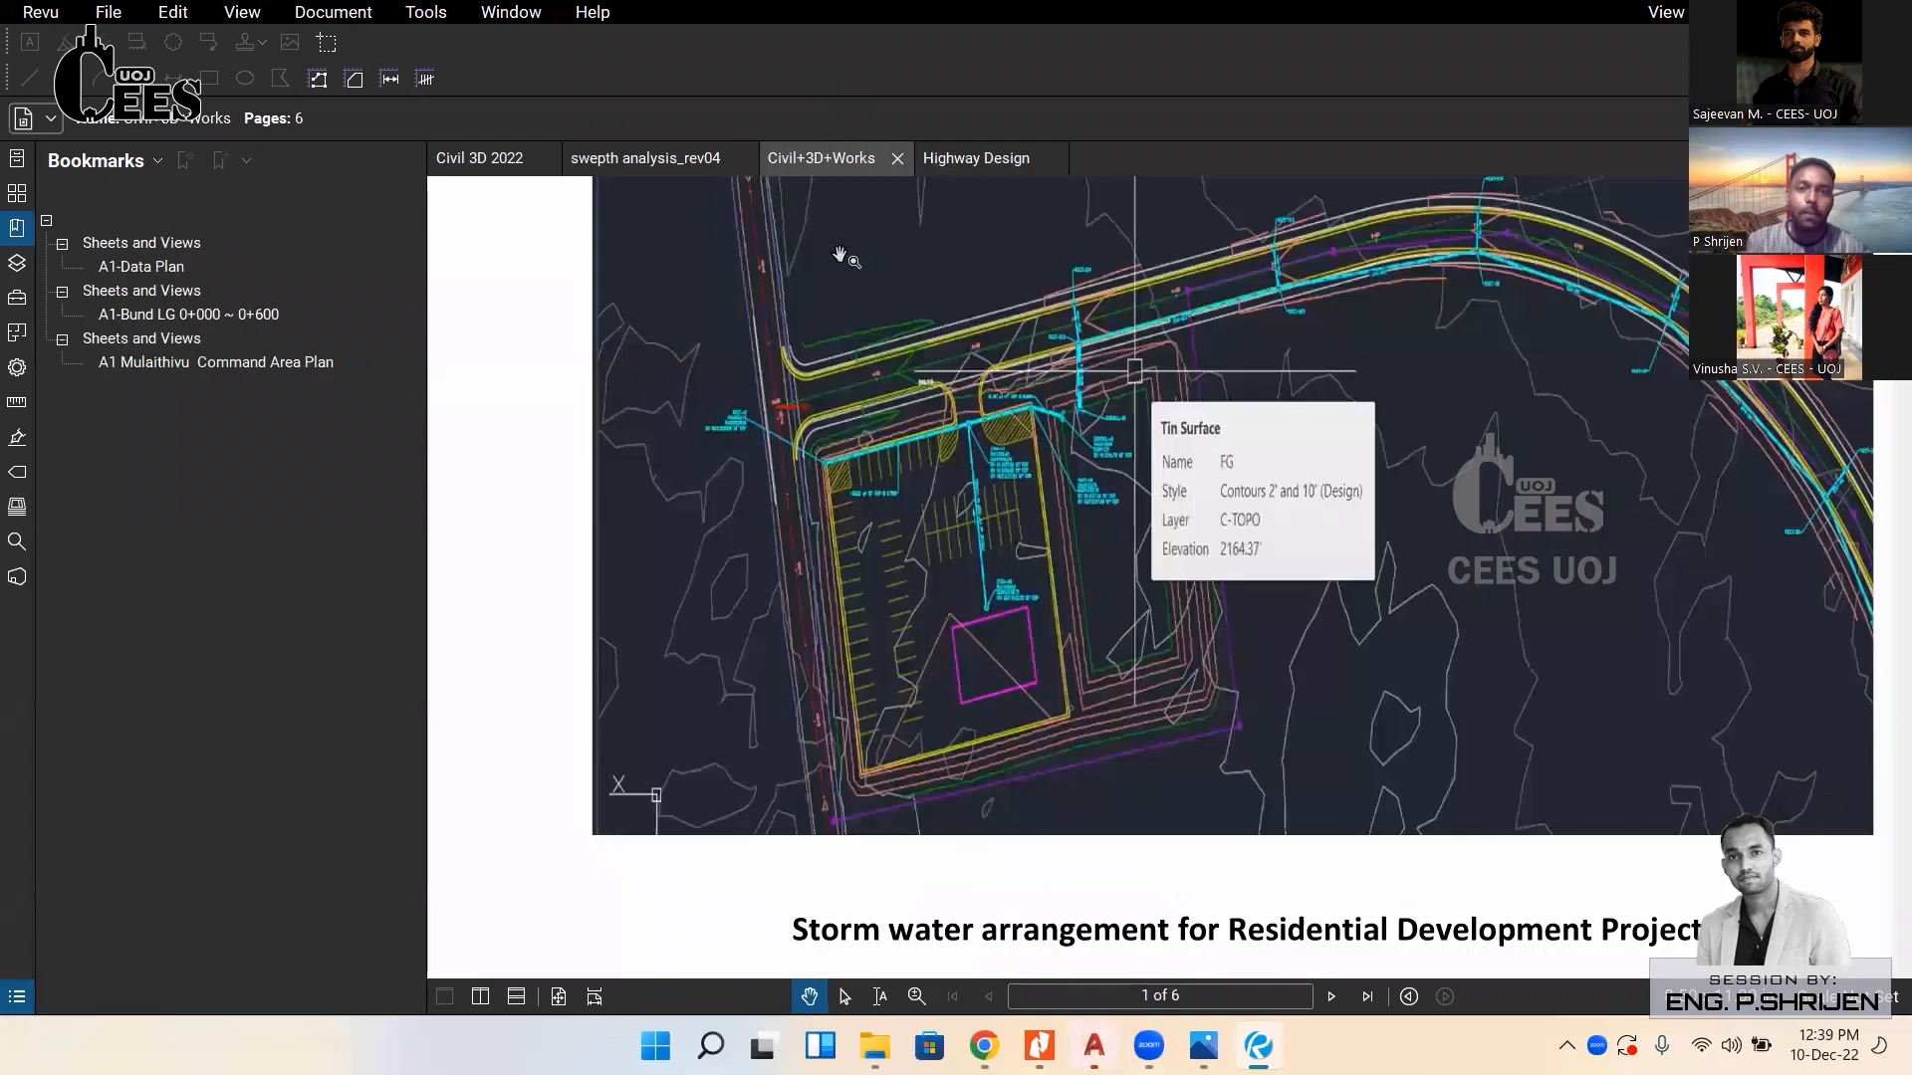
Move on from the storm water plan and examine the pipe layout long section with existing ground elevation below it.
scroll(1093, 279, "up", 2, "ctrl")
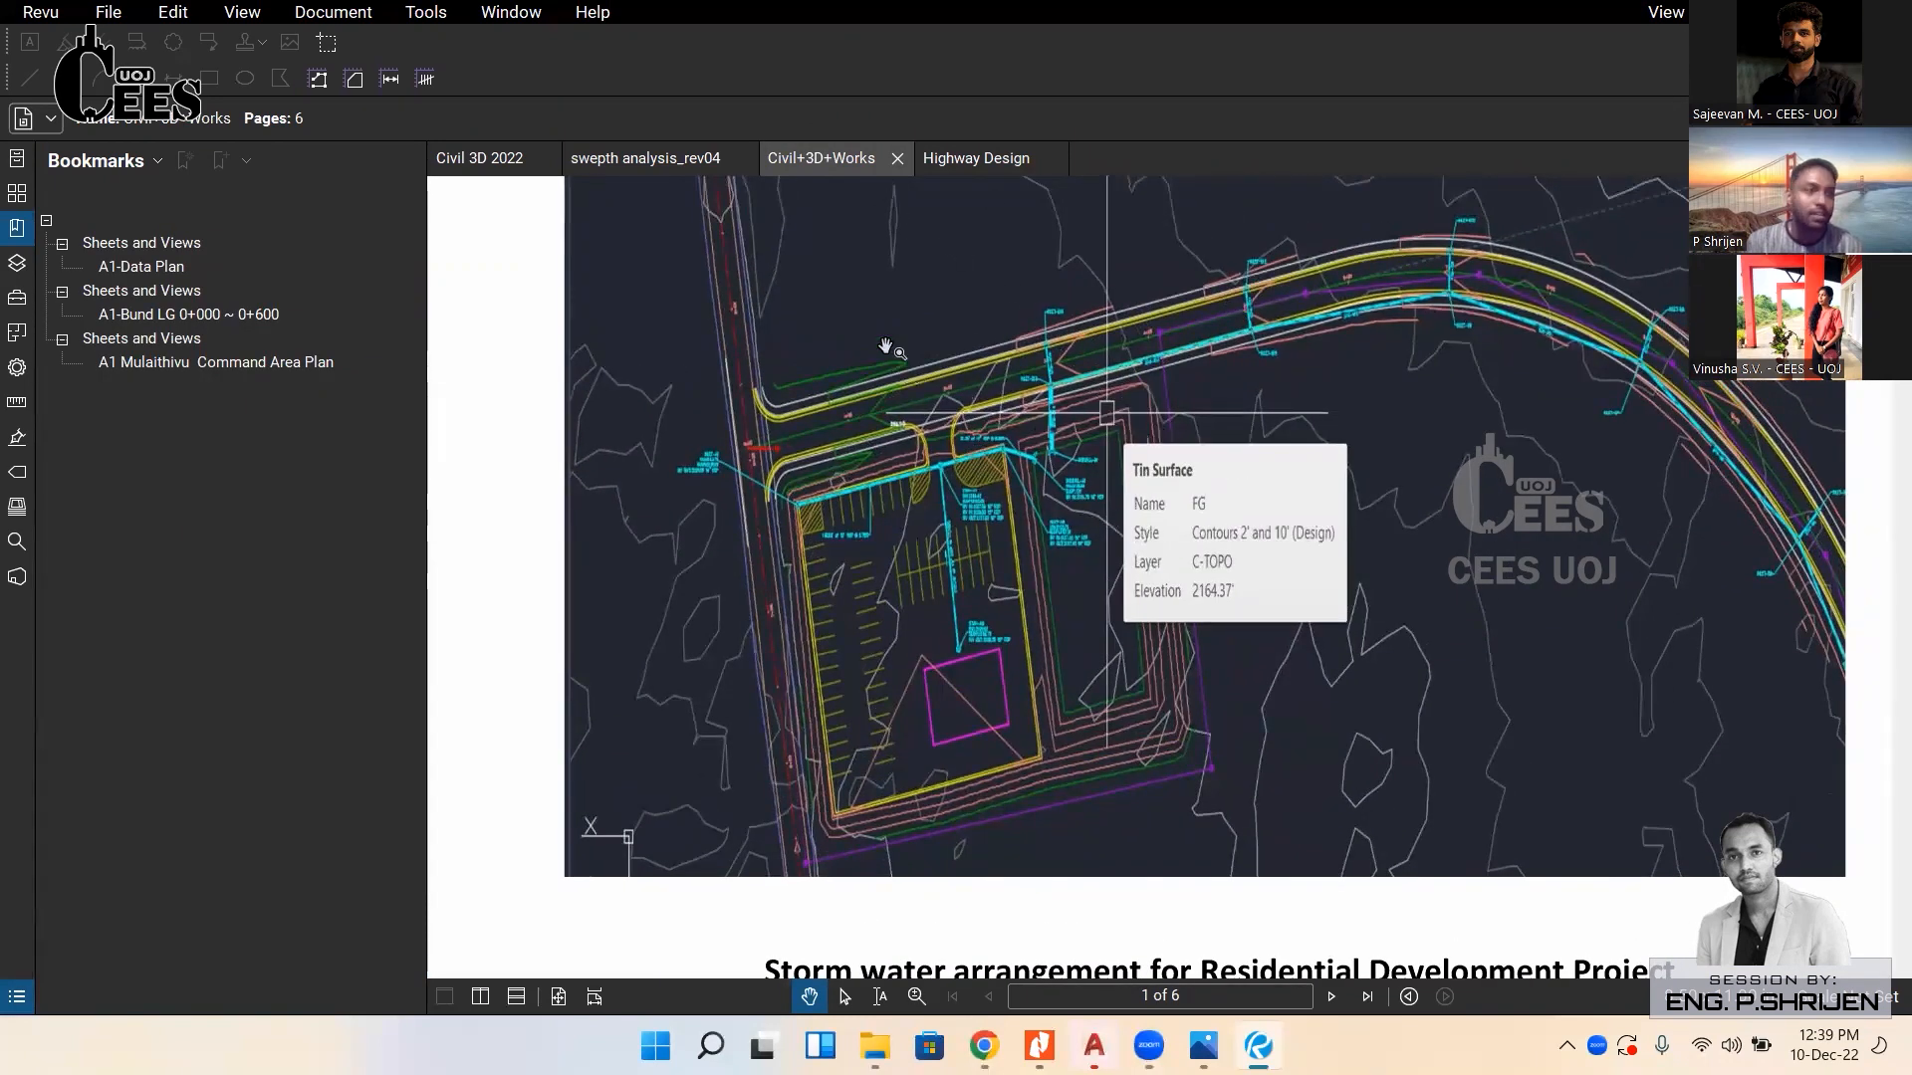
scroll(1154, 655, "down", 3, "ctrl")
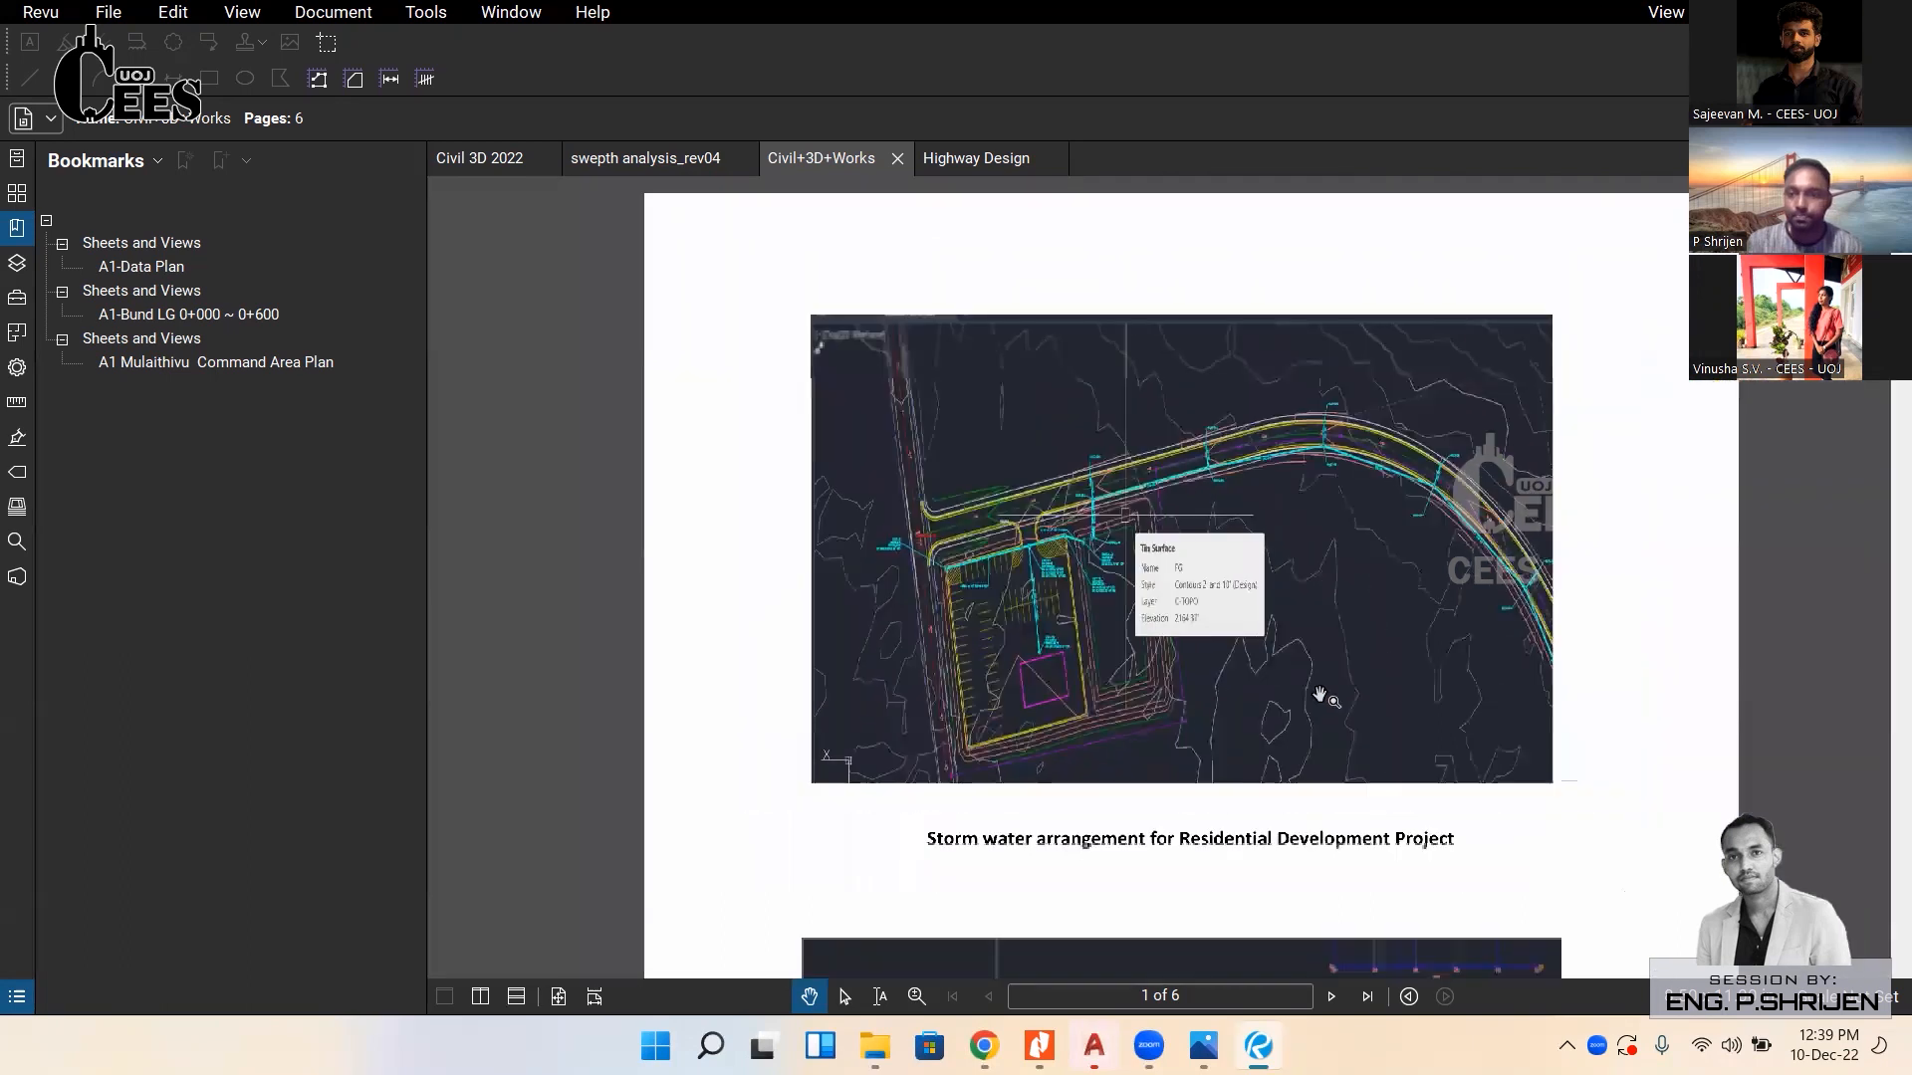
scroll(1550, 585, "down", 2)
scroll(1533, 461, "down", 8)
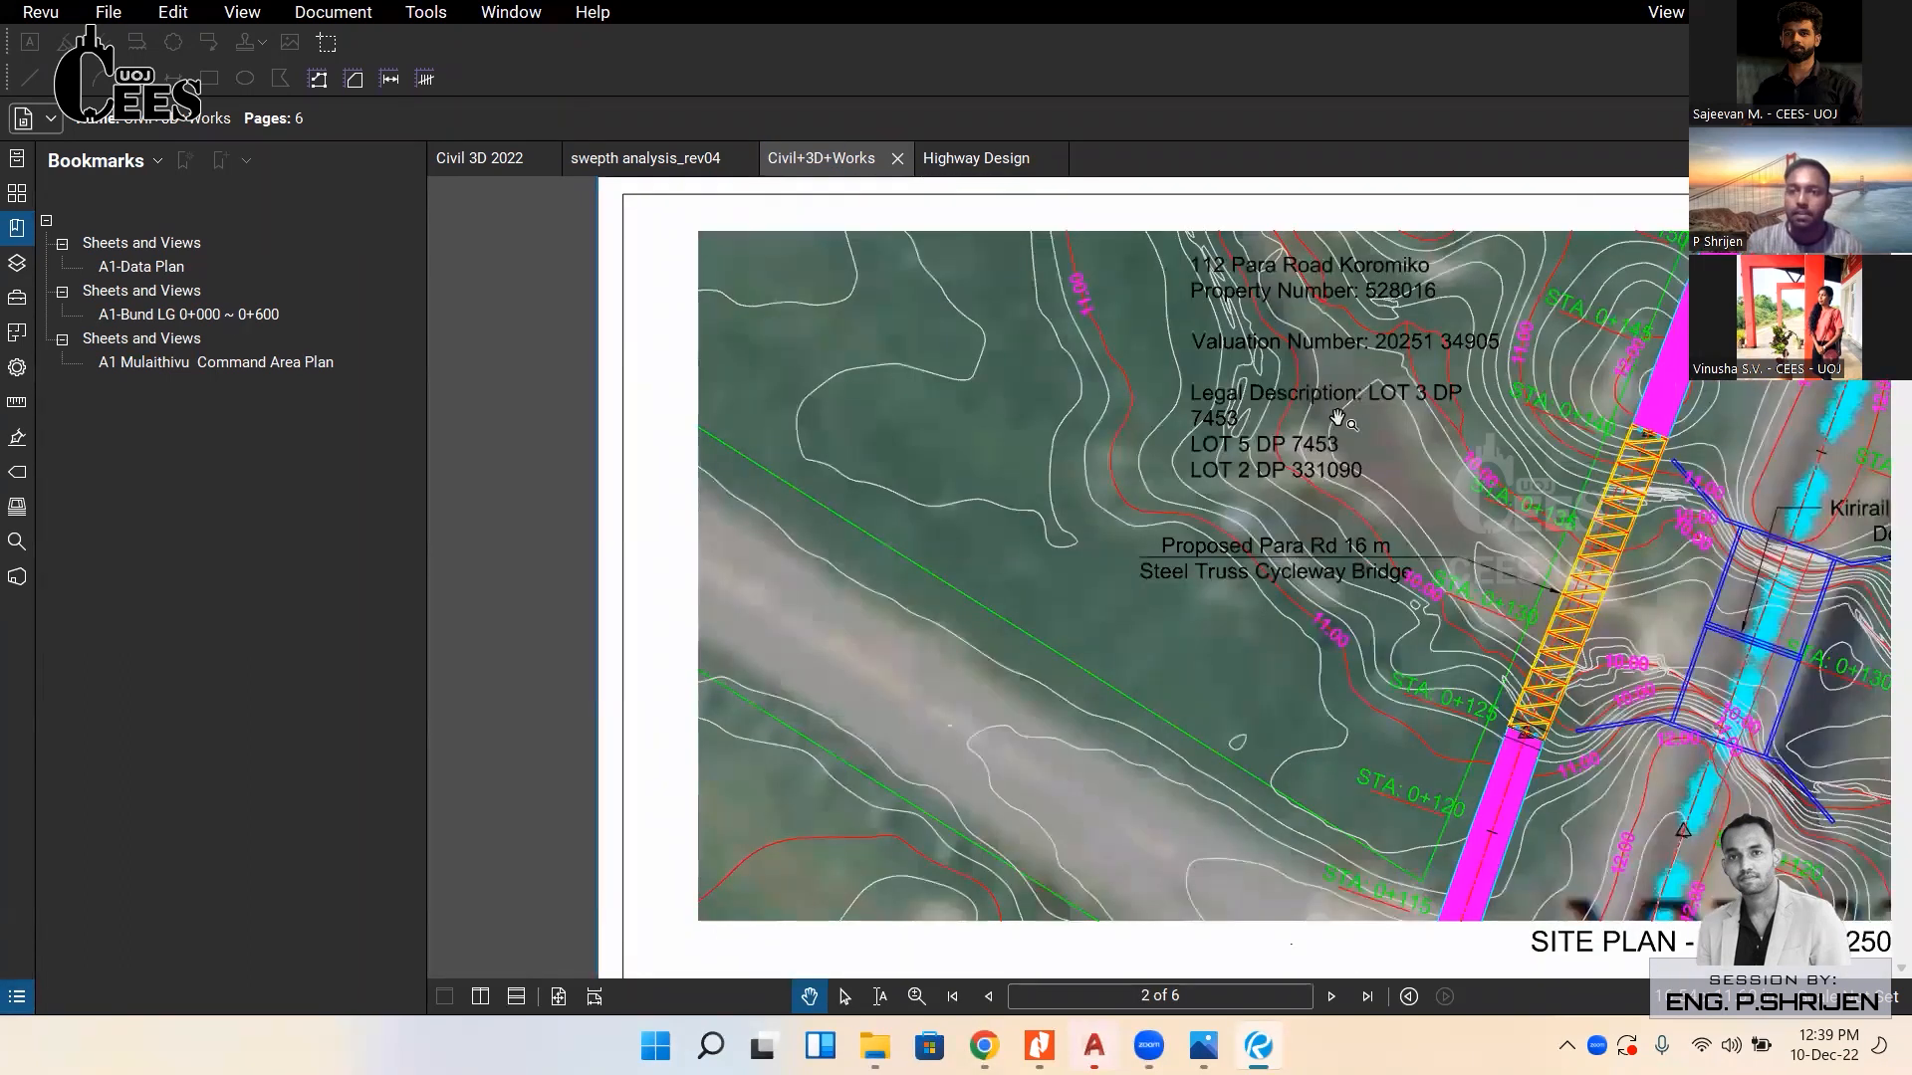
scroll(908, 482, "up", 5)
scroll(908, 482, "up", 5, "ctrl")
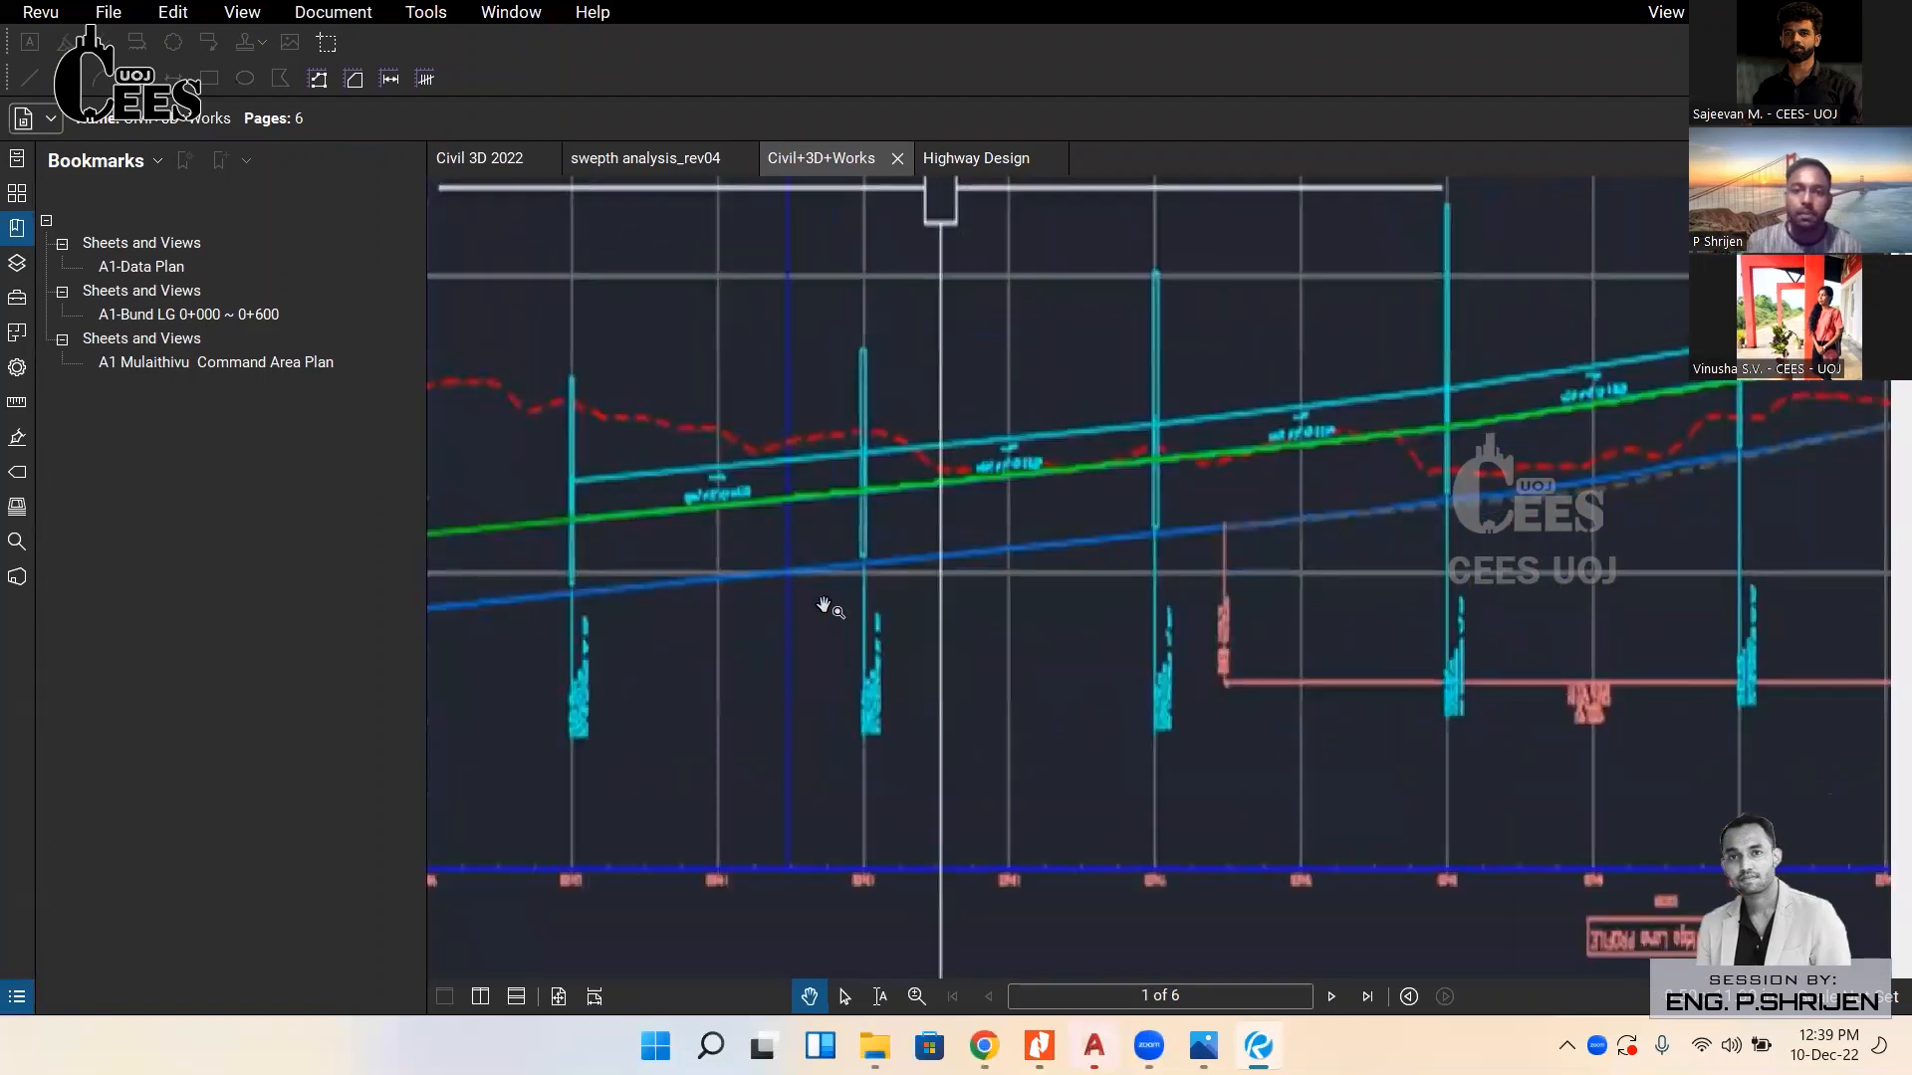
scroll(1161, 477, "down", 2, "ctrl")
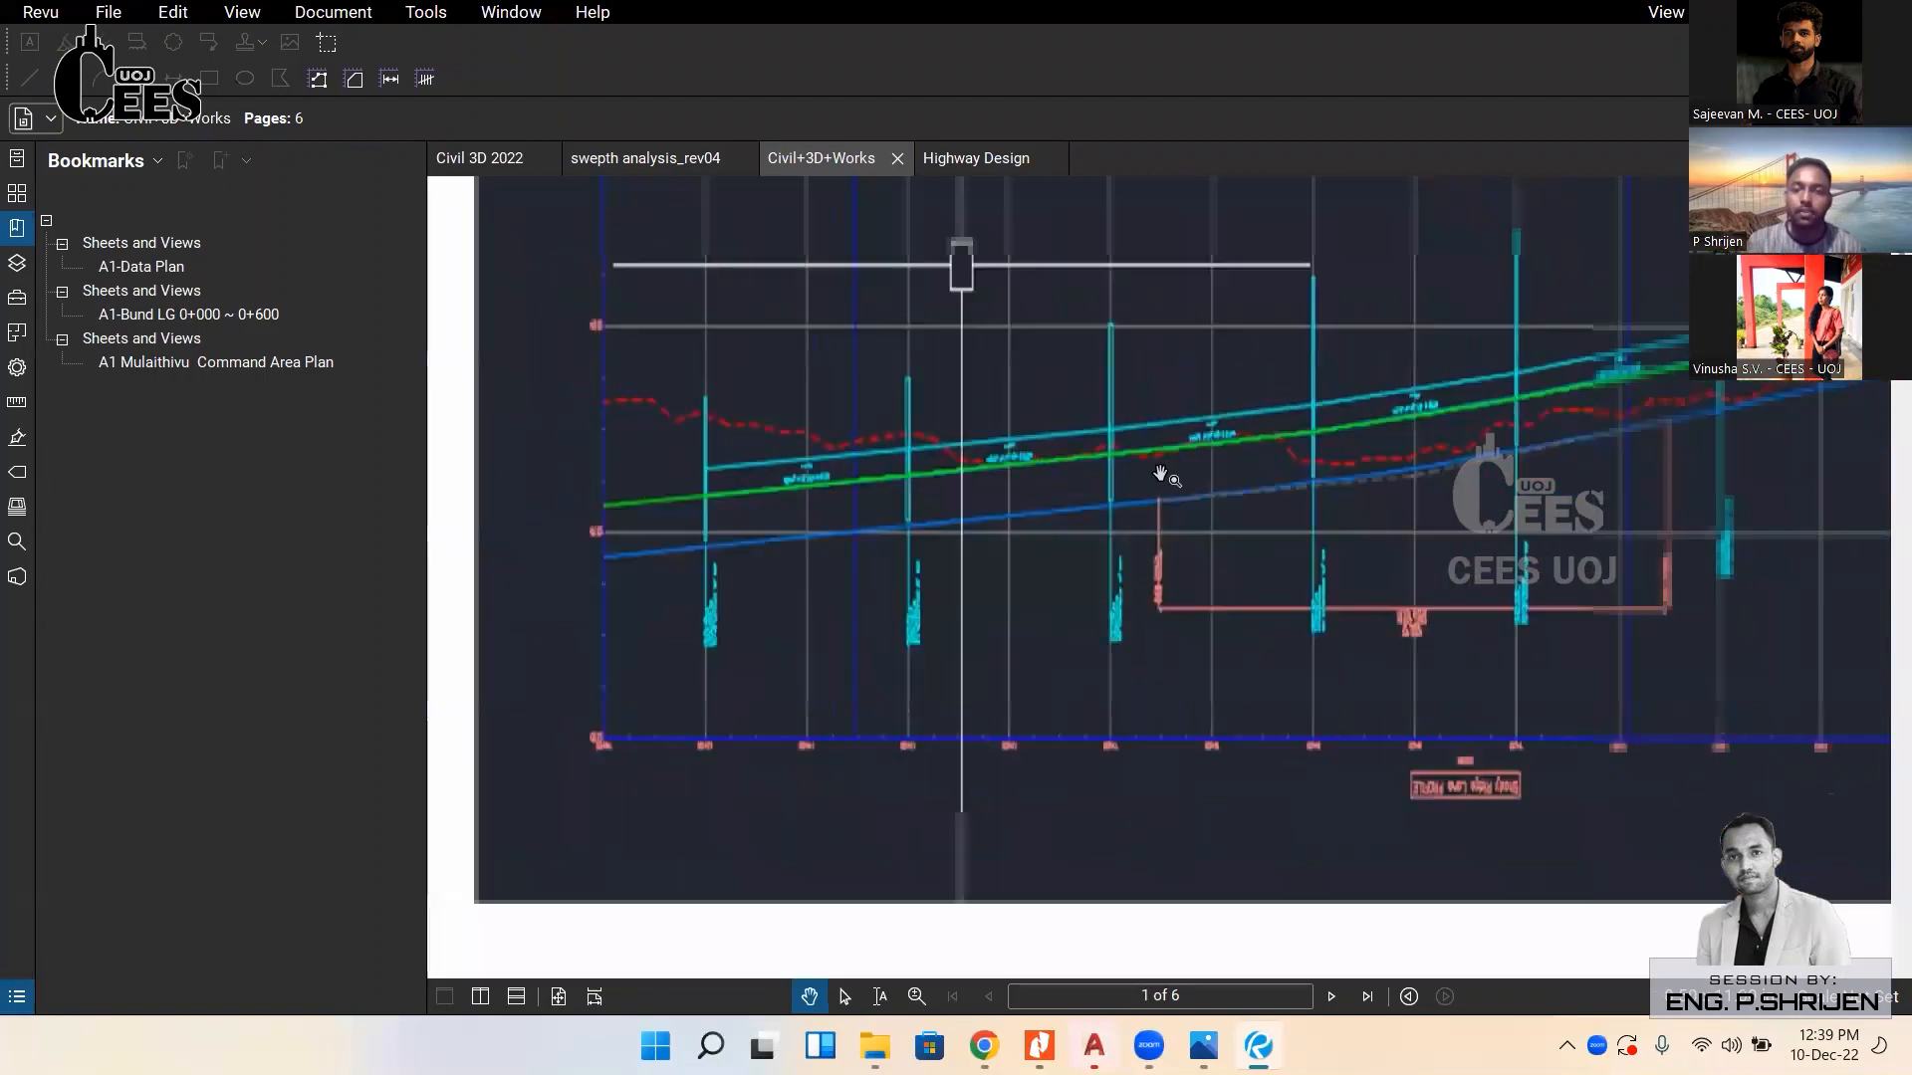
mouse_move(1383, 656)
left_mouse_down()
mouse_move(1220, 517)
mouse_move(1024, 619)
mouse_move(1234, 465)
mouse_move(1170, 511)
mouse_move(1197, 498)
left_mouse_up()
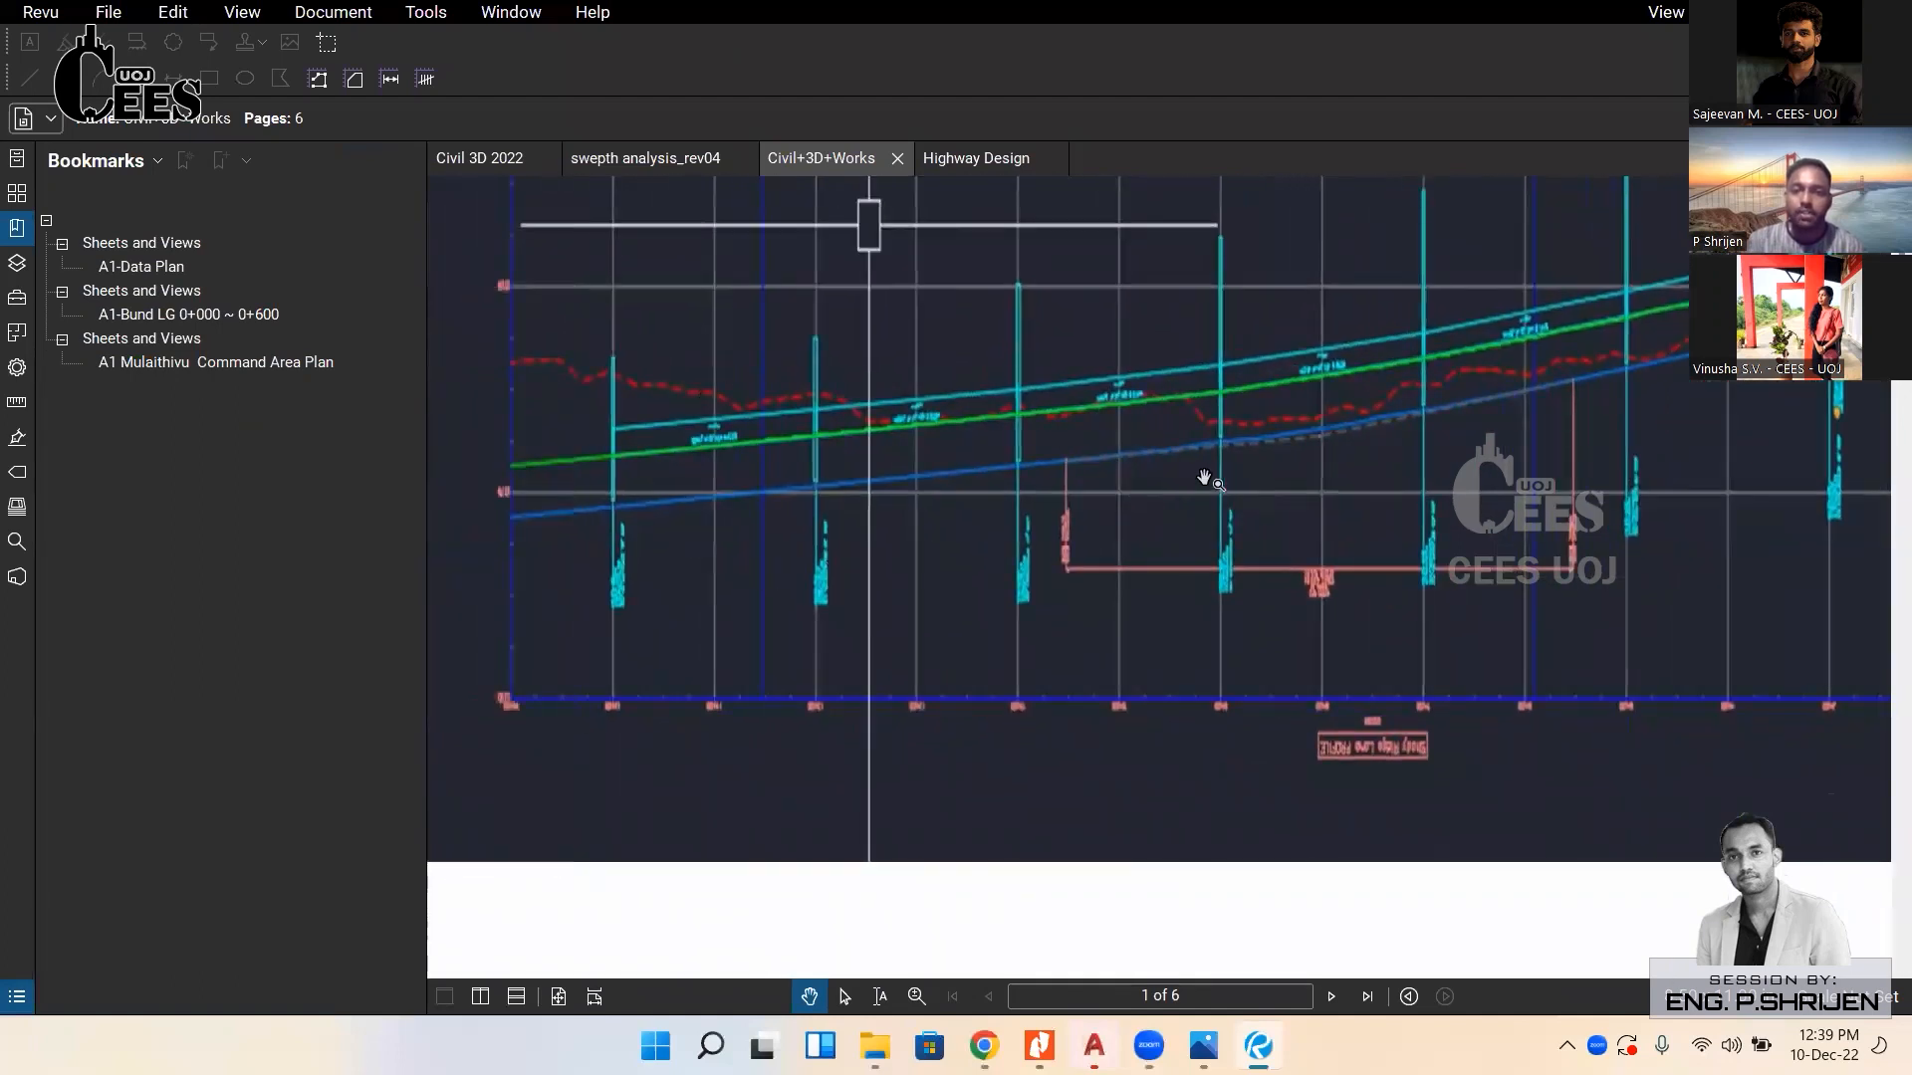
scroll(1199, 470, "down", 1, "ctrl")
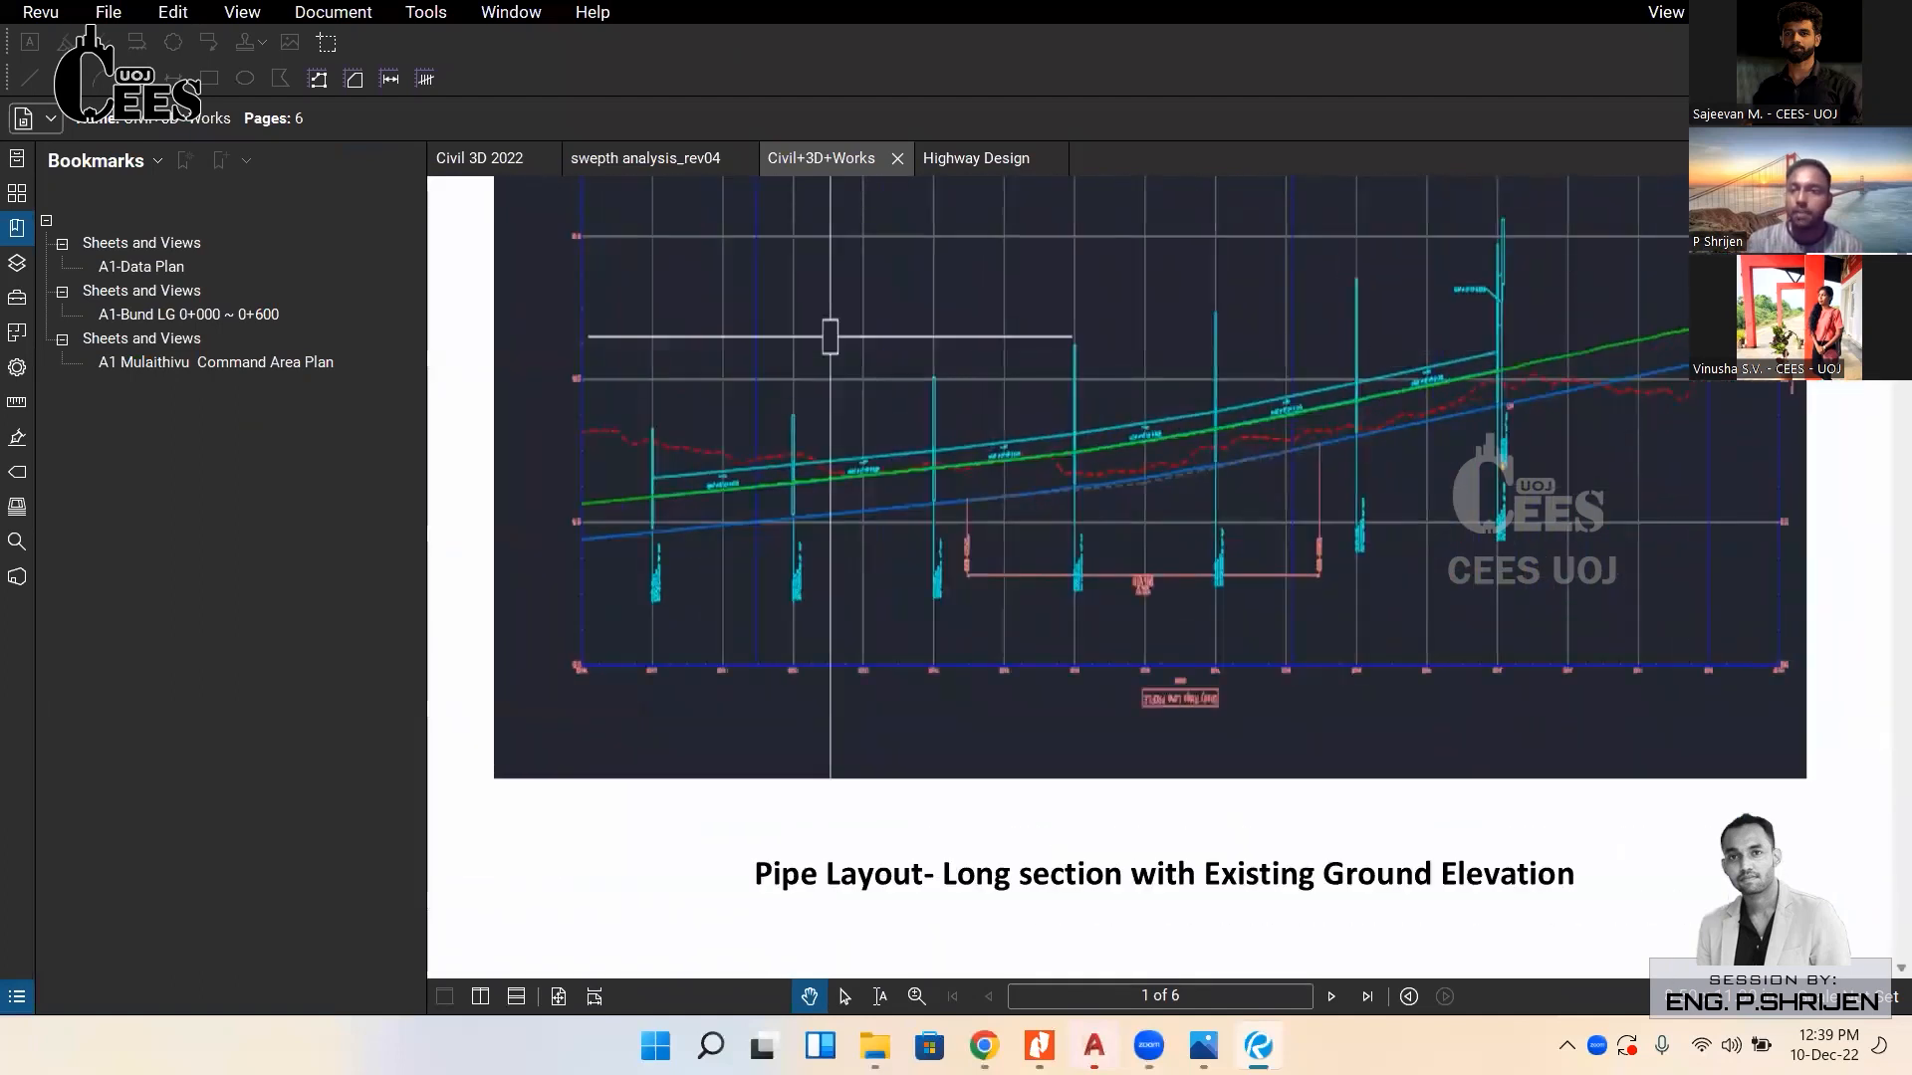
Go to the Para Road truss bridge sheet on page 2 and examine its site plan above the long section.
scroll(1190, 539, "down", 5)
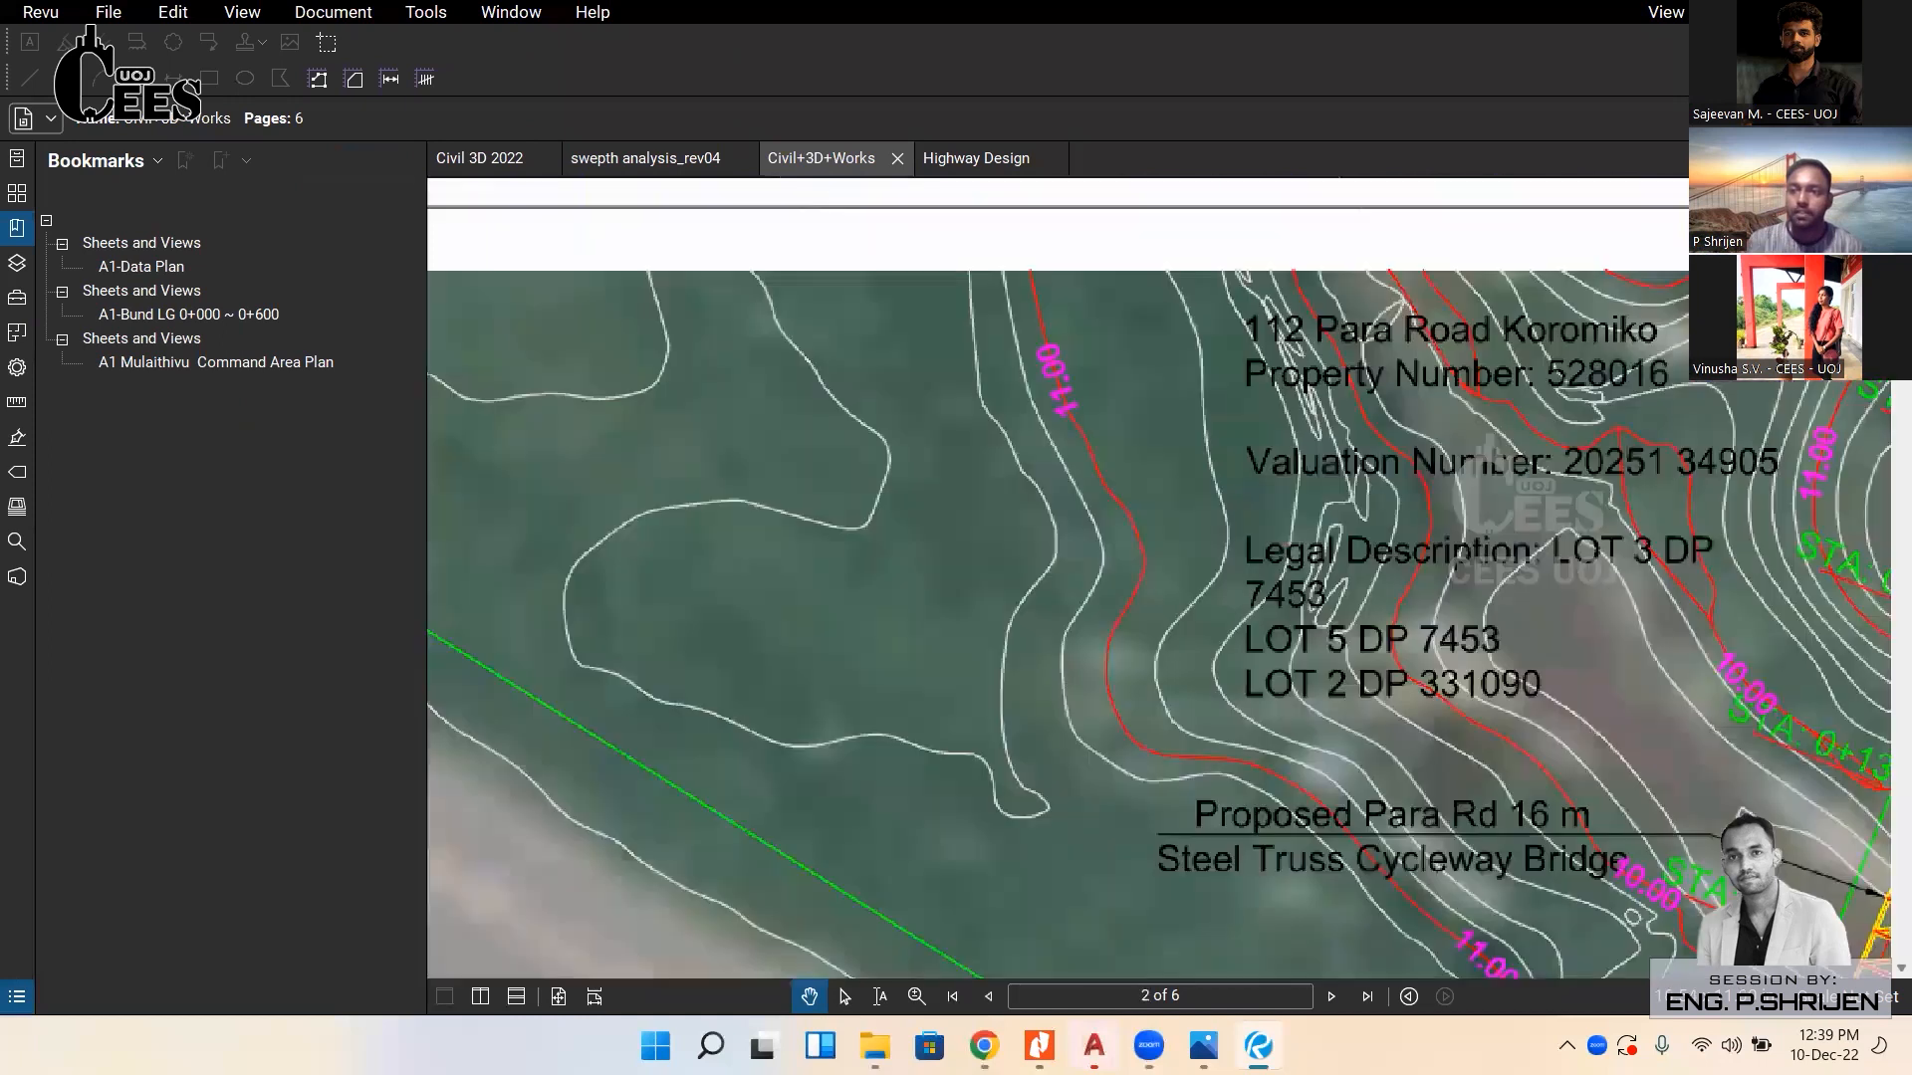
scroll(1189, 538, "down", 3, "ctrl")
scroll(1144, 661, "down", 3)
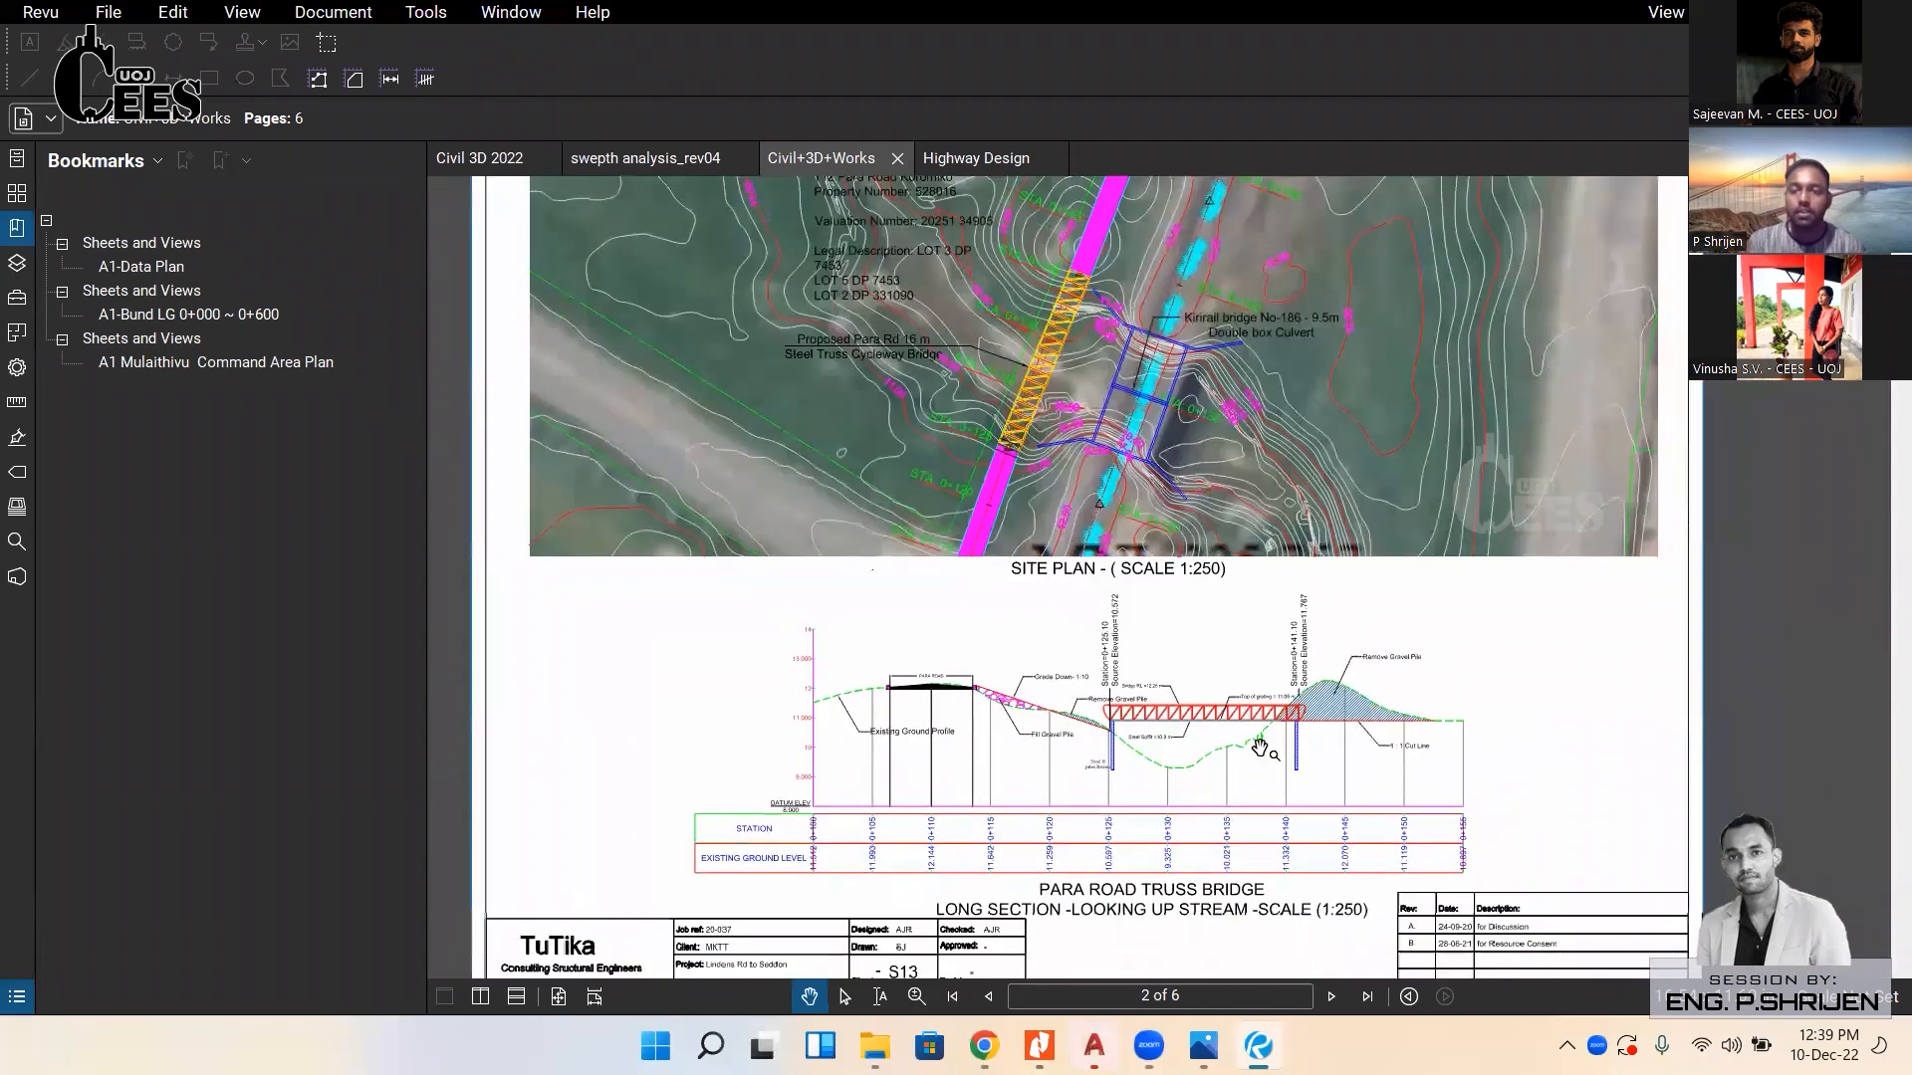
left_click_drag(1150, 723, 1099, 682)
left_click_drag(1056, 484, 1068, 543)
mouse_move(1180, 746)
left_mouse_down()
mouse_move(1174, 767)
mouse_move(1165, 688)
mouse_move(1157, 738)
left_mouse_up()
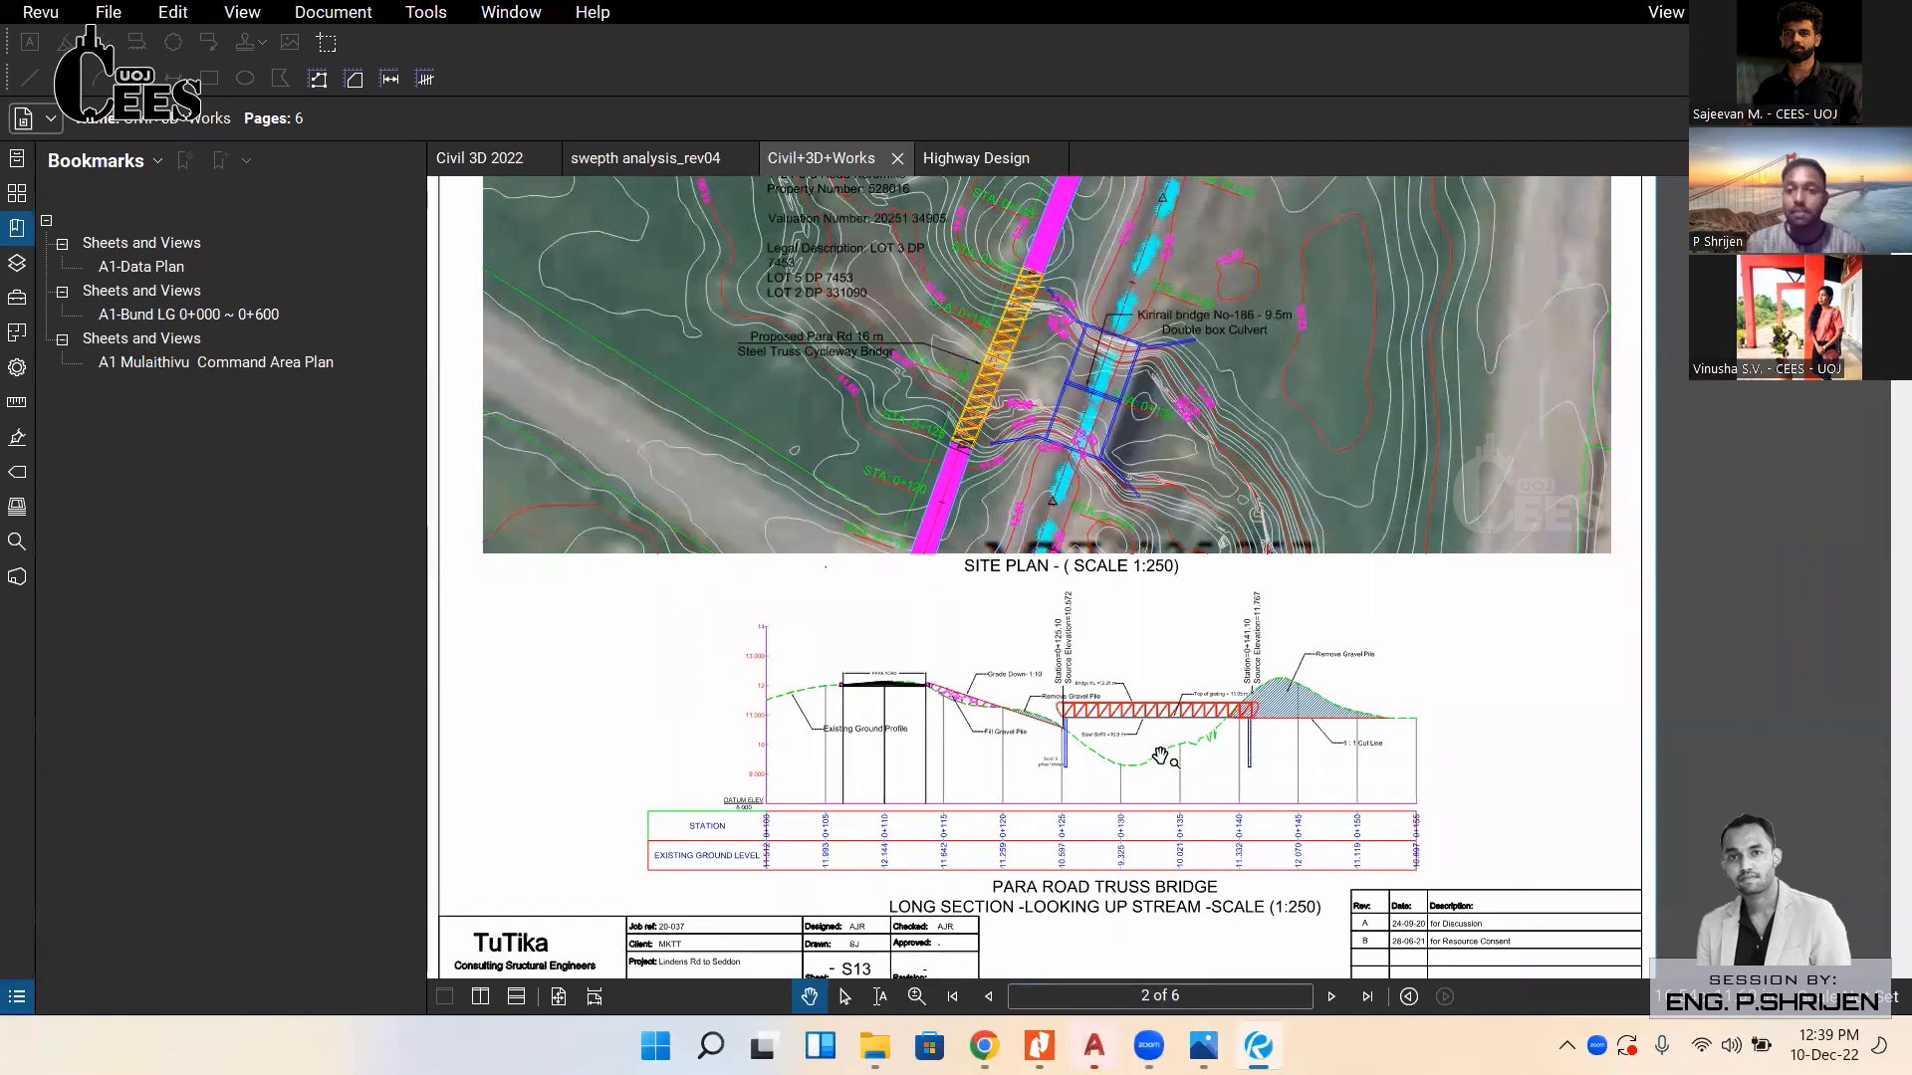
Examine the truss bridge long section up close, including the existing ground profile, gravel fill and removal, bridge levels and cut line.
scroll(1185, 759, "up", 5)
scroll(1053, 682, "down", 2)
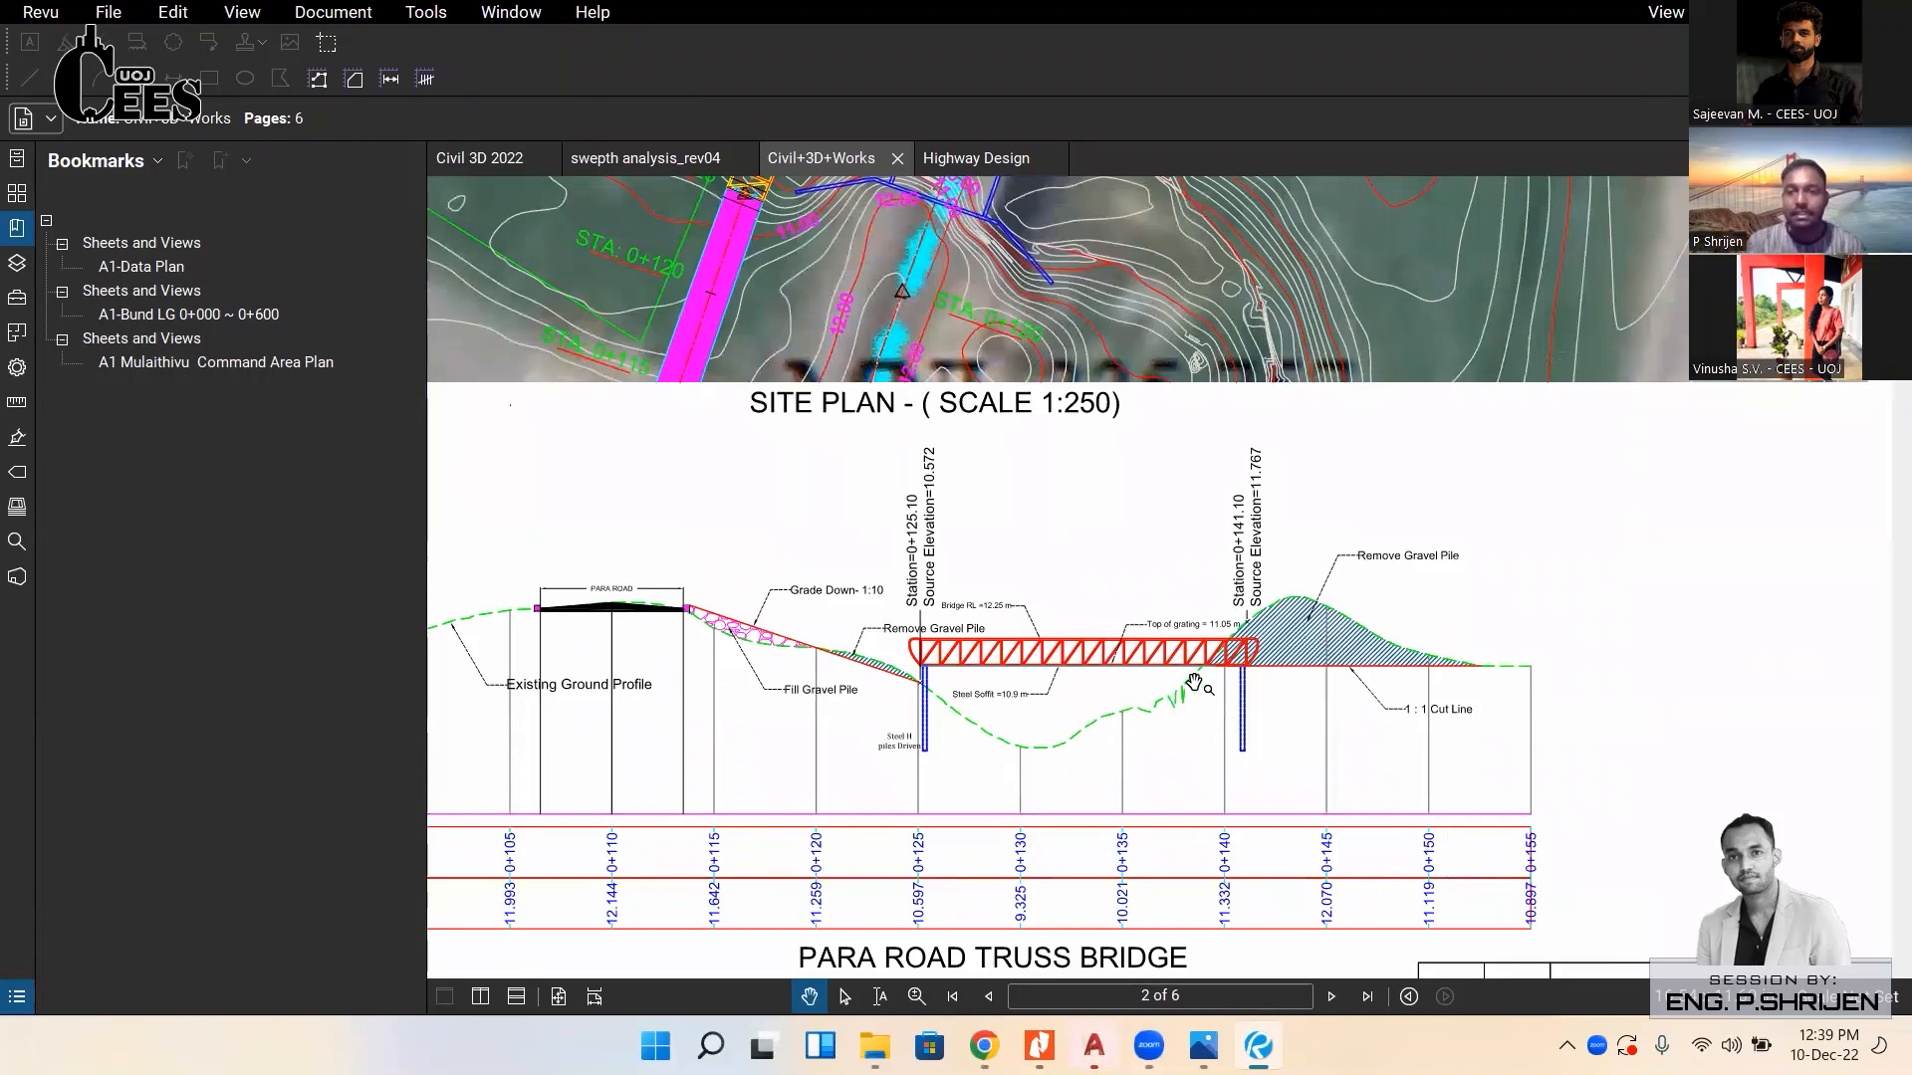
scroll(1294, 663, "down", 2)
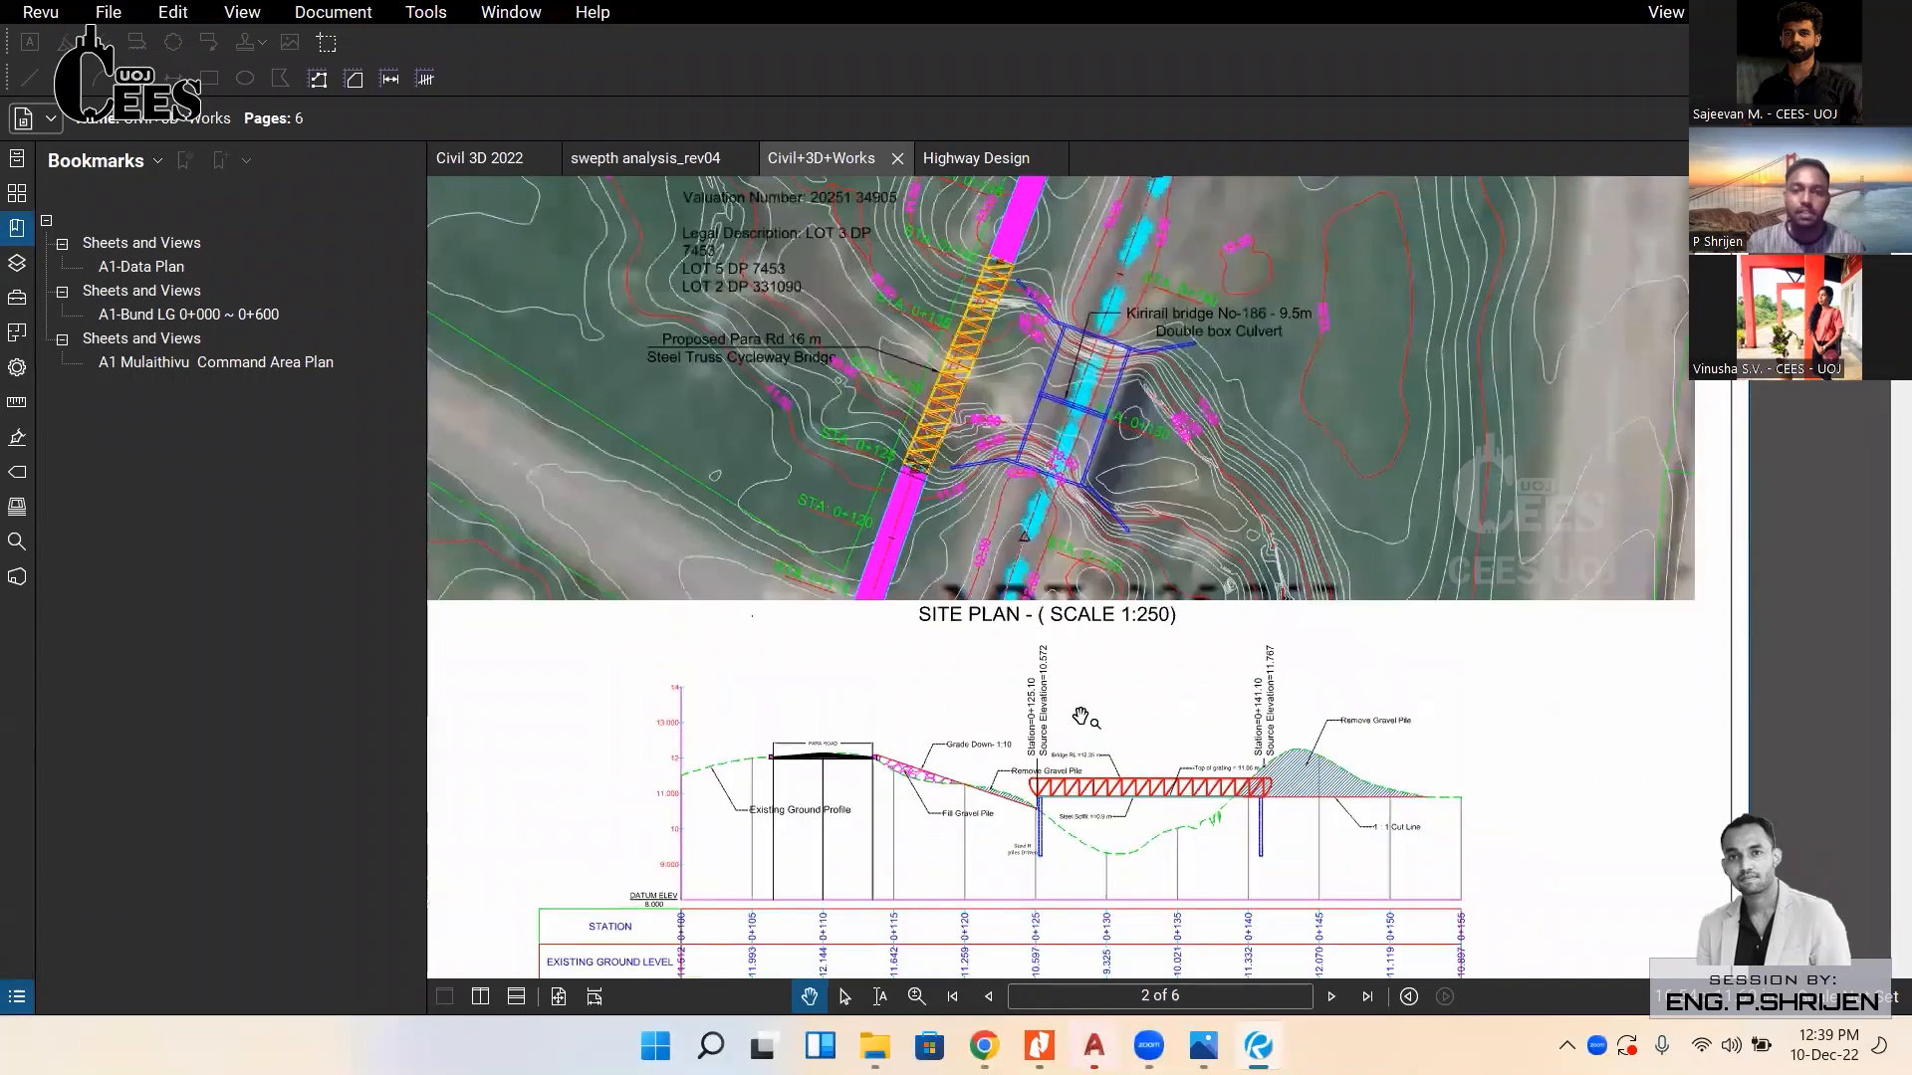
scroll(1026, 726, "up", 2)
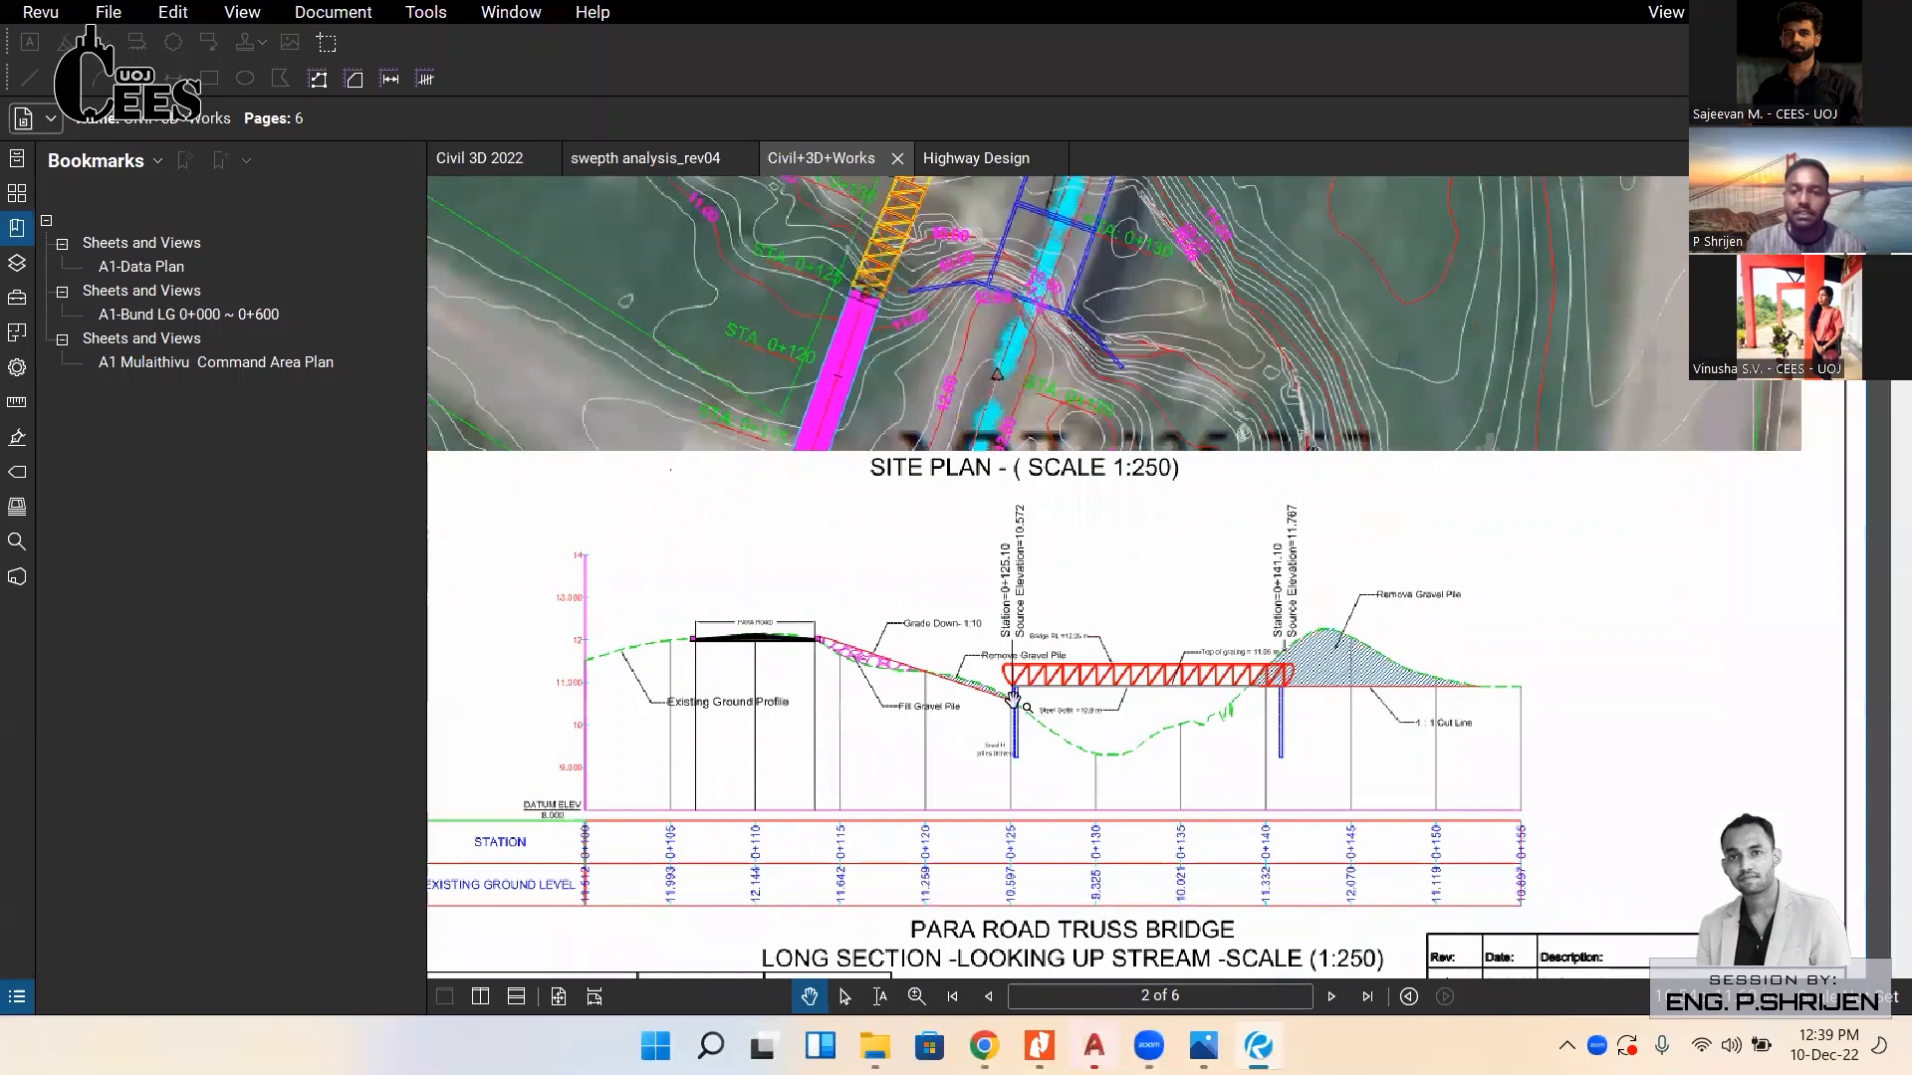
scroll(1012, 697, "up", 1)
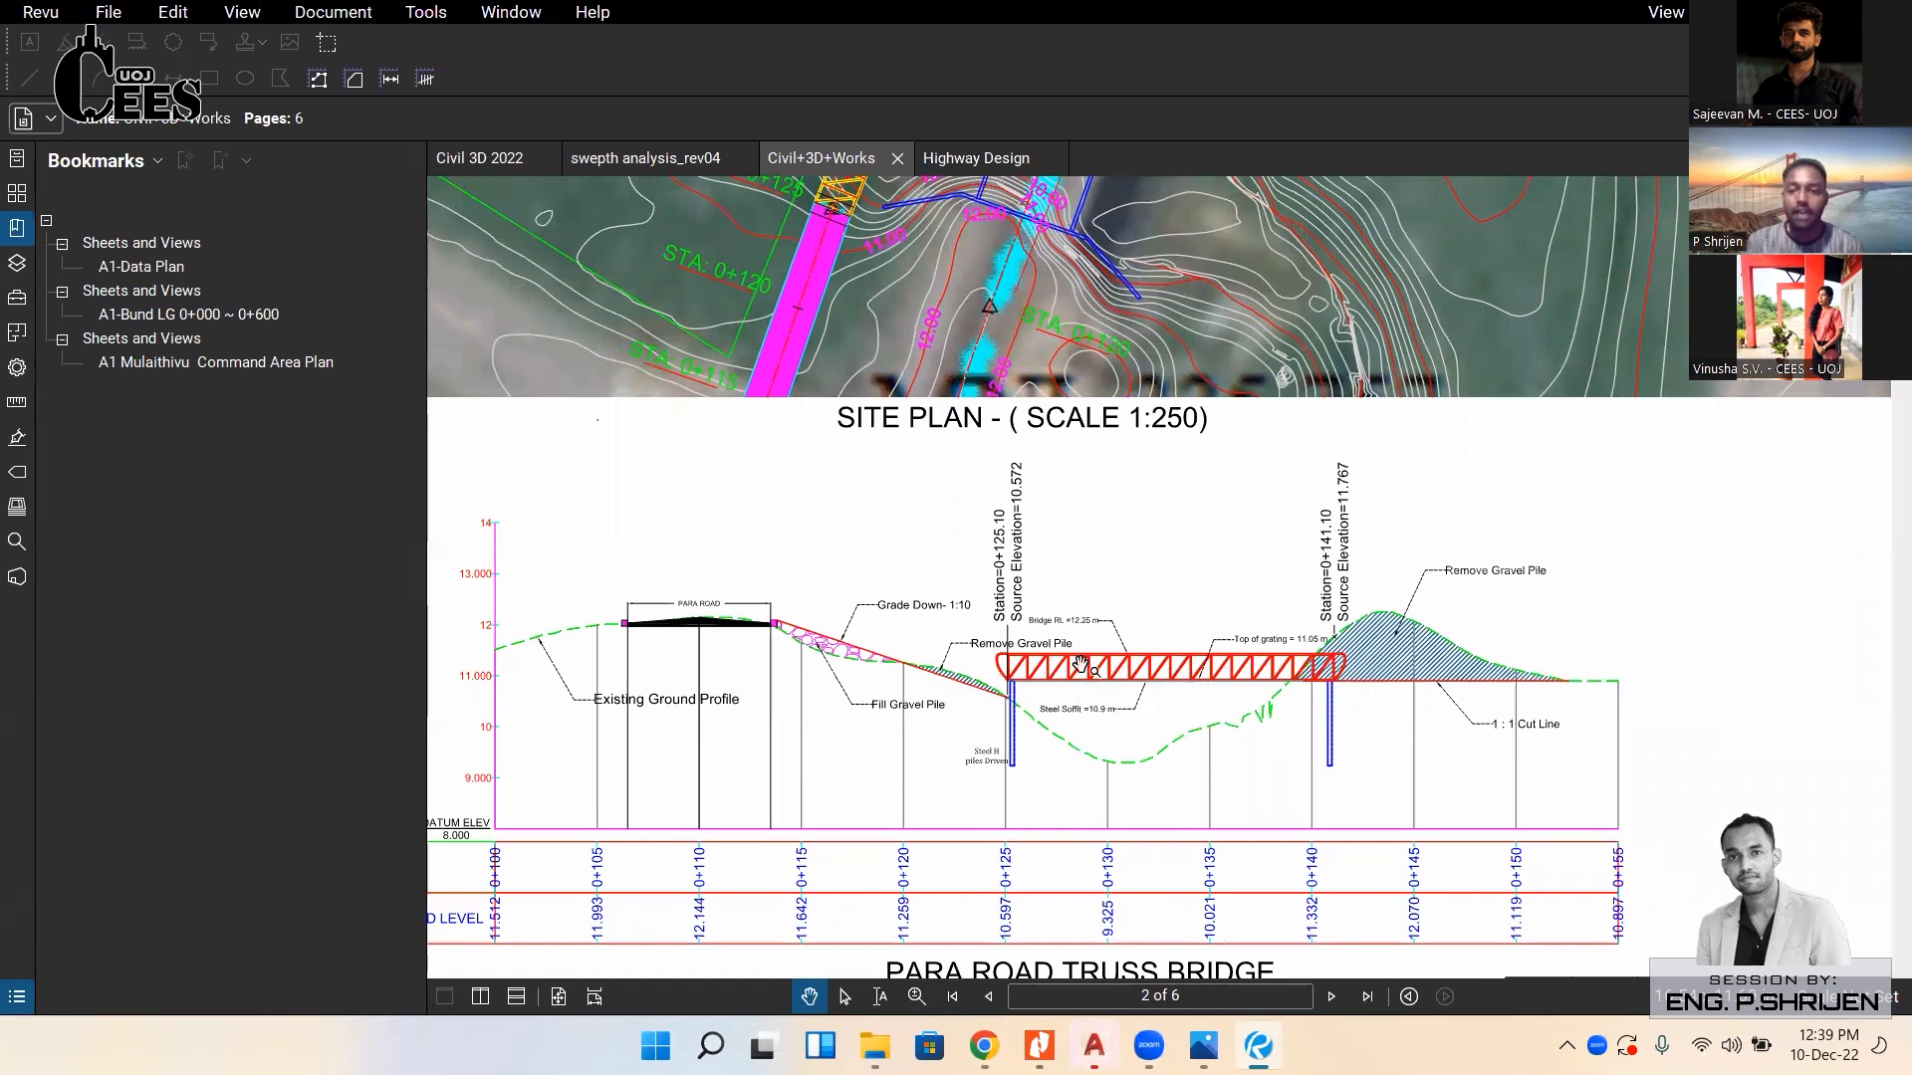
left_click_drag(1022, 710, 958, 682)
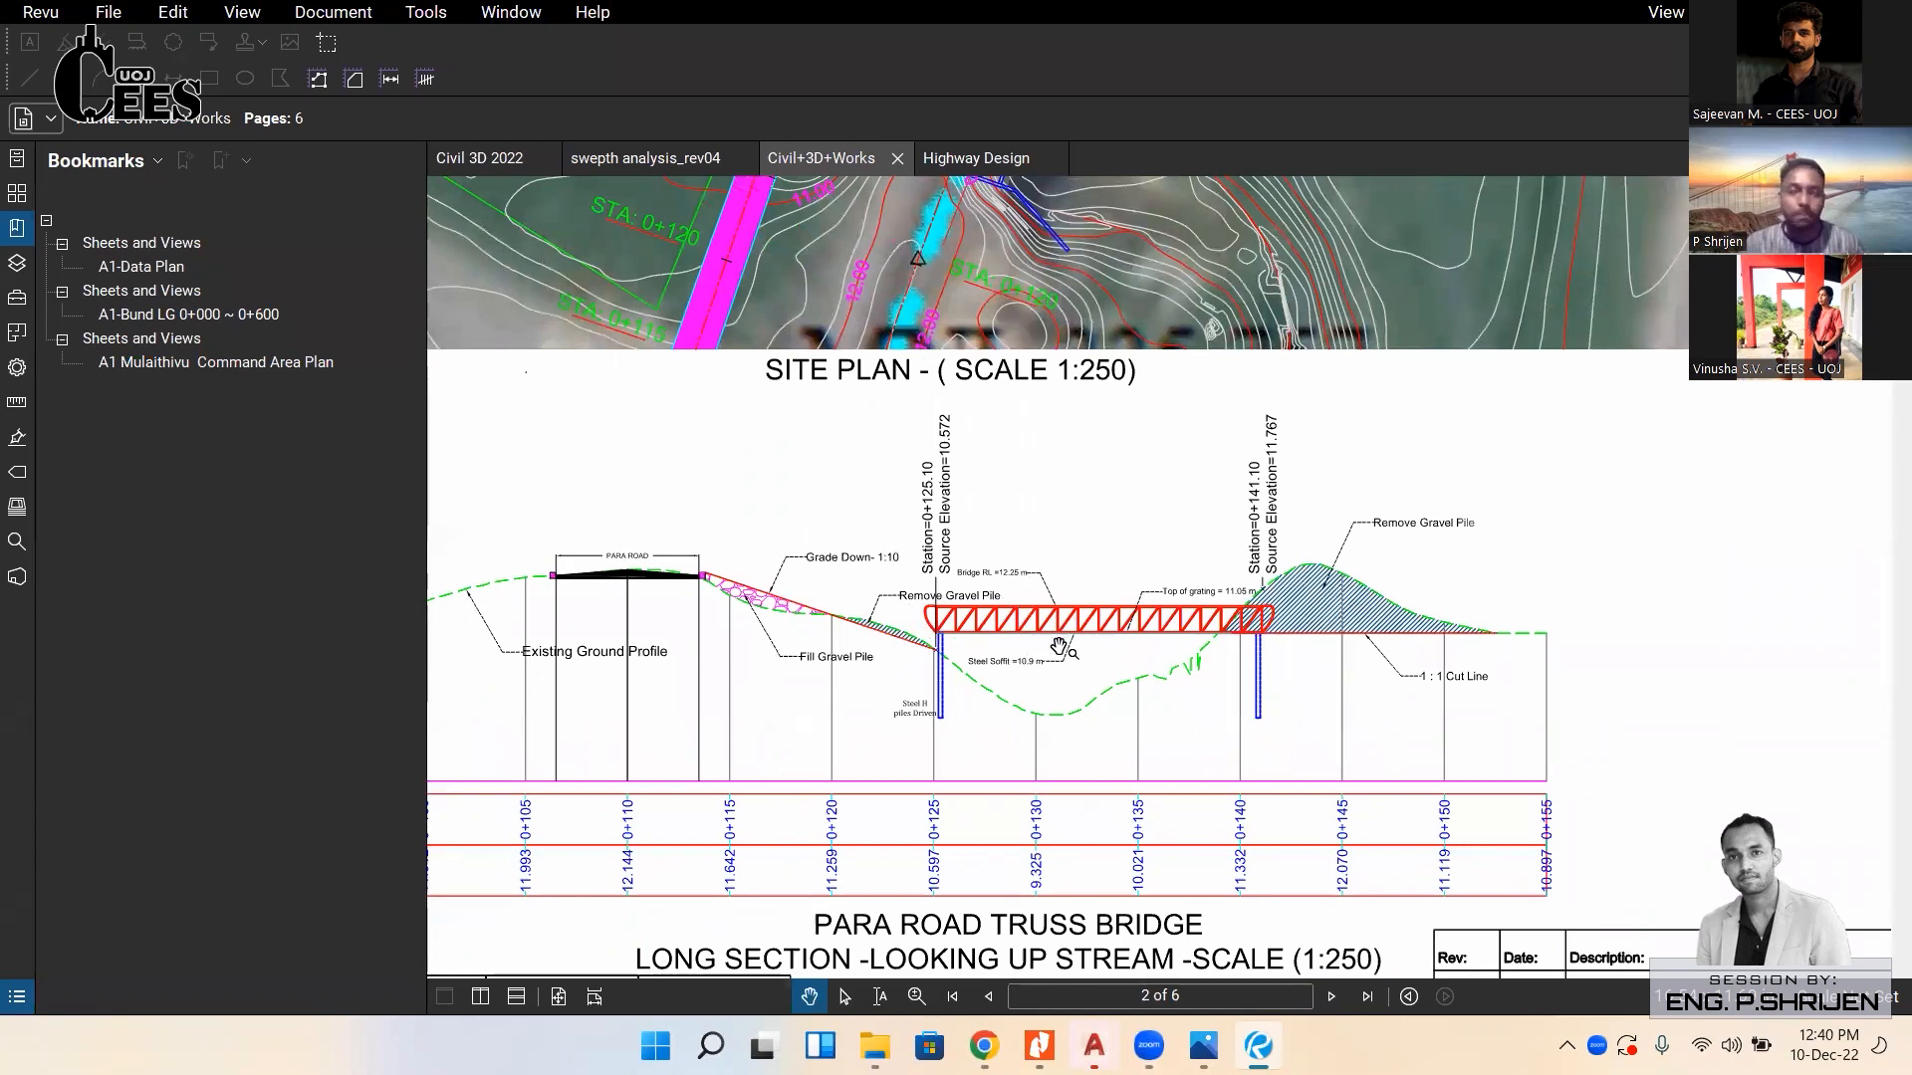
scroll(1058, 647, "down", 4)
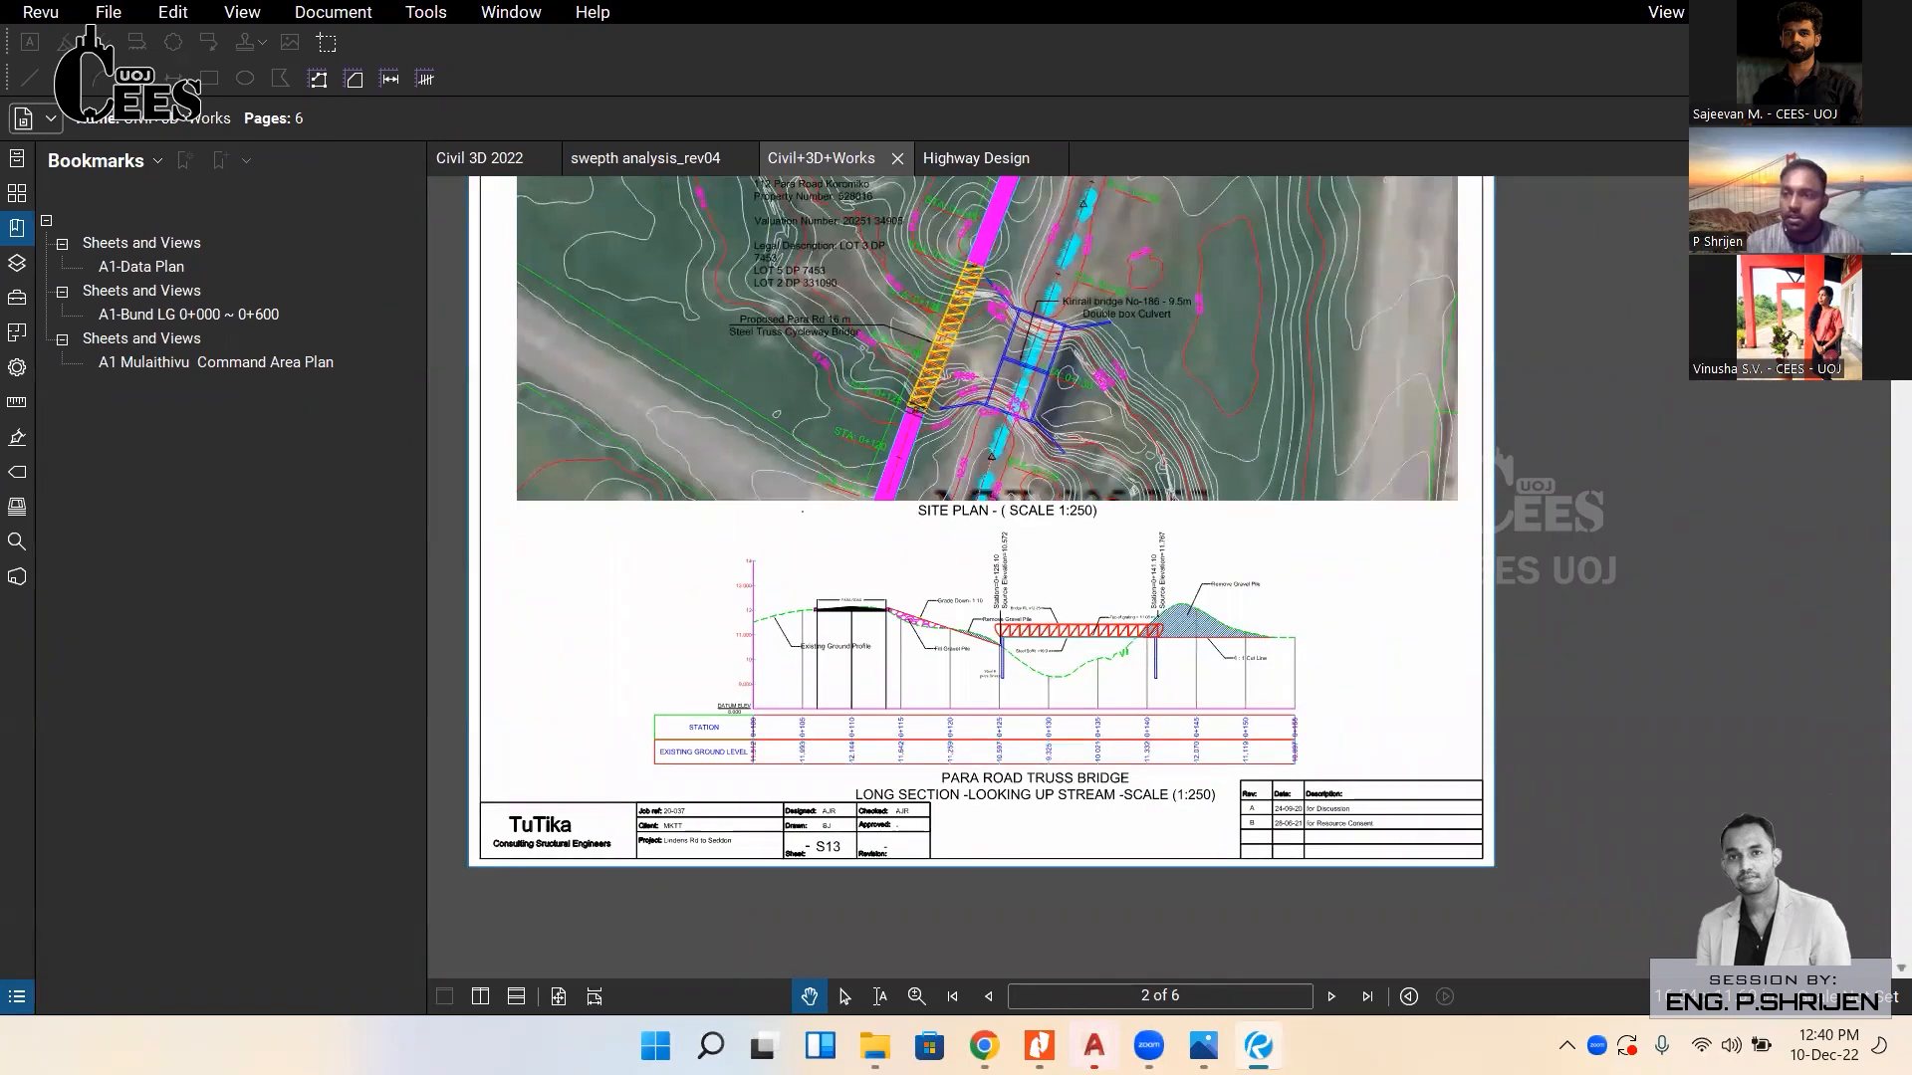
Go to the Kudithankiyakulam Tank data plan on page 4 and examine its capacity tabulation and the FSL and HFL contours.
left_click_drag(1901, 313, 1900, 492)
scroll(1438, 515, "down", 1)
scroll(1185, 515, "down", 3)
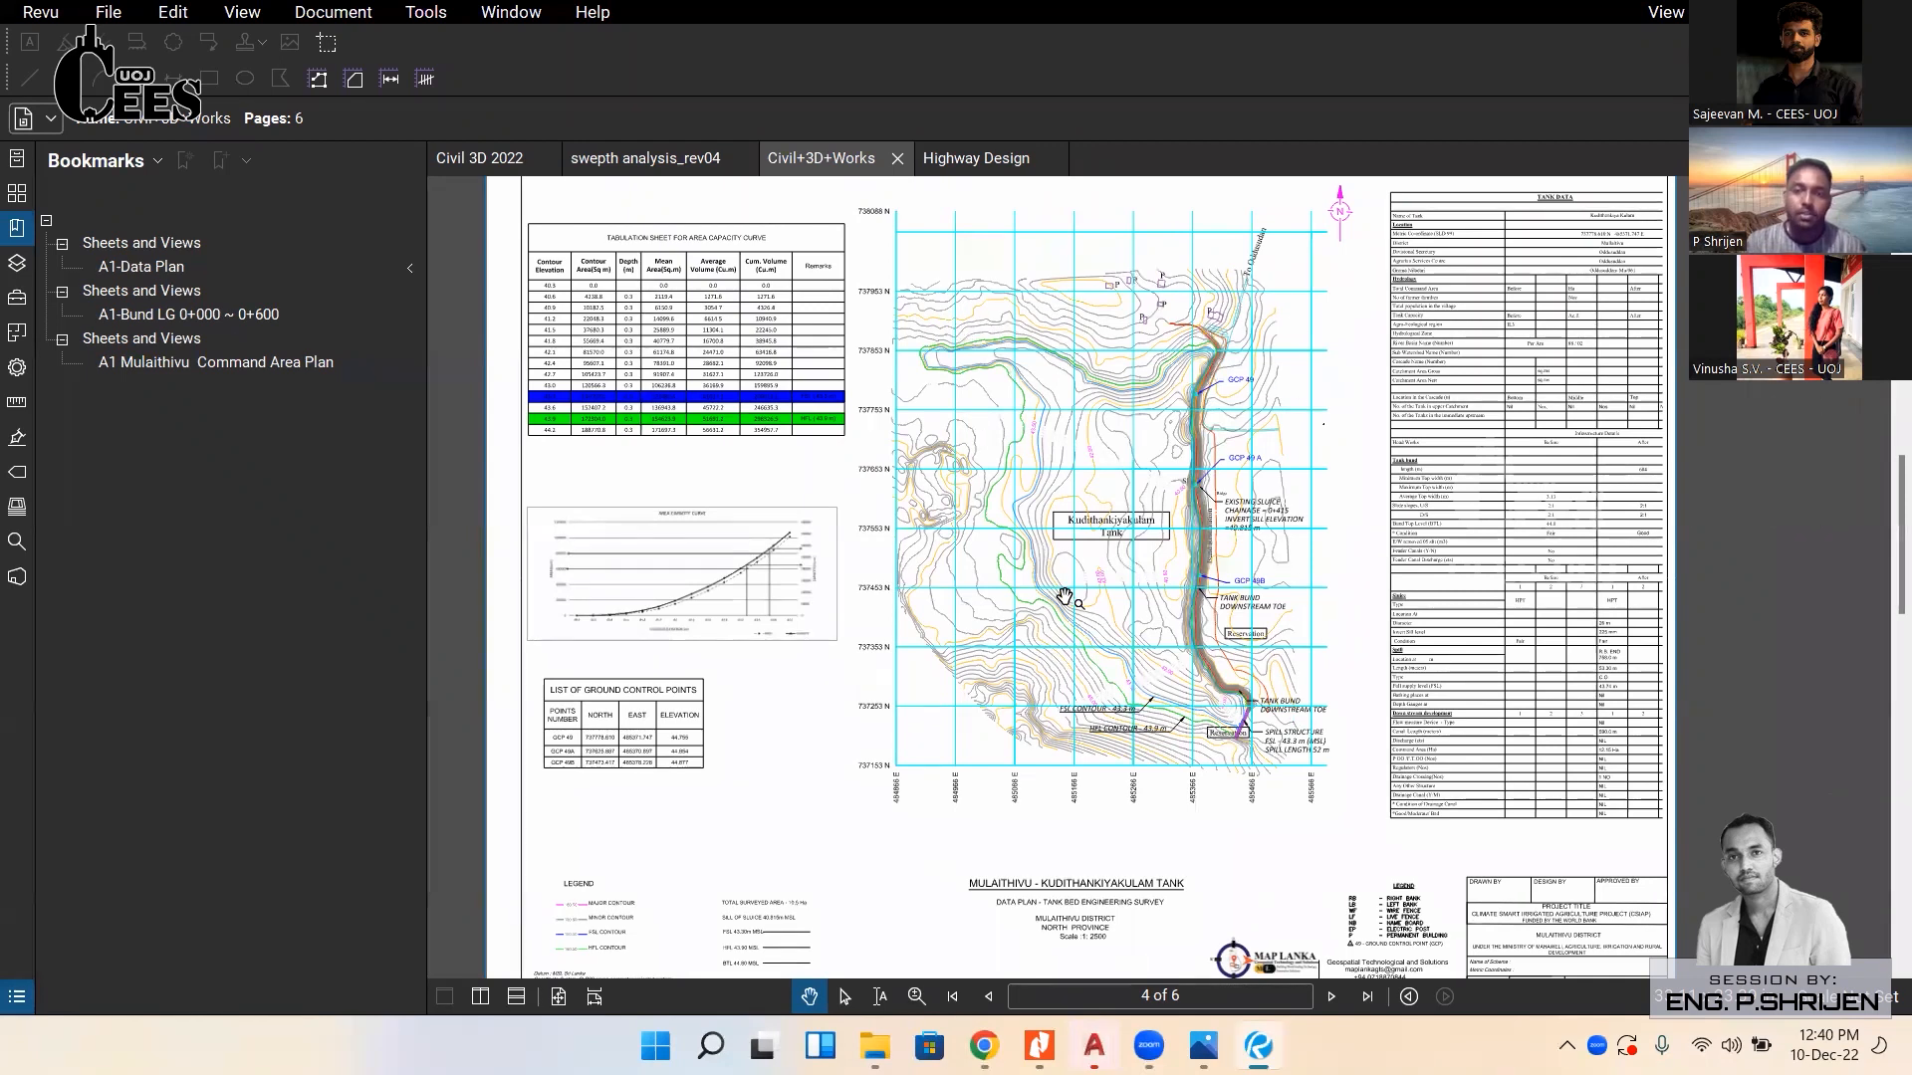
left_click_drag(612, 426, 744, 540)
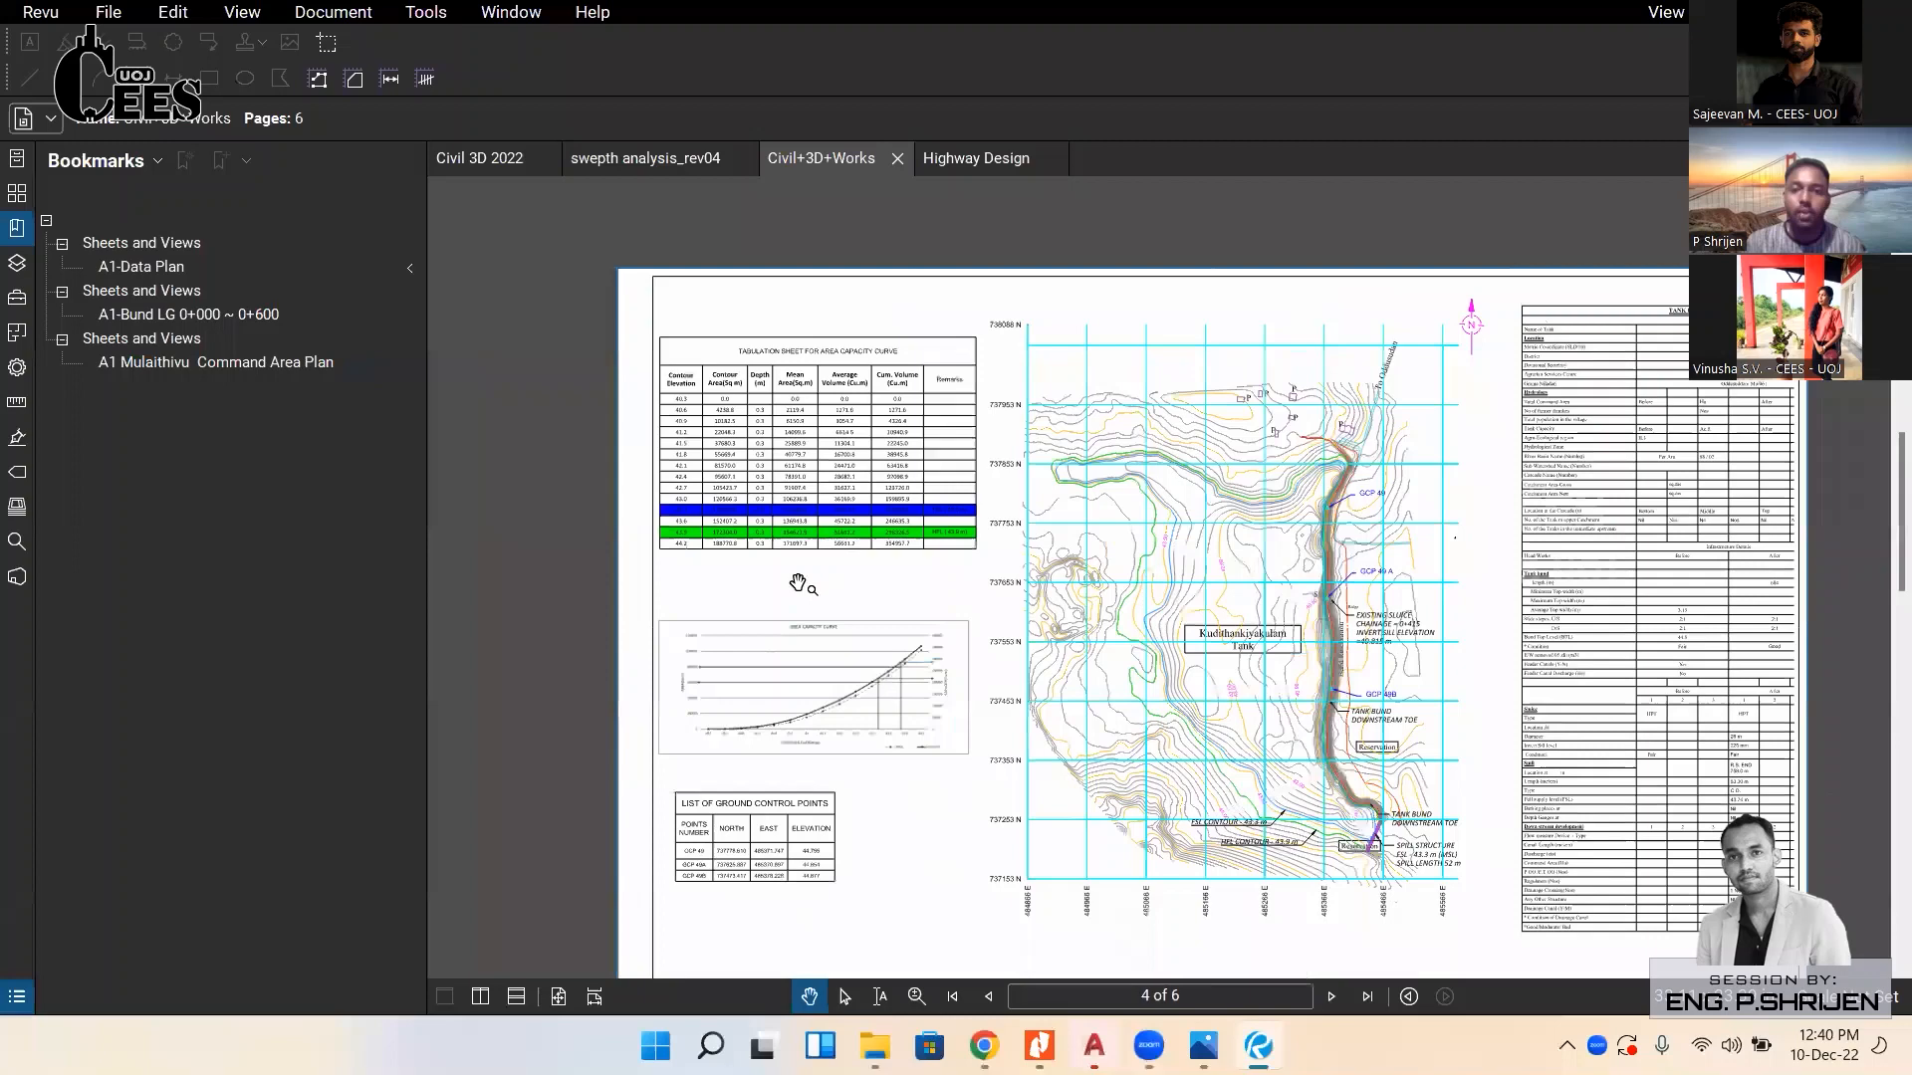
scroll(798, 585, "up", 5)
scroll(858, 728, "down", 5)
left_click_drag(1375, 681, 1269, 574)
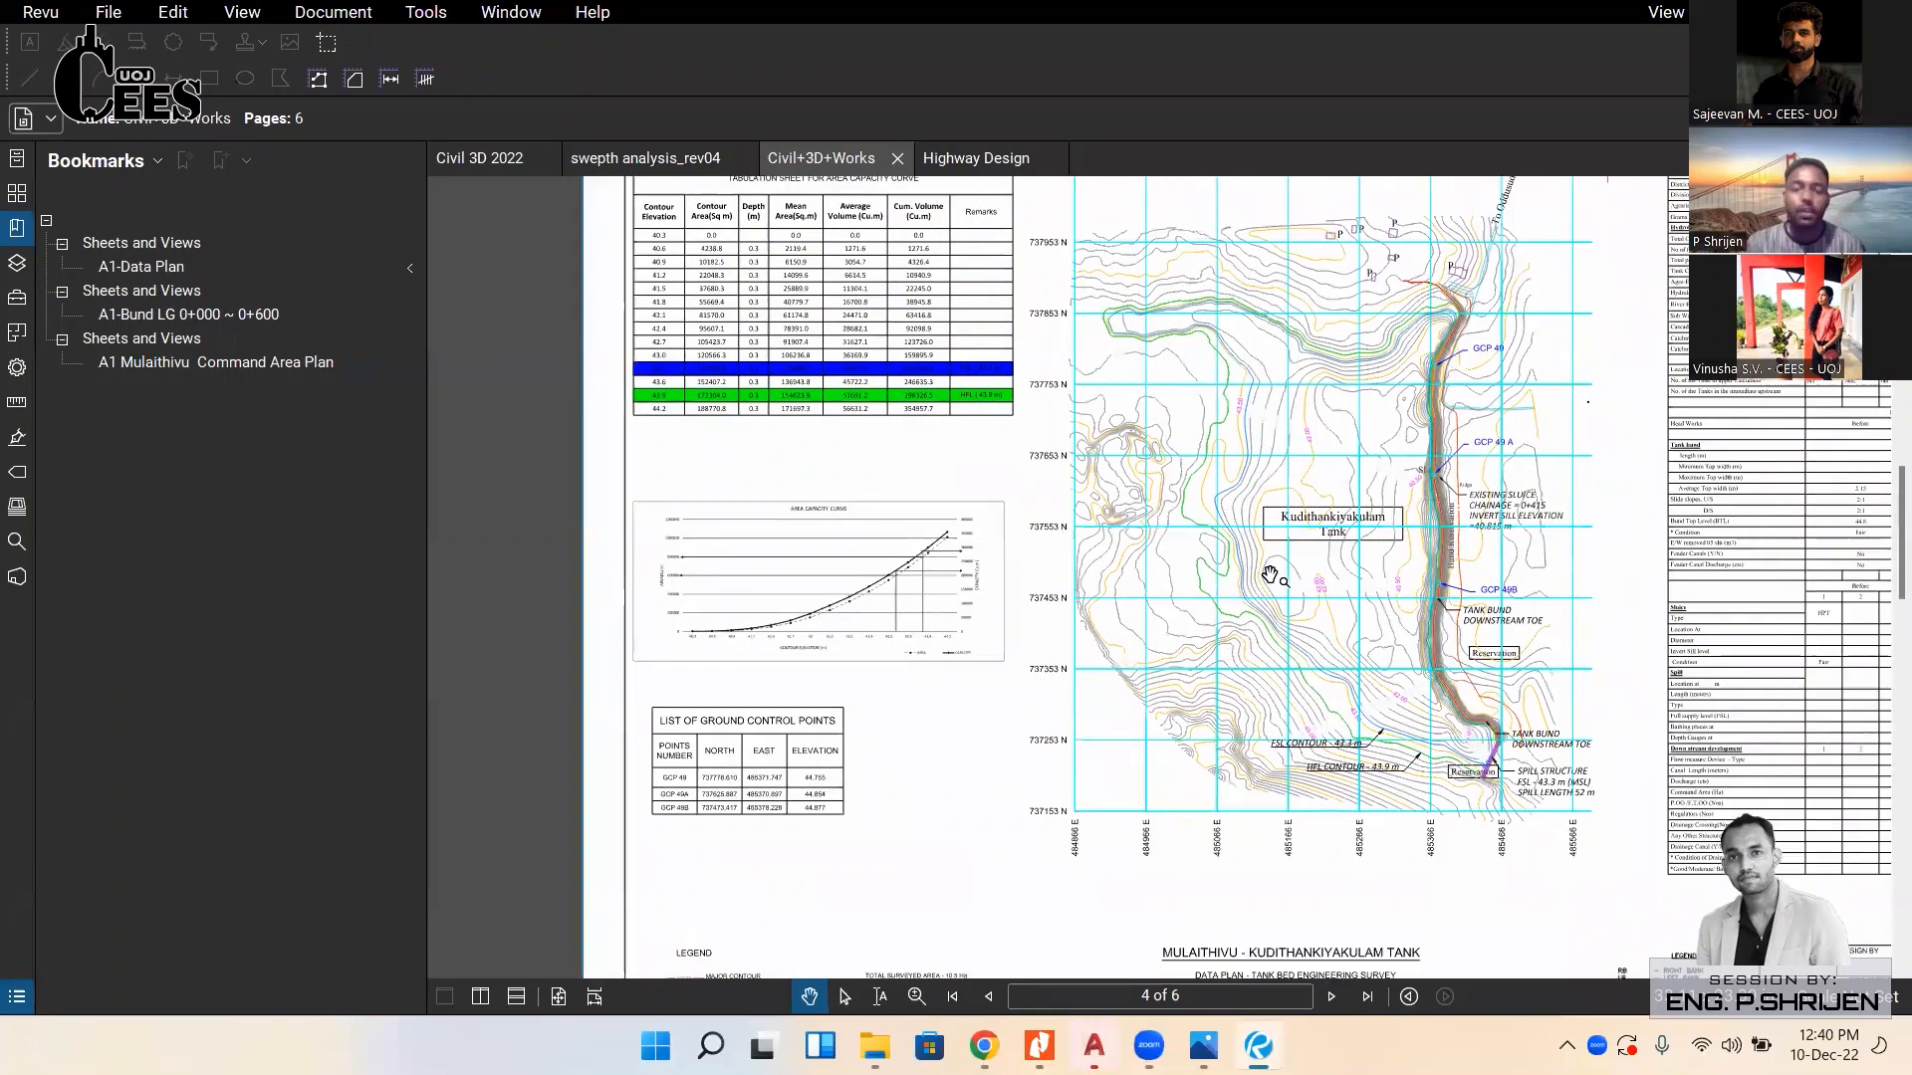
left_click_drag(1174, 648, 1094, 561)
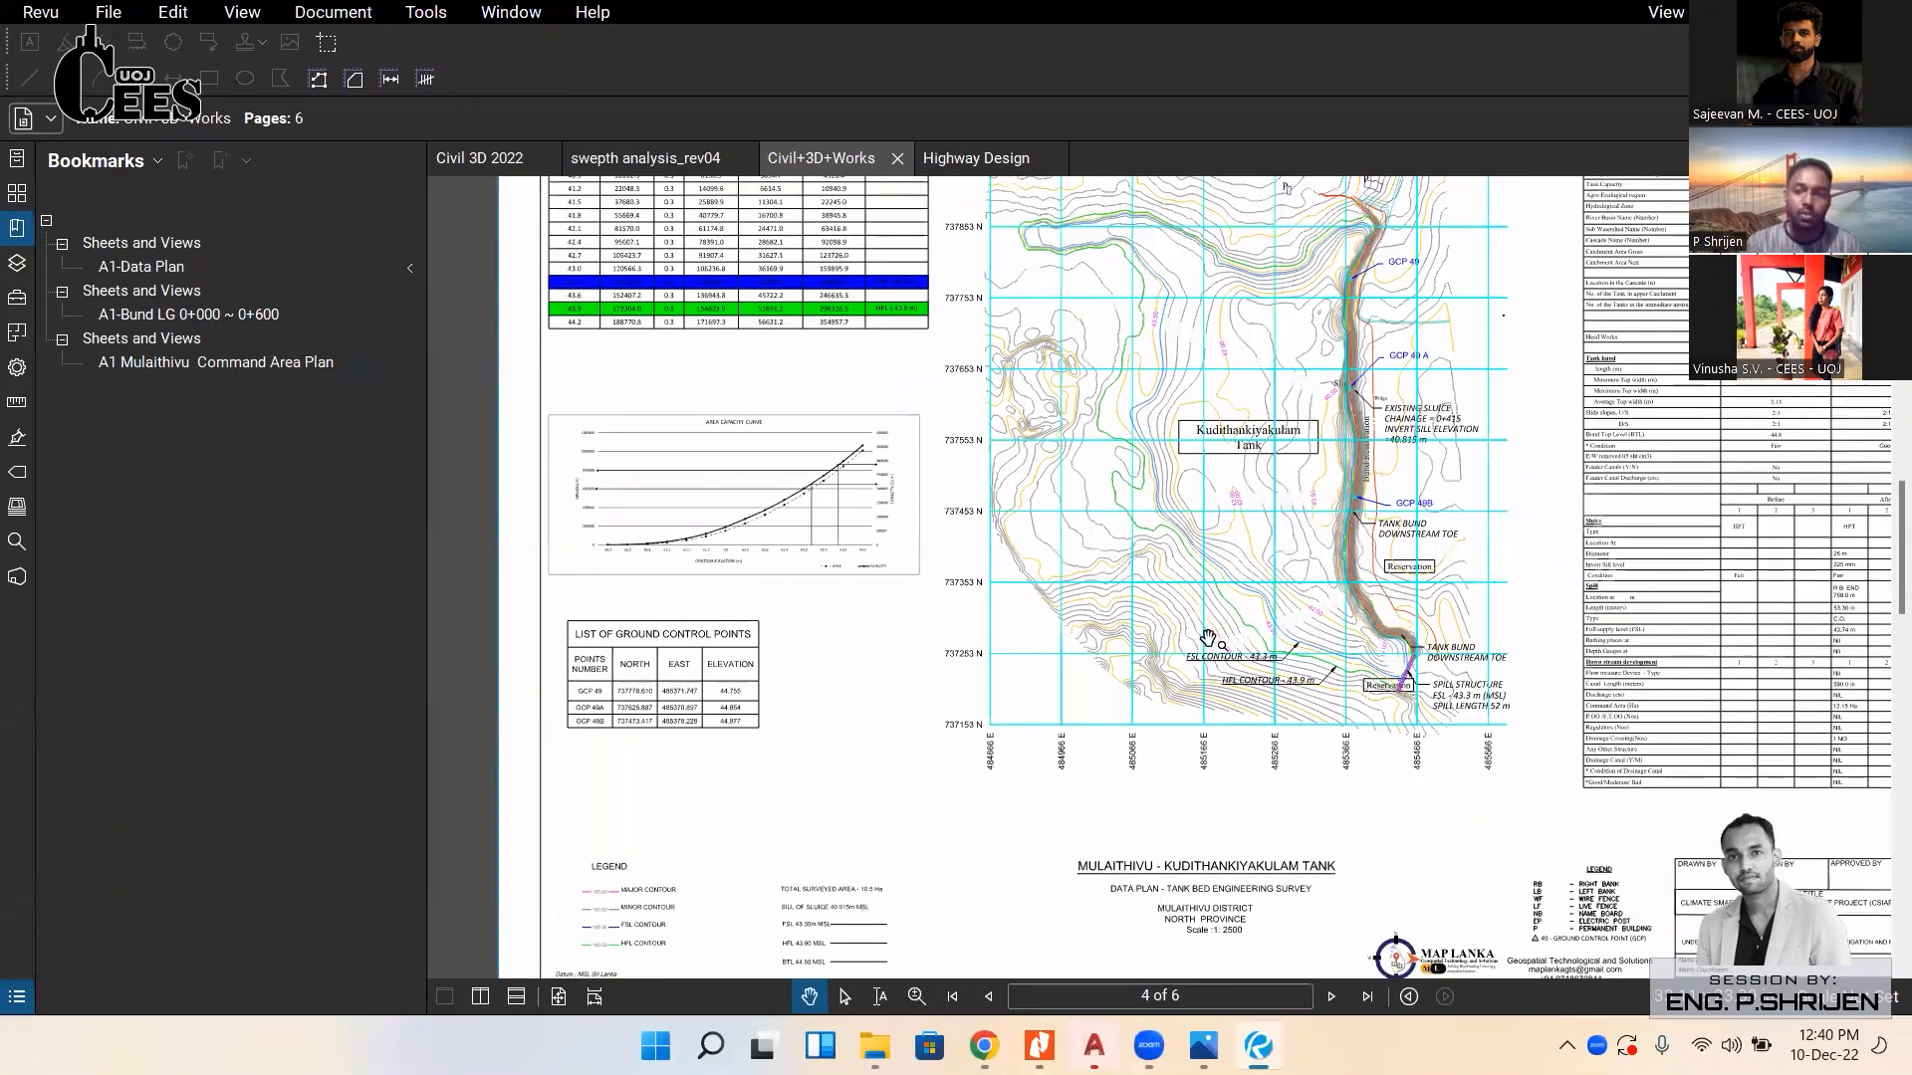
Read the HFL row of the area capacity table and the capacity curve, and relate them to the tank contour plan.
scroll(1135, 555, "up", 4)
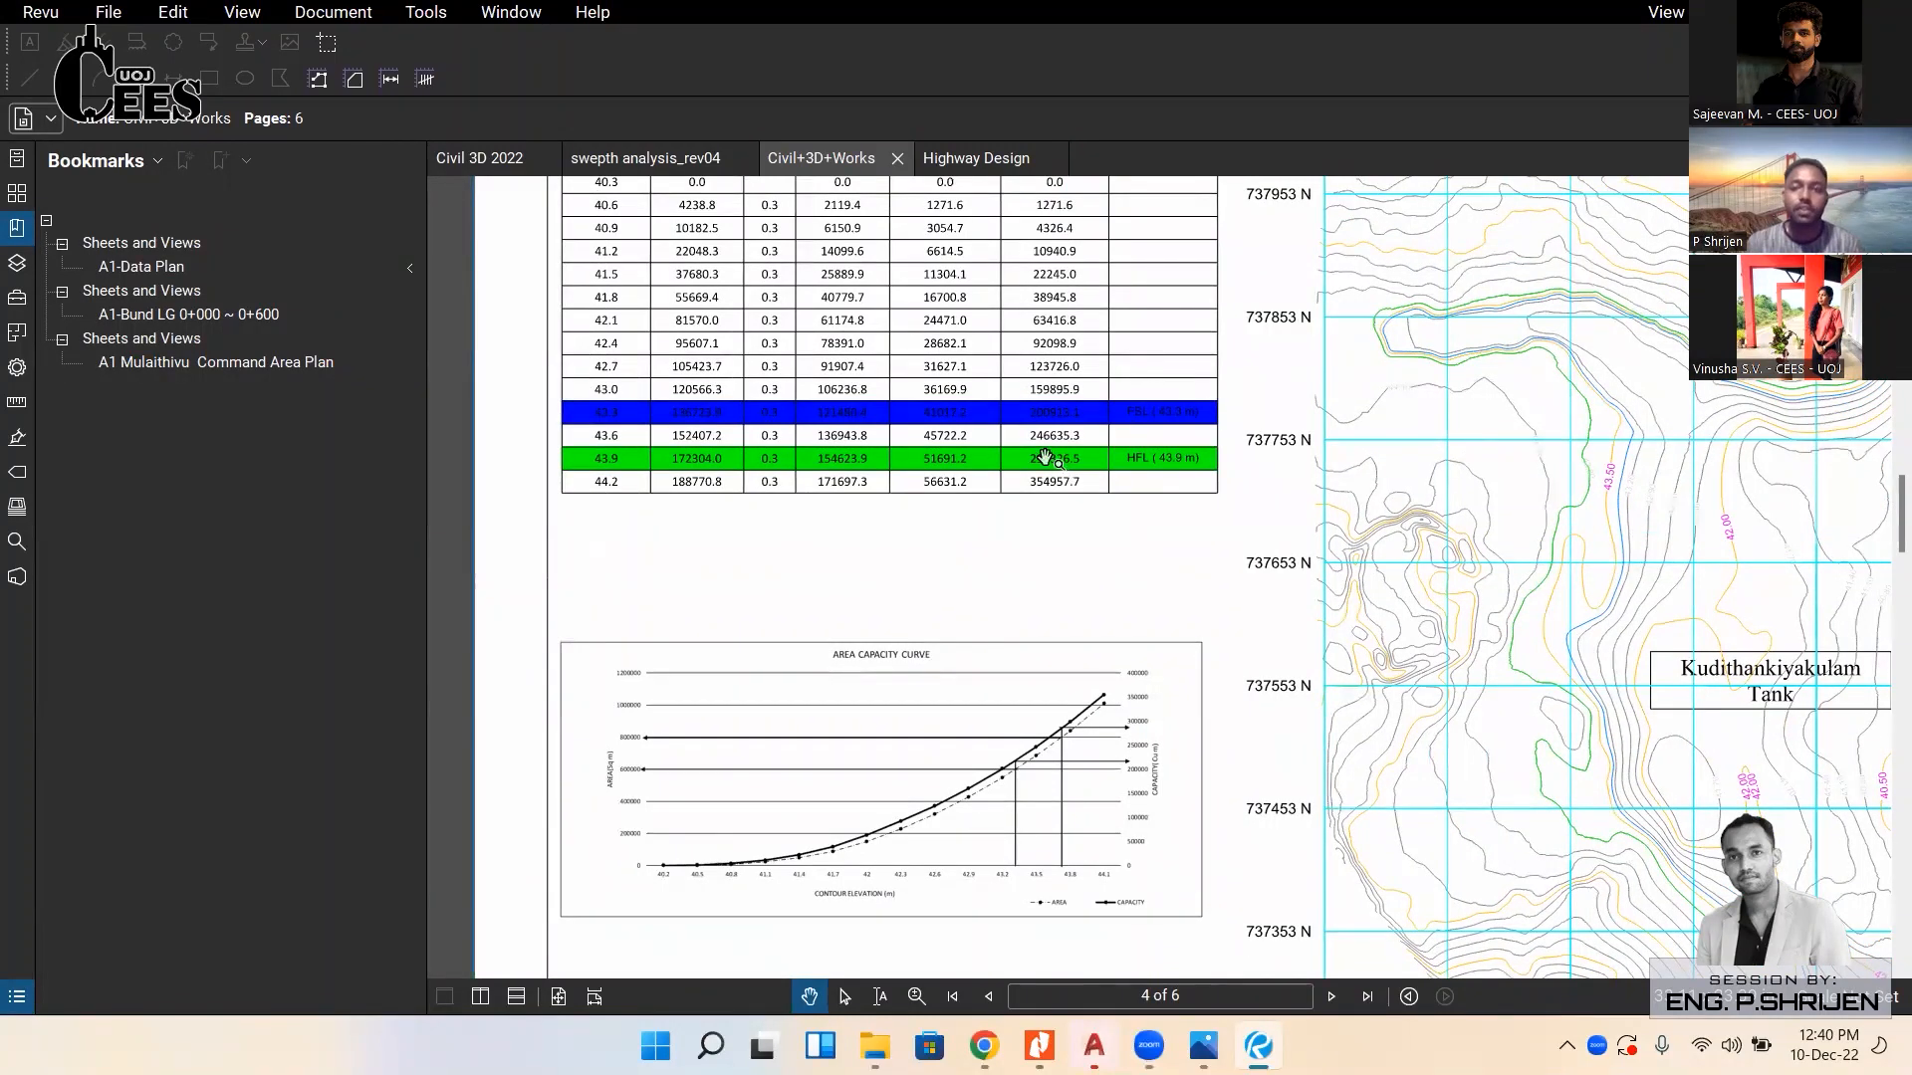
scroll(1044, 457, "down", 3)
left_click_drag(1186, 503, 1166, 485)
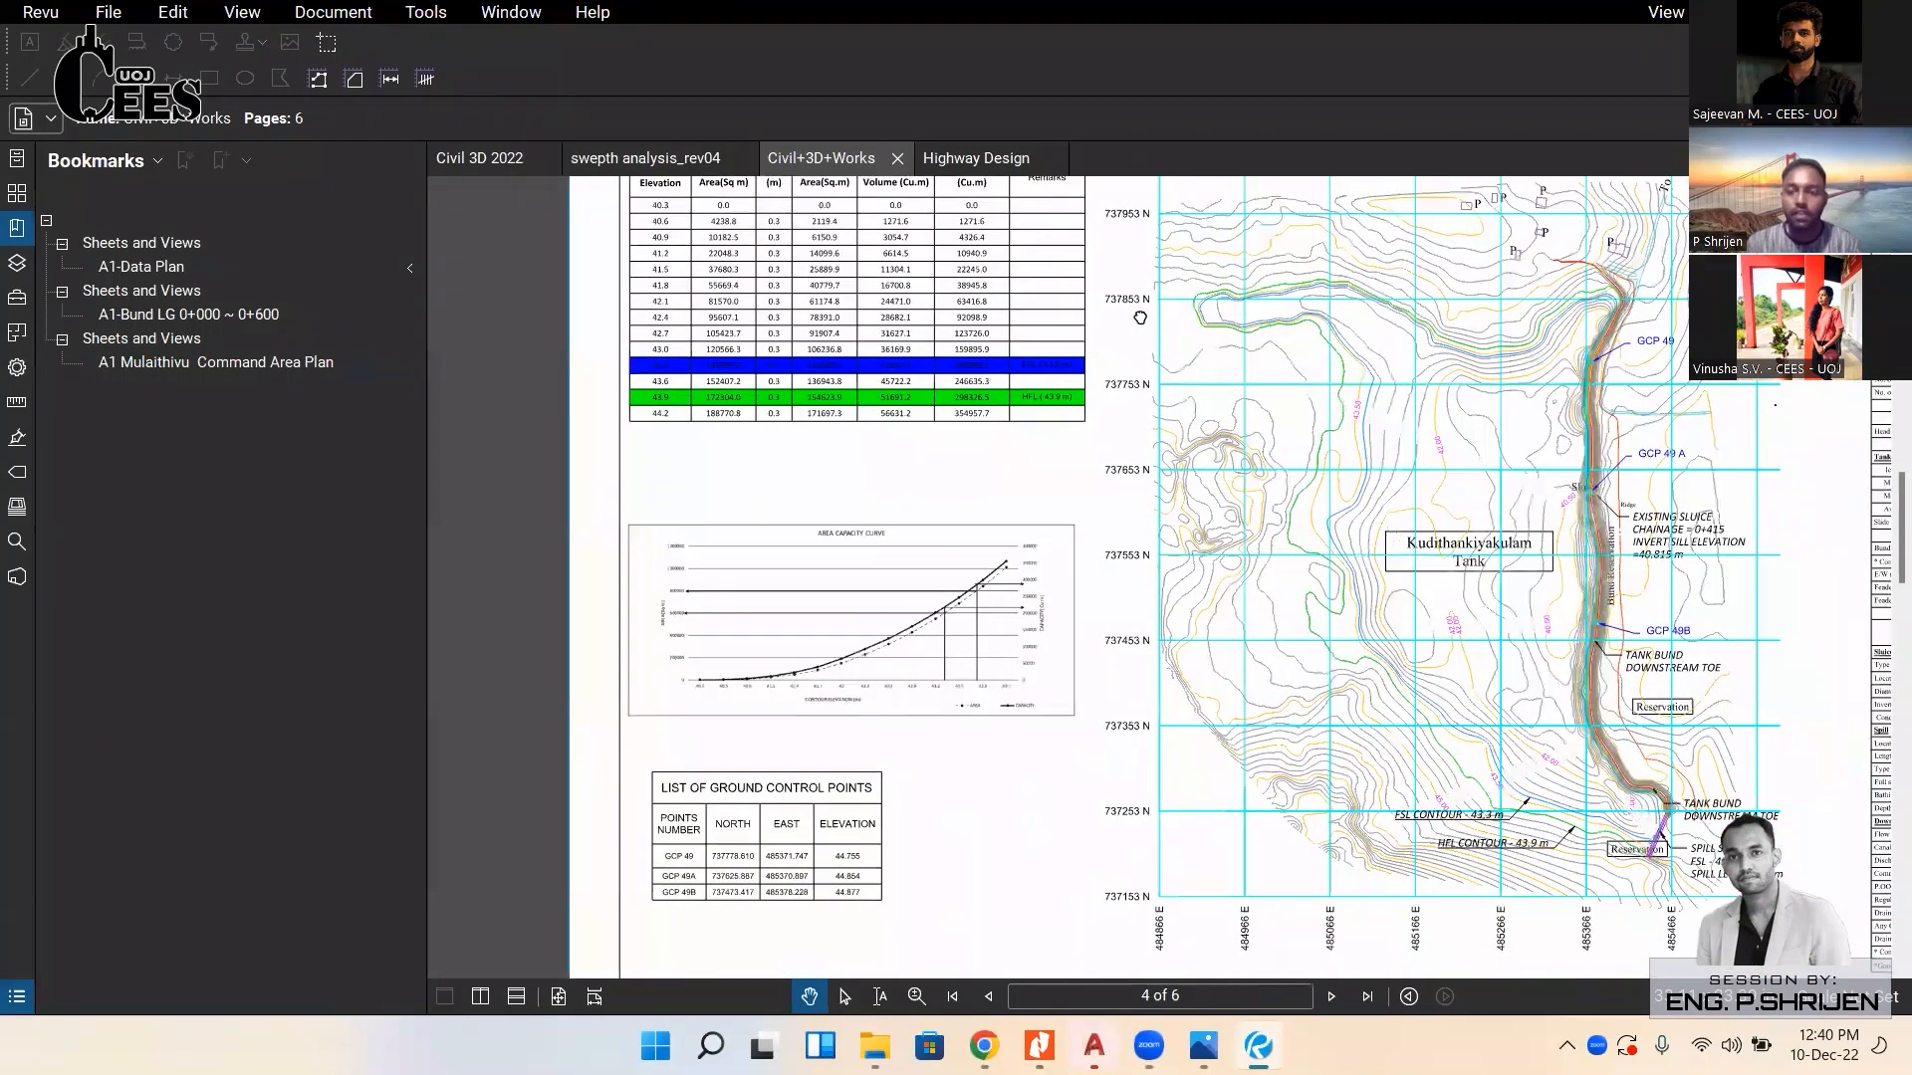
scroll(1042, 316, "down", 4)
mouse_move(1310, 550)
left_mouse_down()
mouse_move(1042, 316)
mouse_move(1030, 423)
left_mouse_up()
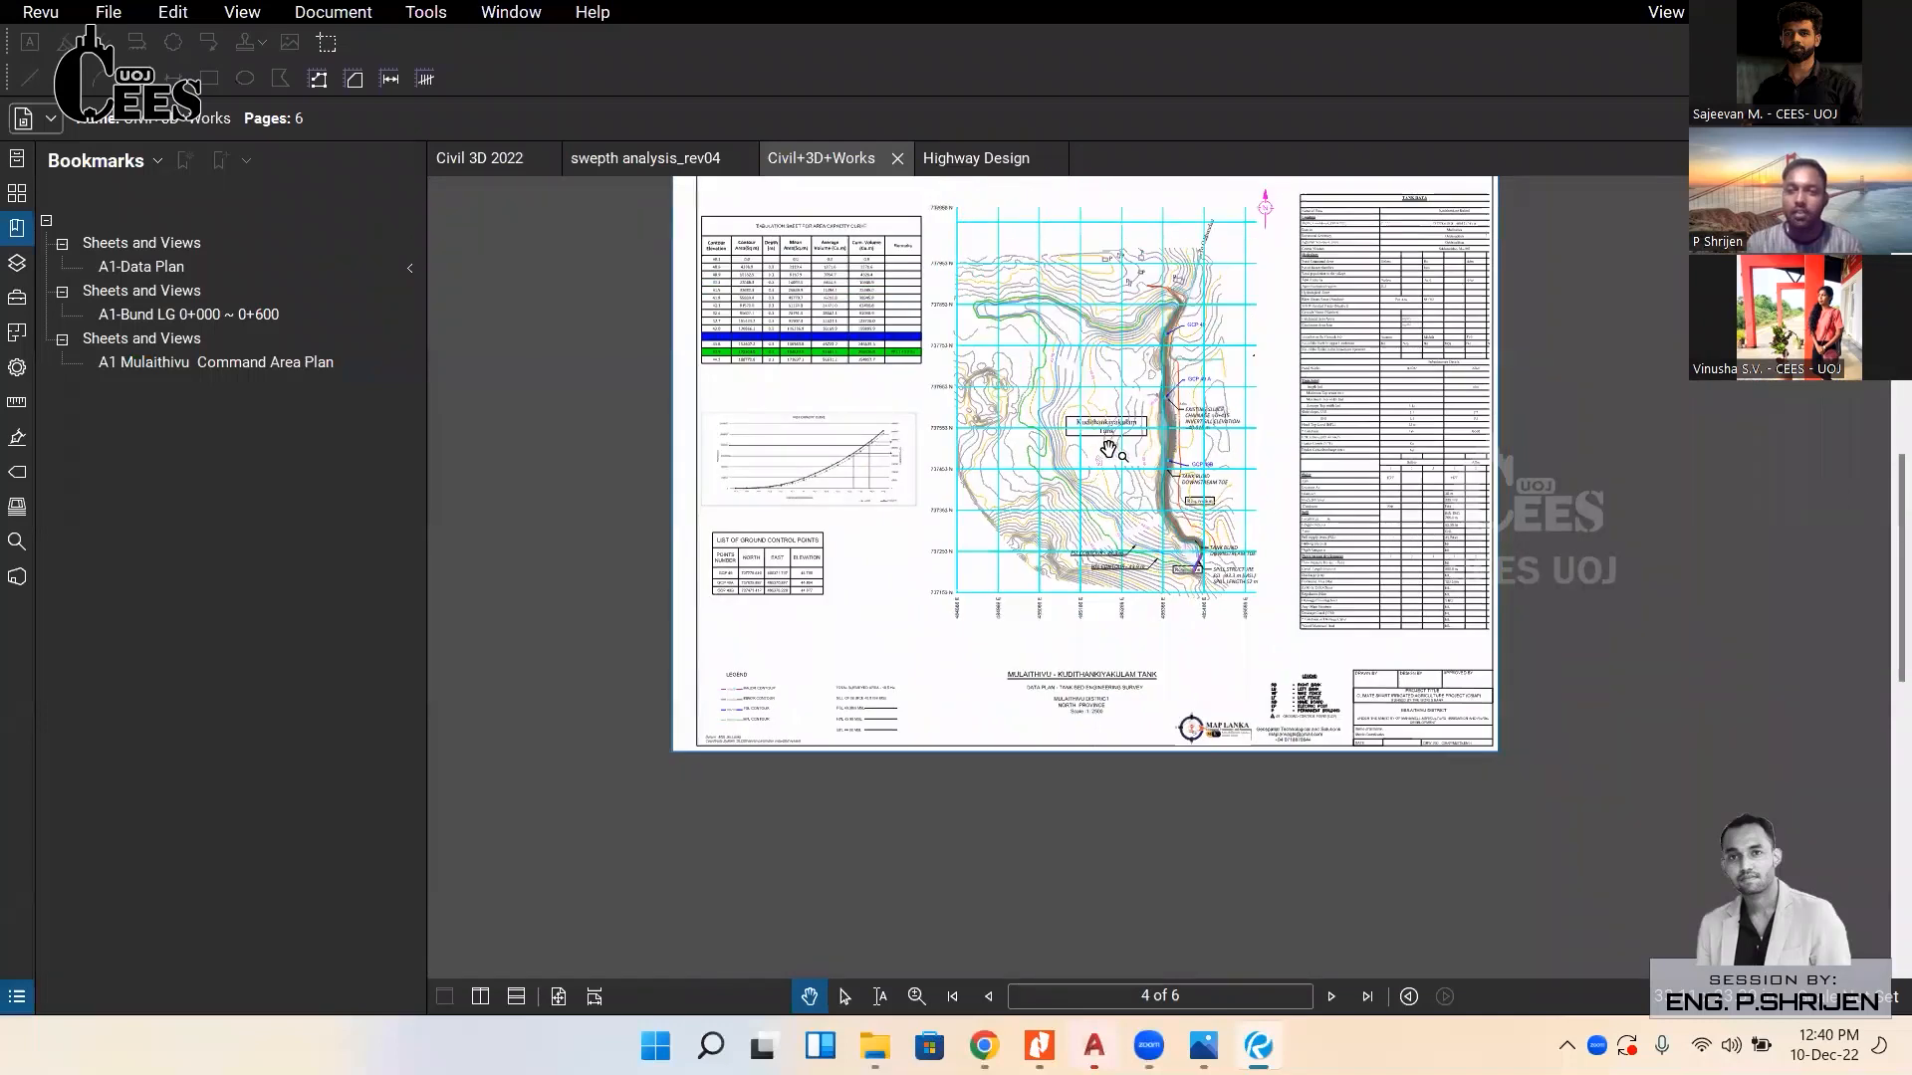
scroll(1109, 451, "up", 1)
left_click_drag(1110, 494, 1109, 570)
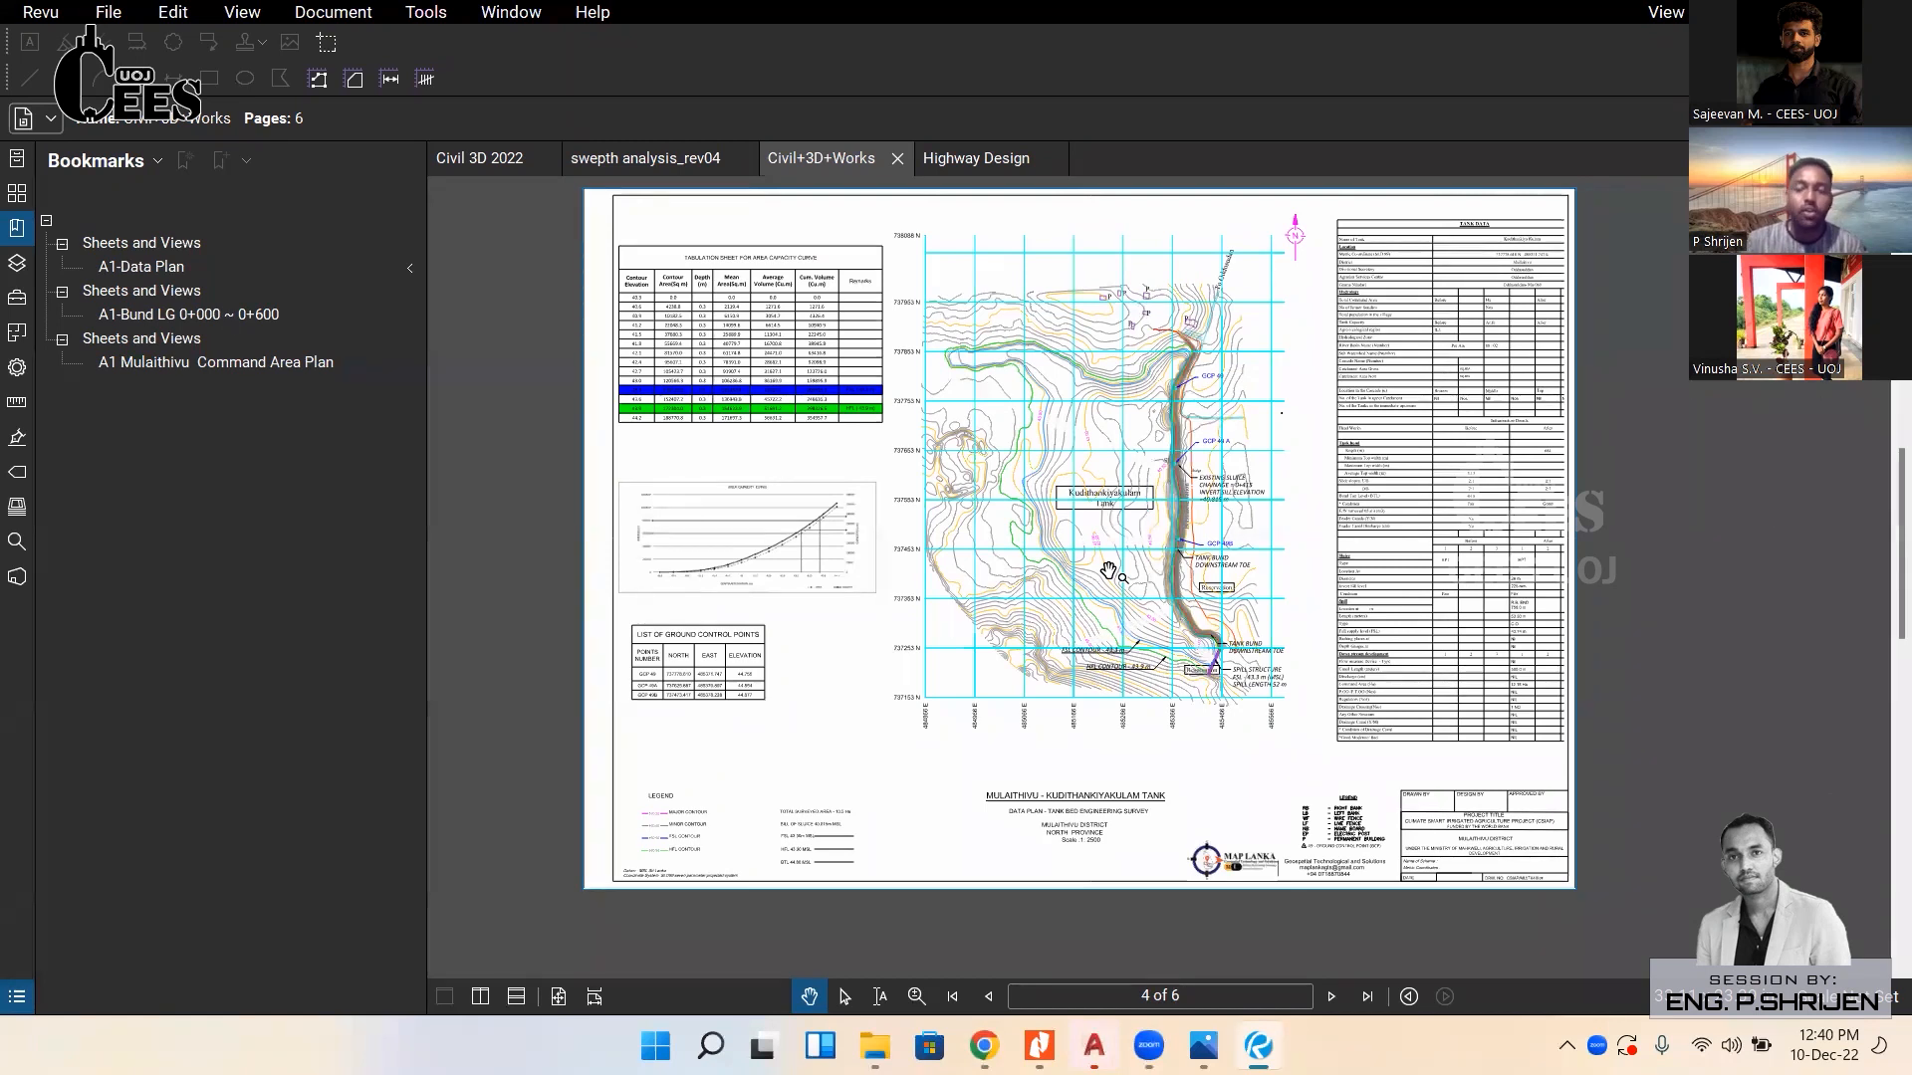
Recheck the highlighted capacity rows against the tank contours and go to the command area survey plan on page 6.
scroll(850, 408, "up", 2)
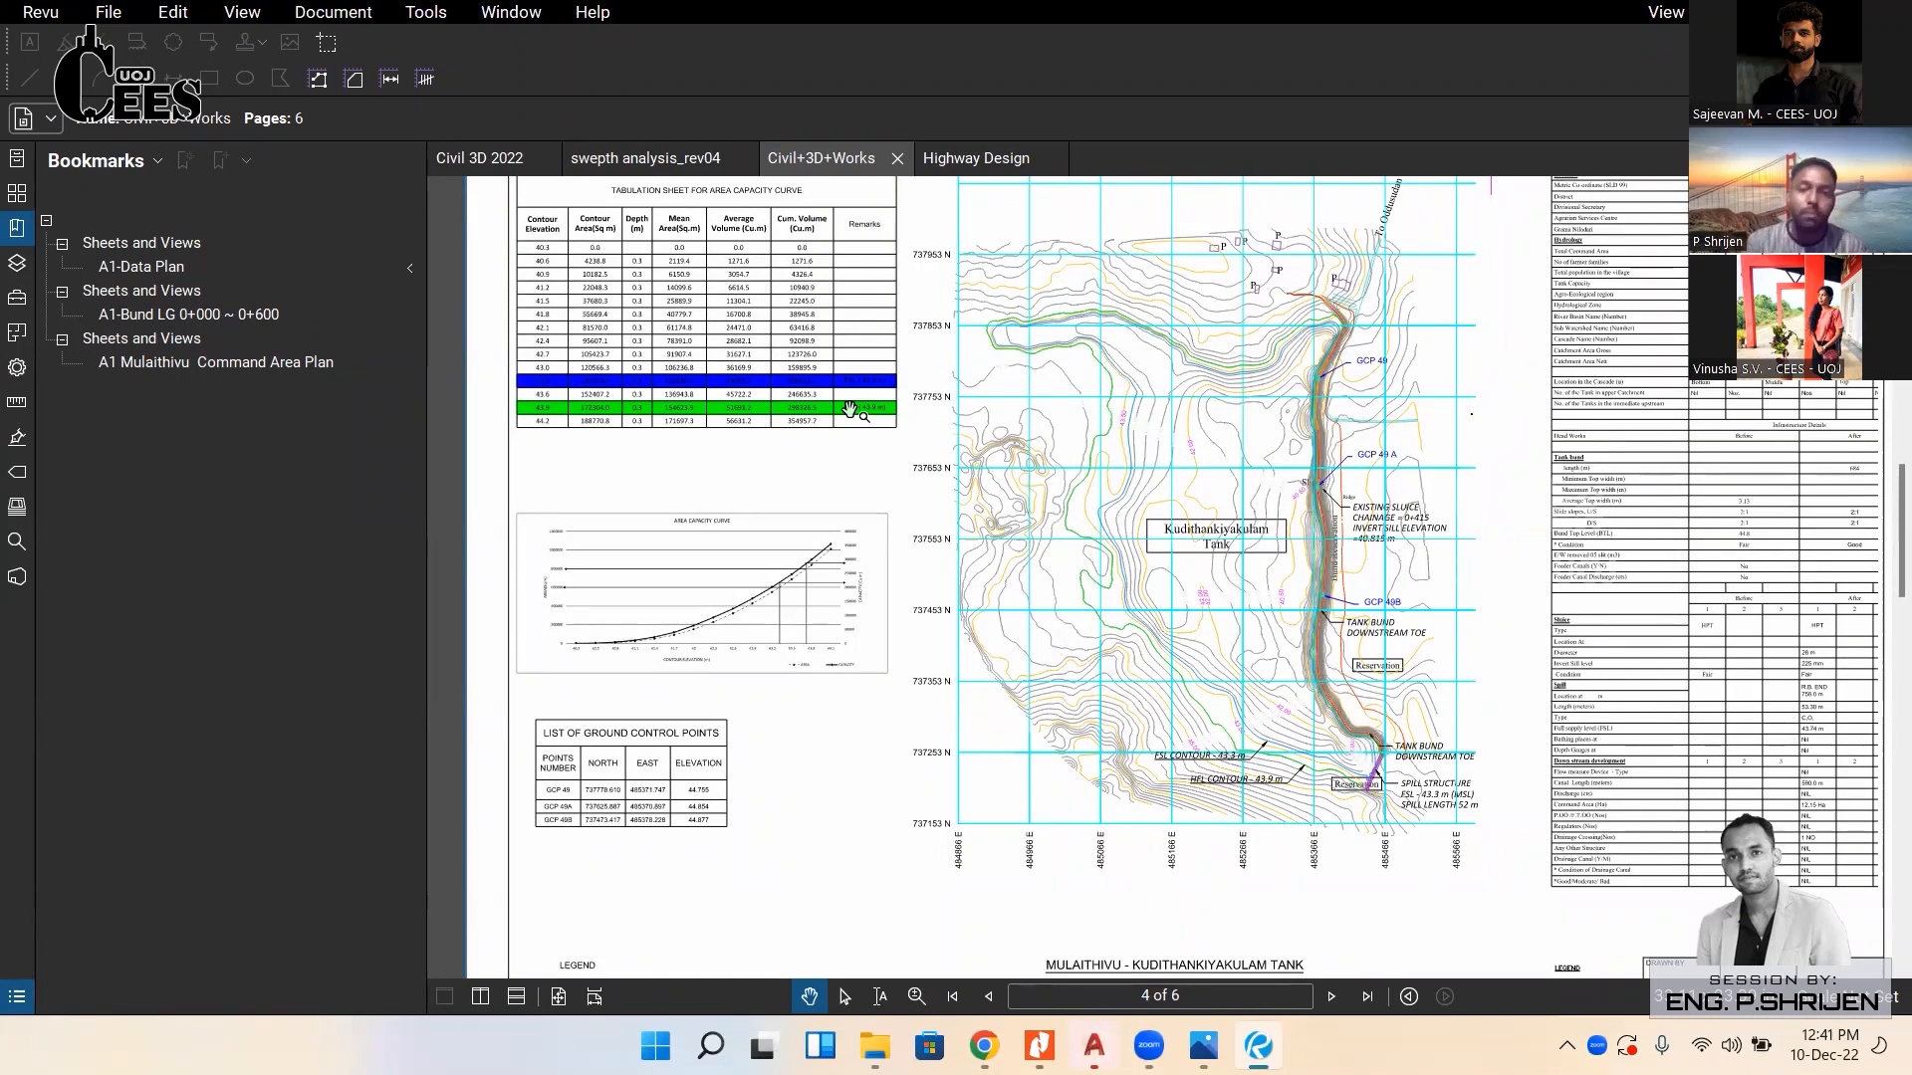
scroll(1186, 560, "down", 3)
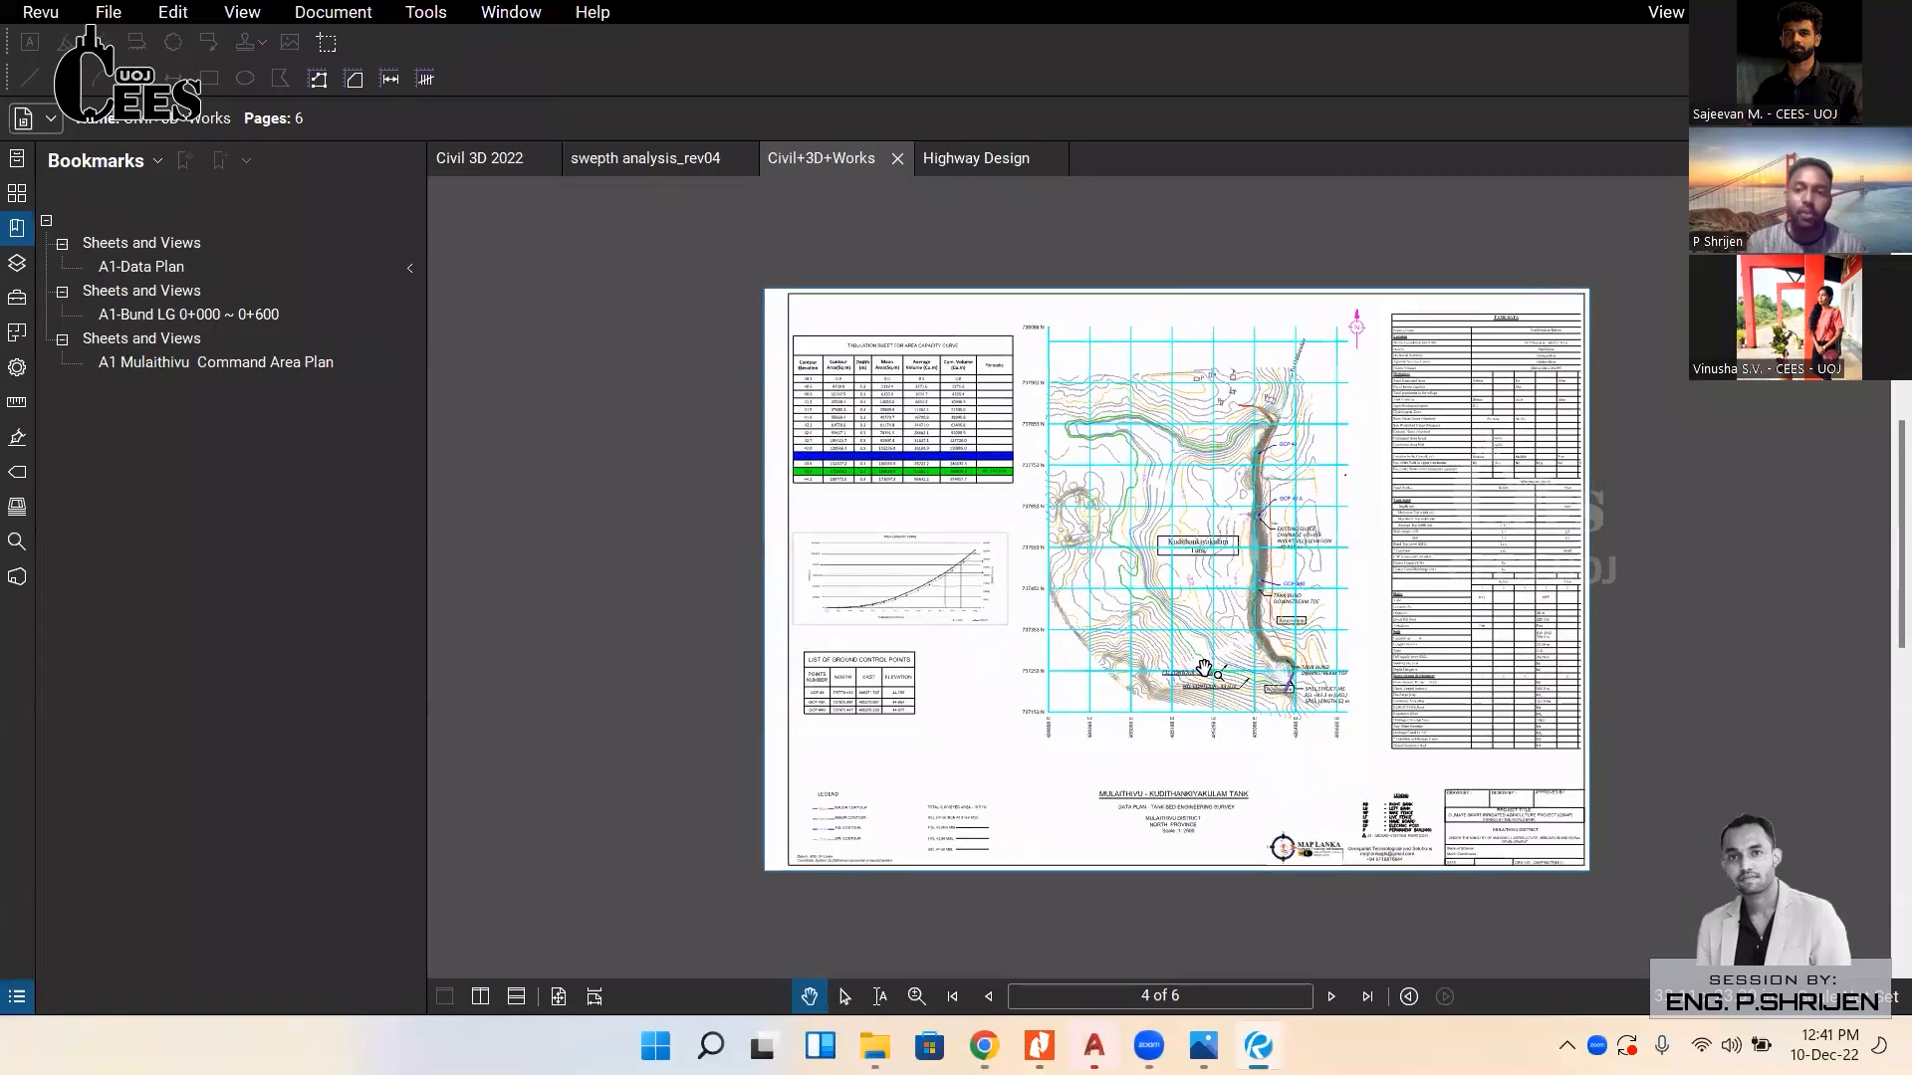
mouse_move(1240, 608)
left_mouse_down()
mouse_move(1162, 607)
mouse_move(1243, 637)
mouse_move(1228, 611)
left_mouse_up()
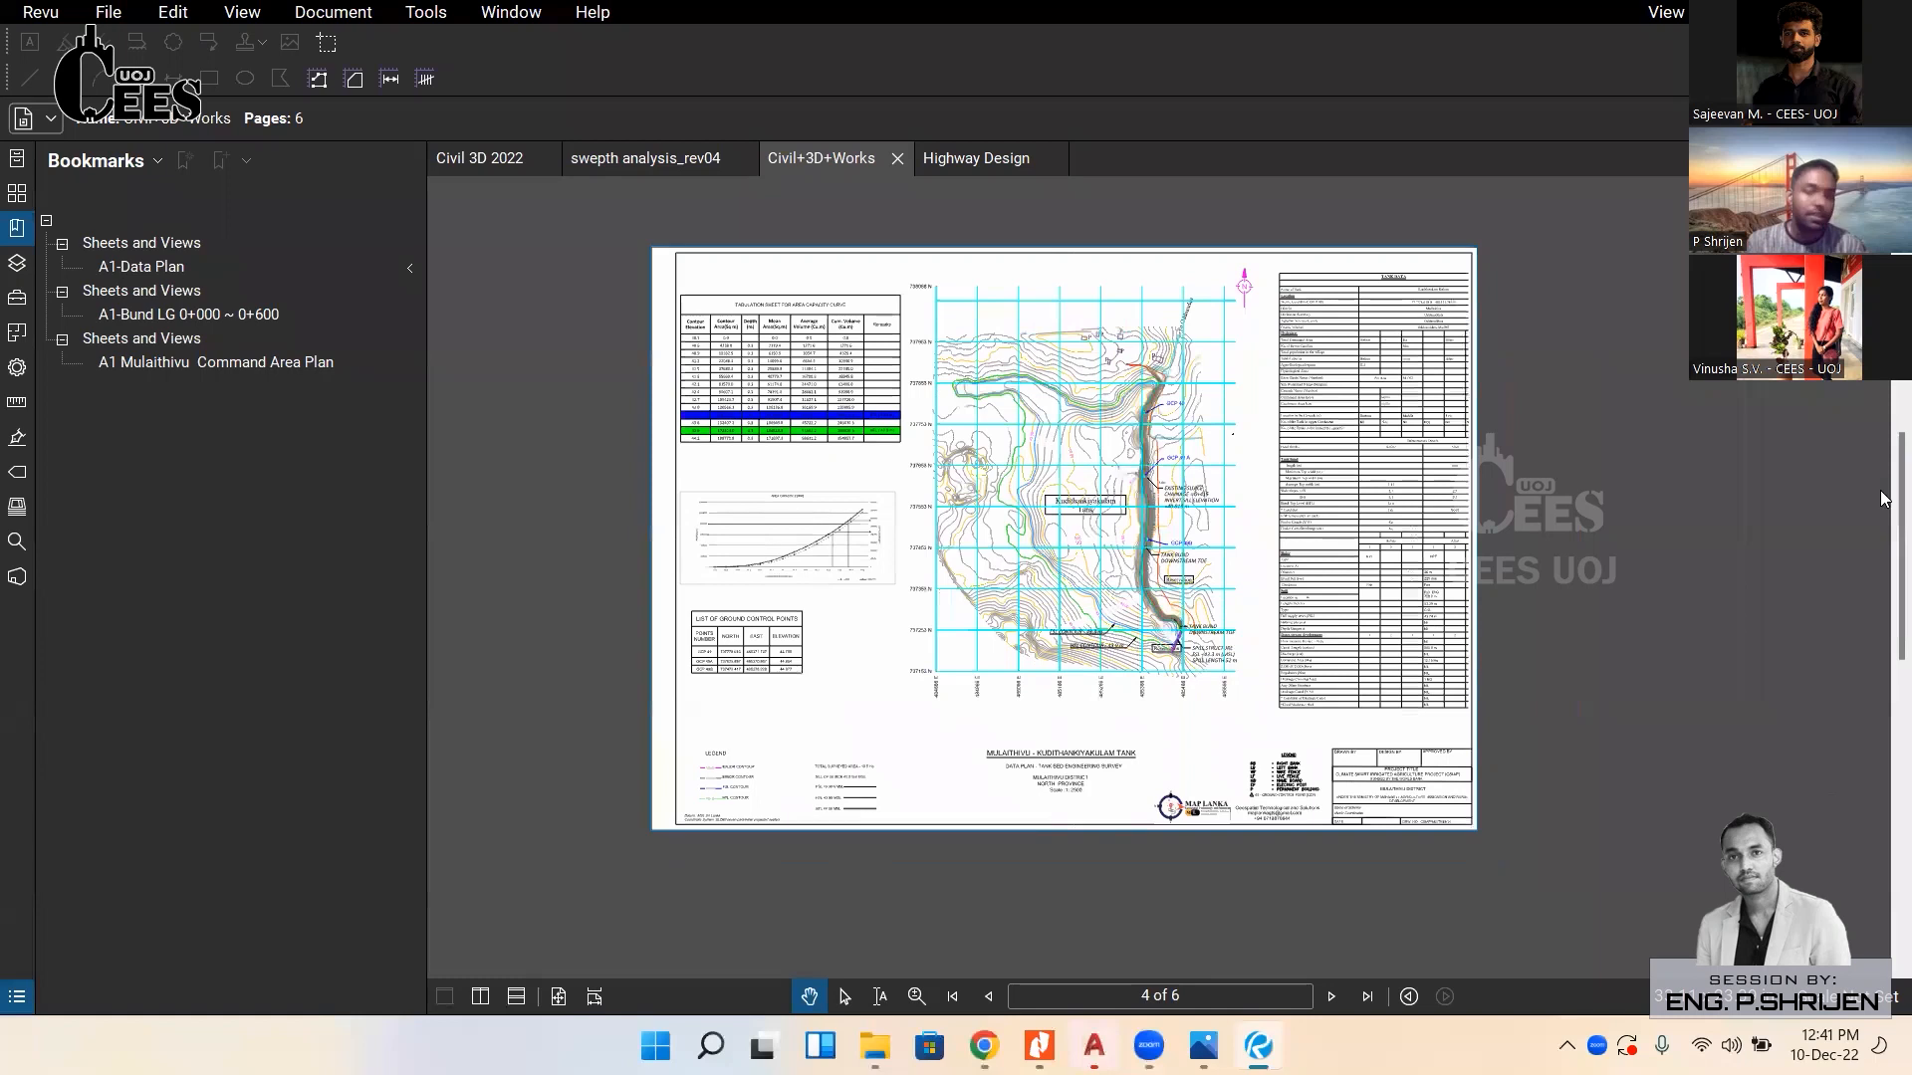
scroll(1882, 491, "down", 2)
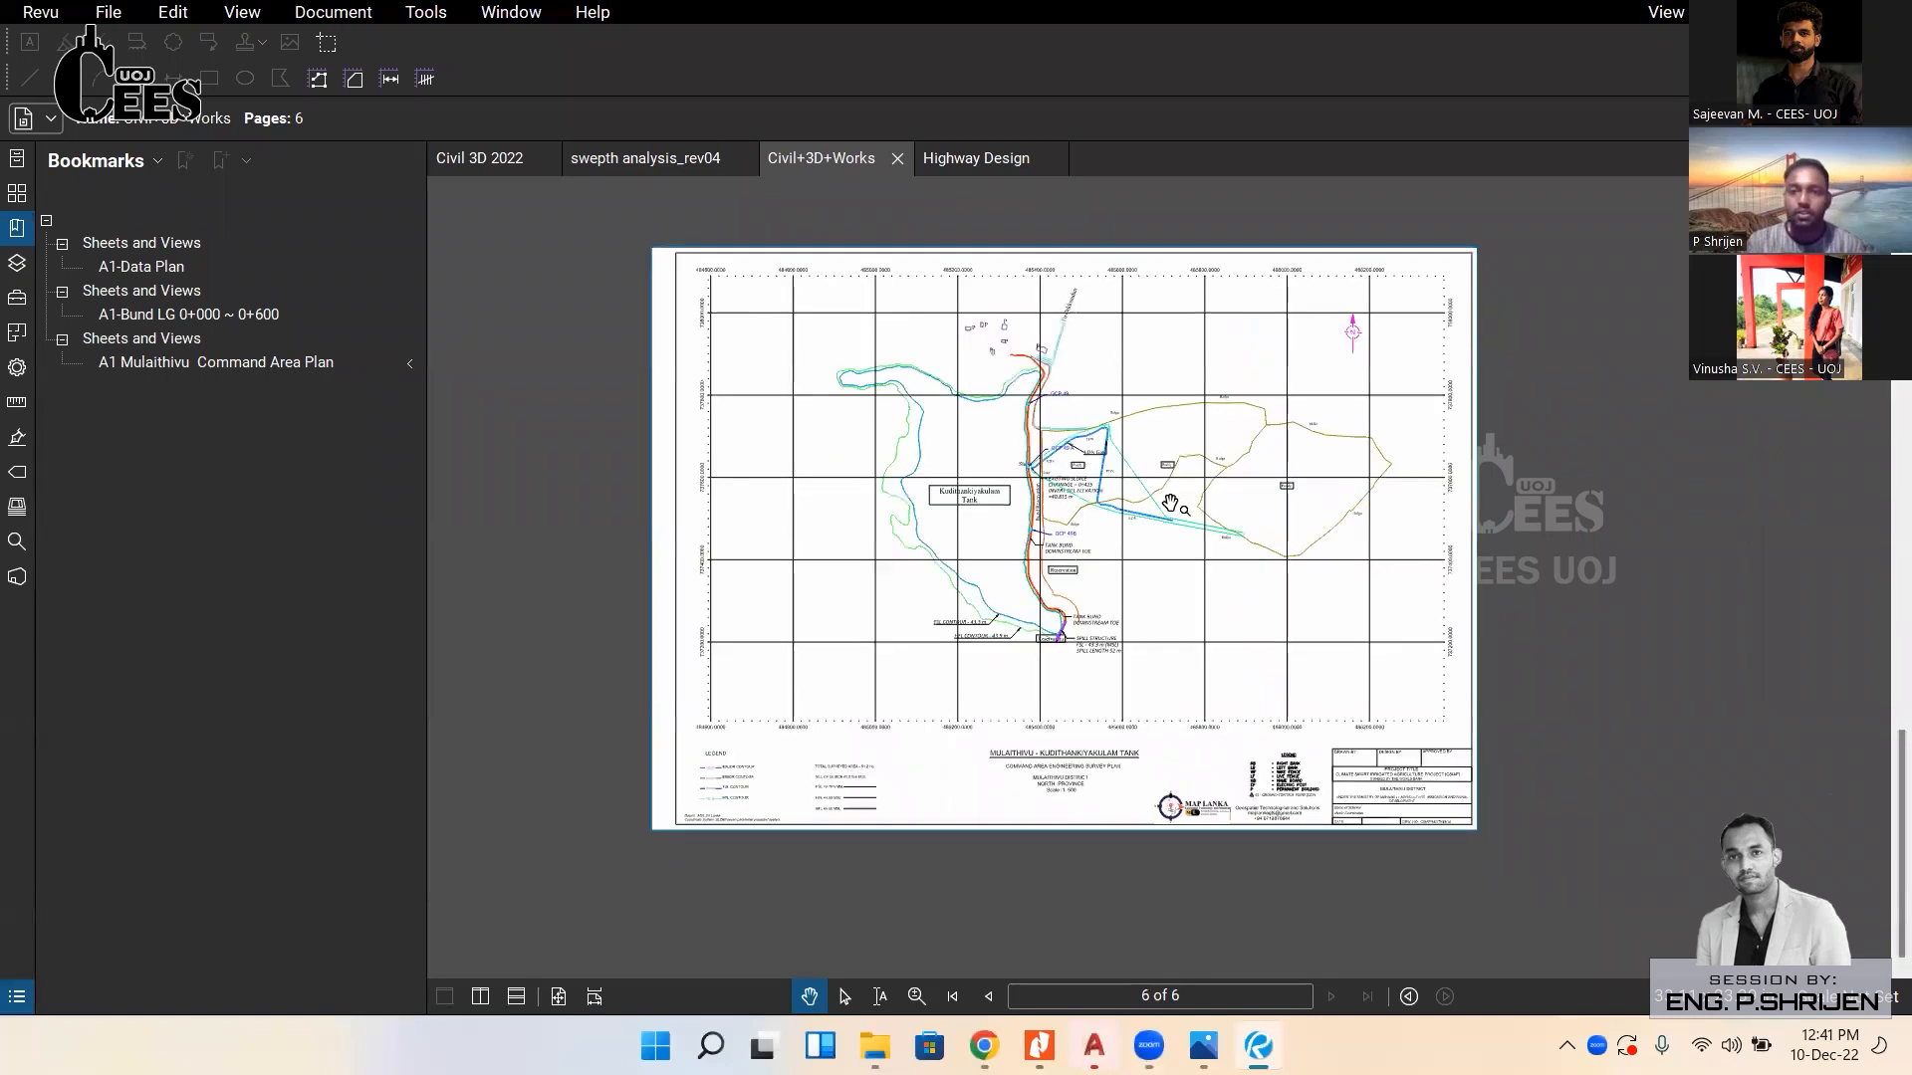
Switch to the File Explorer window showing 04- Roads Design Templeates and return to the 01-Documents folder.
scroll(1092, 490, "up", 1)
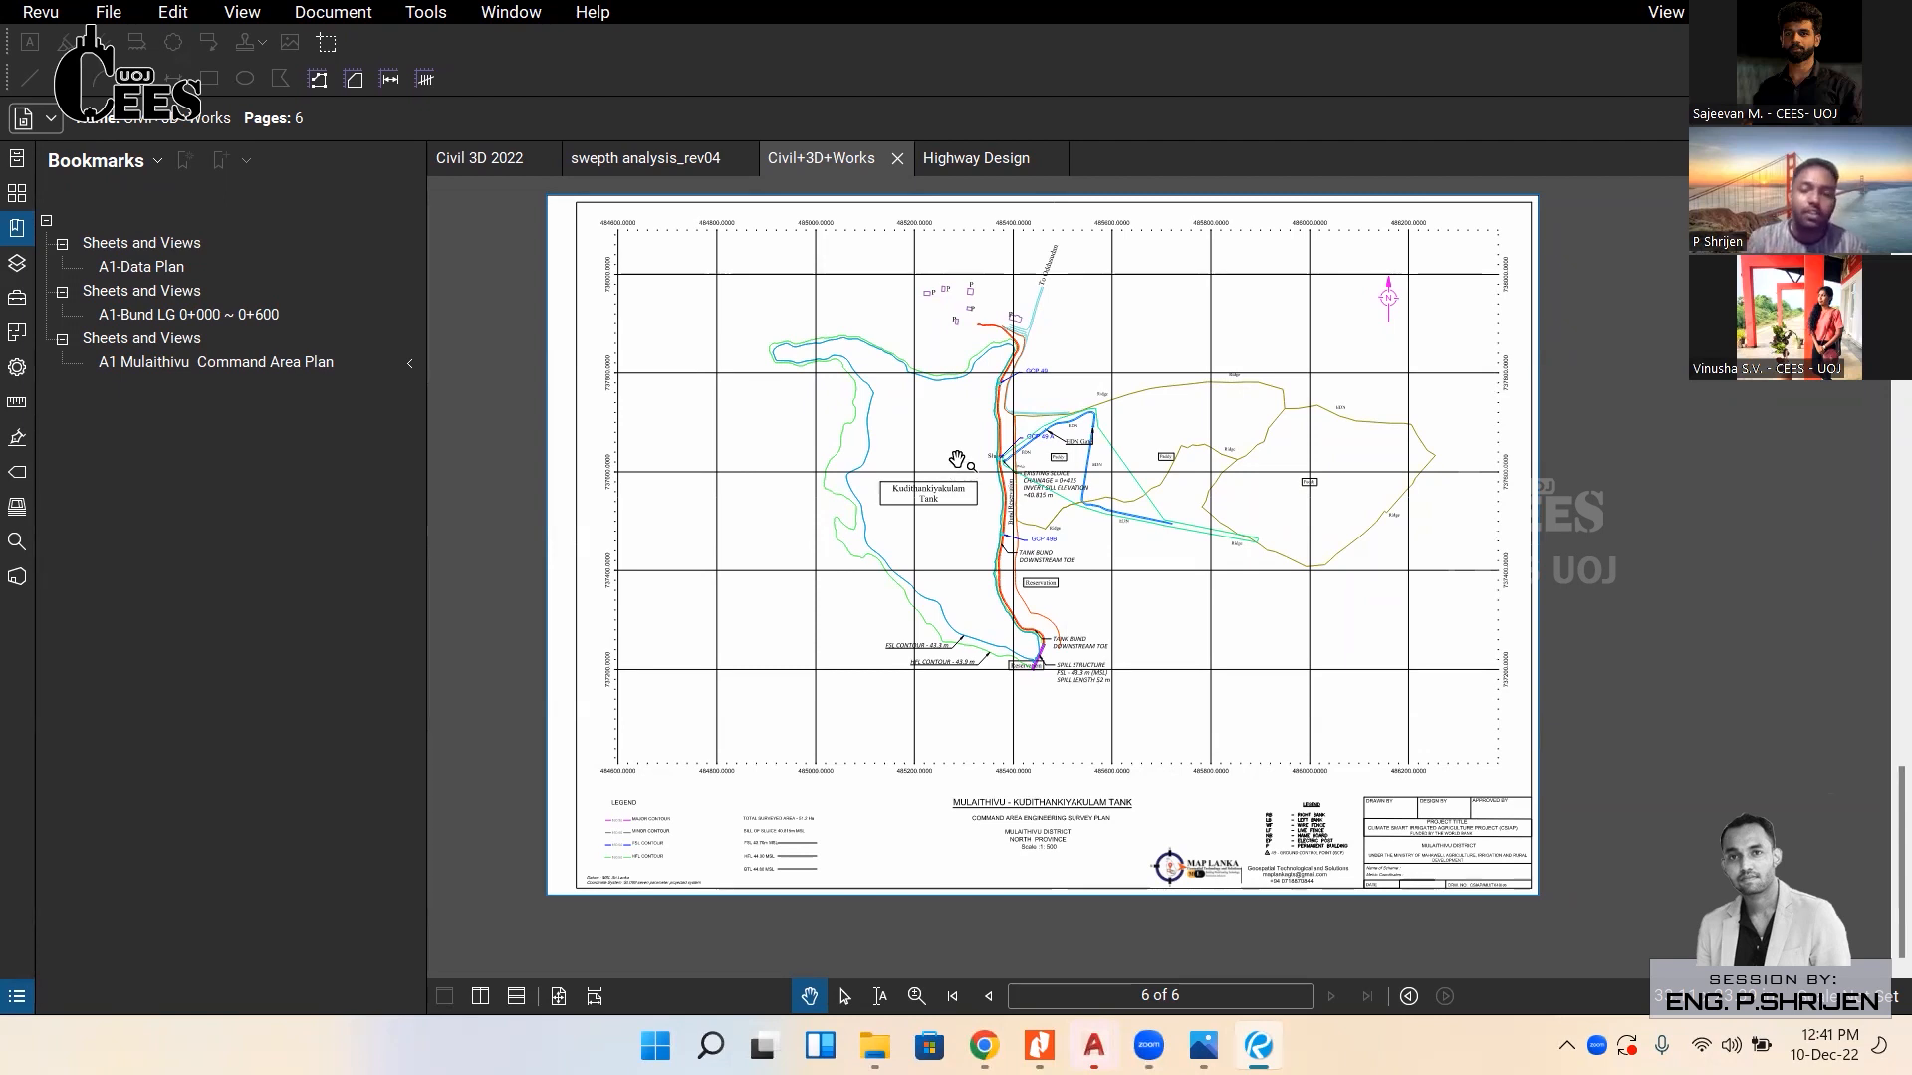
mouse_move(875, 1046)
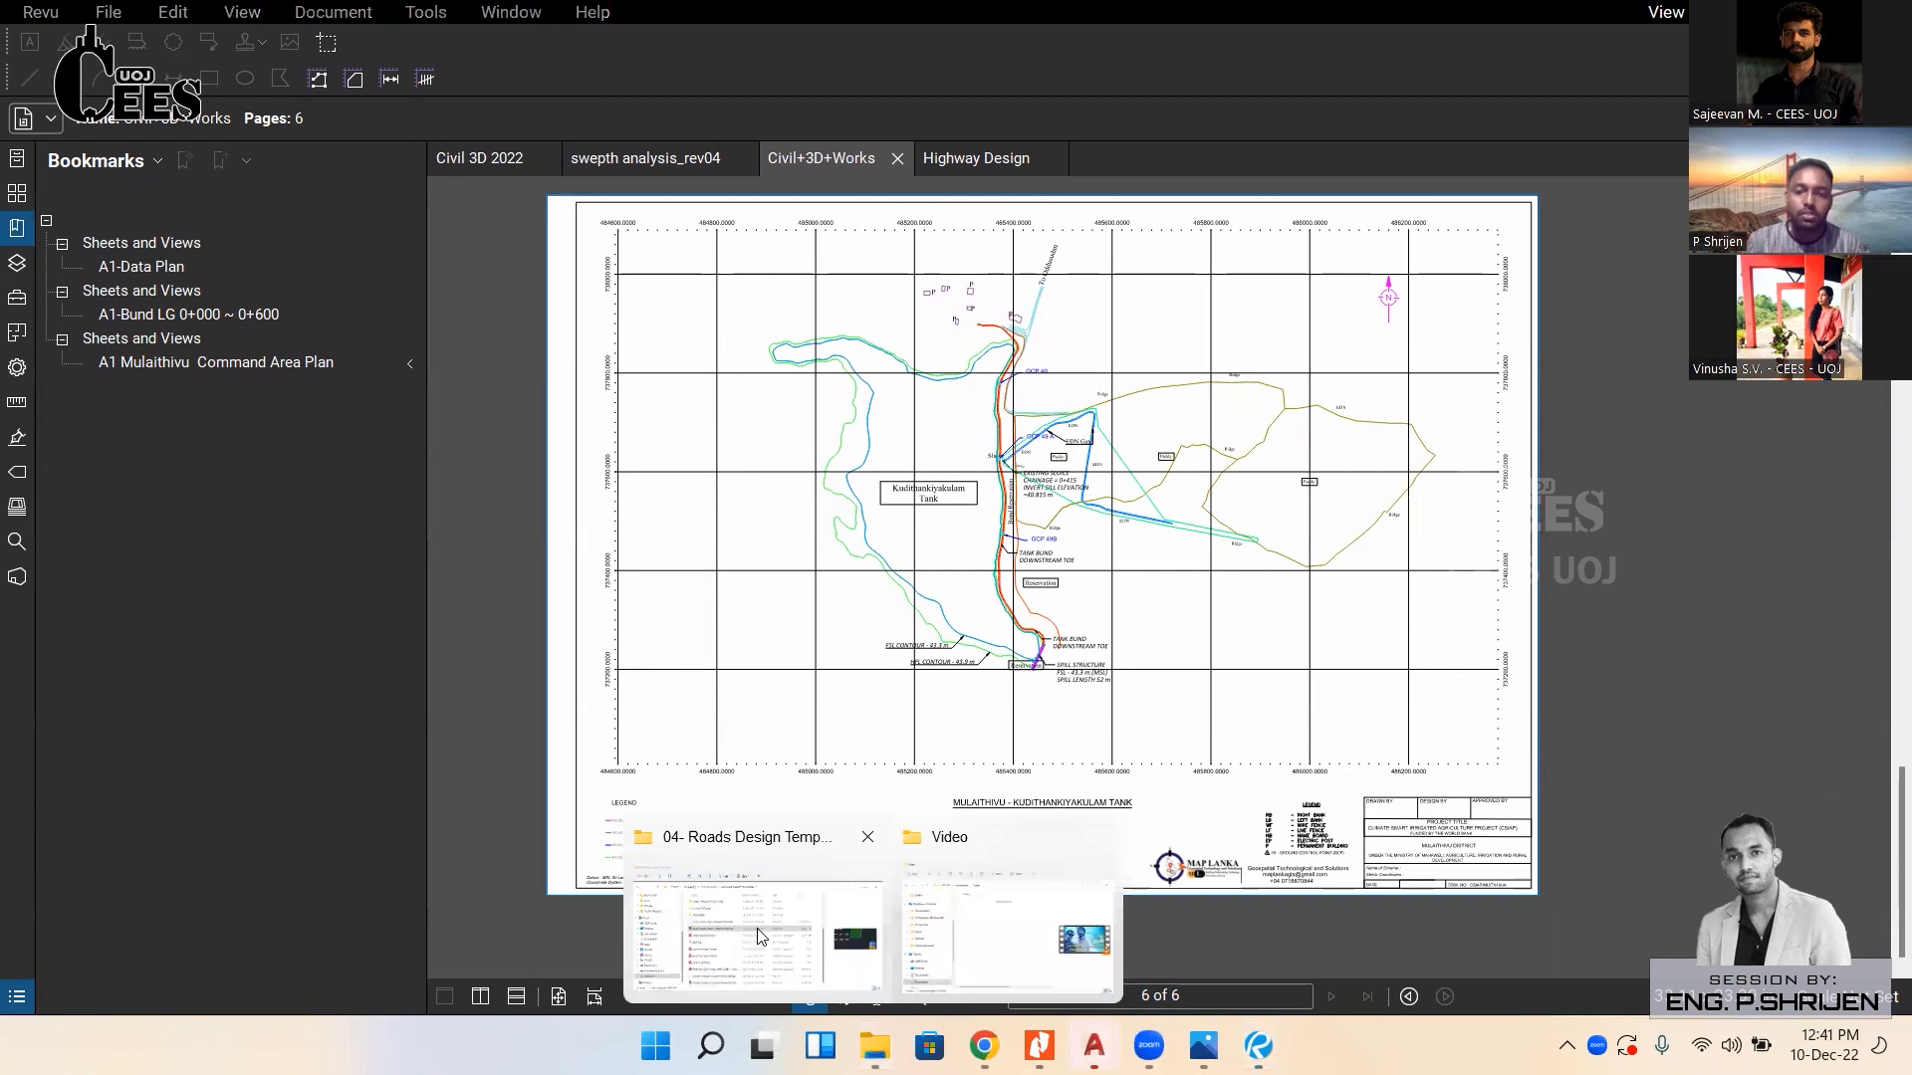
left_click(870, 934)
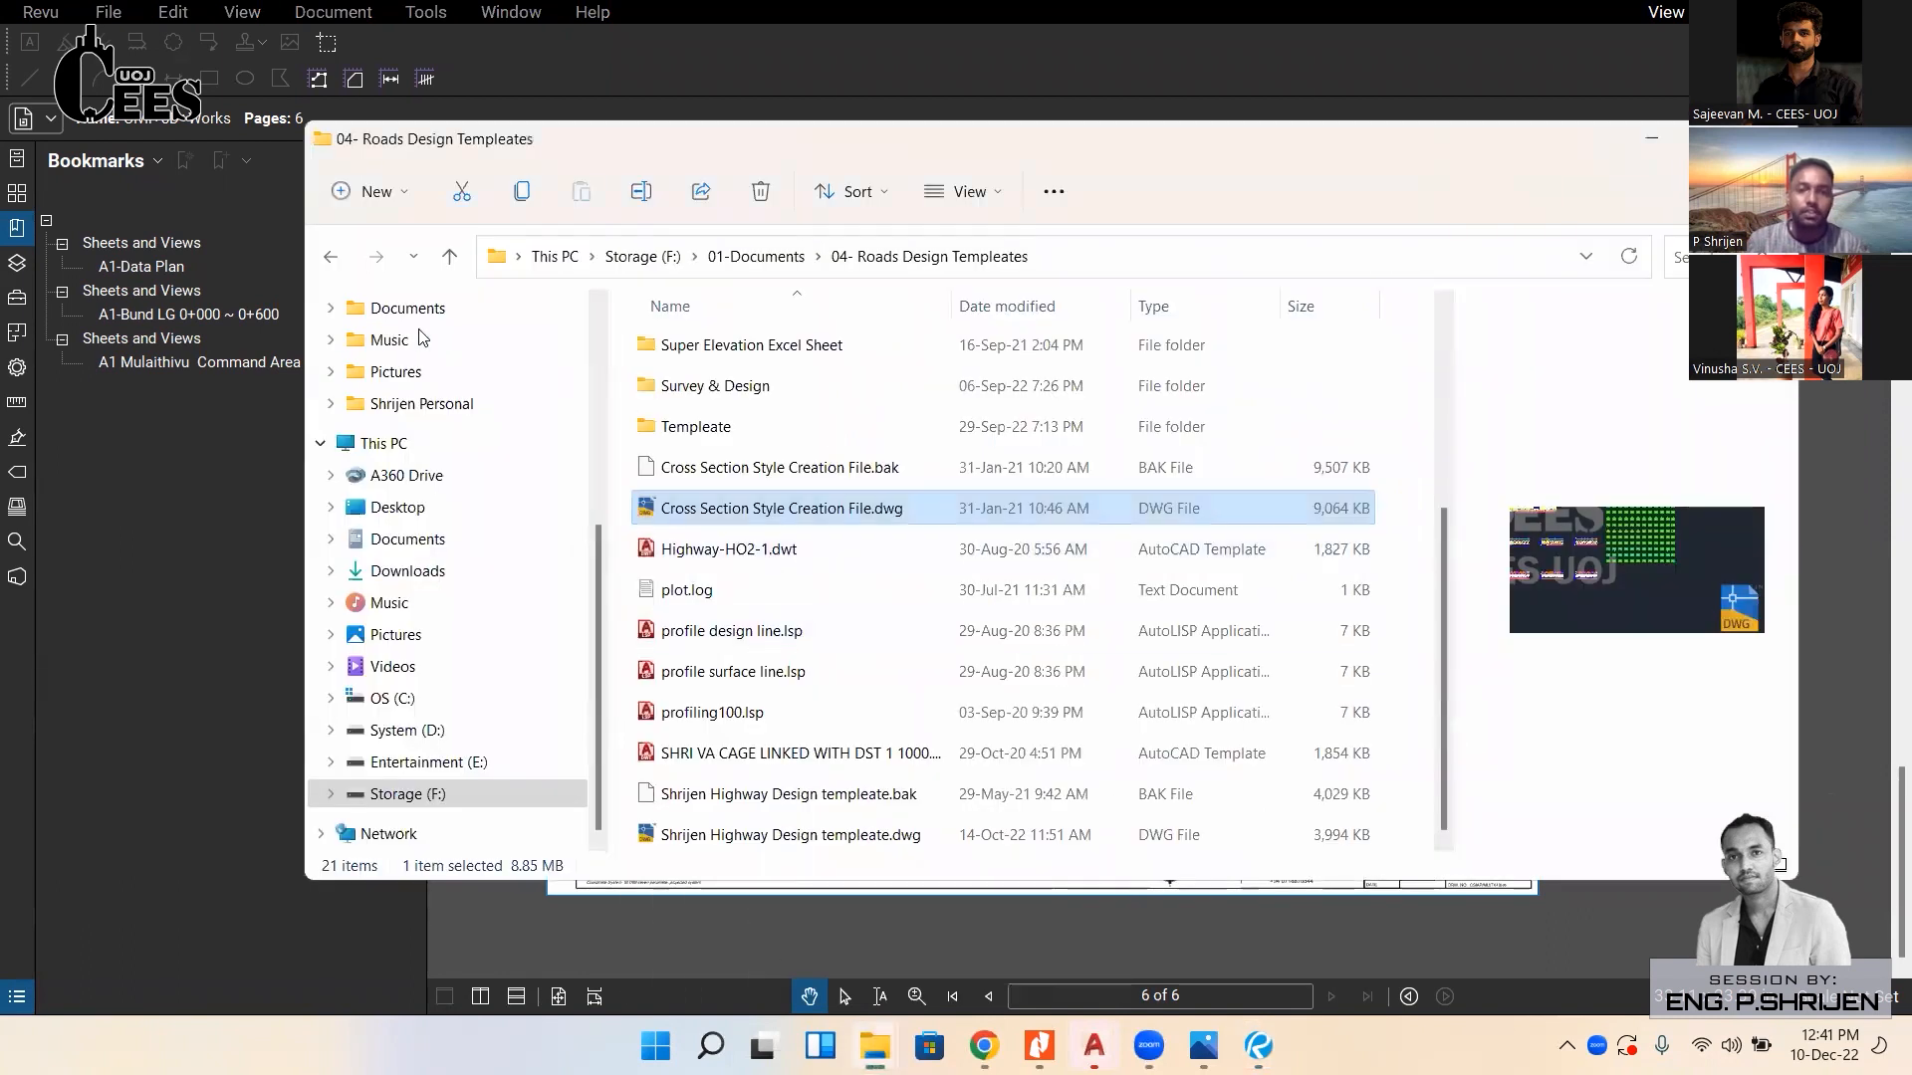
left_click(329, 261)
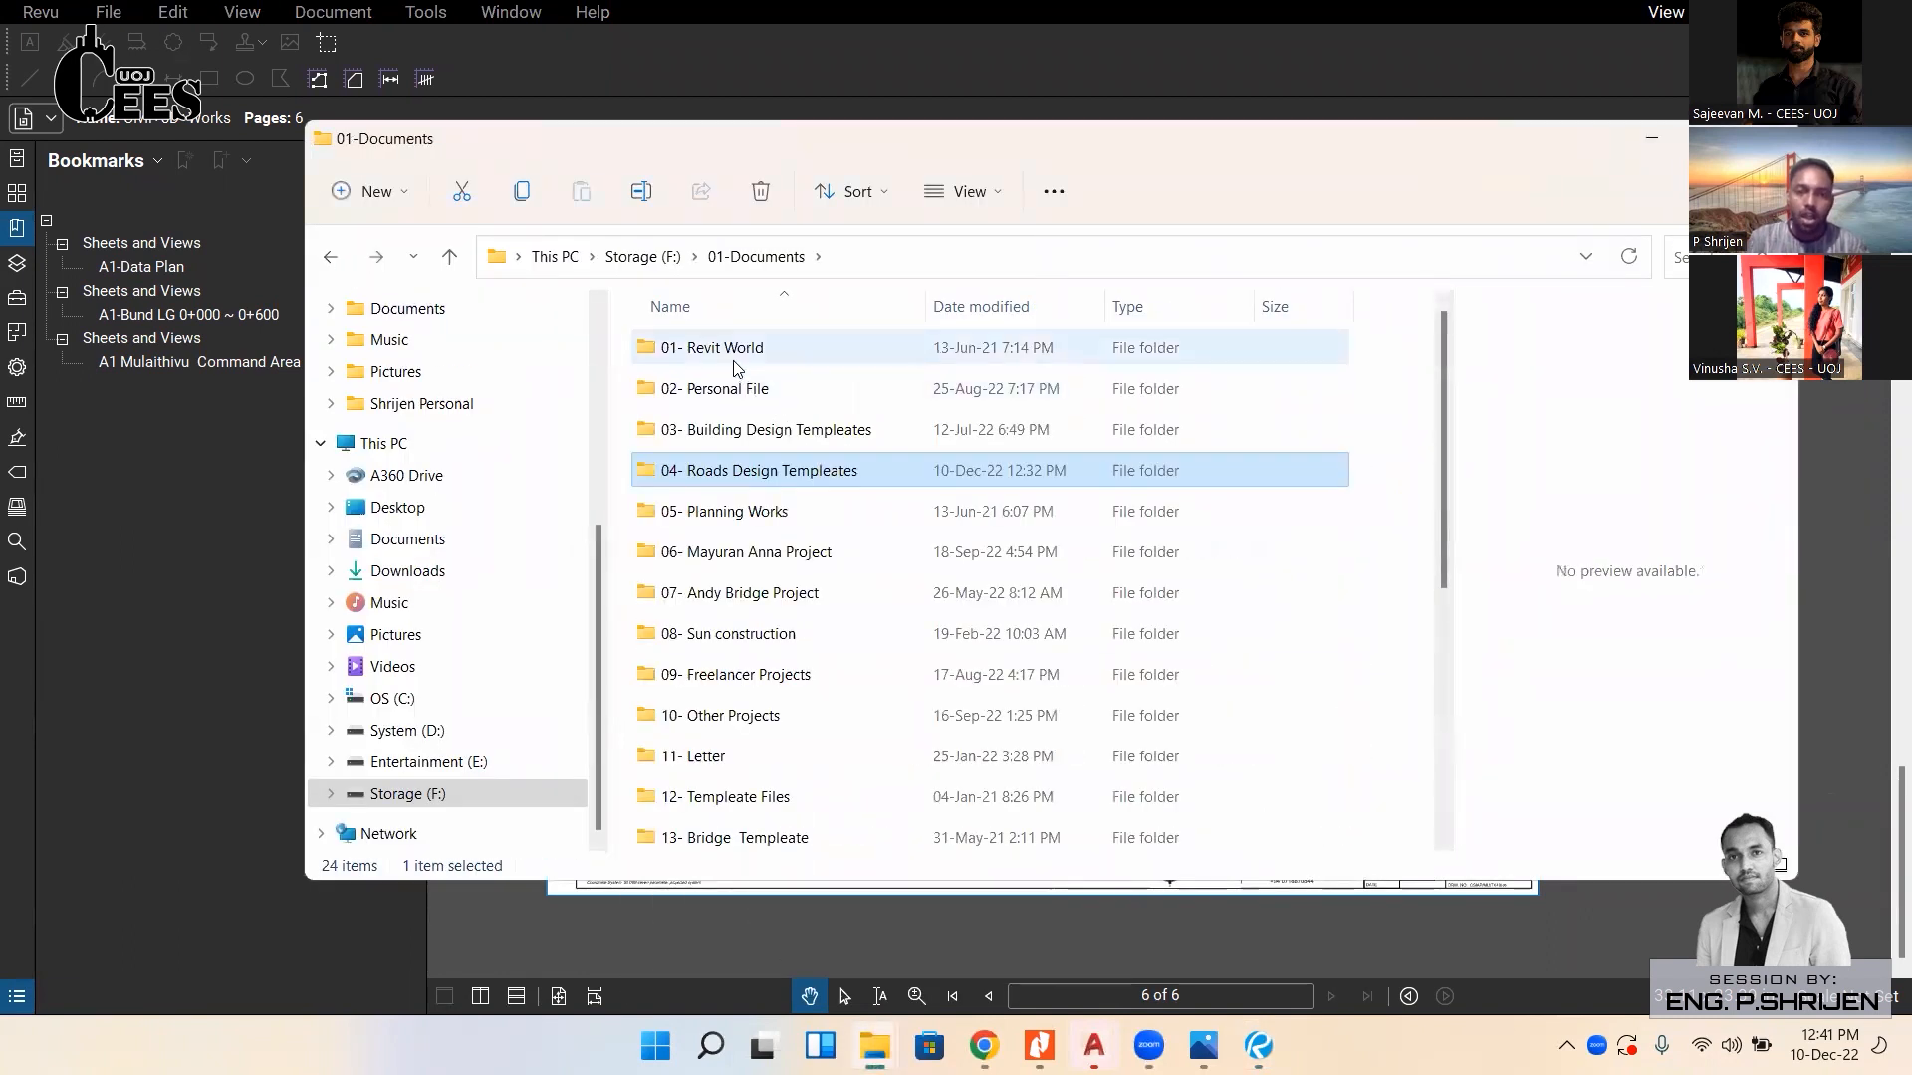
left_click(742, 393)
left_click(740, 393)
left_click(828, 394)
double_click(828, 394)
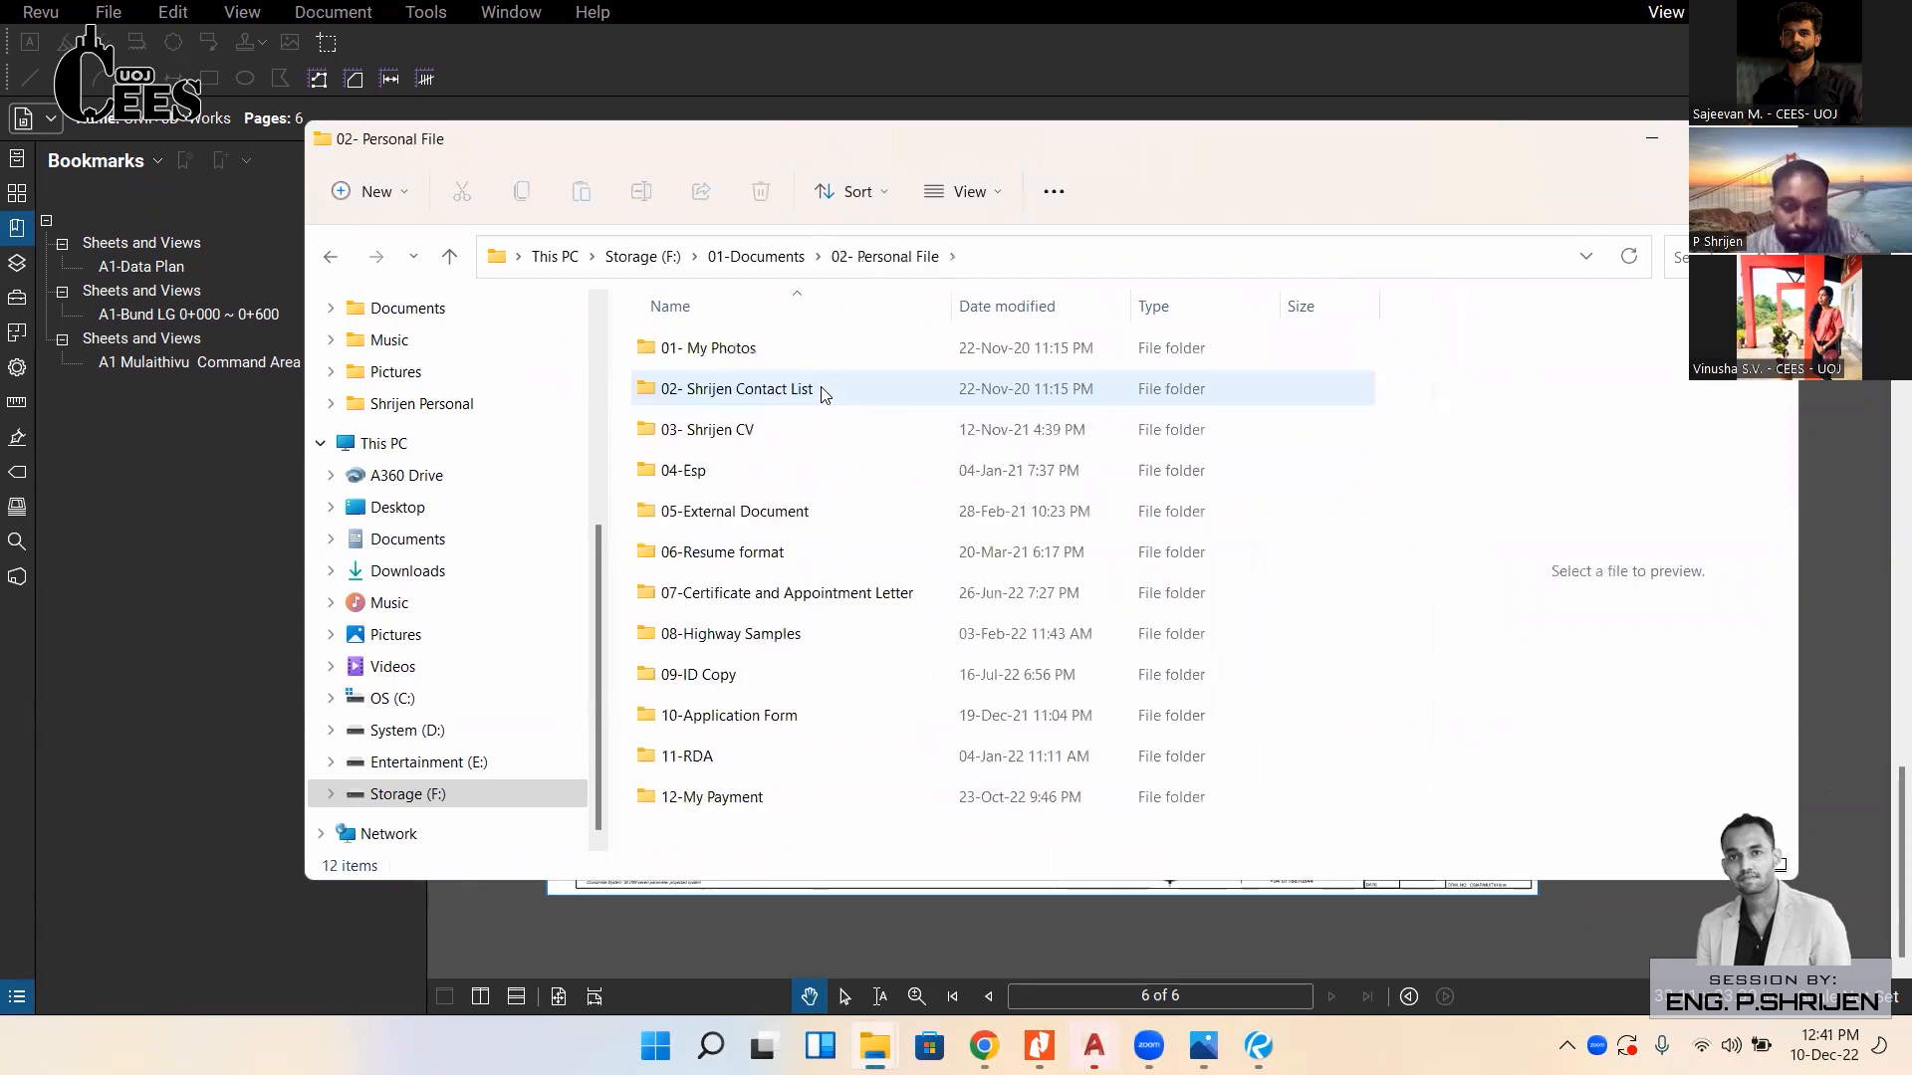
key("BackSpace")
key("BackSpace")
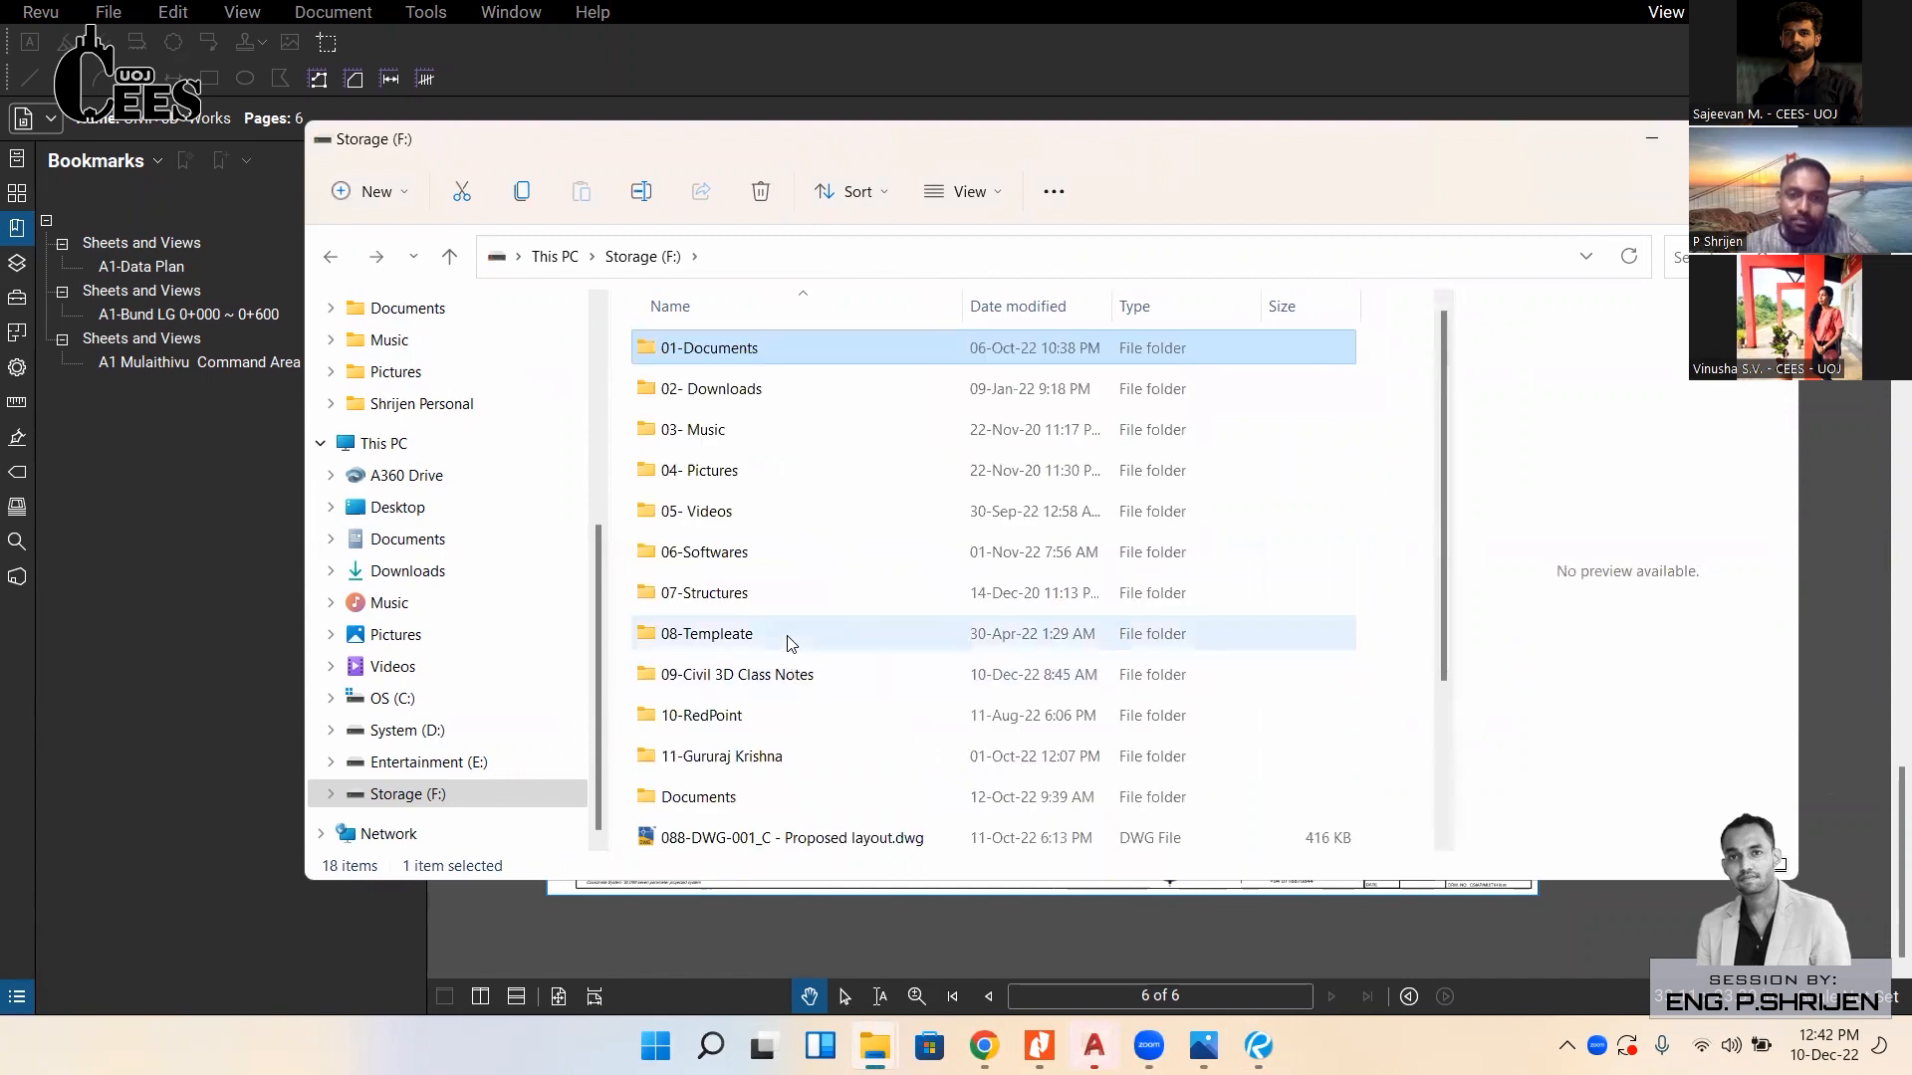
Open Sh_Canada P_P - Civil-C01-Grading.pdf from 01-Documents, 18- Fiverr, 20-ZakuConsulting-Earthwork, 03-PDF on Storage (F:).
double_click(747, 349)
left_click(742, 591)
double_click(763, 577)
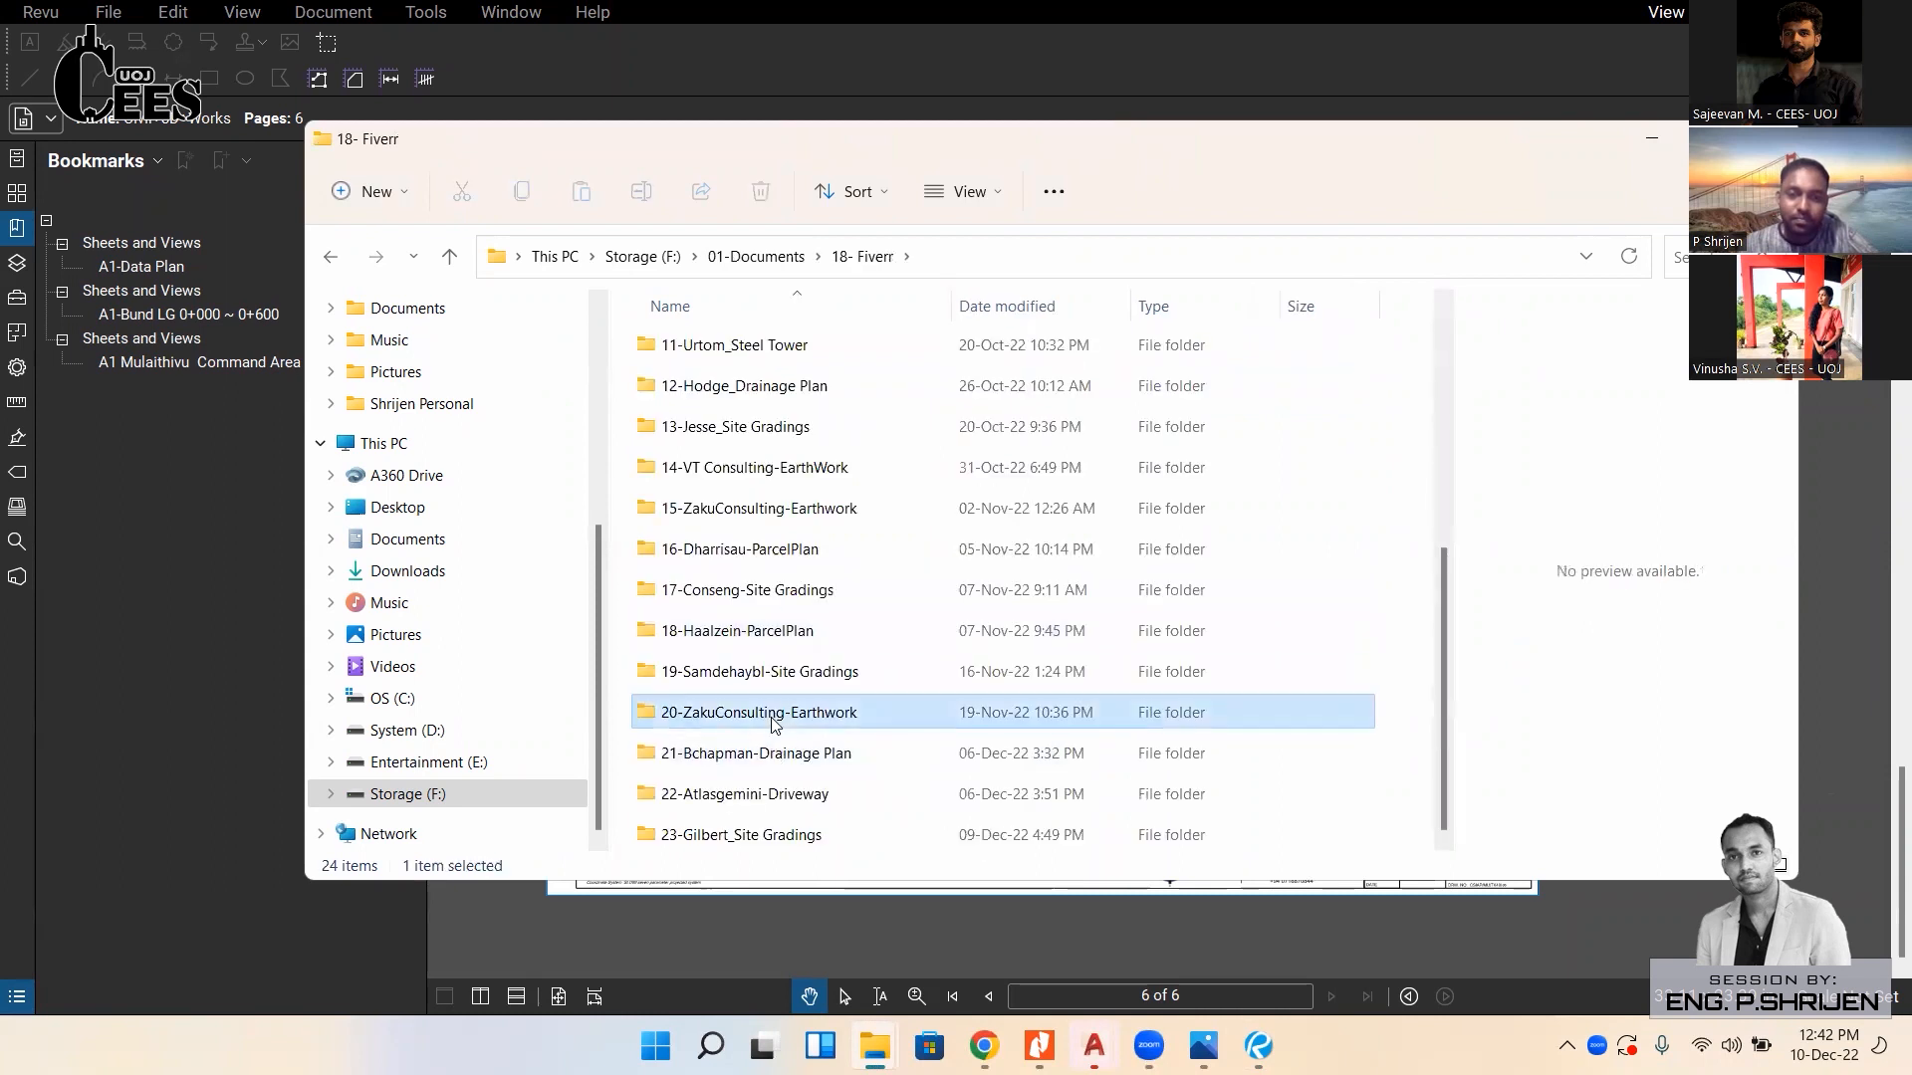
double_click(770, 717)
double_click(746, 443)
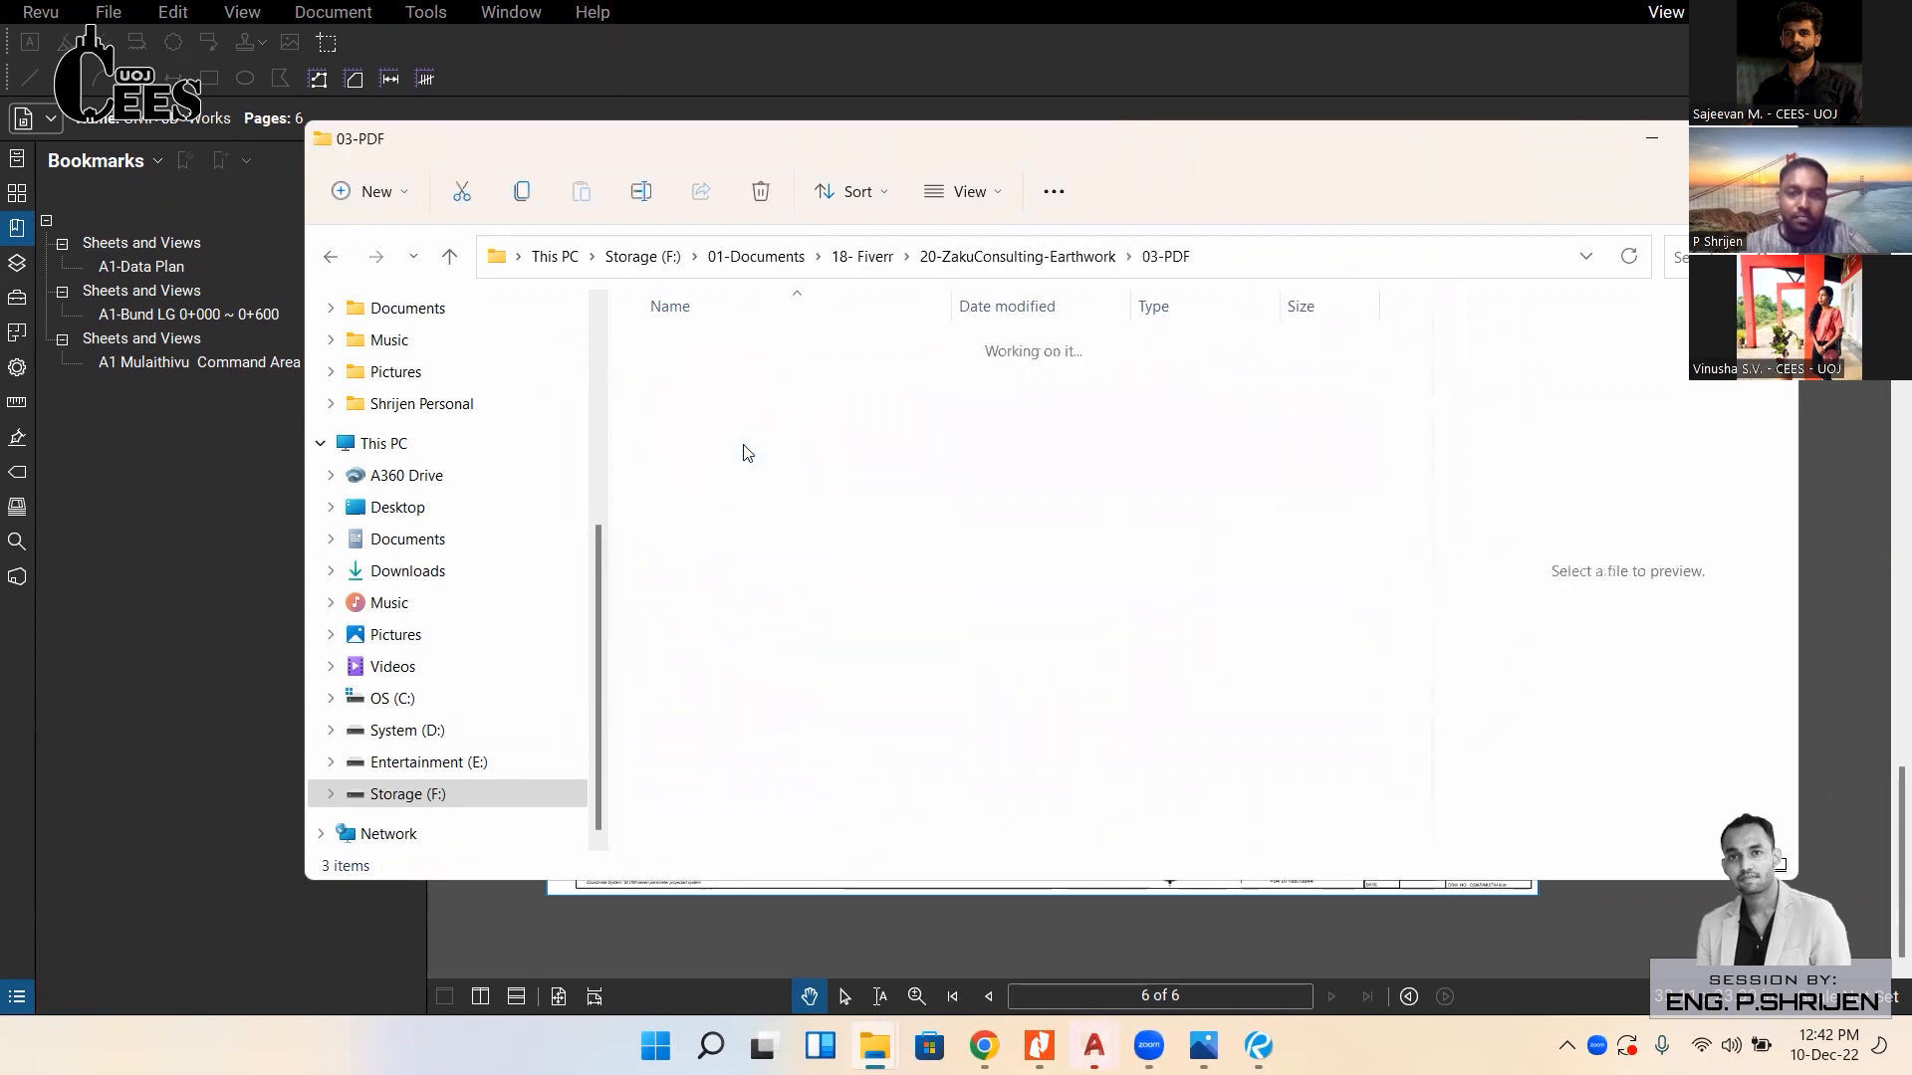
left_click(744, 438)
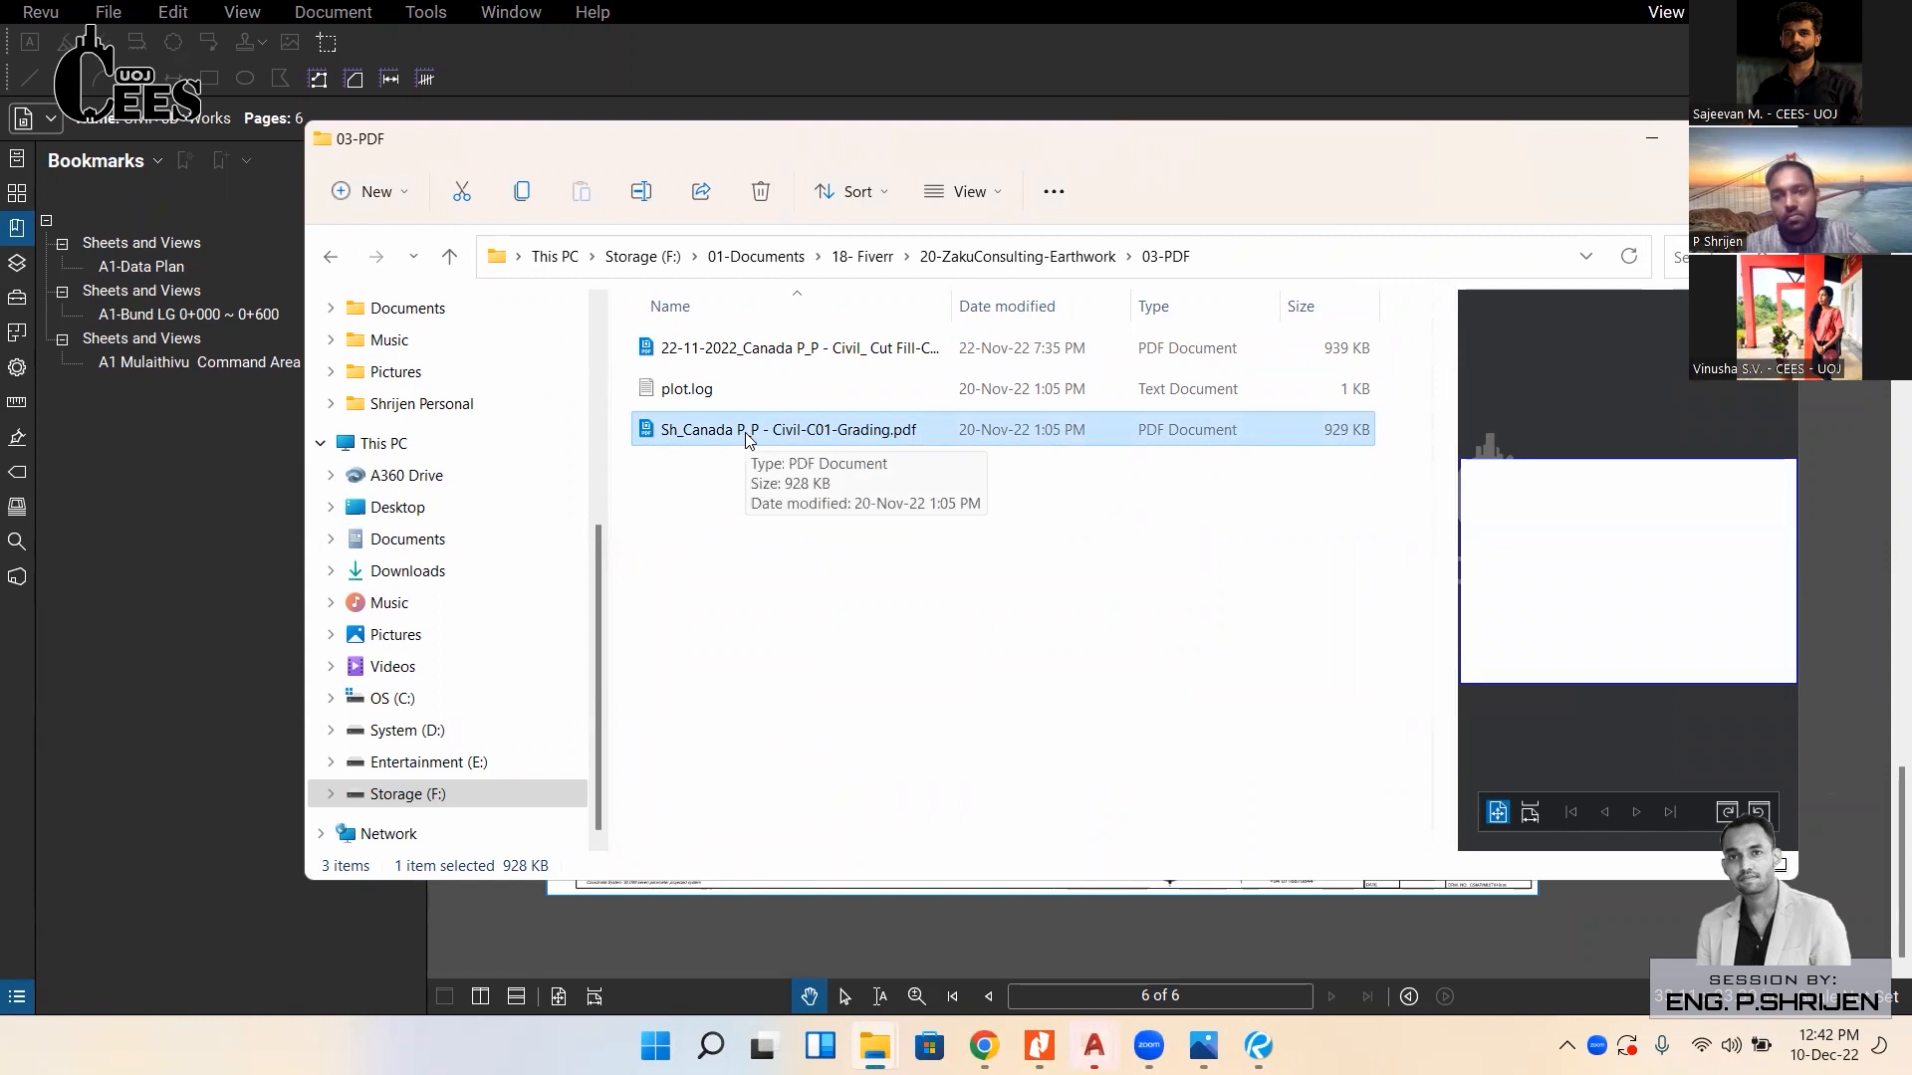
double_click(747, 436)
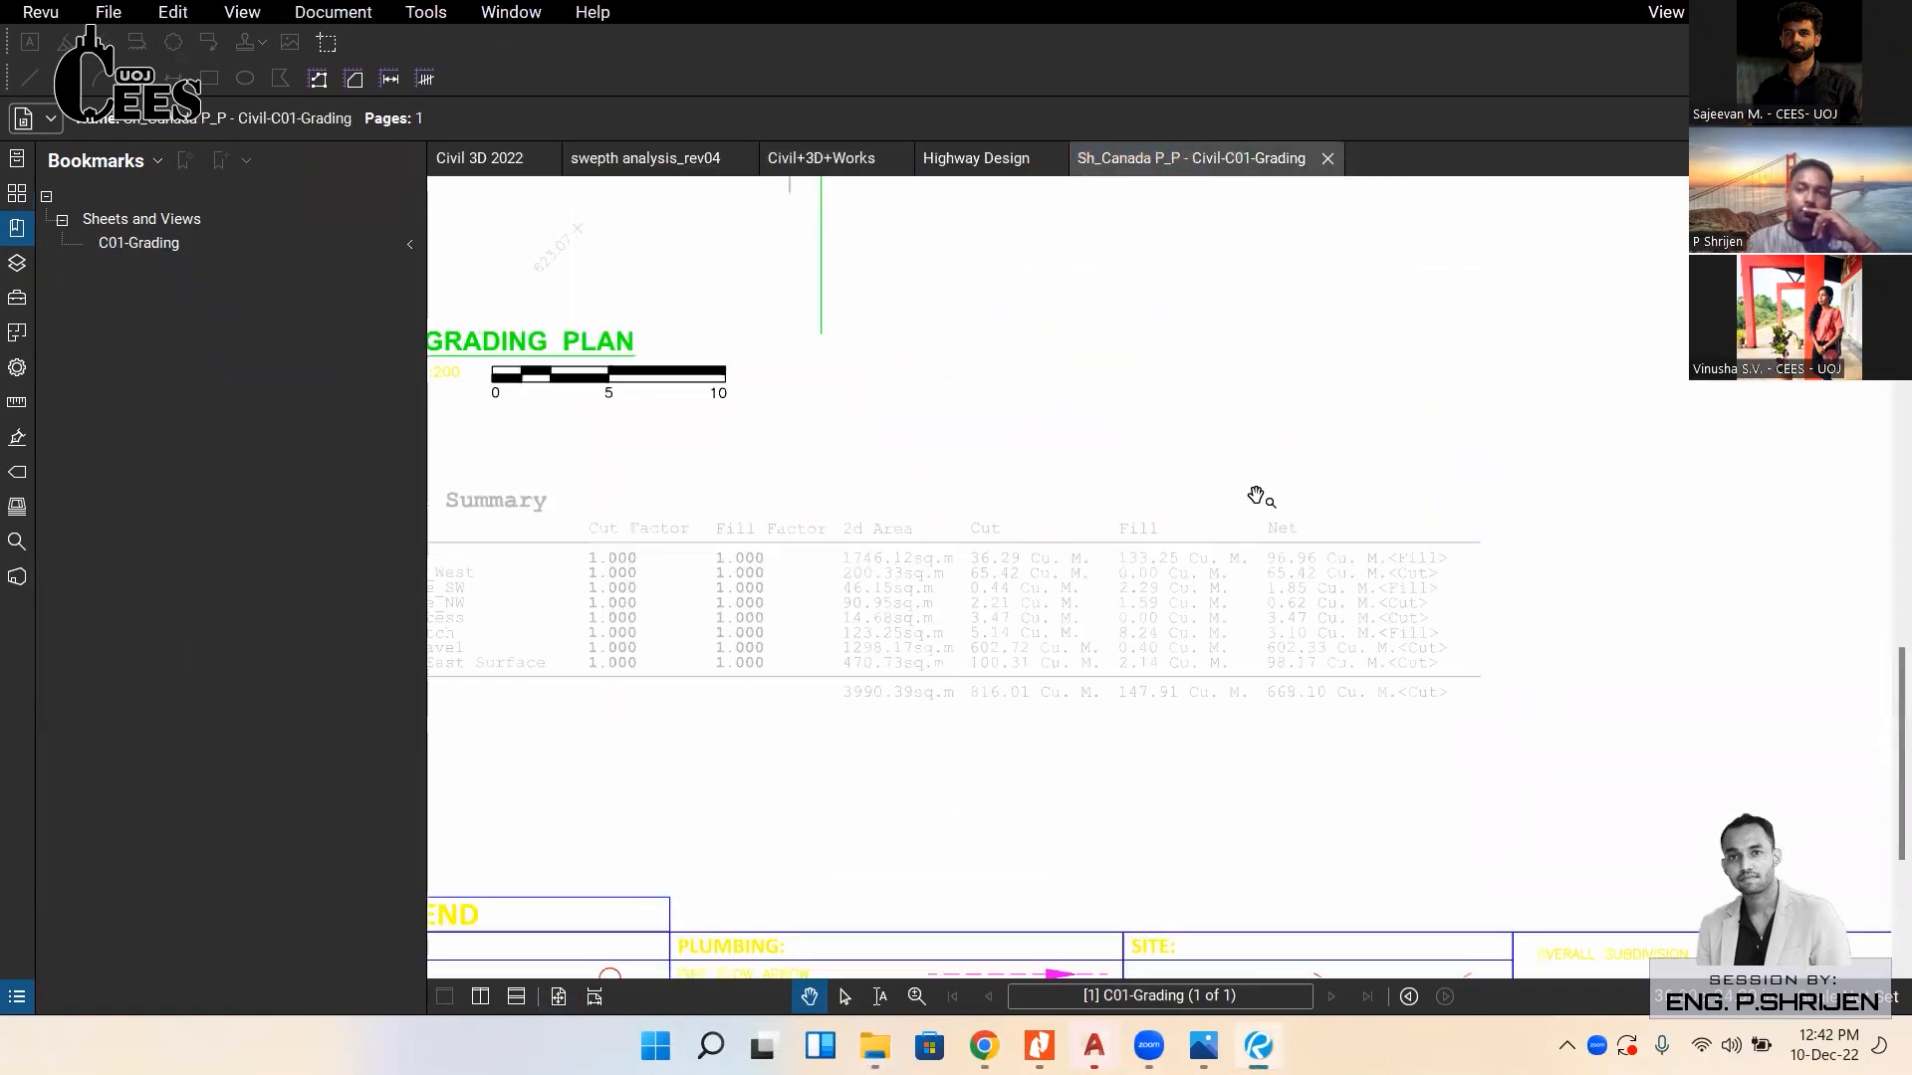
Examine the colour-banded site grading plan up close, from the pond area and storm line to the building pad and ditch.
scroll(1259, 495, "down", 2)
scroll(1112, 488, "up", 3)
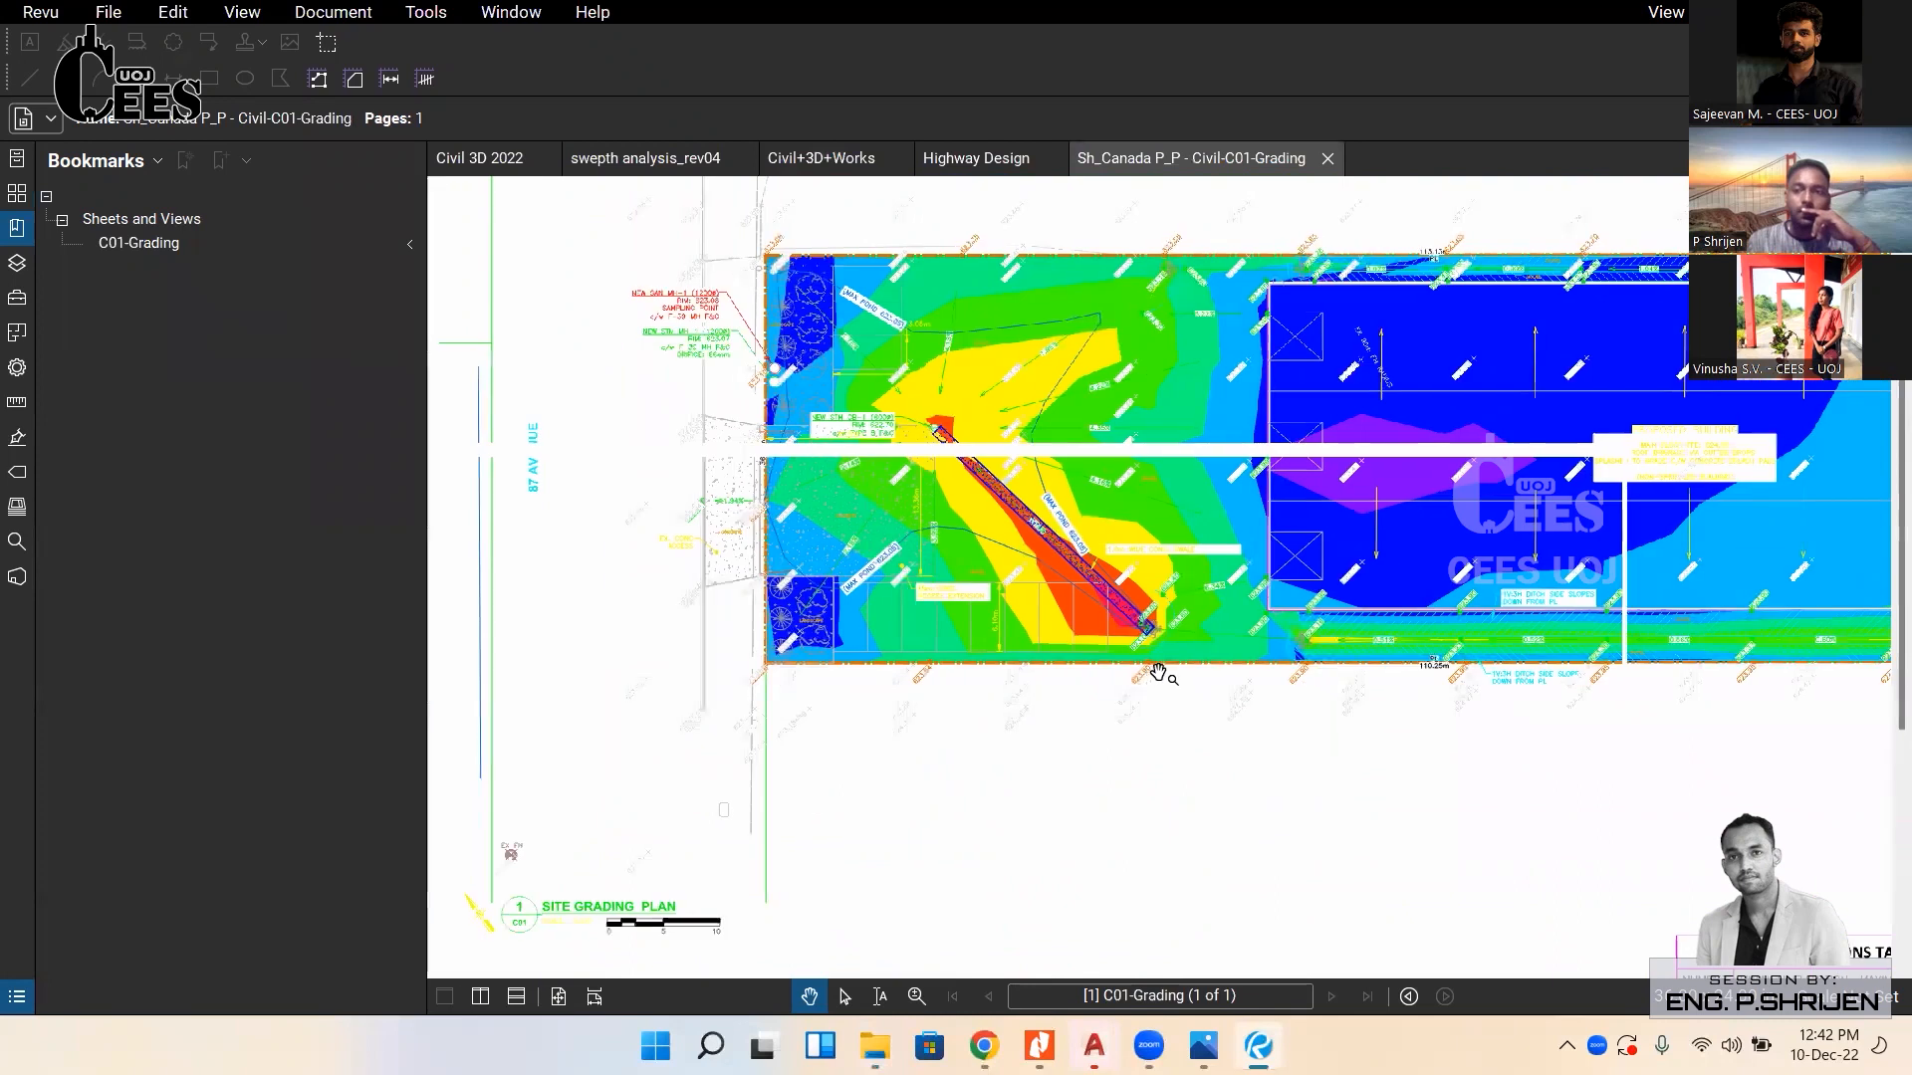
scroll(975, 497, "up", 1)
left_click_drag(972, 456, 1199, 553)
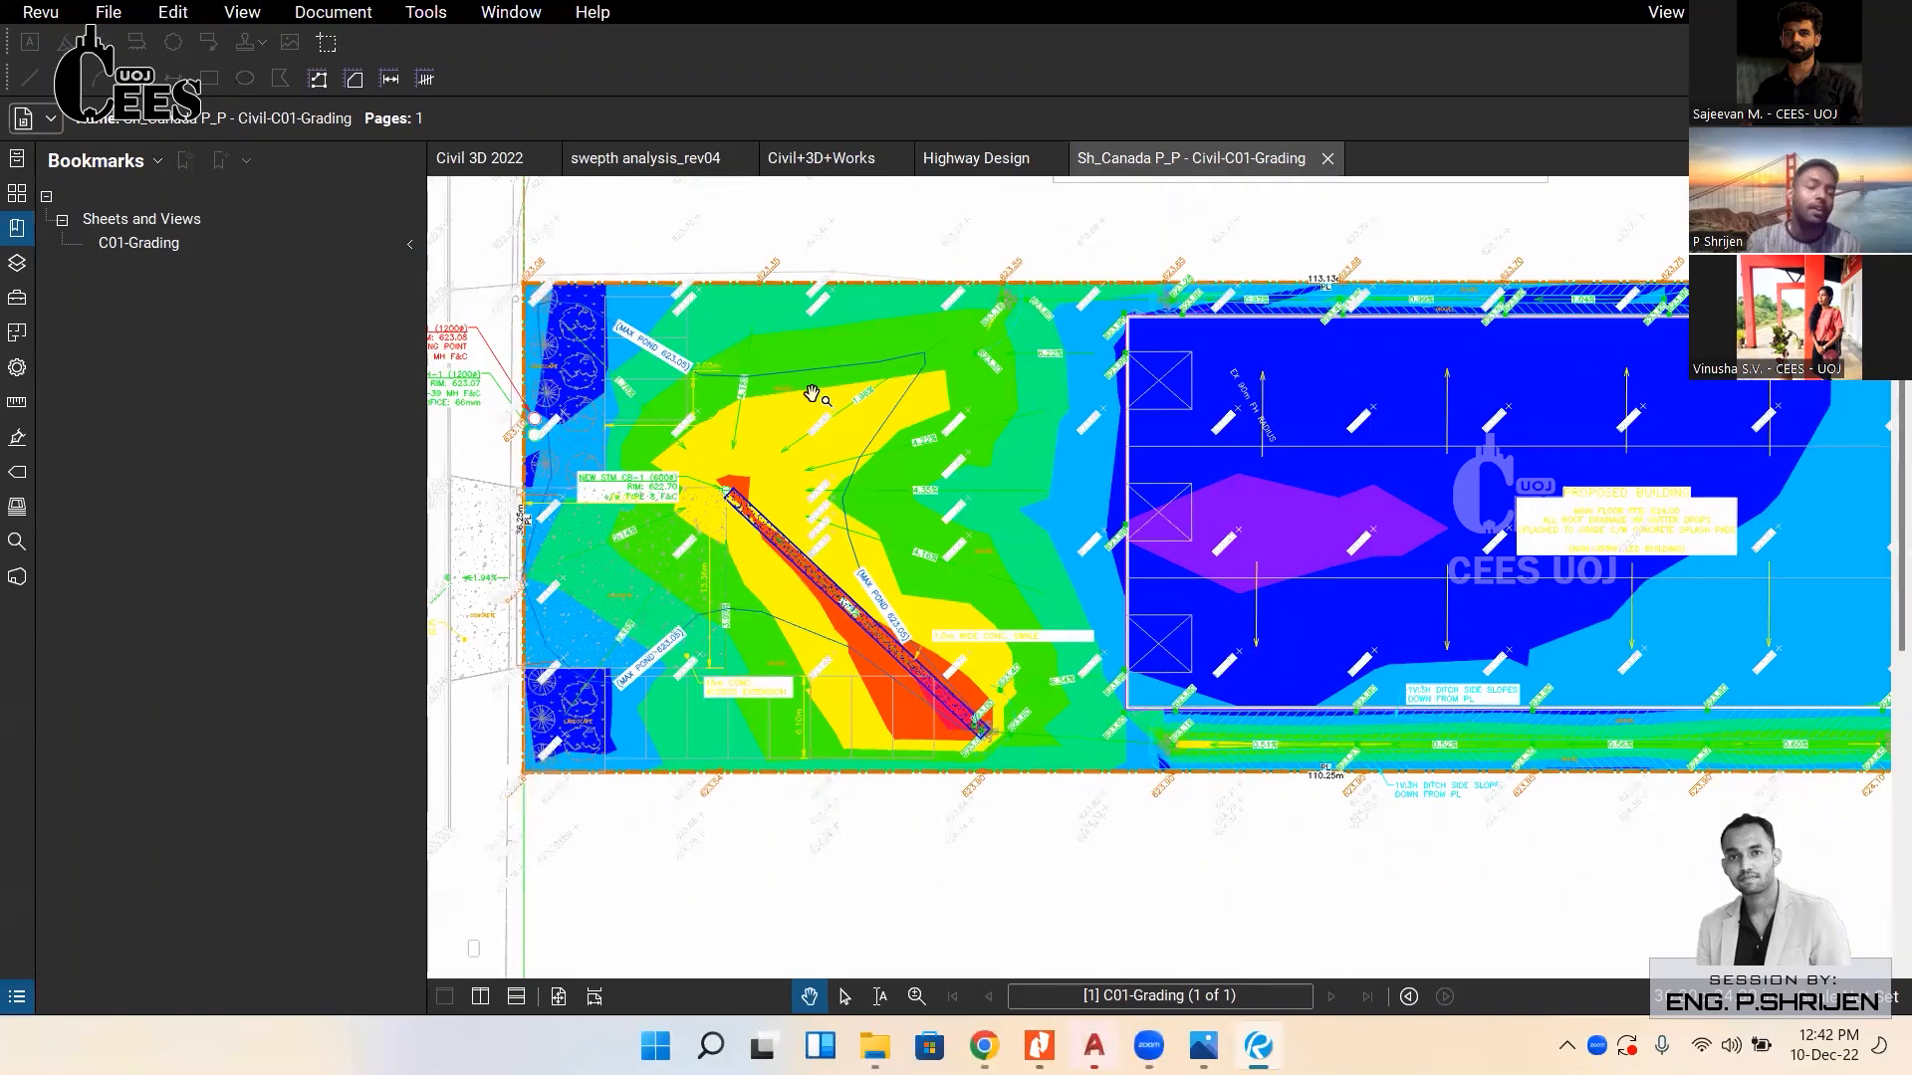
scroll(868, 493, "down", 1)
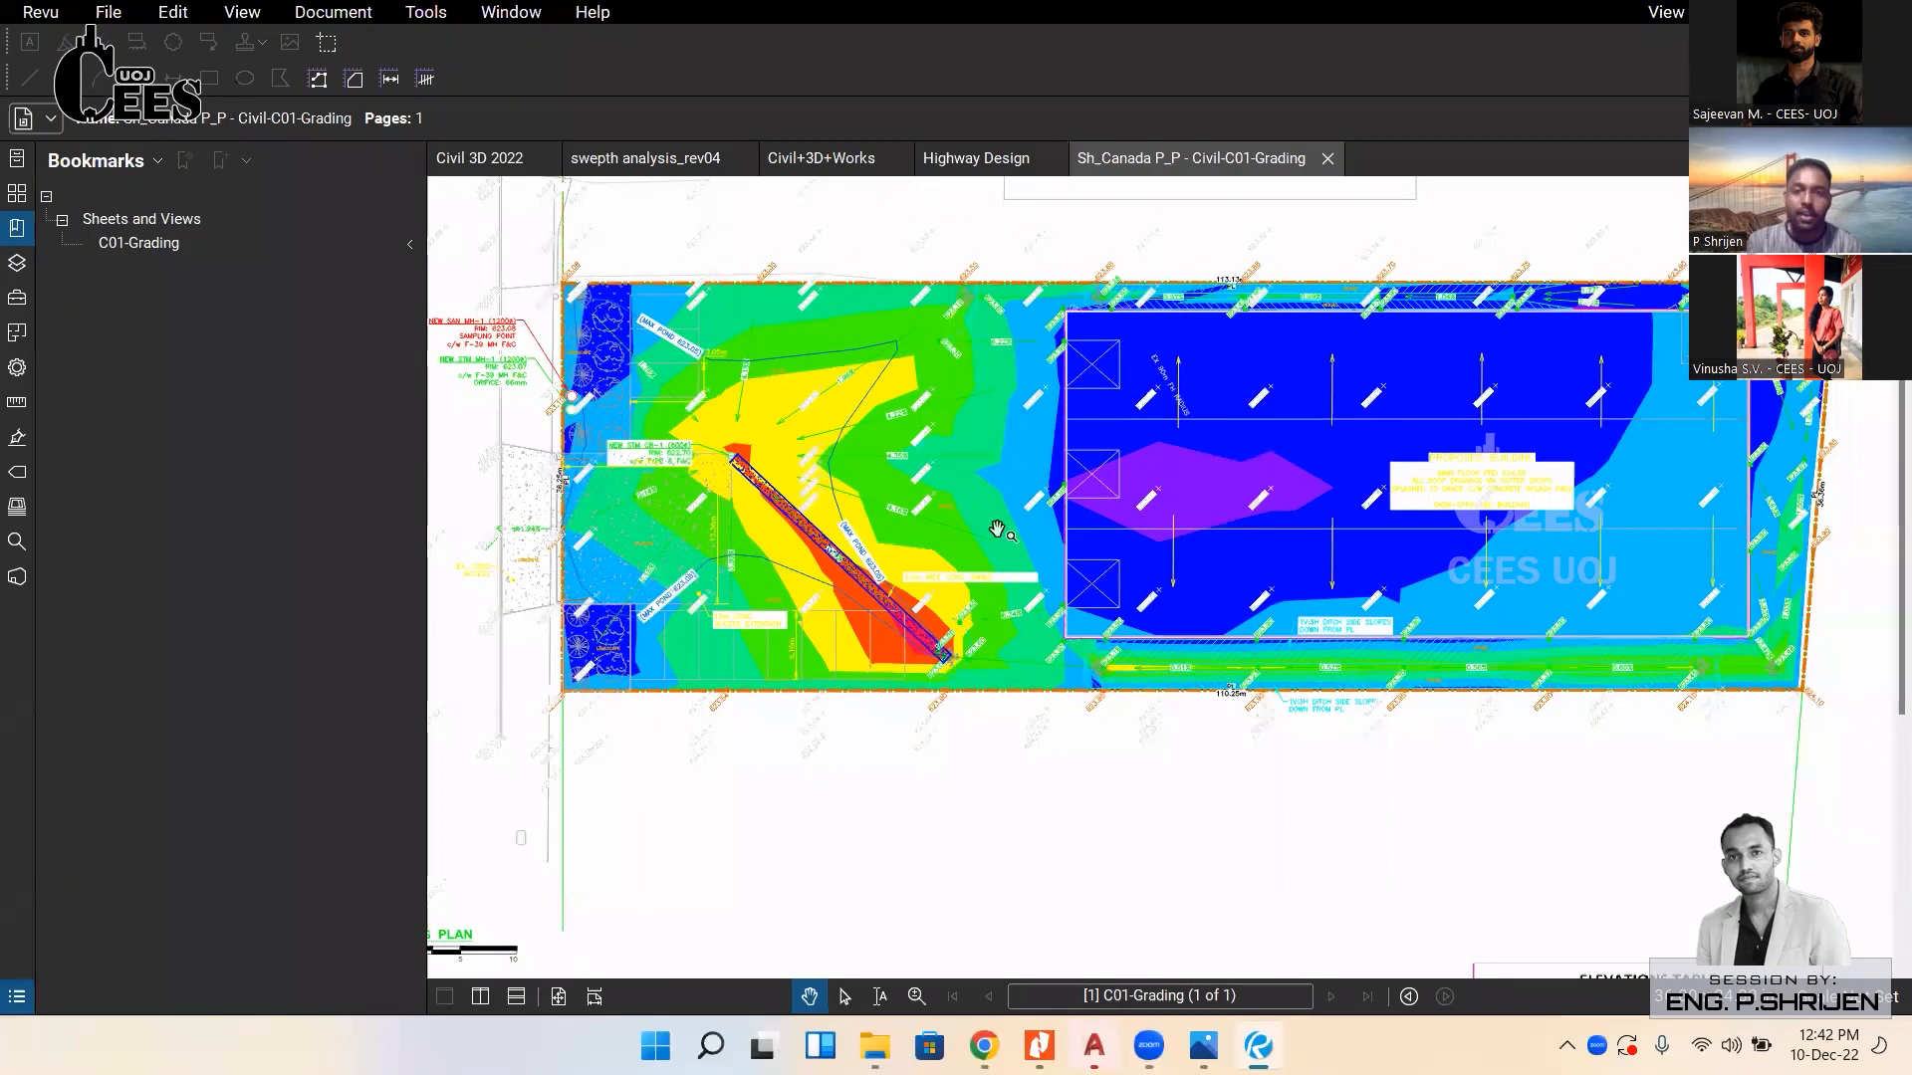
left_click_drag(1036, 383, 978, 356)
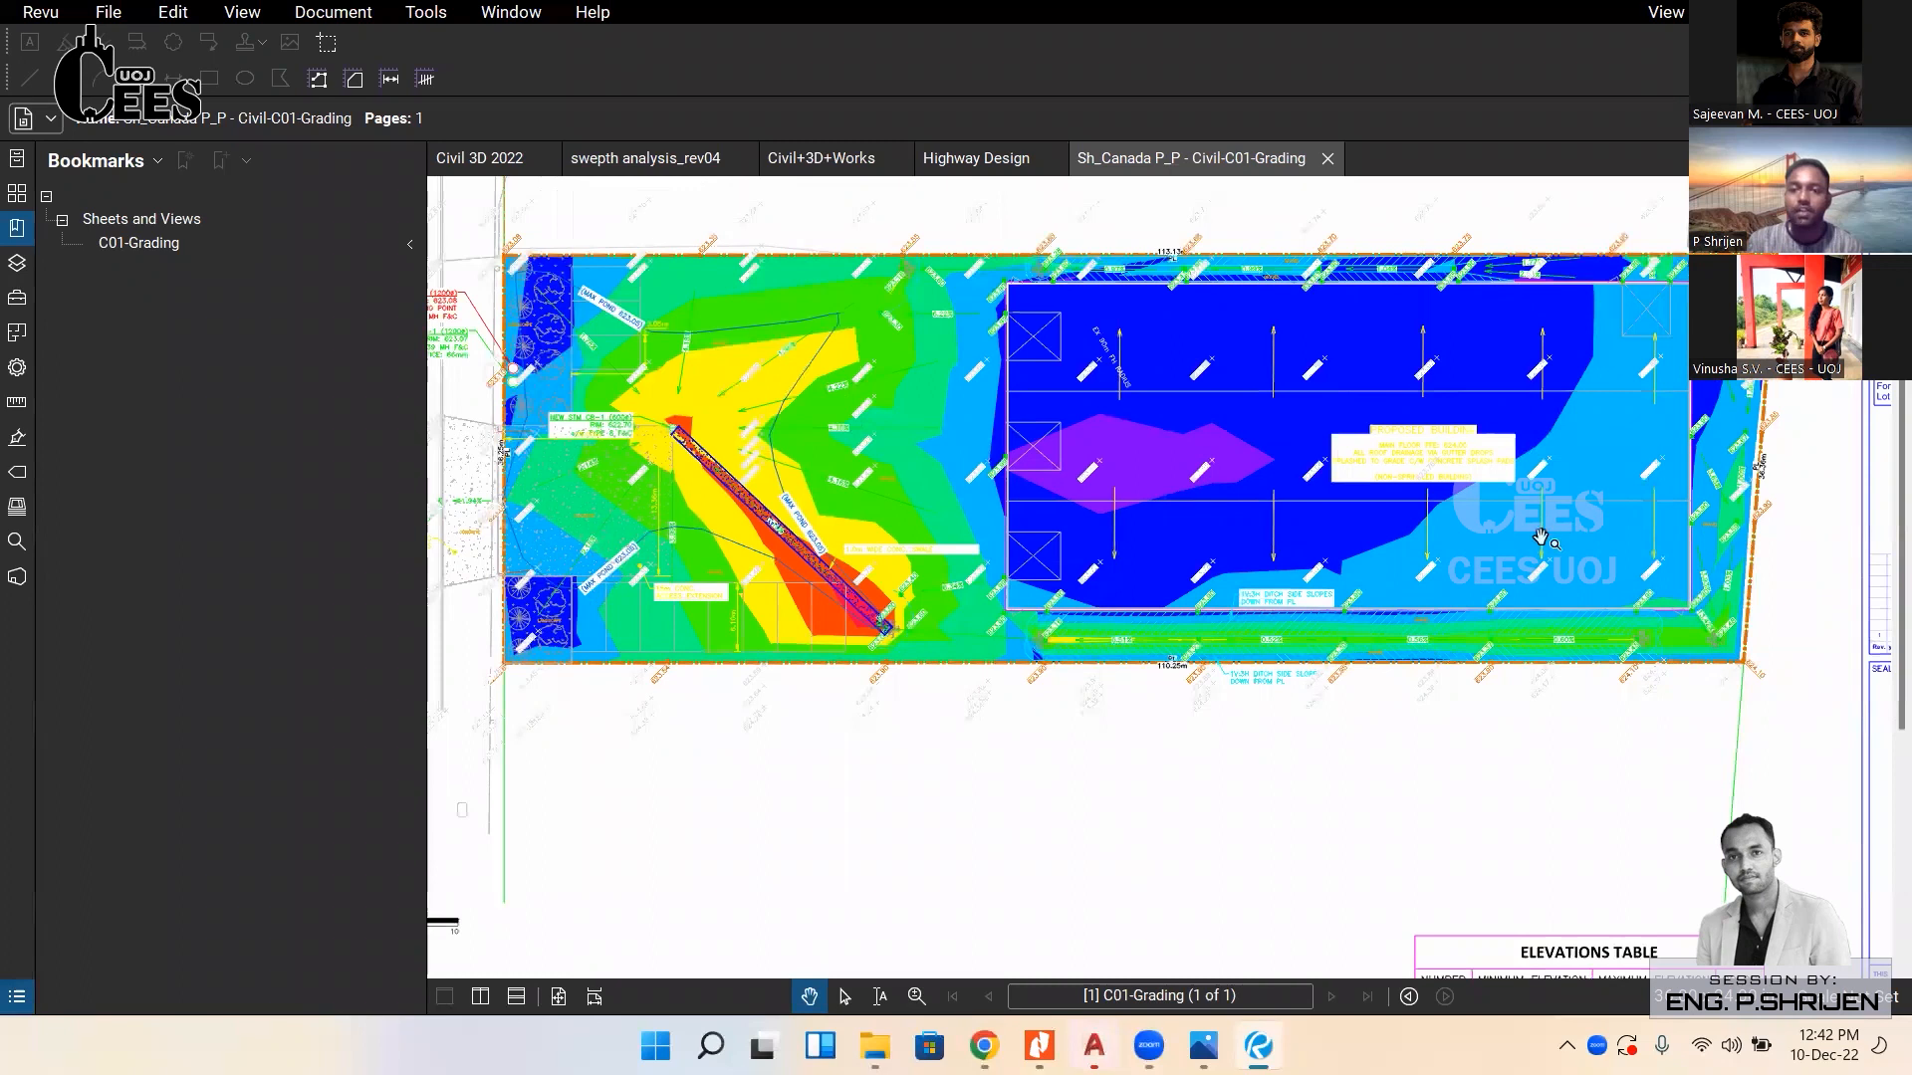
scroll(939, 584, "down", 1)
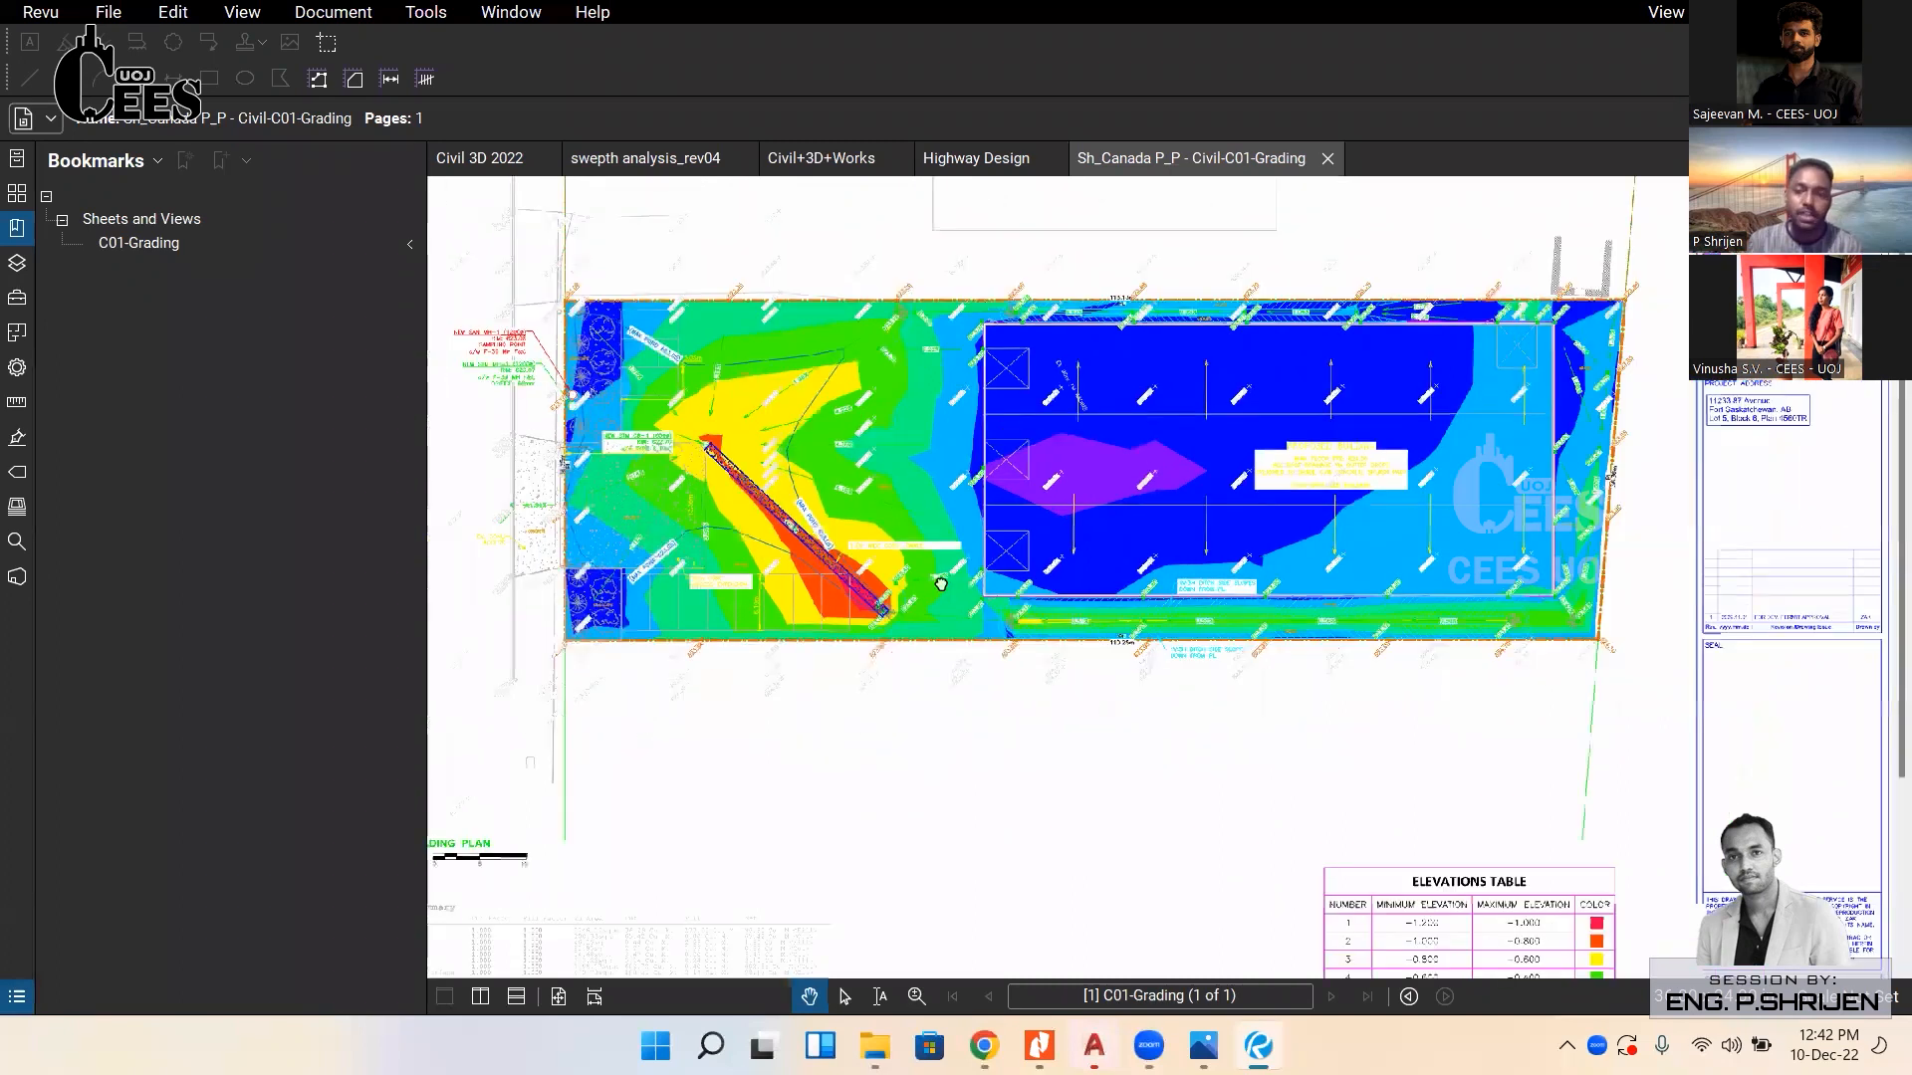
Read the Cut/Fill Summary below the grading plan, covering the surface names, 2d areas, cut, fill and net volumes.
scroll(940, 585, "down", 1)
left_click_drag(1140, 644, 1170, 498)
left_click_drag(578, 756, 1128, 567)
scroll(1128, 567, "up", 7)
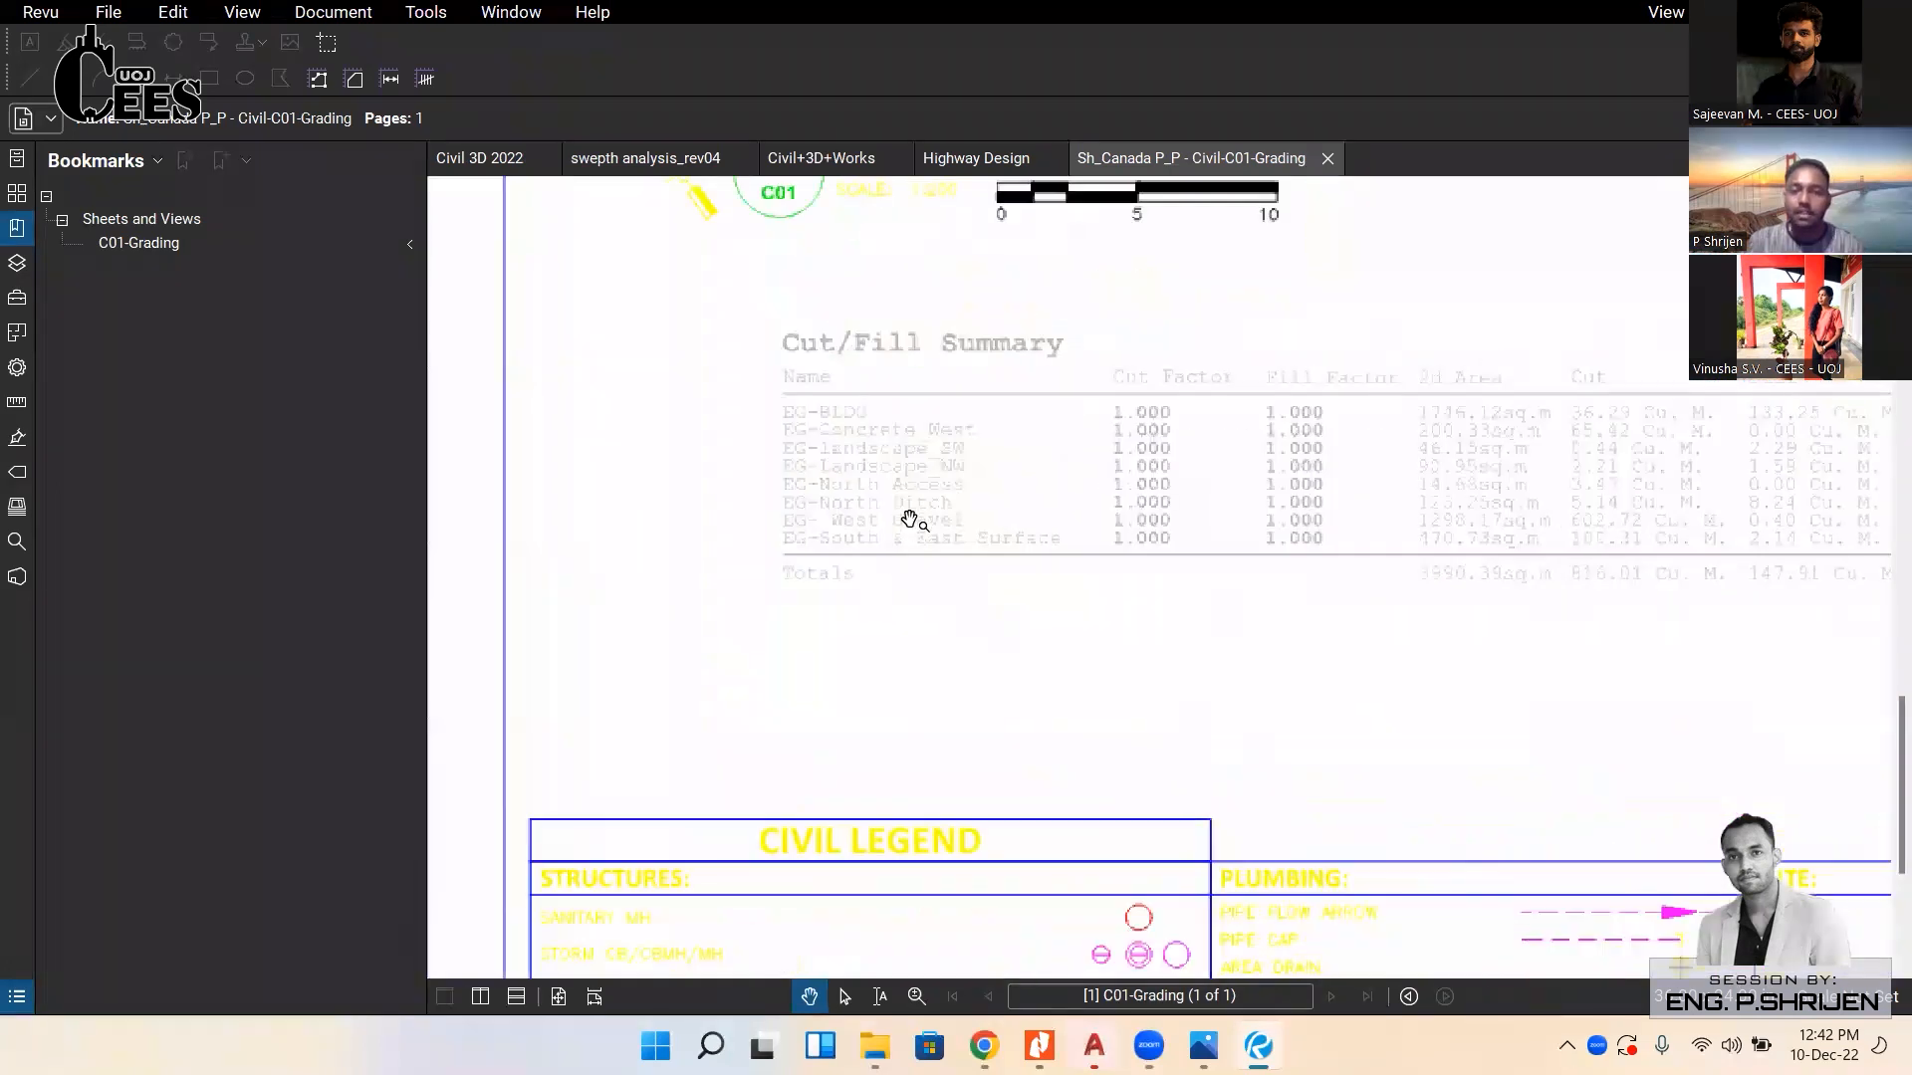
scroll(854, 439, "up", 2)
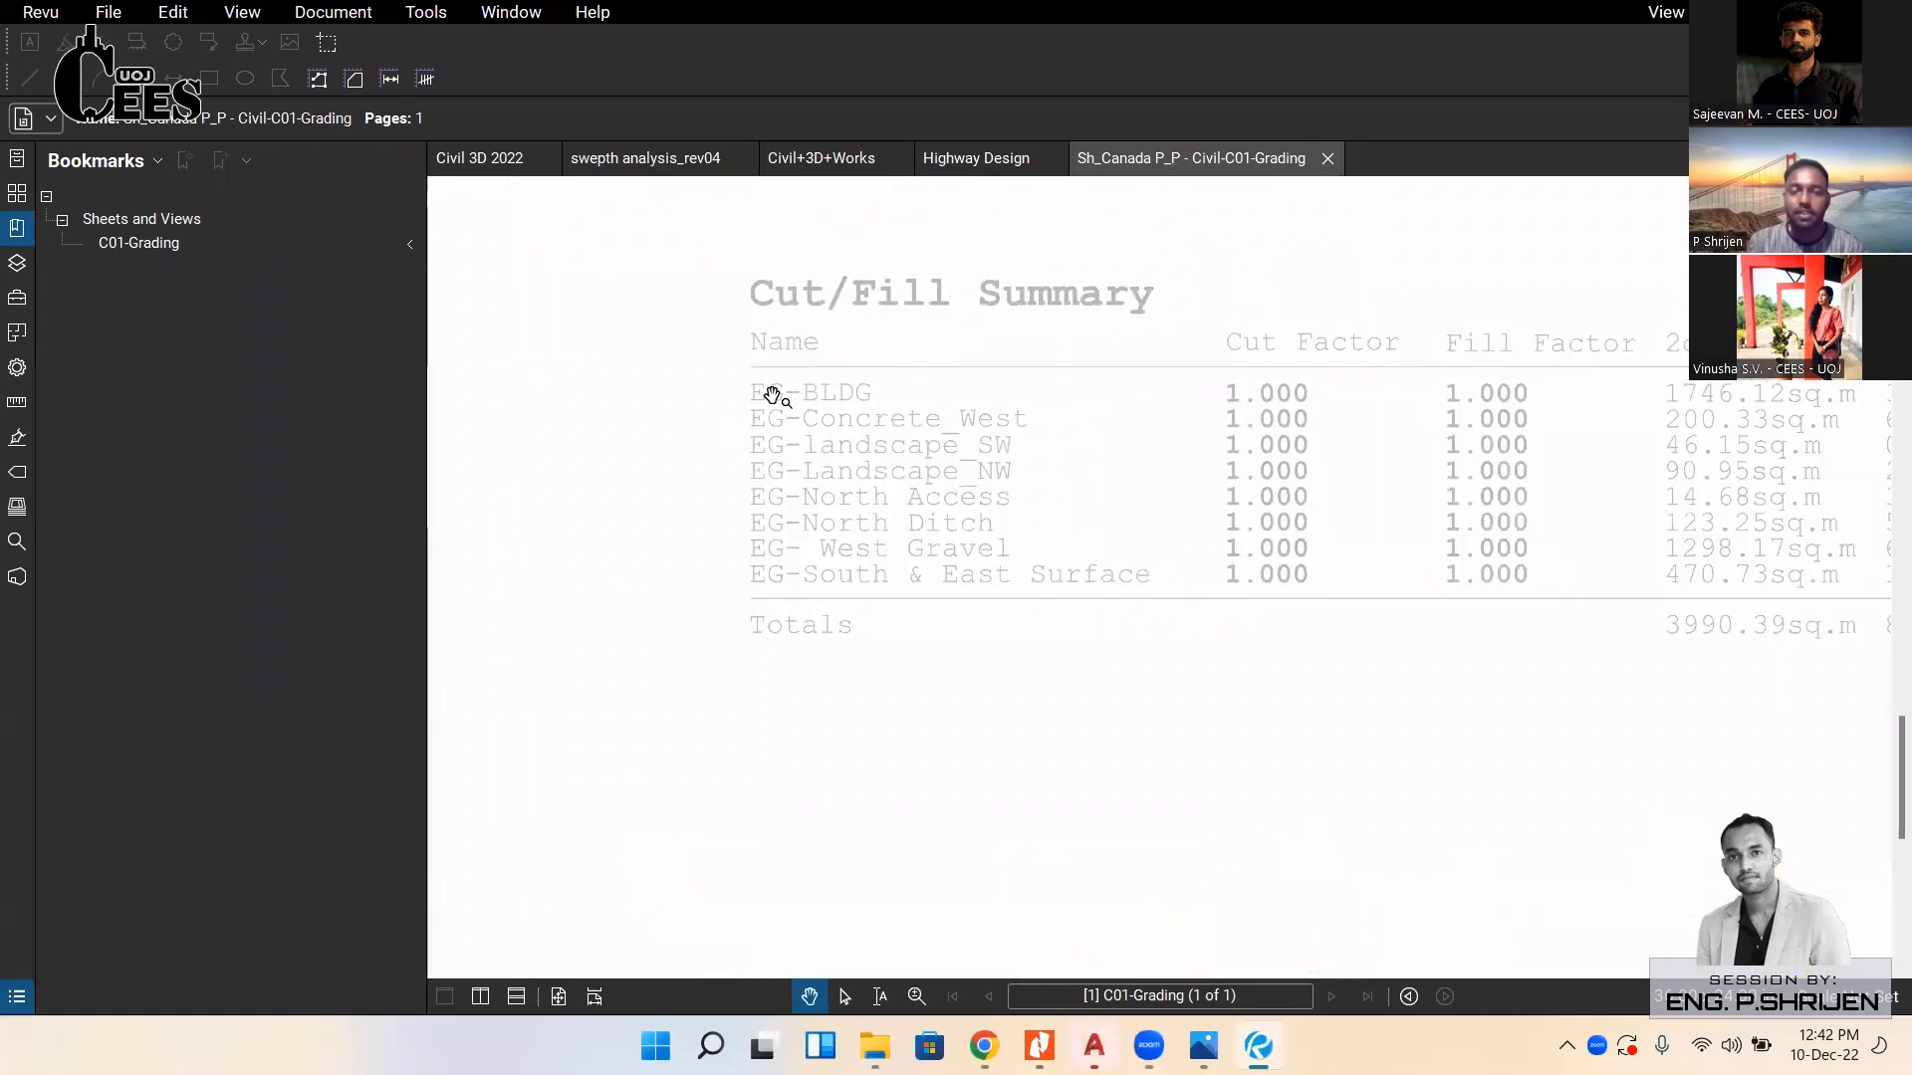
left_click_drag(1156, 463, 637, 463)
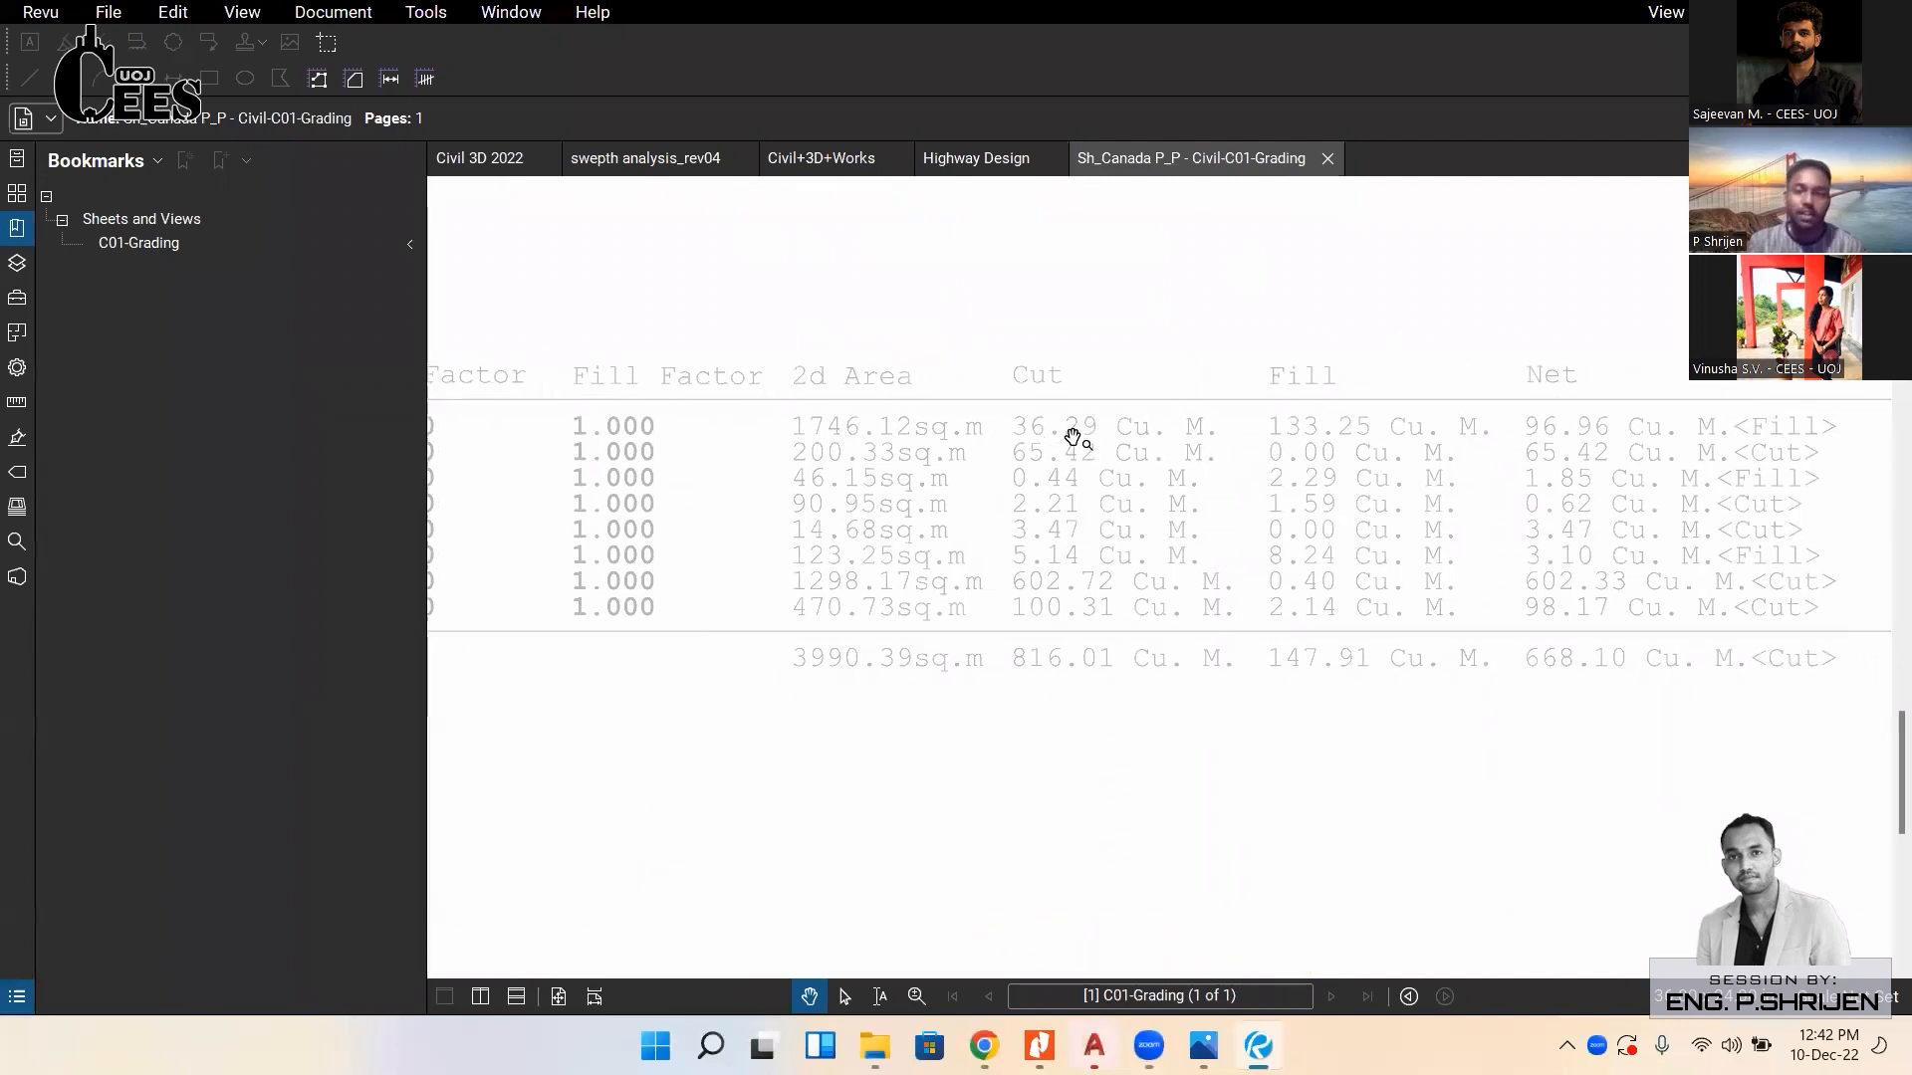
left_click_drag(1058, 439, 1045, 438)
left_click_drag(1348, 424, 1238, 430)
left_click_drag(1504, 707, 1433, 695)
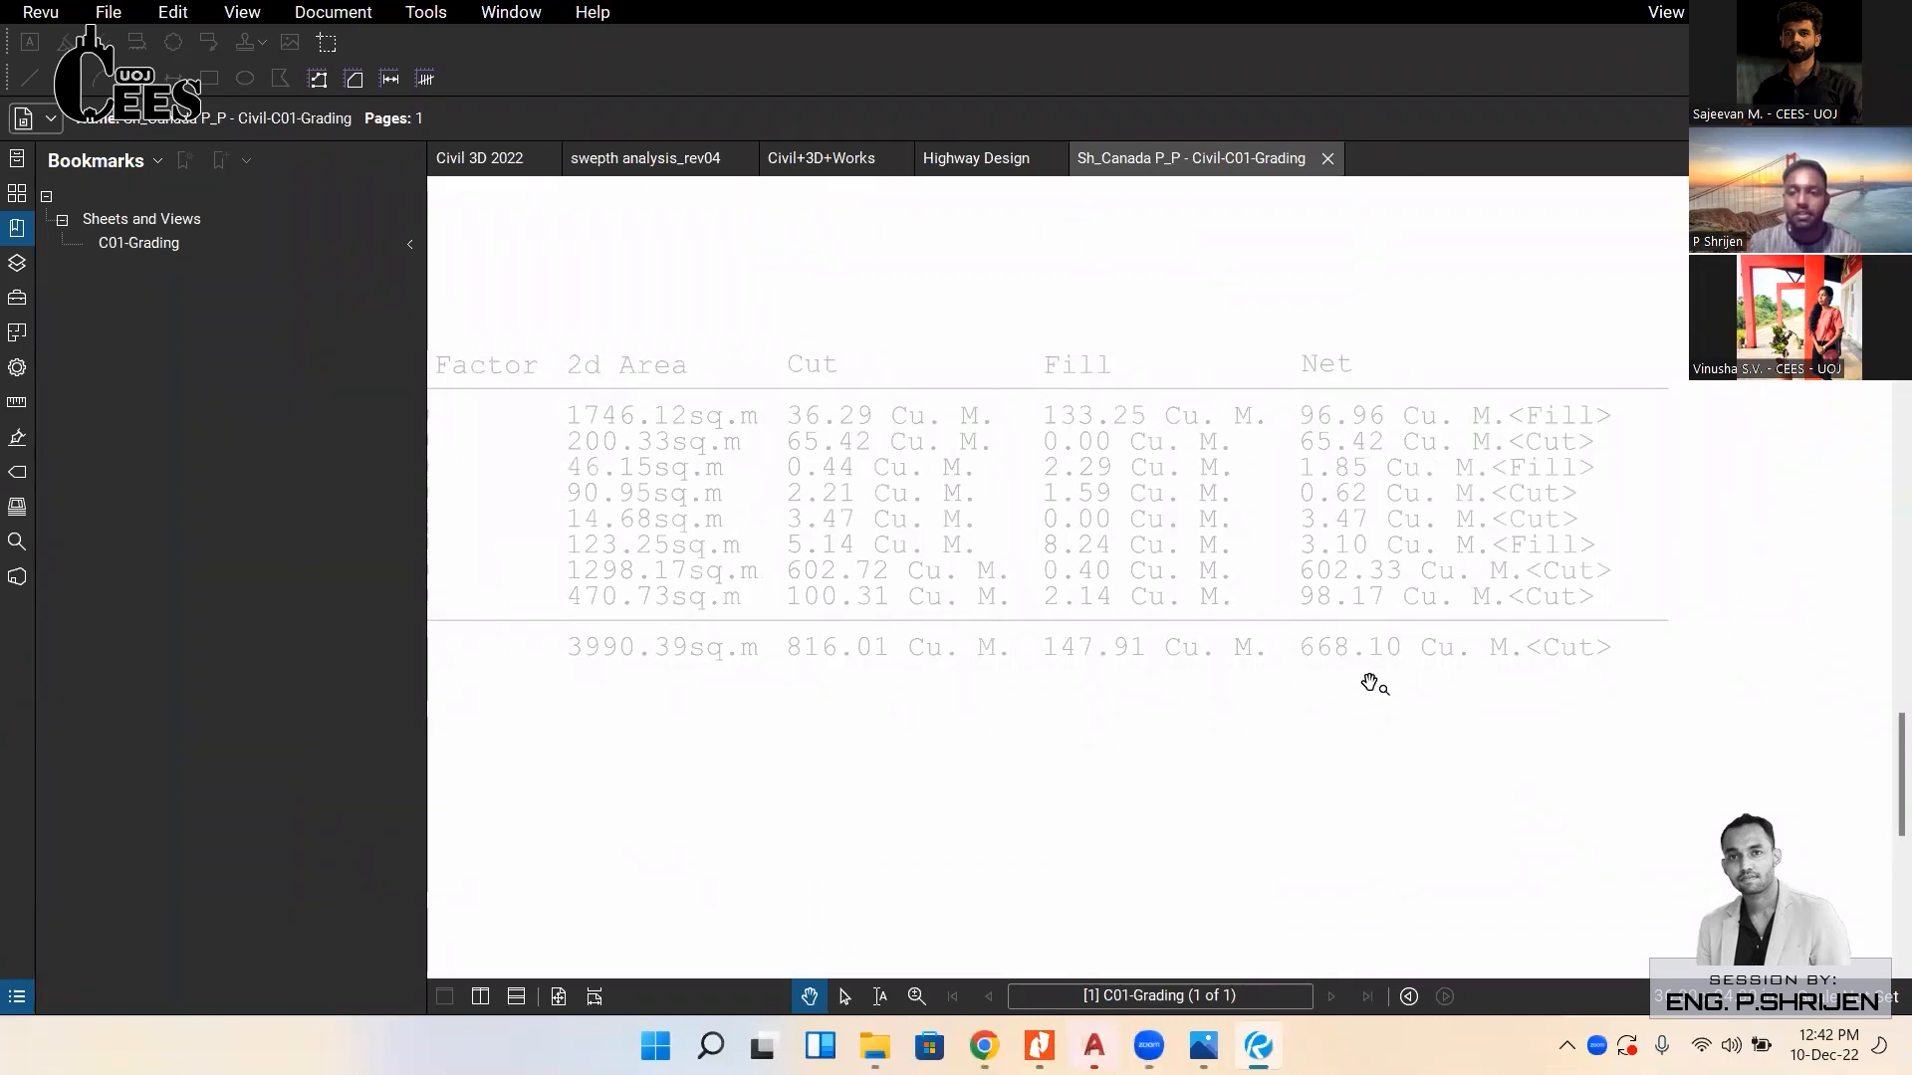
Review the whole C01 grading sheet, relating the plan's colour bands to the elevations table.
scroll(1568, 655, "down", 3)
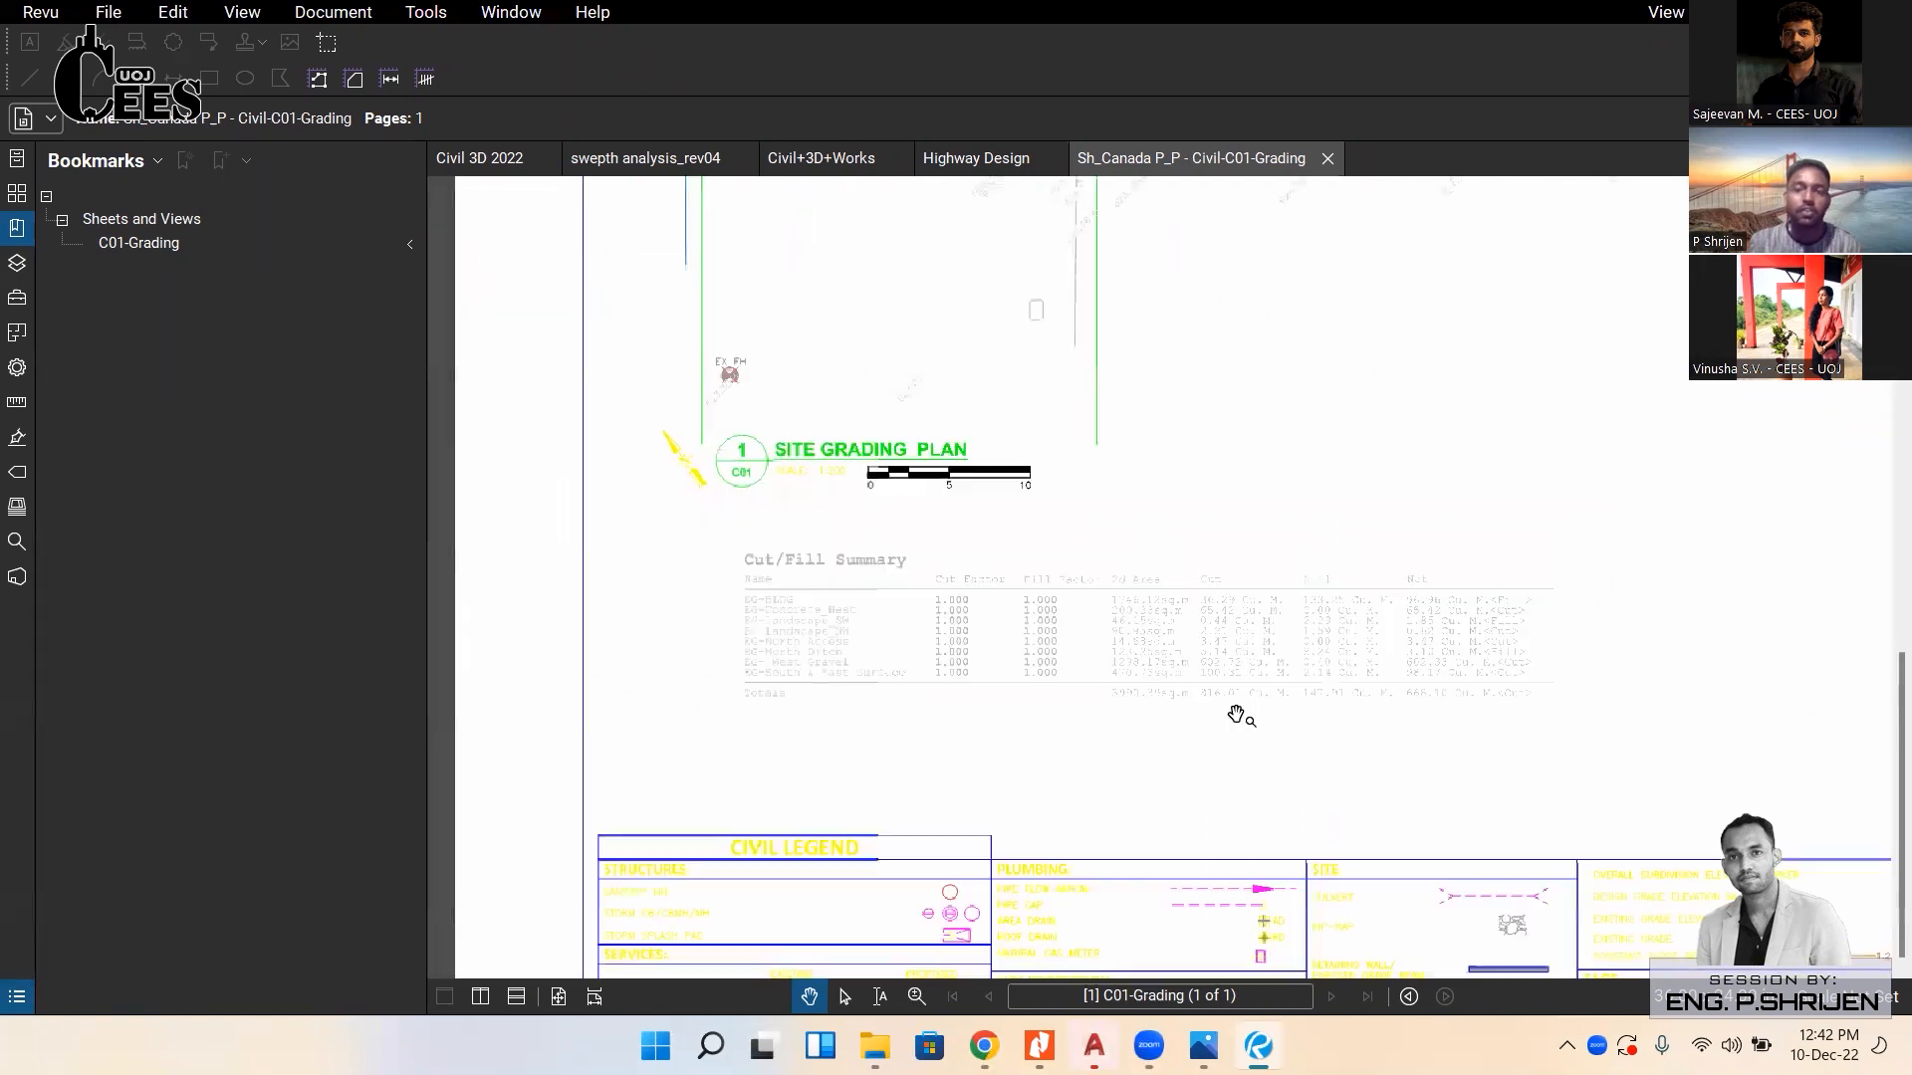
scroll(1241, 715, "down", 5)
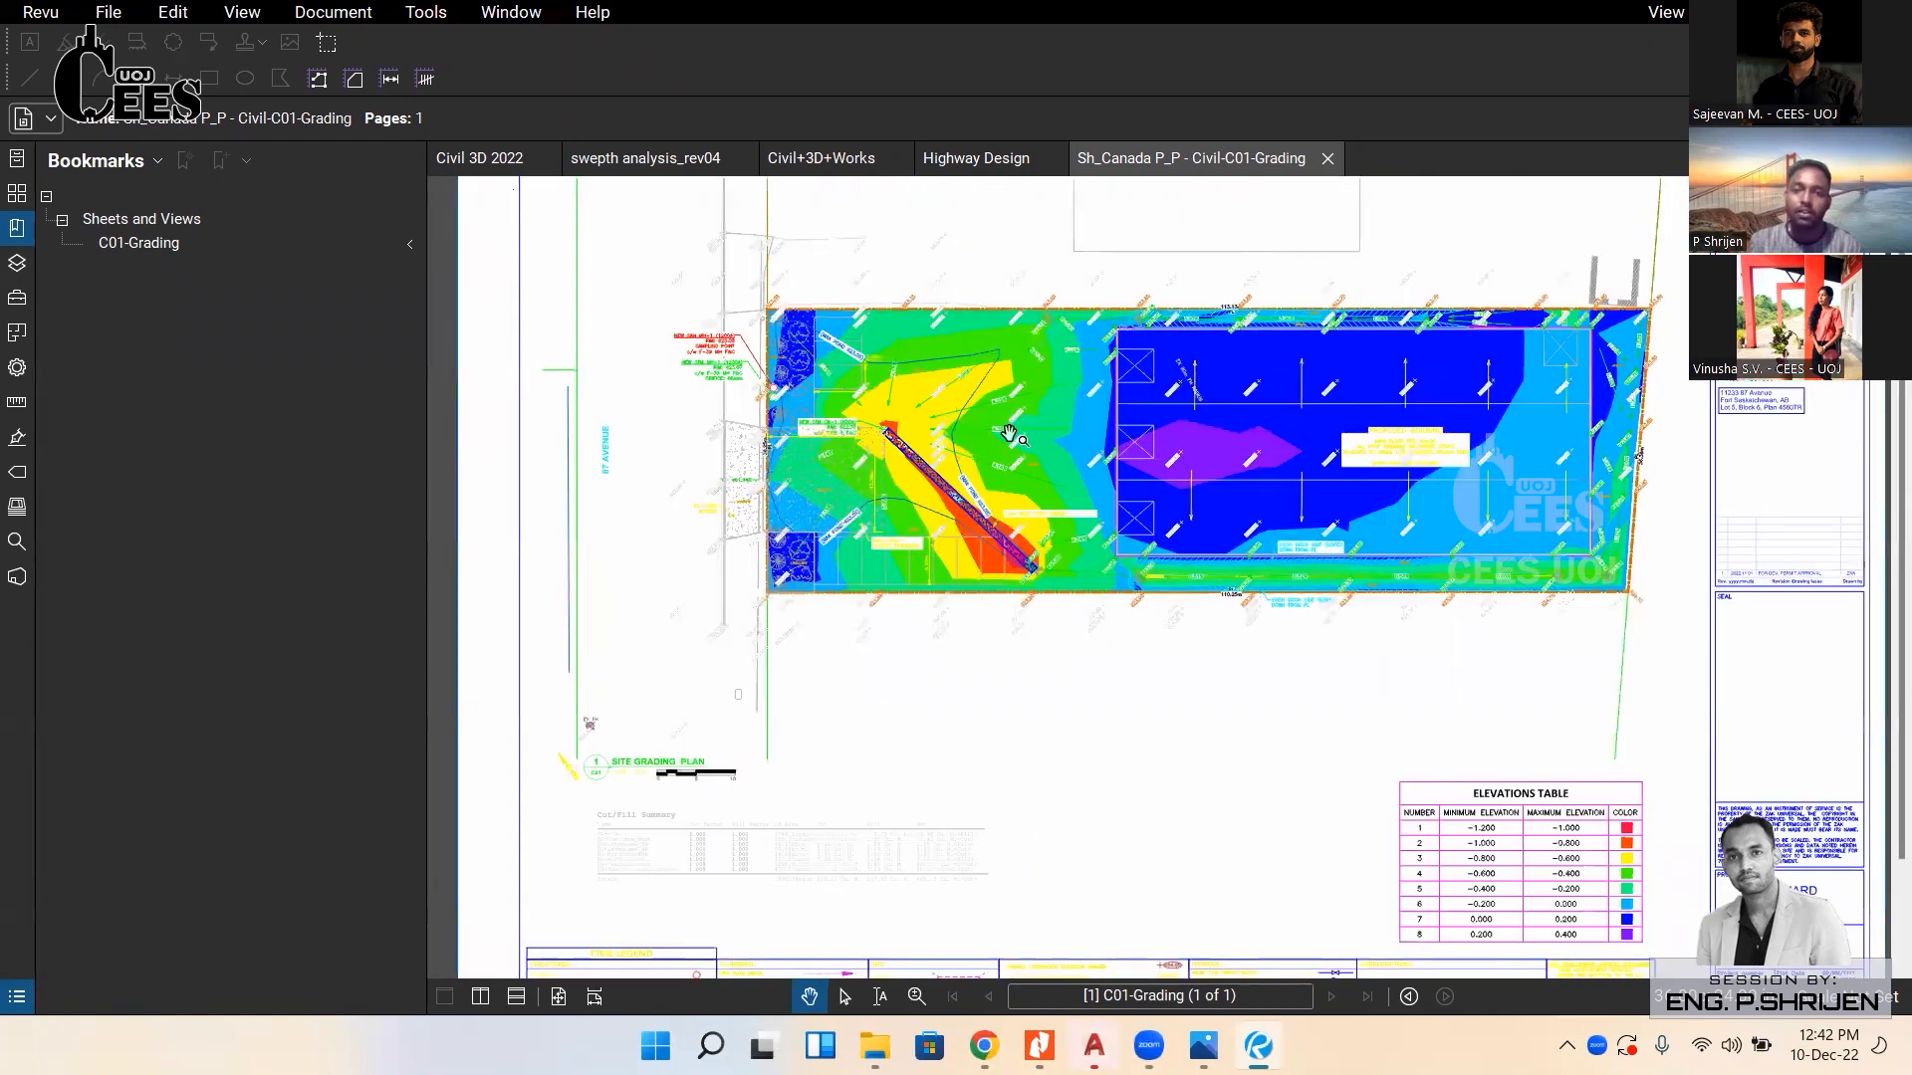
scroll(1122, 544, "down", 3)
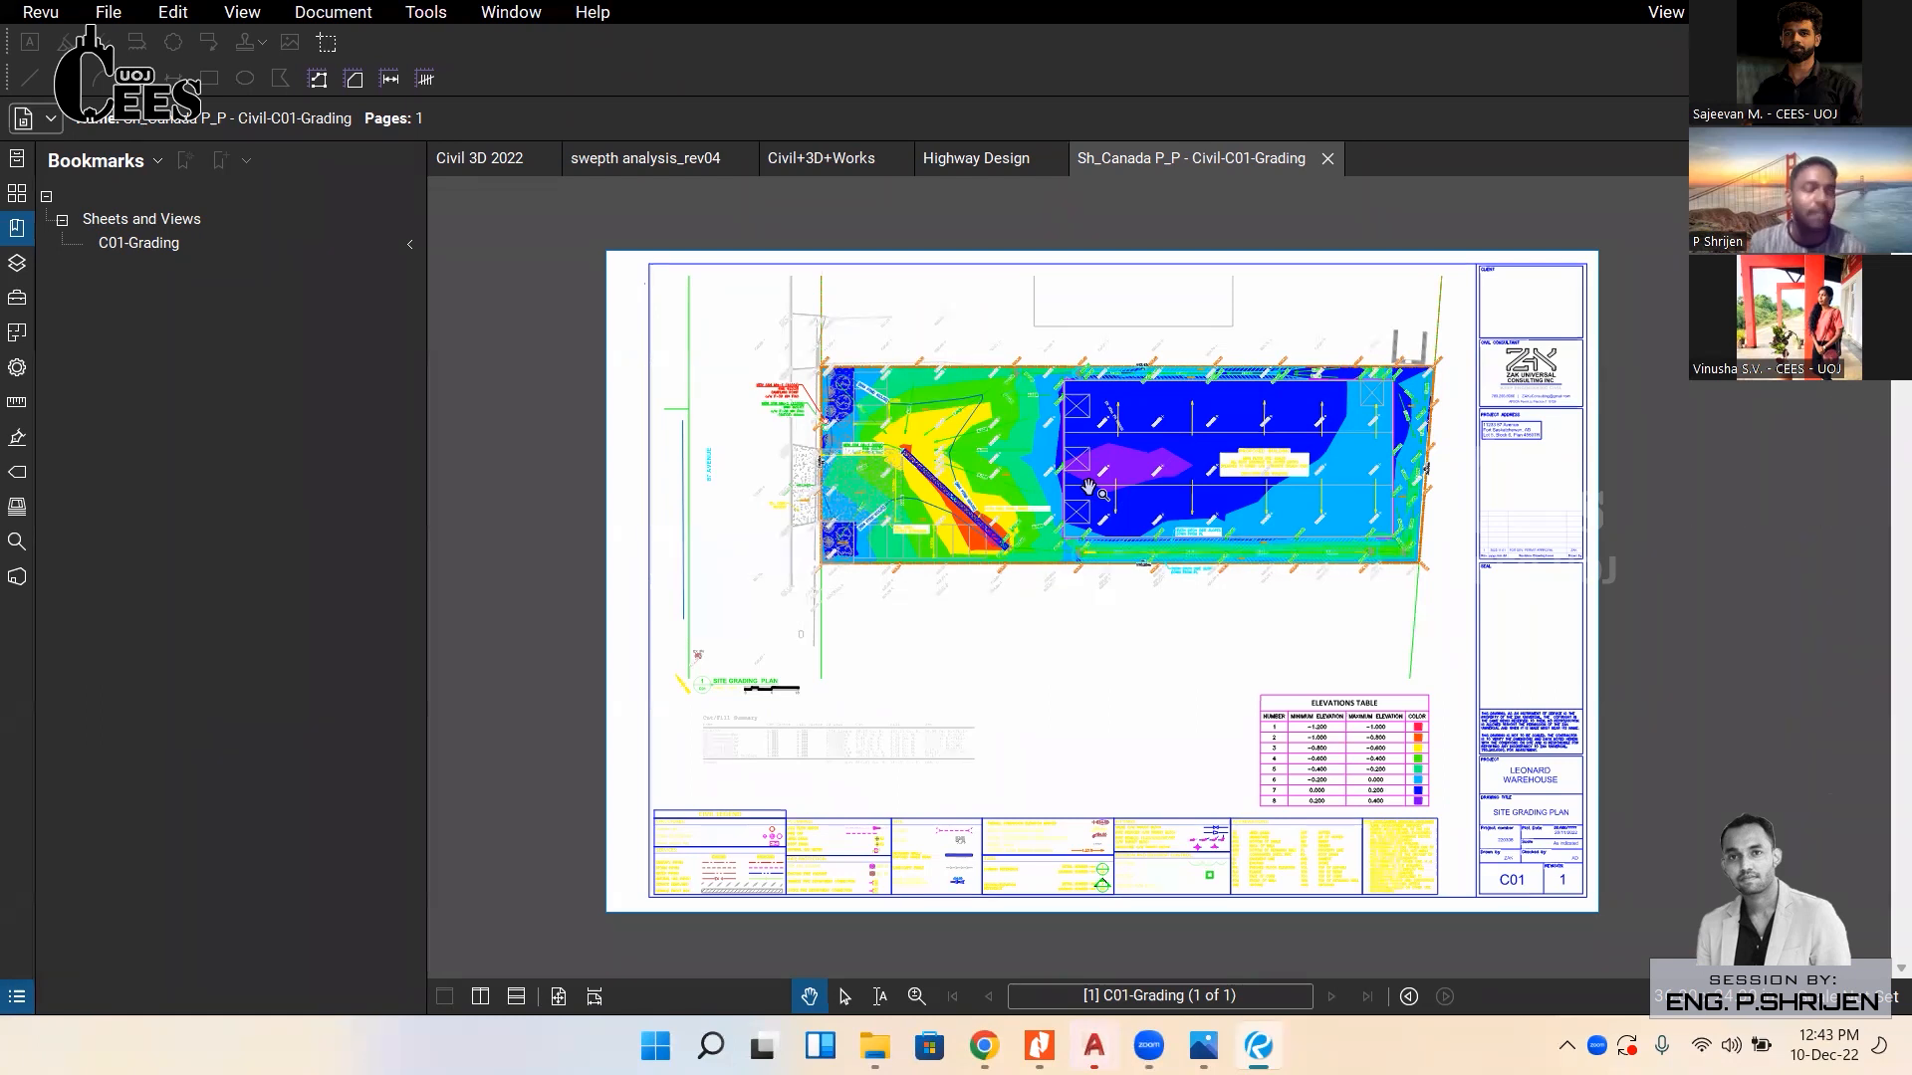
Switch to the swepth analysis_rev04 PDF and examine the car's swept path from the road into the garage on page 1.
left_click(1012, 162)
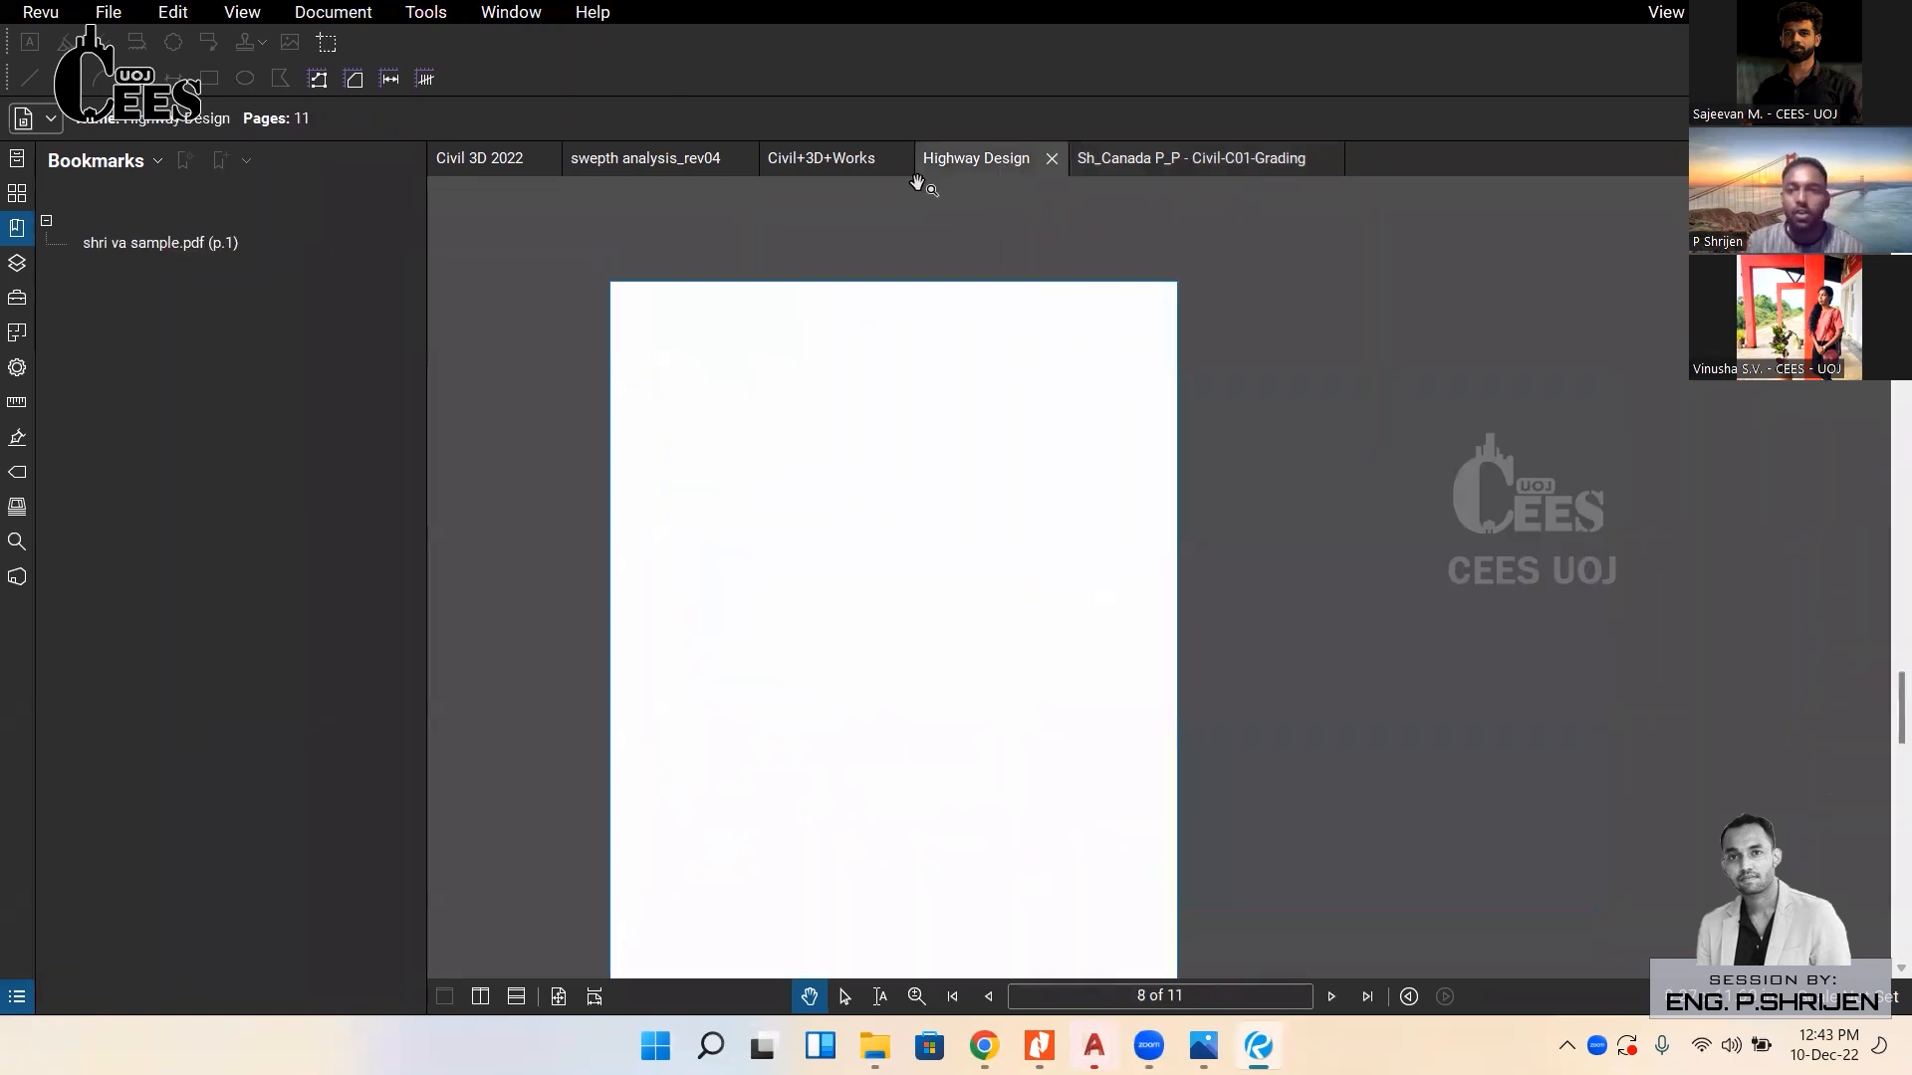
left_click(858, 169)
left_click(640, 162)
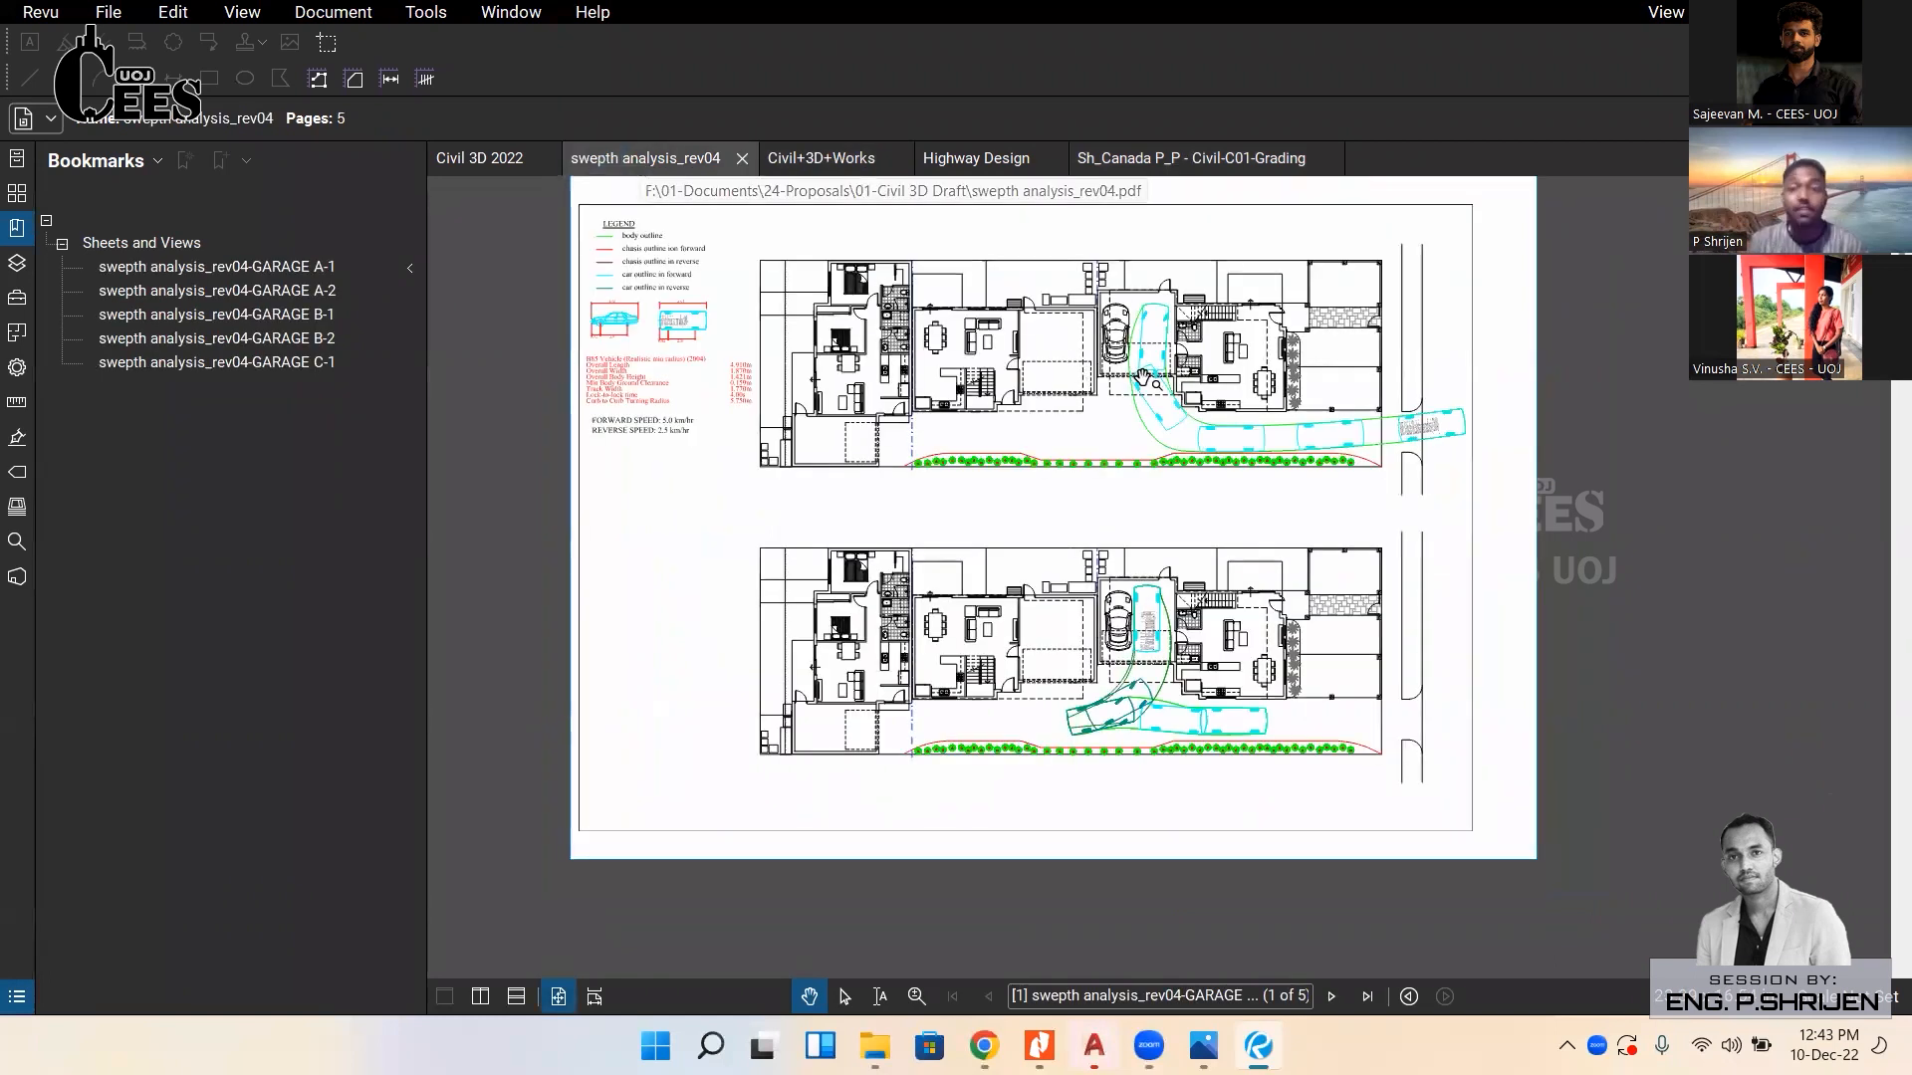
scroll(1142, 377, "up", 5)
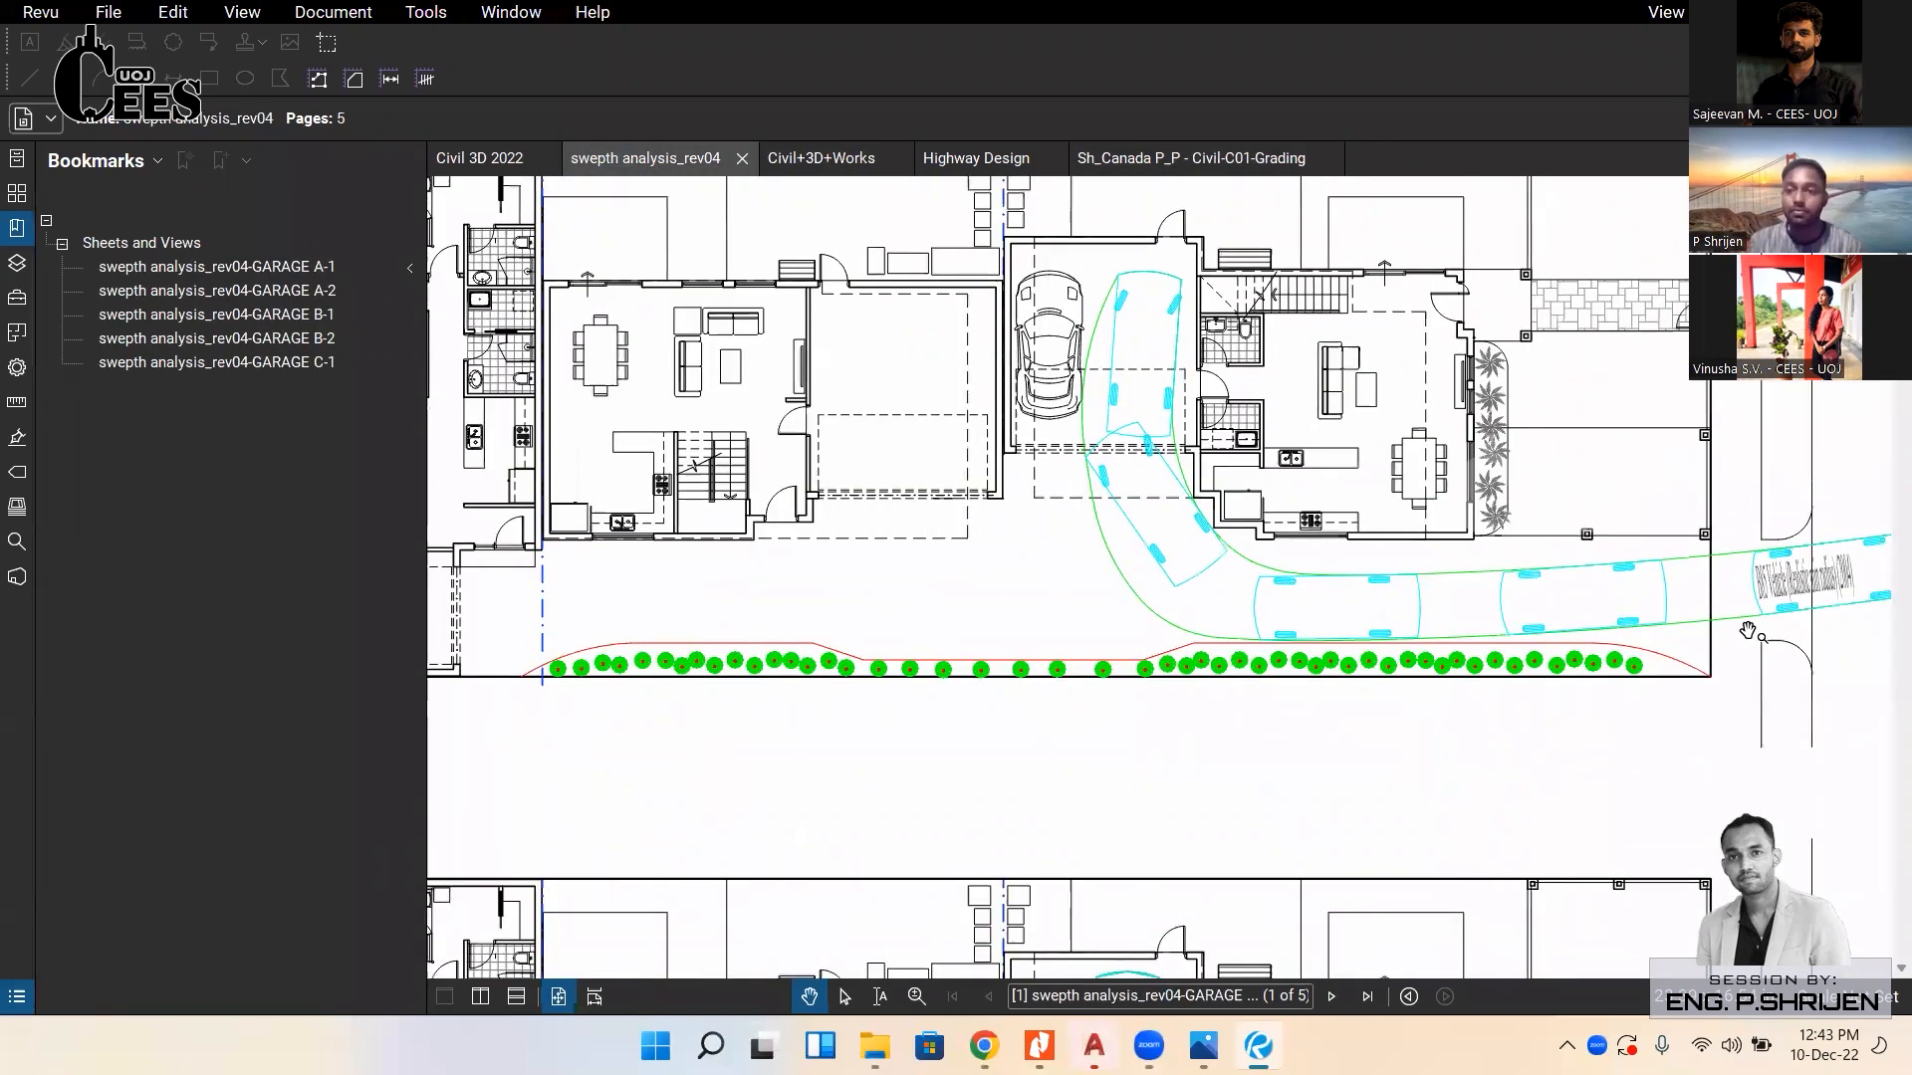
left_click_drag(1747, 631, 1676, 633)
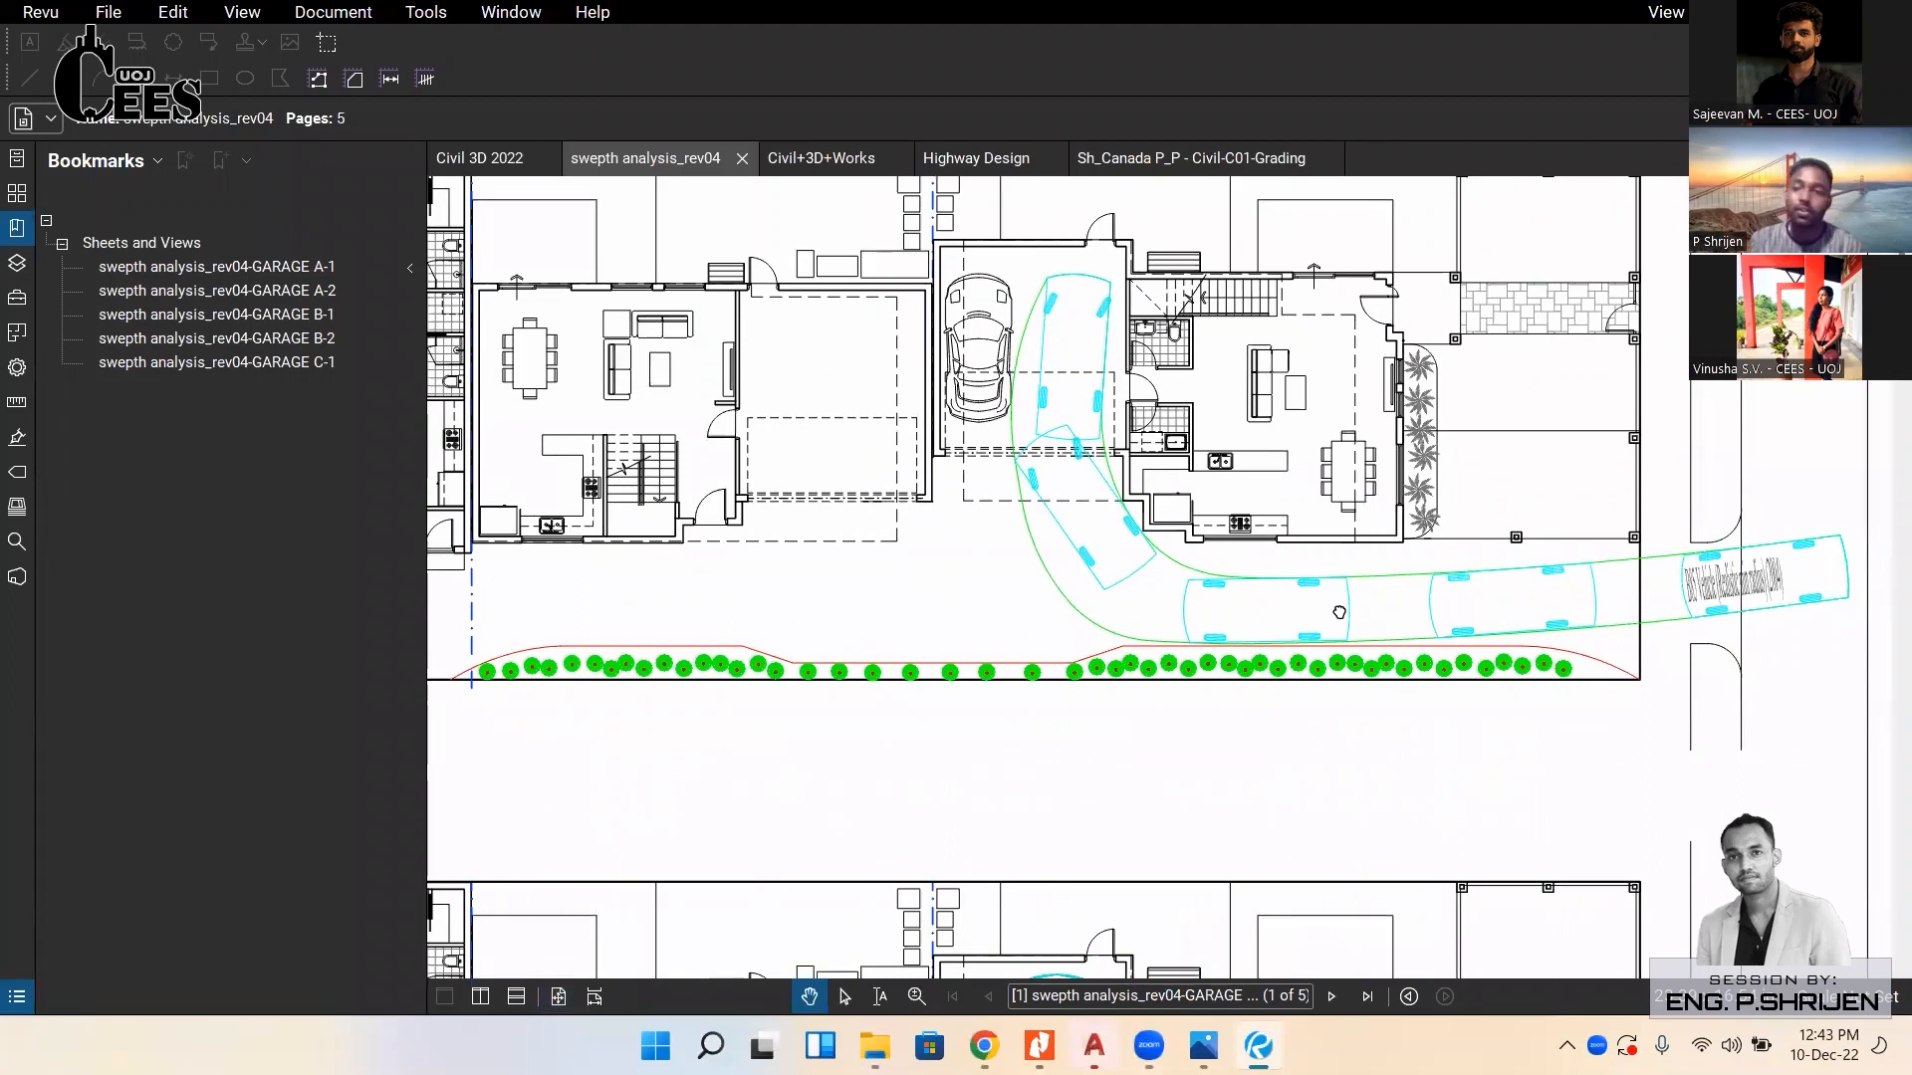
left_click_drag(1892, 589, 1817, 598)
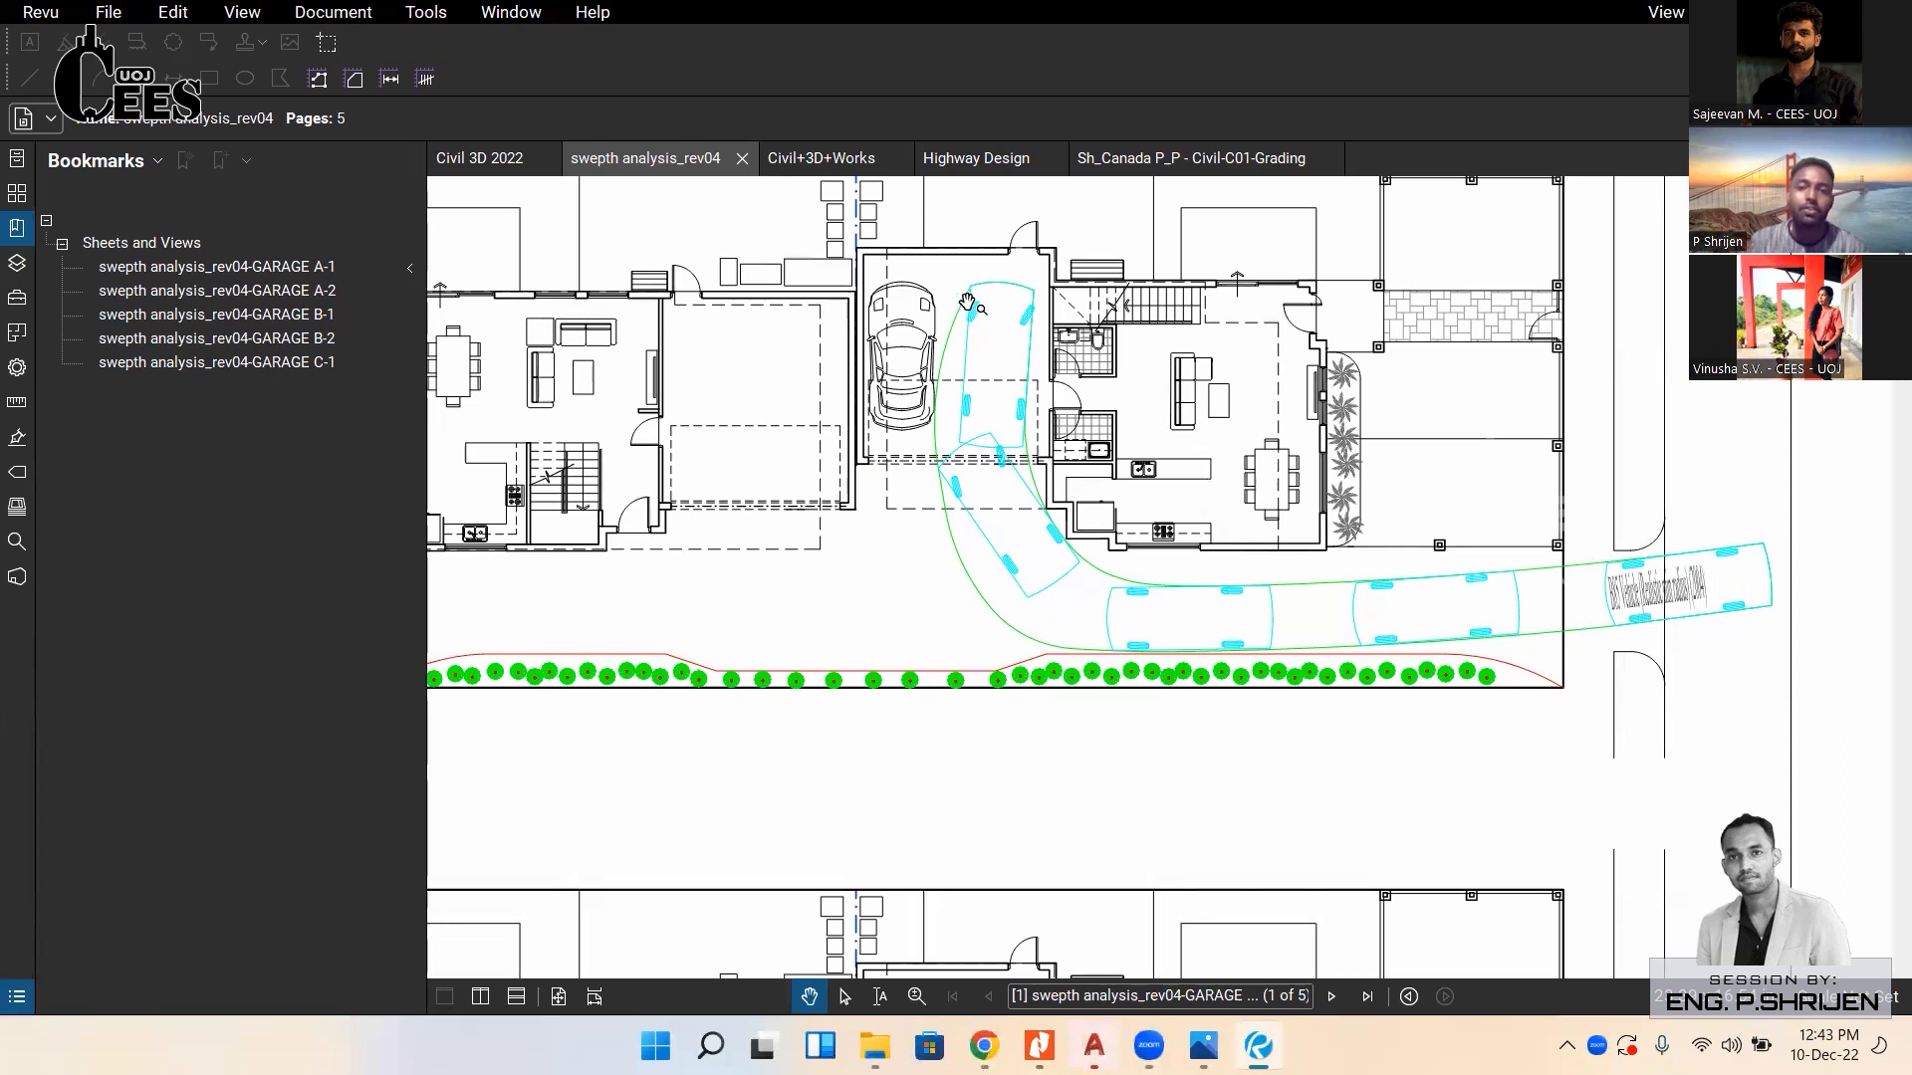
scroll(1722, 598, "down", 1)
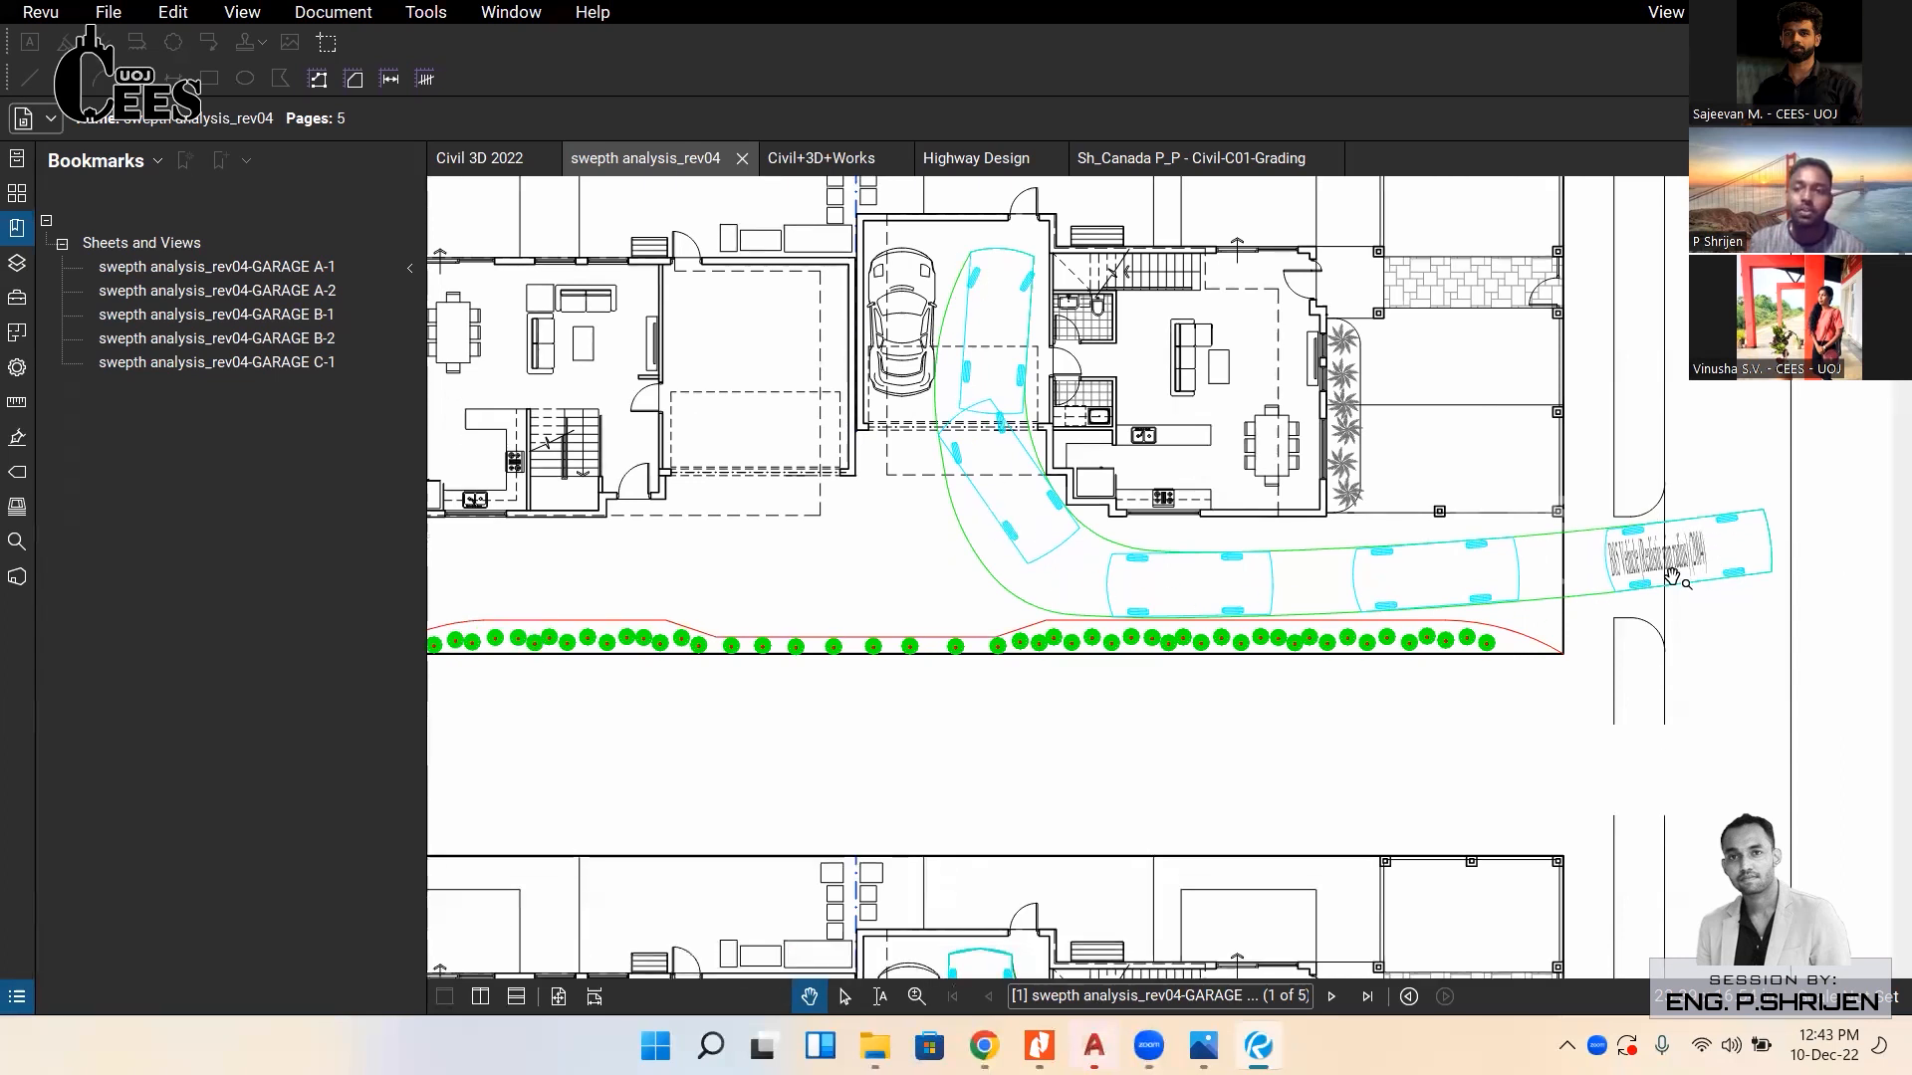
left_click_drag(933, 299, 978, 384)
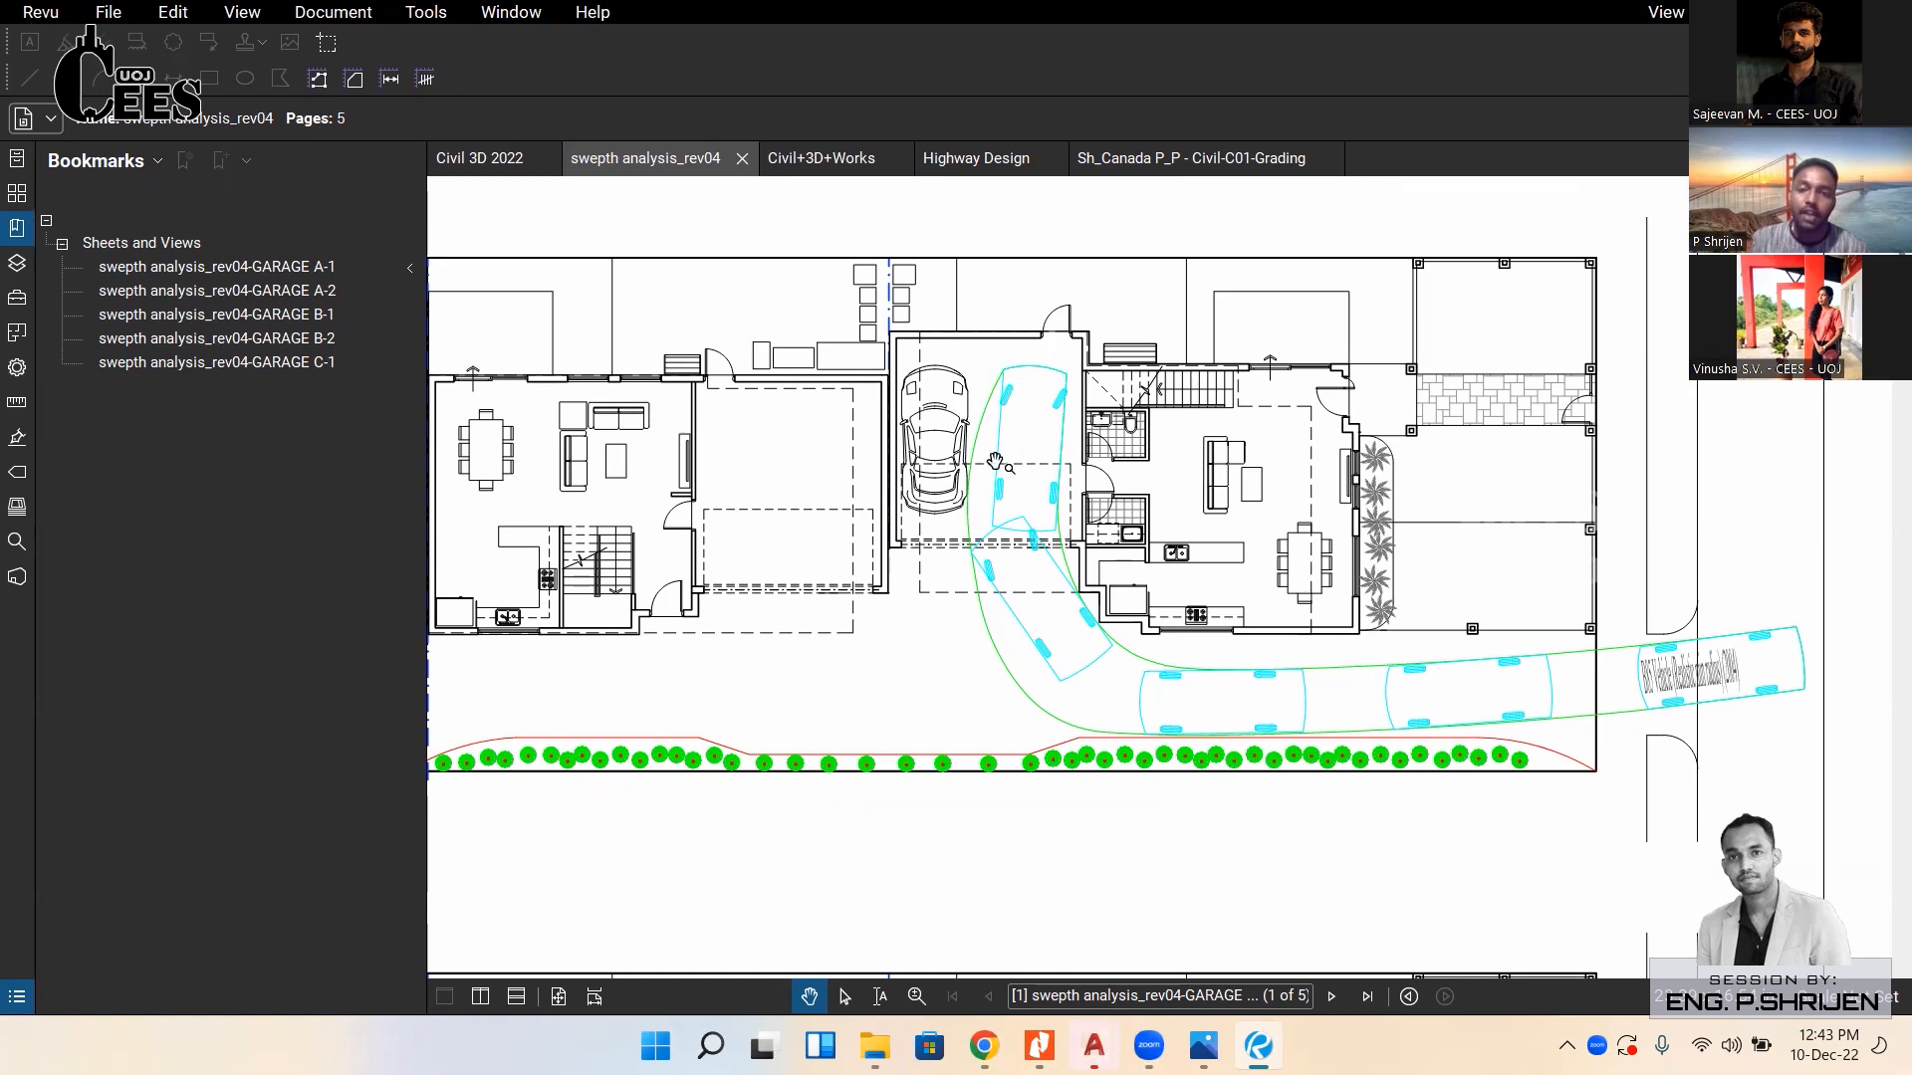
scroll(996, 461, "down", 3)
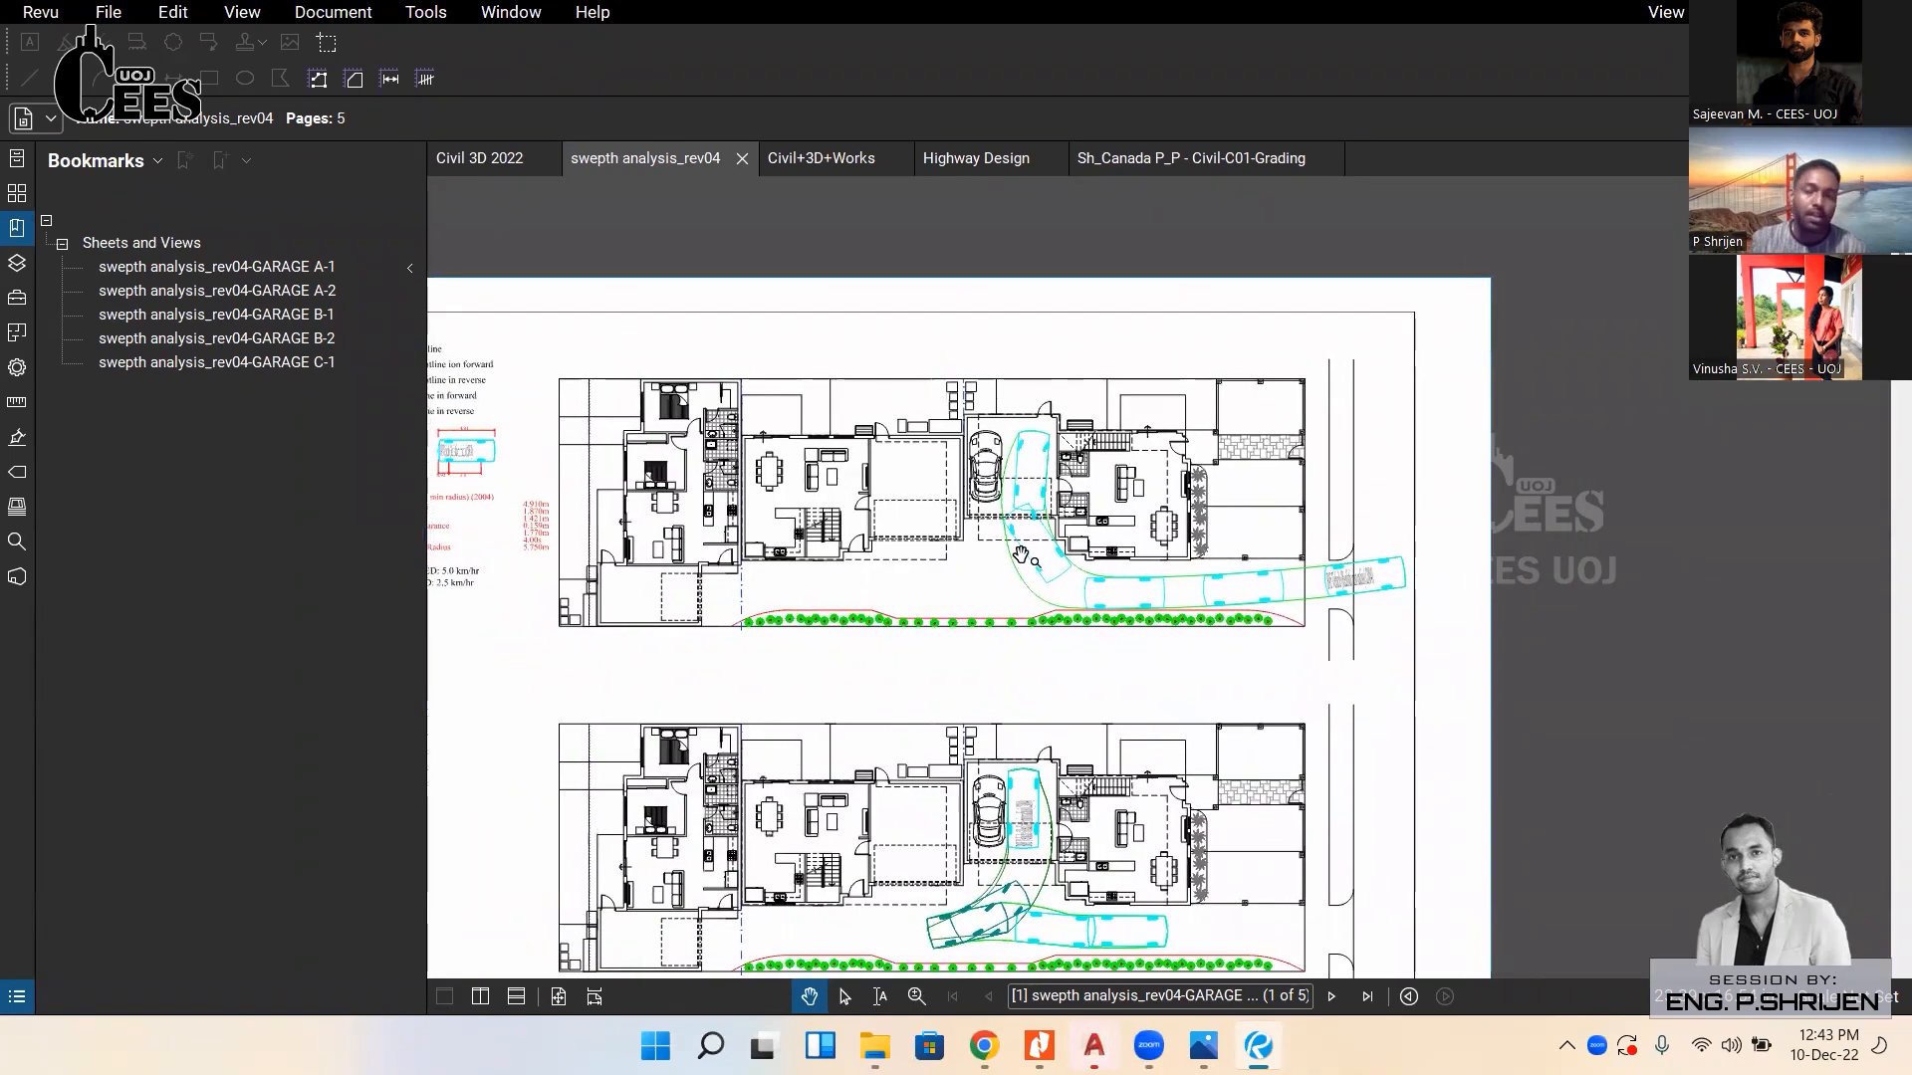
scroll(1162, 762, "down", 2)
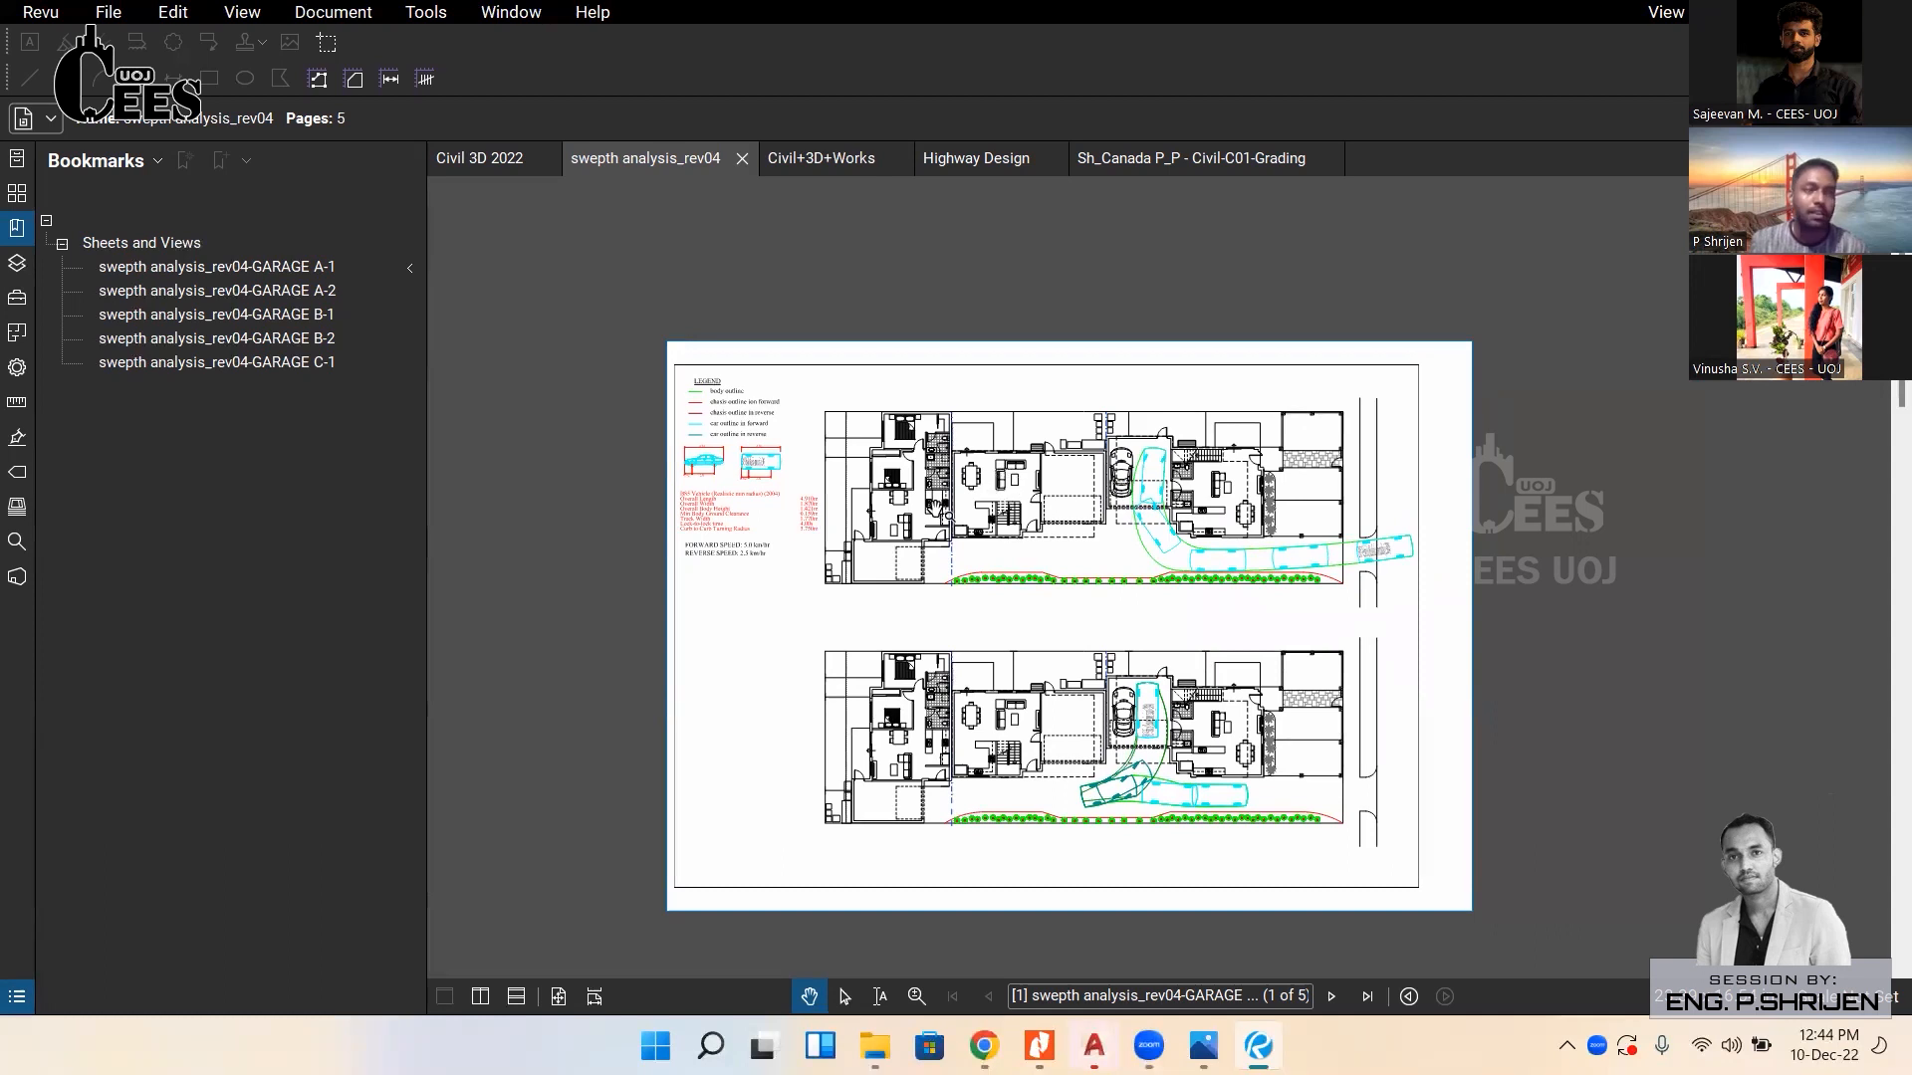
Close the swepth analysis_rev04, Civil+3D+Works, Highway Design and Sh_Canada grading PDFs, keeping only Civil 3D 2022 open.
left_click(742, 160)
left_click(700, 159)
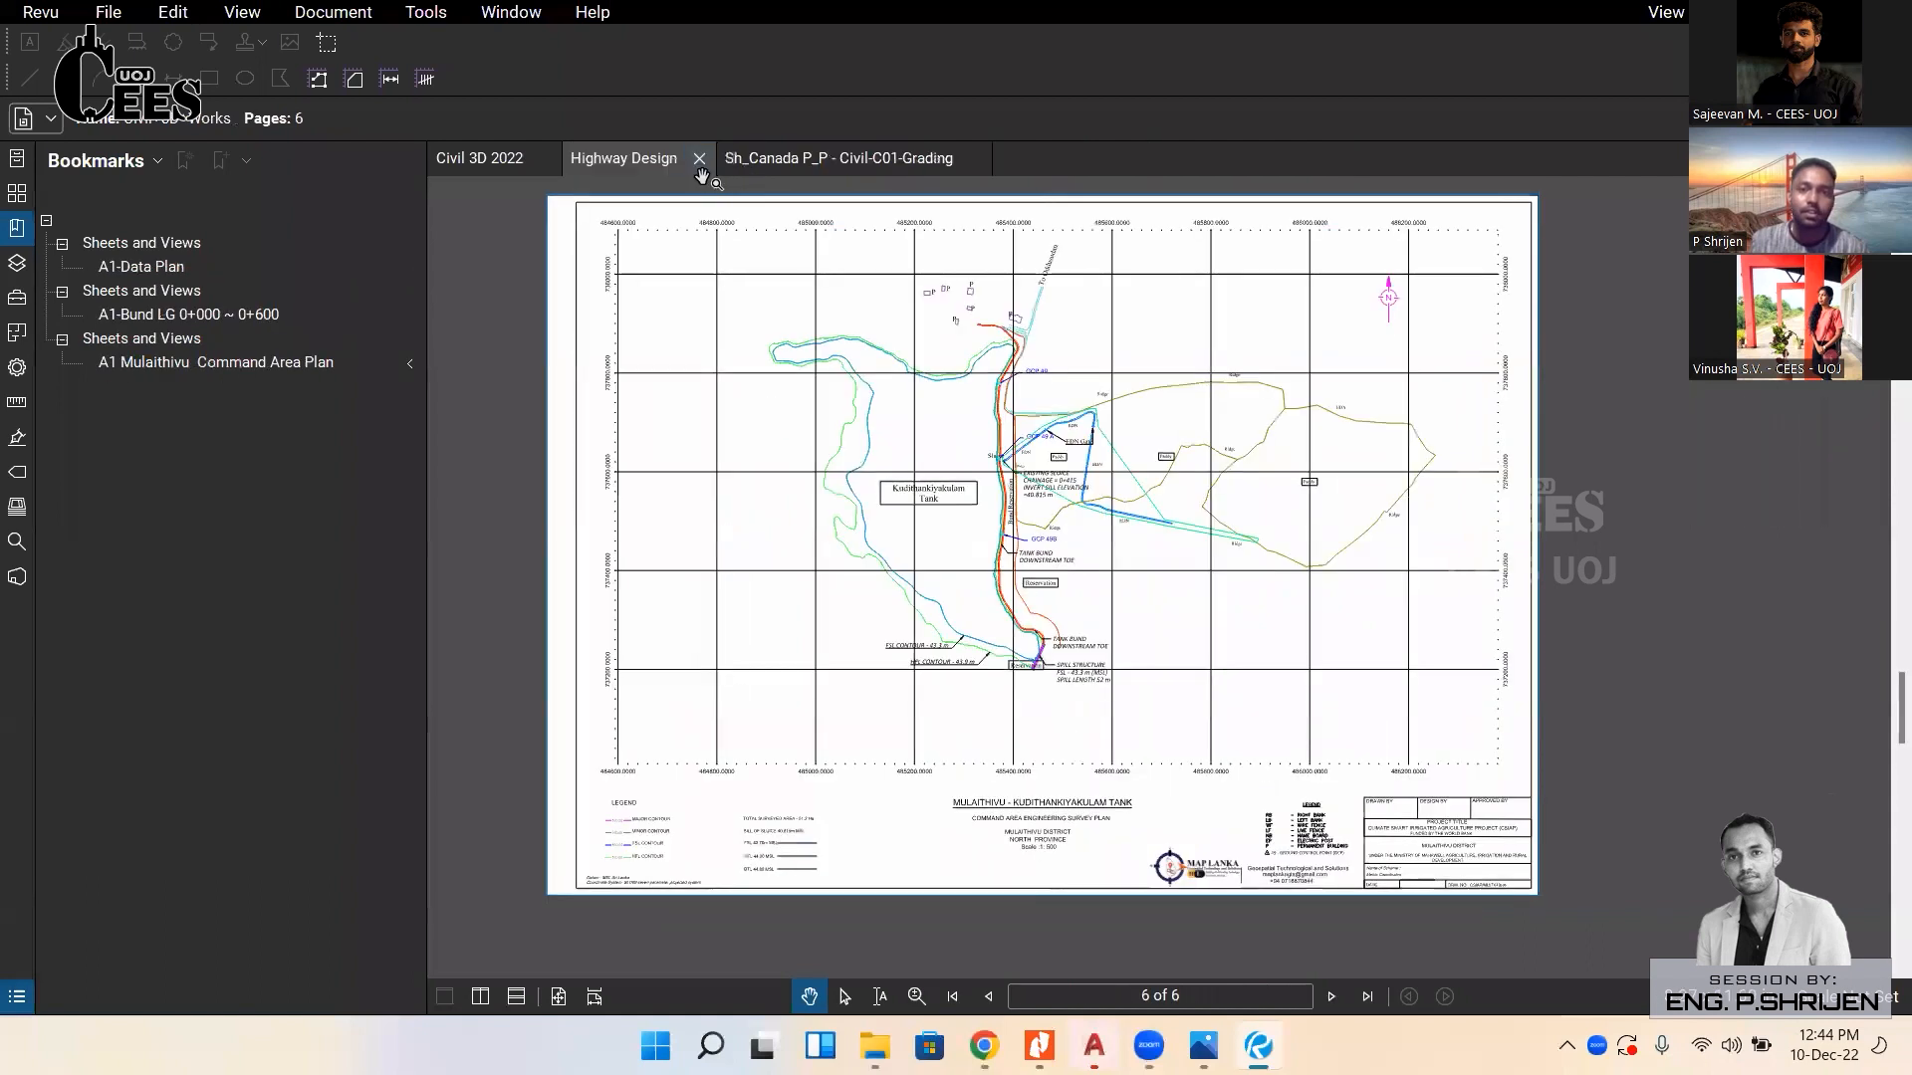
left_click(700, 159)
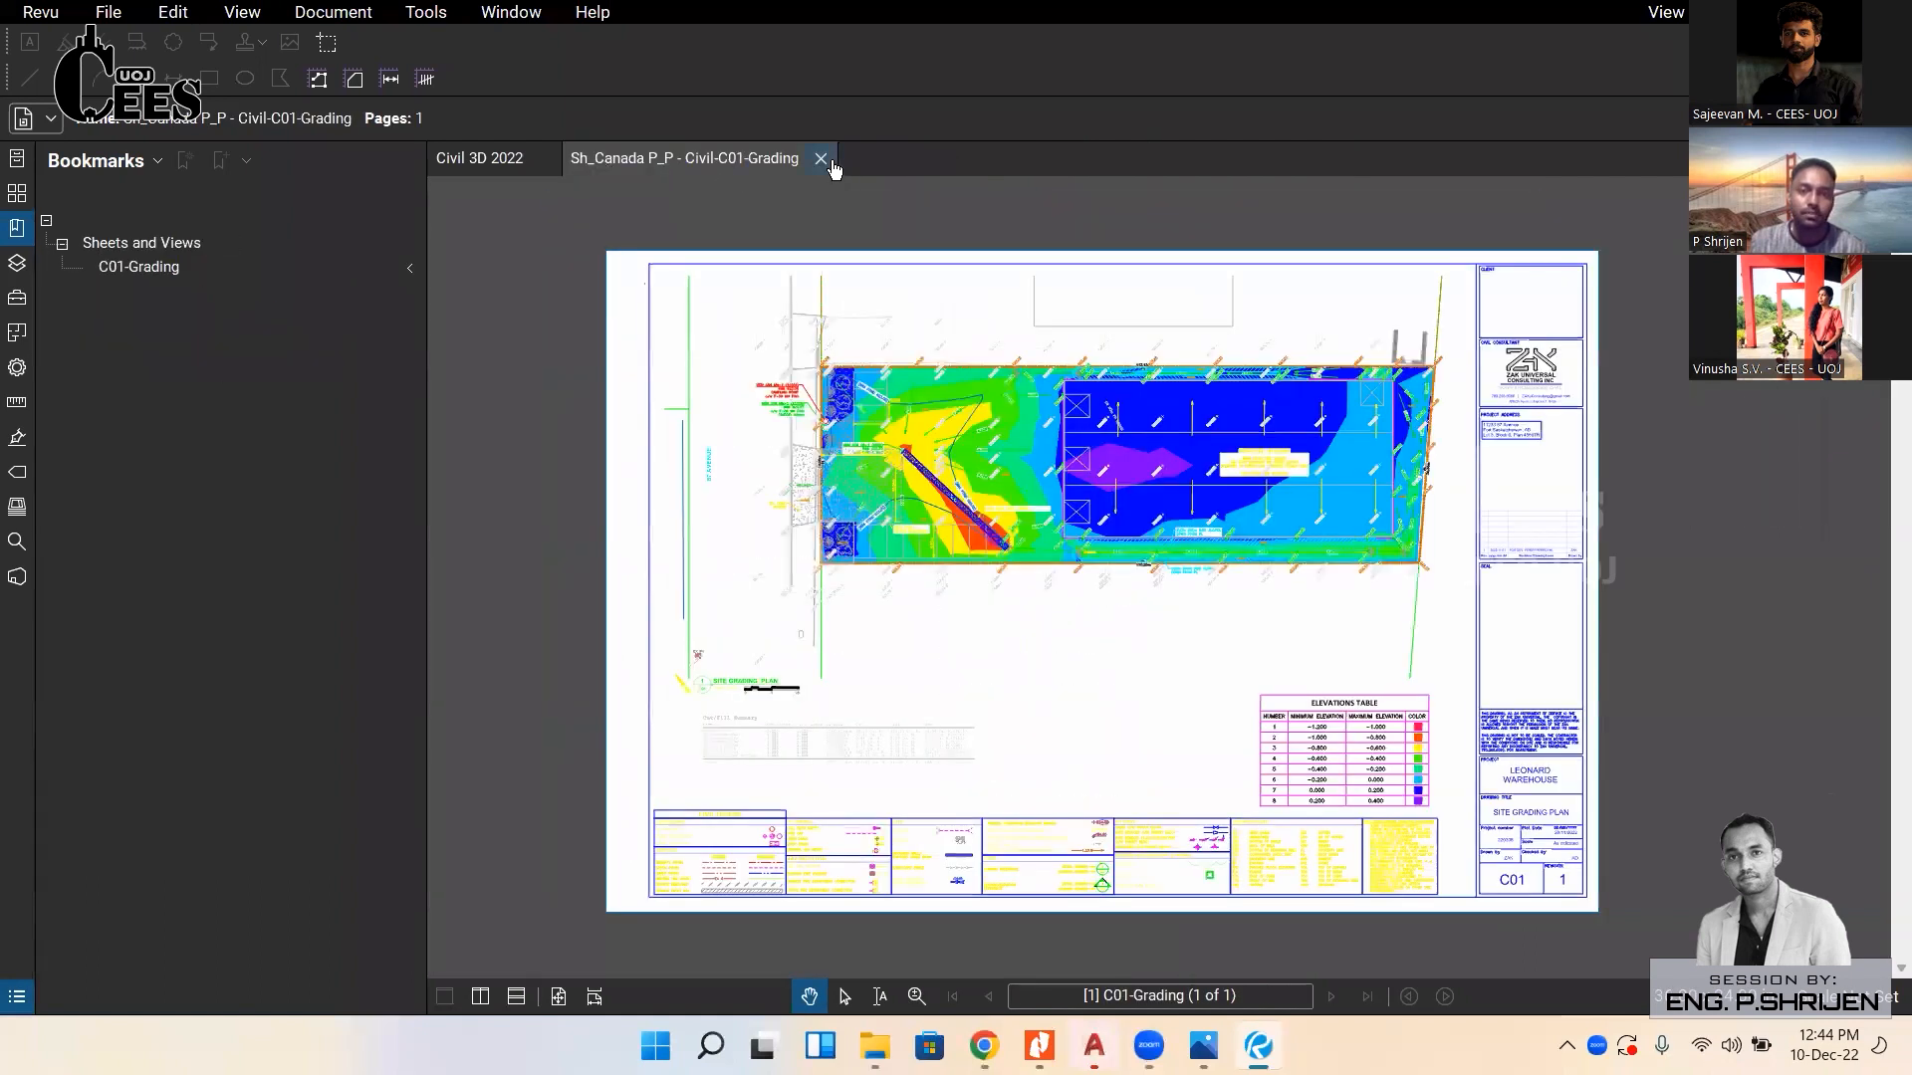
left_click(832, 159)
Return to the title page of the Civil 3D 2022 notes.
scroll(1035, 602, "down", 3)
scroll(1056, 637, "up", 5)
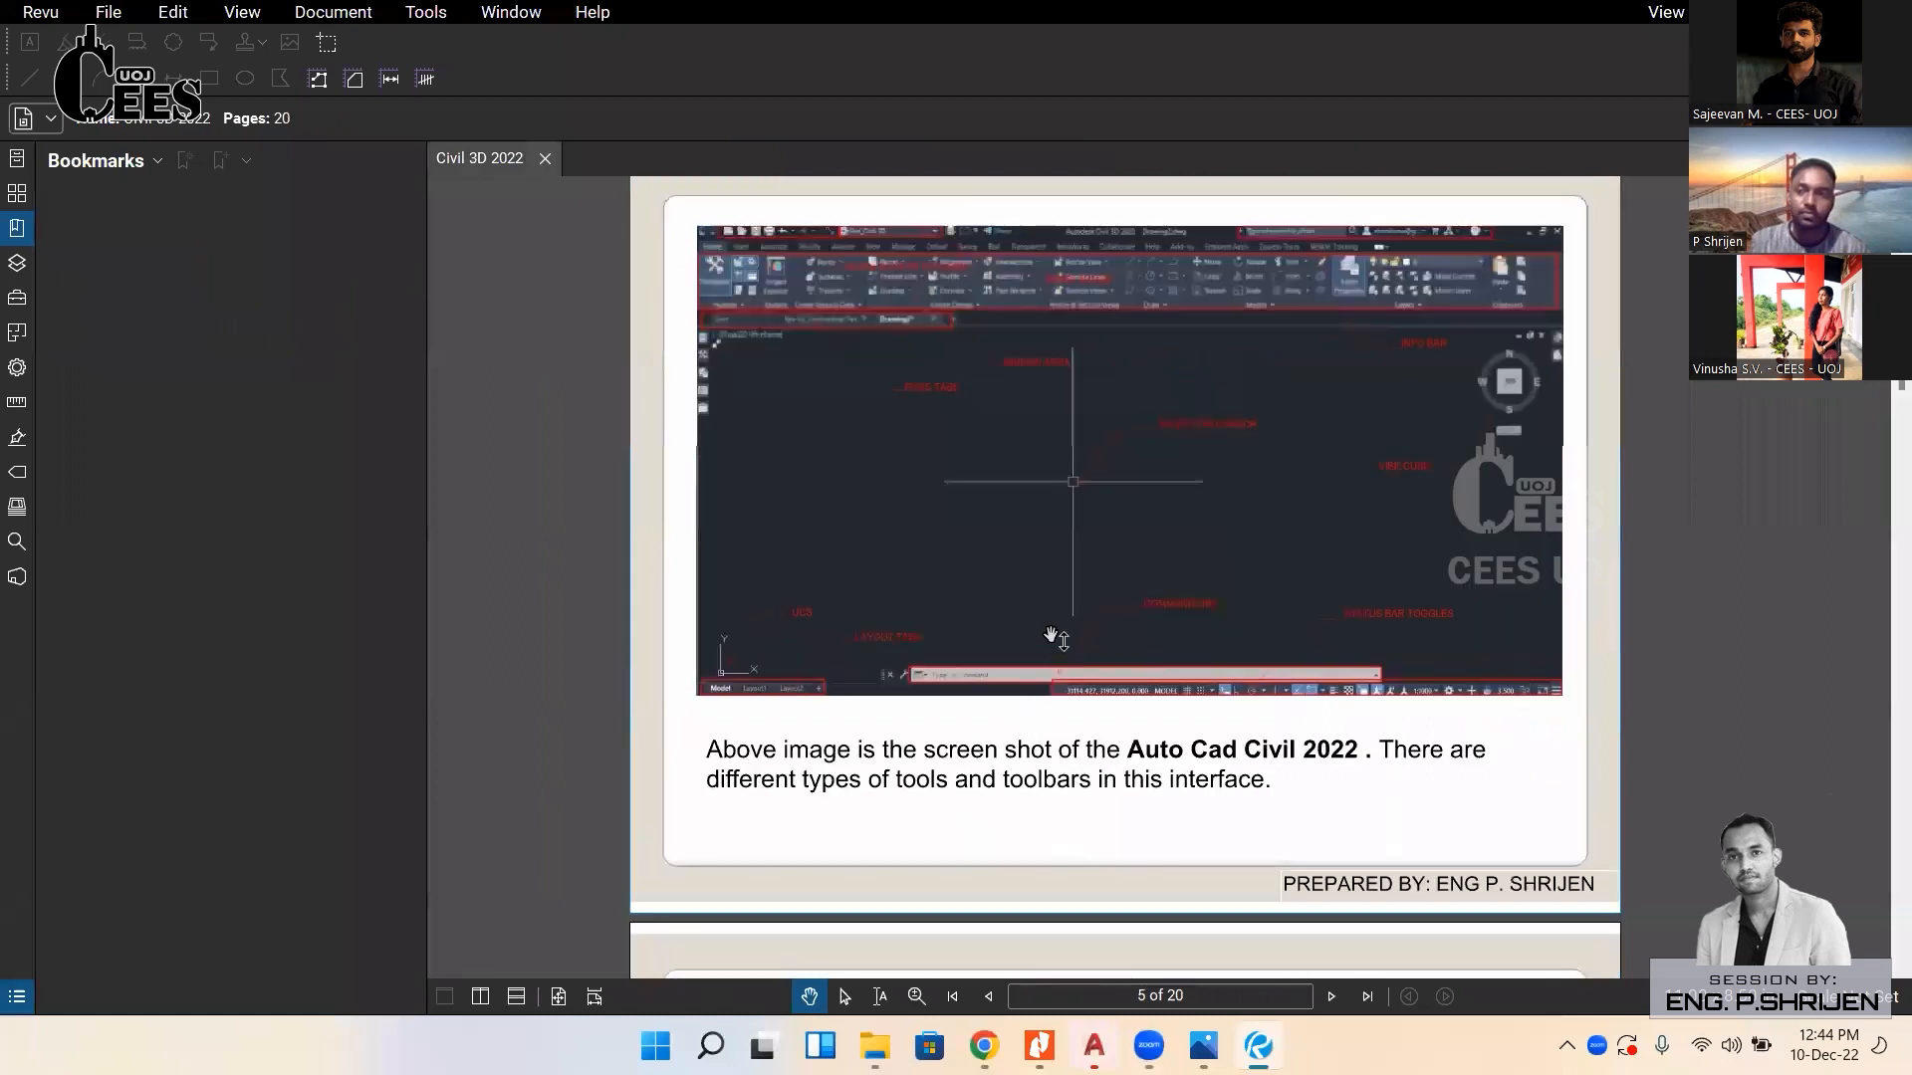
scroll(1058, 625, "up", 15)
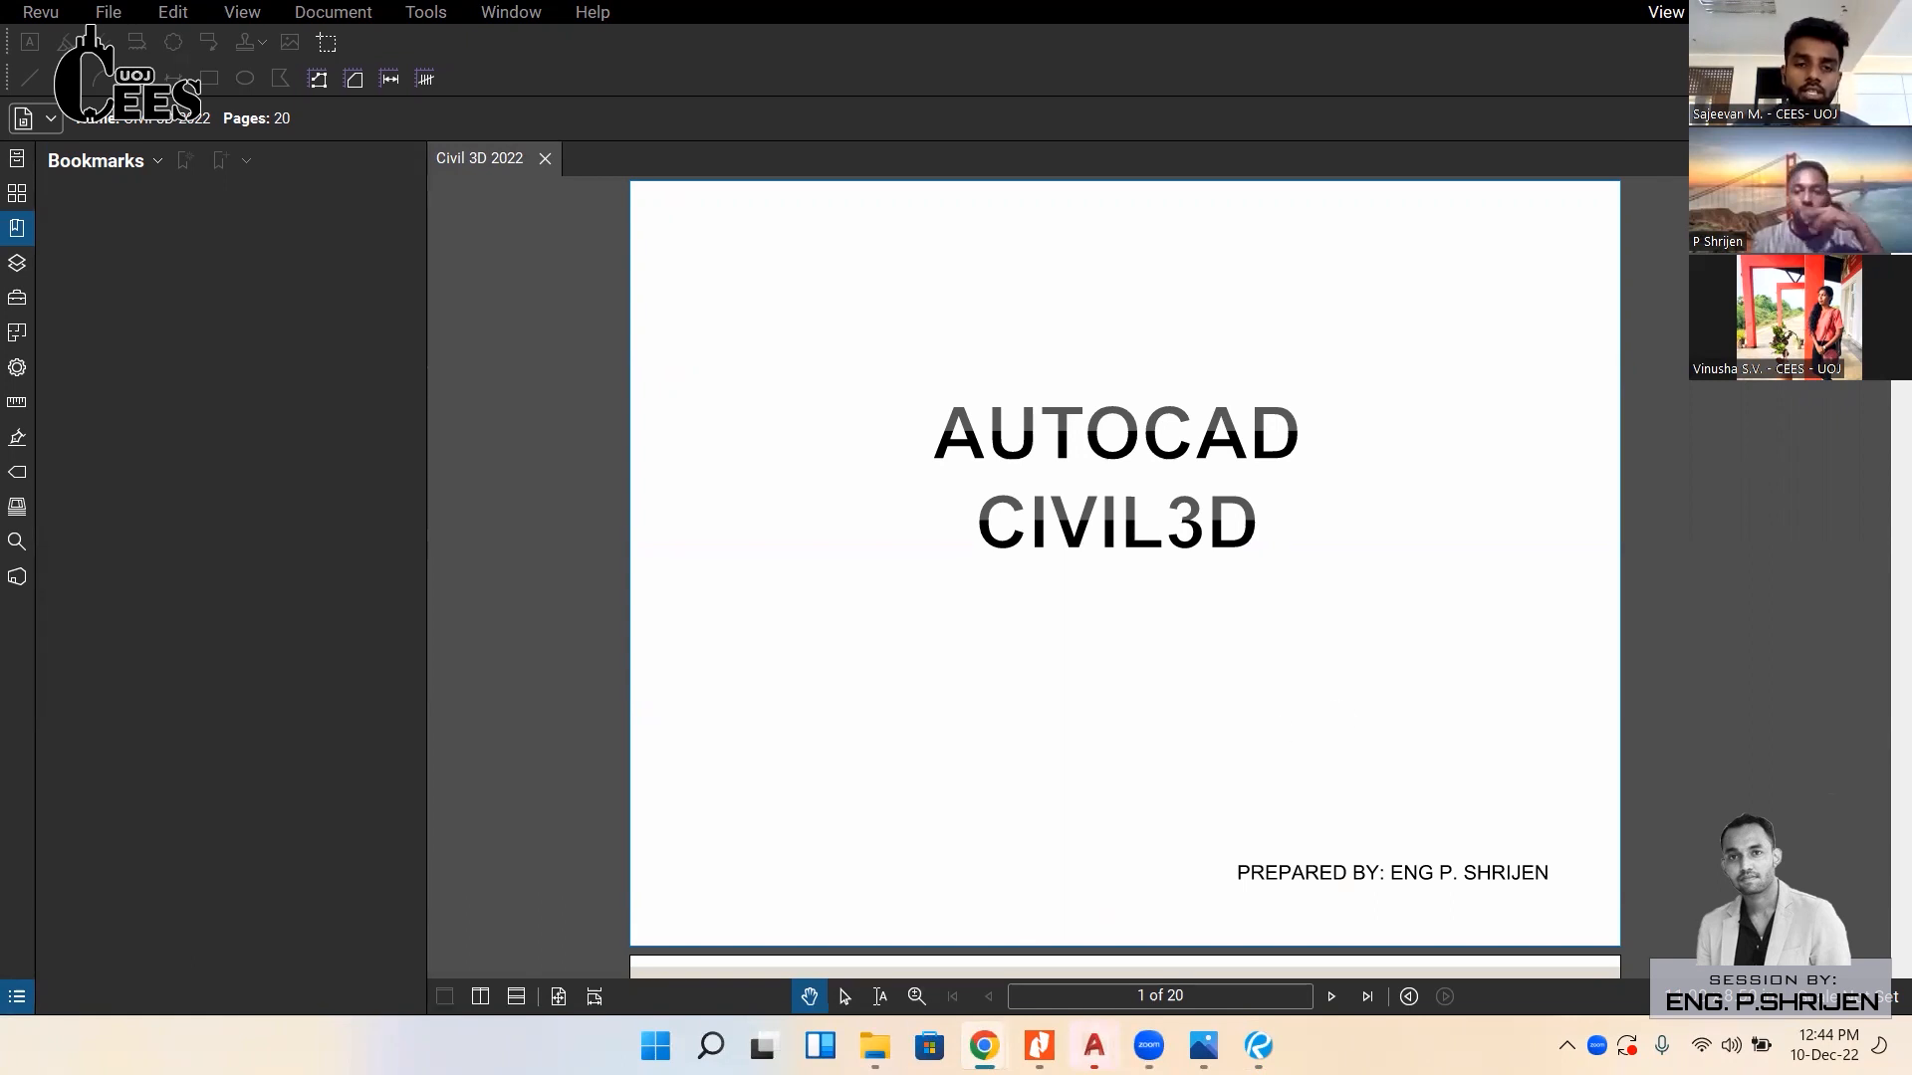
Switch to File Explorer and look through the folders inside 01-Documents on the Storage (F:) drive.
mouse_move(874, 1045)
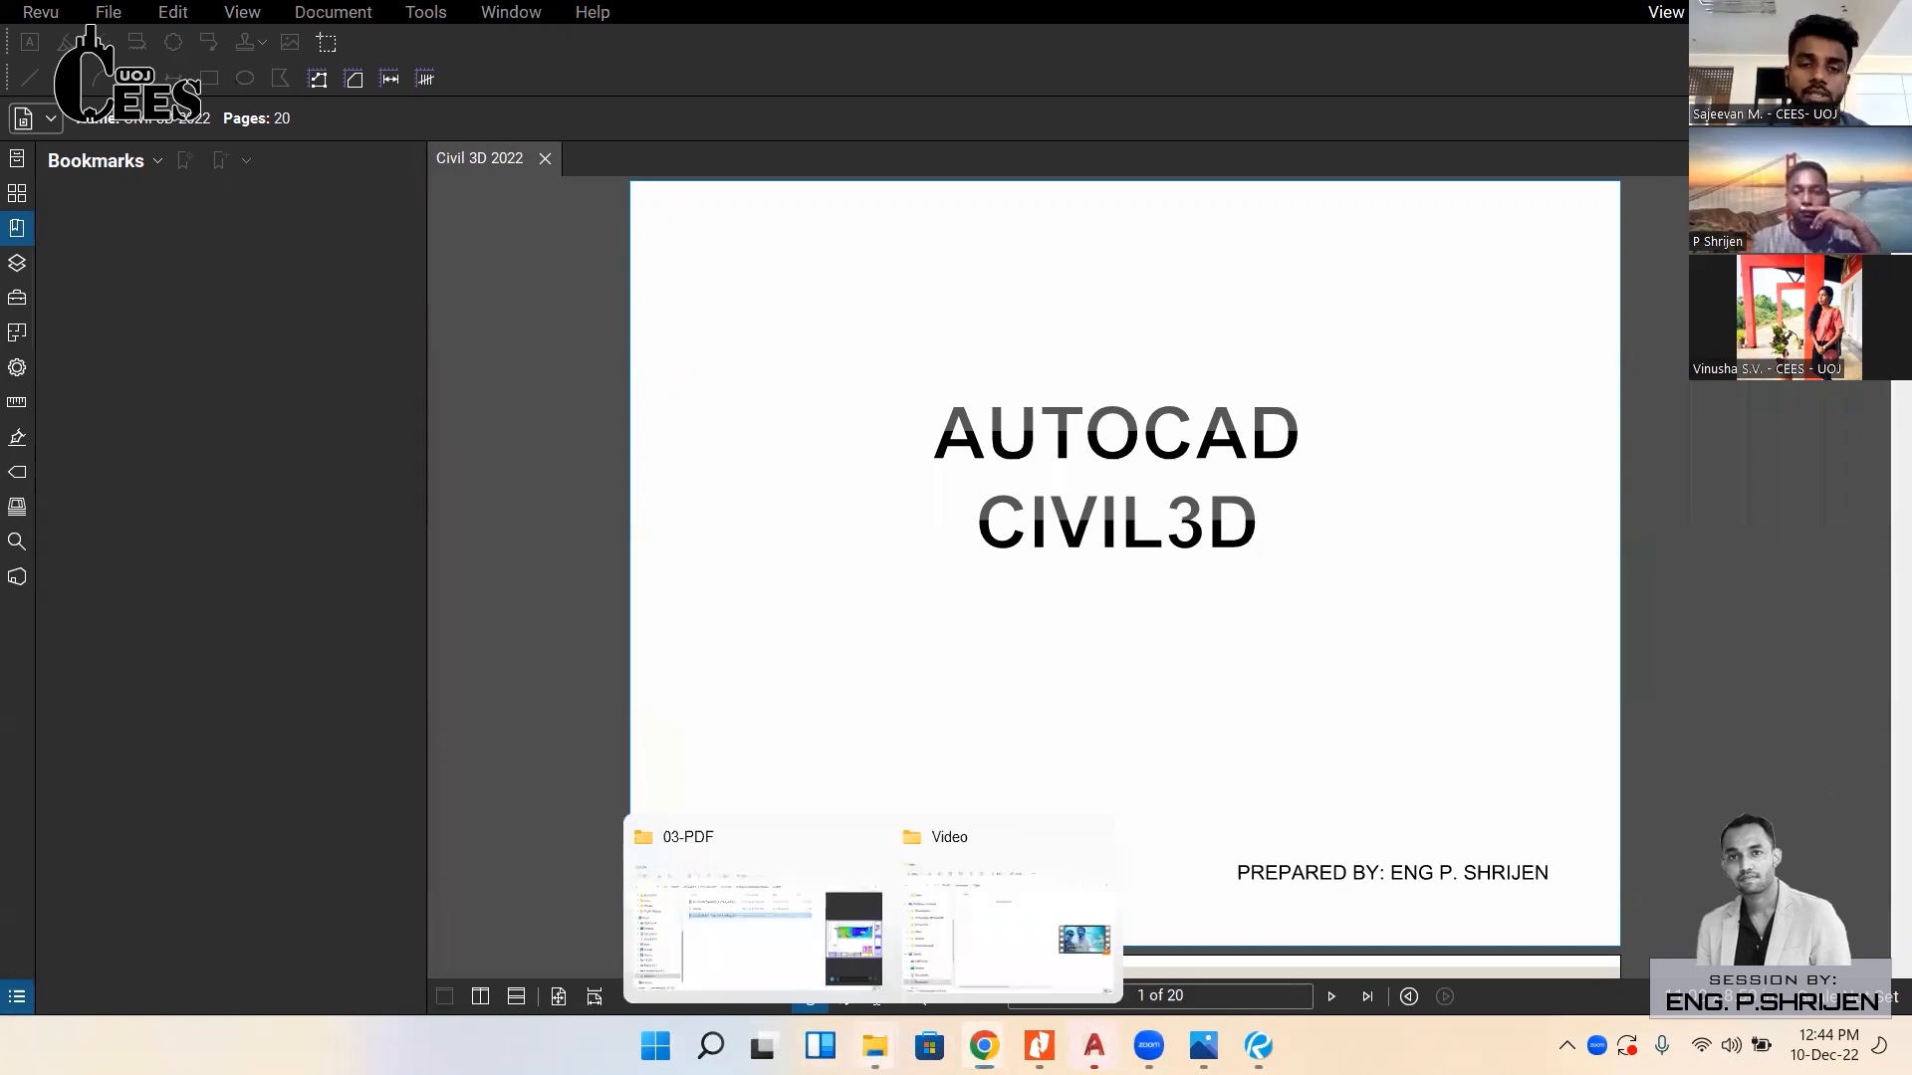
left_click(780, 916)
mouse_move(876, 1045)
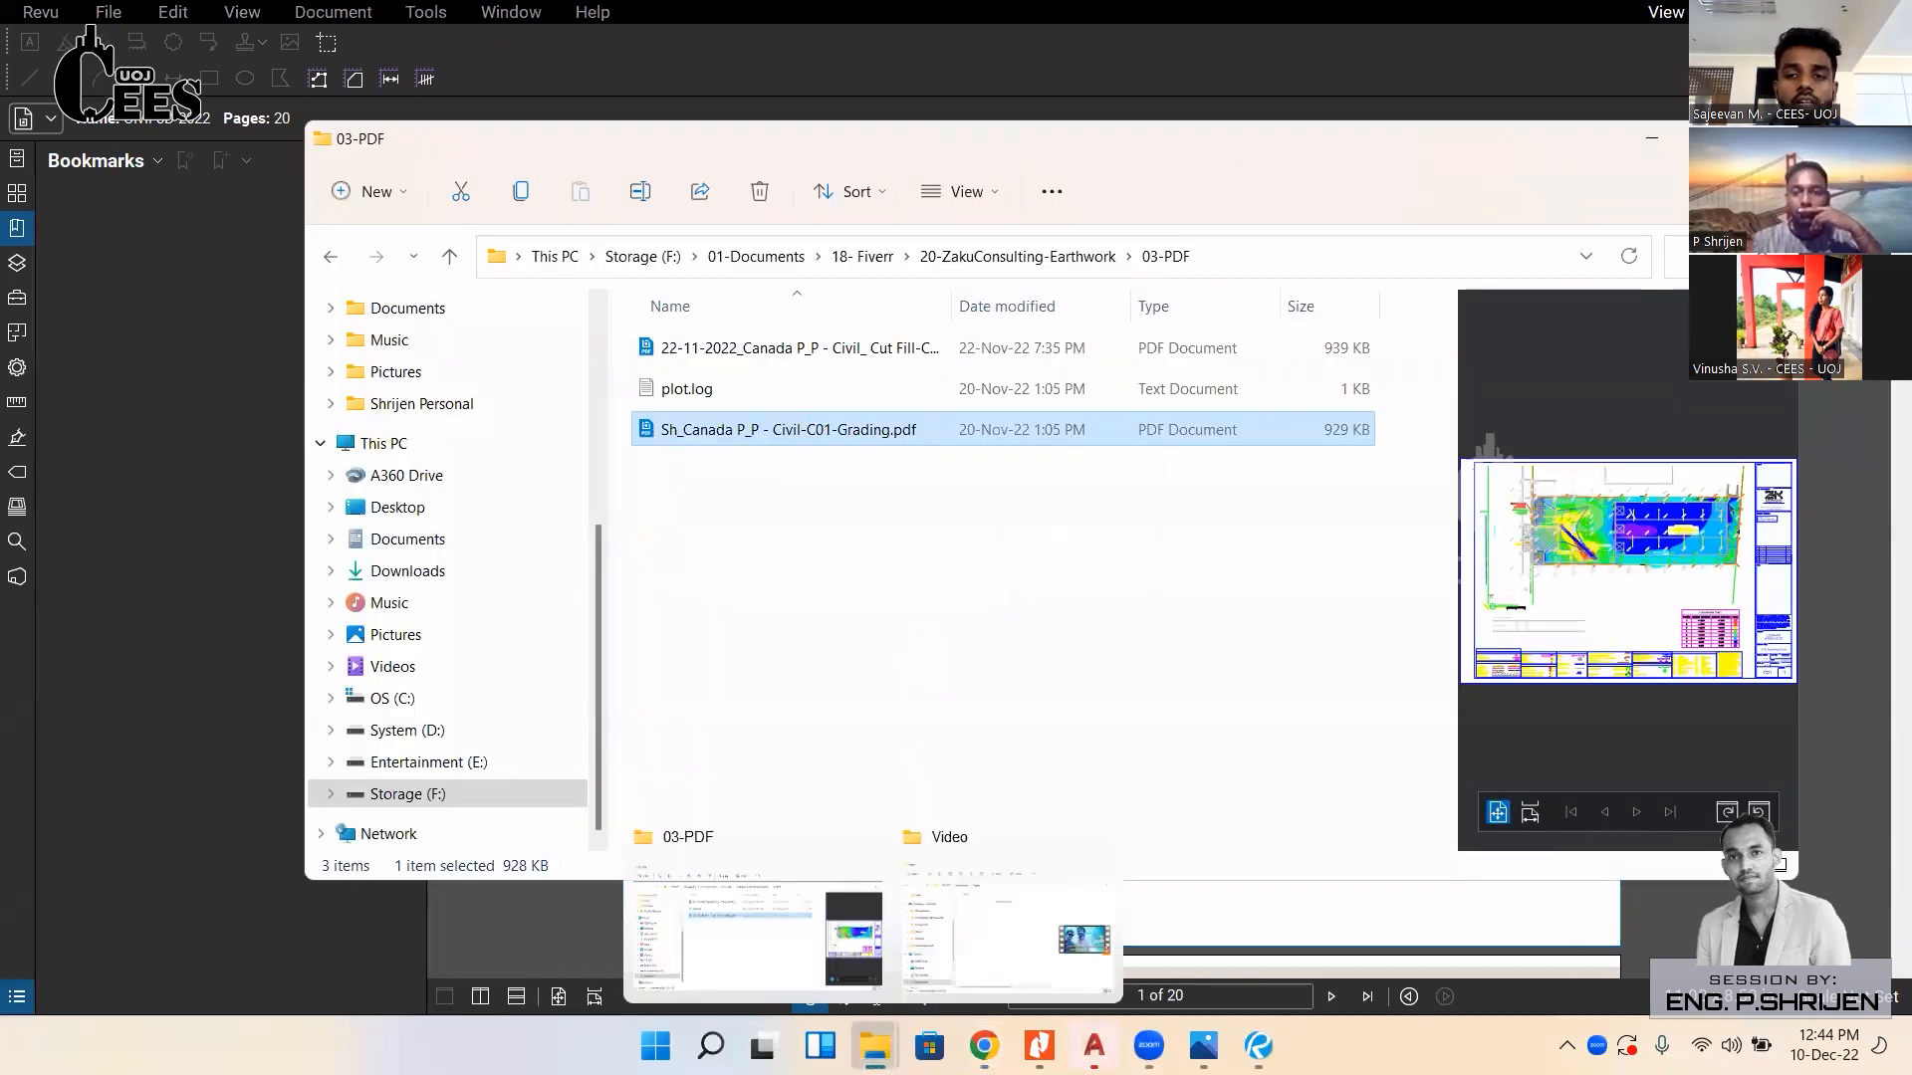
left_click(474, 788)
double_click(708, 348)
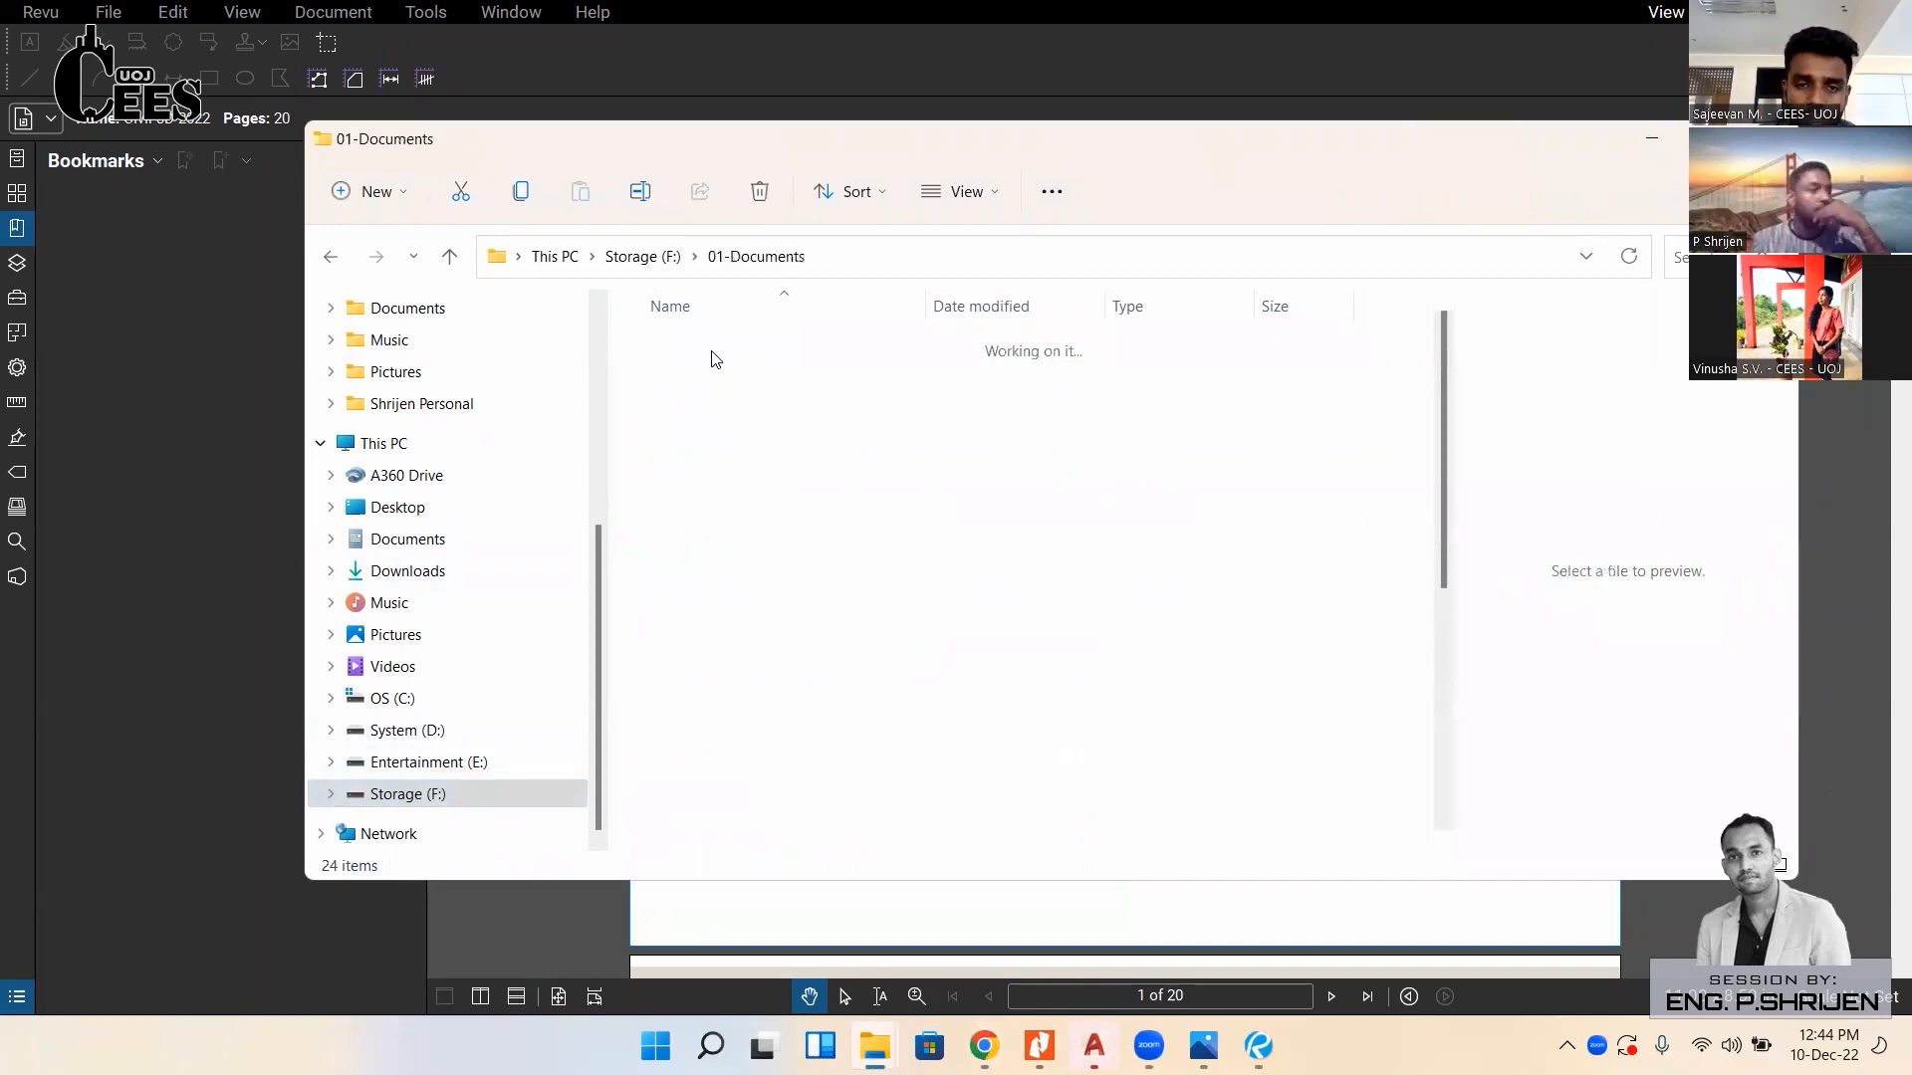
scroll(787, 498, "down", 4)
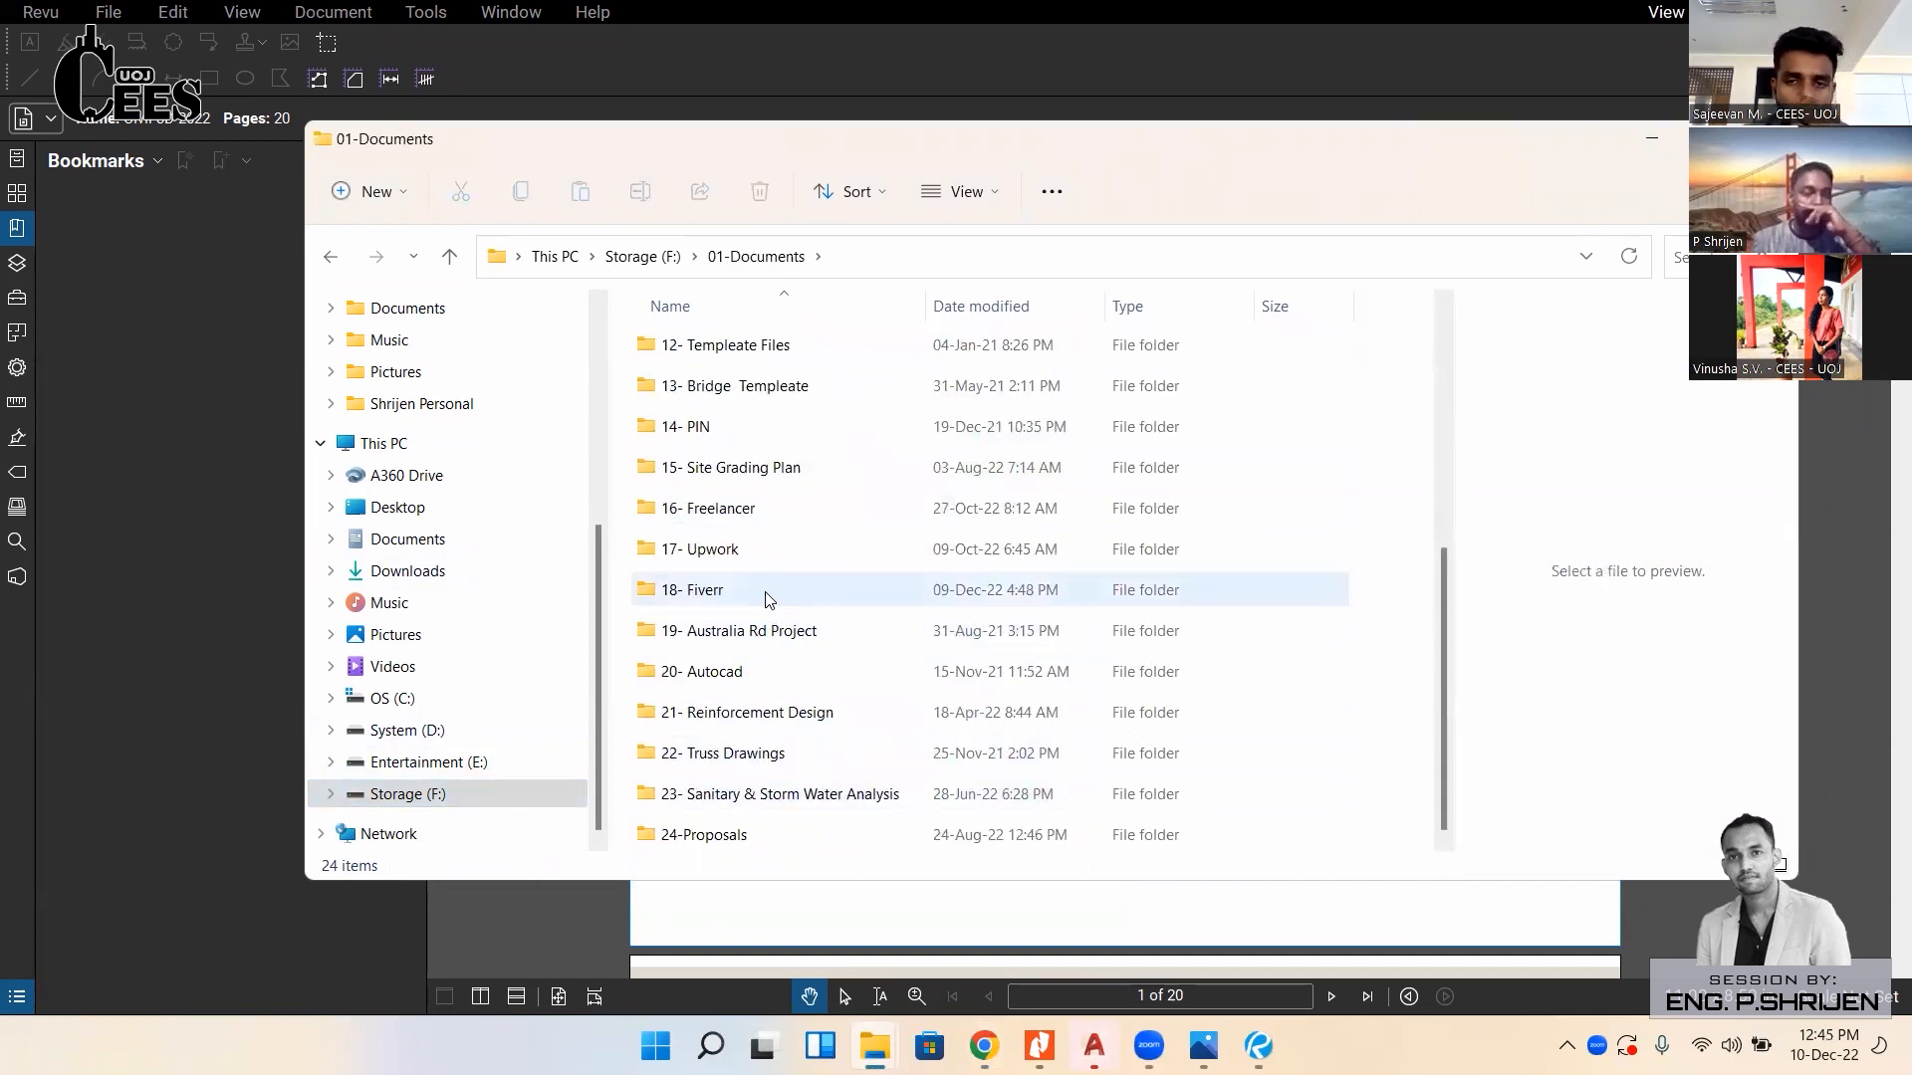
scroll(763, 557, "up", 4)
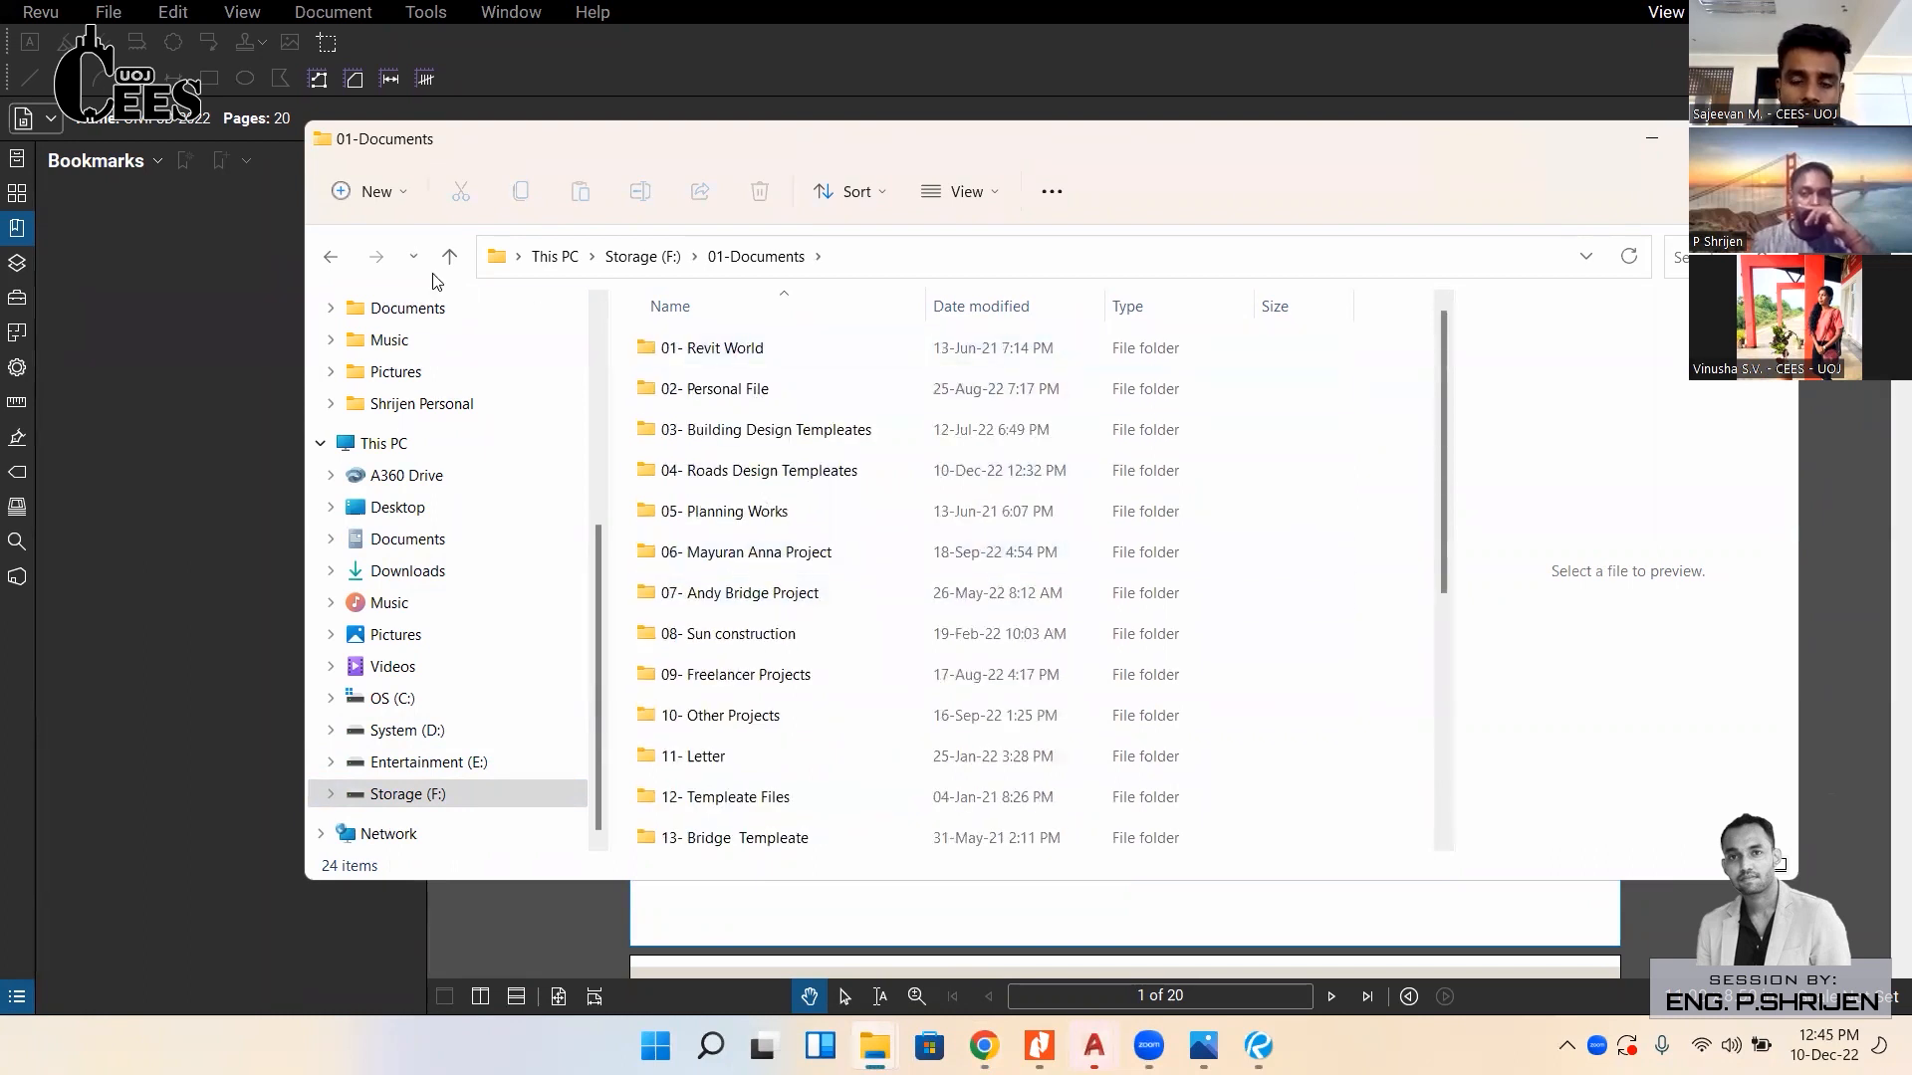
Go to the Civil 3D folder within 09-Civil 3D Class Notes on Storage (F:) and select Civil 3D 2022.pdf.
left_click(331, 256)
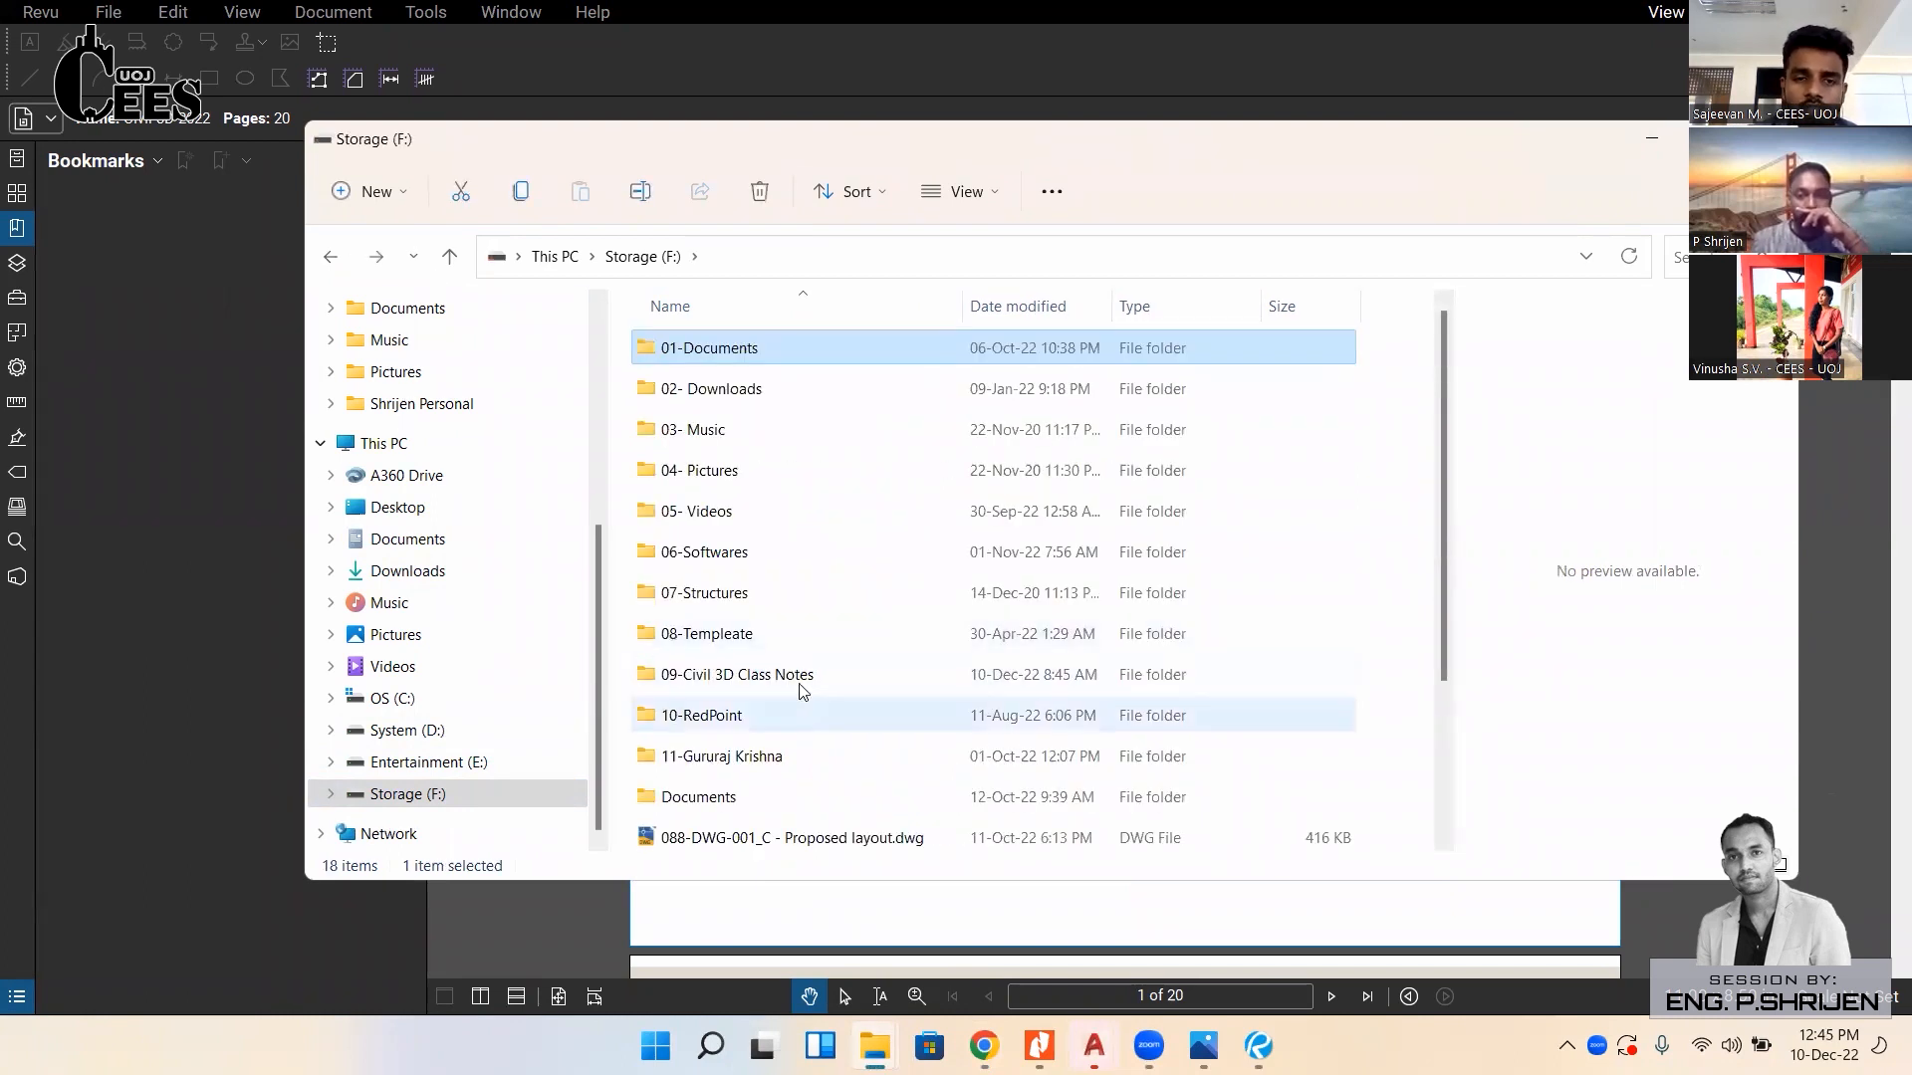
left_click(802, 677)
double_click(802, 677)
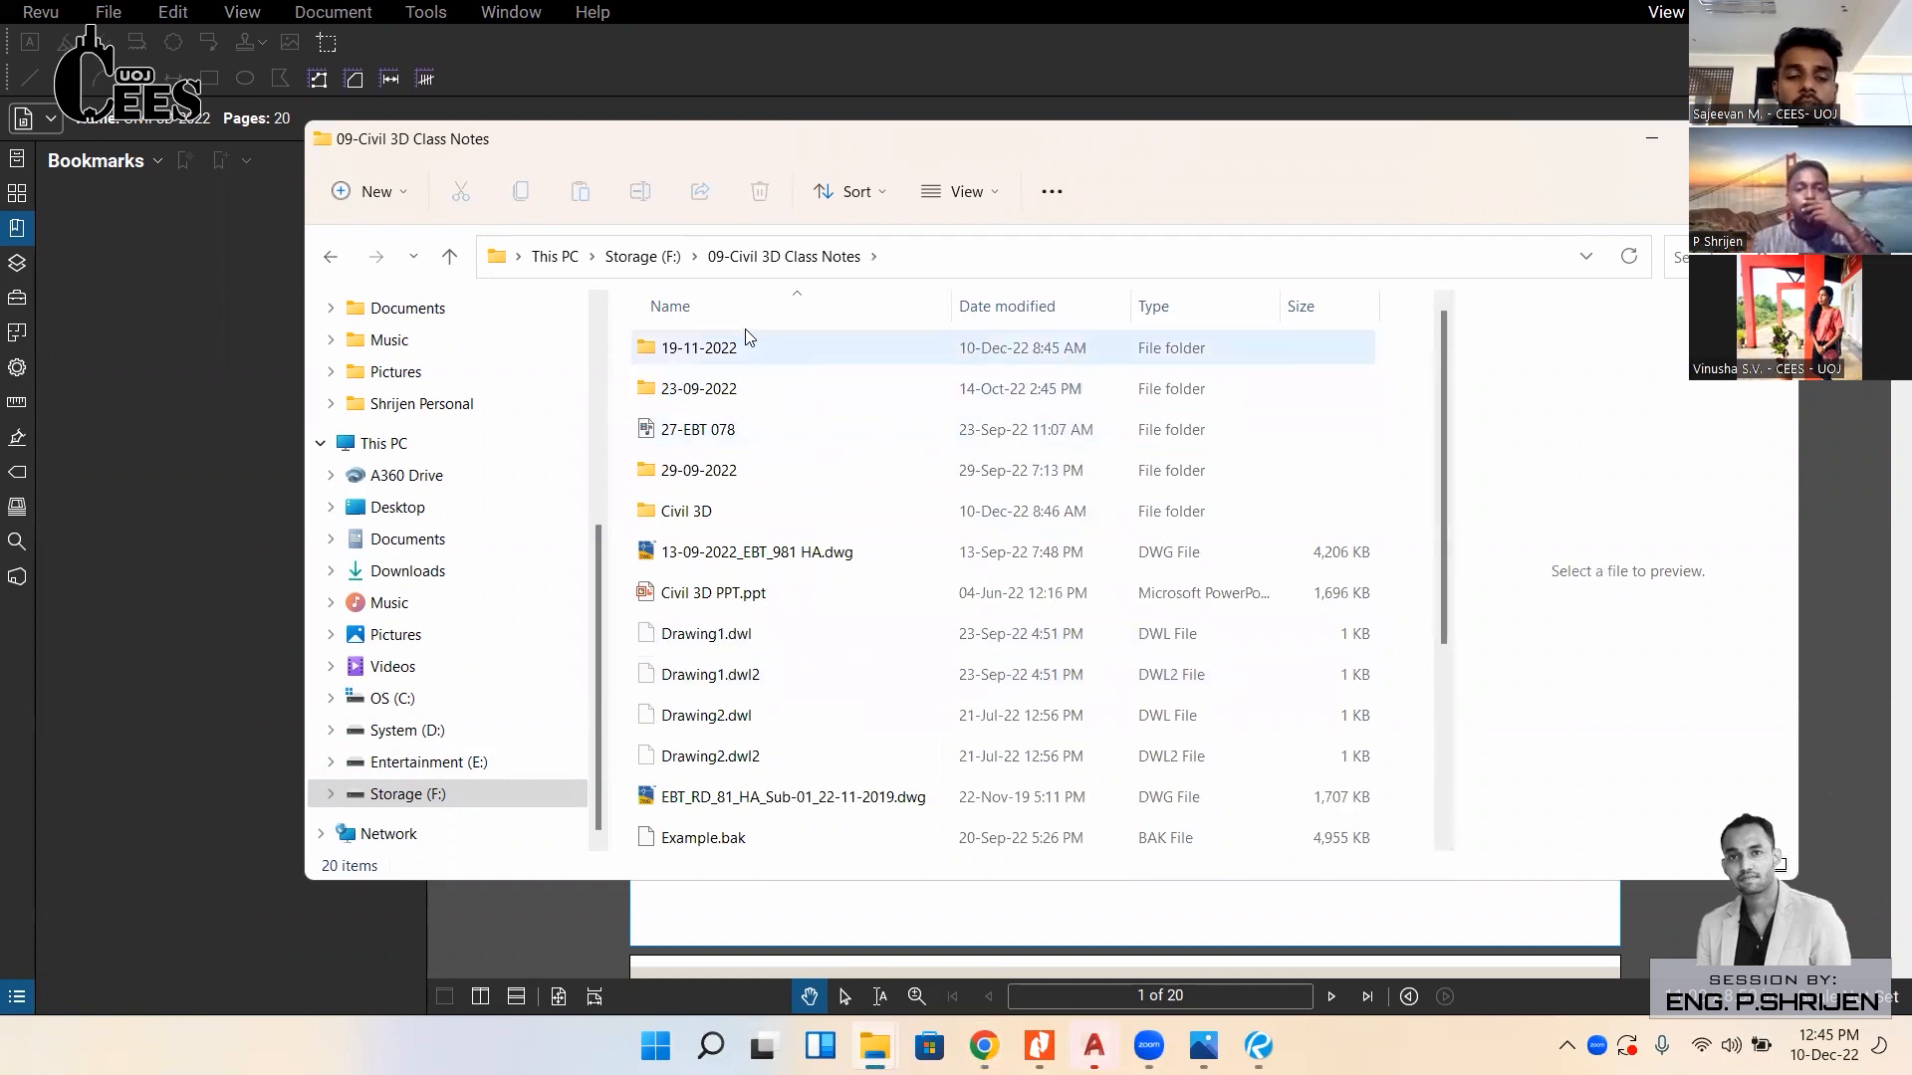
double_click(748, 514)
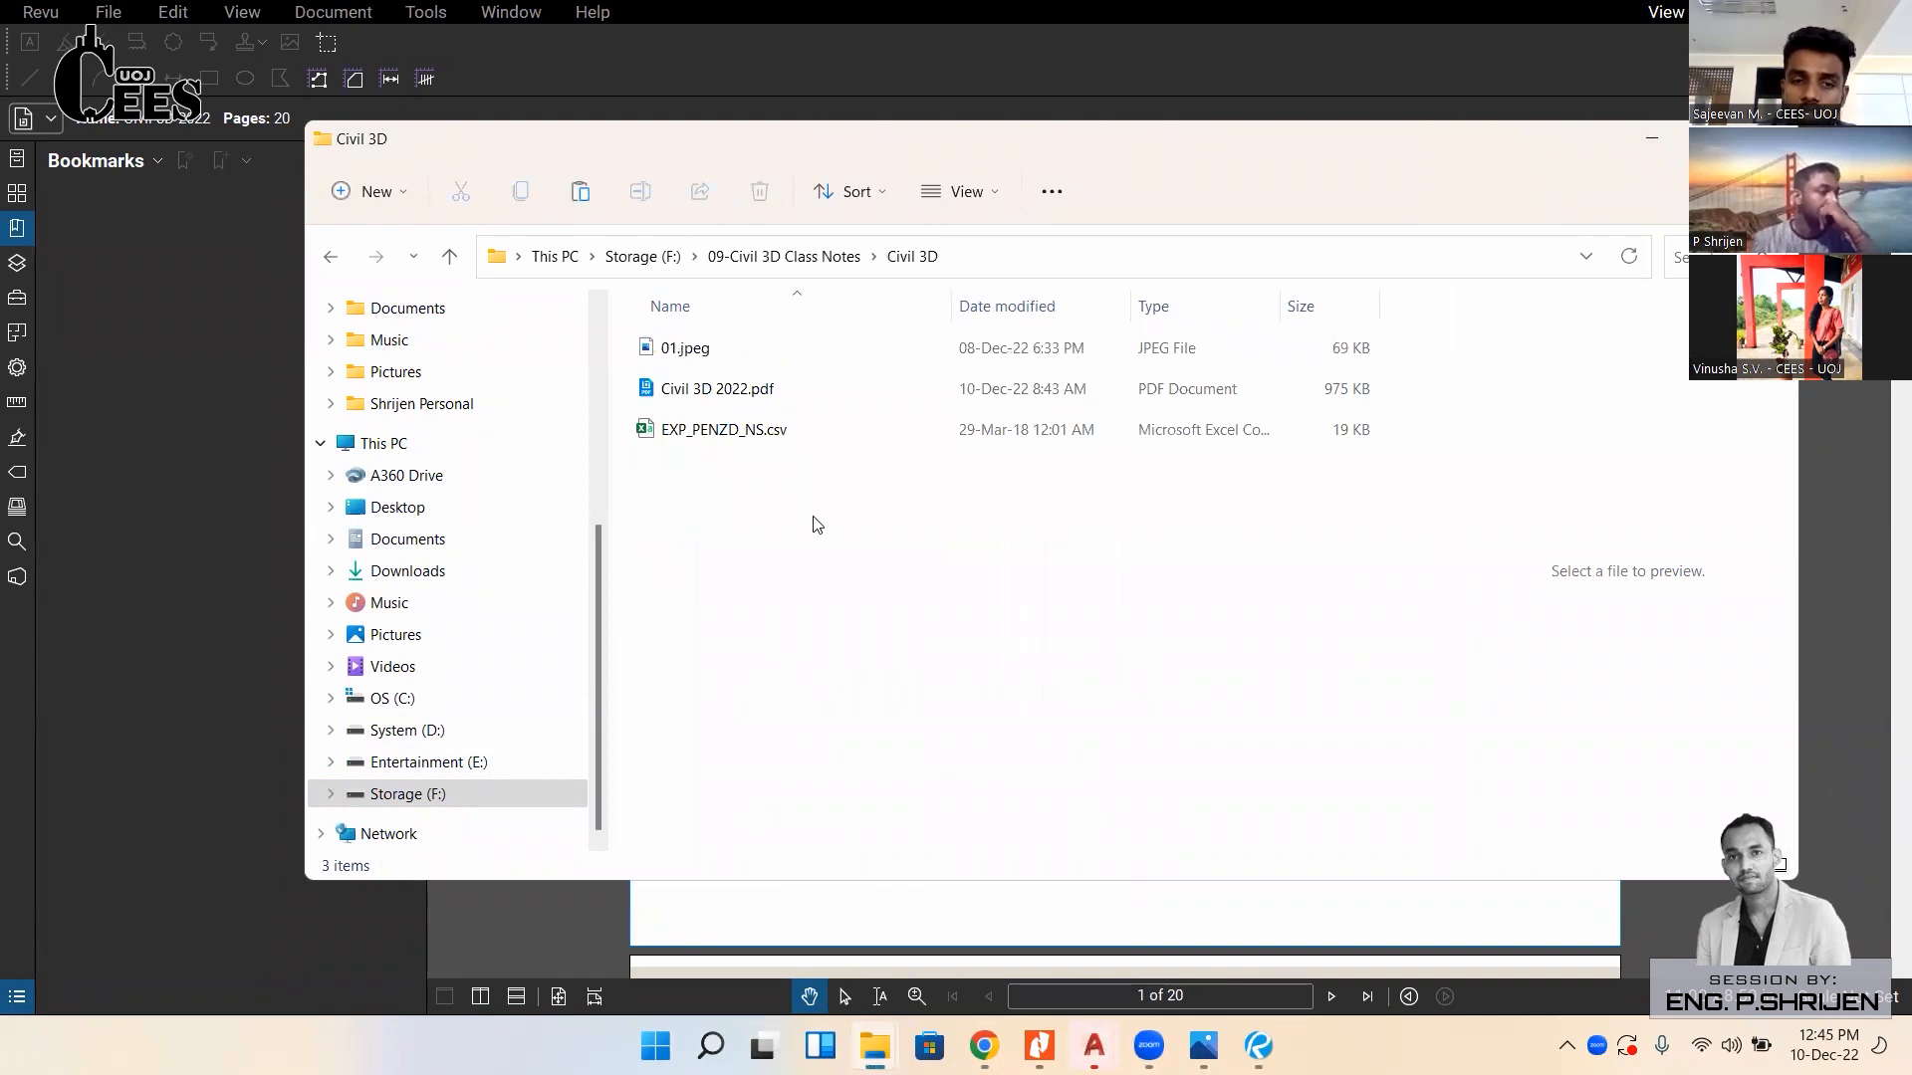
left_click(754, 394)
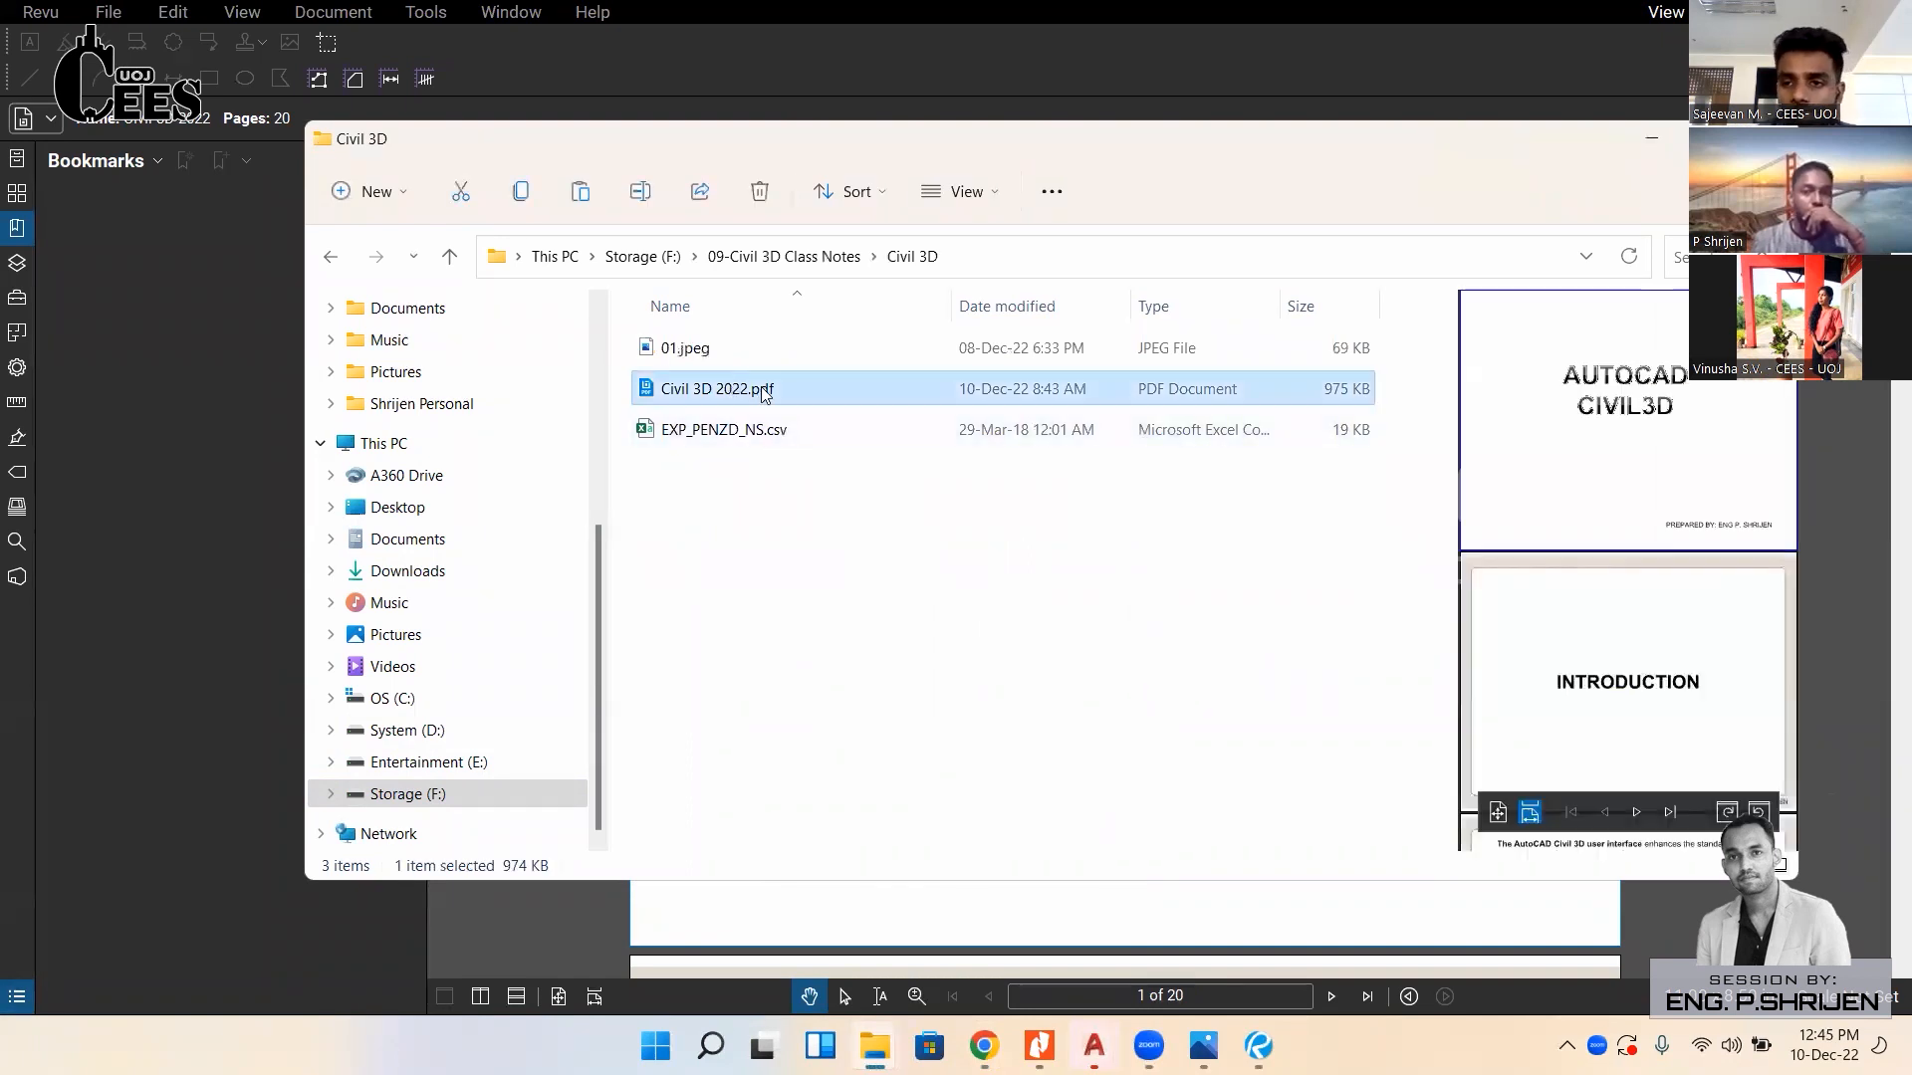